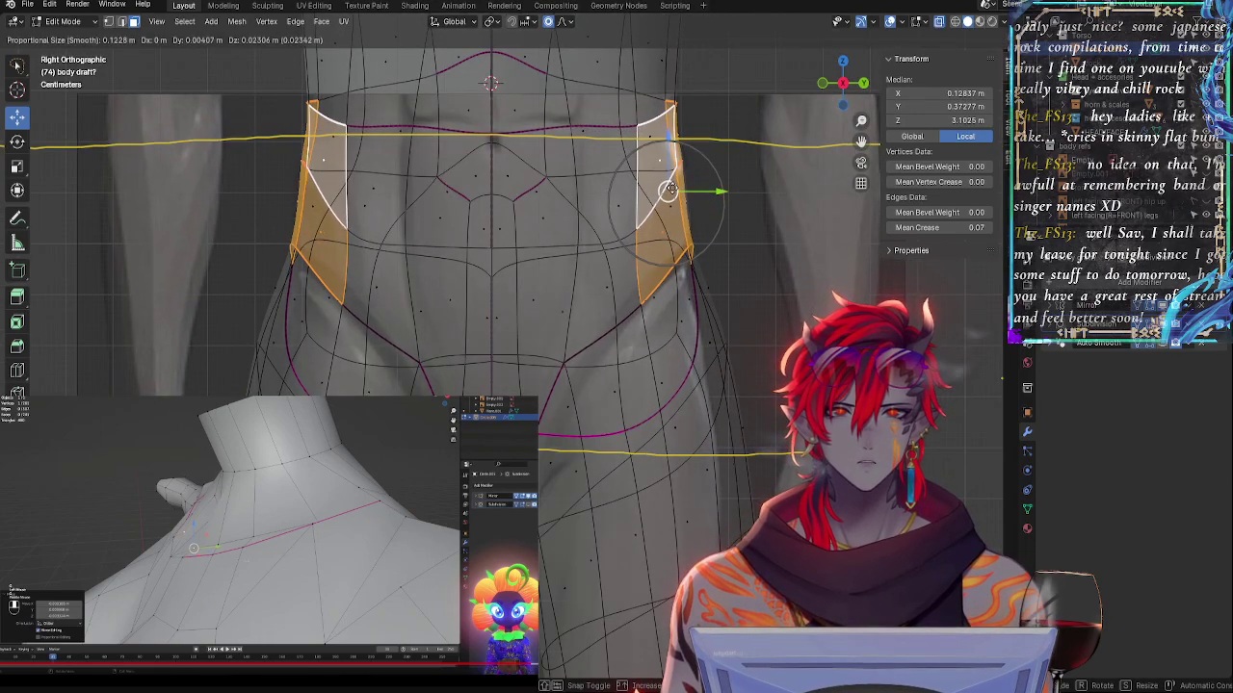
- Tilt the side hip faces on both sides with proportional editing to follow the pelvis reference
{"action": "left_click", "coordinate": [668, 189]}
{"action": "key", "text": "alt+a"}
{"action": "left_click", "coordinate": [680, 191]}
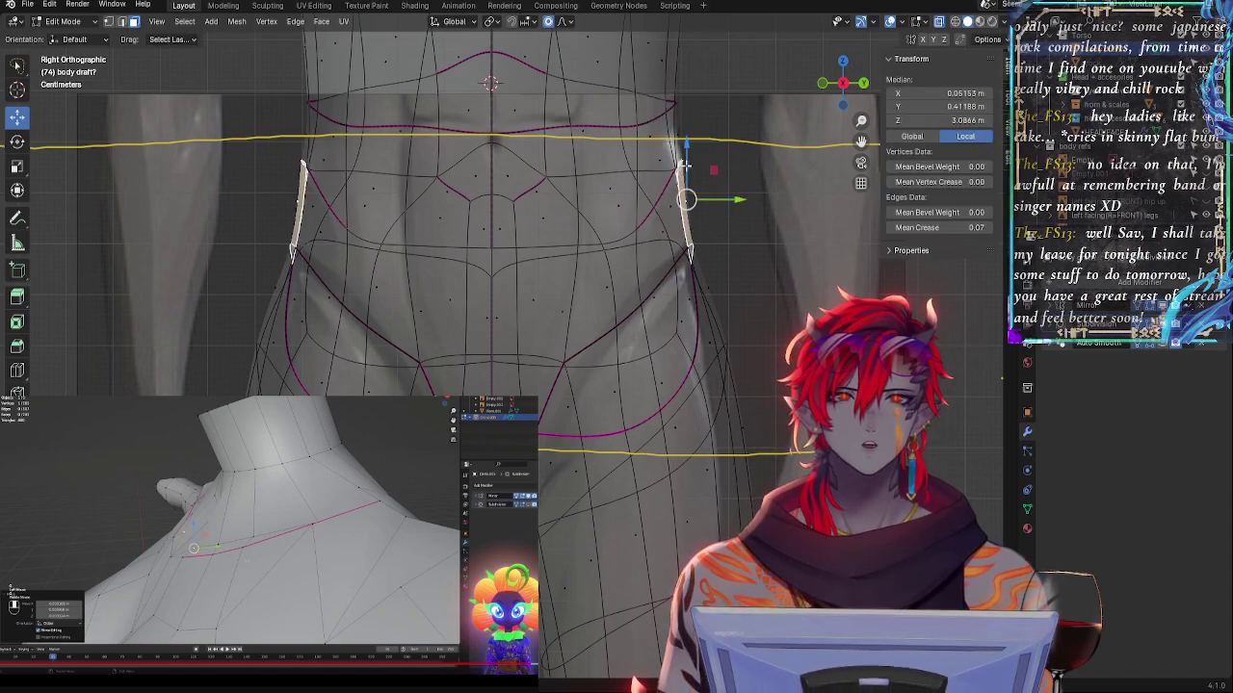
{"action": "left_click", "coordinate": [679, 196]}
{"action": "left_click", "coordinate": [685, 199]}
{"action": "key", "text": "alt+z"}
{"action": "left_click", "coordinate": [697, 216]}
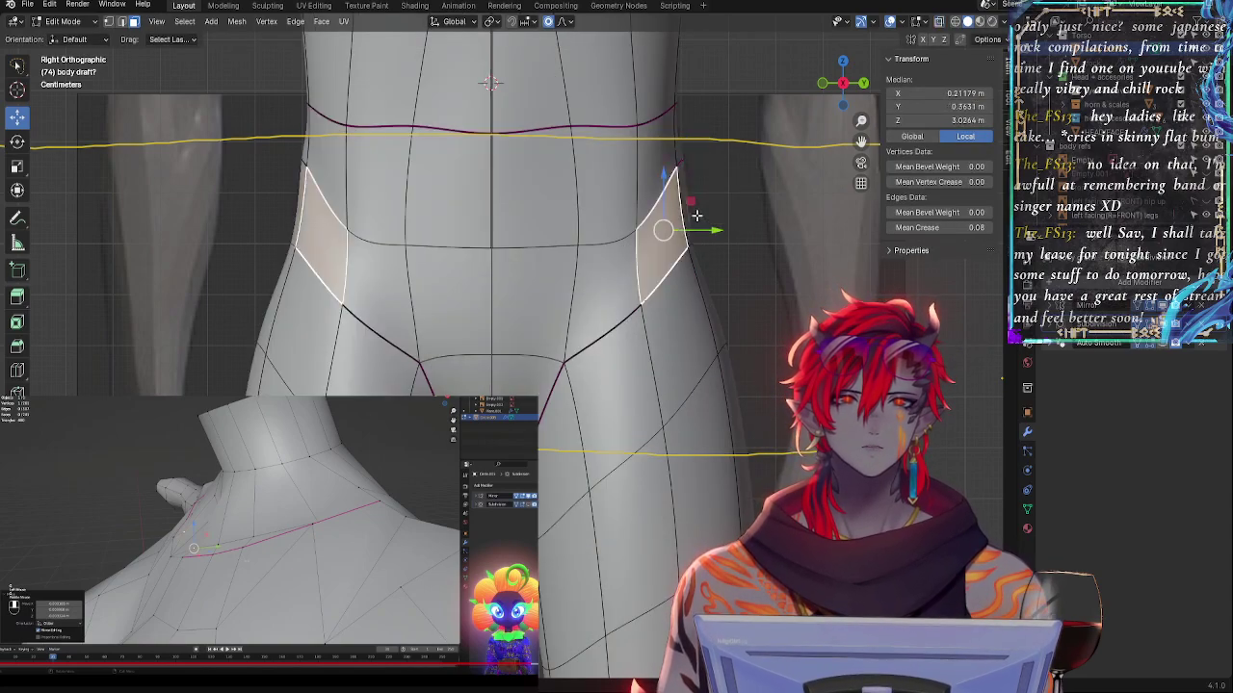
{"action": "key", "text": "alt+z"}
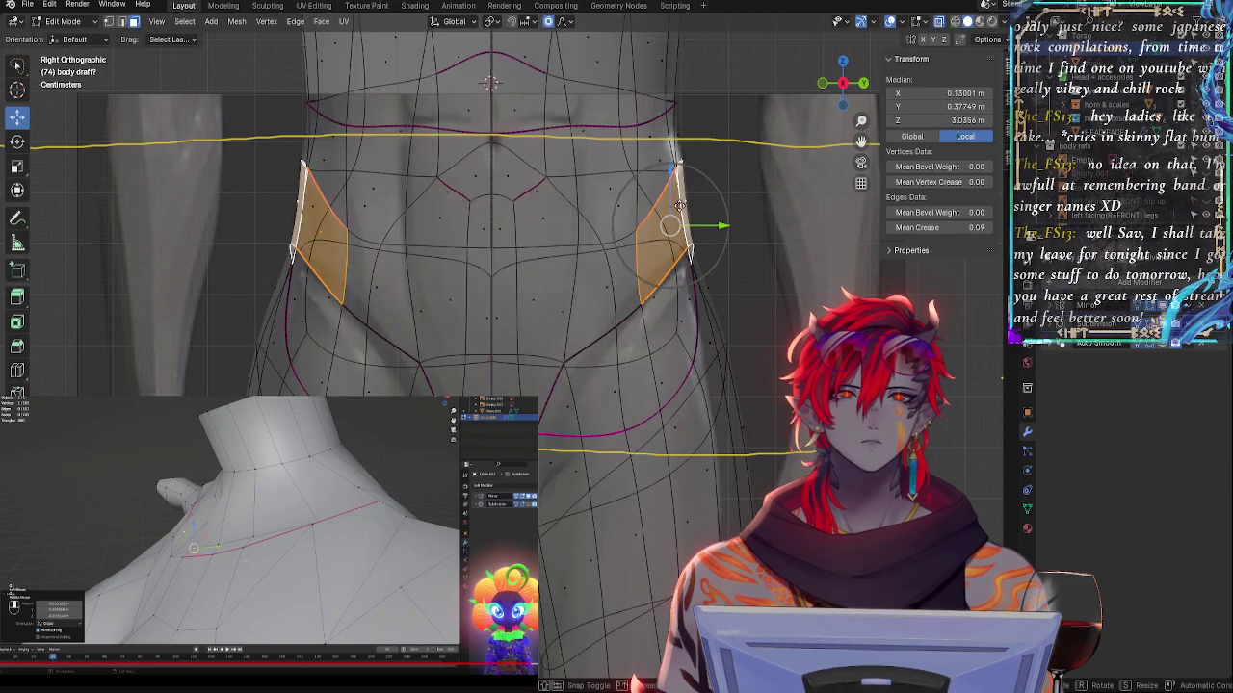
{"action": "key", "text": "g"}
{"action": "key", "text": "r"}
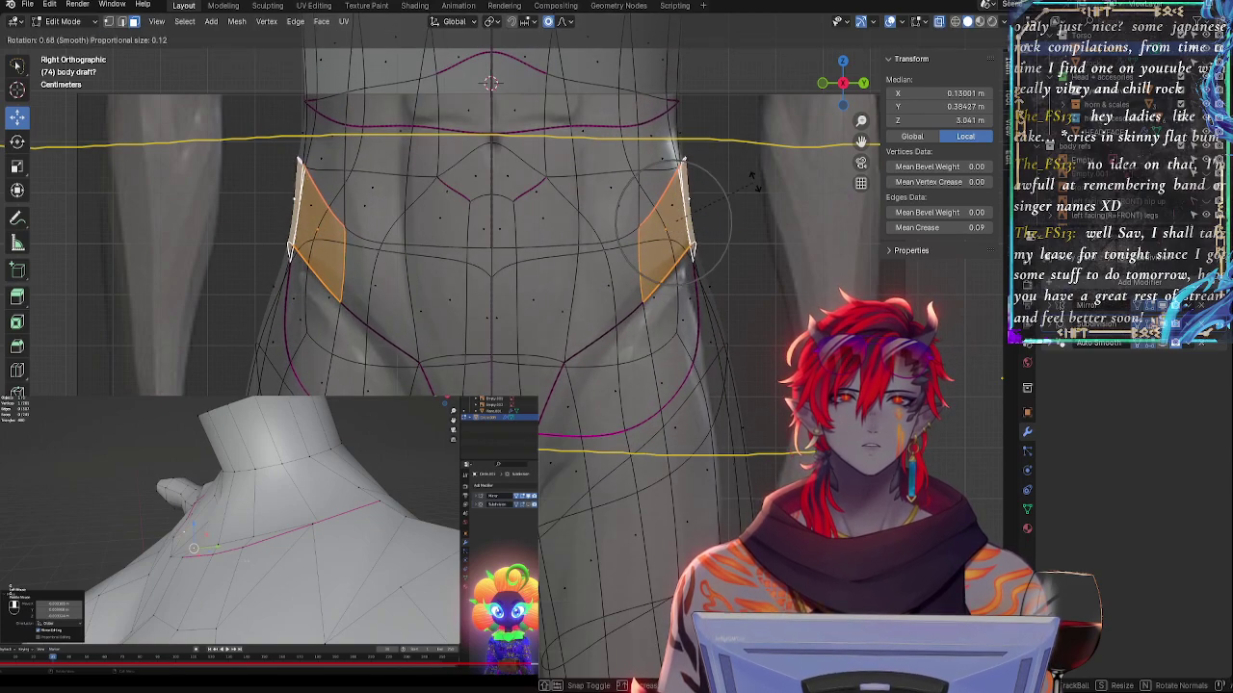
{"action": "left_click", "coordinate": [760, 188]}
- Lower and slightly rotate the thin waist edge strip down to the yellow guide
{"action": "left_click", "coordinate": [685, 170]}
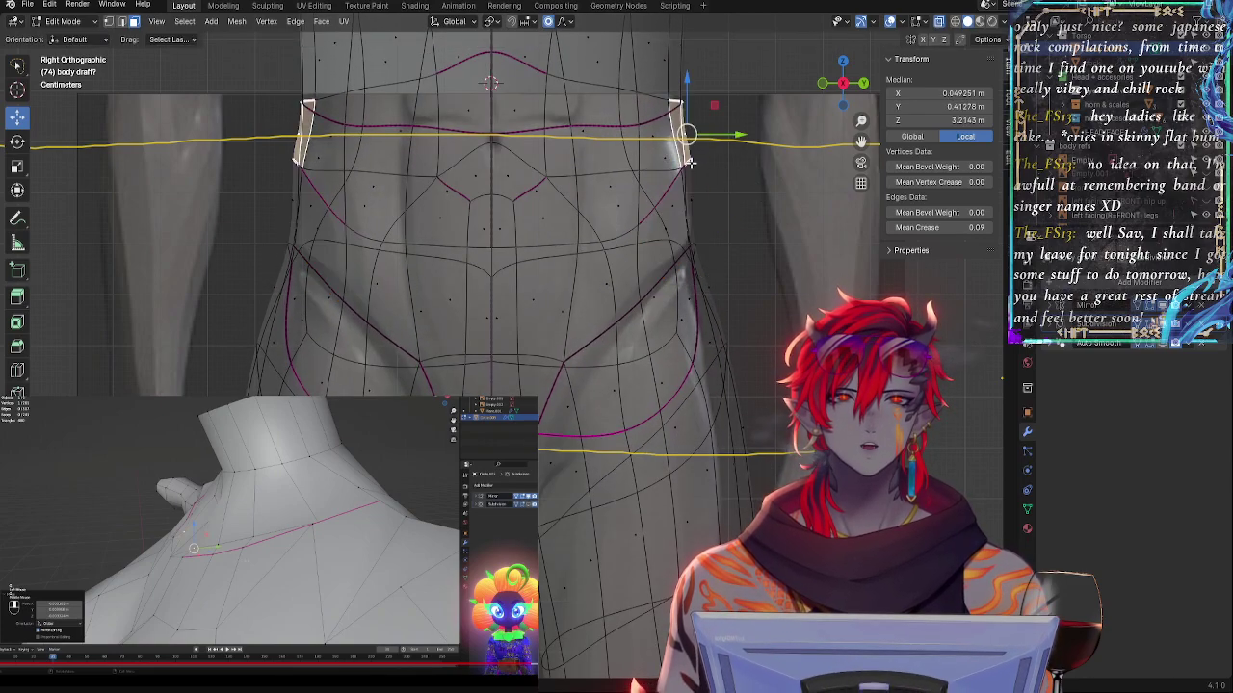
{"action": "left_click_drag", "start_coordinate": [686, 135], "coordinate": [690, 200]}
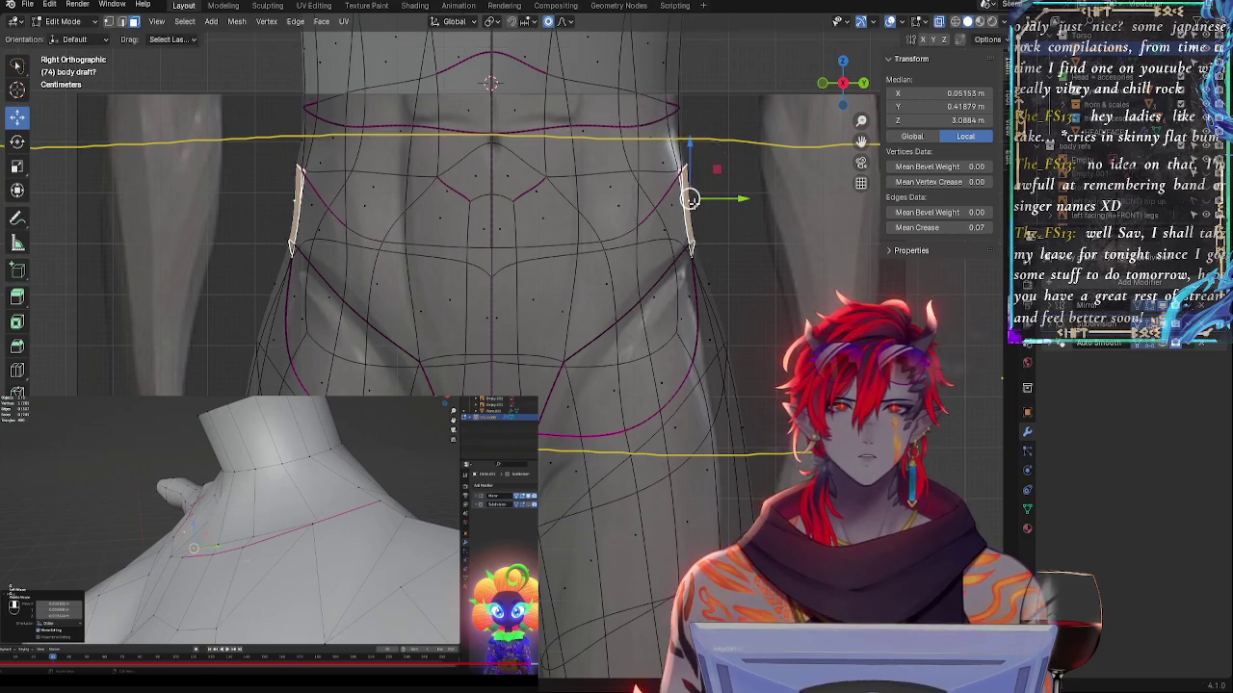
{"action": "middle_click_drag", "start_coordinate": [690, 200], "coordinate": [674, 275]}
{"action": "key", "text": "r"}
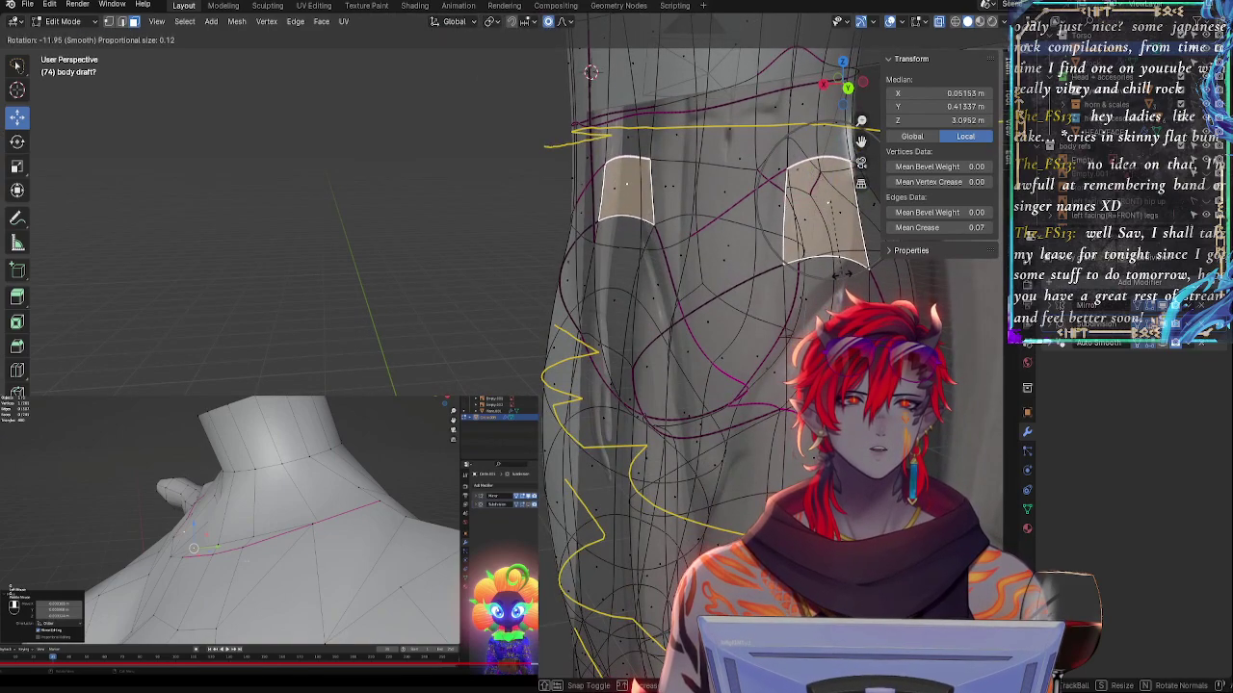
{"action": "left_click", "coordinate": [842, 275]}
{"action": "left_click", "coordinate": [825, 85]}
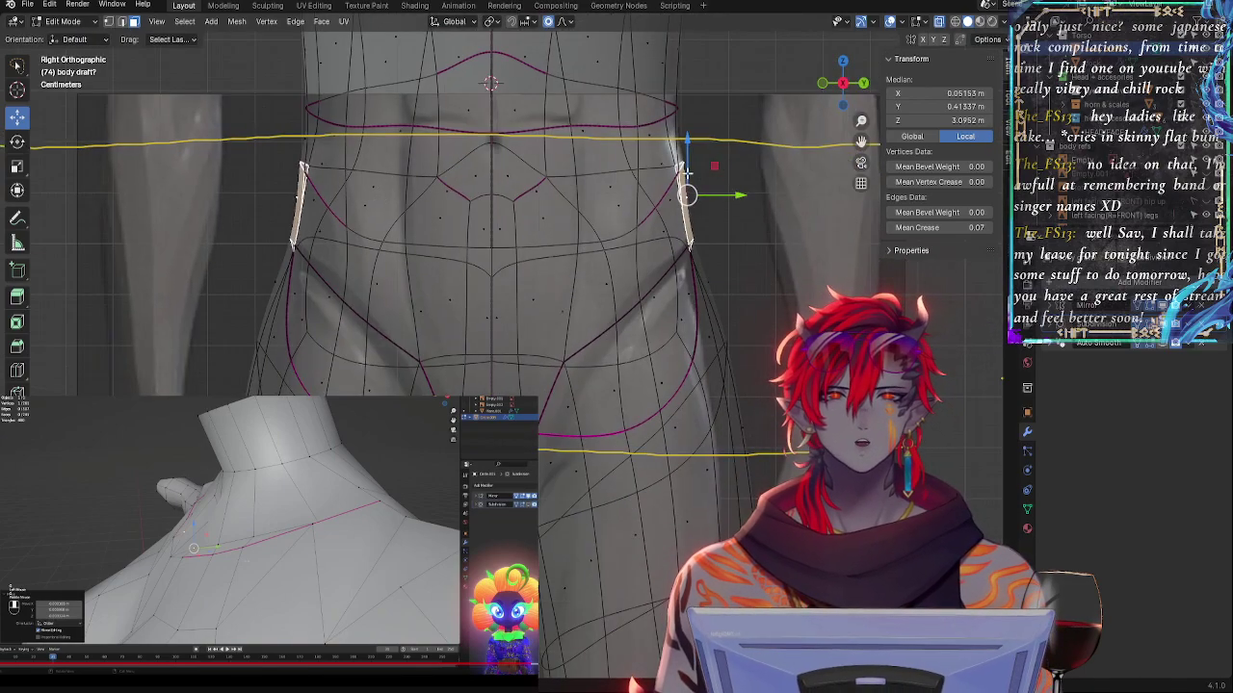
{"action": "key", "text": "g"}
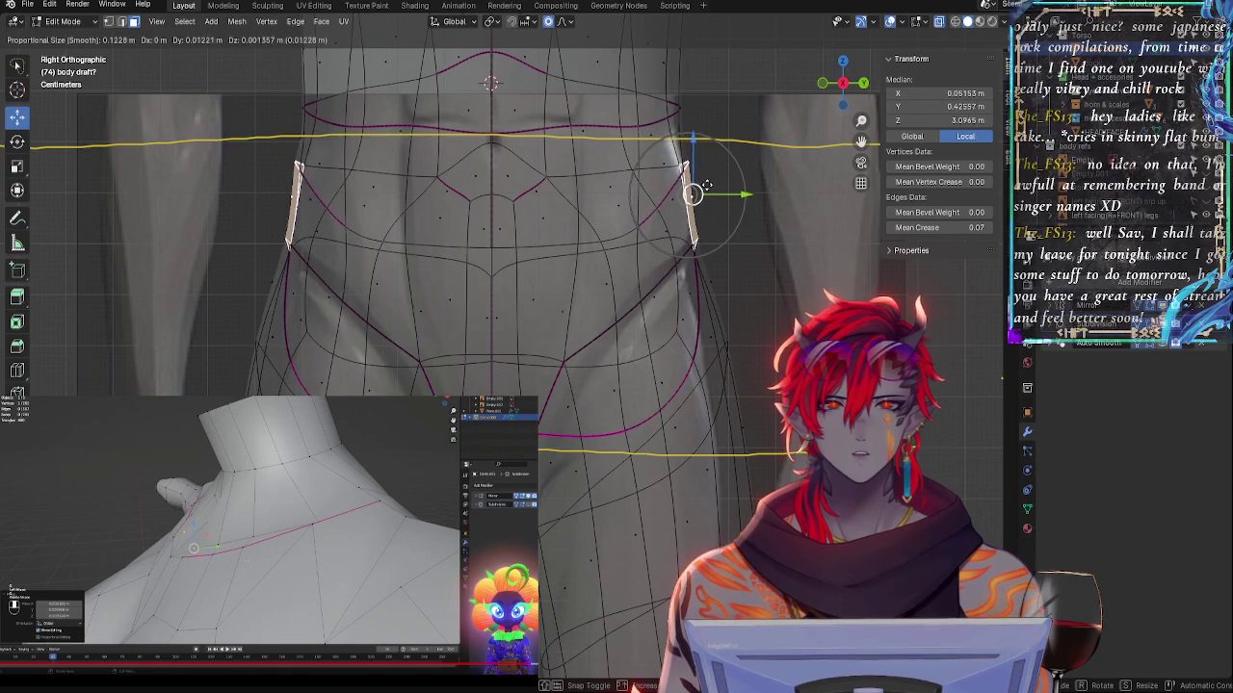
{"action": "left_click", "coordinate": [689, 195]}
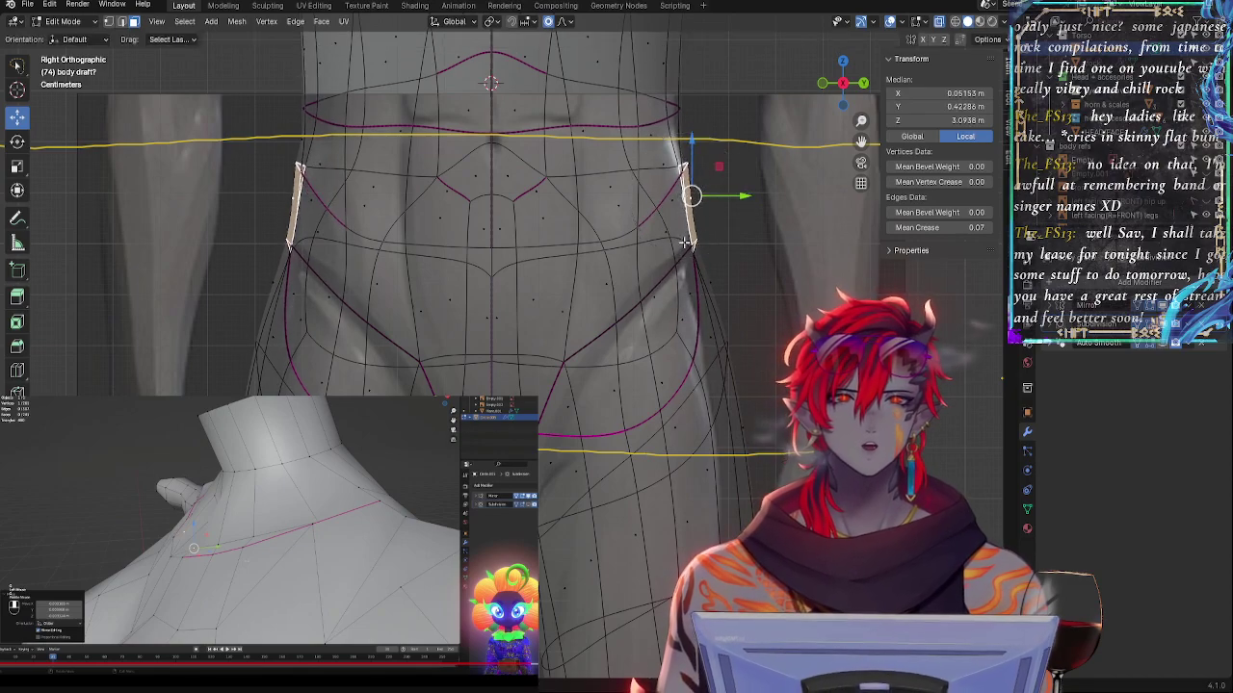
- Grow the selection into larger hip patches and shift them toward the reference outline
{"action": "key", "text": "ctrl+KP_Add"}
{"action": "key", "text": "ctrl+KP_Add"}
{"action": "key", "text": "ctrl+KP_Add"}
{"action": "key", "text": "g"}
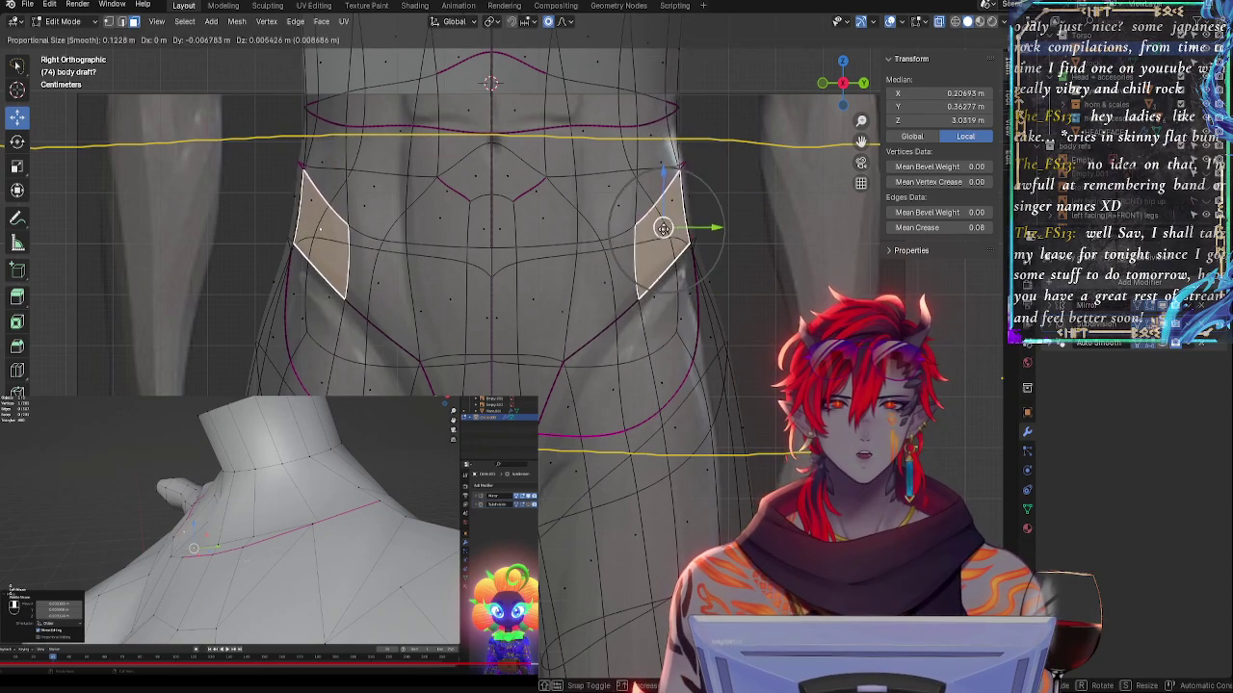
{"action": "left_click_drag", "start_coordinate": [663, 229], "coordinate": [660, 227]}
- Rotate another hip face so it follows the reference outline
{"action": "left_click", "coordinate": [608, 291]}
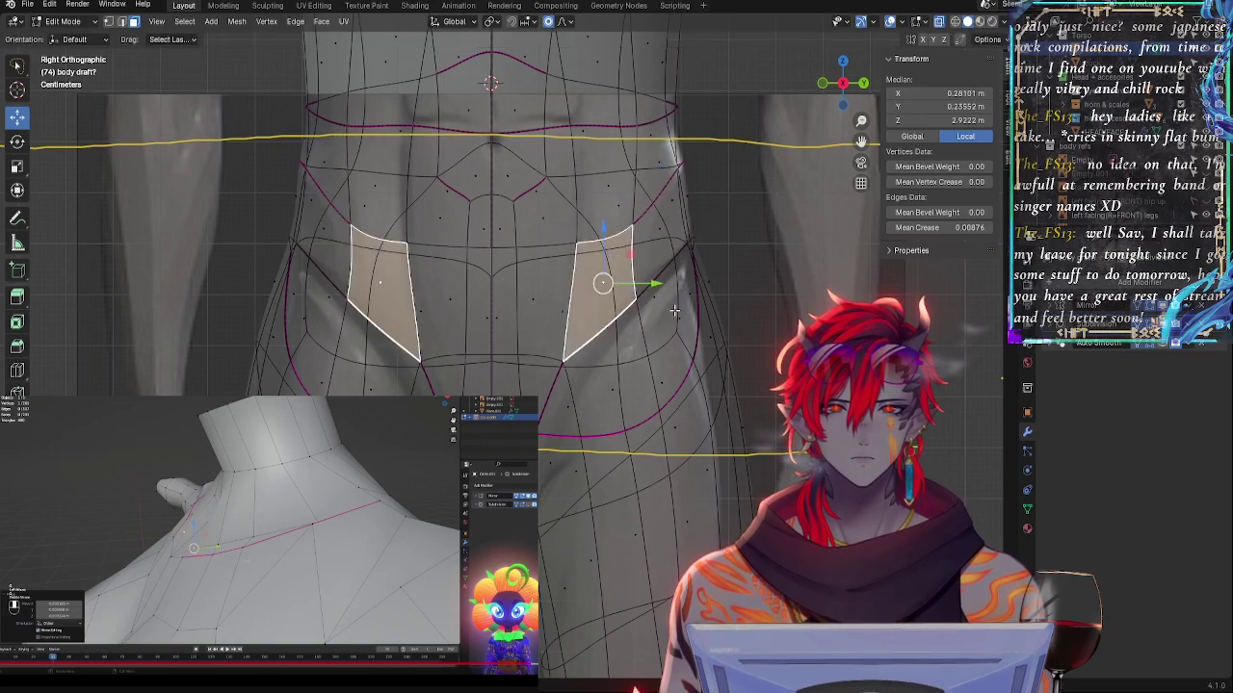
{"action": "key", "text": "r"}
{"action": "left_click", "coordinate": [688, 287]}
{"action": "left_click", "coordinate": [646, 263], "text": "shift"}
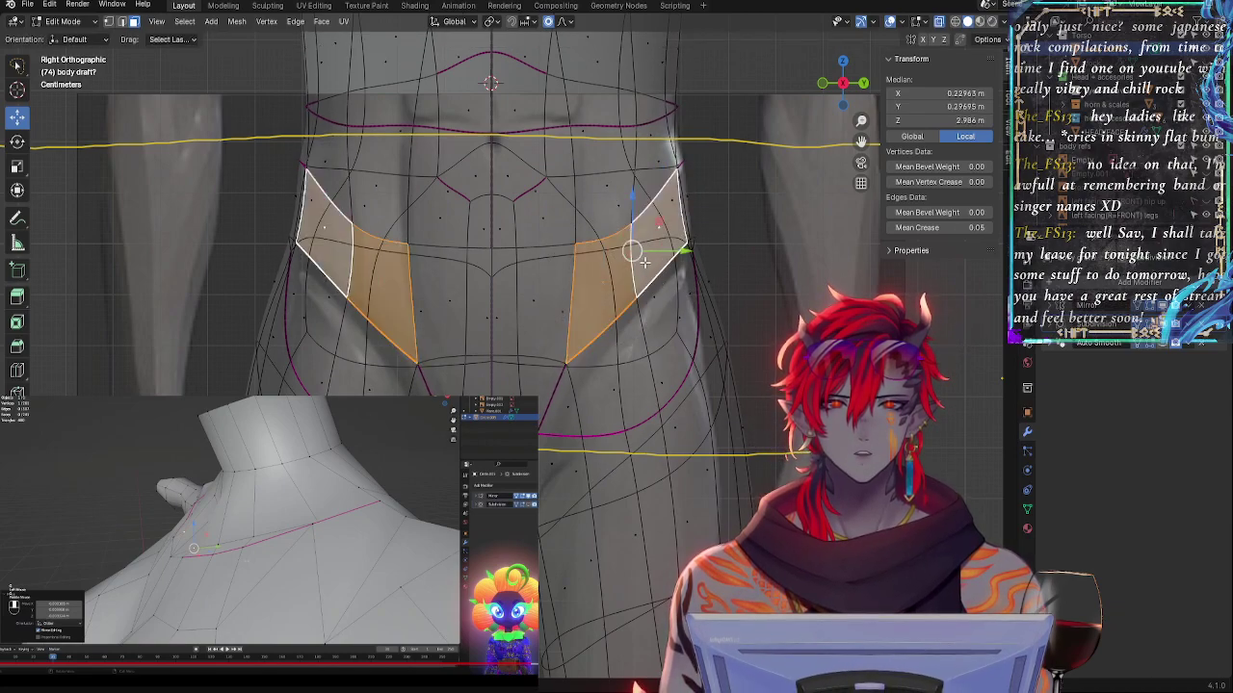
{"action": "key", "text": "alt+a"}
- Restore the raised hip shapes and rotate the large upper hip face pair with soft falloff
{"action": "left_click", "coordinate": [581, 349]}
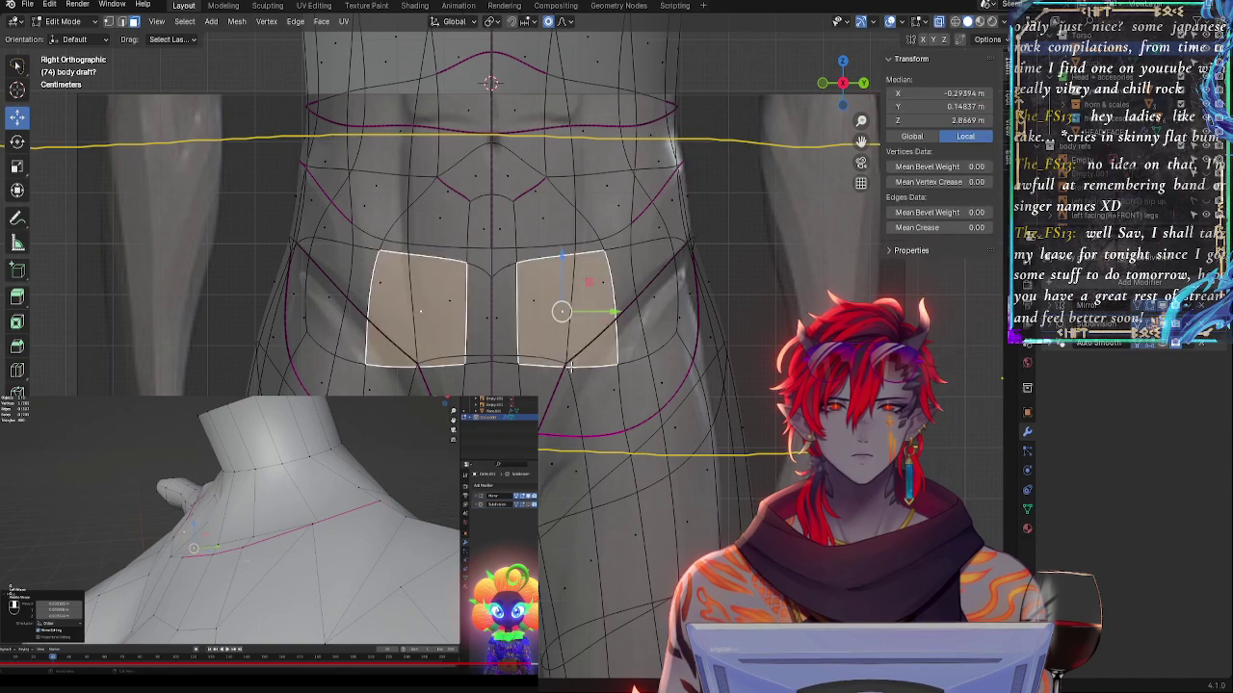
{"action": "left_click", "coordinate": [569, 370]}
{"action": "left_click", "coordinate": [565, 346]}
{"action": "key", "text": "alt+z"}
{"action": "key", "text": "ctrl+shift+z"}
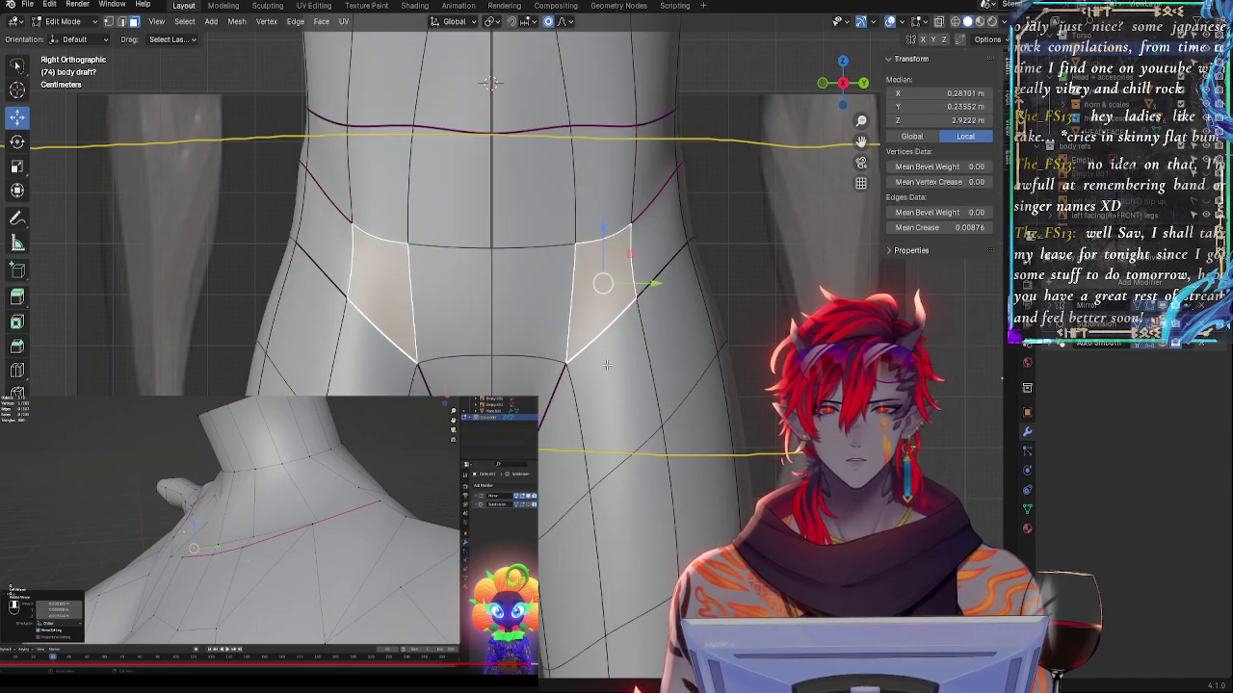
{"action": "key", "text": "ctrl+shift+z"}
{"action": "key", "text": "alt+z"}
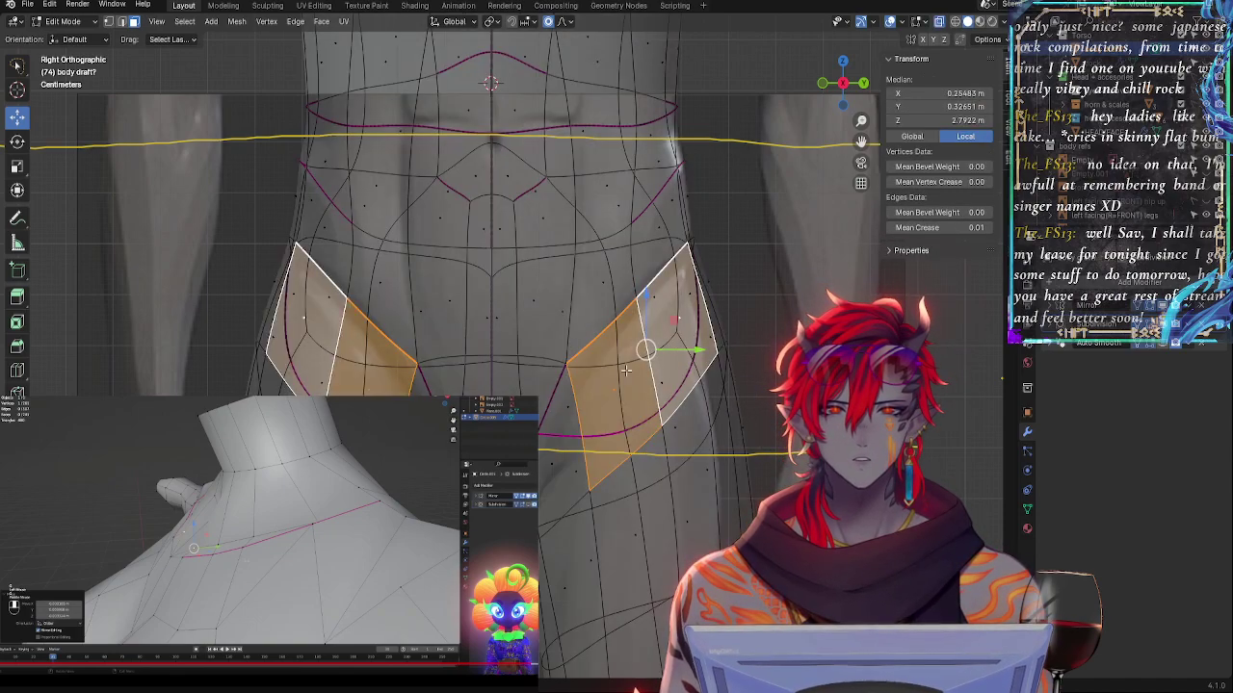
{"action": "key", "text": "r"}
{"action": "left_click", "coordinate": [735, 371]}
- Nudge the upper-thigh face pairs slightly down and rotate them to match the reference
{"action": "left_click", "coordinate": [600, 379]}
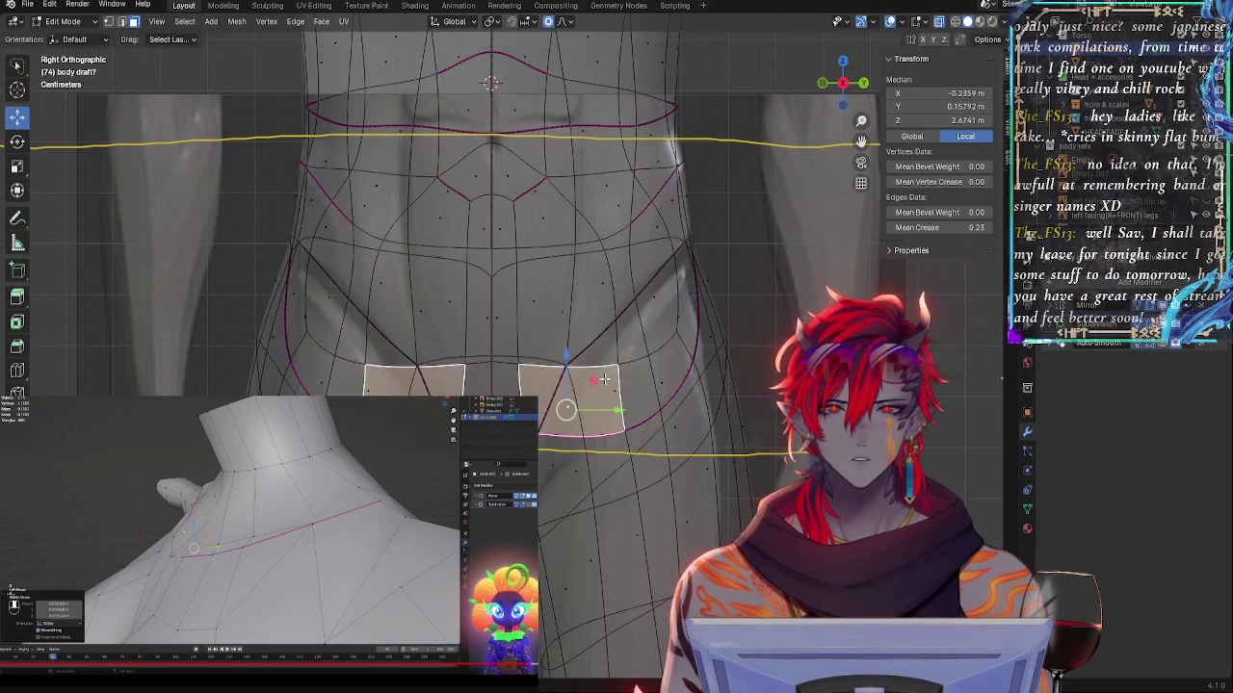
{"action": "left_click", "coordinate": [622, 387]}
{"action": "key", "text": "ctrl+shift+z"}
{"action": "key", "text": "alt+z"}
{"action": "key", "text": "alt+z"}
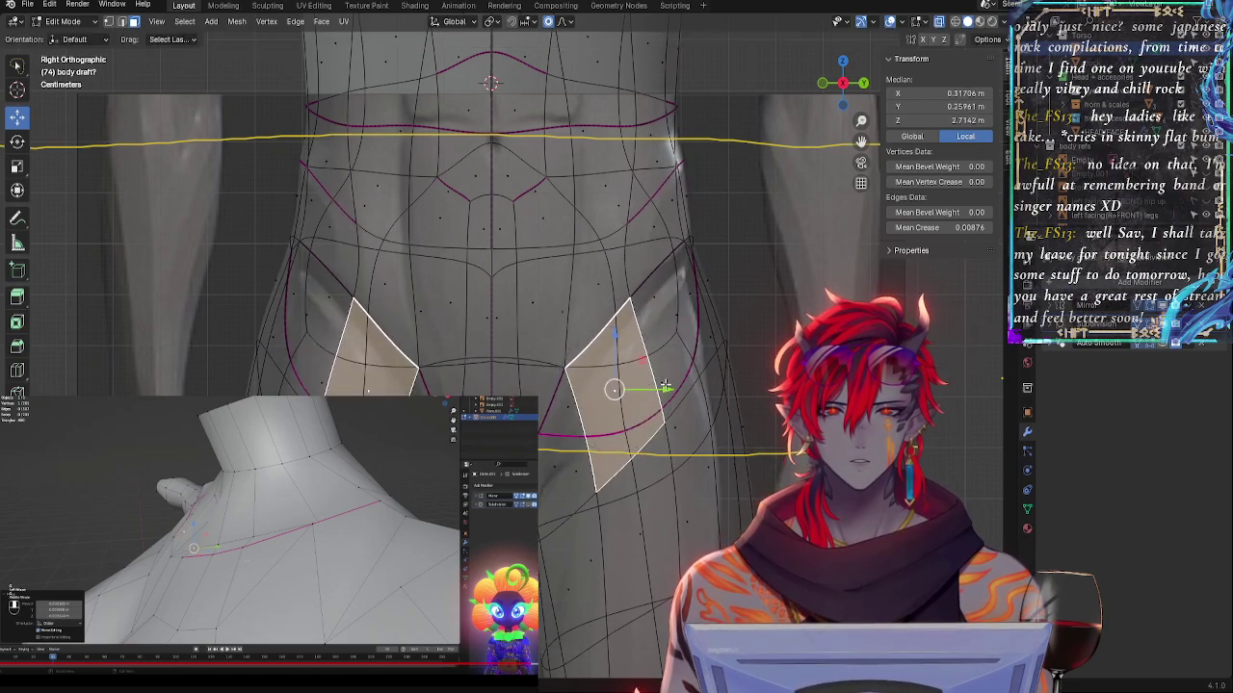
{"action": "left_click", "coordinate": [599, 397]}
{"action": "left_click", "coordinate": [613, 388]}
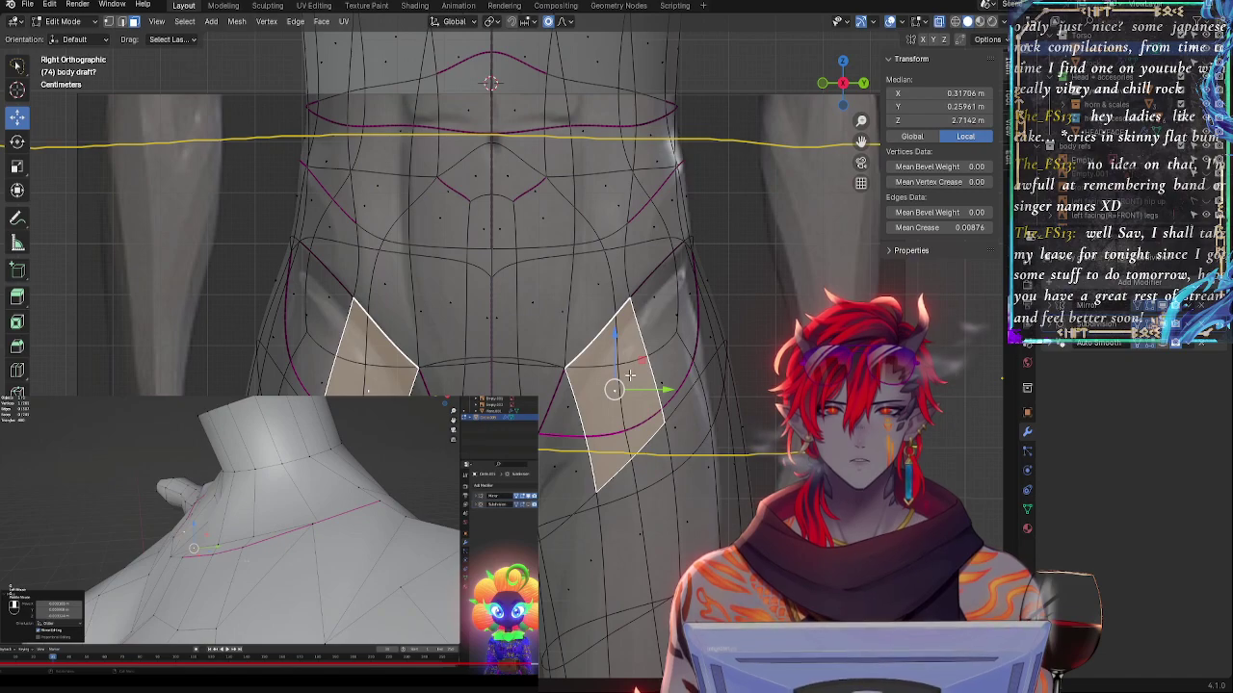
{"action": "left_click_drag", "start_coordinate": [614, 390], "coordinate": [616, 401]}
{"action": "key", "text": "r"}
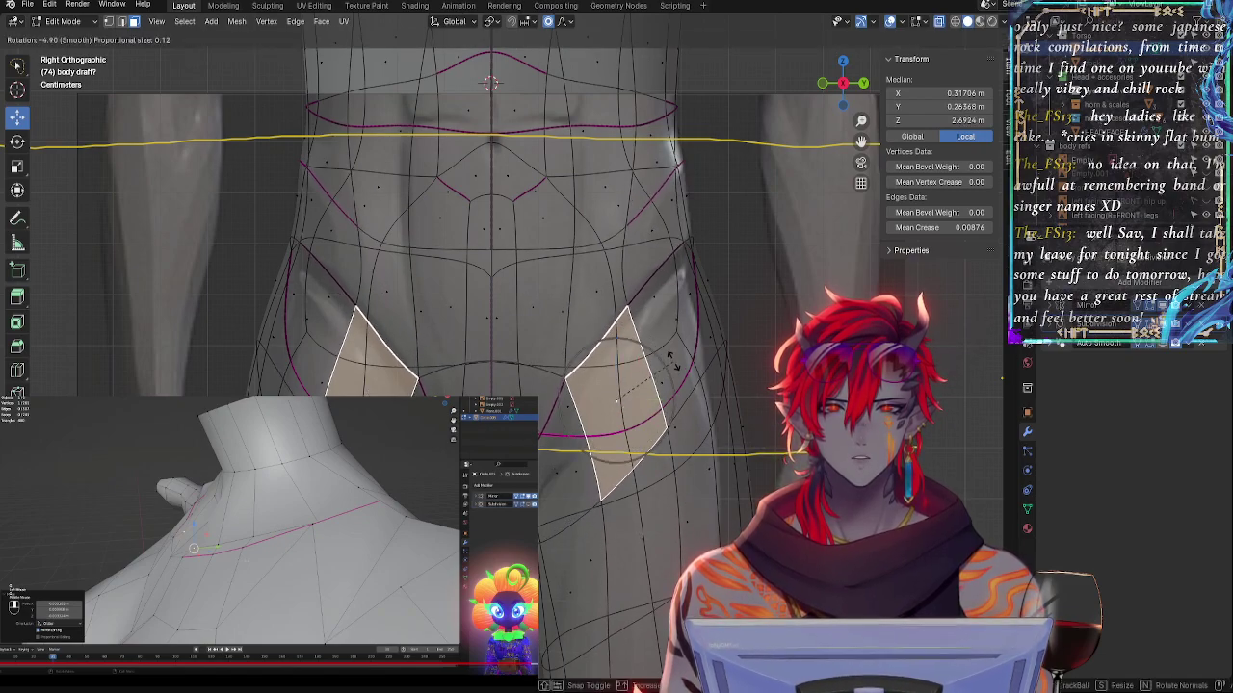
{"action": "left_click", "coordinate": [673, 363]}
- Rotate the crotch-line and upper hip face pairs, then tilt and shift the faces near the waist
{"action": "left_click", "coordinate": [573, 405]}
{"action": "left_click", "coordinate": [599, 296]}
{"action": "key", "text": "r"}
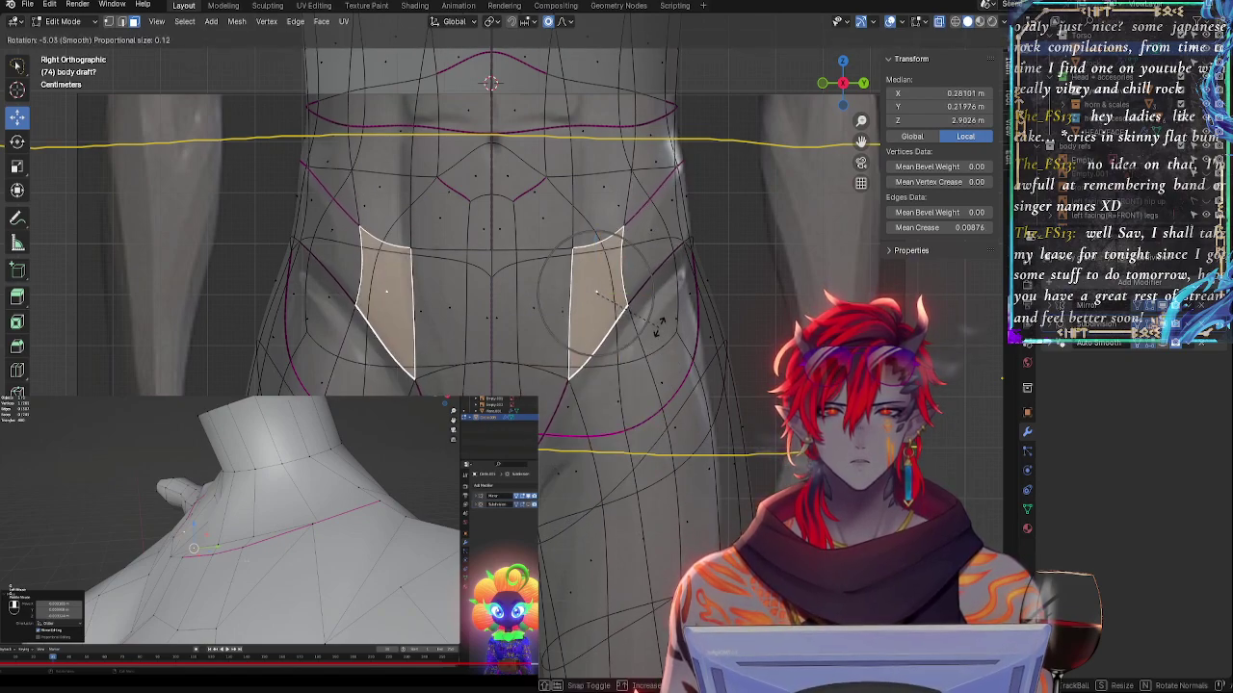
{"action": "left_click", "coordinate": [658, 327]}
{"action": "left_click", "coordinate": [579, 232]}
{"action": "key", "text": "r"}
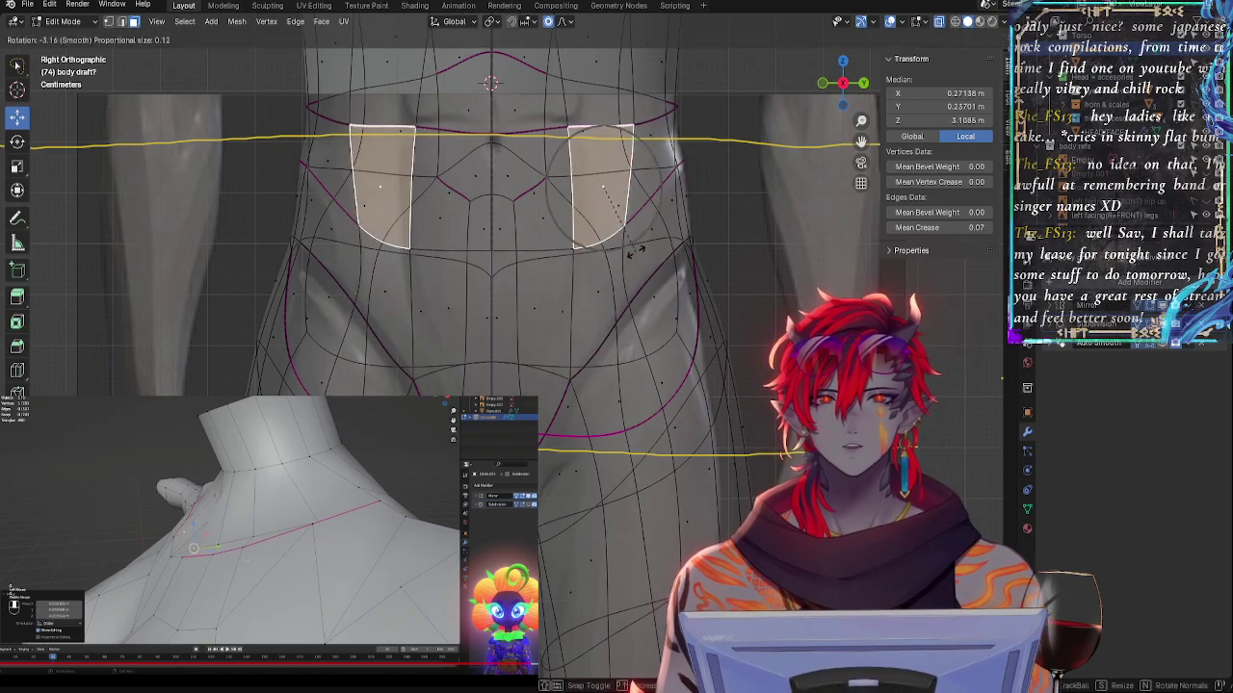
{"action": "left_click", "coordinate": [635, 249]}
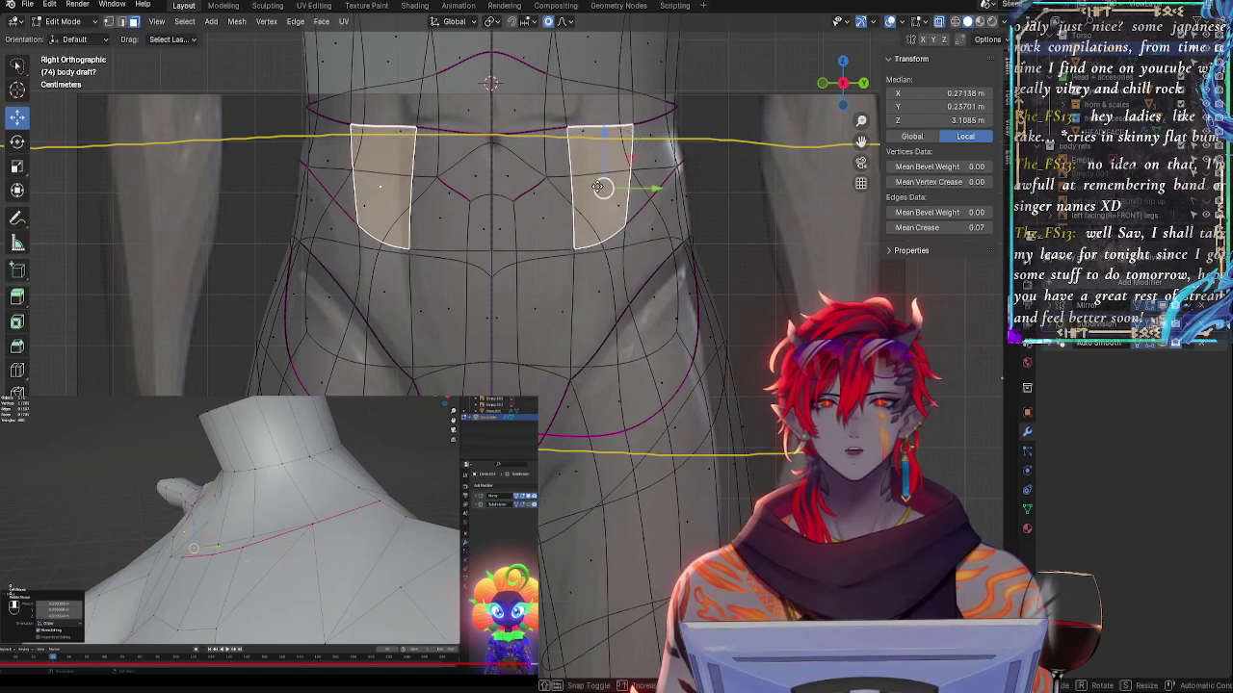
{"action": "left_click_drag", "start_coordinate": [603, 189], "coordinate": [602, 194]}
{"action": "left_click", "coordinate": [563, 293]}
- Rotate the central pelvic faces and move the lower pelvic face pair slightly down
{"action": "key", "text": "r"}
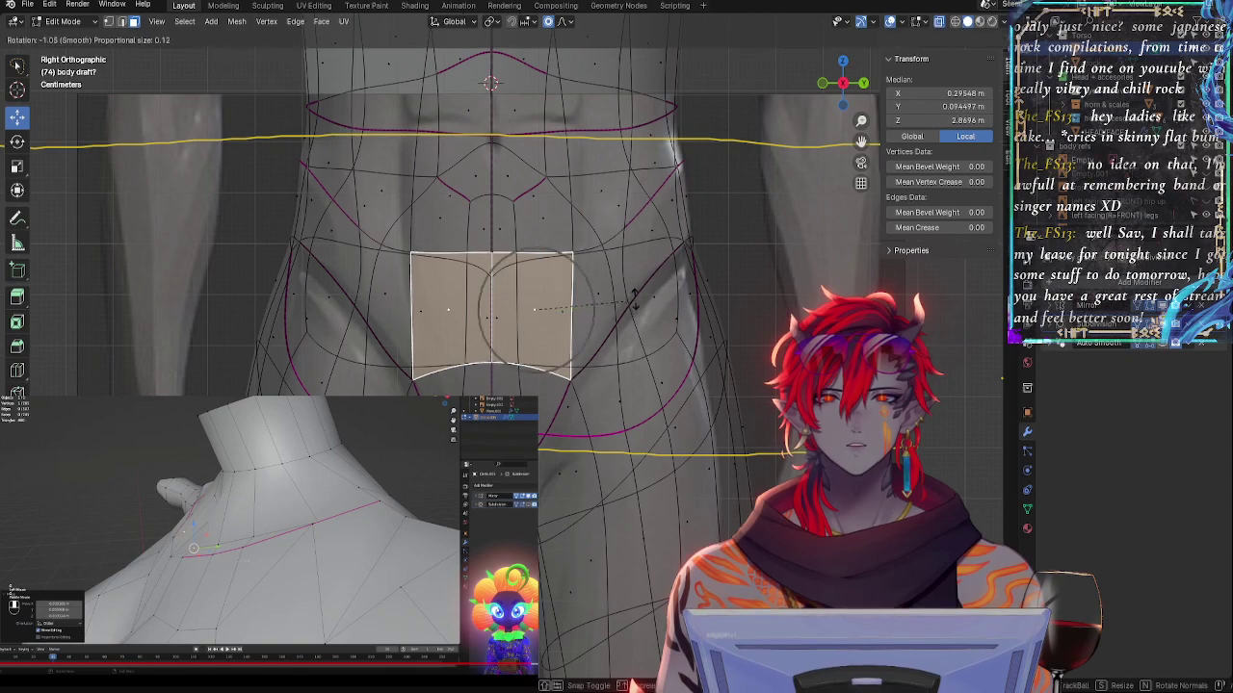
{"action": "left_click", "coordinate": [636, 290]}
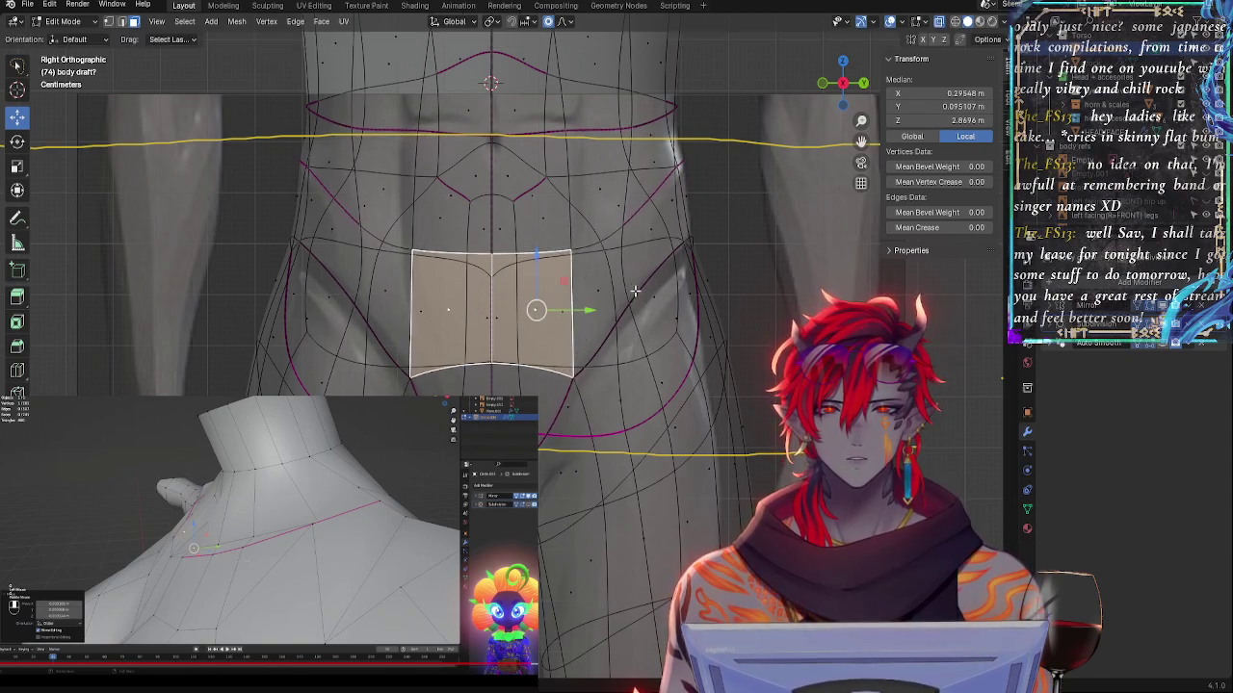
{"action": "left_click", "coordinate": [502, 375]}
{"action": "left_click", "coordinate": [534, 391]}
{"action": "left_click", "coordinate": [527, 404]}
{"action": "key", "text": "r"}
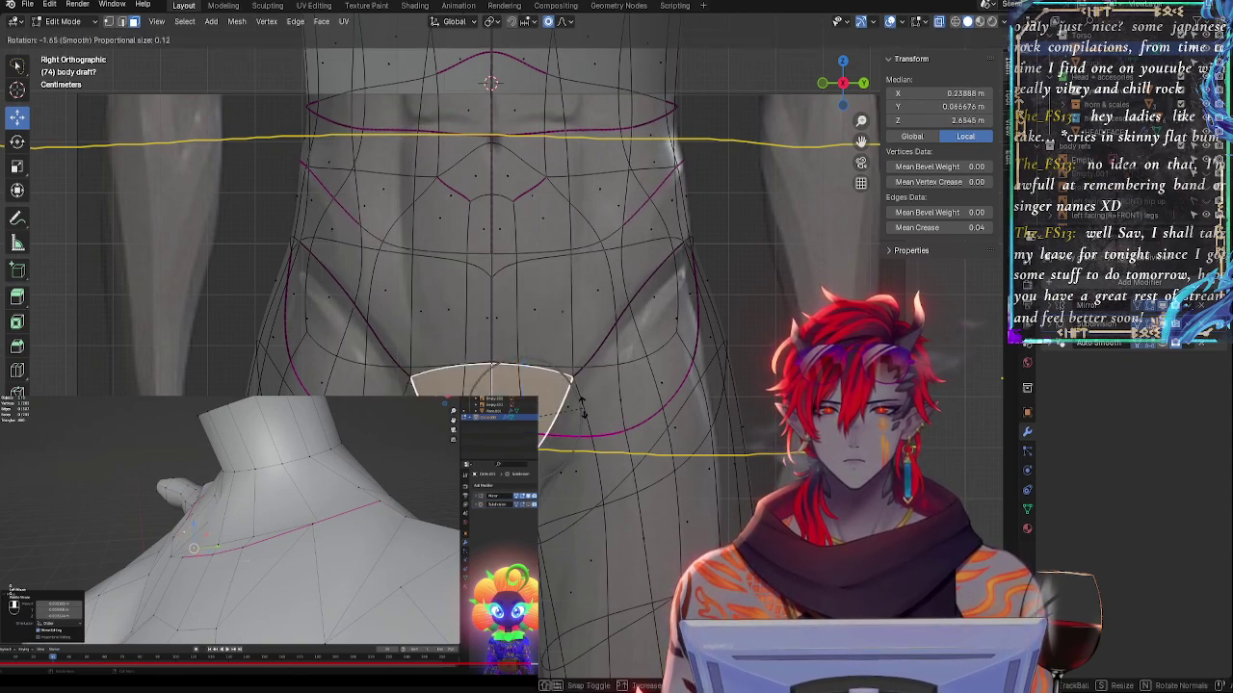
{"action": "left_click", "coordinate": [581, 409]}
{"action": "key", "text": "g"}
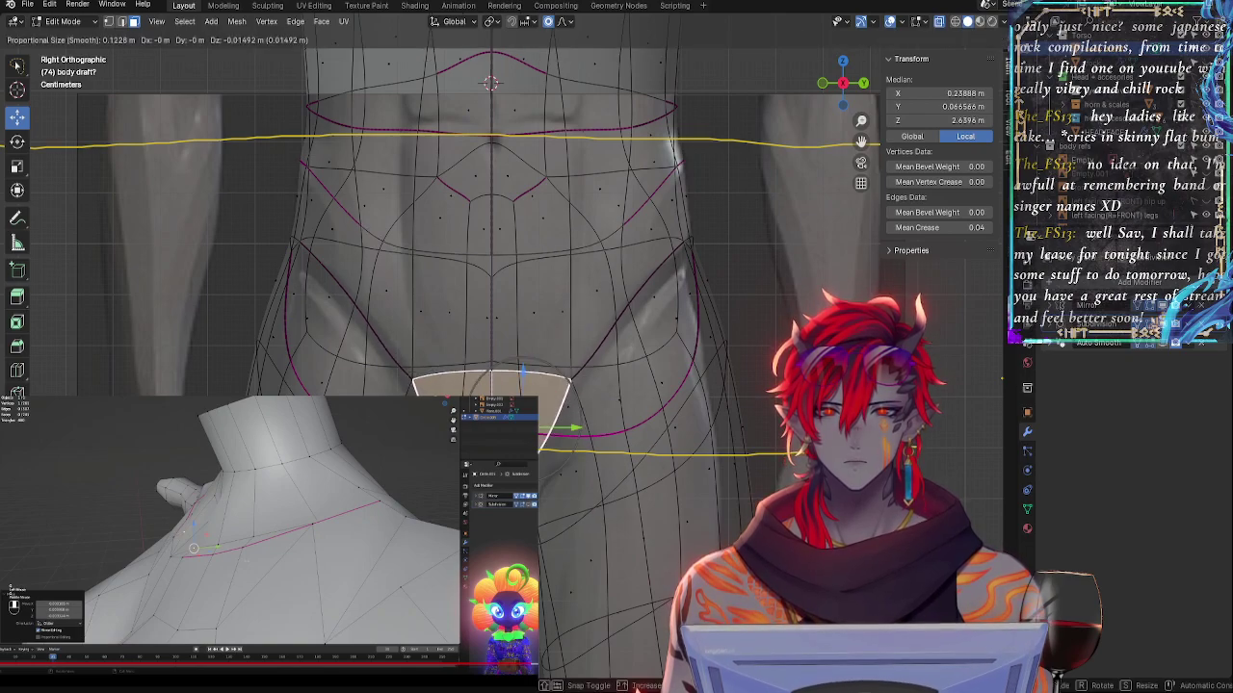
{"action": "left_click", "coordinate": [585, 421]}
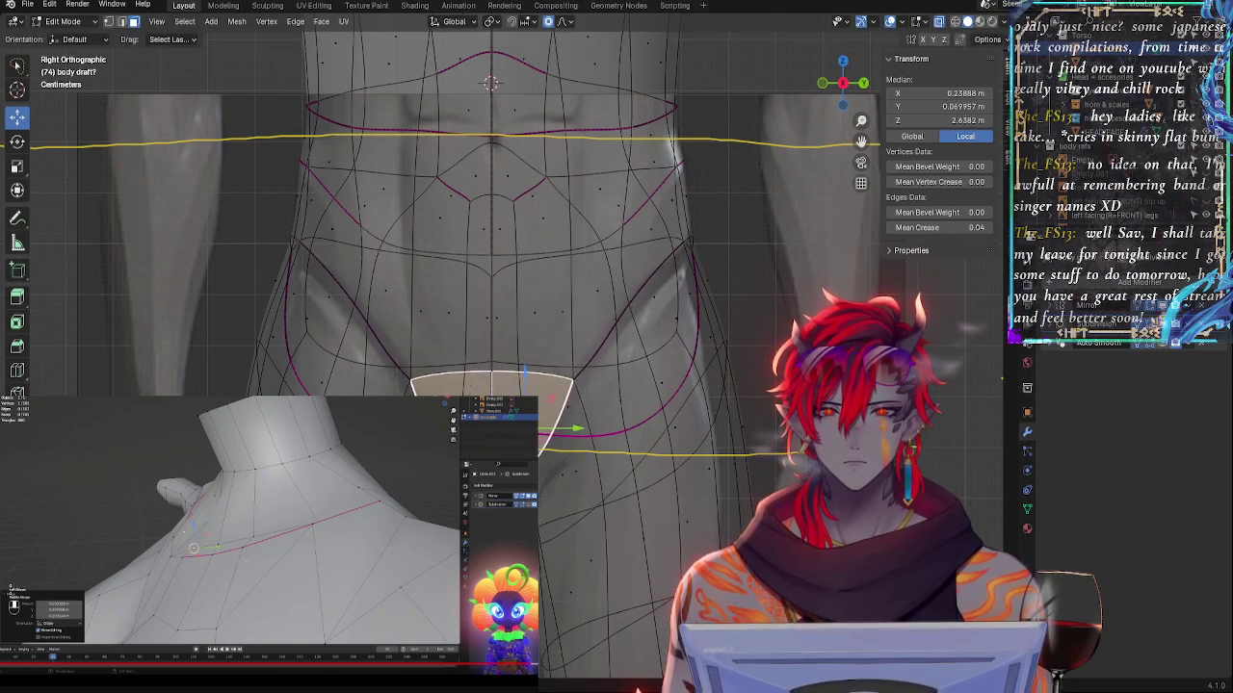
- Restore the earlier curved hip reshaping and select crotch and hip faces together
{"action": "left_click", "coordinate": [553, 365]}
{"action": "left_click", "coordinate": [599, 403]}
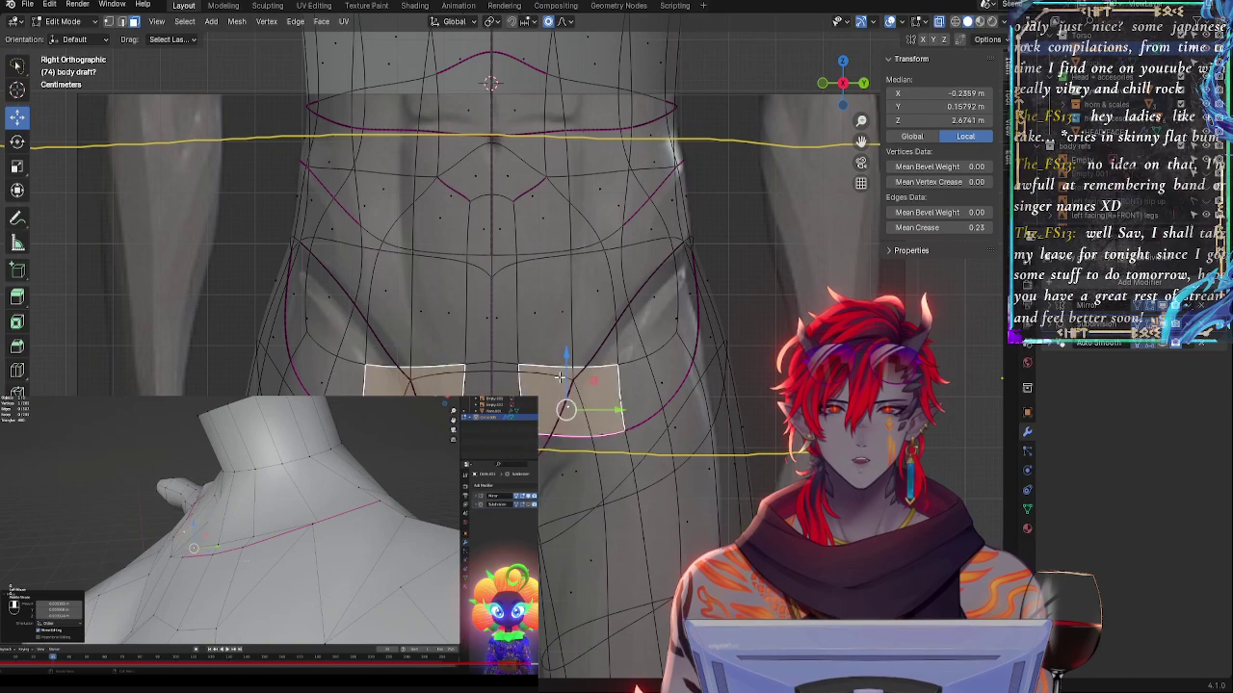
{"action": "key", "text": "ctrl+shift+z"}
{"action": "key", "text": "ctrl+shift+z"}
{"action": "key", "text": "ctrl+shift+z"}
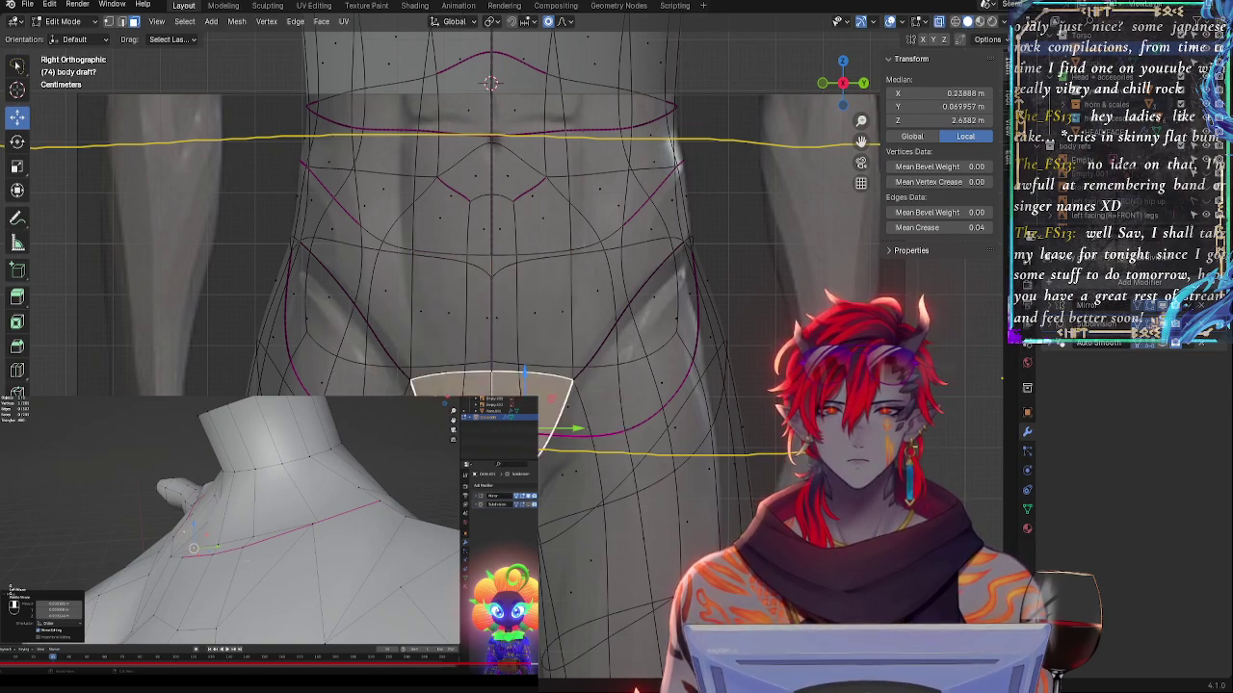
{"action": "left_click", "coordinate": [508, 389]}
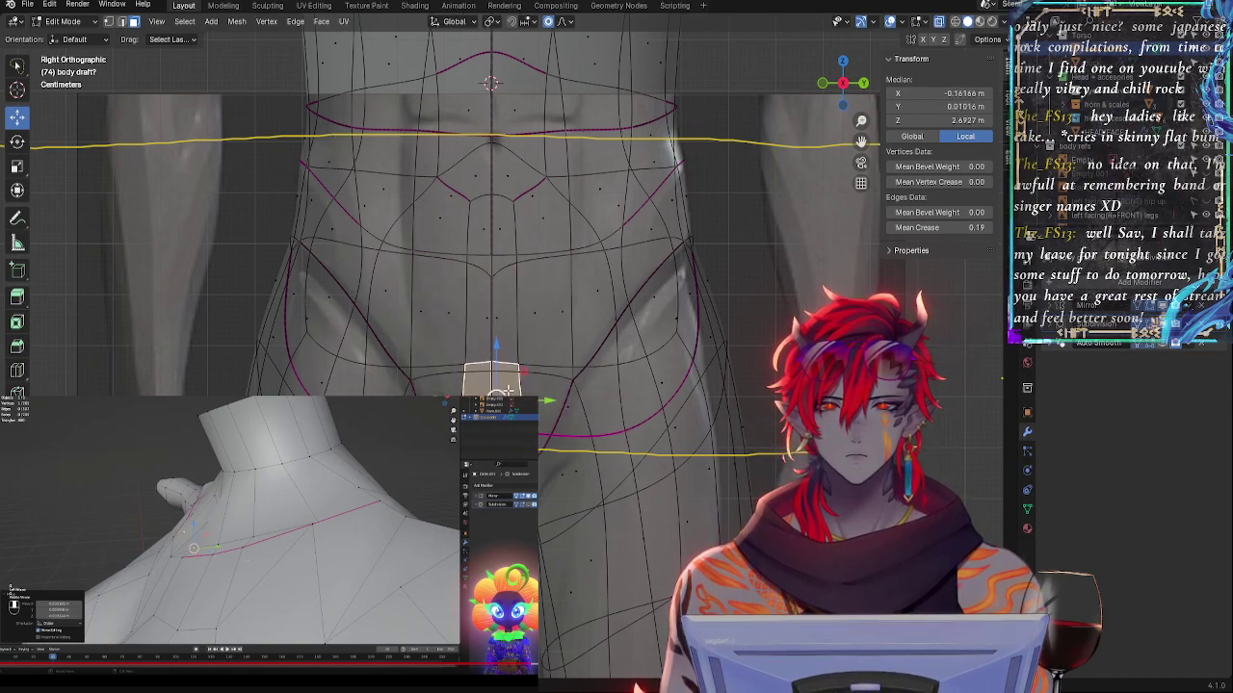
{"action": "left_click", "coordinate": [537, 312]}
{"action": "left_click", "coordinate": [510, 386], "text": "shift"}
{"action": "left_click", "coordinate": [565, 406]}
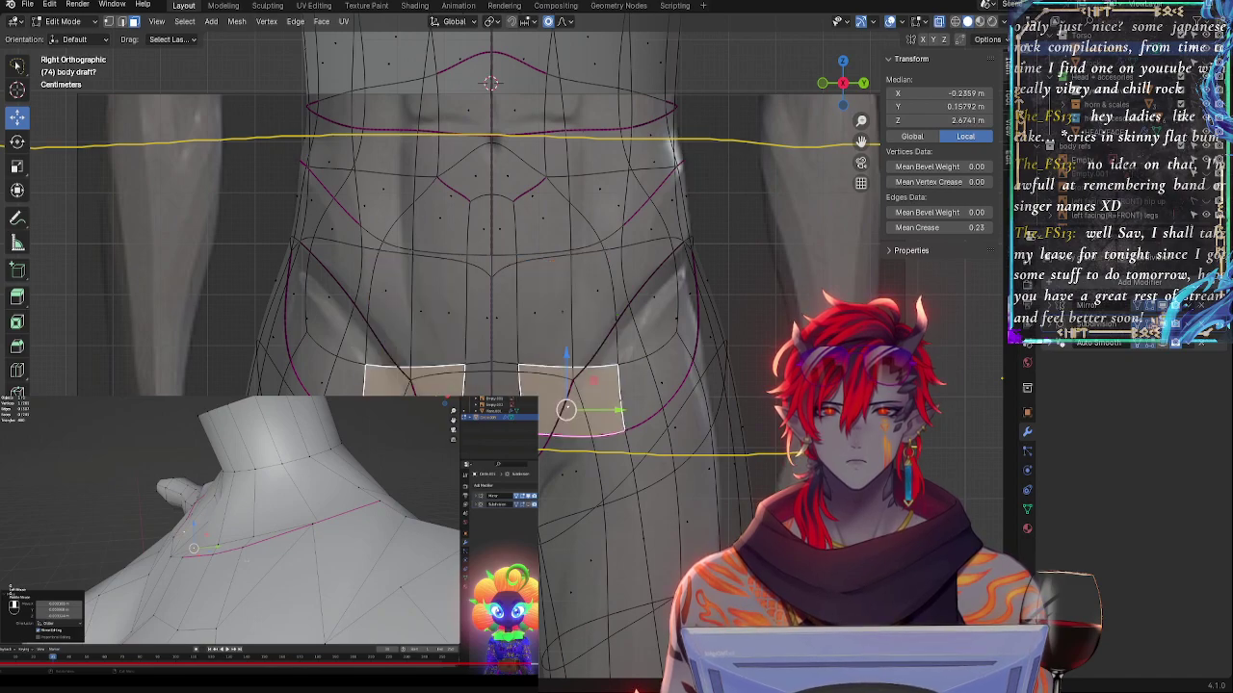
{"action": "left_click", "coordinate": [540, 419]}
{"action": "left_click", "coordinate": [533, 313], "text": "shift"}
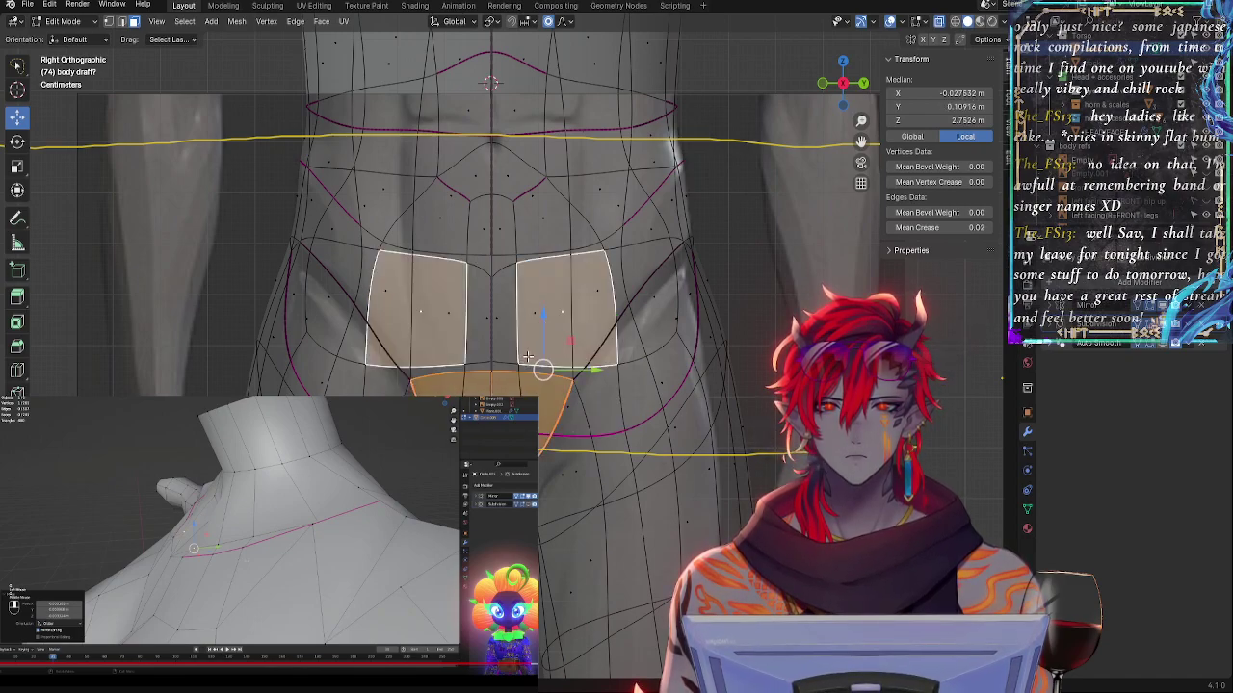
- Step back and forth through the selection history to settle on the lower crotch face strip
{"action": "key", "text": "ctrl+z"}
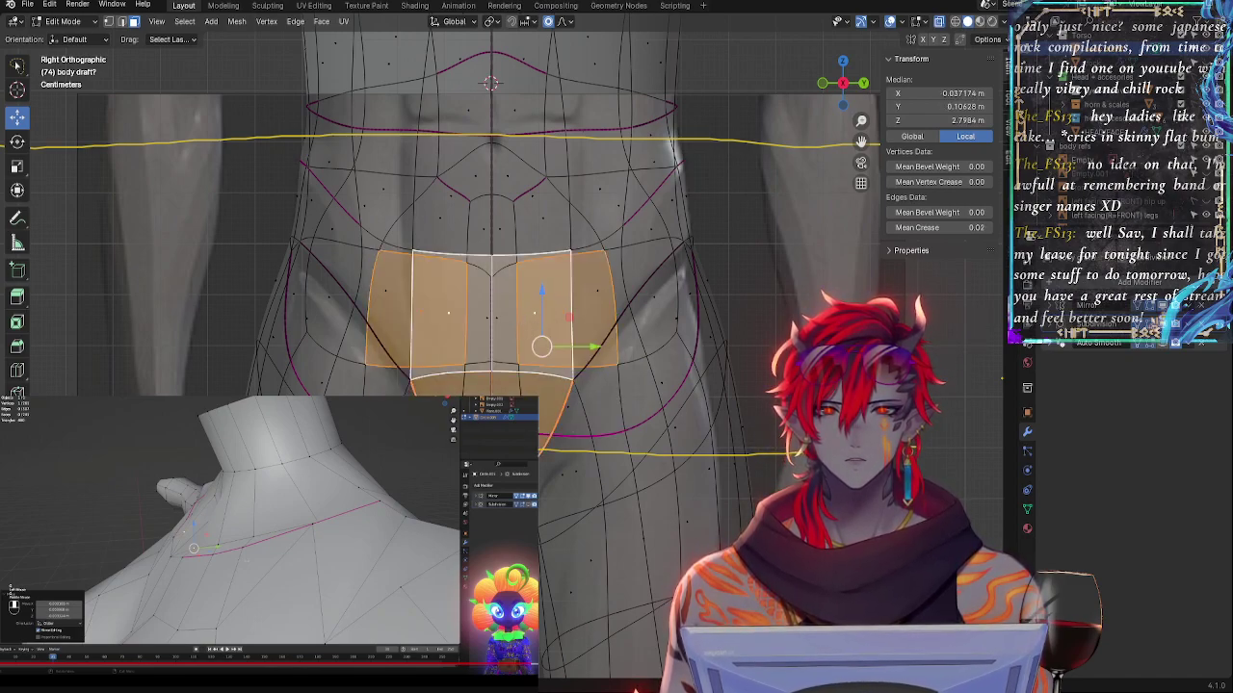
{"action": "key", "text": "ctrl+z"}
{"action": "key", "text": "ctrl+z"}
{"action": "key", "text": "ctrl+z"}
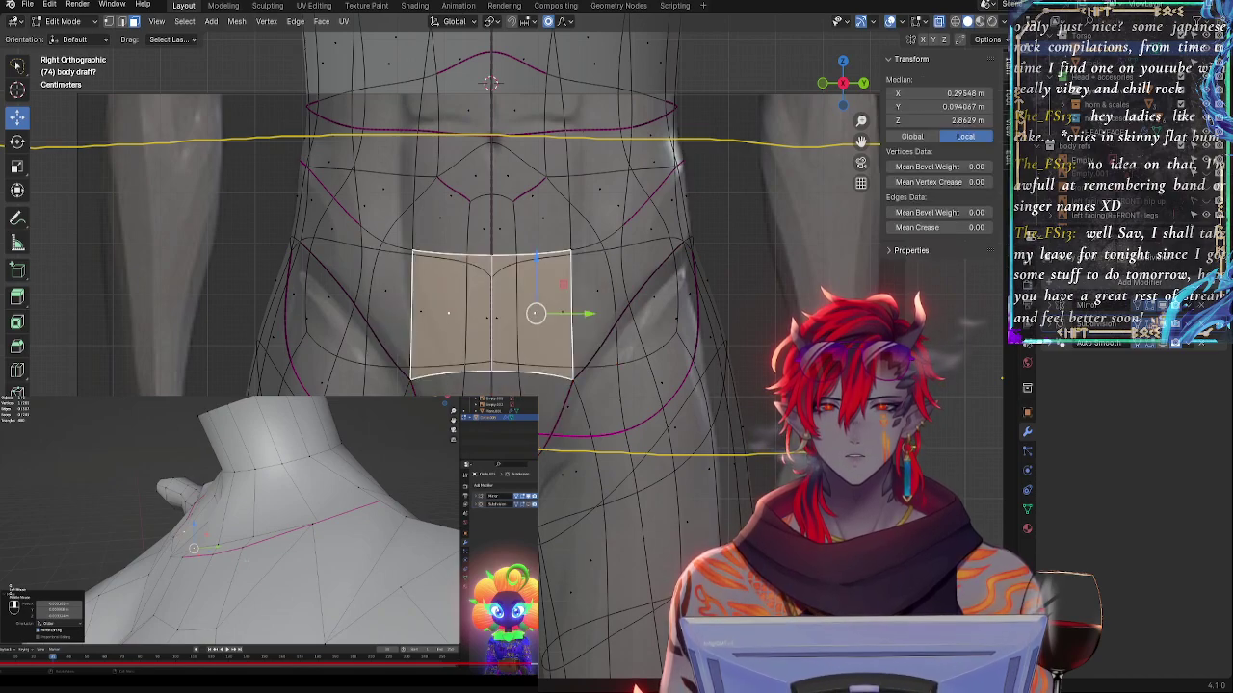
{"action": "key", "text": "ctrl+z"}
{"action": "key", "text": "ctrl+z"}
{"action": "key", "text": "ctrl+z"}
{"action": "key", "text": "ctrl+z"}
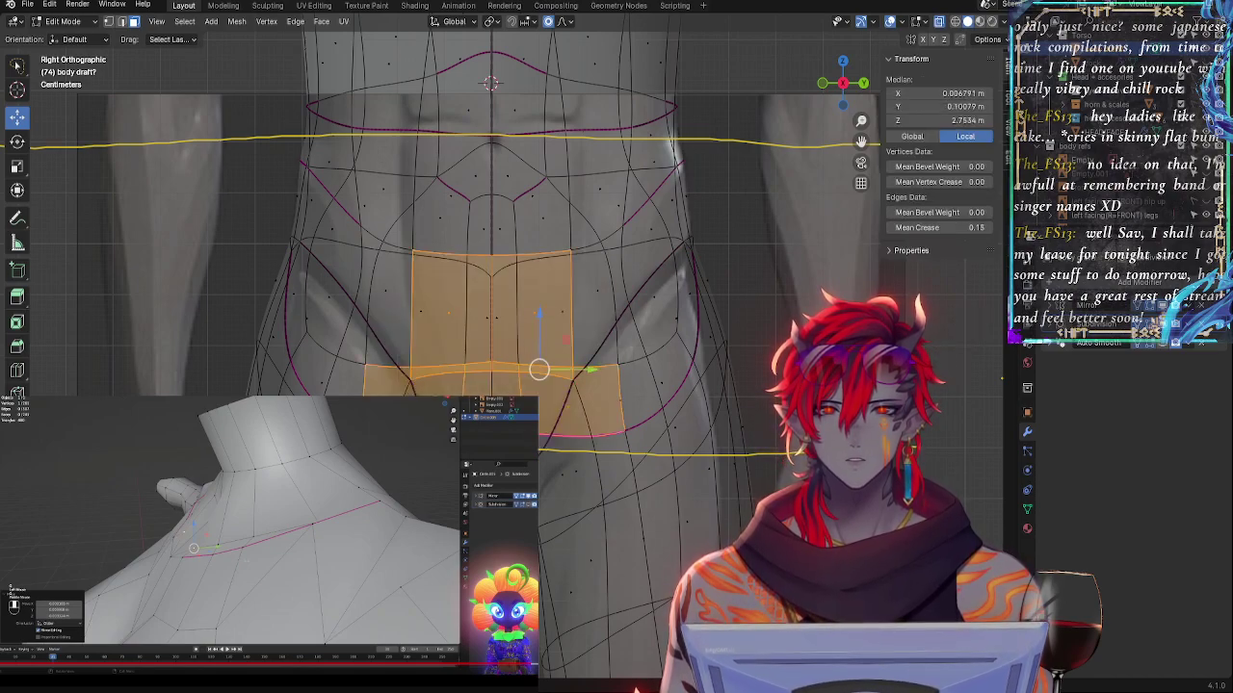
{"action": "key", "text": "ctrl+shift+z"}
{"action": "key", "text": "ctrl+shift+z"}
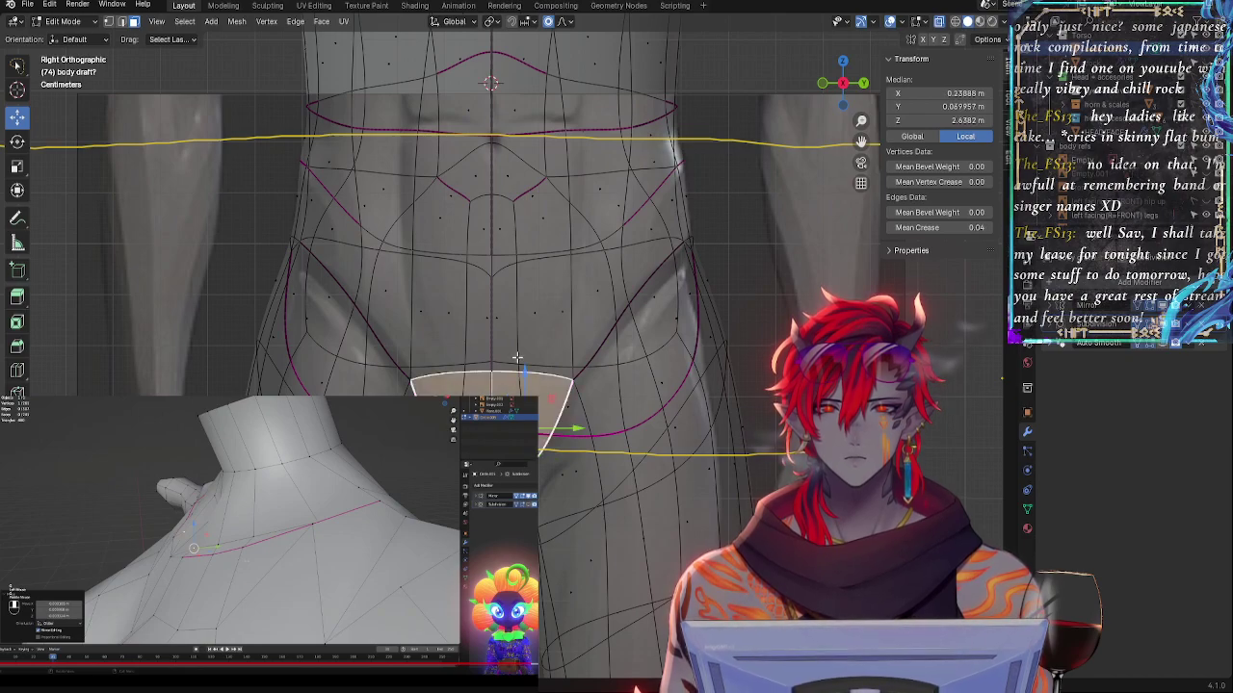
{"action": "key", "text": "ctrl+shift+z"}
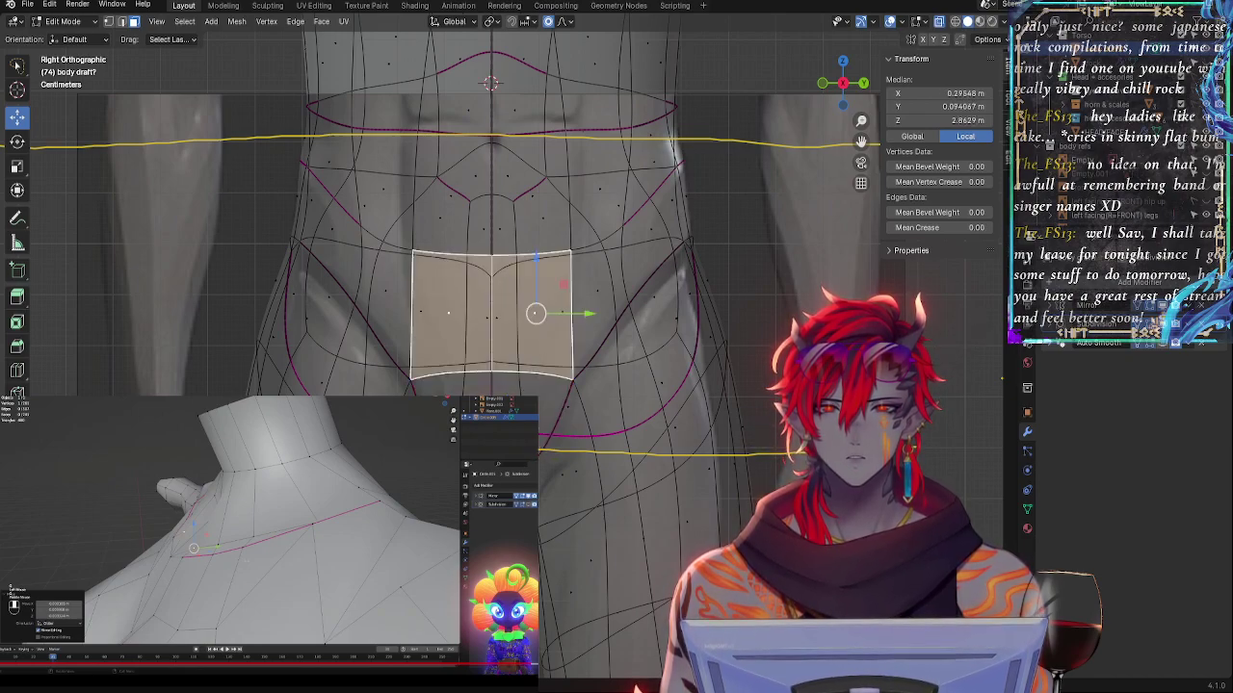
{"action": "left_click", "coordinate": [504, 384], "text": "shift"}
{"action": "key", "text": "ctrl+shift+z"}
{"action": "key", "text": "ctrl+shift+z"}
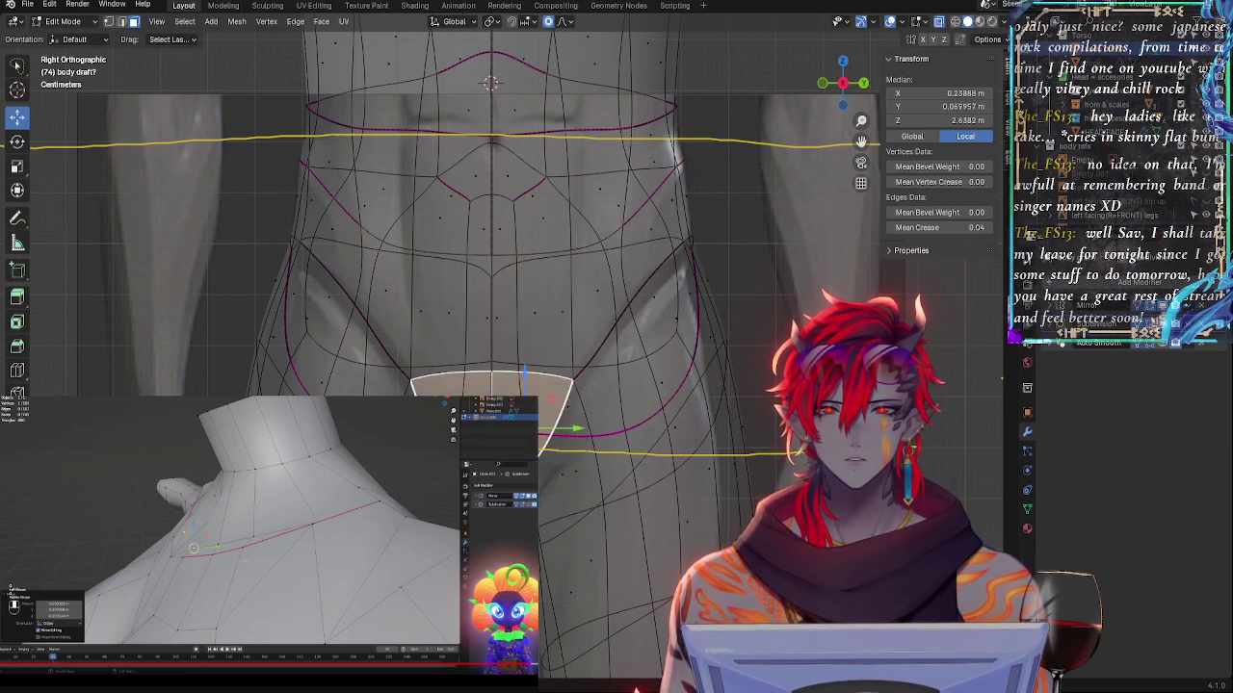
{"action": "key", "text": "ctrl+shift+z"}
{"action": "key", "text": "ctrl+shift+z"}
{"action": "key", "text": "ctrl+shift+z"}
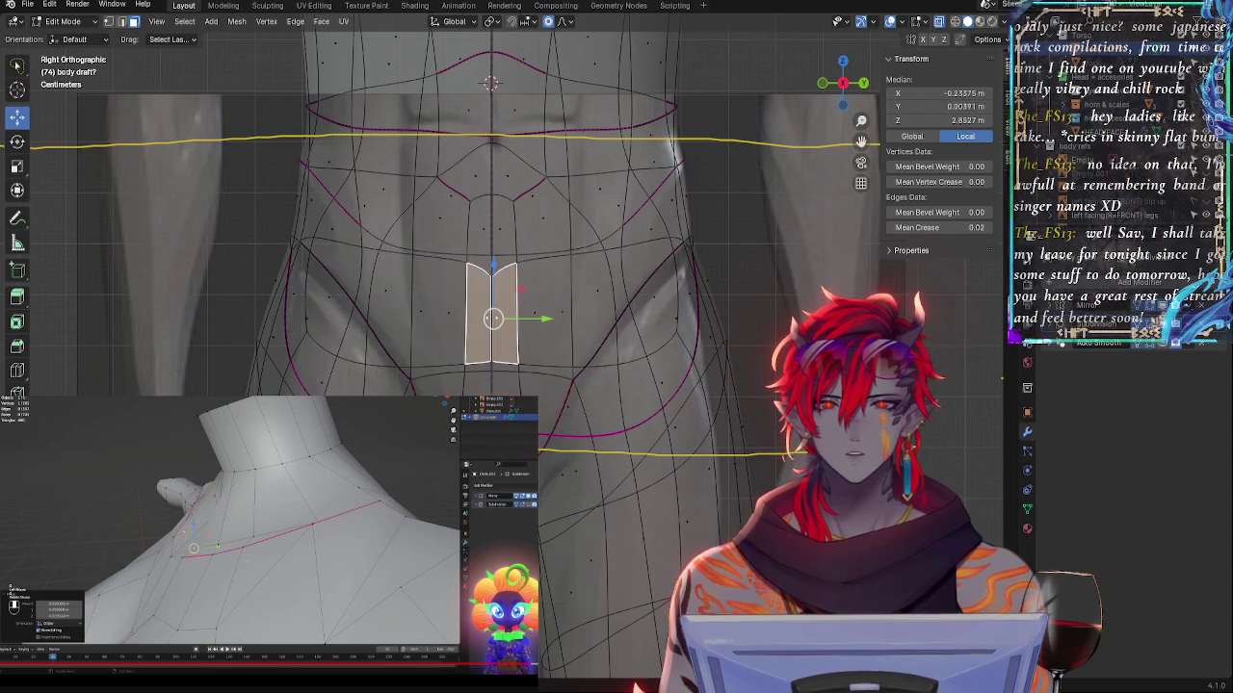
{"action": "key", "text": "ctrl+shift+z"}
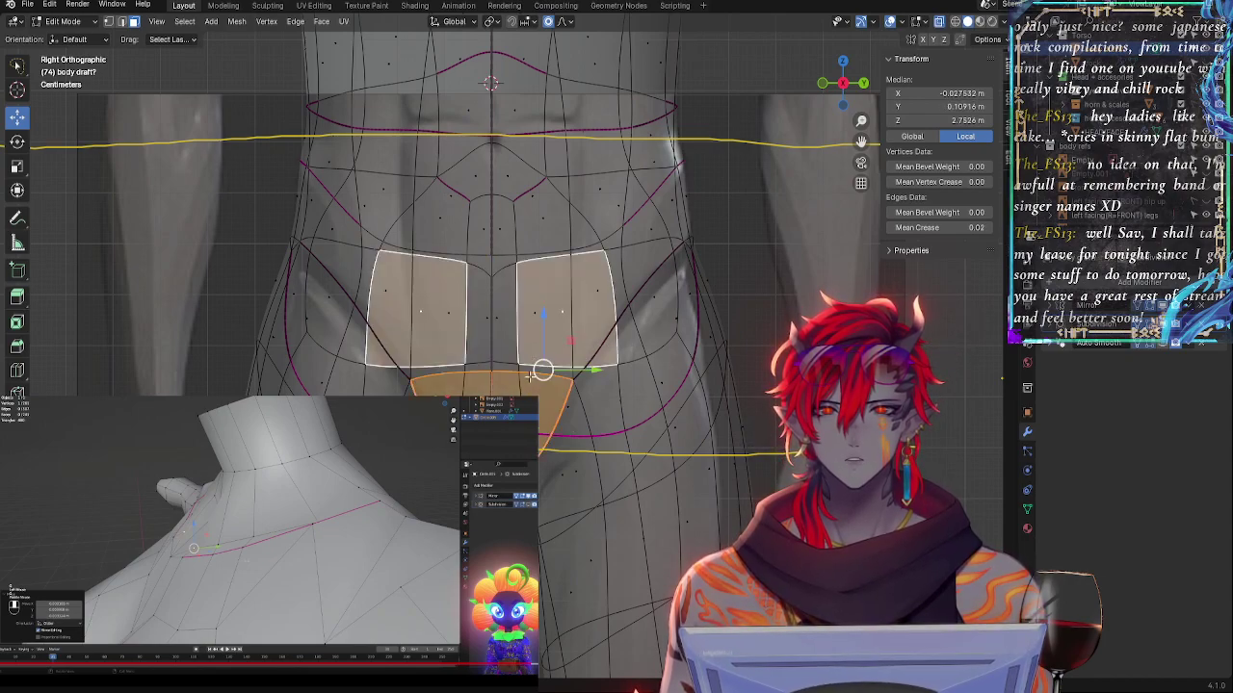
- Rotate two front crotch faces slightly with soft falloff and nudge them along Y
{"action": "key", "text": "alt+a"}
{"action": "key", "text": "alt+z"}
{"action": "left_click", "coordinate": [537, 340]}
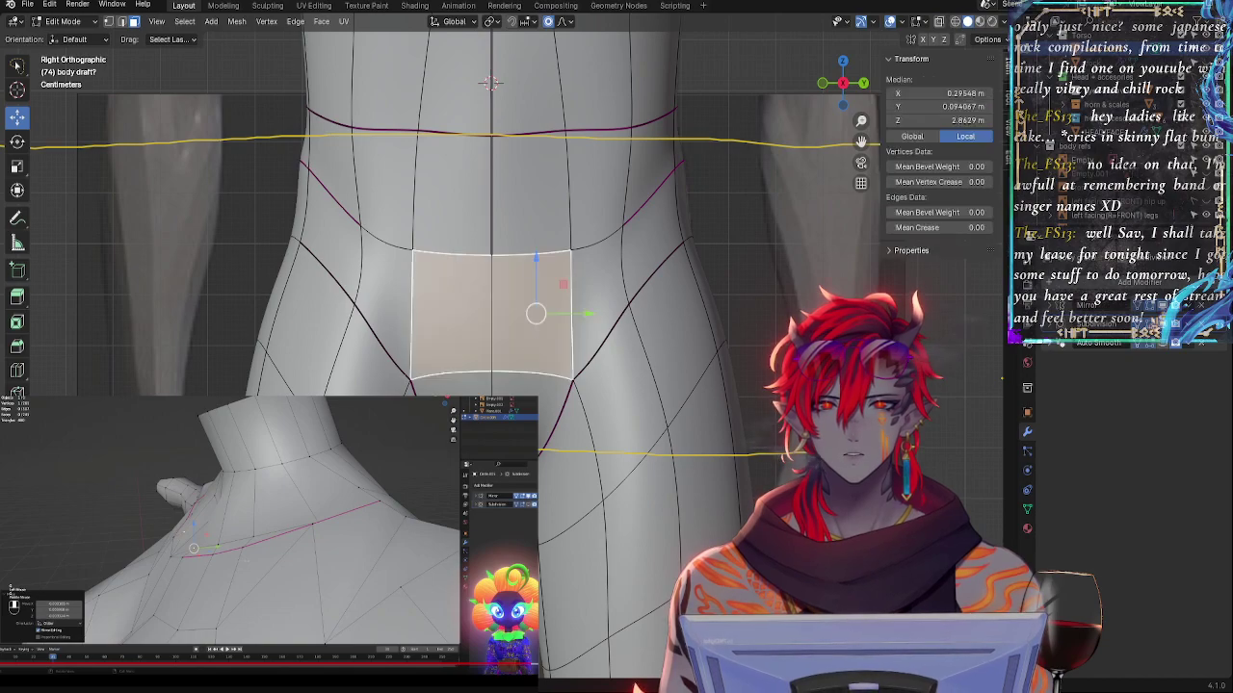
{"action": "left_click", "coordinate": [532, 406], "text": "shift"}
{"action": "key", "text": "alt+z"}
{"action": "key", "text": "r"}
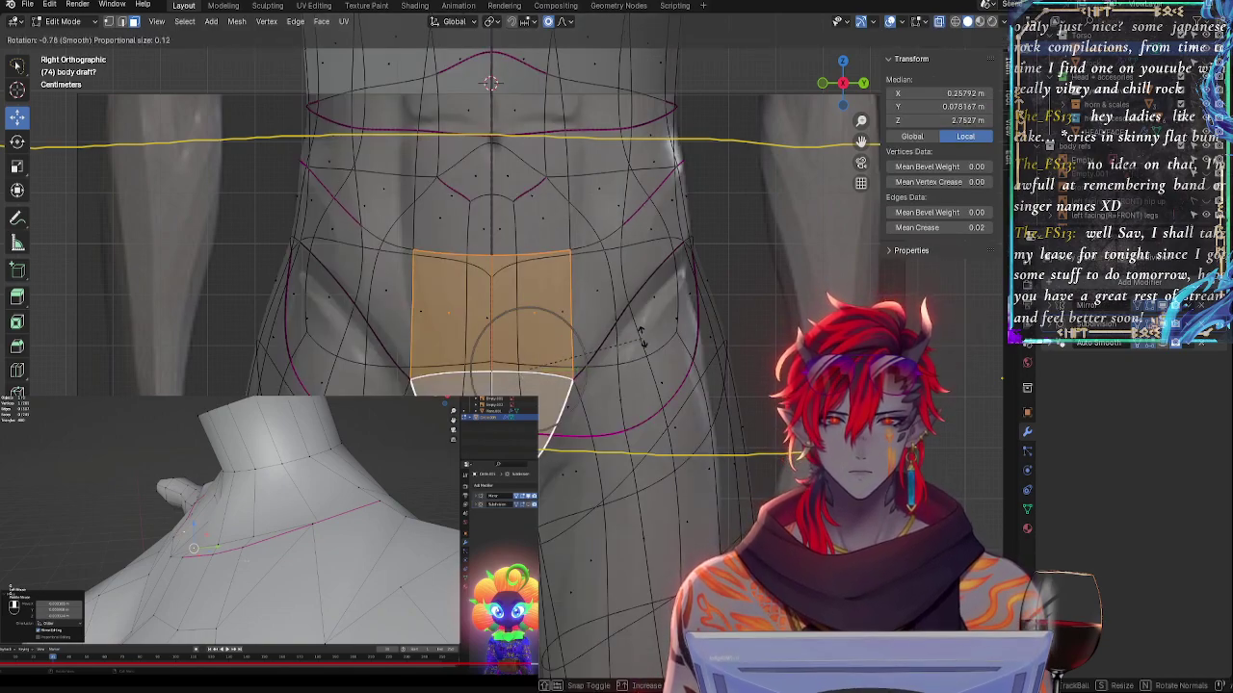
{"action": "left_click", "coordinate": [647, 338]}
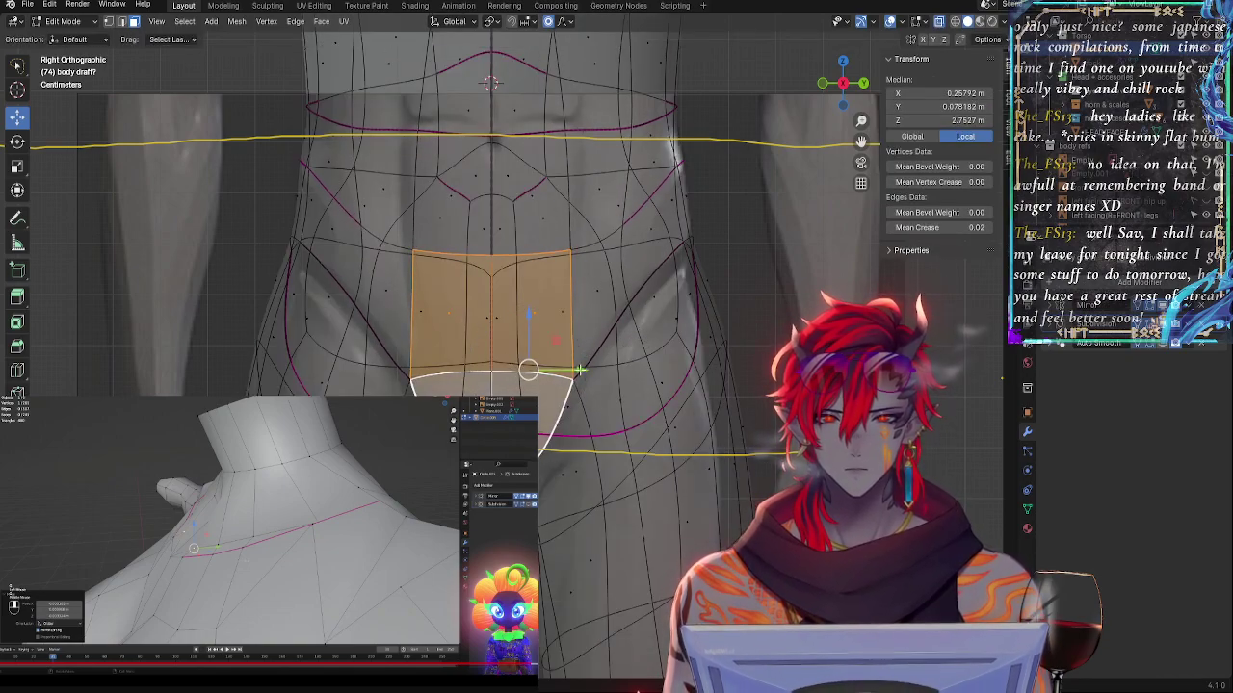
{"action": "left_click_drag", "start_coordinate": [579, 369], "coordinate": [580, 370]}
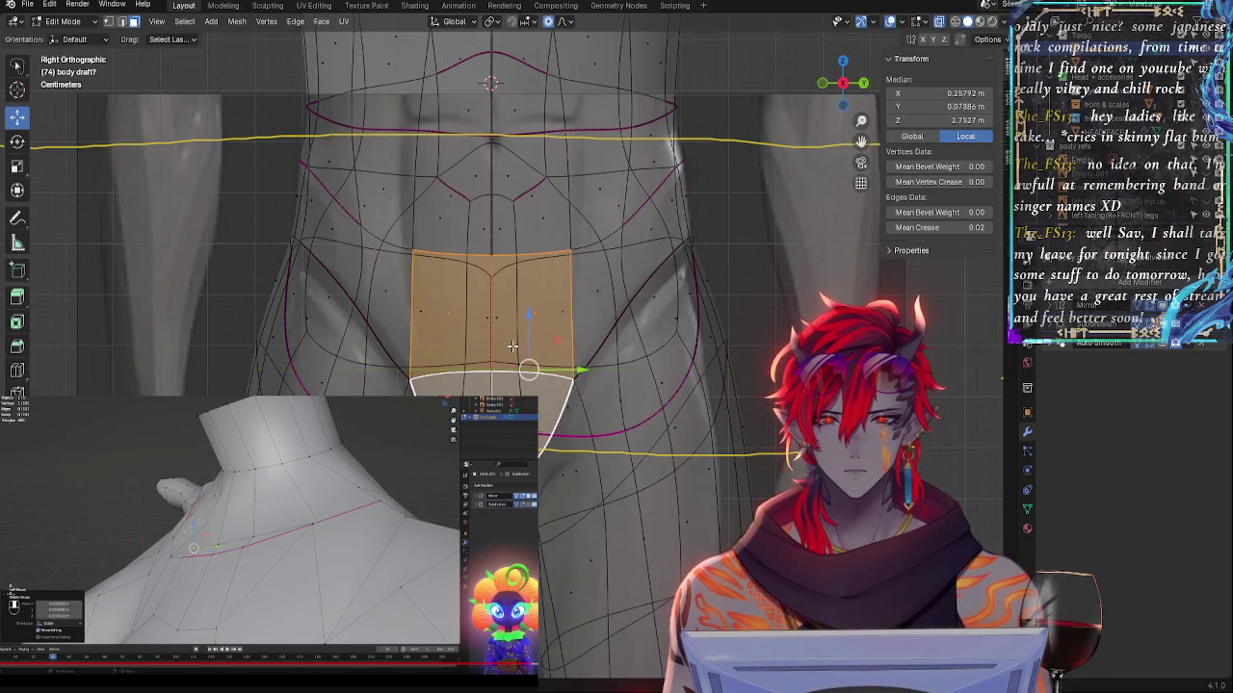
- Select the thin hip-side face and adjacent thigh face, comparing solid and X-ray views
{"action": "left_click", "coordinate": [692, 335]}
{"action": "left_click", "coordinate": [633, 387]}
{"action": "key", "text": "alt+z"}
{"action": "left_click", "coordinate": [777, 299]}
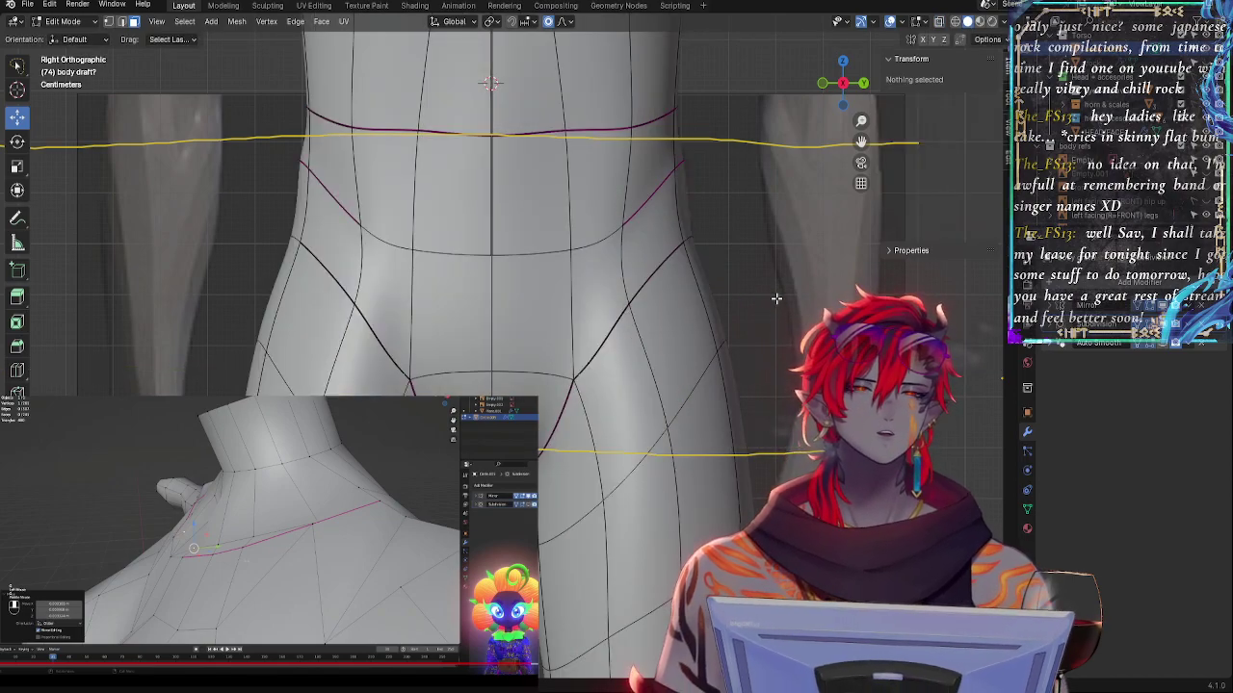
{"action": "key", "text": "alt+z"}
{"action": "key", "text": "alt+z"}
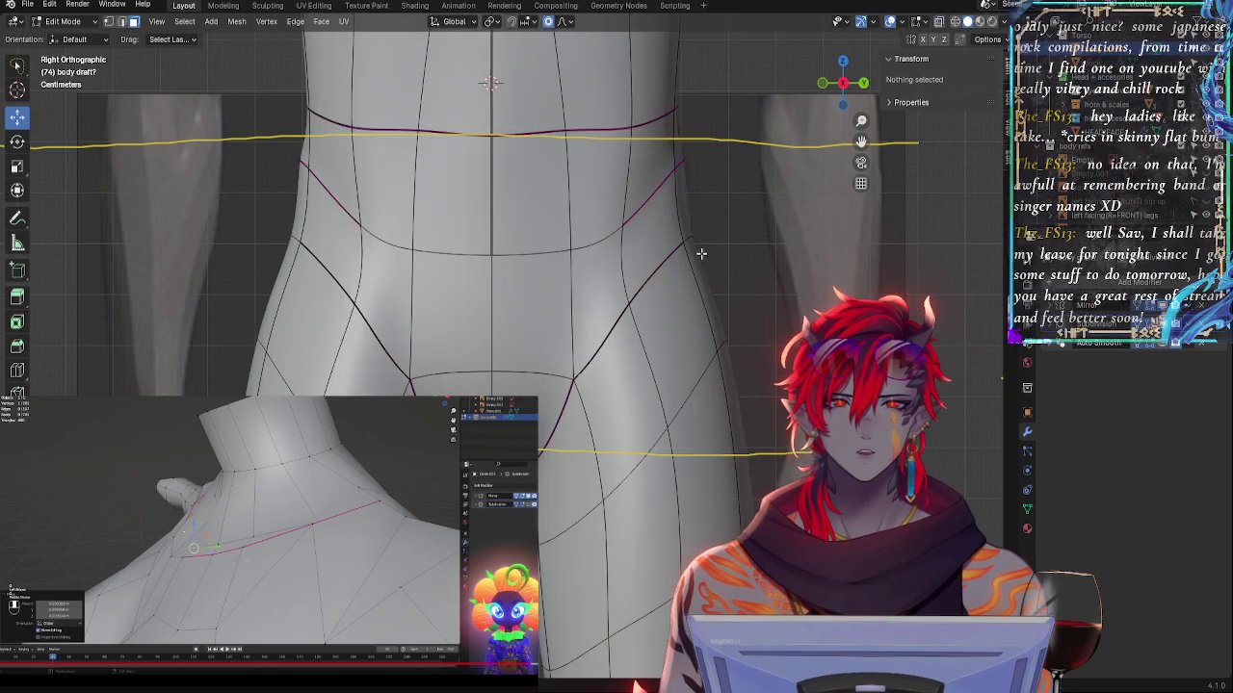
{"action": "left_click", "coordinate": [690, 247]}
{"action": "left_click", "coordinate": [689, 259], "text": "shift"}
- Slightly rotate the narrow hip-side face with proportional falloff
{"action": "key", "text": "alt+z"}
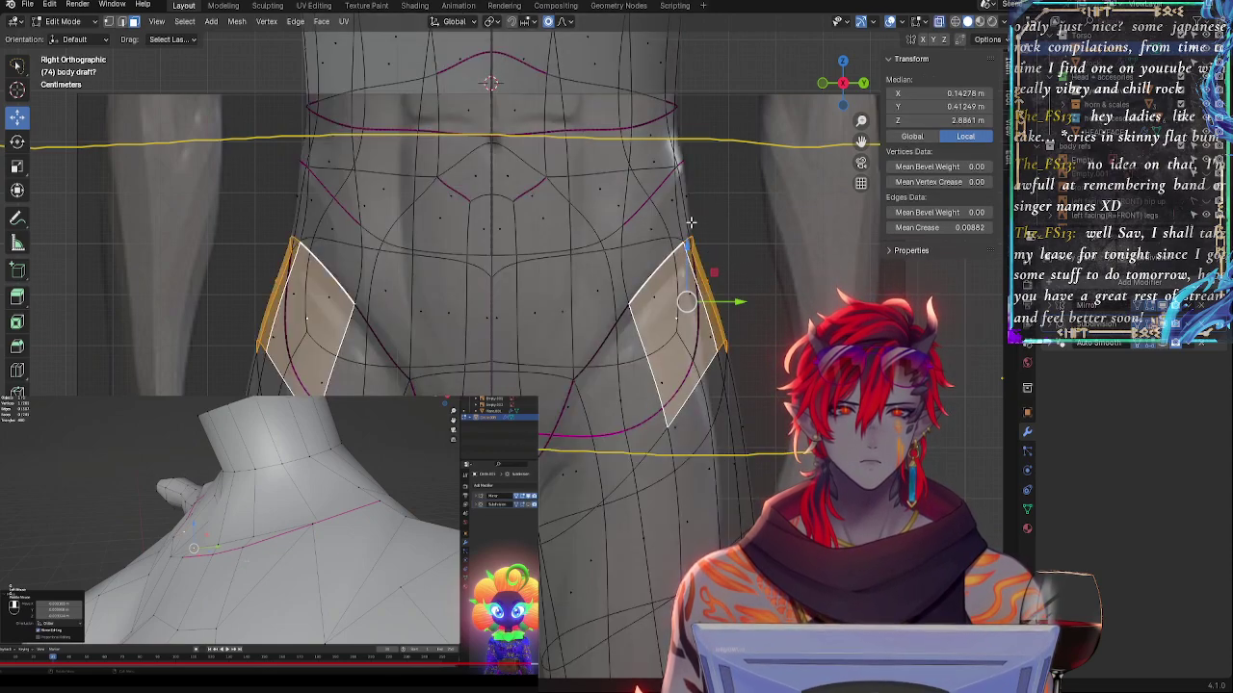
{"action": "left_click", "coordinate": [694, 224]}
{"action": "left_click", "coordinate": [690, 221]}
{"action": "key", "text": "alt+z"}
{"action": "left_click", "coordinate": [680, 201]}
{"action": "key", "text": "alt+z"}
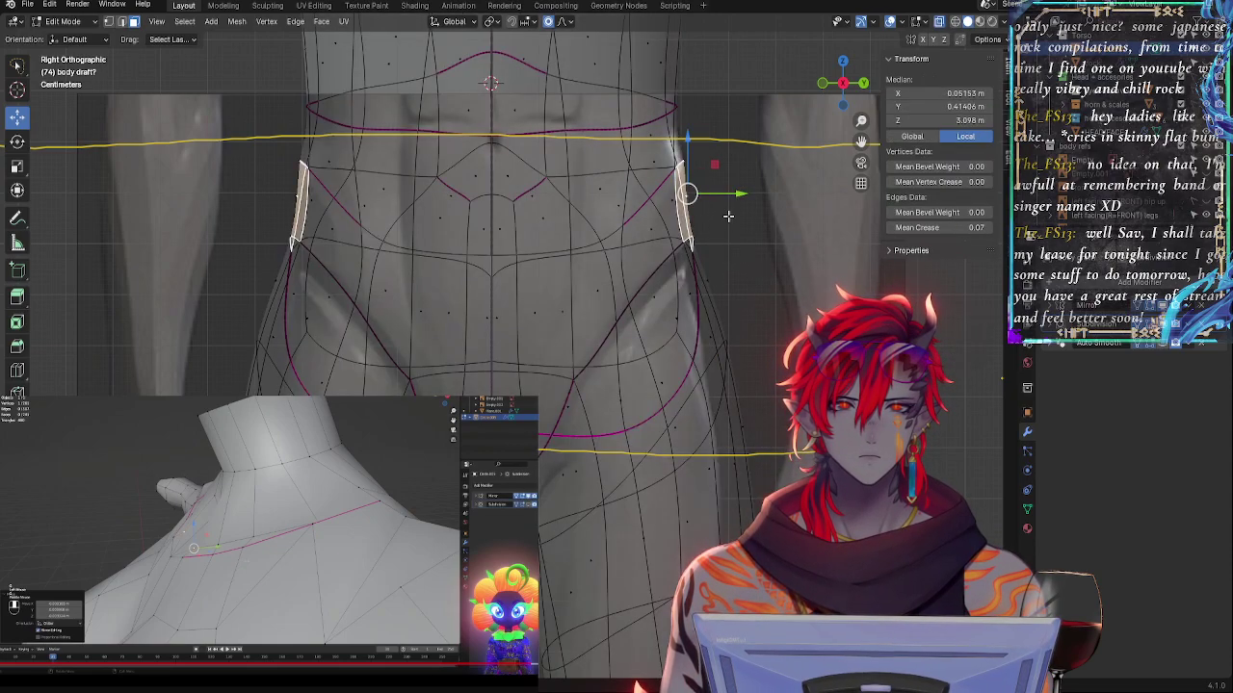
{"action": "key", "text": "r"}
{"action": "left_click", "coordinate": [739, 212]}
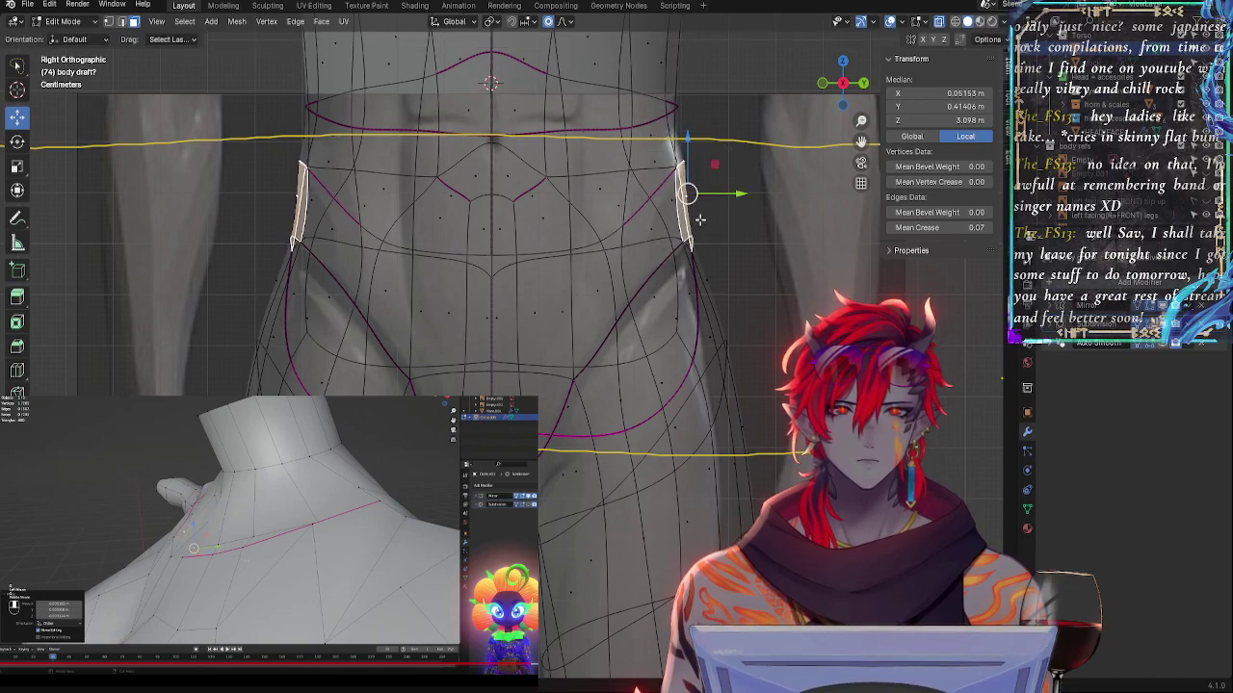
- Move the front and side diamond hip faces toward the yellow guides
{"action": "left_click", "coordinate": [664, 217]}
{"action": "left_click", "coordinate": [704, 219]}
{"action": "key", "text": "alt+z"}
{"action": "left_click", "coordinate": [697, 277]}
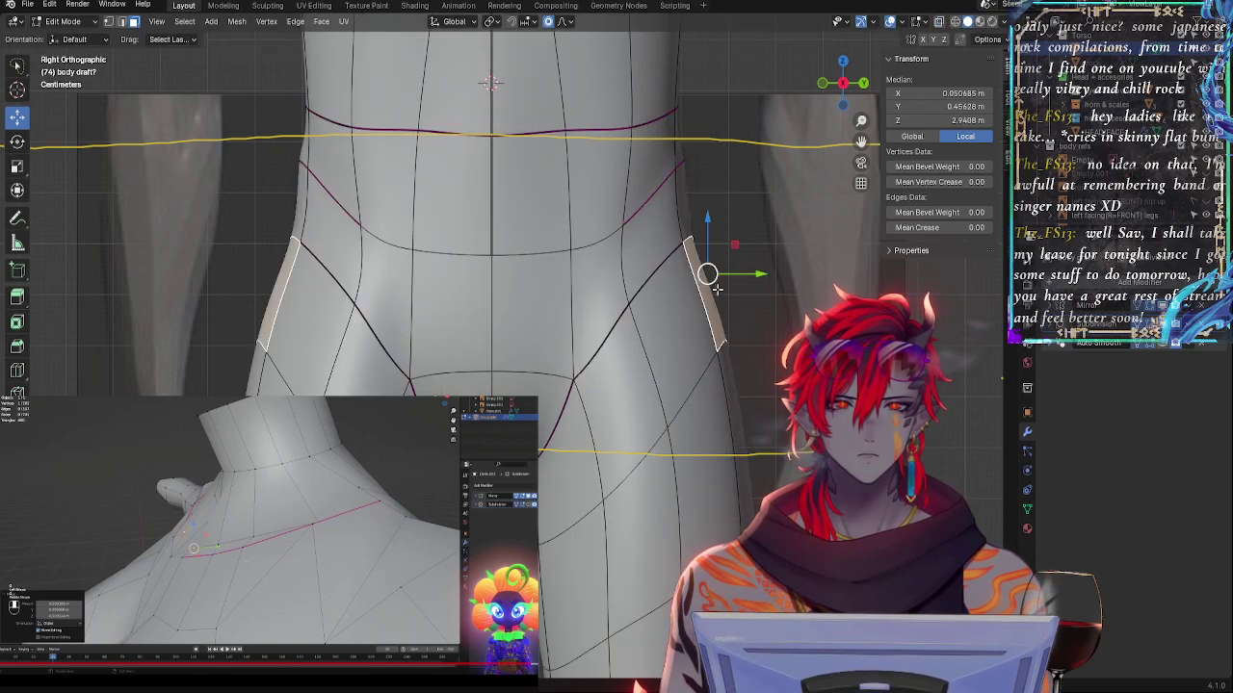
{"action": "left_click", "coordinate": [672, 260]}
{"action": "left_click", "coordinate": [688, 247], "text": "shift"}
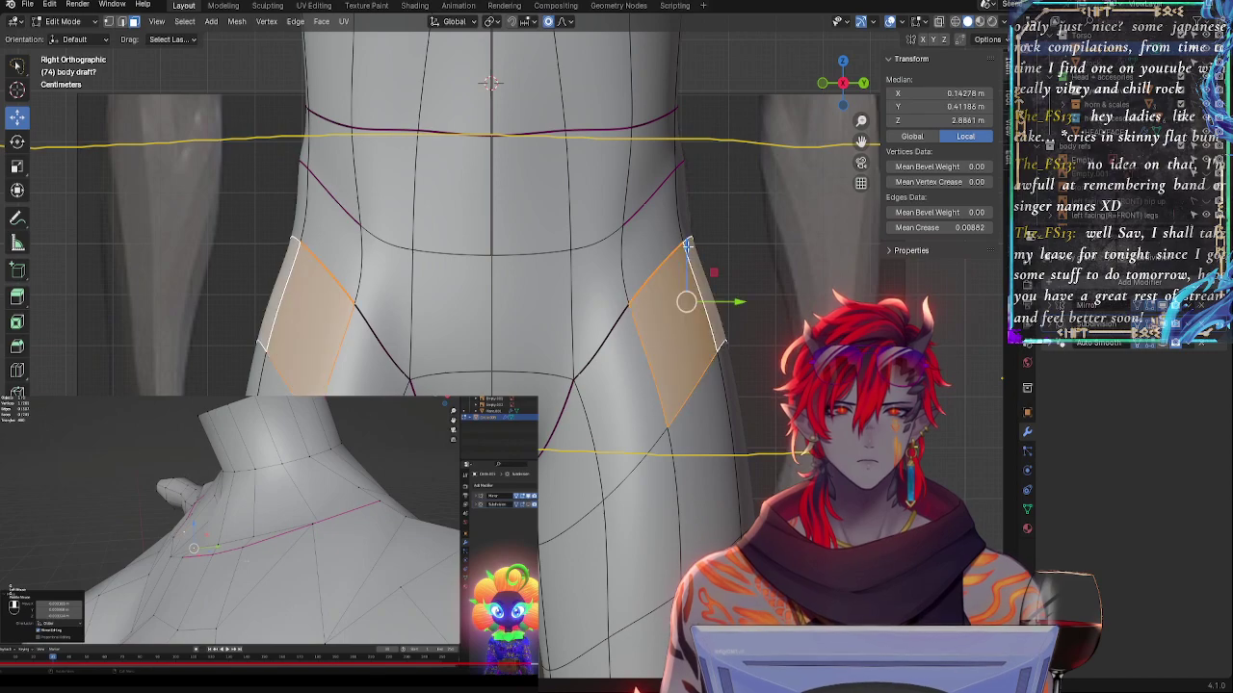
{"action": "key", "text": "alt+z"}
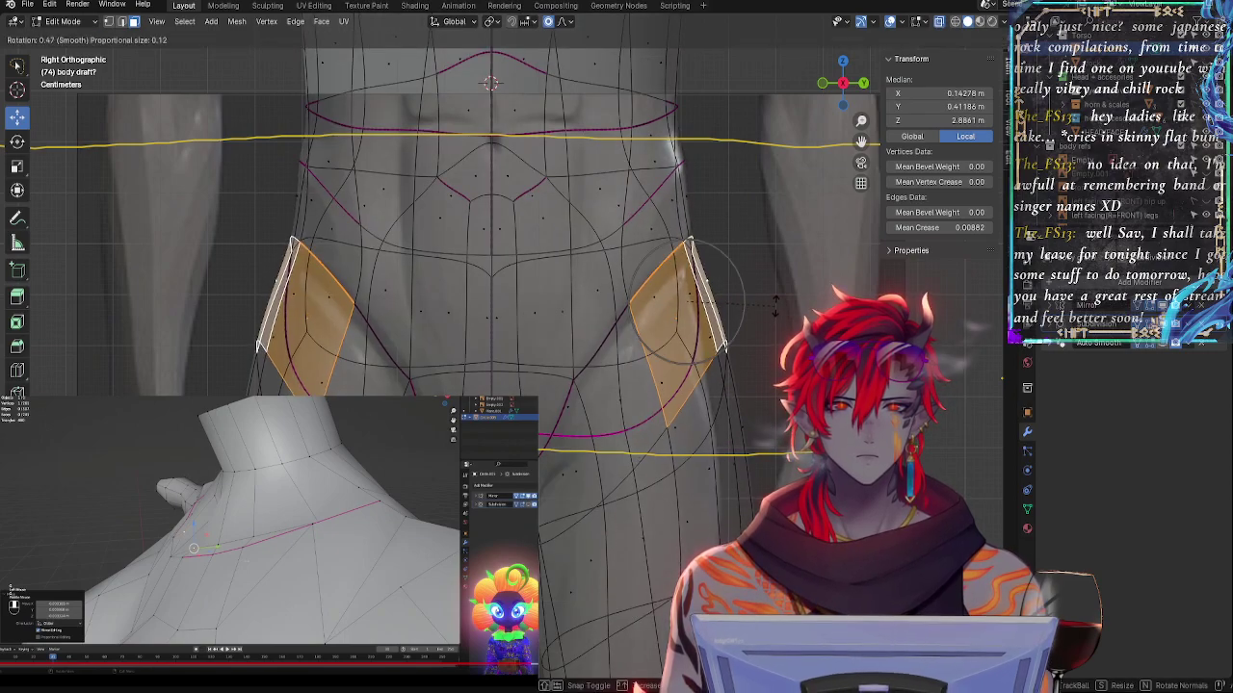
{"action": "key", "text": "g"}
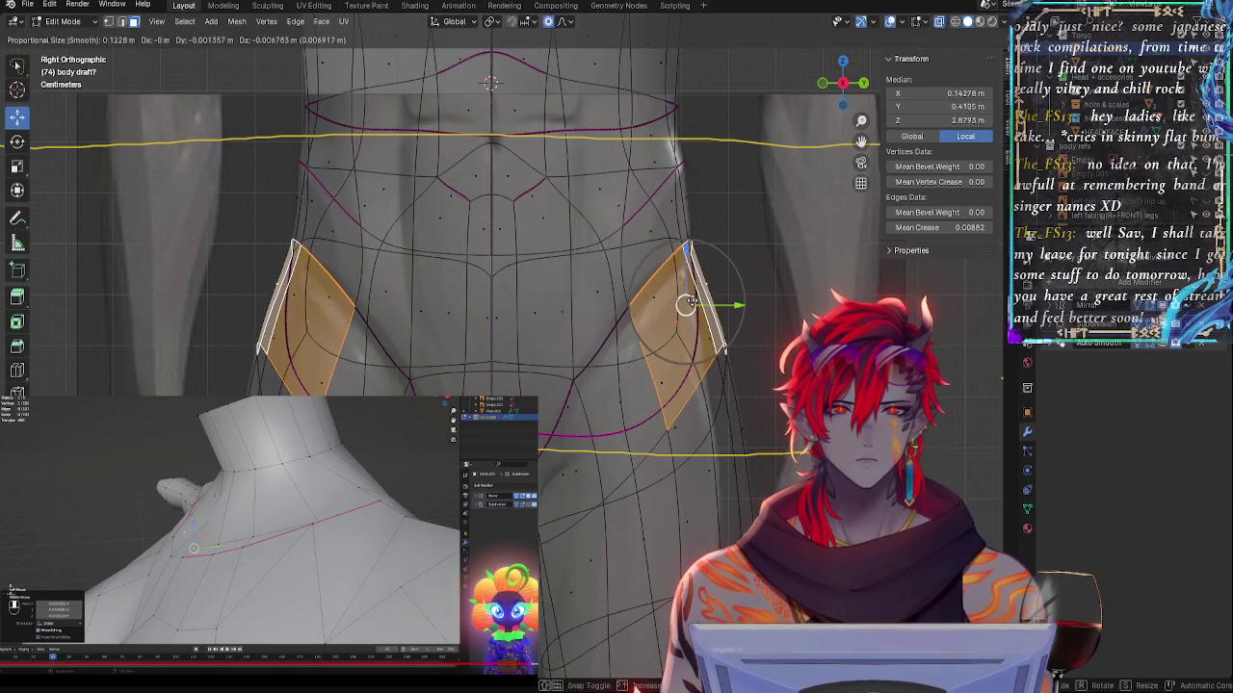
{"action": "left_click", "coordinate": [756, 321]}
- Select the side strip and diamond hip faces and shrink them slightly in Right Orthographic
{"action": "left_click", "coordinate": [728, 336]}
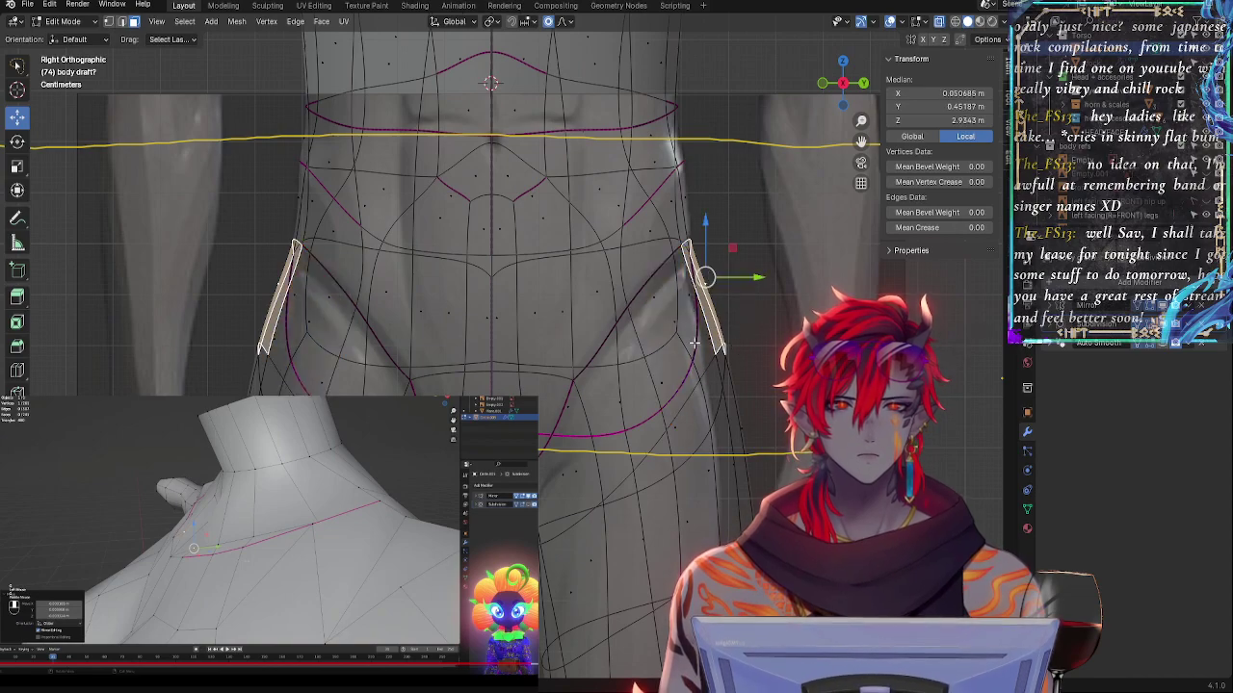
{"action": "left_click", "coordinate": [684, 347], "text": "shift"}
{"action": "key", "text": "alt+z"}
{"action": "left_click", "coordinate": [693, 355]}
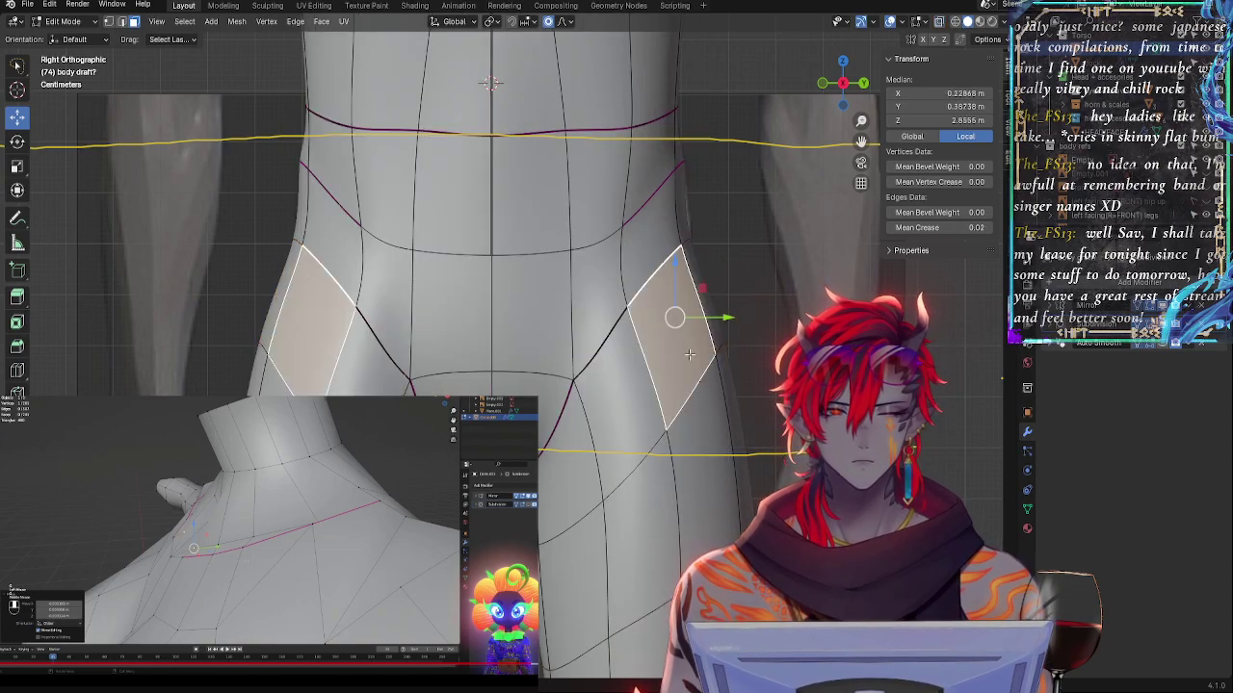
{"action": "left_click", "coordinate": [647, 387], "text": "shift"}
{"action": "middle_click_drag", "start_coordinate": [721, 323], "coordinate": [751, 366]}
{"action": "left_click", "coordinate": [830, 85]}
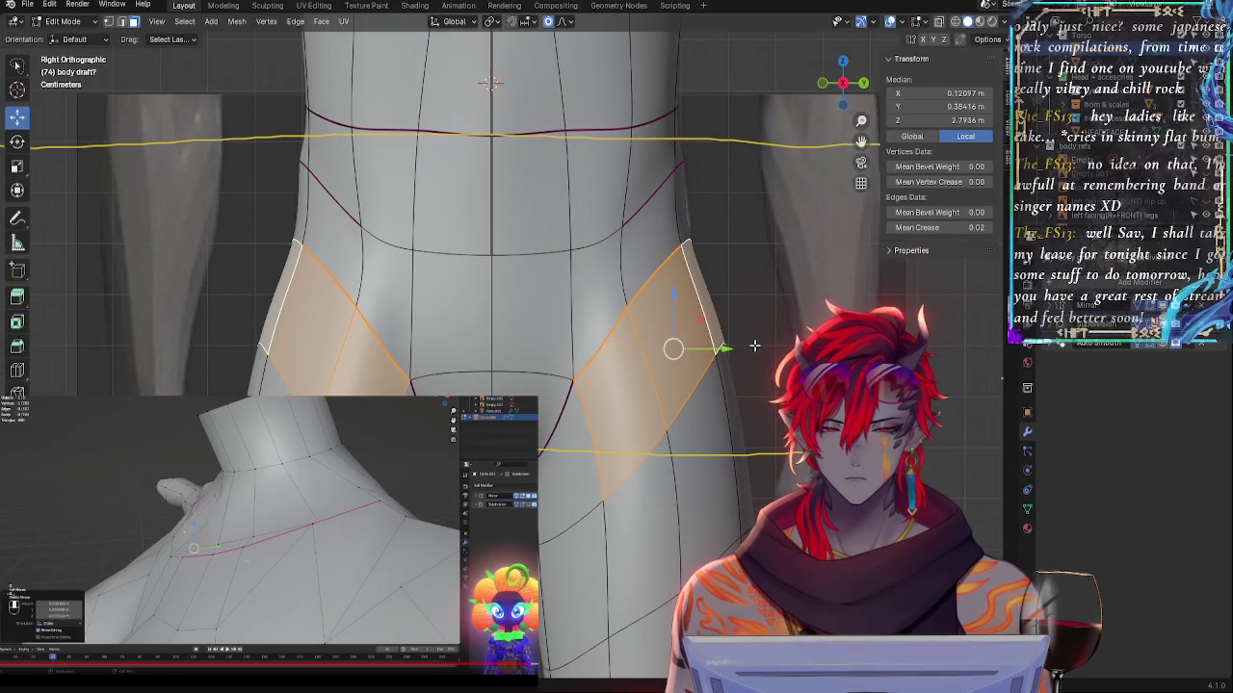
{"action": "key", "text": "s"}
{"action": "left_click", "coordinate": [759, 346]}
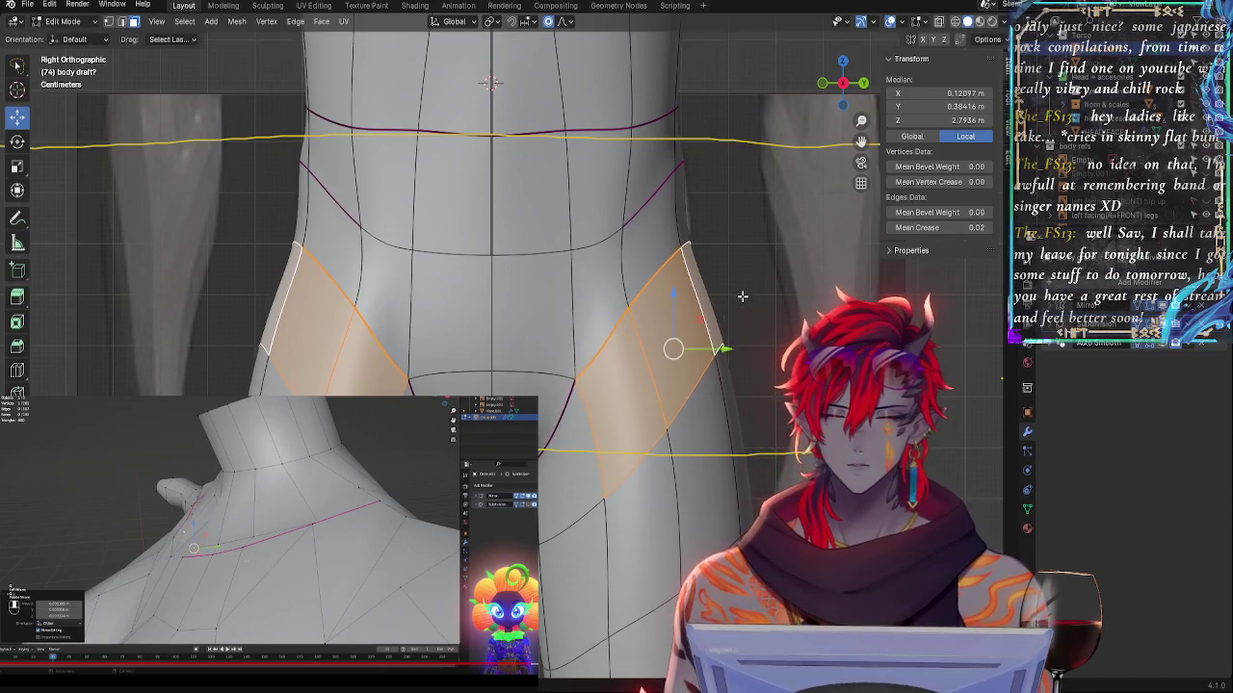
- Tilt the lower hip faces with soft falloff and raise them straight up
{"action": "key", "text": "alt+z"}
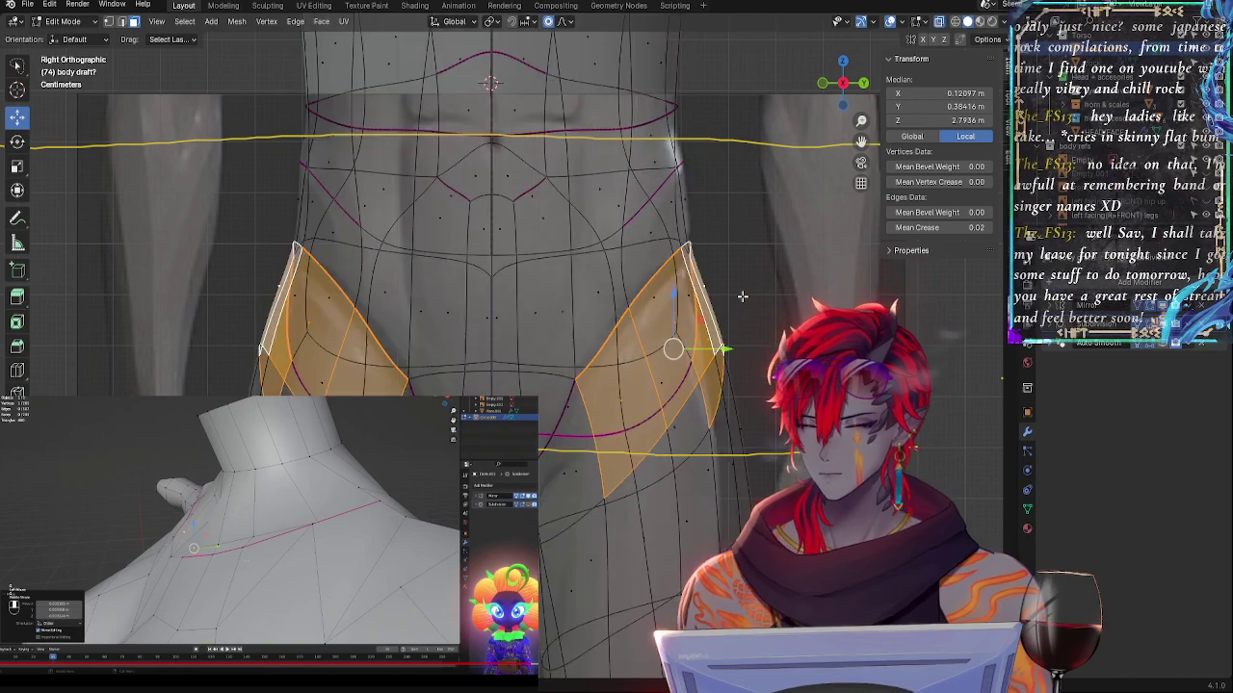
{"action": "key", "text": "r"}
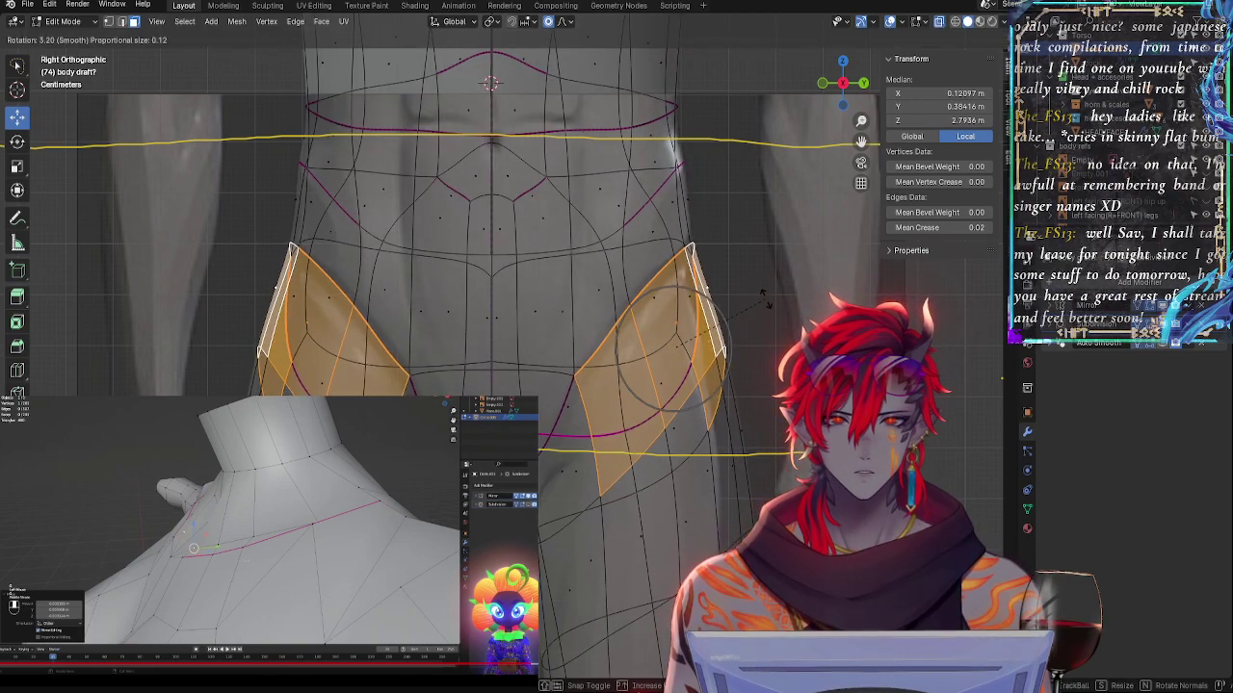
{"action": "left_click", "coordinate": [767, 299]}
{"action": "left_click_drag", "start_coordinate": [675, 332], "coordinate": [675, 325]}
{"action": "left_click", "coordinate": [675, 324]}
- Lower the mirrored front hip face pair slightly
{"action": "left_click", "coordinate": [673, 173]}
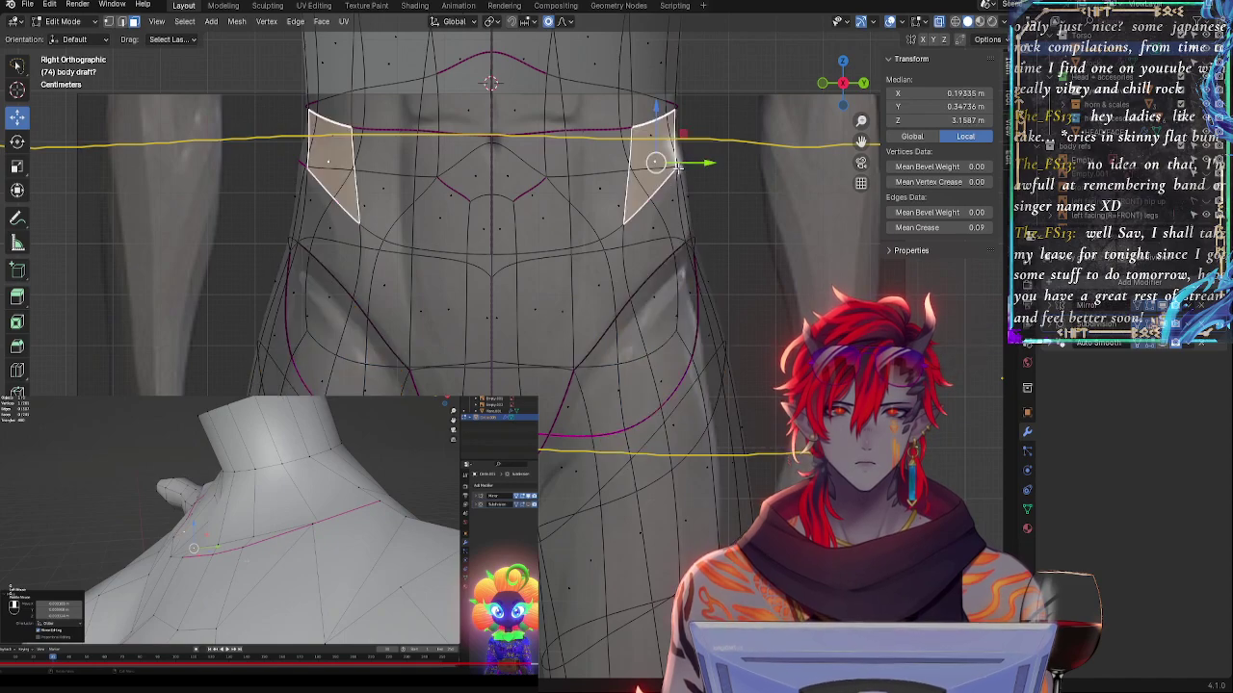
{"action": "left_click", "coordinate": [684, 193]}
{"action": "left_click", "coordinate": [672, 225]}
{"action": "left_click", "coordinate": [647, 232]}
{"action": "left_click", "coordinate": [663, 236]}
{"action": "key", "text": "alt+z"}
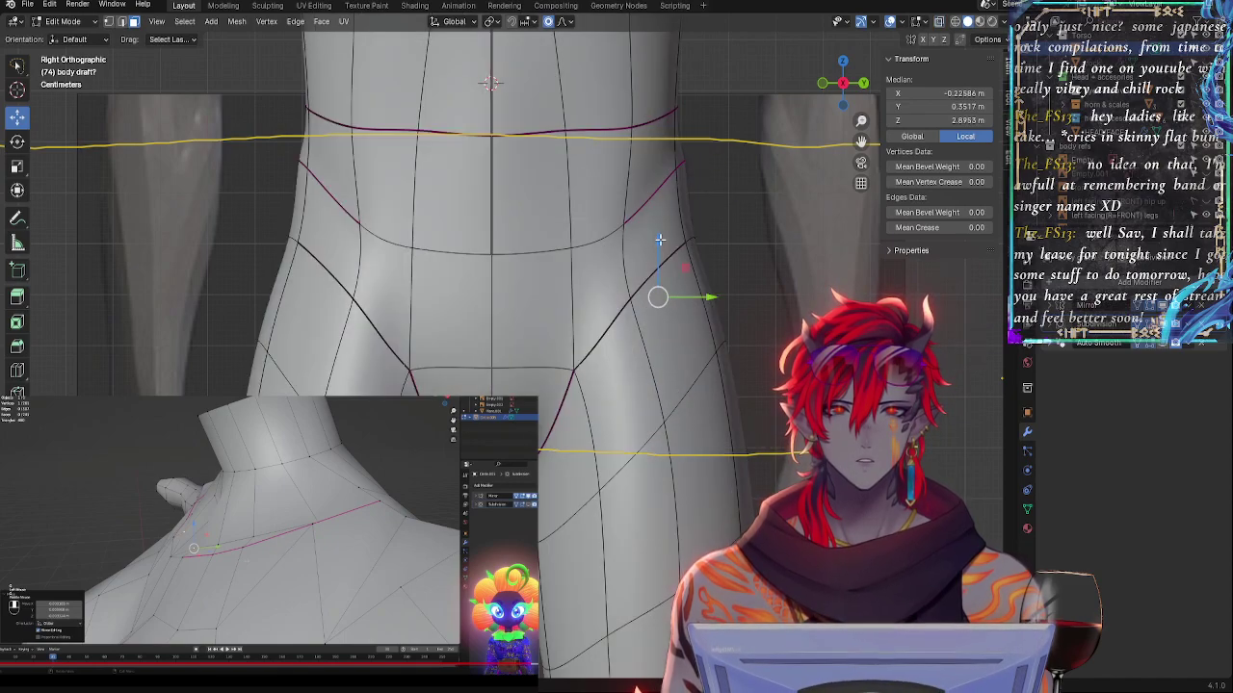
{"action": "left_click", "coordinate": [659, 223]}
{"action": "left_click", "coordinate": [686, 202], "text": "shift"}
{"action": "left_click_drag", "start_coordinate": [669, 168], "coordinate": [674, 175]}
- Move the hip loop faces with soft falloff to follow the reference
{"action": "key", "text": "alt+z"}
{"action": "left_click", "coordinate": [699, 291]}
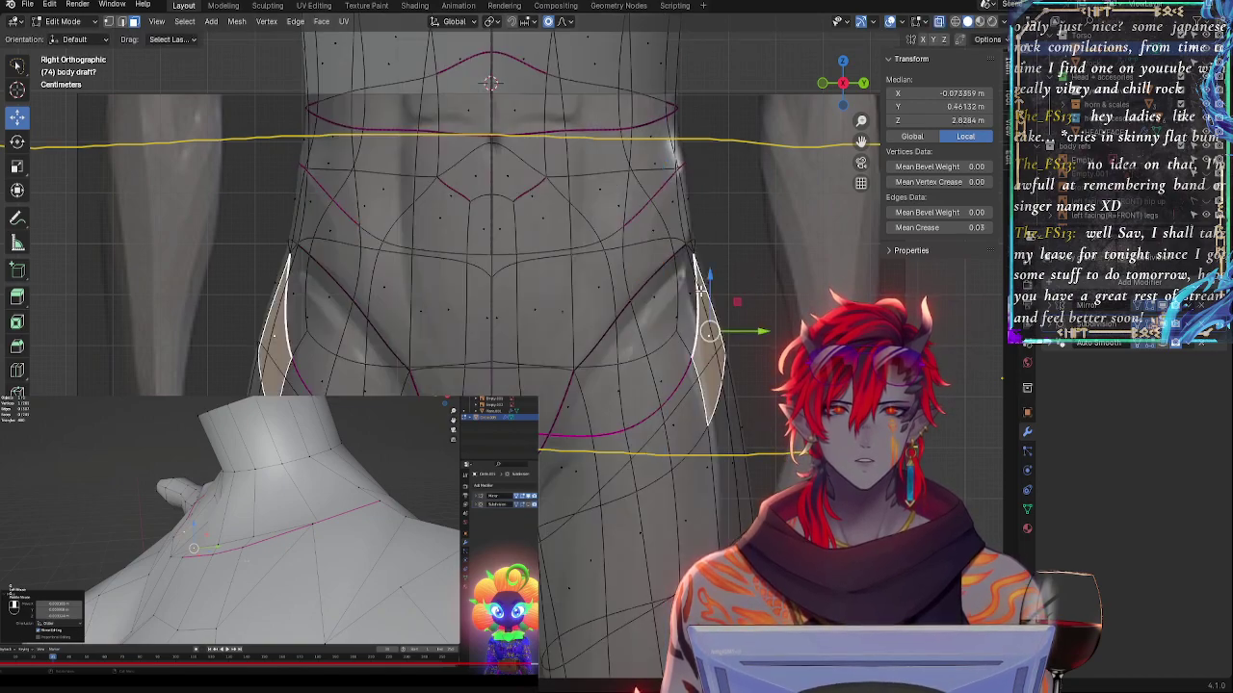
{"action": "left_click", "coordinate": [678, 307]}
{"action": "key", "text": "alt+z"}
{"action": "left_click", "coordinate": [693, 337]}
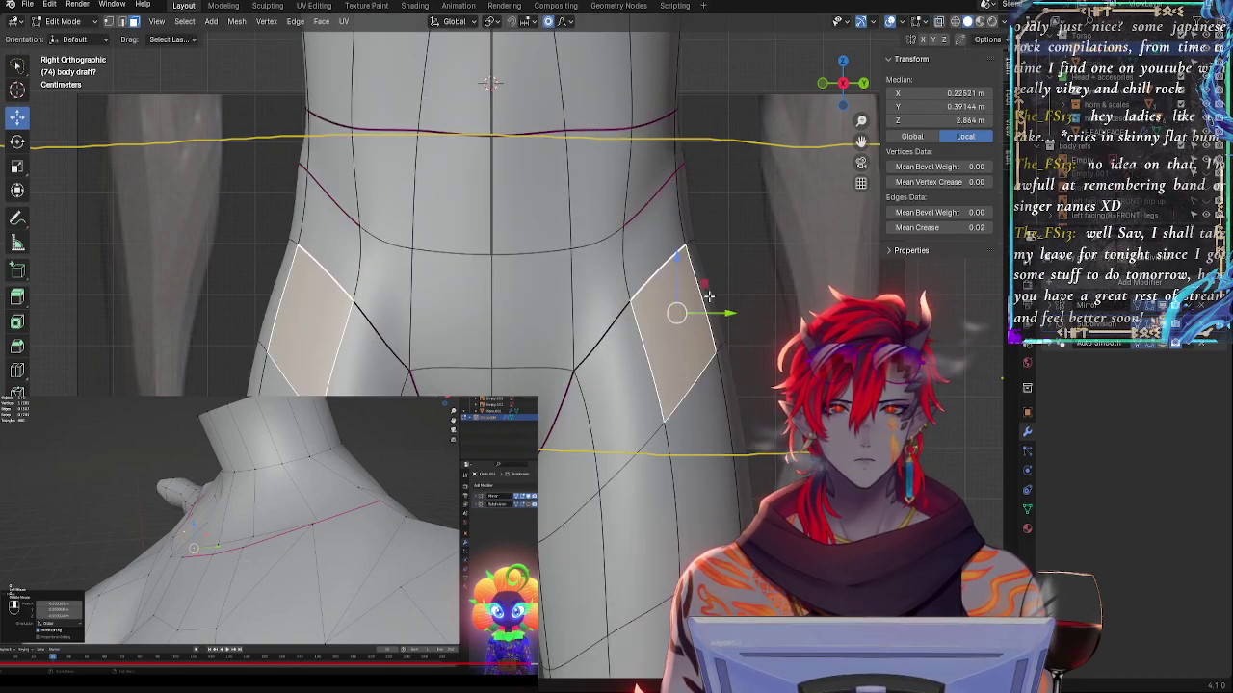
{"action": "left_click", "coordinate": [711, 298], "text": "shift"}
{"action": "left_click", "coordinate": [625, 385], "text": "shift"}
{"action": "left_click", "coordinate": [620, 388], "text": "alt"}
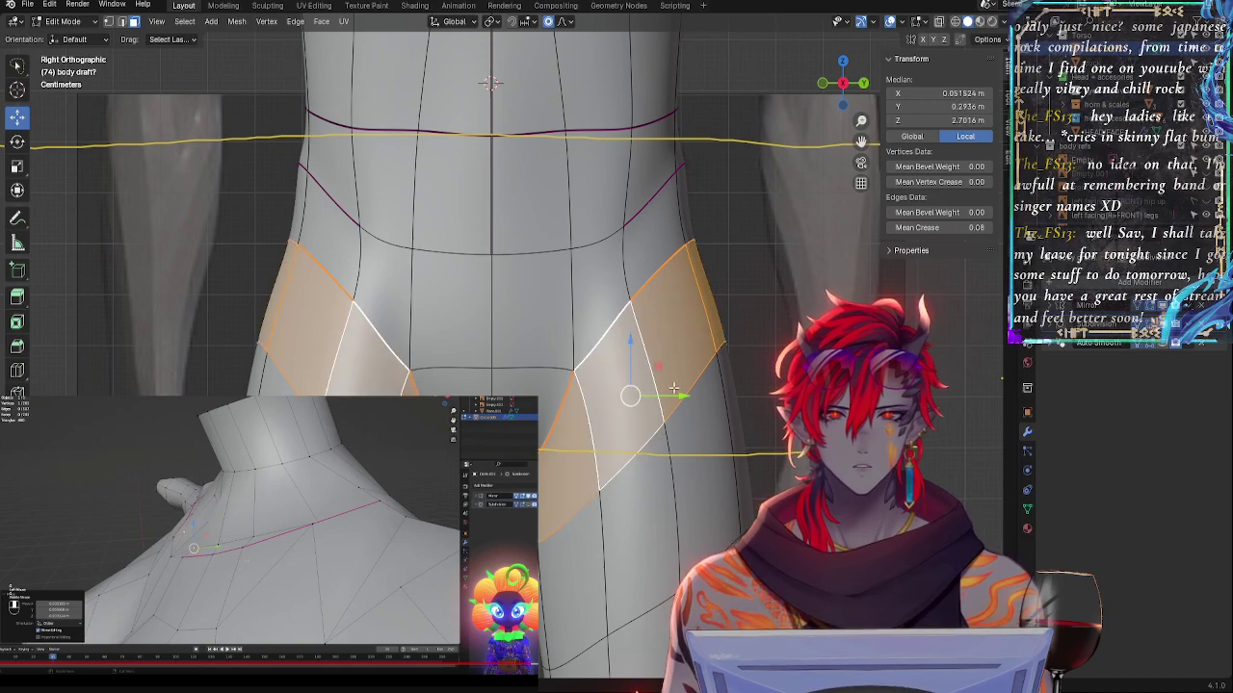
{"action": "key", "text": "alt+z"}
{"action": "key", "text": "alt+z"}
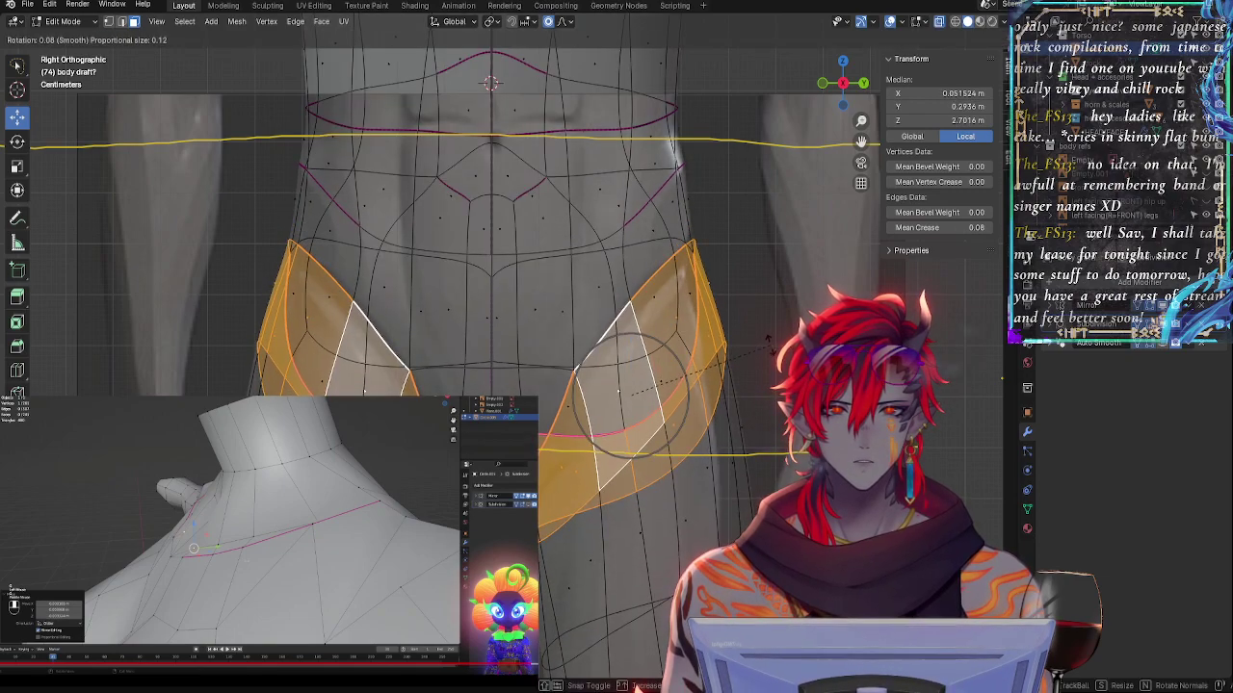
{"action": "key", "text": "alt+z"}
{"action": "key", "text": "g"}
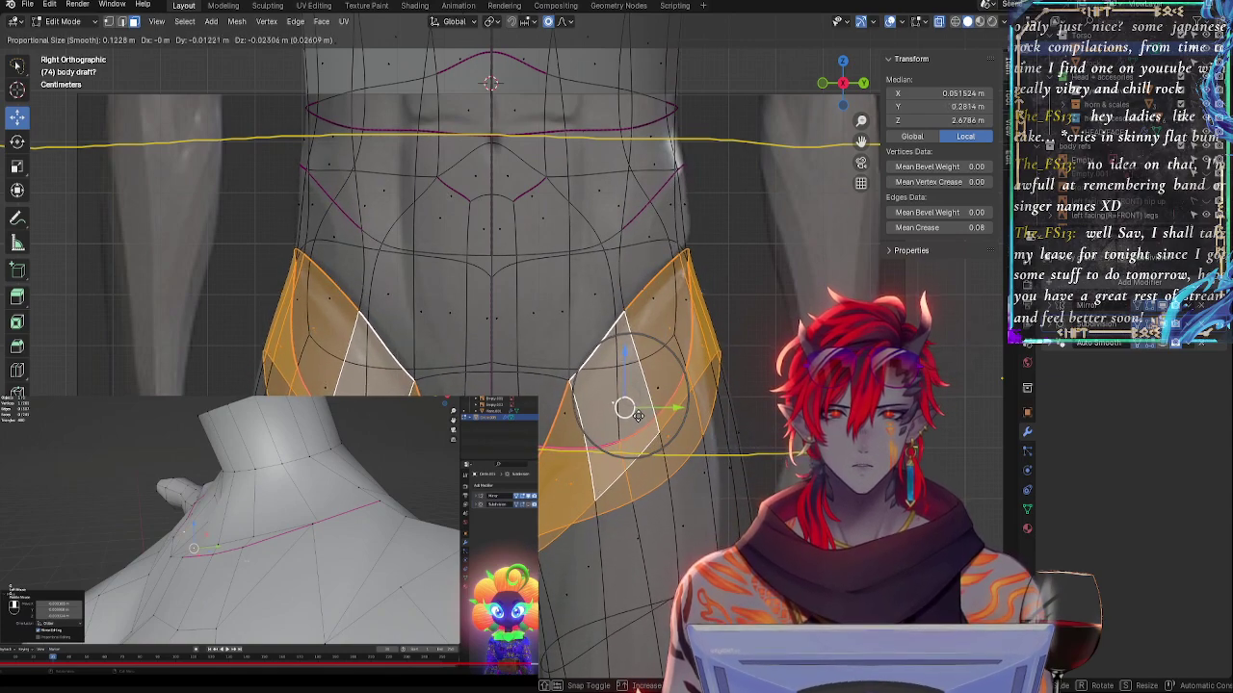
{"action": "left_click", "coordinate": [637, 415]}
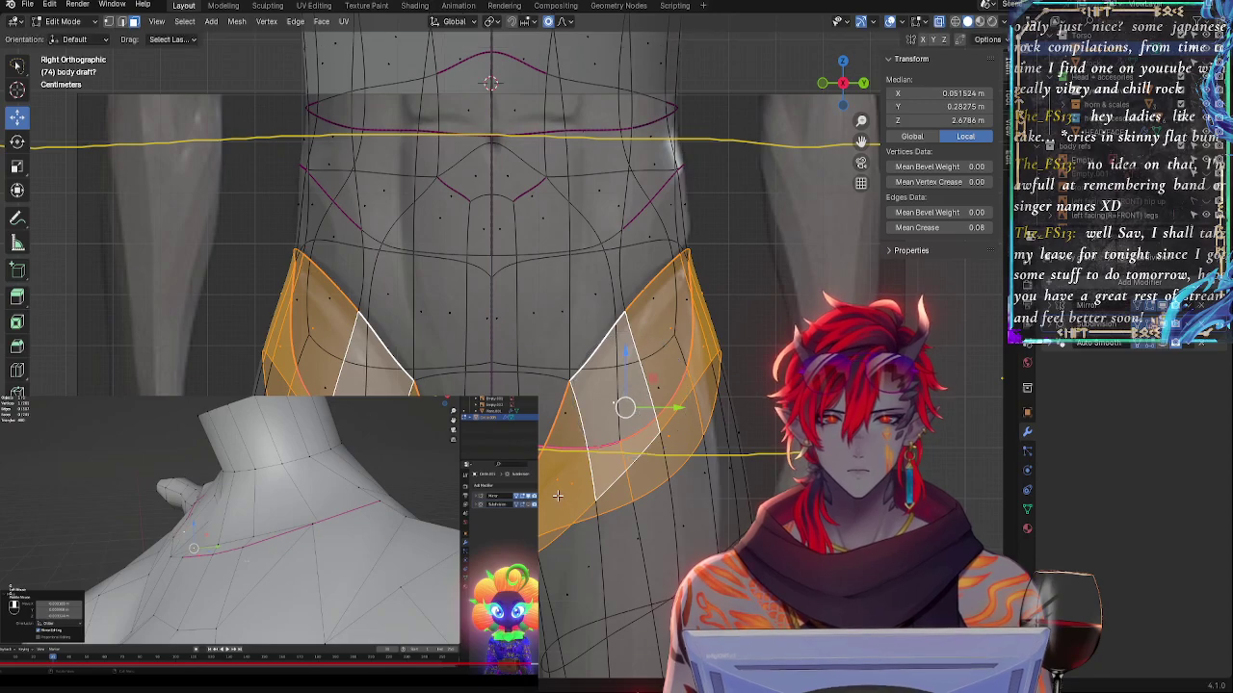
{"action": "middle_click_drag", "start_coordinate": [557, 495], "coordinate": [558, 529]}
{"action": "left_click", "coordinate": [564, 504]}
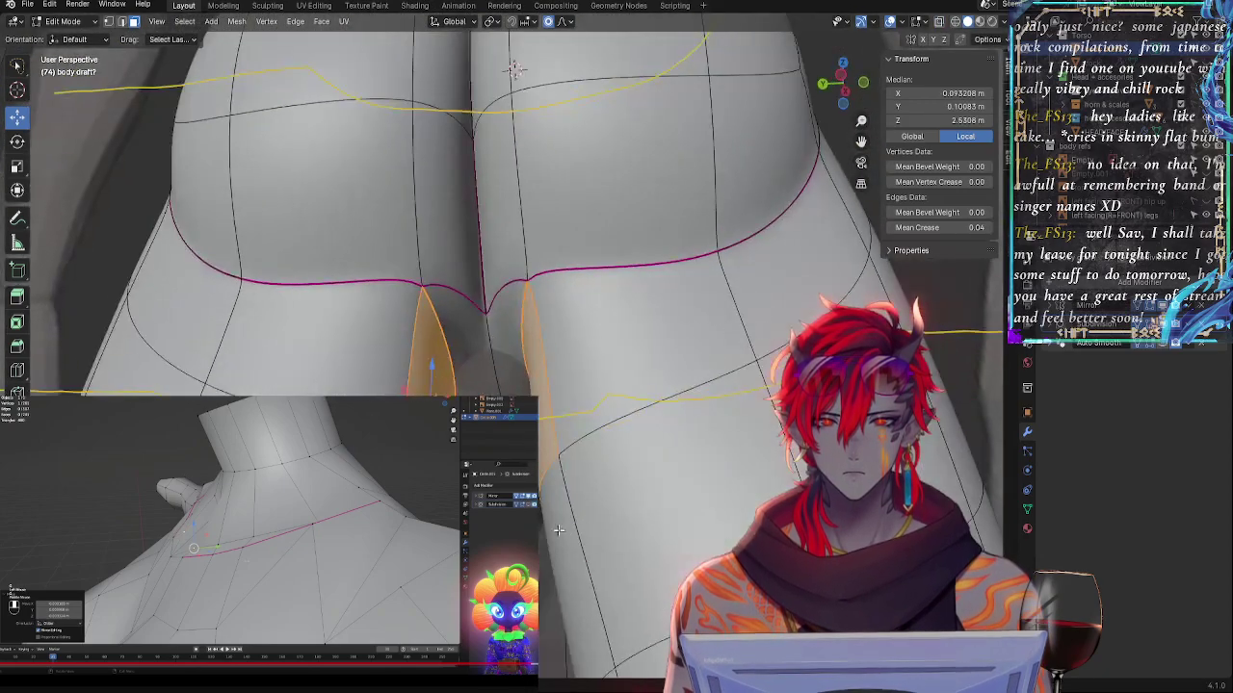
- Shift the selected crotch and back-thigh faces with soft falloff in Right Orthographic
{"action": "left_click", "coordinate": [624, 332], "text": "shift"}
{"action": "scroll", "coordinate": [624, 332], "scroll_direction": "down", "scroll_amount": 5}
{"action": "middle_click_drag", "start_coordinate": [624, 332], "coordinate": [741, 289]}
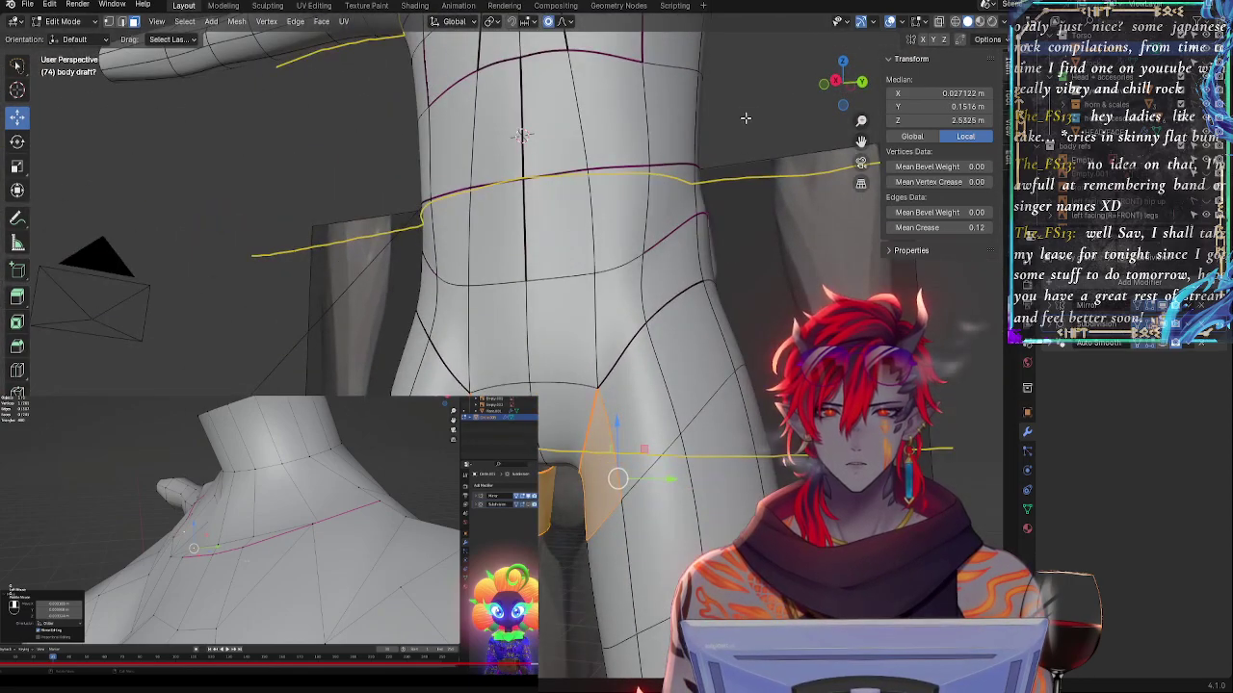
{"action": "left_click", "coordinate": [838, 81]}
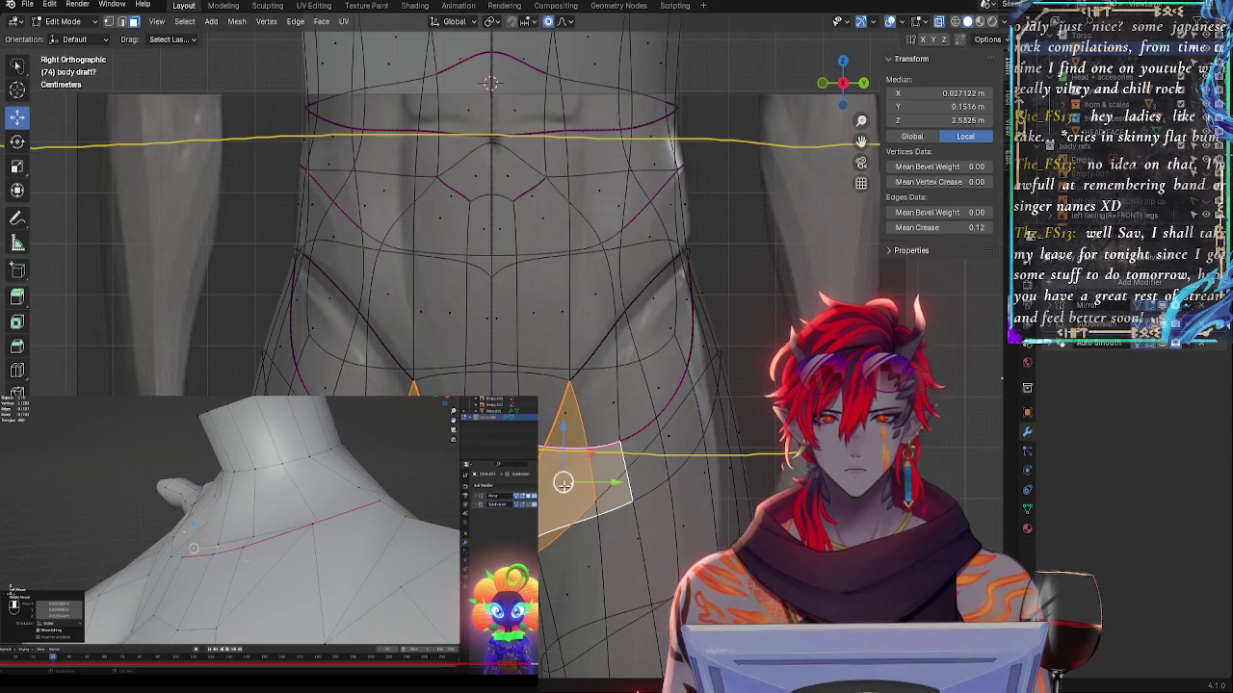
{"action": "left_click_drag", "start_coordinate": [563, 482], "coordinate": [566, 489]}
- Rotate the hip pair, the front hip faces and the upper hip faces slightly
{"action": "left_click", "coordinate": [571, 395]}
{"action": "key", "text": "r"}
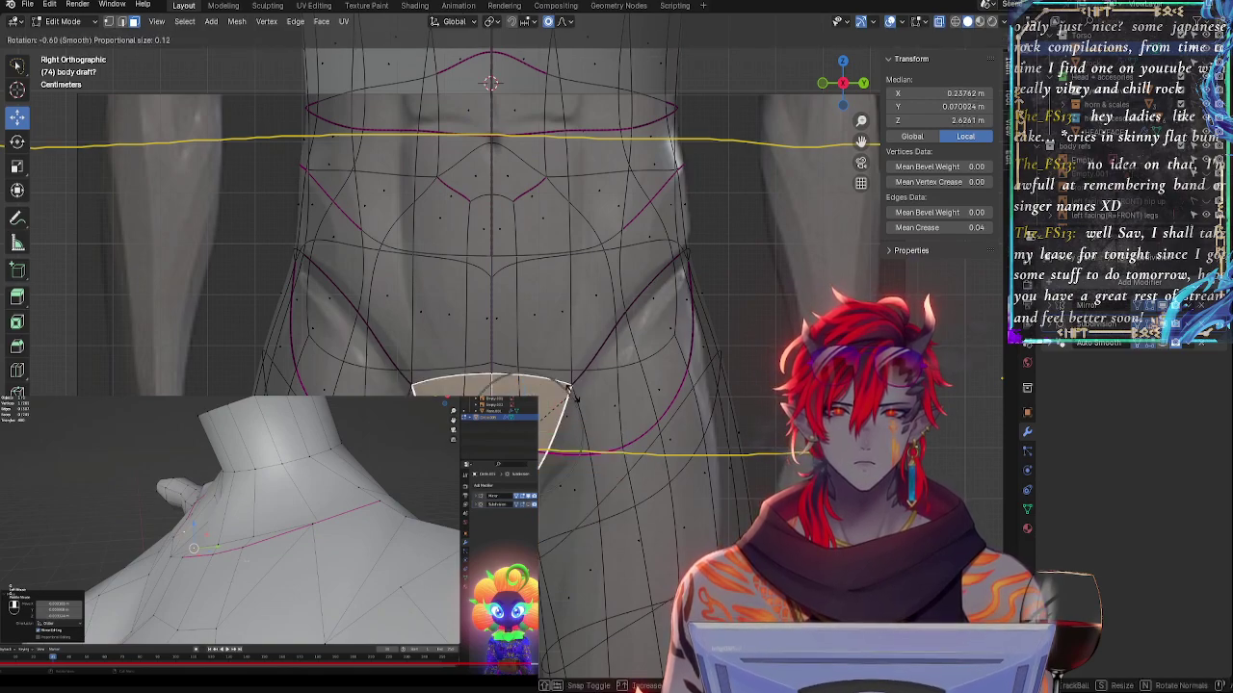
{"action": "left_click", "coordinate": [589, 398]}
{"action": "left_click", "coordinate": [611, 407]}
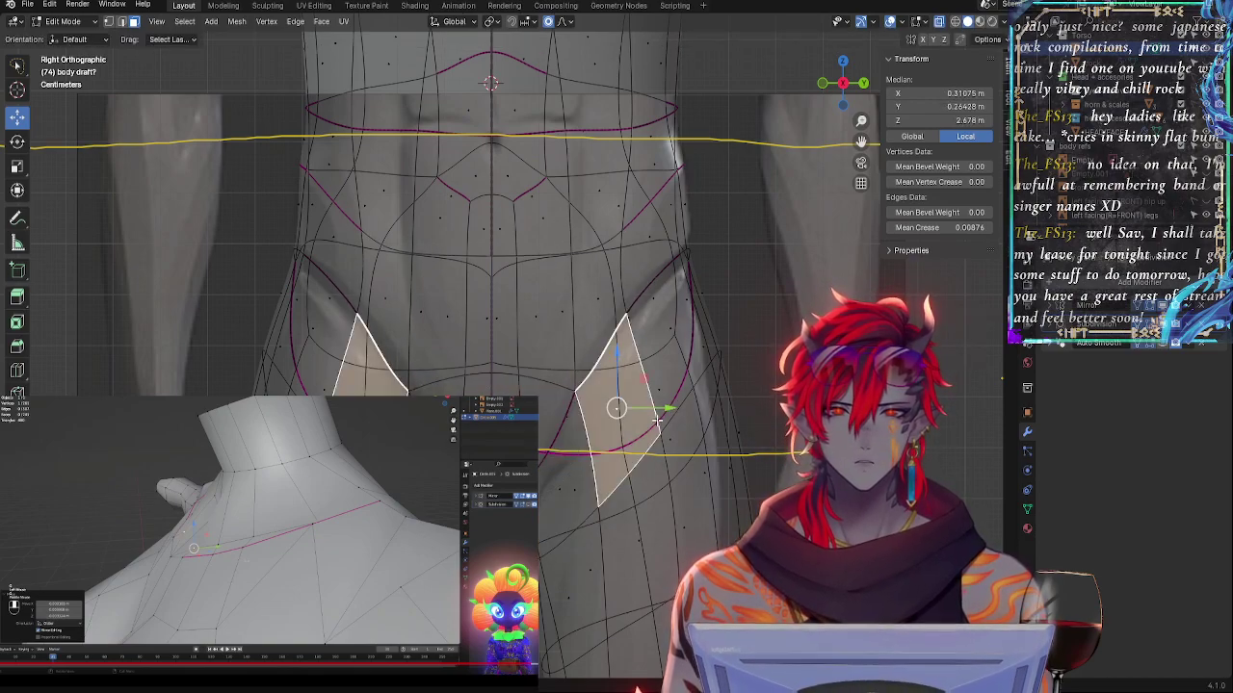
{"action": "key", "text": "r"}
{"action": "left_click", "coordinate": [666, 416]}
{"action": "left_click", "coordinate": [632, 287]}
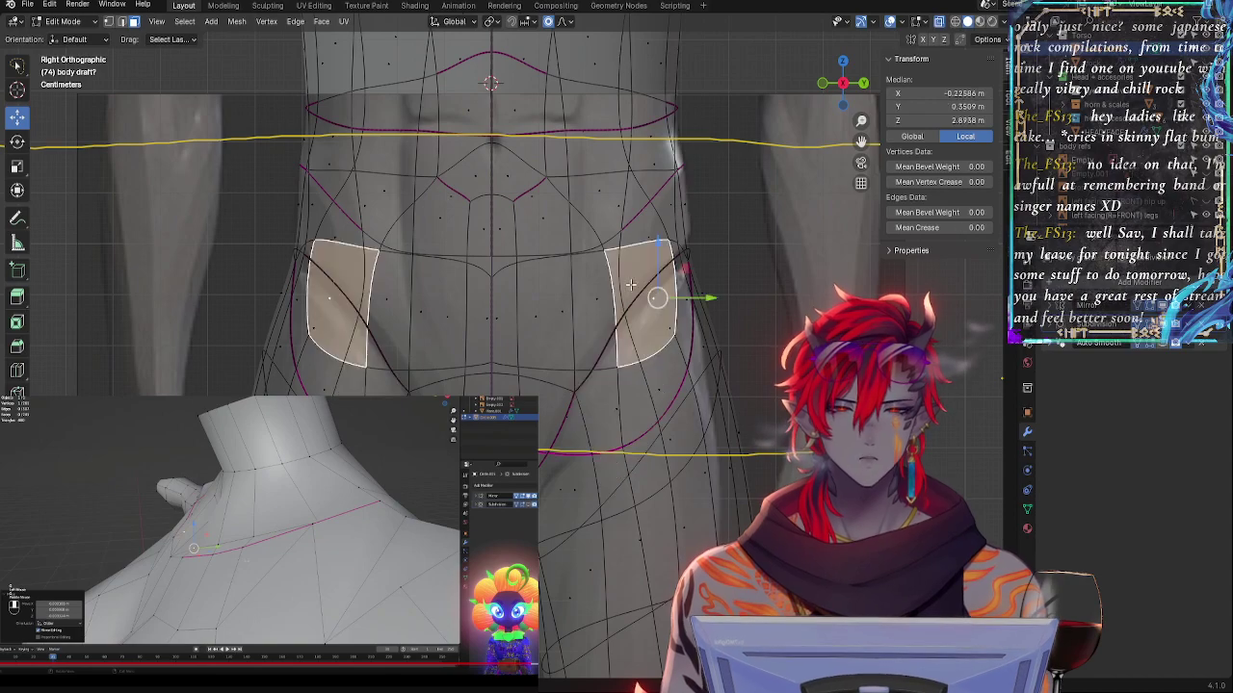
{"action": "left_click", "coordinate": [648, 236]}
{"action": "key", "text": "r"}
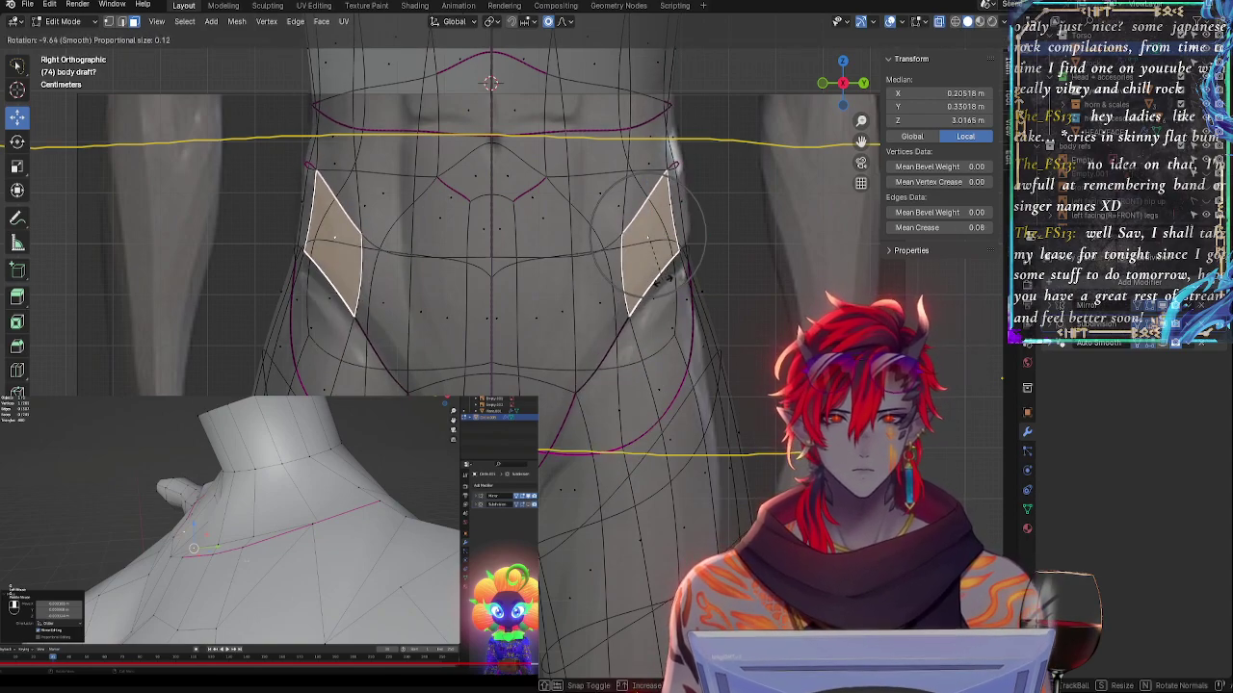
{"action": "left_click", "coordinate": [663, 284]}
- Push the outer side-hip faces outward and up, then rotate them
{"action": "left_click", "coordinate": [683, 236]}
{"action": "key", "text": "alt+z"}
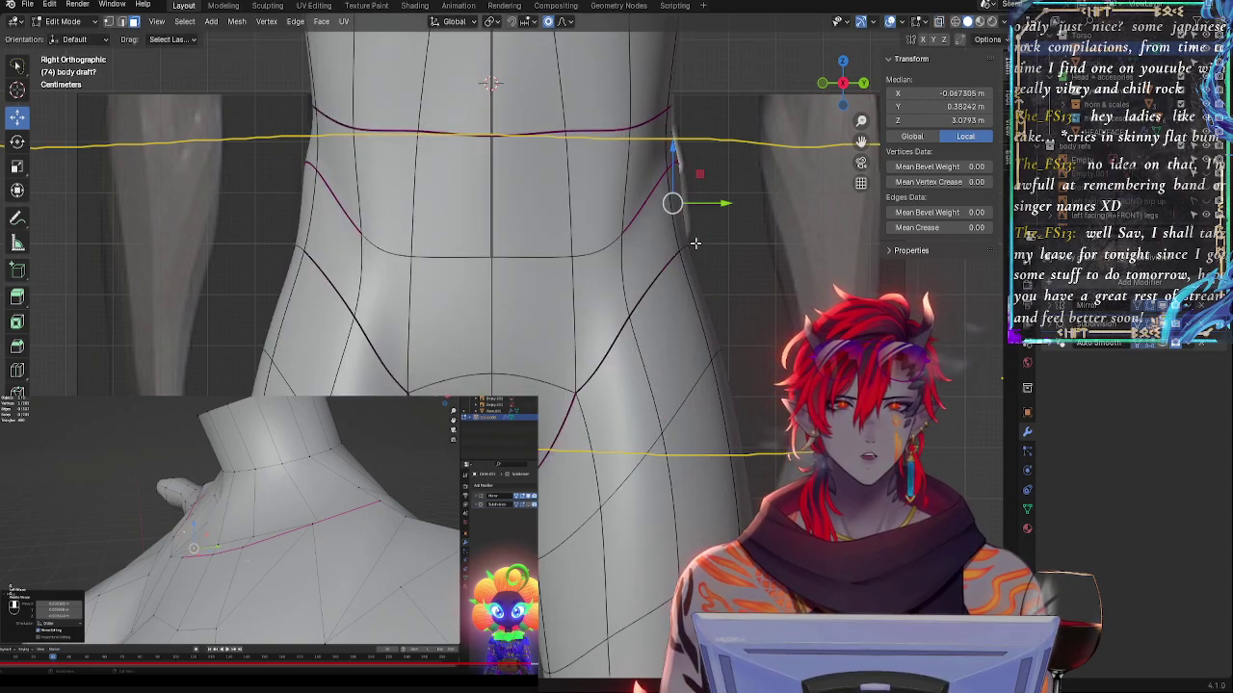
{"action": "left_click", "coordinate": [682, 226]}
{"action": "key", "text": "alt+z"}
{"action": "left_click_drag", "start_coordinate": [683, 202], "coordinate": [688, 199]}
{"action": "key", "text": "r"}
{"action": "left_click", "coordinate": [742, 218]}
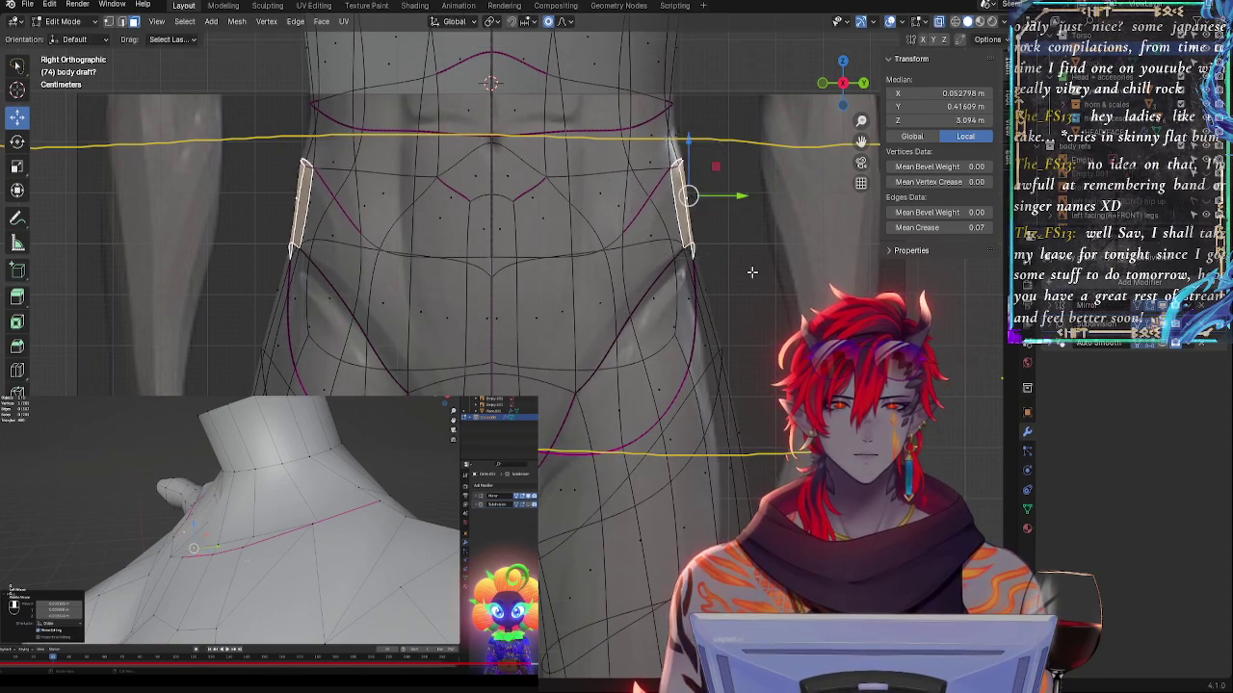
- Move the waist-side strips down and outward
{"action": "key", "text": "g"}
{"action": "left_click", "coordinate": [708, 285]}
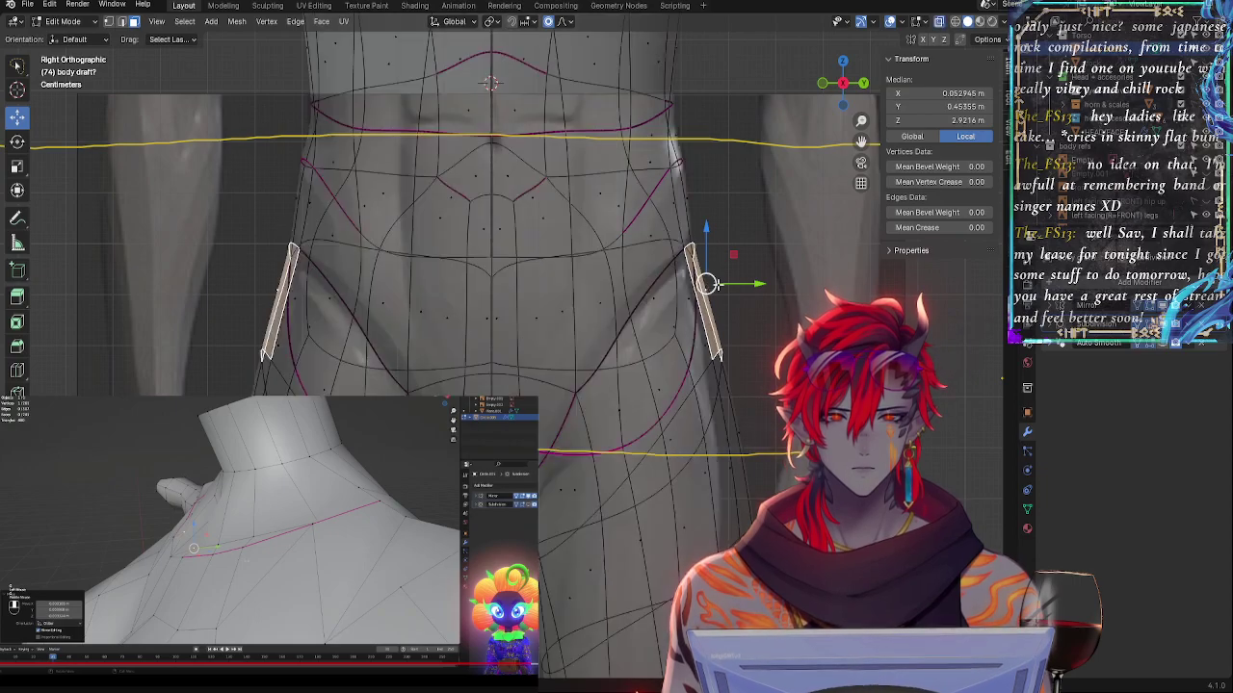
{"action": "key", "text": "g"}
{"action": "right_click", "coordinate": [758, 257]}
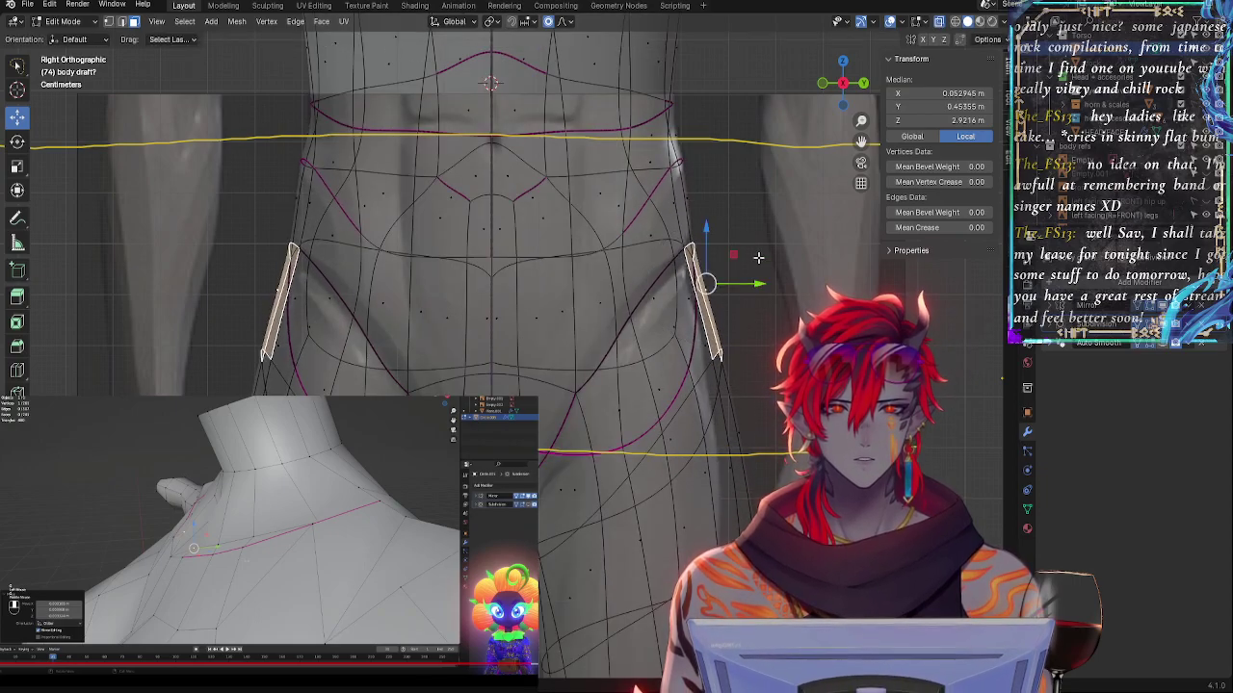
{"action": "left_click", "coordinate": [758, 257]}
- Inspect the side hip faces from an angle and compare the mesh with the reference
{"action": "middle_click_drag", "start_coordinate": [758, 258], "coordinate": [609, 269]}
{"action": "left_click", "coordinate": [764, 299]}
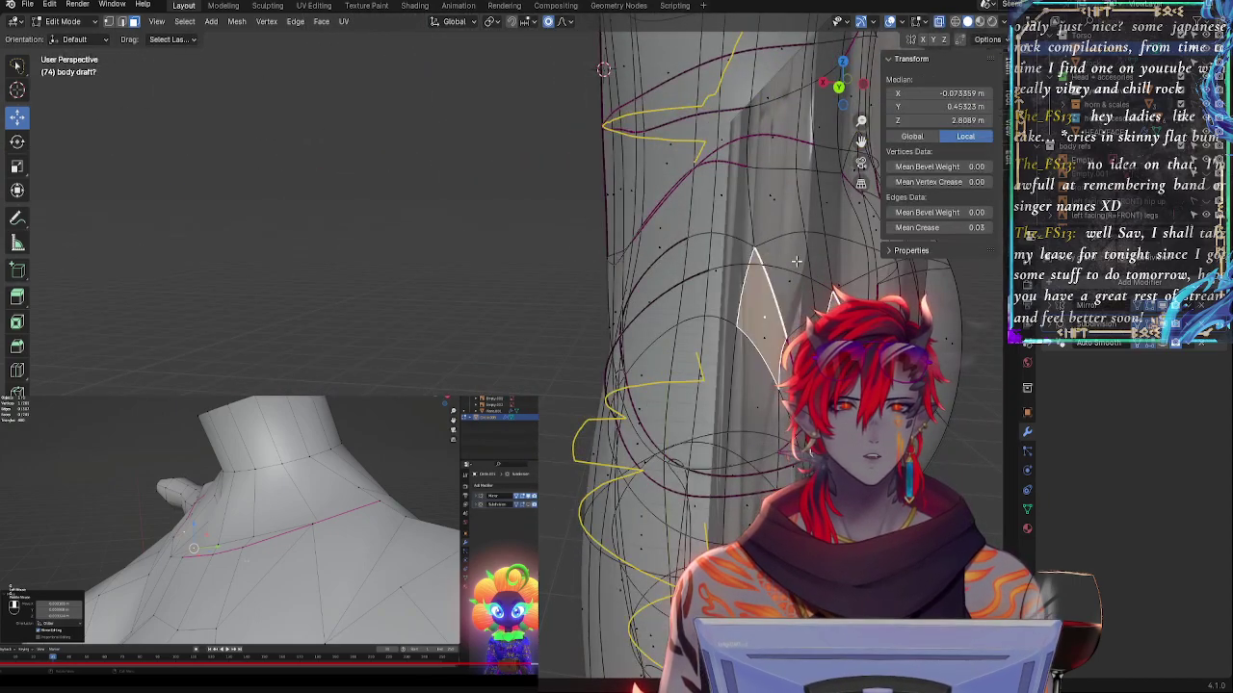
{"action": "left_click", "coordinate": [795, 261]}
{"action": "left_click", "coordinate": [807, 262]}
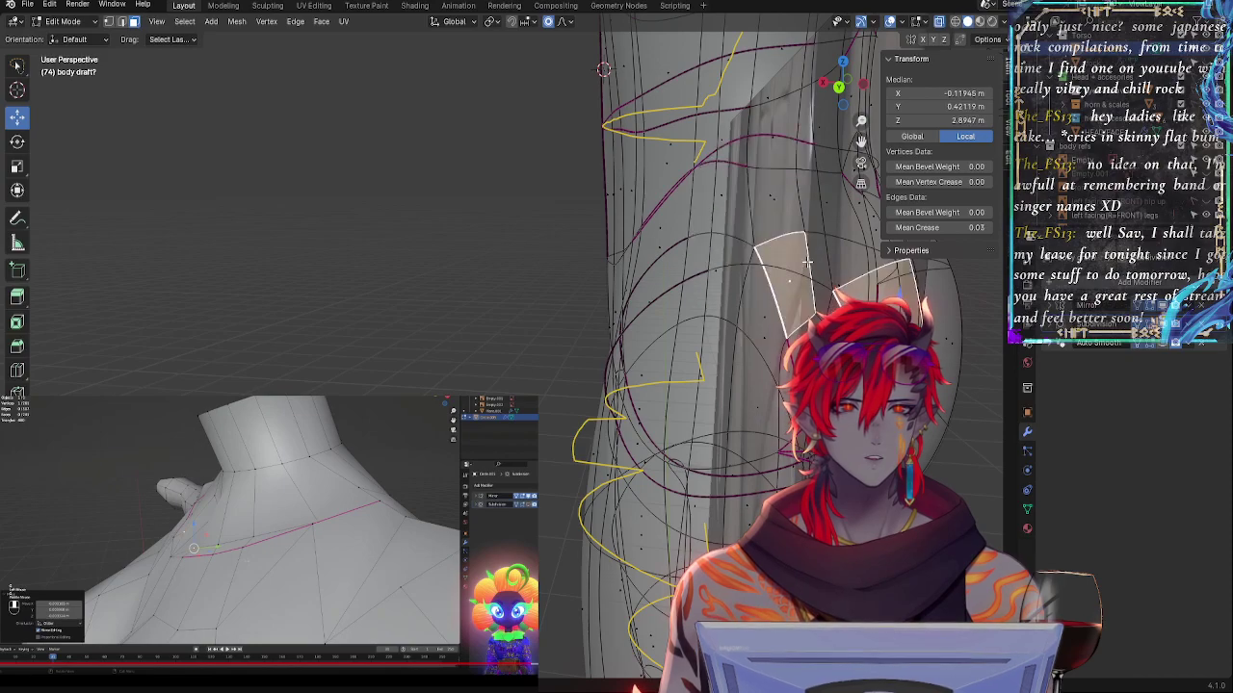
{"action": "left_click", "coordinate": [760, 195]}
{"action": "left_click", "coordinate": [824, 83]}
{"action": "key", "text": "alt+z"}
{"action": "left_click", "coordinate": [792, 280]}
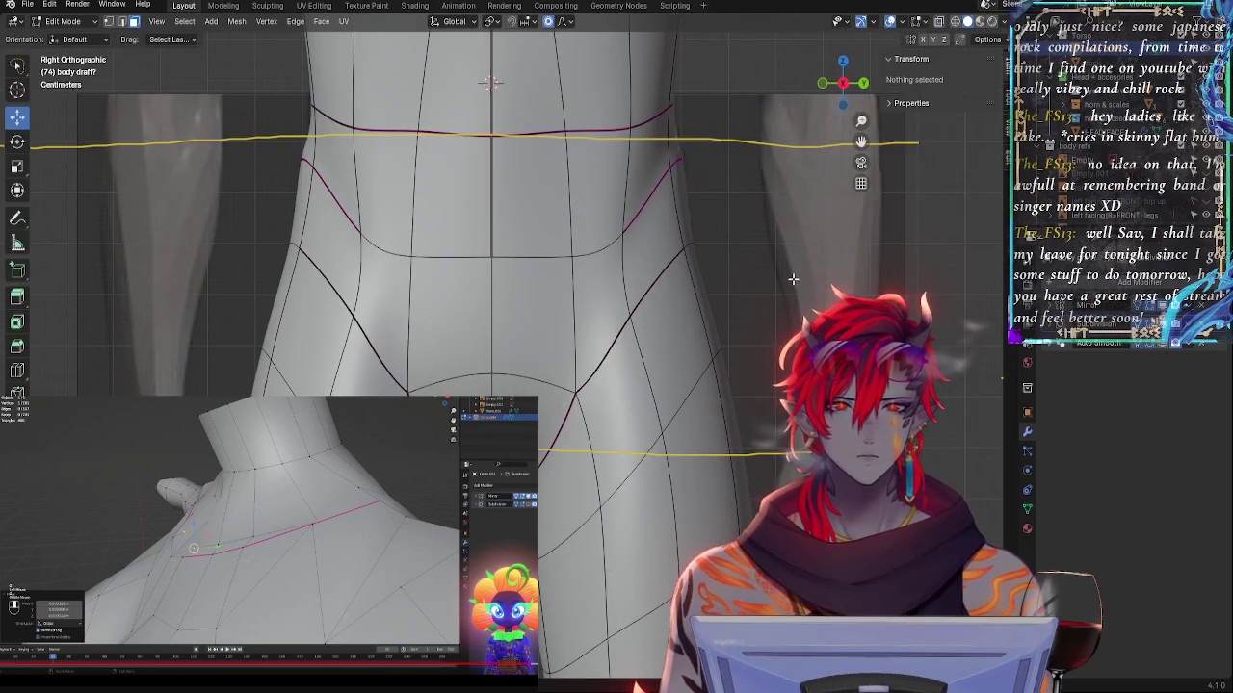
{"action": "key", "text": "alt+z"}
{"action": "key", "text": "alt+z"}
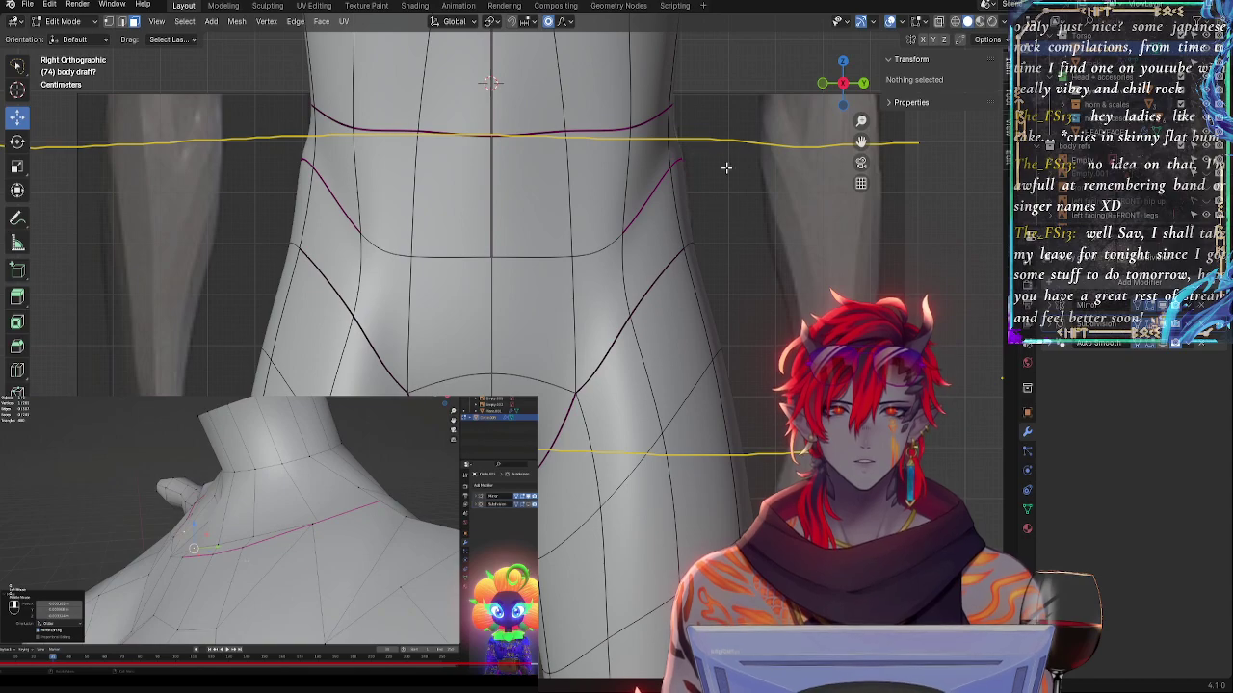
{"action": "key", "text": "alt+z"}
{"action": "key", "text": "alt+z"}
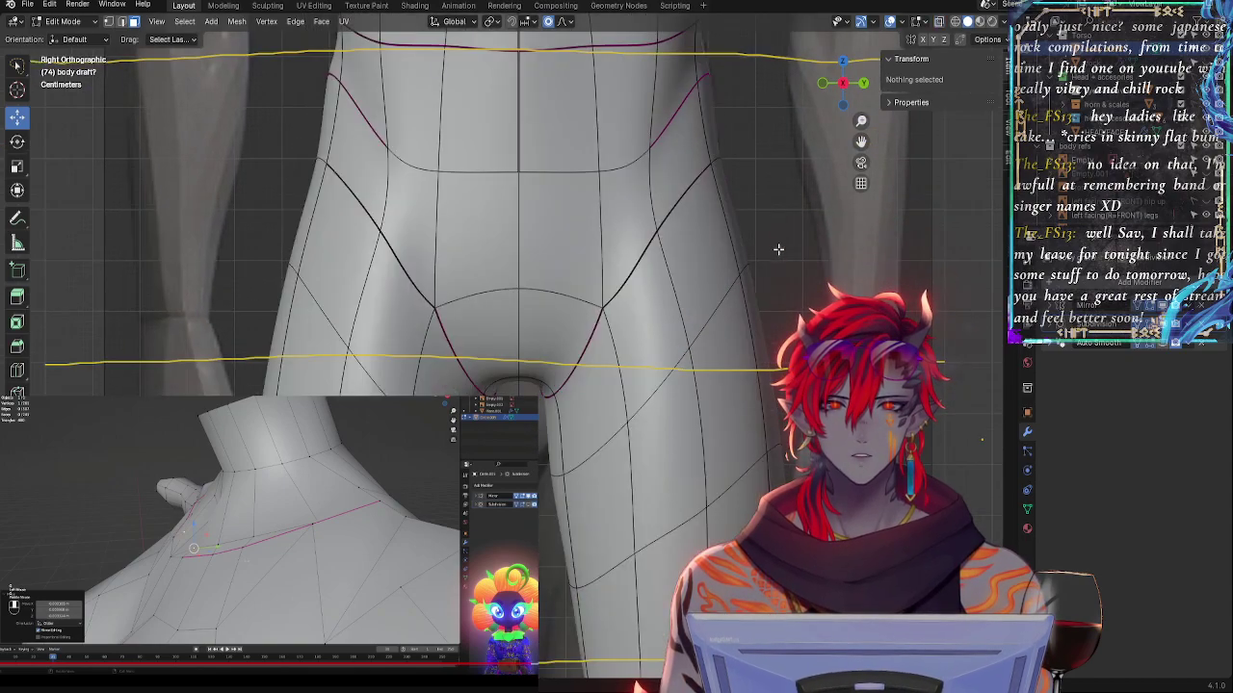
{"action": "key", "text": "alt+z"}
{"action": "key", "text": "alt+z"}
{"action": "key", "text": "alt+z"}
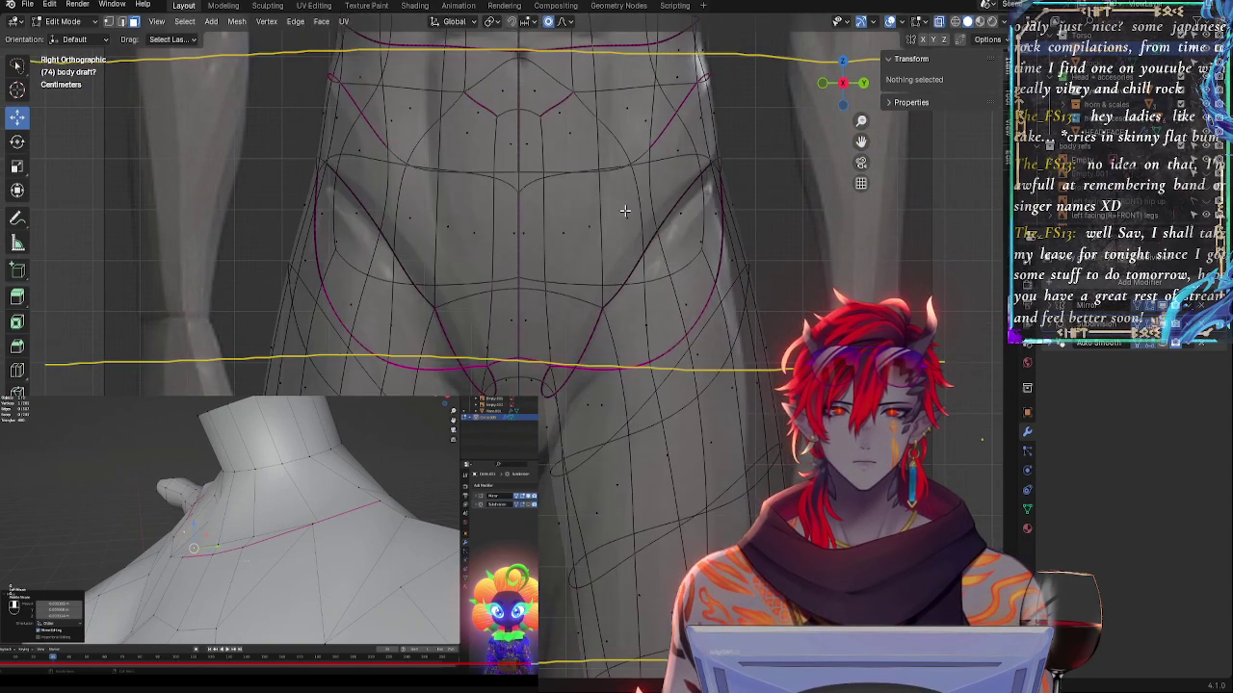
- Select the face loop across the hips
{"action": "scroll", "coordinate": [752, 257], "scroll_direction": "down", "scroll_amount": 2}
{"action": "left_click", "coordinate": [762, 164]}
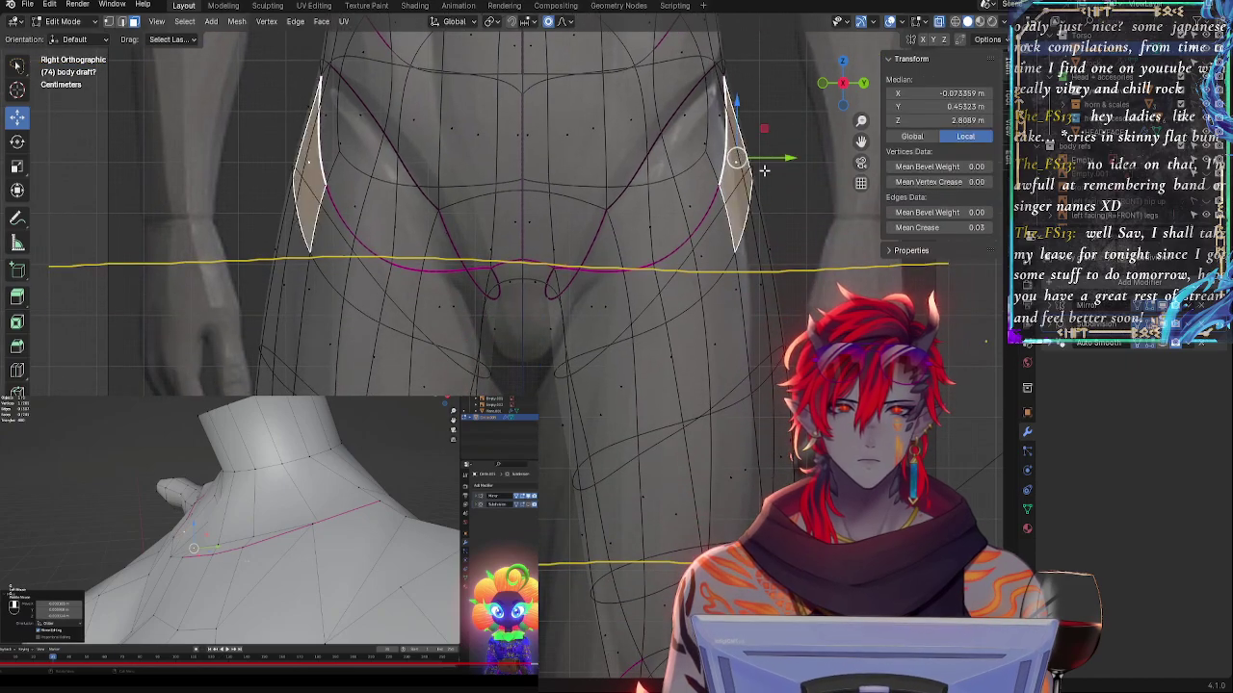
{"action": "key", "text": "alt+z"}
{"action": "left_click", "coordinate": [742, 151], "text": "alt"}
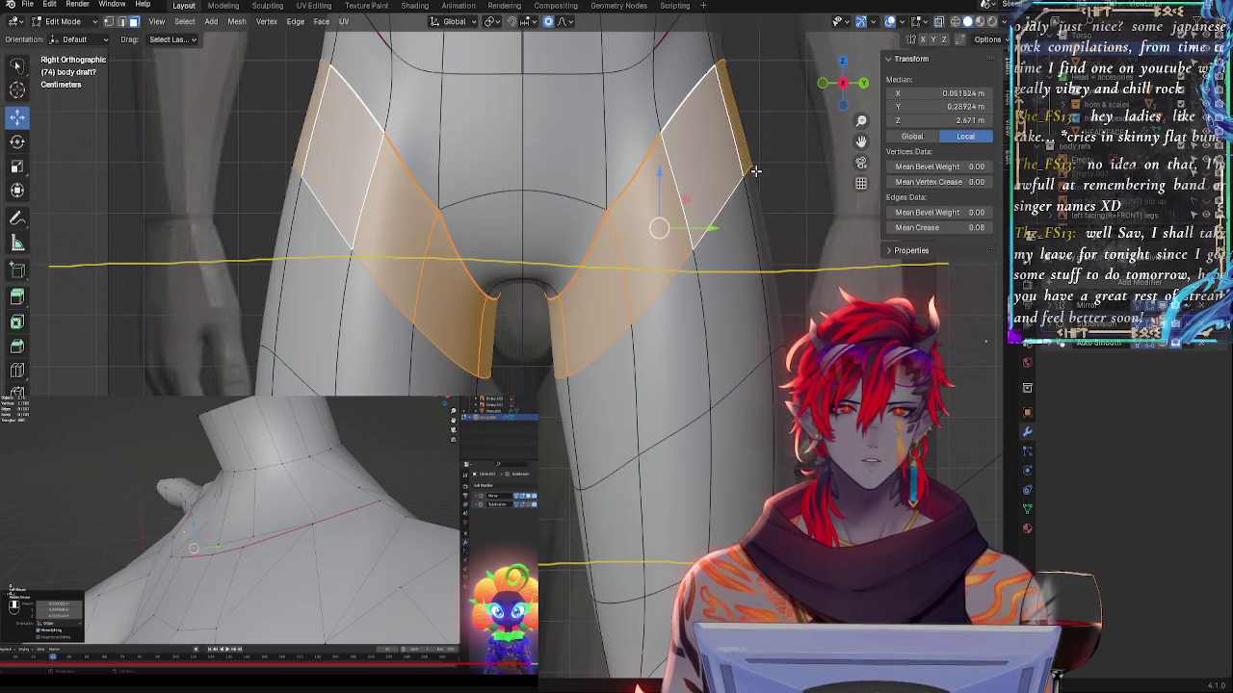
{"action": "key", "text": "alt+z"}
{"action": "left_click", "coordinate": [741, 131]}
- Select the inner-thigh and adjacent hip faces from an angled view
{"action": "middle_click_drag", "start_coordinate": [794, 186], "coordinate": [650, 385]}
{"action": "key", "text": "alt+z"}
{"action": "scroll", "coordinate": [651, 385], "scroll_direction": "up", "scroll_amount": 3}
{"action": "left_click", "coordinate": [647, 278]}
{"action": "left_click", "coordinate": [693, 294], "text": "shift"}
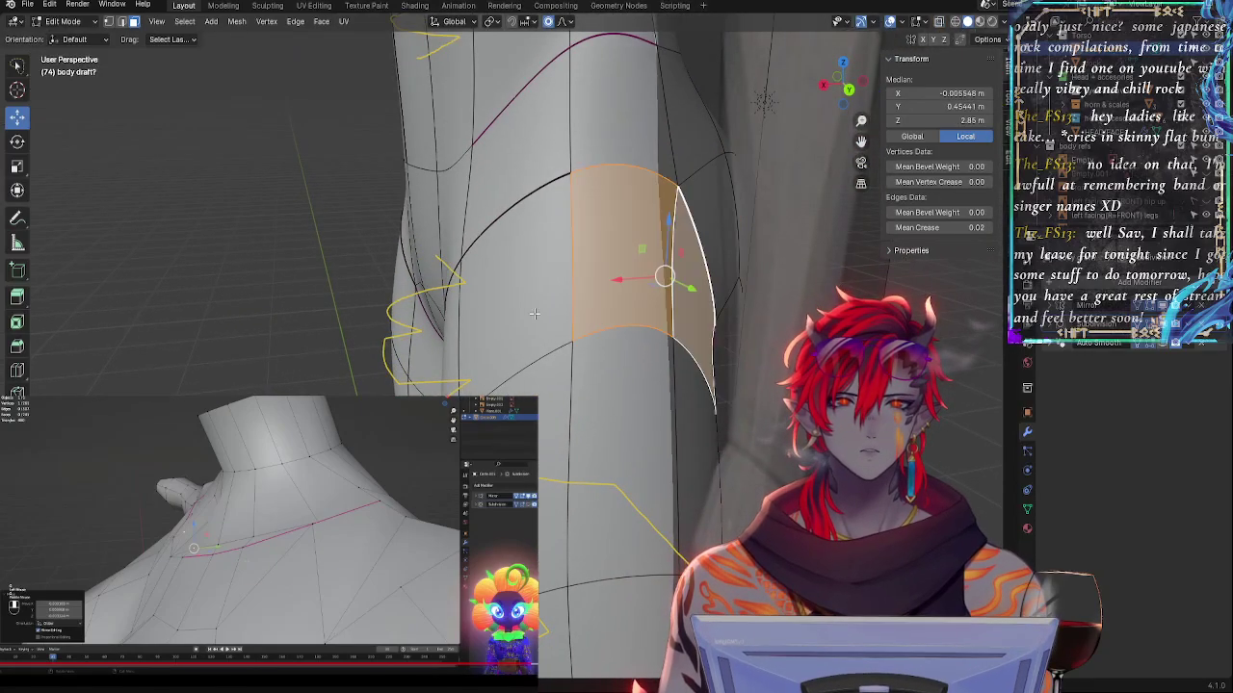
{"action": "left_click", "coordinate": [535, 314], "text": "shift"}
{"action": "middle_click_drag", "start_coordinate": [535, 314], "coordinate": [672, 327]}
{"action": "left_click", "coordinate": [672, 328], "text": "shift"}
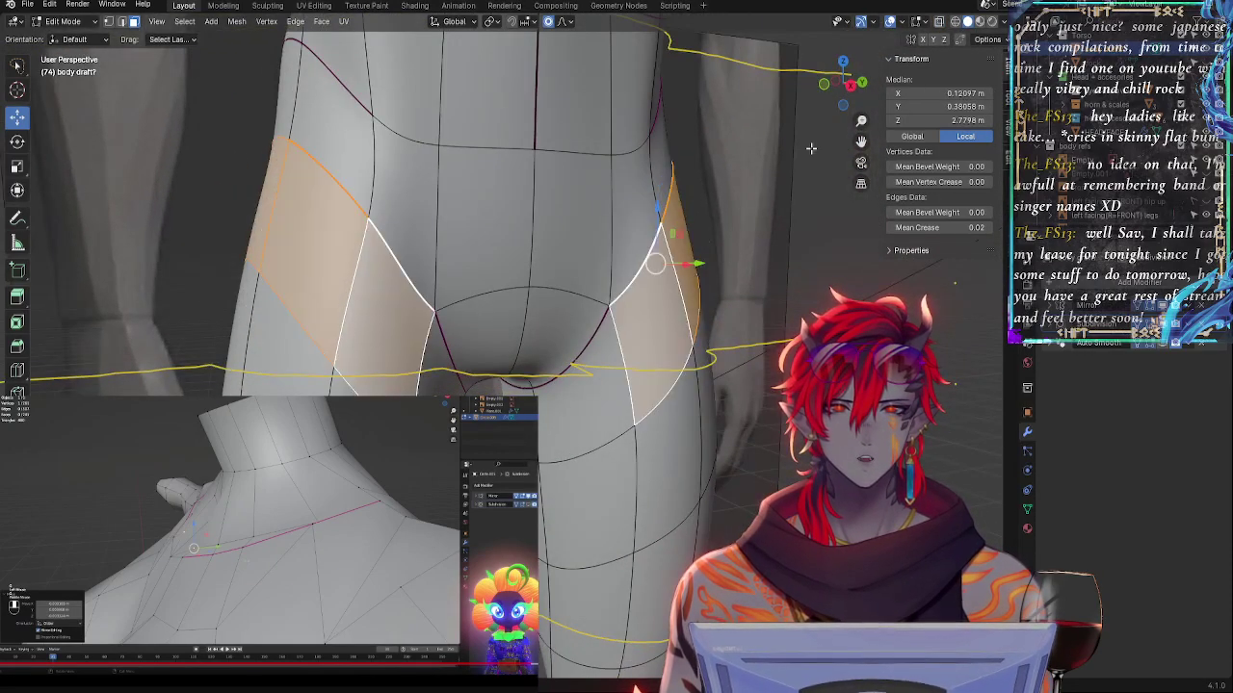
{"action": "left_click", "coordinate": [855, 84]}
- Scale the hip faces along Y and shift them front-to-back
{"action": "key", "text": "s"}
{"action": "key", "text": "y"}
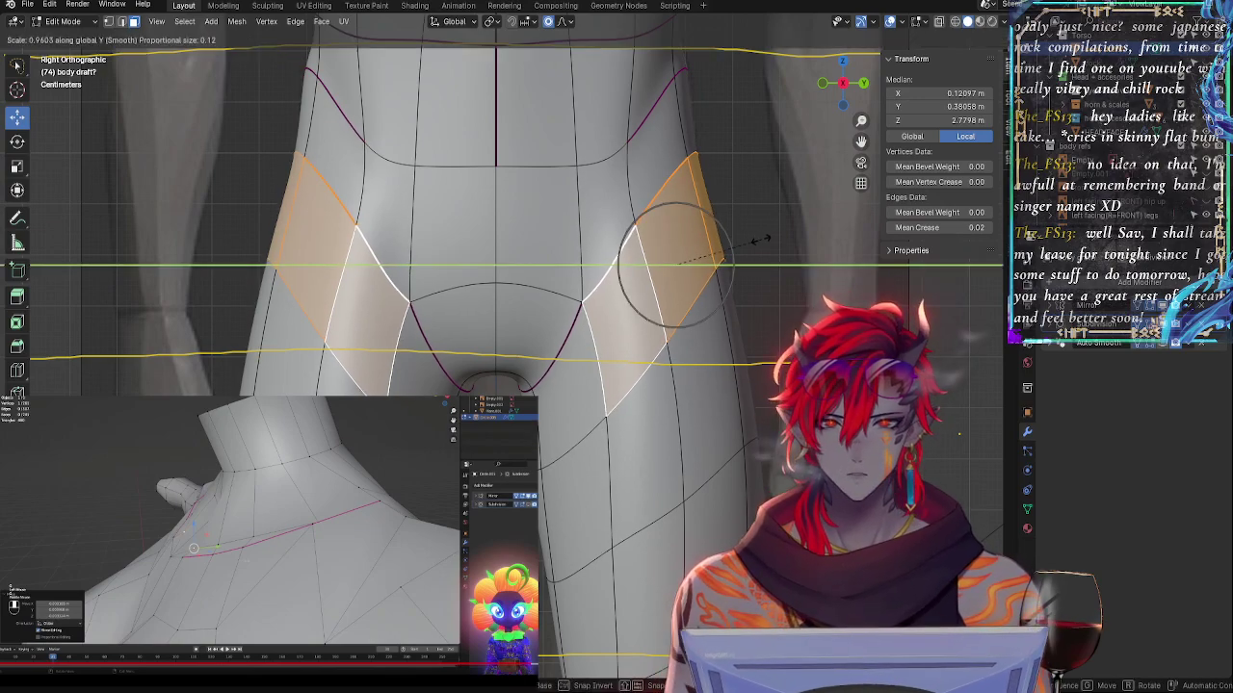
{"action": "left_click", "coordinate": [757, 242]}
{"action": "key", "text": "g"}
{"action": "key", "text": "y"}
{"action": "left_click", "coordinate": [687, 277]}
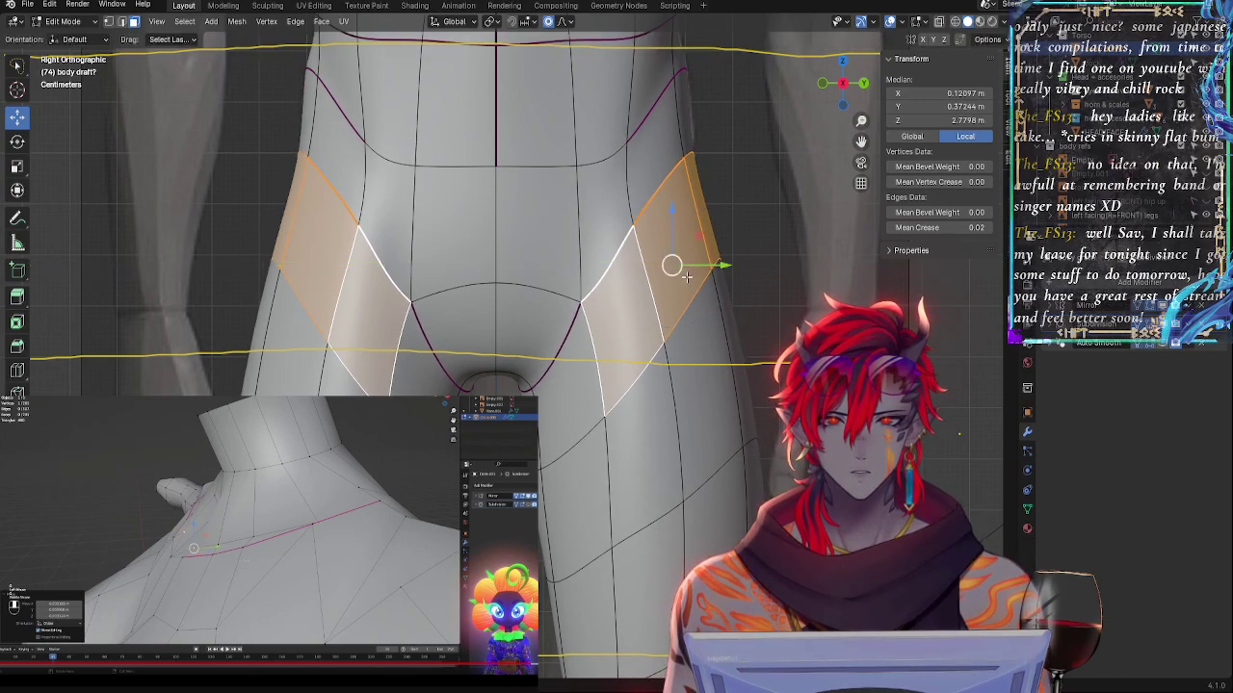
- Move the hip faces, widen them along Y and rotate them around Y
{"action": "key", "text": "alt+z"}
{"action": "key", "text": "g"}
{"action": "left_click", "coordinate": [665, 274]}
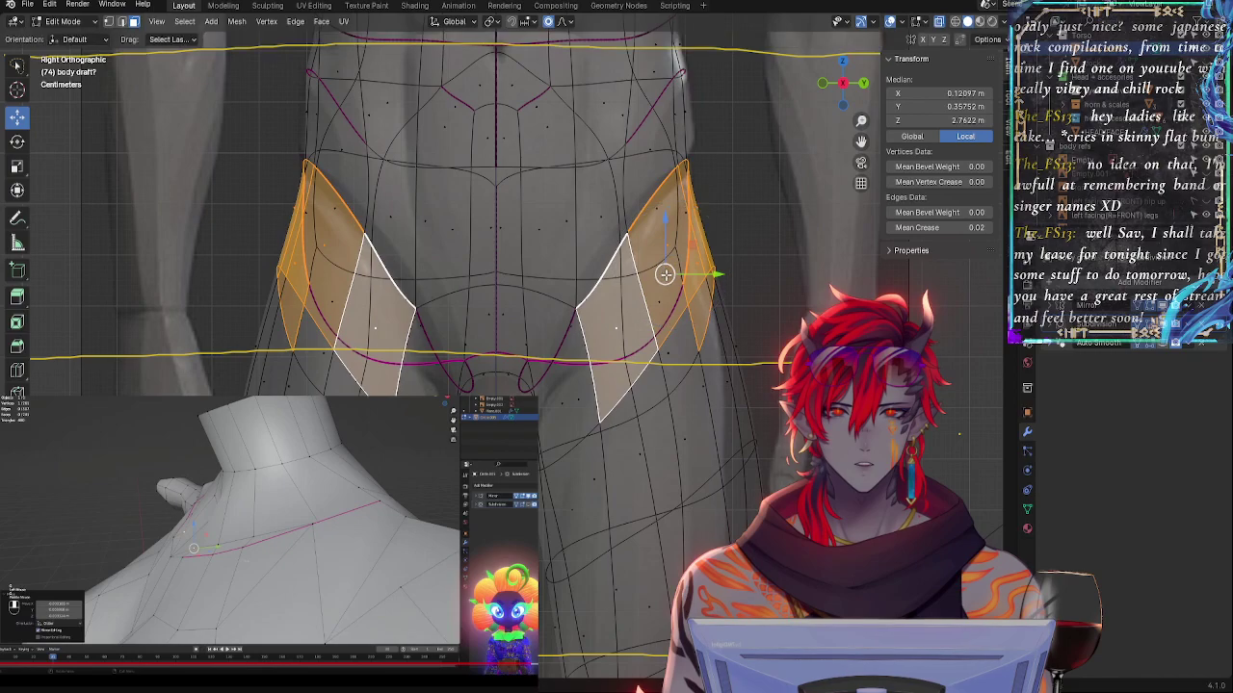
{"action": "key", "text": "s"}
{"action": "key", "text": "y"}
{"action": "left_click", "coordinate": [738, 239]}
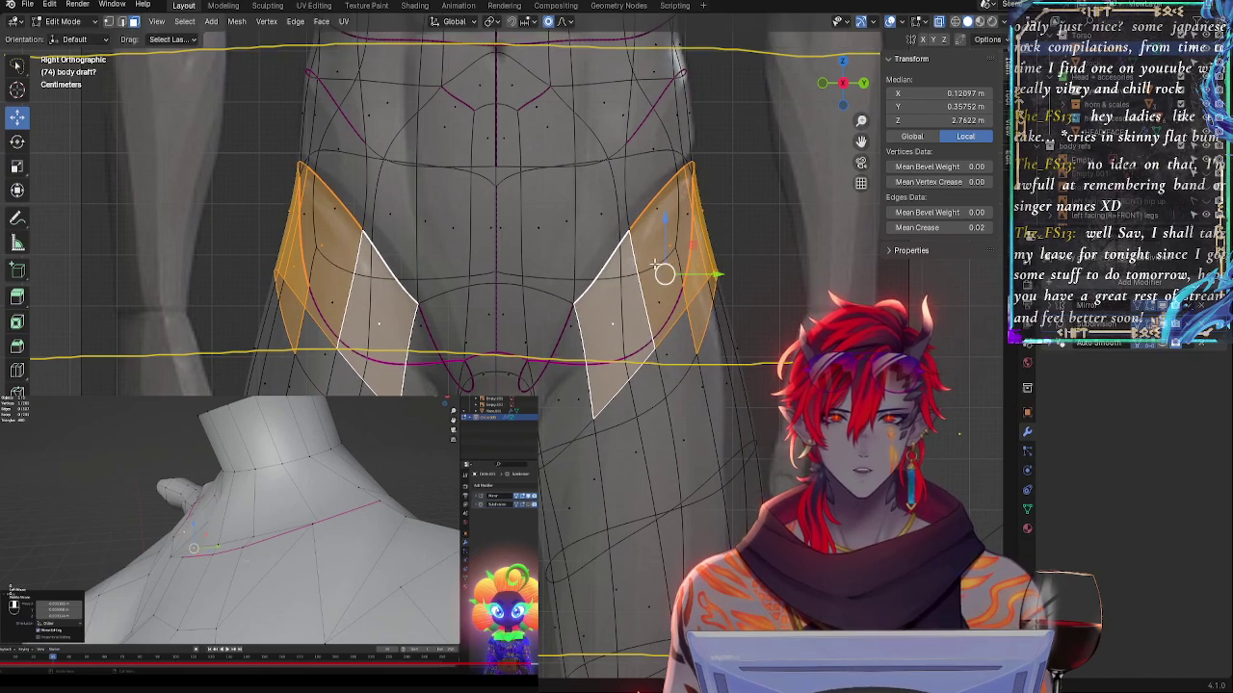
{"action": "key", "text": "r"}
{"action": "key", "text": "y"}
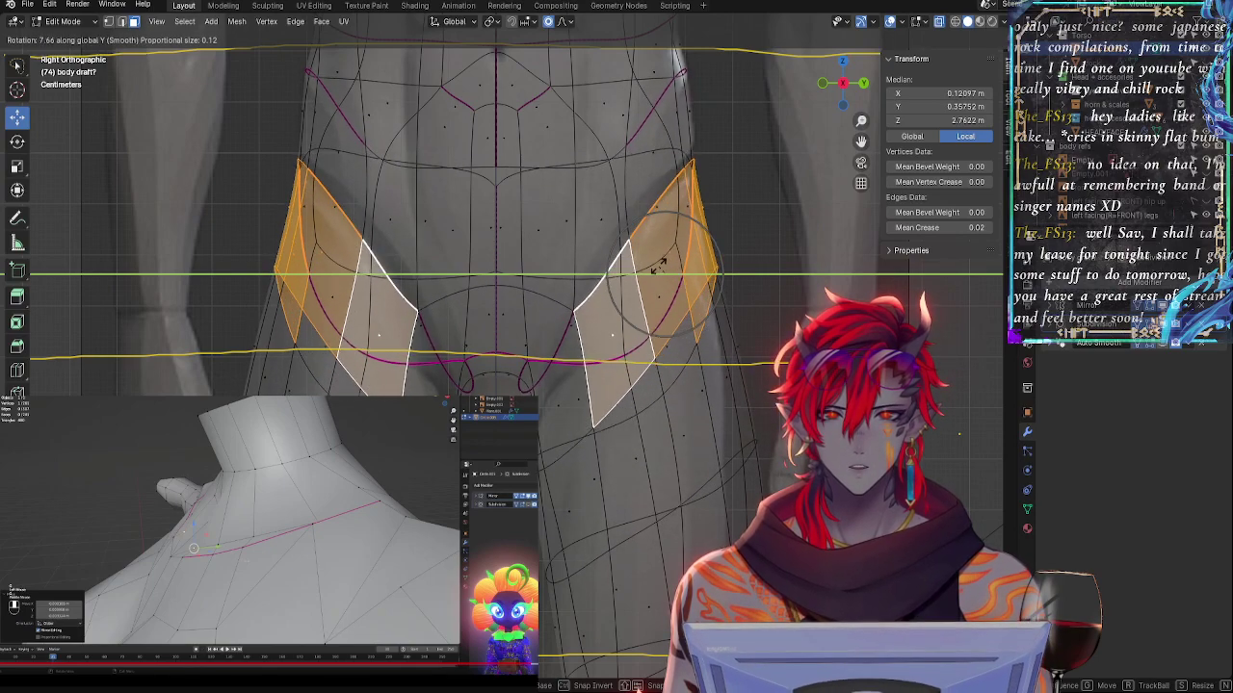
{"action": "left_click", "coordinate": [659, 267]}
- Restore the hip face selection and scale it vertically along Z
{"action": "left_click", "coordinate": [598, 267]}
{"action": "left_click", "coordinate": [633, 283]}
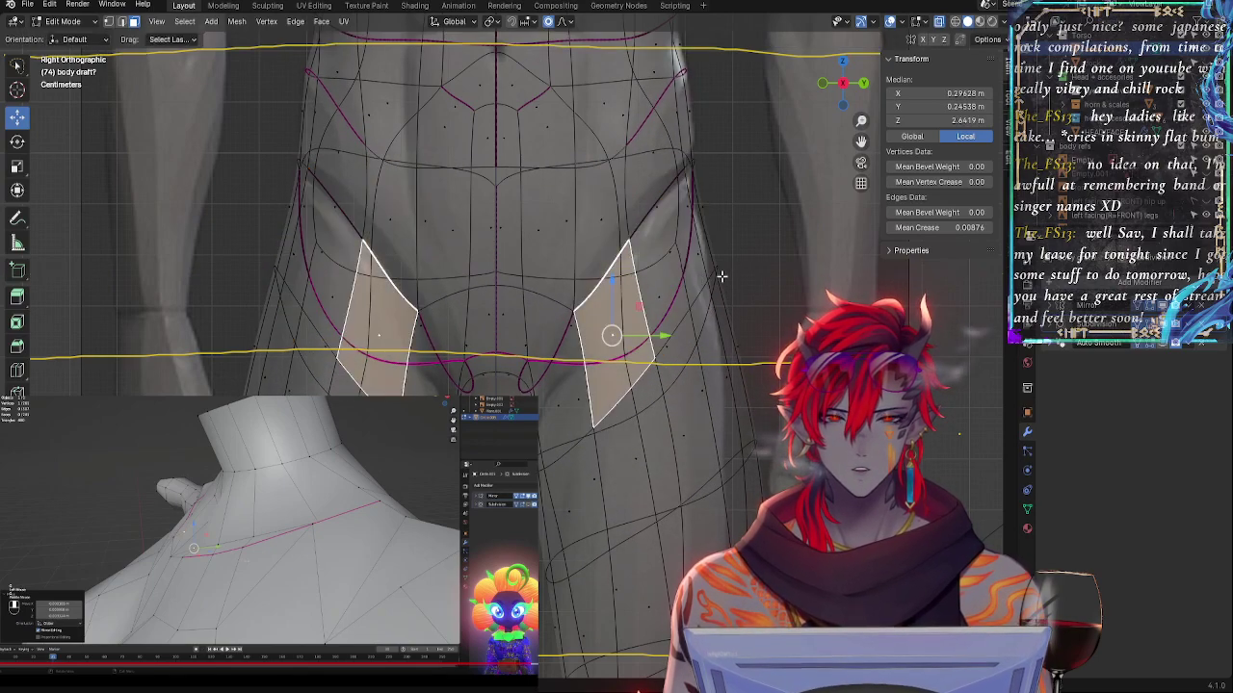
{"action": "key", "text": "ctrl+z"}
{"action": "key", "text": "ctrl+z"}
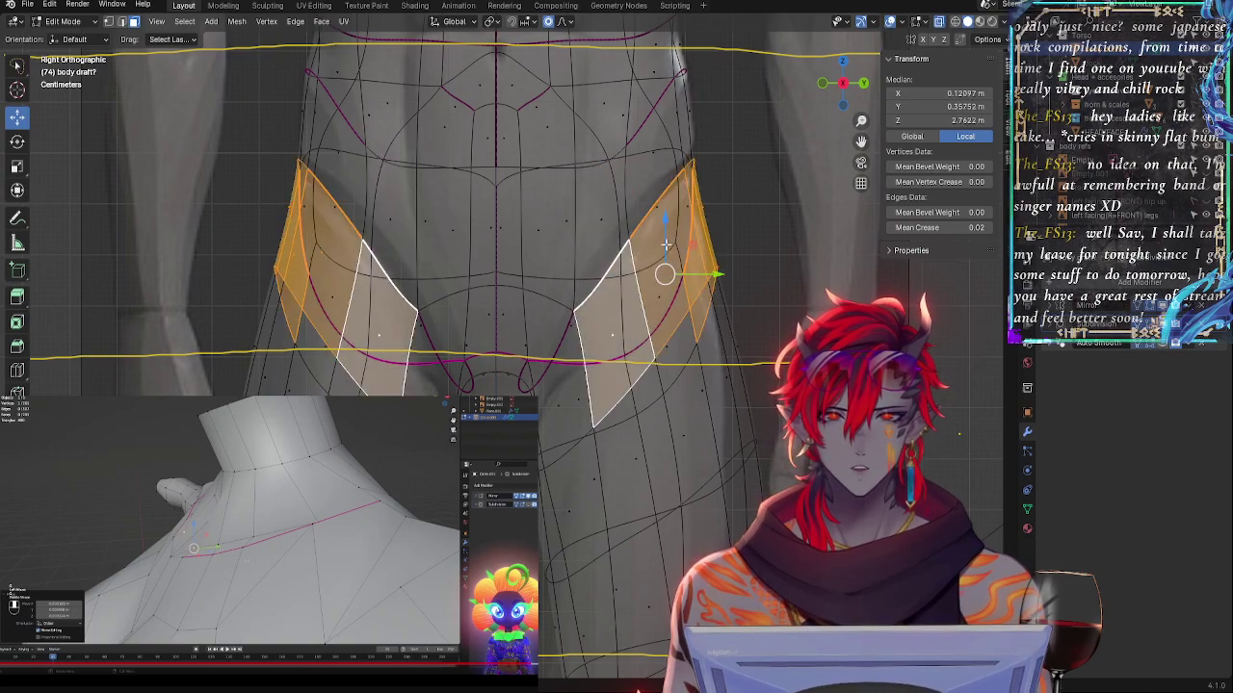
{"action": "key", "text": "s"}
{"action": "key", "text": "z"}
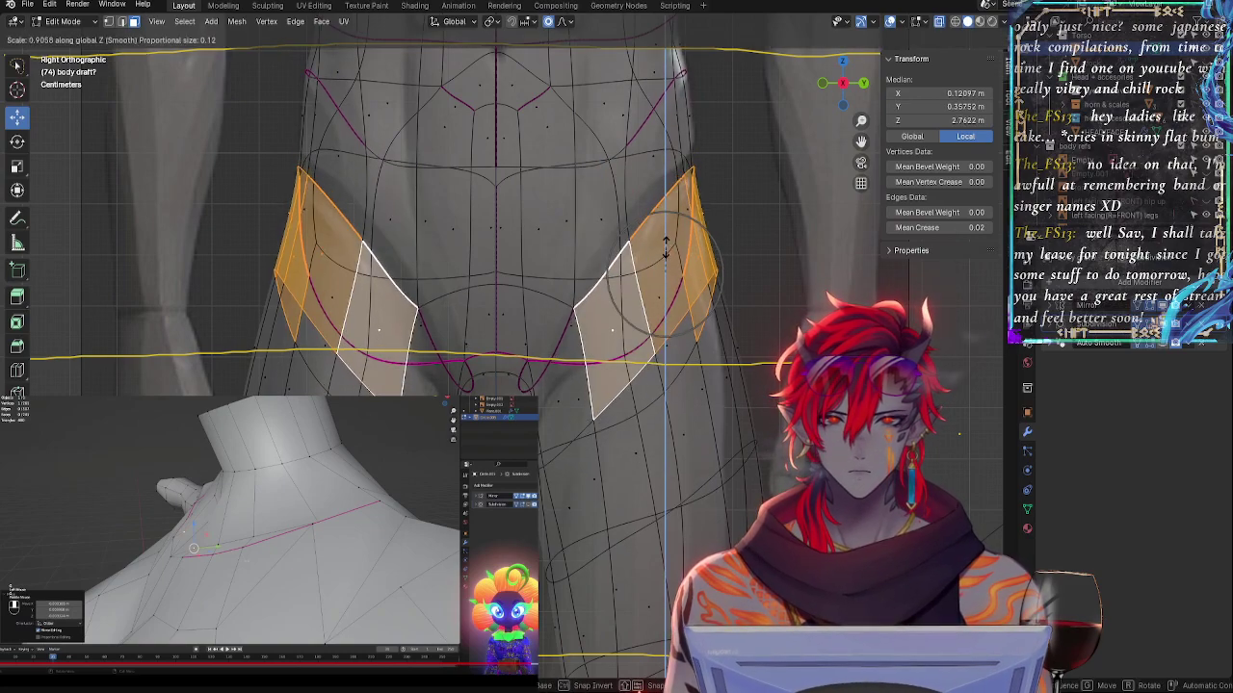
{"action": "left_click", "coordinate": [665, 249]}
{"action": "key", "text": "ctrl+z"}
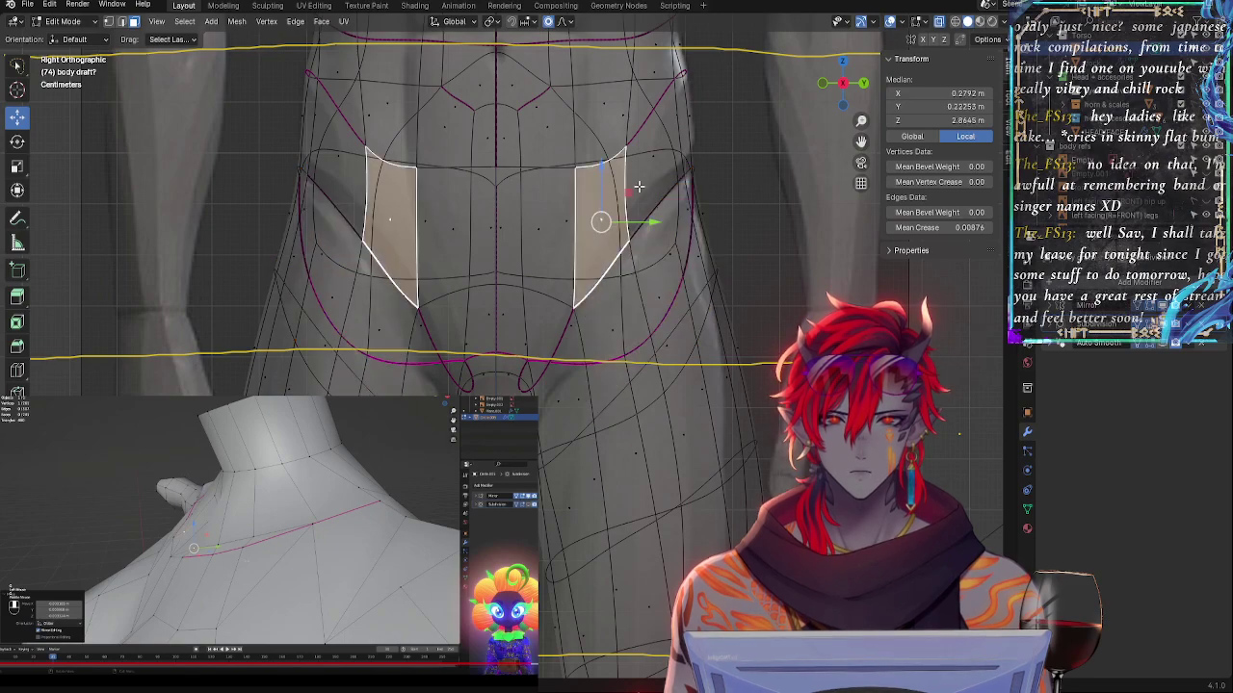
{"action": "key", "text": "ctrl+shift+z"}
- Move the upper waist faces with soft falloff, then select lower hip and inner-thigh faces
{"action": "key", "text": "g"}
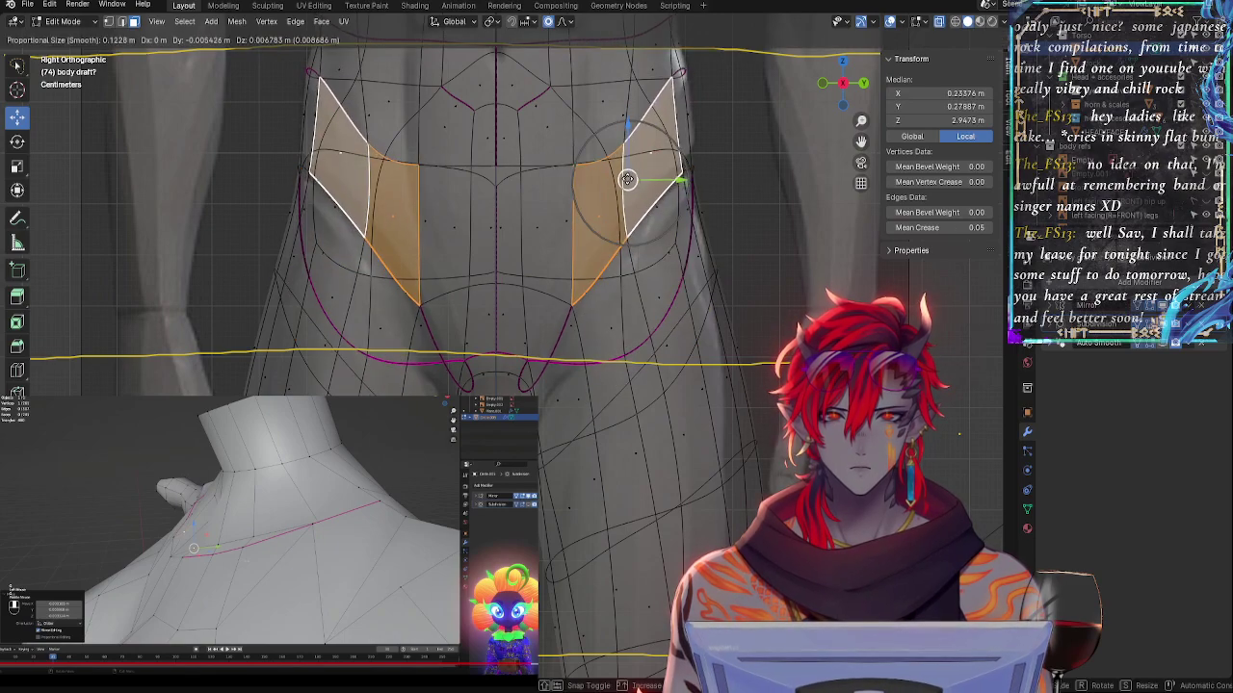
{"action": "left_click", "coordinate": [628, 181]}
{"action": "left_click", "coordinate": [648, 253]}
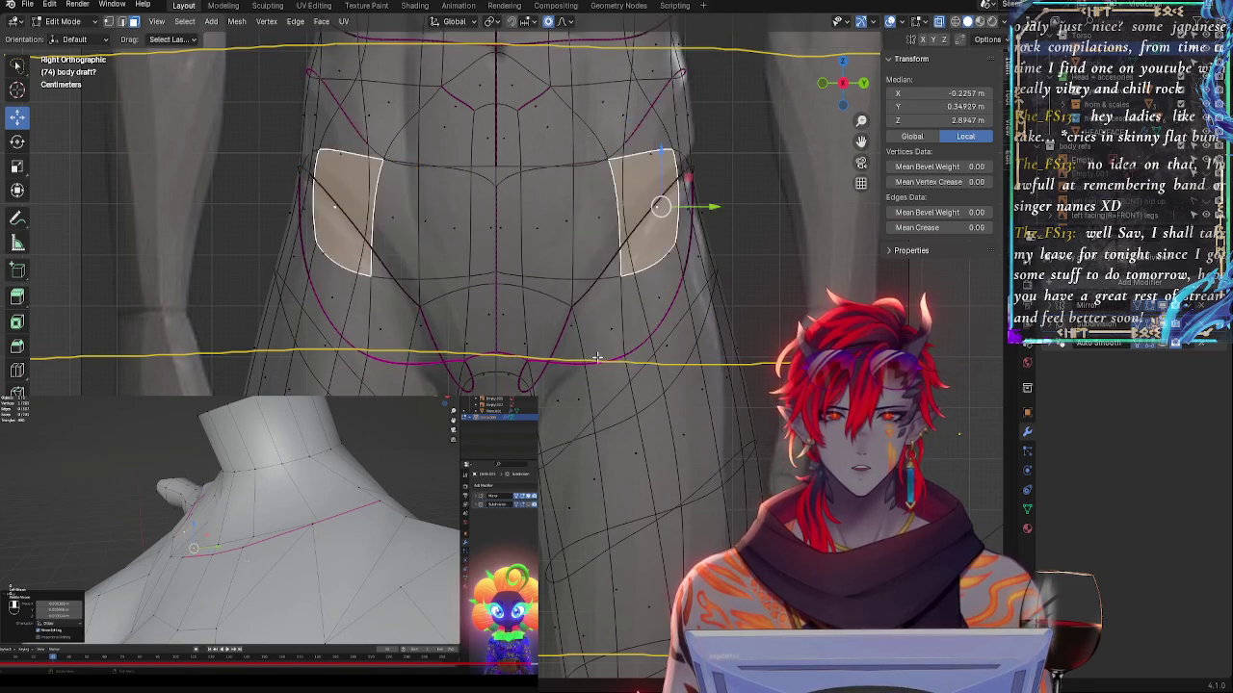
{"action": "left_click", "coordinate": [596, 356]}
{"action": "left_click", "coordinate": [565, 394]}
{"action": "left_click", "coordinate": [737, 339]}
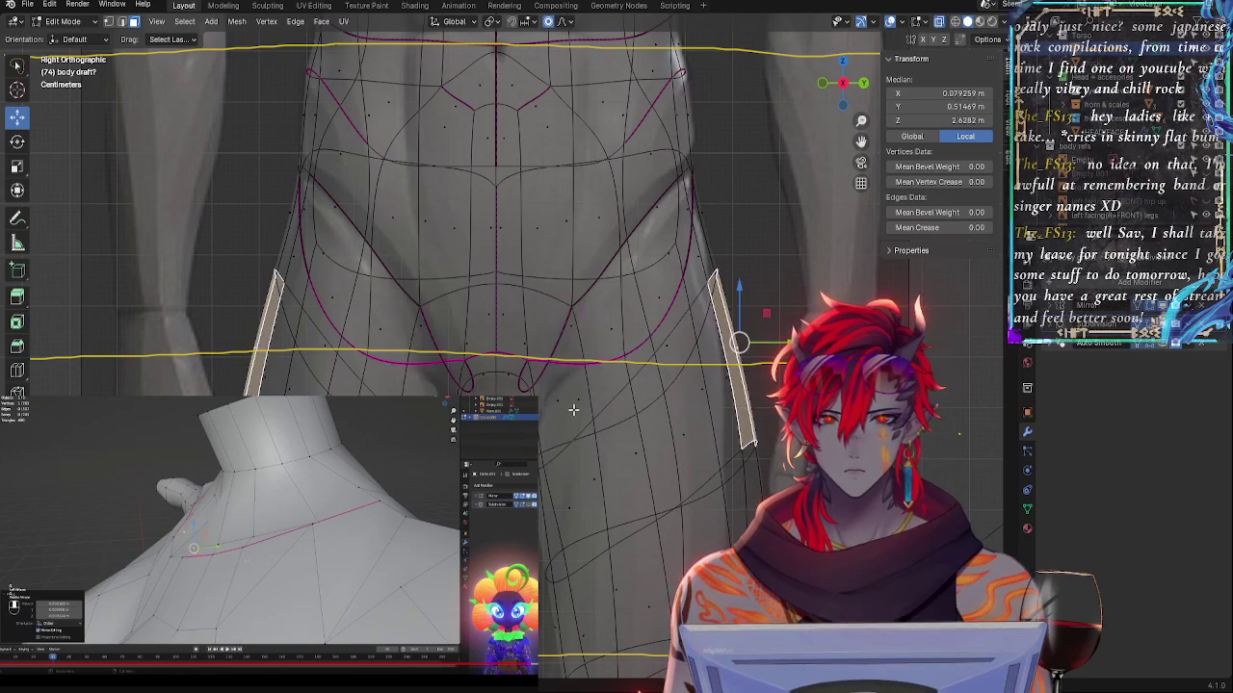
{"action": "middle_click_drag", "start_coordinate": [573, 410], "coordinate": [596, 364], "text": "shift"}
- Shift the central crotch faces slightly along Y
{"action": "left_click", "coordinate": [565, 370]}
{"action": "left_click", "coordinate": [557, 312]}
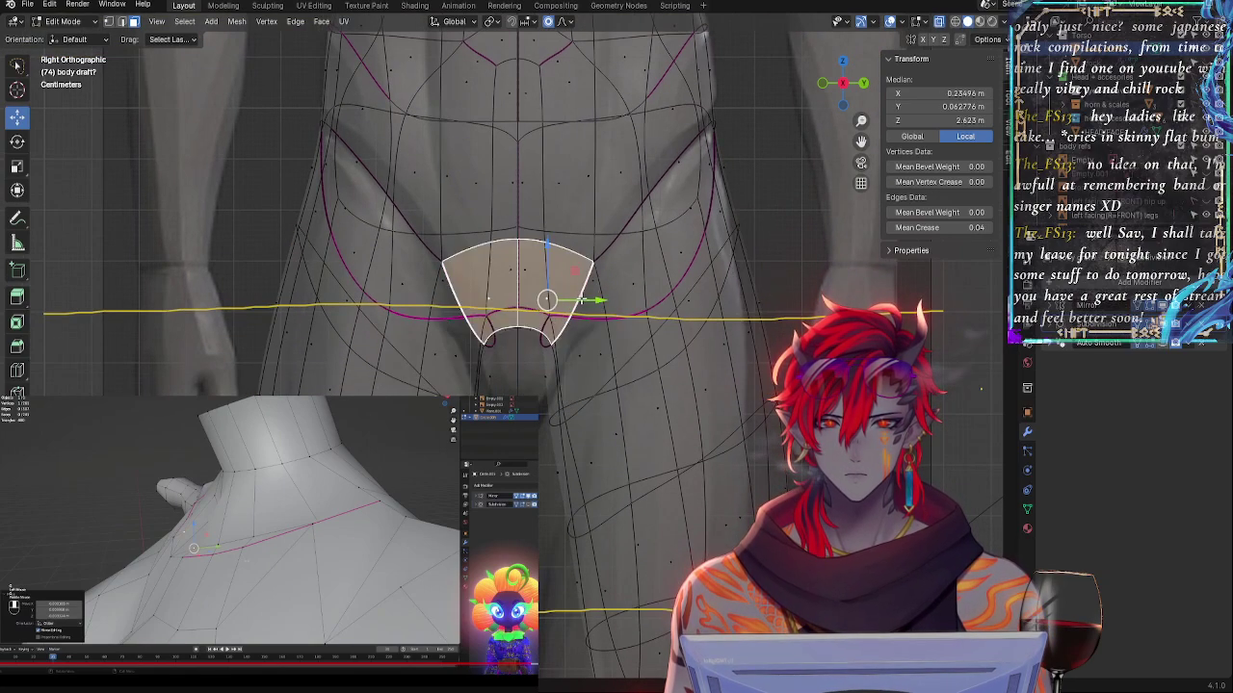
{"action": "left_click_drag", "start_coordinate": [582, 300], "coordinate": [584, 299]}
- Select the crotch-bottom strip and the inner-thigh faces and rotate them slightly
{"action": "left_click", "coordinate": [528, 306]}
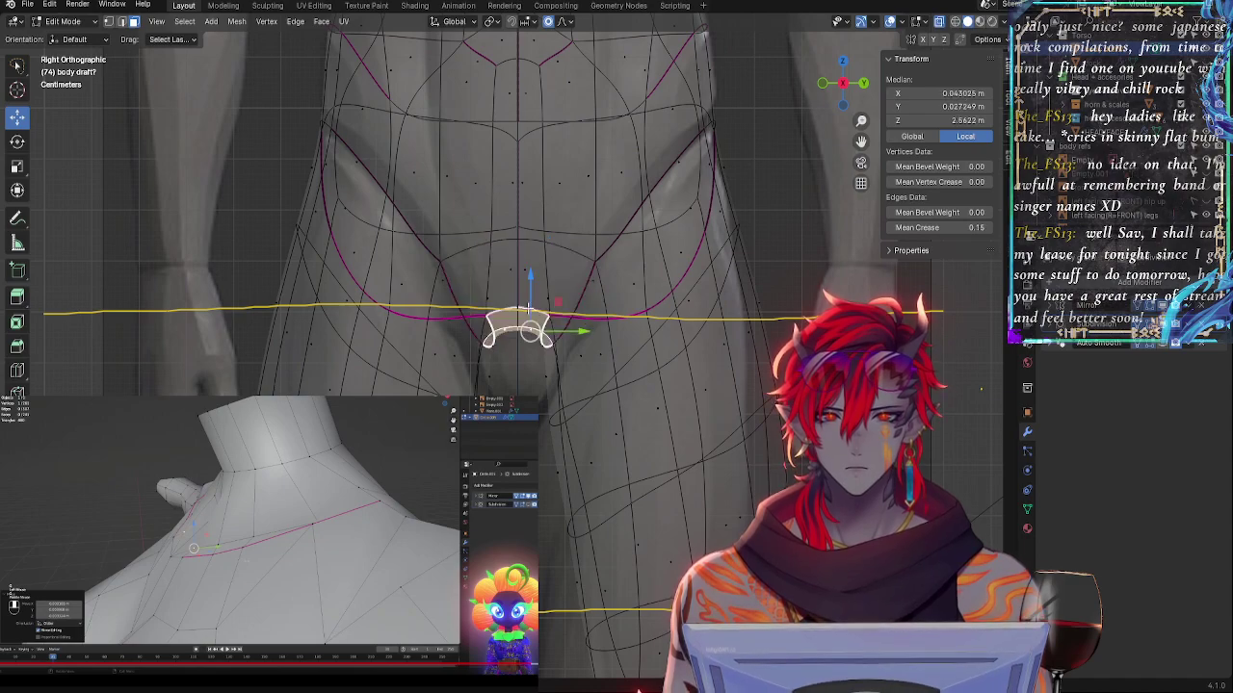
{"action": "left_click", "coordinate": [516, 289]}
{"action": "left_click", "coordinate": [525, 327]}
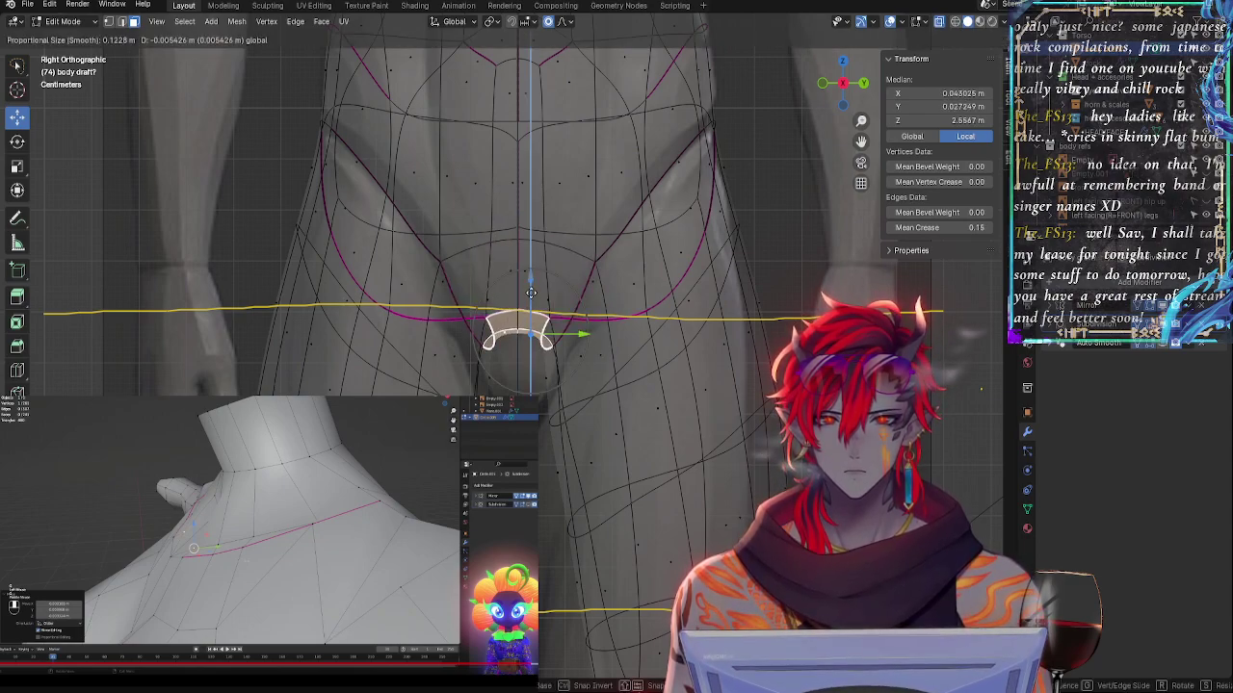
{"action": "left_click", "coordinate": [547, 371]}
{"action": "key", "text": "r"}
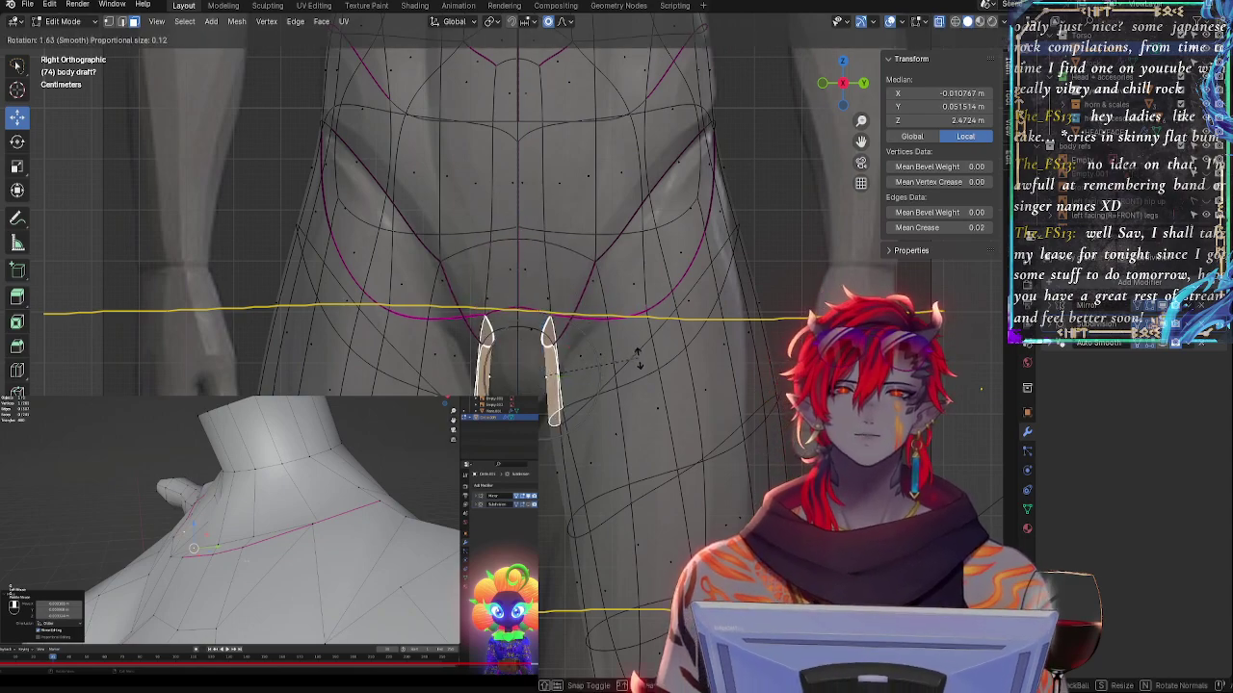
{"action": "left_click", "coordinate": [638, 360]}
- Select the upper-thigh faces and the loops around both thighs, checking them from an angle
{"action": "left_click", "coordinate": [607, 347]}
{"action": "left_click", "coordinate": [559, 440]}
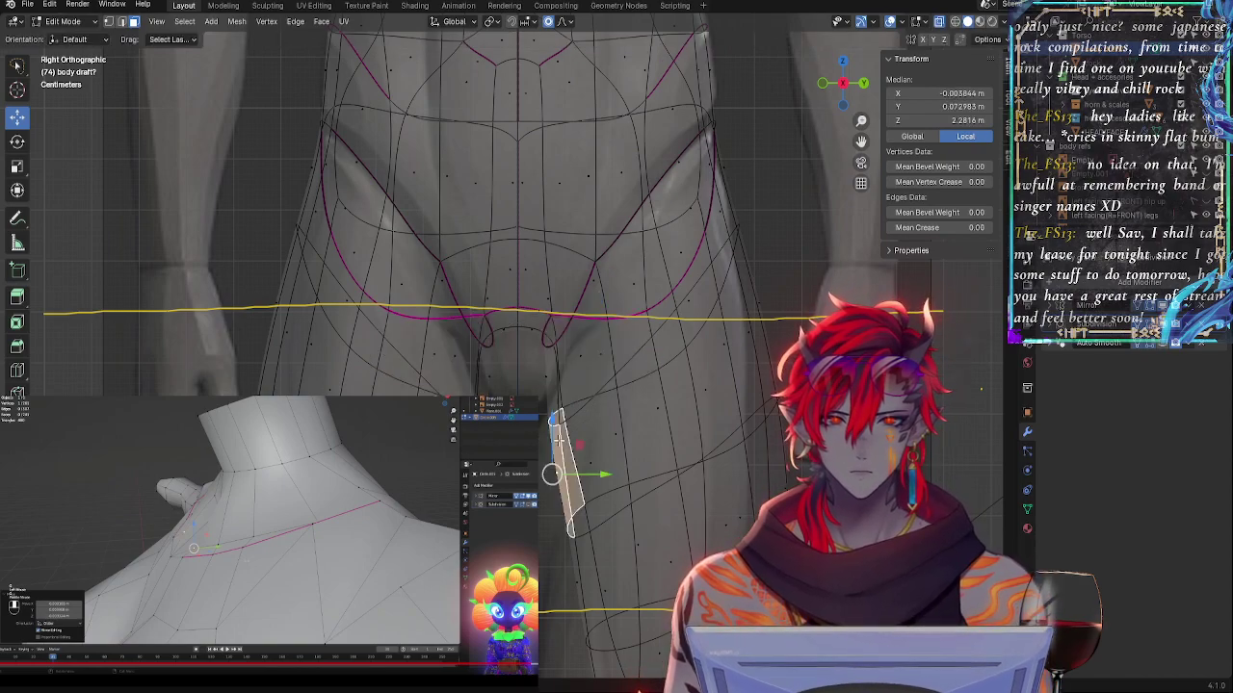
{"action": "middle_click_drag", "start_coordinate": [795, 335], "coordinate": [747, 248], "text": "shift"}
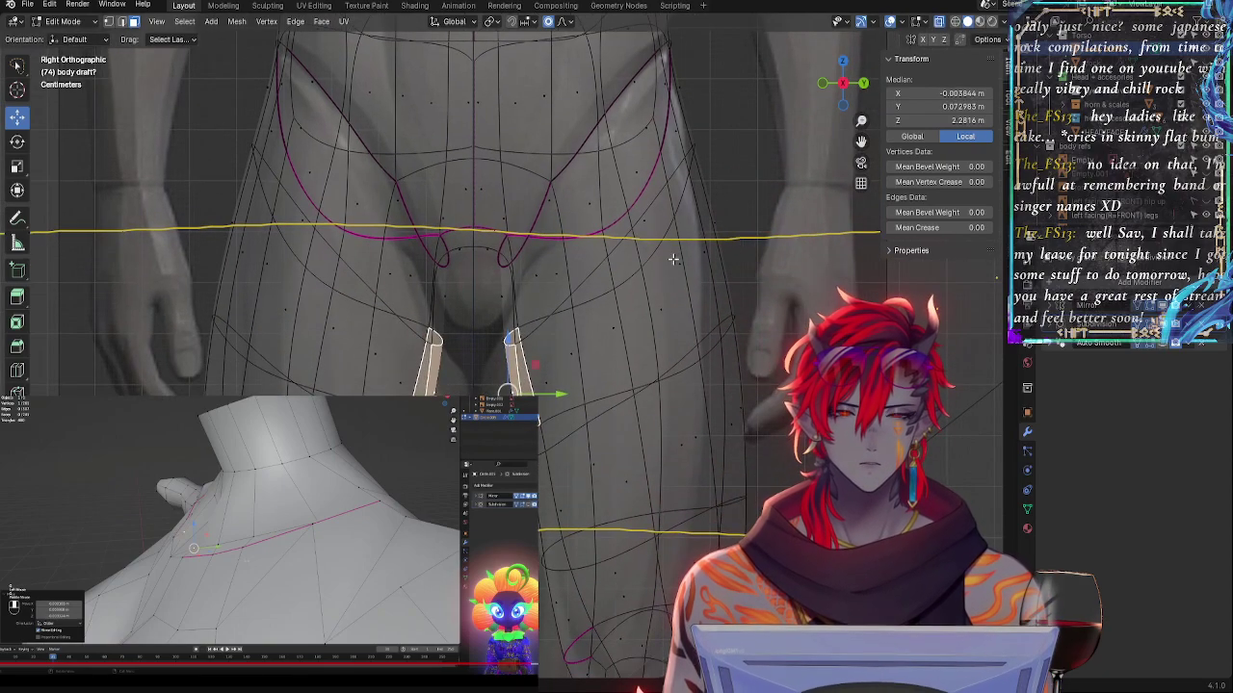
{"action": "left_click", "coordinate": [635, 300], "text": "alt"}
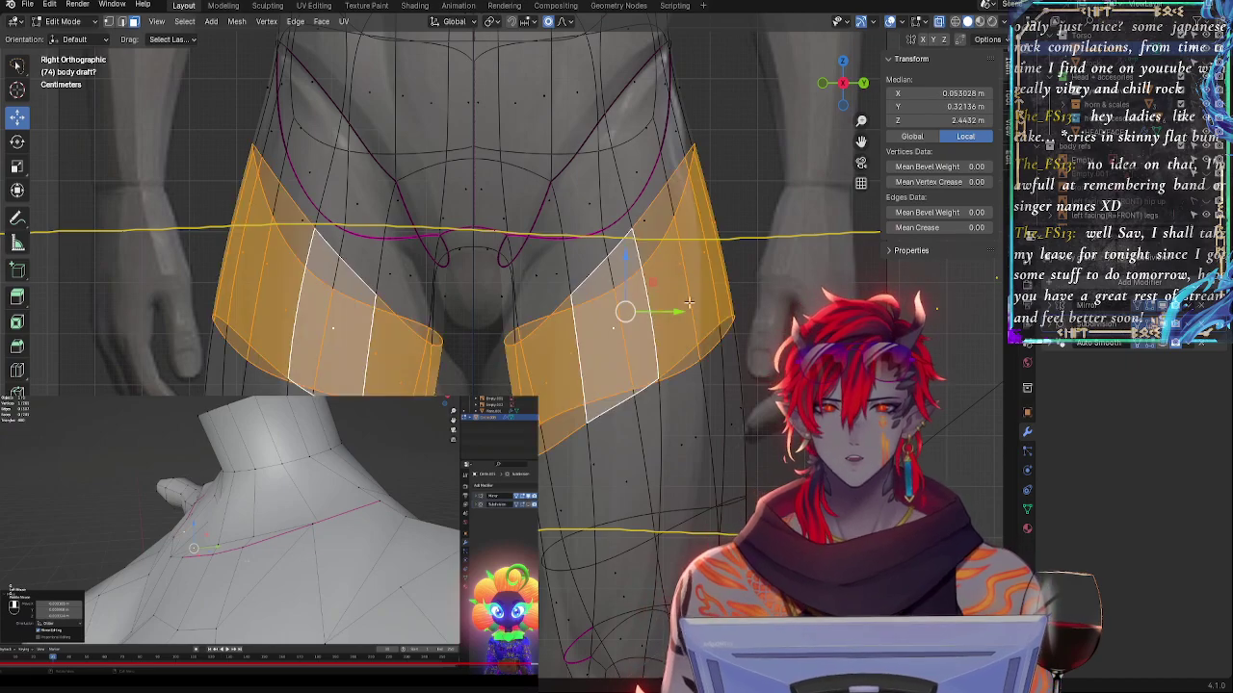
{"action": "left_click", "coordinate": [746, 434], "text": "alt+shift"}
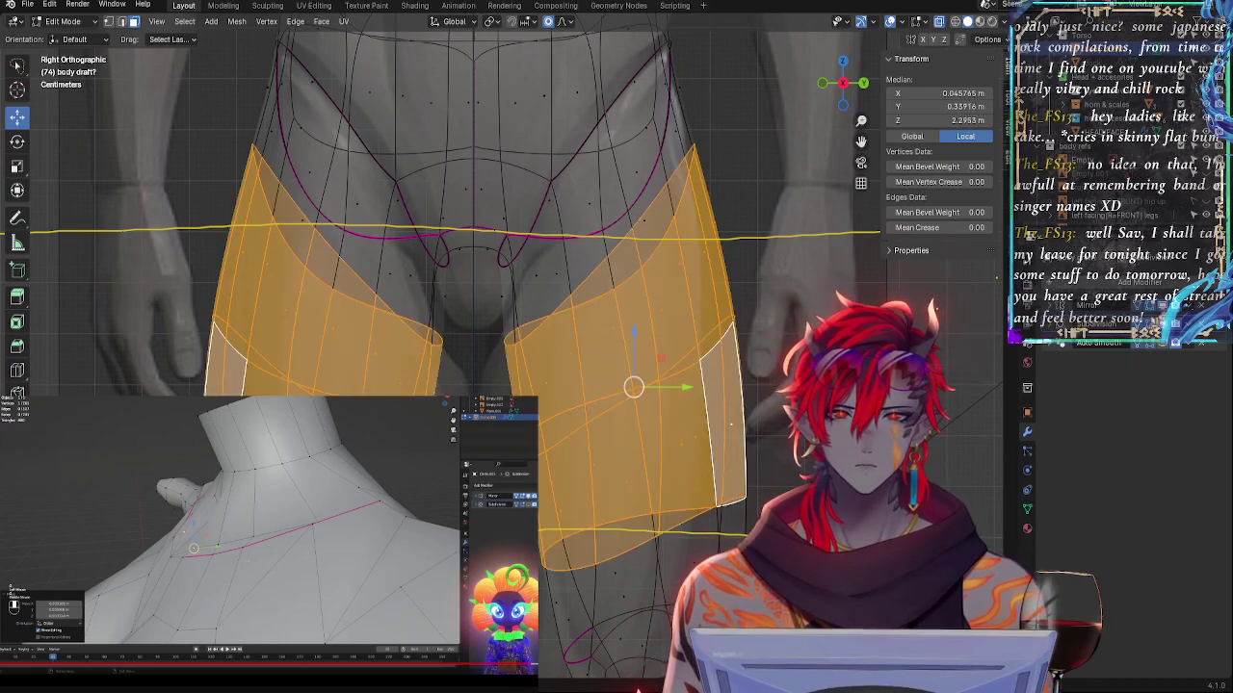
{"action": "middle_click_drag", "start_coordinate": [748, 439], "coordinate": [770, 465]}
{"action": "scroll", "coordinate": [761, 476], "scroll_direction": "down", "scroll_amount": 2}
{"action": "middle_click_drag", "start_coordinate": [726, 517], "coordinate": [727, 369], "text": "shift"}
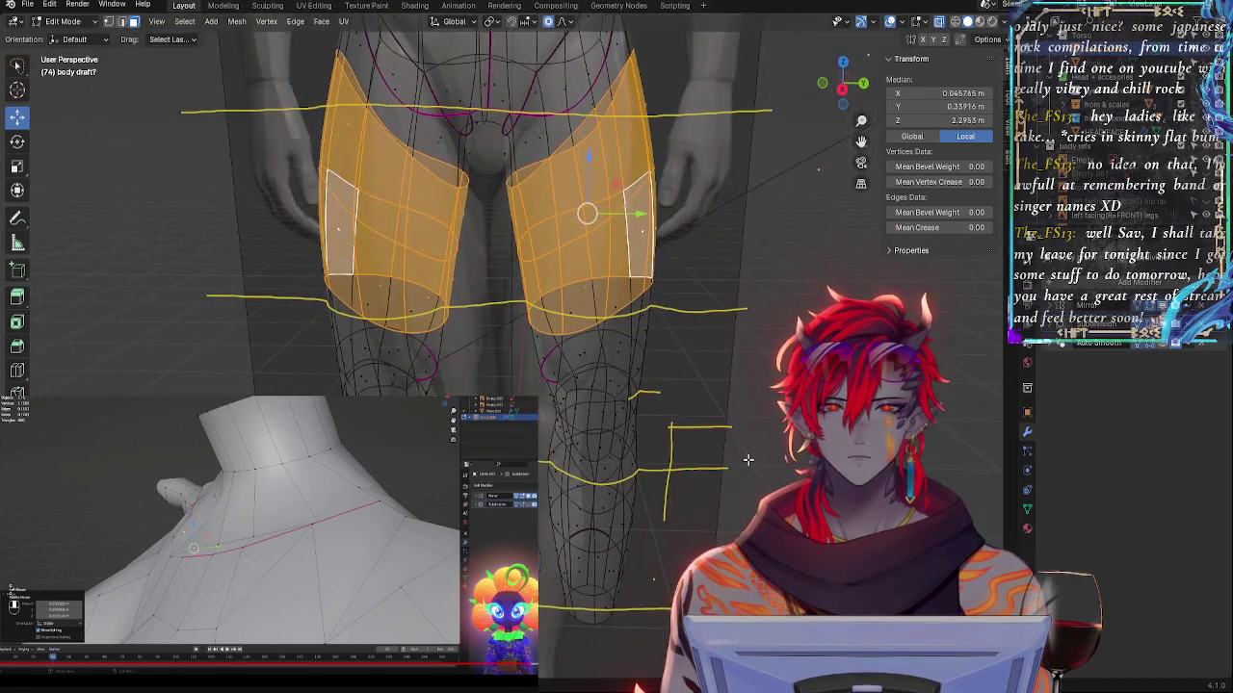
{"action": "middle_click_drag", "start_coordinate": [749, 459], "coordinate": [756, 423]}
- Select faces below the thigh band and the lower leg, undoing the shin loop, then deselect all
{"action": "left_click", "coordinate": [843, 87]}
{"action": "left_click", "coordinate": [625, 354], "text": "shift"}
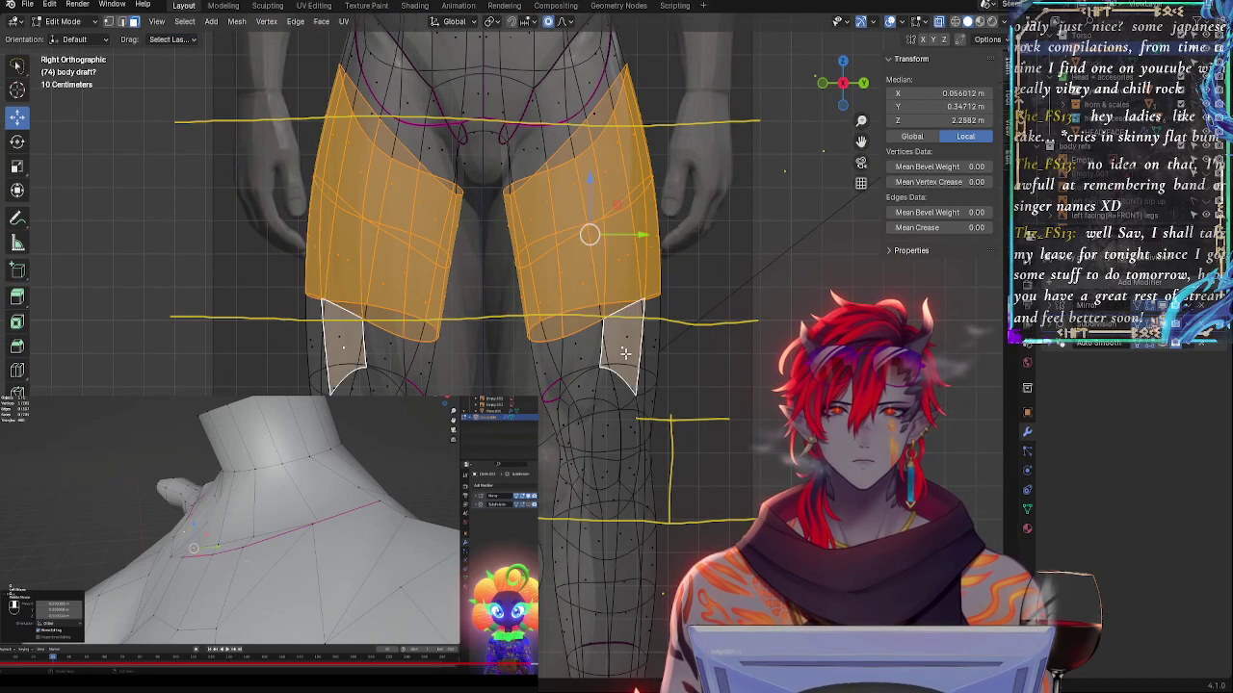
{"action": "left_click", "coordinate": [625, 354], "text": "alt+shift"}
{"action": "key", "text": "ctrl+z"}
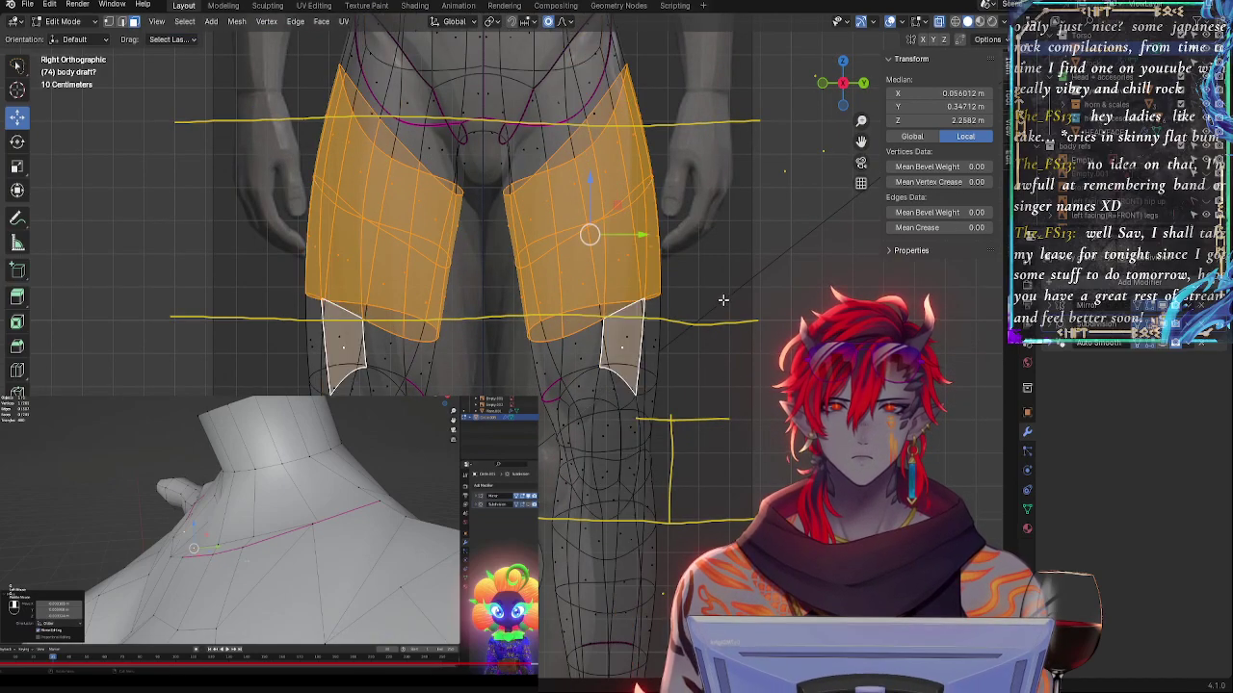
{"action": "mouse_move", "coordinate": [723, 300]}
{"action": "left_mouse_down"}
{"action": "mouse_move", "coordinate": [512, 391]}
{"action": "mouse_move", "coordinate": [655, 670]}
{"action": "mouse_move", "coordinate": [684, 664]}
{"action": "left_mouse_up"}
{"action": "middle_click_drag", "start_coordinate": [663, 671], "coordinate": [666, 559], "text": "shift"}
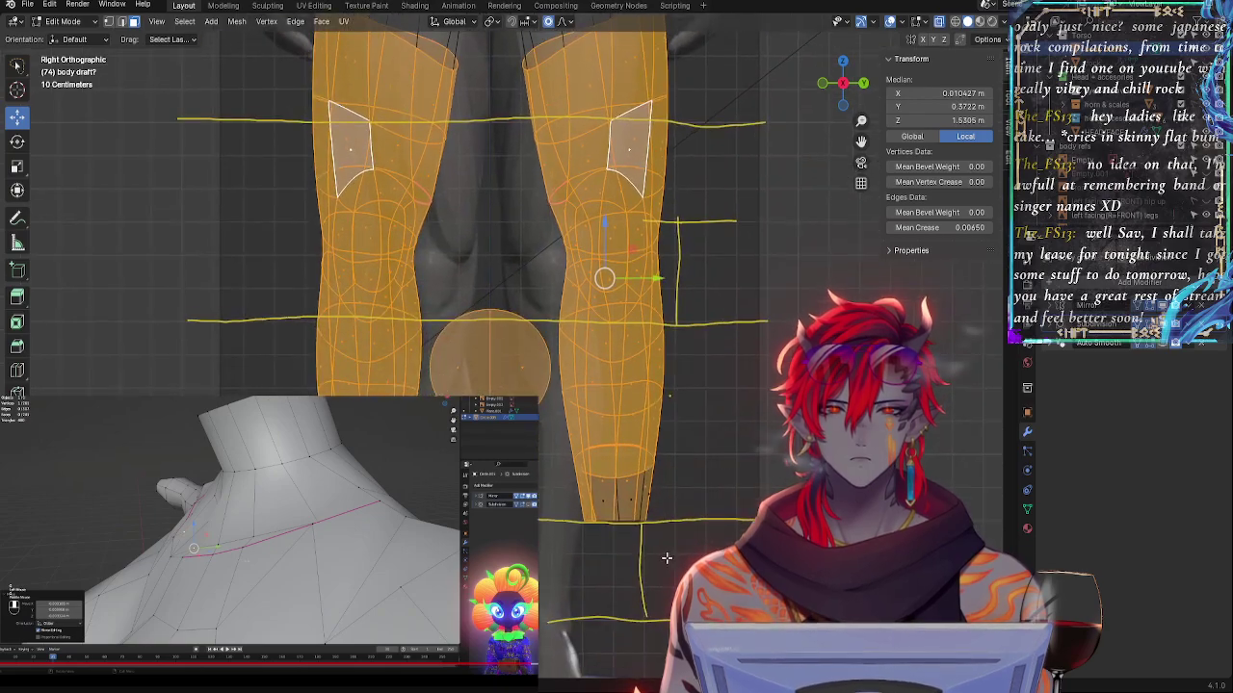
{"action": "scroll", "coordinate": [702, 261], "scroll_direction": "up", "scroll_amount": 5, "text": "shift"}
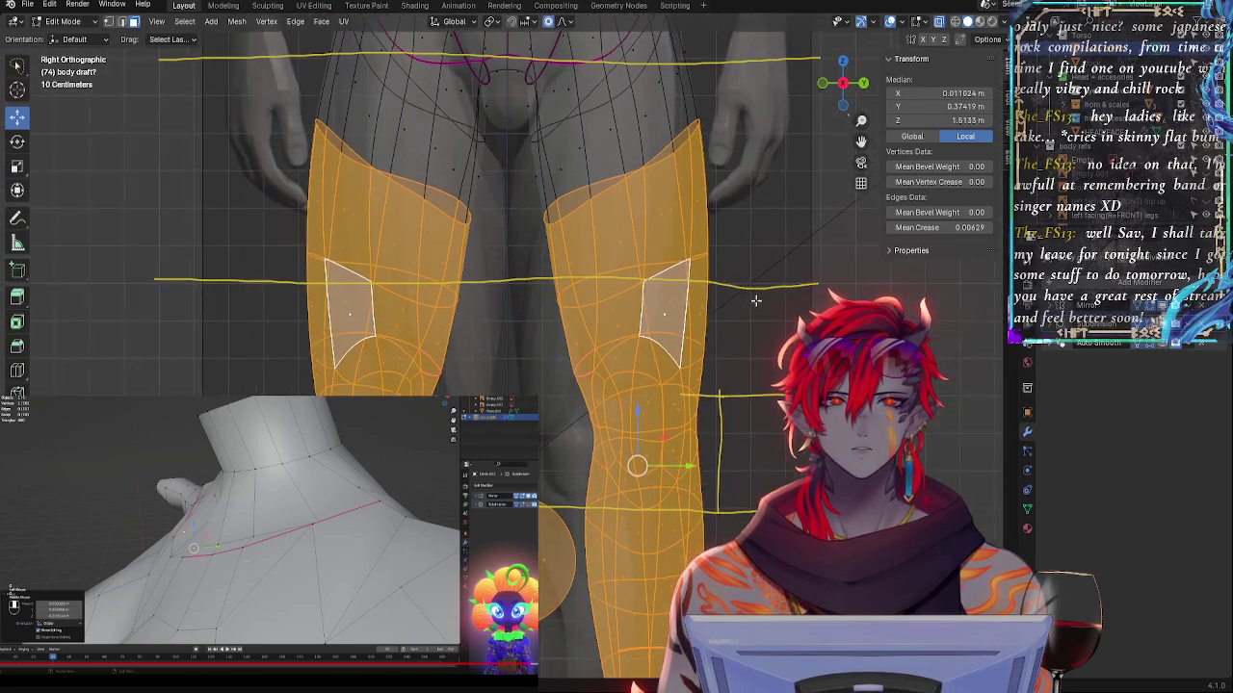
{"action": "scroll", "coordinate": [757, 301], "scroll_direction": "up", "scroll_amount": 1}
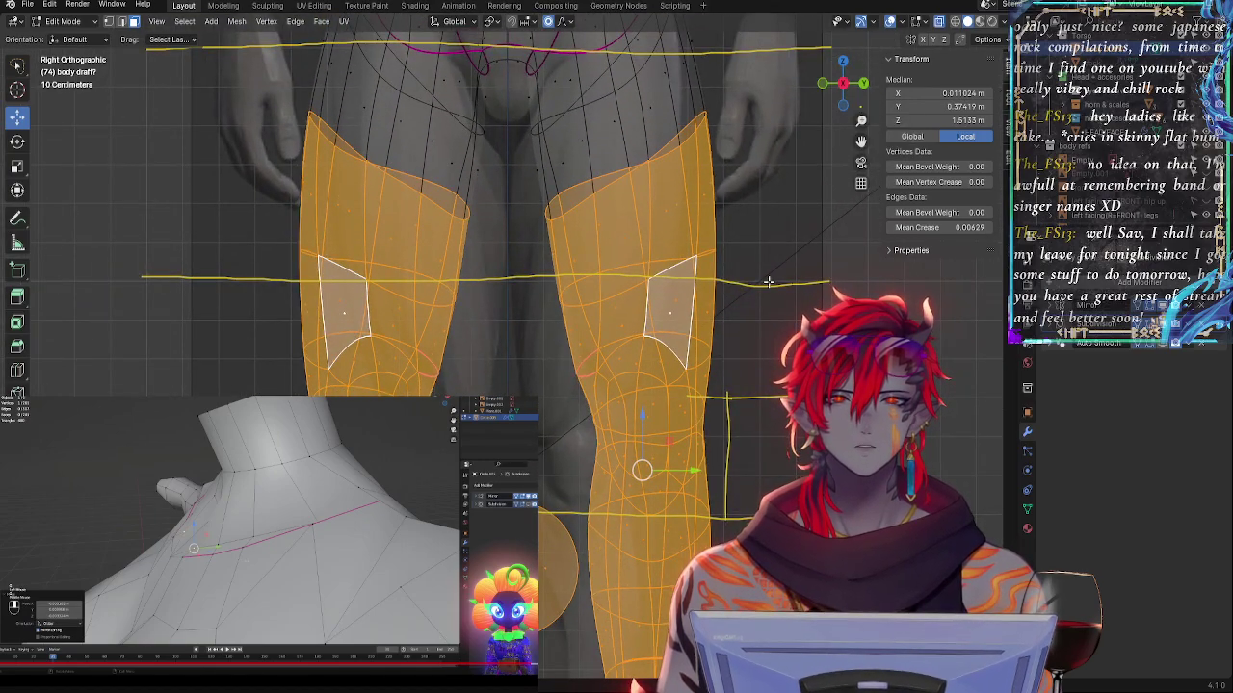
{"action": "left_click", "coordinate": [768, 281]}
{"action": "middle_click_drag", "start_coordinate": [769, 282], "coordinate": [743, 275], "text": "ctrl"}
- Orbit around the waist, leg and chest, toggling X-ray to check the mesh
{"action": "middle_click_drag", "start_coordinate": [741, 206], "coordinate": [723, 412], "text": "shift"}
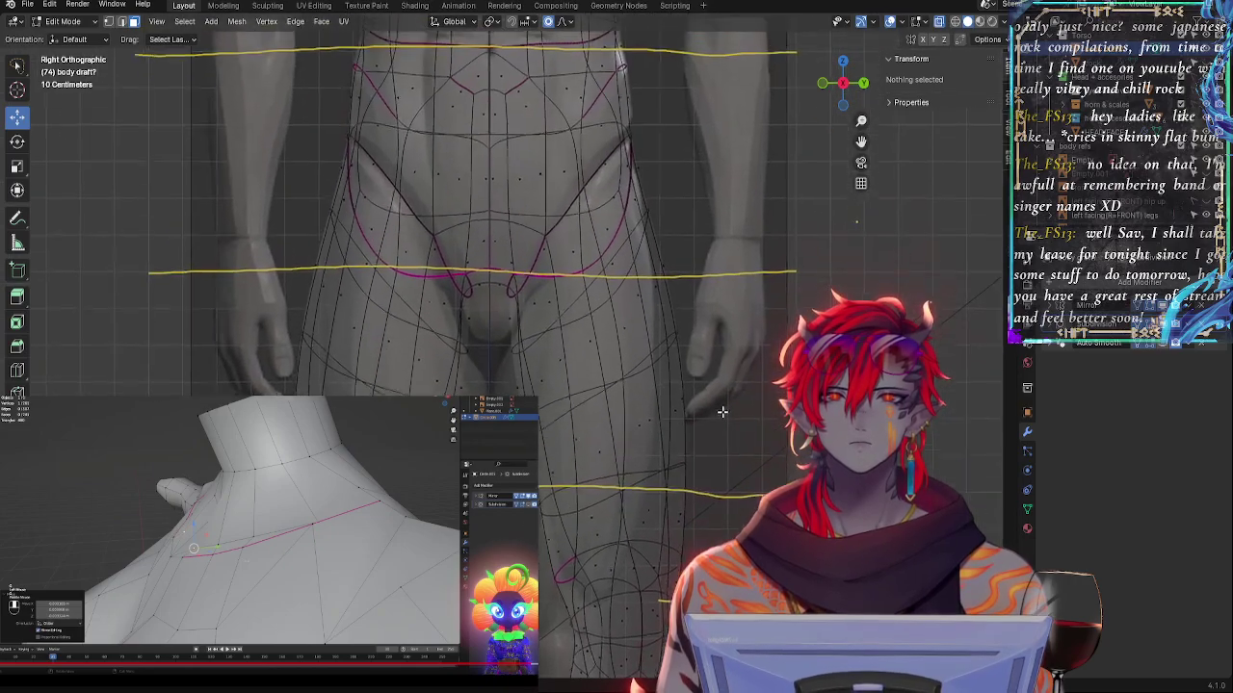
{"action": "scroll", "coordinate": [722, 412], "scroll_direction": "up", "scroll_amount": 4, "text": "shift"}
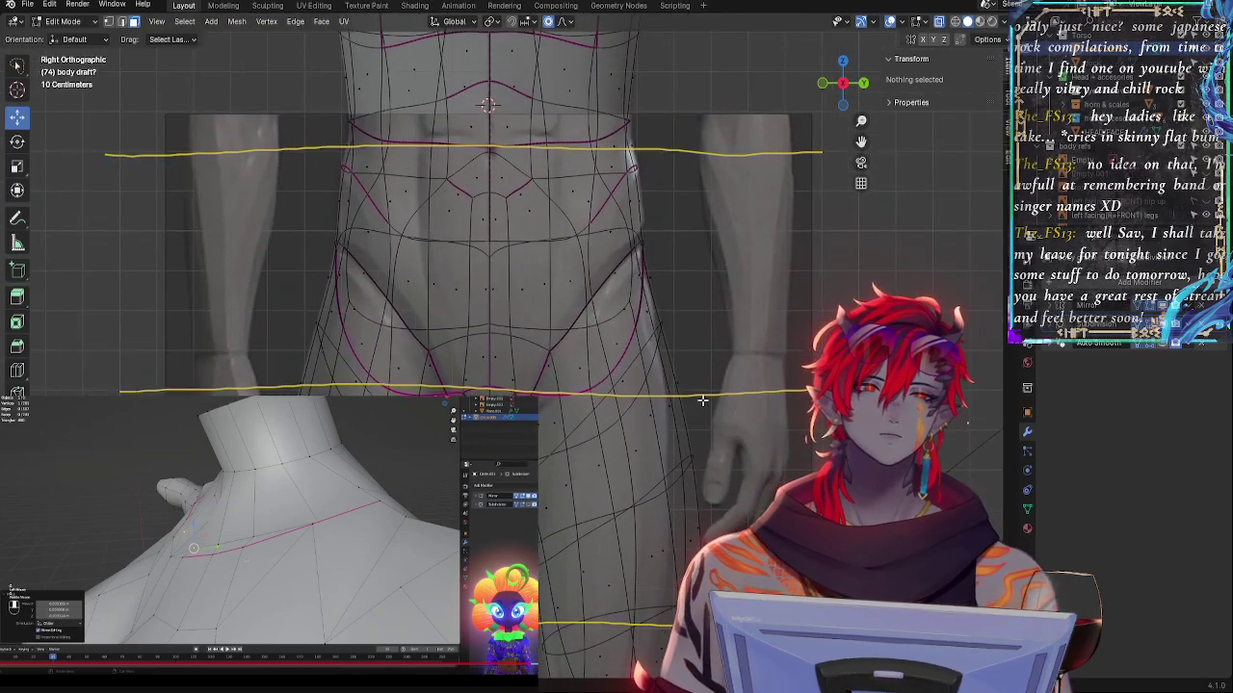
{"action": "scroll", "coordinate": [747, 392], "scroll_direction": "up", "scroll_amount": 4}
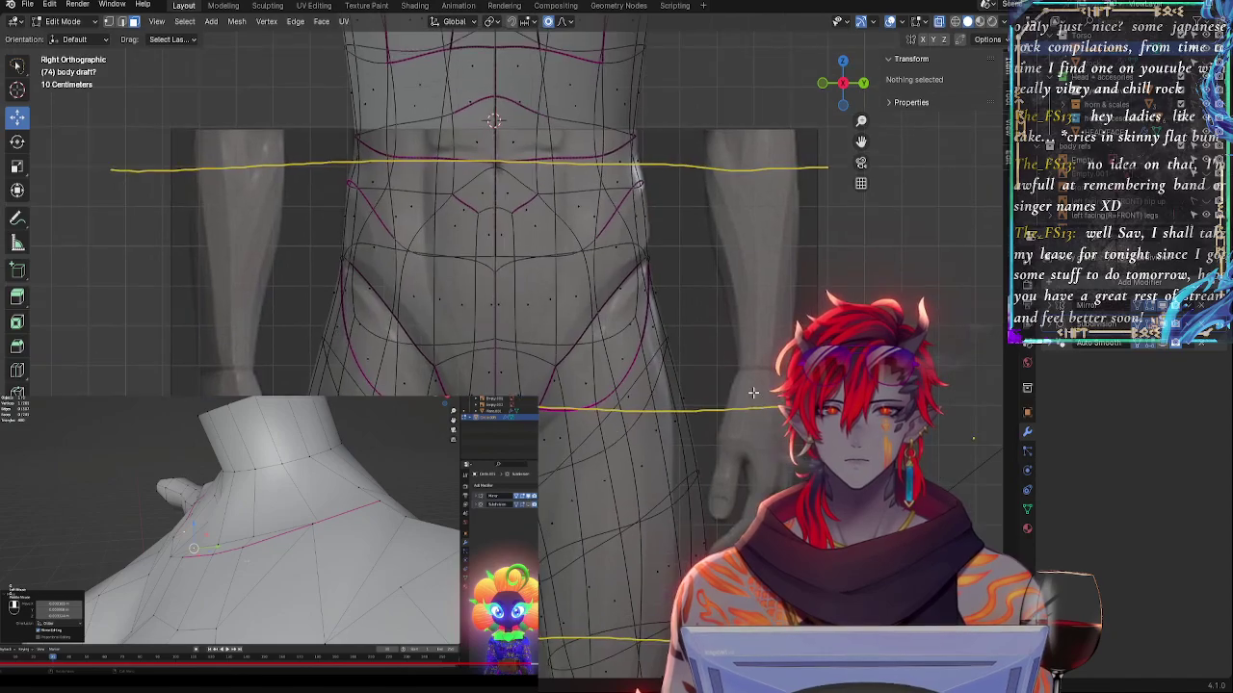
{"action": "scroll", "coordinate": [741, 318], "scroll_direction": "down", "scroll_amount": 2}
{"action": "middle_click_drag", "start_coordinate": [749, 297], "coordinate": [660, 342]}
{"action": "key", "text": "alt+z"}
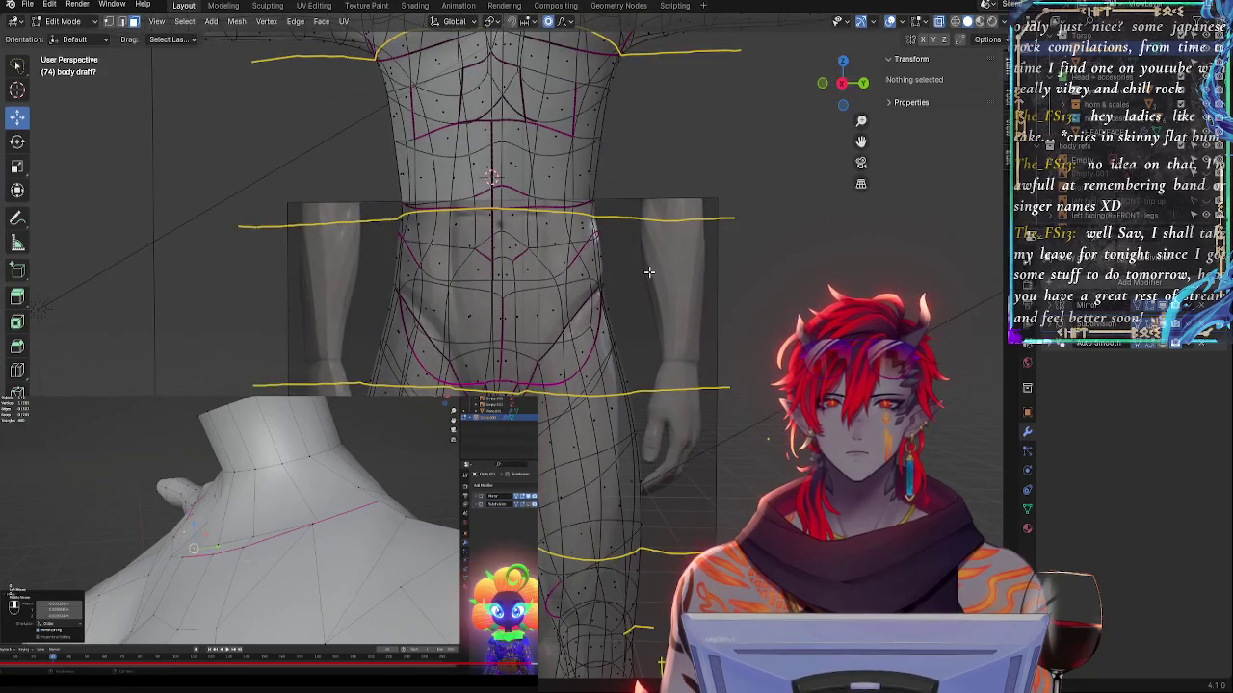
{"action": "middle_click_drag", "start_coordinate": [649, 272], "coordinate": [654, 371], "text": "shift"}
{"action": "key", "text": "alt+z"}
{"action": "key", "text": "alt+z"}
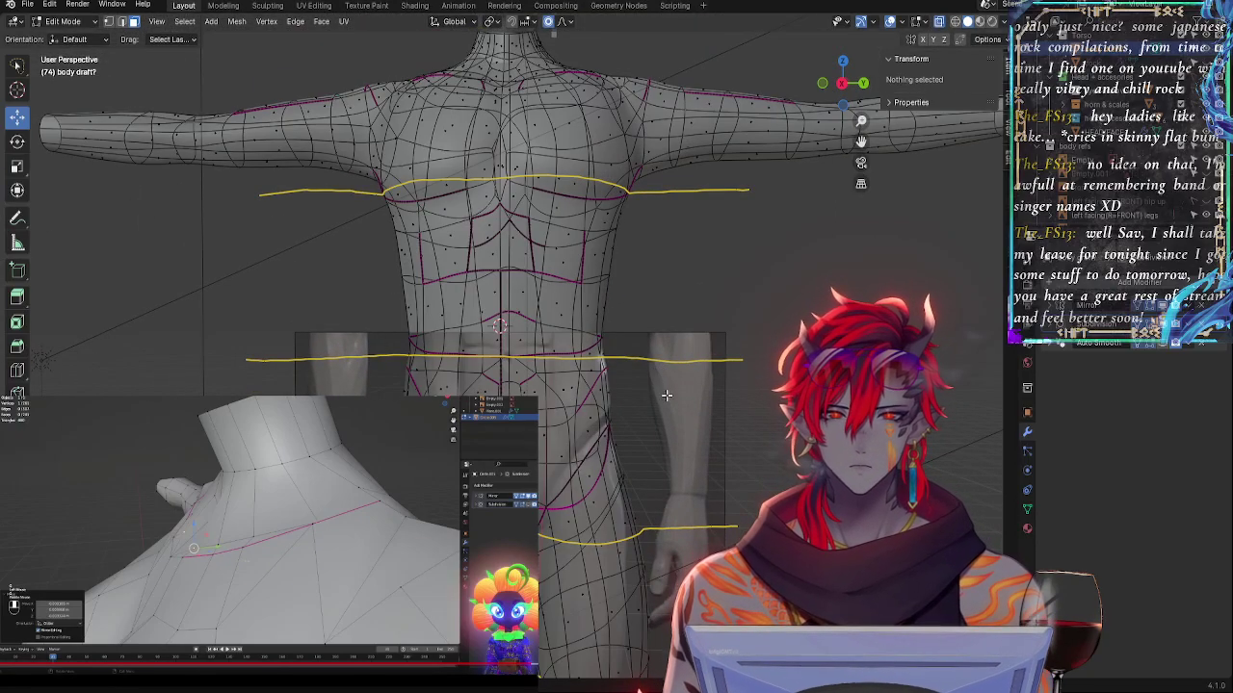
{"action": "middle_click_drag", "start_coordinate": [703, 466], "coordinate": [746, 410], "text": "shift"}
{"action": "scroll", "coordinate": [746, 411], "scroll_direction": "up", "scroll_amount": 1}
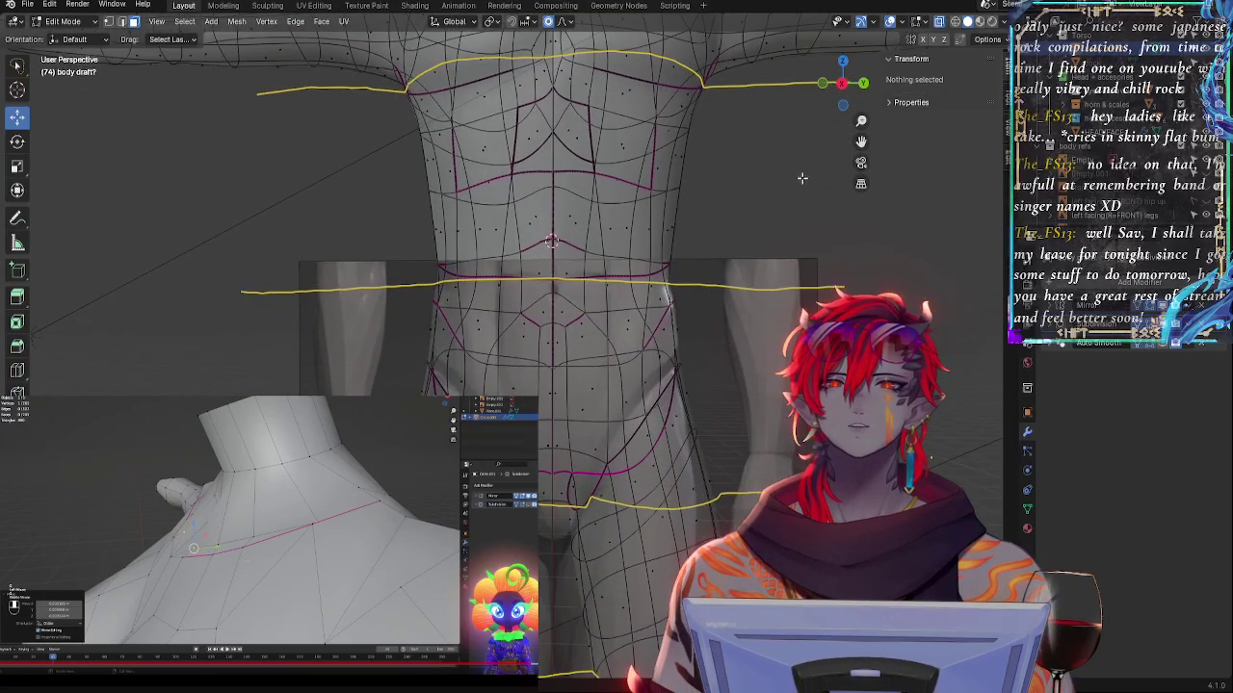
- Snap to the straight side view, toggle X-ray, and switch the body to flat faceted shading
{"action": "left_click", "coordinate": [839, 85]}
{"action": "key", "text": "alt+z"}
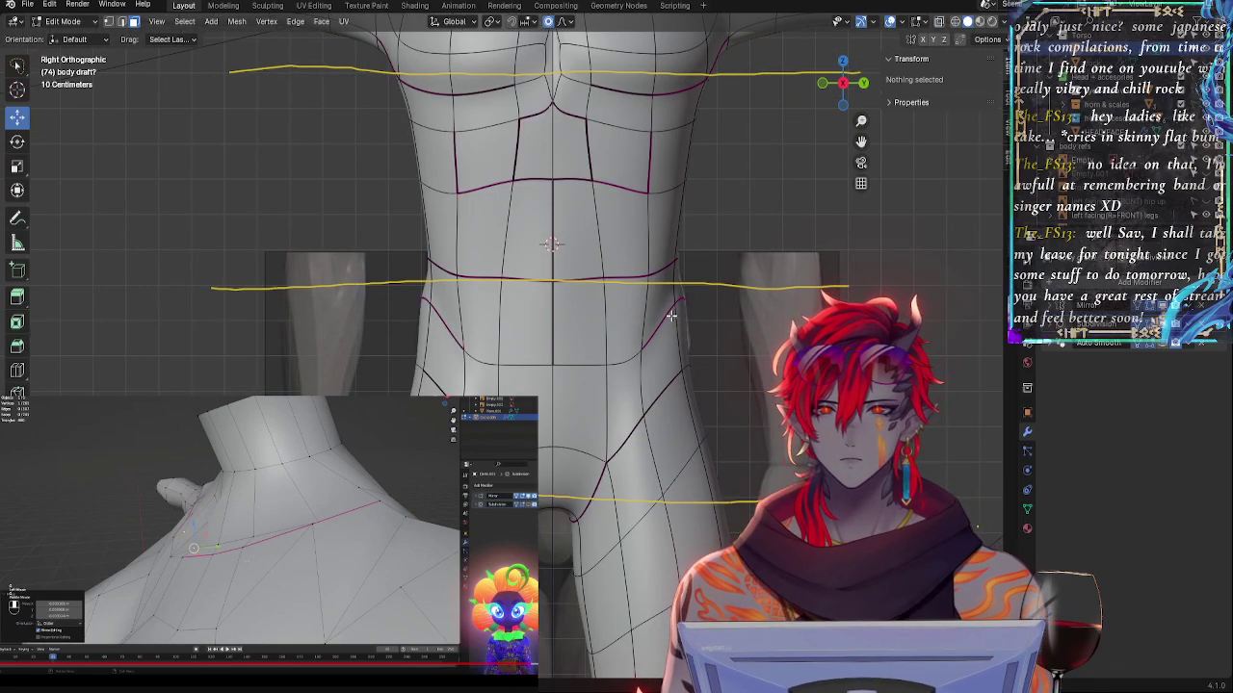
{"action": "key", "text": "alt+z"}
{"action": "key", "text": "alt+z"}
{"action": "key", "text": "alt+z"}
{"action": "key", "text": "alt+z"}
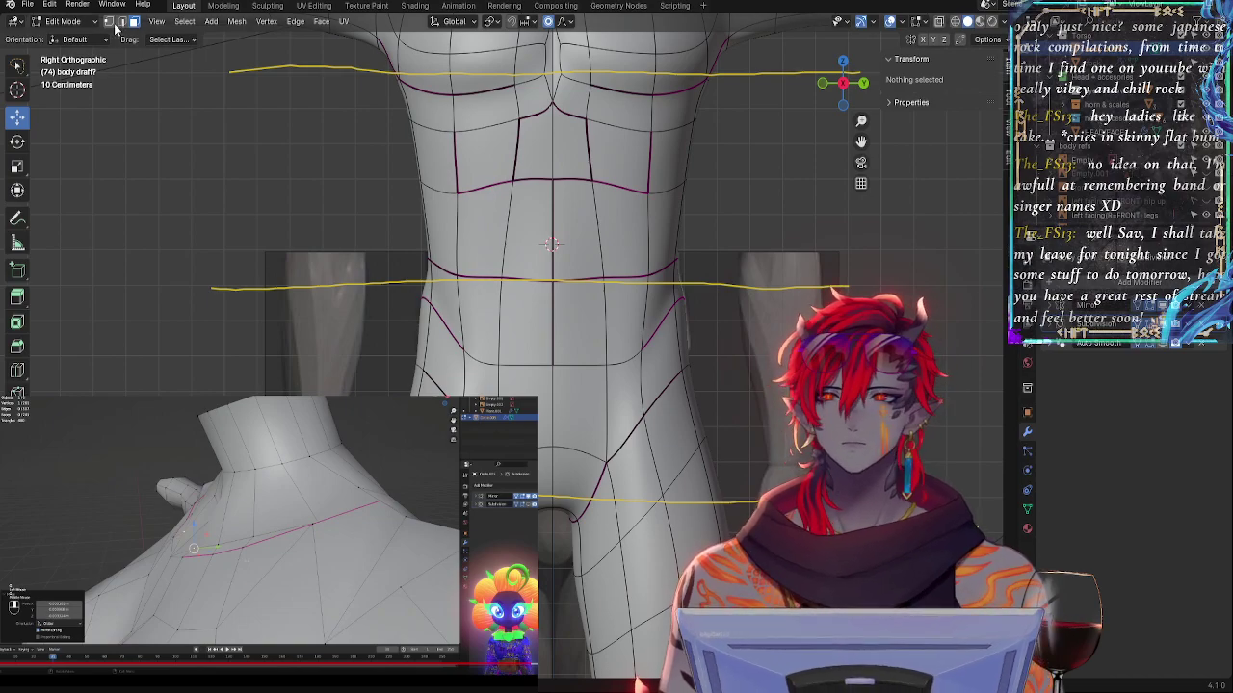
{"action": "key", "text": "alt+z"}
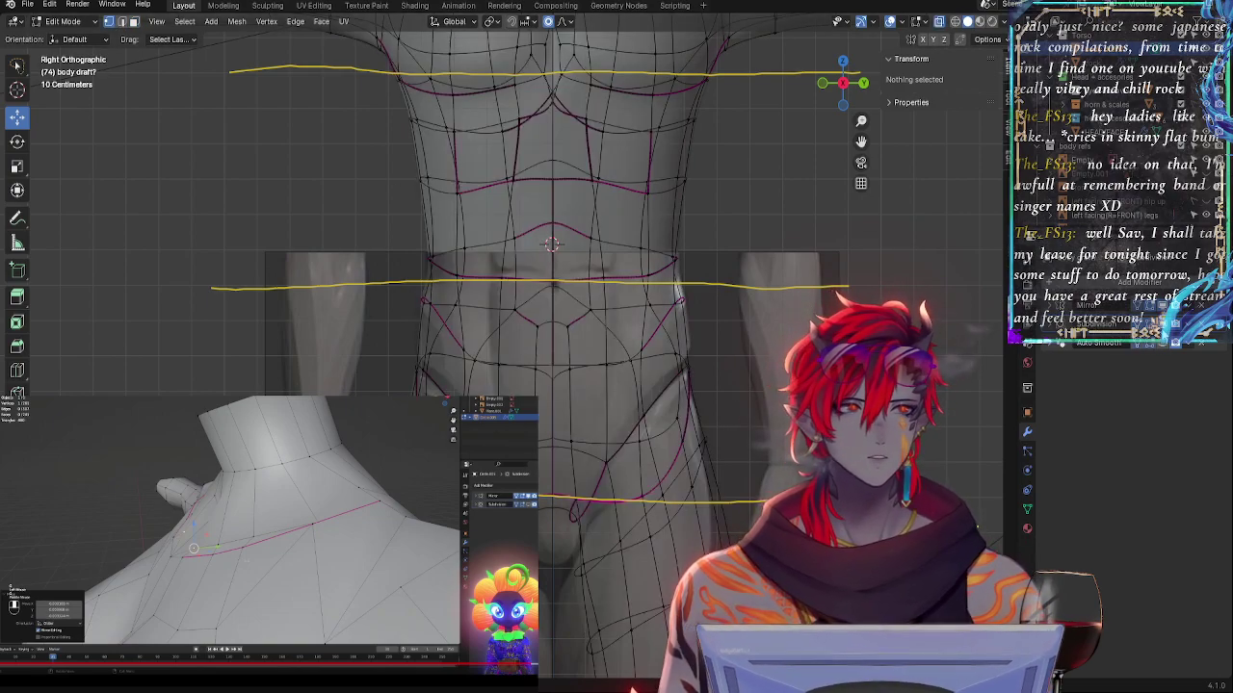
{"action": "key", "text": "alt+z"}
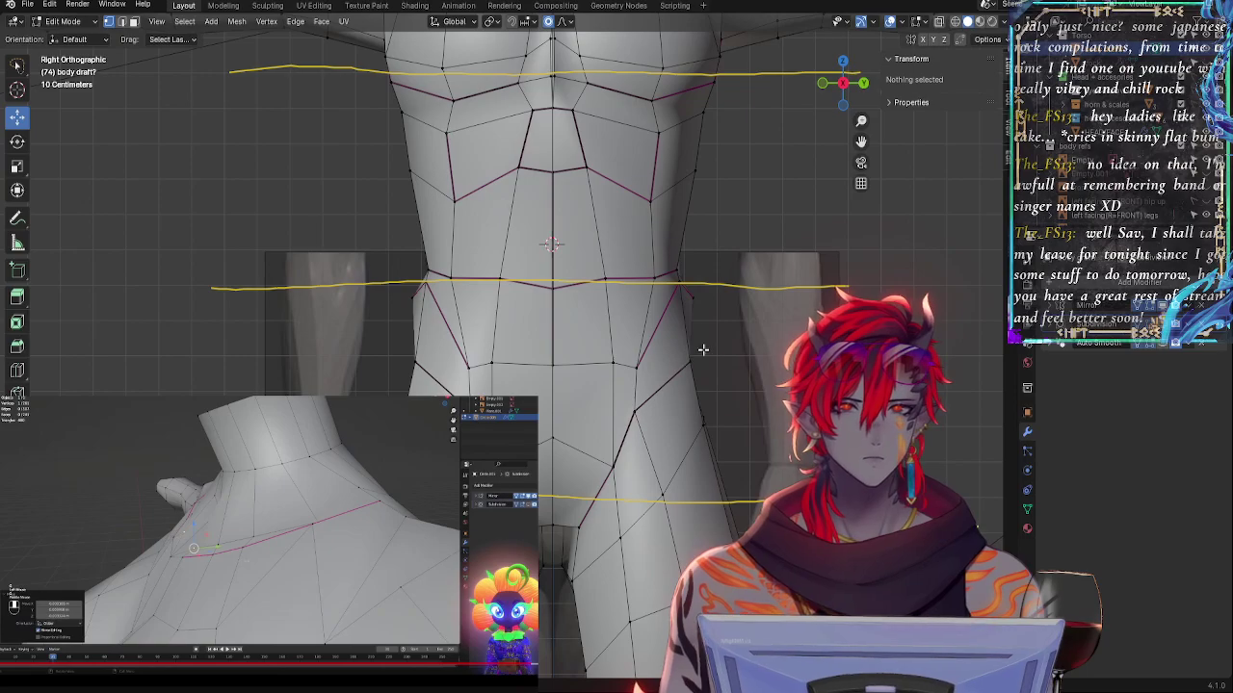
{"action": "mouse_move", "coordinate": [774, 354]}
{"action": "middle_mouse_down"}
{"action": "mouse_move", "coordinate": [748, 359]}
{"action": "mouse_move", "coordinate": [768, 364]}
{"action": "middle_mouse_up"}
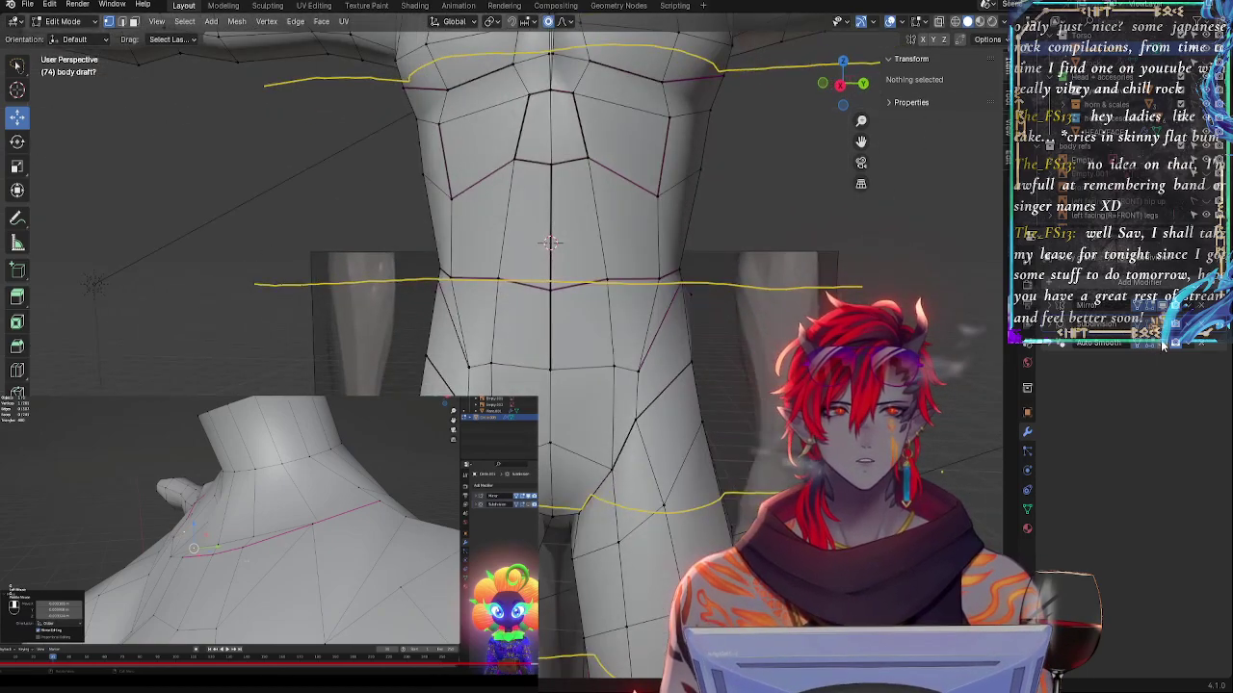
{"action": "left_click", "coordinate": [1163, 345]}
{"action": "middle_click_drag", "start_coordinate": [1162, 347], "coordinate": [807, 349]}
- In side view, push the centre-front waist vertex forward onto the reference outline
{"action": "left_click", "coordinate": [843, 89]}
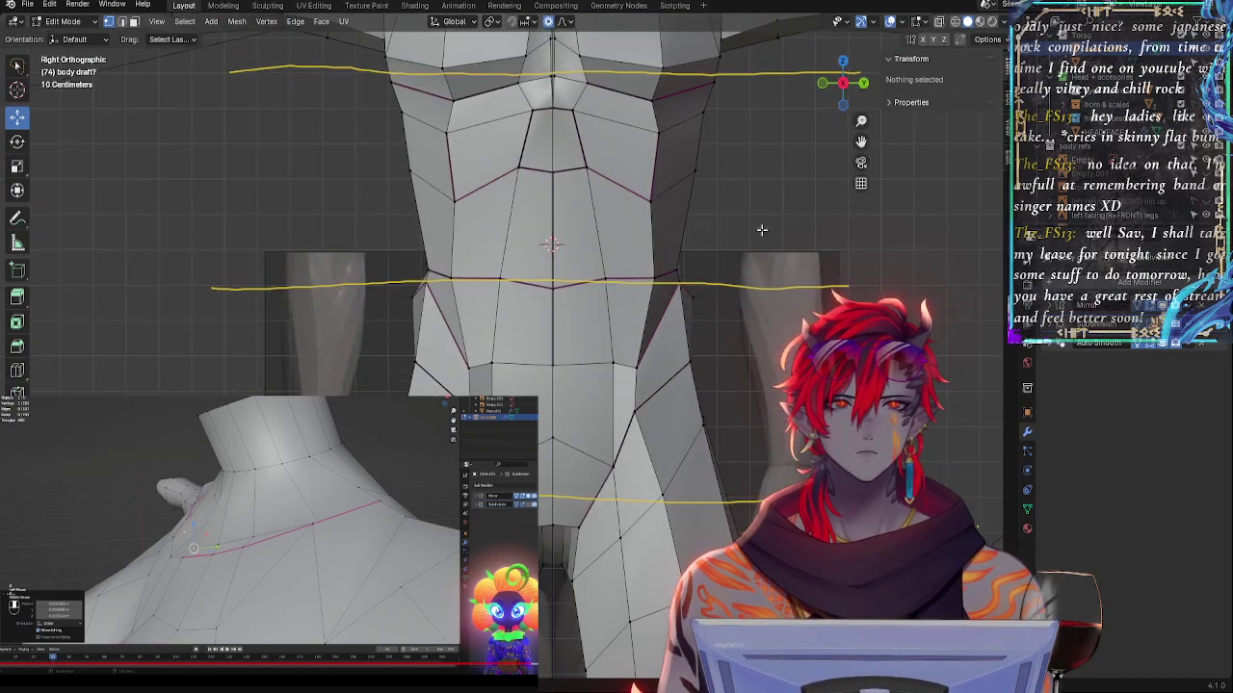
{"action": "key", "text": "alt+z"}
{"action": "key", "text": "alt+z"}
{"action": "left_click", "coordinate": [619, 364]}
{"action": "key", "text": "alt+z"}
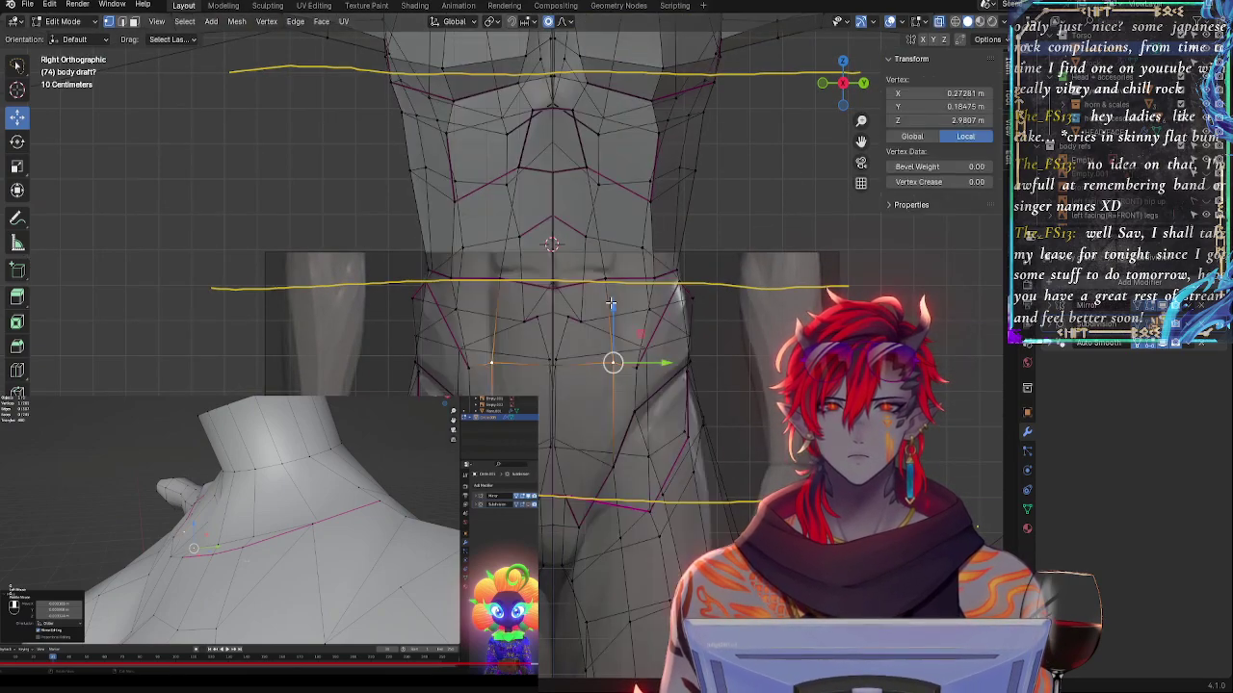
{"action": "left_click", "coordinate": [604, 285]}
{"action": "key", "text": "alt+z"}
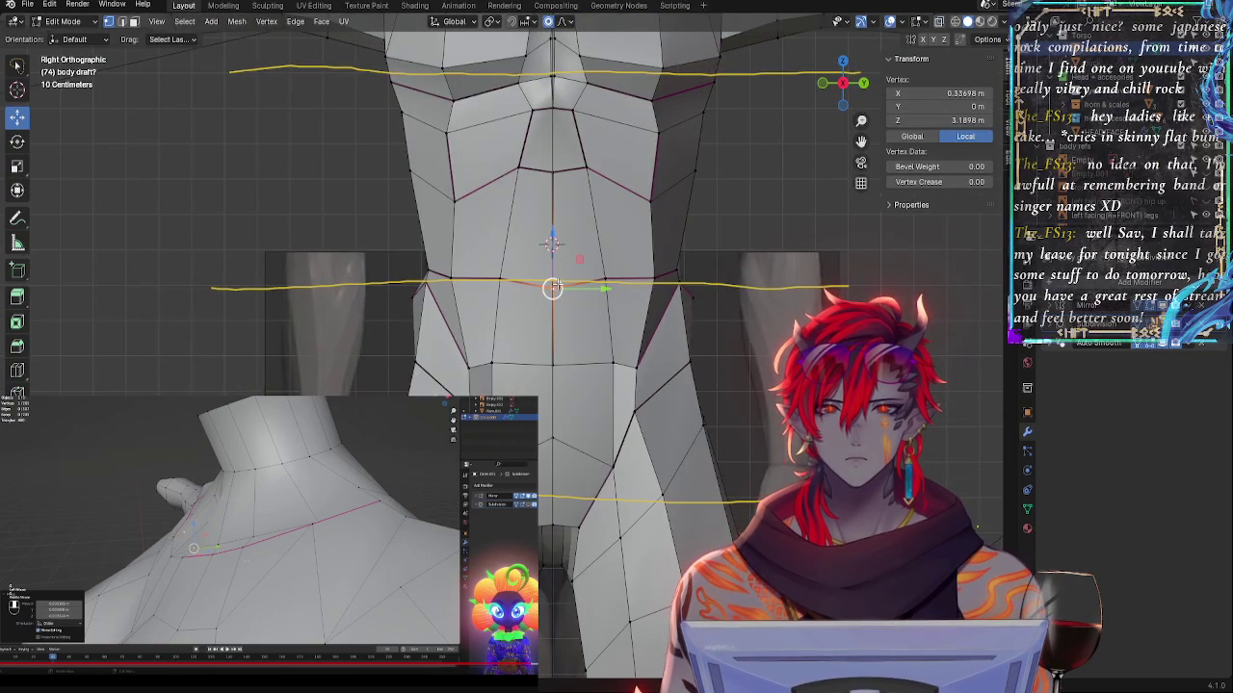
{"action": "key", "text": "alt+z"}
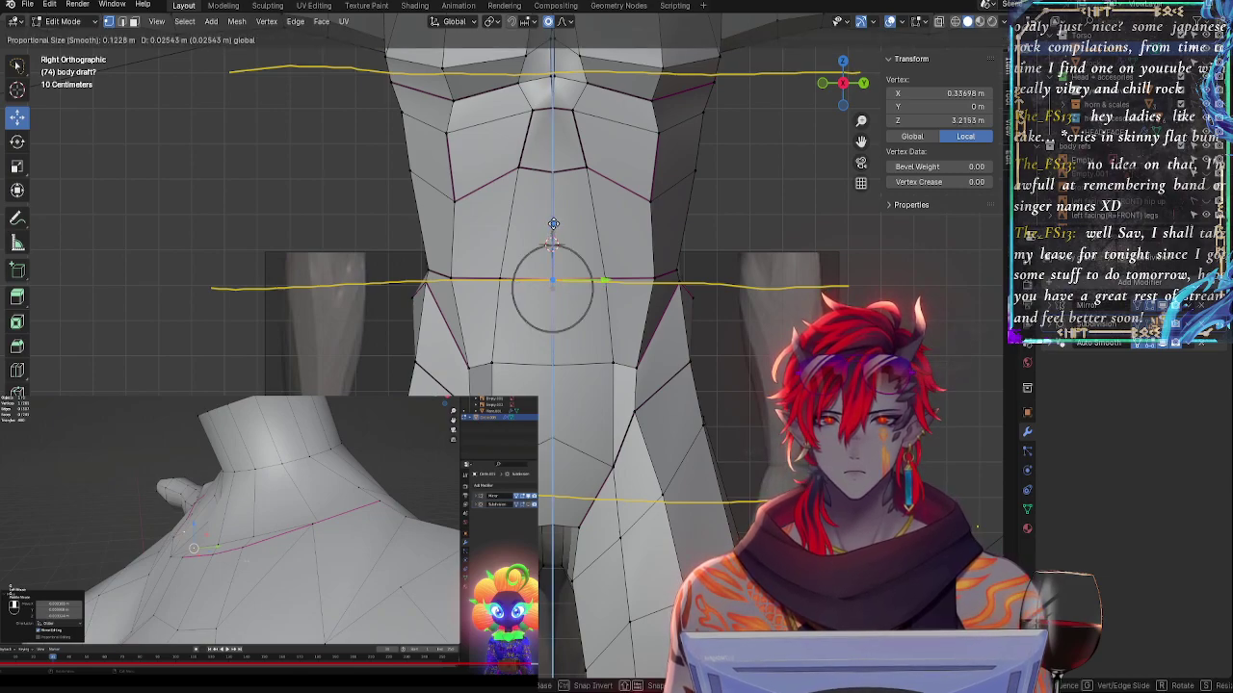
{"action": "key", "text": "alt+z"}
{"action": "left_click", "coordinate": [607, 279]}
{"action": "key", "text": "alt+z"}
{"action": "key", "text": "alt+z"}
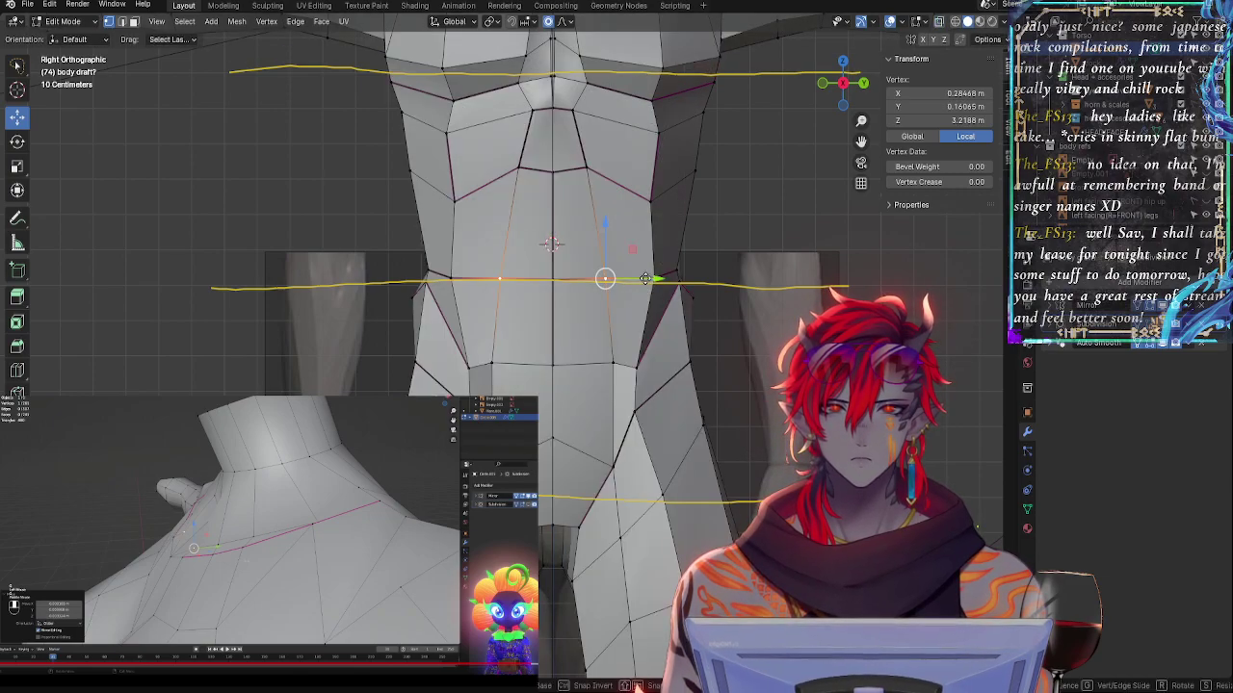
{"action": "left_click_drag", "start_coordinate": [644, 279], "coordinate": [656, 280]}
{"action": "key", "text": "alt+z"}
{"action": "key", "text": "alt+z"}
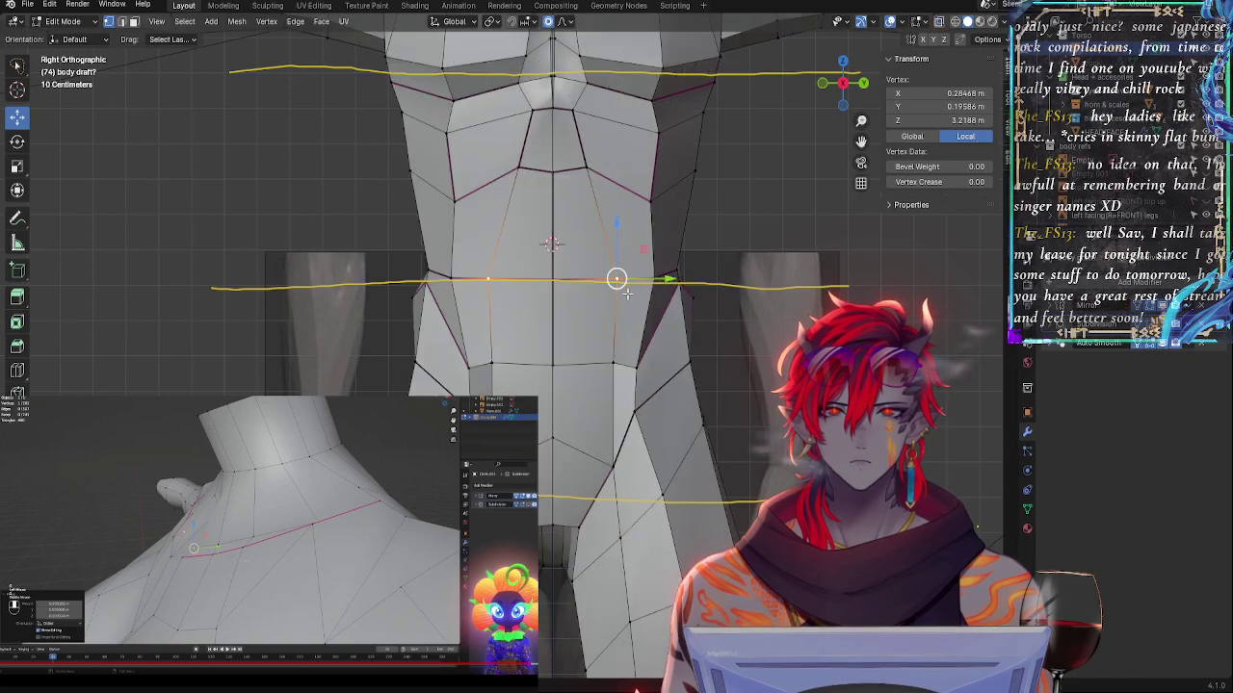
{"action": "key", "text": "alt+z"}
- Push a lower chest vertex out to the reference outline and lower the chest vertices slightly
{"action": "key", "text": "alt+z"}
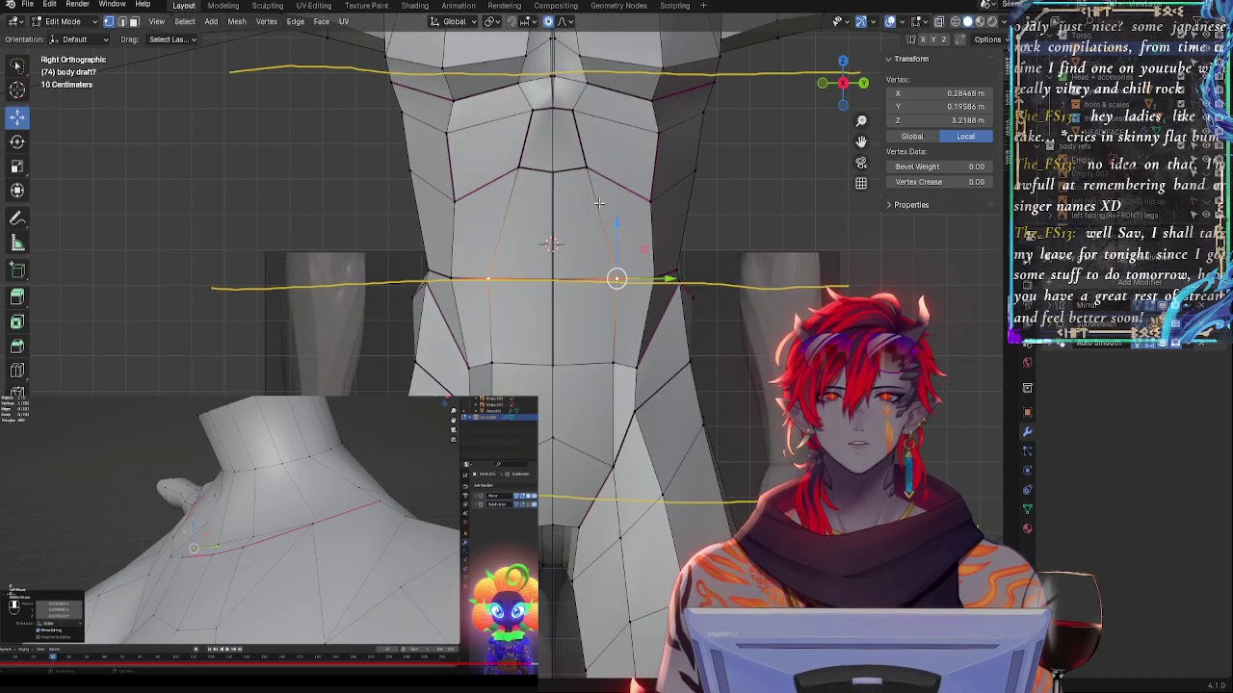
{"action": "left_click", "coordinate": [586, 168]}
{"action": "key", "text": "alt+z"}
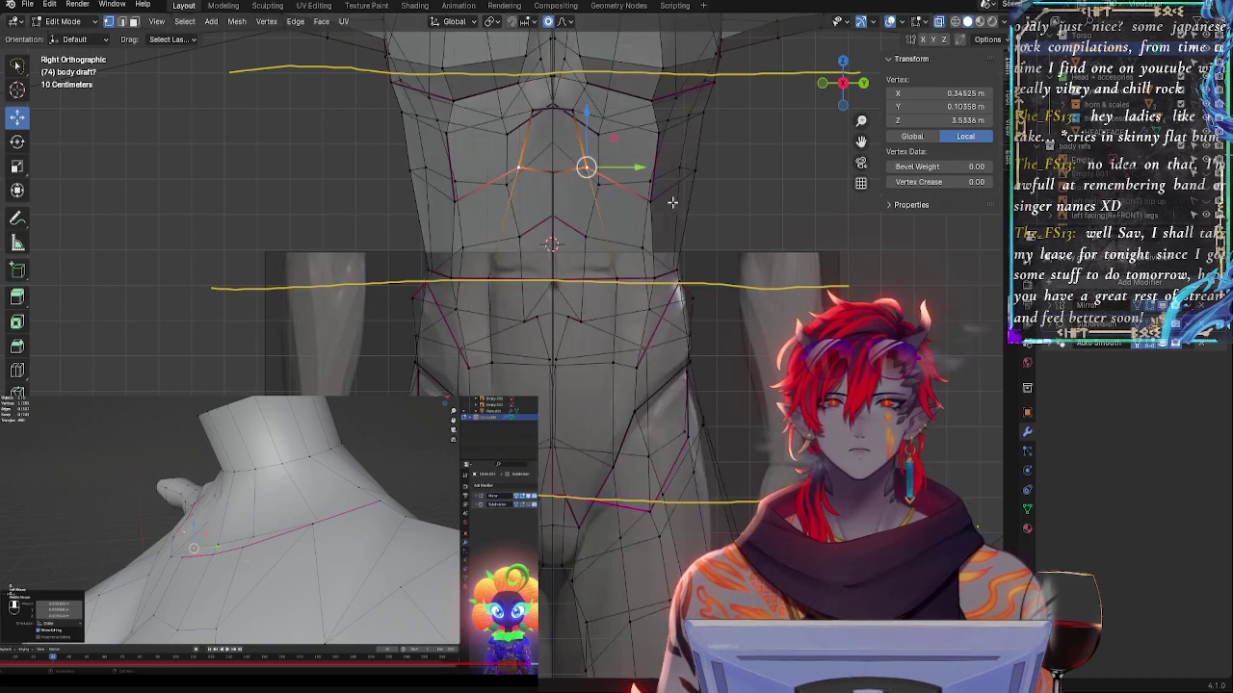
{"action": "key", "text": "alt+z"}
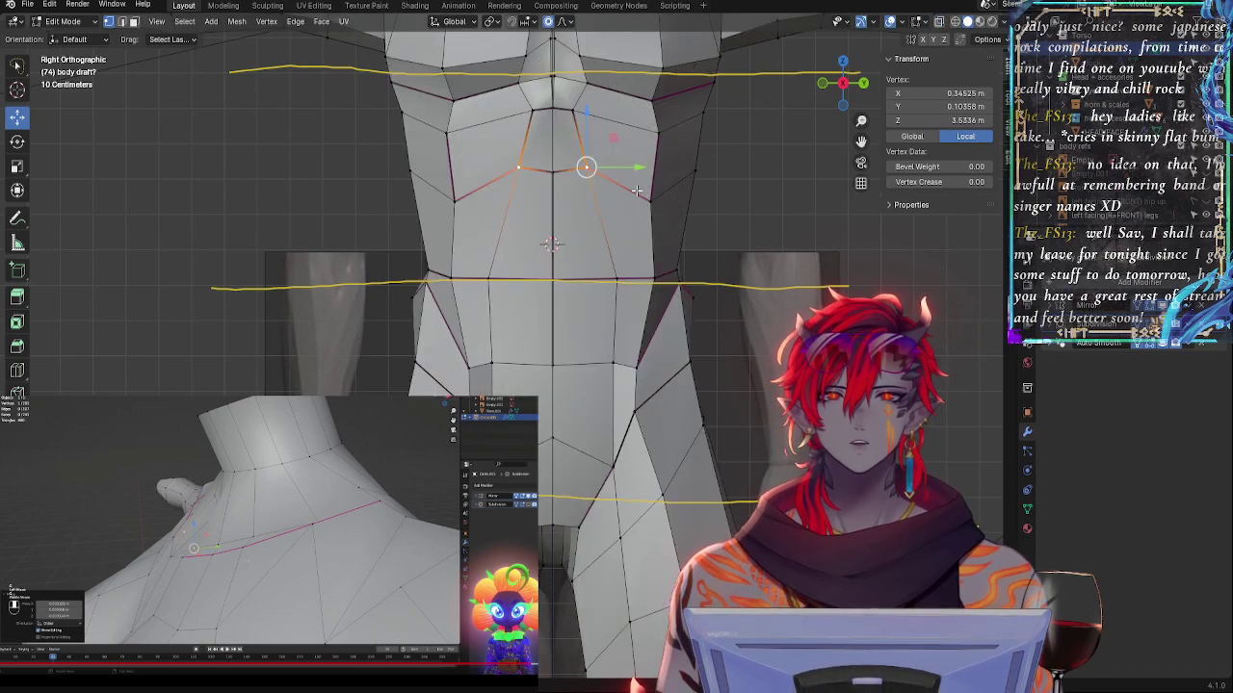
{"action": "left_click_drag", "start_coordinate": [632, 174], "coordinate": [661, 176]}
{"action": "key", "text": "alt+z"}
{"action": "key", "text": "alt+z"}
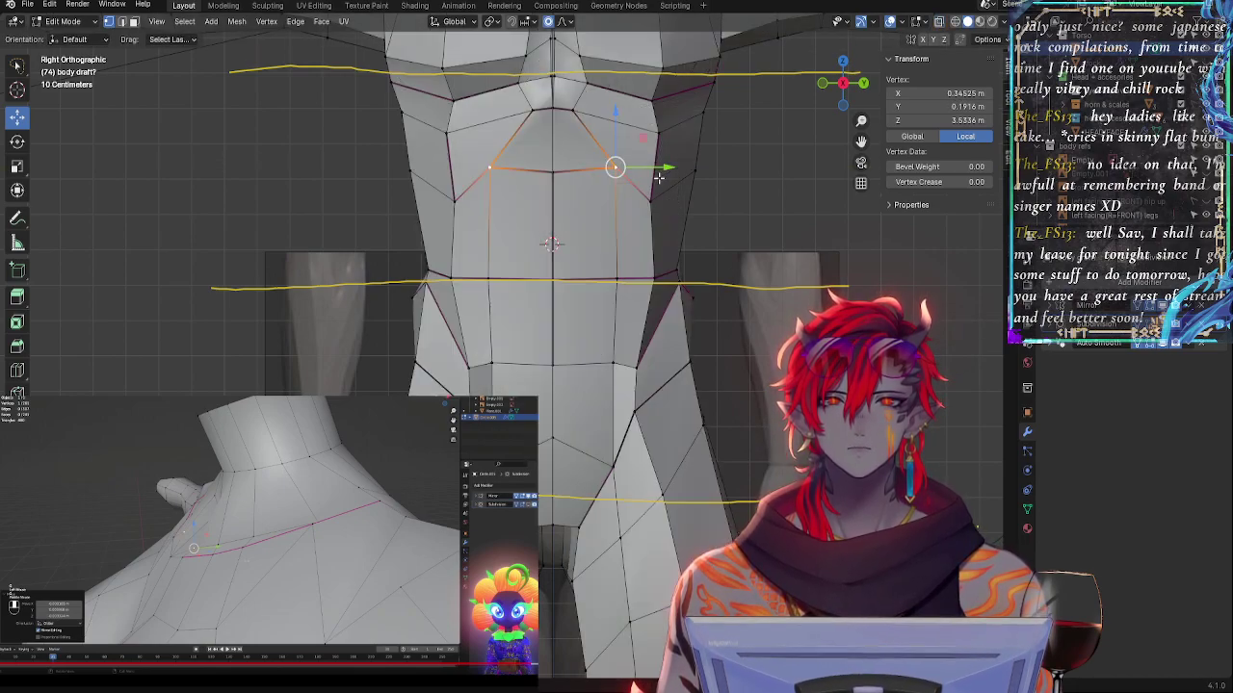
{"action": "left_click_drag", "start_coordinate": [619, 125], "coordinate": [582, 112]}
- Vertex-slide the top, centre and right chest vertices along their edges, nudging the right one forward
{"action": "left_click", "coordinate": [566, 104]}
{"action": "key", "text": "g"}
{"action": "key", "text": "g"}
{"action": "left_click", "coordinate": [589, 123]}
{"action": "left_click", "coordinate": [561, 172]}
{"action": "key", "text": "g"}
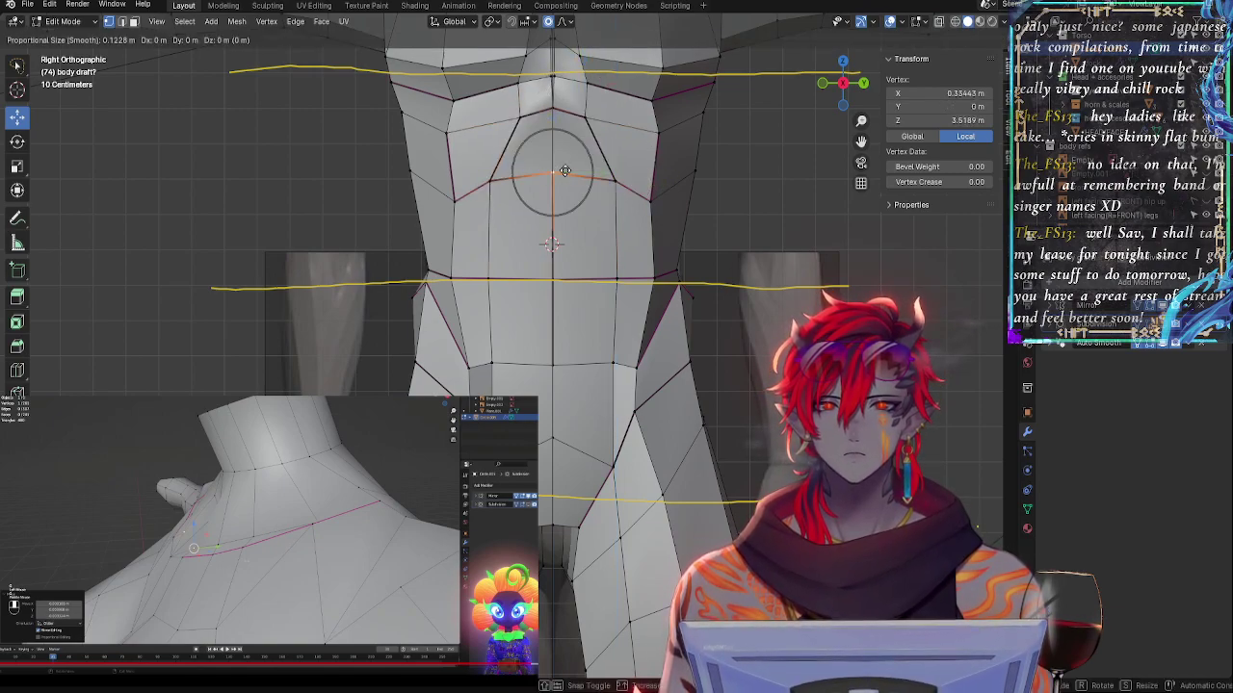
{"action": "key", "text": "g"}
{"action": "left_click", "coordinate": [565, 161]}
{"action": "left_click", "coordinate": [626, 183]}
{"action": "key", "text": "g"}
{"action": "key", "text": "g"}
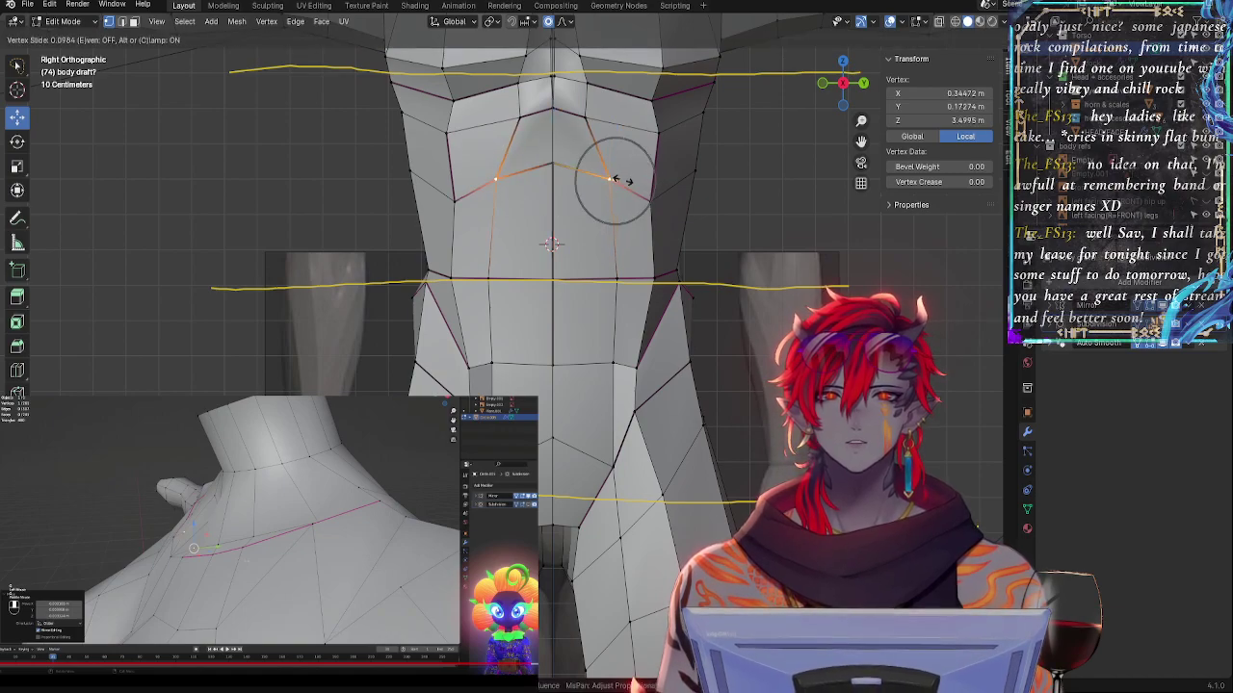
{"action": "left_click", "coordinate": [624, 180]}
{"action": "left_click_drag", "start_coordinate": [624, 180], "coordinate": [630, 183]}
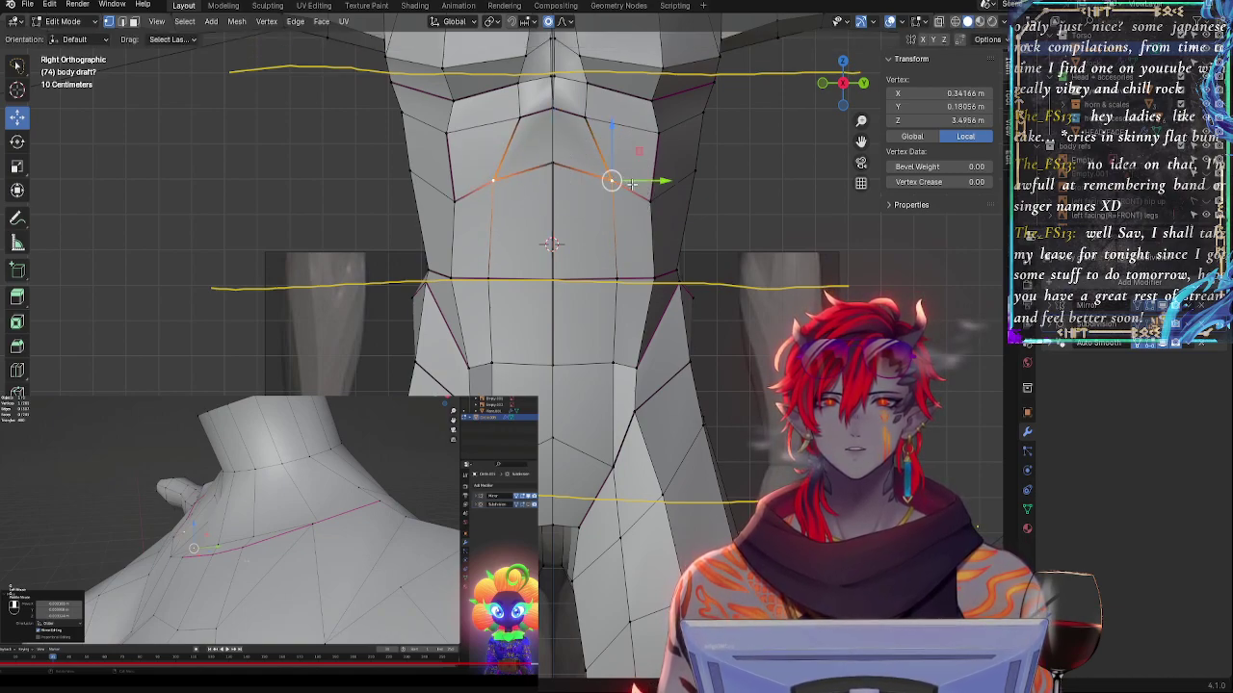
- Nudge another chest vertex forward with soft falloff, then select ribcage and waist vertices in X-ray
{"action": "key", "text": "alt+z"}
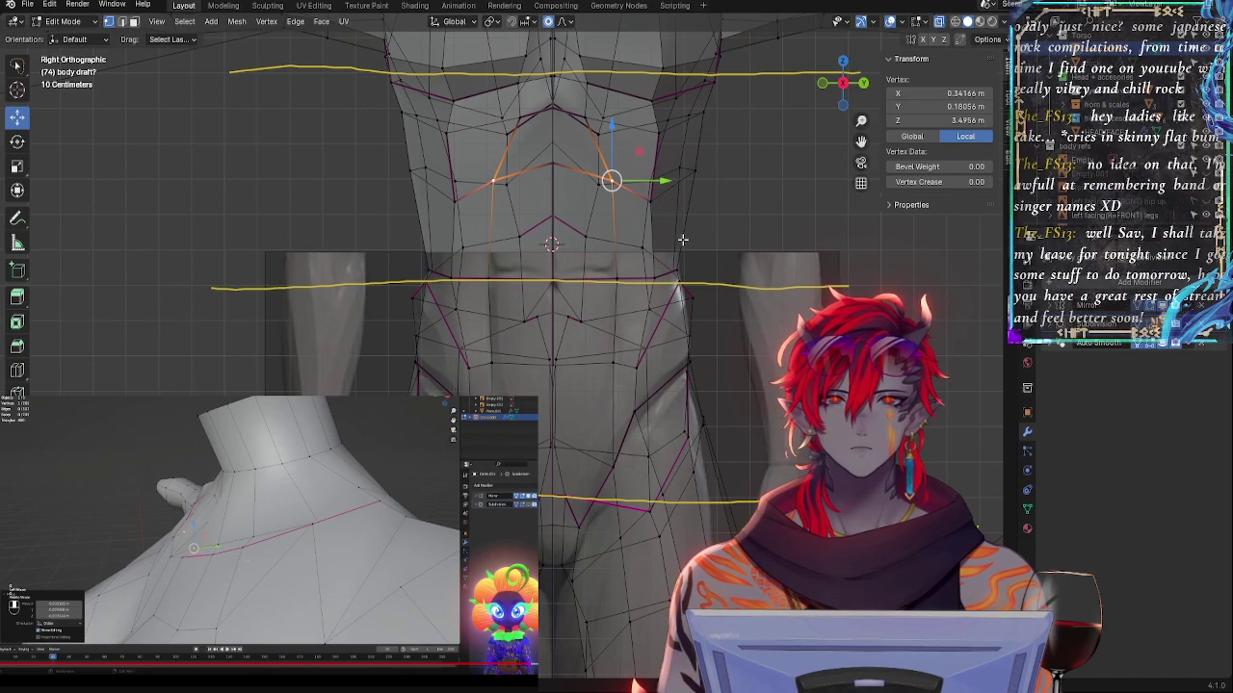
{"action": "left_click", "coordinate": [694, 174]}
{"action": "left_click_drag", "start_coordinate": [741, 171], "coordinate": [743, 172]}
{"action": "left_click", "coordinate": [680, 169]}
{"action": "key", "text": "alt+z"}
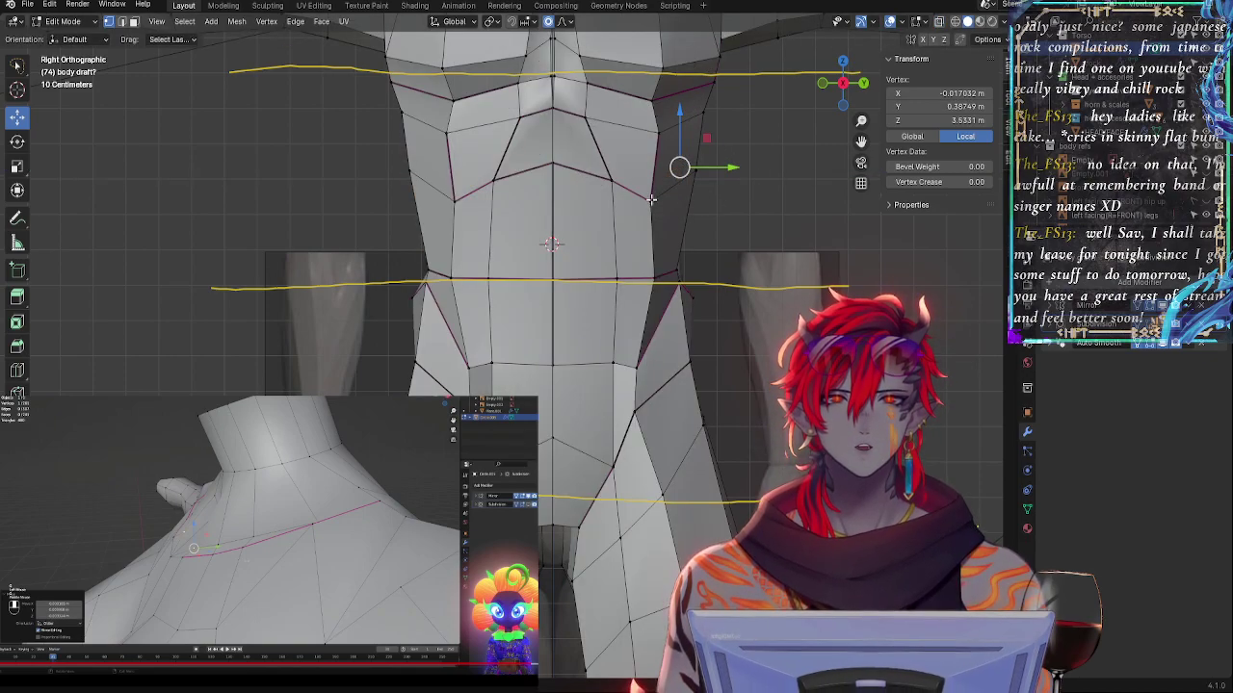
{"action": "left_click", "coordinate": [651, 198]}
{"action": "key", "text": "alt+z"}
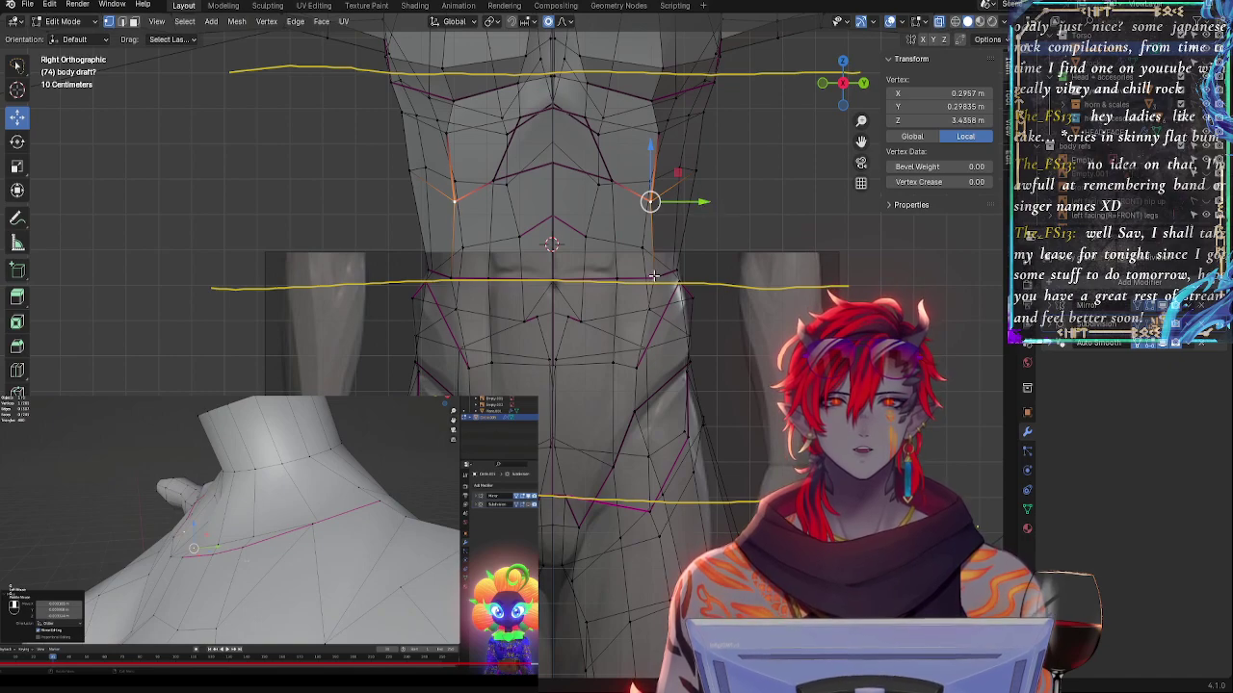
{"action": "left_click", "coordinate": [654, 277]}
{"action": "key", "text": "alt+z"}
{"action": "key", "text": "alt+z"}
{"action": "left_click", "coordinate": [619, 281]}
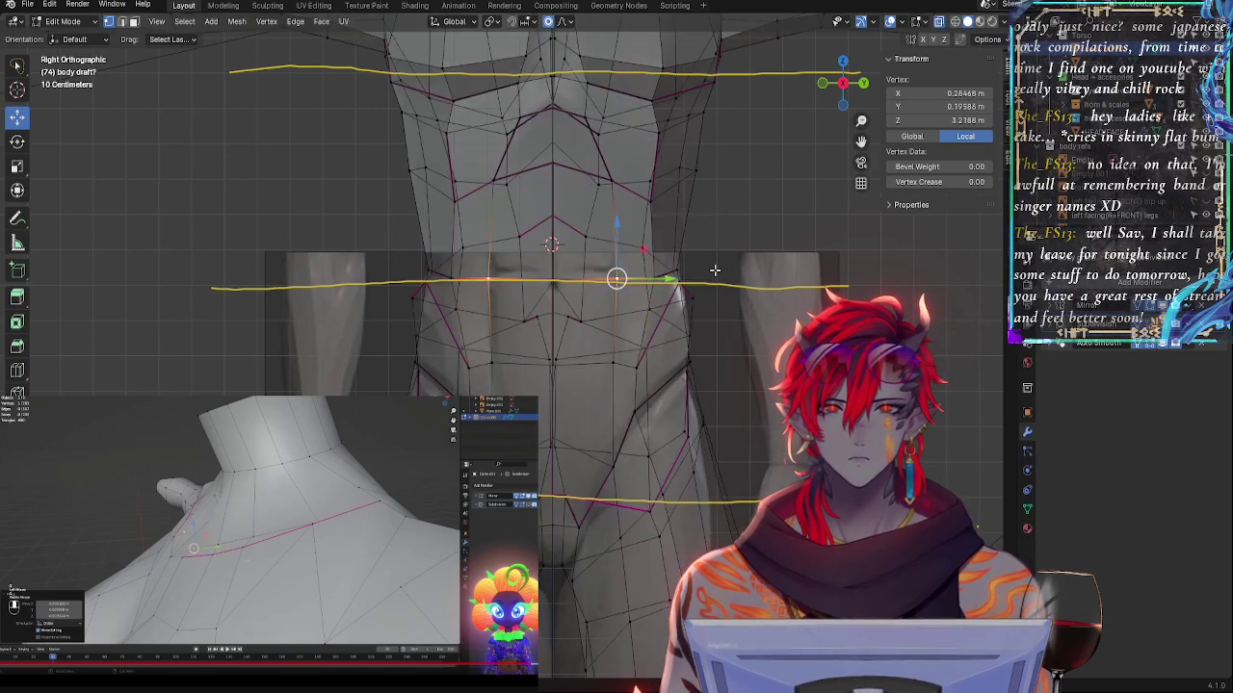
{"action": "key", "text": "alt+z"}
- Zoom in on the waist and raise the waist vertex slightly onto the yellow guide
{"action": "scroll", "coordinate": [739, 320], "scroll_direction": "up", "scroll_amount": 2}
{"action": "middle_click_drag", "start_coordinate": [729, 287], "coordinate": [669, 393], "text": "shift"}
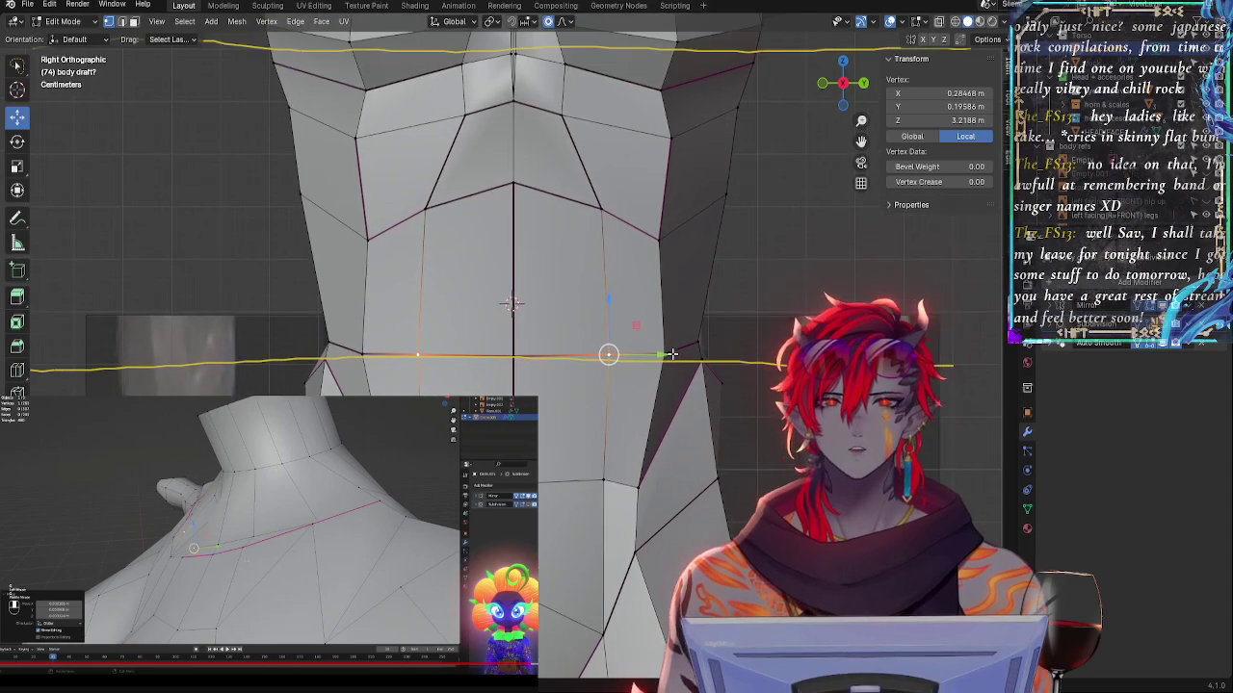
{"action": "key", "text": "alt+z"}
{"action": "key", "text": "alt+z"}
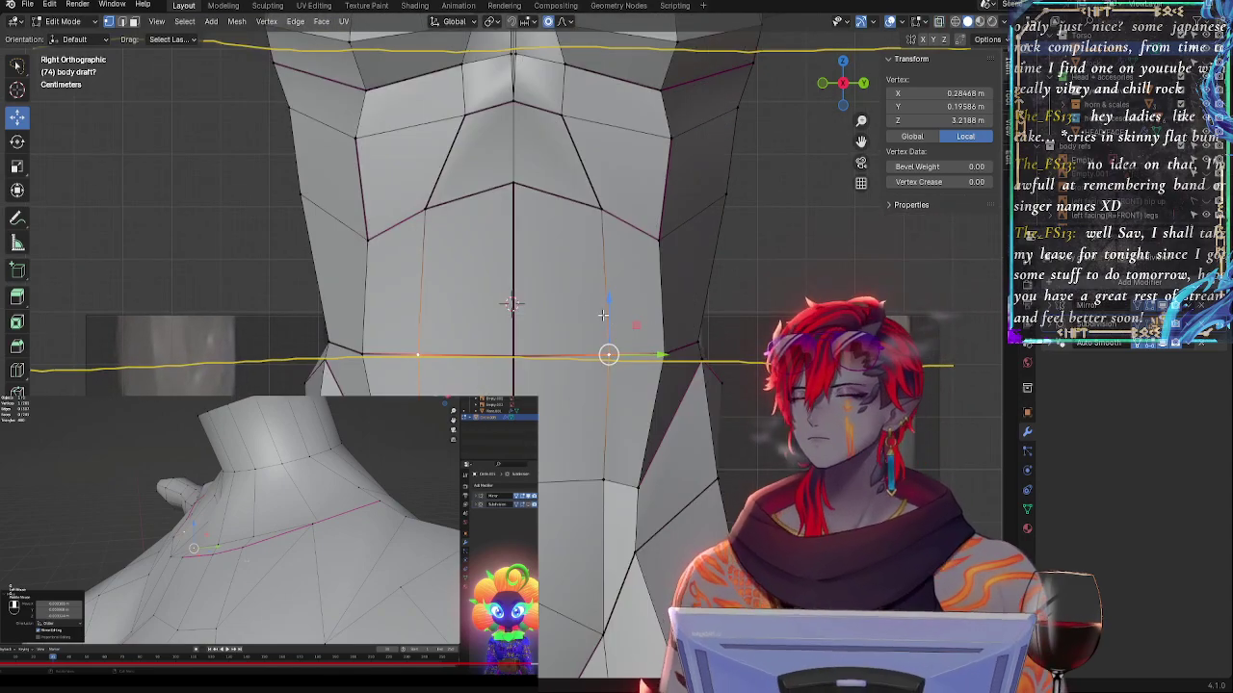
{"action": "key", "text": "alt+z"}
{"action": "key", "text": "alt+z"}
{"action": "left_click_drag", "start_coordinate": [609, 356], "coordinate": [606, 347]}
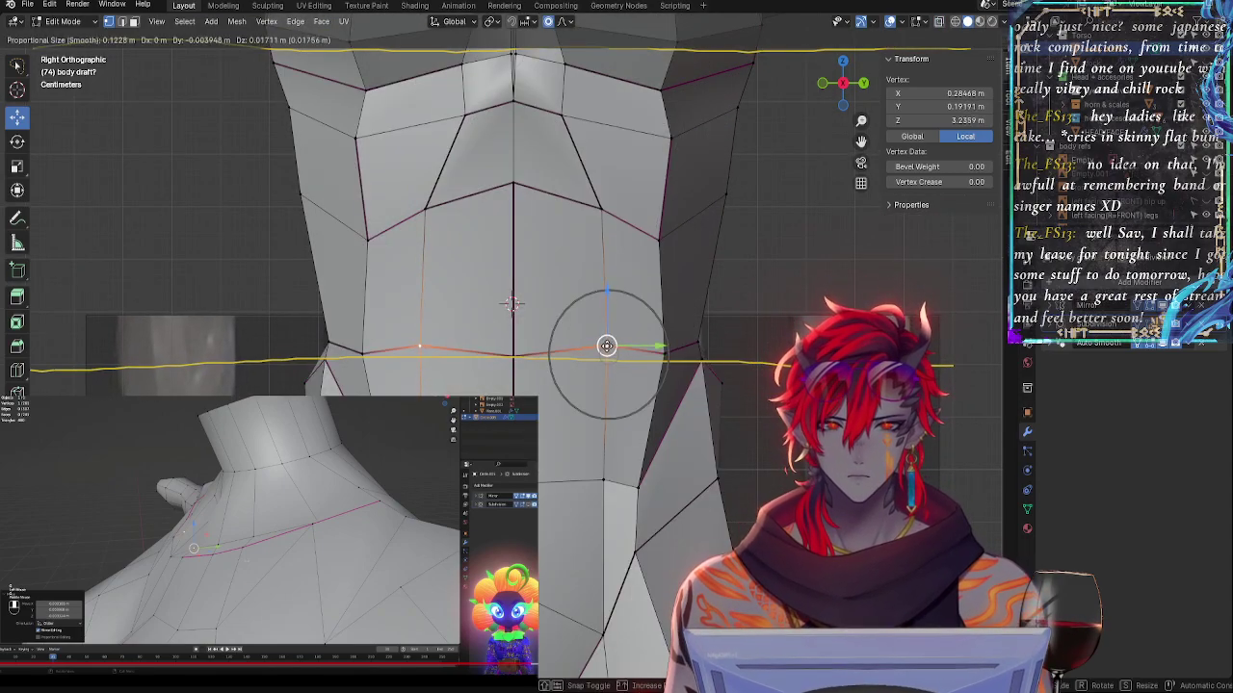
- Nudge a hip vertex below the waist slightly back, comparing it against the reference in X-ray
{"action": "key", "text": "alt+z"}
{"action": "left_click", "coordinate": [600, 482]}
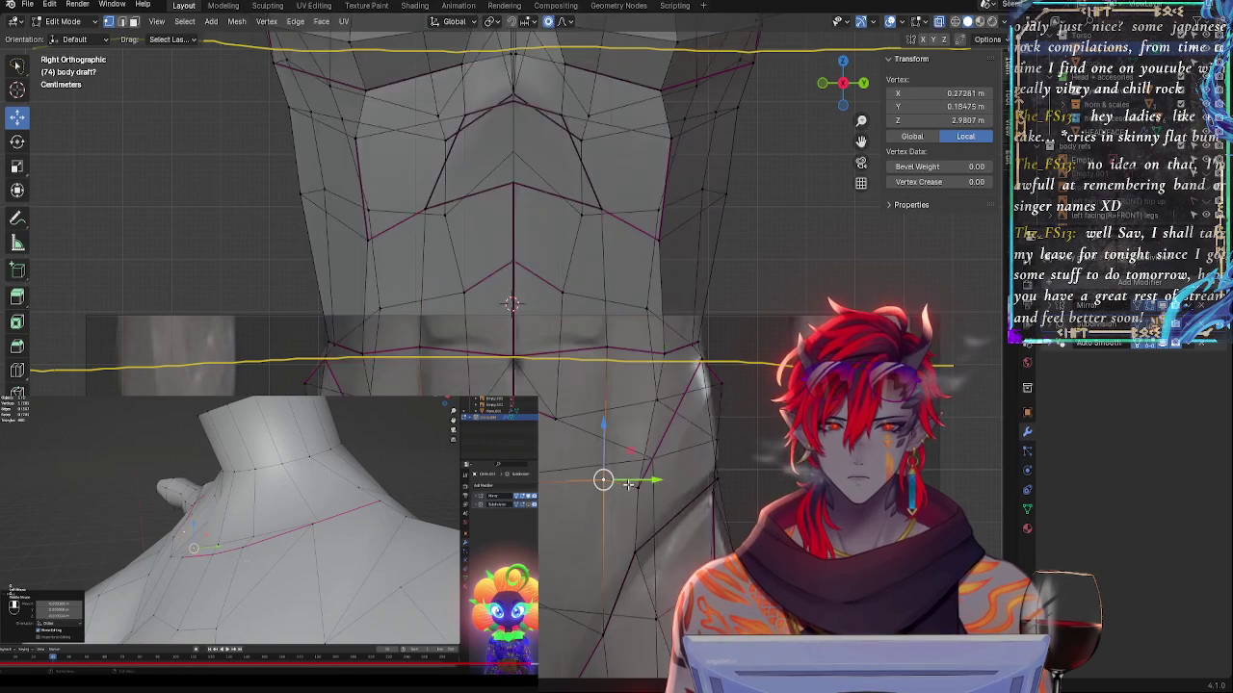
{"action": "left_click_drag", "start_coordinate": [634, 482], "coordinate": [629, 483]}
{"action": "key", "text": "alt+z"}
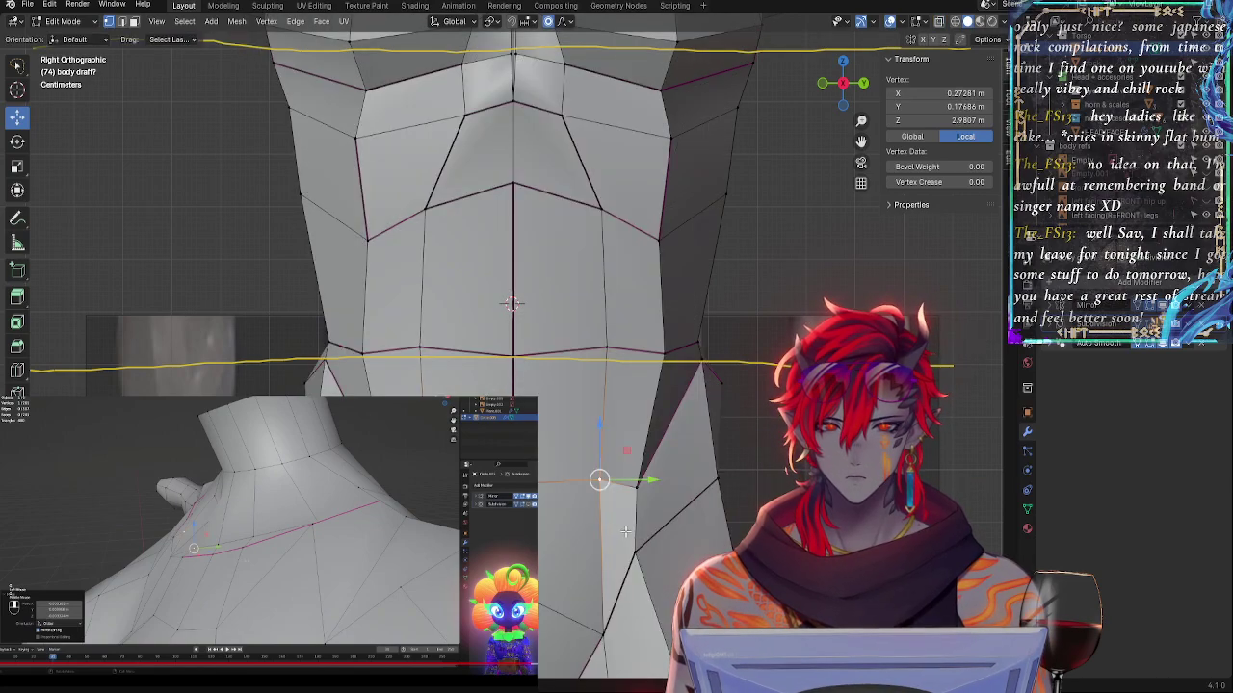
{"action": "key", "text": "alt+z"}
{"action": "middle_click_drag", "start_coordinate": [657, 587], "coordinate": [684, 465], "text": "shift"}
- Lower the centre-line vertex low on the front slightly
{"action": "key", "text": "alt+z"}
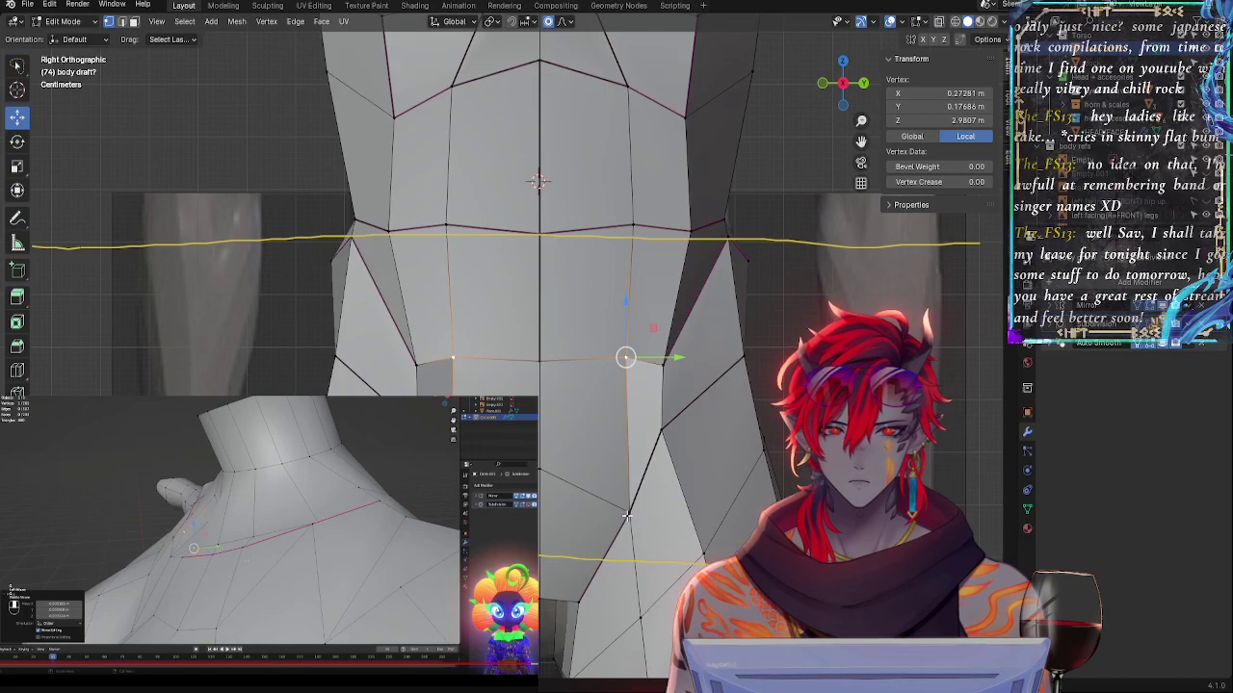
{"action": "left_click", "coordinate": [629, 515]}
{"action": "key", "text": "alt+z"}
{"action": "key", "text": "alt+z"}
{"action": "left_click", "coordinate": [545, 470]}
{"action": "key", "text": "alt+z"}
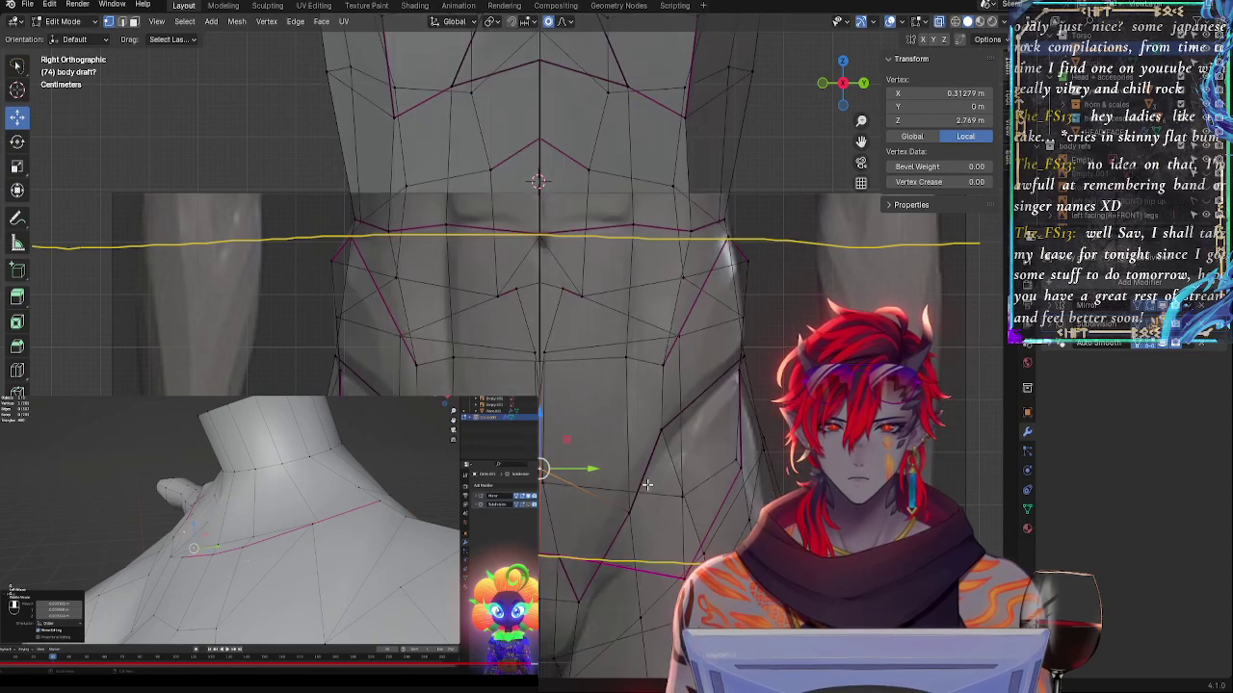
{"action": "key", "text": "g"}
{"action": "left_click", "coordinate": [608, 491]}
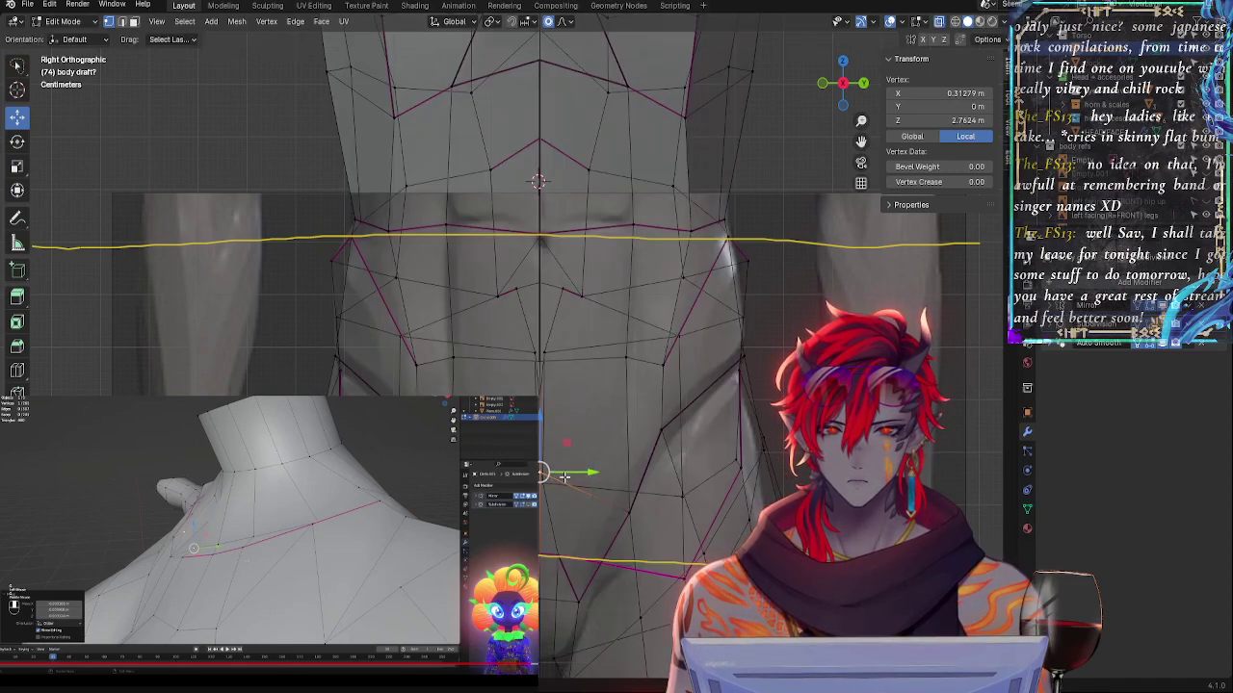
- In right orthographic view, move a groin-loop vertex up-left with proportional falloff
{"action": "key", "text": "alt+z"}
{"action": "mouse_move", "coordinate": [595, 516]}
{"action": "middle_mouse_down"}
{"action": "mouse_move", "coordinate": [505, 518]}
{"action": "mouse_move", "coordinate": [583, 518]}
{"action": "middle_mouse_up"}
{"action": "key", "text": "alt+z"}
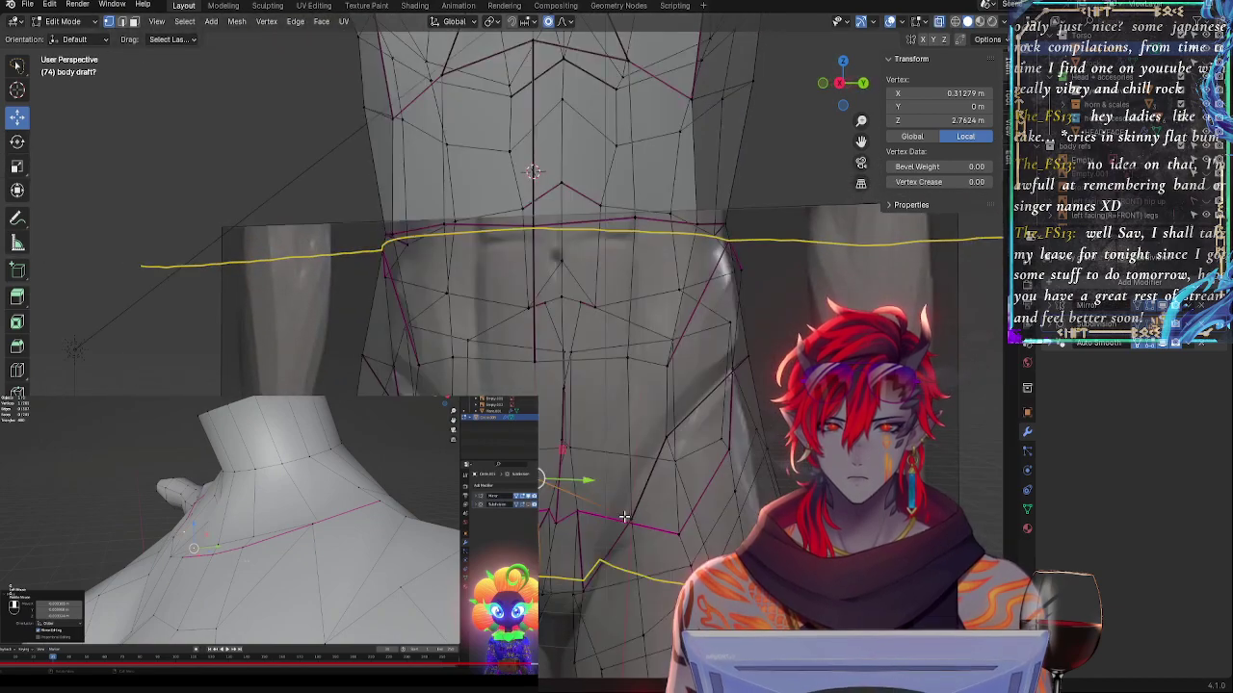
{"action": "left_click", "coordinate": [629, 516]}
{"action": "left_click", "coordinate": [841, 84]}
{"action": "key", "text": "alt+z"}
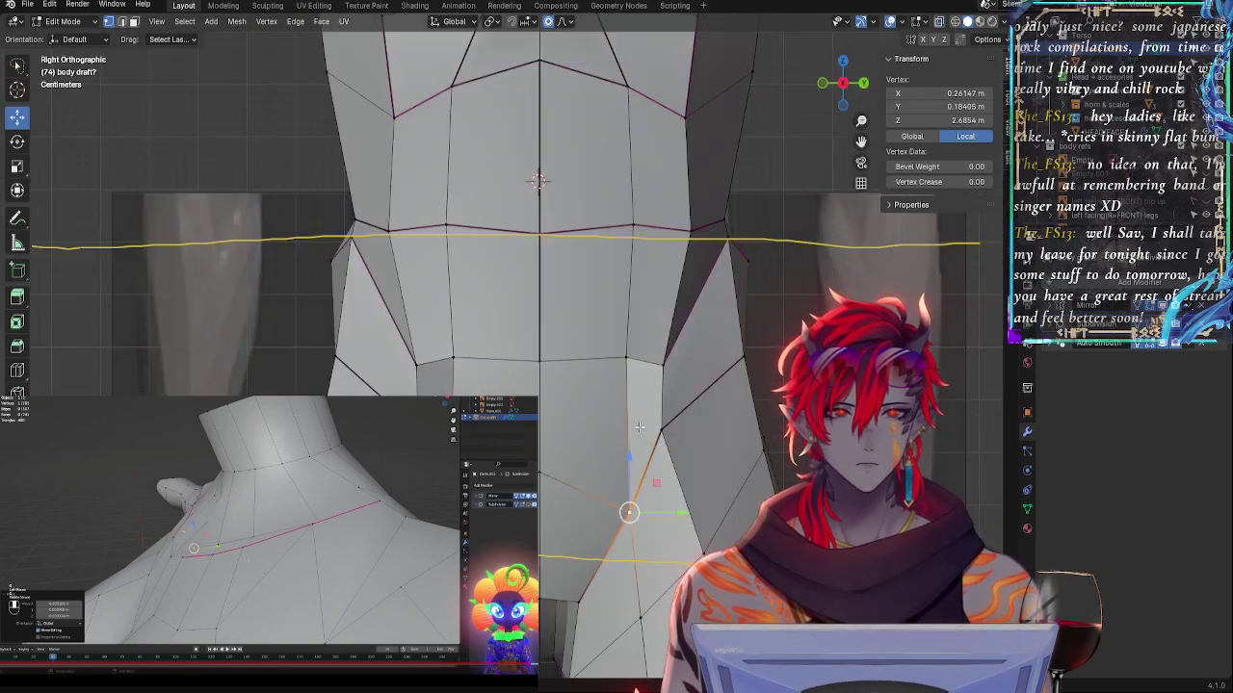
{"action": "key", "text": "alt+z"}
{"action": "key", "text": "alt+z"}
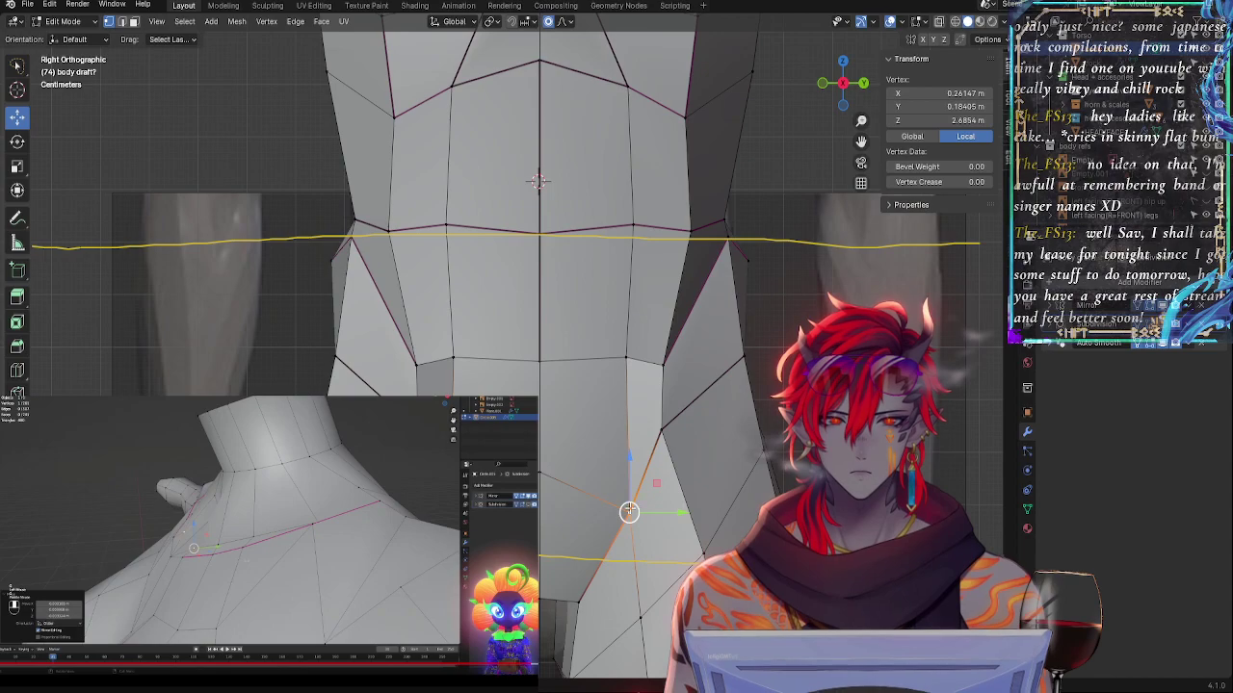
{"action": "key", "text": "alt+z"}
{"action": "key", "text": "g"}
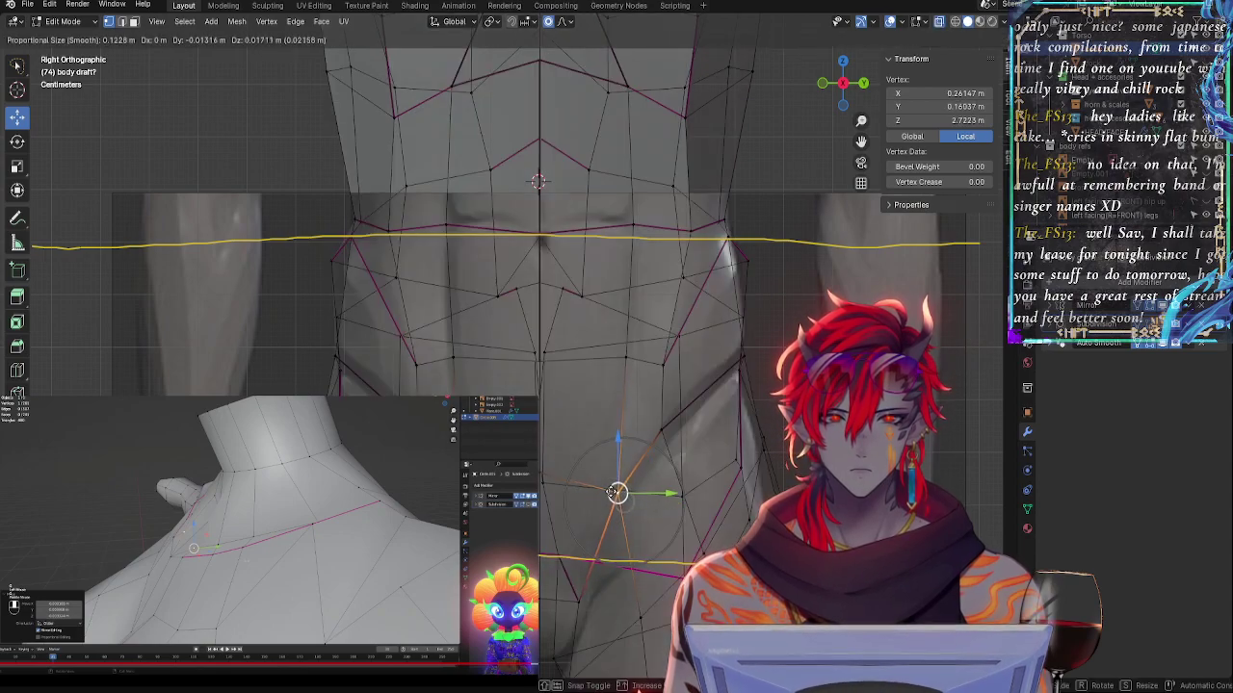
{"action": "left_click", "coordinate": [614, 497]}
- Shift a lower thigh vertex down-right and drop the crotch centre-line vertex slightly
{"action": "left_click", "coordinate": [580, 601]}
{"action": "key", "text": "g"}
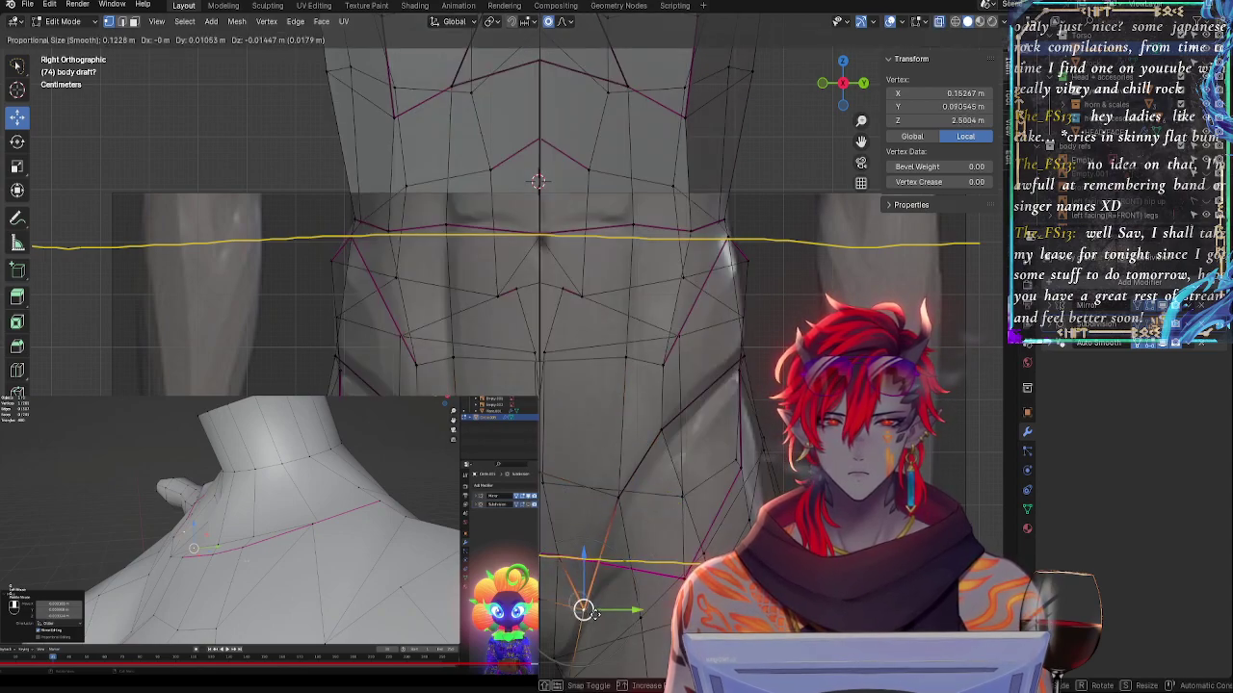
{"action": "left_click", "coordinate": [586, 600]}
{"action": "key", "text": "alt+z"}
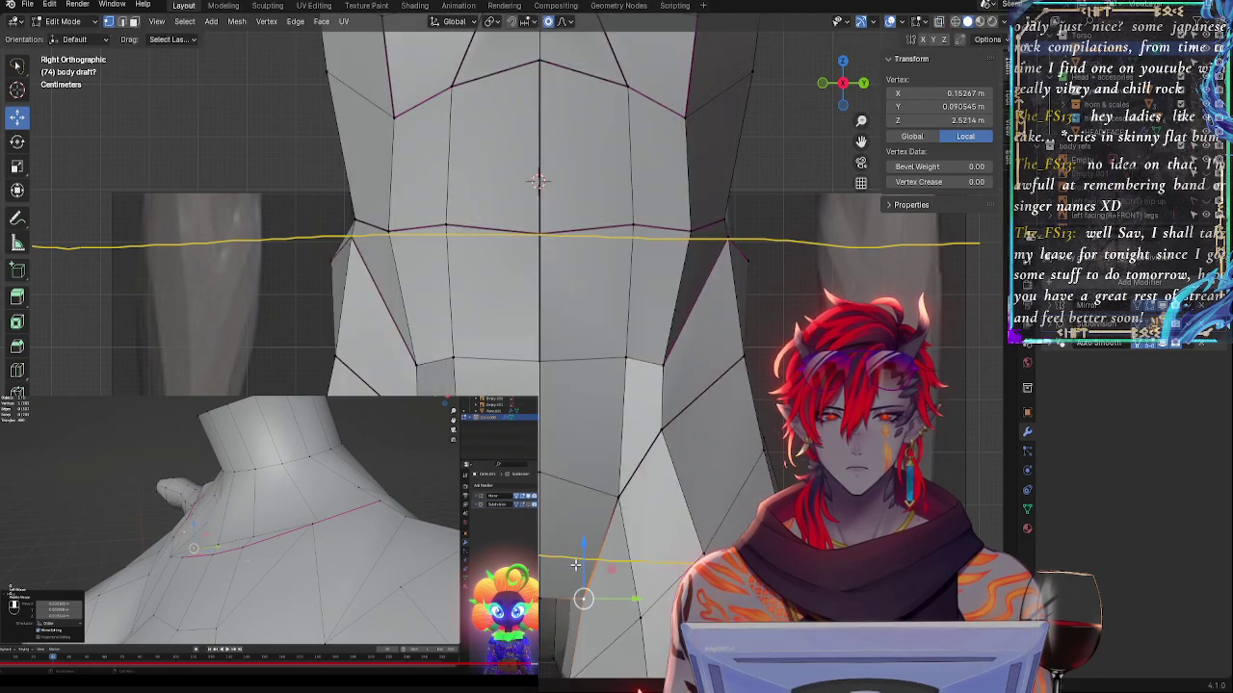
{"action": "left_click", "coordinate": [541, 597]}
{"action": "left_click_drag", "start_coordinate": [546, 559], "coordinate": [548, 570]}
- Move a vertex up and right, then rotate the edge it forms with its neighbour slightly
{"action": "key", "text": "alt+z"}
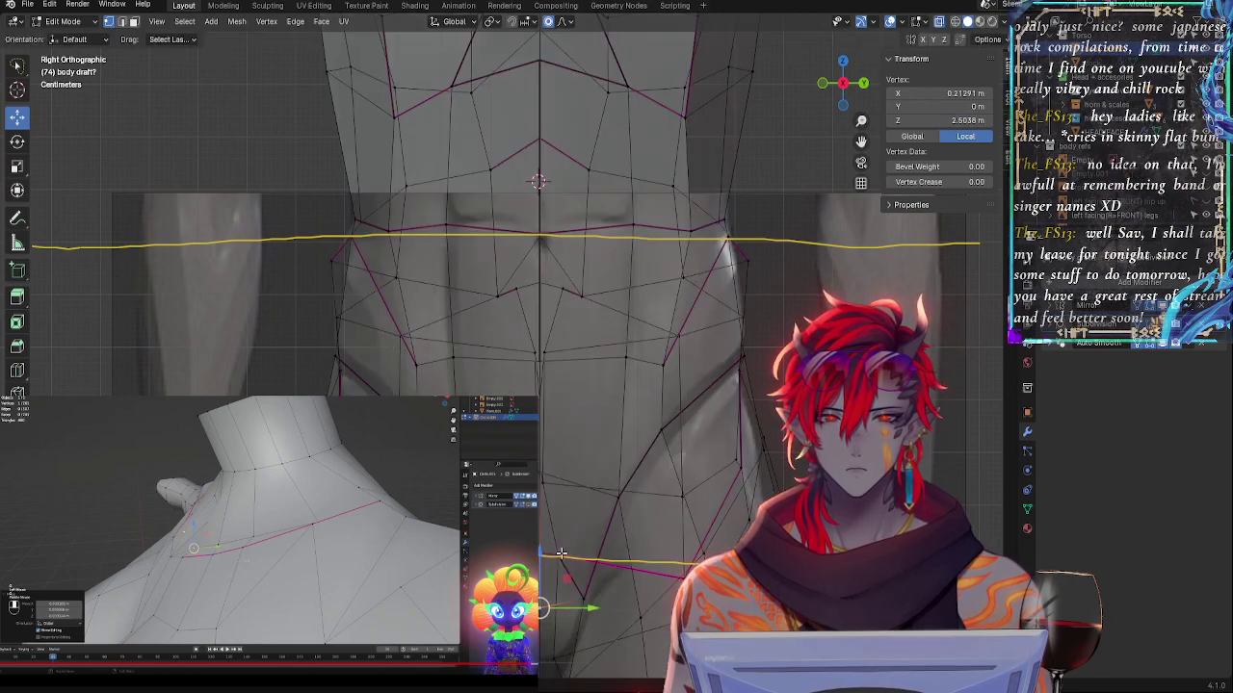
{"action": "key", "text": "g"}
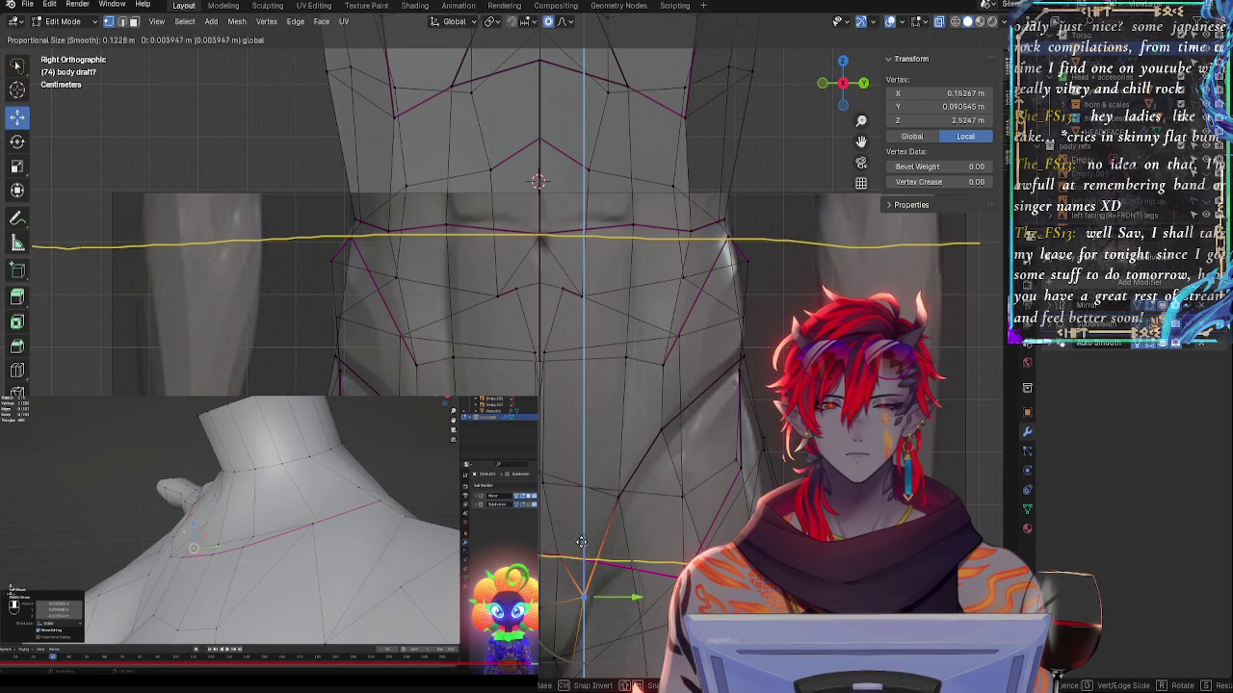
{"action": "left_click", "coordinate": [653, 462]}
{"action": "left_click", "coordinate": [666, 434], "text": "shift"}
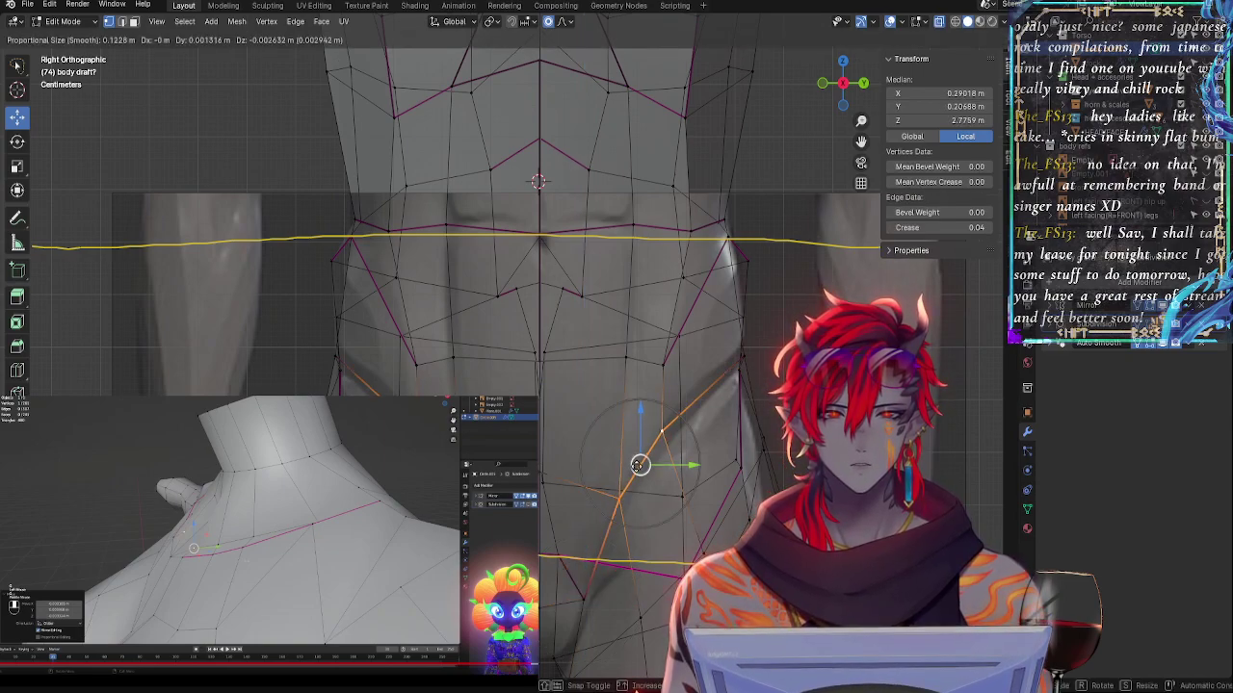
{"action": "key", "text": "r"}
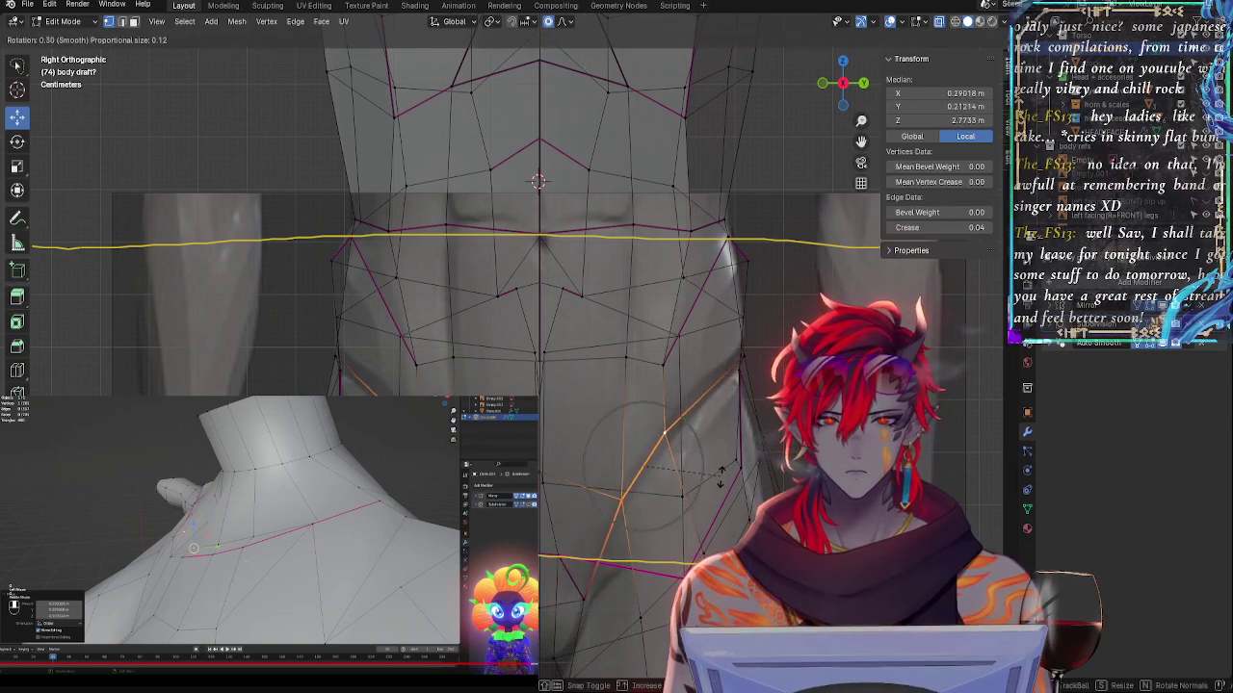
{"action": "left_click", "coordinate": [720, 478]}
{"action": "key", "text": "alt+z"}
- Clear the selection and select the side vertex on the waist loop in right orthographic view
{"action": "key", "text": "alt+a"}
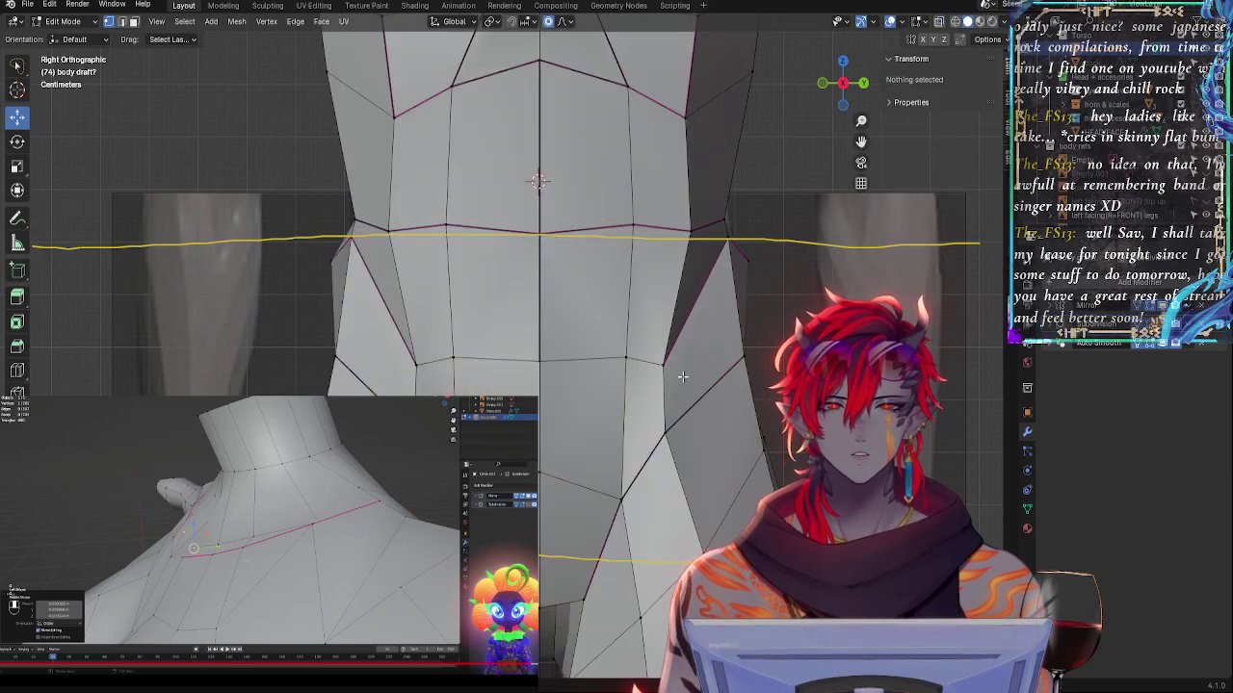
{"action": "key", "text": "alt+z"}
{"action": "left_click", "coordinate": [666, 359]}
{"action": "key", "text": "alt+z"}
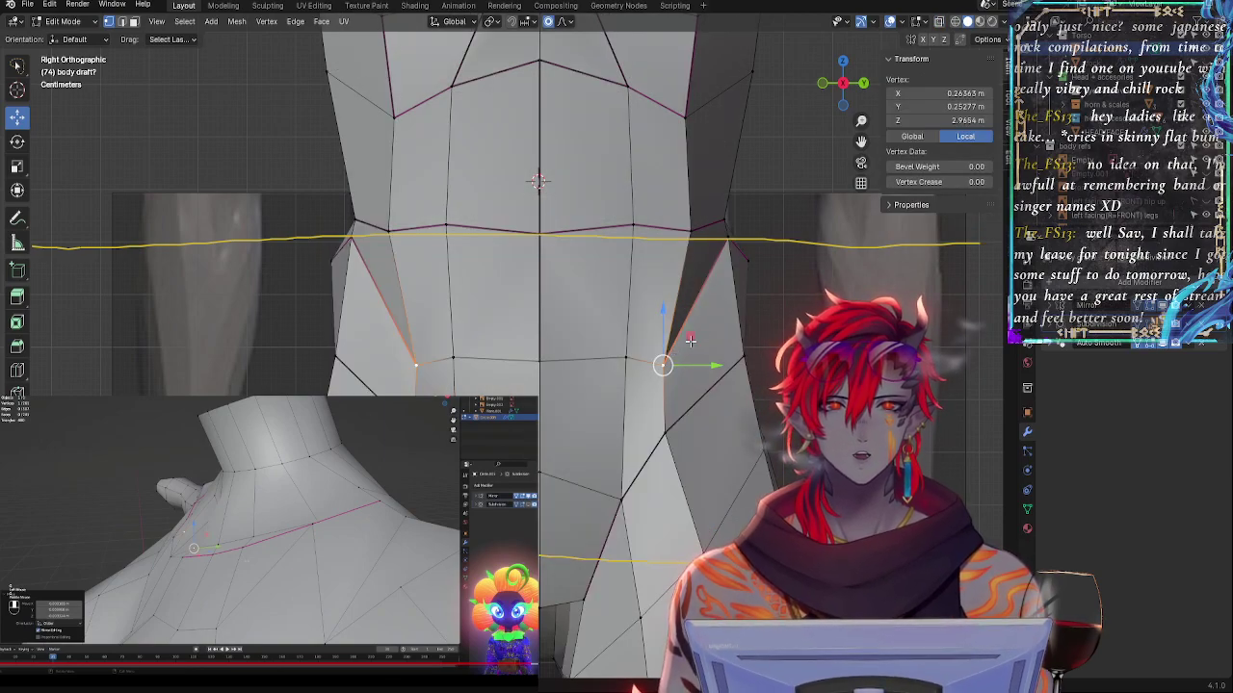
{"action": "key", "text": "alt+z"}
{"action": "key", "text": "alt+z"}
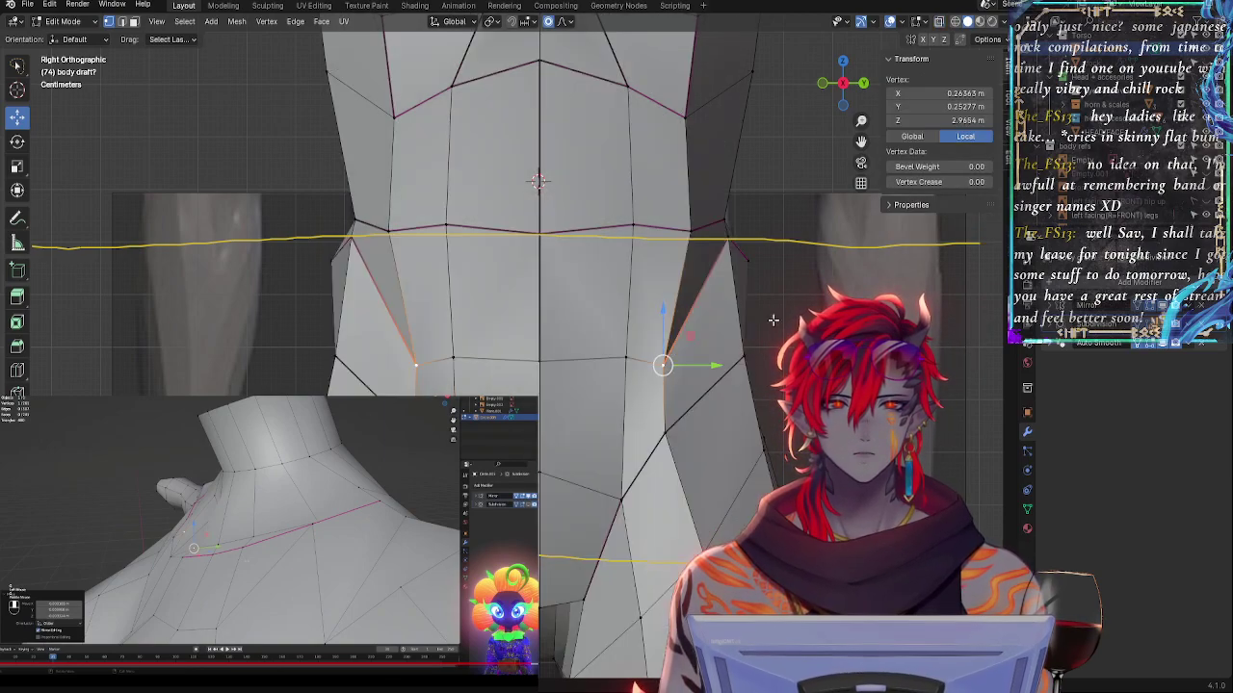
{"action": "middle_click_drag", "start_coordinate": [774, 322], "coordinate": [686, 344]}
{"action": "left_click", "coordinate": [690, 283]}
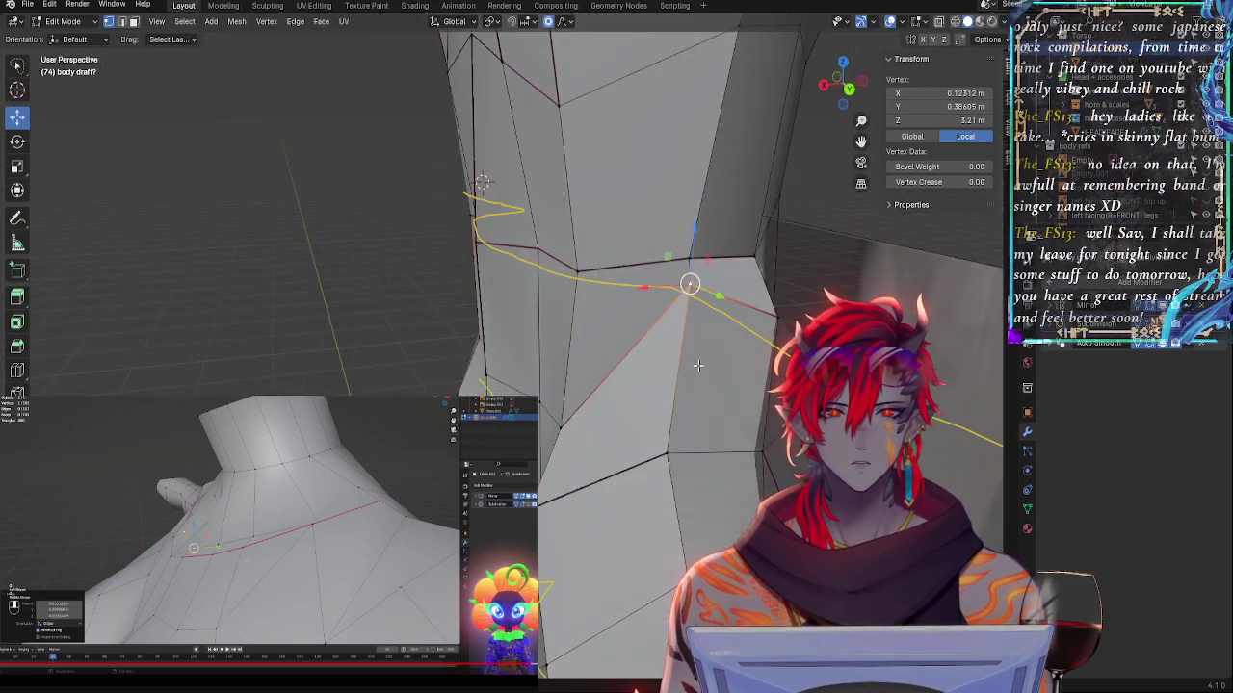
{"action": "left_click", "coordinate": [824, 87]}
- Pull the waist vertex near the yellow guide inward and slide it along its edge
{"action": "key", "text": "alt+z"}
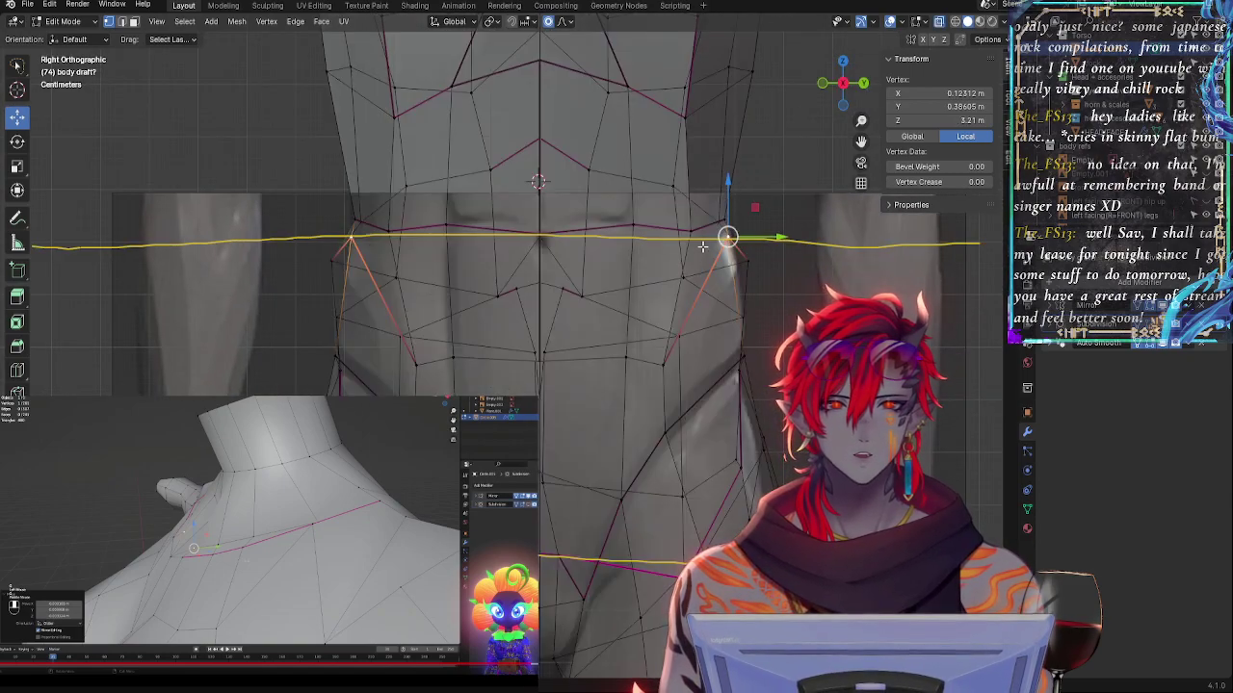
{"action": "left_click", "coordinate": [690, 232]}
{"action": "key", "text": "alt+z"}
{"action": "left_click_drag", "start_coordinate": [728, 229], "coordinate": [721, 228]}
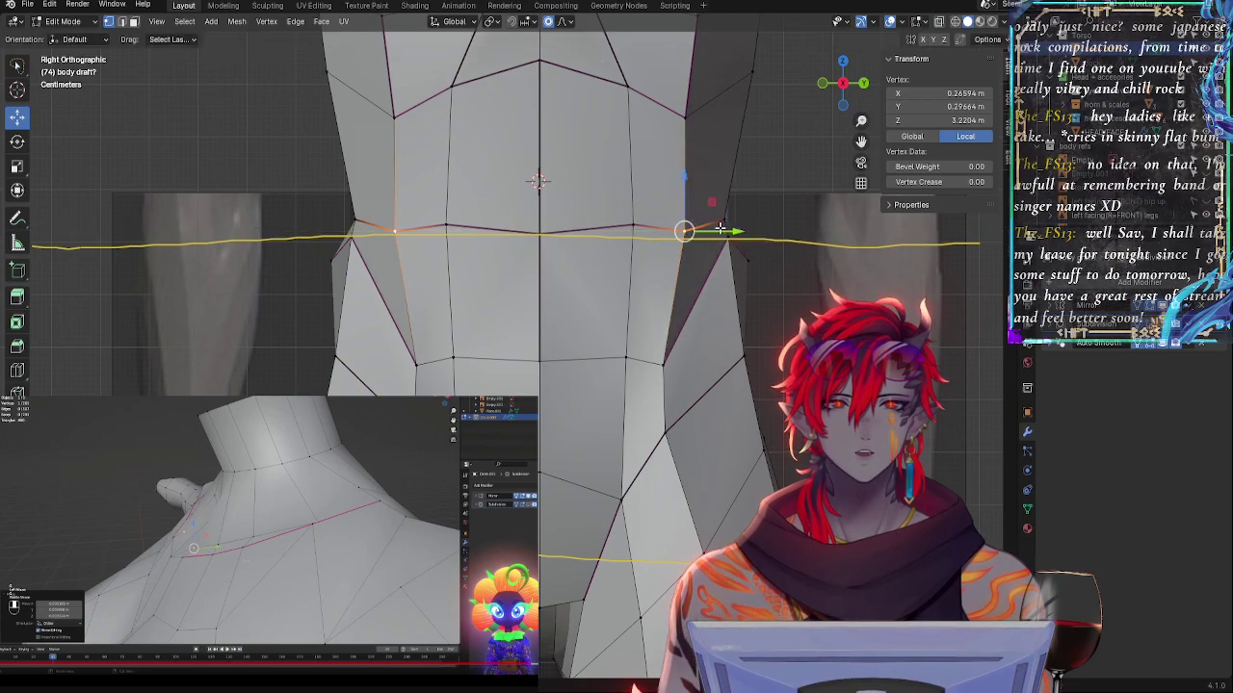
{"action": "key", "text": "g"}
{"action": "key", "text": "g"}
{"action": "left_click", "coordinate": [697, 242]}
{"action": "middle_click_drag", "start_coordinate": [779, 273], "coordinate": [734, 284]}
- Move the waist vertex with soft falloff and recheck it in right orthographic view
{"action": "key", "text": "g"}
{"action": "left_click", "coordinate": [664, 301]}
{"action": "left_click", "coordinate": [839, 89]}
{"action": "key", "text": "alt+z"}
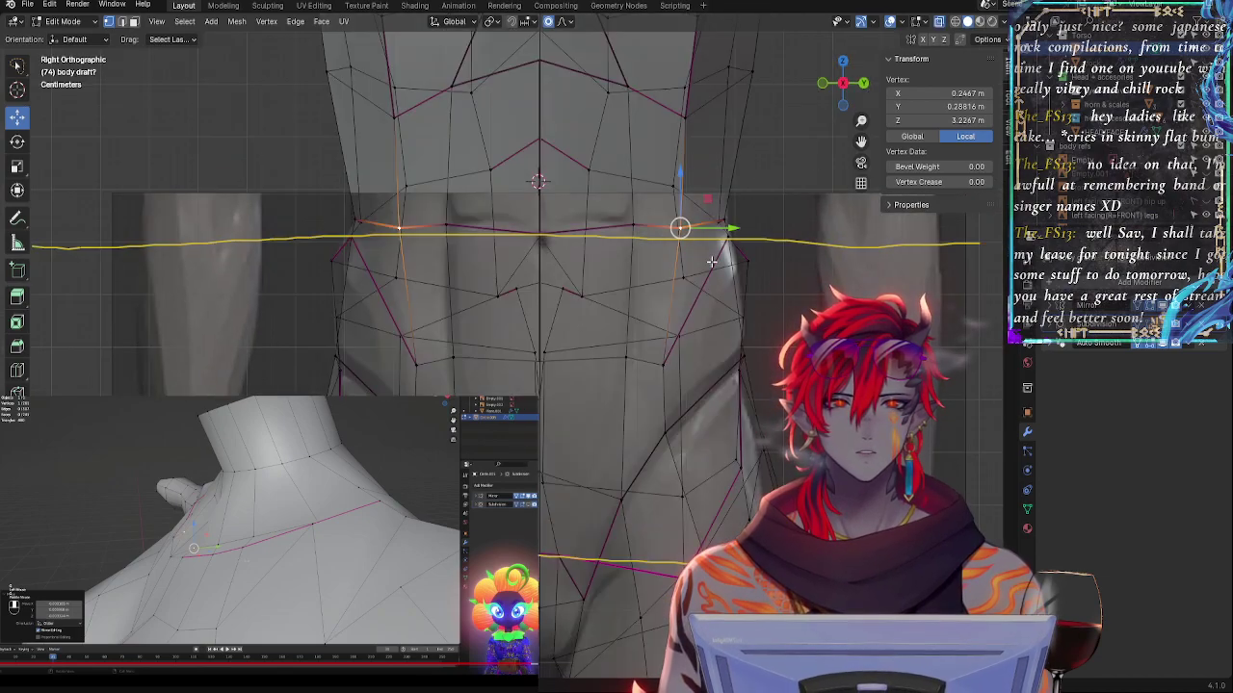
{"action": "key", "text": "alt+z"}
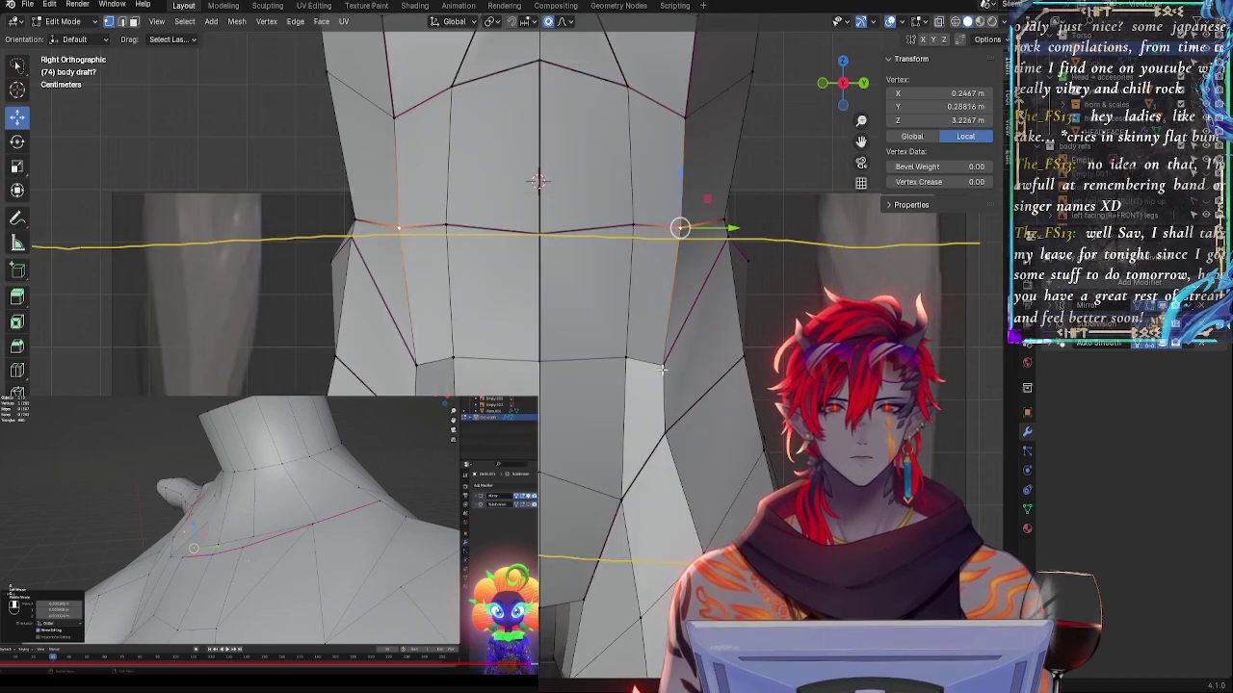
{"action": "key", "text": "g"}
- Raise a lower hip vertex with proportional falloff toward the guide
{"action": "left_click", "coordinate": [665, 366]}
{"action": "key", "text": "alt+z"}
{"action": "key", "text": "g"}
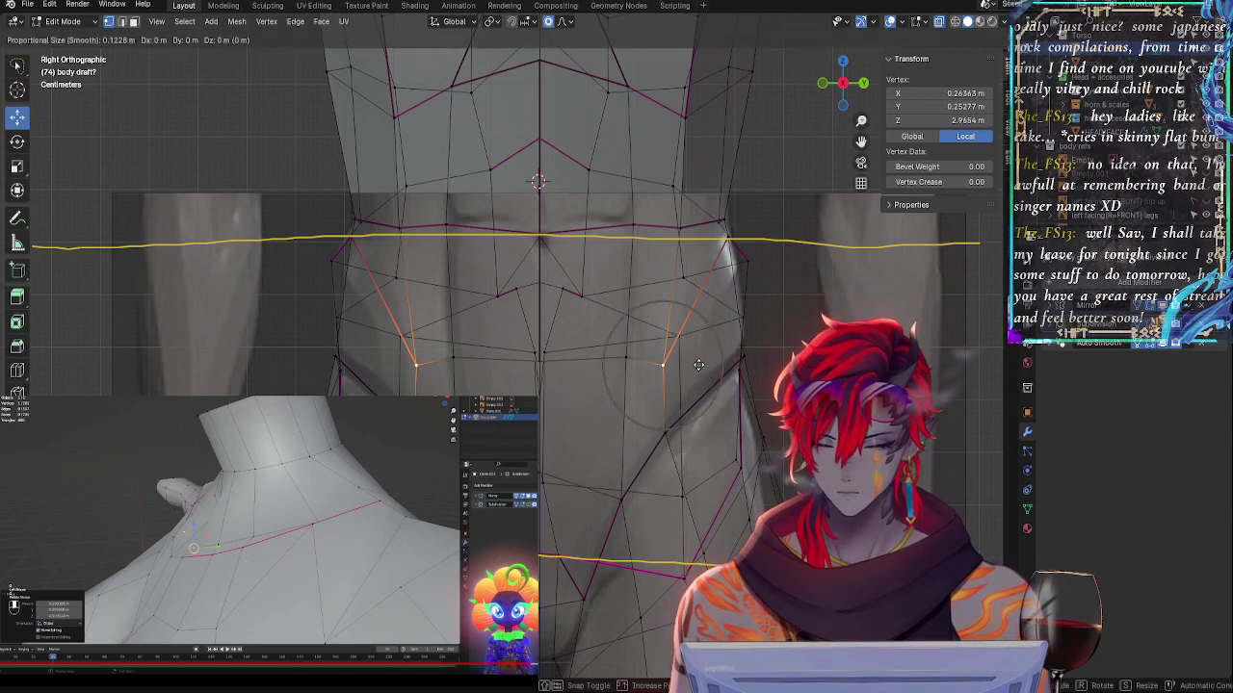
{"action": "left_click", "coordinate": [696, 314]}
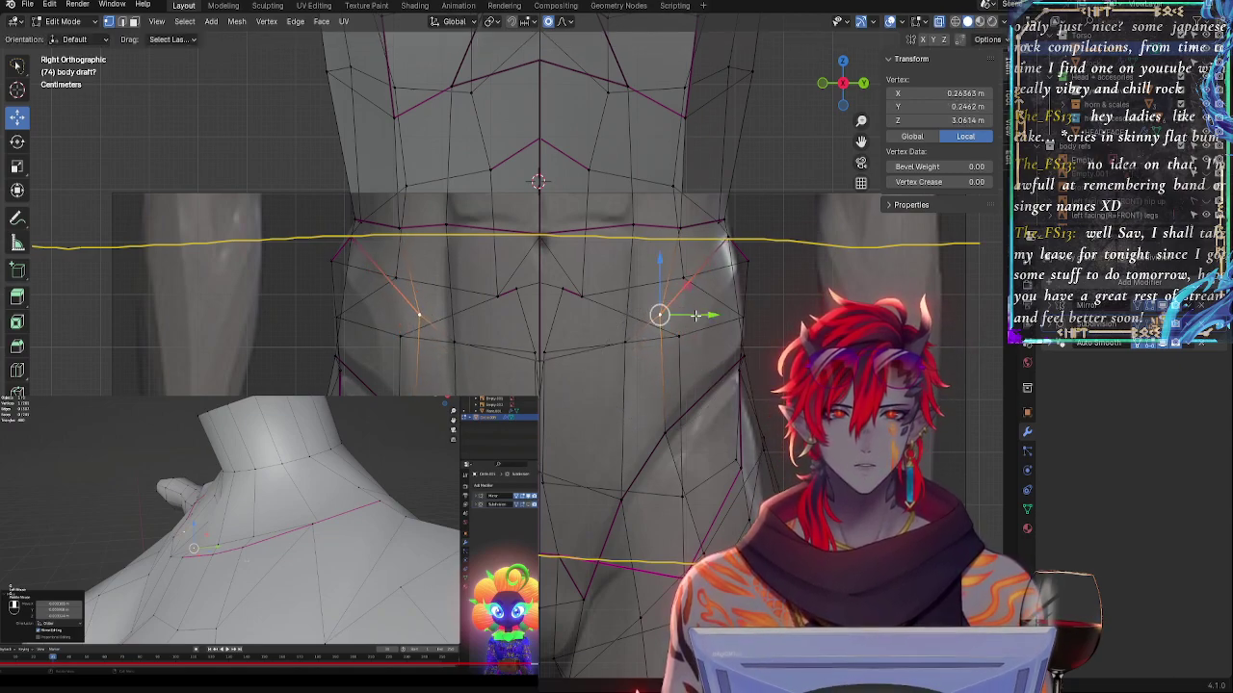
{"action": "key", "text": "alt+z"}
{"action": "middle_click_drag", "start_coordinate": [722, 366], "coordinate": [621, 416]}
- Slide the hip vertex along its edge, soft-move it, then nudge it in front view
{"action": "key", "text": "g"}
{"action": "key", "text": "g"}
{"action": "left_click", "coordinate": [707, 416]}
{"action": "key", "text": "g"}
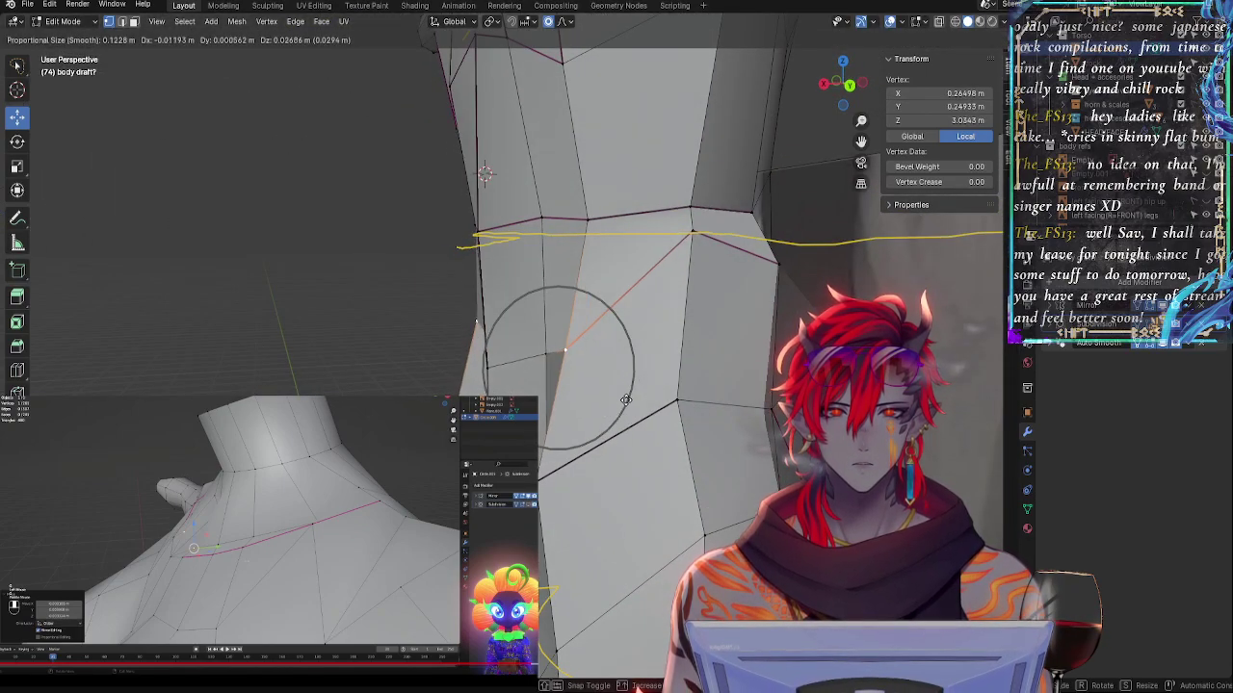
{"action": "left_click", "coordinate": [623, 413]}
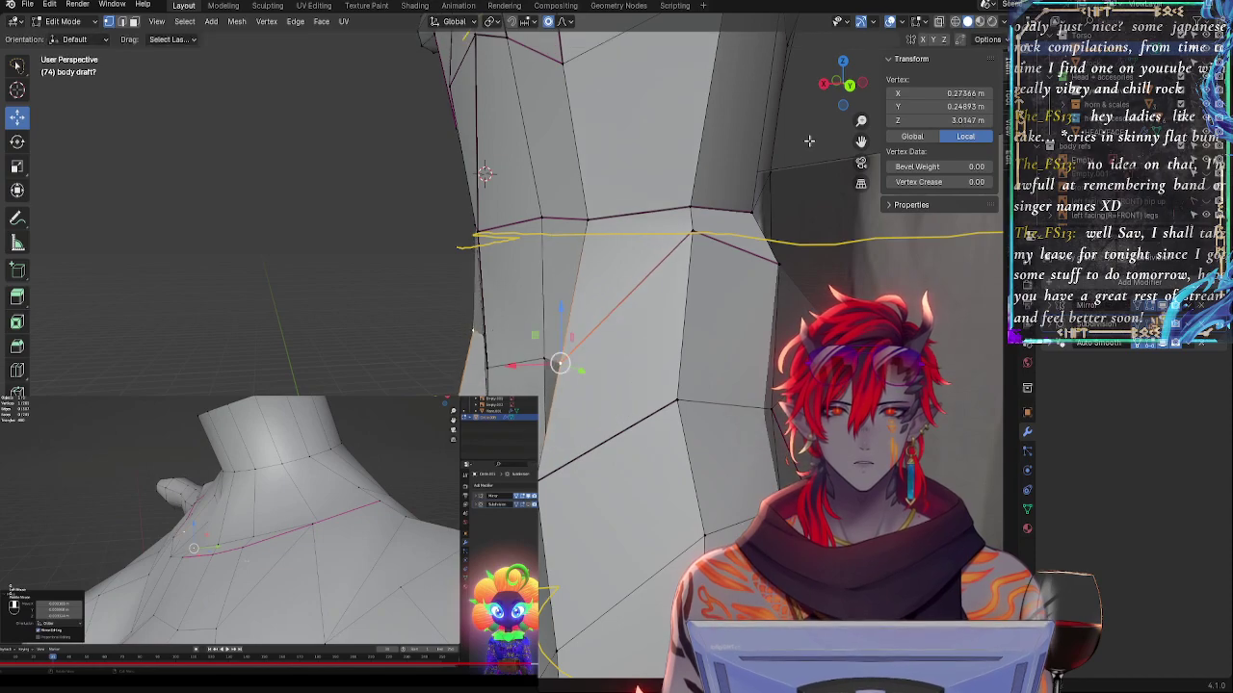
{"action": "left_click", "coordinate": [824, 91]}
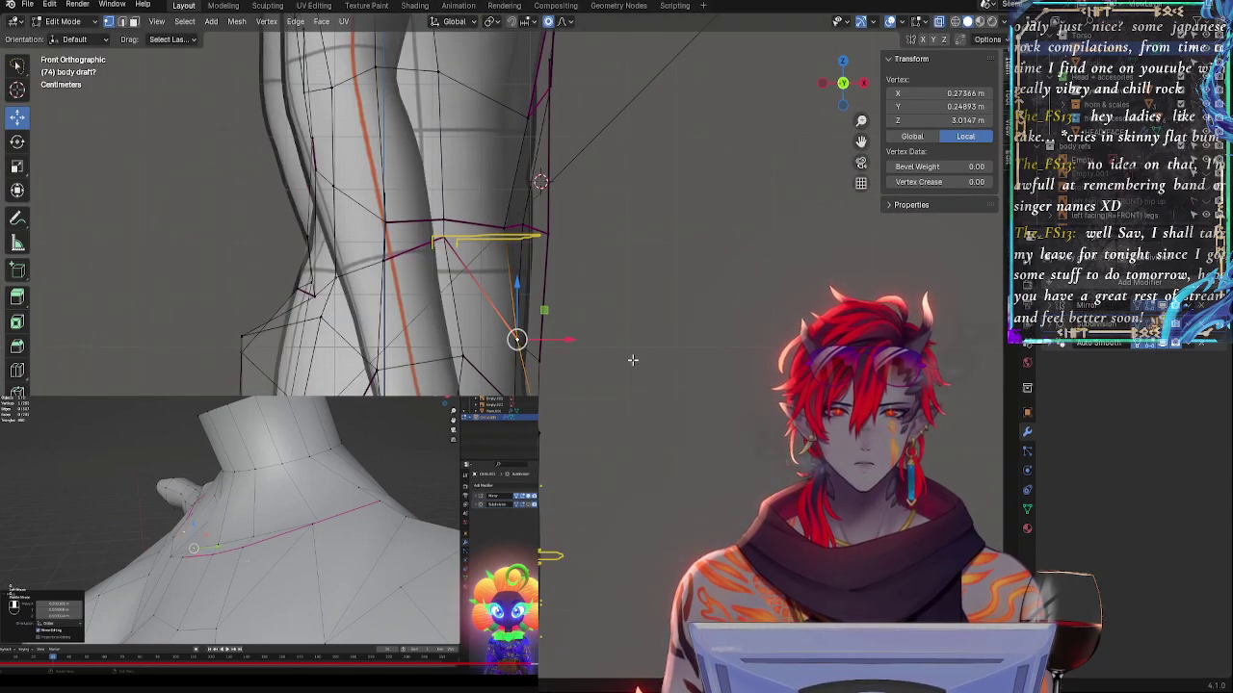
{"action": "left_click_drag", "start_coordinate": [518, 340], "coordinate": [512, 339]}
- Move the vertex along the global X axis to align with the reference
{"action": "key", "text": "alt+z"}
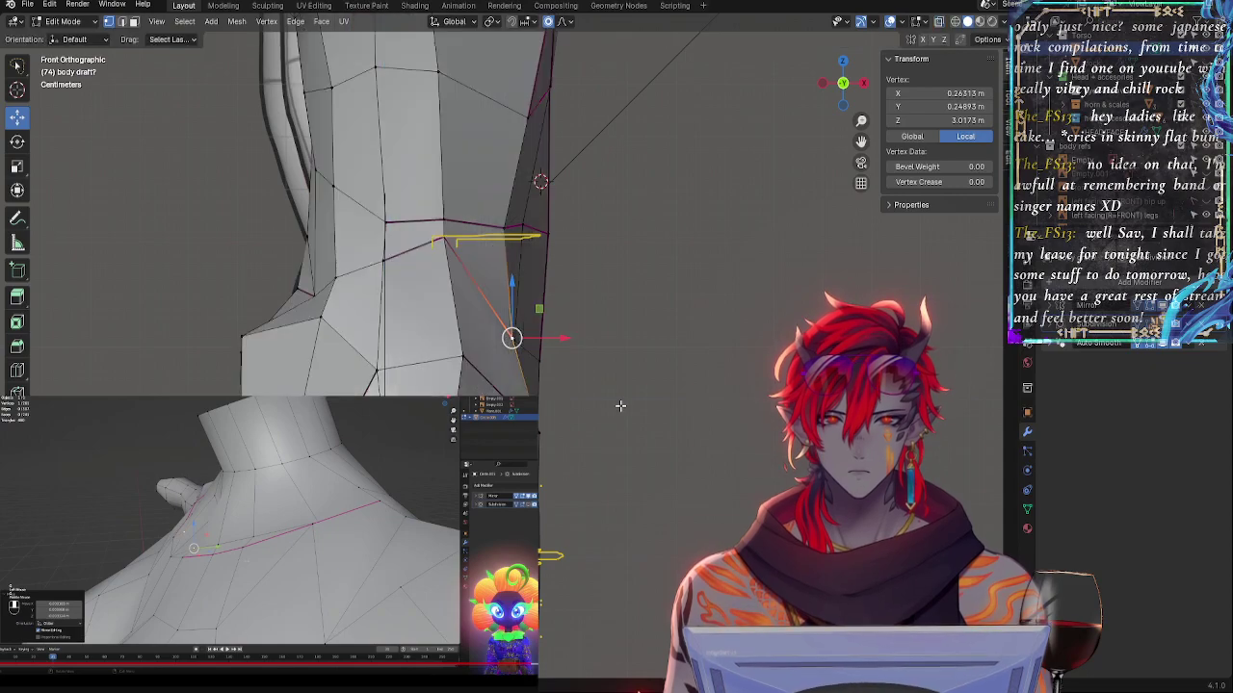
{"action": "key", "text": "alt+z"}
{"action": "key", "text": "g"}
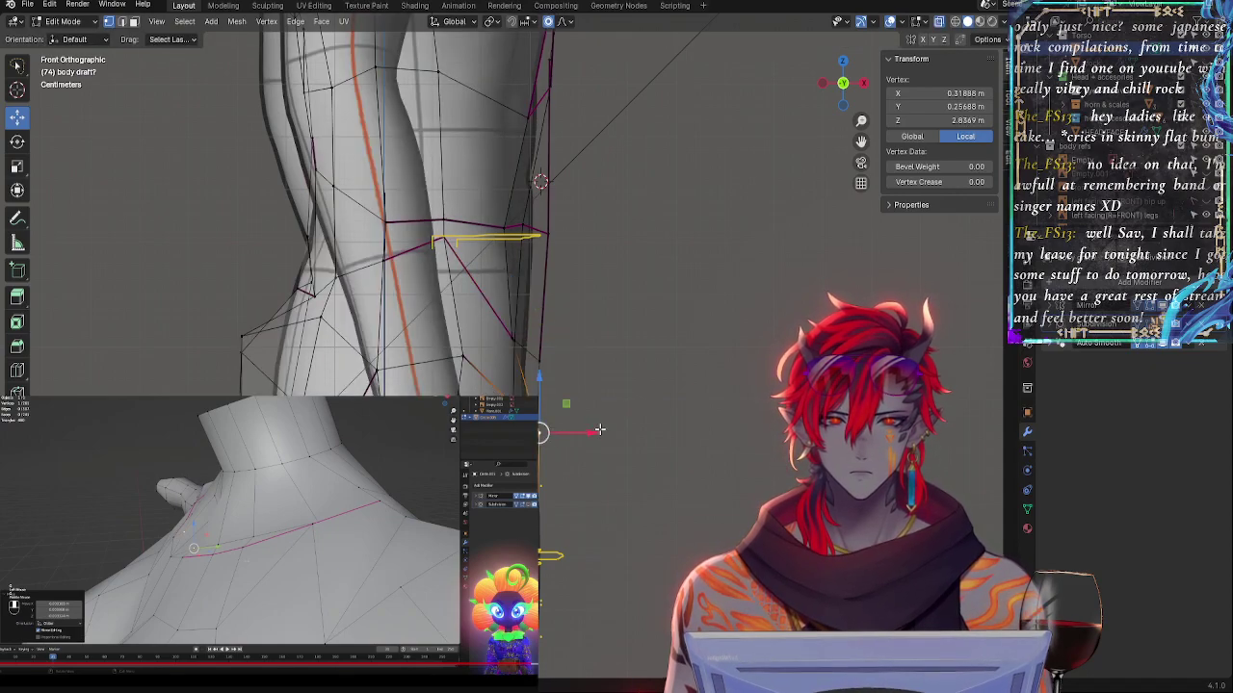
{"action": "key", "text": "x"}
{"action": "left_click", "coordinate": [590, 429]}
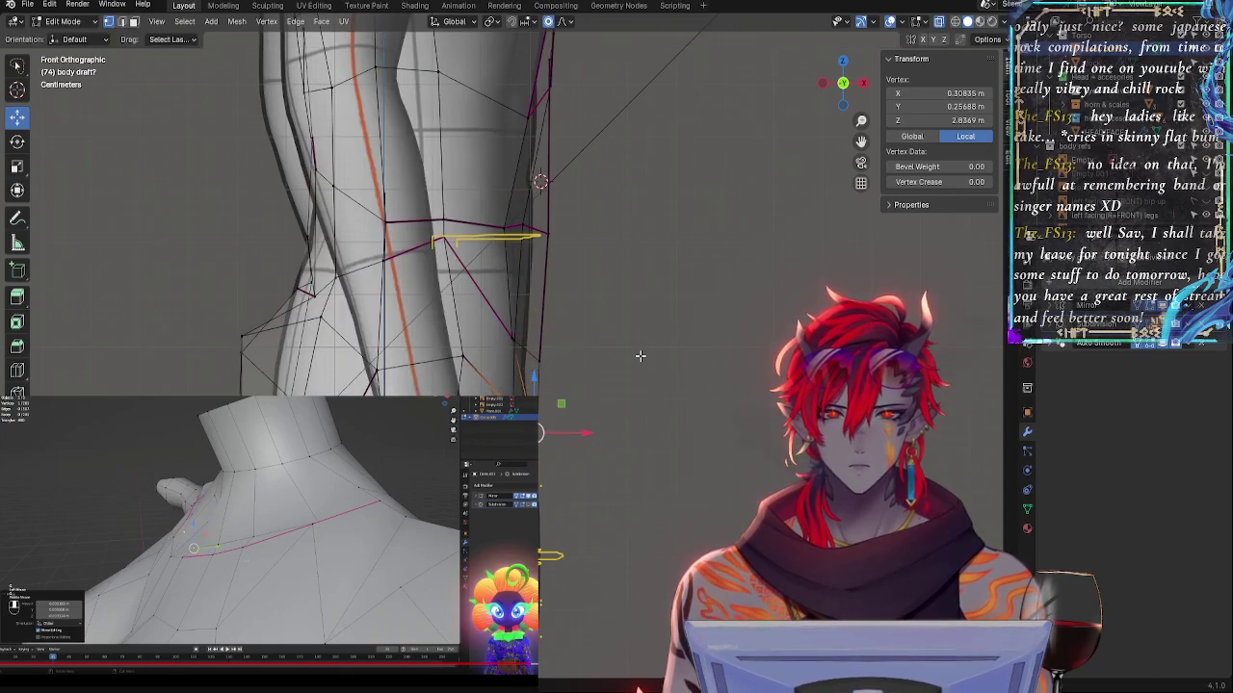
{"action": "key", "text": "alt+z"}
{"action": "middle_click_drag", "start_coordinate": [762, 360], "coordinate": [634, 376]}
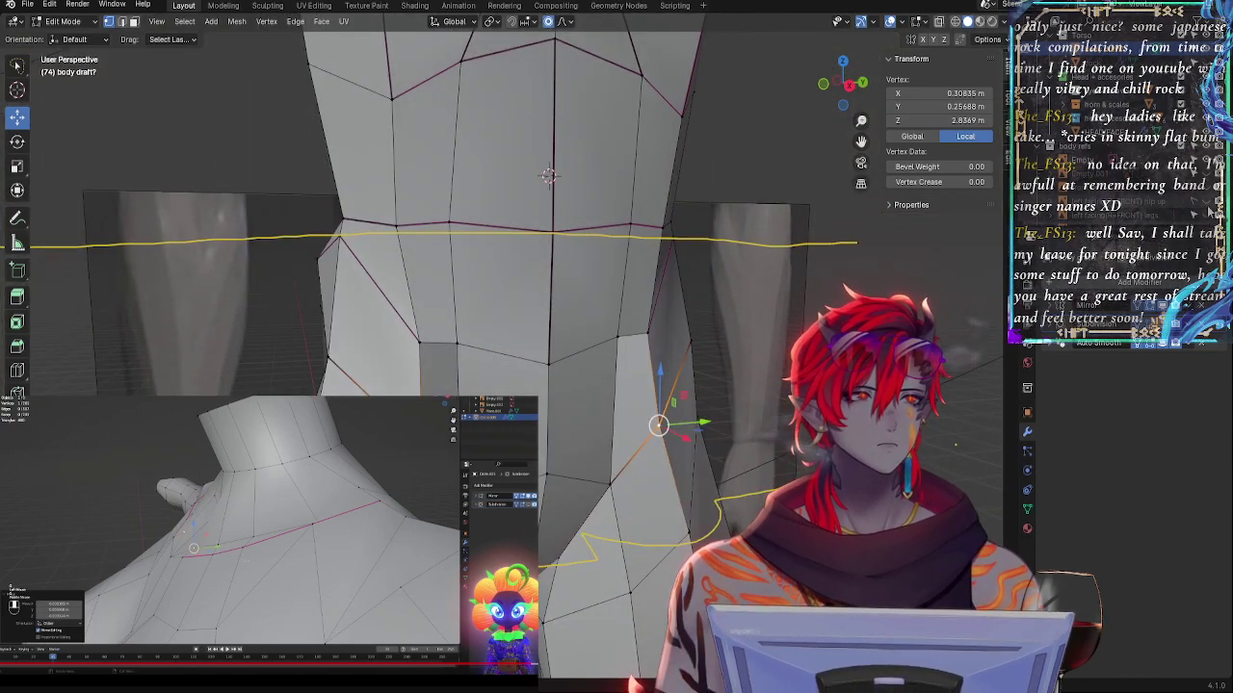
- In front orthographic view, nudge one waist vertex and move the next one outward
{"action": "left_click", "coordinate": [823, 85]}
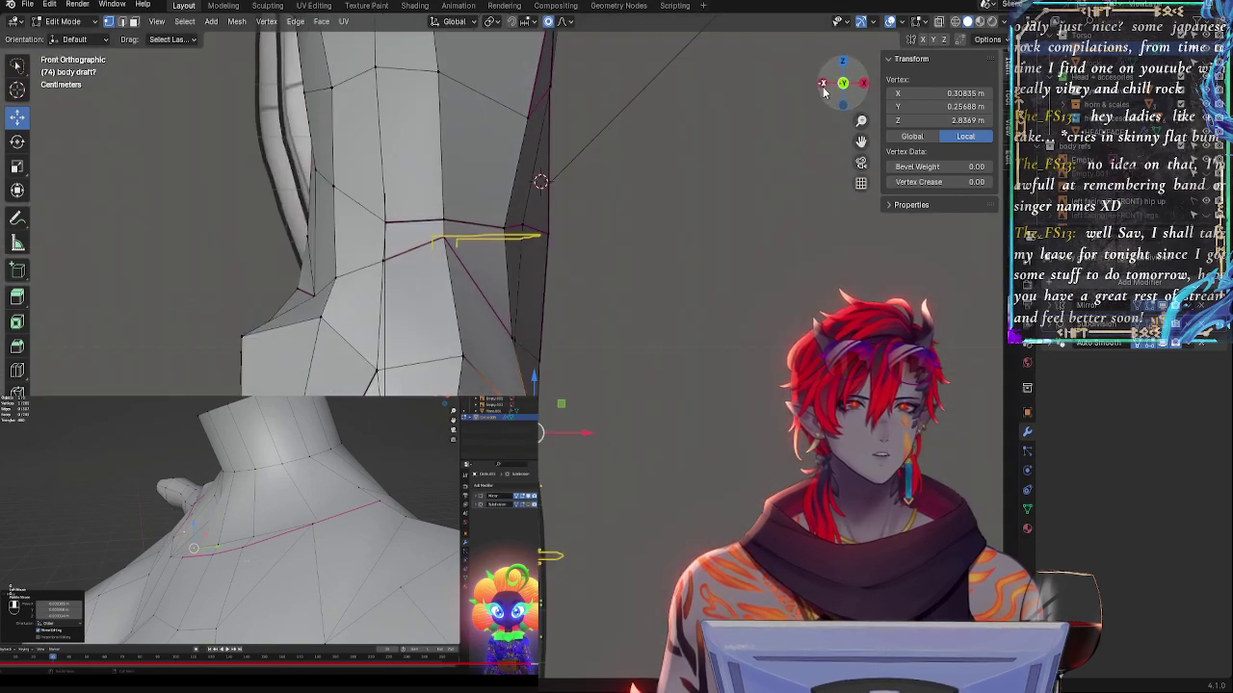
{"action": "key", "text": "alt+z"}
{"action": "key", "text": "g"}
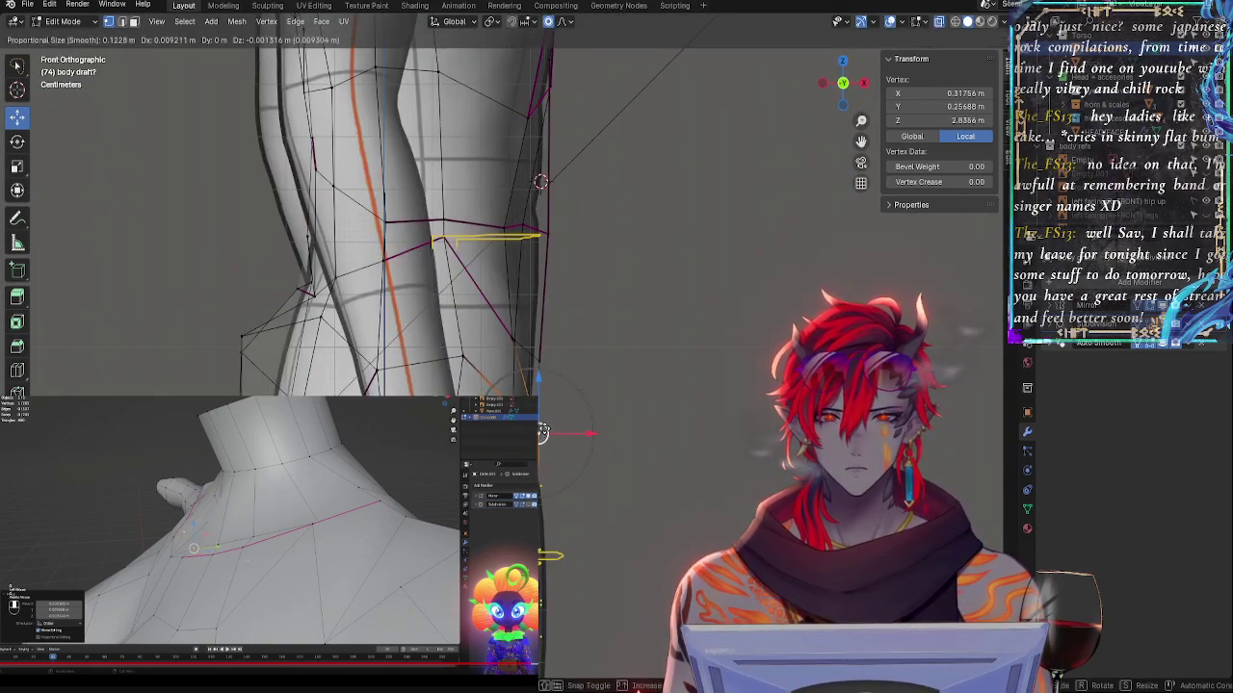
{"action": "left_click", "coordinate": [453, 352]}
{"action": "key", "text": "g"}
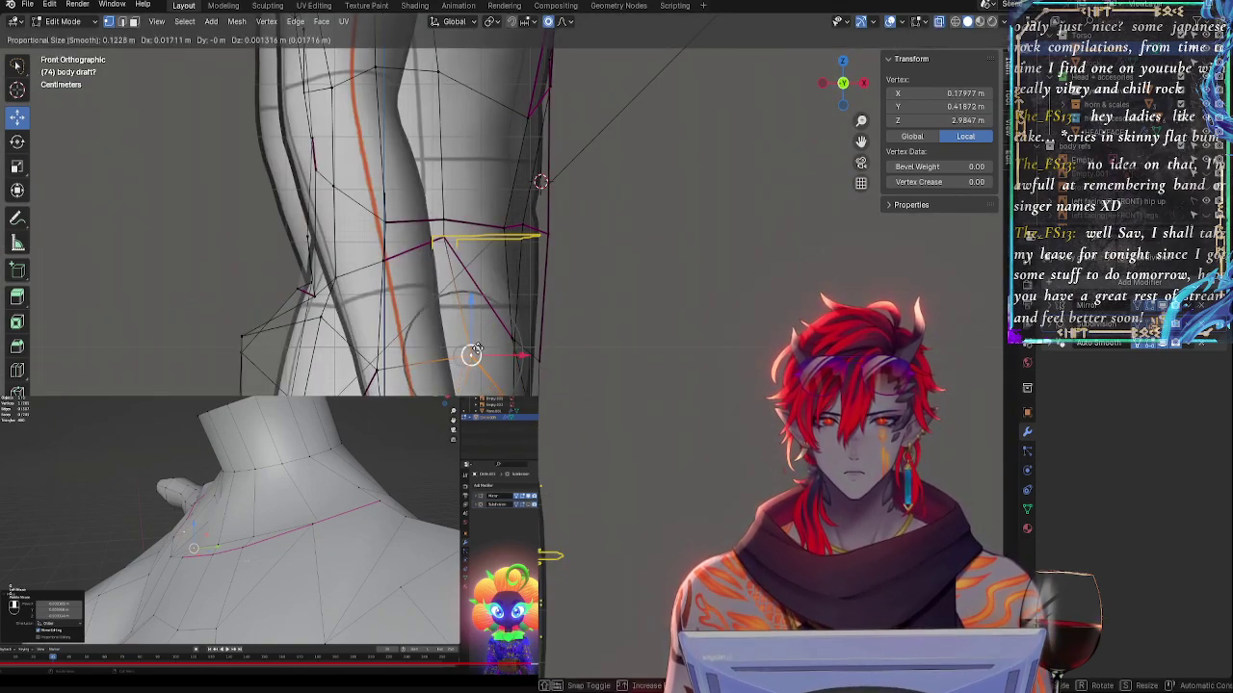
{"action": "left_click", "coordinate": [503, 363]}
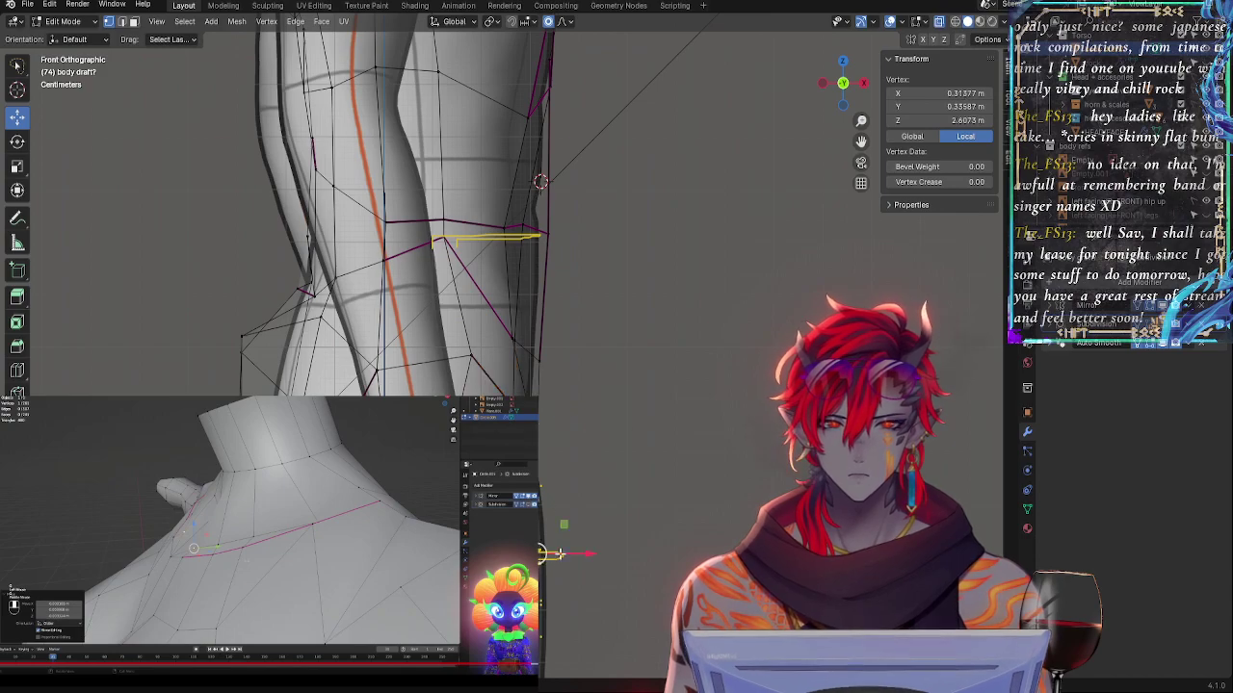
- Shift a vertex sideways along X with soft falloff, checking from front and right views
{"action": "key", "text": "g"}
{"action": "left_click_drag", "start_coordinate": [584, 555], "coordinate": [585, 555]}
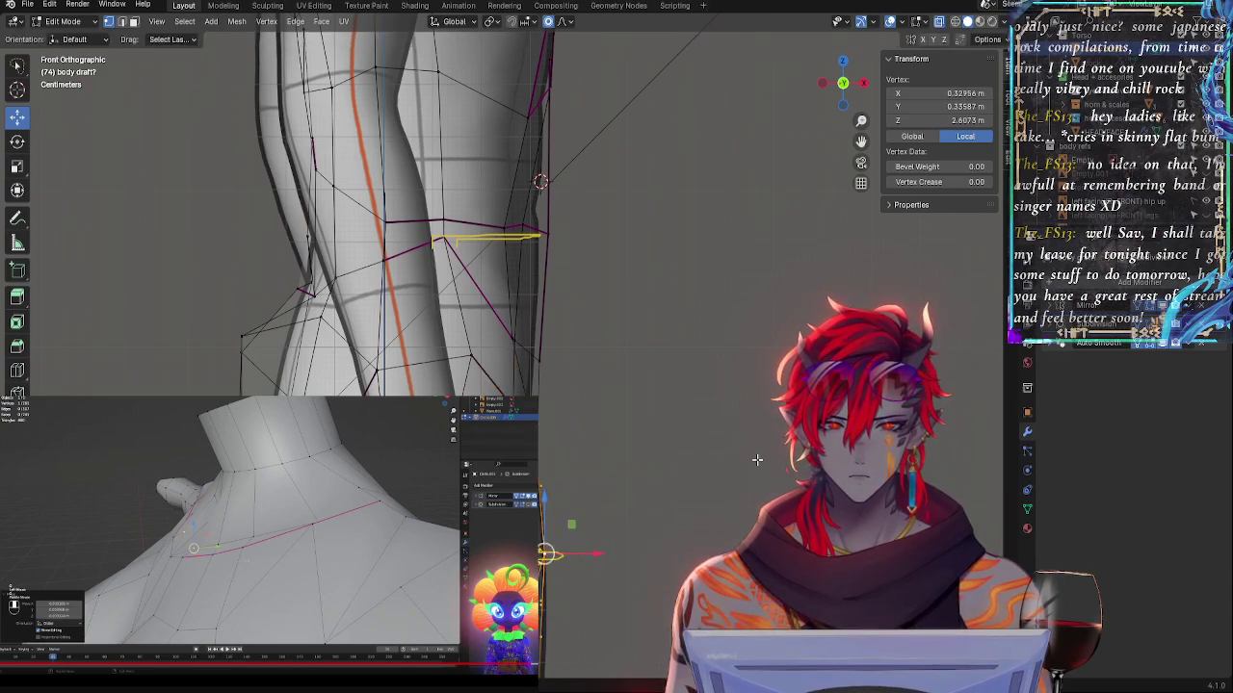
{"action": "key", "text": "alt+z"}
{"action": "middle_click_drag", "start_coordinate": [782, 451], "coordinate": [635, 446]}
{"action": "key", "text": "alt+z"}
{"action": "key", "text": "alt+z"}
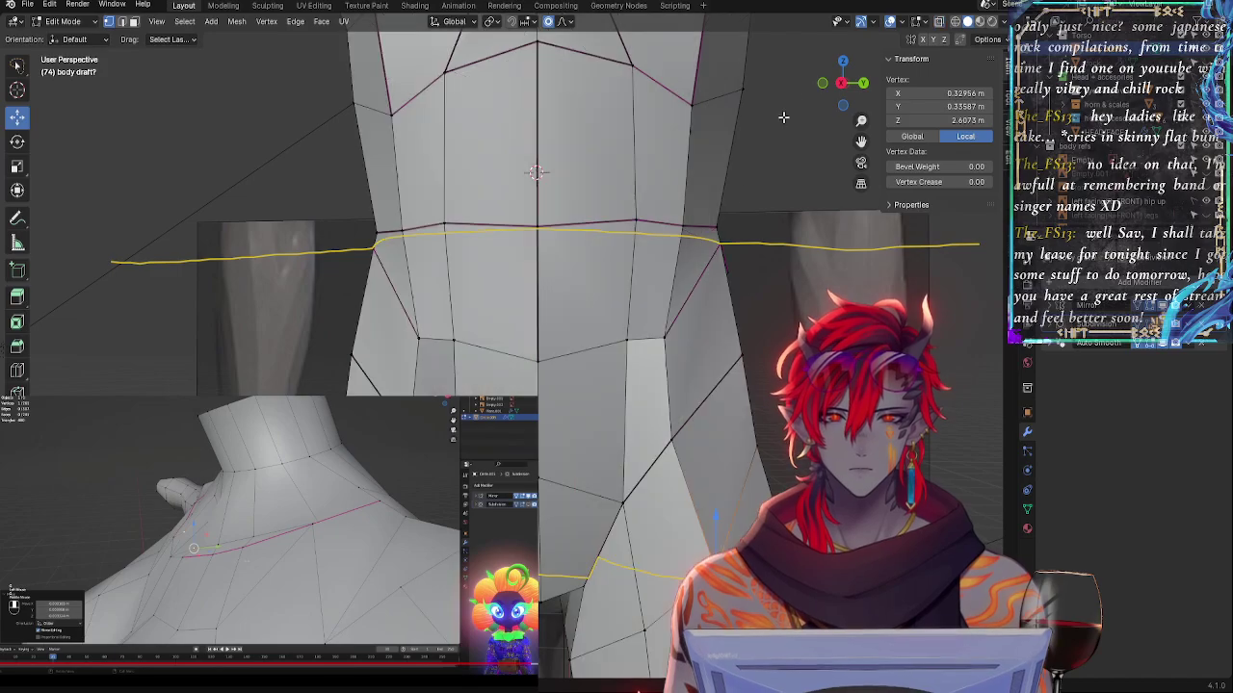
{"action": "left_click", "coordinate": [823, 84]}
{"action": "key", "text": "alt+z"}
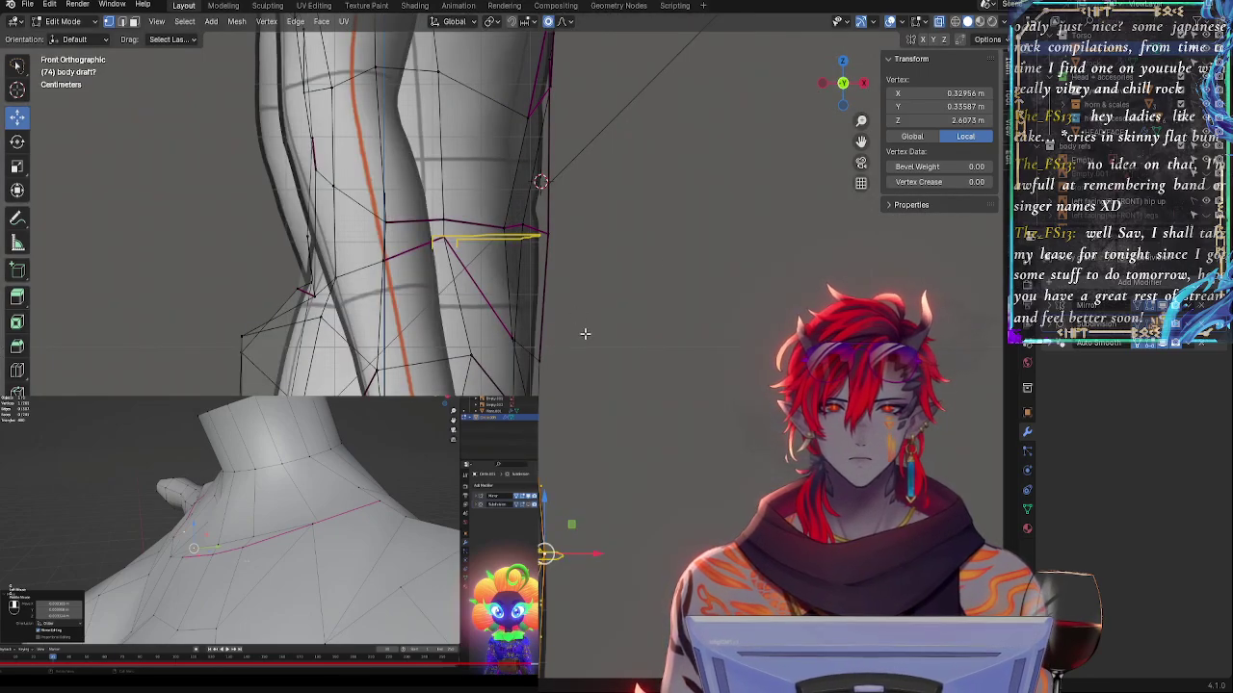
{"action": "key", "text": "alt+z"}
{"action": "middle_click_drag", "start_coordinate": [762, 325], "coordinate": [561, 284]}
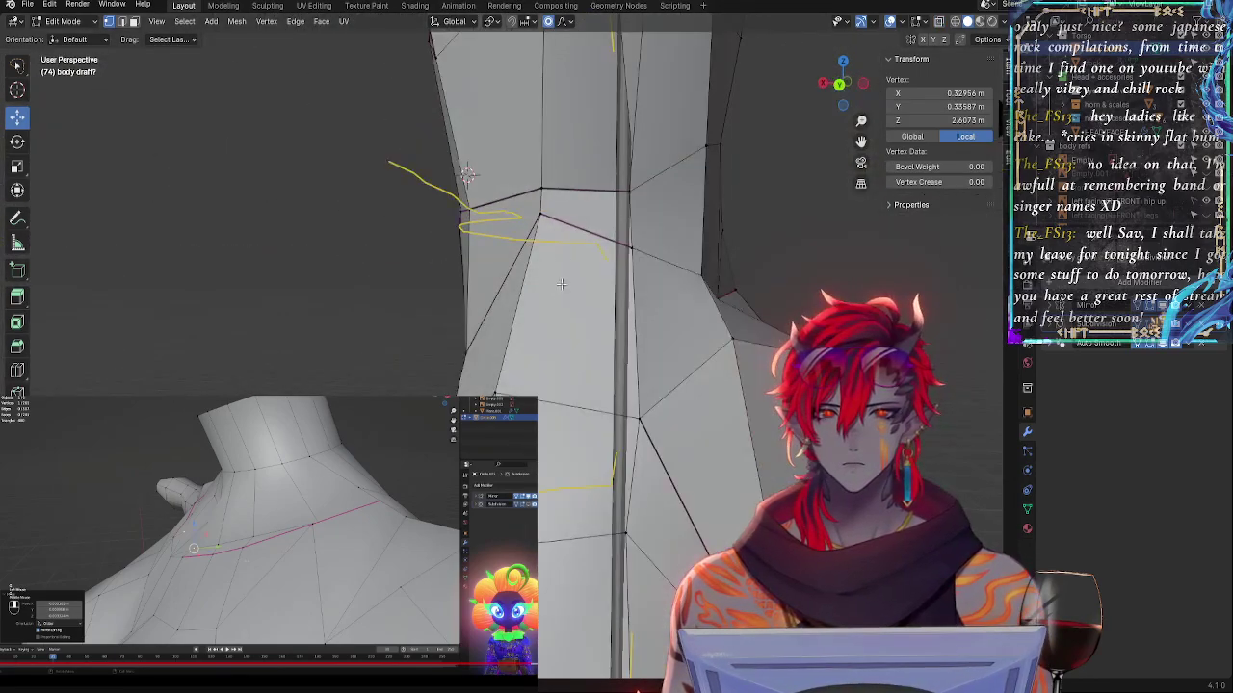
{"action": "left_click", "coordinate": [863, 82]}
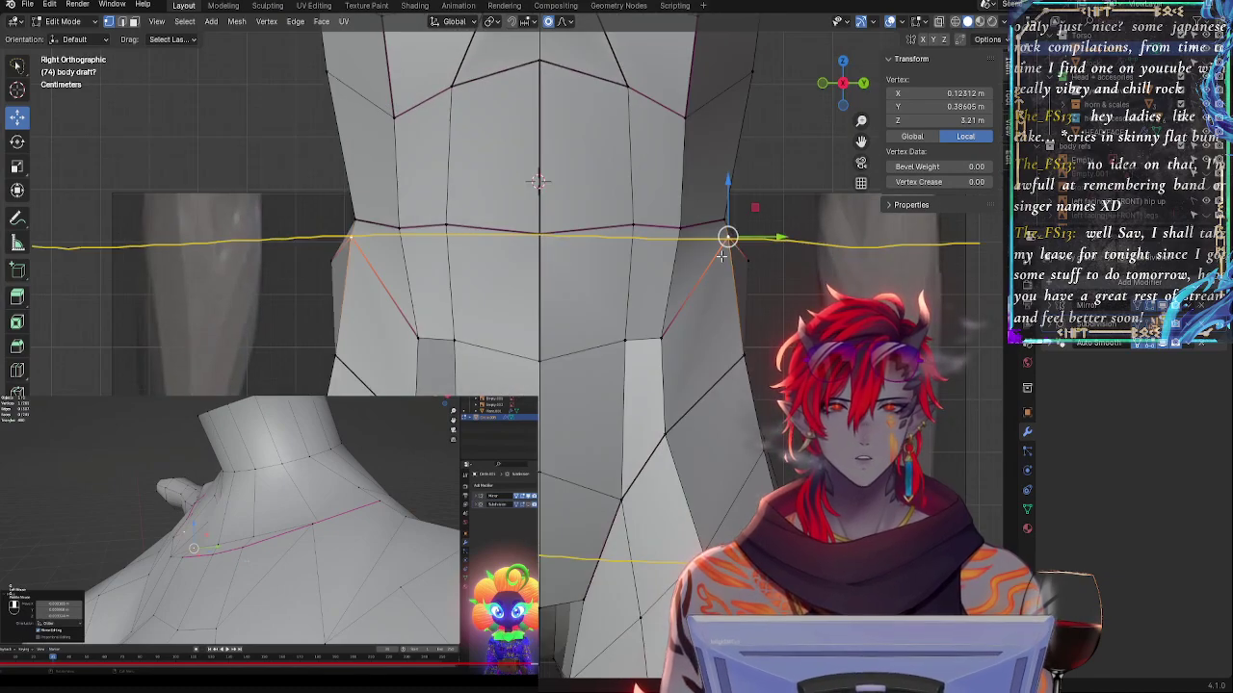
- Slide the hip vertex down its edge and adjust it with soft falloff
{"action": "key", "text": "g"}
{"action": "key", "text": "g"}
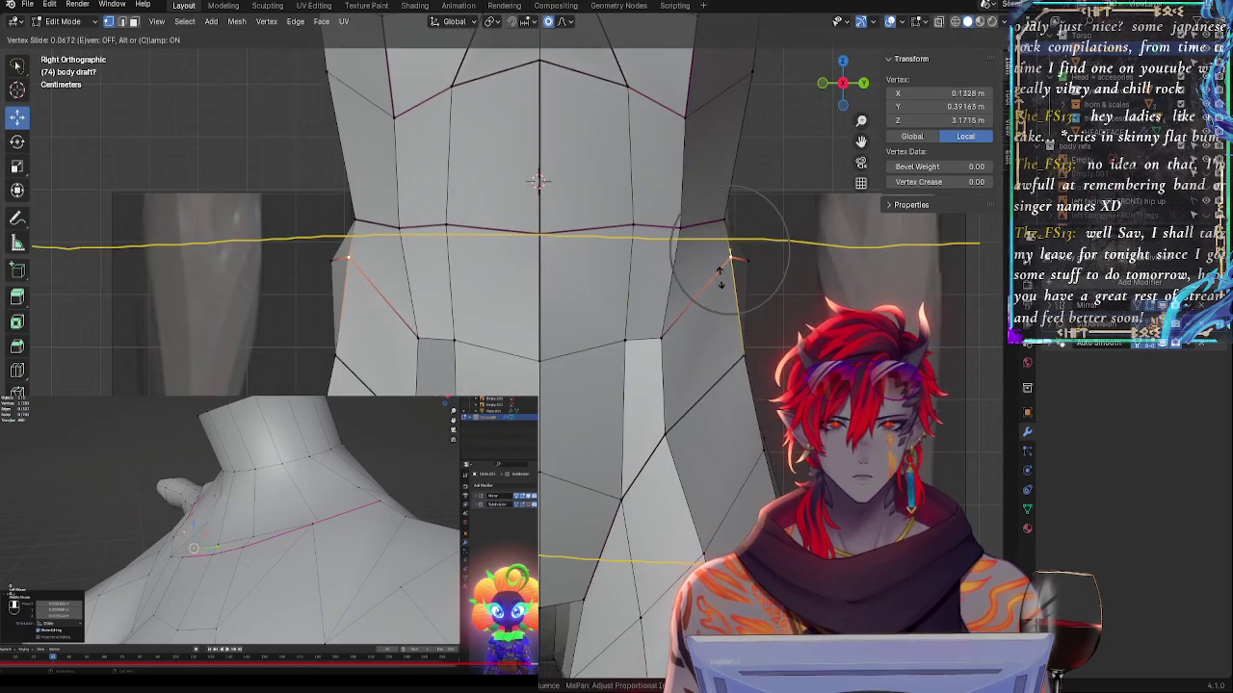
{"action": "left_click", "coordinate": [721, 278]}
{"action": "middle_click_drag", "start_coordinate": [721, 278], "coordinate": [590, 303]}
{"action": "left_click_drag", "start_coordinate": [624, 336], "coordinate": [615, 336]}
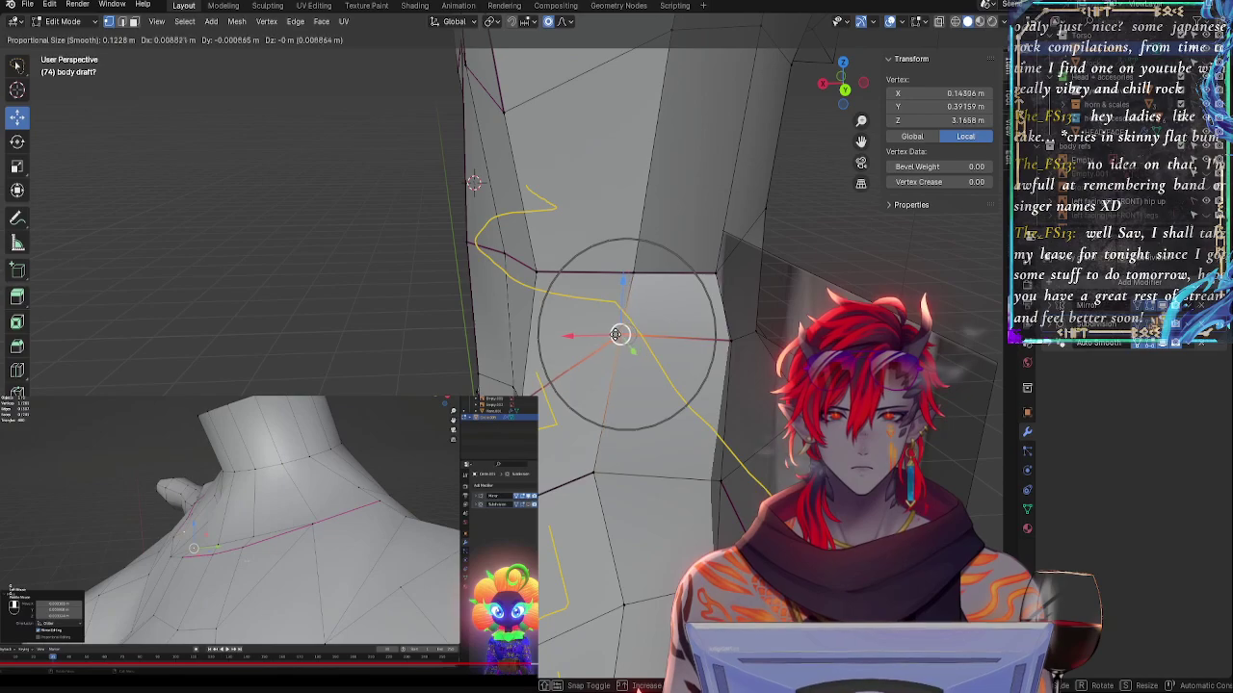
{"action": "left_click", "coordinate": [617, 334]}
{"action": "middle_click_drag", "start_coordinate": [618, 334], "coordinate": [743, 259]}
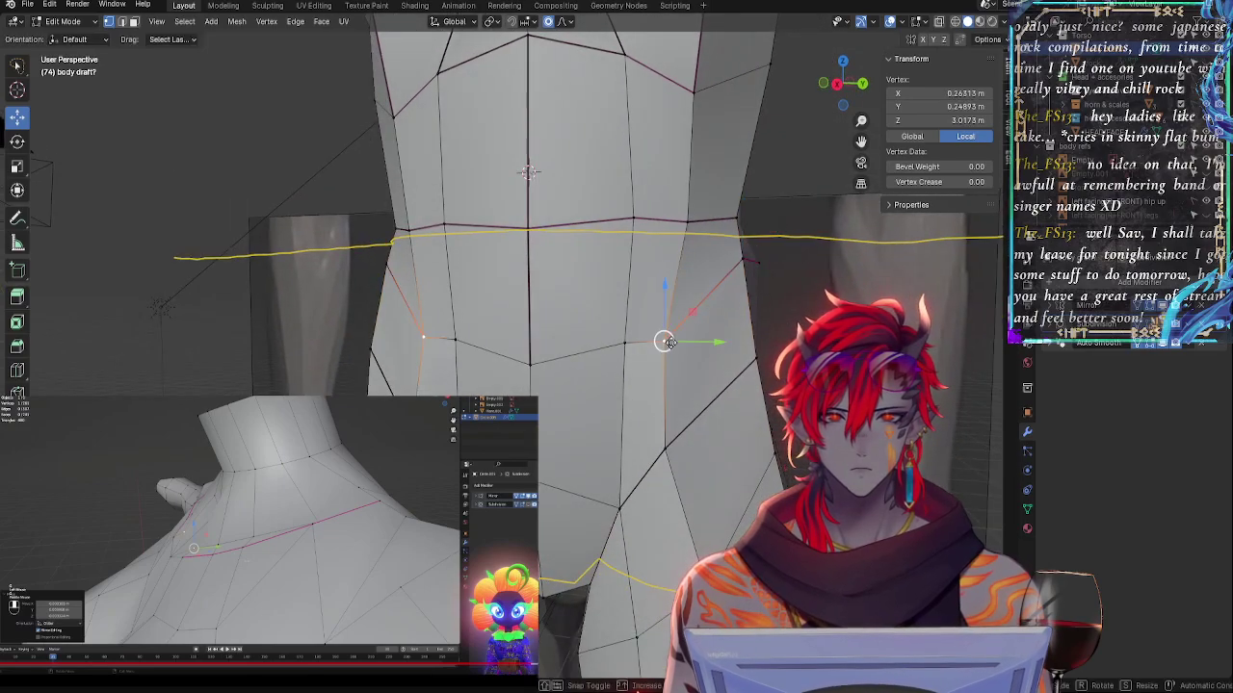
- Move the waist vertex up and outward in several soft-falloff passes
{"action": "key", "text": "g"}
{"action": "left_click", "coordinate": [691, 332]}
{"action": "middle_click_drag", "start_coordinate": [692, 332], "coordinate": [492, 448]}
{"action": "key", "text": "g"}
{"action": "left_click", "coordinate": [621, 353]}
{"action": "key", "text": "g"}
{"action": "left_click", "coordinate": [489, 376]}
{"action": "middle_click_drag", "start_coordinate": [578, 414], "coordinate": [389, 340]}
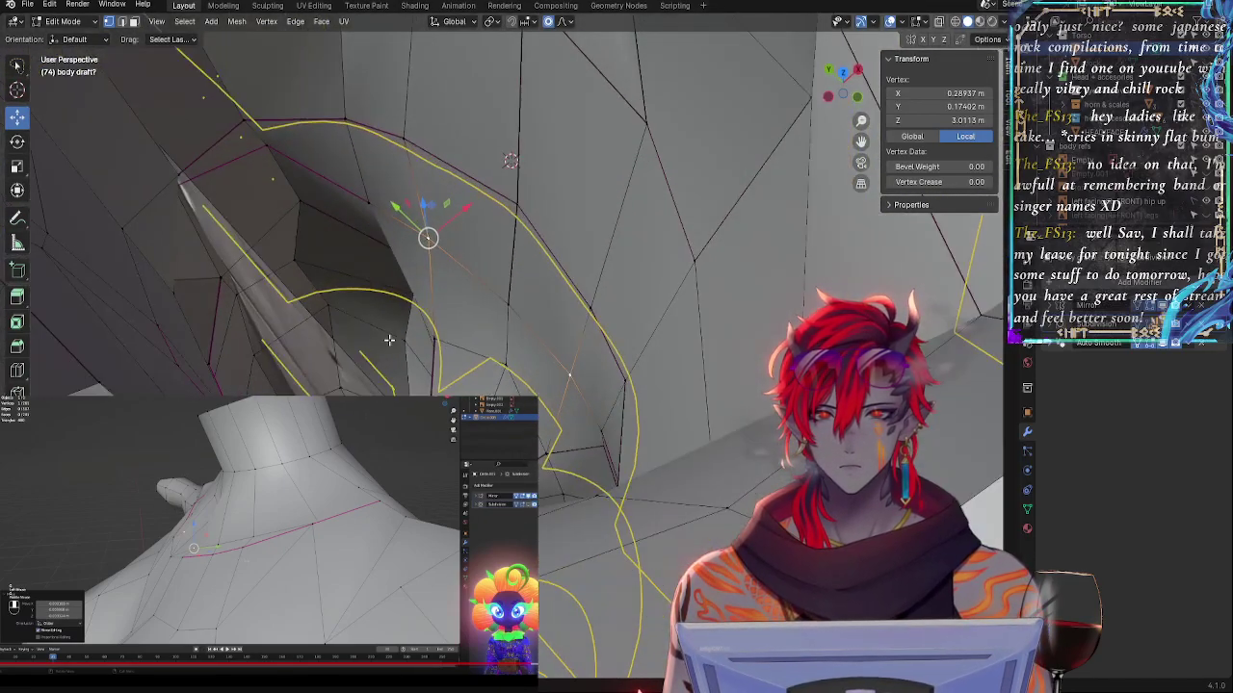
- Move a groin vertex inward along X and nudge it with soft falloff
{"action": "left_click", "coordinate": [357, 213]}
{"action": "middle_click_drag", "start_coordinate": [358, 213], "coordinate": [427, 324]}
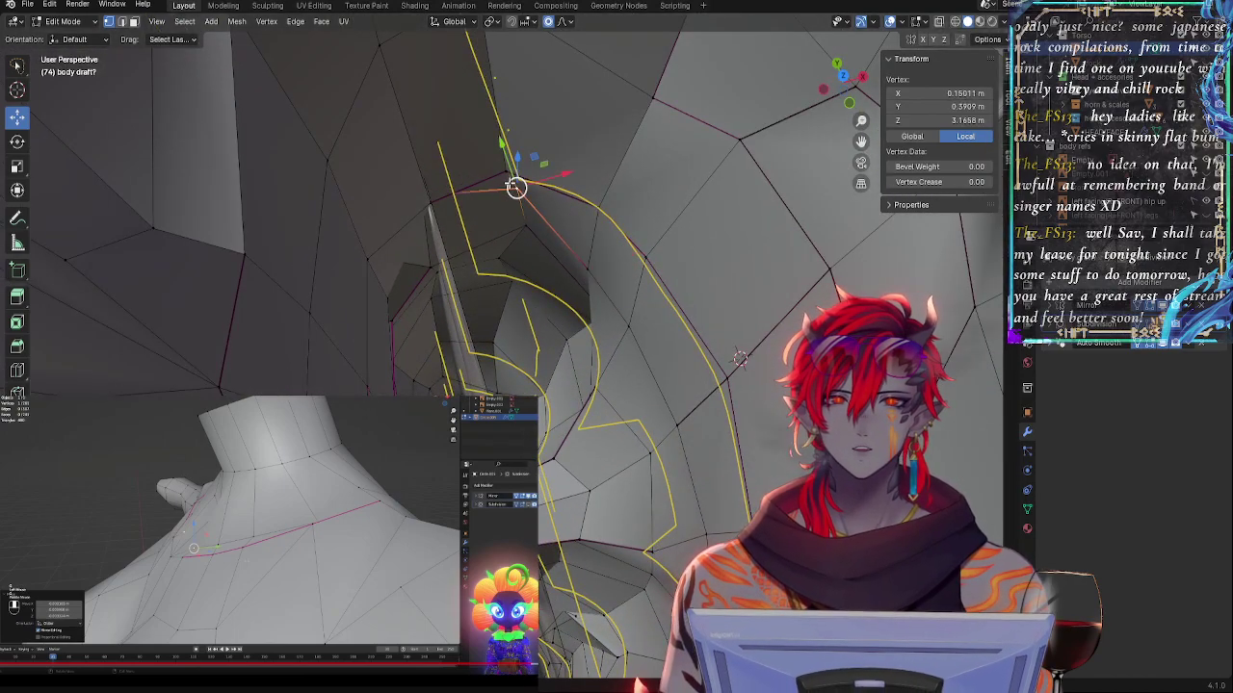
{"action": "left_click_drag", "start_coordinate": [547, 177], "coordinate": [536, 180]}
{"action": "left_click_drag", "start_coordinate": [510, 190], "coordinate": [522, 201]}
- Shift the next vertex along the guide slightly right along X
{"action": "left_click", "coordinate": [573, 276]}
{"action": "key", "text": "g"}
{"action": "left_click", "coordinate": [591, 266]}
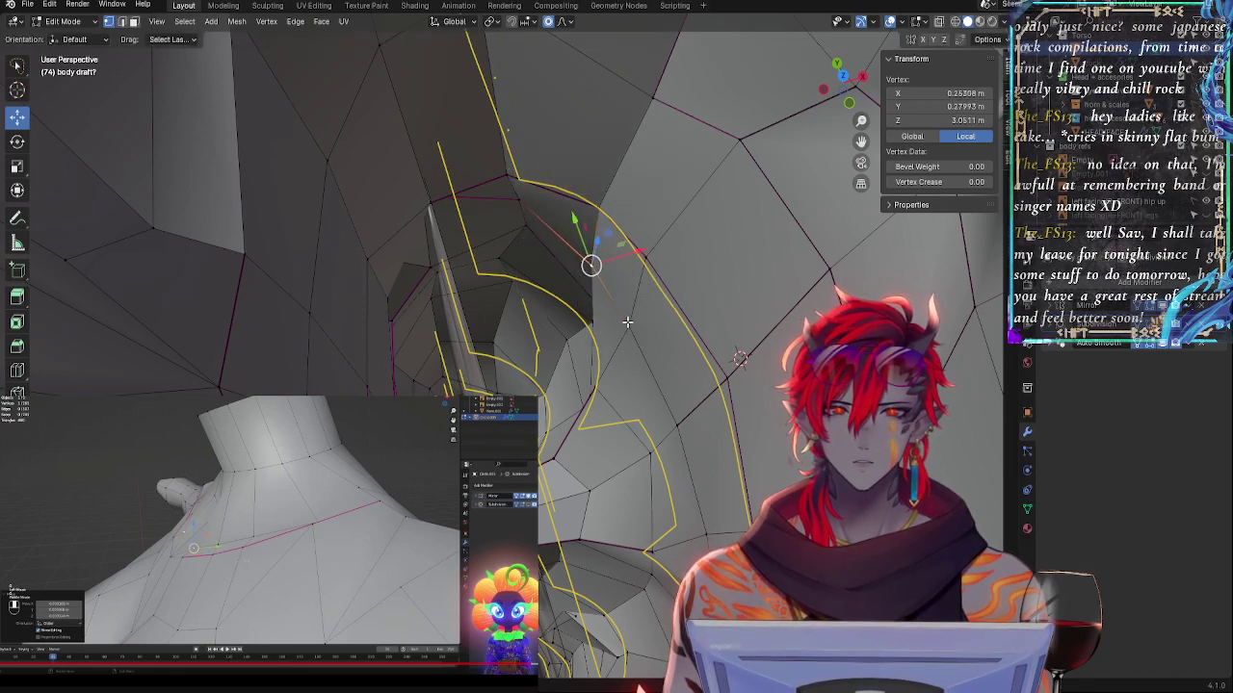
{"action": "key", "text": "g"}
{"action": "left_click", "coordinate": [676, 417]}
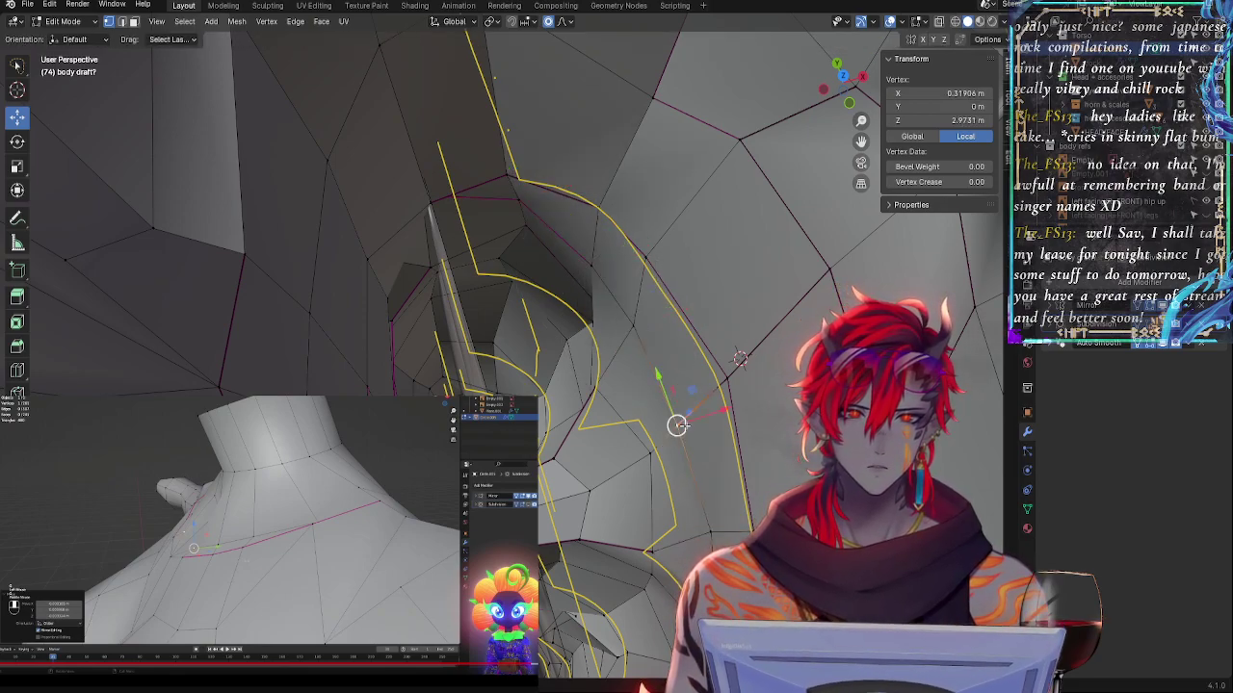
{"action": "left_click_drag", "start_coordinate": [721, 411], "coordinate": [726, 409]}
{"action": "middle_click_drag", "start_coordinate": [539, 289], "coordinate": [377, 345]}
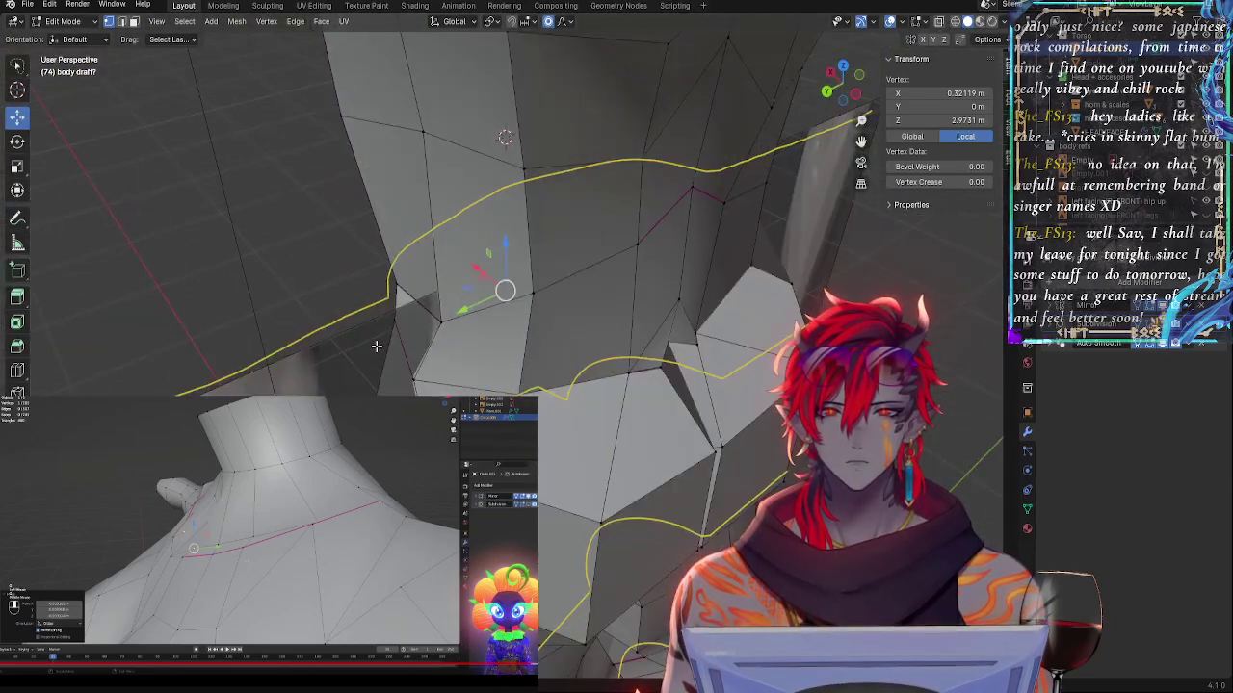
- Nudge the groin-loop vertex, lower the crotch vertex to the guide, and move it back along Y
{"action": "left_click", "coordinate": [463, 393]}
{"action": "left_click", "coordinate": [520, 393]}
{"action": "middle_click_drag", "start_coordinate": [521, 393], "coordinate": [572, 394]}
{"action": "left_click_drag", "start_coordinate": [552, 412], "coordinate": [553, 402]}
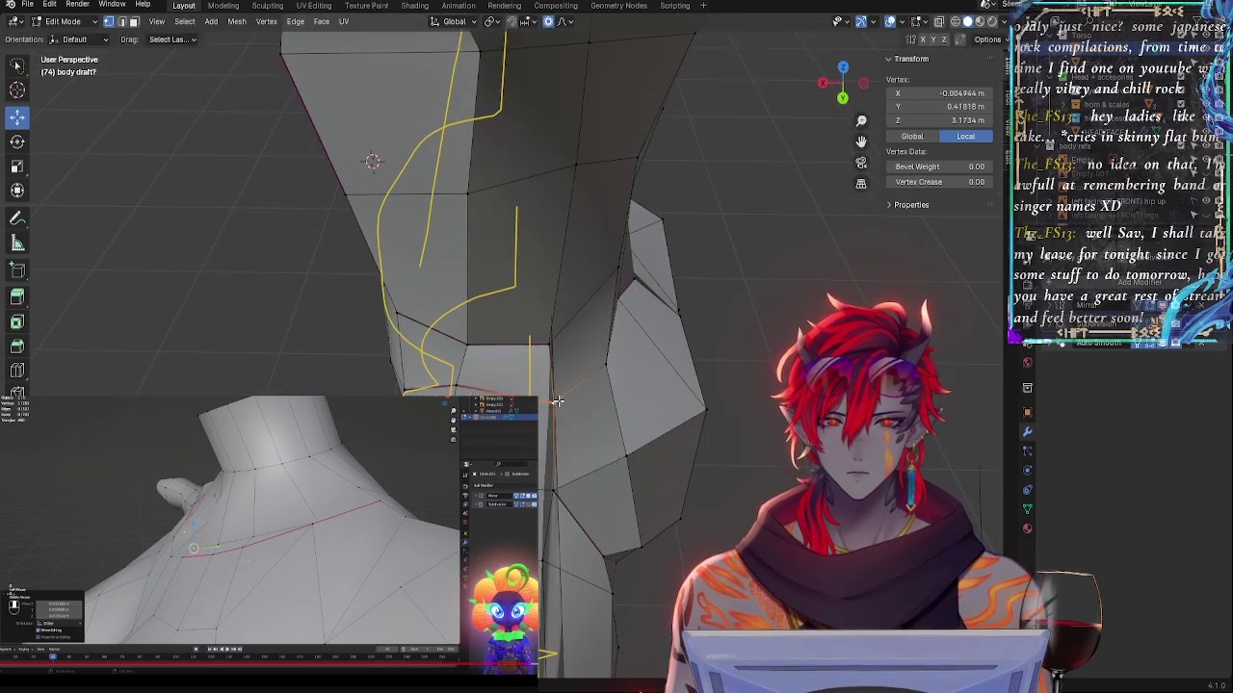
{"action": "middle_click_drag", "start_coordinate": [554, 402], "coordinate": [541, 335]}
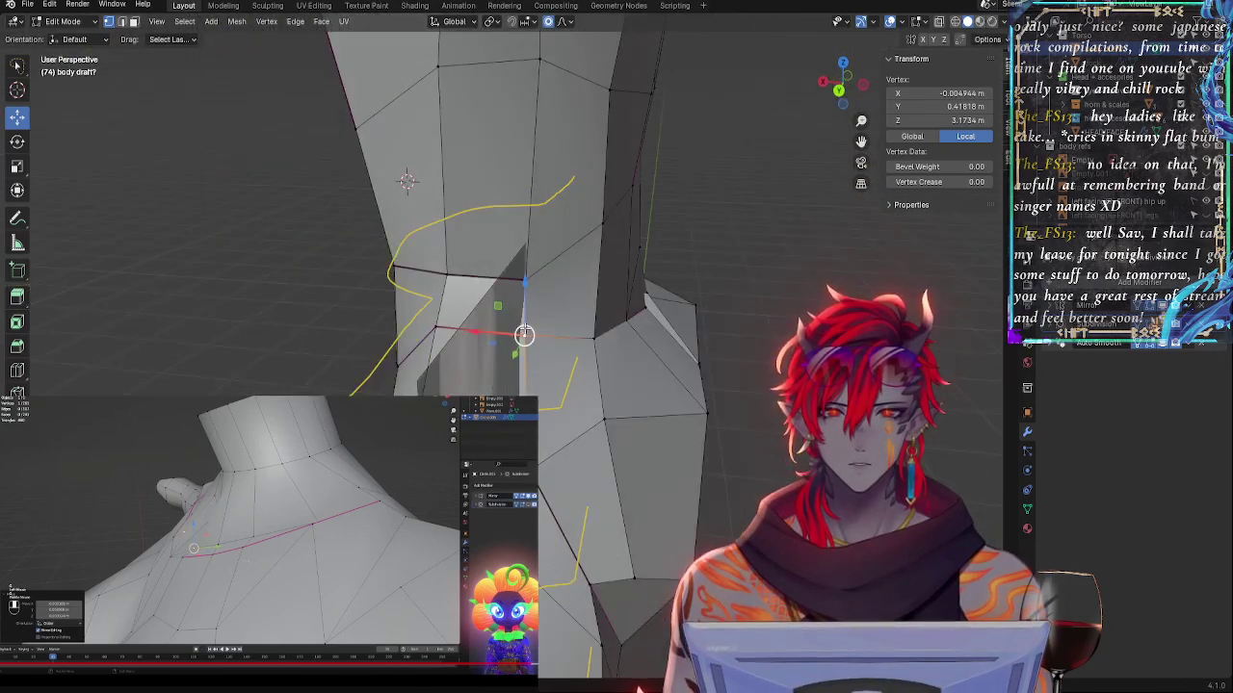
{"action": "left_click_drag", "start_coordinate": [523, 337], "coordinate": [523, 360]}
{"action": "middle_click_drag", "start_coordinate": [523, 360], "coordinate": [356, 352]}
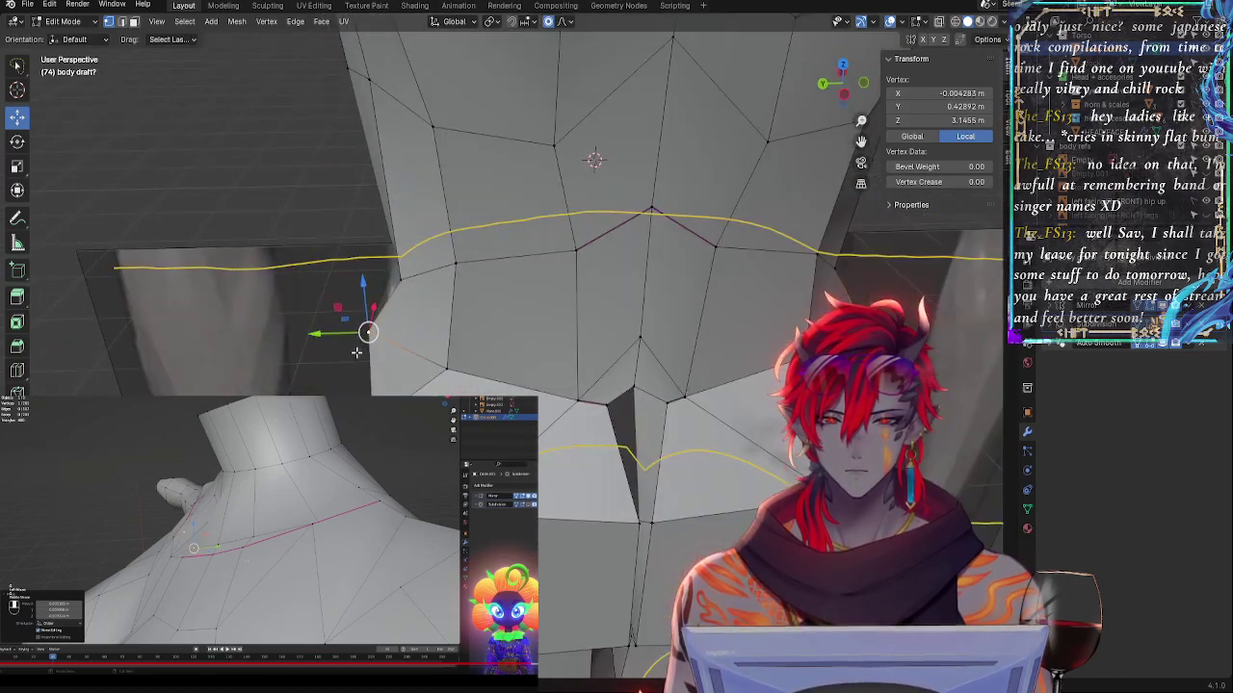
{"action": "left_click_drag", "start_coordinate": [337, 337], "coordinate": [346, 339]}
{"action": "middle_click_drag", "start_coordinate": [347, 338], "coordinate": [666, 321]}
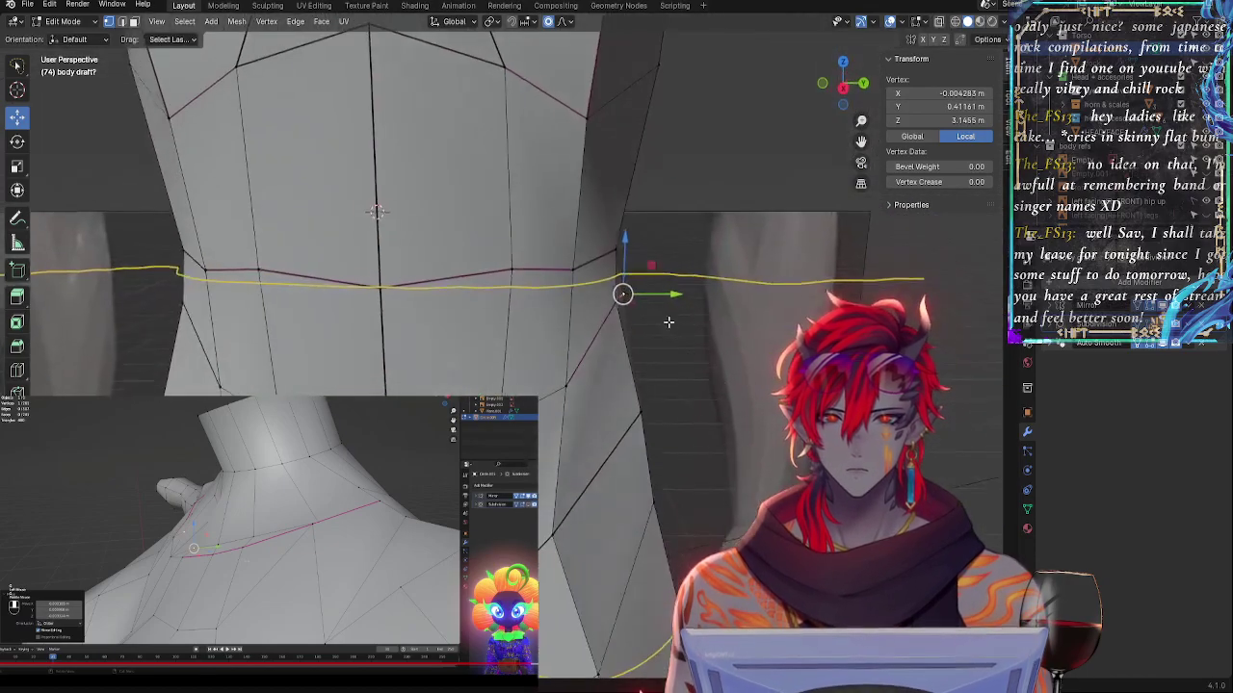
- In the right side view, move the front hip vertex with proportional falloff
{"action": "left_click", "coordinate": [842, 91]}
{"action": "key", "text": "alt+z"}
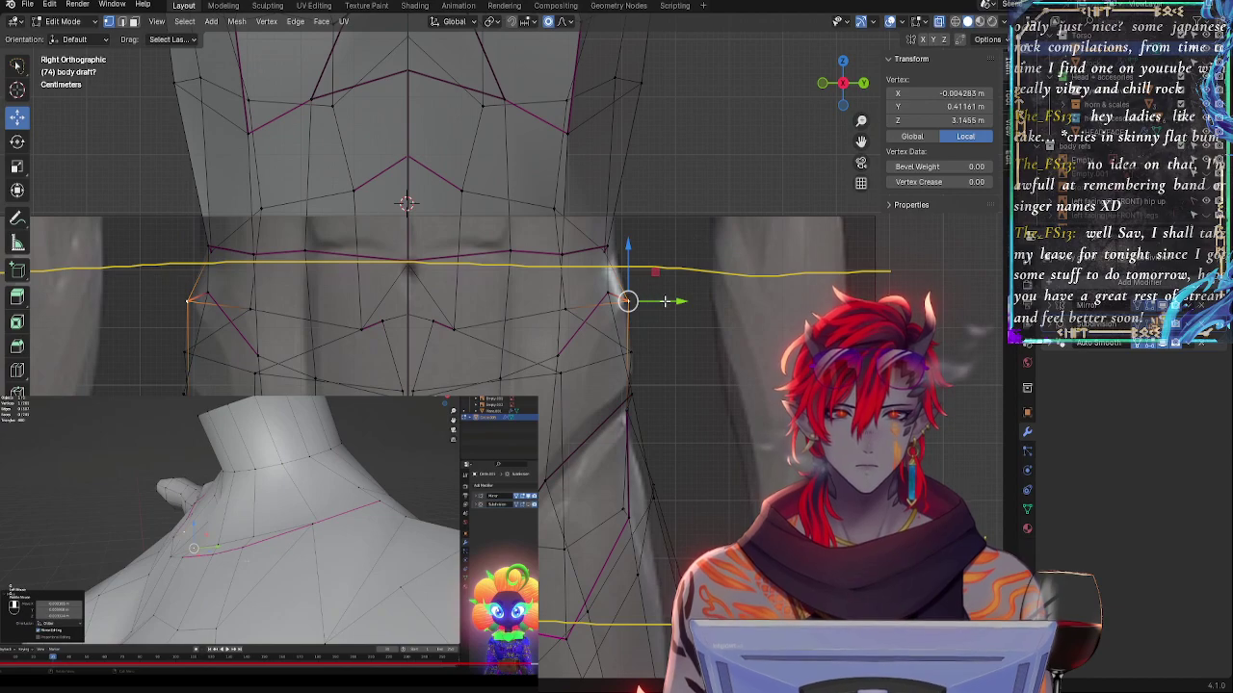
{"action": "key", "text": "alt+z"}
{"action": "left_click", "coordinate": [604, 301]}
{"action": "left_click_drag", "start_coordinate": [610, 293], "coordinate": [620, 305]}
- Pull the lower hip vertex outward with soft falloff, checking it against the reference in X-ray
{"action": "key", "text": "alt+z"}
{"action": "key", "text": "alt+z"}
{"action": "key", "text": "alt+z"}
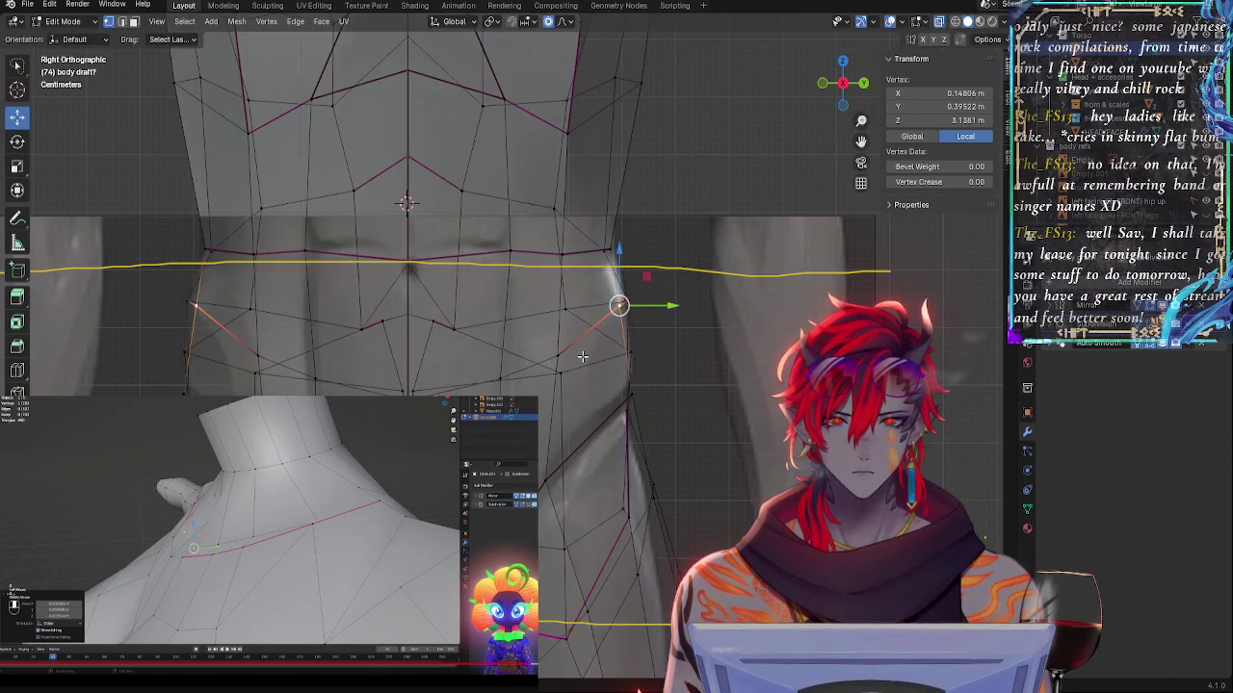
{"action": "key", "text": "alt+z"}
{"action": "left_click", "coordinate": [555, 353]}
{"action": "left_click_drag", "start_coordinate": [554, 354], "coordinate": [576, 362]}
{"action": "left_click", "coordinate": [576, 362]}
- Move the lower thigh vertex down and left with soft falloff
{"action": "key", "text": "alt+z"}
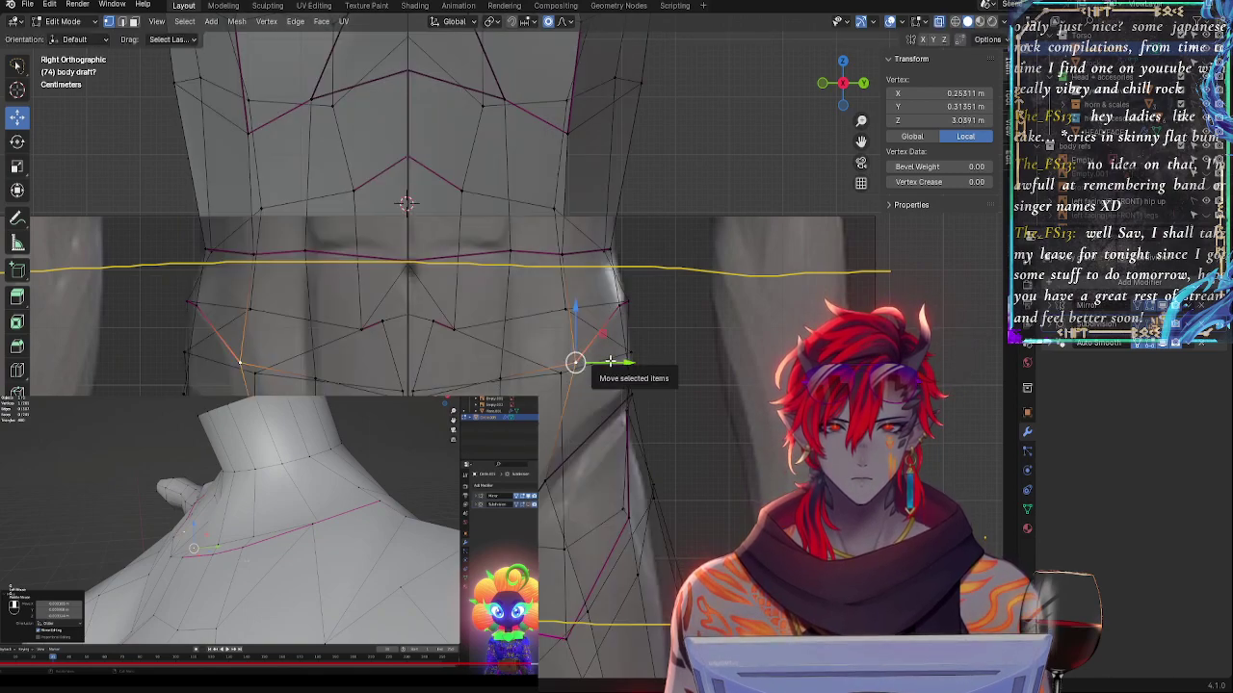
{"action": "left_click", "coordinate": [572, 484]}
{"action": "key", "text": "alt+z"}
{"action": "left_click_drag", "start_coordinate": [549, 483], "coordinate": [546, 477]}
{"action": "key", "text": "alt+z"}
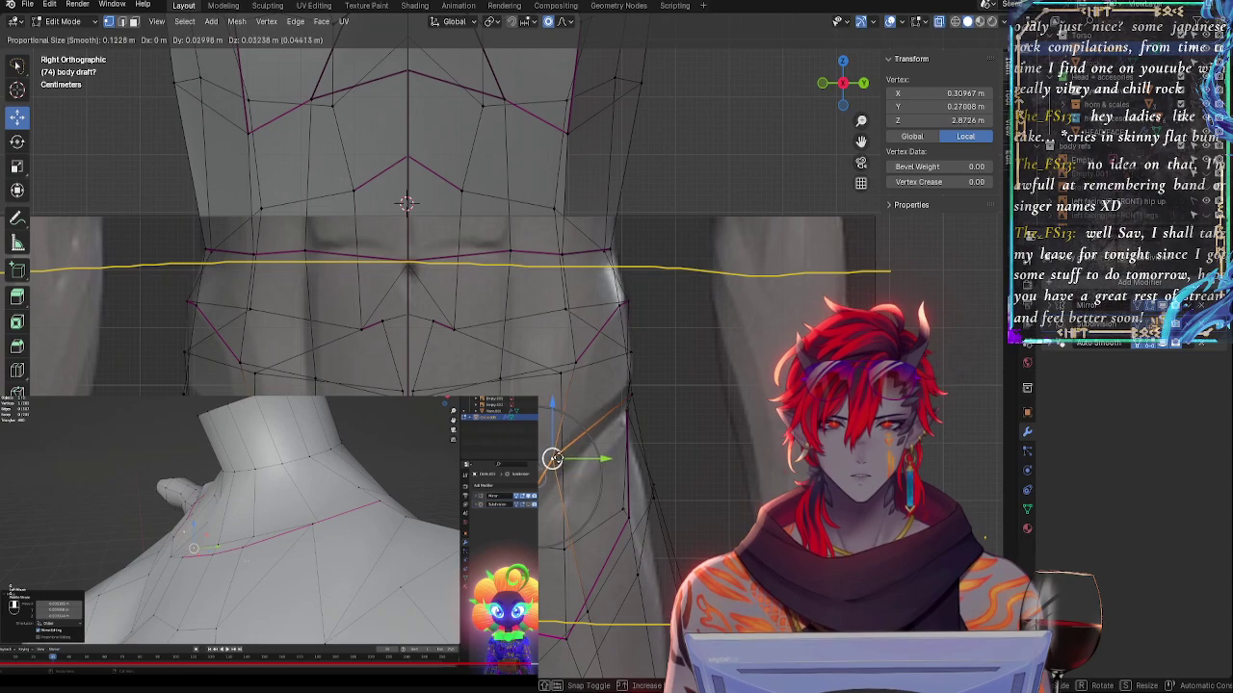
{"action": "mouse_move", "coordinate": [568, 436]}
{"action": "left_mouse_down"}
{"action": "mouse_move", "coordinate": [553, 460]}
{"action": "mouse_move", "coordinate": [565, 450]}
{"action": "left_mouse_up"}
- Nudge the upper thigh vertex and shift the side hip vertex inward with soft falloff
{"action": "left_click", "coordinate": [580, 367]}
{"action": "left_click_drag", "start_coordinate": [577, 364], "coordinate": [569, 366]}
{"action": "key", "text": "alt+z"}
{"action": "key", "text": "alt+z"}
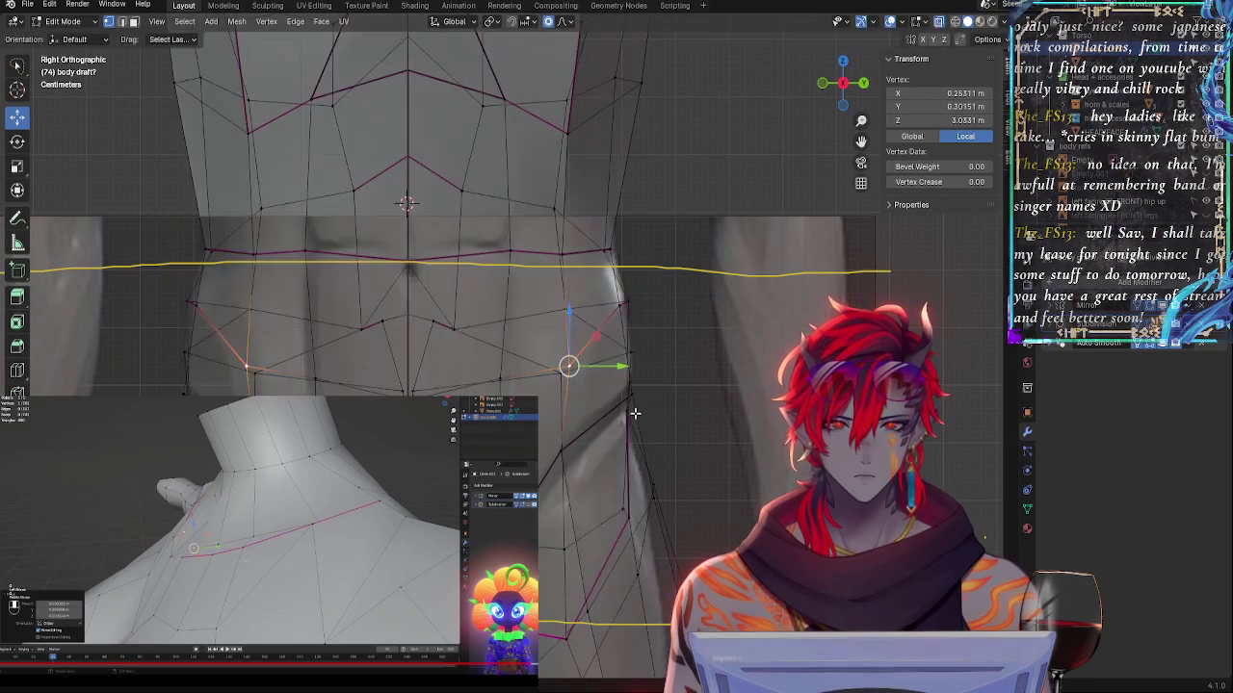
{"action": "left_click", "coordinate": [631, 393]}
{"action": "key", "text": "alt+z"}
{"action": "key", "text": "alt+z"}
{"action": "left_click_drag", "start_coordinate": [632, 394], "coordinate": [622, 393]}
{"action": "key", "text": "alt+z"}
- Check the hip in perspective, then lower the side hip vertex in the right orthographic view
{"action": "middle_click_drag", "start_coordinate": [621, 394], "coordinate": [628, 411]}
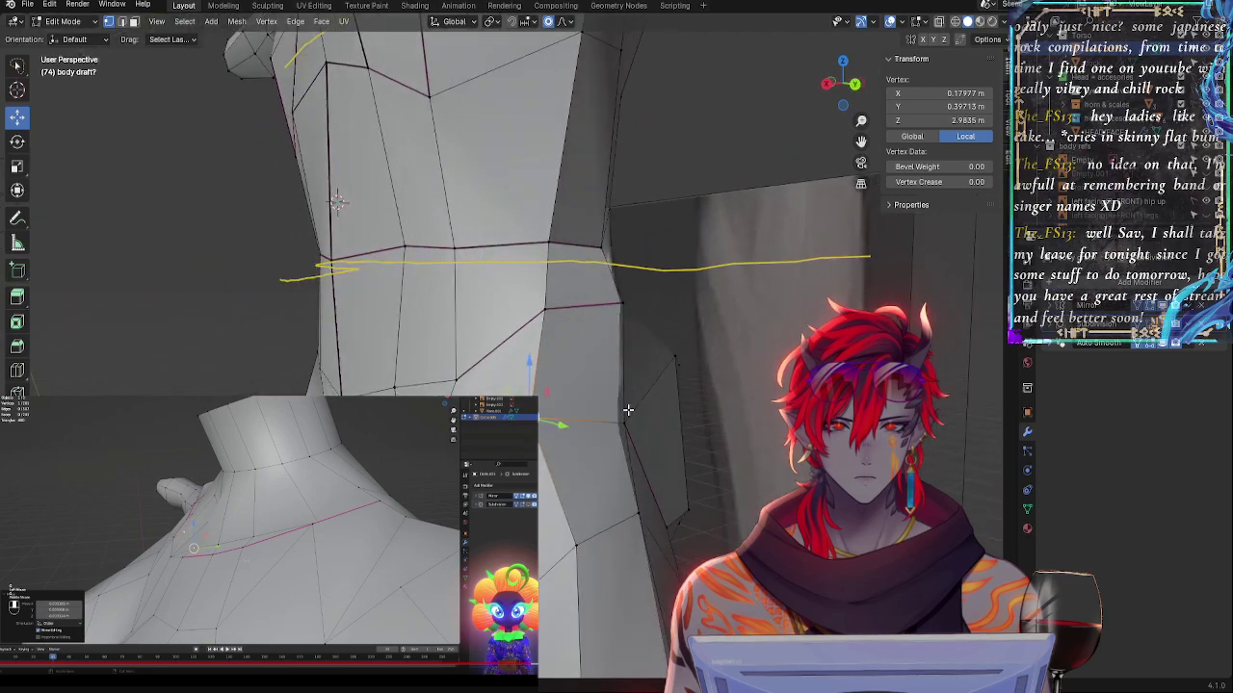
{"action": "left_click", "coordinate": [827, 86]}
{"action": "left_click", "coordinate": [827, 87]}
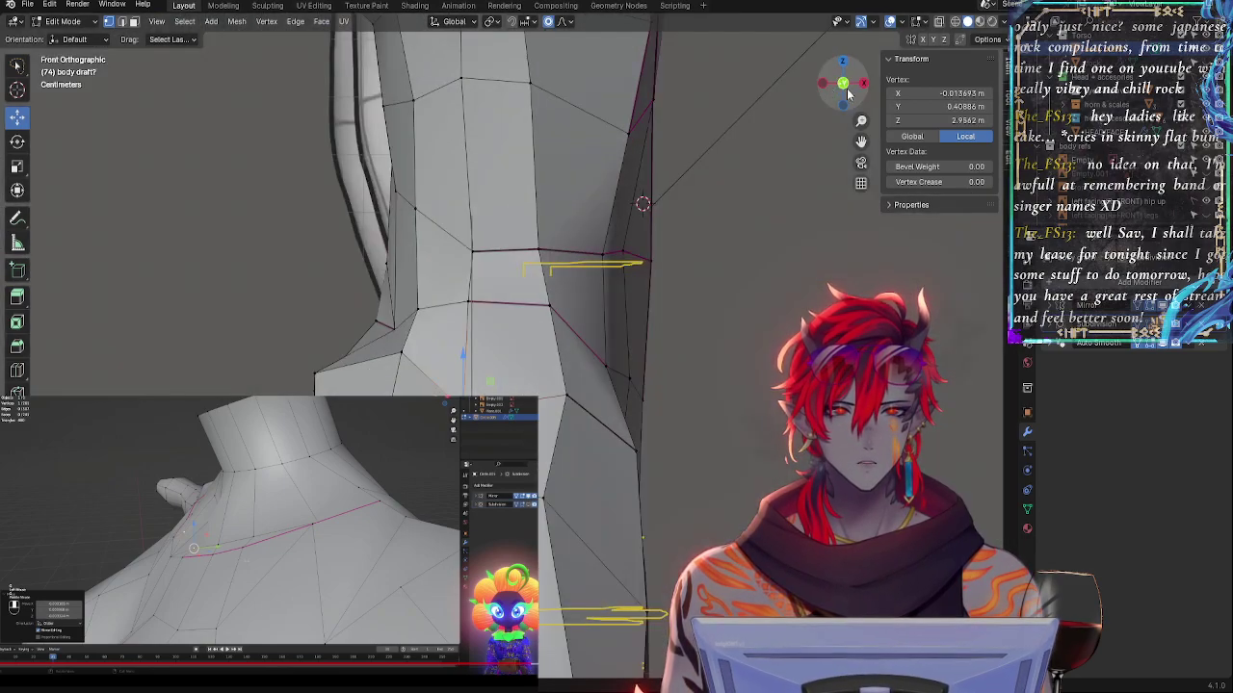
{"action": "left_click", "coordinate": [865, 86]}
{"action": "key", "text": "alt+z"}
{"action": "left_click_drag", "start_coordinate": [627, 409], "coordinate": [622, 441]}
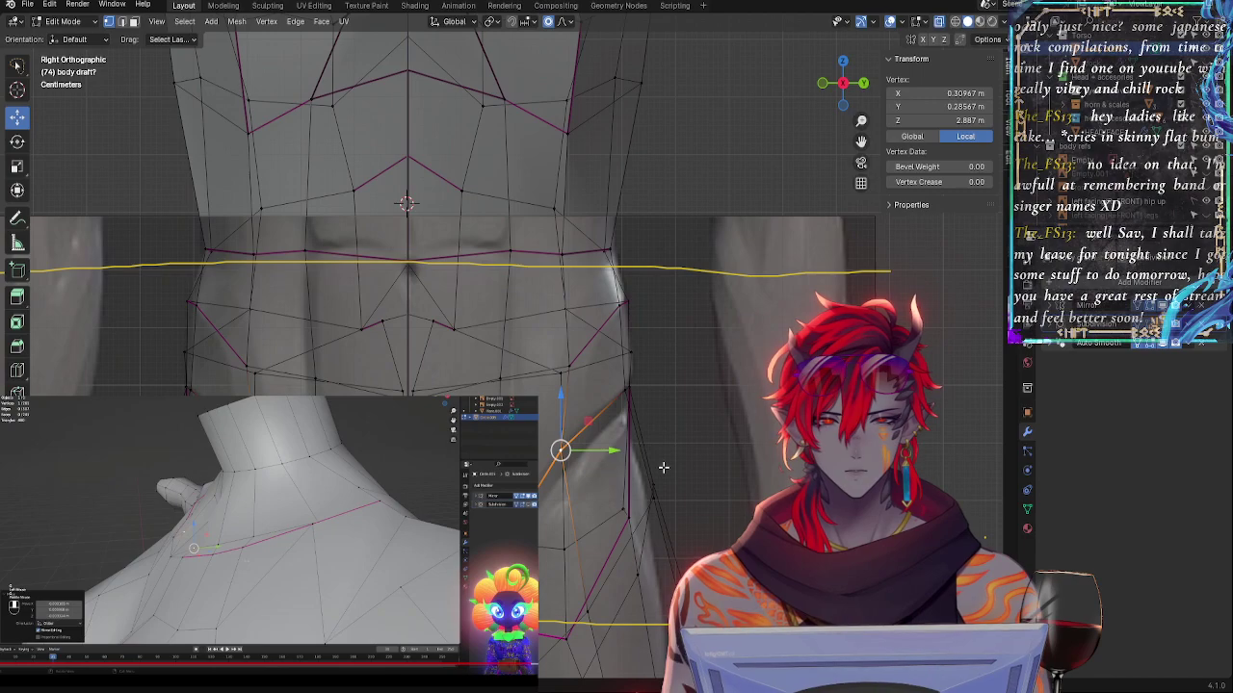
{"action": "key", "text": "alt+z"}
- Select the lower thigh vertex and zoom out to show more of the body
{"action": "key", "text": "alt+z"}
{"action": "left_click", "coordinate": [651, 497]}
{"action": "key", "text": "alt+z"}
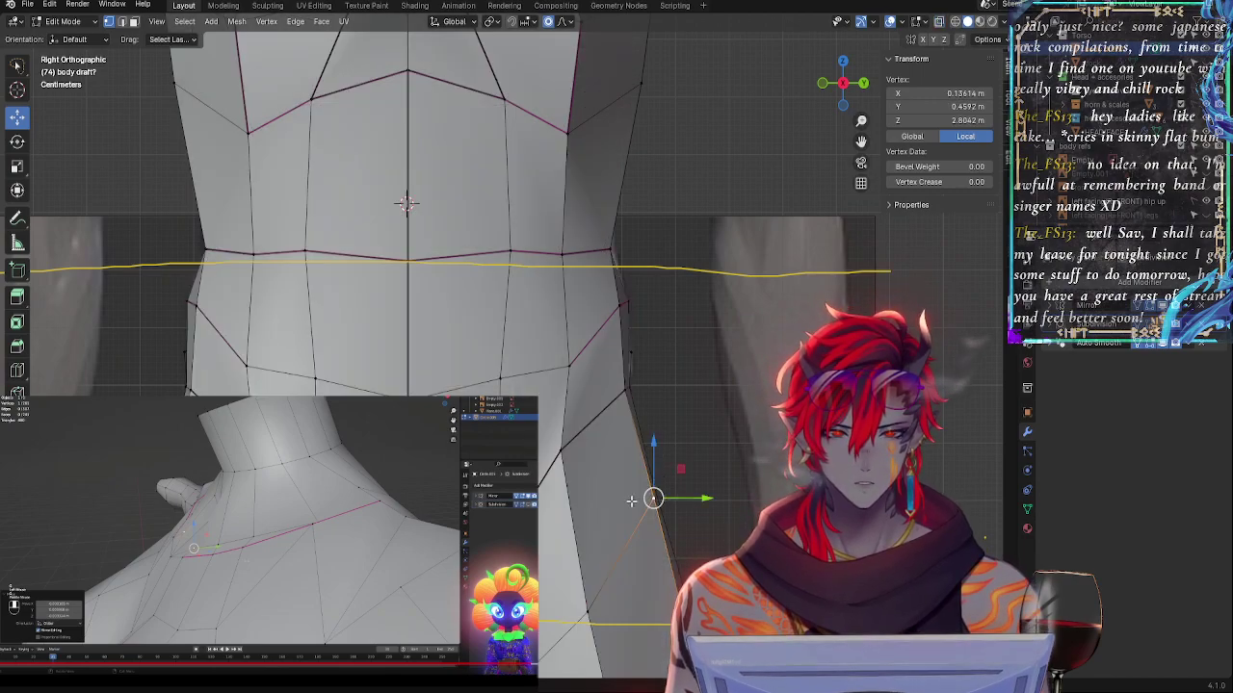
{"action": "middle_click_drag", "start_coordinate": [623, 454], "coordinate": [704, 460], "text": "shift"}
{"action": "middle_click_drag", "start_coordinate": [672, 378], "coordinate": [666, 396], "text": "ctrl"}
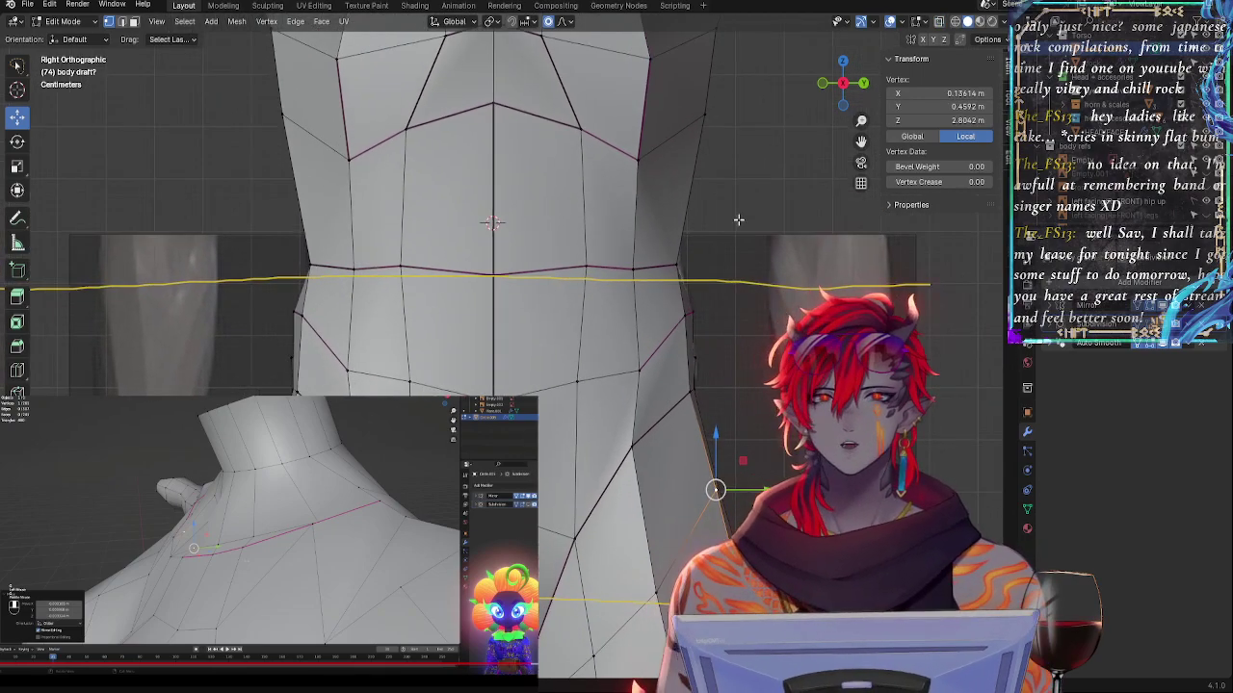
{"action": "scroll", "coordinate": [738, 219], "scroll_direction": "down", "scroll_amount": 1}
{"action": "middle_click_drag", "start_coordinate": [738, 220], "coordinate": [653, 307], "text": "shift"}
{"action": "key", "text": "alt+z"}
{"action": "key", "text": "alt+z"}
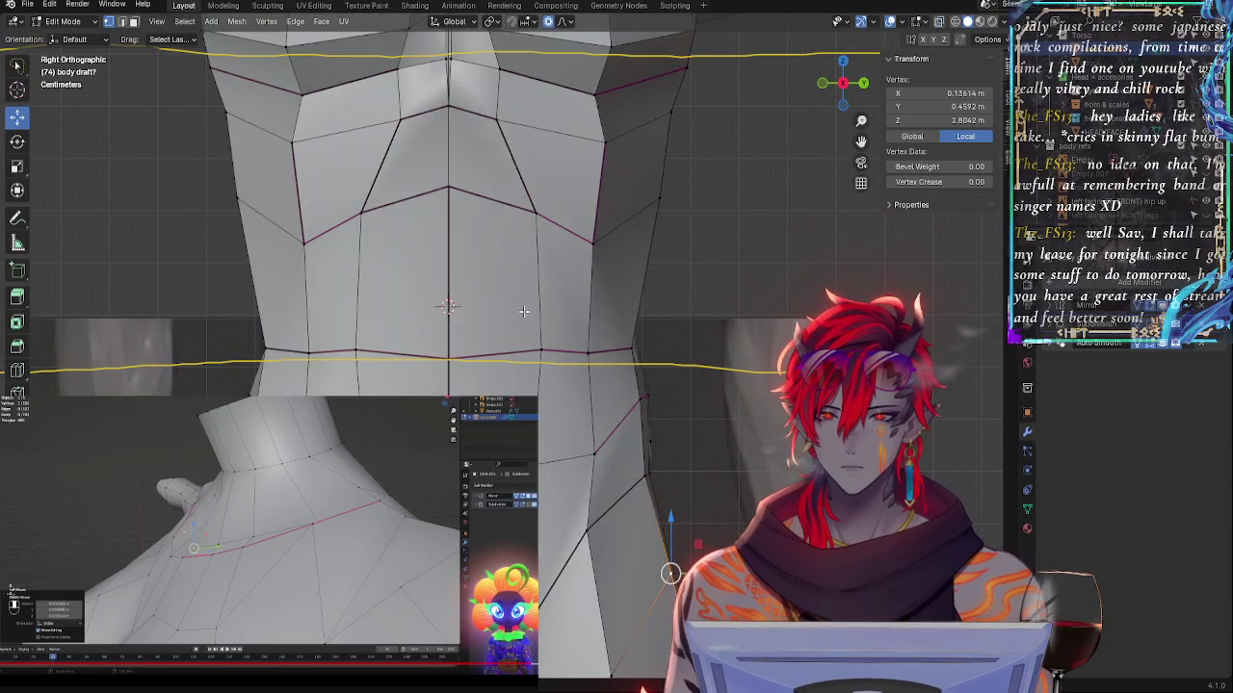
{"action": "key", "text": "alt+z"}
- Place the side waist vertex on the yellow guide line, then raise it slightly with falloff
{"action": "key", "text": "alt+z"}
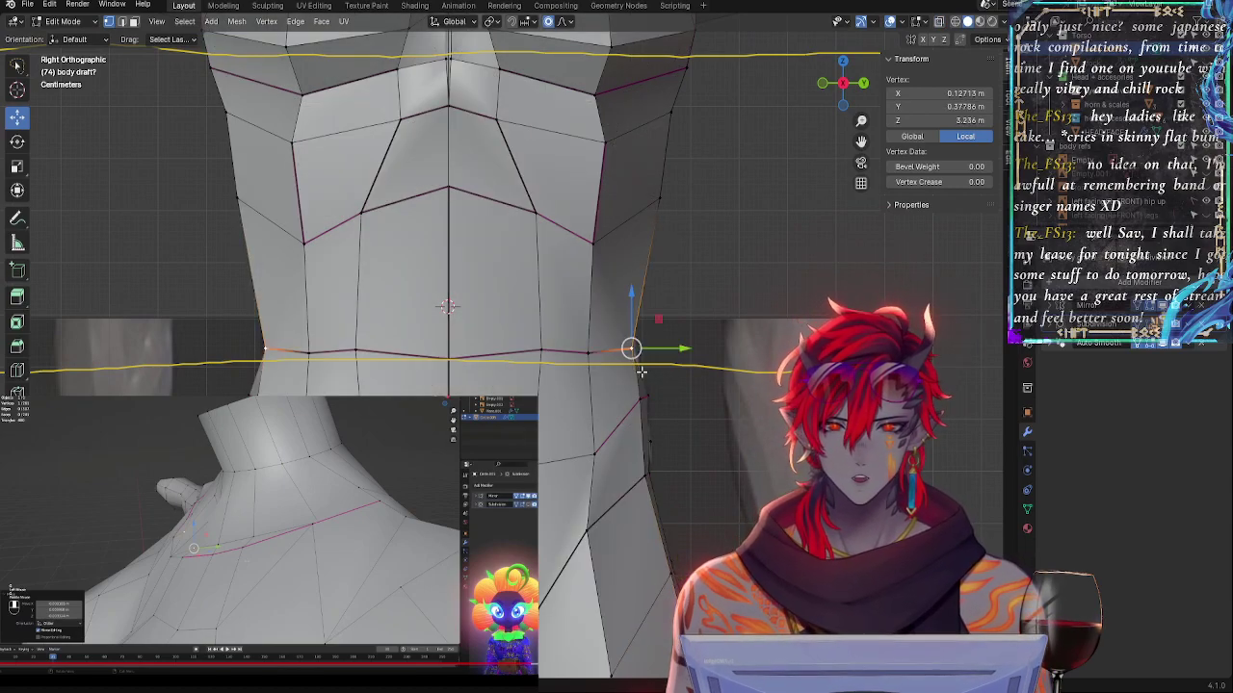
{"action": "key", "text": "g"}
{"action": "left_click", "coordinate": [658, 353]}
{"action": "key", "text": "alt+z"}
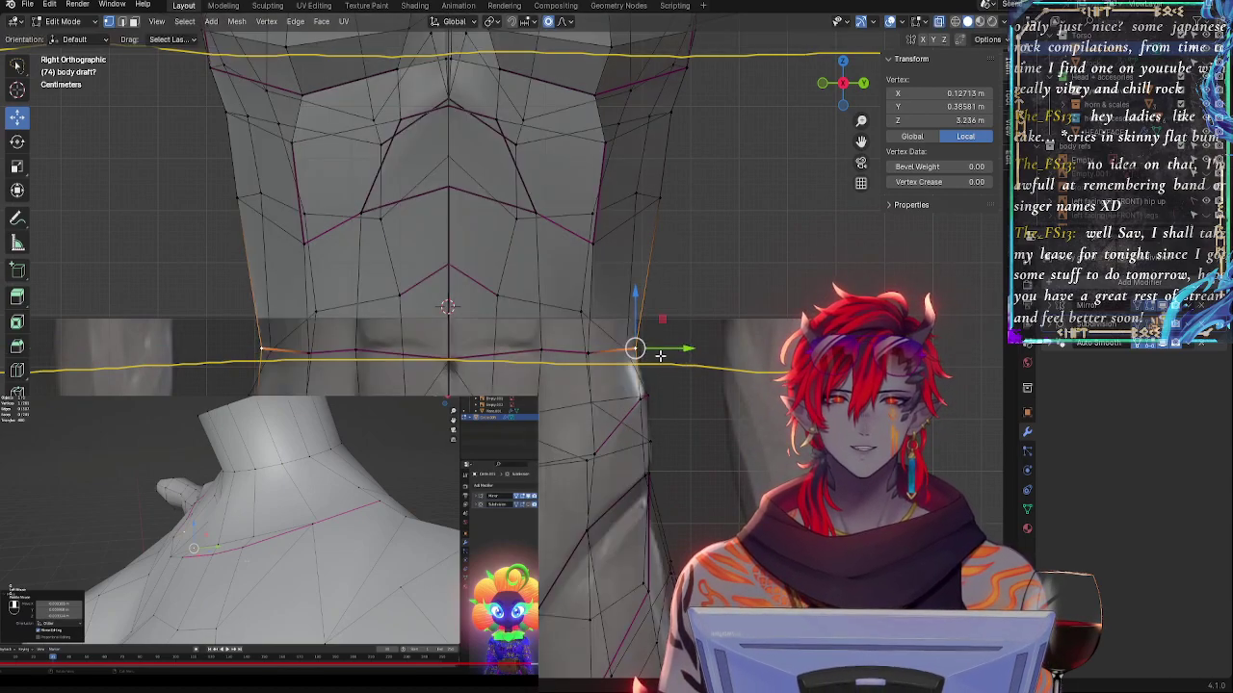
{"action": "key", "text": "g"}
{"action": "left_click", "coordinate": [640, 343]}
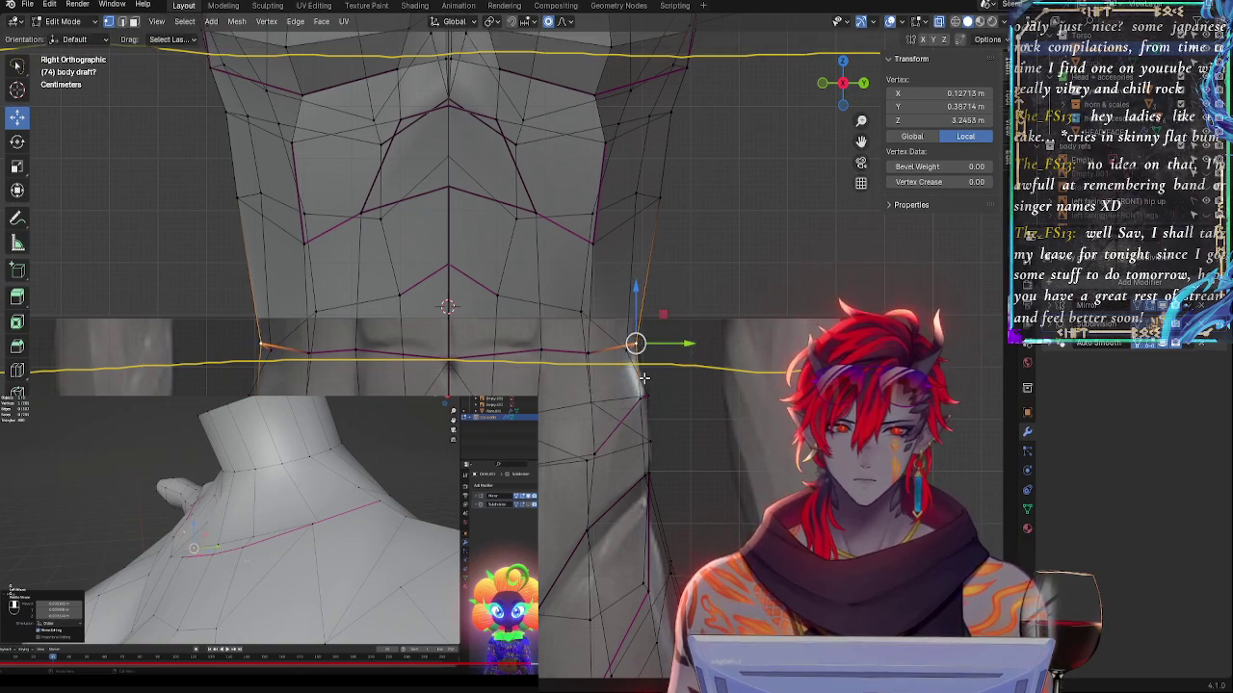
{"action": "left_click", "coordinate": [647, 393]}
{"action": "key", "text": "alt+z"}
{"action": "key", "text": "alt+z"}
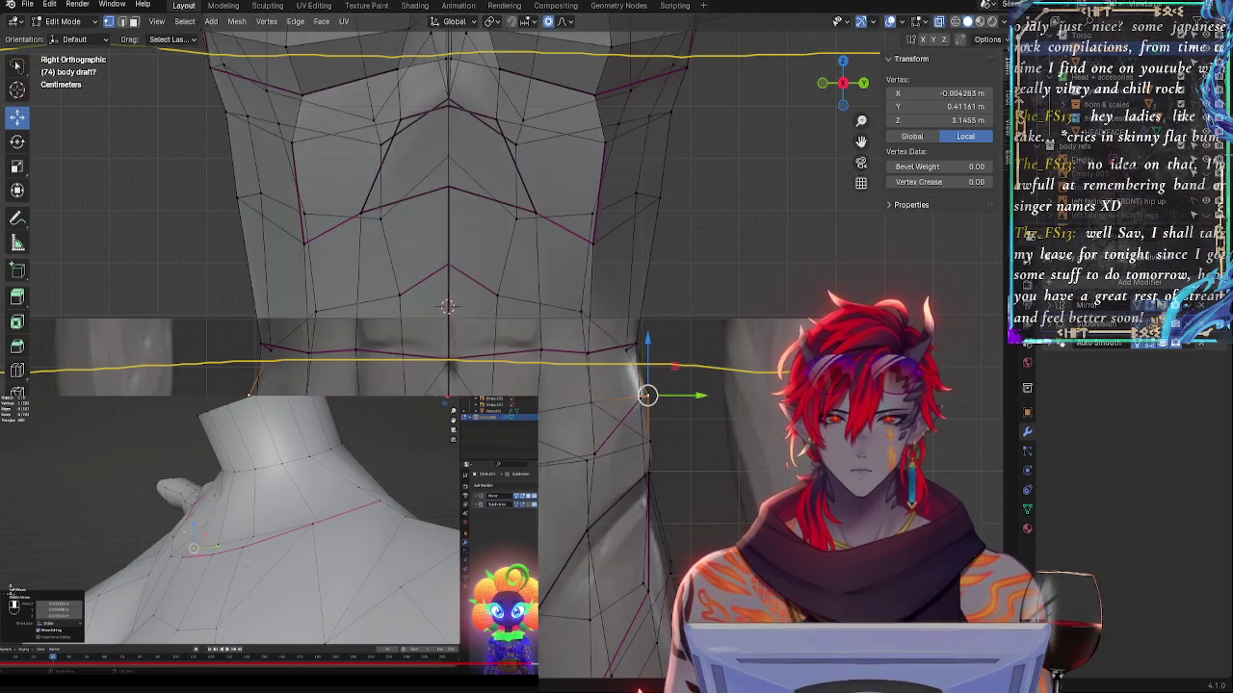
{"action": "key", "text": "alt+z"}
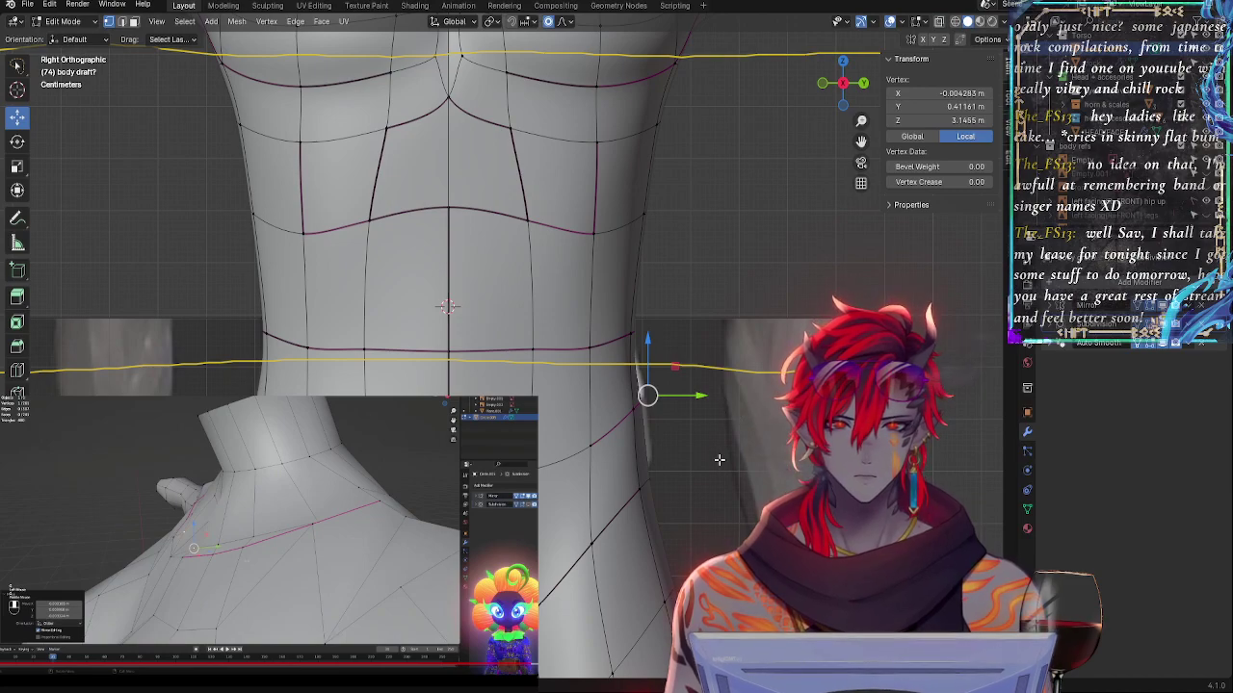
- Add another side vertex to the selection, checking the waist from angled and side views
{"action": "mouse_move", "coordinate": [720, 460]}
{"action": "middle_mouse_down"}
{"action": "mouse_move", "coordinate": [641, 457]}
{"action": "mouse_move", "coordinate": [724, 472]}
{"action": "middle_mouse_up"}
{"action": "left_click", "coordinate": [842, 85]}
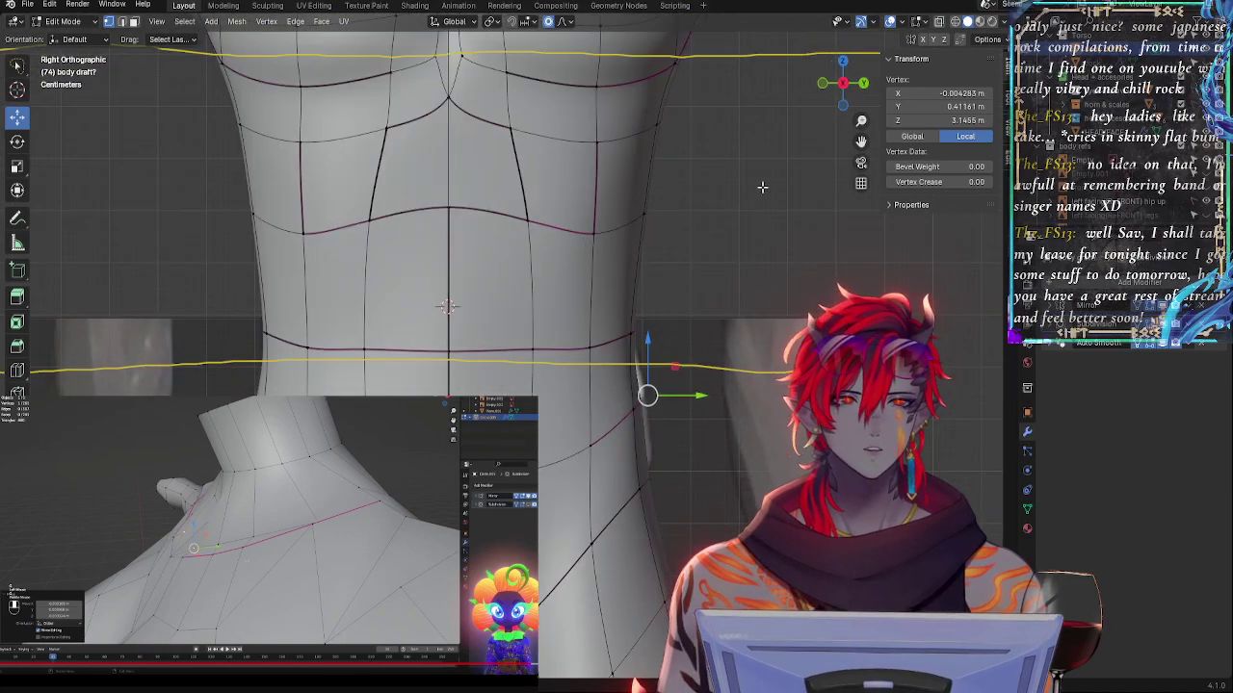
{"action": "key", "text": "alt+z"}
{"action": "key", "text": "alt+z"}
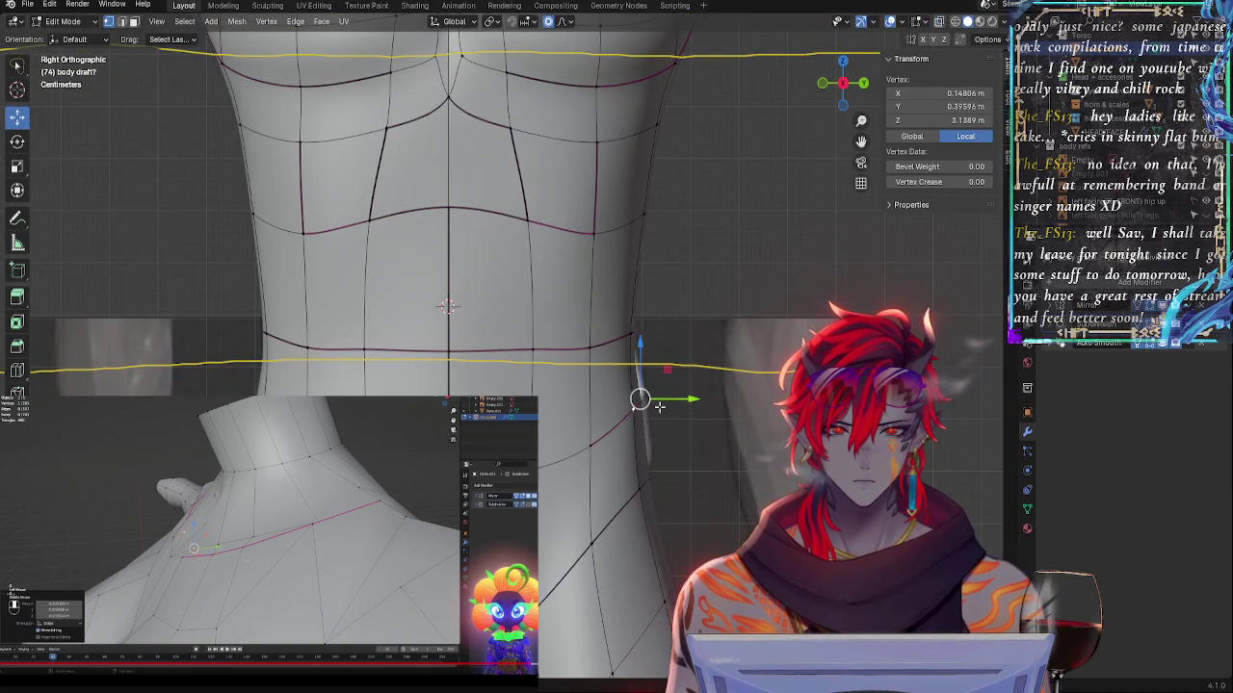
{"action": "middle_click_drag", "start_coordinate": [660, 406], "coordinate": [561, 416]}
{"action": "left_click", "coordinate": [598, 429], "text": "shift"}
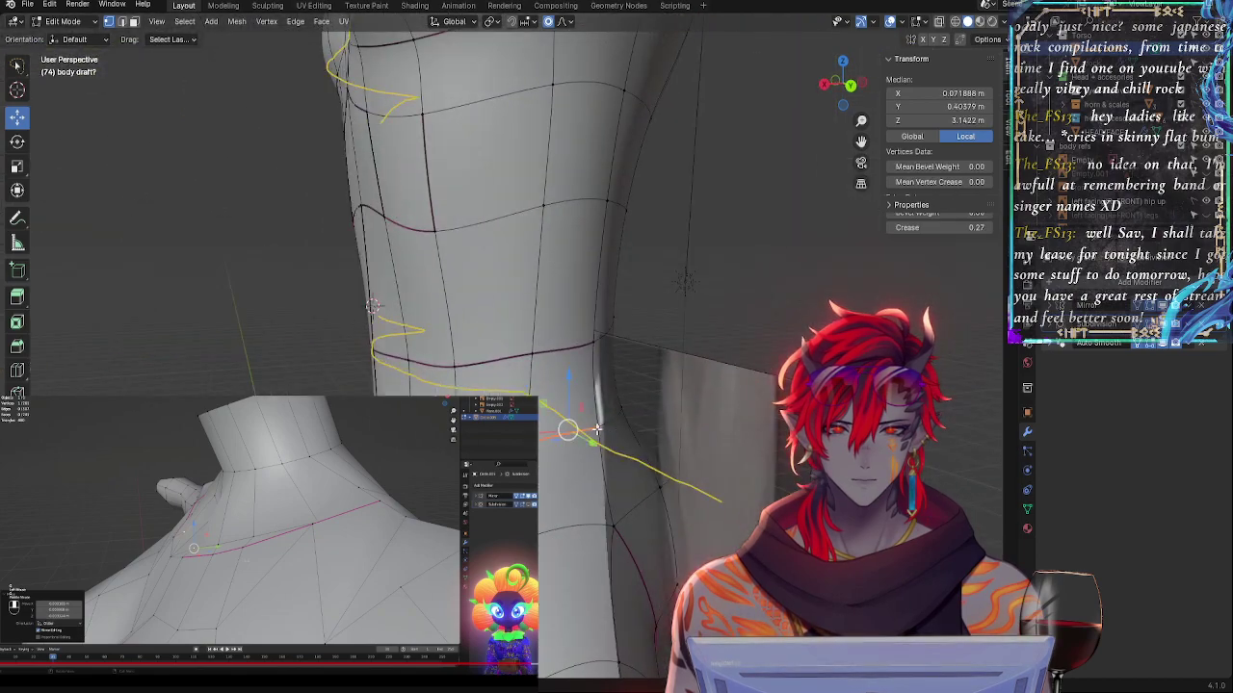
{"action": "left_click", "coordinate": [826, 87]}
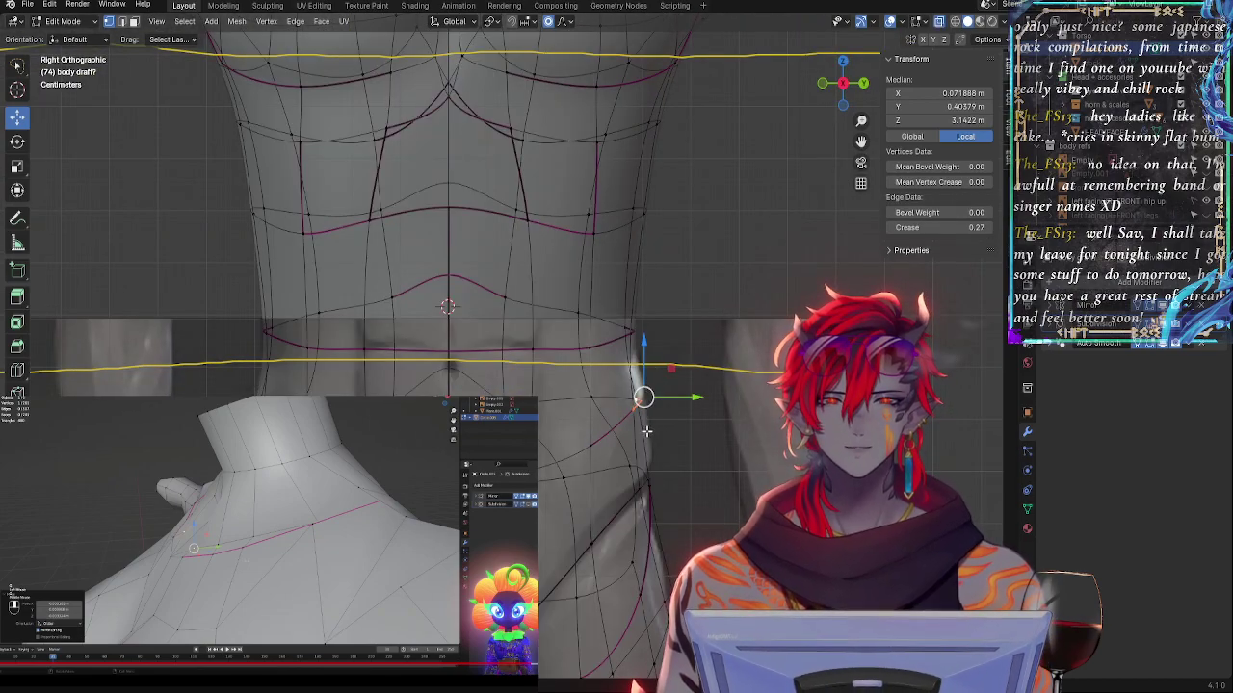
{"action": "middle_click_drag", "start_coordinate": [700, 437], "coordinate": [655, 453]}
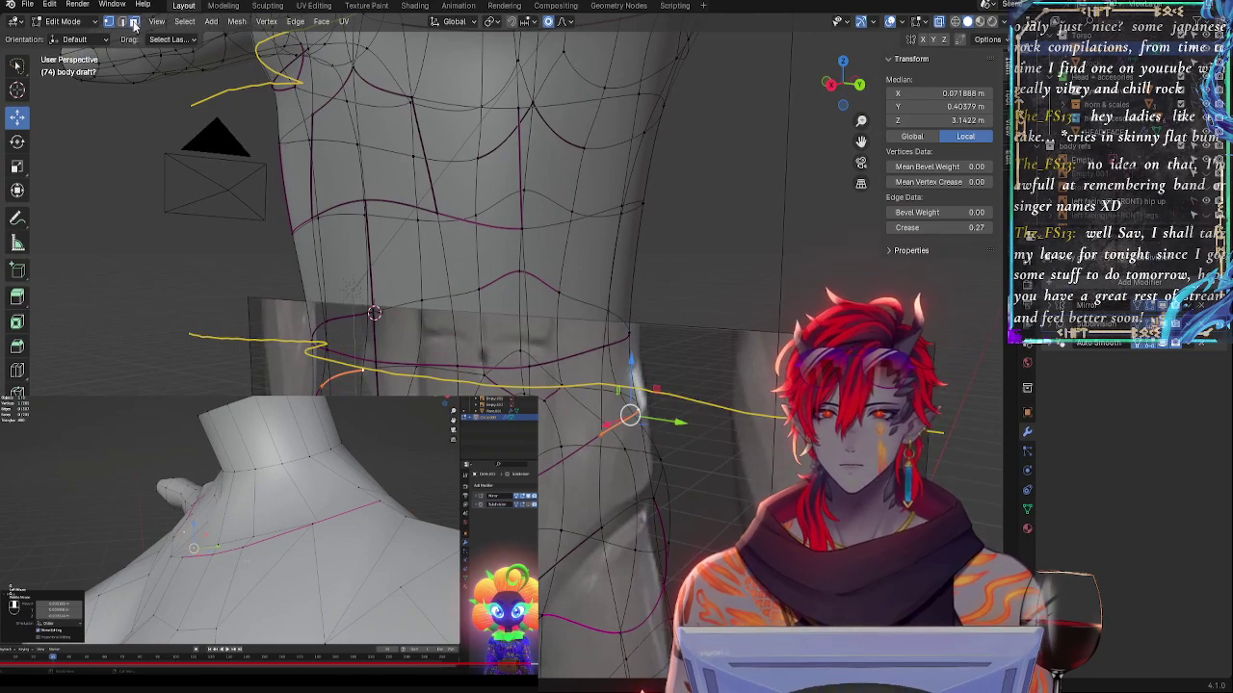
- Switch to face select mode and select the side face below the waist
{"action": "left_click", "coordinate": [135, 25]}
{"action": "left_click", "coordinate": [831, 86]}
{"action": "key", "text": "alt+z"}
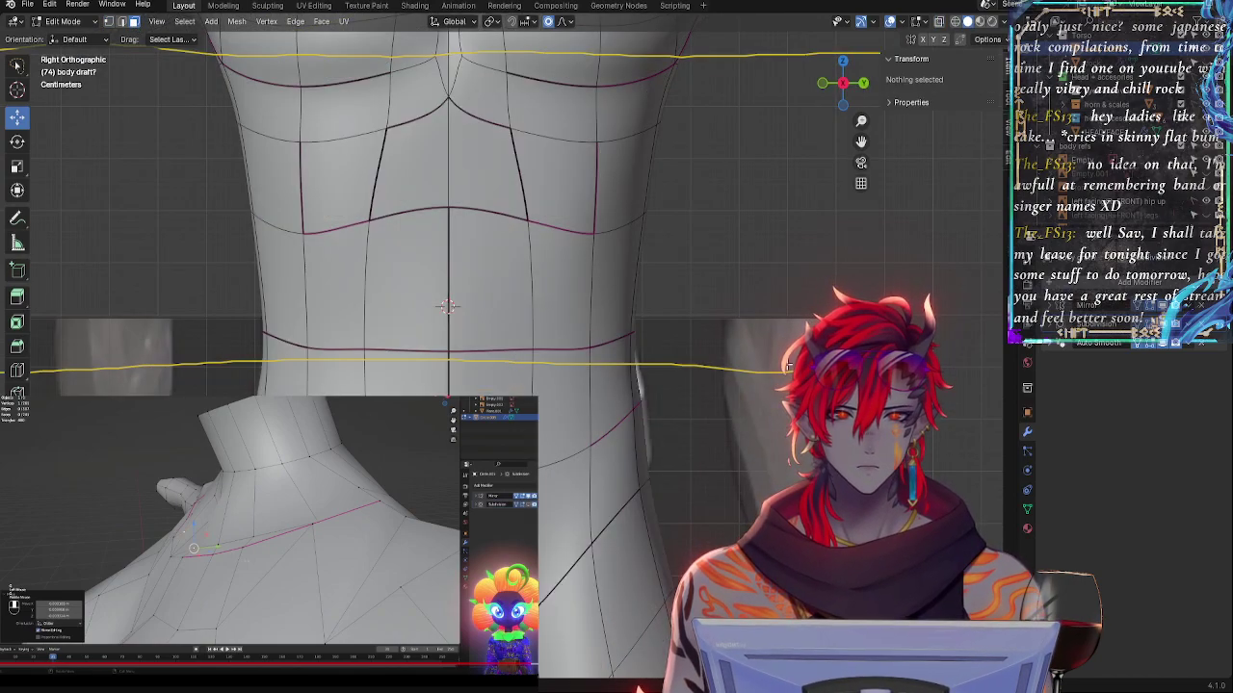
{"action": "key", "text": "alt+z"}
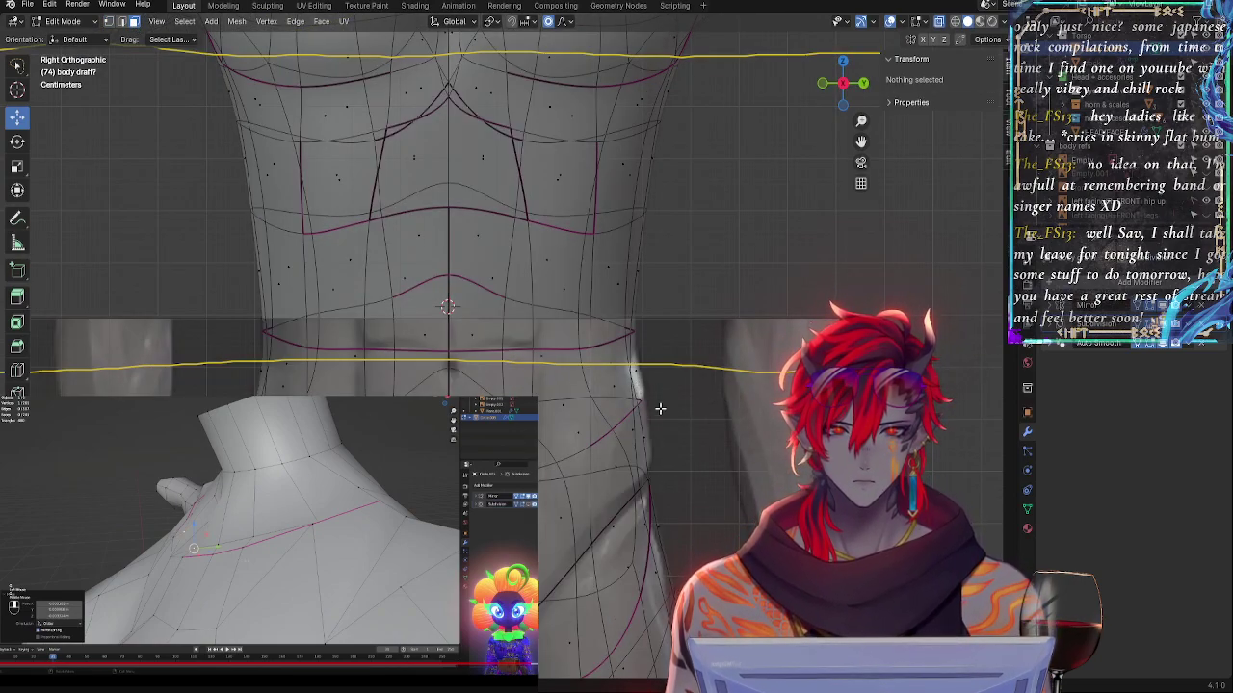
{"action": "key", "text": "alt+z"}
{"action": "left_click", "coordinate": [663, 429]}
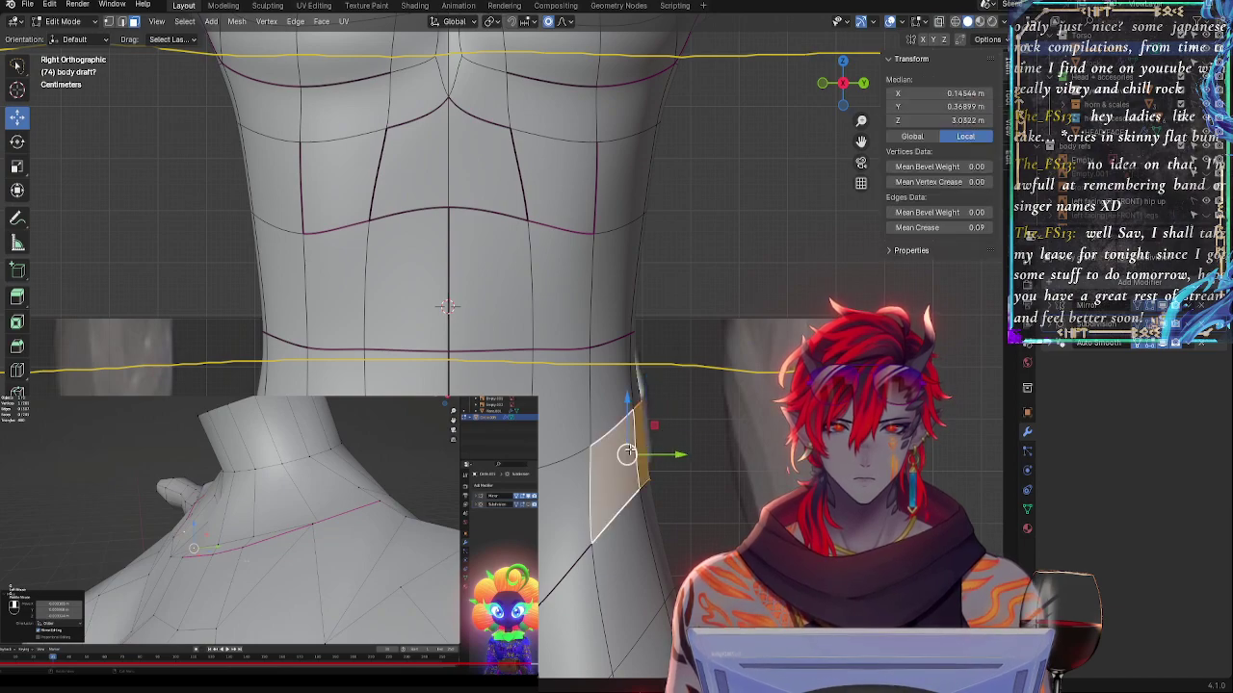
- Pull the side face up and outward, then select the waist side and back-side faces
{"action": "left_click_drag", "start_coordinate": [630, 450], "coordinate": [635, 440]}
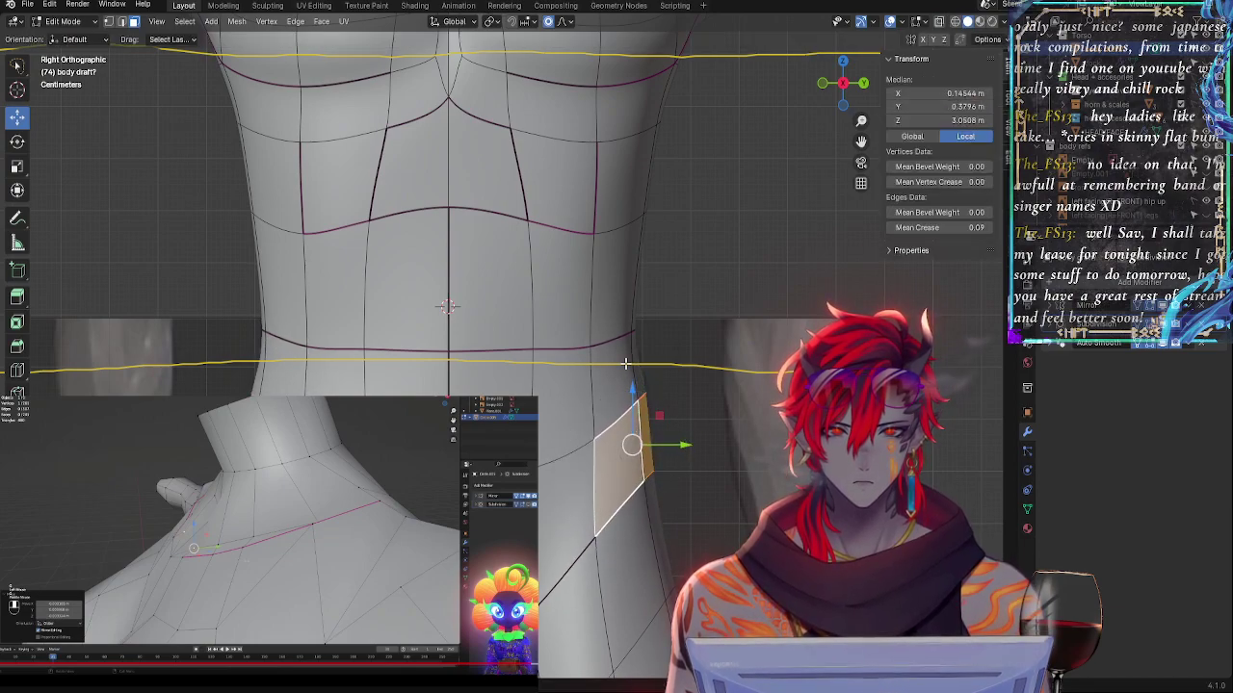
{"action": "left_click", "coordinate": [625, 364]}
{"action": "middle_click_drag", "start_coordinate": [725, 382], "coordinate": [641, 401]}
{"action": "left_click", "coordinate": [586, 407]}
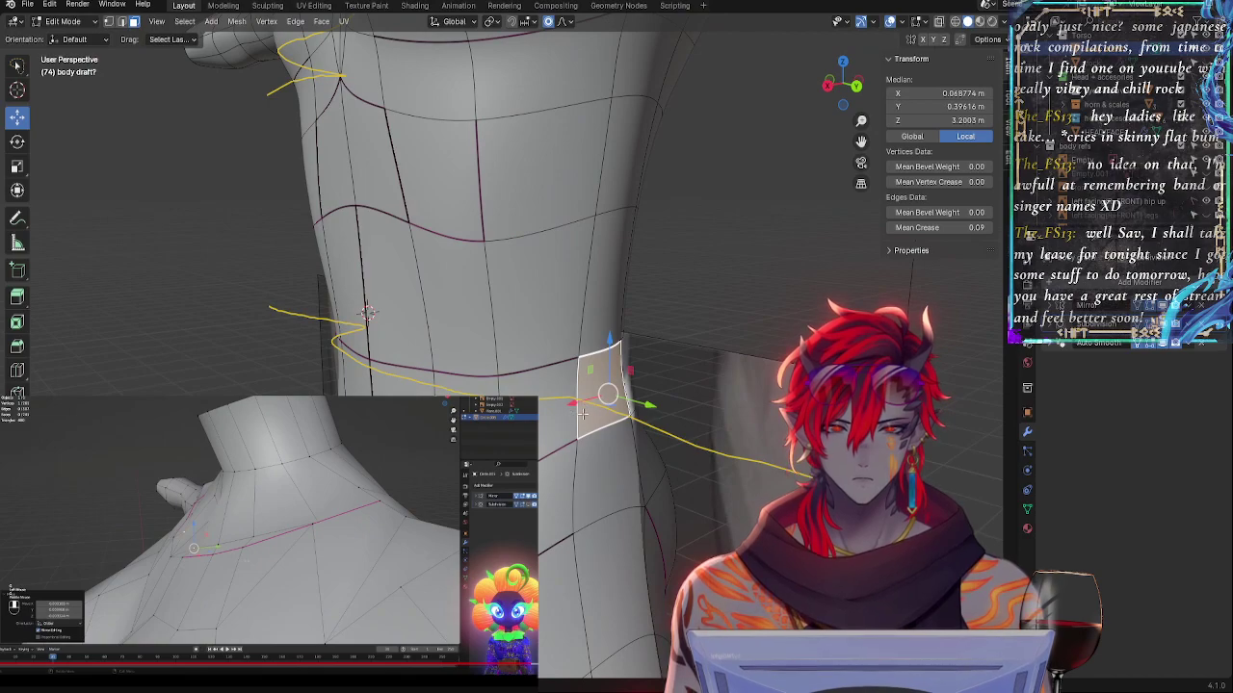
- In edge mode, select a vertical side edge and try an edge crease, cancelling each attempt
{"action": "left_click", "coordinate": [123, 22]}
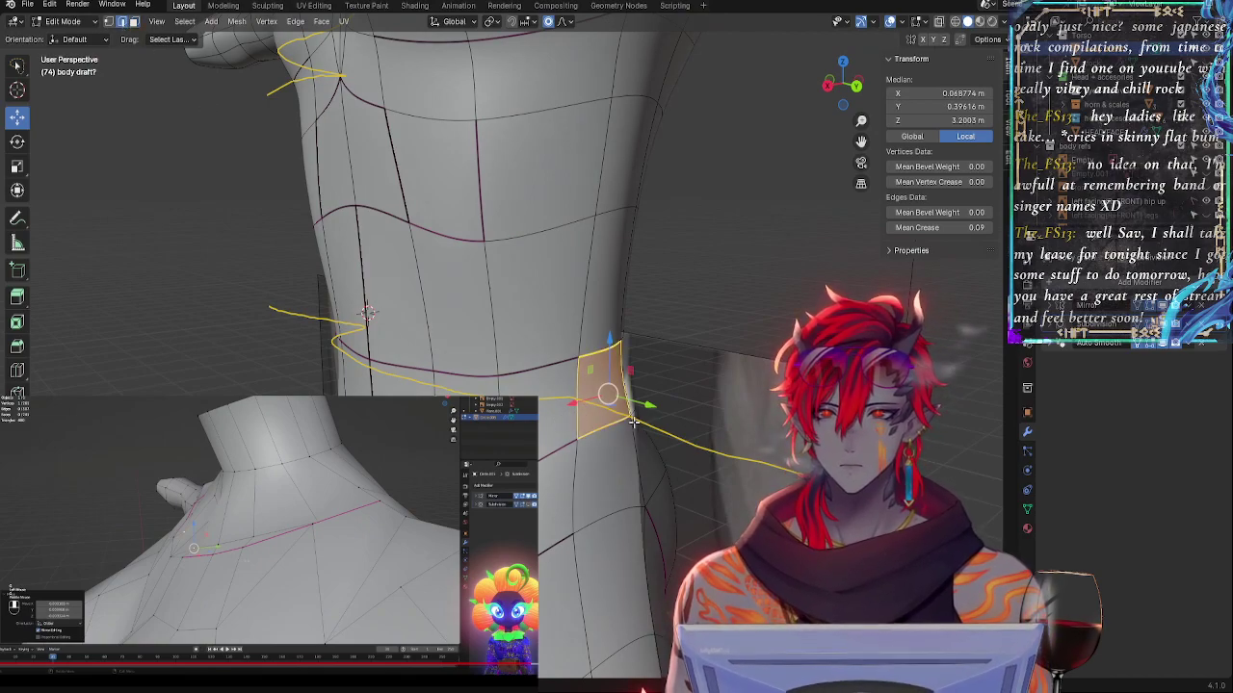
{"action": "left_click", "coordinate": [578, 403]}
{"action": "key", "text": "shift+e"}
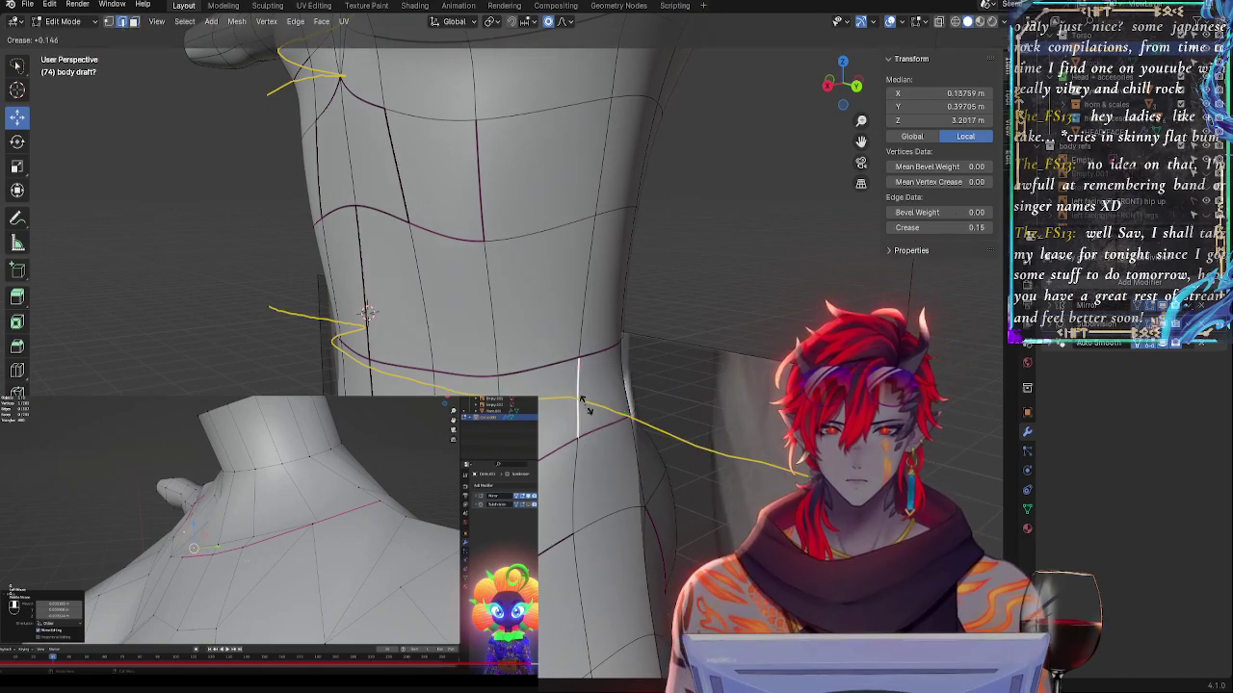
{"action": "right_click", "coordinate": [581, 406]}
{"action": "middle_click_drag", "start_coordinate": [589, 409], "coordinate": [667, 458]}
{"action": "key", "text": "shift+e"}
{"action": "right_click", "coordinate": [537, 439]}
{"action": "key", "text": "shift+e"}
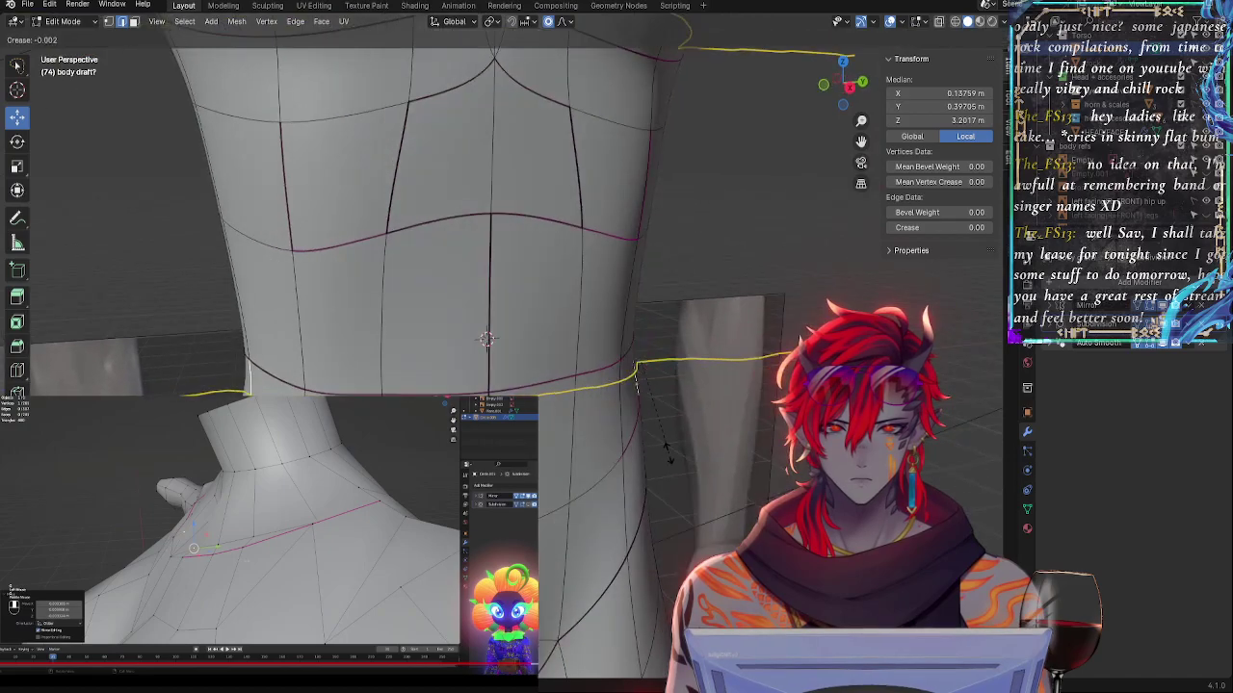
{"action": "right_click", "coordinate": [636, 366]}
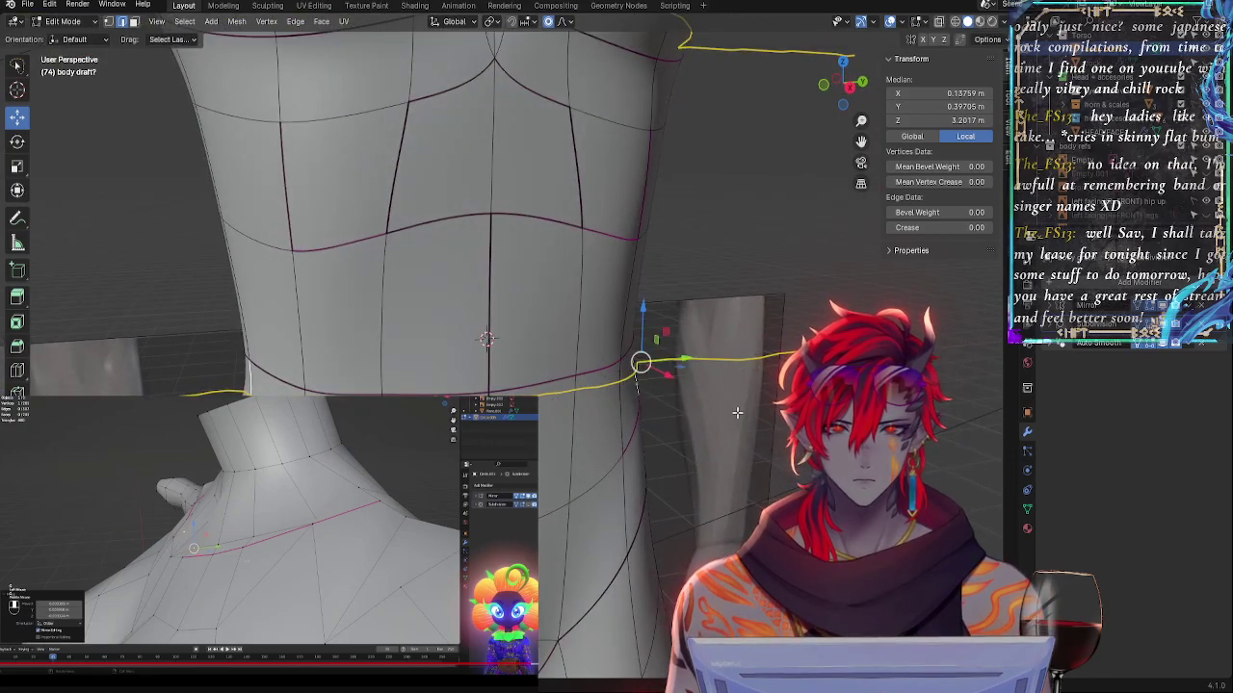
{"action": "middle_click_drag", "start_coordinate": [636, 366], "coordinate": [759, 416]}
- In Right Orthographic view, nudge the side waist vertices onto the yellow guide near Z 3.24 m
{"action": "left_click", "coordinate": [842, 86]}
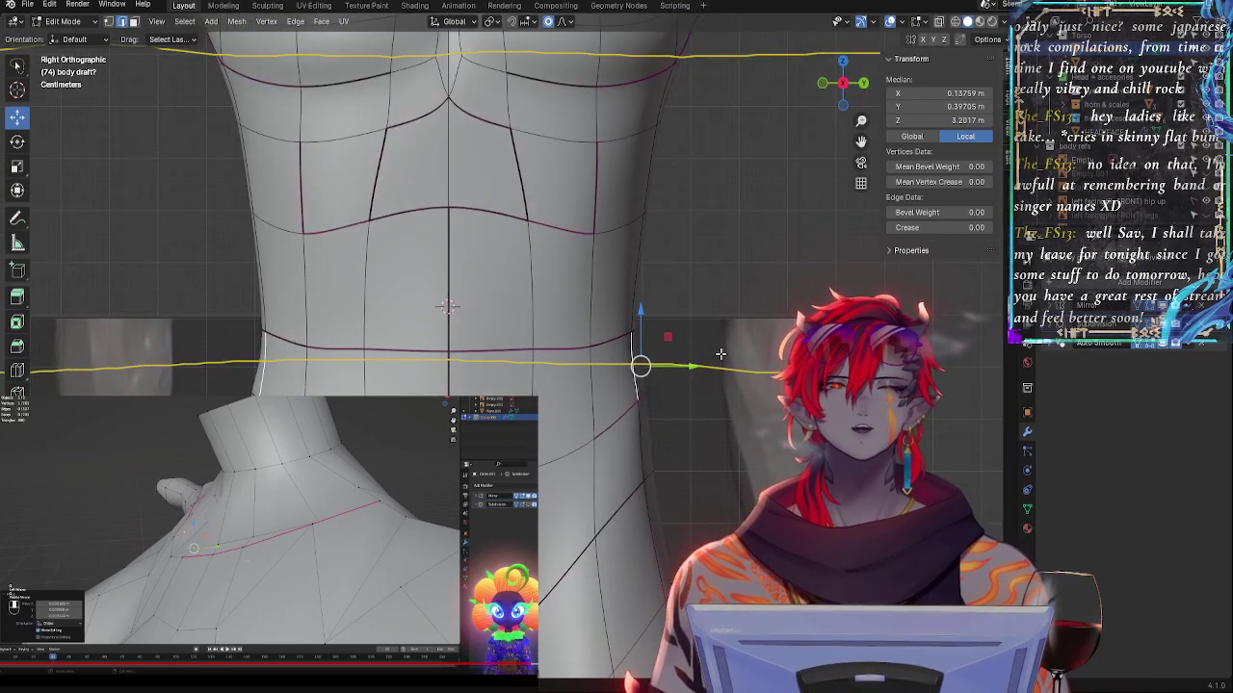
{"action": "key", "text": "alt+z"}
{"action": "key", "text": "alt+z"}
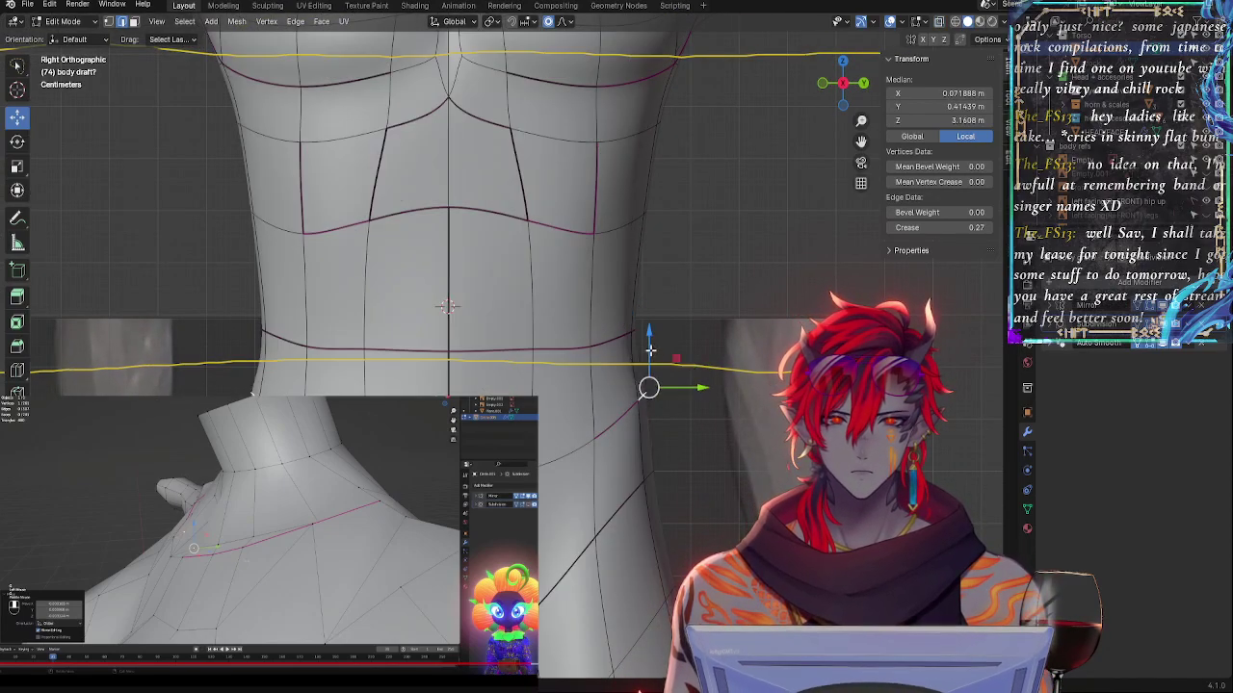
{"action": "left_click_drag", "start_coordinate": [651, 351], "coordinate": [678, 373]}
{"action": "key", "text": "alt+z"}
{"action": "key", "text": "alt+z"}
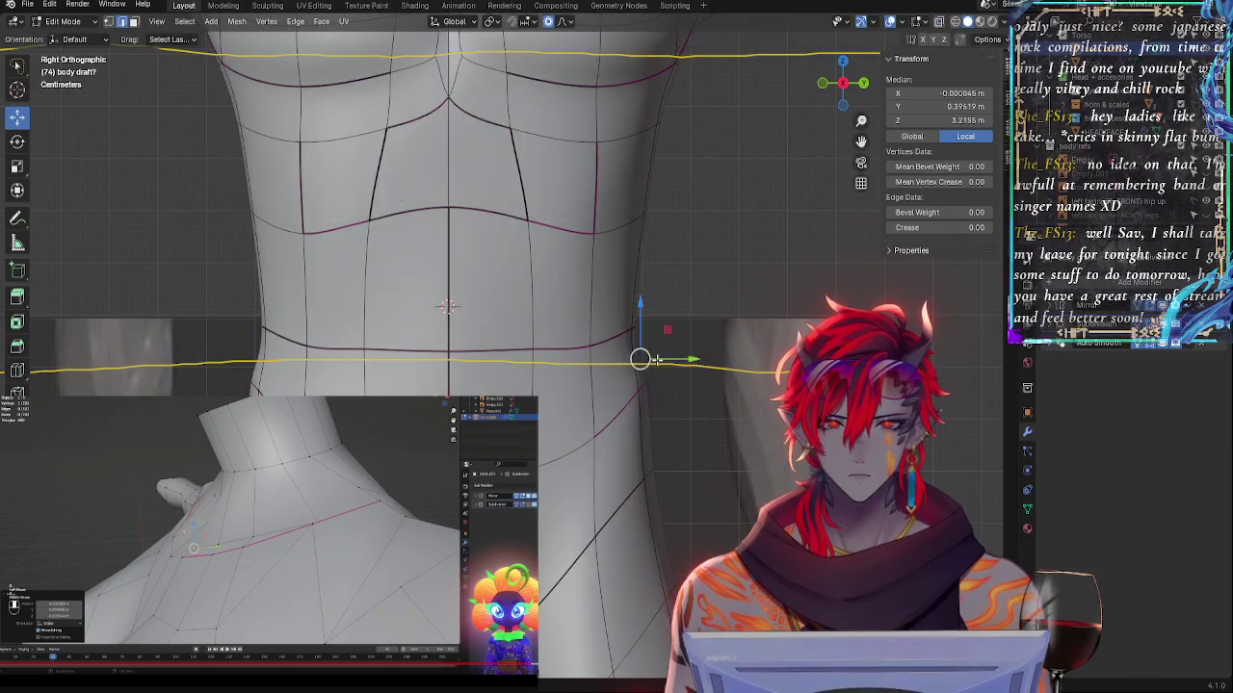
{"action": "key", "text": "alt+z"}
{"action": "key", "text": "alt+z"}
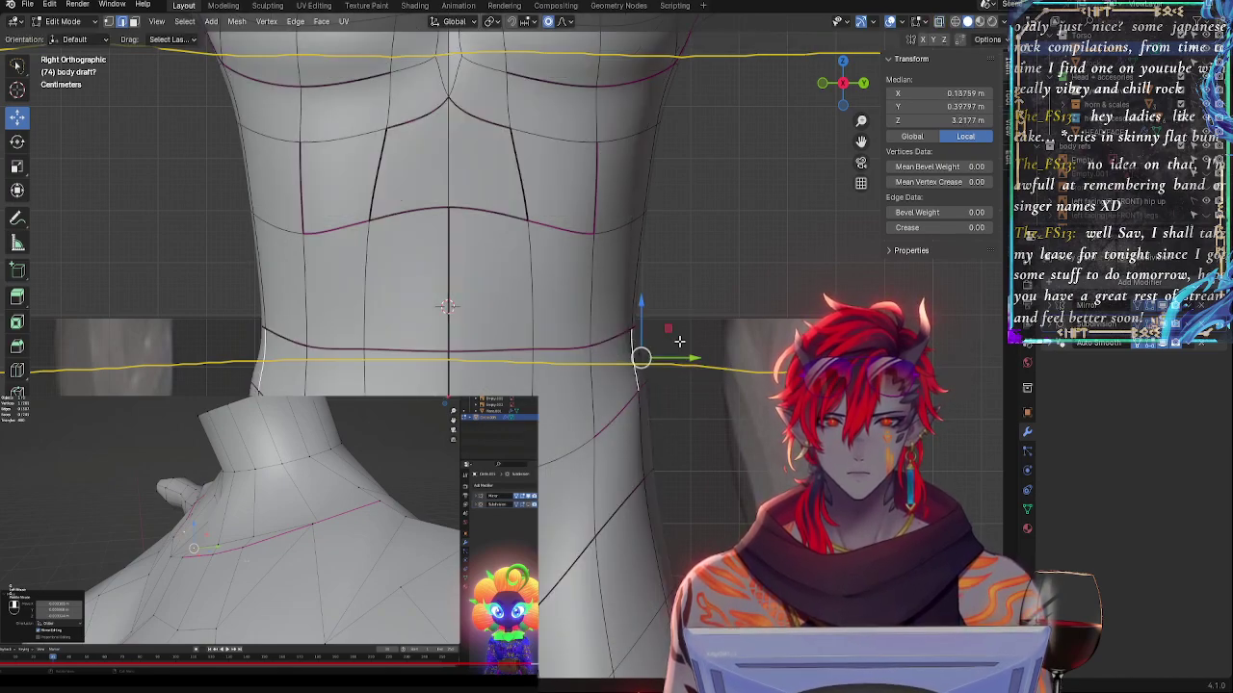
{"action": "left_click_drag", "start_coordinate": [637, 340], "coordinate": [634, 351]}
{"action": "key", "text": "alt+z"}
{"action": "left_click", "coordinate": [636, 229], "text": "alt"}
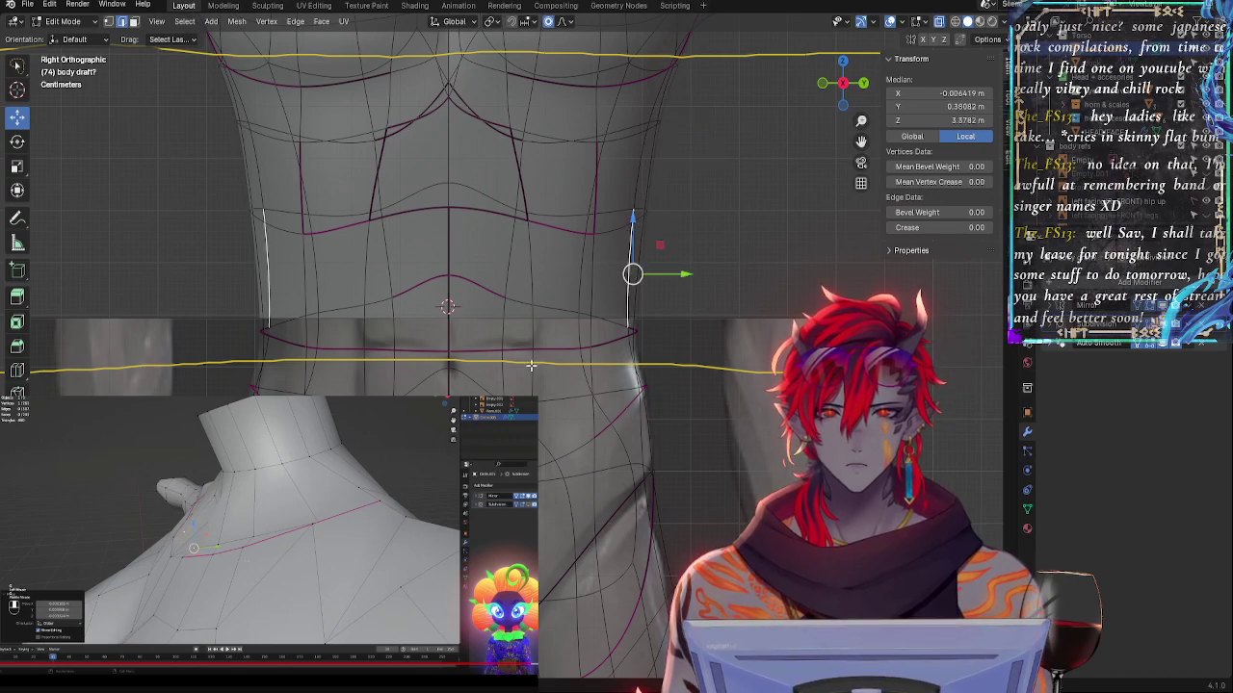
- Select the front waist edge loop and lower it onto the yellow guide
{"action": "left_click", "coordinate": [445, 352], "text": "alt"}
{"action": "left_click", "coordinate": [541, 375], "text": "alt"}
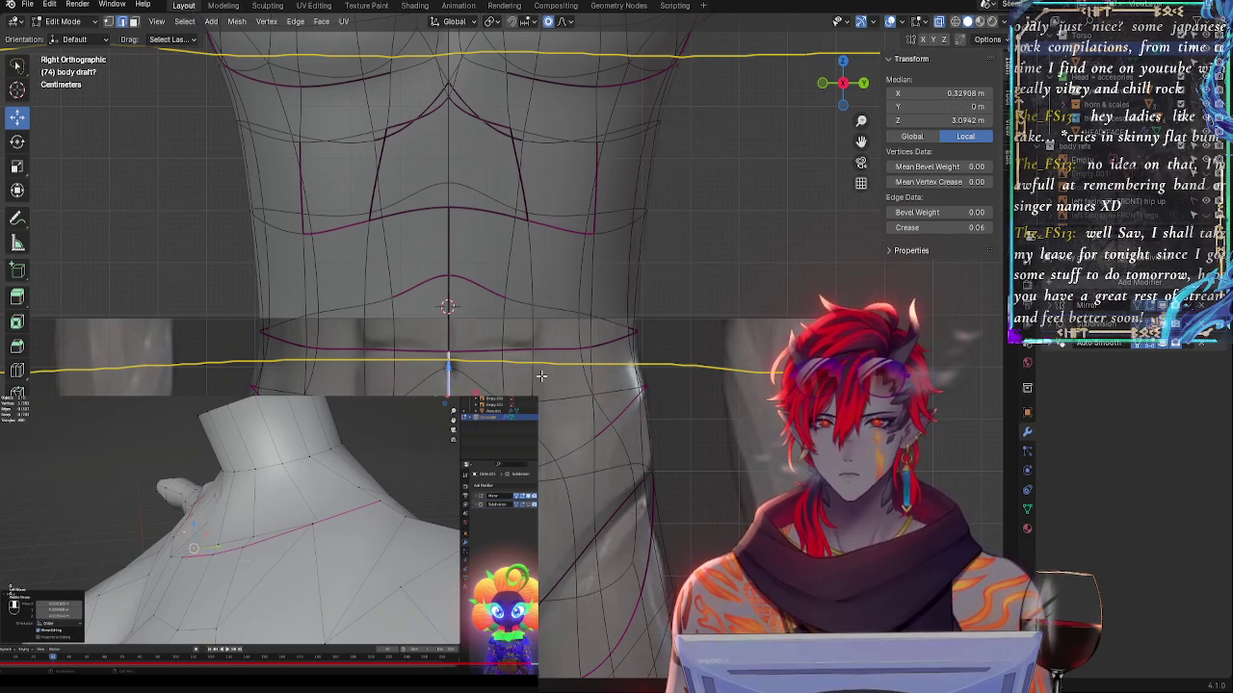
{"action": "key", "text": "alt+z"}
{"action": "left_click", "coordinate": [472, 354], "text": "alt"}
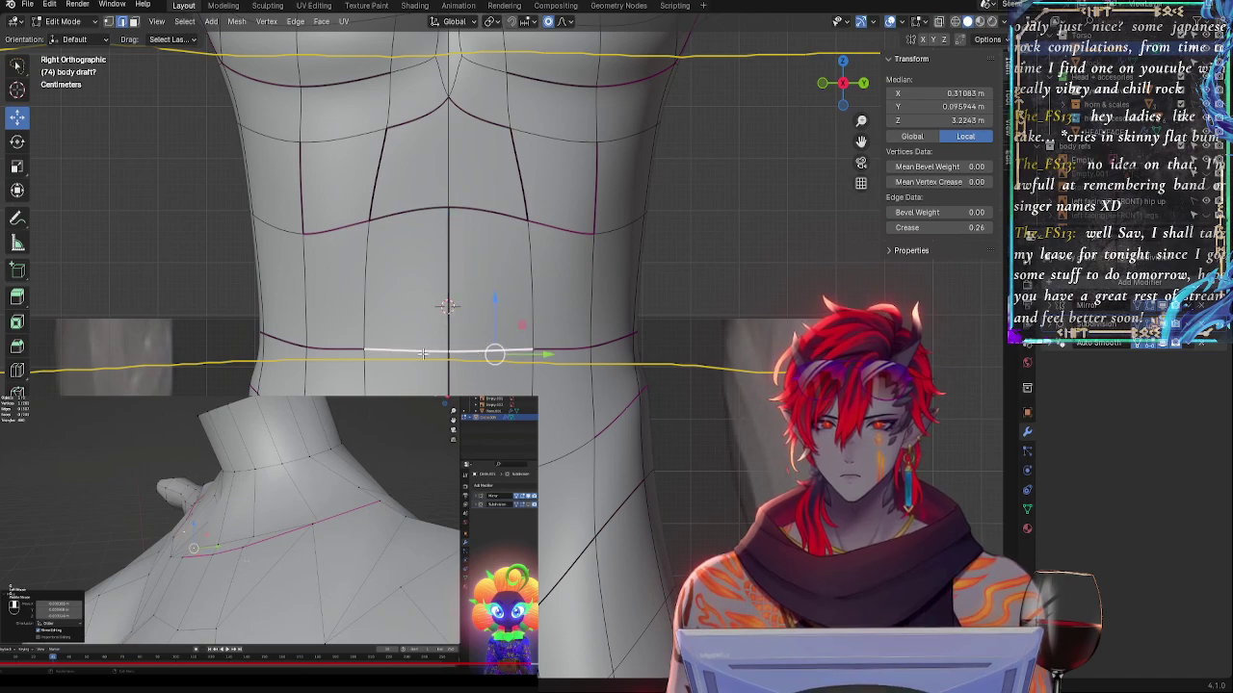
{"action": "key", "text": "alt+z"}
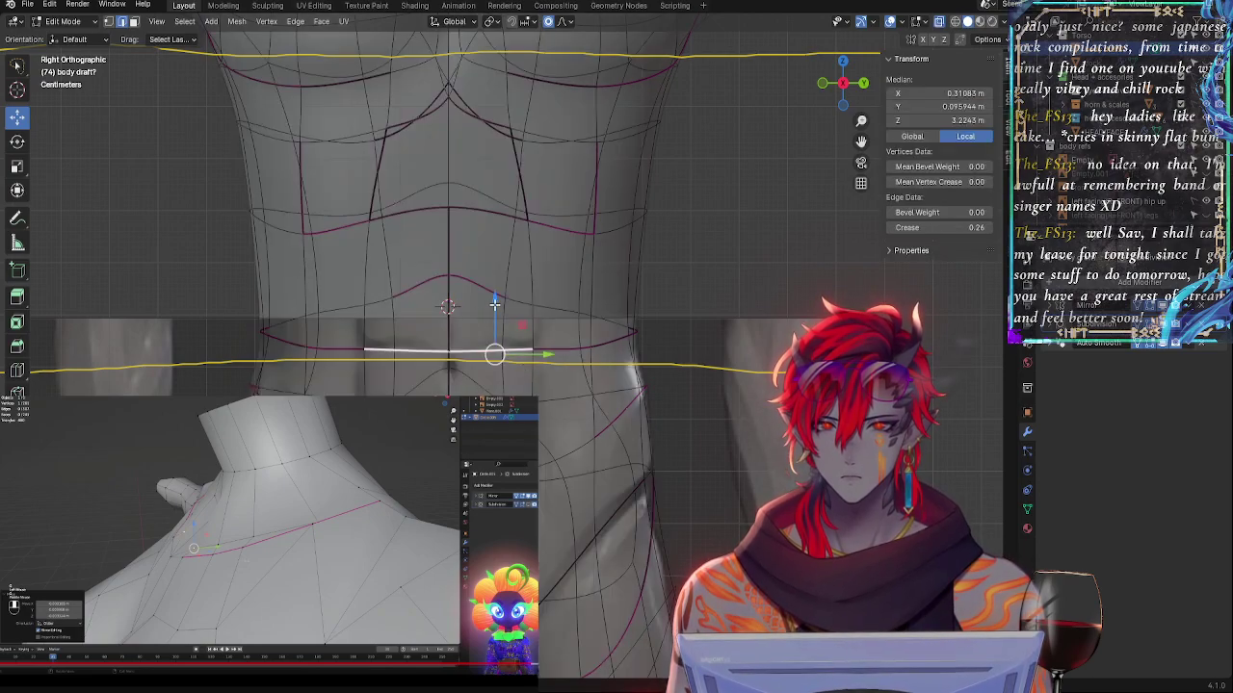
{"action": "left_click_drag", "start_coordinate": [494, 304], "coordinate": [540, 338]}
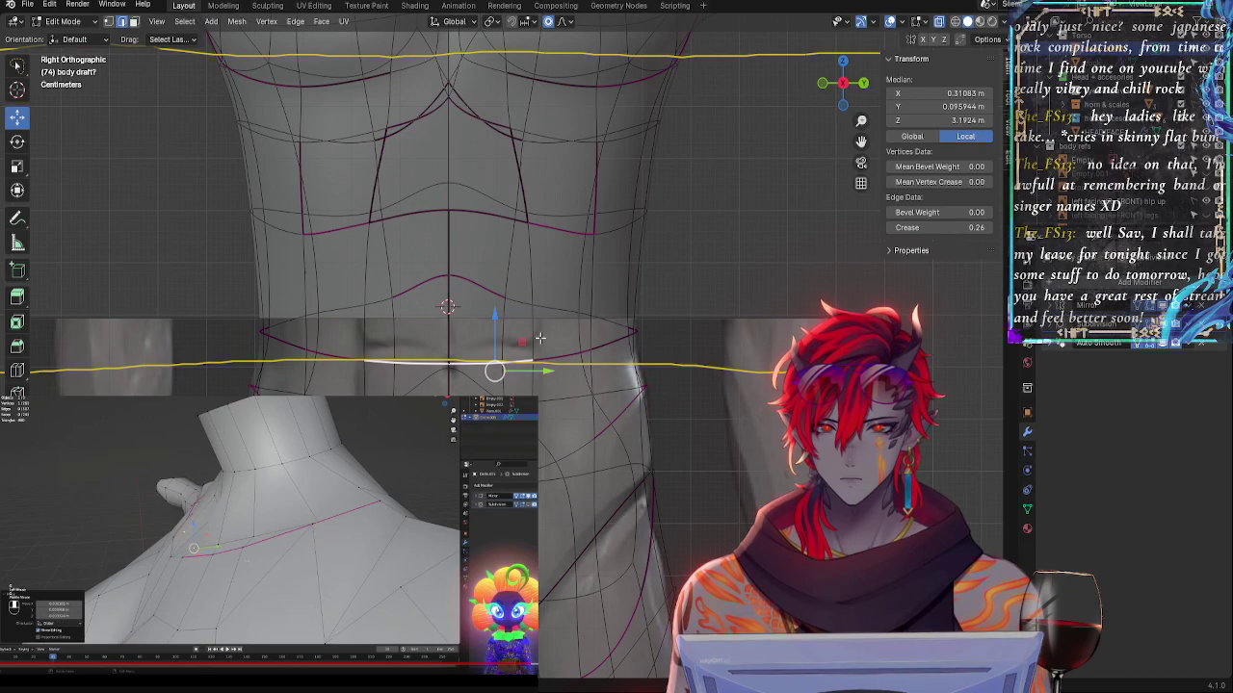
- Select the side and central waist edges and raise them toward the yellow guide
{"action": "left_click", "coordinate": [535, 366]}
{"action": "key", "text": "alt+z"}
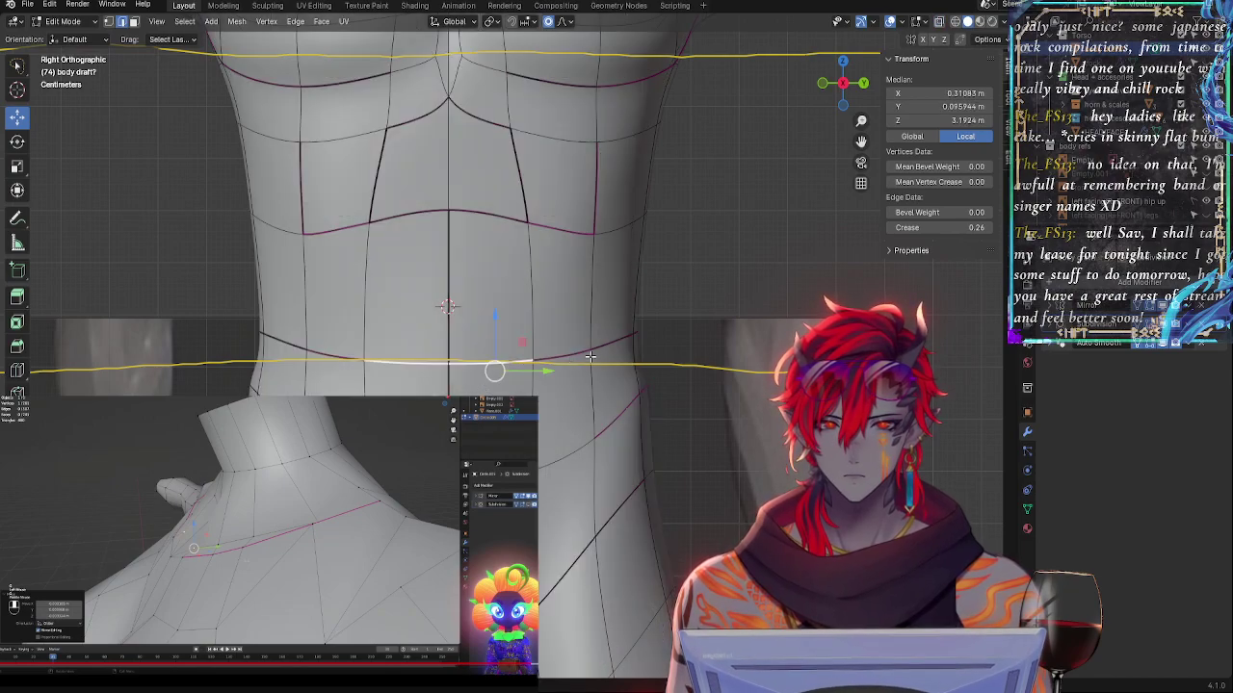
{"action": "key", "text": "alt+z"}
{"action": "left_click", "coordinate": [572, 357]}
{"action": "key", "text": "alt+z"}
{"action": "key", "text": "alt+z"}
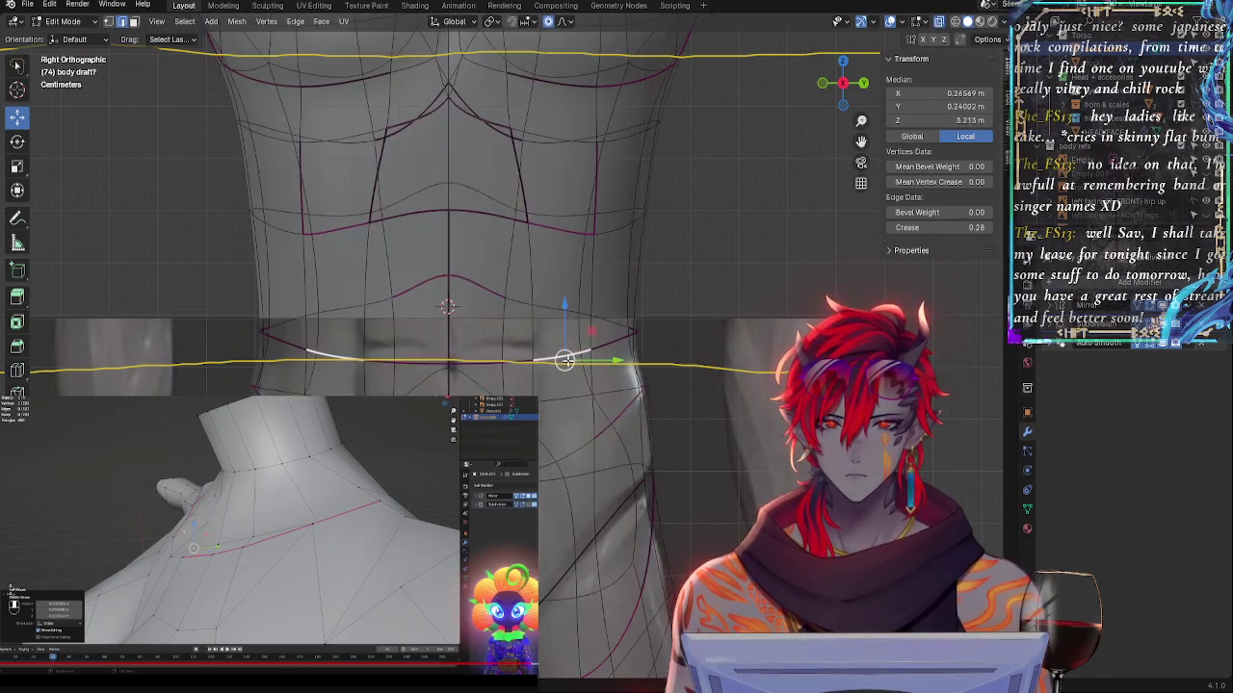
{"action": "key", "text": "alt+z"}
{"action": "left_click", "coordinate": [486, 364], "text": "alt"}
{"action": "key", "text": "alt+z"}
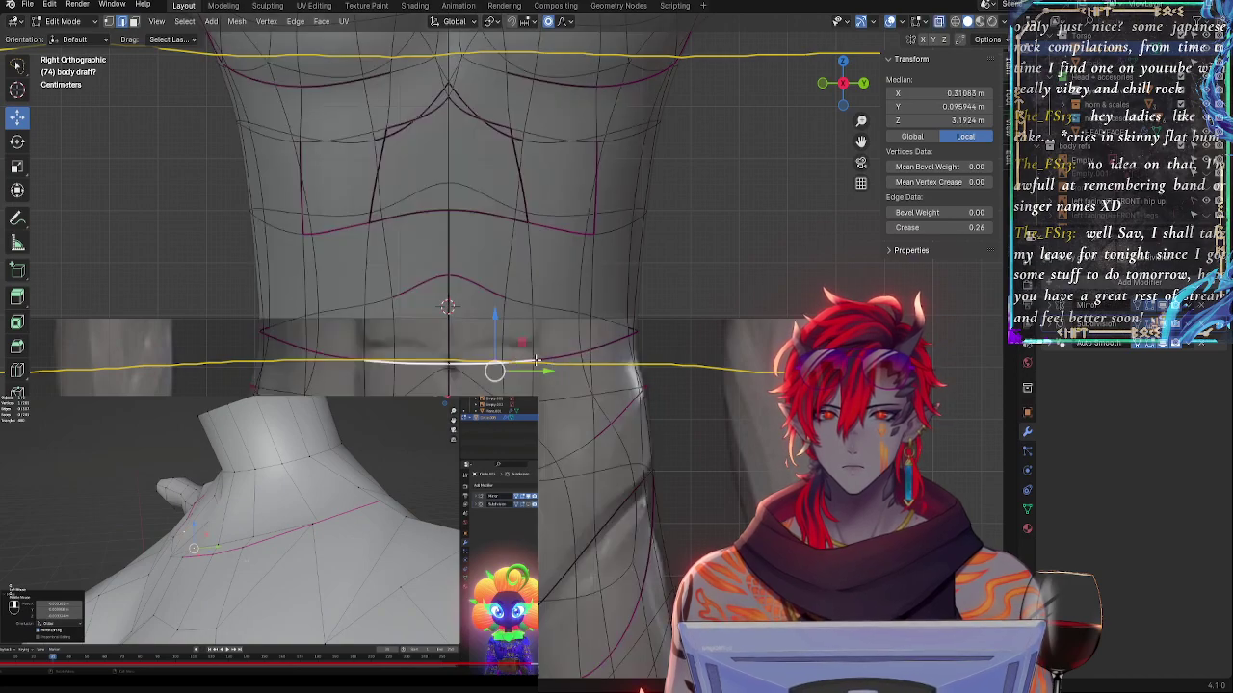
{"action": "key", "text": "alt+z"}
{"action": "left_click_drag", "start_coordinate": [496, 333], "coordinate": [499, 319]}
{"action": "key", "text": "alt+z"}
- Tilt the horizontal waist loop with smooth falloff and nudge it slightly upward
{"action": "left_click", "coordinate": [528, 356], "text": "alt"}
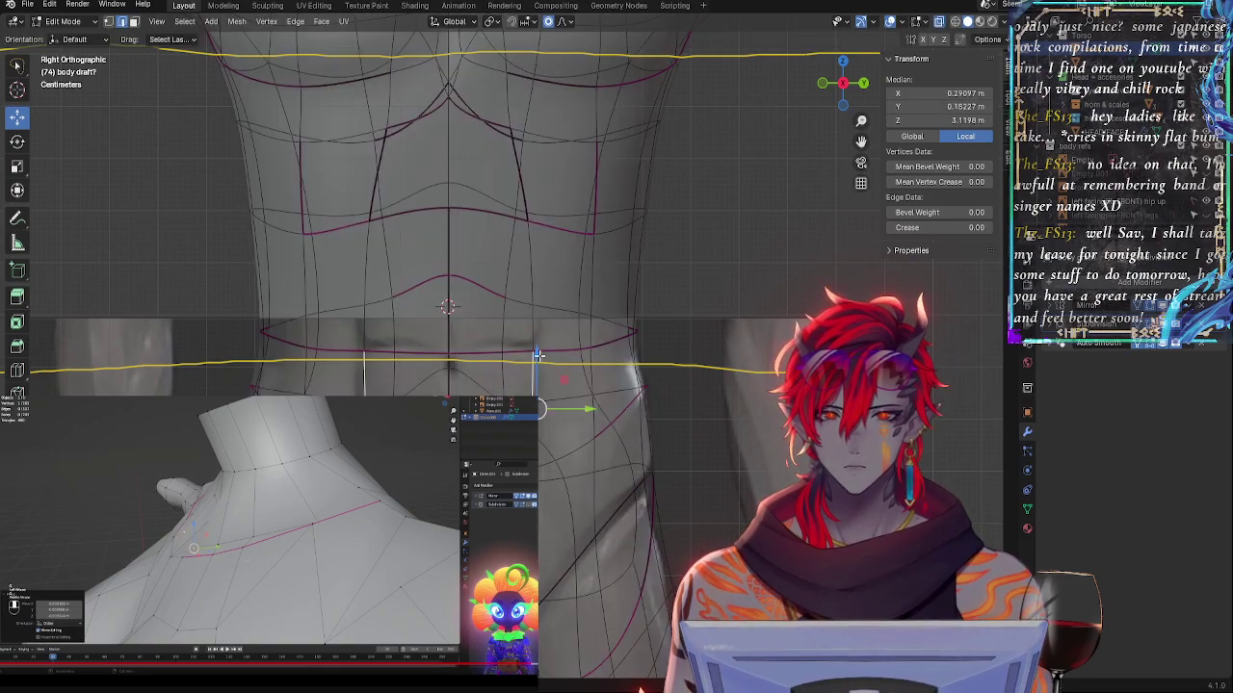
{"action": "left_click", "coordinate": [538, 356], "text": "alt"}
{"action": "key", "text": "r"}
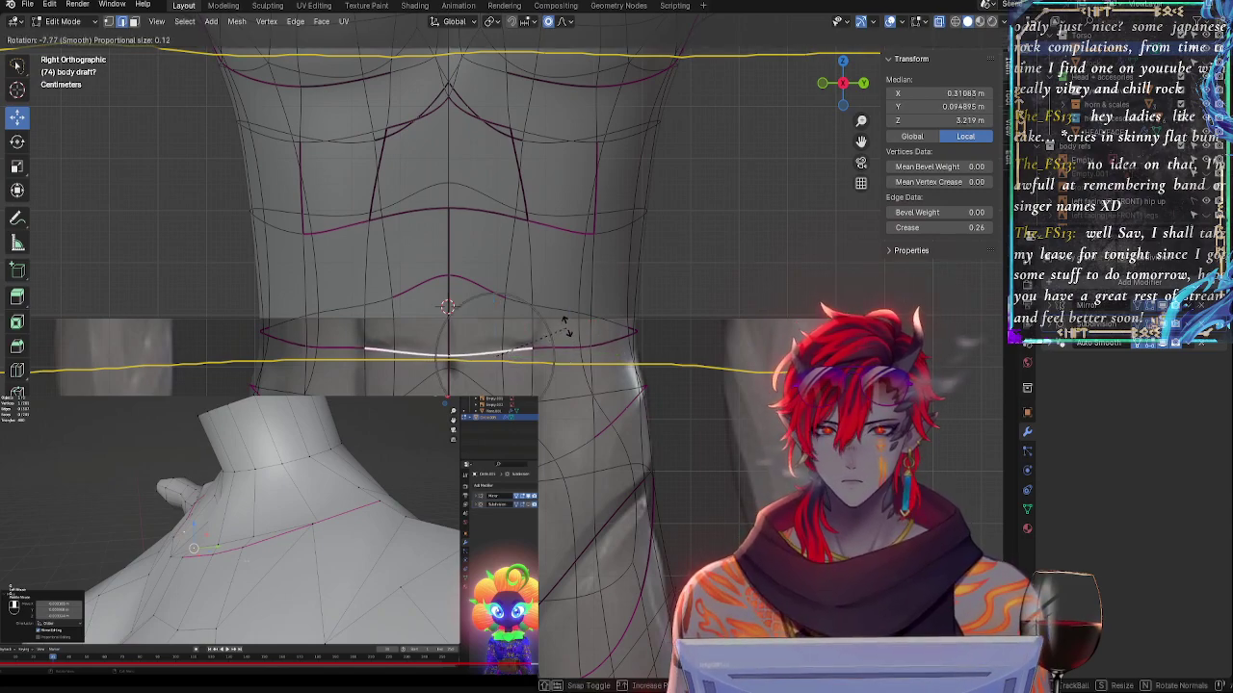
{"action": "left_click", "coordinate": [565, 325]}
{"action": "key", "text": "ctrl+z"}
{"action": "key", "text": "ctrl+shift+z"}
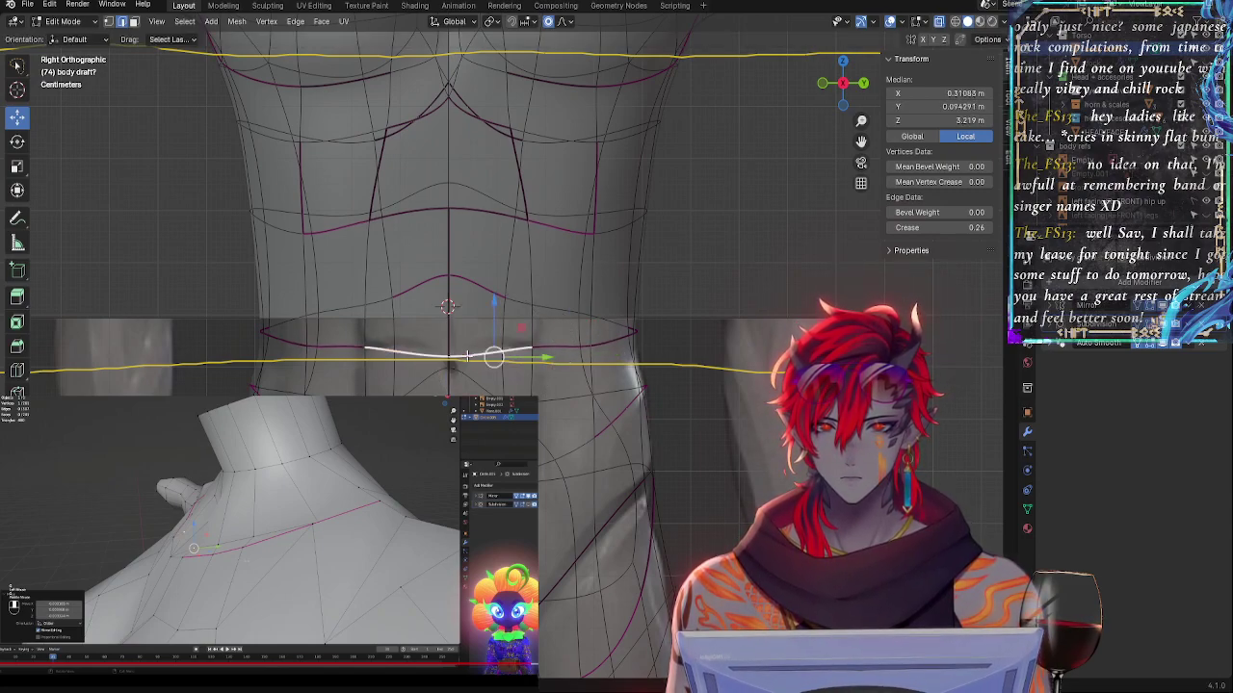
{"action": "left_click_drag", "start_coordinate": [499, 317], "coordinate": [499, 314]}
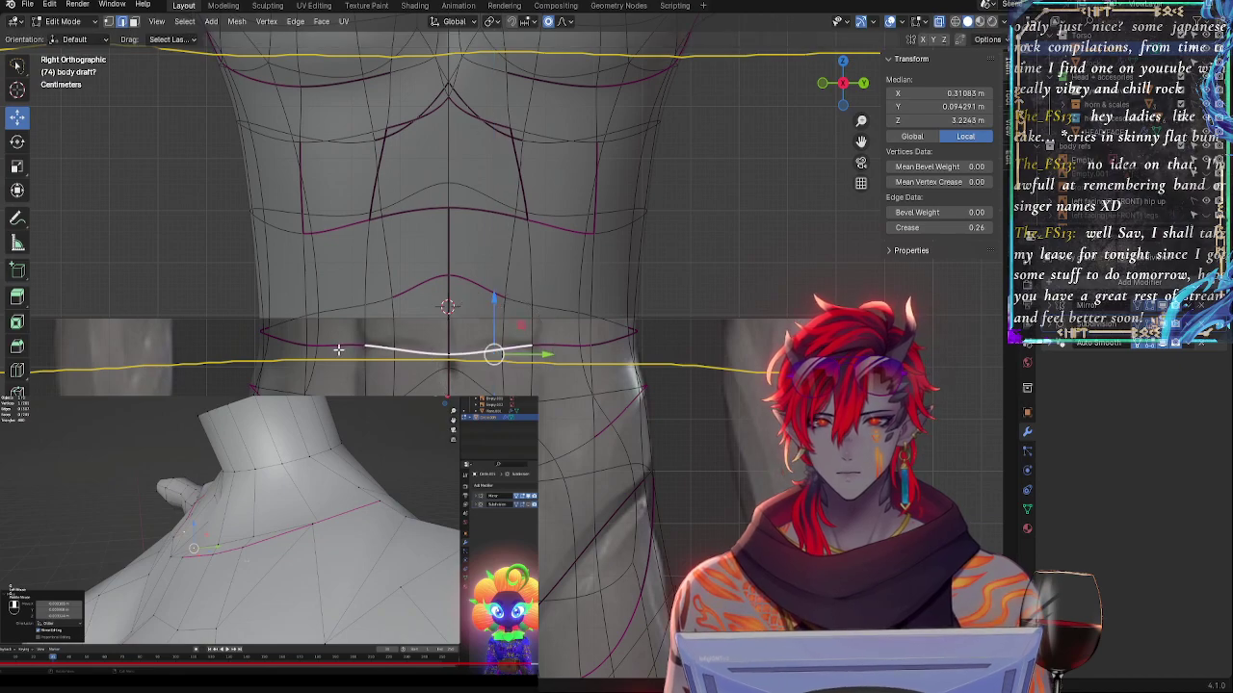
- Select the lower hip edge loop, tilt it slightly and shift it outward
{"action": "left_click", "coordinate": [342, 347]}
{"action": "left_click", "coordinate": [525, 361], "text": "alt"}
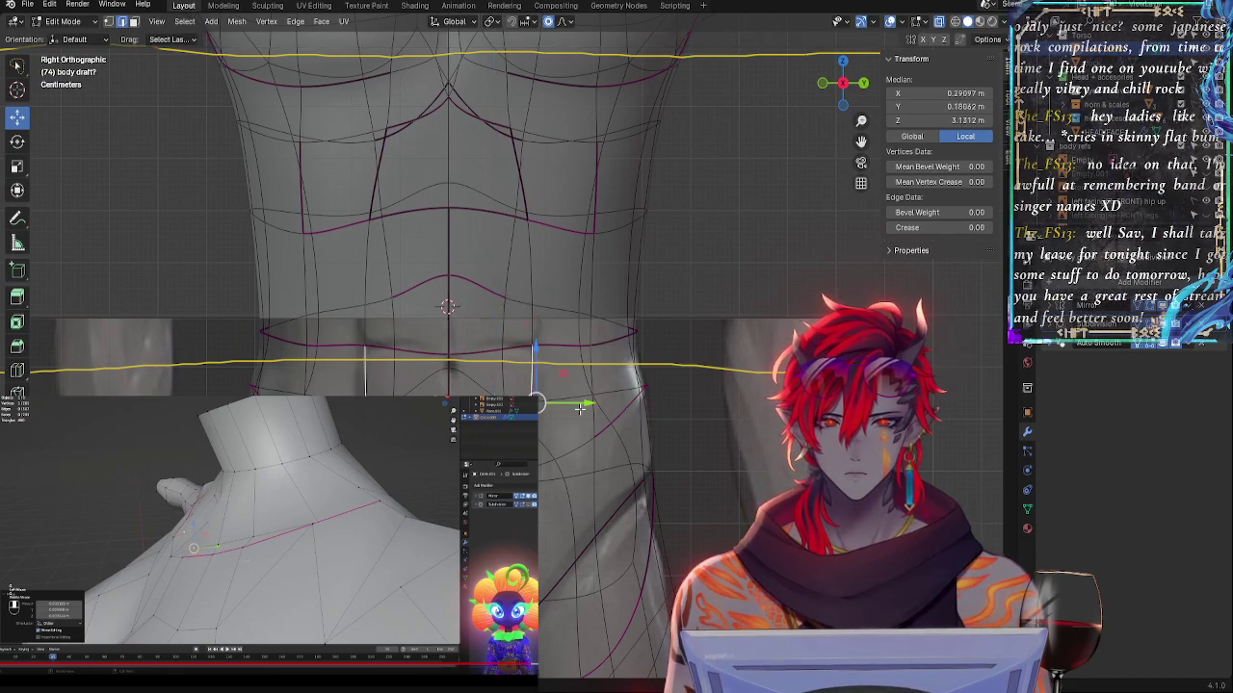
{"action": "key", "text": "alt+z"}
{"action": "key", "text": "alt+z"}
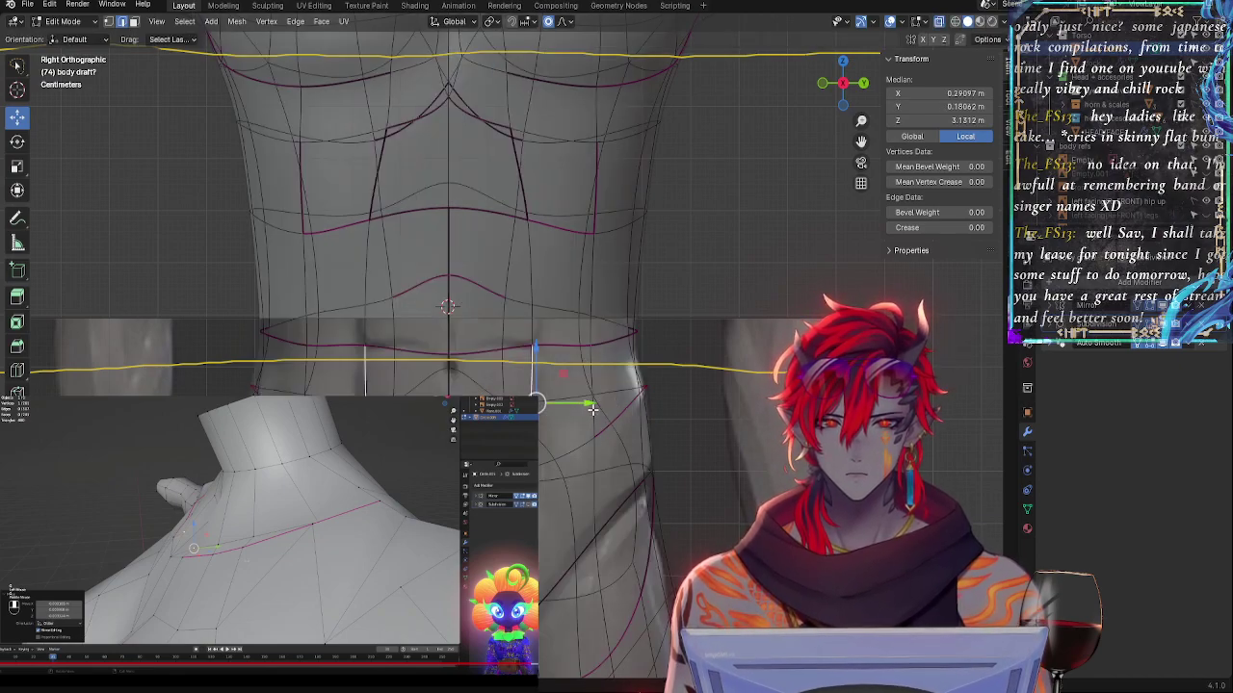
{"action": "key", "text": "r"}
{"action": "left_click", "coordinate": [615, 410]}
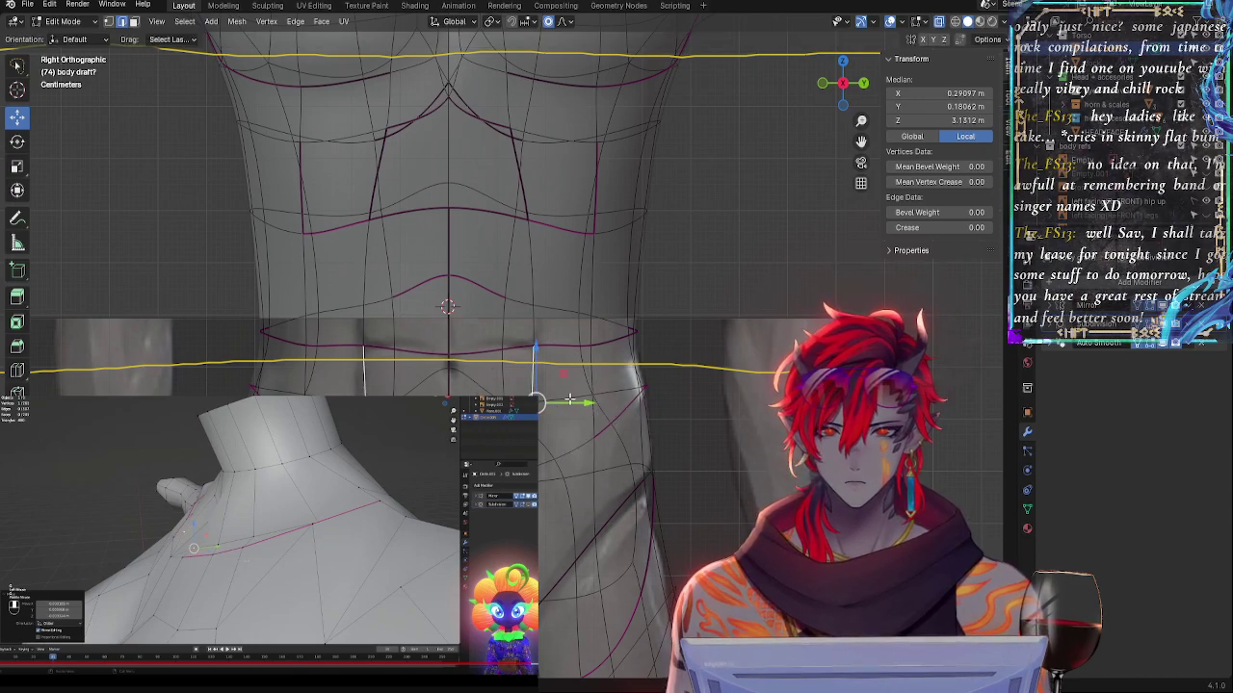
{"action": "left_click_drag", "start_coordinate": [570, 399], "coordinate": [575, 400]}
{"action": "key", "text": "alt+z"}
- Tilt the hip edges and move the selection down toward the thigh in side orthographic view
{"action": "middle_click_drag", "start_coordinate": [589, 448], "coordinate": [701, 463]}
{"action": "key", "text": "r"}
{"action": "left_click", "coordinate": [716, 456]}
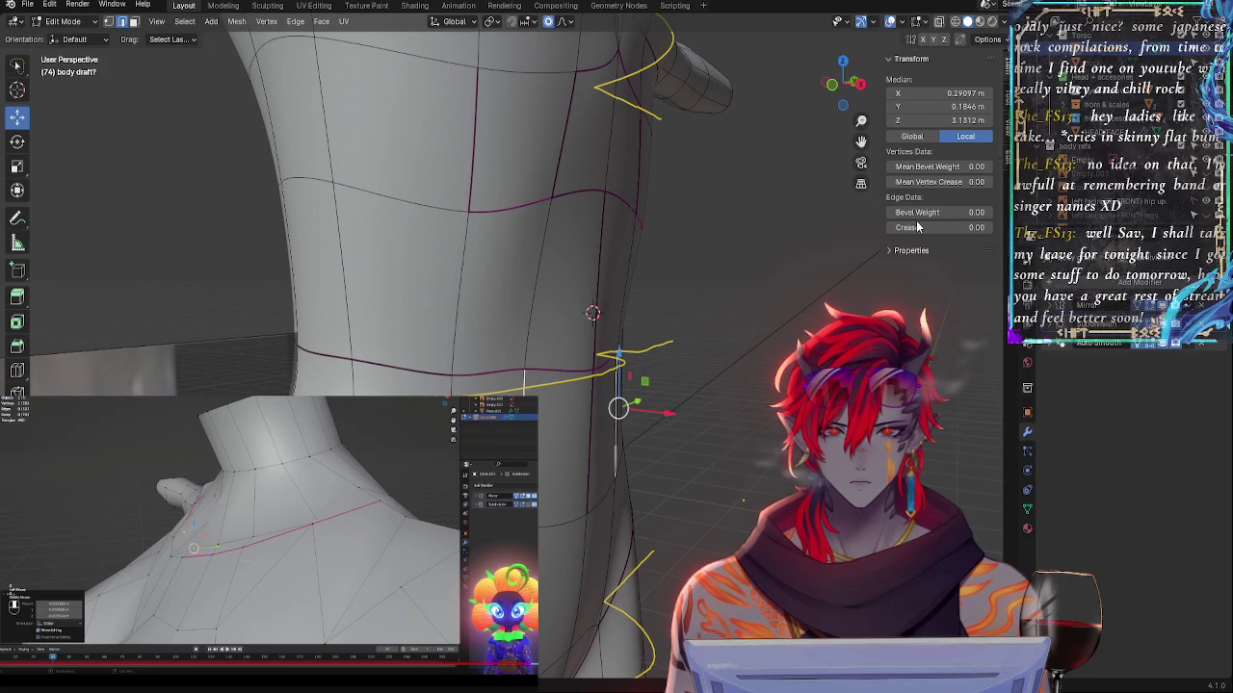
{"action": "left_click", "coordinate": [861, 84]}
{"action": "left_click_drag", "start_coordinate": [537, 354], "coordinate": [547, 496]}
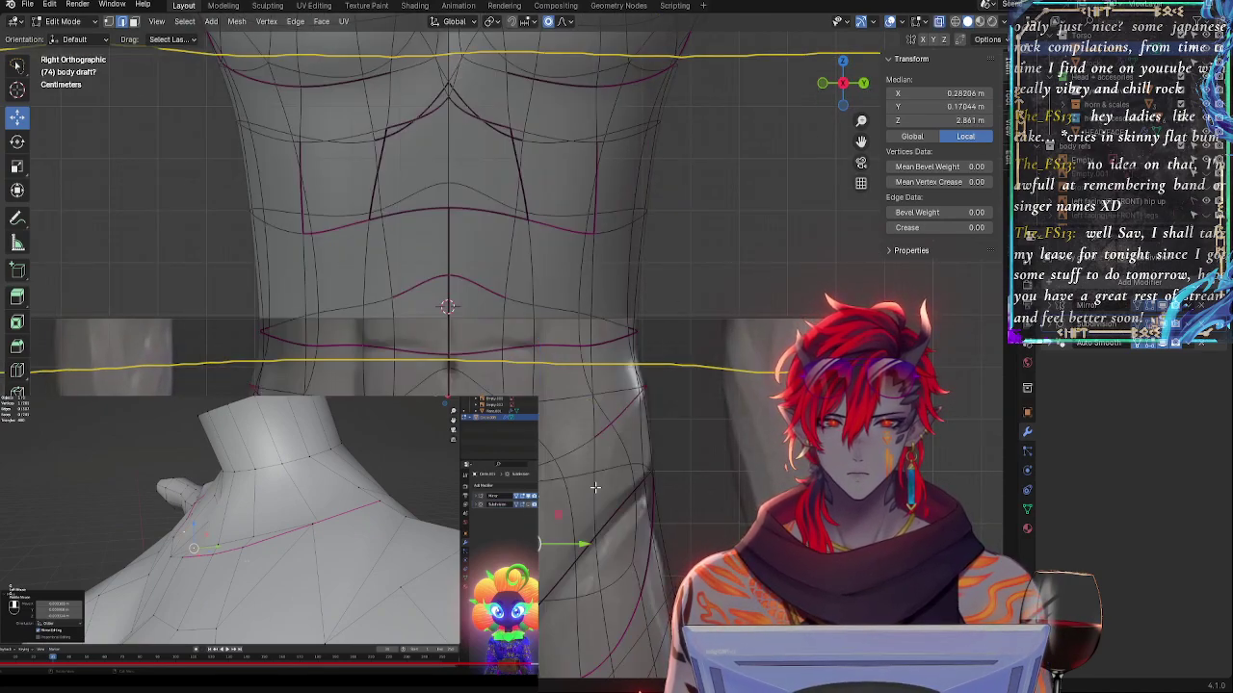
{"action": "key", "text": "r"}
{"action": "left_click", "coordinate": [608, 507]}
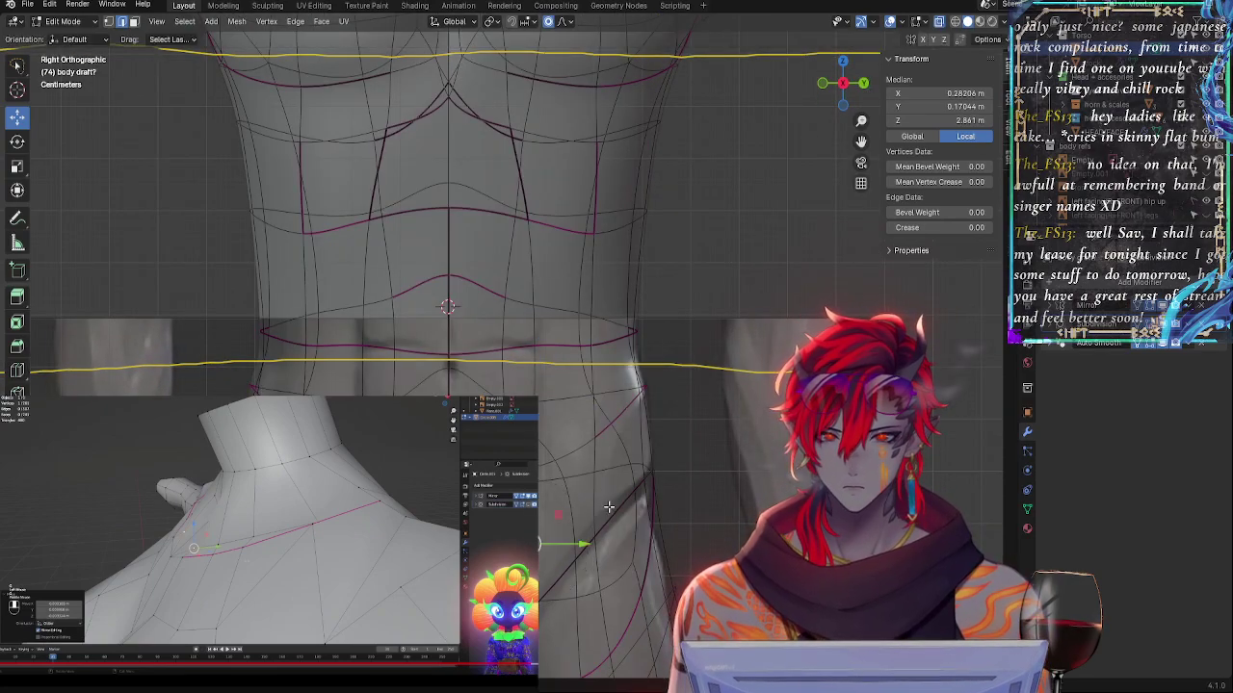
{"action": "key", "text": "g"}
{"action": "left_click", "coordinate": [570, 538]}
{"action": "key", "text": "alt+z"}
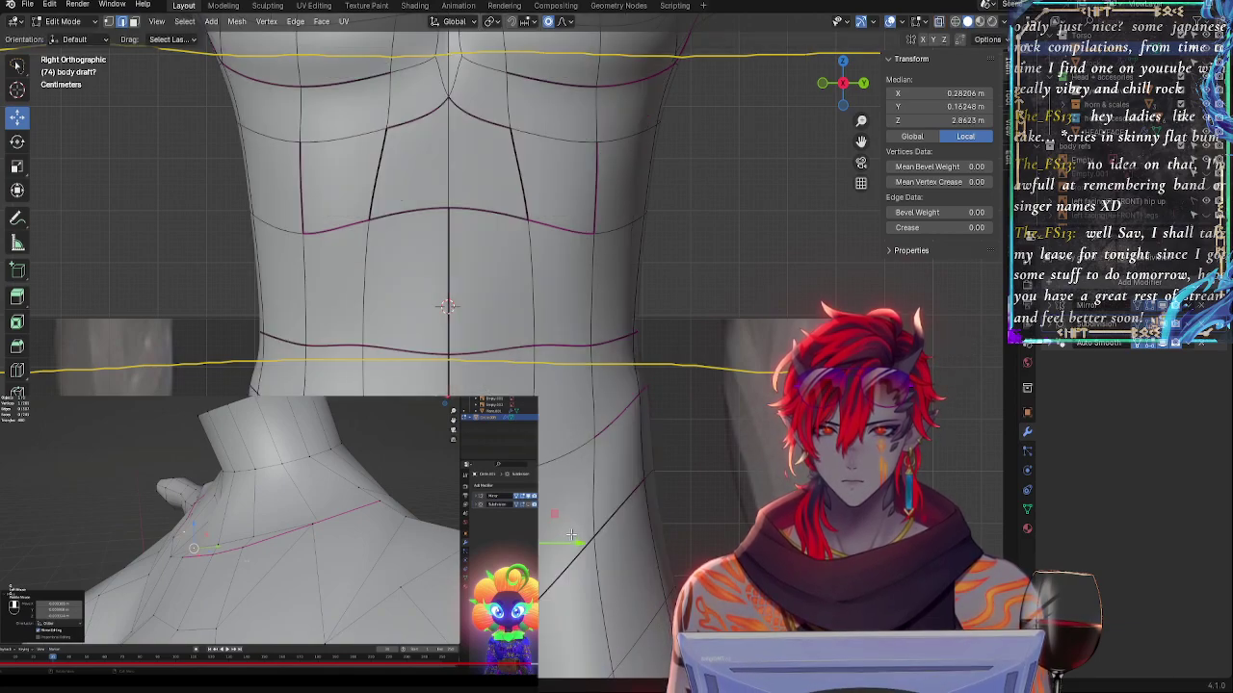
- Rotate the diagonal groin edge and move its vertex down along the groin line
{"action": "key", "text": "g"}
{"action": "key", "text": "Escape"}
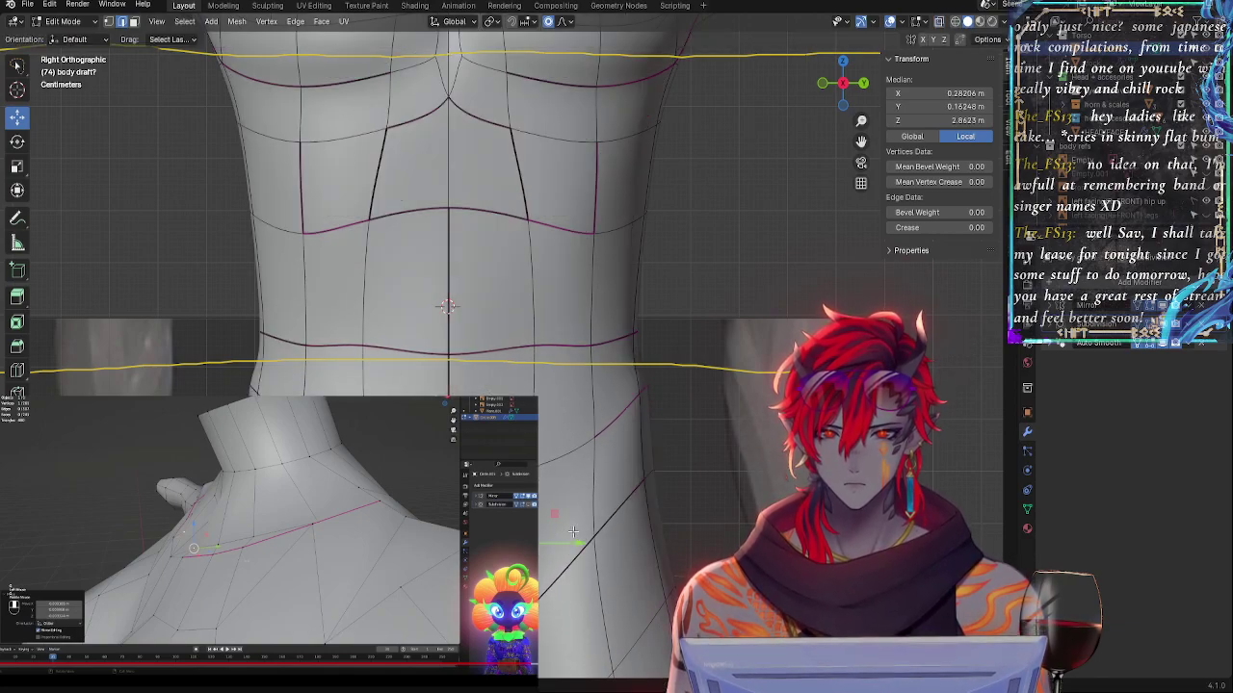
{"action": "key", "text": "alt+z"}
{"action": "middle_click_drag", "start_coordinate": [605, 569], "coordinate": [619, 463], "text": "shift"}
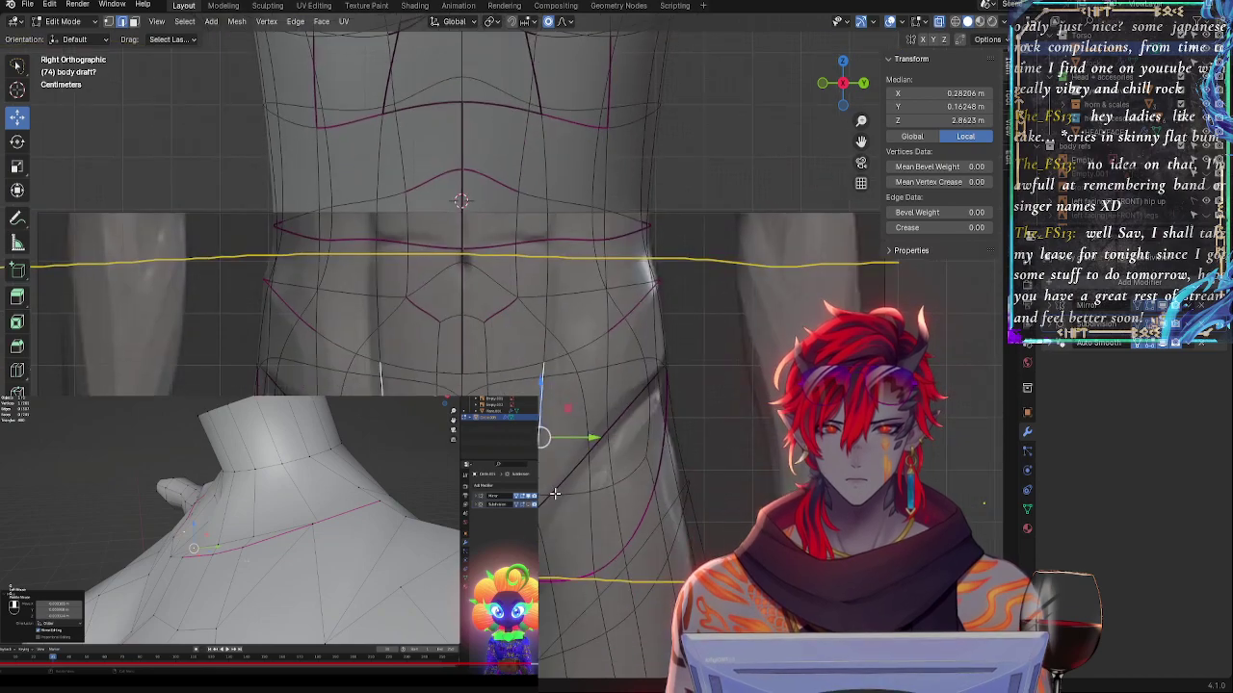
{"action": "left_click", "coordinate": [556, 494]}
{"action": "left_click", "coordinate": [567, 479]}
{"action": "key", "text": "r"}
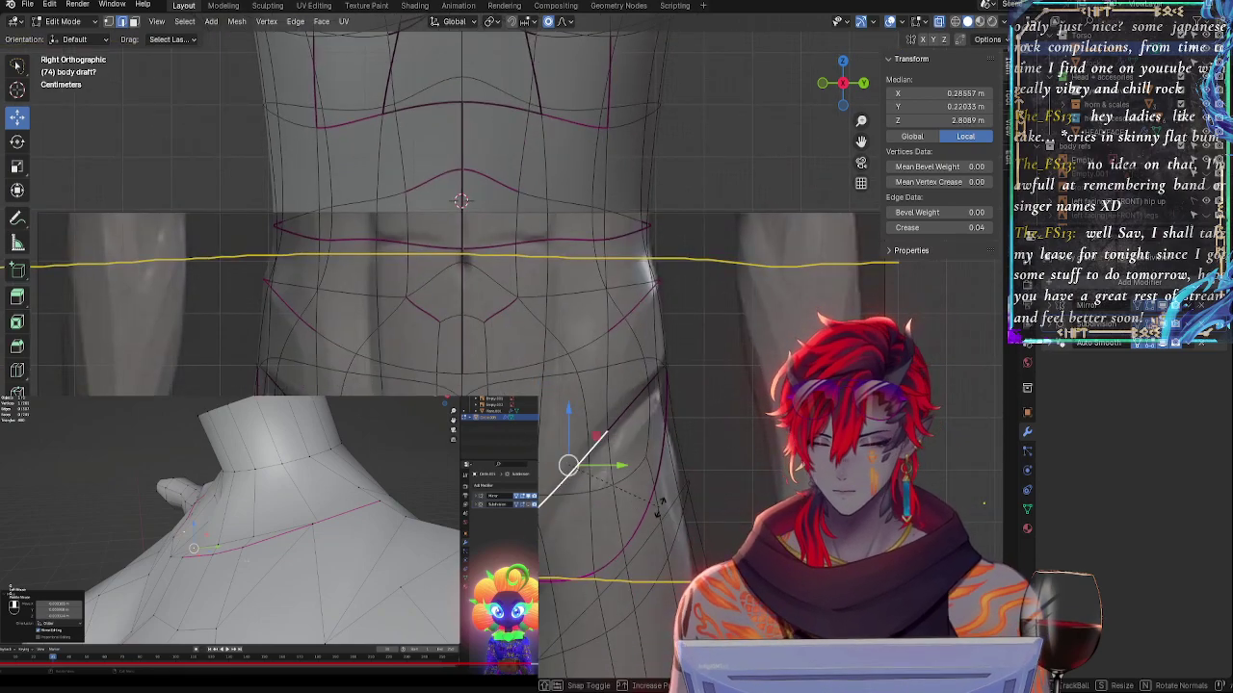
{"action": "left_click", "coordinate": [656, 490]}
{"action": "key", "text": "g"}
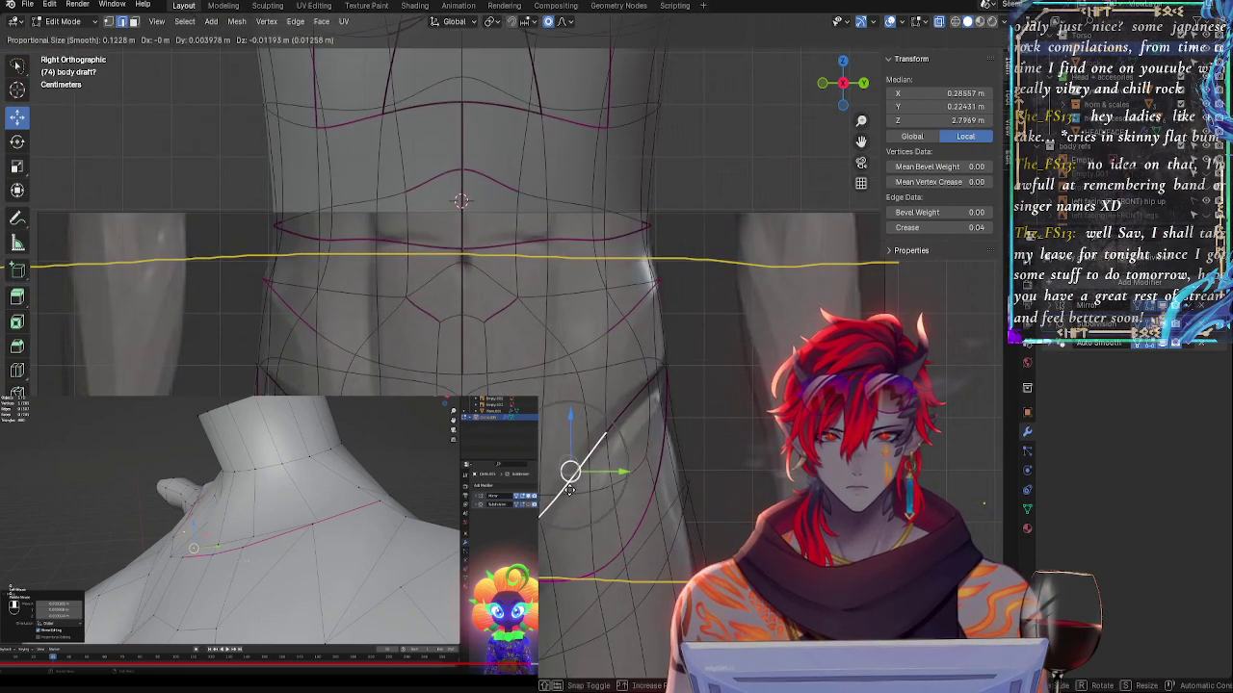
{"action": "left_click", "coordinate": [561, 490]}
{"action": "key", "text": "r"}
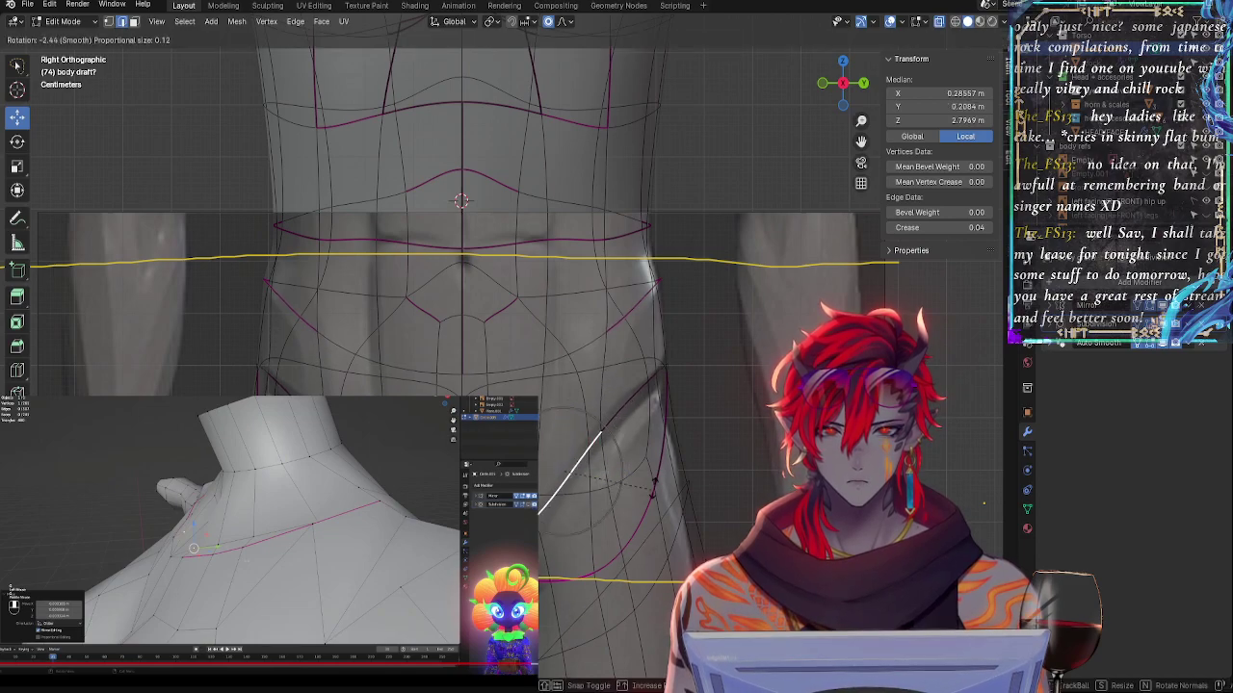
{"action": "left_click", "coordinate": [648, 485]}
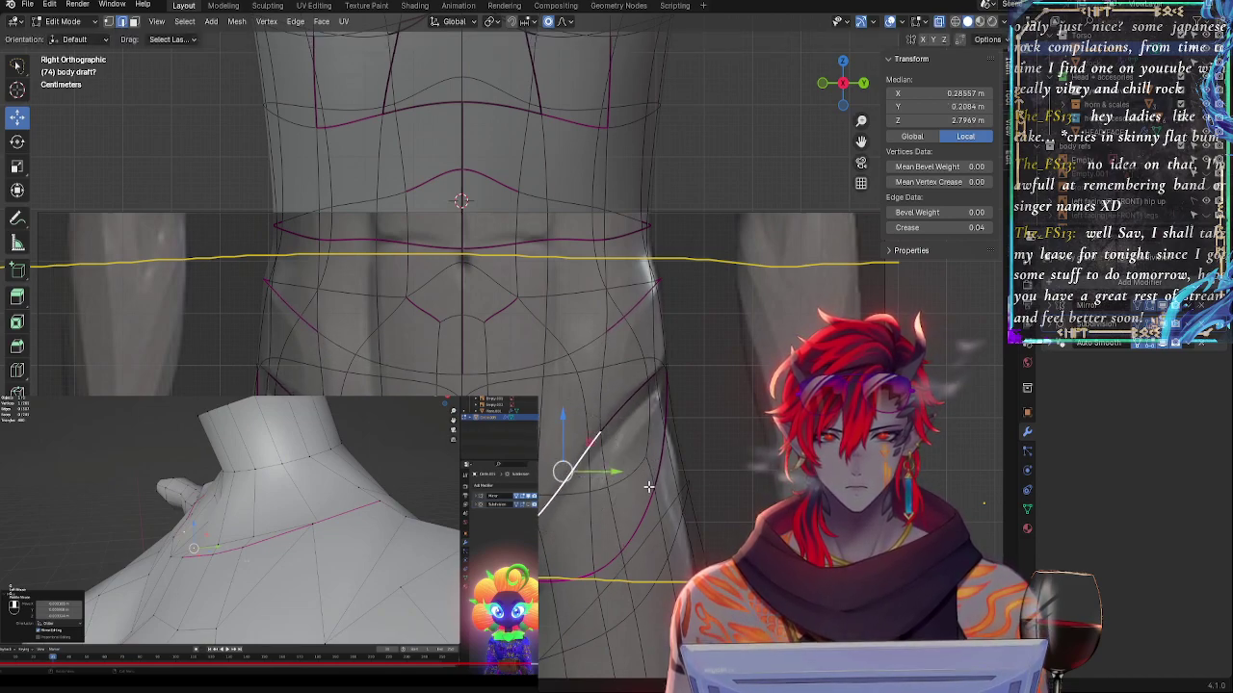
- Give the side hip edge a 0.71 crease and inspect the torso
{"action": "middle_click_drag", "start_coordinate": [668, 413], "coordinate": [652, 386]}
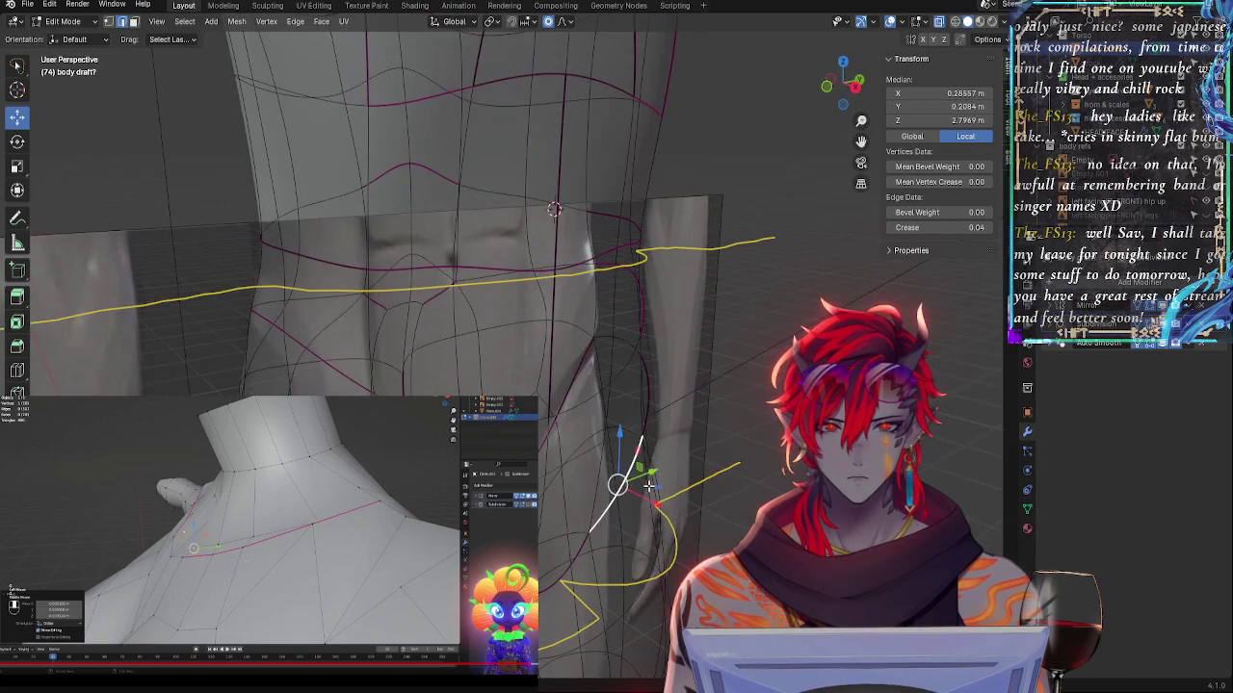
{"action": "middle_click_drag", "start_coordinate": [627, 489], "coordinate": [640, 468]}
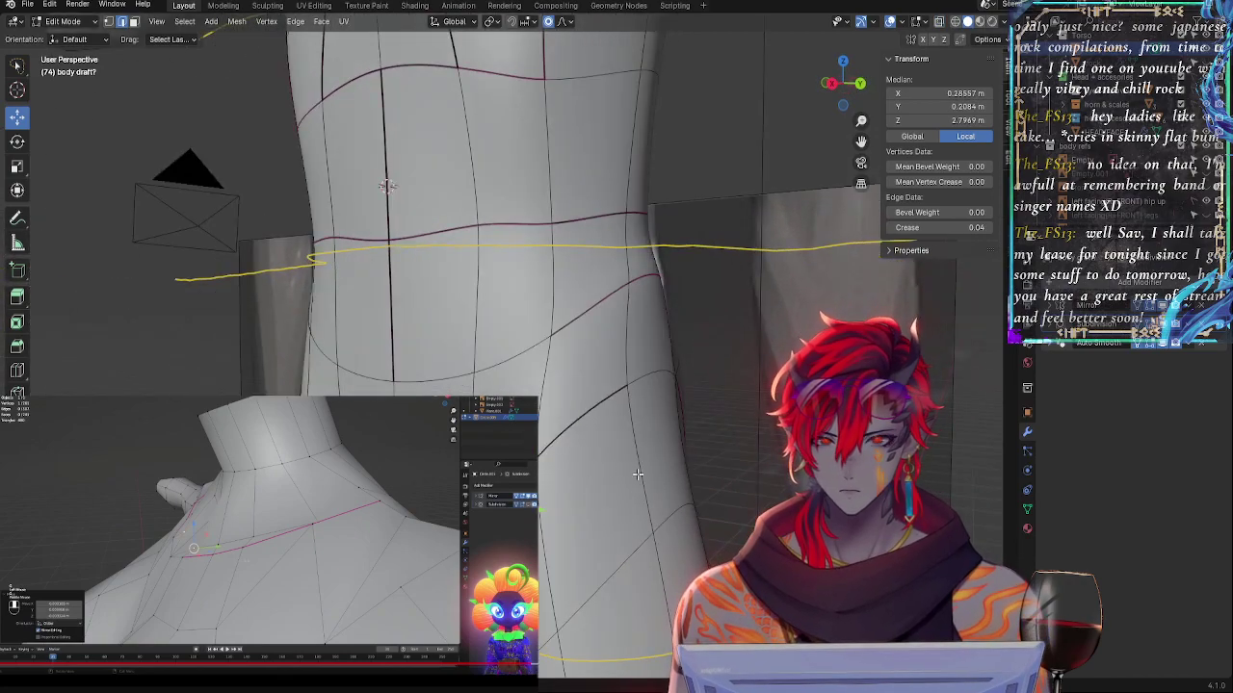
{"action": "key", "text": "shift+e"}
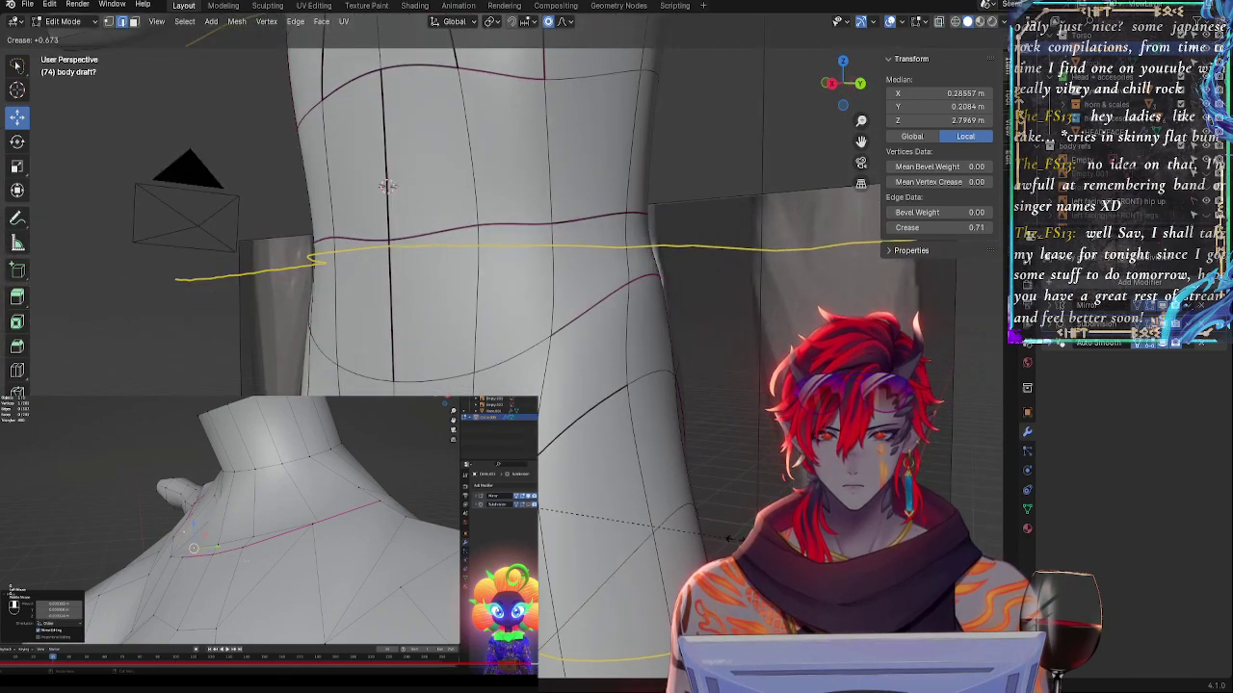
{"action": "left_click", "coordinate": [387, 186]}
{"action": "left_click", "coordinate": [828, 83]}
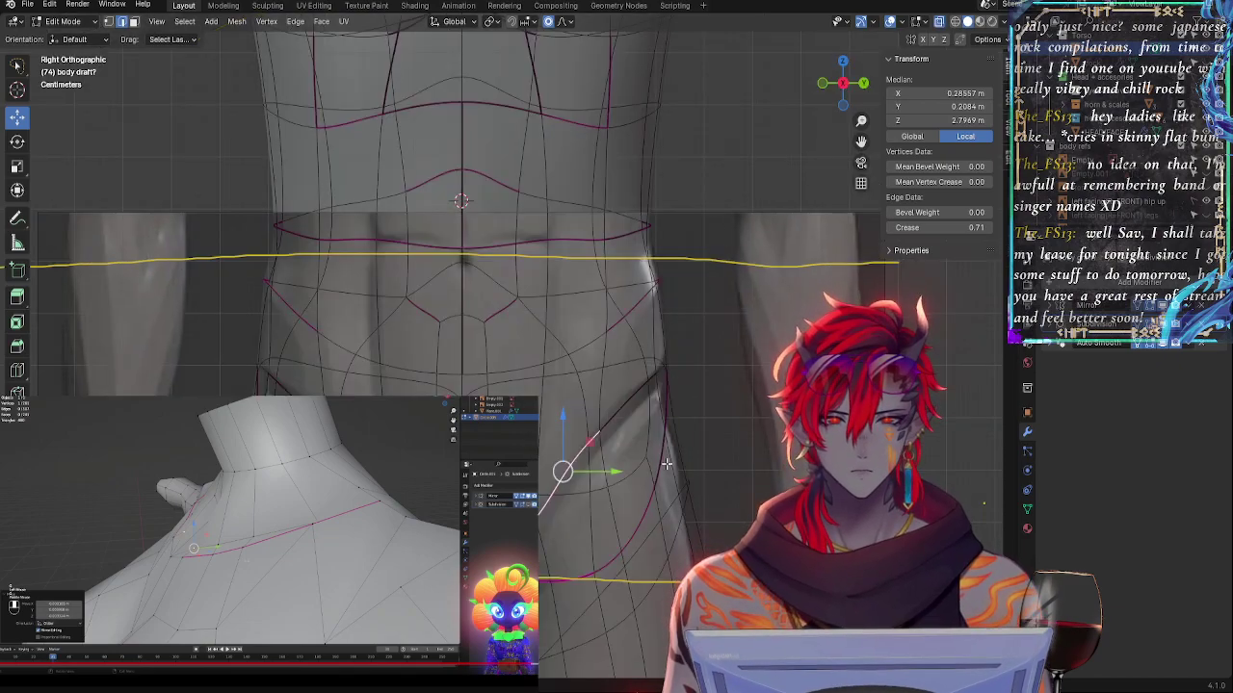
{"action": "middle_click_drag", "start_coordinate": [667, 465], "coordinate": [540, 556]}
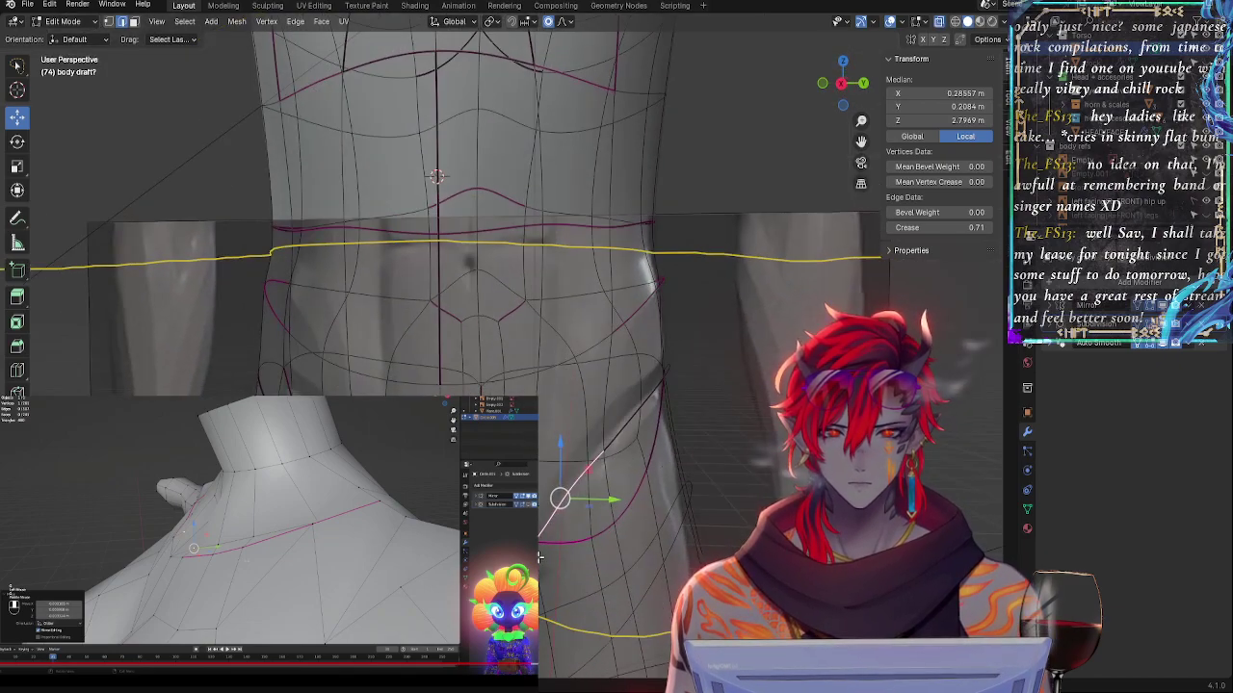
- In the side orthographic view, move five thigh edges to follow the reference
{"action": "left_click", "coordinate": [842, 83]}
{"action": "left_click", "coordinate": [551, 511], "text": "shift"}
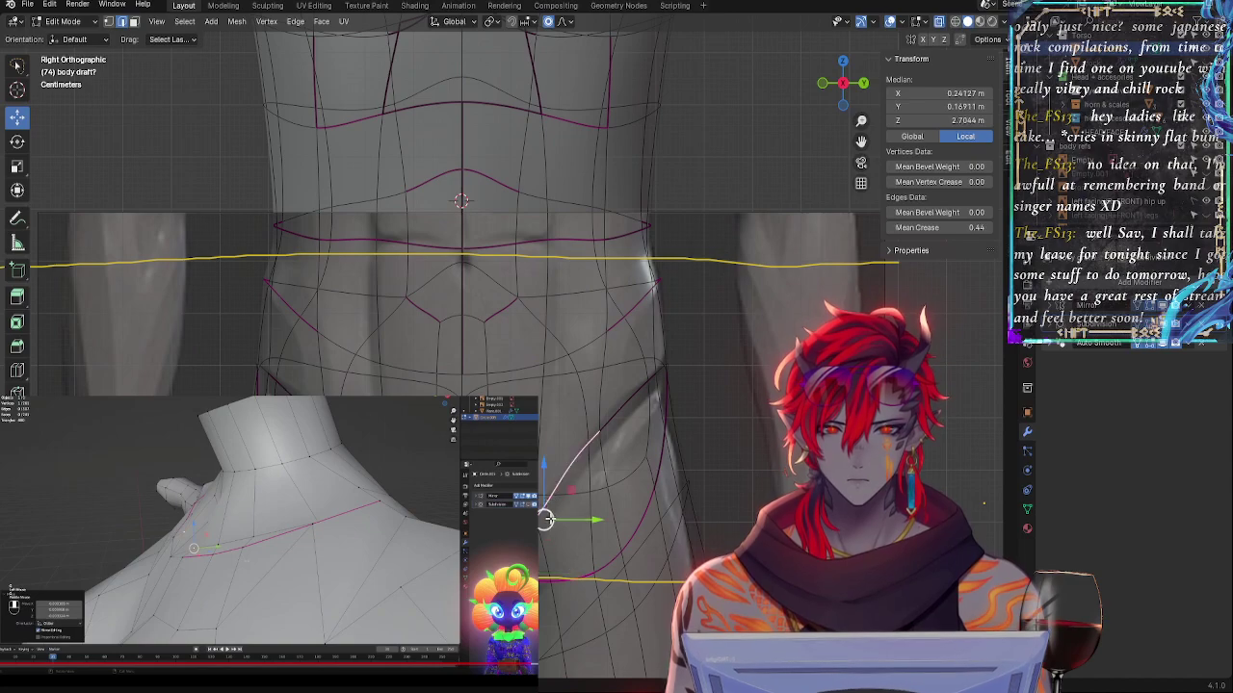
{"action": "left_click", "coordinate": [550, 532]}
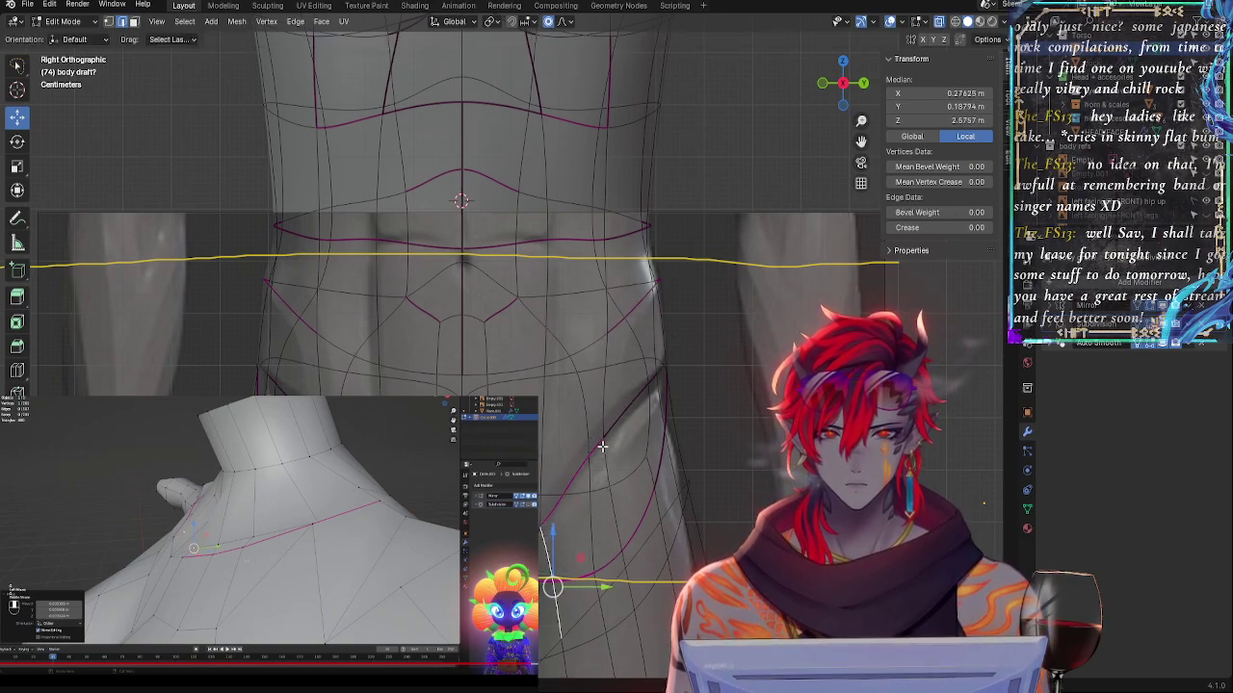
{"action": "left_click", "coordinate": [604, 447]}
{"action": "left_click", "coordinate": [576, 459]}
{"action": "left_click", "coordinate": [623, 418], "text": "shift"}
{"action": "key", "text": "r"}
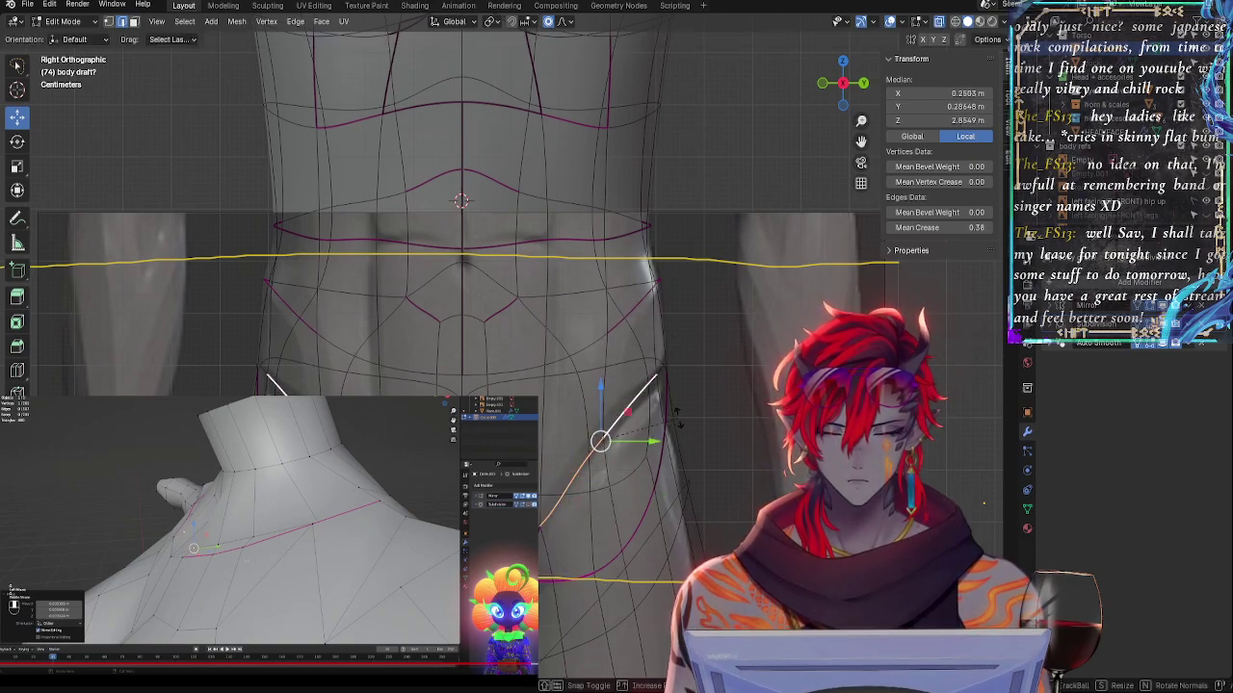
{"action": "right_click", "coordinate": [690, 415]}
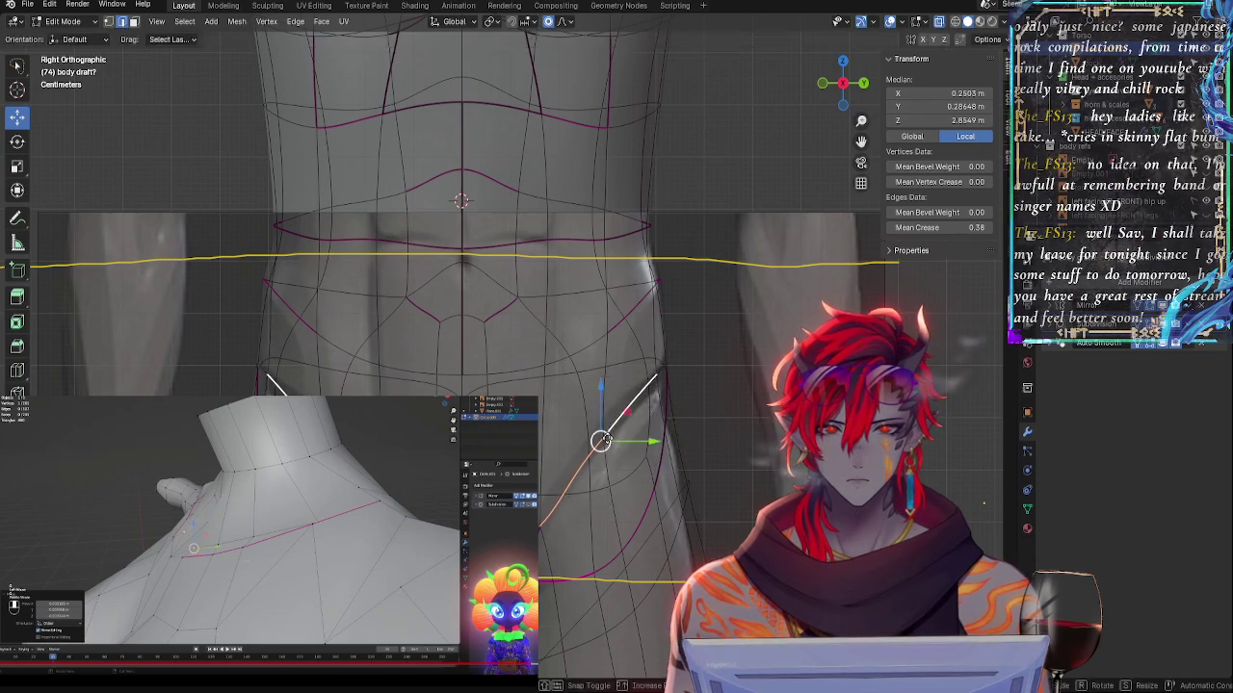
{"action": "key", "text": "g"}
{"action": "left_click", "coordinate": [609, 433]}
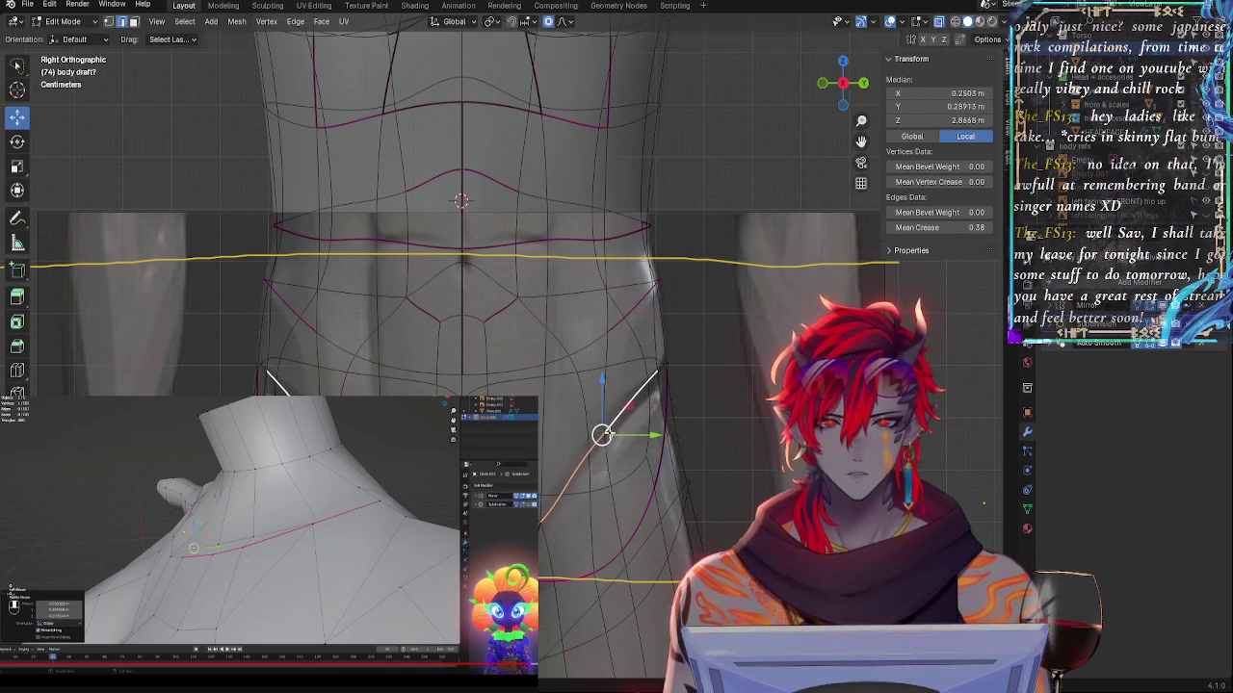
- Rotate the upper thigh edge and nudge the diagonal crease edge slightly
{"action": "left_click", "coordinate": [627, 405]}
{"action": "key", "text": "r"}
{"action": "left_click", "coordinate": [680, 451]}
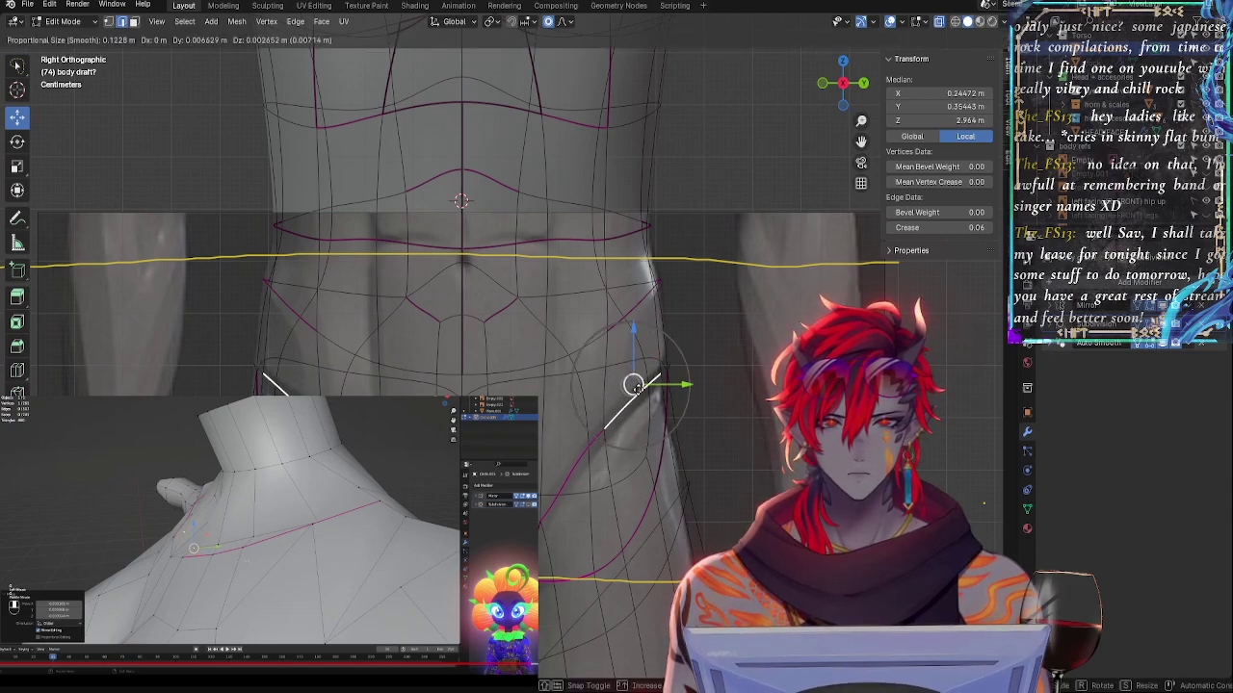
{"action": "left_click", "coordinate": [599, 445]}
{"action": "left_click", "coordinate": [585, 447]}
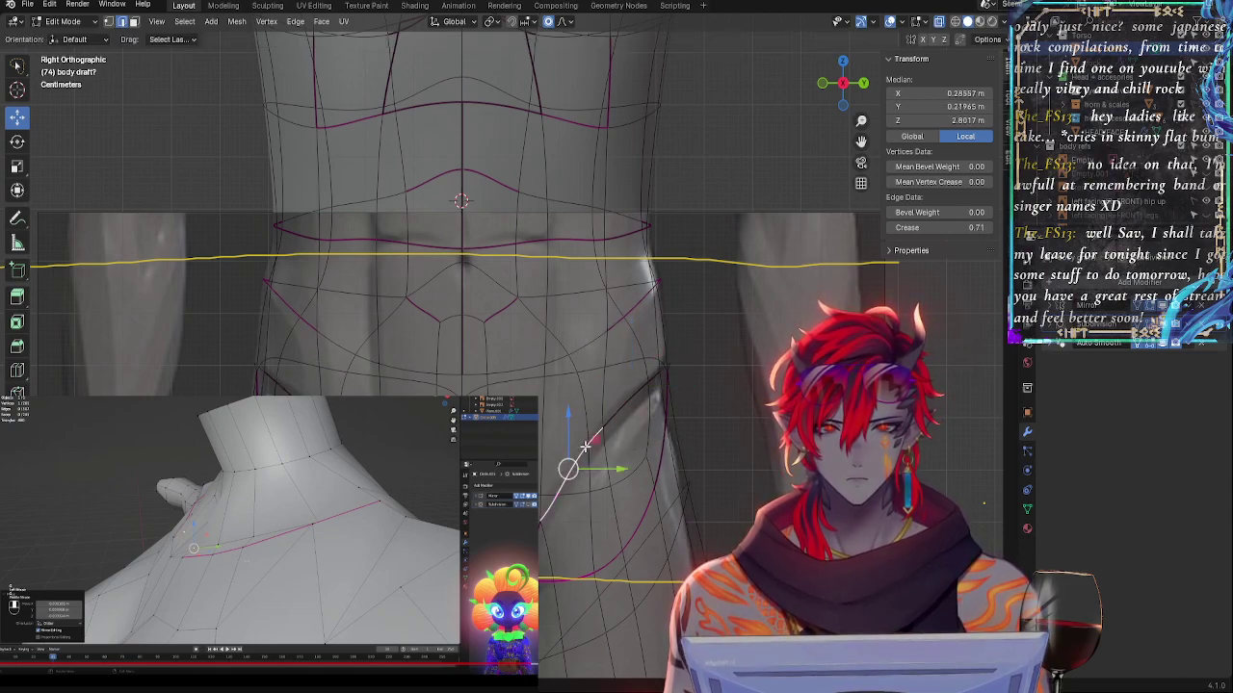
{"action": "left_click_drag", "start_coordinate": [571, 470], "coordinate": [570, 471]}
- Soft-rotate the neighbouring crease edge, toggling X-ray to compare it with the reference
{"action": "left_click", "coordinate": [587, 504]}
{"action": "key", "text": "alt+z"}
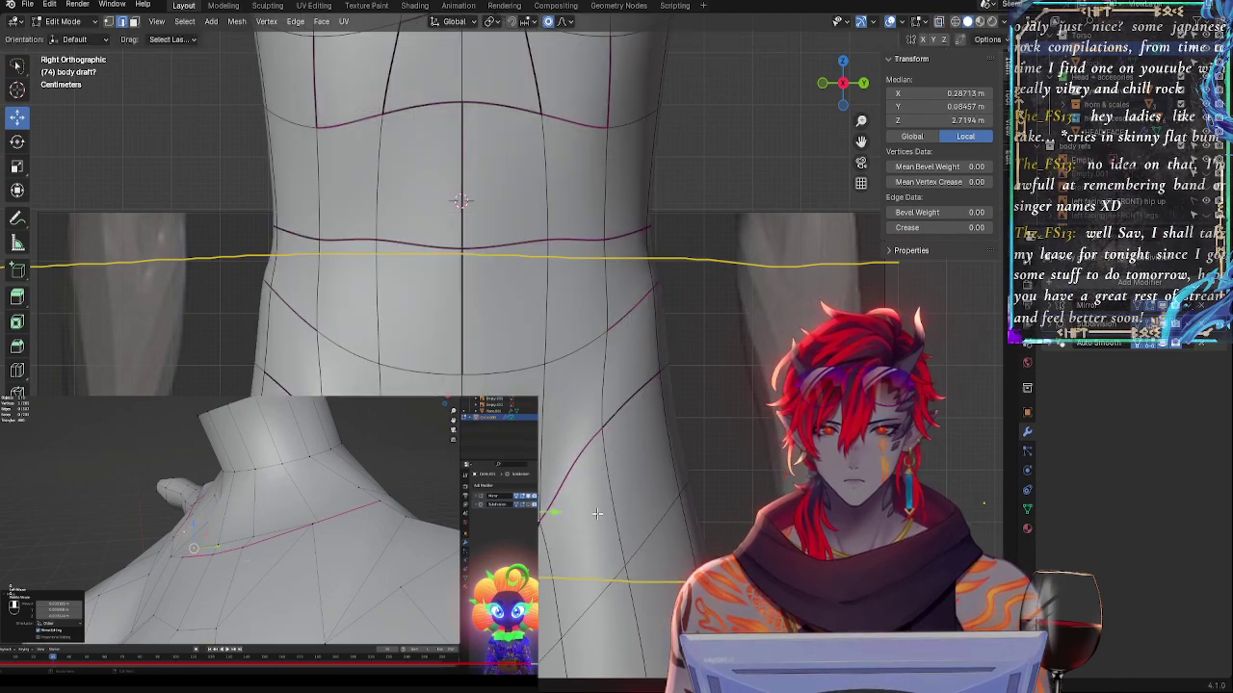
{"action": "key", "text": "alt+z"}
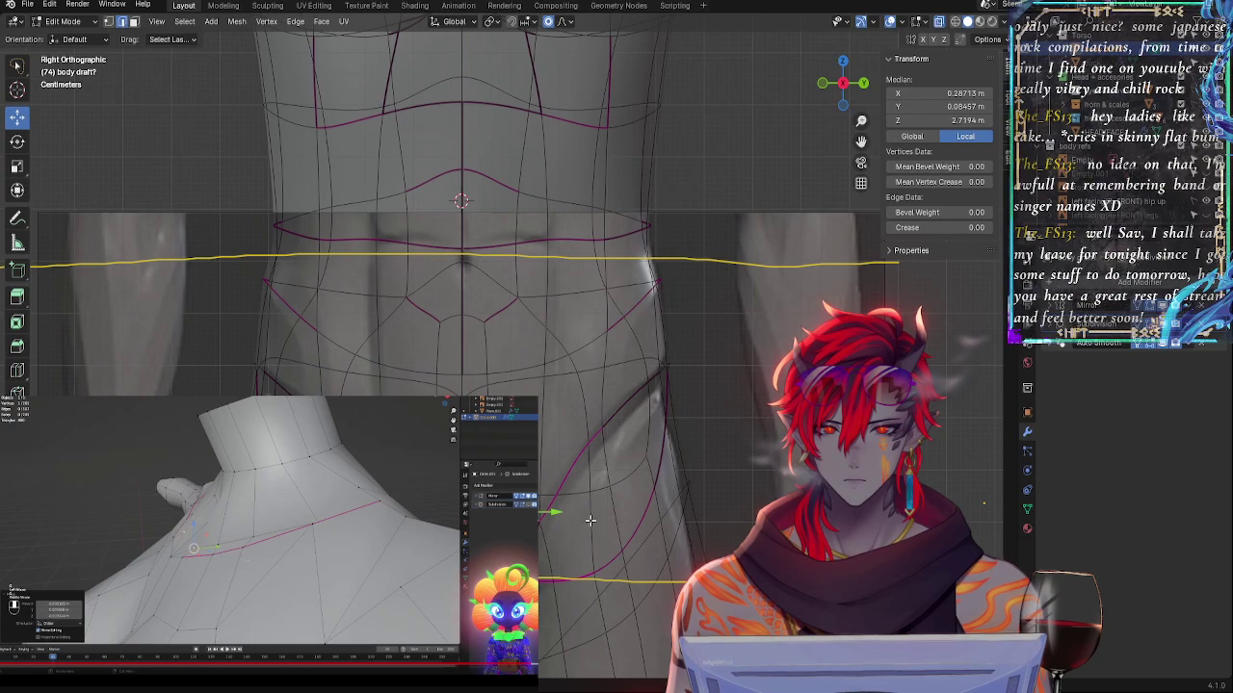
{"action": "key", "text": "alt+z"}
{"action": "key", "text": "r"}
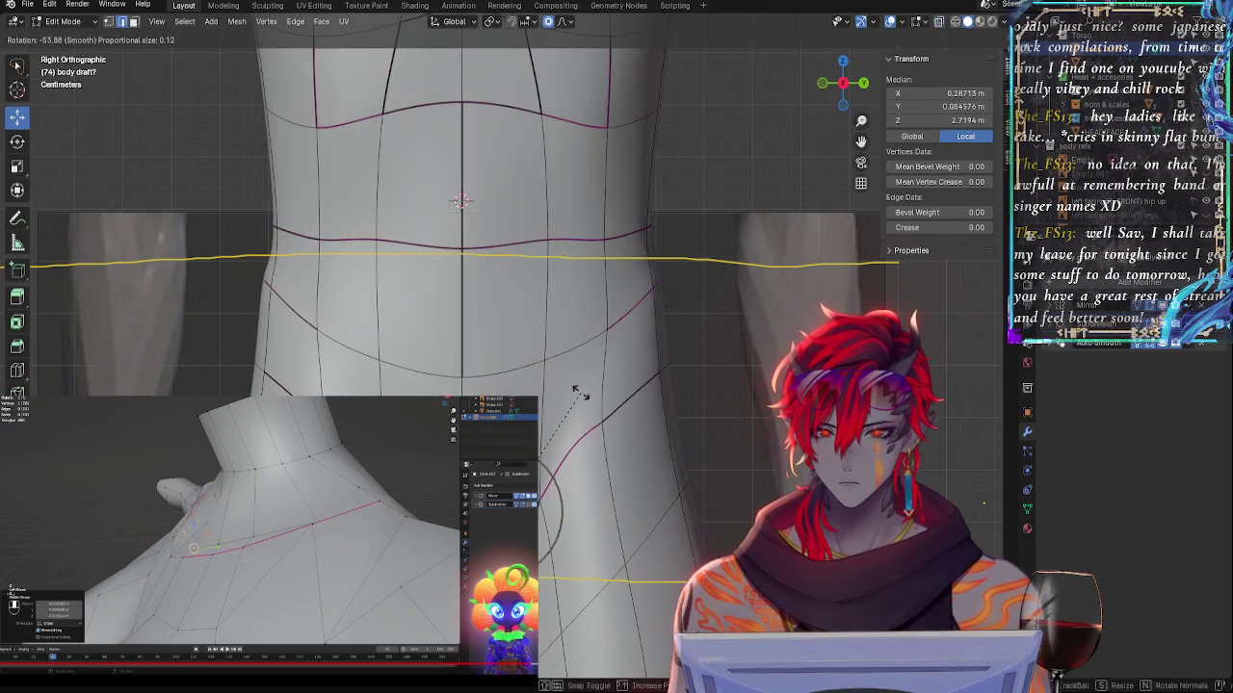
{"action": "left_click", "coordinate": [588, 440]}
{"action": "key", "text": "alt+z"}
{"action": "key", "text": "alt+z"}
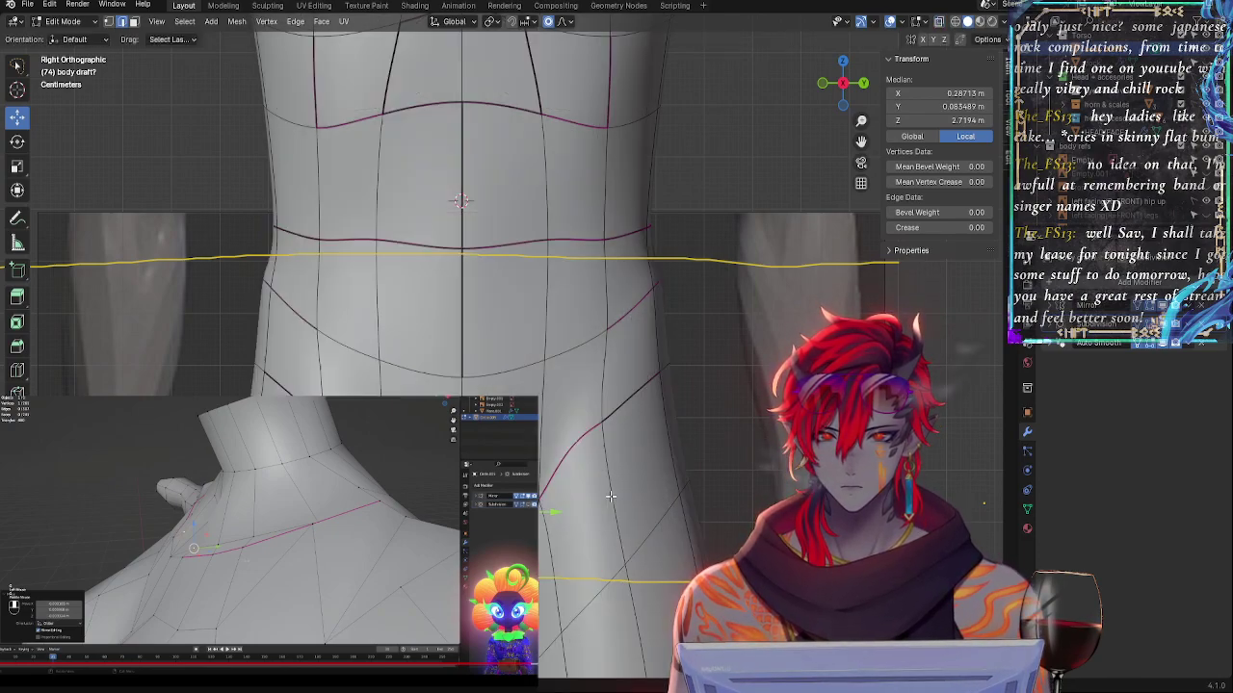
{"action": "key", "text": "alt+z"}
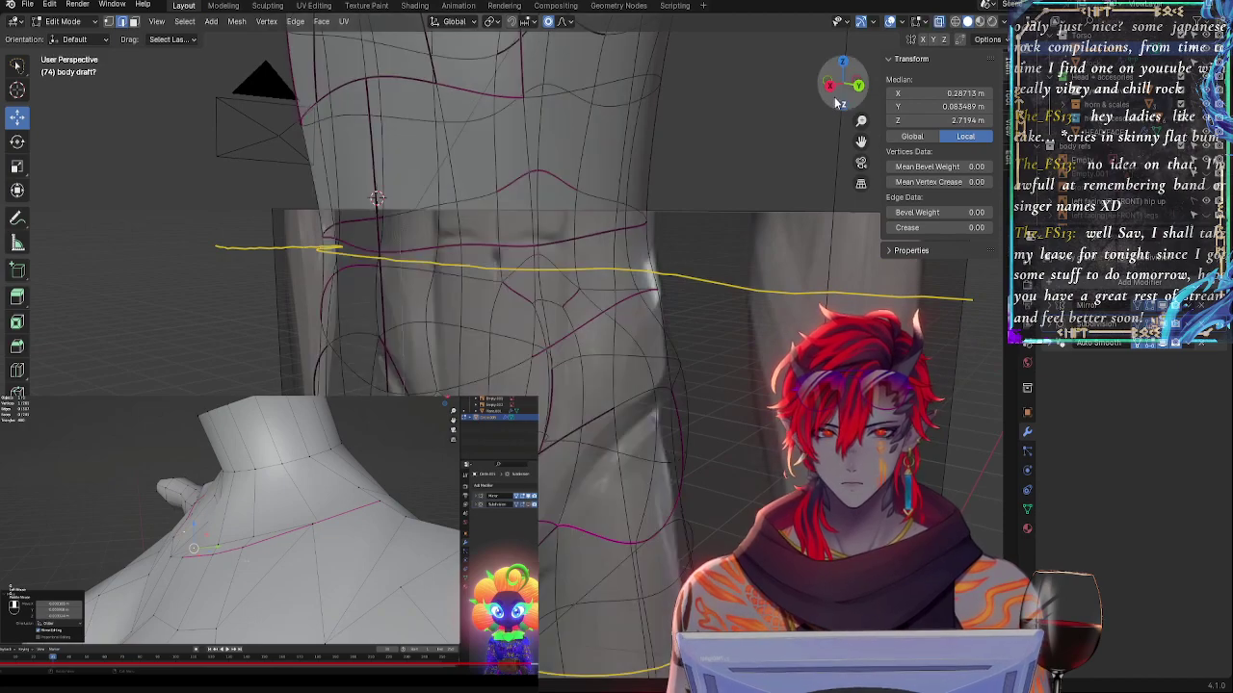
{"action": "key", "text": "alt+z"}
{"action": "key", "text": "alt+z"}
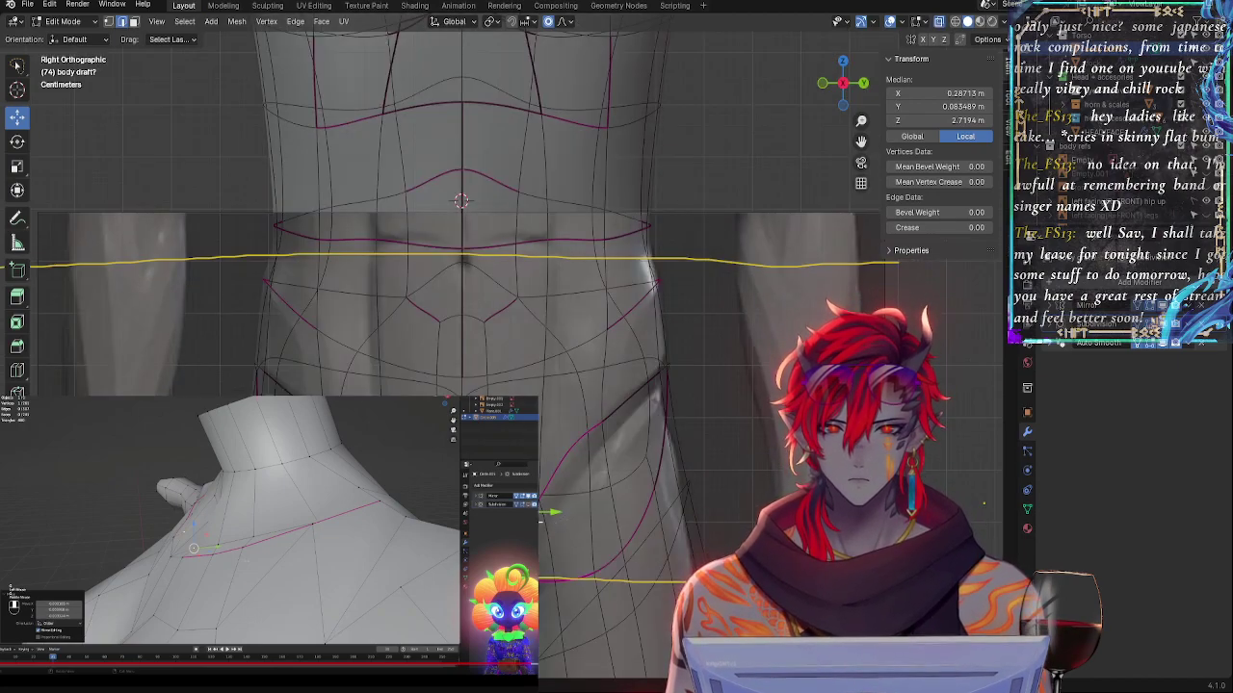
- Refine the thigh crease edges with small soft-falloff moves and a rotation
{"action": "left_click", "coordinate": [551, 486]}
{"action": "key", "text": "g"}
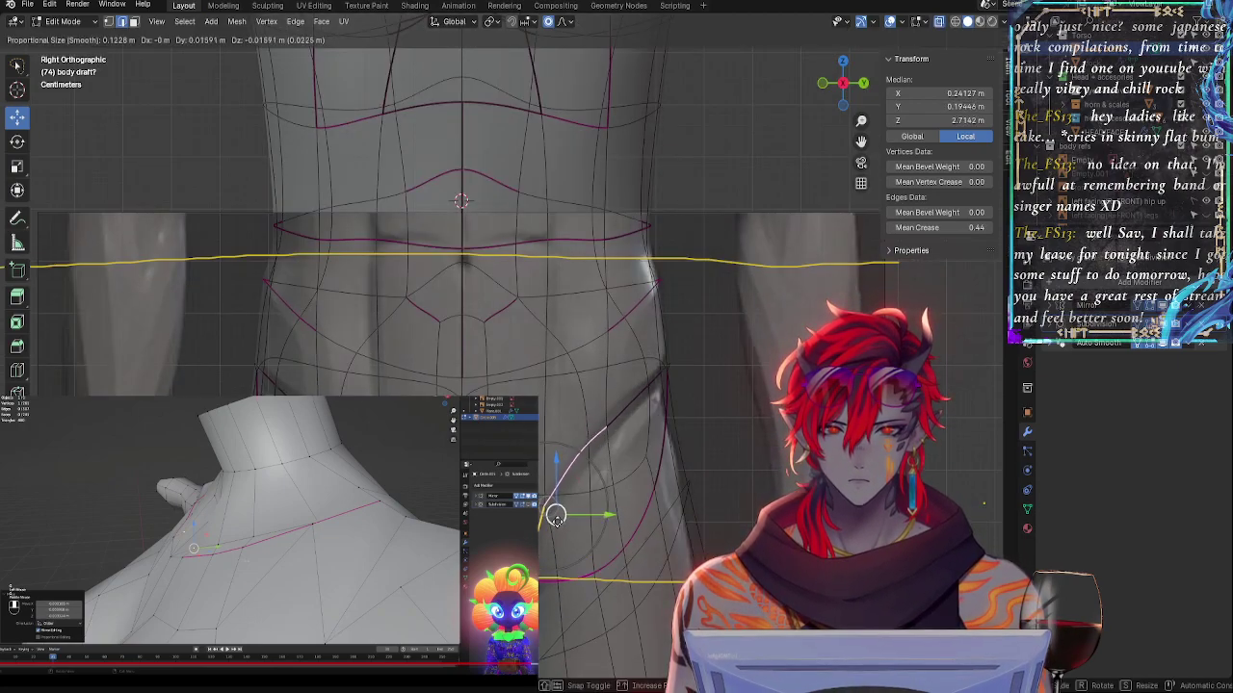
{"action": "left_click", "coordinate": [559, 495]}
{"action": "left_click", "coordinate": [597, 451]}
{"action": "left_click", "coordinate": [578, 454]}
{"action": "key", "text": "r"}
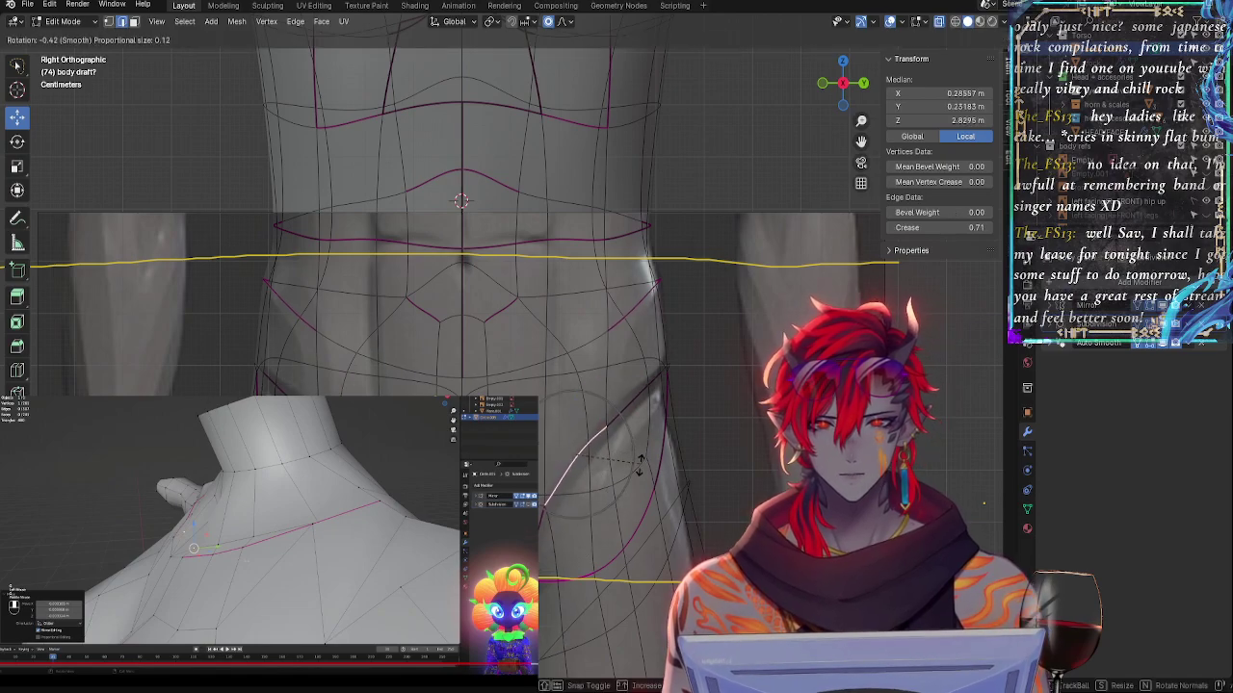
{"action": "left_click", "coordinate": [578, 486]}
{"action": "key", "text": "g"}
{"action": "left_click", "coordinate": [578, 455]}
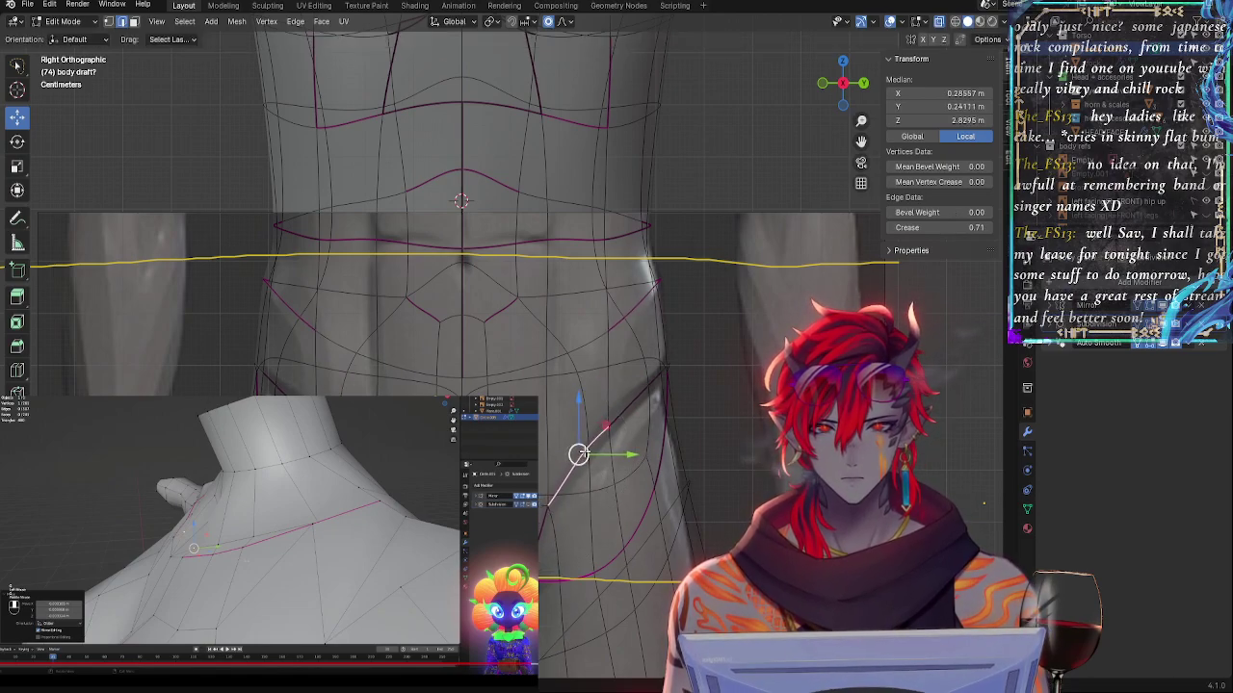
- Tilt the lower thigh loop and shift it about 1.6 cm sideways
{"action": "left_click", "coordinate": [558, 580], "text": "alt"}
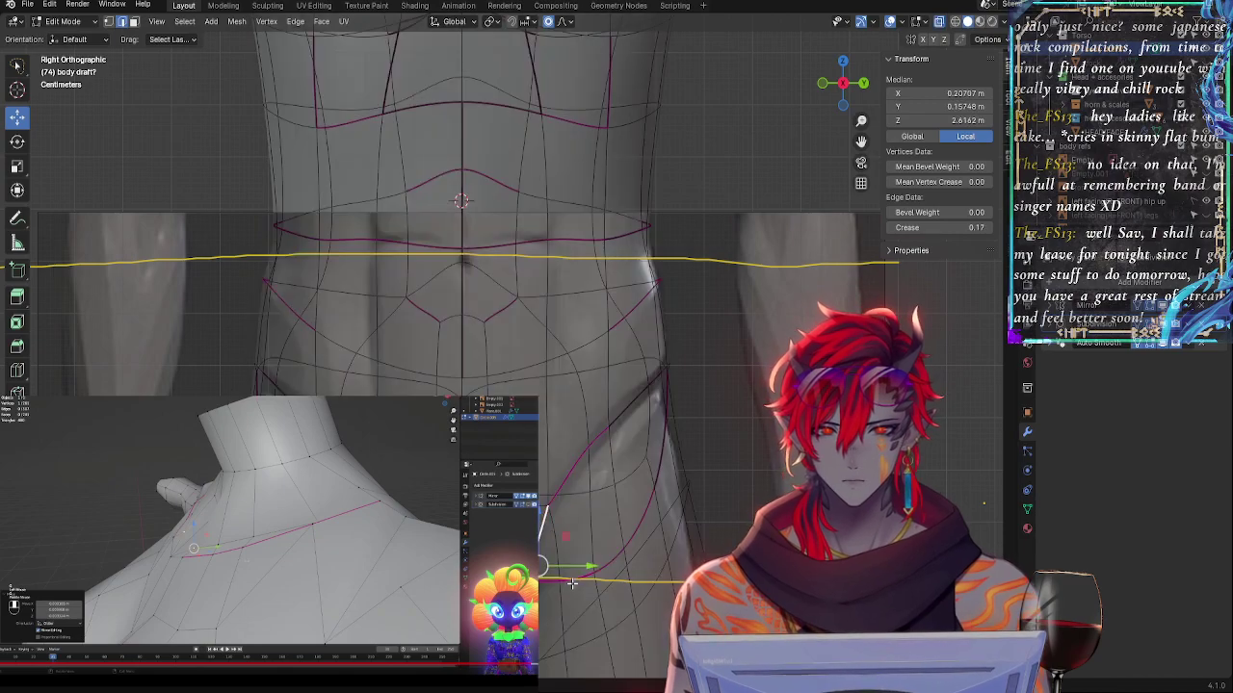
{"action": "key", "text": "r"}
{"action": "left_click", "coordinate": [616, 552]}
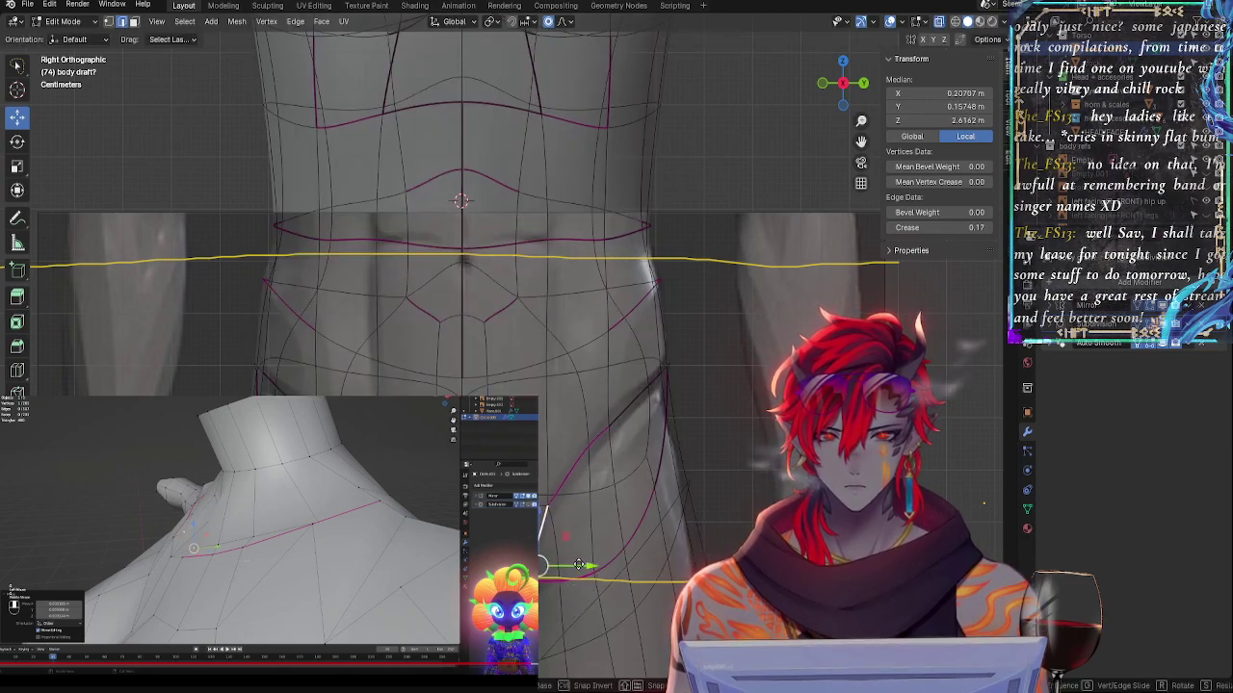
{"action": "left_click_drag", "start_coordinate": [590, 566], "coordinate": [570, 565]}
{"action": "left_click", "coordinate": [568, 616], "text": "alt"}
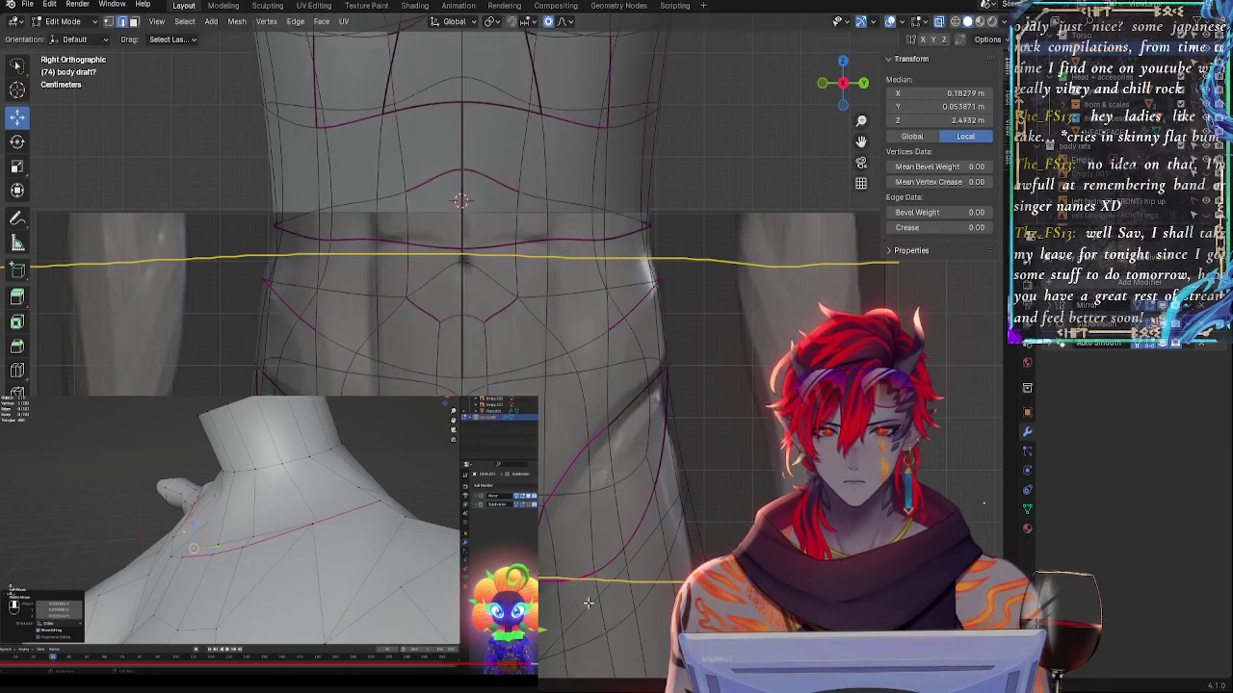
{"action": "middle_click_drag", "start_coordinate": [614, 599], "coordinate": [658, 387], "text": "shift"}
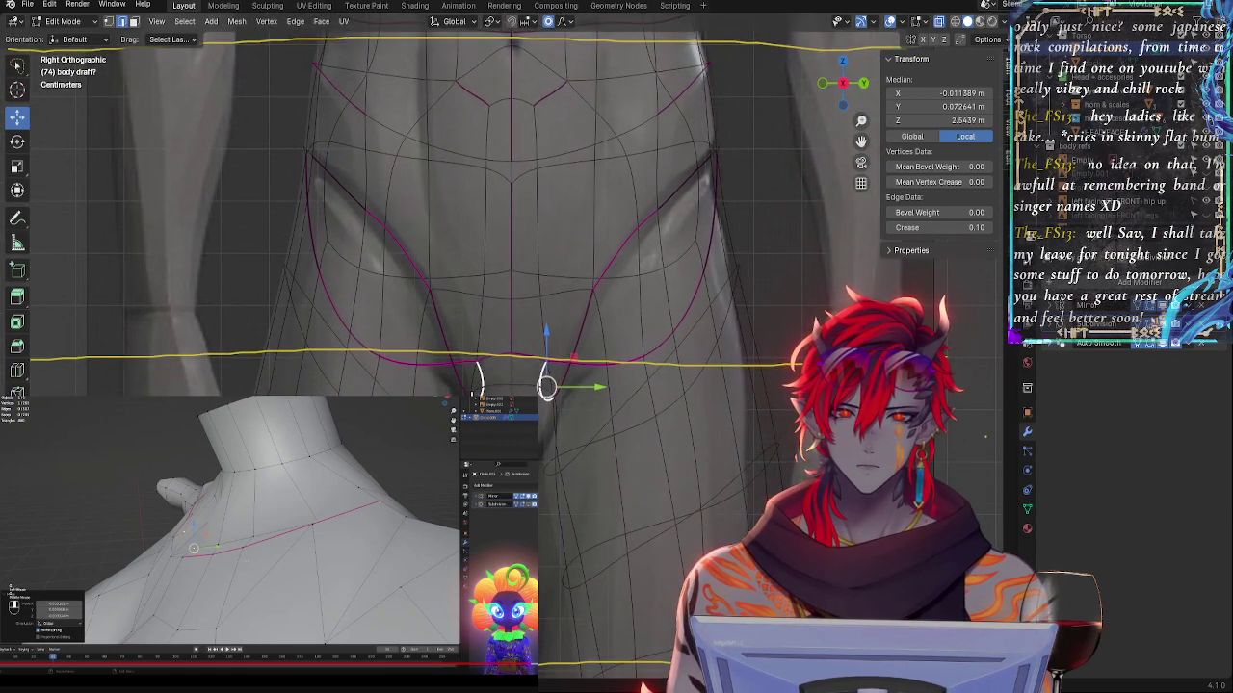
- Apply three small free soft-falloff rotations to the groin vertices
{"action": "key", "text": "r"}
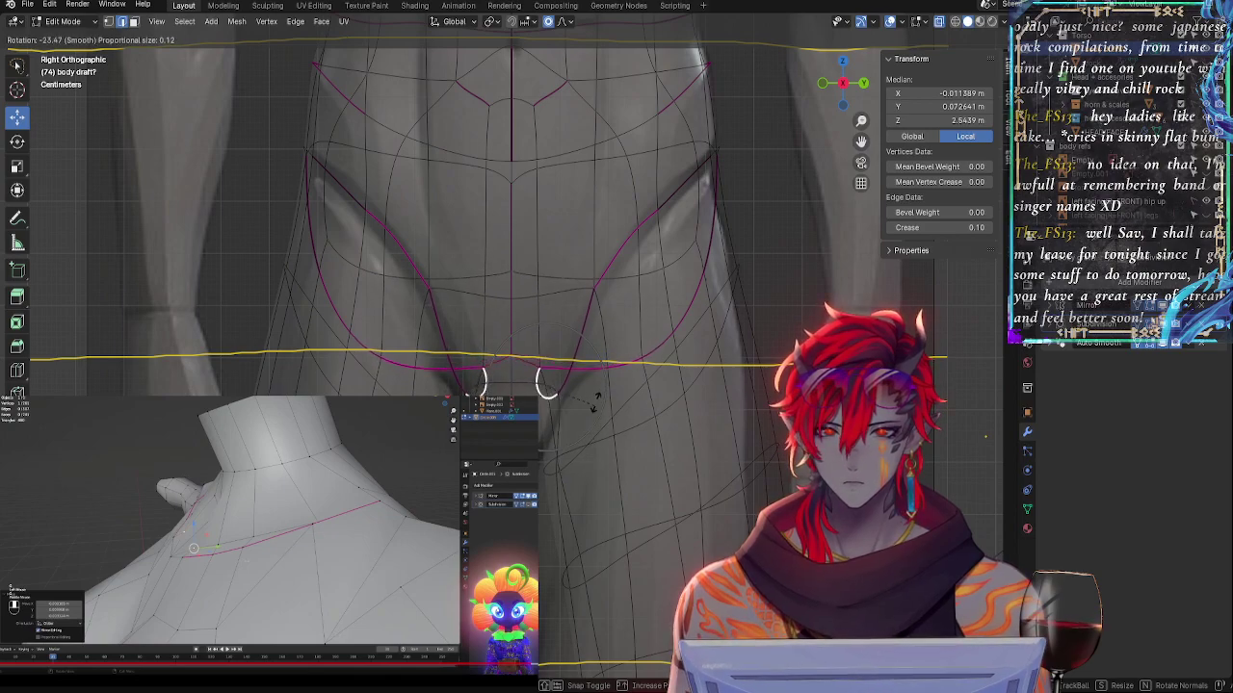
{"action": "left_click", "coordinate": [597, 395]}
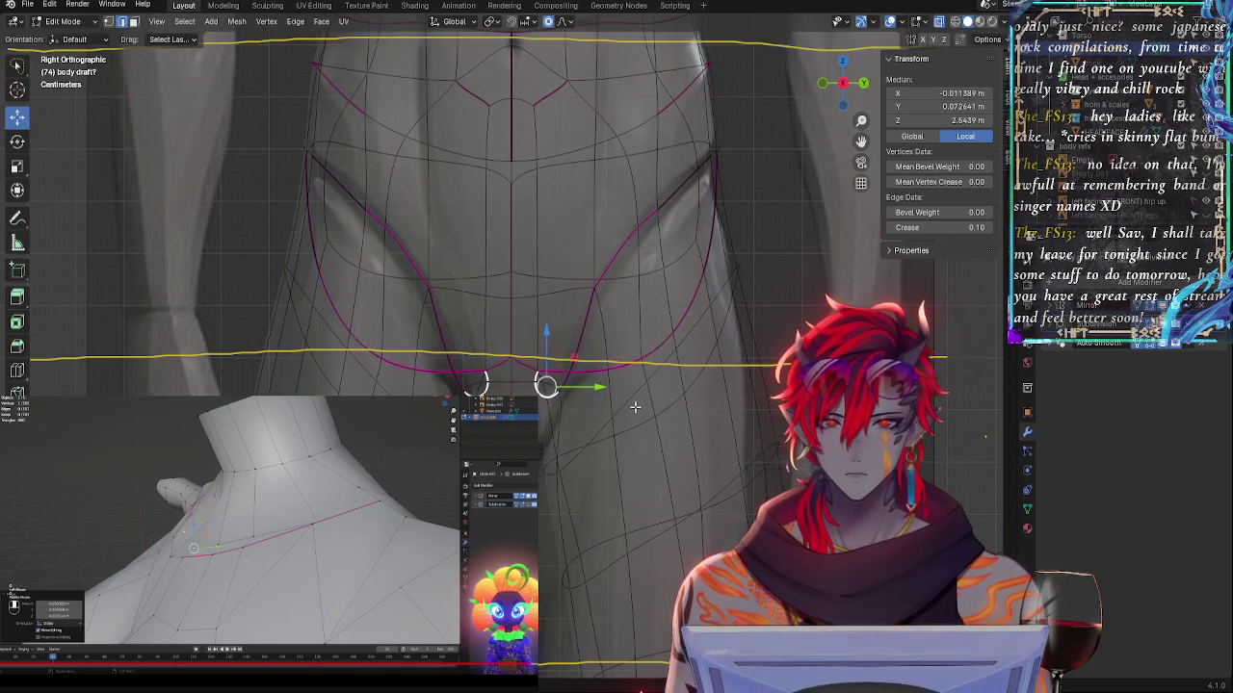
{"action": "key", "text": "r"}
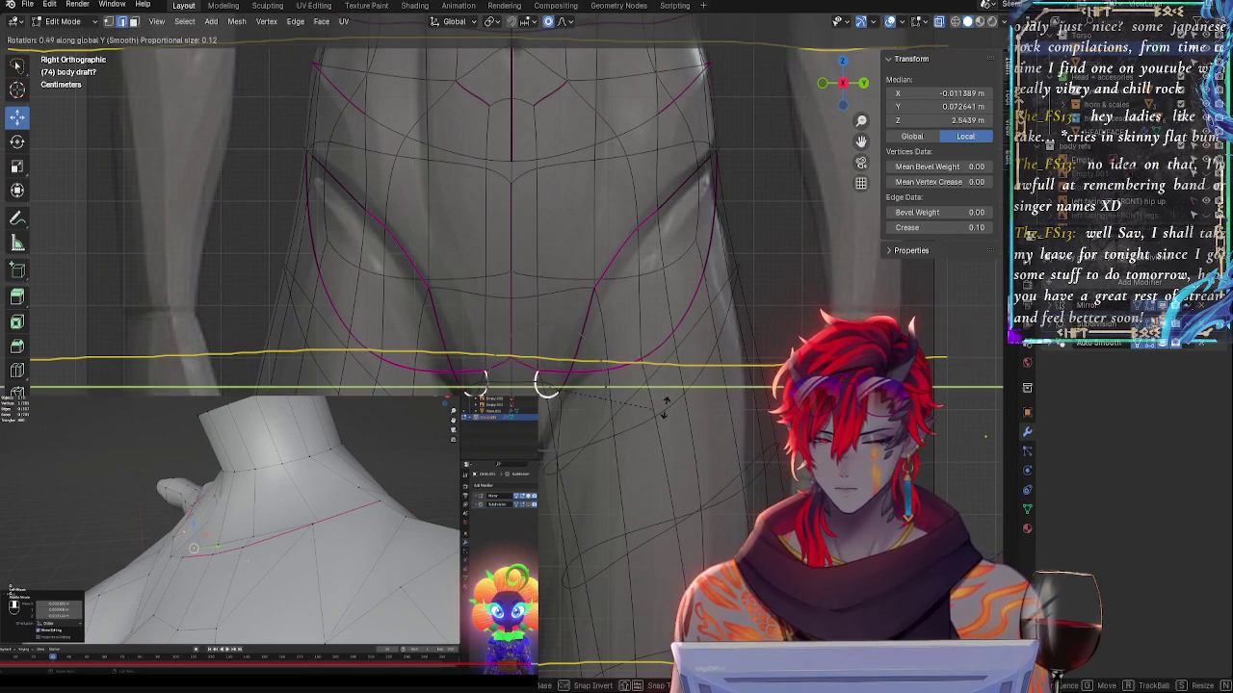
{"action": "left_click", "coordinate": [625, 423]}
{"action": "key", "text": "r"}
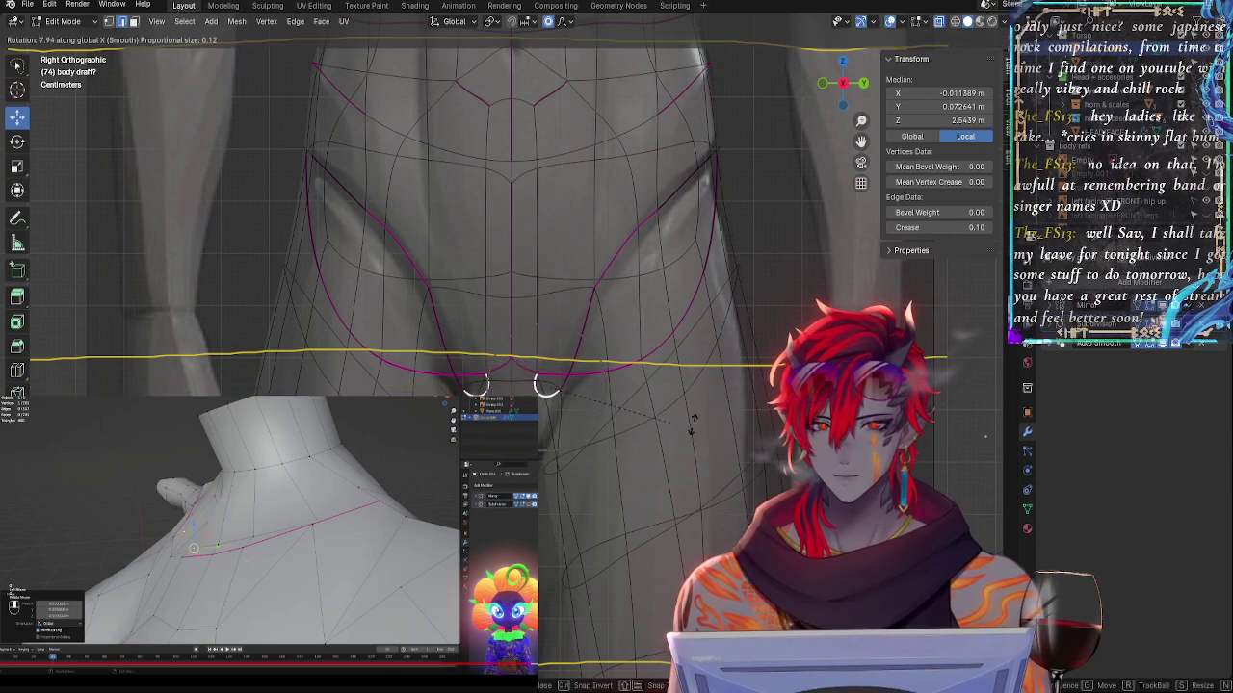
{"action": "left_click", "coordinate": [711, 441]}
- Rotate the groin vertices around global Z, then start a Y- and X-constrained rotation
{"action": "key", "text": "r"}
{"action": "key", "text": "z"}
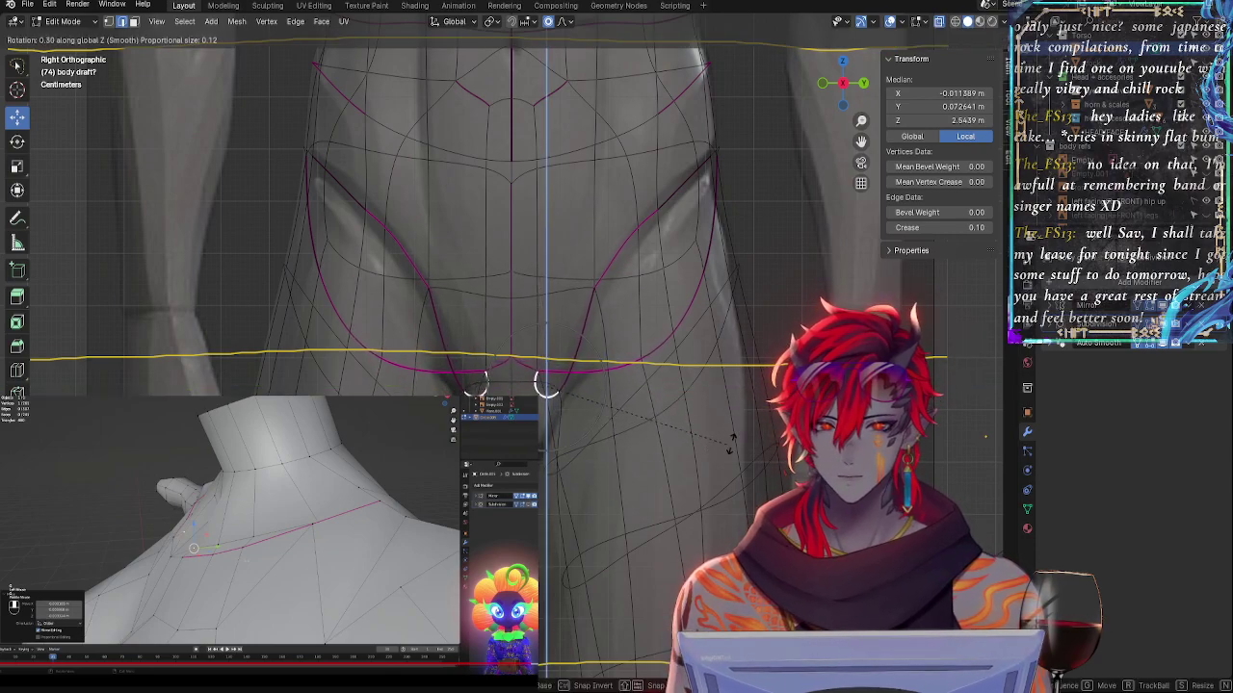
{"action": "left_click", "coordinate": [616, 457]}
{"action": "key", "text": "r"}
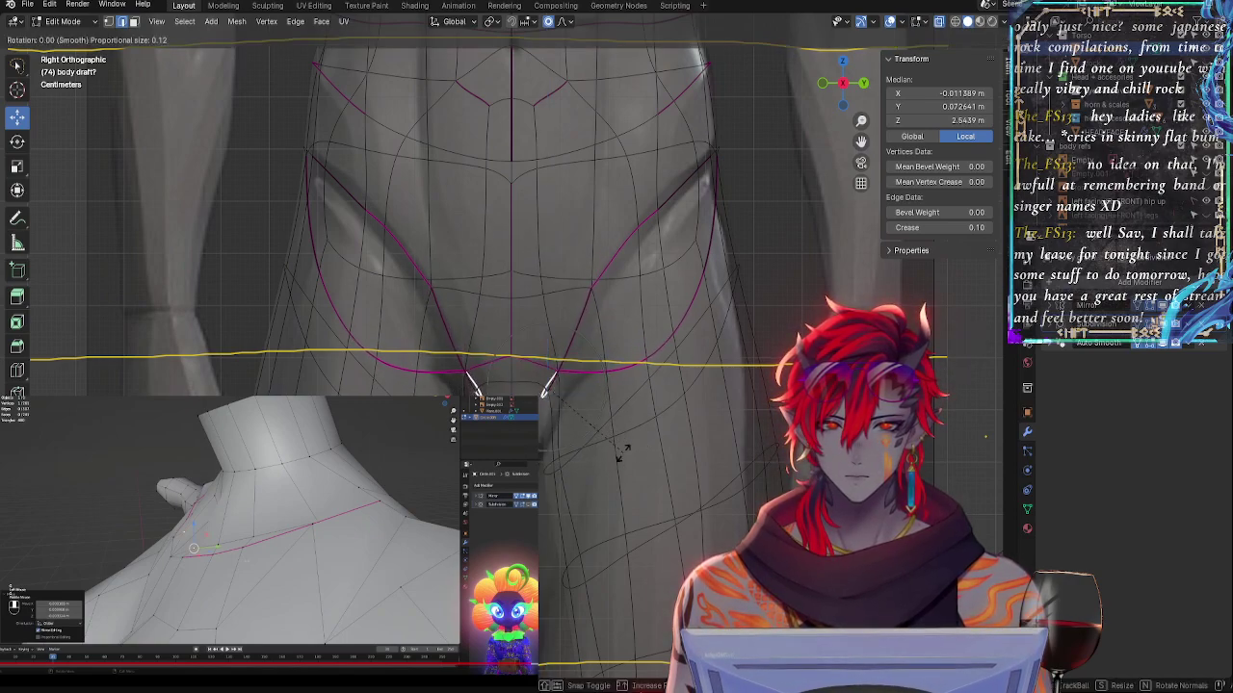
{"action": "key", "text": "y"}
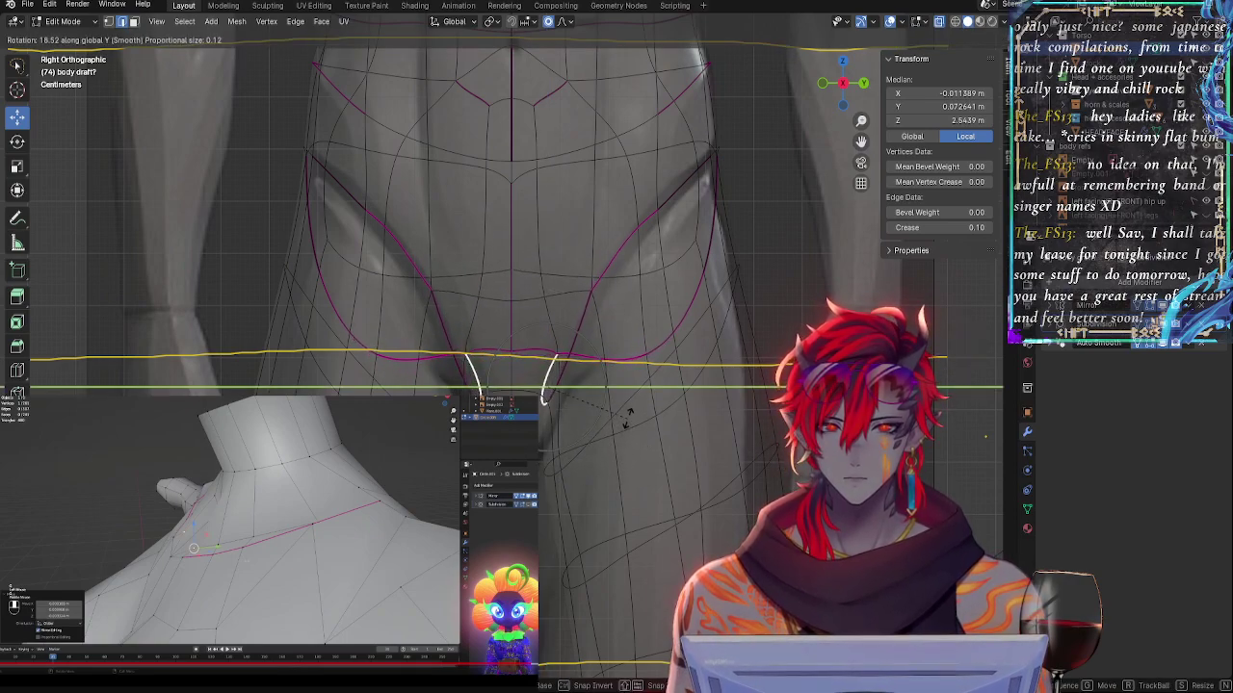
{"action": "key", "text": "x"}
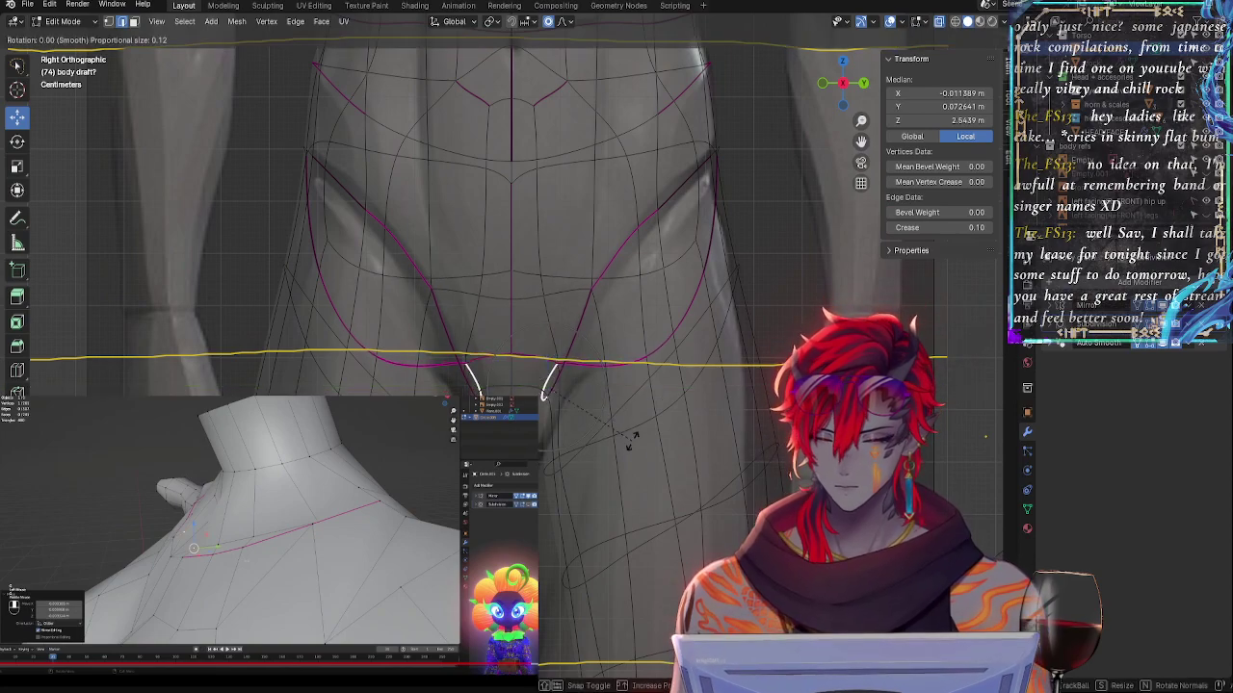
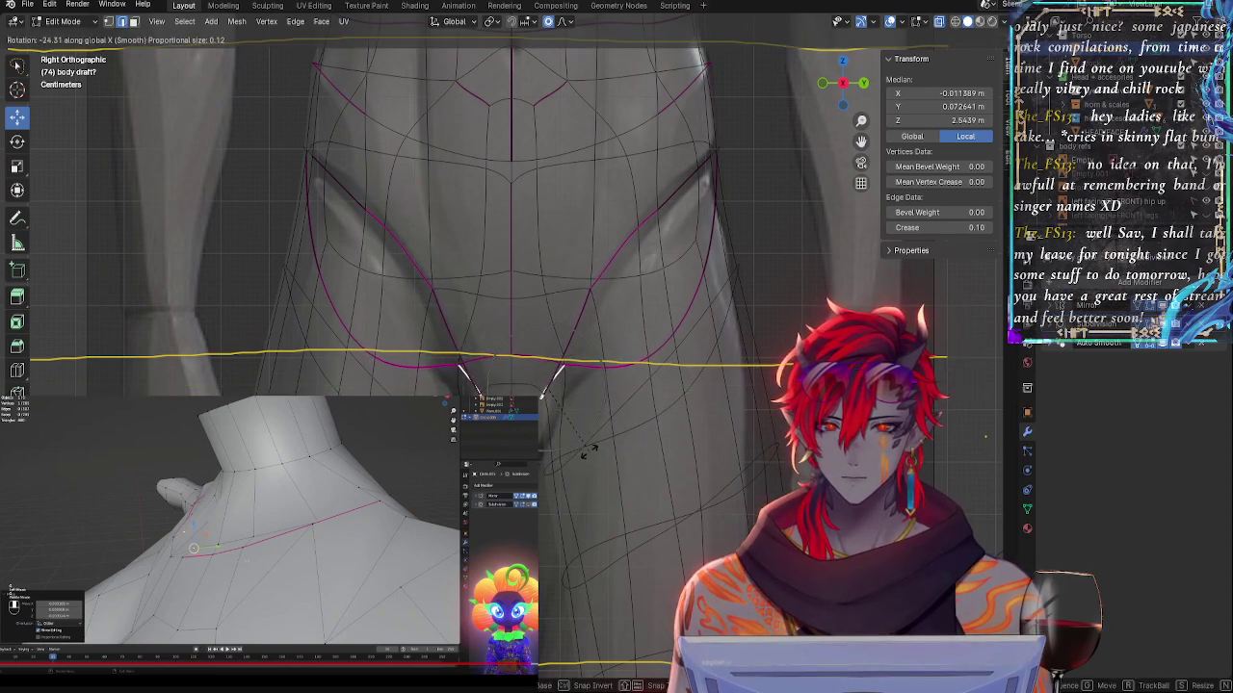
- Confirm the groin rotation, undo the recent groin and thigh edits, and frame the waist in X-ray
{"action": "left_click", "coordinate": [634, 424]}
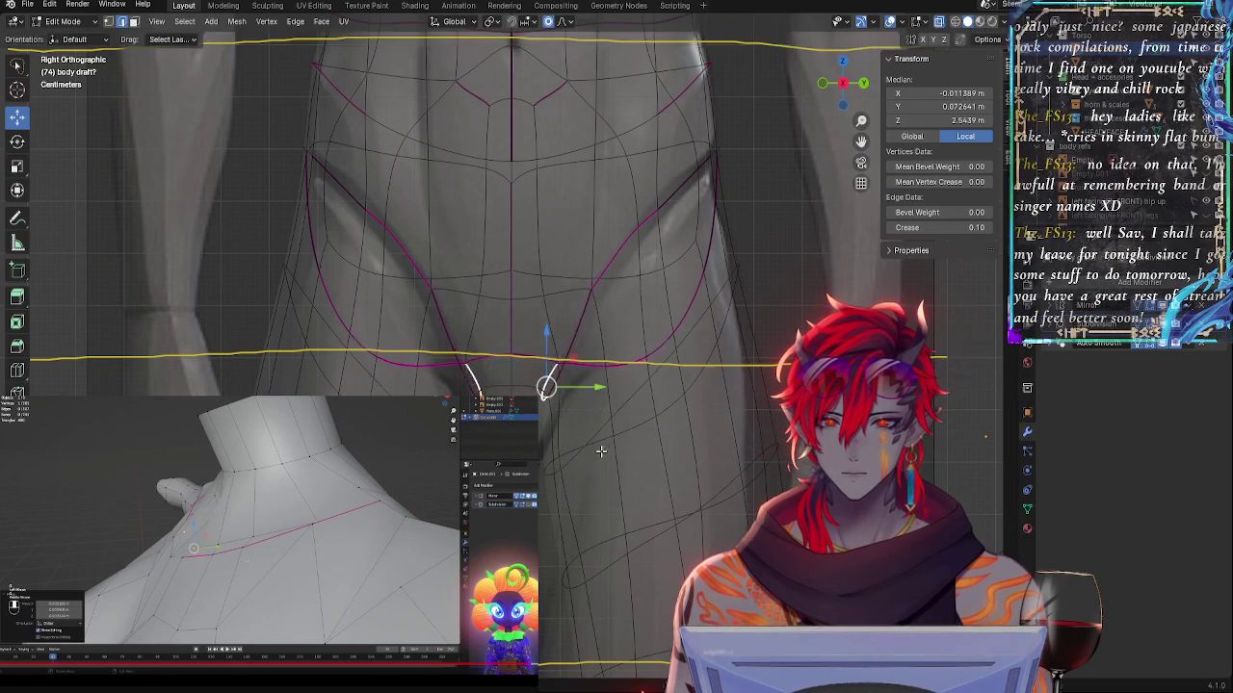
{"action": "key", "text": "alt+z"}
{"action": "left_click", "coordinate": [534, 476]}
{"action": "key", "text": "ctrl+z"}
{"action": "key", "text": "ctrl+z"}
{"action": "key", "text": "ctrl+z"}
{"action": "key", "text": "ctrl+z"}
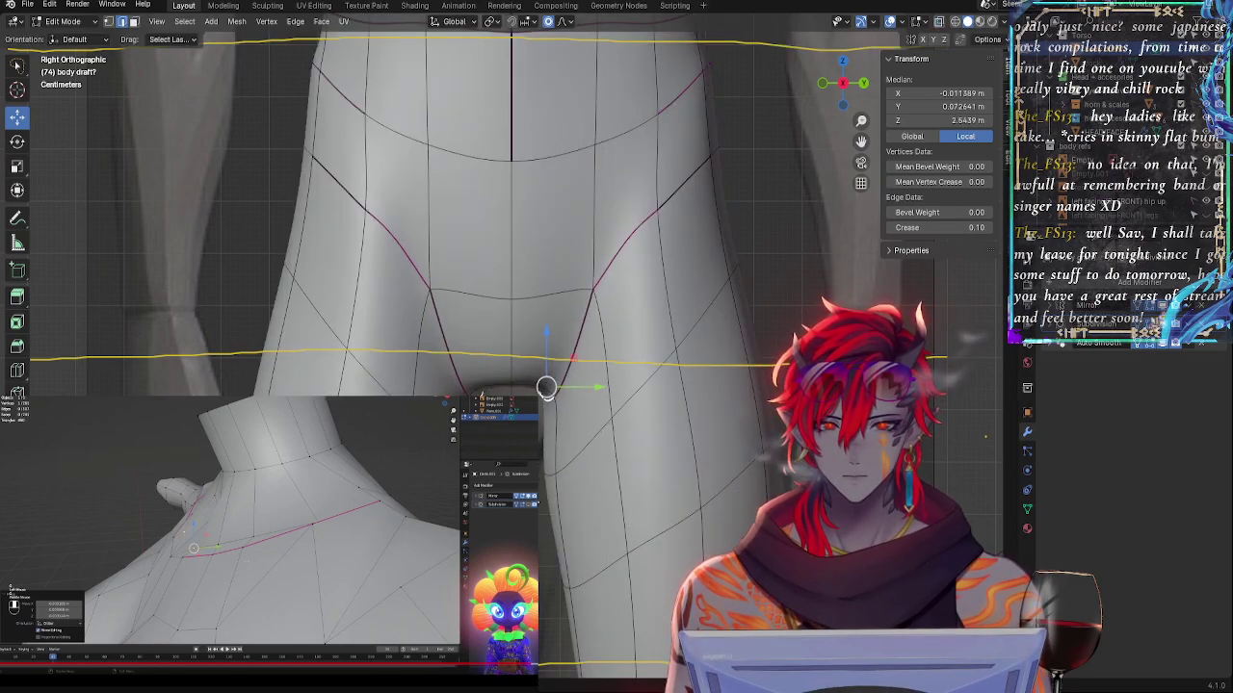
{"action": "key", "text": "ctrl+z"}
{"action": "key", "text": "ctrl+z"}
{"action": "key", "text": "ctrl+z"}
{"action": "key", "text": "ctrl+z"}
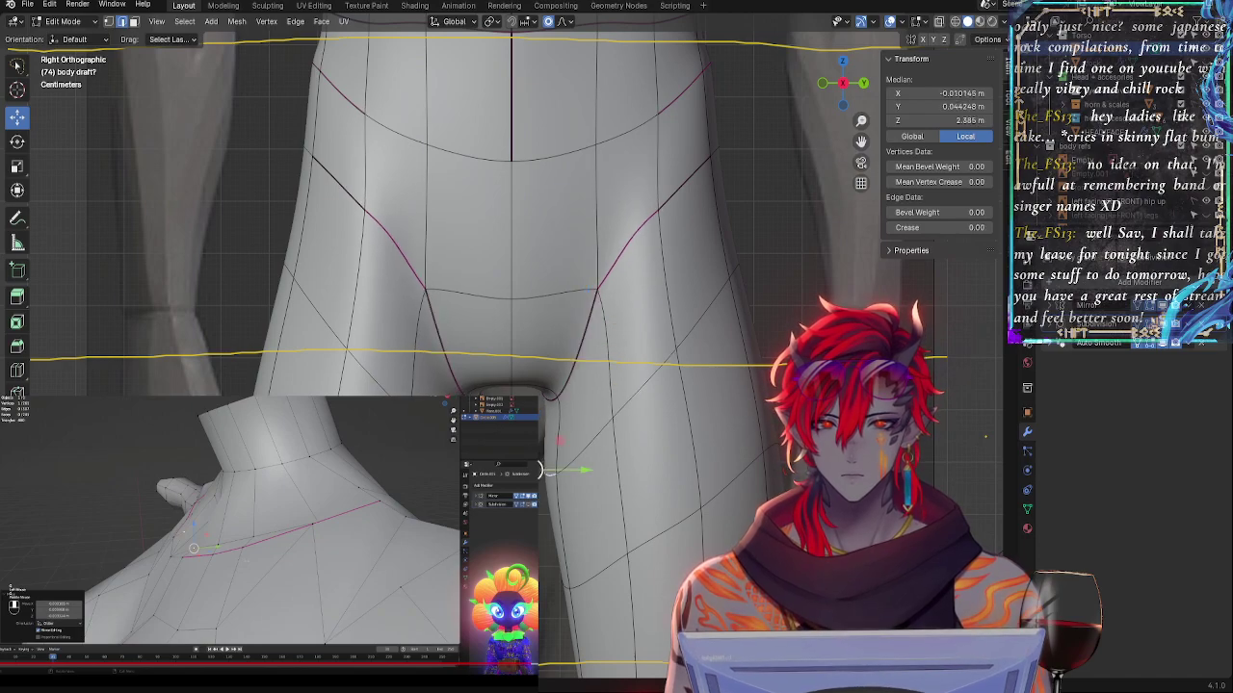
{"action": "middle_click_drag", "start_coordinate": [742, 134], "coordinate": [740, 379], "text": "shift"}
{"action": "key", "text": "alt+z"}
- Shorten the right-side waist edges vertically and nudge them slightly up
{"action": "key", "text": "alt+z"}
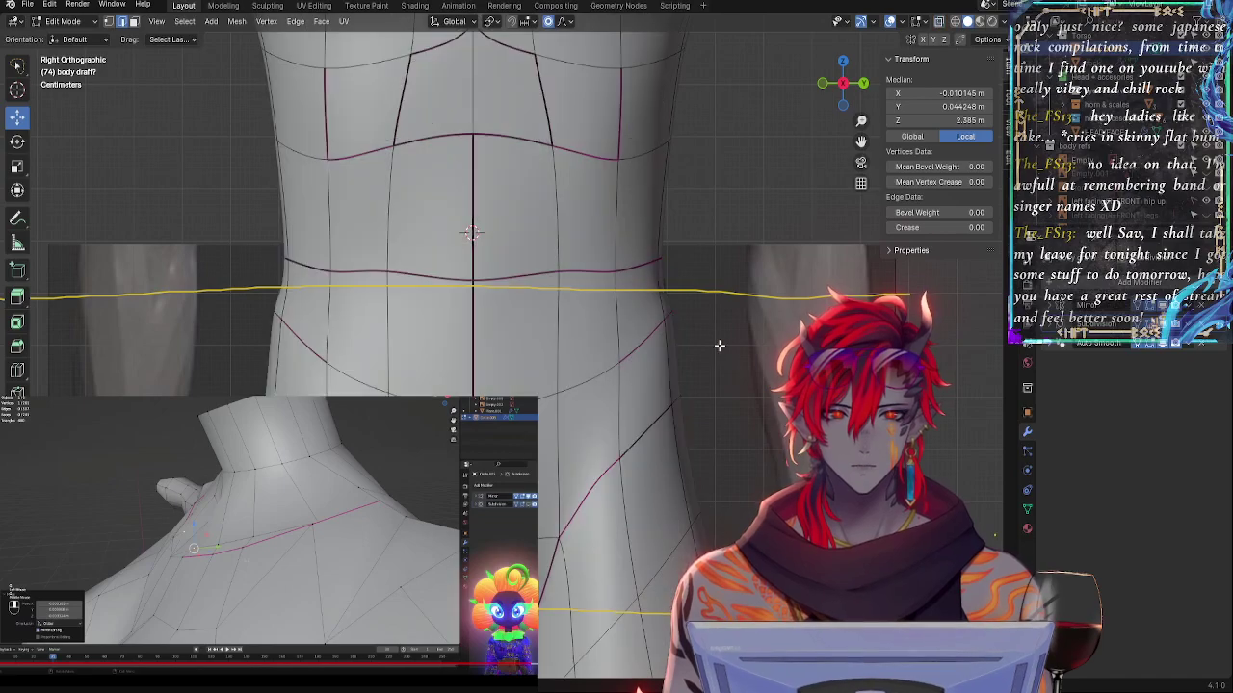
{"action": "left_click", "coordinate": [656, 289]}
{"action": "key", "text": "alt+z"}
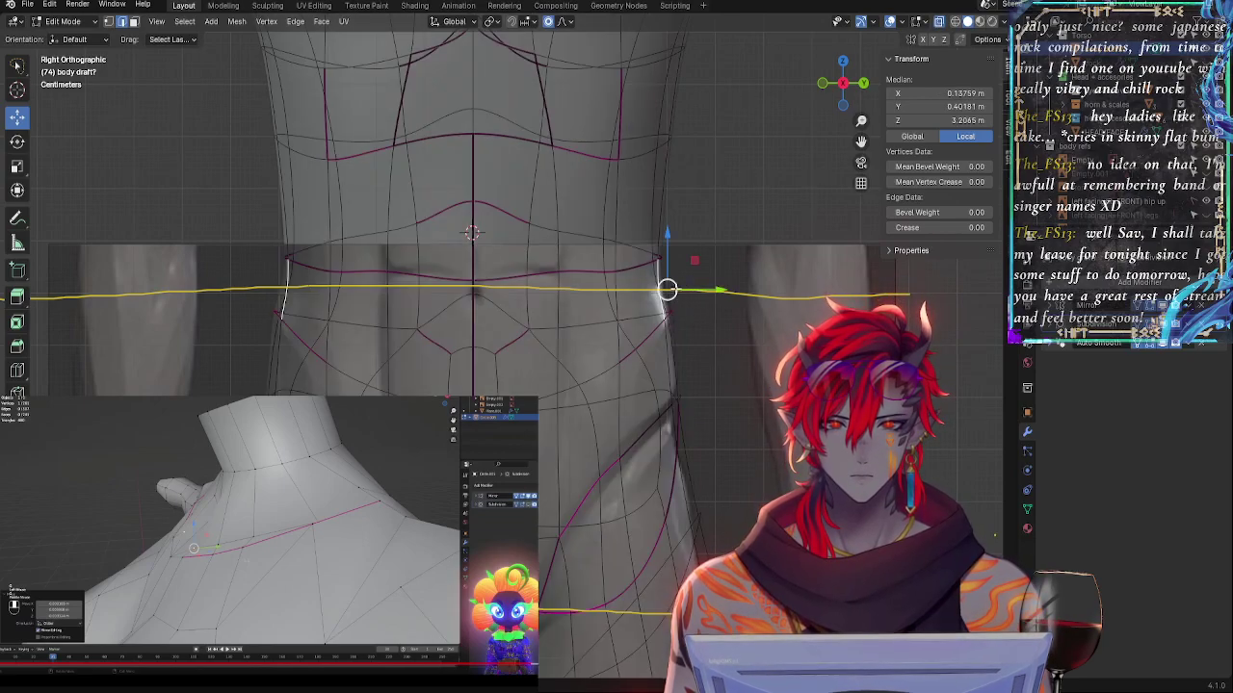
{"action": "key", "text": "alt+z"}
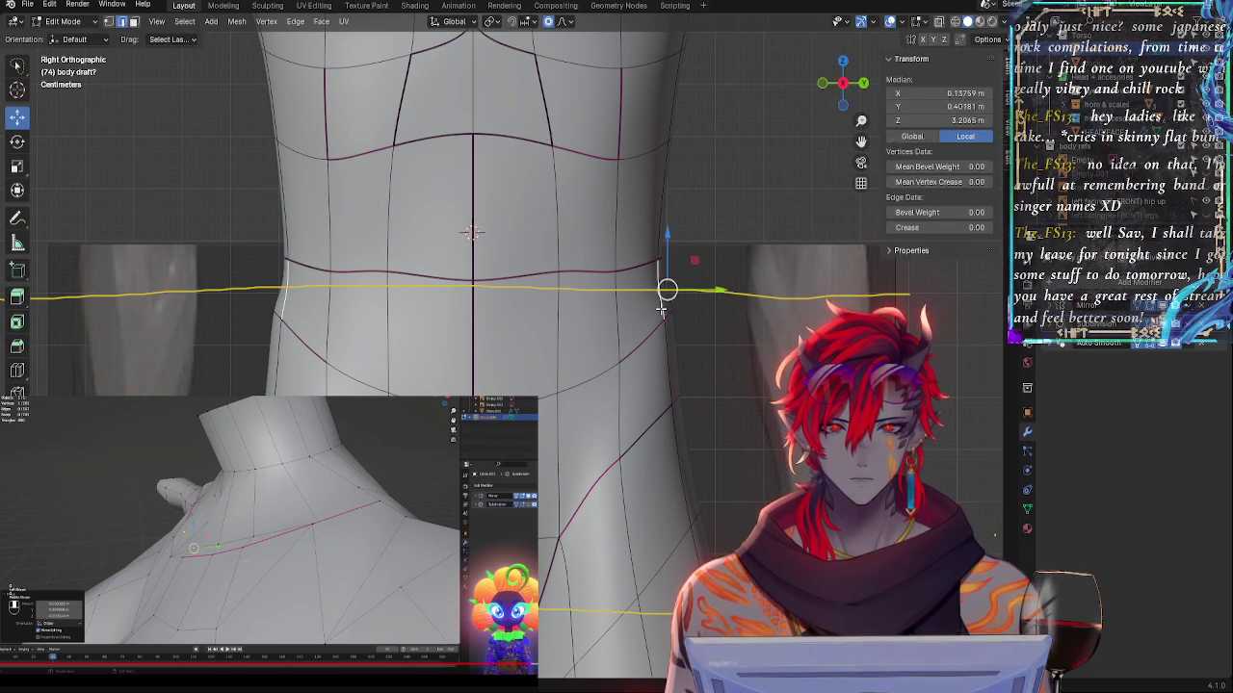
{"action": "key", "text": "s"}
{"action": "key", "text": "z"}
{"action": "left_click", "coordinate": [663, 295]}
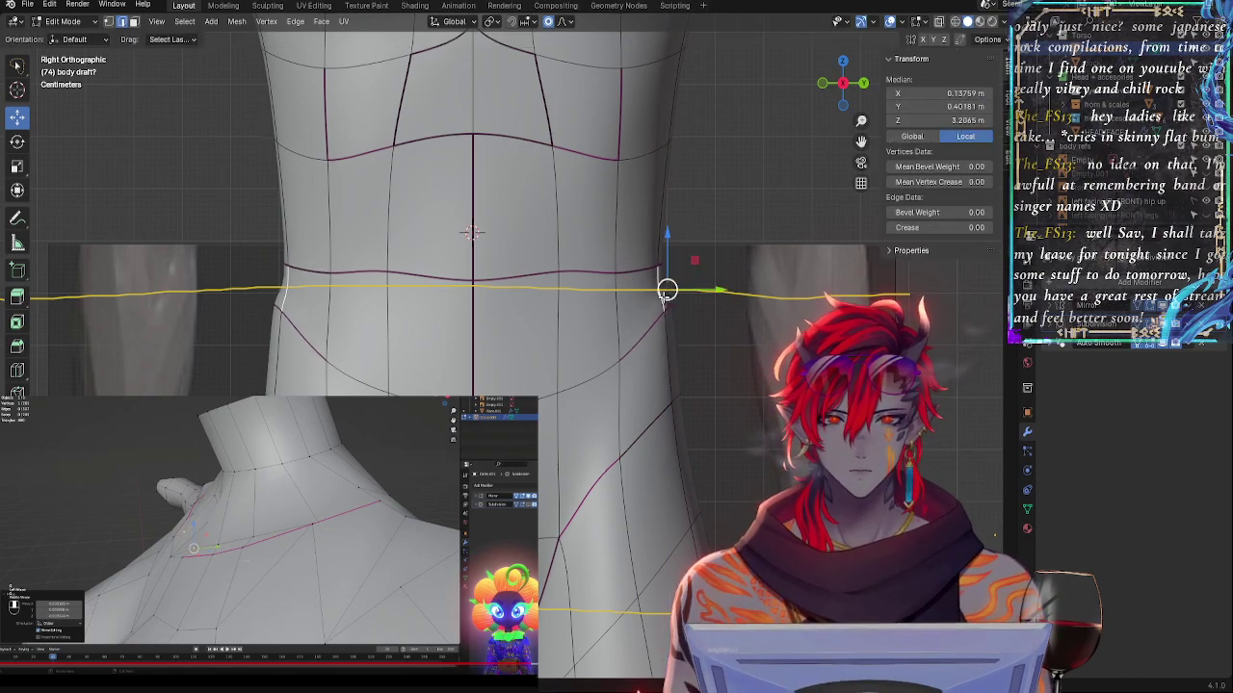
{"action": "key", "text": "g"}
{"action": "left_click", "coordinate": [660, 292]}
{"action": "key", "text": "alt+z"}
- Crease the diagonal hip edges to 0.31 and the neighbouring hip edge to 0.34
{"action": "key", "text": "alt+z"}
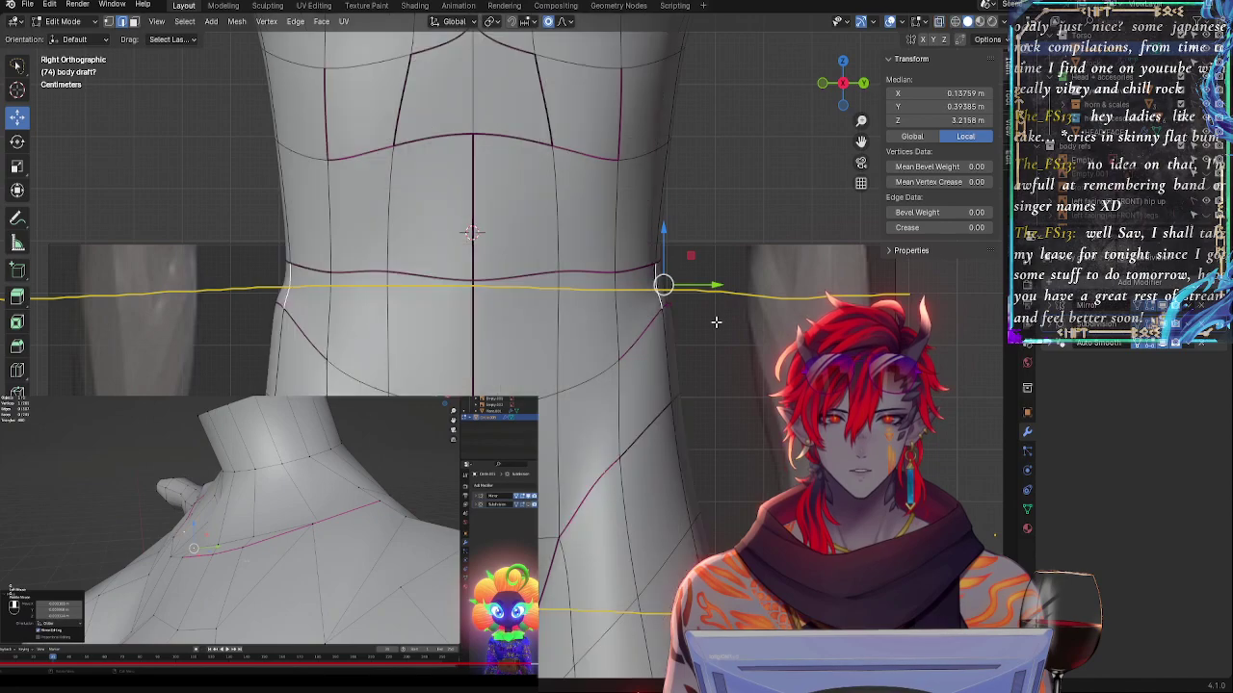
{"action": "left_click", "coordinate": [731, 354]}
{"action": "middle_click_drag", "start_coordinate": [761, 386], "coordinate": [707, 377], "text": "shift"}
{"action": "key", "text": "alt+z"}
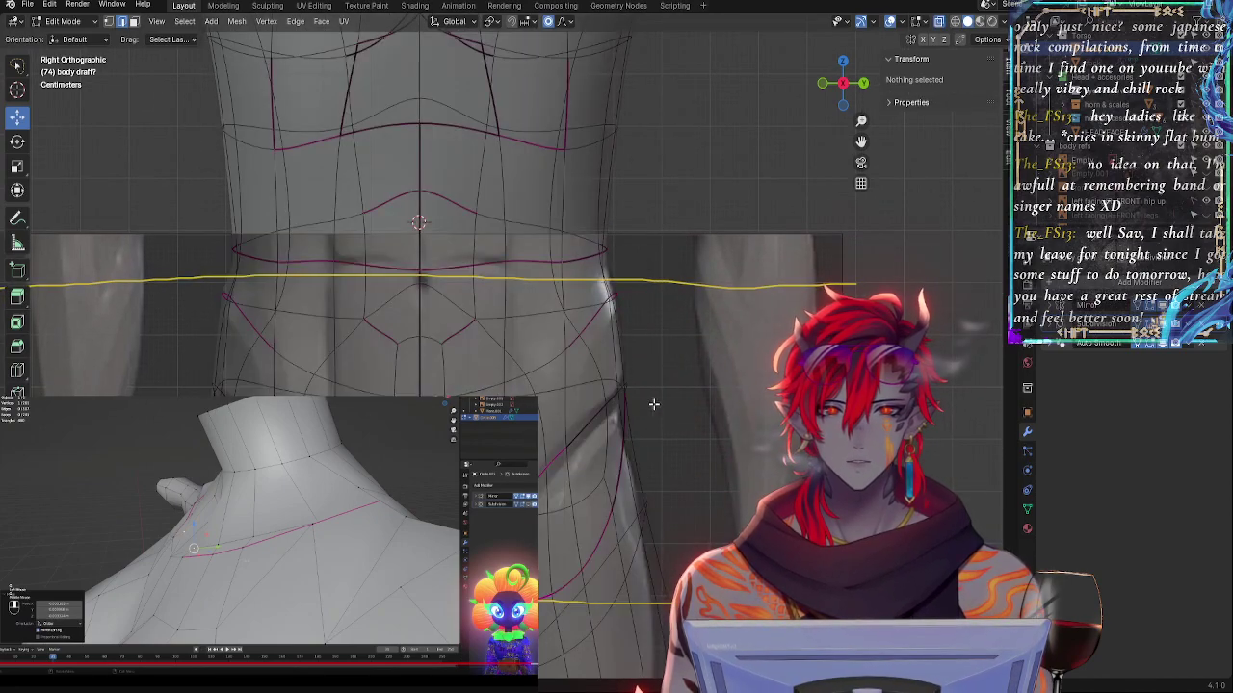
{"action": "key", "text": "alt+z"}
{"action": "key", "text": "alt+z"}
{"action": "key", "text": "alt+z"}
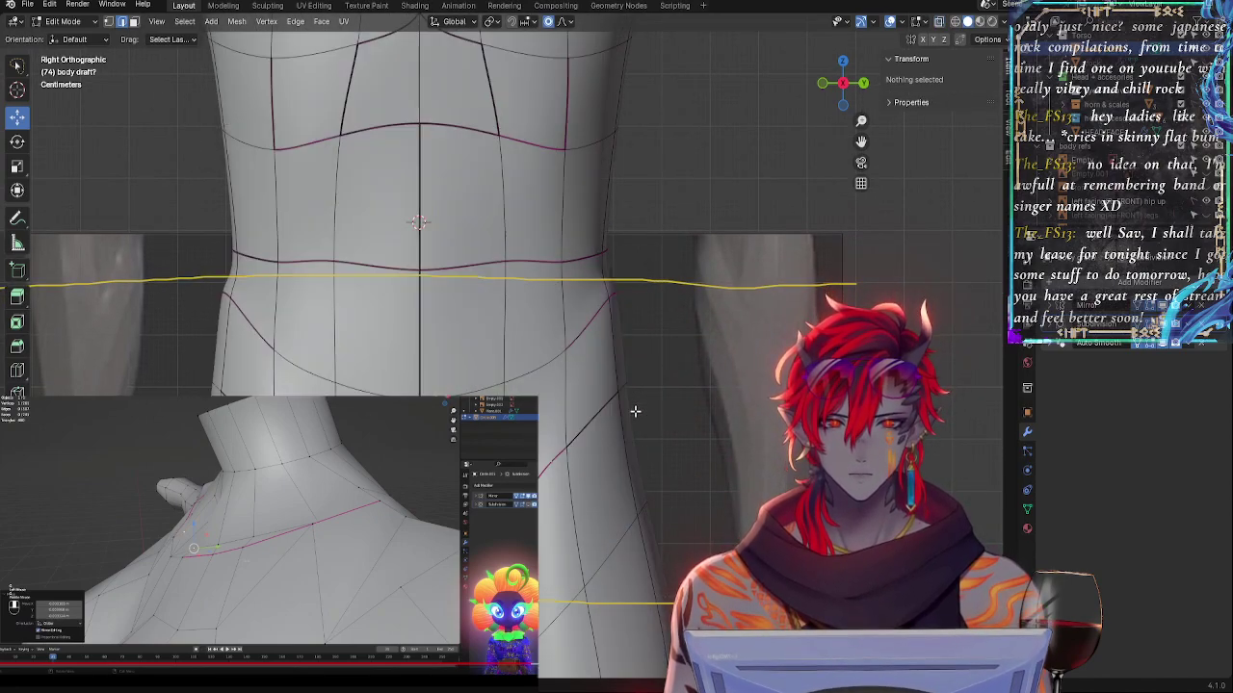
{"action": "left_click", "coordinate": [622, 406]}
{"action": "left_click", "coordinate": [612, 398]}
{"action": "left_click", "coordinate": [628, 387], "text": "shift"}
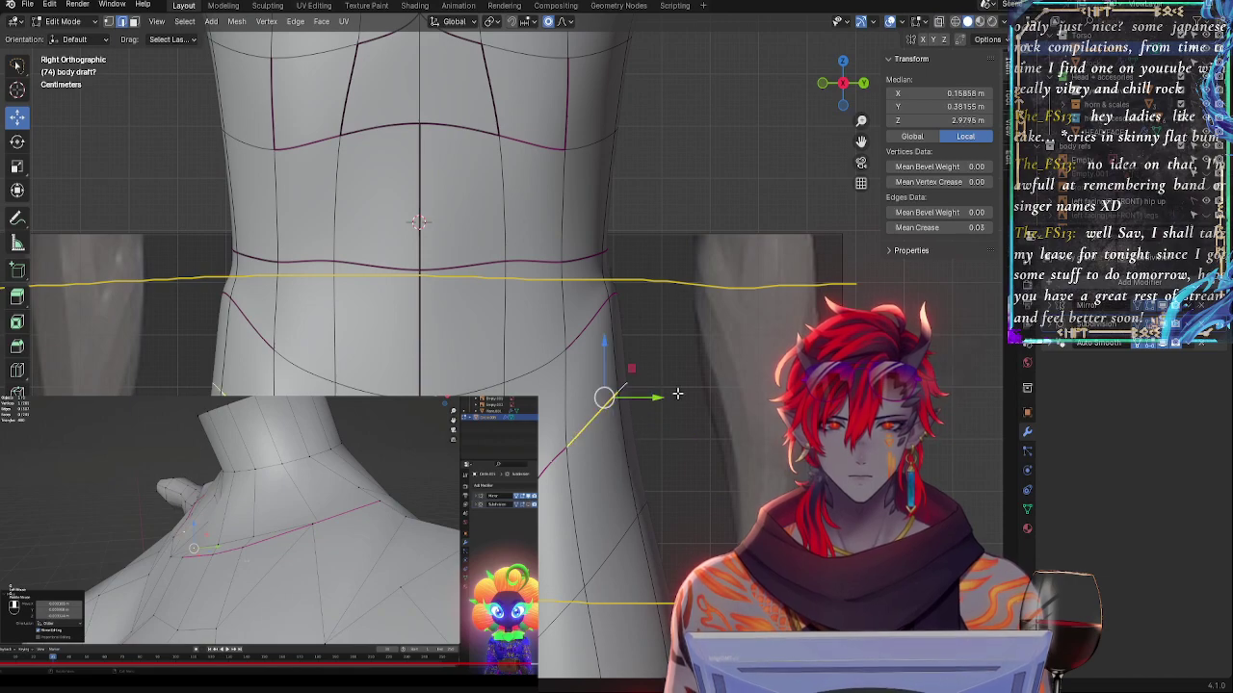
{"action": "key", "text": "shift+e"}
{"action": "left_click", "coordinate": [679, 391]}
{"action": "key", "text": "alt+z"}
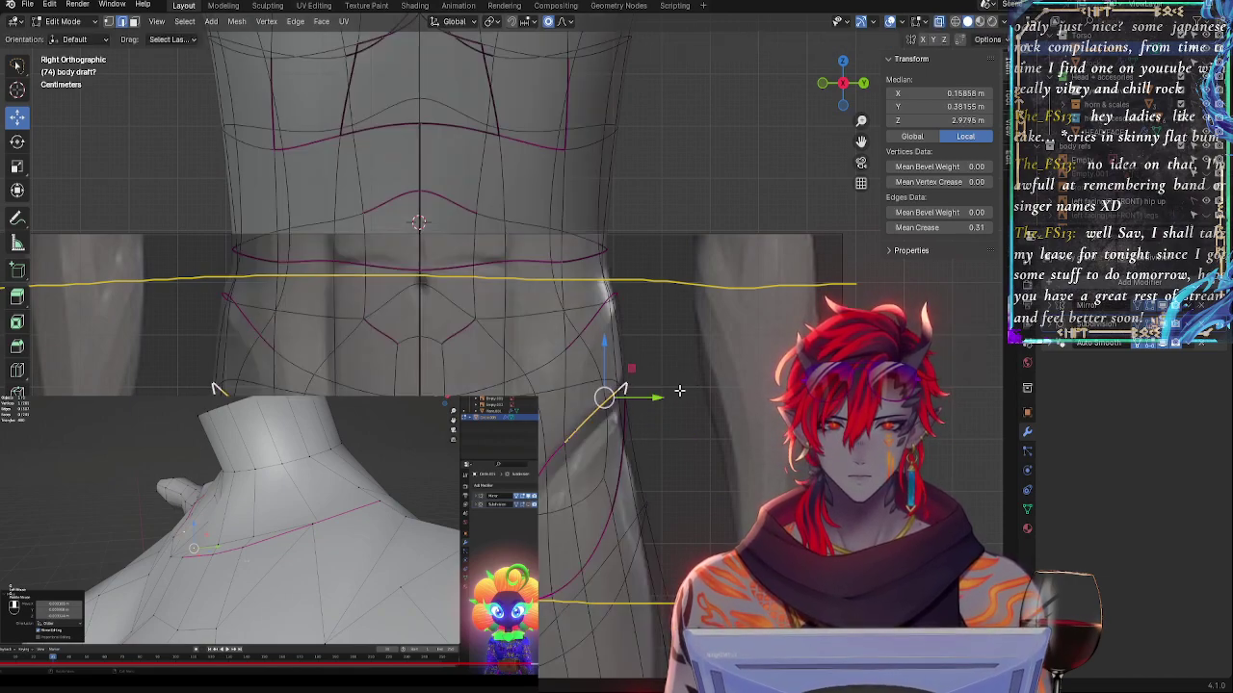
{"action": "left_click", "coordinate": [599, 418]}
{"action": "key", "text": "shift+e"}
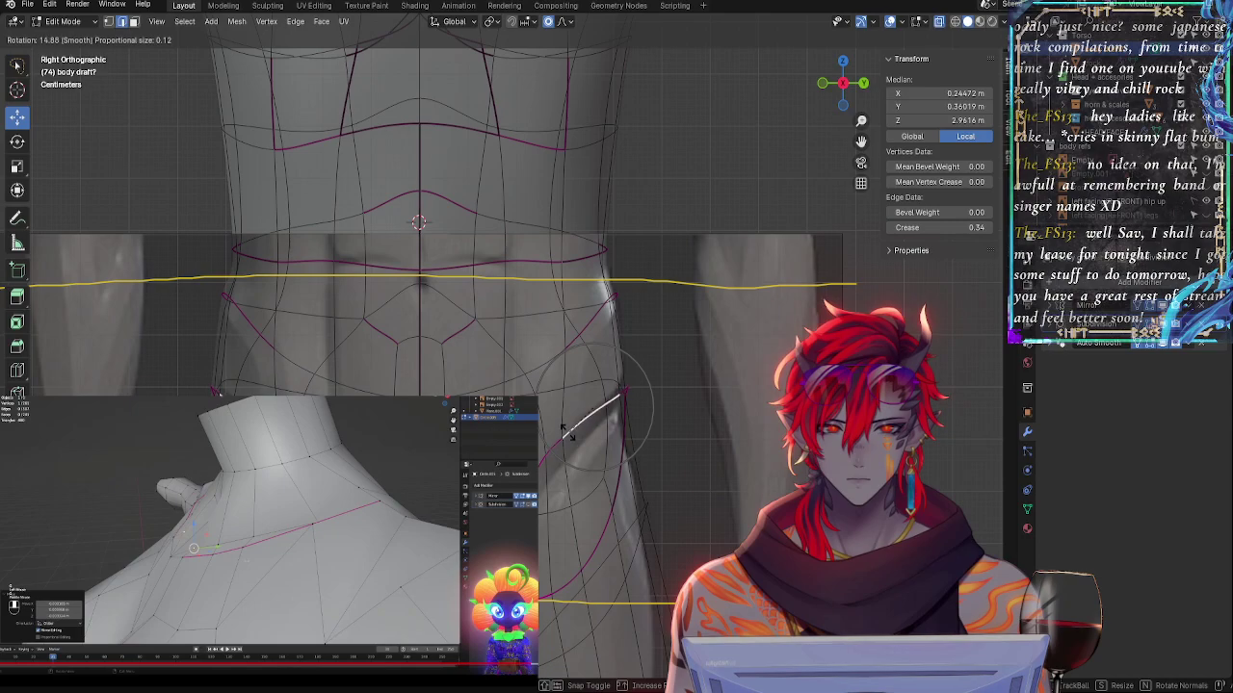
{"action": "left_click", "coordinate": [569, 436]}
- Rotate the short hip edge around Y and move it slightly up and back
{"action": "left_click", "coordinate": [632, 389]}
{"action": "key", "text": "r"}
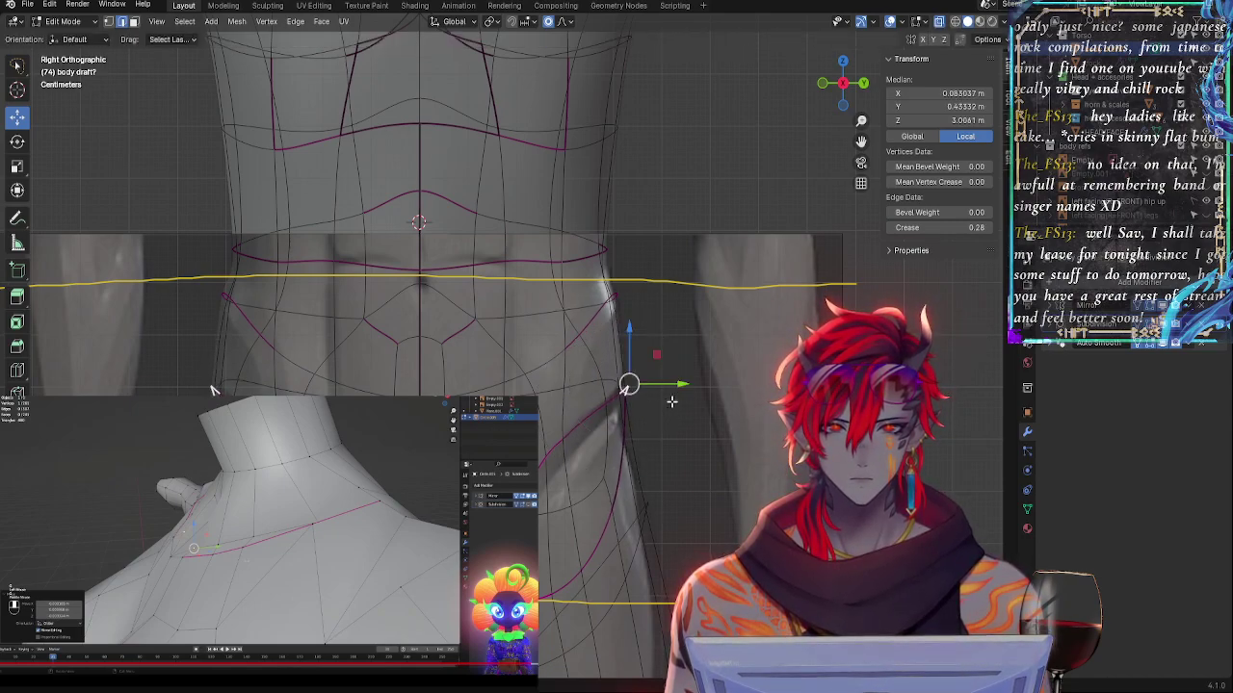
{"action": "key", "text": "y"}
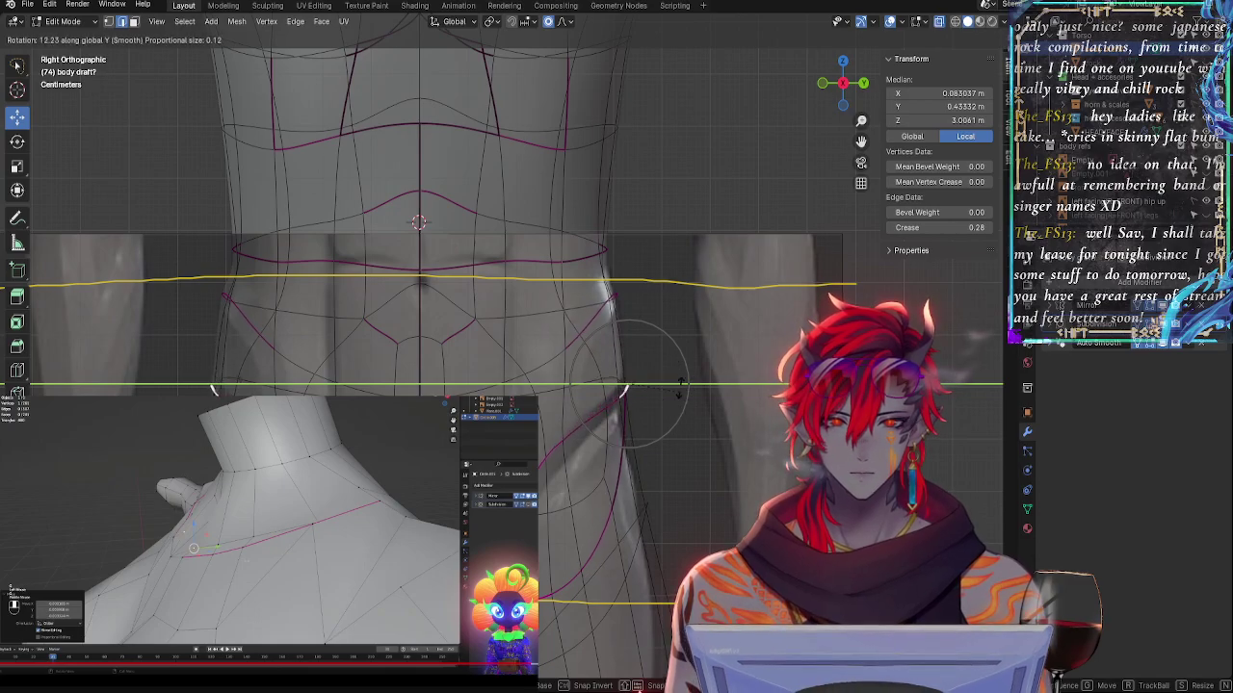
{"action": "left_click", "coordinate": [212, 388]}
{"action": "left_click_drag", "start_coordinate": [633, 383], "coordinate": [624, 372]}
- Inspect the hips from several angles and select the lower vertical hip edge
{"action": "mouse_move", "coordinate": [742, 445]}
{"action": "middle_mouse_down"}
{"action": "mouse_move", "coordinate": [556, 444]}
{"action": "mouse_move", "coordinate": [736, 429]}
{"action": "middle_mouse_up"}
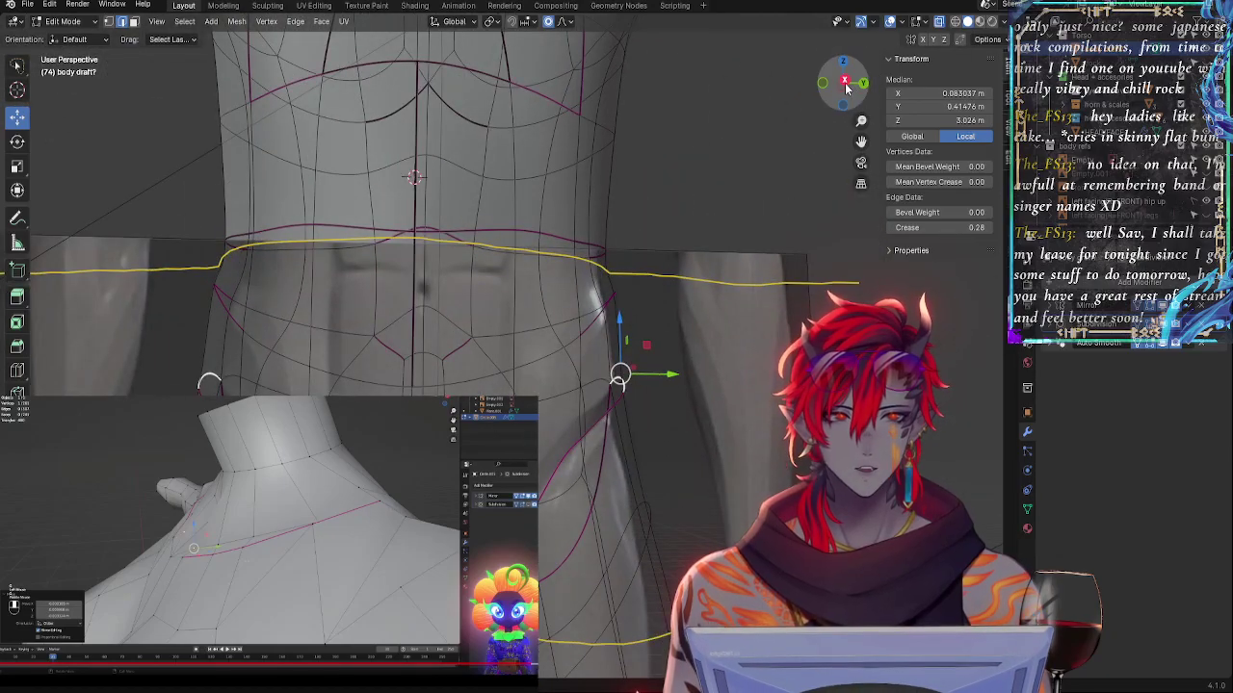
{"action": "left_click", "coordinate": [842, 80]}
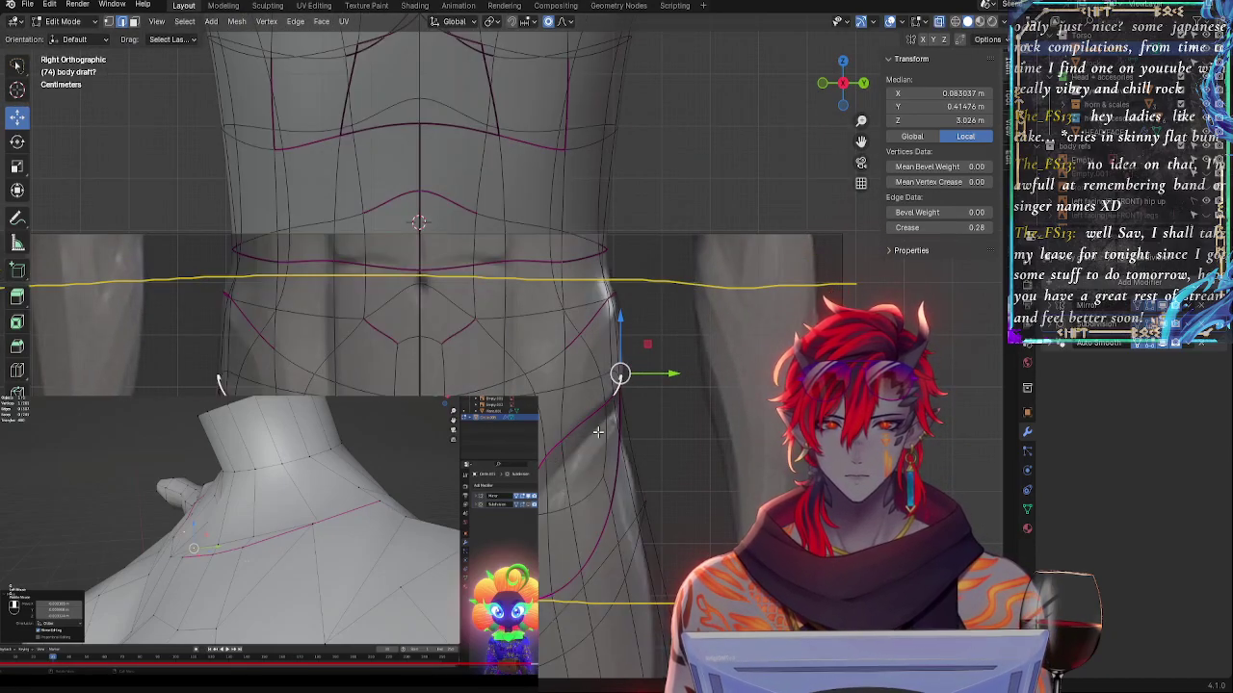
{"action": "left_click", "coordinate": [622, 414]}
{"action": "middle_click_drag", "start_coordinate": [658, 437], "coordinate": [675, 414]}
{"action": "left_click", "coordinate": [844, 84]}
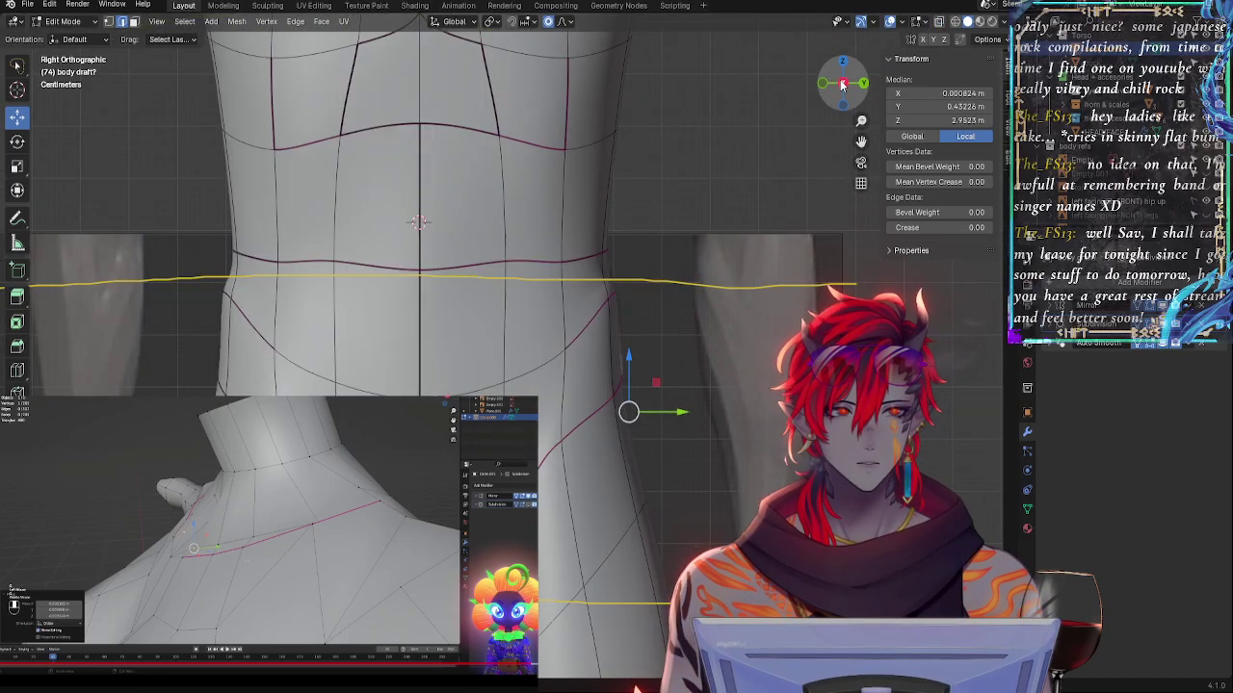
{"action": "left_click", "coordinate": [843, 85]}
{"action": "left_click", "coordinate": [844, 85]}
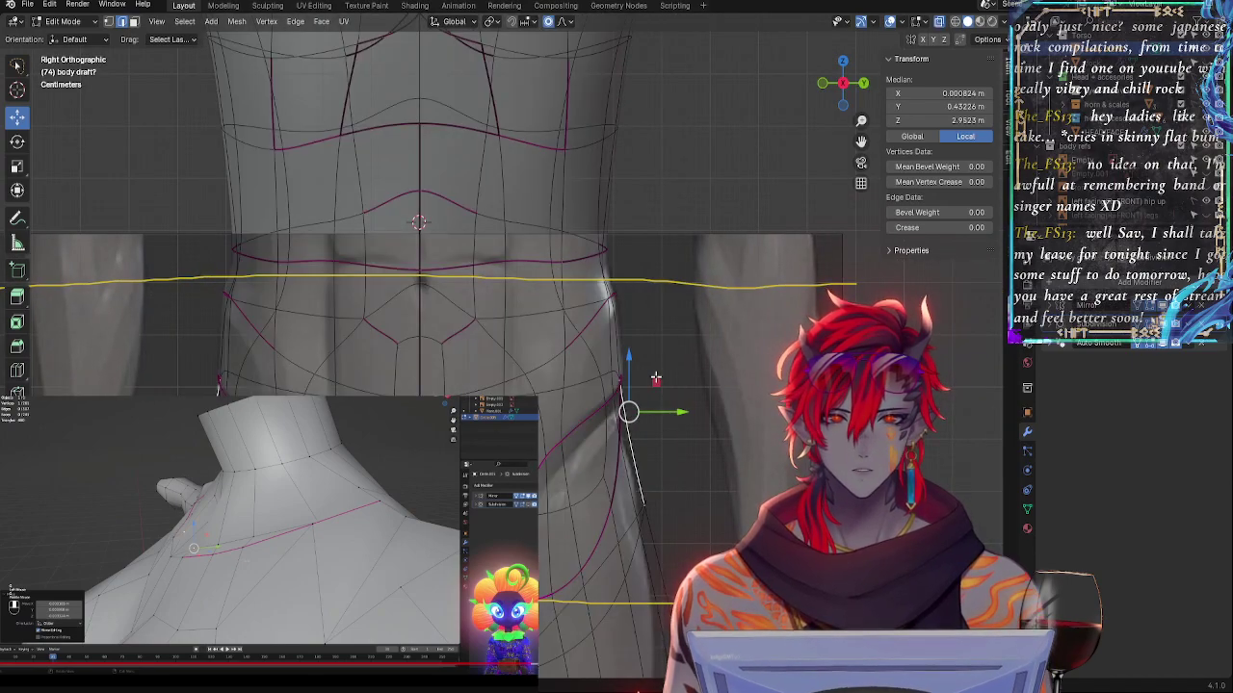
{"action": "key", "text": "alt+z"}
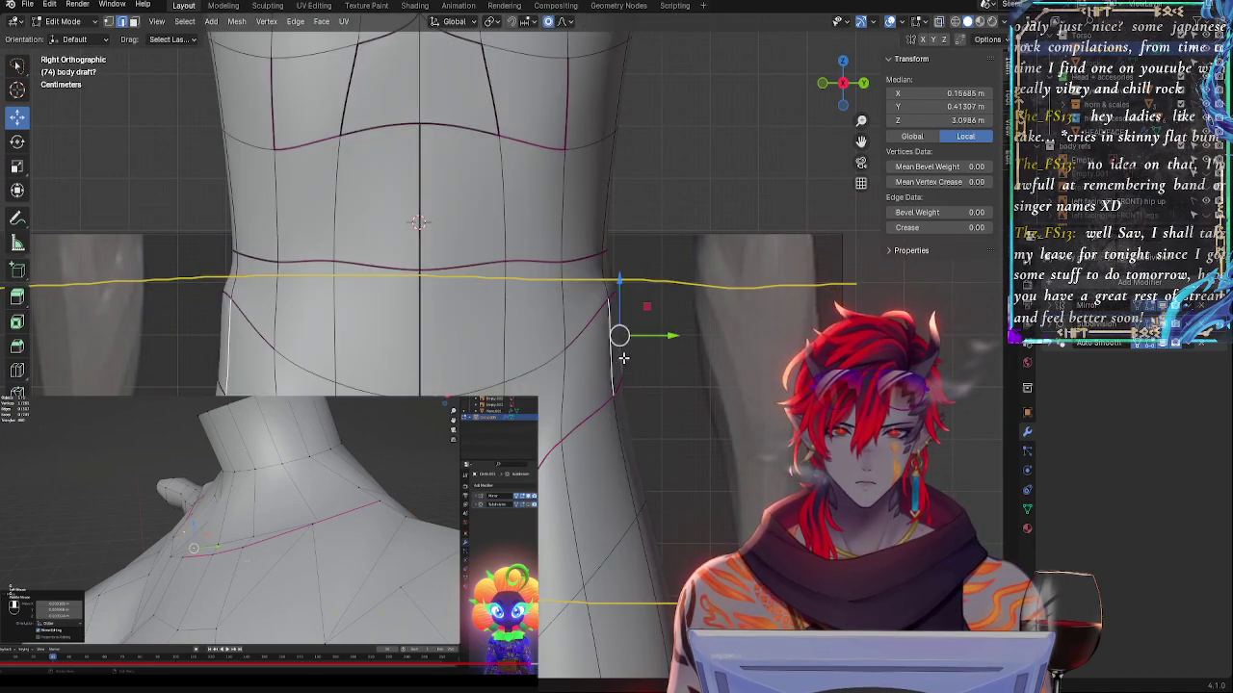
- Select the waist side strip edges and return to the right side view
{"action": "left_click", "coordinate": [616, 285]}
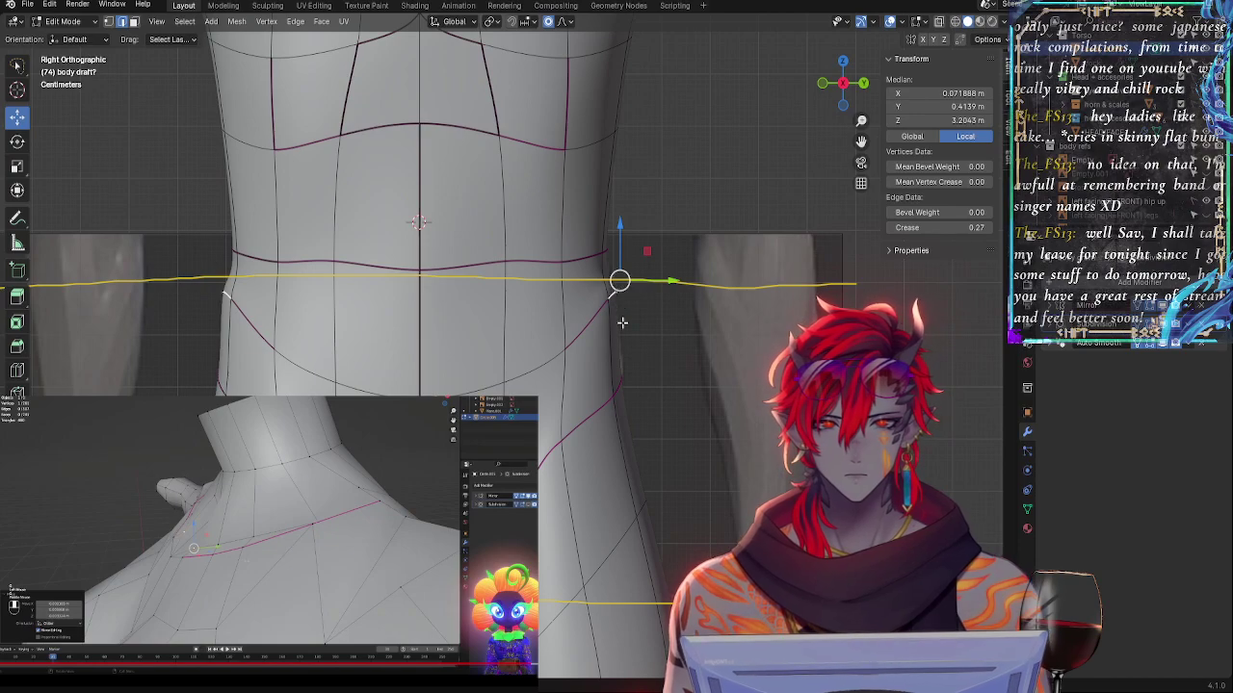
{"action": "left_click", "coordinate": [621, 325]}
{"action": "middle_click_drag", "start_coordinate": [621, 326], "coordinate": [622, 366]}
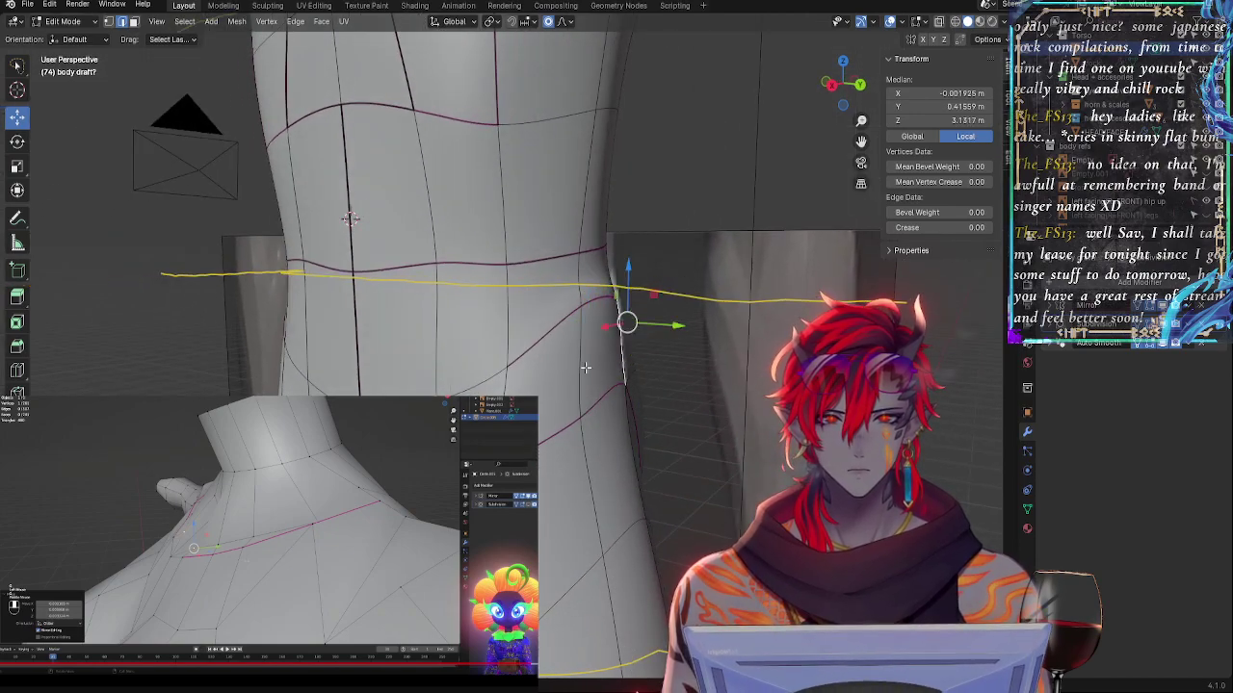
{"action": "left_click", "coordinate": [585, 367], "text": "shift"}
{"action": "left_click", "coordinate": [598, 300], "text": "shift"}
{"action": "left_click", "coordinate": [833, 87]}
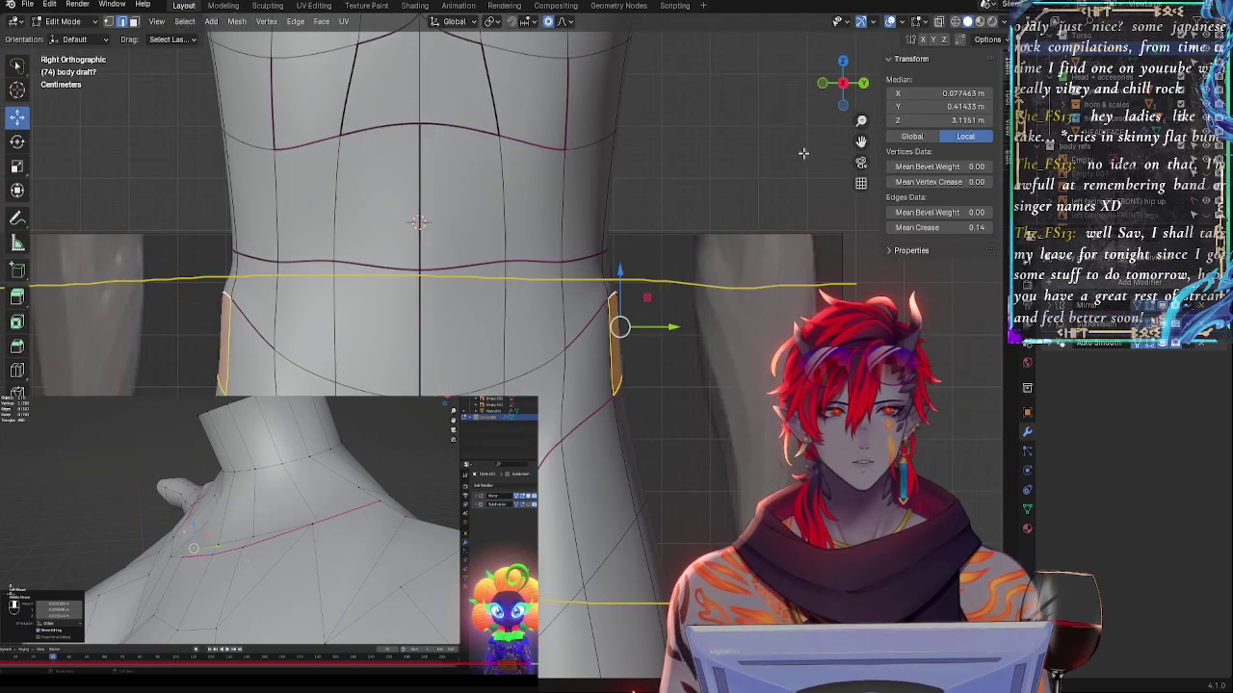
{"action": "key", "text": "alt+z"}
- Shorten the waist side strips vertically, lower them, and turn them slightly
{"action": "key", "text": "r"}
{"action": "key", "text": "g"}
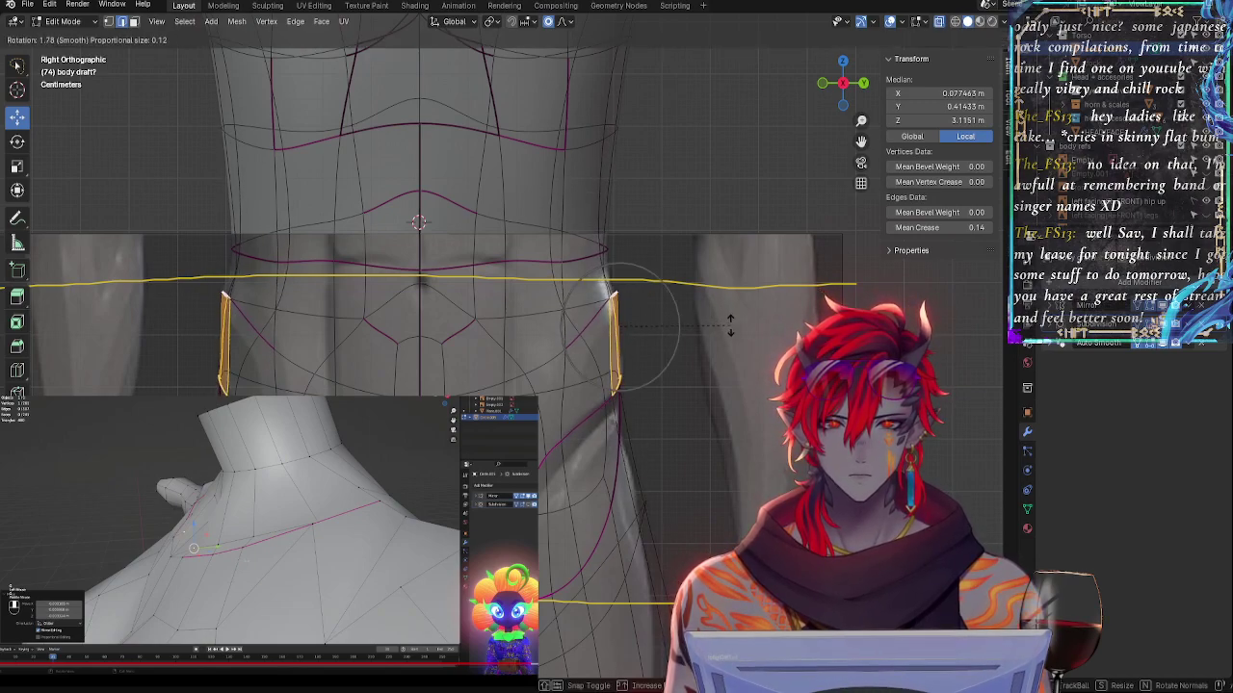
{"action": "key", "text": "s"}
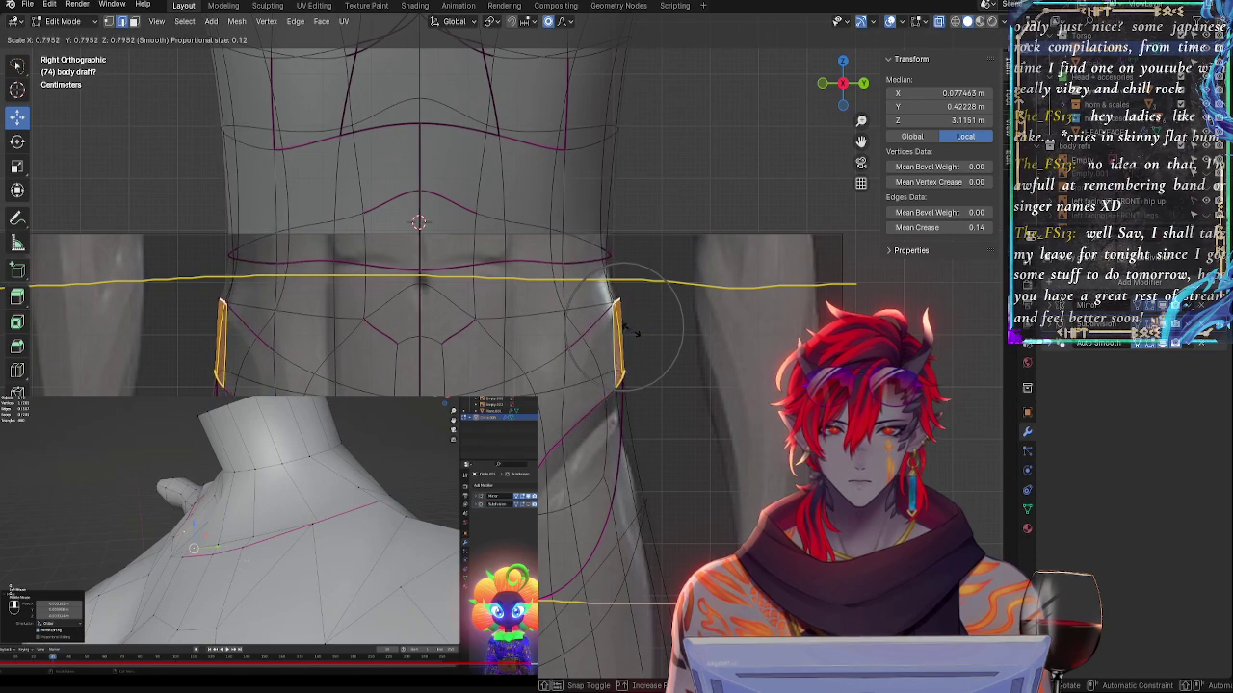
{"action": "key", "text": "z"}
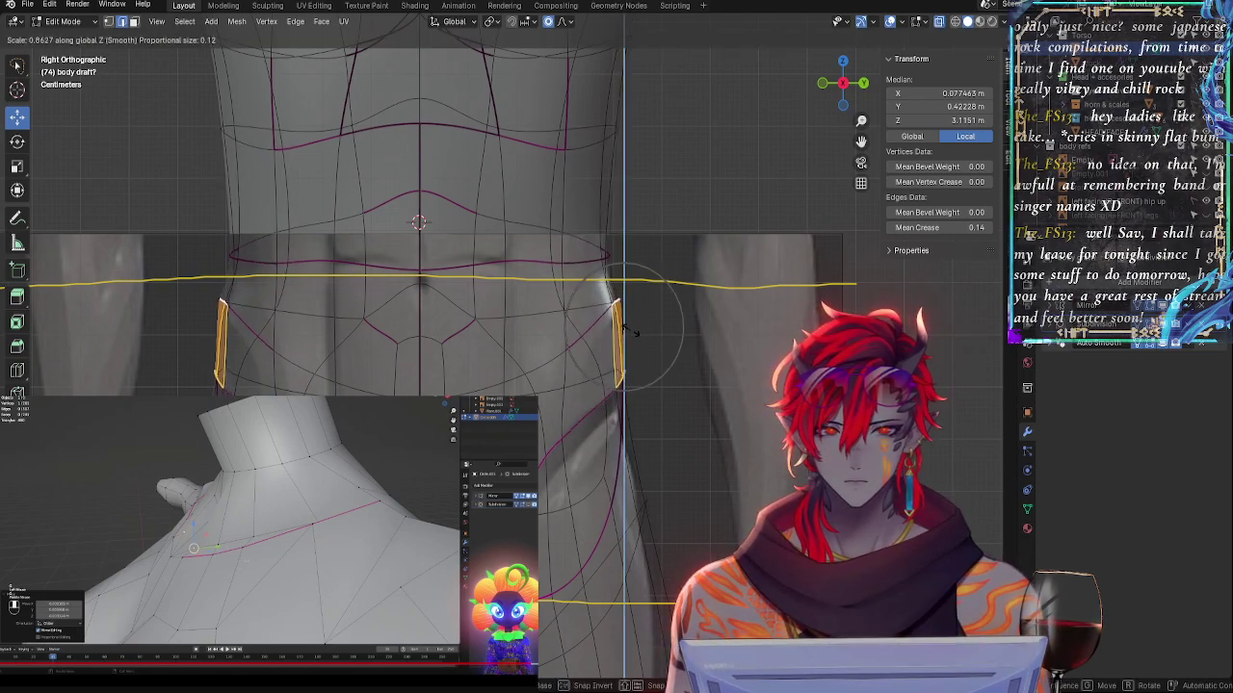
{"action": "left_click", "coordinate": [634, 332]}
{"action": "left_click_drag", "start_coordinate": [623, 328], "coordinate": [656, 314]}
{"action": "key", "text": "r"}
{"action": "left_click", "coordinate": [703, 340]}
- Rotate the waist loop side around Y with smooth falloff and nudge it along Y
{"action": "key", "text": "alt+z"}
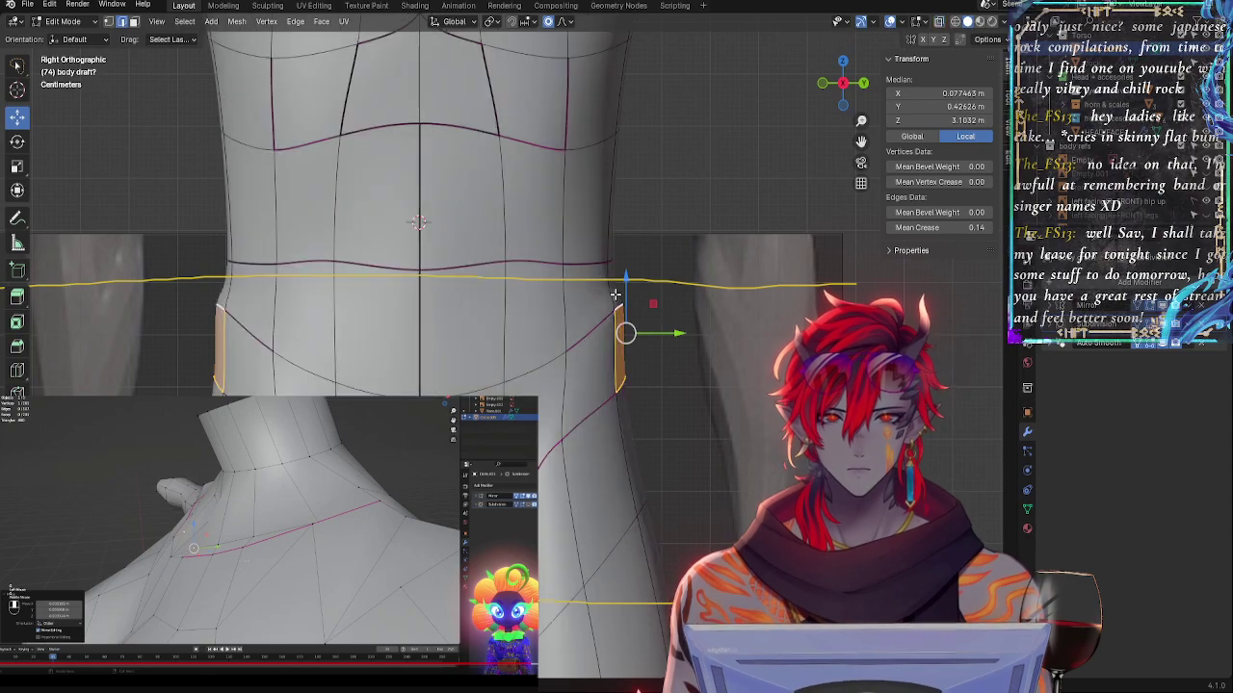
{"action": "key", "text": "alt+a"}
{"action": "left_click", "coordinate": [617, 289]}
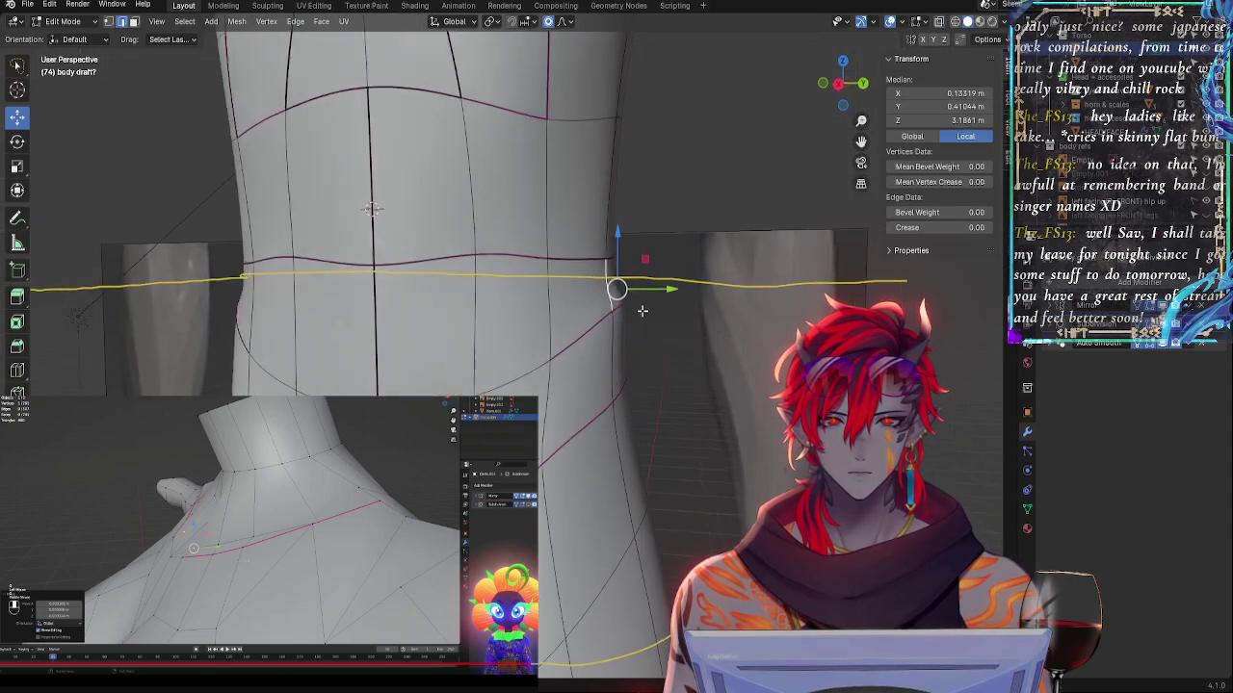
{"action": "middle_click_drag", "start_coordinate": [619, 283], "coordinate": [605, 281]}
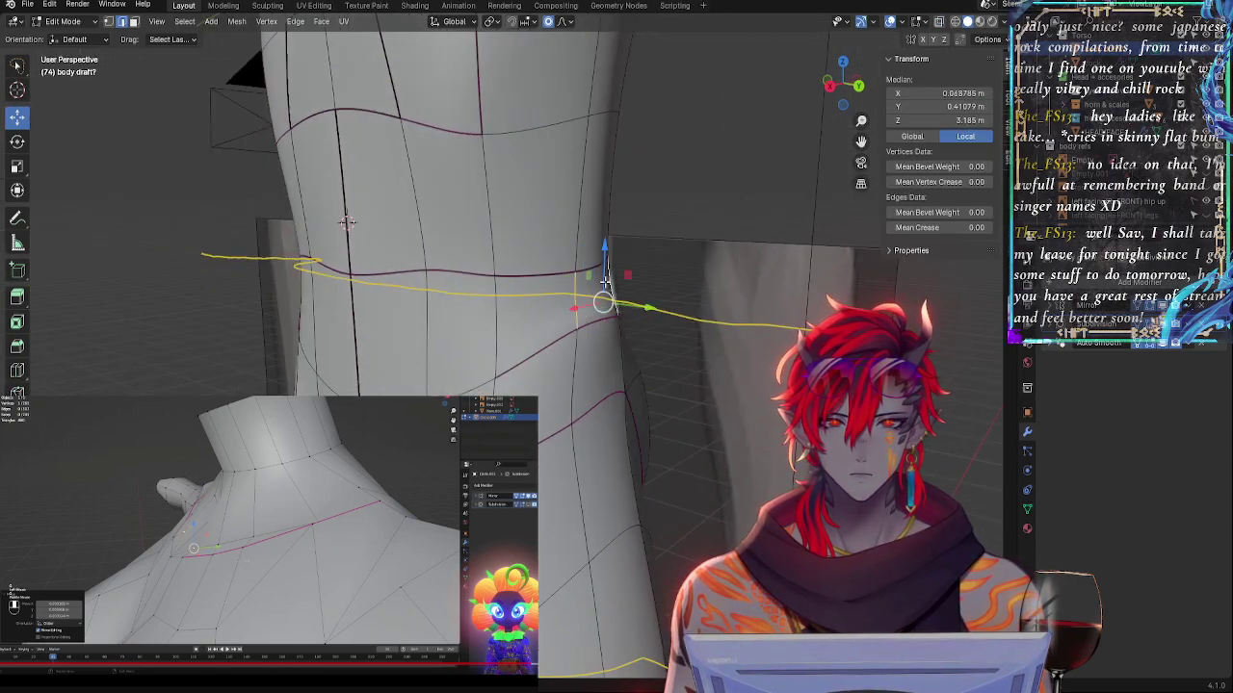
{"action": "left_click", "coordinate": [829, 86]}
{"action": "key", "text": "r"}
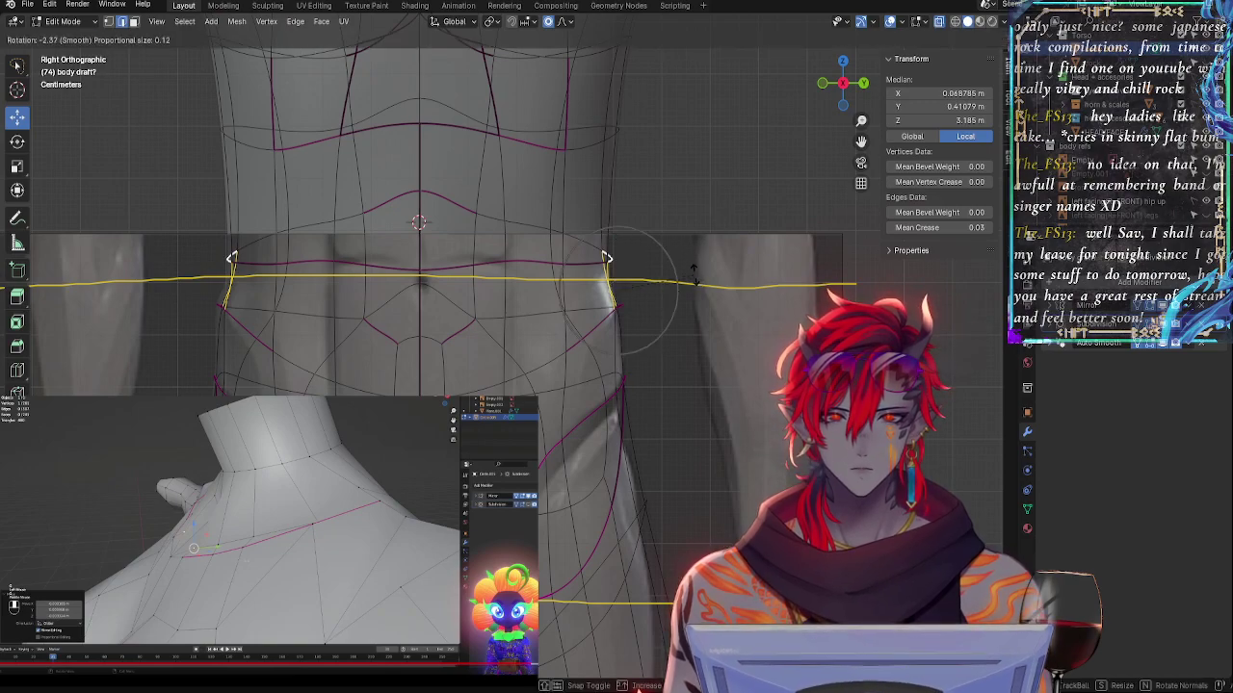
{"action": "key", "text": "y"}
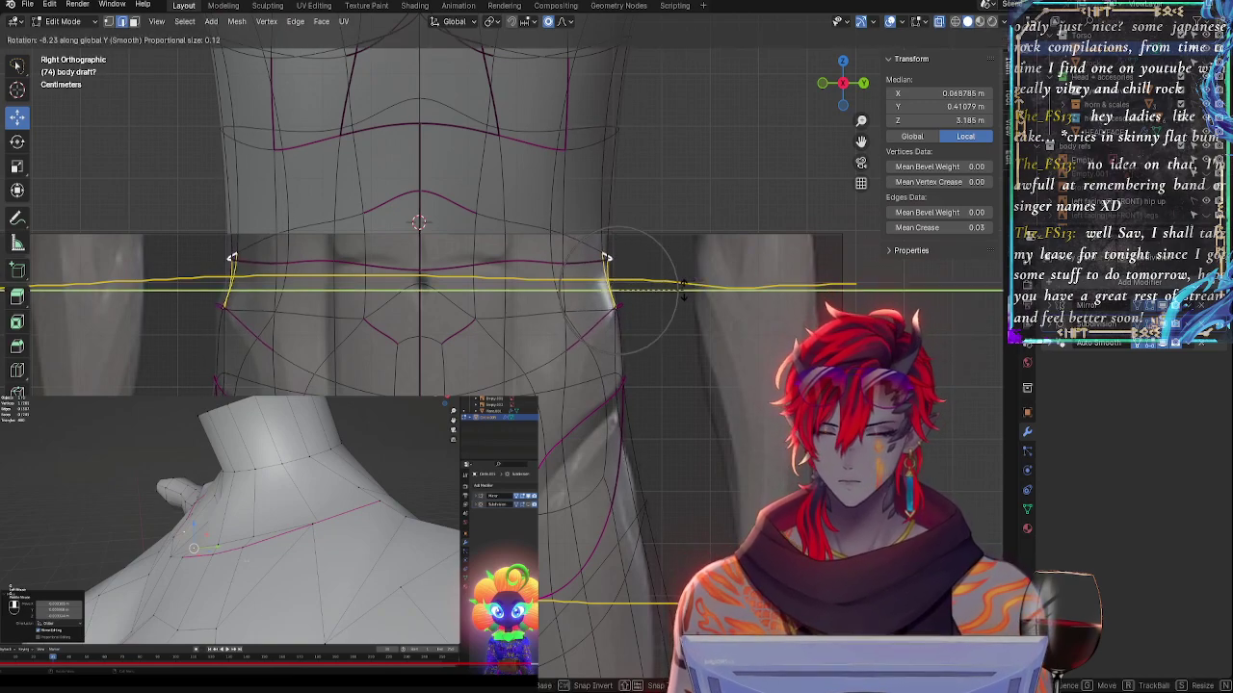
{"action": "left_click", "coordinate": [673, 294]}
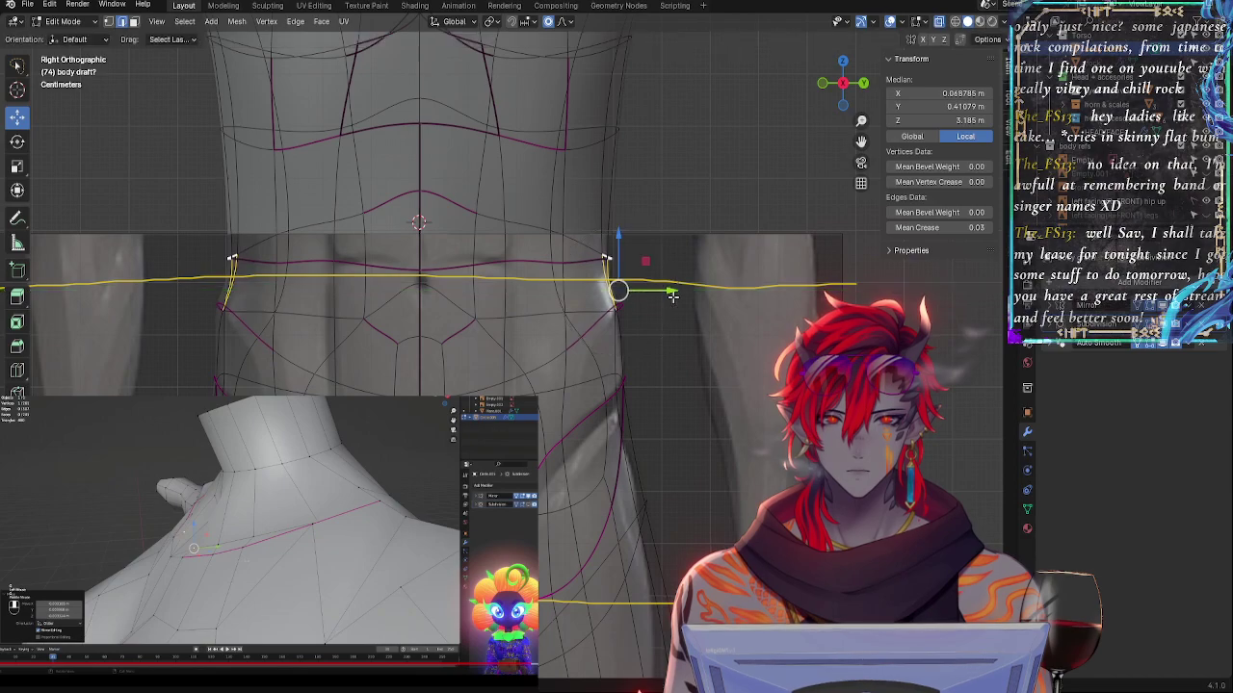
{"action": "left_click_drag", "start_coordinate": [658, 291], "coordinate": [664, 294]}
- Select the four edges of the quad at the waist side
{"action": "key", "text": "alt+z"}
{"action": "key", "text": "alt+a"}
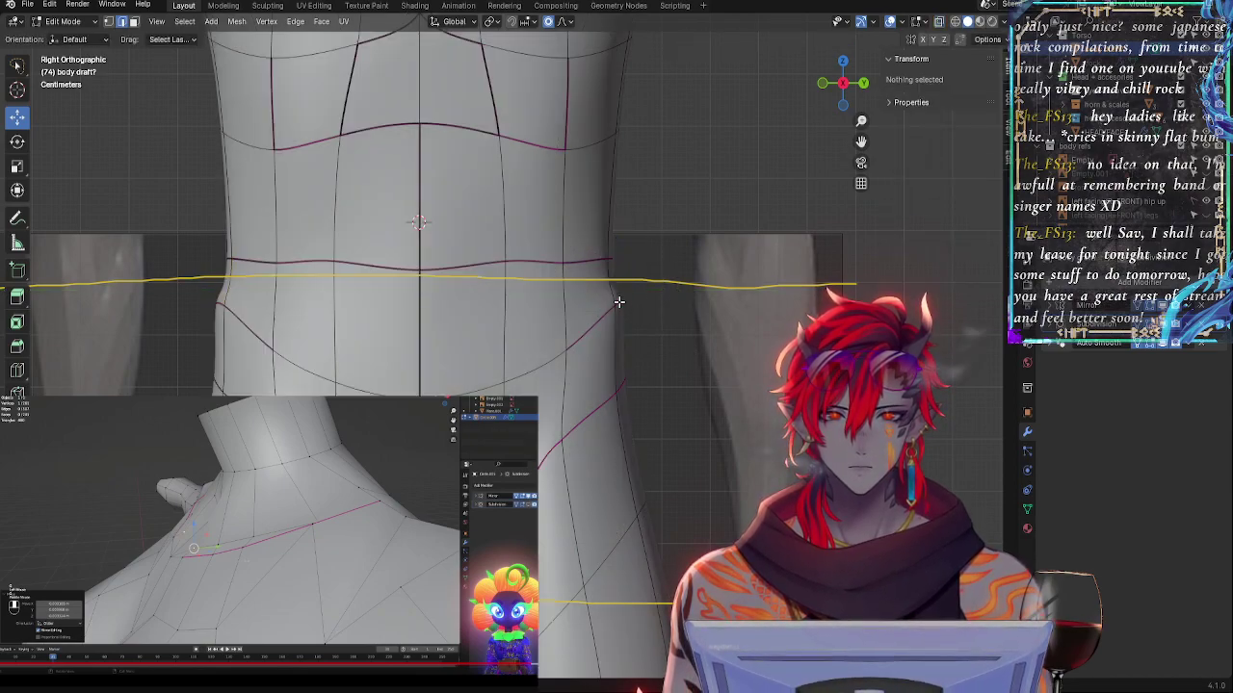
{"action": "left_click", "coordinate": [619, 302]}
{"action": "left_click", "coordinate": [613, 274], "text": "shift"}
{"action": "middle_click_drag", "start_coordinate": [678, 323], "coordinate": [617, 351]}
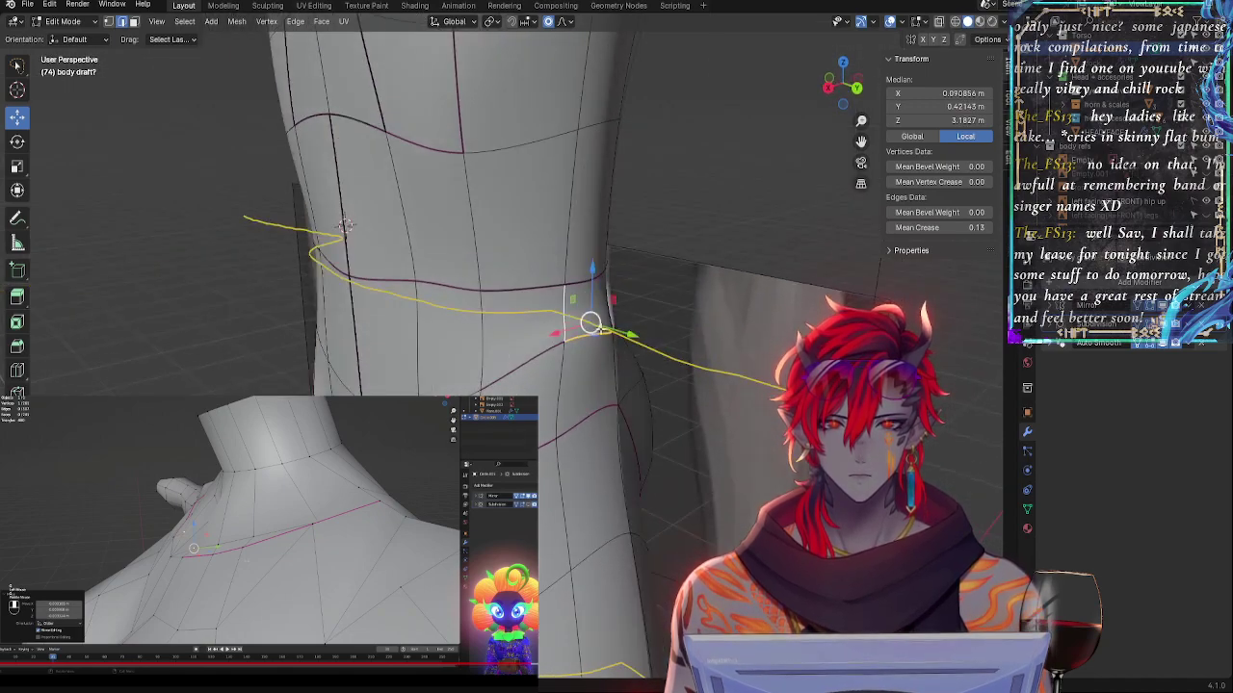
{"action": "left_click", "coordinate": [606, 318], "text": "shift"}
{"action": "left_click", "coordinate": [586, 284], "text": "shift"}
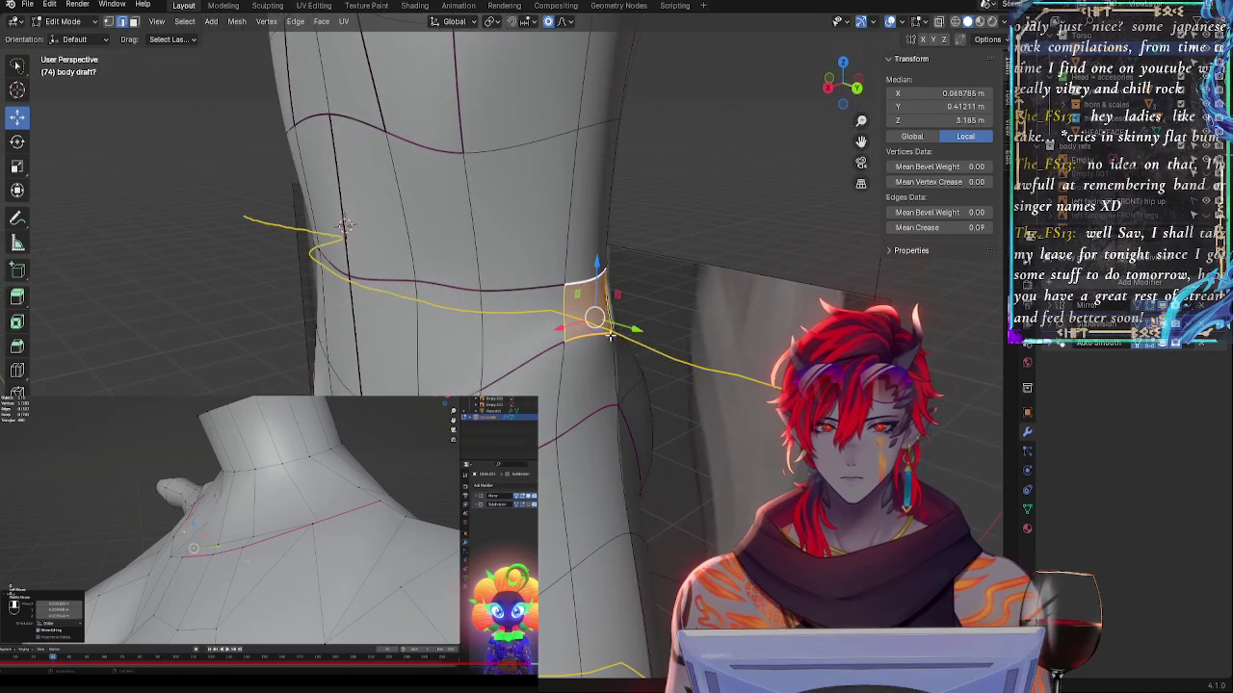
- Switch to vertex select mode with a cleared selection in the right side view
{"action": "right_click", "coordinate": [596, 318]}
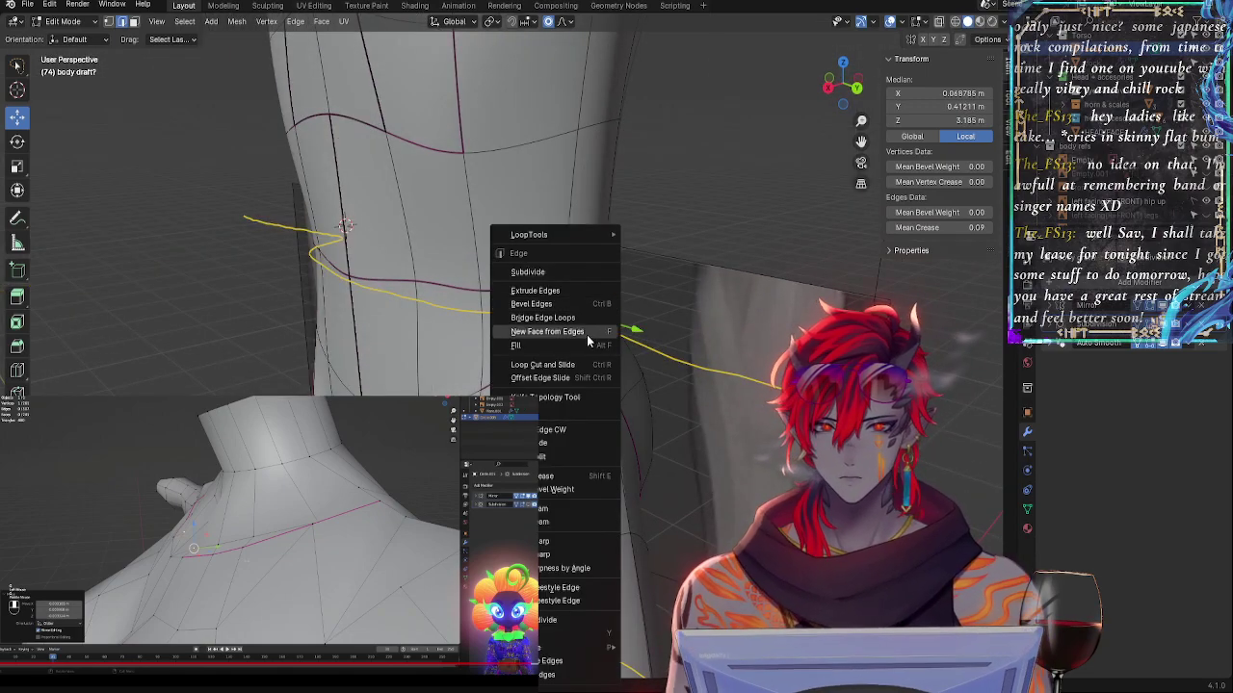
{"action": "left_click", "coordinate": [547, 521]}
{"action": "left_click", "coordinate": [111, 23]}
{"action": "left_click", "coordinate": [796, 237]}
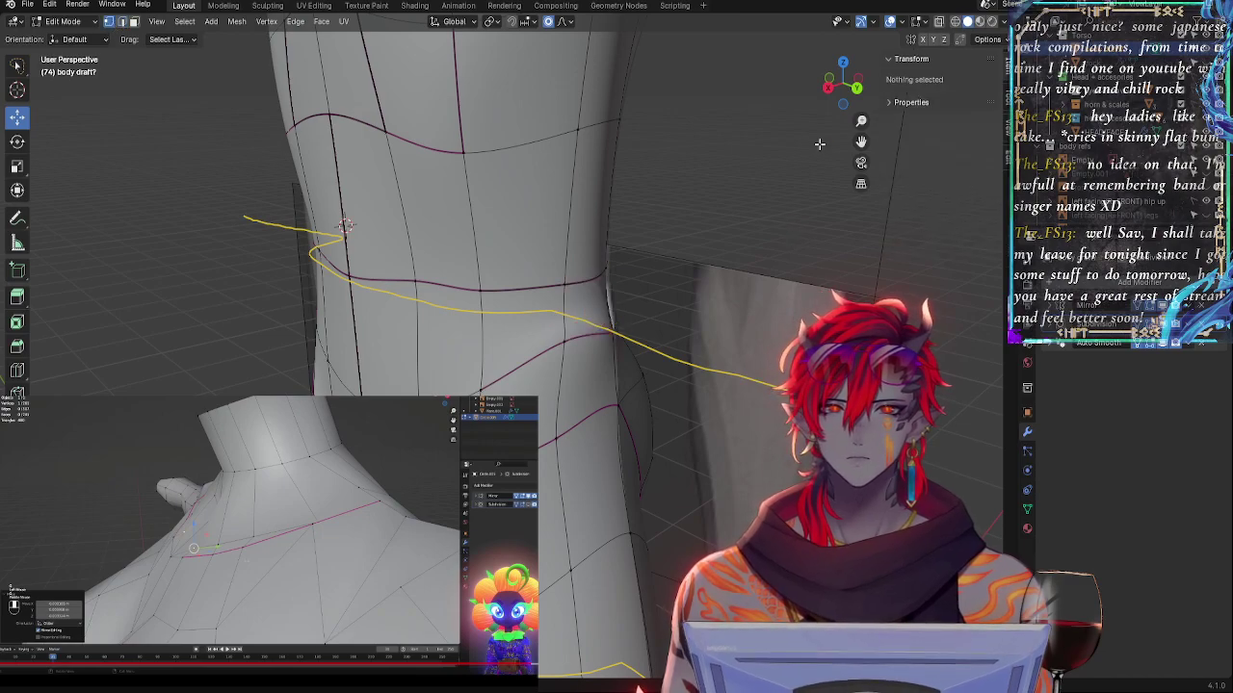
{"action": "left_click", "coordinate": [828, 87]}
{"action": "key", "text": "alt+z"}
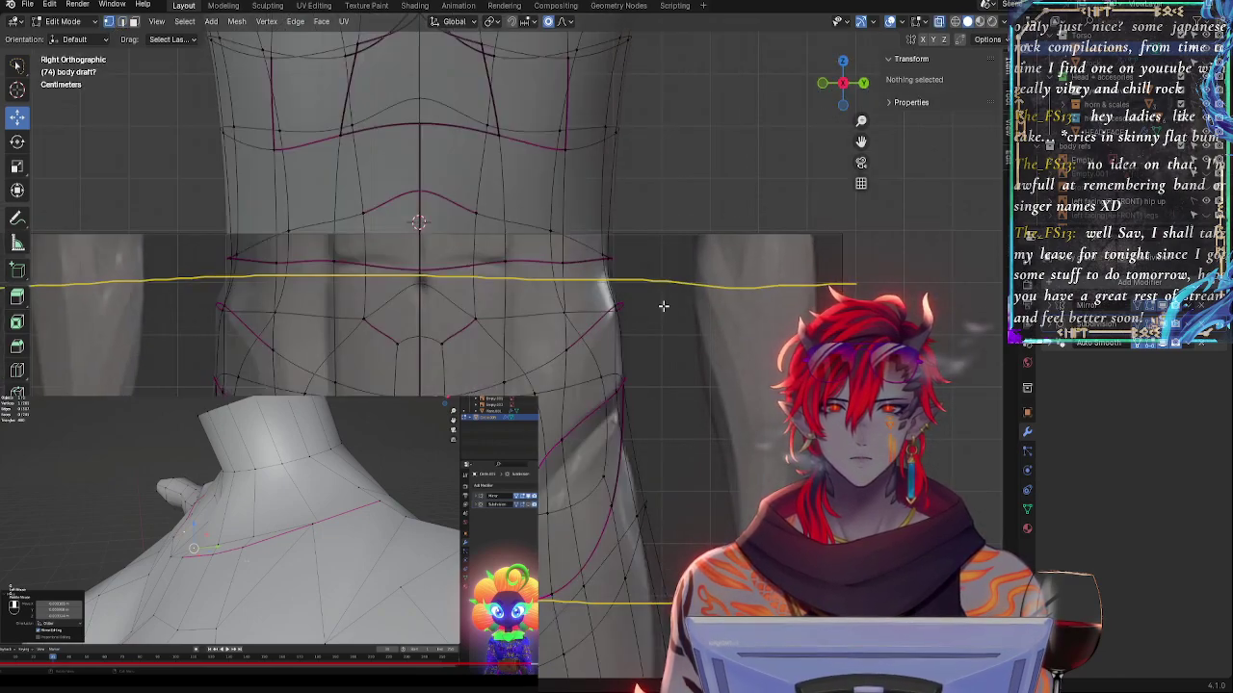
{"action": "key", "text": "alt+z"}
{"action": "key", "text": "alt+z"}
{"action": "key", "text": "alt+z"}
- Round the waist loop with LoopTools Circle and adjust its edge crease
{"action": "left_click", "coordinate": [632, 310]}
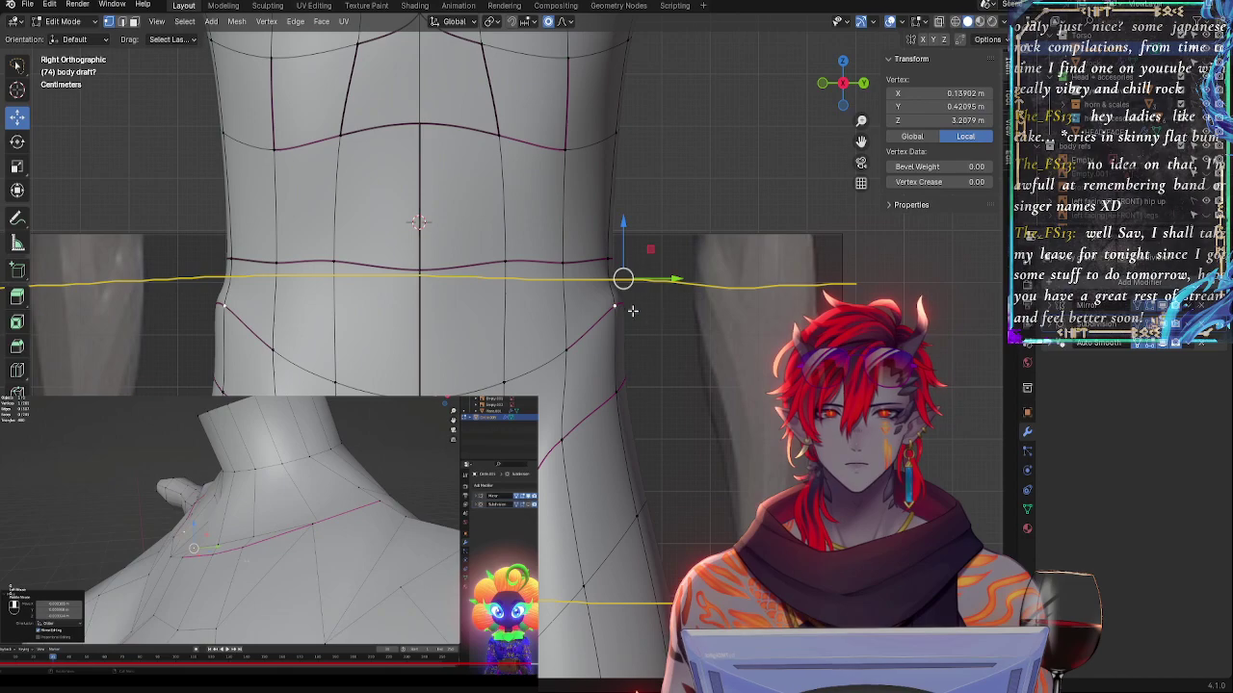
{"action": "middle_click_drag", "start_coordinate": [708, 323], "coordinate": [616, 346]}
{"action": "left_click", "coordinate": [602, 328], "text": "shift"}
{"action": "right_click", "coordinate": [575, 338]}
{"action": "mouse_move", "coordinate": [576, 321]}
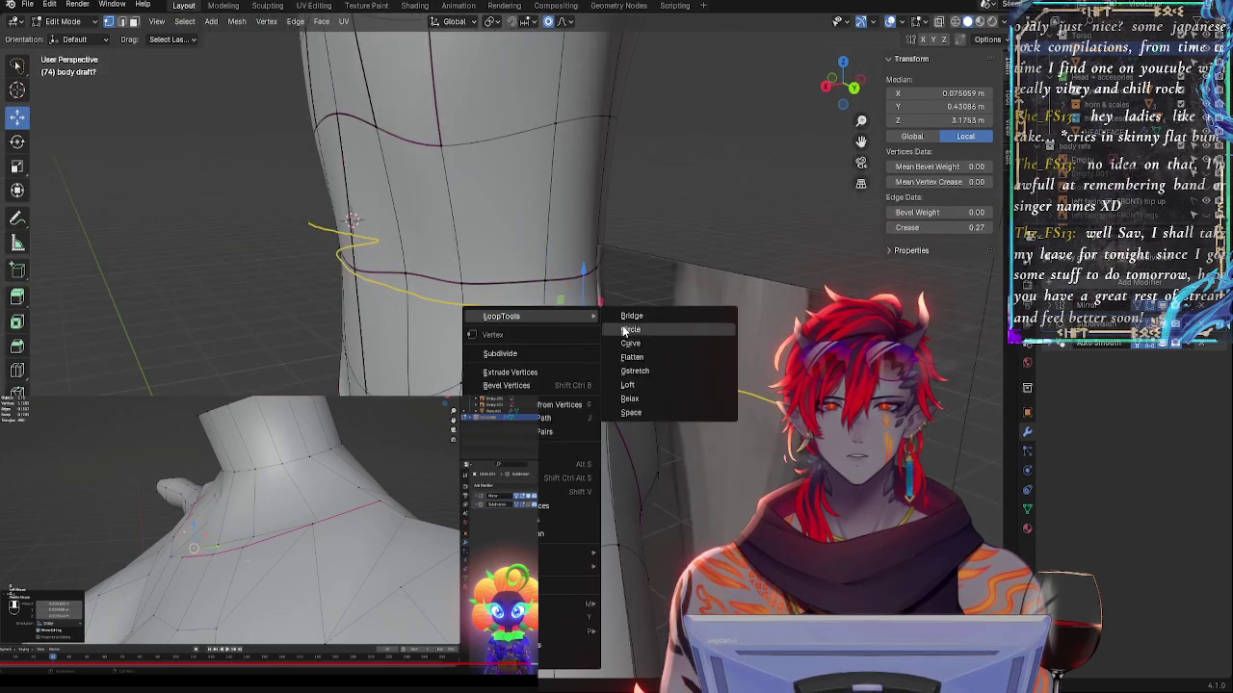
{"action": "left_click", "coordinate": [626, 329]}
{"action": "key", "text": "shift+e"}
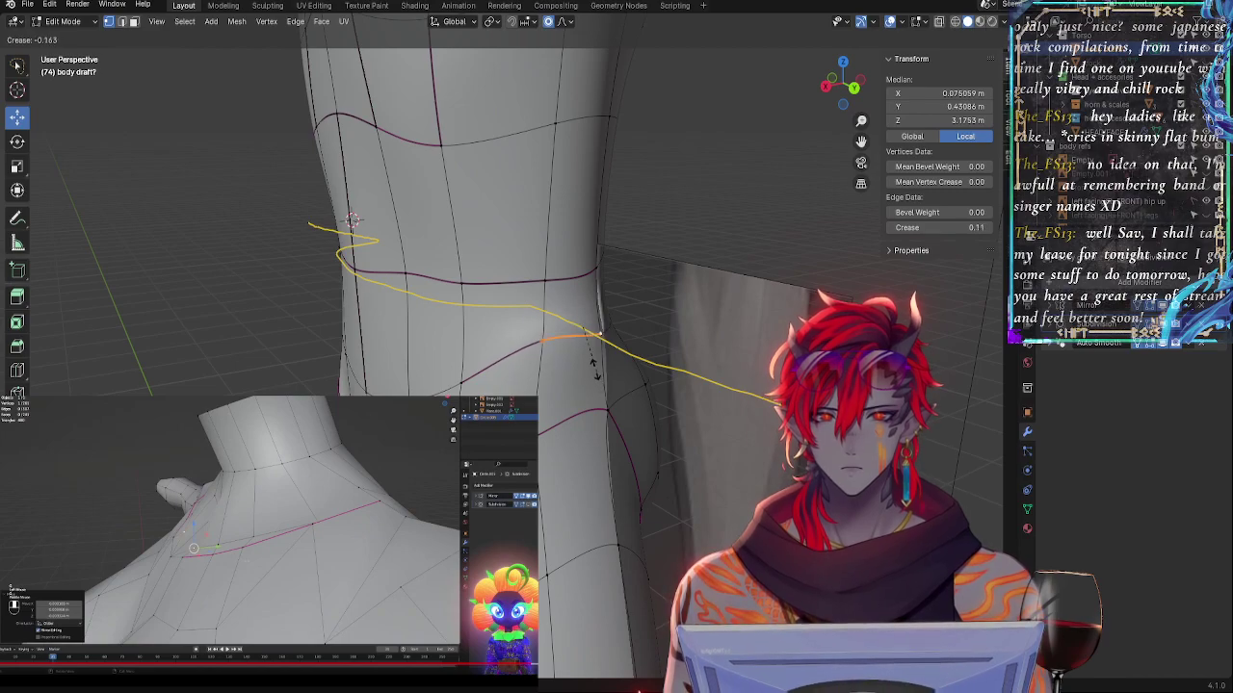
{"action": "left_click", "coordinate": [592, 364]}
- Remove the crease from the edge between the lower curve's end vertices
{"action": "left_click", "coordinate": [825, 87]}
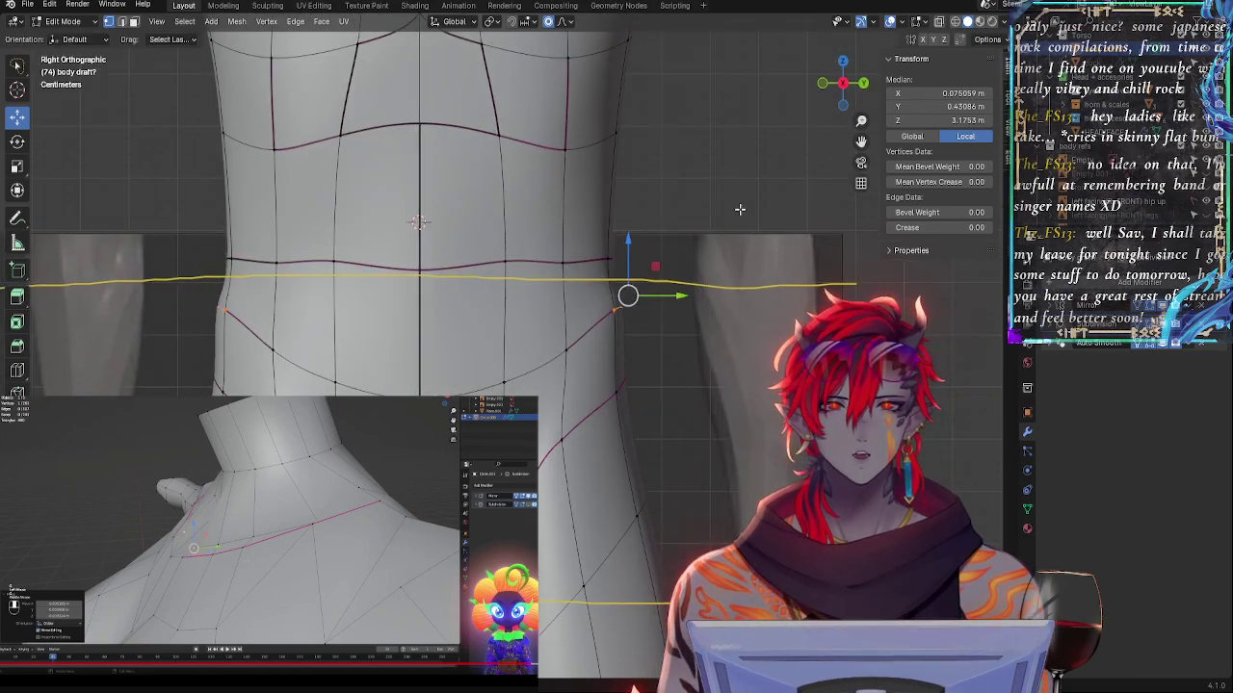
{"action": "key", "text": "alt+z"}
{"action": "key", "text": "alt+z"}
{"action": "left_click", "coordinate": [616, 326]}
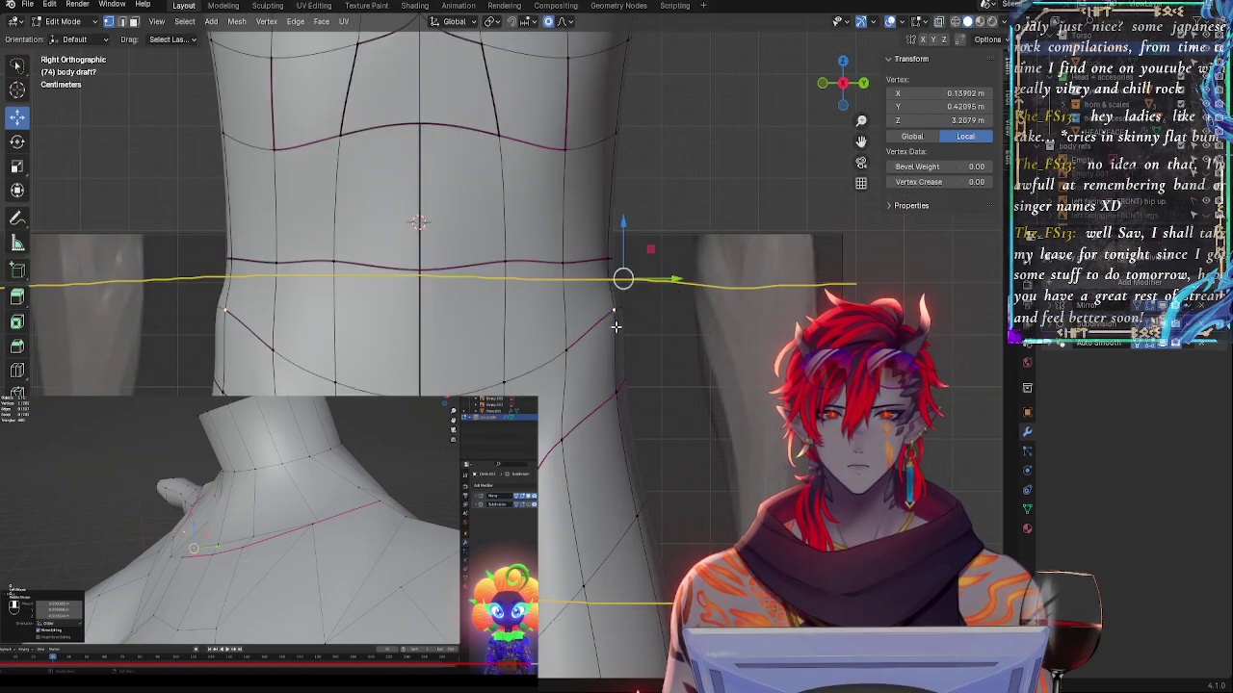
{"action": "left_click", "coordinate": [568, 357]}
{"action": "key", "text": "alt+z"}
{"action": "key", "text": "alt+z"}
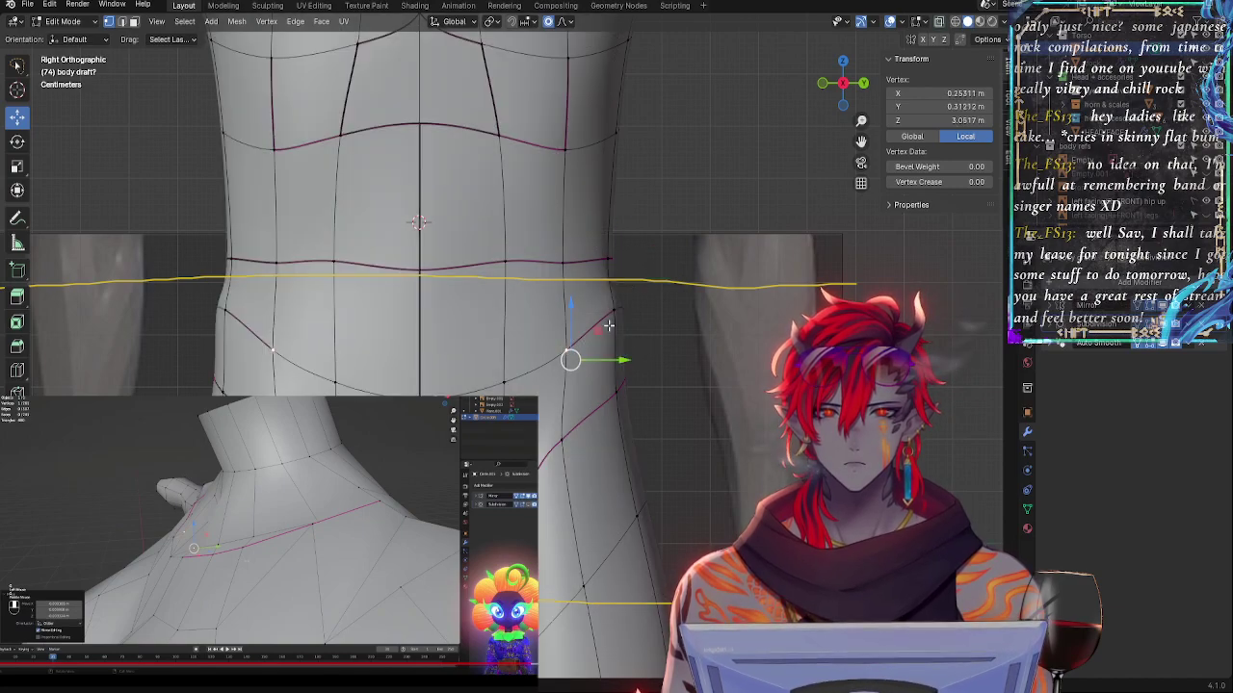
{"action": "left_click", "coordinate": [609, 326]}
{"action": "left_click", "coordinate": [568, 344], "text": "shift"}
{"action": "key", "text": "shift+e"}
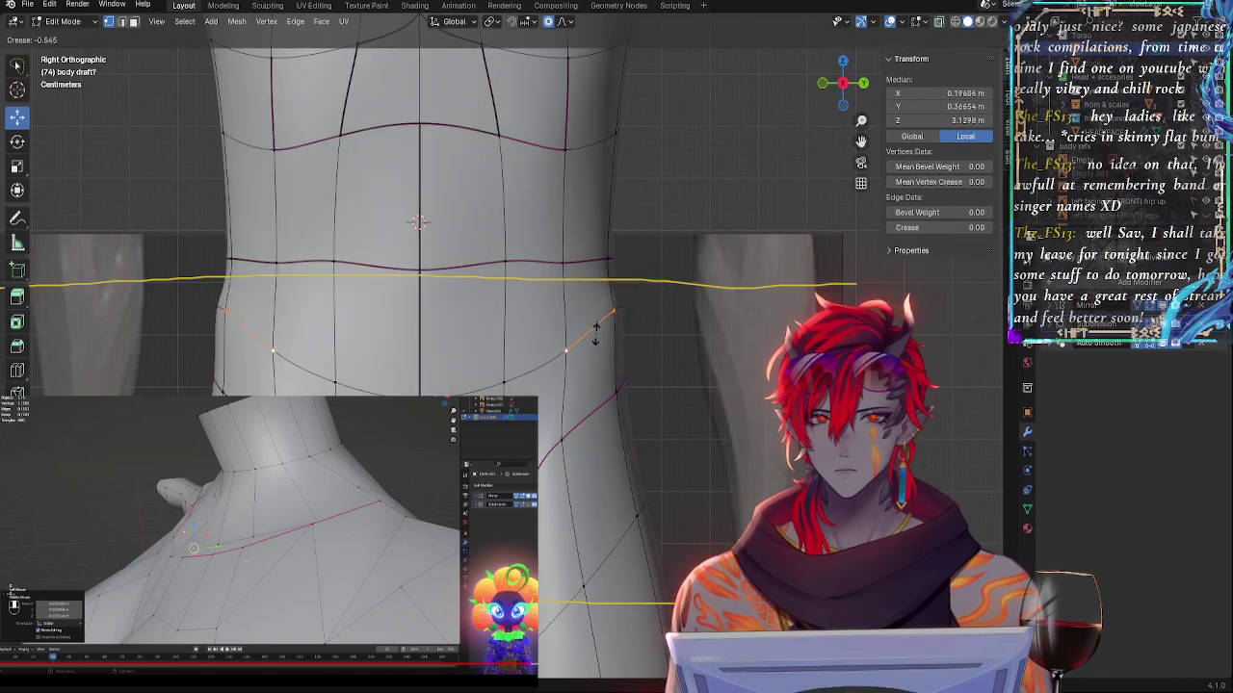
{"action": "left_click", "coordinate": [596, 339]}
{"action": "left_click_drag", "start_coordinate": [607, 314], "coordinate": [597, 315]}
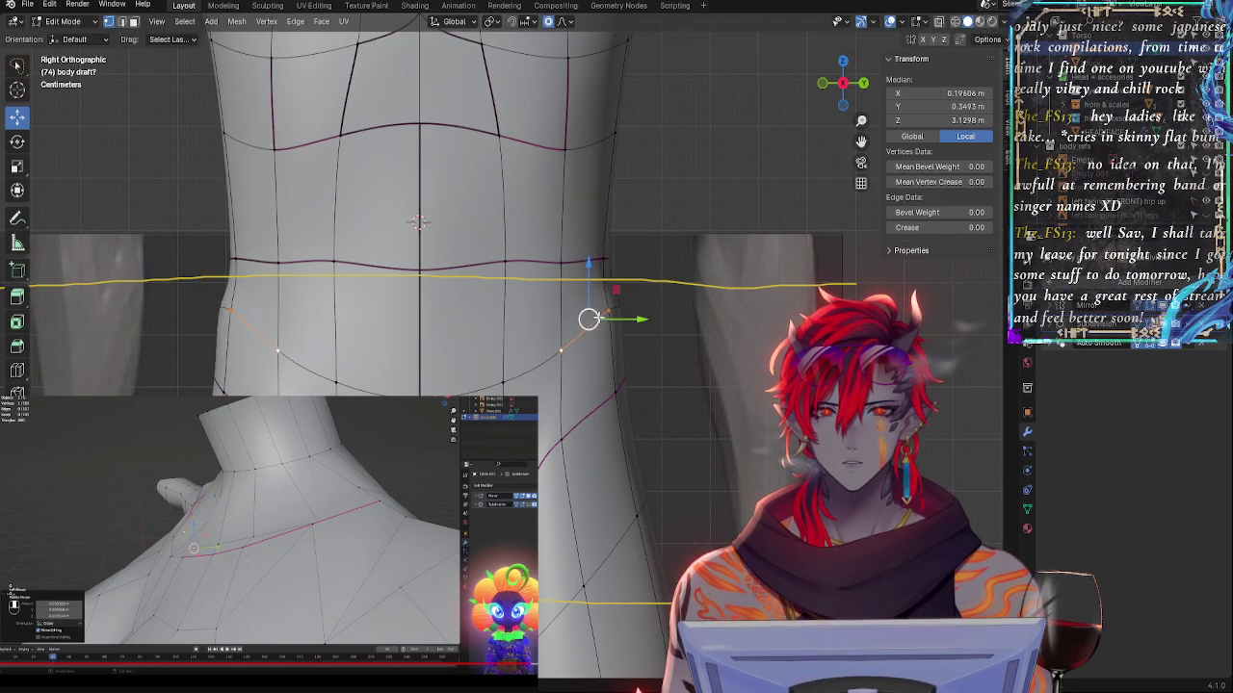
{"action": "key", "text": "ctrl+z"}
- Lower a front waist edge's crease to 0.05 and rotate it with smooth falloff
{"action": "left_click", "coordinate": [689, 313]}
{"action": "key", "text": "alt+z"}
{"action": "key", "text": "alt+z"}
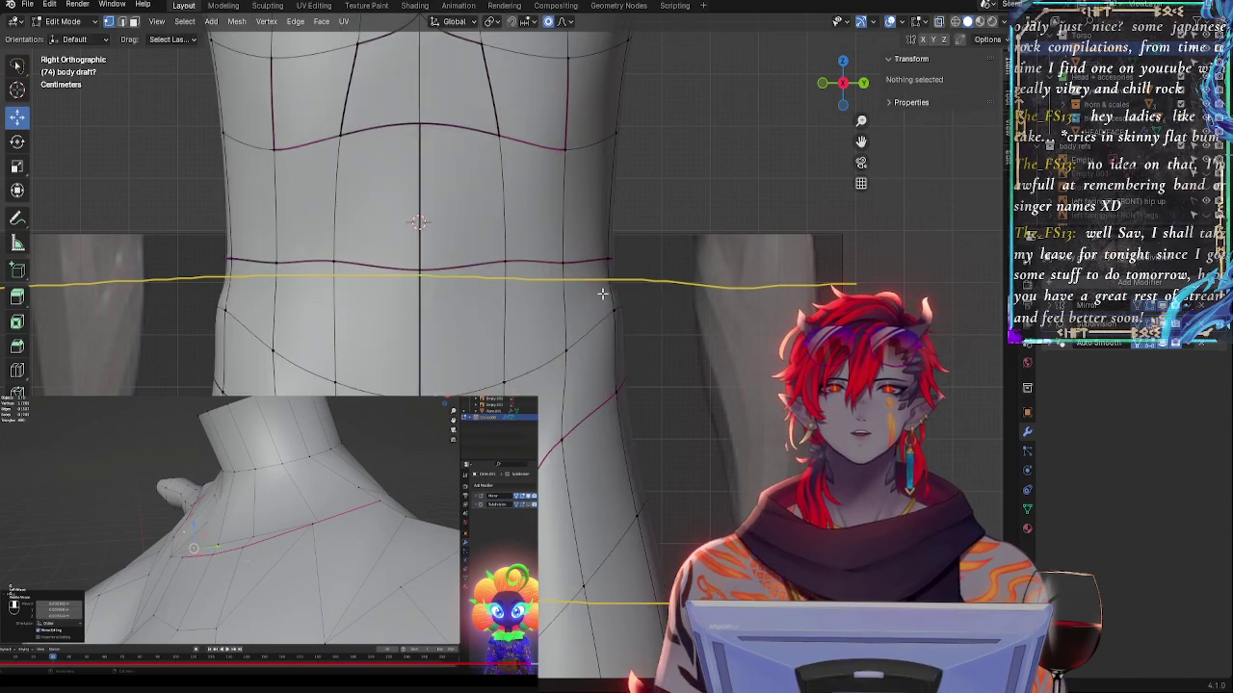
{"action": "left_click", "coordinate": [514, 261]}
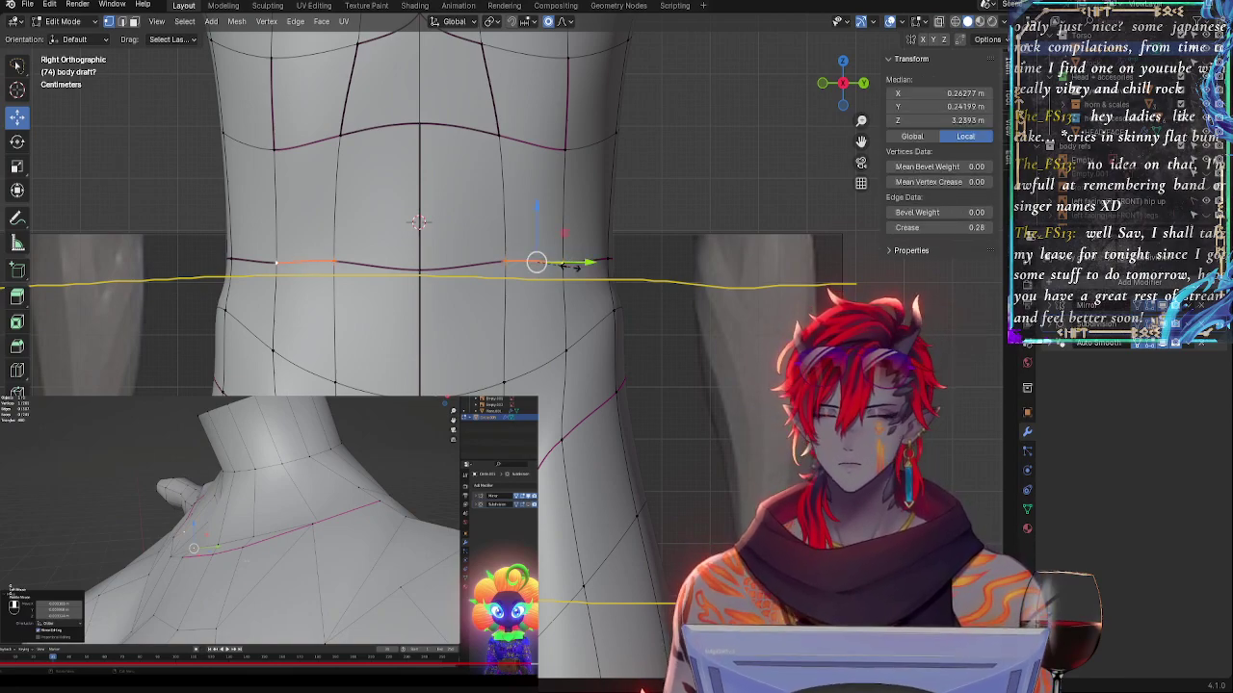
{"action": "key", "text": "shift+e"}
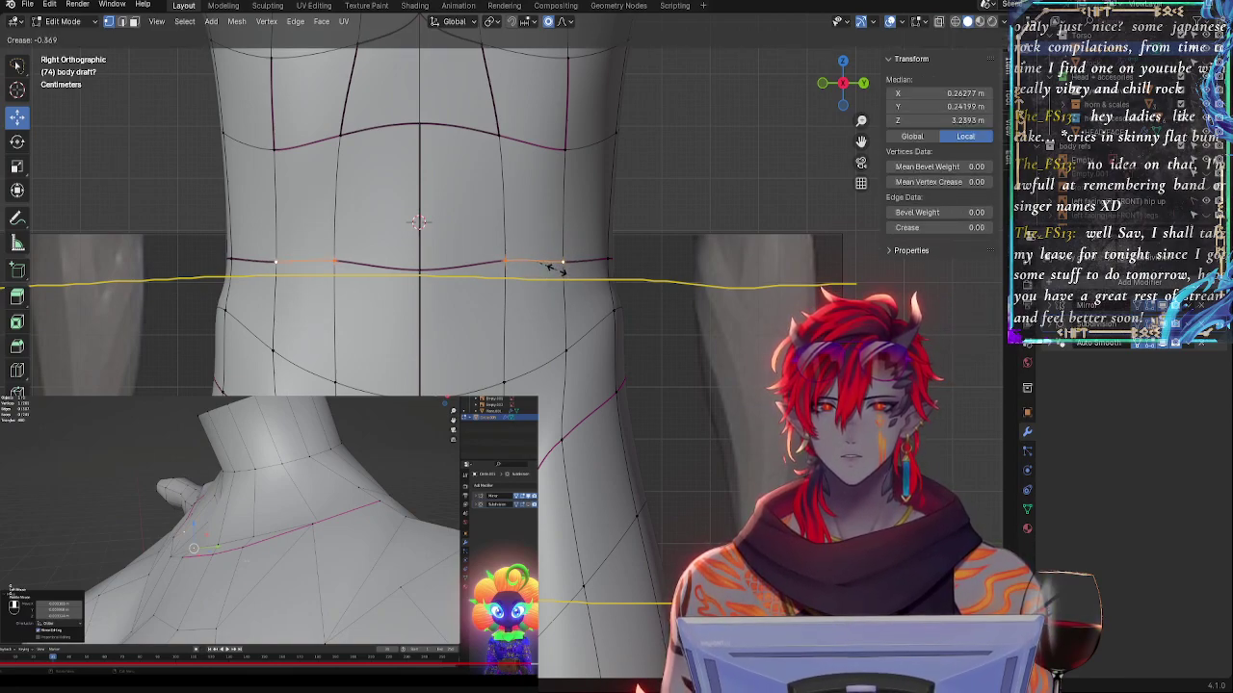
{"action": "left_click", "coordinate": [557, 268]}
{"action": "key", "text": "r"}
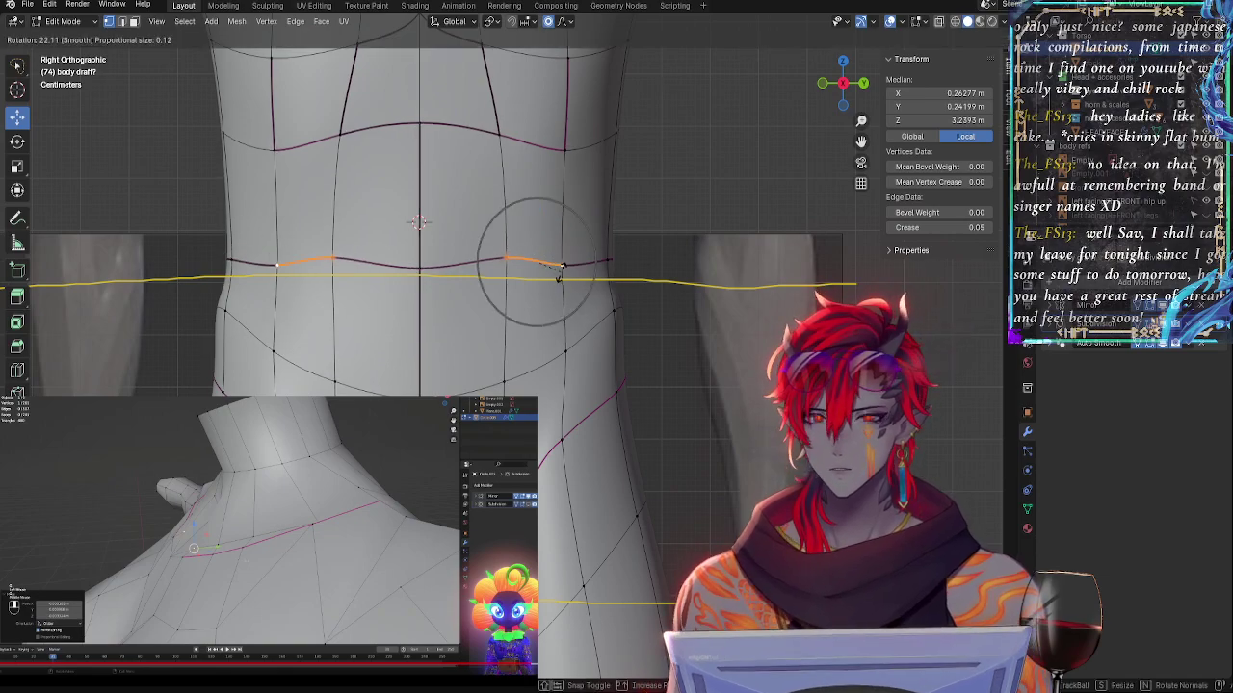
{"action": "left_click", "coordinate": [542, 267]}
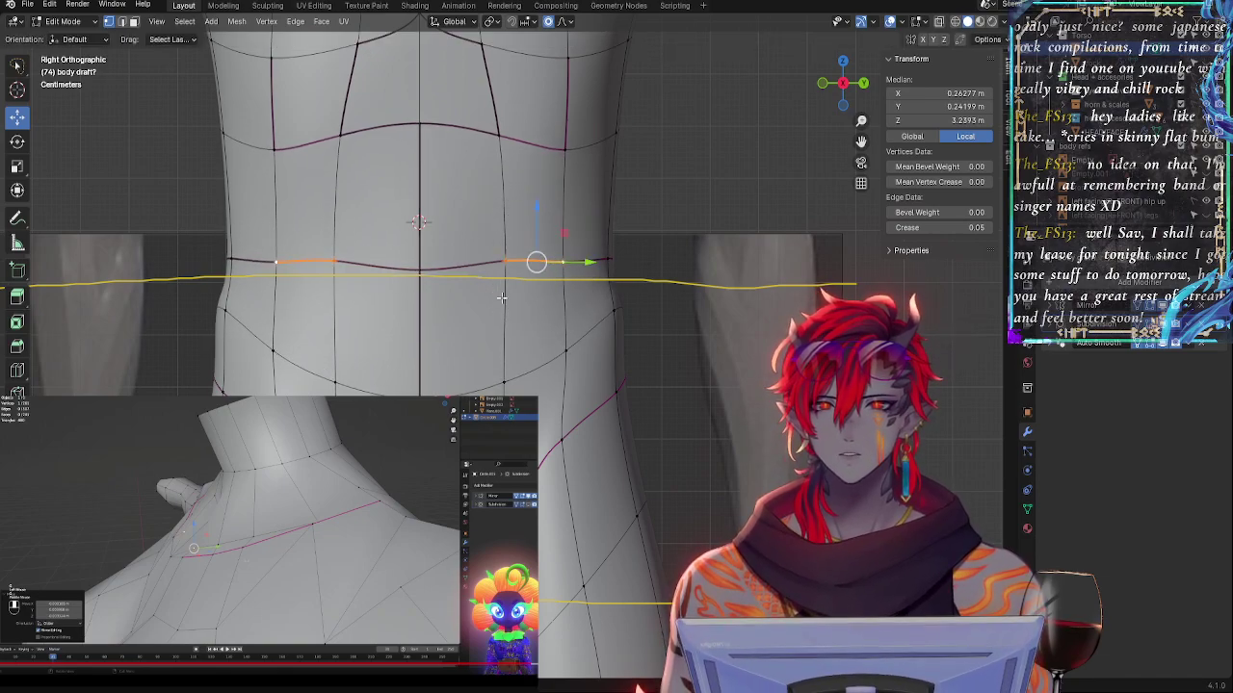
{"action": "key", "text": "z"}
{"action": "left_click", "coordinate": [550, 306]}
{"action": "left_click", "coordinate": [752, 438]}
- Select the hip/thigh edge loop and remove it with Ctrl+X
{"action": "scroll", "coordinate": [752, 438], "scroll_direction": "down", "scroll_amount": 1}
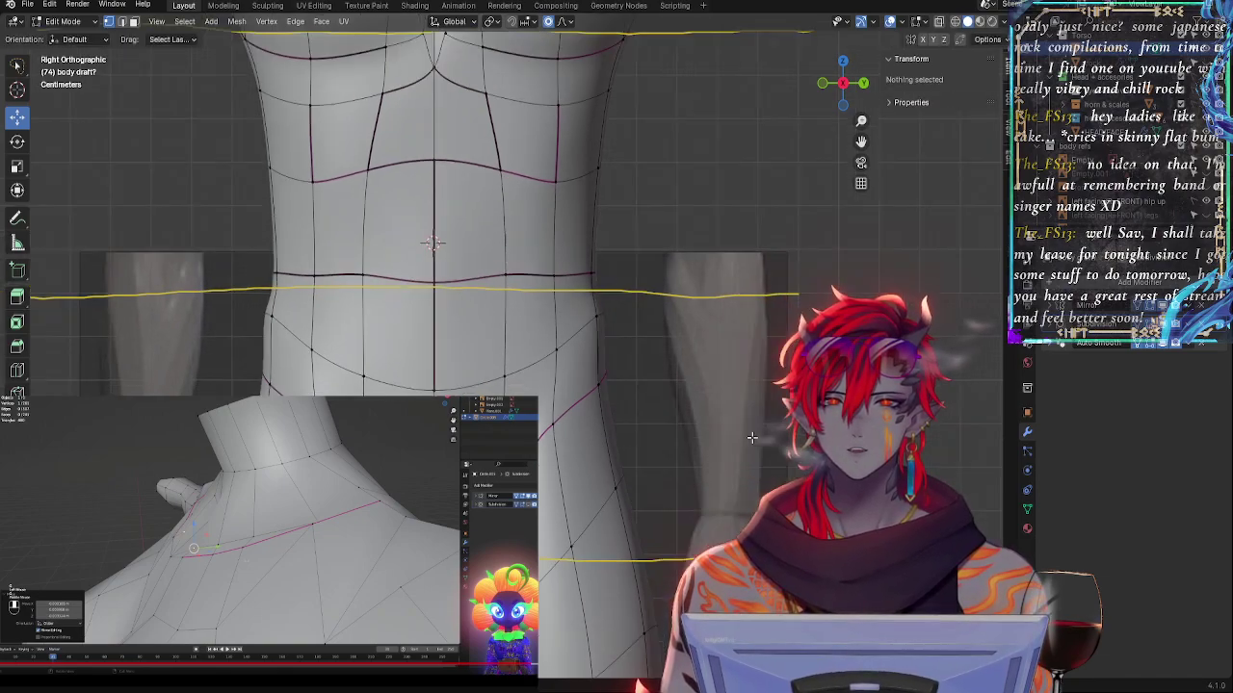
{"action": "scroll", "coordinate": [751, 438], "scroll_direction": "down", "scroll_amount": 1}
{"action": "key", "text": "alt+z"}
{"action": "middle_click_drag", "start_coordinate": [729, 438], "coordinate": [736, 258], "text": "shift"}
{"action": "key", "text": "alt+z"}
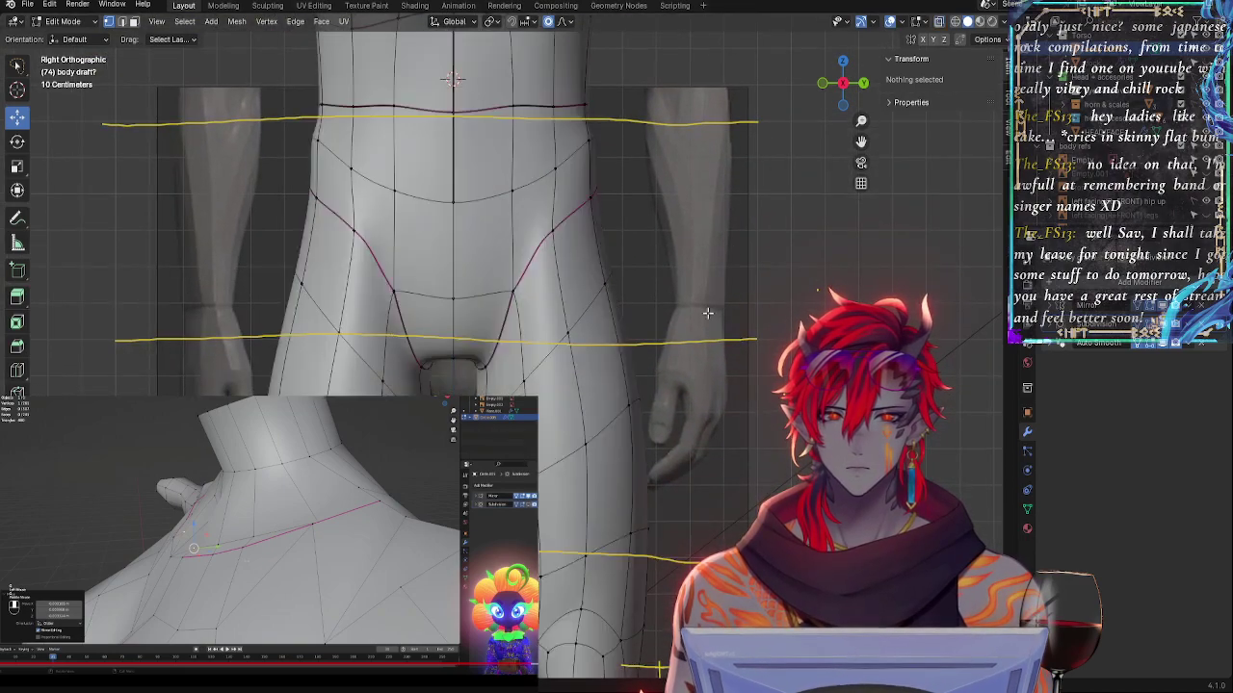
{"action": "left_click", "coordinate": [577, 315]}
{"action": "left_click", "coordinate": [578, 315], "text": "alt"}
{"action": "key", "text": "alt+z"}
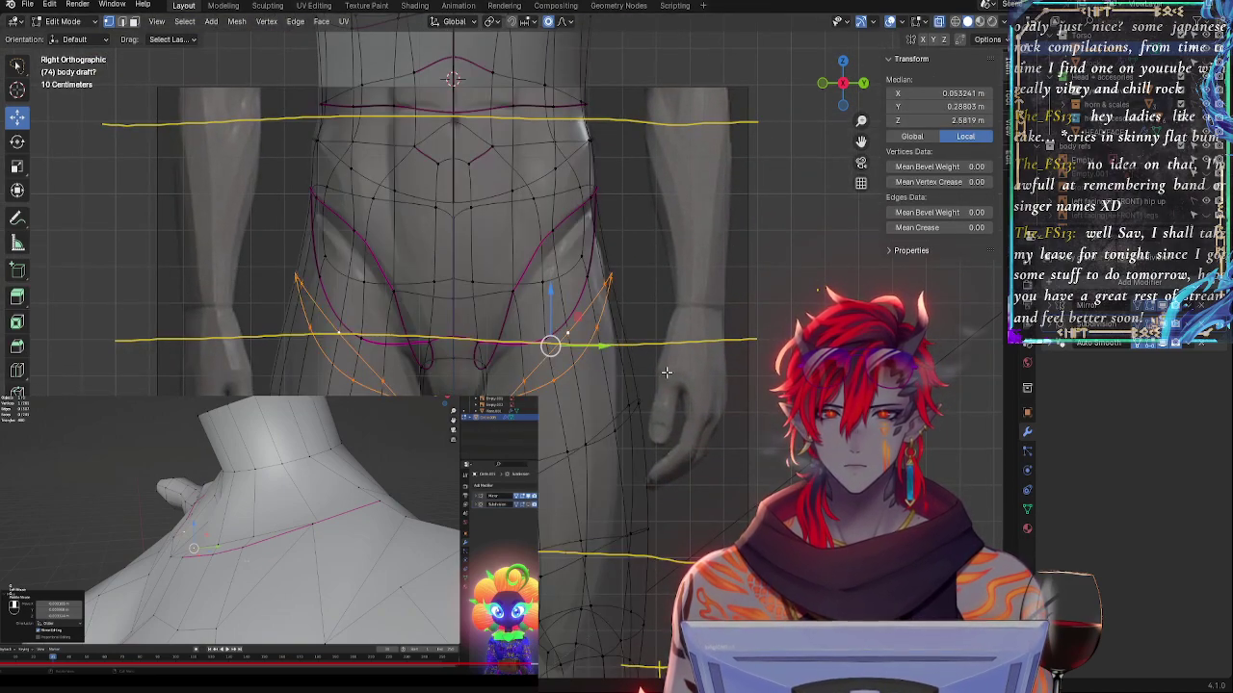
{"action": "middle_click_drag", "start_coordinate": [741, 472], "coordinate": [779, 248], "text": "shift"}
{"action": "key", "text": "ctrl+x"}
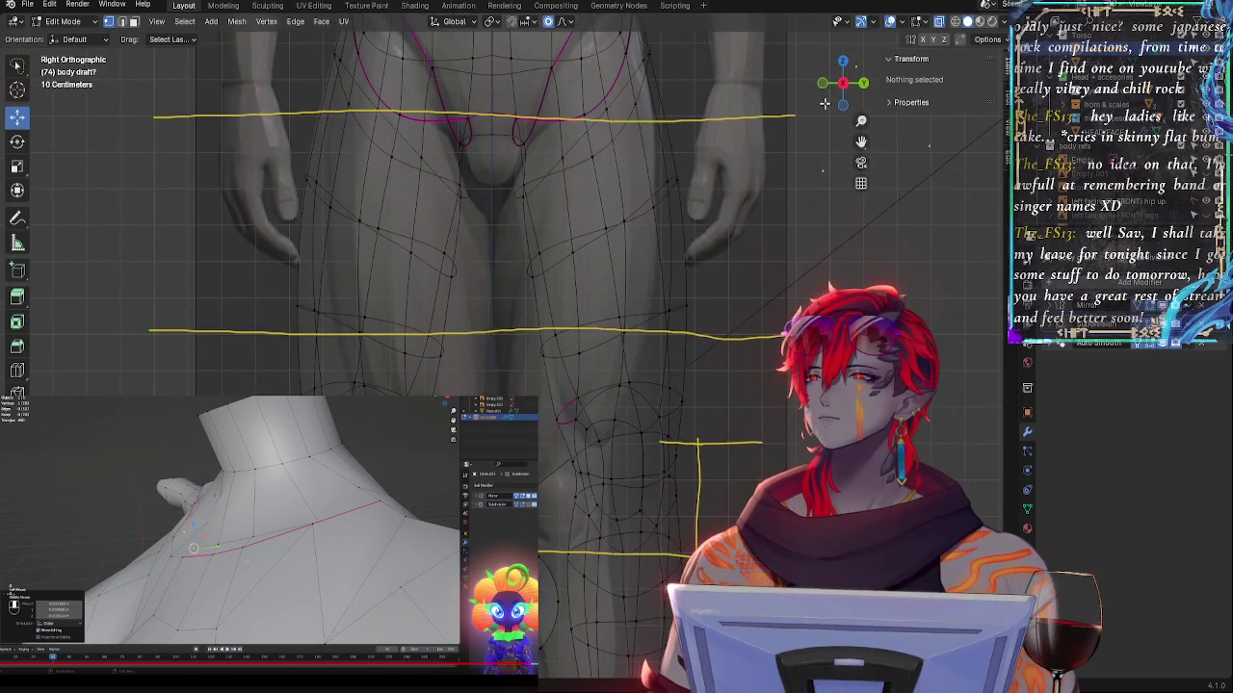
- Frame the leg from torso to knee, then switch to the right side view
{"action": "left_click", "coordinate": [825, 83]}
{"action": "key", "text": "alt+z"}
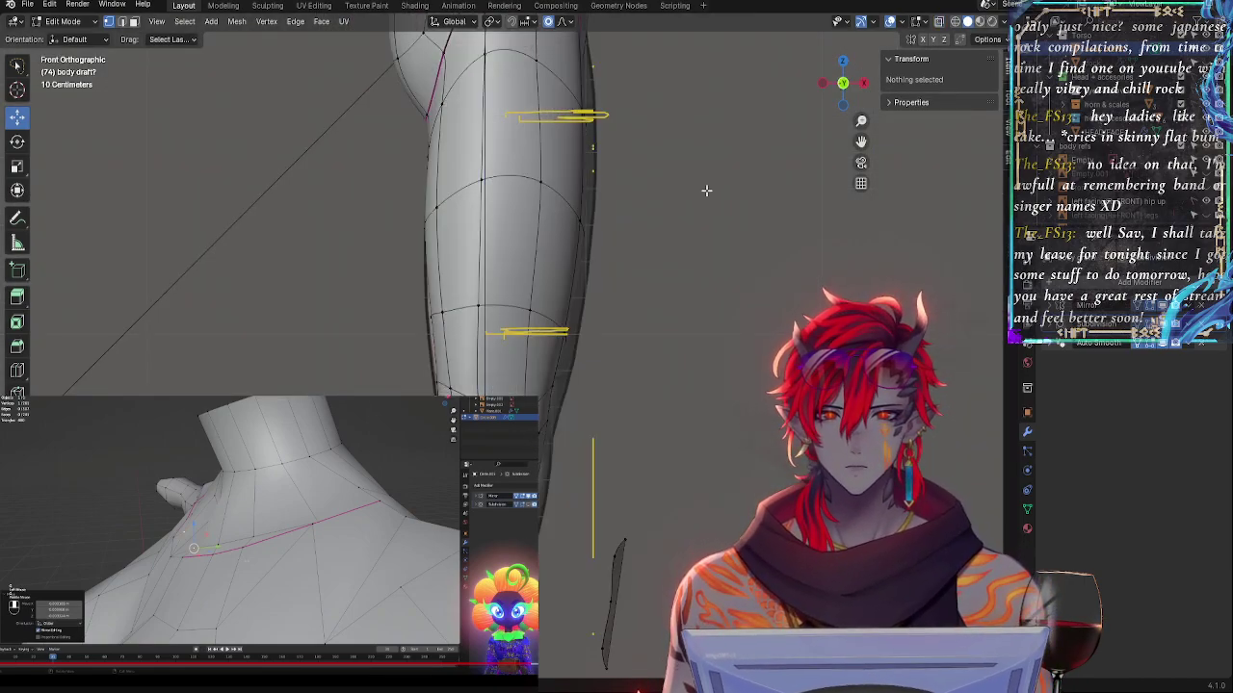
{"action": "middle_click_drag", "start_coordinate": [695, 154], "coordinate": [663, 341], "text": "shift"}
{"action": "middle_click_drag", "start_coordinate": [626, 445], "coordinate": [608, 195], "text": "shift"}
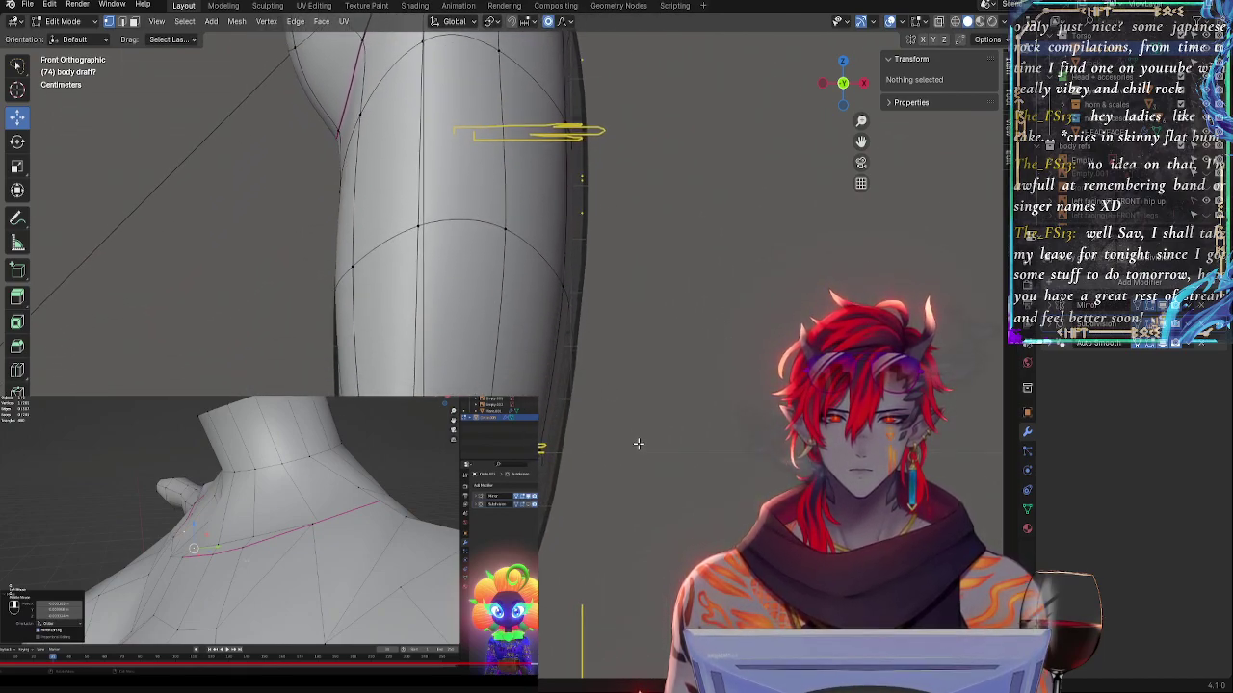
{"action": "middle_click_drag", "start_coordinate": [638, 444], "coordinate": [605, 487], "text": "shift"}
{"action": "mouse_move", "coordinate": [630, 214]}
{"action": "middle_mouse_down", "text": "shift"}
{"action": "mouse_move", "coordinate": [607, 223]}
{"action": "mouse_move", "coordinate": [696, 100]}
{"action": "middle_mouse_up", "text": "shift"}
{"action": "middle_click_drag", "start_coordinate": [691, 177], "coordinate": [688, 358], "text": "ctrl"}
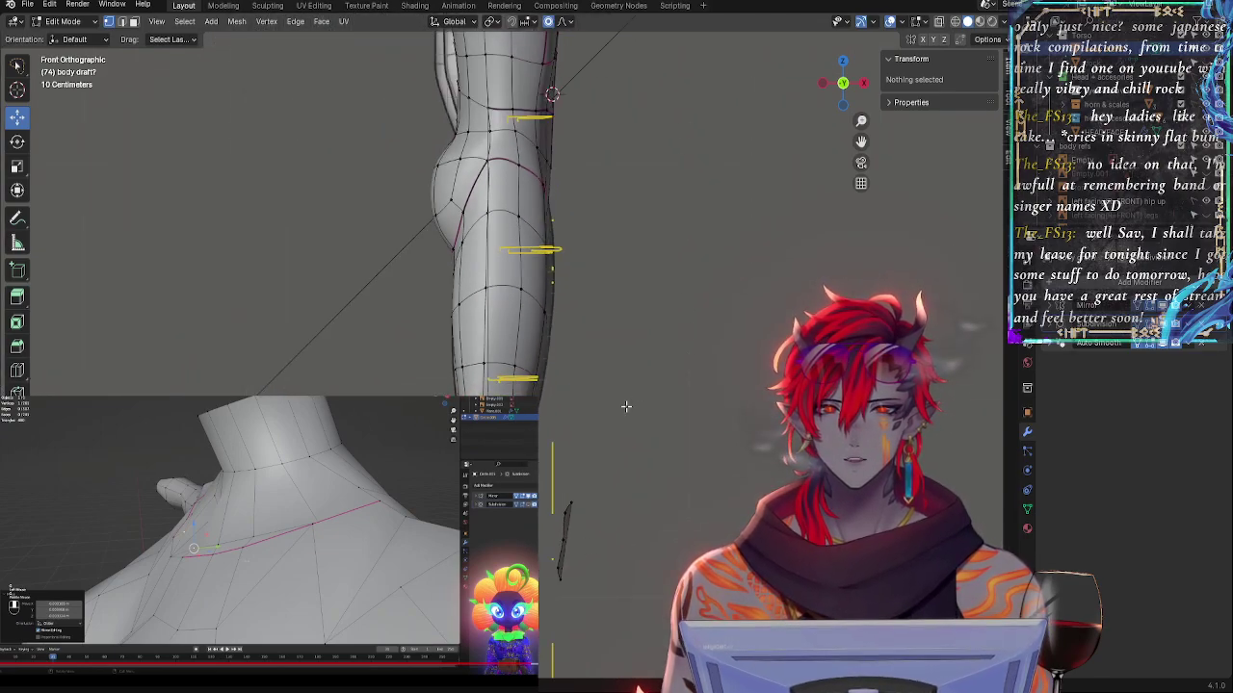
{"action": "middle_click_drag", "start_coordinate": [716, 413], "coordinate": [688, 313], "text": "shift"}
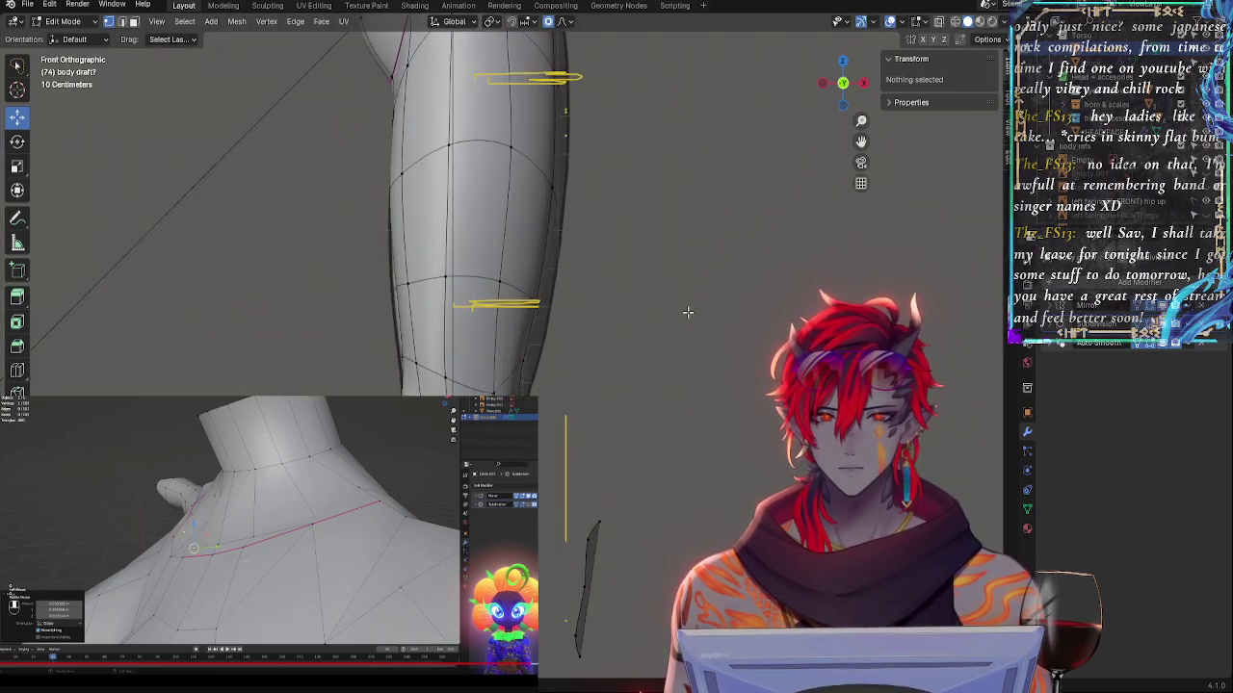
{"action": "left_click", "coordinate": [863, 83]}
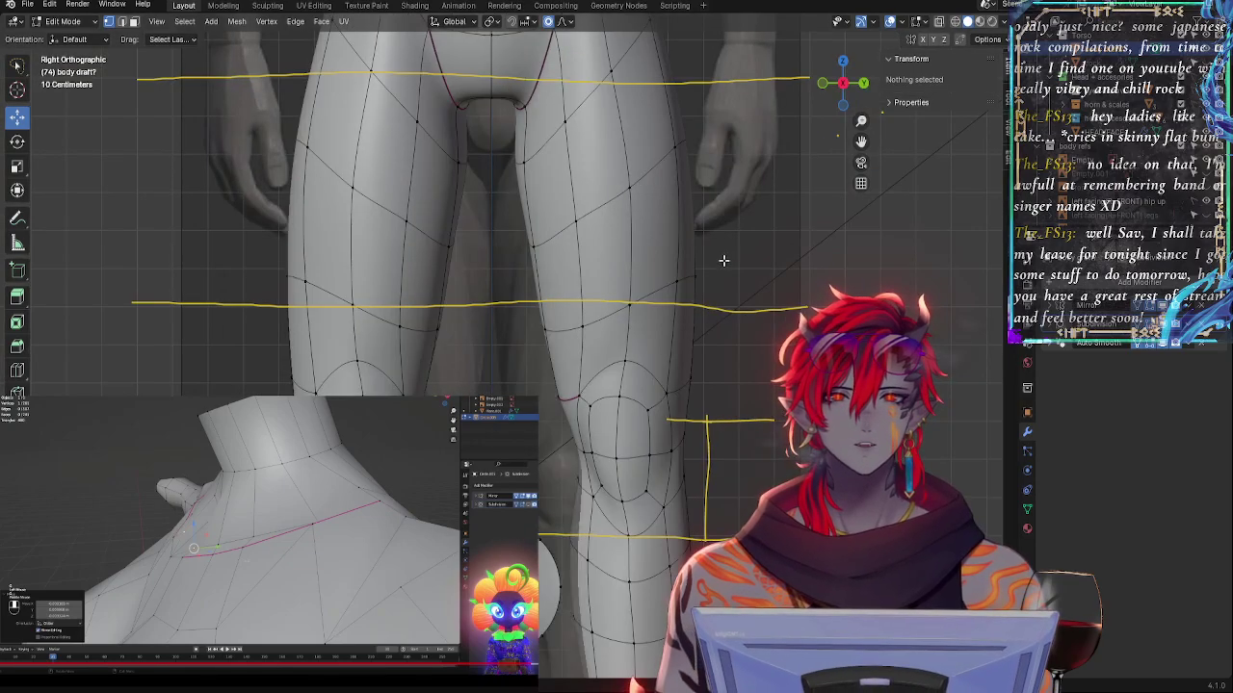
{"action": "scroll", "coordinate": [584, 192], "scroll_direction": "down", "scroll_amount": 4}
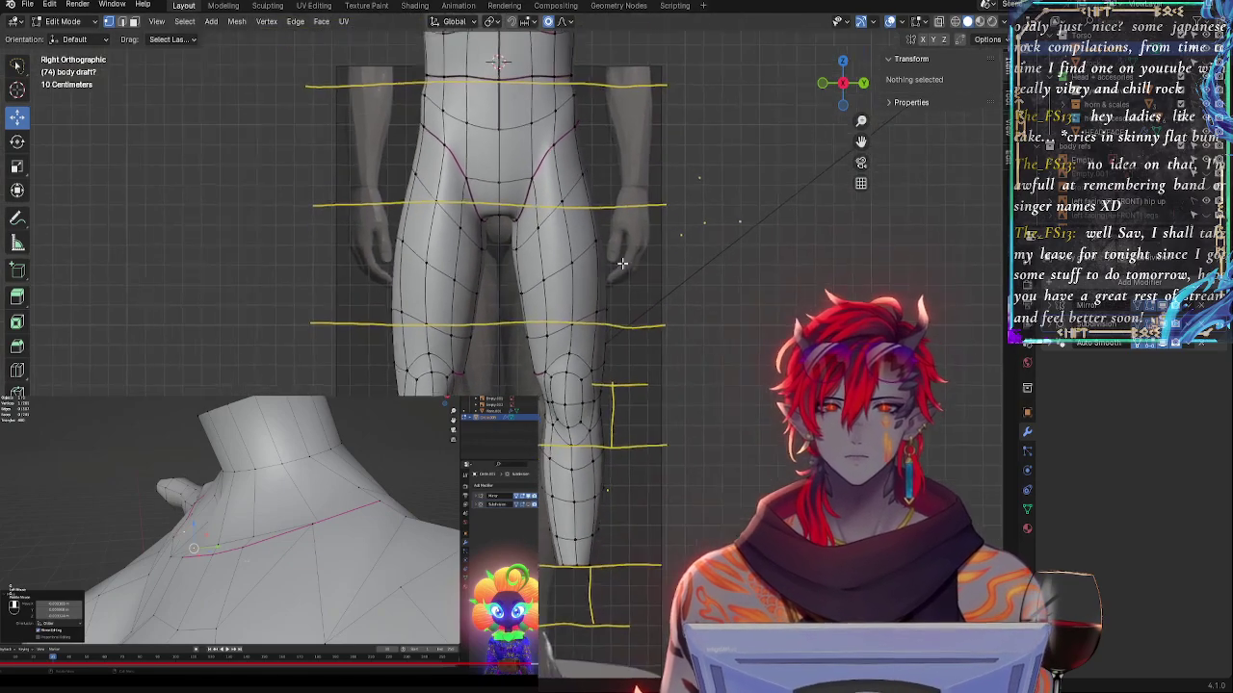
{"action": "scroll", "coordinate": [605, 218], "scroll_direction": "up", "scroll_amount": 3}
- Select the groin edge loop and extend the selection down the thighs to the knee
{"action": "left_click", "coordinate": [535, 189], "text": "alt"}
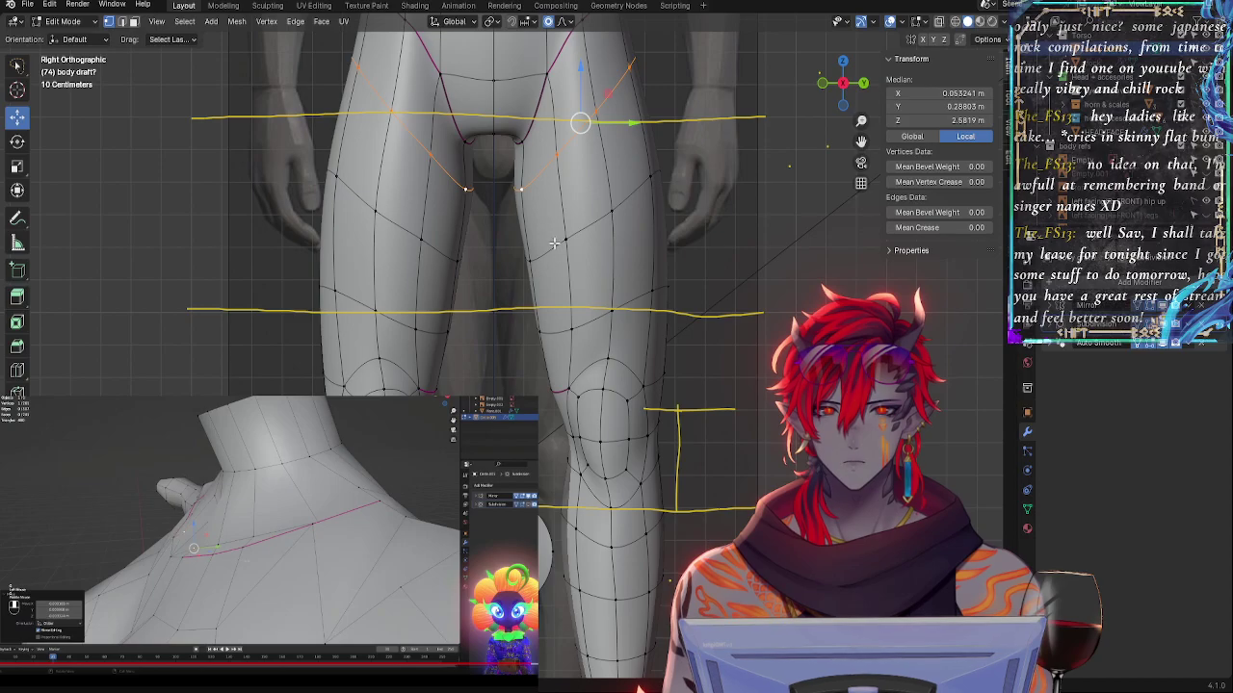
{"action": "left_click", "coordinate": [554, 243], "text": "ctrl"}
{"action": "left_click", "coordinate": [565, 327], "text": "ctrl"}
{"action": "left_click", "coordinate": [559, 385], "text": "ctrl"}
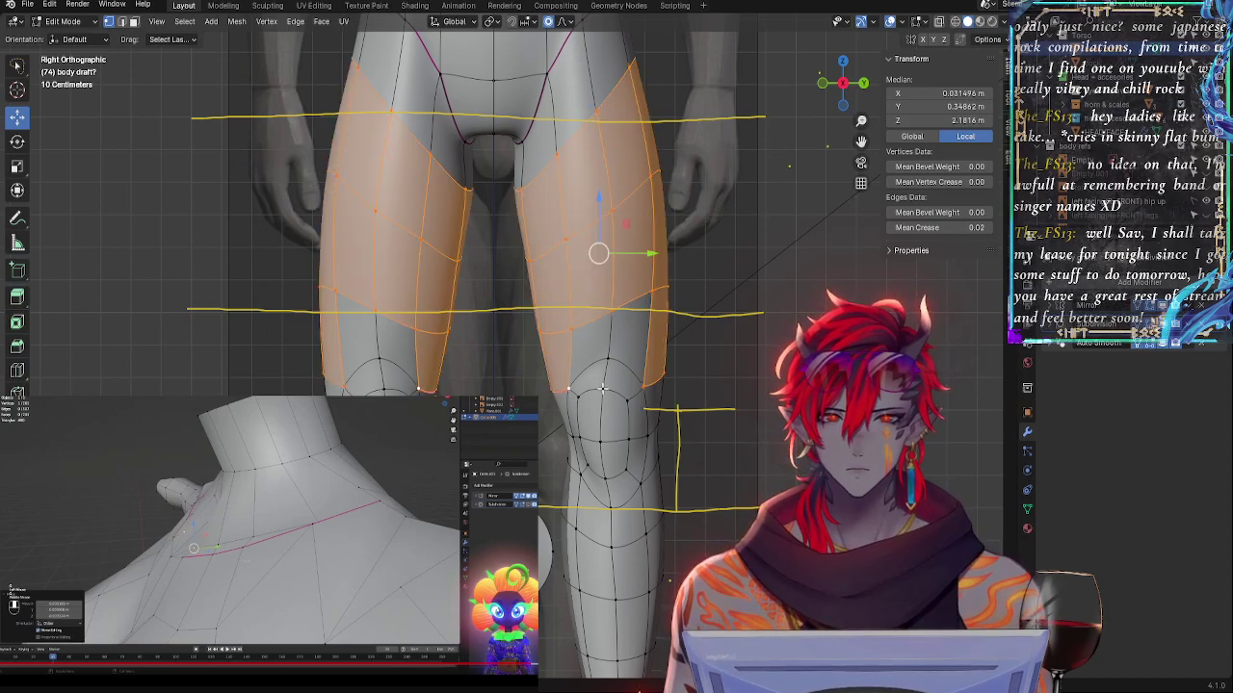
- Pull the selection's bottom back above the knee and check it in X-ray from side and front
{"action": "left_click", "coordinate": [610, 359], "text": "ctrl"}
{"action": "middle_click_drag", "start_coordinate": [748, 390], "coordinate": [716, 387]}
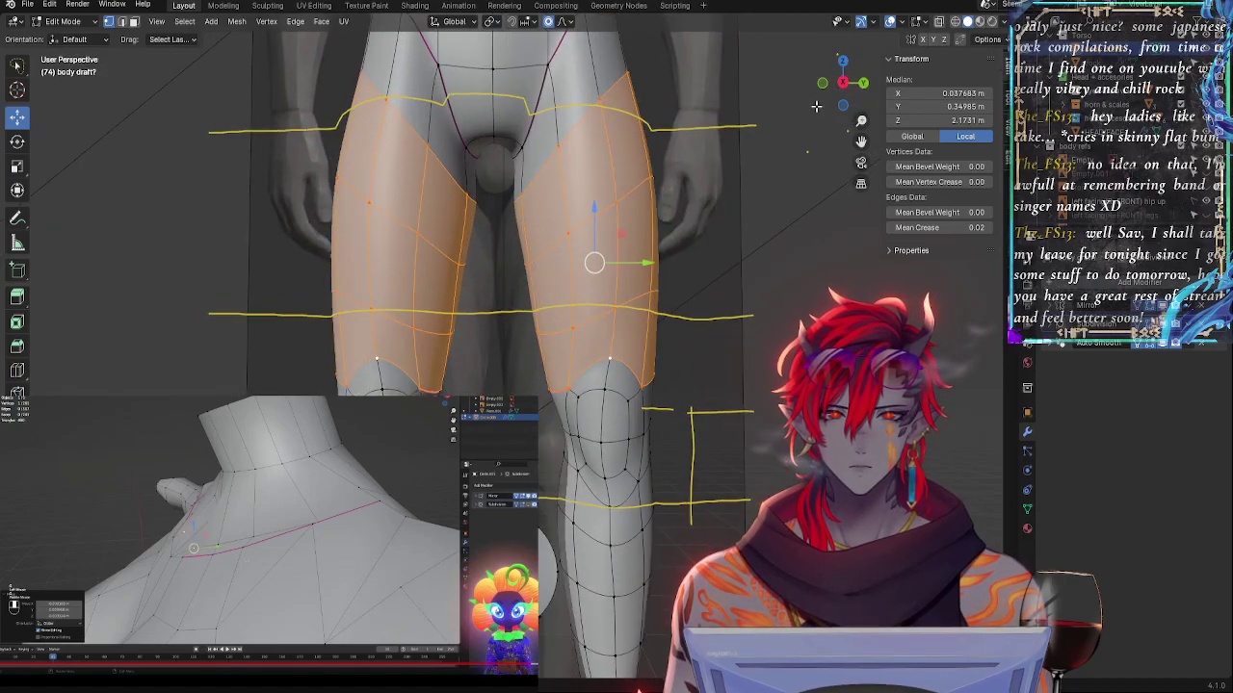
{"action": "key", "text": "alt+z"}
{"action": "key", "text": "KP_3"}
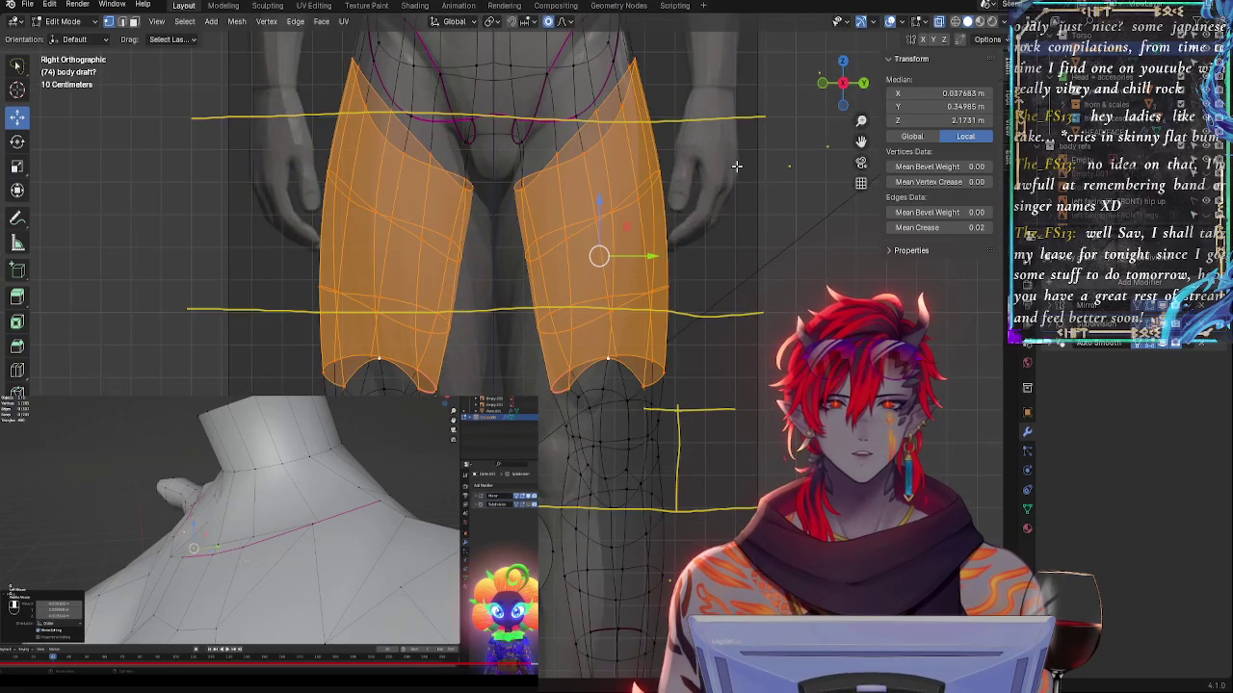
{"action": "left_click", "coordinate": [822, 84]}
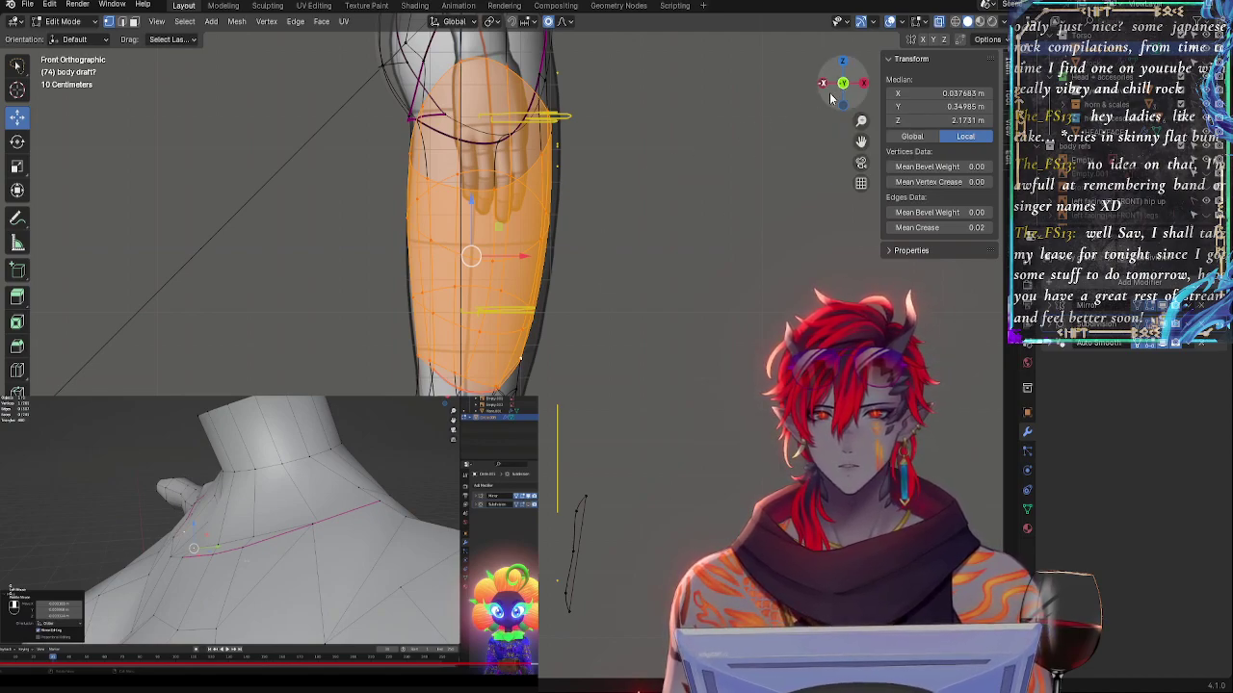
{"action": "left_click", "coordinate": [865, 84]}
{"action": "key", "text": "alt+z"}
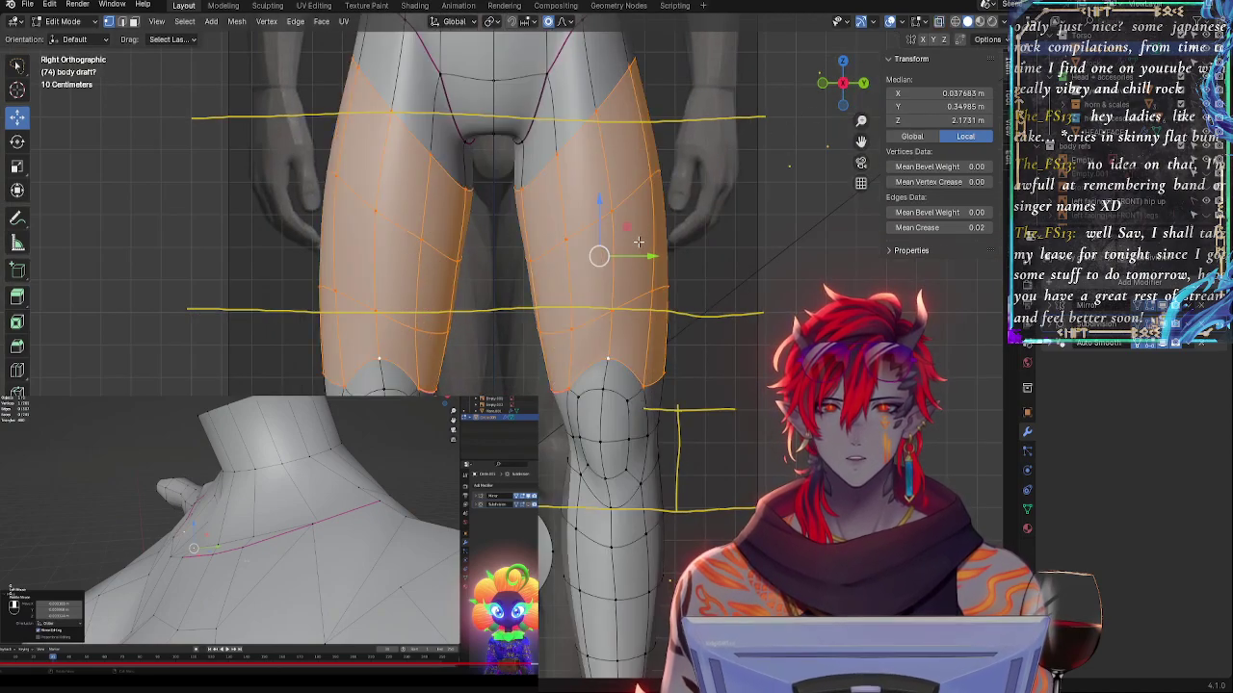
{"action": "key", "text": "alt+z"}
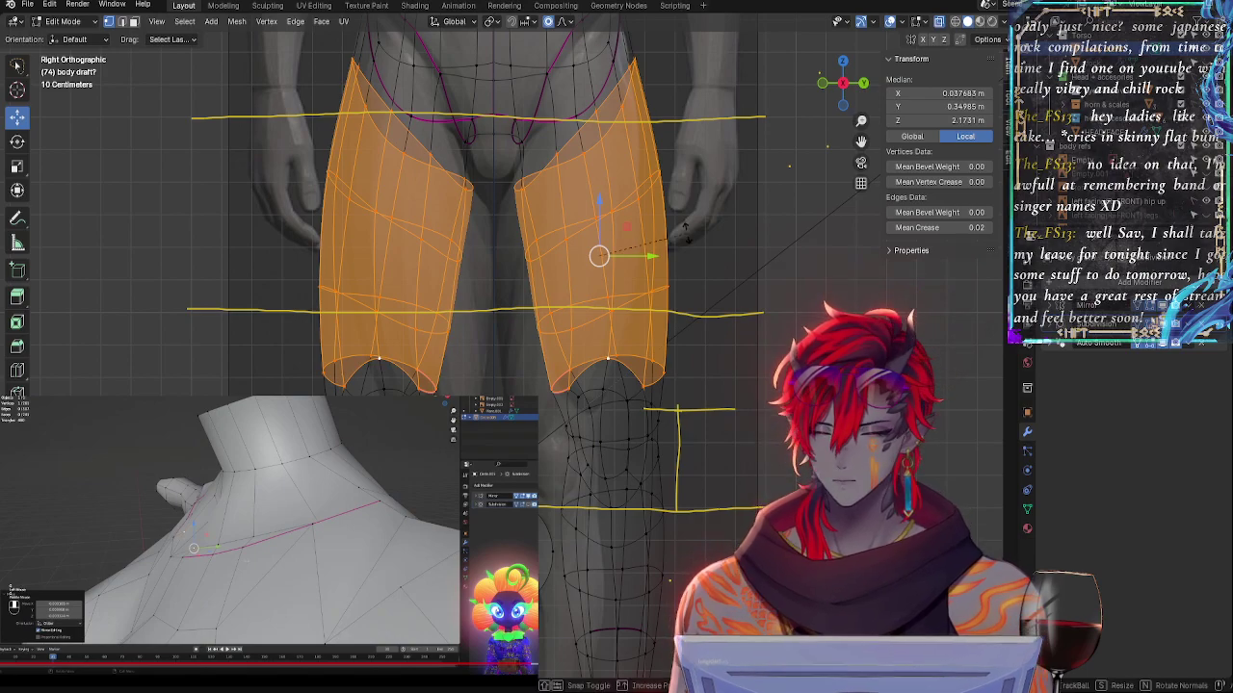
- Try a soft-falloff rotation of the thigh bands, then cancel it and restore the upper-thigh selection
{"action": "key", "text": "r"}
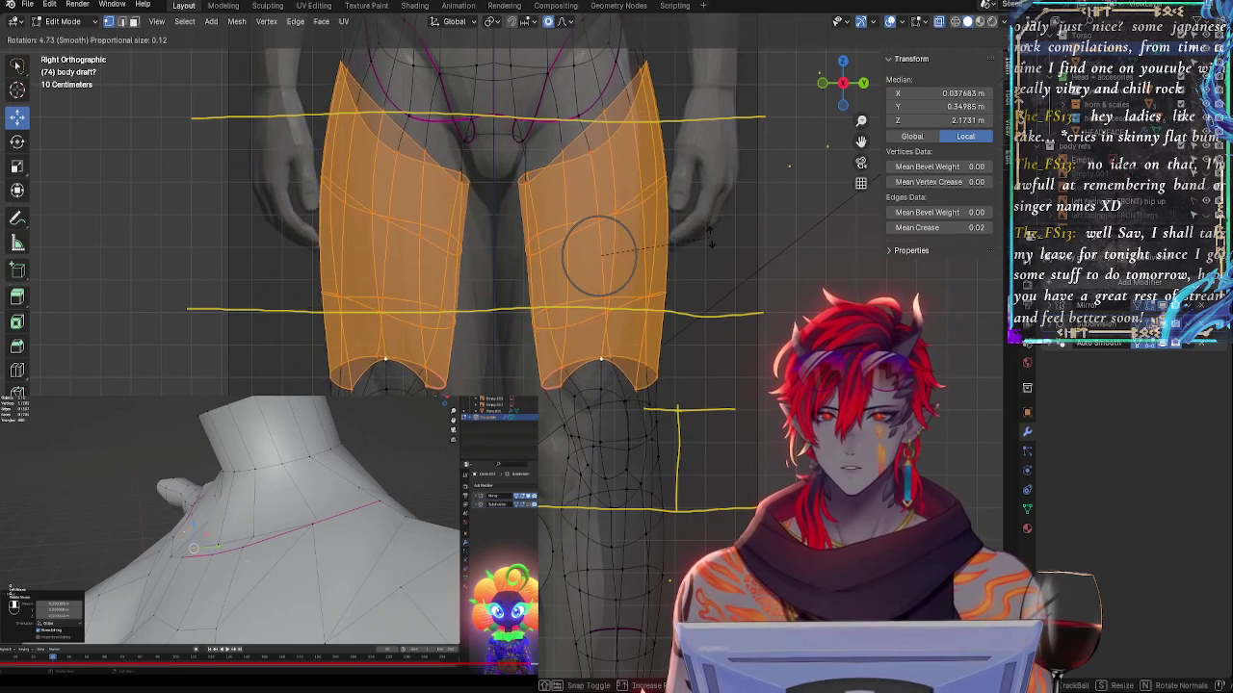
{"action": "key", "text": "shift+o"}
{"action": "right_click", "coordinate": [706, 225]}
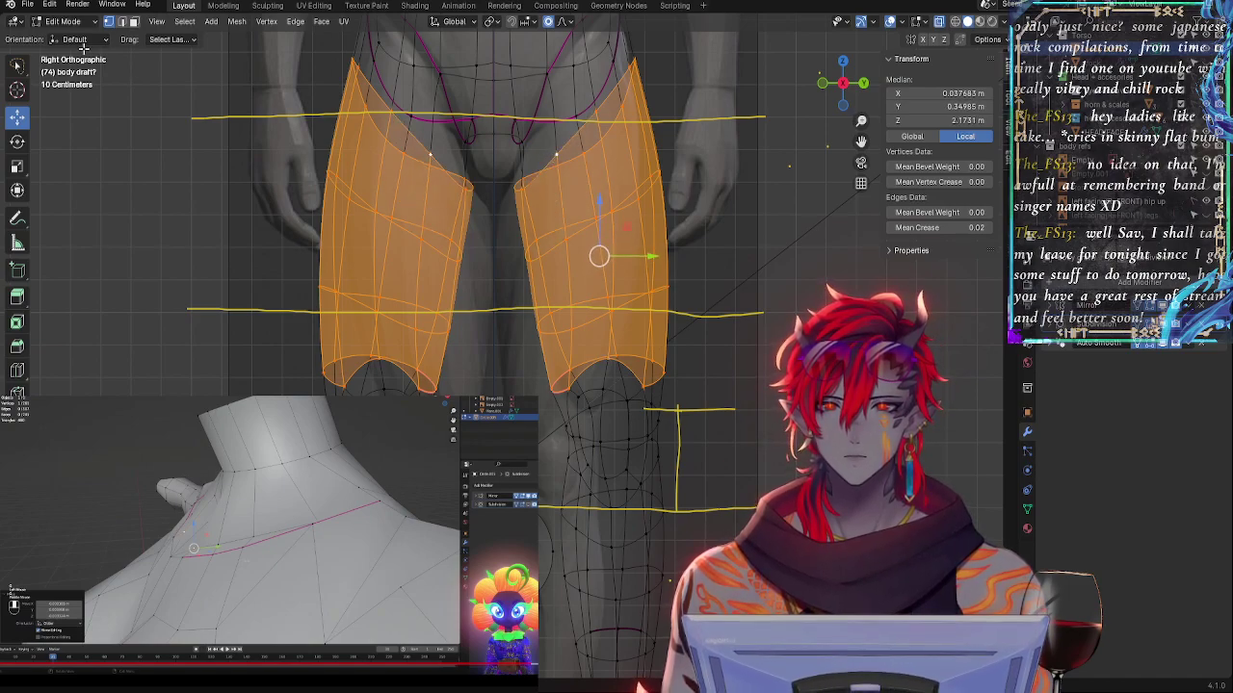
{"action": "left_click", "coordinate": [559, 151], "text": "shift"}
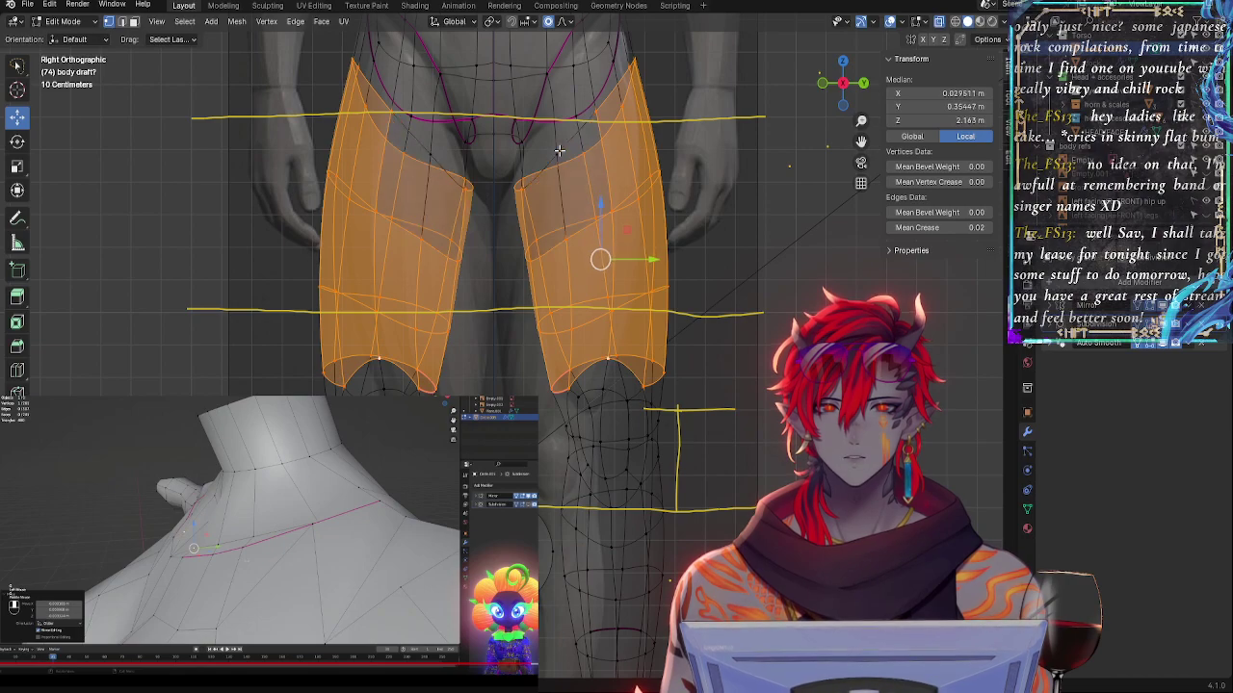
{"action": "left_click", "coordinate": [601, 106], "text": "shift"}
{"action": "left_click", "coordinate": [629, 72], "text": "shift"}
{"action": "key", "text": "ctrl+z"}
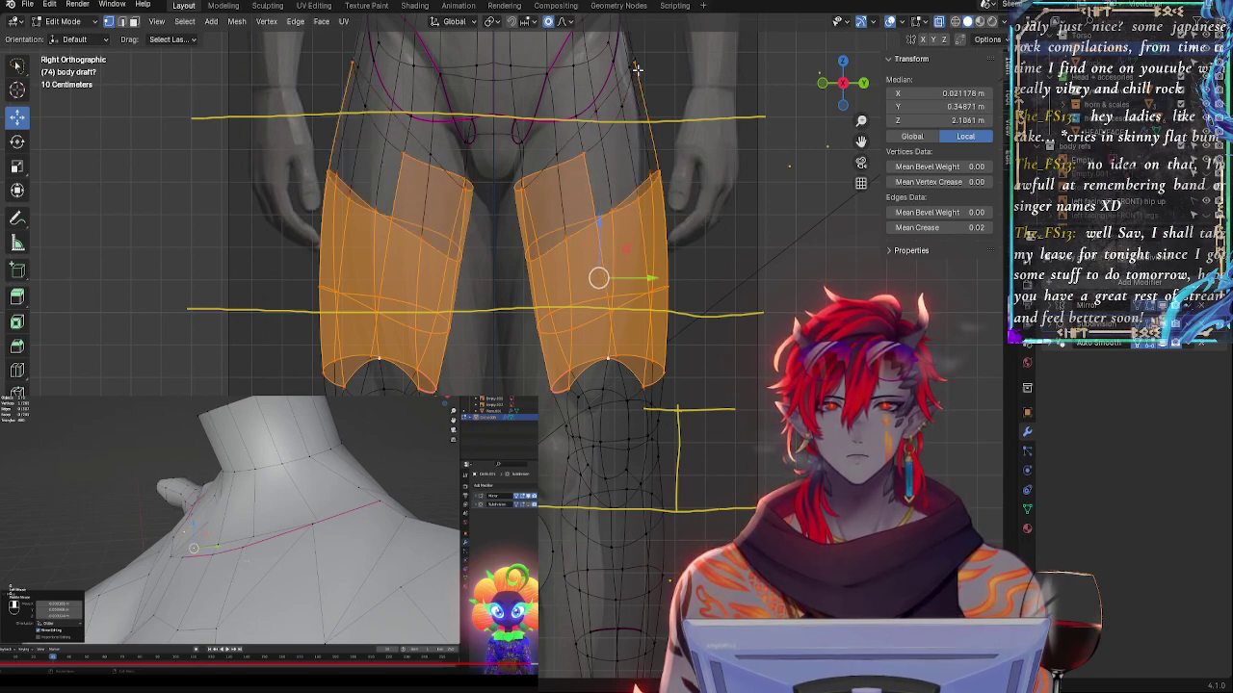
{"action": "key", "text": "ctrl+z"}
{"action": "key", "text": "ctrl+z"}
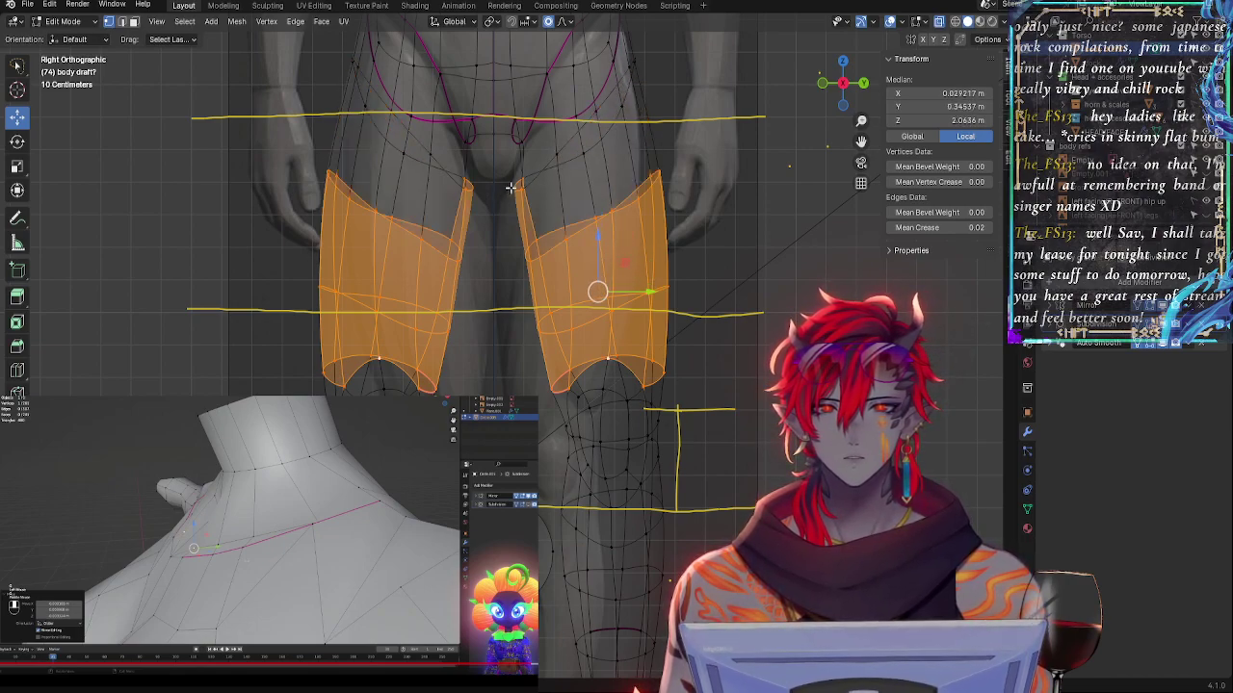
{"action": "key", "text": "ctrl+z"}
{"action": "key", "text": "ctrl+z"}
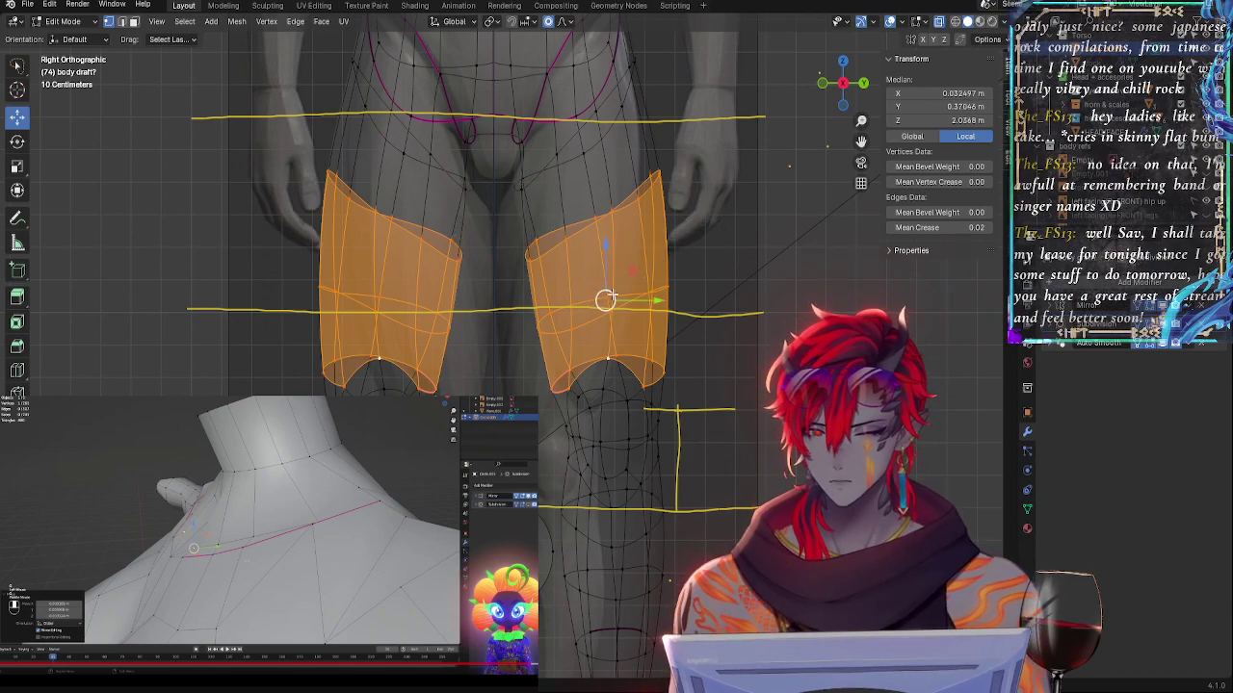
- Move the thigh bands with soft falloff and tilt the right thigh band around the Z axis
{"action": "key", "text": "g"}
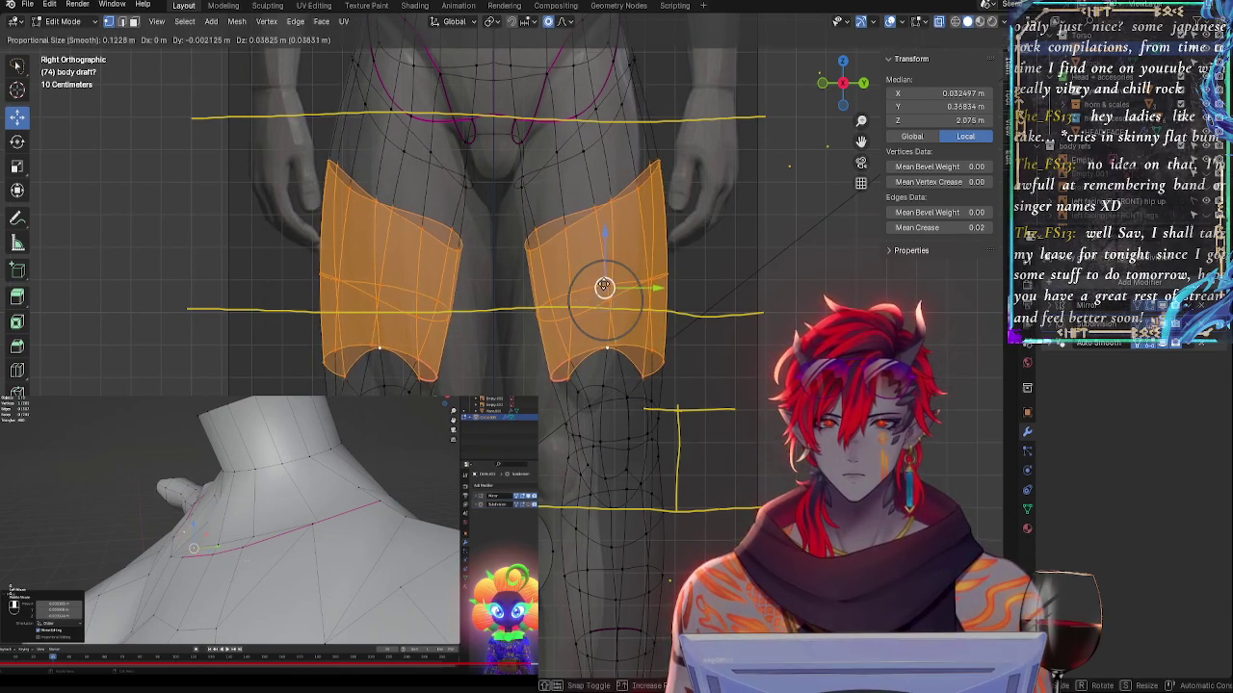
{"action": "left_click", "coordinate": [603, 280]}
{"action": "middle_click_drag", "start_coordinate": [664, 146], "coordinate": [693, 324], "text": "shift"}
{"action": "scroll", "coordinate": [693, 324], "scroll_direction": "up", "scroll_amount": 1}
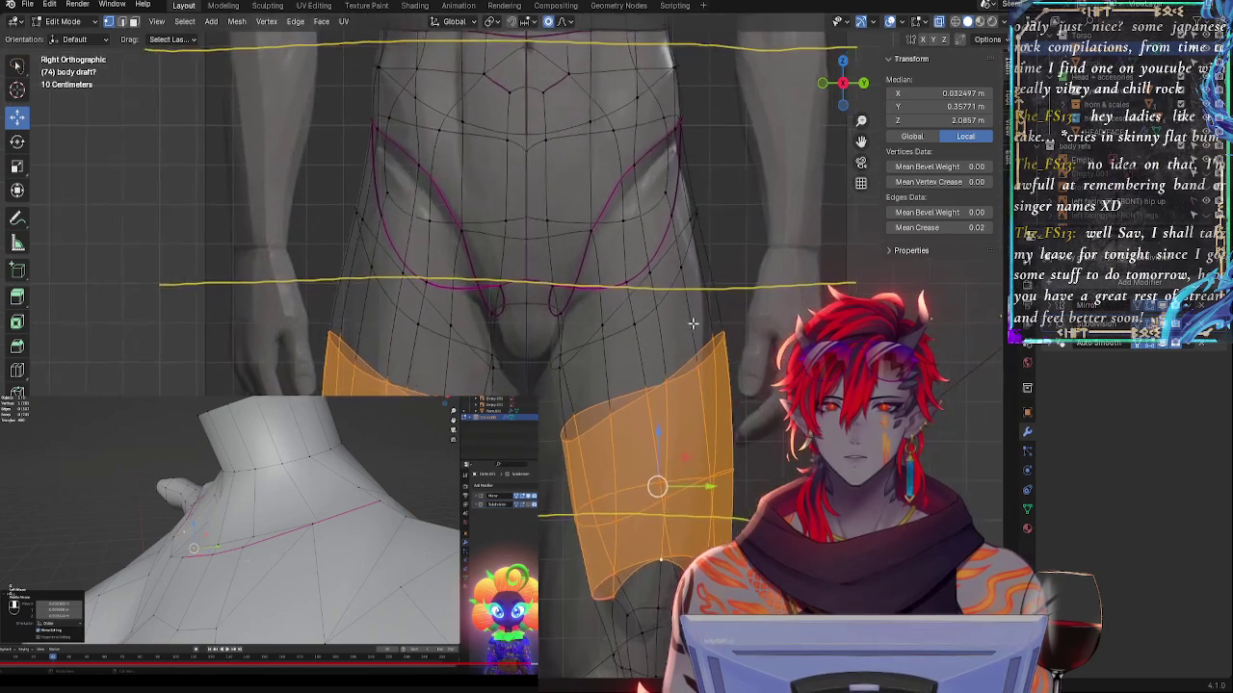
{"action": "key", "text": "r"}
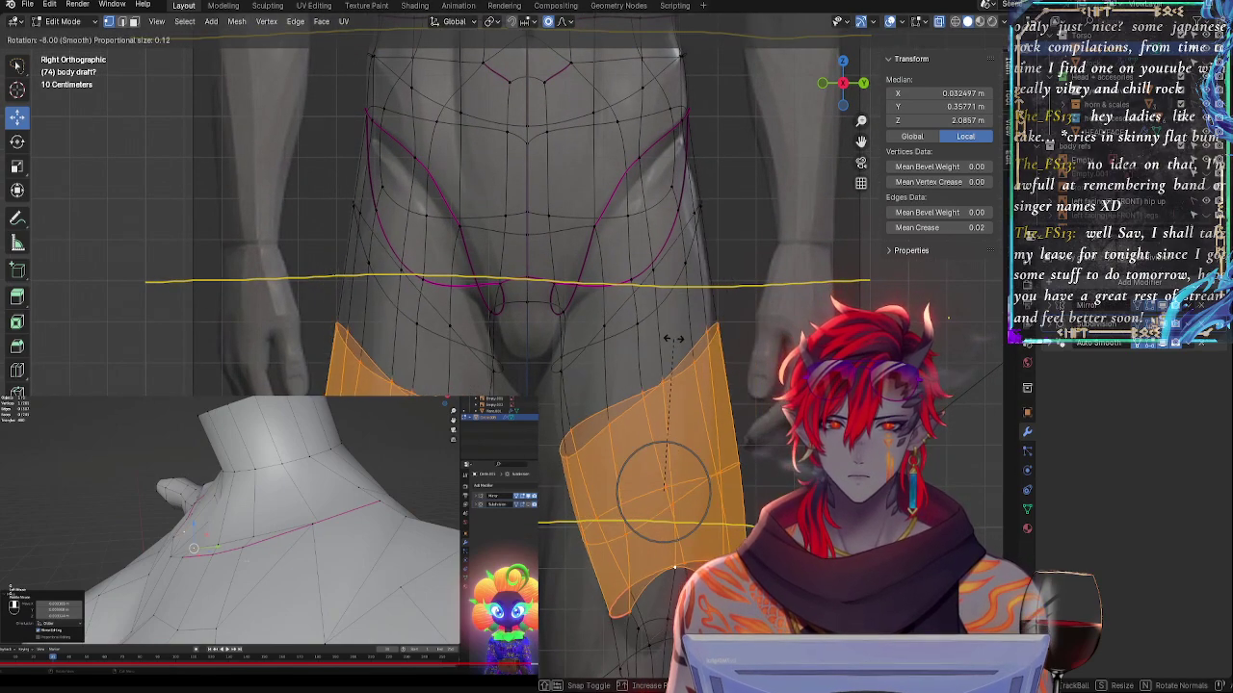
{"action": "key", "text": "y"}
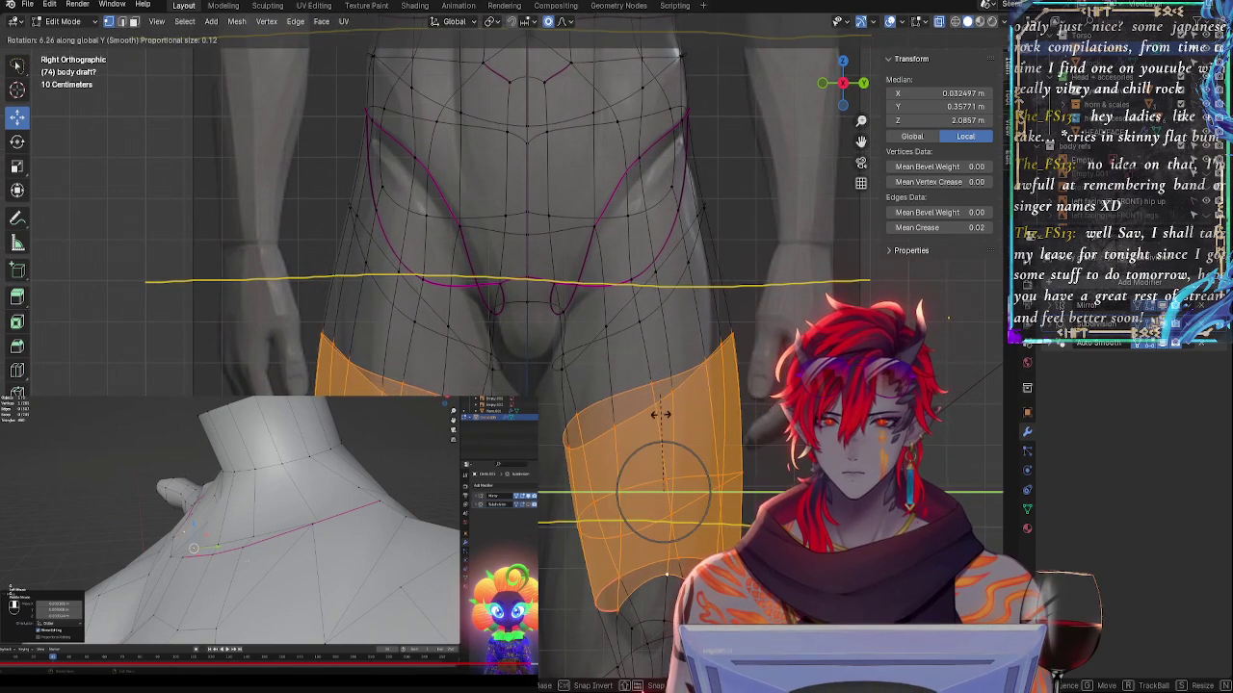
{"action": "right_click", "coordinate": [664, 439]}
{"action": "key", "text": "r"}
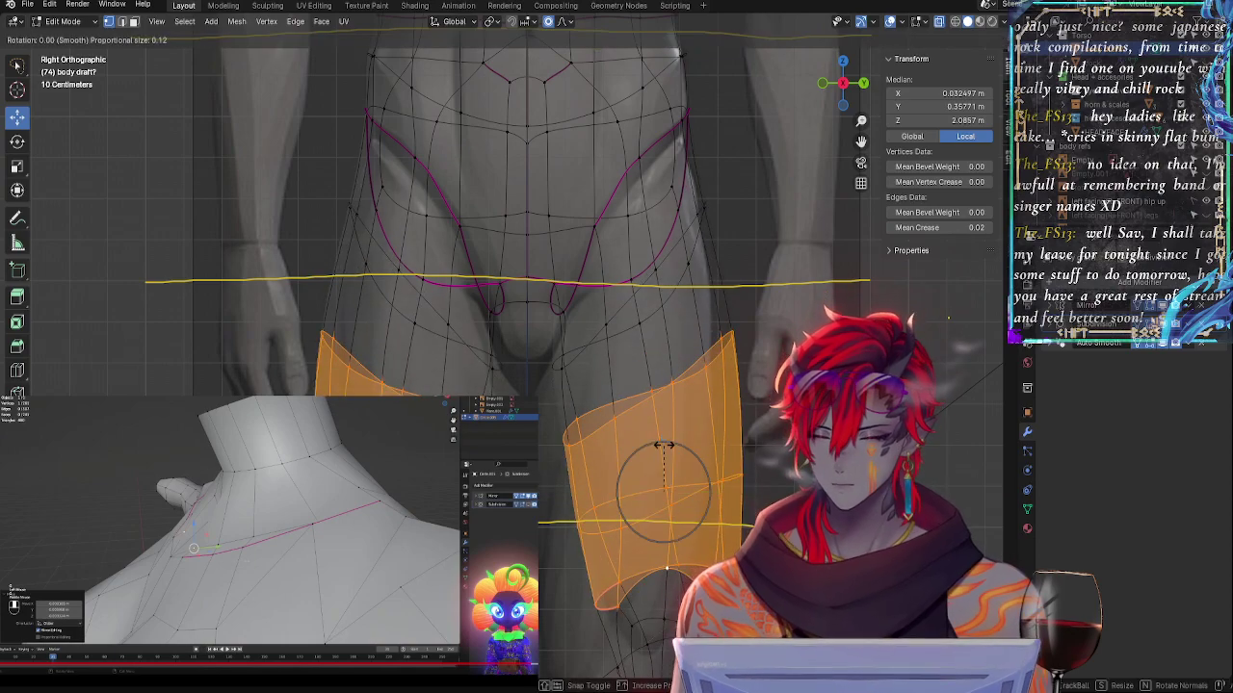
{"action": "key", "text": "z"}
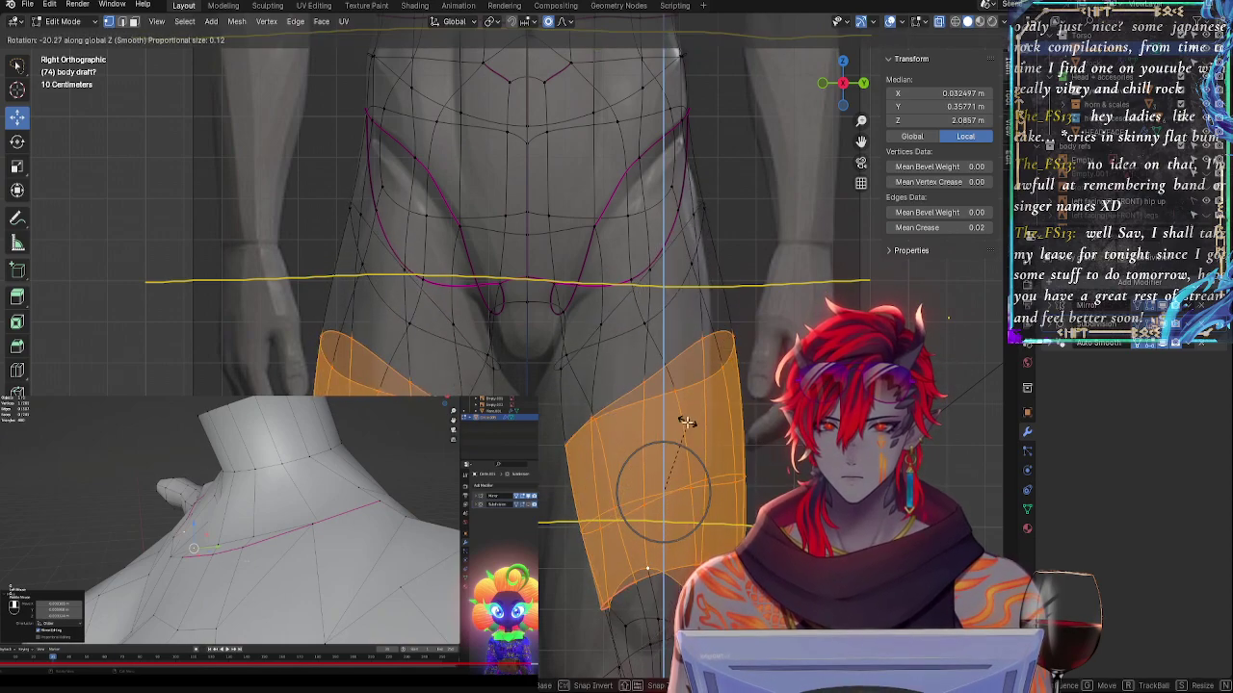
{"action": "left_click", "coordinate": [684, 433]}
- Select the whole connected right thigh band and reposition it
{"action": "key", "text": "g"}
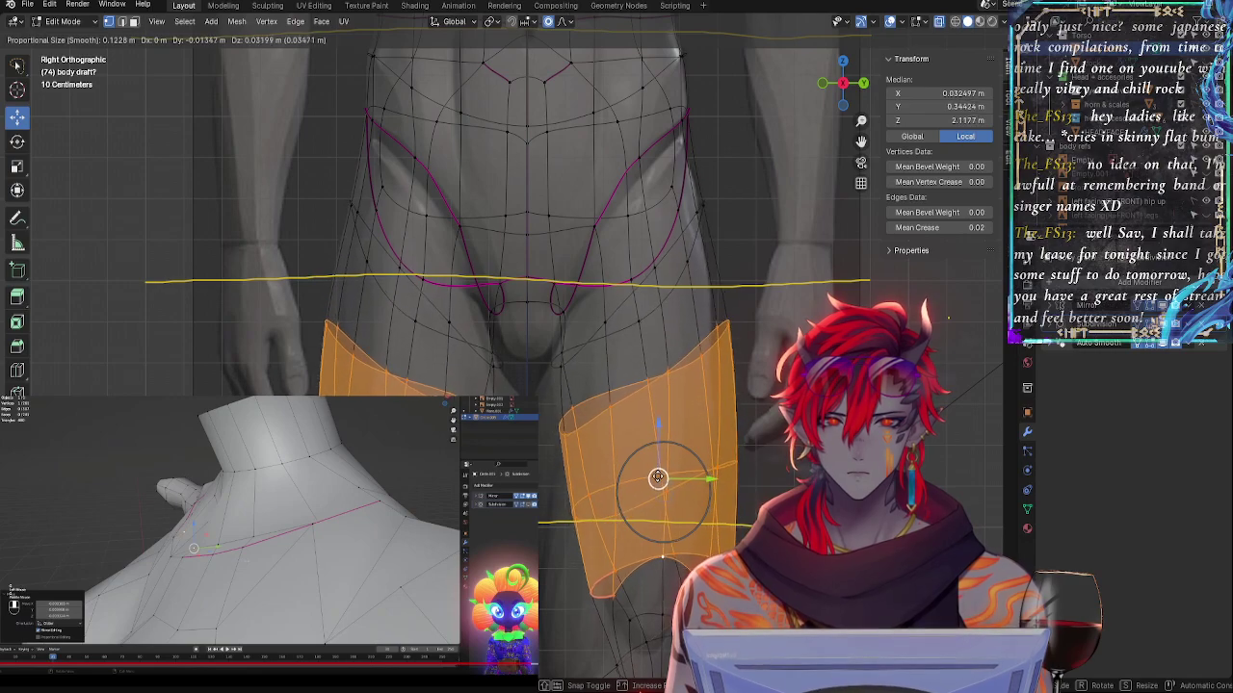
{"action": "left_click", "coordinate": [658, 479]}
{"action": "left_click", "coordinate": [655, 474]}
{"action": "key", "text": "ctrl+l"}
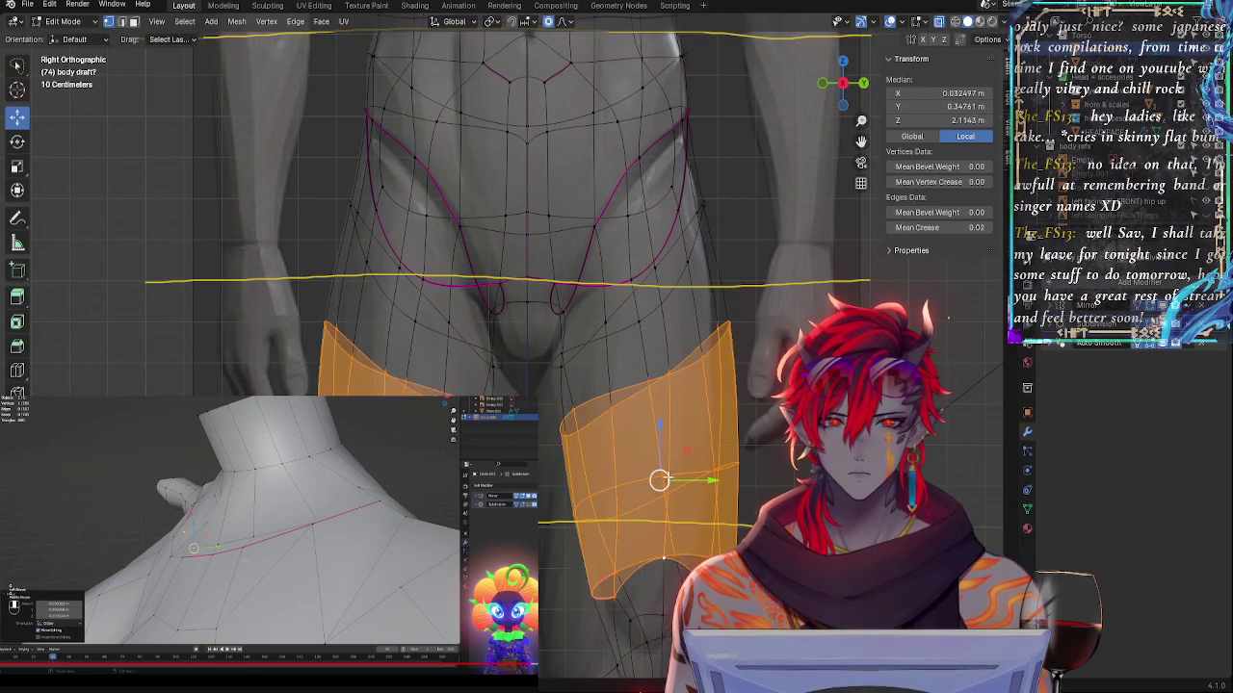
{"action": "key", "text": "g"}
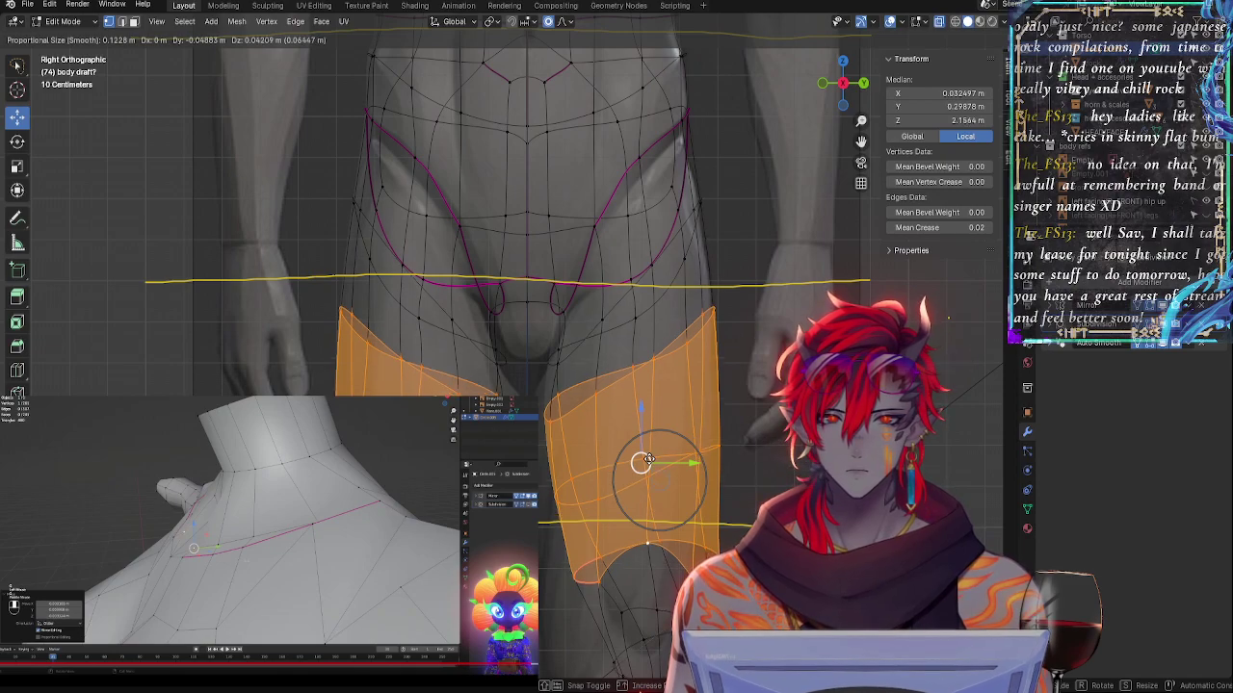
{"action": "left_click", "coordinate": [642, 462]}
{"action": "middle_click_drag", "start_coordinate": [759, 461], "coordinate": [755, 255], "text": "shift"}
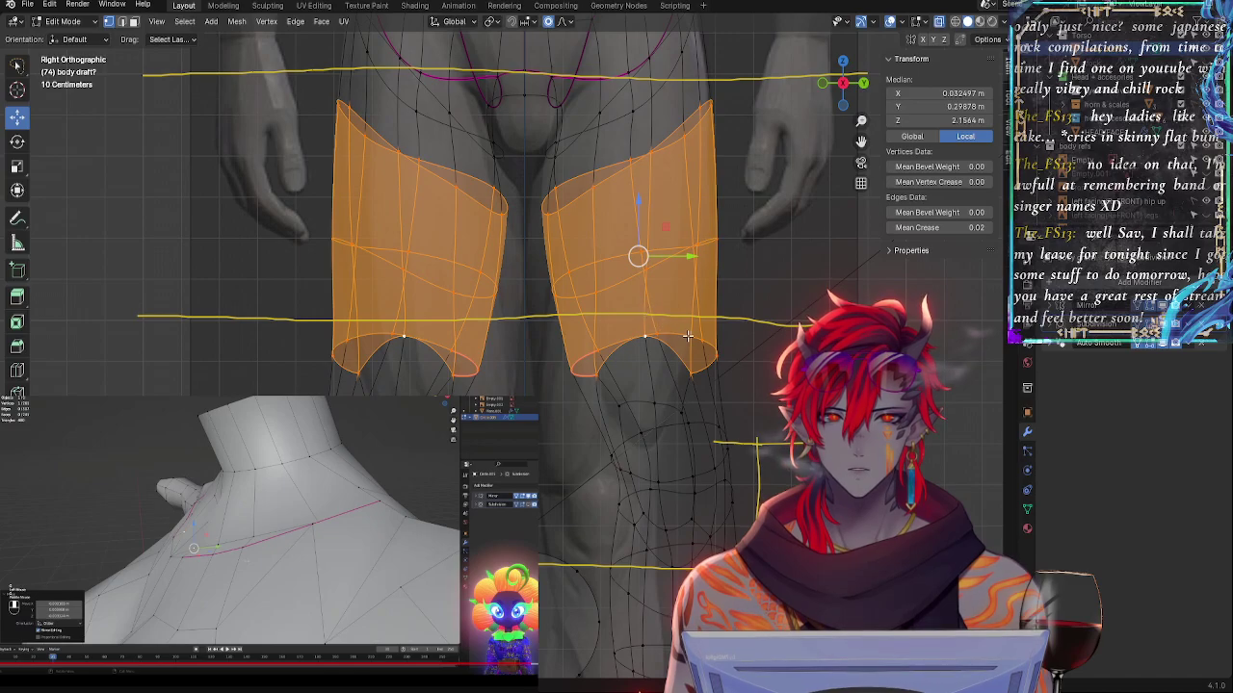
{"action": "middle_click_drag", "start_coordinate": [563, 323], "coordinate": [711, 333]}
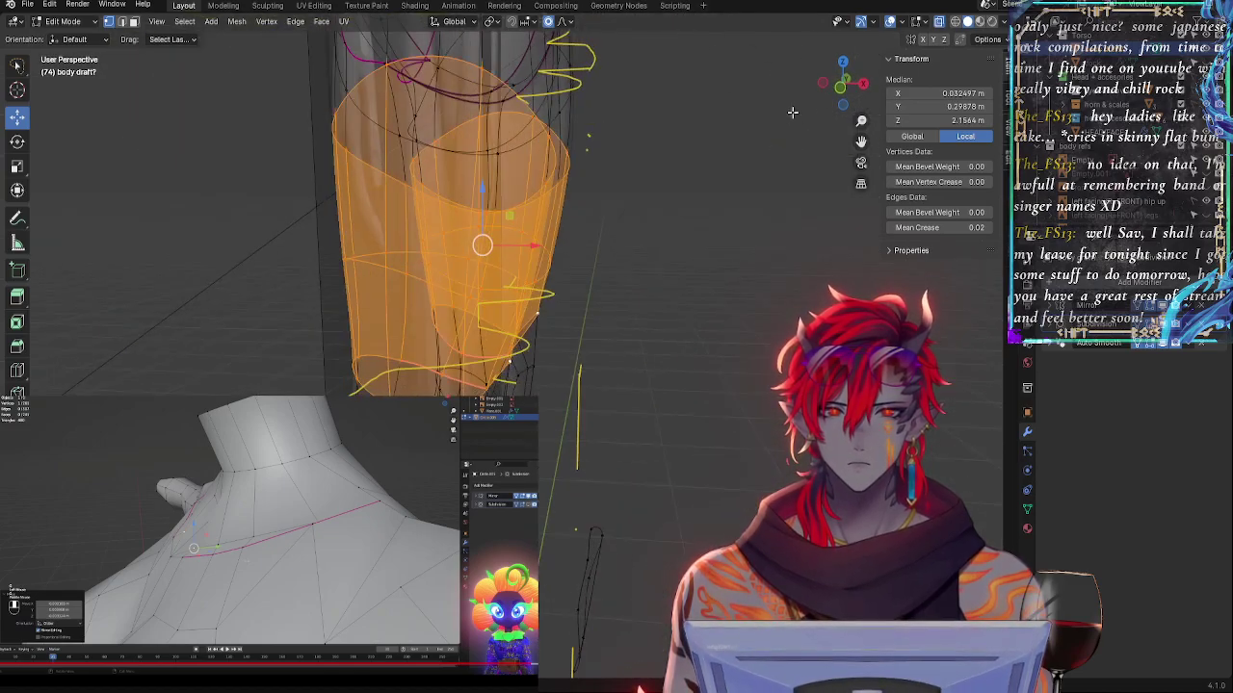
- Inspect the thigh bands and groin from front and side in X-ray, toggling subdivision display
{"action": "left_click", "coordinate": [840, 97]}
{"action": "key", "text": "alt+z"}
{"action": "middle_click_drag", "start_coordinate": [727, 267], "coordinate": [578, 291]}
{"action": "left_click", "coordinate": [822, 85]}
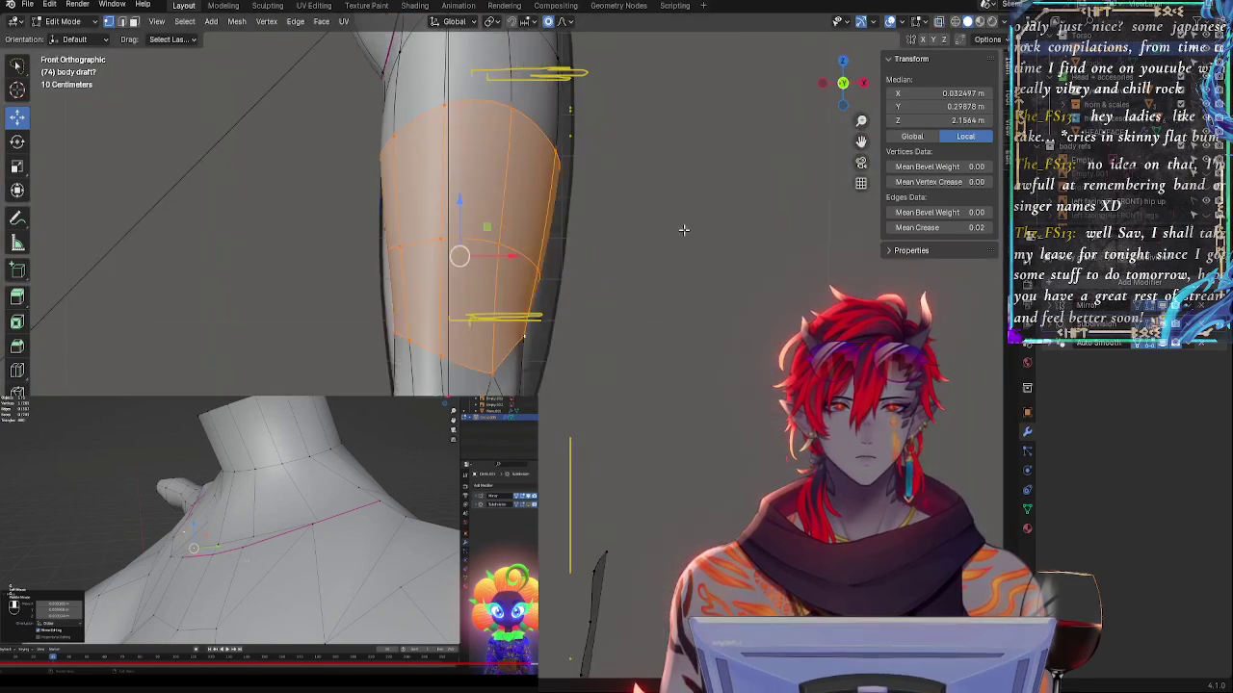
{"action": "mouse_move", "coordinate": [635, 269]}
{"action": "middle_mouse_down"}
{"action": "mouse_move", "coordinate": [664, 303]}
{"action": "mouse_move", "coordinate": [626, 284]}
{"action": "middle_mouse_up"}
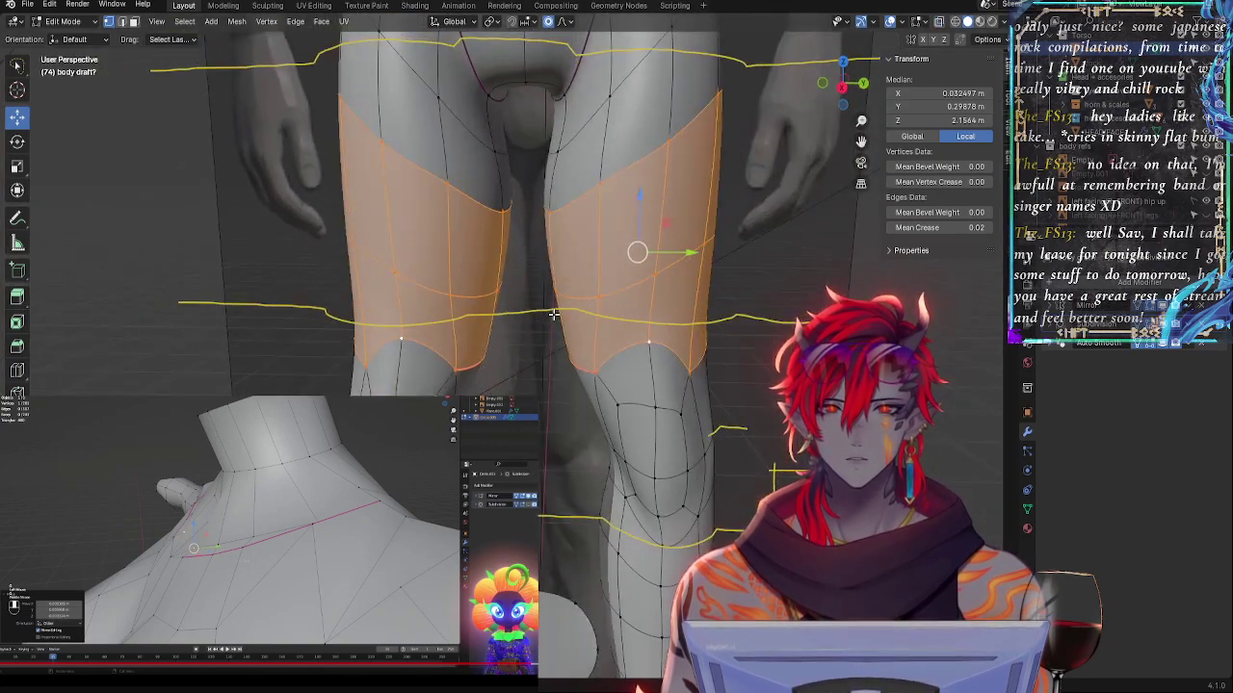
{"action": "left_click", "coordinate": [844, 87]}
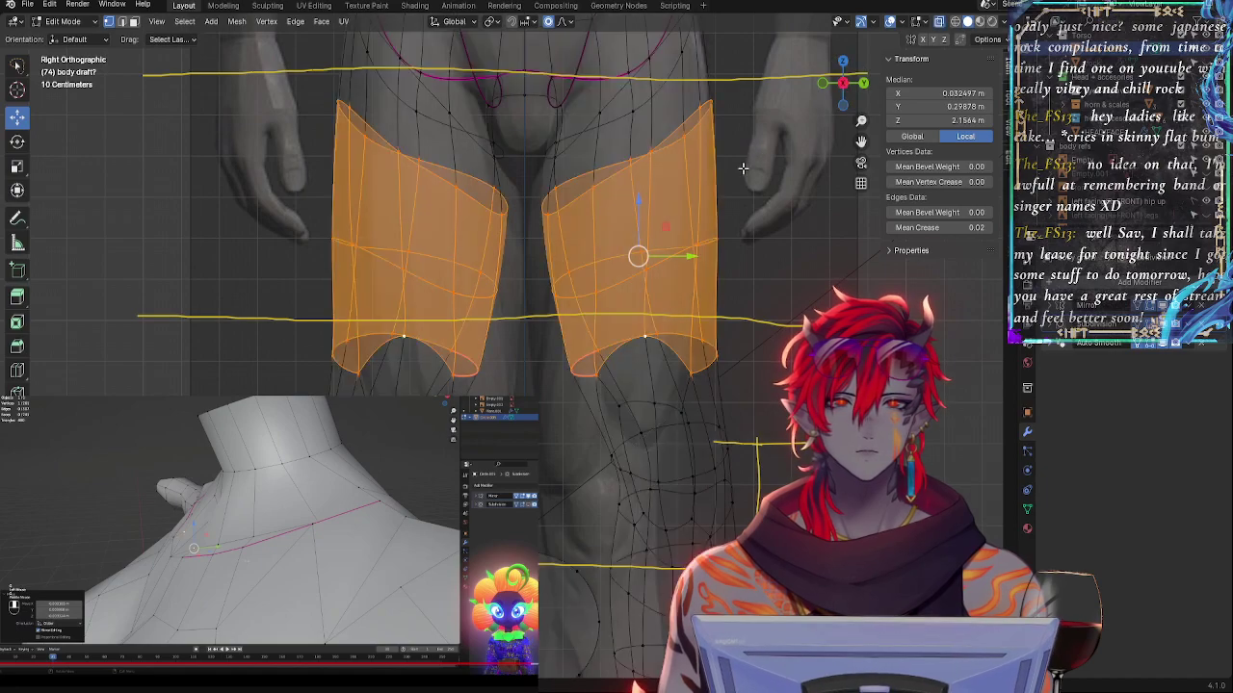
{"action": "middle_click_drag", "start_coordinate": [713, 193], "coordinate": [724, 293], "text": "shift"}
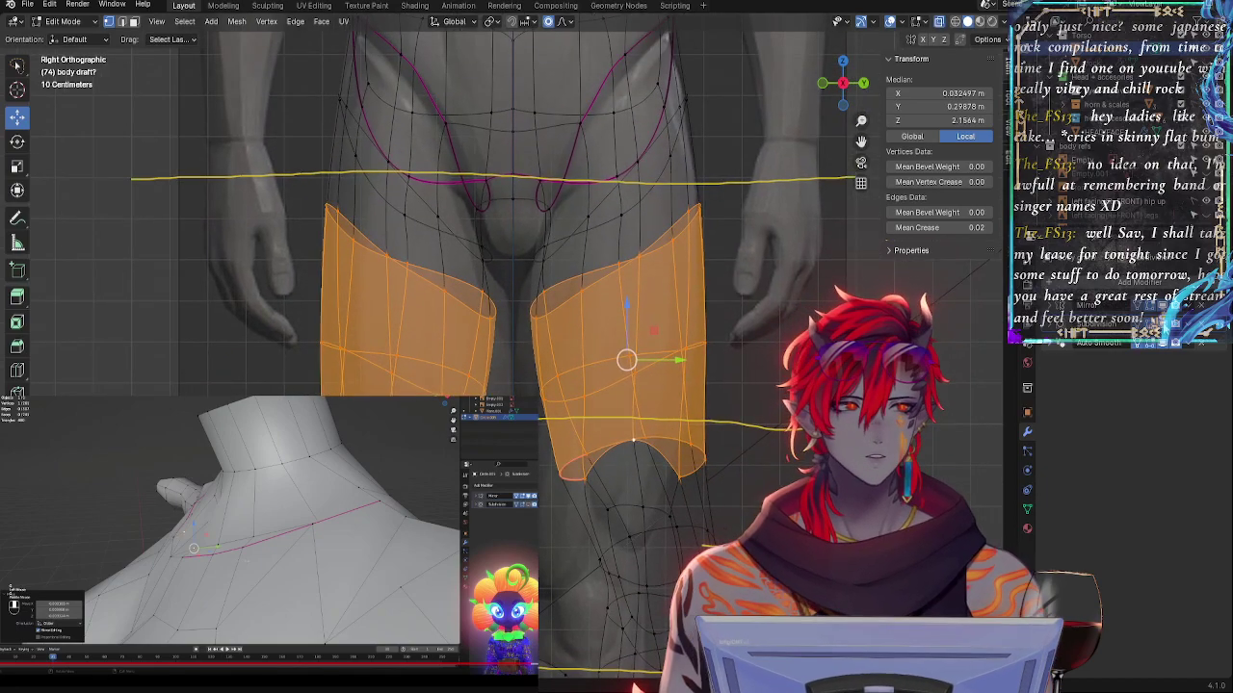
{"action": "left_click", "coordinate": [1161, 323]}
{"action": "left_click", "coordinate": [819, 84]}
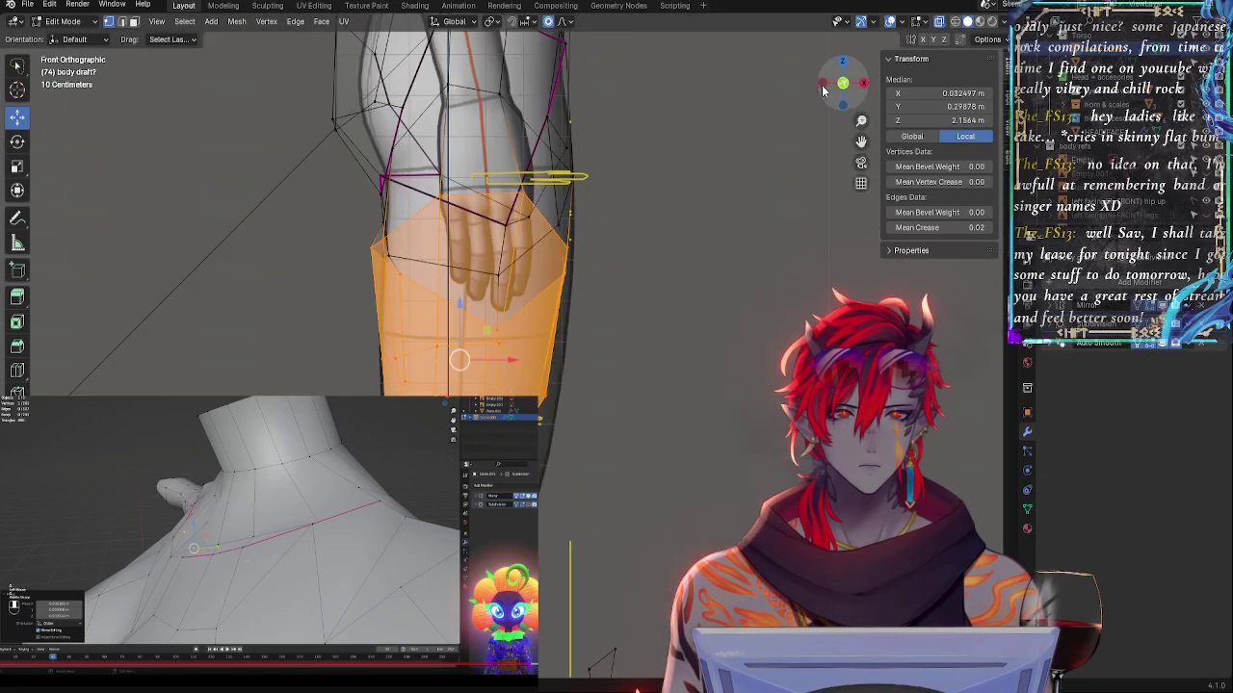
{"action": "left_click", "coordinate": [1155, 345]}
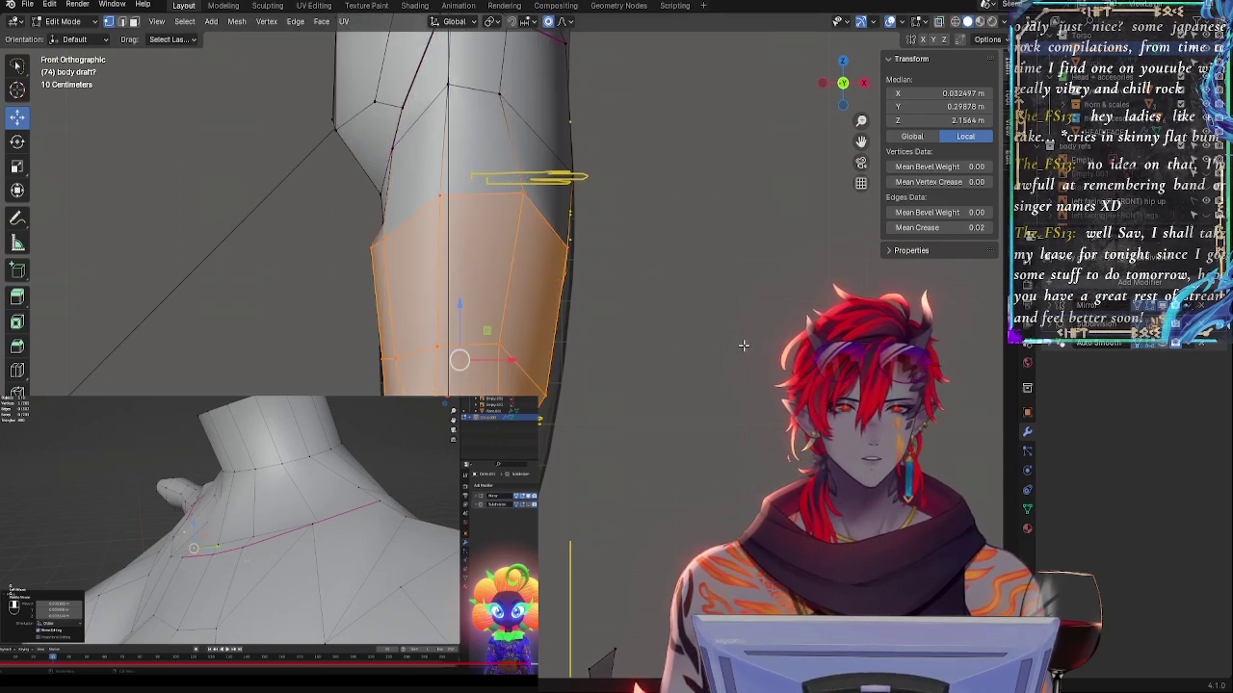
{"action": "middle_click_drag", "start_coordinate": [755, 345], "coordinate": [601, 351]}
- Undo the thigh edits back to a single selected inner-thigh vertex
{"action": "key", "text": "ctrl+z"}
{"action": "key", "text": "ctrl+z"}
{"action": "key", "text": "ctrl+z"}
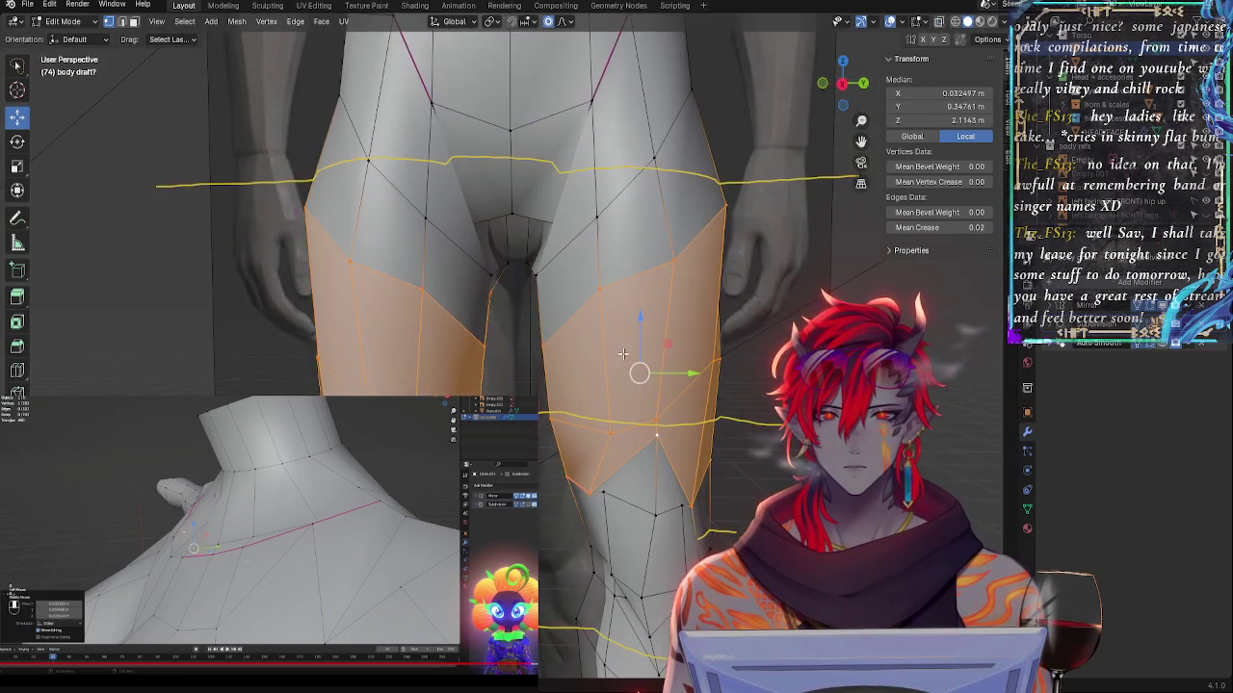
{"action": "key", "text": "ctrl+z"}
{"action": "key", "text": "ctrl+z"}
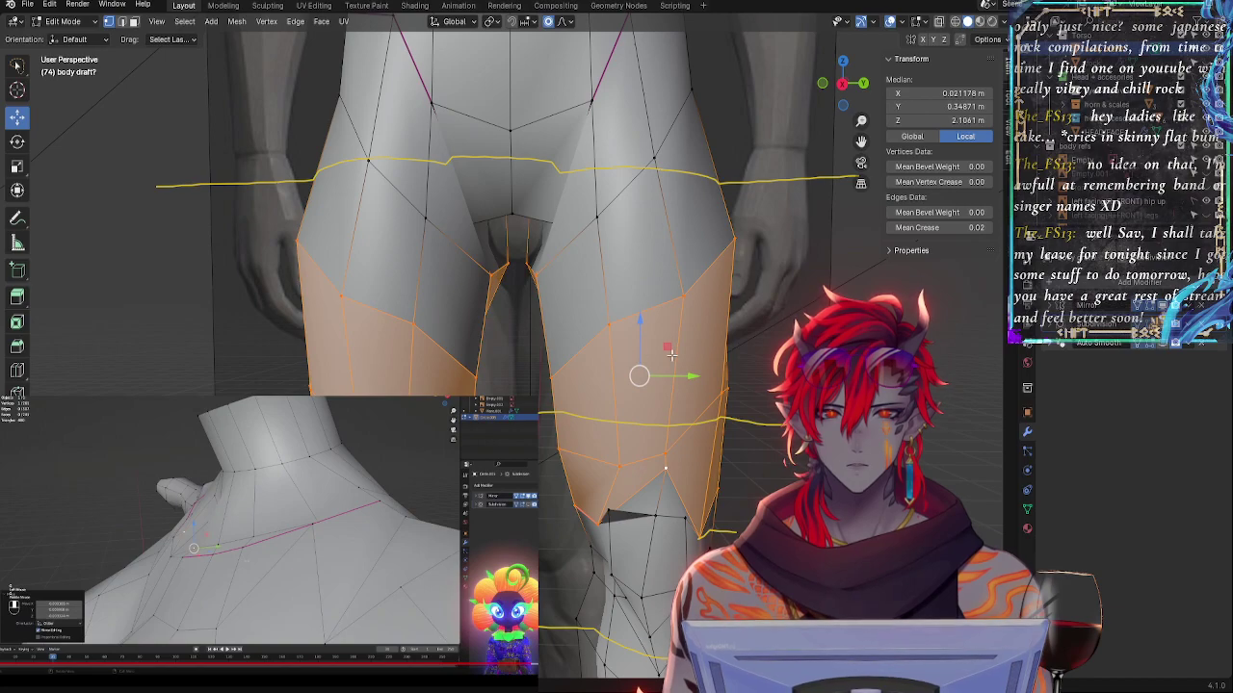
{"action": "key", "text": "ctrl+KP_Add"}
{"action": "key", "text": "ctrl+KP_Add"}
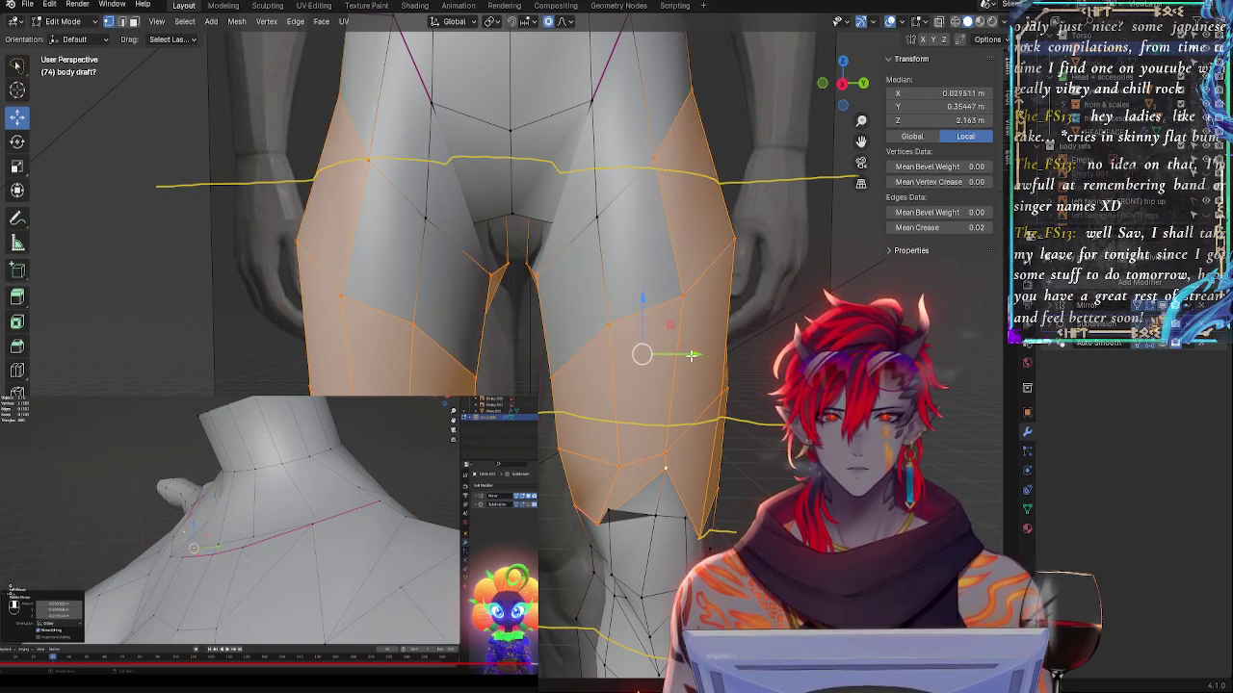
{"action": "key", "text": "ctrl+KP_Add"}
{"action": "key", "text": "ctrl+KP_Subtract"}
{"action": "key", "text": "ctrl+KP_Subtract"}
{"action": "key", "text": "ctrl+KP_Subtract"}
{"action": "key", "text": "ctrl+KP_Subtract"}
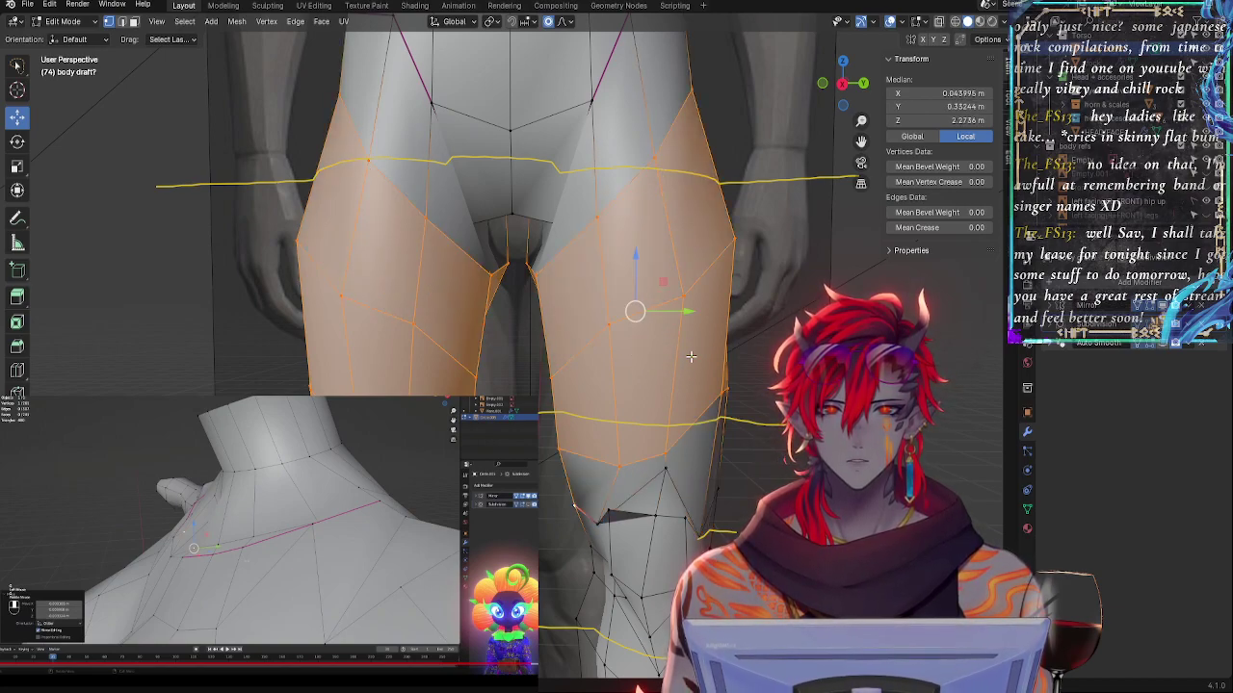
{"action": "key", "text": "ctrl+z"}
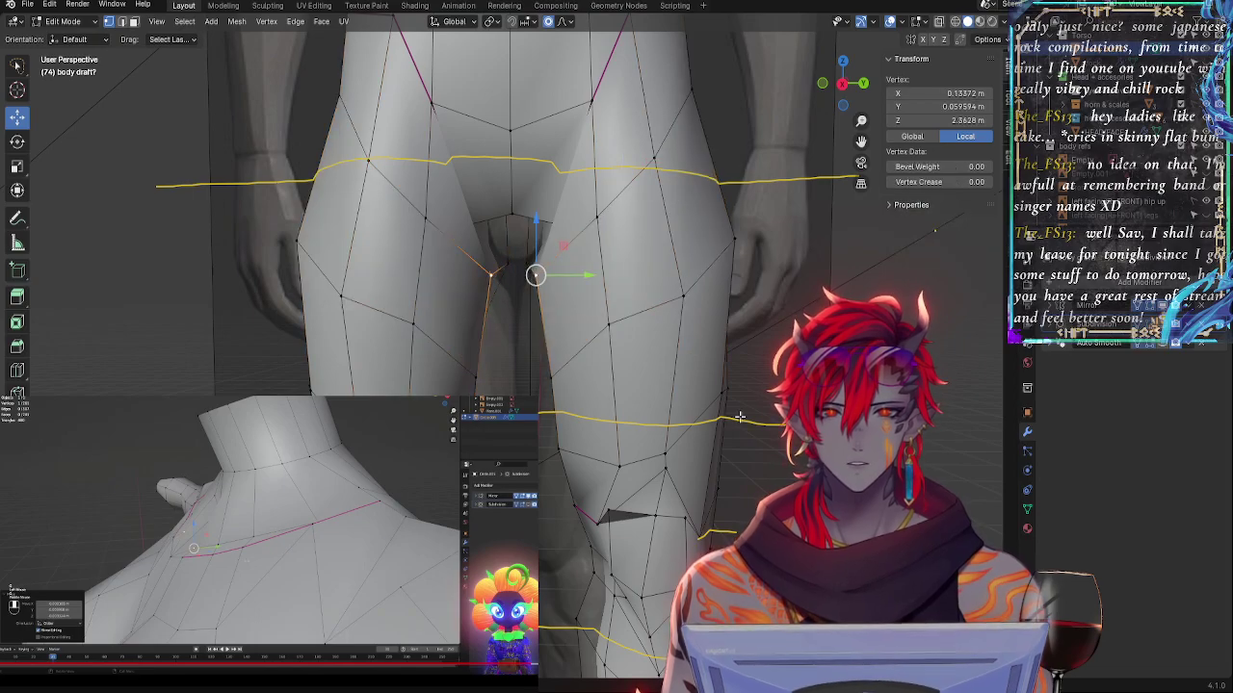
{"action": "middle_click_drag", "start_coordinate": [738, 416], "coordinate": [698, 497]}
- Compare smooth shading, then view the hips from the right side and from behind
{"action": "left_click", "coordinate": [1163, 344]}
{"action": "left_click", "coordinate": [1163, 344]}
{"action": "left_click", "coordinate": [1163, 344]}
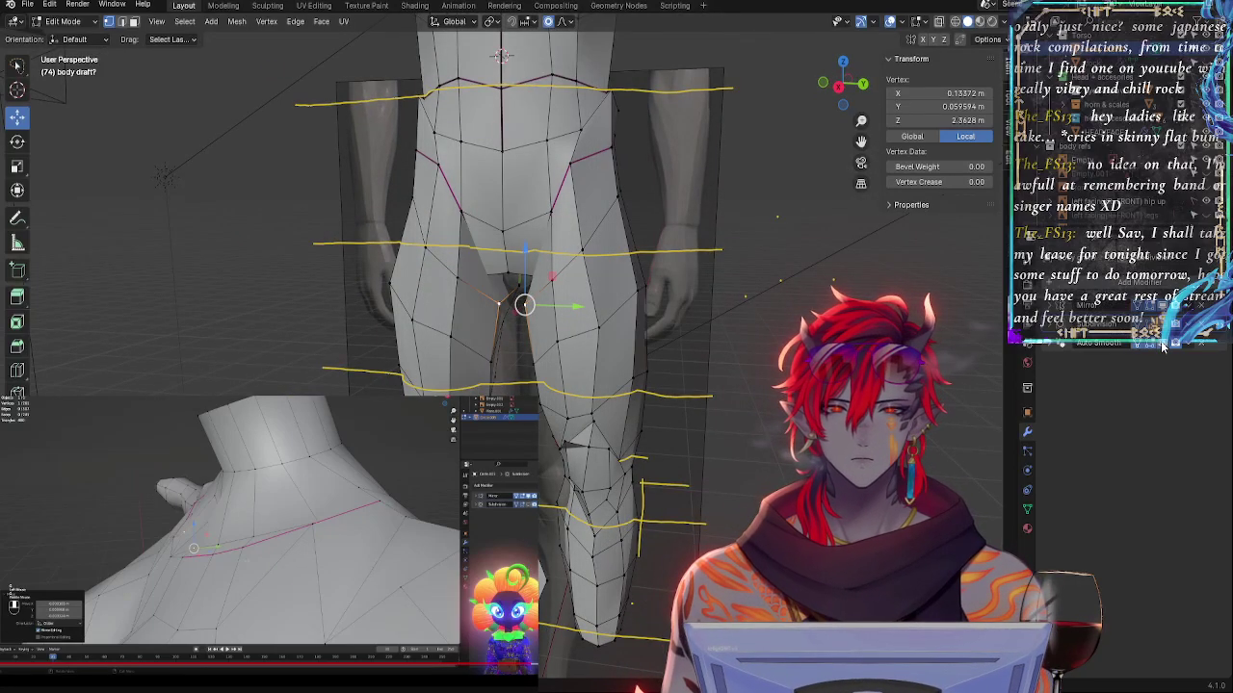
{"action": "left_click", "coordinate": [1164, 344]}
{"action": "middle_click_drag", "start_coordinate": [833, 40], "coordinate": [869, 124], "text": "shift"}
{"action": "left_click", "coordinate": [840, 86]}
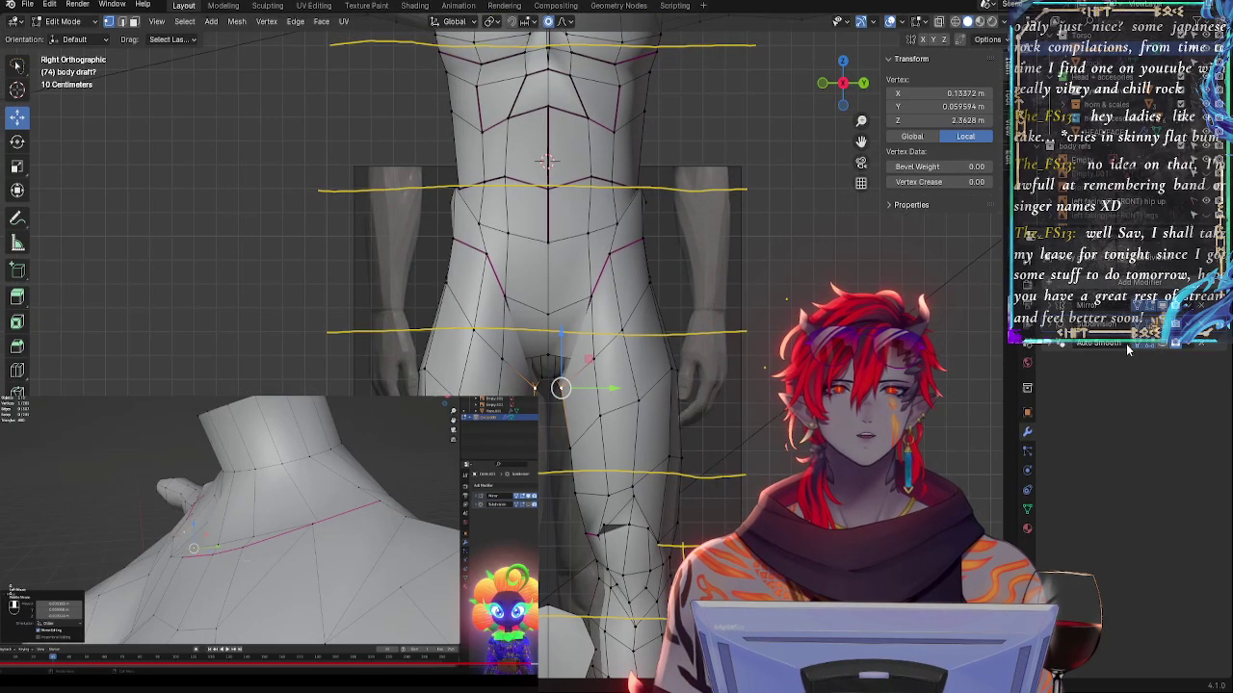
{"action": "scroll", "coordinate": [841, 88], "scroll_direction": "up", "scroll_amount": 2}
{"action": "scroll", "coordinate": [825, 149], "scroll_direction": "up", "scroll_amount": 2}
{"action": "middle_click_drag", "start_coordinate": [825, 149], "coordinate": [592, 333], "text": "shift"}
{"action": "middle_click_drag", "start_coordinate": [593, 334], "coordinate": [446, 369]}
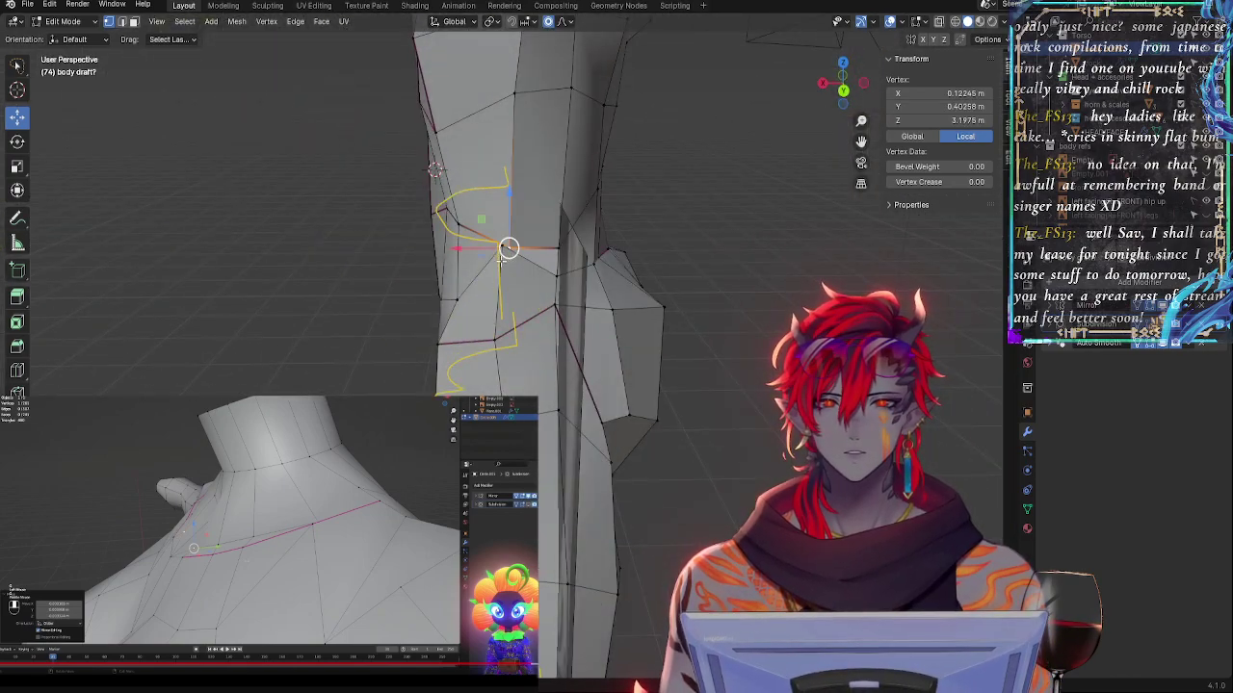
- Slide a hip vertex down its edge and push the hip-side vertex outward
{"action": "key", "text": "g"}
{"action": "key", "text": "g"}
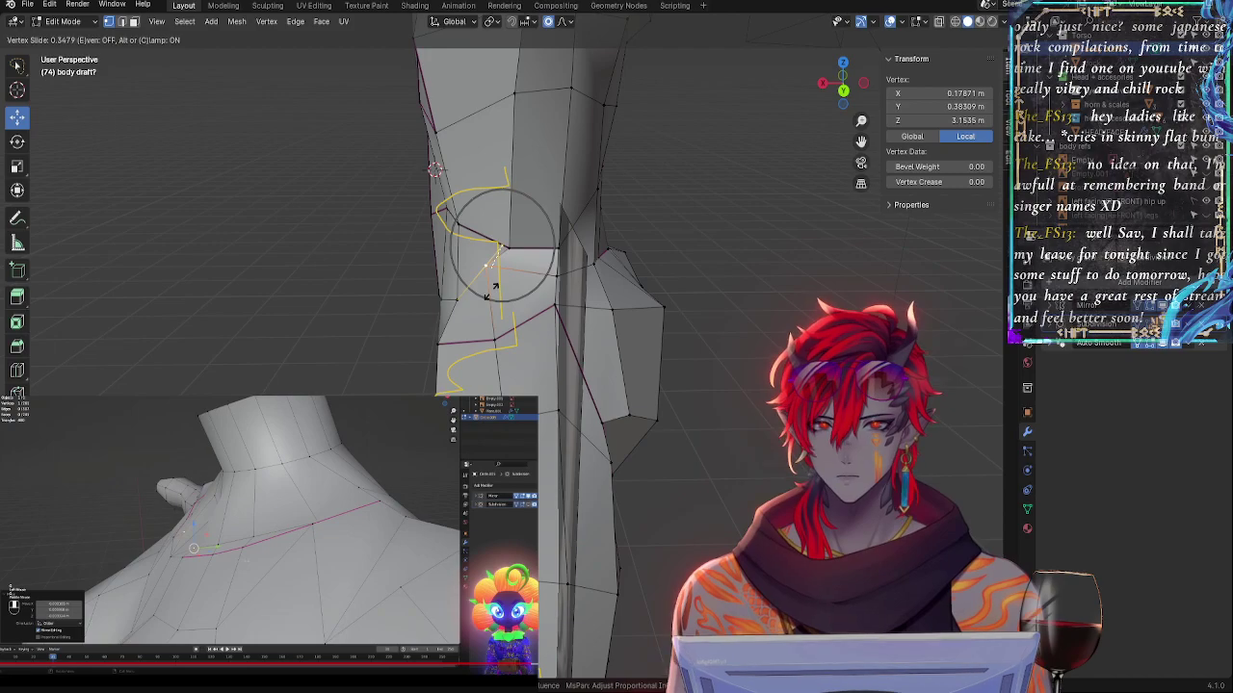
{"action": "left_click", "coordinate": [499, 292]}
{"action": "left_click", "coordinate": [500, 341]}
{"action": "left_click", "coordinate": [553, 285]}
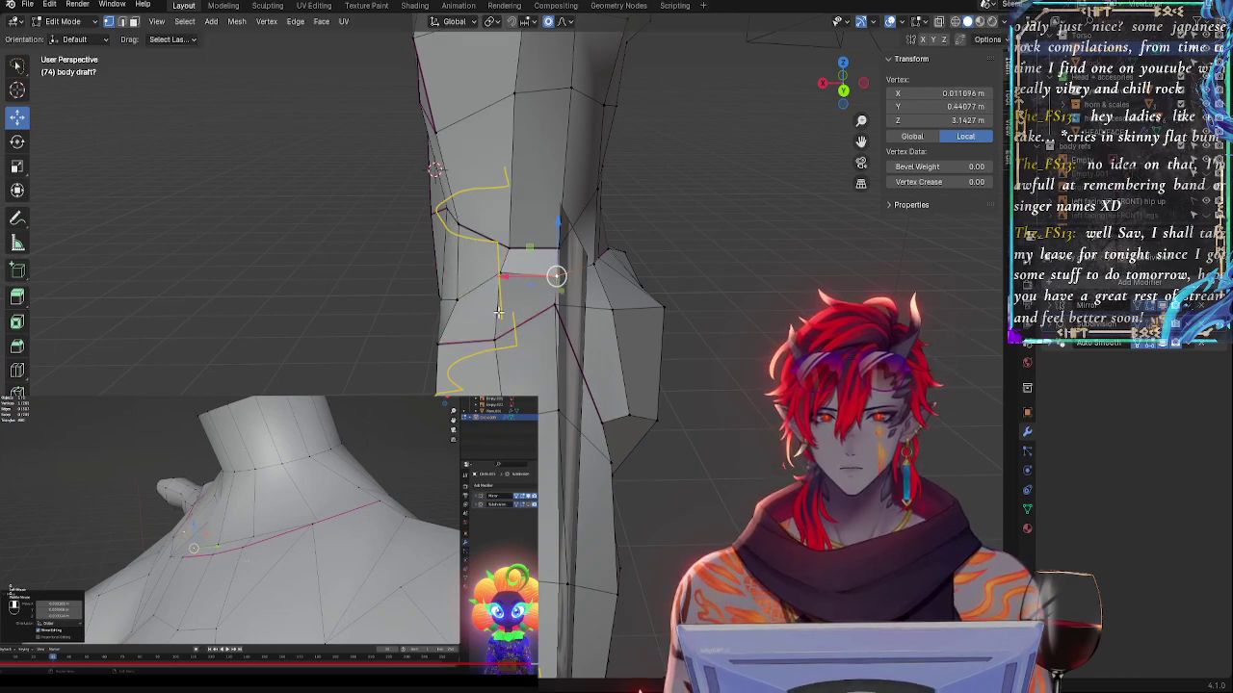
{"action": "middle_click_drag", "start_coordinate": [559, 279], "coordinate": [648, 295]}
{"action": "left_click", "coordinate": [517, 347]}
{"action": "left_click_drag", "start_coordinate": [556, 338], "coordinate": [562, 337]}
- Slide the flank vertex down, then slide the vertex on the other hip side upward
{"action": "key", "text": "g"}
{"action": "key", "text": "g"}
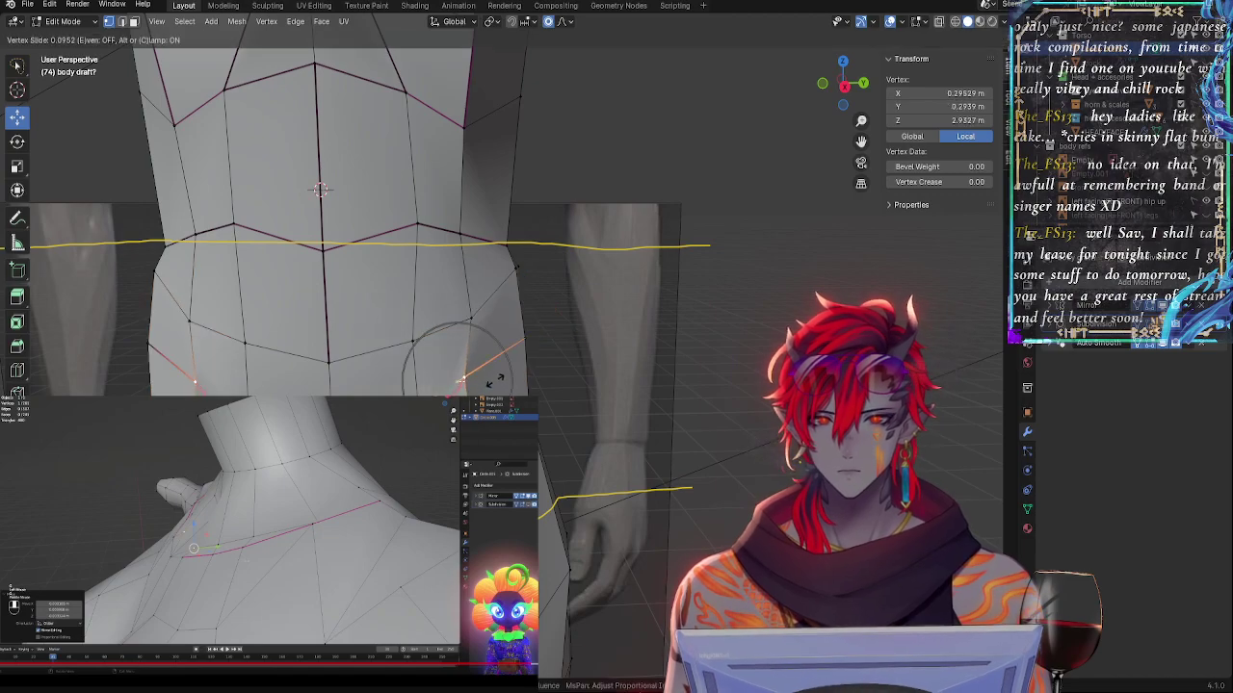
{"action": "left_click", "coordinate": [502, 384]}
{"action": "middle_click_drag", "start_coordinate": [501, 385], "coordinate": [424, 372]}
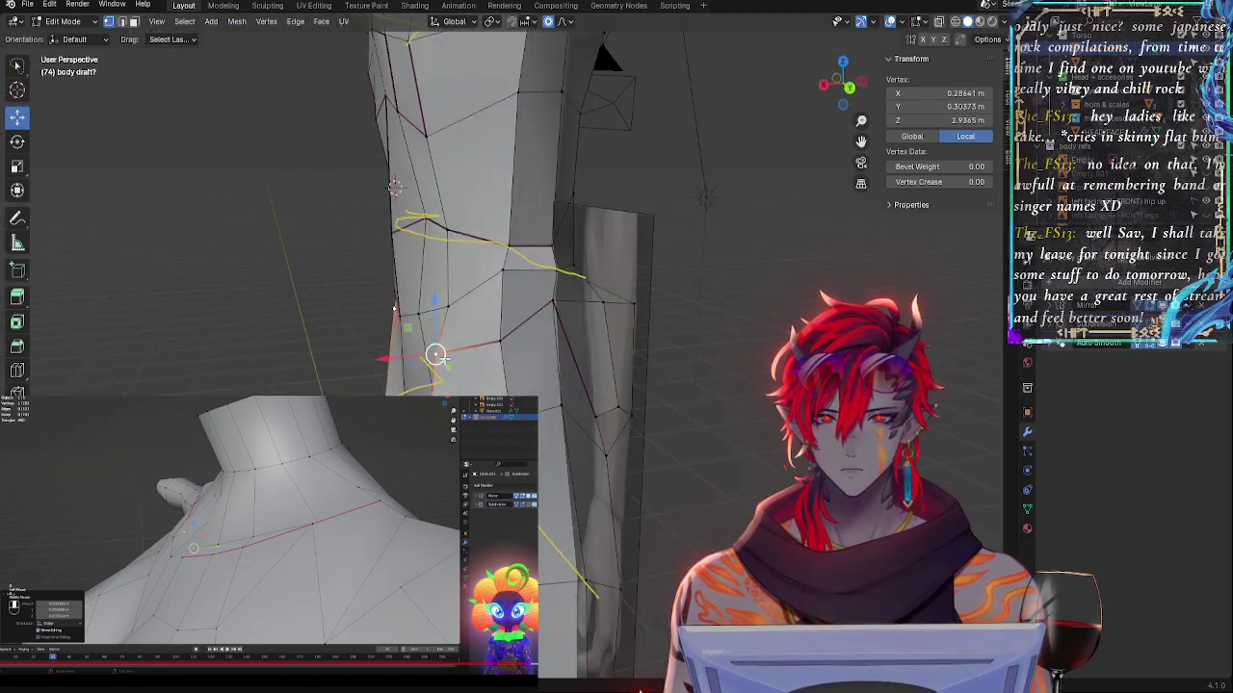
{"action": "left_click_drag", "start_coordinate": [394, 359], "coordinate": [396, 359]}
{"action": "key", "text": "g"}
{"action": "key", "text": "g"}
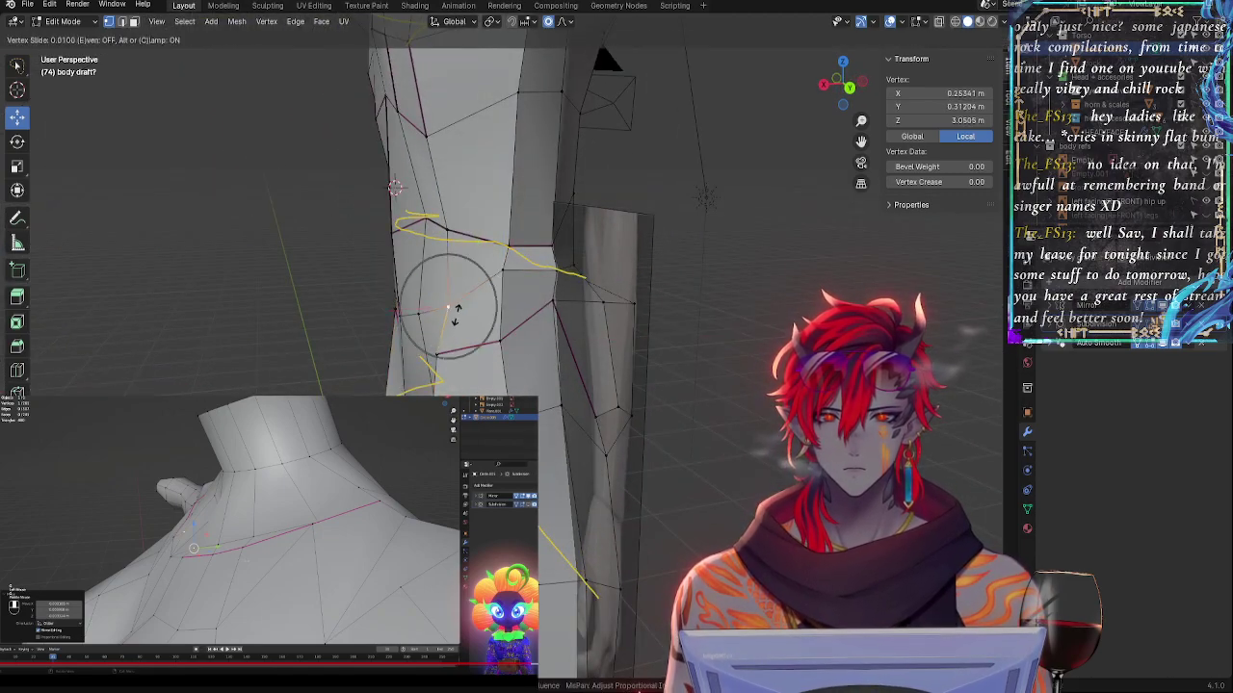
{"action": "left_click", "coordinate": [460, 318]}
- Slide the upper waist vertices down along their edges
{"action": "left_click", "coordinate": [510, 248]}
{"action": "middle_click_drag", "start_coordinate": [525, 268], "coordinate": [500, 274]}
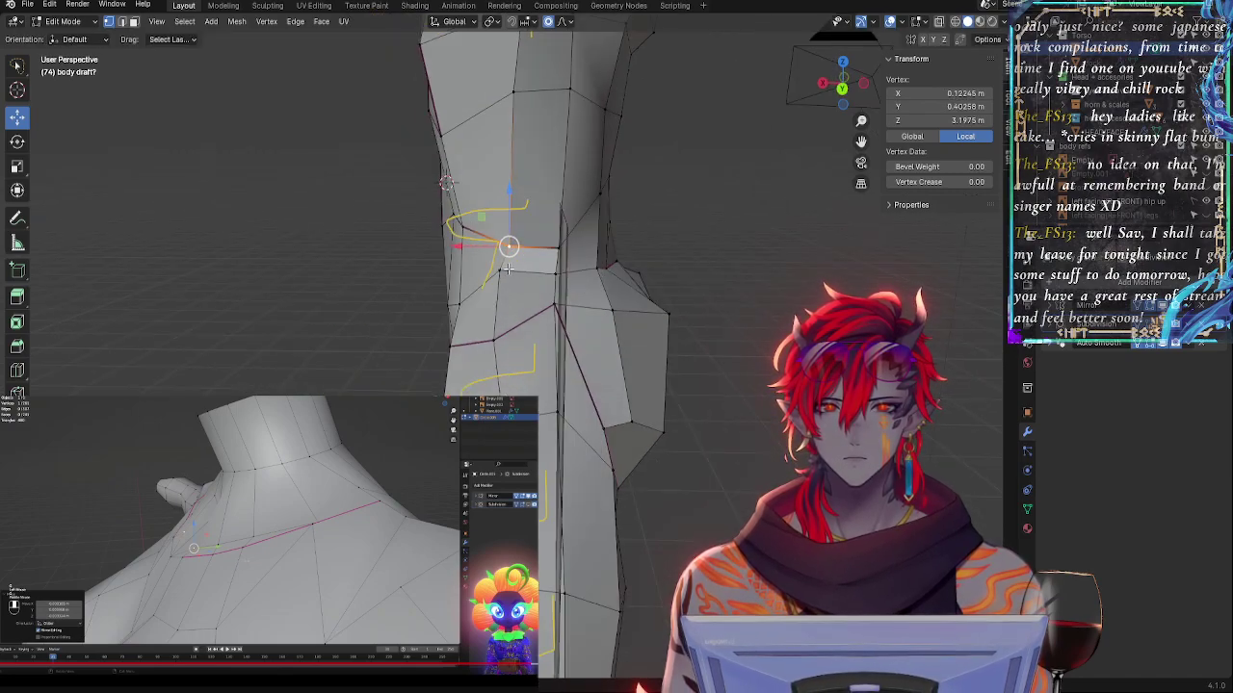
{"action": "left_click", "coordinate": [506, 271]}
{"action": "key", "text": "g"}
{"action": "key", "text": "g"}
{"action": "left_click", "coordinate": [506, 289]}
{"action": "key", "text": "g"}
{"action": "key", "text": "g"}
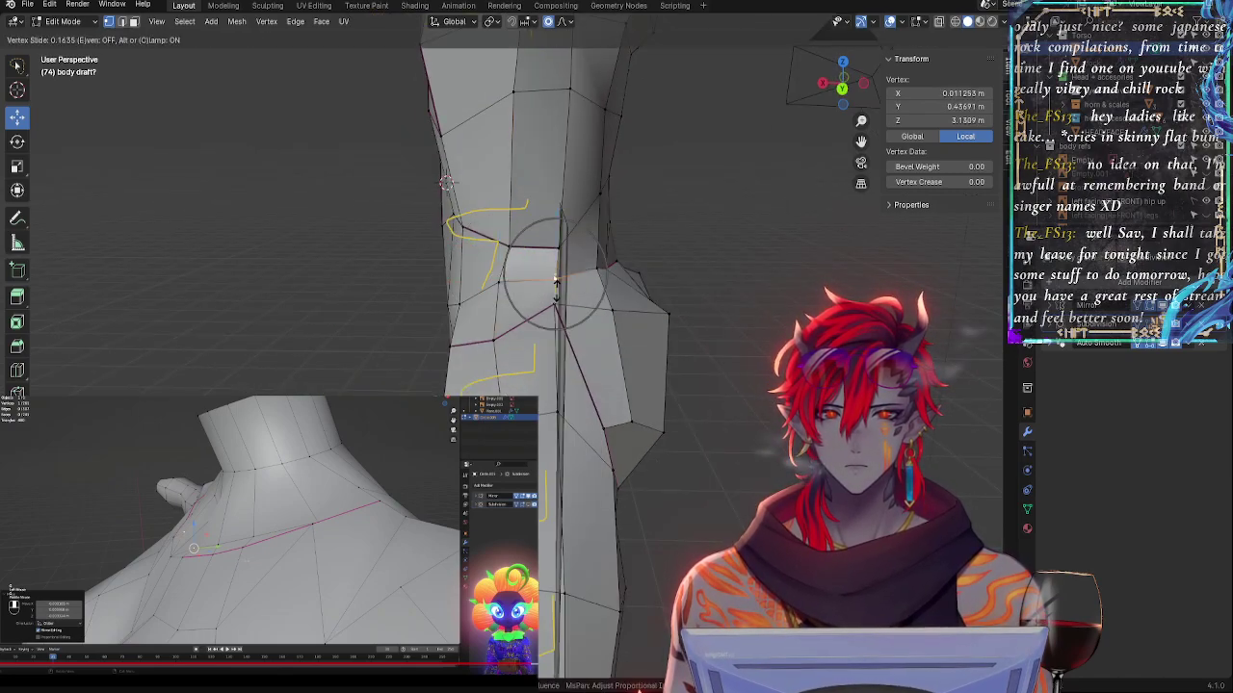
{"action": "left_click", "coordinate": [552, 282]}
{"action": "key", "text": "g"}
{"action": "key", "text": "g"}
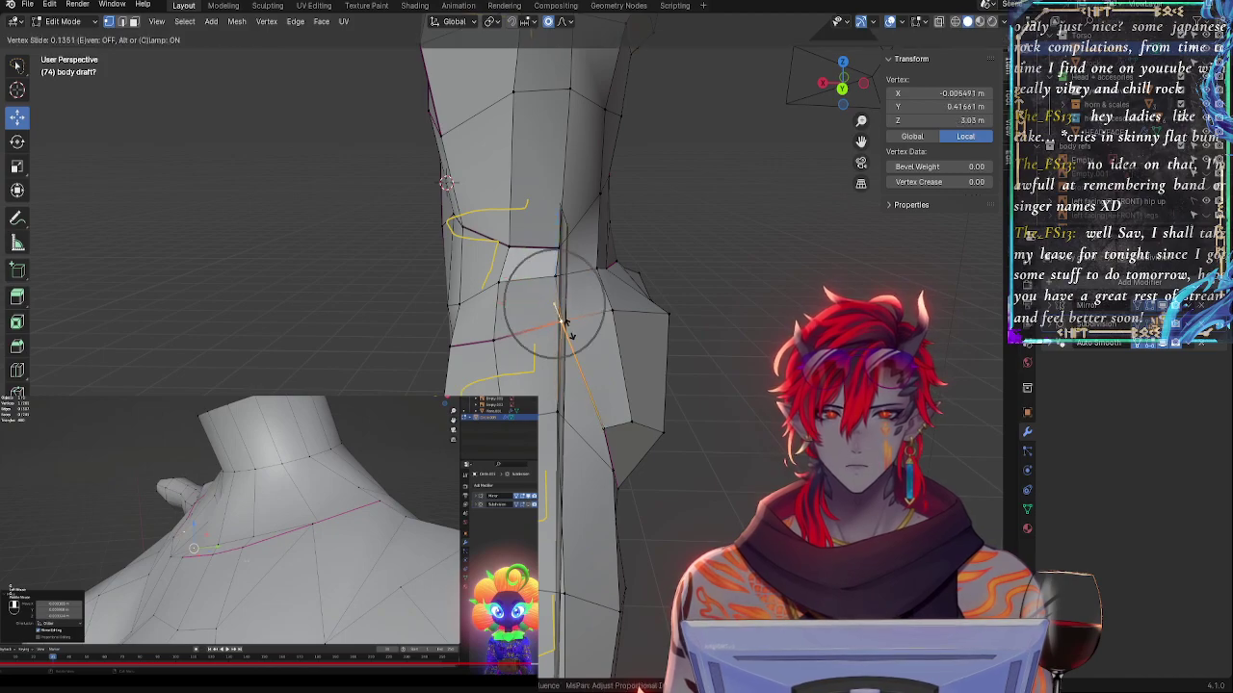
{"action": "left_click", "coordinate": [564, 324]}
- Push a waist vertex outward and slide it along its edge onto the yellow guide
{"action": "middle_click_drag", "start_coordinate": [595, 344], "coordinate": [485, 363]}
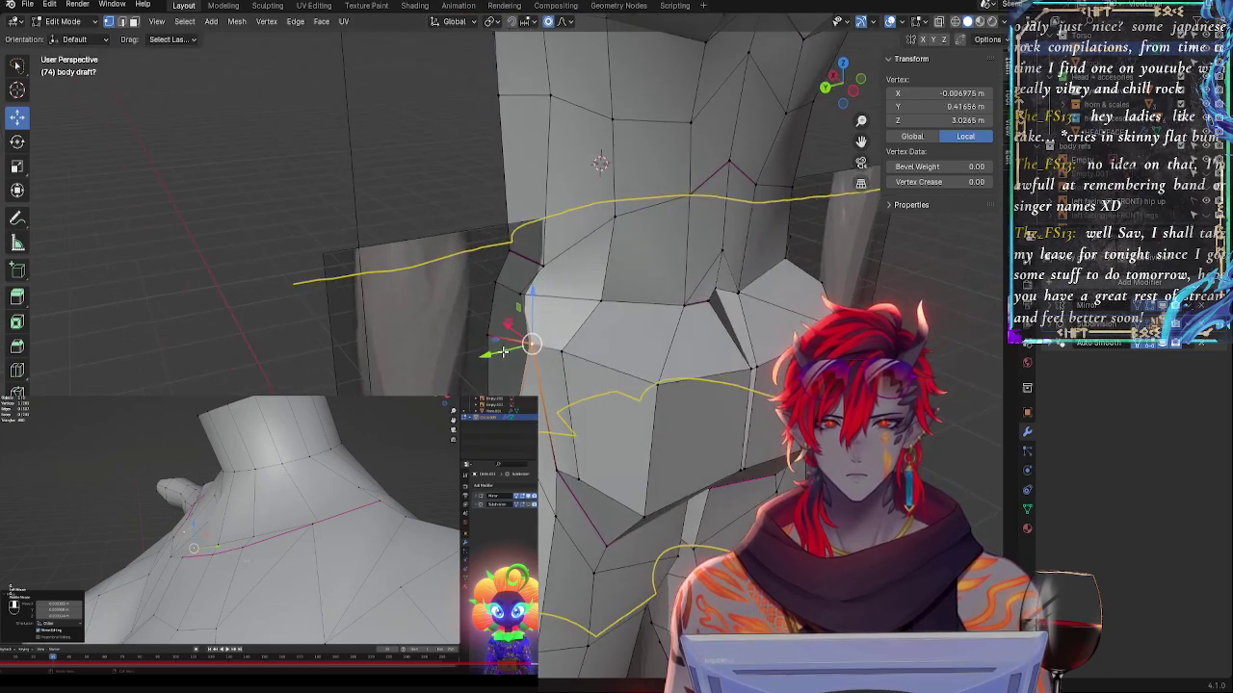
{"action": "left_click_drag", "start_coordinate": [503, 353], "coordinate": [489, 360]}
{"action": "middle_click_drag", "start_coordinate": [515, 356], "coordinate": [612, 346]}
{"action": "left_click", "coordinate": [550, 297]}
{"action": "middle_click_drag", "start_coordinate": [559, 302], "coordinate": [472, 327]}
{"action": "left_click_drag", "start_coordinate": [460, 313], "coordinate": [466, 313]}
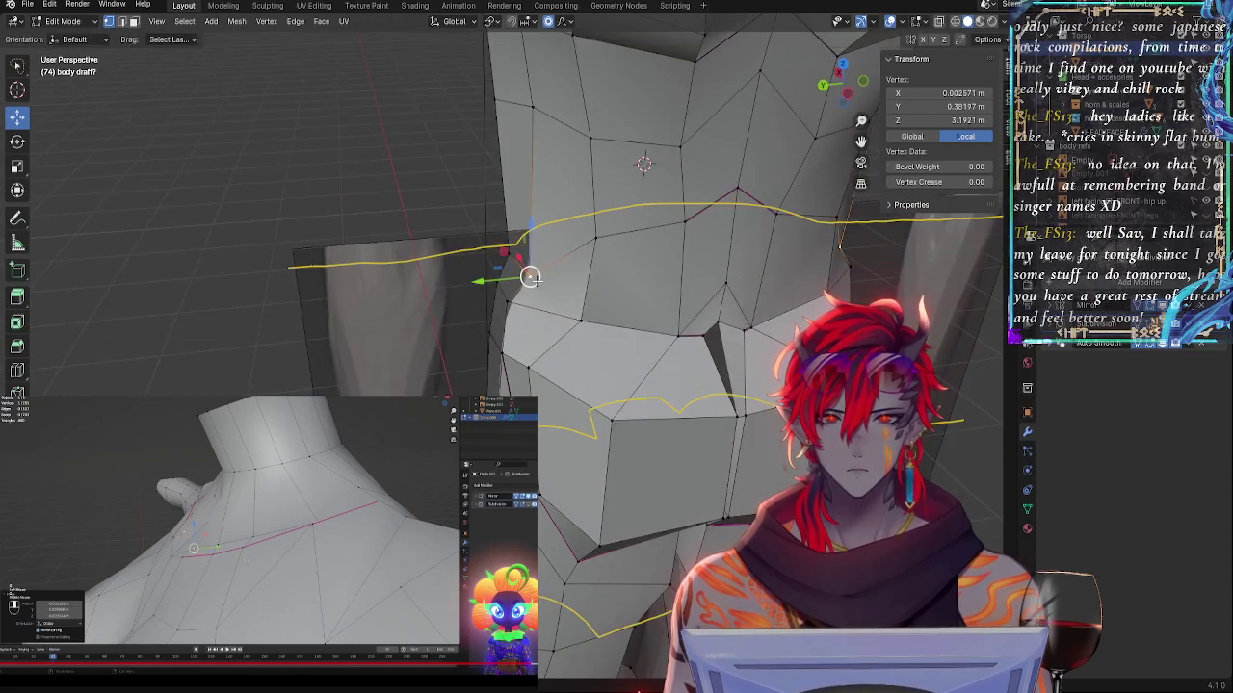
{"action": "key", "text": "g"}
{"action": "key", "text": "g"}
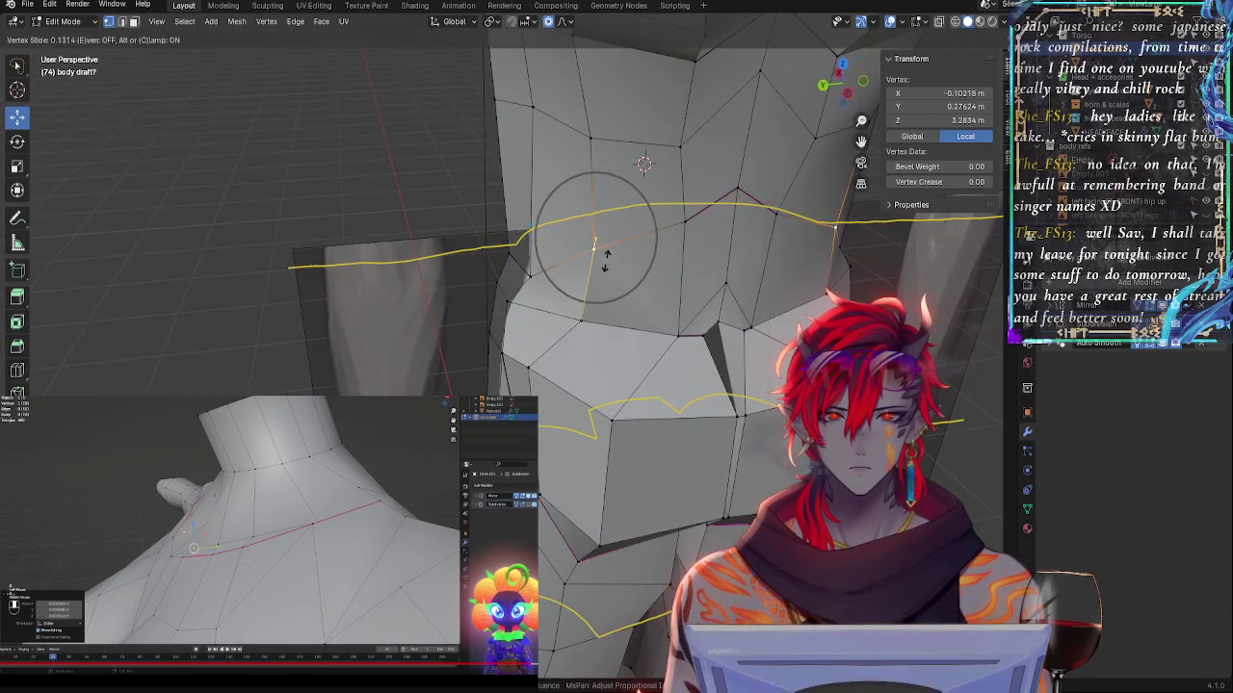
{"action": "left_click", "coordinate": [599, 249]}
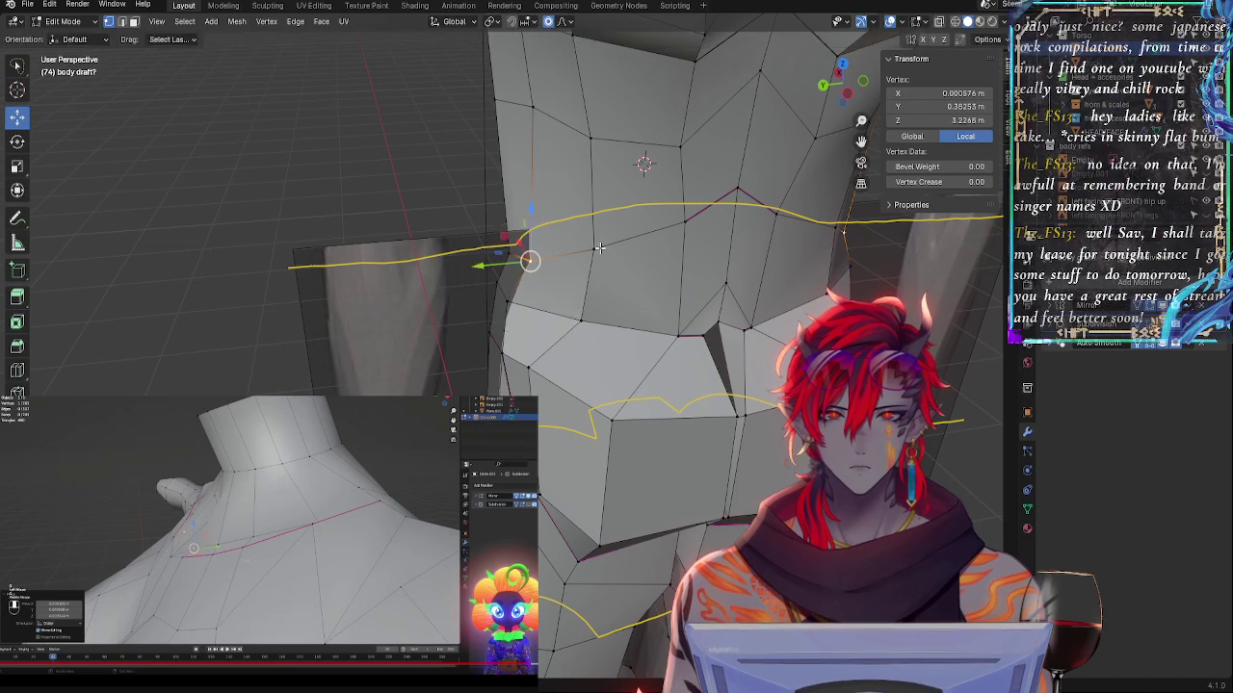
- Fine-tune the neighbouring waist vertices with small lifts and left-right slides along their edges
{"action": "left_click", "coordinate": [598, 248]}
{"action": "key", "text": "g"}
{"action": "left_click", "coordinate": [597, 242]}
{"action": "left_click", "coordinate": [526, 261]}
{"action": "key", "text": "g"}
{"action": "left_click", "coordinate": [546, 260]}
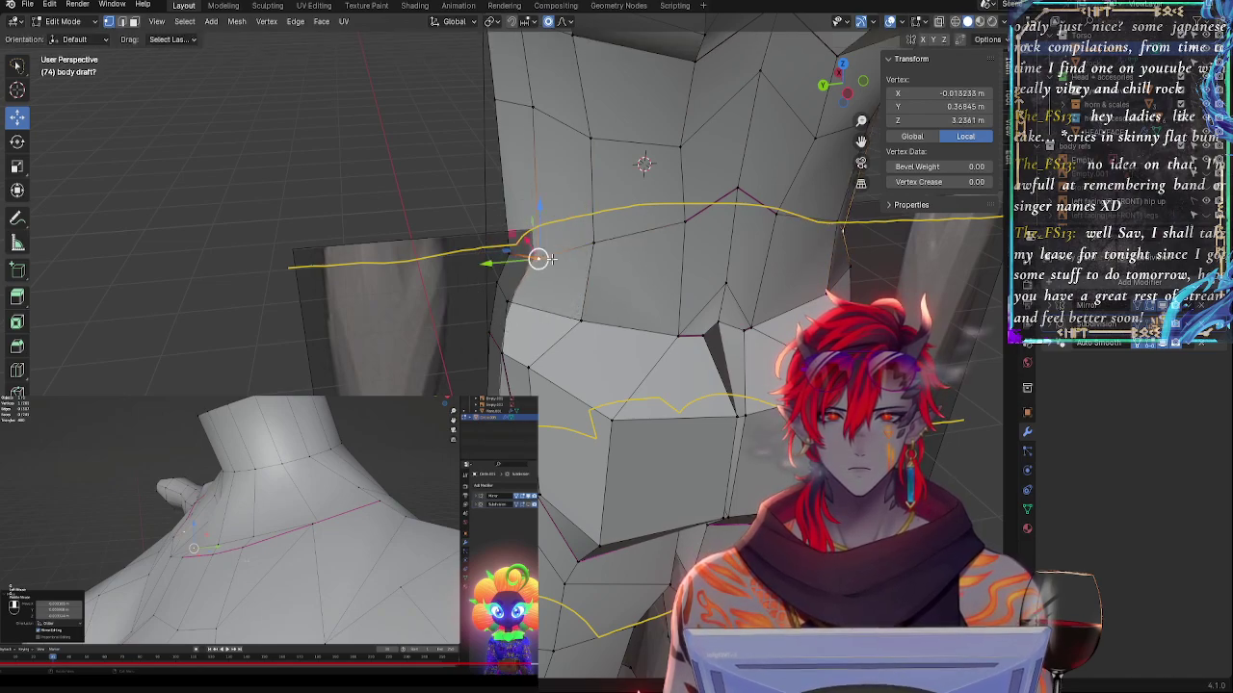
{"action": "key", "text": "g"}
{"action": "key", "text": "g"}
{"action": "left_click", "coordinate": [499, 249]}
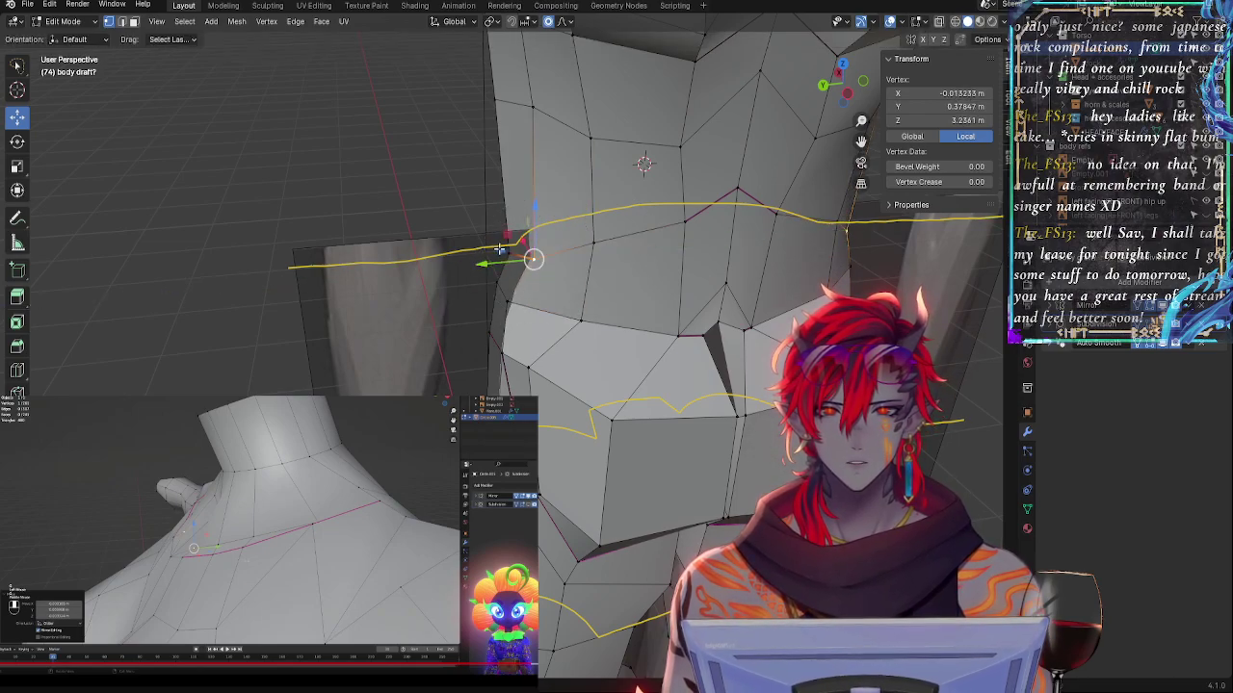
{"action": "key", "text": "g"}
{"action": "key", "text": "g"}
{"action": "left_click", "coordinate": [563, 261]}
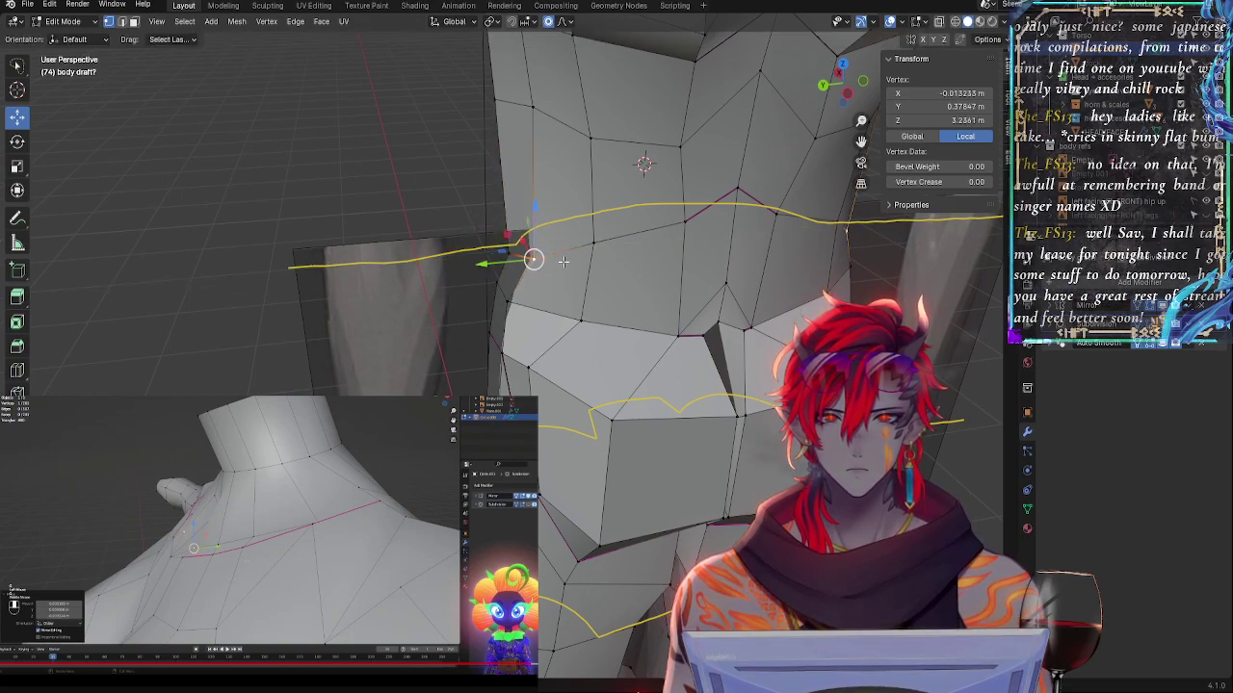
{"action": "key", "text": "g"}
{"action": "key", "text": "g"}
{"action": "left_click", "coordinate": [590, 244]}
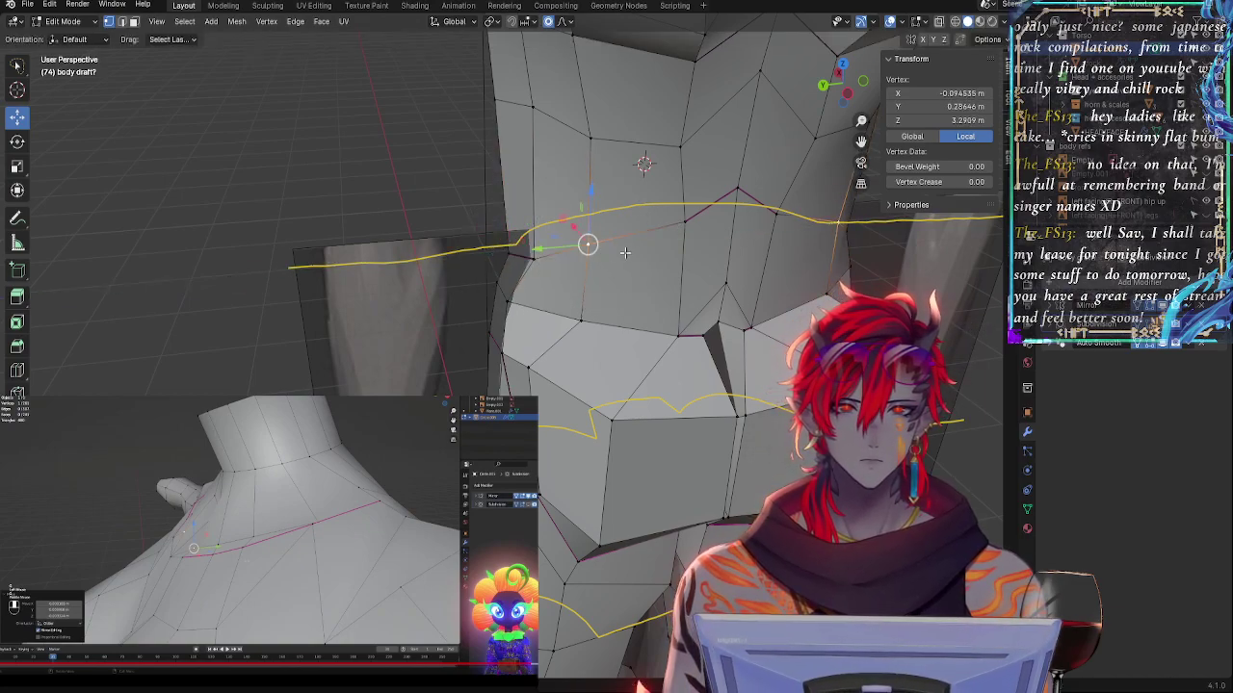
- Slide the next waist-line vertex left and upward along its edges, then check the torso
{"action": "left_click", "coordinate": [682, 221]}
{"action": "key", "text": "g"}
{"action": "key", "text": "g"}
{"action": "left_click", "coordinate": [666, 222]}
{"action": "middle_click_drag", "start_coordinate": [736, 239], "coordinate": [649, 165]}
{"action": "key", "text": "g"}
{"action": "key", "text": "g"}
{"action": "left_click", "coordinate": [661, 294]}
{"action": "key", "text": "g"}
{"action": "key", "text": "g"}
{"action": "left_click", "coordinate": [663, 281]}
{"action": "middle_click_drag", "start_coordinate": [650, 227], "coordinate": [575, 354]}
- Select the upper-thigh loop in side view and smooth its vertices to even out its shape
{"action": "left_click", "coordinate": [559, 270]}
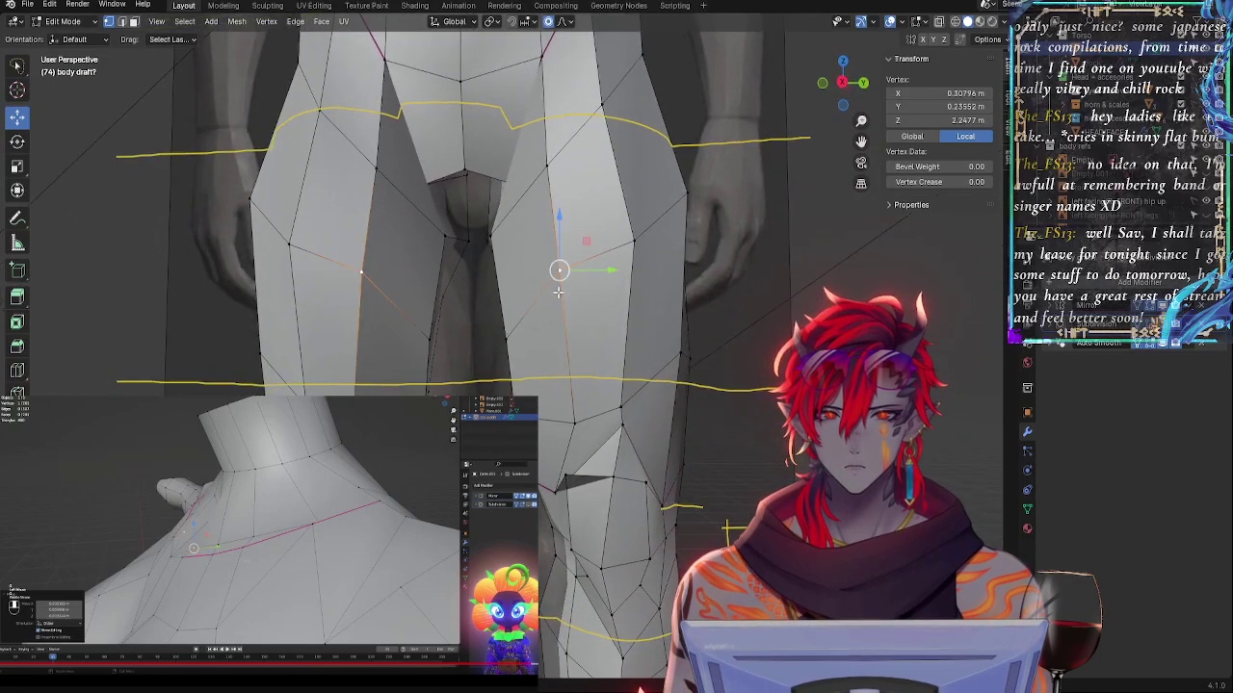
{"action": "left_click", "coordinate": [525, 203], "text": "alt"}
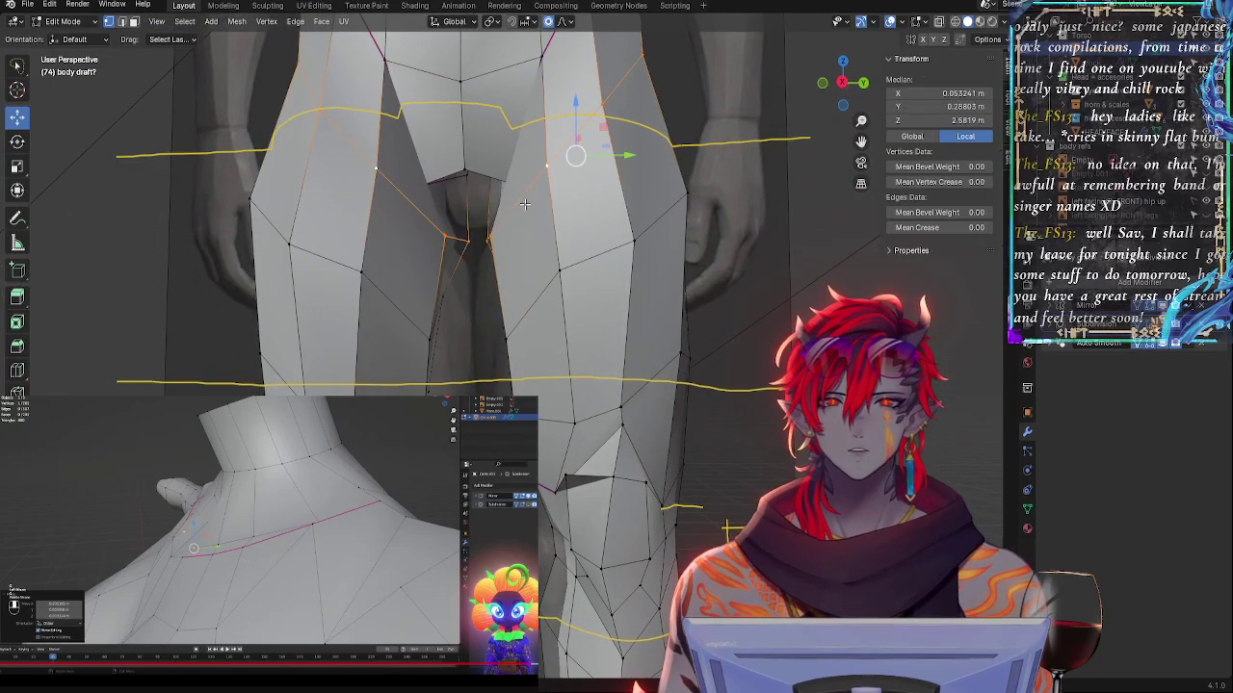
{"action": "mouse_move", "coordinate": [873, 98]}
{"action": "left_mouse_down"}
{"action": "mouse_move", "coordinate": [848, 112]}
{"action": "mouse_move", "coordinate": [863, 120]}
{"action": "mouse_move", "coordinate": [872, 99]}
{"action": "left_mouse_up"}
{"action": "left_click", "coordinate": [844, 87]}
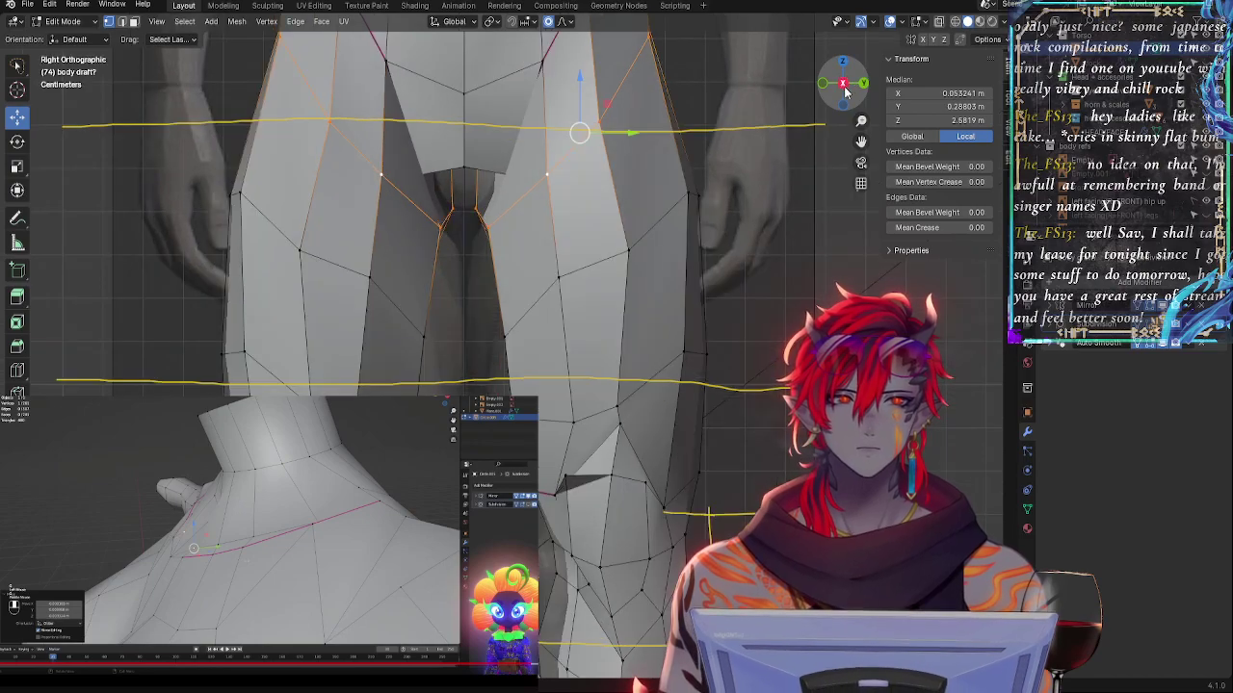
{"action": "middle_click_drag", "start_coordinate": [566, 163], "coordinate": [571, 332], "text": "shift"}
{"action": "right_click", "coordinate": [571, 331]}
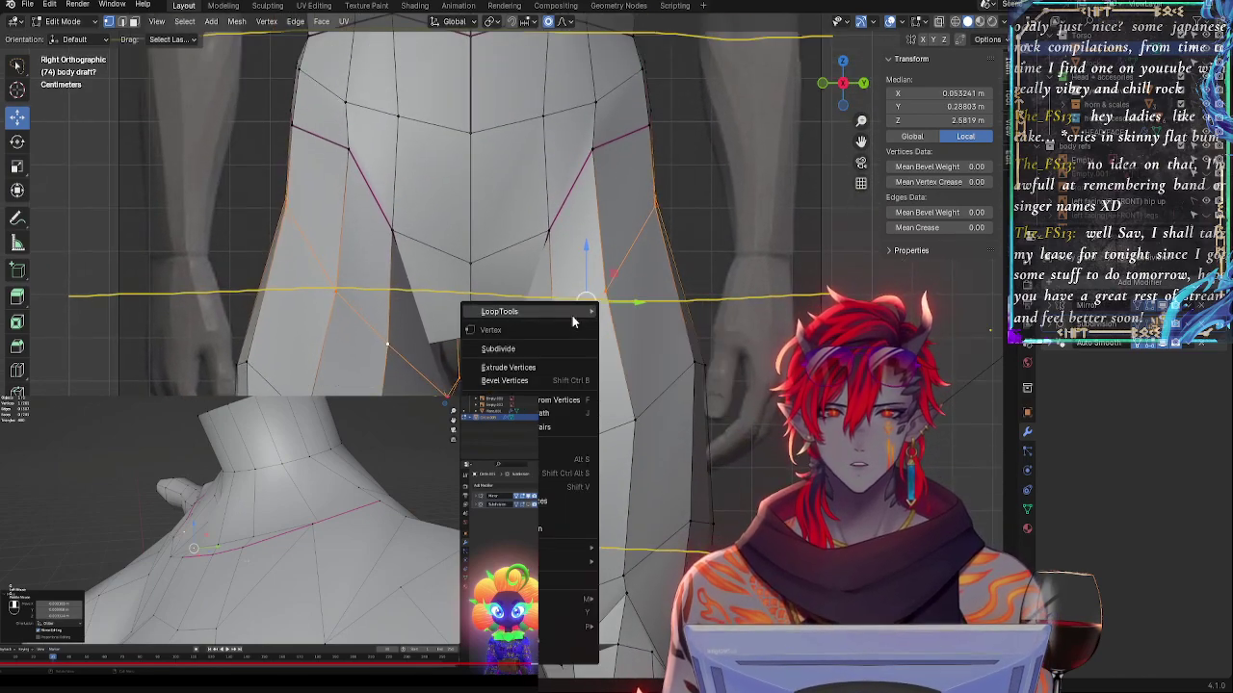
{"action": "mouse_move", "coordinate": [540, 311]}
{"action": "left_click", "coordinate": [663, 325]}
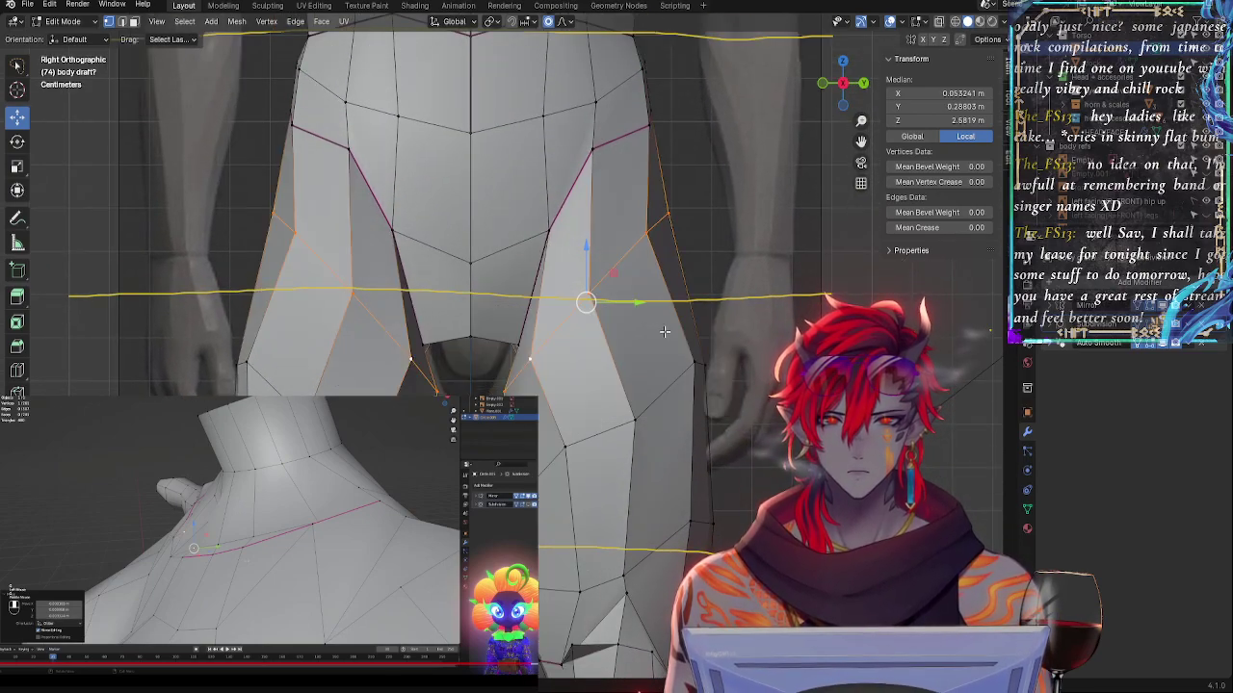
- Tilt the hip loop with small rotations about the Z and Y axes to follow the reference
{"action": "key", "text": "alt+z"}
{"action": "key", "text": "alt+z"}
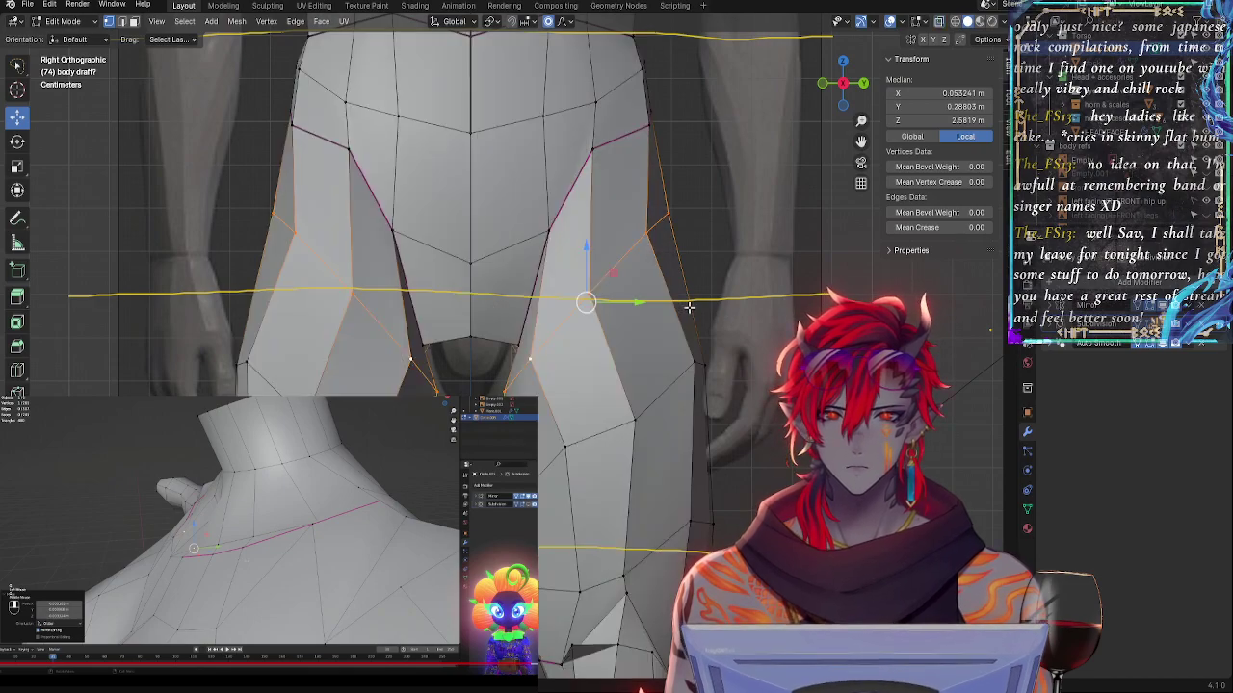
{"action": "key", "text": "r"}
{"action": "left_click", "coordinate": [697, 290]}
{"action": "key", "text": "r"}
{"action": "key", "text": "z"}
{"action": "scroll", "coordinate": [693, 286], "scroll_direction": "down", "scroll_amount": 6}
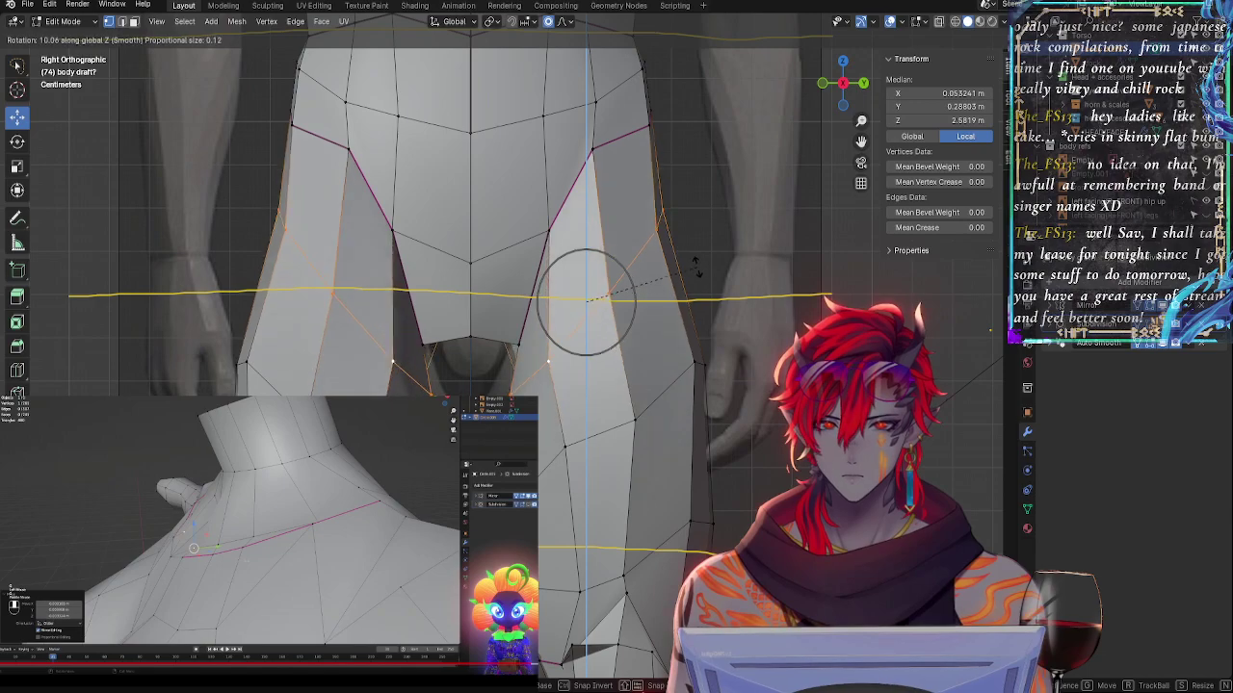
{"action": "left_click", "coordinate": [696, 270]}
{"action": "key", "text": "alt+z"}
{"action": "key", "text": "r"}
{"action": "key", "text": "y"}
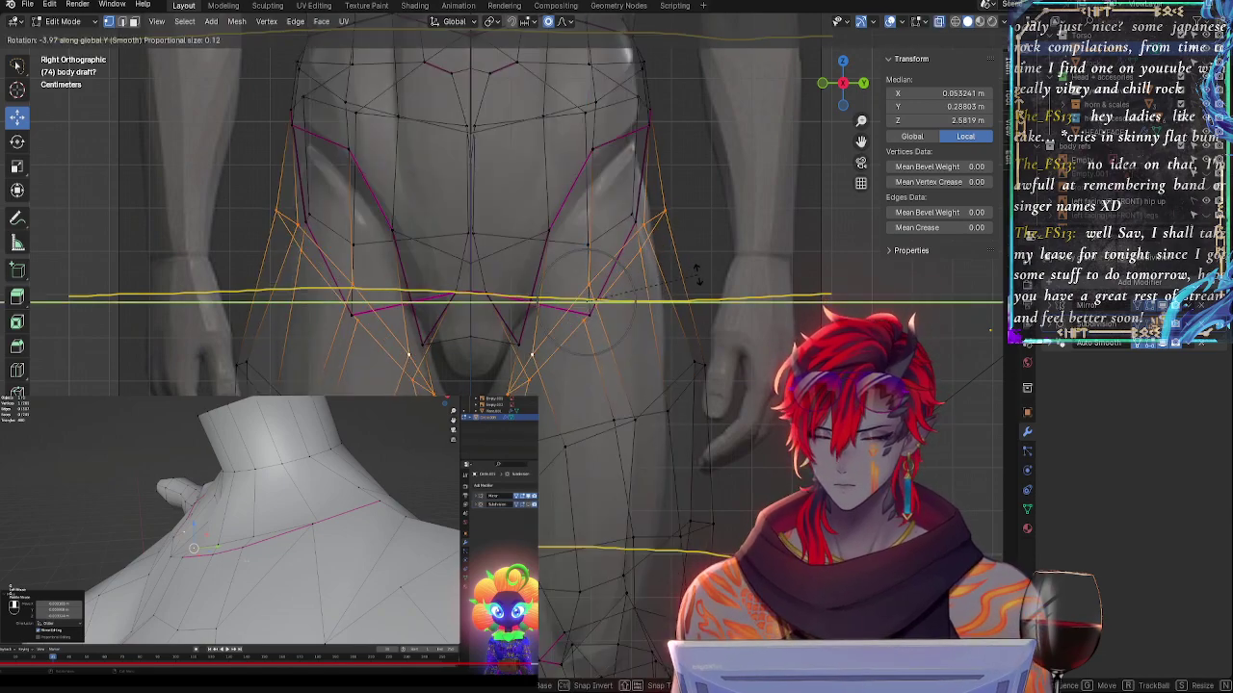
{"action": "left_click", "coordinate": [704, 283]}
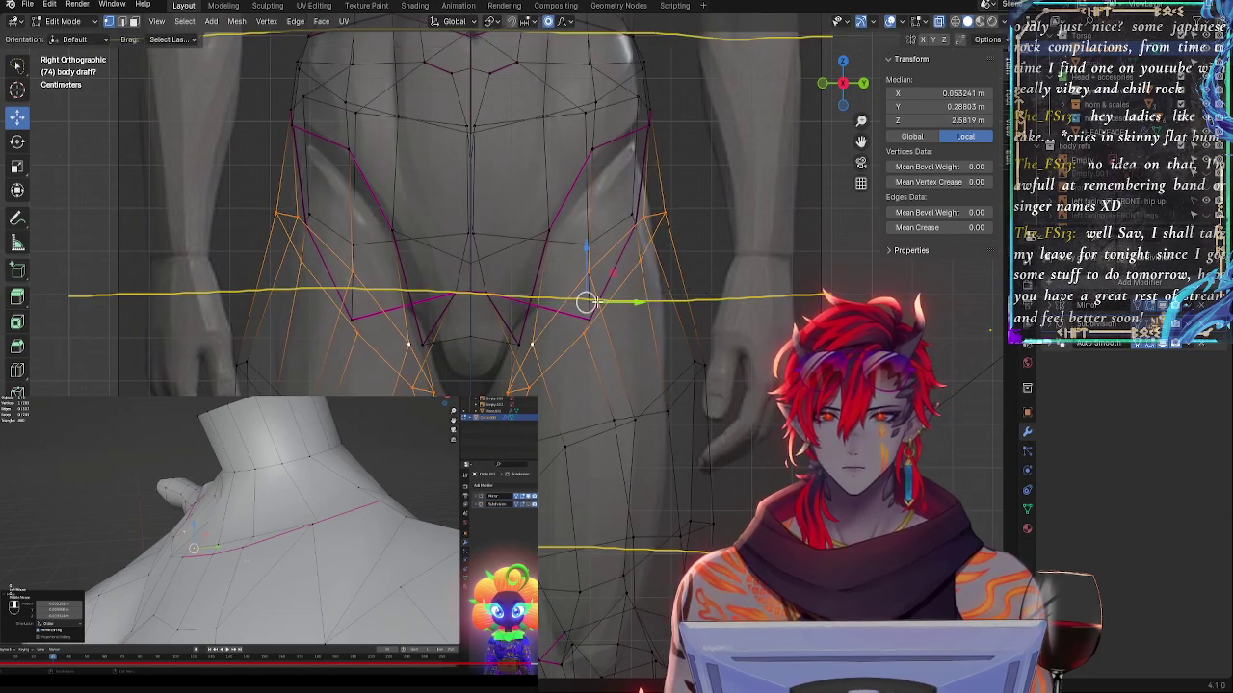
- Raise the loop, rotate it, and stretch it along Y to line up with the reference
{"action": "key", "text": "g"}
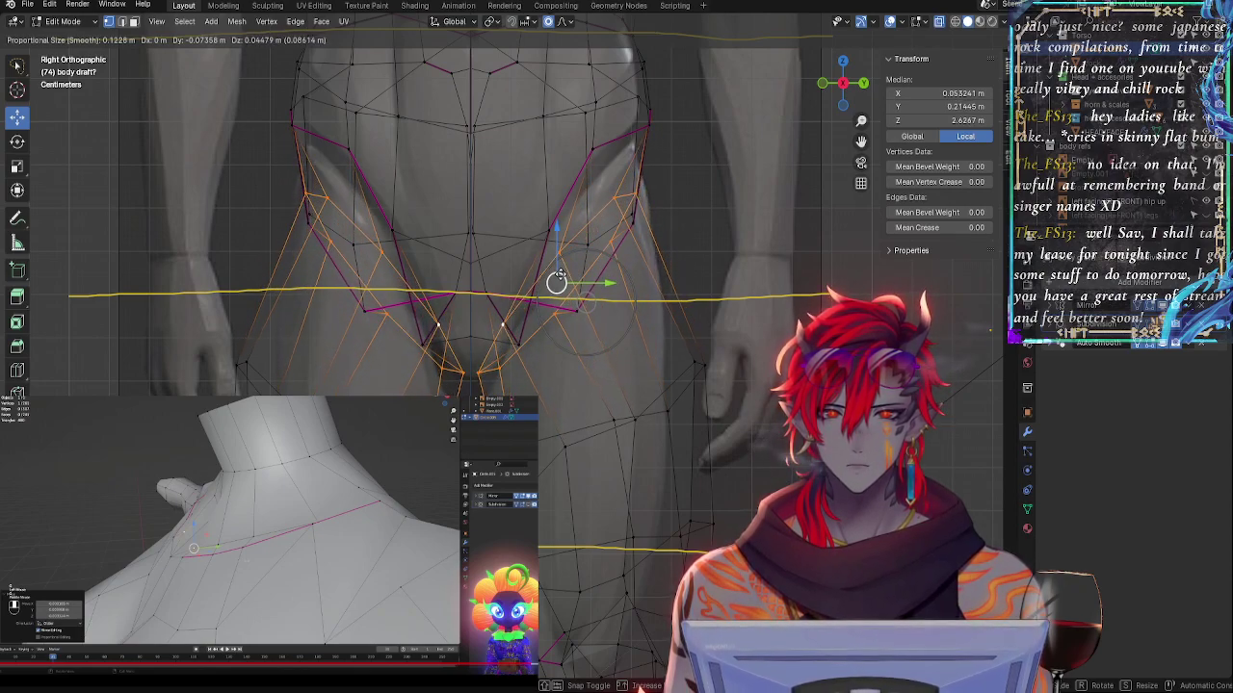
{"action": "left_click", "coordinate": [558, 276]}
{"action": "key", "text": "r"}
{"action": "left_click", "coordinate": [666, 229]}
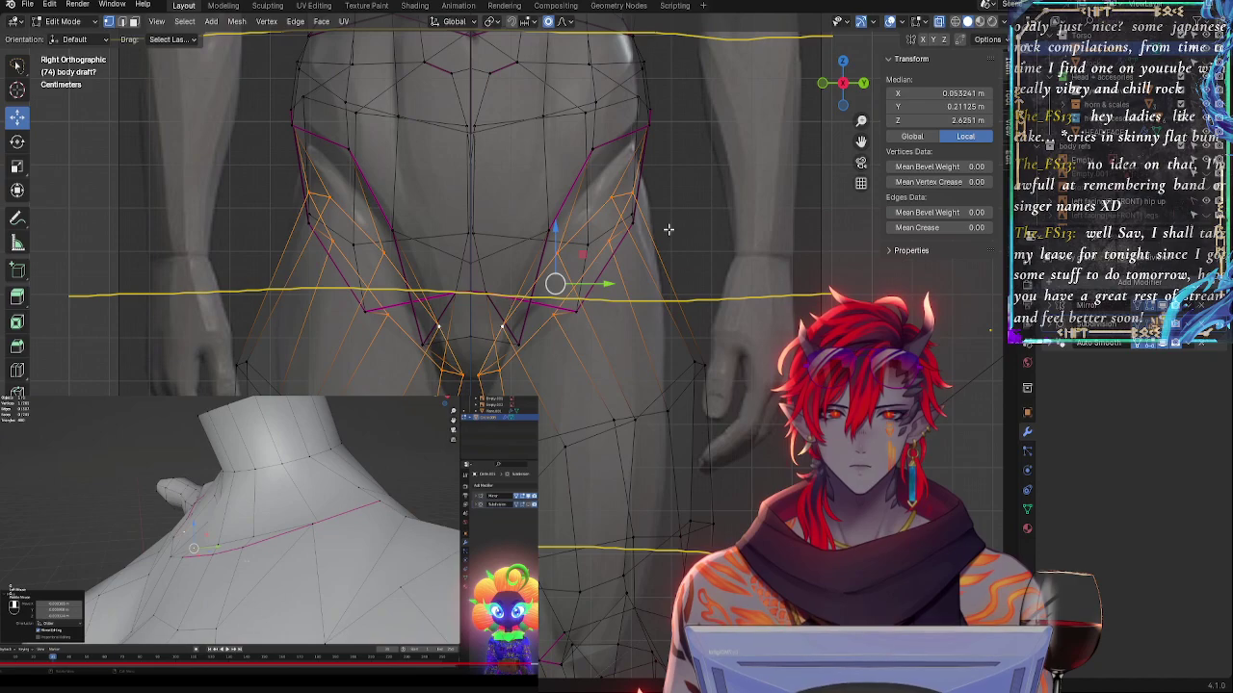
{"action": "key", "text": "s"}
{"action": "key", "text": "y"}
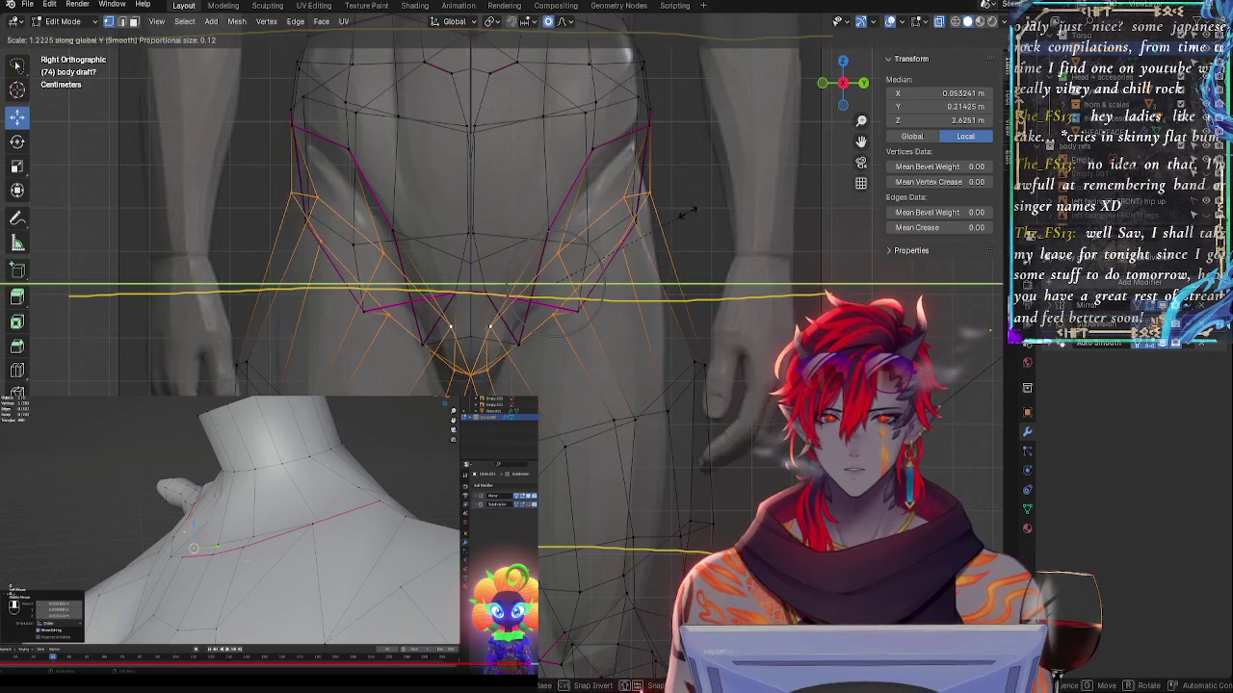
{"action": "left_click", "coordinate": [664, 219]}
{"action": "left_click_drag", "start_coordinate": [556, 282], "coordinate": [572, 256]}
- Rotate the loop about Z and check it in perspective before returning to the right side view
{"action": "key", "text": "r"}
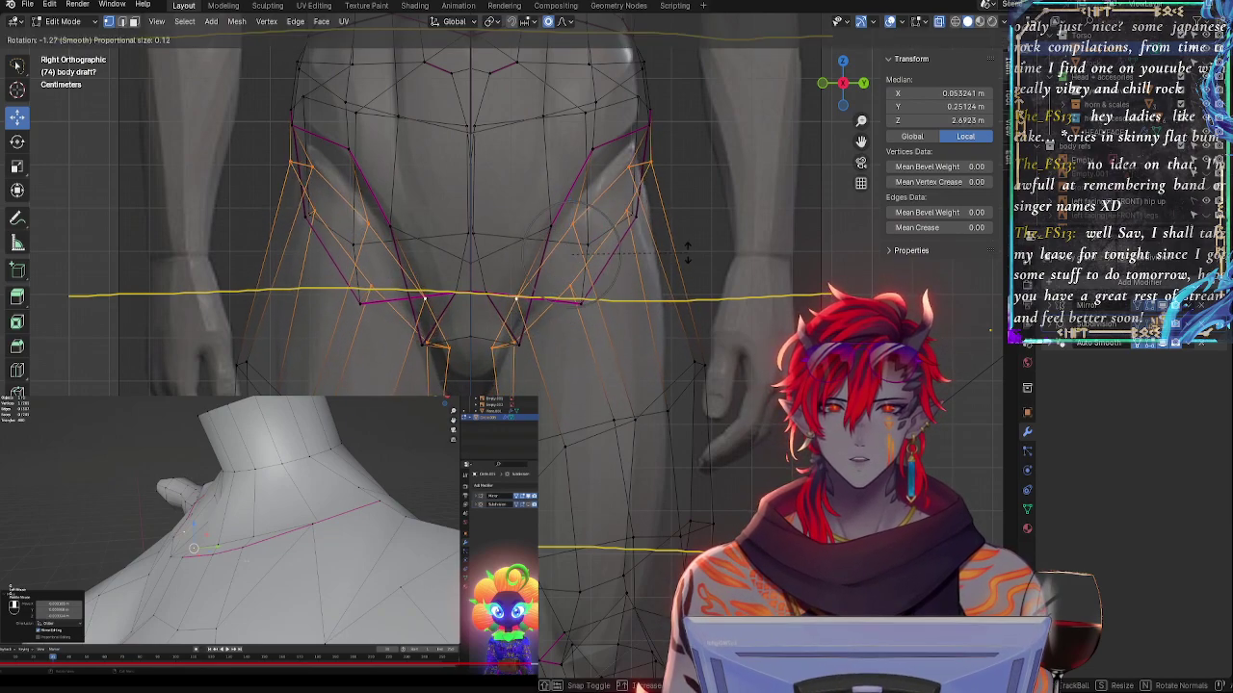
{"action": "key", "text": "y"}
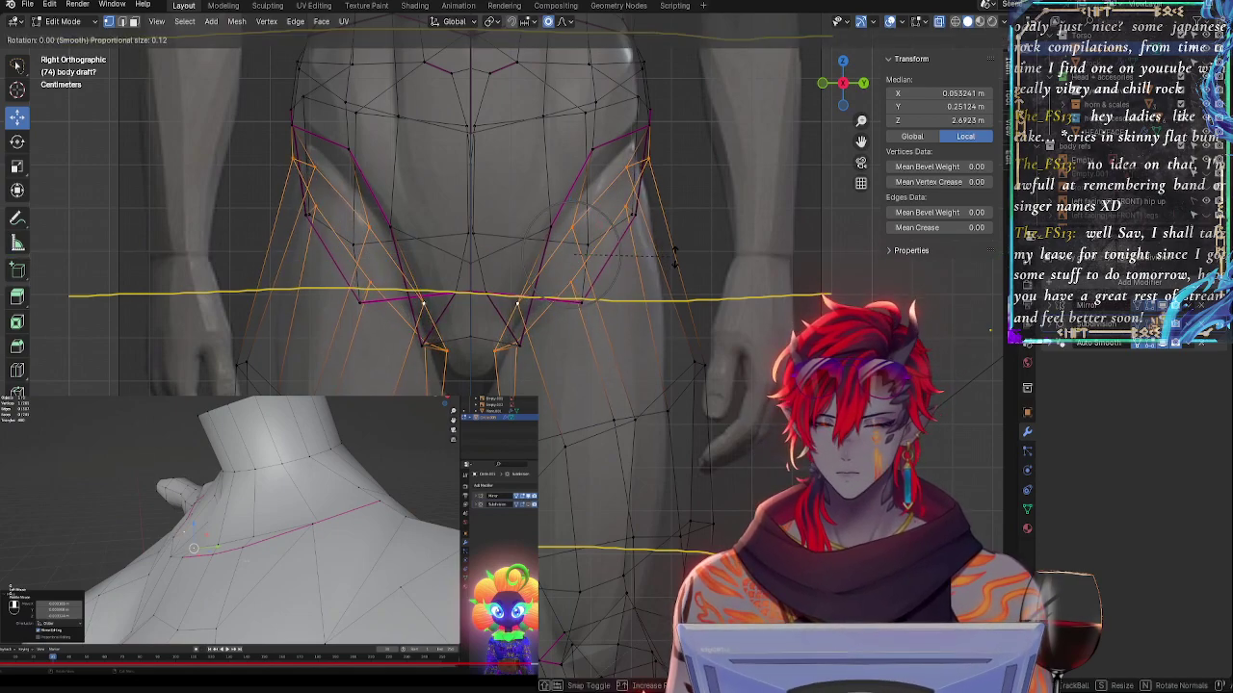
{"action": "key", "text": "z"}
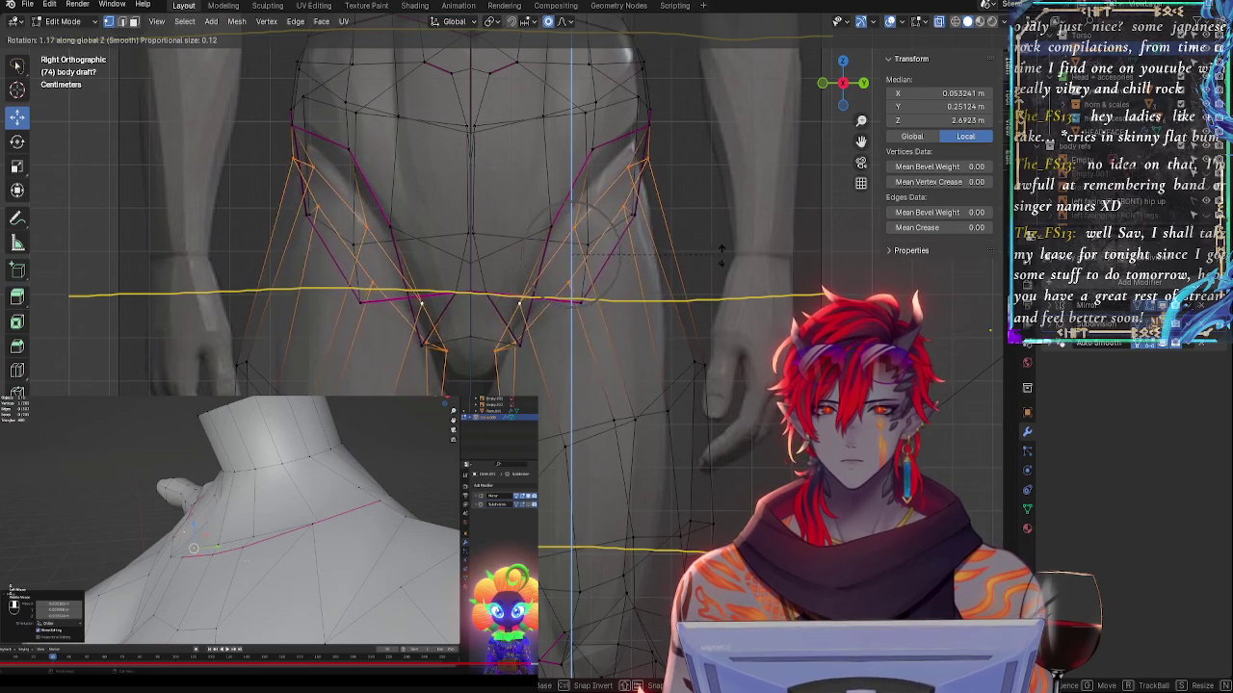
{"action": "left_click", "coordinate": [721, 256]}
{"action": "middle_click_drag", "start_coordinate": [720, 255], "coordinate": [631, 279]}
{"action": "key", "text": "r"}
{"action": "left_click", "coordinate": [627, 291]}
{"action": "left_click", "coordinate": [840, 84]}
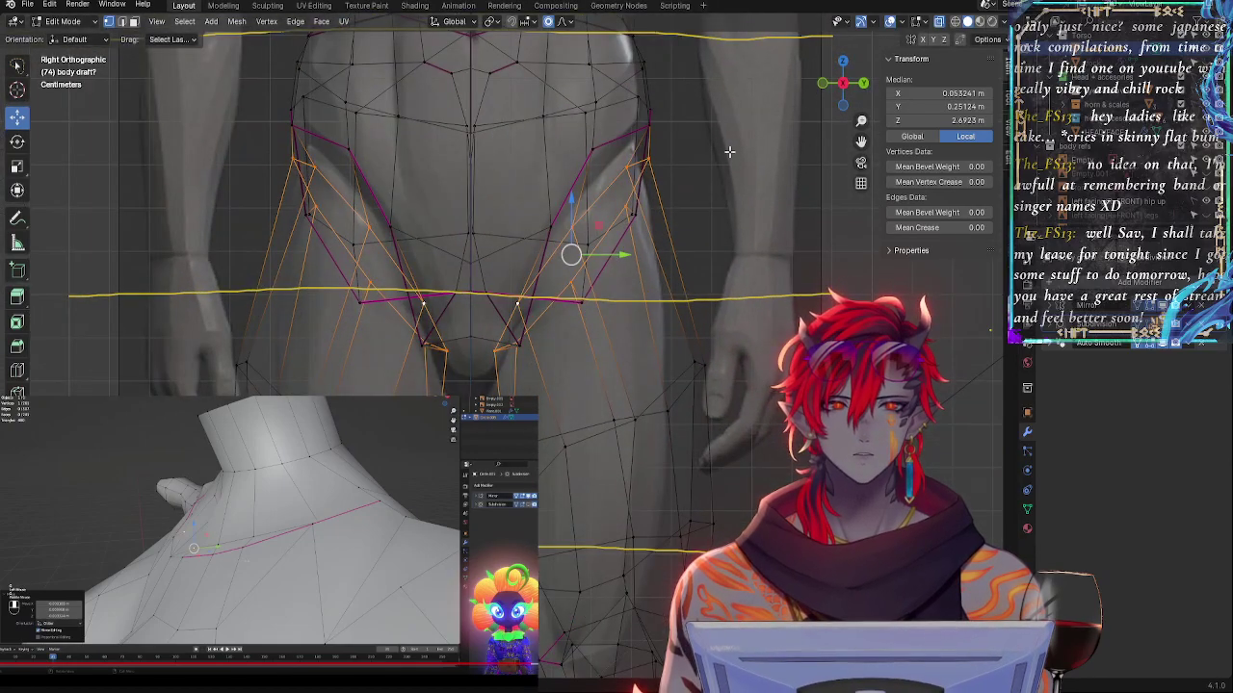
{"action": "middle_click_drag", "start_coordinate": [664, 220], "coordinate": [721, 268], "text": "shift"}
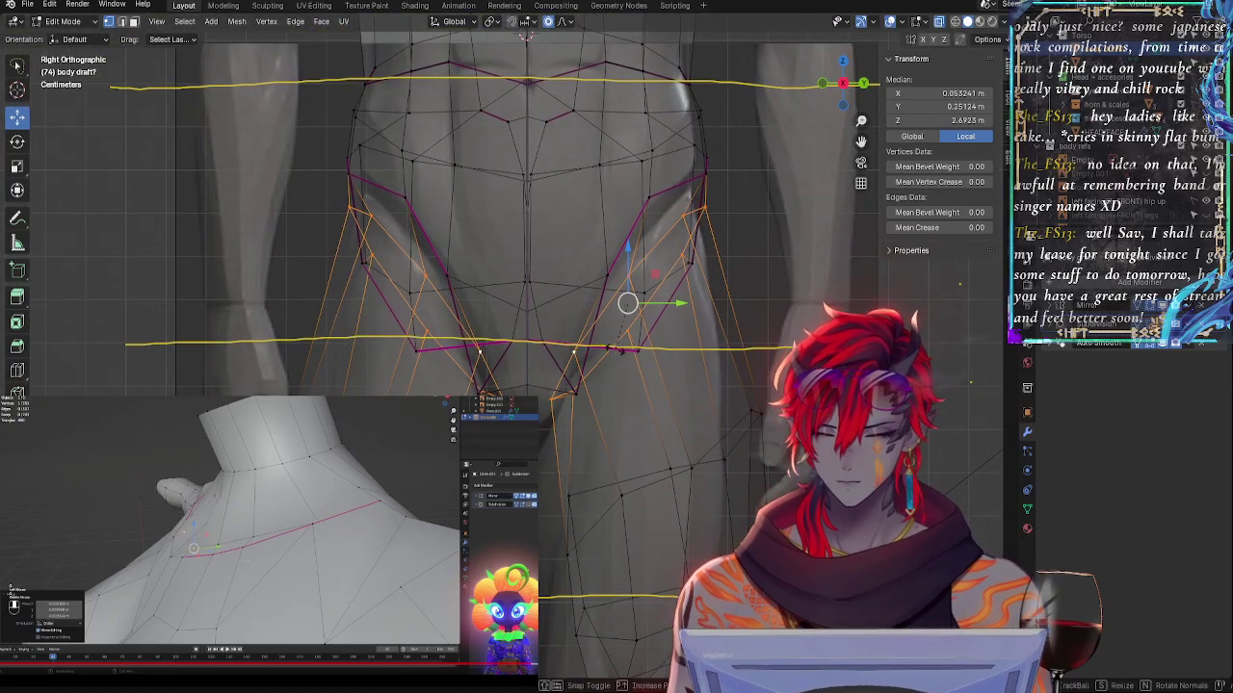
- Tilt the hip loop about 26 degrees around Y, then refine it with small Z rotations
{"action": "key", "text": "r"}
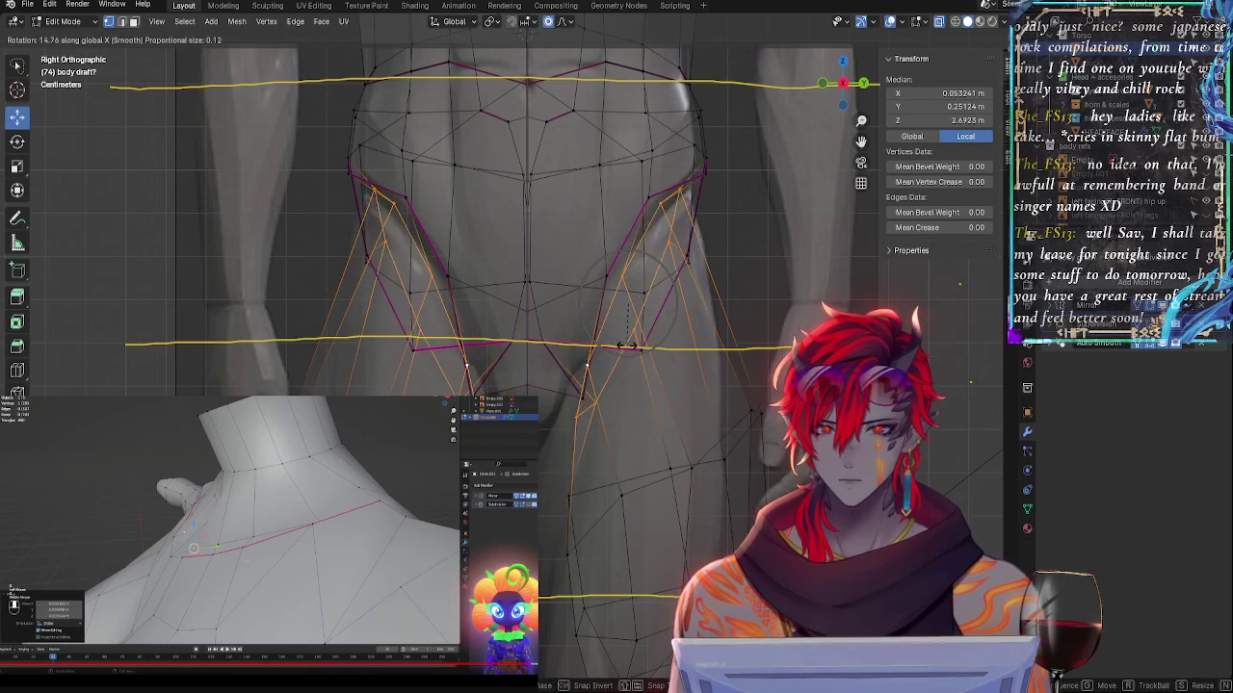
{"action": "key", "text": "y"}
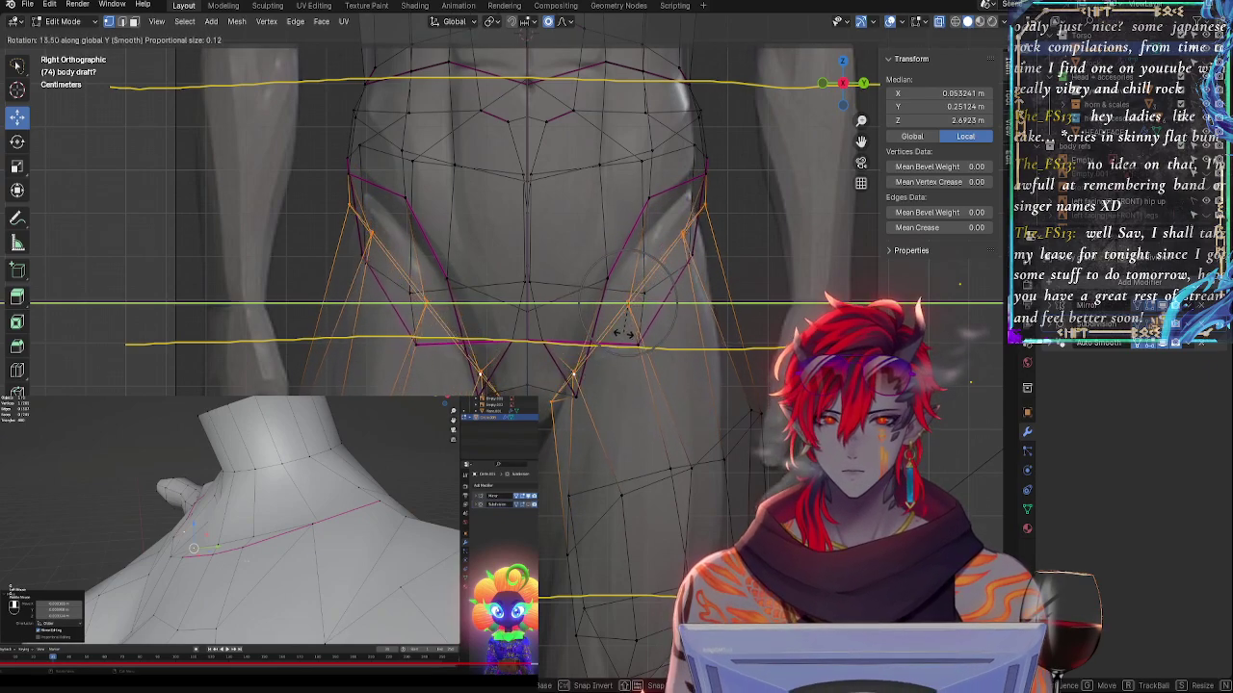
{"action": "left_click", "coordinate": [683, 327]}
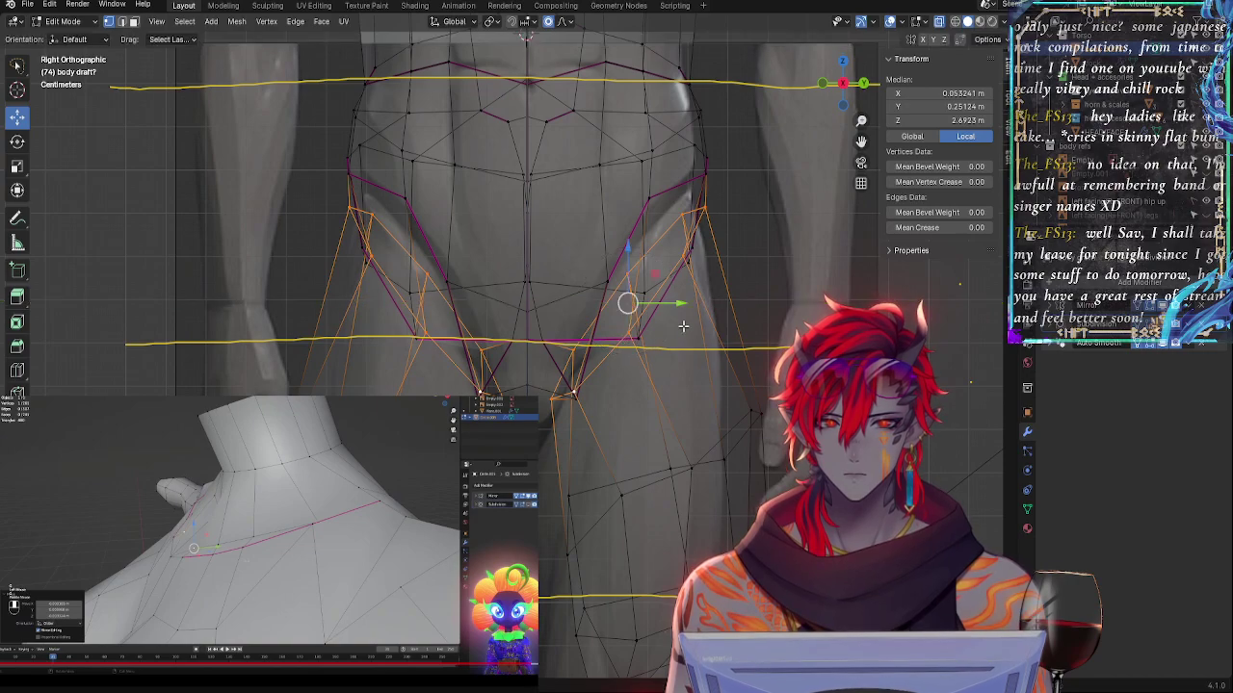
{"action": "key", "text": "r"}
{"action": "key", "text": "z"}
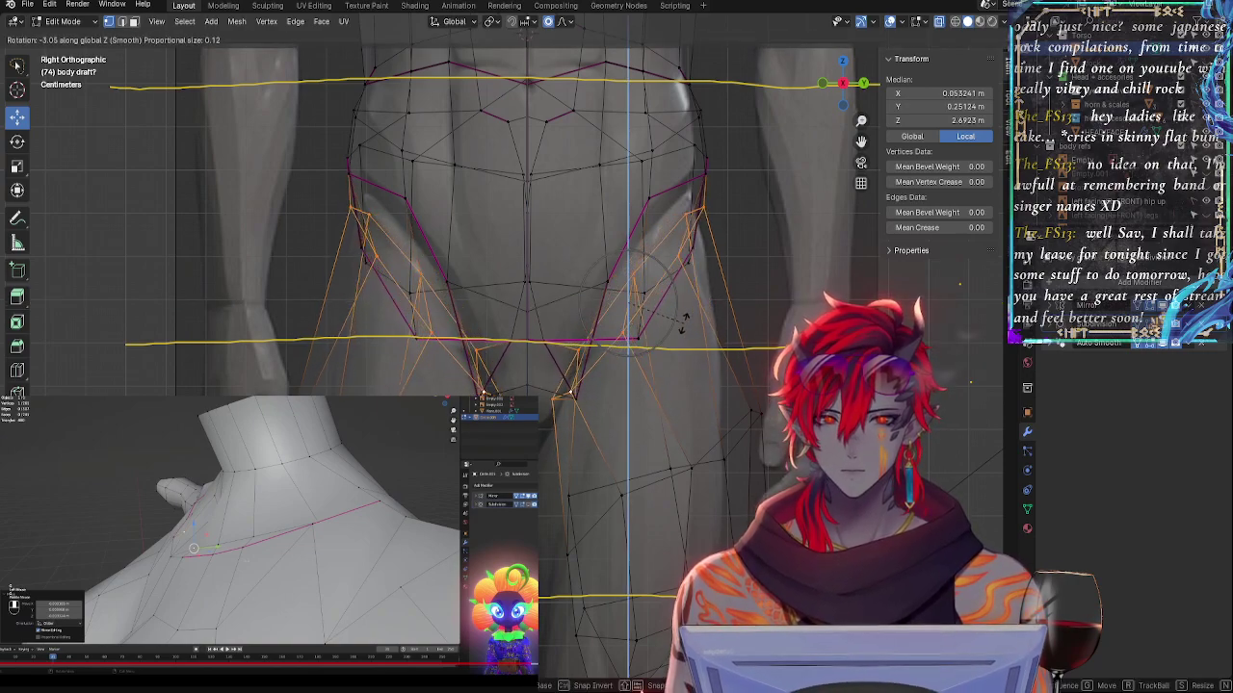
{"action": "left_click", "coordinate": [690, 322]}
{"action": "key", "text": "r"}
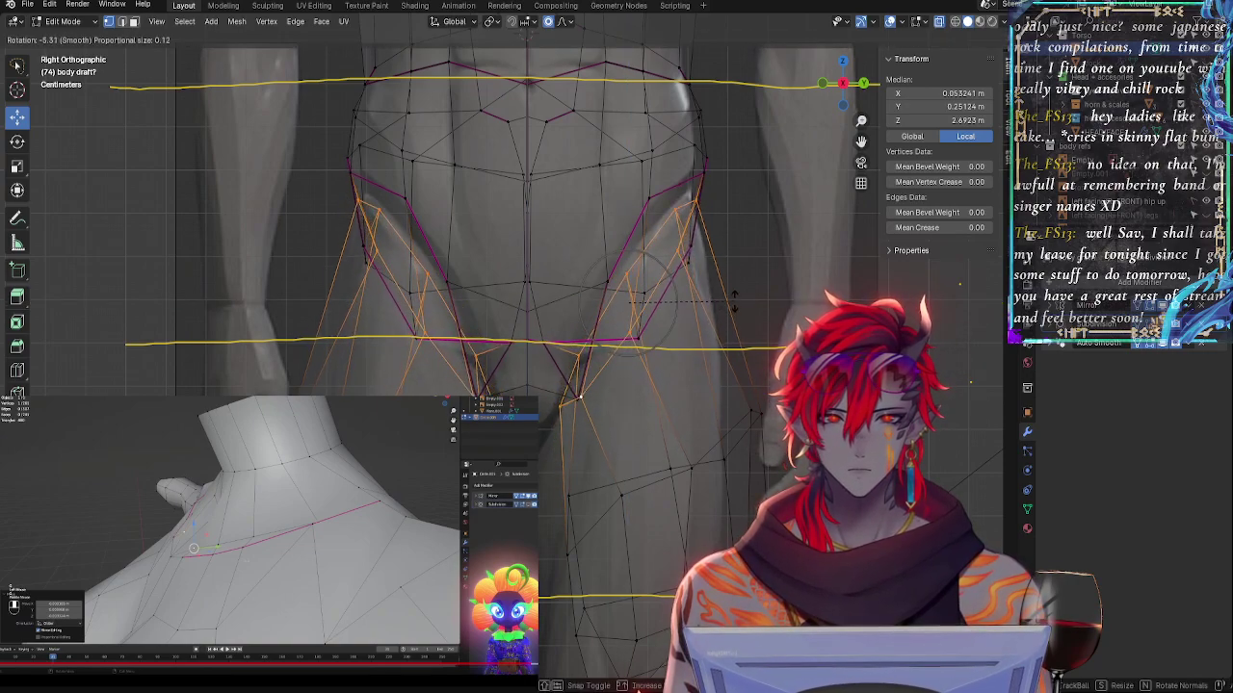
{"action": "left_click", "coordinate": [733, 301]}
- Nudge the hip loop, scale it along Y, and shift it slightly forward toward the lower guide
{"action": "key", "text": "g"}
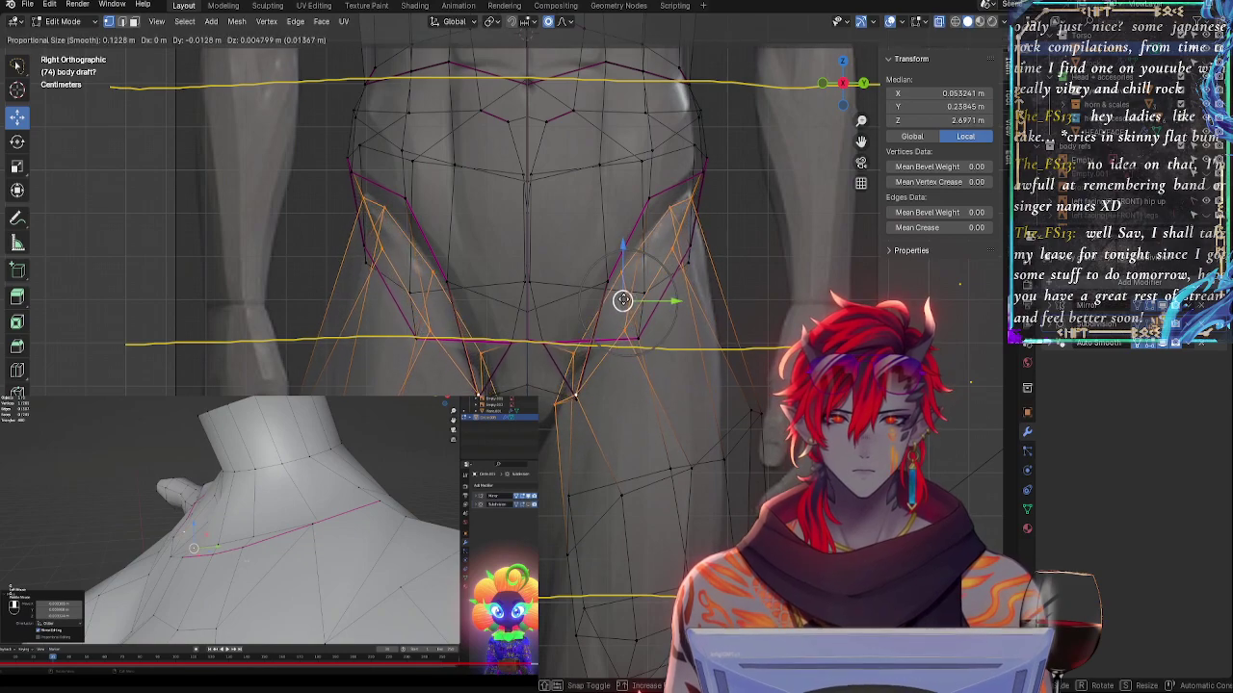
{"action": "left_click", "coordinate": [628, 298]}
{"action": "key", "text": "s"}
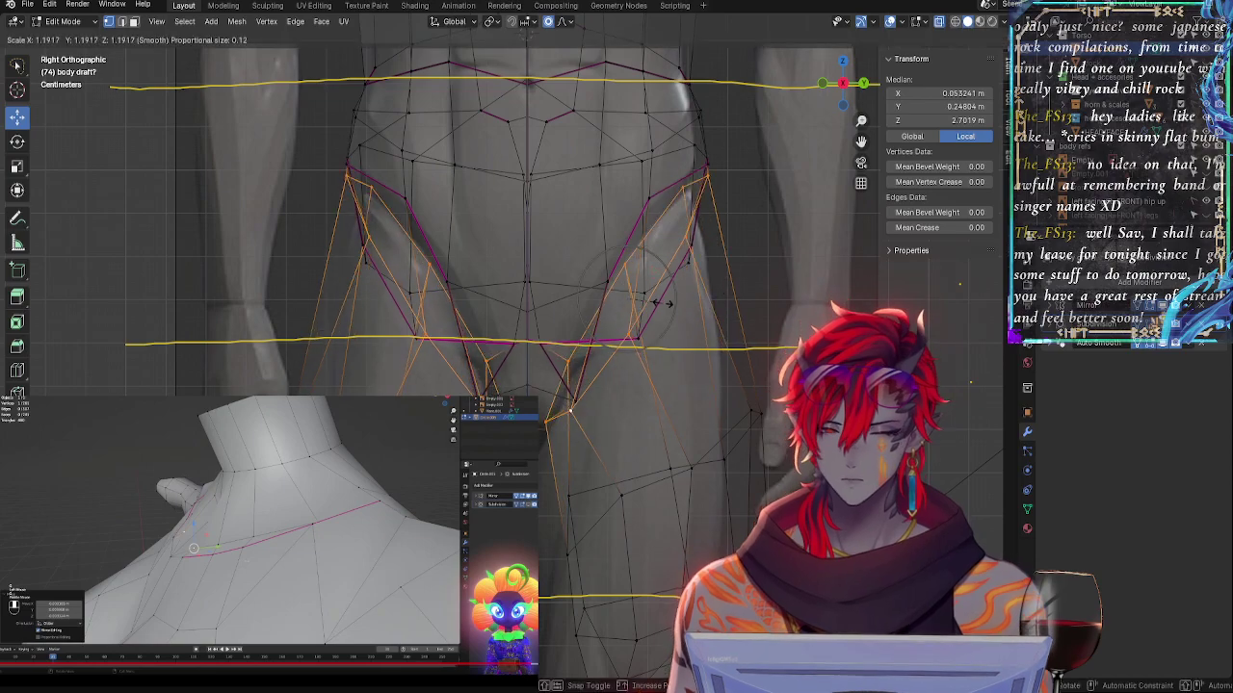
{"action": "key", "text": "y"}
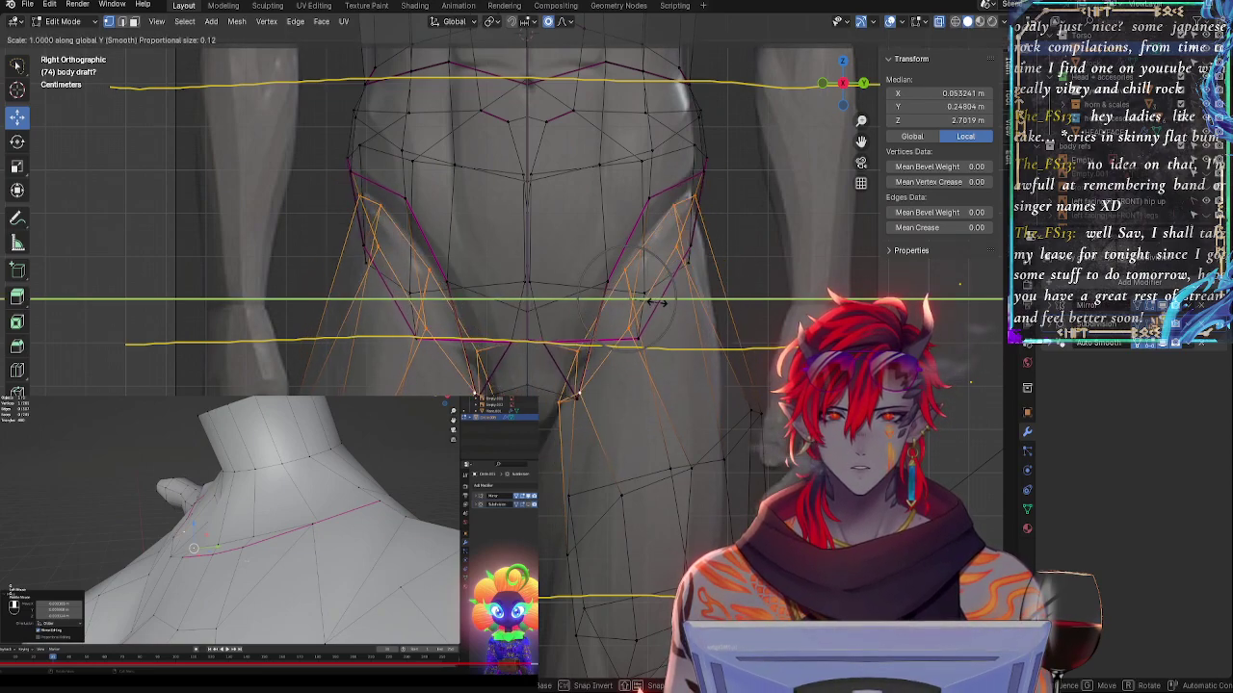
{"action": "left_click", "coordinate": [658, 304]}
{"action": "left_click_drag", "start_coordinate": [633, 298], "coordinate": [636, 299]}
- Round the thigh edge loop into a circle and move it into place
{"action": "left_click", "coordinate": [716, 463], "text": "alt"}
{"action": "right_click", "coordinate": [693, 465]}
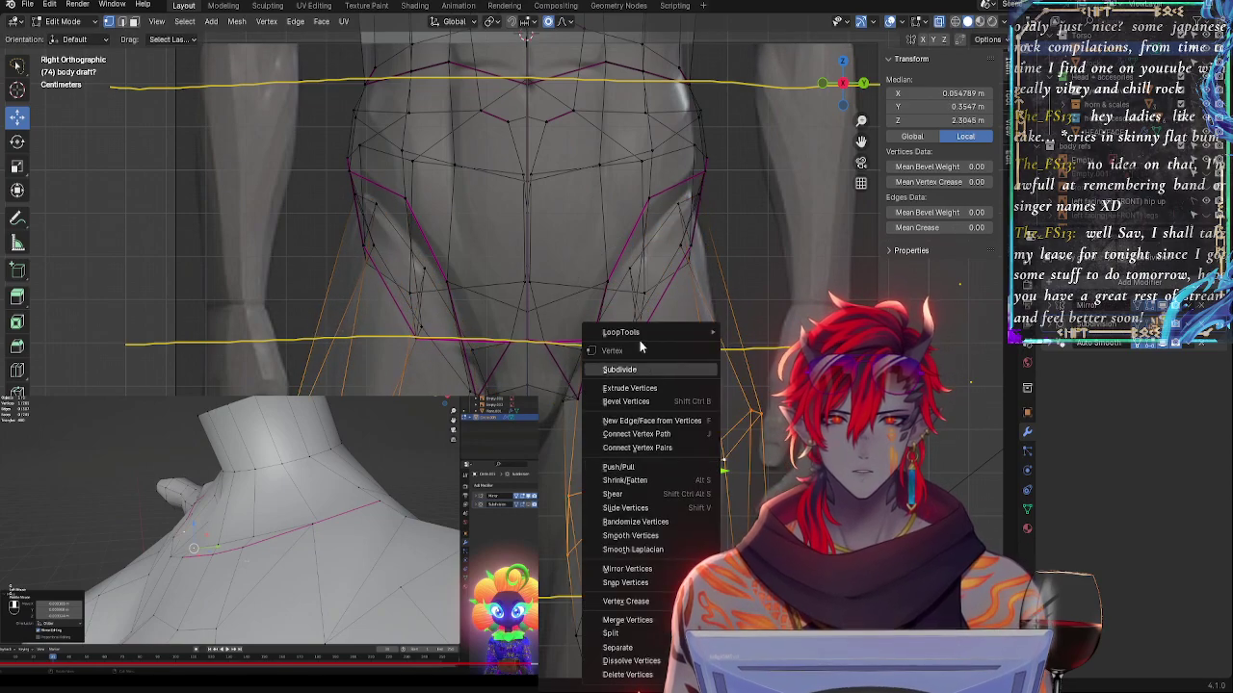
{"action": "mouse_move", "coordinate": [662, 332]}
{"action": "left_click", "coordinate": [743, 346]}
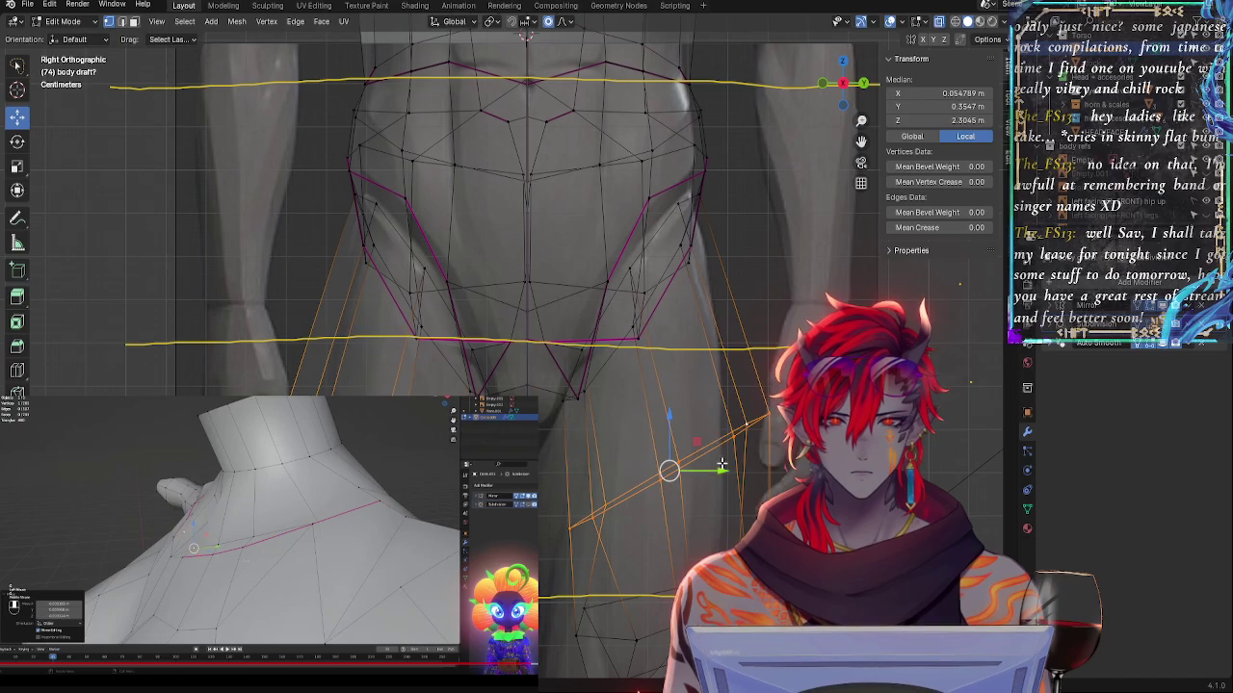
{"action": "left_click_drag", "start_coordinate": [722, 465], "coordinate": [721, 467]}
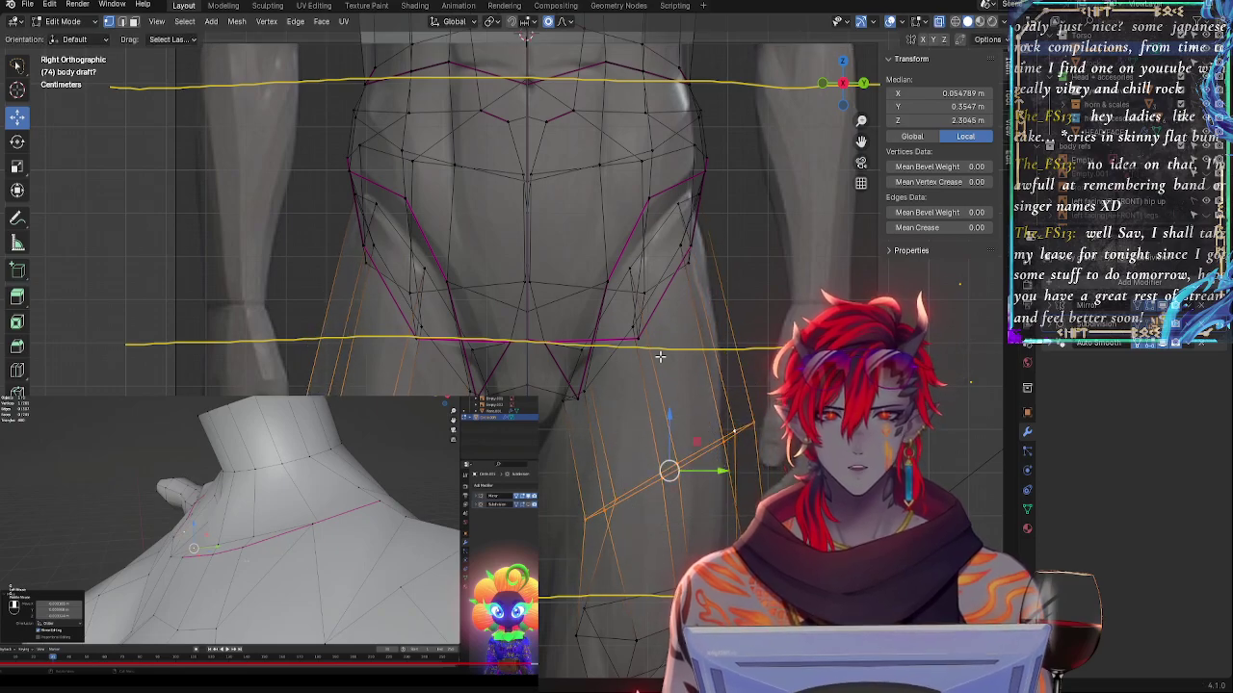
- Show the subdivision on the cage and lower the thigh loop to fit the side reference
{"action": "left_click", "coordinate": [635, 338]}
{"action": "middle_click_drag", "start_coordinate": [632, 336], "coordinate": [742, 320]}
{"action": "left_click", "coordinate": [575, 285], "text": "alt"}
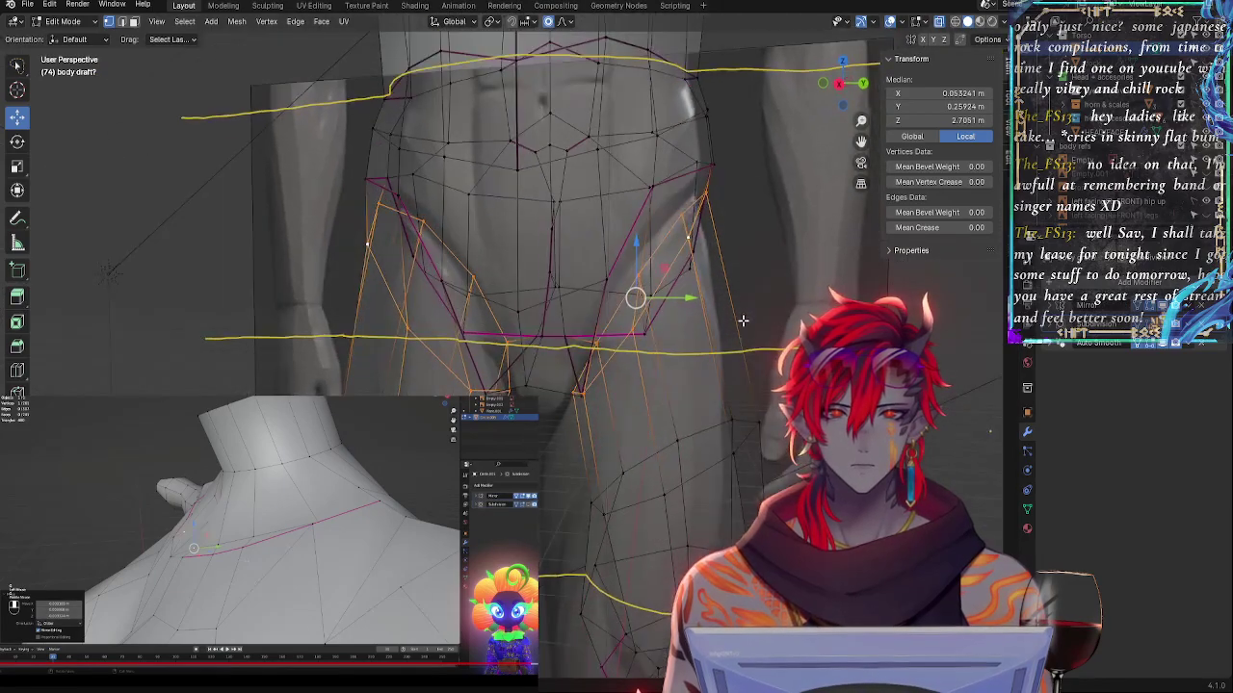
{"action": "left_click", "coordinate": [1138, 325]}
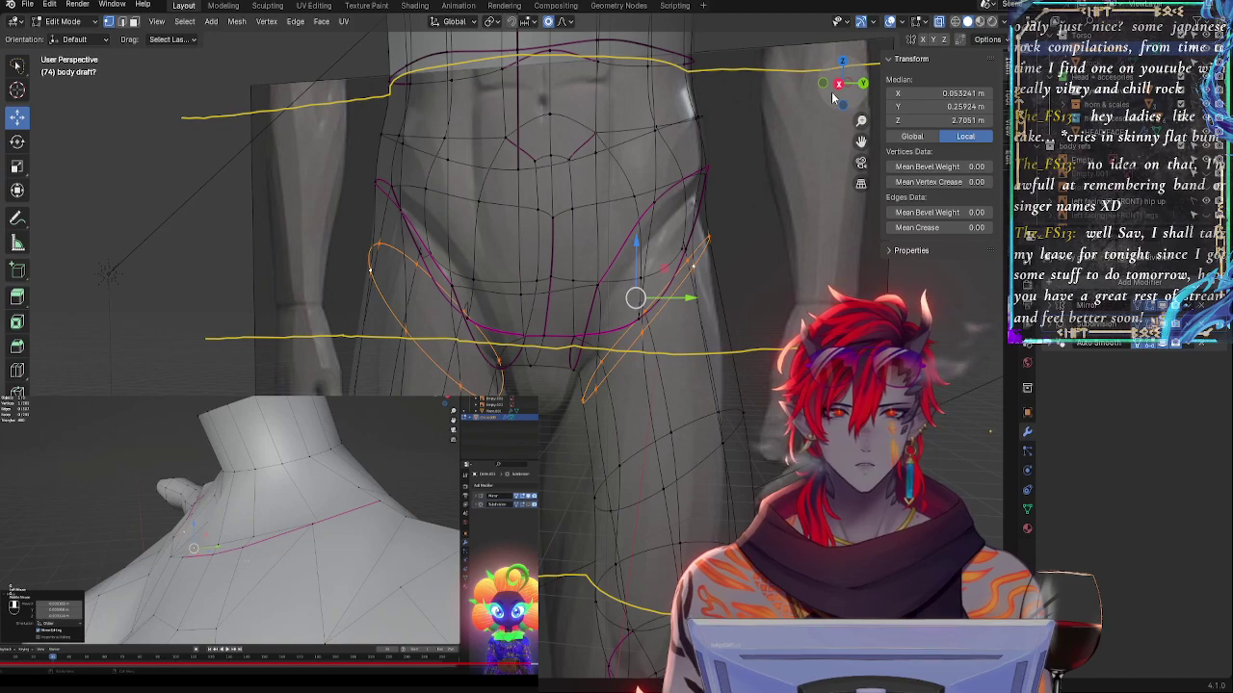
{"action": "key", "text": "KP_3"}
{"action": "key", "text": "alt+z"}
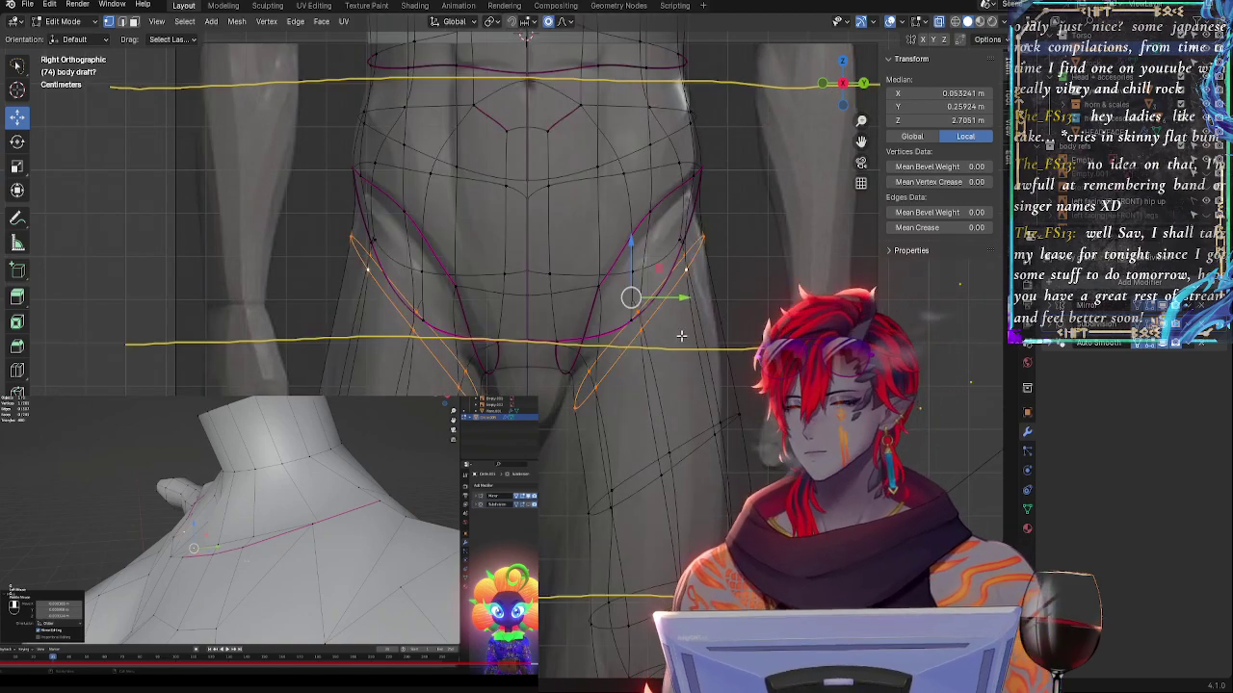
{"action": "mouse_move", "coordinate": [630, 298]}
{"action": "left_mouse_down"}
{"action": "mouse_move", "coordinate": [616, 313]}
{"action": "mouse_move", "coordinate": [630, 278]}
{"action": "mouse_move", "coordinate": [617, 268]}
{"action": "mouse_move", "coordinate": [668, 314]}
{"action": "mouse_move", "coordinate": [652, 314]}
{"action": "mouse_move", "coordinate": [661, 333]}
{"action": "mouse_move", "coordinate": [652, 314]}
{"action": "mouse_move", "coordinate": [637, 315]}
{"action": "left_mouse_up"}
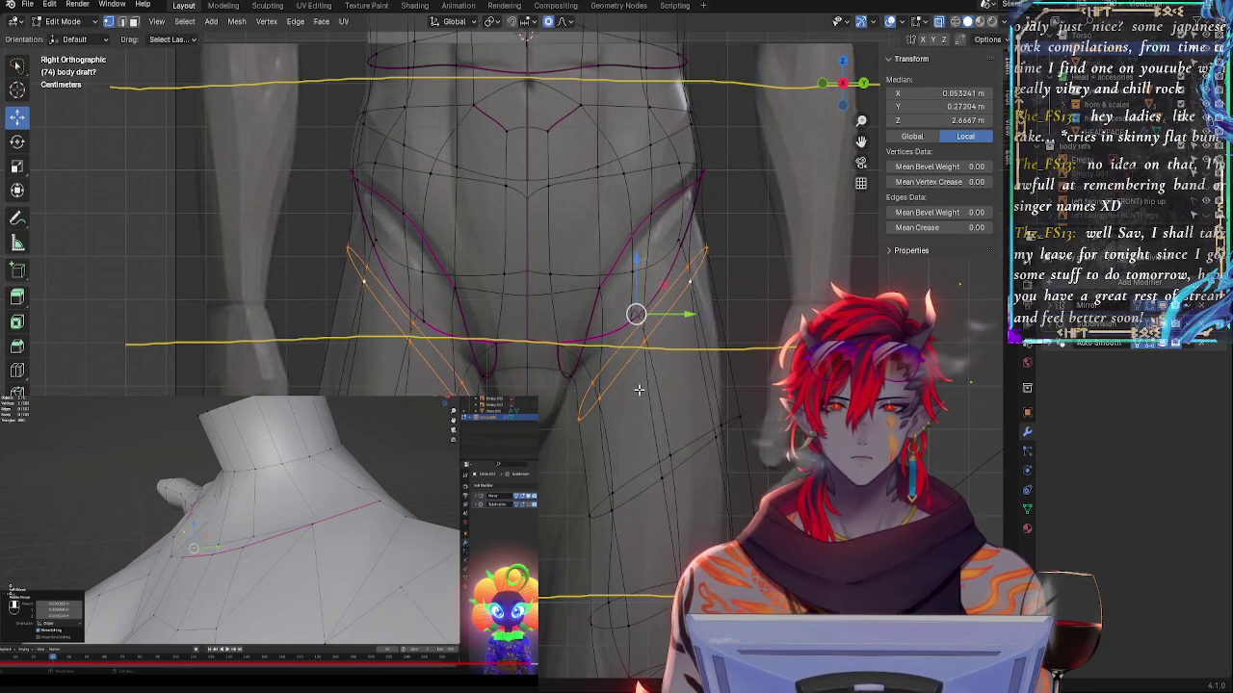
- Move the groin vertex into place and slide a thigh vertex down its edge onto the yellow guide
{"action": "left_click", "coordinate": [586, 391]}
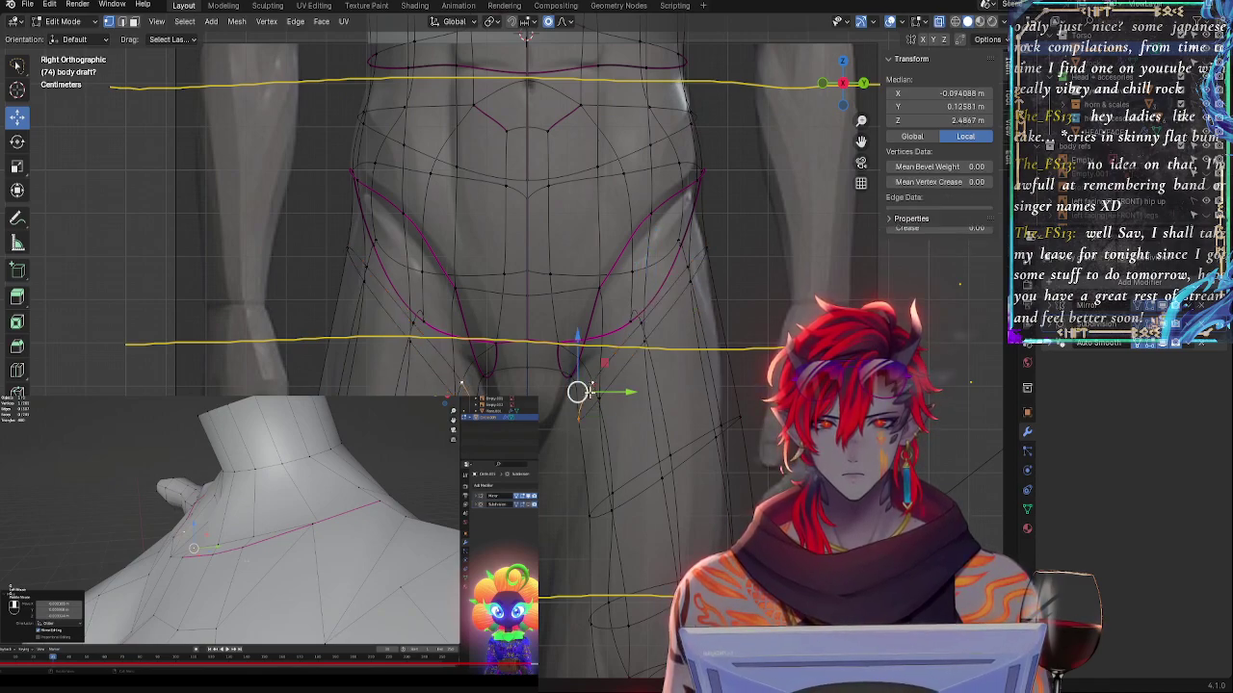
{"action": "left_click_drag", "start_coordinate": [584, 394], "coordinate": [555, 414]}
{"action": "left_click", "coordinate": [561, 424]}
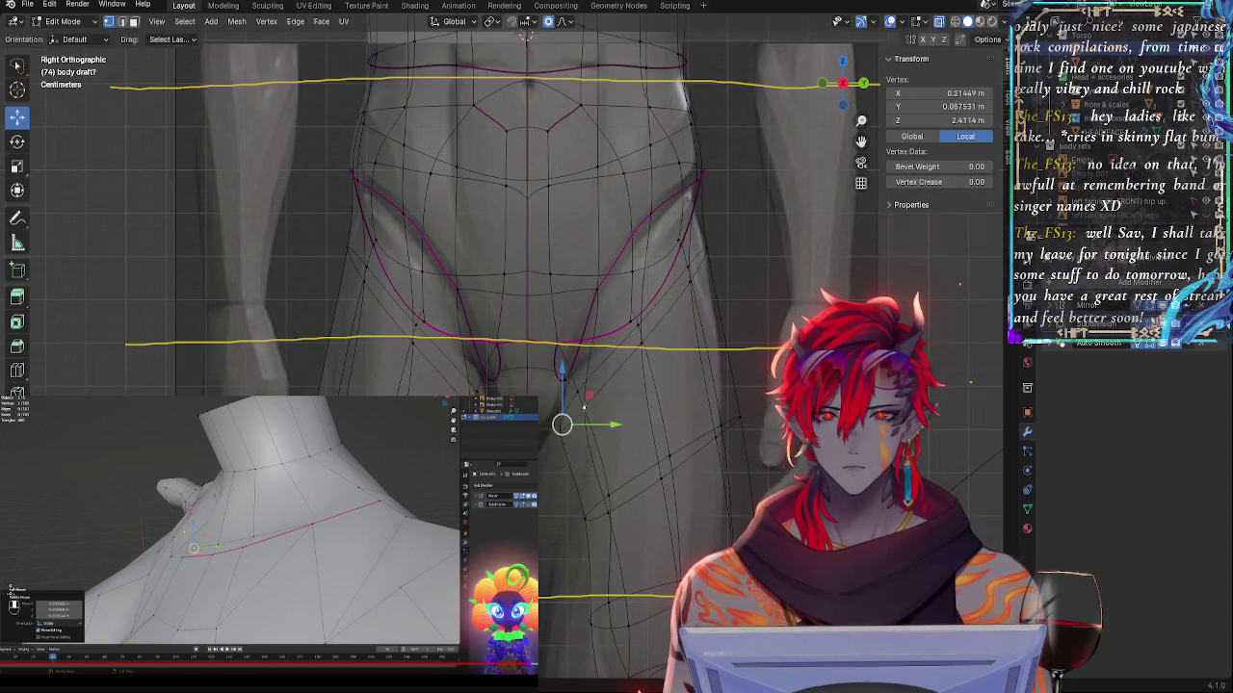
{"action": "left_click", "coordinate": [413, 355]}
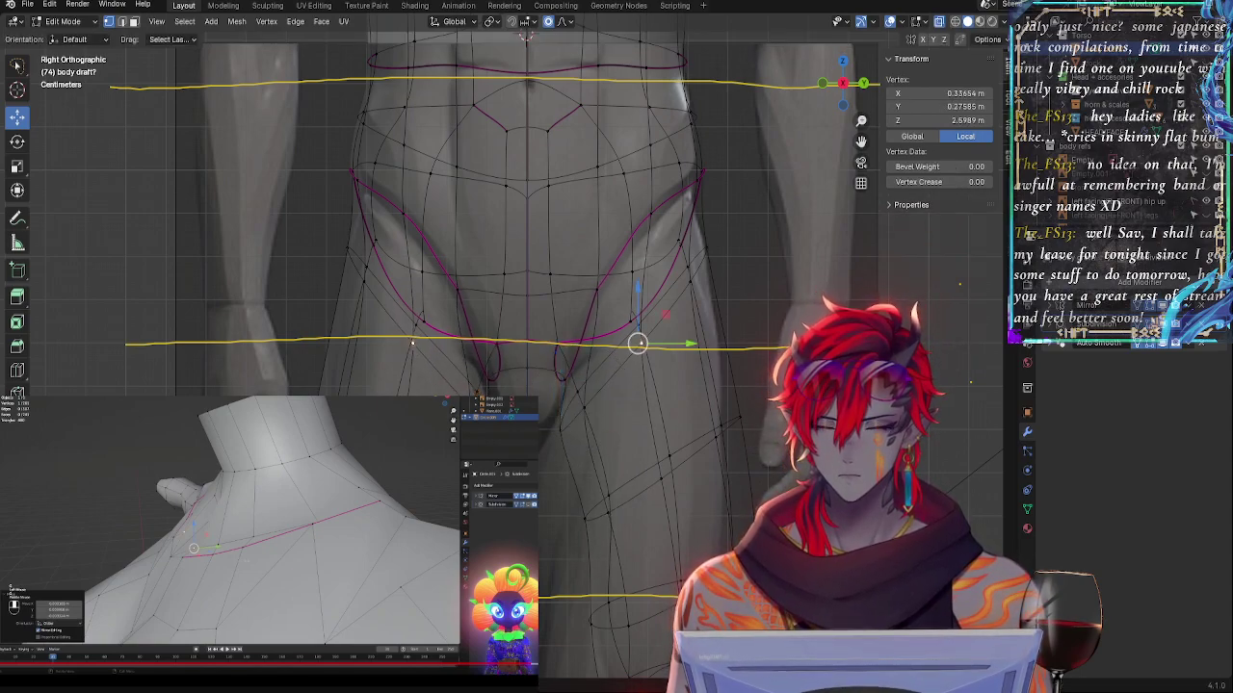
{"action": "key", "text": "shift+v"}
{"action": "left_click", "coordinate": [626, 356]}
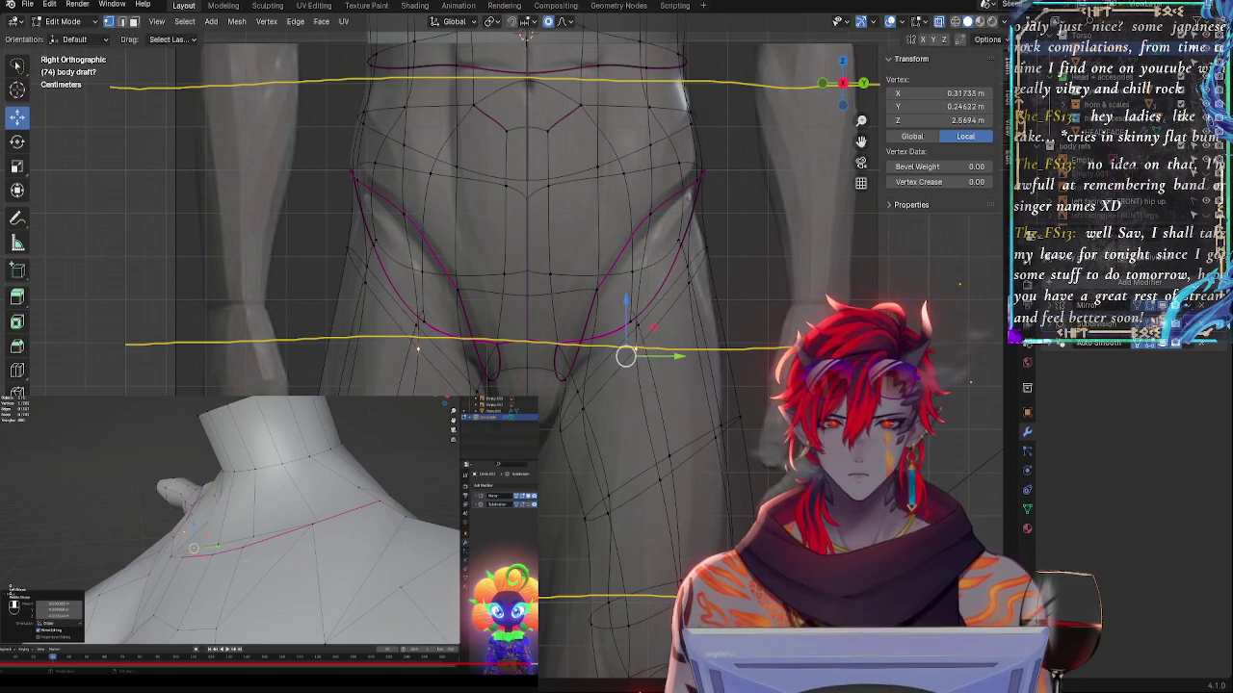
{"action": "key", "text": "alt+z"}
- Check the outer hip contour vertices against the reference, switching between see-through and solid display
{"action": "left_click", "coordinate": [729, 328]}
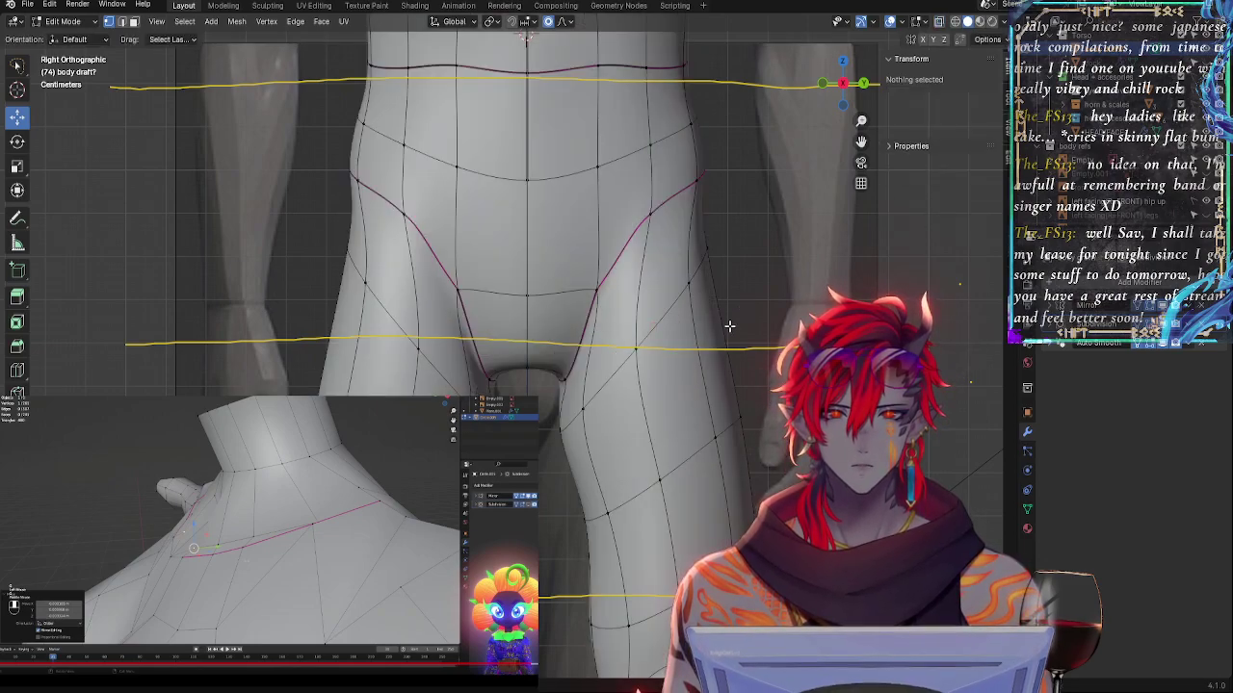
{"action": "key", "text": "alt+z"}
{"action": "left_click", "coordinate": [699, 209]}
{"action": "key", "text": "alt+z"}
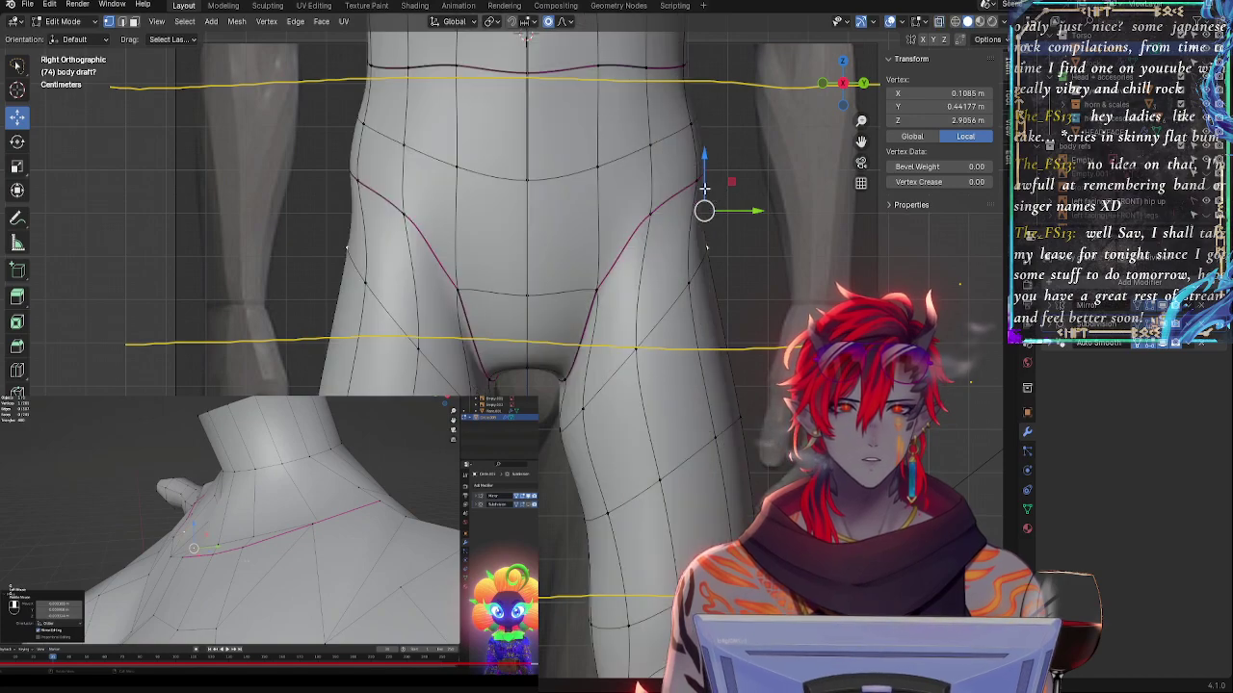
{"action": "left_click", "coordinate": [699, 181]}
{"action": "key", "text": "alt+z"}
{"action": "left_click", "coordinate": [638, 305]}
{"action": "key", "text": "alt+z"}
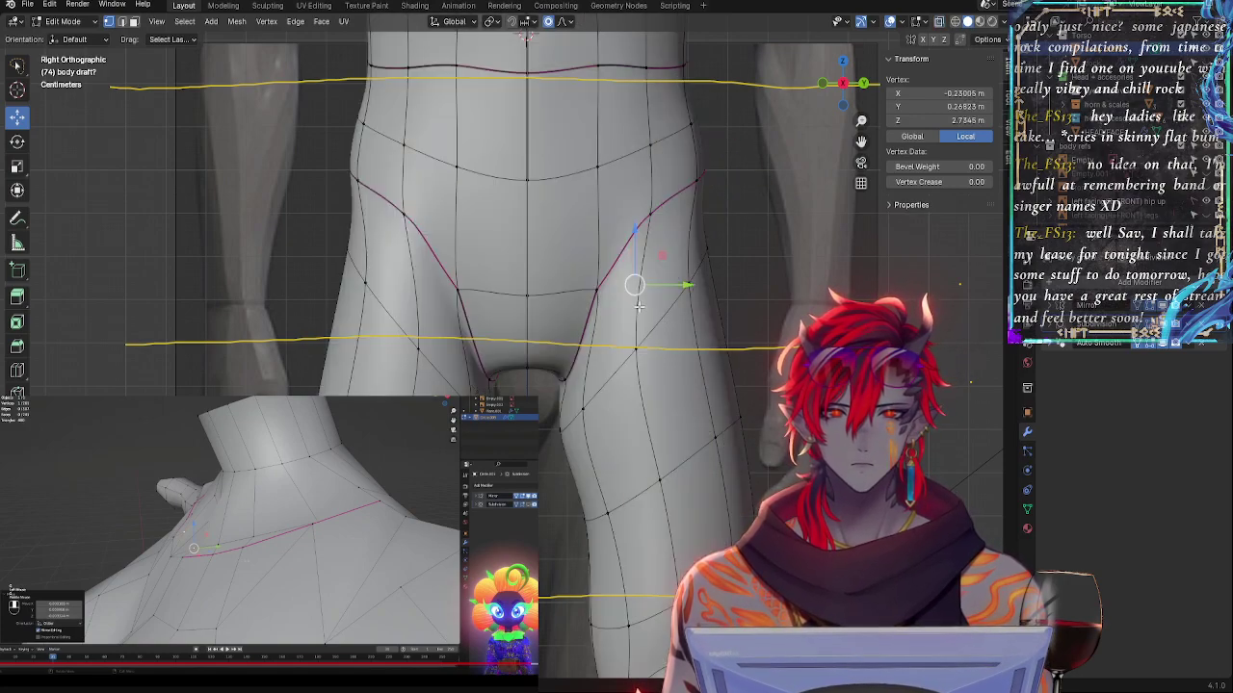
{"action": "key", "text": "alt+z"}
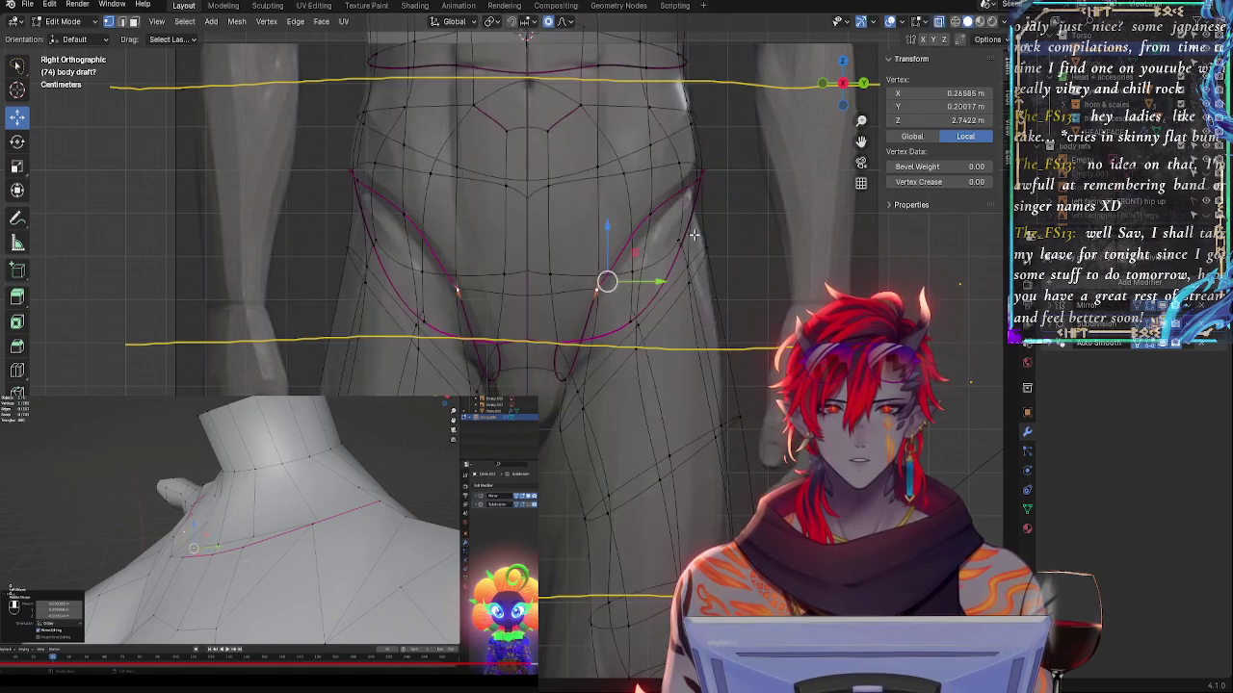
{"action": "key", "text": "alt+z"}
{"action": "key", "text": "alt+z"}
{"action": "key", "text": "alt+z"}
{"action": "middle_click_drag", "start_coordinate": [713, 254], "coordinate": [879, 103]}
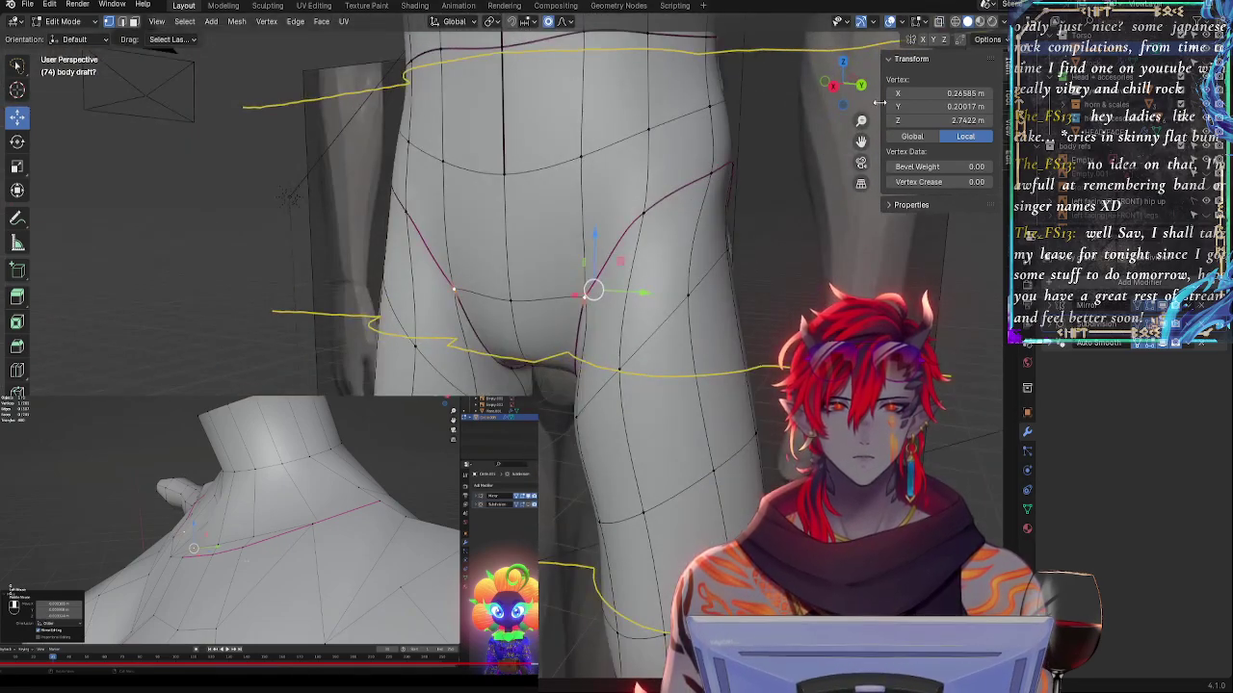
{"action": "left_click", "coordinate": [834, 87]}
- Select a crotch vertex and frame the hips and legs in the side view
{"action": "key", "text": "alt+z"}
{"action": "left_click", "coordinate": [558, 429]}
{"action": "key", "text": "alt+z"}
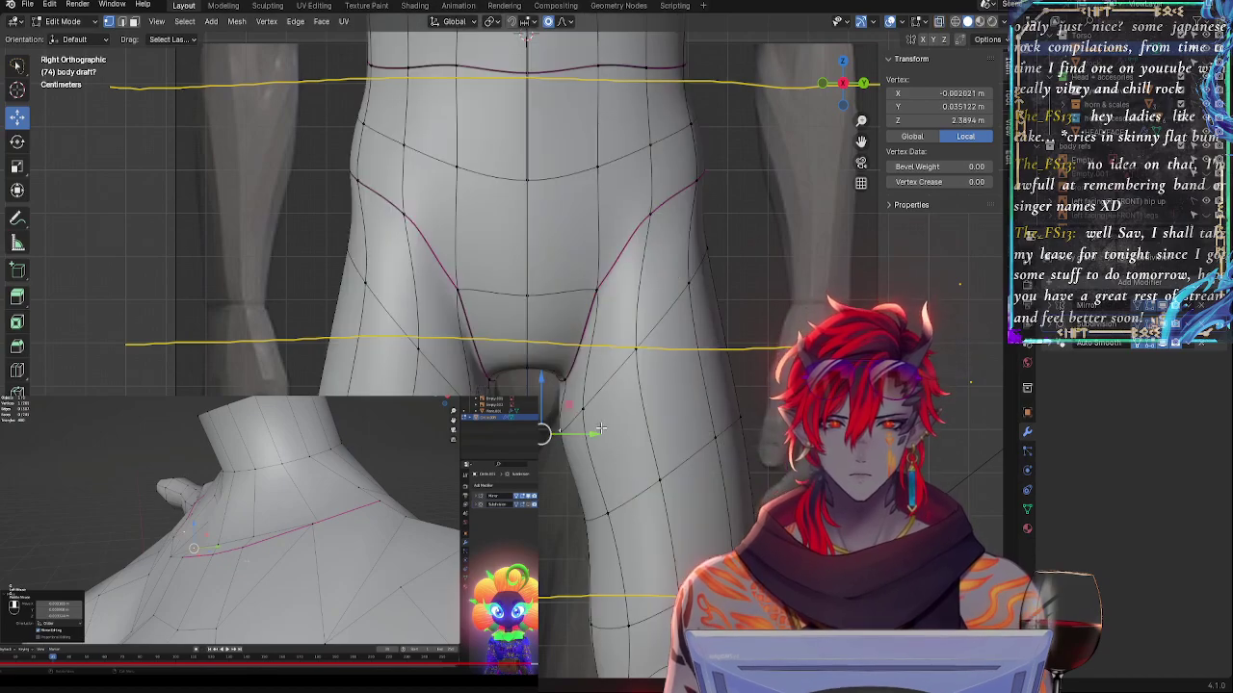
{"action": "middle_click_drag", "start_coordinate": [678, 480], "coordinate": [660, 226], "text": "shift"}
{"action": "scroll", "coordinate": [668, 275], "scroll_direction": "down", "scroll_amount": 1}
{"action": "scroll", "coordinate": [674, 289], "scroll_direction": "up", "scroll_amount": 1}
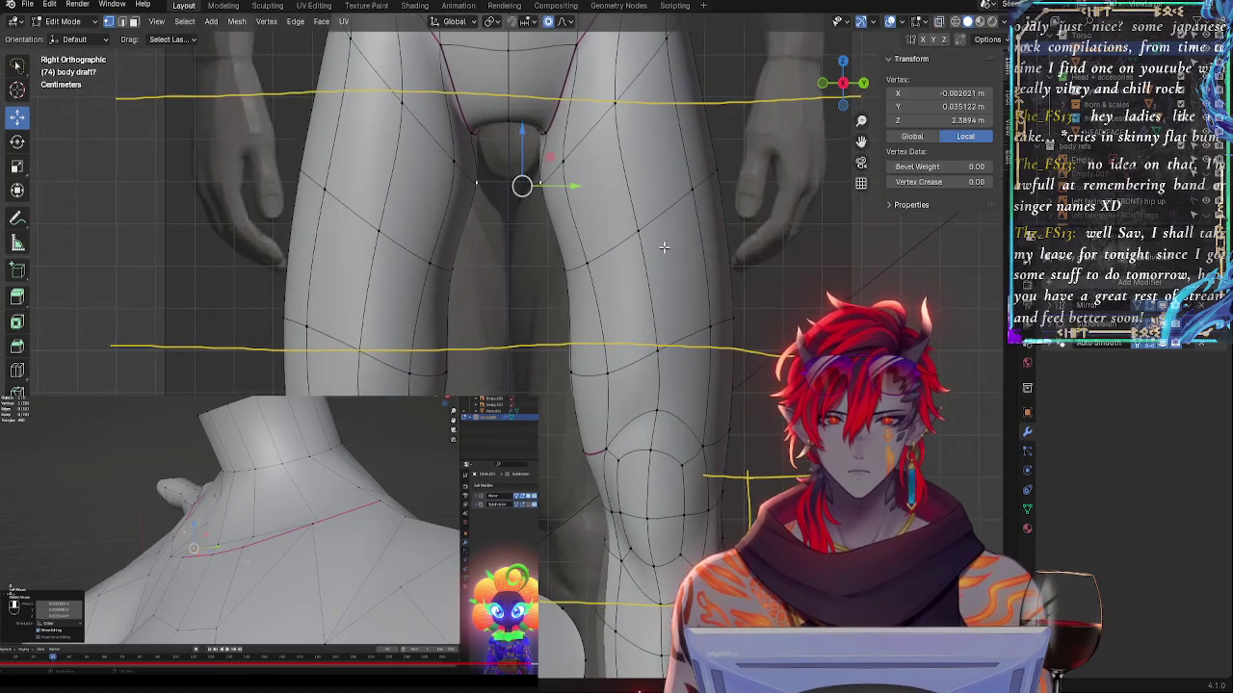
{"action": "key", "text": "alt+z"}
{"action": "scroll", "coordinate": [721, 325], "scroll_direction": "up", "scroll_amount": 3}
{"action": "scroll", "coordinate": [712, 354], "scroll_direction": "down", "scroll_amount": 1}
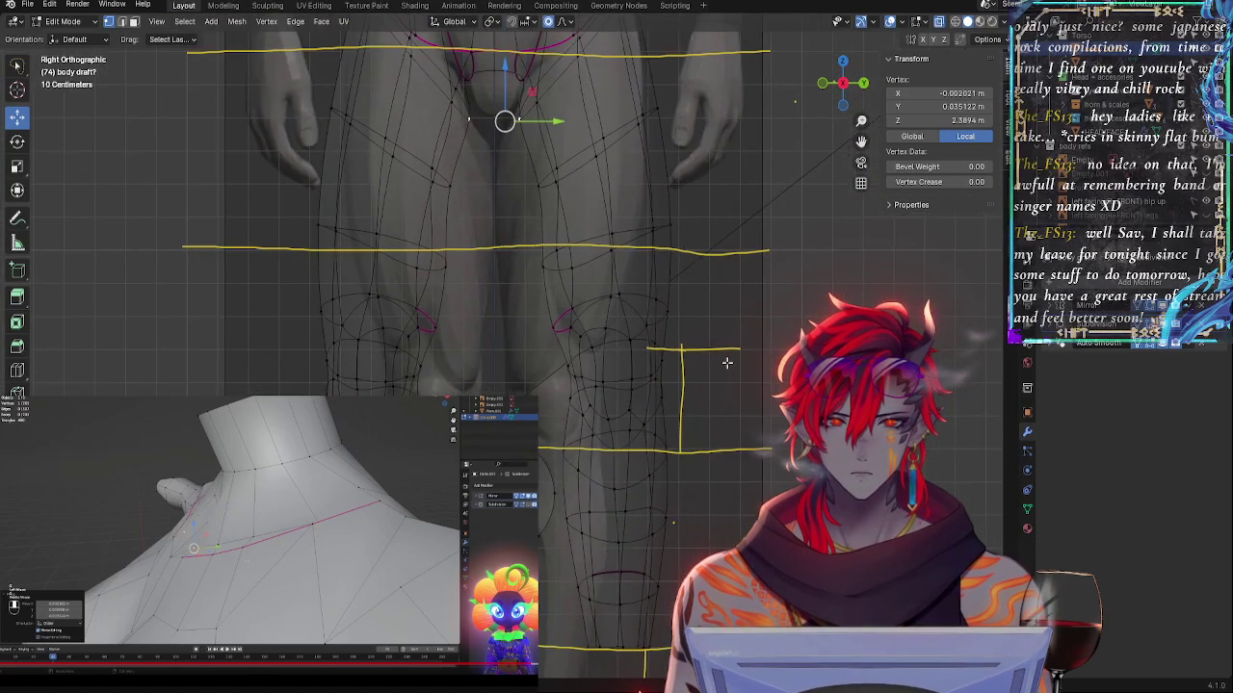
{"action": "key", "text": "alt+z"}
{"action": "middle_click_drag", "start_coordinate": [722, 361], "coordinate": [721, 476], "text": "shift"}
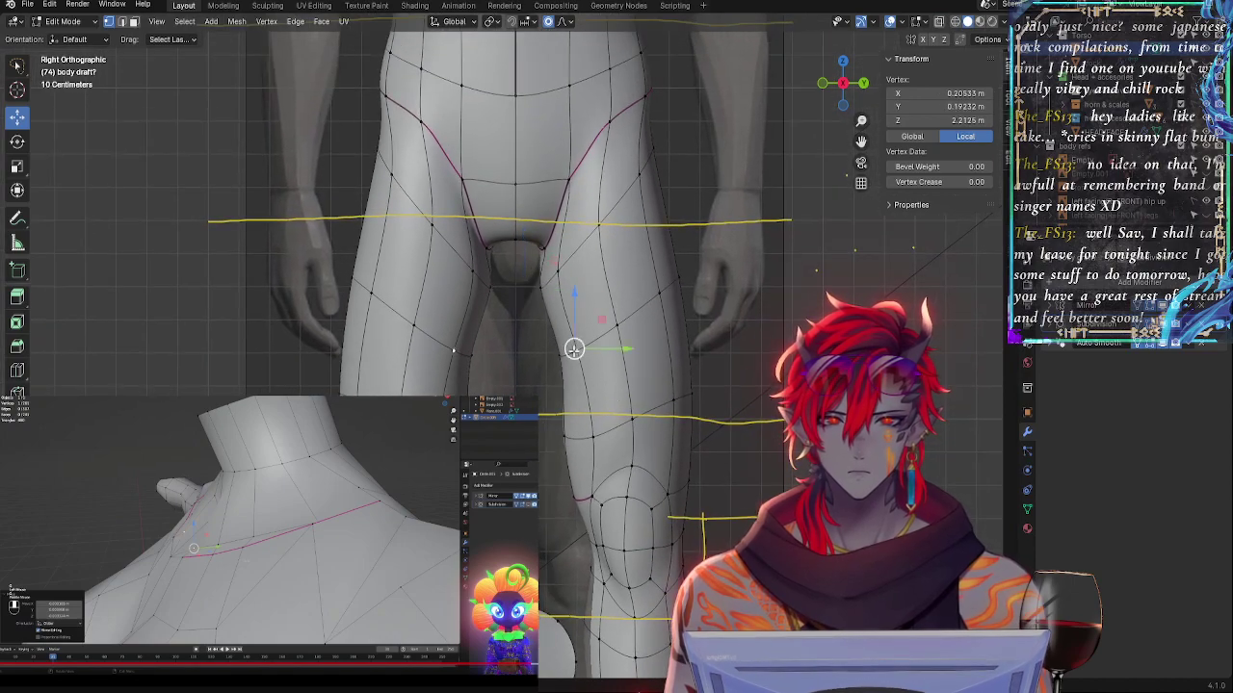
- Tilt the upper-thigh loop, shift it left and down, and widen it slightly with Alt+S
{"action": "left_click", "coordinate": [615, 318], "text": "alt"}
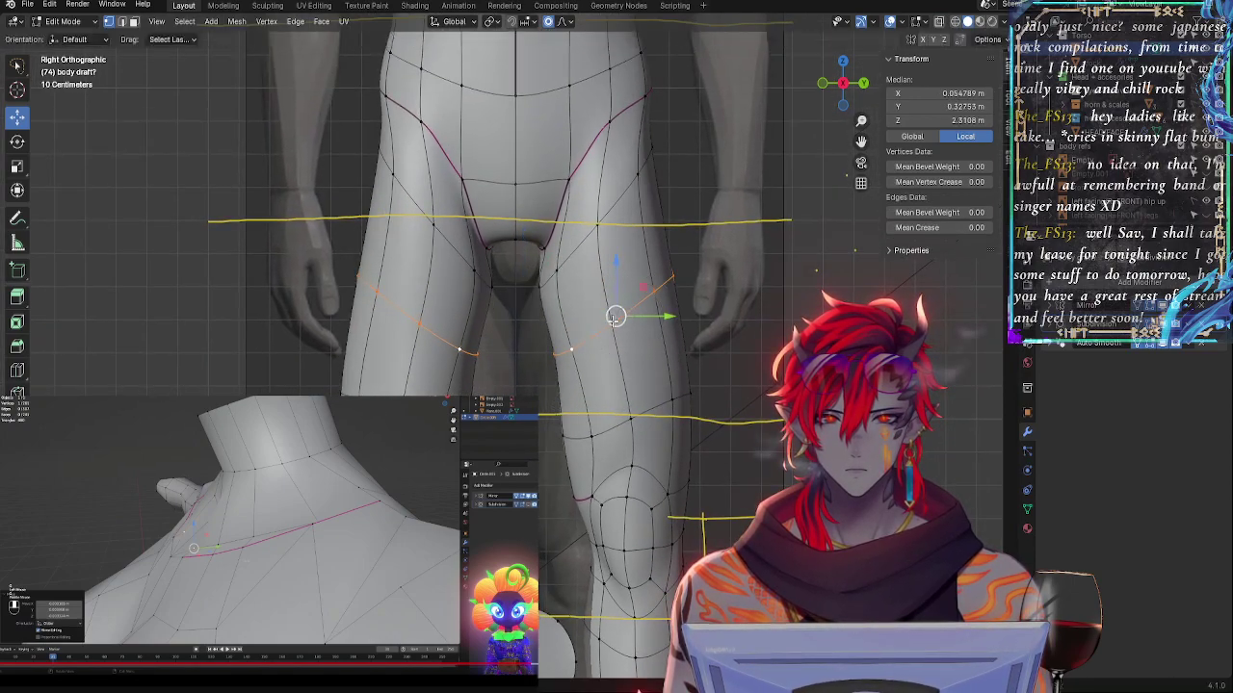
{"action": "key", "text": "r"}
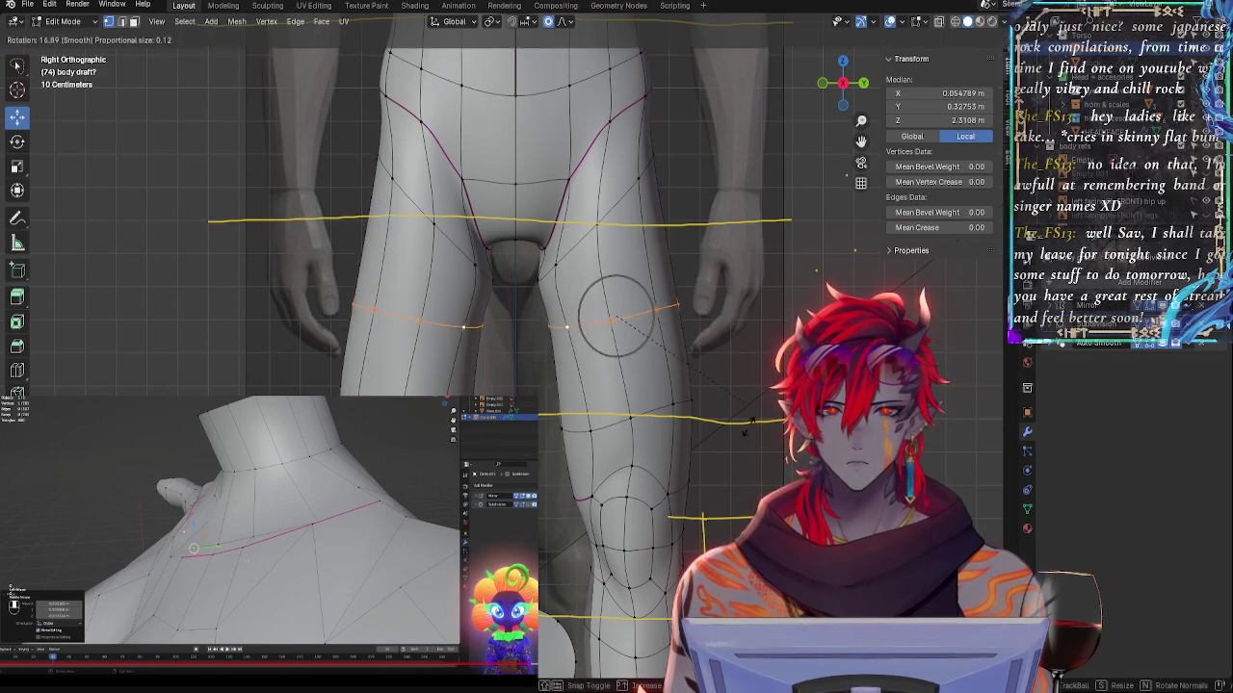
{"action": "left_click", "coordinate": [615, 363]}
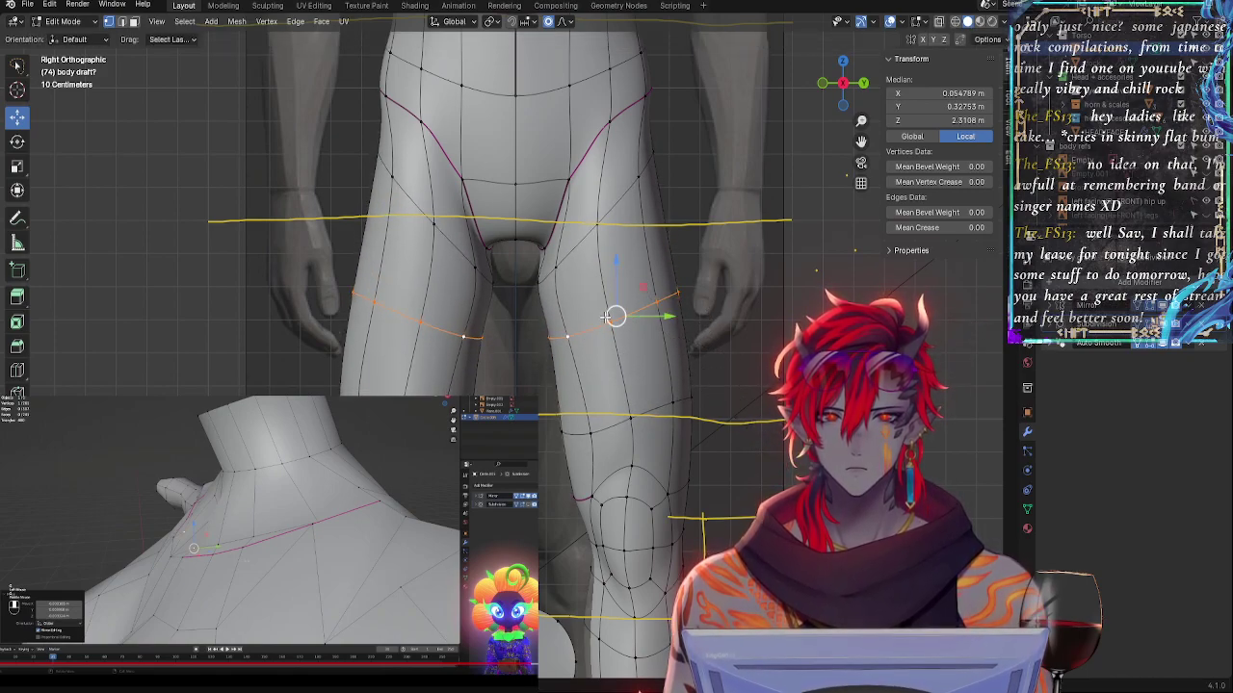
{"action": "left_click_drag", "start_coordinate": [614, 318], "coordinate": [603, 320]}
{"action": "key", "text": "s"}
{"action": "key", "text": "y"}
{"action": "right_click", "coordinate": [604, 321]}
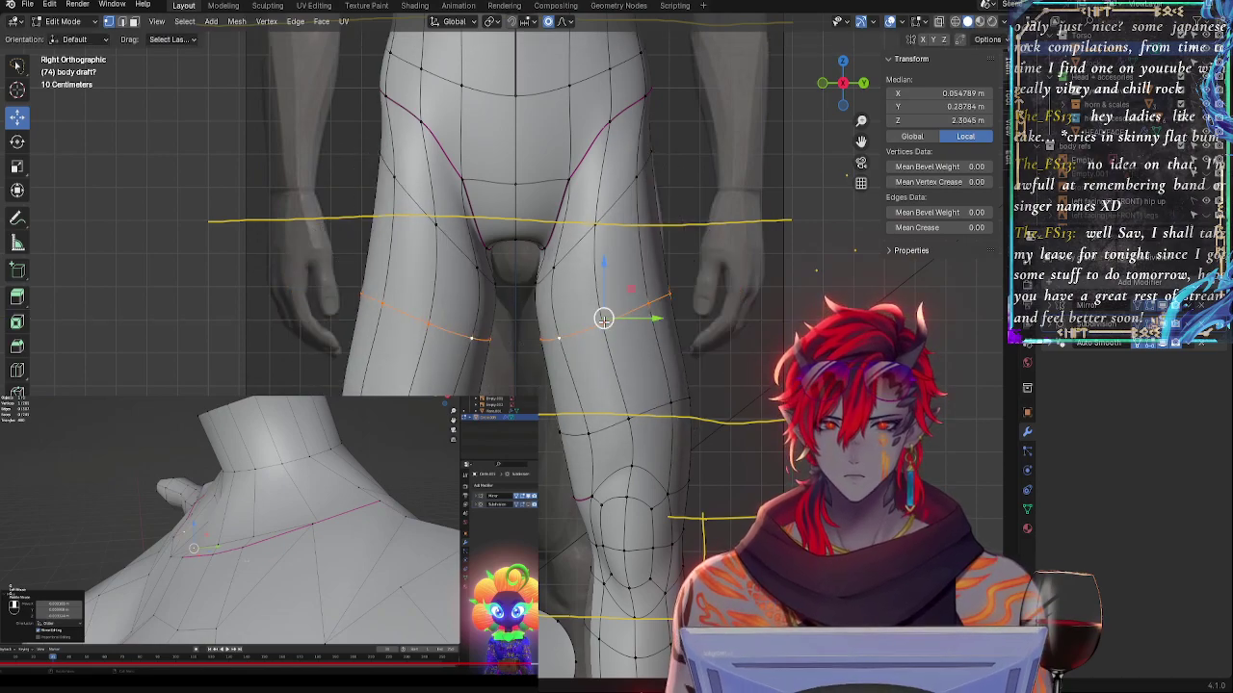
{"action": "key", "text": "alt+s"}
{"action": "left_click", "coordinate": [611, 324]}
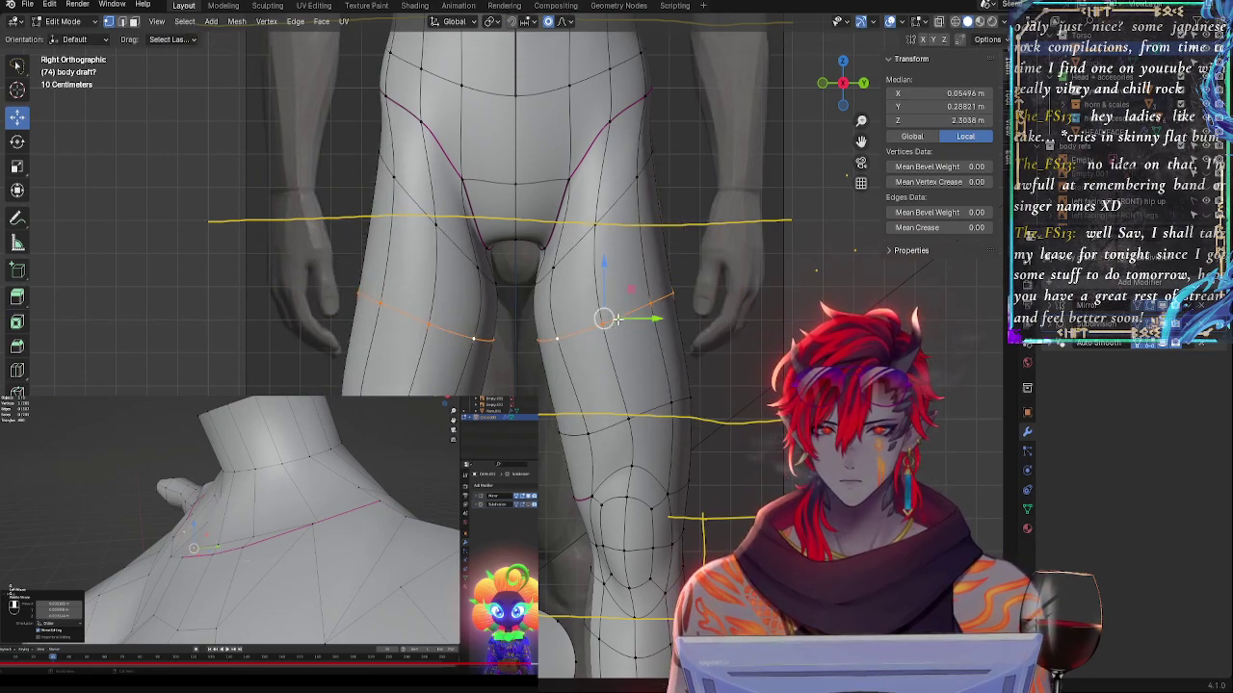
{"action": "key", "text": "g"}
{"action": "left_click_drag", "start_coordinate": [602, 319], "coordinate": [599, 321]}
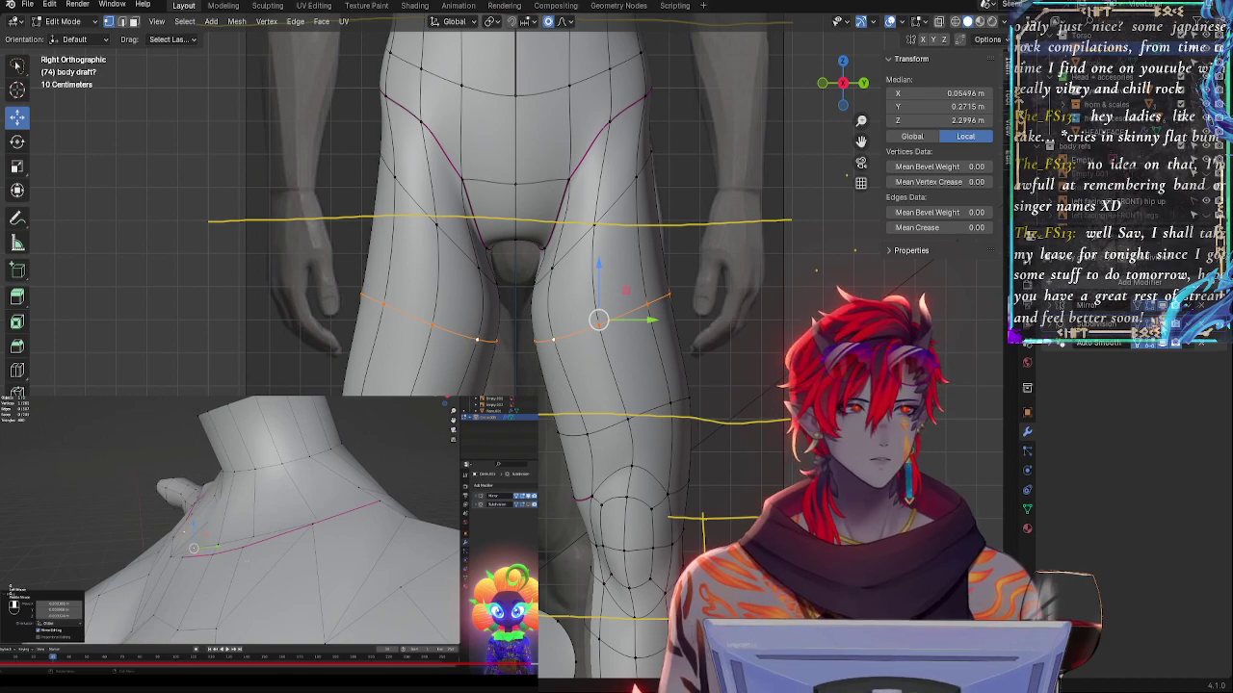
- Disable the Subdivision modifier in the viewport and compare the unsmoothed mesh against the reference
{"action": "left_click", "coordinate": [1162, 327]}
{"action": "scroll", "coordinate": [510, 354], "scroll_direction": "up", "scroll_amount": 2}
{"action": "key", "text": "alt+z"}
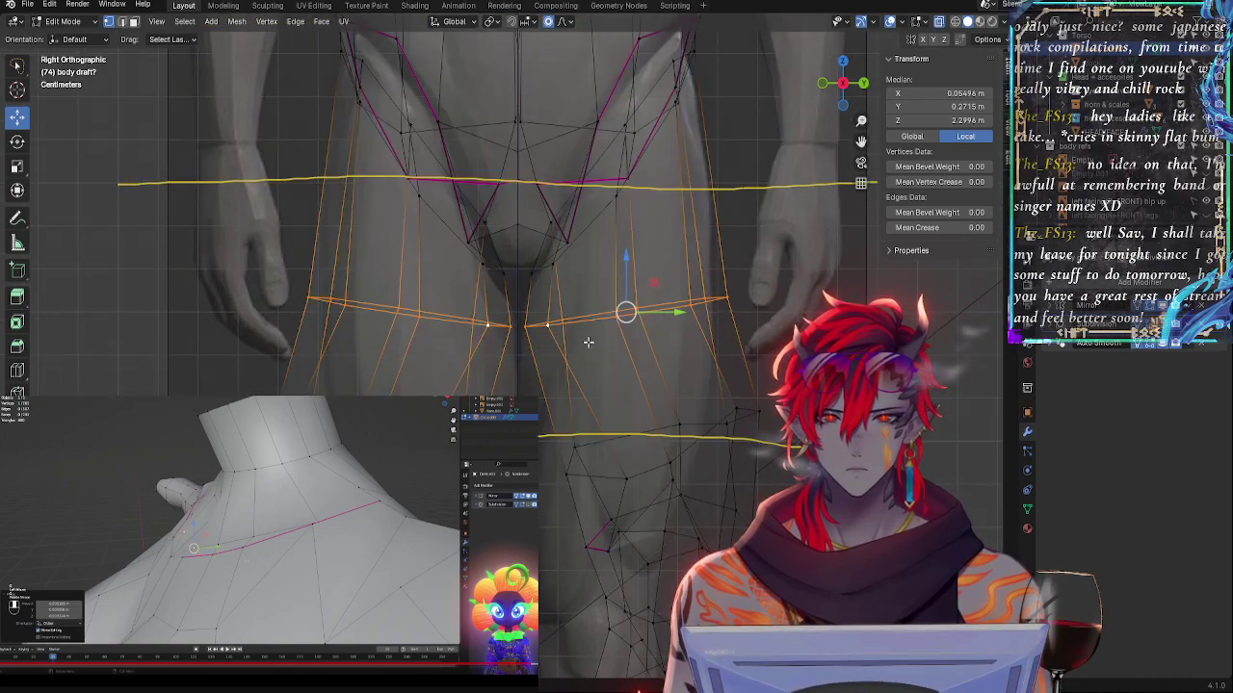
{"action": "key", "text": "alt+z"}
{"action": "key", "text": "alt+z"}
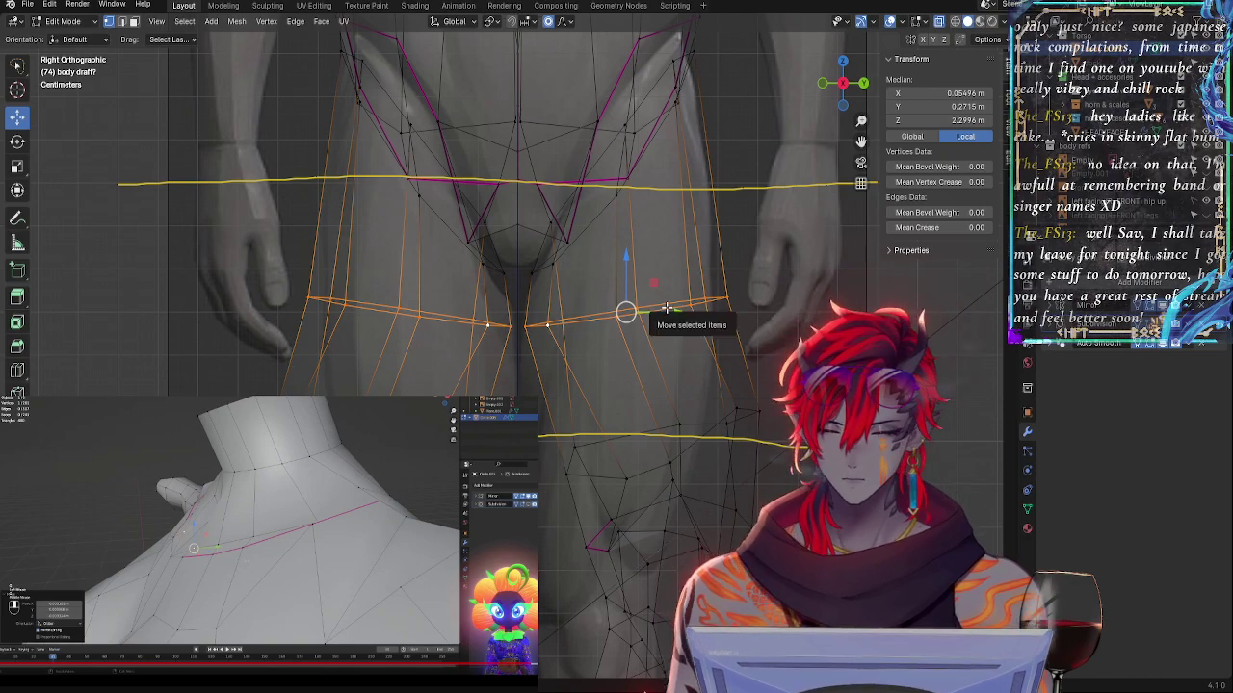
{"action": "left_click", "coordinate": [705, 305]}
{"action": "left_click", "coordinate": [729, 298]}
- Frame the waist and hips from the front and move a thigh vertex up and outward with soft falloff
{"action": "key", "text": "alt+z"}
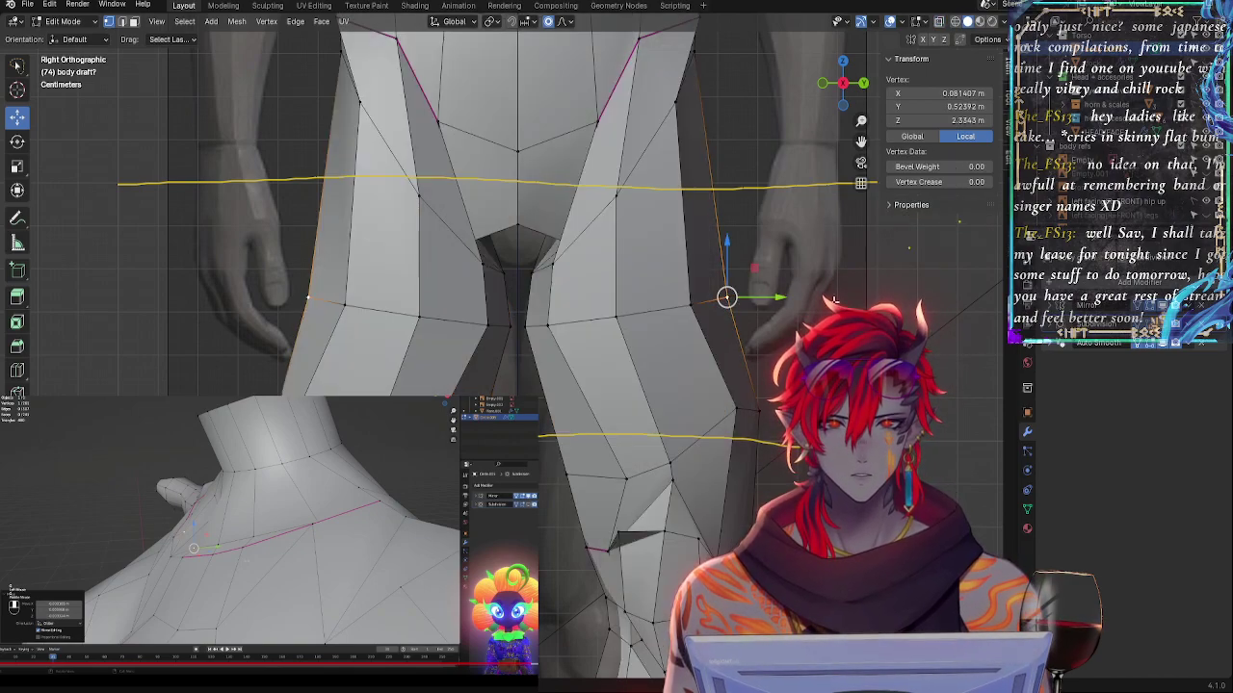
{"action": "middle_click_drag", "start_coordinate": [807, 307], "coordinate": [702, 321]}
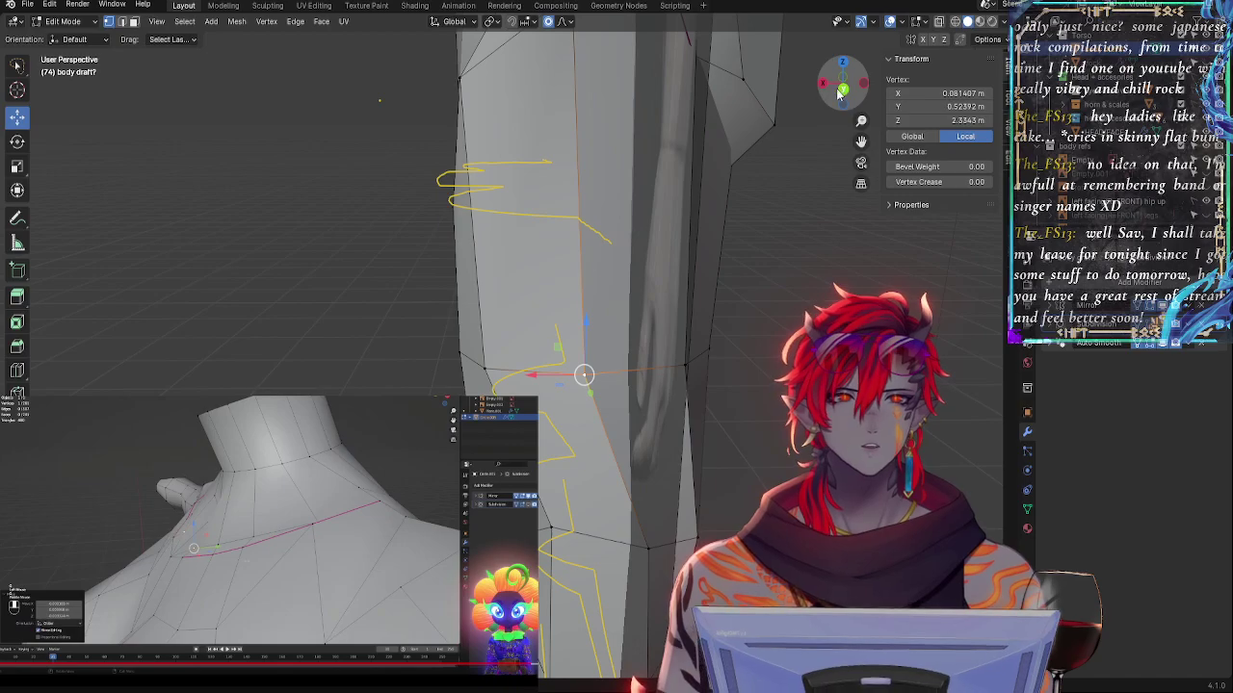
{"action": "left_click_drag", "start_coordinate": [840, 92], "coordinate": [727, 210]}
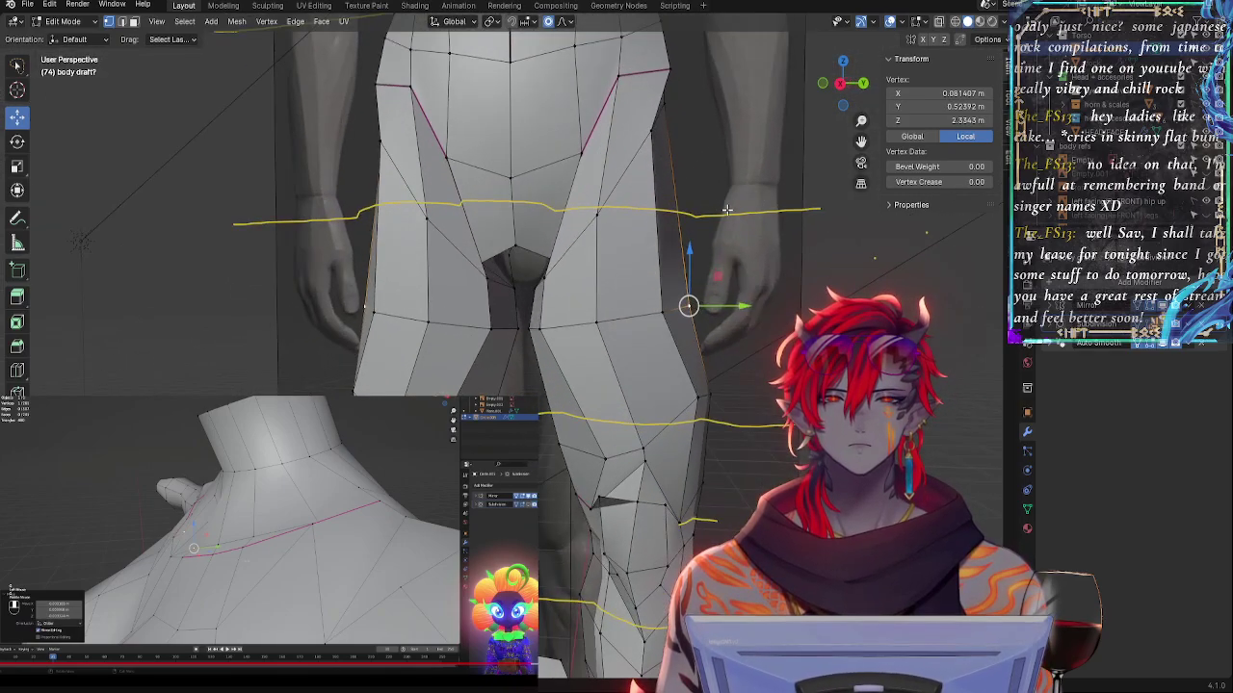
{"action": "middle_click_drag", "start_coordinate": [685, 182], "coordinate": [709, 325], "text": "shift"}
{"action": "key", "text": "alt+z"}
{"action": "middle_click_drag", "start_coordinate": [742, 349], "coordinate": [683, 399]}
{"action": "key", "text": "alt+z"}
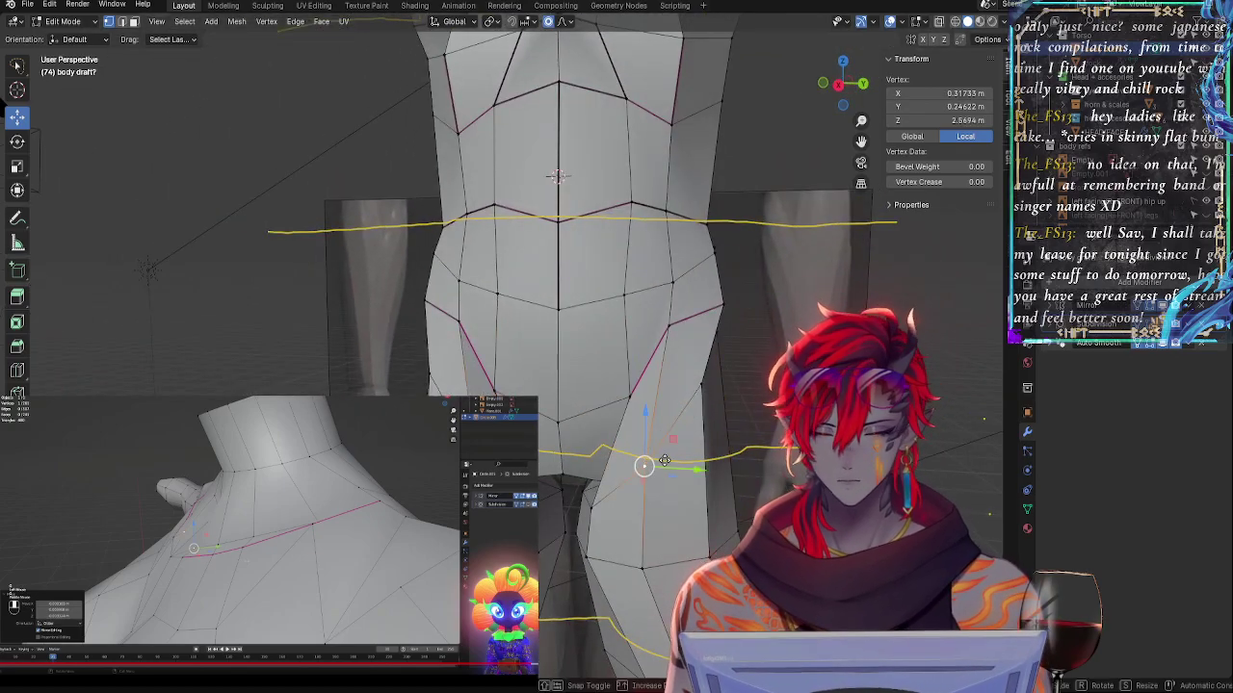
{"action": "left_click", "coordinate": [671, 422]}
{"action": "key", "text": "g"}
{"action": "left_click", "coordinate": [688, 421]}
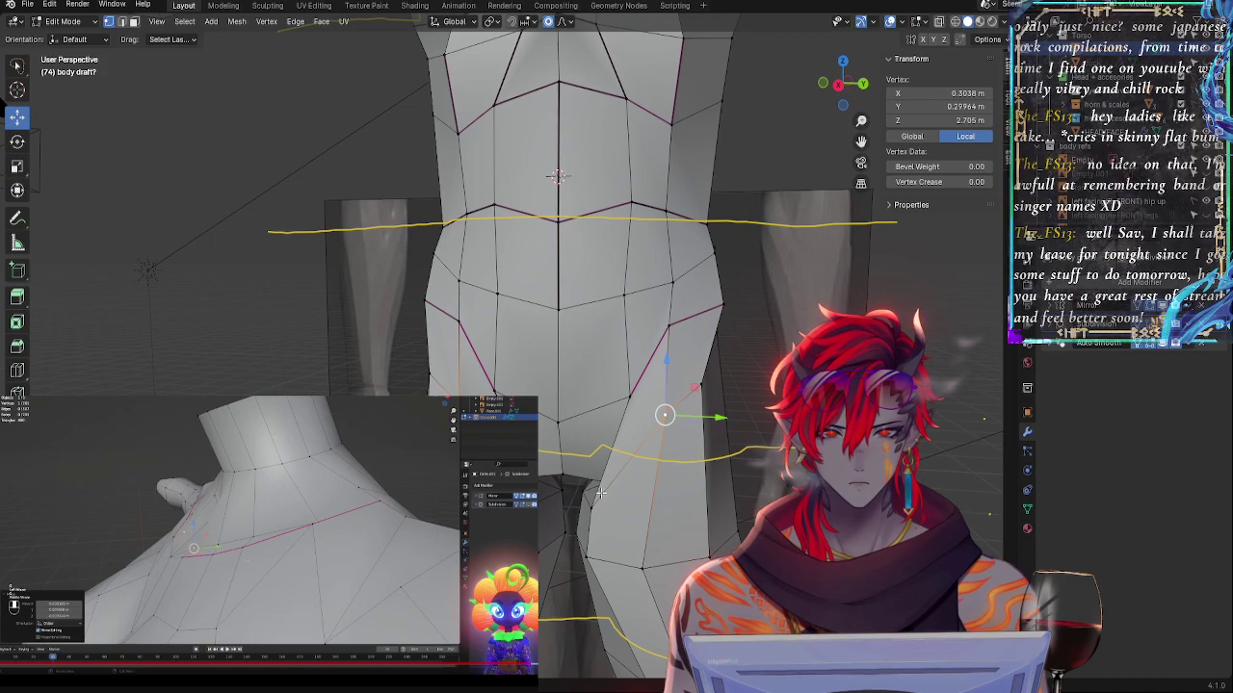
- Reposition an inner-thigh vertex with soft falloff and slide it along its edge
{"action": "left_click", "coordinate": [595, 505]}
{"action": "key", "text": "g"}
{"action": "left_click", "coordinate": [611, 492]}
{"action": "middle_click_drag", "start_coordinate": [610, 491], "coordinate": [640, 493]}
{"action": "key", "text": "g"}
{"action": "key", "text": "g"}
{"action": "left_click", "coordinate": [683, 501]}
- Slide a hip contour vertex leftward along its edge, then slide it once more
{"action": "left_click", "coordinate": [635, 389]}
{"action": "key", "text": "g"}
{"action": "key", "text": "g"}
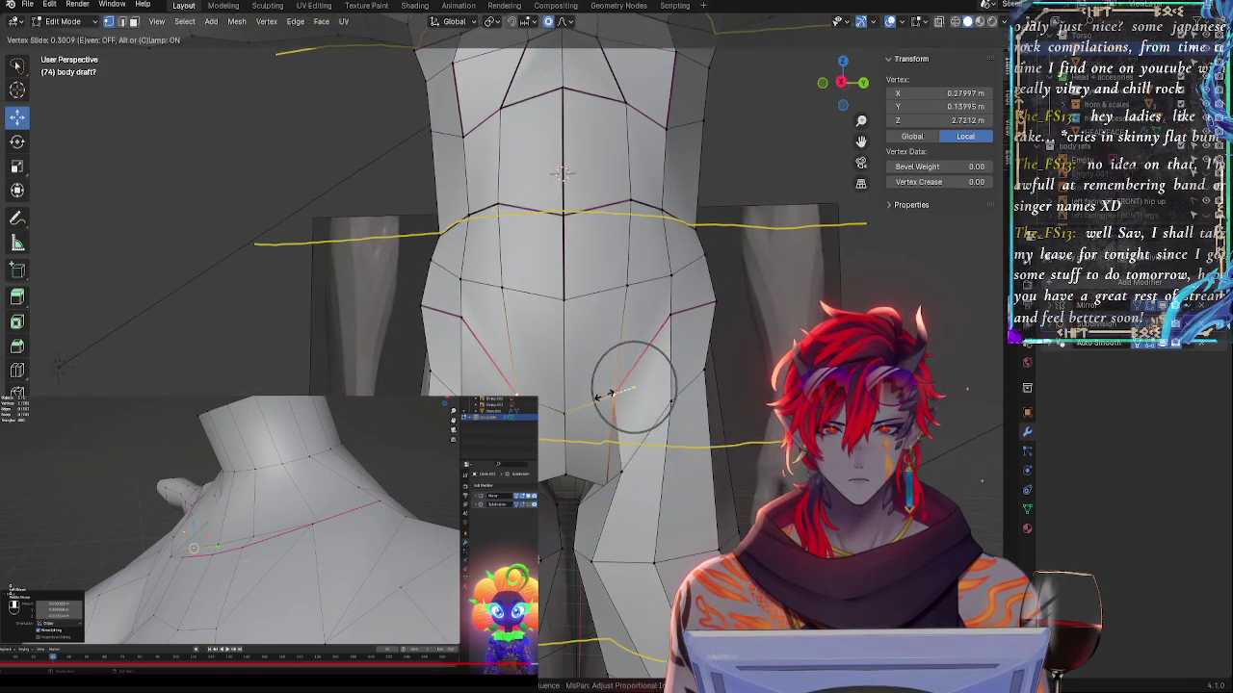
{"action": "left_click", "coordinate": [615, 393]}
{"action": "key", "text": "g"}
{"action": "key", "text": "g"}
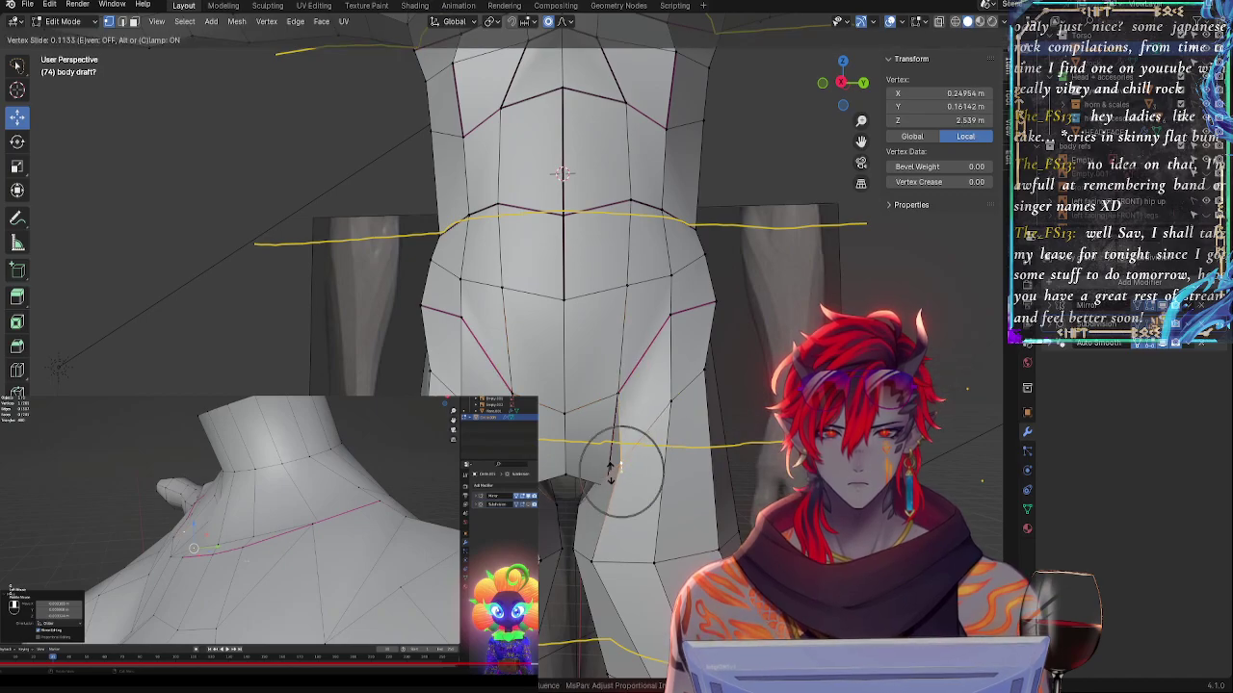
{"action": "left_click", "coordinate": [610, 469]}
- Rotate the groin vertex with falloff and slide it along its edge
{"action": "middle_click_drag", "start_coordinate": [590, 479], "coordinate": [571, 410]}
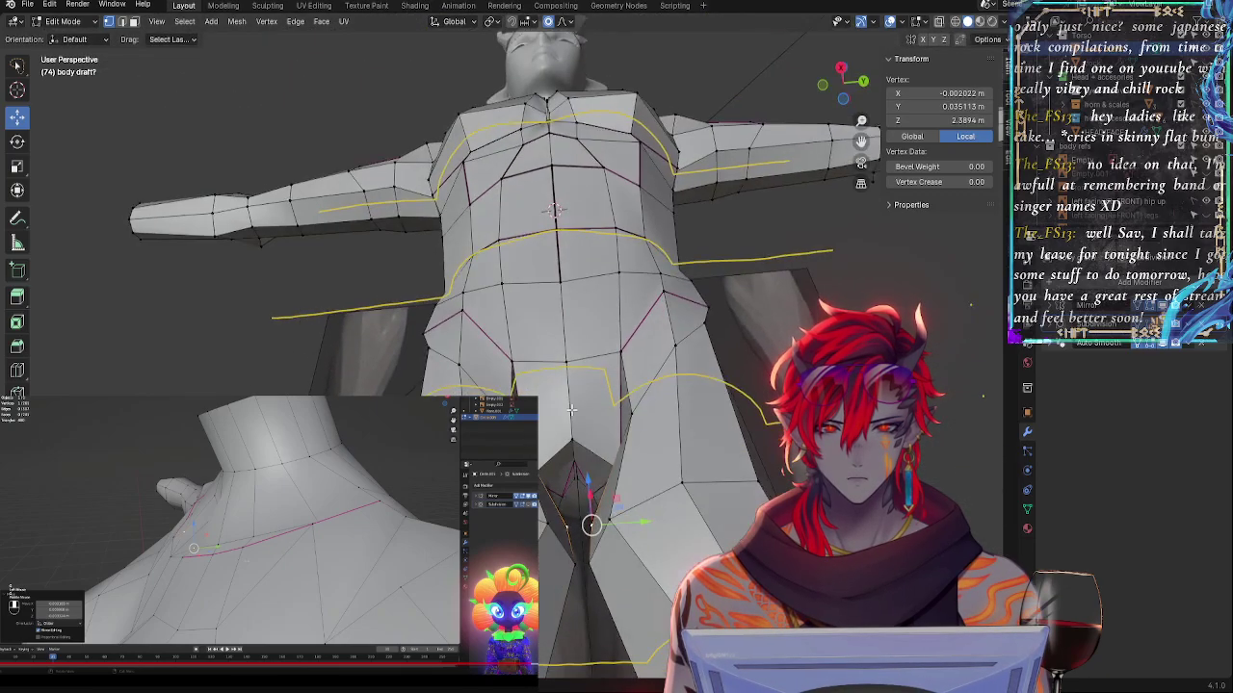
{"action": "mouse_move", "coordinate": [559, 468]}
{"action": "middle_mouse_down"}
{"action": "mouse_move", "coordinate": [551, 498]}
{"action": "mouse_move", "coordinate": [544, 479]}
{"action": "middle_mouse_up"}
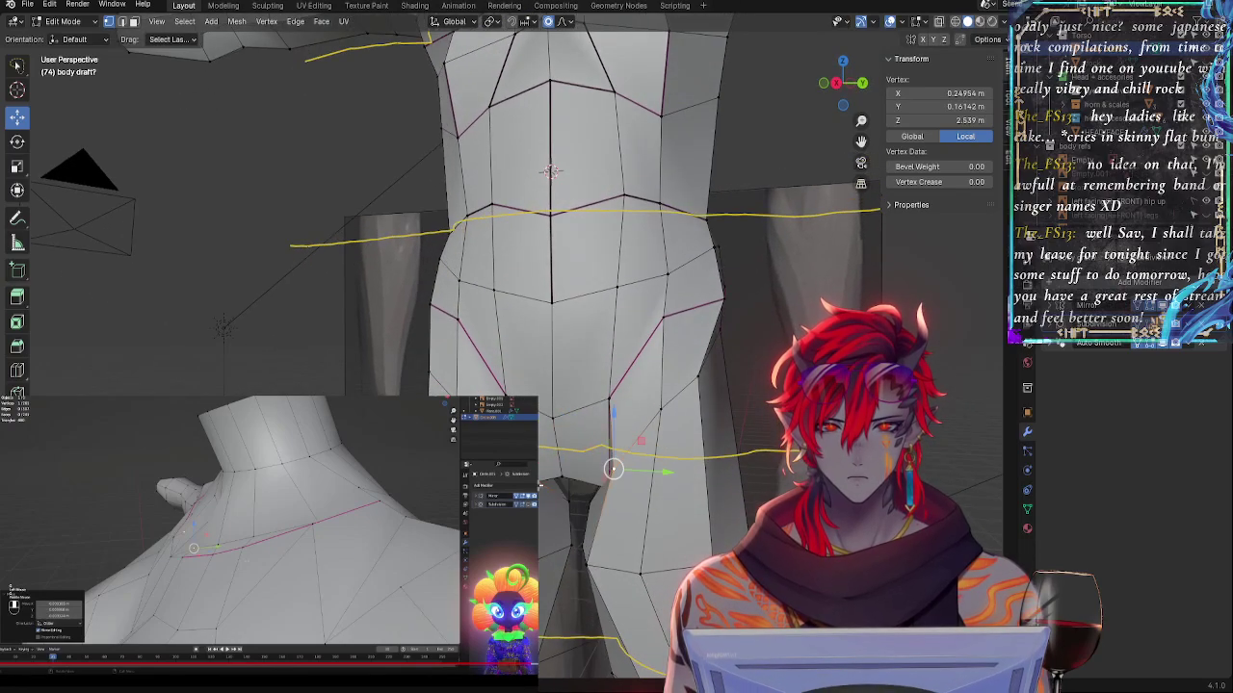
{"action": "key", "text": "alt+z"}
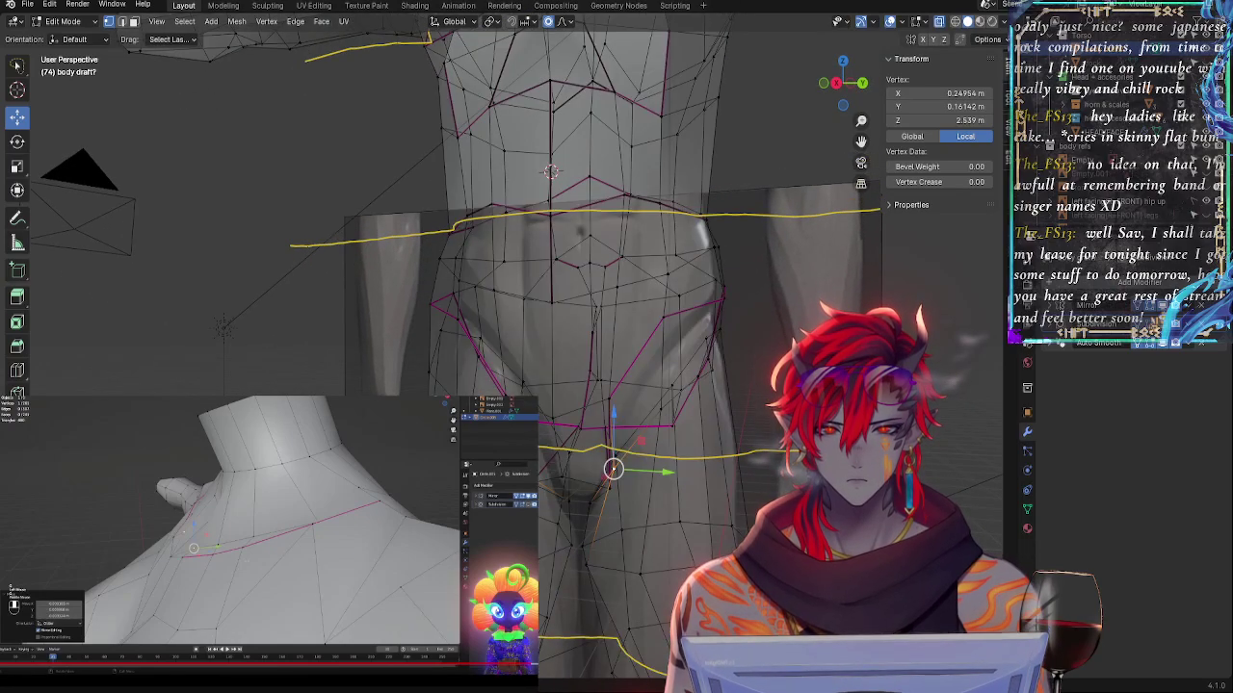
{"action": "key", "text": "alt+z"}
{"action": "key", "text": "r"}
{"action": "key", "text": "r"}
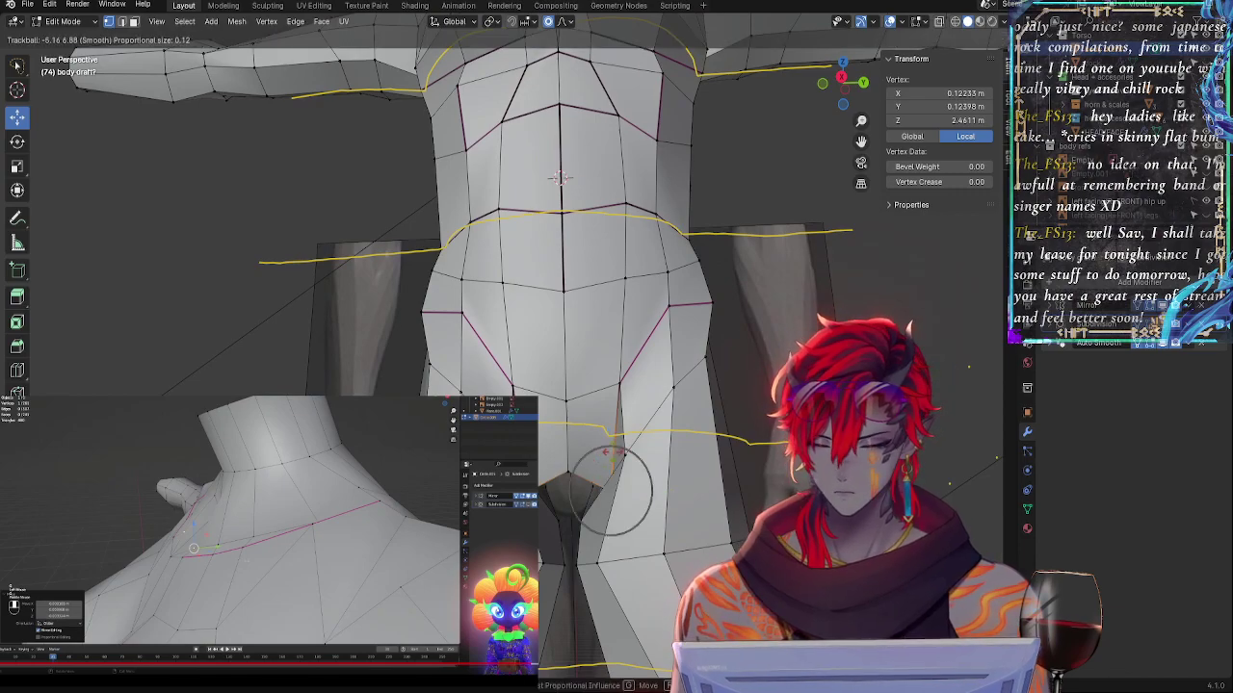
{"action": "left_click", "coordinate": [604, 465]}
{"action": "key", "text": "g"}
{"action": "key", "text": "g"}
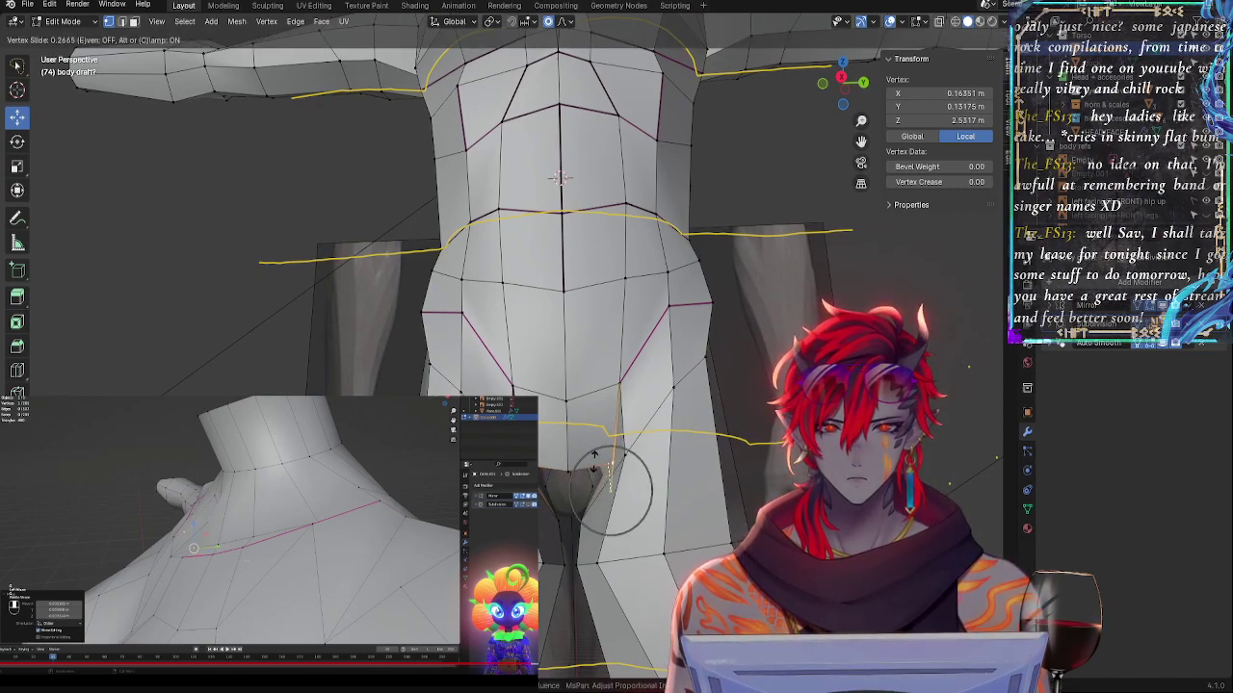
{"action": "left_click", "coordinate": [594, 462]}
- Shift the groin vertex sideways along X with smooth falloff
{"action": "mouse_move", "coordinate": [594, 463]}
{"action": "middle_mouse_down"}
{"action": "mouse_move", "coordinate": [582, 455]}
{"action": "mouse_move", "coordinate": [581, 476]}
{"action": "mouse_move", "coordinate": [560, 472]}
{"action": "mouse_move", "coordinate": [595, 498]}
{"action": "mouse_move", "coordinate": [554, 489]}
{"action": "mouse_move", "coordinate": [577, 466]}
{"action": "middle_mouse_up"}
{"action": "key", "text": "g"}
{"action": "key", "text": "x"}
{"action": "left_click", "coordinate": [548, 465]}
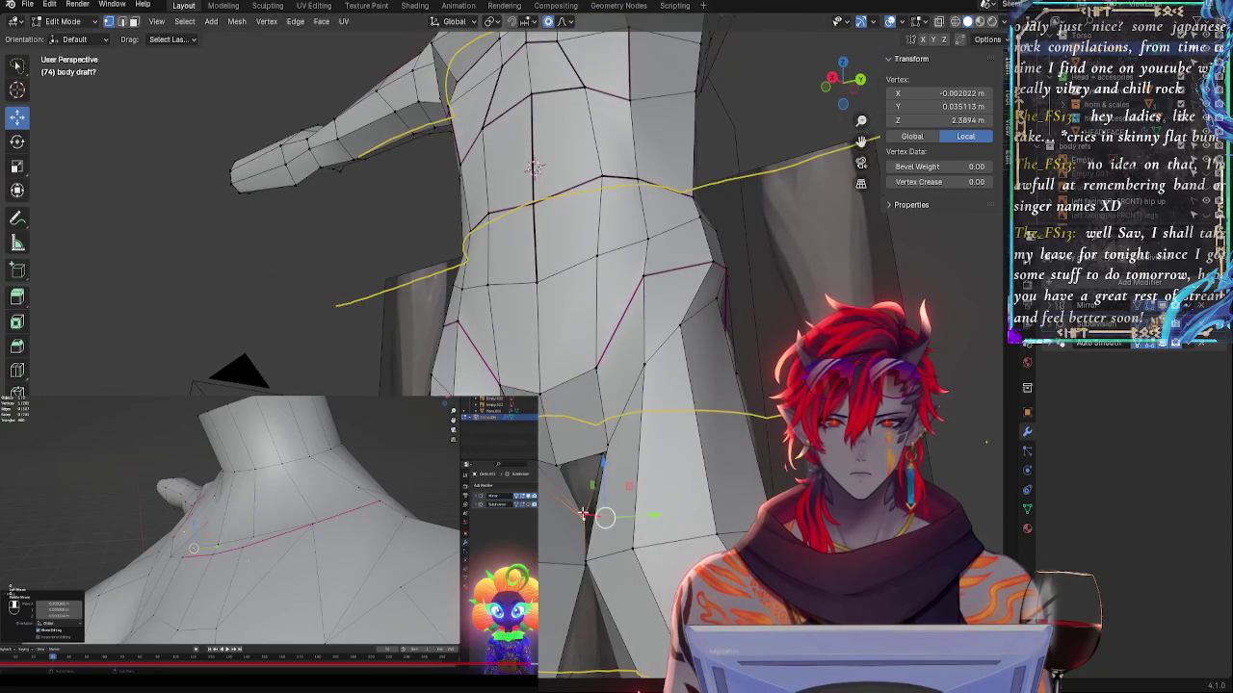
- Shift the crotch vertex sideways and slide it along its edge
{"action": "middle_click_drag", "start_coordinate": [583, 513], "coordinate": [581, 515]}
{"action": "key", "text": "g"}
{"action": "left_click_drag", "start_coordinate": [539, 528], "coordinate": [545, 528]}
{"action": "middle_click_drag", "start_coordinate": [545, 528], "coordinate": [580, 528]}
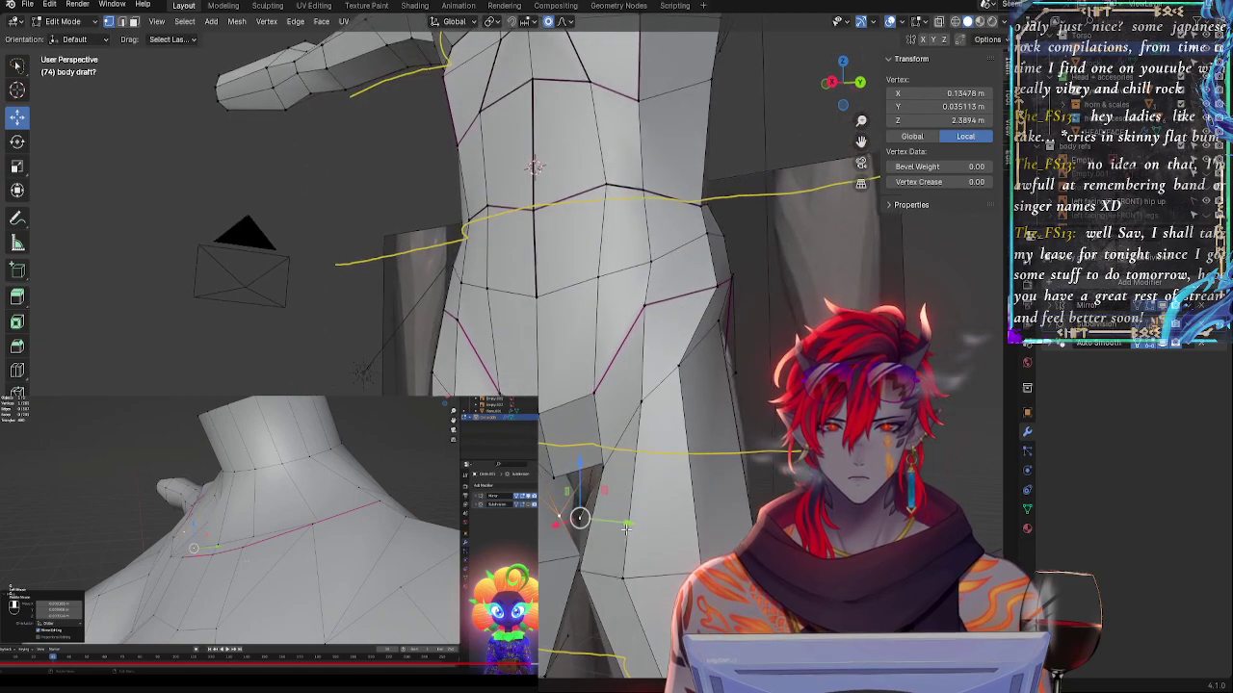
{"action": "key", "text": "g"}
{"action": "key", "text": "g"}
{"action": "left_click", "coordinate": [580, 513]}
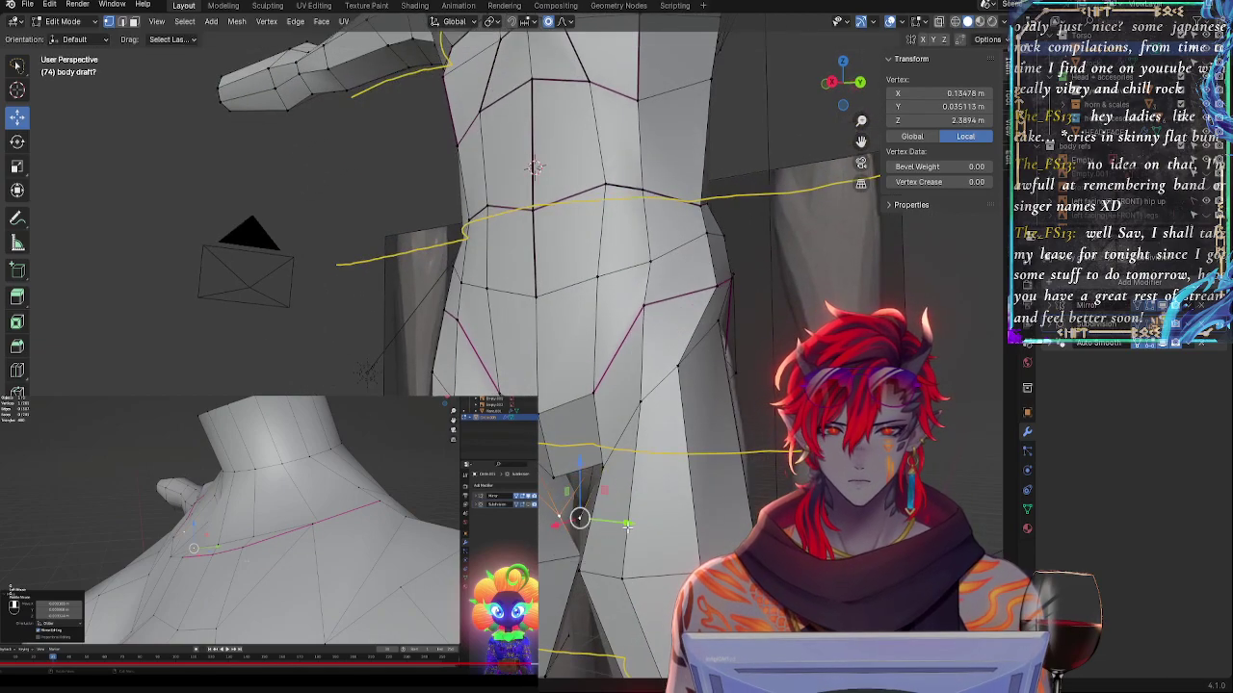
- Push the crotch vertex front-to-back along Y with smooth falloff
{"action": "middle_click_drag", "start_coordinate": [567, 542], "coordinate": [578, 509]}
{"action": "key", "text": "g"}
{"action": "key", "text": "z"}
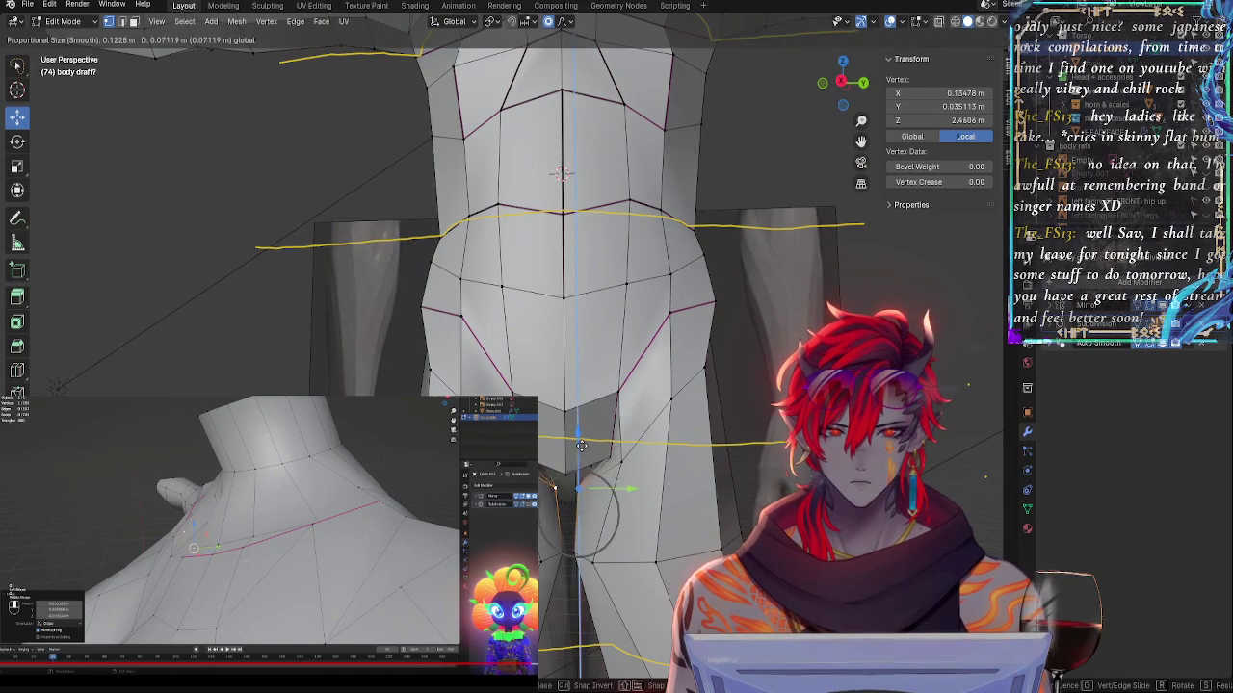
{"action": "key", "text": "y"}
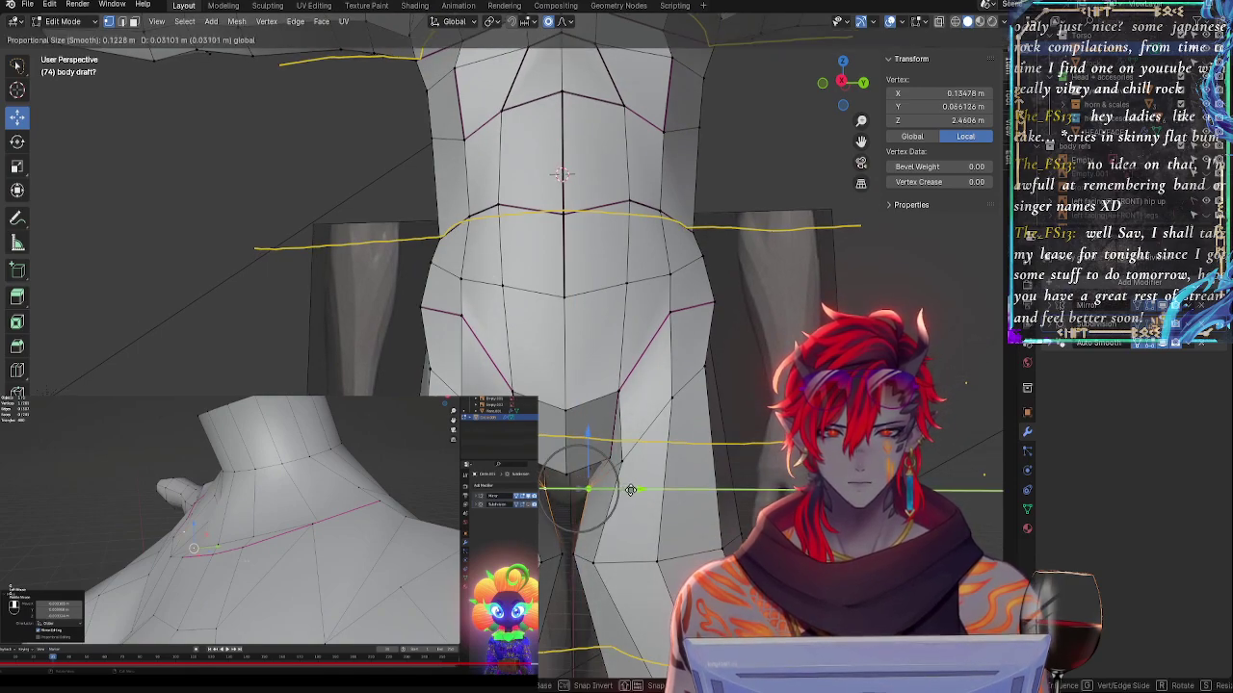
{"action": "left_click", "coordinate": [630, 490]}
{"action": "left_click_drag", "start_coordinate": [599, 554], "coordinate": [606, 550]}
- Raise the vertex and slide it up the leg edge
{"action": "key", "text": "g"}
{"action": "left_click", "coordinate": [604, 545]}
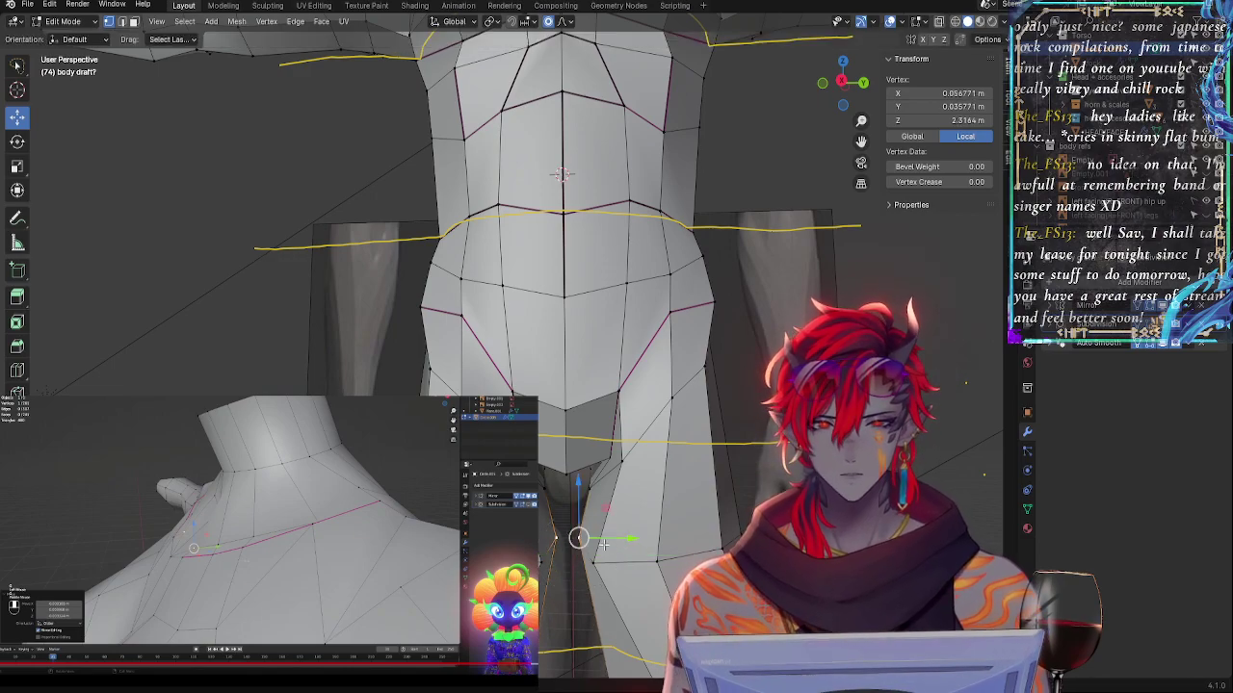
{"action": "key", "text": "g"}
{"action": "key", "text": "g"}
{"action": "left_click", "coordinate": [619, 526]}
{"action": "middle_click_drag", "start_coordinate": [620, 527], "coordinate": [691, 528]}
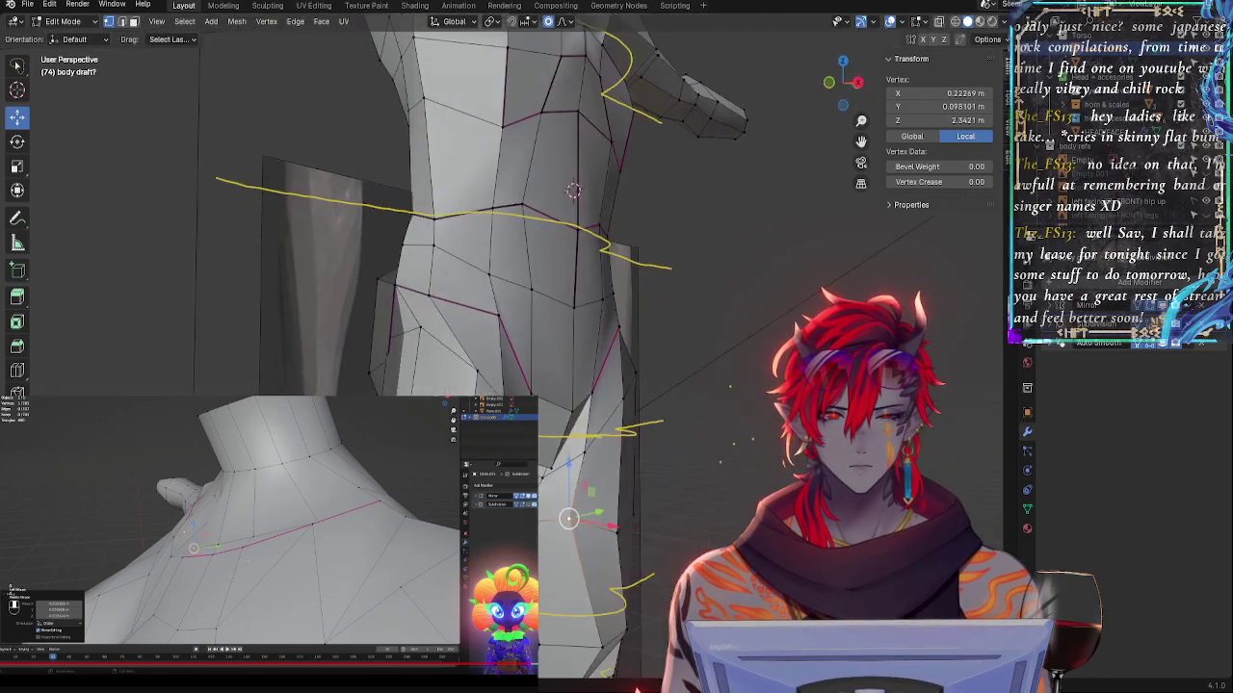
{"action": "key", "text": "g"}
{"action": "key", "text": "g"}
{"action": "left_click", "coordinate": [581, 521]}
- Slide an inner-leg vertex along its edge and pull it slightly back in depth
{"action": "middle_click_drag", "start_coordinate": [582, 523], "coordinate": [596, 469]}
{"action": "left_click", "coordinate": [567, 520]}
{"action": "key", "text": "g"}
{"action": "key", "text": "g"}
{"action": "left_click", "coordinate": [575, 533]}
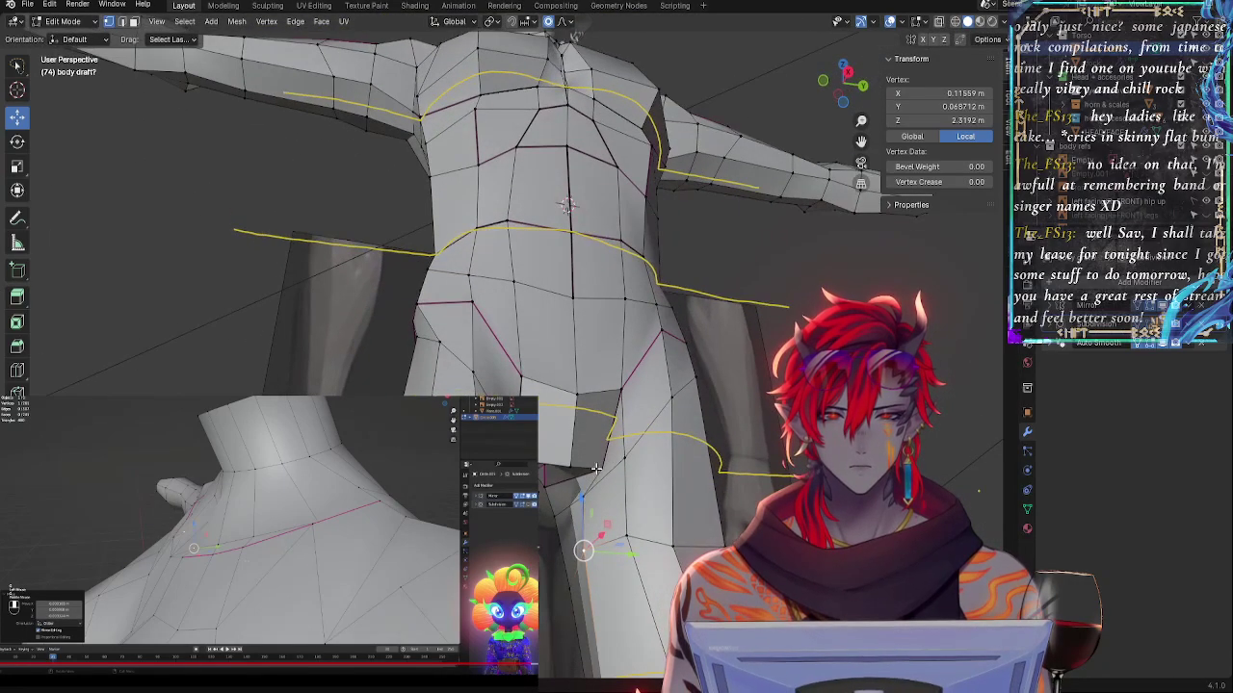
{"action": "left_click_drag", "start_coordinate": [655, 474], "coordinate": [642, 476]}
- Shift another crotch vertex sideways with falloff, then lower it
{"action": "middle_click_drag", "start_coordinate": [641, 476], "coordinate": [591, 403]}
{"action": "left_click", "coordinate": [590, 449]}
{"action": "left_click_drag", "start_coordinate": [577, 398], "coordinate": [586, 431]}
{"action": "middle_click_drag", "start_coordinate": [602, 453], "coordinate": [337, 584]}
{"action": "key", "text": "g"}
{"action": "left_click", "coordinate": [652, 550]}
- Adjust a lower-torso vertex and a buttock vertex with smooth falloff from the front
{"action": "mouse_move", "coordinate": [466, 383]}
{"action": "middle_mouse_down"}
{"action": "mouse_move", "coordinate": [453, 393]}
{"action": "mouse_move", "coordinate": [472, 396]}
{"action": "mouse_move", "coordinate": [495, 354]}
{"action": "mouse_move", "coordinate": [450, 395]}
{"action": "middle_mouse_up"}
{"action": "key", "text": "g"}
{"action": "left_click", "coordinate": [460, 405]}
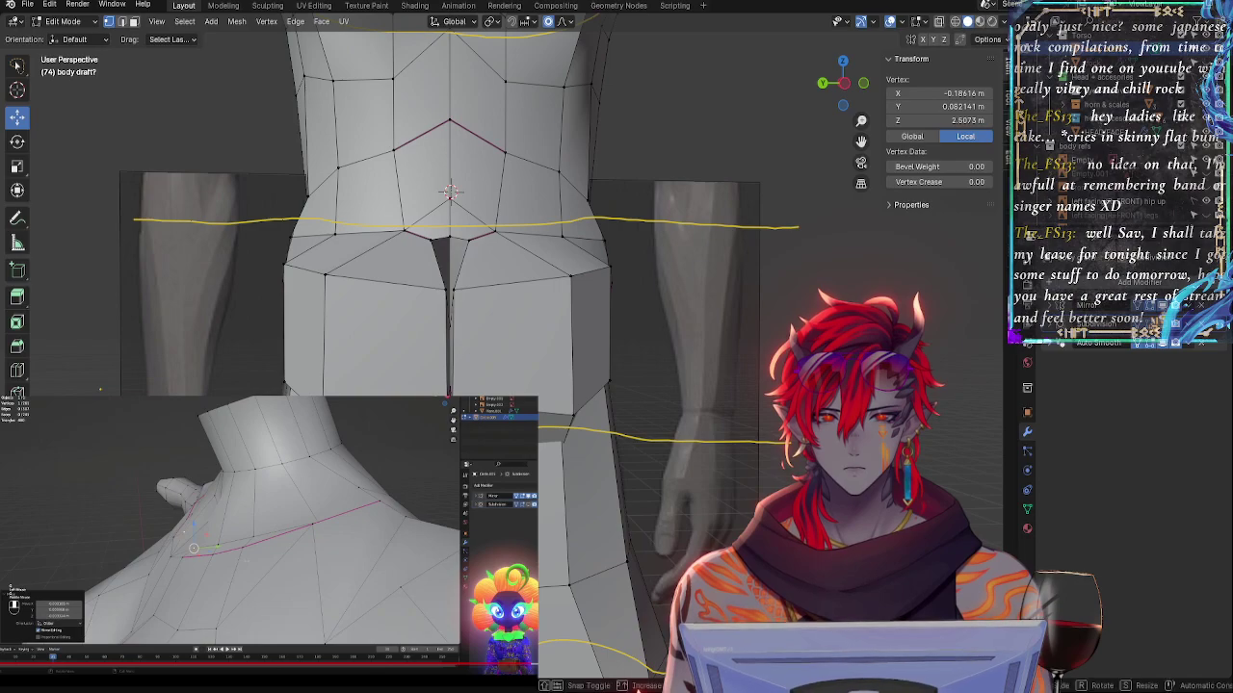
{"action": "key", "text": "g"}
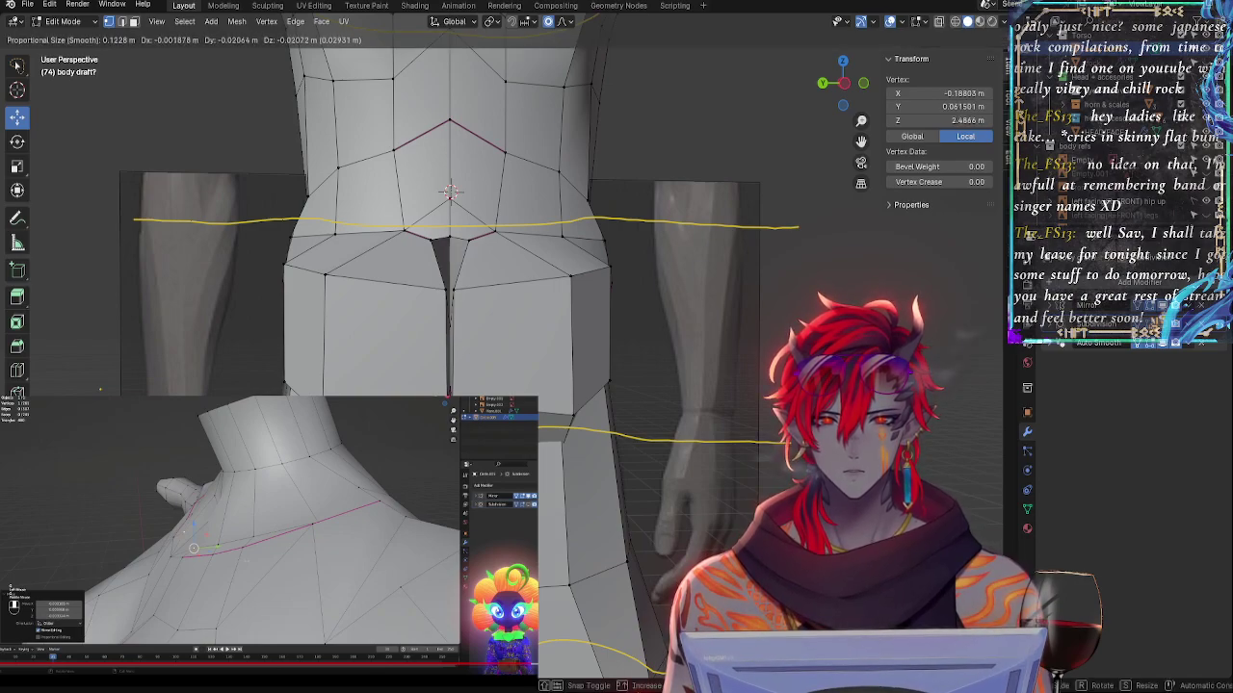
{"action": "left_click", "coordinate": [449, 395]}
- Deselect all and pick a waist vertex using X-ray, then view it from an angle
{"action": "key", "text": "alt+a"}
{"action": "key", "text": "alt+z"}
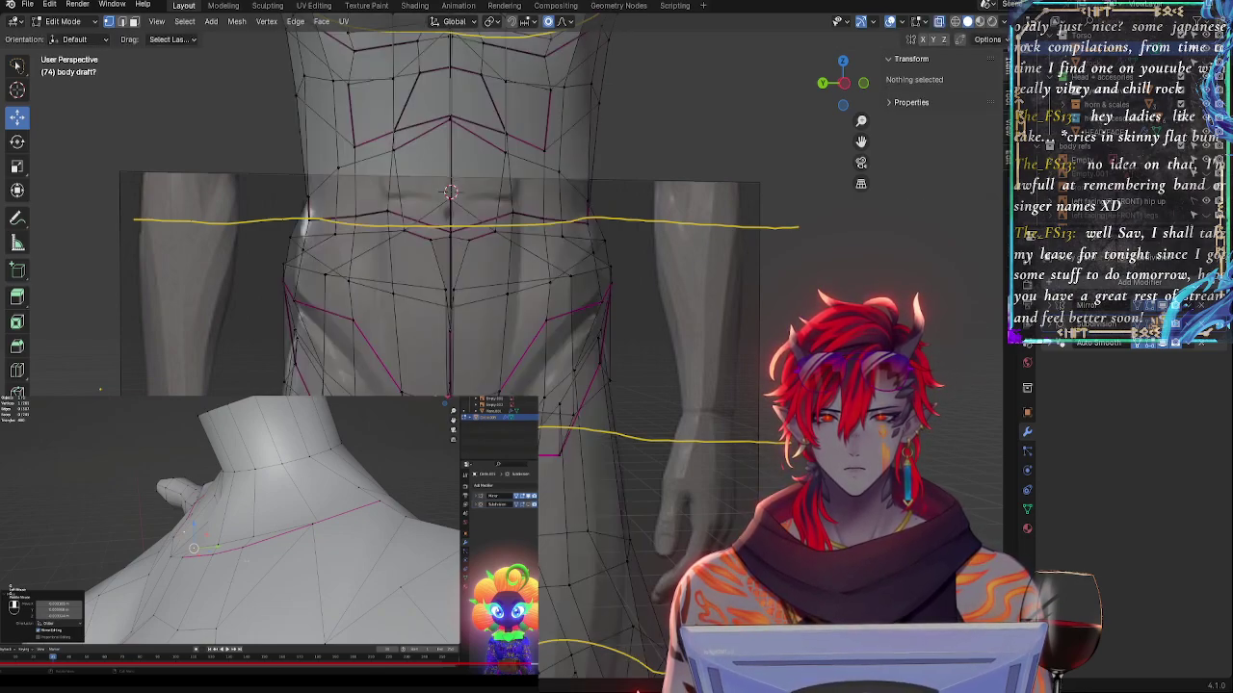
{"action": "left_click", "coordinate": [555, 458]}
{"action": "key", "text": "alt+z"}
{"action": "middle_click_drag", "start_coordinate": [557, 465], "coordinate": [651, 493]}
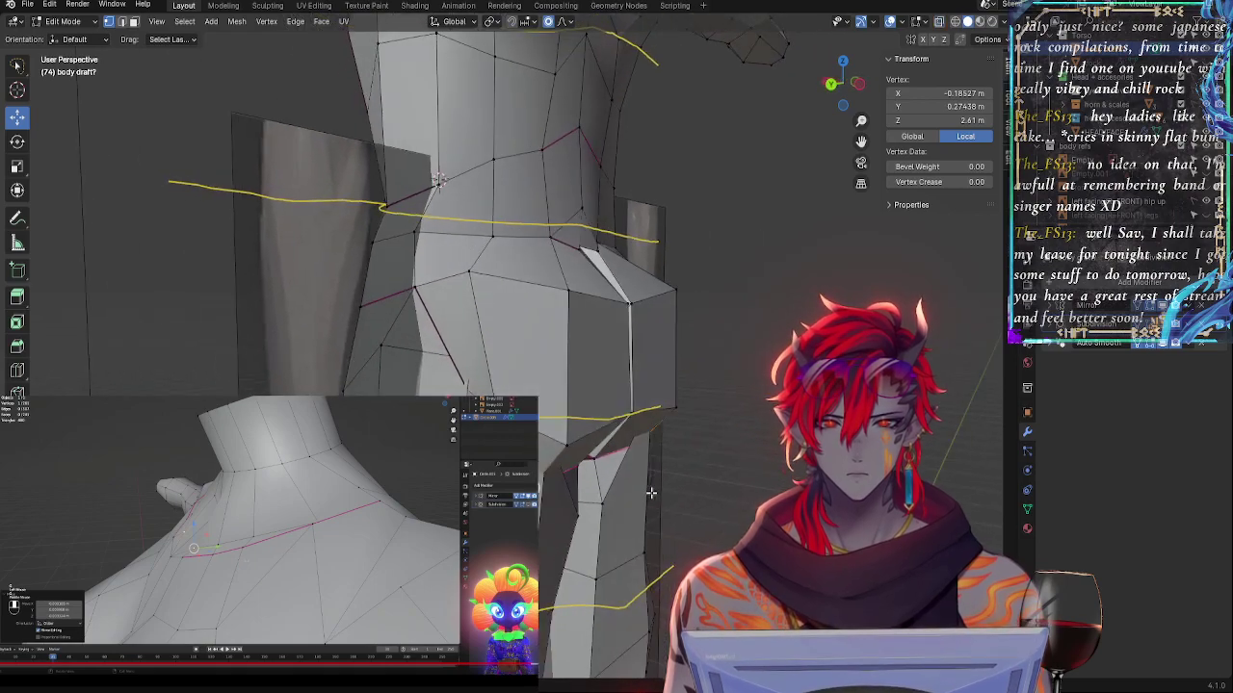
- Switch to Front Ortho with X-ray and the subdivision smoothing preview on
{"action": "left_click", "coordinate": [848, 81]}
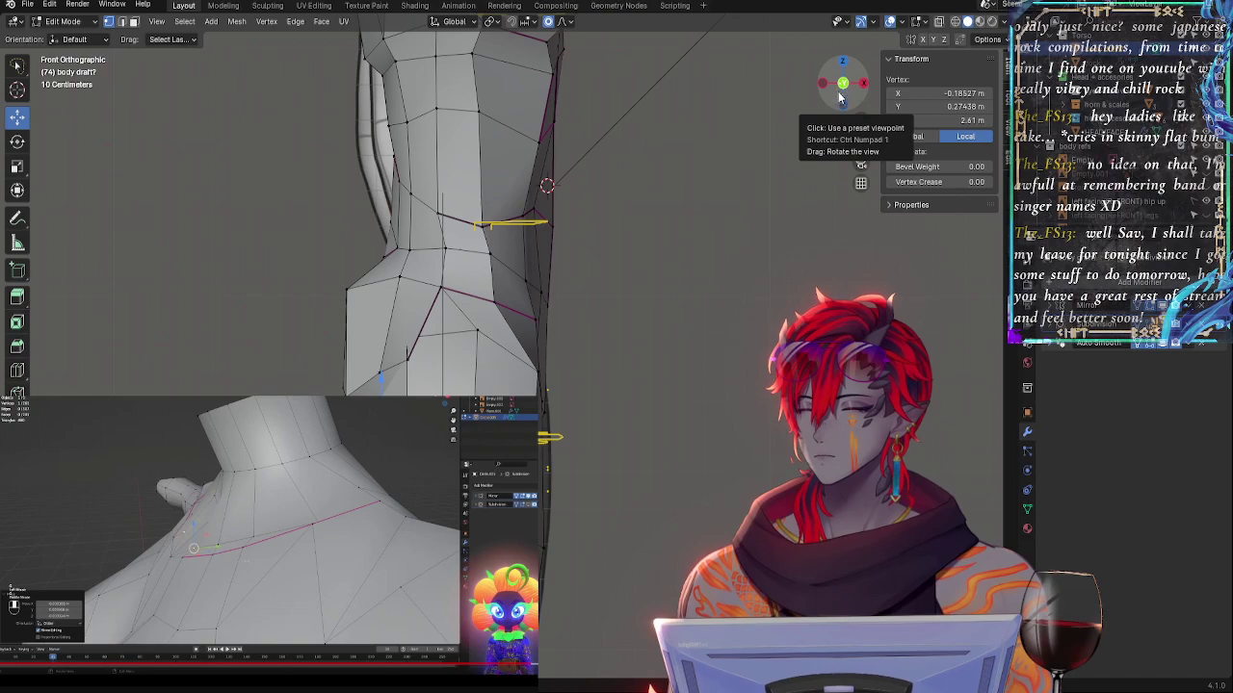
{"action": "key", "text": "alt+z"}
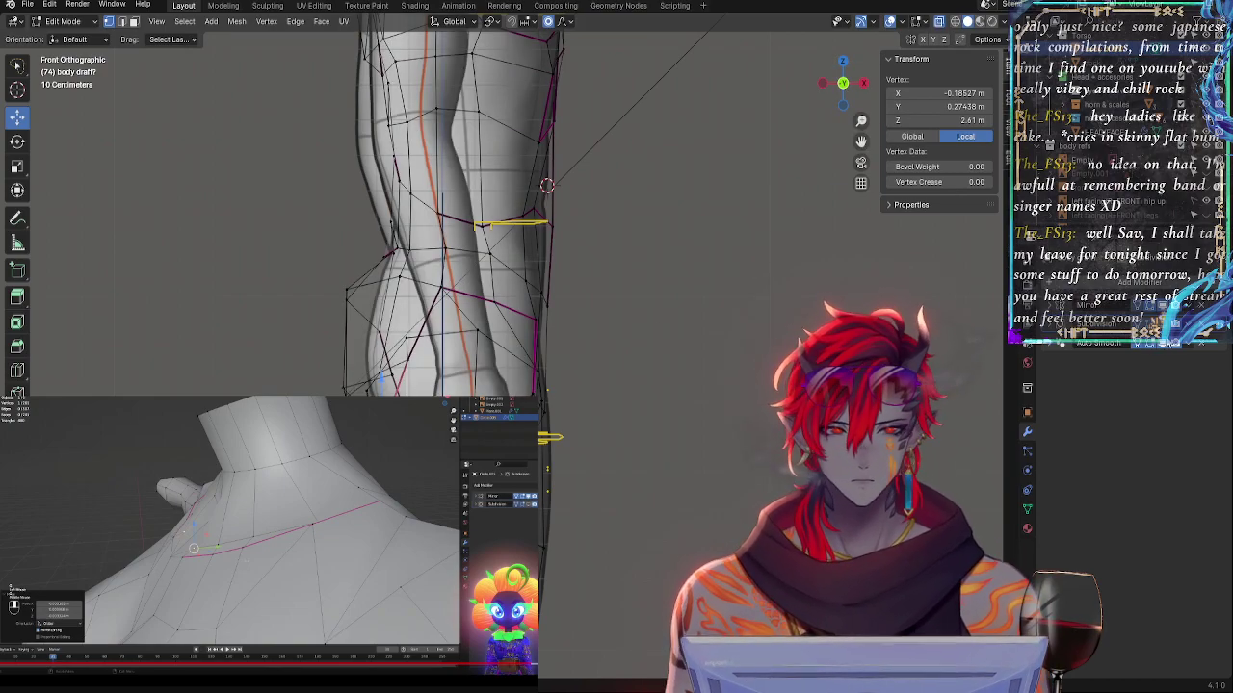
{"action": "left_click", "coordinate": [1149, 326]}
{"action": "key", "text": "alt+z"}
{"action": "key", "text": "alt+z"}
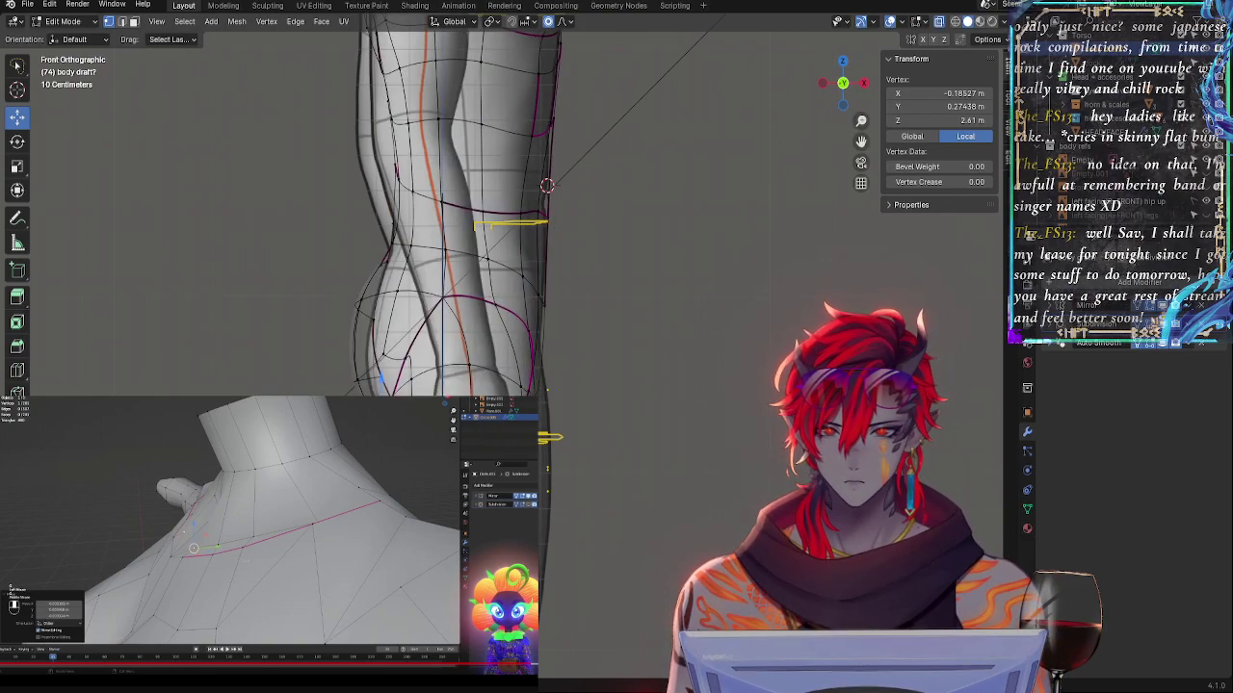
- Select the buttock curve edges, shift them in to the reference, and raise them slightly
{"action": "left_click", "coordinate": [431, 372], "text": "alt"}
{"action": "left_click", "coordinate": [359, 395]}
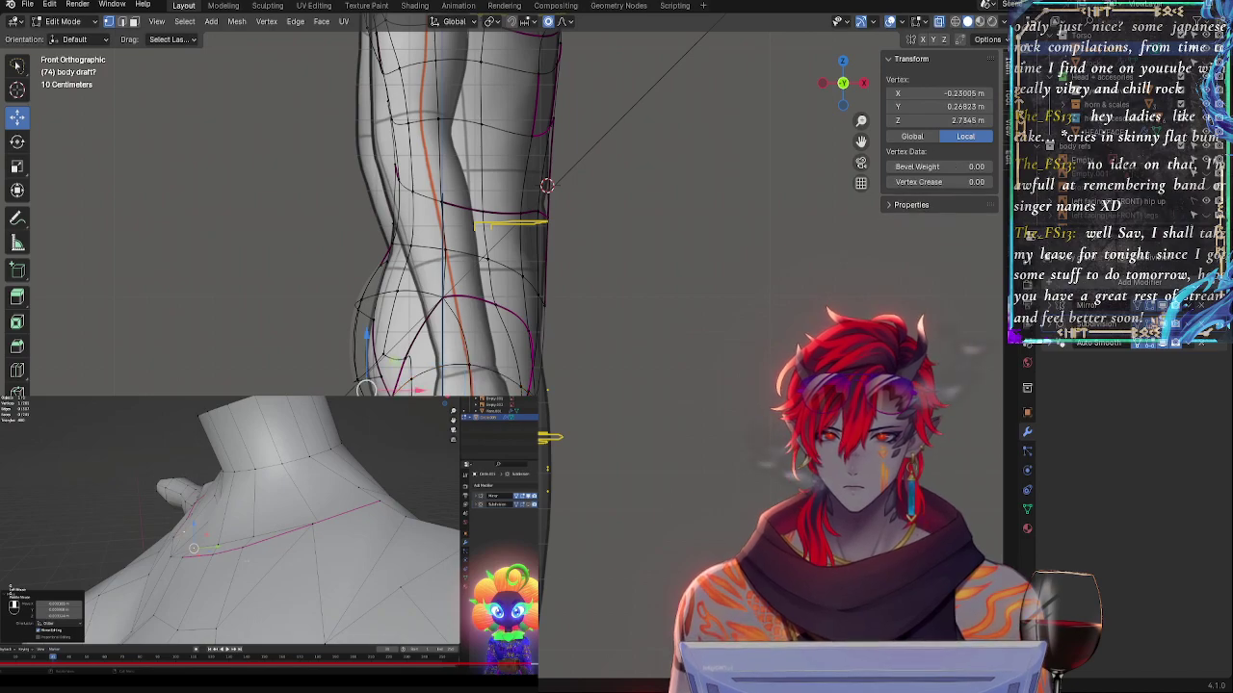
{"action": "left_click", "coordinate": [383, 394], "text": "shift"}
{"action": "left_click", "coordinate": [411, 384], "text": "shift"}
{"action": "key", "text": "alt+z"}
{"action": "key", "text": "alt+z"}
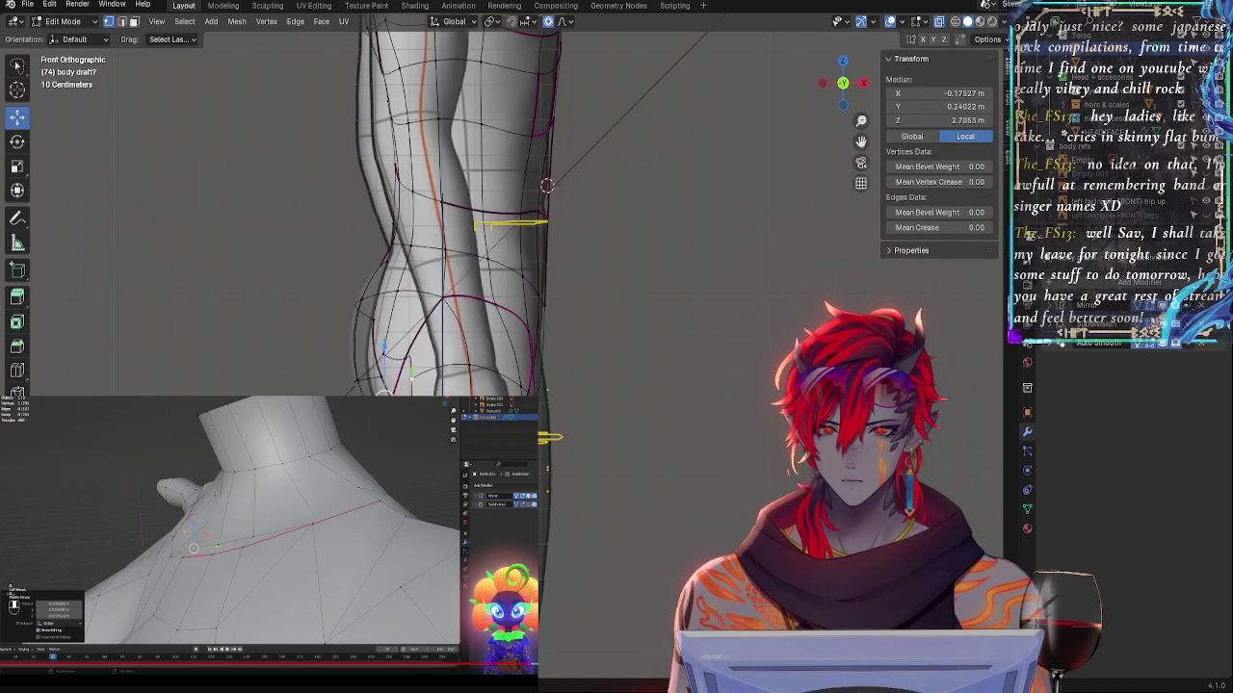
{"action": "left_click_drag", "start_coordinate": [433, 398], "coordinate": [452, 399]}
{"action": "key", "text": "alt+z"}
{"action": "key", "text": "alt+z"}
{"action": "key", "text": "alt+z"}
{"action": "key", "text": "alt+z"}
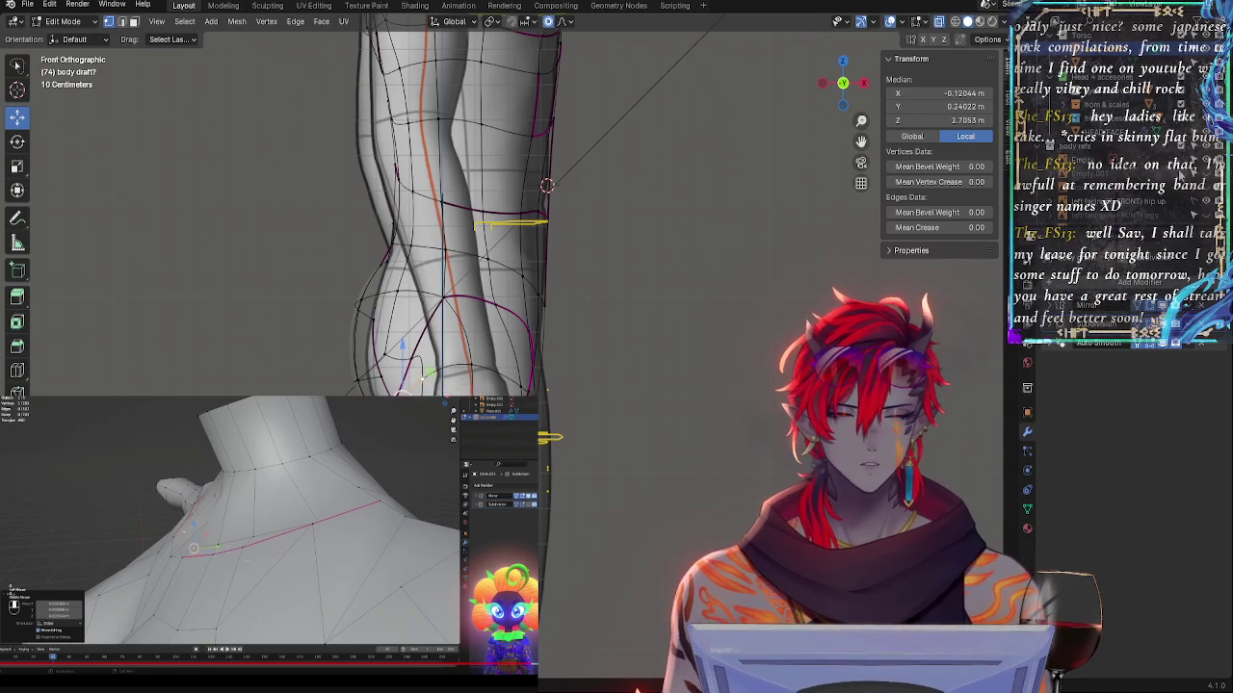
{"action": "key", "text": "alt+z"}
{"action": "key", "text": "alt+z"}
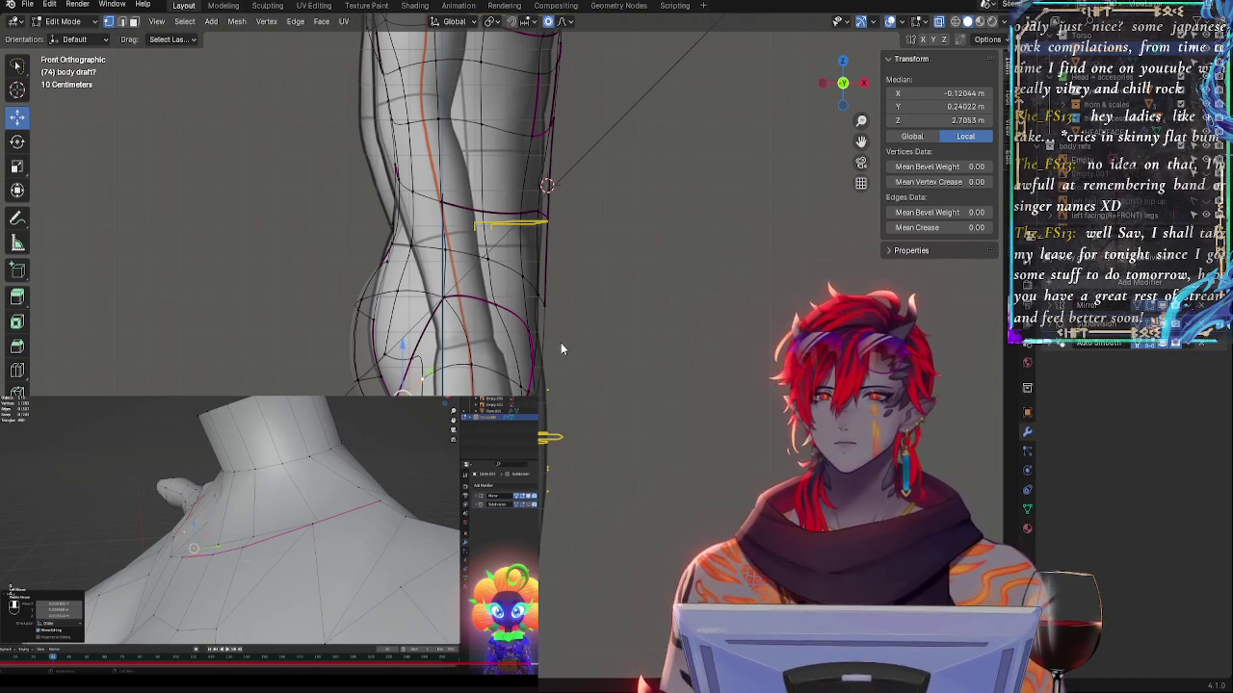
{"action": "left_click_drag", "start_coordinate": [403, 345], "coordinate": [403, 334]}
- Select three buttock vertices from the back view
{"action": "middle_click_drag", "start_coordinate": [403, 334], "coordinate": [452, 336]}
{"action": "middle_click_drag", "start_coordinate": [501, 193], "coordinate": [545, 467]}
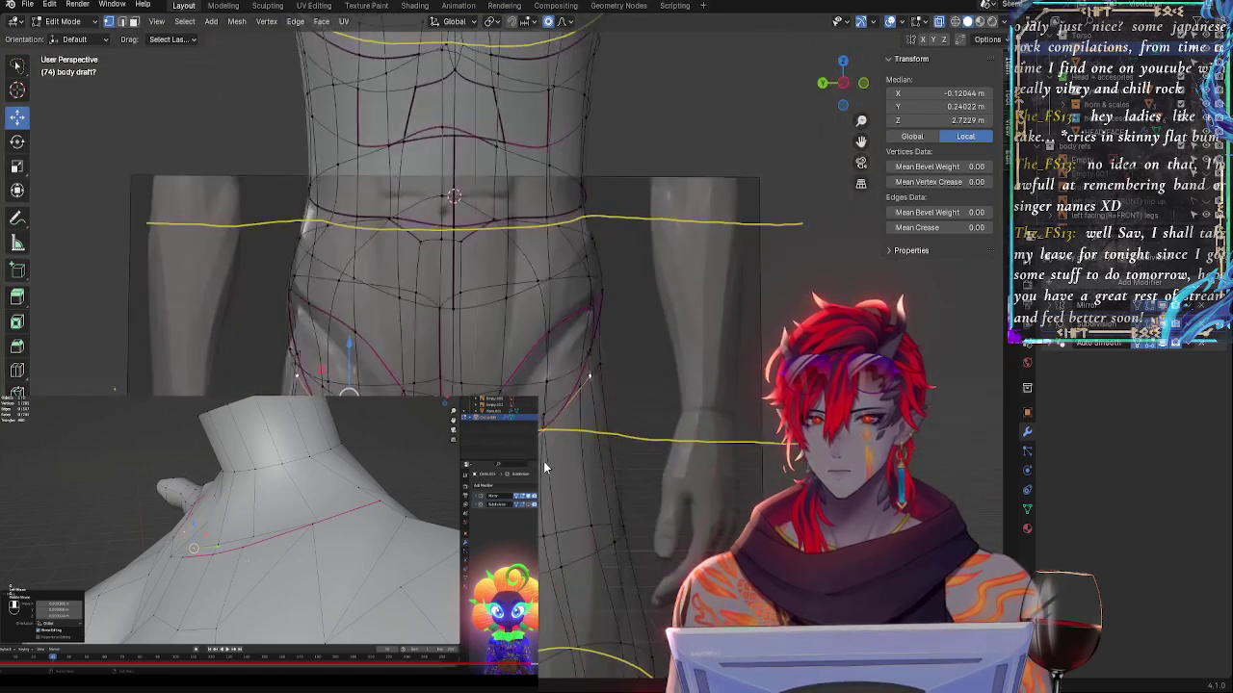
{"action": "left_click", "coordinate": [544, 429]}
{"action": "left_click", "coordinate": [458, 434], "text": "shift"}
{"action": "middle_click_drag", "start_coordinate": [459, 433], "coordinate": [410, 432]}
{"action": "key", "text": "alt+z"}
{"action": "middle_click_drag", "start_coordinate": [530, 376], "coordinate": [553, 435]}
{"action": "left_click", "coordinate": [569, 370], "text": "shift"}
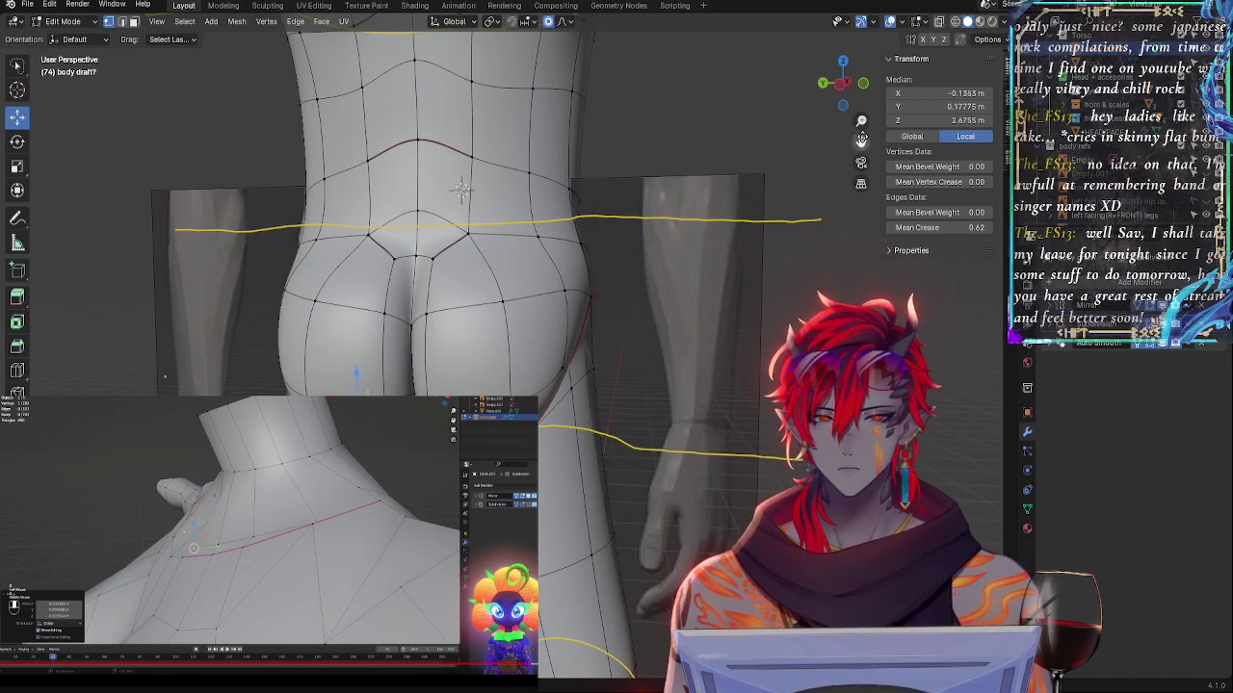
- Lift the buttock crease about 0.047 m with falloff in Front Ortho X-ray
{"action": "left_click", "coordinate": [862, 84]}
{"action": "key", "text": "alt+z"}
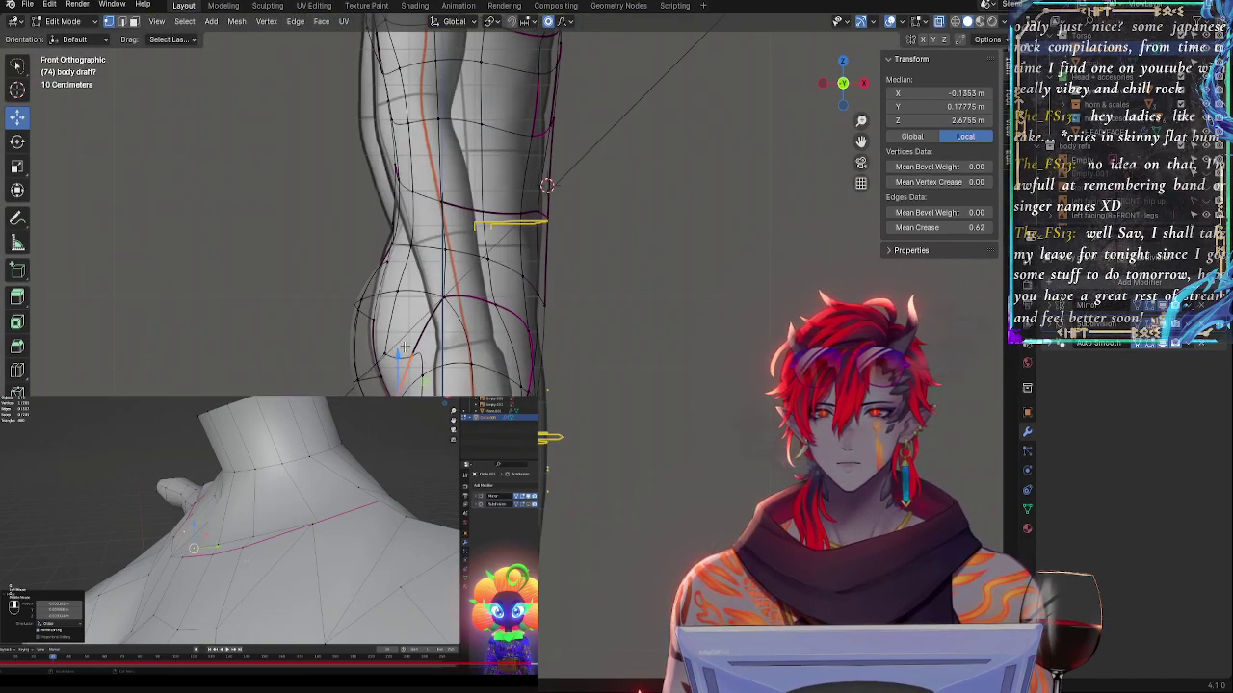
{"action": "key", "text": "g"}
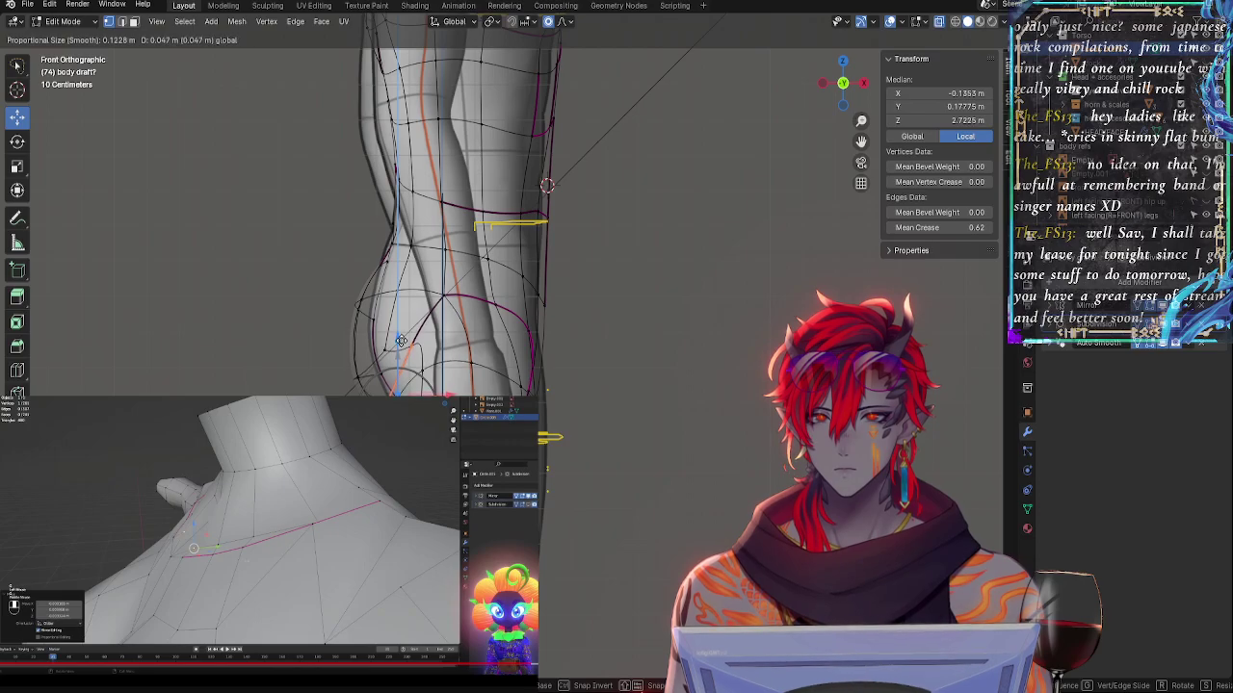
{"action": "left_click", "coordinate": [401, 341]}
{"action": "middle_click_drag", "start_coordinate": [401, 340], "coordinate": [500, 369]}
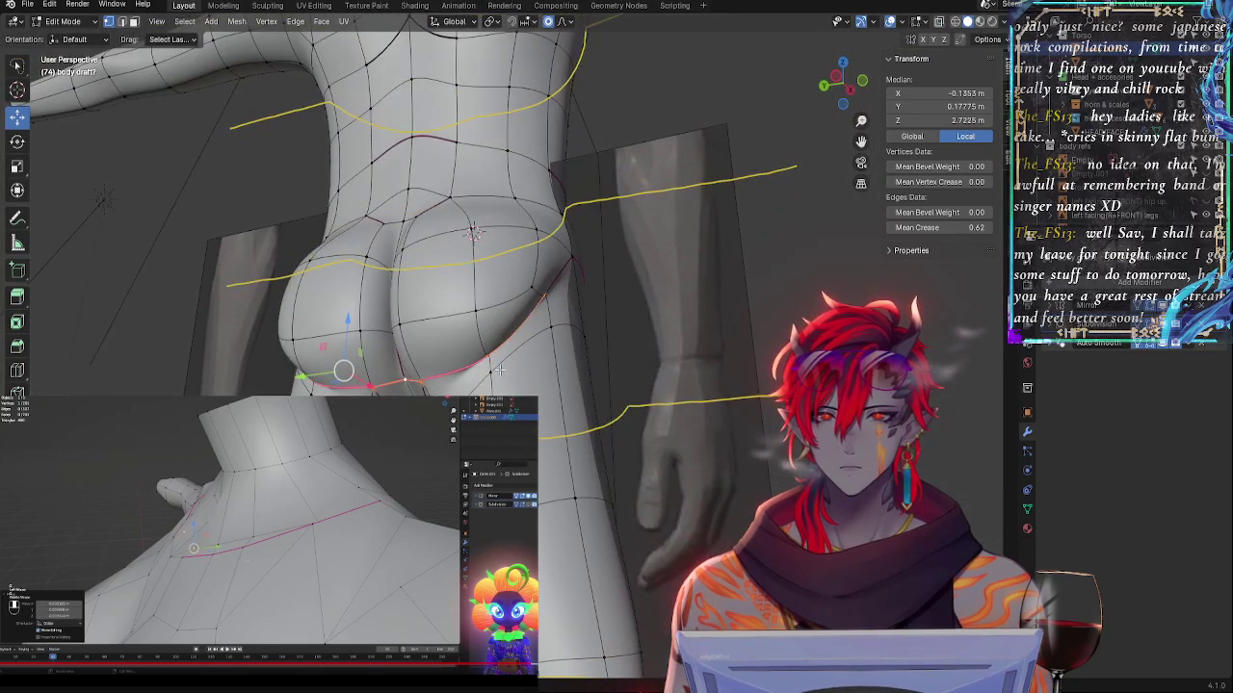
- Turn off the subdivision preview and push a hip vertex back in depth
{"action": "left_click", "coordinate": [499, 369]}
{"action": "middle_click_drag", "start_coordinate": [637, 396], "coordinate": [662, 456]}
{"action": "left_click", "coordinate": [1160, 322]}
{"action": "middle_click_drag", "start_coordinate": [471, 194], "coordinate": [499, 201]}
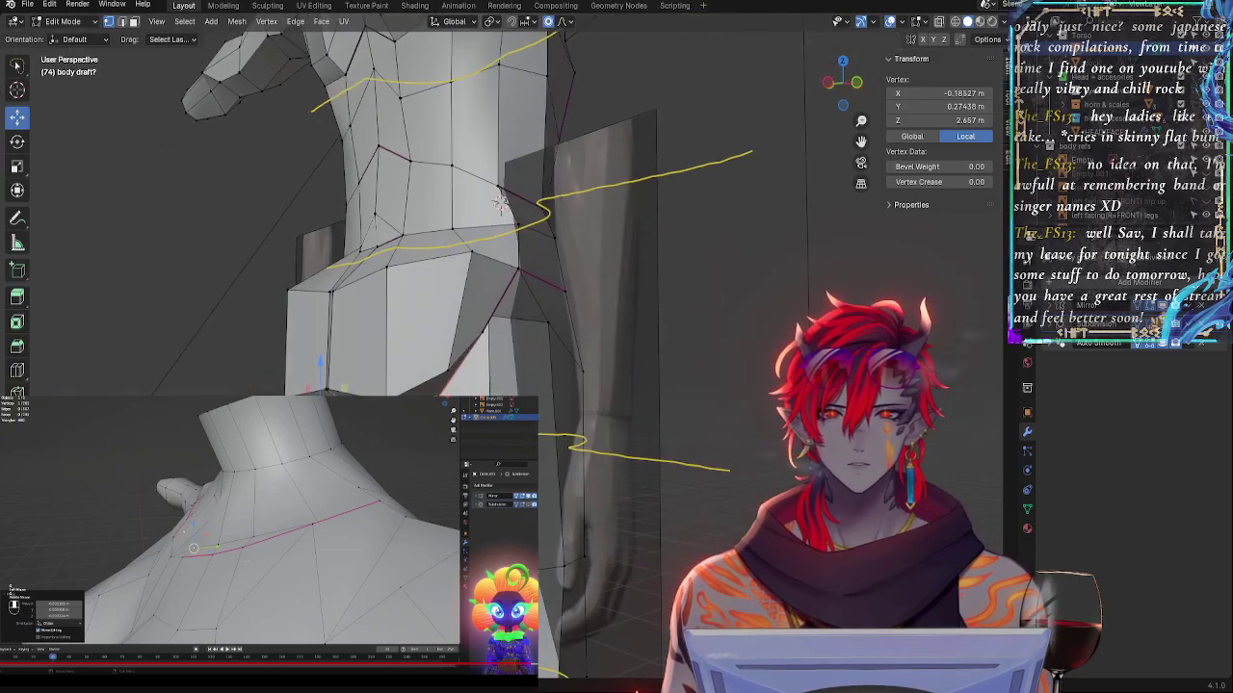
{"action": "middle_click_drag", "start_coordinate": [498, 355], "coordinate": [358, 388]}
{"action": "left_click_drag", "start_coordinate": [287, 355], "coordinate": [263, 357]}
{"action": "mouse_move", "coordinate": [263, 358]}
{"action": "middle_mouse_down"}
{"action": "mouse_move", "coordinate": [380, 390]}
{"action": "mouse_move", "coordinate": [332, 405]}
{"action": "mouse_move", "coordinate": [282, 362]}
{"action": "middle_mouse_up"}
- Move three waist vertices along depth with falloff
{"action": "left_click", "coordinate": [280, 358]}
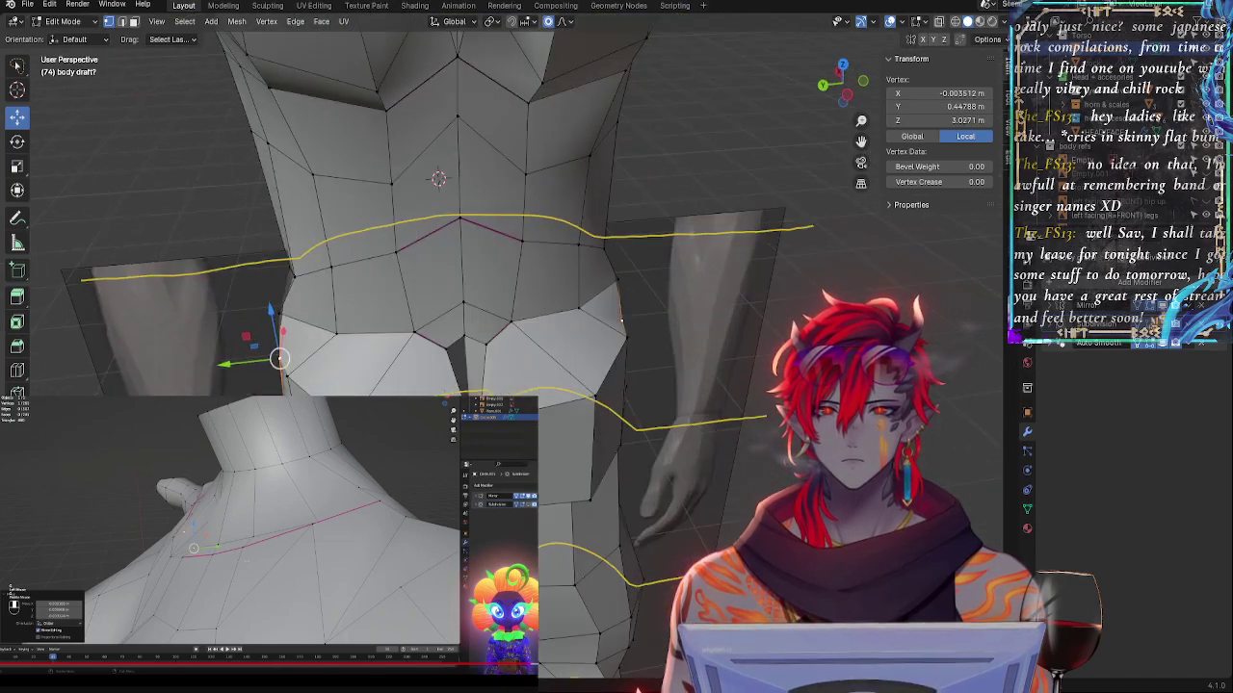
{"action": "left_click", "coordinate": [296, 386], "text": "shift"}
{"action": "left_click", "coordinate": [337, 411], "text": "shift"}
{"action": "left_click_drag", "start_coordinate": [257, 392], "coordinate": [267, 393]}
{"action": "middle_click_drag", "start_coordinate": [267, 393], "coordinate": [385, 362]}
- Pull a left hip vertex slightly forward in depth
{"action": "left_click", "coordinate": [495, 361]}
{"action": "middle_click_drag", "start_coordinate": [509, 395], "coordinate": [302, 336]}
{"action": "left_click", "coordinate": [290, 281]}
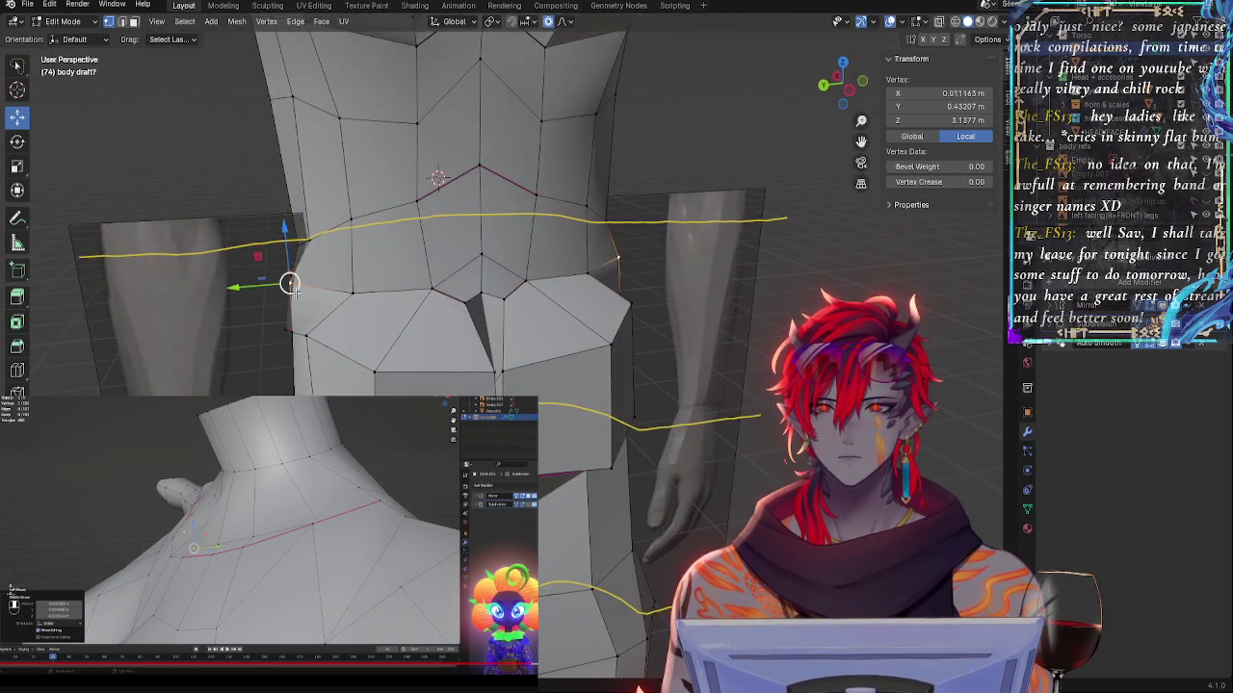
{"action": "left_click_drag", "start_coordinate": [245, 287], "coordinate": [257, 288]}
{"action": "middle_click_drag", "start_coordinate": [260, 290], "coordinate": [447, 326]}
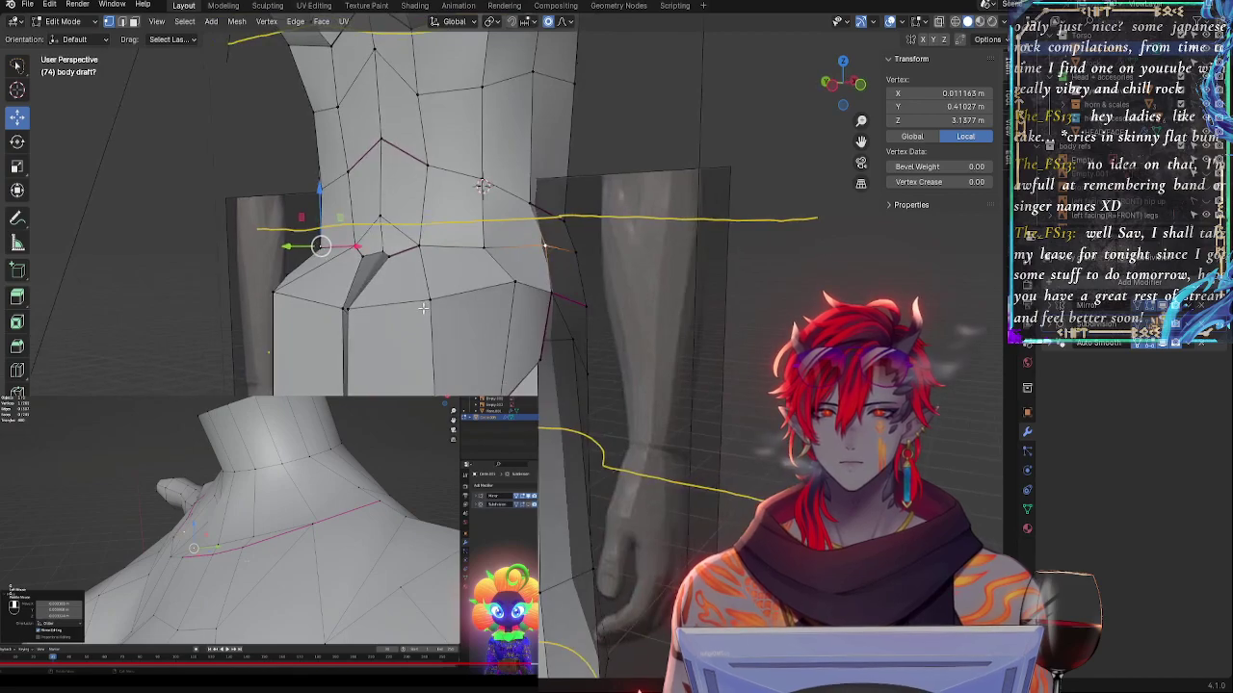
- Select the hip face and edge-slide the hip loop
{"action": "left_click", "coordinate": [425, 308]}
{"action": "left_click", "coordinate": [436, 394]}
{"action": "left_click", "coordinate": [499, 394], "text": "shift"}
{"action": "left_click", "coordinate": [500, 293], "text": "shift"}
{"action": "left_click", "coordinate": [420, 311], "text": "shift"}
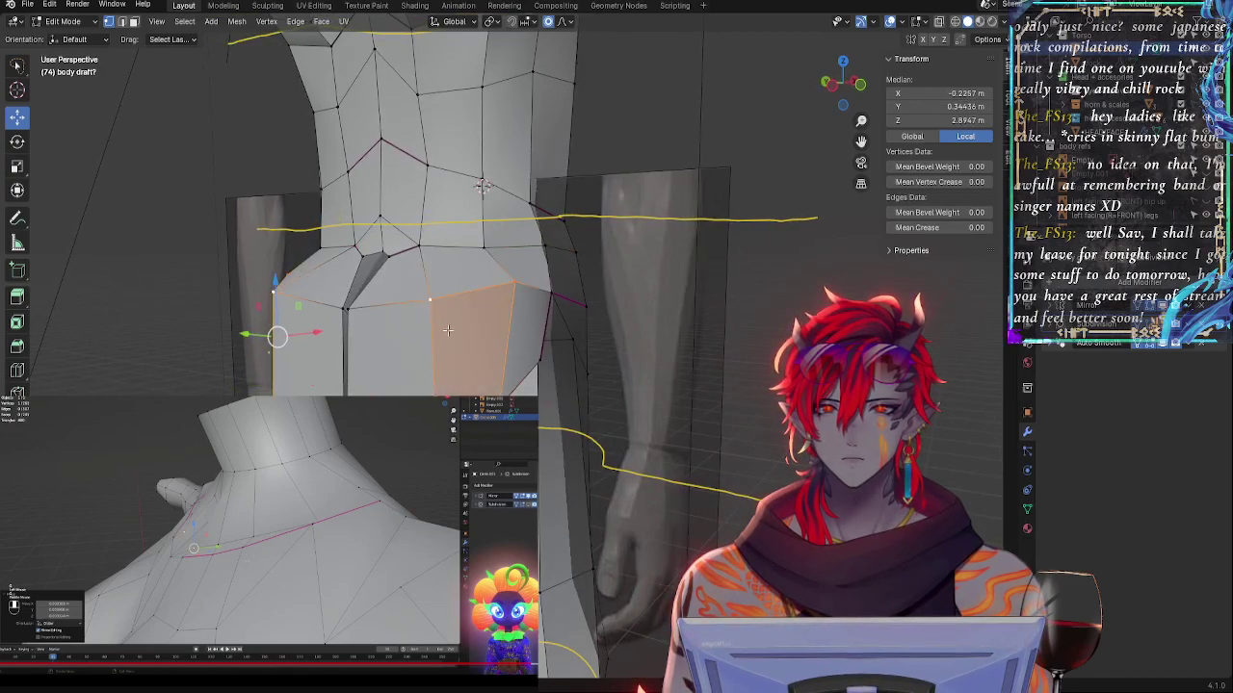
{"action": "key", "text": "g"}
{"action": "key", "text": "g"}
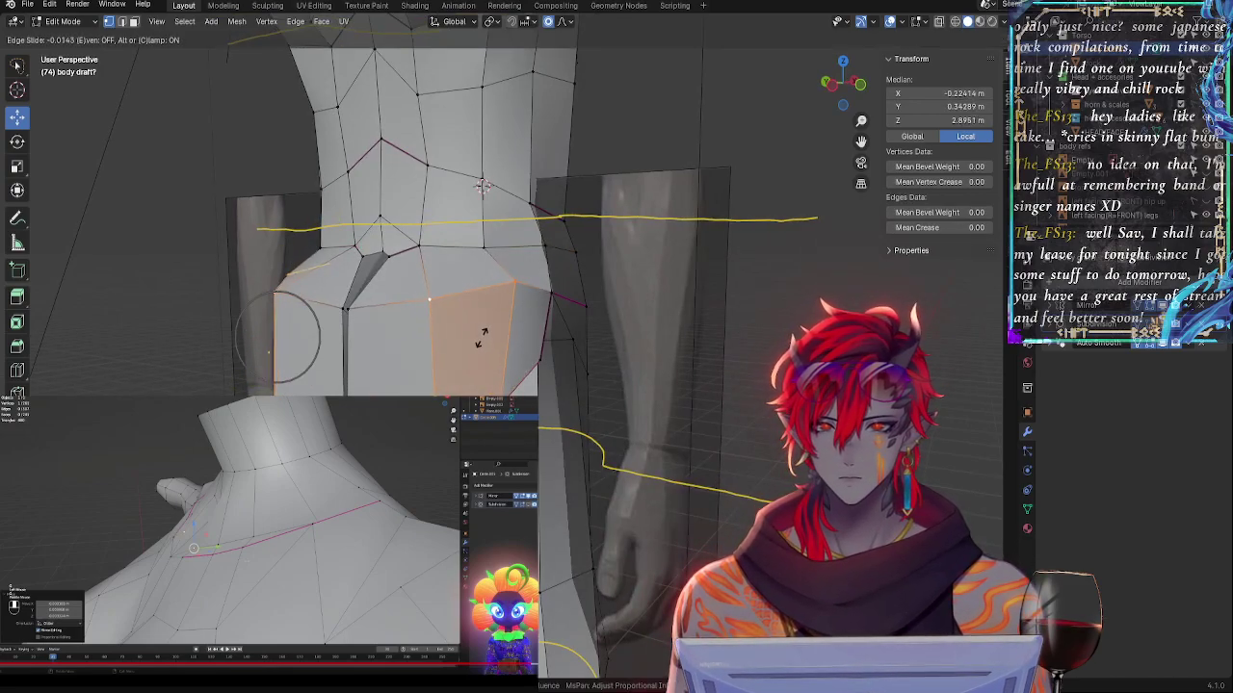
{"action": "left_click", "coordinate": [475, 344]}
- Move a lower hip vertex down with soft falloff
{"action": "middle_click_drag", "start_coordinate": [476, 345], "coordinate": [549, 404]}
{"action": "left_click", "coordinate": [553, 371]}
{"action": "key", "text": "g"}
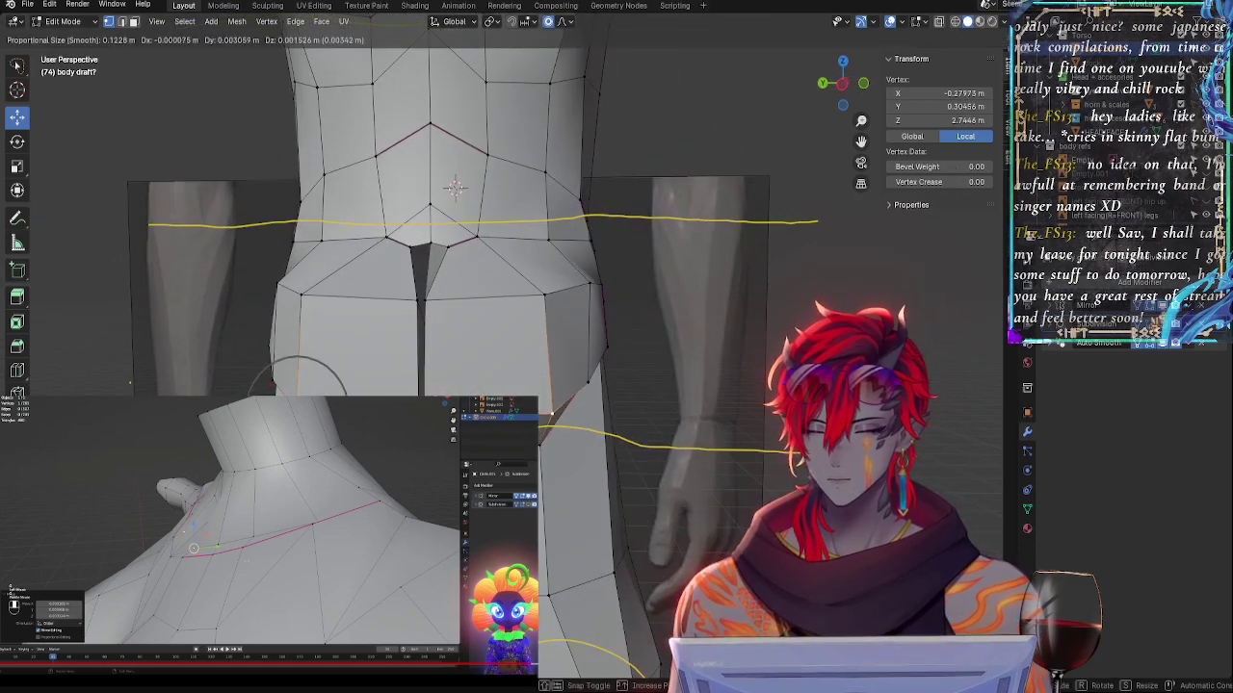
{"action": "left_click", "coordinate": [556, 404]}
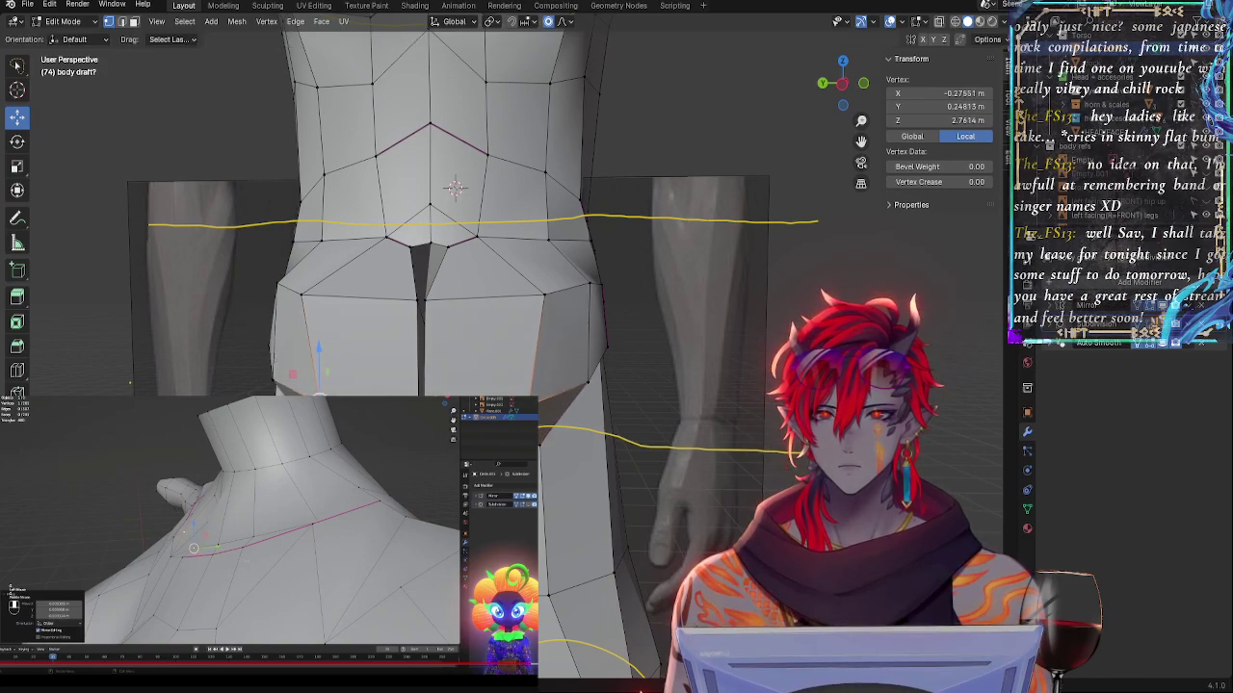
- Move an inner-thigh vertex and vertex-slide it along its edge
{"action": "left_click", "coordinate": [415, 429]}
{"action": "key", "text": "g"}
{"action": "left_click", "coordinate": [414, 434]}
{"action": "key", "text": "shift+v"}
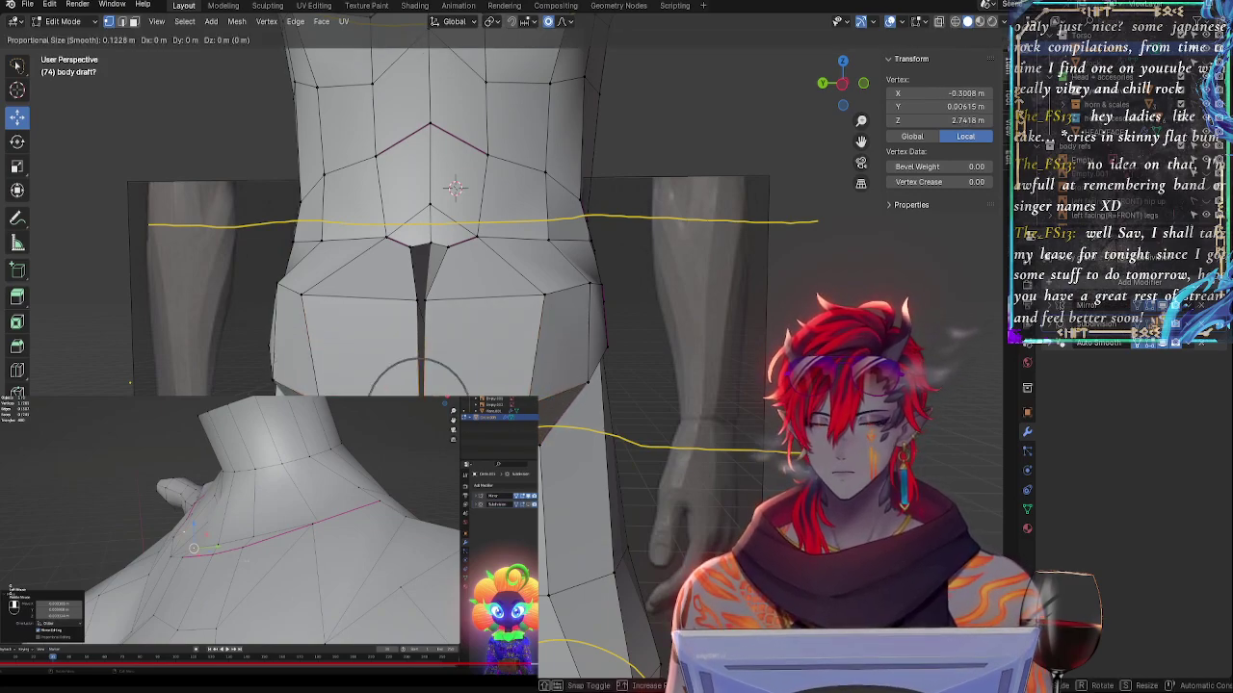
{"action": "left_click", "coordinate": [454, 390]}
- Reshape the hip loop from the outer hip vertex with soft falloff, then clear the selection
{"action": "middle_click_drag", "start_coordinate": [453, 390], "coordinate": [569, 388]}
{"action": "left_click", "coordinate": [559, 325]}
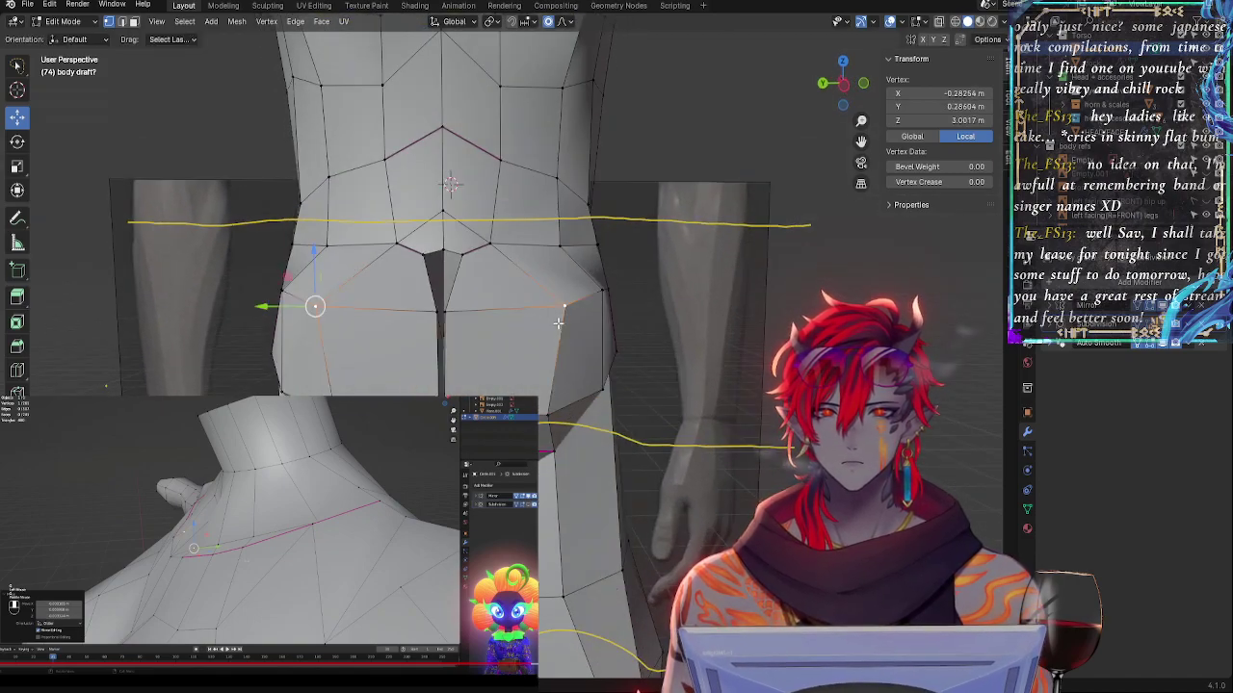
{"action": "key", "text": "g"}
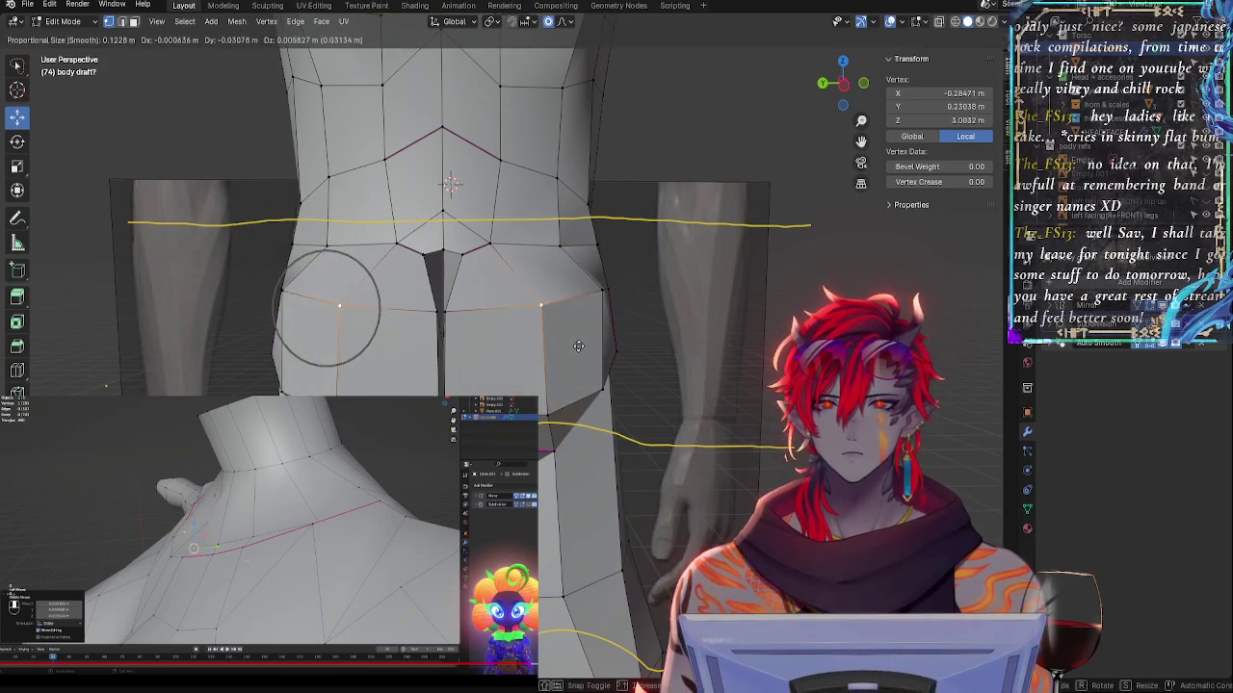
{"action": "left_click", "coordinate": [583, 355]}
{"action": "middle_click_drag", "start_coordinate": [582, 355], "coordinate": [562, 329]}
{"action": "left_click", "coordinate": [499, 362]}
{"action": "left_click", "coordinate": [476, 345]}
{"action": "left_click", "coordinate": [490, 390]}
- Push the side hip vertex outward along the X axis from a three-quarter view
{"action": "left_click", "coordinate": [472, 390]}
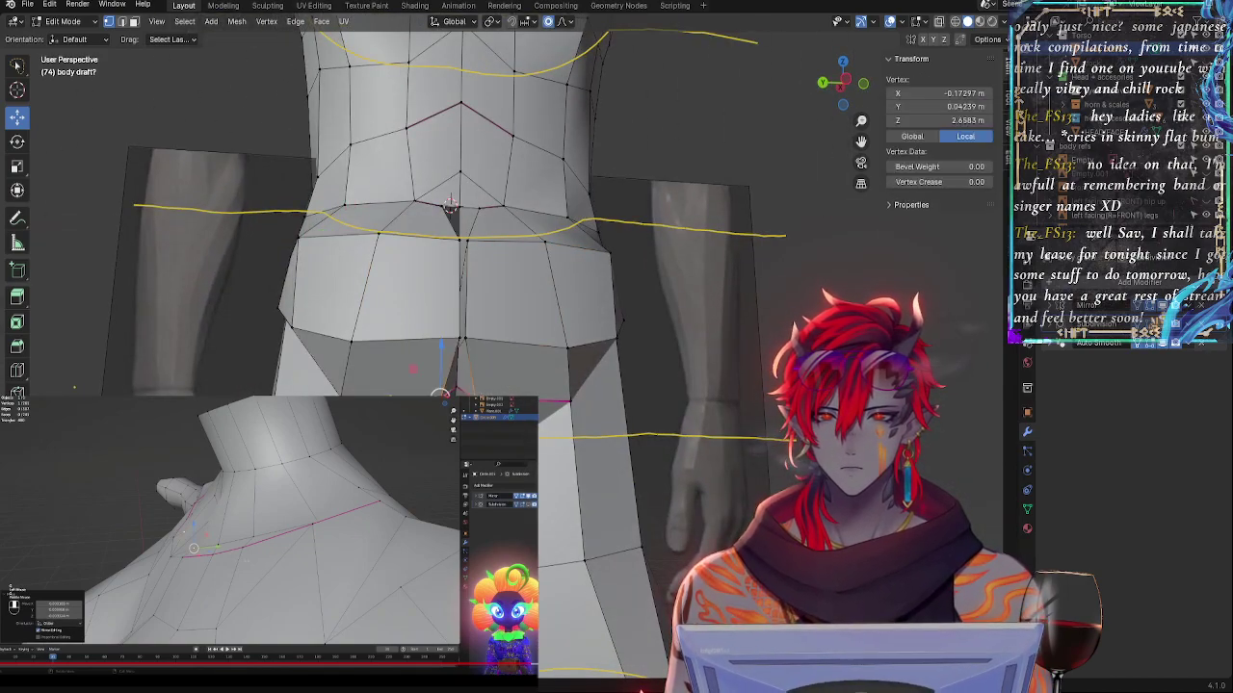
{"action": "key", "text": "g"}
{"action": "right_click", "coordinate": [547, 414]}
{"action": "middle_click_drag", "start_coordinate": [546, 414], "coordinate": [627, 453]}
{"action": "left_click_drag", "start_coordinate": [470, 440], "coordinate": [456, 441]}
{"action": "mouse_move", "coordinate": [456, 441]}
{"action": "middle_mouse_down"}
{"action": "mouse_move", "coordinate": [415, 452]}
{"action": "mouse_move", "coordinate": [447, 442]}
{"action": "middle_mouse_up"}
{"action": "left_click_drag", "start_coordinate": [447, 442], "coordinate": [429, 442]}
{"action": "middle_click_drag", "start_coordinate": [429, 442], "coordinate": [560, 449]}
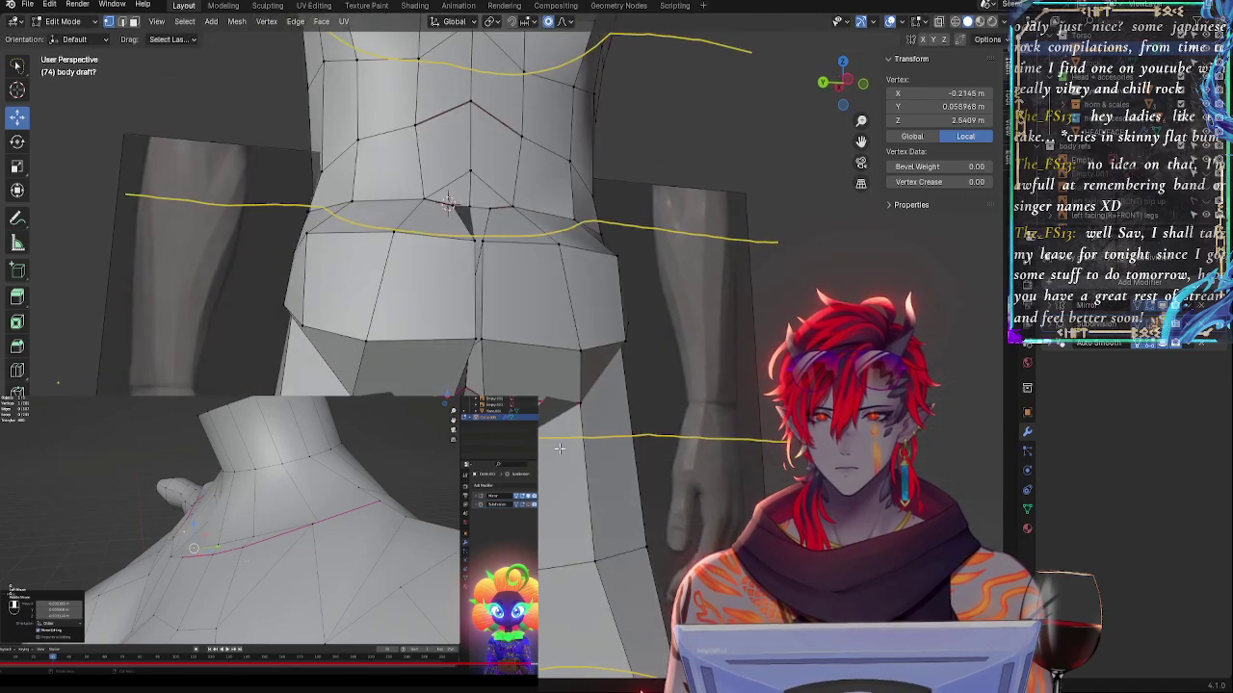
- Reposition the hip vertex with soft falloff, raise it slightly, then lower it from the side view
{"action": "key", "text": "g"}
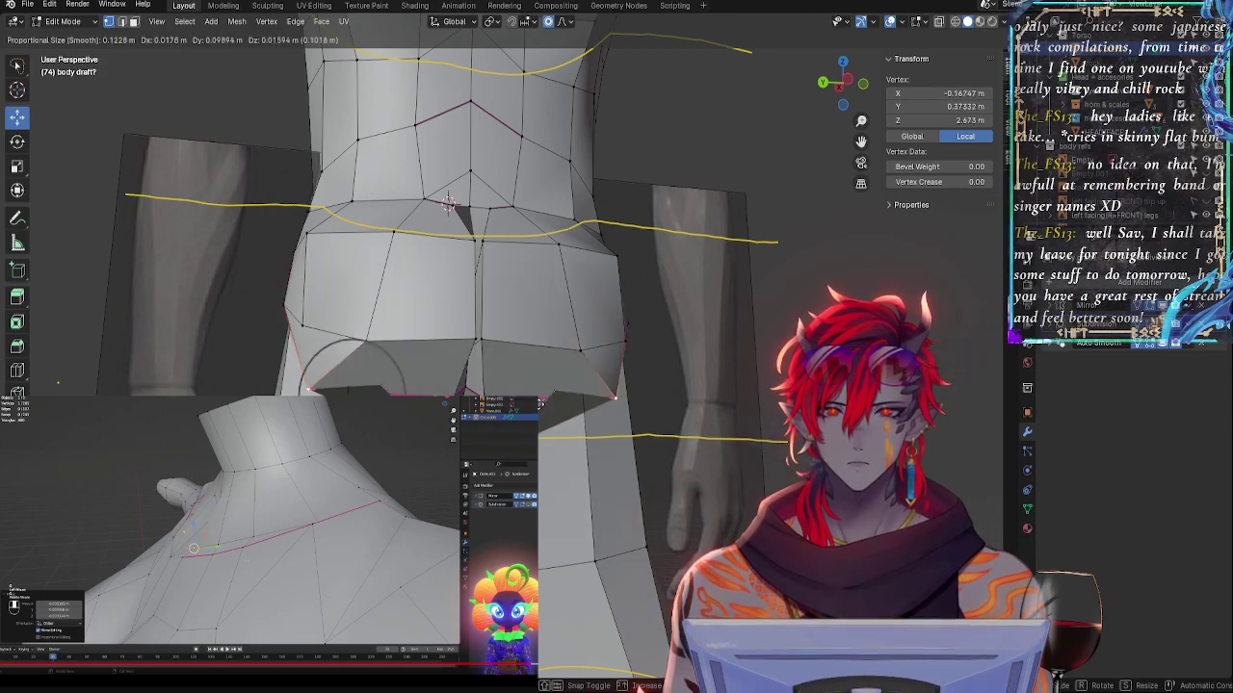
{"action": "left_click", "coordinate": [585, 432]}
{"action": "key", "text": "g"}
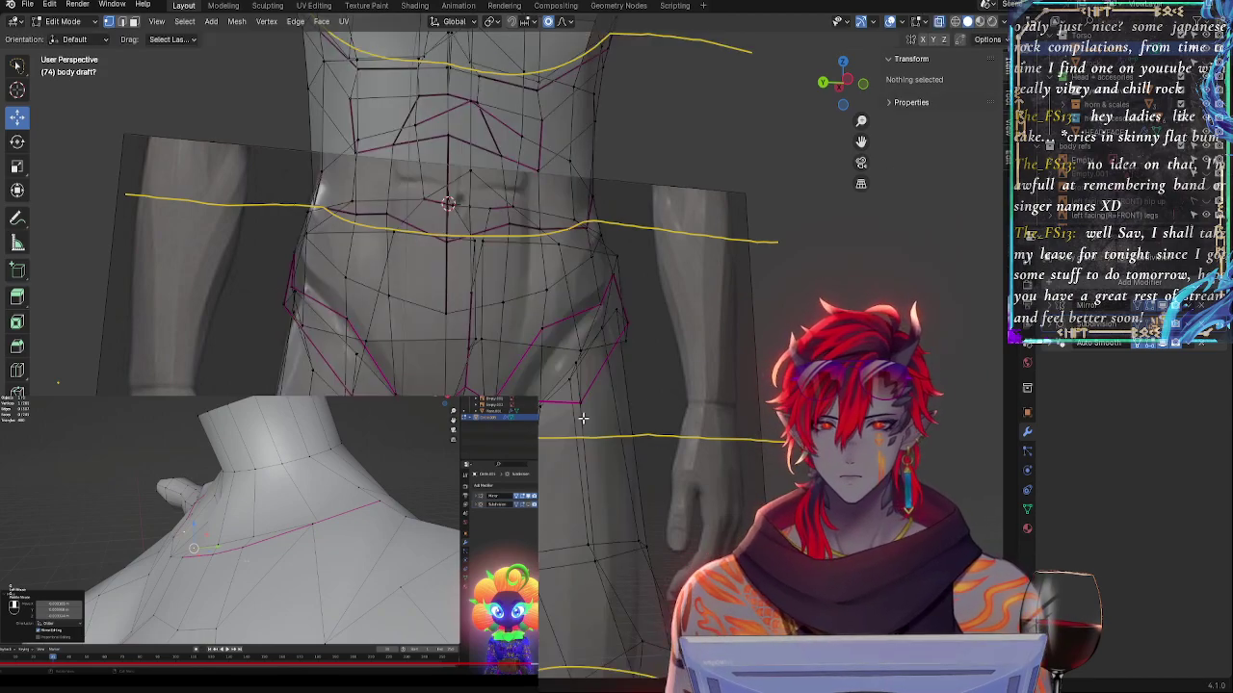
{"action": "left_click", "coordinate": [581, 373]}
{"action": "middle_click_drag", "start_coordinate": [681, 442], "coordinate": [554, 473]}
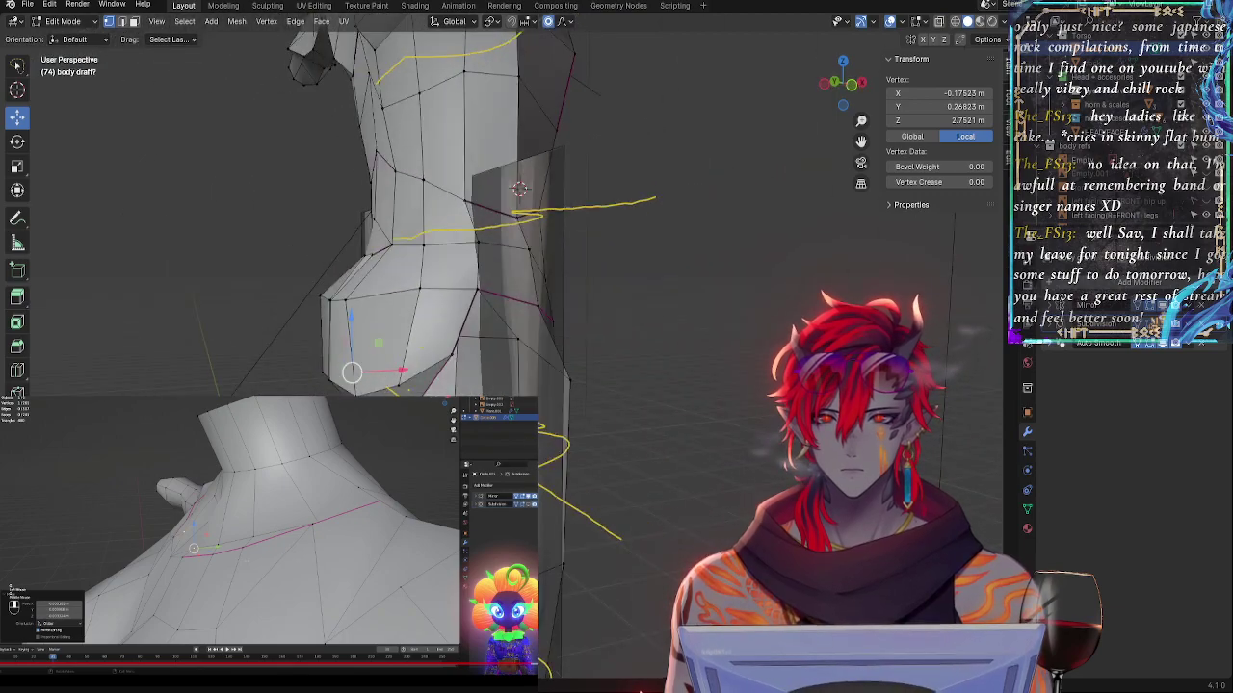
{"action": "key", "text": "g"}
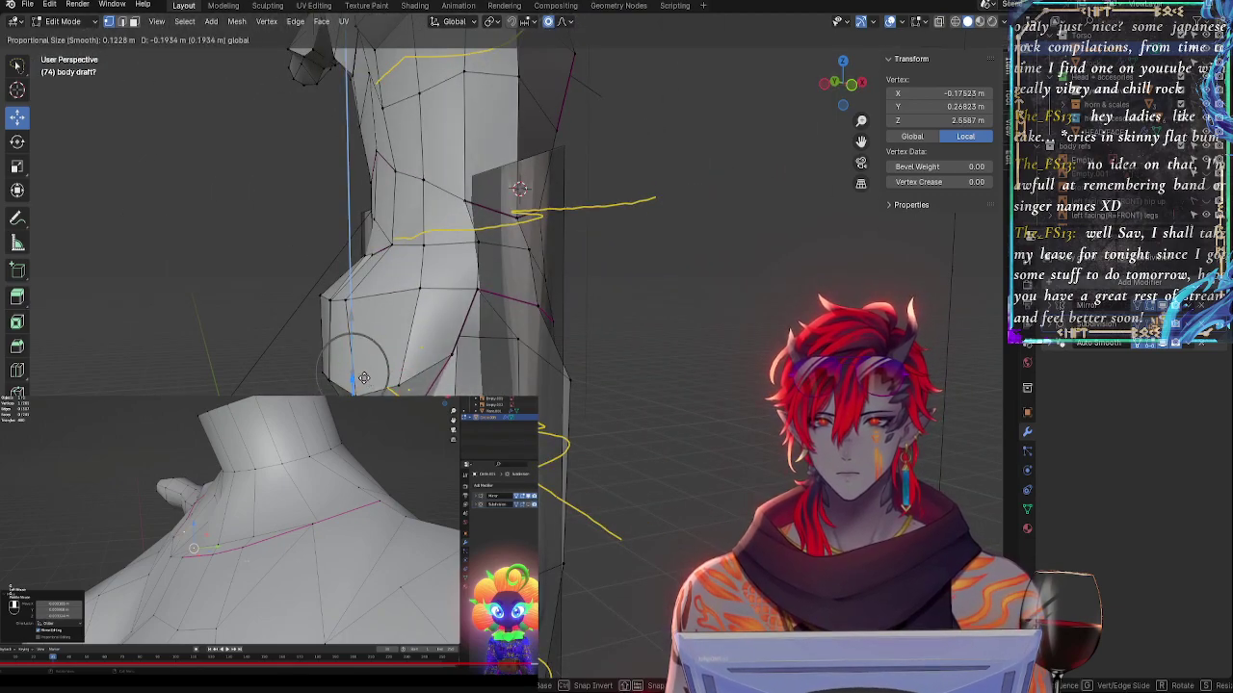
{"action": "left_click", "coordinate": [469, 386]}
- Toggle X-ray to reveal hidden vertices while orbiting to a front view
{"action": "key", "text": "alt+z"}
{"action": "key", "text": "alt+z"}
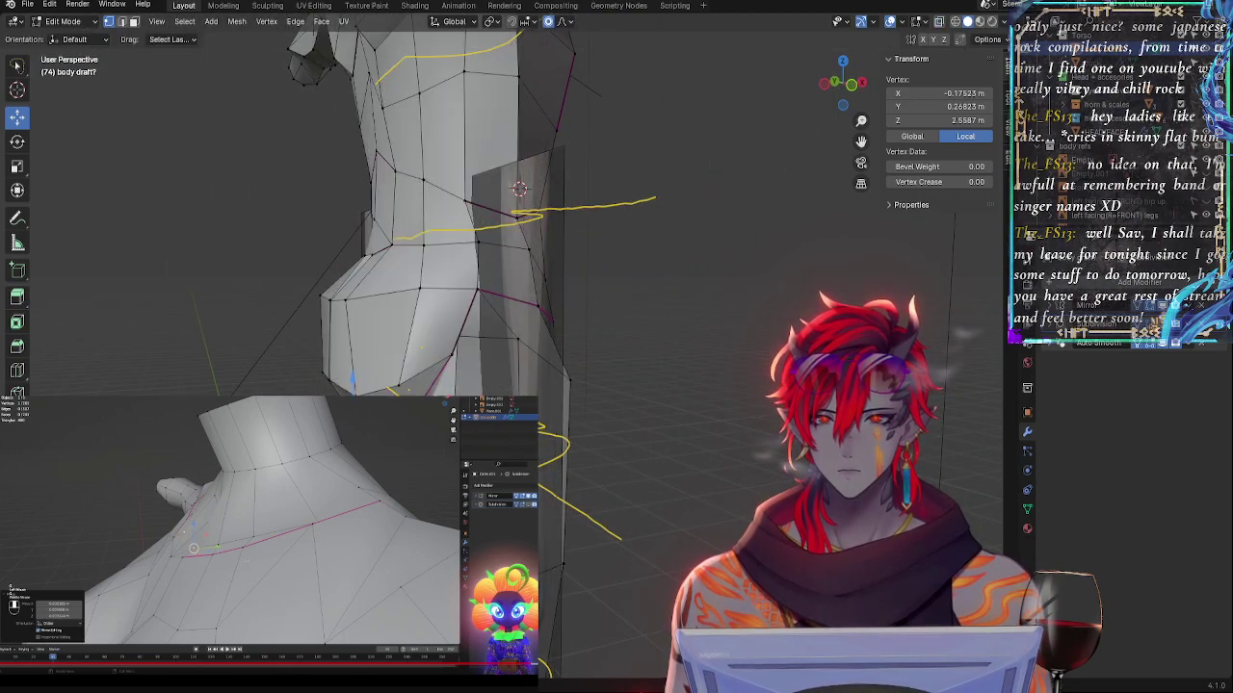
{"action": "key", "text": "alt+z"}
{"action": "middle_click_drag", "start_coordinate": [483, 385], "coordinate": [507, 351]}
{"action": "key", "text": "alt+z"}
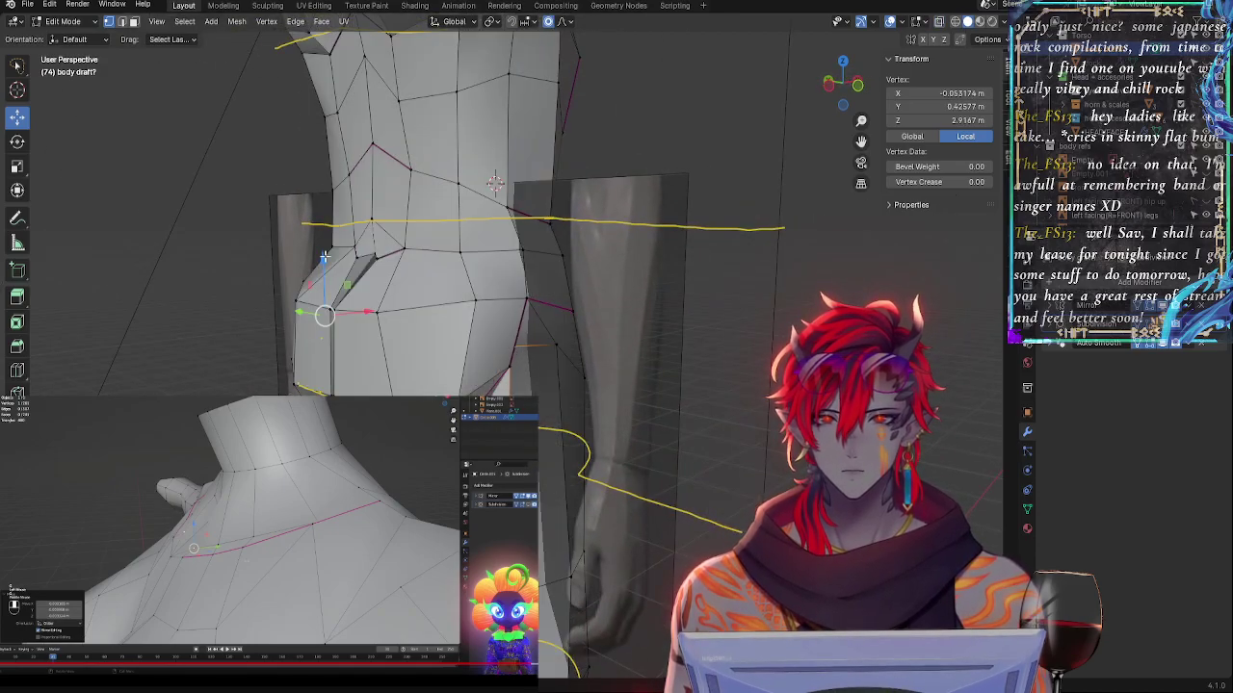
- Lower the hip vertex vertically along Z and push it forward along Y
{"action": "key", "text": "g"}
{"action": "key", "text": "z"}
{"action": "left_click", "coordinate": [336, 353]}
{"action": "middle_click_drag", "start_coordinate": [342, 355], "coordinate": [595, 424]}
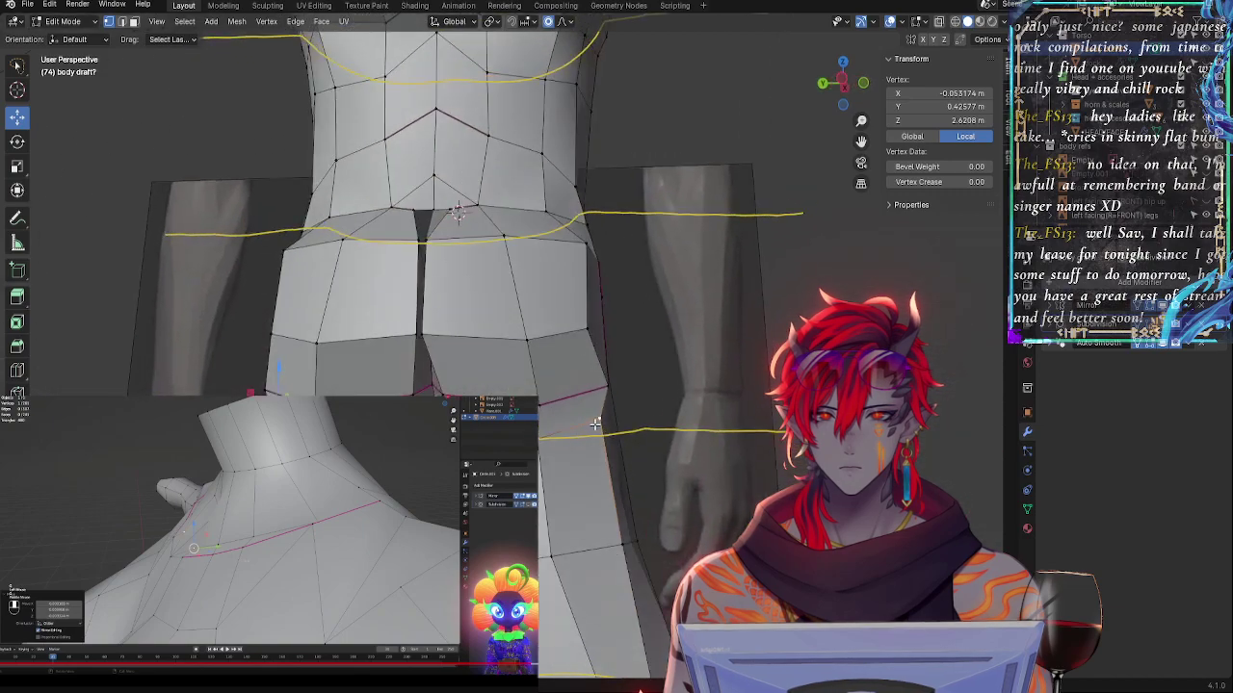
{"action": "left_click_drag", "start_coordinate": [231, 420], "coordinate": [213, 420]}
{"action": "middle_click_drag", "start_coordinate": [213, 420], "coordinate": [346, 422]}
- Raise the hip vertex and slide it and a neighbouring hip vertex along their edges
{"action": "key", "text": "g"}
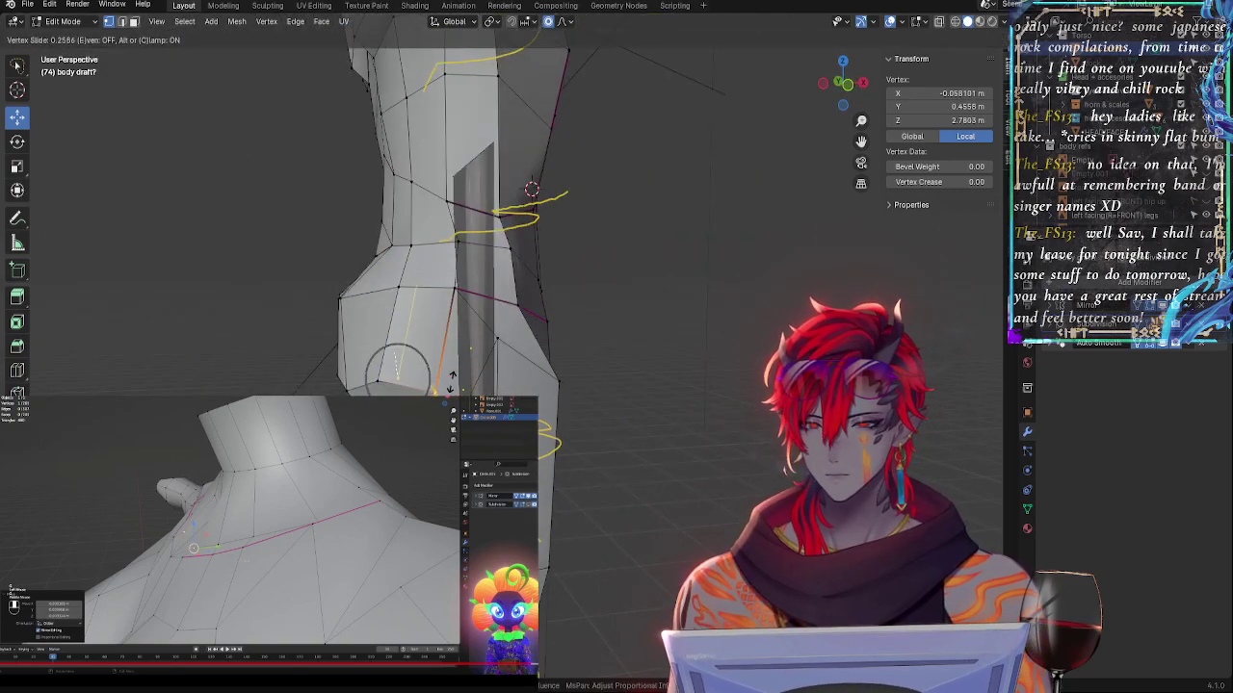
{"action": "left_click", "coordinate": [402, 356]}
{"action": "key", "text": "g"}
{"action": "left_click", "coordinate": [398, 387]}
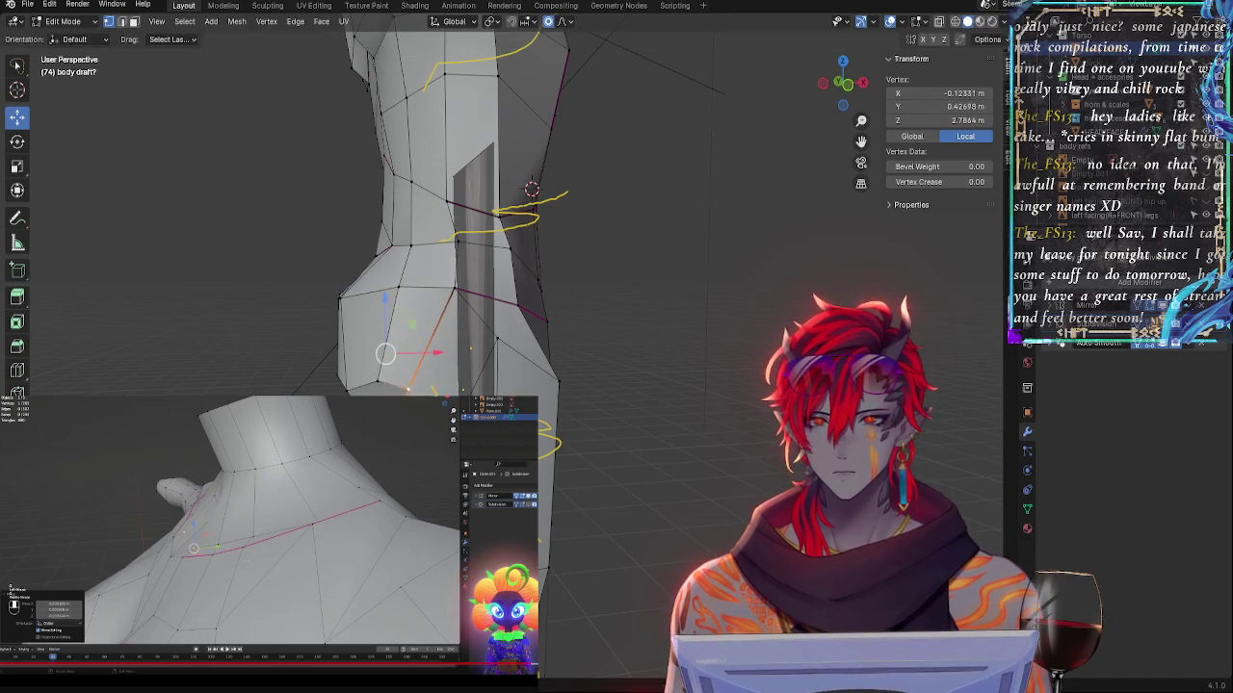
{"action": "middle_click_drag", "start_coordinate": [390, 389], "coordinate": [430, 393]}
{"action": "left_click", "coordinate": [422, 395]}
{"action": "key", "text": "g"}
{"action": "key", "text": "g"}
{"action": "key", "text": "g"}
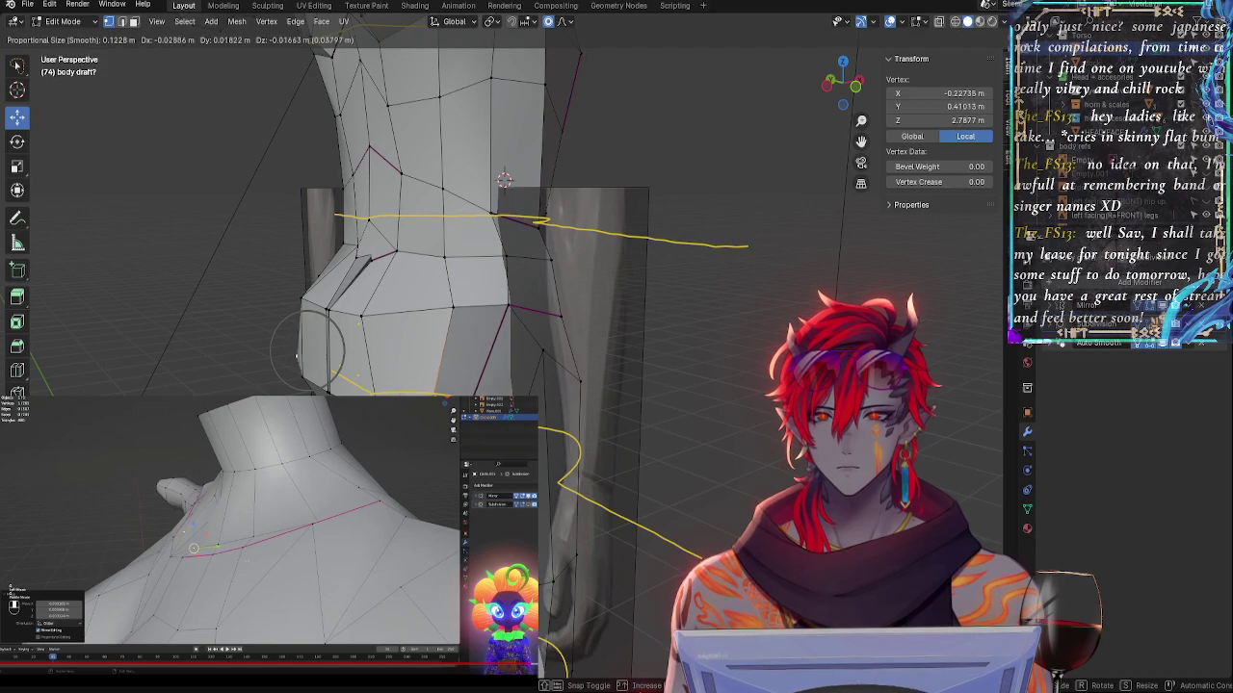
{"action": "key", "text": "g"}
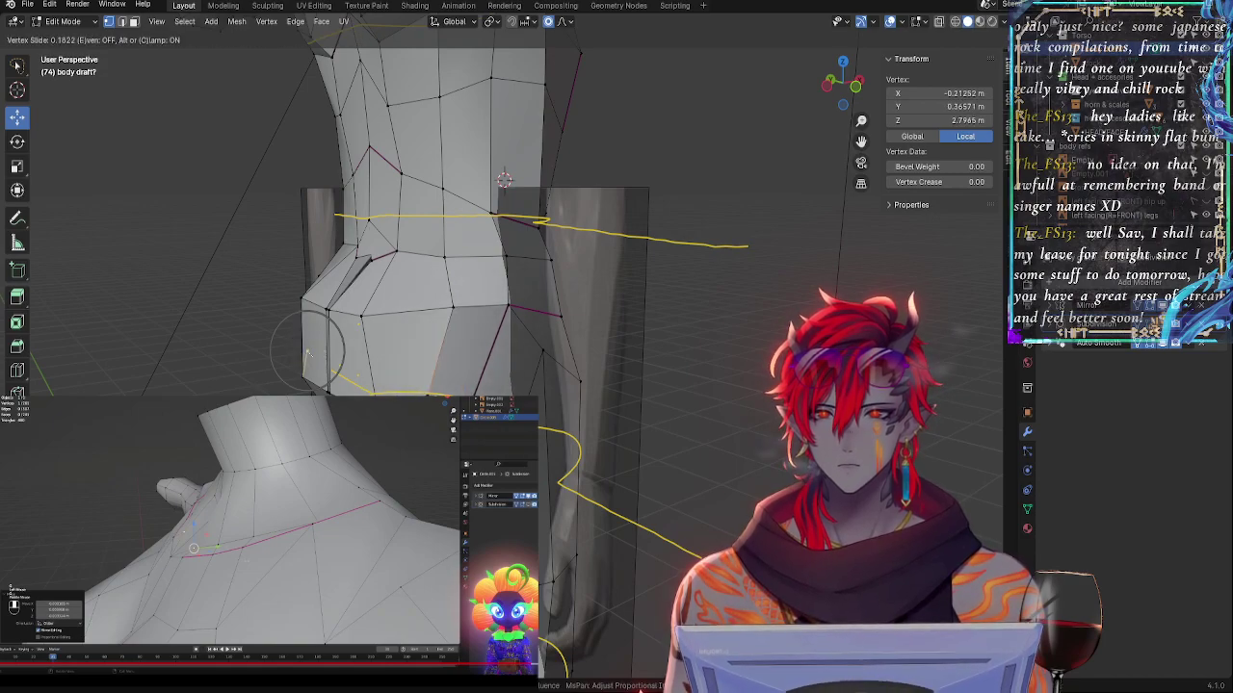
{"action": "left_click", "coordinate": [432, 396]}
- Move another hip vertex and the waist vertices with smooth falloff toward the yellow guide
{"action": "left_click", "coordinate": [449, 307]}
{"action": "middle_click_drag", "start_coordinate": [446, 307], "coordinate": [546, 360]}
{"action": "key", "text": "g"}
{"action": "left_click", "coordinate": [432, 294]}
{"action": "key", "text": "g"}
{"action": "key", "text": "g"}
{"action": "left_click", "coordinate": [540, 379]}
{"action": "key", "text": "g"}
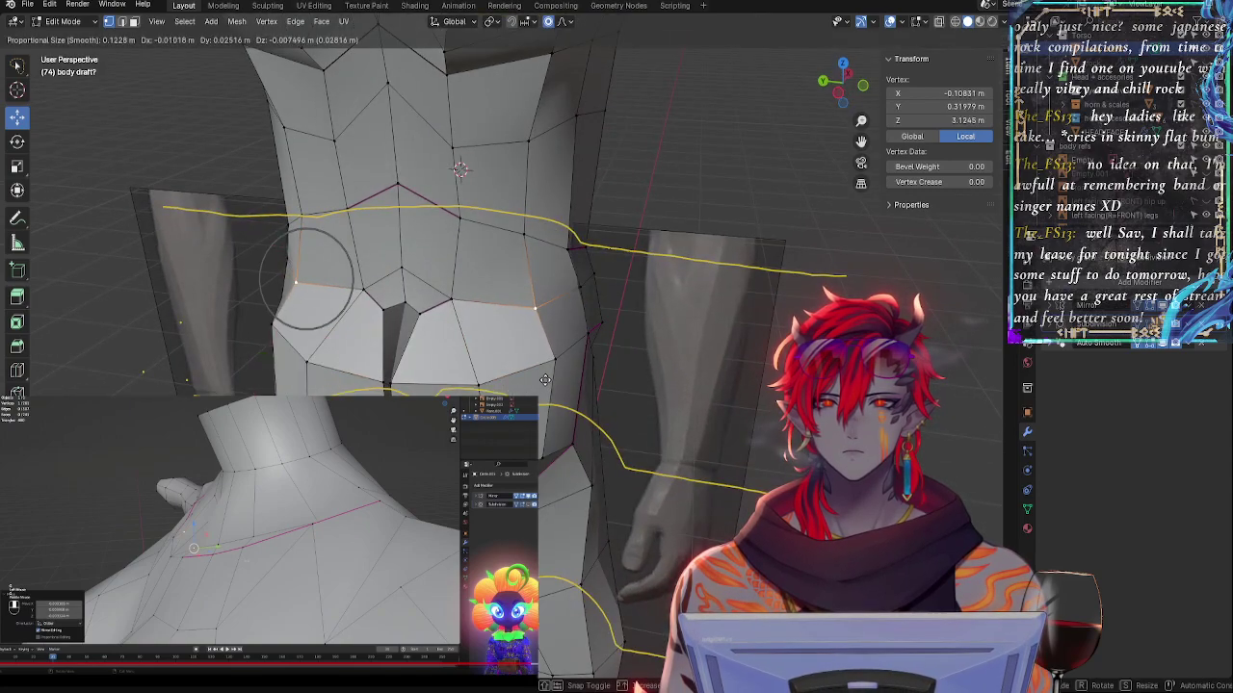
{"action": "left_click", "coordinate": [560, 371]}
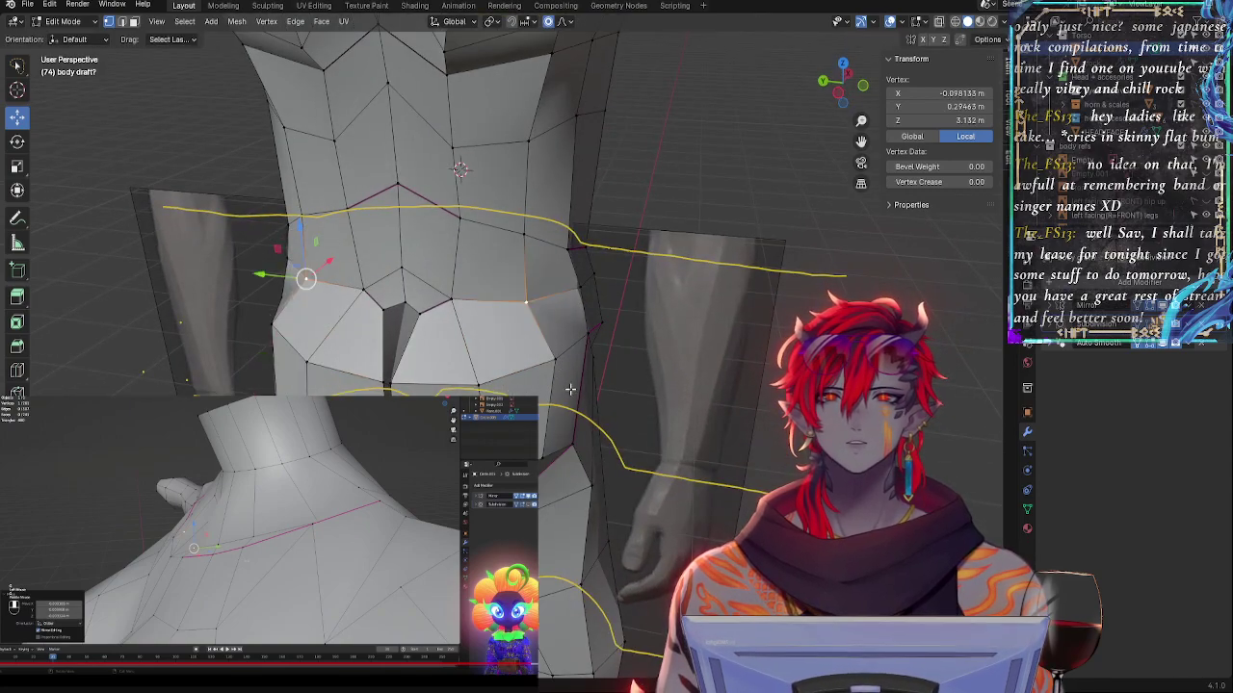
- From a frontal view, slide the side waist vertex and nudge the upper side vertex inward
{"action": "middle_click_drag", "start_coordinate": [570, 388], "coordinate": [599, 354]}
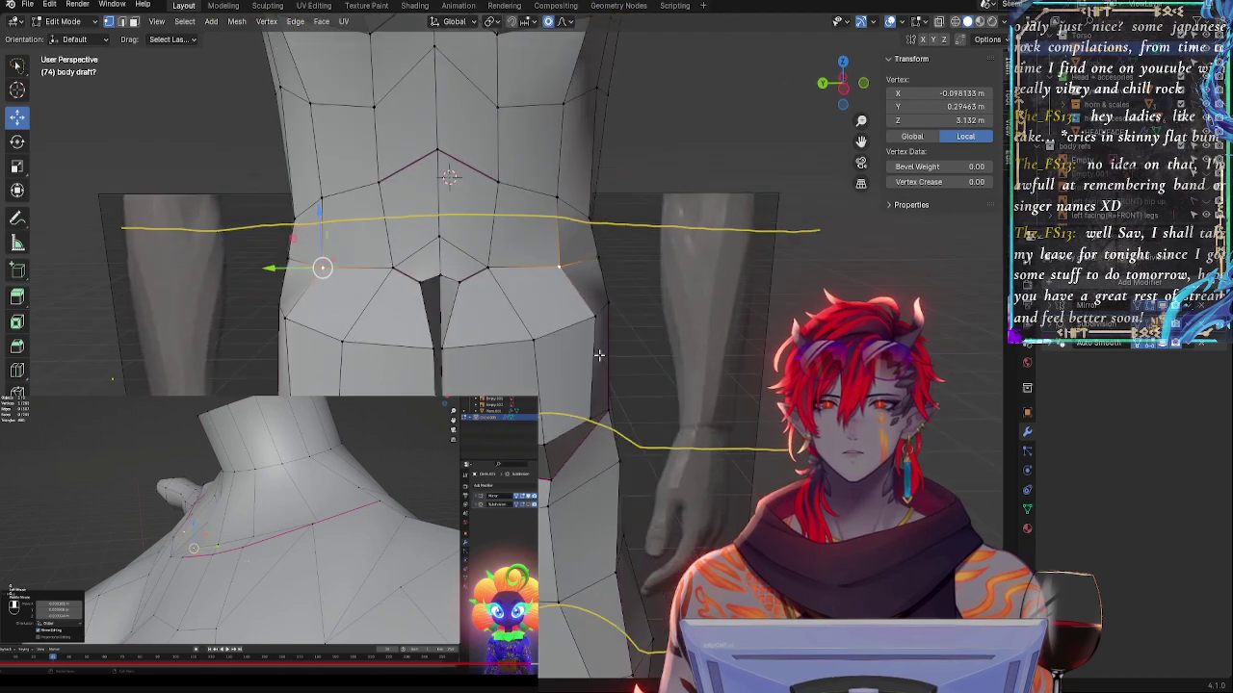
{"action": "left_click", "coordinate": [600, 265]}
{"action": "key", "text": "shift+v"}
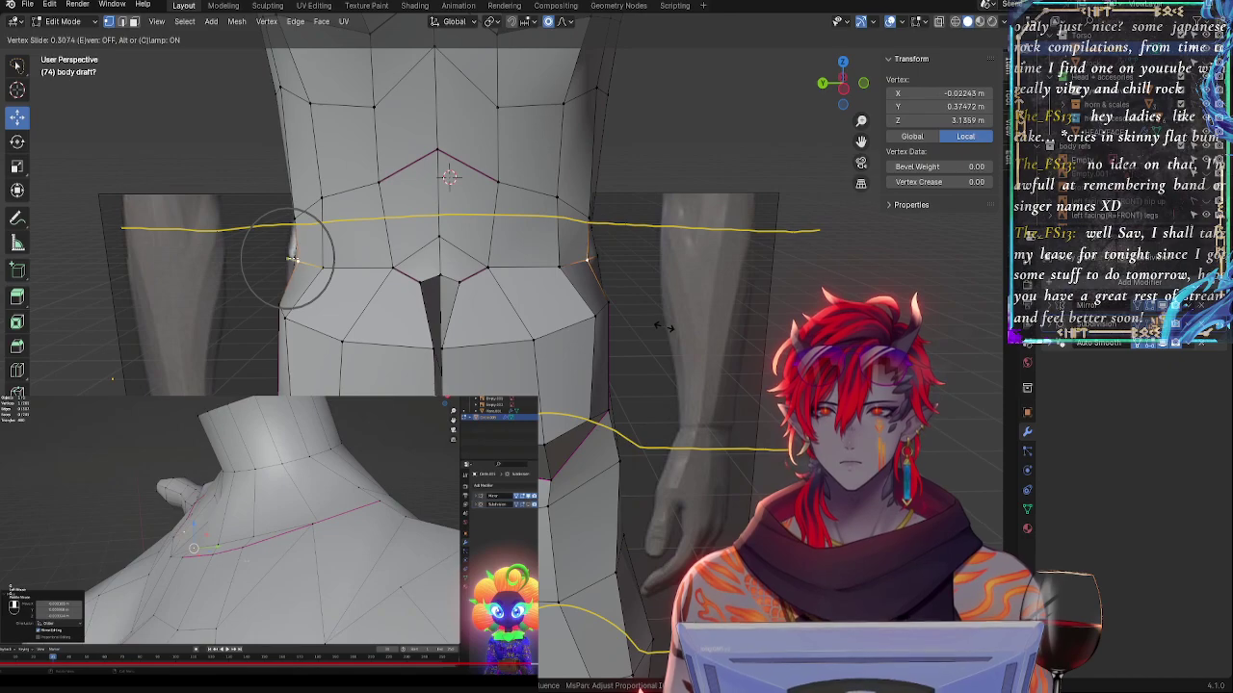
{"action": "left_click", "coordinate": [661, 328]}
{"action": "left_click", "coordinate": [552, 210]}
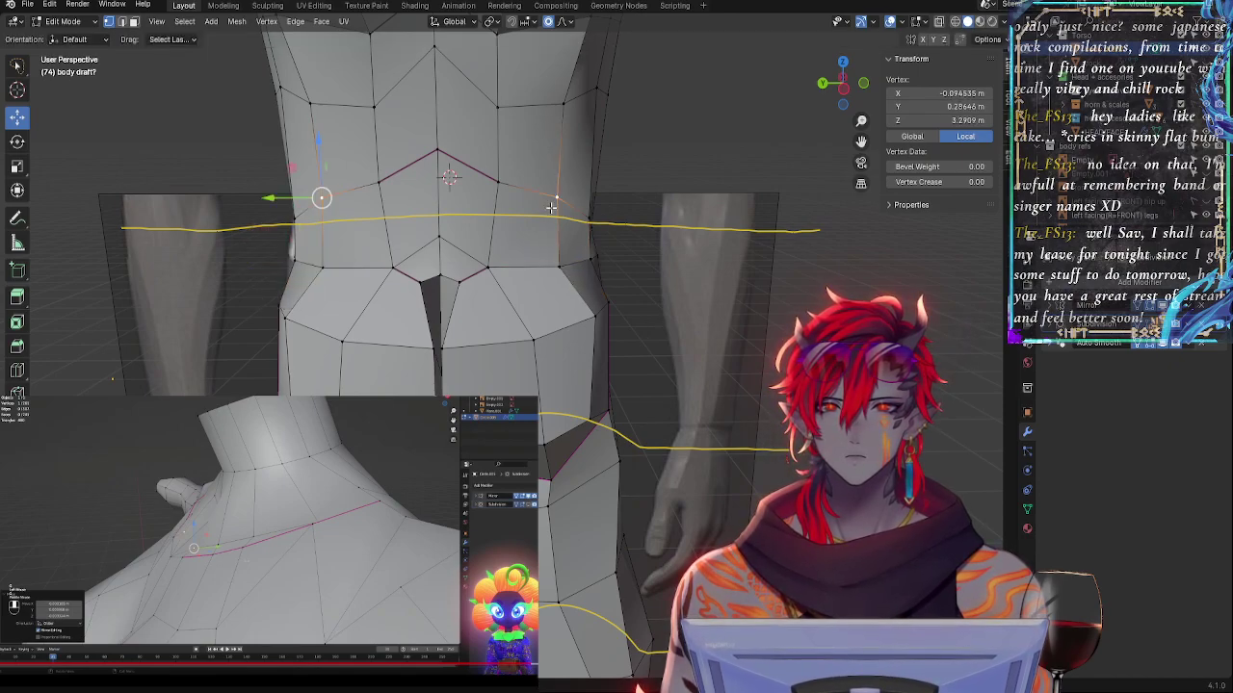
{"action": "key", "text": "g"}
{"action": "key", "text": "g"}
{"action": "left_click", "coordinate": [553, 218]}
- Slide the lower waist vertex upward and begin a soft-falloff move on another waist vertex
{"action": "left_click", "coordinate": [487, 267]}
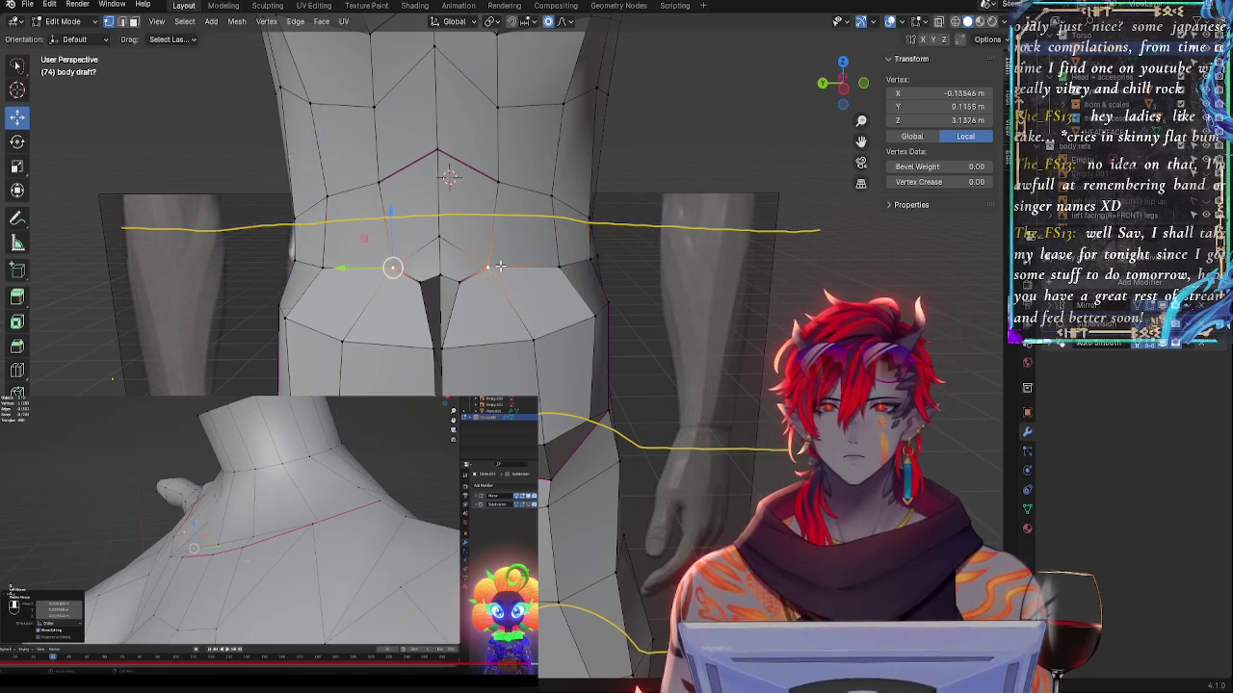
{"action": "key", "text": "shift+v"}
{"action": "left_click", "coordinate": [527, 276]}
{"action": "left_click", "coordinate": [556, 264]}
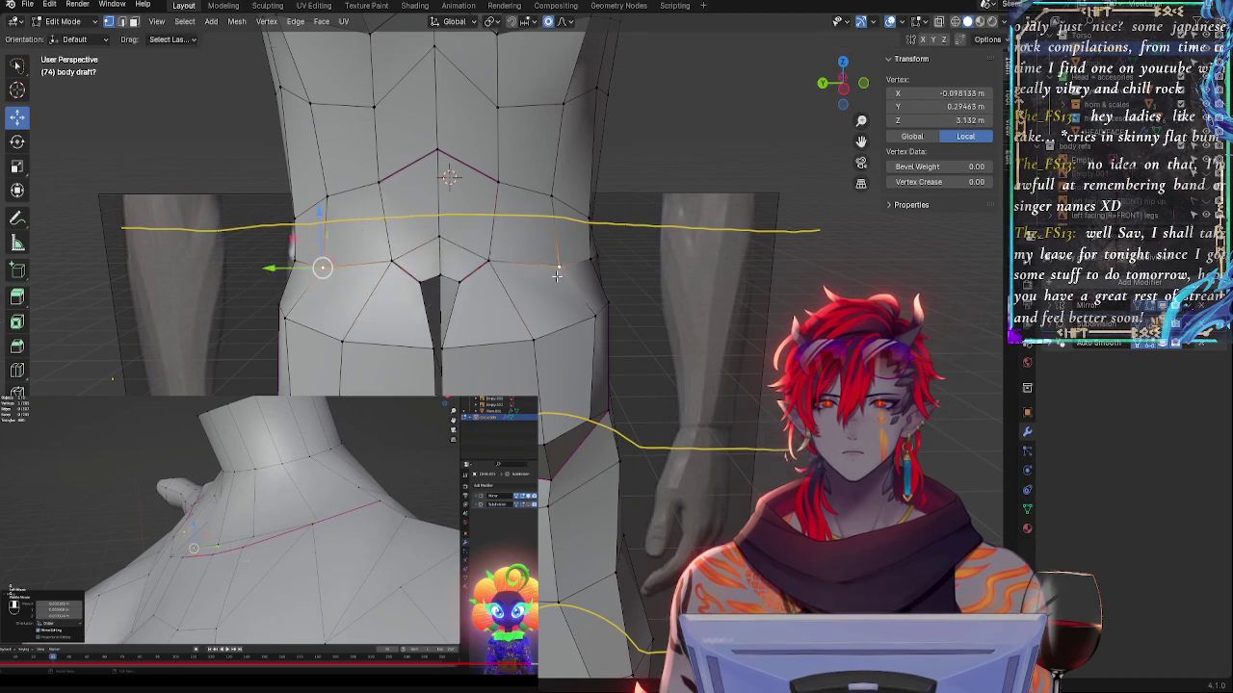
{"action": "key", "text": "g"}
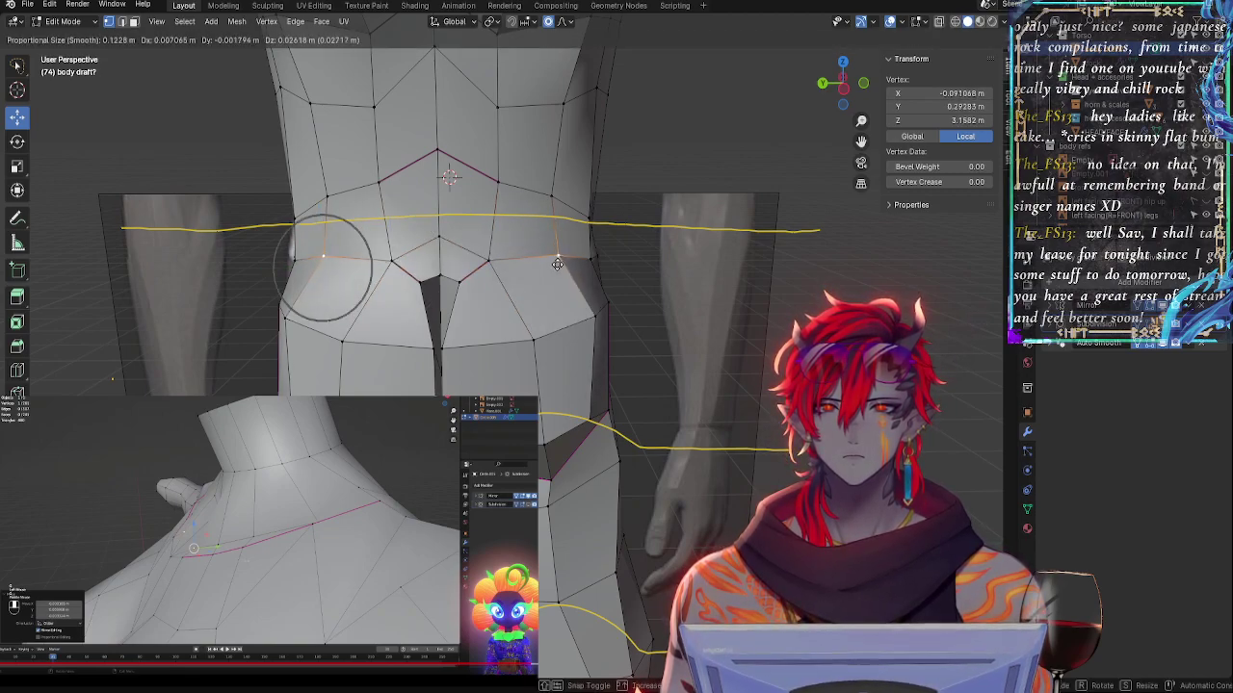
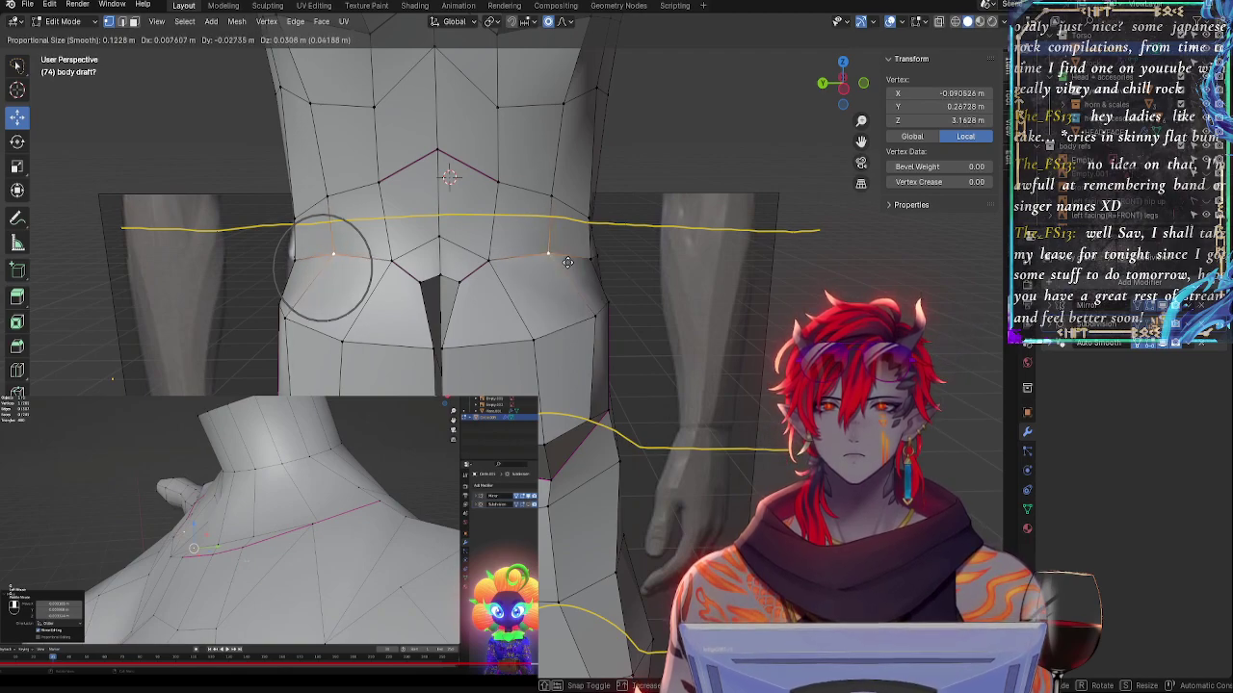
- From a side view, lower the waist vertex along Z and fine-tune its height
{"action": "left_click", "coordinate": [562, 260]}
{"action": "middle_click_drag", "start_coordinate": [569, 261], "coordinate": [476, 315]}
{"action": "key", "text": "g"}
{"action": "key", "text": "x"}
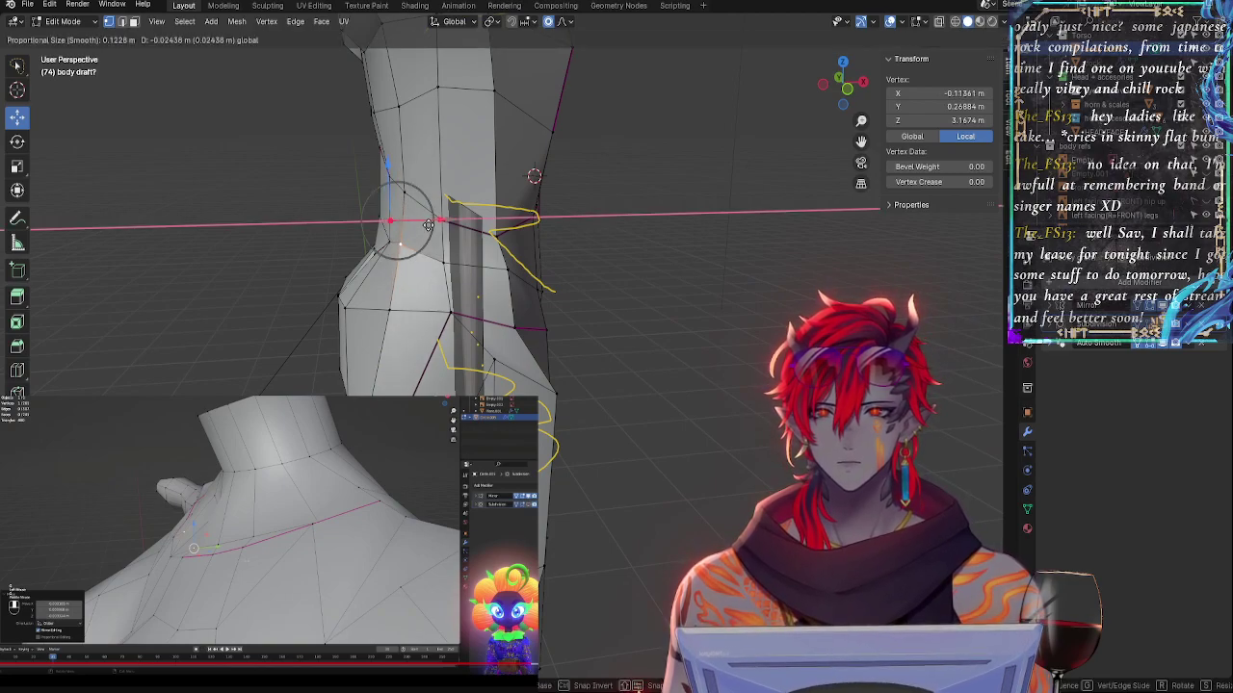
{"action": "key", "text": "z"}
{"action": "left_click", "coordinate": [405, 194]}
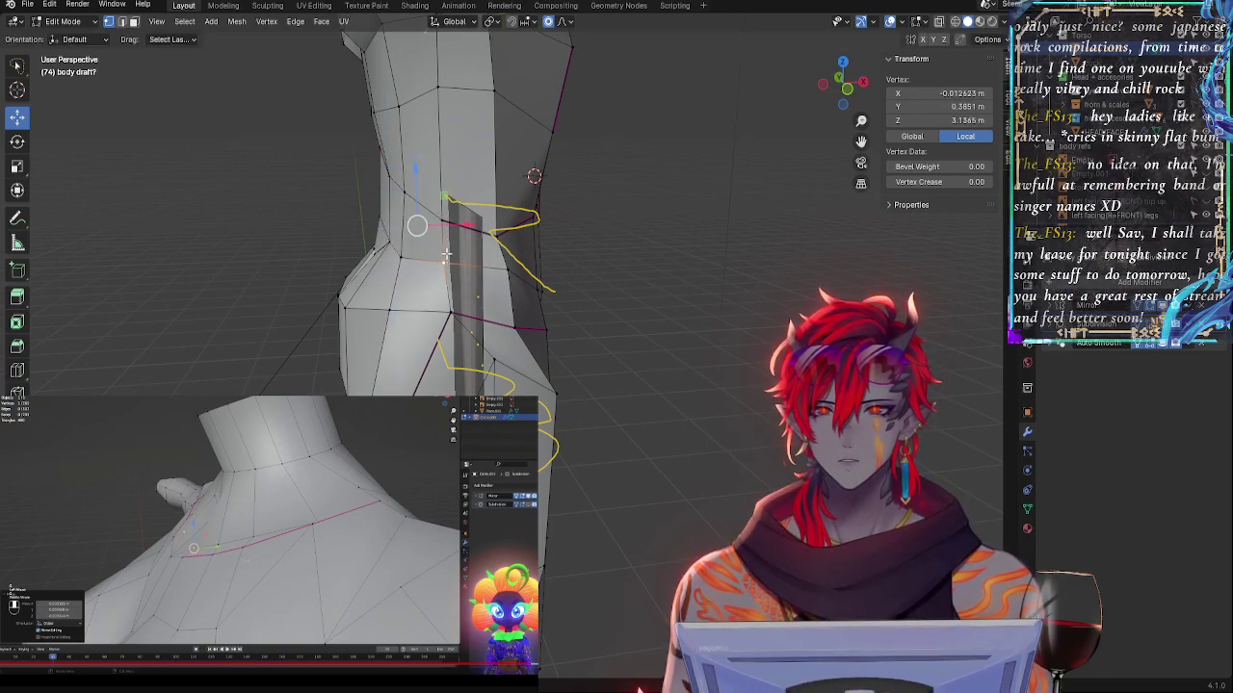
{"action": "key", "text": "g"}
{"action": "key", "text": "z"}
{"action": "left_click", "coordinate": [433, 196]}
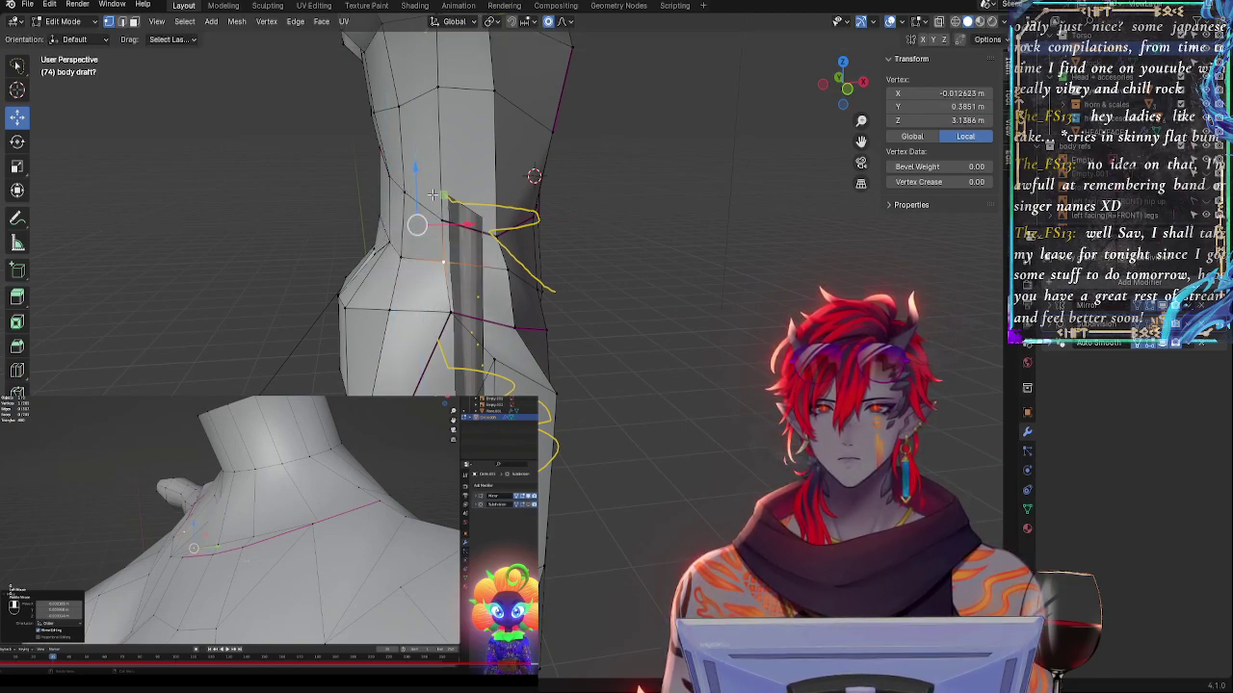
- In Front Orthographic with X-ray, raise the waist vertex with smooth falloff to match the reference
{"action": "left_click", "coordinate": [841, 92]}
{"action": "key", "text": "alt+z"}
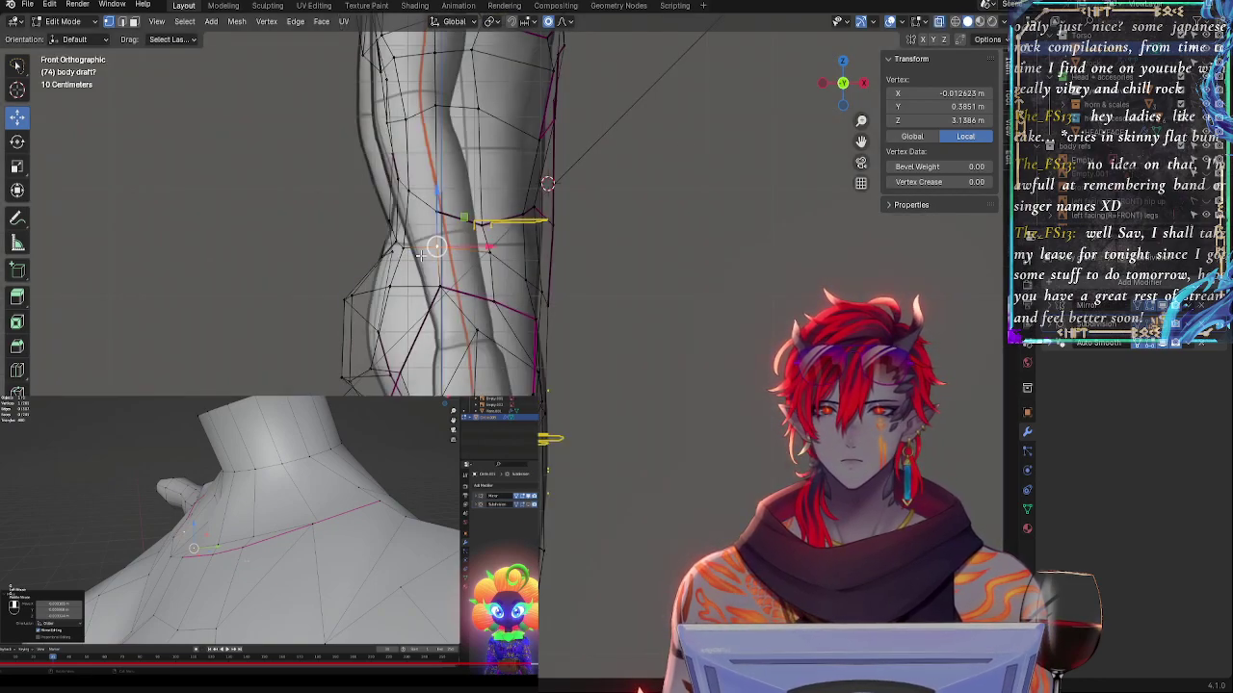
{"action": "key", "text": "g"}
{"action": "left_click", "coordinate": [437, 235]}
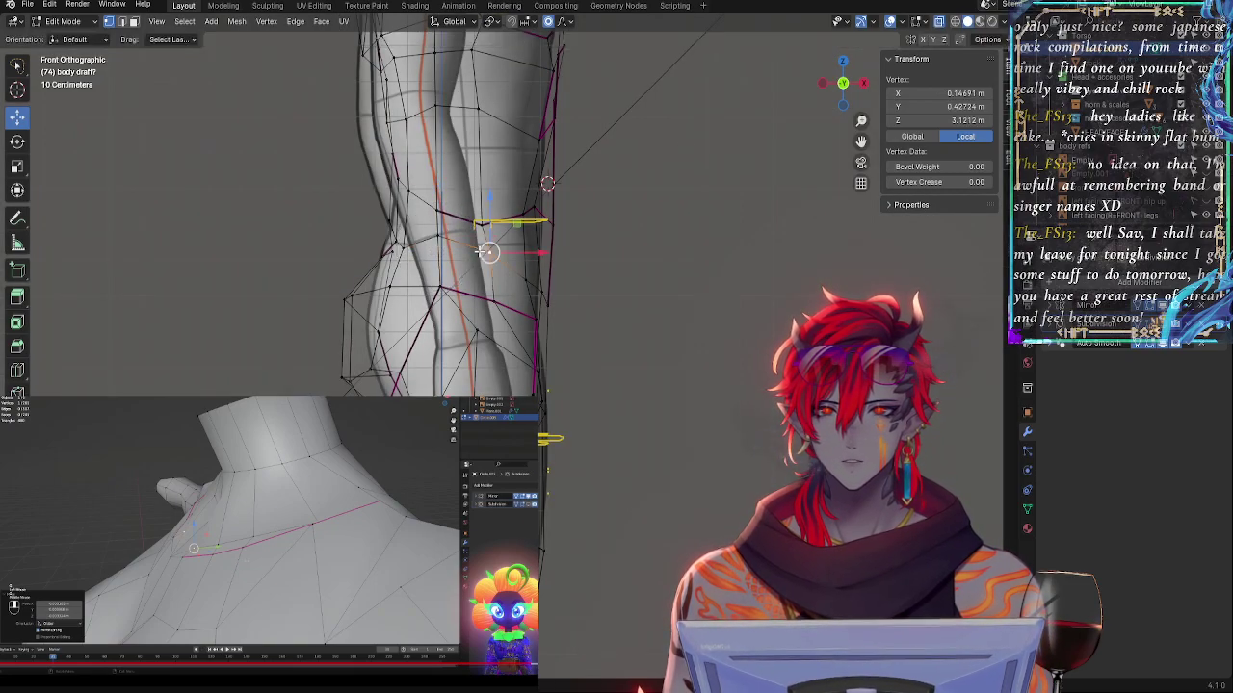
{"action": "left_click_drag", "start_coordinate": [489, 251], "coordinate": [492, 236]}
{"action": "middle_click_drag", "start_coordinate": [424, 236], "coordinate": [416, 245]}
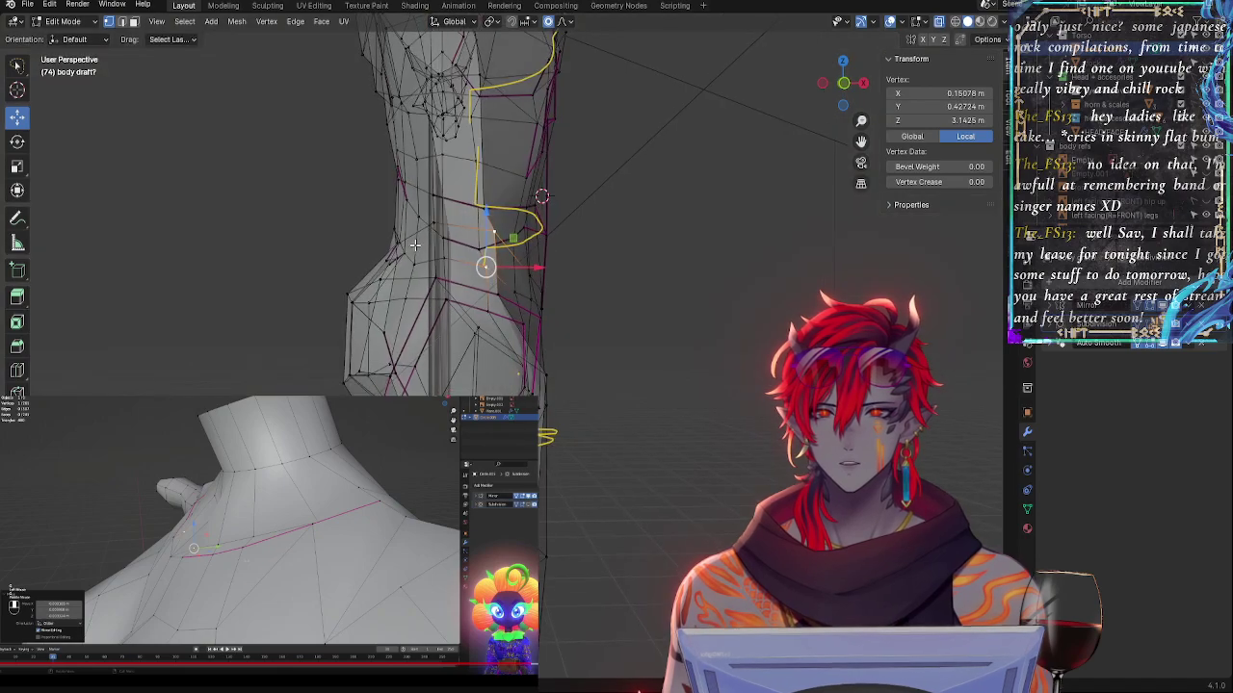
{"action": "left_click", "coordinate": [842, 90]}
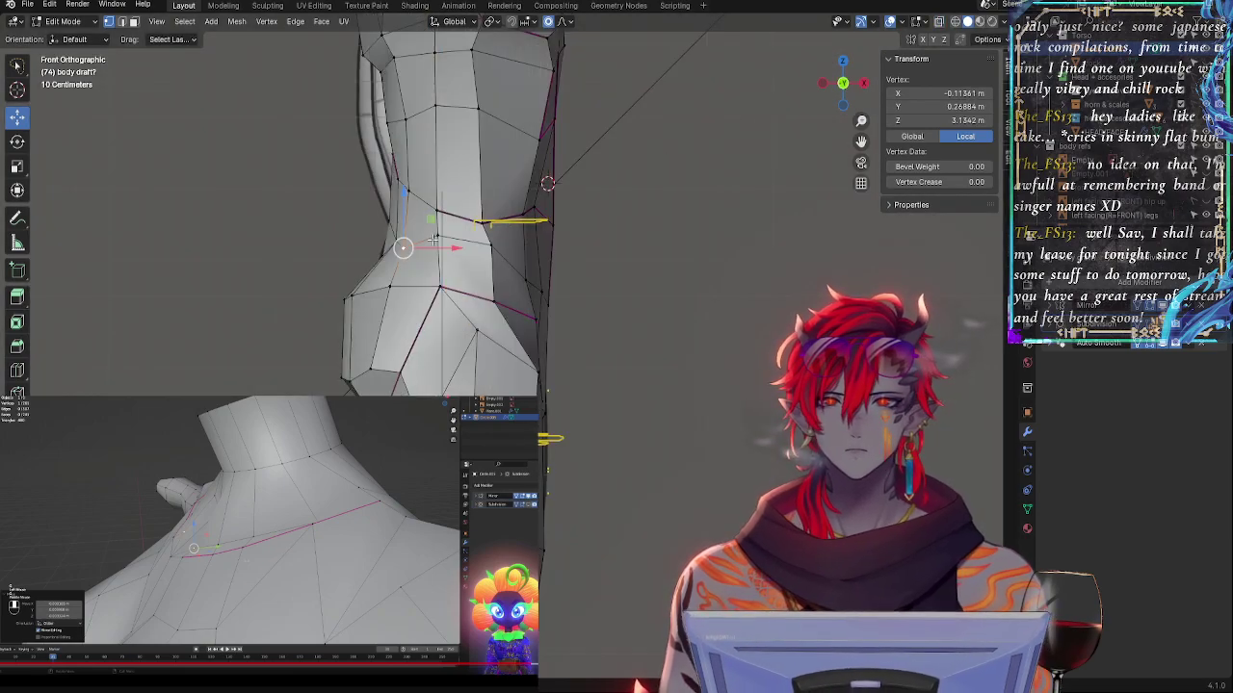
{"action": "key", "text": "alt+z"}
{"action": "left_click_drag", "start_coordinate": [408, 244], "coordinate": [406, 237]}
{"action": "left_click", "coordinate": [400, 238]}
{"action": "key", "text": "alt+z"}
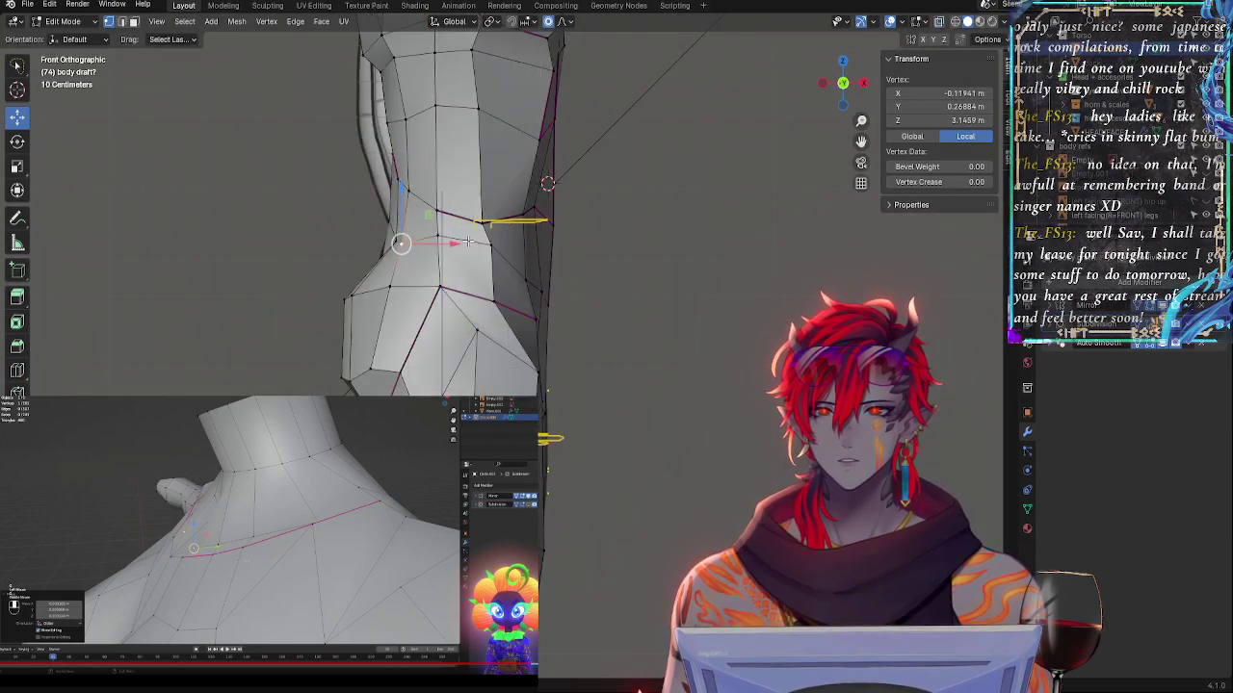
- Shift the two selected waist vertices vertically with proportional falloff
{"action": "middle_click_drag", "start_coordinate": [399, 240], "coordinate": [713, 296]}
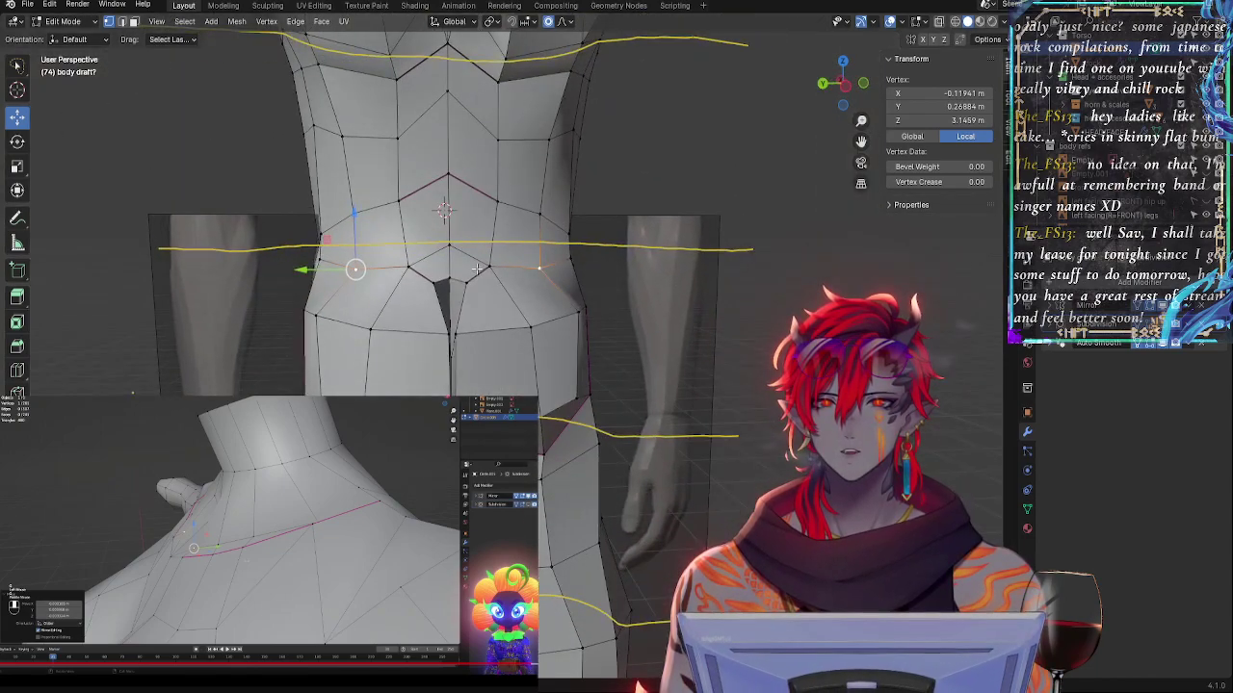
{"action": "left_click", "coordinate": [447, 231], "text": "shift"}
{"action": "left_click_drag", "start_coordinate": [427, 200], "coordinate": [429, 205]}
{"action": "left_click", "coordinate": [433, 282]}
{"action": "middle_click_drag", "start_coordinate": [487, 306], "coordinate": [417, 304]}
- Move the side waist vertex along X toward the yellow guide
{"action": "left_click", "coordinate": [450, 280]}
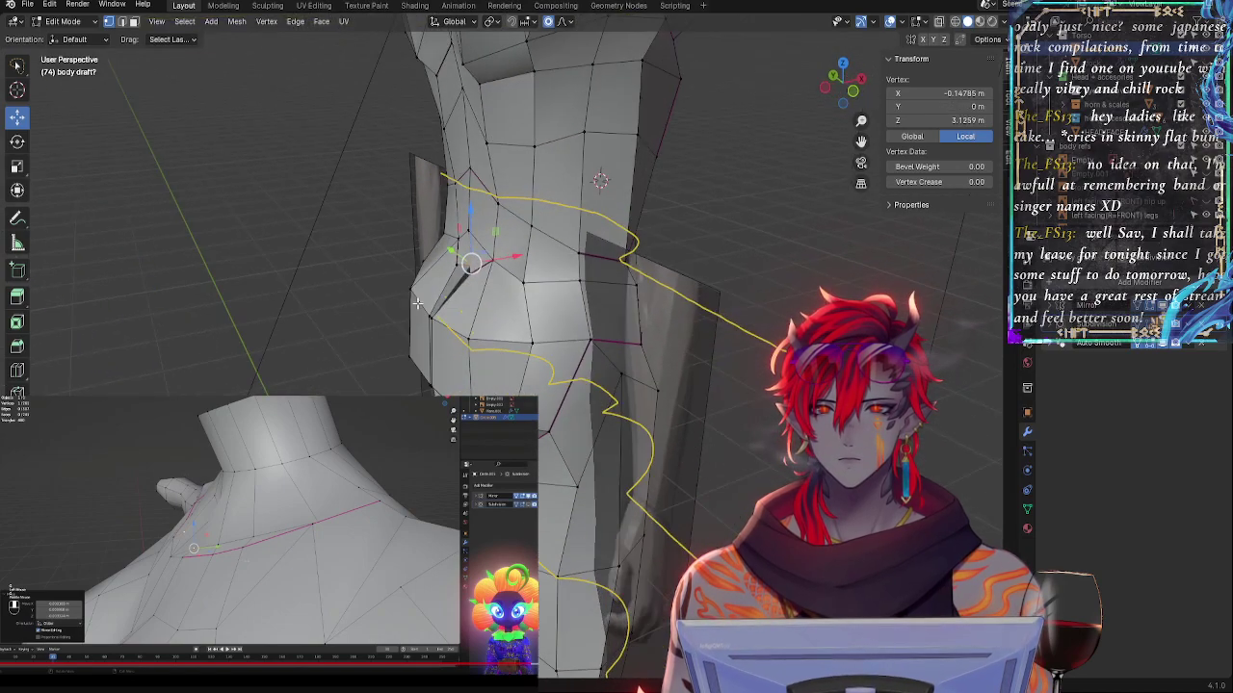
{"action": "key", "text": "g"}
{"action": "key", "text": "x"}
{"action": "left_click", "coordinate": [510, 261]}
{"action": "middle_click_drag", "start_coordinate": [510, 261], "coordinate": [458, 297]}
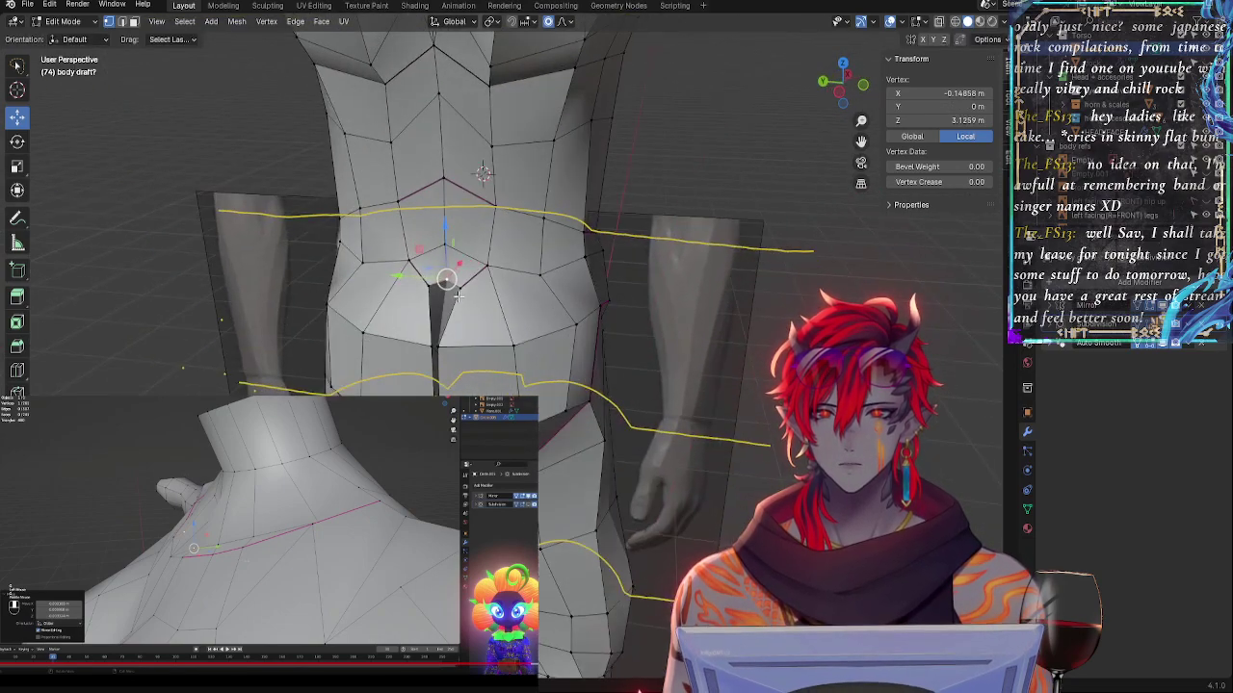
- Push the side waist vertex forward along Y to the guide, then nudge it sideways
{"action": "key", "text": "g"}
{"action": "key", "text": "y"}
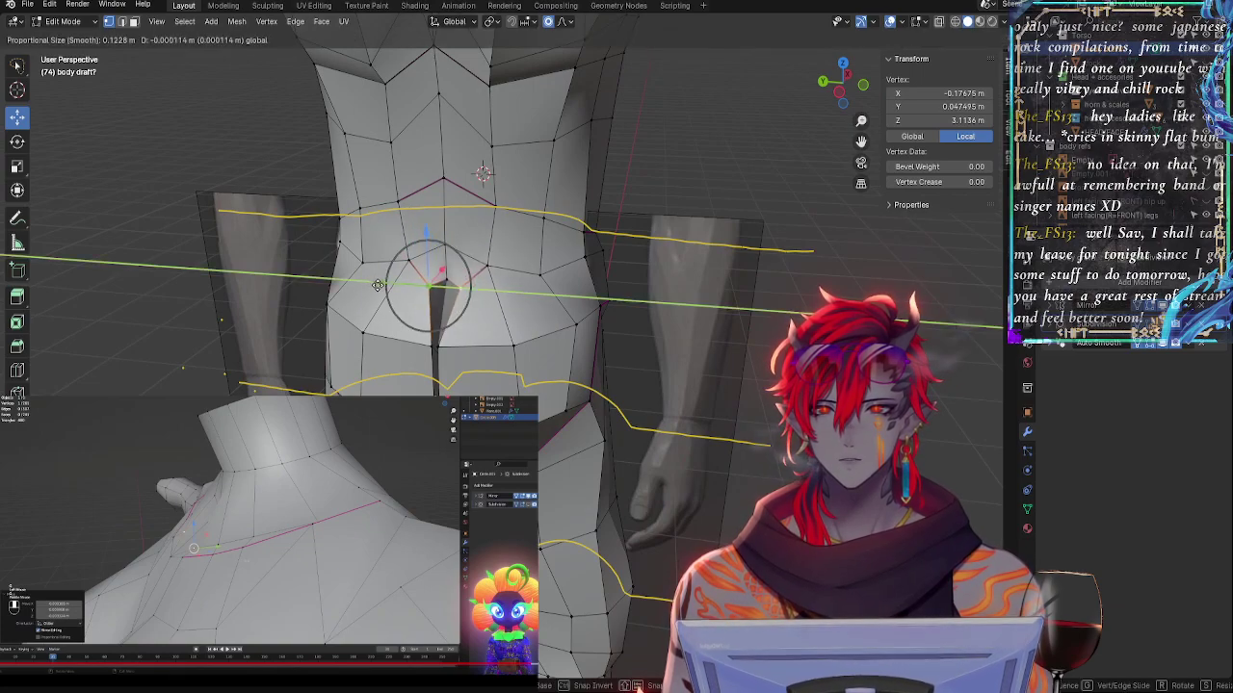
{"action": "left_click_drag", "start_coordinate": [378, 285], "coordinate": [375, 285]}
{"action": "middle_click_drag", "start_coordinate": [375, 285], "coordinate": [509, 279]}
{"action": "left_click_drag", "start_coordinate": [508, 279], "coordinate": [512, 279]}
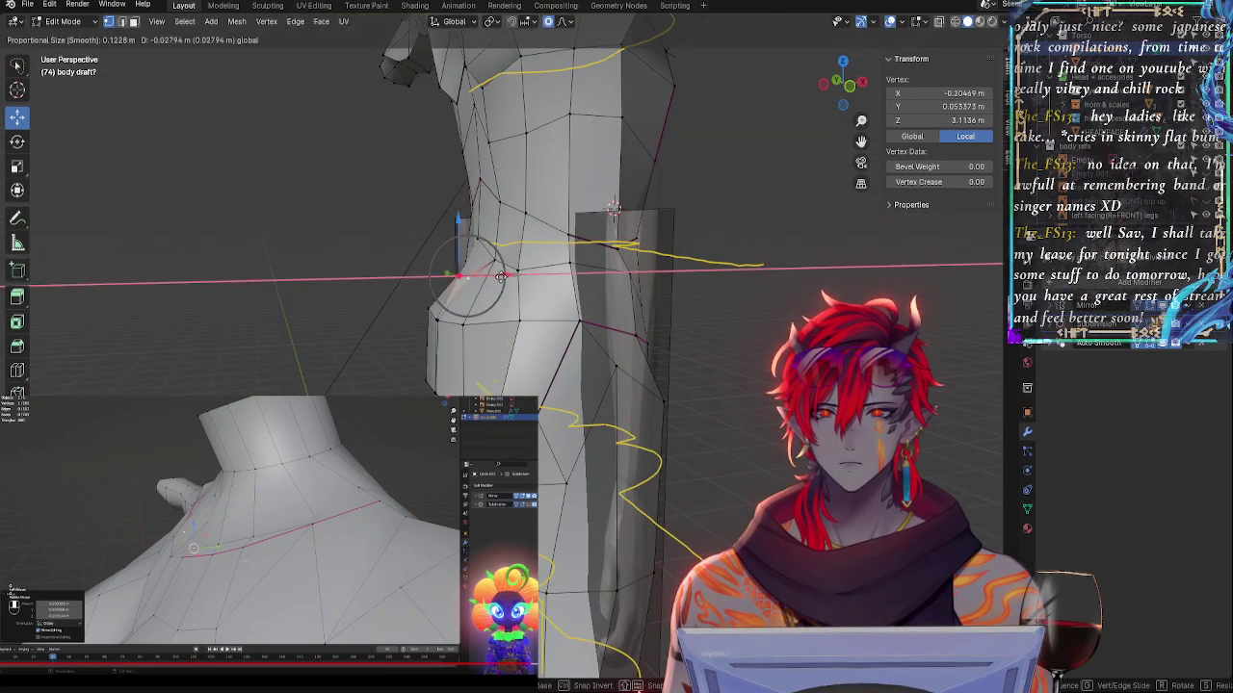
{"action": "left_click", "coordinate": [515, 278]}
- Move the waist vertex outward to the silhouette and orbit to check the torso from behind
{"action": "middle_click_drag", "start_coordinate": [516, 279], "coordinate": [493, 311]}
{"action": "left_click_drag", "start_coordinate": [523, 263], "coordinate": [511, 263]}
{"action": "middle_click_drag", "start_coordinate": [510, 263], "coordinate": [812, 314]}
{"action": "middle_click_drag", "start_coordinate": [620, 339], "coordinate": [641, 481]}
{"action": "mouse_move", "coordinate": [640, 685]}
{"action": "middle_mouse_down"}
{"action": "mouse_move", "coordinate": [732, 340]}
{"action": "mouse_move", "coordinate": [617, 366]}
{"action": "mouse_move", "coordinate": [640, 690]}
{"action": "middle_mouse_up"}
- With X-ray on and an angled view of the hips, move a hip vertex outward
{"action": "middle_click_drag", "start_coordinate": [433, 396], "coordinate": [453, 394]}
{"action": "key", "text": "alt+z"}
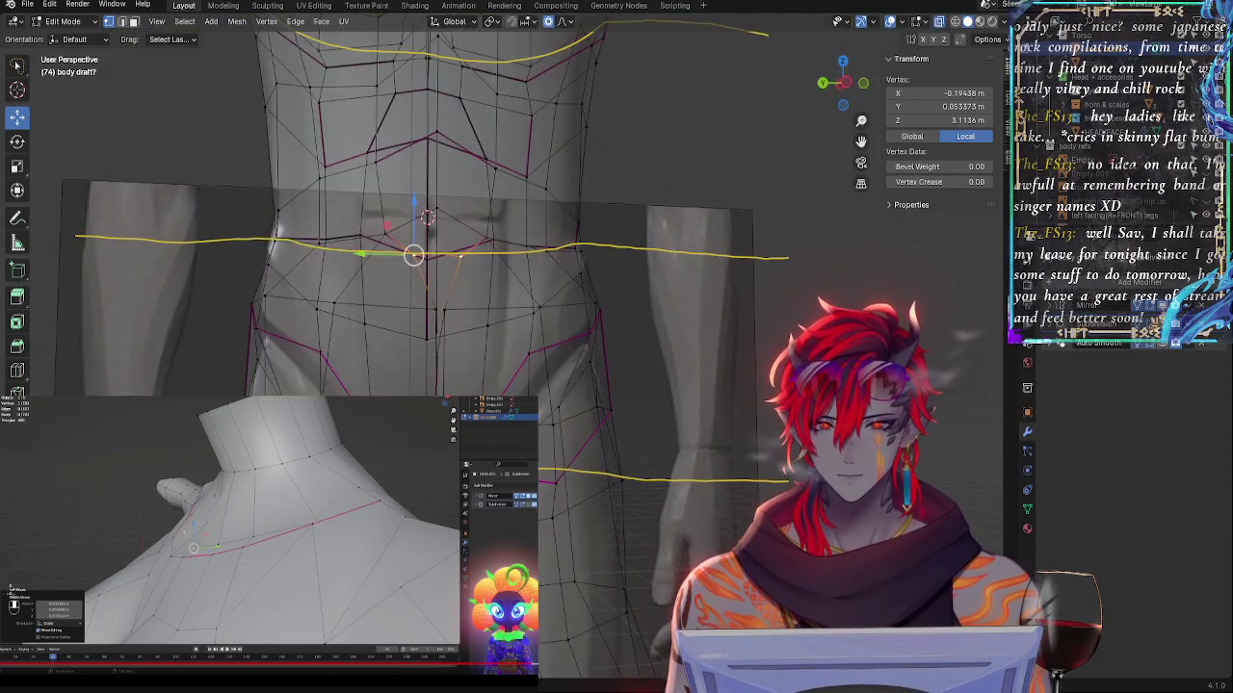
{"action": "key", "text": "alt+z"}
{"action": "middle_click_drag", "start_coordinate": [528, 391], "coordinate": [423, 388]}
{"action": "key", "text": "alt+z"}
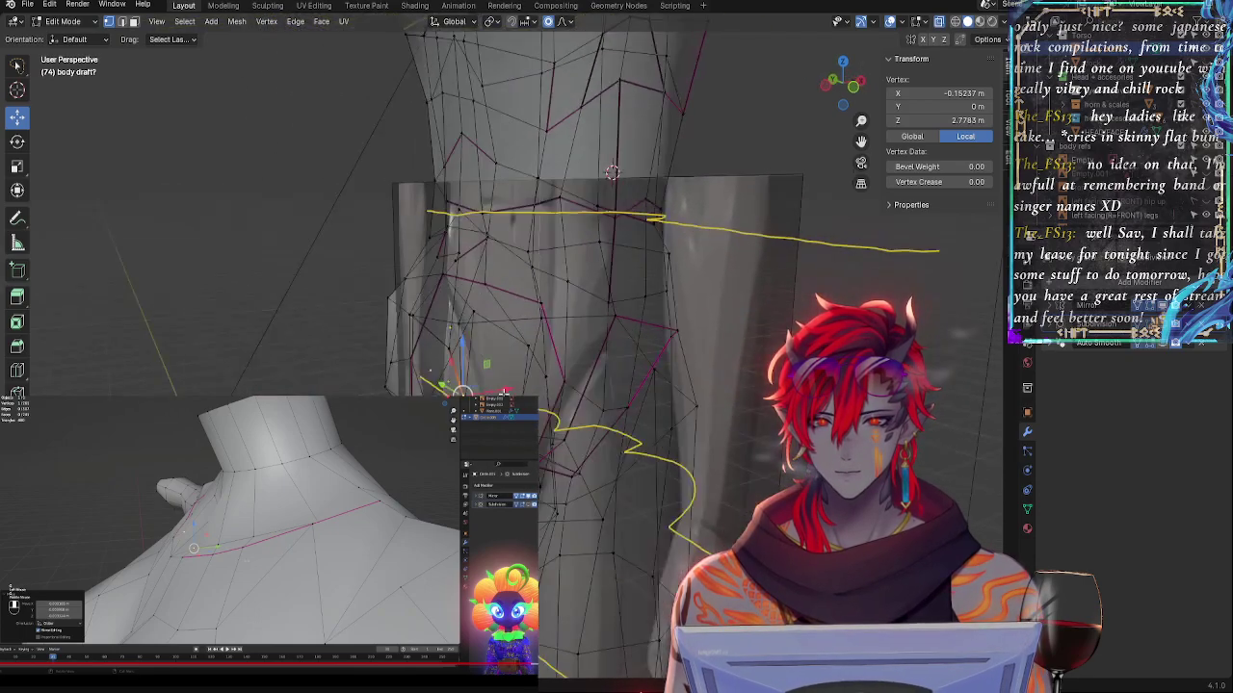
{"action": "left_click_drag", "start_coordinate": [520, 378], "coordinate": [494, 387]}
{"action": "middle_click_drag", "start_coordinate": [501, 386], "coordinate": [294, 395]}
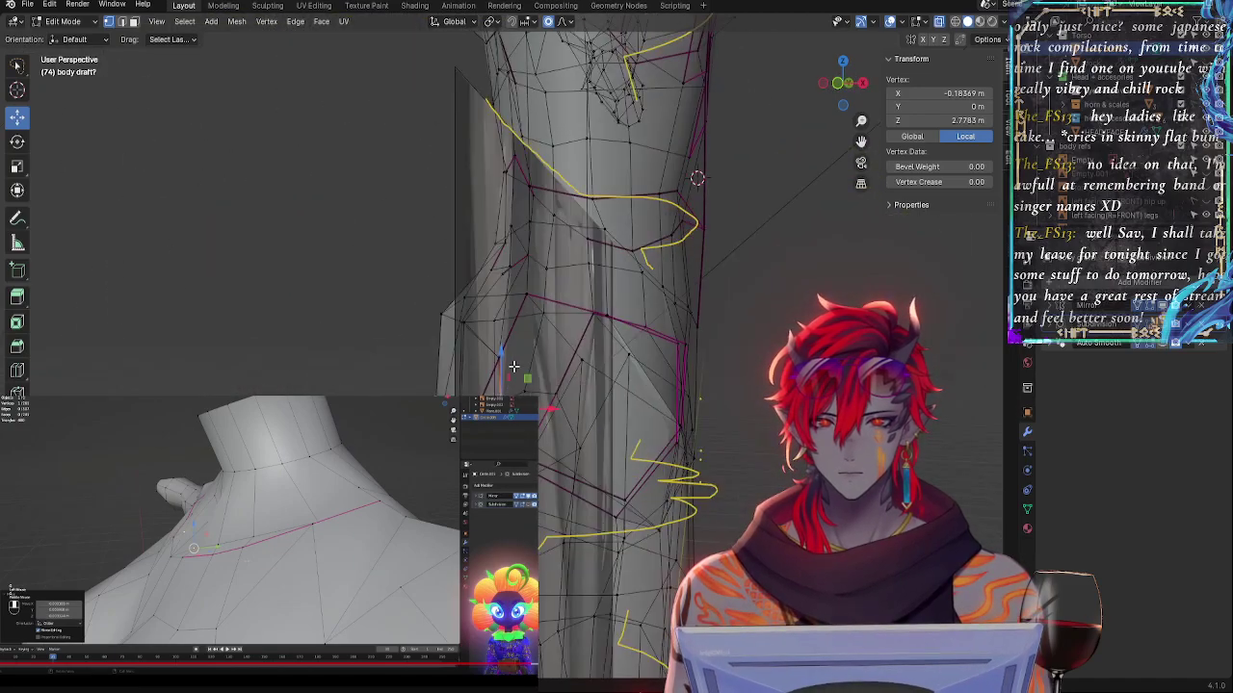
- Slide the hip vertex along its edges, then lower it and push it outward
{"action": "key", "text": "shift+v"}
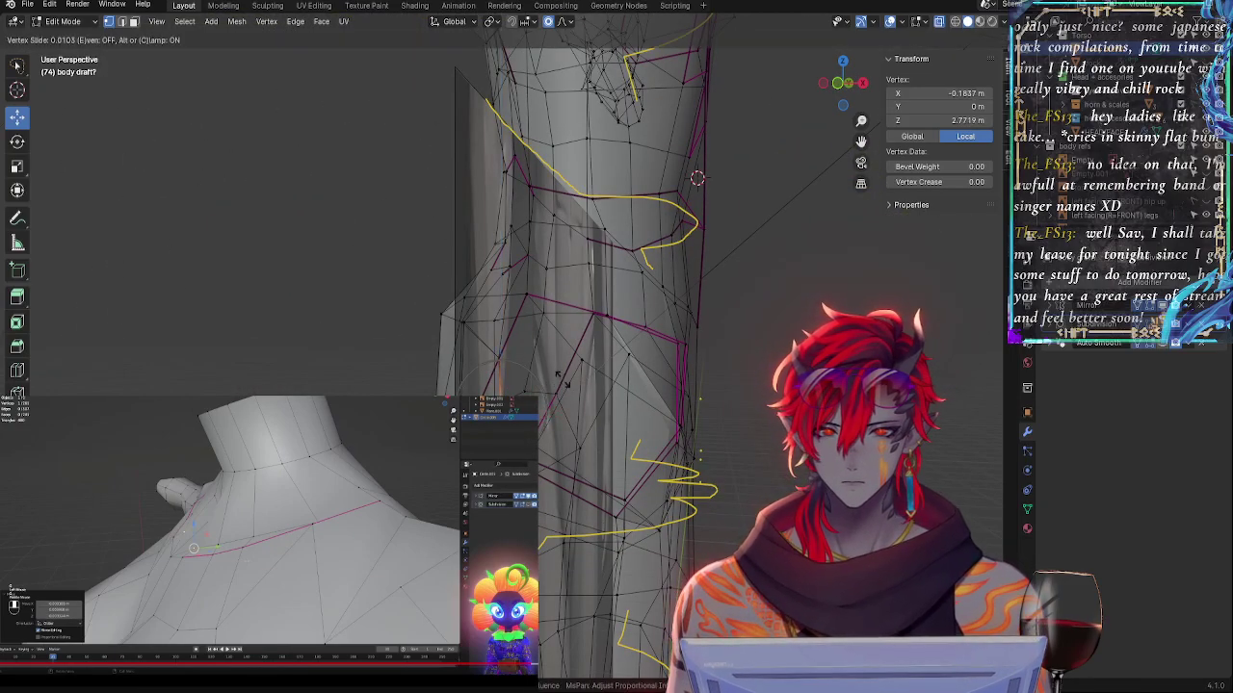
{"action": "left_click", "coordinate": [570, 382]}
{"action": "key", "text": "shift+v"}
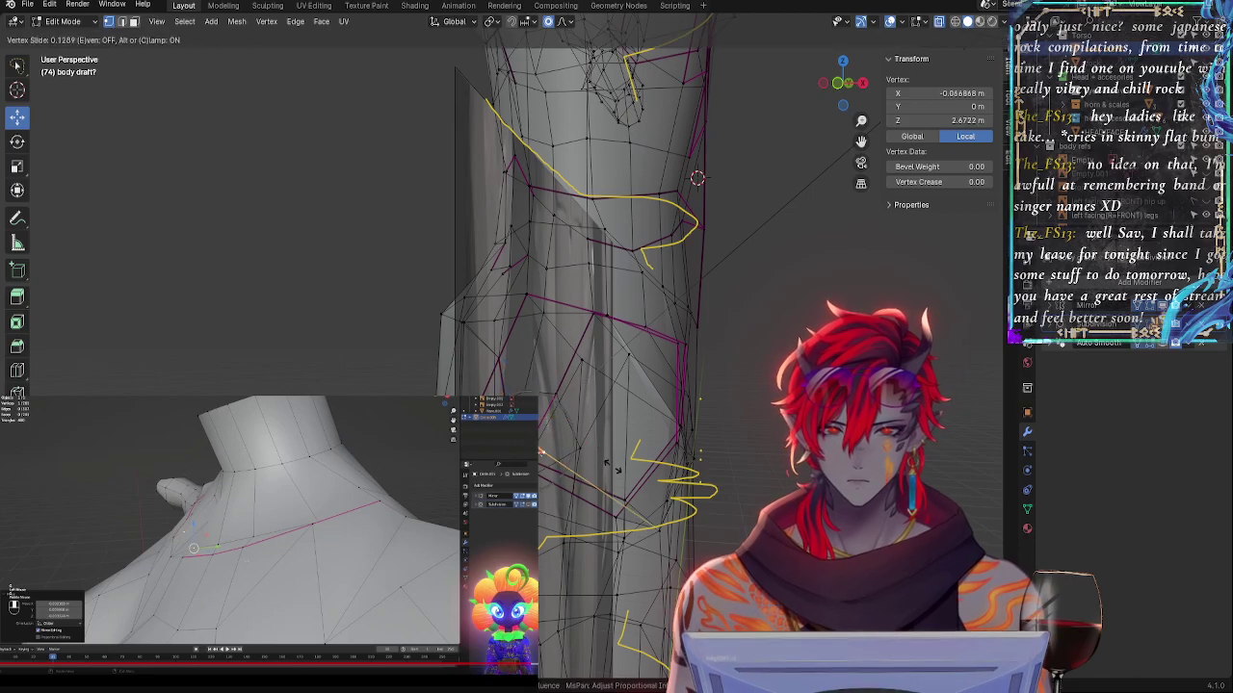
{"action": "left_click", "coordinate": [585, 448]}
{"action": "left_click_drag", "start_coordinate": [552, 409], "coordinate": [552, 417]}
{"action": "left_click_drag", "start_coordinate": [575, 462], "coordinate": [543, 458]}
{"action": "middle_click_drag", "start_coordinate": [376, 445], "coordinate": [537, 418]}
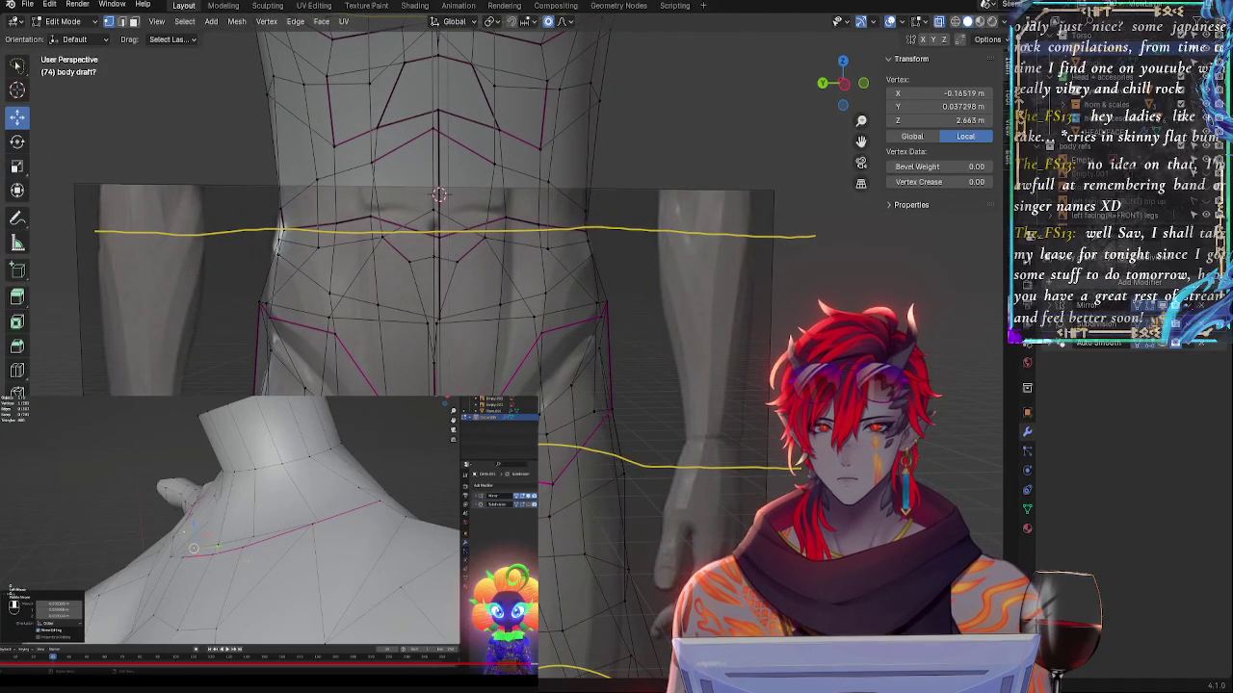
- Move one hip vertex with smooth falloff, then slide another hip vertex inward along its edges
{"action": "key", "text": "g"}
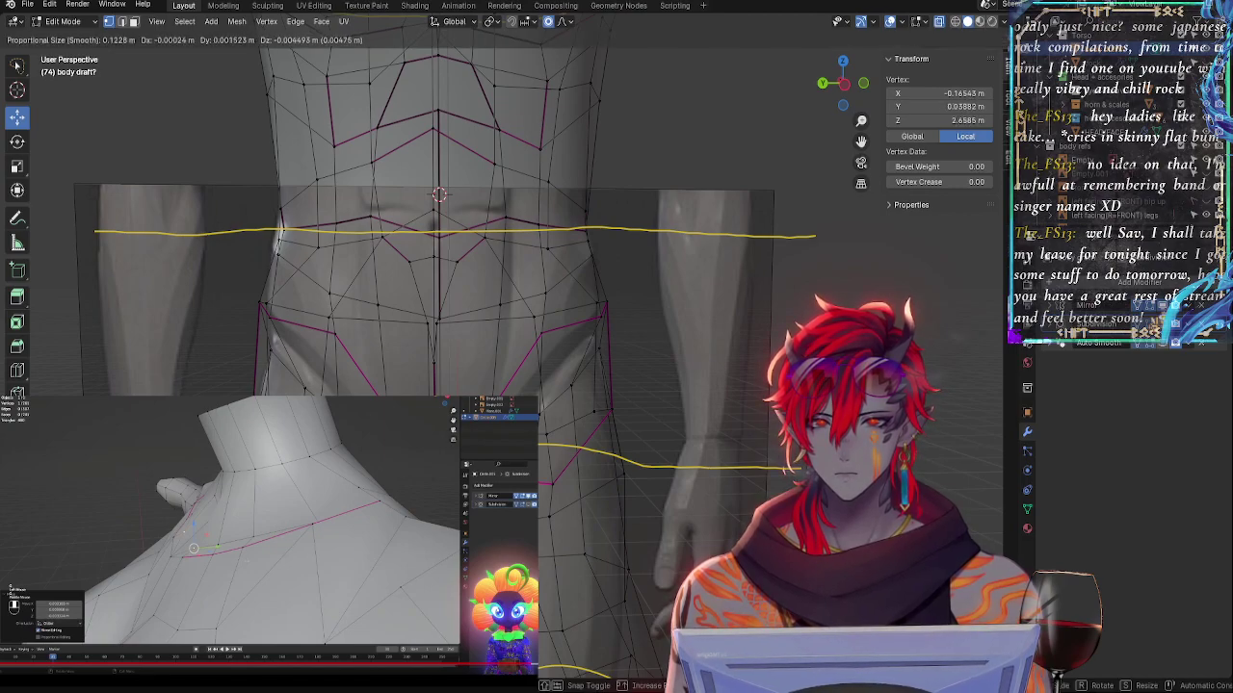
{"action": "left_click", "coordinate": [452, 469]}
{"action": "left_click", "coordinate": [542, 475]}
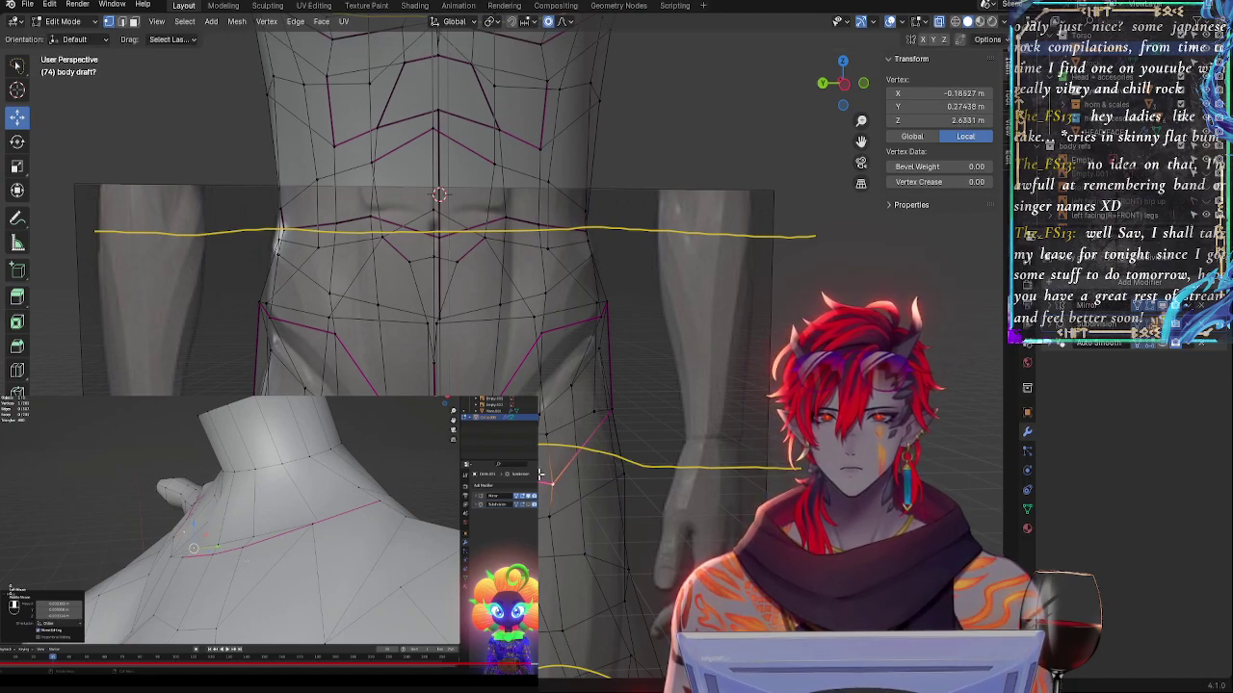
{"action": "key", "text": "shift+v"}
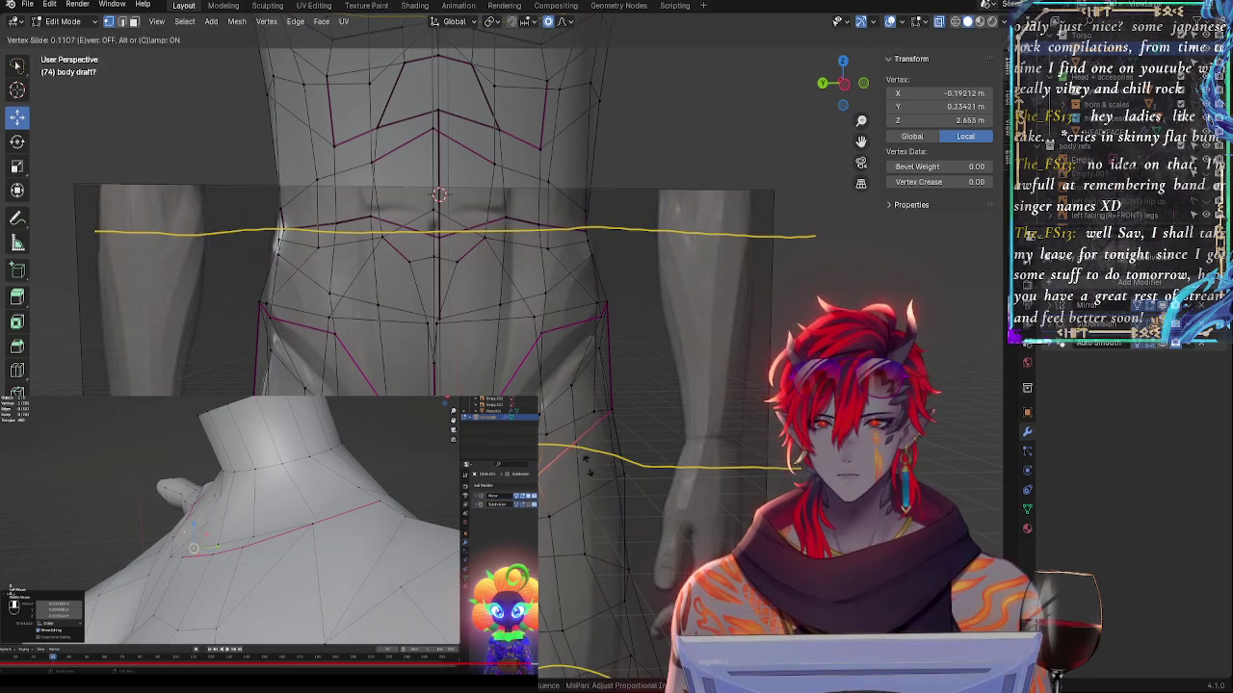
{"action": "left_click", "coordinate": [588, 458]}
{"action": "key", "text": "shift+v"}
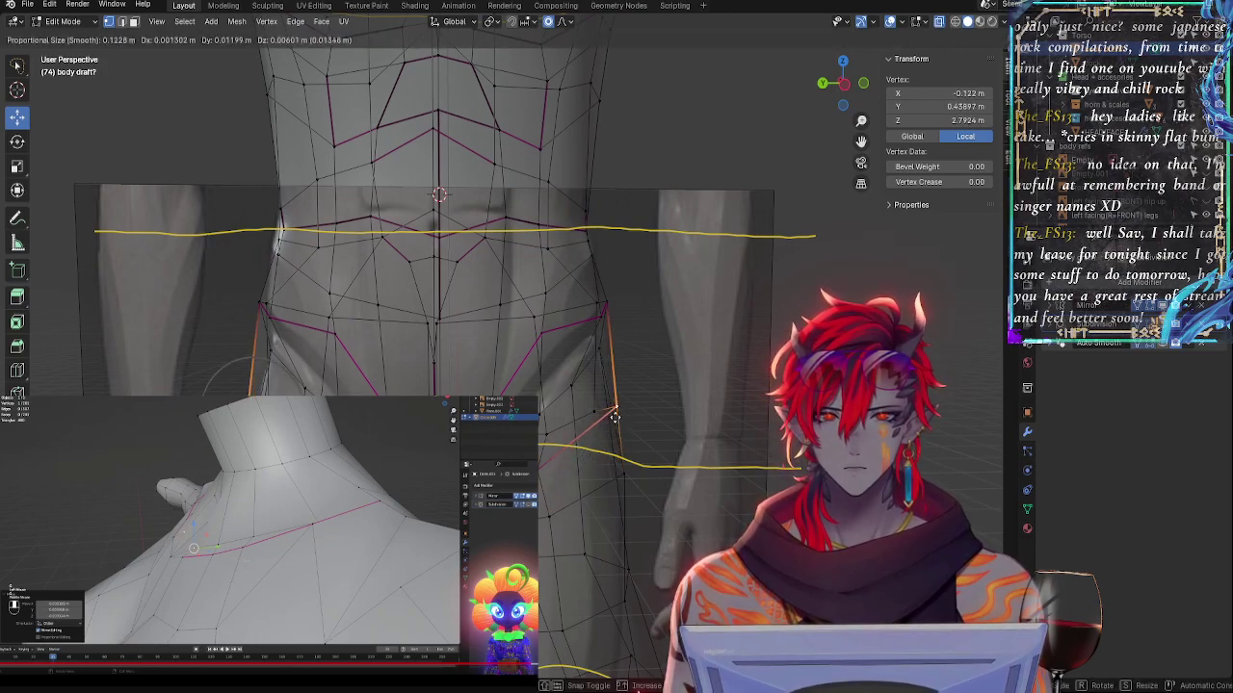
{"action": "left_click", "coordinate": [631, 431]}
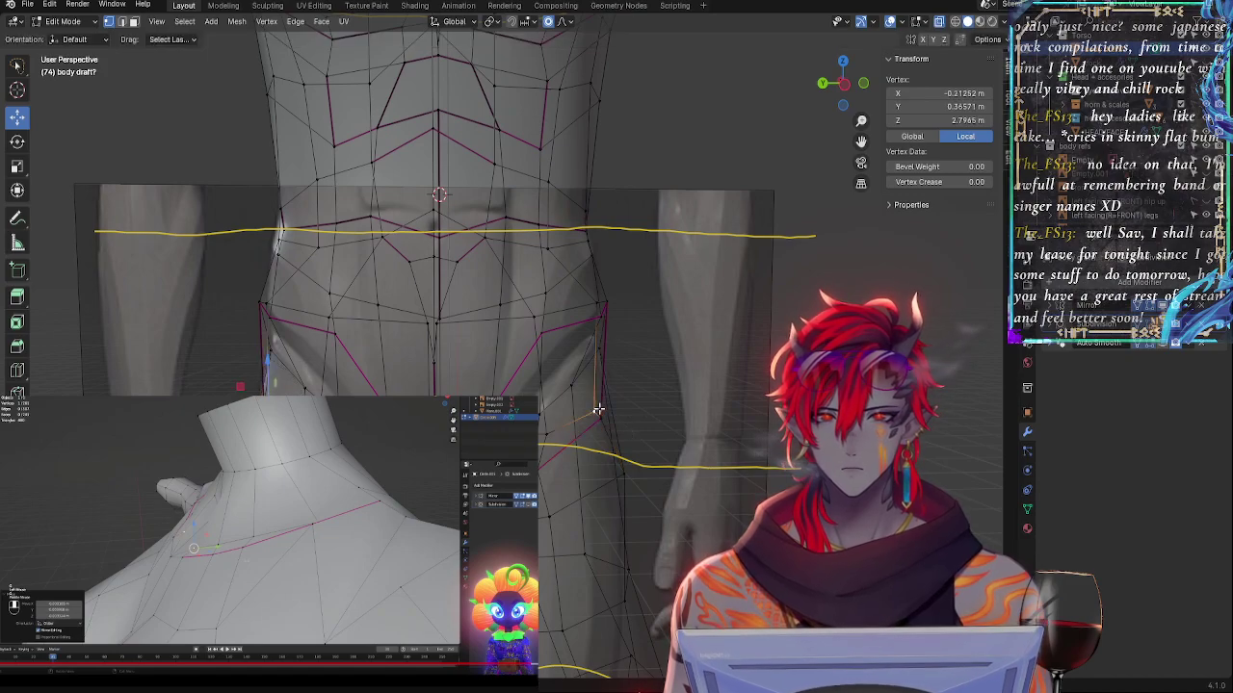
{"action": "key", "text": "shift+v"}
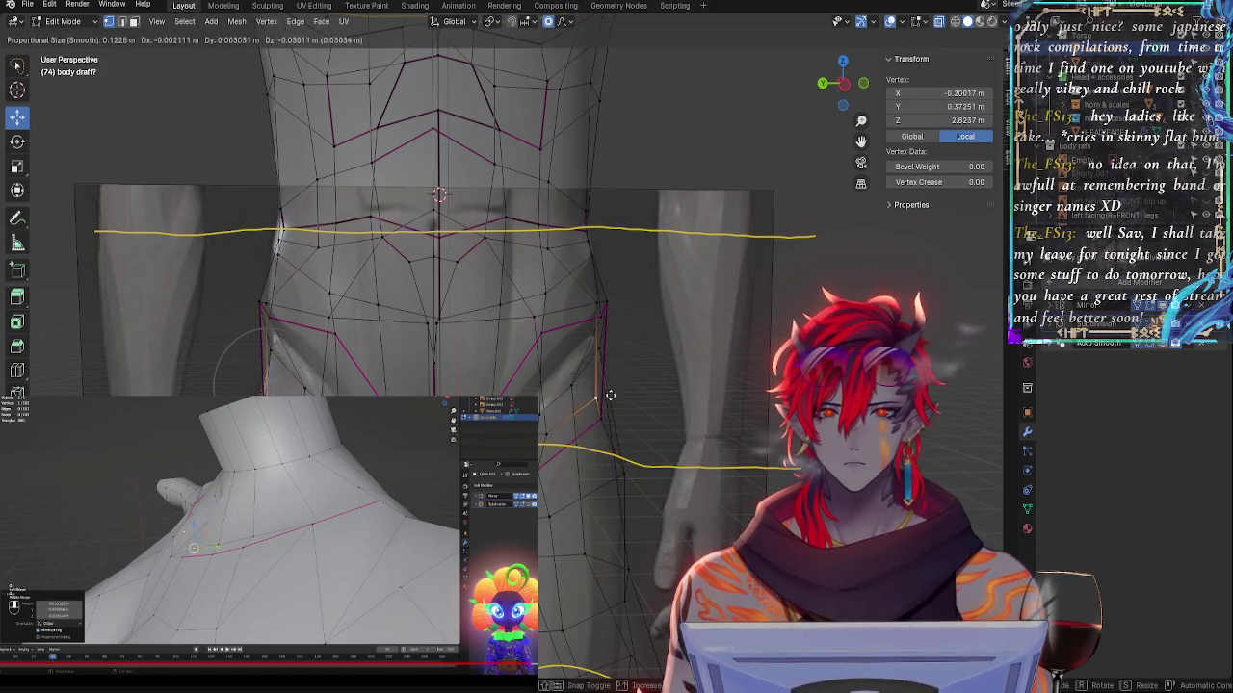
{"action": "left_click", "coordinate": [657, 434]}
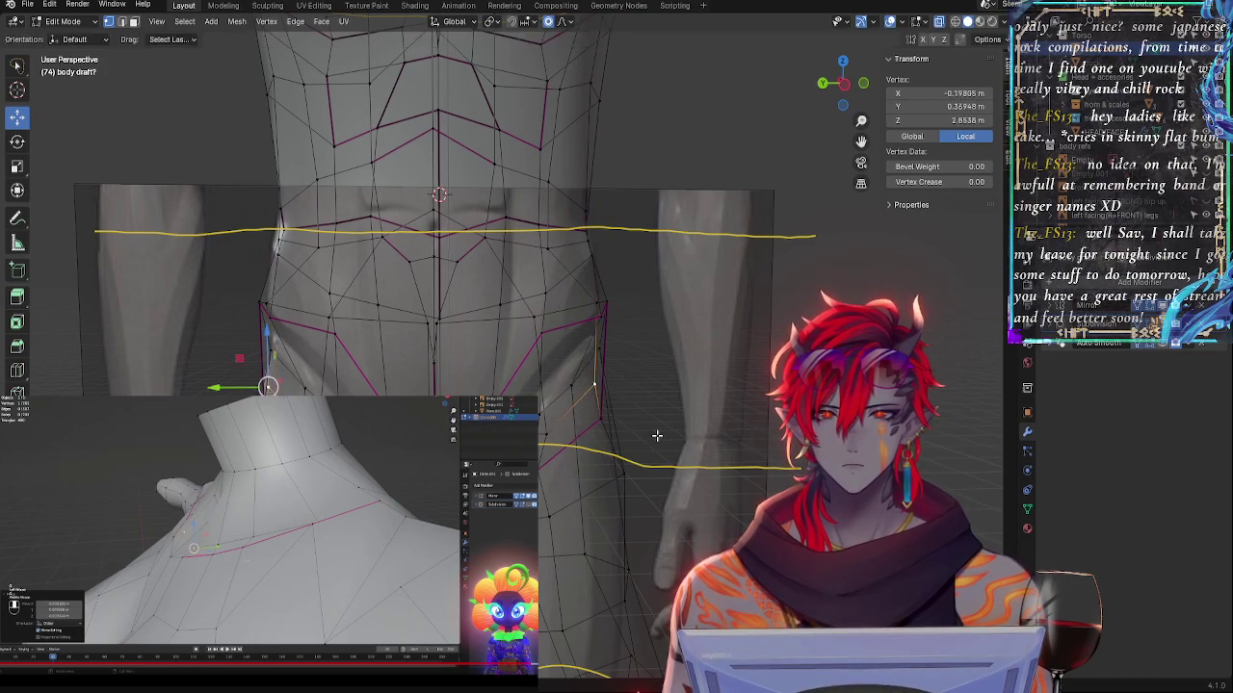
- With X-ray off, select a hip vertex from the back view and push it front-back with falloff
{"action": "key", "text": "alt+z"}
{"action": "middle_click_drag", "start_coordinate": [729, 436], "coordinate": [684, 426]}
{"action": "left_click", "coordinate": [571, 452]}
{"action": "middle_click_drag", "start_coordinate": [554, 449], "coordinate": [545, 458]}
{"action": "left_click_drag", "start_coordinate": [211, 430], "coordinate": [207, 431]}
- Finish the hip vertex move and slide the next hip vertex toward the waist guide
{"action": "middle_click_drag", "start_coordinate": [707, 326], "coordinate": [621, 289]}
{"action": "left_click", "coordinate": [622, 354]}
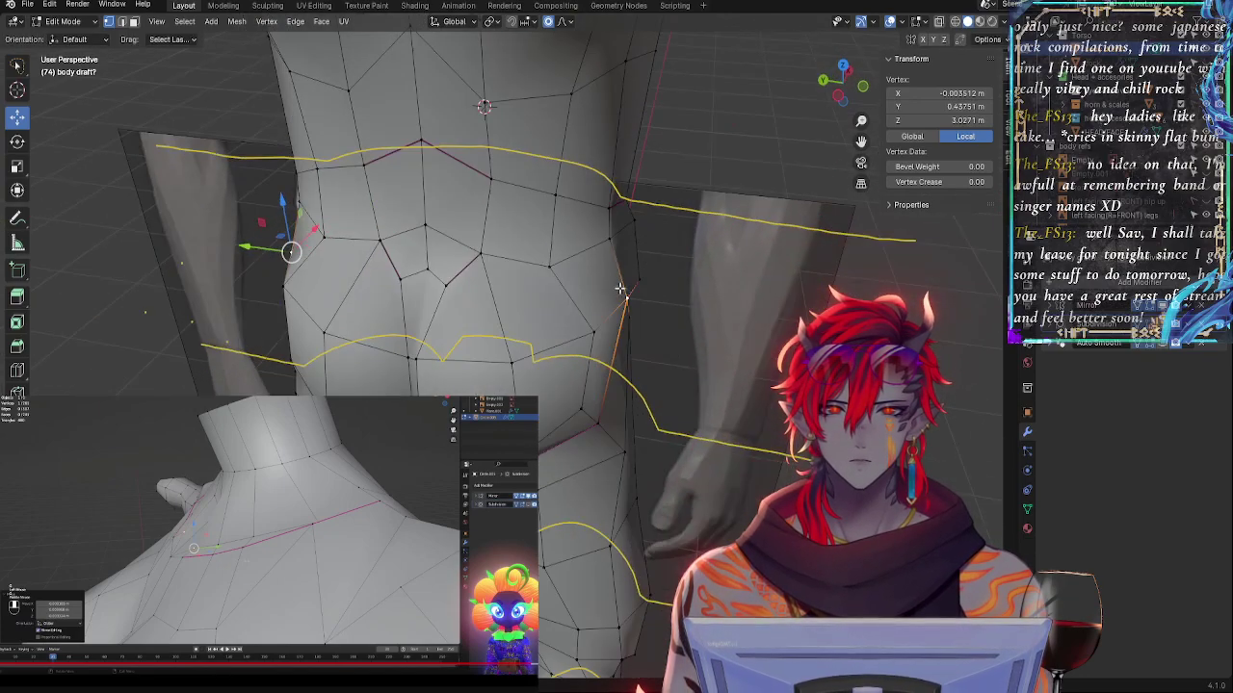
{"action": "key", "text": "g"}
{"action": "key", "text": "g"}
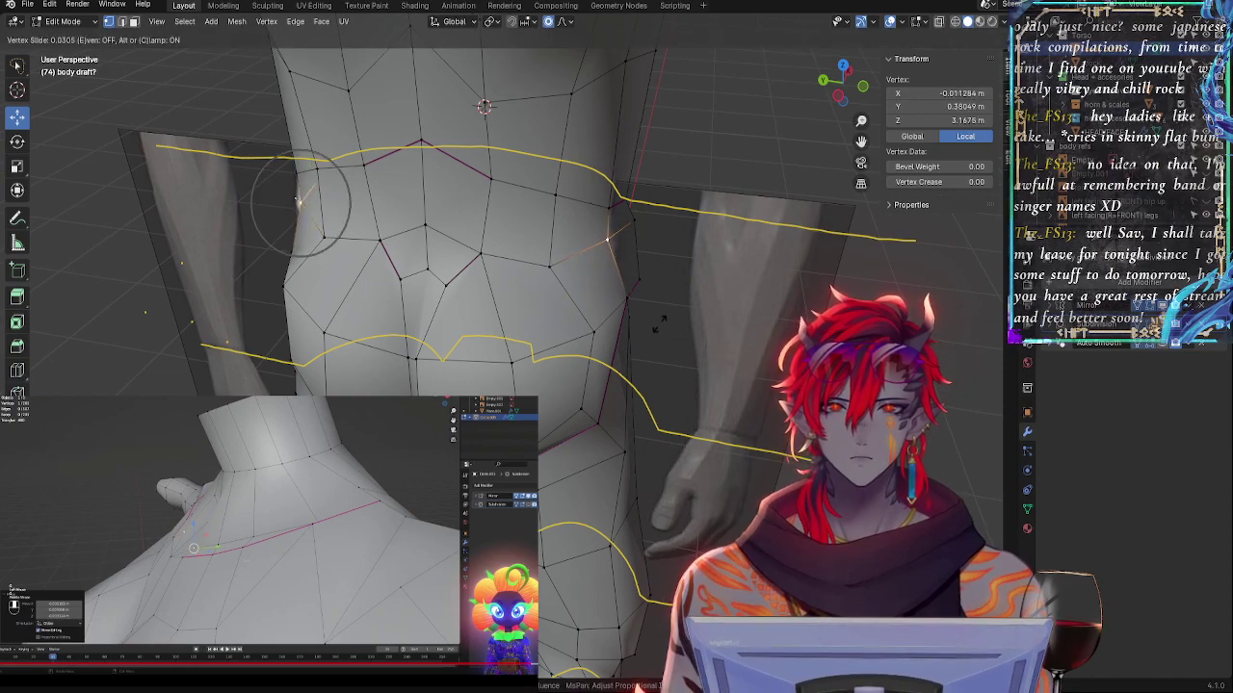
{"action": "left_click", "coordinate": [658, 330]}
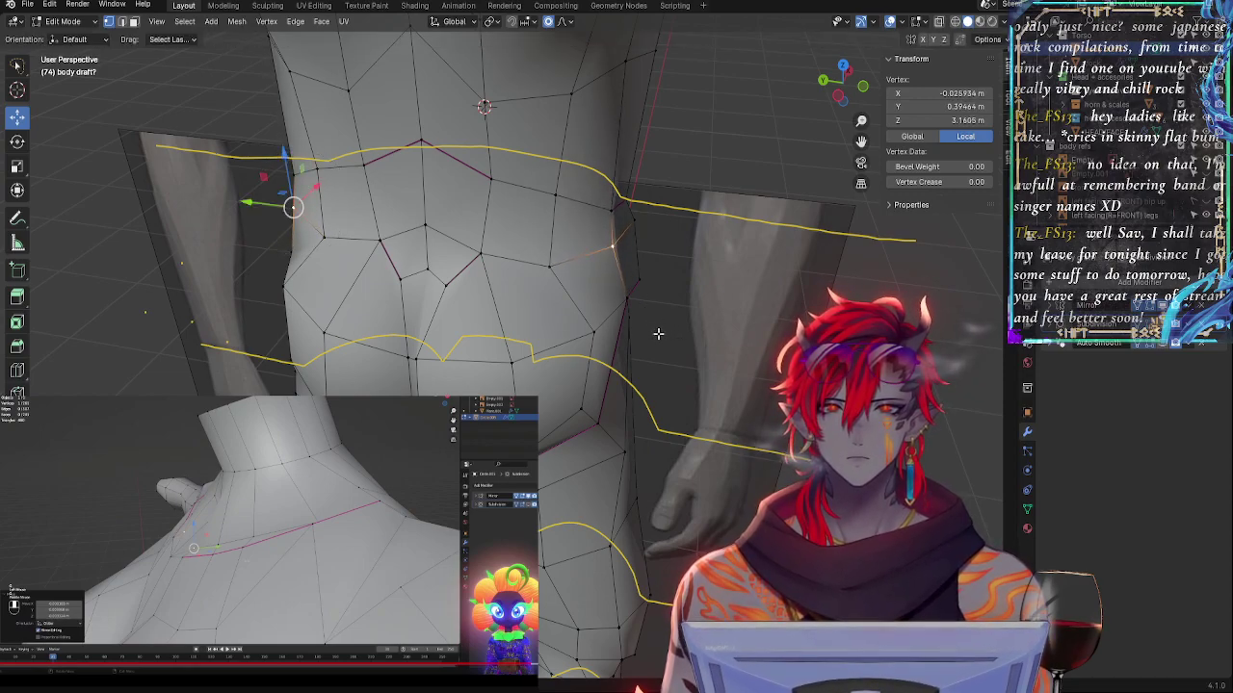
- From the side, slide a waist vertex along its edge twice, easing it slightly right
{"action": "middle_click_drag", "start_coordinate": [693, 340], "coordinate": [818, 318]}
{"action": "middle_click_drag", "start_coordinate": [548, 380], "coordinate": [402, 340], "text": "shift"}
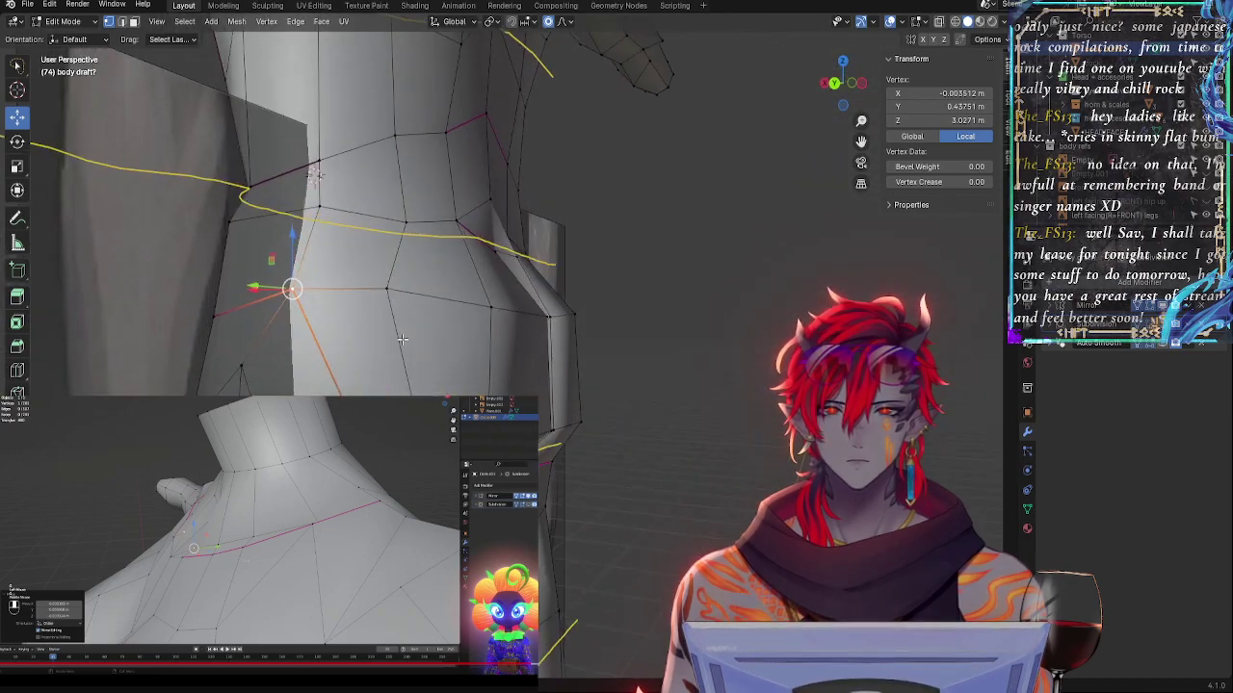
{"action": "key", "text": "alt+a"}
{"action": "left_click", "coordinate": [321, 208]}
{"action": "key", "text": "g"}
{"action": "key", "text": "g"}
{"action": "middle_click_drag", "start_coordinate": [320, 208], "coordinate": [333, 349]}
{"action": "left_click", "coordinate": [341, 313]}
{"action": "key", "text": "g"}
{"action": "key", "text": "g"}
{"action": "left_click", "coordinate": [397, 320]}
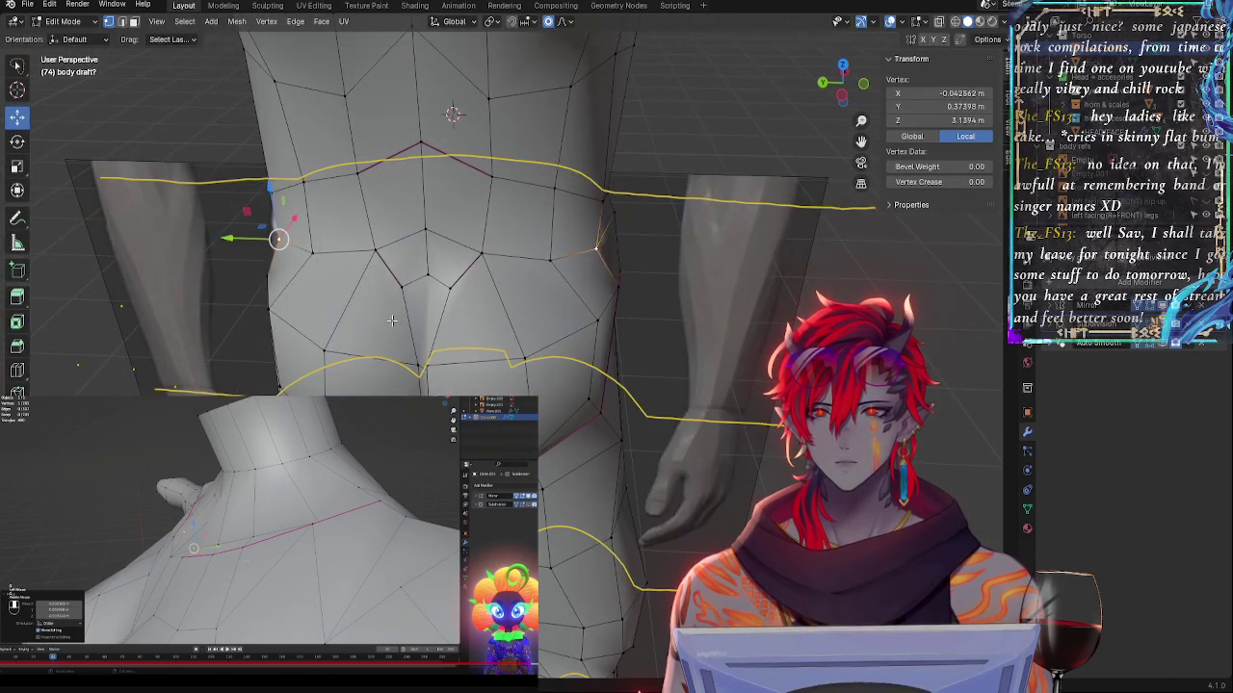
- Move a side waist vertex in depth to the guide line, raise it, and slide its neighbour
{"action": "middle_click_drag", "start_coordinate": [397, 321], "coordinate": [719, 274]}
{"action": "key", "text": "g"}
{"action": "left_click", "coordinate": [724, 278]}
{"action": "left_click_drag", "start_coordinate": [709, 218], "coordinate": [706, 209]}
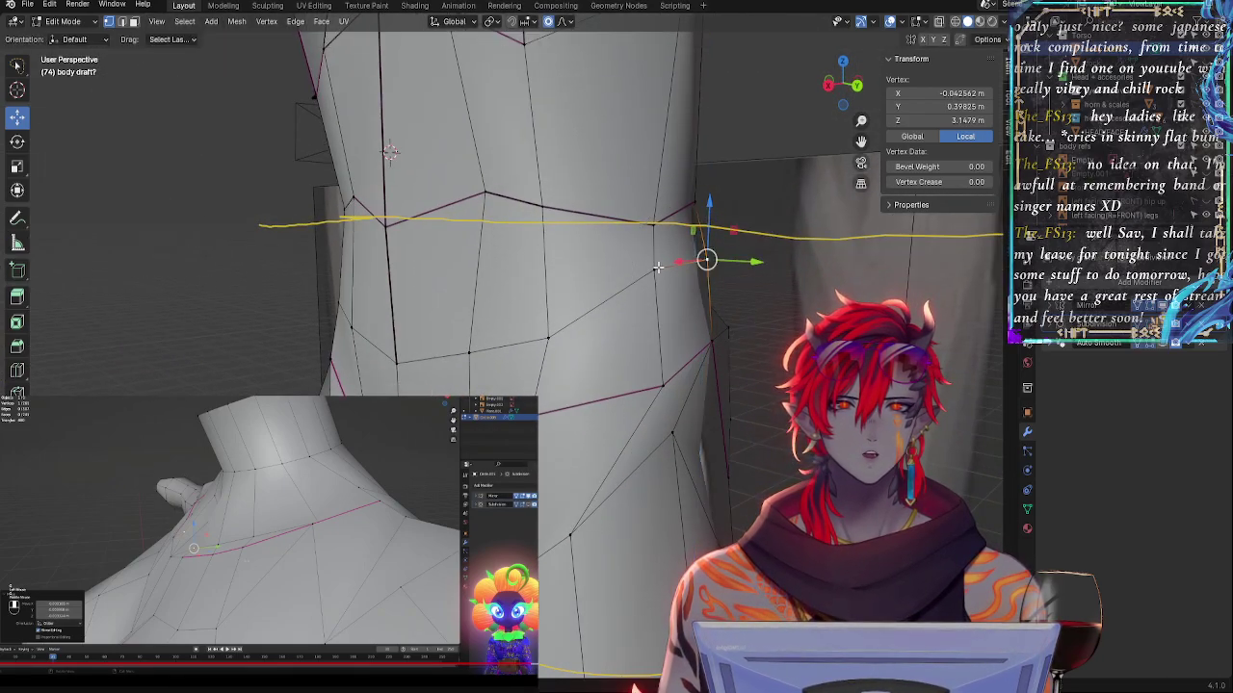
{"action": "left_click", "coordinate": [660, 269]}
{"action": "key", "text": "g"}
{"action": "key", "text": "g"}
{"action": "left_click", "coordinate": [665, 277]}
{"action": "middle_click_drag", "start_coordinate": [665, 277], "coordinate": [552, 318]}
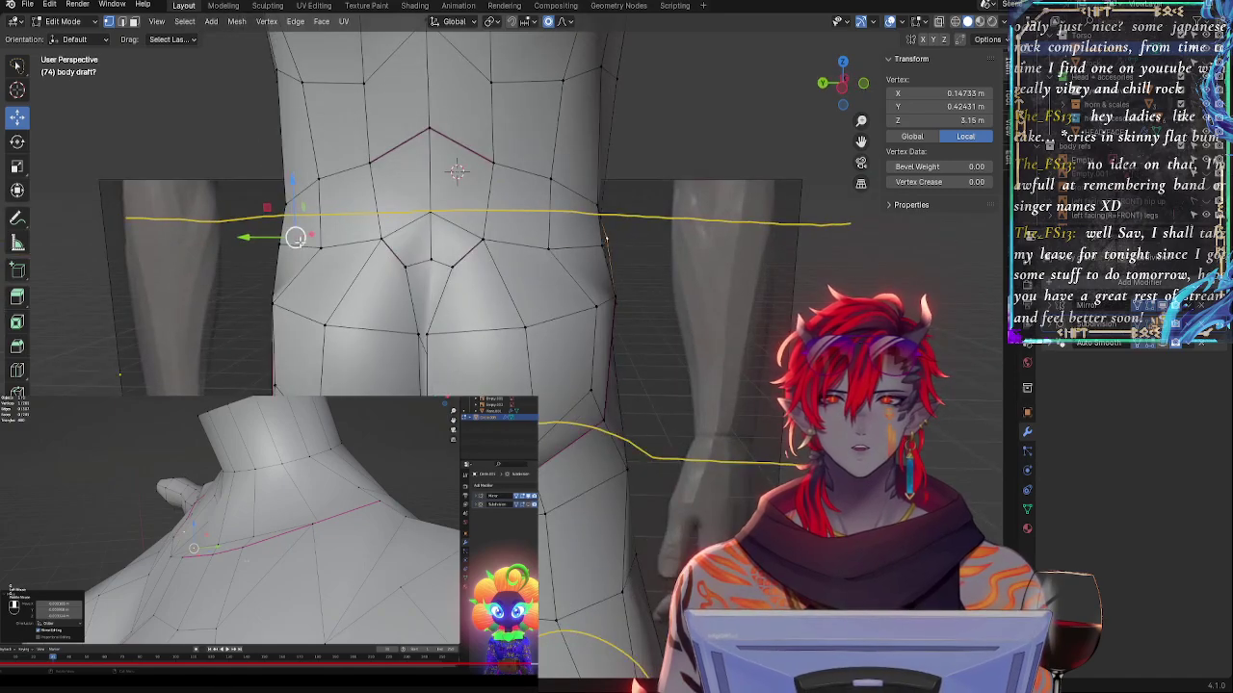
- Nudge the side and back hip vertices slightly along X and upward
{"action": "left_click", "coordinate": [291, 243]}
{"action": "middle_click_drag", "start_coordinate": [291, 243], "coordinate": [337, 311]}
{"action": "left_click", "coordinate": [350, 212]}
{"action": "middle_click_drag", "start_coordinate": [349, 212], "coordinate": [363, 251]}
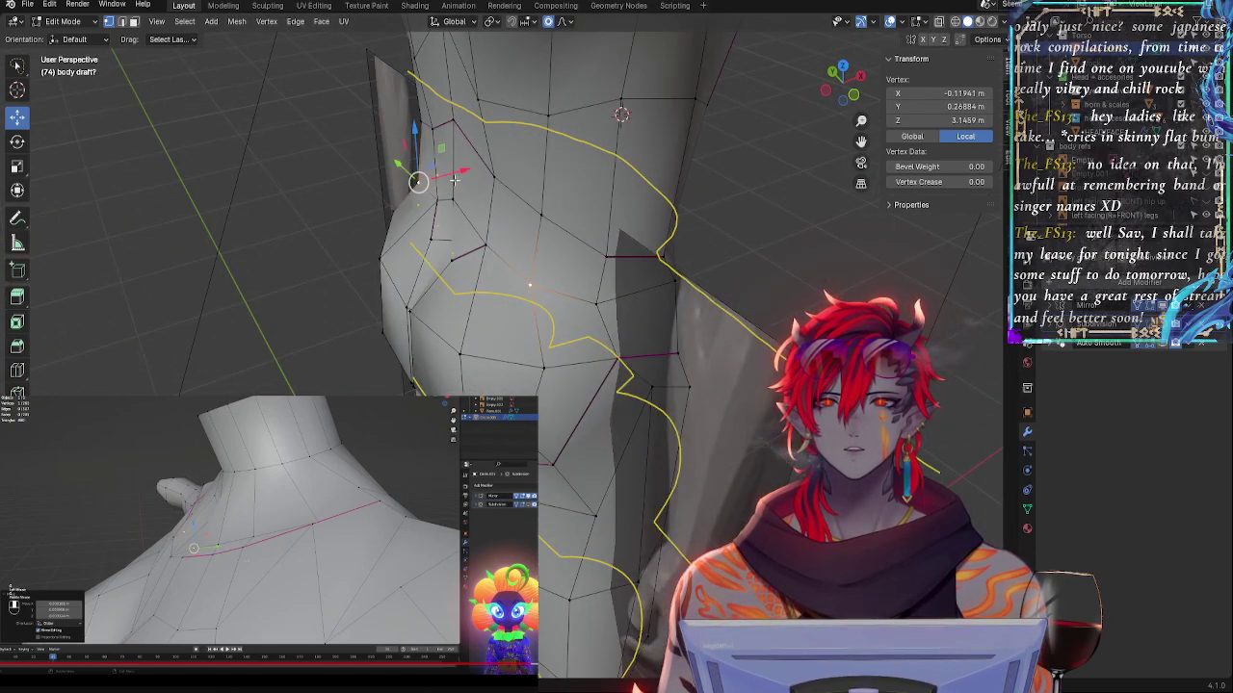
{"action": "left_click_drag", "start_coordinate": [455, 179], "coordinate": [446, 180]}
{"action": "left_click_drag", "start_coordinate": [406, 145], "coordinate": [411, 140]}
{"action": "middle_click_drag", "start_coordinate": [412, 141], "coordinate": [595, 180]}
{"action": "middle_click_drag", "start_coordinate": [405, 282], "coordinate": [481, 286]}
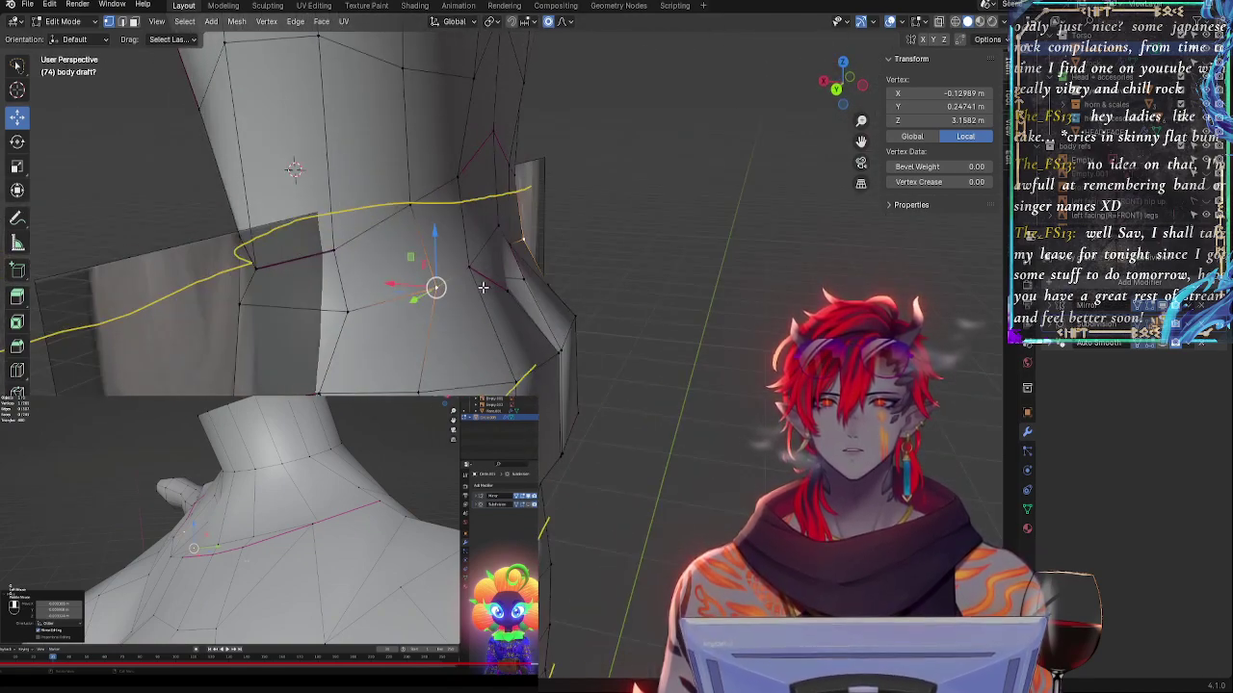
- Move the side and rear hip vertices left toward the guide, raising one and pushing one outward on X
{"action": "left_click", "coordinate": [349, 313]}
{"action": "middle_click_drag", "start_coordinate": [350, 313], "coordinate": [329, 338]}
{"action": "left_click_drag", "start_coordinate": [252, 254], "coordinate": [248, 254]}
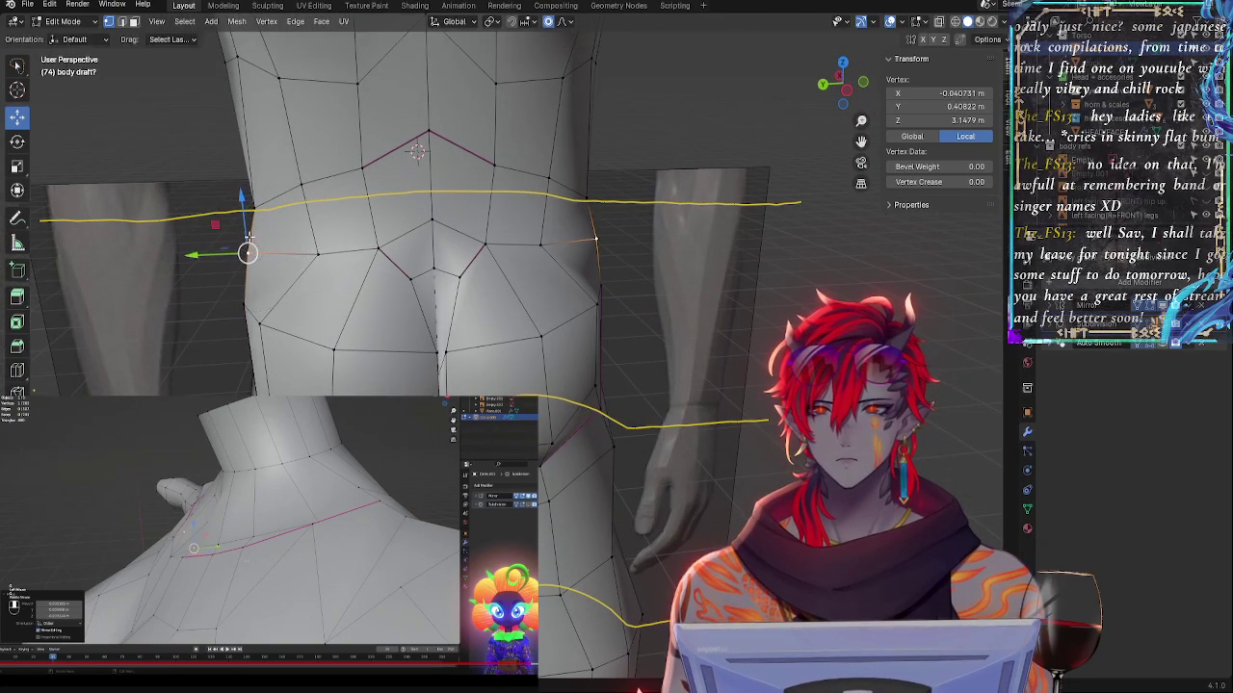
{"action": "left_click_drag", "start_coordinate": [243, 202], "coordinate": [242, 196]}
{"action": "left_click", "coordinate": [336, 260]}
{"action": "left_click", "coordinate": [324, 259]}
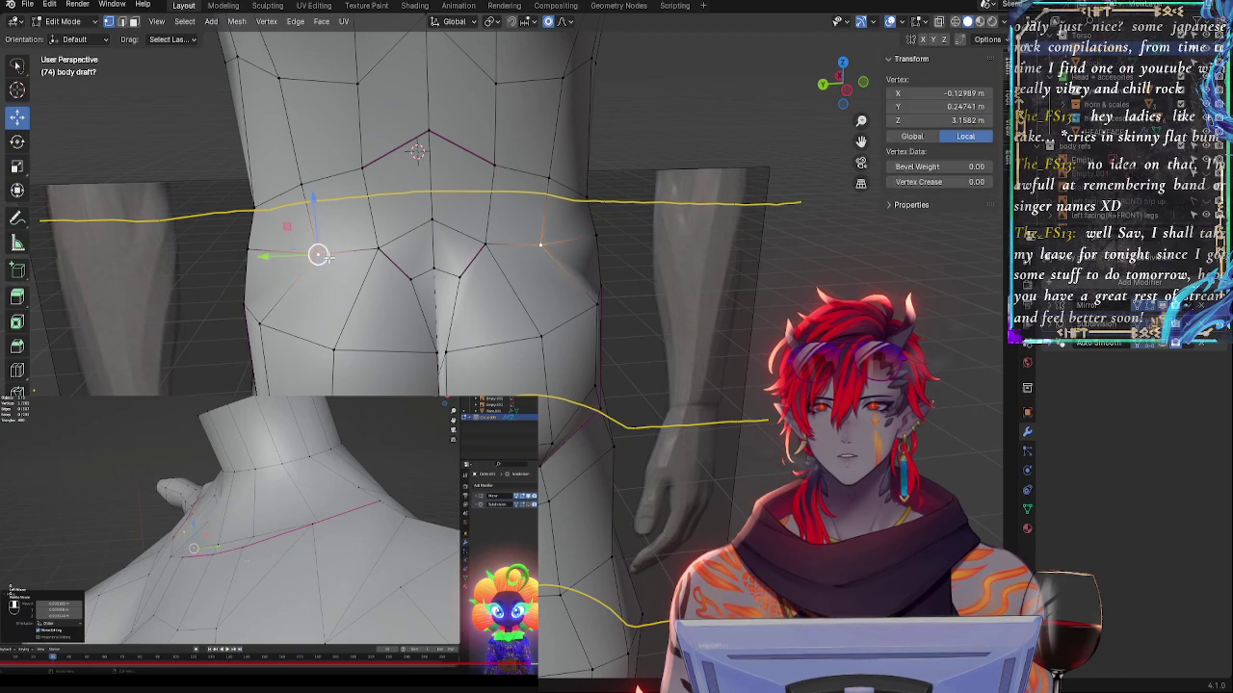
{"action": "left_click_drag", "start_coordinate": [320, 257], "coordinate": [300, 255]}
{"action": "middle_click_drag", "start_coordinate": [313, 263], "coordinate": [528, 310]}
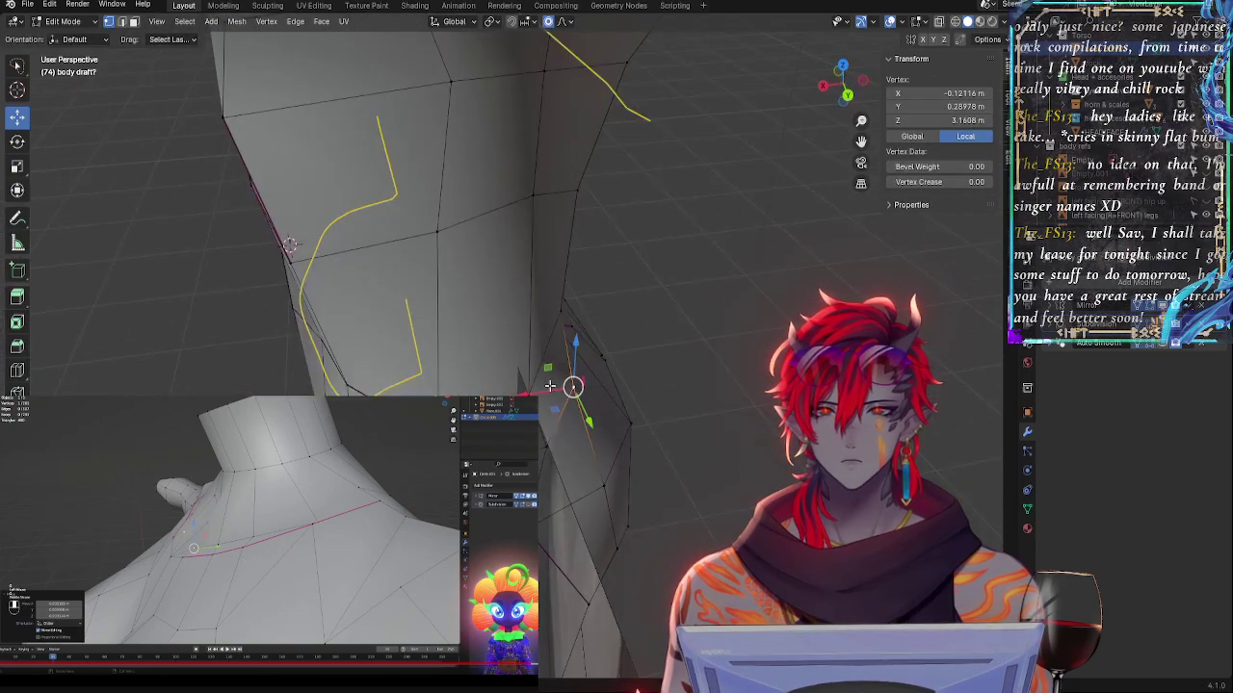
{"action": "left_click_drag", "start_coordinate": [552, 381], "coordinate": [564, 383]}
{"action": "middle_click_drag", "start_coordinate": [631, 381], "coordinate": [548, 369]}
- Shift the next hip vertex along X, lower it on Z, and raise a neighbouring buttock vertex
{"action": "left_click", "coordinate": [430, 288]}
{"action": "middle_click_drag", "start_coordinate": [433, 303], "coordinate": [520, 337]}
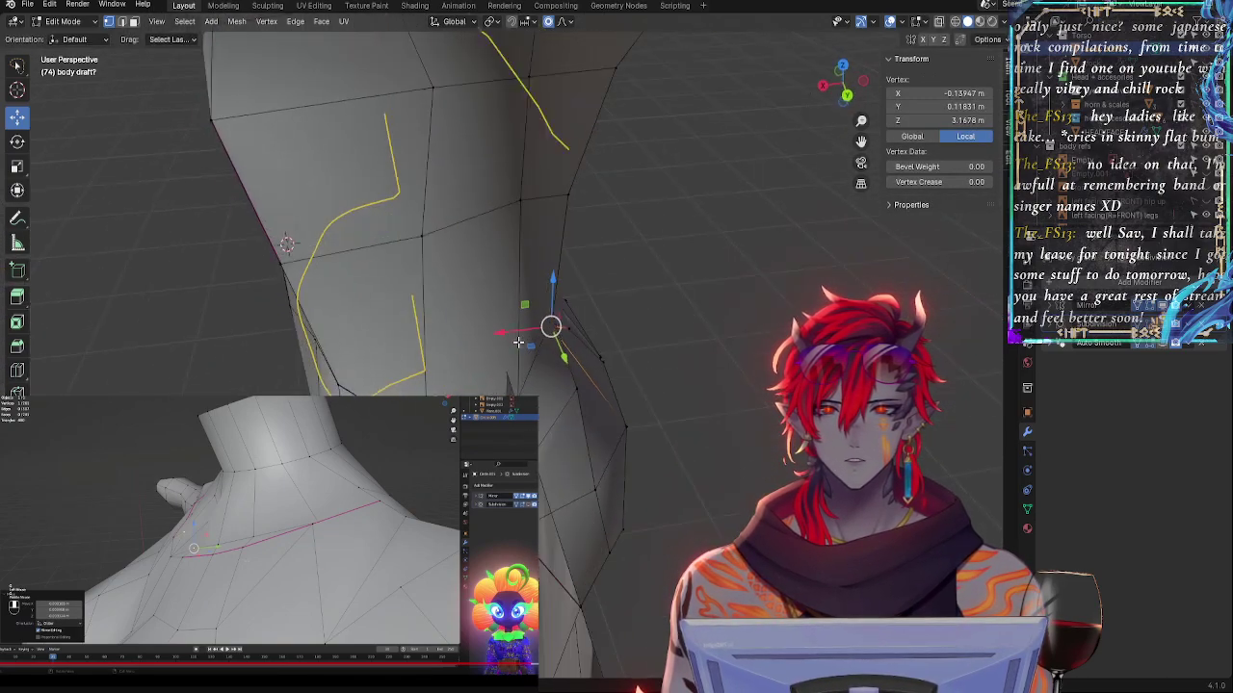
{"action": "left_click_drag", "start_coordinate": [520, 333], "coordinate": [533, 332]}
{"action": "left_click", "coordinate": [539, 333]}
{"action": "middle_click_drag", "start_coordinate": [538, 333], "coordinate": [395, 192]}
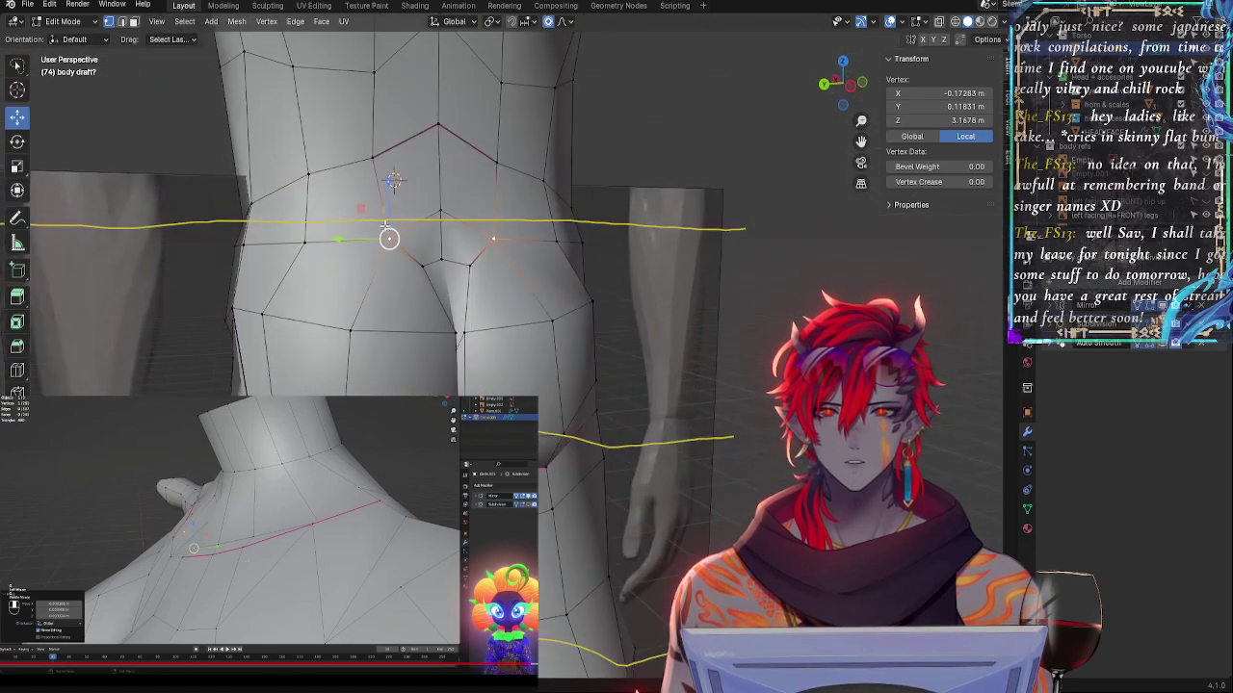
{"action": "key", "text": "g"}
{"action": "key", "text": "z"}
{"action": "left_click_drag", "start_coordinate": [391, 179], "coordinate": [391, 183]}
{"action": "left_click", "coordinate": [341, 236]}
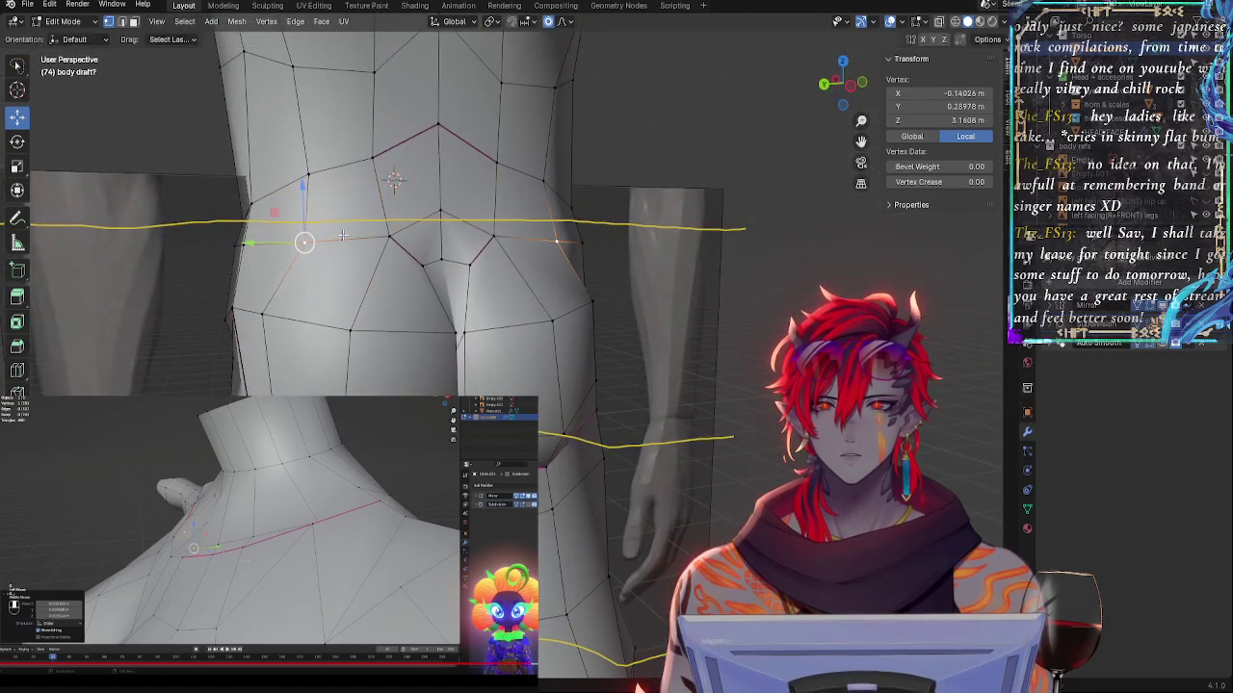
{"action": "left_click_drag", "start_coordinate": [306, 186], "coordinate": [305, 180]}
- Proportionally move a buttock vertex along Z, then push hip vertices along Y and raise one on Z
{"action": "key", "text": "g"}
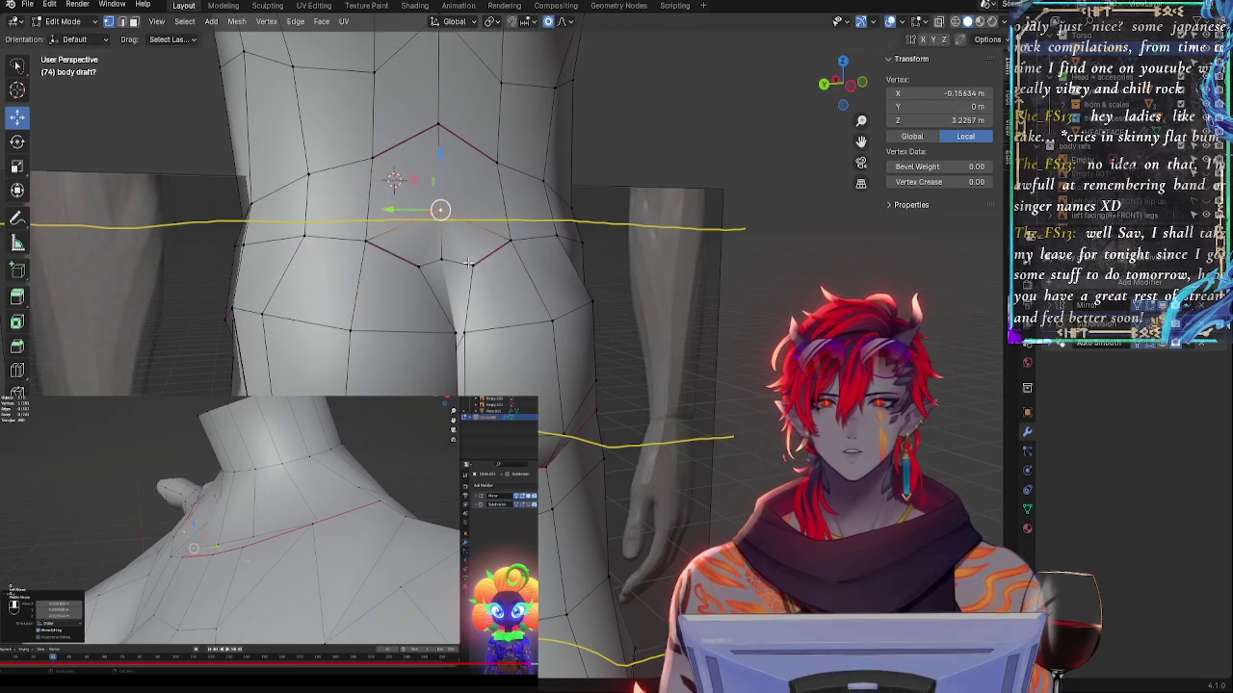
{"action": "key", "text": "z"}
{"action": "left_click", "coordinate": [417, 199]}
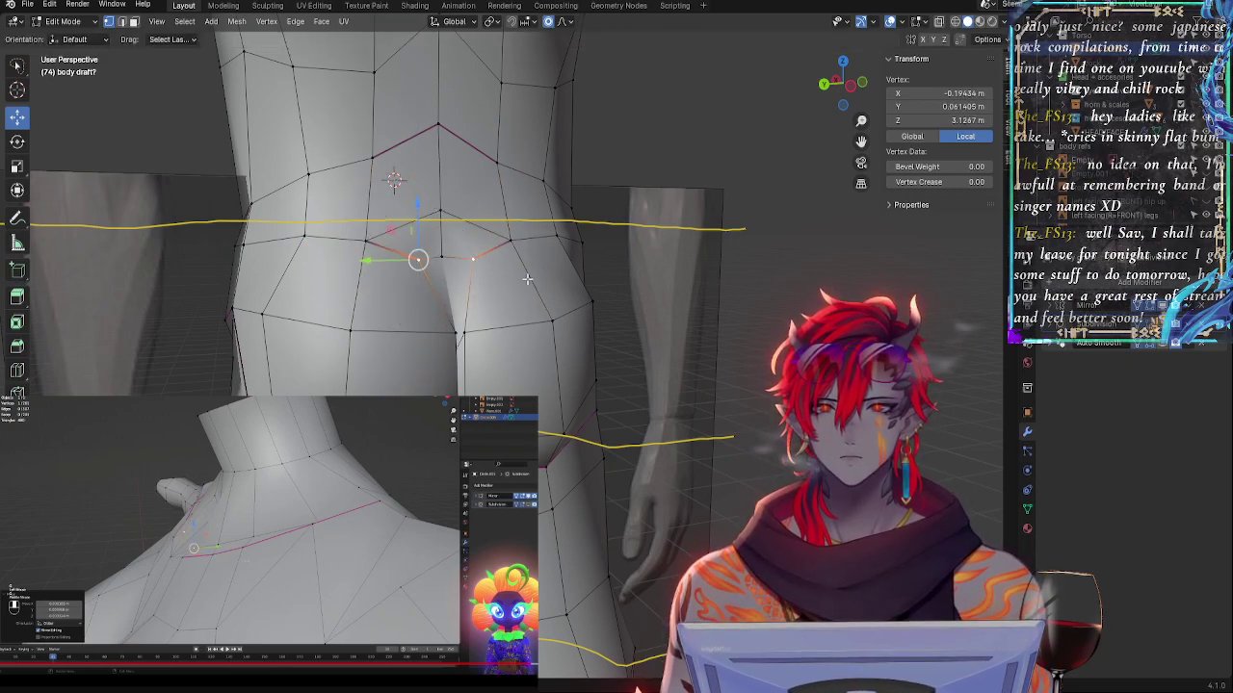
{"action": "middle_click_drag", "start_coordinate": [417, 199], "coordinate": [676, 334]}
{"action": "left_click", "coordinate": [623, 320]}
{"action": "left_click_drag", "start_coordinate": [225, 290], "coordinate": [228, 290]}
{"action": "left_click", "coordinate": [609, 243]}
{"action": "left_click_drag", "start_coordinate": [234, 239], "coordinate": [243, 239]}
{"action": "left_click_drag", "start_coordinate": [276, 189], "coordinate": [277, 180]}
{"action": "left_click", "coordinate": [276, 180]}
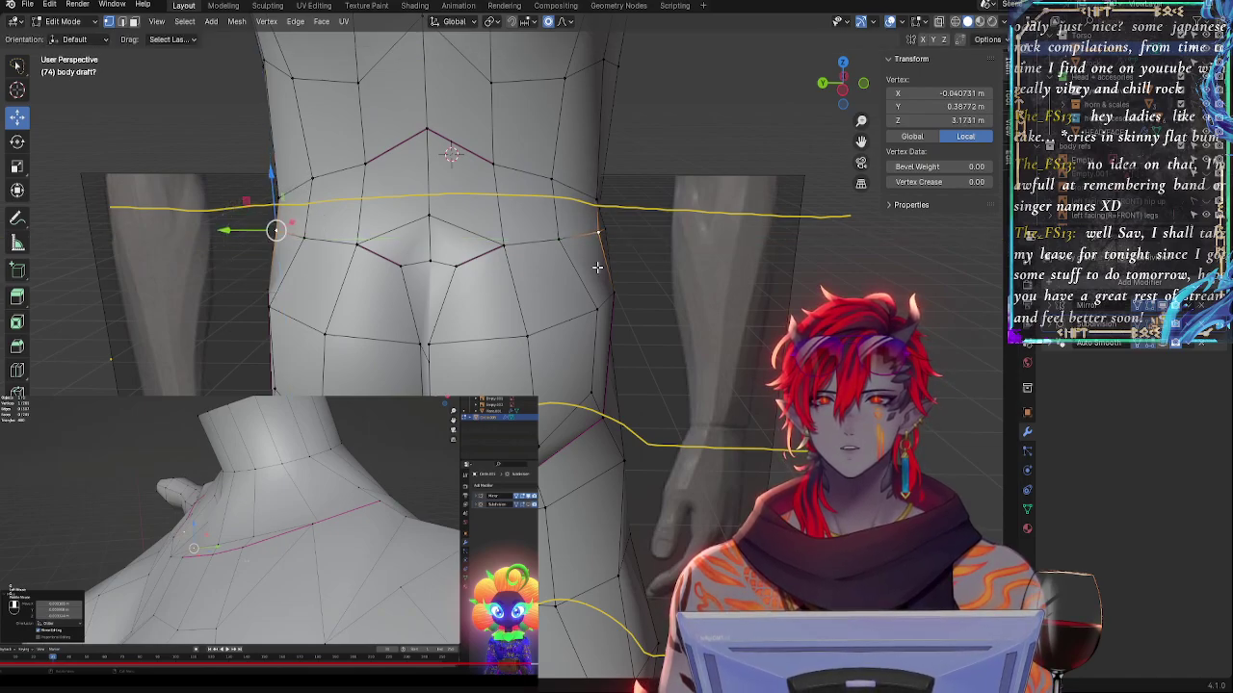
- Slide a hip vertex and the vertex above it along their edges
{"action": "middle_click_drag", "start_coordinate": [276, 180], "coordinate": [427, 280]}
{"action": "key", "text": "g"}
{"action": "key", "text": "g"}
{"action": "left_click", "coordinate": [491, 302]}
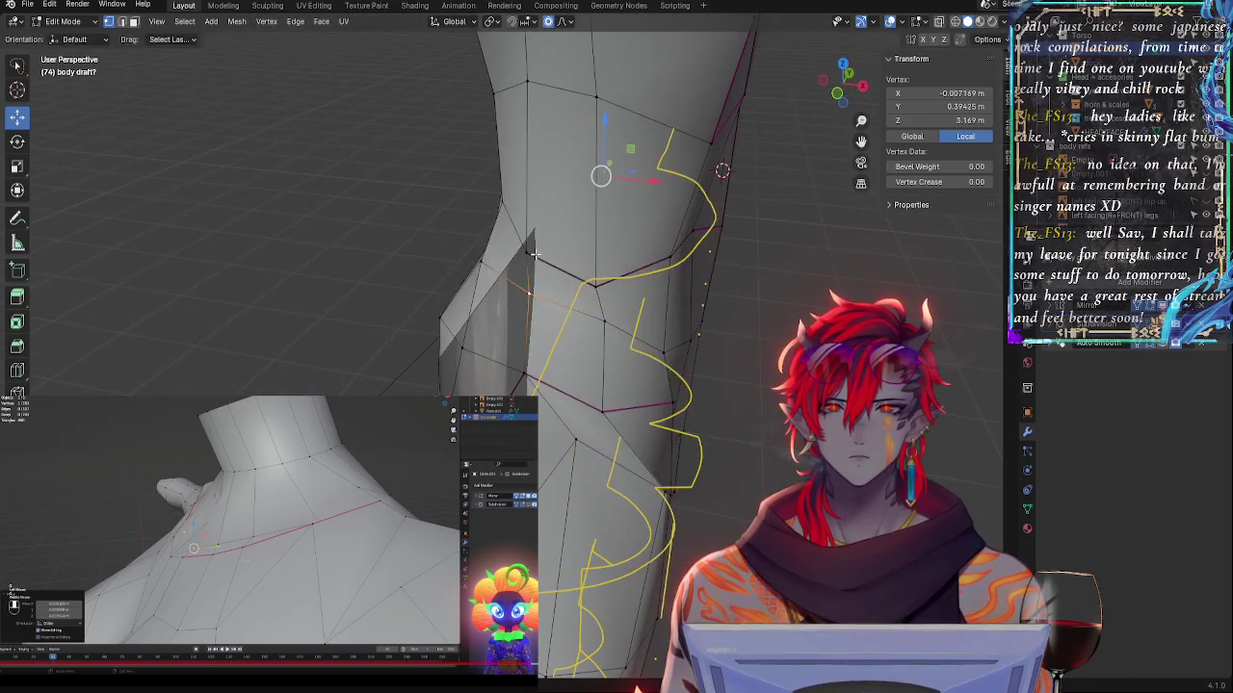
{"action": "left_click", "coordinate": [535, 255]}
{"action": "middle_click_drag", "start_coordinate": [534, 254], "coordinate": [752, 321]}
{"action": "key", "text": "g"}
{"action": "key", "text": "g"}
{"action": "left_click", "coordinate": [732, 267]}
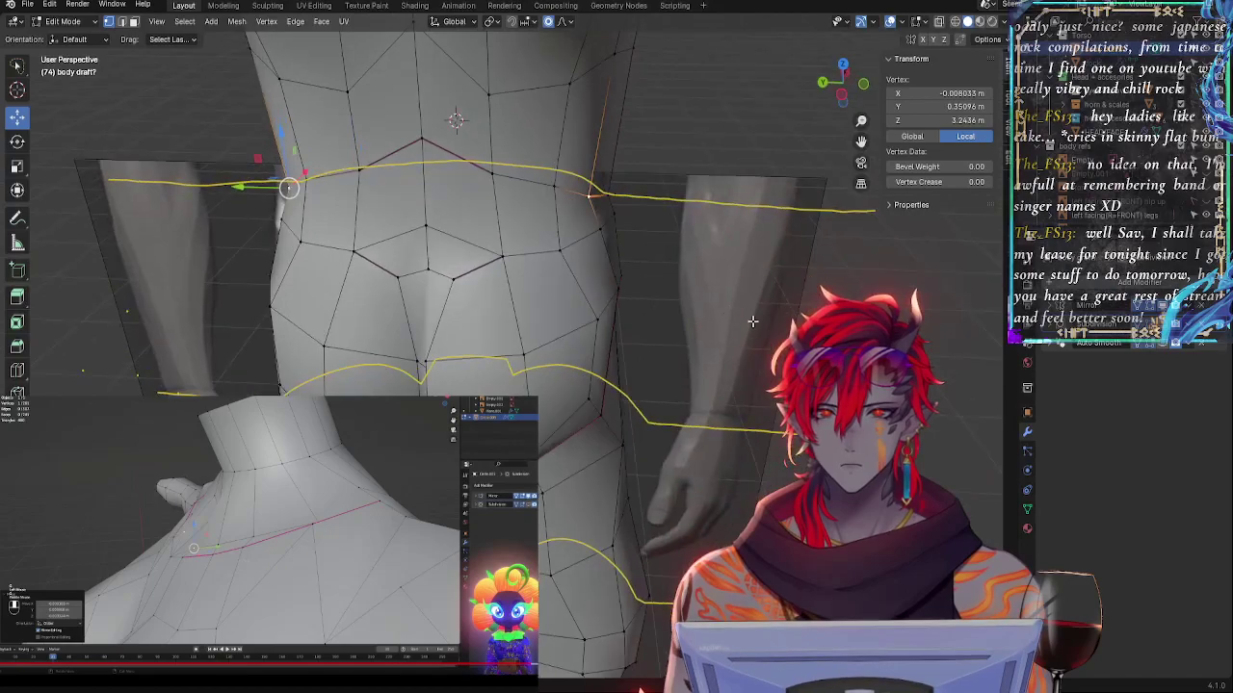
- Push a right hip vertex along Y with proportional falloff, then slide it along its edge
{"action": "left_click", "coordinate": [624, 268]}
{"action": "left_click", "coordinate": [616, 228], "text": "shift"}
{"action": "left_click", "coordinate": [598, 236]}
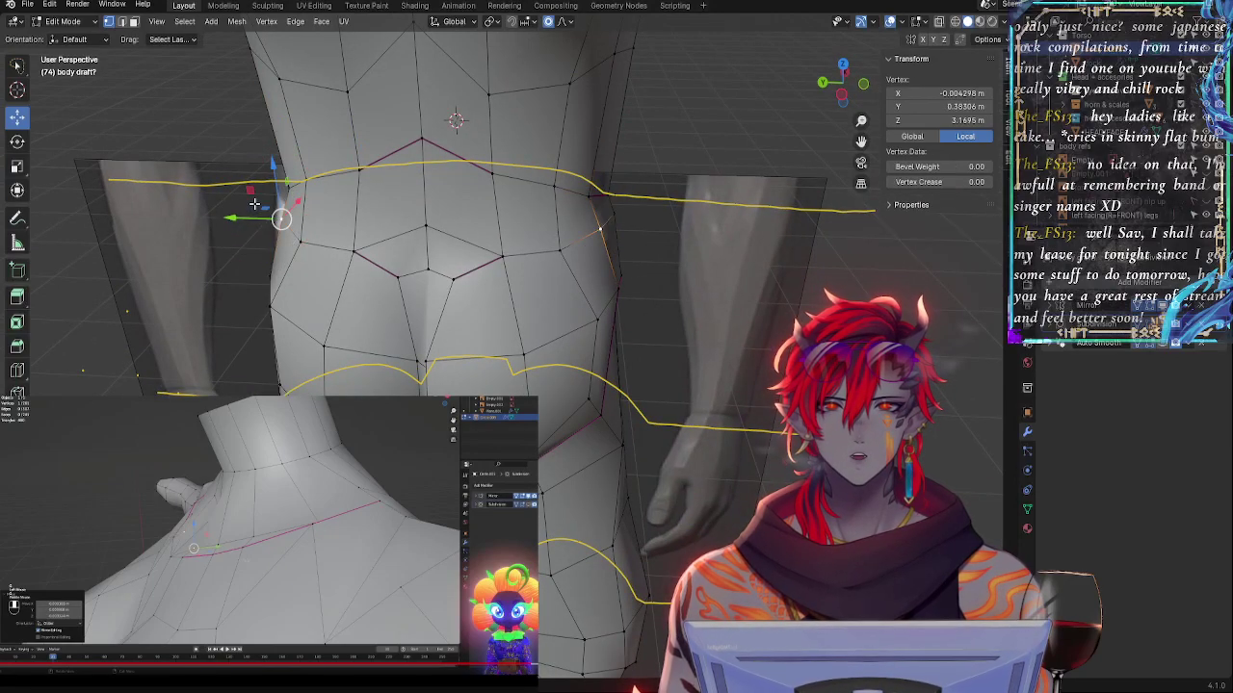
{"action": "left_click_drag", "start_coordinate": [239, 218], "coordinate": [232, 220]}
{"action": "middle_click_drag", "start_coordinate": [400, 229], "coordinate": [533, 235]}
{"action": "key", "text": "g"}
{"action": "key", "text": "g"}
{"action": "left_click", "coordinate": [588, 262]}
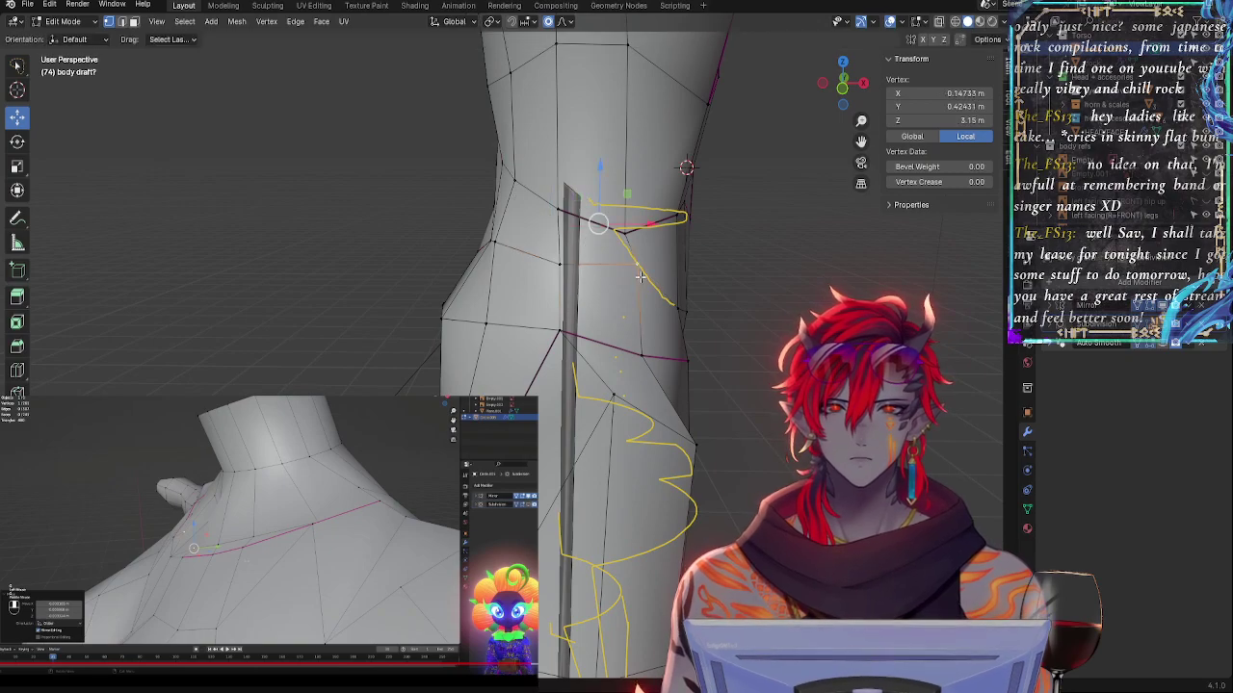
- Slide a vertex on the torso's right edge twice, easing it slightly upward
{"action": "left_click", "coordinate": [496, 249]}
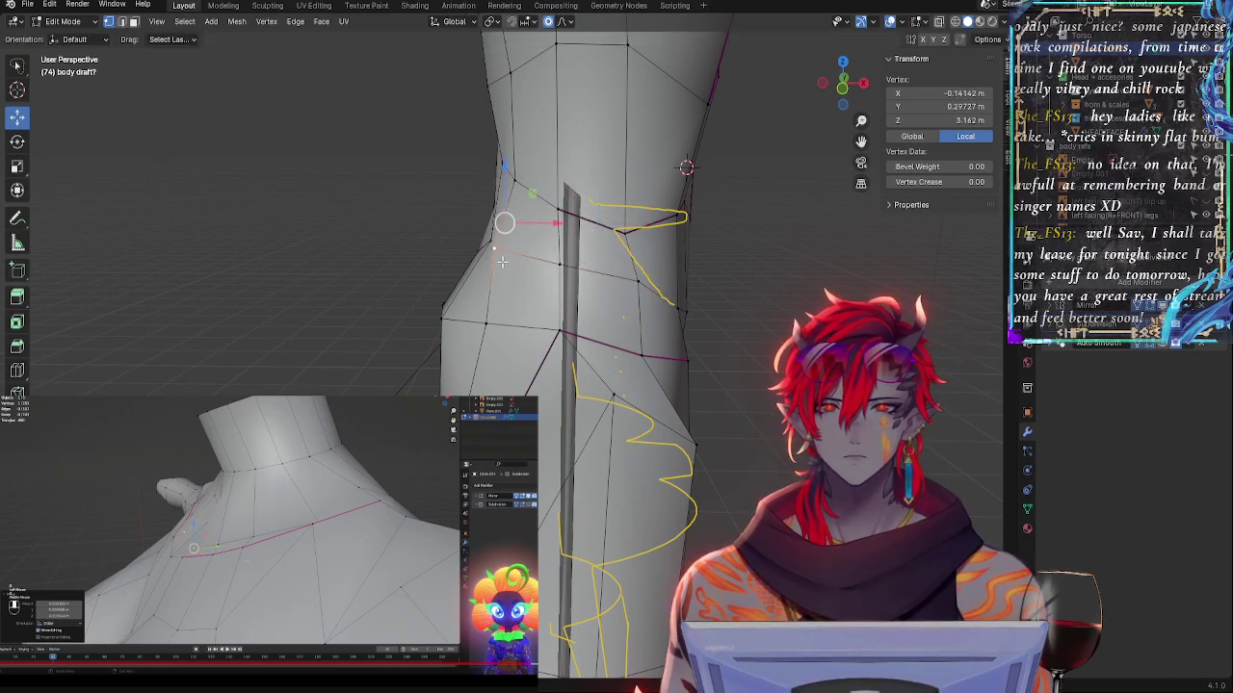
{"action": "middle_click_drag", "start_coordinate": [501, 261], "coordinate": [648, 316]}
{"action": "left_click", "coordinate": [603, 305]}
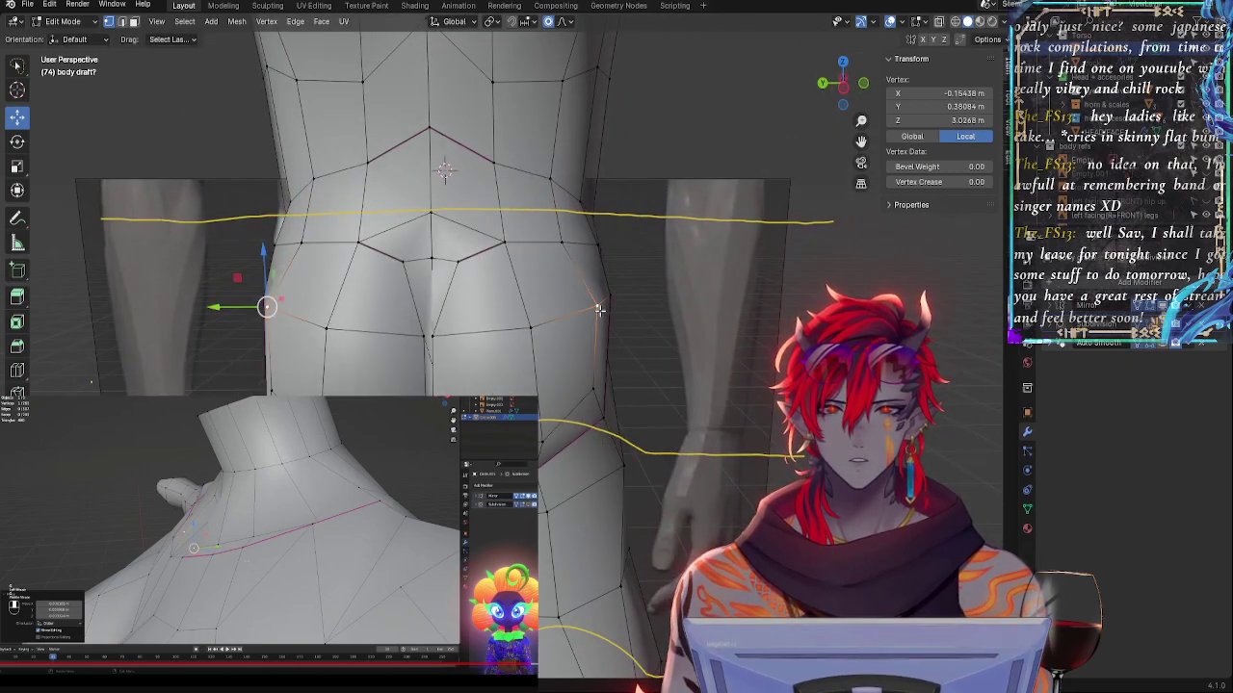
{"action": "key", "text": "g"}
{"action": "key", "text": "g"}
{"action": "left_click", "coordinate": [609, 314]}
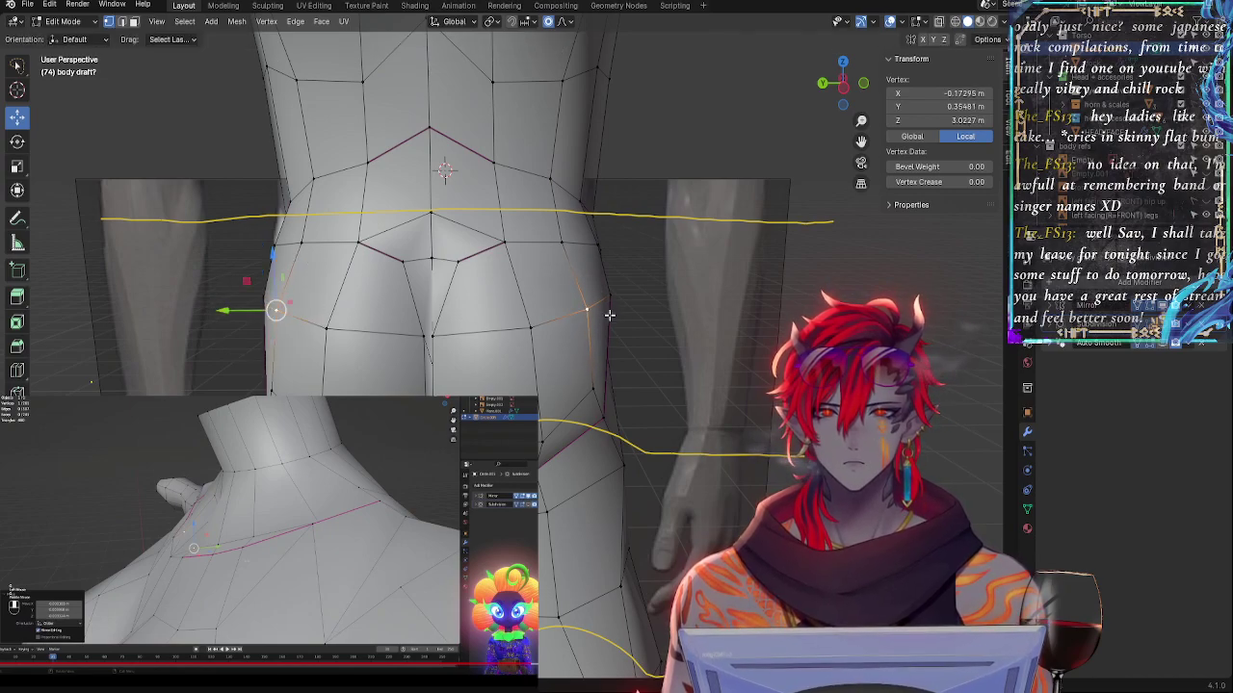
{"action": "key", "text": "g"}
{"action": "key", "text": "g"}
{"action": "left_click", "coordinate": [609, 308]}
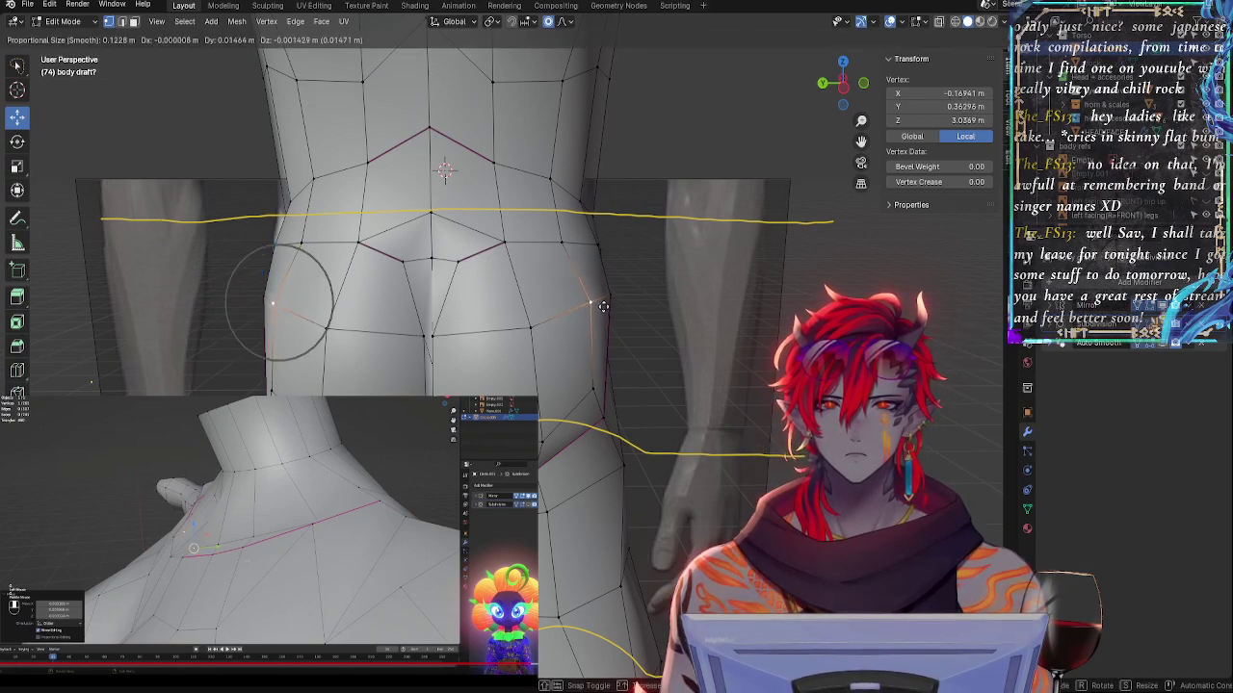
{"action": "left_click", "coordinate": [603, 307]}
- Proportionally move hip vertices and the lower thigh vertex, sliding one along its edge
{"action": "middle_click_drag", "start_coordinate": [603, 306], "coordinate": [702, 359]}
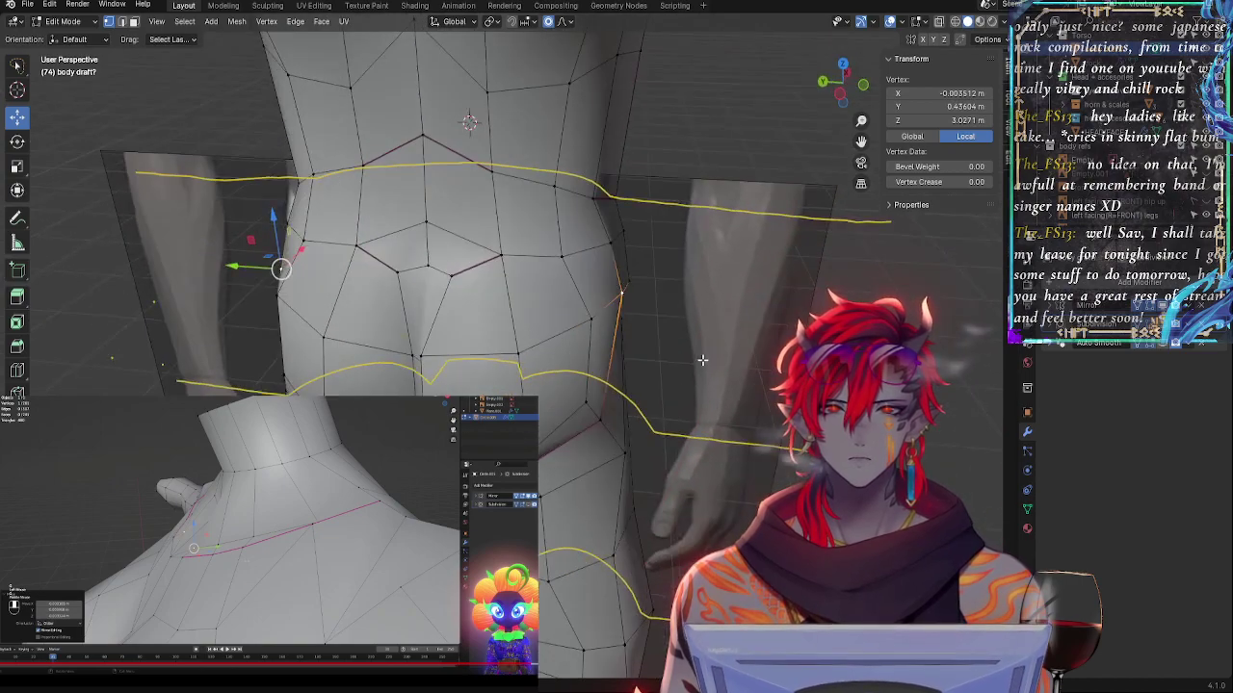
{"action": "key", "text": "g"}
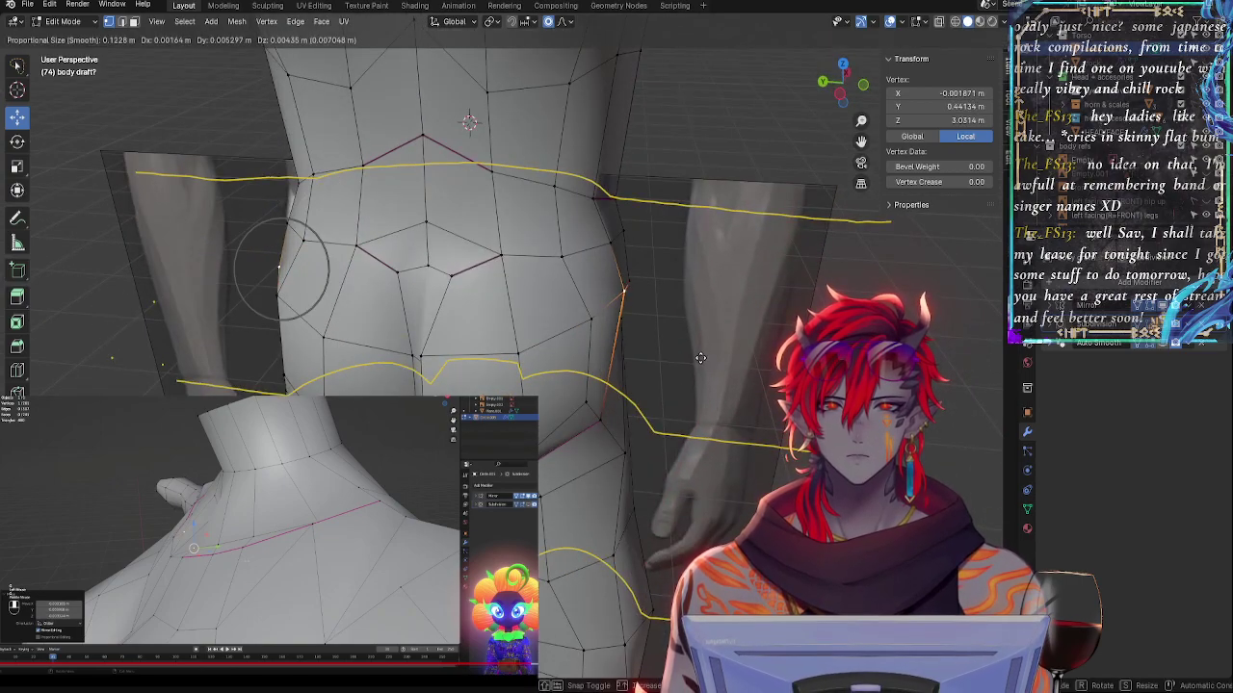
{"action": "left_click", "coordinate": [711, 348]}
{"action": "middle_click_drag", "start_coordinate": [711, 349], "coordinate": [591, 314]}
{"action": "key", "text": "g"}
{"action": "key", "text": "g"}
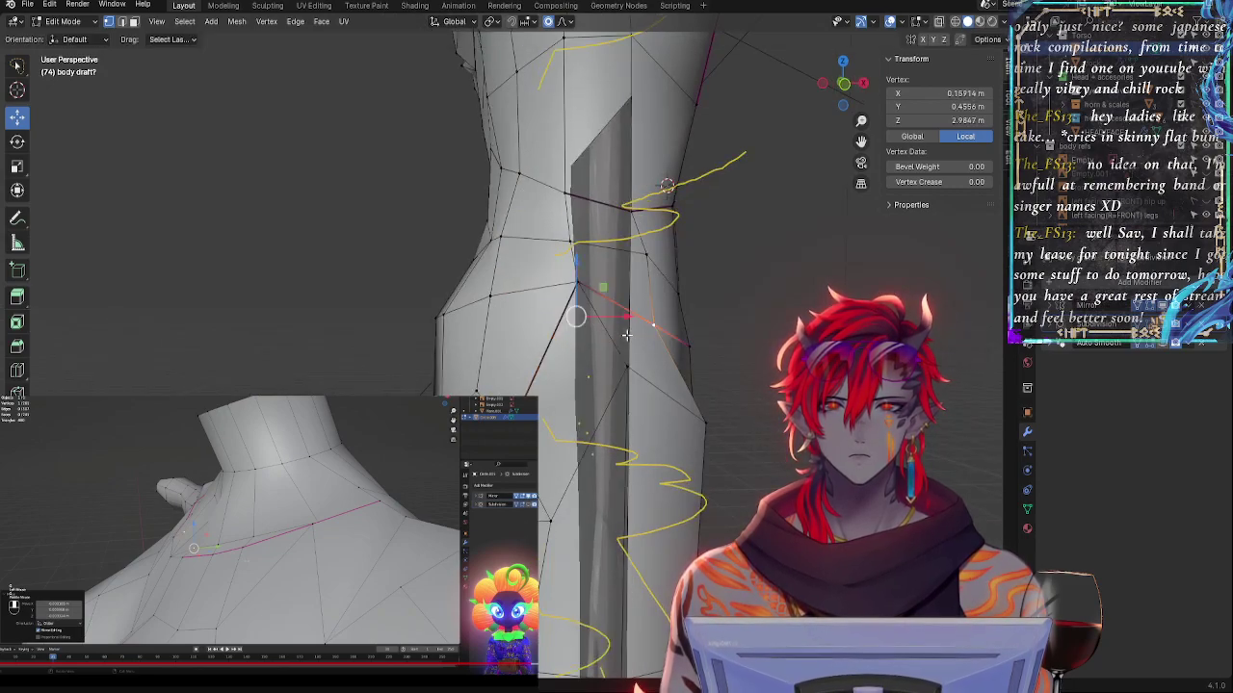
{"action": "left_click", "coordinate": [648, 316]}
{"action": "left_click", "coordinate": [523, 414]}
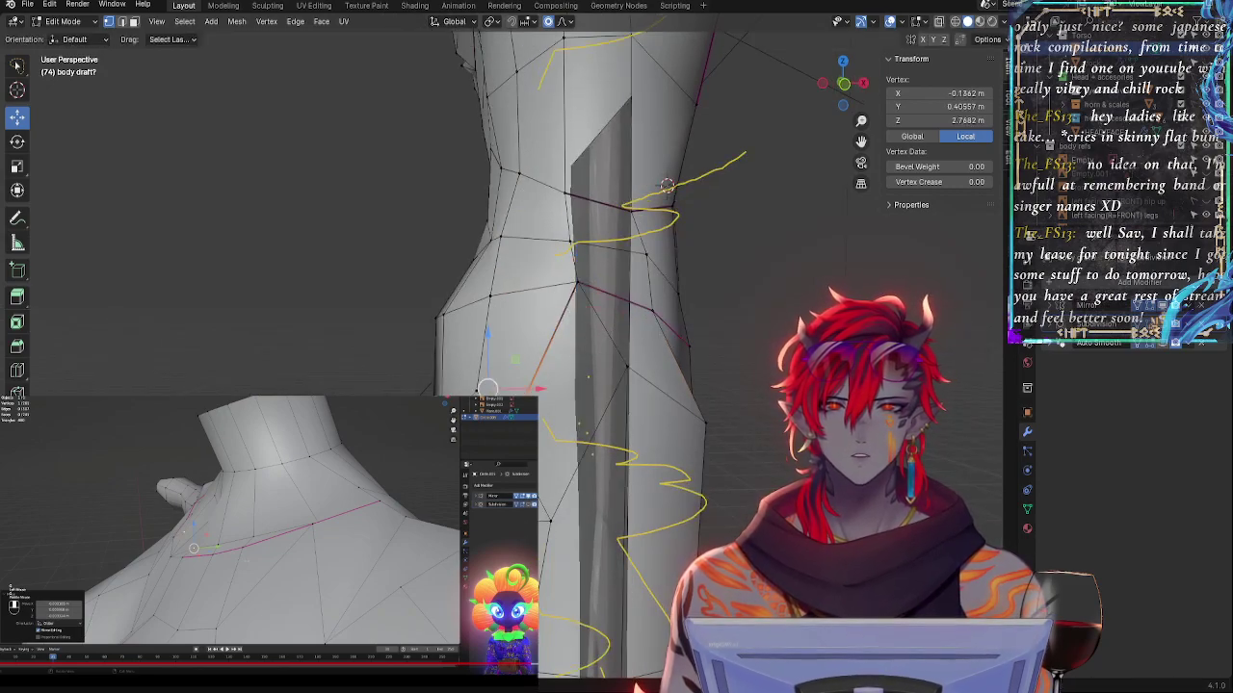
{"action": "key", "text": "g"}
{"action": "left_click", "coordinate": [491, 390]}
- Behind the hips, vertex-slide a buttock vertex twice with Shift+V
{"action": "middle_click_drag", "start_coordinate": [491, 390], "coordinate": [660, 415]}
{"action": "key", "text": "shift+v"}
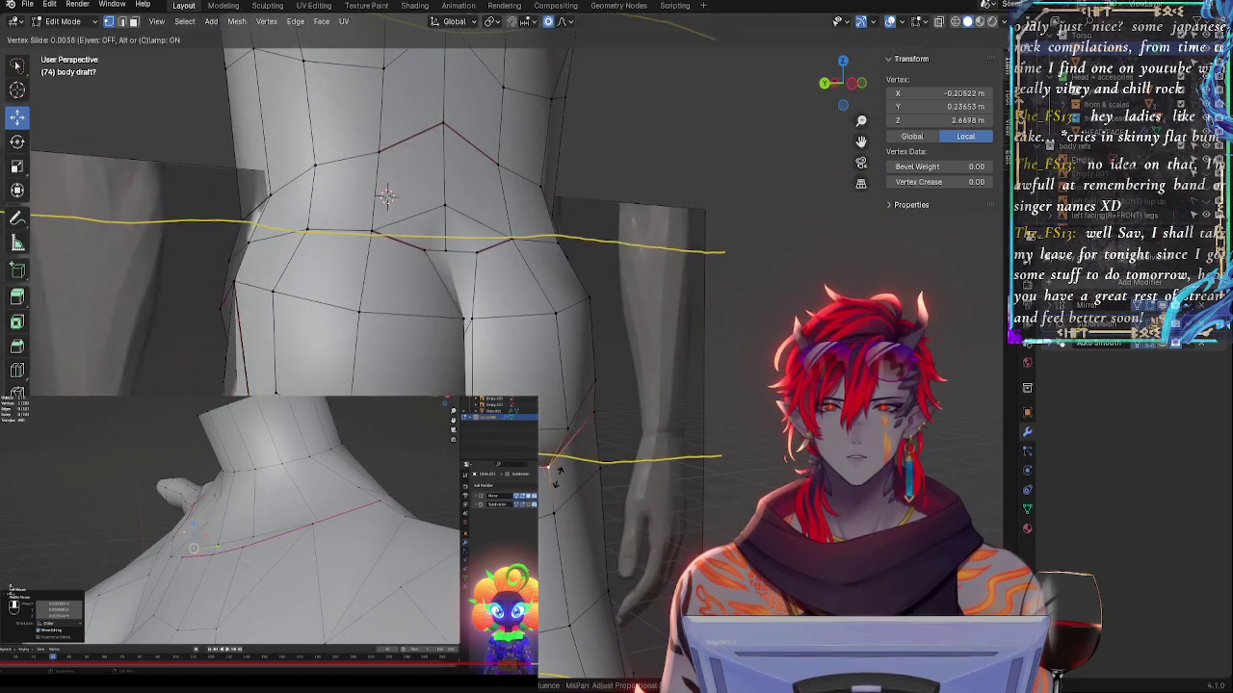
{"action": "left_click", "coordinate": [551, 474]}
{"action": "key", "text": "shift+v"}
{"action": "left_click", "coordinate": [562, 496]}
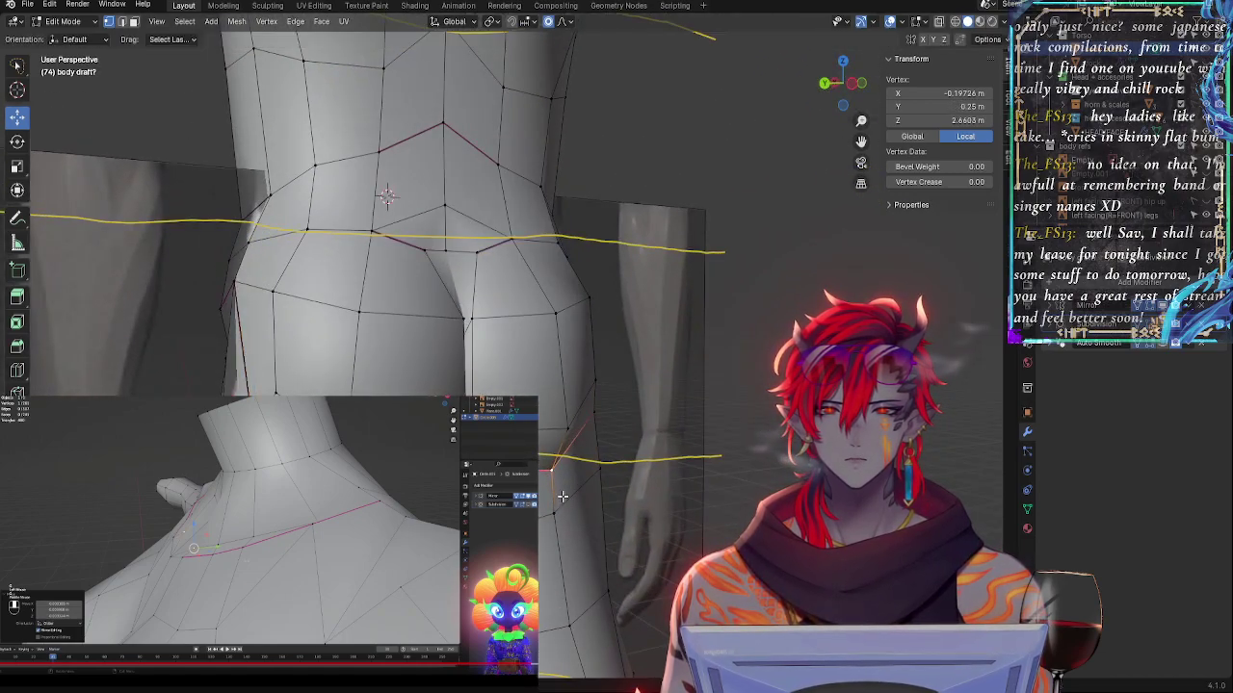
- Raise a lower-back centre-line vertex with soft falloff and push the centre vertex between the buttocks in depth
{"action": "middle_click_drag", "start_coordinate": [482, 260], "coordinate": [436, 265]}
{"action": "left_click", "coordinate": [435, 258]}
{"action": "key", "text": "g"}
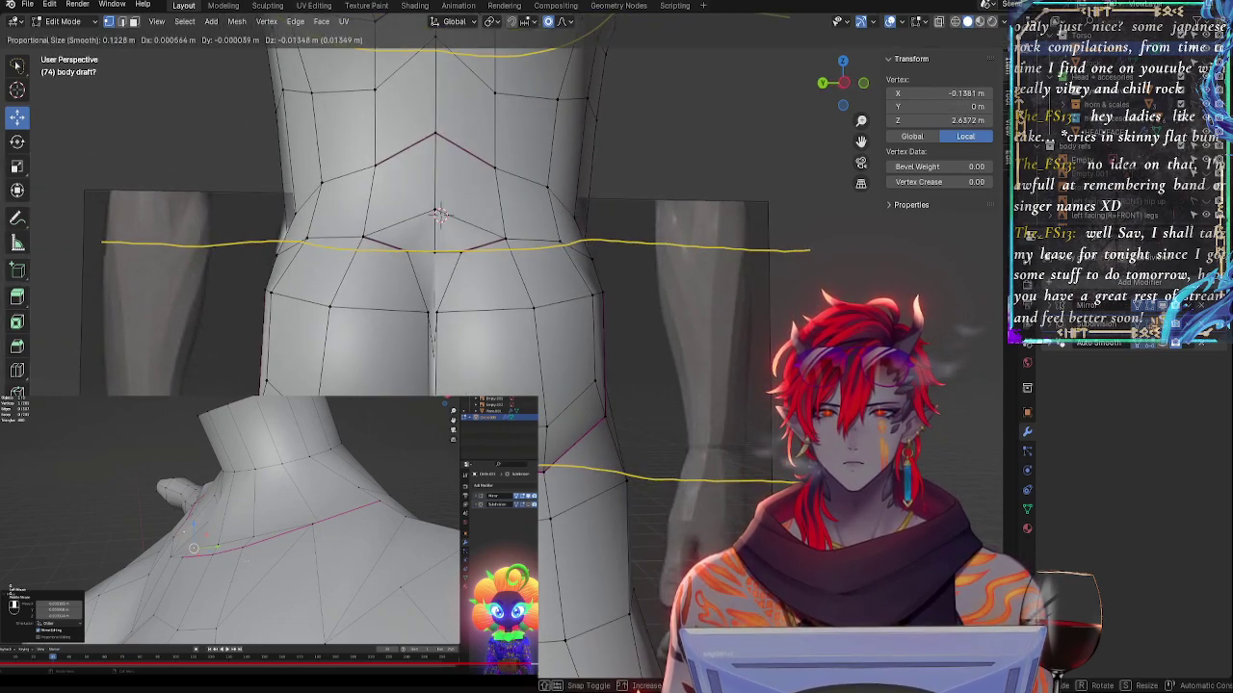
{"action": "left_click", "coordinate": [439, 214]}
{"action": "left_click", "coordinate": [450, 319]}
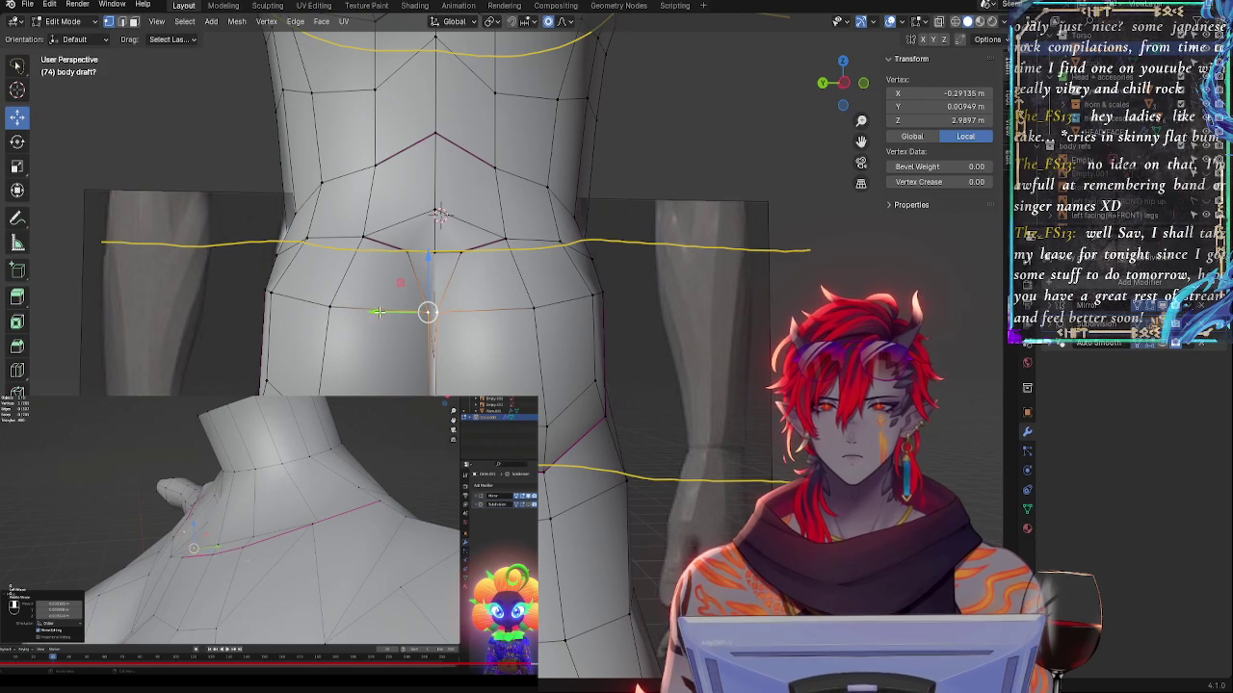
{"action": "left_click_drag", "start_coordinate": [380, 312], "coordinate": [380, 313]}
- Select a lower centre vertex below the waist and move it along the X axis
{"action": "left_click", "coordinate": [431, 454]}
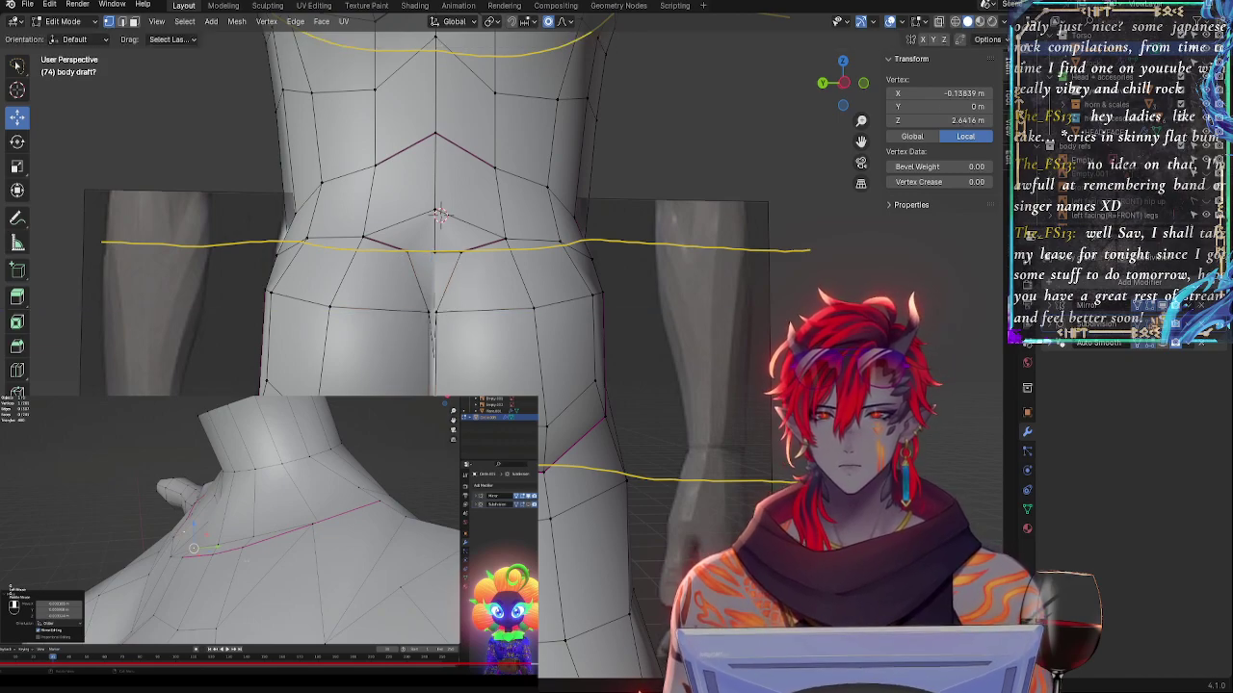
{"action": "left_click", "coordinate": [432, 472]}
{"action": "mouse_move", "coordinate": [432, 472]}
{"action": "middle_mouse_down"}
{"action": "mouse_move", "coordinate": [441, 479]}
{"action": "mouse_move", "coordinate": [427, 472]}
{"action": "middle_mouse_up"}
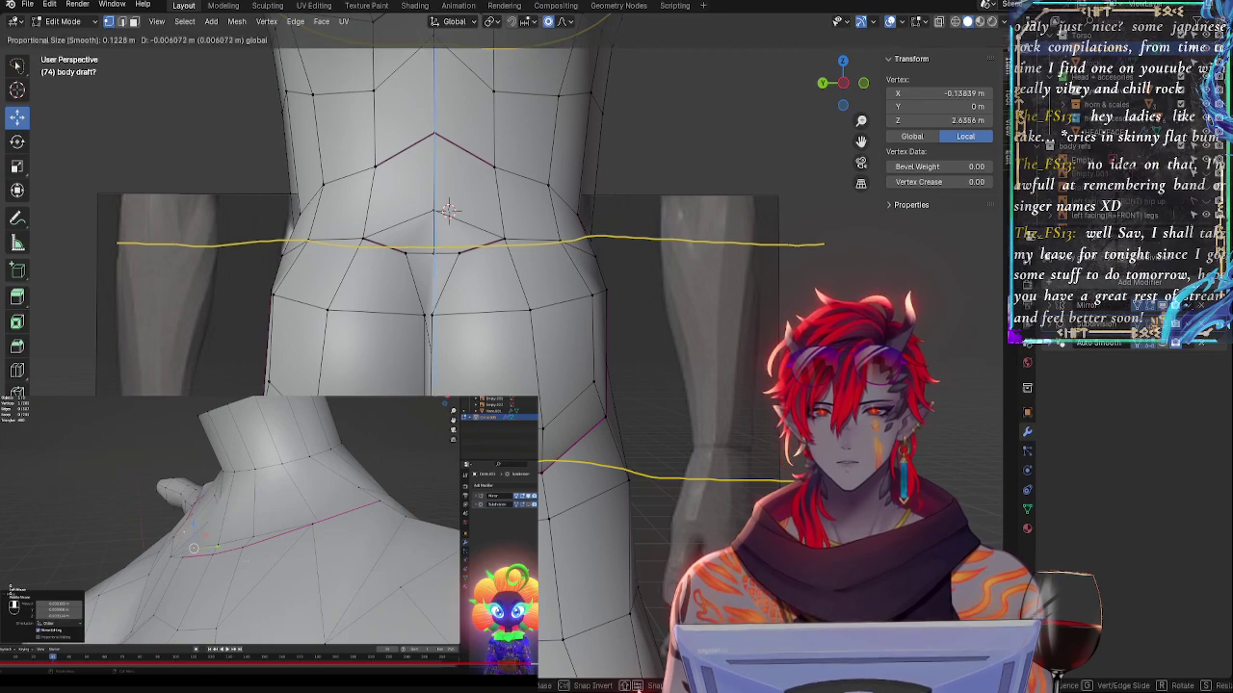
{"action": "middle_click_drag", "start_coordinate": [448, 210], "coordinate": [556, 200]}
{"action": "key", "text": "g"}
{"action": "key", "text": "x"}
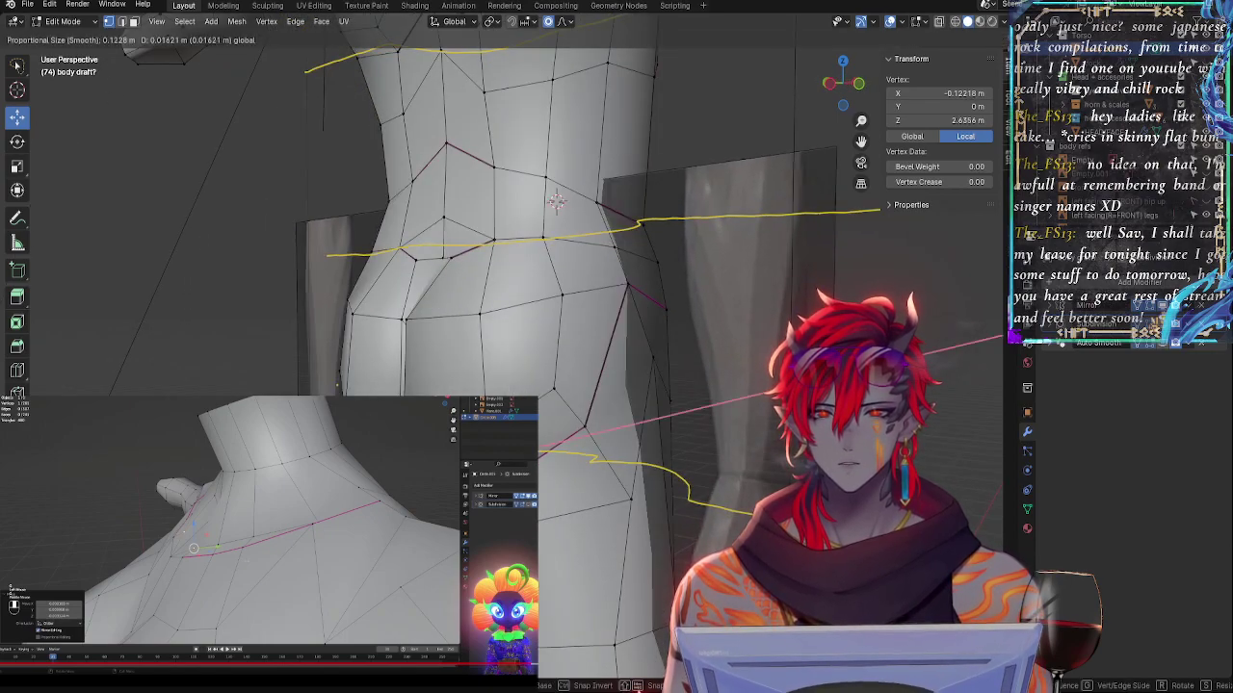
{"action": "left_click_drag", "start_coordinate": [414, 475], "coordinate": [414, 476]}
{"action": "middle_click_drag", "start_coordinate": [414, 474], "coordinate": [449, 472]}
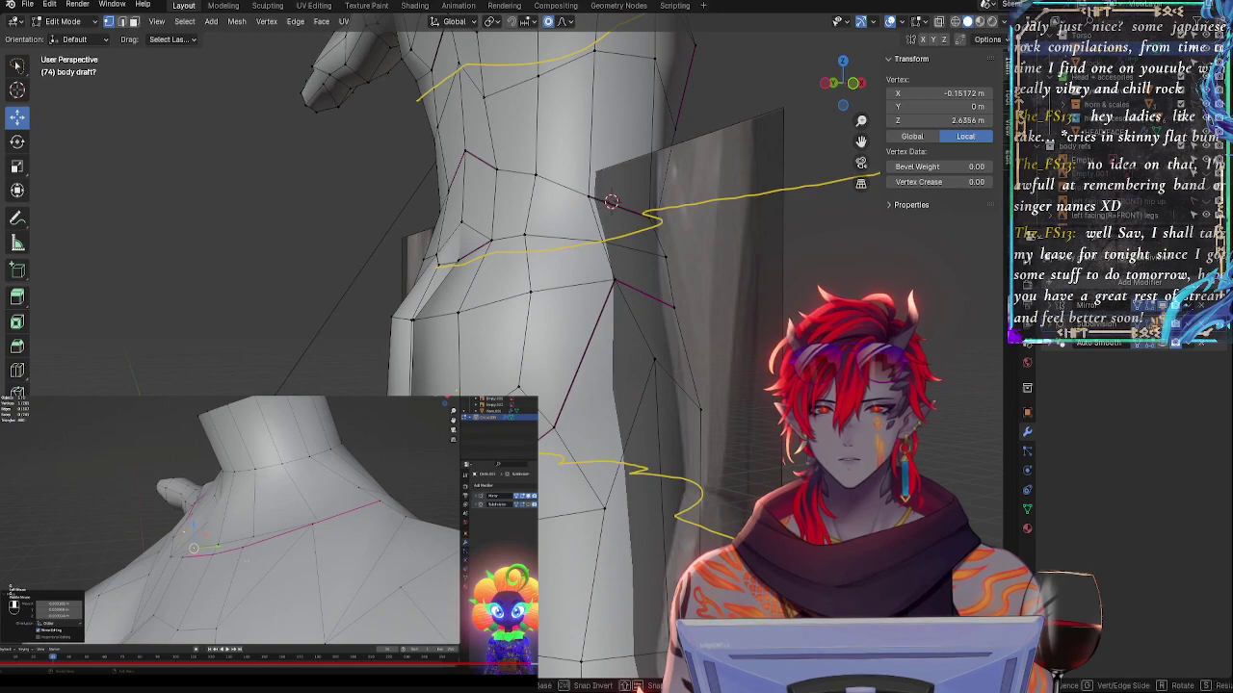
{"action": "left_click_drag", "start_coordinate": [414, 473], "coordinate": [415, 473]}
- Raise the vertex slightly and nudge it along X to about 0.22556 m, then deselect all
{"action": "middle_click_drag", "start_coordinate": [415, 473], "coordinate": [520, 482]}
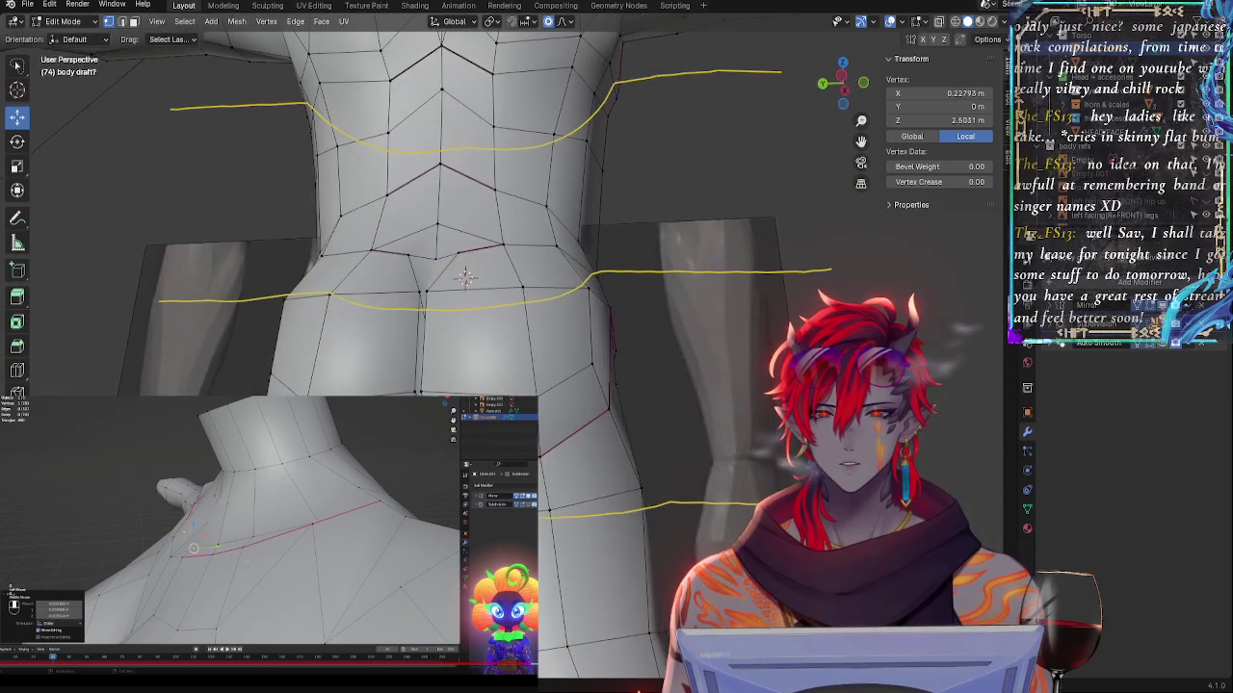
{"action": "left_click_drag", "start_coordinate": [460, 511], "coordinate": [460, 509]}
{"action": "middle_click_drag", "start_coordinate": [460, 509], "coordinate": [361, 538]}
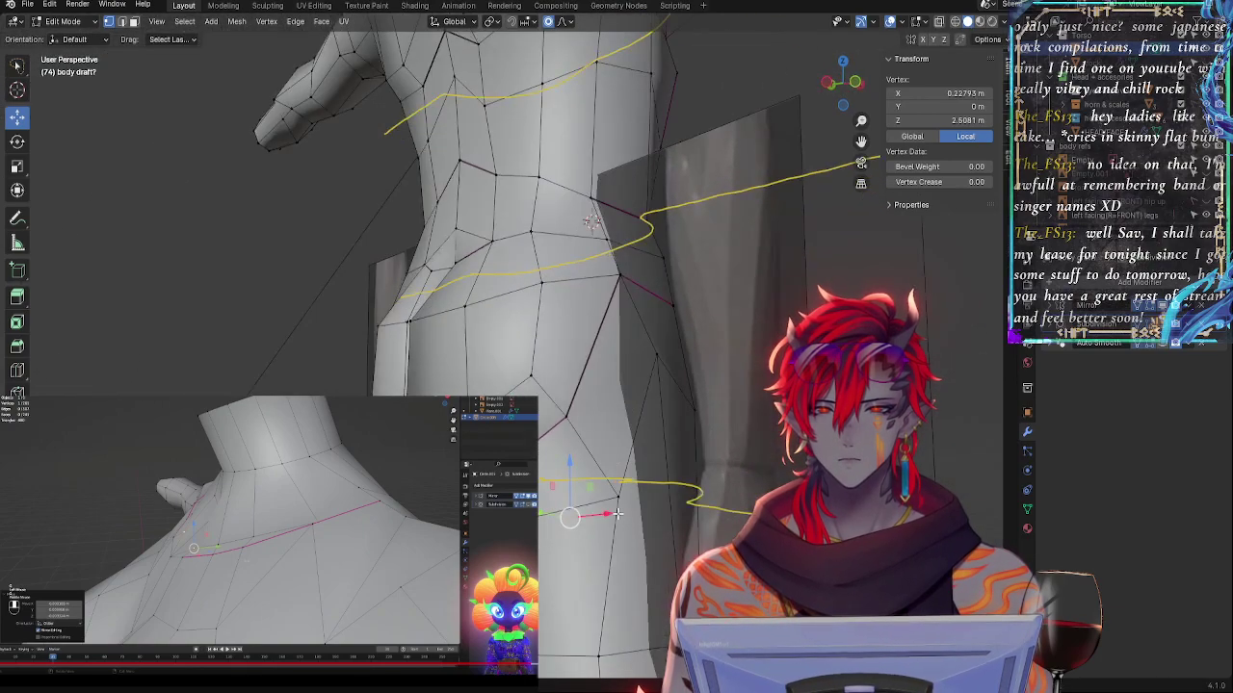
{"action": "left_click_drag", "start_coordinate": [609, 513], "coordinate": [606, 514]}
{"action": "left_click", "coordinate": [605, 513]}
{"action": "middle_click_drag", "start_coordinate": [605, 513], "coordinate": [482, 458]}
{"action": "left_click", "coordinate": [686, 422]}
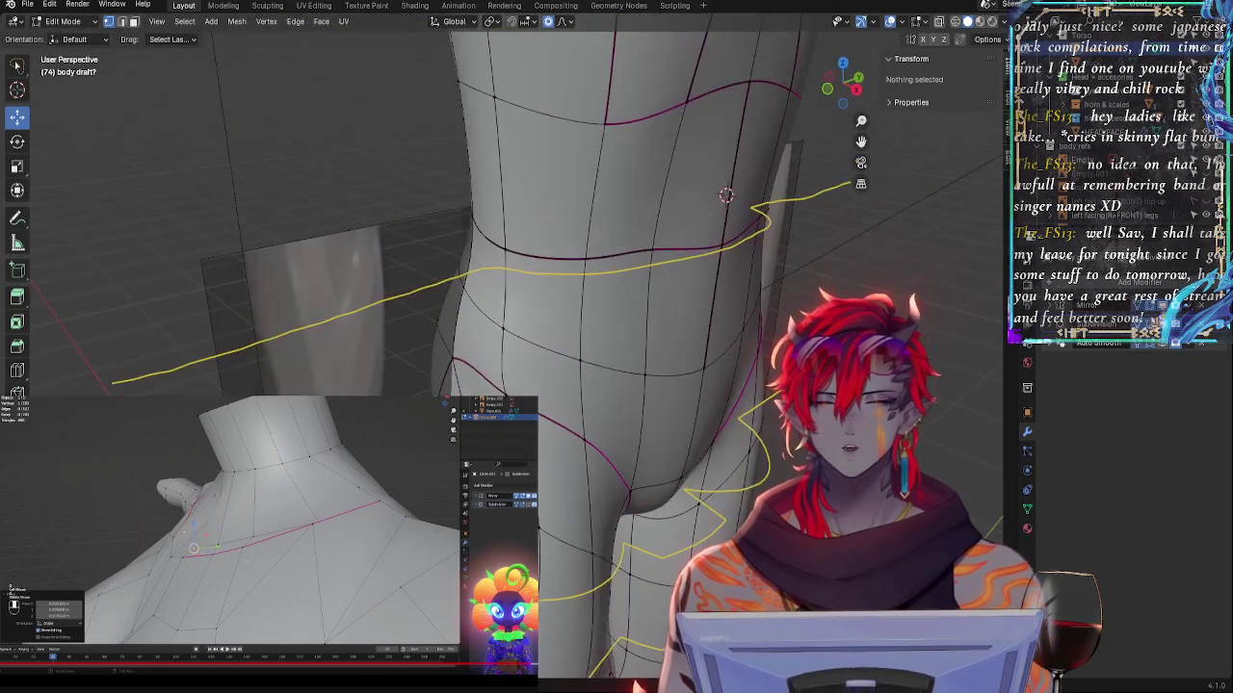
{"action": "middle_click_drag", "start_coordinate": [624, 356], "coordinate": [586, 348]}
- In right orthographic view, lower a groin-loop vertex and nudge the hip-edge vertex left and up
{"action": "left_click", "coordinate": [851, 90]}
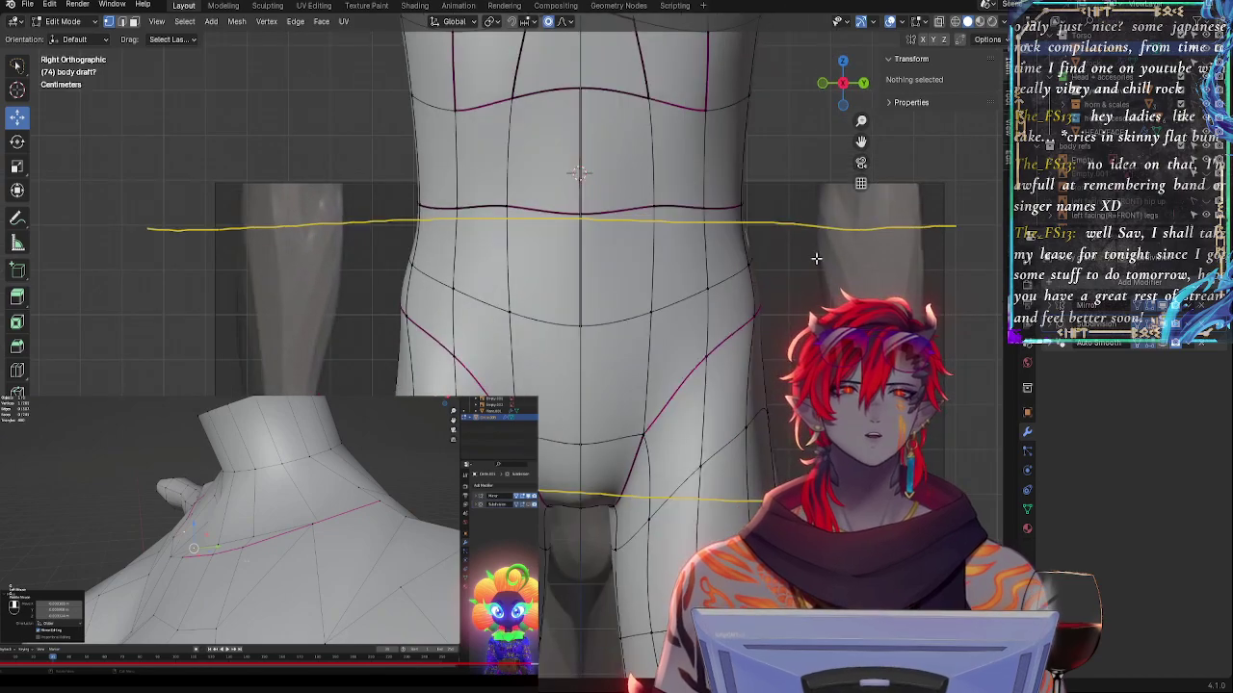
{"action": "middle_click_drag", "start_coordinate": [756, 260], "coordinate": [751, 183], "text": "shift"}
{"action": "scroll", "coordinate": [578, 288], "scroll_direction": "down", "scroll_amount": 2}
{"action": "key", "text": "alt+z"}
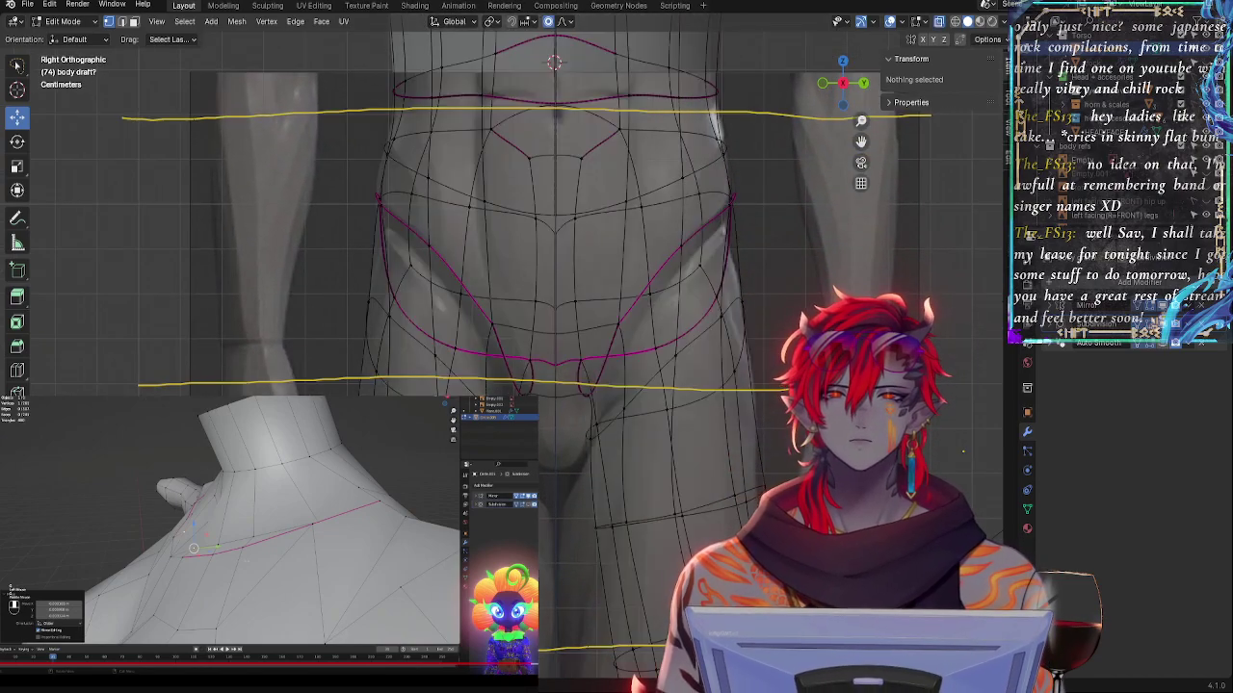
{"action": "key", "text": "alt+z"}
{"action": "key", "text": "alt+z"}
{"action": "key", "text": "alt+z"}
{"action": "key", "text": "alt+z"}
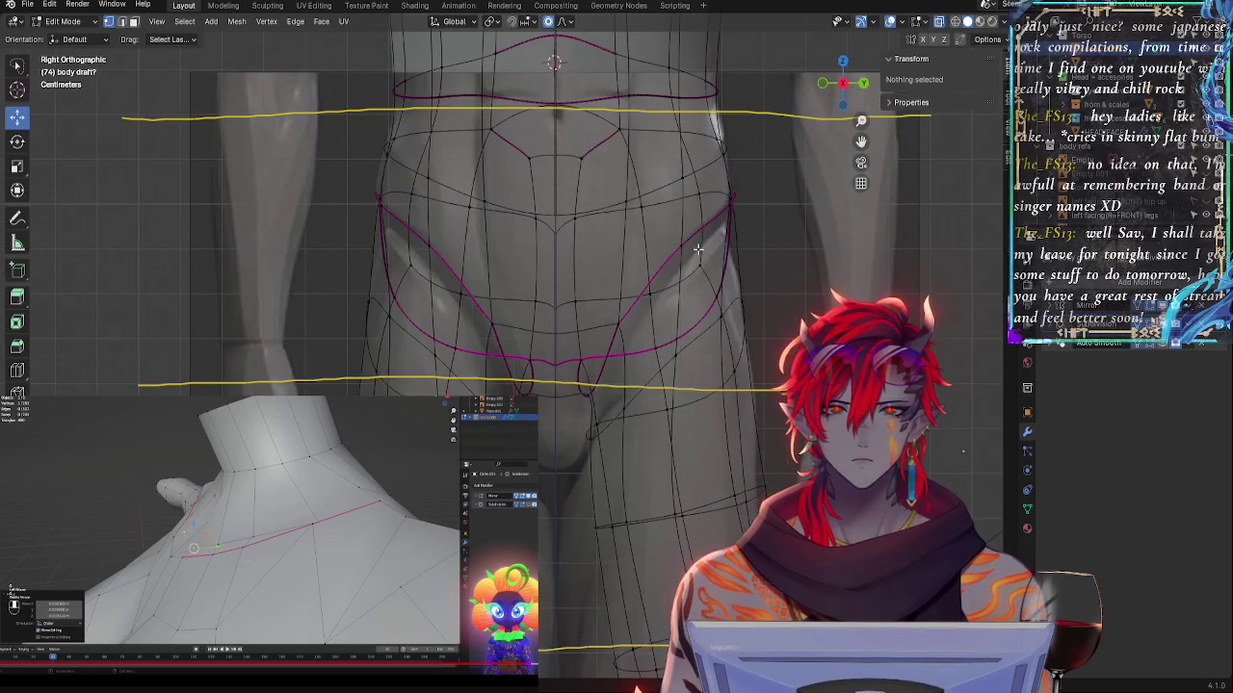
{"action": "left_click", "coordinate": [694, 243]}
{"action": "key", "text": "alt+z"}
{"action": "middle_click_drag", "start_coordinate": [760, 261], "coordinate": [619, 327], "text": "shift"}
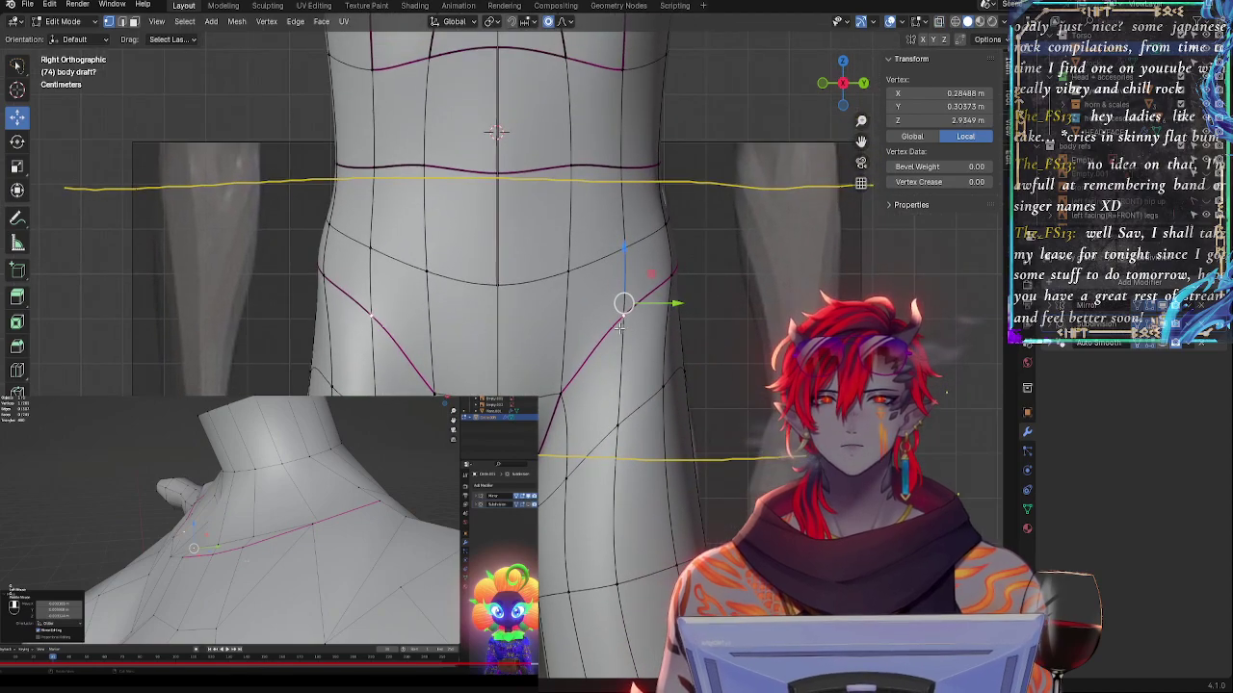
{"action": "key", "text": "alt+z"}
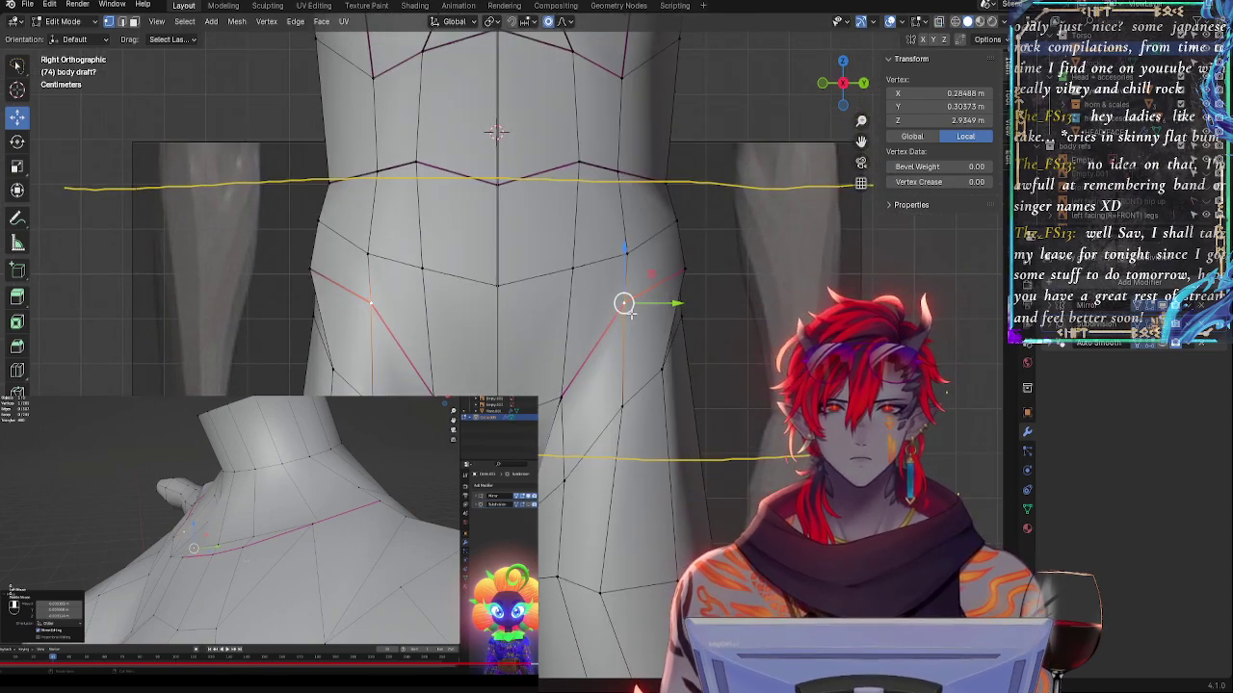
{"action": "left_click_drag", "start_coordinate": [625, 286], "coordinate": [624, 310]}
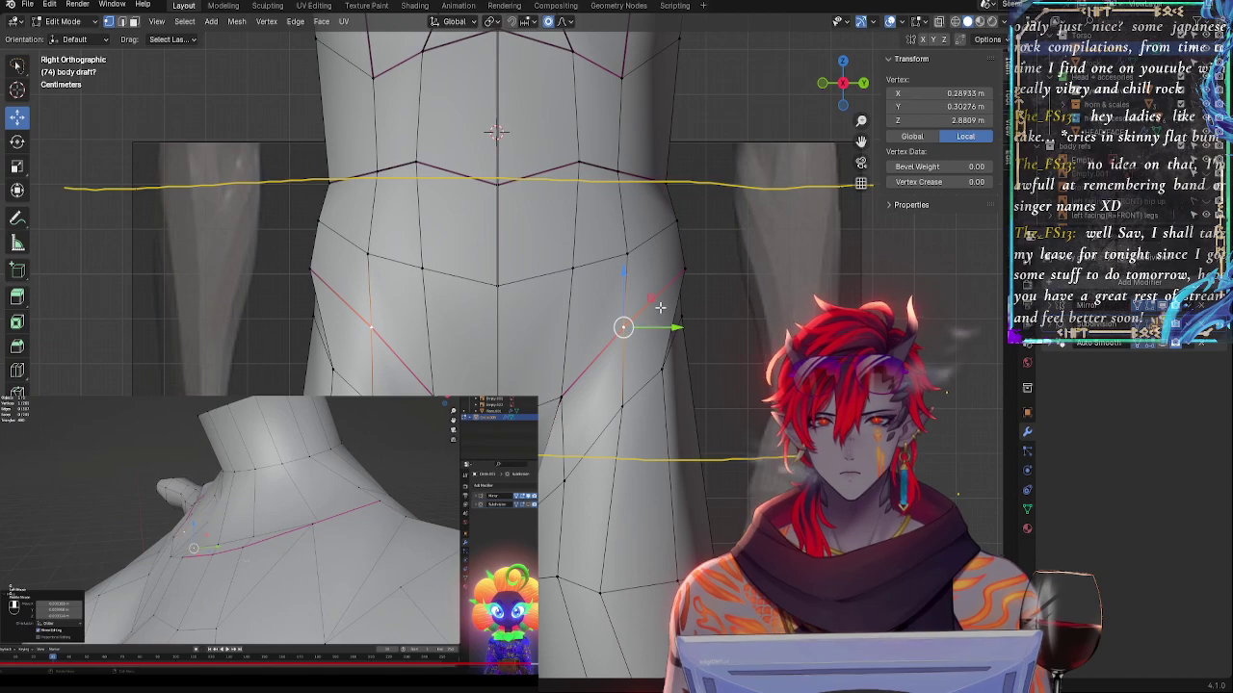
{"action": "left_click", "coordinate": [685, 272]}
{"action": "left_click_drag", "start_coordinate": [684, 272], "coordinate": [683, 272]}
{"action": "left_click_drag", "start_coordinate": [683, 273], "coordinate": [678, 274]}
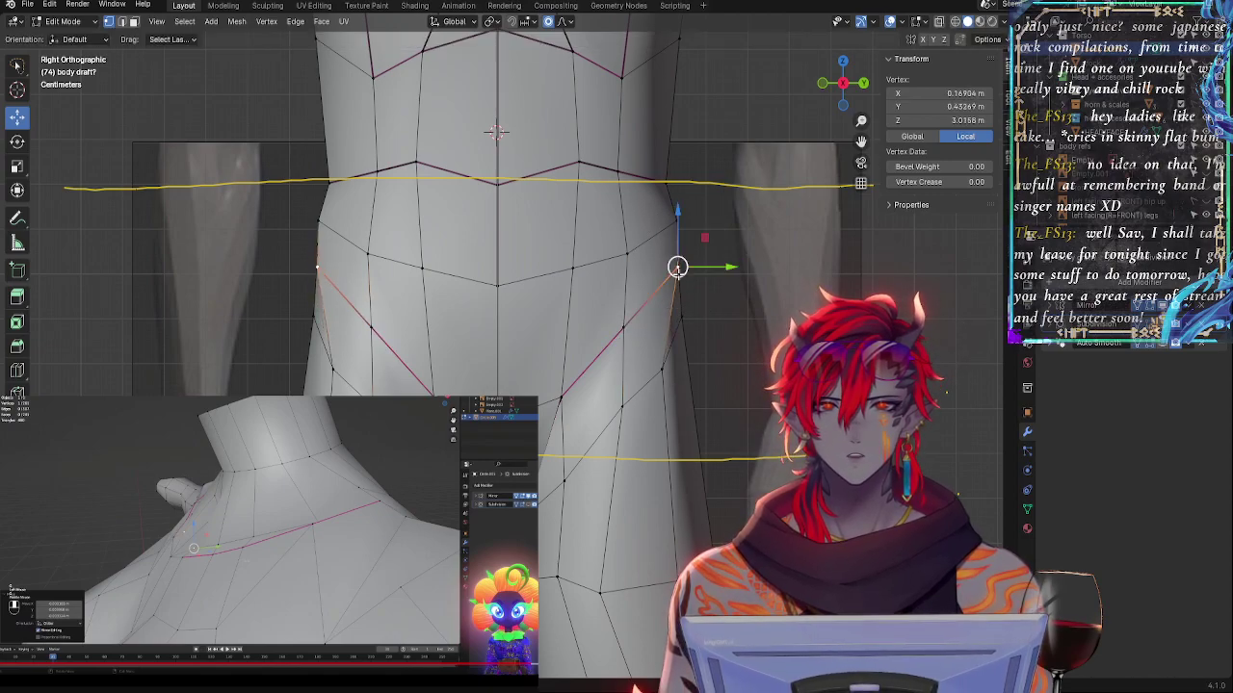
- Slide the lower groin-loop vertex down, then diagonally up-right along its edges to match the reference
{"action": "key", "text": "alt+z"}
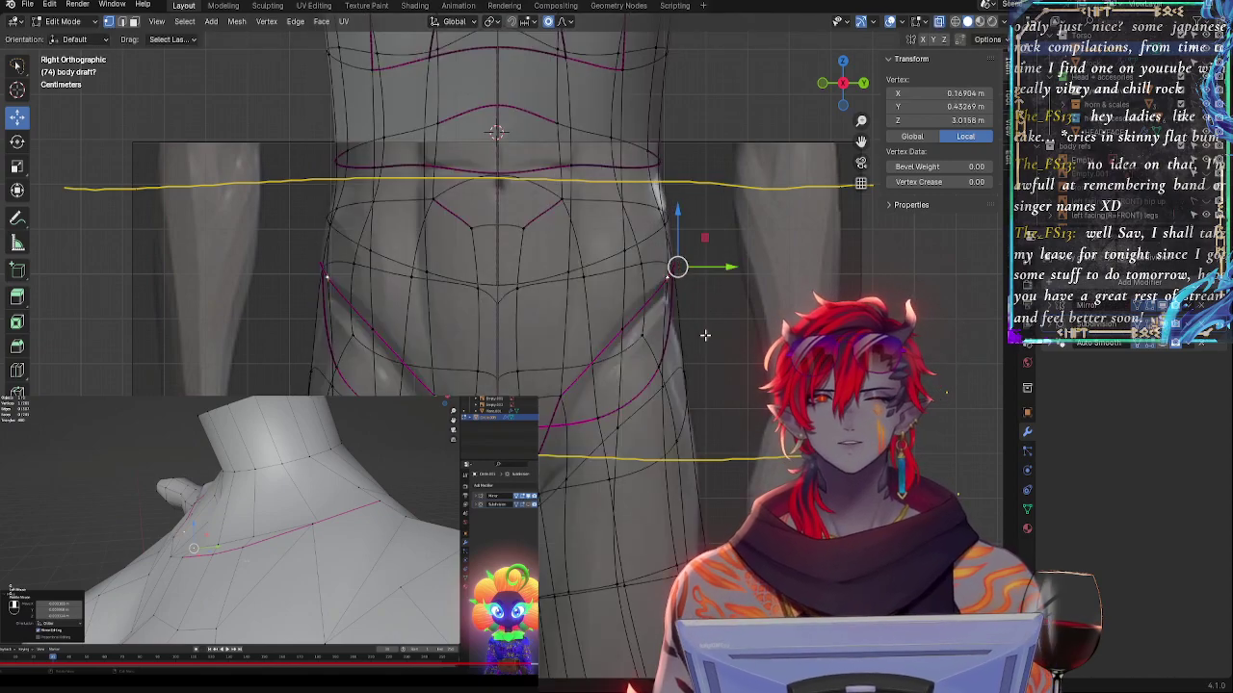
{"action": "key", "text": "alt+z"}
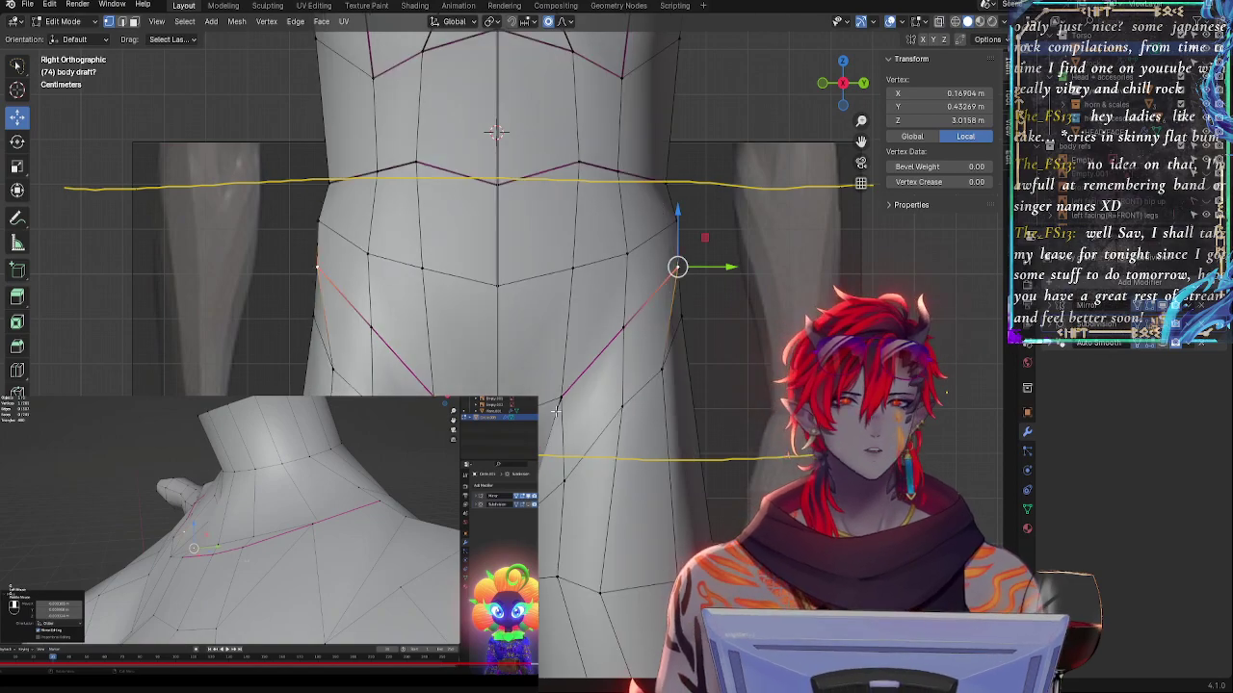
{"action": "left_click", "coordinate": [560, 398]}
{"action": "key", "text": "alt+z"}
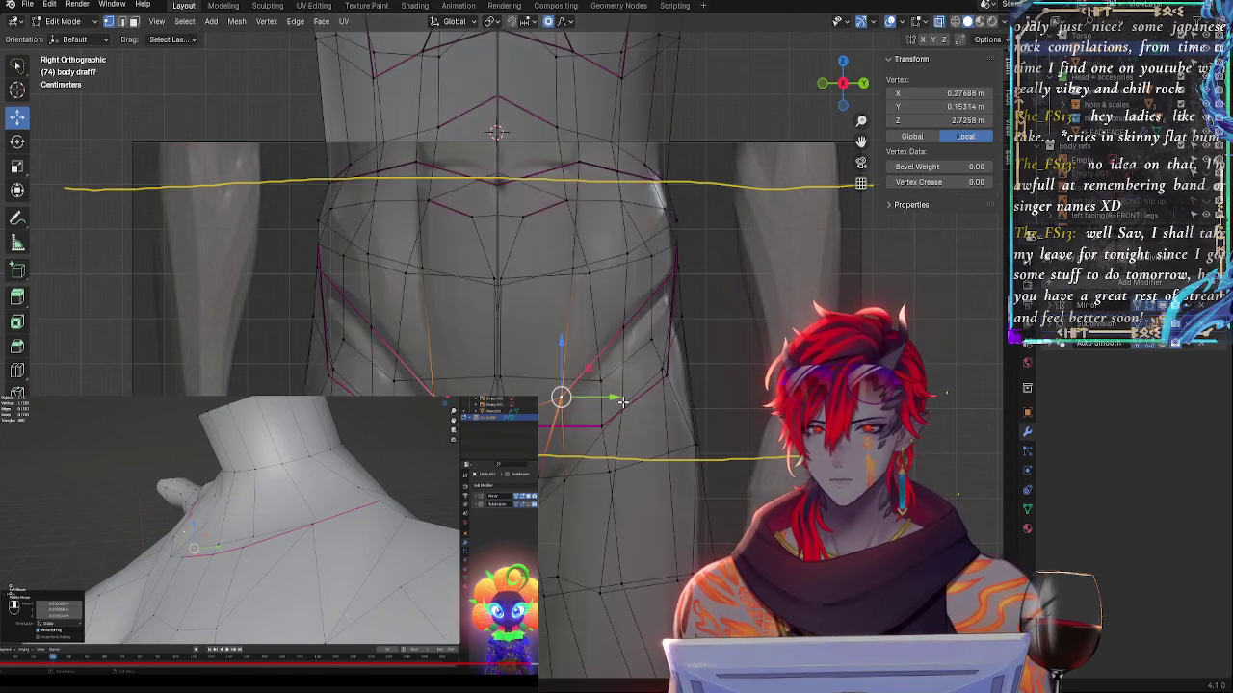
{"action": "key", "text": "alt+z"}
{"action": "key", "text": "g"}
{"action": "left_click", "coordinate": [591, 405]}
{"action": "key", "text": "g"}
{"action": "key", "text": "g"}
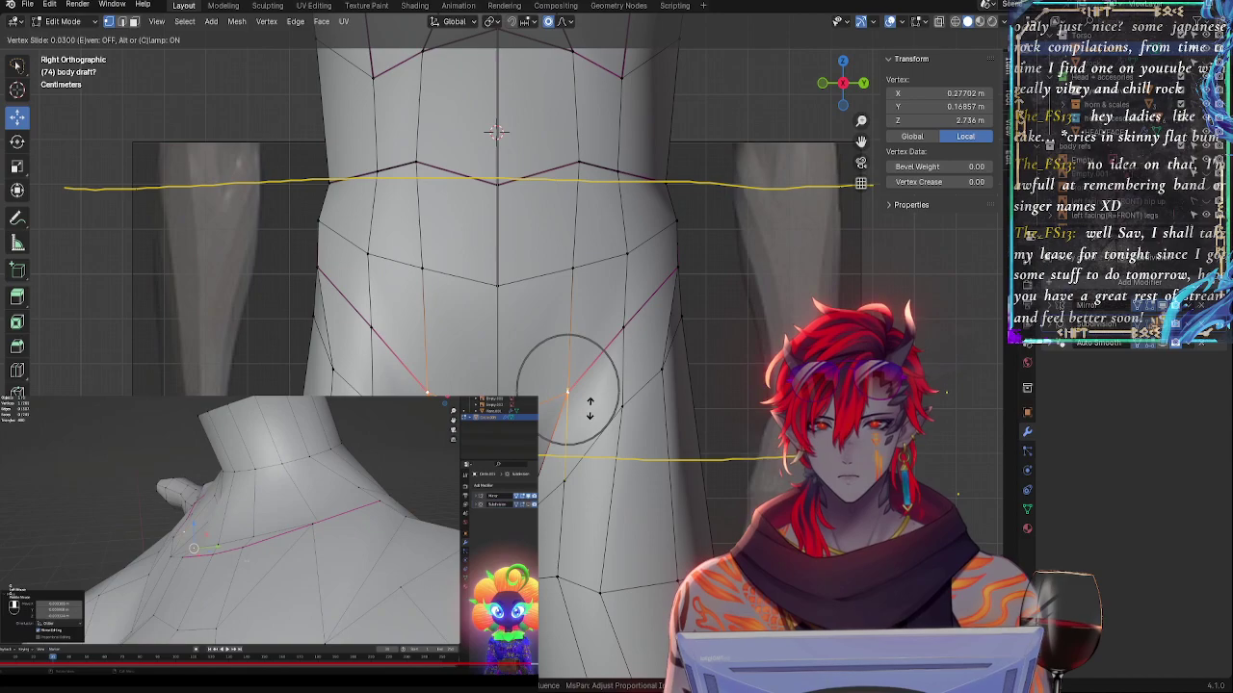
{"action": "left_click", "coordinate": [591, 415]}
{"action": "key", "text": "g"}
{"action": "key", "text": "g"}
{"action": "left_click", "coordinate": [631, 433]}
{"action": "key", "text": "alt+z"}
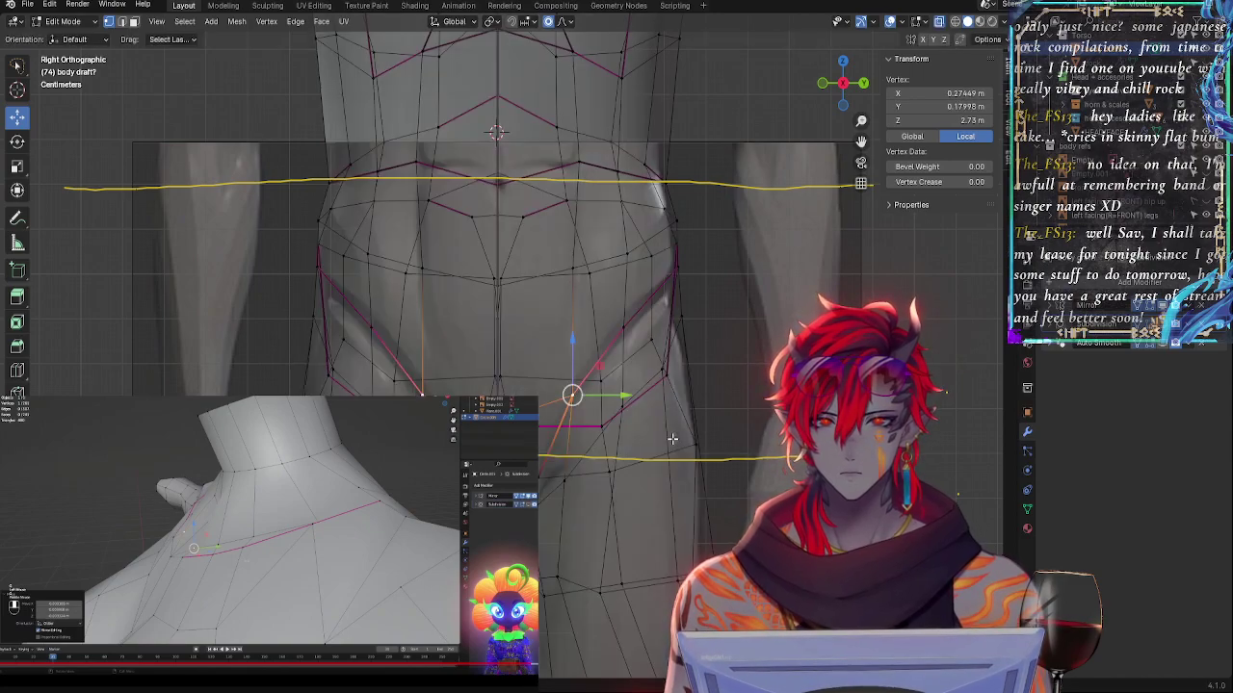
{"action": "key", "text": "alt+z"}
{"action": "key", "text": "alt+z"}
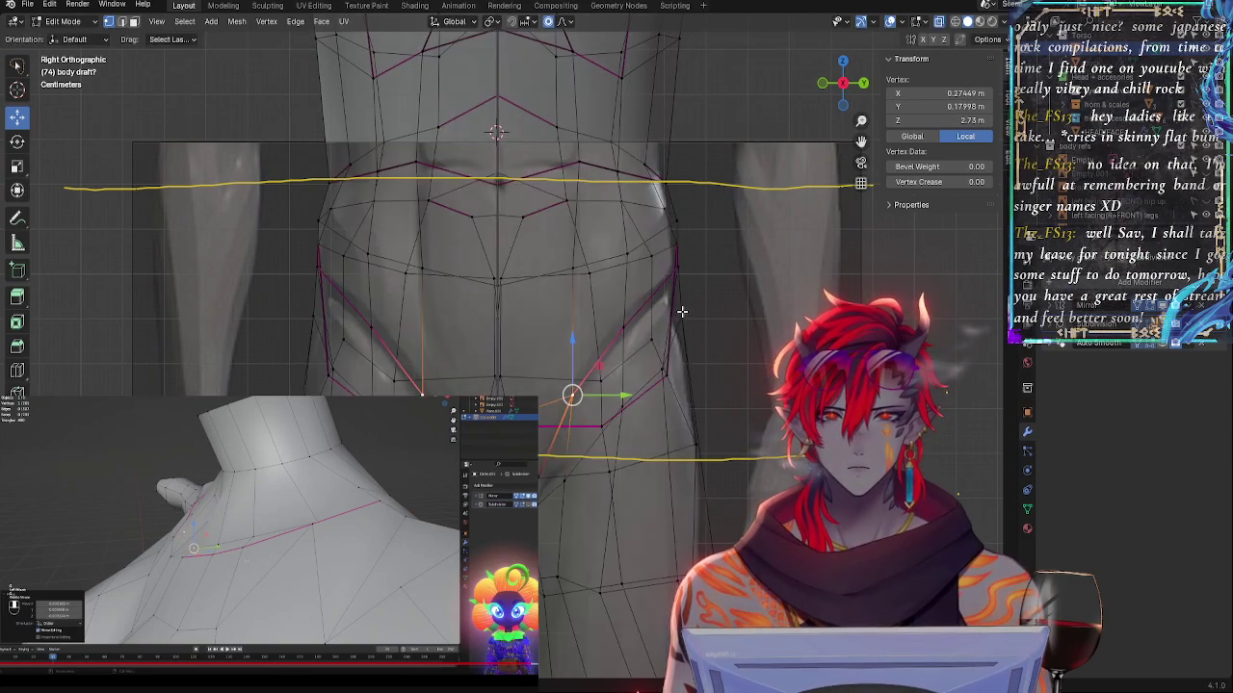
{"action": "key", "text": "alt+z"}
- Move a hip-loop vertex up-right and make a small adjustment to a front hip vertex
{"action": "middle_click_drag", "start_coordinate": [683, 314], "coordinate": [550, 353]}
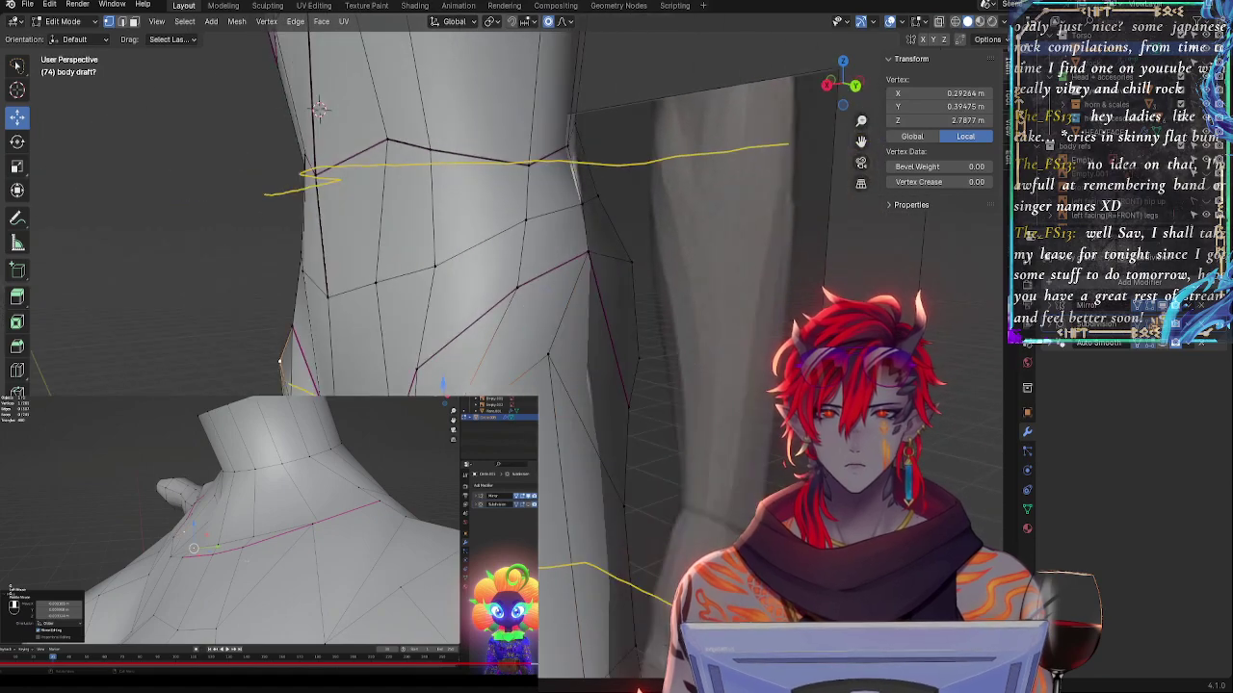
{"action": "left_click", "coordinate": [496, 371]}
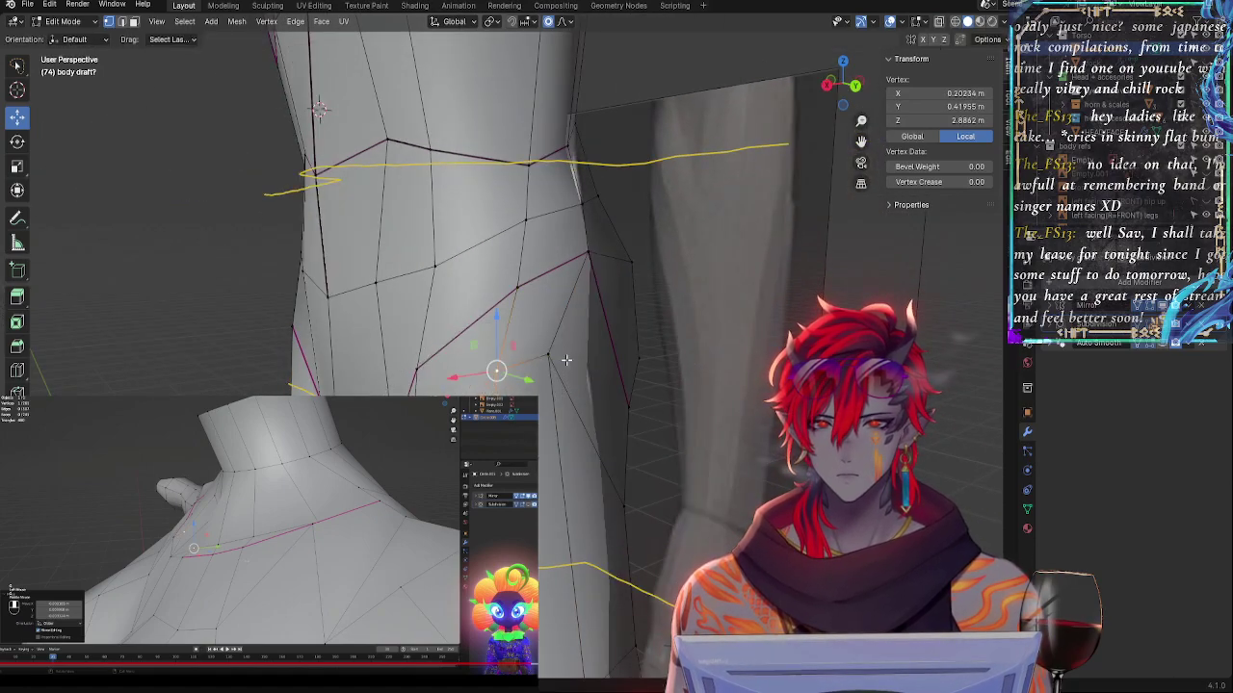
{"action": "left_click", "coordinate": [548, 356]}
{"action": "key", "text": "g"}
{"action": "left_click", "coordinate": [576, 352]}
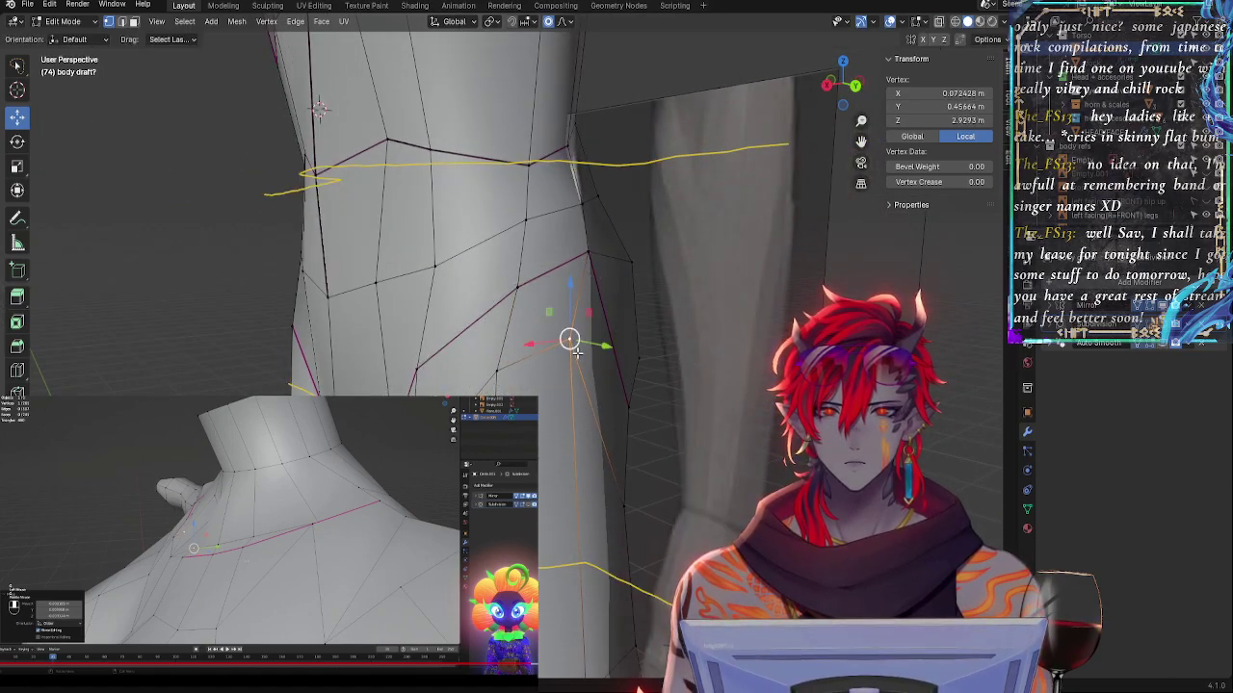
{"action": "middle_click_drag", "start_coordinate": [563, 389], "coordinate": [701, 376]}
{"action": "left_click", "coordinate": [703, 349]}
{"action": "key", "text": "g"}
{"action": "left_click", "coordinate": [703, 347]}
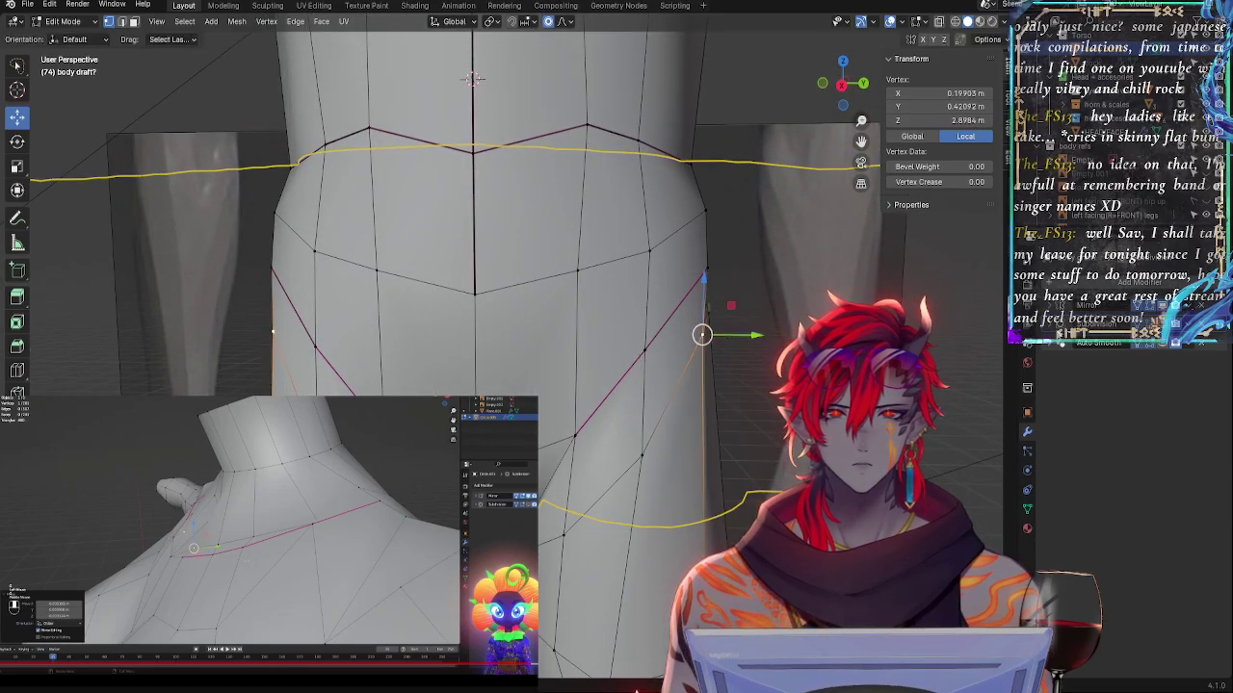
- Check the subdivision-smoothed body against the reference in right orthographic view with X-ray
{"action": "left_click", "coordinate": [1163, 325]}
{"action": "middle_click_drag", "start_coordinate": [776, 352], "coordinate": [749, 320]}
{"action": "key", "text": "alt+z"}
{"action": "left_click", "coordinate": [841, 89]}
{"action": "key", "text": "alt+z"}
{"action": "left_click", "coordinate": [838, 88]}
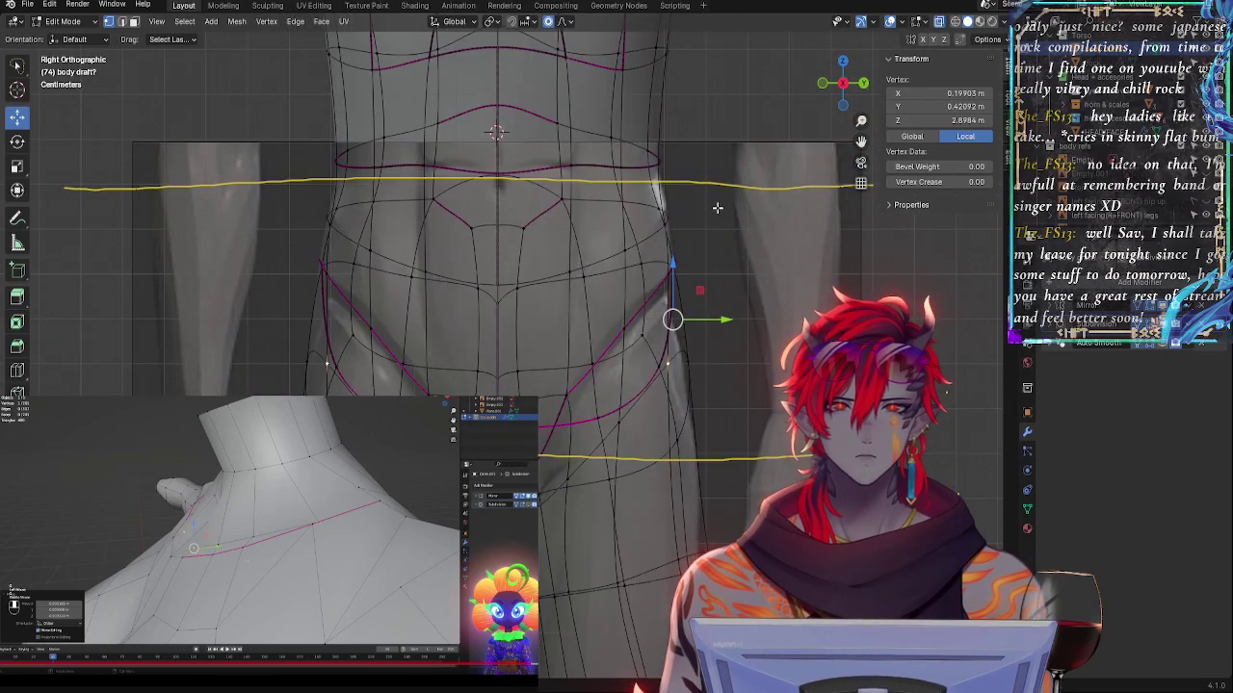
{"action": "key", "text": "alt+z"}
{"action": "key", "text": "alt+z"}
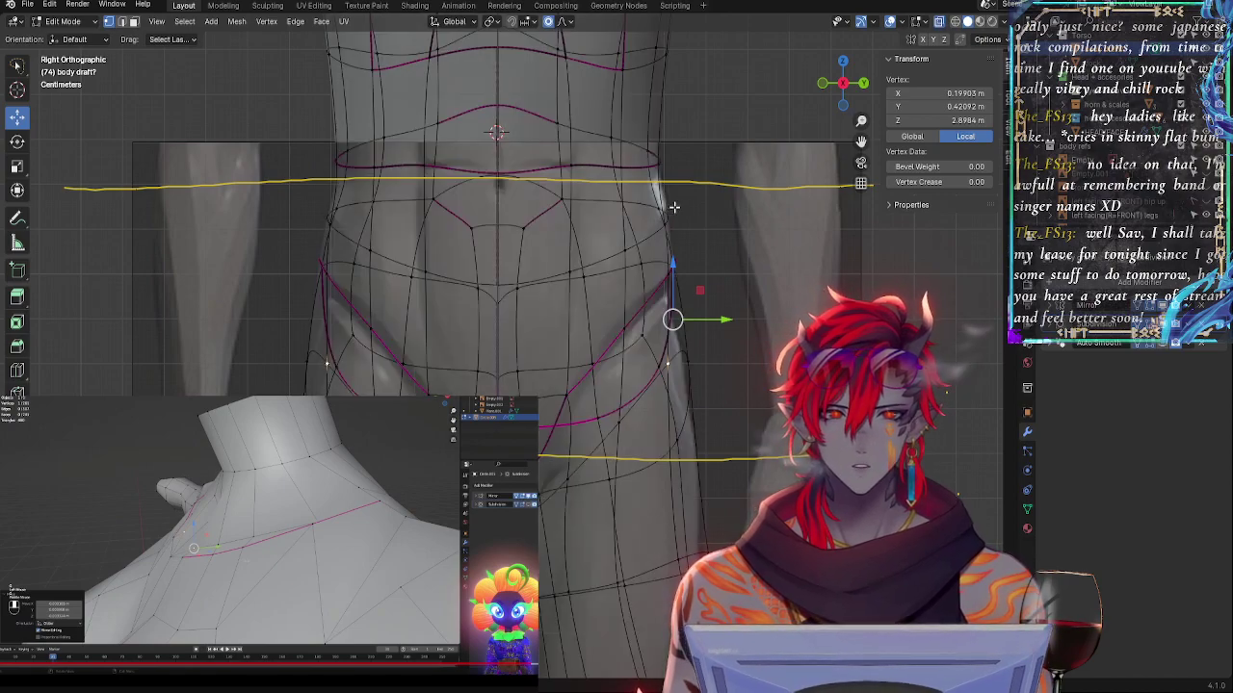
- Select the two side waist-loop vertices and slide that edge slightly upward toward the yellow guide
{"action": "middle_click_drag", "start_coordinate": [671, 206], "coordinate": [664, 214]}
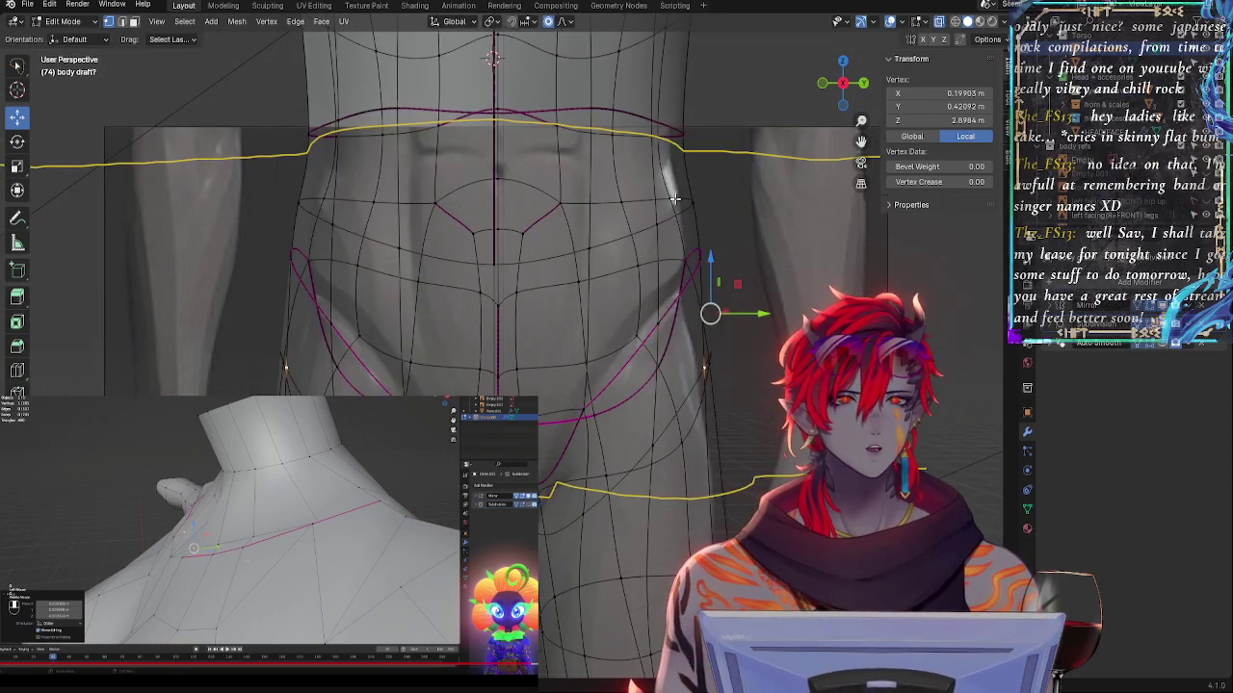
{"action": "left_click", "coordinate": [671, 202]}
{"action": "left_click", "coordinate": [691, 203], "text": "shift"}
{"action": "left_click", "coordinate": [844, 84]}
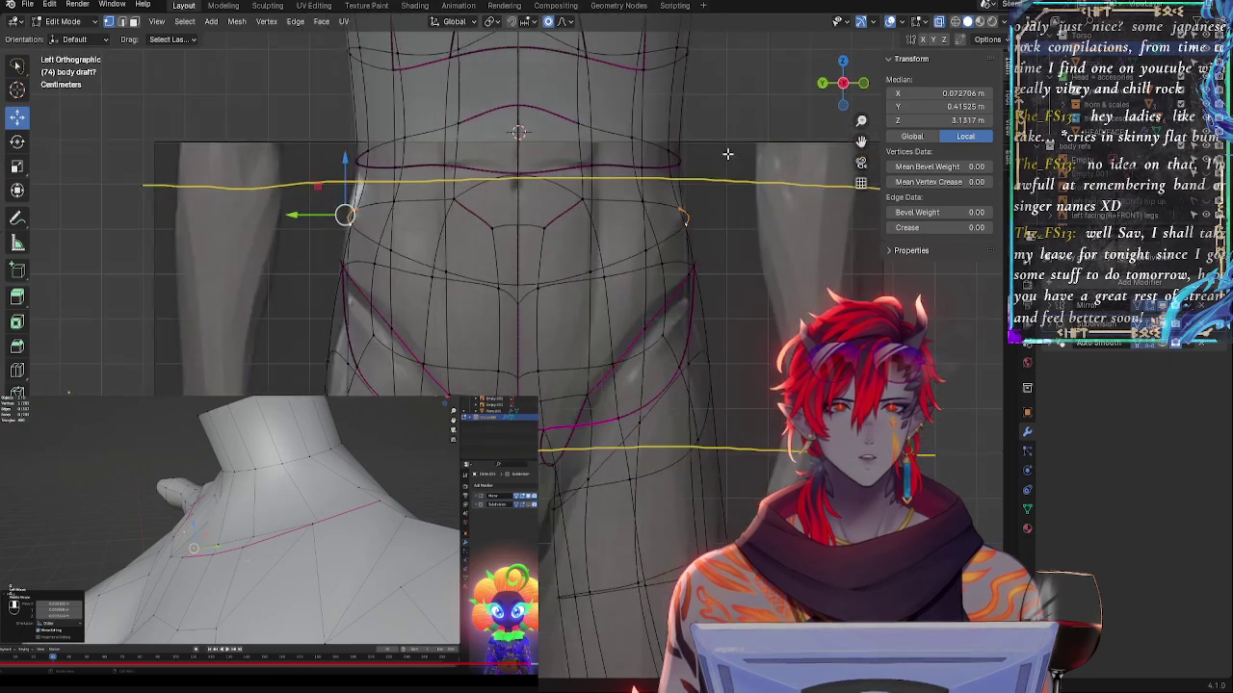
{"action": "left_click", "coordinate": [845, 87]}
{"action": "middle_click_drag", "start_coordinate": [731, 169], "coordinate": [694, 243], "text": "shift"}
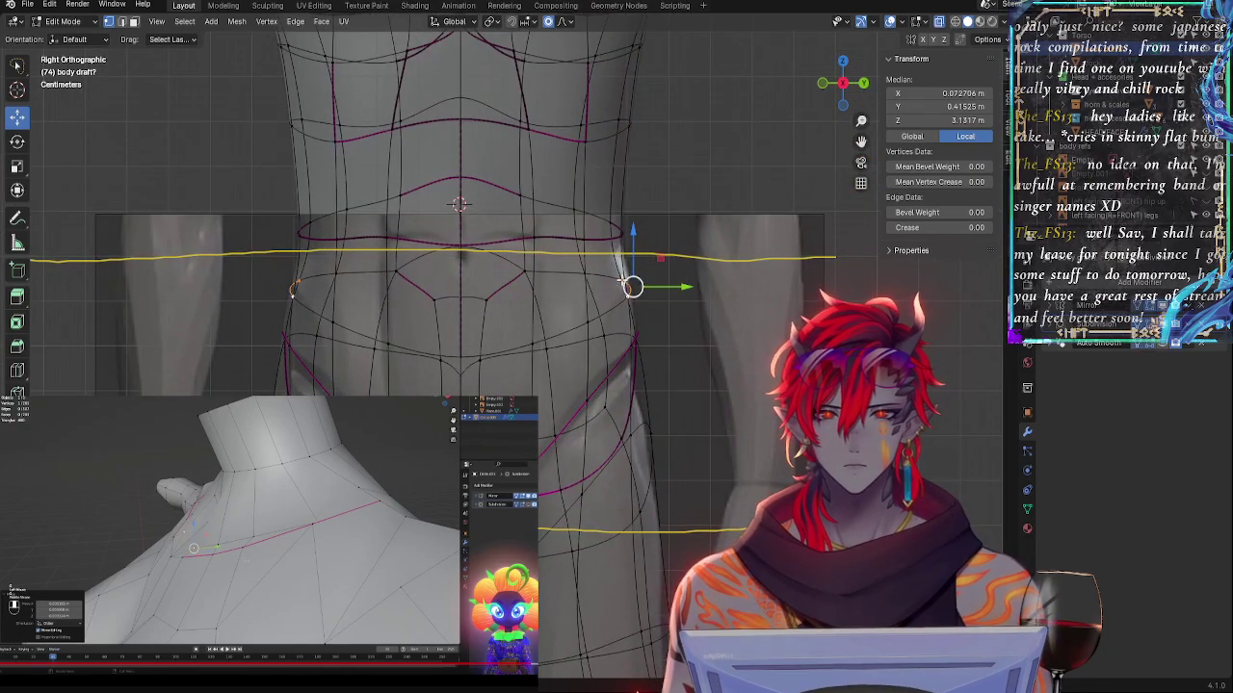
{"action": "left_click", "coordinate": [1158, 327]}
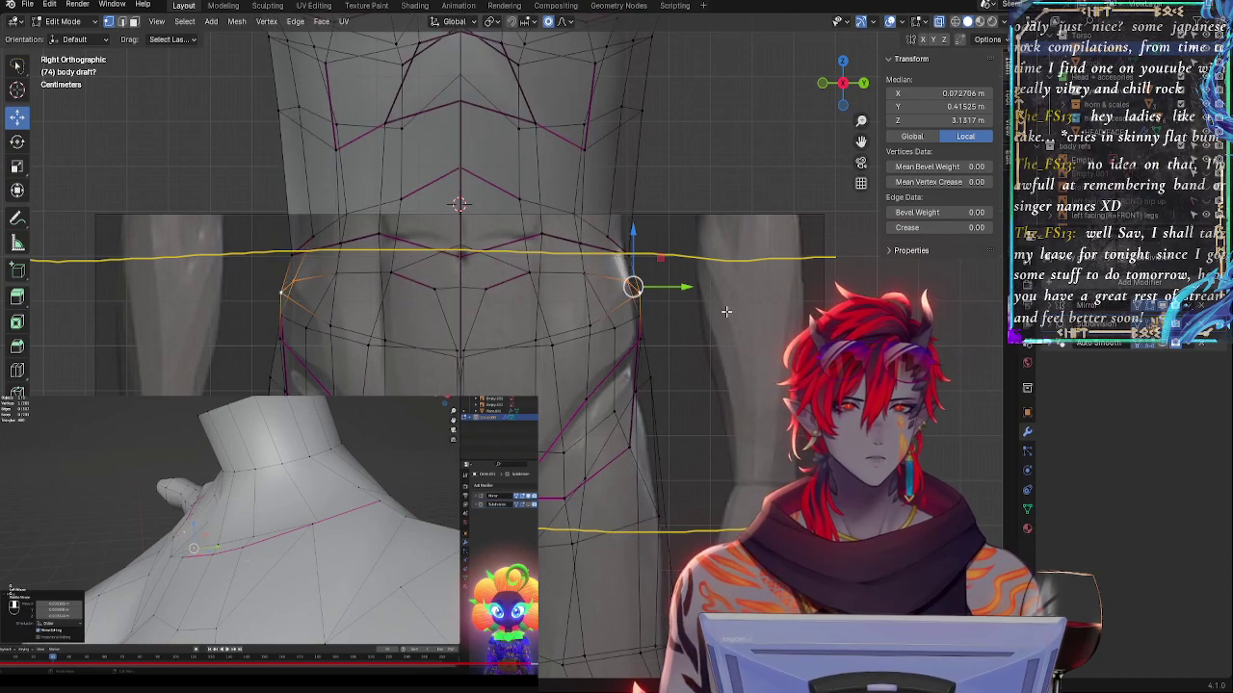
{"action": "key", "text": "alt+z"}
{"action": "middle_click_drag", "start_coordinate": [765, 309], "coordinate": [666, 316]}
{"action": "key", "text": "g"}
{"action": "key", "text": "g"}
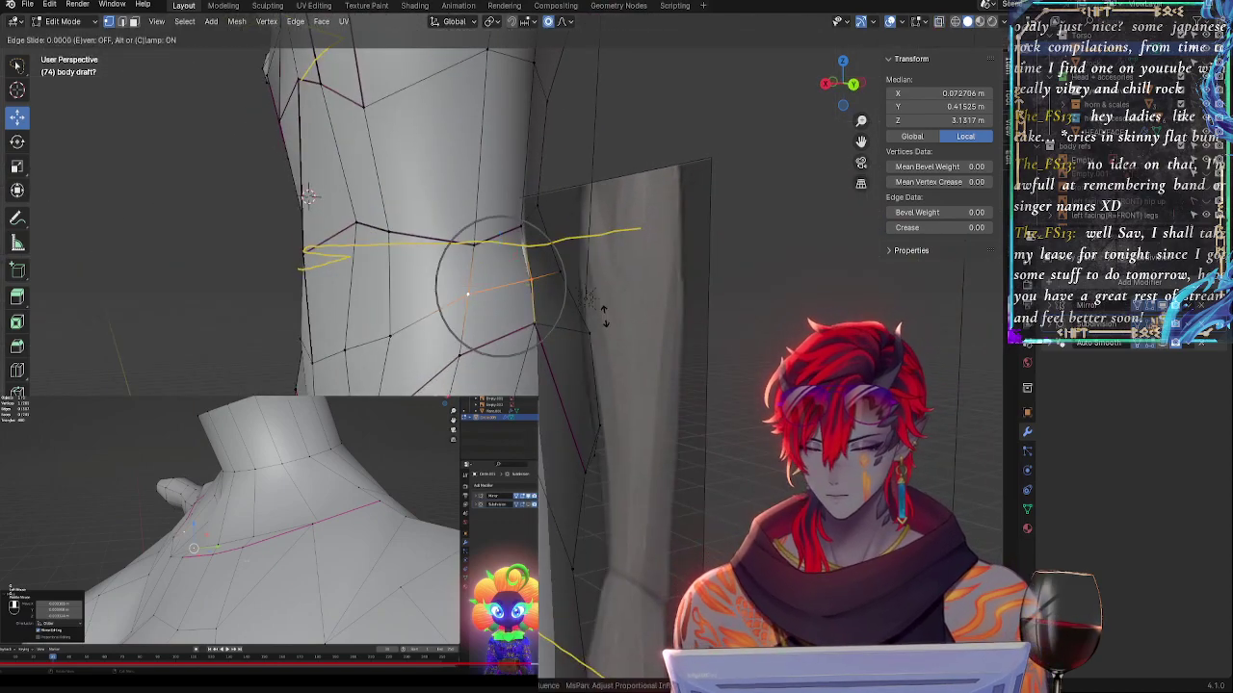
{"action": "left_click", "coordinate": [605, 306]}
- Slide the neighbouring waist vertices slightly upward and nudge another waist vertex along X
{"action": "left_click", "coordinate": [464, 292]}
{"action": "key", "text": "g"}
{"action": "key", "text": "g"}
{"action": "left_click", "coordinate": [480, 287]}
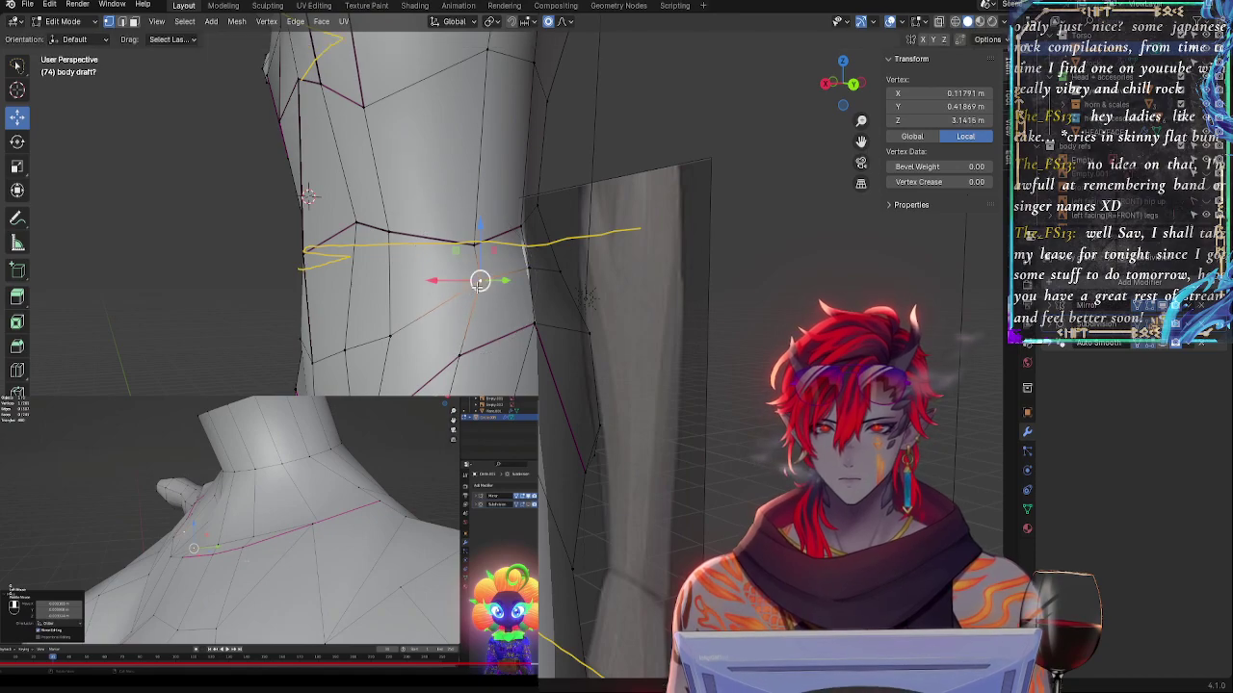
{"action": "left_click", "coordinate": [524, 274]}
{"action": "key", "text": "g"}
{"action": "key", "text": "g"}
{"action": "left_click", "coordinate": [526, 270]}
{"action": "middle_click_drag", "start_coordinate": [472, 308], "coordinate": [585, 311]}
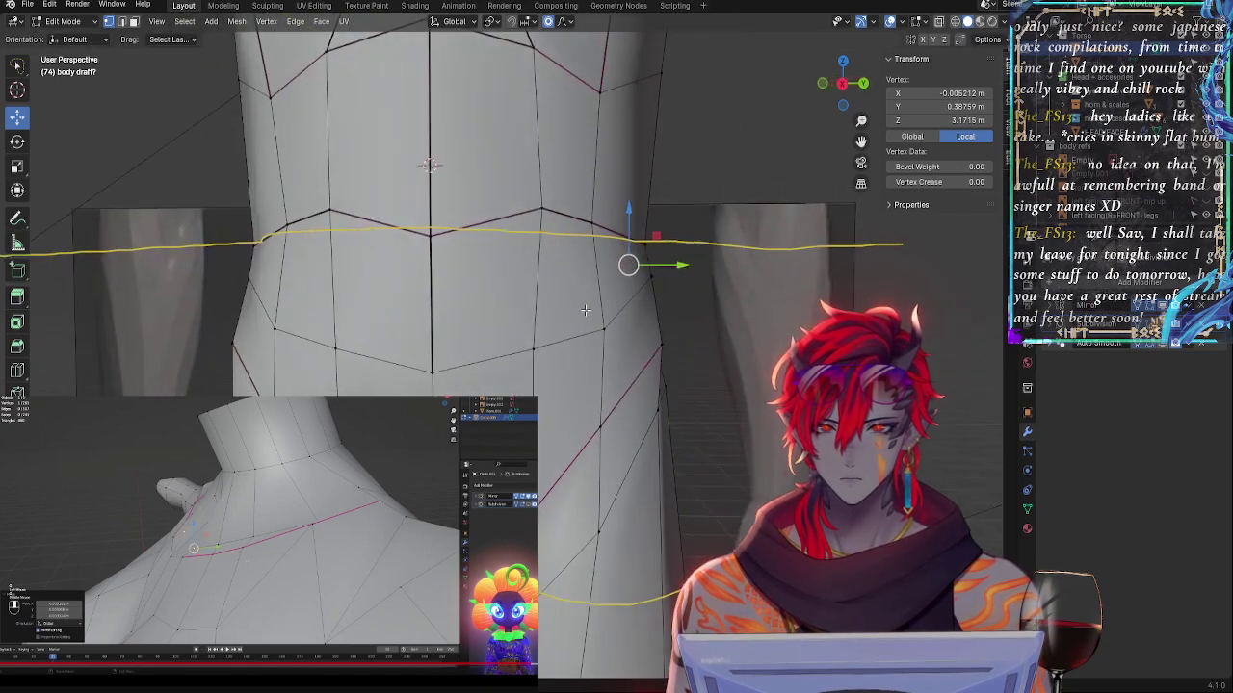
{"action": "left_click", "coordinate": [603, 322]}
{"action": "middle_click_drag", "start_coordinate": [618, 352], "coordinate": [407, 371]}
{"action": "left_click_drag", "start_coordinate": [308, 364], "coordinate": [307, 364]}
{"action": "left_click", "coordinate": [834, 81]}
- In front view with X-ray, shift a hip-contour edge with proportional falloff toward the reference
{"action": "key", "text": "KP_1"}
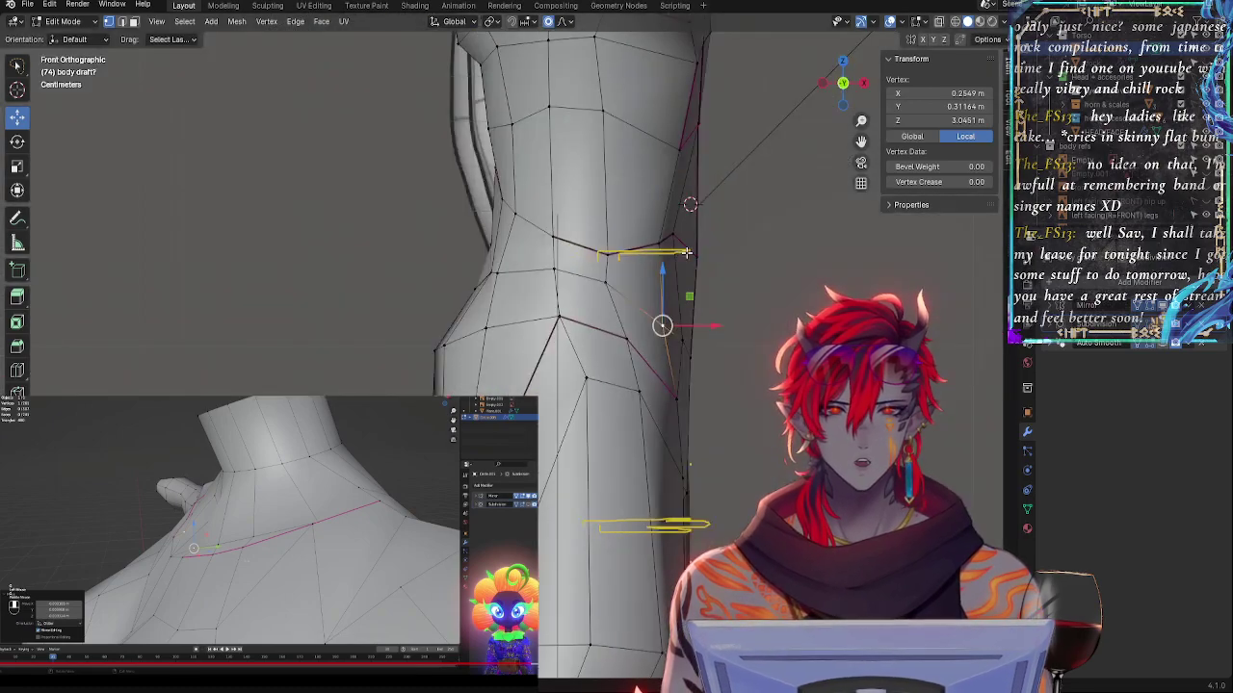
{"action": "left_click", "coordinate": [605, 281]}
{"action": "left_click", "coordinate": [555, 269], "text": "shift"}
{"action": "key", "text": "alt+z"}
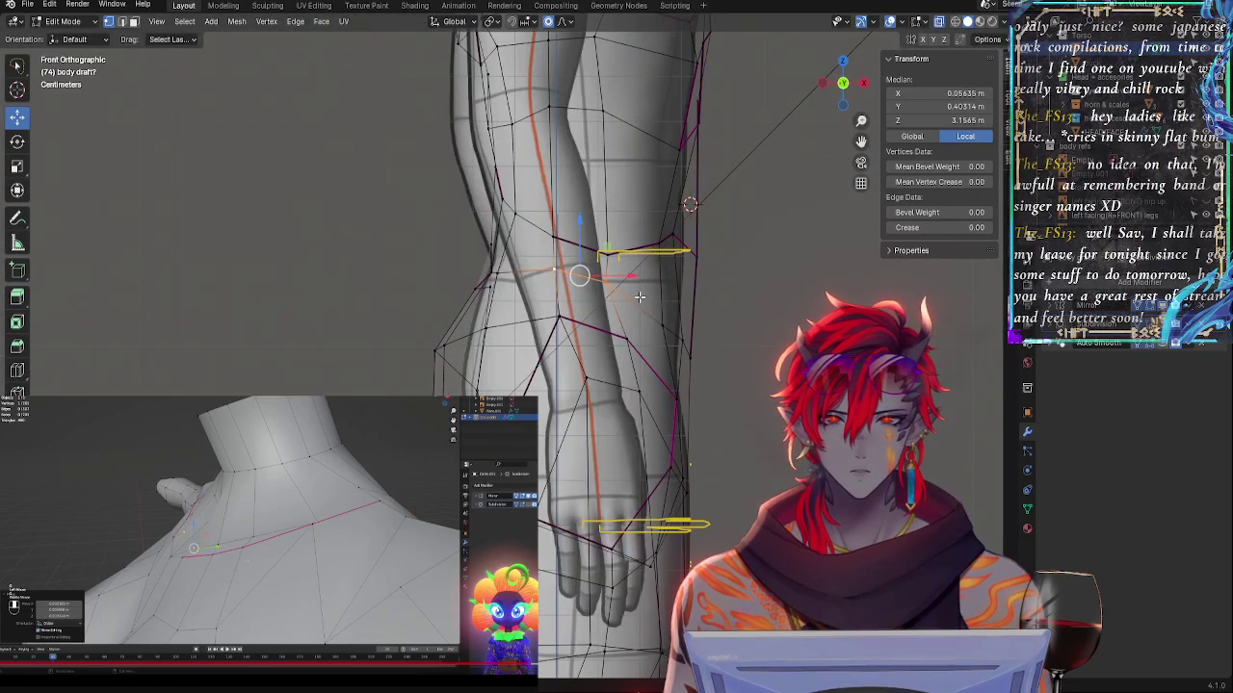
{"action": "left_click_drag", "start_coordinate": [607, 279], "coordinate": [612, 232]}
{"action": "key", "text": "alt+a"}
- Move another hip vertex inward, slightly down and right, then check the smoothed result
{"action": "left_click", "coordinate": [613, 289]}
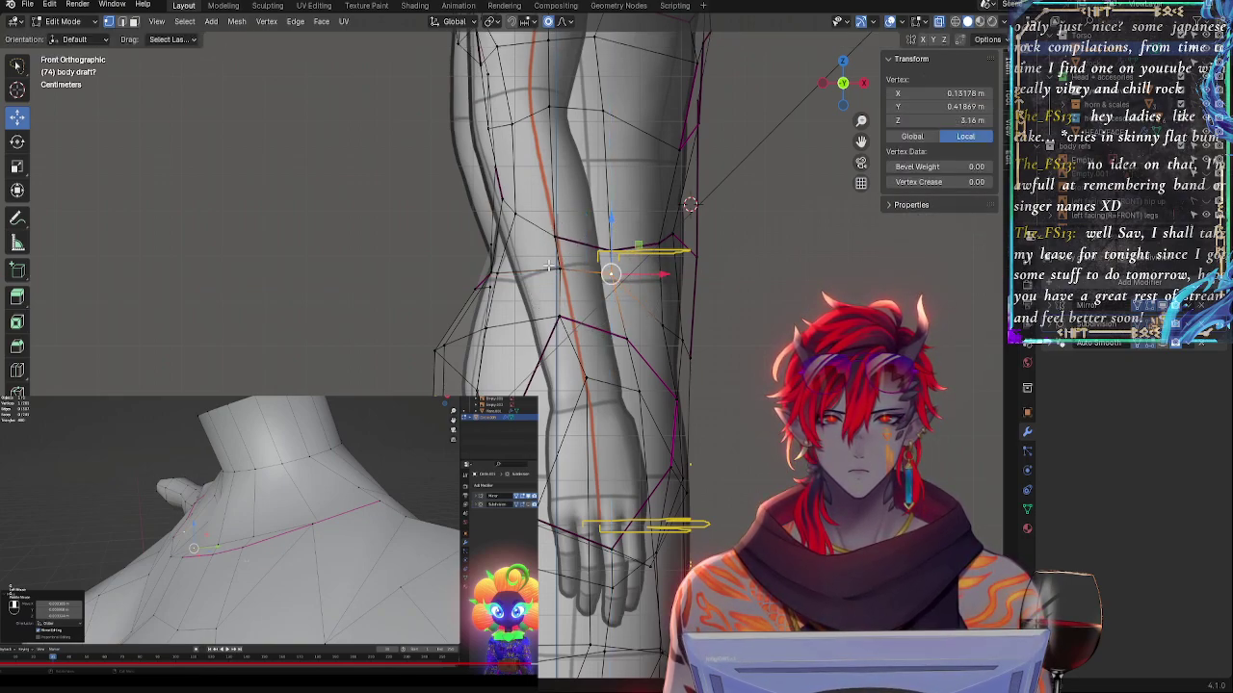
{"action": "left_click", "coordinate": [557, 267]}
{"action": "key", "text": "g"}
{"action": "left_click_drag", "start_coordinate": [498, 229], "coordinate": [498, 237]}
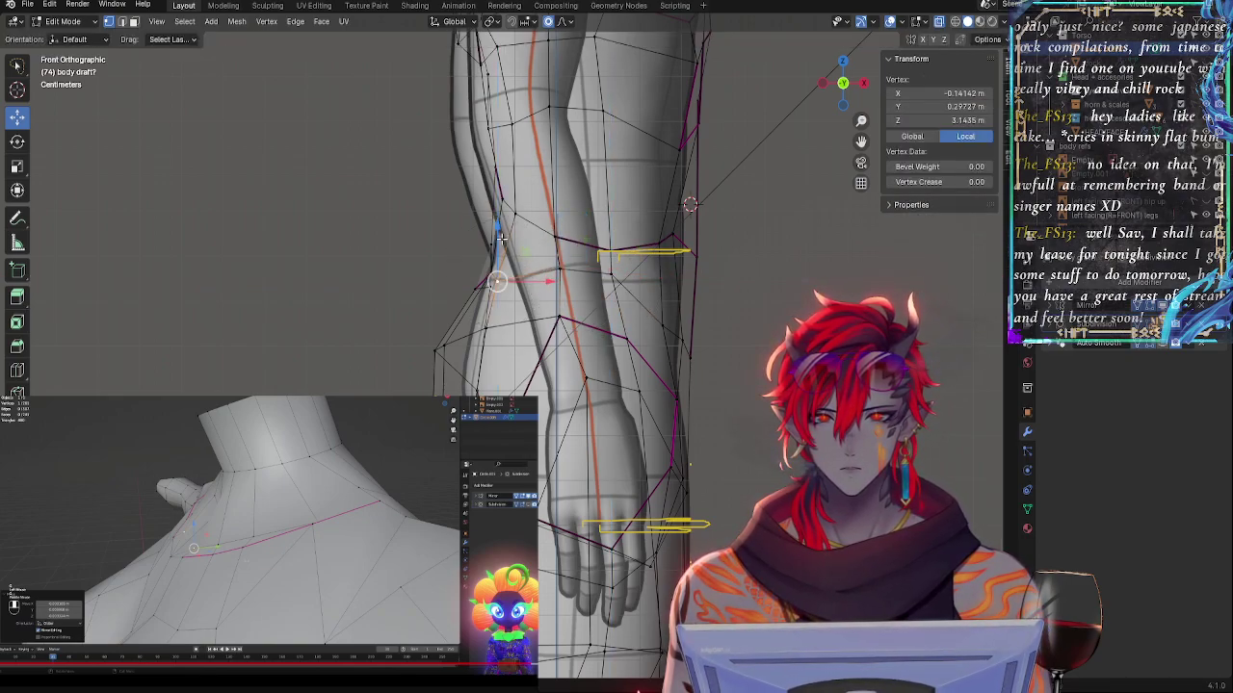
{"action": "left_click_drag", "start_coordinate": [517, 282], "coordinate": [522, 282]}
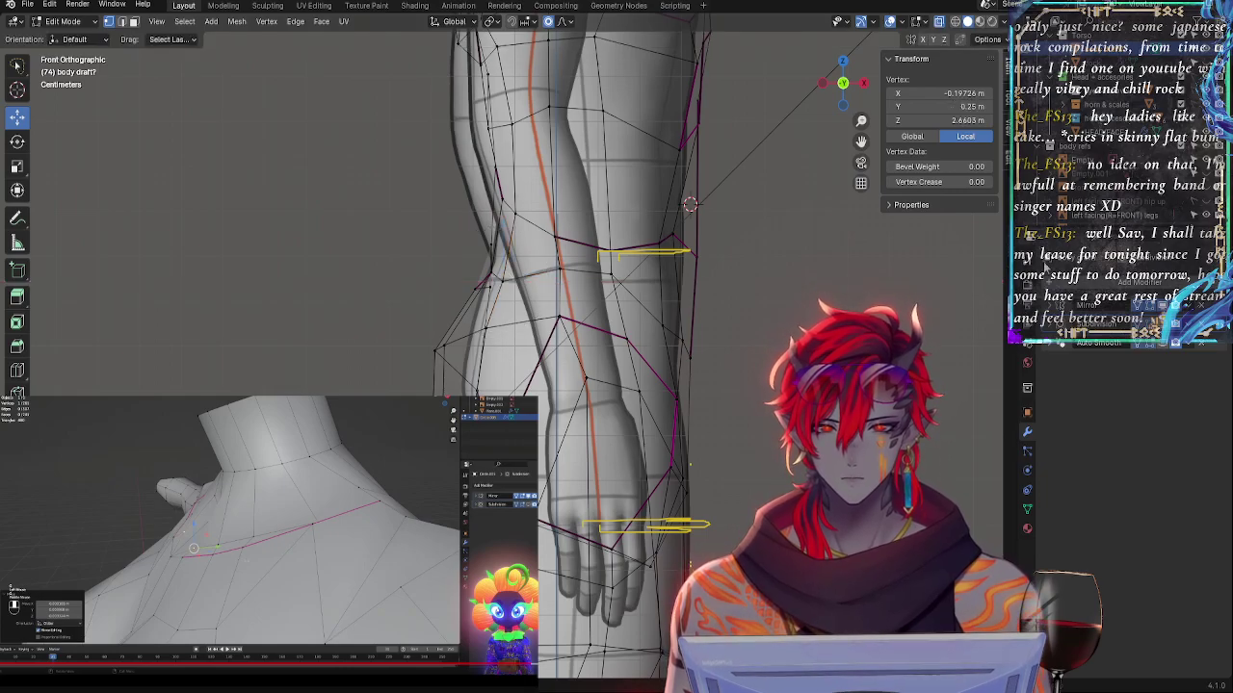
{"action": "left_click", "coordinate": [1154, 325]}
{"action": "middle_click_drag", "start_coordinate": [707, 440], "coordinate": [666, 449]}
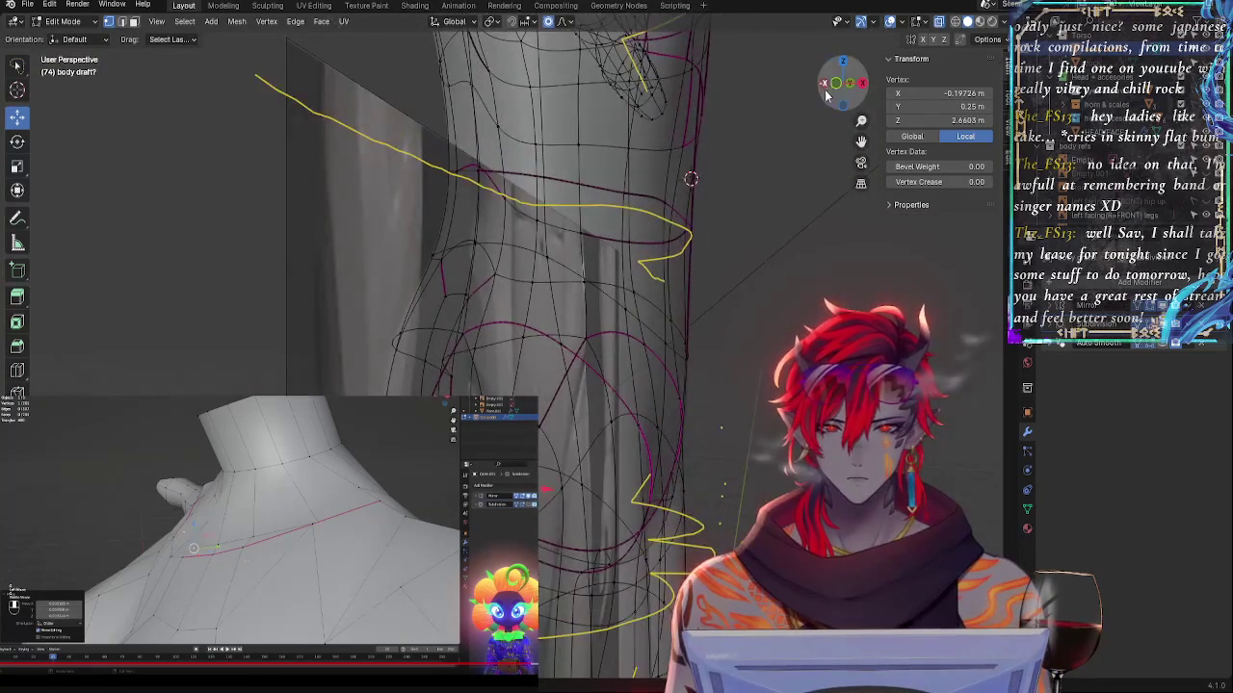
{"action": "left_click", "coordinate": [836, 85]}
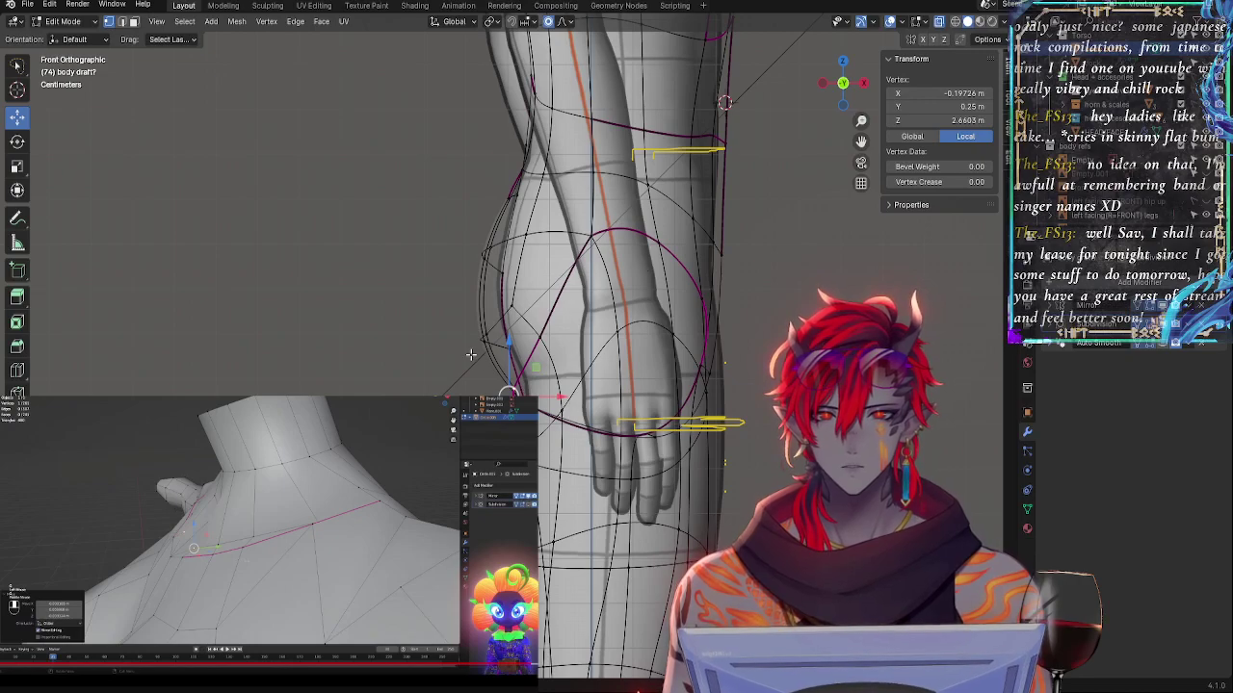
- Move a pair of buttock-curve vertices slightly left
{"action": "key", "text": "g"}
{"action": "left_click", "coordinate": [484, 333]}
{"action": "left_click", "coordinate": [489, 252], "text": "shift"}
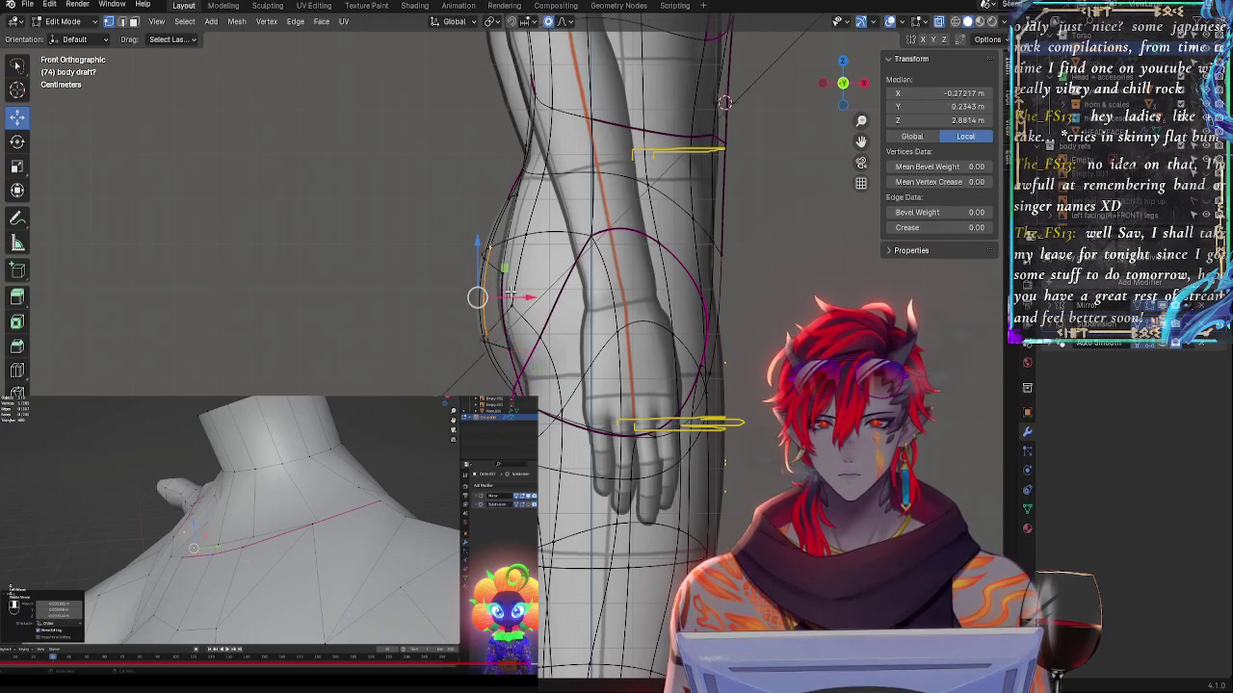
{"action": "left_click_drag", "start_coordinate": [527, 297], "coordinate": [522, 298]}
- Raise the lower buttock vertex and pull it left toward the silhouette, then inspect it from behind
{"action": "left_click", "coordinate": [539, 384]}
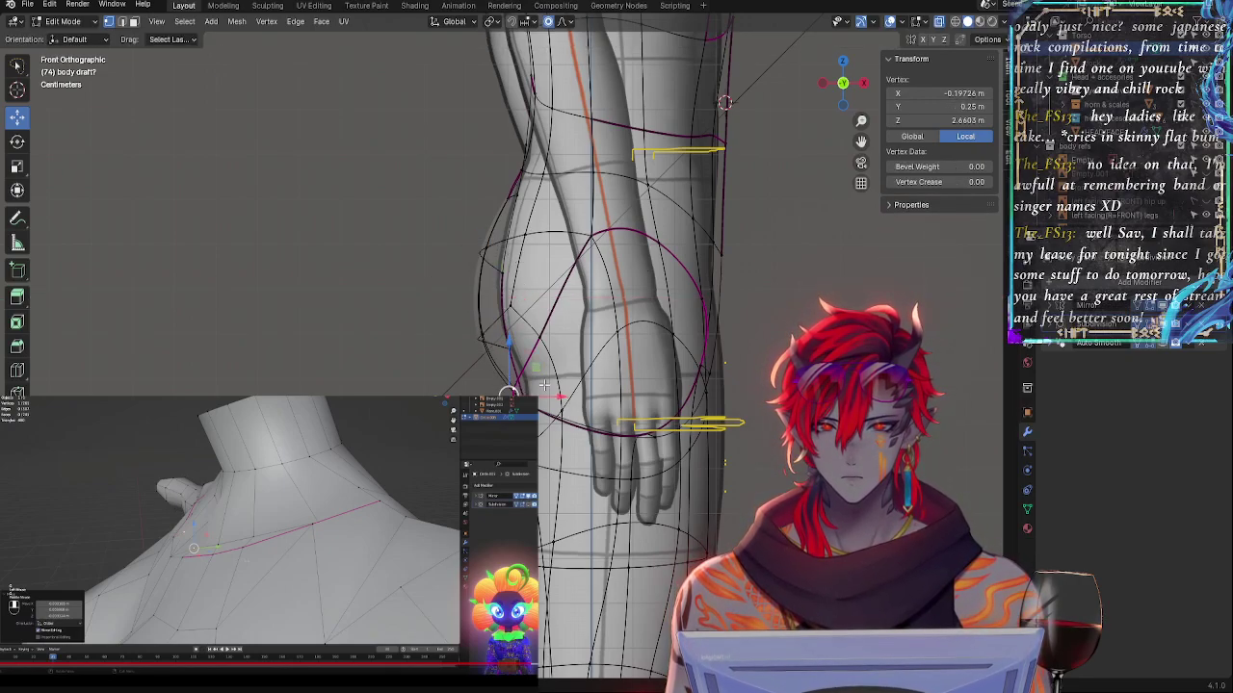
{"action": "key", "text": "g"}
{"action": "left_click", "coordinate": [527, 354]}
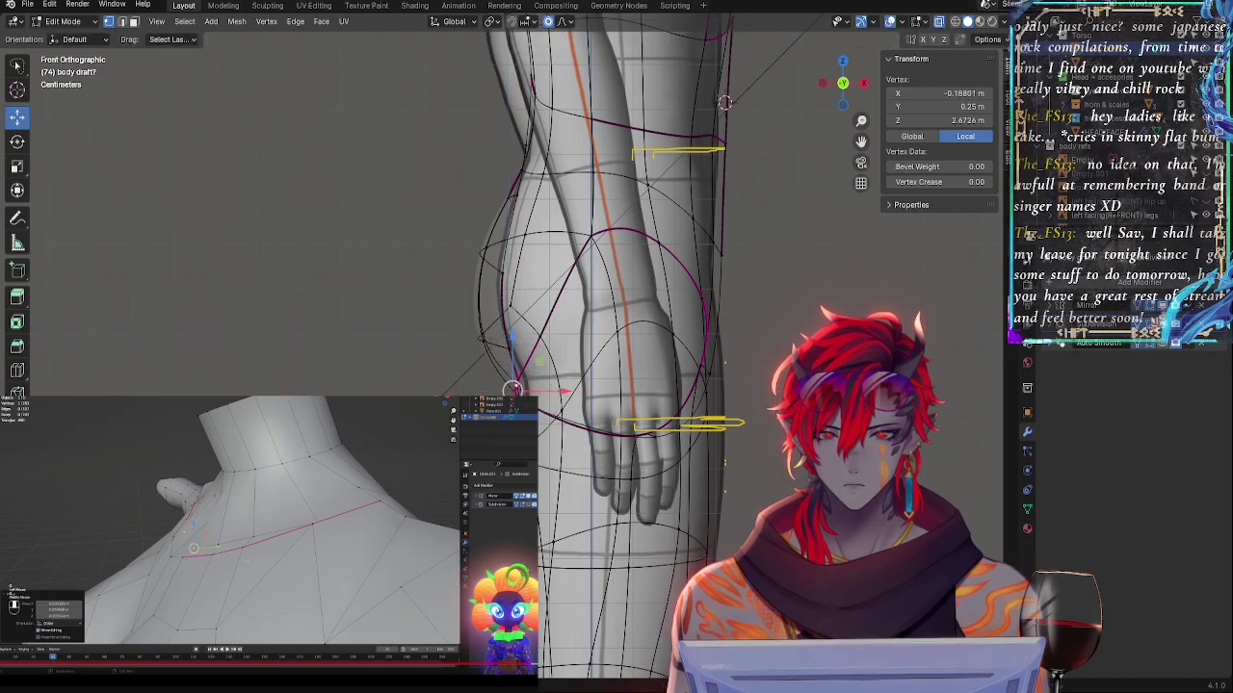
{"action": "left_click_drag", "start_coordinate": [521, 352], "coordinate": [521, 341]}
{"action": "left_click_drag", "start_coordinate": [554, 389], "coordinate": [548, 390]}
{"action": "key", "text": "alt+z"}
{"action": "mouse_move", "coordinate": [532, 436]}
{"action": "middle_mouse_down"}
{"action": "mouse_move", "coordinate": [595, 445]}
{"action": "mouse_move", "coordinate": [537, 443]}
{"action": "middle_mouse_up"}
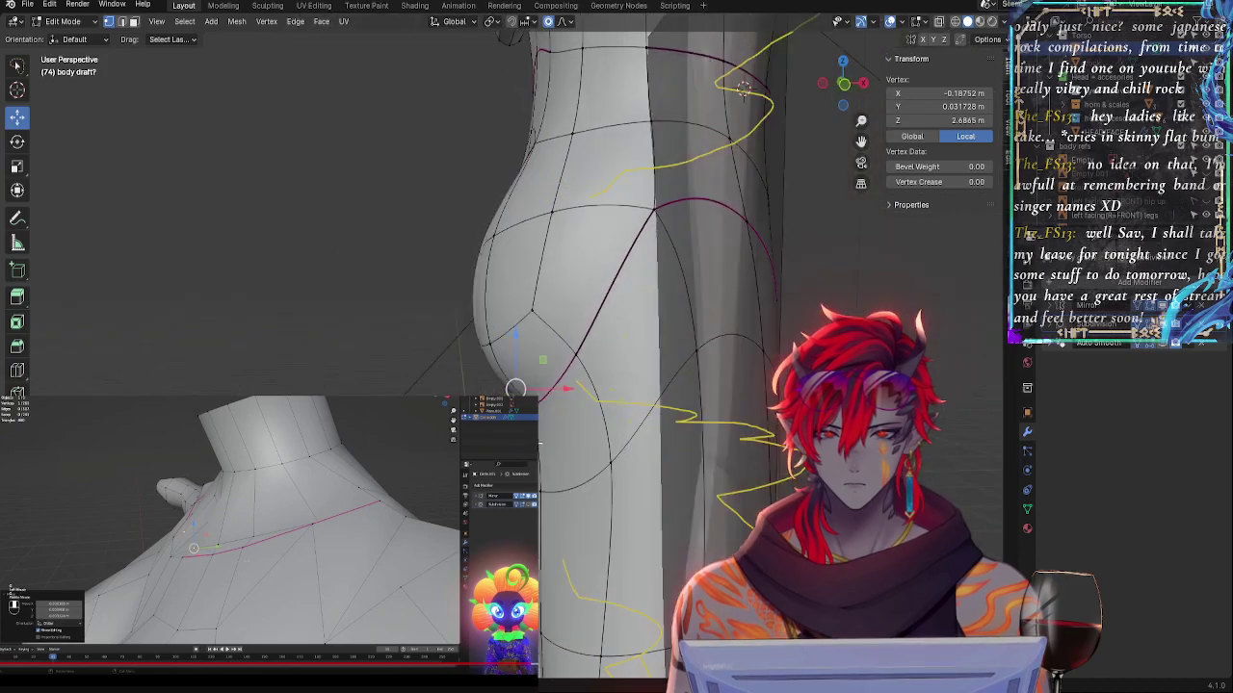
{"action": "left_click", "coordinate": [844, 85]}
{"action": "left_click", "coordinate": [844, 87]}
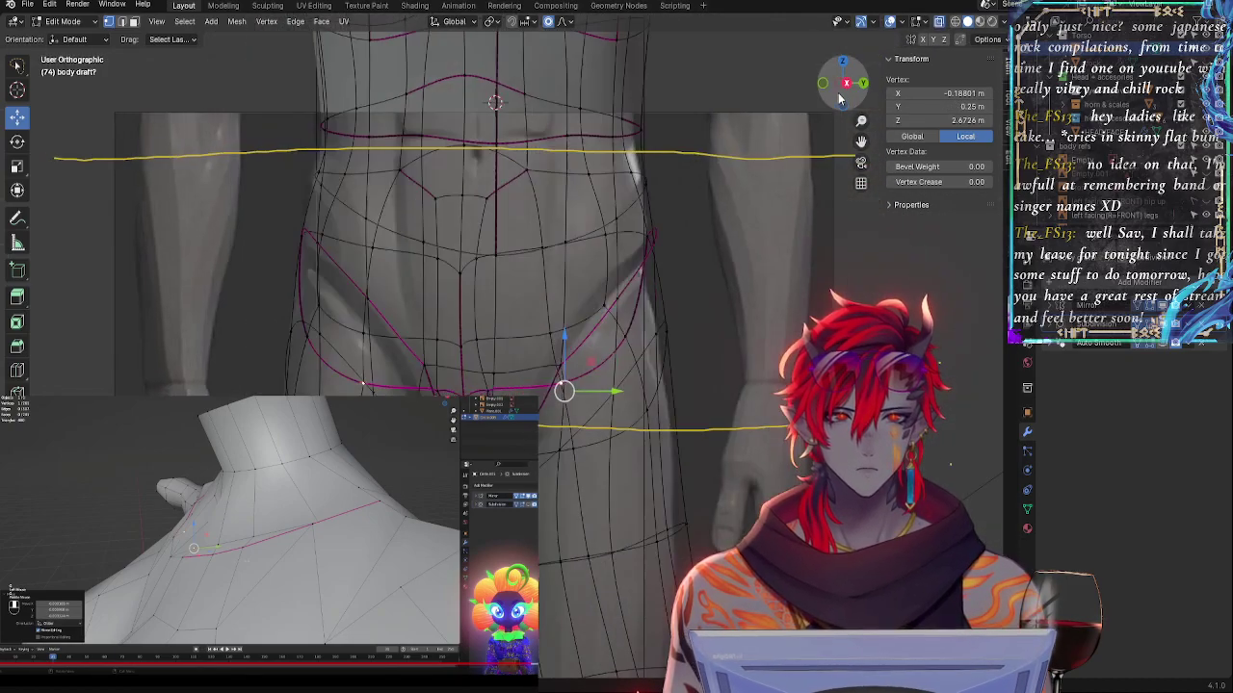
{"action": "key", "text": "alt+z"}
- Shift the buttock vertex sideways and up, then raise two hip vertices with falloff
{"action": "key", "text": "g"}
{"action": "key", "text": "x"}
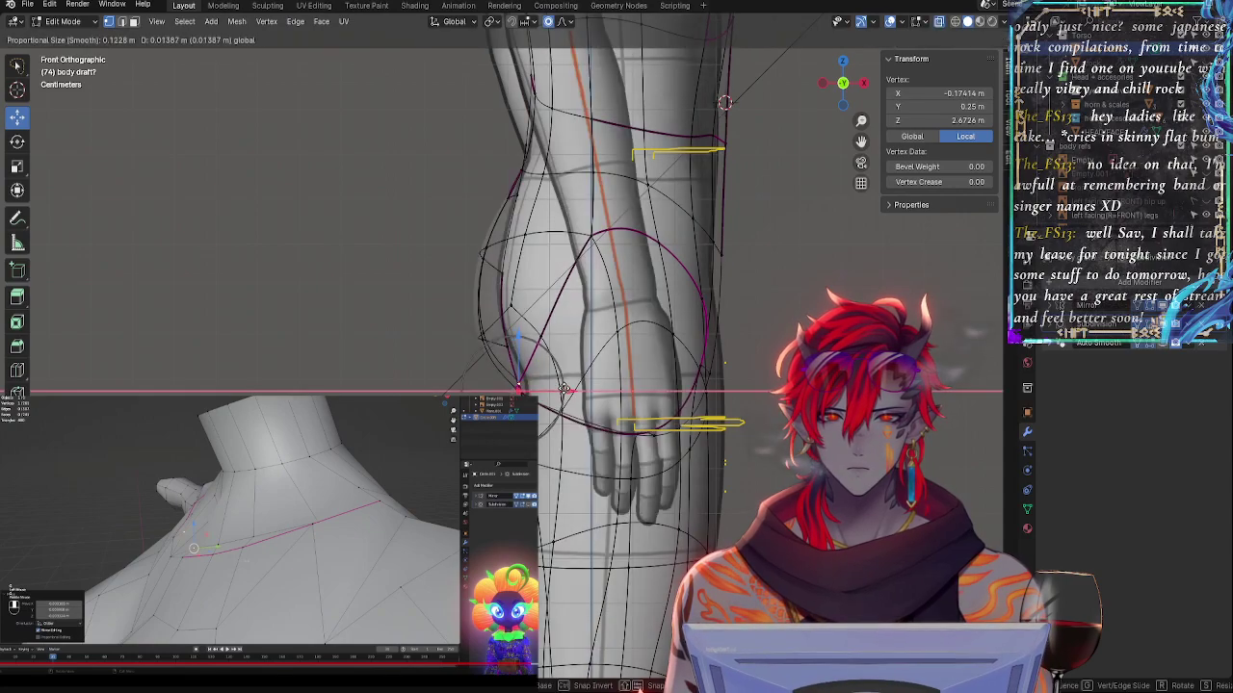
{"action": "left_click", "coordinate": [568, 389]}
{"action": "key", "text": "alt+z"}
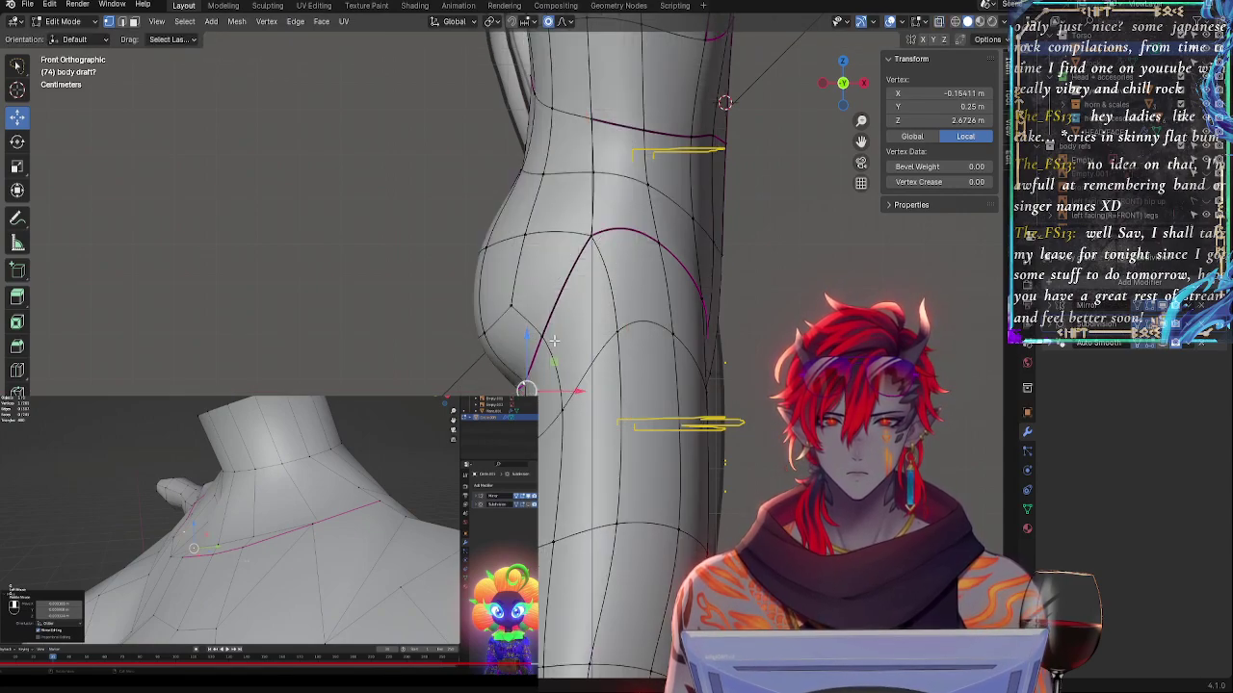
{"action": "key", "text": "alt+z"}
{"action": "key", "text": "g"}
{"action": "key", "text": "g"}
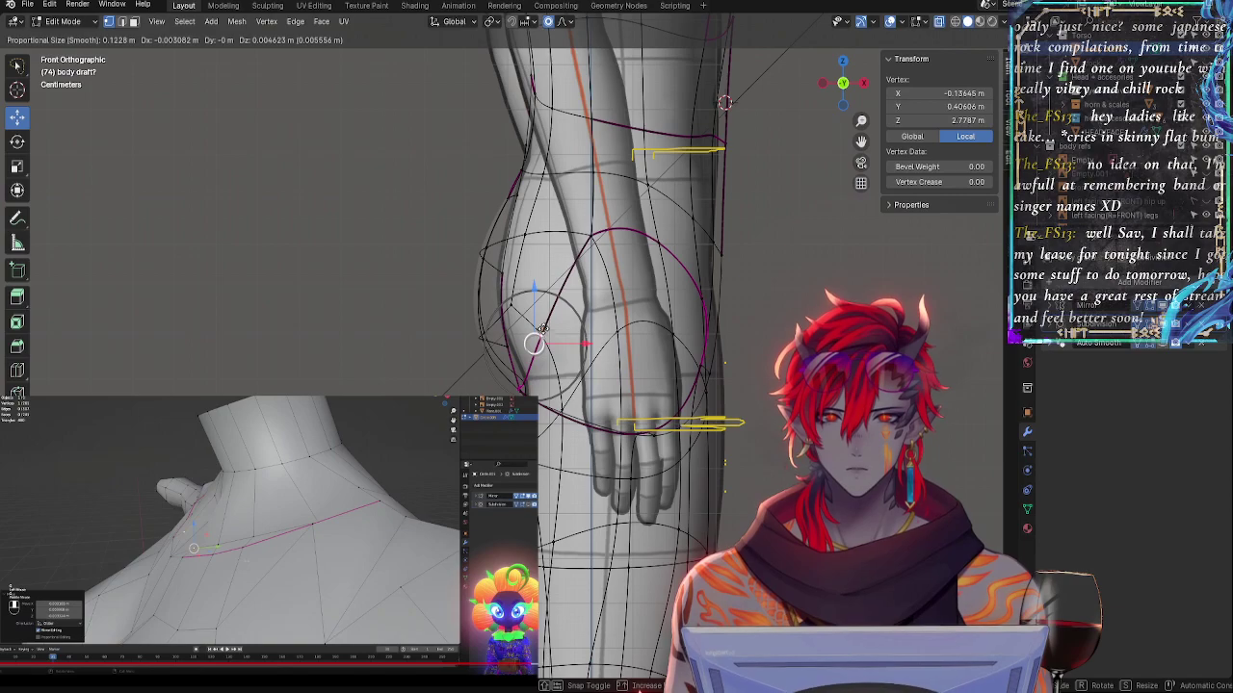
{"action": "left_click", "coordinate": [534, 336]}
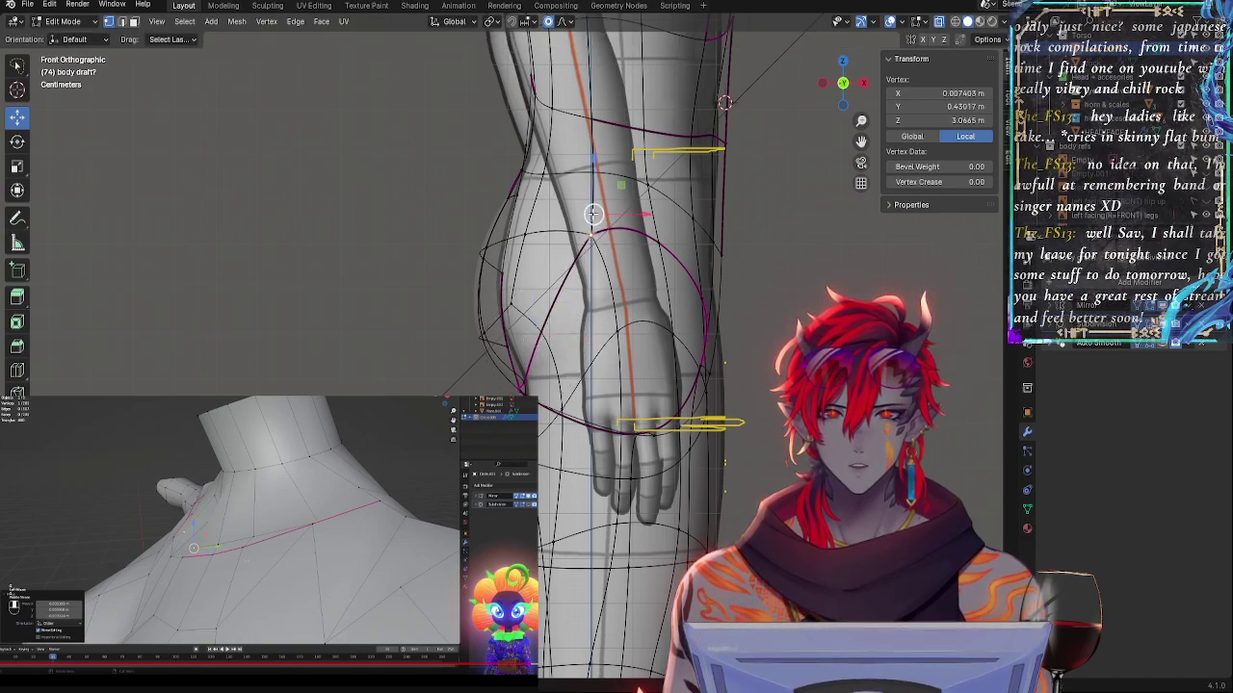
{"action": "key", "text": "g"}
{"action": "left_click", "coordinate": [625, 234]}
{"action": "key", "text": "g"}
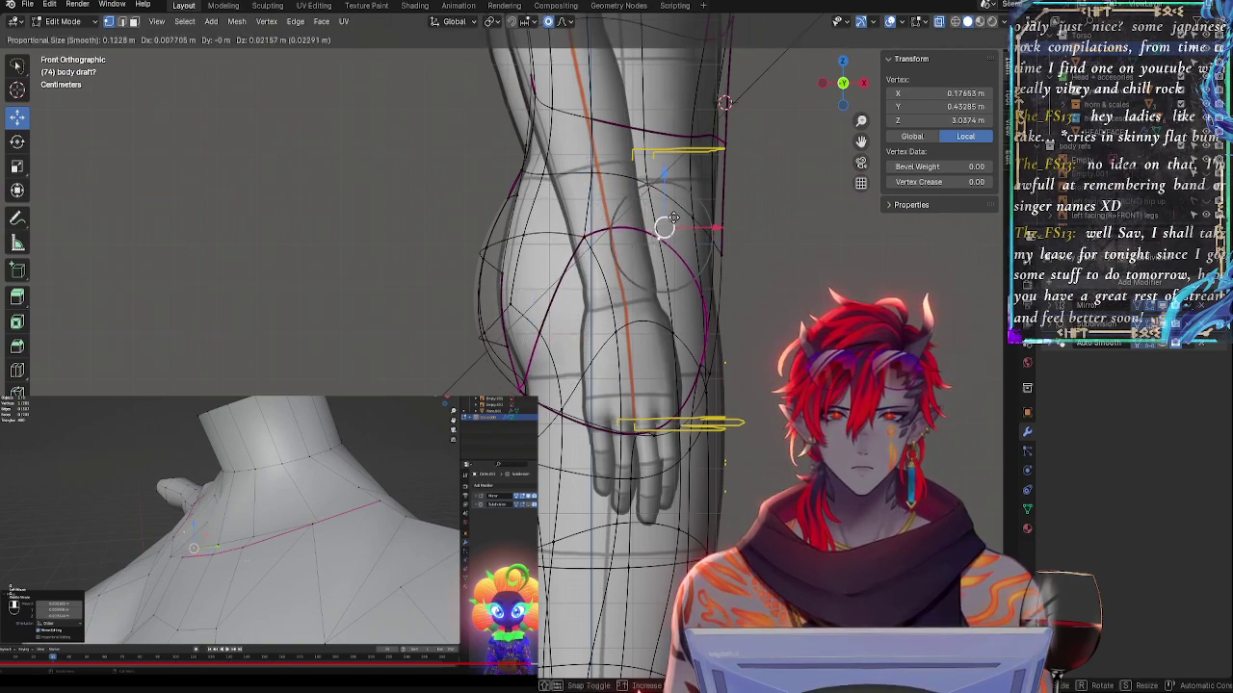
{"action": "left_click", "coordinate": [667, 221]}
{"action": "key", "text": "alt+z"}
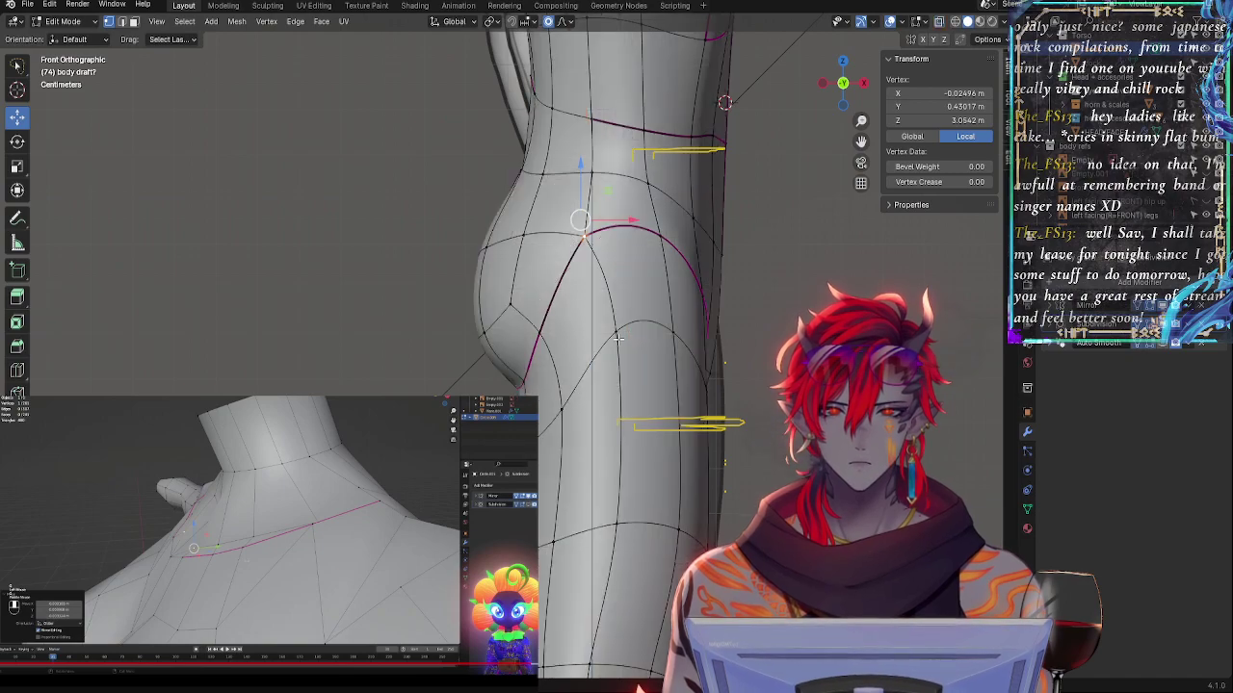
- Move the groin vertex and a neighbouring vertex left along X with proportional falloff
{"action": "key", "text": "g"}
{"action": "key", "text": "x"}
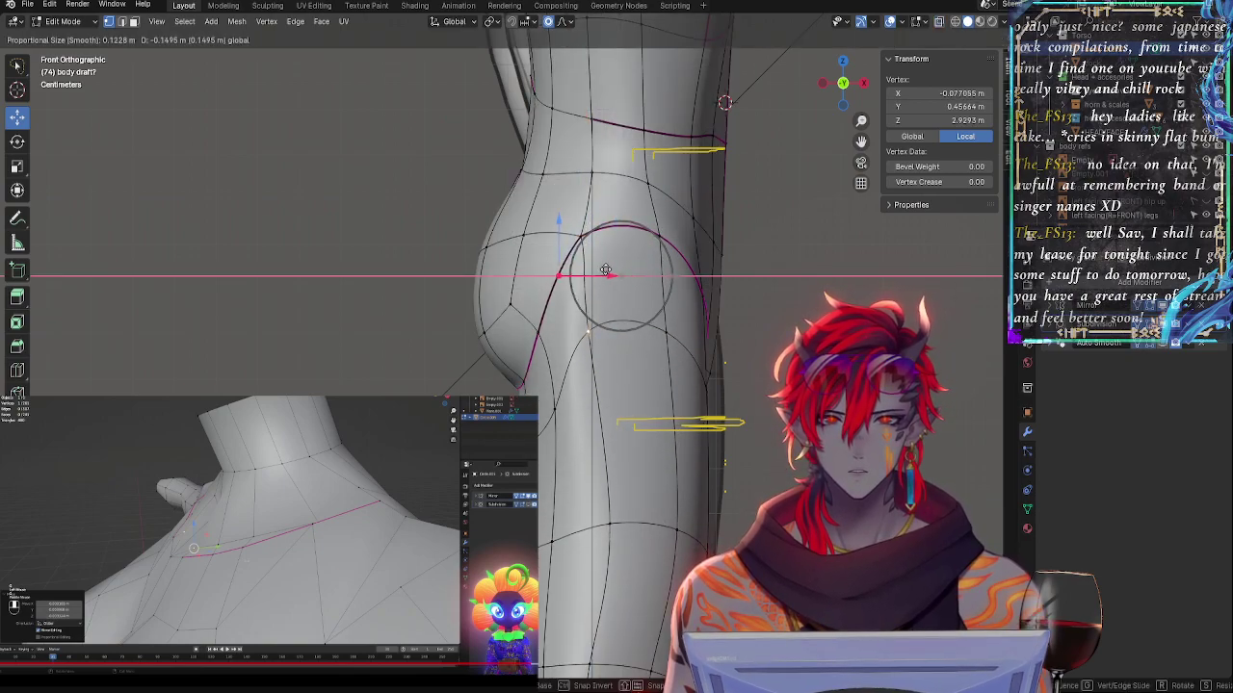
{"action": "left_click", "coordinate": [621, 279]}
{"action": "key", "text": "alt+z"}
{"action": "key", "text": "alt+z"}
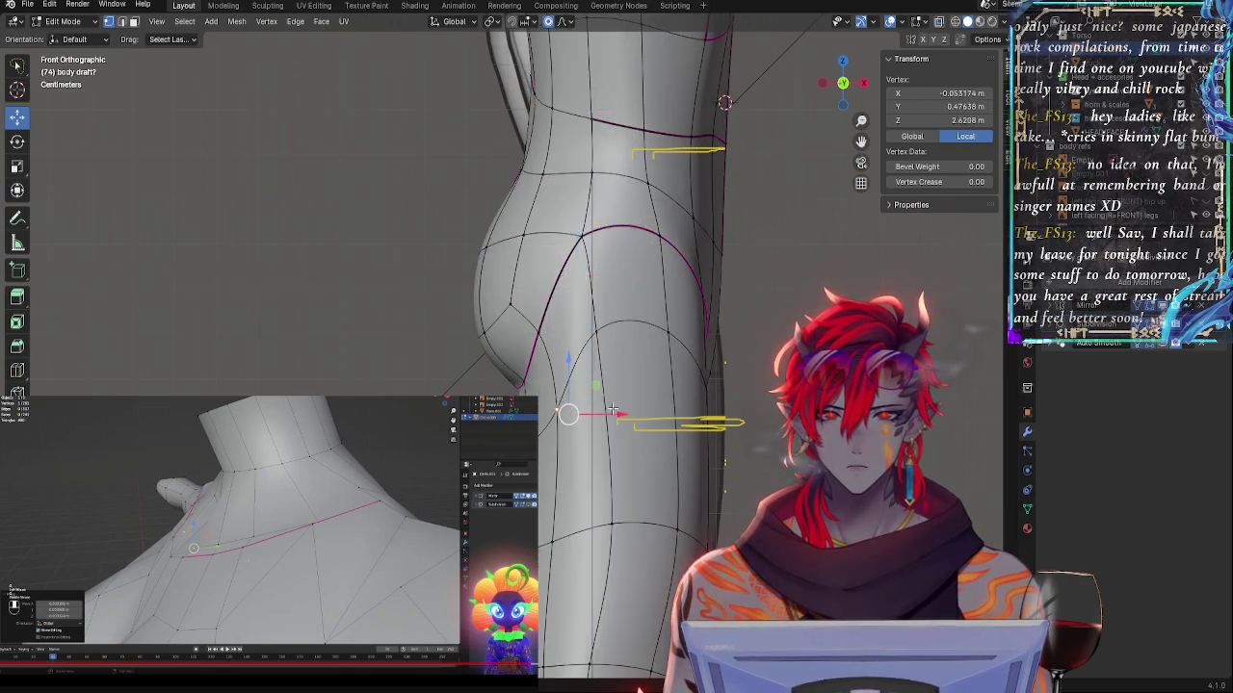
{"action": "key", "text": "g"}
{"action": "key", "text": "x"}
{"action": "left_click", "coordinate": [613, 410]}
{"action": "key", "text": "alt+z"}
{"action": "key", "text": "alt+z"}
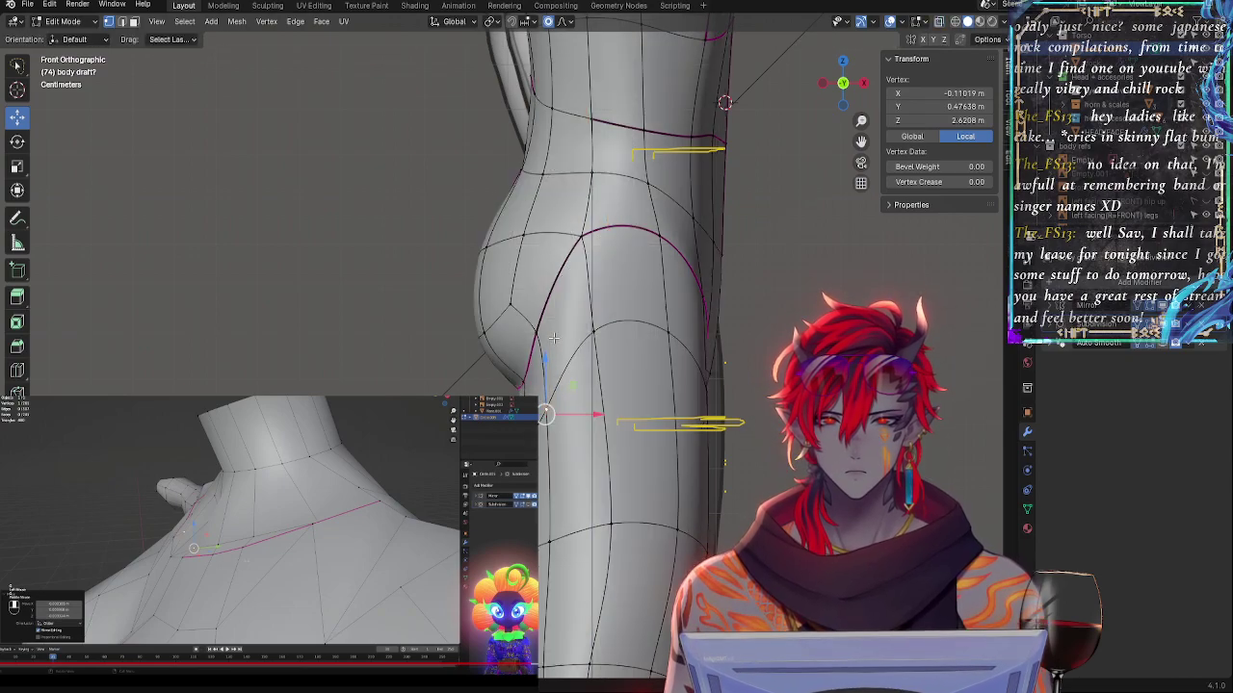
- Raise the upper-thigh vertex and shift it slightly right, then inspect the raw cage in perspective
{"action": "key", "text": "g"}
{"action": "left_click", "coordinate": [608, 337]}
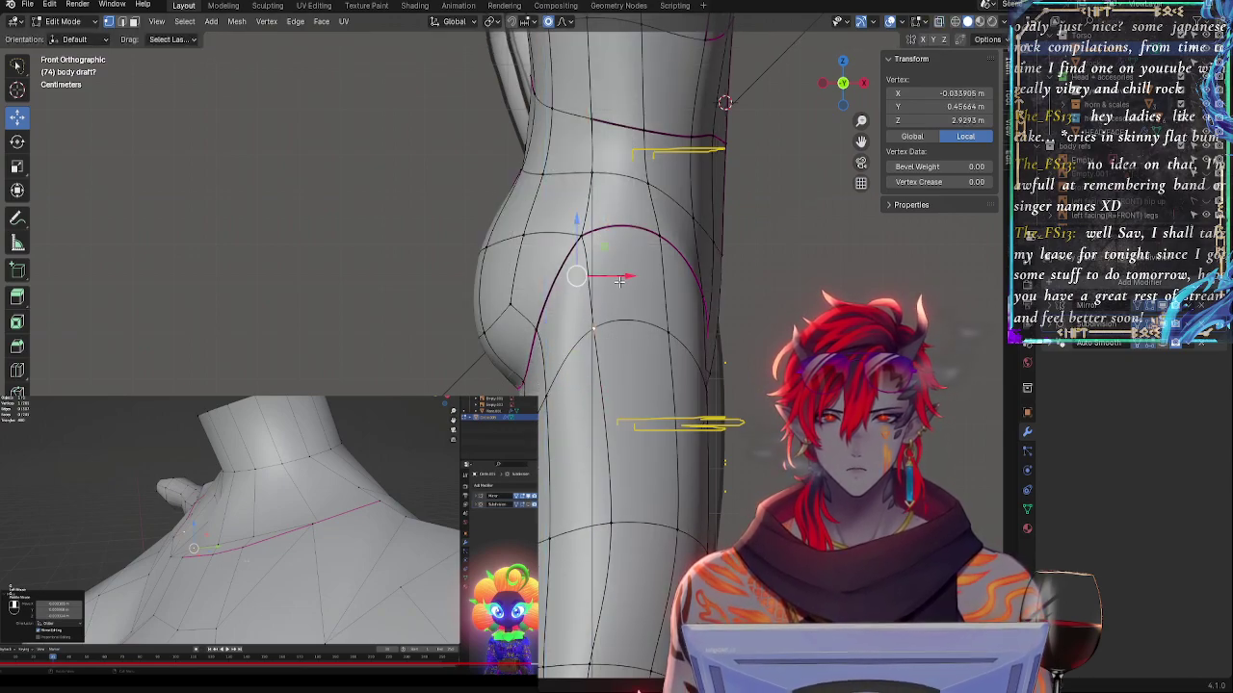
{"action": "left_click_drag", "start_coordinate": [620, 282], "coordinate": [635, 282]}
{"action": "left_click", "coordinate": [1158, 326]}
{"action": "mouse_move", "coordinate": [692, 364]}
{"action": "middle_mouse_down"}
{"action": "mouse_move", "coordinate": [651, 373]}
{"action": "mouse_move", "coordinate": [669, 369]}
{"action": "middle_mouse_up"}
{"action": "middle_click_drag", "start_coordinate": [810, 204], "coordinate": [781, 224]}
{"action": "scroll", "coordinate": [812, 230], "scroll_direction": "down", "scroll_amount": 2}
- In front view, nudge the hip-loop vertices left and up and shift a lower one left
{"action": "left_click", "coordinate": [839, 87]}
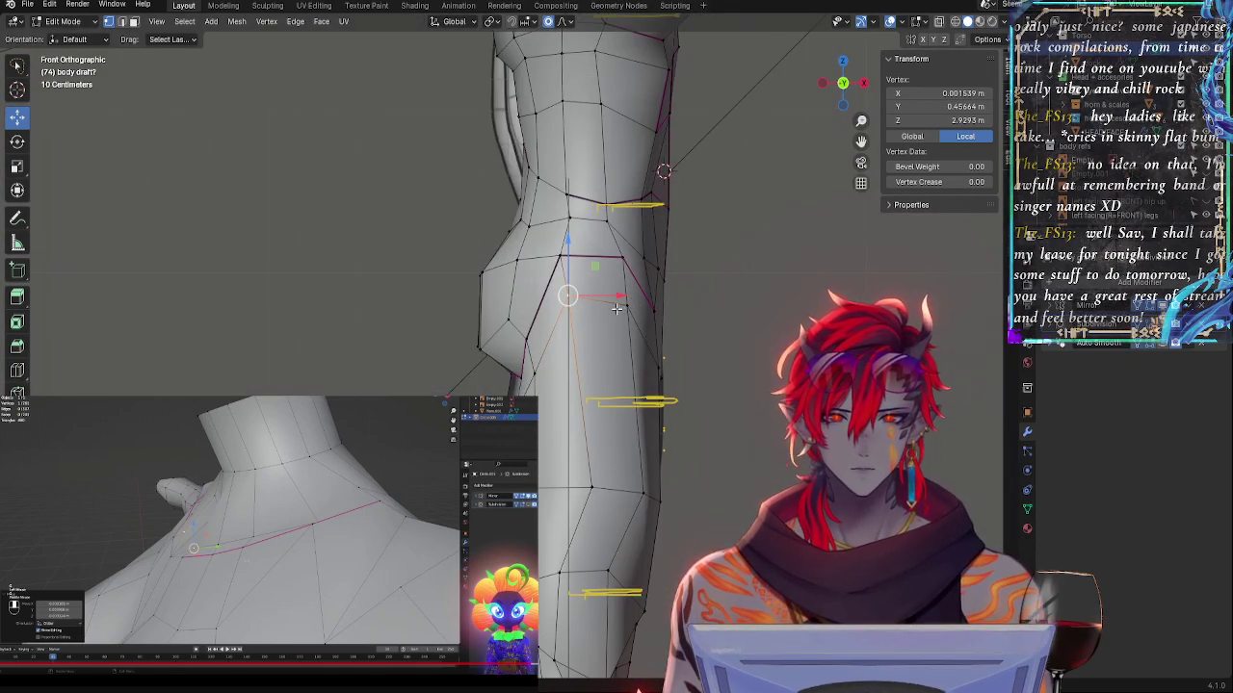
{"action": "left_click", "coordinate": [628, 294]}
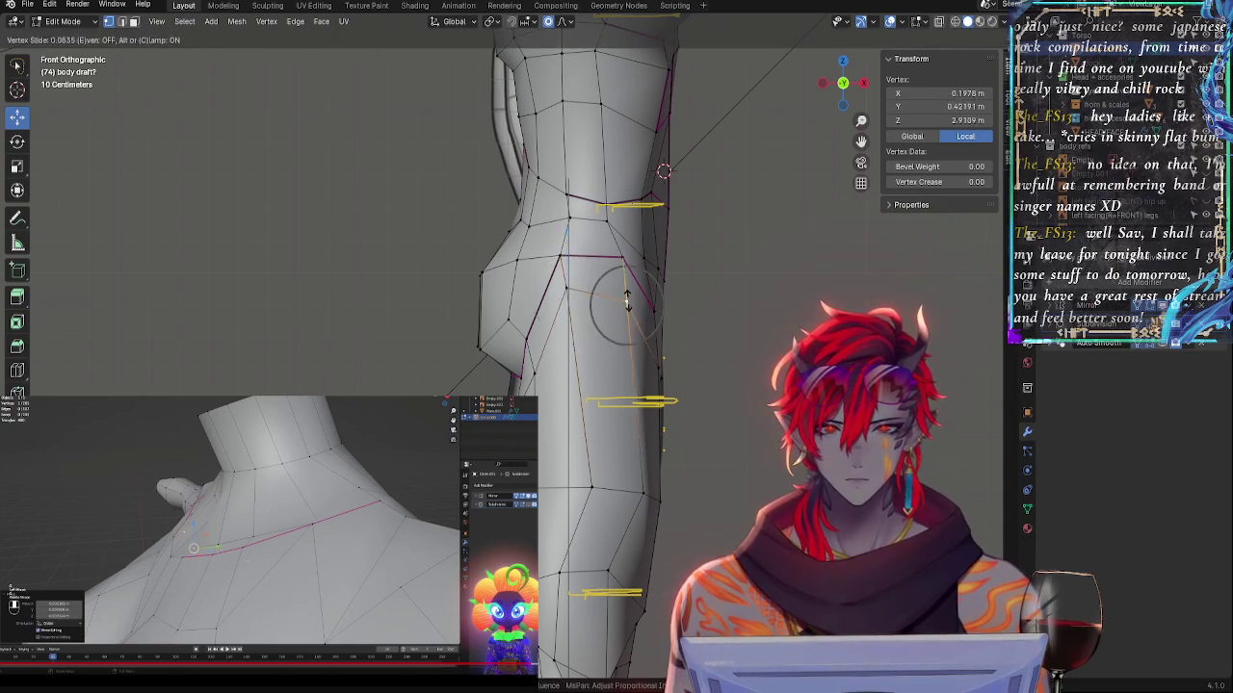
{"action": "left_click_drag", "start_coordinate": [651, 293], "coordinate": [648, 291]}
{"action": "left_click_drag", "start_coordinate": [624, 243], "coordinate": [623, 234]}
{"action": "left_click", "coordinate": [539, 365]}
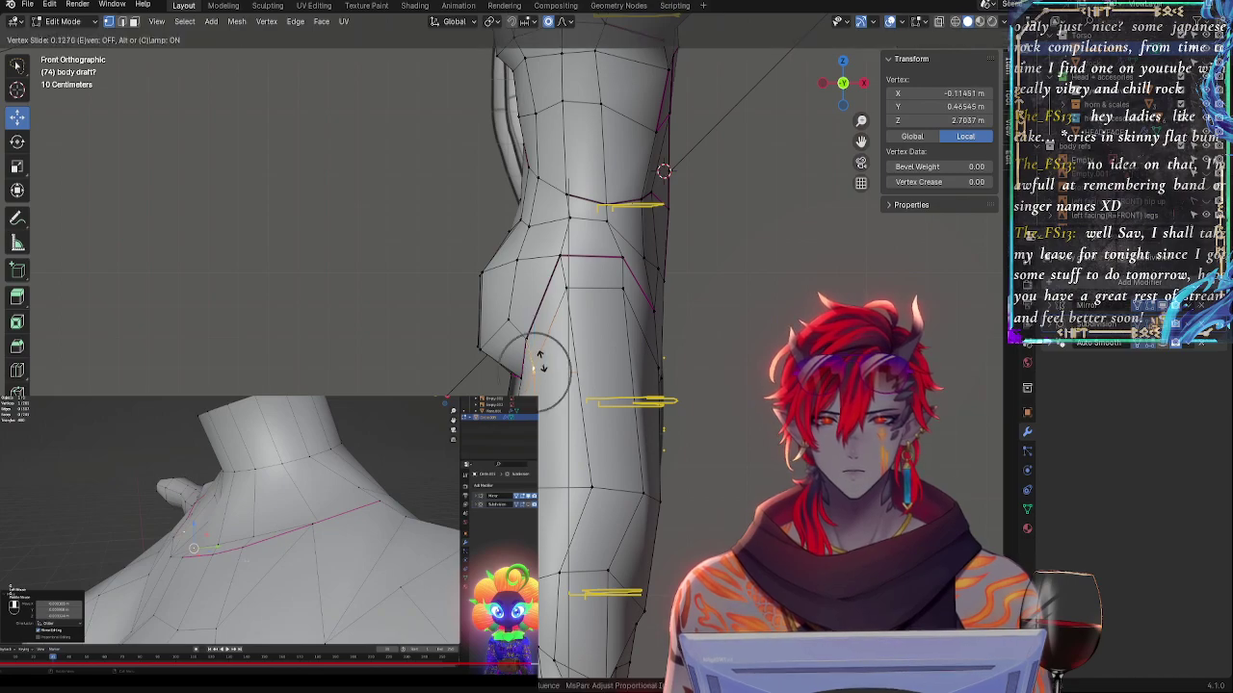
{"action": "left_click_drag", "start_coordinate": [568, 365], "coordinate": [565, 365]}
- Slide the vertices just below the waist loop up along their edges
{"action": "left_click", "coordinate": [561, 254]}
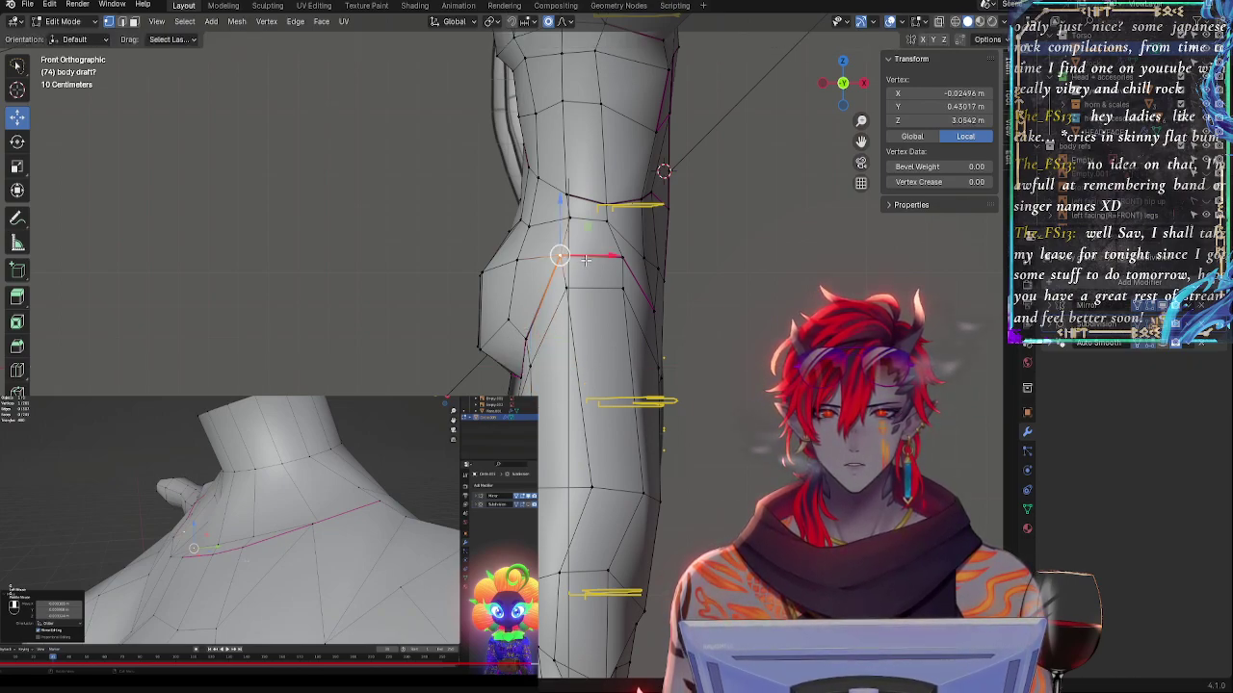
{"action": "key", "text": "shift+v"}
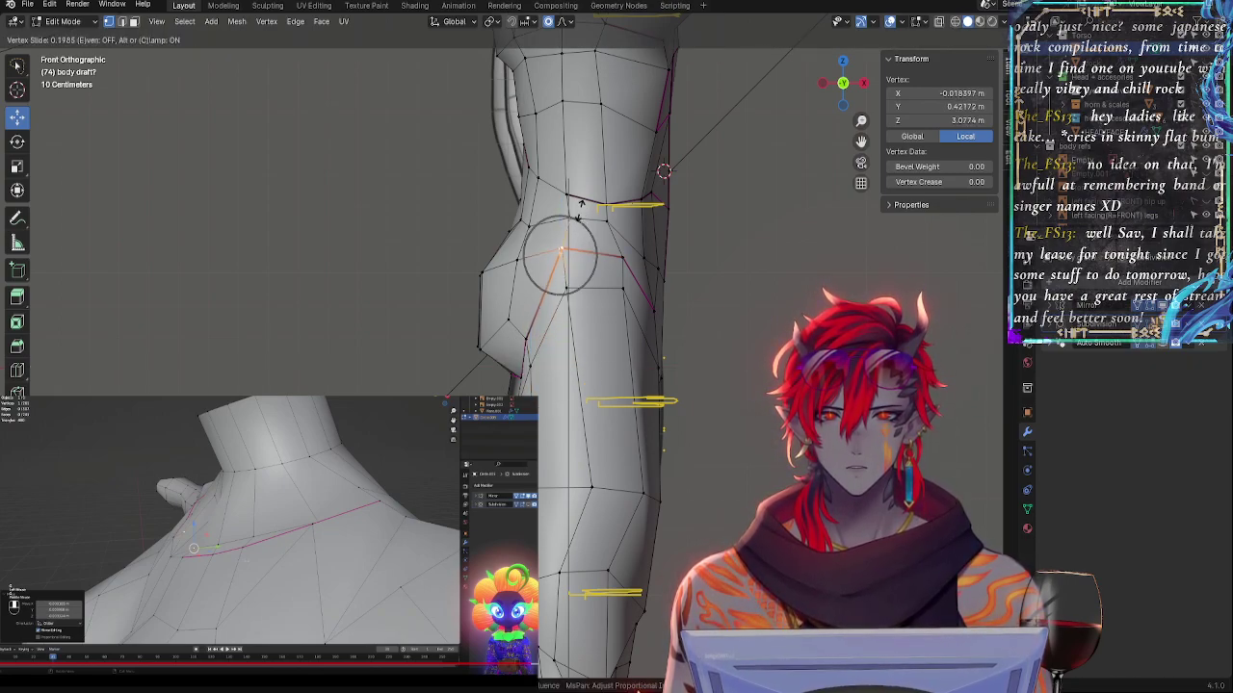
{"action": "left_click", "coordinate": [579, 212]}
{"action": "key", "text": "g"}
{"action": "key", "text": "g"}
{"action": "left_click", "coordinate": [569, 227]}
{"action": "left_click", "coordinate": [620, 255]}
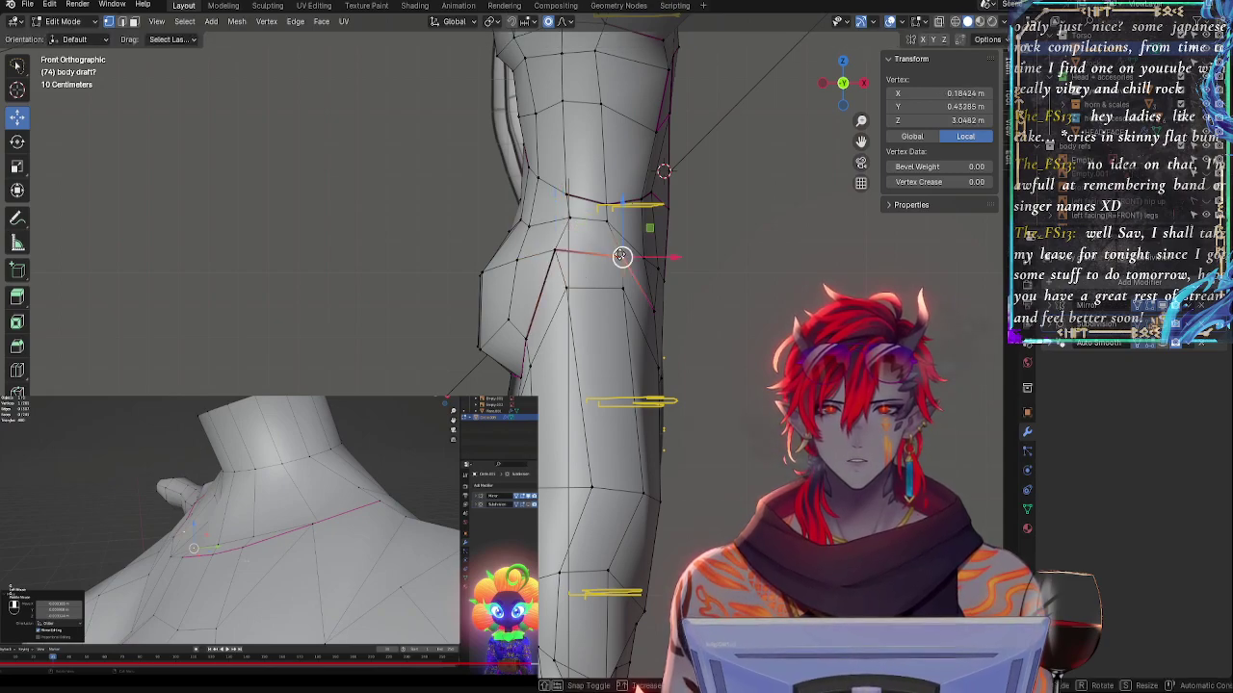
{"action": "key", "text": "g"}
{"action": "key", "text": "g"}
{"action": "left_click", "coordinate": [620, 243]}
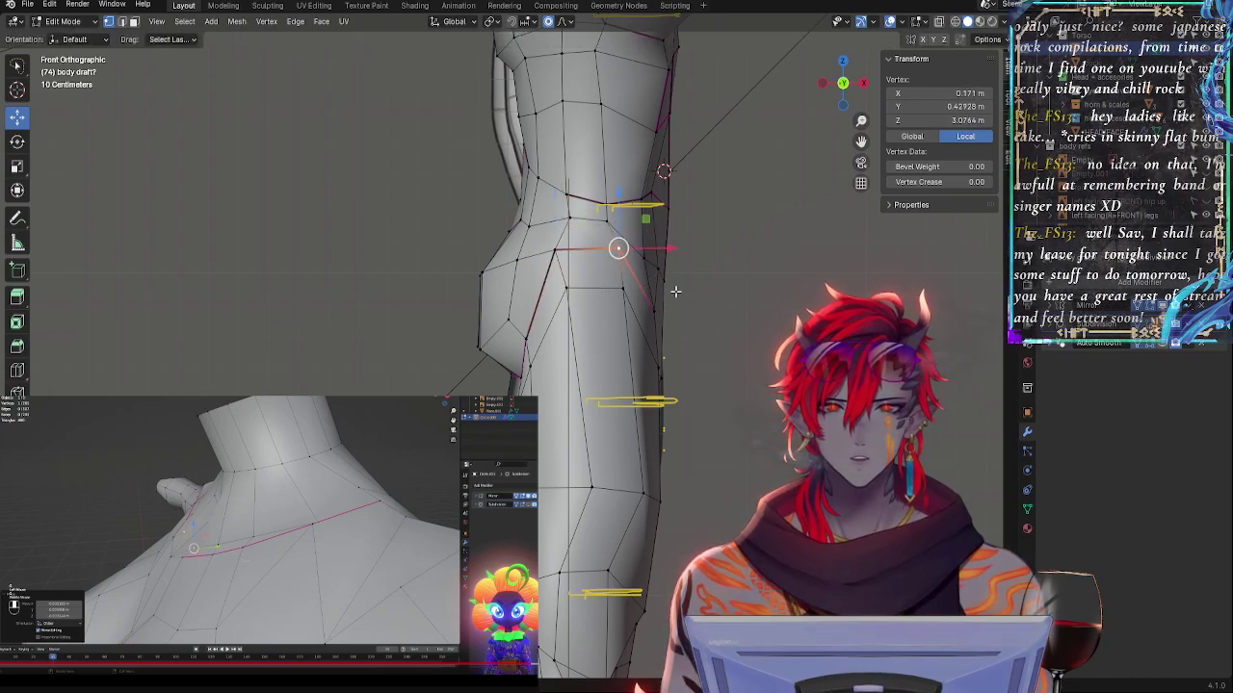
- Slide a lower thigh vertex upward and move an inner thigh vertex down and inward
{"action": "left_click", "coordinate": [591, 488]}
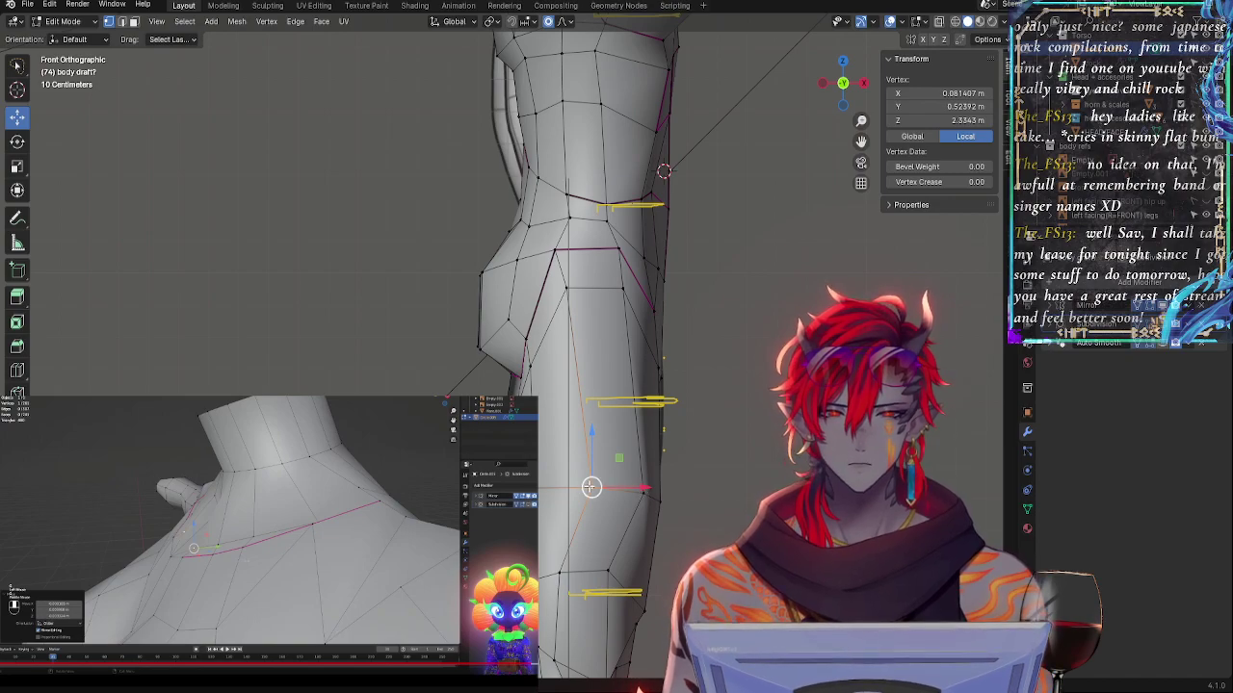
{"action": "key", "text": "shift+v"}
{"action": "left_click", "coordinate": [584, 427]}
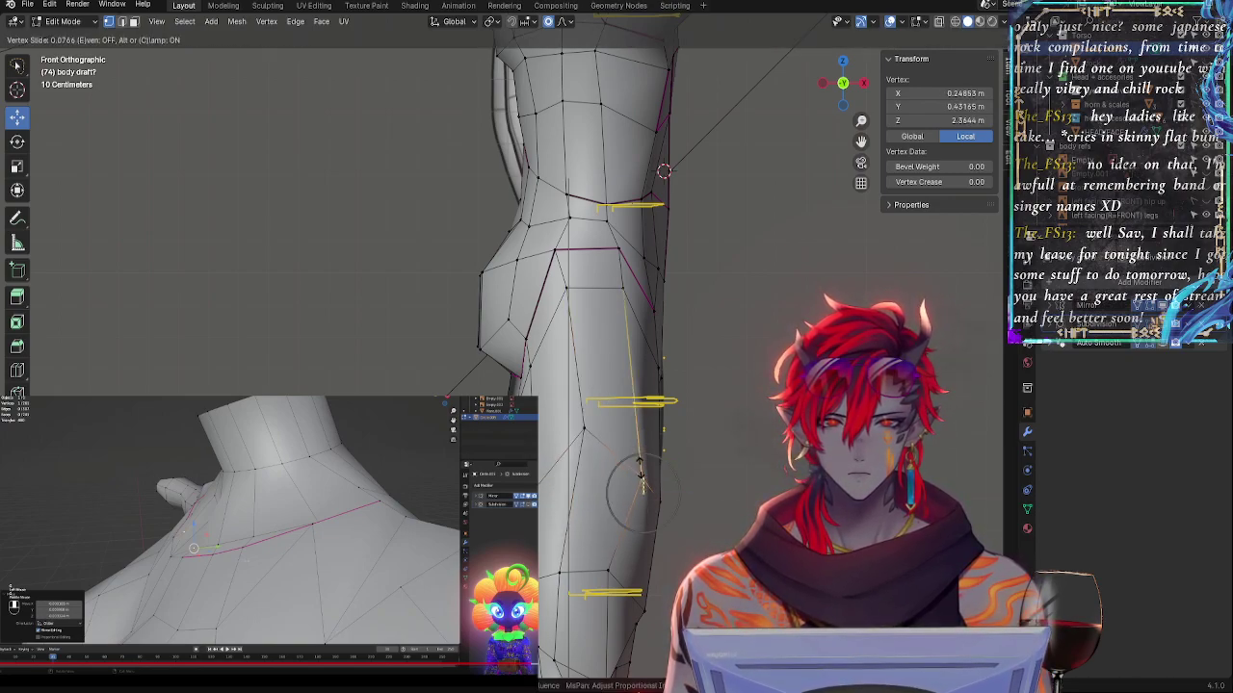
{"action": "left_click", "coordinate": [635, 424]}
{"action": "left_click", "coordinate": [574, 424]}
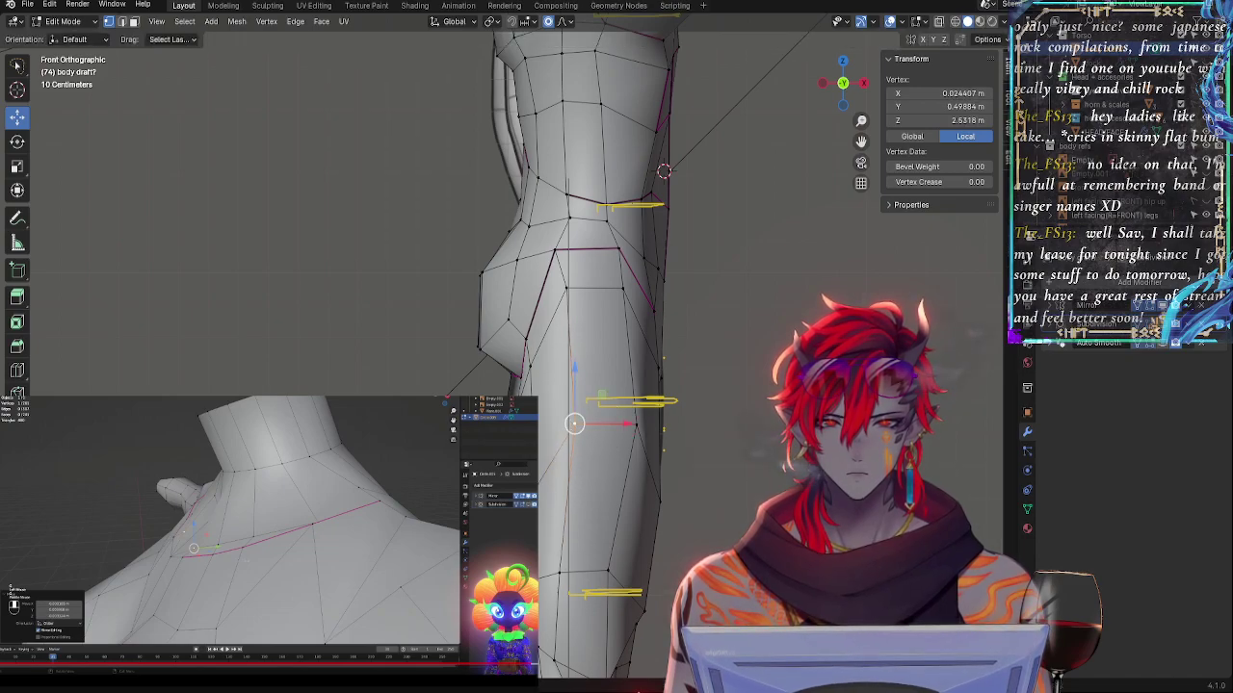
{"action": "key", "text": "g"}
{"action": "left_click", "coordinate": [540, 453]}
- Nudge the inner thigh vertex higher and raise the outer thigh outline vertex
{"action": "key", "text": "g"}
{"action": "left_click", "coordinate": [560, 489]}
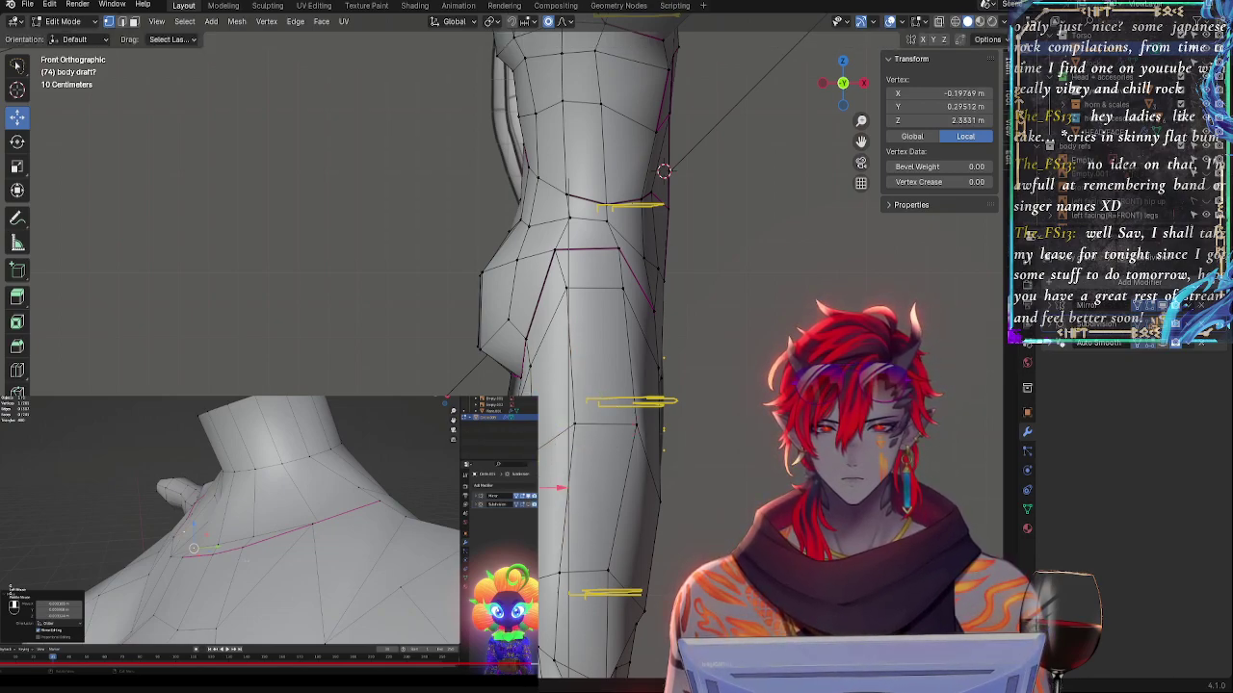
{"action": "left_click", "coordinate": [638, 452]}
{"action": "left_click", "coordinate": [658, 497]}
{"action": "key", "text": "g"}
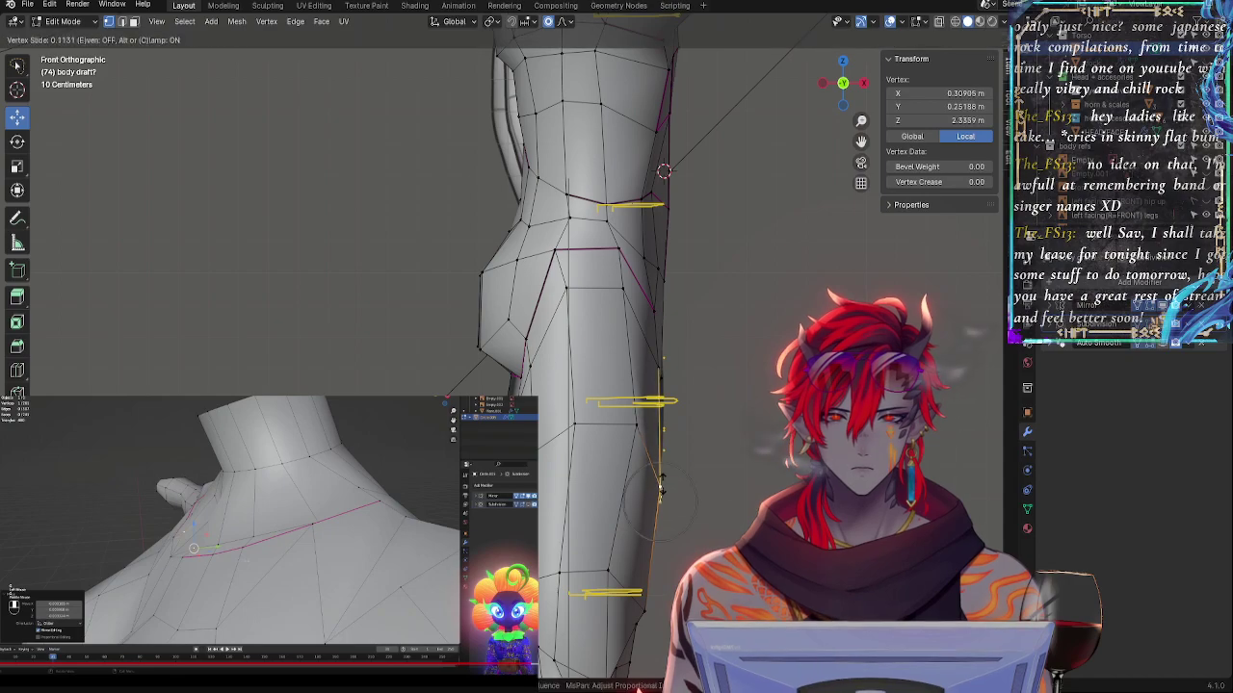
{"action": "left_click", "coordinate": [659, 483]}
- Preview subdivision, then with X-ray push the leg and thigh side vertices outward along X
{"action": "left_click", "coordinate": [1162, 327]}
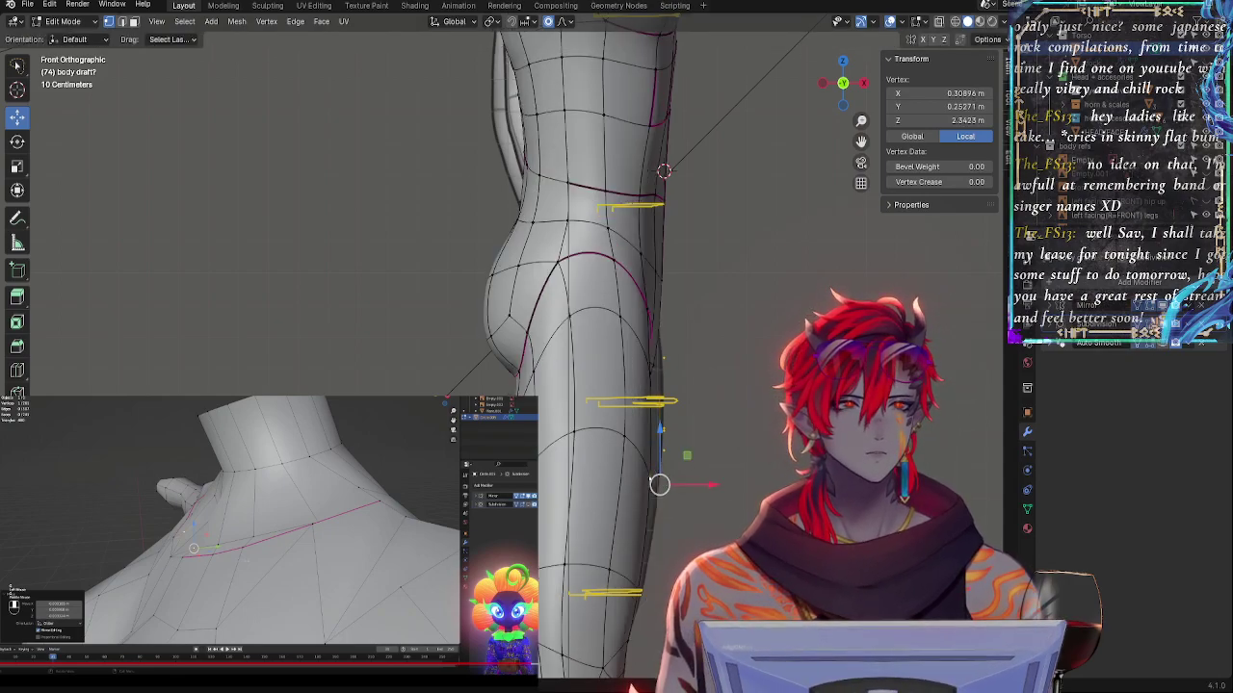
{"action": "middle_click_drag", "start_coordinate": [762, 479], "coordinate": [727, 332], "text": "shift"}
{"action": "middle_click_drag", "start_coordinate": [759, 425], "coordinate": [730, 409], "text": "ctrl"}
{"action": "key", "text": "alt+z"}
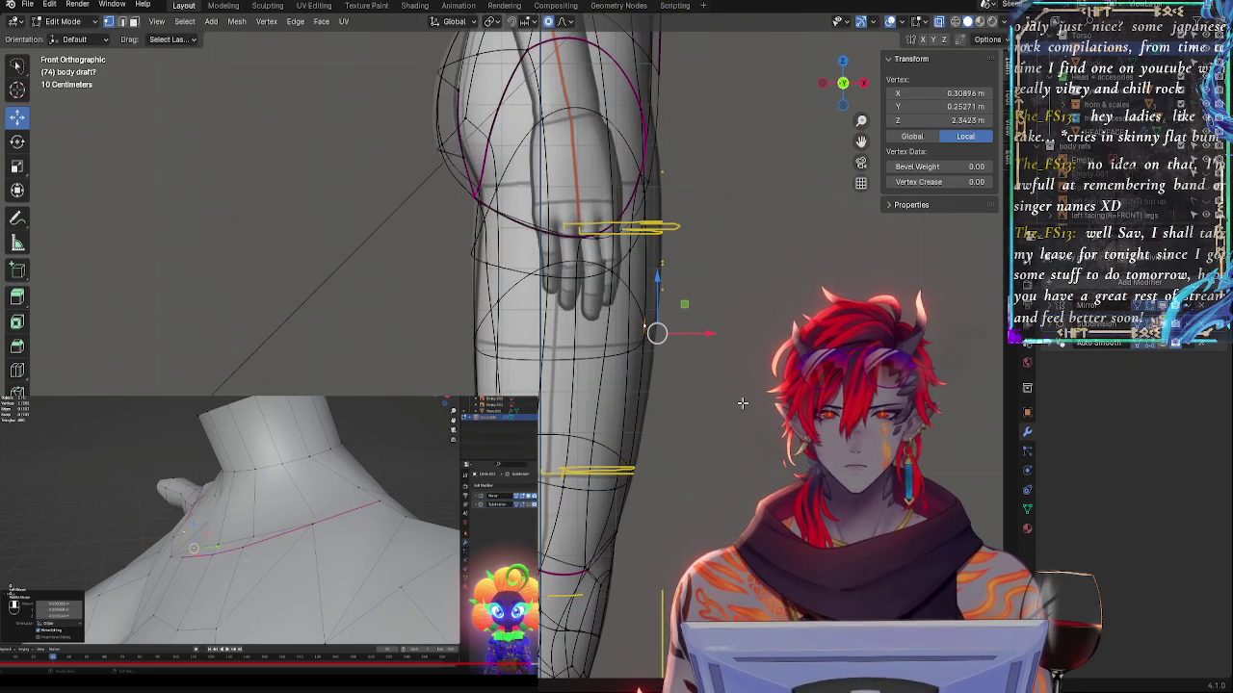
{"action": "left_click", "coordinate": [478, 336]}
{"action": "left_click_drag", "start_coordinate": [502, 338], "coordinate": [496, 338]}
{"action": "left_click", "coordinate": [653, 329]}
{"action": "key", "text": "g"}
{"action": "key", "text": "x"}
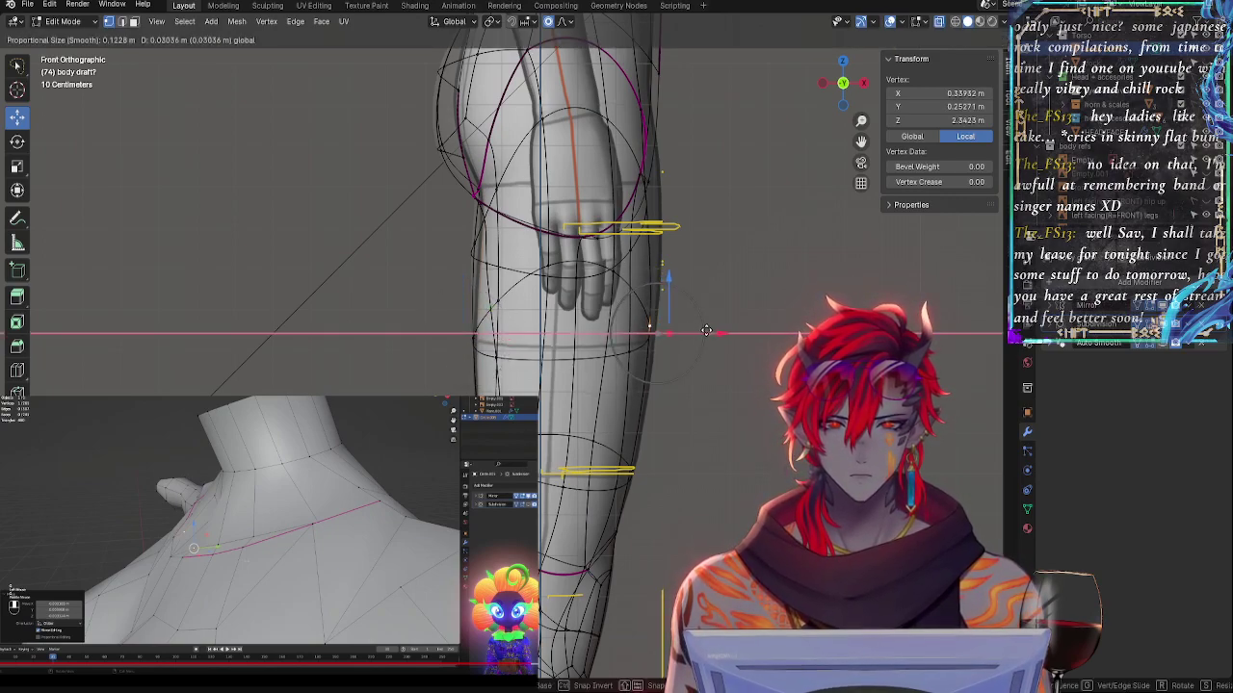
{"action": "left_click", "coordinate": [712, 331]}
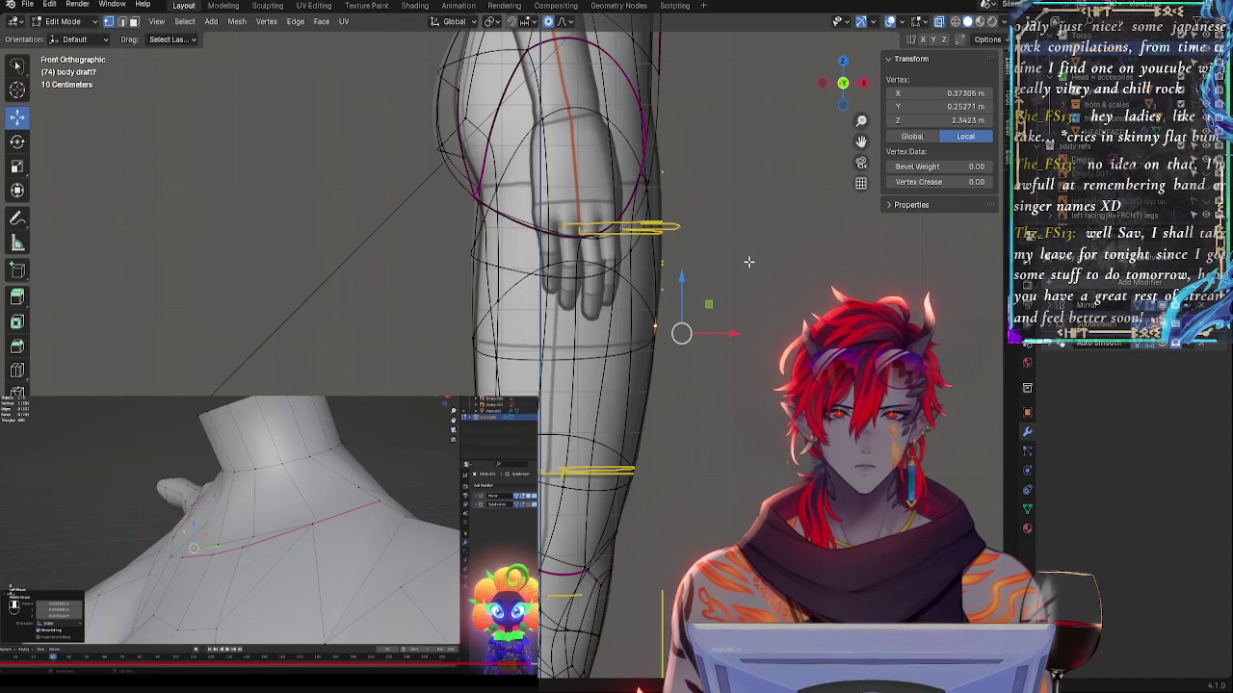
- Inspect the buttock and groin line, toggling X-ray and viewing the hips along an axis
{"action": "key", "text": "alt+z"}
{"action": "middle_click_drag", "start_coordinate": [741, 230], "coordinate": [637, 370], "text": "shift"}
{"action": "key", "text": "alt+z"}
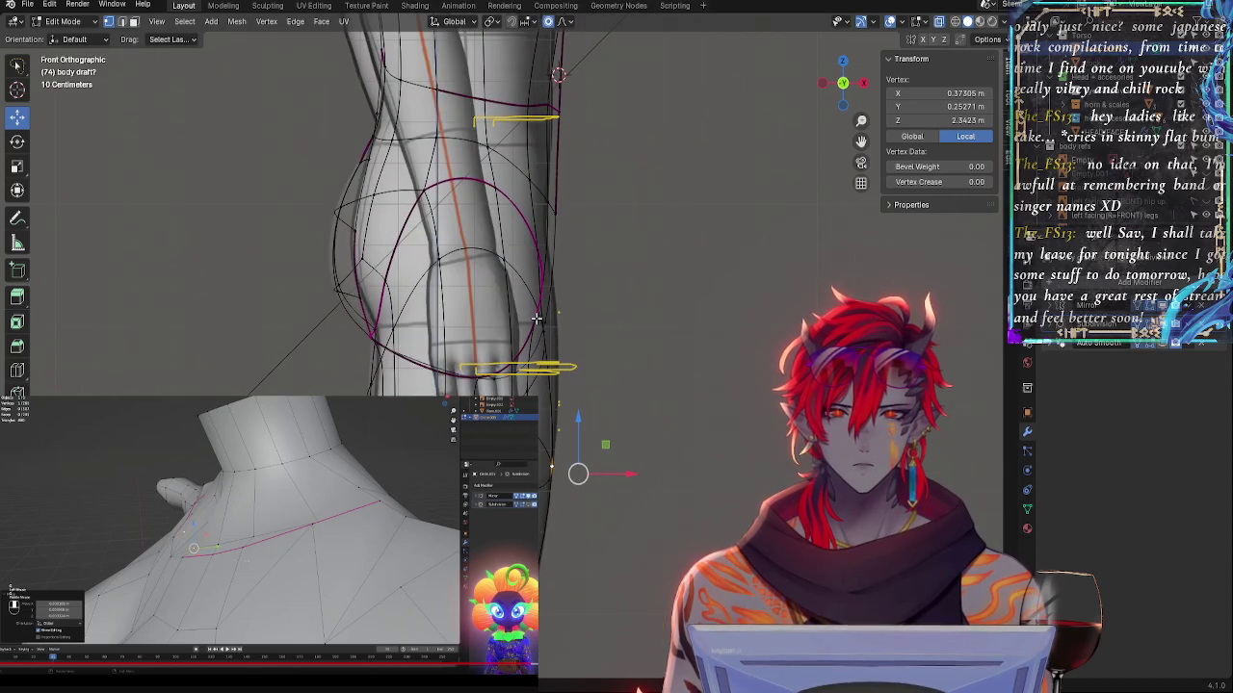
{"action": "left_click", "coordinate": [537, 319]}
{"action": "middle_click_drag", "start_coordinate": [792, 310], "coordinate": [652, 305]}
{"action": "left_click", "coordinate": [844, 85]}
{"action": "key", "text": "alt+z"}
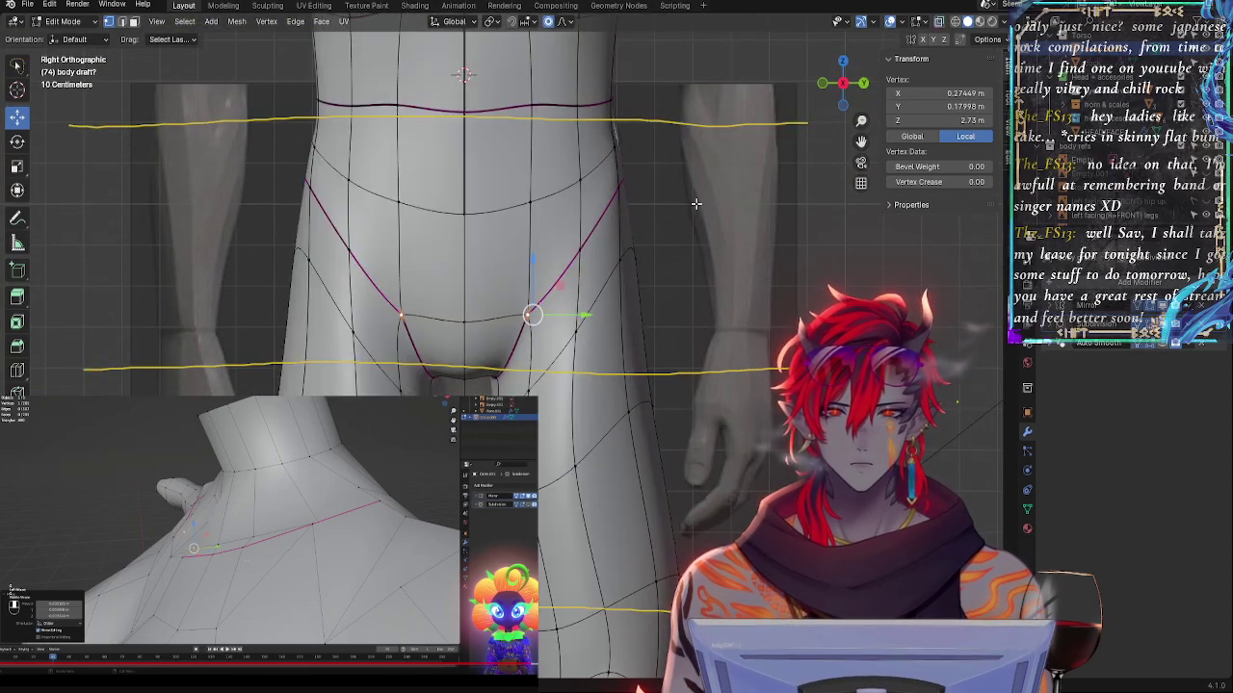
{"action": "key", "text": "alt+z"}
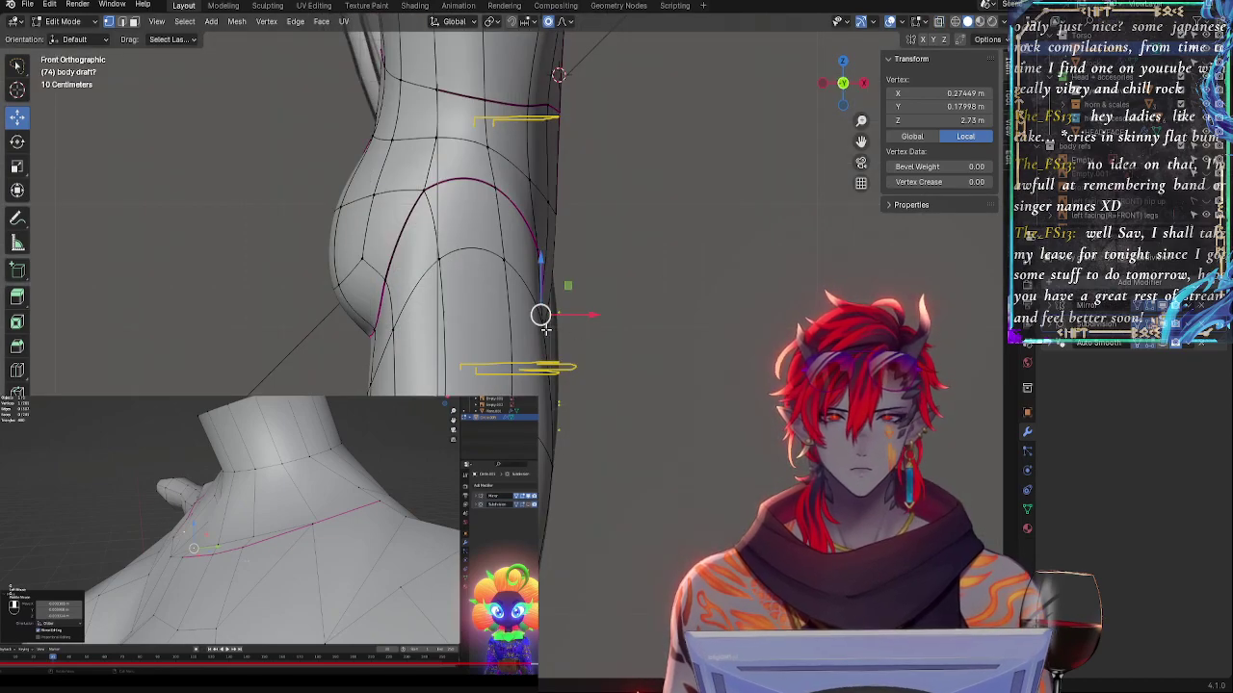
{"action": "key", "text": "alt+z"}
- Select two groin-loop vertices in front view and push them outward to the right
{"action": "left_click", "coordinate": [545, 320]}
{"action": "key", "text": "alt+z"}
{"action": "middle_click_drag", "start_coordinate": [632, 336], "coordinate": [579, 350]}
{"action": "left_click", "coordinate": [432, 346]}
{"action": "left_click", "coordinate": [827, 88]}
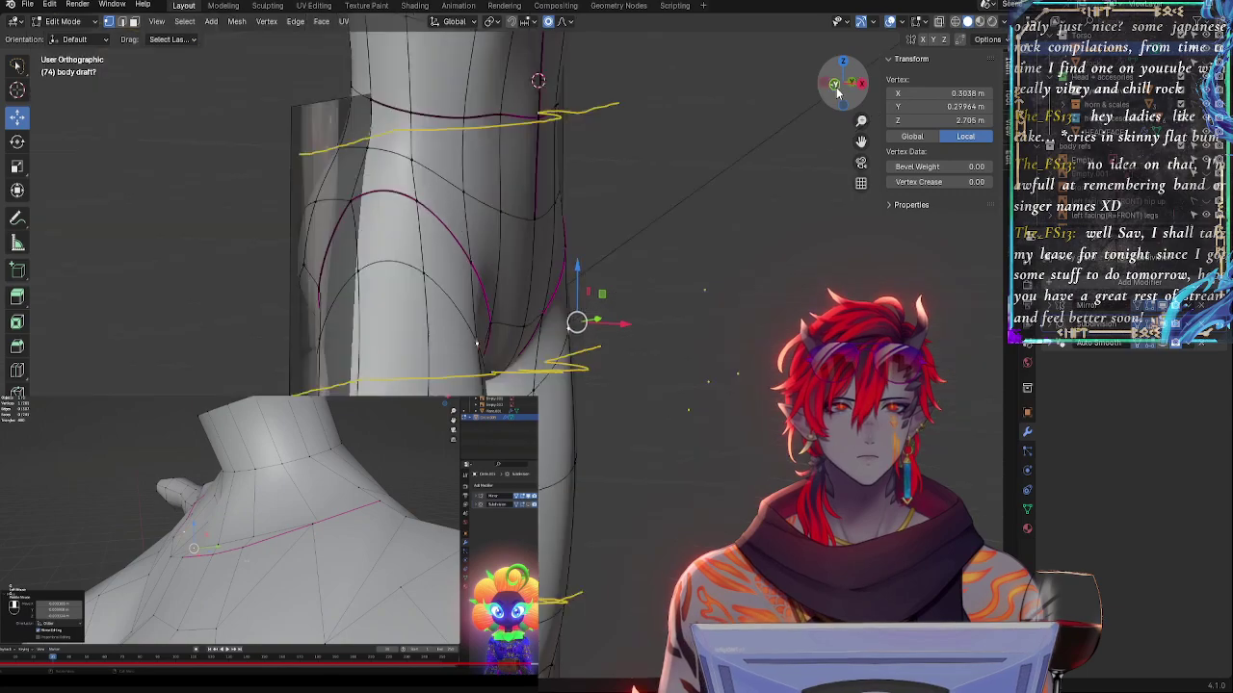
{"action": "left_click", "coordinate": [507, 268], "text": "shift"}
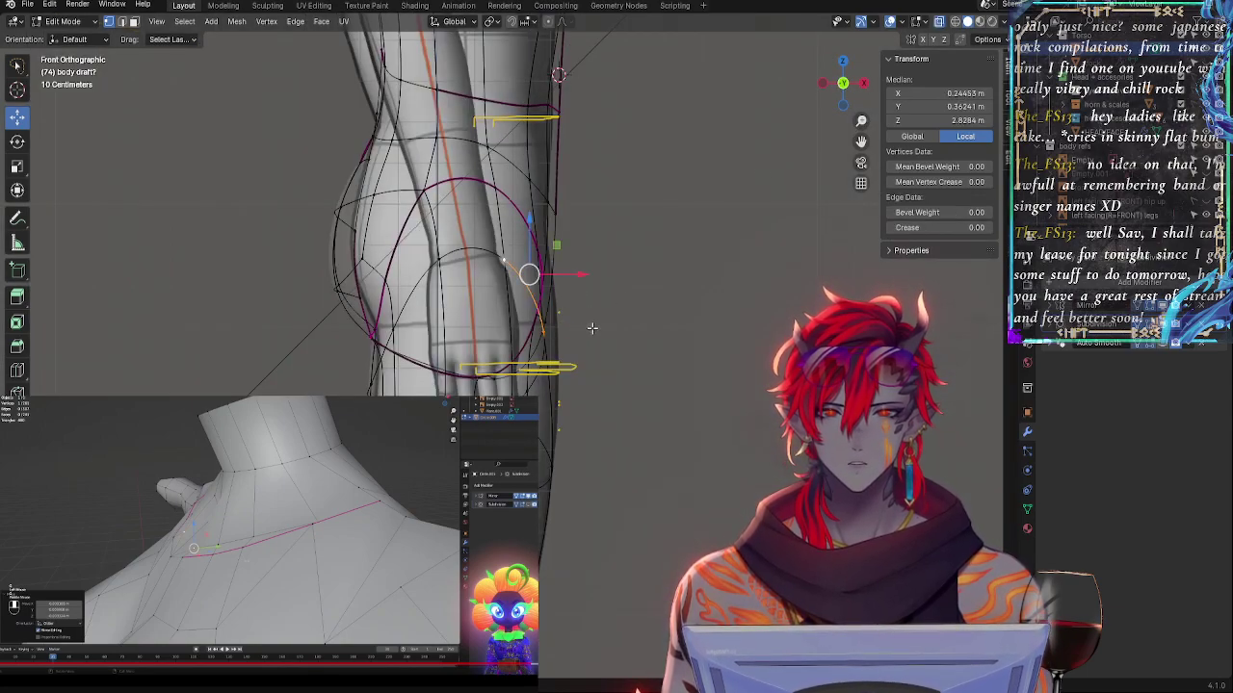
{"action": "left_click_drag", "start_coordinate": [573, 272], "coordinate": [594, 248]}
- Compare the buttock and hip outlines against the reference with and without X-ray
{"action": "key", "text": "alt+z"}
{"action": "left_click", "coordinate": [534, 249]}
{"action": "key", "text": "alt+z"}
{"action": "key", "text": "alt+z"}
{"action": "key", "text": "alt+z"}
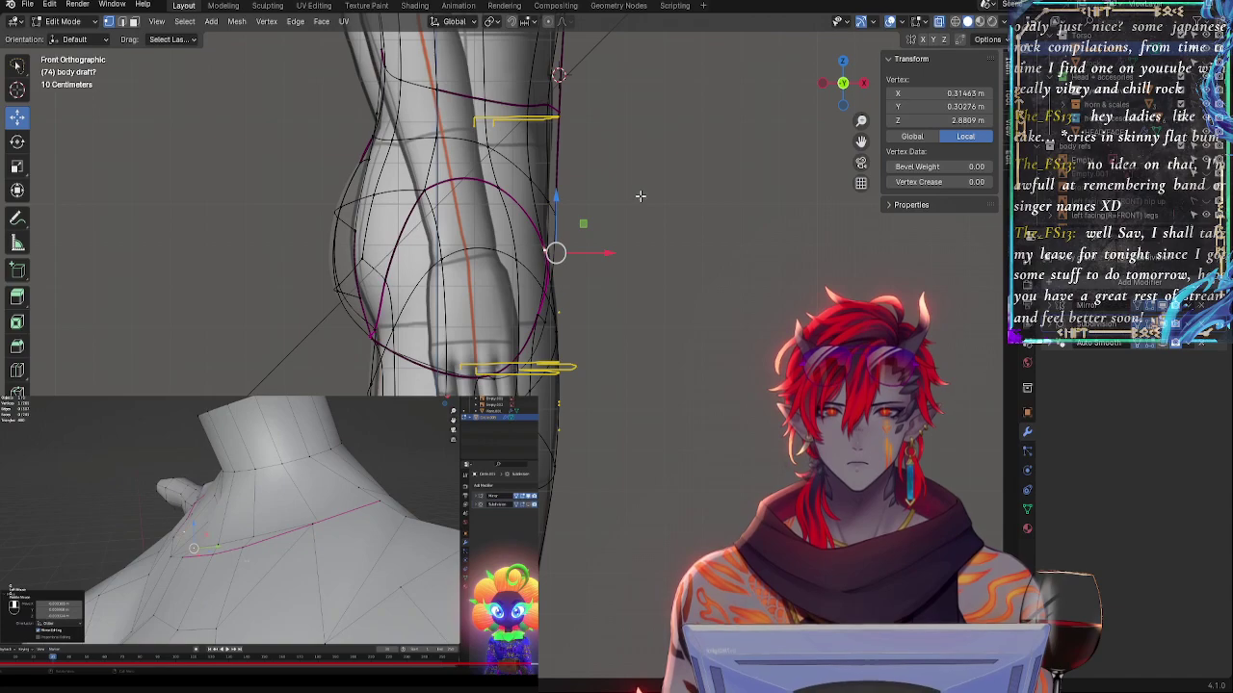
{"action": "middle_click_drag", "start_coordinate": [641, 197], "coordinate": [708, 331], "text": "shift"}
{"action": "key", "text": "alt+z"}
{"action": "left_click", "coordinate": [620, 354]}
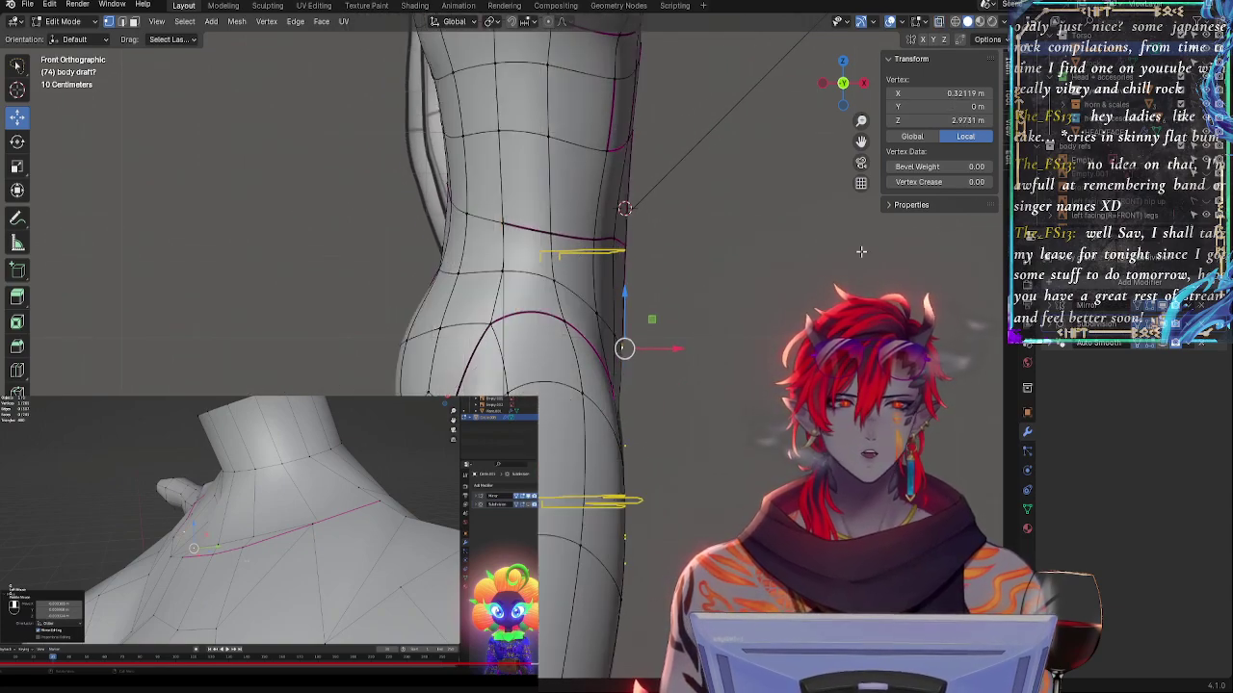
{"action": "middle_click_drag", "start_coordinate": [767, 409], "coordinate": [747, 346], "text": "shift"}
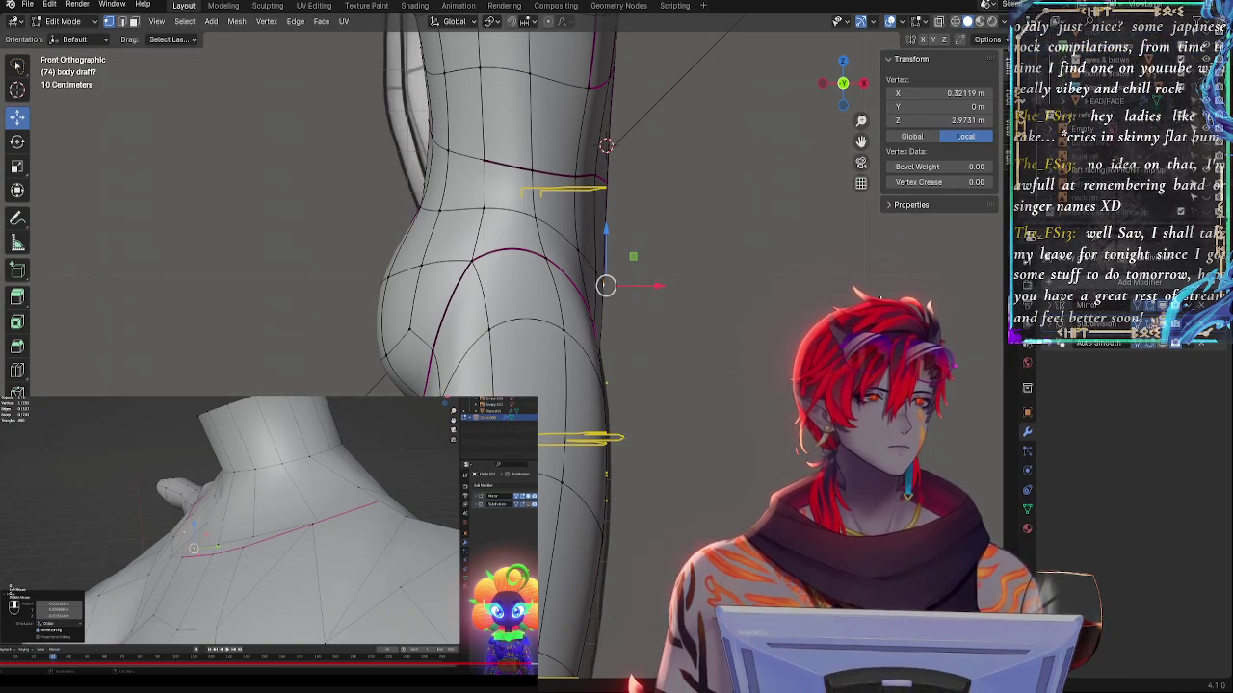
- Select a hip edge and pull it slightly left to match the reference
{"action": "mouse_move", "coordinate": [797, 325]}
{"action": "middle_mouse_down", "text": "shift"}
{"action": "mouse_move", "coordinate": [835, 280]}
{"action": "mouse_move", "coordinate": [794, 313]}
{"action": "middle_mouse_up", "text": "shift"}
{"action": "key", "text": "alt+z"}
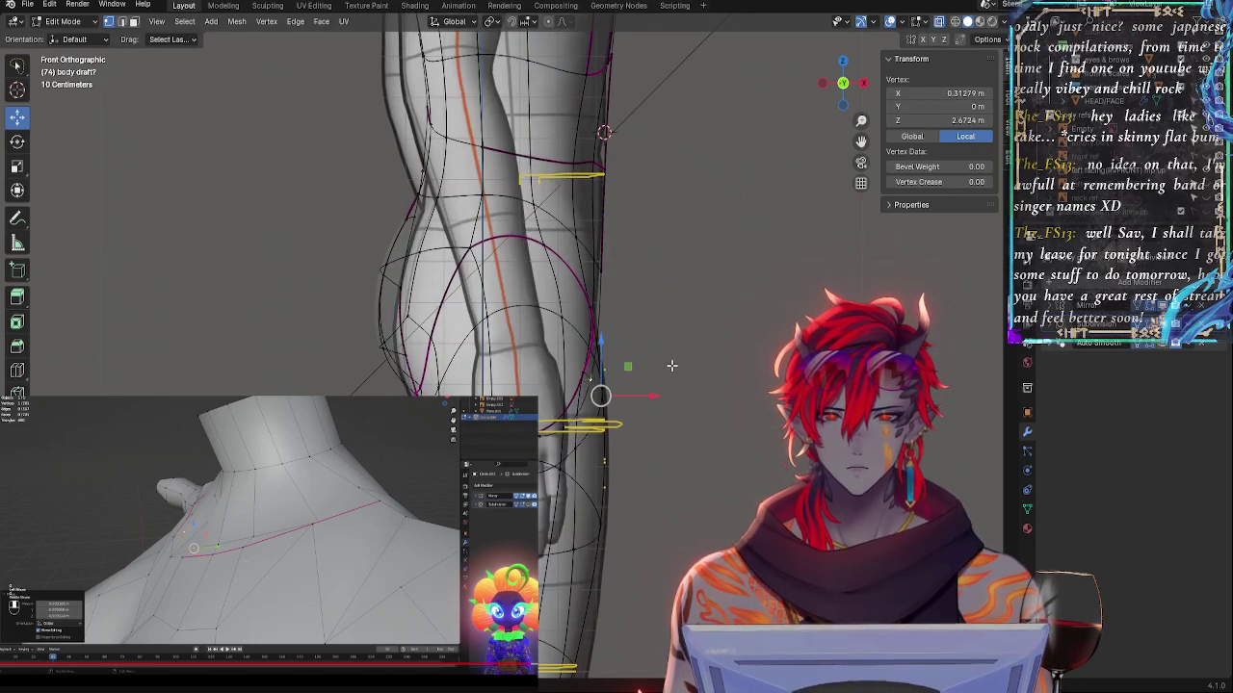
{"action": "middle_click_drag", "start_coordinate": [596, 381], "coordinate": [602, 368]}
{"action": "left_click", "coordinate": [564, 274], "text": "shift"}
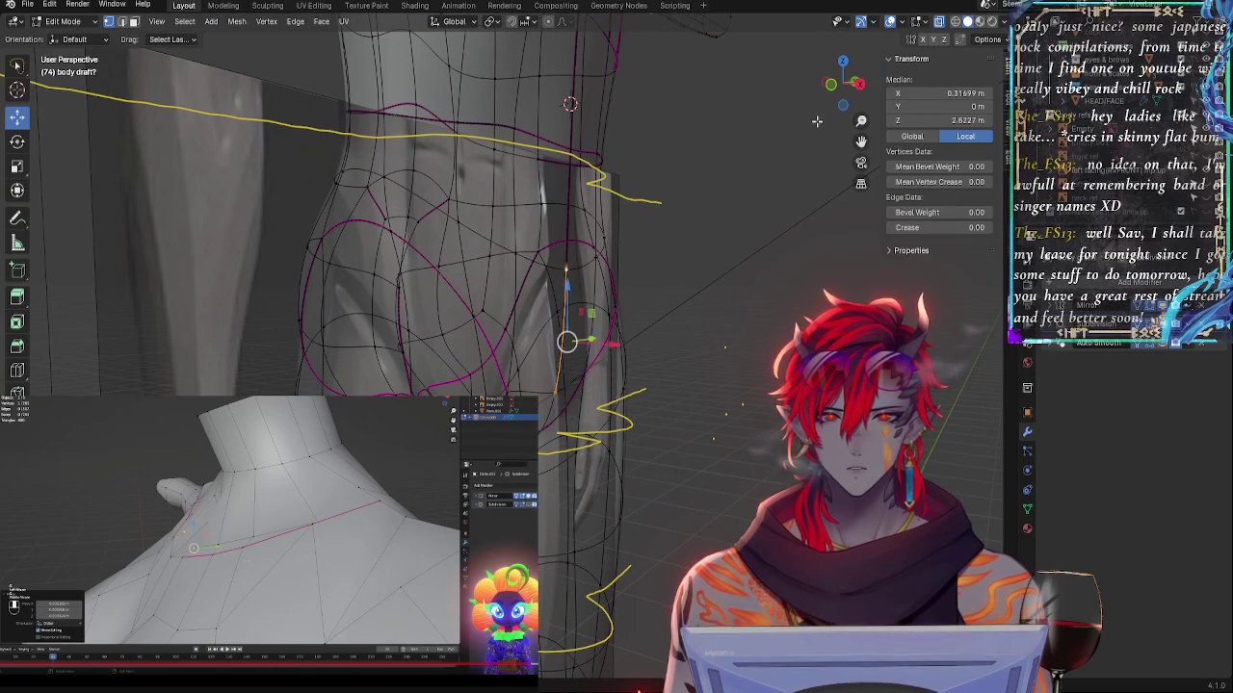
{"action": "left_click", "coordinate": [832, 84]}
{"action": "key", "text": "alt+z"}
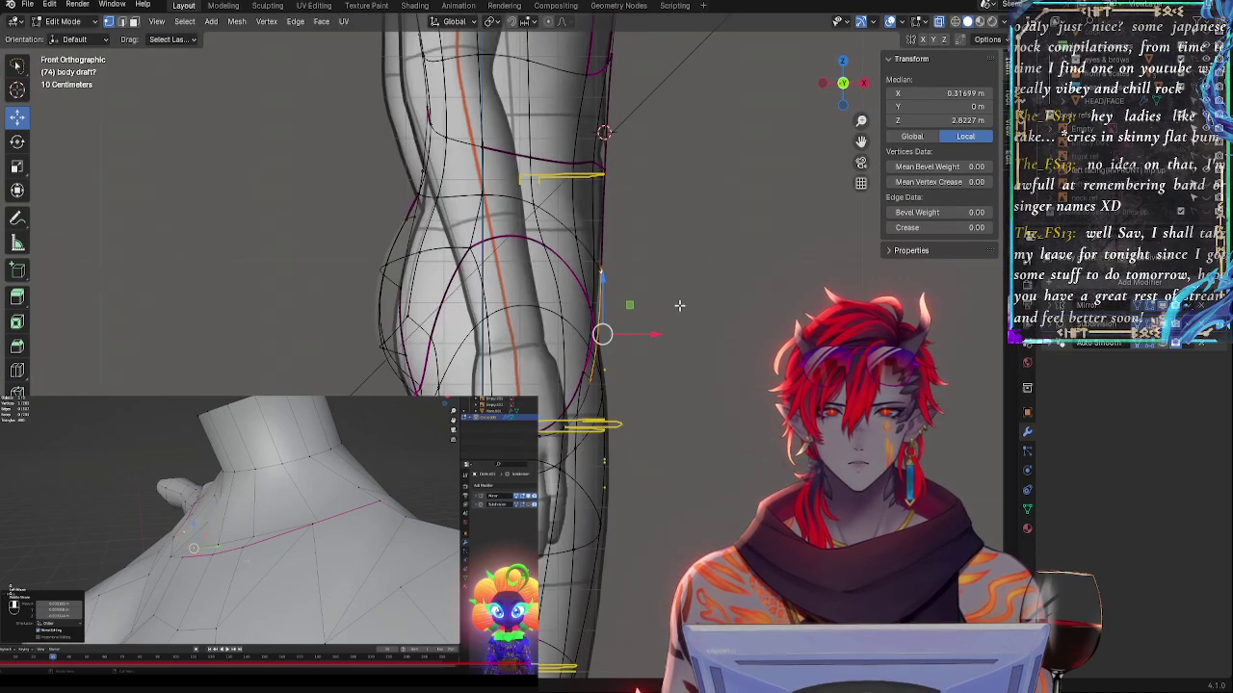
{"action": "left_click_drag", "start_coordinate": [639, 332], "coordinate": [635, 332]}
- Lower a left waist vertex, lift a buttock vertex outward, and move a vertex pair down
{"action": "left_click", "coordinate": [418, 199]}
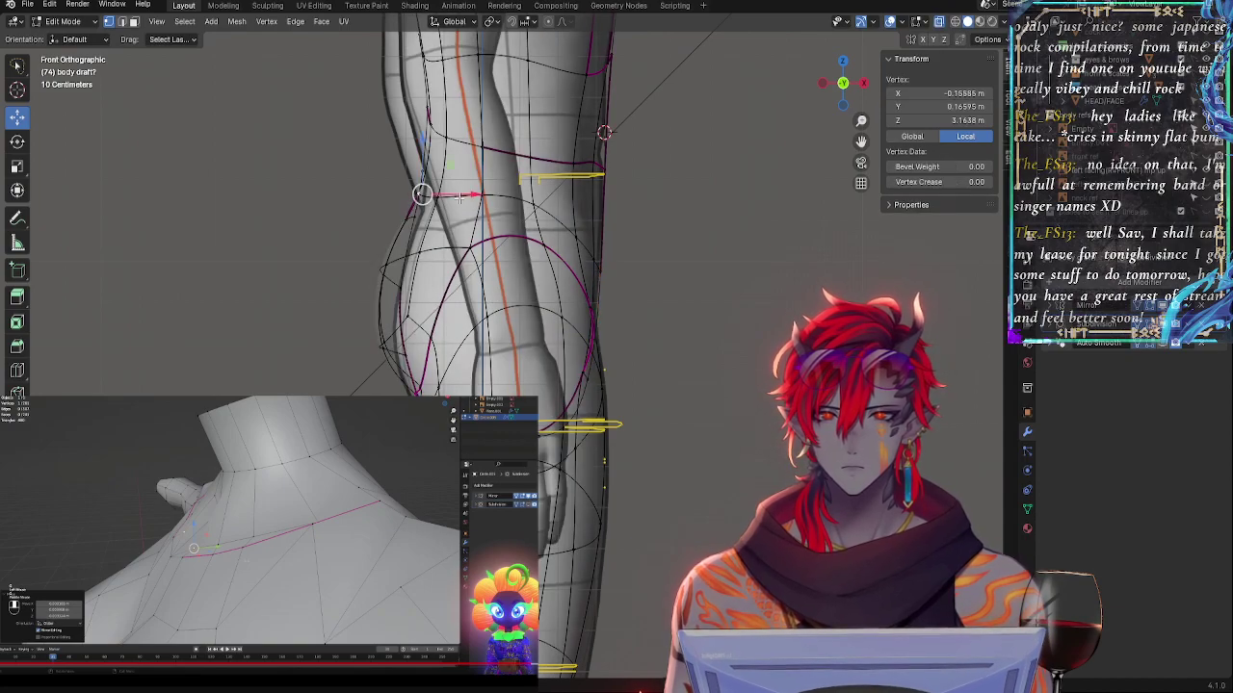
{"action": "left_click_drag", "start_coordinate": [422, 153], "coordinate": [422, 182]}
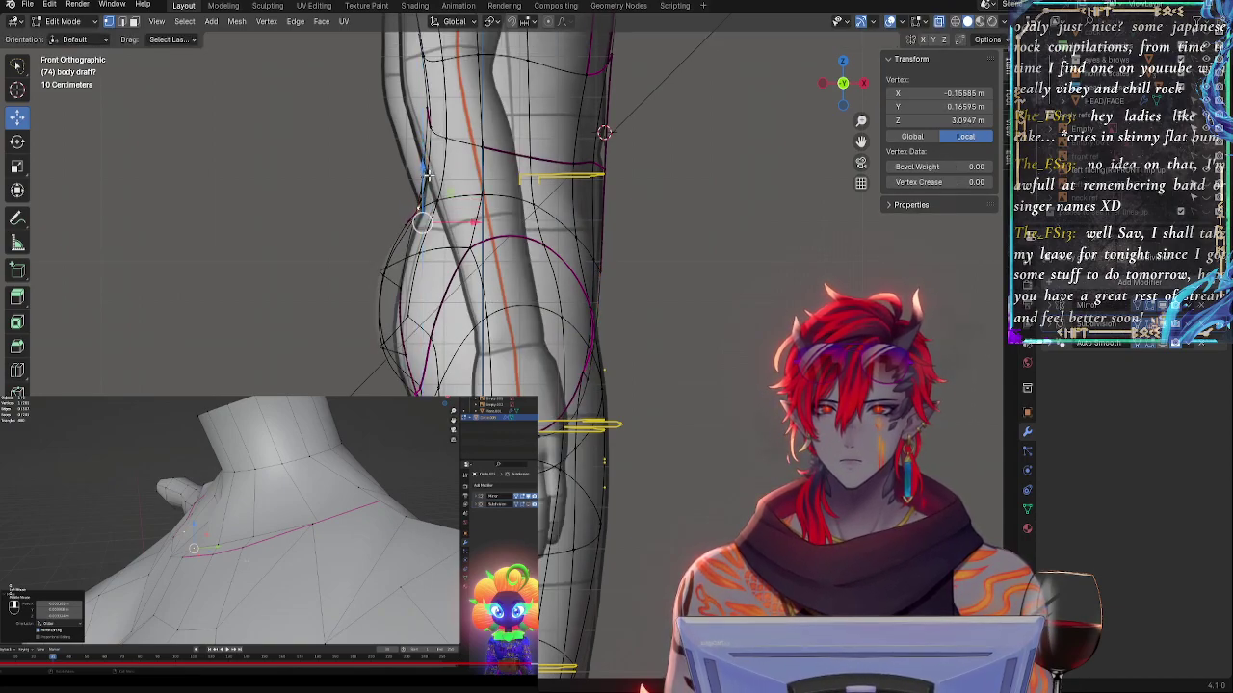
{"action": "key", "text": "alt+z"}
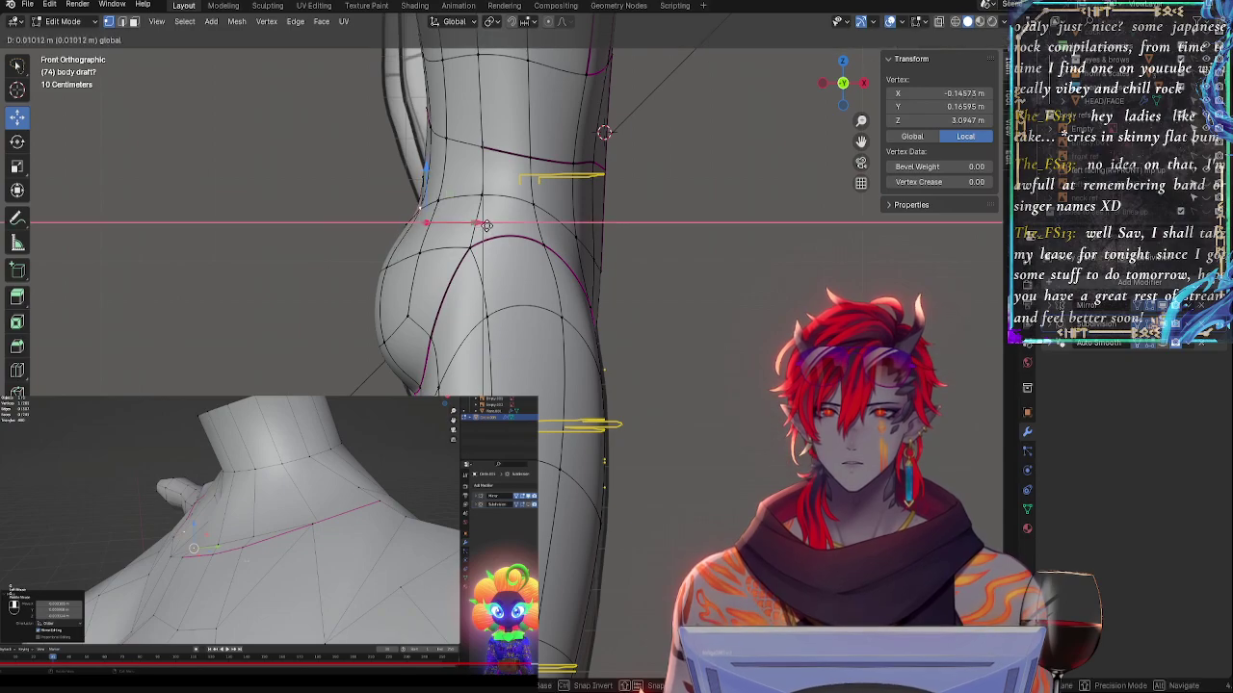
{"action": "key", "text": "alt+z"}
{"action": "key", "text": "g"}
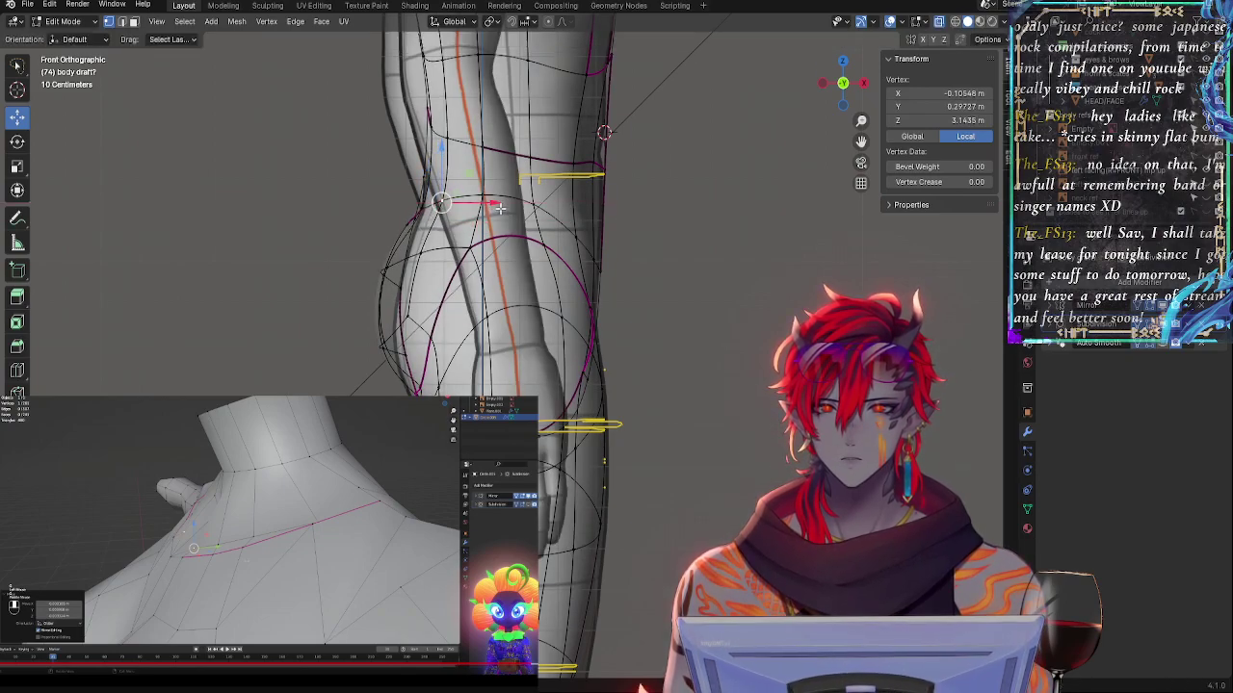
{"action": "left_click", "coordinate": [477, 197]}
{"action": "left_click", "coordinate": [447, 203], "text": "shift"}
{"action": "left_click_drag", "start_coordinate": [464, 198], "coordinate": [463, 214]}
- Reposition the waist-loop vertices near the back of the waist
{"action": "left_click", "coordinate": [517, 157]}
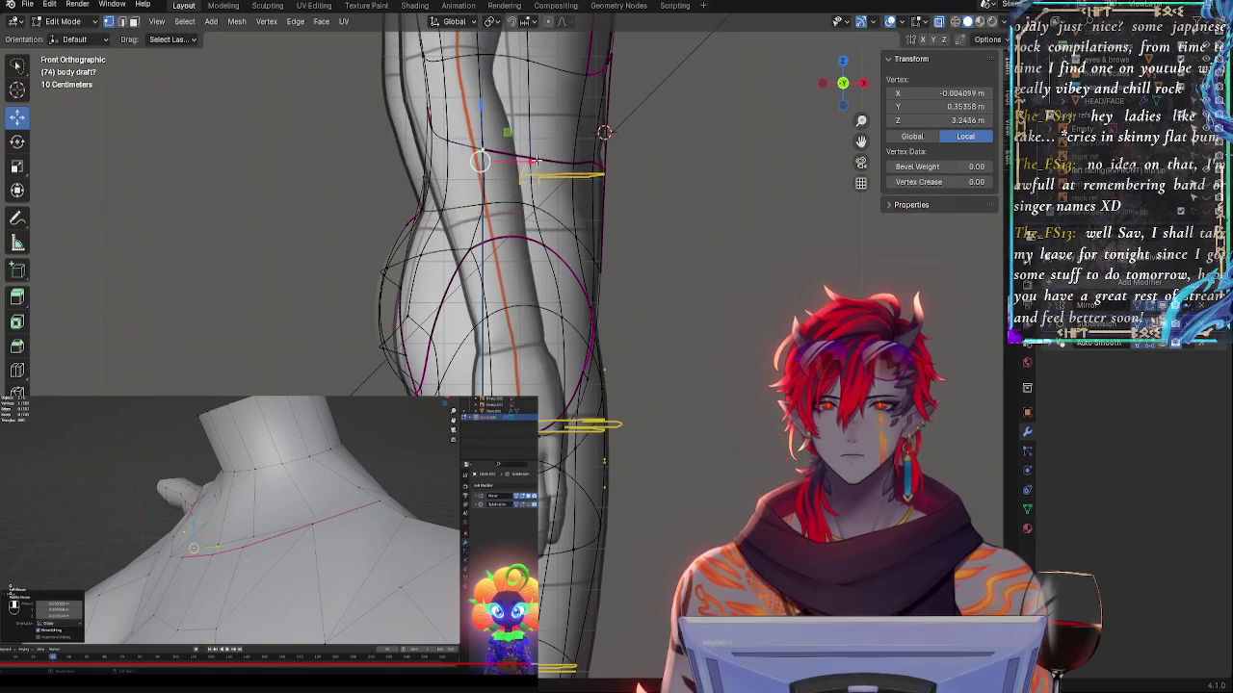
{"action": "key", "text": "g"}
{"action": "left_click", "coordinate": [552, 126]}
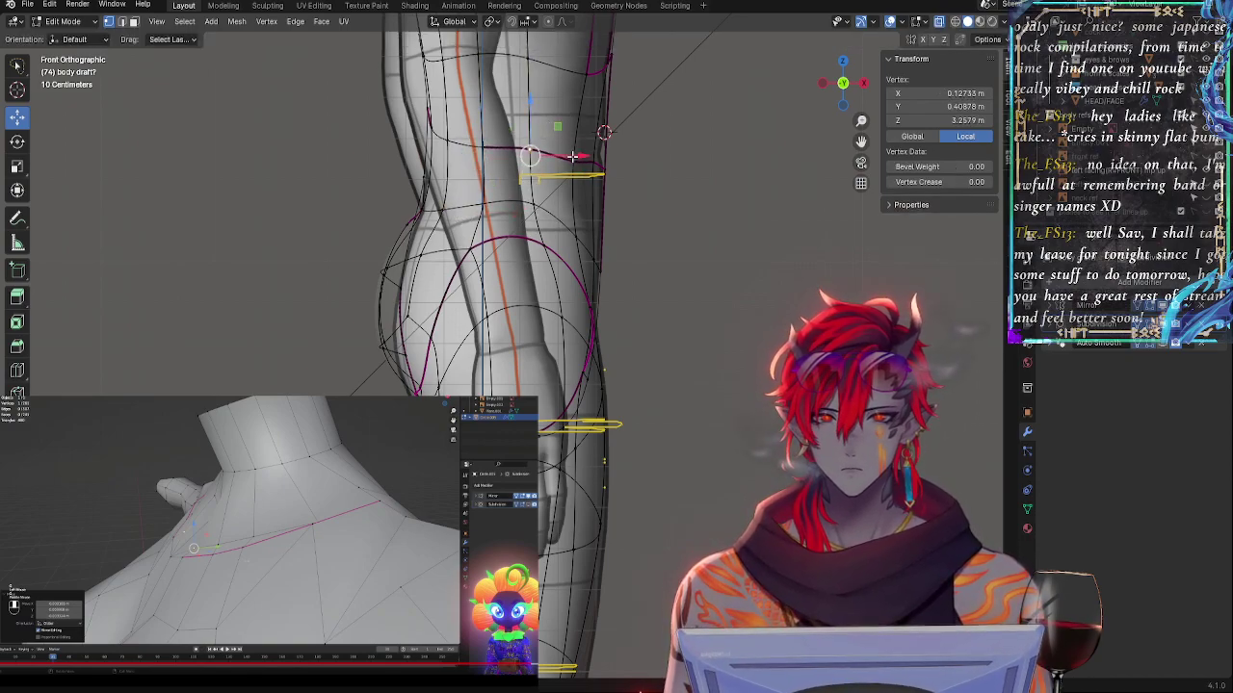
{"action": "left_click", "coordinate": [573, 157]}
{"action": "key", "text": "g"}
{"action": "left_click", "coordinate": [579, 169]}
{"action": "key", "text": "g"}
{"action": "left_click", "coordinate": [580, 174]}
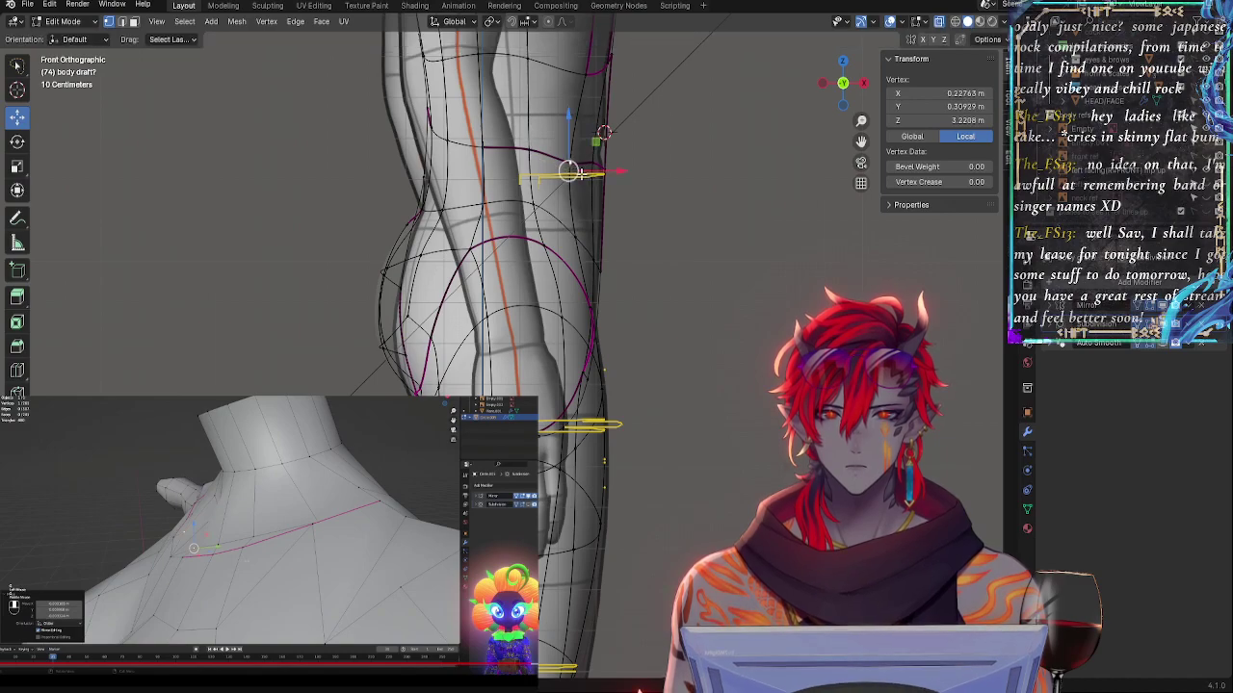
- Slide two hip-outline vertices along their edges
{"action": "left_click", "coordinate": [540, 205]}
{"action": "key", "text": "g"}
{"action": "key", "text": "g"}
{"action": "left_click", "coordinate": [555, 209]}
{"action": "left_click", "coordinate": [577, 240]}
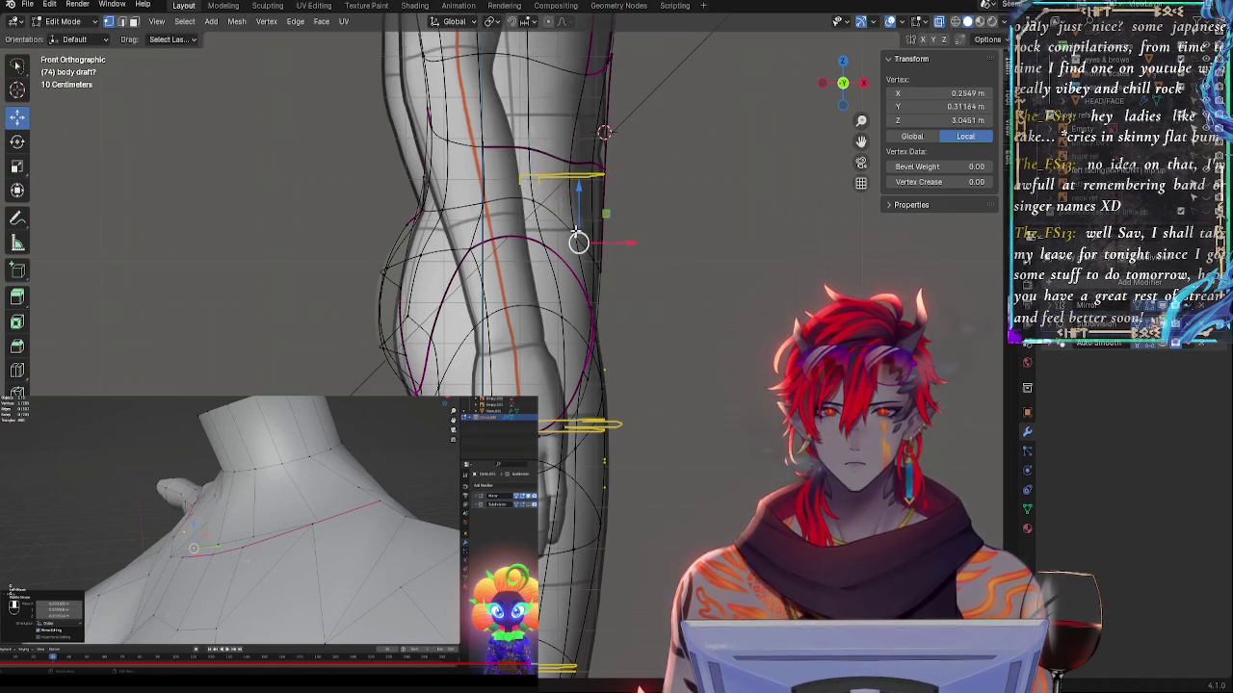
{"action": "key", "text": "g"}
{"action": "key", "text": "g"}
{"action": "left_click", "coordinate": [579, 225]}
- Nudge lower hip vertices outward and raise another toward the yellow guide
{"action": "left_click", "coordinate": [590, 275]}
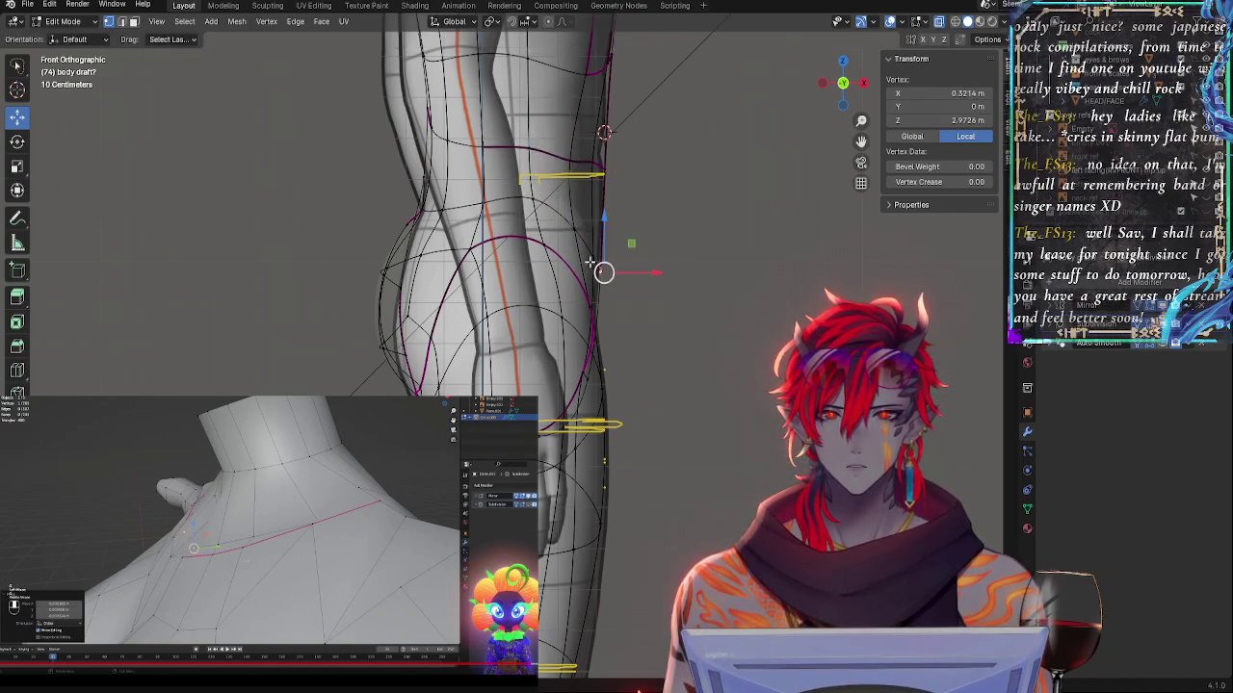
{"action": "left_click", "coordinate": [592, 261]}
{"action": "left_click_drag", "start_coordinate": [628, 254], "coordinate": [626, 253]}
{"action": "left_click", "coordinate": [573, 230]}
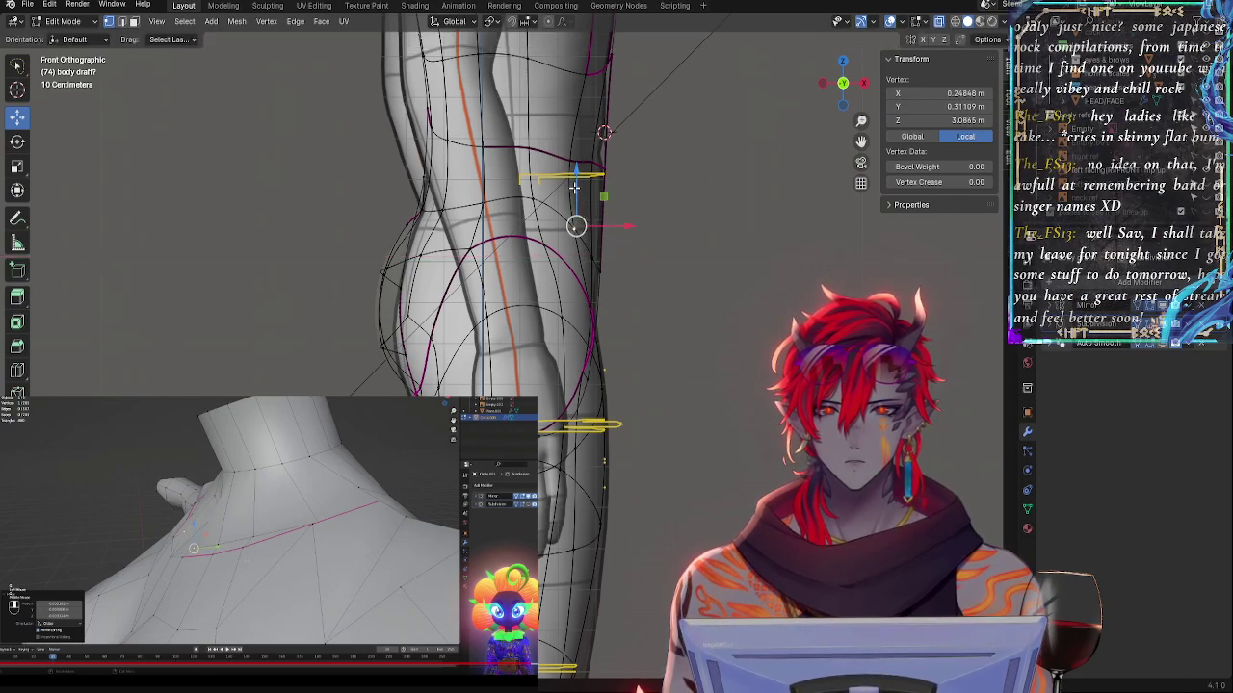
{"action": "left_click_drag", "start_coordinate": [576, 185], "coordinate": [527, 152]}
{"action": "left_click", "coordinate": [530, 200]}
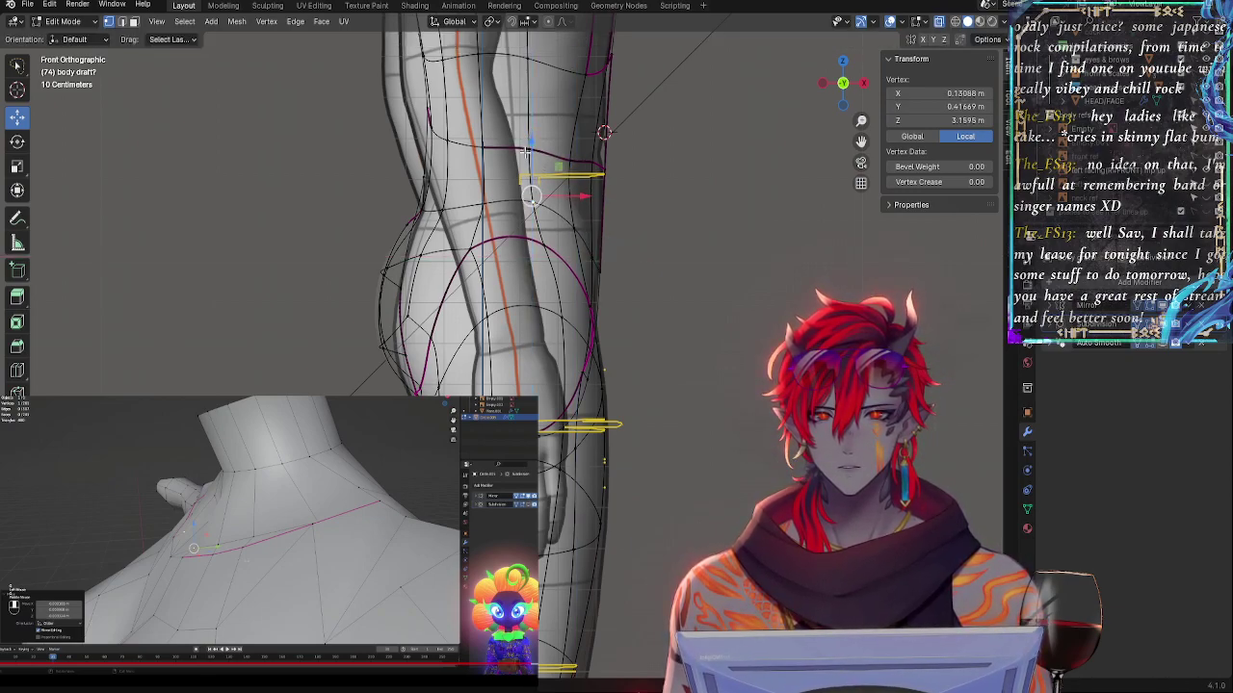
{"action": "left_click", "coordinate": [469, 195]}
- Select vertices along the buttock curve, then switch to solid view and orbit both legs
{"action": "left_click", "coordinate": [419, 218]}
{"action": "left_click", "coordinate": [372, 350]}
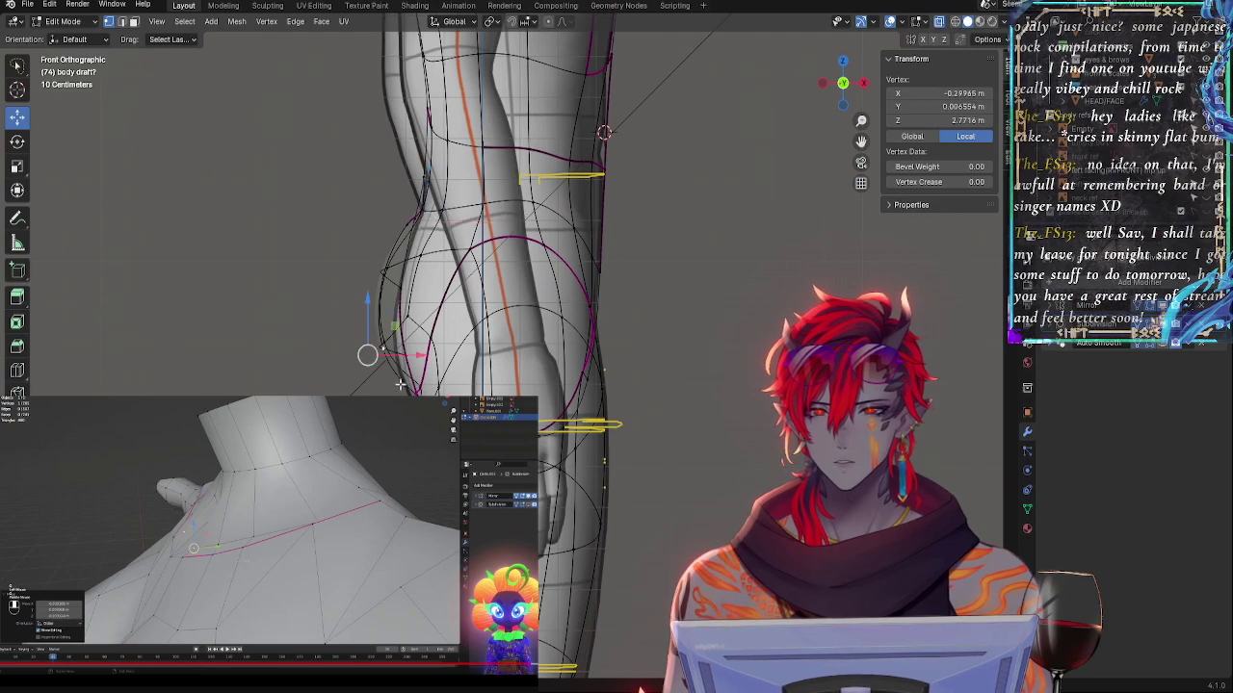
{"action": "left_click", "coordinate": [403, 386]}
{"action": "middle_click_drag", "start_coordinate": [663, 395], "coordinate": [662, 143], "text": "shift"}
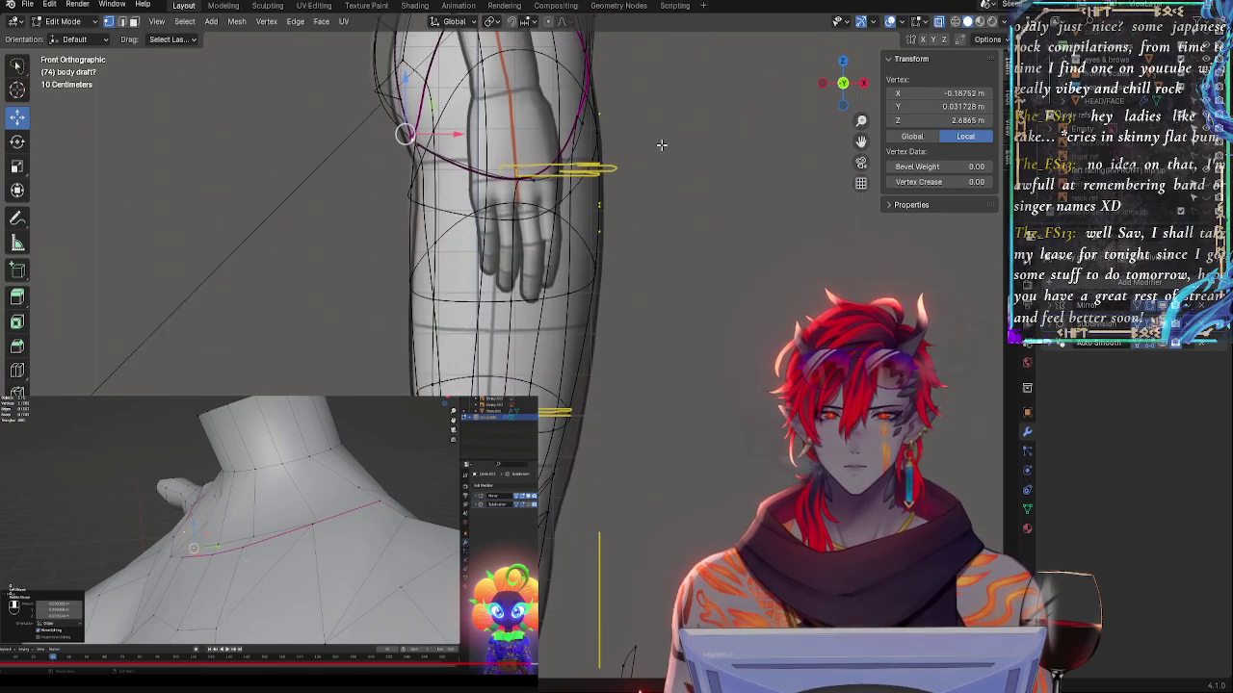
{"action": "key", "text": "alt+z"}
{"action": "middle_click_drag", "start_coordinate": [787, 206], "coordinate": [674, 193]}
- Frame the hips and groin in Right Orthographic view and compare the mesh against the reference in X-ray
{"action": "middle_click_drag", "start_coordinate": [712, 140], "coordinate": [827, 361], "text": "shift"}
{"action": "middle_click_drag", "start_coordinate": [640, 543], "coordinate": [786, 336]}
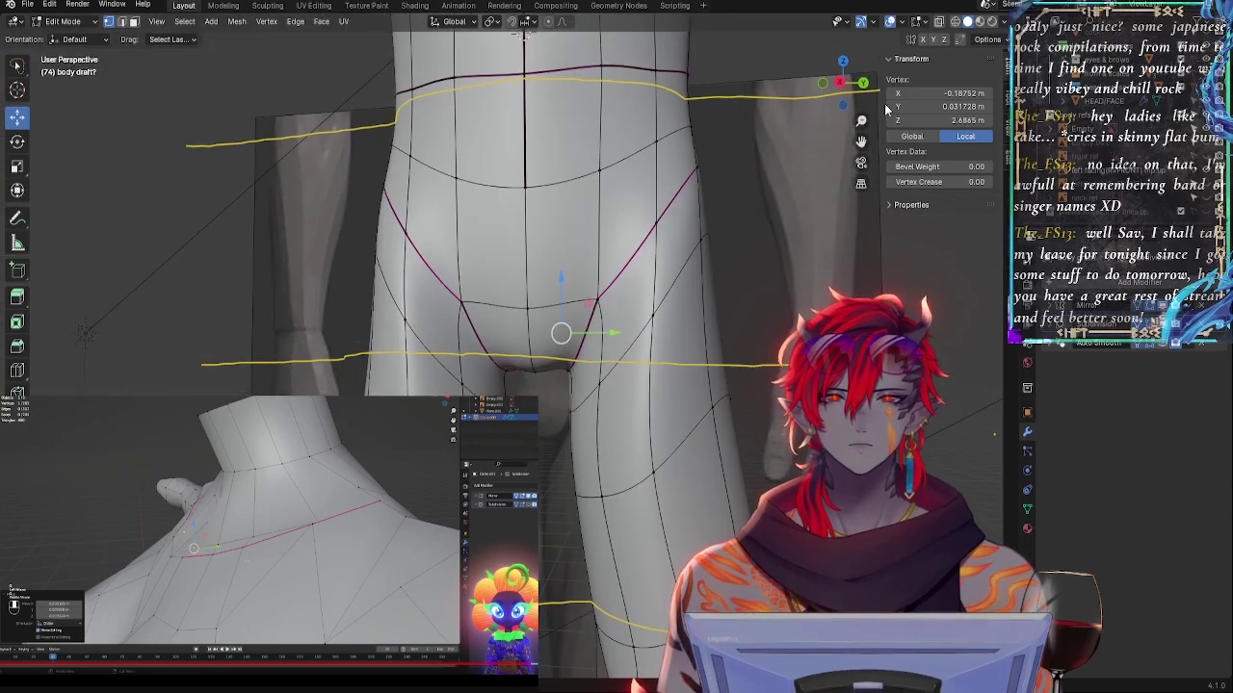
{"action": "left_click", "coordinate": [841, 82]}
{"action": "middle_click_drag", "start_coordinate": [790, 169], "coordinate": [777, 248], "text": "shift"}
{"action": "key", "text": "alt+z"}
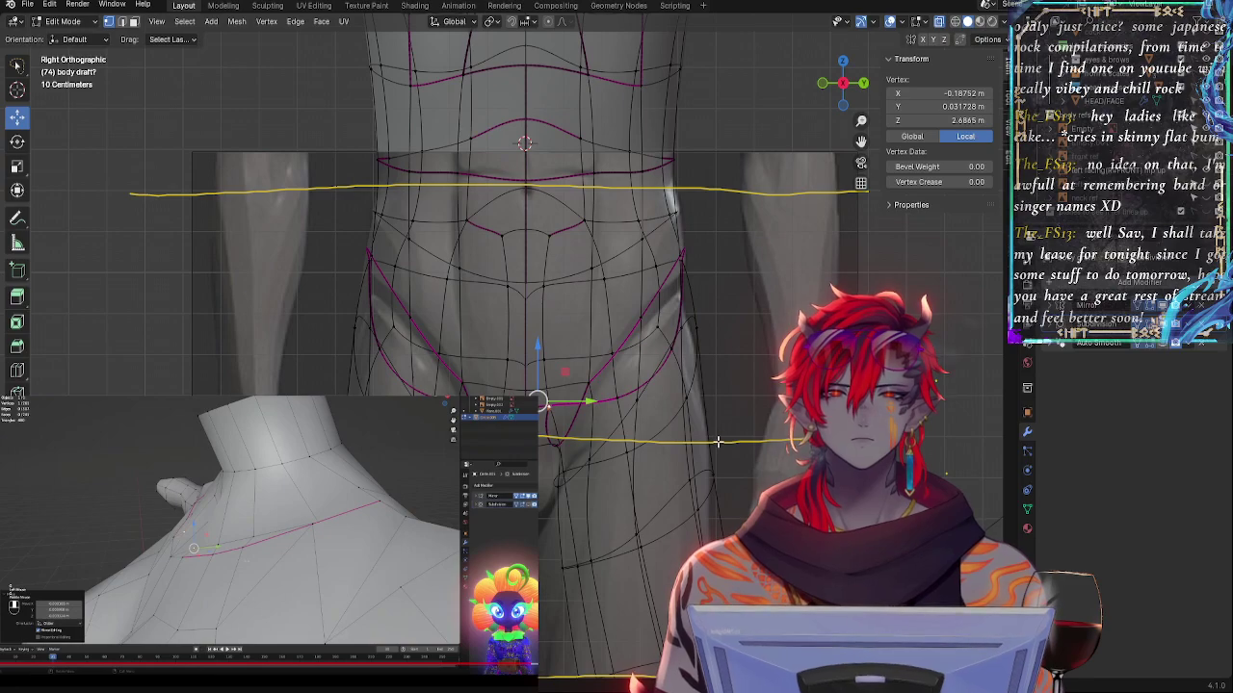
{"action": "key", "text": "alt+z"}
- Hide the subdivision preview and reposition the lower groin-line vertices on the raw cage
{"action": "left_click", "coordinate": [593, 383]}
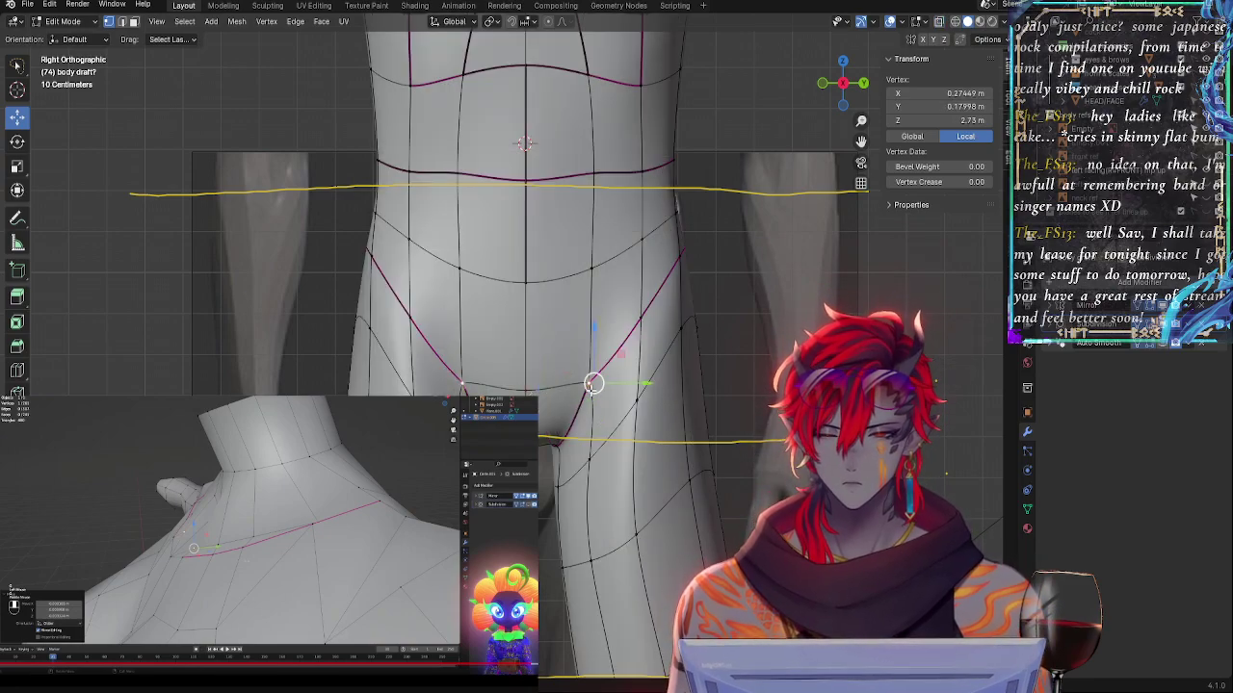
{"action": "left_click", "coordinate": [1159, 324]}
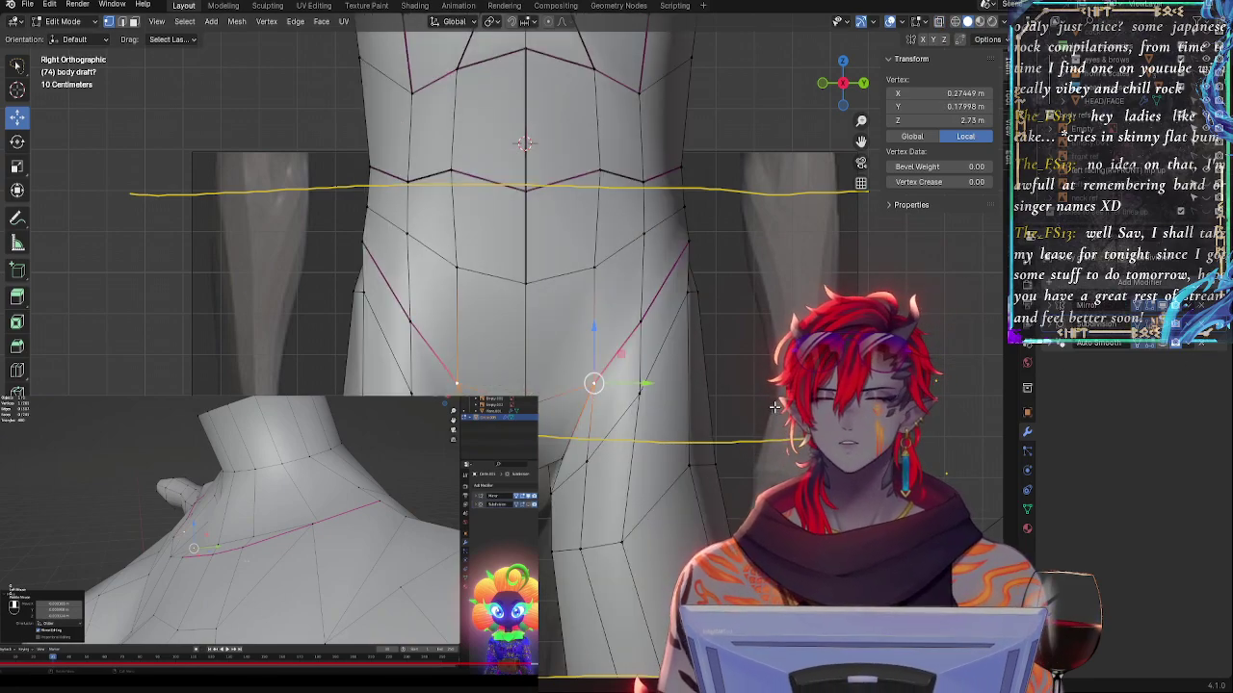
{"action": "key", "text": "g"}
{"action": "left_click", "coordinate": [676, 385]}
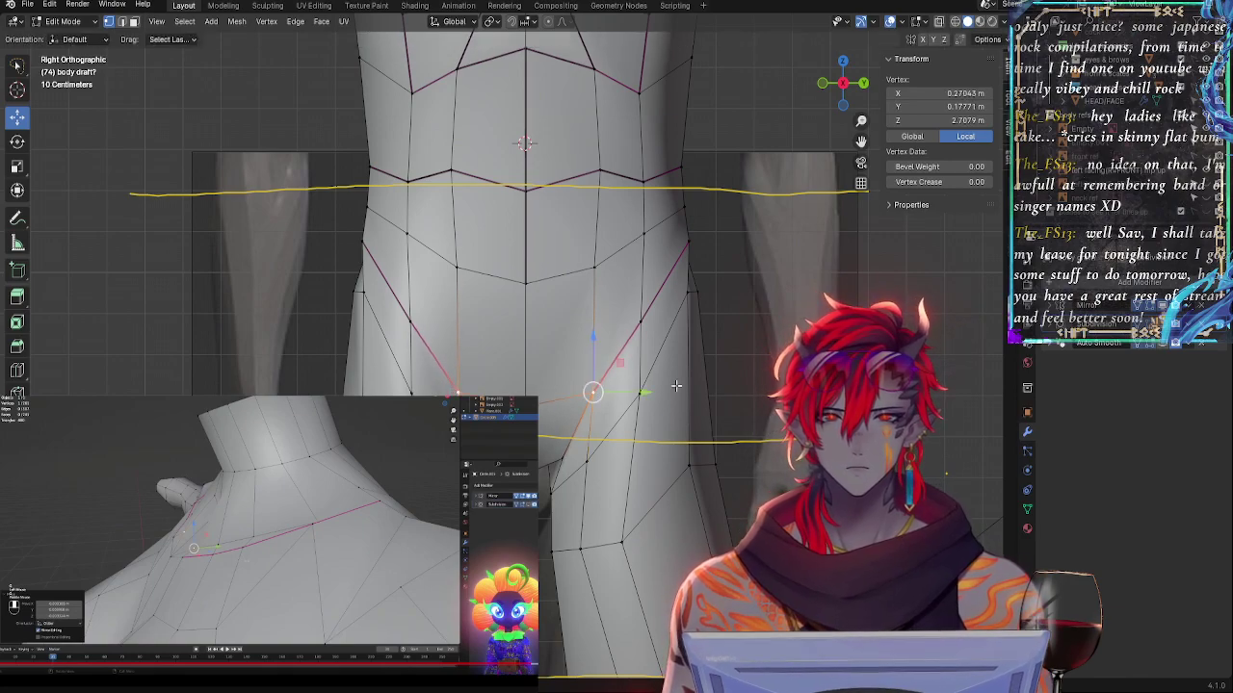
{"action": "left_click", "coordinate": [603, 278]}
{"action": "left_click", "coordinate": [607, 402]}
{"action": "key", "text": "g"}
{"action": "key", "text": "g"}
{"action": "left_click", "coordinate": [608, 389]}
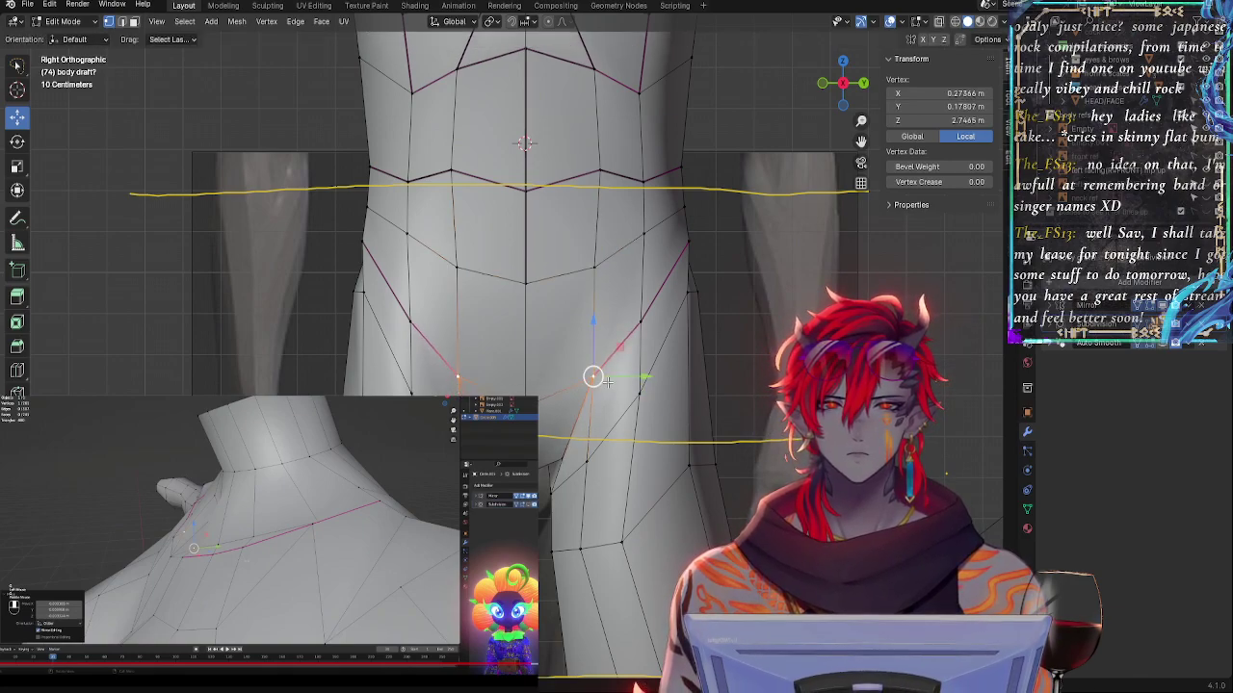
- Move the higher groin vertex down and inward until it sits at the inner thigh
{"action": "key", "text": "alt+z"}
{"action": "key", "text": "alt+z"}
{"action": "left_click", "coordinate": [640, 320]}
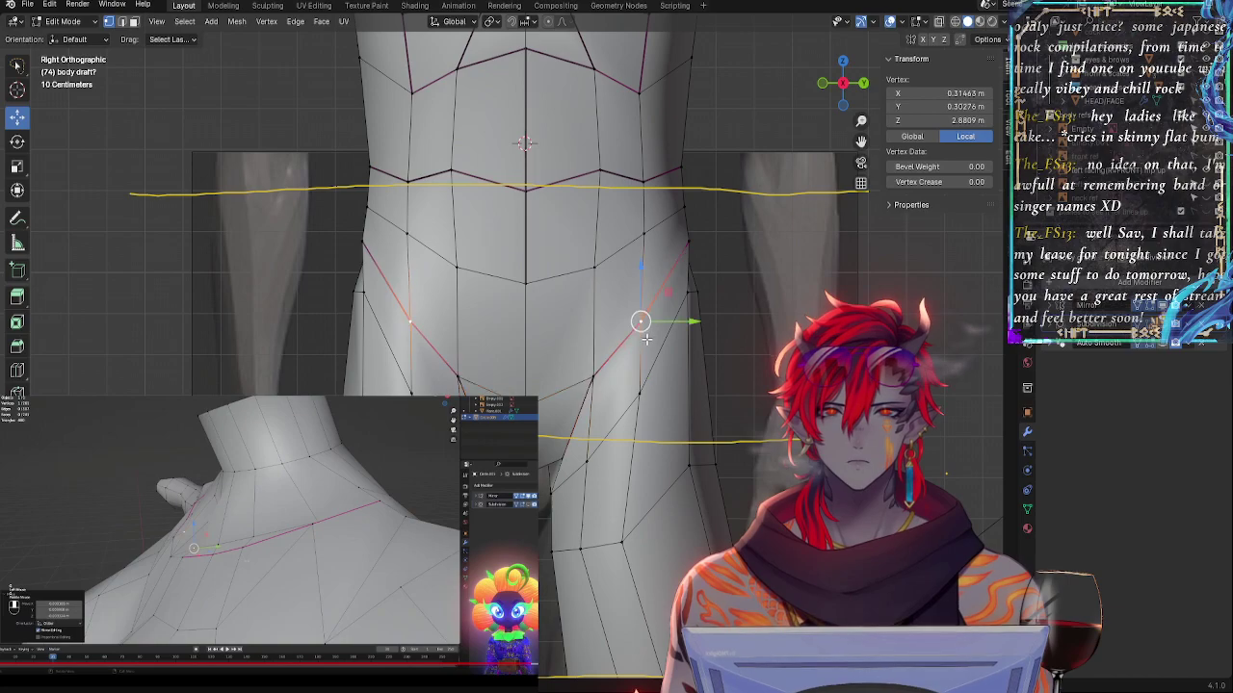
{"action": "key", "text": "alt+z"}
{"action": "key", "text": "alt+z"}
{"action": "key", "text": "g"}
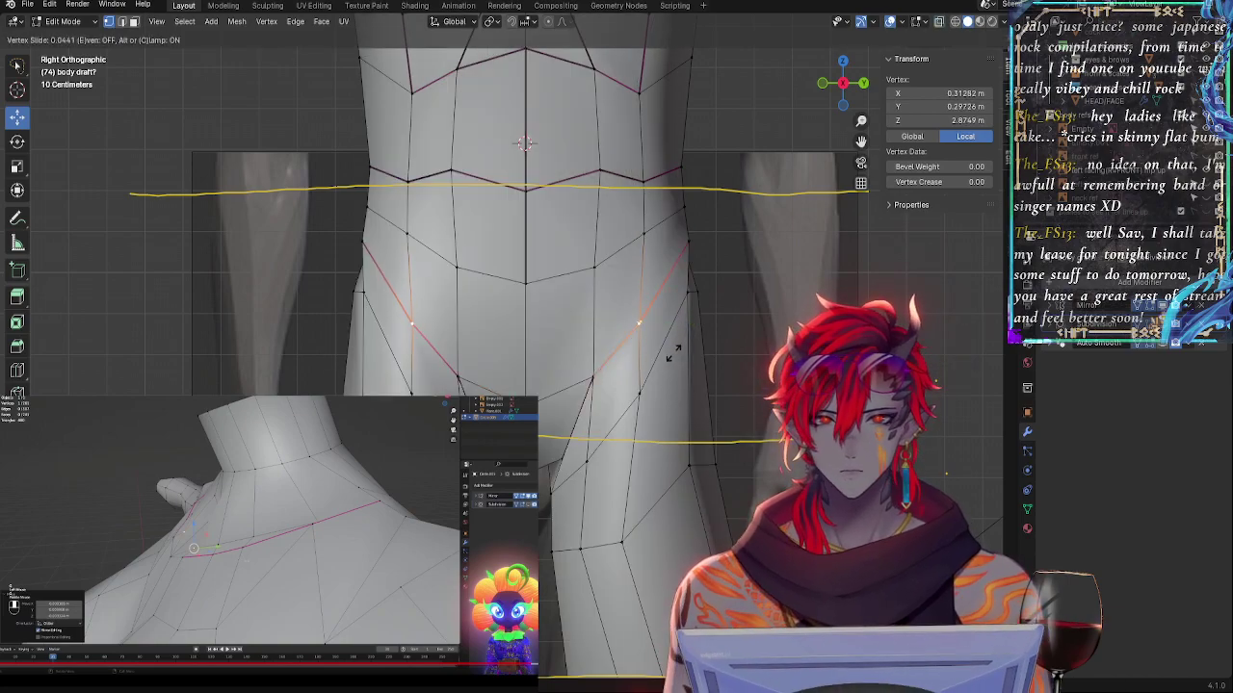
{"action": "left_click", "coordinate": [676, 355]}
{"action": "key", "text": "alt+z"}
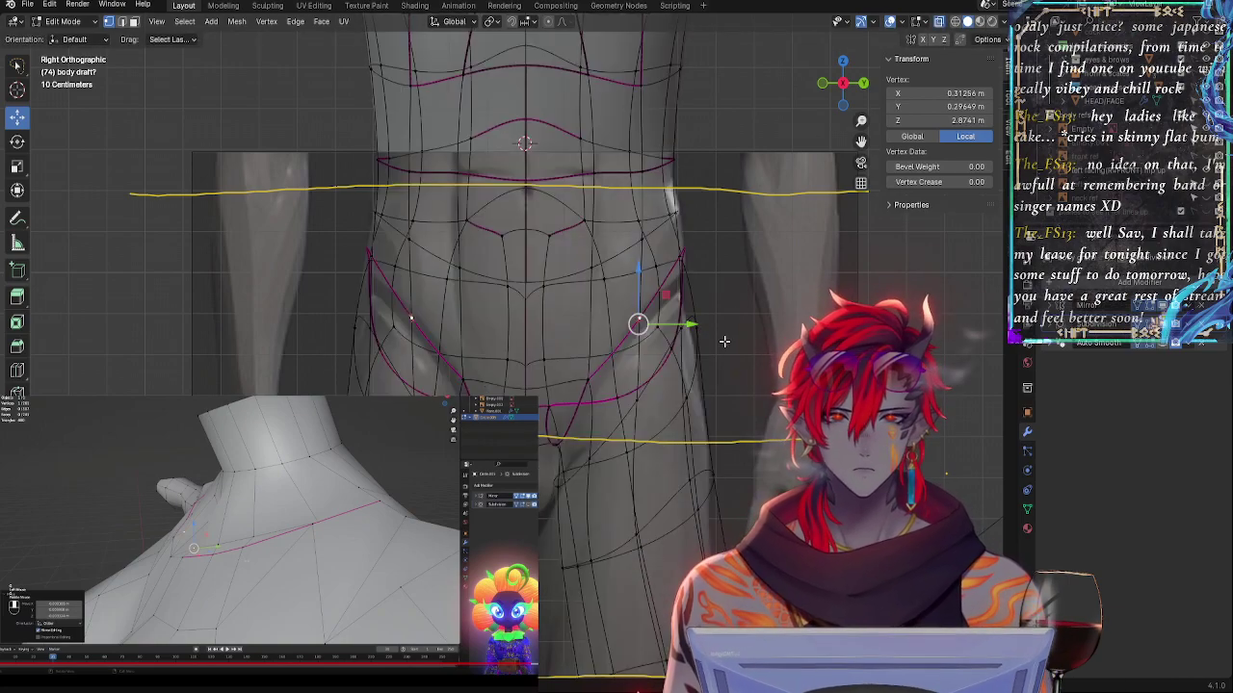
{"action": "key", "text": "g"}
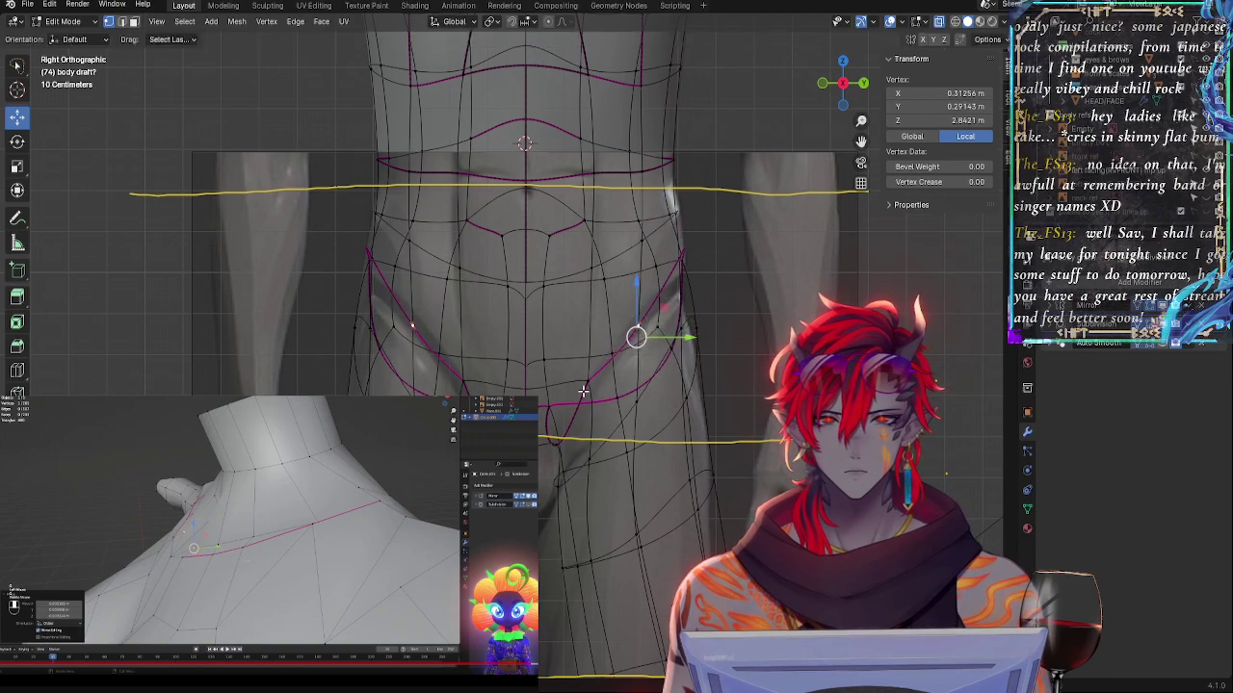
{"action": "left_click", "coordinate": [594, 377]}
{"action": "key", "text": "g"}
{"action": "left_click", "coordinate": [564, 458]}
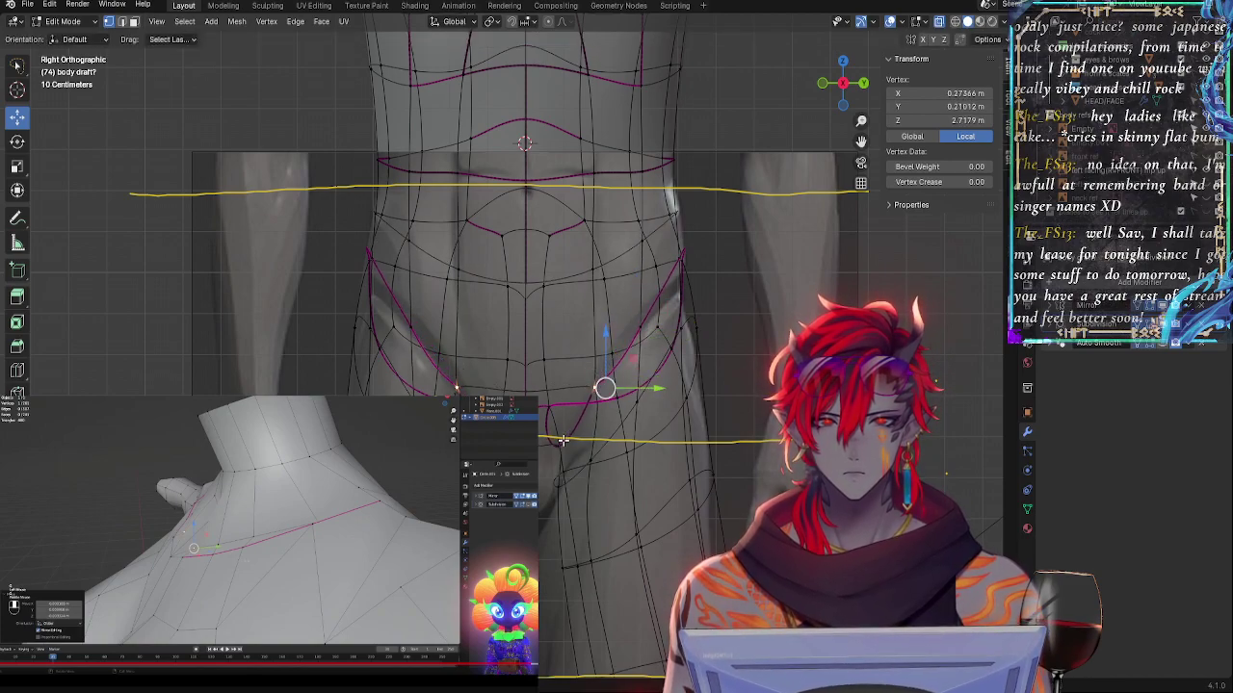
- Turn the subdivision preview back on to judge the smoothed groin shape
{"action": "key", "text": "alt+z"}
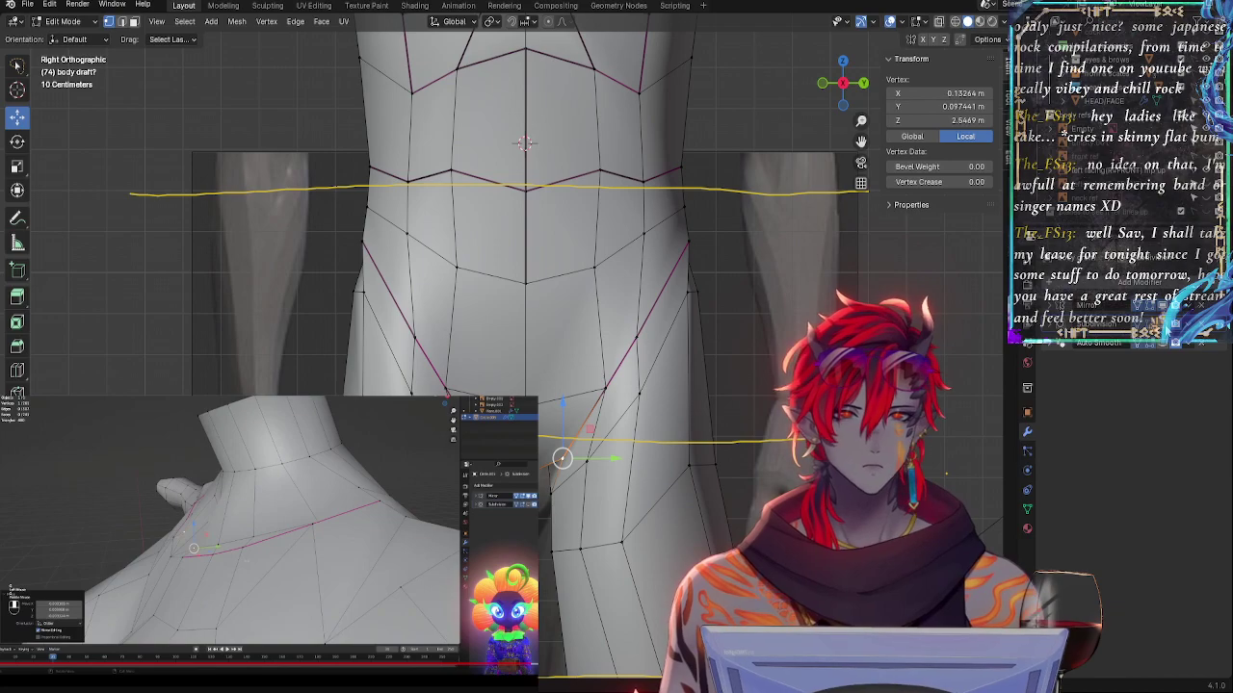
{"action": "left_click", "coordinate": [1164, 326]}
{"action": "left_click", "coordinate": [1164, 326]}
{"action": "left_click", "coordinate": [1164, 326]}
{"action": "key", "text": "alt+z"}
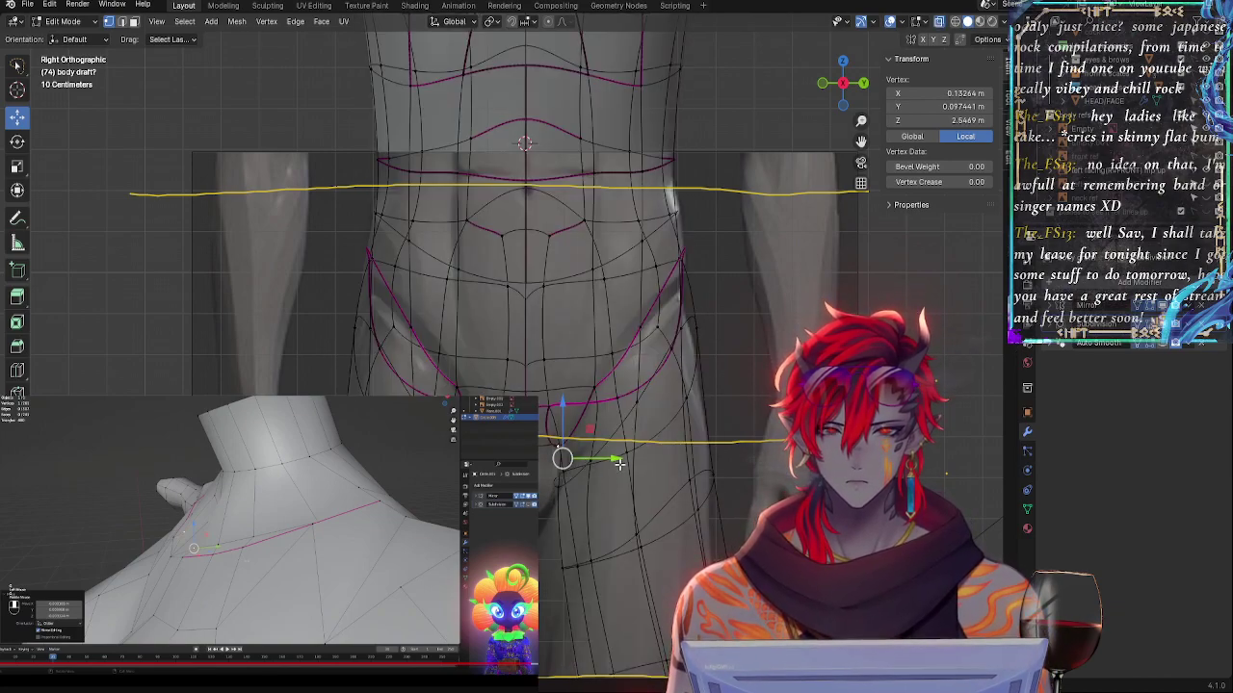
- Select the crotch vertices and frame the upper thighs alongside the yellow guides
{"action": "middle_click_drag", "start_coordinate": [659, 498], "coordinate": [671, 269], "text": "ctrl"}
{"action": "left_click", "coordinate": [535, 369]}
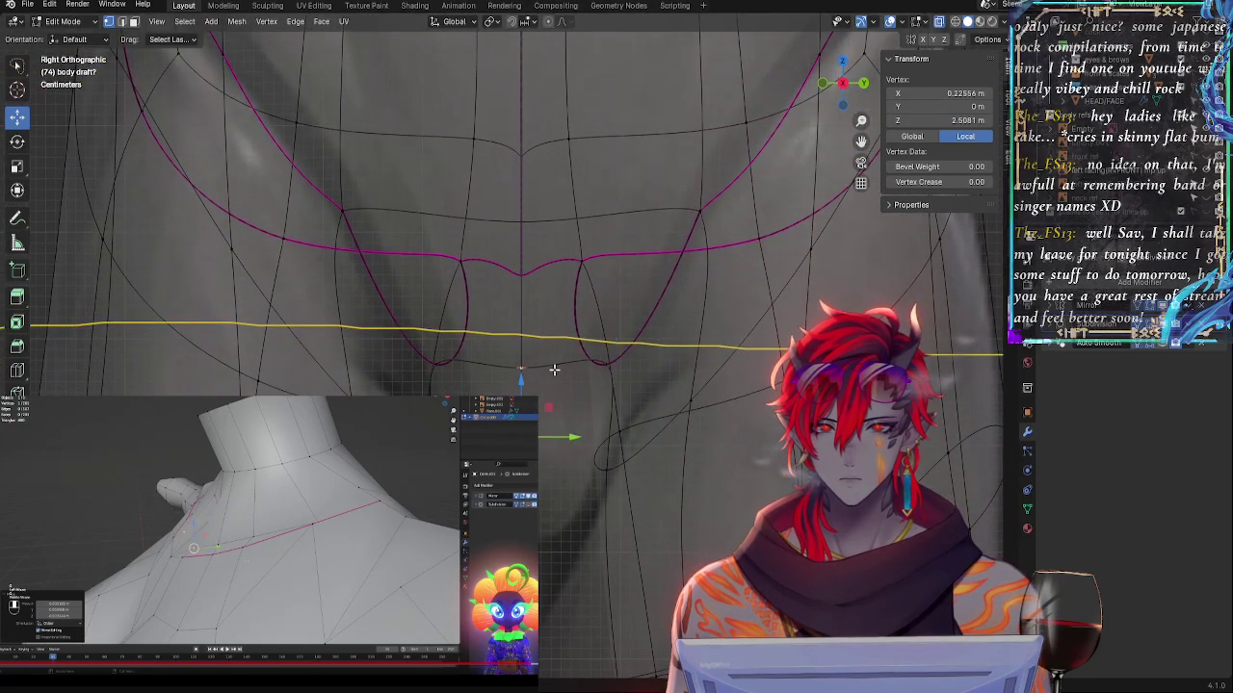
{"action": "scroll", "coordinate": [594, 446], "scroll_direction": "down", "scroll_amount": 4}
{"action": "scroll", "coordinate": [688, 343], "scroll_direction": "up", "scroll_amount": 2}
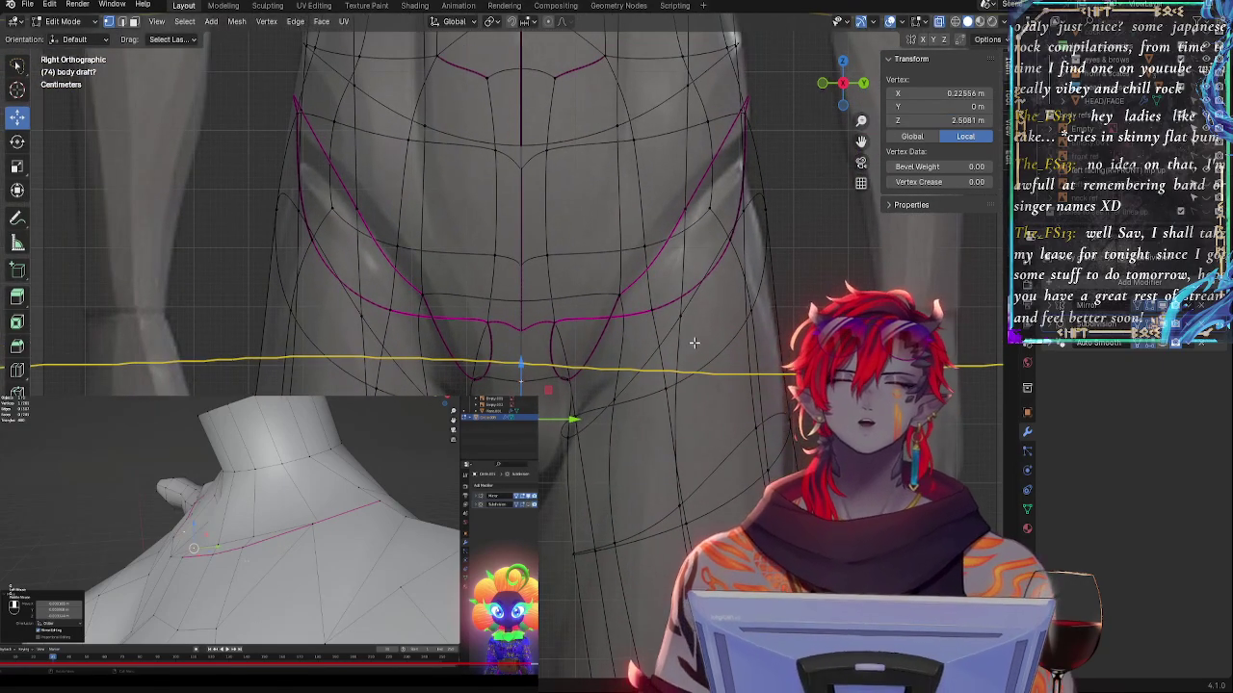
{"action": "left_click", "coordinate": [579, 417]}
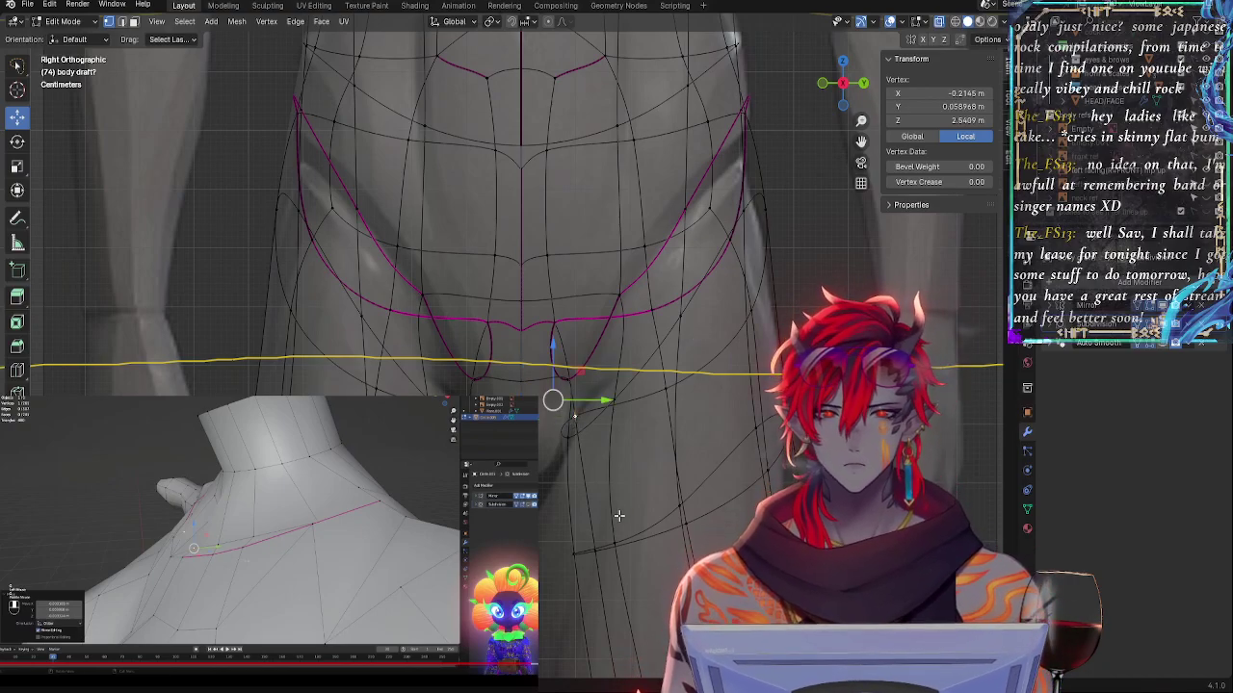
{"action": "middle_click_drag", "start_coordinate": [590, 504], "coordinate": [558, 218], "text": "shift"}
{"action": "middle_click_drag", "start_coordinate": [636, 326], "coordinate": [632, 434], "text": "ctrl"}
{"action": "scroll", "coordinate": [626, 420], "scroll_direction": "up", "scroll_amount": 1}
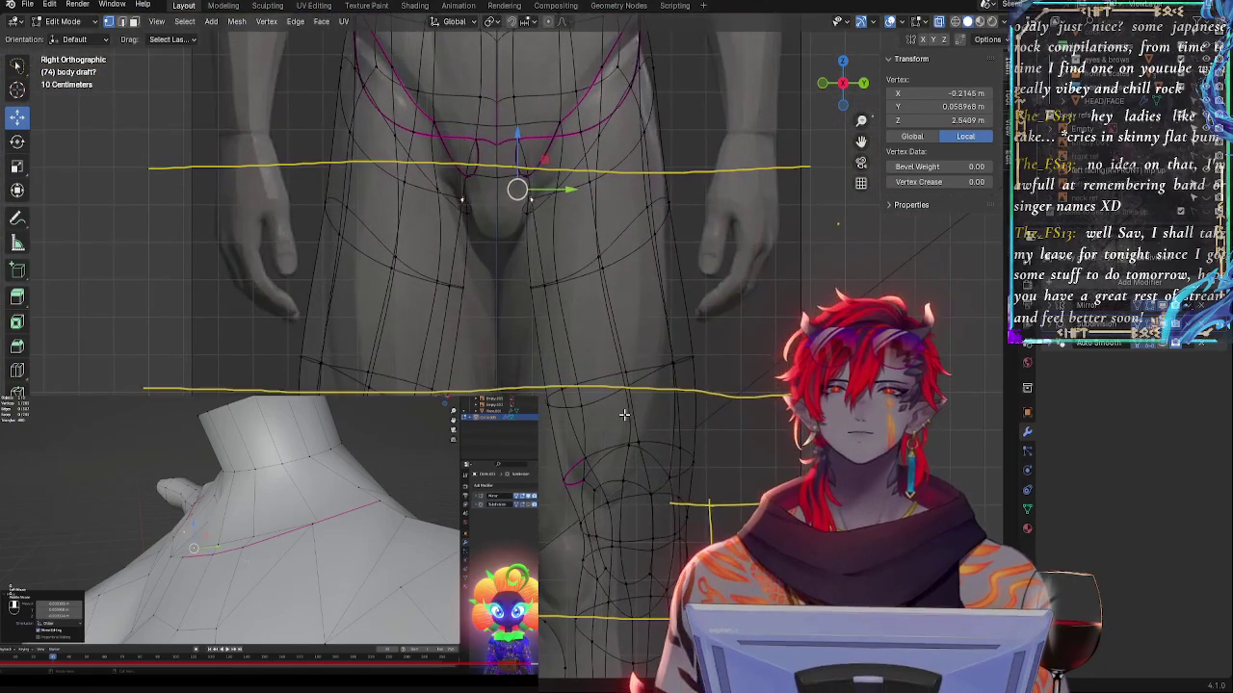
{"action": "mouse_move", "coordinate": [554, 442]}
{"action": "middle_mouse_down", "text": "ctrl"}
{"action": "mouse_move", "coordinate": [554, 408]}
{"action": "mouse_move", "coordinate": [554, 434]}
{"action": "middle_mouse_up", "text": "ctrl"}
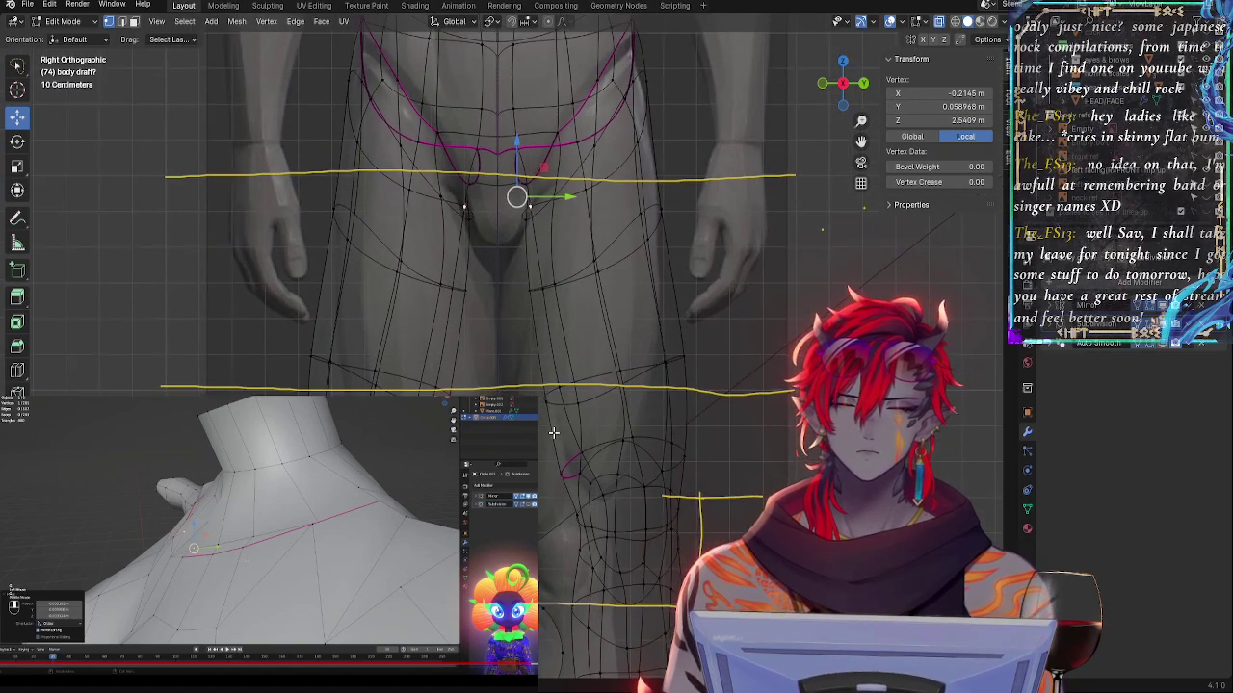
- Shift the lower thigh edge loop backward along Y onto the side-view leg outline, redoing the move once
{"action": "left_click", "coordinate": [614, 408], "text": "alt"}
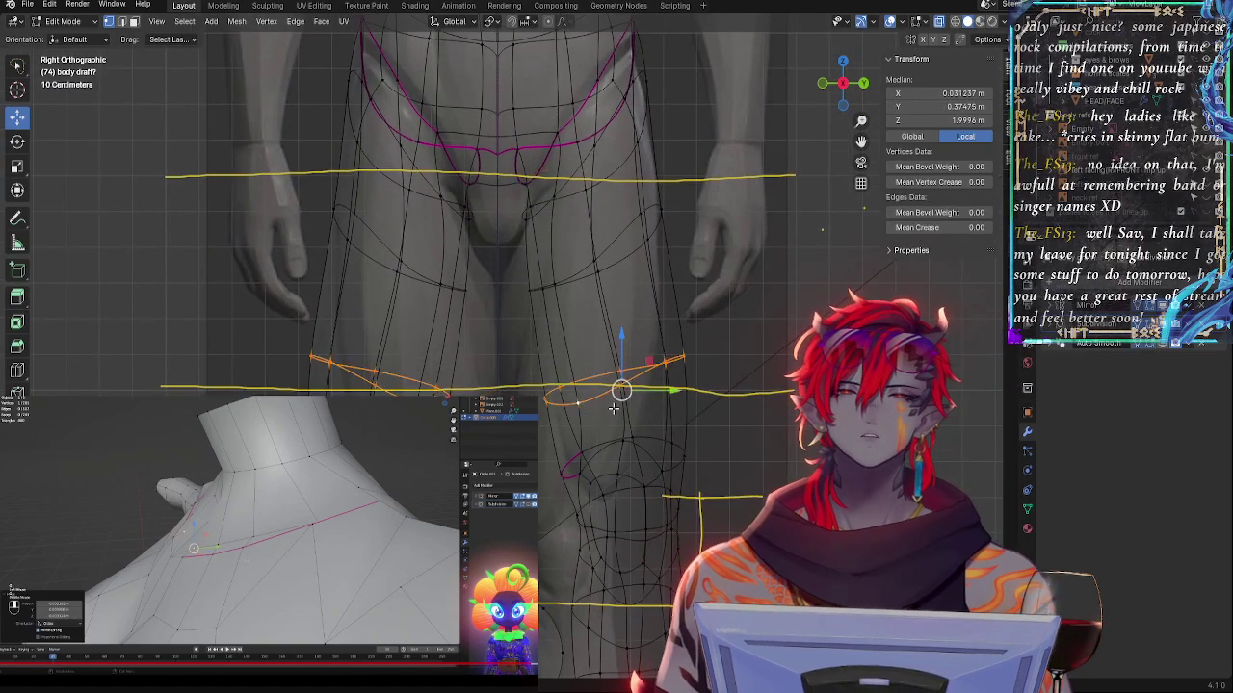
{"action": "left_click_drag", "start_coordinate": [658, 392], "coordinate": [652, 395]}
{"action": "left_click", "coordinate": [1162, 327]}
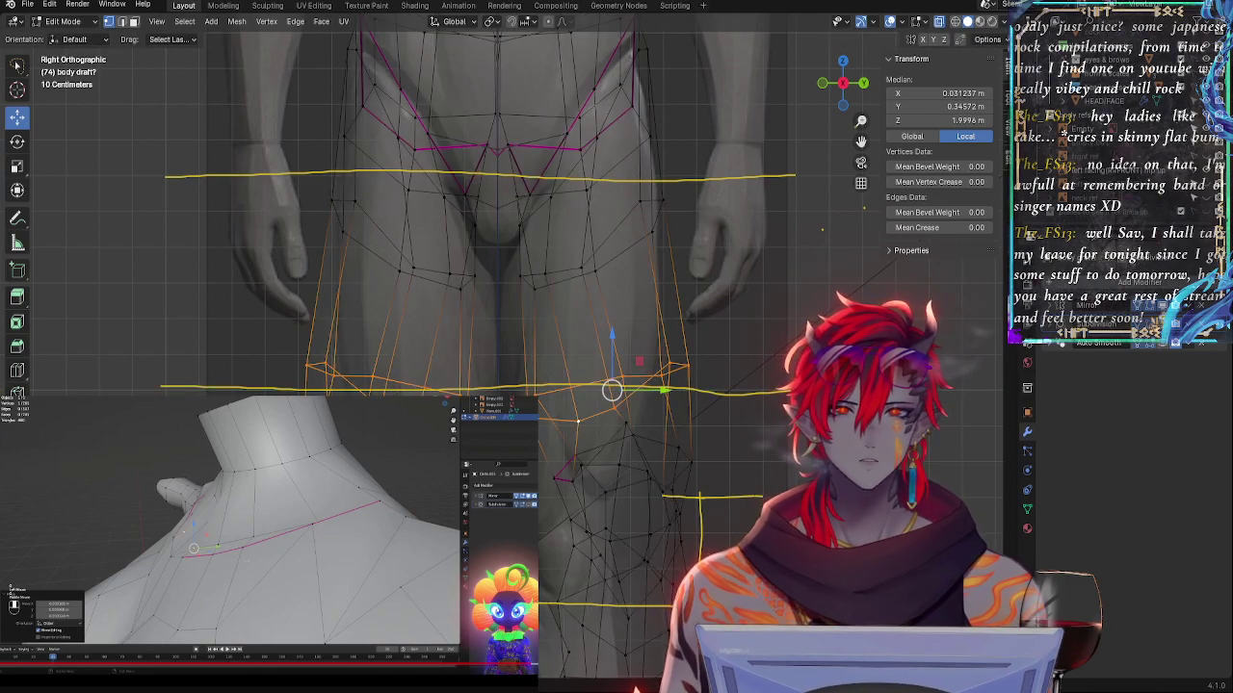
{"action": "key", "text": "alt+z"}
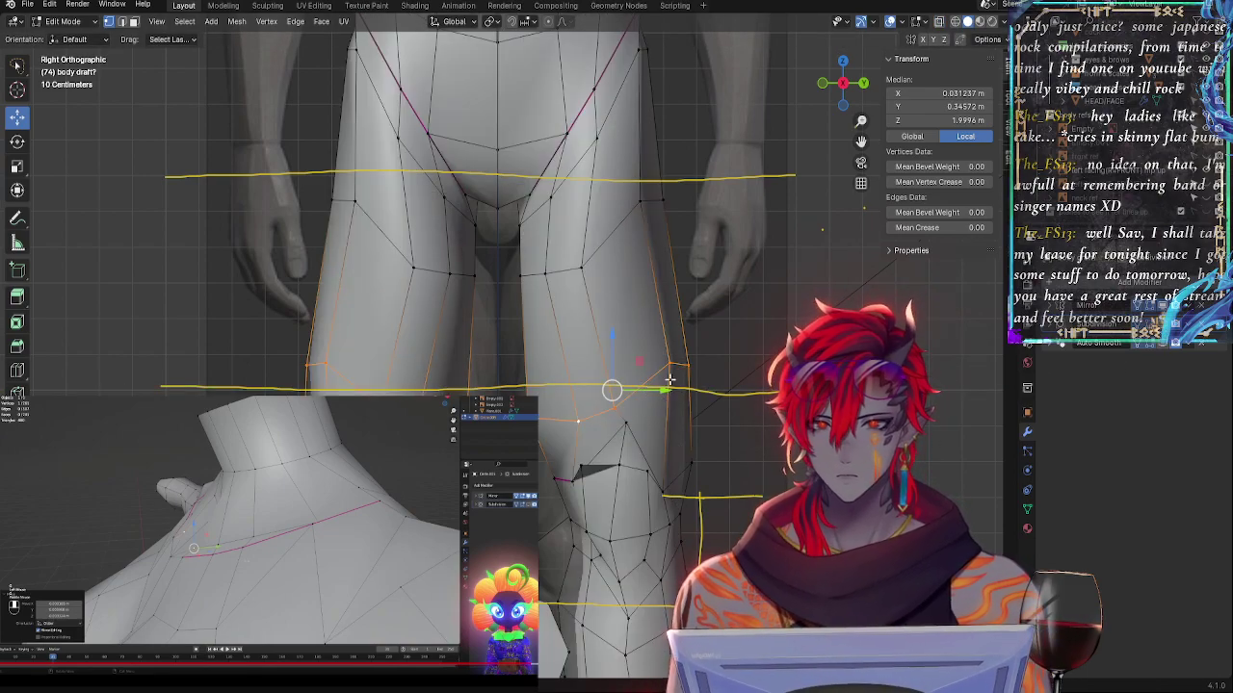
{"action": "key", "text": "ctrl+z"}
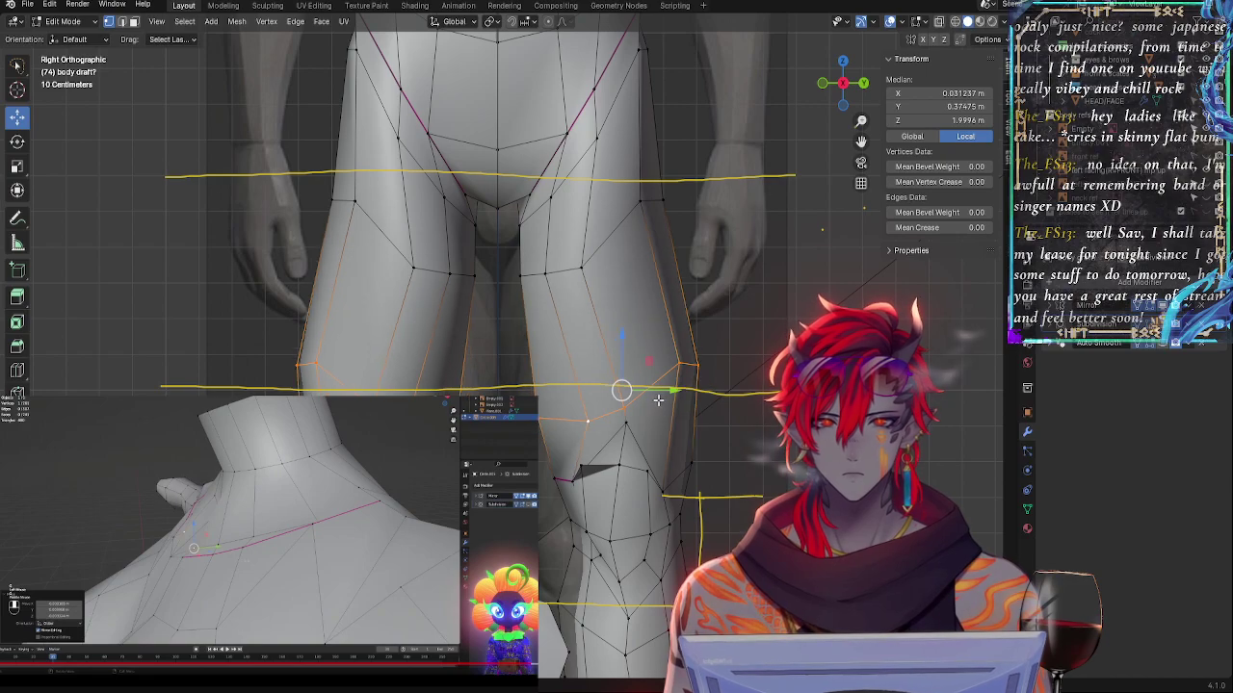
{"action": "left_click_drag", "start_coordinate": [652, 389], "coordinate": [620, 389]}
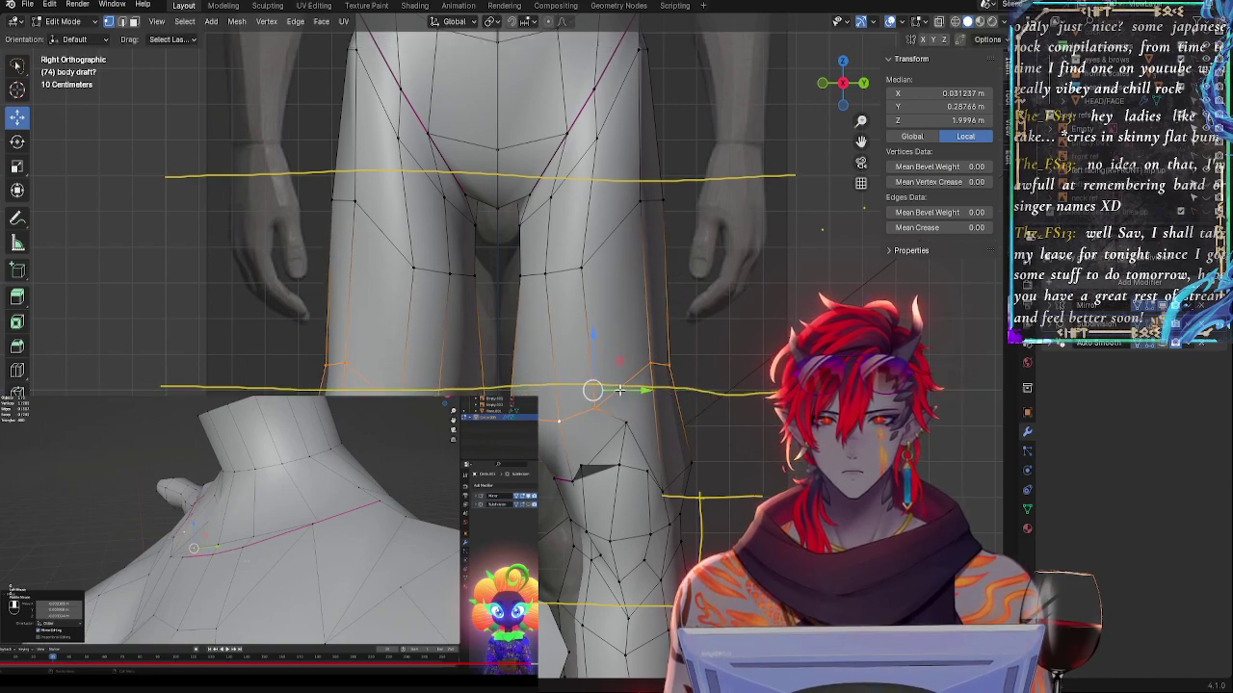
- Hide the Mirror modifier's edit-mode display and pick an inner-thigh vertex
{"action": "left_click", "coordinate": [1149, 306]}
{"action": "middle_click_drag", "start_coordinate": [673, 385], "coordinate": [721, 360], "text": "ctrl"}
{"action": "left_click", "coordinate": [510, 423]}
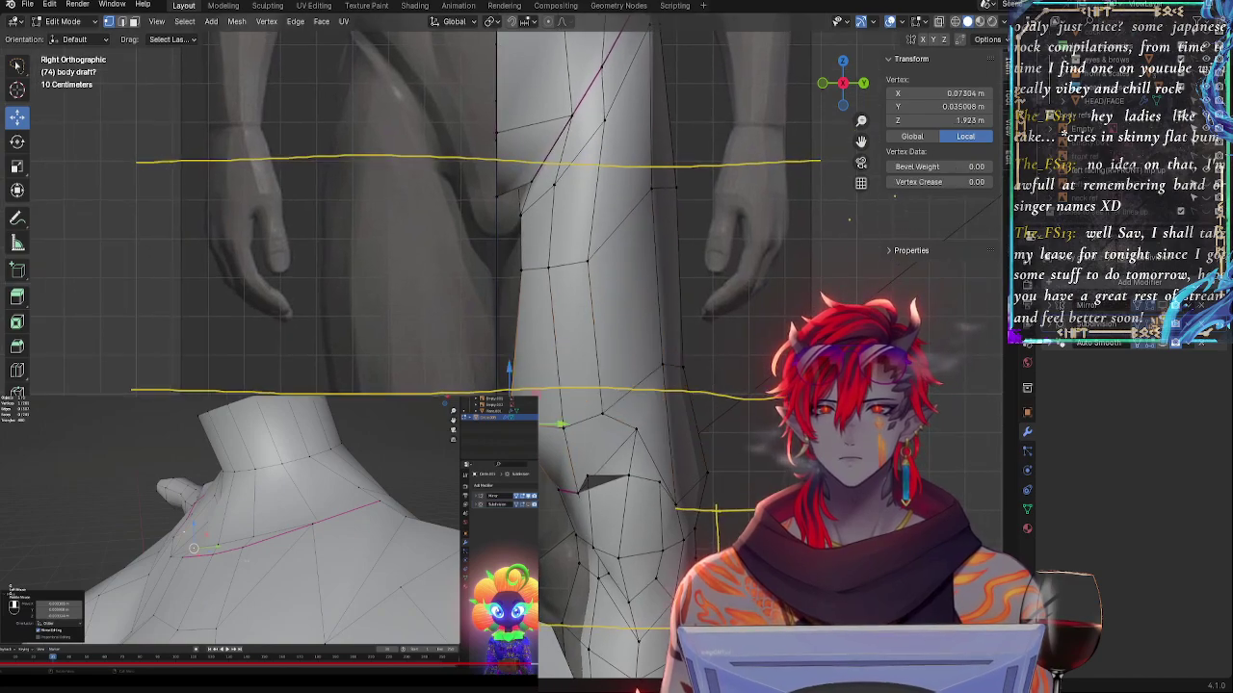
- Move the lower inner-thigh vertices left and reposition a thigh vertex up and right
{"action": "key", "text": "g"}
{"action": "key", "text": "g"}
{"action": "left_click", "coordinate": [580, 424]}
{"action": "left_click", "coordinate": [563, 430]}
{"action": "key", "text": "g"}
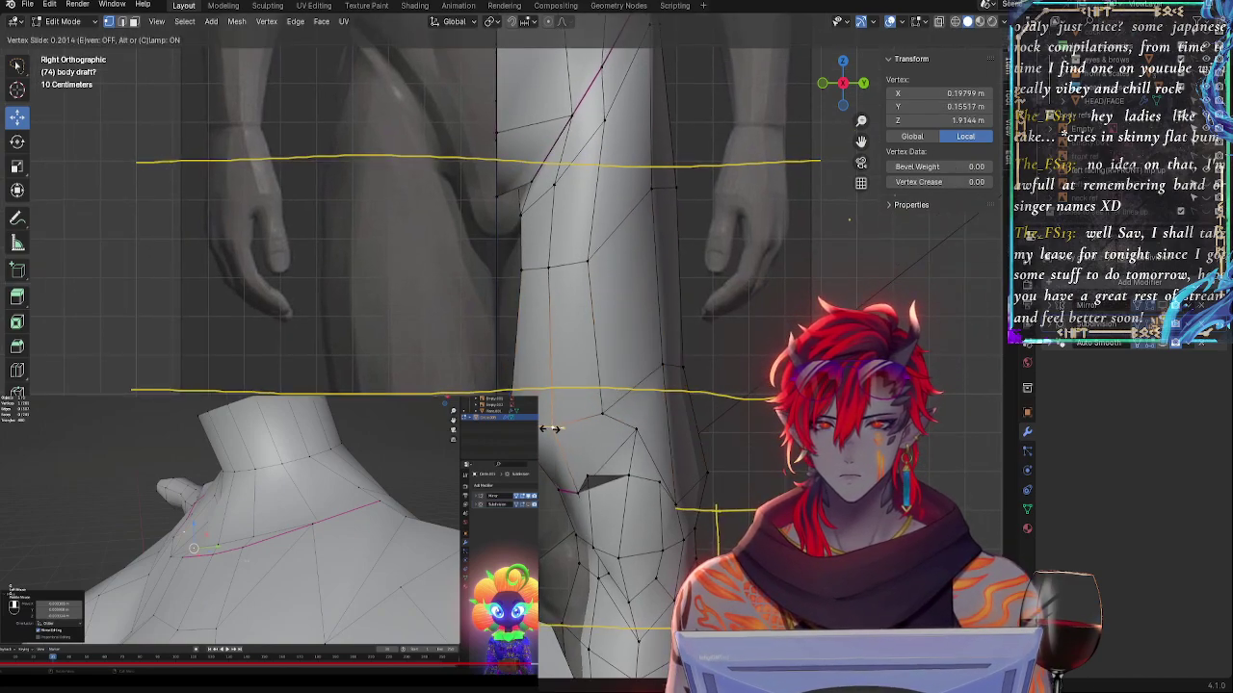
{"action": "left_click", "coordinate": [547, 424]}
{"action": "left_click", "coordinate": [559, 261]}
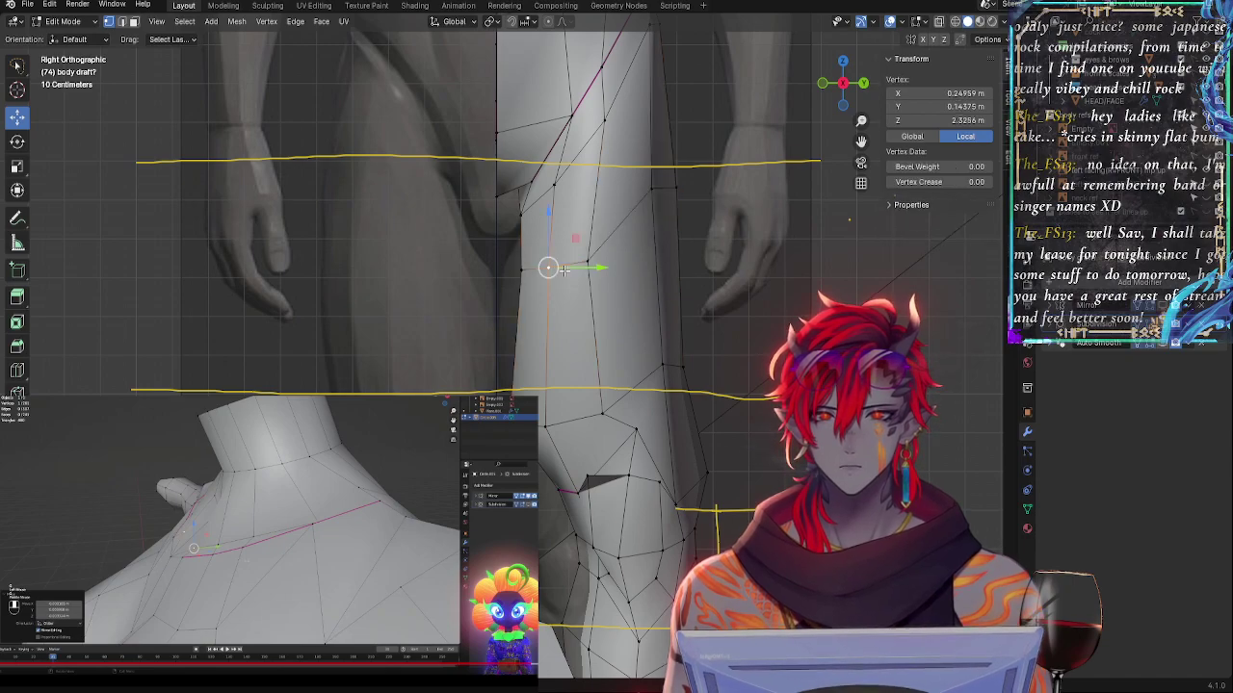
{"action": "key", "text": "g"}
{"action": "left_click", "coordinate": [595, 266]}
{"action": "key", "text": "g"}
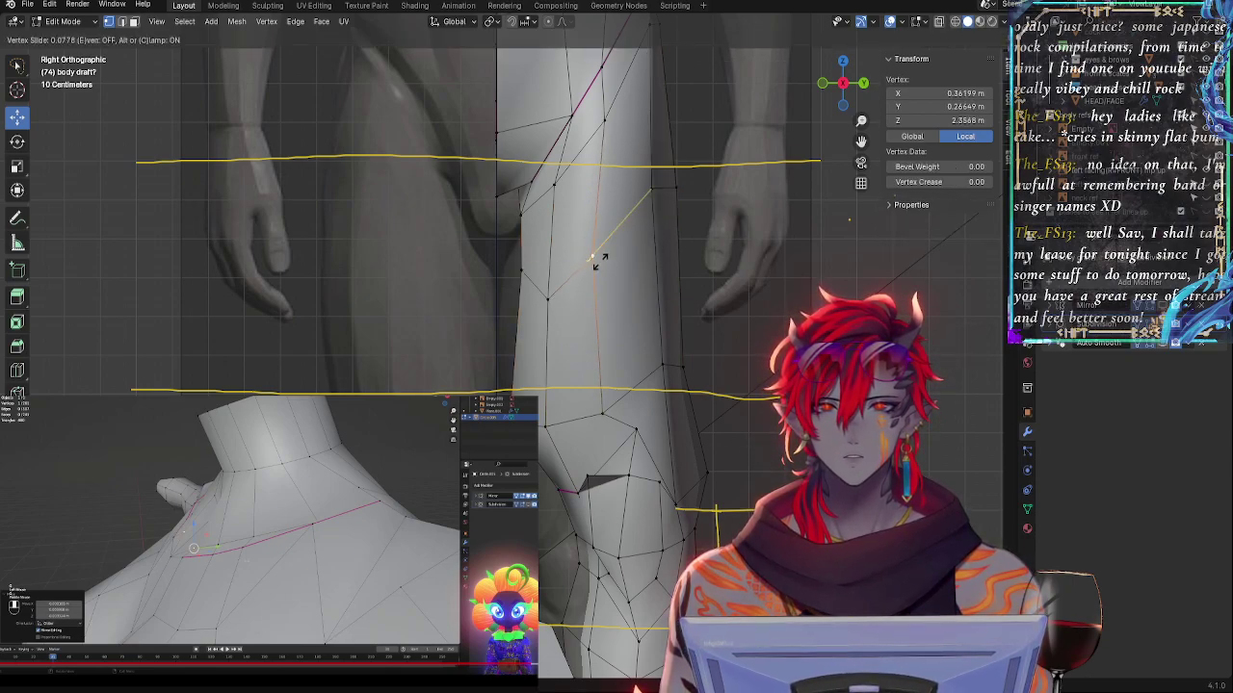
{"action": "left_click", "coordinate": [653, 190]}
- Undo the upper thigh vertex nudge and pull it up and inward instead
{"action": "left_click", "coordinate": [653, 190]}
{"action": "key", "text": "g"}
{"action": "left_click", "coordinate": [652, 211]}
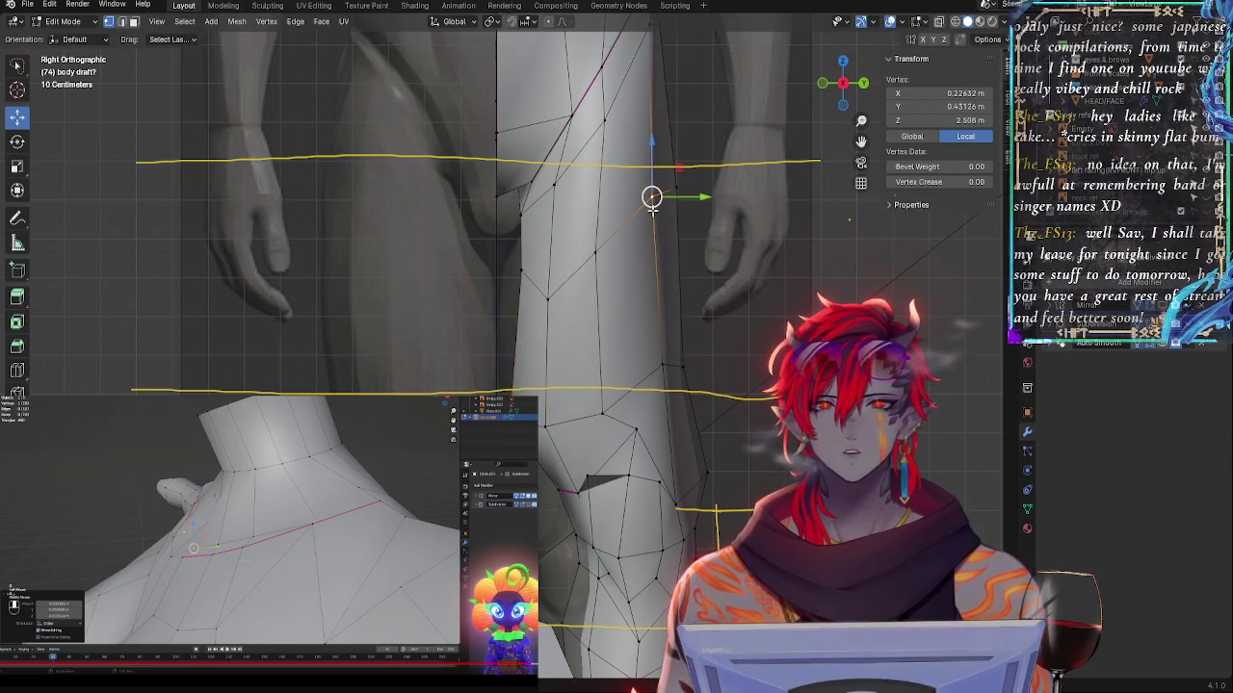
{"action": "key", "text": "alt+z"}
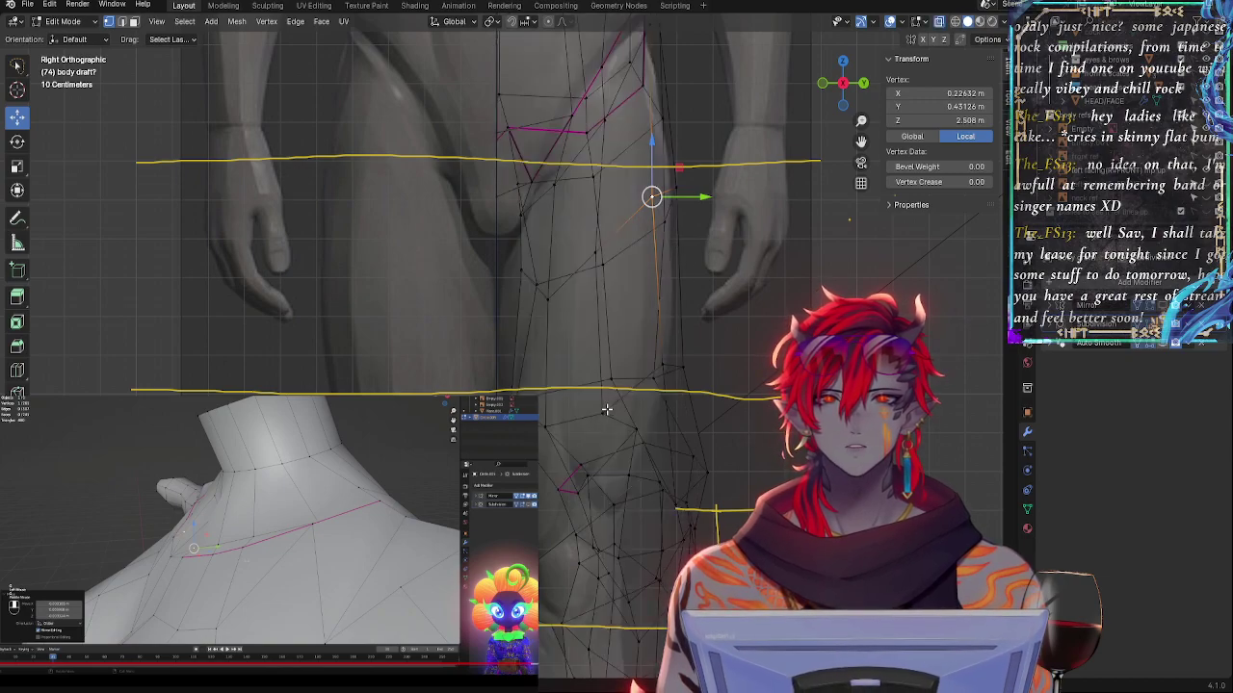
{"action": "key", "text": "alt+z"}
{"action": "key", "text": "ctrl+z"}
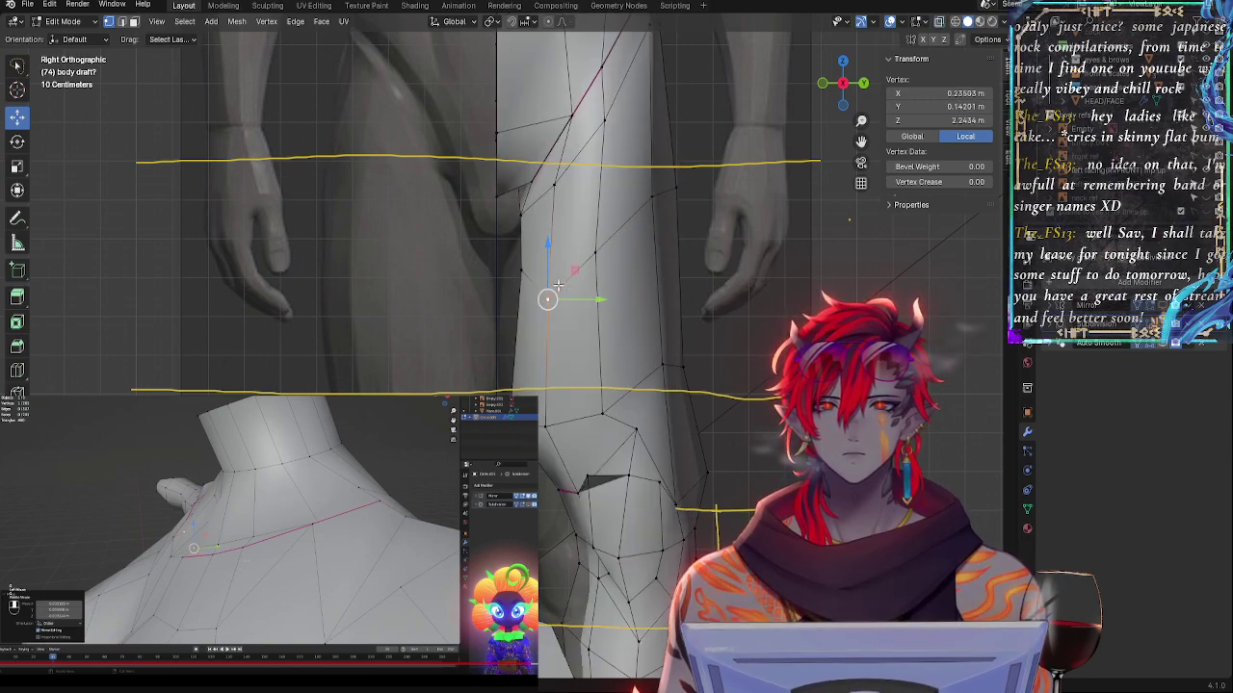
{"action": "left_click_drag", "start_coordinate": [552, 296], "coordinate": [569, 275]}
- Slide a lower thigh vertex up and move the front-edge vertex onto the thigh outline
{"action": "left_click", "coordinate": [548, 427]}
{"action": "key", "text": "g"}
{"action": "key", "text": "g"}
{"action": "left_click", "coordinate": [552, 406]}
{"action": "left_click", "coordinate": [605, 415]}
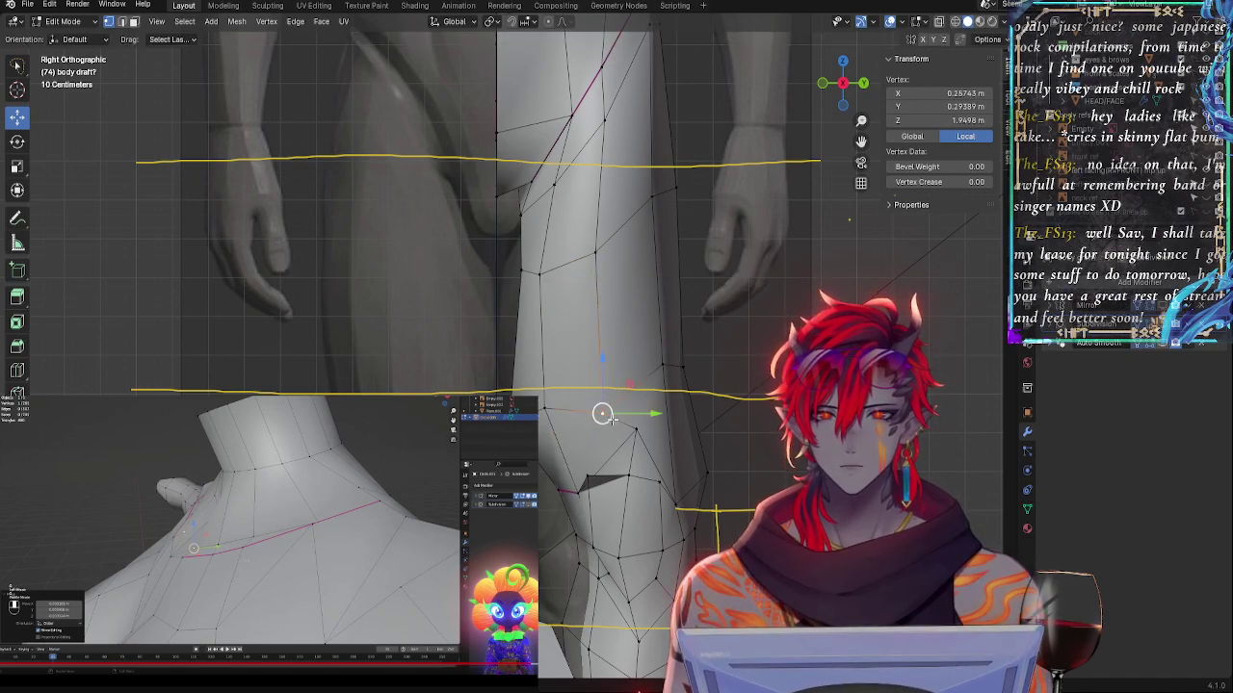
{"action": "key", "text": "g"}
{"action": "key", "text": "g"}
{"action": "left_click", "coordinate": [605, 380]}
{"action": "key", "text": "g"}
{"action": "left_click", "coordinate": [660, 331]}
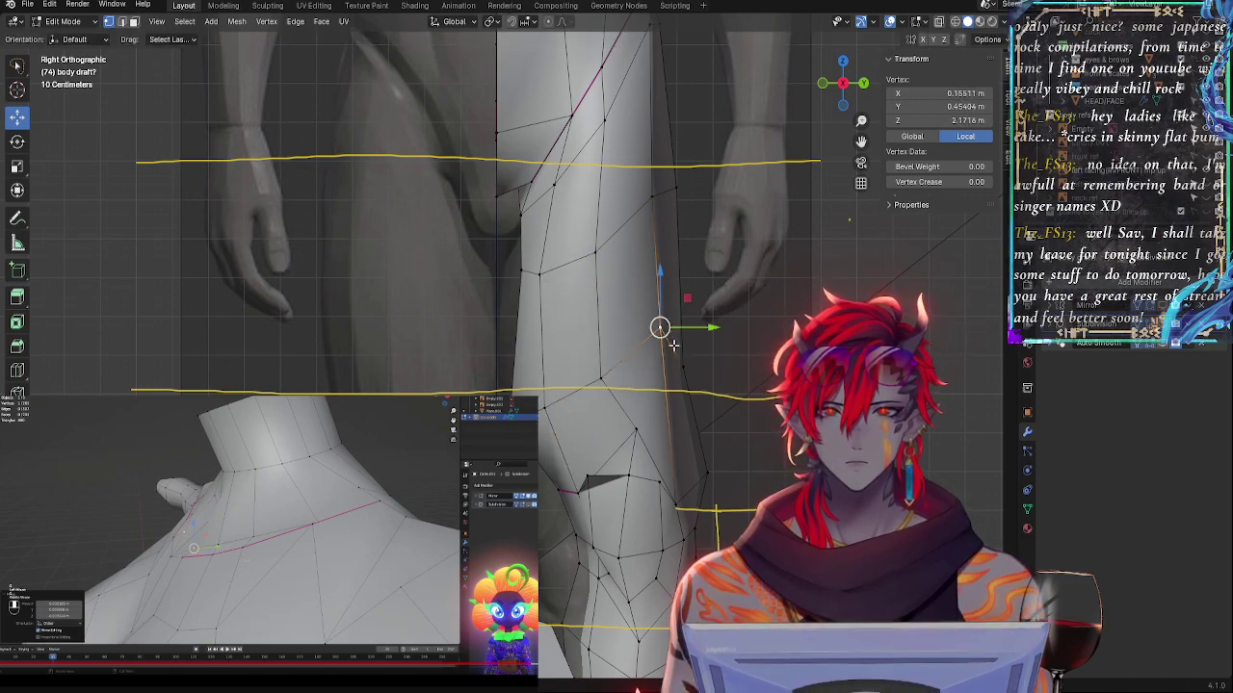
- In X-ray, slide the front vertex down its edge, then raise it higher on the thigh
{"action": "key", "text": "alt+z"}
{"action": "key", "text": "alt+z"}
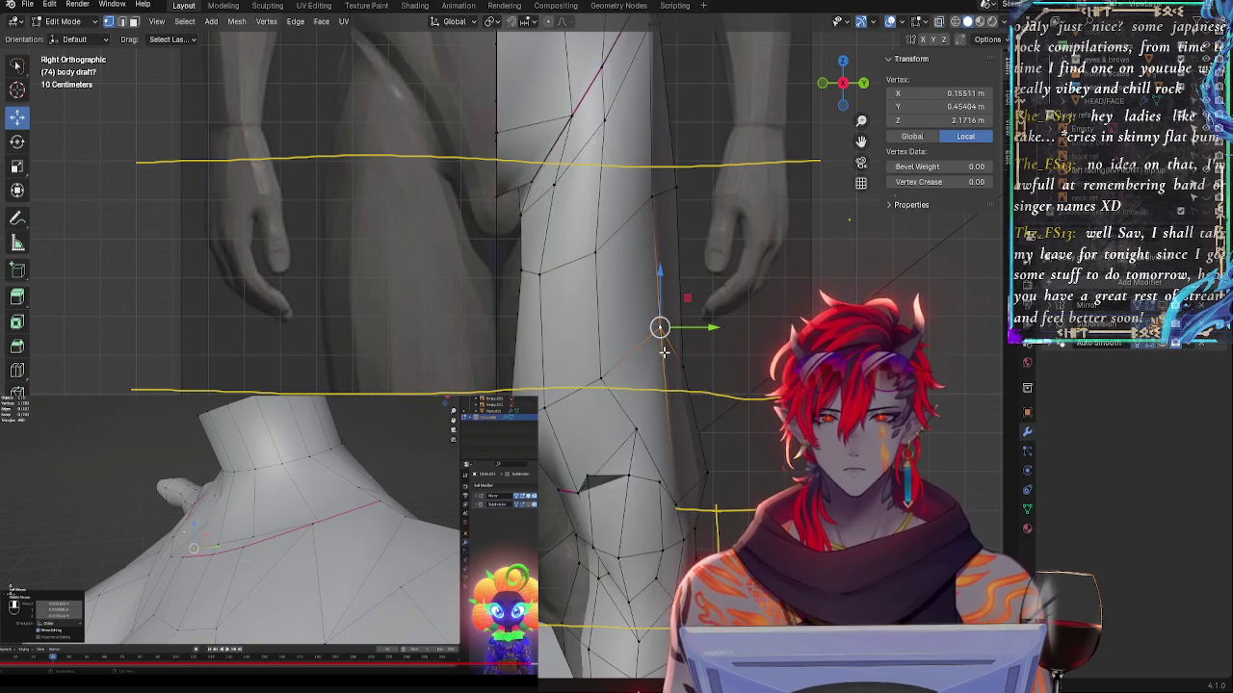
{"action": "key", "text": "g"}
{"action": "key", "text": "g"}
{"action": "left_click", "coordinate": [669, 369]}
{"action": "key", "text": "g"}
{"action": "key", "text": "g"}
{"action": "left_click", "coordinate": [687, 362]}
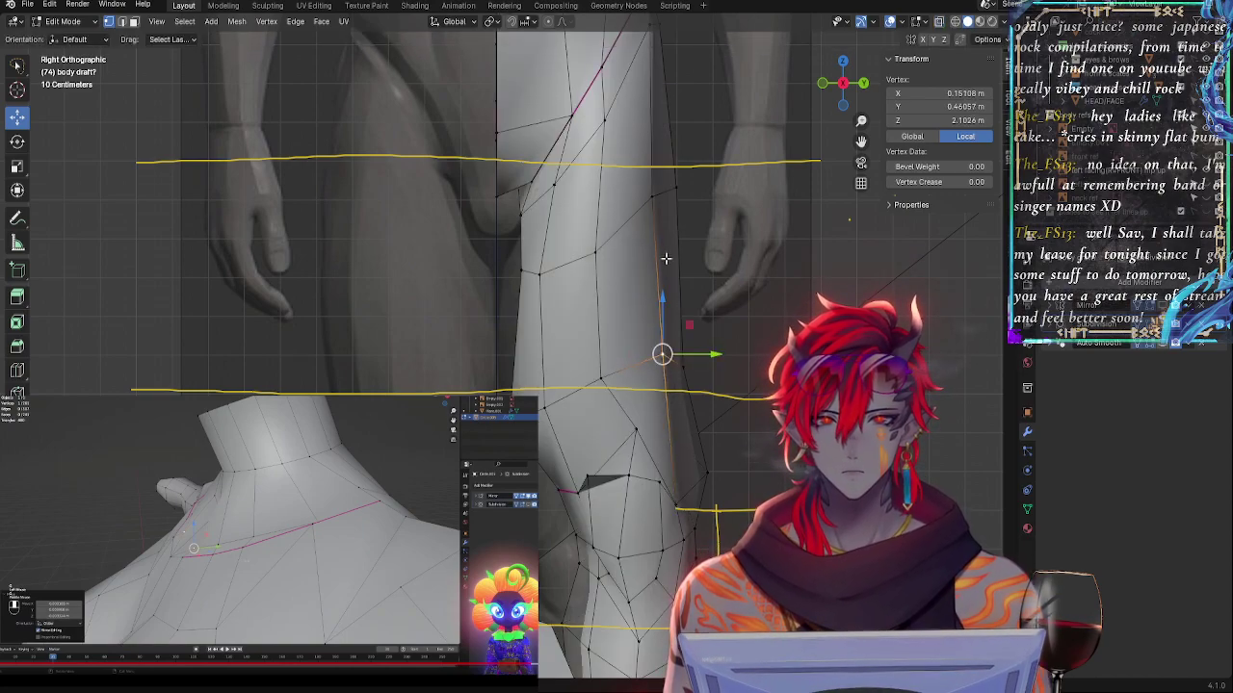
{"action": "key", "text": "g"}
{"action": "left_click", "coordinate": [658, 229]}
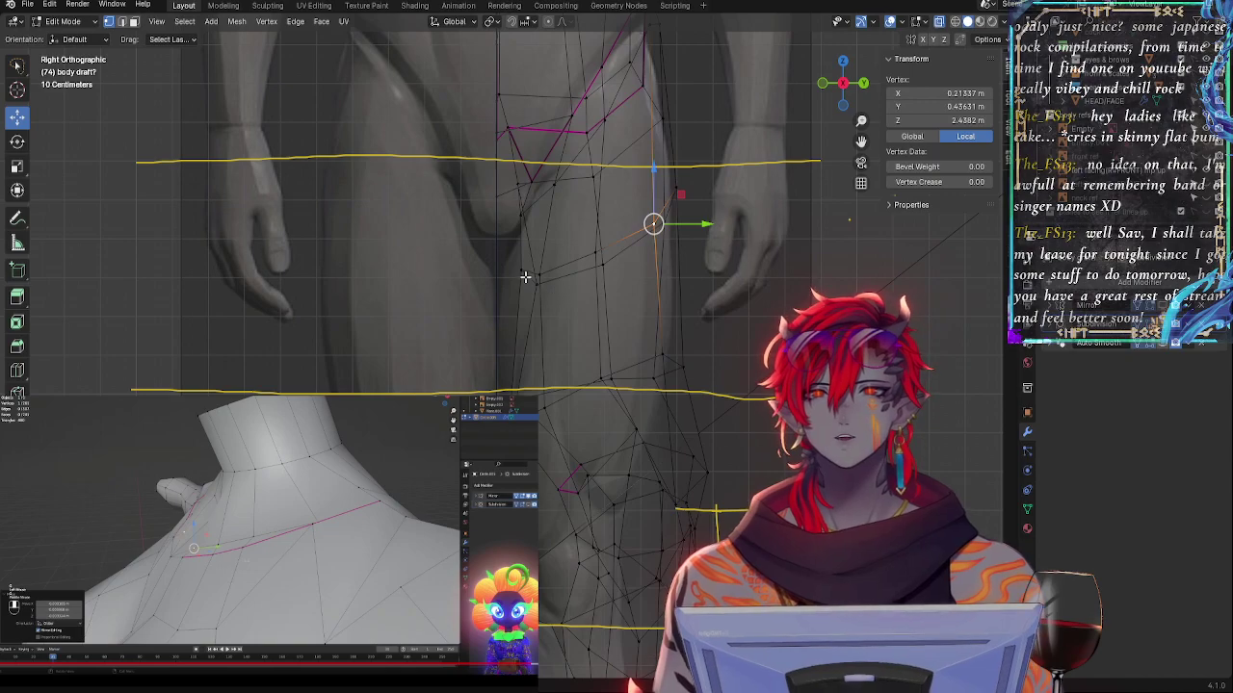
- Slide one inner-thigh vertex and one outer-thigh vertex up along their edges
{"action": "left_click", "coordinate": [521, 271]}
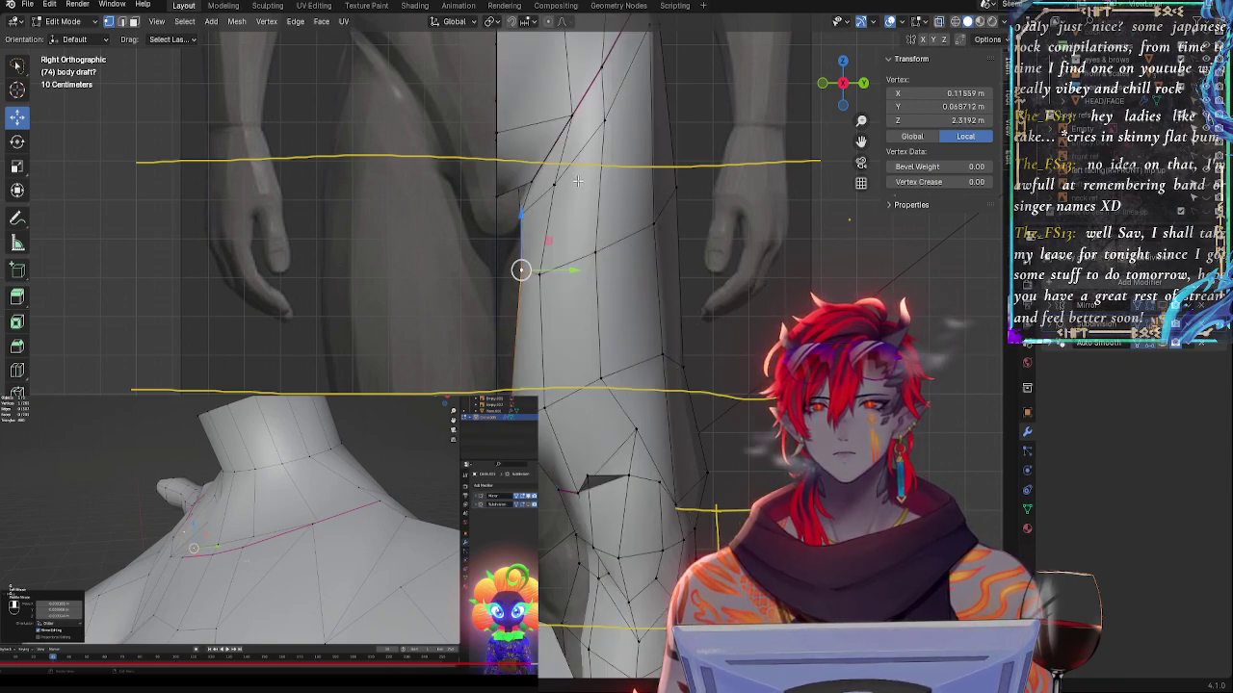
{"action": "key", "text": "alt+z"}
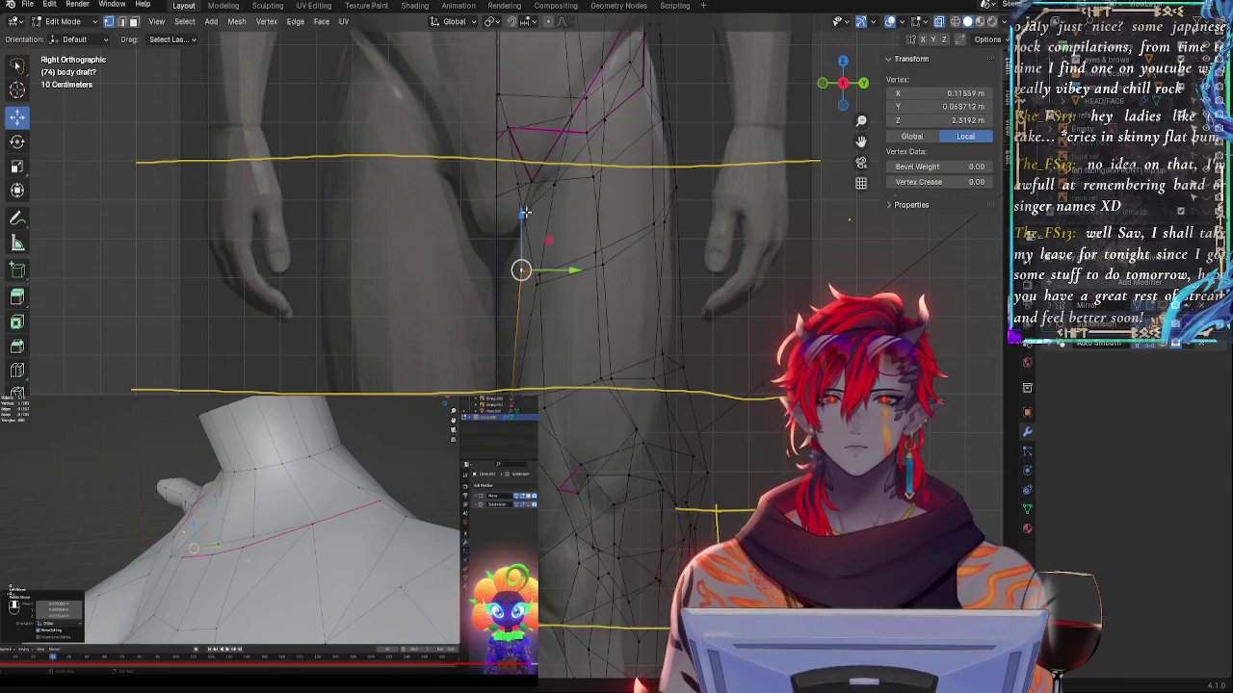
{"action": "key", "text": "alt+z"}
{"action": "left_click", "coordinate": [521, 218], "text": "shift"}
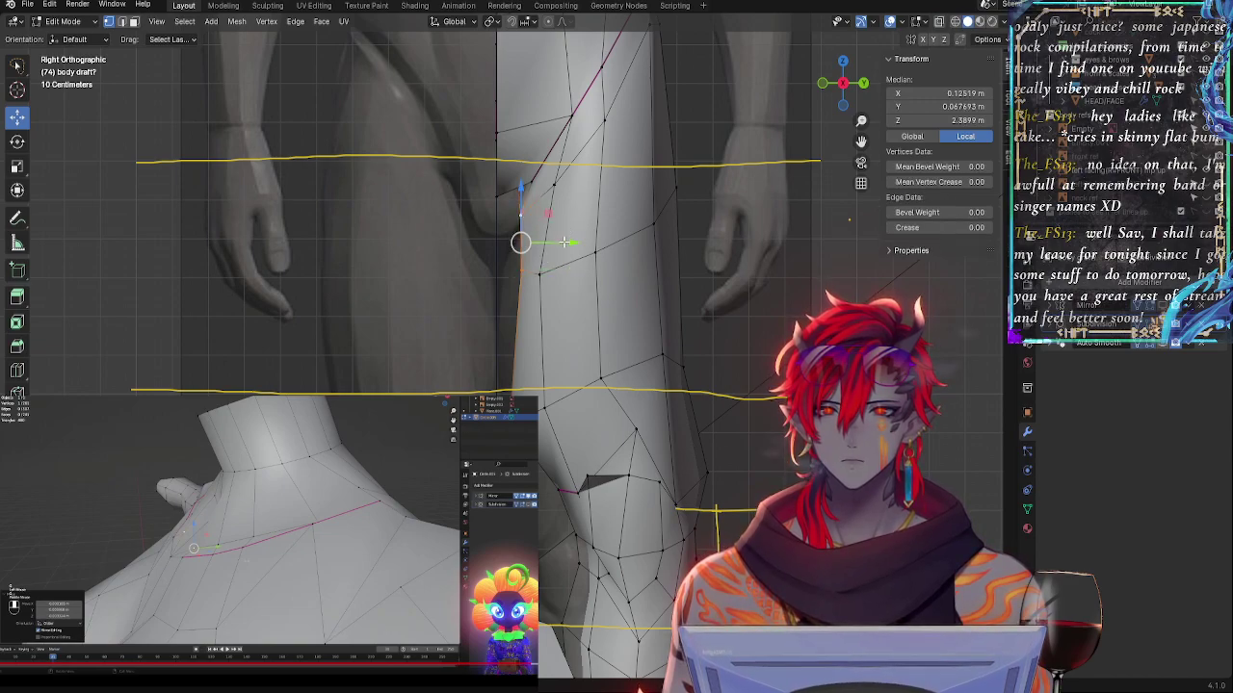
{"action": "key", "text": "alt+z"}
{"action": "key", "text": "alt+z"}
{"action": "left_click", "coordinate": [541, 275]}
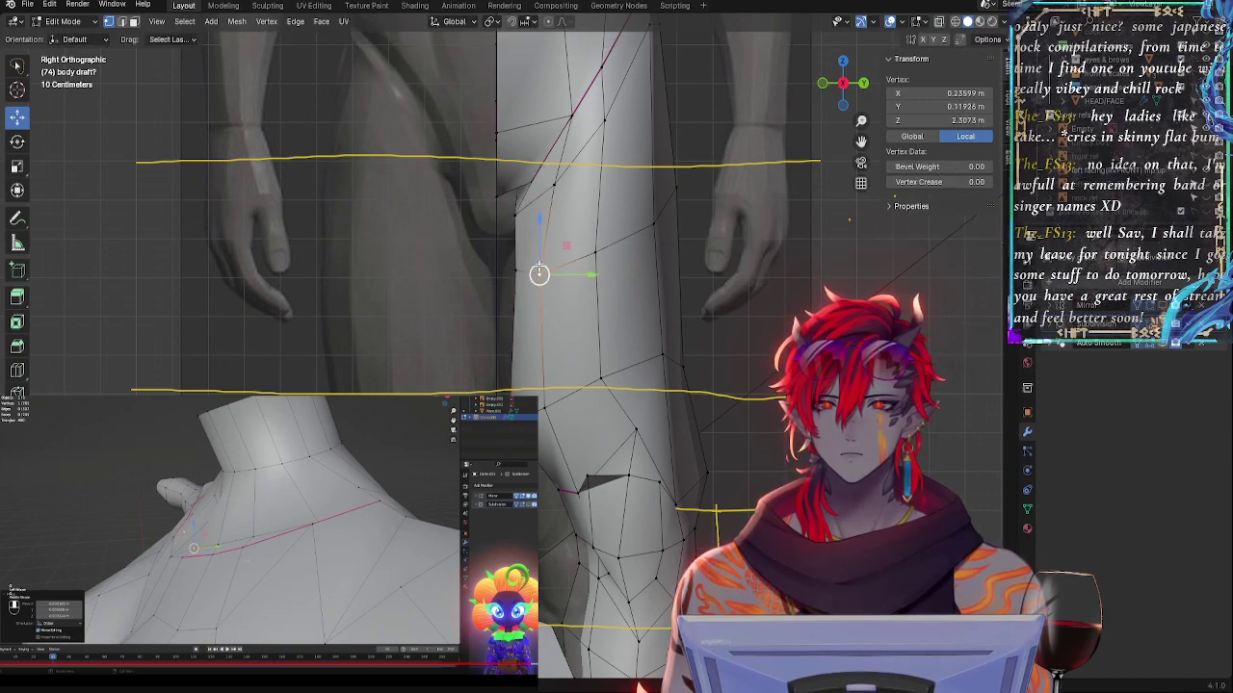
{"action": "key", "text": "g"}
{"action": "key", "text": "g"}
{"action": "left_click", "coordinate": [579, 237]}
{"action": "left_click", "coordinate": [596, 253]}
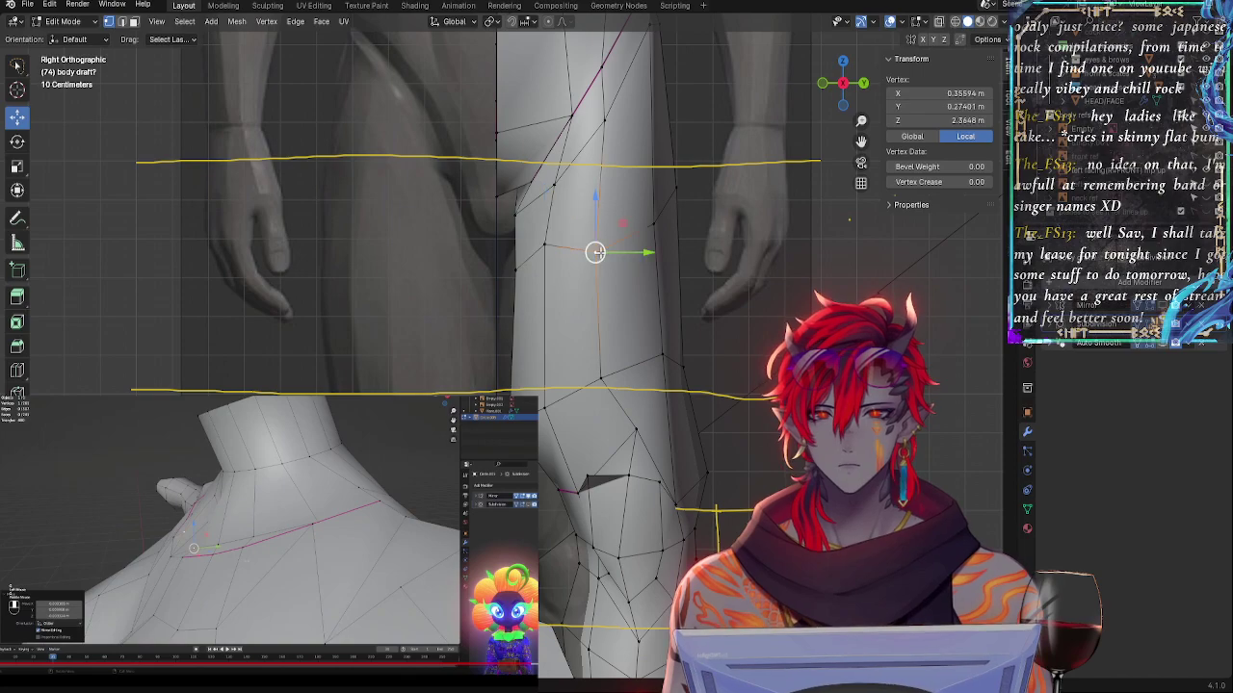
{"action": "key", "text": "g"}
{"action": "key", "text": "g"}
{"action": "left_click", "coordinate": [607, 204]}
- Lower two inner-thigh vertices together, constrained to the Z axis
{"action": "key", "text": "alt+z"}
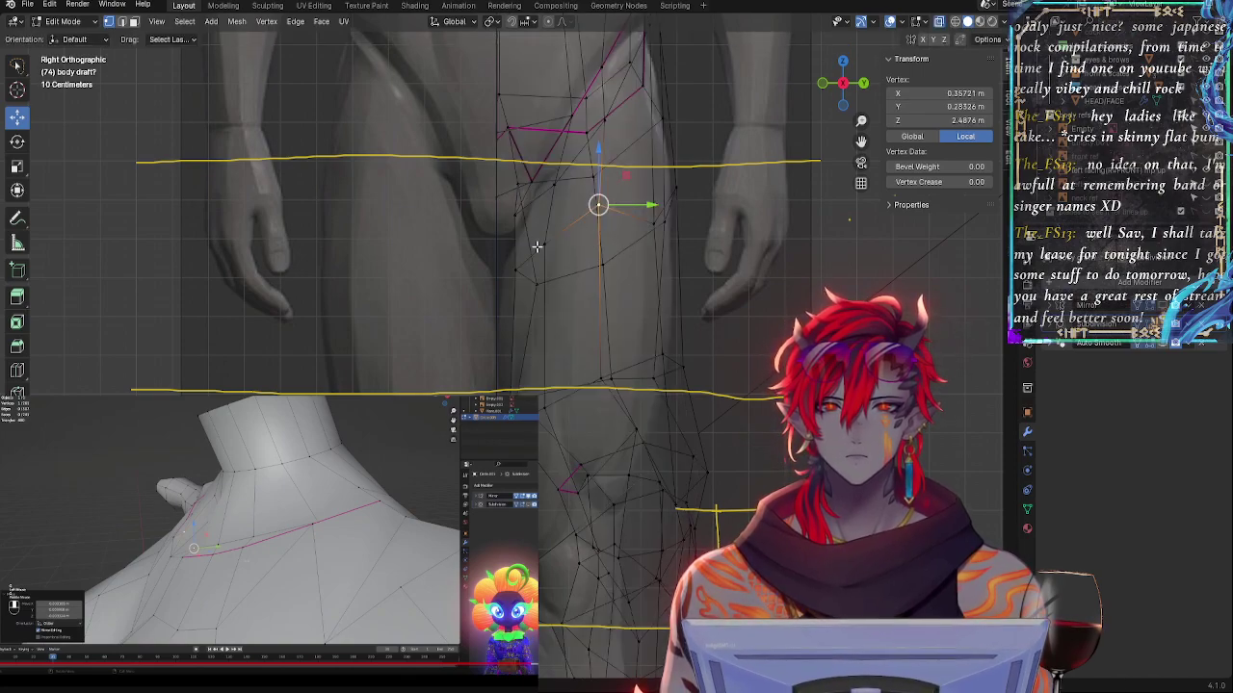
{"action": "left_click", "coordinate": [543, 246], "text": "shift"}
{"action": "key", "text": "g"}
{"action": "key", "text": "z"}
{"action": "left_click", "coordinate": [578, 222]}
{"action": "key", "text": "alt+z"}
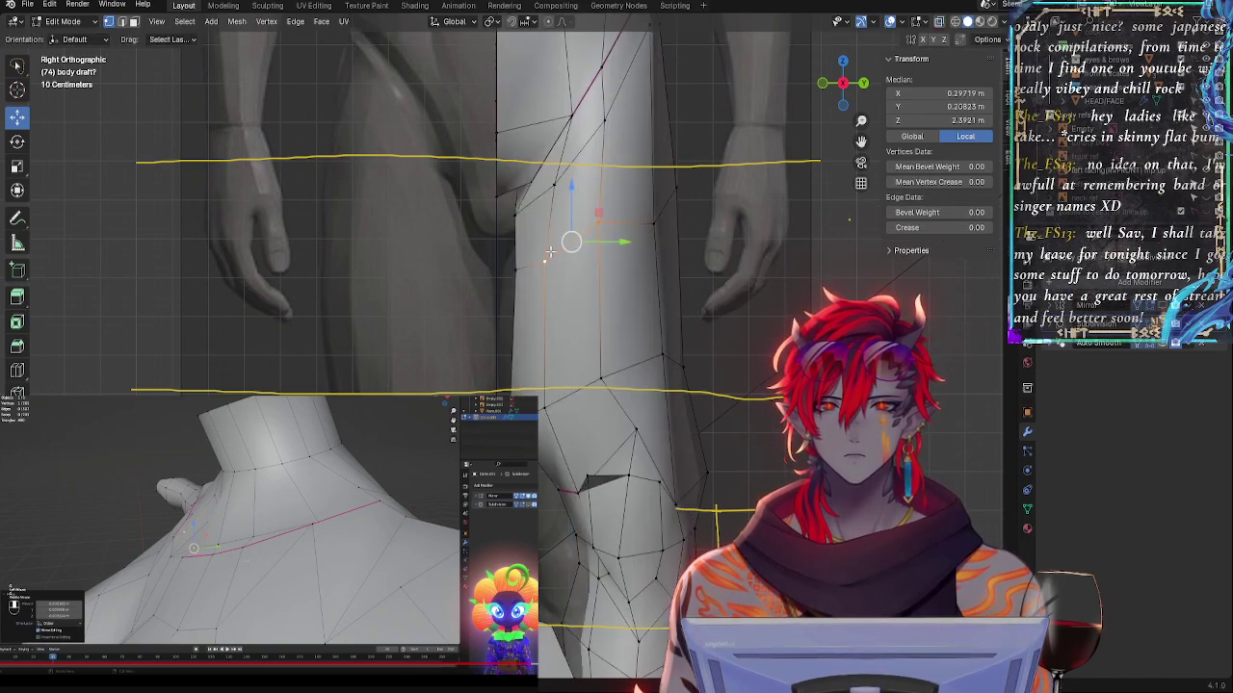
- Move an inner-thigh vertex inward along Y and slide the lower inner-edge vertices into place
{"action": "left_click", "coordinate": [550, 255]}
{"action": "key", "text": "g"}
{"action": "key", "text": "g"}
{"action": "left_click", "coordinate": [578, 246]}
{"action": "left_click", "coordinate": [520, 270]}
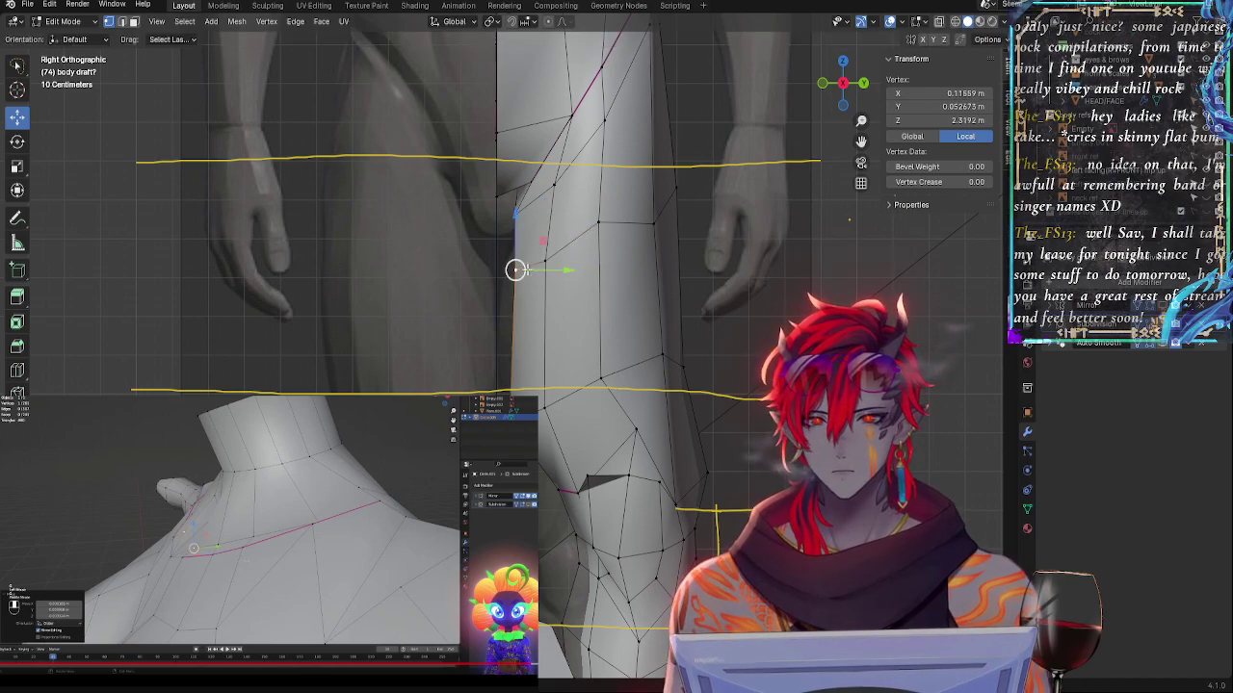
{"action": "left_click_drag", "start_coordinate": [549, 271], "coordinate": [539, 272]}
{"action": "key", "text": "g"}
{"action": "key", "text": "g"}
{"action": "left_click", "coordinate": [546, 280]}
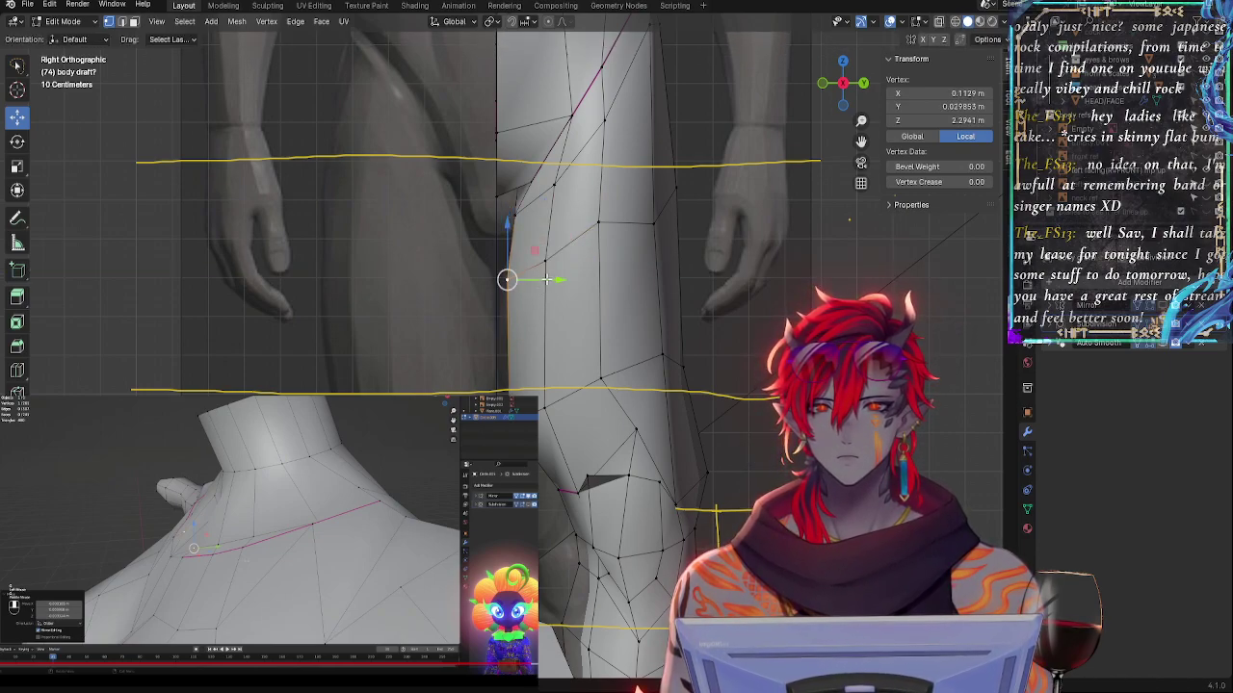
{"action": "left_click", "coordinate": [546, 408]}
{"action": "key", "text": "g"}
{"action": "key", "text": "g"}
{"action": "right_click", "coordinate": [546, 409]}
{"action": "left_click", "coordinate": [512, 421]}
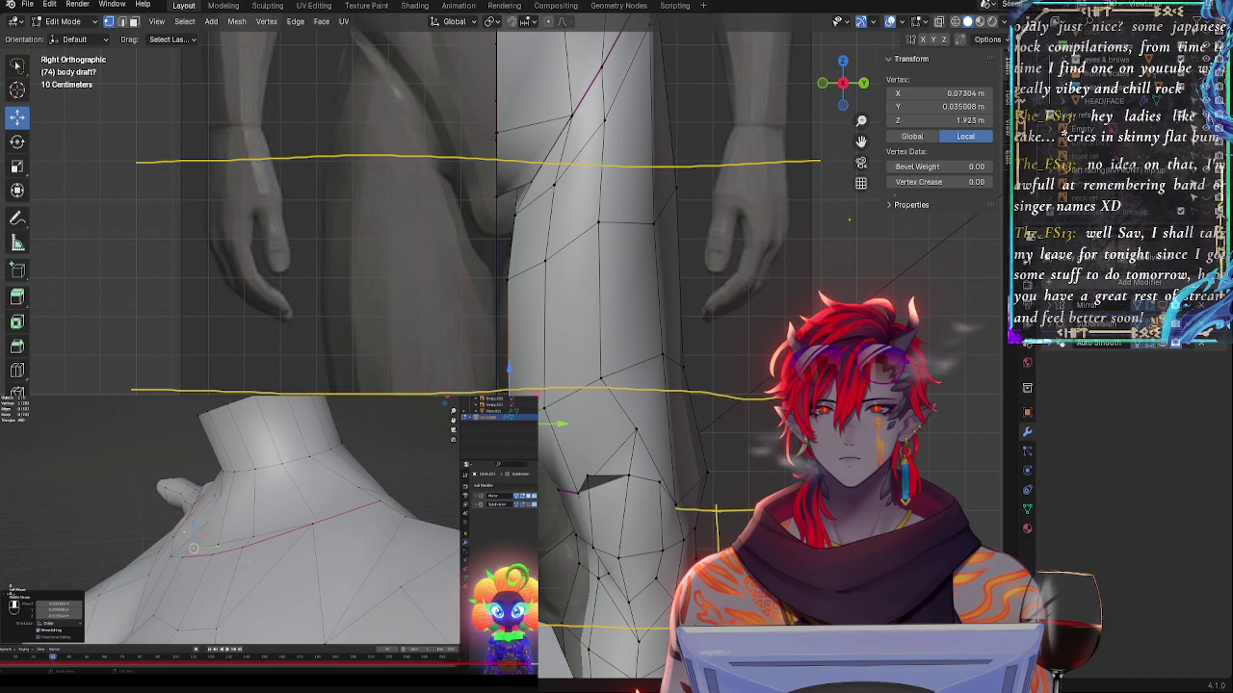
{"action": "key", "text": "g"}
{"action": "key", "text": "g"}
{"action": "left_click", "coordinate": [518, 399]}
- Slide the remaining lower, outer and higher leg vertices, then orbit to inspect the thigh in perspective
{"action": "left_click", "coordinate": [551, 380]}
{"action": "key", "text": "g"}
{"action": "key", "text": "g"}
{"action": "left_click", "coordinate": [574, 368]}
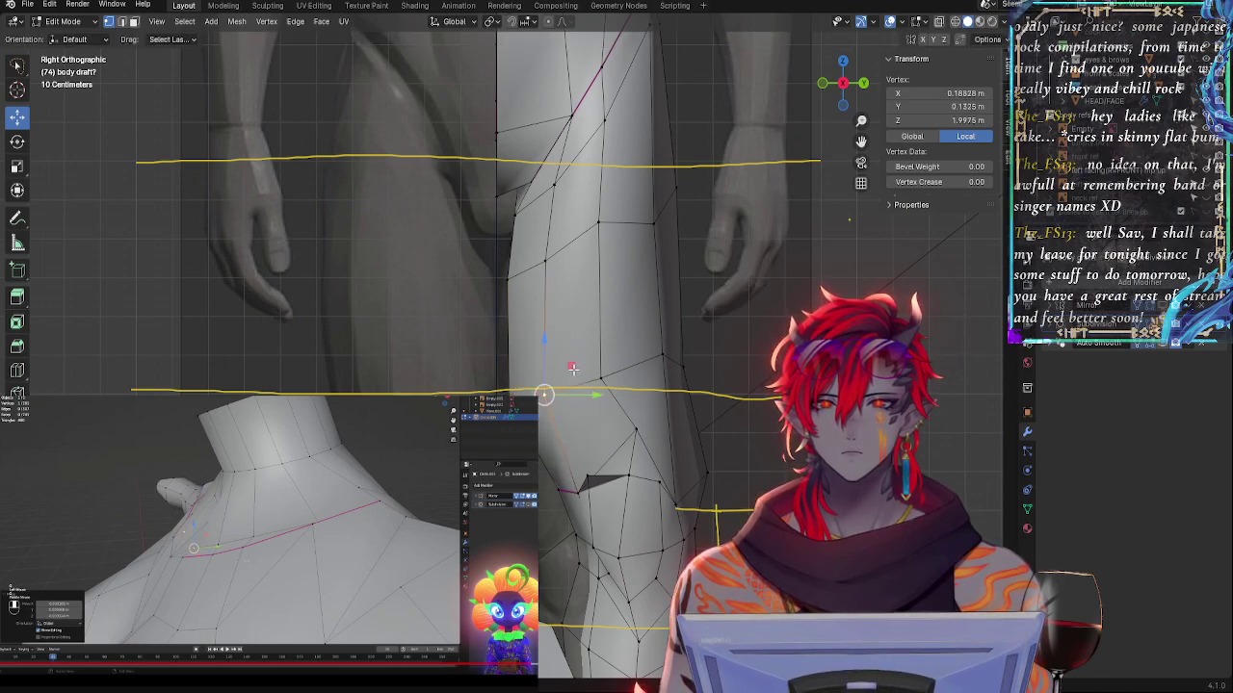
{"action": "left_click", "coordinate": [622, 363]}
{"action": "key", "text": "g"}
{"action": "key", "text": "g"}
{"action": "key", "text": "Return"}
{"action": "left_click", "coordinate": [598, 224]}
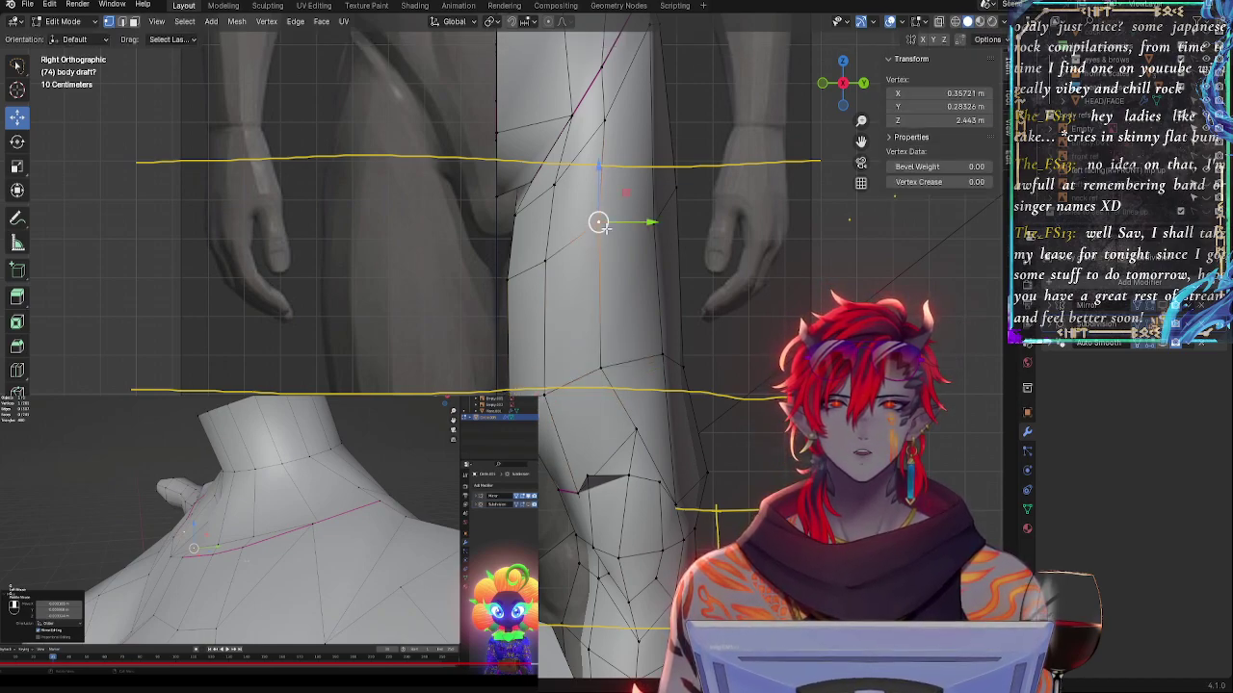
{"action": "key", "text": "g"}
{"action": "key", "text": "g"}
{"action": "key", "text": "Return"}
{"action": "key", "text": "alt+z"}
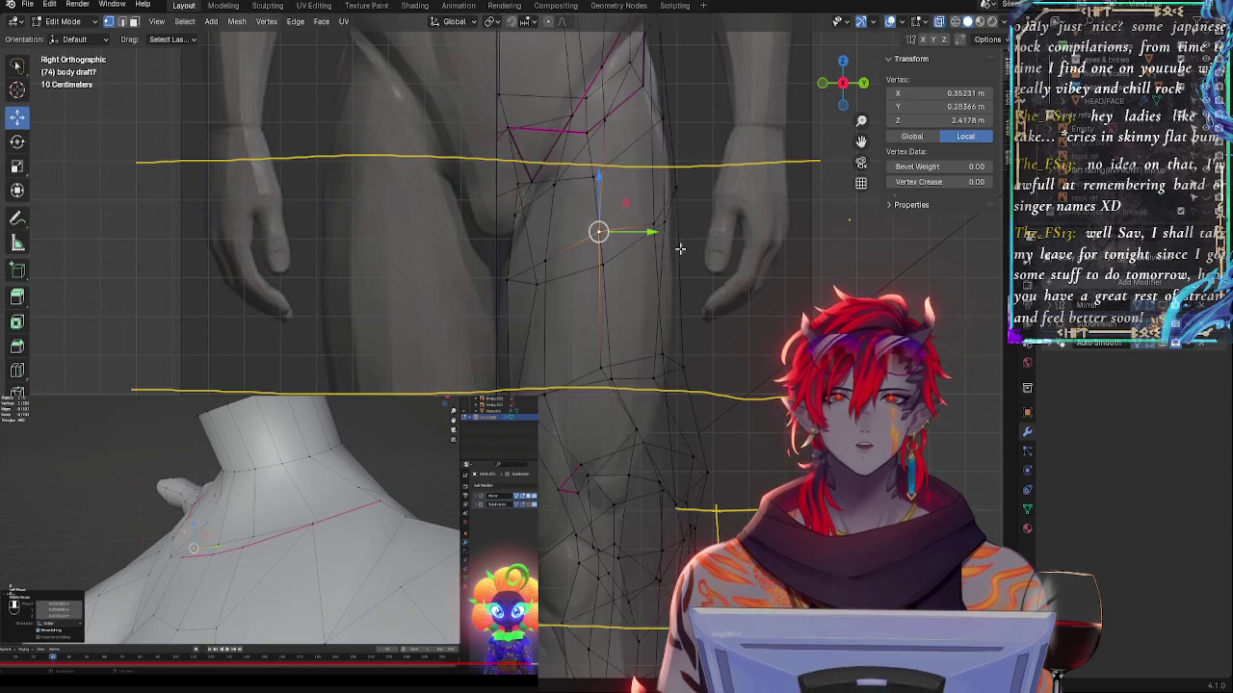
{"action": "left_click", "coordinate": [661, 118]}
{"action": "key", "text": "alt+z"}
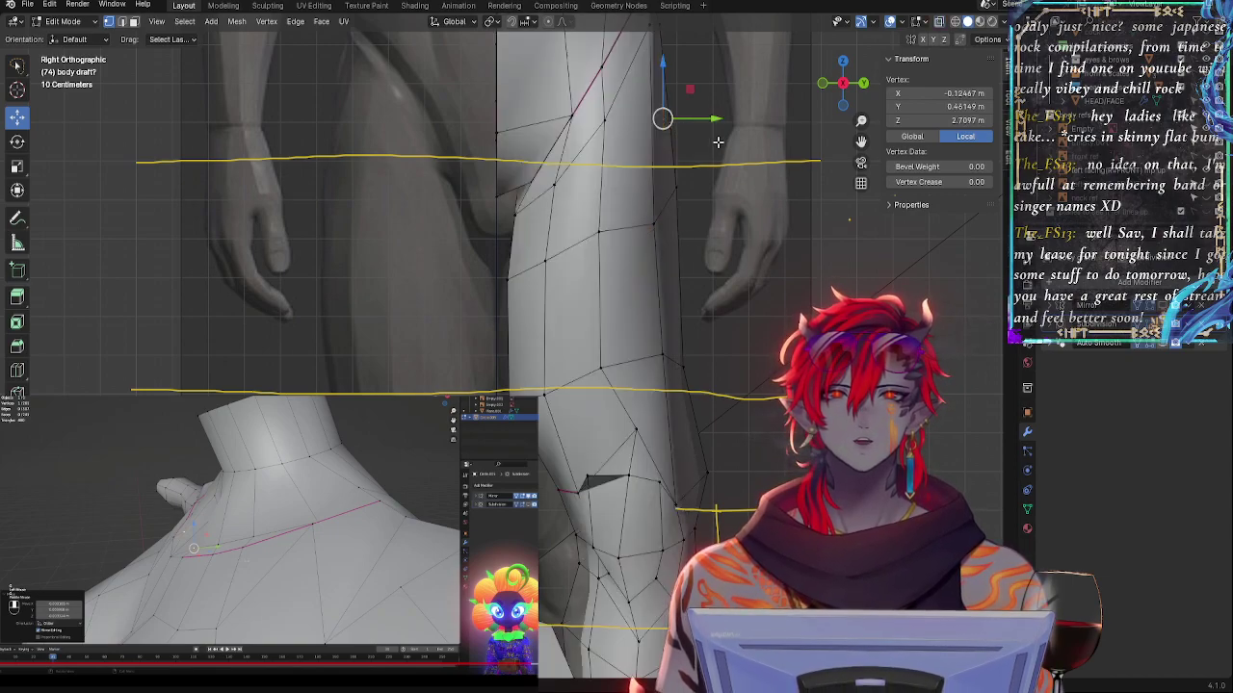
{"action": "middle_click_drag", "start_coordinate": [663, 119], "coordinate": [613, 208]}
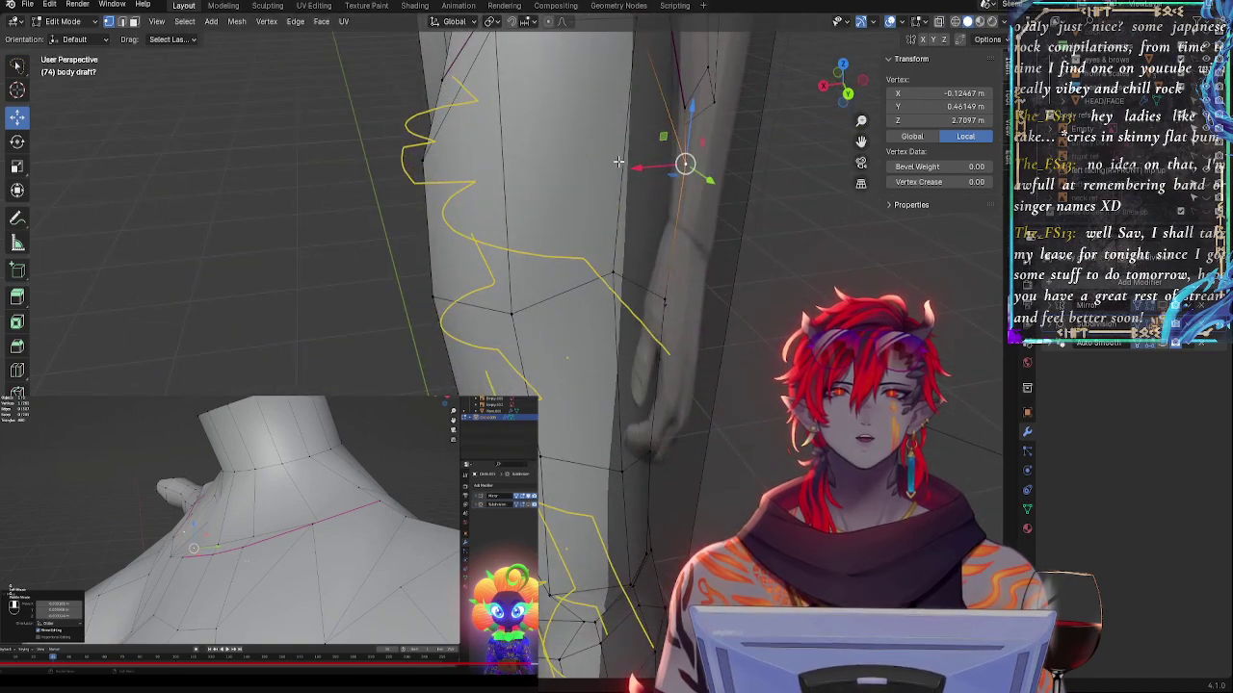
- Select the upper-thigh vertices and move the first one down the inner thigh
{"action": "scroll", "coordinate": [618, 162], "scroll_direction": "down", "scroll_amount": 4}
{"action": "scroll", "coordinate": [607, 167], "scroll_direction": "up", "scroll_amount": 2}
{"action": "left_click", "coordinate": [595, 125]}
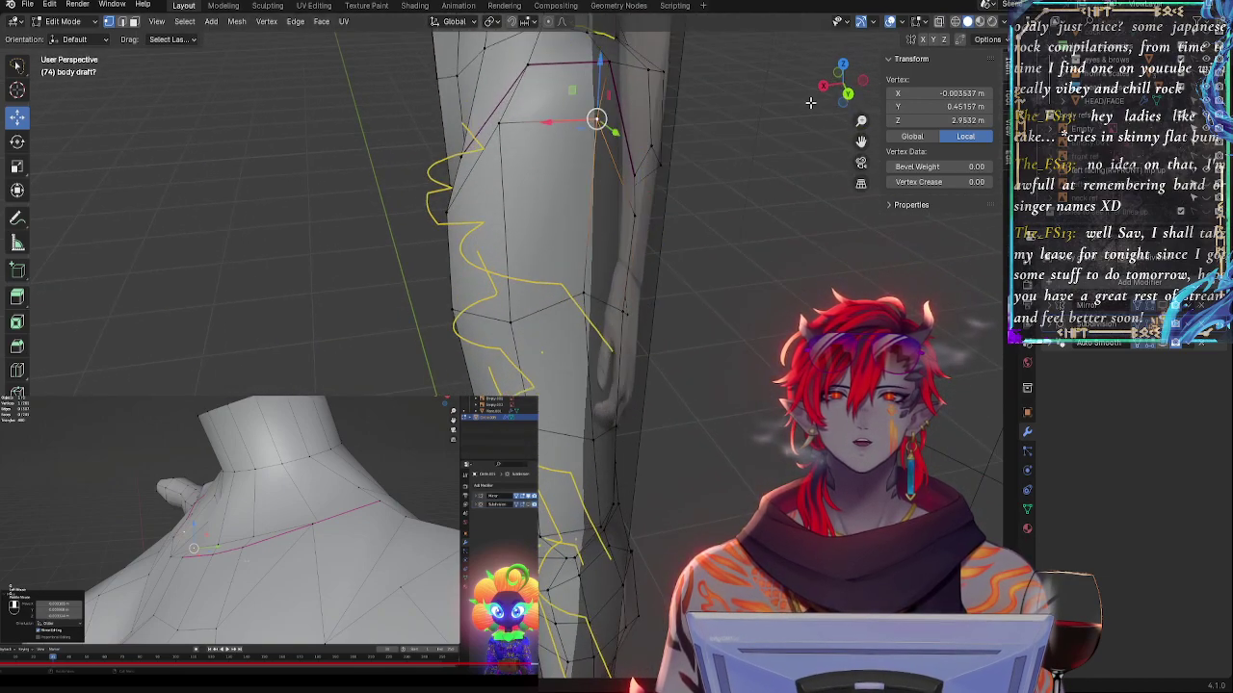
{"action": "left_click", "coordinate": [512, 135]}
{"action": "left_click", "coordinate": [828, 90]}
{"action": "key", "text": "alt+z"}
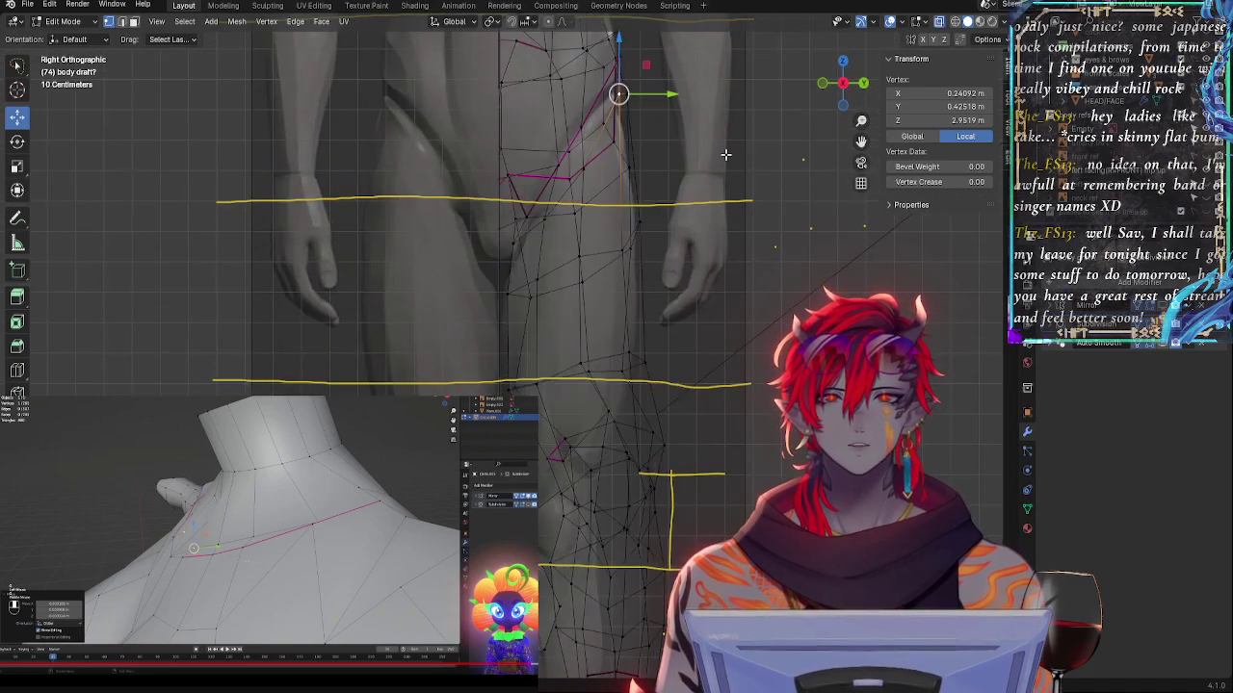
{"action": "middle_click_drag", "start_coordinate": [726, 156], "coordinate": [690, 231], "text": "shift"}
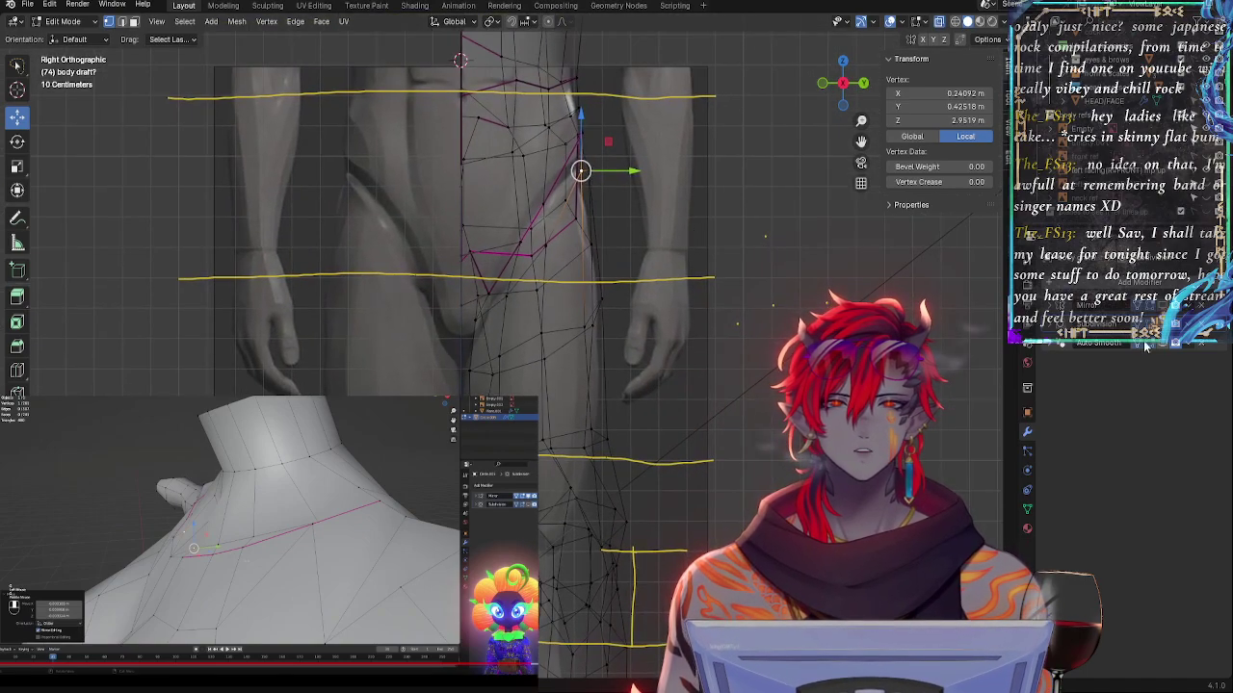
{"action": "key", "text": "alt+z"}
{"action": "middle_click_drag", "start_coordinate": [738, 267], "coordinate": [617, 221]}
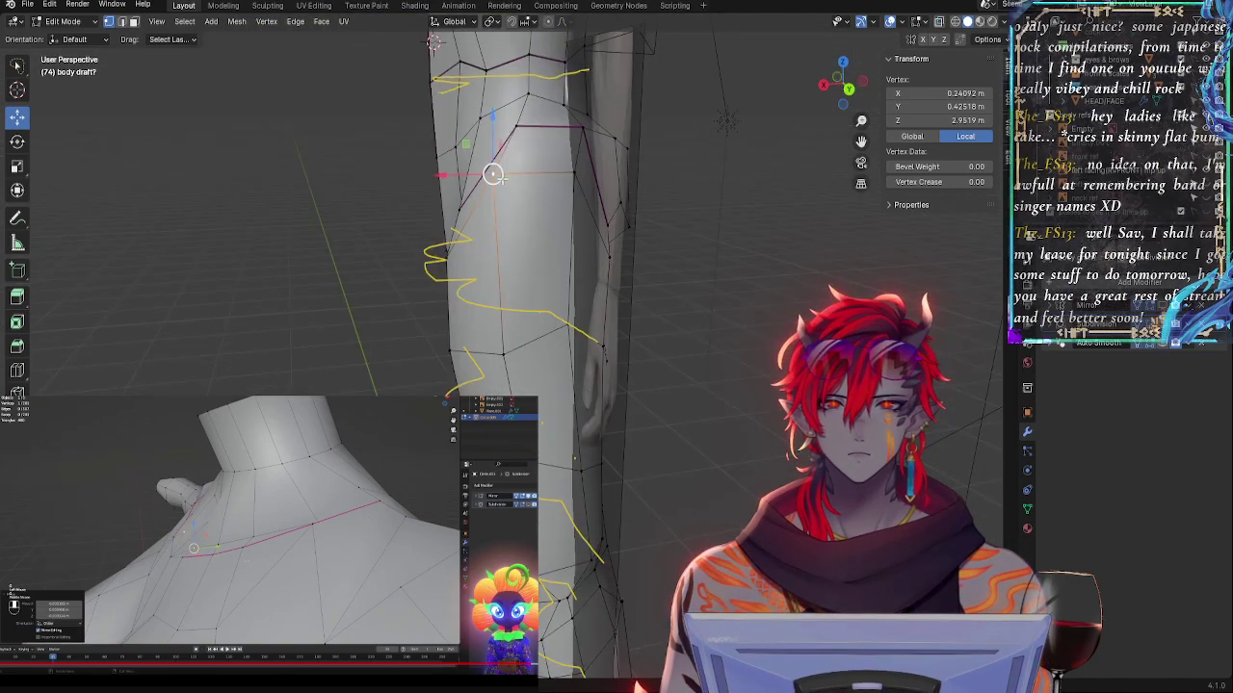
{"action": "key", "text": "g"}
{"action": "left_click", "coordinate": [507, 244]}
- Lower the next groin-loop vertex and slide the inner-thigh vertices along their edges
{"action": "left_click", "coordinate": [581, 183]}
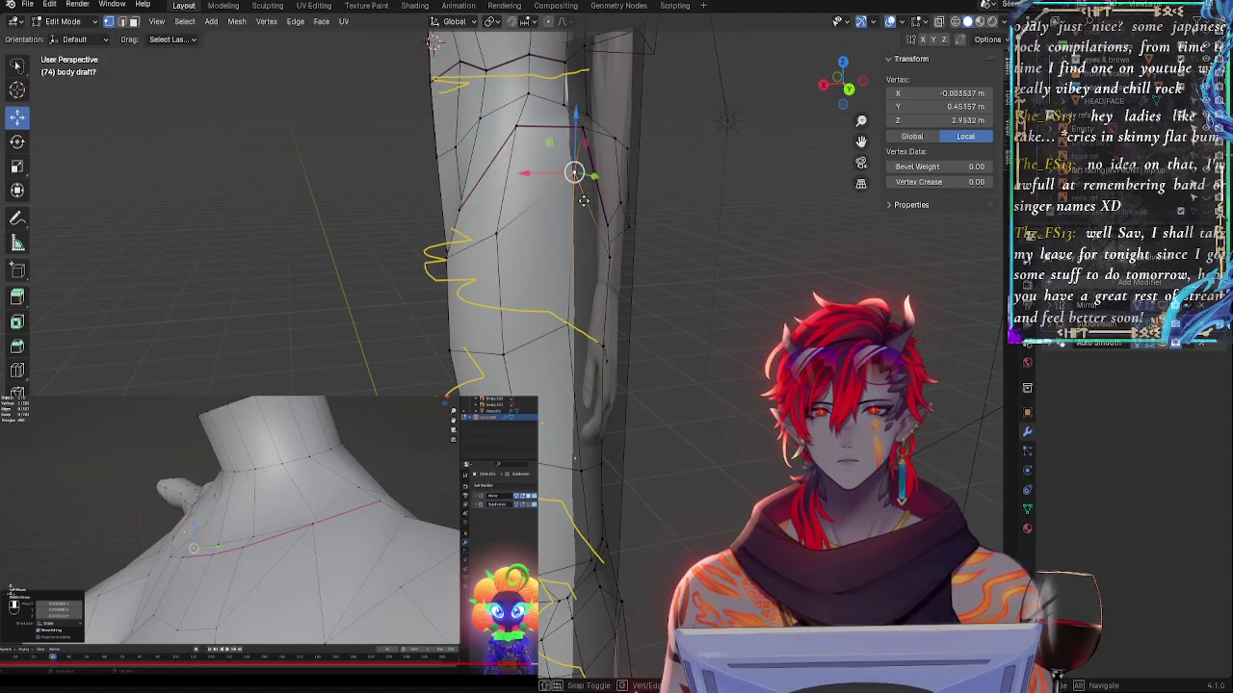
{"action": "key", "text": "g"}
{"action": "left_click", "coordinate": [576, 245]}
{"action": "left_click", "coordinate": [493, 245]}
{"action": "key", "text": "g"}
{"action": "key", "text": "g"}
{"action": "left_click", "coordinate": [501, 244]}
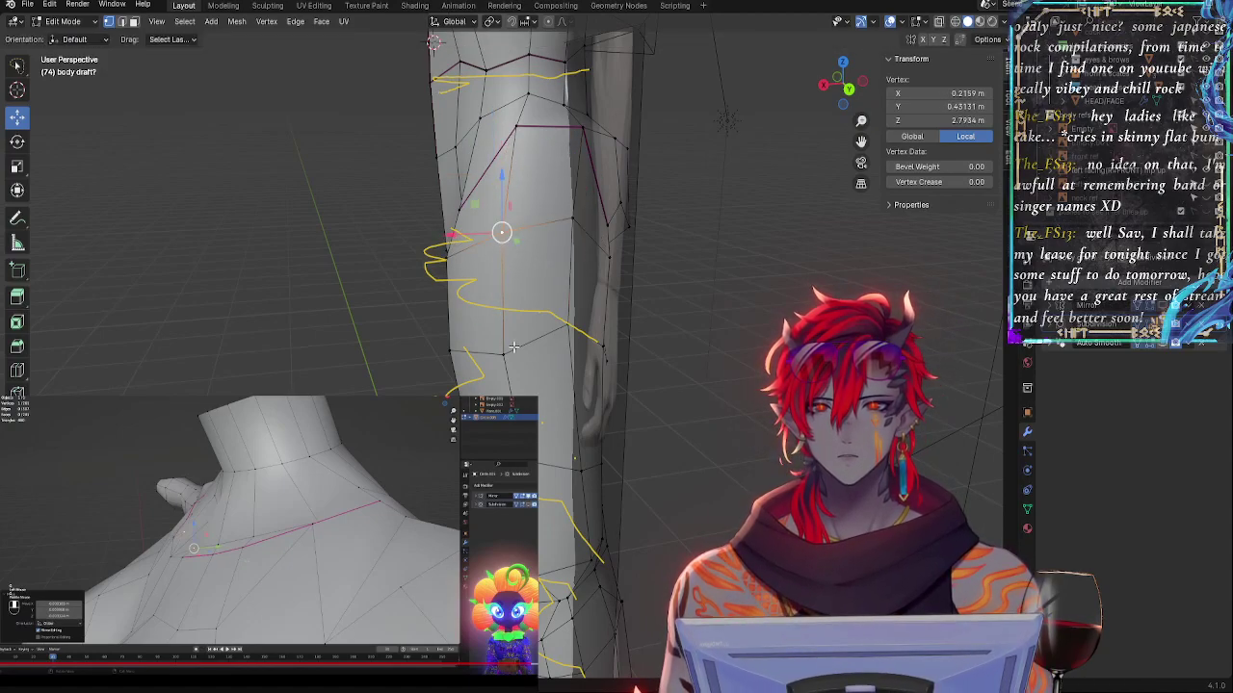
{"action": "left_click", "coordinate": [514, 346]}
{"action": "key", "text": "g"}
{"action": "key", "text": "g"}
{"action": "left_click", "coordinate": [519, 334]}
- Slide another inner-thigh vertex along its edge, then pick lower thigh vertices
{"action": "middle_click_drag", "start_coordinate": [514, 339], "coordinate": [617, 325]}
{"action": "left_click", "coordinate": [547, 254]}
{"action": "key", "text": "g"}
{"action": "key", "text": "g"}
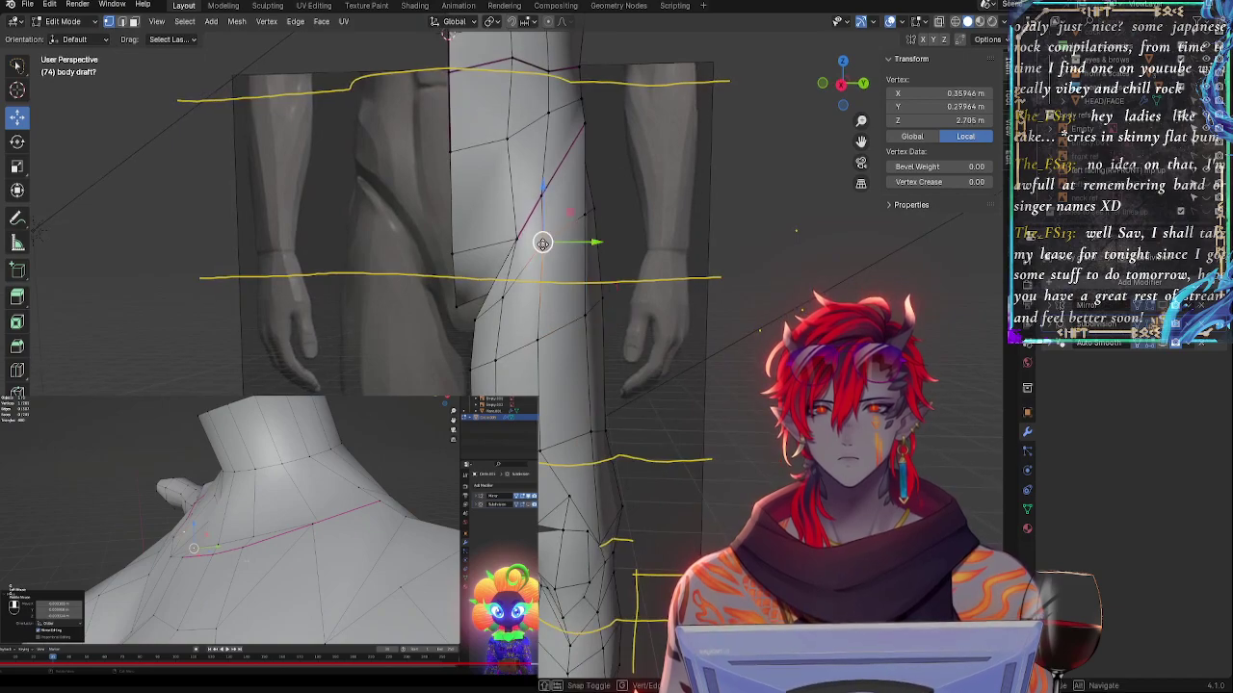
{"action": "left_click", "coordinate": [553, 248]}
{"action": "left_click", "coordinate": [544, 320]}
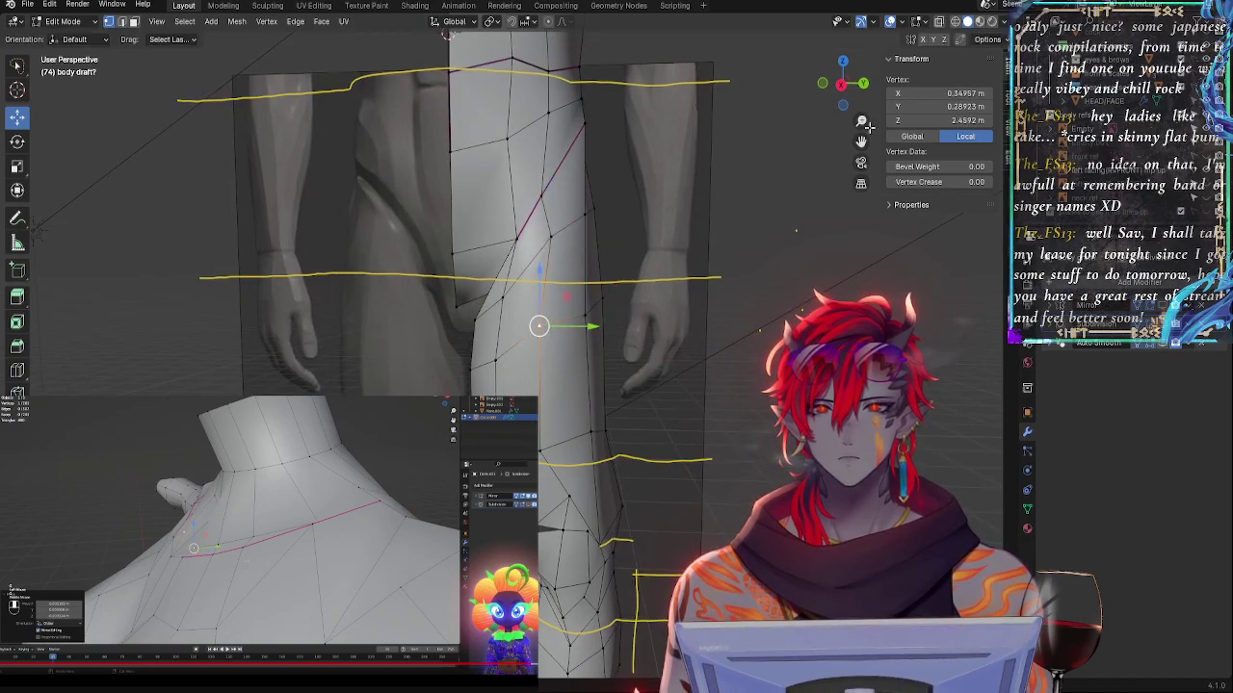
{"action": "scroll", "coordinate": [672, 282], "scroll_direction": "up", "scroll_amount": 2}
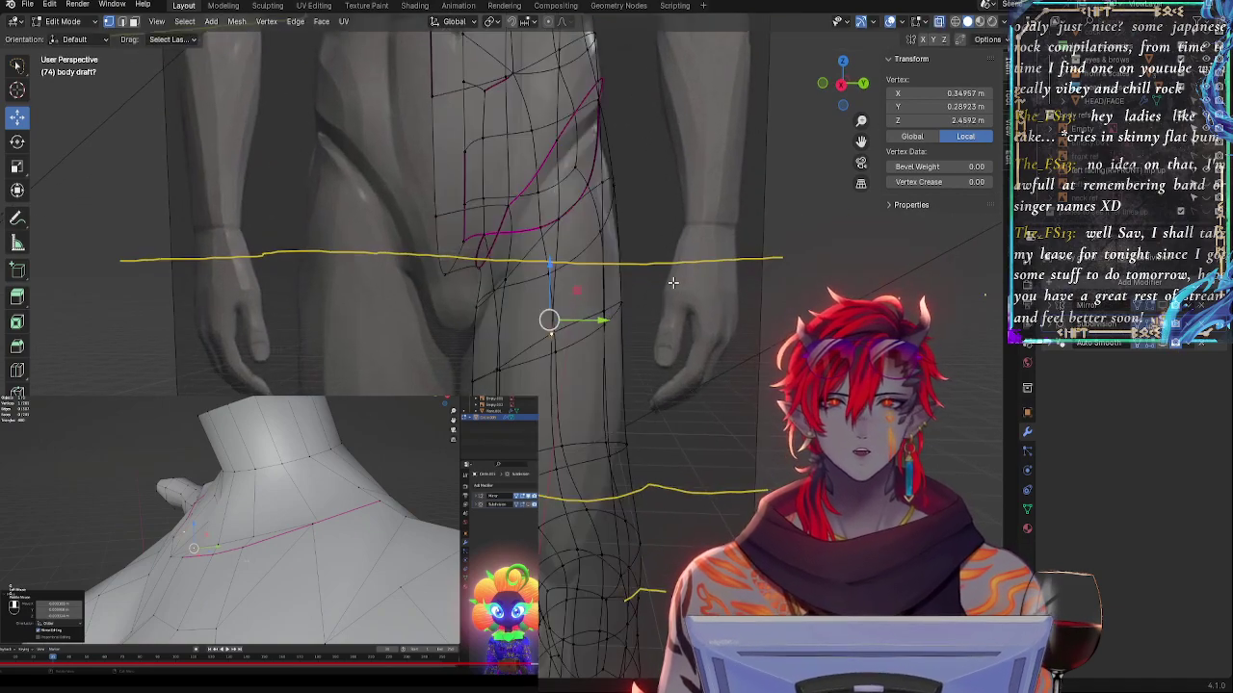
{"action": "middle_click_drag", "start_coordinate": [684, 247], "coordinate": [660, 301]}
{"action": "left_click", "coordinate": [607, 243]}
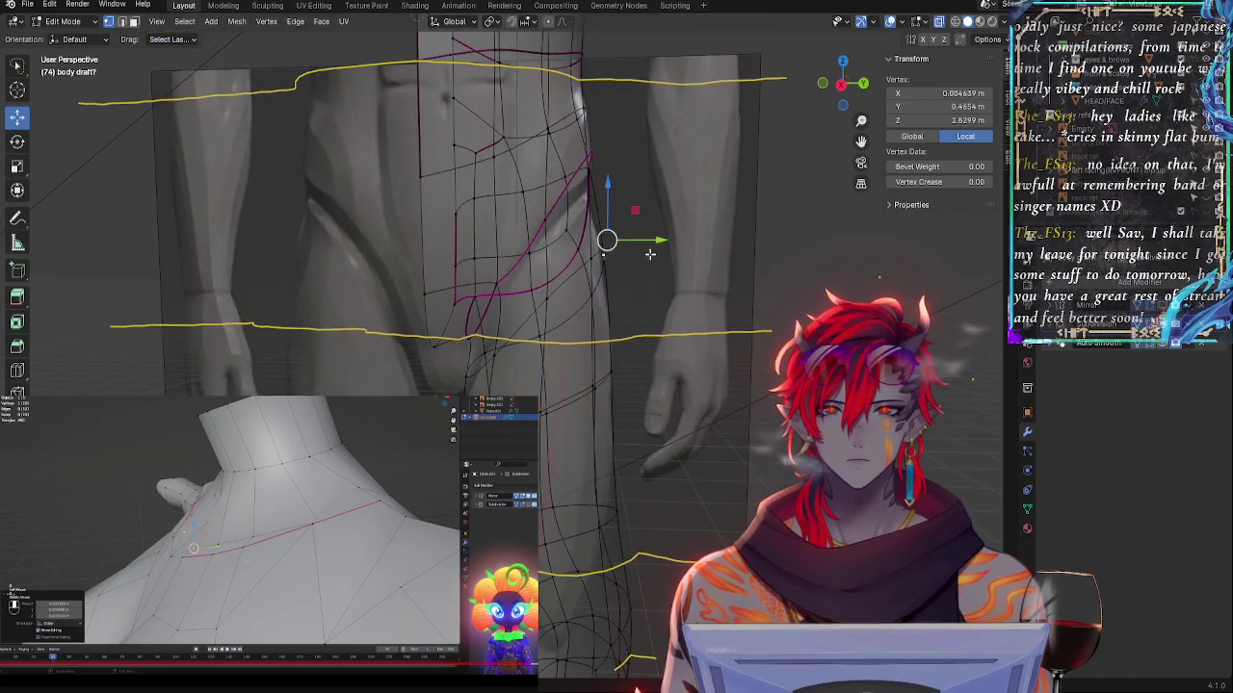
- Compare the thigh shape in right side view with X-ray on and off
{"action": "key", "text": "alt+z"}
{"action": "key", "text": "alt+z"}
{"action": "key", "text": "alt+z"}
{"action": "key", "text": "alt+z"}
{"action": "key", "text": "alt+z"}
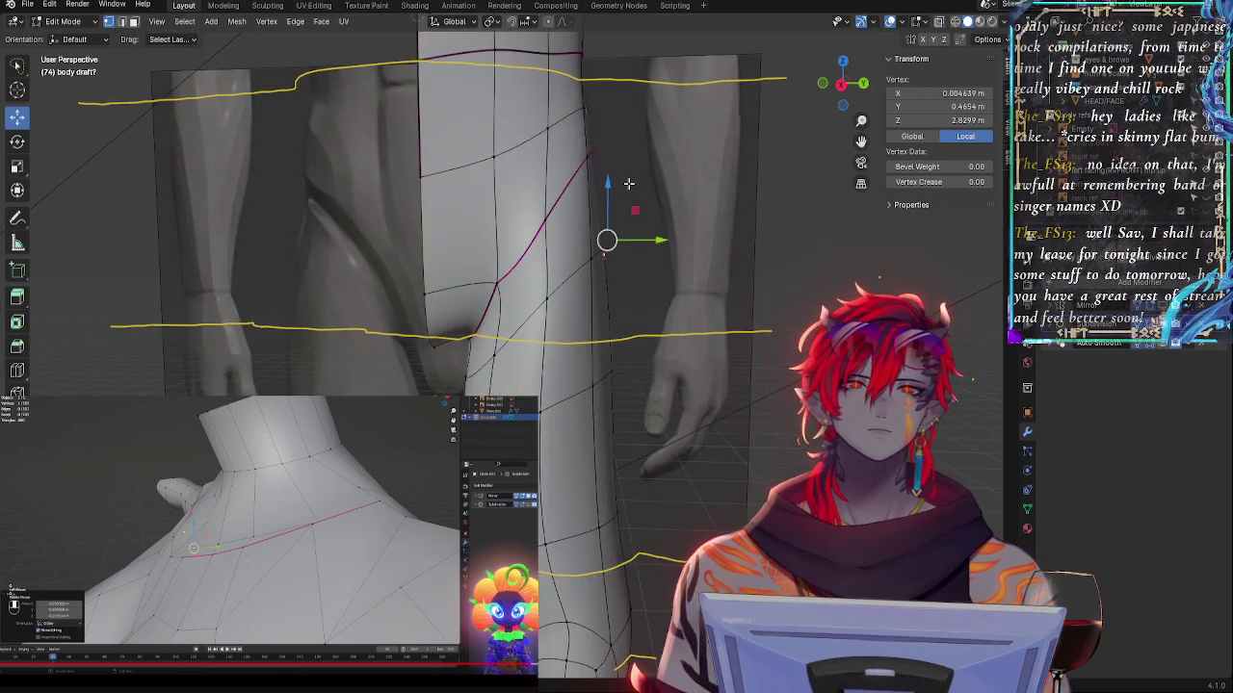
{"action": "key", "text": "alt+z"}
{"action": "key", "text": "alt+z"}
{"action": "key", "text": "alt+z"}
{"action": "key", "text": "alt+z"}
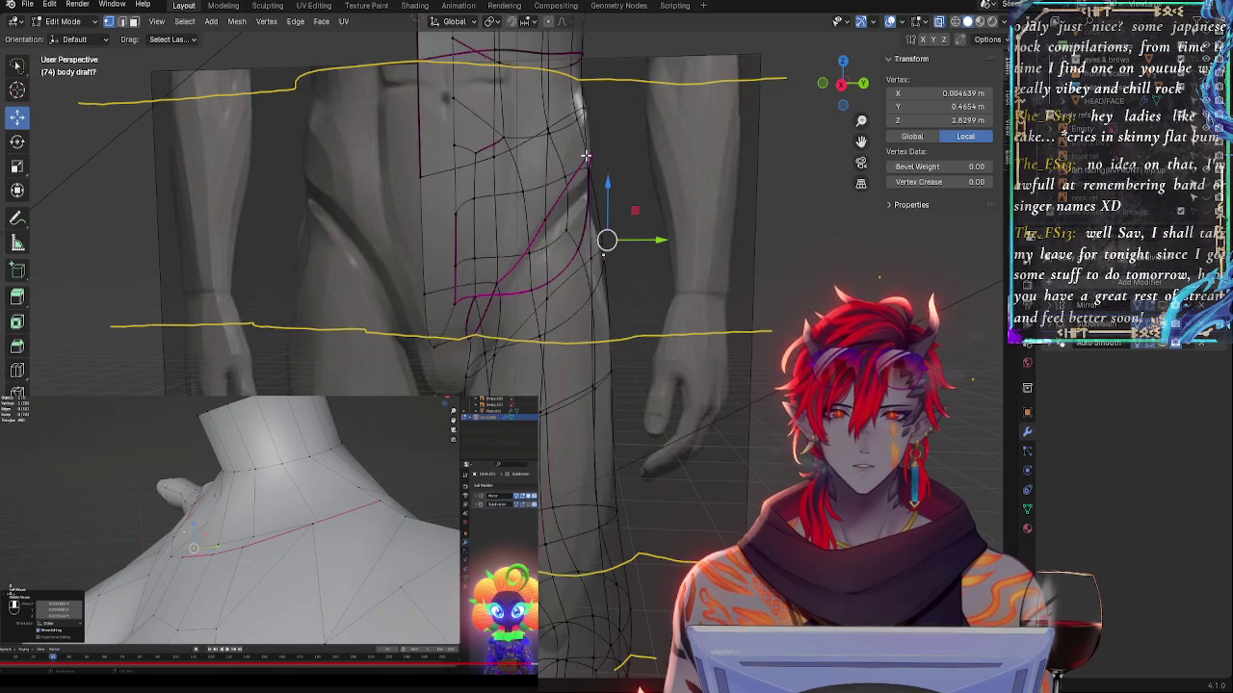
{"action": "mouse_move", "coordinate": [680, 168]}
{"action": "middle_mouse_down"}
{"action": "mouse_move", "coordinate": [646, 190]}
{"action": "mouse_move", "coordinate": [686, 179]}
{"action": "middle_mouse_up"}
{"action": "key", "text": "alt+z"}
{"action": "left_click", "coordinate": [843, 88]}
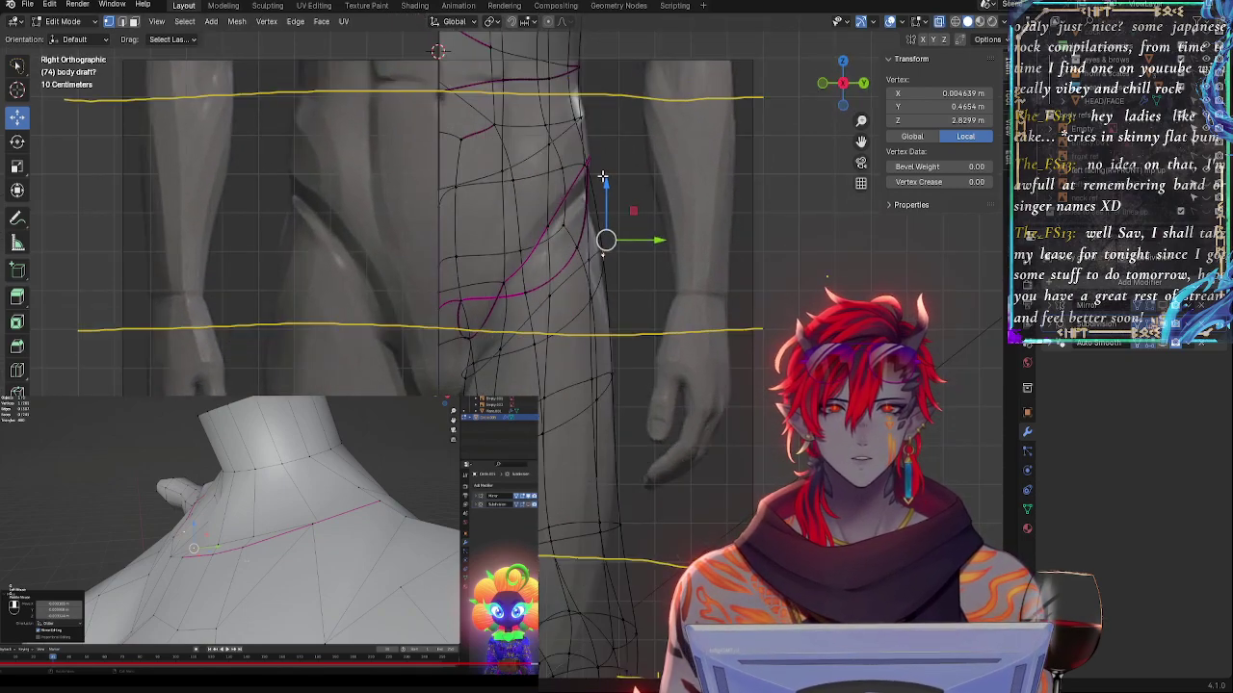
{"action": "key", "text": "alt+z"}
- Select the short seam edges along the inner thigh, viewed from the back of the leg
{"action": "left_click", "coordinate": [590, 152]}
{"action": "left_click", "coordinate": [574, 183]}
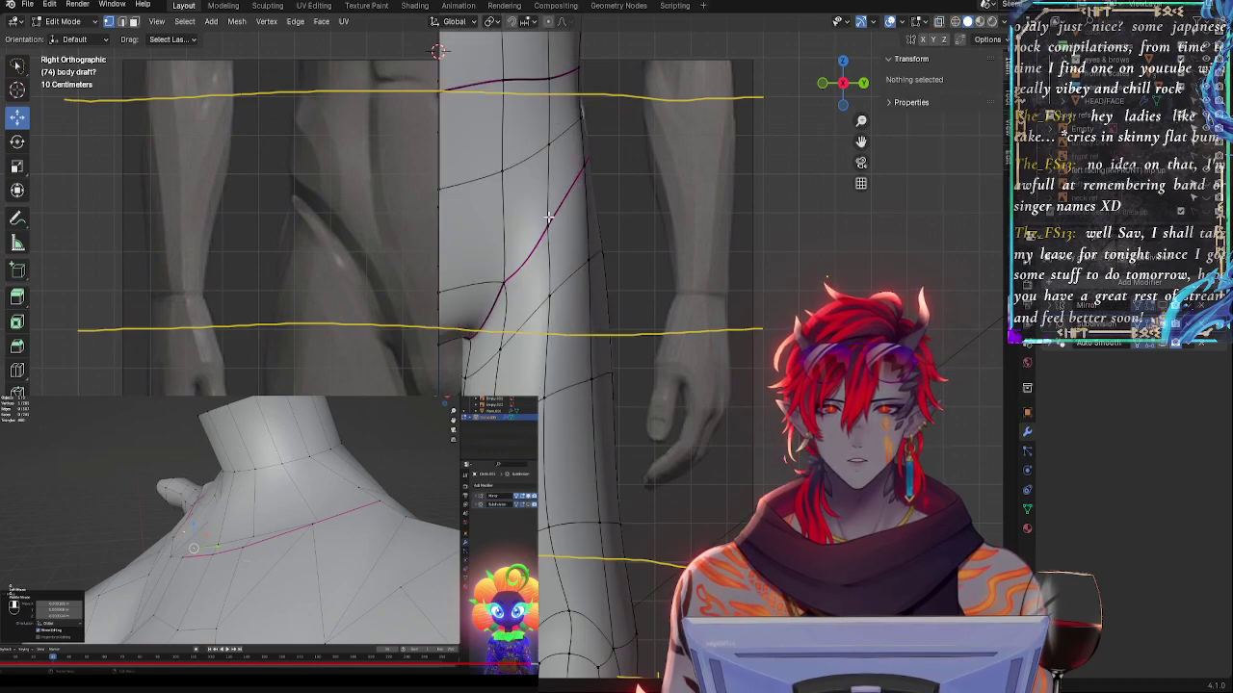
{"action": "left_click", "coordinate": [570, 189]}
{"action": "left_click", "coordinate": [583, 166], "text": "shift"}
{"action": "middle_click_drag", "start_coordinate": [667, 171], "coordinate": [540, 206]}
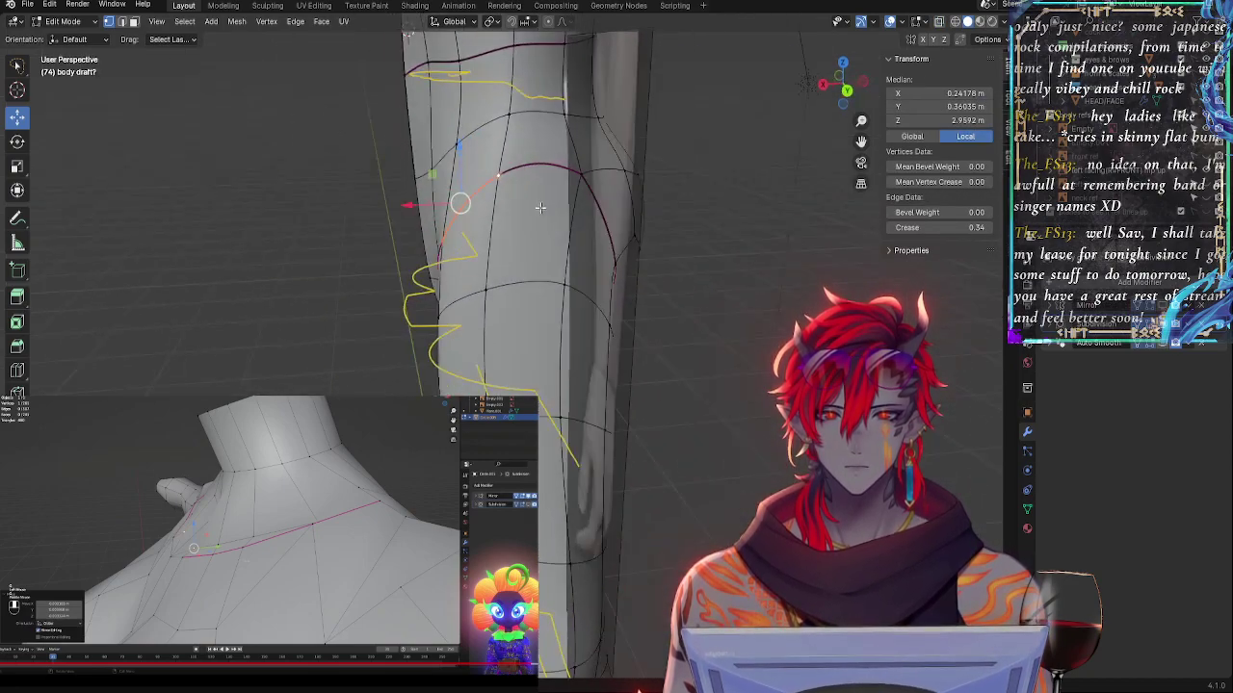
{"action": "left_click", "coordinate": [581, 174], "text": "shift"}
{"action": "left_click", "coordinate": [497, 176], "text": "shift"}
{"action": "left_click", "coordinate": [510, 182]}
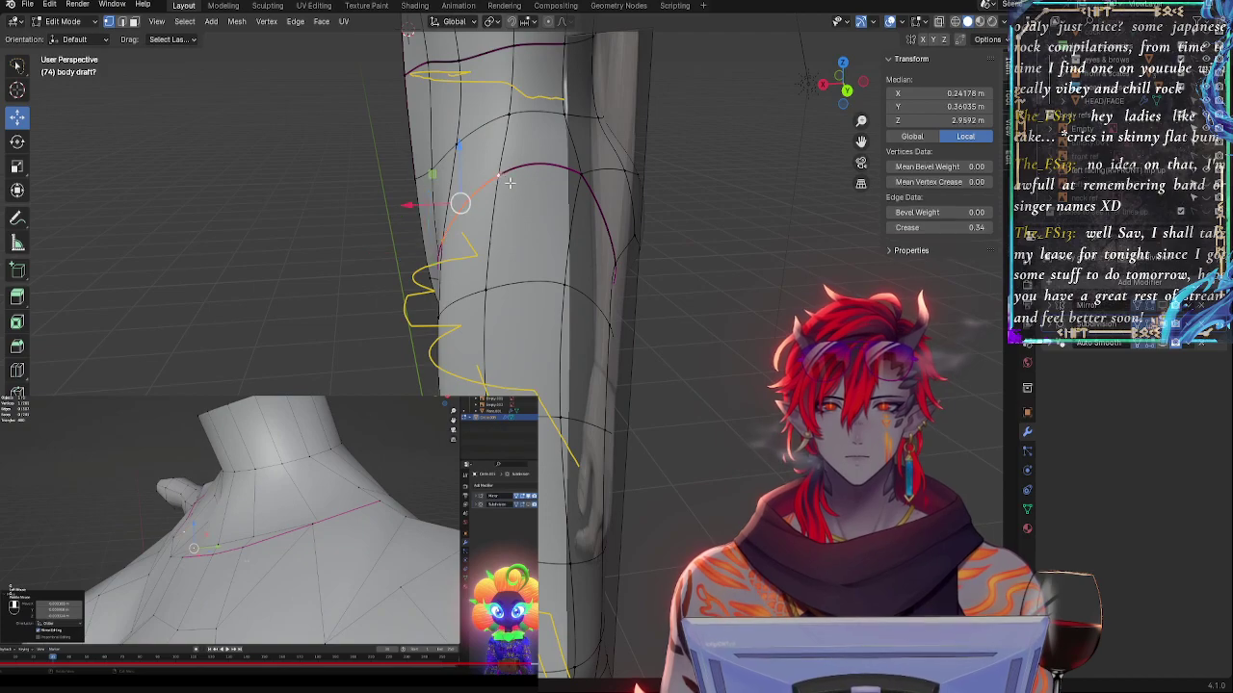
{"action": "left_click", "coordinate": [581, 177], "text": "shift"}
{"action": "left_click", "coordinate": [817, 86]}
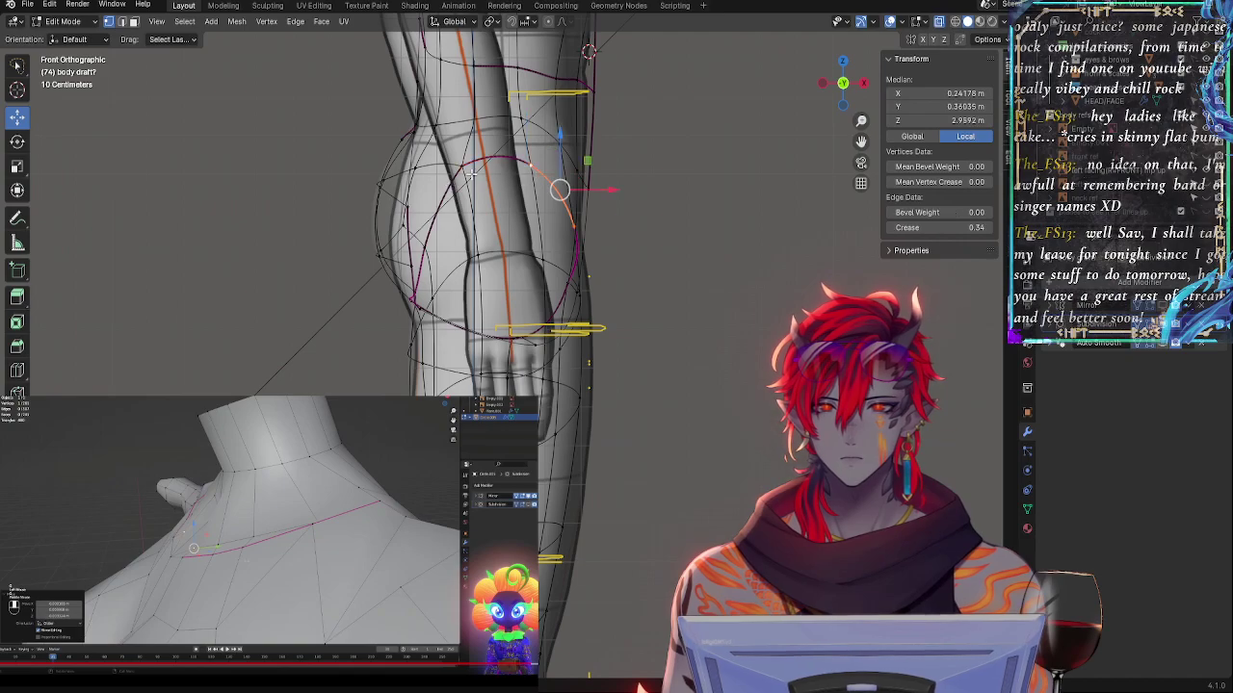
- Lower the front-hip edge vertically to Z 3 m with the unsmoothed cage shown
{"action": "left_click", "coordinate": [527, 221], "text": "alt"}
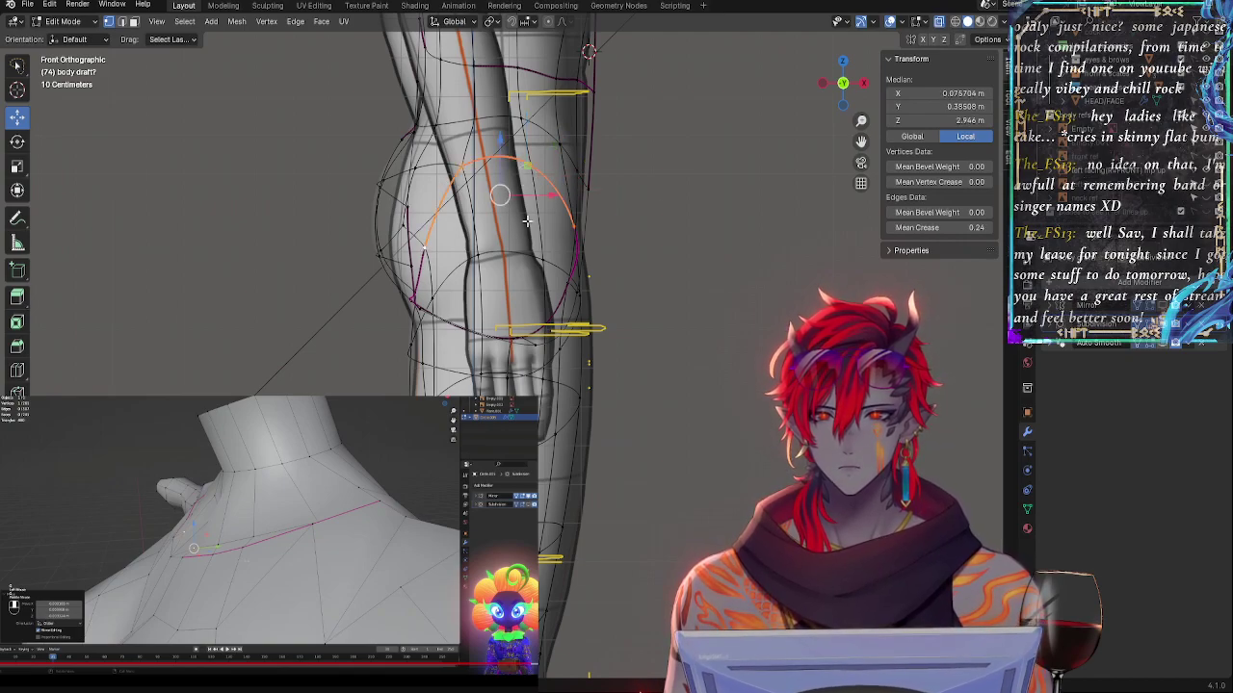
{"action": "left_click", "coordinate": [1159, 324]}
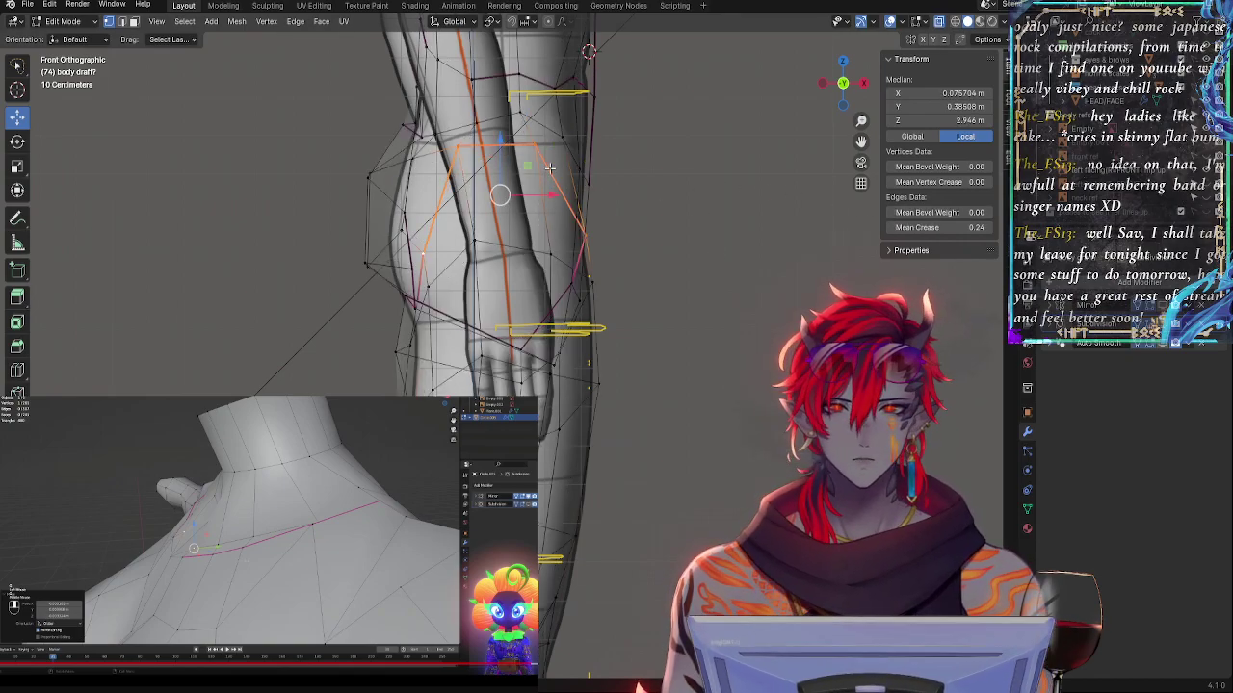
{"action": "left_click", "coordinate": [455, 146]}
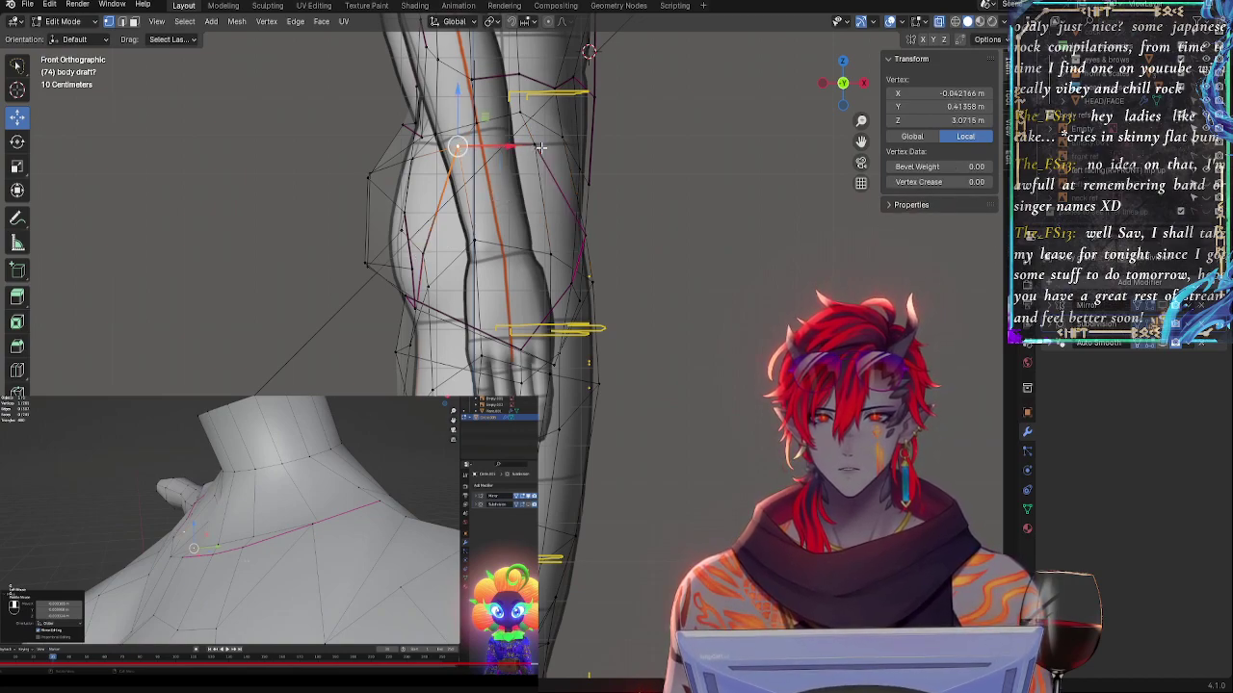
{"action": "left_click", "coordinate": [536, 146], "text": "shift"}
{"action": "key", "text": "g"}
{"action": "key", "text": "z"}
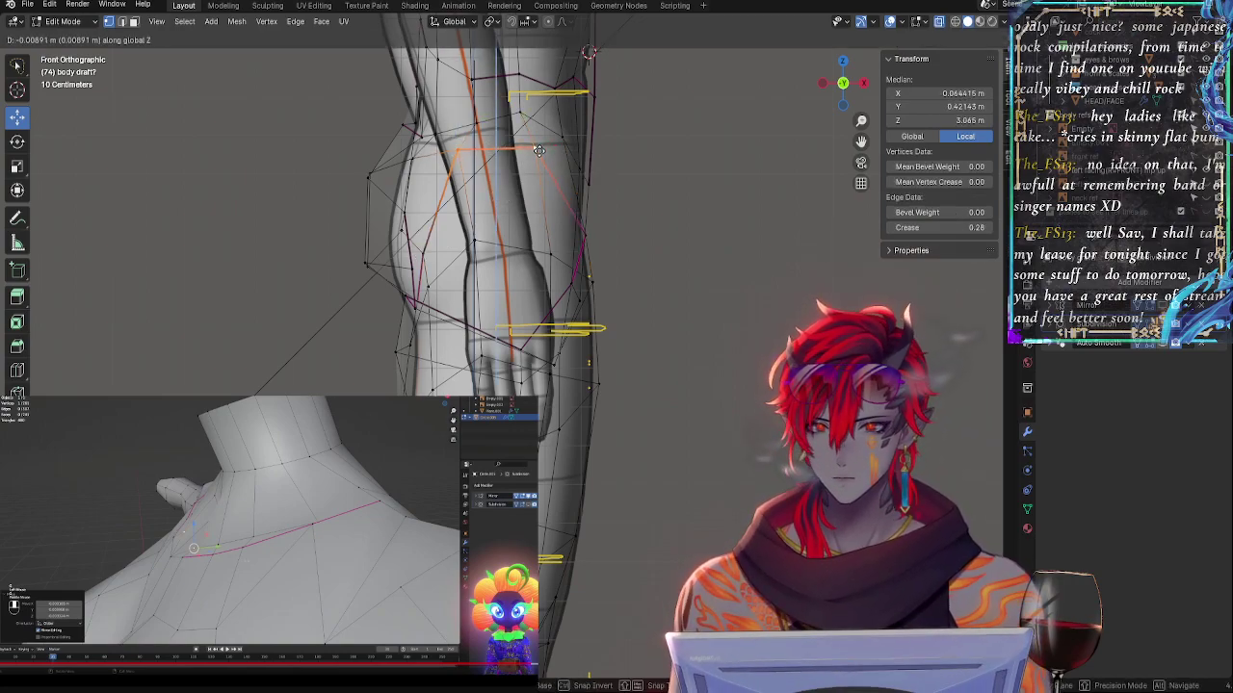
{"action": "left_click", "coordinate": [540, 165]}
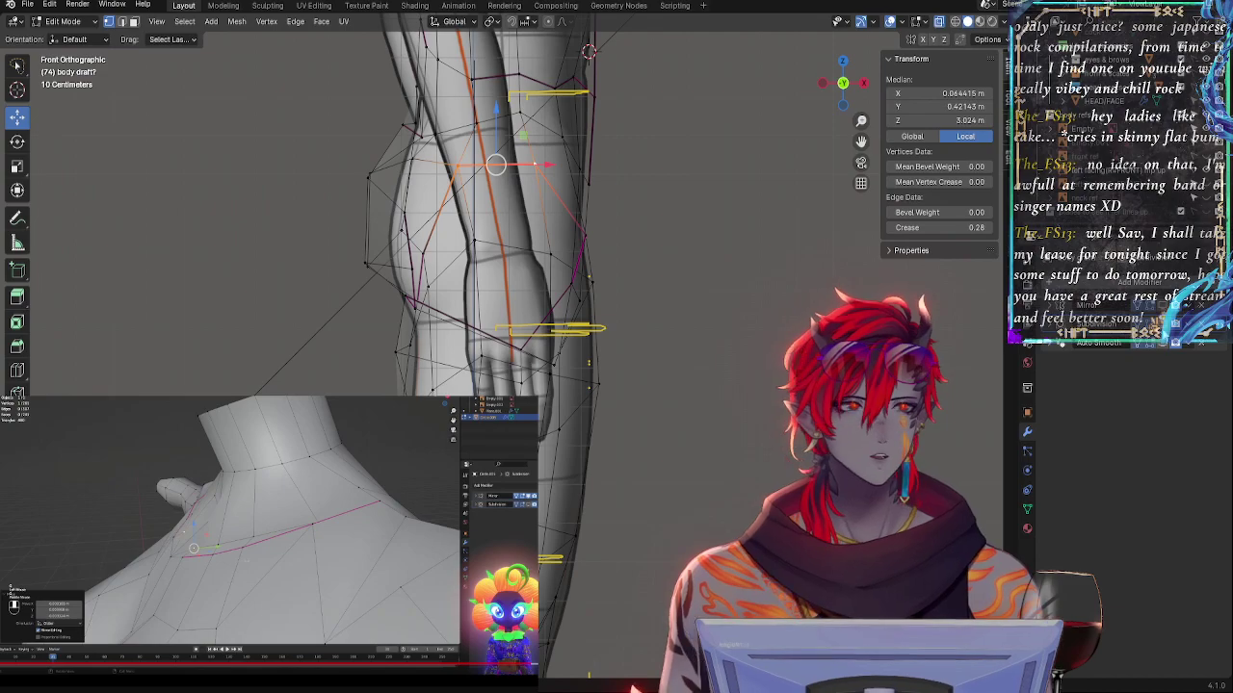
{"action": "left_click", "coordinate": [1163, 326]}
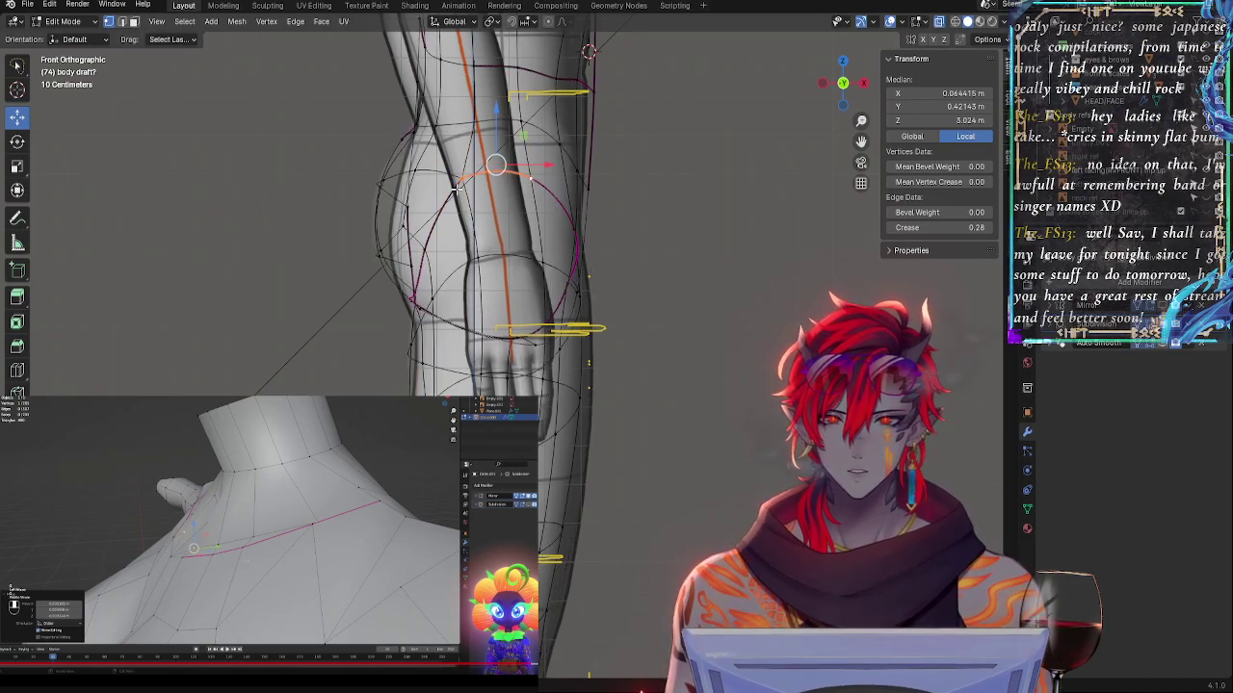
- Nudge hip and buttock loop vertices slightly, one to X 0.16943 m, Z 3.0197 m
{"action": "left_click", "coordinate": [414, 256]}
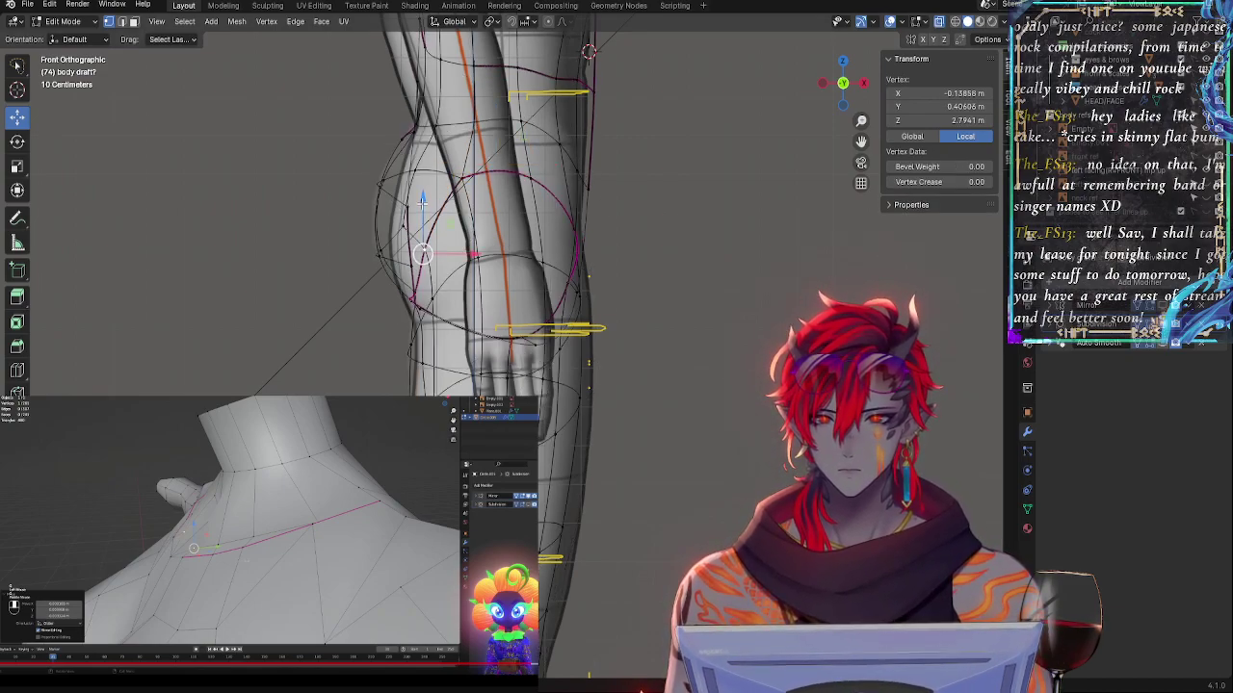
{"action": "left_click", "coordinate": [464, 183]}
{"action": "left_click_drag", "start_coordinate": [459, 114], "coordinate": [458, 118]}
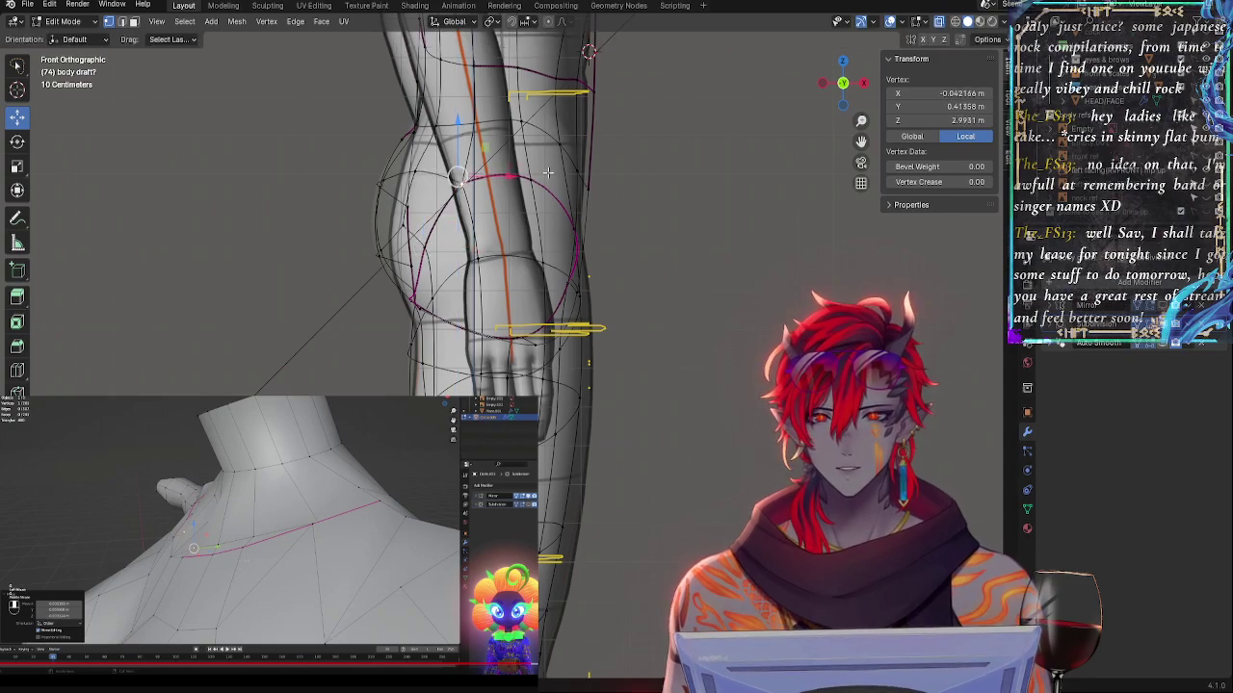
{"action": "left_click", "coordinate": [526, 178]}
{"action": "left_click_drag", "start_coordinate": [535, 115], "coordinate": [535, 116]}
{"action": "left_click", "coordinate": [534, 132]}
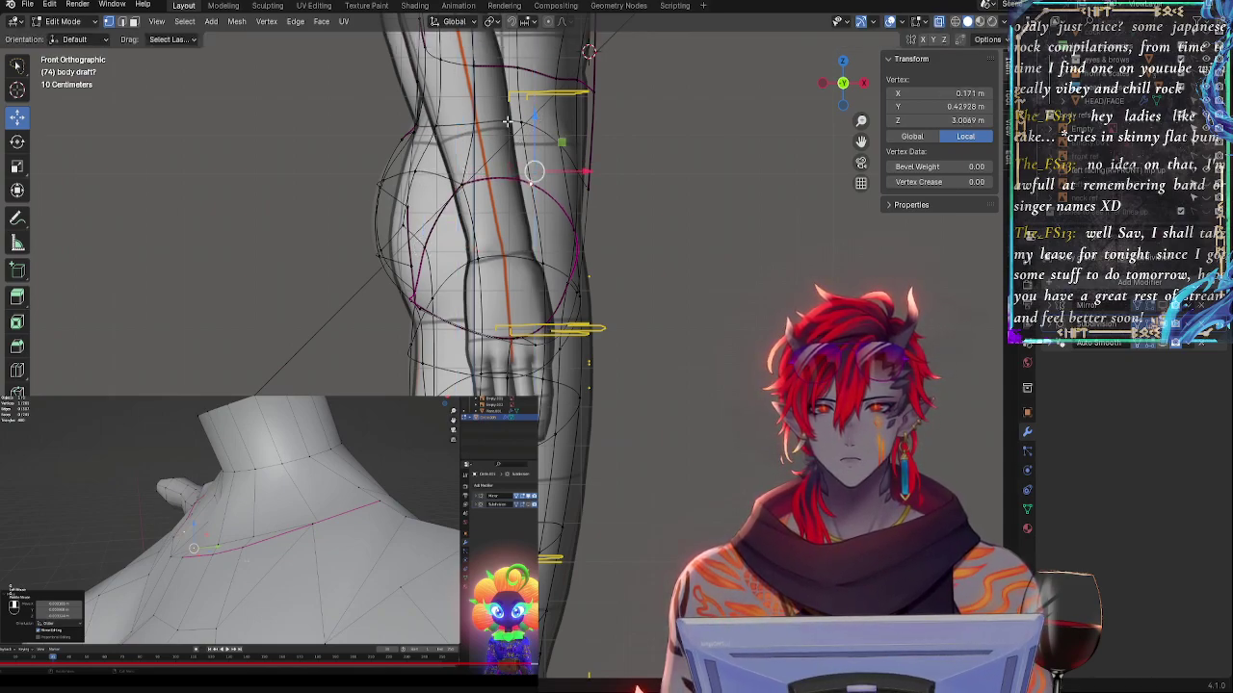
{"action": "left_click", "coordinate": [466, 186], "text": "shift"}
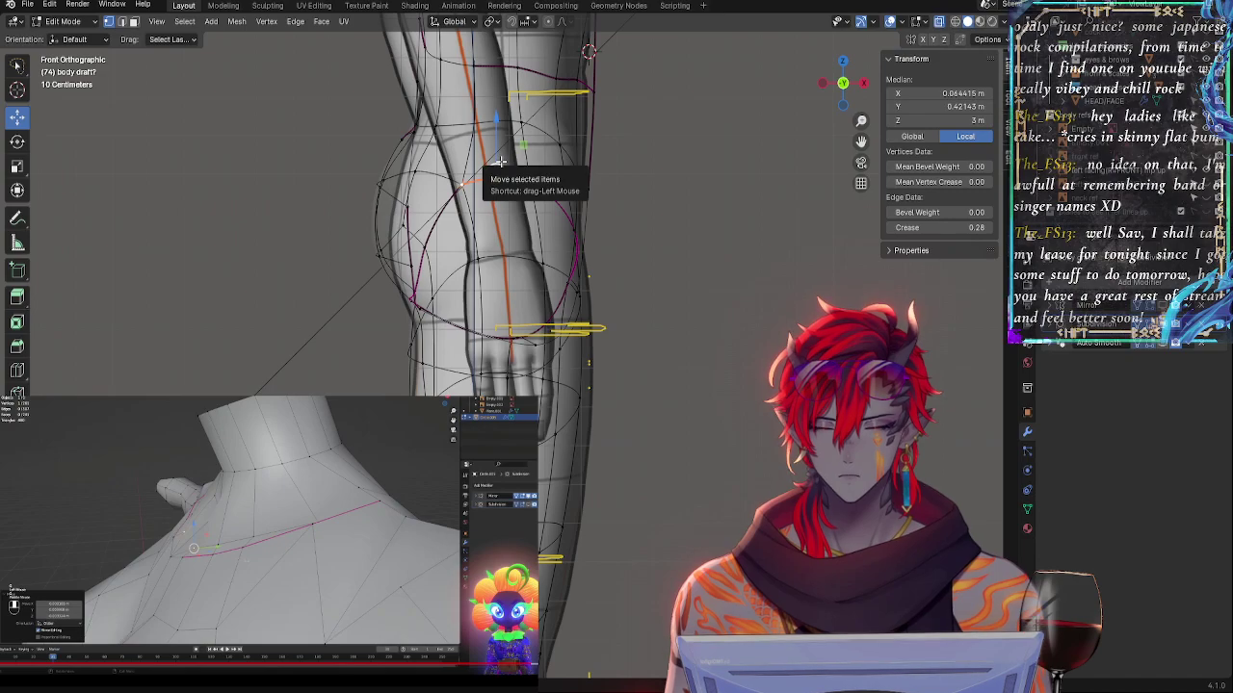
{"action": "left_click_drag", "start_coordinate": [500, 163], "coordinate": [534, 168]}
{"action": "left_click", "coordinate": [531, 181]}
{"action": "left_click", "coordinate": [874, 82]}
- In right orthographic view, compare the groin loop vertices against the side reference with X-ray
{"action": "left_click", "coordinate": [865, 83]}
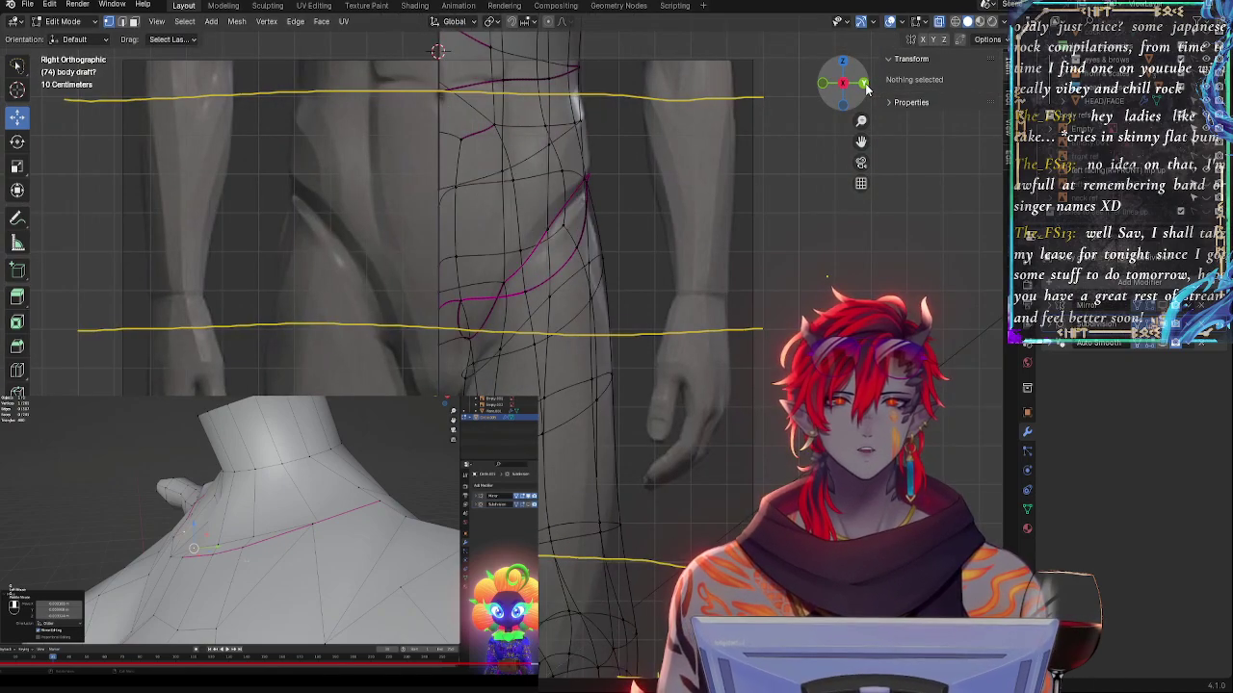
{"action": "key", "text": "alt+z"}
{"action": "key", "text": "alt+z"}
{"action": "key", "text": "alt+z"}
{"action": "key", "text": "alt+z"}
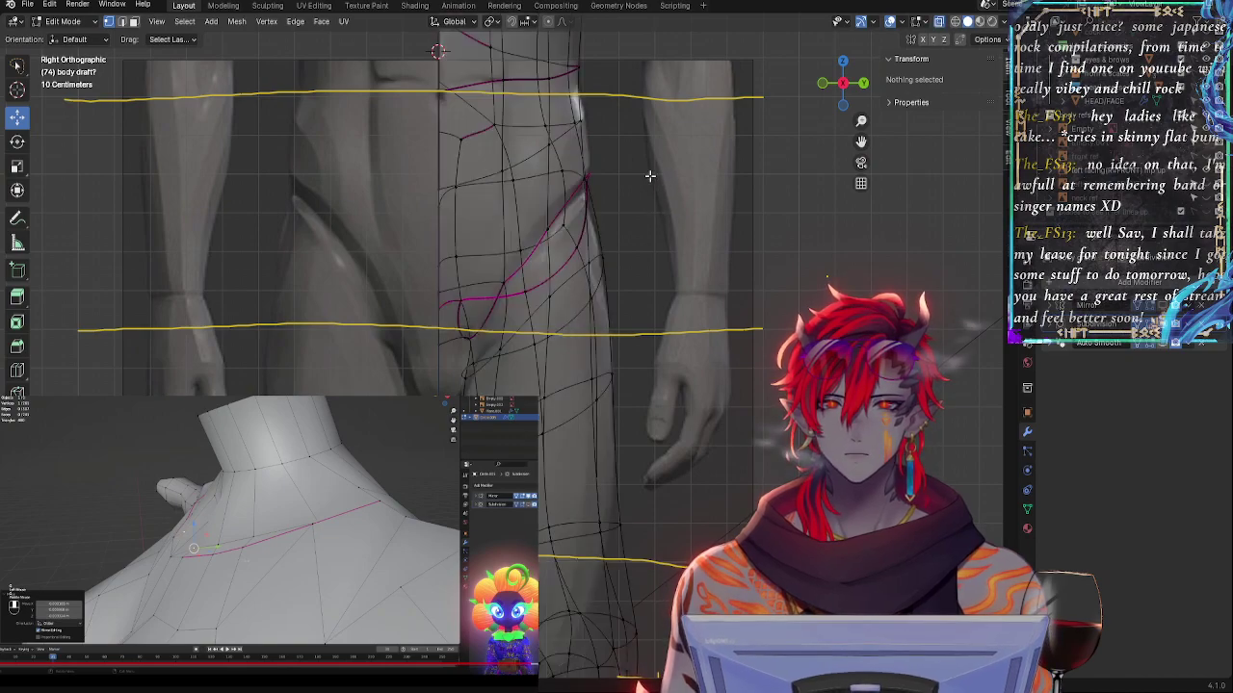
{"action": "left_click", "coordinate": [543, 235]}
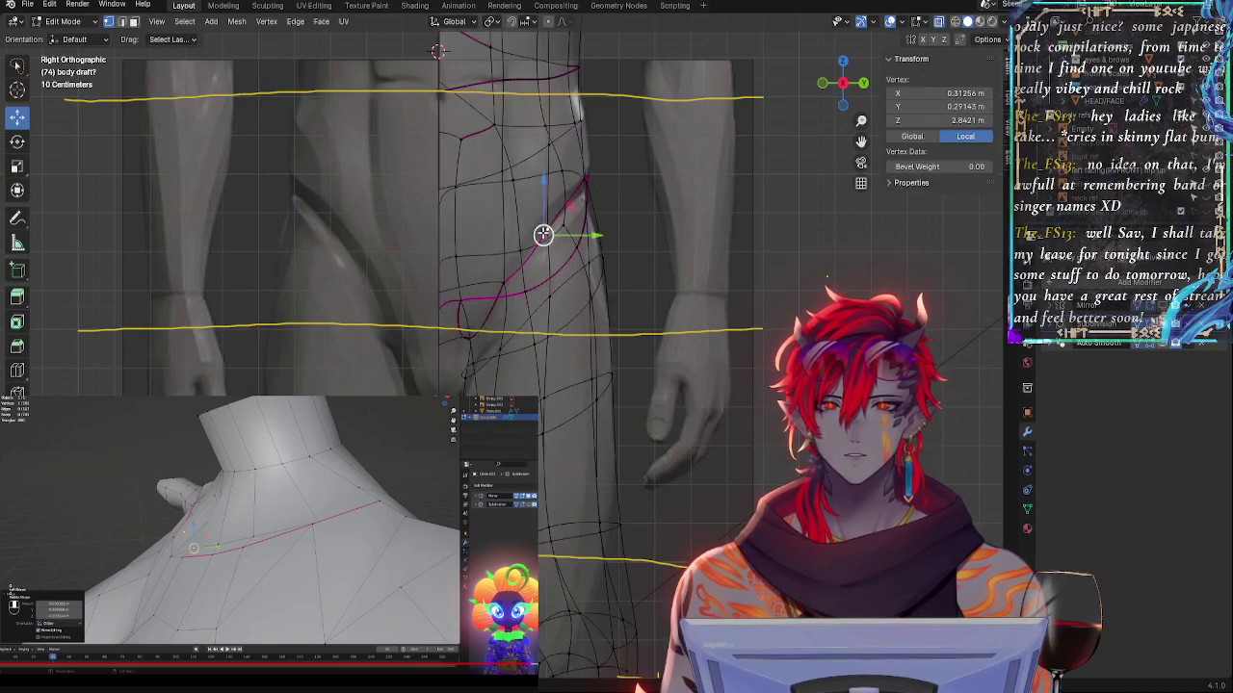
{"action": "left_click", "coordinate": [503, 281], "text": "shift"}
{"action": "key", "text": "alt+z"}
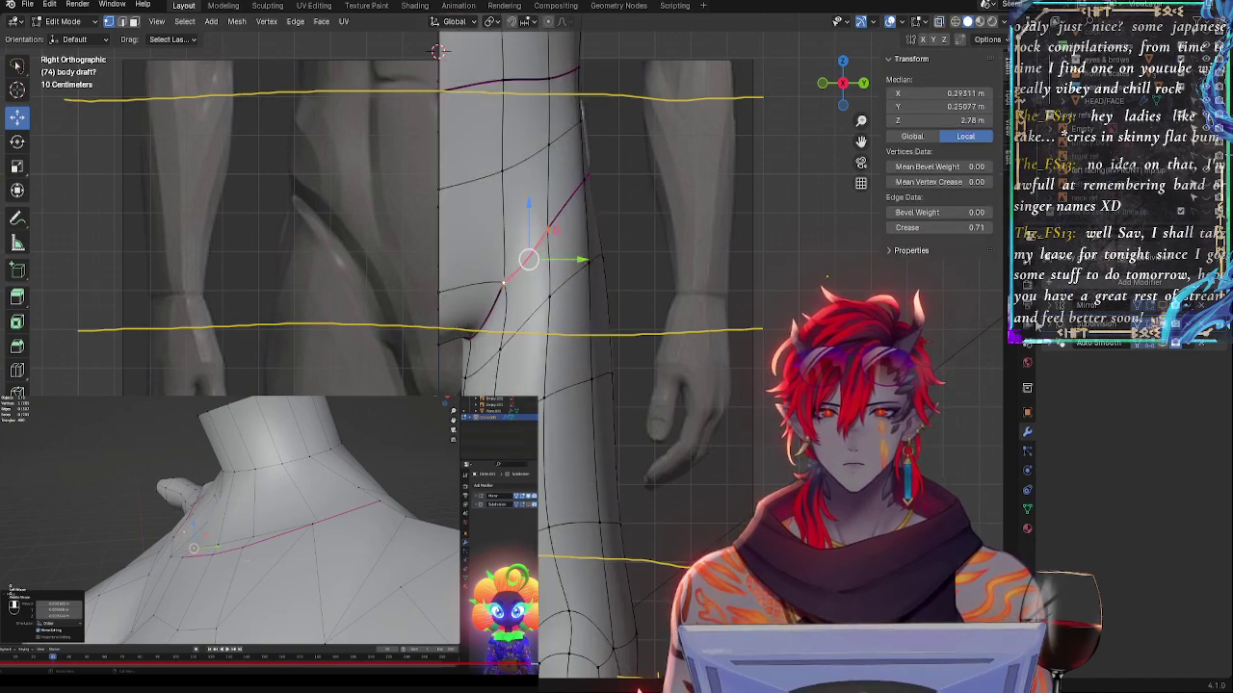
{"action": "key", "text": "alt+z"}
{"action": "key", "text": "alt+z"}
{"action": "key", "text": "alt+z"}
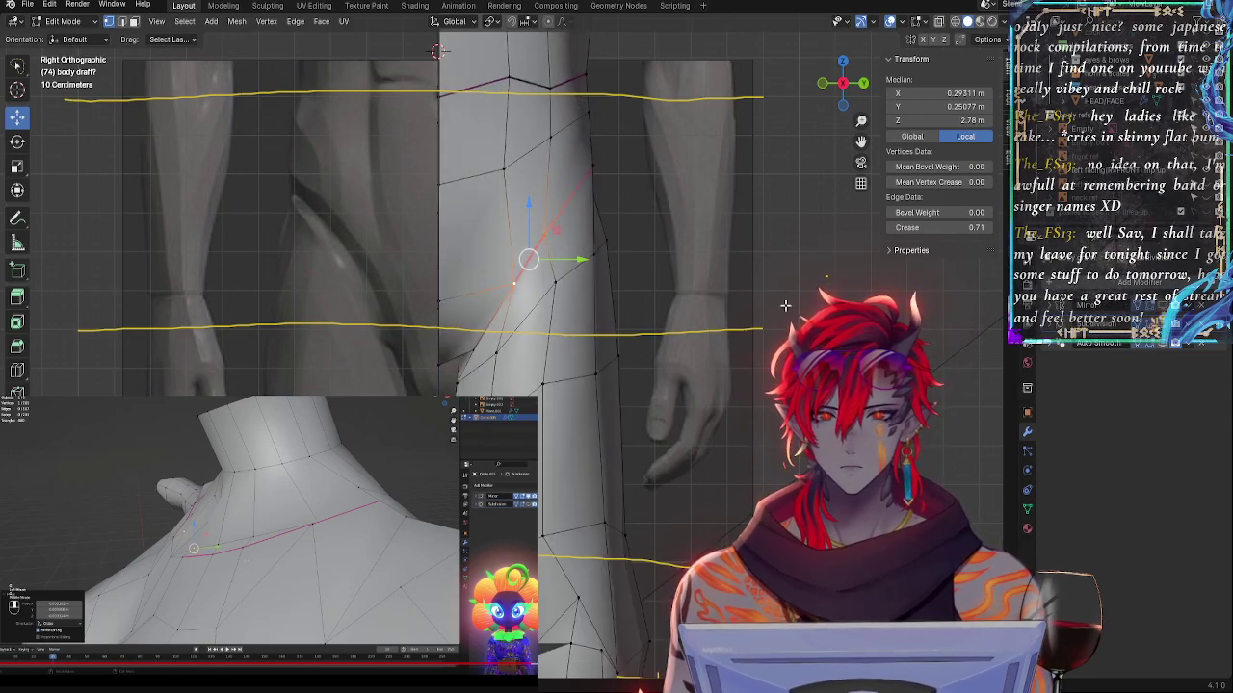
{"action": "left_click", "coordinate": [769, 308]}
{"action": "key", "text": "alt+z"}
{"action": "key", "text": "alt+z"}
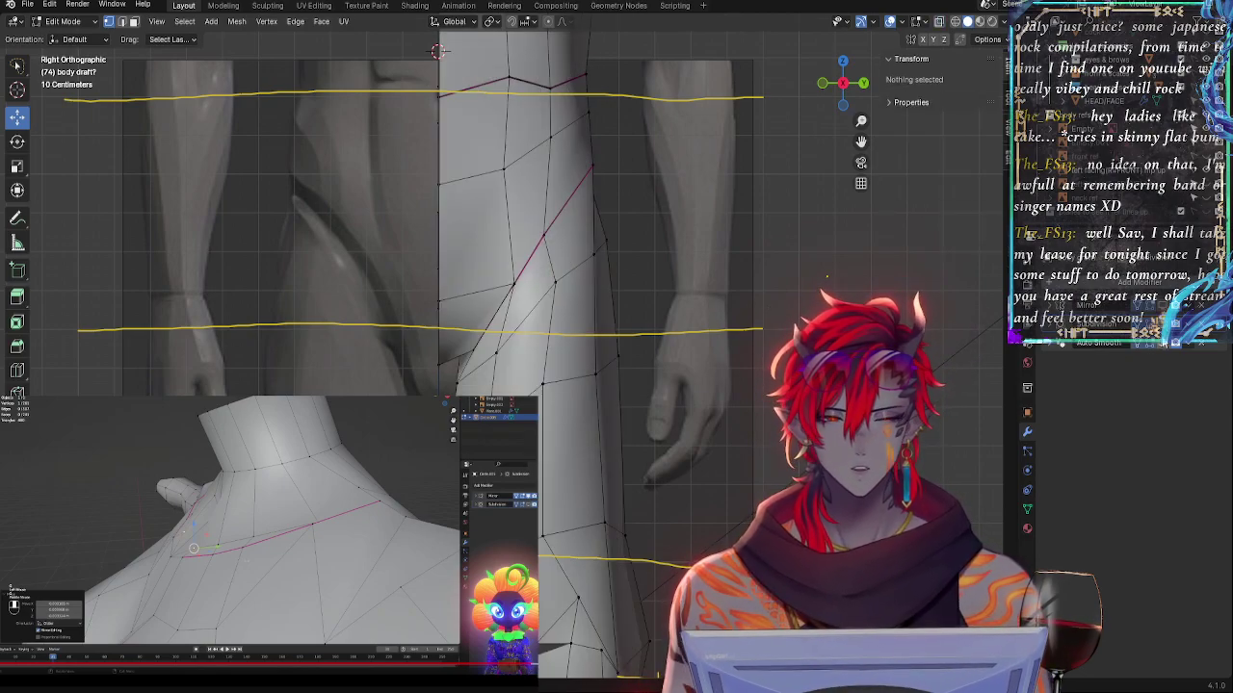
- Slide the upper groin vertex up, shift the lower one along Y, and move the edge
{"action": "left_click", "coordinate": [555, 244]}
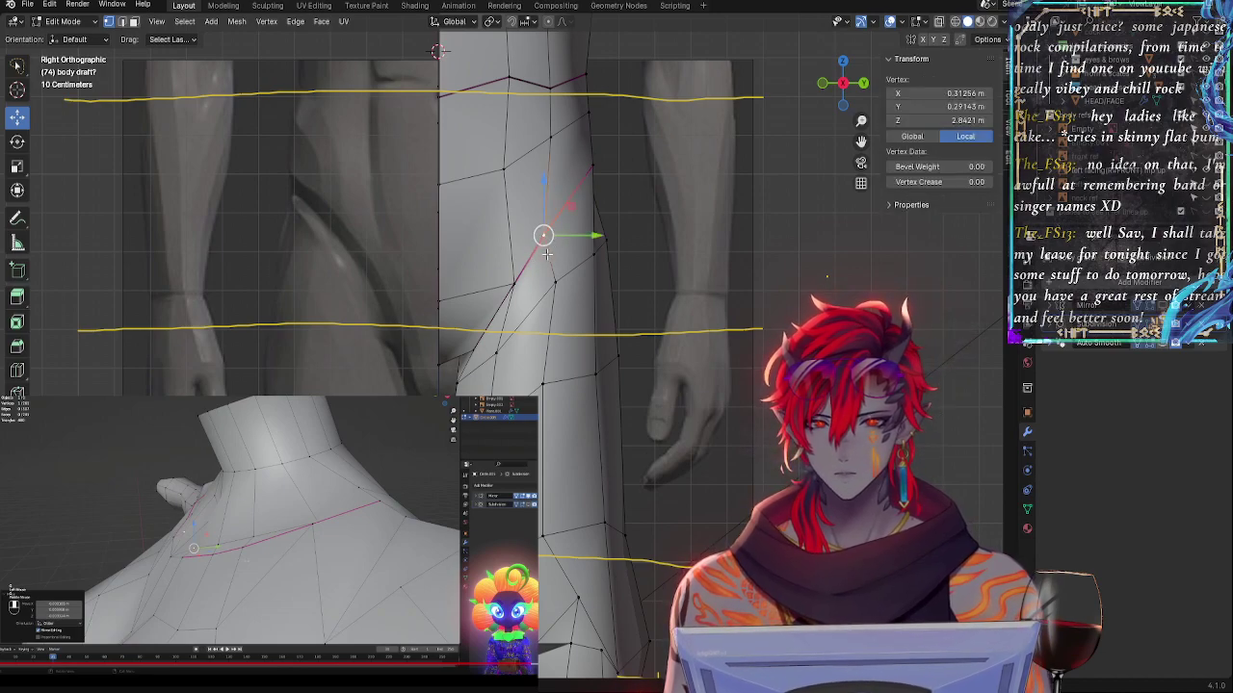
{"action": "key", "text": "g"}
{"action": "key", "text": "g"}
{"action": "left_click", "coordinate": [562, 239]}
{"action": "left_click", "coordinate": [496, 291]}
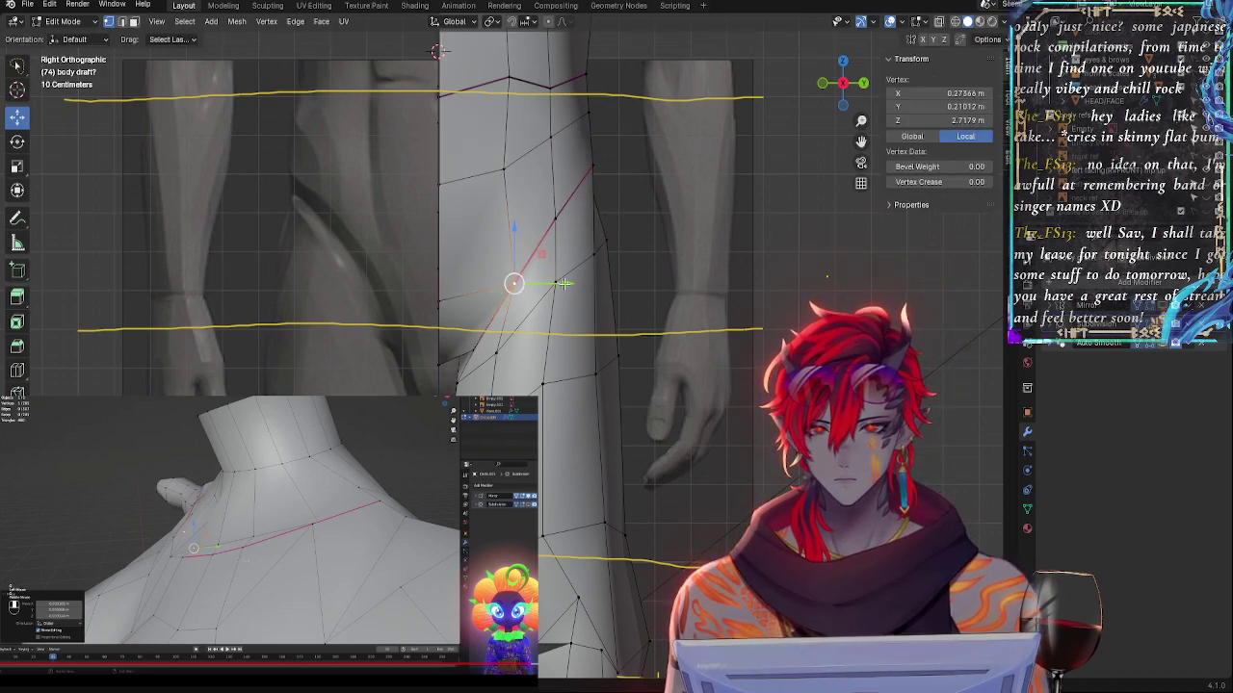
{"action": "left_click_drag", "start_coordinate": [564, 283], "coordinate": [516, 287]}
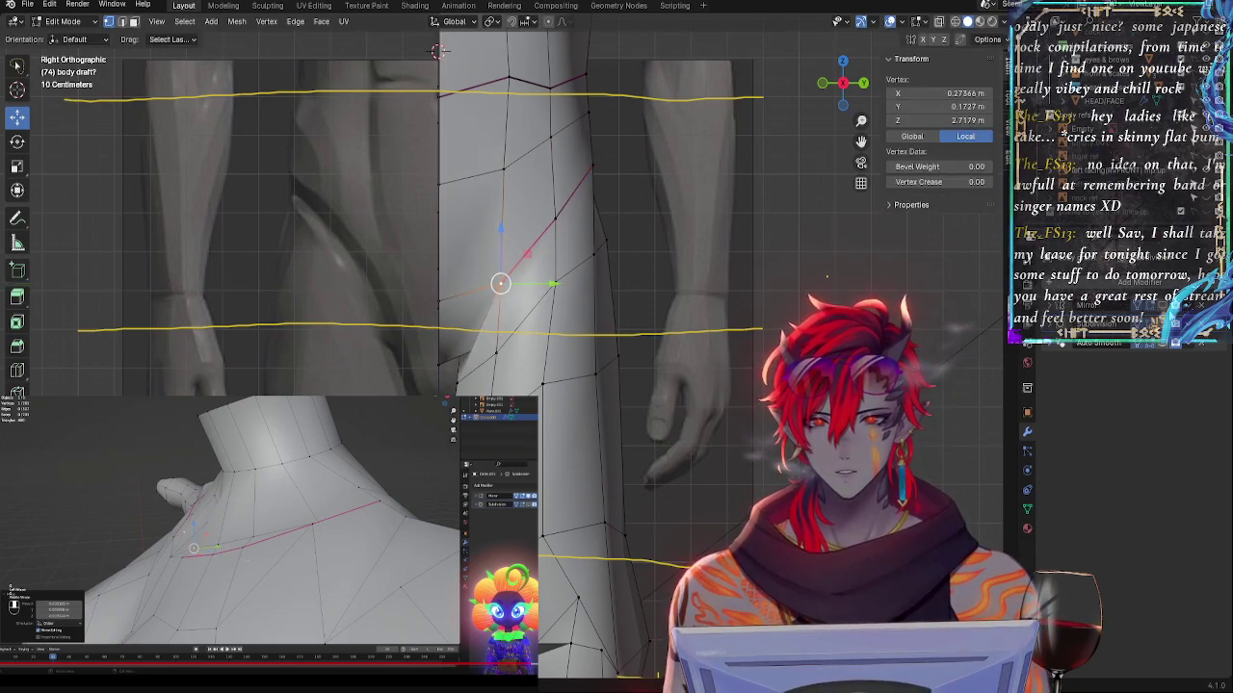
{"action": "left_click", "coordinate": [558, 223], "text": "shift"}
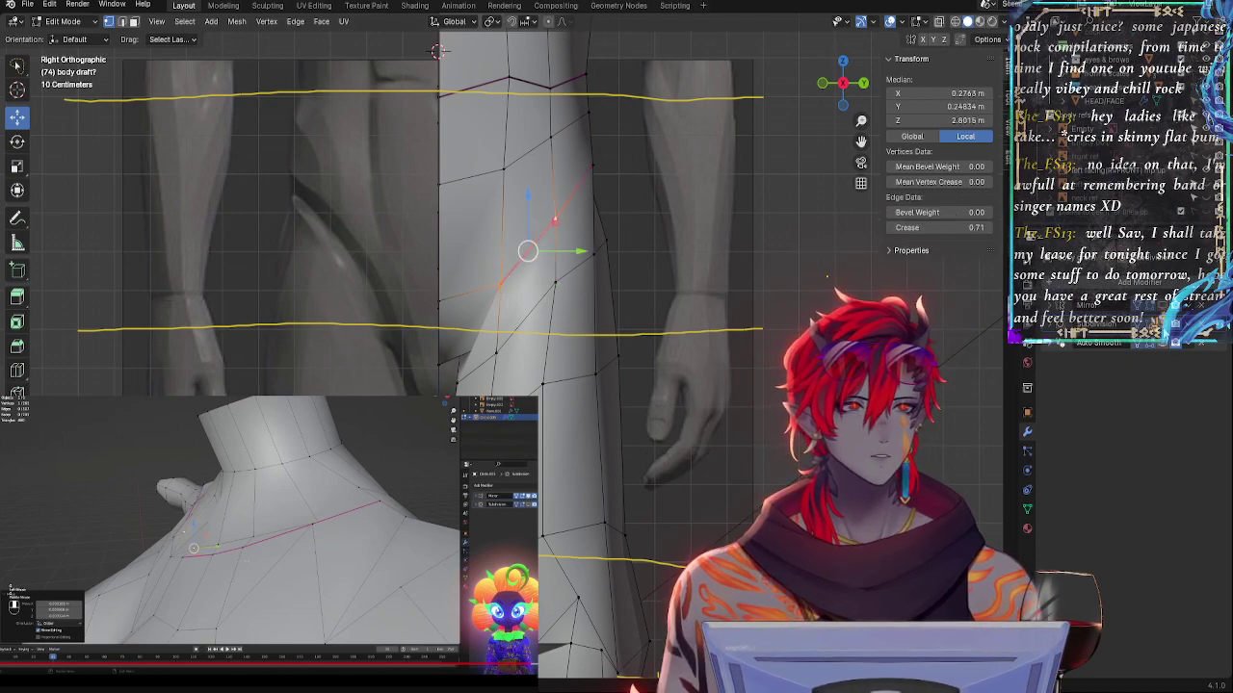
{"action": "left_click", "coordinate": [1150, 322]}
{"action": "key", "text": "alt+z"}
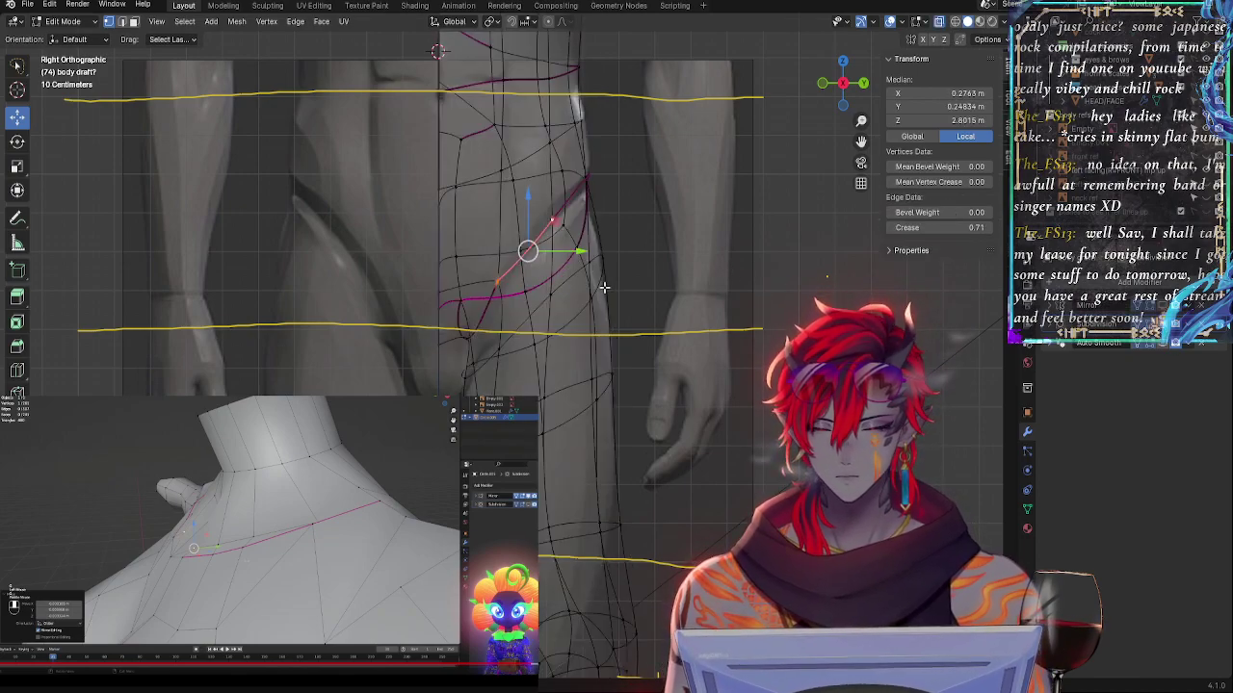
{"action": "key", "text": "g"}
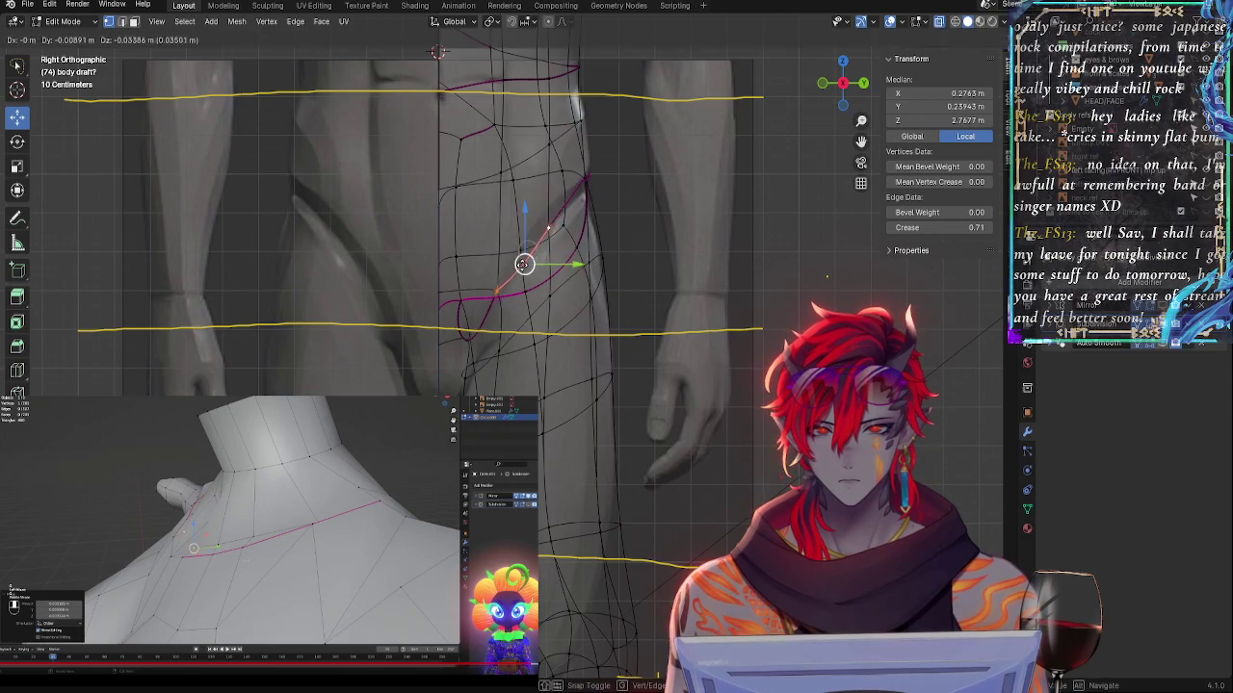
{"action": "left_click", "coordinate": [556, 228]}
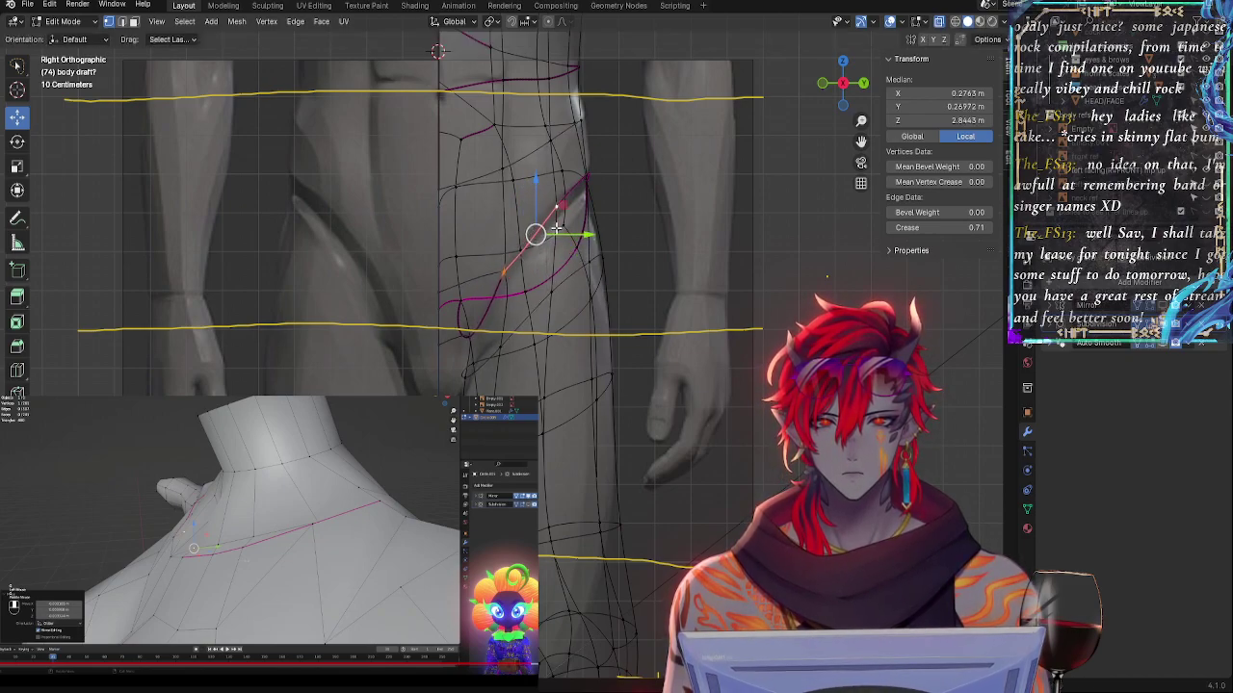
- Slide the groin vertex near the thigh's edge down along its edge
{"action": "left_click", "coordinate": [556, 207]}
{"action": "left_click_drag", "start_coordinate": [517, 287], "coordinate": [502, 275]}
{"action": "left_click", "coordinate": [512, 266]}
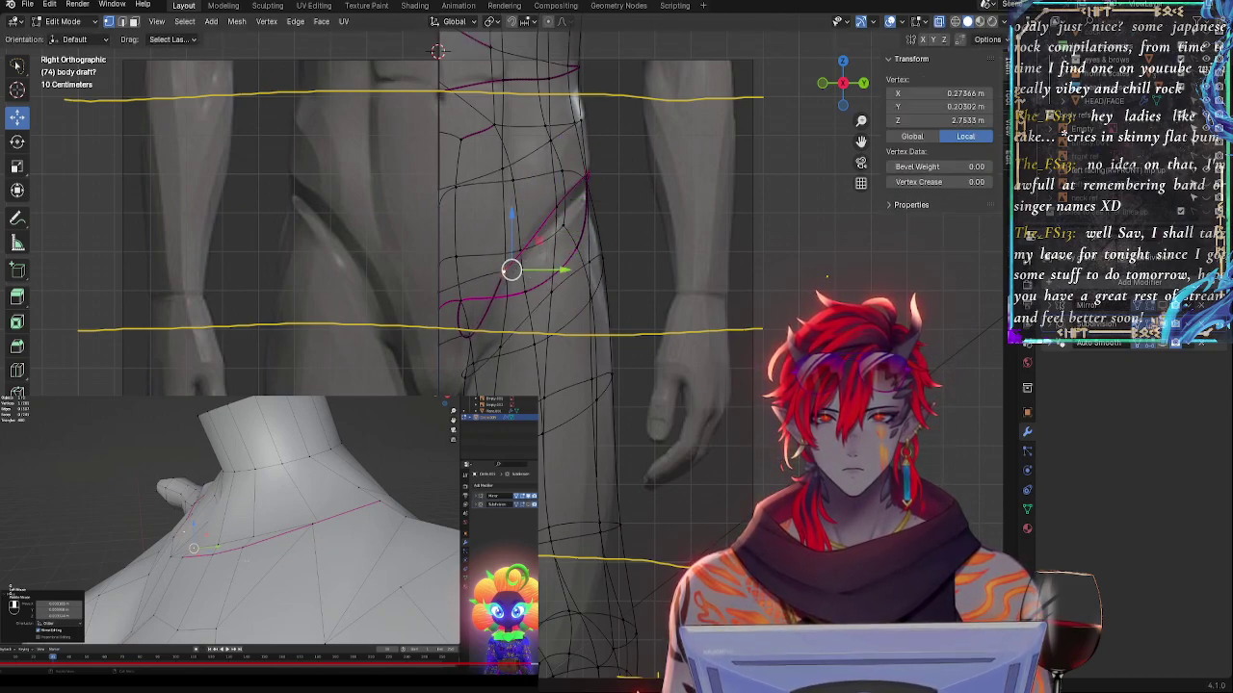
{"action": "key", "text": "alt+z"}
{"action": "left_click", "coordinate": [562, 202]}
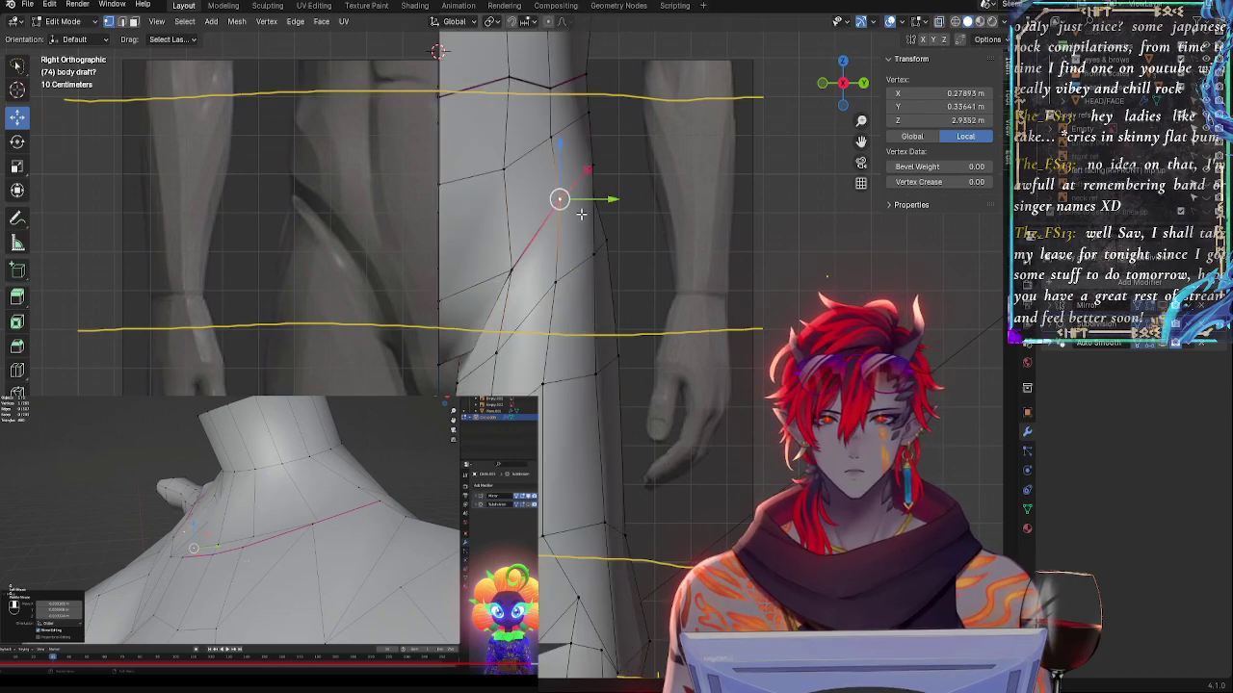
{"action": "key", "text": "g"}
{"action": "key", "text": "g"}
{"action": "left_click", "coordinate": [580, 225]}
{"action": "left_click", "coordinate": [515, 271]}
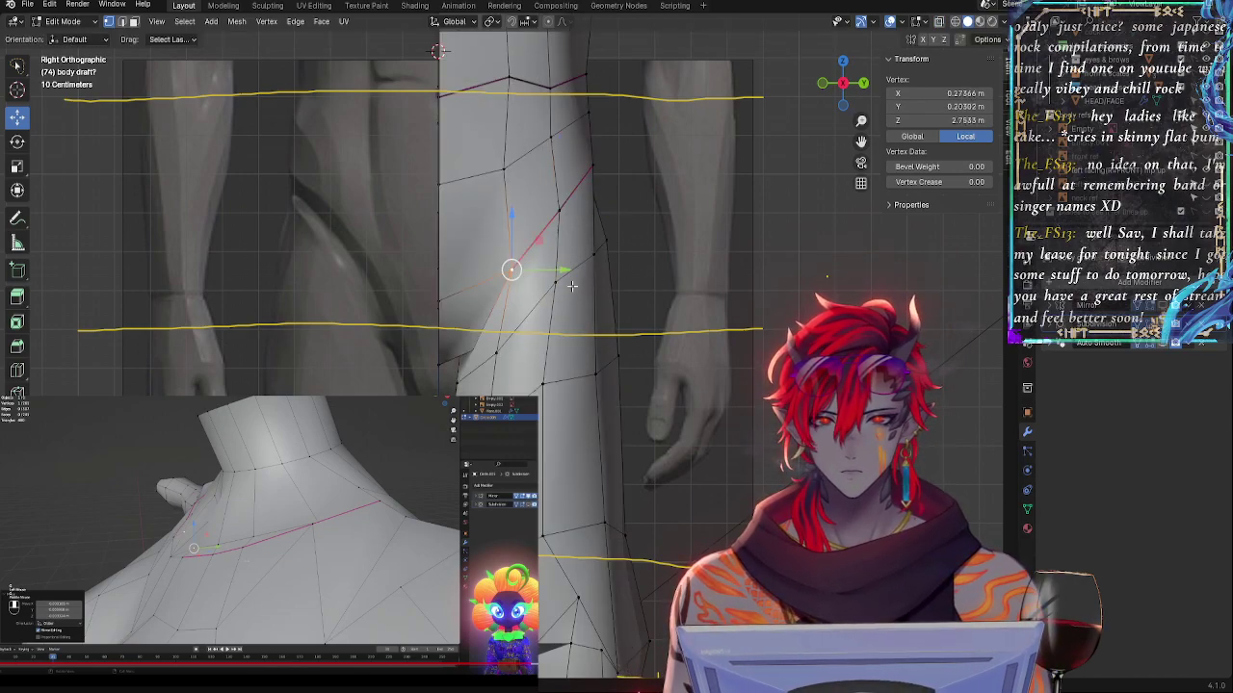
- Check the smoothed preview, then shift the lower vertex along Y and lower the upper one
{"action": "left_click", "coordinate": [1168, 326]}
{"action": "key", "text": "alt+z"}
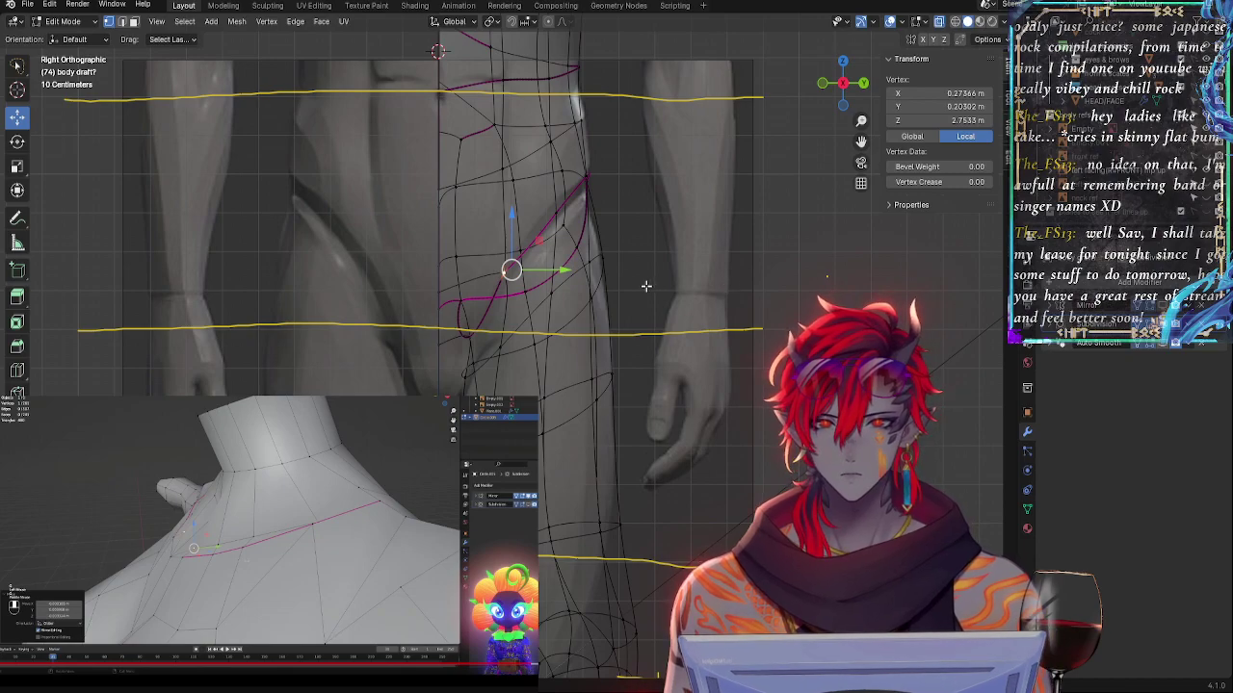
{"action": "key", "text": "alt+z"}
{"action": "key", "text": "alt+z"}
{"action": "key", "text": "alt+z"}
{"action": "key", "text": "alt+z"}
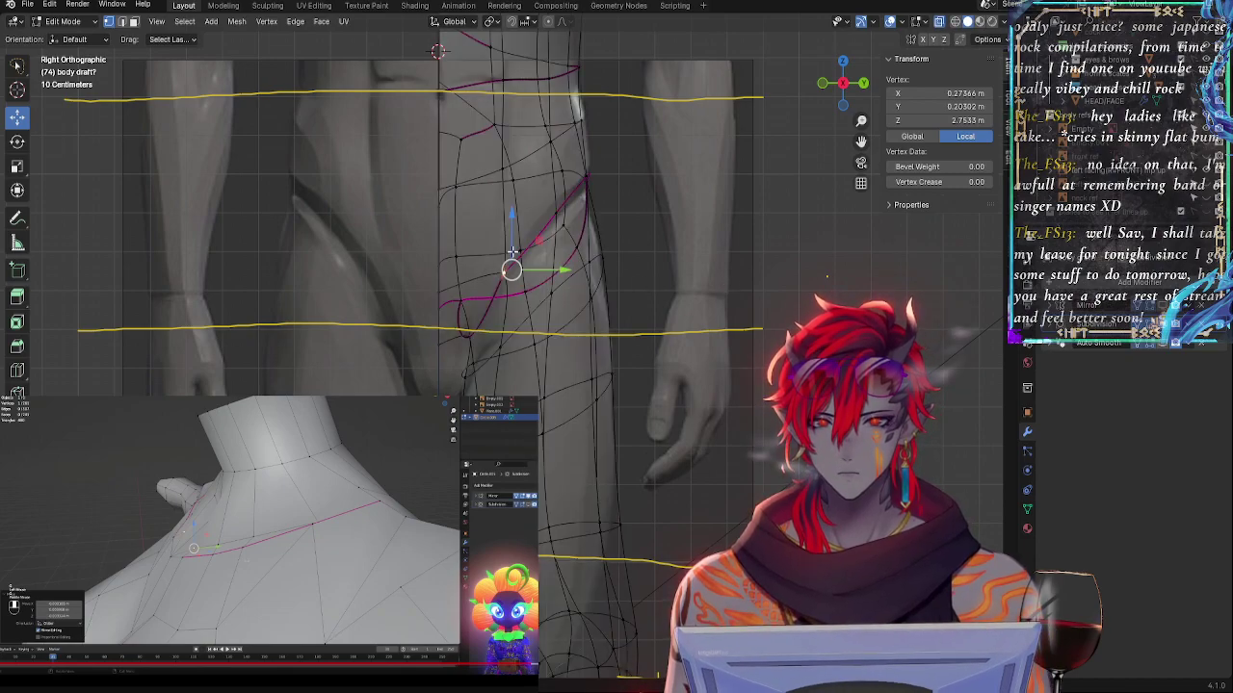
{"action": "key", "text": "alt+z"}
{"action": "left_click", "coordinate": [1168, 327]}
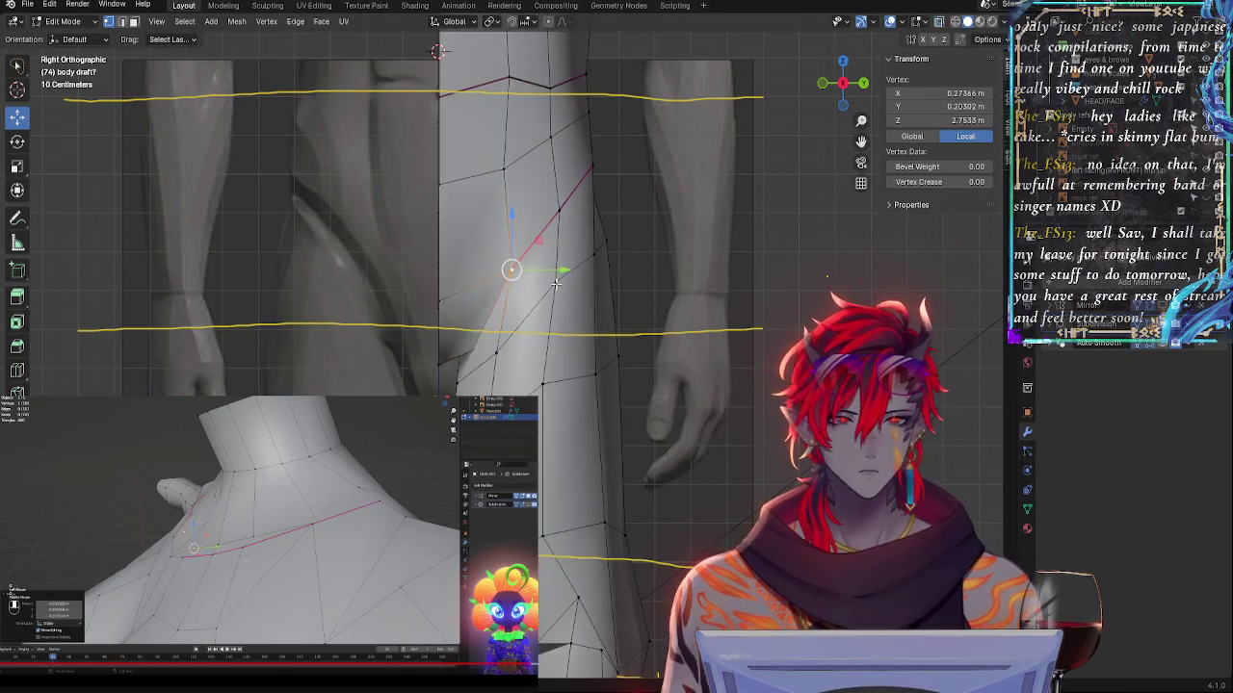
{"action": "mouse_move", "coordinate": [552, 272]}
{"action": "left_mouse_down"}
{"action": "mouse_move", "coordinate": [534, 270]}
{"action": "mouse_move", "coordinate": [539, 287]}
{"action": "left_mouse_up"}
{"action": "left_click", "coordinate": [559, 212]}
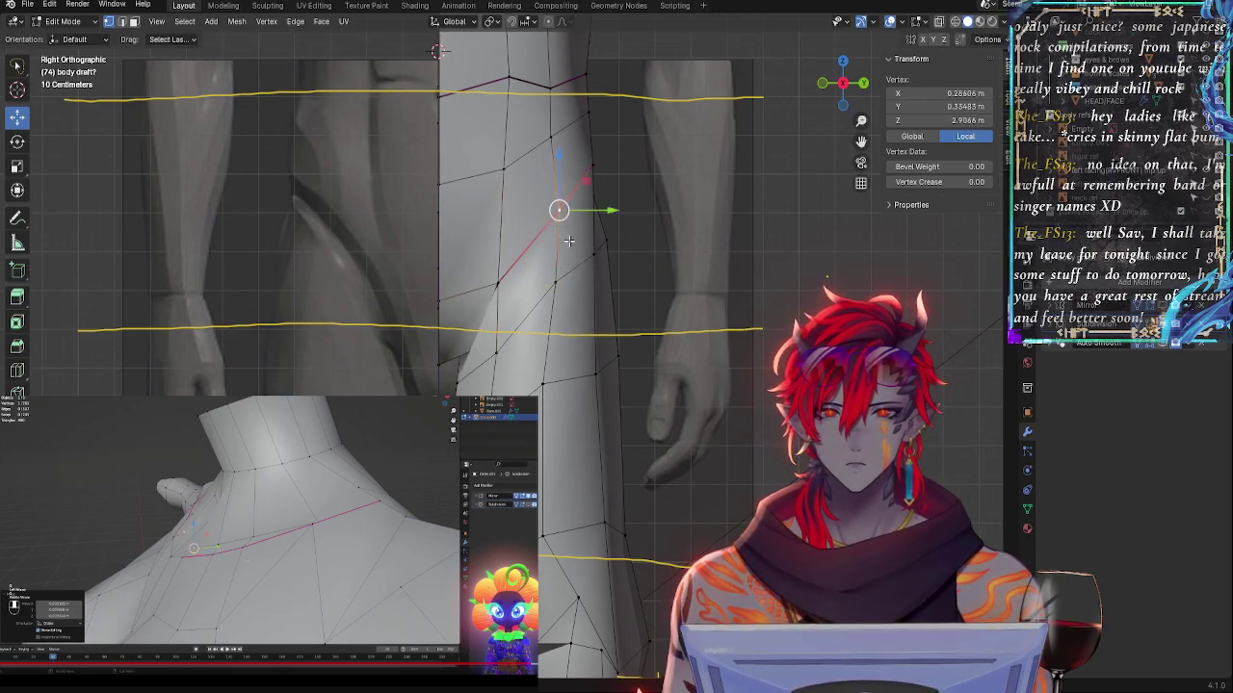
{"action": "left_click_drag", "start_coordinate": [559, 212], "coordinate": [559, 218]}
- Slide the thigh-front groin vertex to X 0.27319, Y 0.15928, Z 2.7381 m and check the result
{"action": "left_click", "coordinate": [501, 278]}
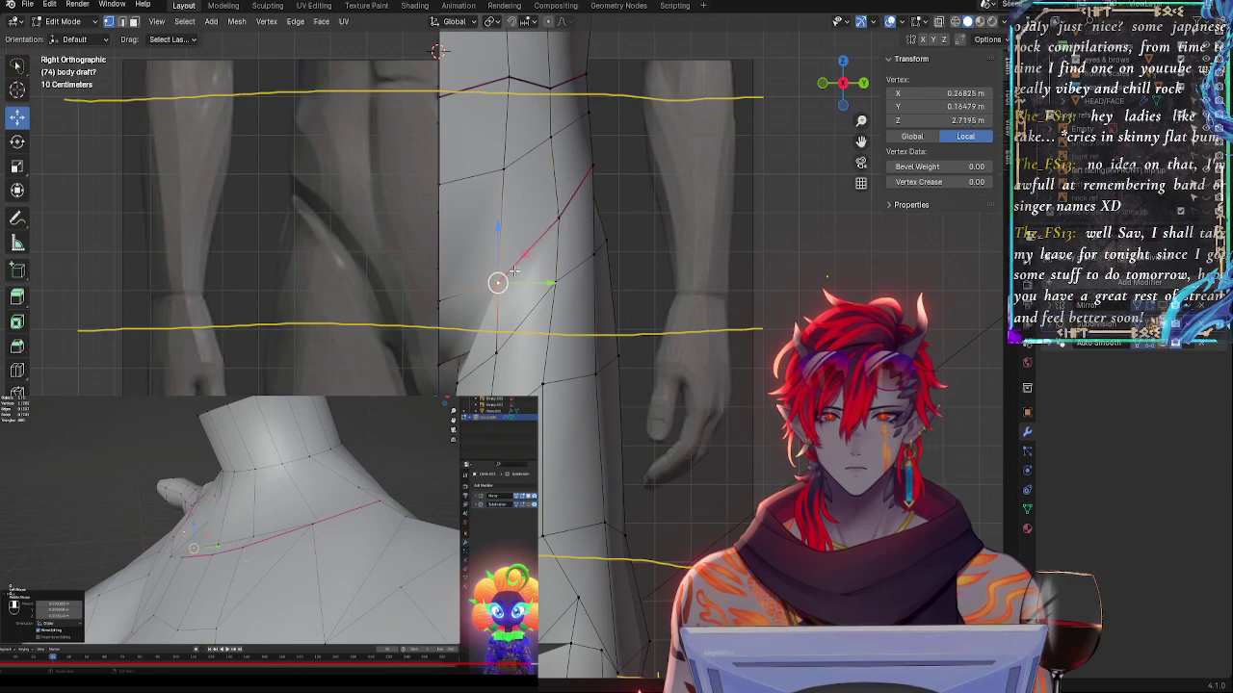
{"action": "key", "text": "g"}
{"action": "key", "text": "g"}
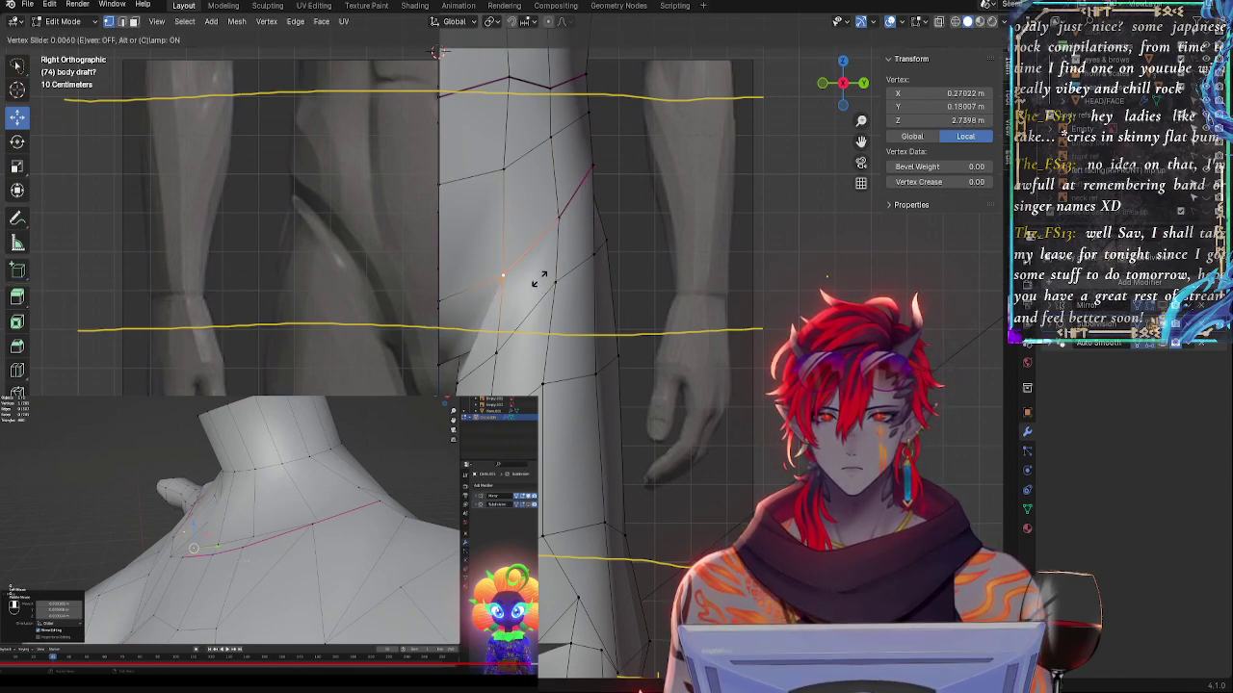
{"action": "left_click", "coordinate": [547, 280]}
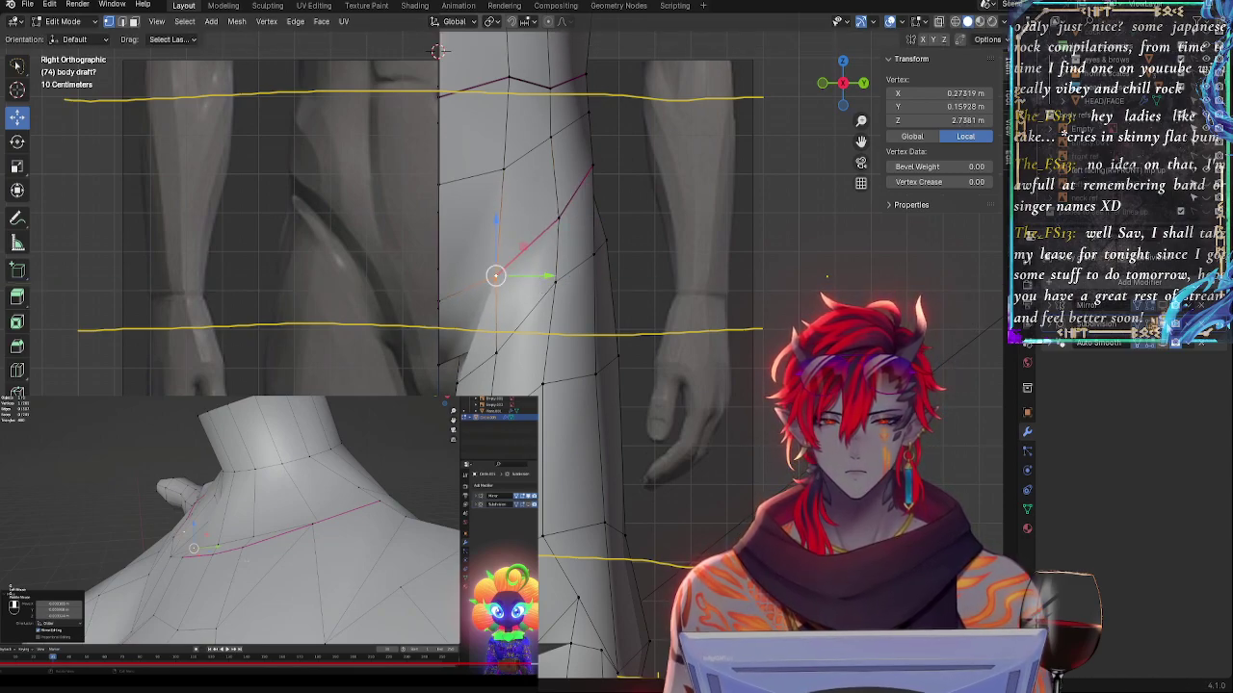
{"action": "left_click", "coordinate": [1148, 325]}
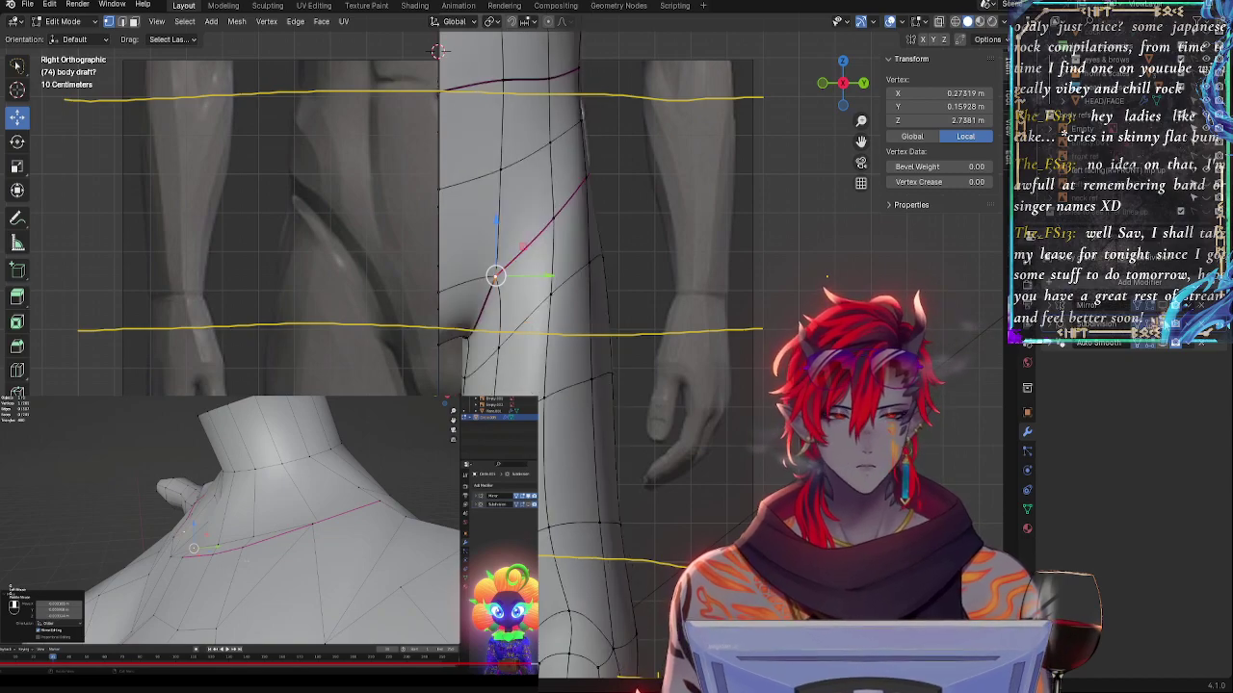
{"action": "left_click", "coordinate": [1148, 326]}
{"action": "left_click", "coordinate": [1148, 326]}
{"action": "key", "text": "alt+z"}
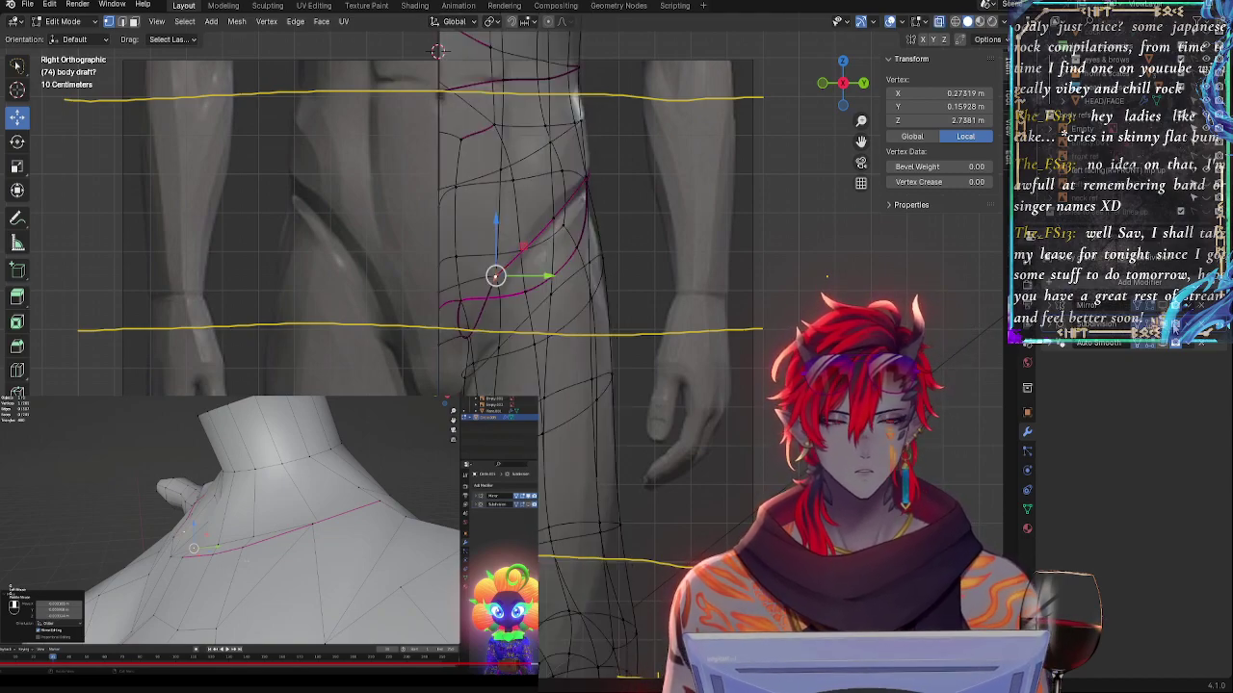
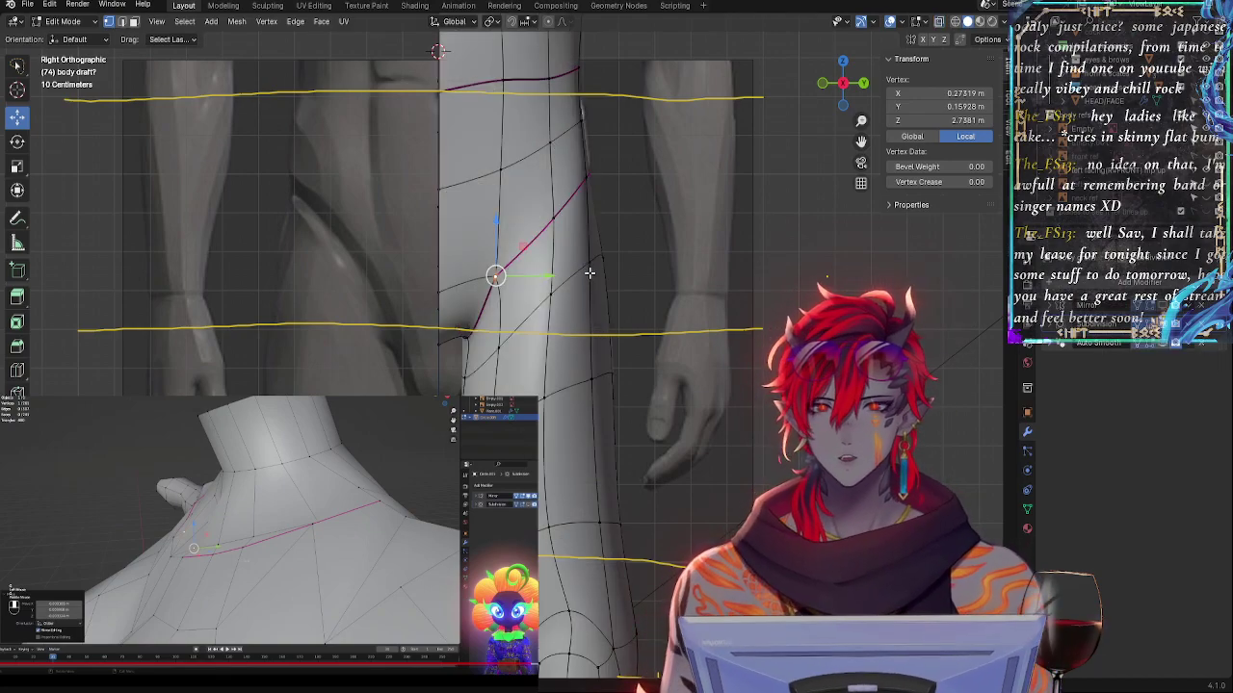
- Nudge a hip vertex toward the reference outline, then move two hip vertices down and slightly forward
{"action": "left_click", "coordinate": [547, 227]}
{"action": "key", "text": "alt+z"}
{"action": "left_click_drag", "start_coordinate": [596, 222], "coordinate": [596, 224]}
{"action": "key", "text": "alt+z"}
{"action": "left_click", "coordinate": [599, 190]}
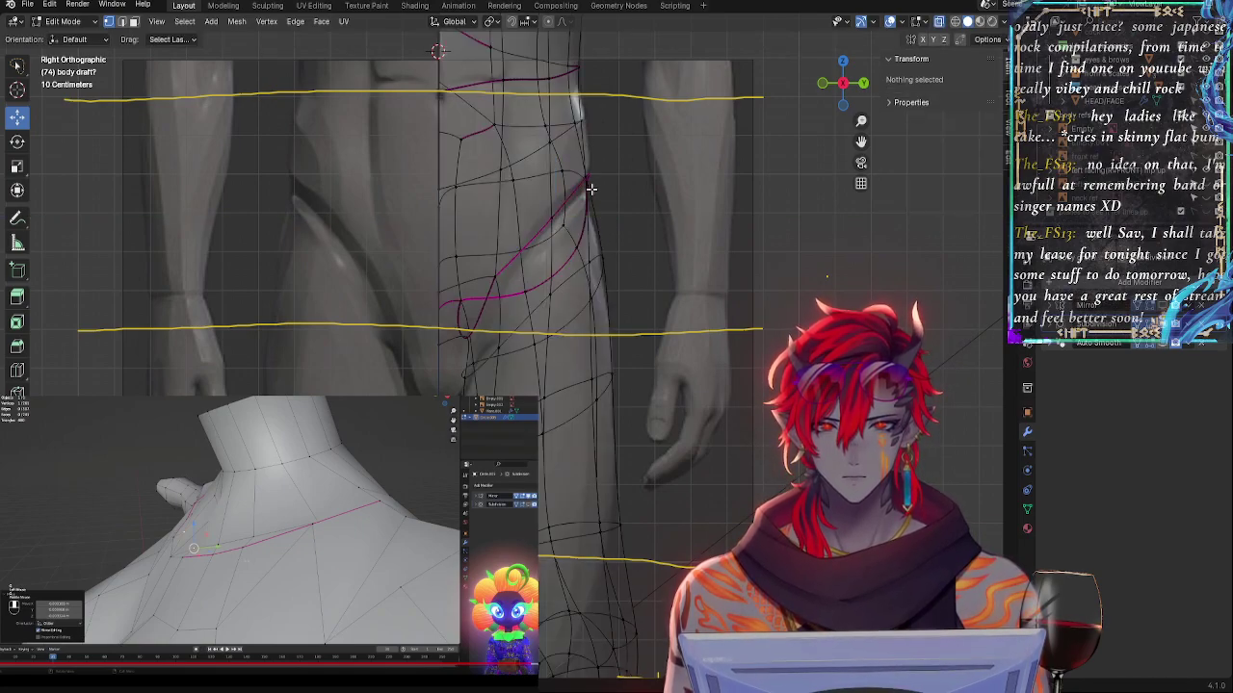
{"action": "left_click", "coordinate": [590, 187]}
{"action": "key", "text": "alt+z"}
{"action": "middle_click_drag", "start_coordinate": [756, 224], "coordinate": [665, 238], "text": "shift"}
{"action": "left_click", "coordinate": [495, 199], "text": "shift"}
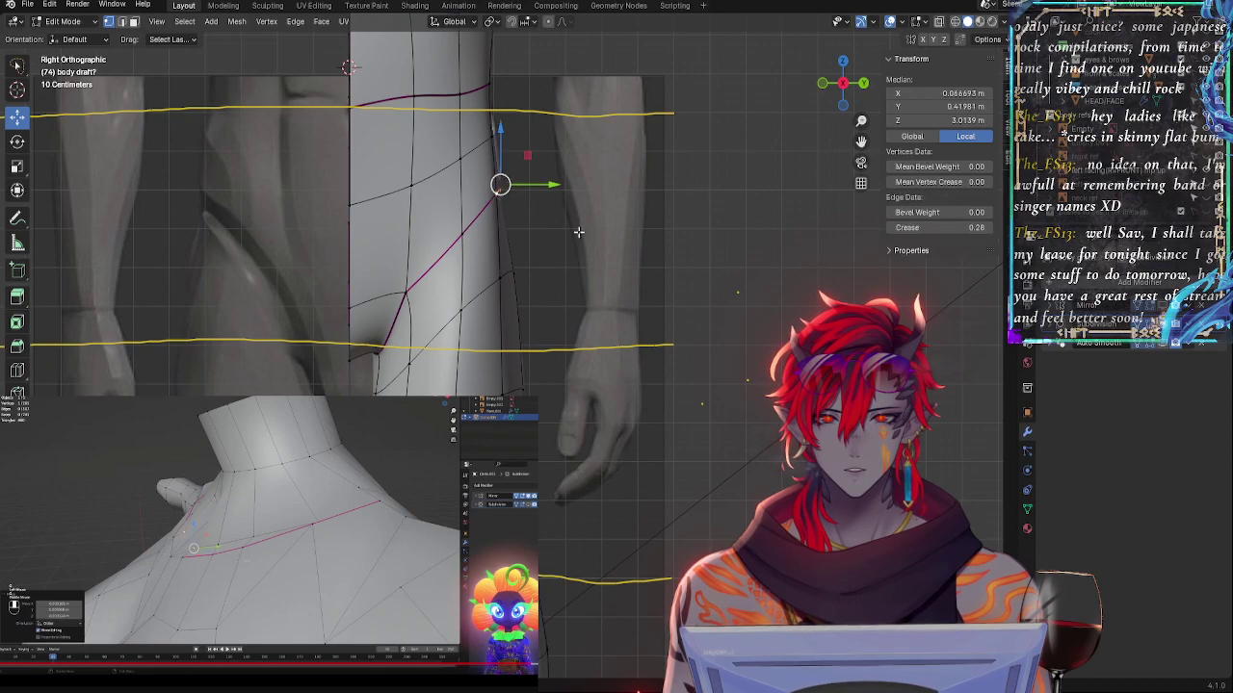
{"action": "key", "text": "alt+z"}
{"action": "mouse_move", "coordinate": [502, 152]}
{"action": "left_mouse_down"}
{"action": "mouse_move", "coordinate": [536, 193]}
{"action": "mouse_move", "coordinate": [503, 128]}
{"action": "left_mouse_up"}
{"action": "left_click", "coordinate": [506, 146]}
- Raise the side hip outline vertex, push it slightly outward, and slide it up its edge
{"action": "left_click", "coordinate": [497, 188]}
{"action": "key", "text": "g"}
{"action": "key", "text": "z"}
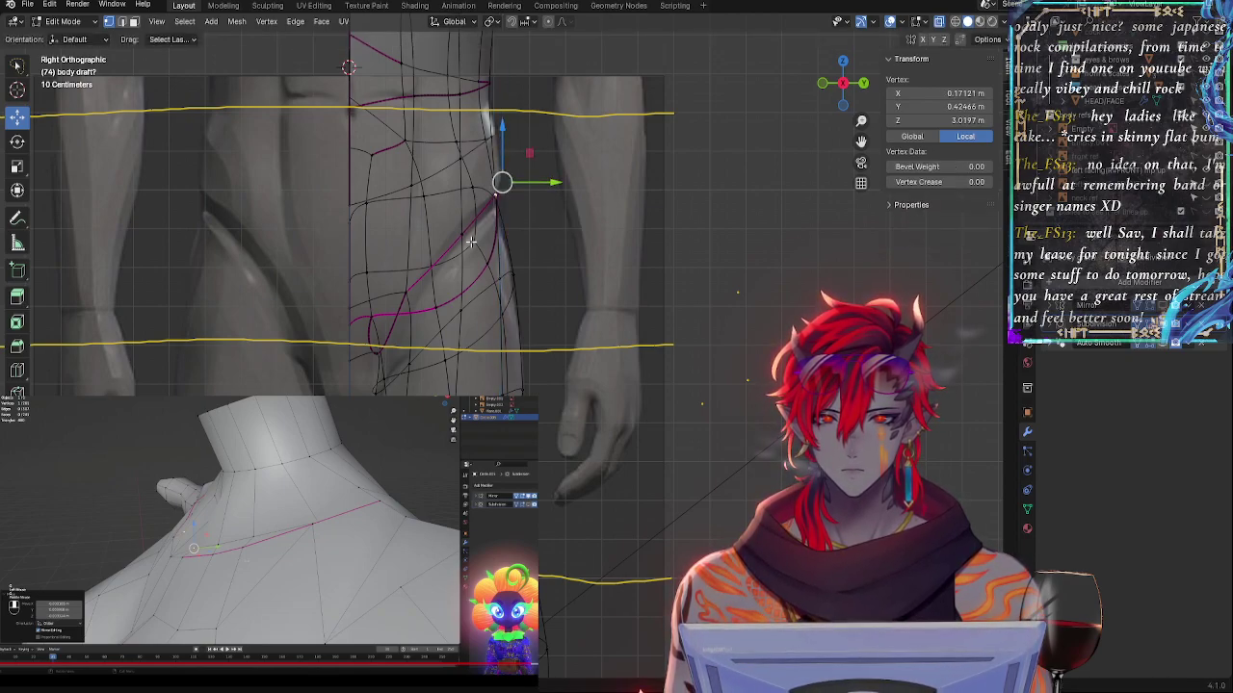
{"action": "left_click", "coordinate": [472, 242]}
{"action": "left_click", "coordinate": [462, 234]}
{"action": "left_click_drag", "start_coordinate": [466, 183], "coordinate": [467, 169]}
{"action": "left_click_drag", "start_coordinate": [511, 218], "coordinate": [515, 219]}
{"action": "left_click_drag", "start_coordinate": [471, 181], "coordinate": [471, 171]}
{"action": "key", "text": "ctrl+0"}
{"action": "key", "text": "alt+z"}
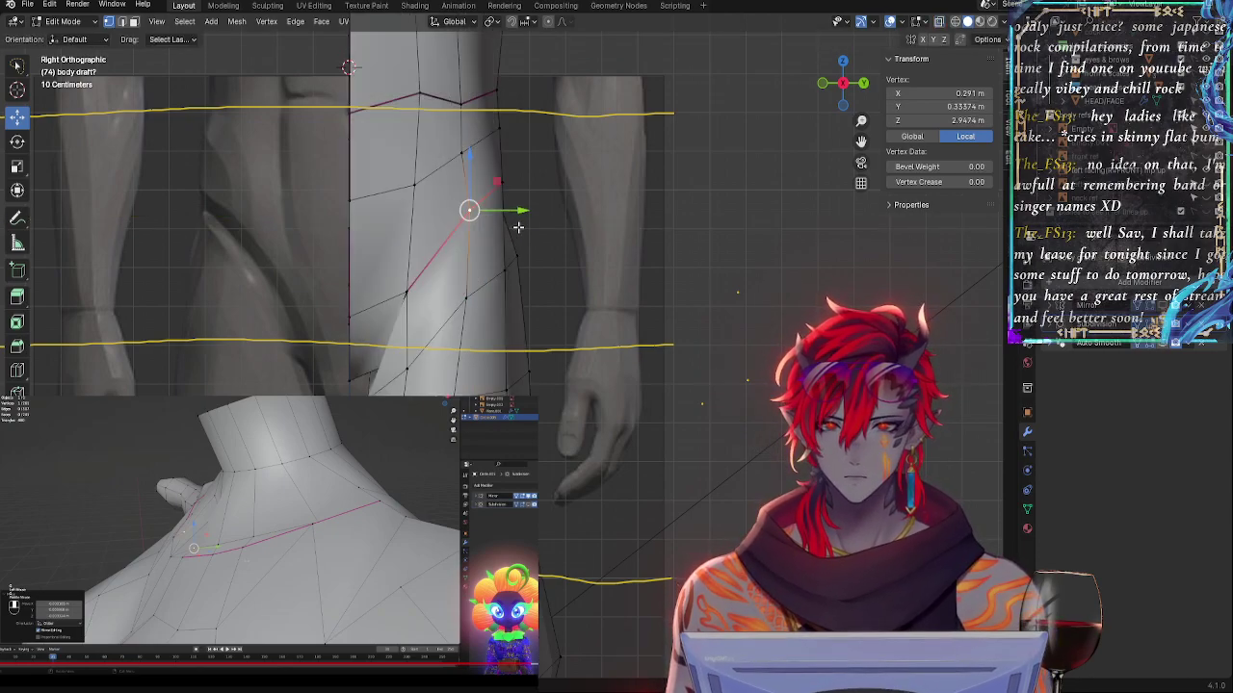
{"action": "key", "text": "g"}
{"action": "key", "text": "g"}
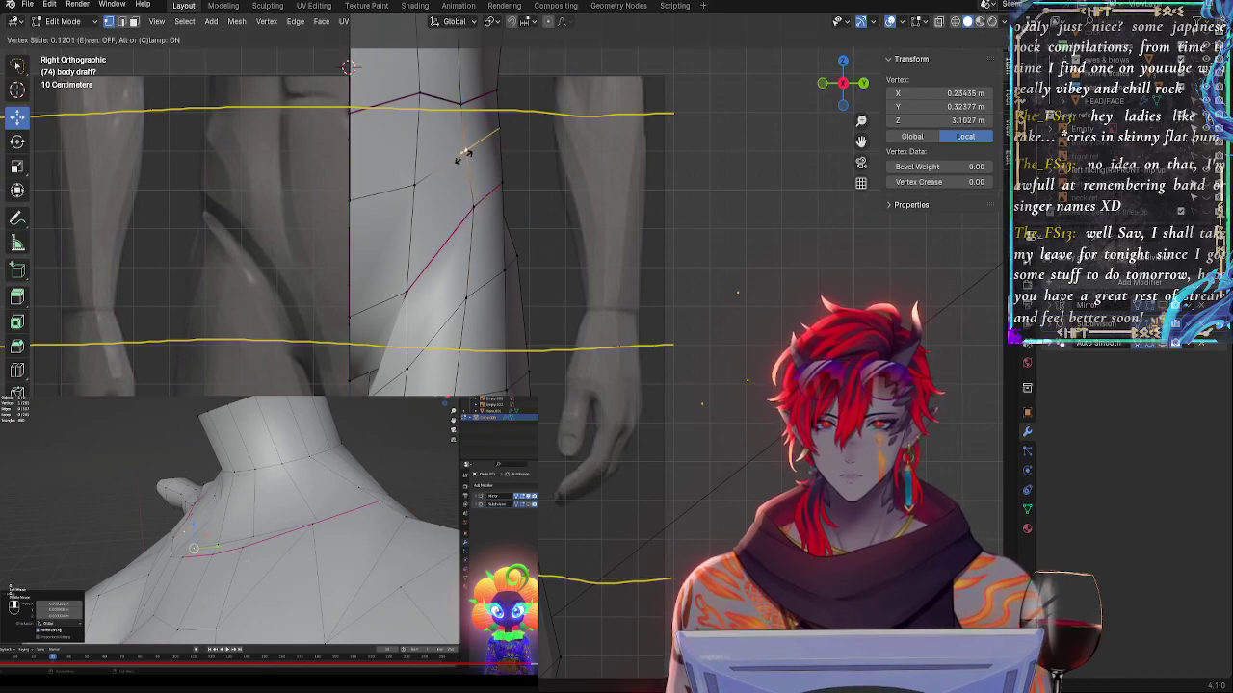
{"action": "left_click", "coordinate": [470, 151]}
{"action": "key", "text": "alt+z"}
- Nudge the waist edge vertex inward and slide it along its edge until it matches the silhouette
{"action": "left_click", "coordinate": [500, 130]}
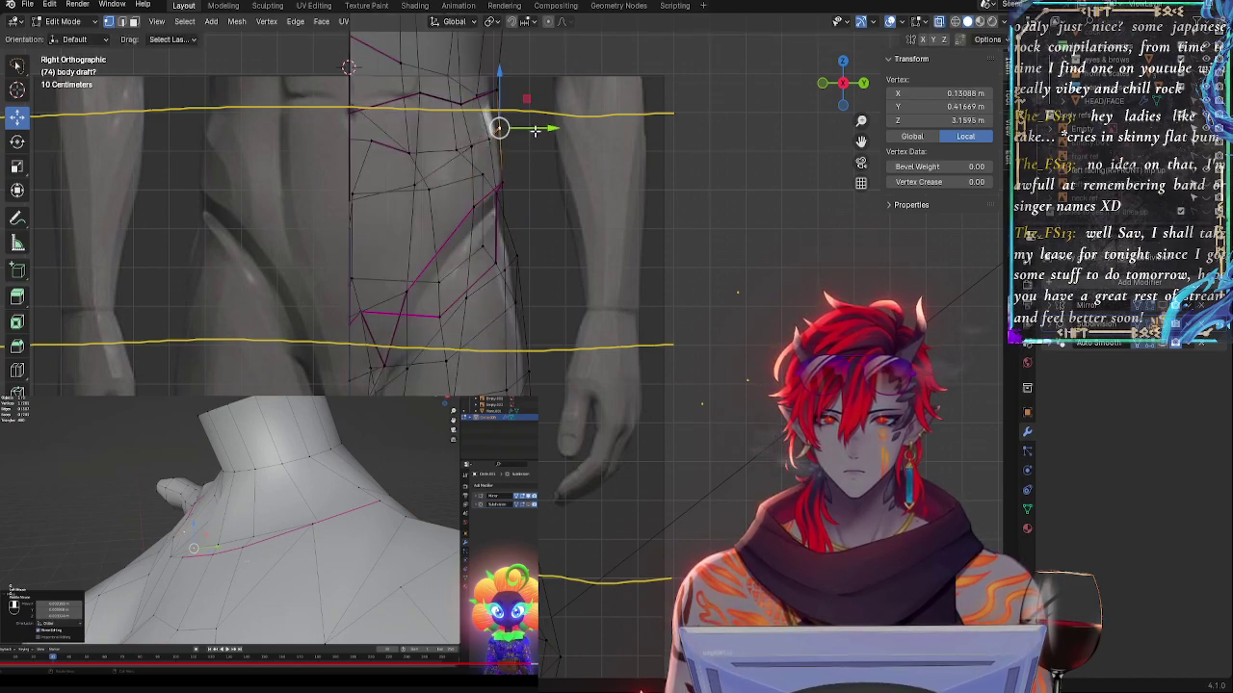
{"action": "left_click_drag", "start_coordinate": [548, 130], "coordinate": [545, 130]}
{"action": "key", "text": "alt+z"}
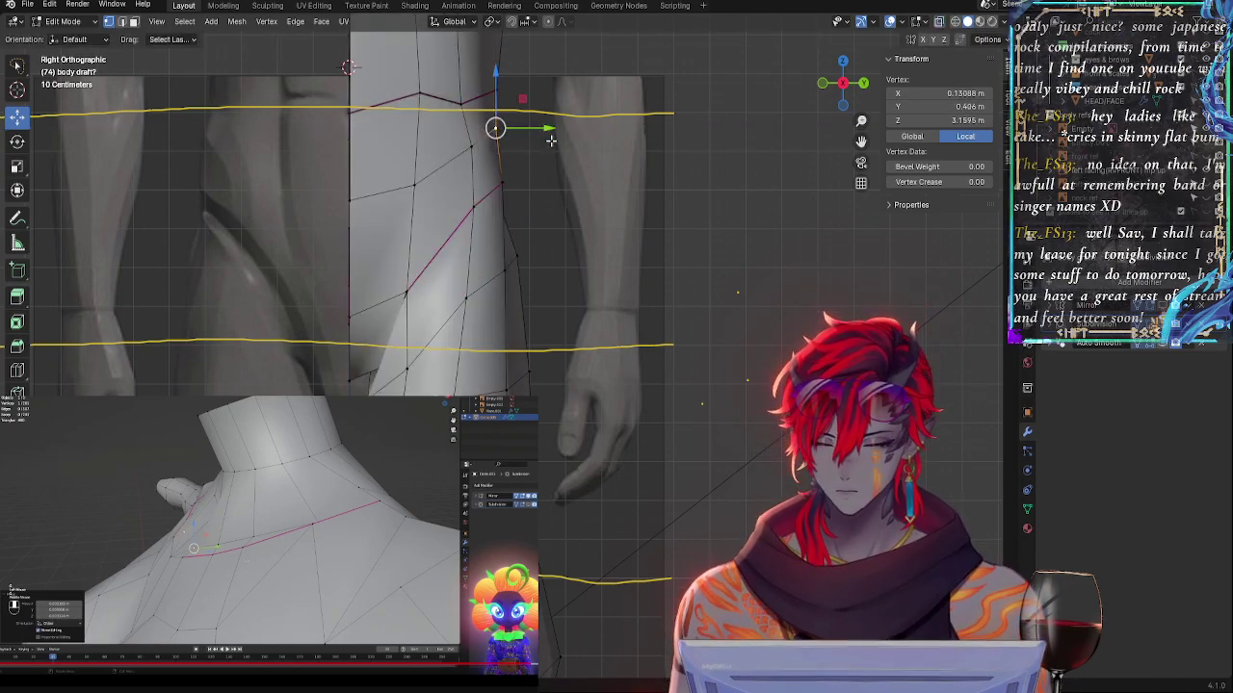
{"action": "key", "text": "g"}
{"action": "key", "text": "g"}
{"action": "left_click", "coordinate": [550, 144]}
{"action": "key", "text": "g"}
{"action": "key", "text": "g"}
{"action": "left_click", "coordinate": [537, 141]}
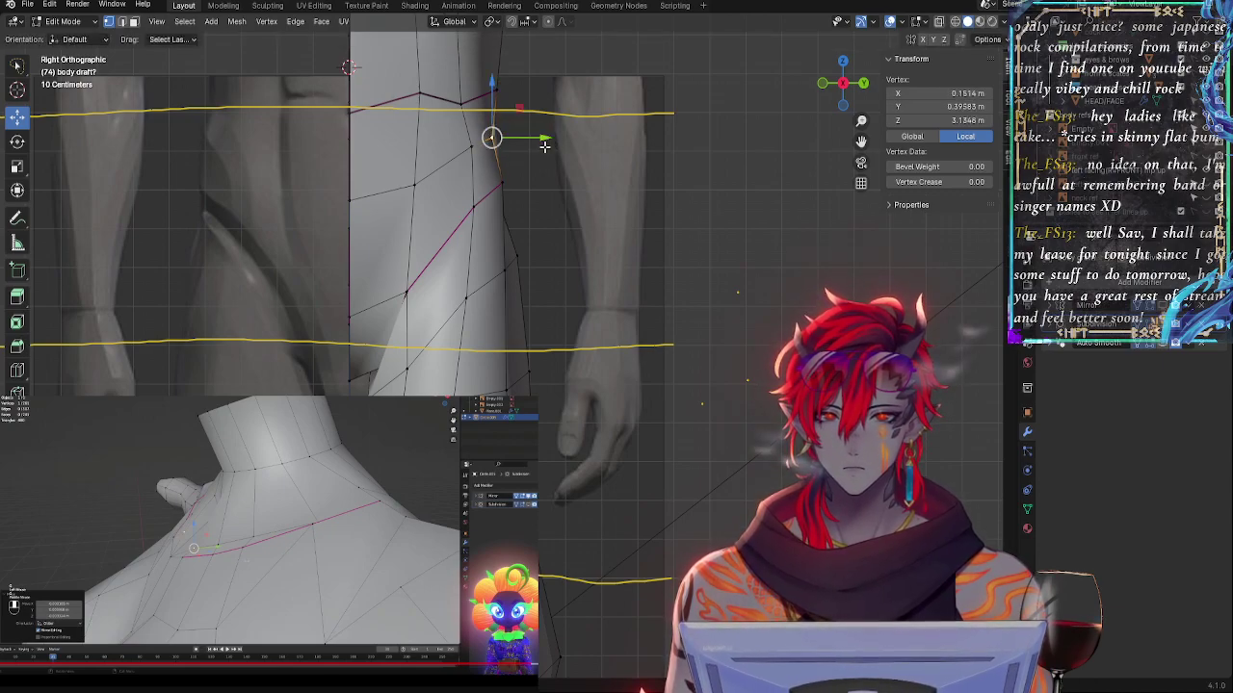
{"action": "key", "text": "g"}
{"action": "key", "text": "g"}
{"action": "left_click", "coordinate": [548, 140]}
{"action": "key", "text": "alt+z"}
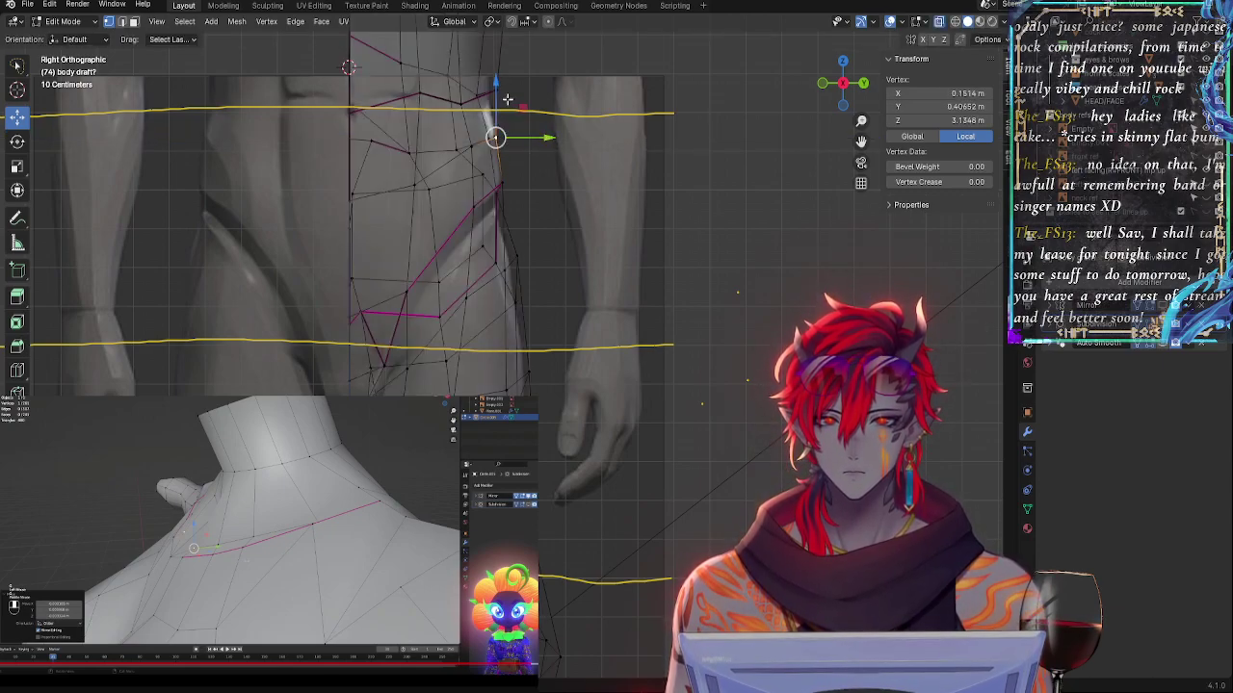
{"action": "left_click", "coordinate": [498, 92]}
{"action": "middle_click_drag", "start_coordinate": [567, 126], "coordinate": [638, 229], "text": "shift"}
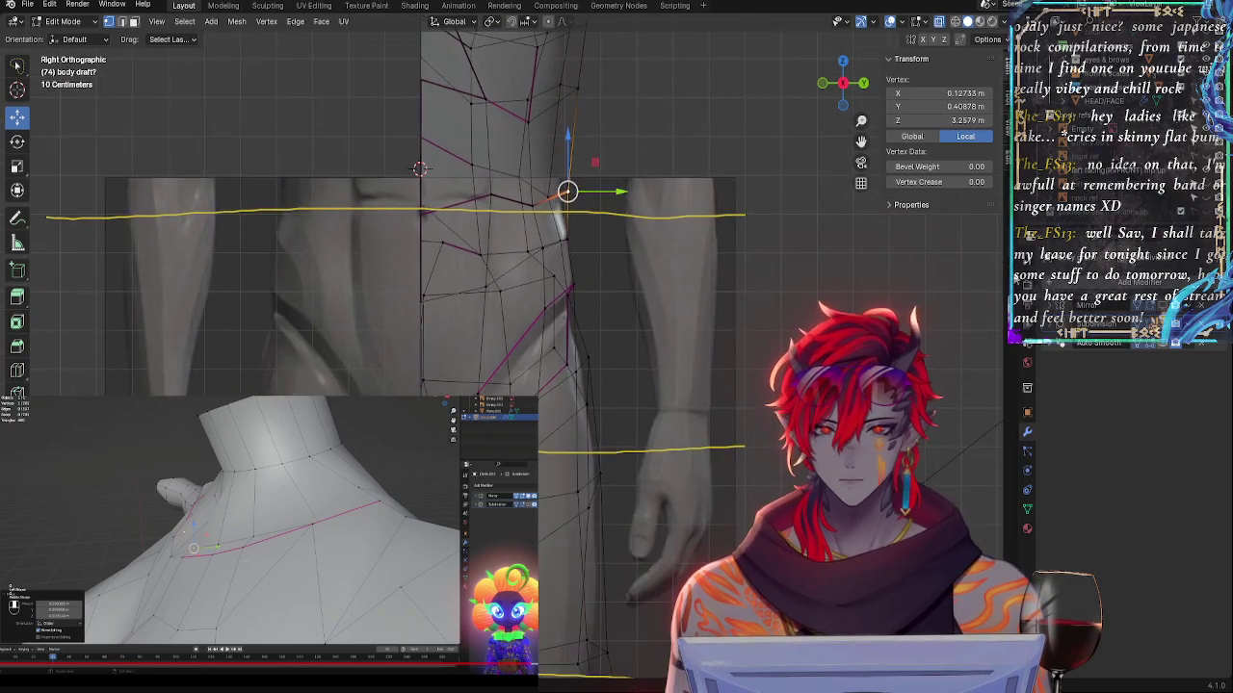
- Nudge a waist vertex inward and move the lower waist vertex pair outward to the reference outline
{"action": "key", "text": "alt+z"}
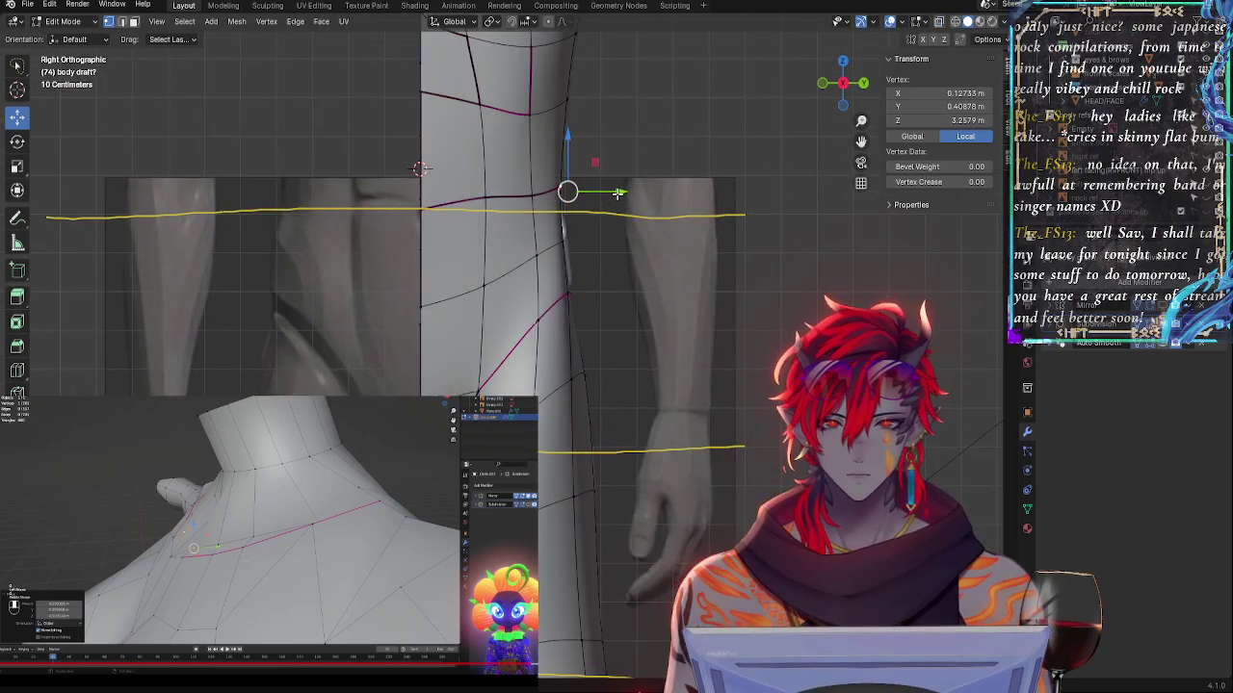
{"action": "key", "text": "alt+z"}
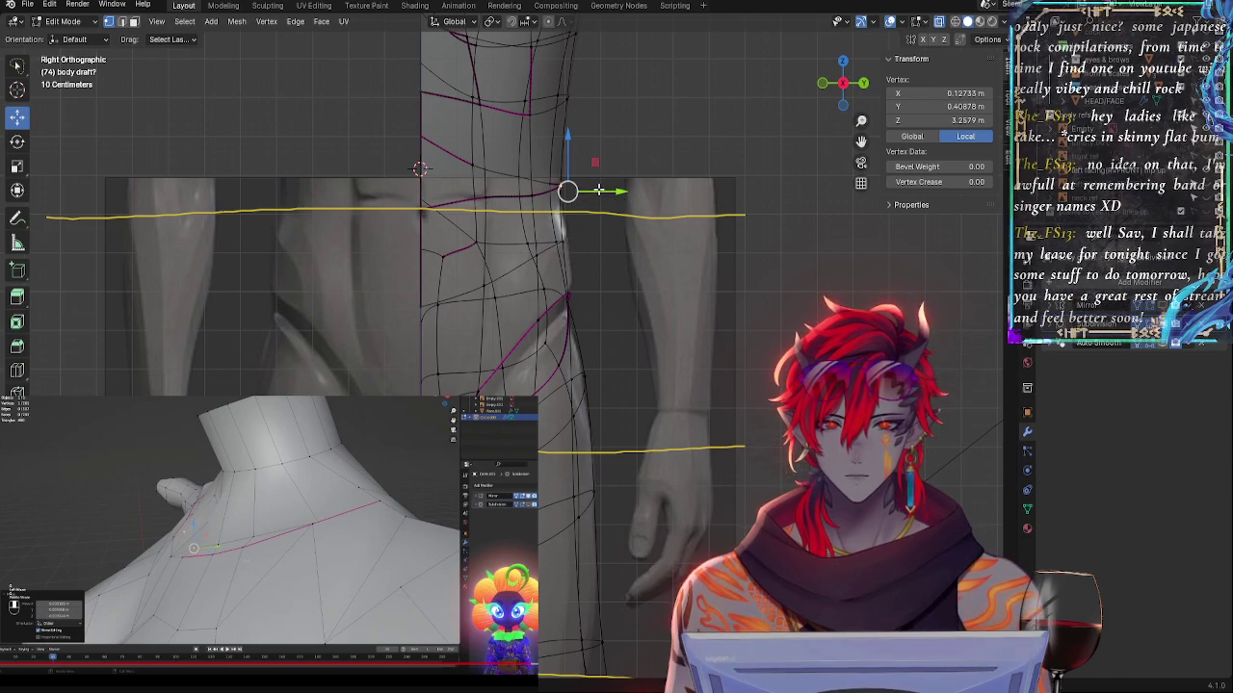
{"action": "left_click_drag", "start_coordinate": [596, 192], "coordinate": [596, 191]}
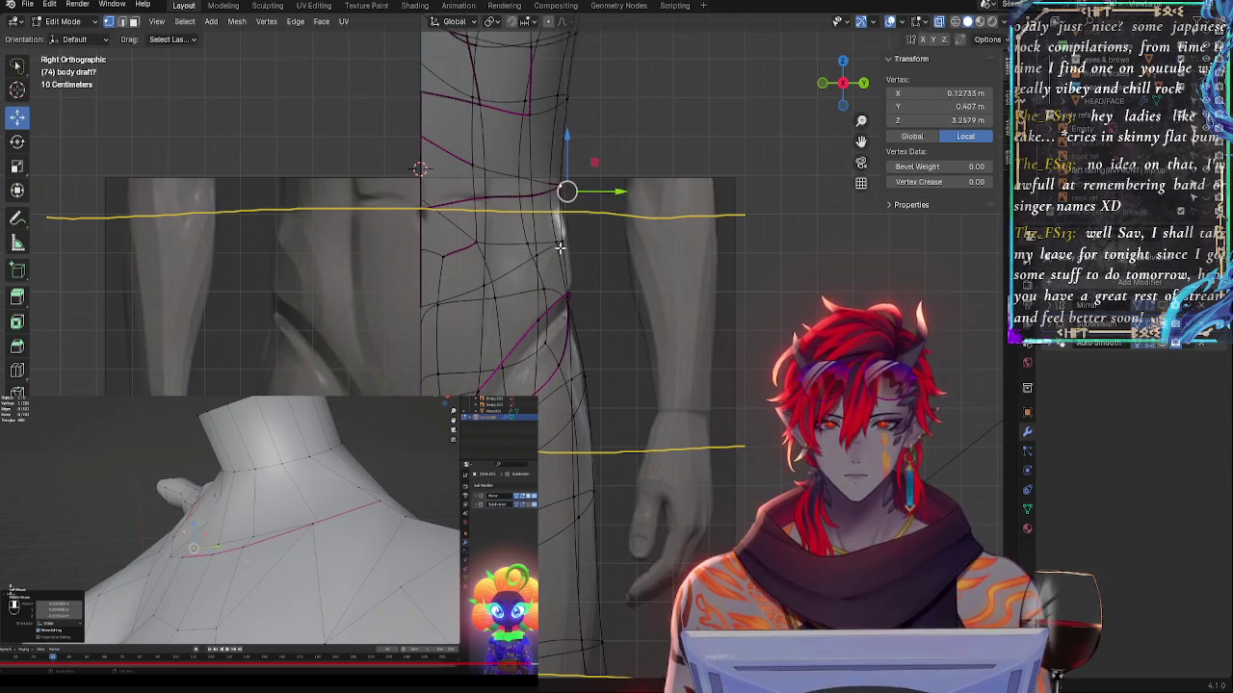
{"action": "left_click", "coordinate": [561, 249]}
{"action": "left_click", "coordinate": [553, 244], "text": "shift"}
{"action": "left_click_drag", "start_coordinate": [603, 239], "coordinate": [570, 184]}
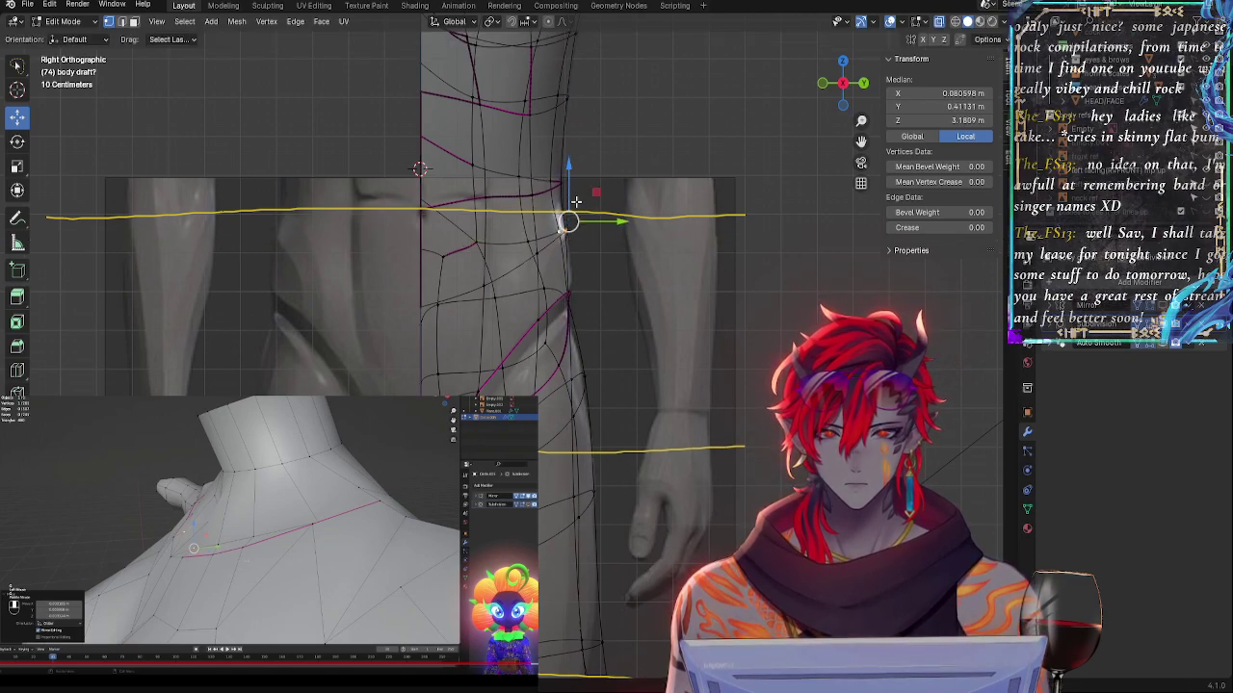
- In perspective with smoothing hidden, reposition the vertex at the loop's end
{"action": "left_click", "coordinate": [1164, 324]}
{"action": "key", "text": "alt+z"}
{"action": "middle_click_drag", "start_coordinate": [730, 282], "coordinate": [592, 290]}
{"action": "left_click", "coordinate": [504, 218]}
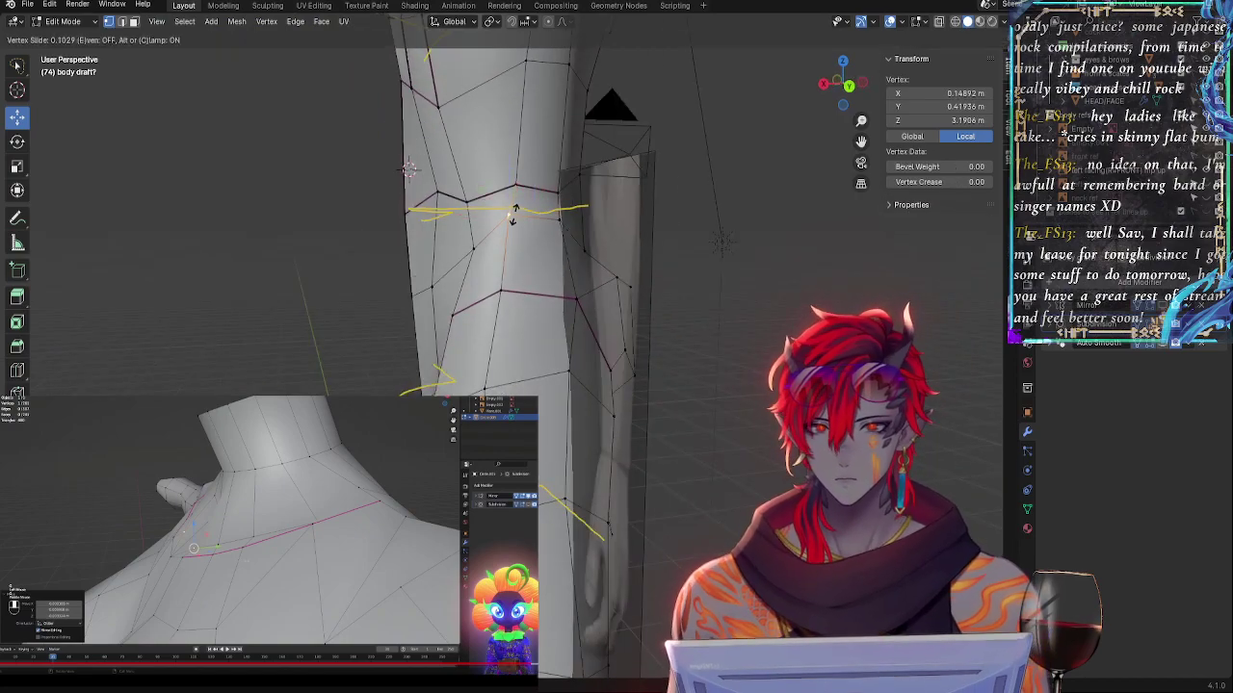
{"action": "left_click", "coordinate": [558, 221]}
{"action": "left_click_drag", "start_coordinate": [559, 220], "coordinate": [559, 212]}
{"action": "middle_click_drag", "start_coordinate": [493, 225], "coordinate": [581, 250]}
{"action": "left_click_drag", "start_coordinate": [564, 211], "coordinate": [575, 219]}
{"action": "middle_click_drag", "start_coordinate": [612, 255], "coordinate": [510, 249]}
{"action": "left_click_drag", "start_coordinate": [510, 242], "coordinate": [512, 234]}
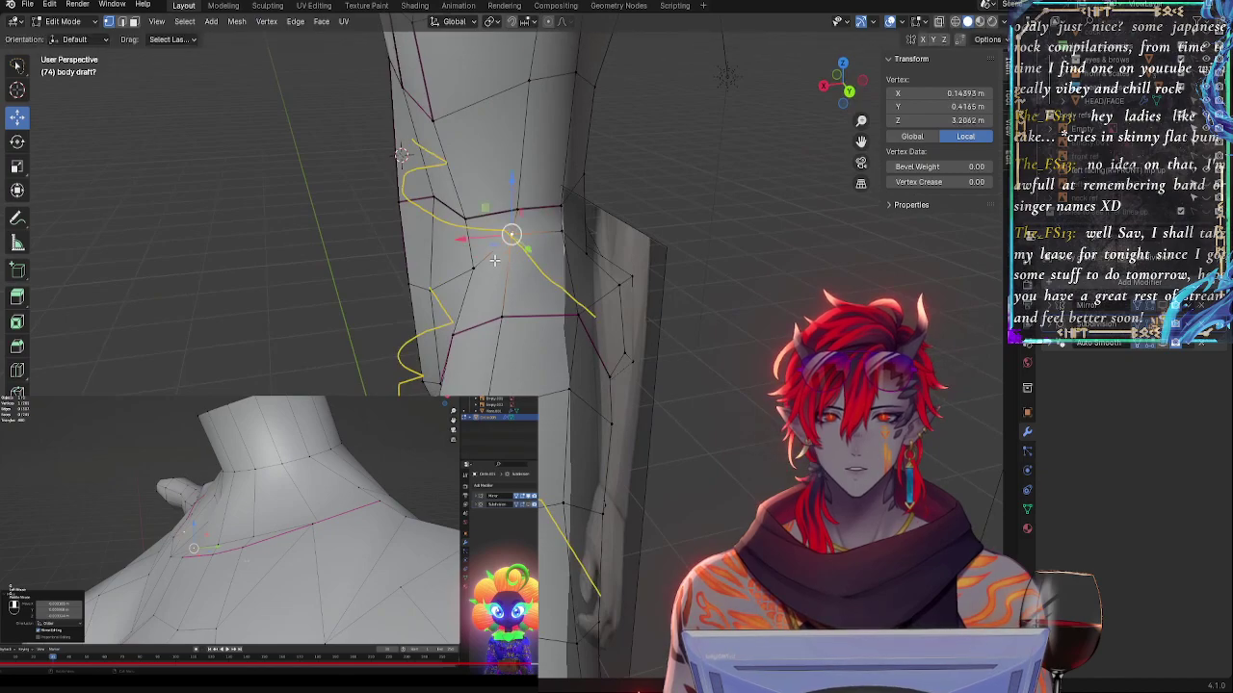
- Slide the lower loop vertex along its edge and pull the upper-right vertex back toward the loop
{"action": "left_click", "coordinate": [518, 210]}
{"action": "middle_click_drag", "start_coordinate": [523, 230], "coordinate": [488, 232]}
{"action": "left_click", "coordinate": [474, 219]}
{"action": "key", "text": "g"}
{"action": "key", "text": "g"}
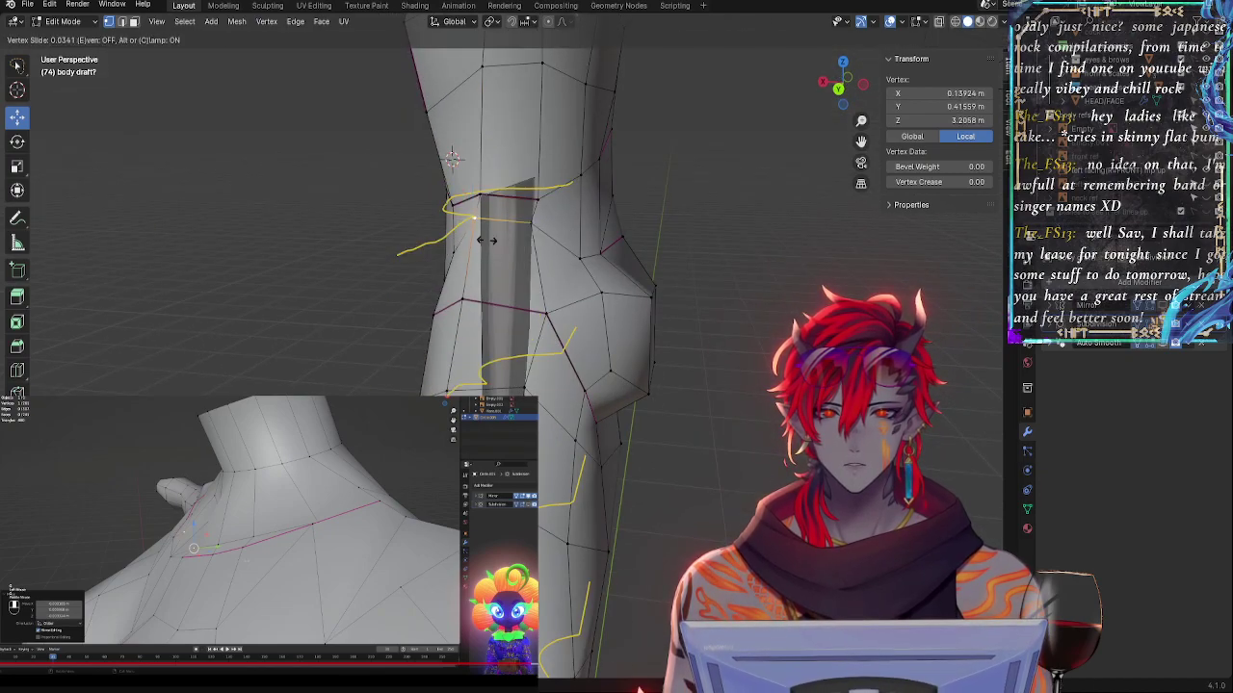
{"action": "left_click", "coordinate": [489, 241]}
{"action": "left_click", "coordinate": [537, 202]}
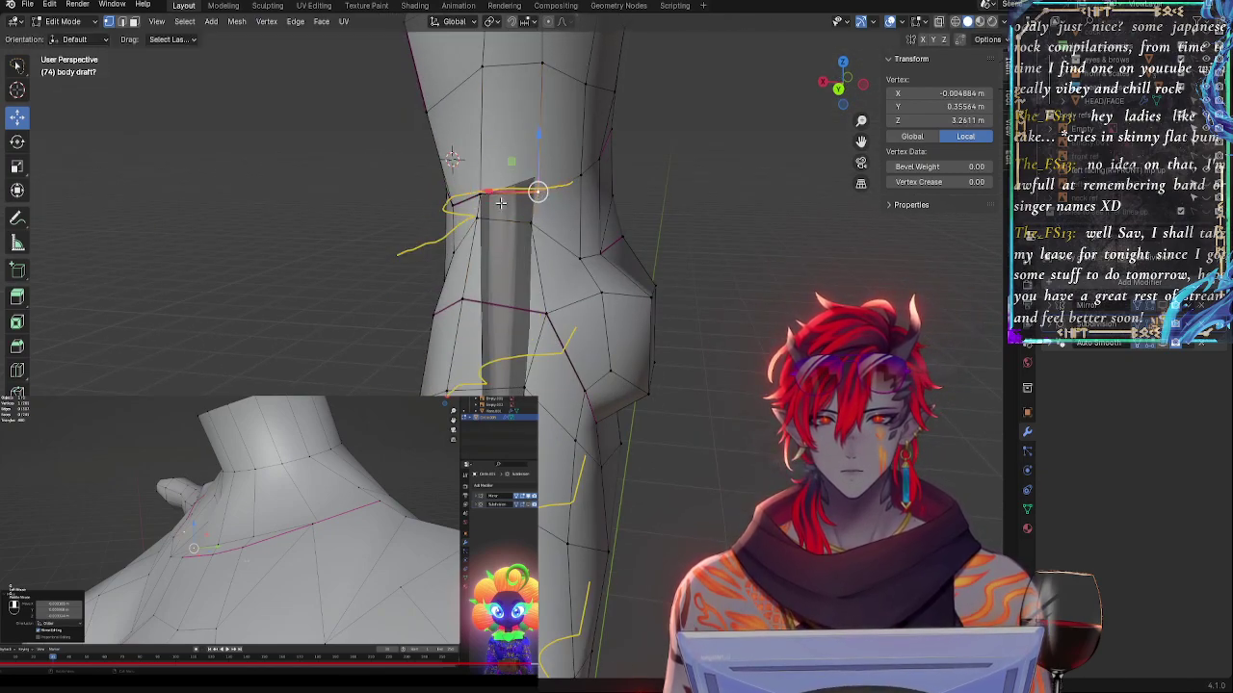
{"action": "left_click_drag", "start_coordinate": [536, 196], "coordinate": [479, 188]}
{"action": "middle_click_drag", "start_coordinate": [479, 189], "coordinate": [663, 225]}
- Back in Right Ortho, raise the hip outline vertex slightly and slide it along its edge
{"action": "left_click", "coordinate": [838, 86]}
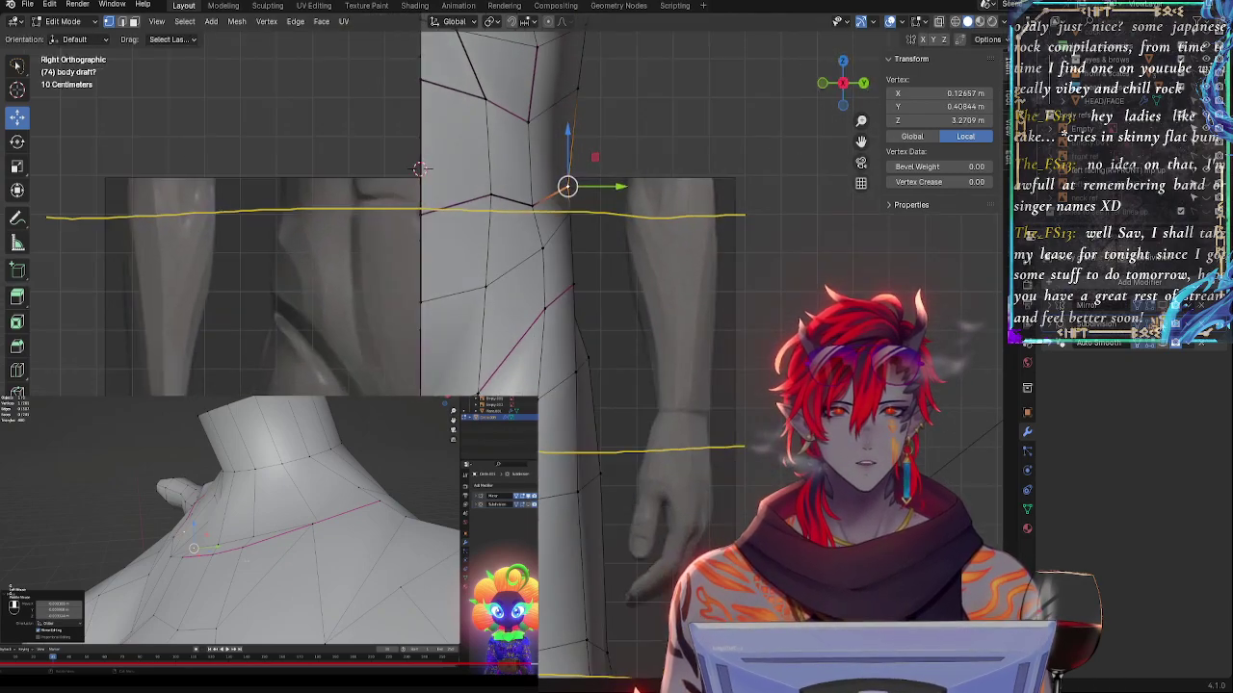
{"action": "key", "text": "alt+z"}
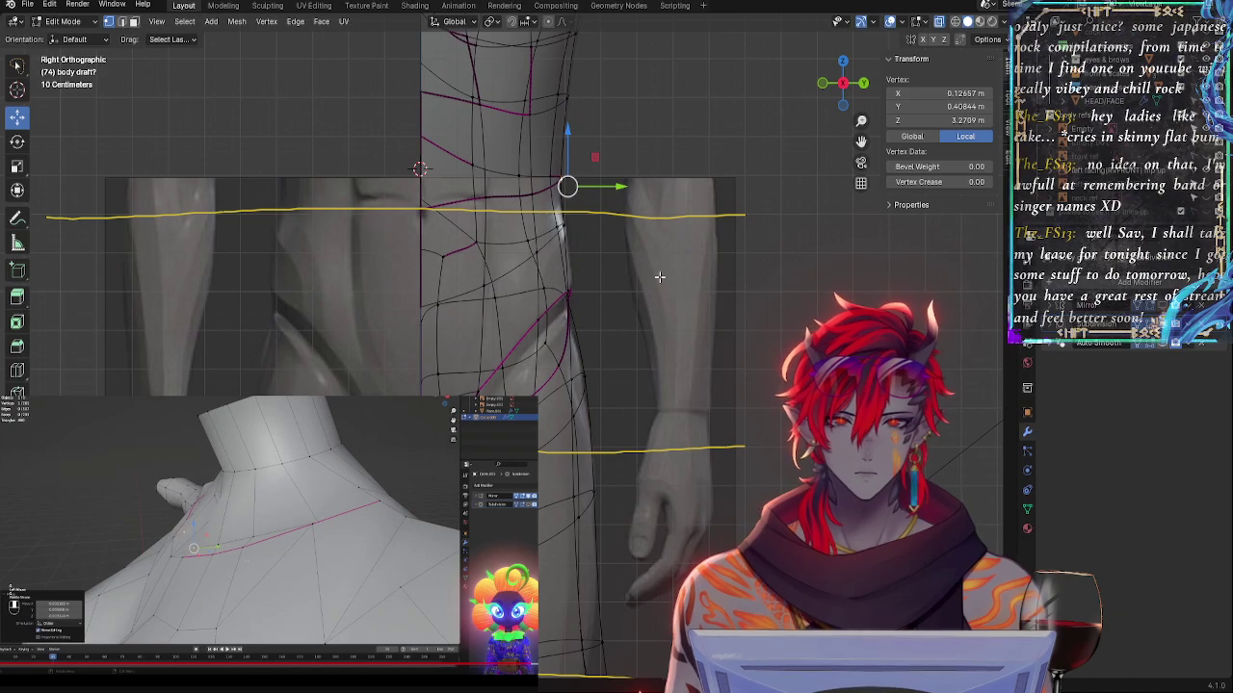
{"action": "key", "text": "alt+z"}
{"action": "left_click", "coordinate": [569, 289]}
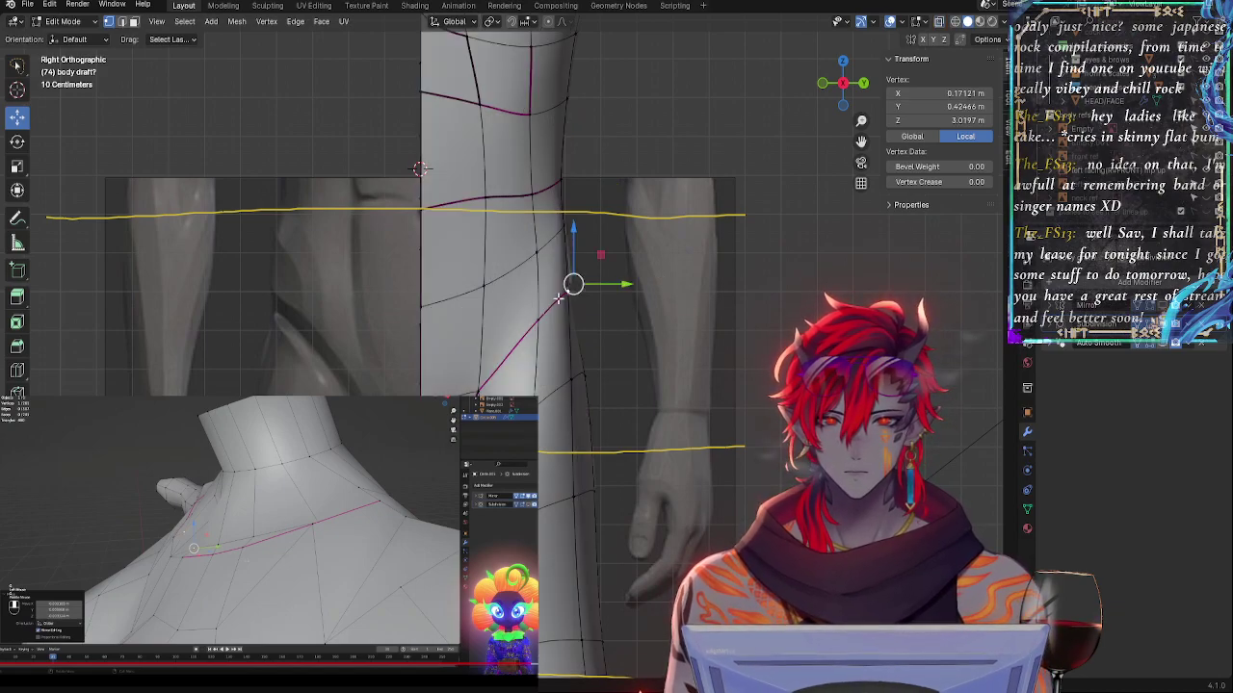
{"action": "left_click_drag", "start_coordinate": [589, 230], "coordinate": [589, 215]}
{"action": "key", "text": "alt+z"}
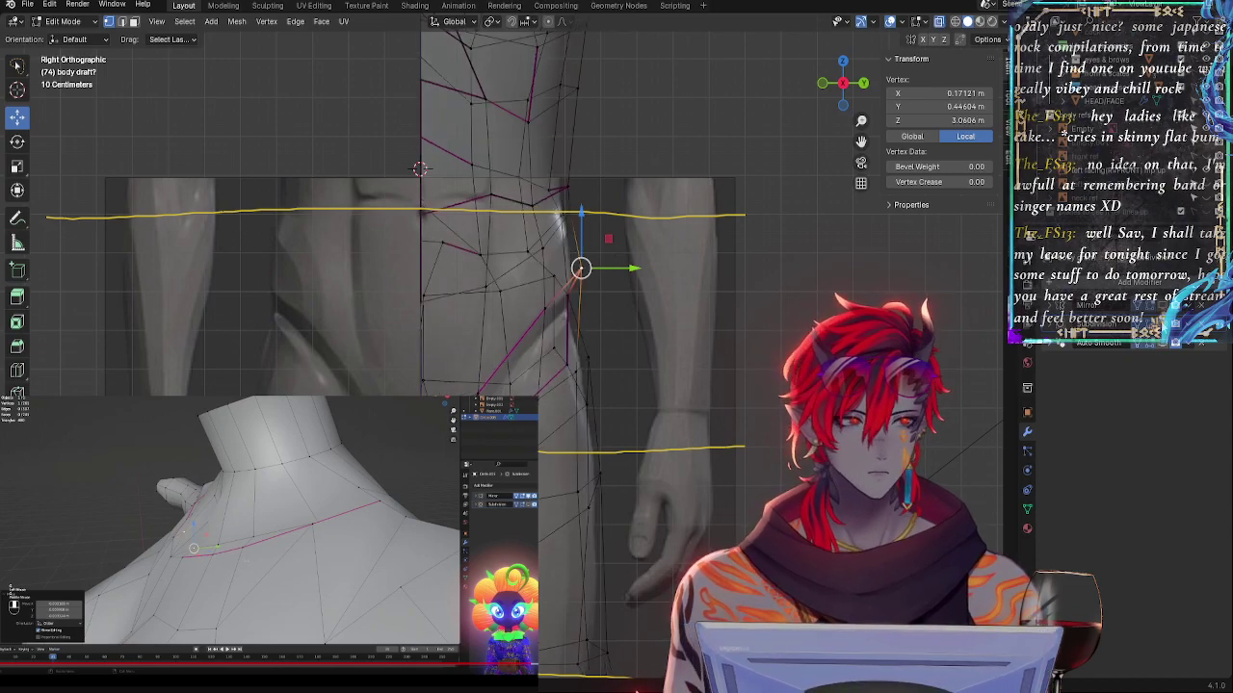
{"action": "left_click", "coordinate": [1163, 325]}
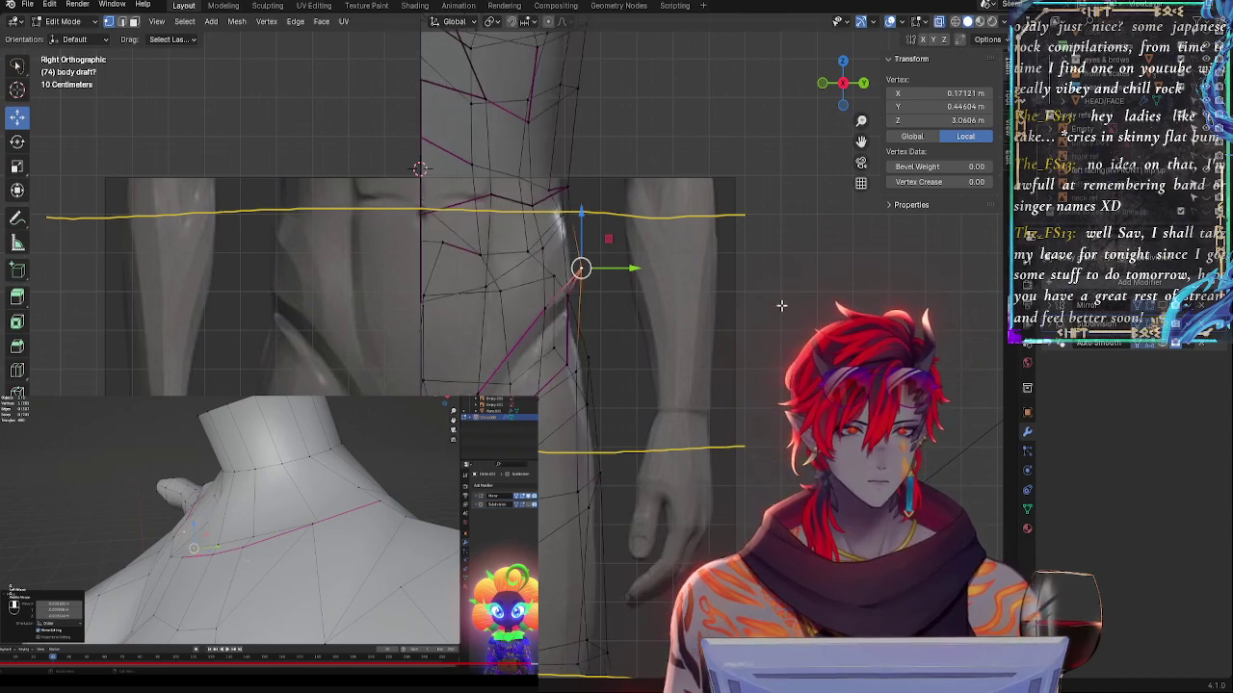
{"action": "key", "text": "alt+z"}
{"action": "middle_click_drag", "start_coordinate": [781, 306], "coordinate": [622, 258]}
{"action": "key", "text": "g"}
{"action": "key", "text": "g"}
{"action": "left_click", "coordinate": [680, 320]}
{"action": "key", "text": "g"}
{"action": "key", "text": "g"}
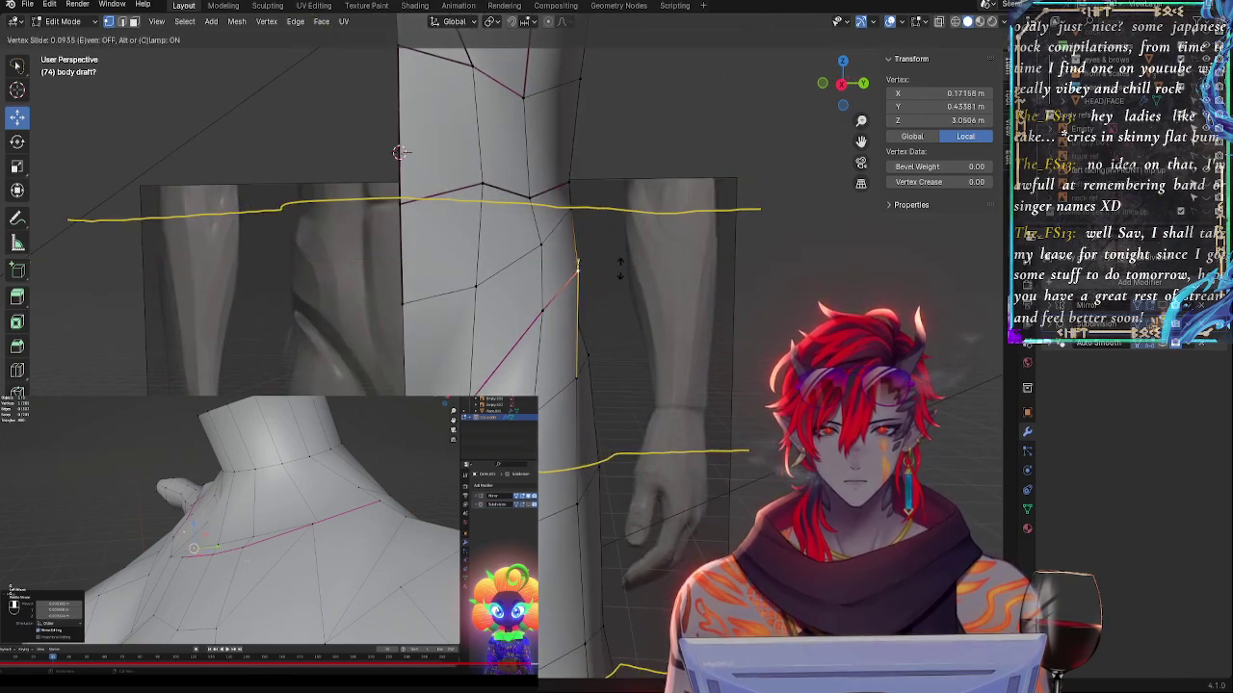
- Nudge the upper hip vertex outward and re-enable subdivision smoothing on the edit cage
{"action": "left_click", "coordinate": [620, 269]}
{"action": "left_click", "coordinate": [618, 232], "text": "shift"}
{"action": "left_click", "coordinate": [568, 208]}
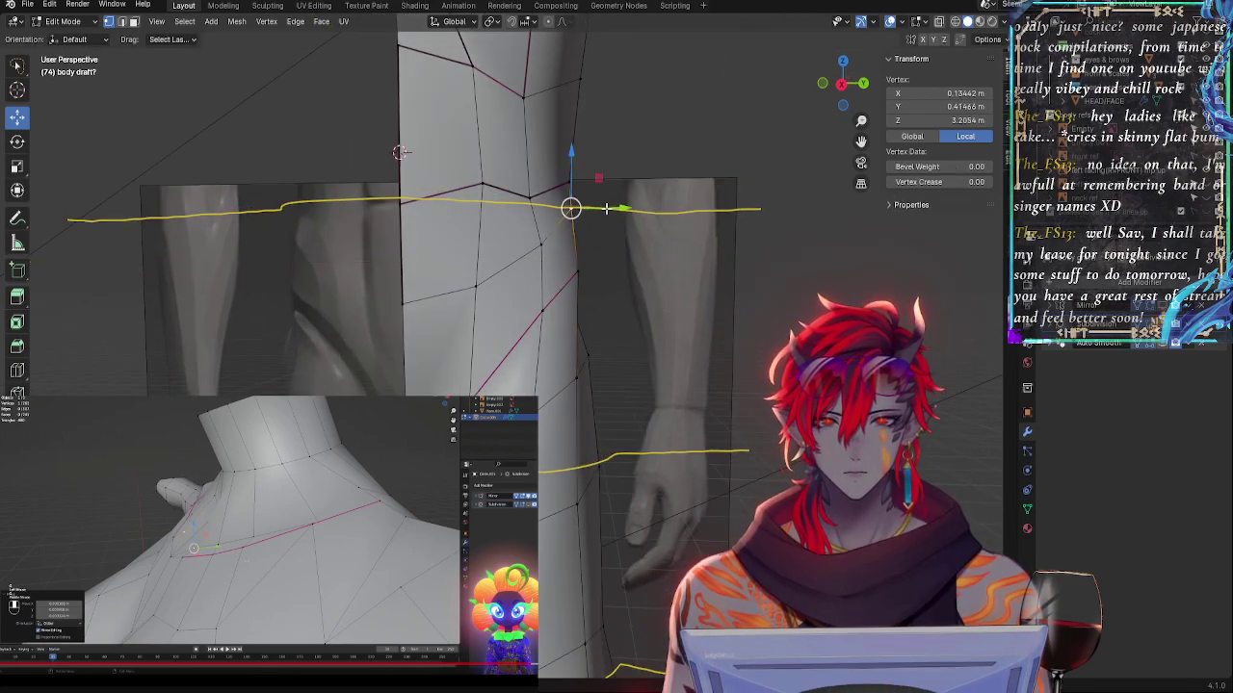
{"action": "left_click_drag", "start_coordinate": [612, 208], "coordinate": [617, 240]}
{"action": "left_click", "coordinate": [582, 276], "text": "shift"}
{"action": "left_click", "coordinate": [1161, 324]}
{"action": "key", "text": "alt+z"}
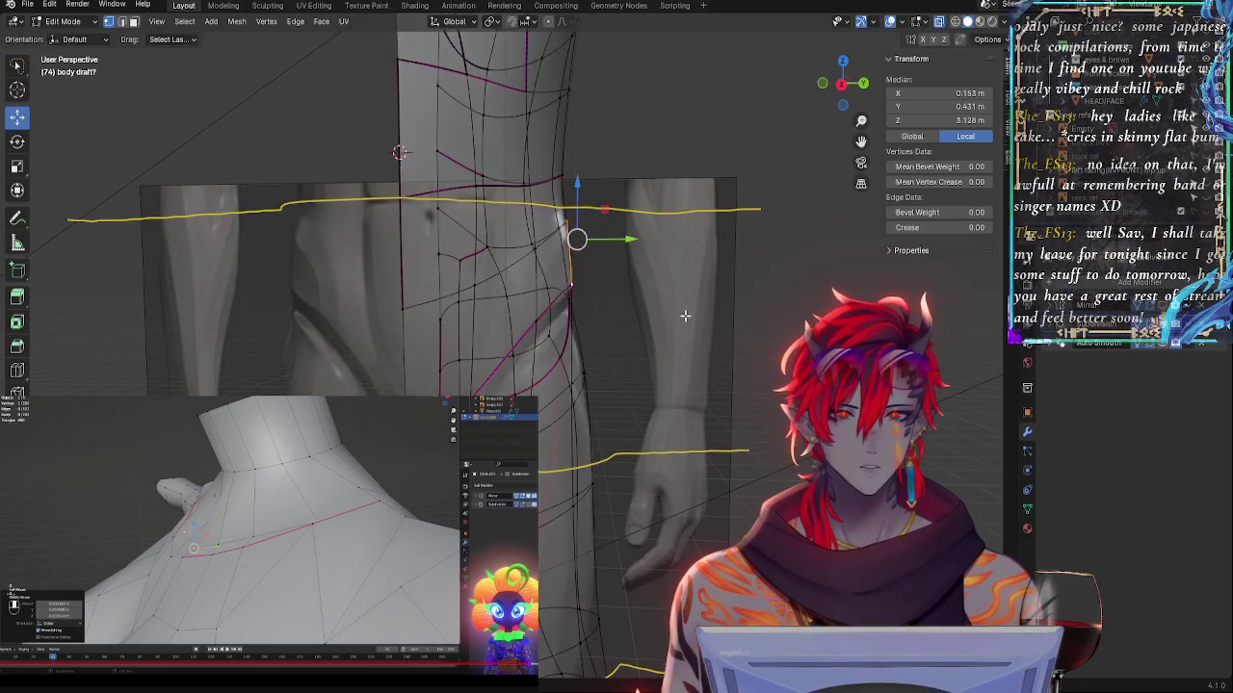
- Lower an upper waist vertex slightly and shift the waist side vertex along Y toward the guide
{"action": "left_click", "coordinate": [689, 296]}
{"action": "left_click", "coordinate": [564, 222]}
{"action": "left_click_drag", "start_coordinate": [577, 155], "coordinate": [576, 165]}
{"action": "left_click", "coordinate": [565, 182]}
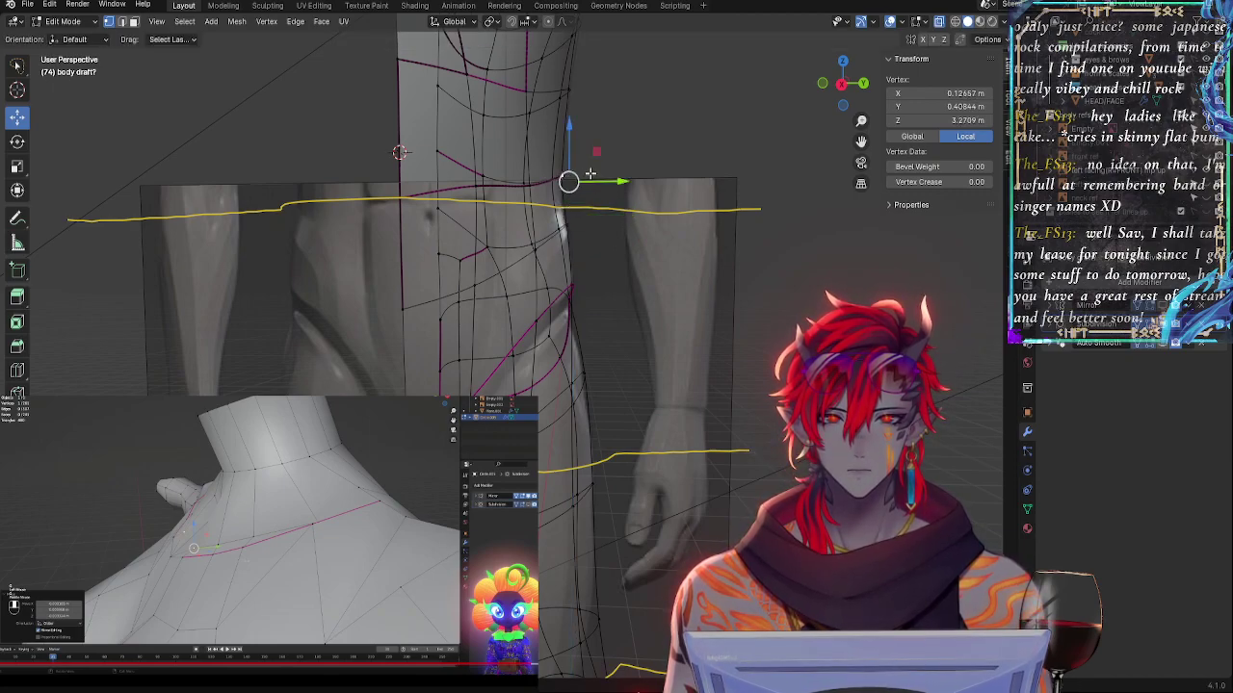
{"action": "left_click", "coordinate": [566, 218], "text": "shift"}
{"action": "key", "text": "shift+e"}
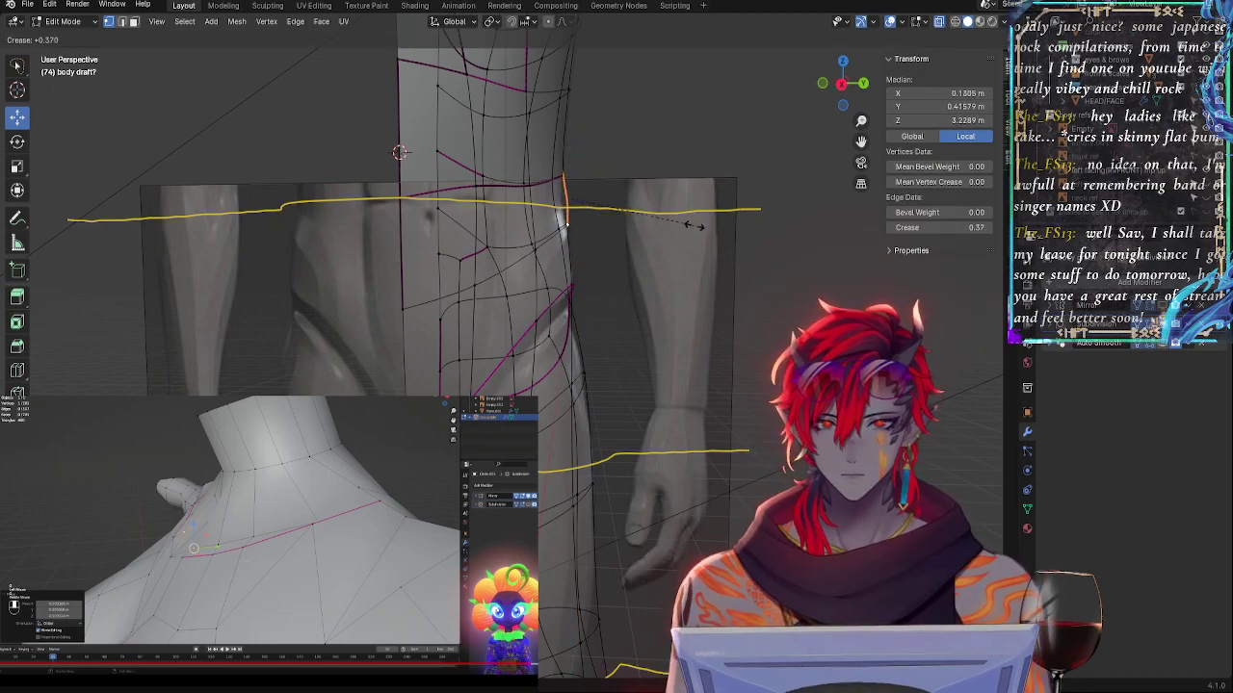
{"action": "key", "text": "Escape"}
{"action": "left_click", "coordinate": [573, 217]}
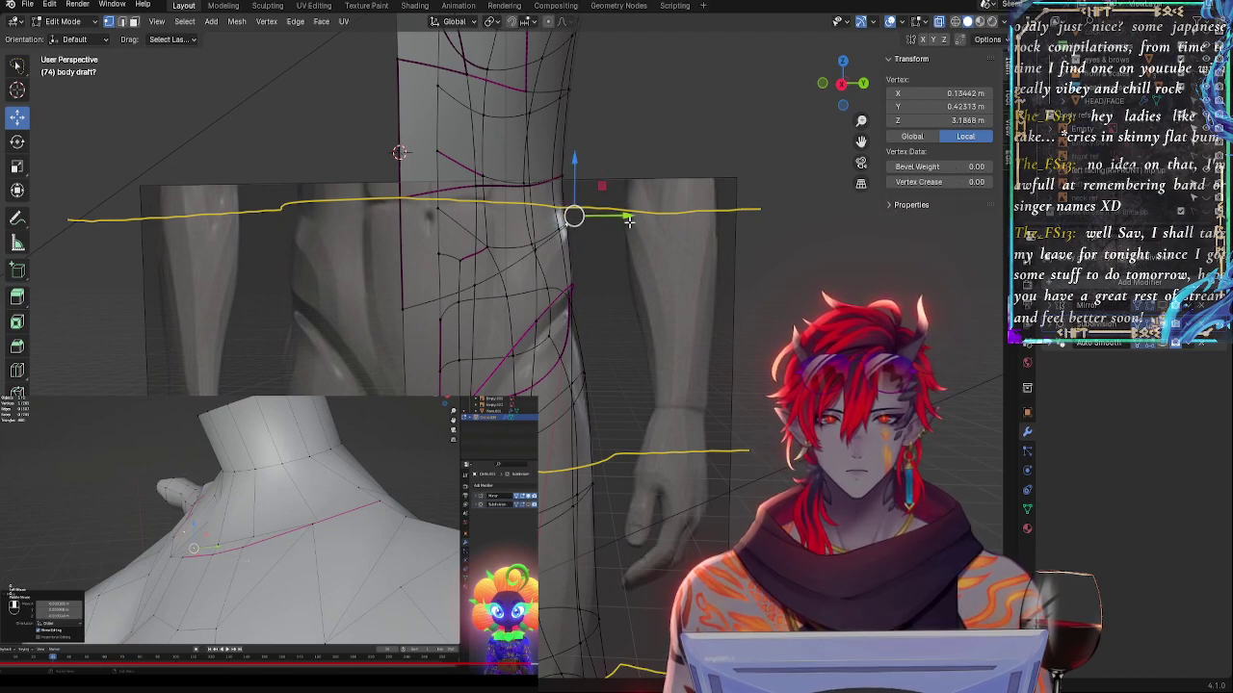
{"action": "left_click_drag", "start_coordinate": [626, 216], "coordinate": [633, 216]}
{"action": "left_click", "coordinate": [566, 180], "text": "shift"}
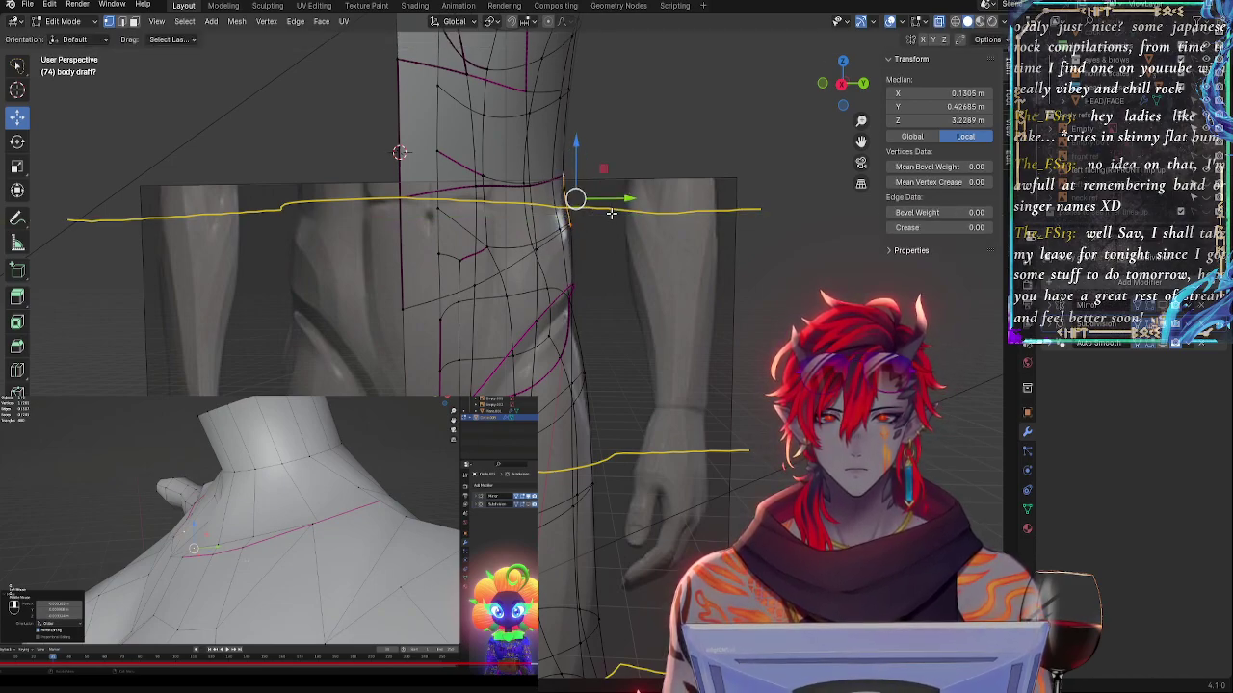
{"action": "key", "text": "shift+e"}
{"action": "key", "text": "Escape"}
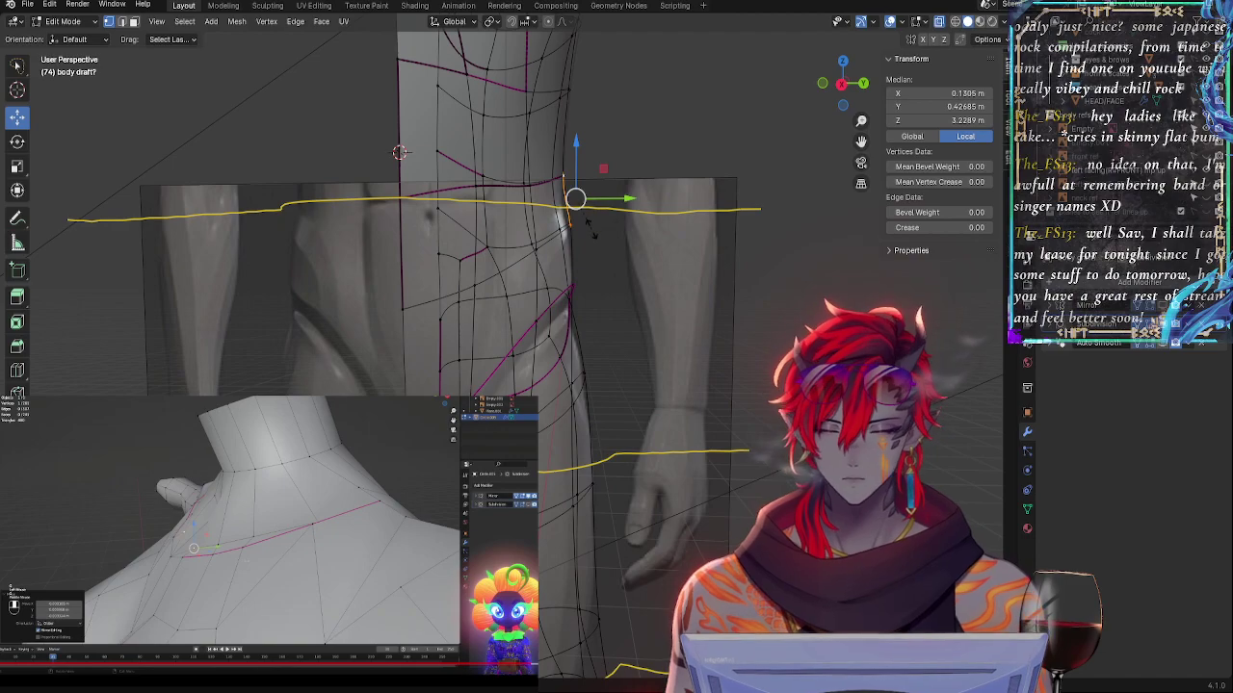
{"action": "key", "text": "shift+e"}
{"action": "key", "text": "Escape"}
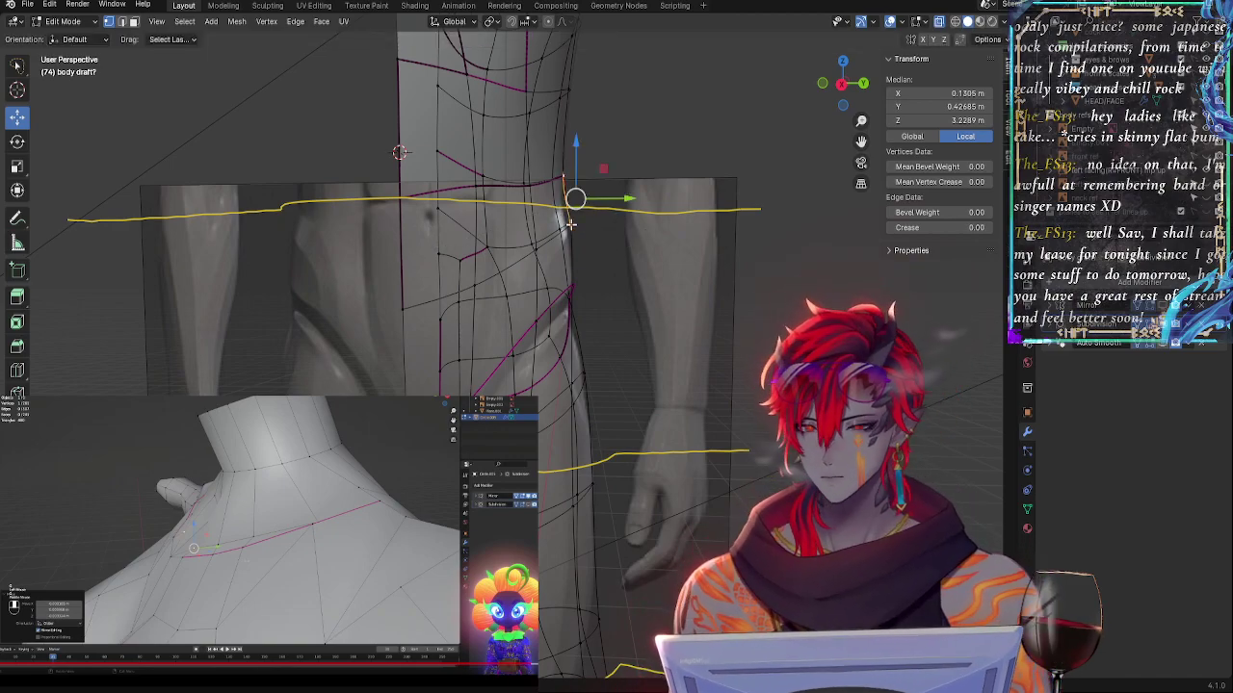
- Move the waist vertex back along Y and crease the side edge below it fully to 1
{"action": "left_click_drag", "start_coordinate": [631, 216], "coordinate": [621, 181]}
{"action": "left_click", "coordinate": [568, 178]}
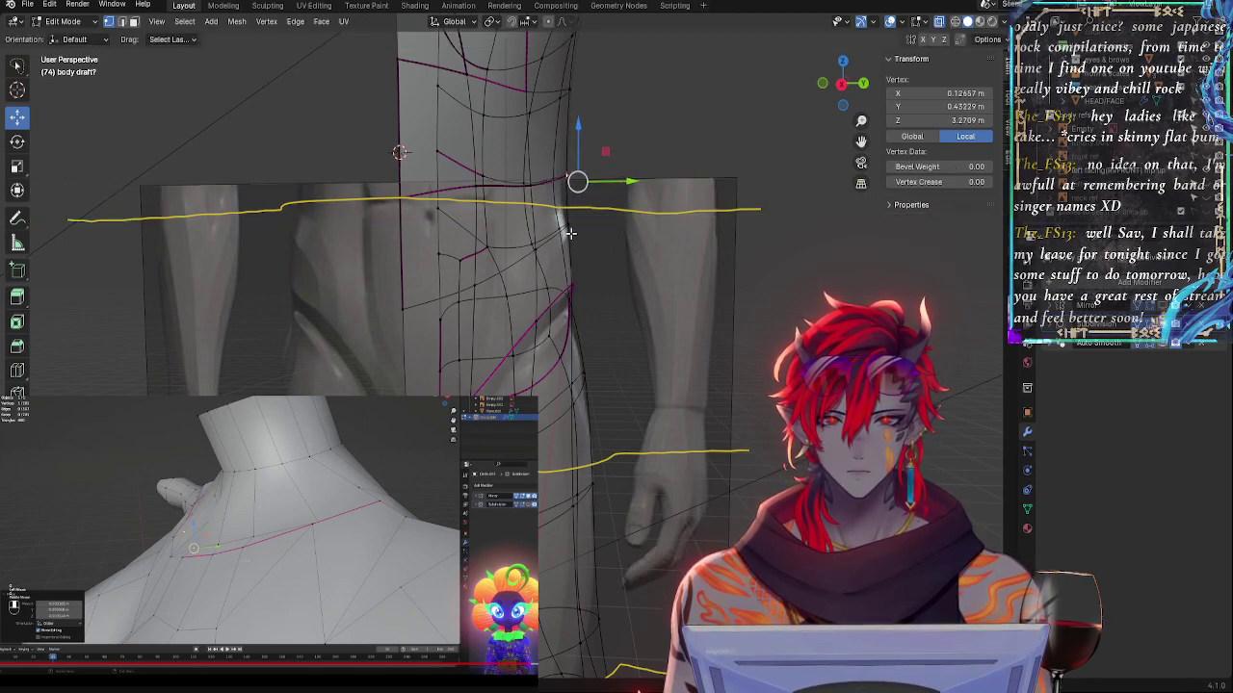
{"action": "left_click", "coordinate": [570, 230], "text": "shift"}
{"action": "key", "text": "shift+e"}
{"action": "left_click", "coordinate": [502, 220]}
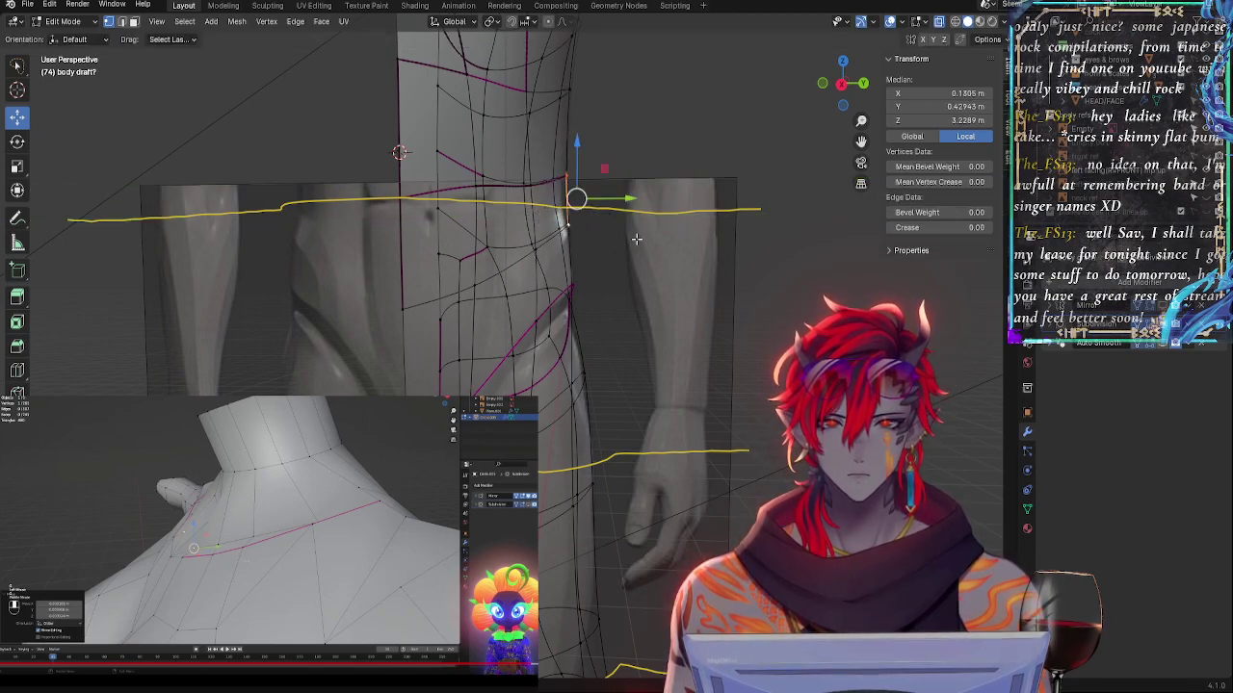
{"action": "left_click", "coordinate": [732, 245]}
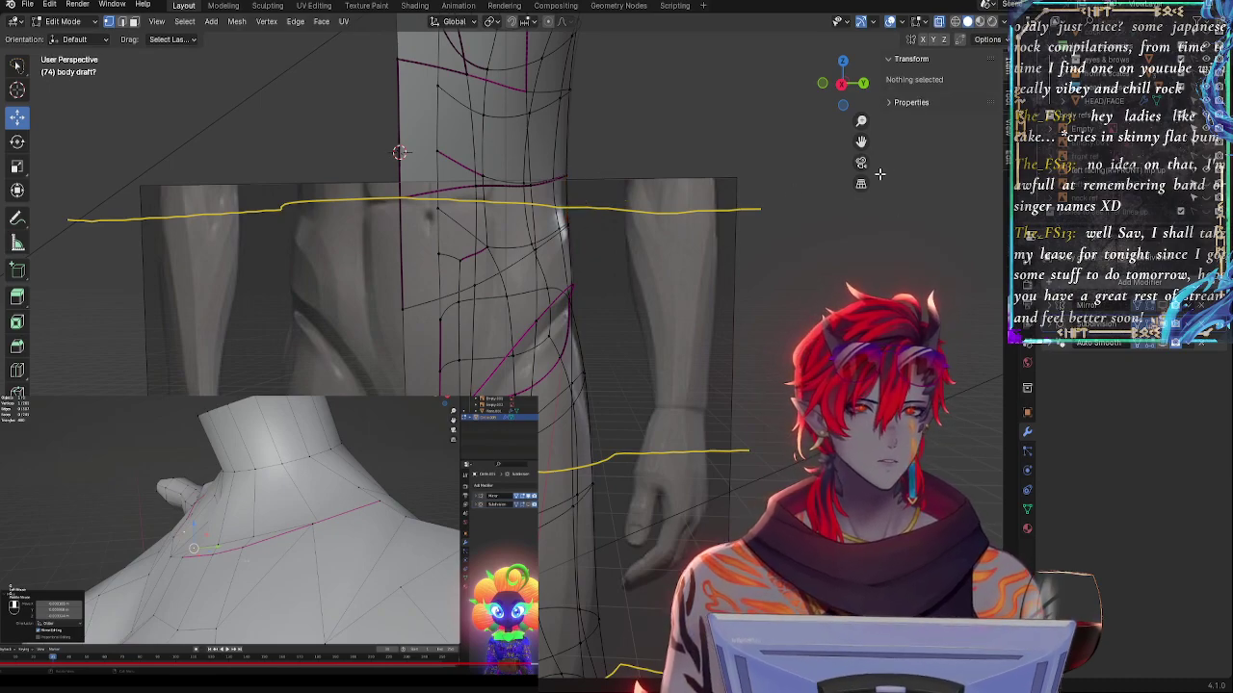
{"action": "left_click", "coordinate": [862, 83]}
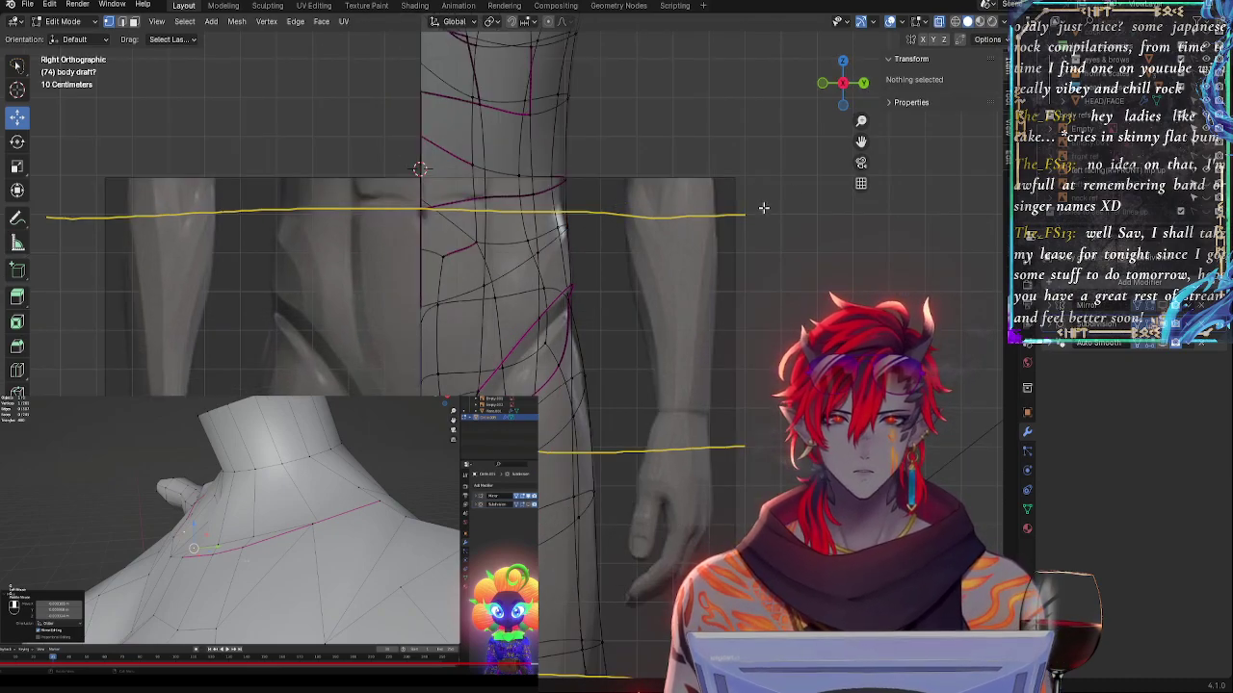
- Compare the smoothed and unsmoothed cage, with X-ray on and off, to check the waist silhouette
{"action": "scroll", "coordinate": [763, 207], "scroll_direction": "up", "scroll_amount": 2}
{"action": "left_click", "coordinate": [1156, 327]}
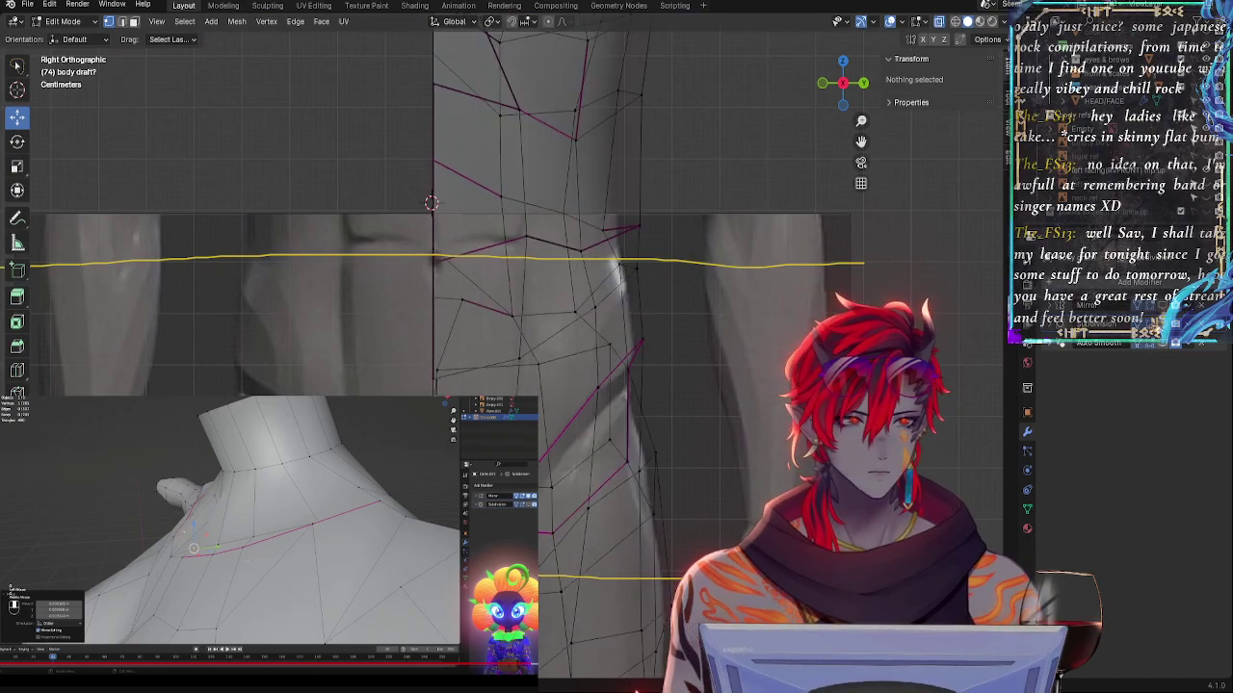
{"action": "key", "text": "alt+z"}
{"action": "key", "text": "alt+z"}
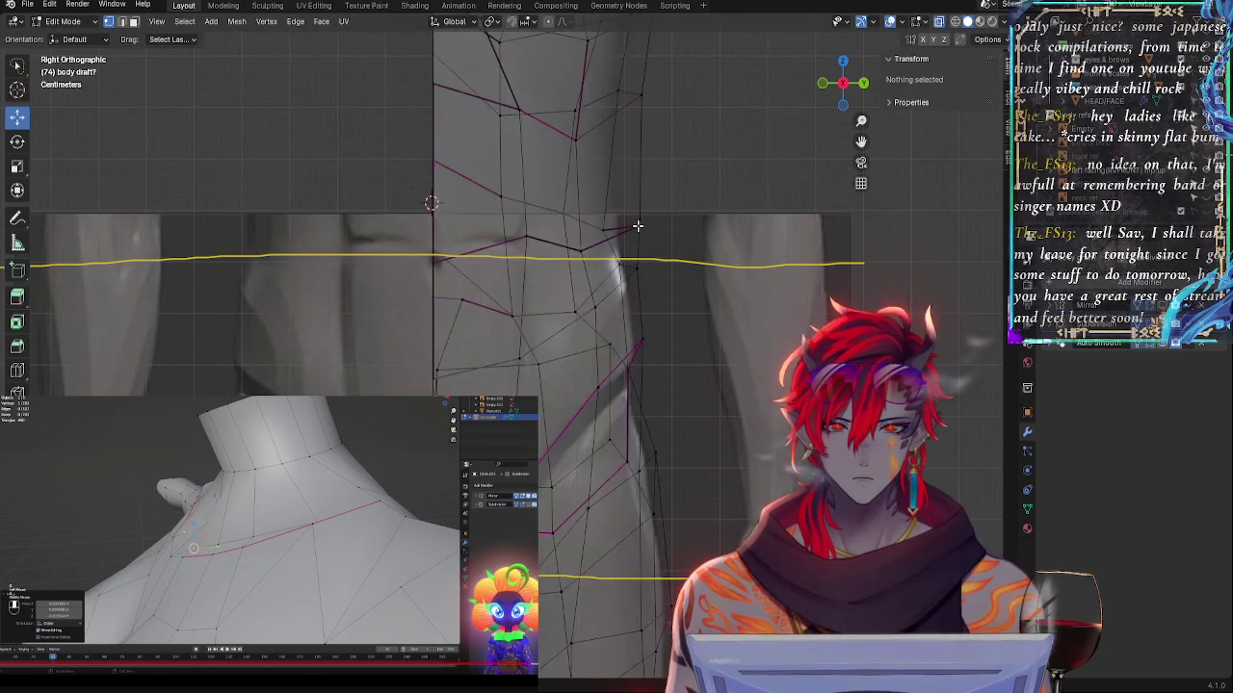
{"action": "left_click", "coordinate": [638, 226]}
{"action": "left_click", "coordinate": [1160, 326]}
{"action": "key", "text": "alt+z"}
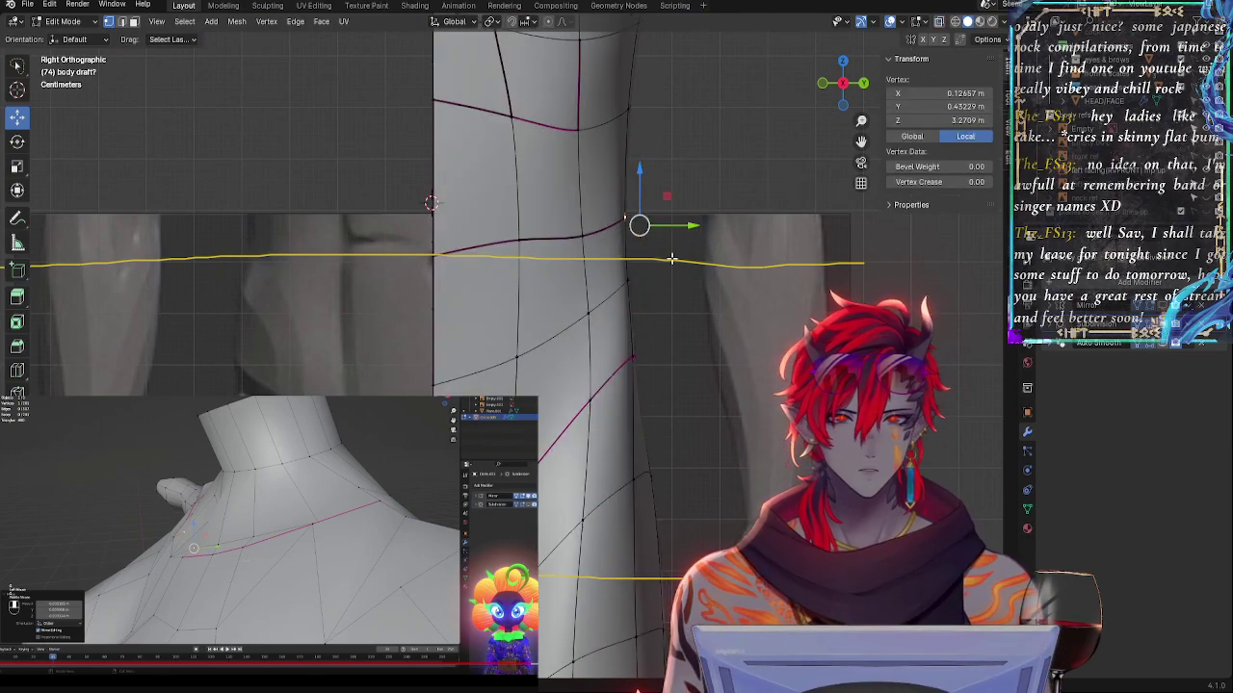
{"action": "key", "text": "alt+z"}
{"action": "key", "text": "alt+z"}
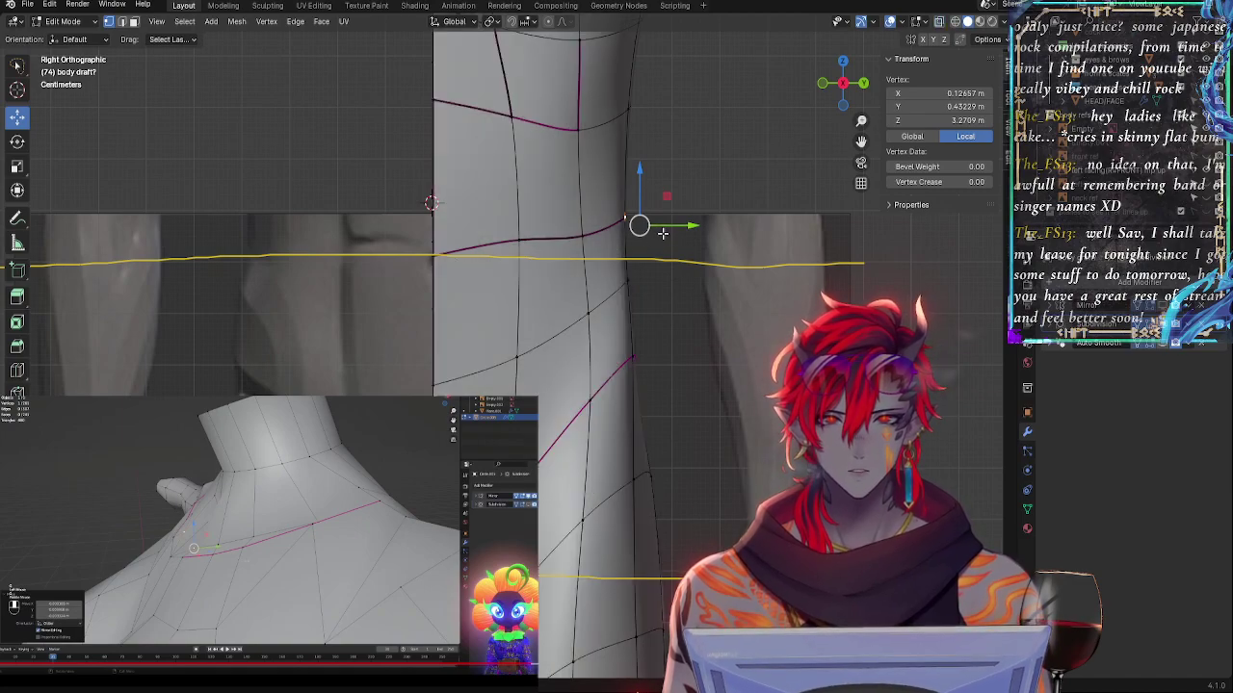
{"action": "left_click", "coordinate": [587, 239], "text": "shift"}
{"action": "left_click", "coordinate": [1164, 330]}
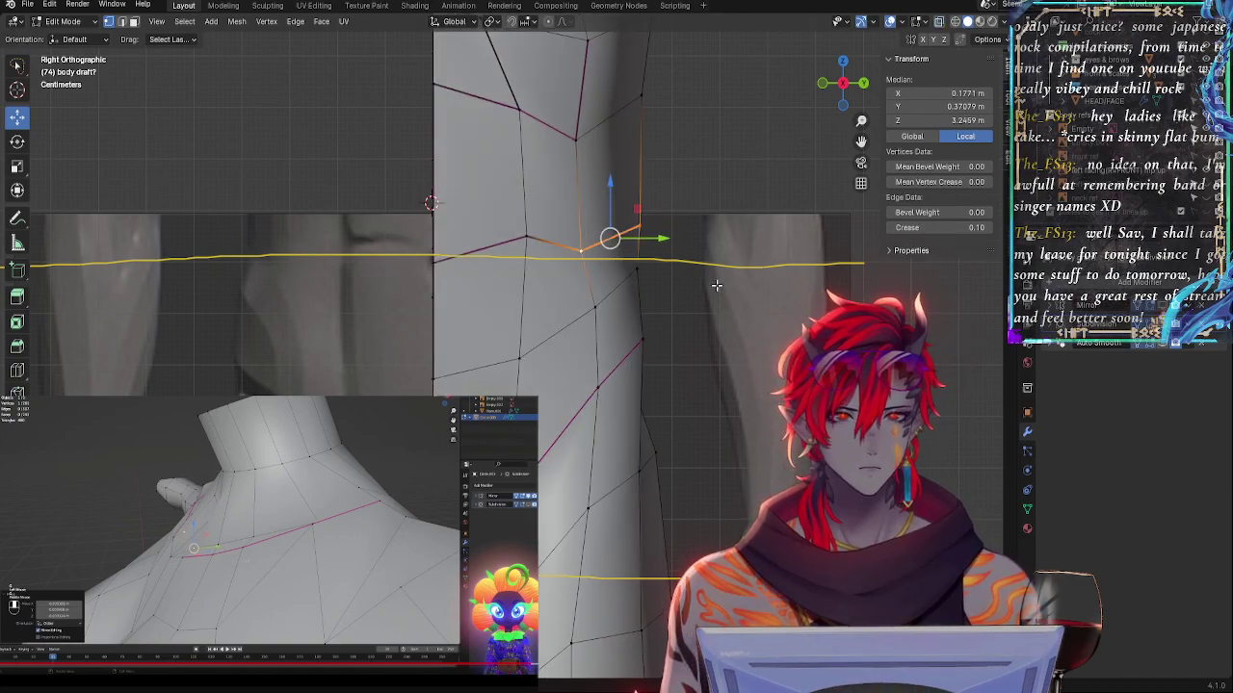
{"action": "key", "text": "alt+z"}
{"action": "key", "text": "alt+z"}
- Slide the upper and lower waist vertices along their edges toward the yellow guide
{"action": "left_click", "coordinate": [582, 250]}
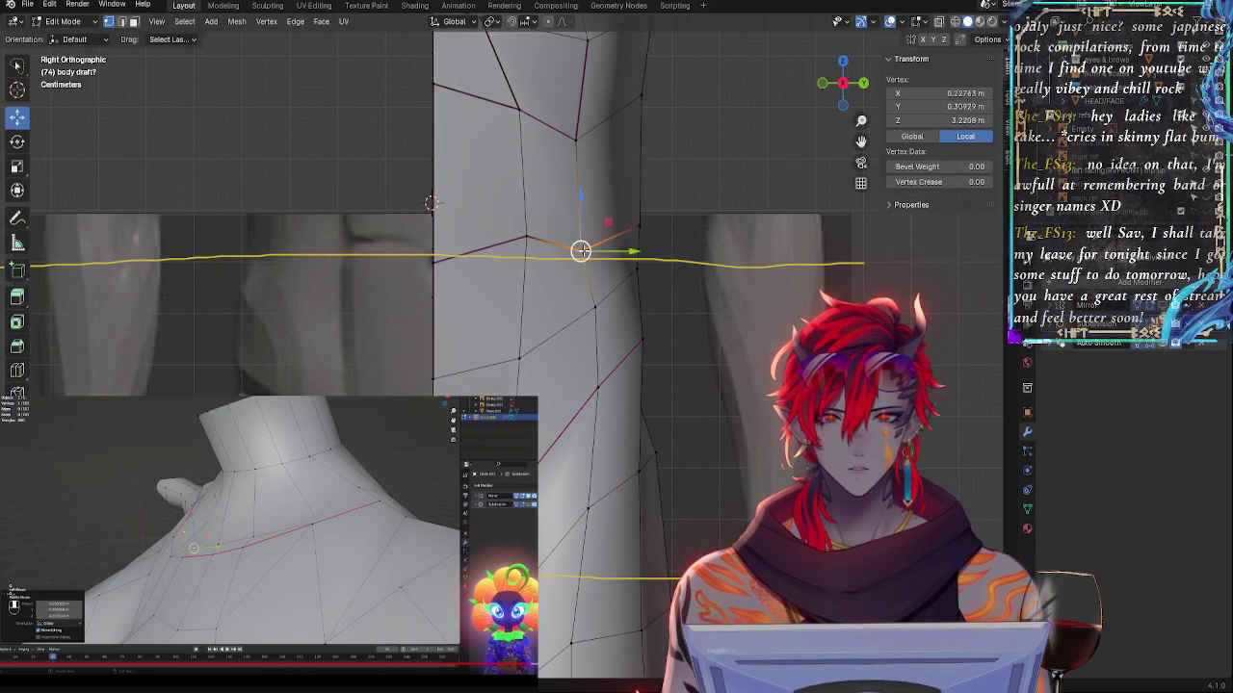
{"action": "key", "text": "shift+v"}
{"action": "left_click", "coordinate": [585, 260]}
{"action": "left_click", "coordinate": [590, 305]}
{"action": "key", "text": "g"}
{"action": "key", "text": "g"}
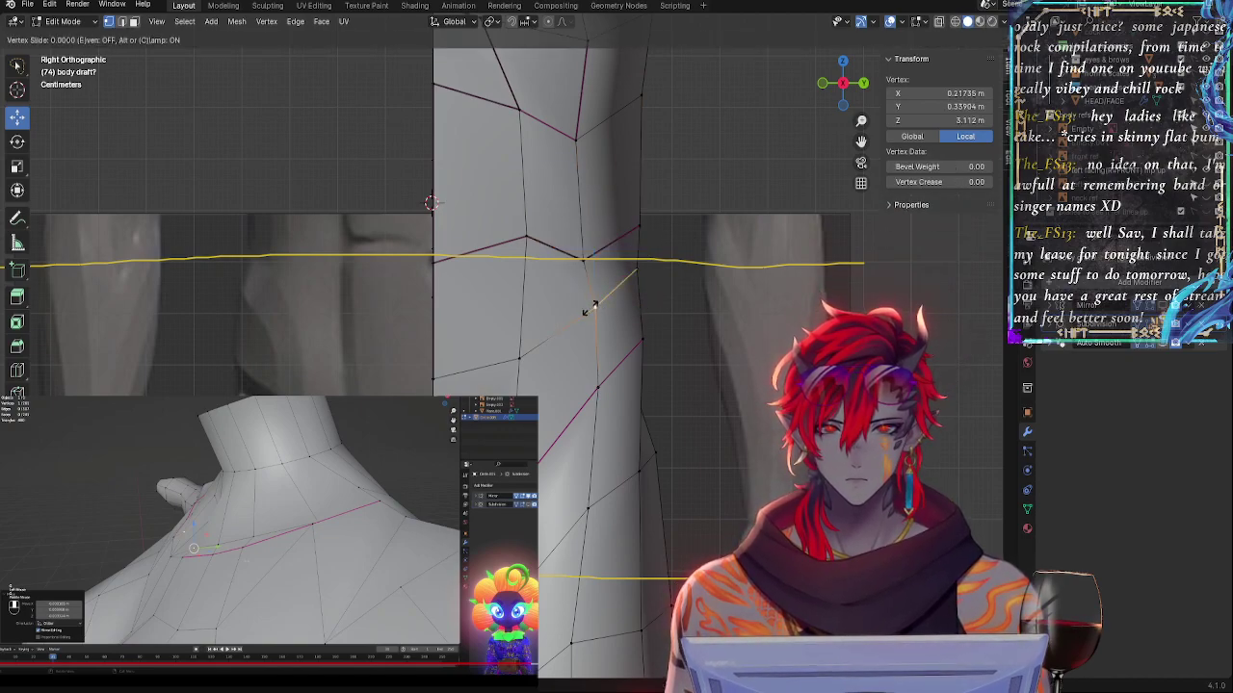
{"action": "left_click", "coordinate": [578, 318]}
{"action": "left_click", "coordinate": [585, 260]}
{"action": "key", "text": "g"}
{"action": "key", "text": "g"}
{"action": "left_click", "coordinate": [584, 256]}
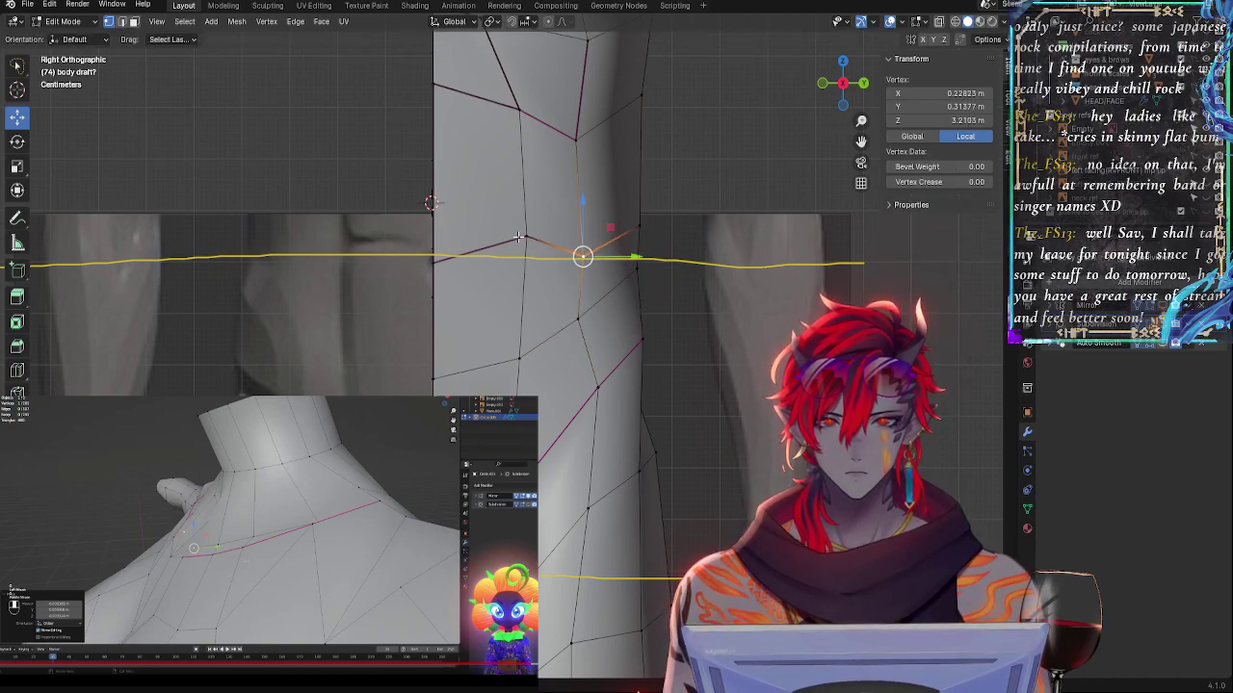
- Slide the left waist vertex down and the upper torso vertex slightly down, then nudge it along Y
{"action": "left_click", "coordinate": [520, 237]}
{"action": "key", "text": "g"}
{"action": "key", "text": "g"}
{"action": "left_click", "coordinate": [520, 236]}
{"action": "key", "text": "g"}
{"action": "key", "text": "g"}
{"action": "left_click", "coordinate": [520, 246]}
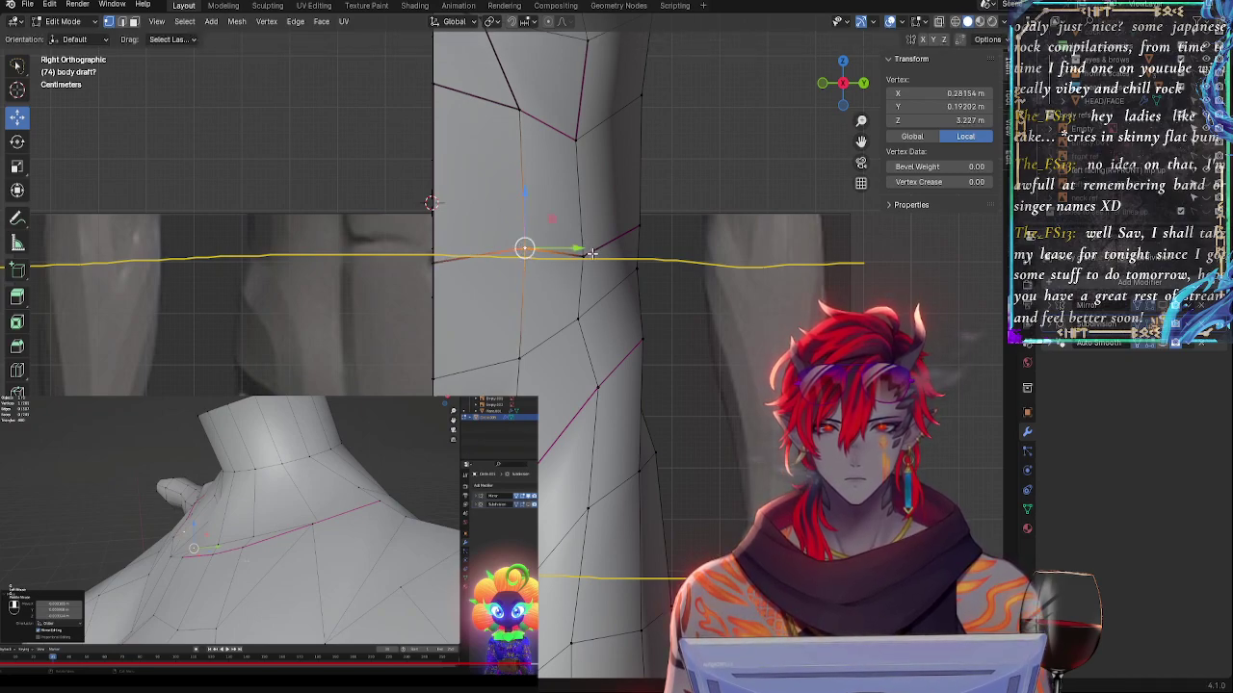
{"action": "left_click", "coordinate": [592, 255]}
{"action": "left_click", "coordinate": [566, 135]}
{"action": "key", "text": "g"}
{"action": "key", "text": "g"}
{"action": "left_click", "coordinate": [591, 152]}
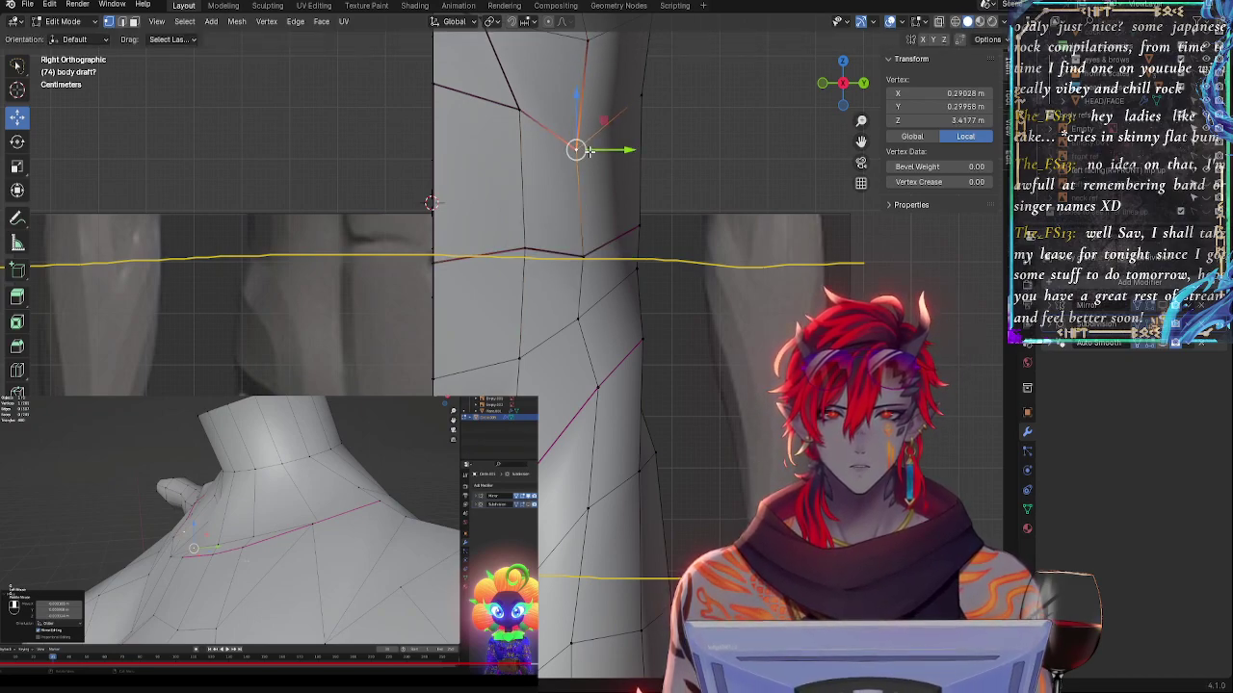
{"action": "left_click_drag", "start_coordinate": [617, 149], "coordinate": [625, 198]}
- Adjust the side vertices on and below the waist guide, sliding up and shifting left along Y
{"action": "left_click", "coordinate": [635, 264]}
{"action": "left_click", "coordinate": [647, 234]}
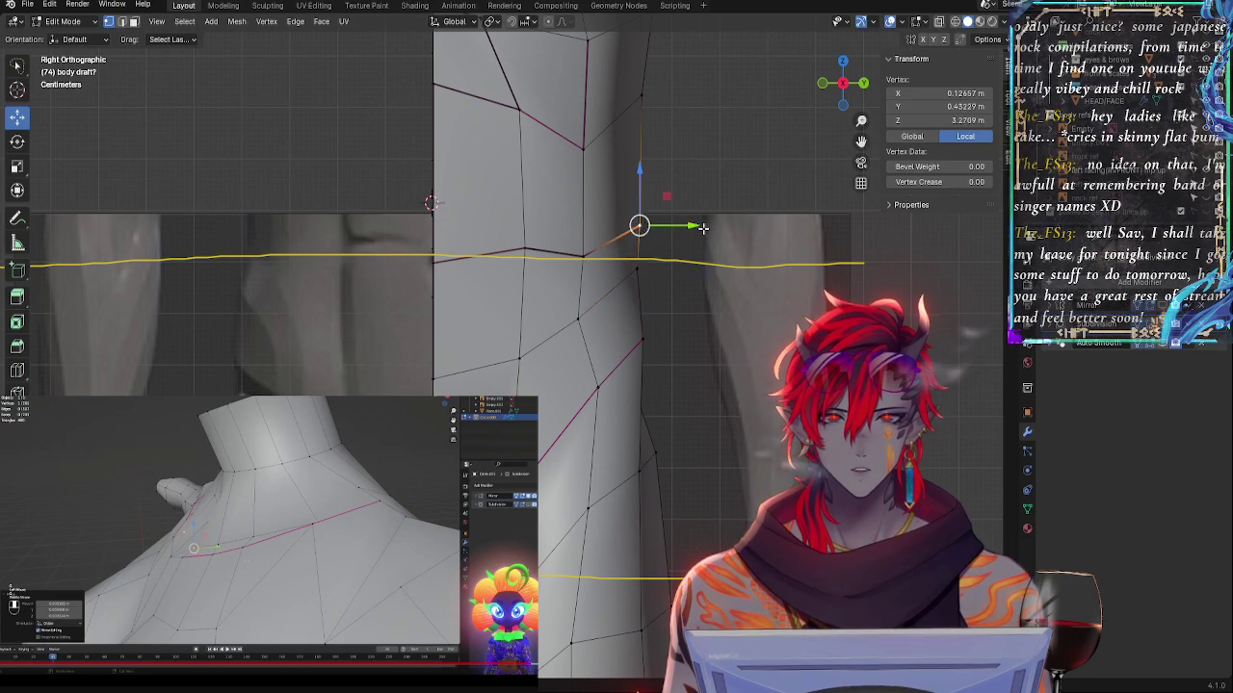
{"action": "key", "text": "g"}
{"action": "key", "text": "g"}
{"action": "left_click", "coordinate": [688, 217]}
{"action": "left_click_drag", "start_coordinate": [687, 216], "coordinate": [679, 219]}
{"action": "left_click", "coordinate": [645, 278]}
{"action": "left_click_drag", "start_coordinate": [684, 267], "coordinate": [682, 268]}
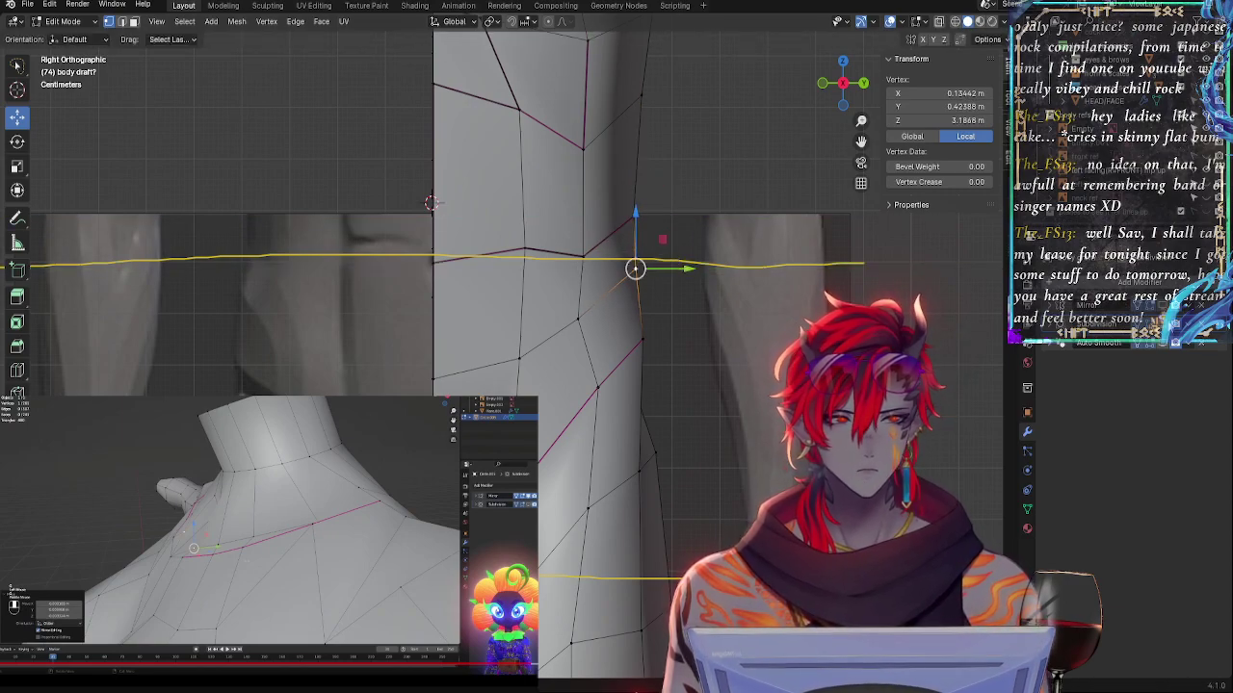
- With the smoothed preview, move the waist vertex left and the vertex below right along Y
{"action": "key", "text": "ctrl+2"}
{"action": "key", "text": "alt+z"}
{"action": "key", "text": "alt+z"}
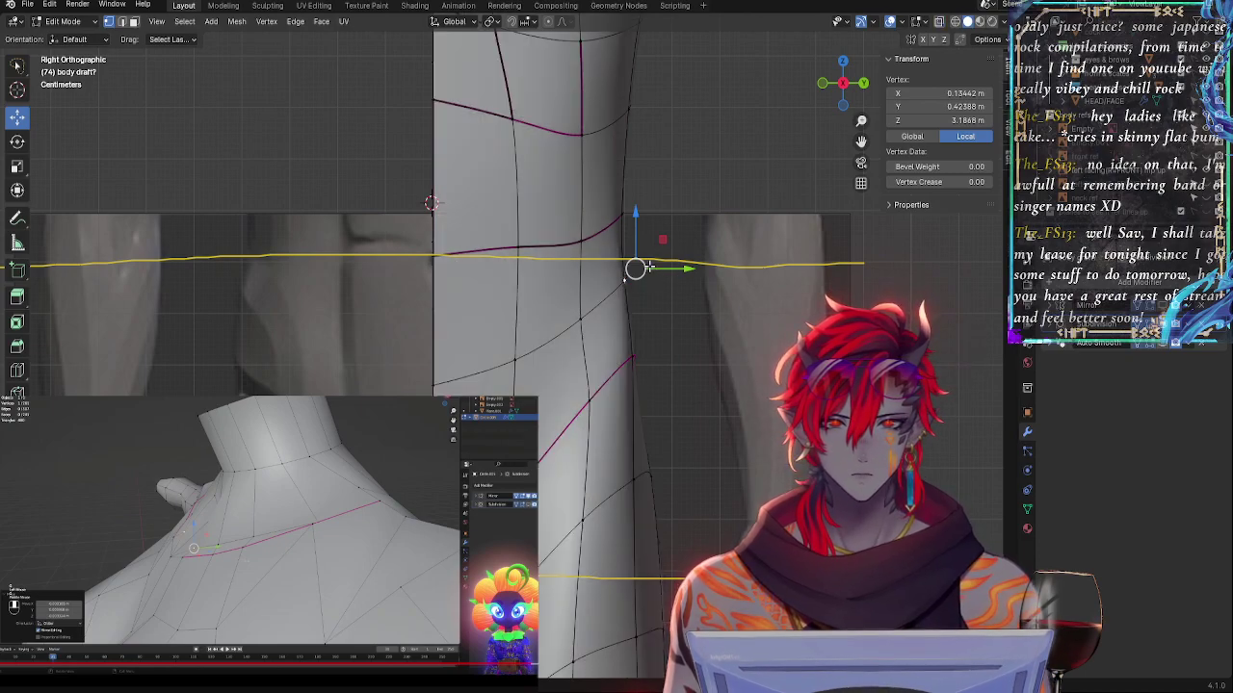
{"action": "key", "text": "alt+z"}
{"action": "left_click", "coordinate": [619, 223]}
{"action": "left_click_drag", "start_coordinate": [674, 222], "coordinate": [662, 212]}
{"action": "left_click", "coordinate": [623, 291]}
{"action": "left_click_drag", "start_coordinate": [682, 266], "coordinate": [690, 262]}
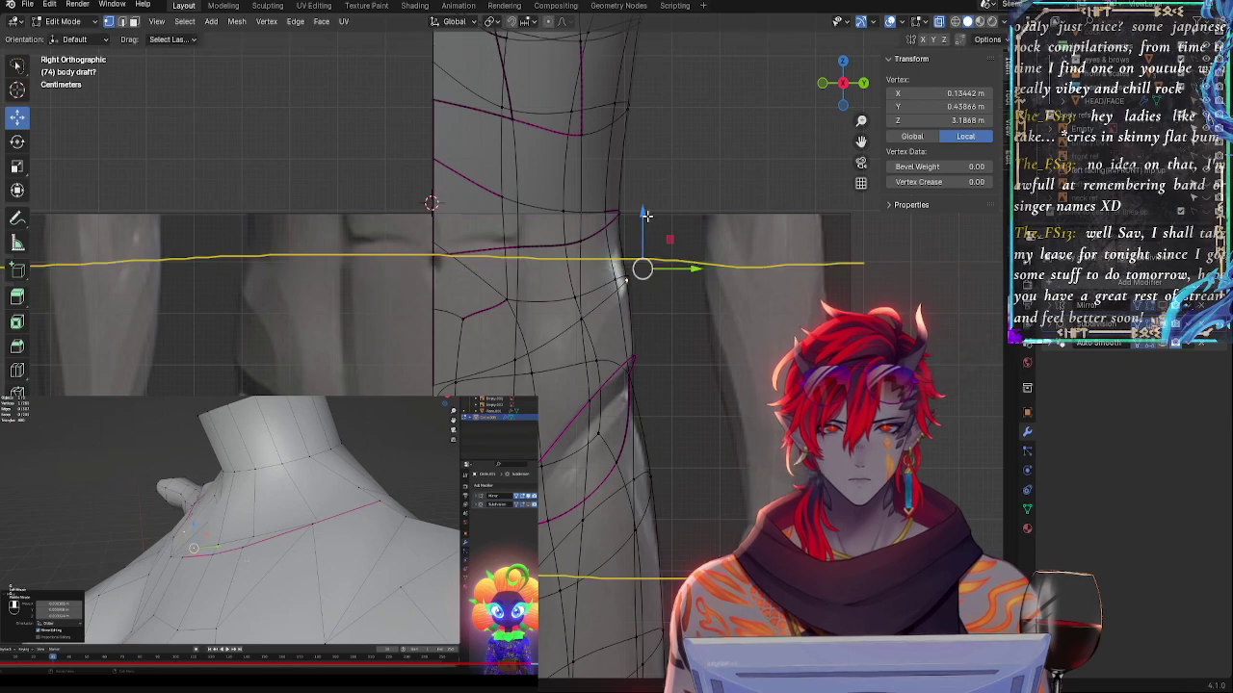
{"action": "left_click_drag", "start_coordinate": [647, 217], "coordinate": [646, 211]}
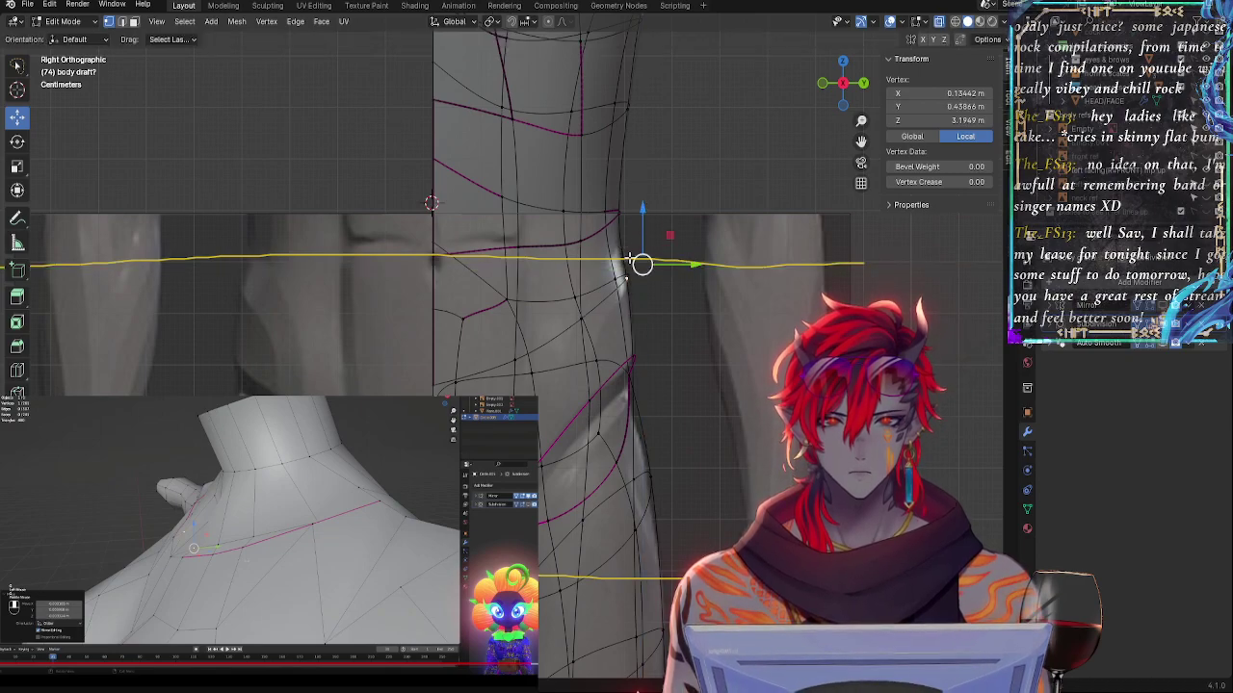
- Lightly crease the side edges below and above the waist (about 0.26)
{"action": "middle_click_drag", "start_coordinate": [639, 263], "coordinate": [634, 319]}
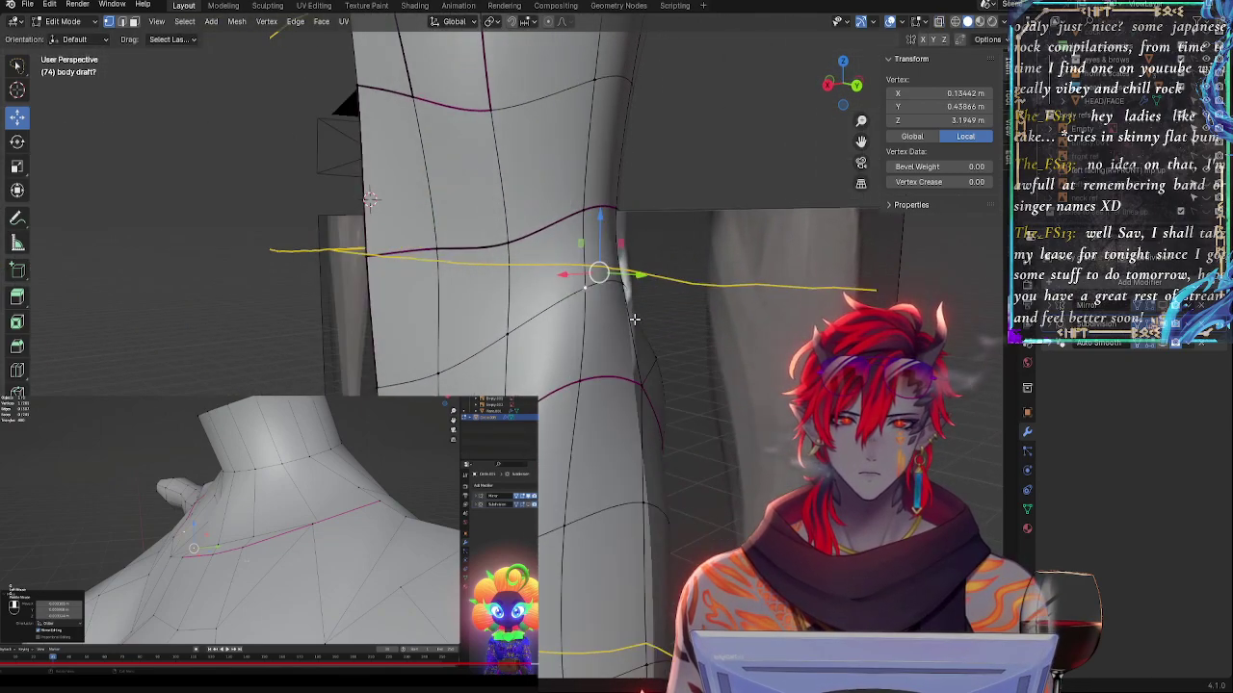
{"action": "left_click", "coordinate": [599, 340], "text": "shift"}
{"action": "key", "text": "shift+e"}
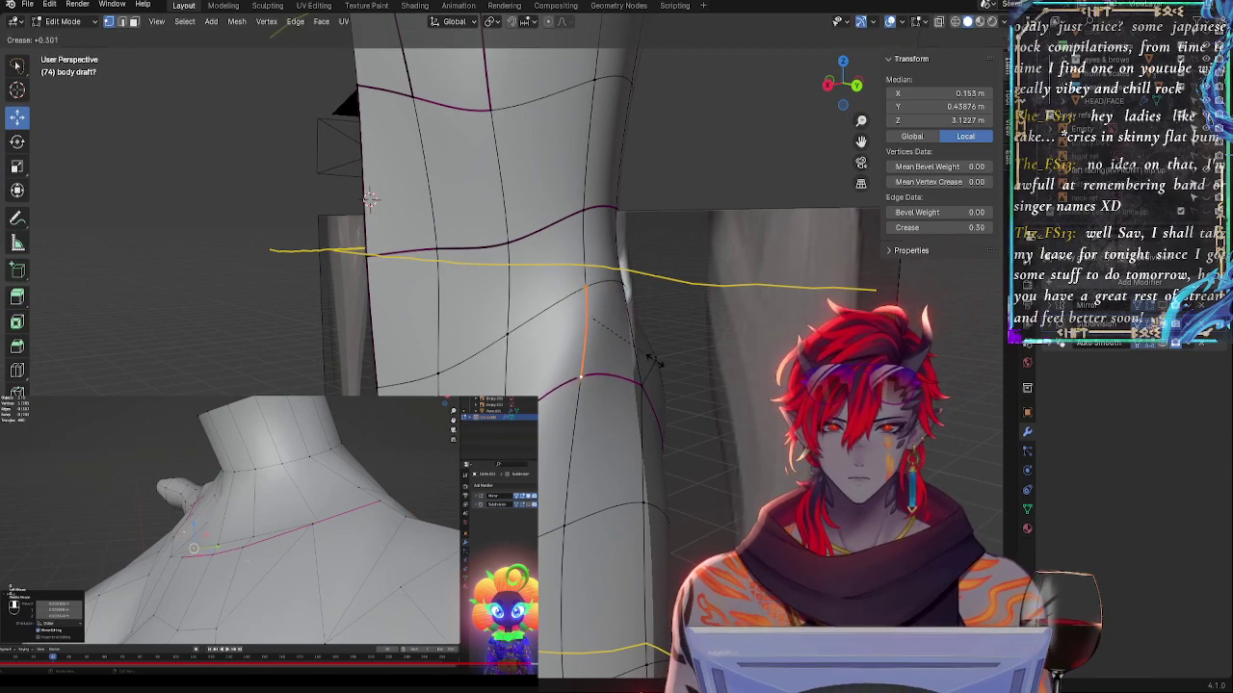
{"action": "left_click", "coordinate": [652, 360]}
{"action": "middle_click_drag", "start_coordinate": [652, 360], "coordinate": [729, 317]}
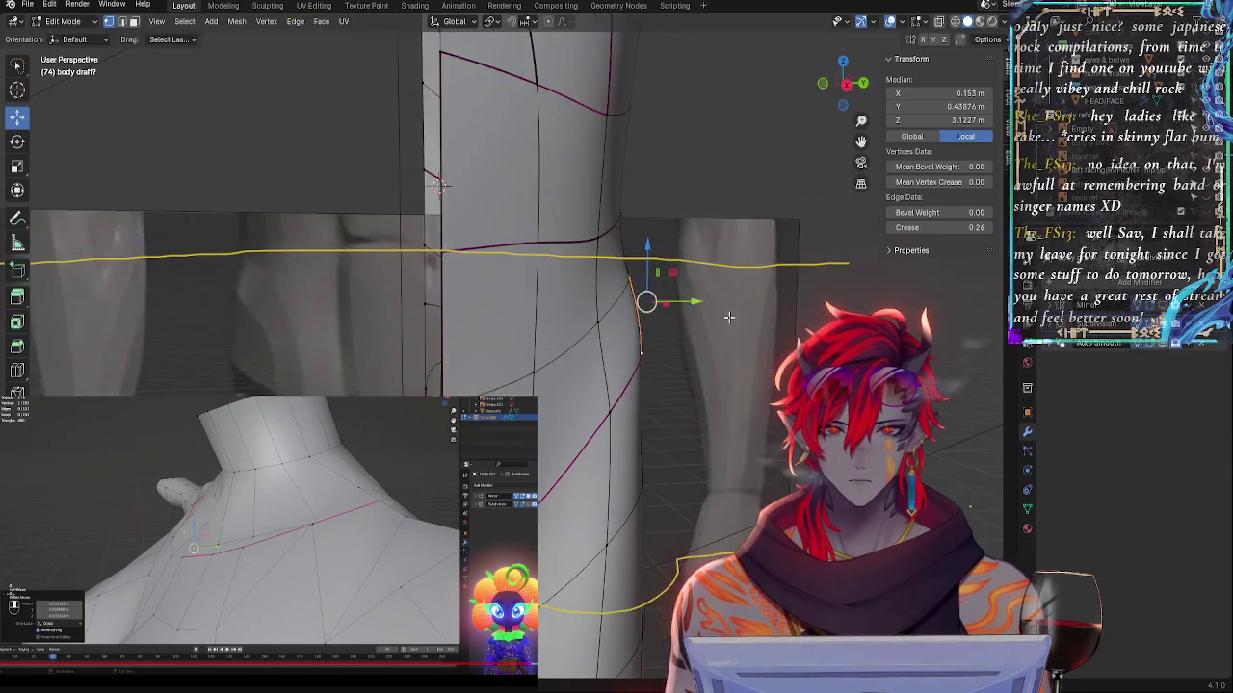
{"action": "middle_click_drag", "start_coordinate": [621, 218], "coordinate": [627, 209]}
{"action": "left_click", "coordinate": [631, 135]}
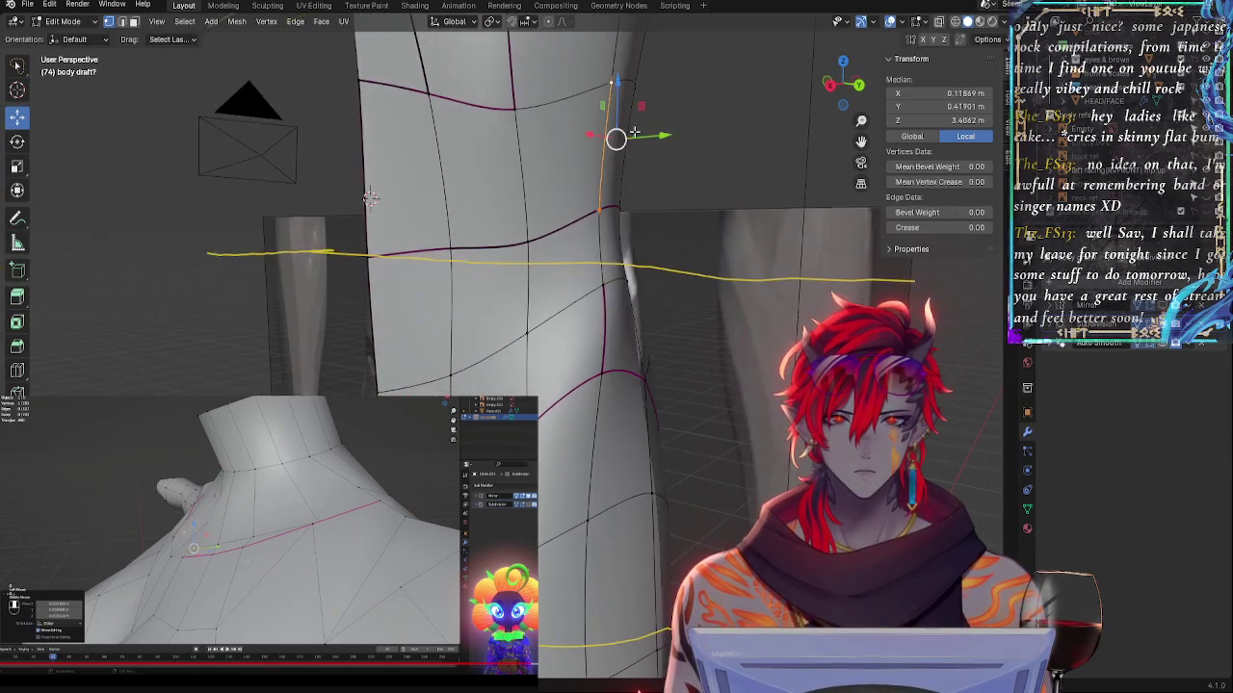
{"action": "key", "text": "shift+e"}
{"action": "left_click", "coordinate": [709, 197]}
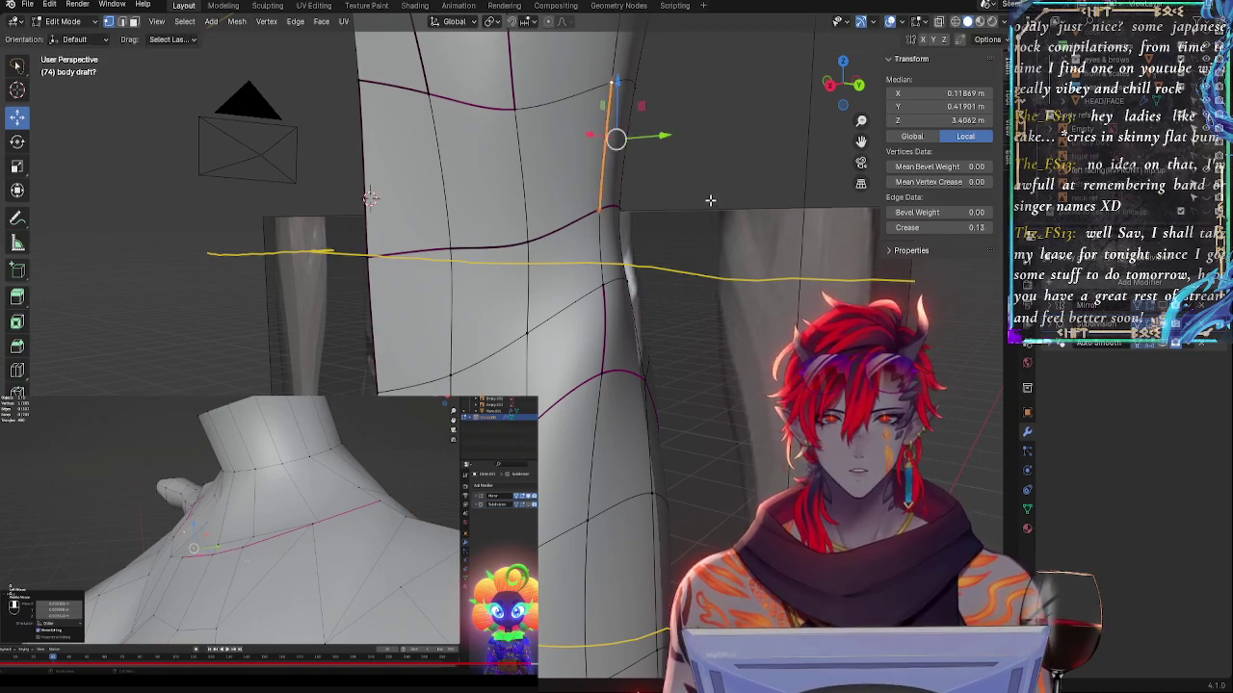
{"action": "middle_click_drag", "start_coordinate": [710, 198], "coordinate": [779, 203]}
{"action": "left_click", "coordinate": [782, 199]}
- In the side view, nudge the waist, lower side and hip vertices onto the guide, then check in perspective
{"action": "left_click", "coordinate": [841, 89]}
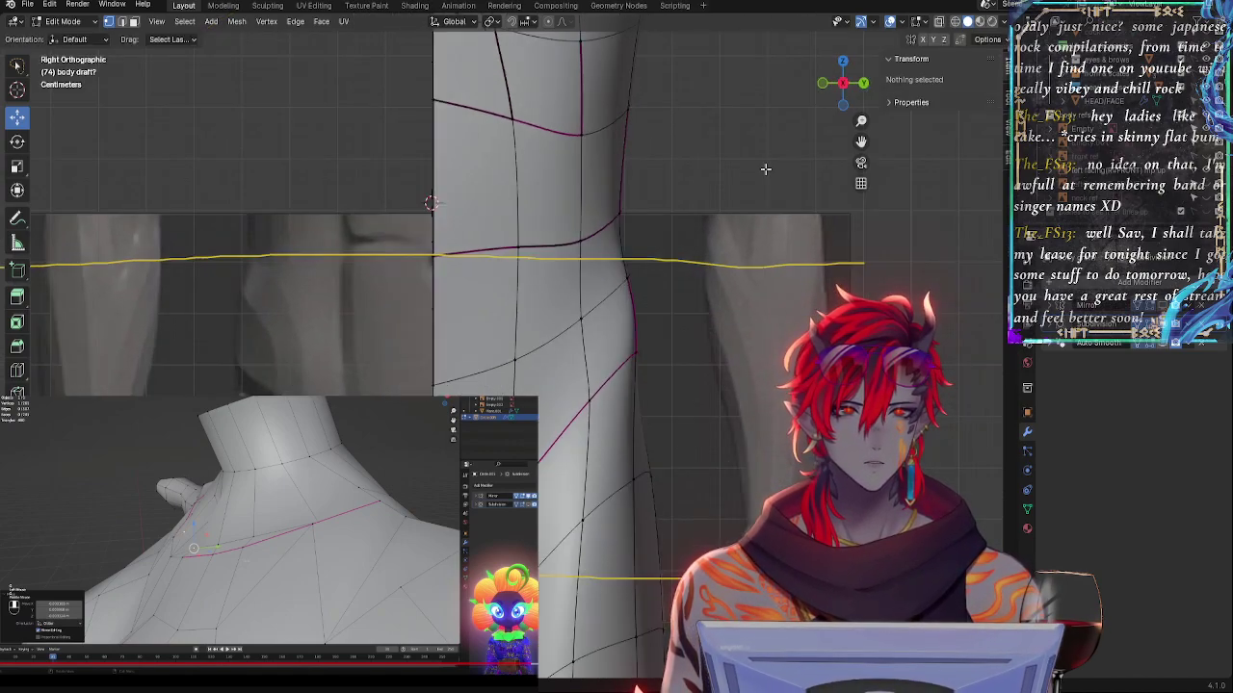
{"action": "key", "text": "alt+z"}
{"action": "left_click", "coordinate": [622, 221]}
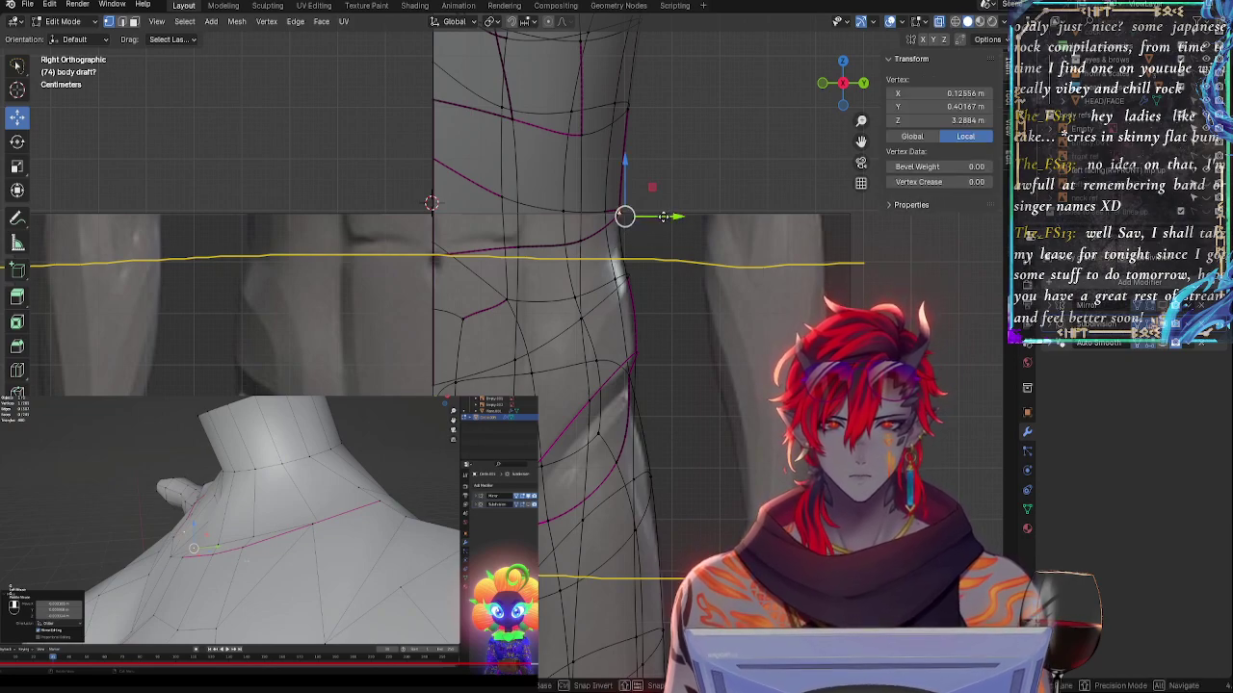
{"action": "left_click_drag", "start_coordinate": [666, 217], "coordinate": [662, 219]}
{"action": "left_click", "coordinate": [633, 273]}
{"action": "left_click_drag", "start_coordinate": [642, 266], "coordinate": [644, 305]}
{"action": "left_click", "coordinate": [640, 347]}
{"action": "key", "text": "ctrl+0"}
{"action": "key", "text": "alt+z"}
{"action": "middle_click_drag", "start_coordinate": [776, 321], "coordinate": [537, 325]}
- Slide the hip vertex along its edge and reposition the upper side vertex from a side angle
{"action": "key", "text": "g"}
{"action": "key", "text": "g"}
{"action": "left_click", "coordinate": [614, 340]}
{"action": "left_click", "coordinate": [465, 275]}
{"action": "key", "text": "g"}
{"action": "right_click", "coordinate": [467, 274]}
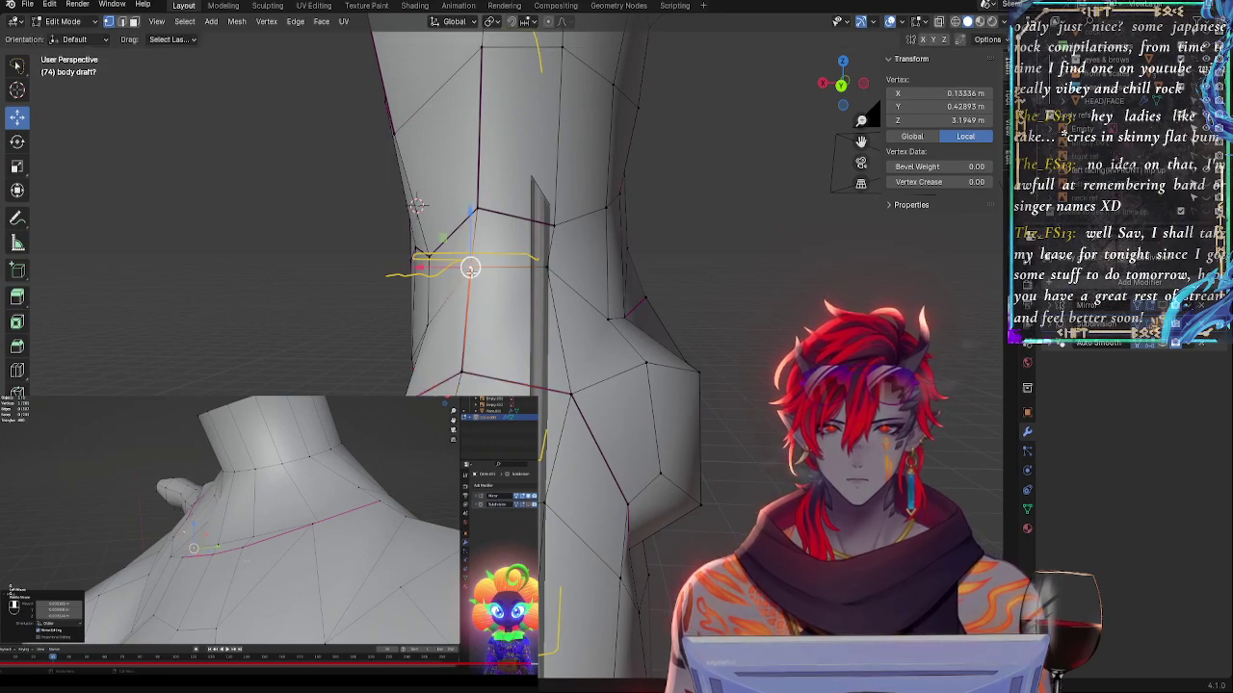
{"action": "middle_click_drag", "start_coordinate": [466, 300], "coordinate": [677, 312]}
{"action": "key", "text": "g"}
{"action": "left_click", "coordinate": [678, 314]}
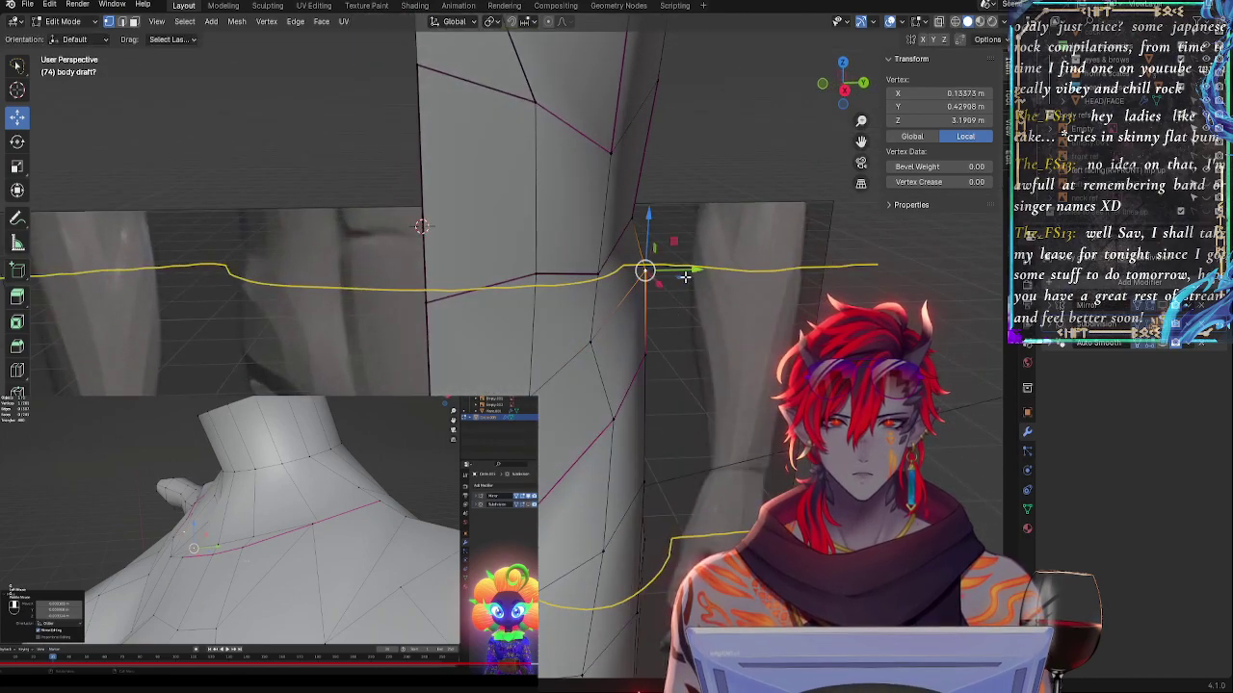
- Nudge the lower side vertex, then slide the upper side vertex out to the outline and up its edge
{"action": "left_click", "coordinate": [647, 350]}
{"action": "left_click_drag", "start_coordinate": [698, 352], "coordinate": [701, 351]}
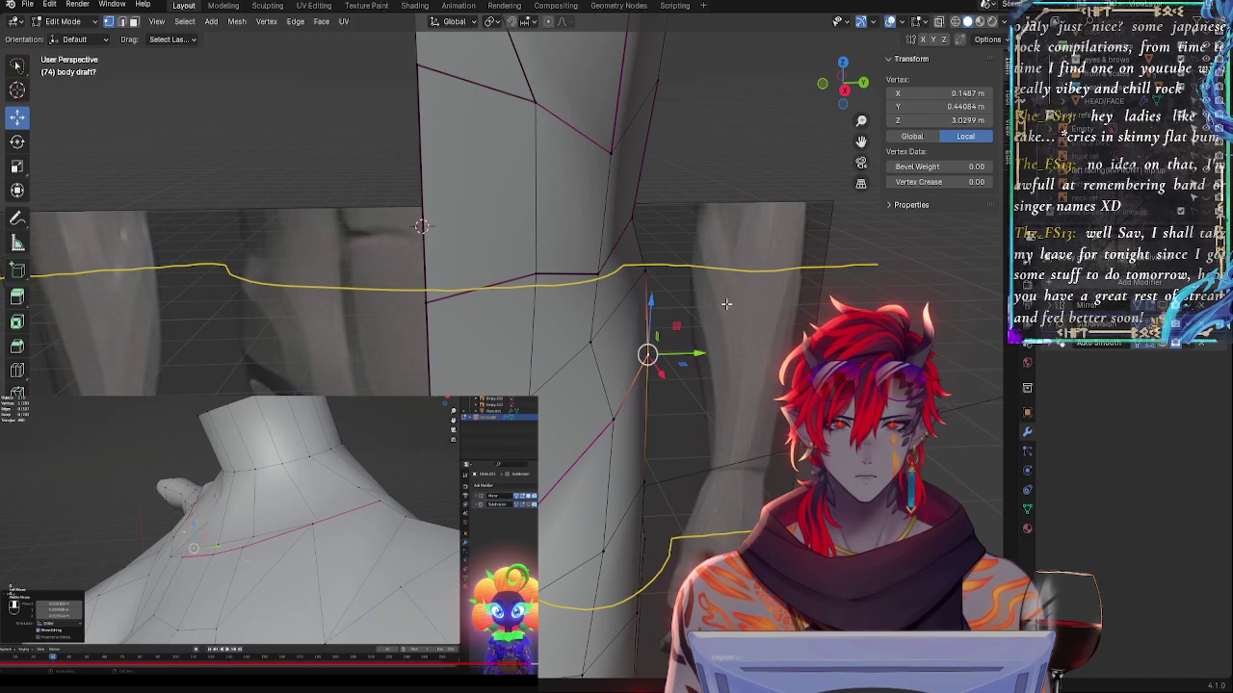
{"action": "middle_click_drag", "start_coordinate": [726, 305], "coordinate": [749, 287]}
{"action": "left_click", "coordinate": [603, 262]}
{"action": "key", "text": "g"}
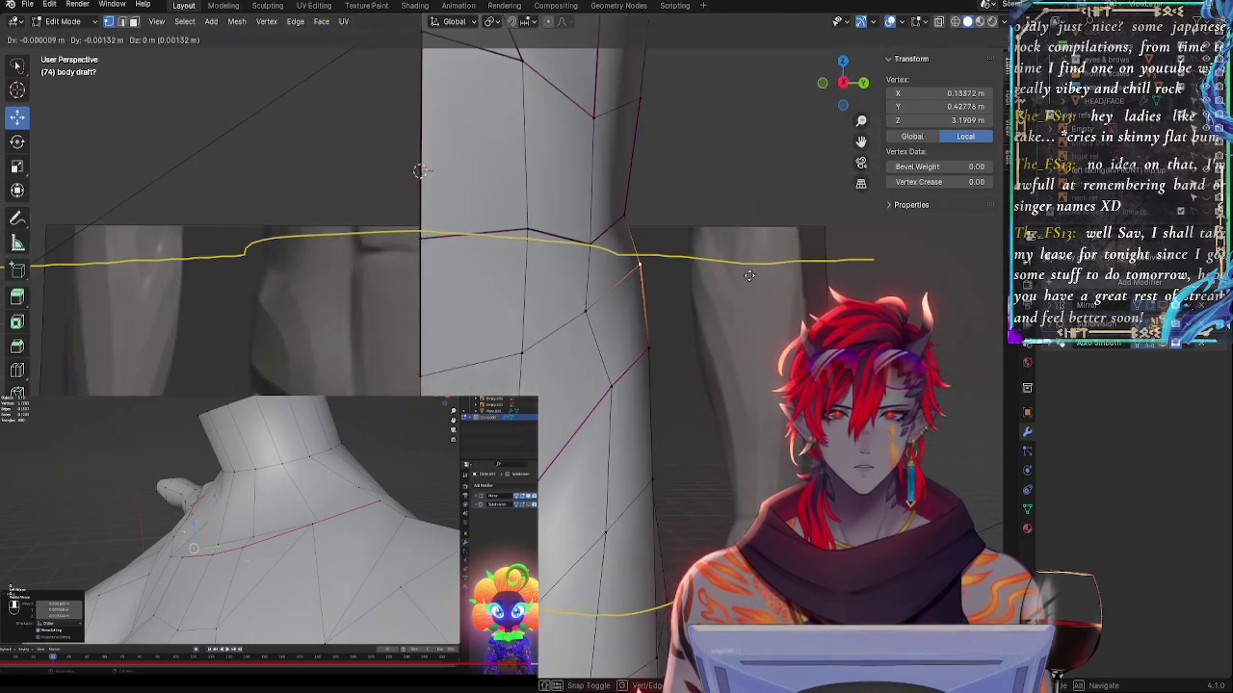
{"action": "key", "text": "g"}
{"action": "left_click", "coordinate": [751, 283]}
{"action": "left_click_drag", "start_coordinate": [678, 274], "coordinate": [646, 270]}
{"action": "key", "text": "g"}
{"action": "key", "text": "g"}
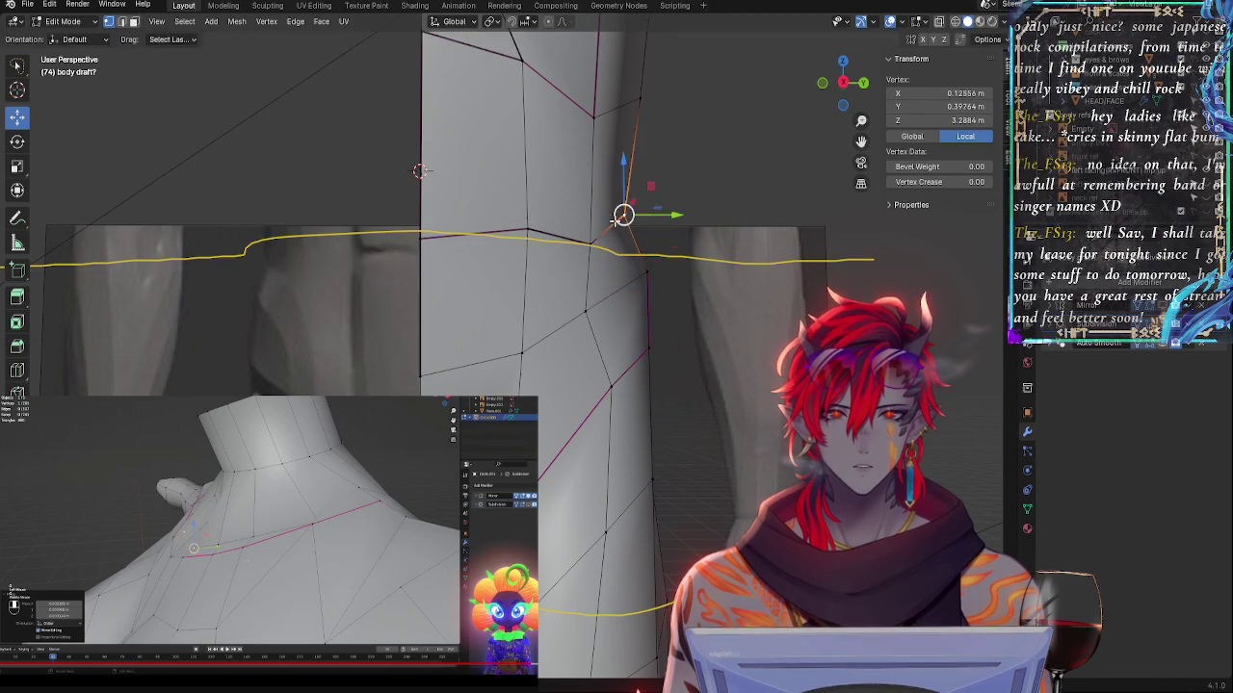
{"action": "left_click", "coordinate": [656, 232]}
- From behind the waist, slide a waist vertex upward and the upper edge vertex slightly down
{"action": "middle_click_drag", "start_coordinate": [706, 239], "coordinate": [547, 262]}
{"action": "key", "text": "g"}
{"action": "key", "text": "g"}
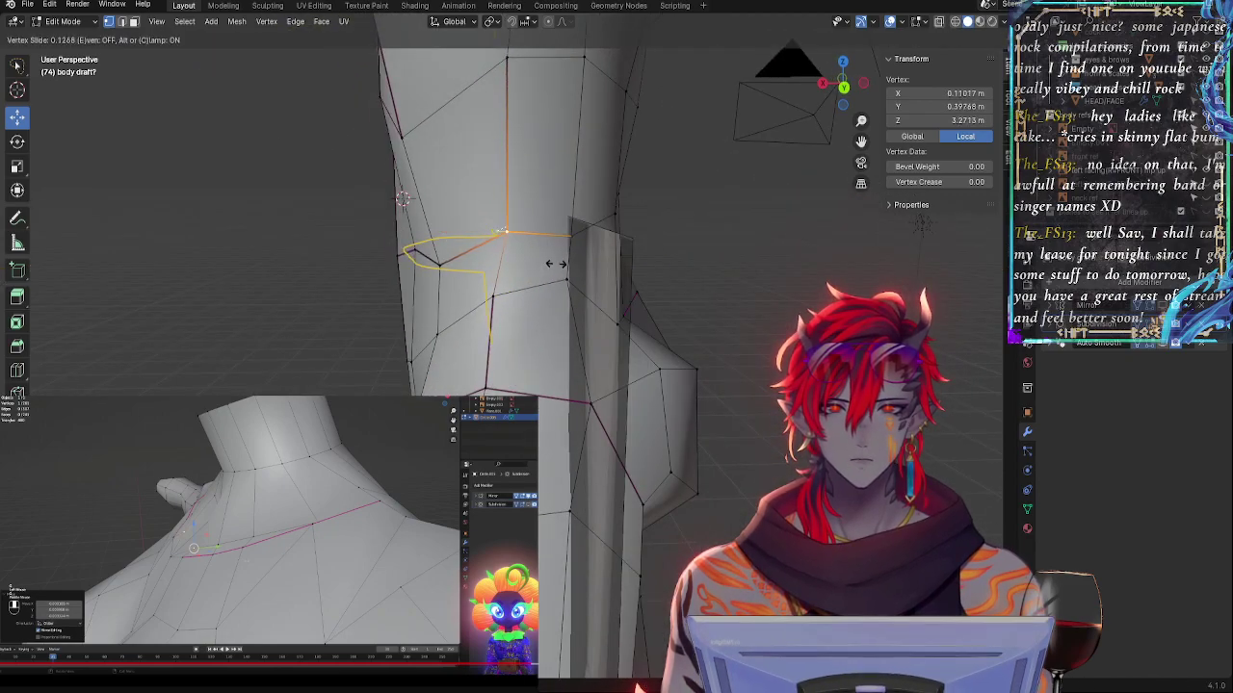
{"action": "left_click", "coordinate": [556, 264]}
{"action": "key", "text": "g"}
{"action": "key", "text": "g"}
{"action": "left_click", "coordinate": [530, 212]}
{"action": "left_click", "coordinate": [497, 69]}
{"action": "key", "text": "g"}
{"action": "key", "text": "g"}
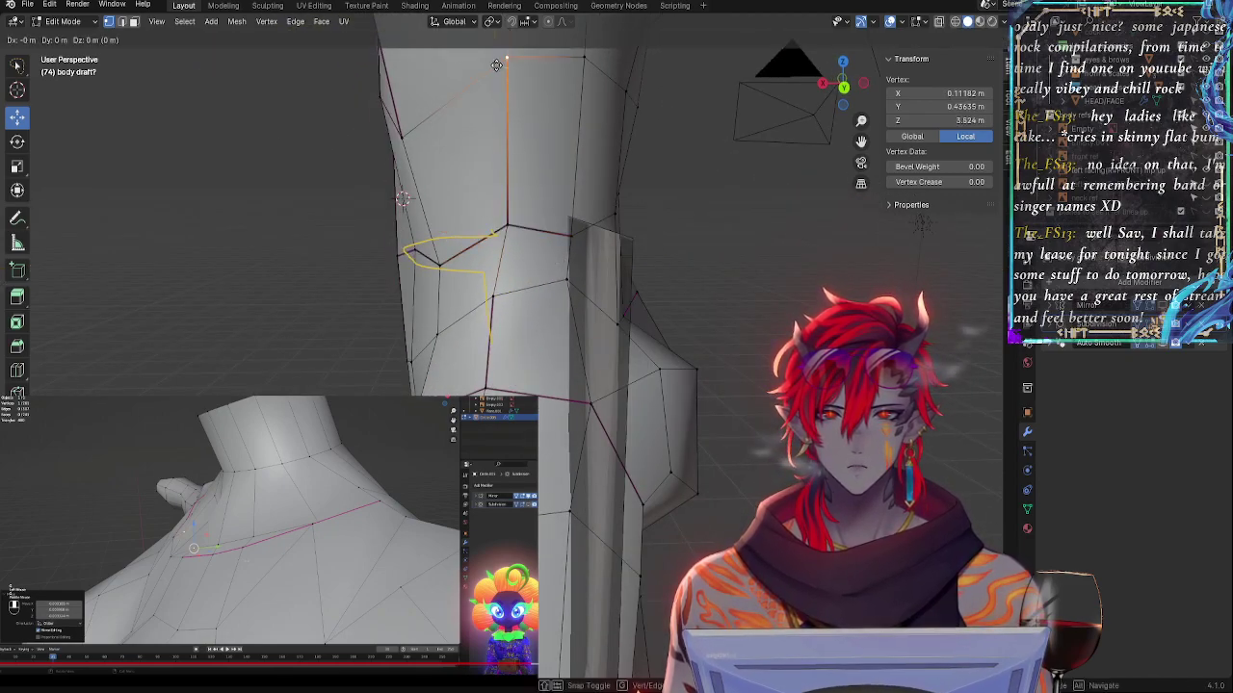
{"action": "left_click", "coordinate": [496, 75]}
{"action": "middle_click_drag", "start_coordinate": [549, 84], "coordinate": [539, 85]}
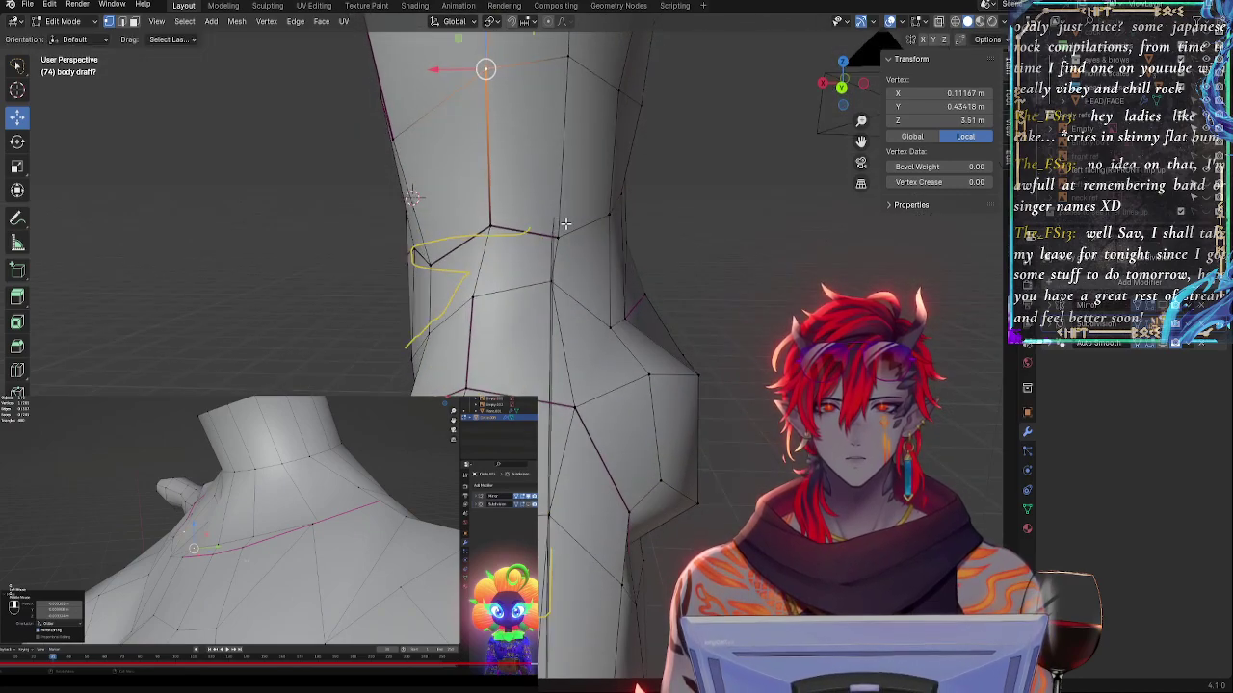
- Slide the next waist vertex up its edge, then down along it
{"action": "left_click", "coordinate": [566, 226]}
{"action": "key", "text": "g"}
{"action": "key", "text": "g"}
{"action": "left_click", "coordinate": [568, 218]}
{"action": "key", "text": "g"}
{"action": "key", "text": "g"}
{"action": "key", "text": "g"}
{"action": "left_click", "coordinate": [572, 221]}
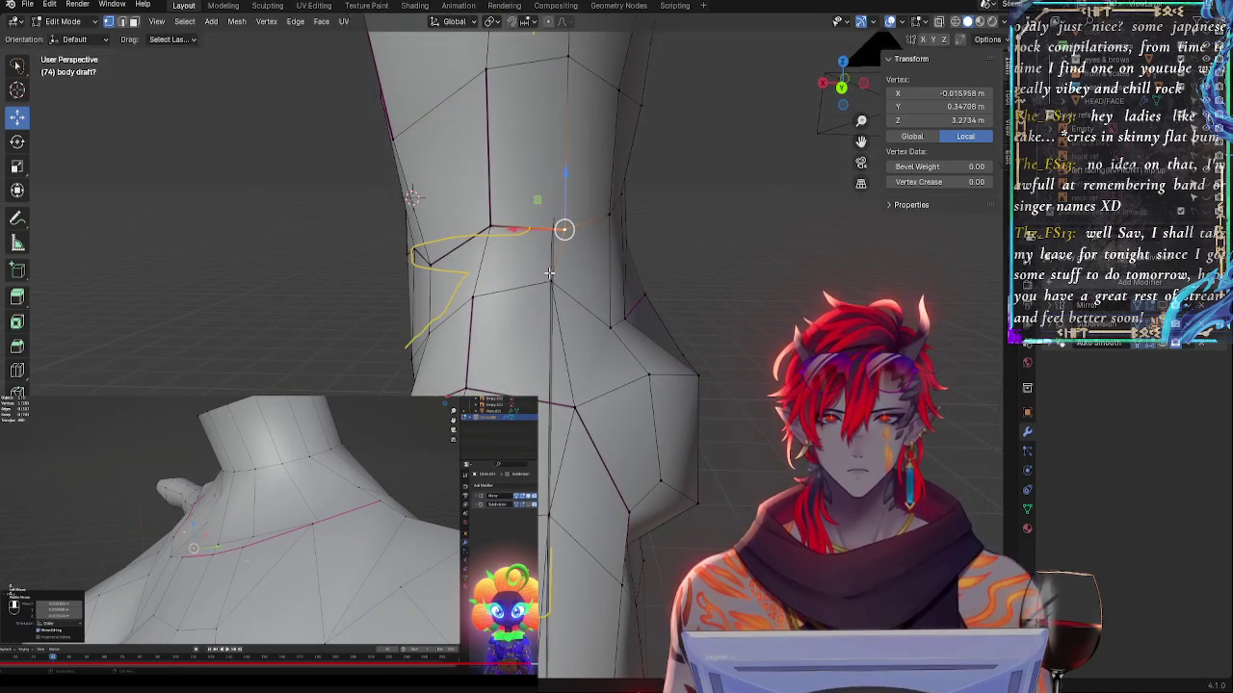
- Slide that vertex down toward the hip, raise it slightly, and return to Right Orthographic view
{"action": "key", "text": "g"}
{"action": "key", "text": "g"}
{"action": "left_click", "coordinate": [565, 307]}
{"action": "key", "text": "g"}
{"action": "key", "text": "g"}
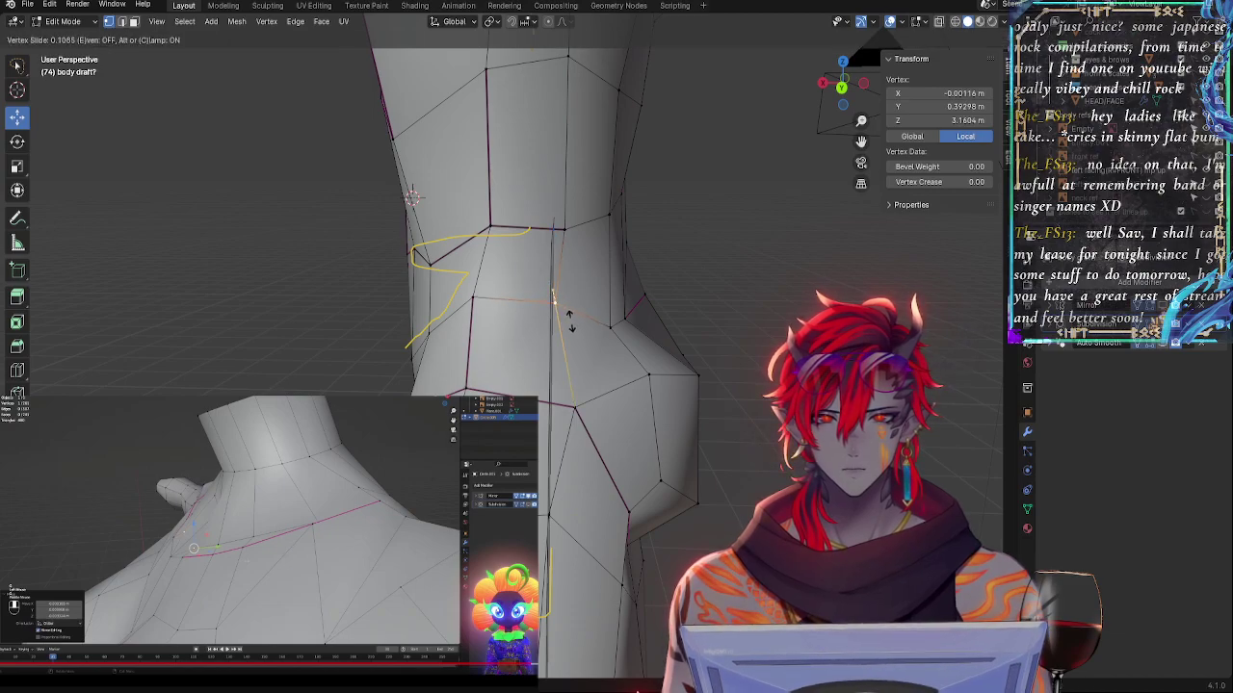
{"action": "left_click", "coordinate": [572, 318]}
{"action": "key", "text": "g"}
{"action": "key", "text": "g"}
{"action": "left_click", "coordinate": [578, 319]}
{"action": "left_click_drag", "start_coordinate": [558, 260], "coordinate": [558, 259]}
{"action": "left_click", "coordinate": [557, 258]}
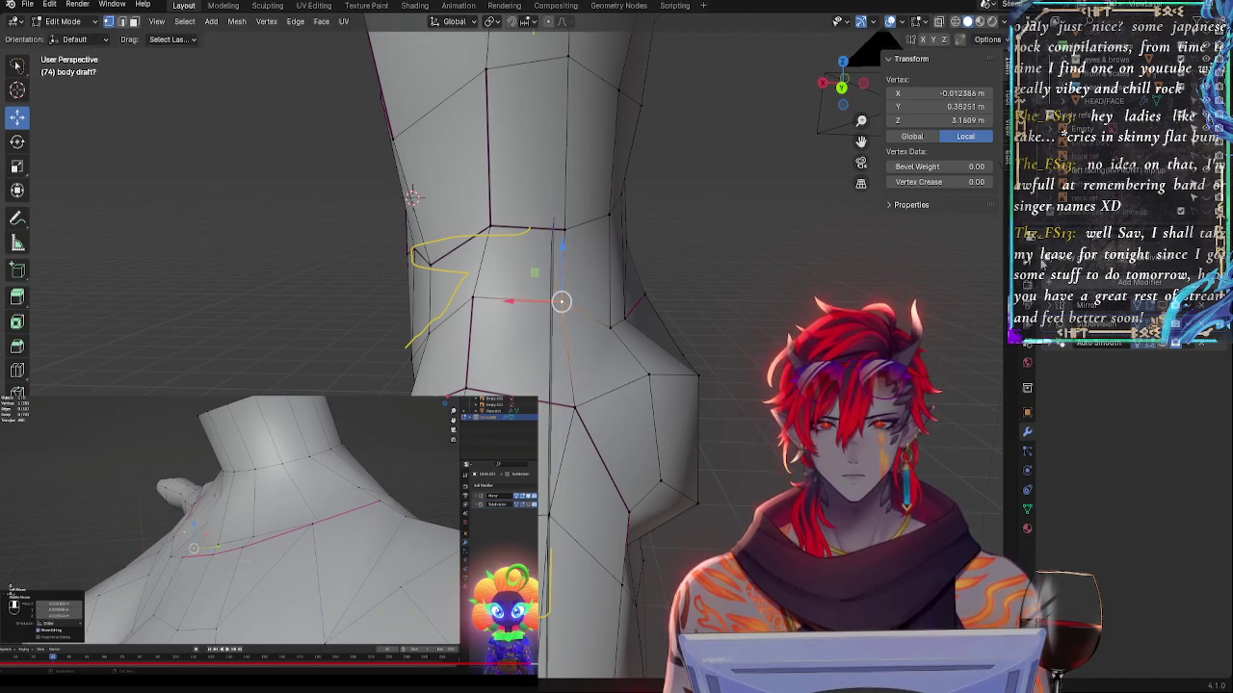
{"action": "left_click", "coordinate": [823, 83]}
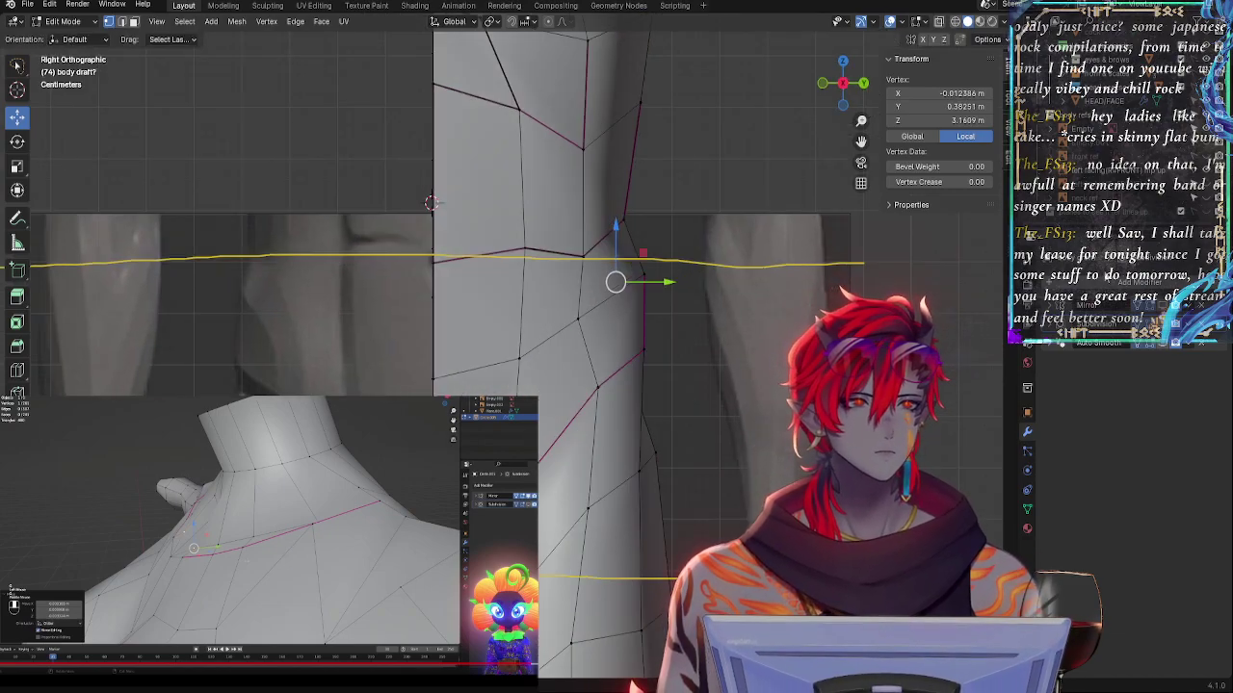
- Push a side waist vertex out to the reference outline and raise the side edge vertically
{"action": "left_click", "coordinate": [1162, 325]}
{"action": "middle_click_drag", "start_coordinate": [755, 359], "coordinate": [752, 335], "text": "shift"}
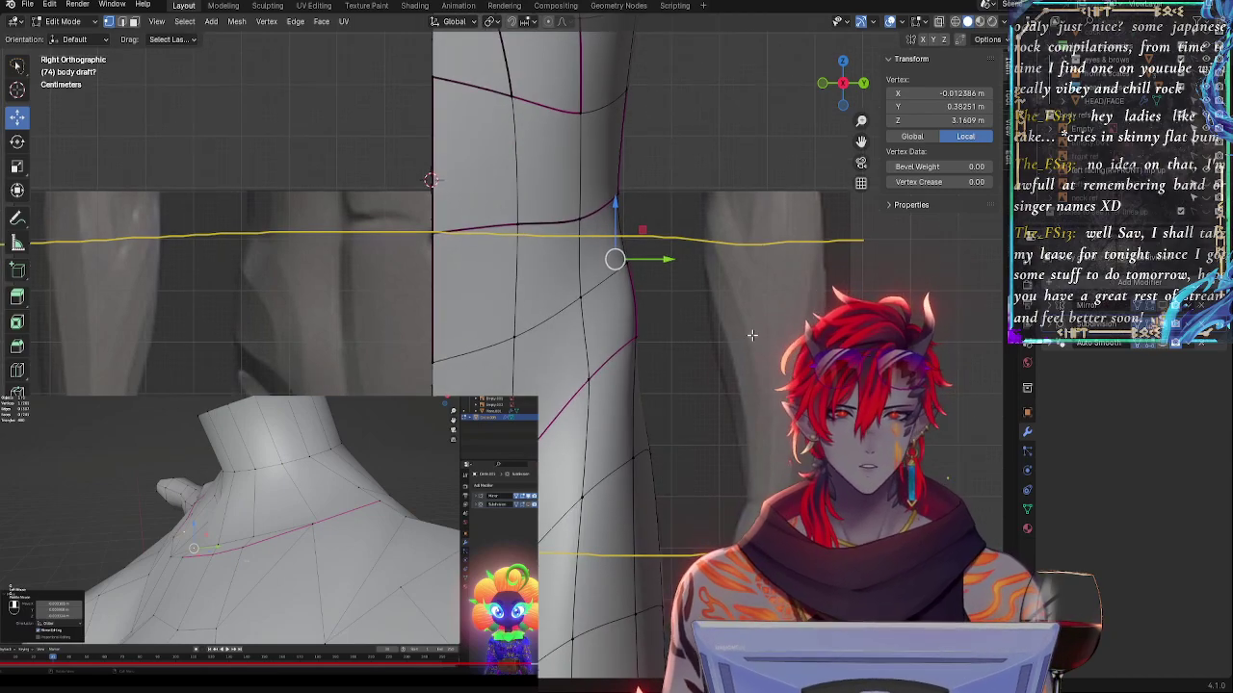
{"action": "key", "text": "alt+z"}
{"action": "key", "text": "alt+z"}
{"action": "left_click_drag", "start_coordinate": [611, 273], "coordinate": [639, 268]}
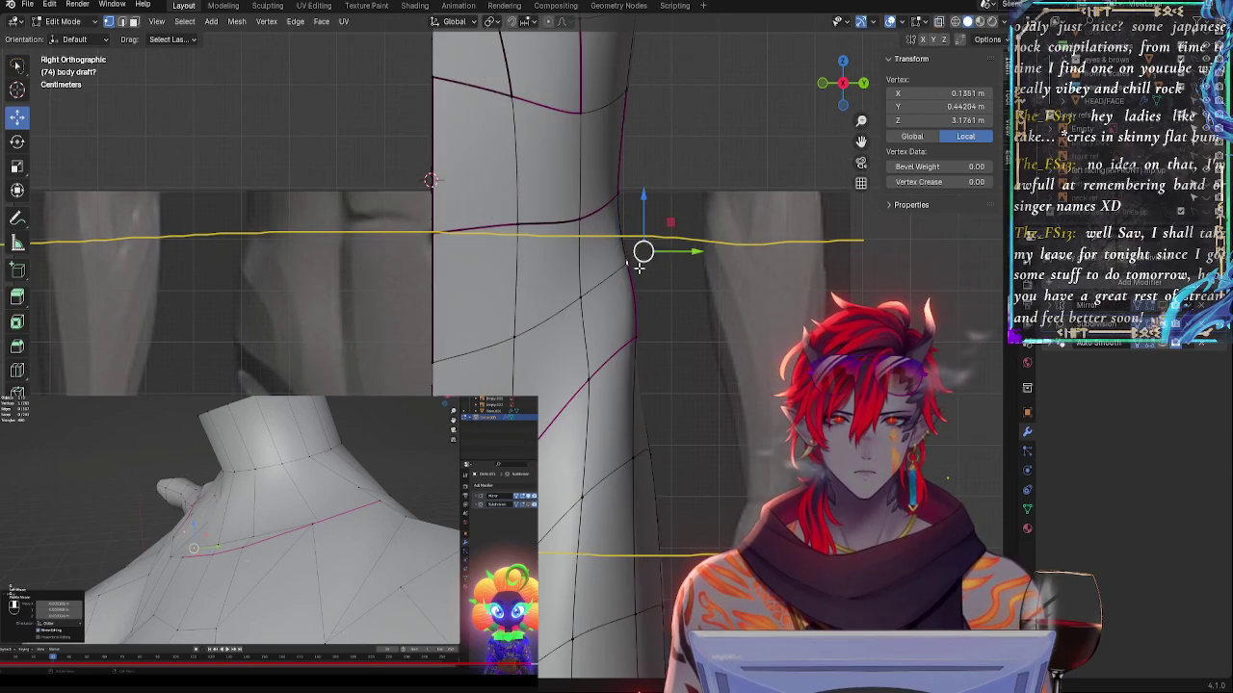
{"action": "key", "text": "alt+z"}
{"action": "left_click", "coordinate": [629, 330]}
{"action": "left_click", "coordinate": [628, 273], "text": "shift"}
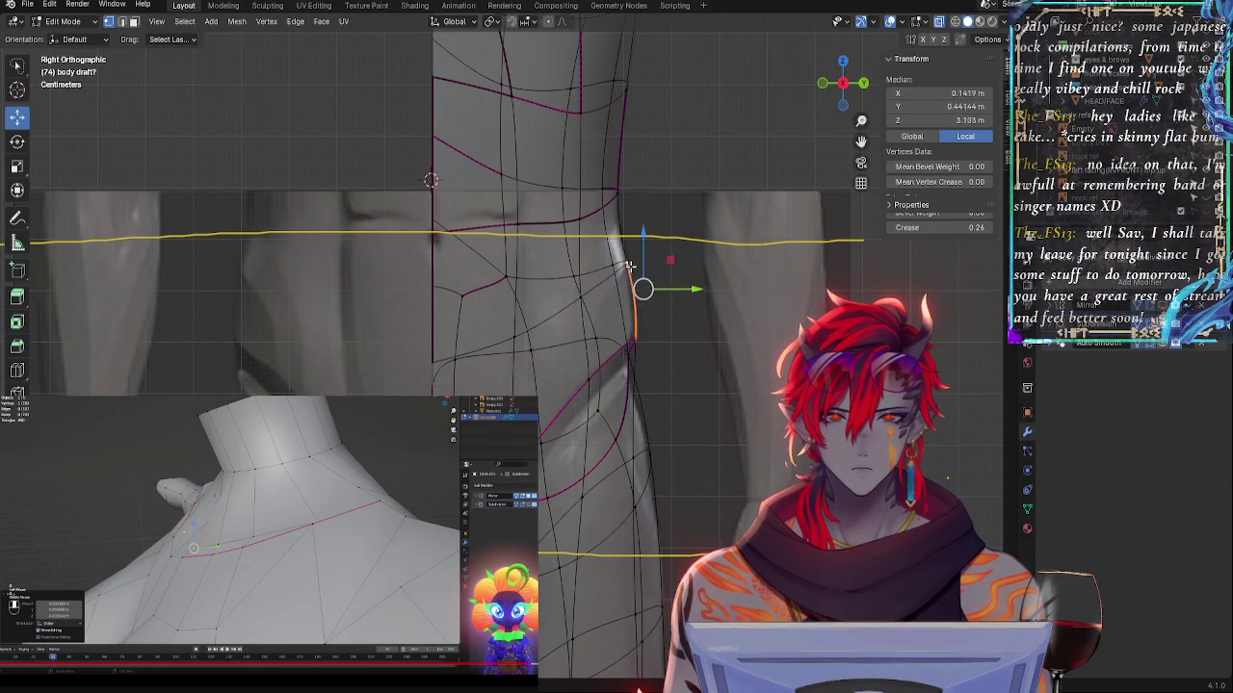
{"action": "key", "text": "g"}
{"action": "key", "text": "z"}
{"action": "left_click", "coordinate": [642, 243]}
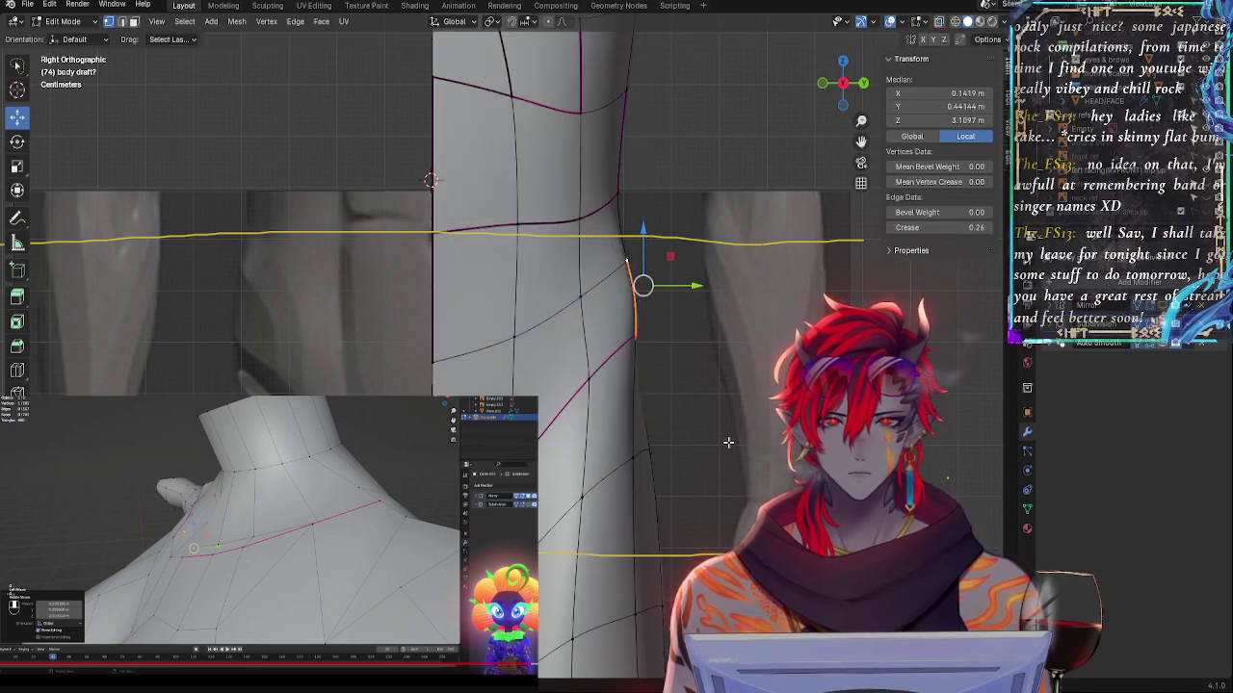
- Slide a lower thigh vertex up along its edge on the unsmoothed cage
{"action": "middle_click_drag", "start_coordinate": [725, 416], "coordinate": [724, 374], "text": "shift"}
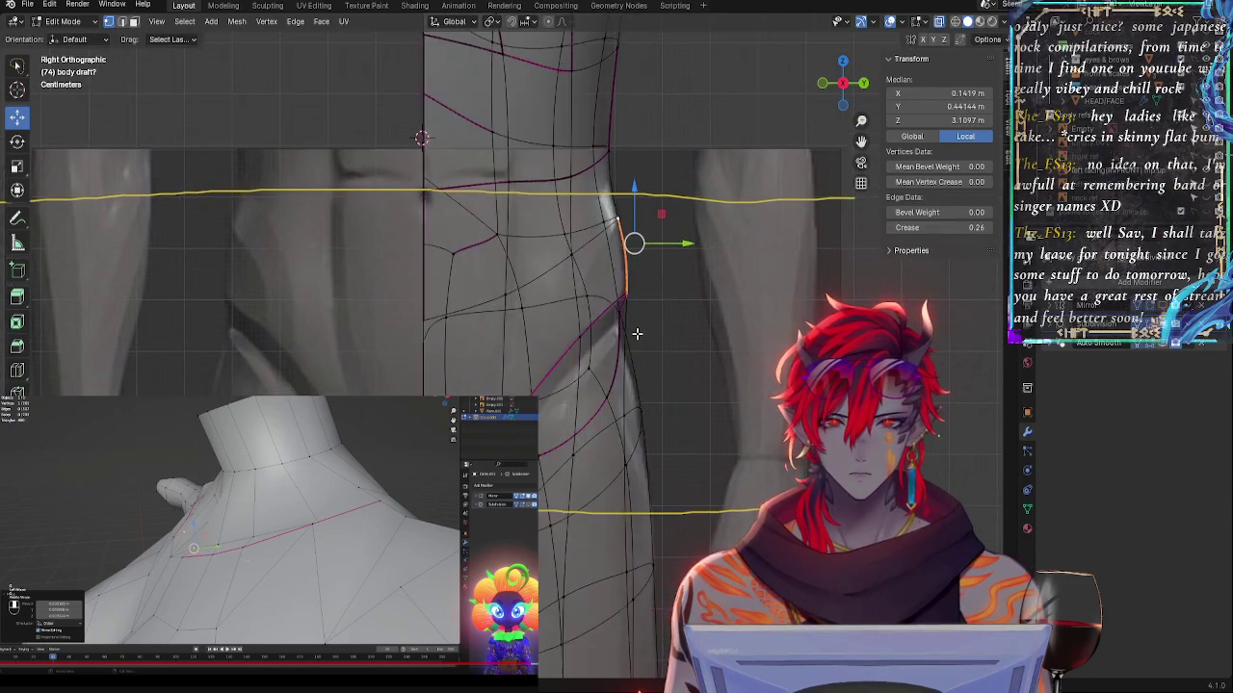
{"action": "key", "text": "alt+z"}
{"action": "key", "text": "alt+z"}
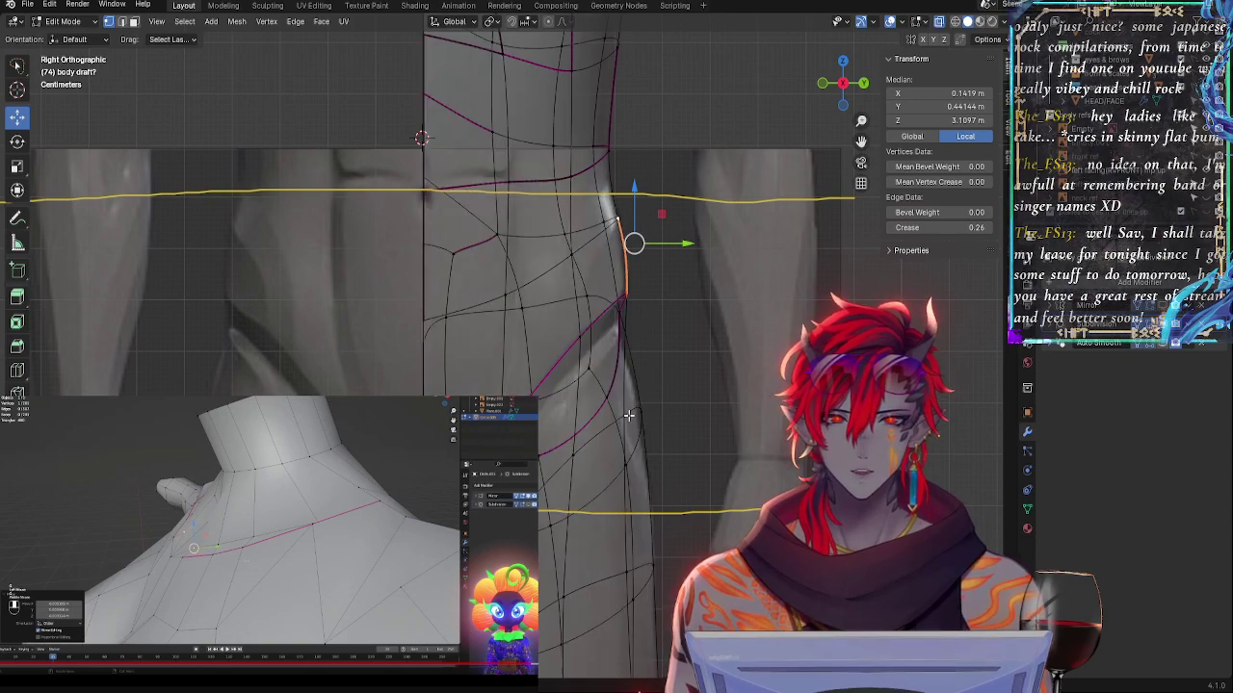
{"action": "left_click", "coordinate": [627, 414]}
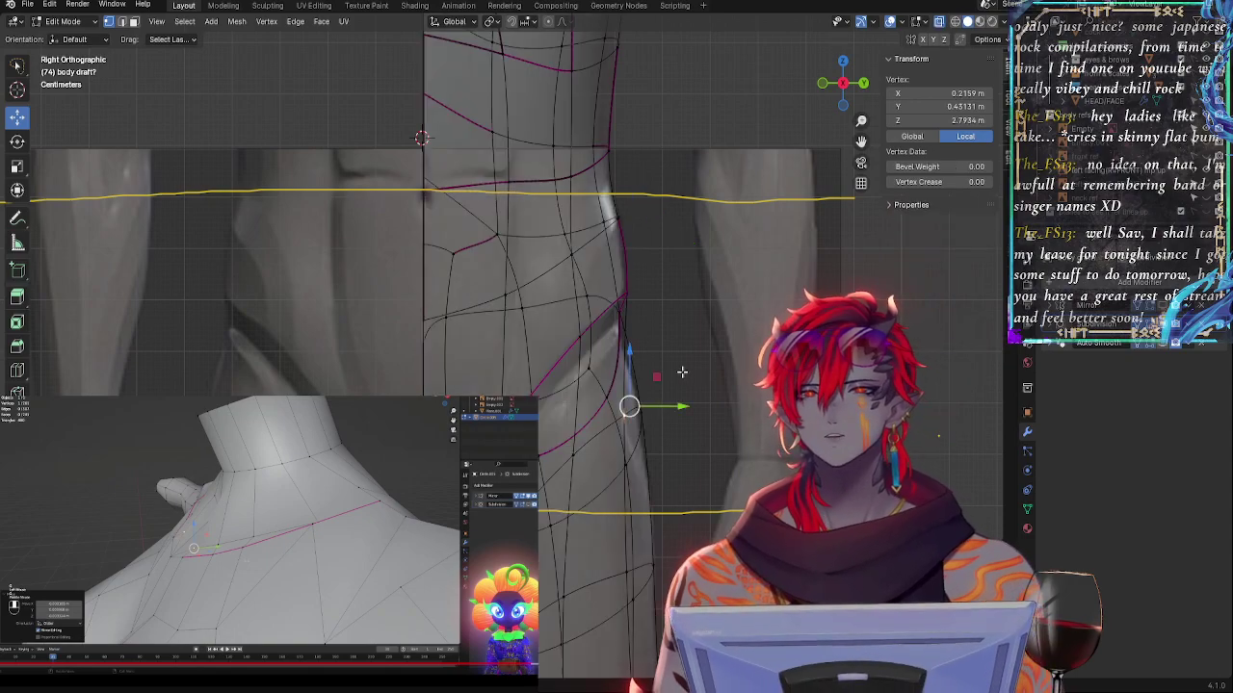
{"action": "left_click", "coordinate": [573, 449]}
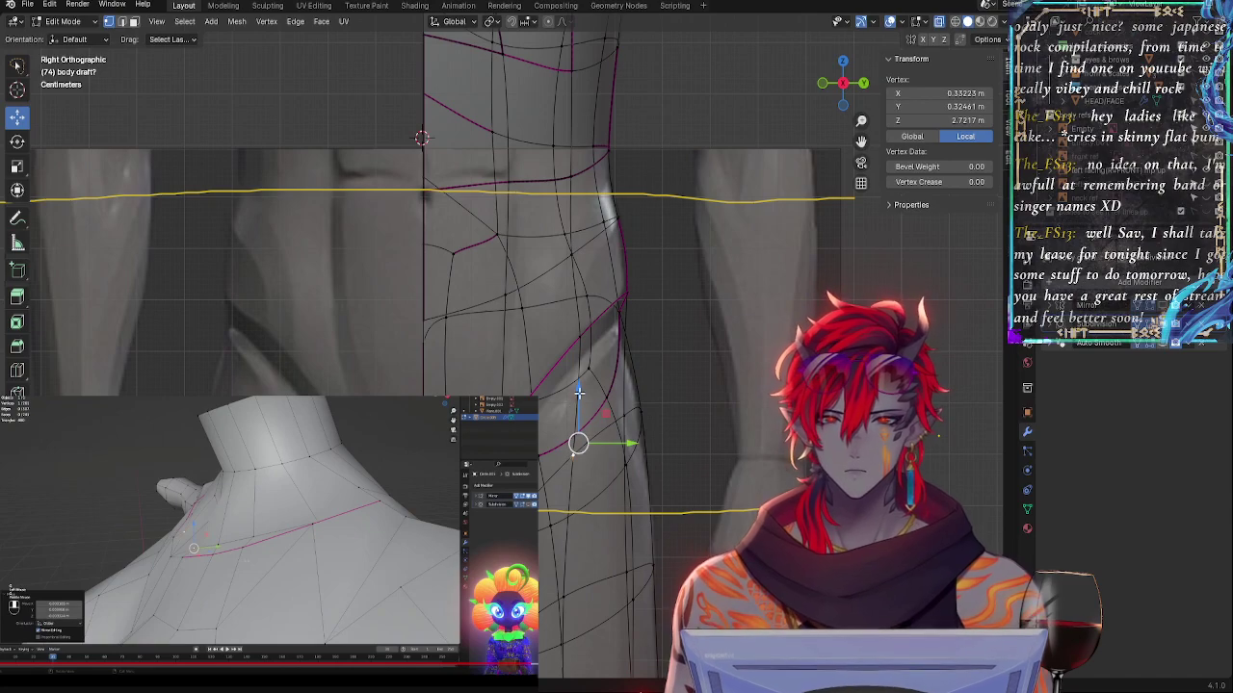
{"action": "key", "text": "alt+z"}
{"action": "left_click", "coordinate": [1138, 324]}
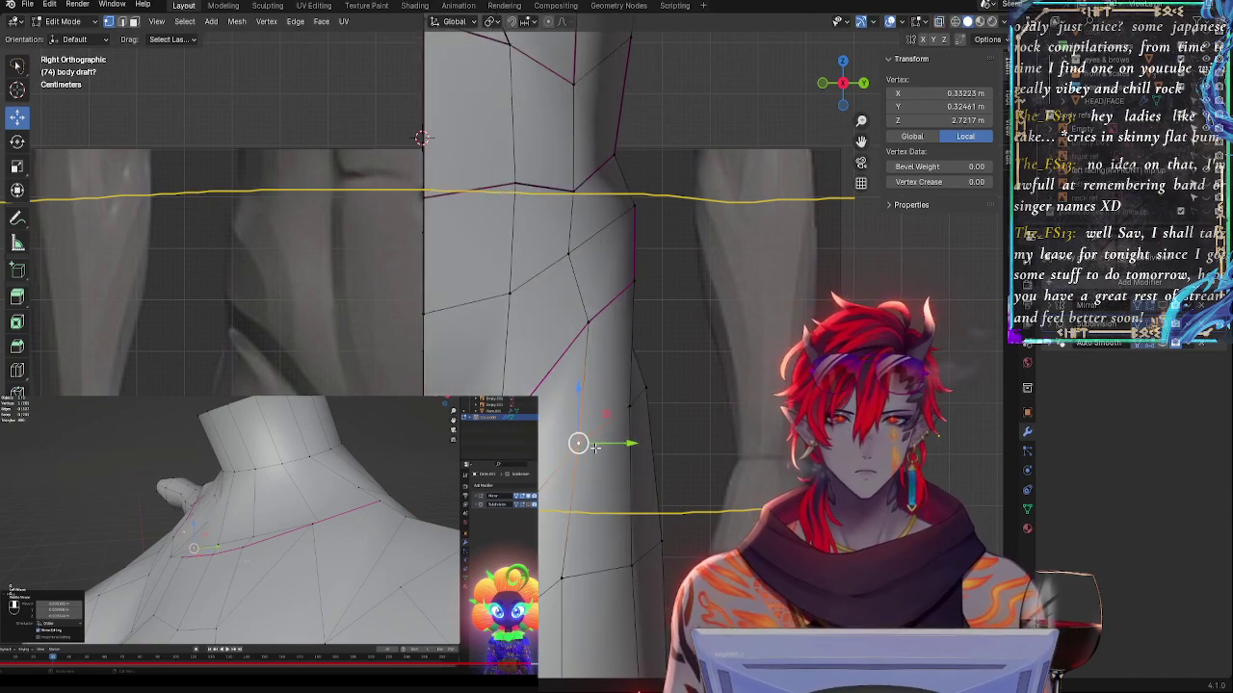
{"action": "key", "text": "shift+v"}
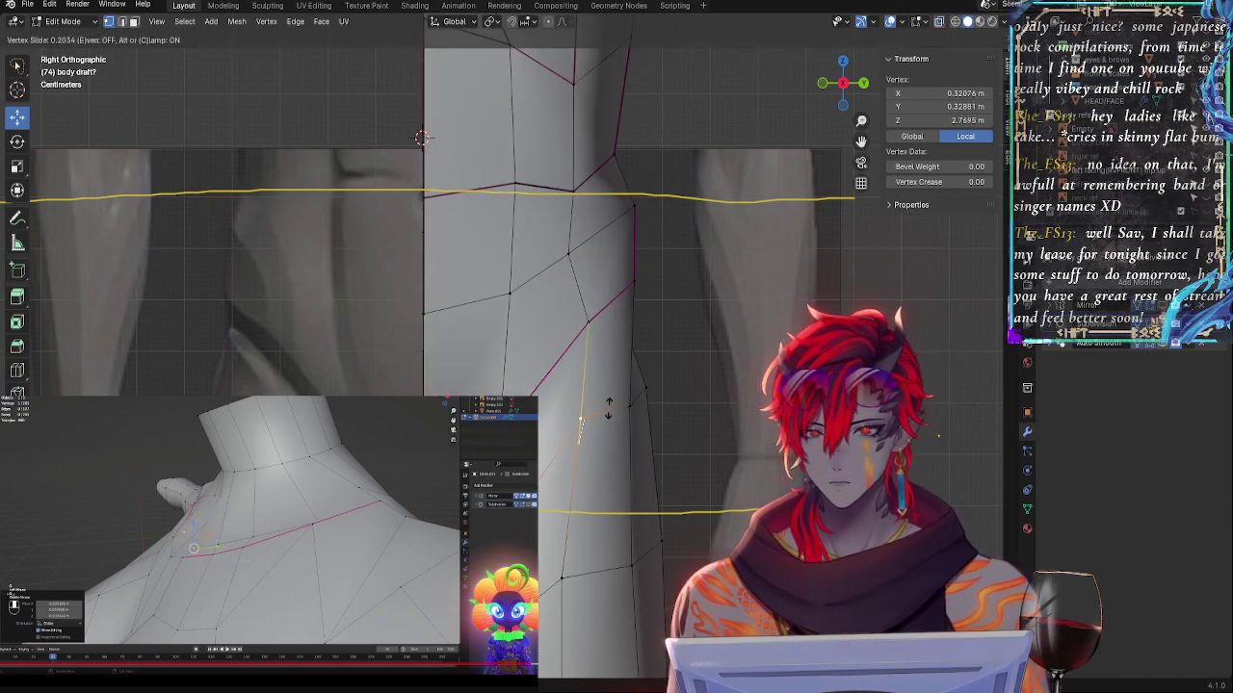
{"action": "left_click", "coordinate": [627, 405]}
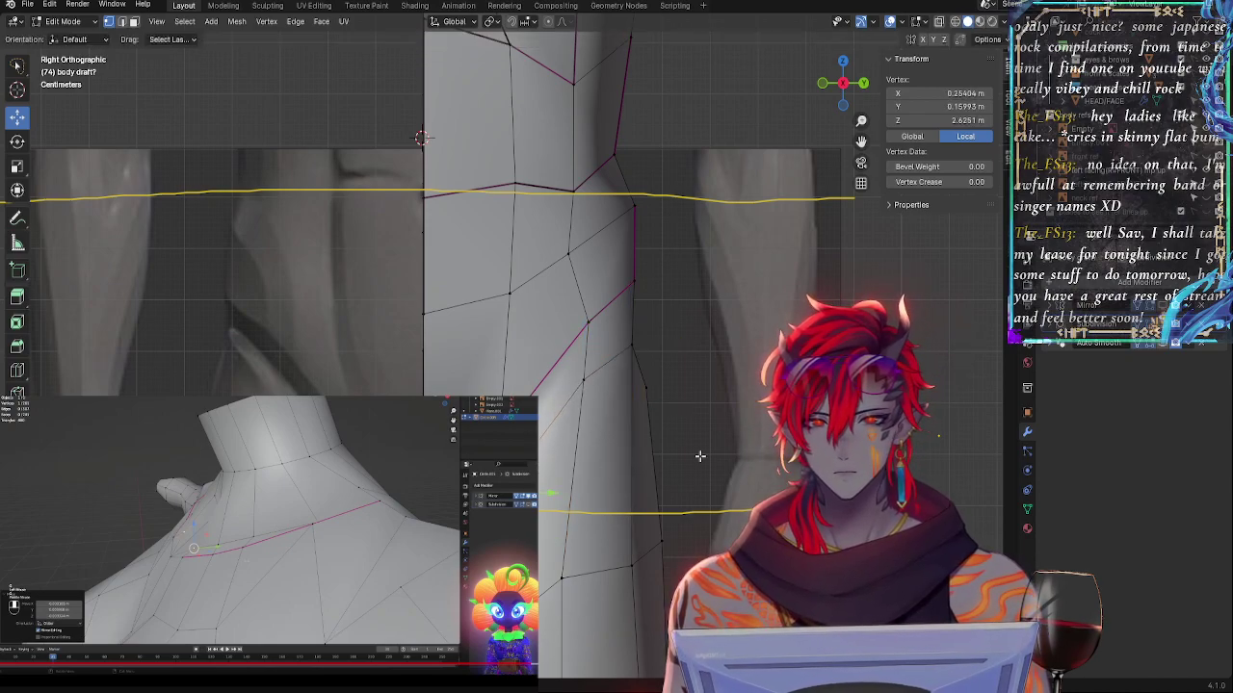
- In perspective view, raise a hip vertex and reposition a vertex below the groin
{"action": "middle_click_drag", "start_coordinate": [703, 454], "coordinate": [551, 475]}
{"action": "left_click", "coordinate": [569, 430]}
{"action": "key", "text": "g"}
{"action": "left_click", "coordinate": [575, 402]}
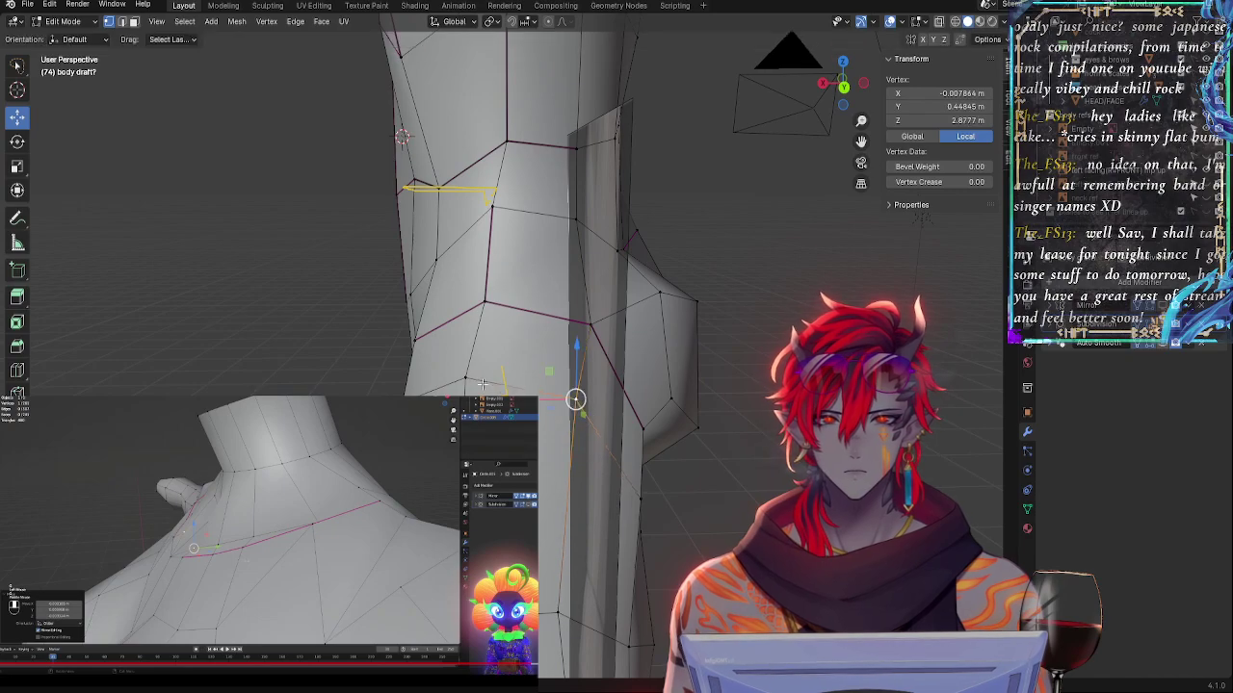
{"action": "left_click", "coordinate": [469, 380]}
{"action": "key", "text": "g"}
{"action": "key", "text": "g"}
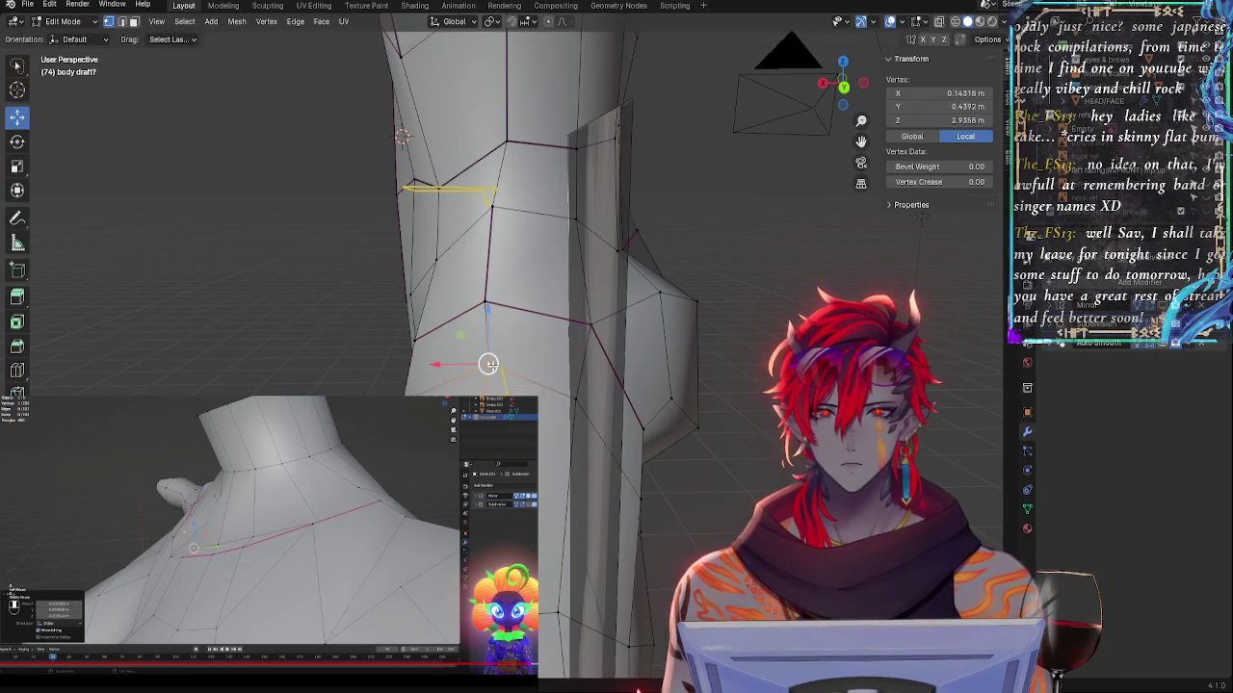
{"action": "left_click", "coordinate": [482, 353]}
- Nudge the groin vertex outward and slide the next thigh vertex up its edge
{"action": "scroll", "coordinate": [603, 352], "scroll_direction": "up", "scroll_amount": 5}
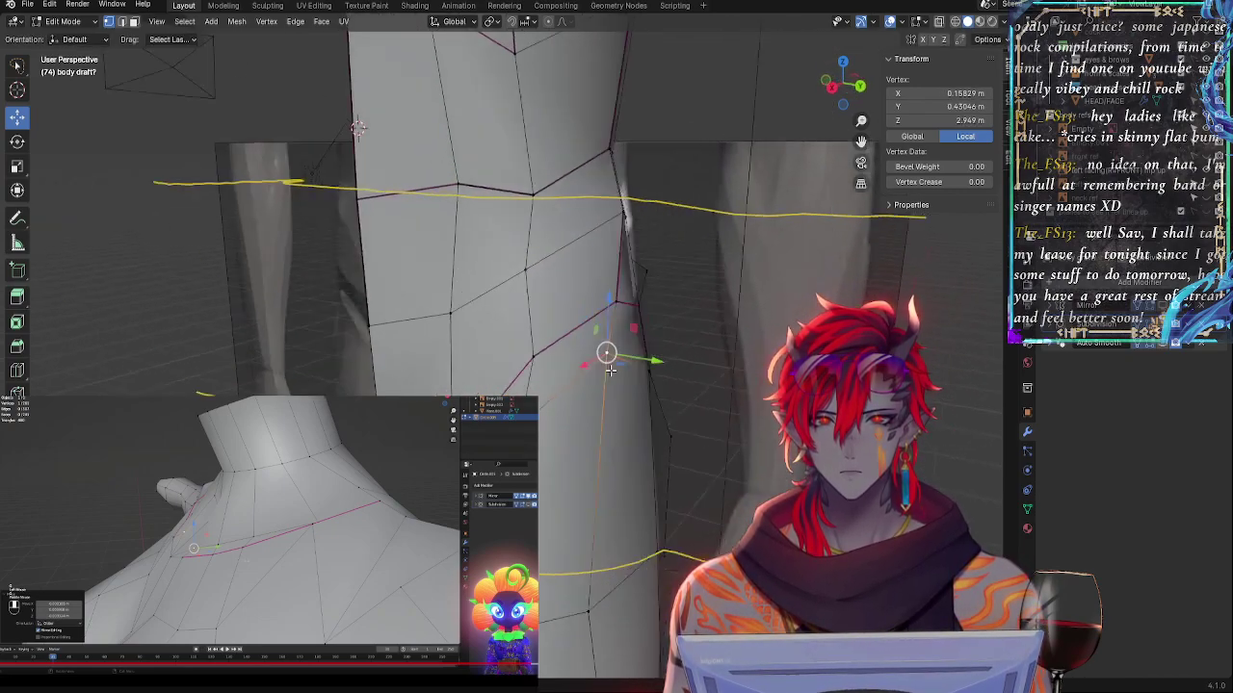
{"action": "key", "text": "g"}
{"action": "left_click", "coordinate": [663, 372]}
{"action": "left_click", "coordinate": [580, 408]}
{"action": "key", "text": "g"}
{"action": "key", "text": "g"}
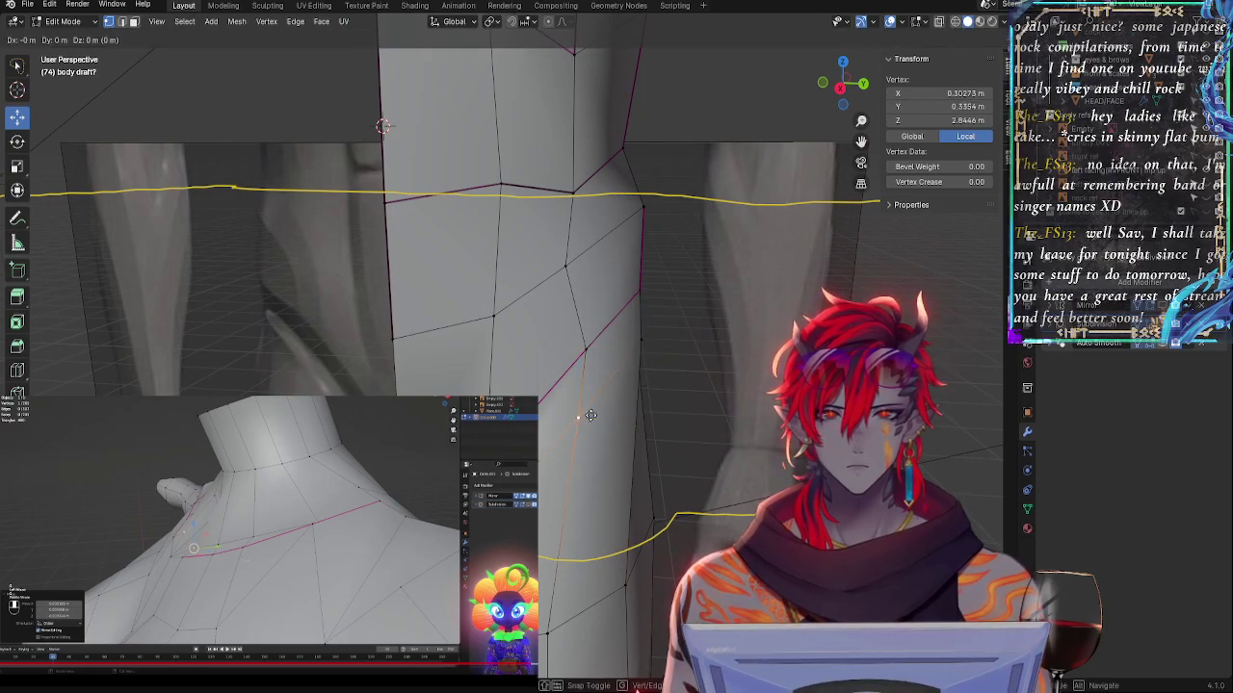
{"action": "left_click", "coordinate": [595, 398]}
- From the back, slide two vertices near the buttock along their edges
{"action": "scroll", "coordinate": [626, 415], "scroll_direction": "down", "scroll_amount": 3}
{"action": "middle_click_drag", "start_coordinate": [628, 416], "coordinate": [426, 400]}
{"action": "left_click", "coordinate": [447, 391]}
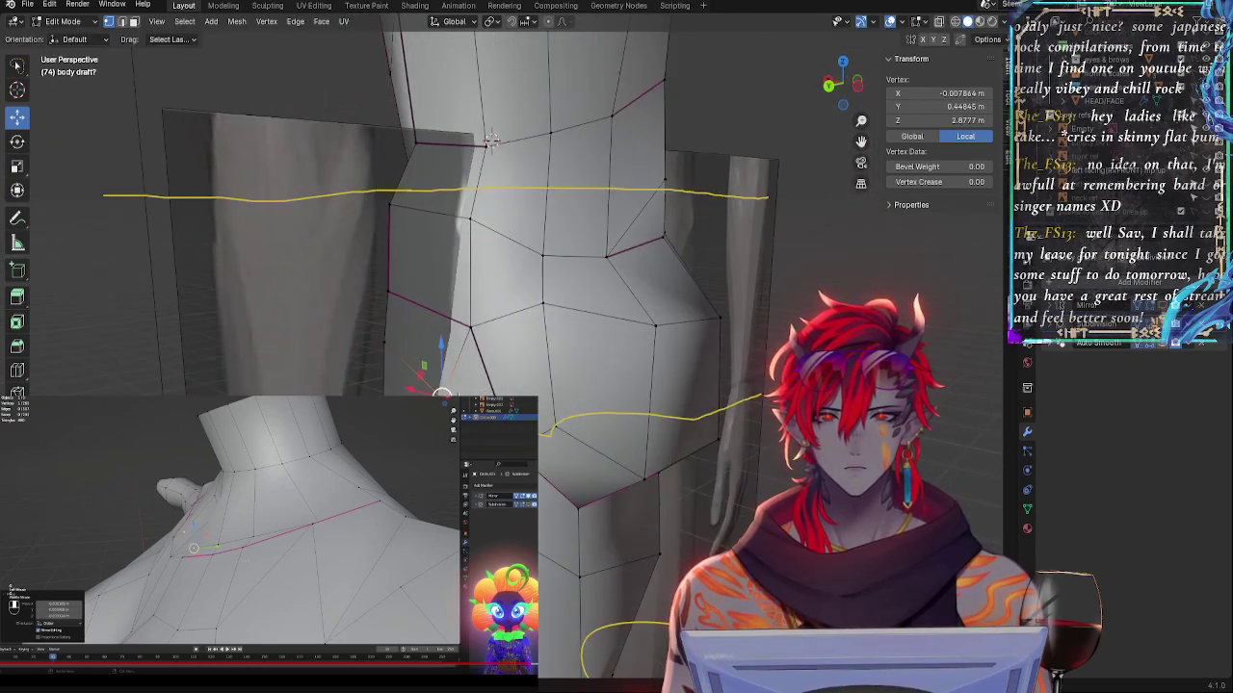
{"action": "key", "text": "g"}
{"action": "key", "text": "g"}
{"action": "left_click", "coordinate": [460, 389]}
{"action": "left_click", "coordinate": [501, 433]}
{"action": "key", "text": "g"}
{"action": "key", "text": "g"}
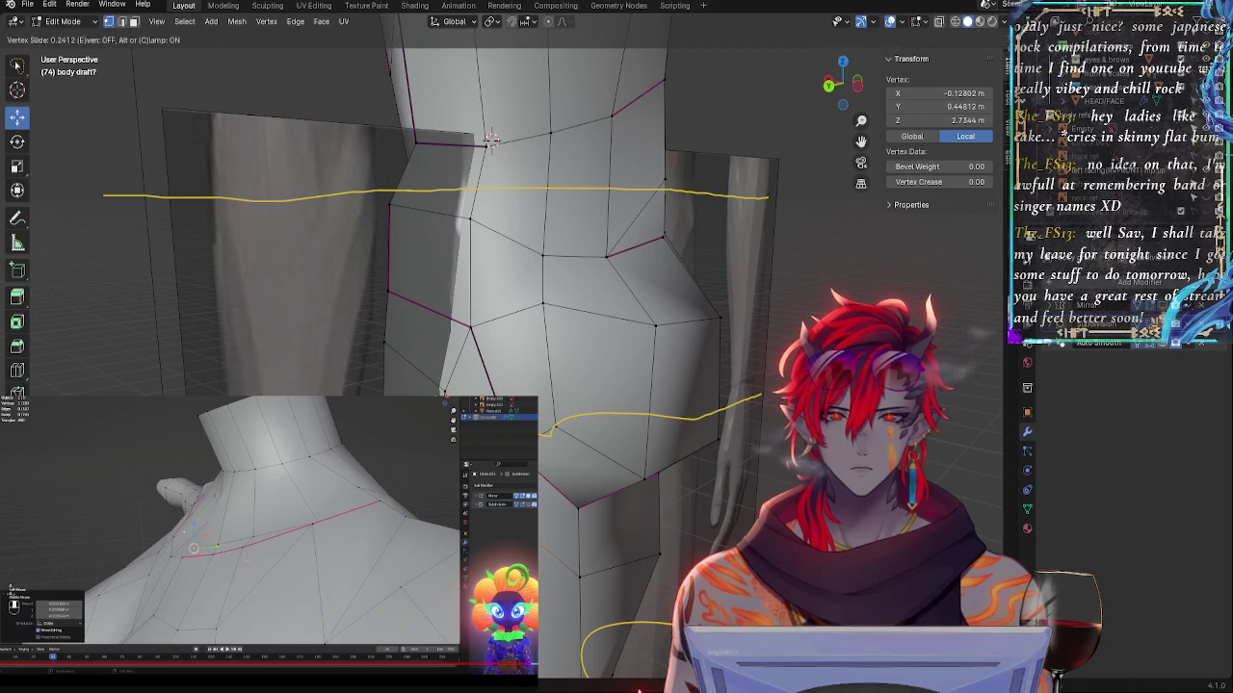
{"action": "left_click", "coordinate": [512, 445]}
- Slide two lower hip vertices upward along their edges
{"action": "left_click", "coordinate": [583, 578]}
{"action": "key", "text": "g"}
{"action": "key", "text": "g"}
{"action": "left_click", "coordinate": [622, 554]}
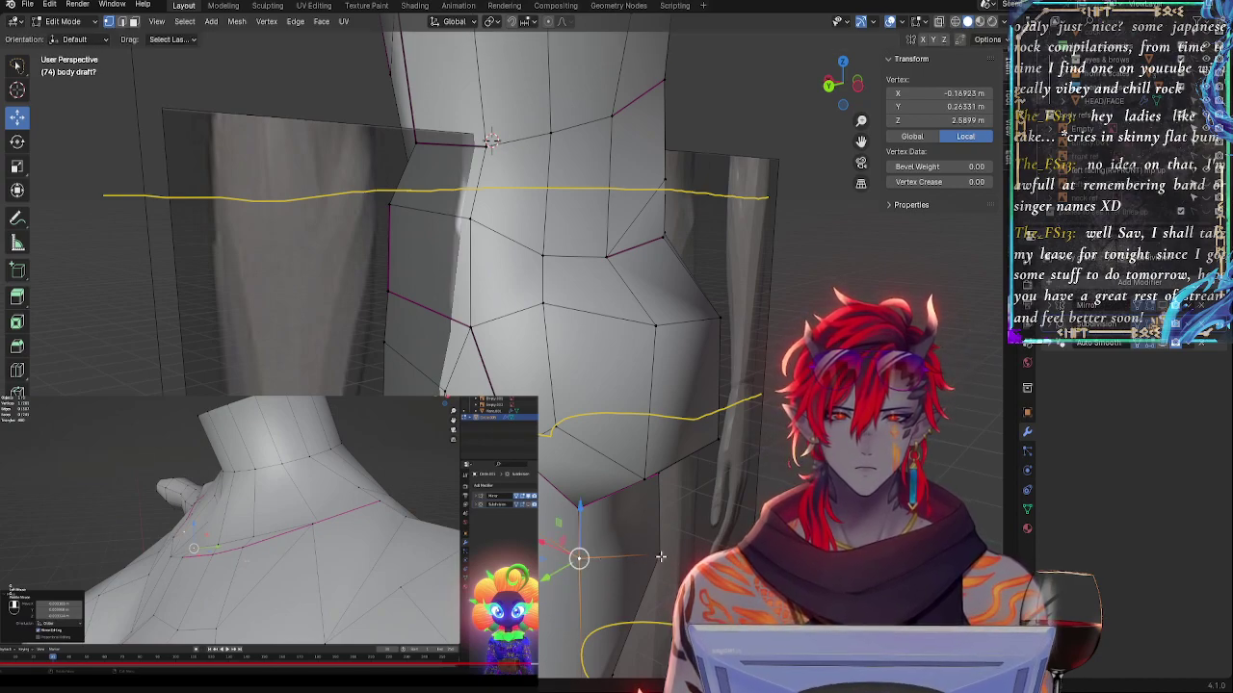
{"action": "left_click", "coordinate": [661, 556]}
{"action": "key", "text": "g"}
{"action": "key", "text": "g"}
{"action": "left_click", "coordinate": [658, 526]}
- Return to Right Orthographic with the smoothed preview and select a hip outline vertex
{"action": "middle_click_drag", "start_coordinate": [658, 523], "coordinate": [709, 525]}
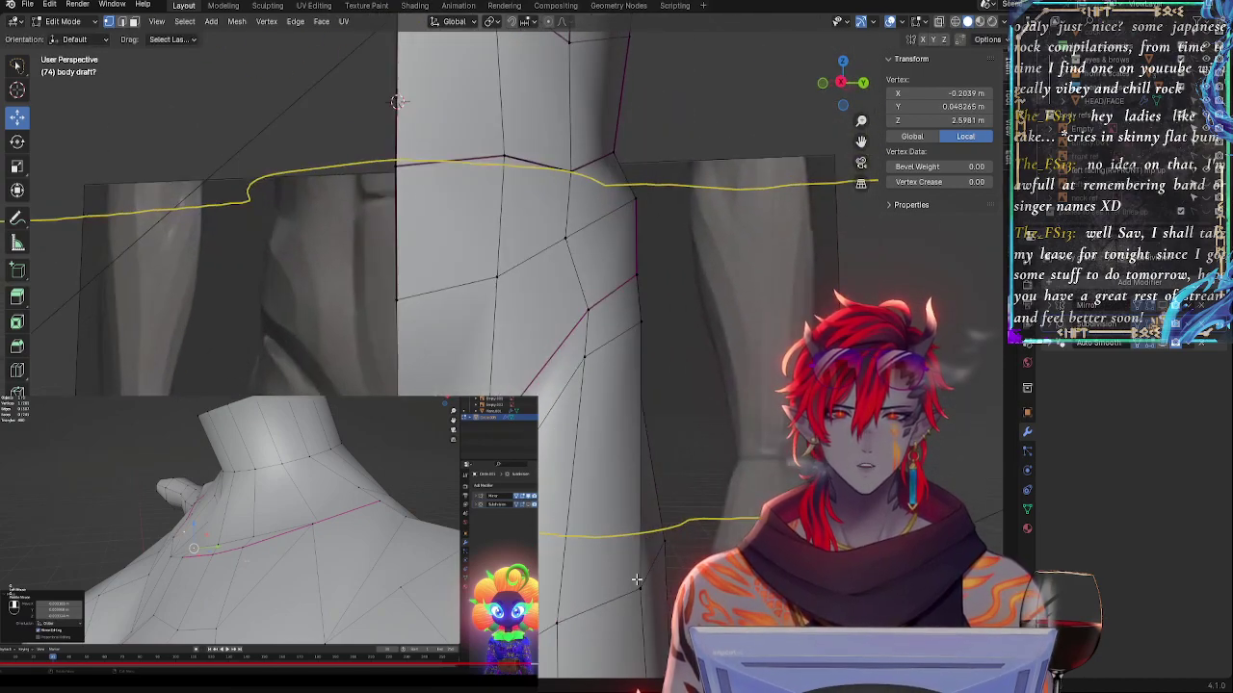
{"action": "left_click", "coordinate": [844, 85]}
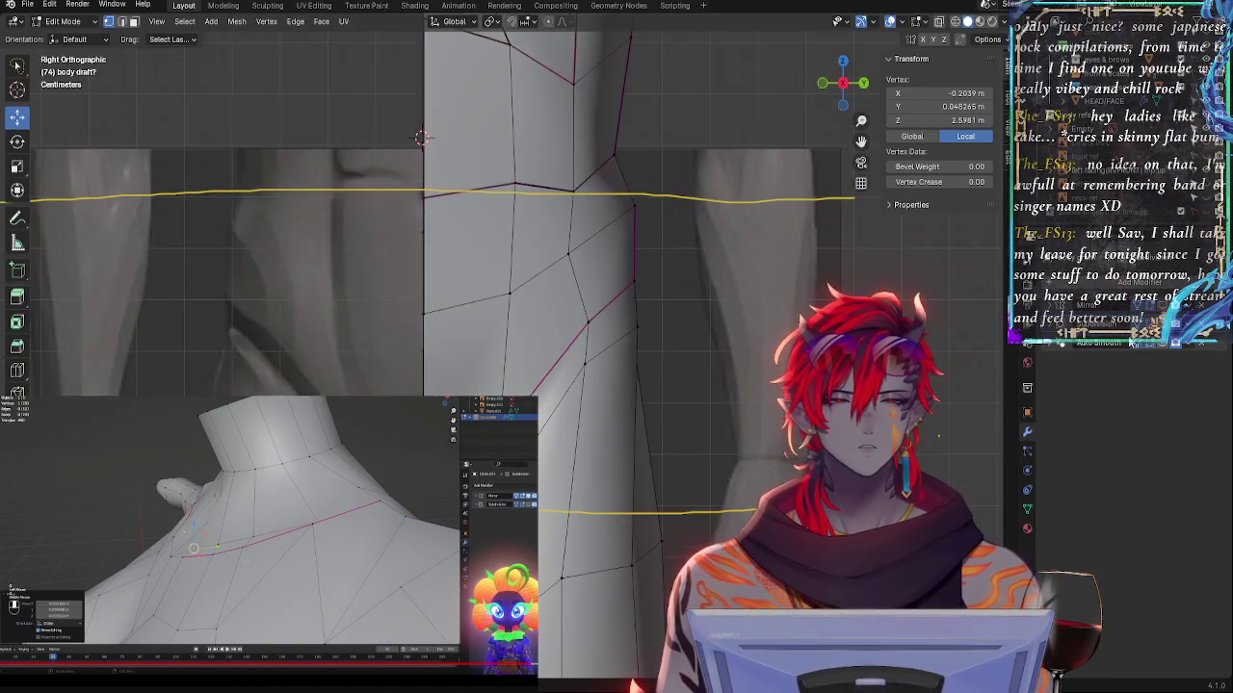
{"action": "left_click", "coordinate": [1159, 327]}
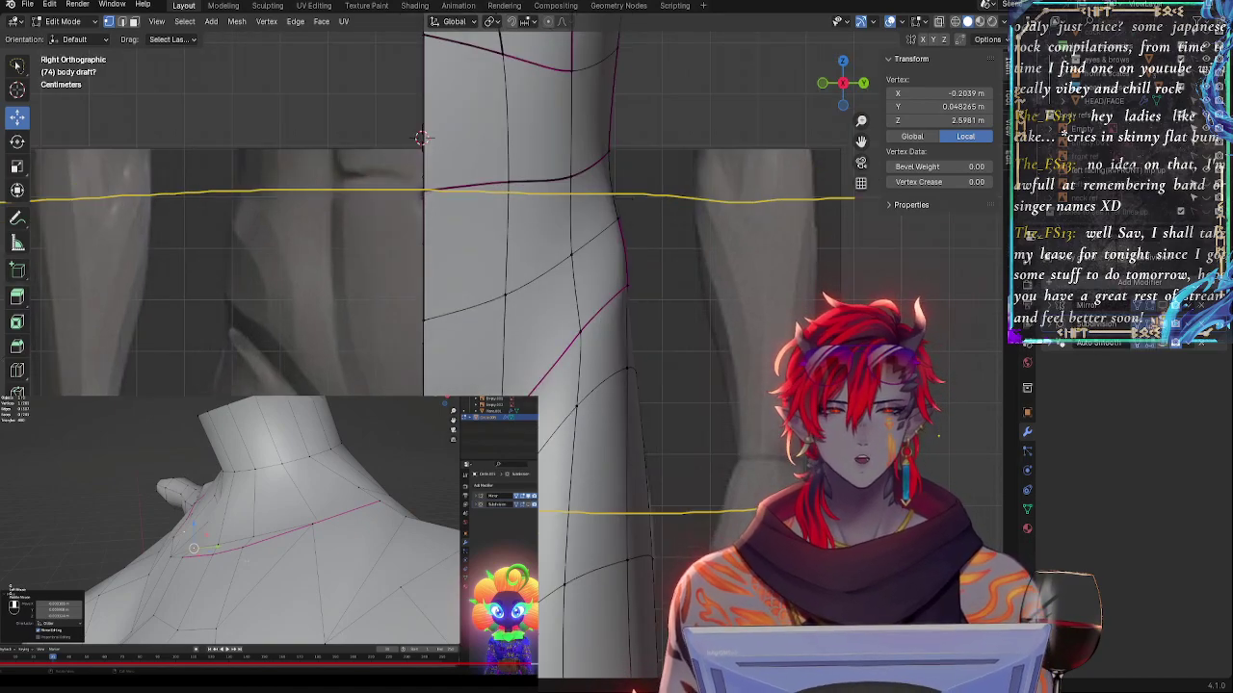
{"action": "left_click", "coordinate": [798, 329]}
{"action": "key", "text": "alt+z"}
{"action": "key", "text": "alt+z"}
{"action": "key", "text": "alt+z"}
{"action": "key", "text": "alt+z"}
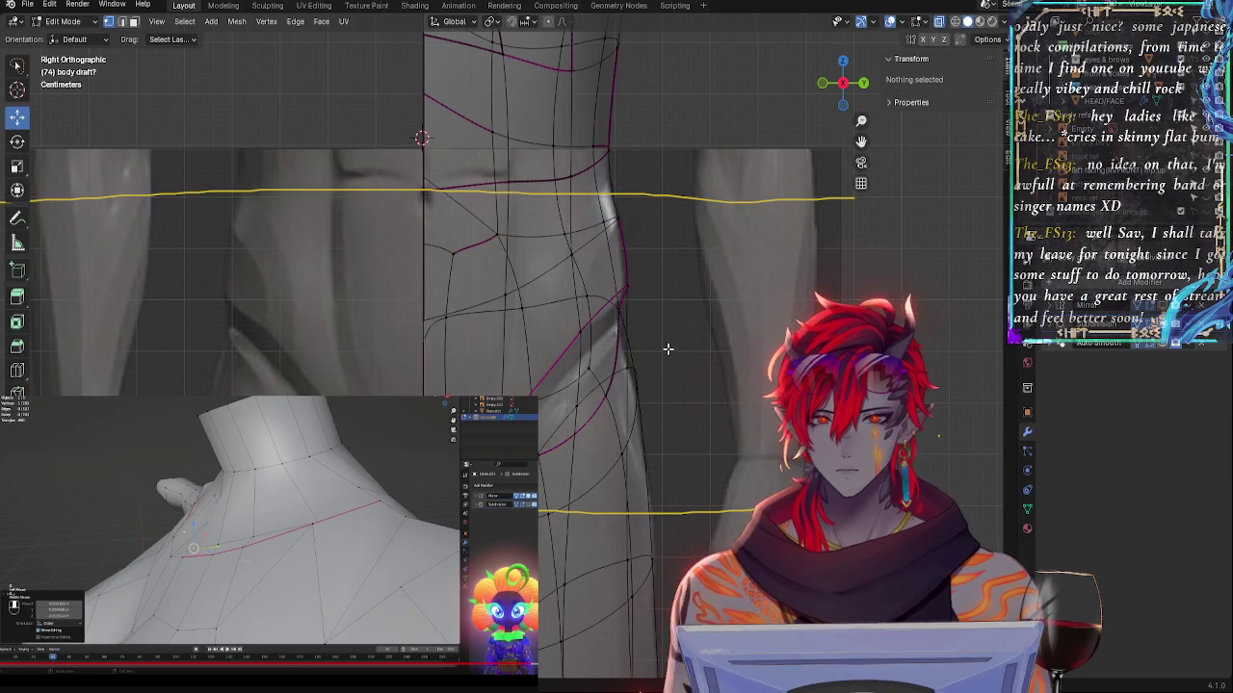
{"action": "left_click", "coordinate": [592, 396]}
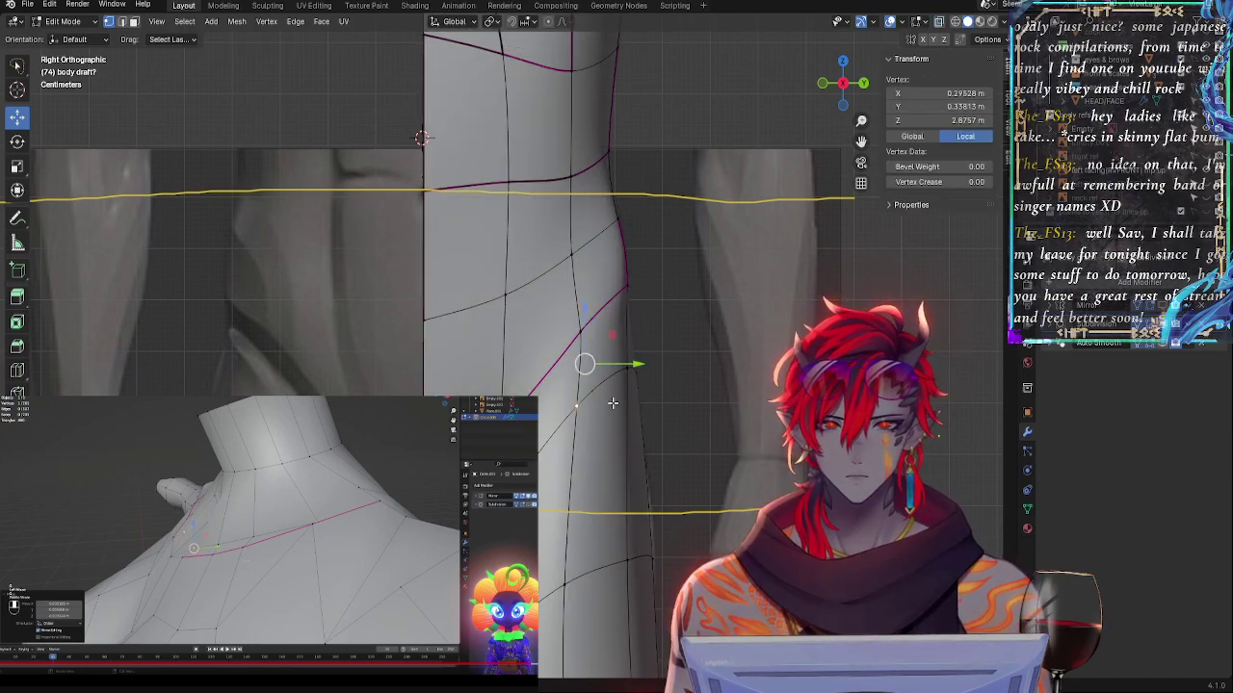
{"action": "key", "text": "alt+z"}
{"action": "key", "text": "alt+z"}
{"action": "key", "text": "alt+z"}
{"action": "key", "text": "alt+z"}
{"action": "key", "text": "alt+z"}
{"action": "key", "text": "alt+z"}
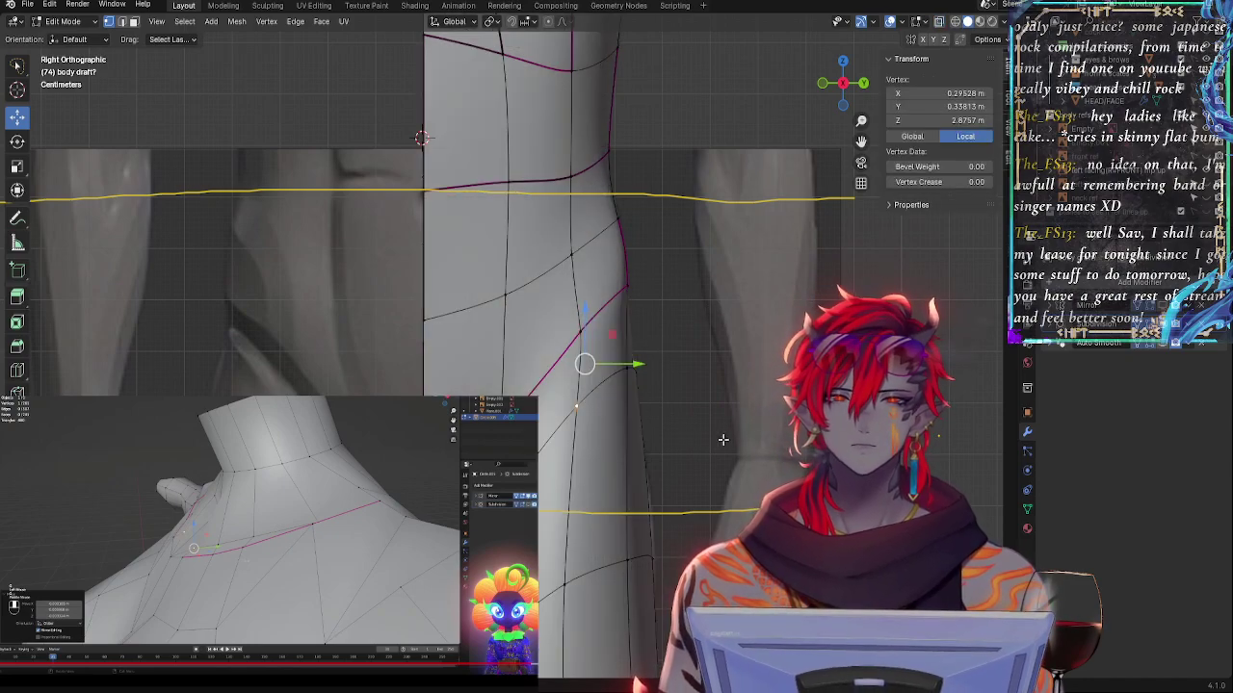
{"action": "middle_click_drag", "start_coordinate": [641, 413], "coordinate": [682, 419]}
{"action": "key", "text": "alt+z"}
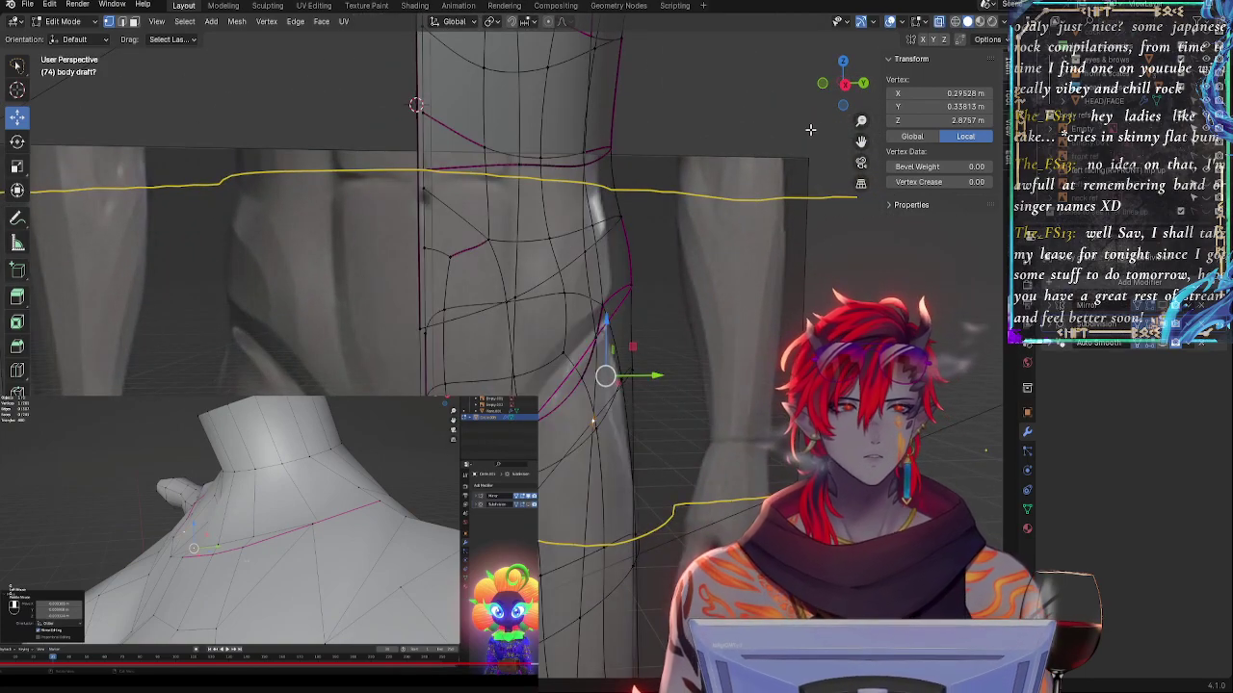
{"action": "left_click", "coordinate": [848, 87]}
{"action": "middle_click_drag", "start_coordinate": [678, 259], "coordinate": [726, 261]}
{"action": "left_click", "coordinate": [847, 87]}
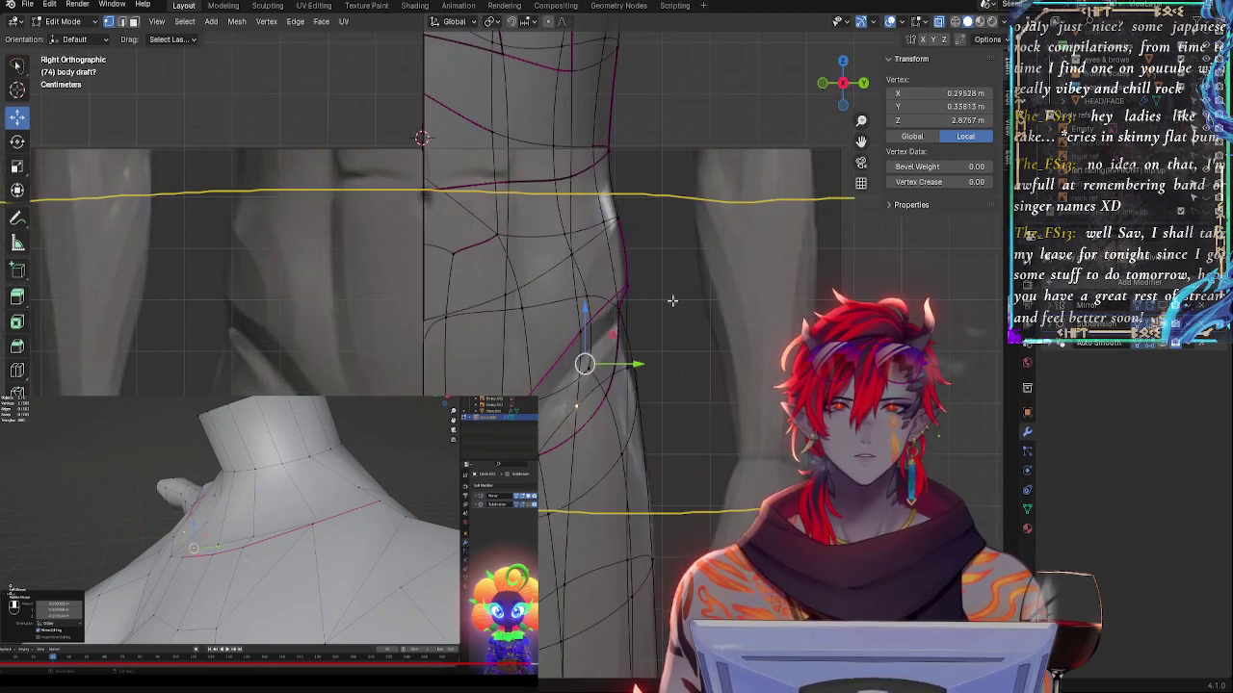
- Fine-tune the selected hip vertex's height and profile position against the guide outline
{"action": "left_click_drag", "start_coordinate": [585, 364], "coordinate": [588, 322]}
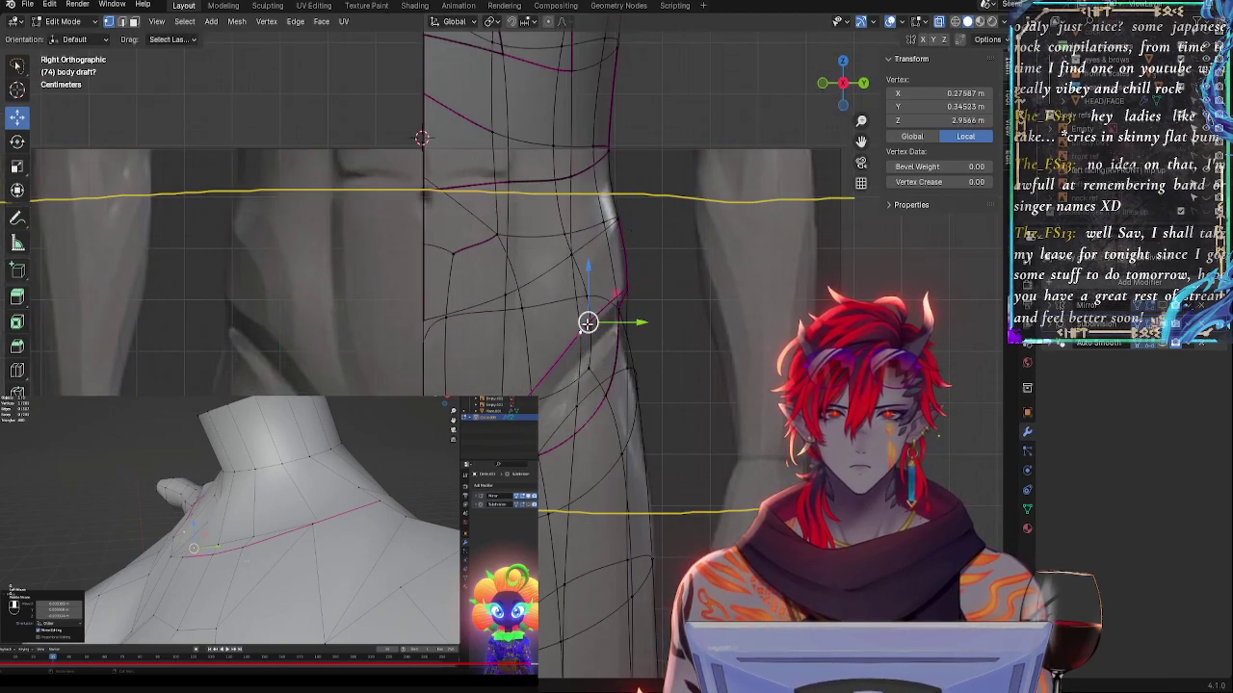
{"action": "left_click_drag", "start_coordinate": [588, 270], "coordinate": [587, 277]}
{"action": "left_click_drag", "start_coordinate": [632, 330], "coordinate": [622, 335]}
{"action": "left_click_drag", "start_coordinate": [577, 273], "coordinate": [577, 284]}
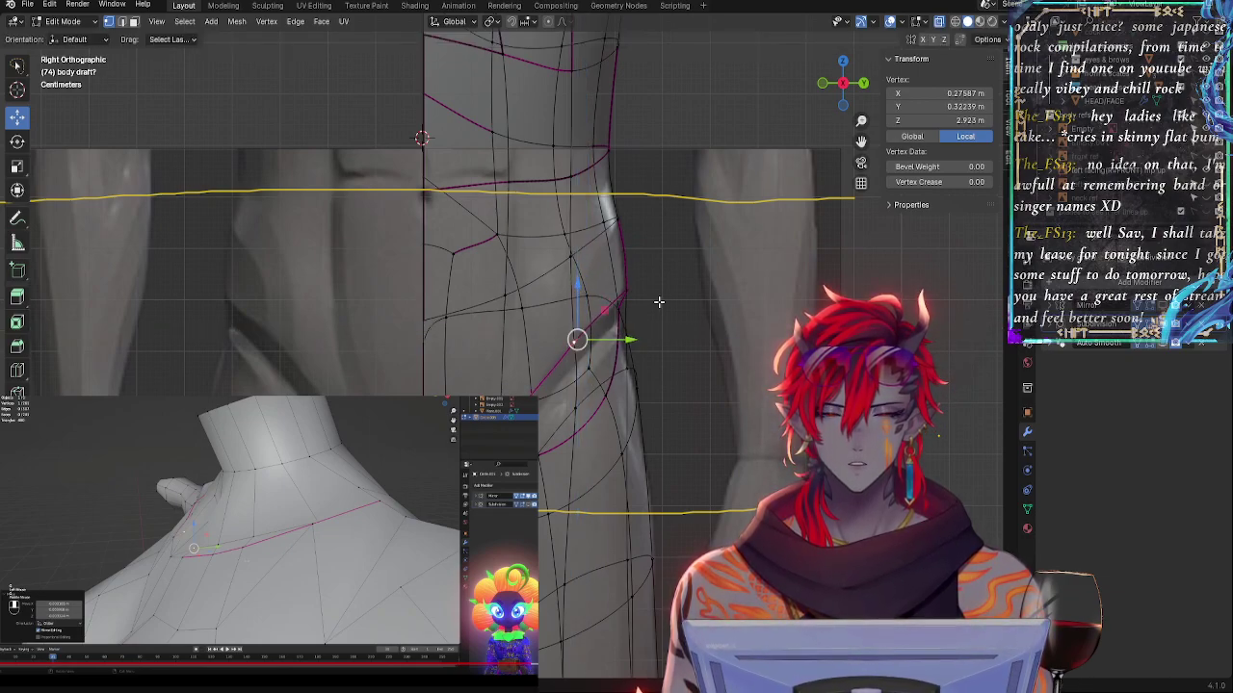
{"action": "key", "text": "r"}
{"action": "left_click", "coordinate": [676, 435]}
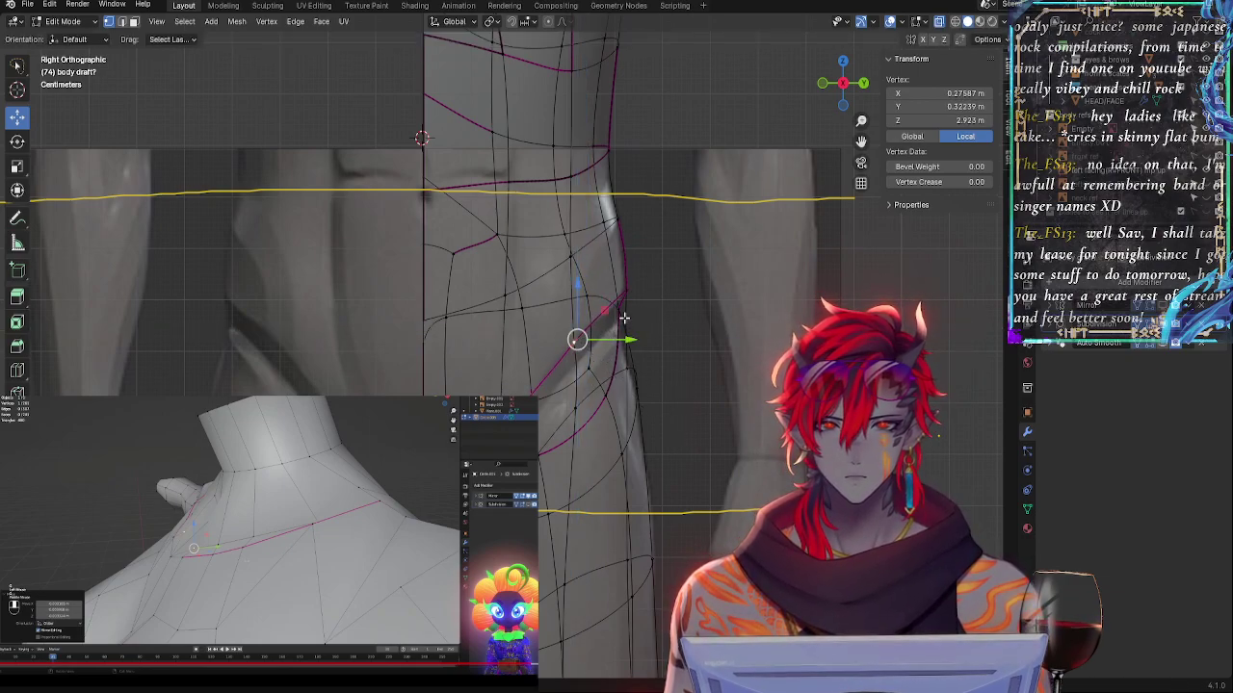
{"action": "left_click_drag", "start_coordinate": [624, 318], "coordinate": [665, 283]}
{"action": "key", "text": "g"}
{"action": "key", "text": "z"}
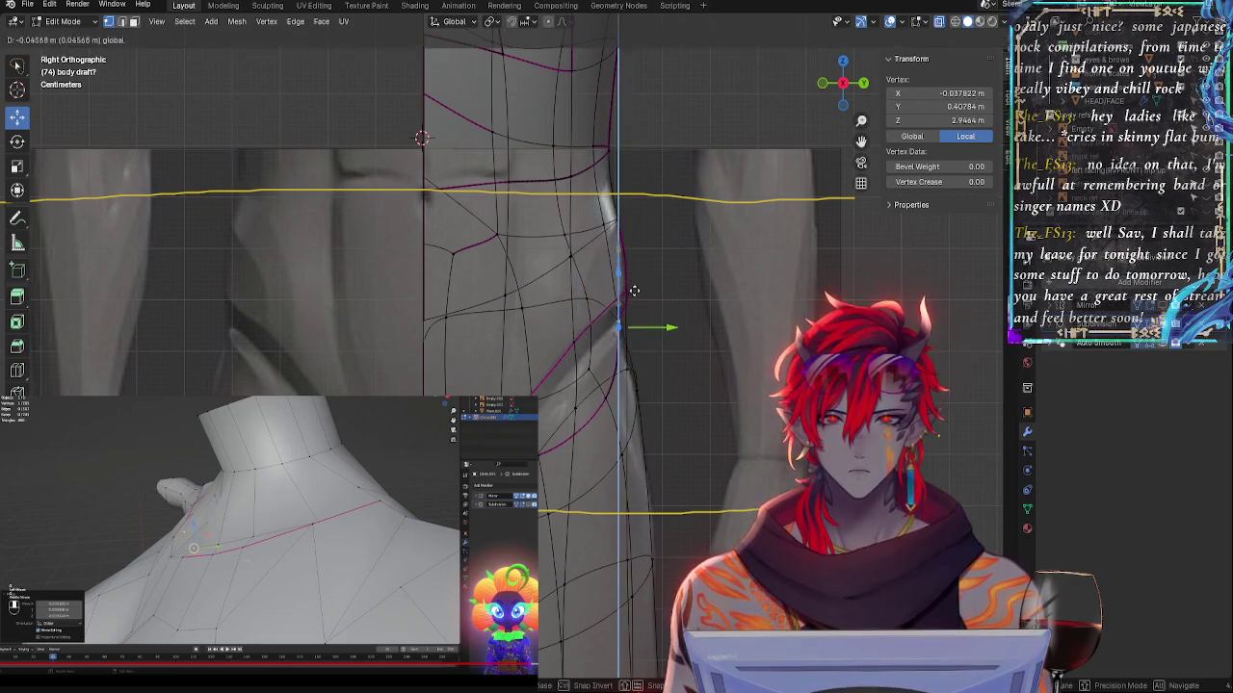
{"action": "left_click_drag", "start_coordinate": [629, 286], "coordinate": [622, 277]}
{"action": "left_click_drag", "start_coordinate": [652, 318], "coordinate": [647, 314]}
{"action": "left_click_drag", "start_coordinate": [615, 266], "coordinate": [607, 259]}
{"action": "left_click", "coordinate": [608, 259]}
- Shift several hip and buttock outline vertices front-to-back along Y
{"action": "left_click", "coordinate": [666, 342]}
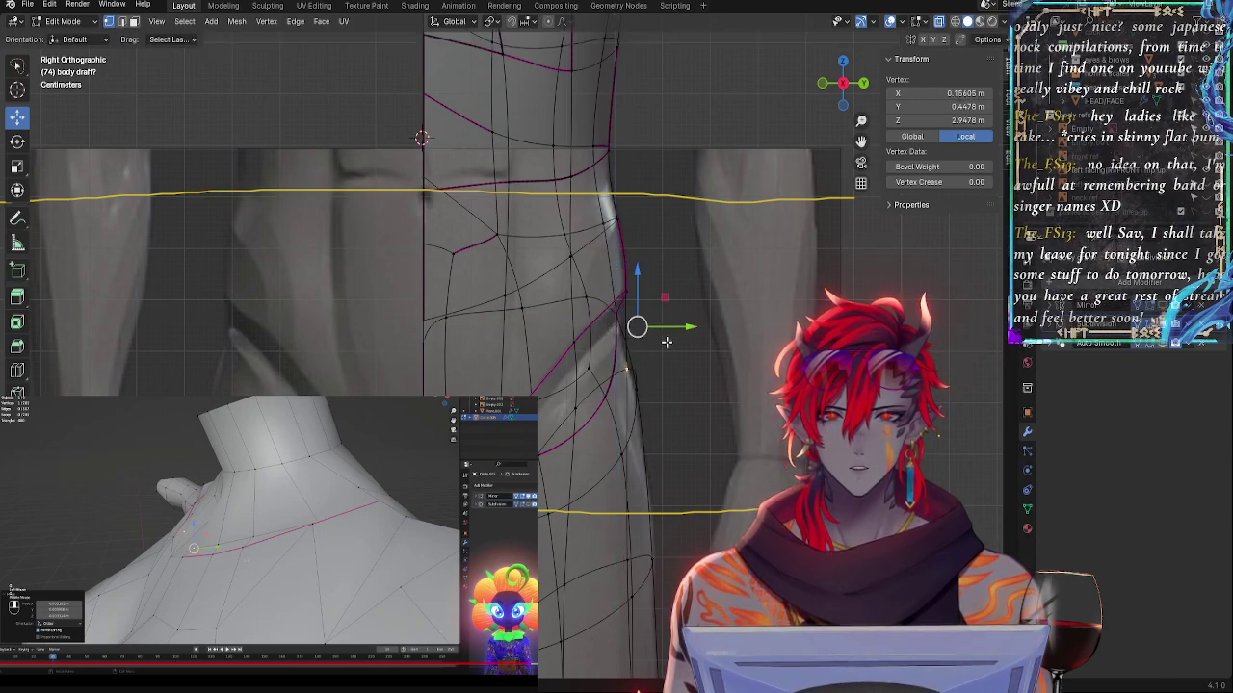
{"action": "key", "text": "g"}
{"action": "key", "text": "y"}
{"action": "left_click", "coordinate": [684, 323]}
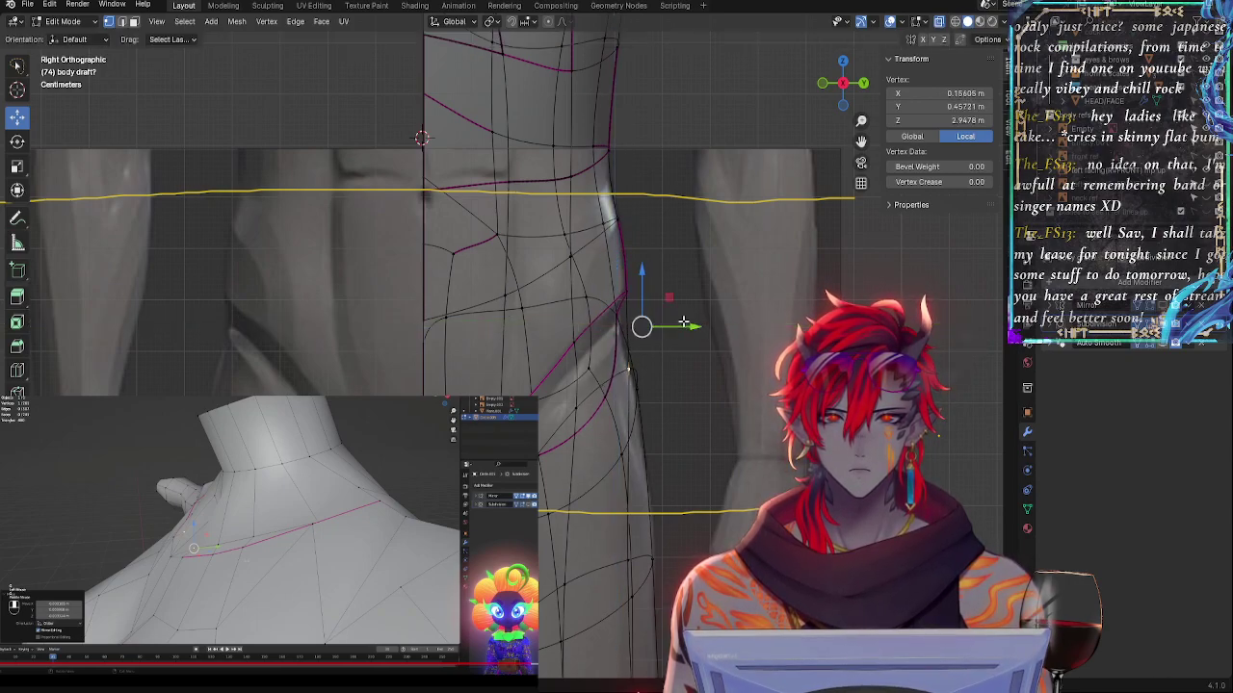
{"action": "left_click", "coordinate": [594, 366]}
{"action": "left_click_drag", "start_coordinate": [655, 373], "coordinate": [660, 372]}
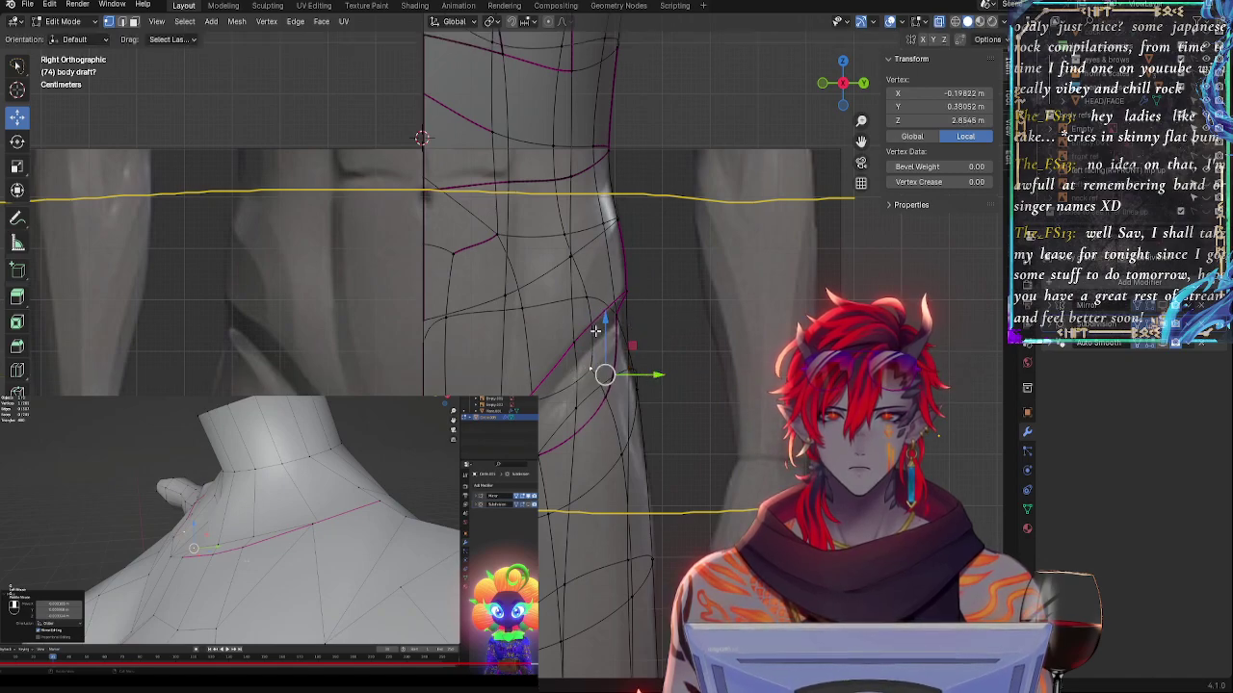
{"action": "left_click", "coordinate": [589, 301]}
{"action": "left_click", "coordinate": [613, 314], "text": "shift"}
{"action": "key", "text": "g"}
{"action": "key", "text": "y"}
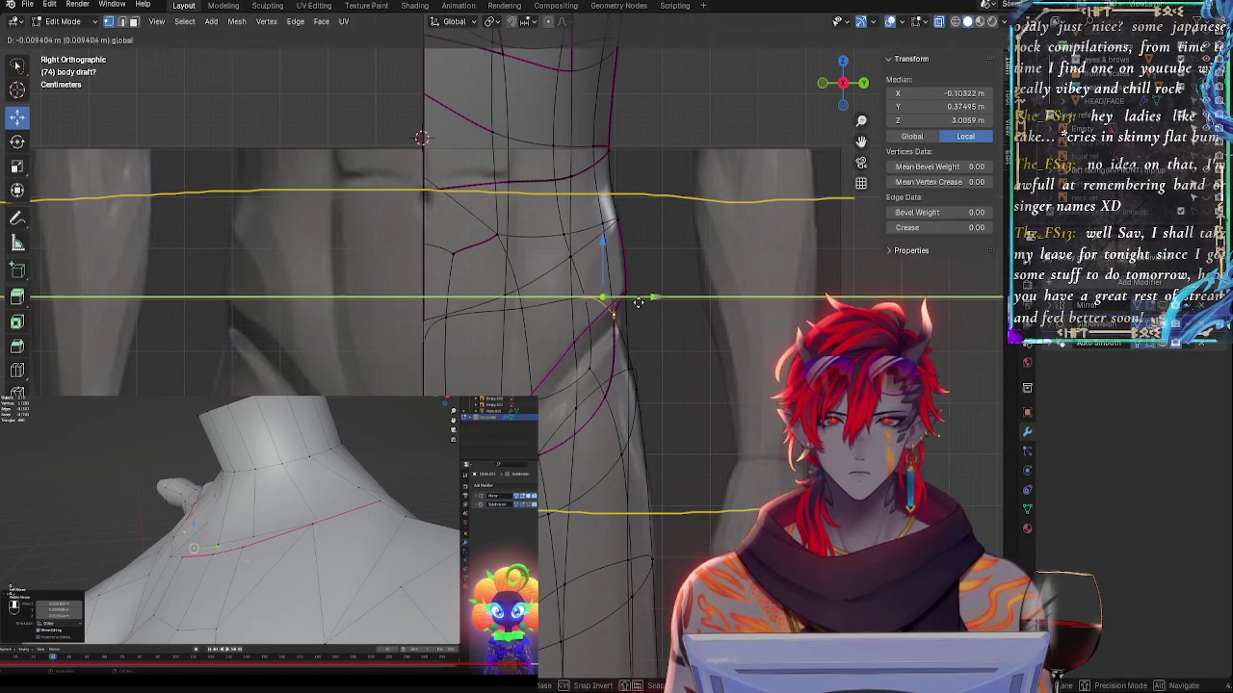
{"action": "left_click", "coordinate": [606, 295]}
- Lower one hip vertex along Z and pull a lower vertex back along Y
{"action": "left_click", "coordinate": [610, 312]}
{"action": "key", "text": "g"}
{"action": "key", "text": "z"}
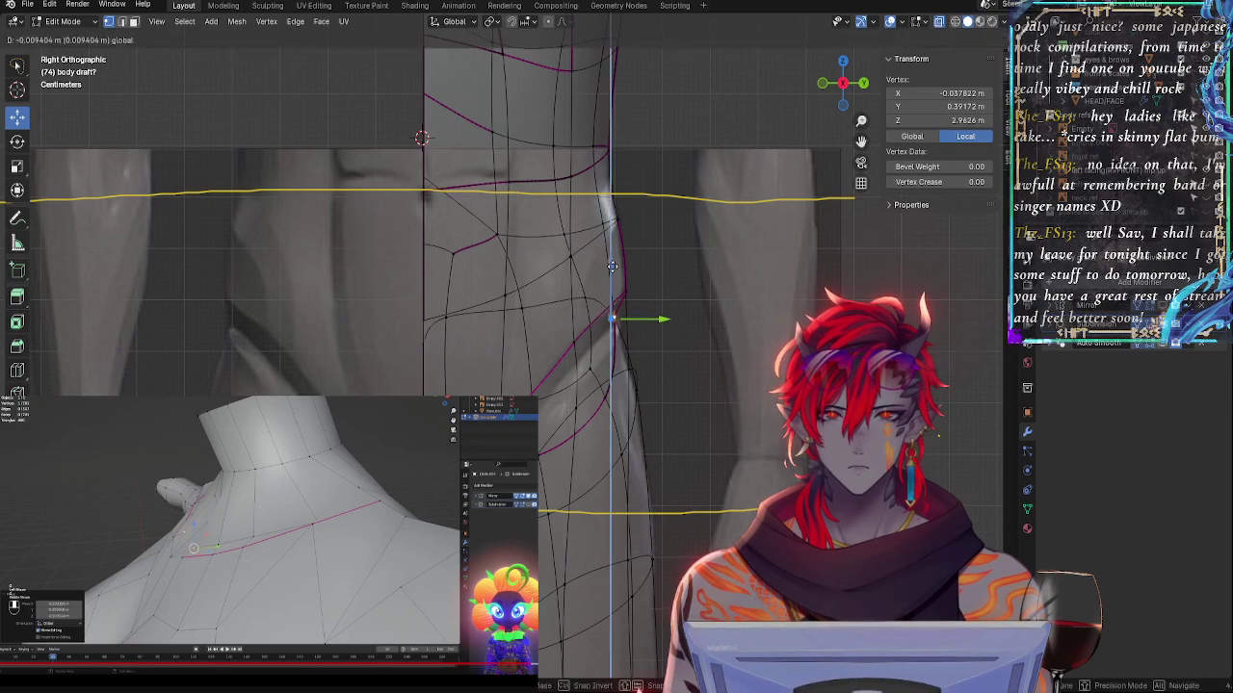
{"action": "left_click_drag", "start_coordinate": [615, 273], "coordinate": [638, 257]}
{"action": "left_click", "coordinate": [587, 294]}
{"action": "left_click", "coordinate": [634, 372]}
{"action": "key", "text": "g"}
{"action": "key", "text": "y"}
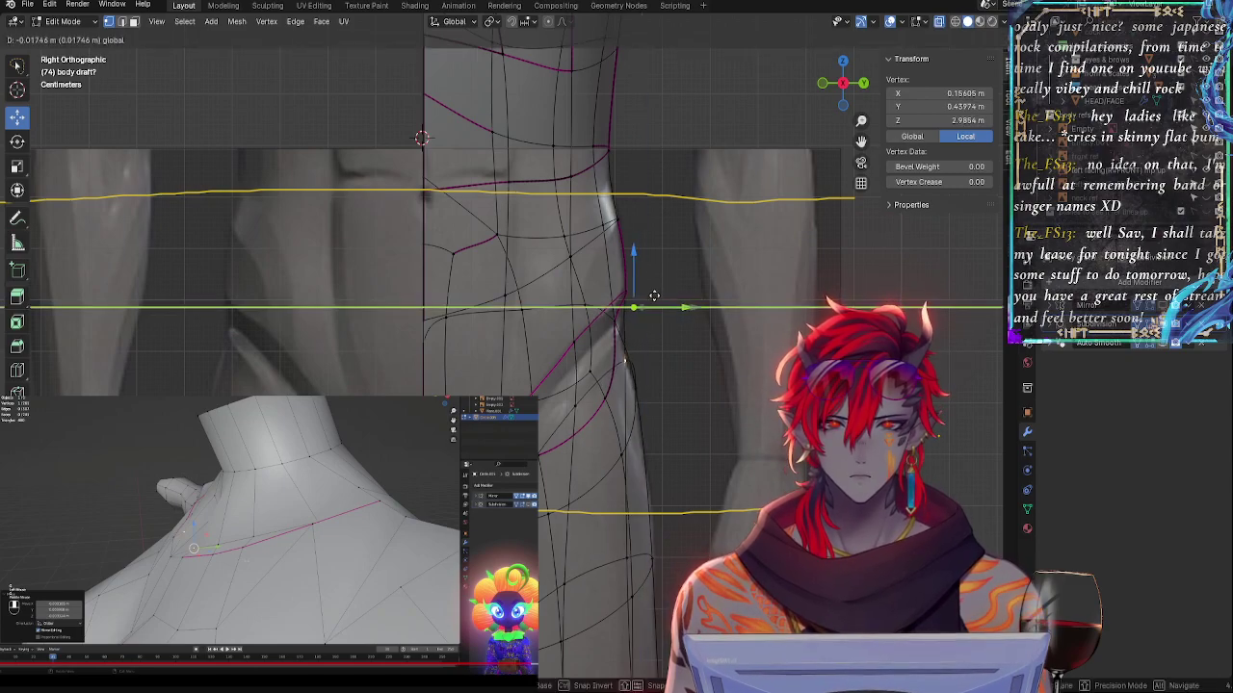
{"action": "left_click", "coordinate": [652, 304]}
- Orbit around the hip and select a vertex on the buttock crease
{"action": "left_click", "coordinate": [585, 364]}
{"action": "key", "text": "alt+z"}
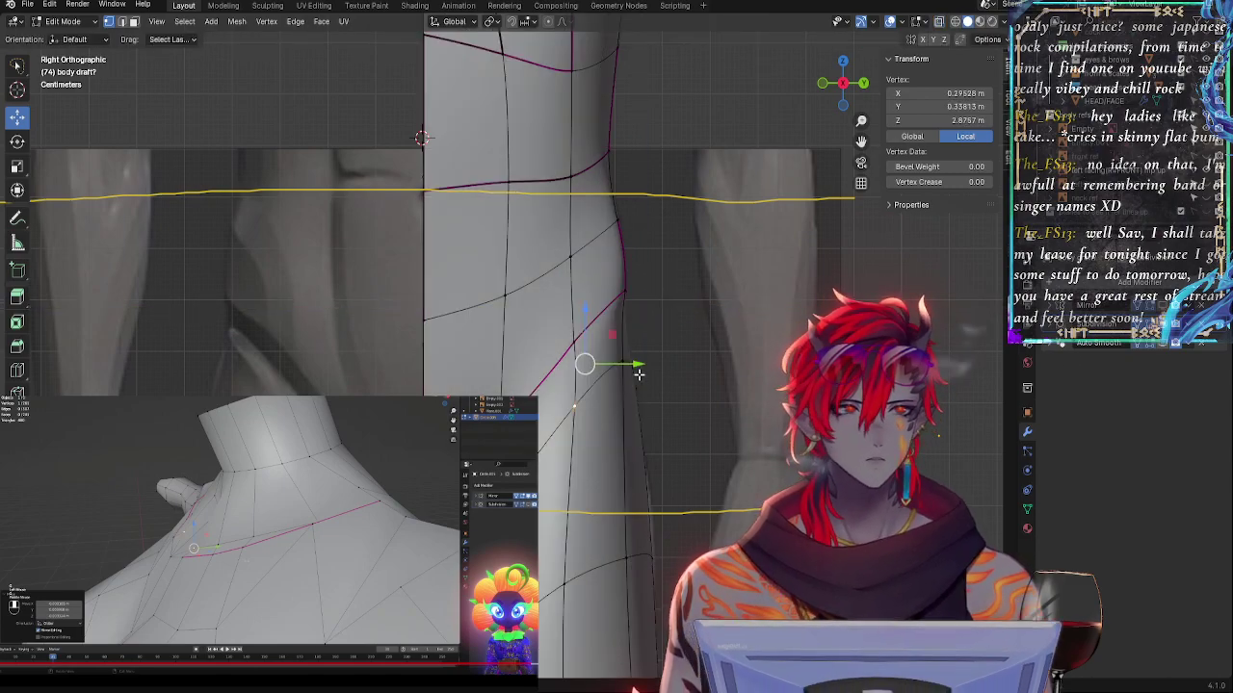
{"action": "key", "text": "alt+z"}
{"action": "middle_click_drag", "start_coordinate": [608, 421], "coordinate": [573, 426]}
{"action": "left_click", "coordinate": [605, 361]}
- Give the buttock-crease edge a full crease and move it inward along X
{"action": "left_click", "coordinate": [462, 467], "text": "shift"}
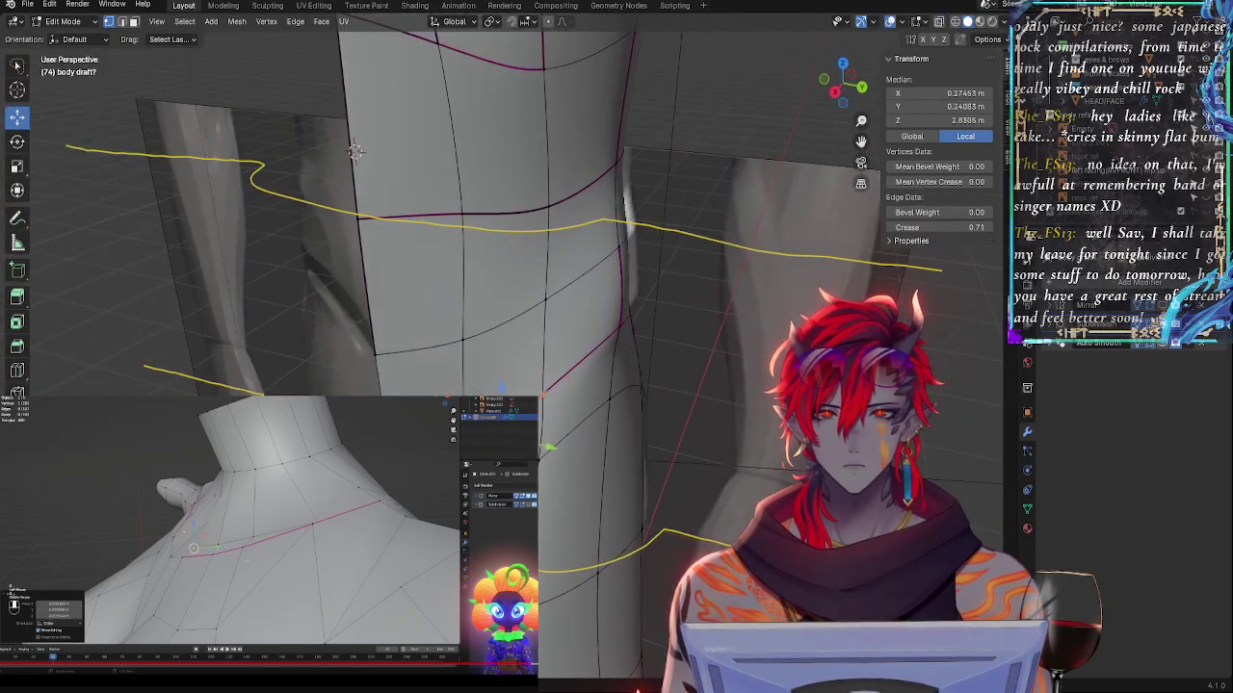
{"action": "middle_click_drag", "start_coordinate": [462, 468], "coordinate": [436, 480]}
{"action": "middle_click_drag", "start_coordinate": [532, 496], "coordinate": [572, 460]}
{"action": "key", "text": "shift+e"}
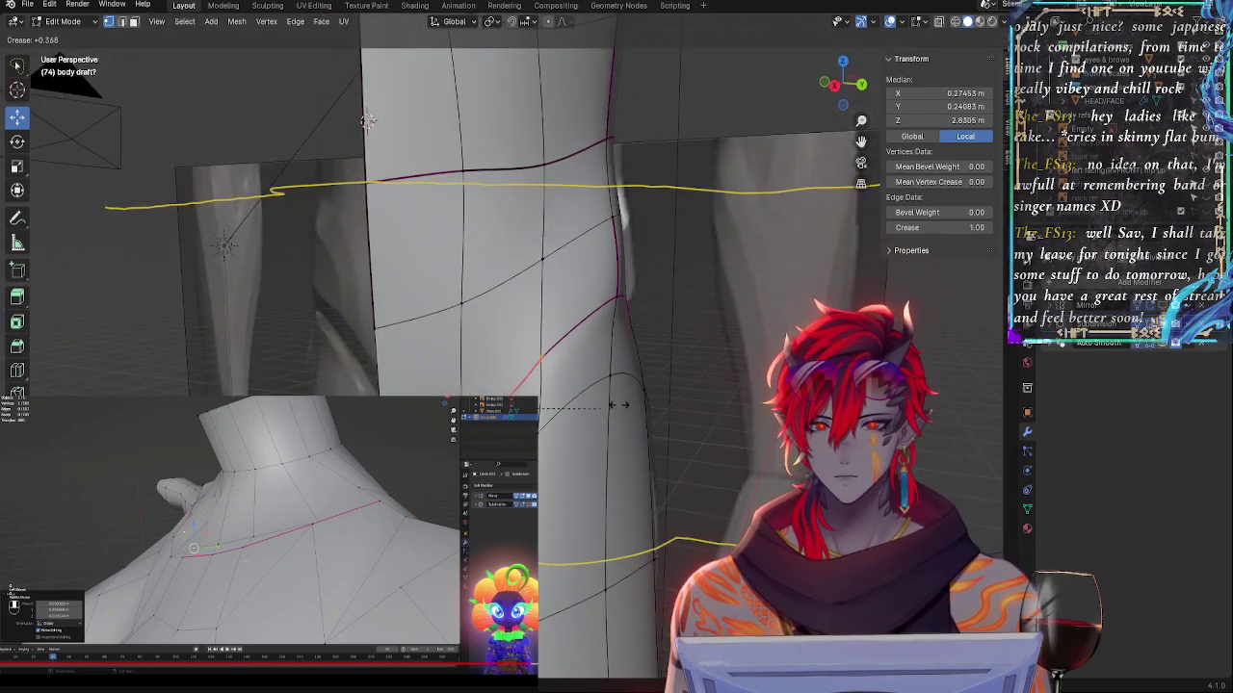
{"action": "left_click", "coordinate": [609, 432]}
{"action": "middle_click_drag", "start_coordinate": [610, 433], "coordinate": [582, 484]}
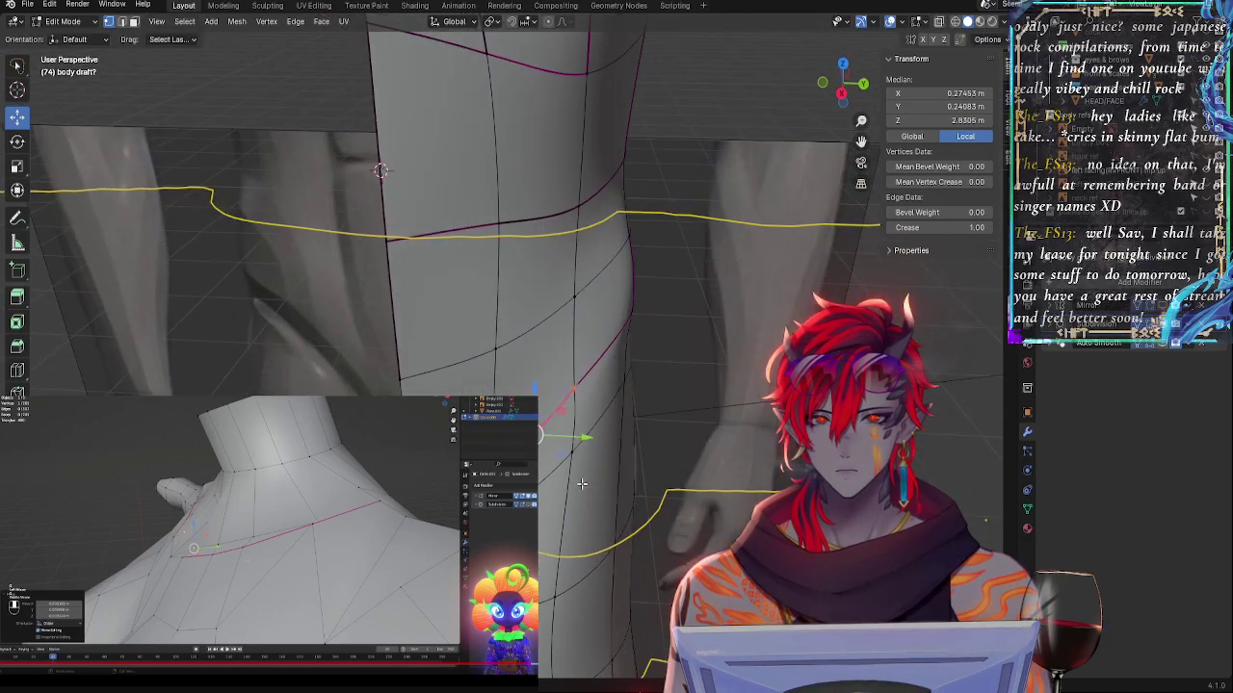
{"action": "key", "text": "g"}
{"action": "key", "text": "x"}
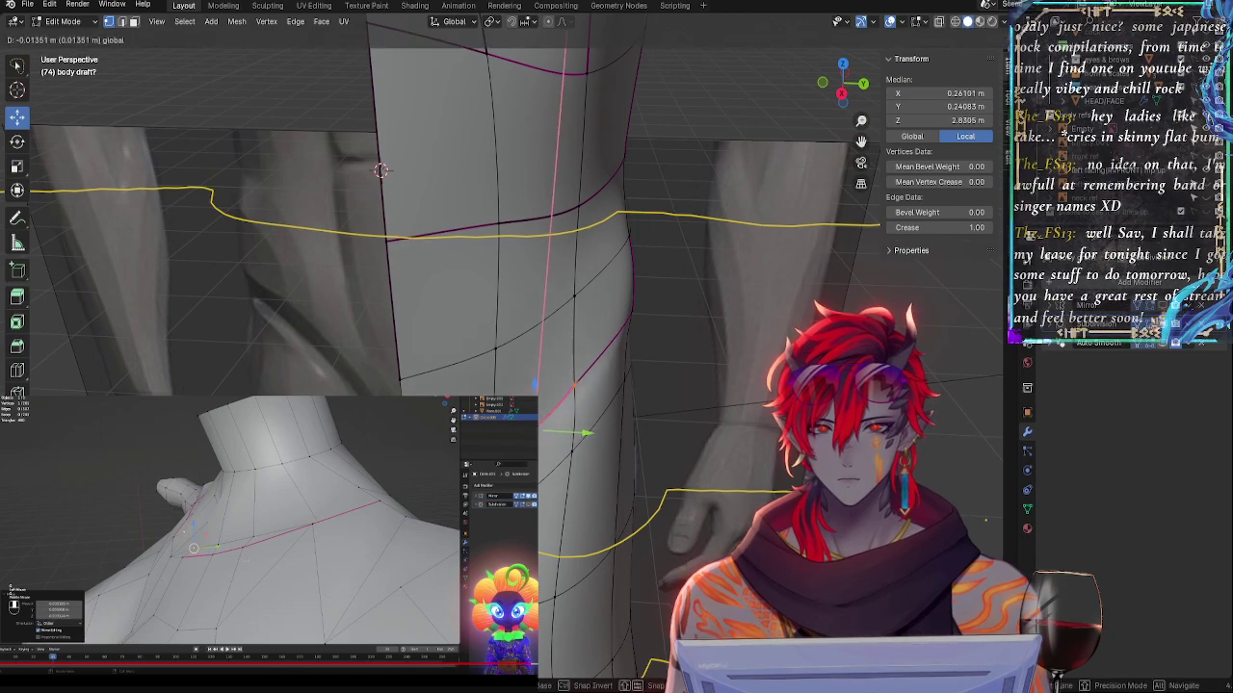
{"action": "left_click", "coordinate": [540, 449]}
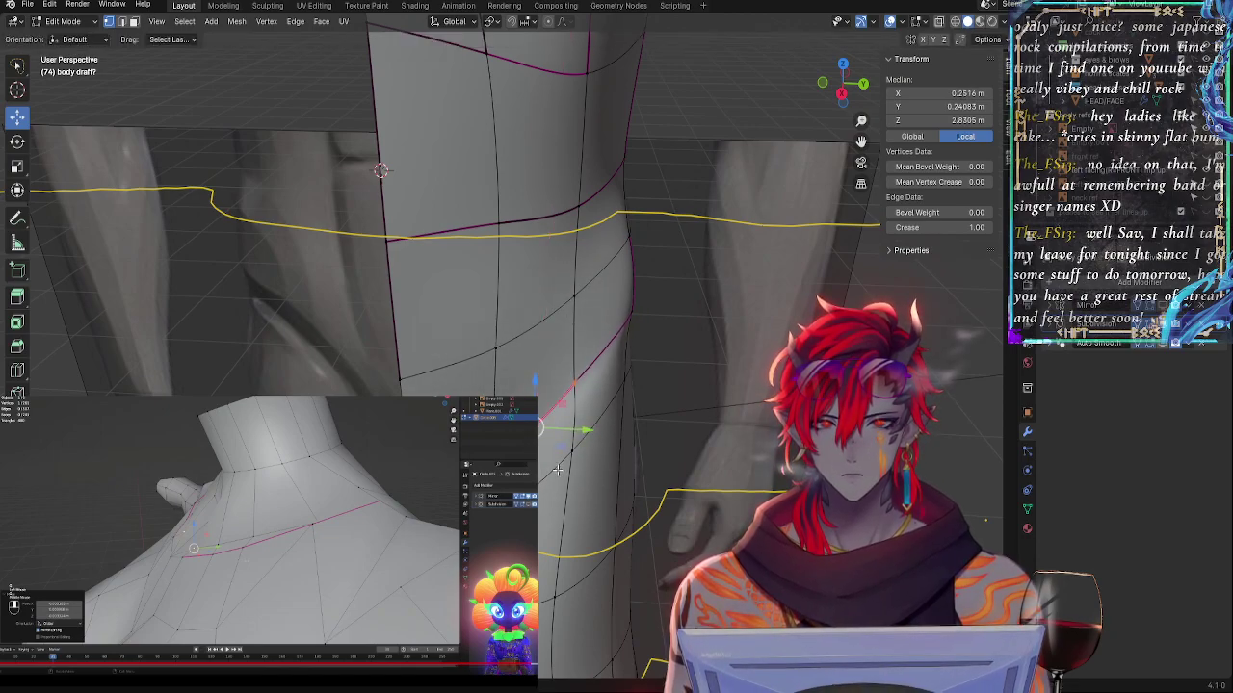
- Shift the creased edge outward, then move a thigh edge vertically and slightly inward
{"action": "middle_click_drag", "start_coordinate": [540, 449], "coordinate": [610, 404]}
{"action": "left_click", "coordinate": [842, 83]}
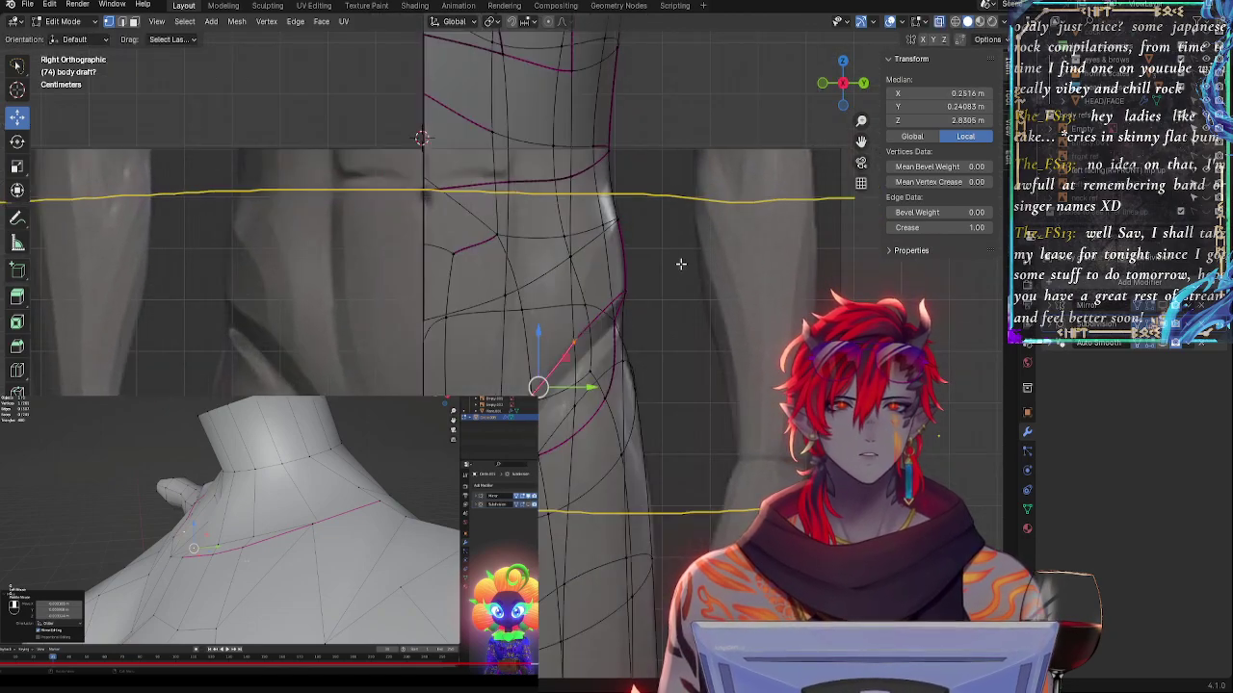
{"action": "middle_click_drag", "start_coordinate": [634, 329], "coordinate": [578, 313]}
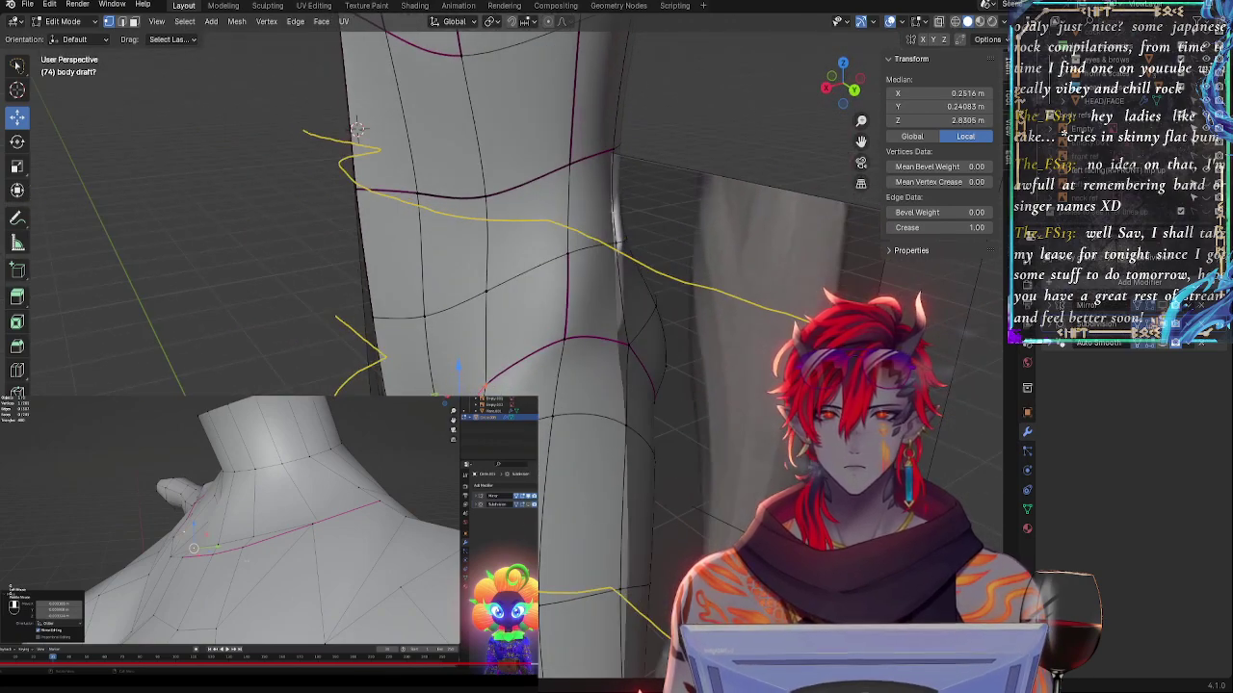
{"action": "left_click_drag", "start_coordinate": [413, 444], "coordinate": [399, 449]}
{"action": "left_click", "coordinate": [544, 449]}
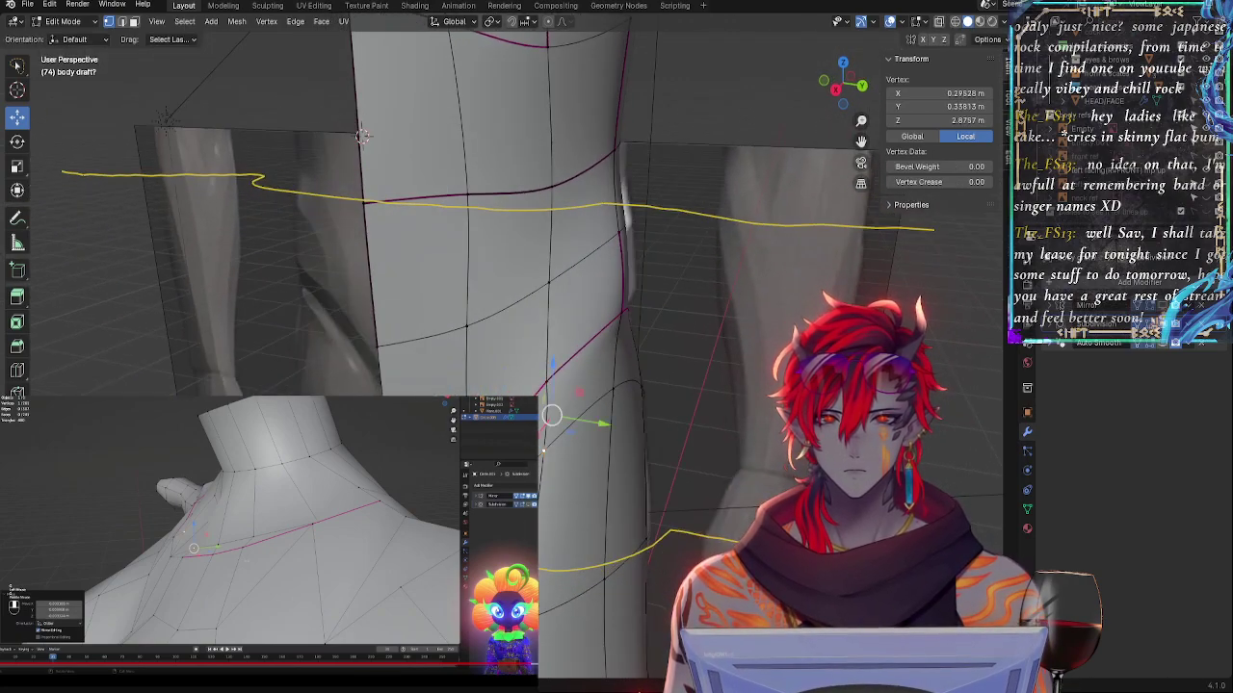
{"action": "left_click", "coordinate": [470, 509], "text": "shift"}
{"action": "middle_click_drag", "start_coordinate": [487, 487], "coordinate": [424, 457]}
{"action": "left_click_drag", "start_coordinate": [440, 390], "coordinate": [434, 367]}
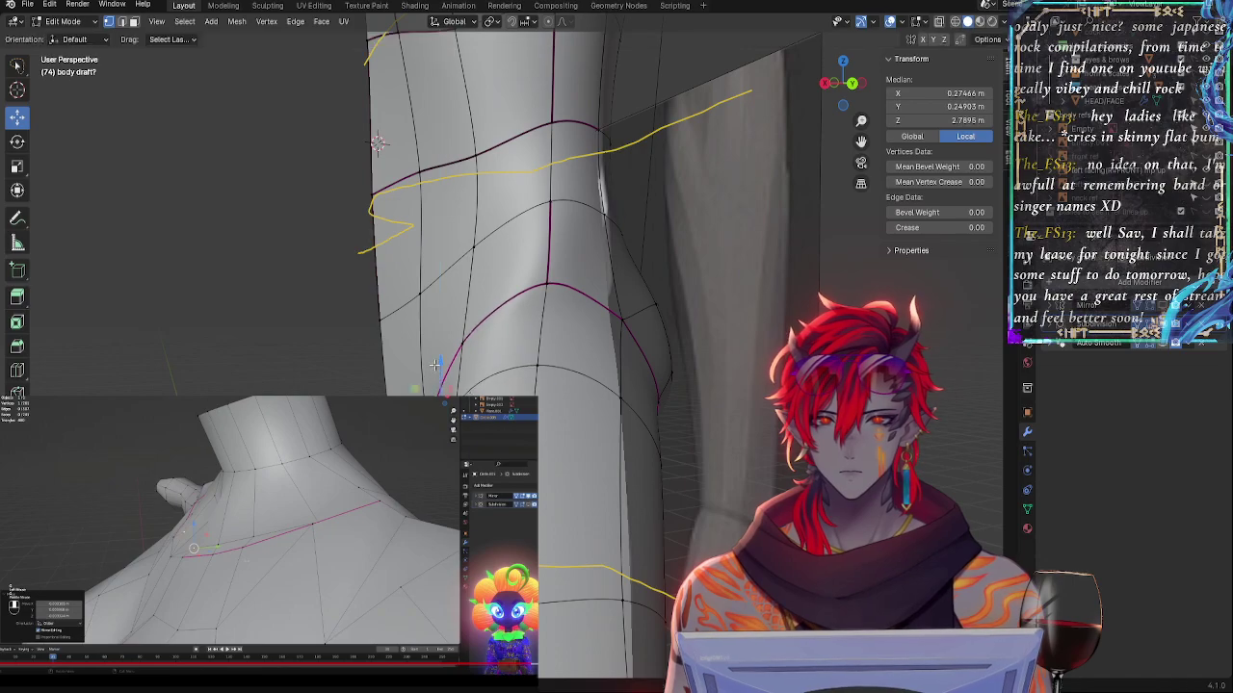
{"action": "left_click_drag", "start_coordinate": [393, 422], "coordinate": [411, 422]}
{"action": "middle_click_drag", "start_coordinate": [443, 428], "coordinate": [583, 443]}
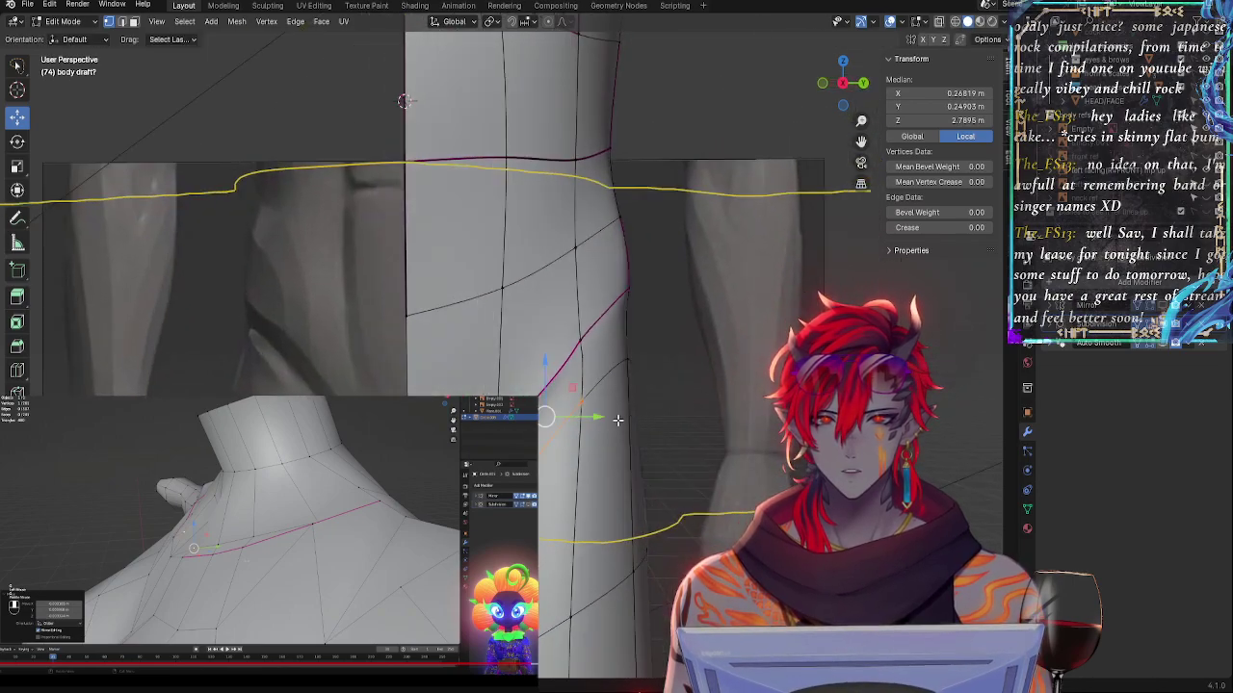
- Move a groin vertex front-to-back and outward side-to-side
{"action": "key", "text": "alt+a"}
{"action": "key", "text": "alt+z"}
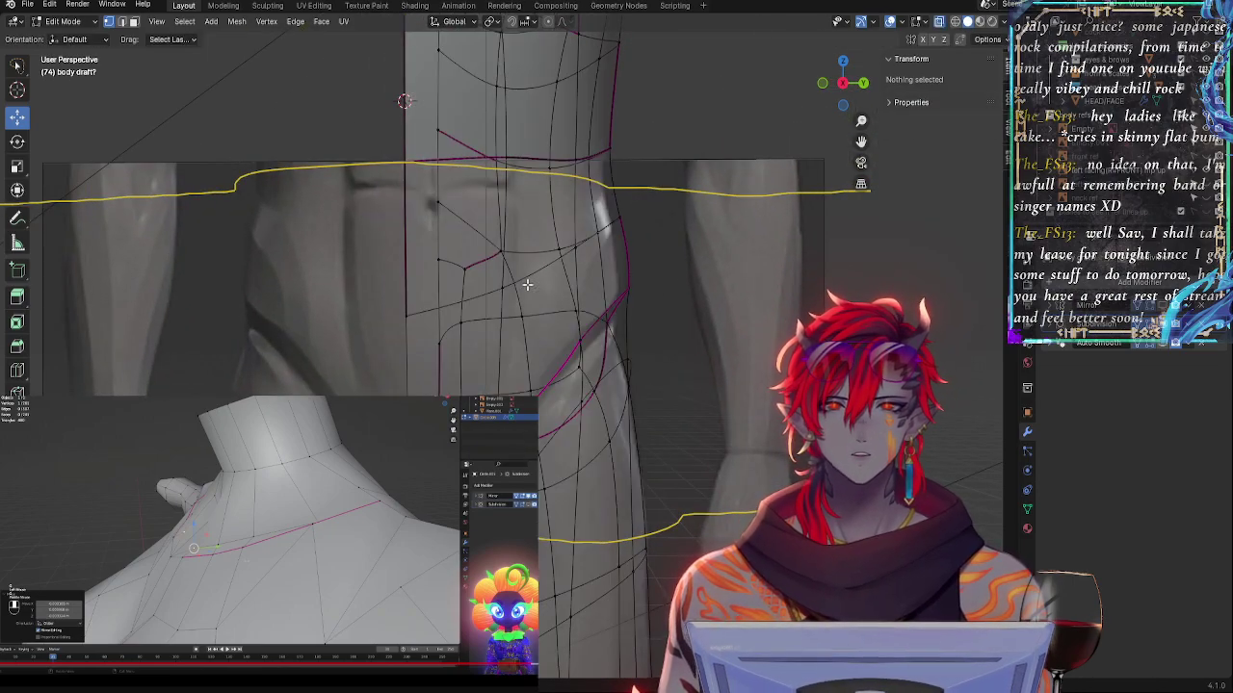
{"action": "left_click", "coordinate": [510, 285]}
{"action": "left_click_drag", "start_coordinate": [554, 285], "coordinate": [575, 286]}
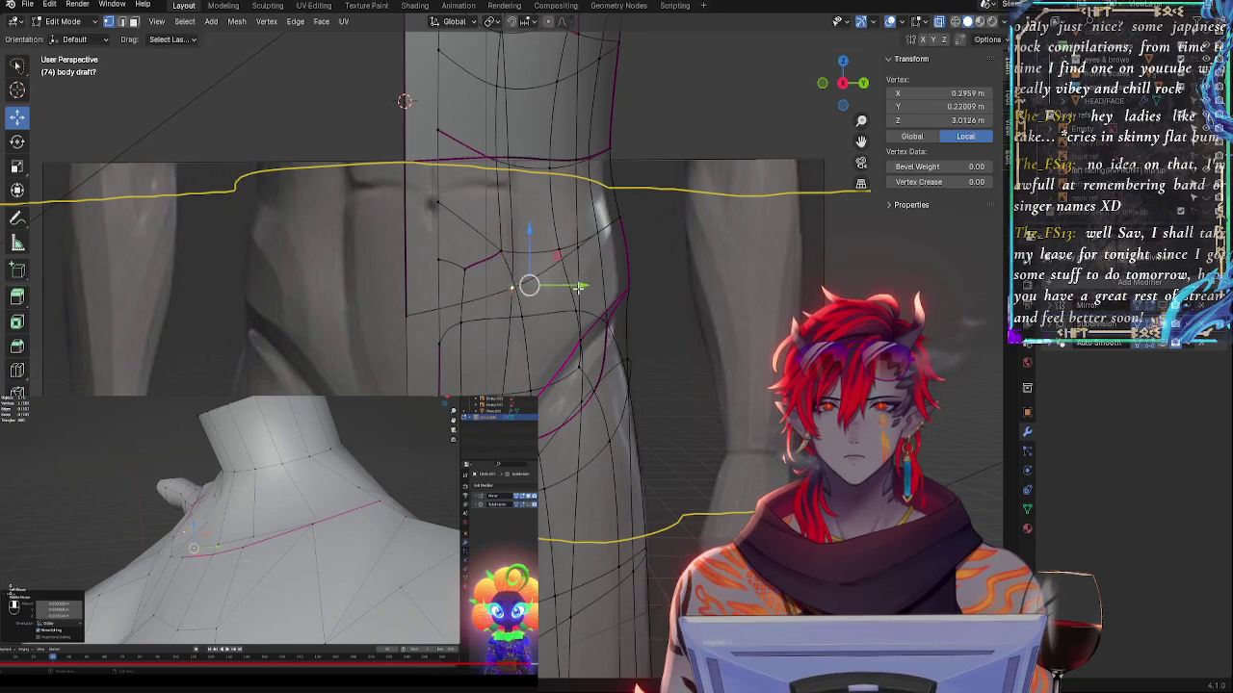
{"action": "key", "text": "alt+z"}
{"action": "middle_click_drag", "start_coordinate": [583, 320], "coordinate": [446, 364]}
{"action": "left_click_drag", "start_coordinate": [398, 357], "coordinate": [393, 358]}
{"action": "middle_click_drag", "start_coordinate": [397, 357], "coordinate": [598, 332]}
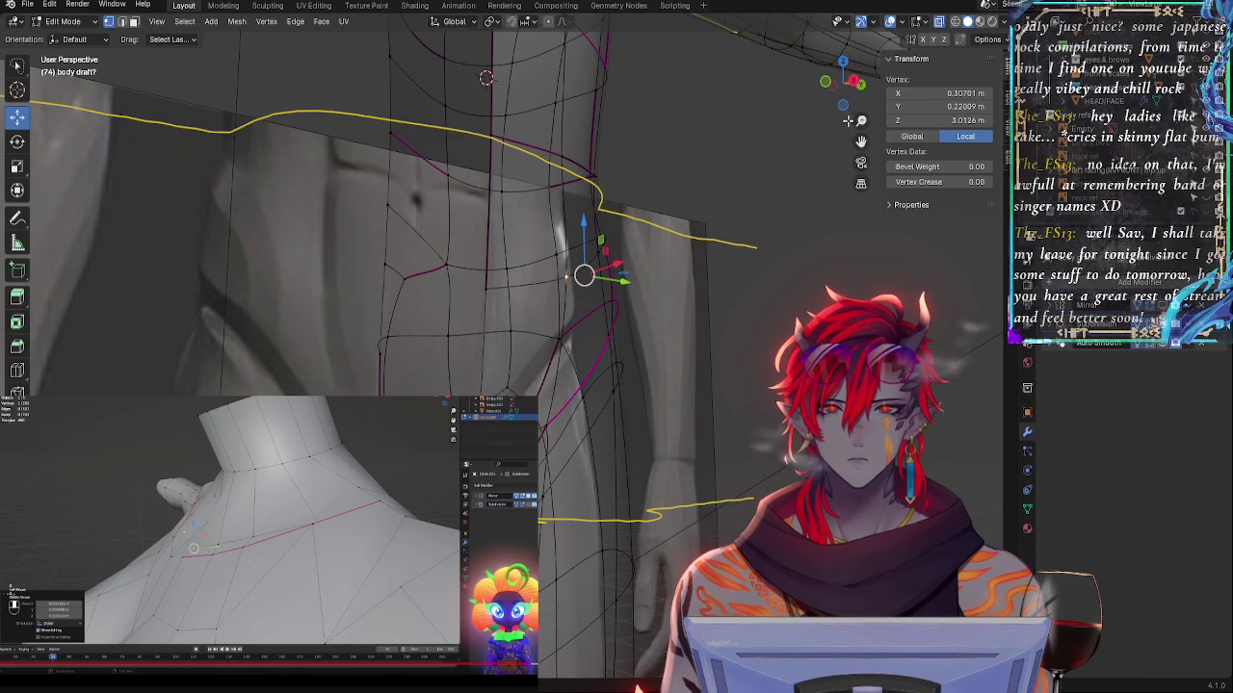
- In Right Orthographic view, slide a lower hip loop vertex along its edge
{"action": "left_click", "coordinate": [858, 87]}
{"action": "key", "text": "alt+z"}
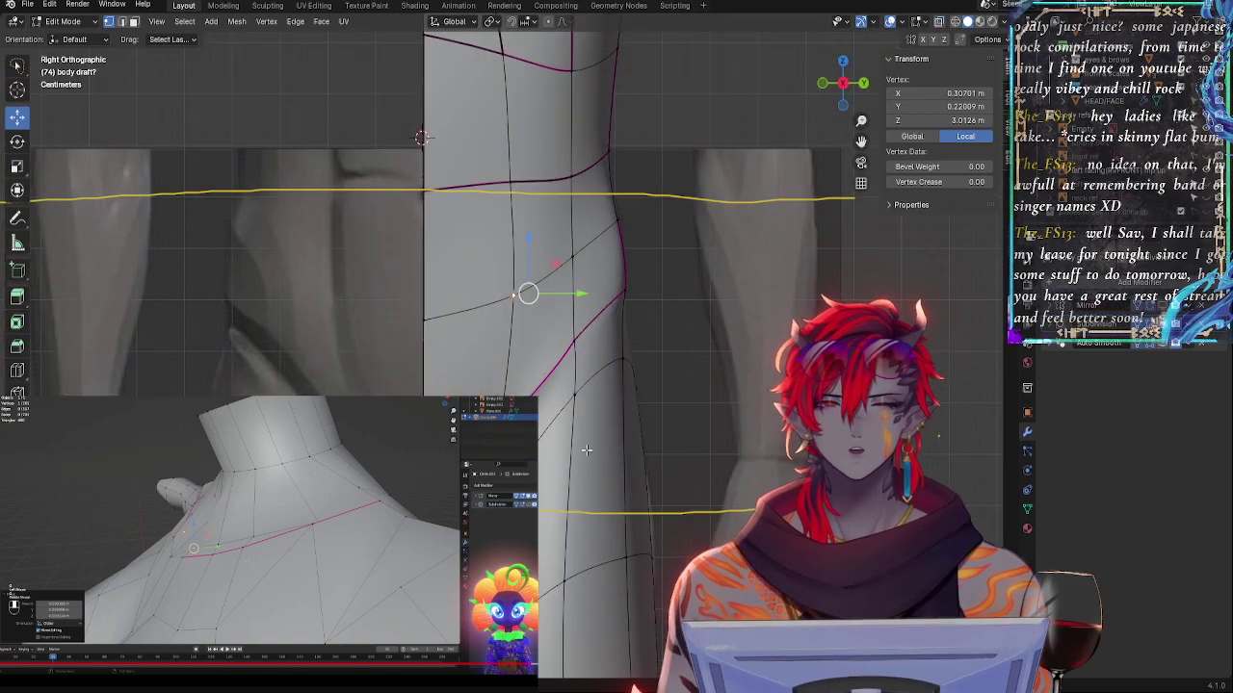
{"action": "key", "text": "alt+z"}
{"action": "left_click", "coordinate": [500, 472]}
{"action": "key", "text": "g"}
{"action": "key", "text": "g"}
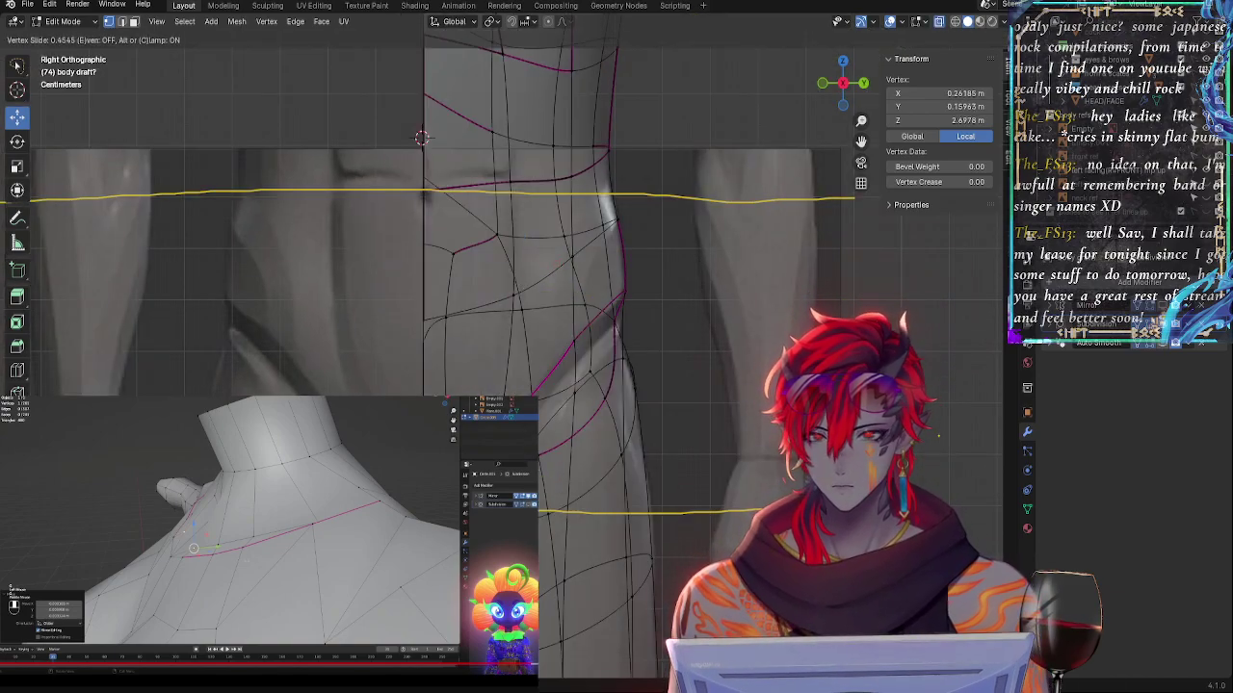
{"action": "left_click", "coordinate": [525, 438]}
- Slide a higher side vertex into place and pick the outer profile vertex
{"action": "left_click", "coordinate": [580, 358]}
{"action": "key", "text": "g"}
{"action": "key", "text": "g"}
{"action": "left_click", "coordinate": [598, 394]}
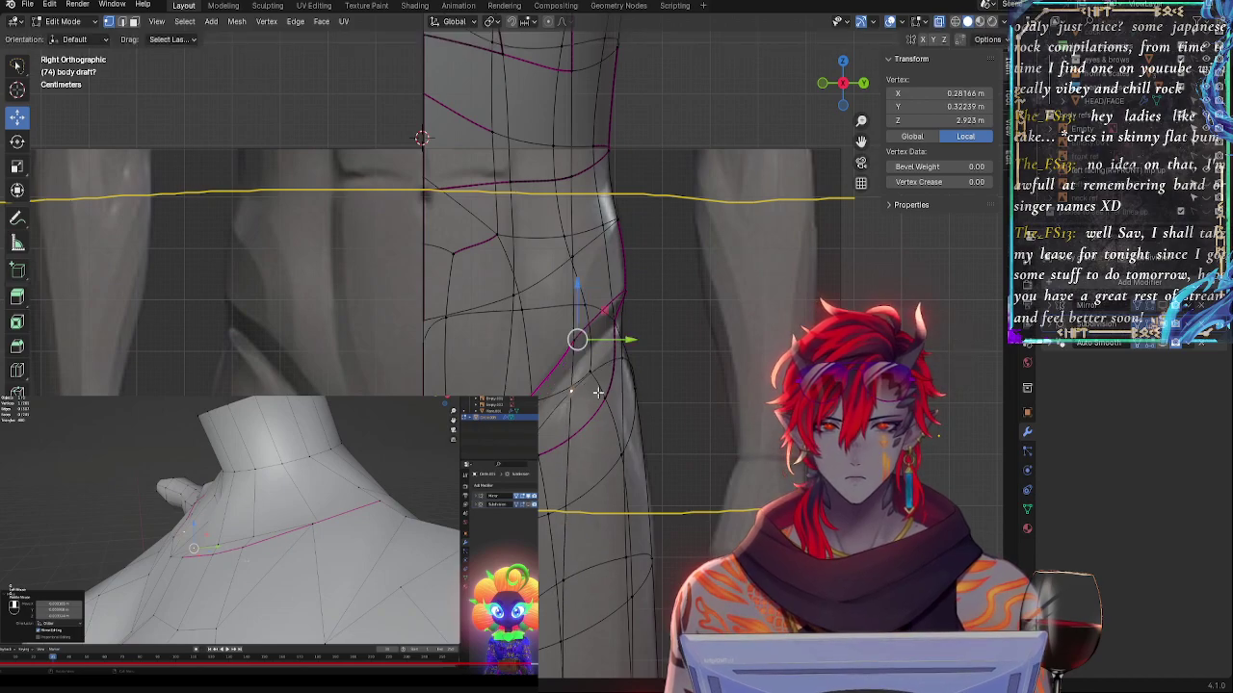
{"action": "left_click", "coordinate": [591, 377]}
{"action": "key", "text": "alt+z"}
{"action": "left_click", "coordinate": [620, 365]}
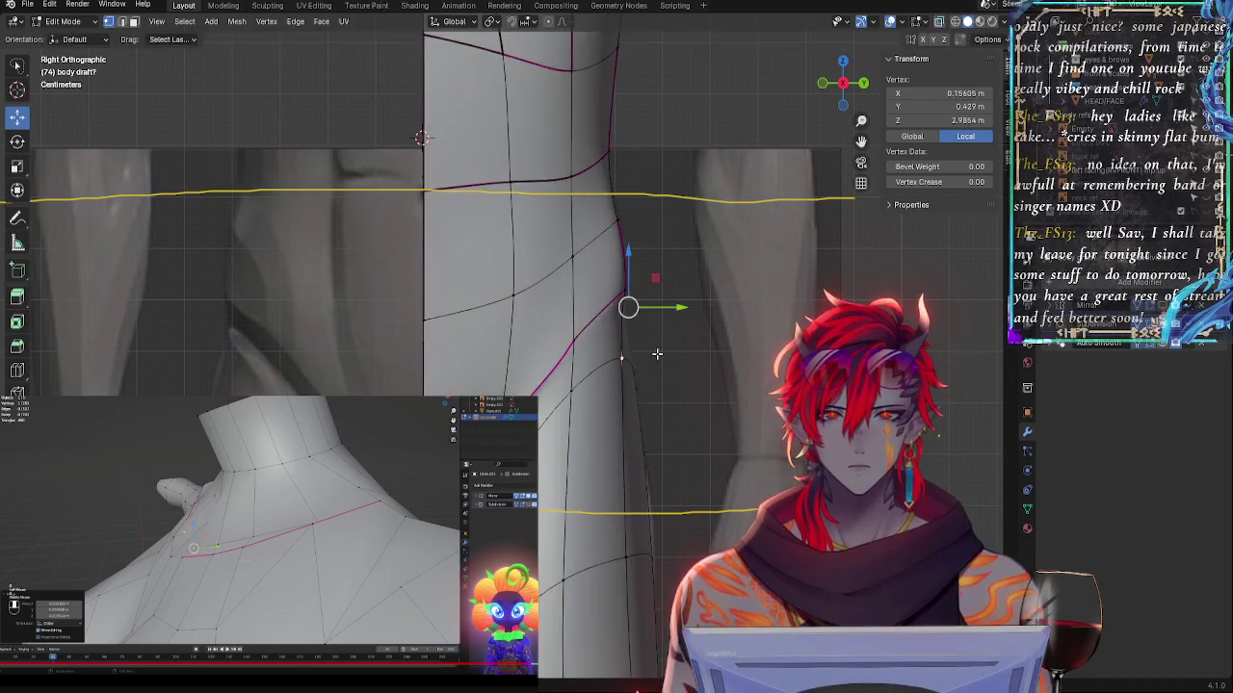
{"action": "key", "text": "alt+z"}
{"action": "key", "text": "alt+z"}
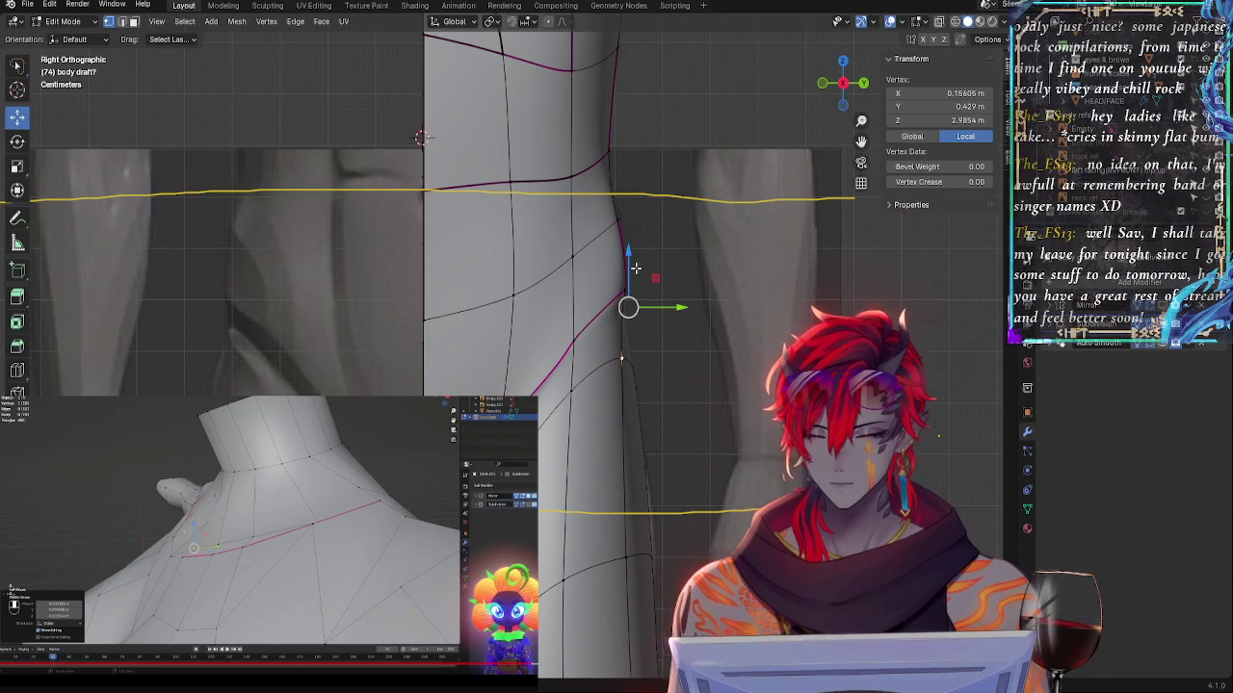
{"action": "key", "text": "alt+z"}
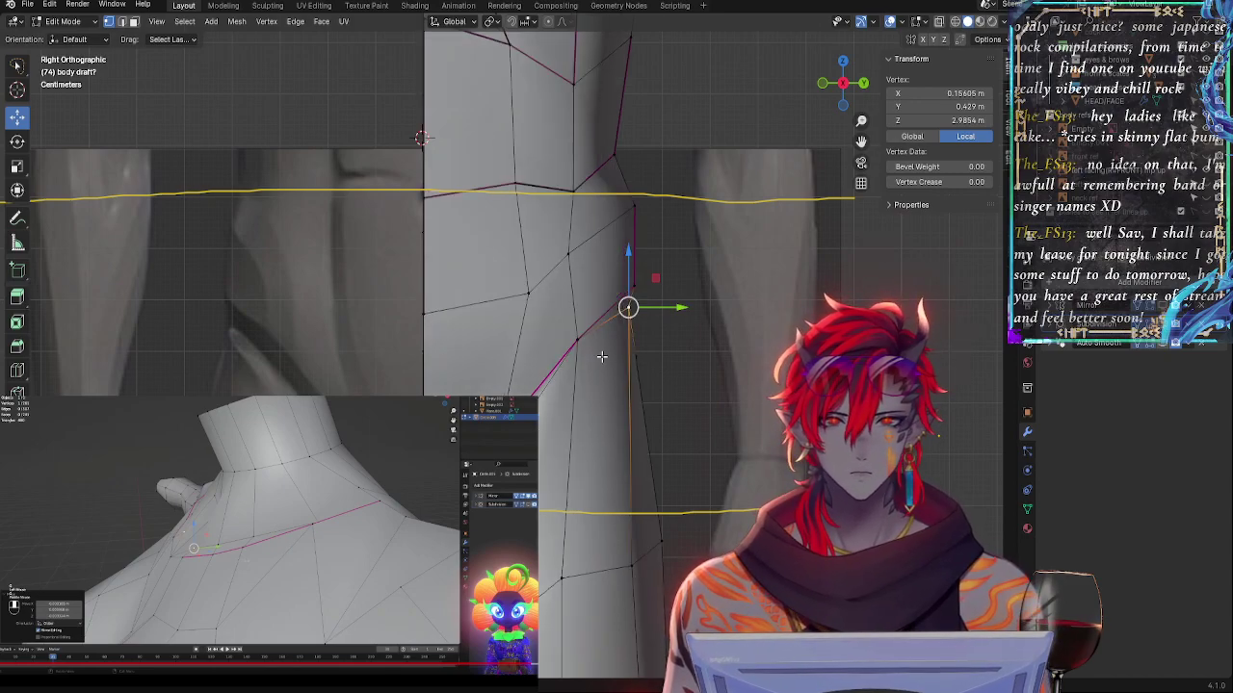
- In see-through mode, slide the crease-loop vertices along their edges to match the side reference
{"action": "left_click", "coordinate": [603, 364]}
{"action": "key", "text": "alt+z"}
{"action": "key", "text": "alt+z"}
{"action": "key", "text": "alt+z"}
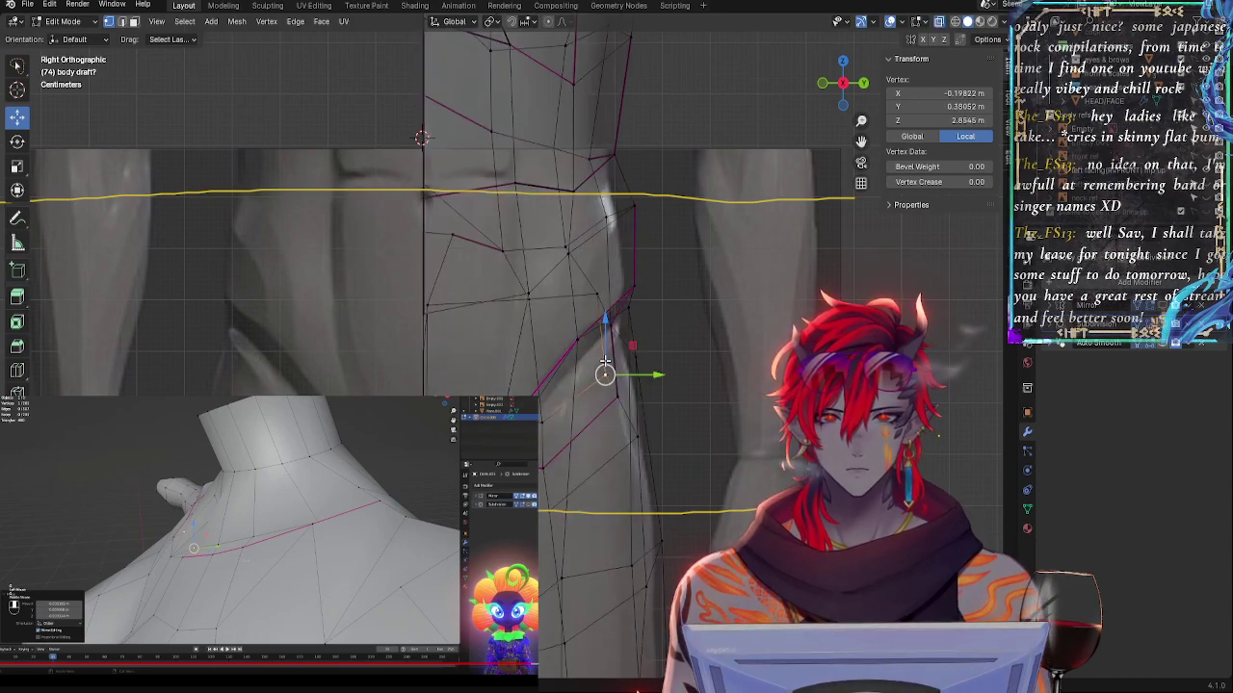
{"action": "key", "text": "alt+z"}
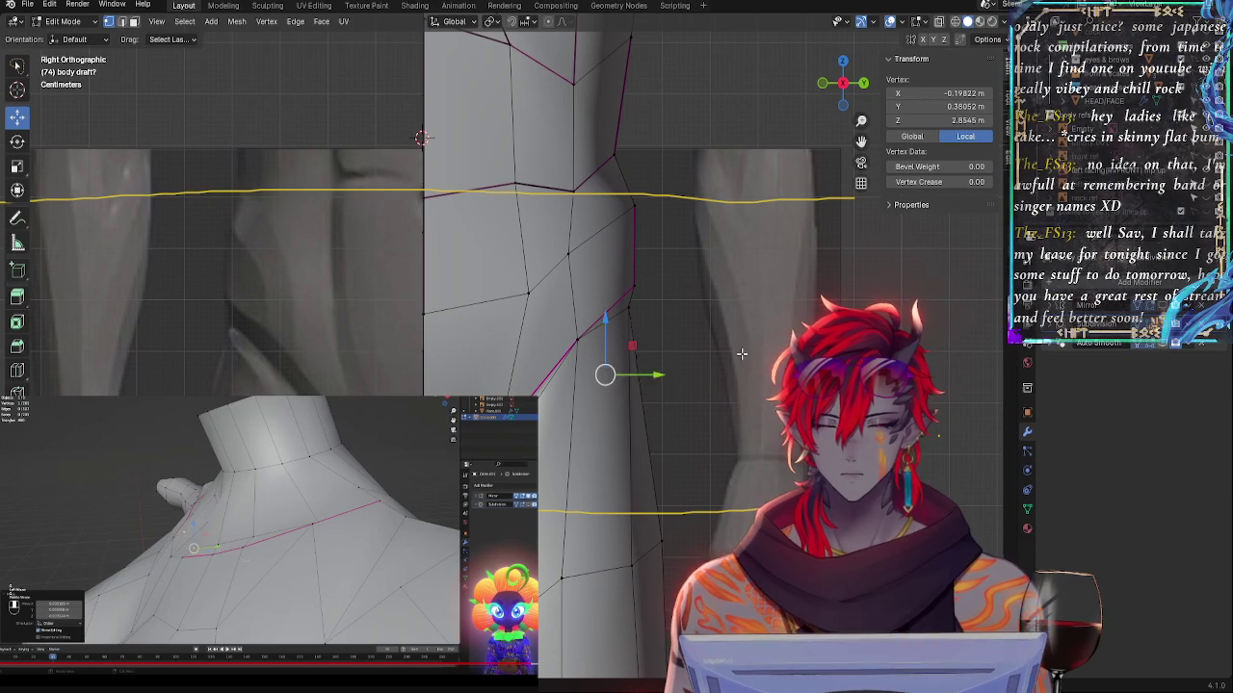
{"action": "left_click", "coordinate": [576, 339]}
{"action": "key", "text": "g"}
{"action": "key", "text": "g"}
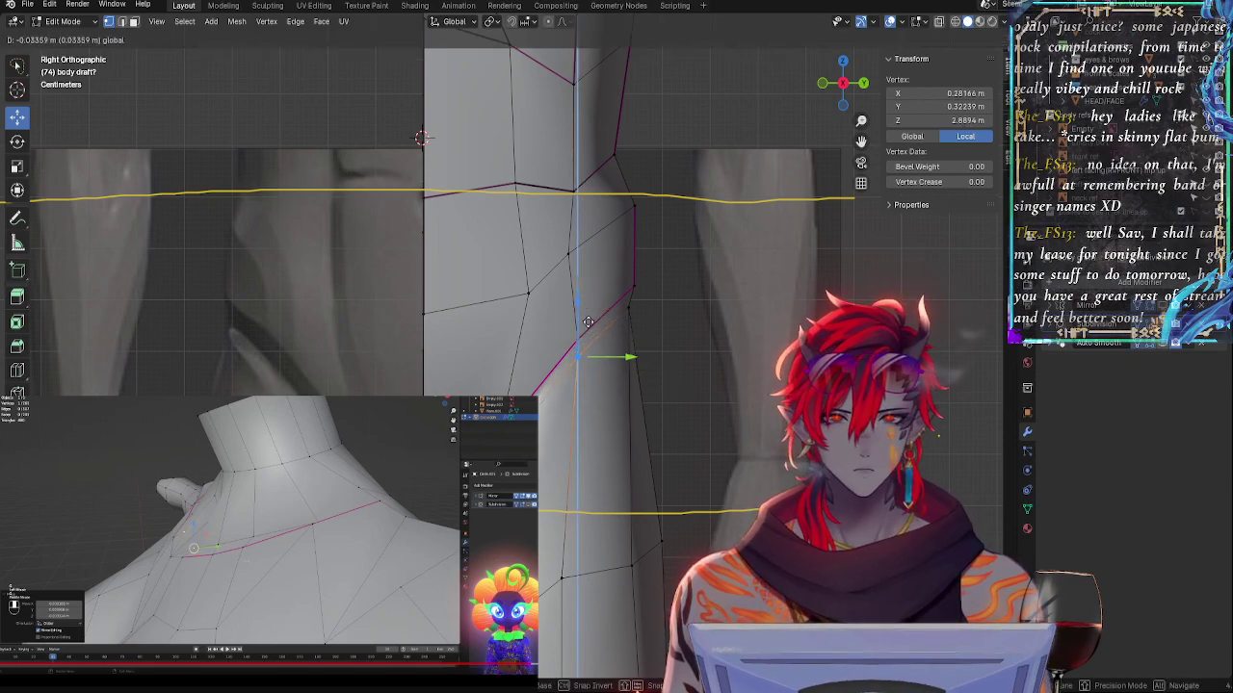
{"action": "left_click", "coordinate": [593, 343]}
{"action": "key", "text": "g"}
{"action": "left_click", "coordinate": [633, 357]}
{"action": "middle_click_drag", "start_coordinate": [633, 358], "coordinate": [561, 357]}
{"action": "key", "text": "g"}
{"action": "key", "text": "g"}
{"action": "left_click", "coordinate": [517, 364]}
- Slide the thigh vertices, including the one at the back of the thigh, upward along their edges
{"action": "left_click", "coordinate": [560, 460]}
{"action": "left_click", "coordinate": [594, 358]}
{"action": "key", "text": "g"}
{"action": "key", "text": "g"}
{"action": "left_click", "coordinate": [569, 356]}
{"action": "left_click", "coordinate": [590, 395]}
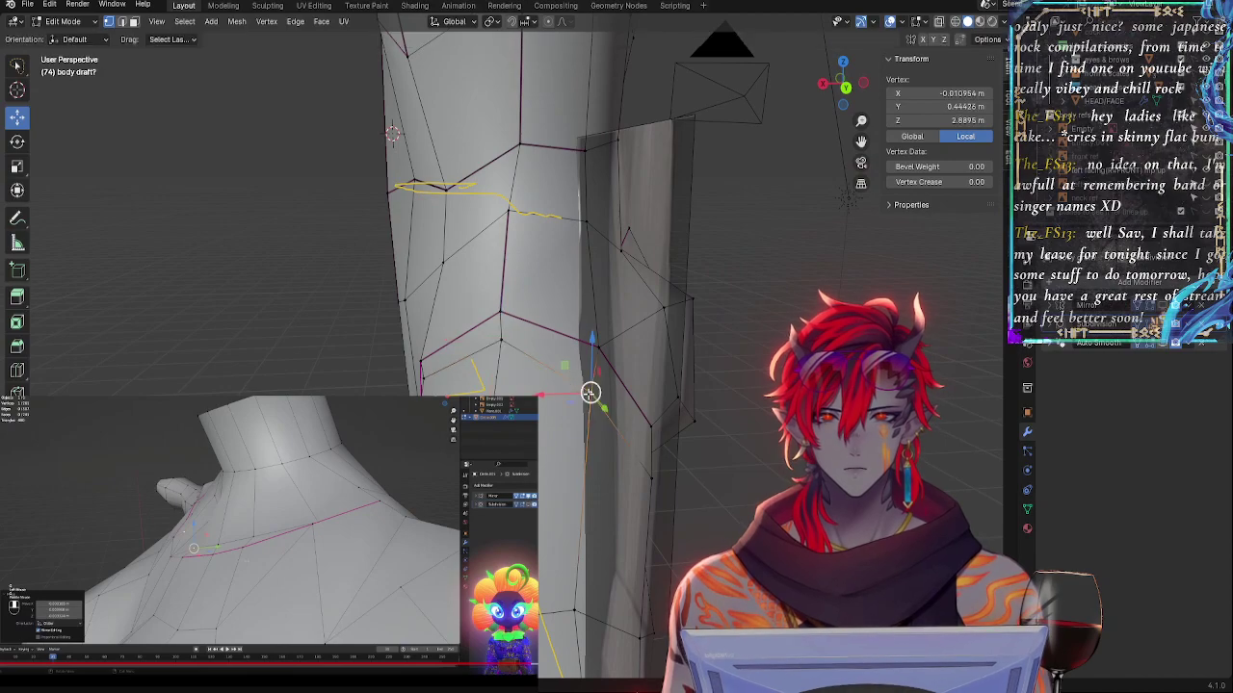
{"action": "key", "text": "g"}
{"action": "key", "text": "g"}
{"action": "left_click", "coordinate": [606, 413]}
{"action": "middle_click_drag", "start_coordinate": [606, 413], "coordinate": [441, 441]}
{"action": "left_click", "coordinate": [482, 449]}
- Push a vertex on the back of the hip along Y to 0.4185 m
{"action": "left_click", "coordinate": [393, 354]}
{"action": "left_click", "coordinate": [336, 350]}
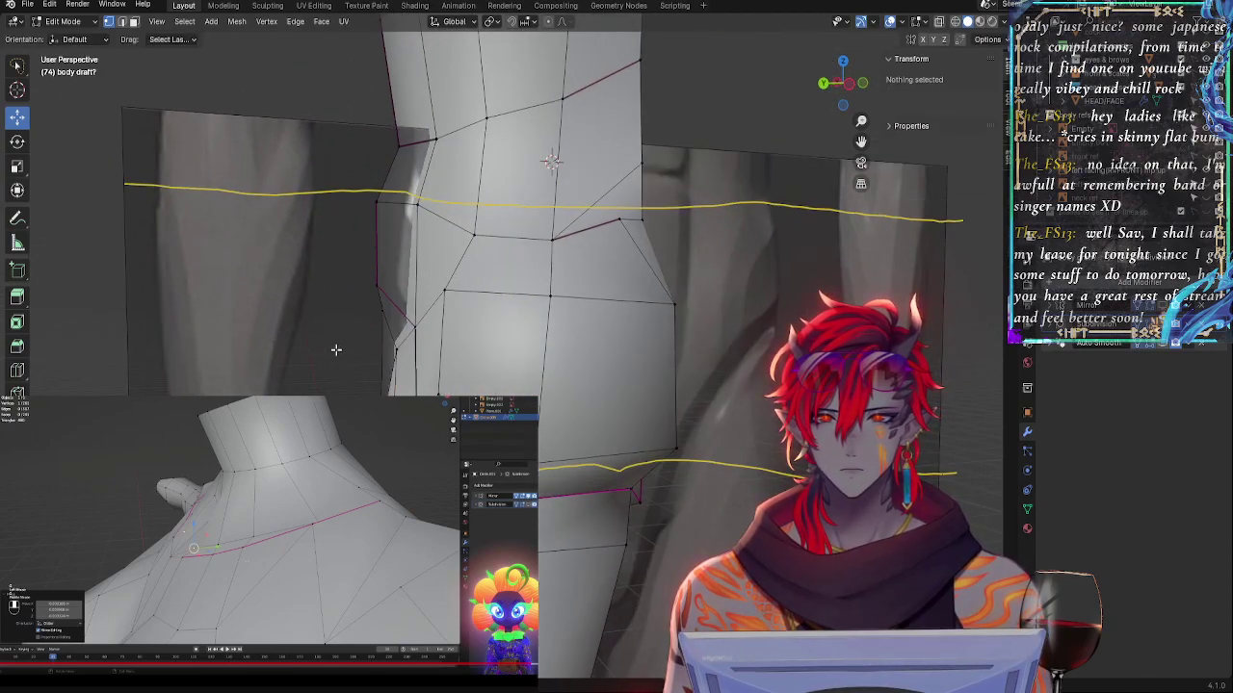
{"action": "key", "text": "ctrl+z"}
{"action": "left_click_drag", "start_coordinate": [344, 353], "coordinate": [325, 354]}
{"action": "middle_click_drag", "start_coordinate": [332, 355], "coordinate": [361, 345]}
{"action": "left_click", "coordinate": [417, 353]}
{"action": "left_click_drag", "start_coordinate": [347, 340], "coordinate": [333, 336]}
{"action": "middle_click_drag", "start_coordinate": [337, 336], "coordinate": [675, 311]}
{"action": "key", "text": "g"}
- Slide the hip-side vertex up to Z 3 m and nudge it along Y
{"action": "key", "text": "g"}
{"action": "left_click", "coordinate": [611, 304]}
{"action": "left_click", "coordinate": [576, 334]}
{"action": "key", "text": "g"}
{"action": "key", "text": "g"}
{"action": "left_click", "coordinate": [585, 337]}
{"action": "left_click_drag", "start_coordinate": [678, 311], "coordinate": [695, 315]}
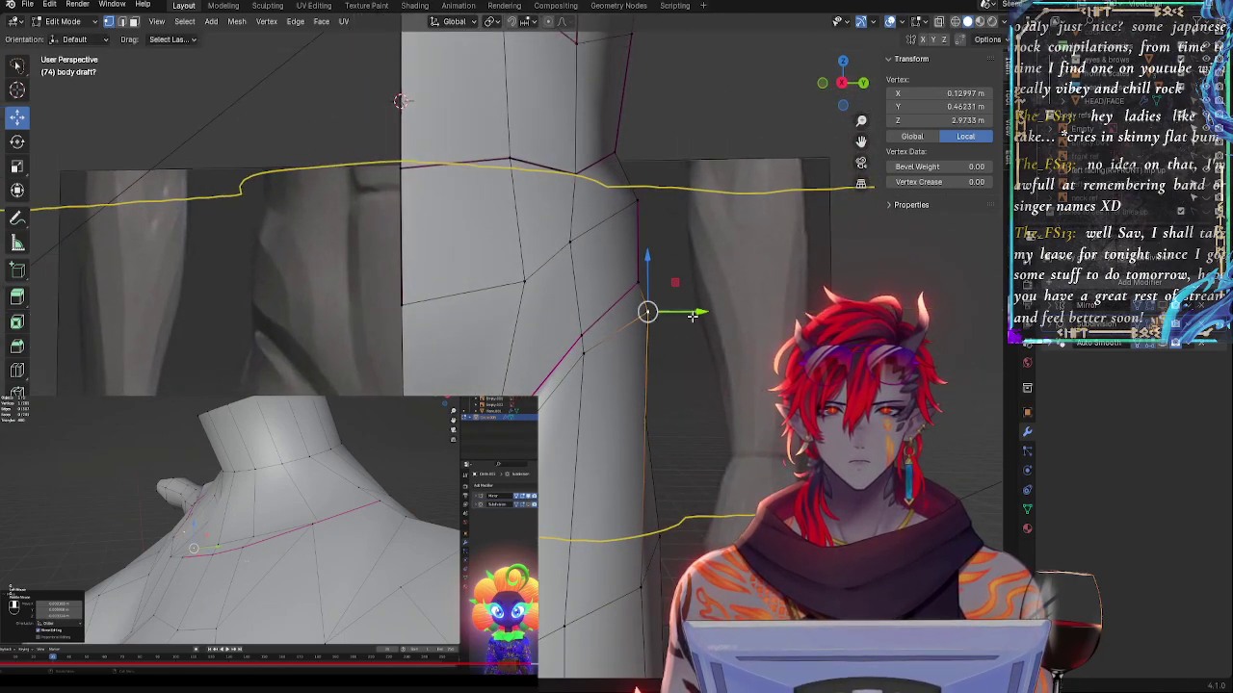
{"action": "left_click", "coordinate": [590, 357]}
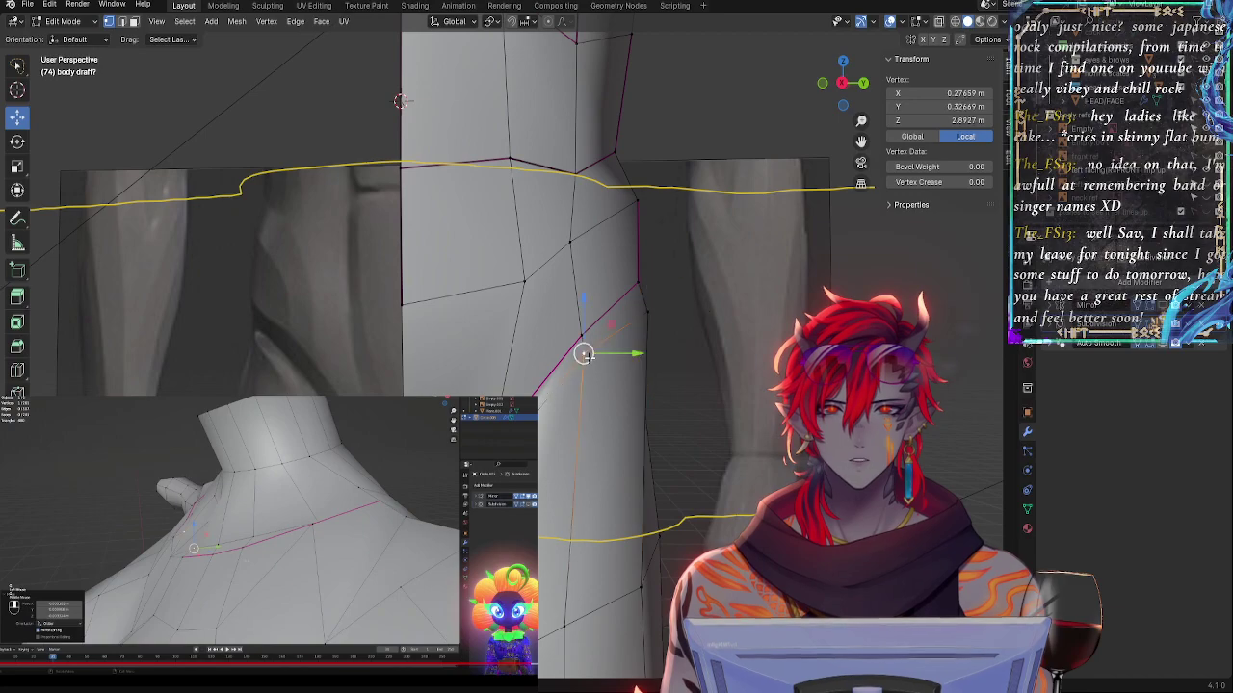
- In a straight side view with smooth subdivision shown, select an edge near the crease and adjust its crease
{"action": "left_click", "coordinate": [842, 84]}
{"action": "left_click", "coordinate": [1156, 324]}
{"action": "key", "text": "alt+z"}
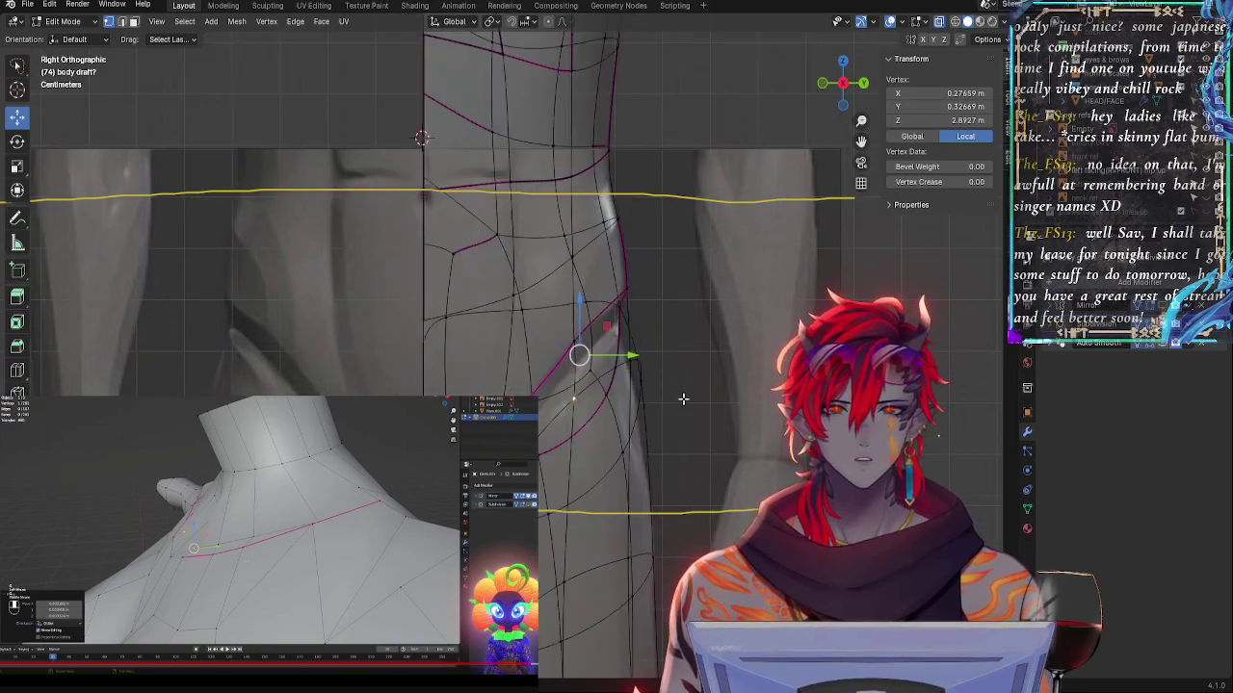
{"action": "key", "text": "alt+z"}
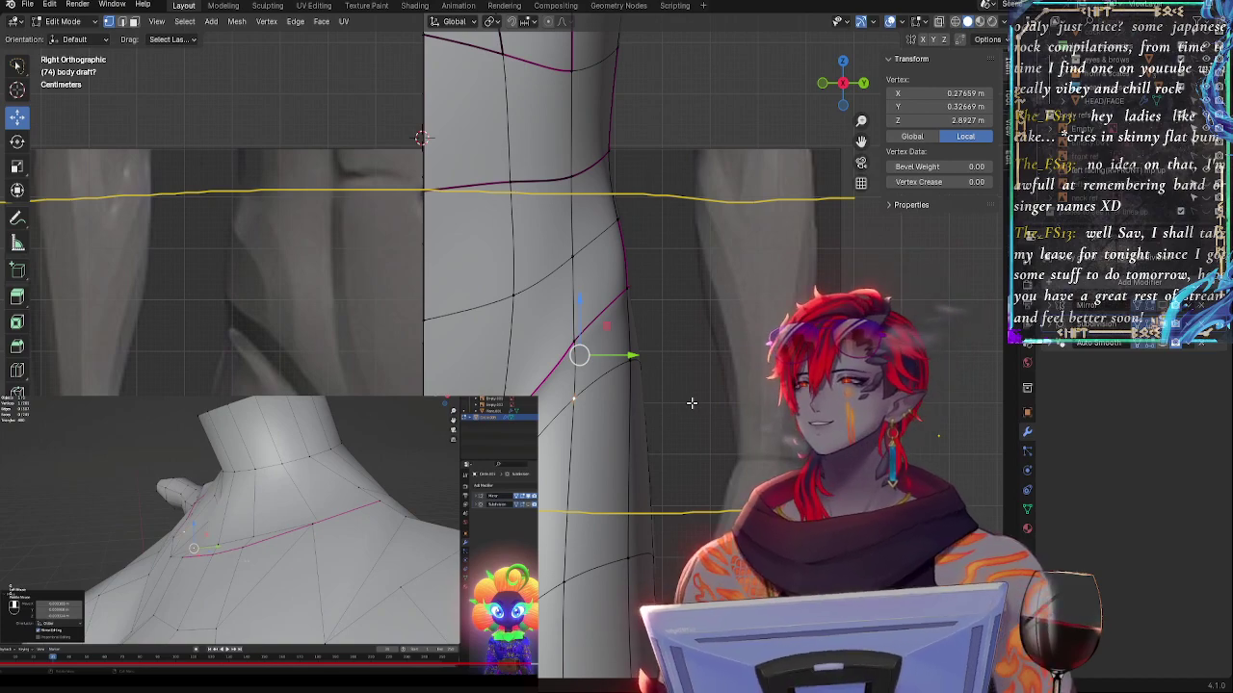
{"action": "left_click", "coordinate": [632, 362]}
{"action": "left_click", "coordinate": [573, 357]}
{"action": "left_click", "coordinate": [578, 383], "text": "shift"}
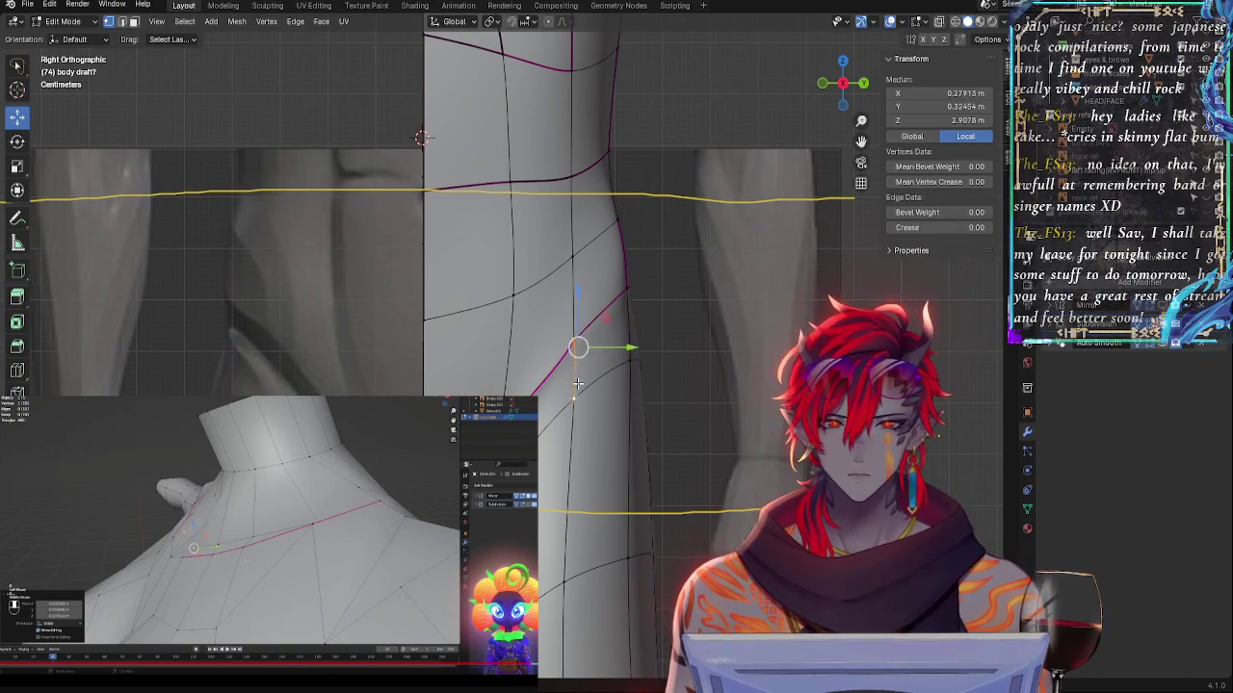
{"action": "key", "text": "shift+e"}
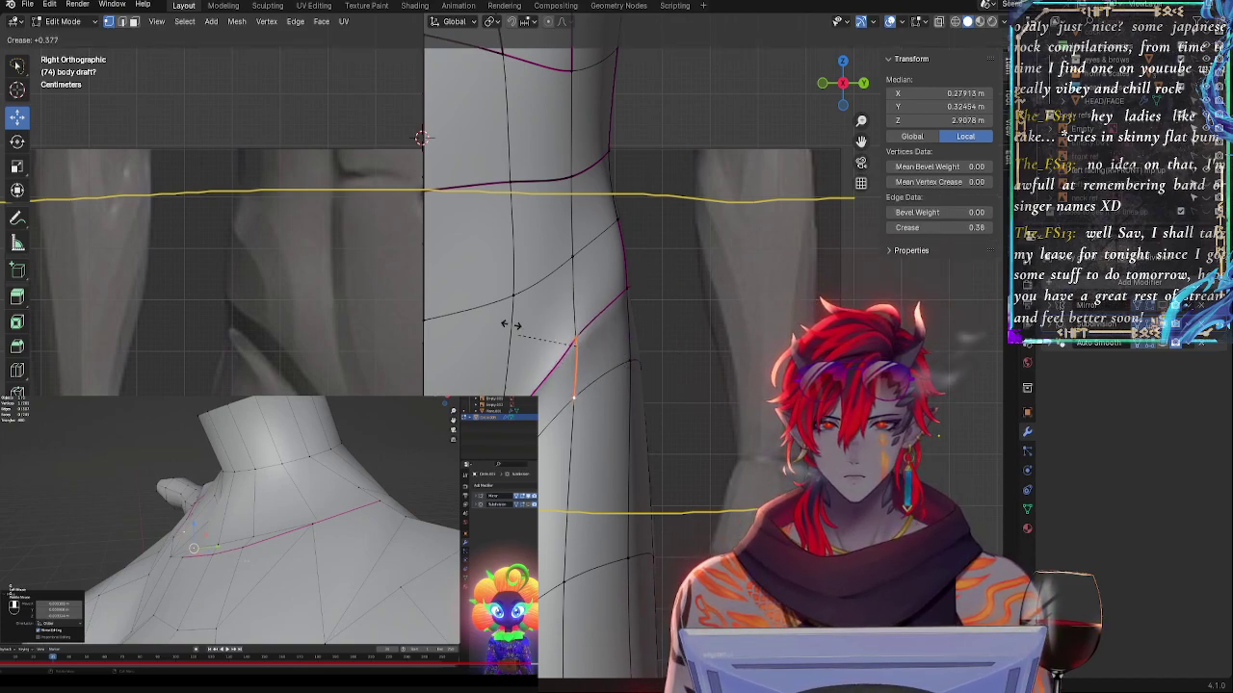
{"action": "left_click", "coordinate": [607, 333]}
- Select the lower crease edge and try creasing it, leaving it at zero crease
{"action": "left_click", "coordinate": [604, 410]}
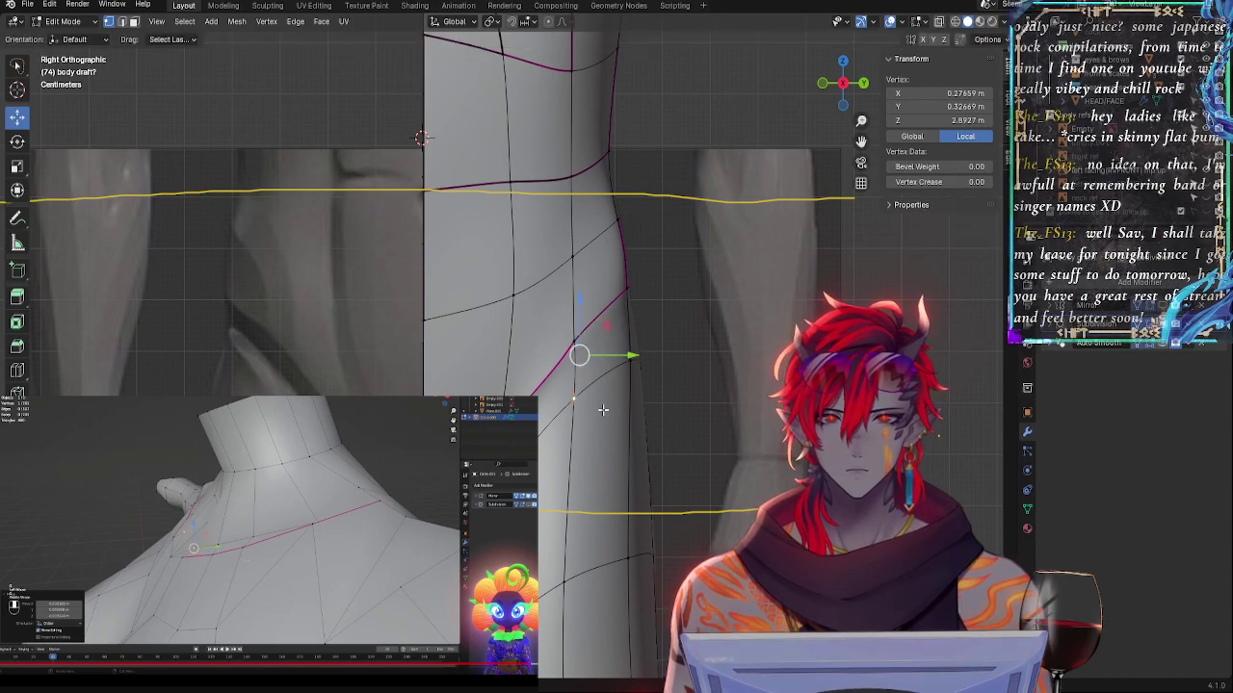
{"action": "key", "text": "alt+z"}
{"action": "left_click", "coordinate": [645, 313]}
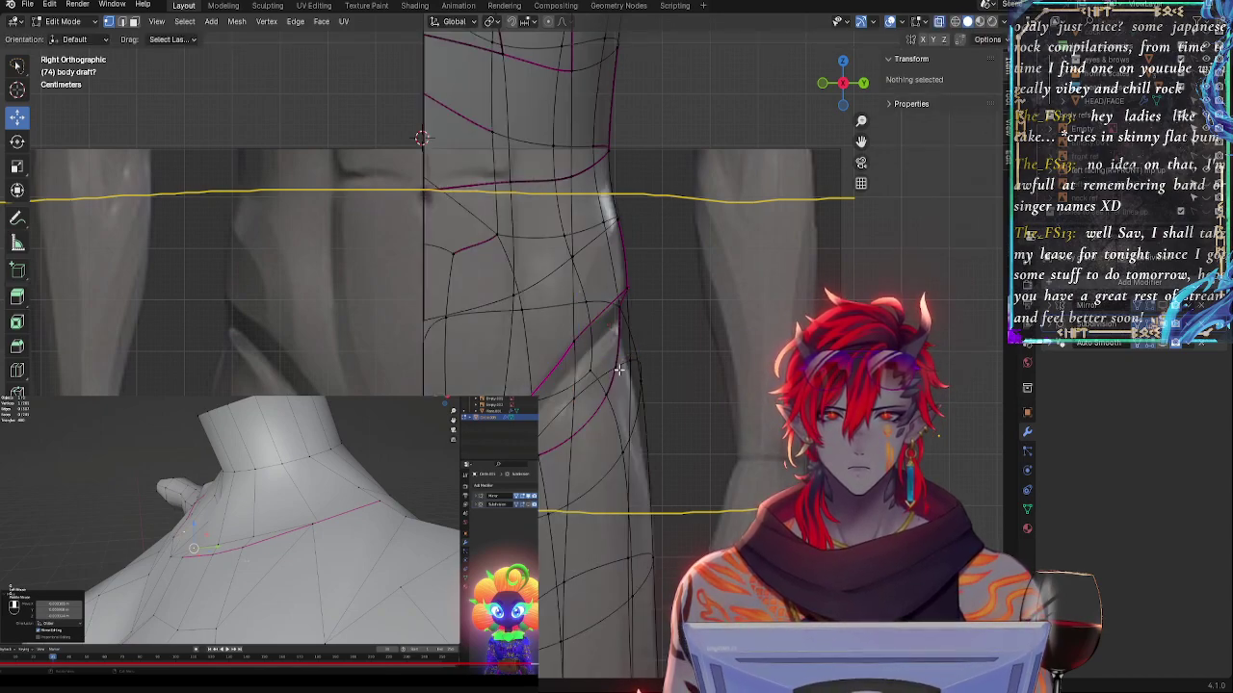
{"action": "key", "text": "alt+z"}
{"action": "left_click", "coordinate": [581, 395], "text": "shift"}
{"action": "left_click", "coordinate": [503, 470], "text": "shift"}
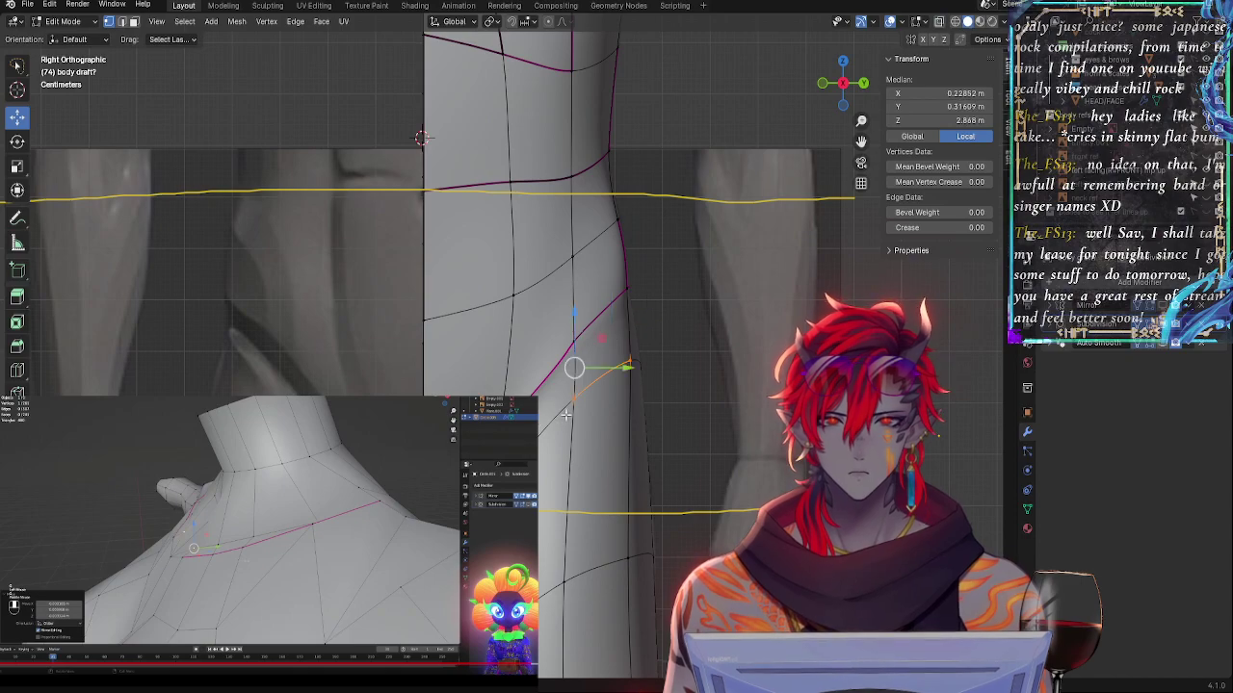
{"action": "left_click", "coordinate": [556, 419]}
{"action": "middle_click_drag", "start_coordinate": [561, 425], "coordinate": [599, 406]}
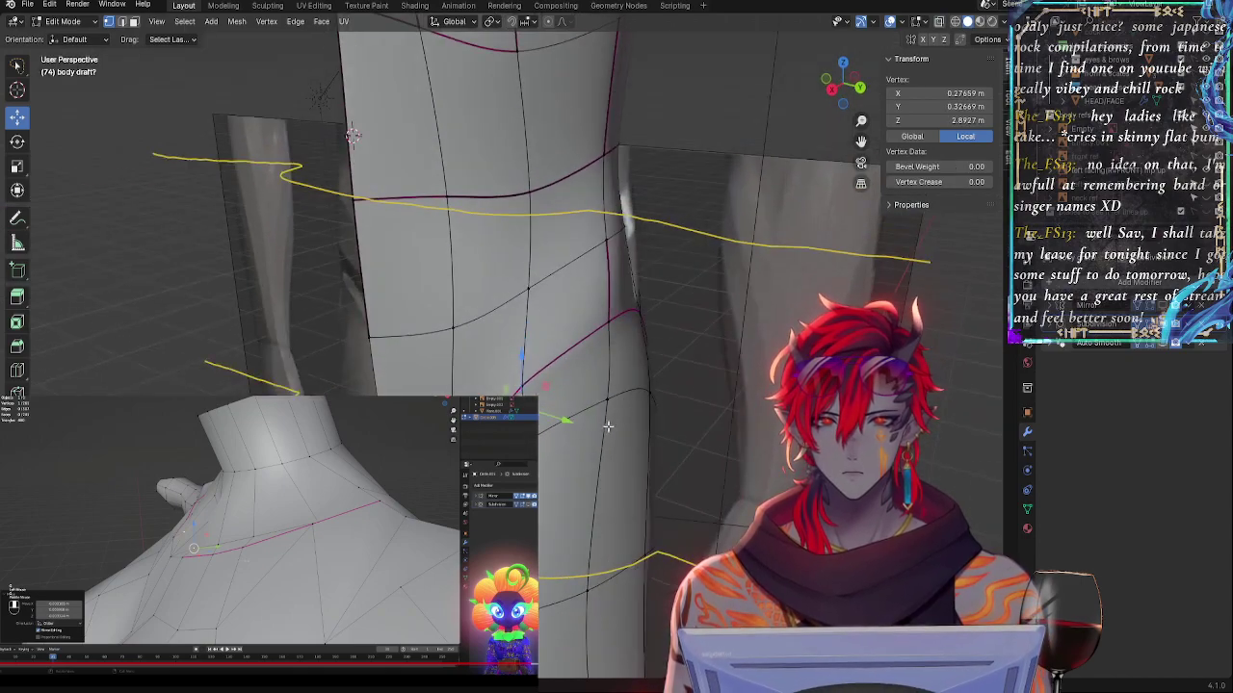
{"action": "left_click", "coordinate": [523, 443], "text": "shift"}
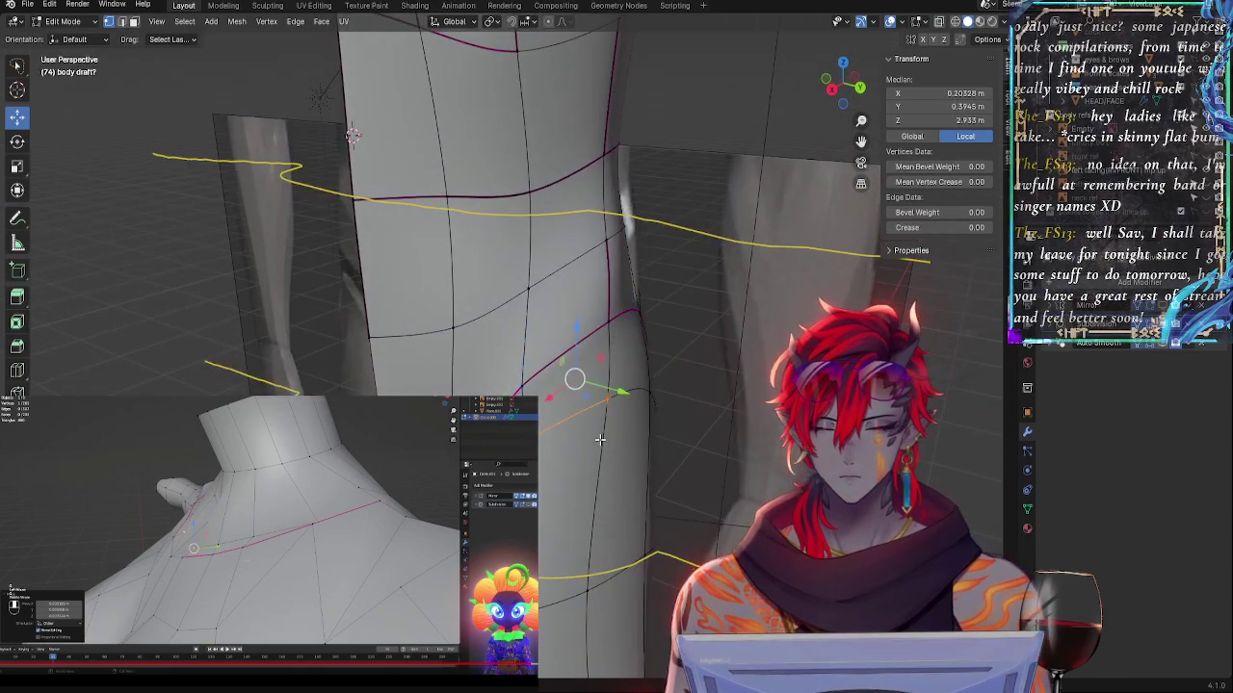
{"action": "key", "text": "shift+e"}
{"action": "left_click", "coordinate": [592, 389]}
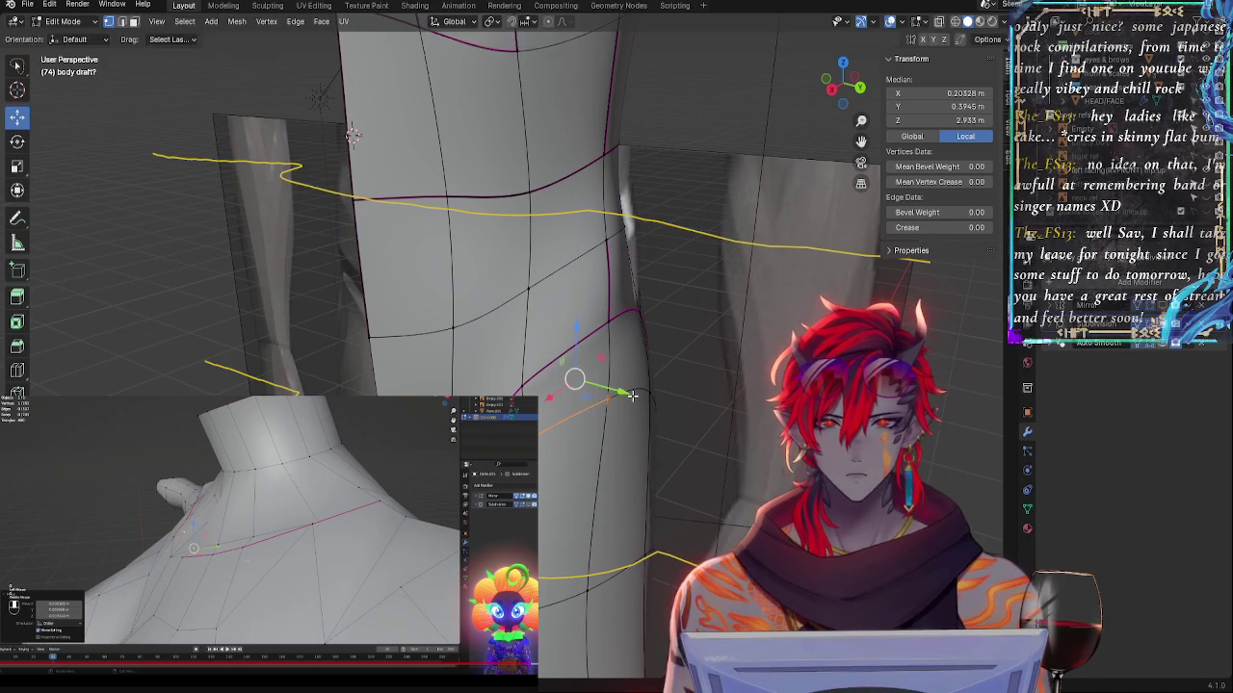
- Select the whole buttock-crease loop and set its edge crease to 0.38
{"action": "middle_click_drag", "start_coordinate": [690, 414], "coordinate": [626, 429]}
{"action": "left_click", "coordinate": [589, 460], "text": "shift"}
{"action": "middle_click_drag", "start_coordinate": [566, 463], "coordinate": [686, 416]}
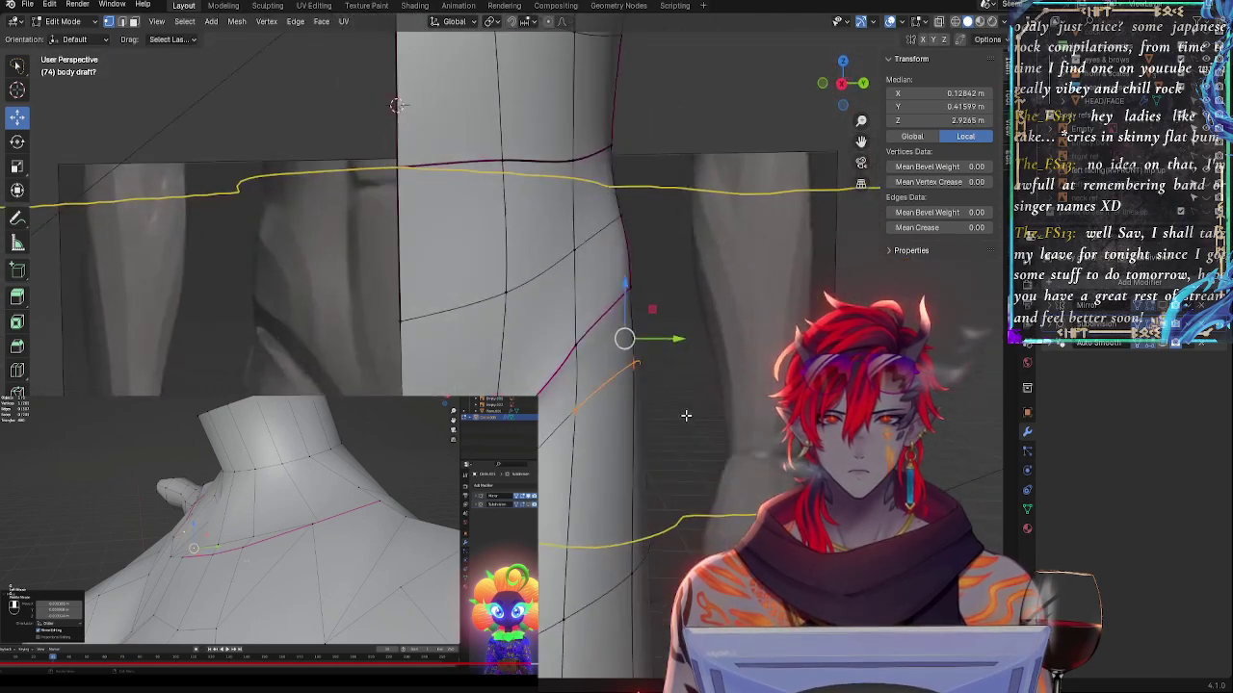
{"action": "left_click", "coordinate": [506, 476], "text": "shift"}
{"action": "left_click", "coordinate": [456, 570], "text": "shift"}
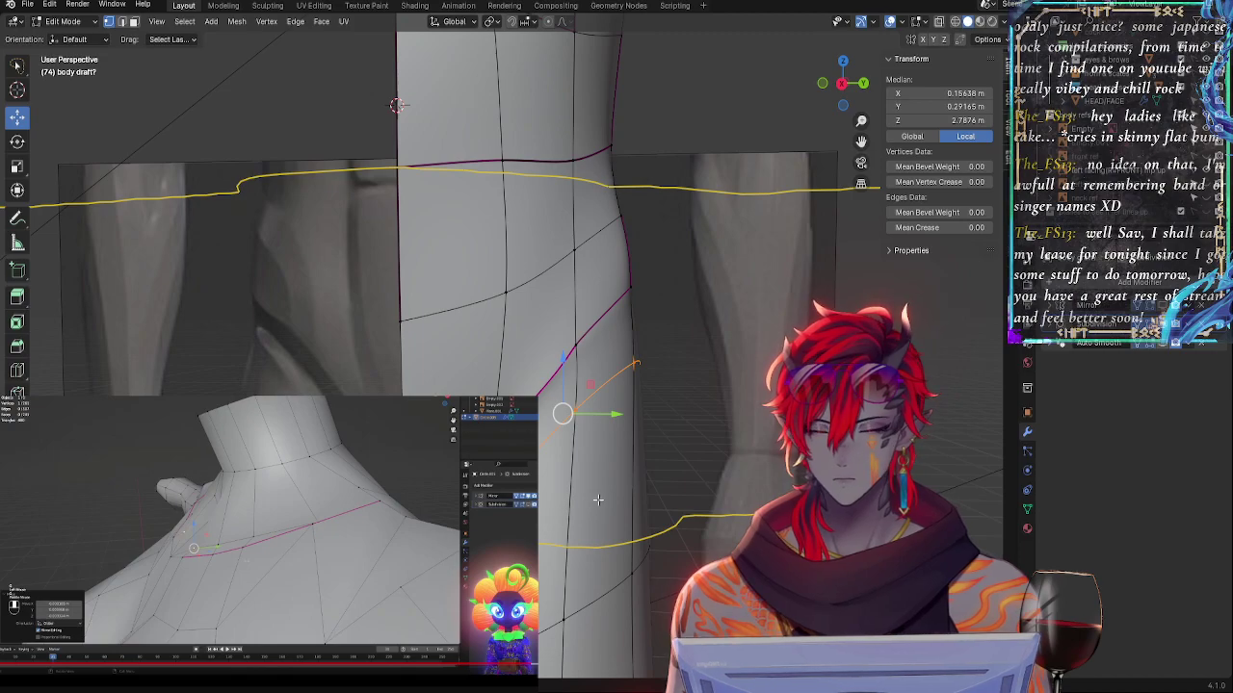
{"action": "key", "text": "shift+e"}
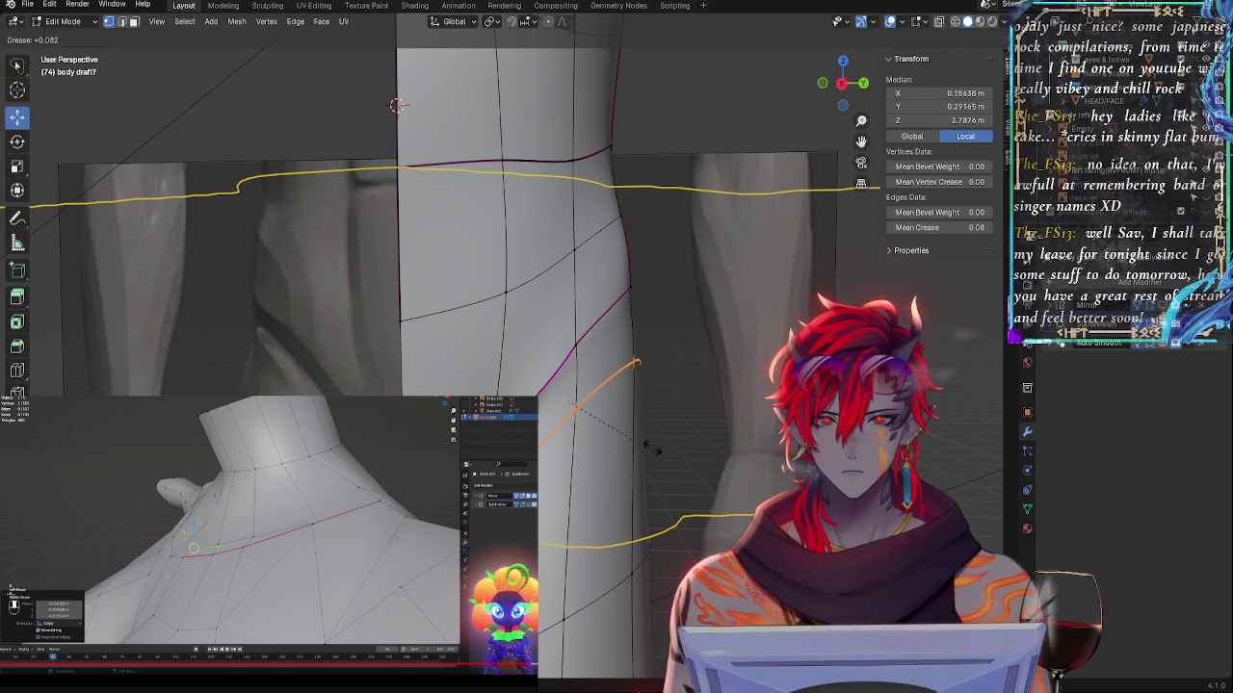
{"action": "left_click", "coordinate": [658, 502]}
- Shift the crease vertices slightly along X and smooth them, then undo the change
{"action": "middle_click_drag", "start_coordinate": [599, 456], "coordinate": [515, 486]}
{"action": "key", "text": "g"}
{"action": "key", "text": "x"}
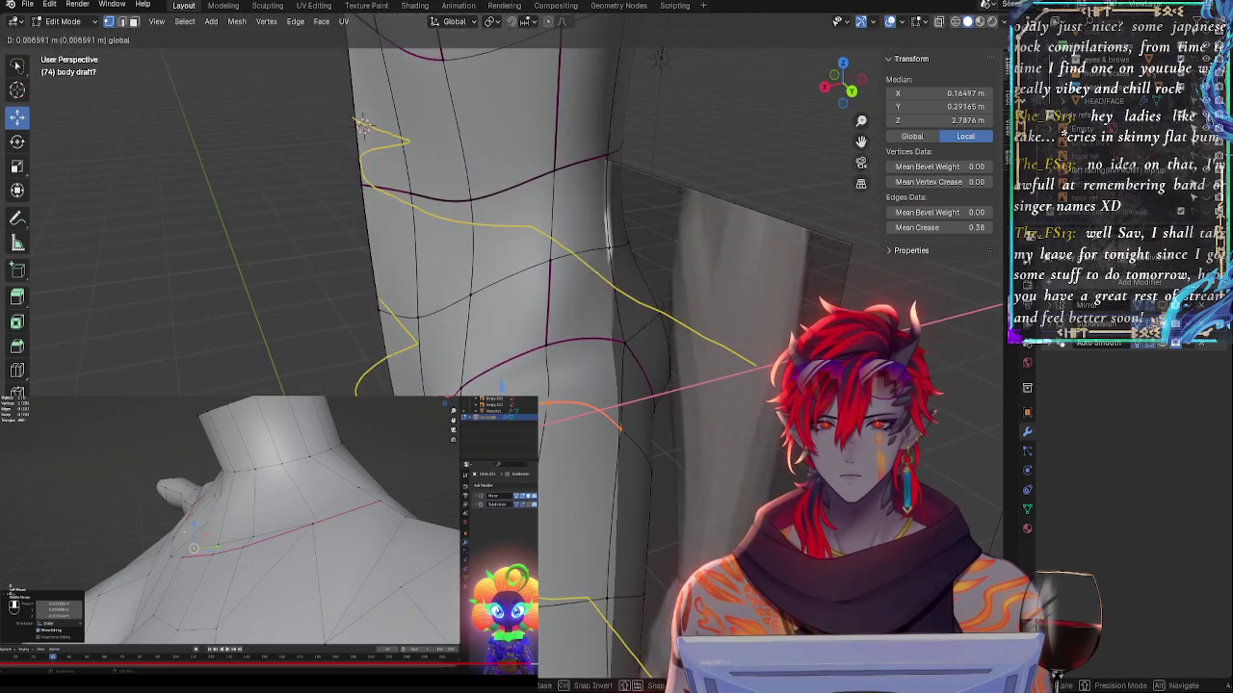
{"action": "left_click_drag", "start_coordinate": [457, 446], "coordinate": [454, 447]}
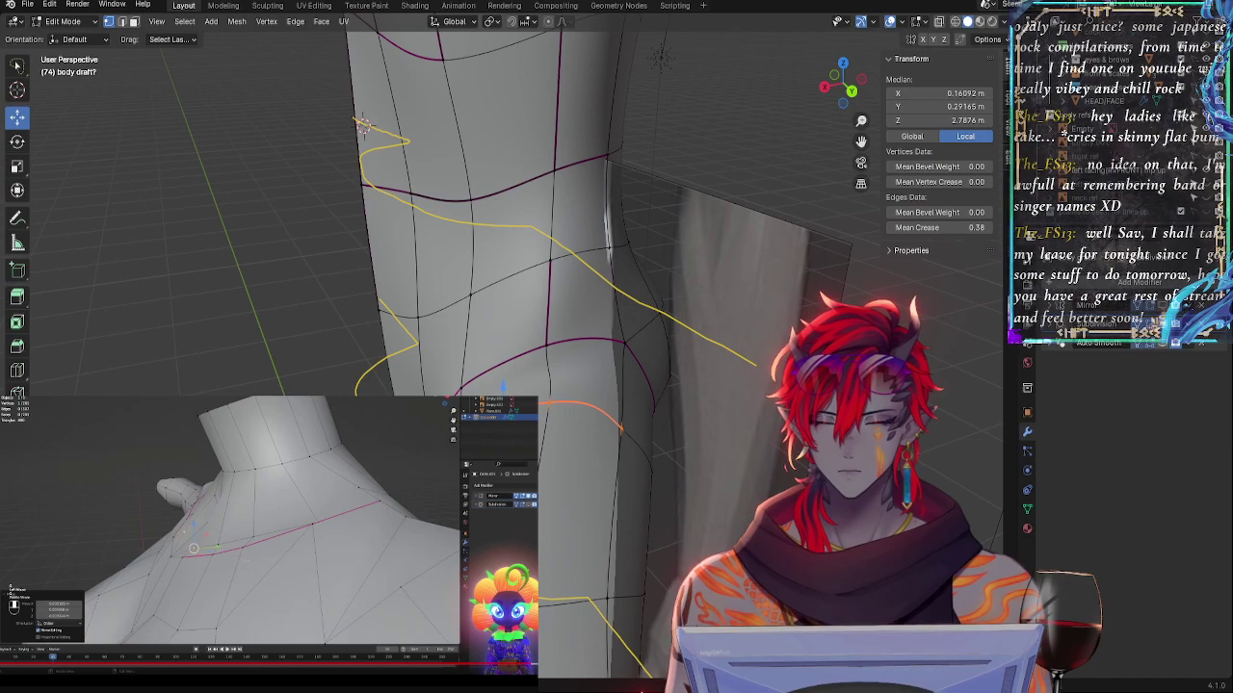
{"action": "right_click", "coordinate": [499, 446]}
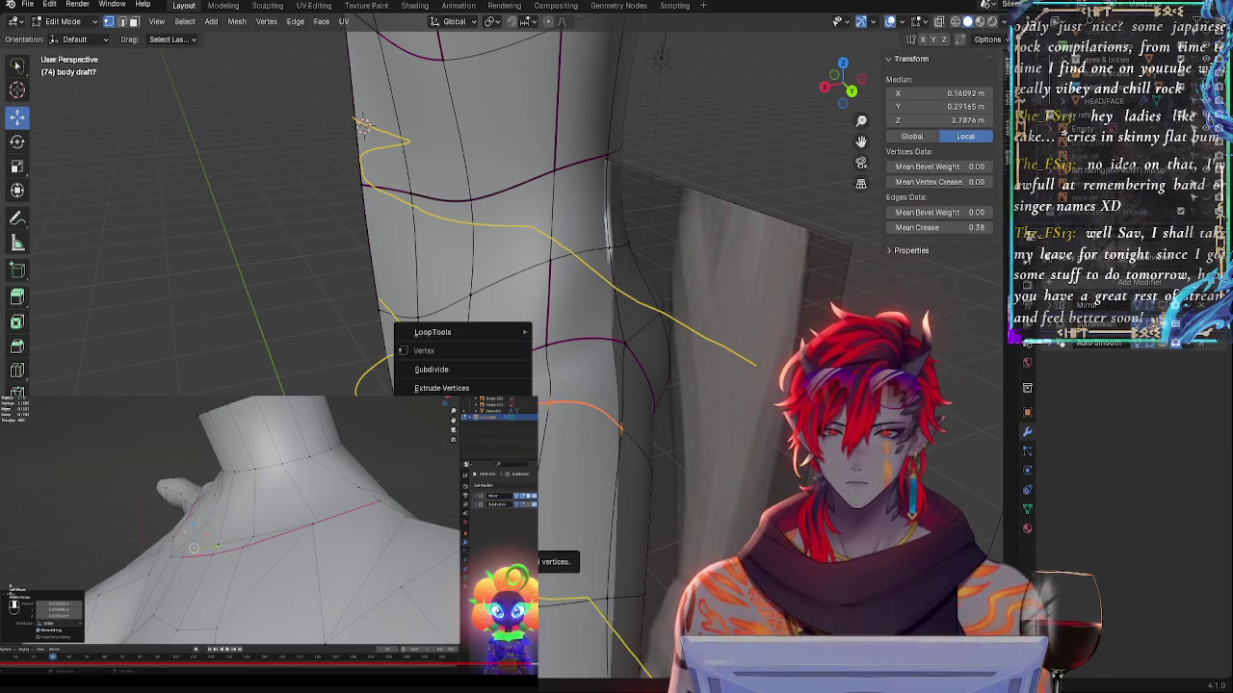
{"action": "left_click", "coordinate": [470, 535]}
{"action": "key", "text": "ctrl+z"}
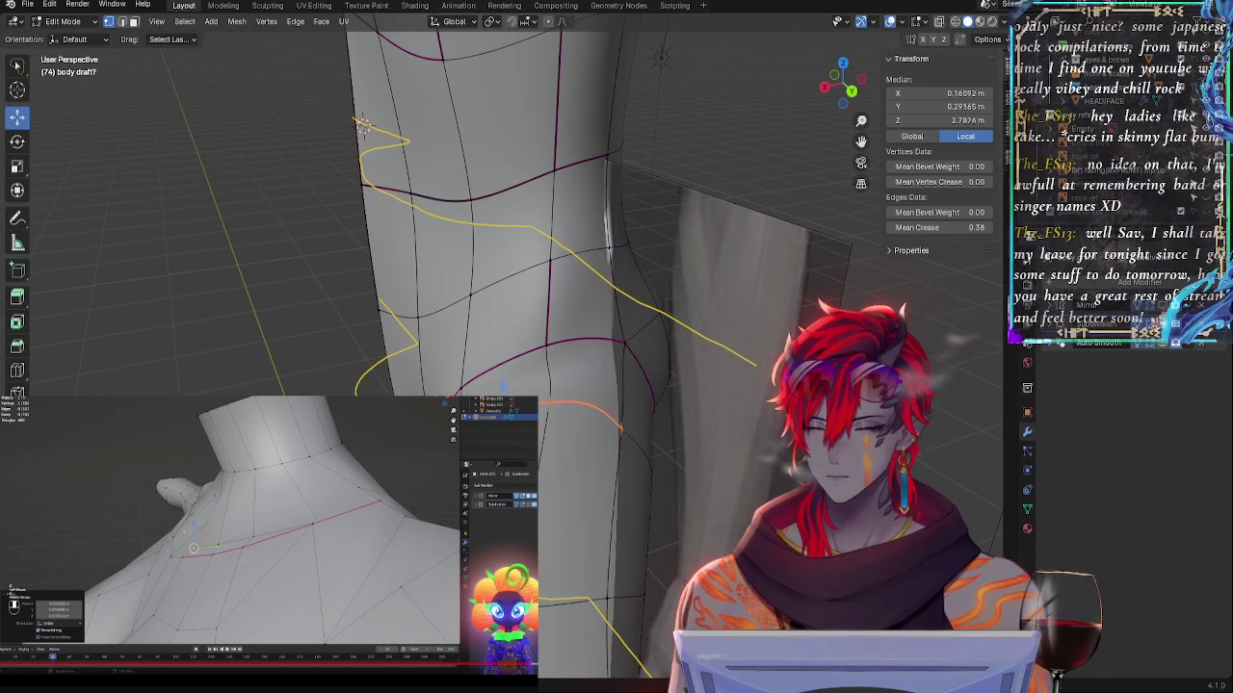
{"action": "right_click", "coordinate": [501, 437]}
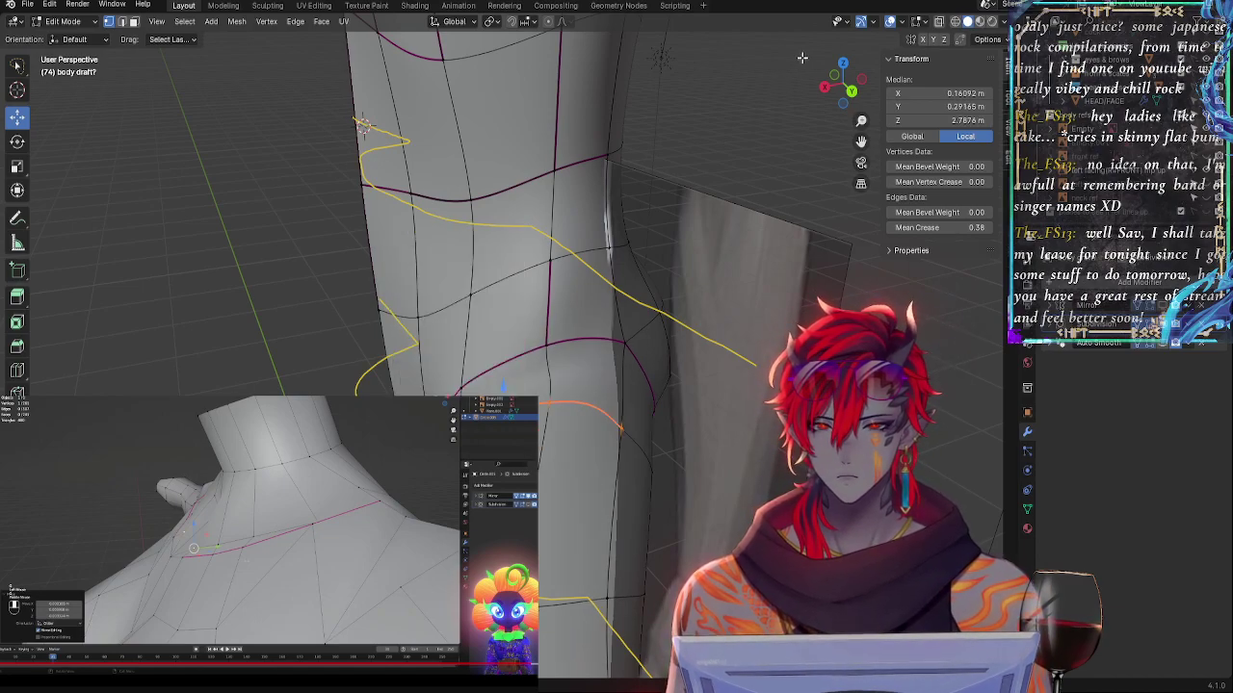
- In right orthographic X-ray view, select two hip-loop vertices and nudge them slightly
{"action": "left_click", "coordinate": [825, 87]}
{"action": "left_click", "coordinate": [682, 381]}
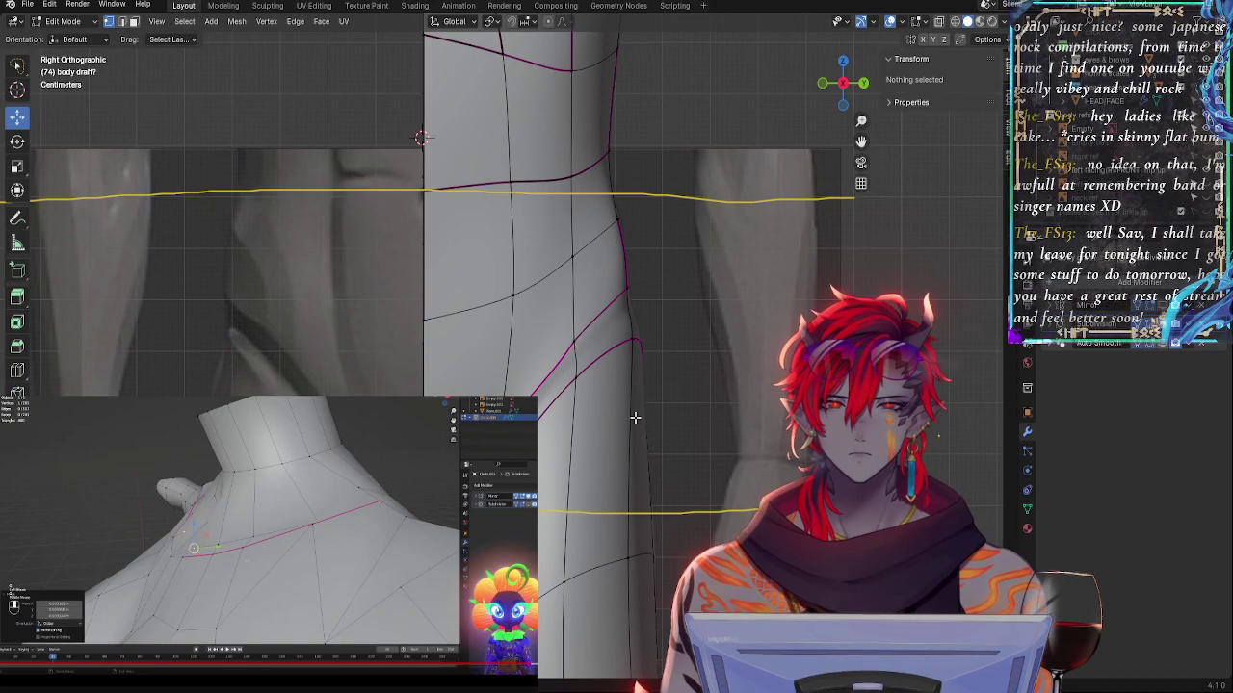
{"action": "key", "text": "alt+z"}
{"action": "left_click", "coordinate": [543, 444]}
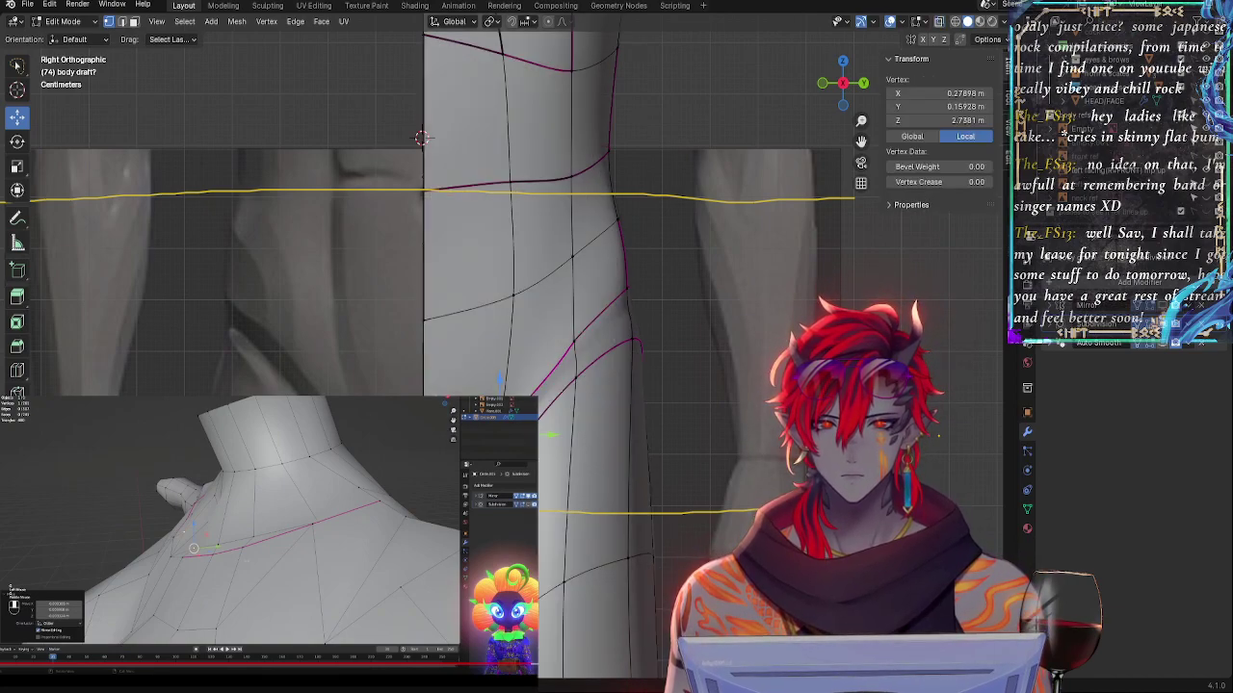
{"action": "middle_click_drag", "start_coordinate": [422, 137], "coordinate": [405, 97]}
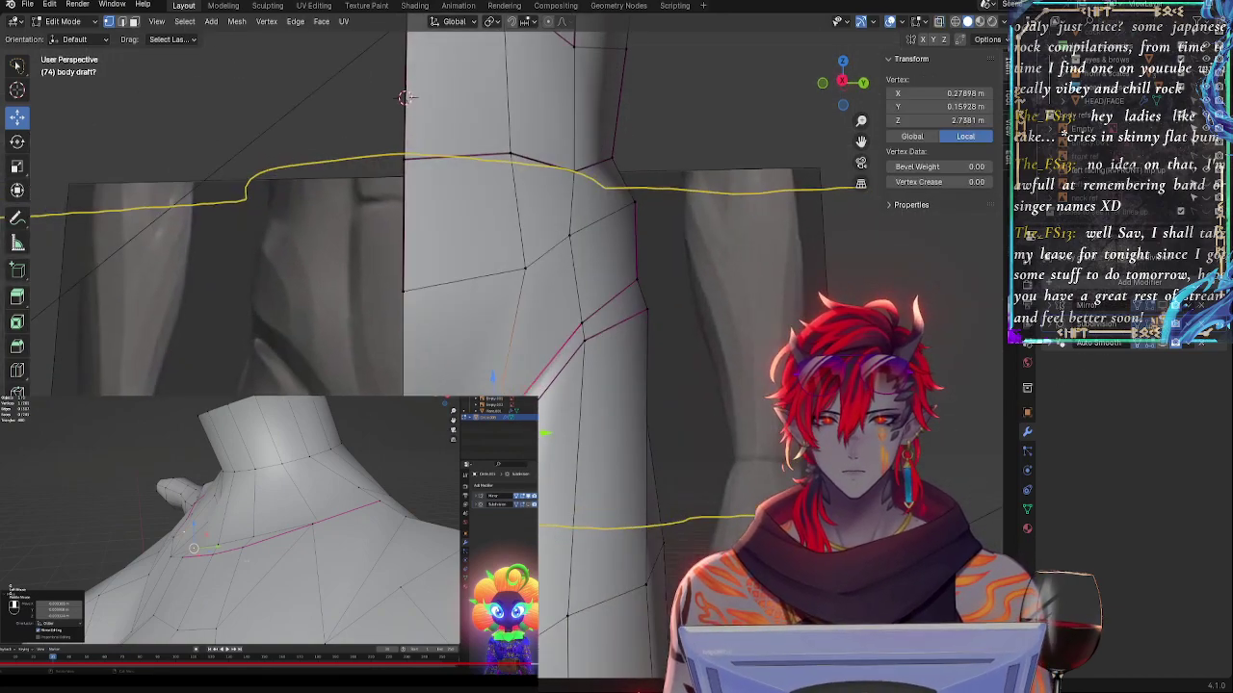
{"action": "left_click", "coordinate": [492, 436], "text": "shift"}
{"action": "left_click_drag", "start_coordinate": [493, 390], "coordinate": [493, 395]}
{"action": "left_click", "coordinate": [1164, 323]}
{"action": "key", "text": "alt+z"}
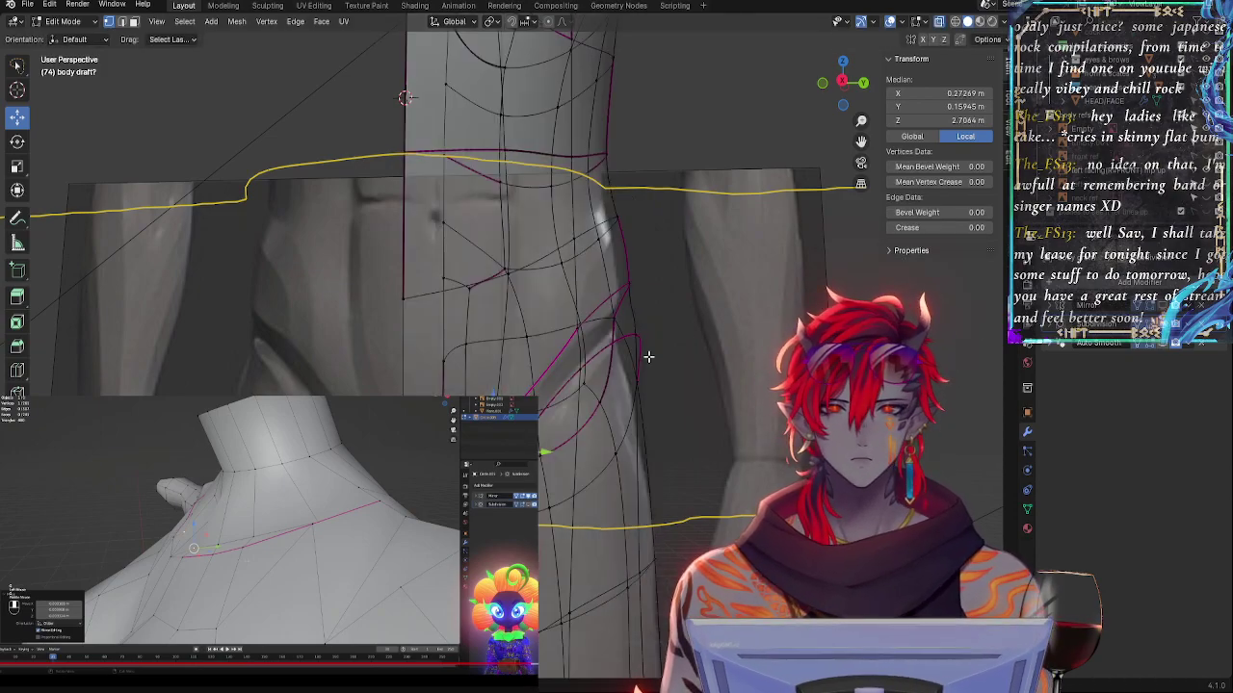
{"action": "middle_click_drag", "start_coordinate": [668, 368], "coordinate": [665, 384]}
- Slide a groin-loop vertex and a thigh-loop vertex along their edges in the right profile
{"action": "left_click", "coordinate": [495, 453]}
{"action": "key", "text": "g"}
{"action": "key", "text": "g"}
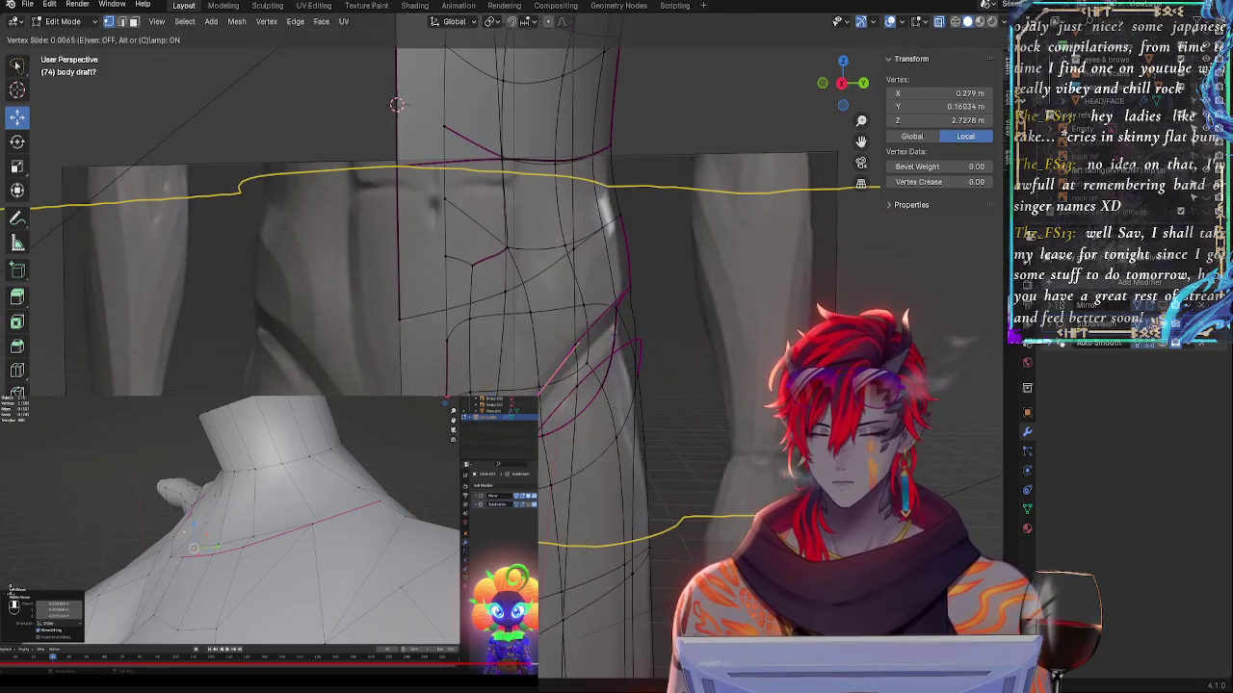
{"action": "left_click", "coordinate": [558, 426]}
{"action": "left_click", "coordinate": [842, 83]}
{"action": "key", "text": "alt+z"}
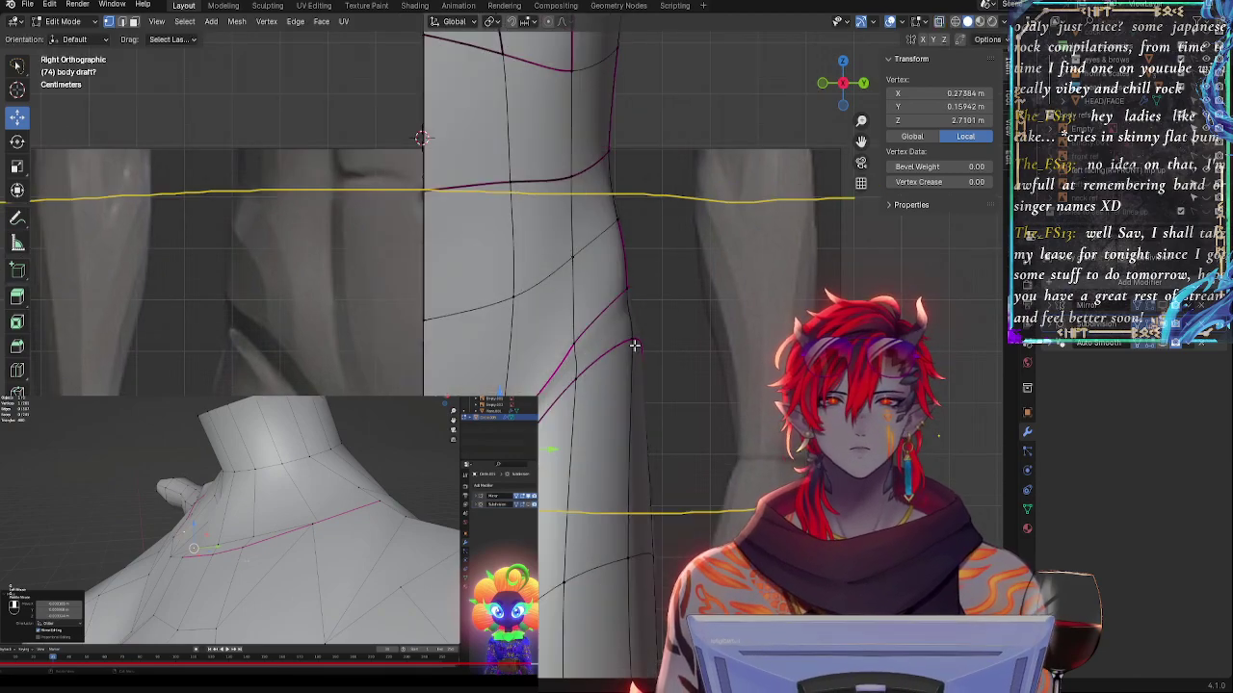
{"action": "key", "text": "alt+z"}
{"action": "left_click", "coordinate": [576, 341]}
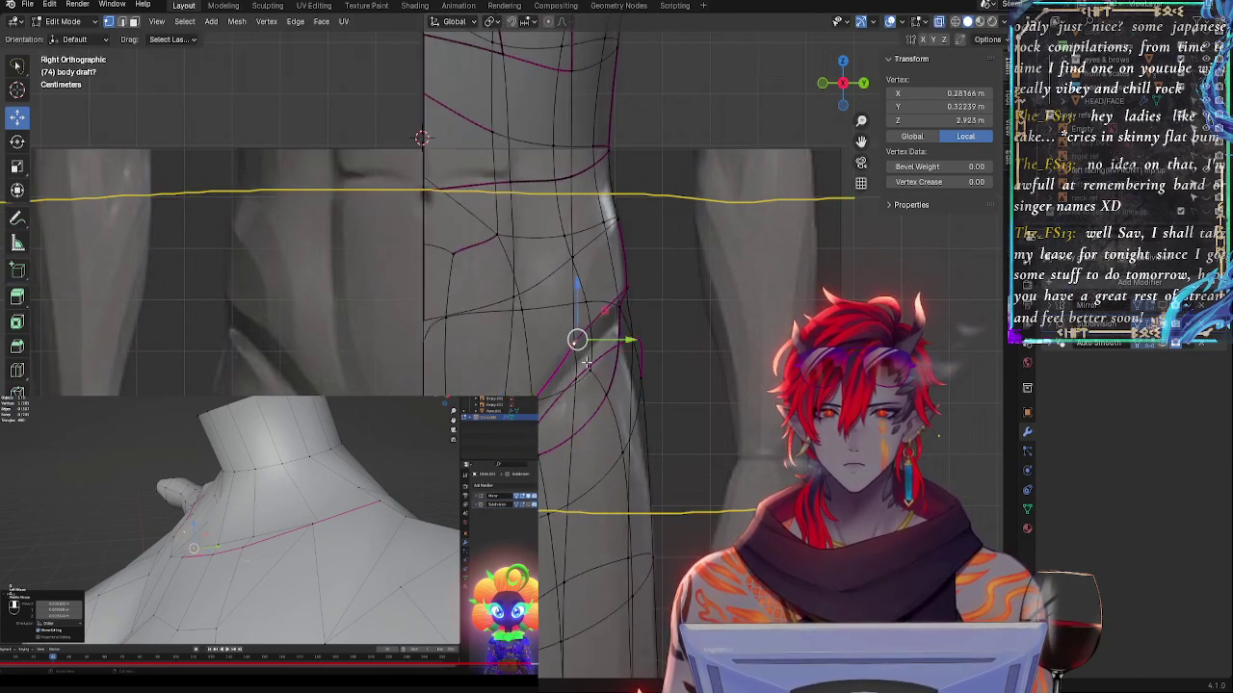
{"action": "key", "text": "alt+z"}
{"action": "key", "text": "shift+v"}
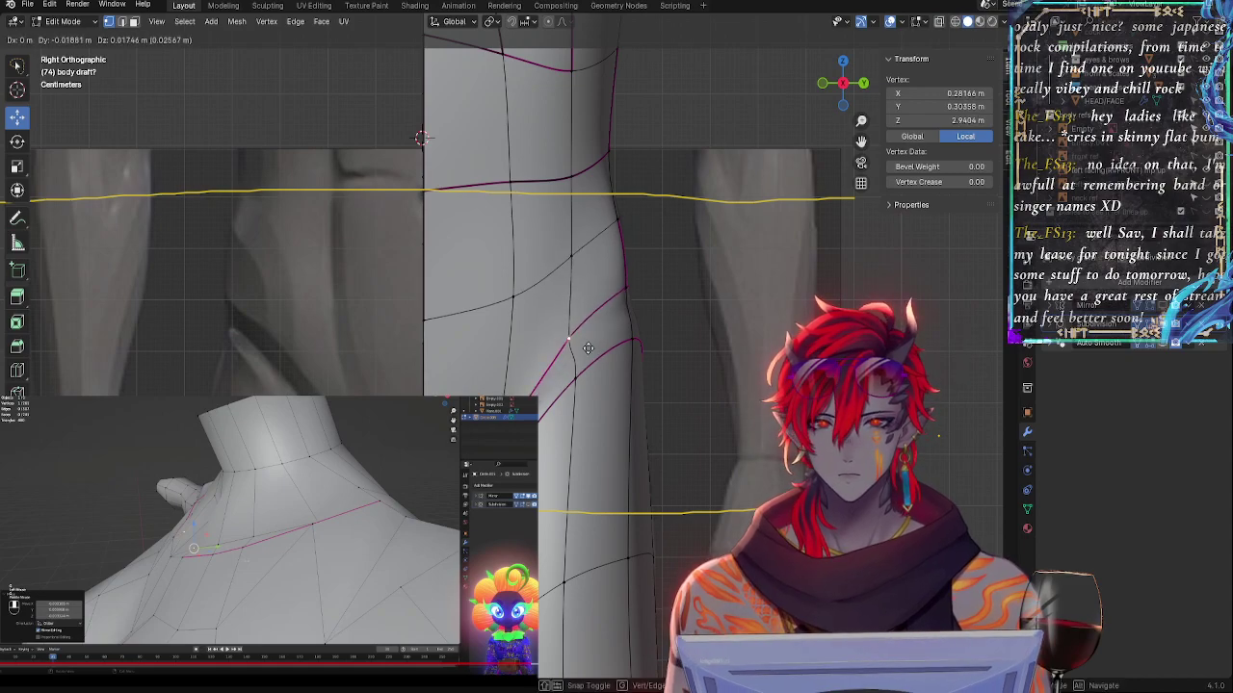
{"action": "left_click", "coordinate": [594, 357]}
- Check the front view and select the vertices around the groin
{"action": "left_click", "coordinate": [587, 383]}
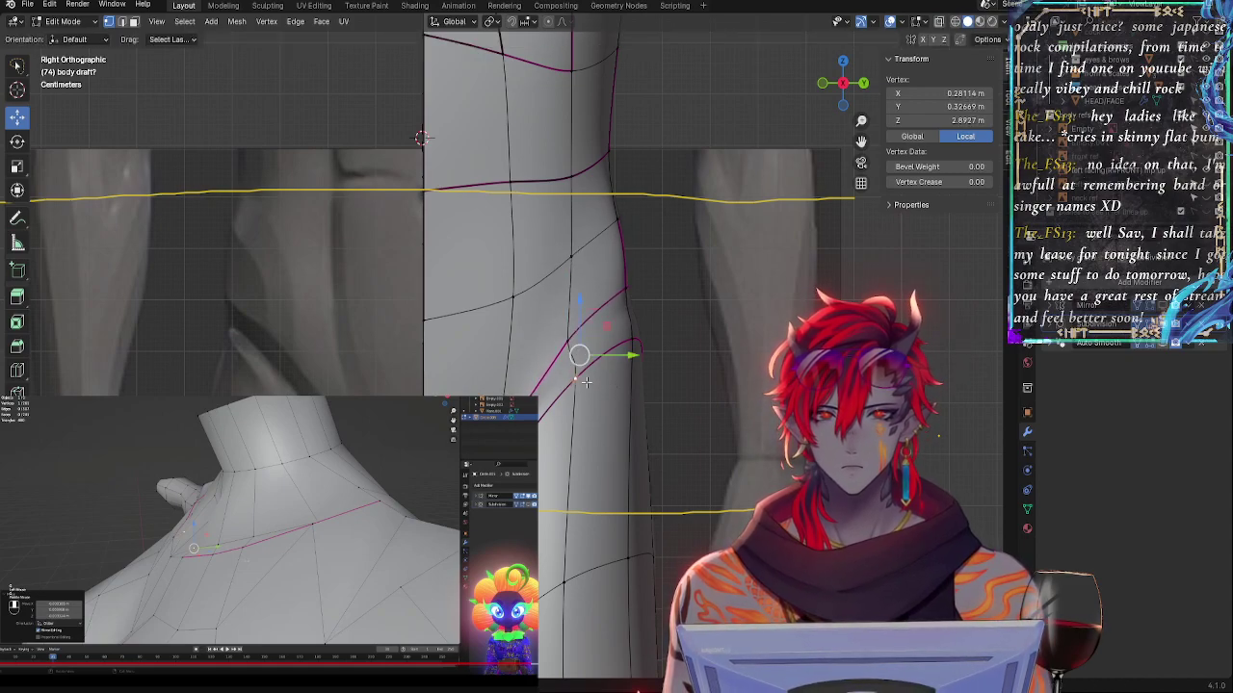
{"action": "middle_click_drag", "start_coordinate": [665, 404], "coordinate": [823, 175]}
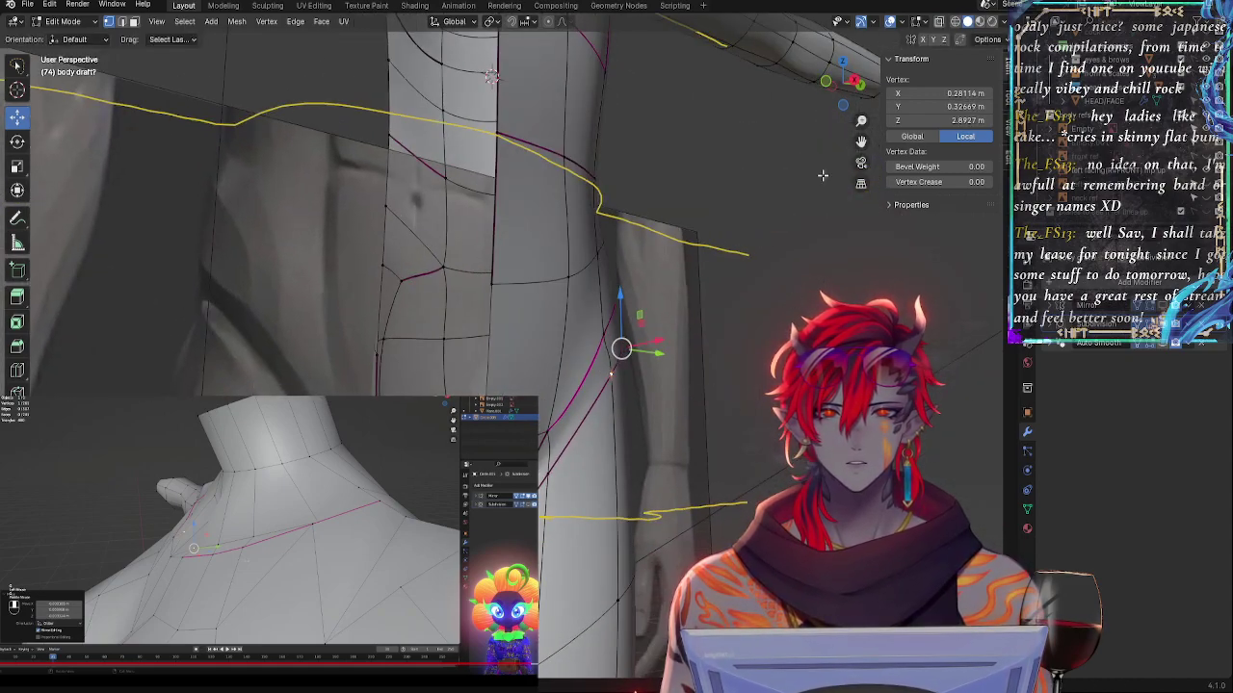
{"action": "left_click", "coordinate": [826, 85]}
{"action": "middle_click_drag", "start_coordinate": [677, 397], "coordinate": [549, 465]}
{"action": "left_click", "coordinate": [536, 592], "text": "shift"}
{"action": "left_click", "coordinate": [626, 391], "text": "shift"}
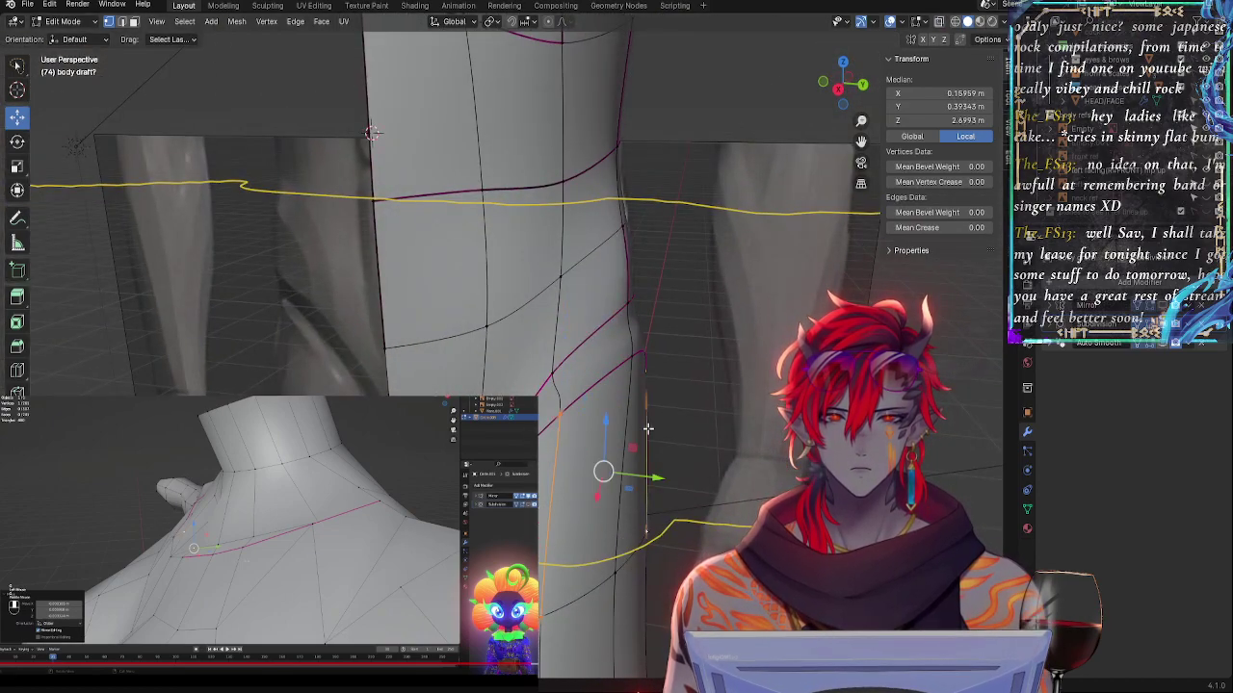
{"action": "left_click", "coordinate": [627, 365]}
- Select the inner-thigh quad and its adjacent thigh face, swapping the visible reference image
{"action": "left_click", "coordinate": [618, 575], "text": "shift"}
{"action": "left_click", "coordinate": [543, 599], "text": "shift"}
{"action": "left_click", "coordinate": [560, 416], "text": "shift"}
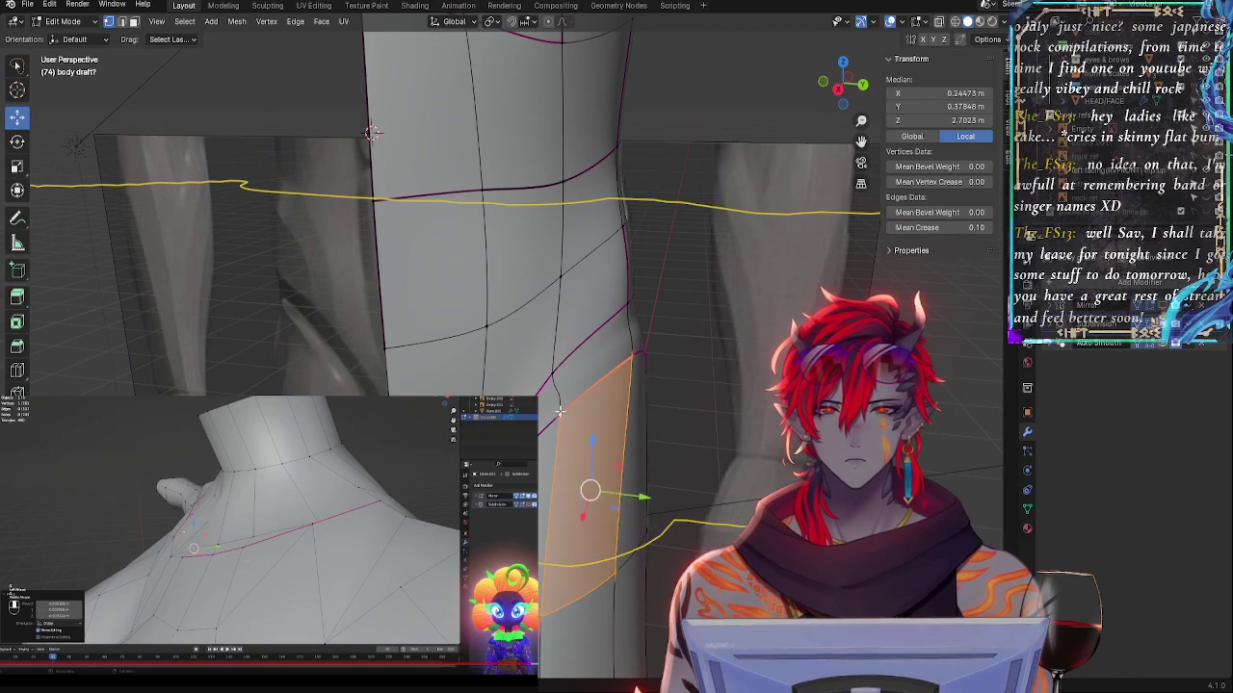
{"action": "left_click", "coordinate": [823, 87]}
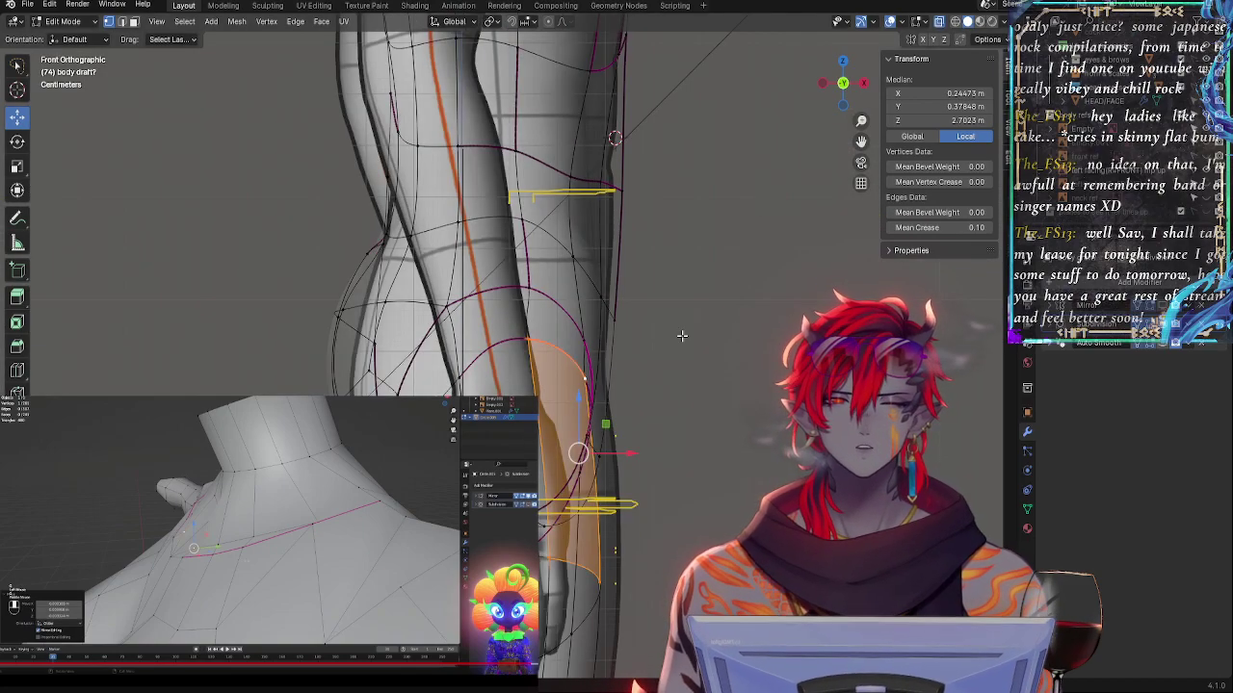
{"action": "key", "text": "alt+z"}
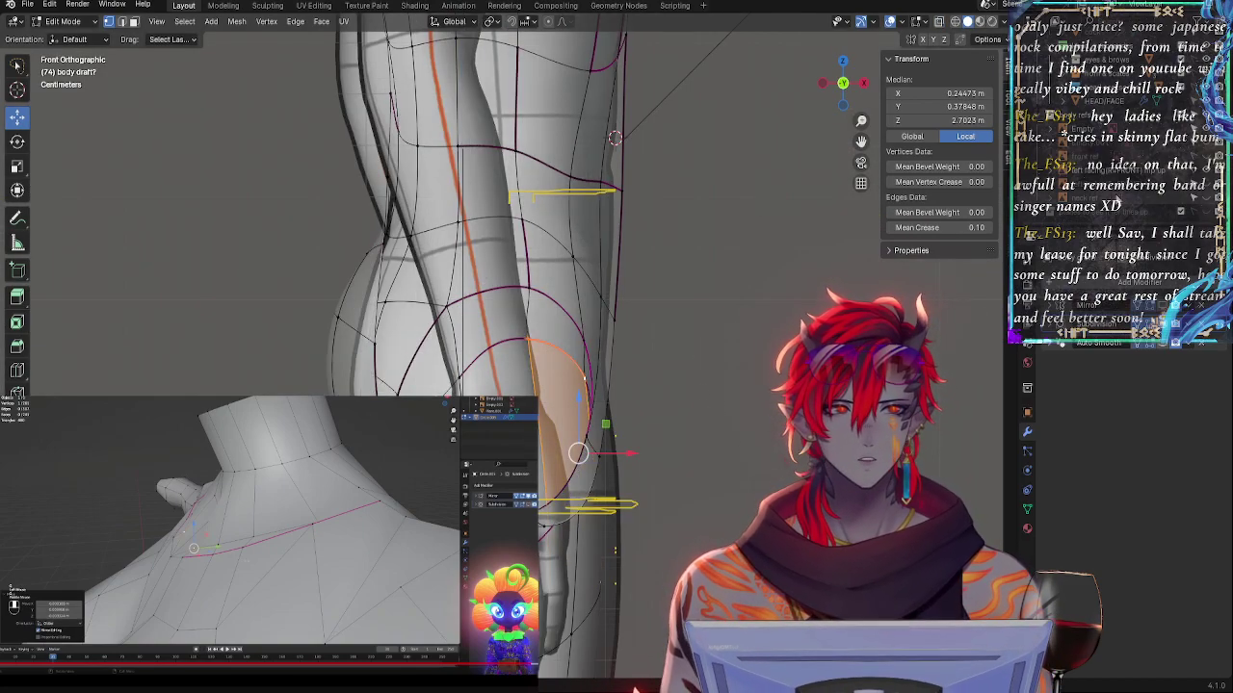
{"action": "left_click", "coordinate": [1206, 171]}
{"action": "left_click", "coordinate": [1206, 171]}
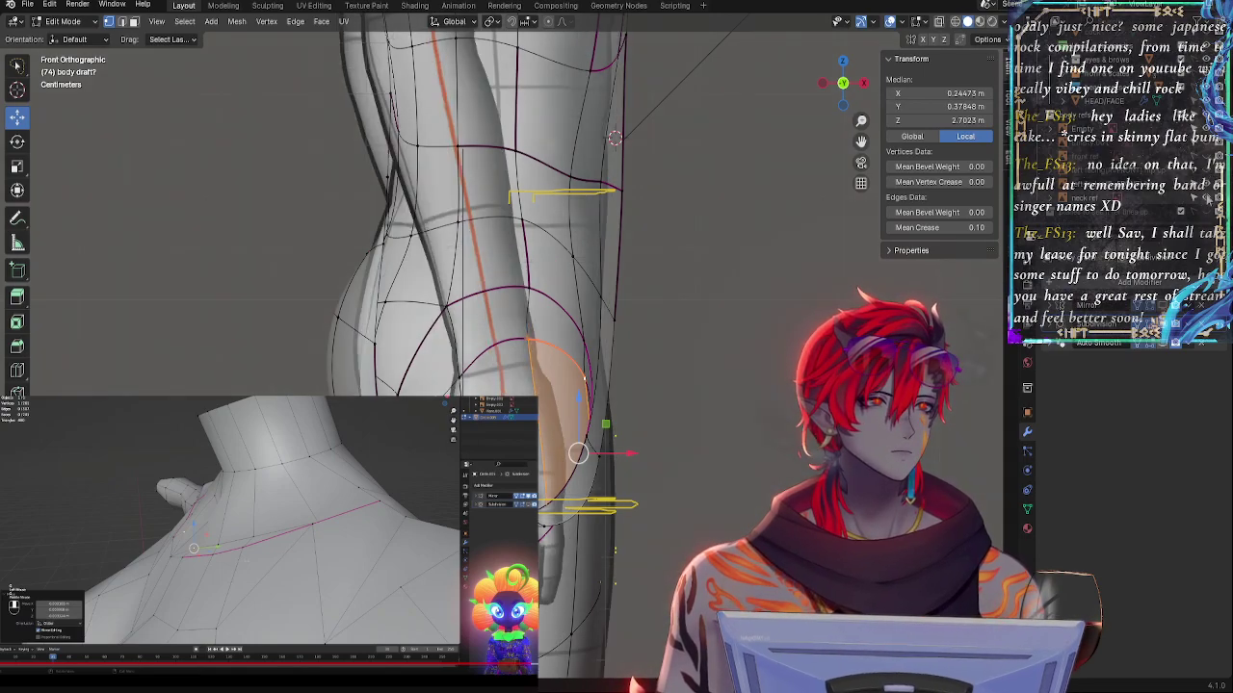
{"action": "middle_click_drag", "start_coordinate": [847, 426], "coordinate": [718, 306], "text": "shift"}
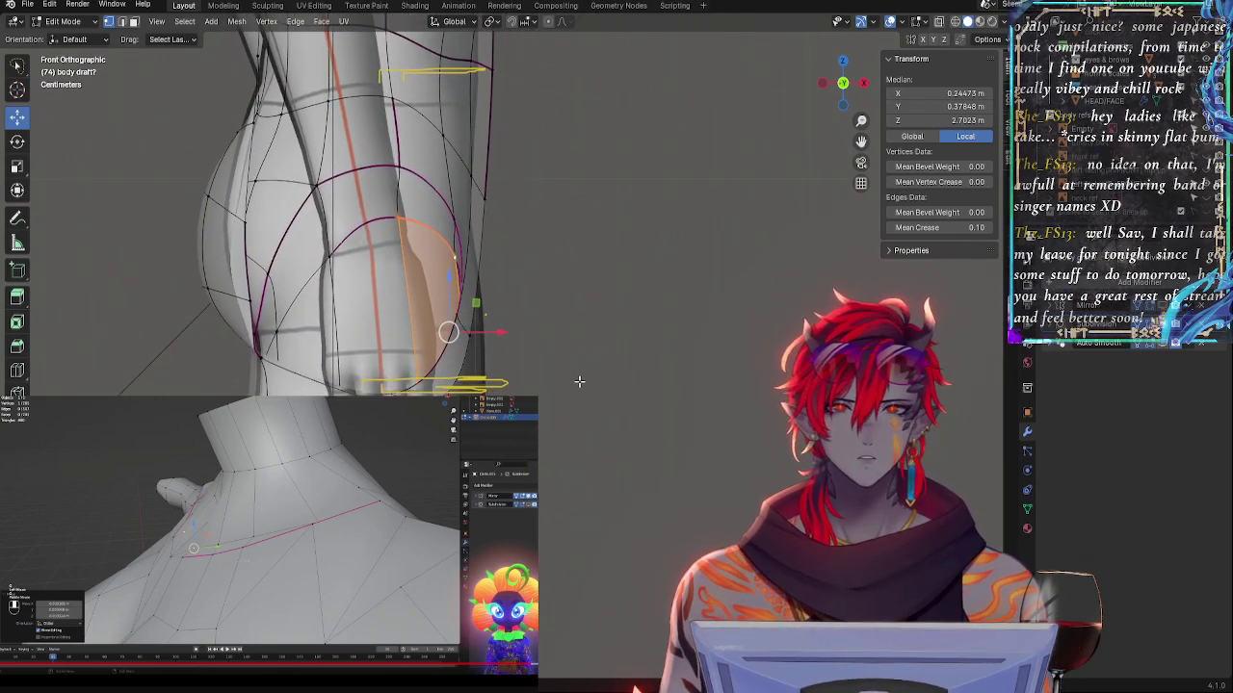
{"action": "middle_click_drag", "start_coordinate": [623, 346], "coordinate": [357, 390], "text": "shift"}
{"action": "middle_click_drag", "start_coordinate": [356, 390], "coordinate": [496, 377], "text": "shift"}
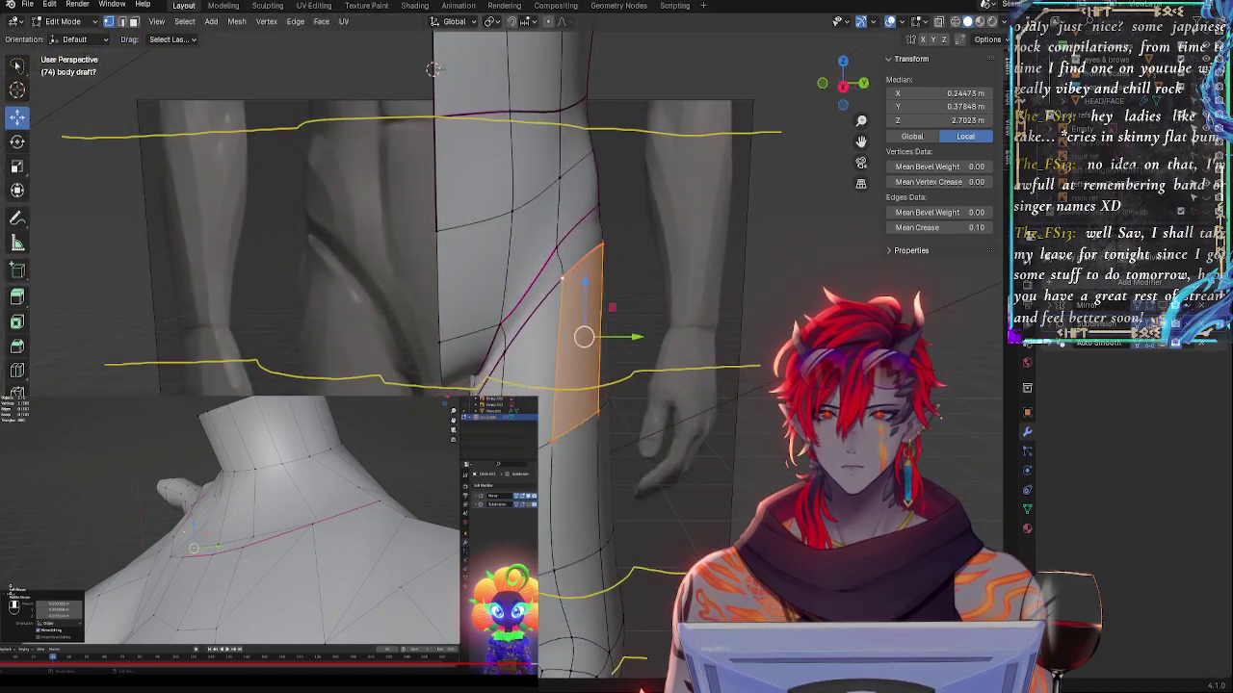
{"action": "left_click", "coordinate": [504, 354], "text": "shift"}
{"action": "left_click", "coordinate": [491, 468], "text": "shift"}
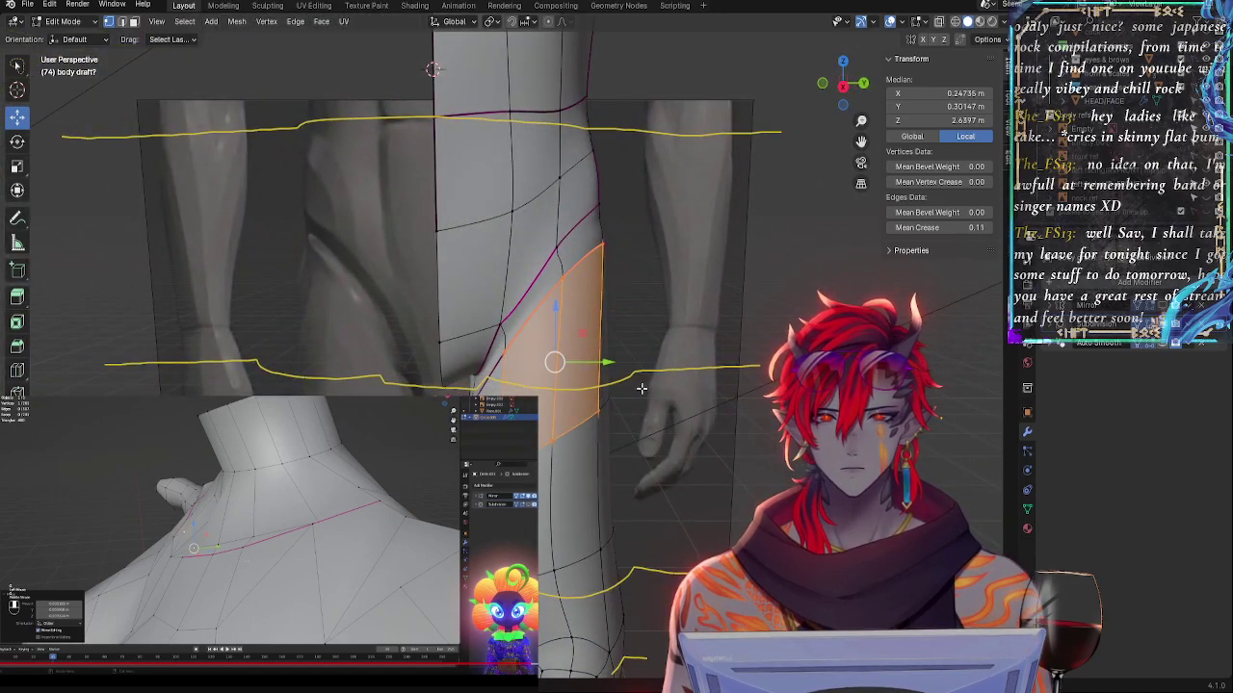
- Line up the selected thigh faces against the reference in Front Orthographic view
{"action": "left_click", "coordinate": [822, 83]}
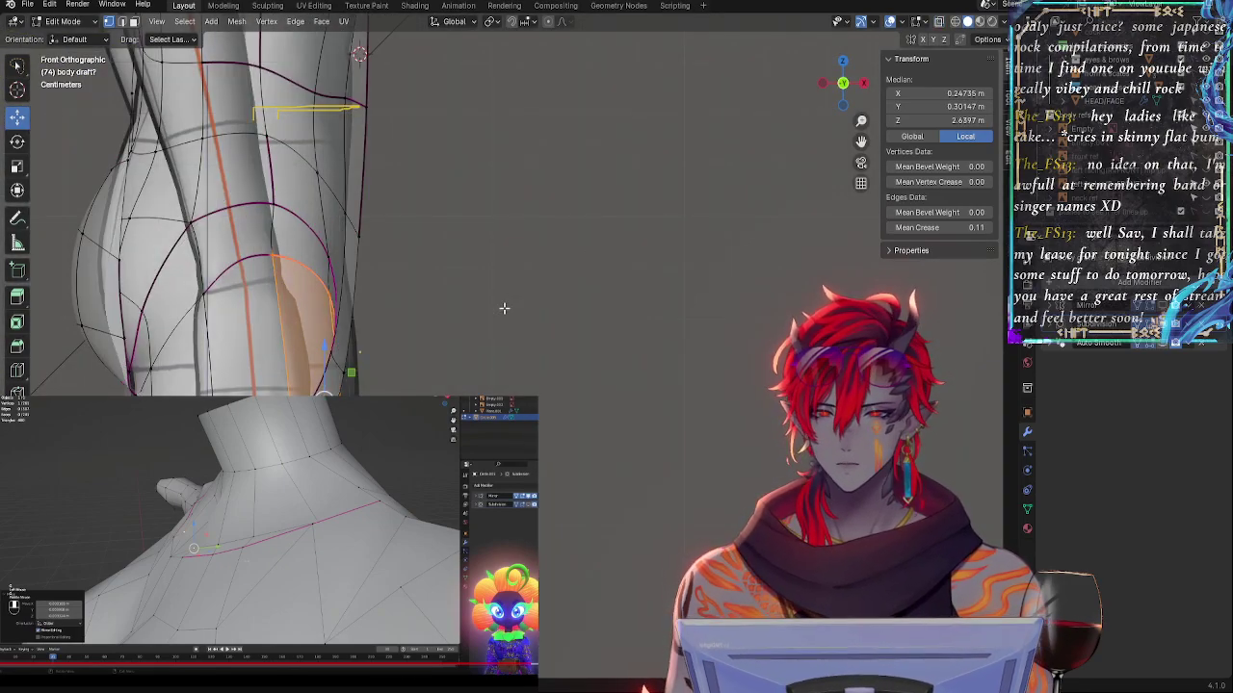
{"action": "middle_click_drag", "start_coordinate": [504, 308], "coordinate": [591, 250]}
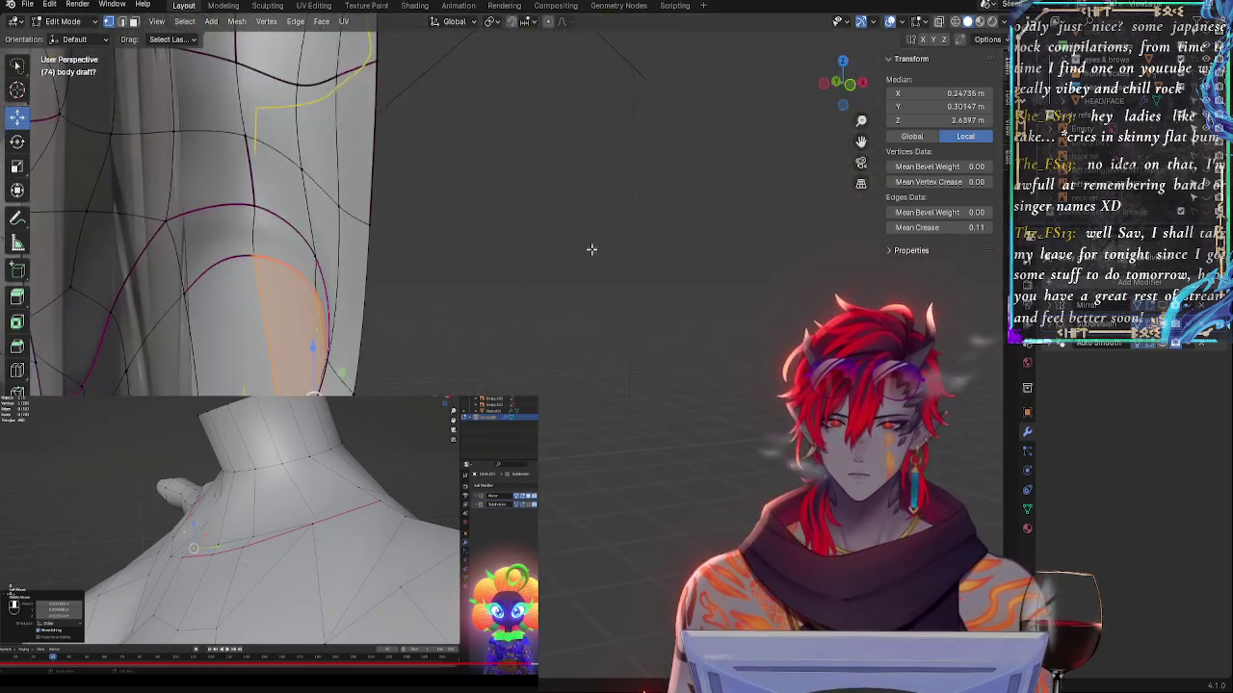
{"action": "left_click", "coordinate": [821, 83]}
{"action": "middle_click_drag", "start_coordinate": [416, 330], "coordinate": [650, 288], "text": "shift"}
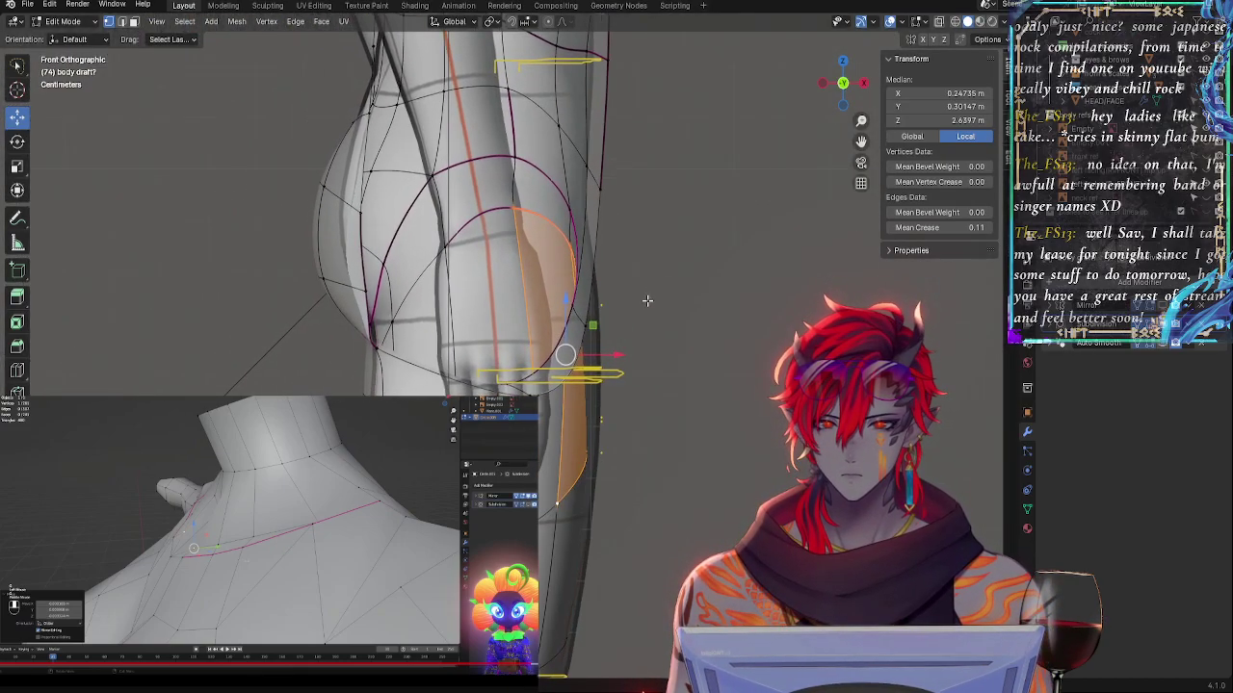
{"action": "middle_click_drag", "start_coordinate": [721, 305], "coordinate": [632, 330], "text": "shift"}
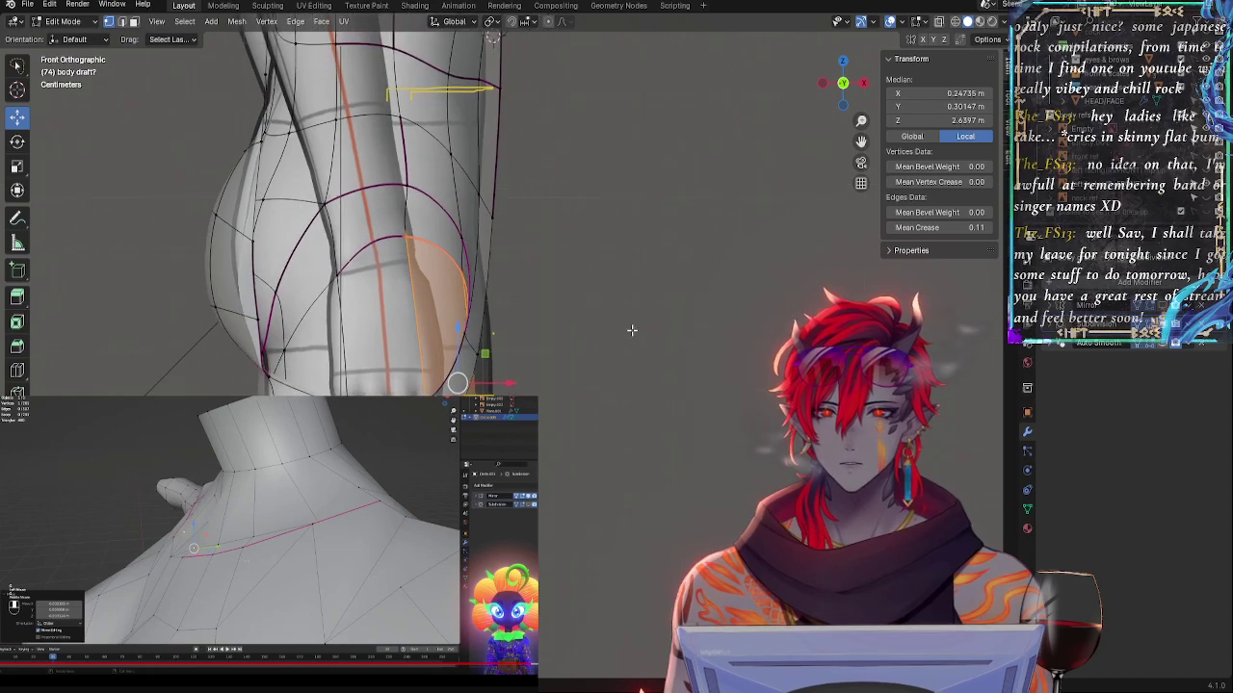
{"action": "left_click", "coordinate": [1206, 185]}
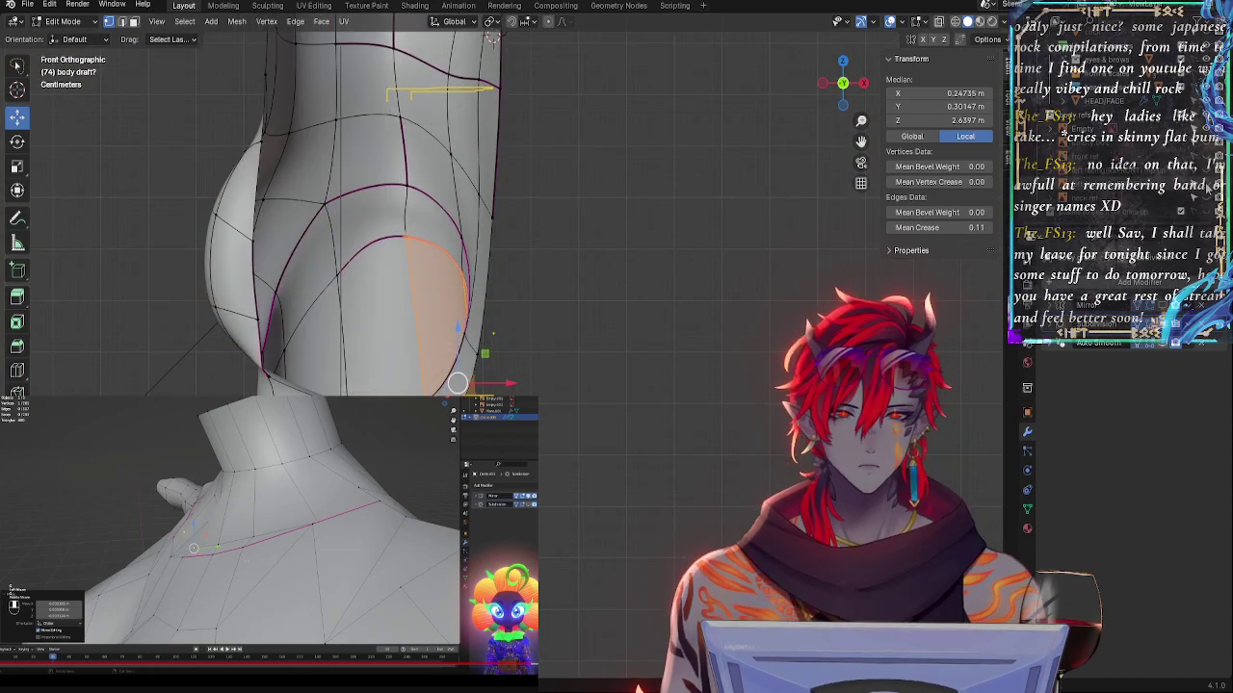
{"action": "left_click", "coordinate": [1206, 185]}
{"action": "left_click", "coordinate": [1205, 185]}
{"action": "key", "text": "alt+z"}
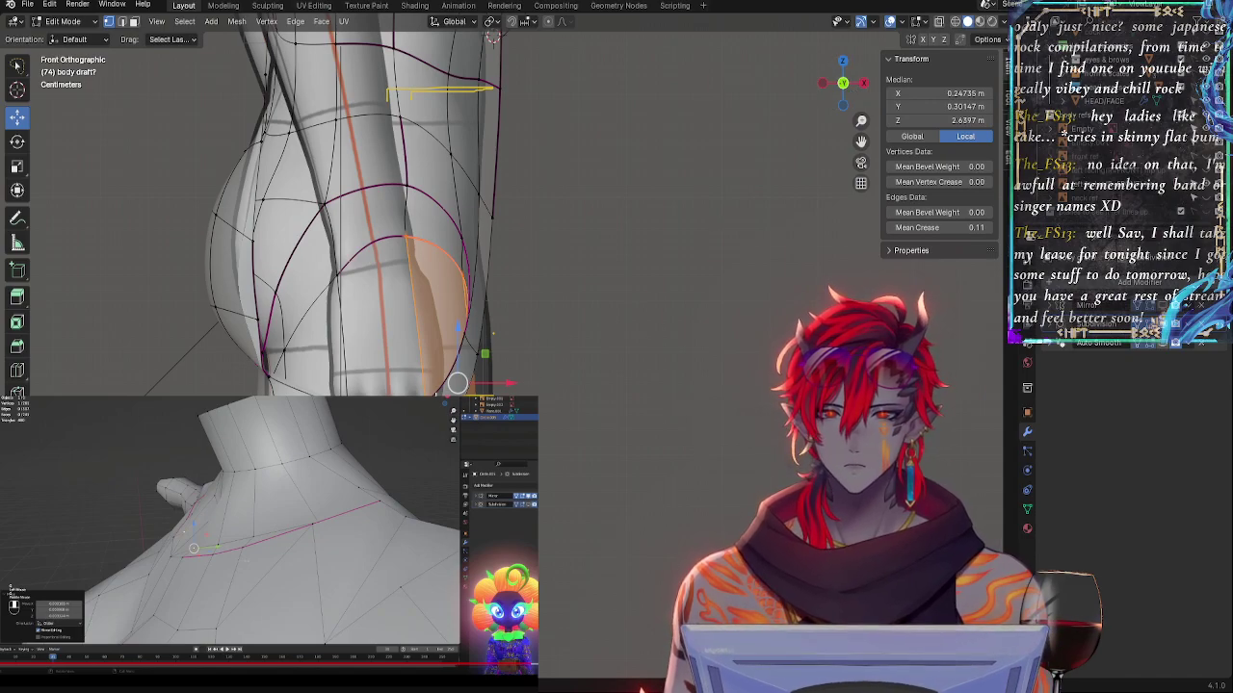
{"action": "key", "text": "alt+z"}
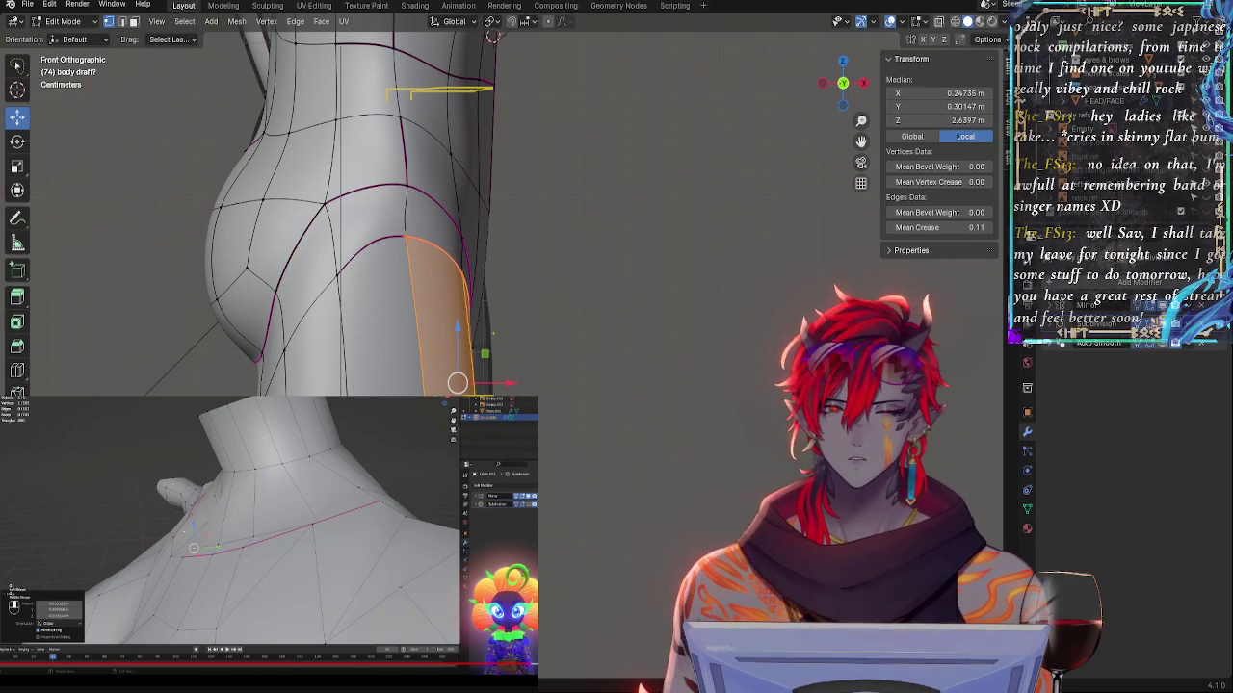
- Move the selected thigh faces along X, rotate them, and nudge them slightly inward
{"action": "key", "text": "g"}
{"action": "key", "text": "x"}
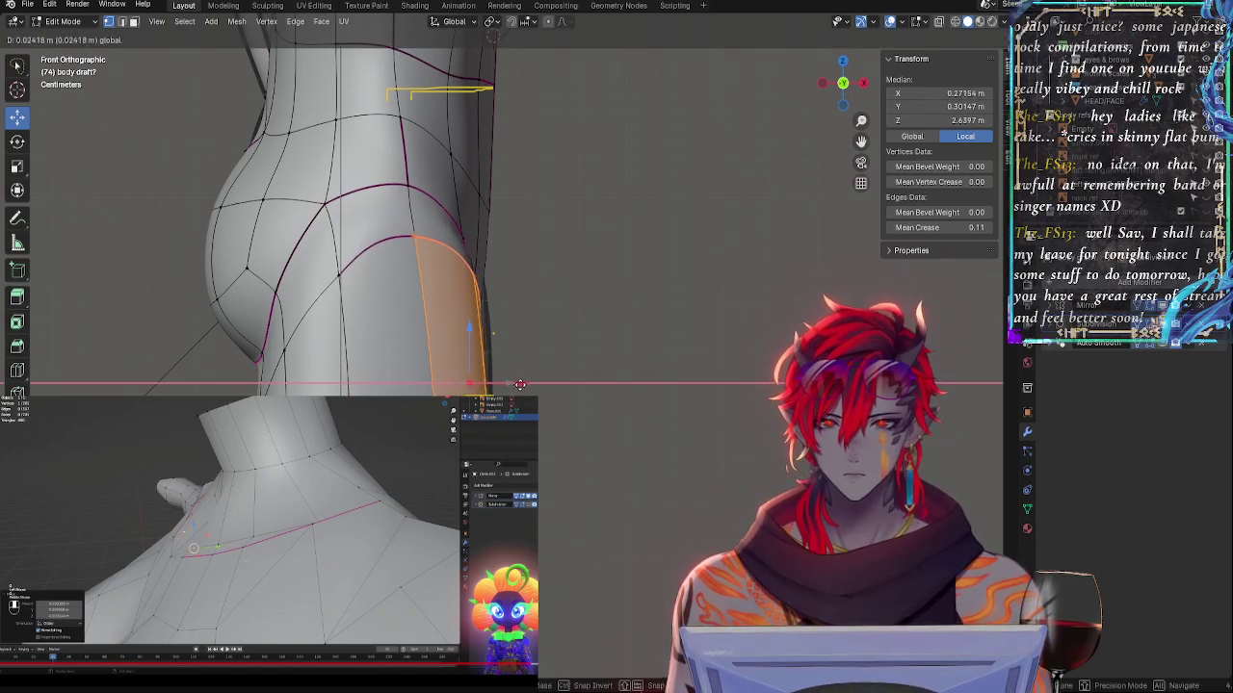
{"action": "left_click", "coordinate": [519, 385]}
{"action": "key", "text": "r"}
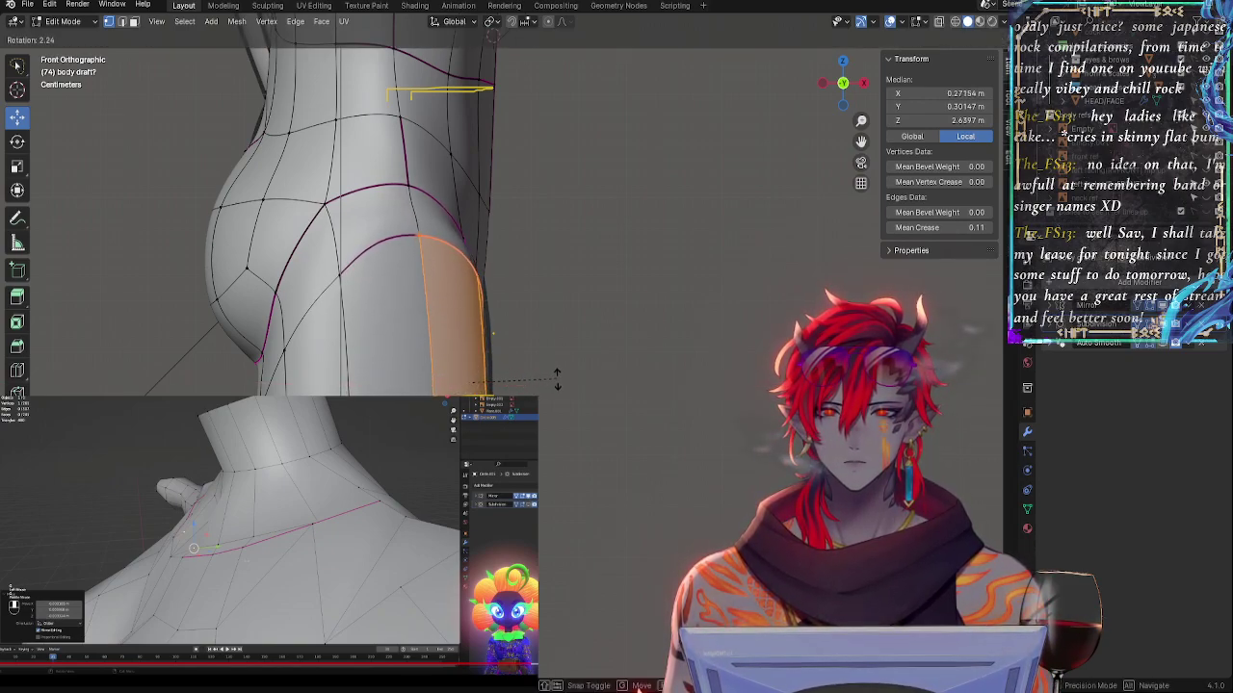
{"action": "left_click", "coordinate": [553, 383]}
{"action": "left_click_drag", "start_coordinate": [474, 382], "coordinate": [467, 384]}
- Switch the Subdivision display to the low-poly cage and frame the hips in front view
{"action": "left_click", "coordinate": [1151, 323]}
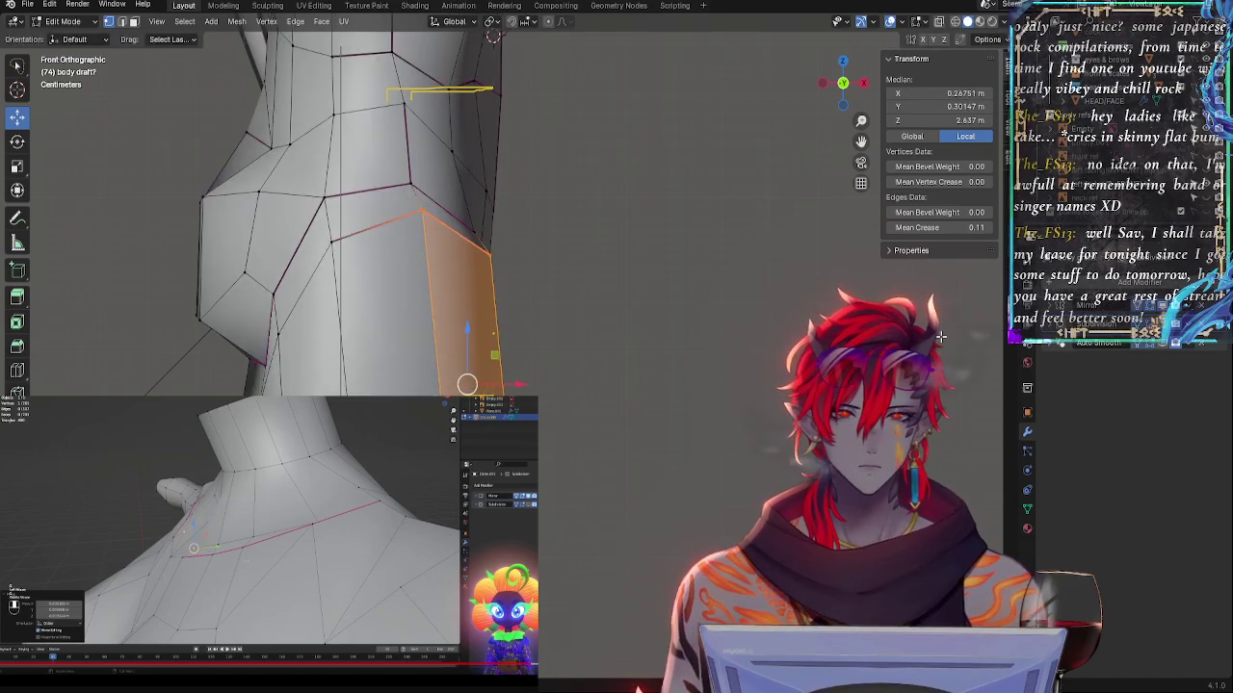
{"action": "middle_click_drag", "start_coordinate": [704, 366], "coordinate": [771, 241]}
{"action": "left_click", "coordinate": [845, 83]}
{"action": "left_click", "coordinate": [1151, 324]}
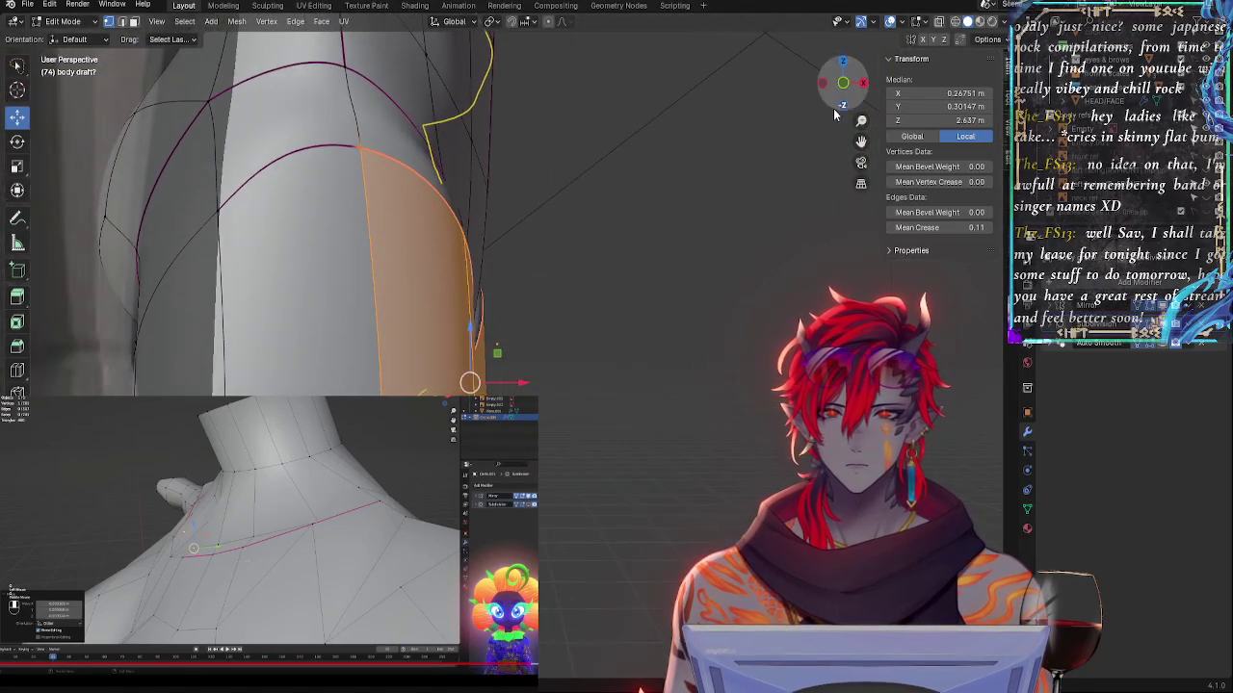
{"action": "left_click", "coordinate": [841, 85]}
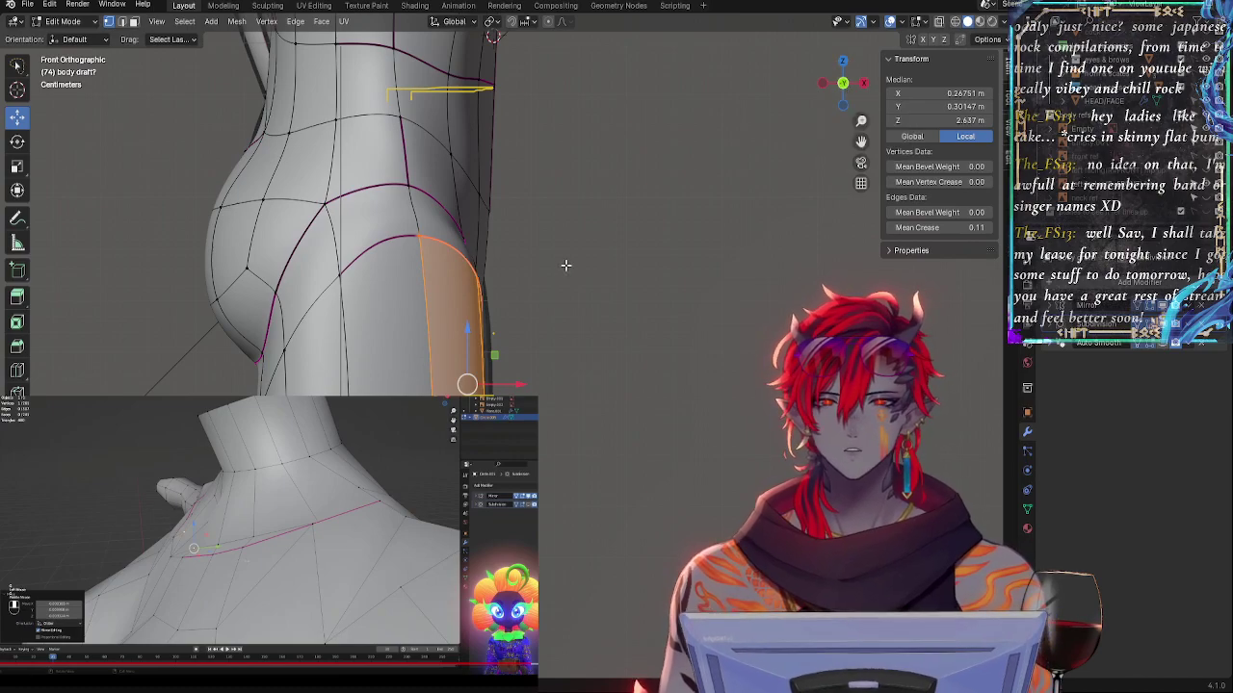
{"action": "key", "text": "alt+z"}
{"action": "middle_click_drag", "start_coordinate": [602, 209], "coordinate": [597, 265], "text": "shift"}
{"action": "key", "text": "alt+z"}
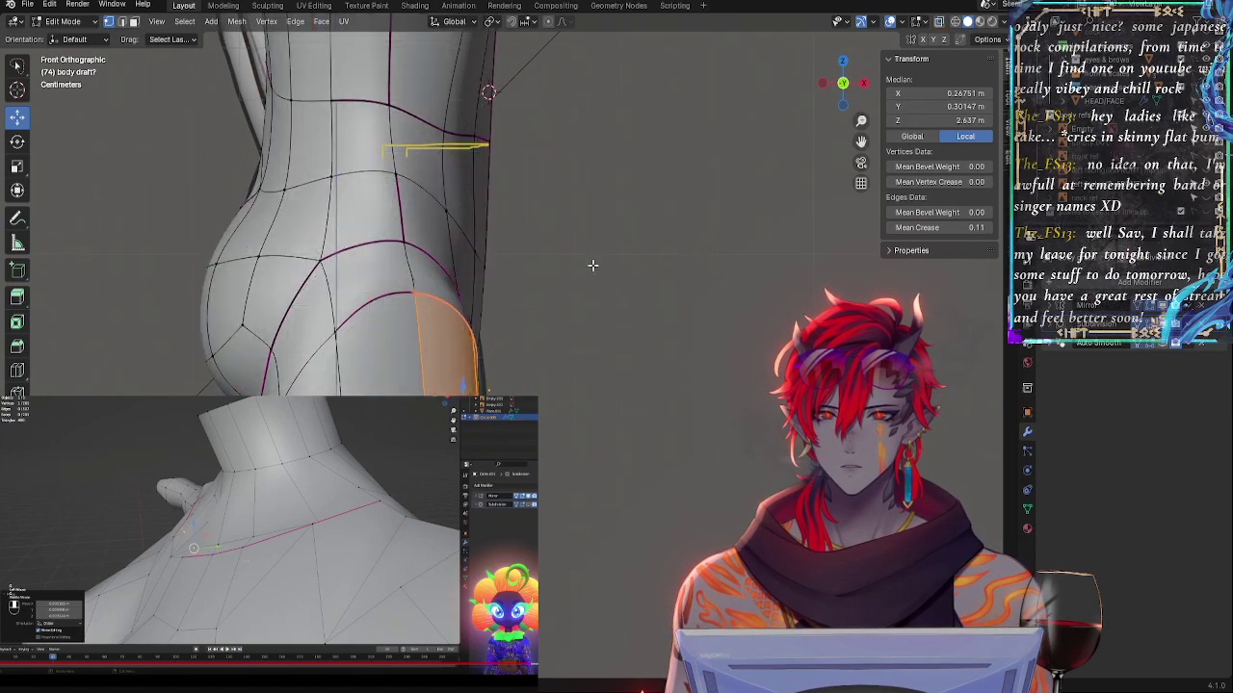
{"action": "key", "text": "alt+z"}
{"action": "key", "text": "alt+z"}
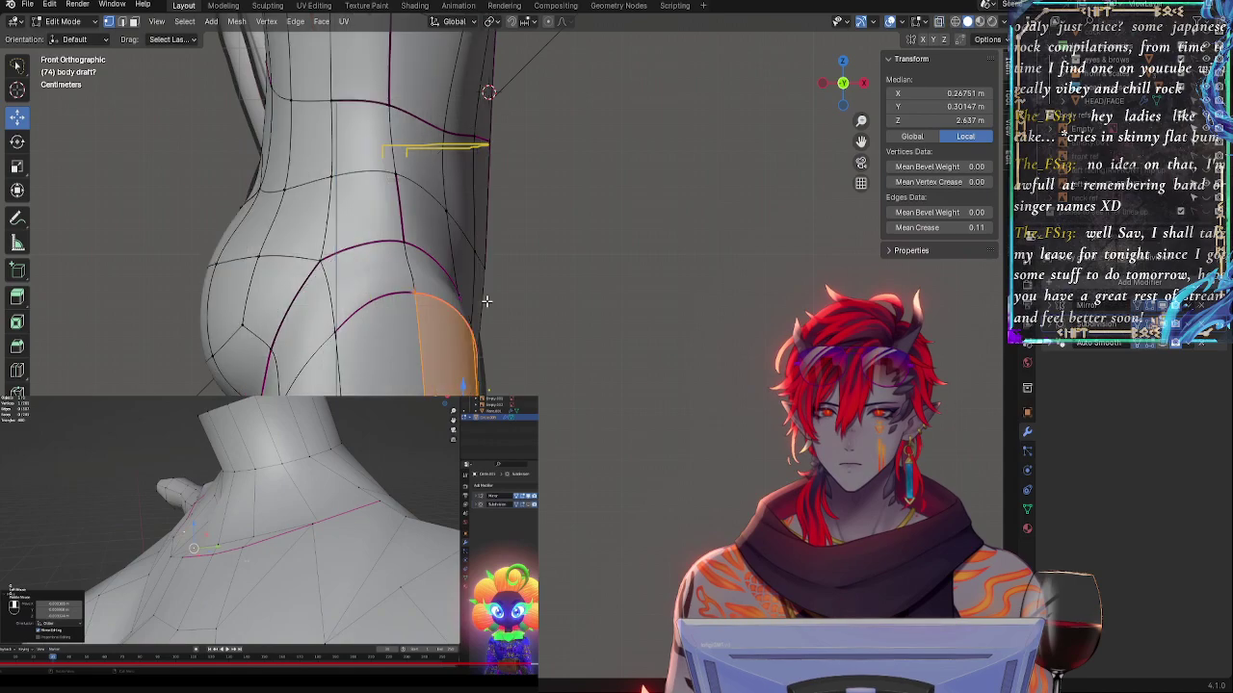
- Nudge the buttock-crease faces along X, then move a hip-outline vertex along Z
{"action": "left_click", "coordinate": [405, 242], "text": "shift"}
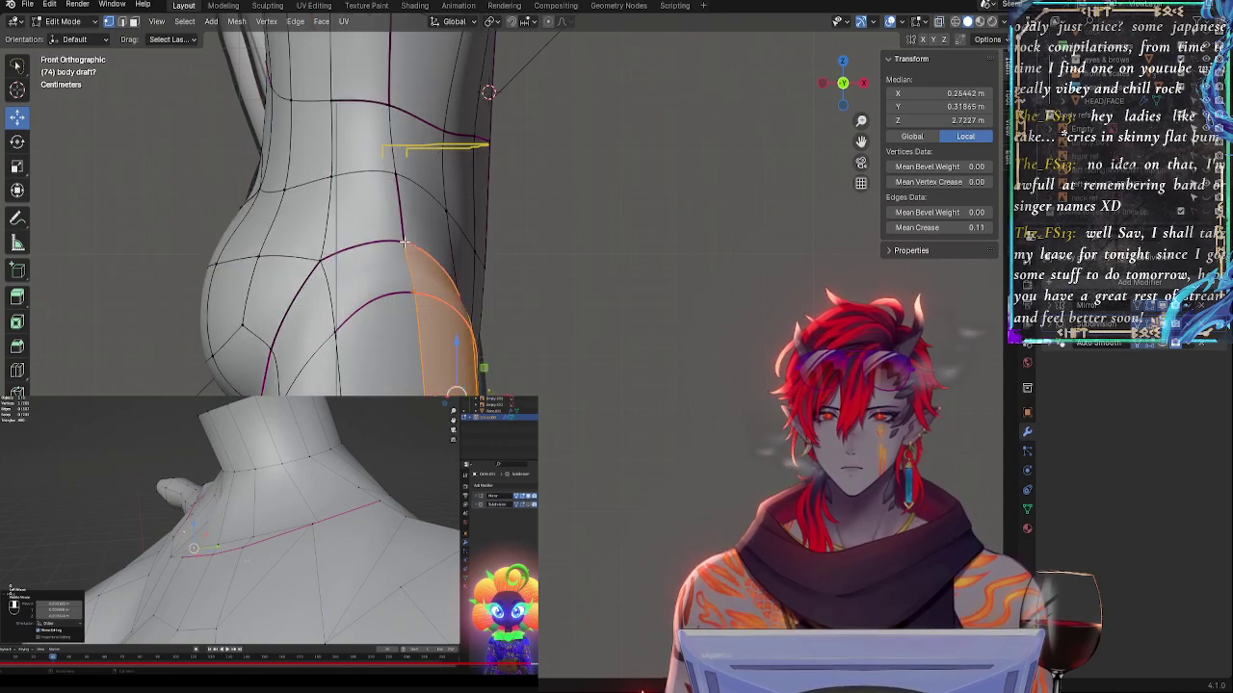
{"action": "key", "text": "alt+z"}
{"action": "key", "text": "alt+z"}
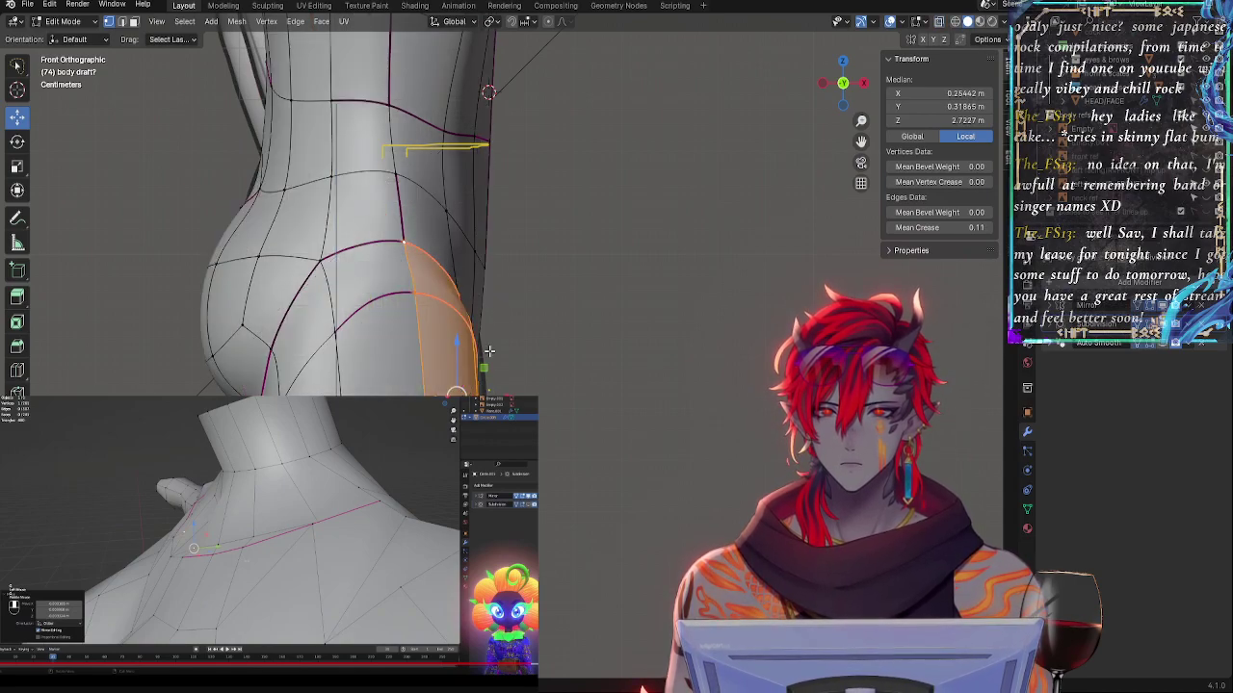
{"action": "left_click_drag", "start_coordinate": [502, 392], "coordinate": [505, 392]}
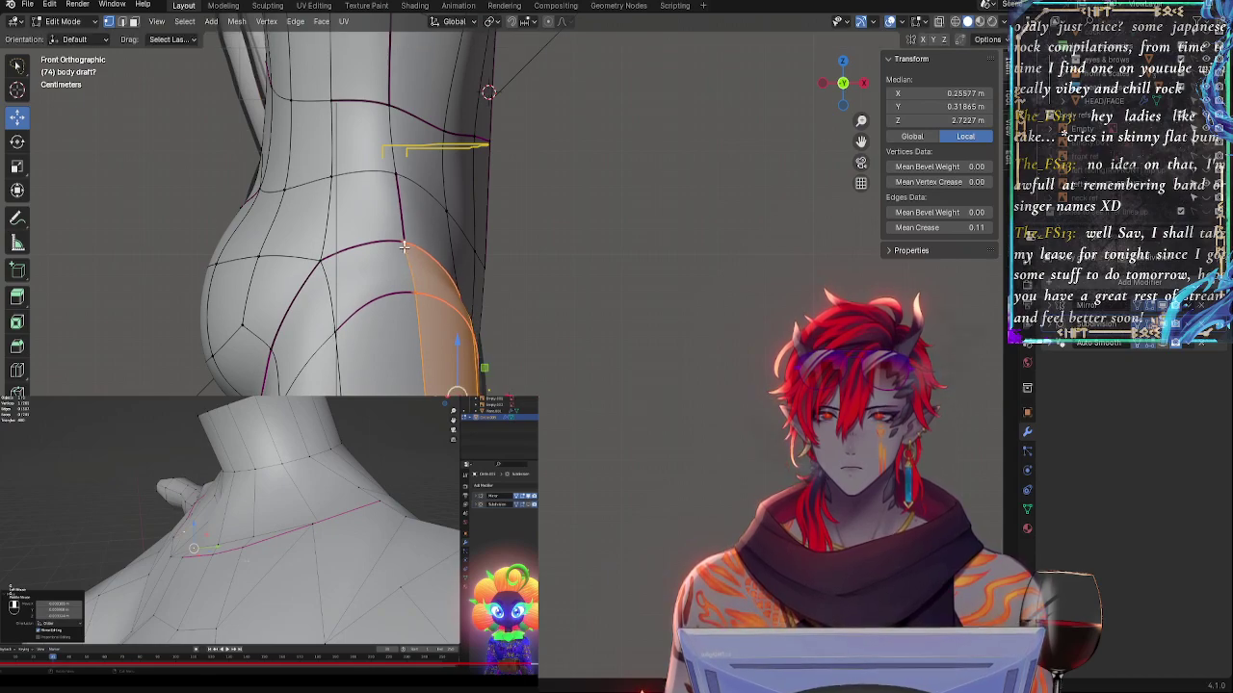
{"action": "left_click", "coordinate": [405, 248]}
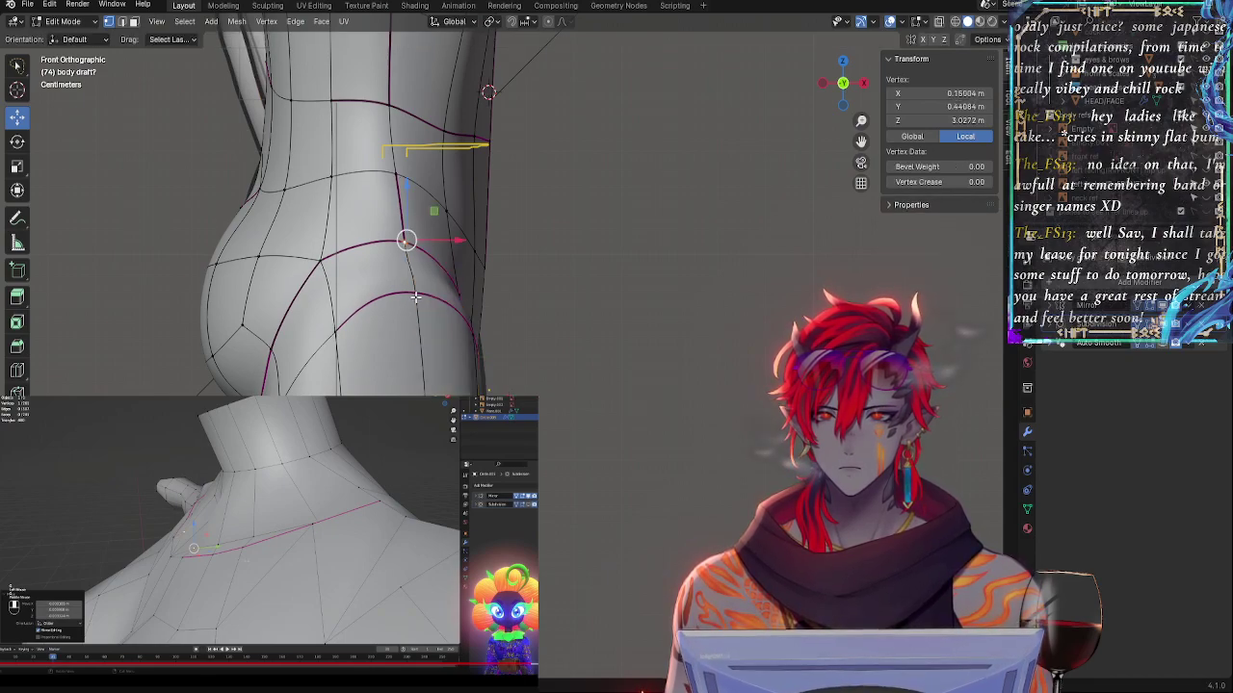
{"action": "left_click", "coordinate": [467, 277]}
{"action": "key", "text": "alt+z"}
{"action": "key", "text": "alt+z"}
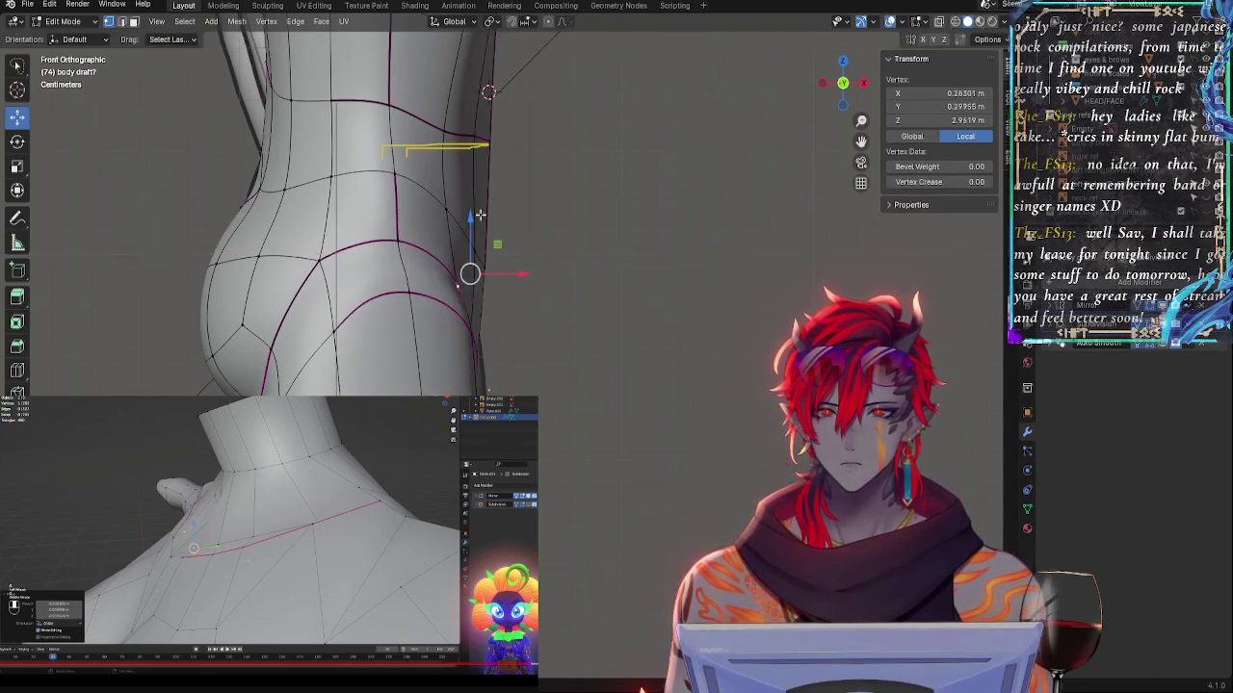
{"action": "key", "text": "alt+z"}
{"action": "key", "text": "alt+z"}
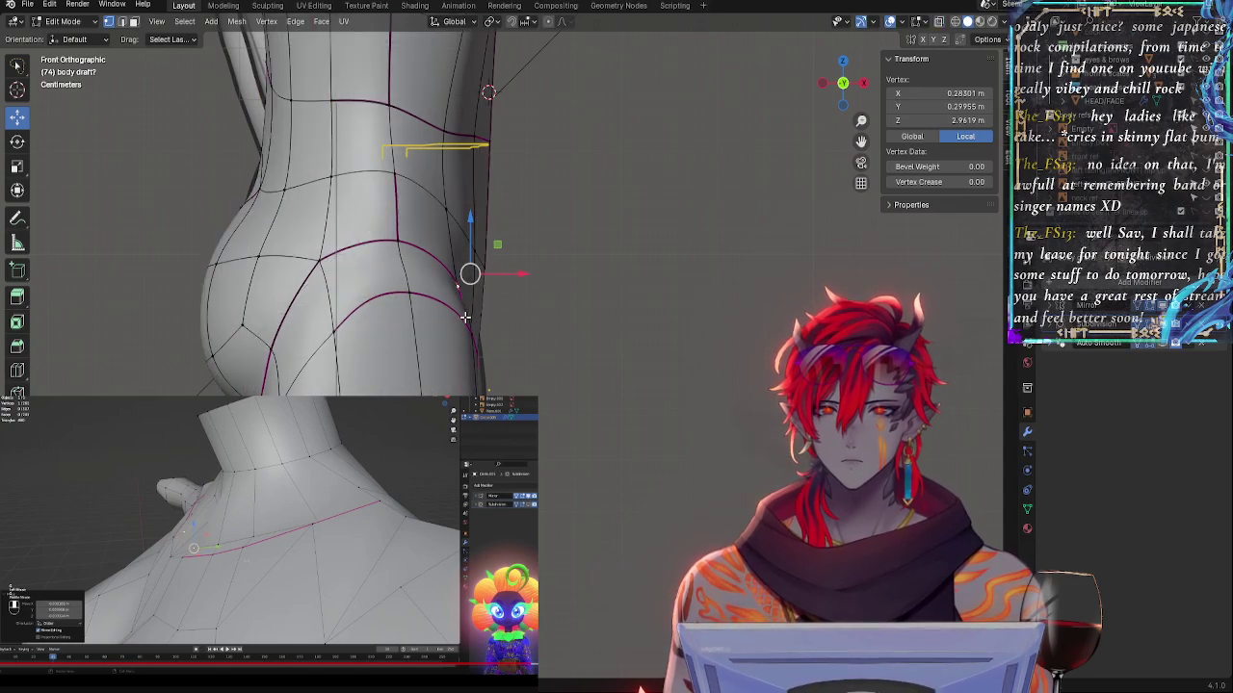
{"action": "key", "text": "g"}
{"action": "key", "text": "z"}
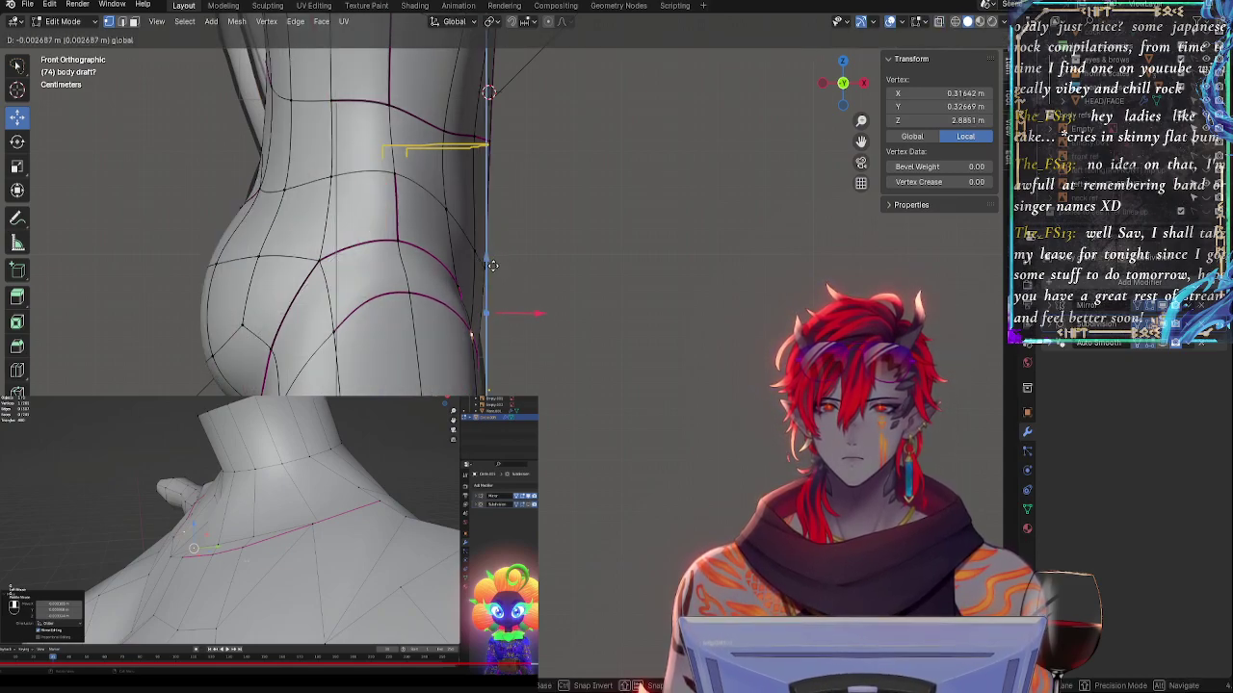
{"action": "left_click", "coordinate": [524, 324]}
- Fine-tune that hip vertex downward, inward and outward to match the reference outline
{"action": "key", "text": "alt+z"}
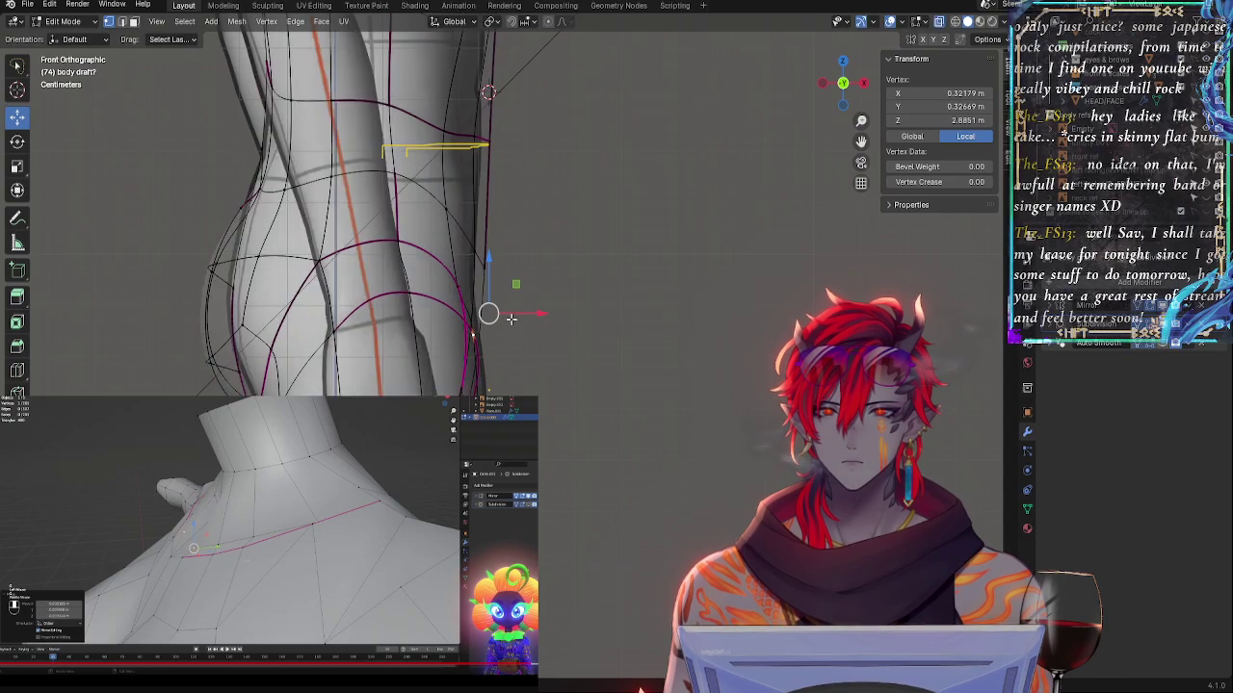
{"action": "key", "text": "alt+z"}
{"action": "left_click_drag", "start_coordinate": [493, 266], "coordinate": [494, 283]}
{"action": "left_click_drag", "start_coordinate": [535, 329], "coordinate": [525, 333]}
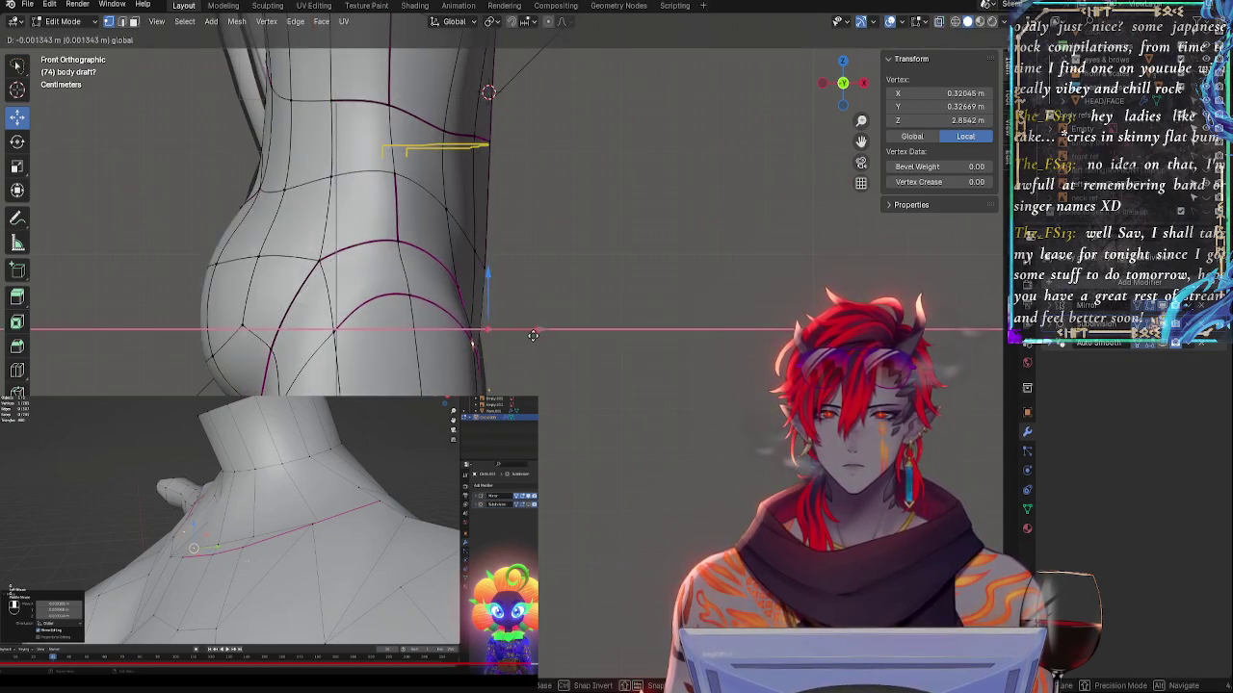
{"action": "left_click", "coordinate": [533, 335]}
{"action": "left_click_drag", "start_coordinate": [508, 486], "coordinate": [543, 517]}
{"action": "left_click", "coordinate": [542, 517]}
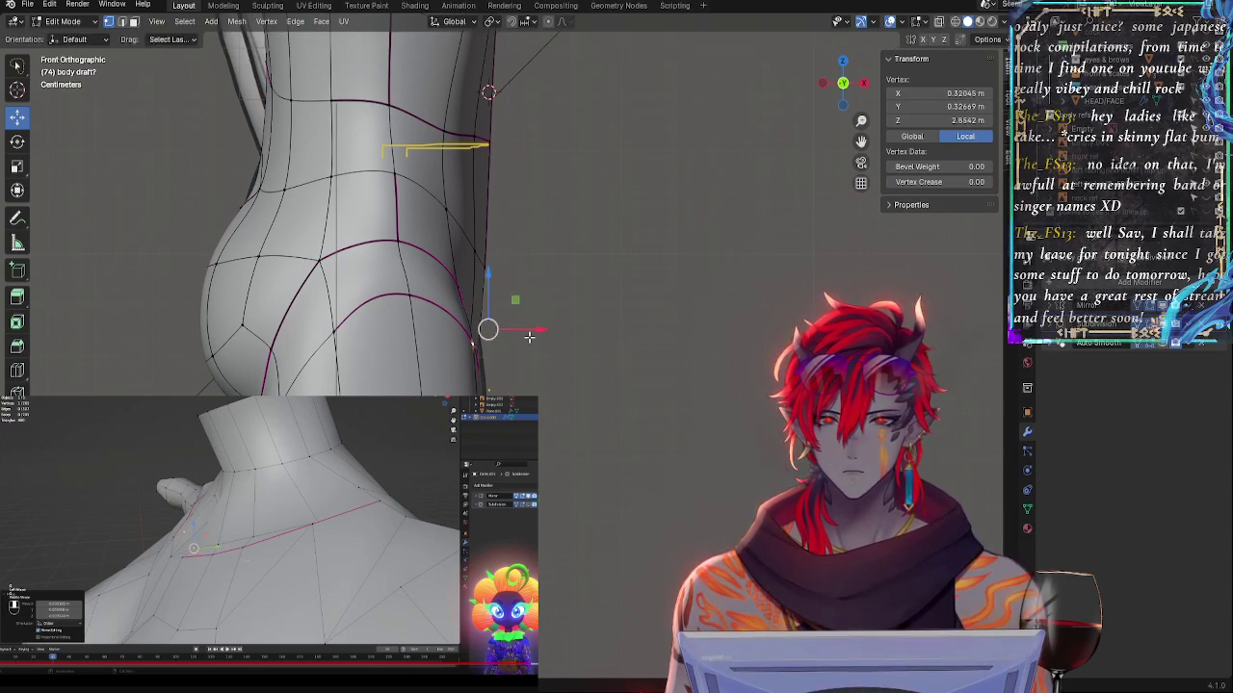
{"action": "left_click_drag", "start_coordinate": [531, 333], "coordinate": [534, 333]}
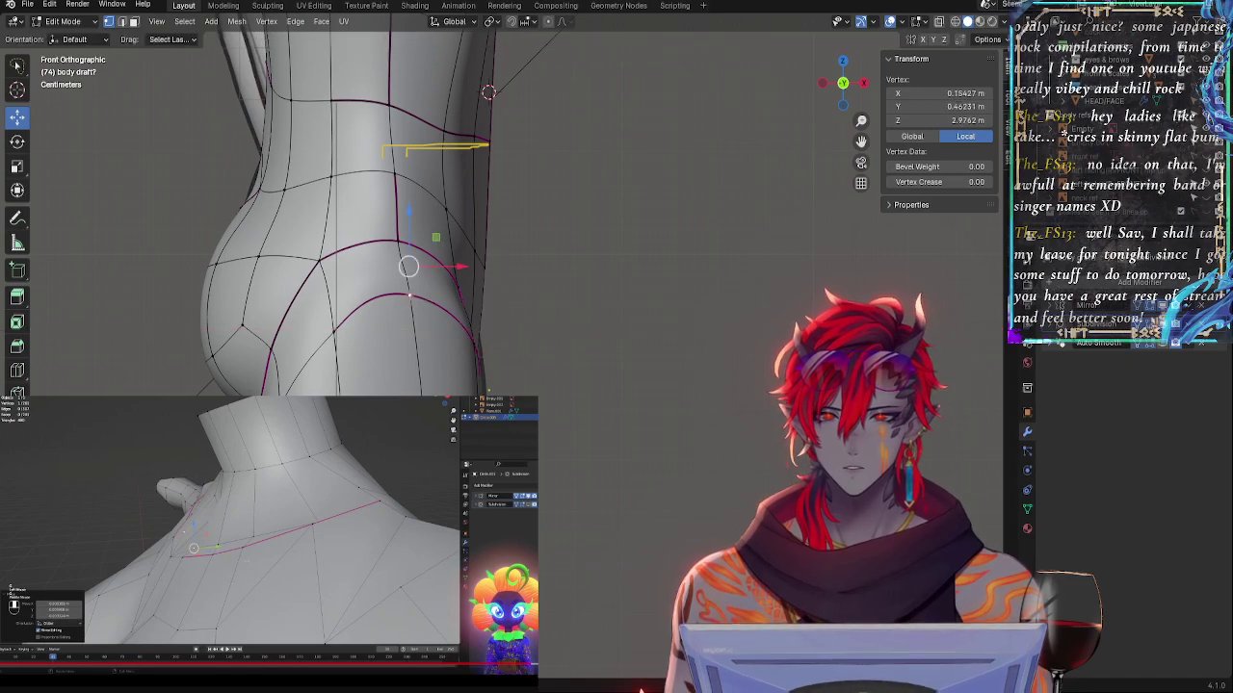
- Push the neighbouring front and lower hip vertices slightly outward along X
{"action": "left_click", "coordinate": [434, 511], "text": "shift"}
{"action": "left_click_drag", "start_coordinate": [483, 391], "coordinate": [491, 387]}
{"action": "left_click", "coordinate": [473, 342]}
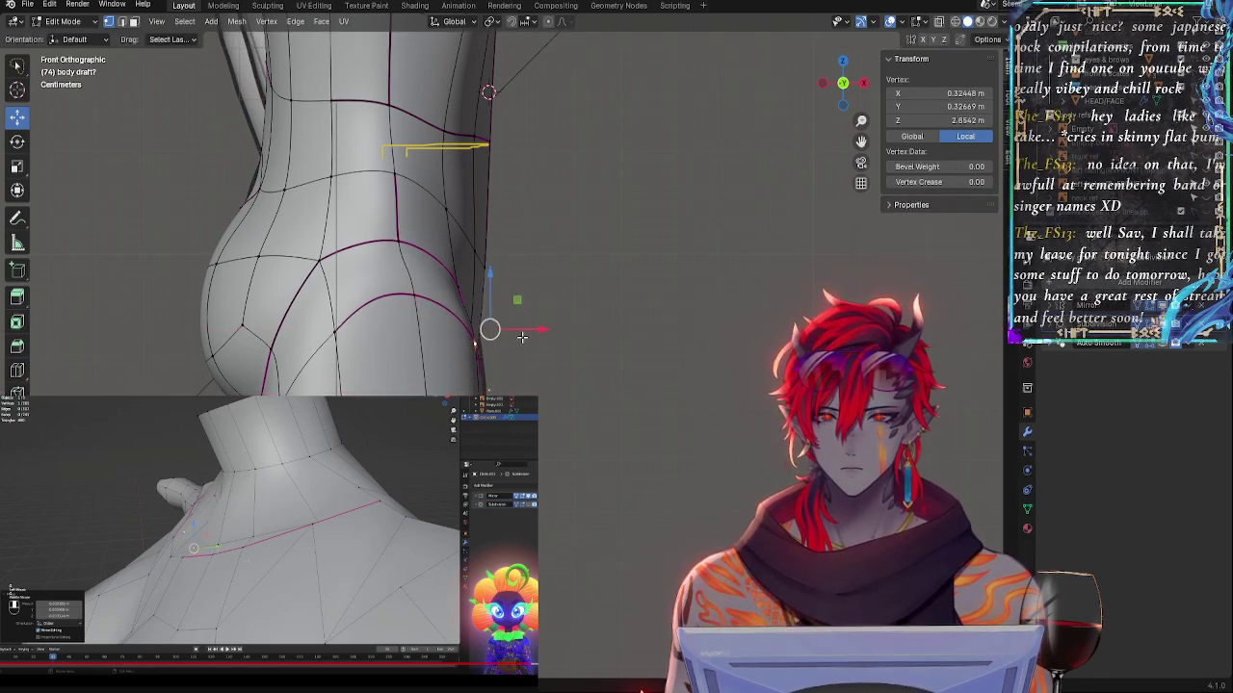
{"action": "left_click_drag", "start_coordinate": [529, 332], "coordinate": [530, 332]}
{"action": "left_click_drag", "start_coordinate": [545, 530], "coordinate": [542, 526]}
{"action": "left_click", "coordinate": [576, 390]}
{"action": "left_click", "coordinate": [453, 280]}
- Show the raw low-poly cage and lower the yellow annotation layer's opacity
{"action": "left_click", "coordinate": [1164, 341]}
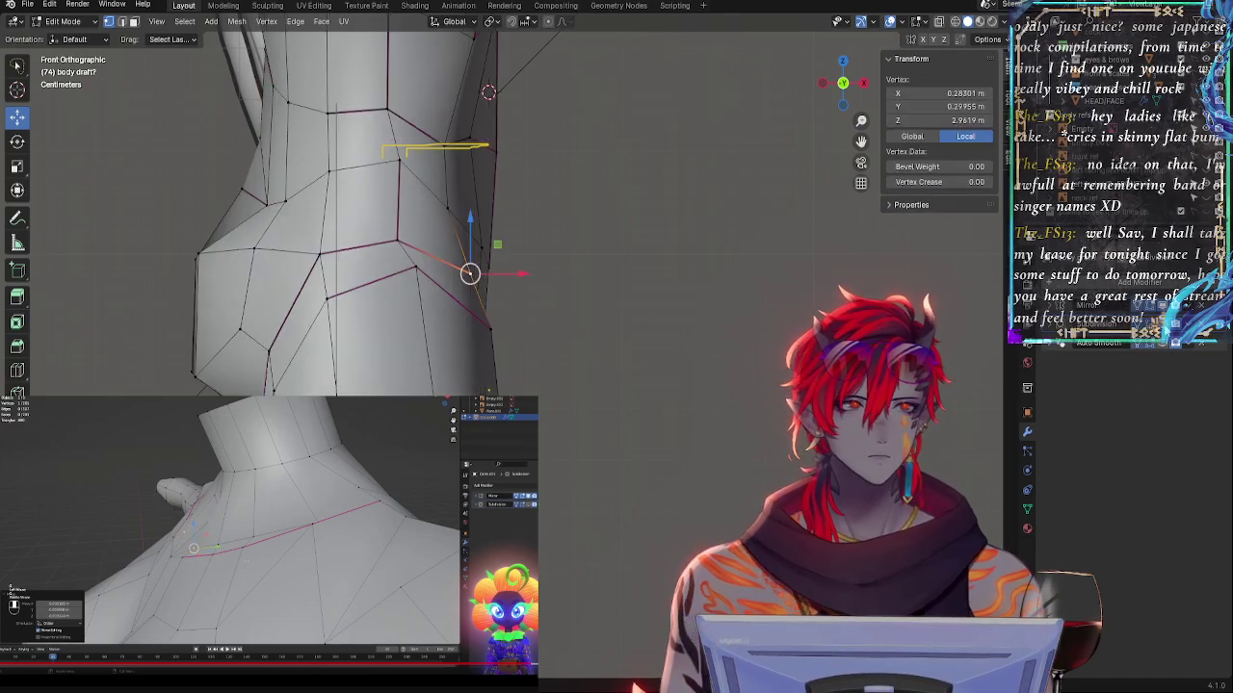
{"action": "left_click", "coordinate": [611, 413]}
{"action": "middle_click_drag", "start_coordinate": [616, 407], "coordinate": [32, 181]}
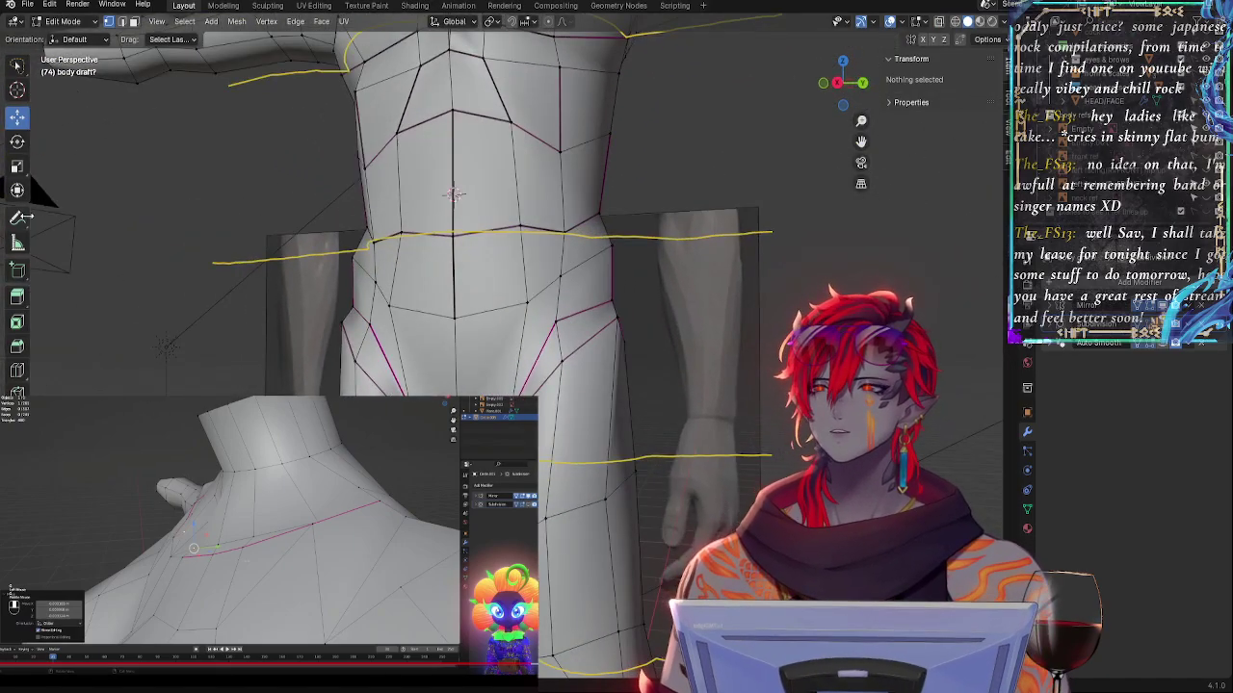
{"action": "left_click", "coordinate": [18, 220]}
{"action": "left_click", "coordinate": [110, 39]}
{"action": "left_click_drag", "start_coordinate": [183, 169], "coordinate": [64, 170]}
{"action": "middle_click_drag", "start_coordinate": [180, 301], "coordinate": [301, 298]}
- In Object Mode, select the planes ref 2 empty and drop its image opacity to 0.081
{"action": "left_click", "coordinate": [1083, 129]}
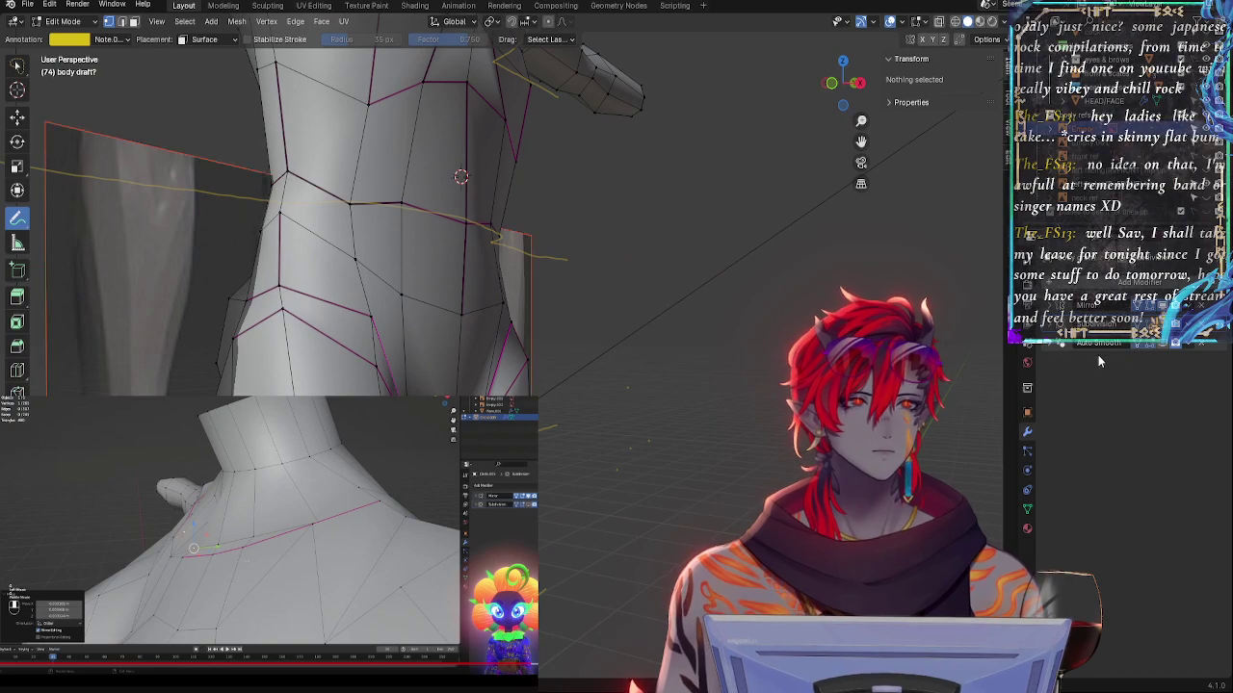
{"action": "key", "text": "Tab"}
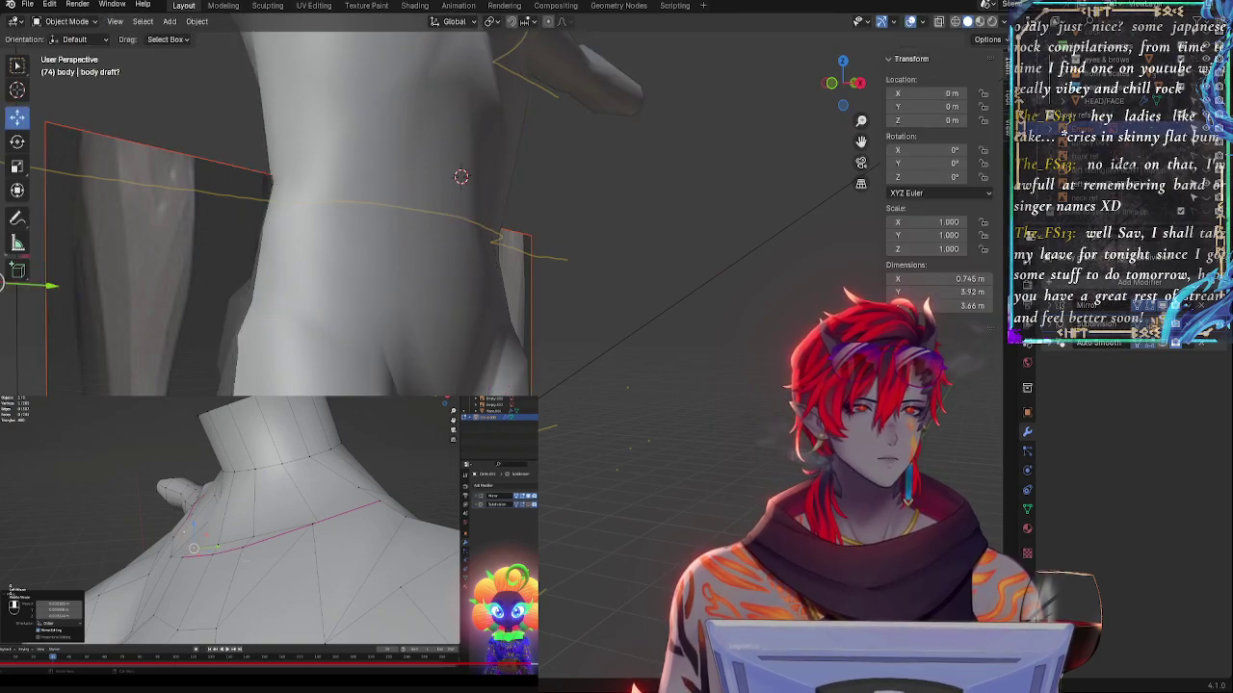
{"action": "key", "text": "alt+a"}
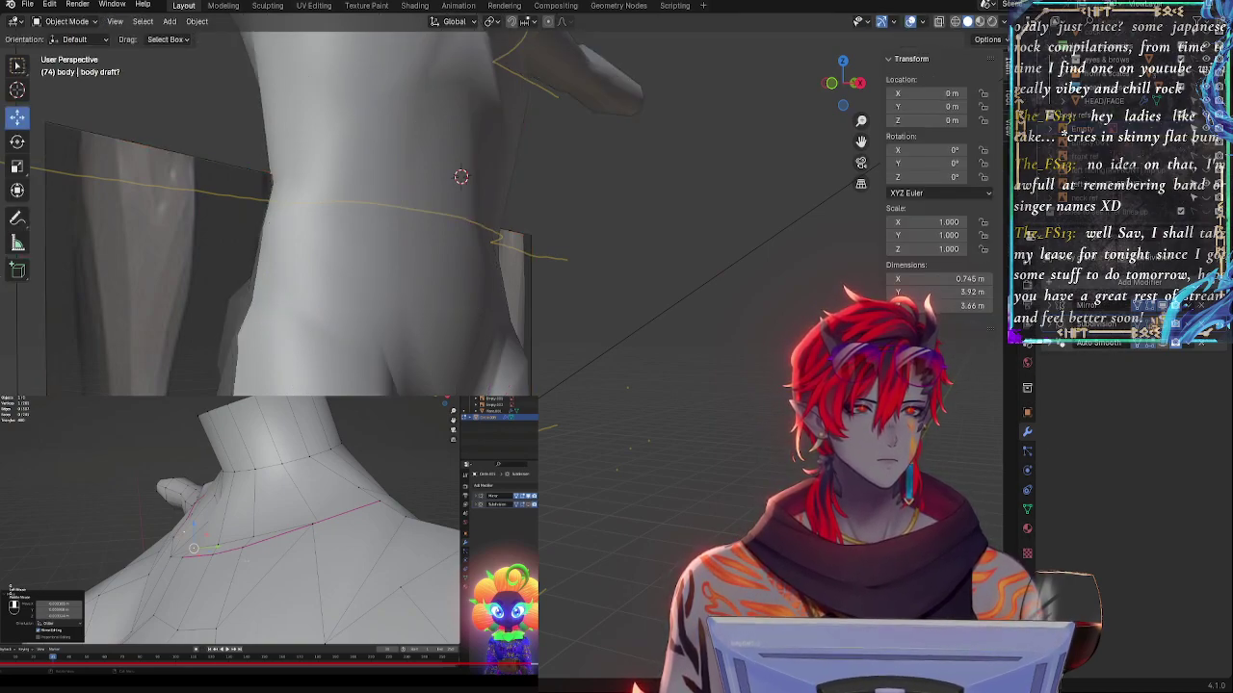
{"action": "left_click", "coordinate": [1083, 129]}
{"action": "left_click", "coordinate": [1027, 470]}
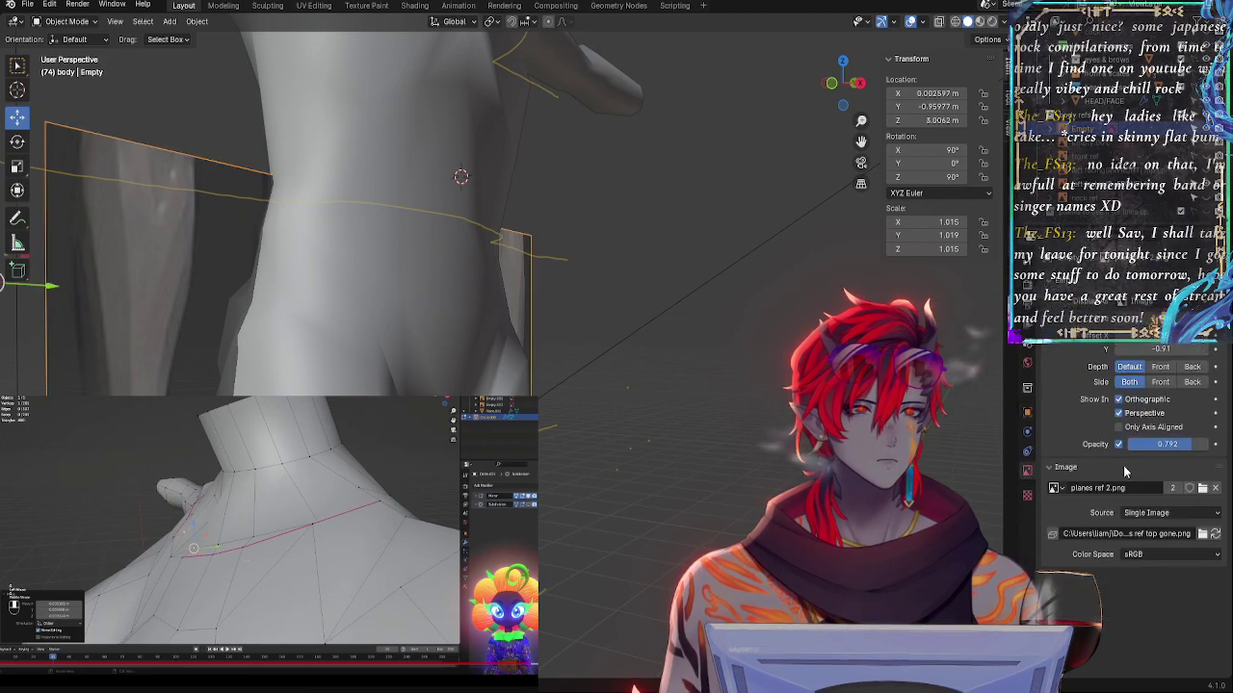
{"action": "left_click_drag", "start_coordinate": [1188, 444], "coordinate": [1133, 444]}
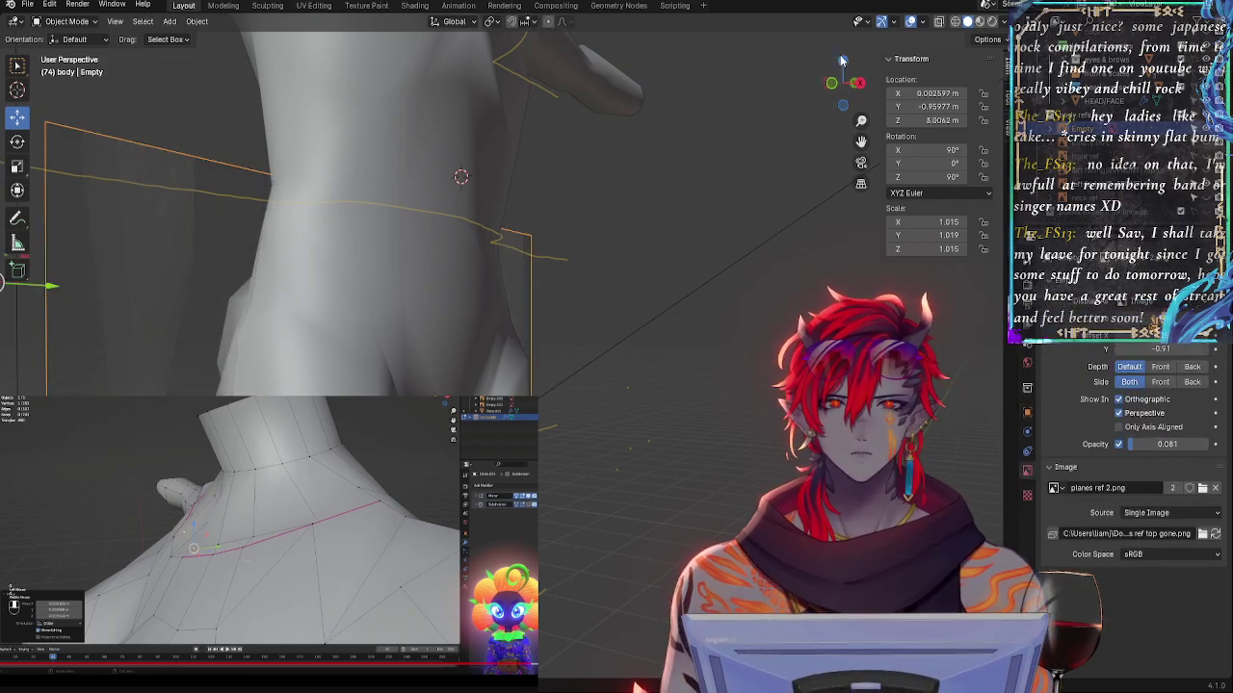
- Return to front view and select the body draft mesh again
{"action": "key", "text": "KP_1"}
{"action": "middle_click_drag", "start_coordinate": [715, 326], "coordinate": [790, 272], "text": "shift"}
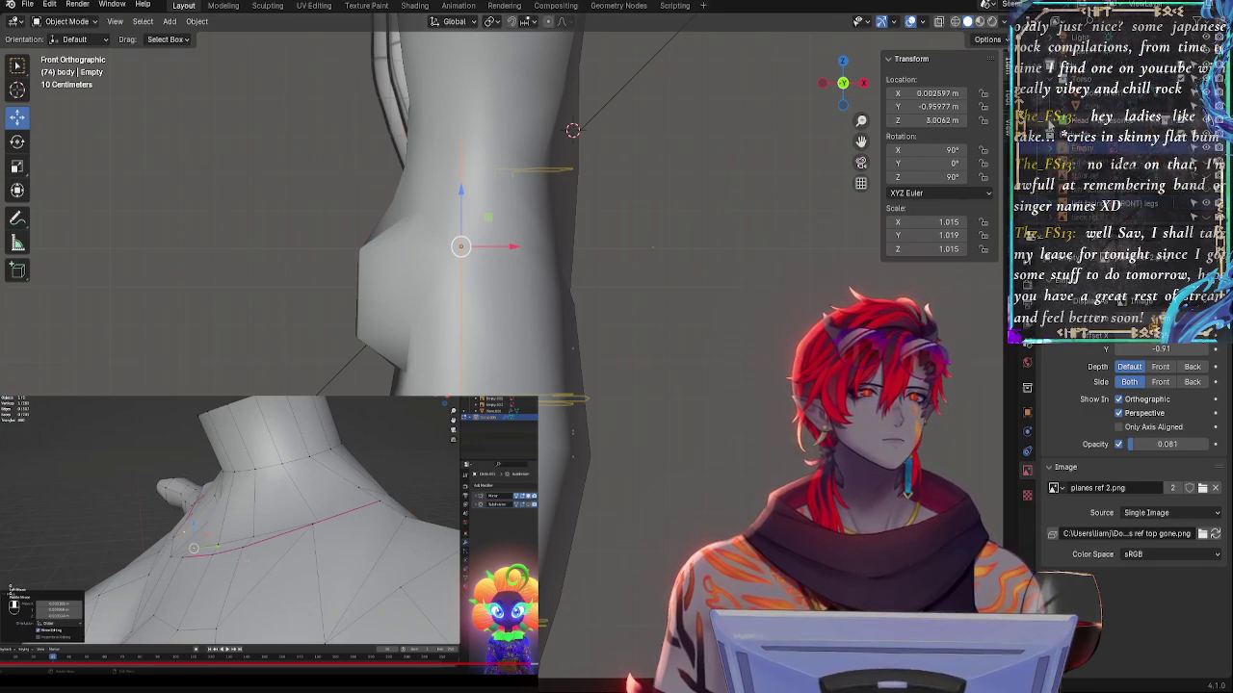
{"action": "left_click", "coordinate": [1079, 177]}
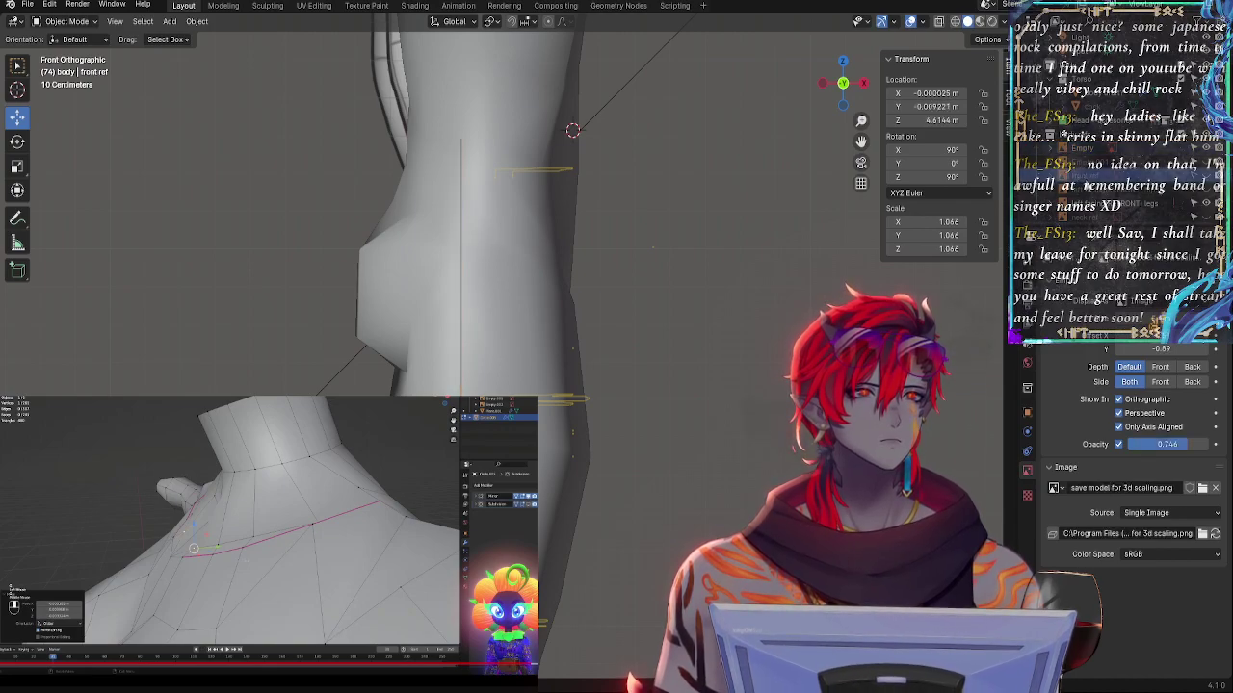
{"action": "left_click_drag", "start_coordinate": [1080, 177], "coordinate": [1092, 205]}
{"action": "scroll", "coordinate": [1092, 204], "scroll_direction": "down", "scroll_amount": 1}
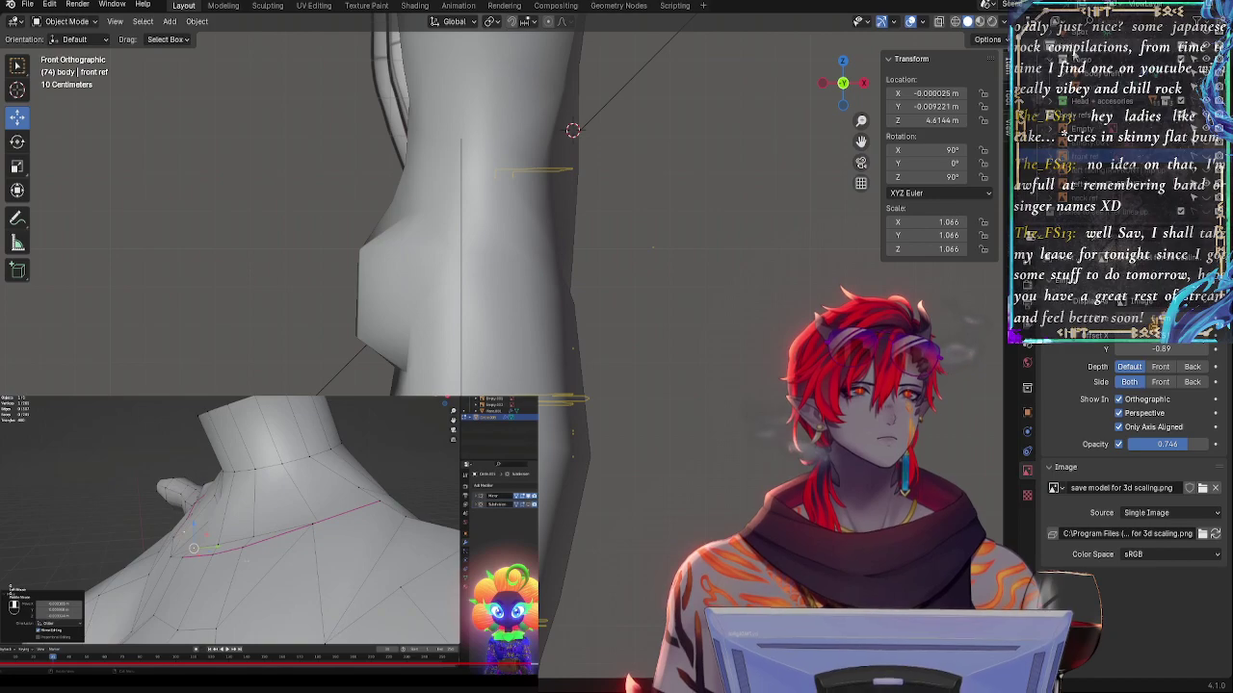
{"action": "left_click", "coordinate": [1089, 75]}
- Re-enter Edit Mode on body draft with the Subdivision modifier shown while editing
{"action": "key", "text": "Tab"}
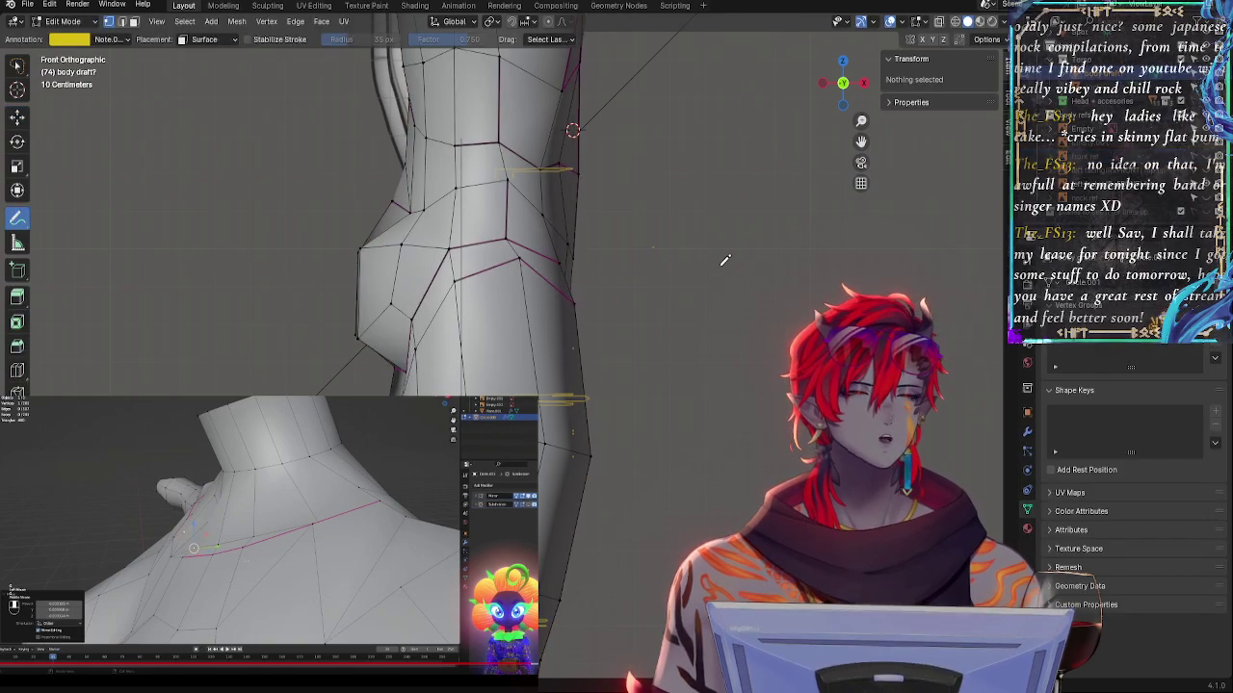
{"action": "scroll", "coordinate": [755, 309], "scroll_direction": "up", "scroll_amount": 3}
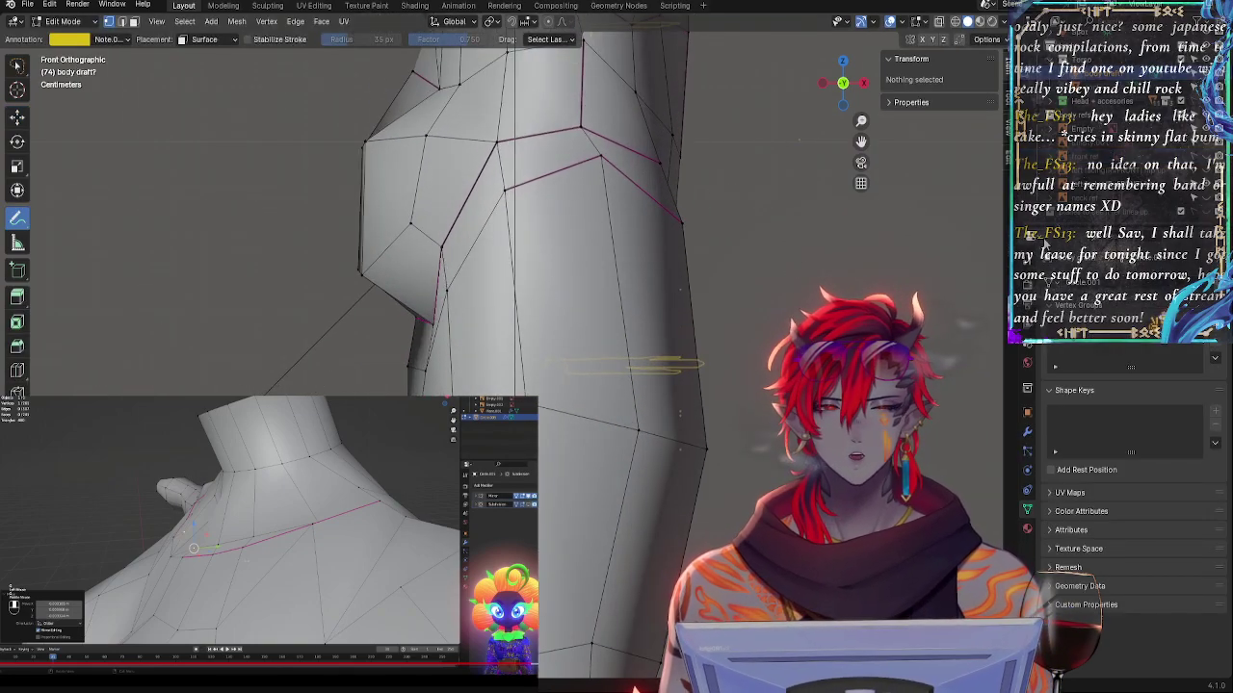
{"action": "left_click", "coordinate": [1028, 432]}
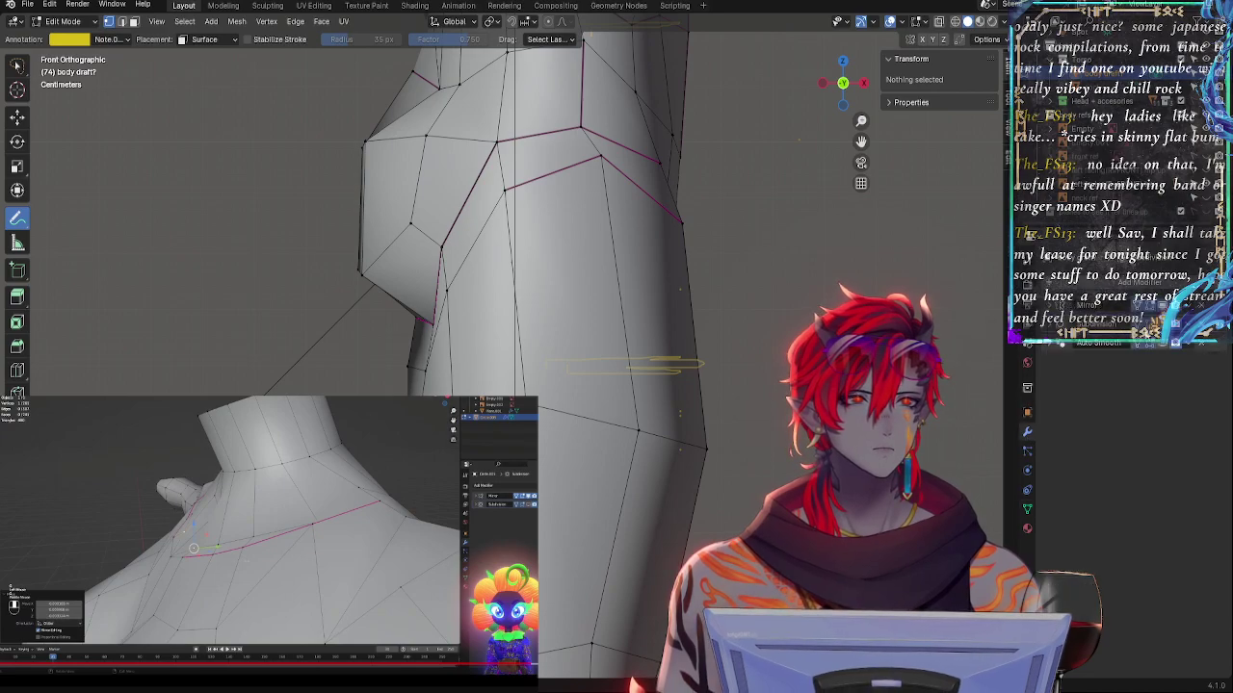
{"action": "left_click", "coordinate": [1161, 325]}
{"action": "middle_click_drag", "start_coordinate": [782, 342], "coordinate": [668, 347], "text": "shift"}
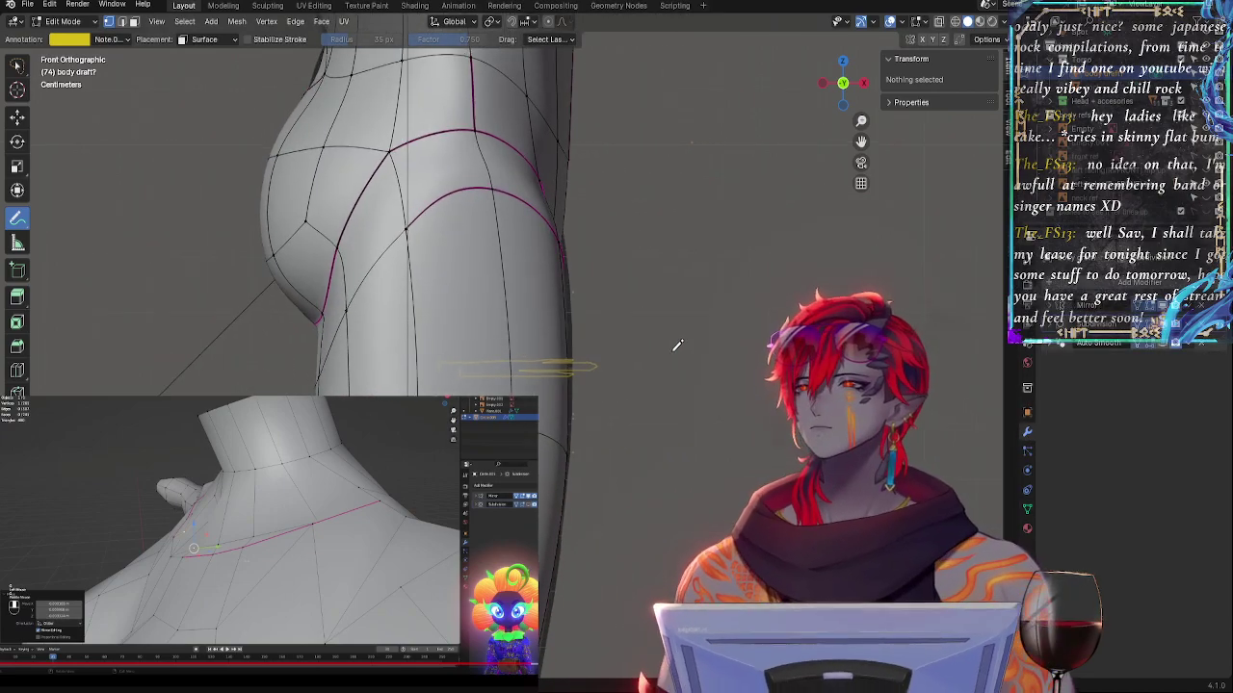
{"action": "key", "text": "alt+z"}
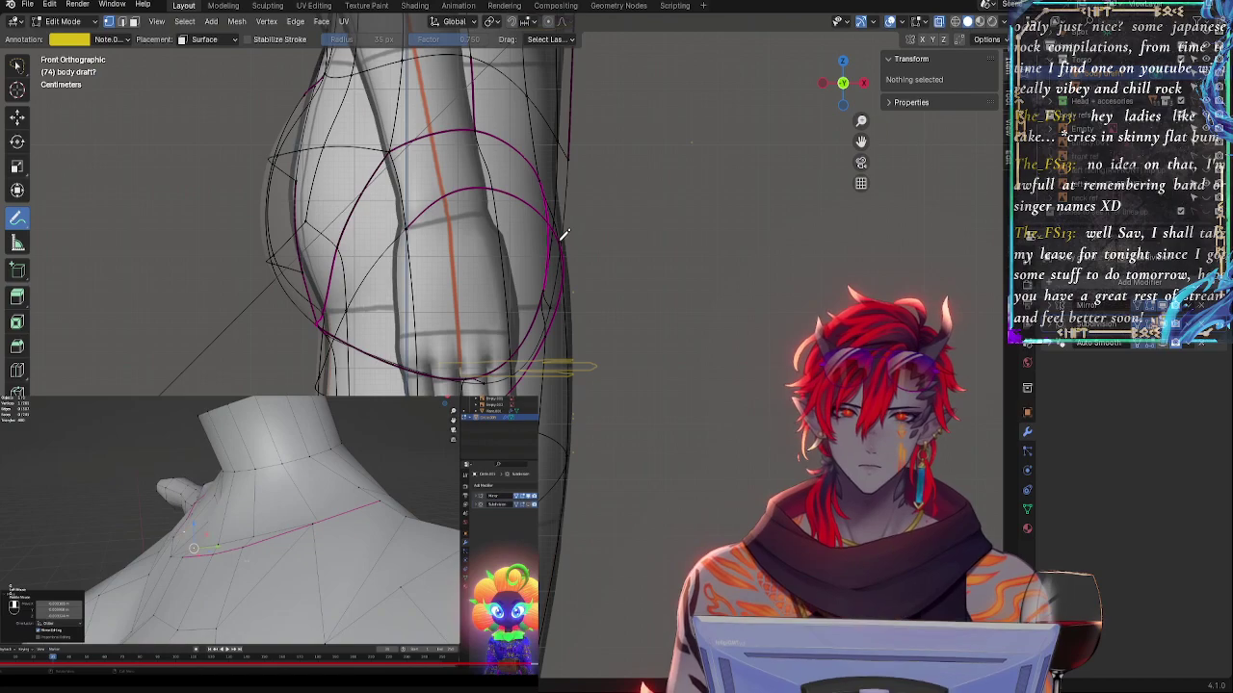
- With the Move tool, drag the outer hip vertex outward onto the reference hip outline
{"action": "left_click", "coordinate": [18, 117]}
{"action": "left_click", "coordinate": [557, 239]}
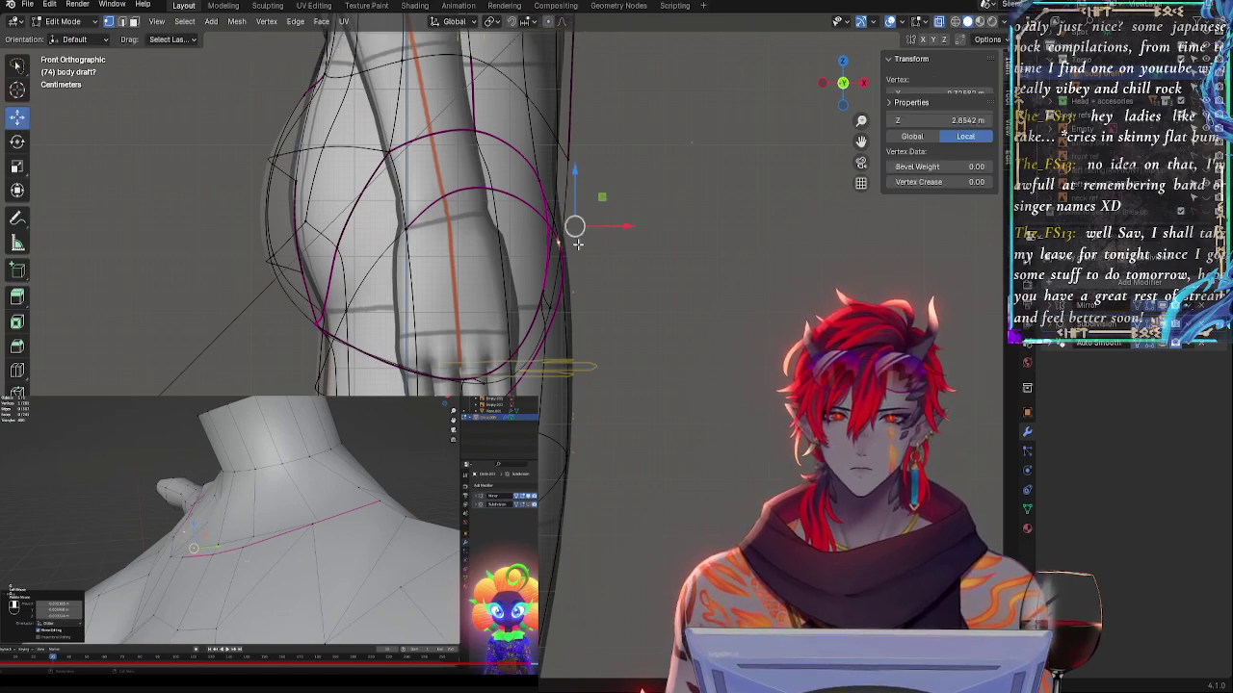
{"action": "key", "text": "alt+z"}
{"action": "left_click_drag", "start_coordinate": [610, 234], "coordinate": [624, 233]}
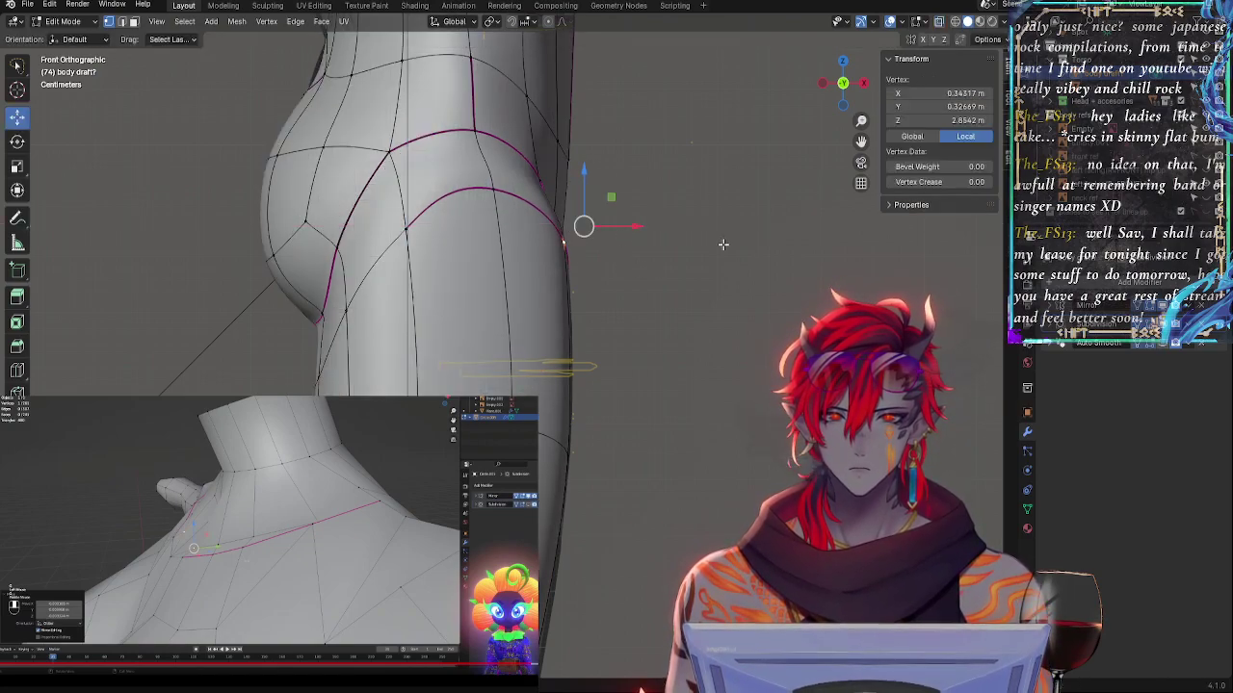
{"action": "key", "text": "alt+z"}
- Check the hip silhouette against the reference in side and front orthographic views with X-ray
{"action": "middle_click_drag", "start_coordinate": [773, 267], "coordinate": [619, 279]}
{"action": "key", "text": "alt+z"}
{"action": "scroll", "coordinate": [617, 292], "scroll_direction": "down", "scroll_amount": 5}
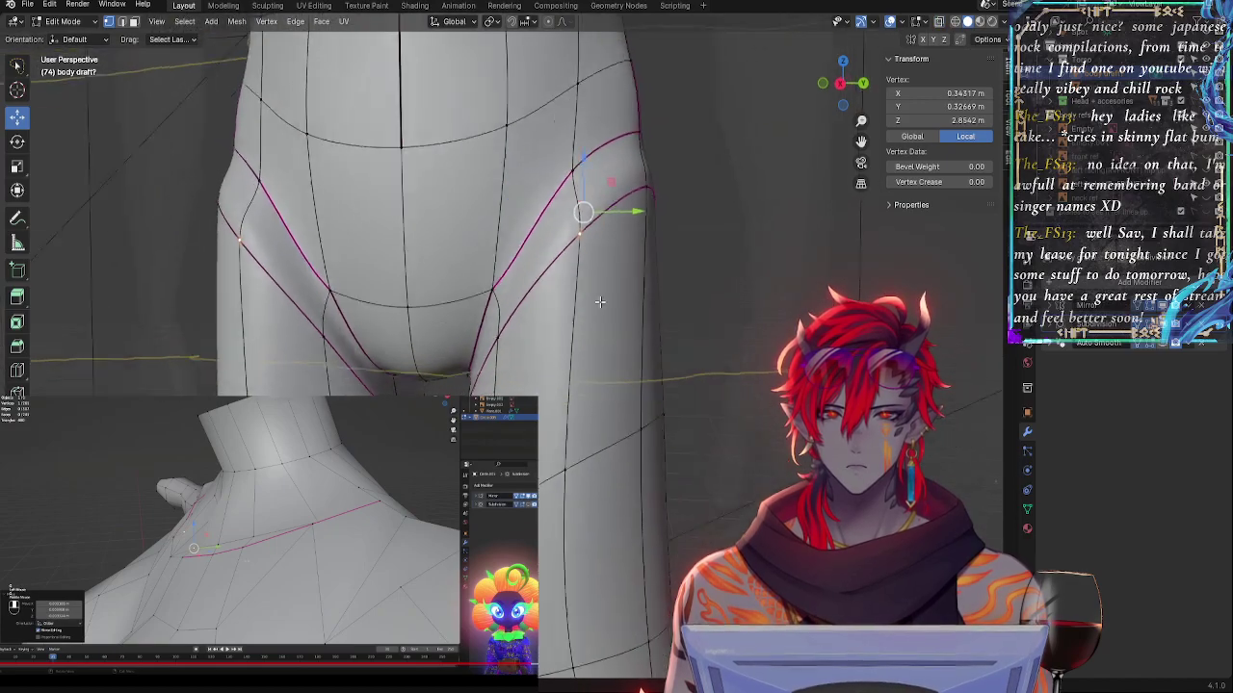
{"action": "middle_click_drag", "start_coordinate": [630, 292], "coordinate": [638, 344]}
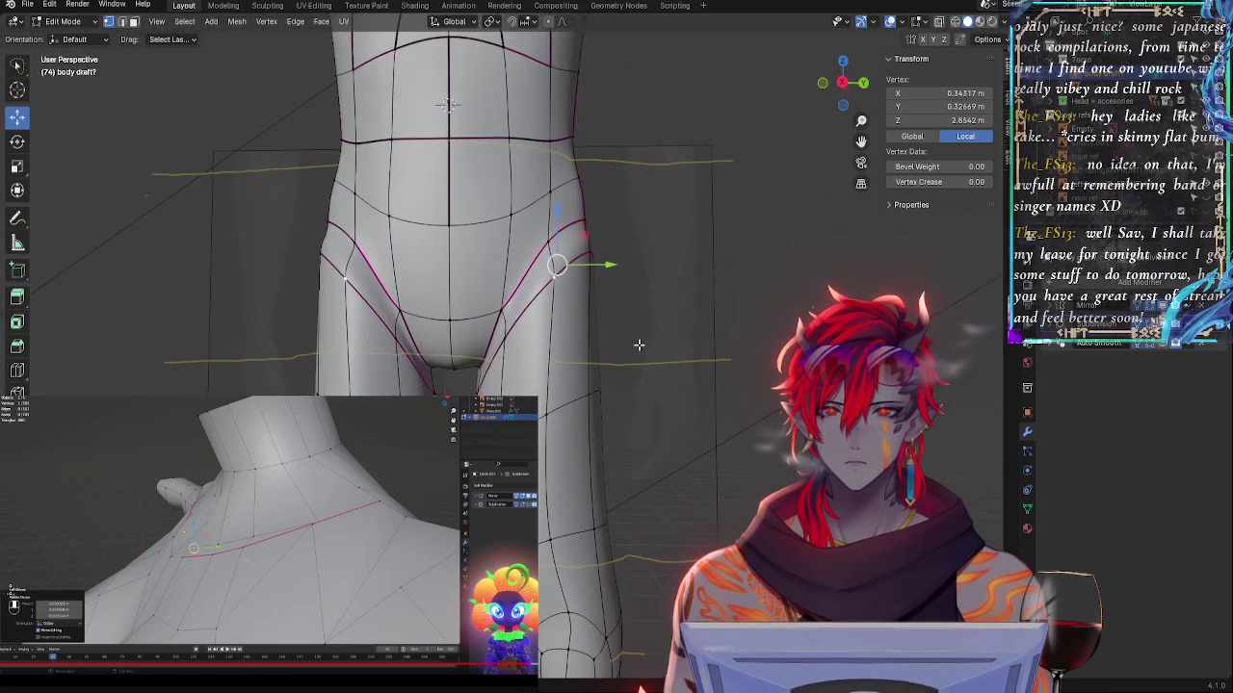
{"action": "key", "text": "alt+z"}
{"action": "left_click", "coordinate": [841, 84]}
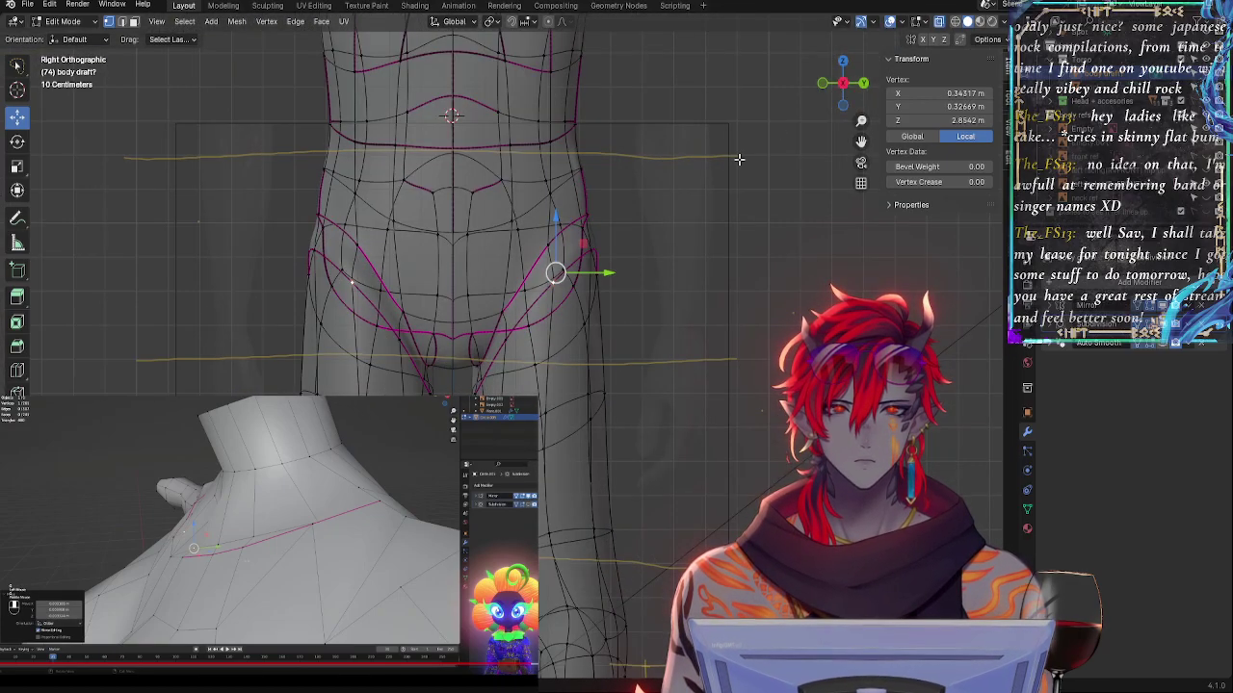
{"action": "key", "text": "alt+z"}
{"action": "key", "text": "alt+z"}
{"action": "scroll", "coordinate": [664, 318], "scroll_direction": "up", "scroll_amount": 3}
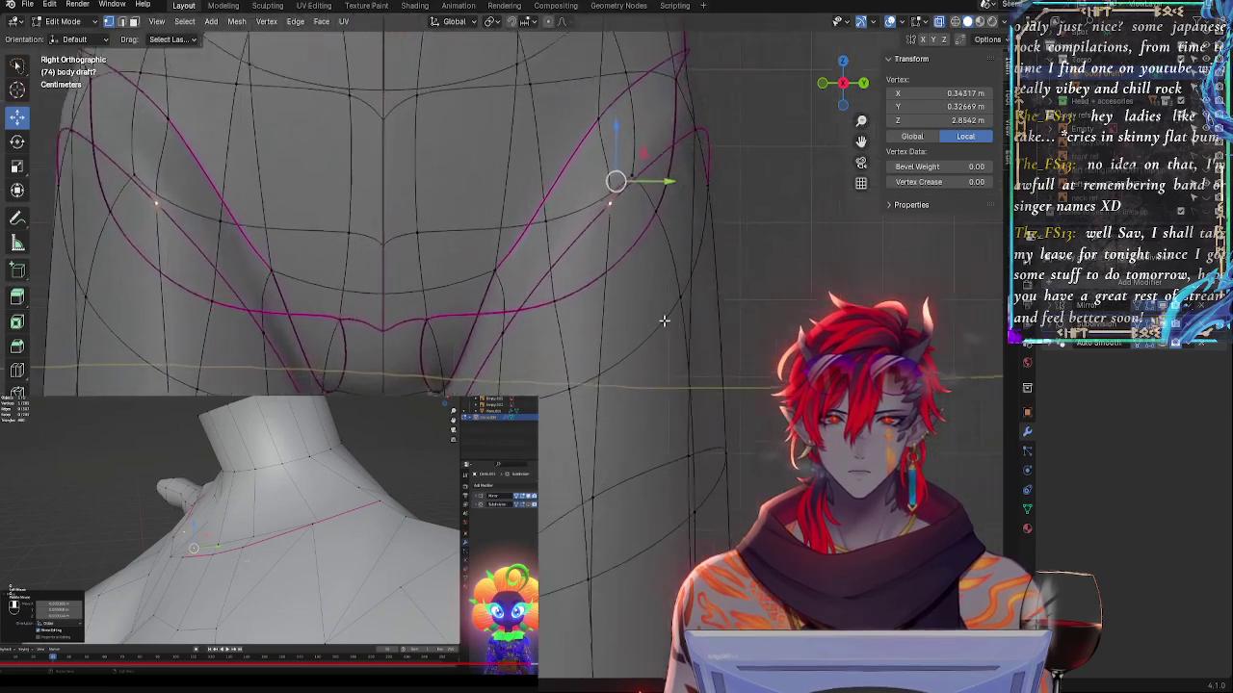
{"action": "key", "text": "alt+z"}
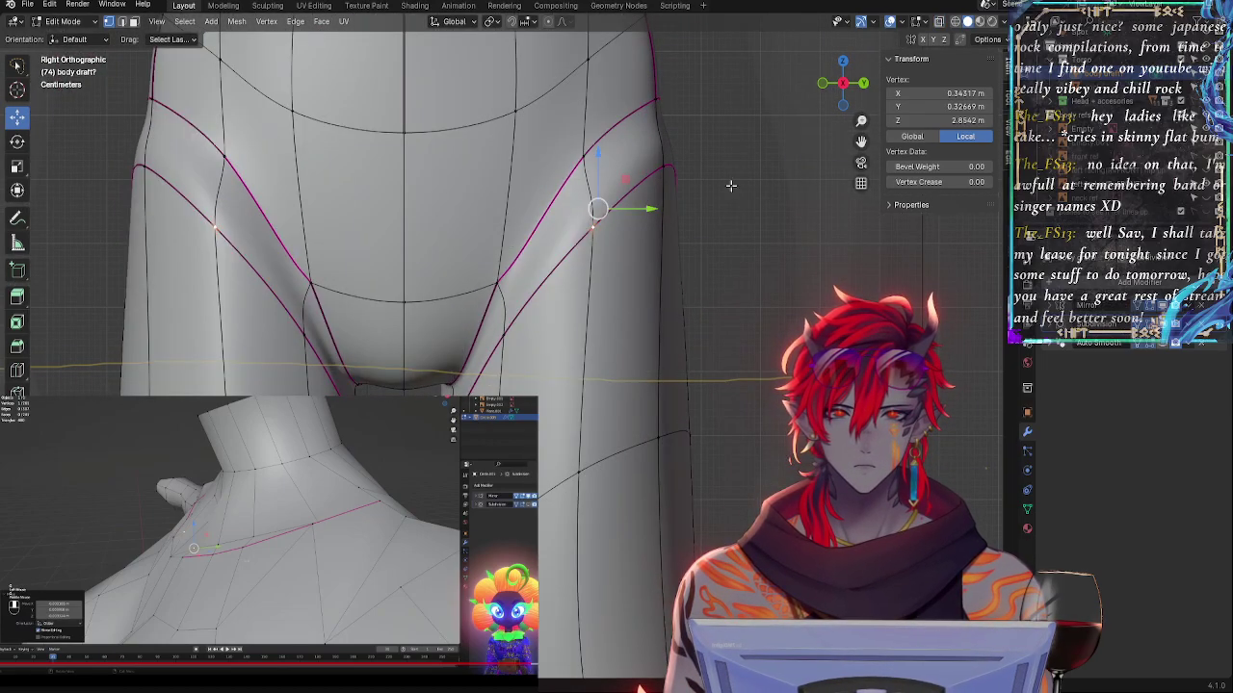
{"action": "left_click", "coordinate": [823, 84]}
{"action": "key", "text": "alt+z"}
{"action": "key", "text": "alt+z"}
{"action": "key", "text": "alt+z"}
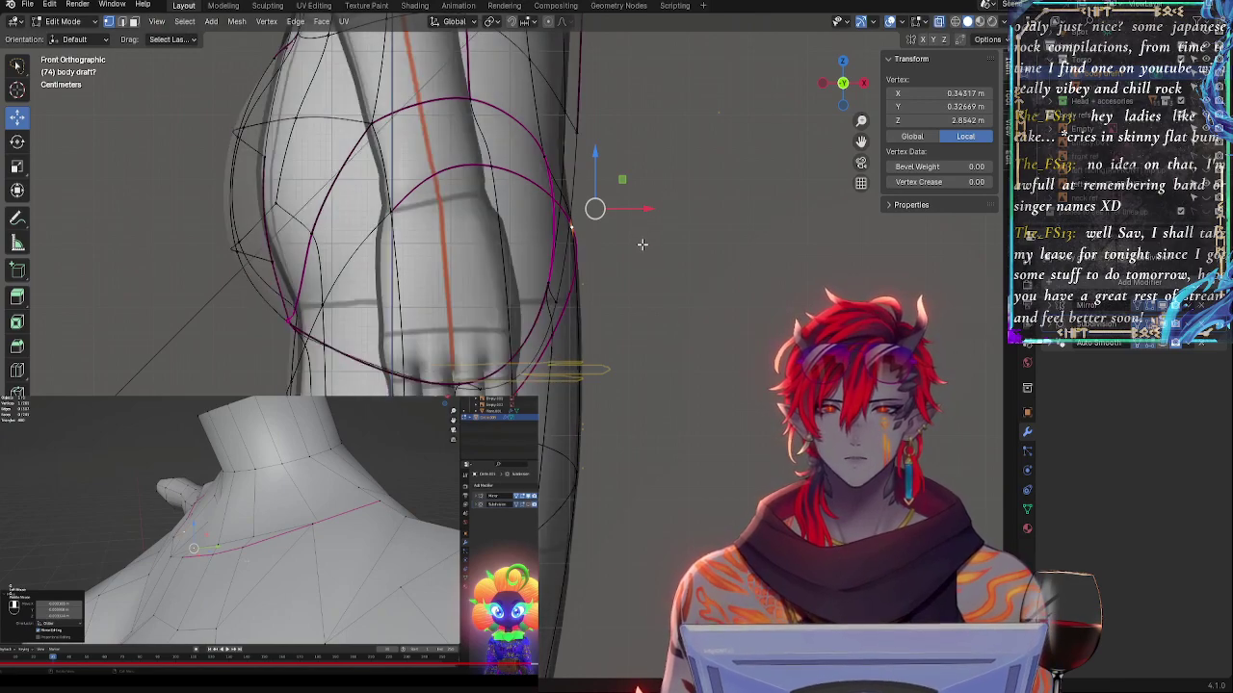
{"action": "key", "text": "alt+z"}
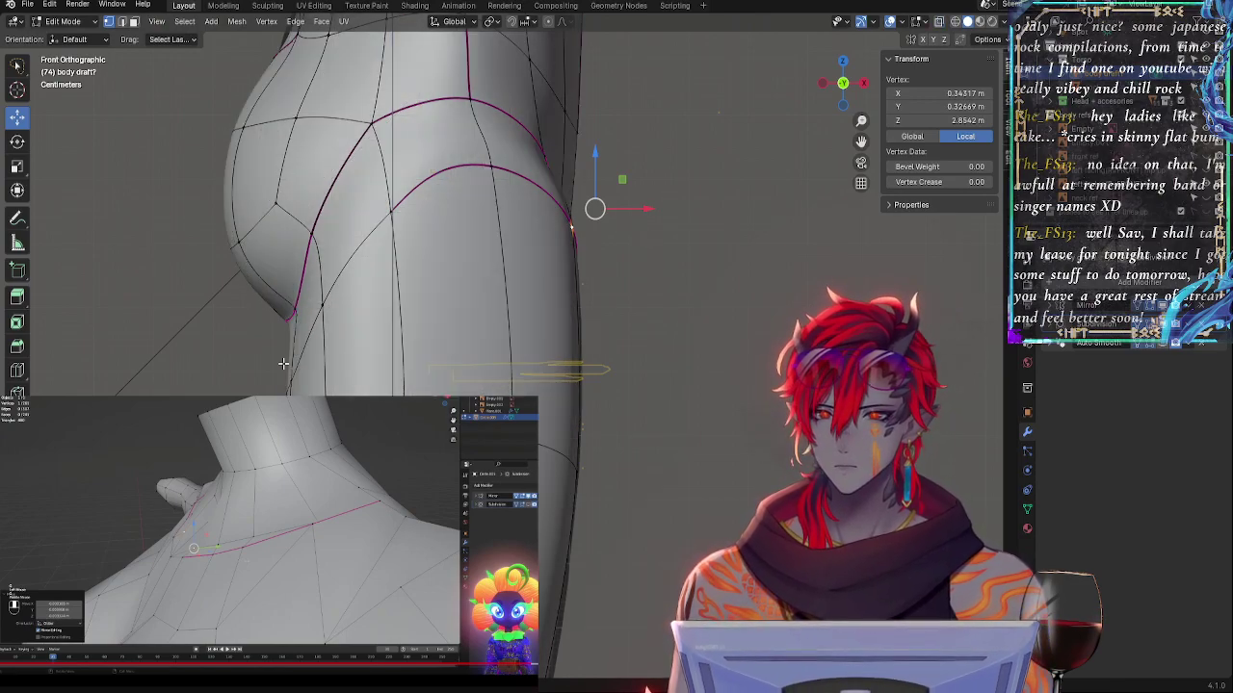
- Hide the subdivision preview and compare the low-poly cage against the reference
{"action": "left_click", "coordinate": [1139, 328]}
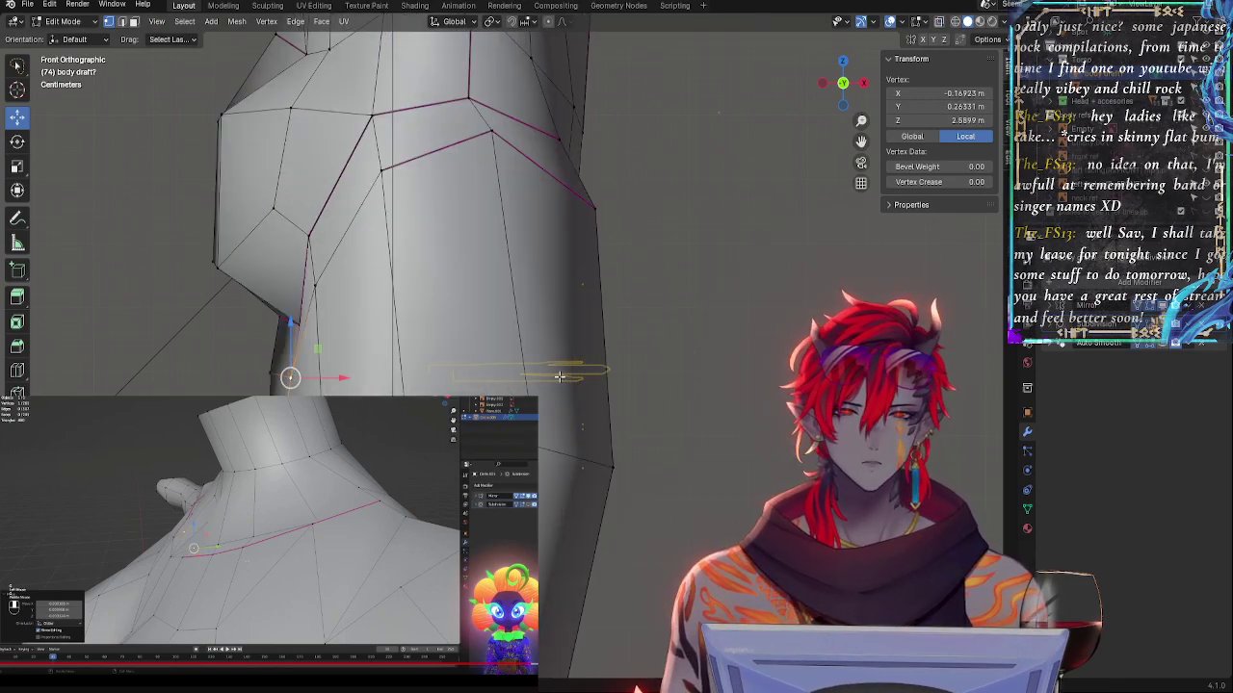
{"action": "key", "text": "alt+z"}
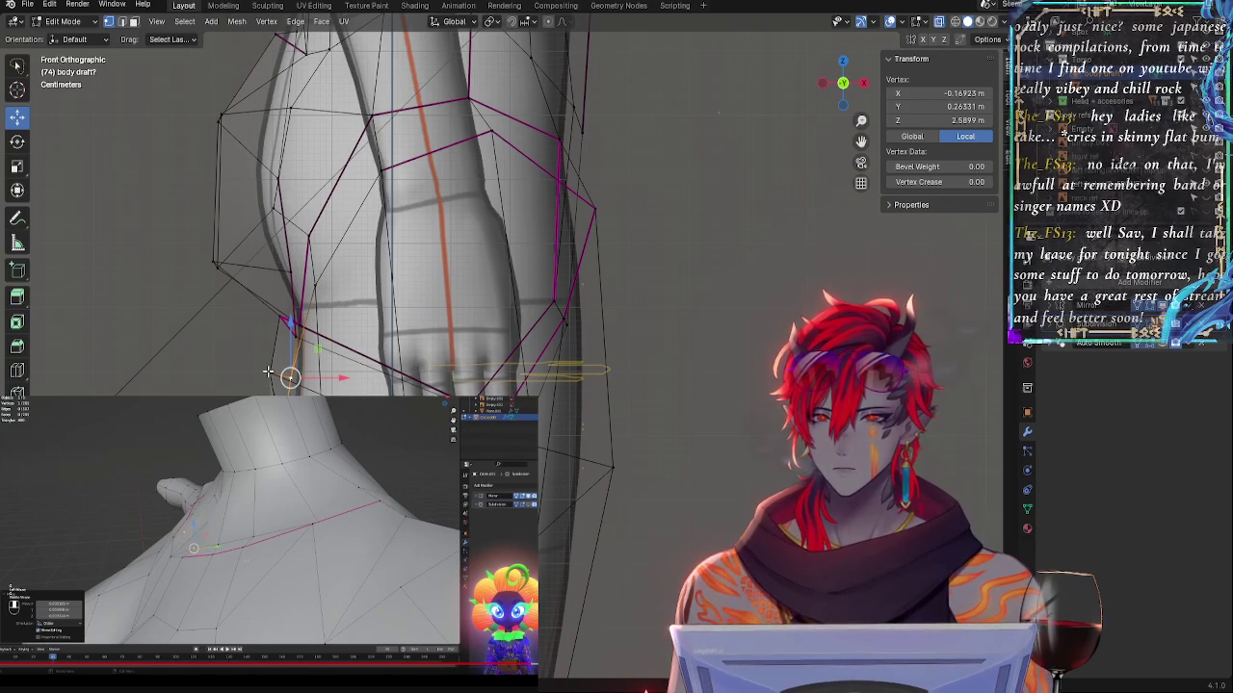
{"action": "mouse_move", "coordinate": [268, 372]}
{"action": "middle_mouse_down"}
{"action": "mouse_move", "coordinate": [646, 445]}
{"action": "mouse_move", "coordinate": [313, 457]}
{"action": "middle_mouse_up"}
{"action": "key", "text": "alt+z"}
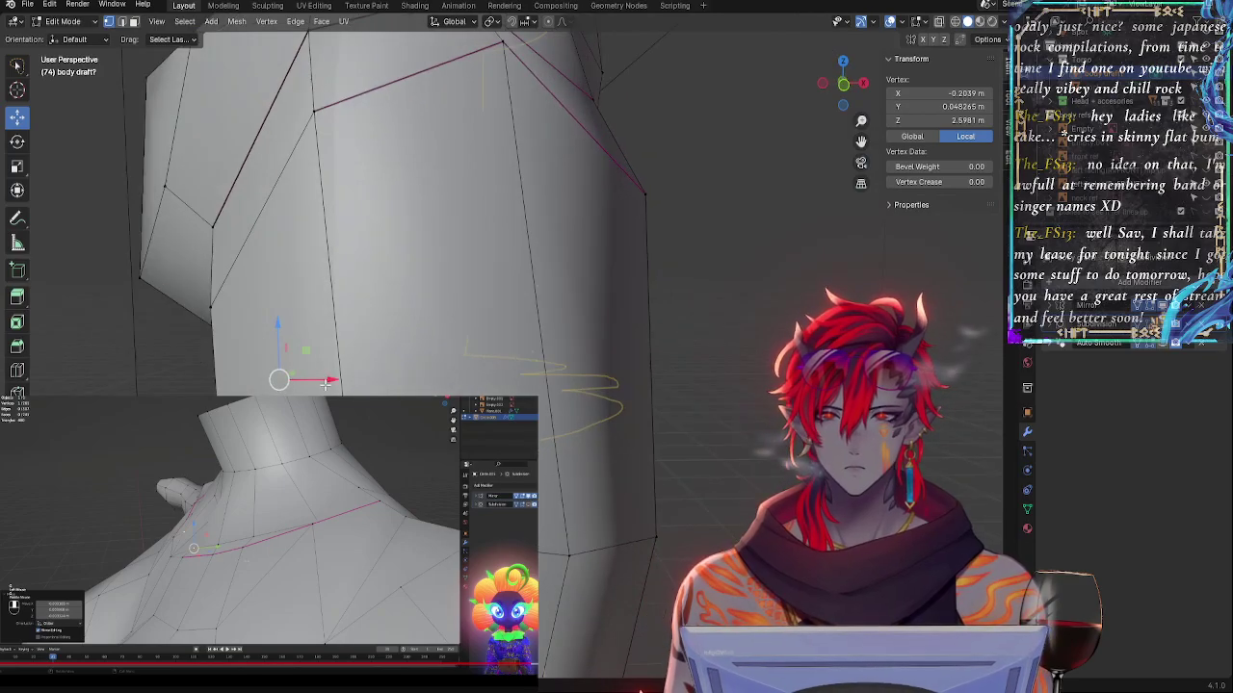
- Pull the thigh vertex inward in two passes, checking it from both sides
{"action": "left_click_drag", "start_coordinate": [326, 384], "coordinate": [339, 385]}
{"action": "middle_click_drag", "start_coordinate": [339, 405], "coordinate": [549, 426]}
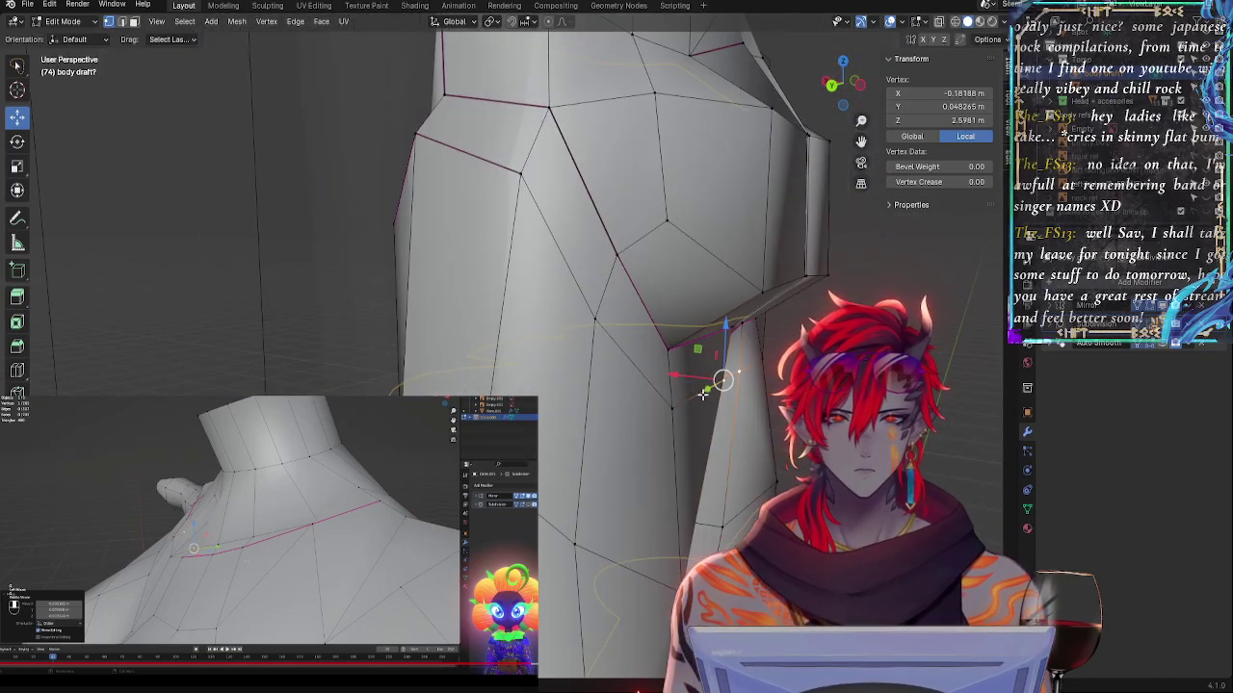
{"action": "left_click_drag", "start_coordinate": [685, 378], "coordinate": [657, 376]}
{"action": "middle_click_drag", "start_coordinate": [676, 385], "coordinate": [585, 453]}
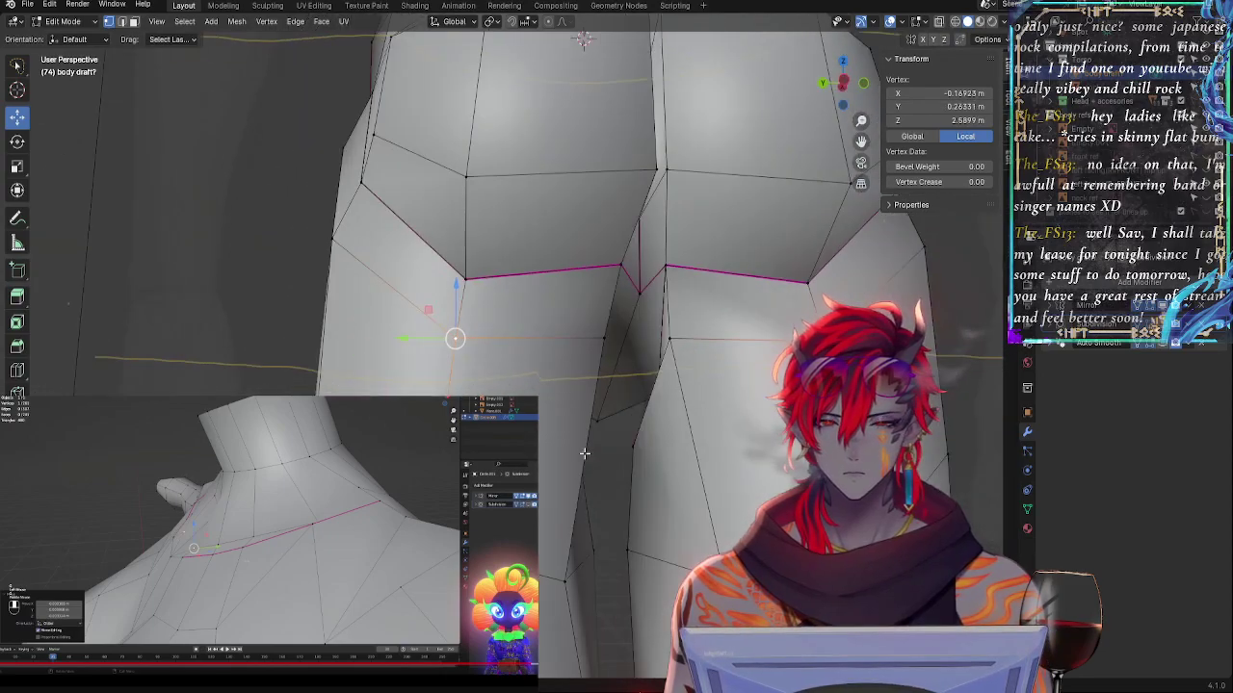
- Vertex-slide the thigh vertex downward along its edge
{"action": "key", "text": "g"}
{"action": "key", "text": "g"}
{"action": "left_click", "coordinate": [779, 416]}
{"action": "key", "text": "g"}
{"action": "key", "text": "g"}
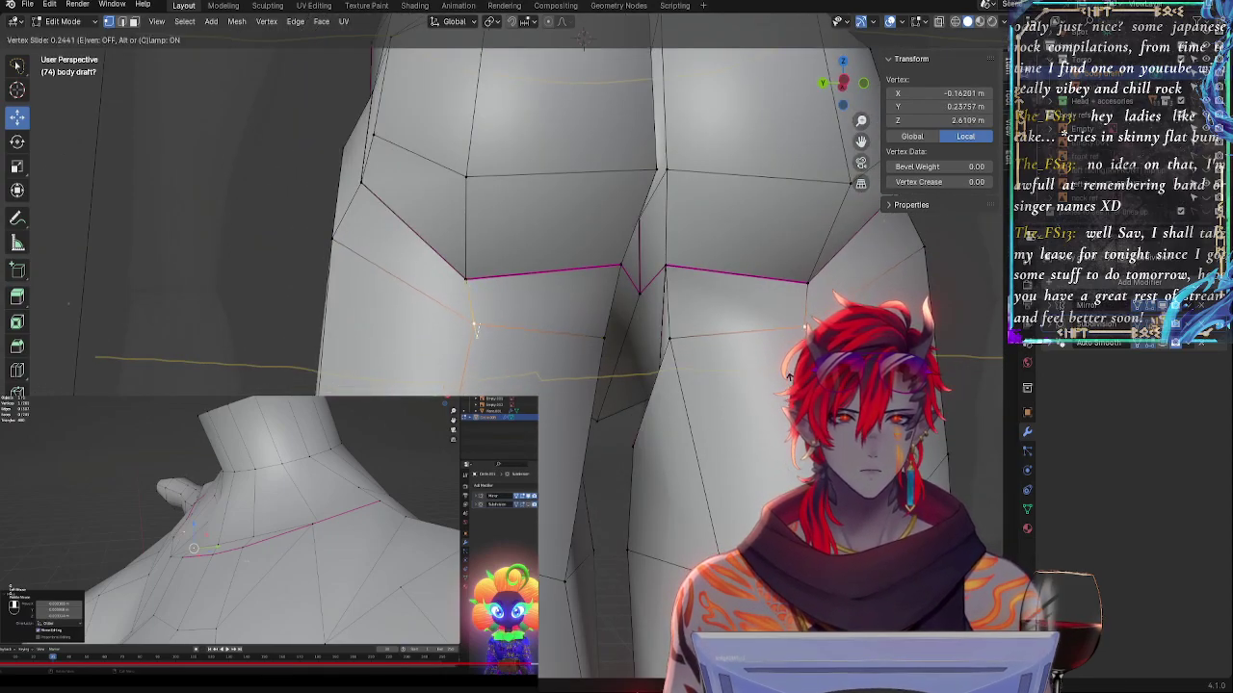
{"action": "left_click", "coordinate": [603, 322]}
{"action": "middle_click_drag", "start_coordinate": [603, 322], "coordinate": [671, 429]}
- Select the buttock-crease edge loop, tilt it around Y and raise it along Z
{"action": "left_click", "coordinate": [308, 408], "text": "shift"}
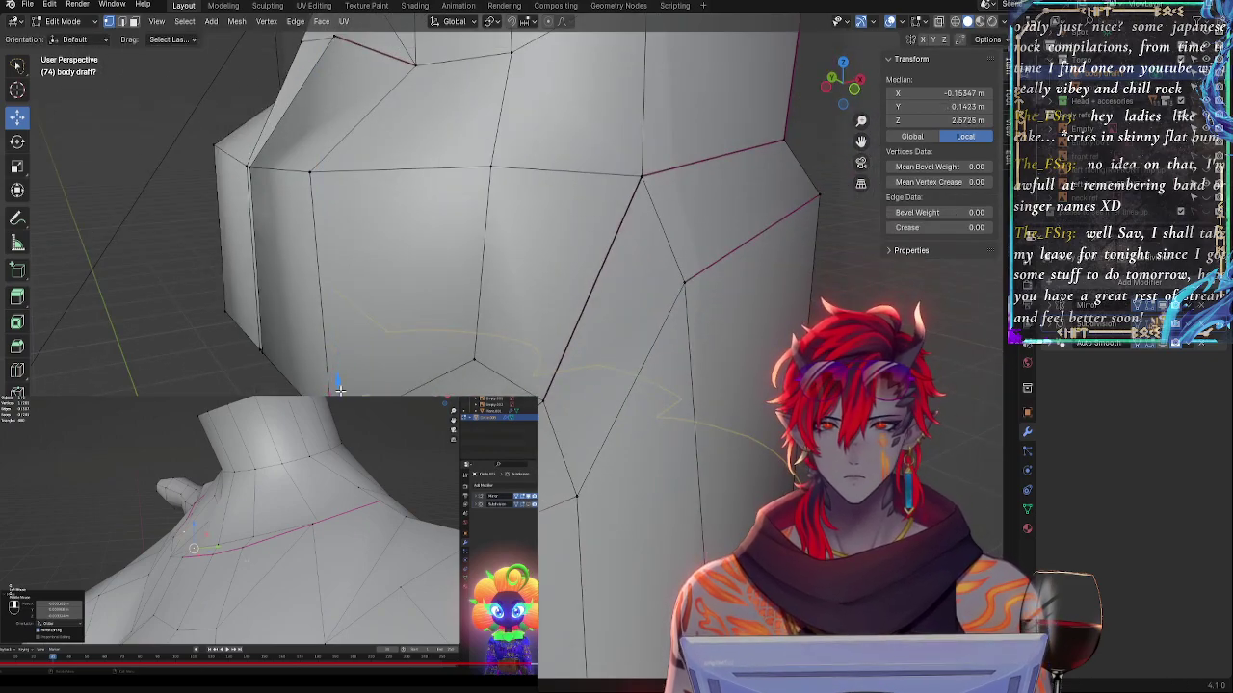
{"action": "middle_click_drag", "start_coordinate": [333, 357], "coordinate": [549, 453]}
{"action": "left_click", "coordinate": [550, 453], "text": "alt"}
{"action": "key", "text": "r"}
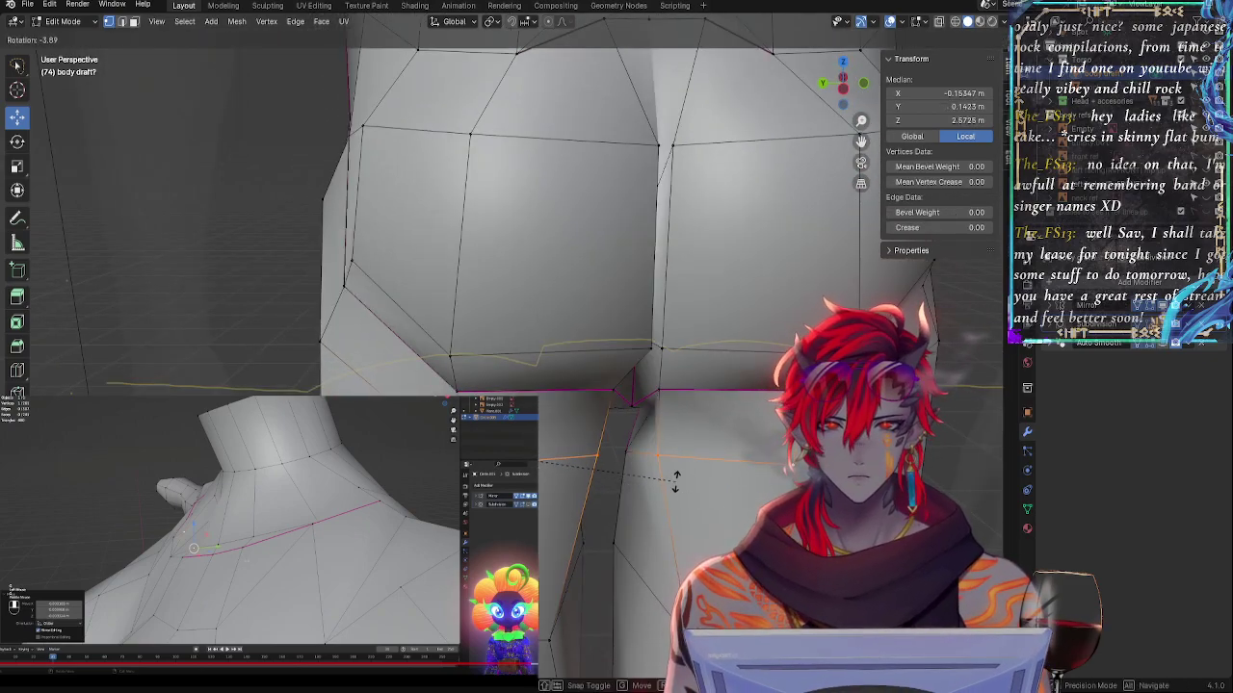
{"action": "key", "text": "y"}
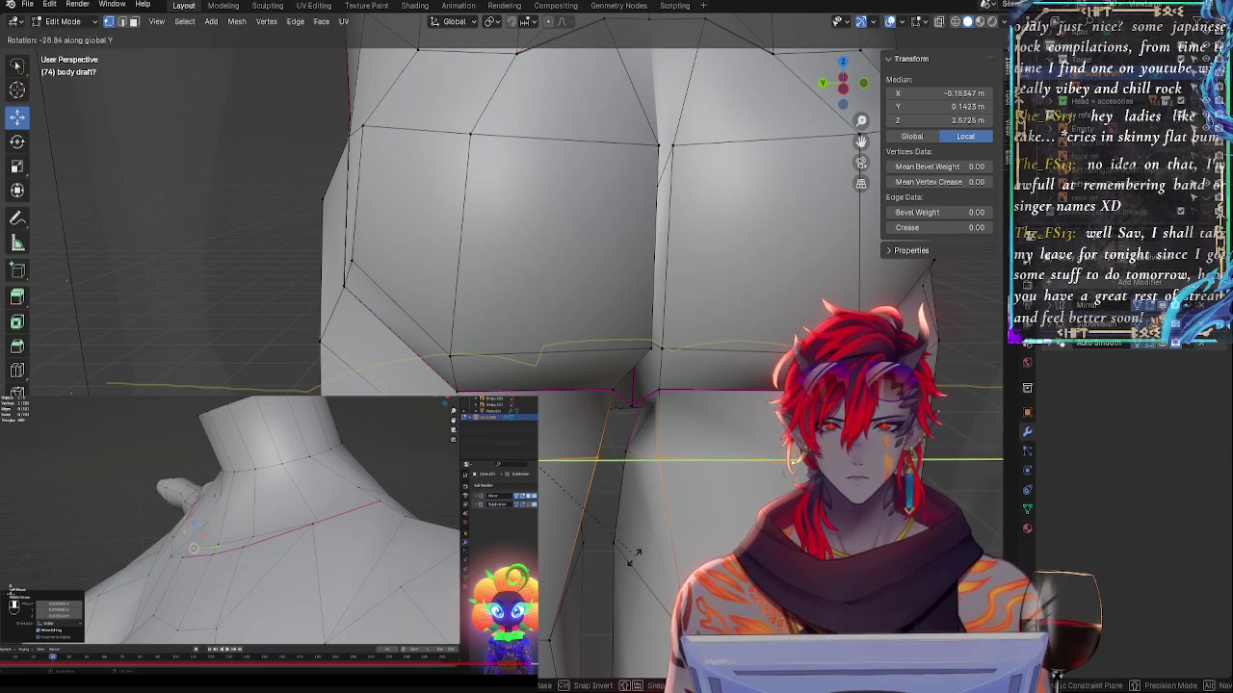
{"action": "left_click", "coordinate": [568, 590]}
{"action": "key", "text": "z"}
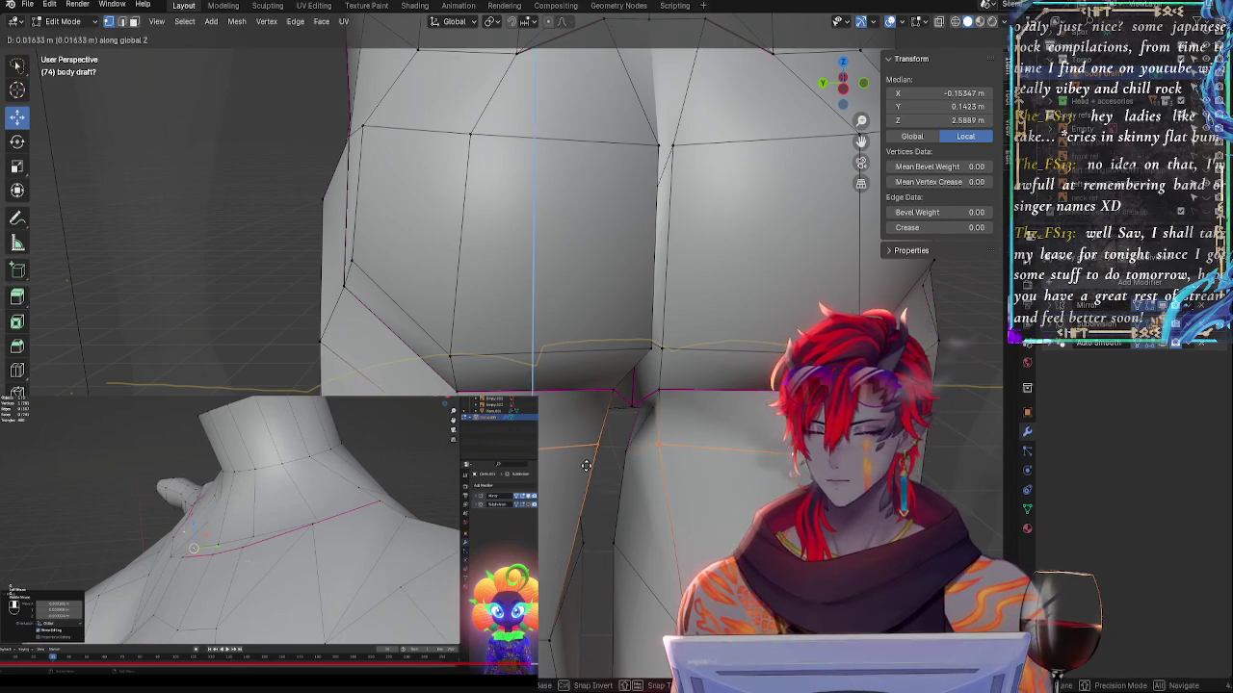
{"action": "left_click", "coordinate": [589, 463]}
{"action": "middle_click_drag", "start_coordinate": [589, 463], "coordinate": [743, 479]}
- Move a single crease vertex in front-back depth, then pull it inward
{"action": "left_click", "coordinate": [651, 466]}
{"action": "key", "text": "g"}
{"action": "key", "text": "y"}
{"action": "left_click", "coordinate": [652, 415]}
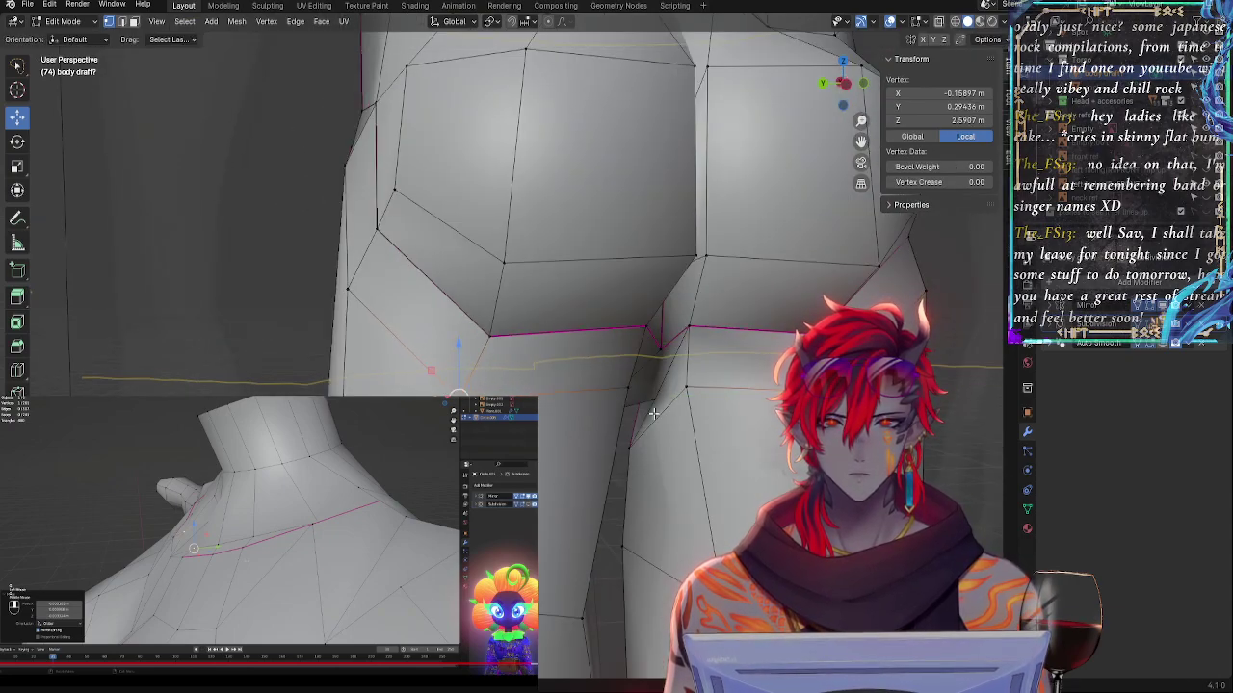
{"action": "middle_click_drag", "start_coordinate": [652, 415], "coordinate": [597, 449]}
{"action": "left_click_drag", "start_coordinate": [382, 358], "coordinate": [369, 358]}
- In front view with the smoothed mesh and X-ray, raise the crease vertex to the reference and nudge it inward
{"action": "left_click", "coordinate": [846, 93]}
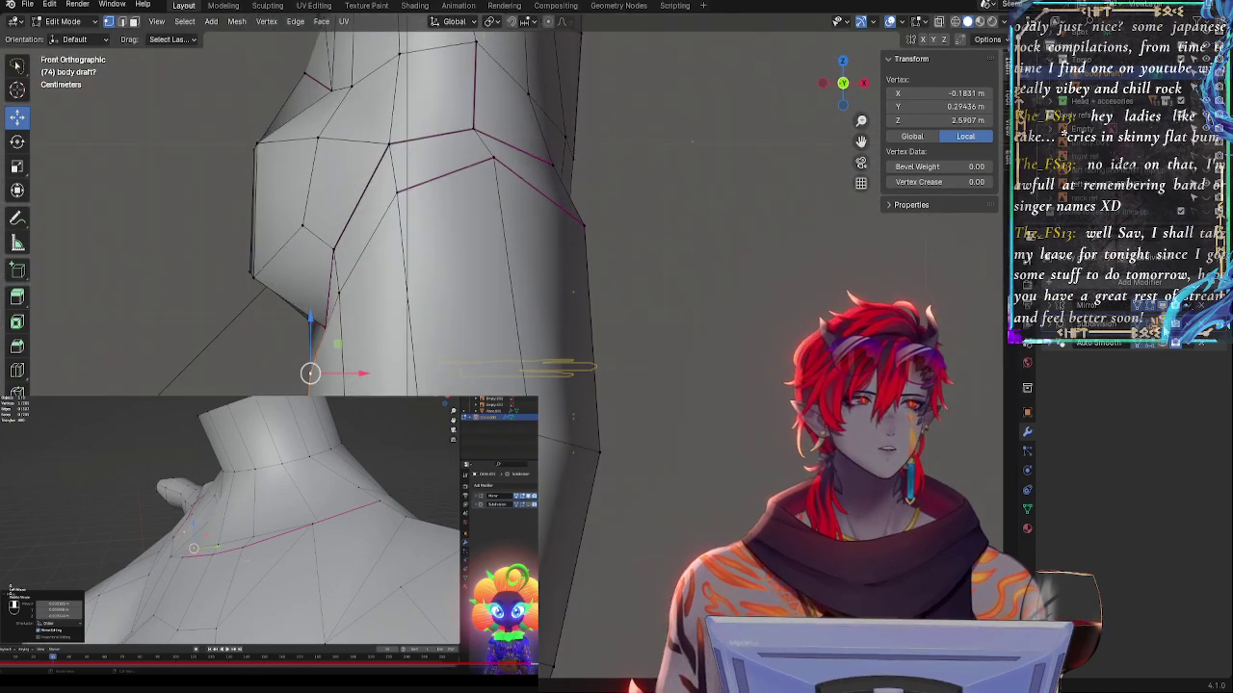
{"action": "left_click", "coordinate": [1164, 329]}
{"action": "left_click", "coordinate": [1164, 329]}
{"action": "left_click", "coordinate": [1165, 329]}
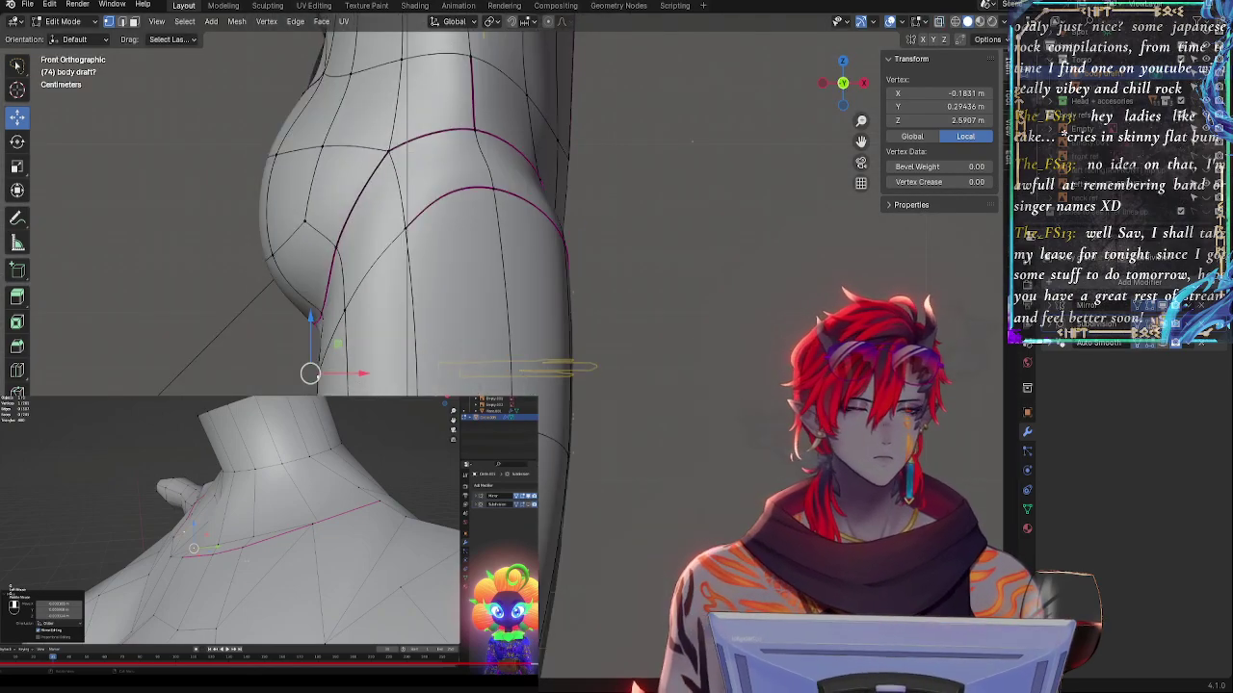
{"action": "key", "text": "alt+z"}
{"action": "key", "text": "g"}
{"action": "key", "text": "z"}
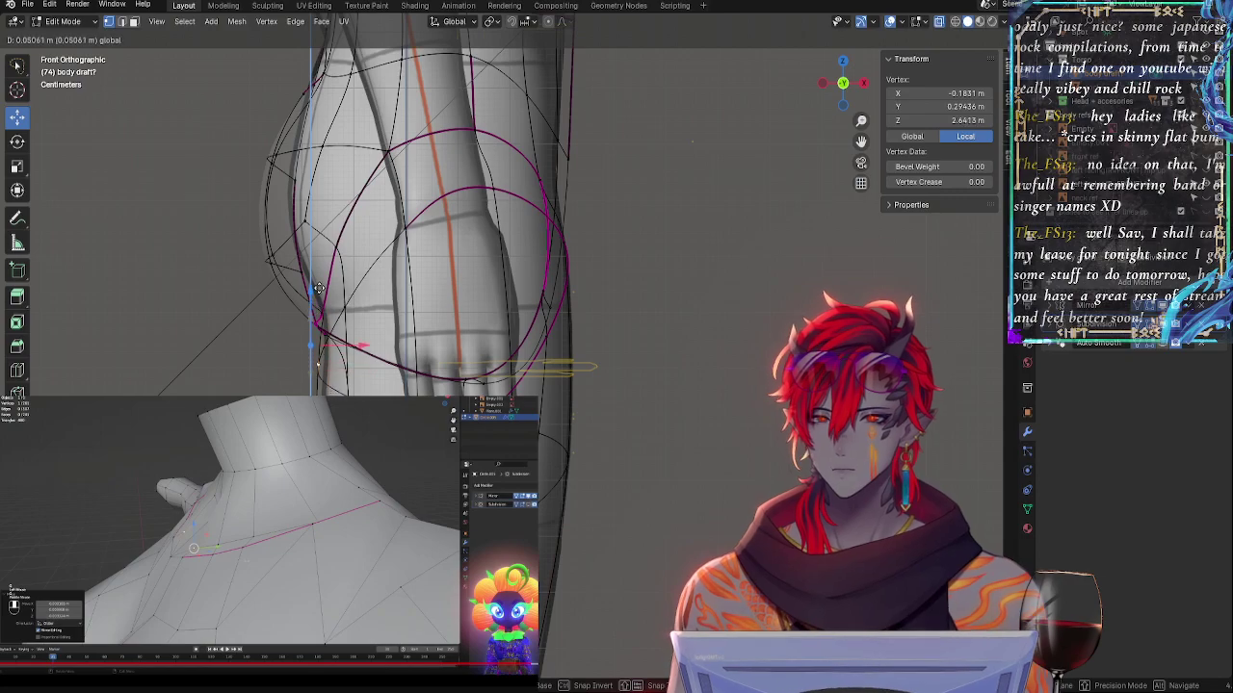
{"action": "left_click_drag", "start_coordinate": [319, 280], "coordinate": [319, 280]}
{"action": "left_click_drag", "start_coordinate": [362, 337], "coordinate": [374, 338]}
{"action": "key", "text": "alt+z"}
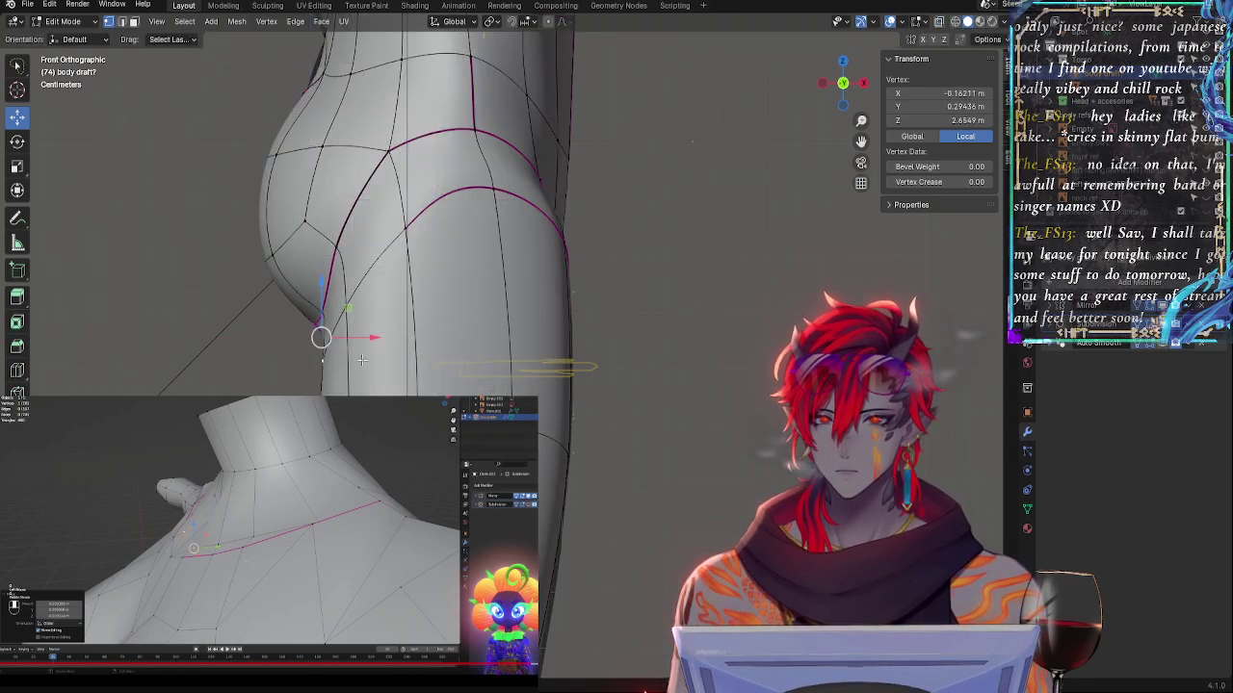
- From the back, vertex-slide the crease vertex and start moving its neighbouring crease vertex
{"action": "middle_click_drag", "start_coordinate": [318, 215], "coordinate": [578, 208], "text": "shift"}
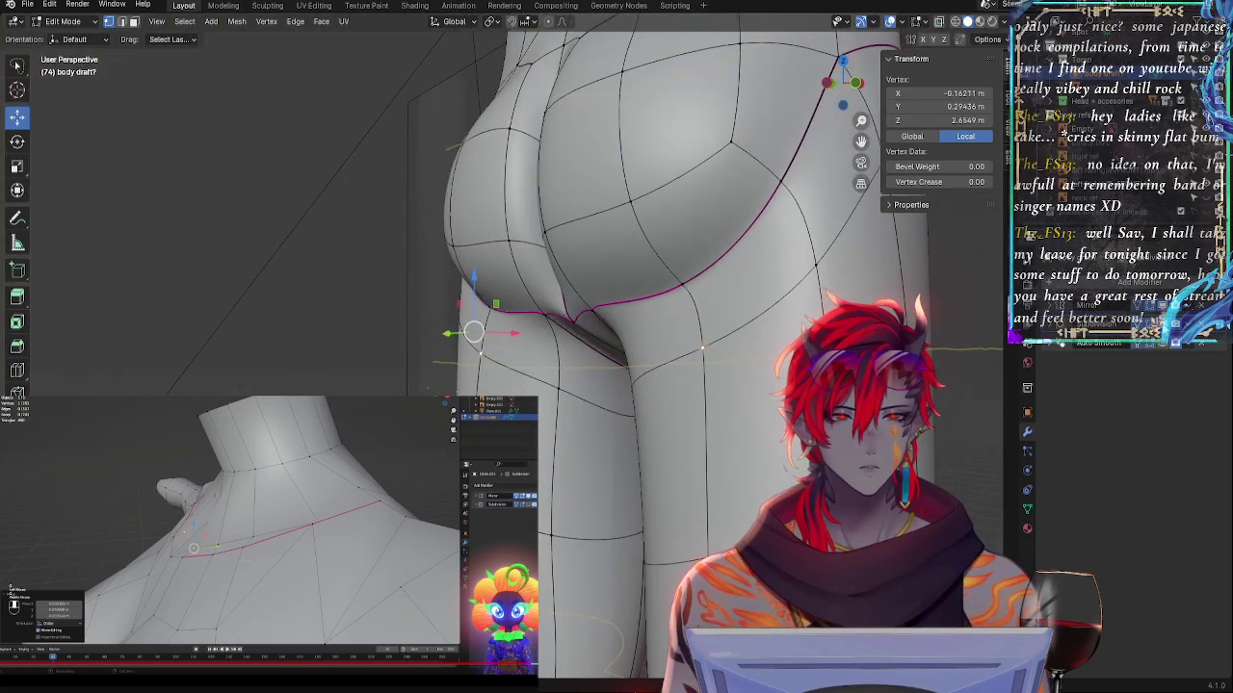
{"action": "left_click", "coordinate": [1164, 325]}
{"action": "middle_click_drag", "start_coordinate": [664, 333], "coordinate": [767, 340]}
{"action": "key", "text": "g"}
{"action": "key", "text": "g"}
{"action": "left_click", "coordinate": [759, 350]}
{"action": "left_click", "coordinate": [741, 316]}
{"action": "key", "text": "g"}
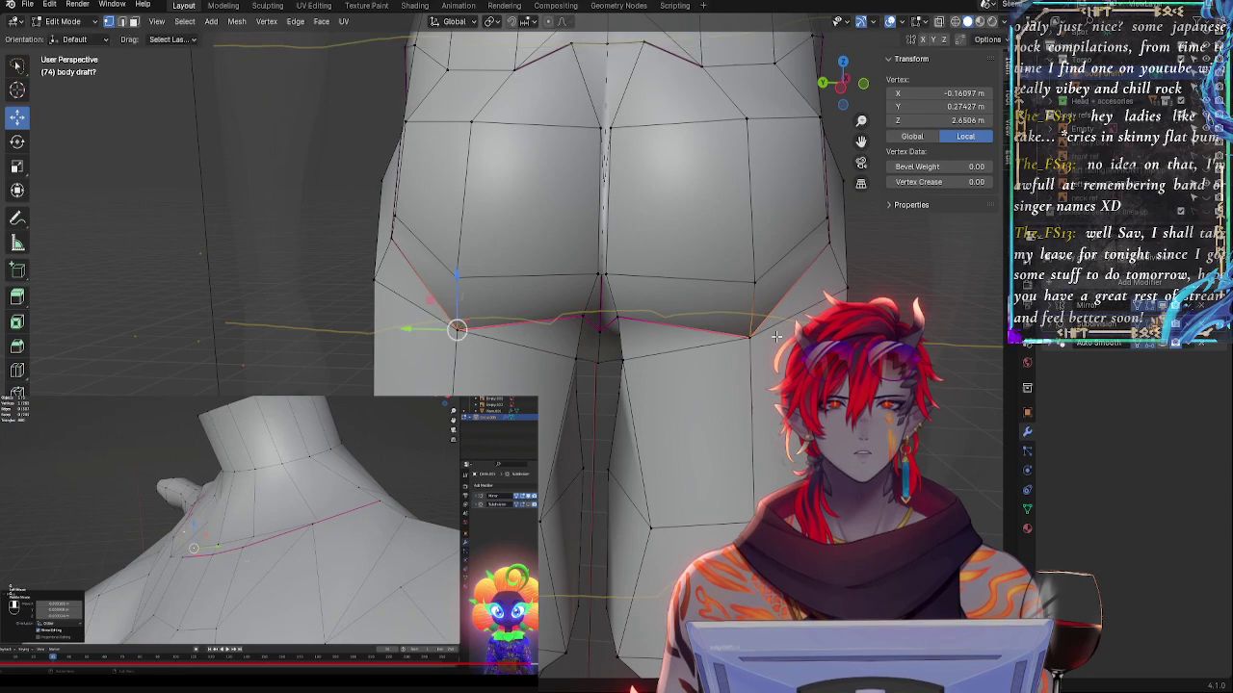
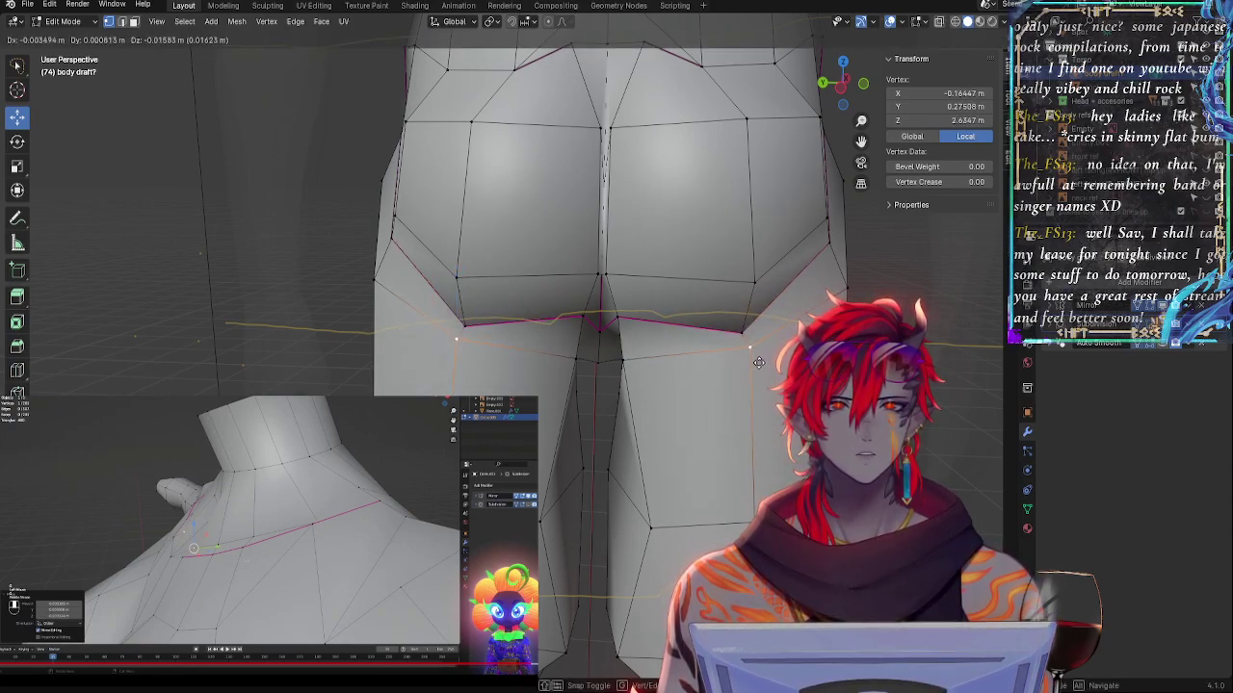
- Move an inner-thigh vertex up to sit at the gluteal crease
{"action": "left_click", "coordinate": [764, 368]}
{"action": "left_click", "coordinate": [675, 361]}
{"action": "left_click", "coordinate": [632, 360]}
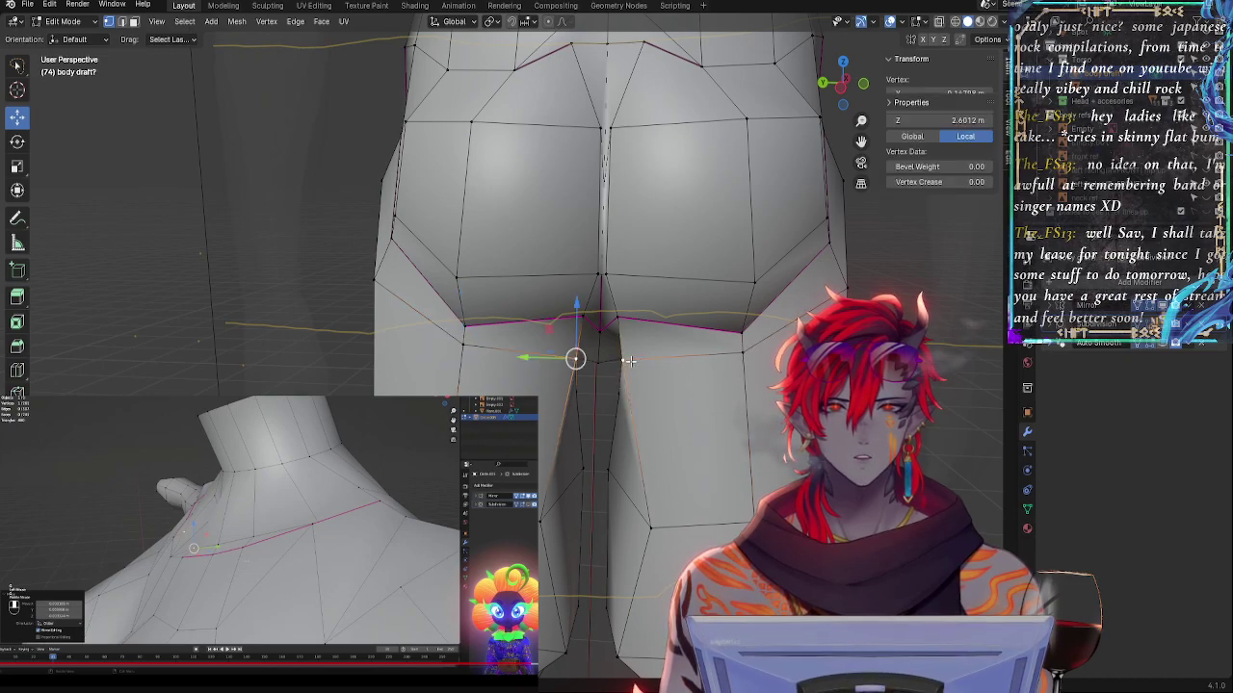
{"action": "key", "text": "g"}
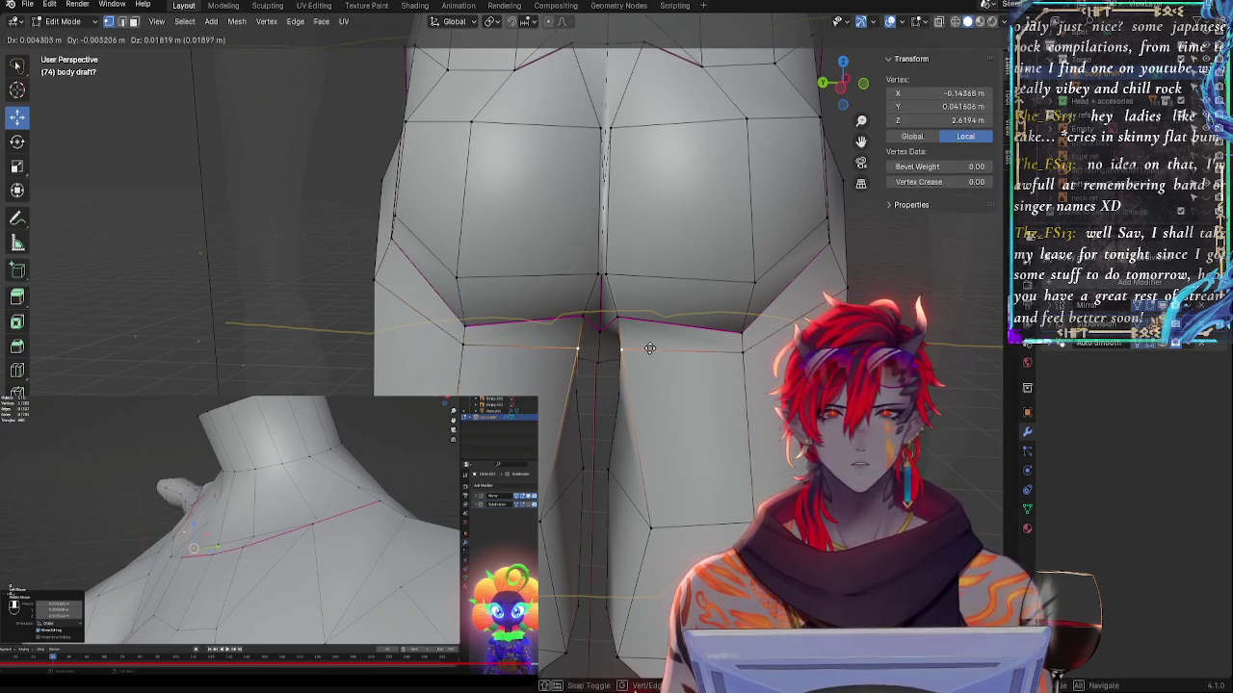
{"action": "left_click", "coordinate": [638, 320]}
{"action": "key", "text": "g"}
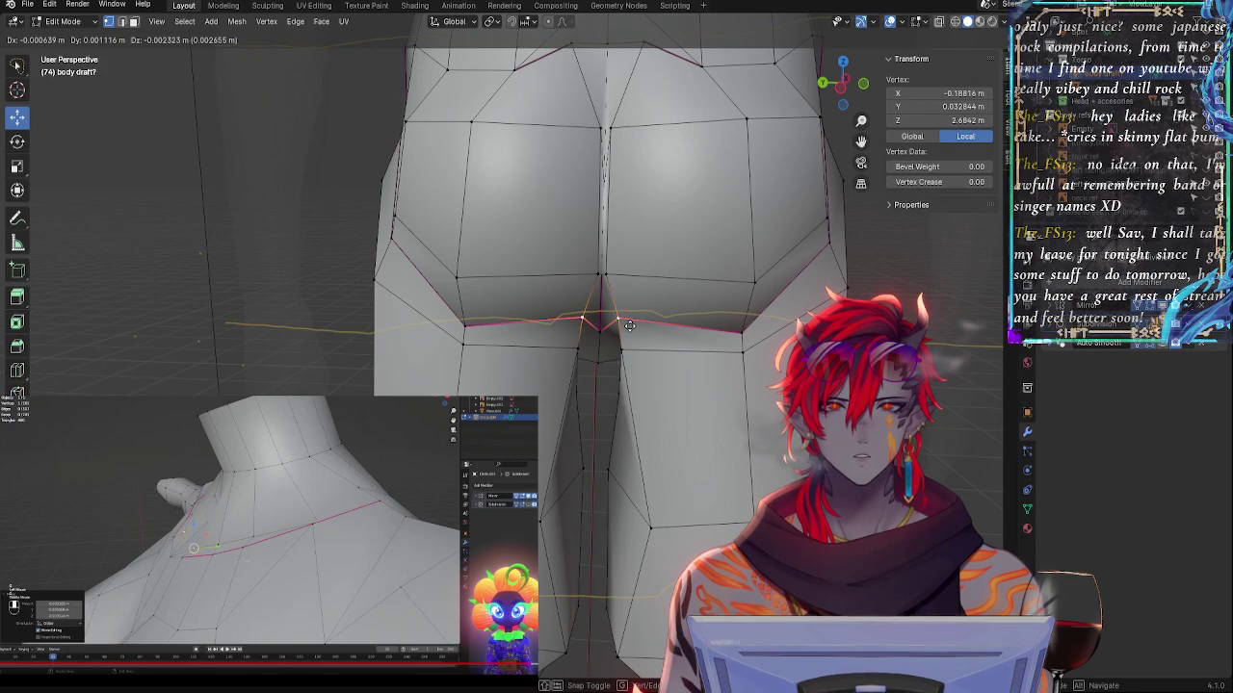
{"action": "left_click", "coordinate": [628, 325]}
- Lower a buttock-crease vertex slightly and push it back
{"action": "left_click", "coordinate": [464, 326]}
{"action": "middle_click_drag", "start_coordinate": [771, 351], "coordinate": [669, 325]}
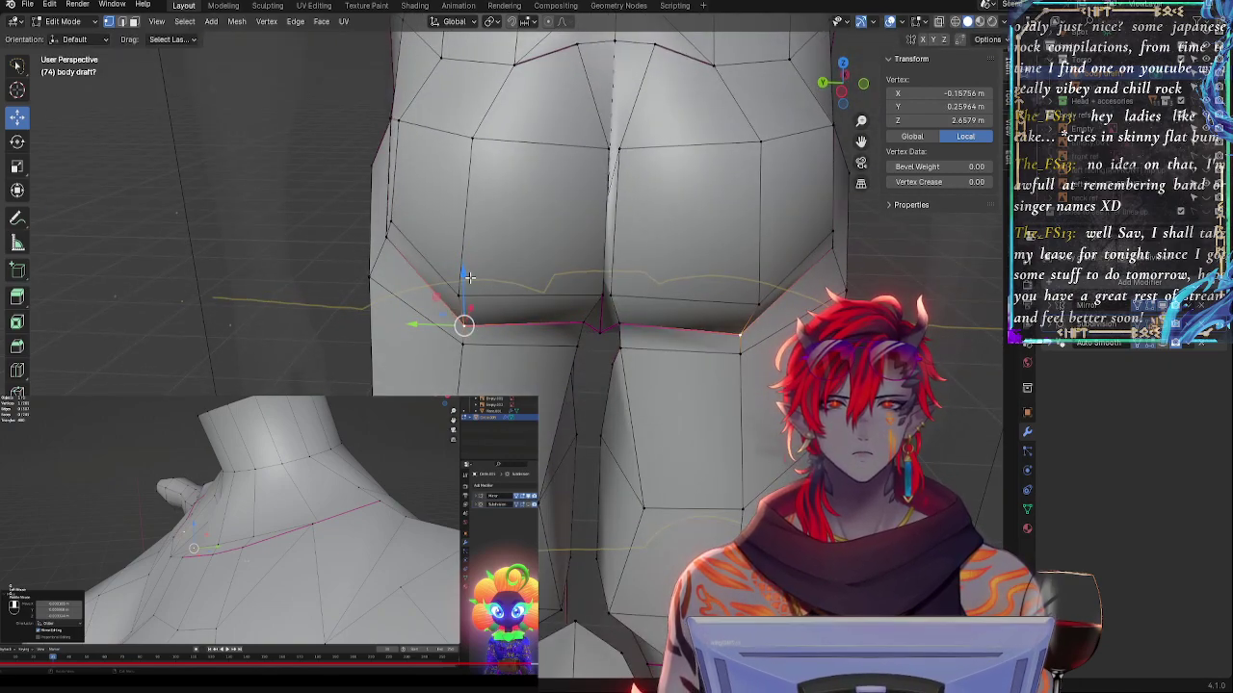
{"action": "left_click_drag", "start_coordinate": [469, 277], "coordinate": [470, 283]}
{"action": "middle_click_drag", "start_coordinate": [622, 246], "coordinate": [636, 286]}
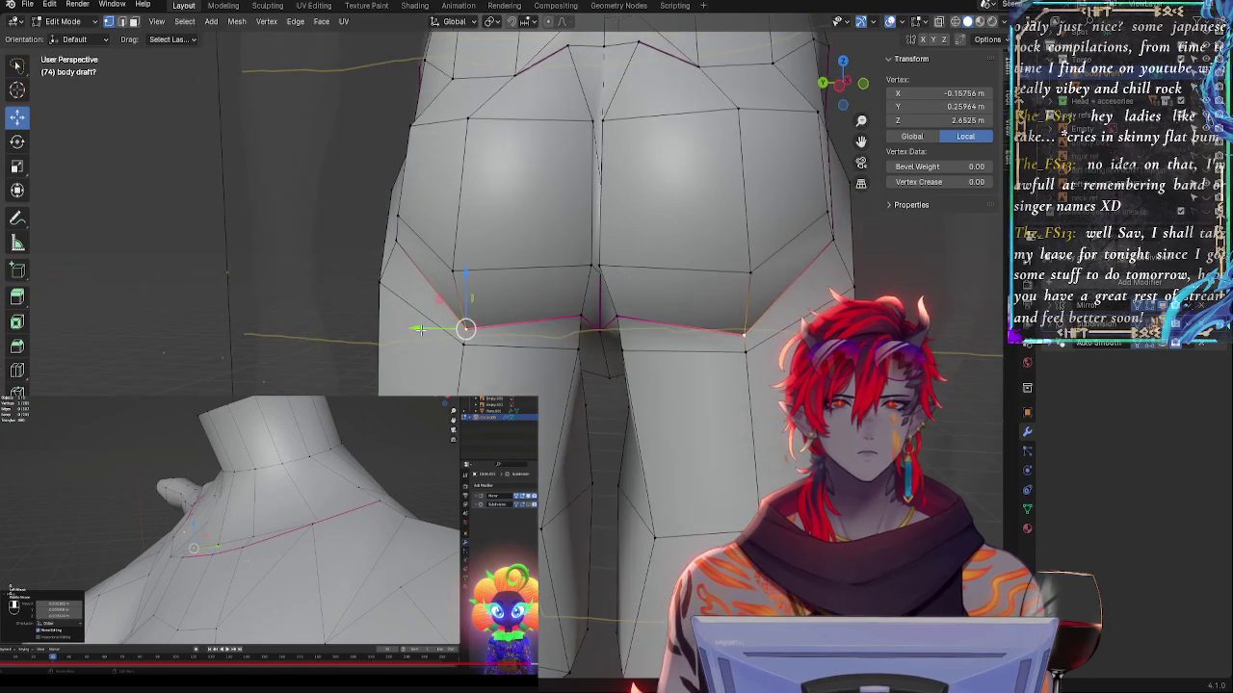
{"action": "left_click_drag", "start_coordinate": [421, 329], "coordinate": [407, 329]}
{"action": "middle_click_drag", "start_coordinate": [648, 337], "coordinate": [623, 347]}
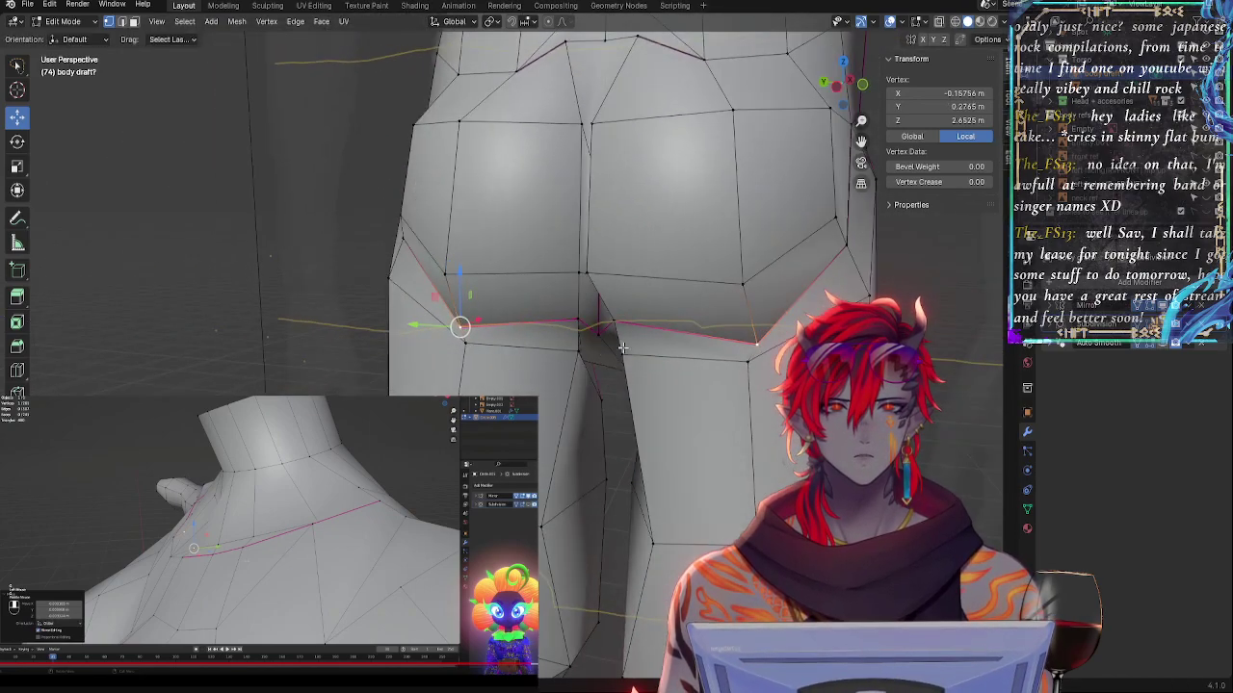
- Lower the upper hip vertex slightly and pull it forward
{"action": "left_click", "coordinate": [830, 242]}
{"action": "left_click", "coordinate": [834, 214]}
{"action": "mouse_move", "coordinate": [789, 213]}
{"action": "middle_mouse_down"}
{"action": "mouse_move", "coordinate": [790, 250]}
{"action": "mouse_move", "coordinate": [780, 231]}
{"action": "middle_mouse_up"}
{"action": "left_click", "coordinate": [692, 155]}
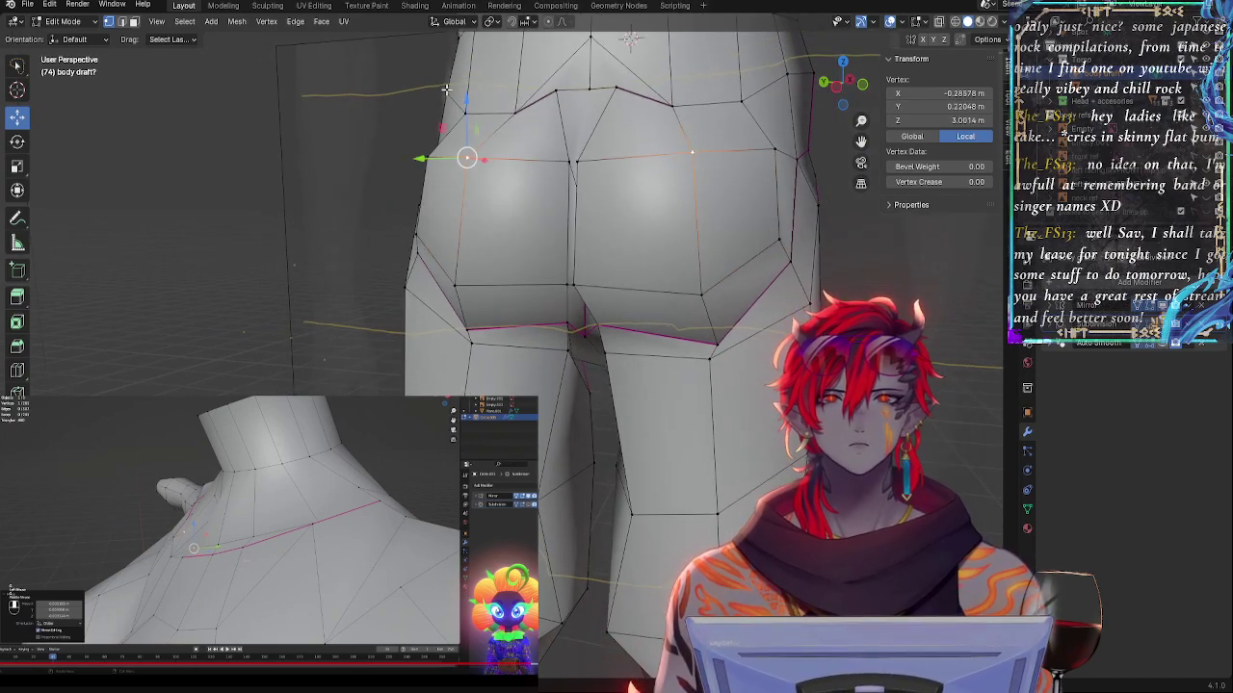
{"action": "left_click_drag", "start_coordinate": [469, 100], "coordinate": [472, 109]}
{"action": "left_click_drag", "start_coordinate": [435, 167], "coordinate": [438, 169]}
{"action": "middle_click_drag", "start_coordinate": [438, 170], "coordinate": [619, 220]}
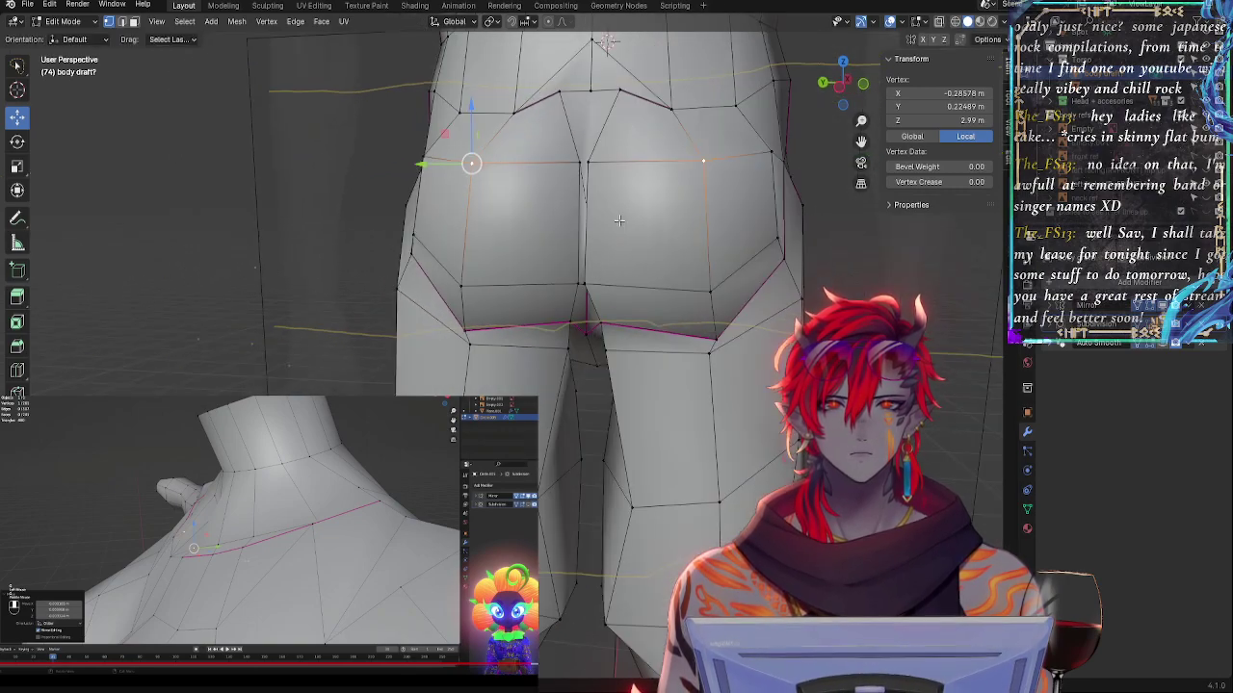
- Move the upper hip and hip-side vertices together, then undo that move
{"action": "left_click", "coordinate": [770, 154]}
{"action": "left_click_drag", "start_coordinate": [743, 121], "coordinate": [738, 116]}
{"action": "left_click", "coordinate": [738, 111]}
{"action": "left_click", "coordinate": [766, 152], "text": "shift"}
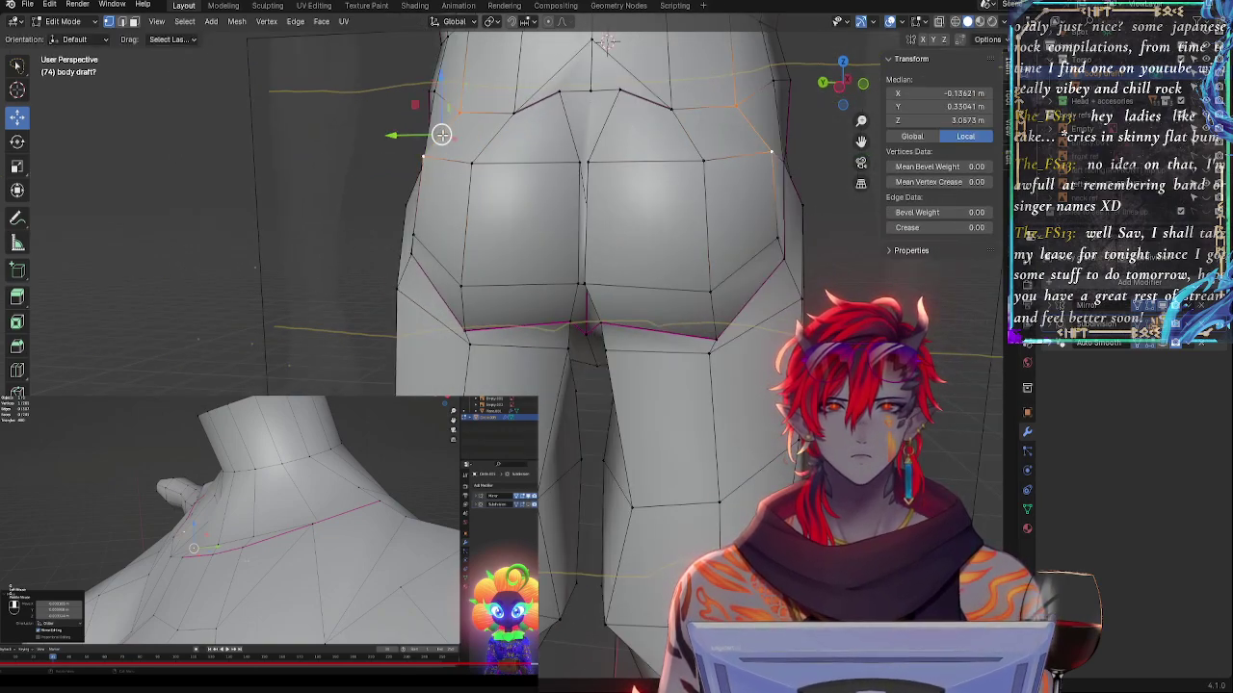
{"action": "left_click_drag", "start_coordinate": [441, 134], "coordinate": [452, 137]}
{"action": "key", "text": "ctrl+z"}
- From the side of the hip, slide a hip vertex along its edge
{"action": "middle_click_drag", "start_coordinate": [785, 240], "coordinate": [702, 257]}
{"action": "left_click", "coordinate": [789, 182]}
{"action": "key", "text": "g"}
{"action": "key", "text": "g"}
{"action": "left_click", "coordinate": [693, 258]}
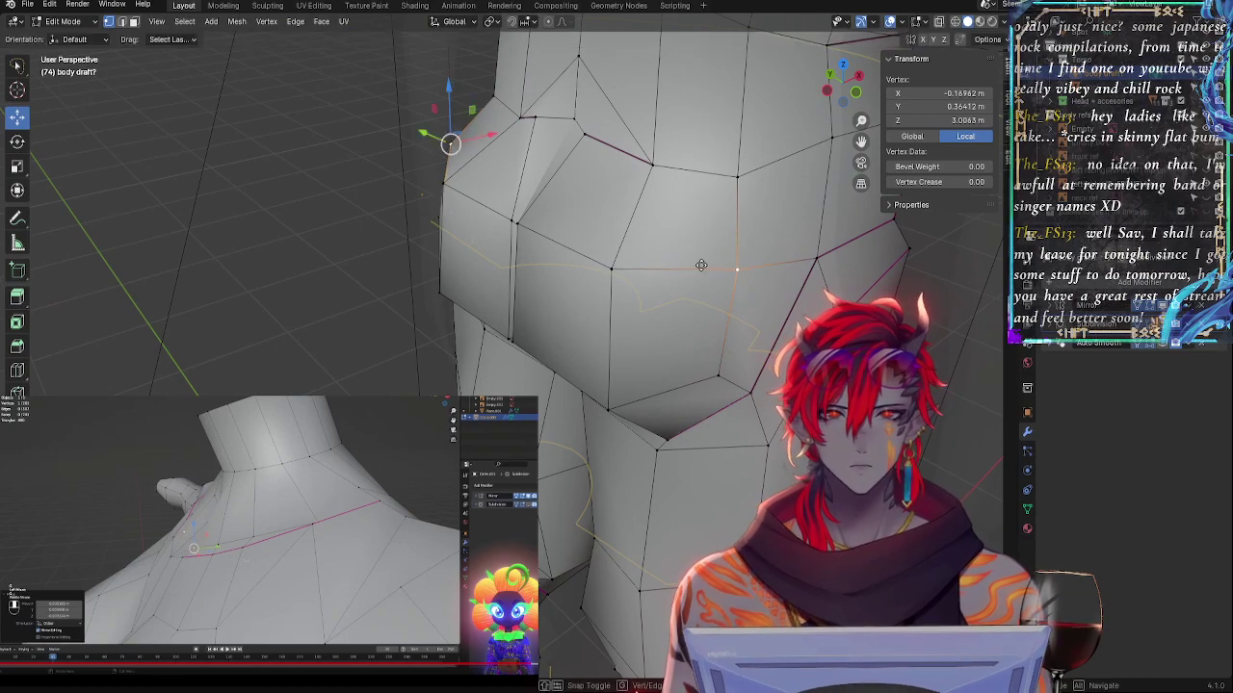
{"action": "key", "text": "g"}
{"action": "key", "text": "g"}
- Viewing the buttock side-on, reposition that vertex and lower it
{"action": "key", "text": "g"}
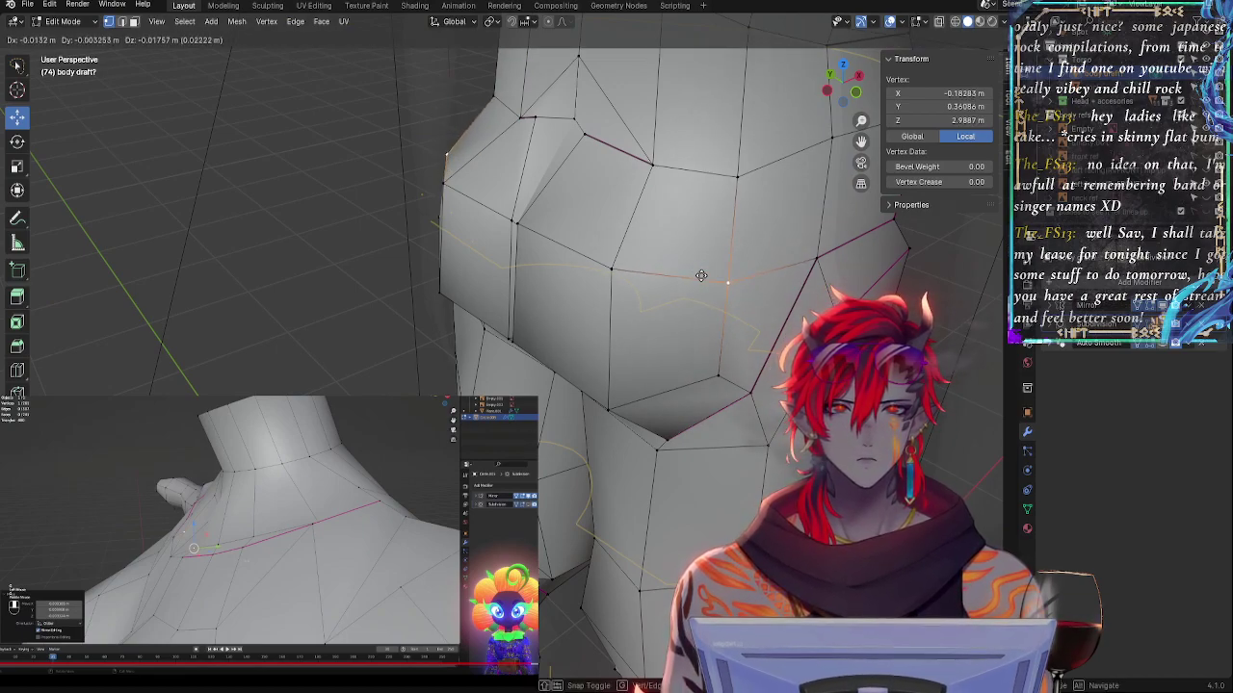
{"action": "left_click", "coordinate": [712, 275]}
{"action": "middle_click_drag", "start_coordinate": [323, 308], "coordinate": [520, 294]}
{"action": "key", "text": "g"}
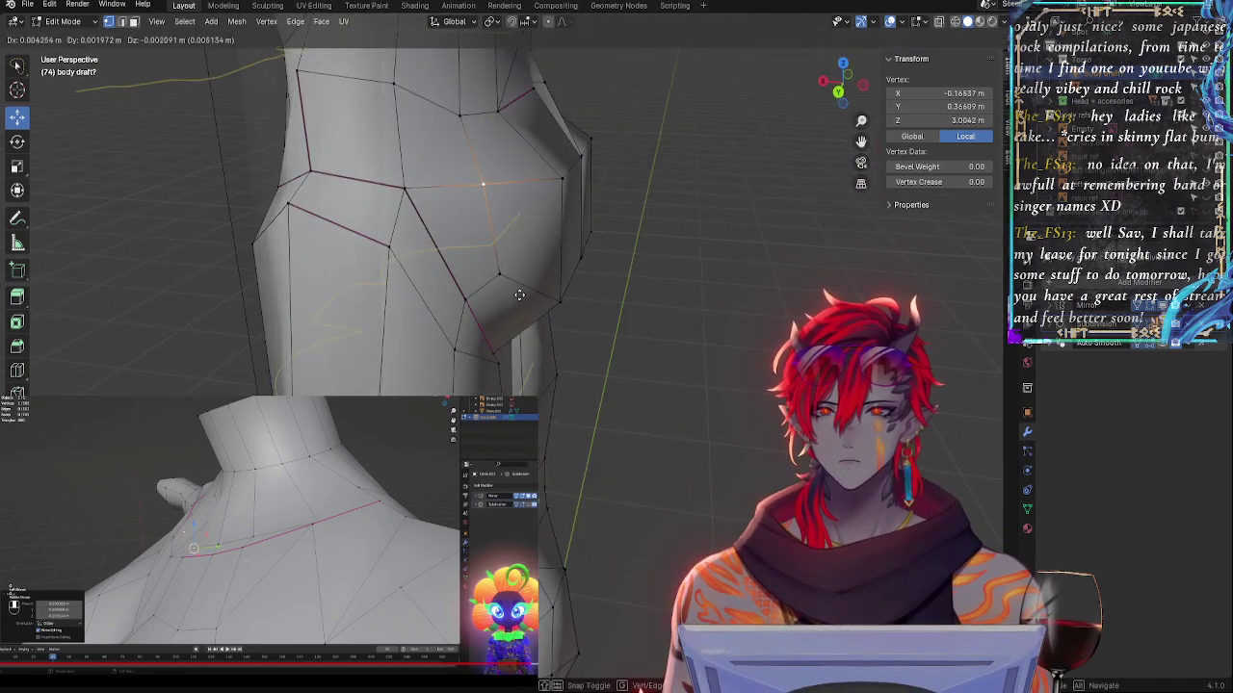
{"action": "left_click", "coordinate": [510, 284]}
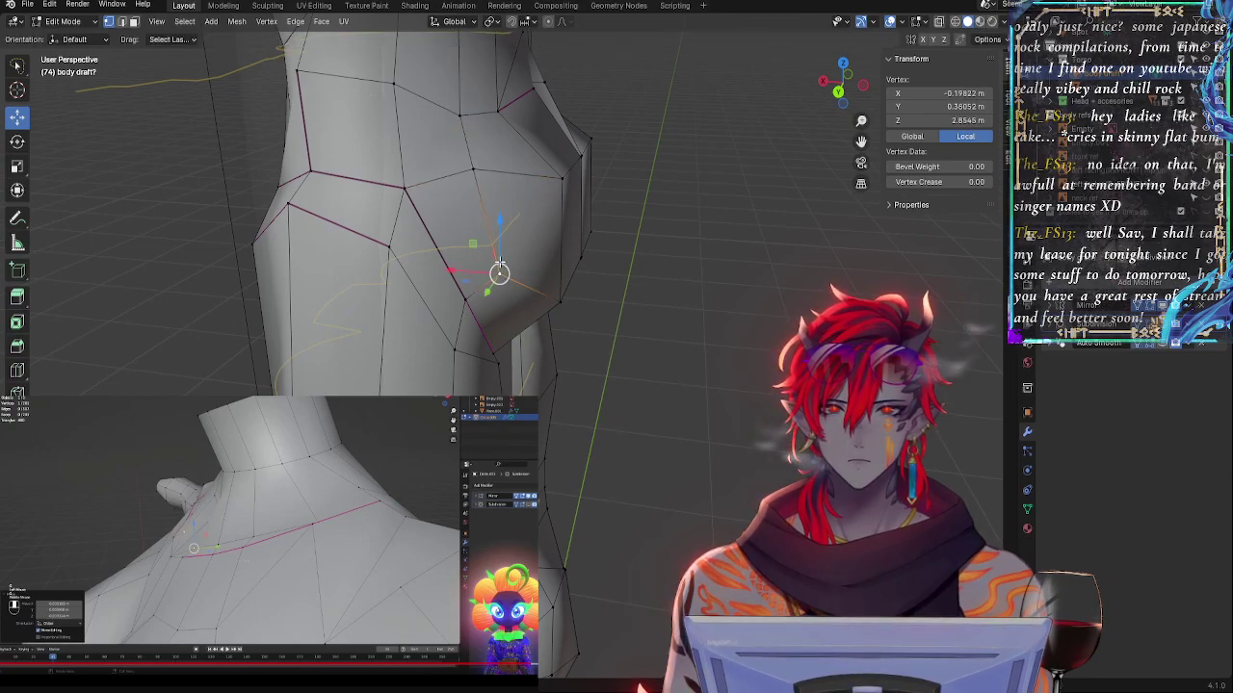
{"action": "key", "text": "g"}
{"action": "left_click", "coordinate": [478, 192]}
- Adjust the buttock's back-edge vertex and nudge the top vertex up and right
{"action": "left_click", "coordinate": [562, 186]}
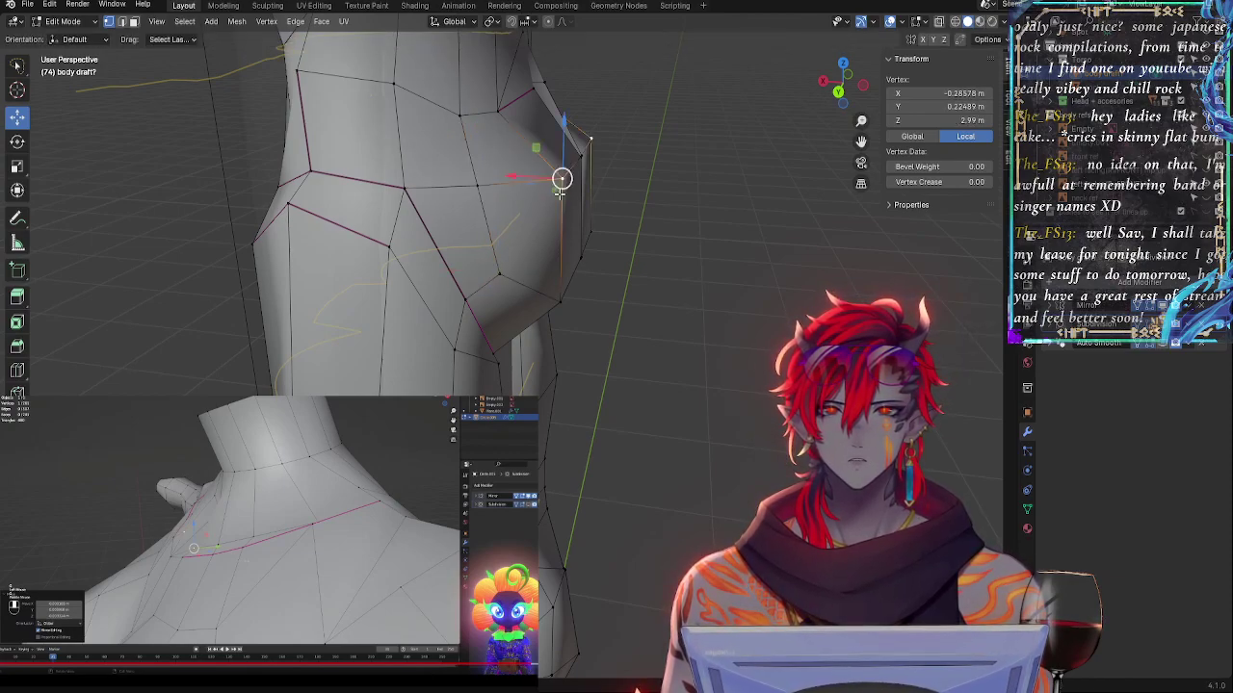
{"action": "key", "text": "g"}
{"action": "middle_click_drag", "start_coordinate": [558, 187], "coordinate": [558, 180]}
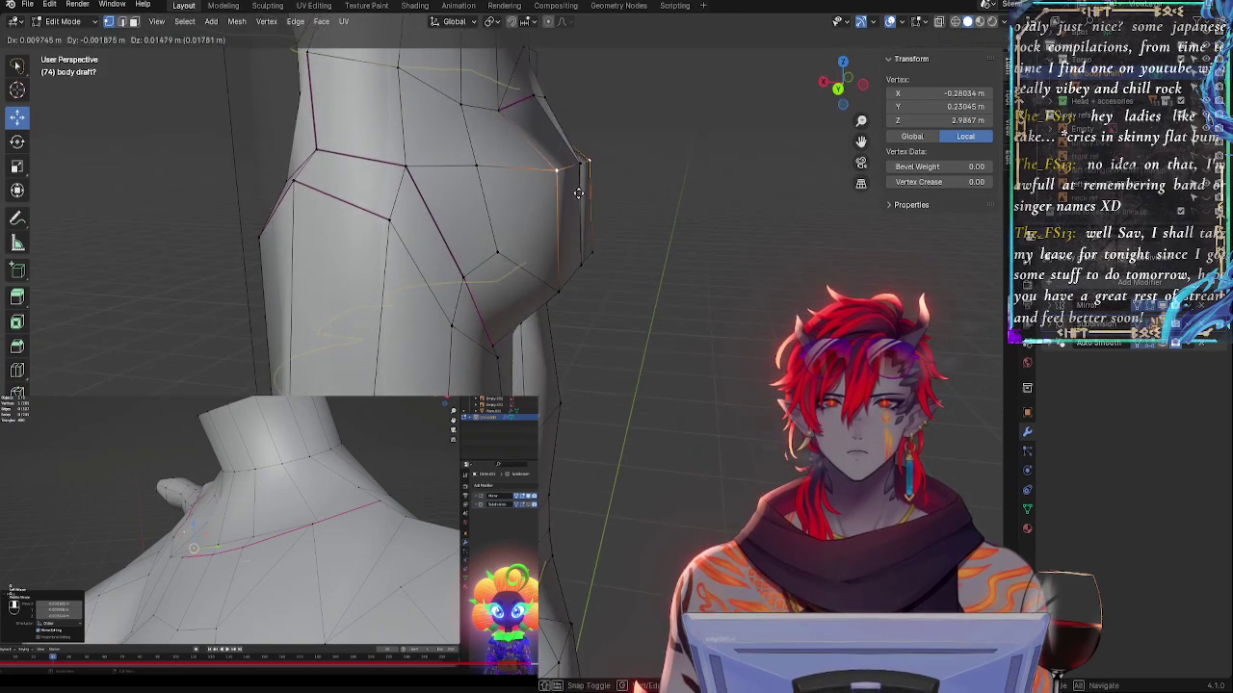
{"action": "left_click", "coordinate": [577, 191]}
{"action": "left_click", "coordinate": [504, 113]}
{"action": "key", "text": "g"}
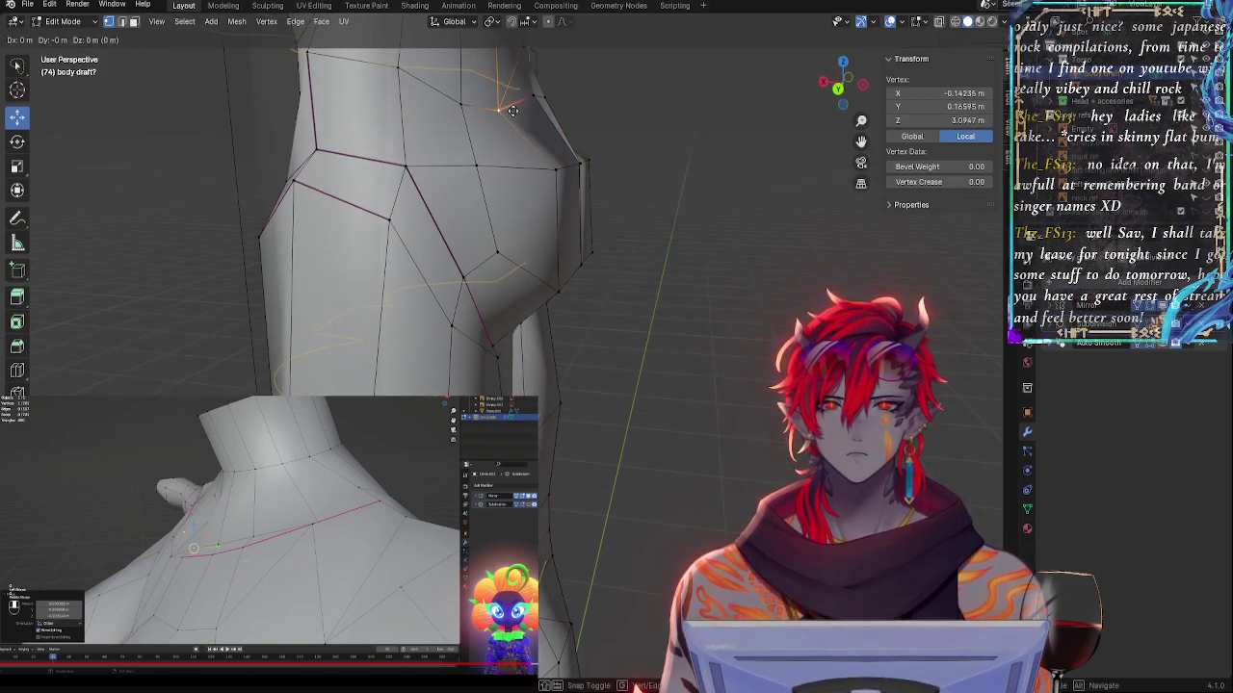
{"action": "left_click", "coordinate": [510, 106]}
- Reposition the mid-buttock vertex and move the lower curve vertex left onto the crease
{"action": "left_click", "coordinate": [479, 165]}
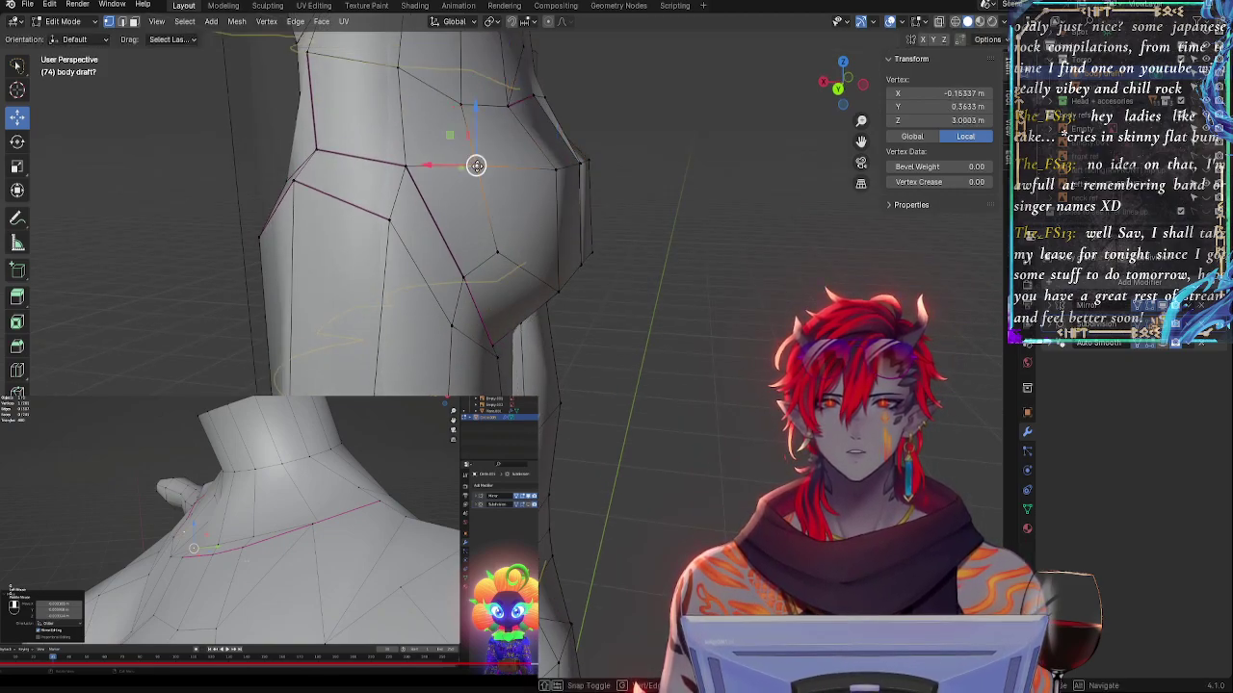
{"action": "key", "text": "g"}
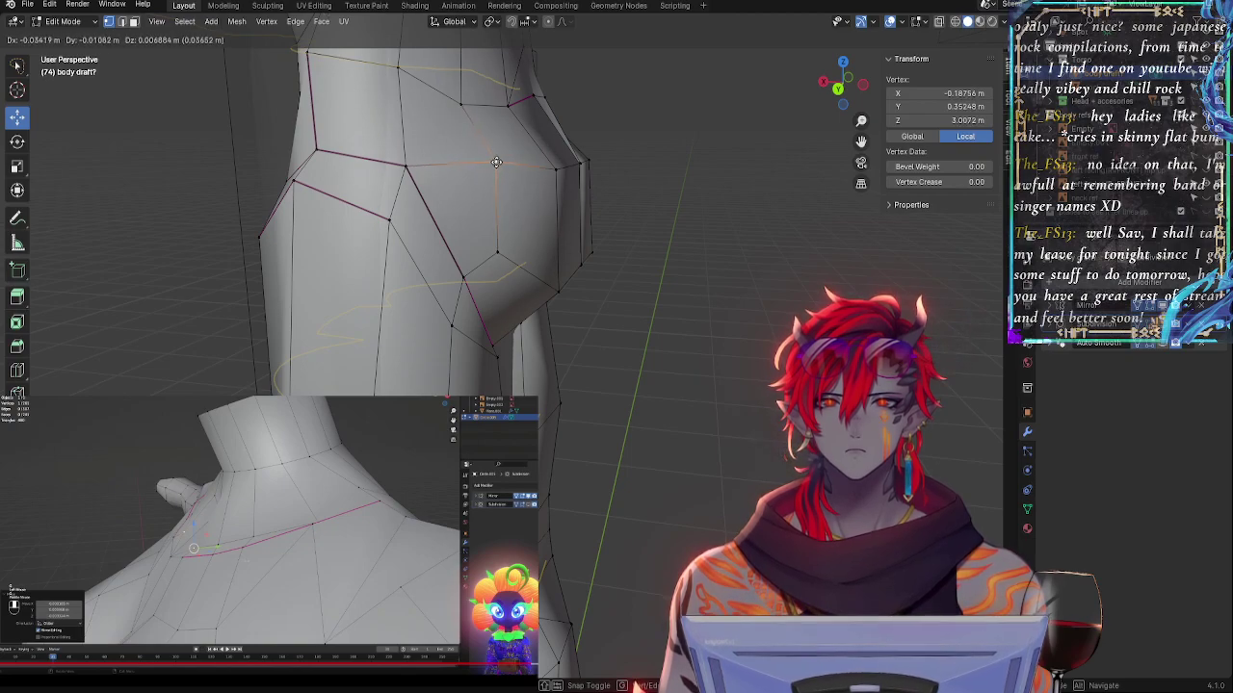
{"action": "left_click", "coordinate": [489, 161]}
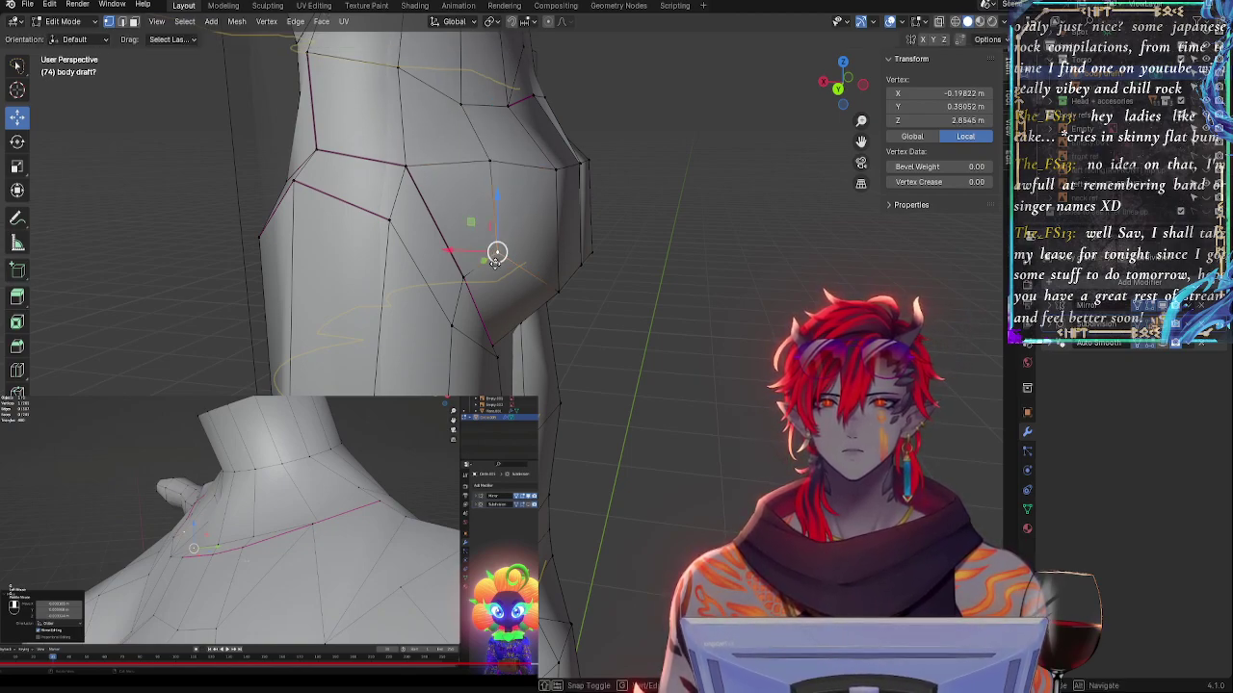
{"action": "key", "text": "g"}
{"action": "left_click", "coordinate": [484, 245]}
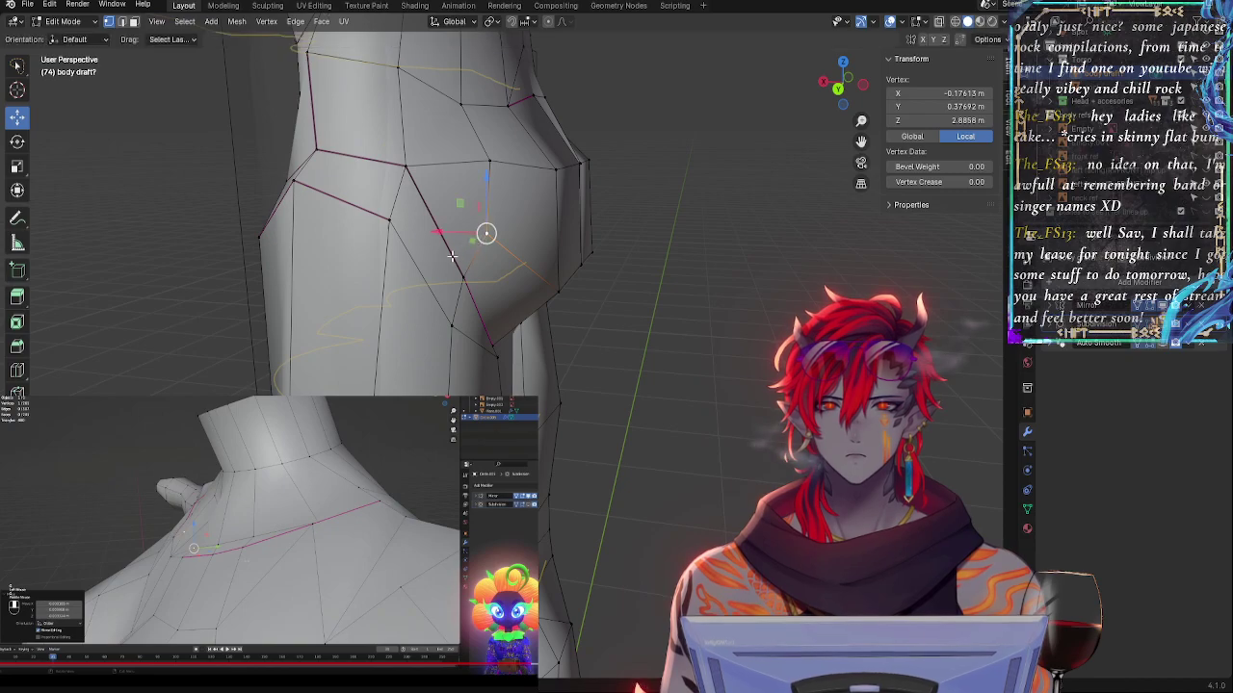
{"action": "left_click", "coordinate": [452, 274]}
{"action": "key", "text": "g"}
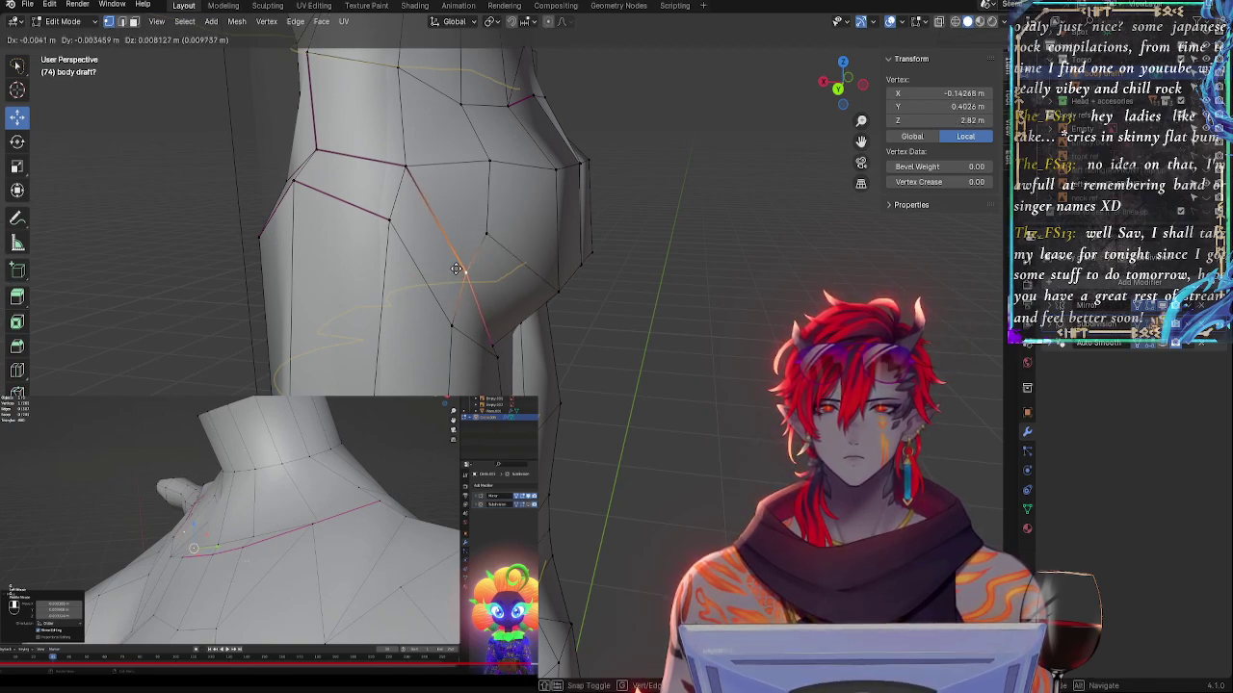
{"action": "left_click", "coordinate": [443, 246]}
- Raise the upper buttock vertex, push a vertex back from the rear, and select the lower crease vertex
{"action": "left_click", "coordinate": [405, 165]}
{"action": "key", "text": "g"}
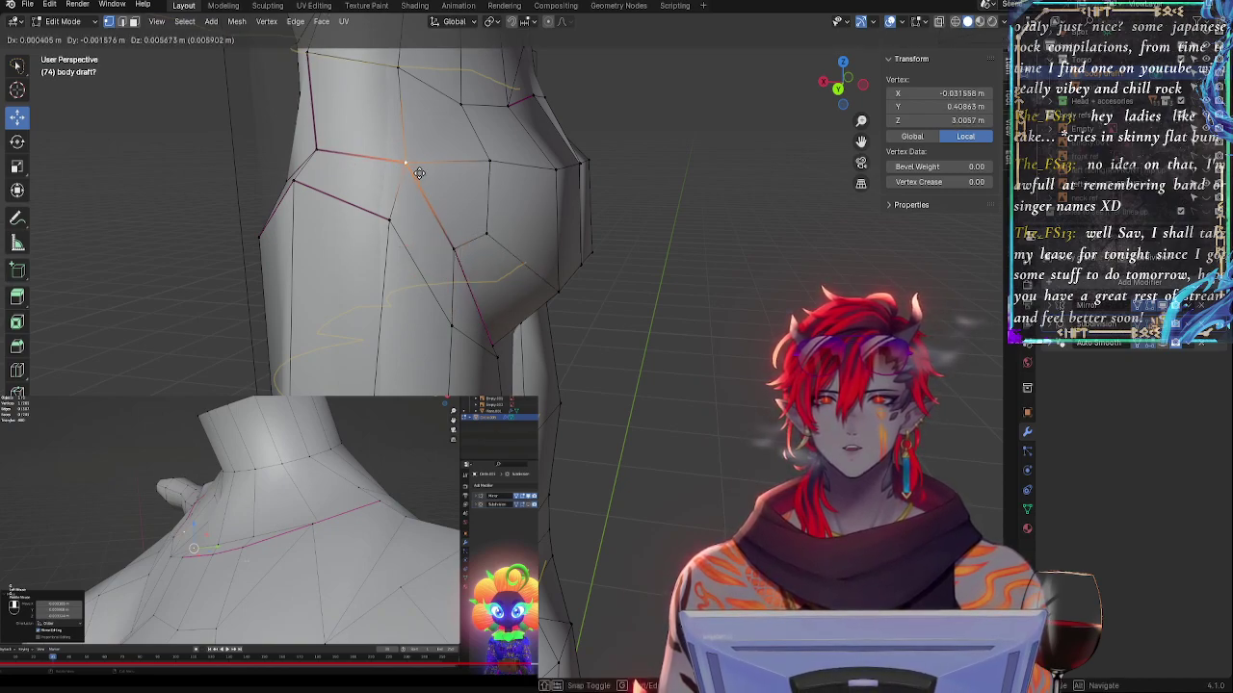
{"action": "left_click", "coordinate": [421, 158]}
{"action": "middle_click_drag", "start_coordinate": [501, 191], "coordinate": [385, 191]}
{"action": "left_click_drag", "start_coordinate": [389, 155], "coordinate": [378, 152]}
{"action": "left_click", "coordinate": [467, 328]}
{"action": "key", "text": "g"}
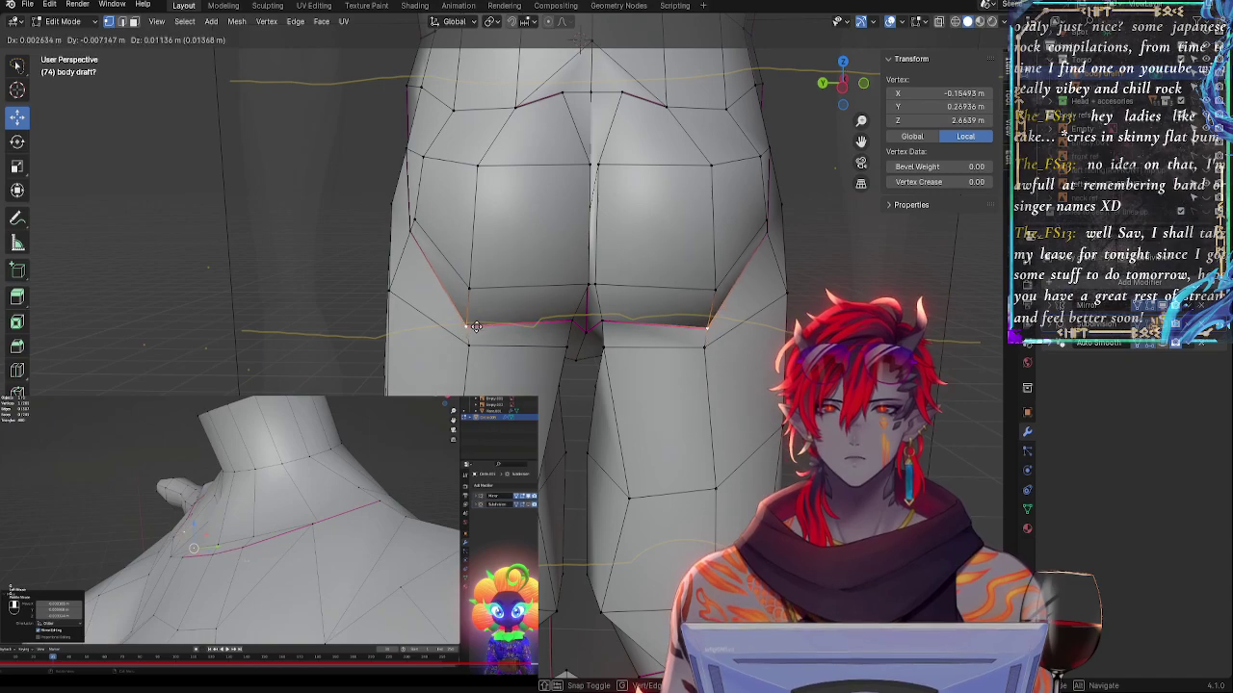
{"action": "left_click", "coordinate": [465, 323]}
{"action": "left_click", "coordinate": [1162, 326]}
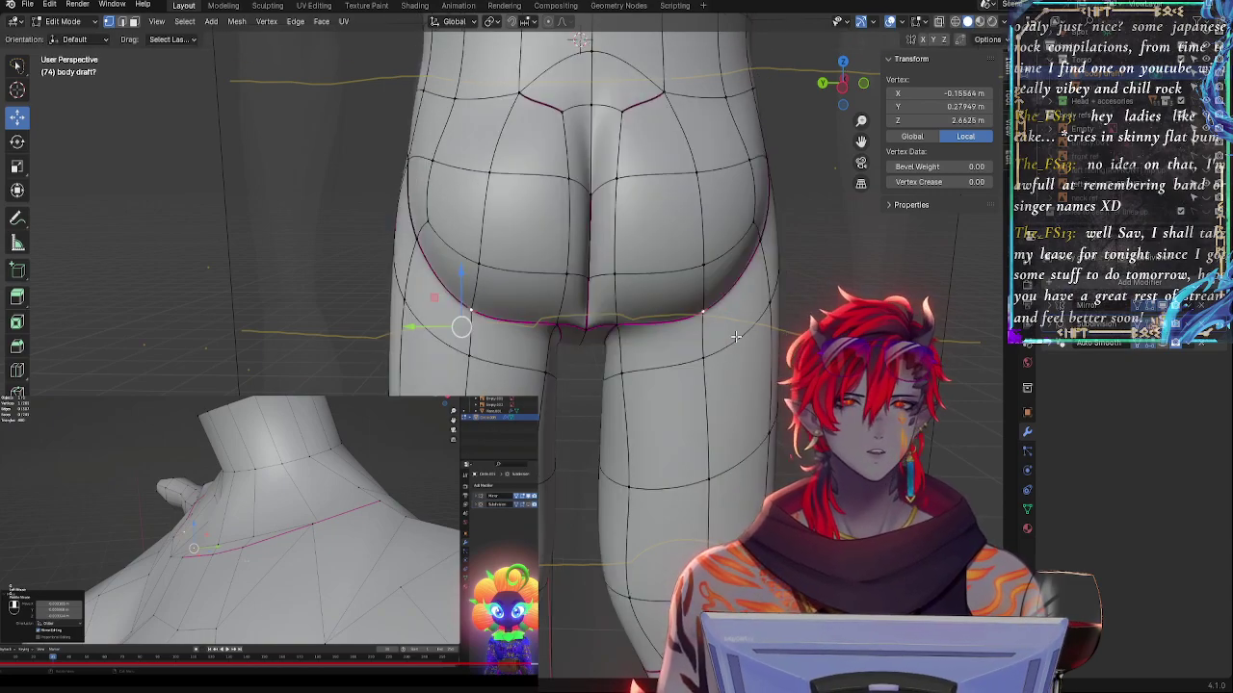
{"action": "mouse_move", "coordinate": [583, 331]}
{"action": "middle_mouse_down"}
{"action": "mouse_move", "coordinate": [550, 311]}
{"action": "mouse_move", "coordinate": [587, 337]}
{"action": "middle_mouse_up"}
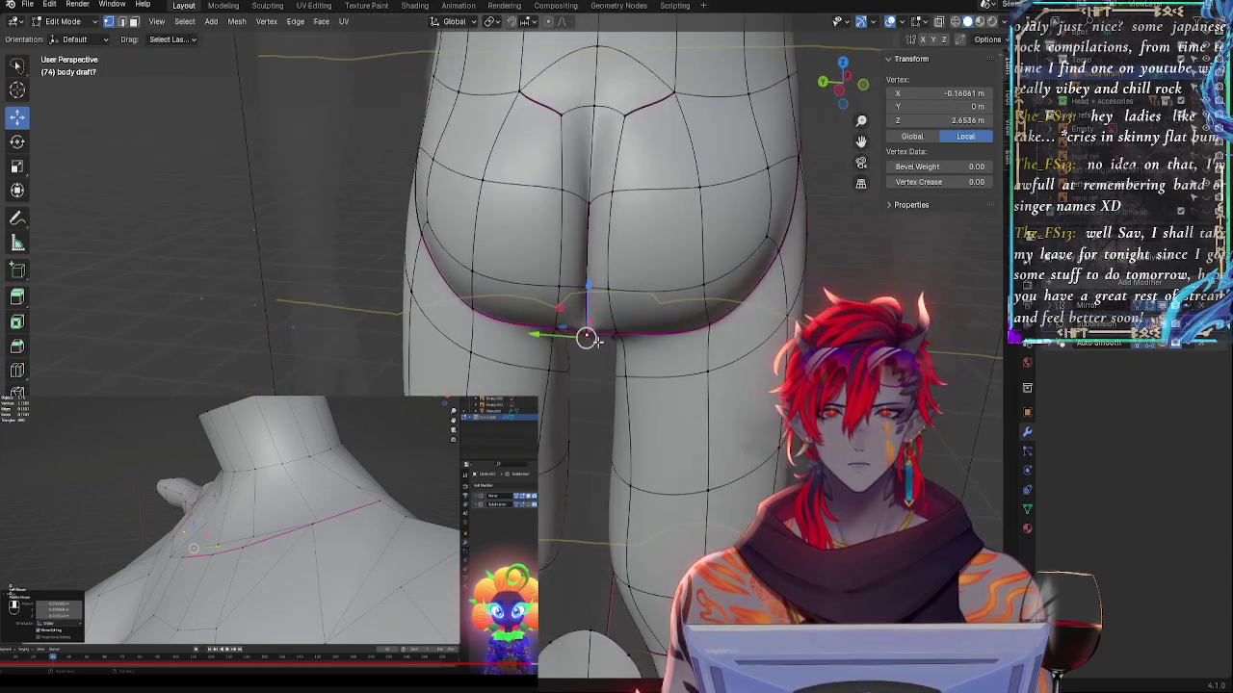
{"action": "key", "text": "g"}
{"action": "key", "text": "z"}
{"action": "left_click", "coordinate": [594, 260]}
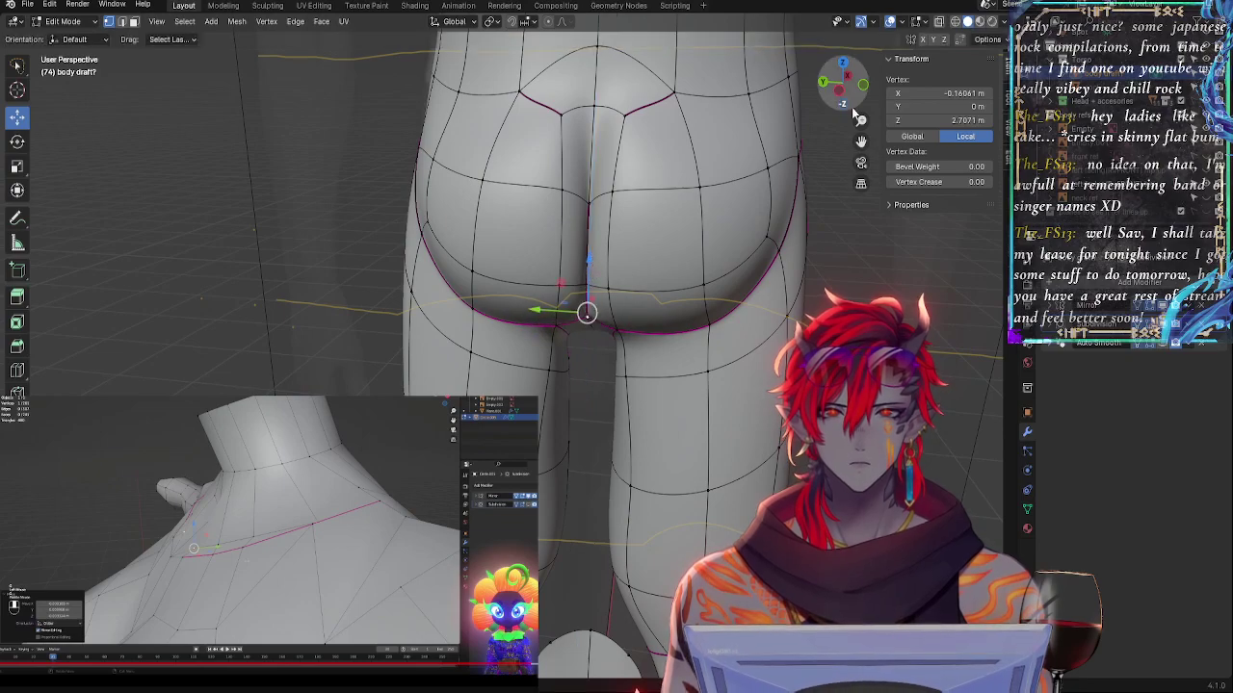
{"action": "left_click", "coordinate": [863, 88]}
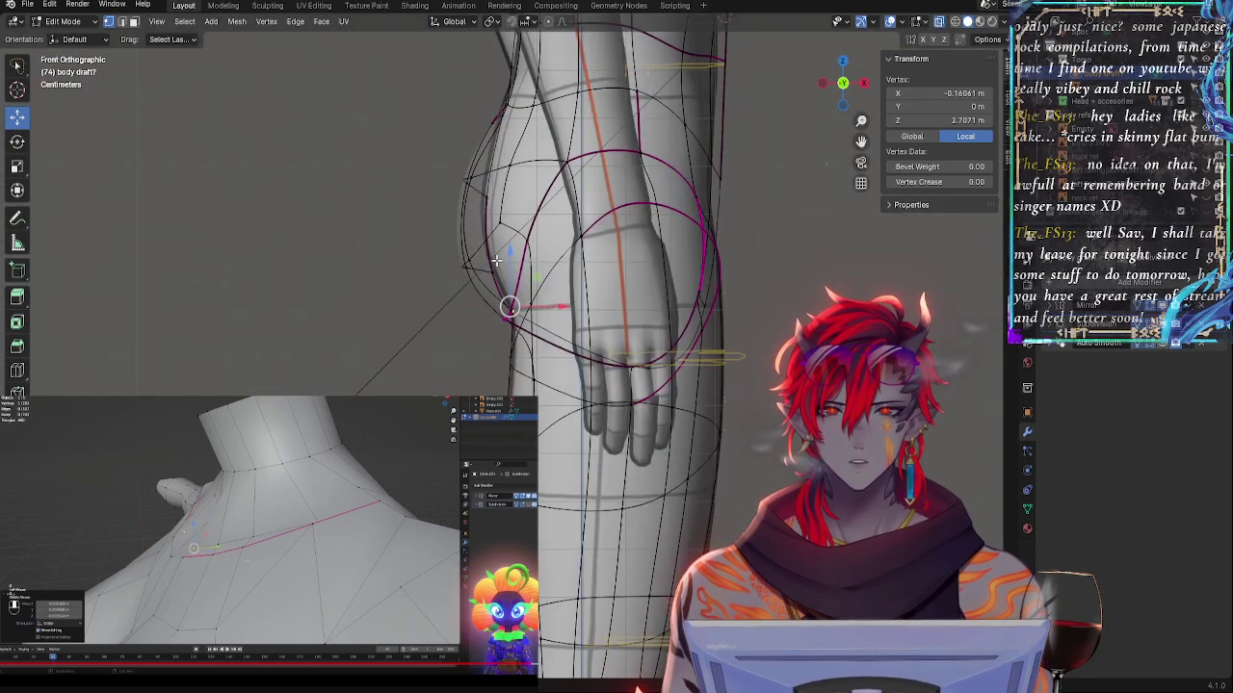
{"action": "key", "text": "g"}
{"action": "key", "text": "z"}
{"action": "left_click", "coordinate": [552, 282]}
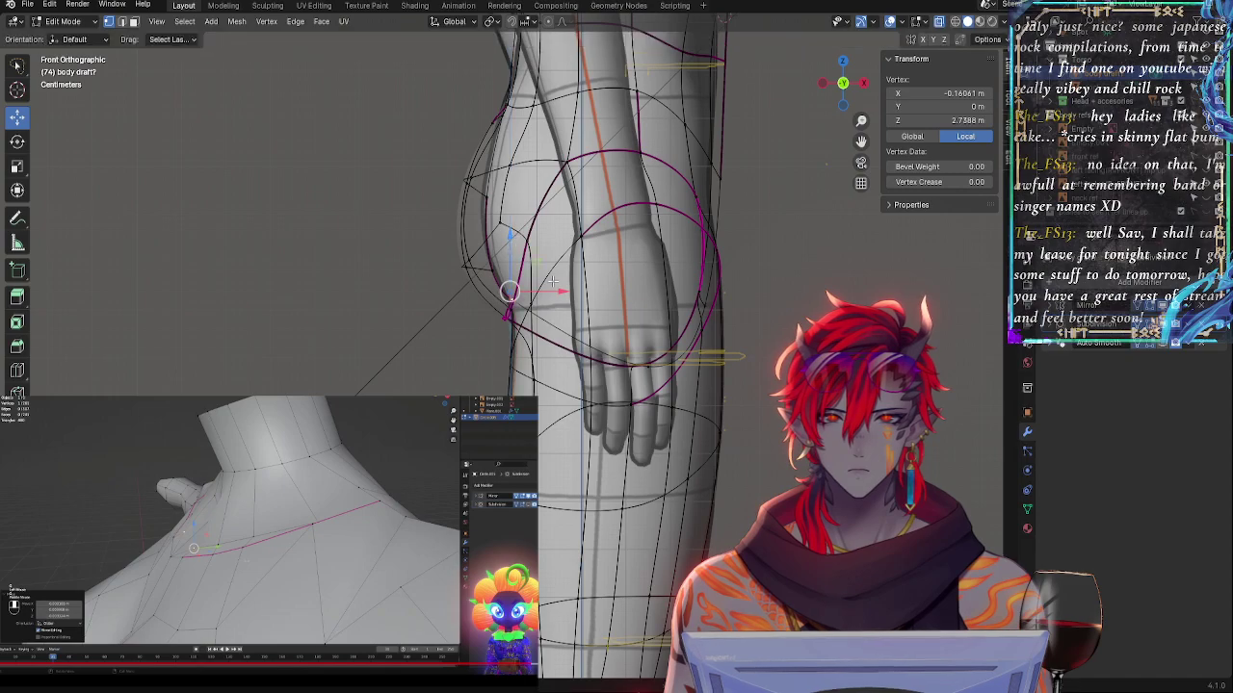
{"action": "left_click_drag", "start_coordinate": [561, 290], "coordinate": [574, 291]}
{"action": "left_click_drag", "start_coordinate": [525, 243], "coordinate": [526, 257]}
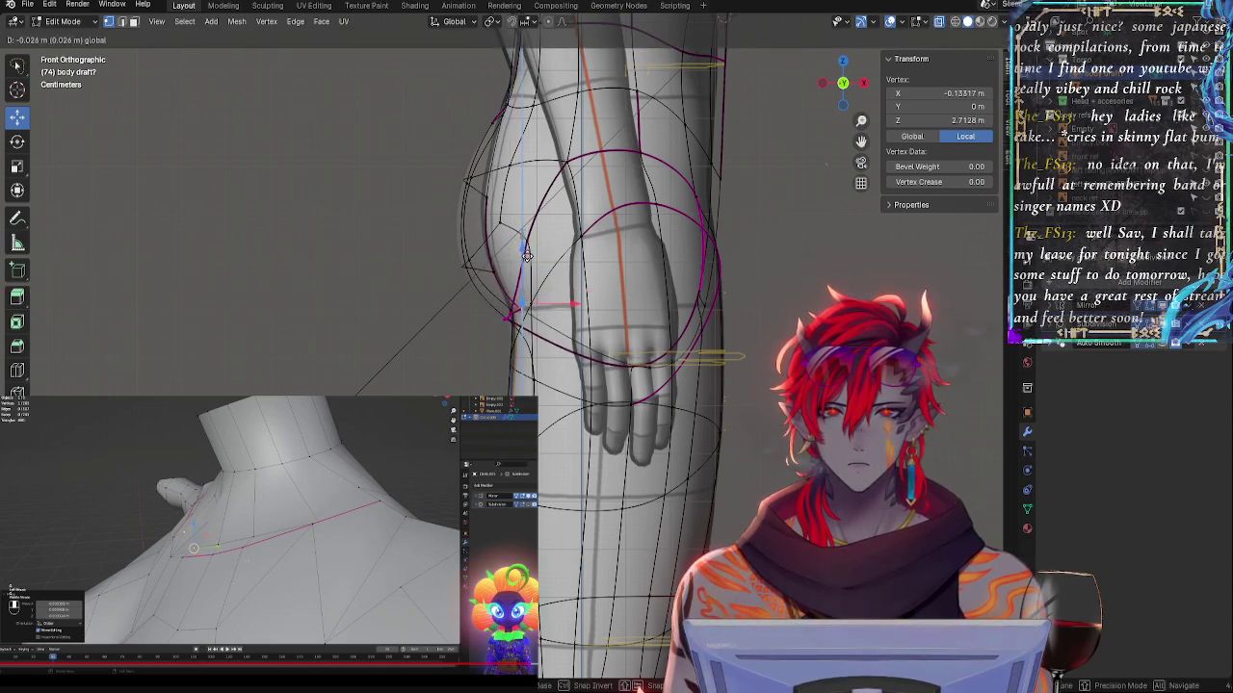
{"action": "left_click", "coordinate": [526, 255]}
{"action": "key", "text": "g"}
{"action": "key", "text": "z"}
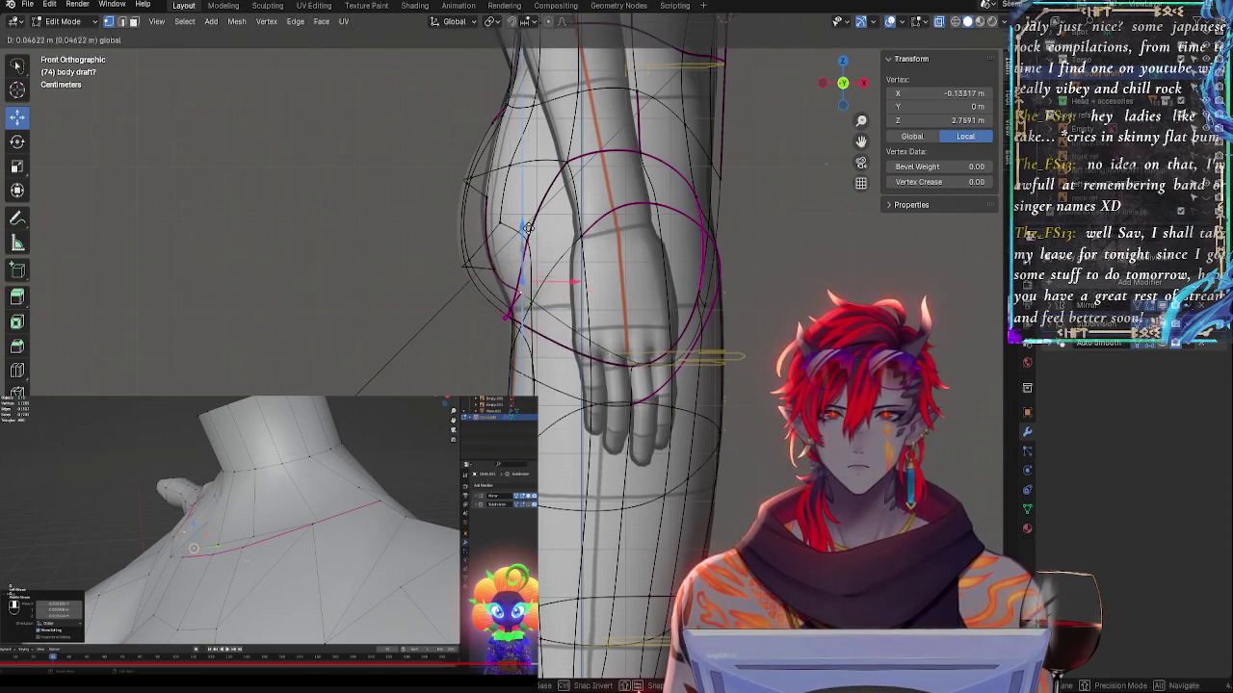
{"action": "left_click", "coordinate": [517, 231]}
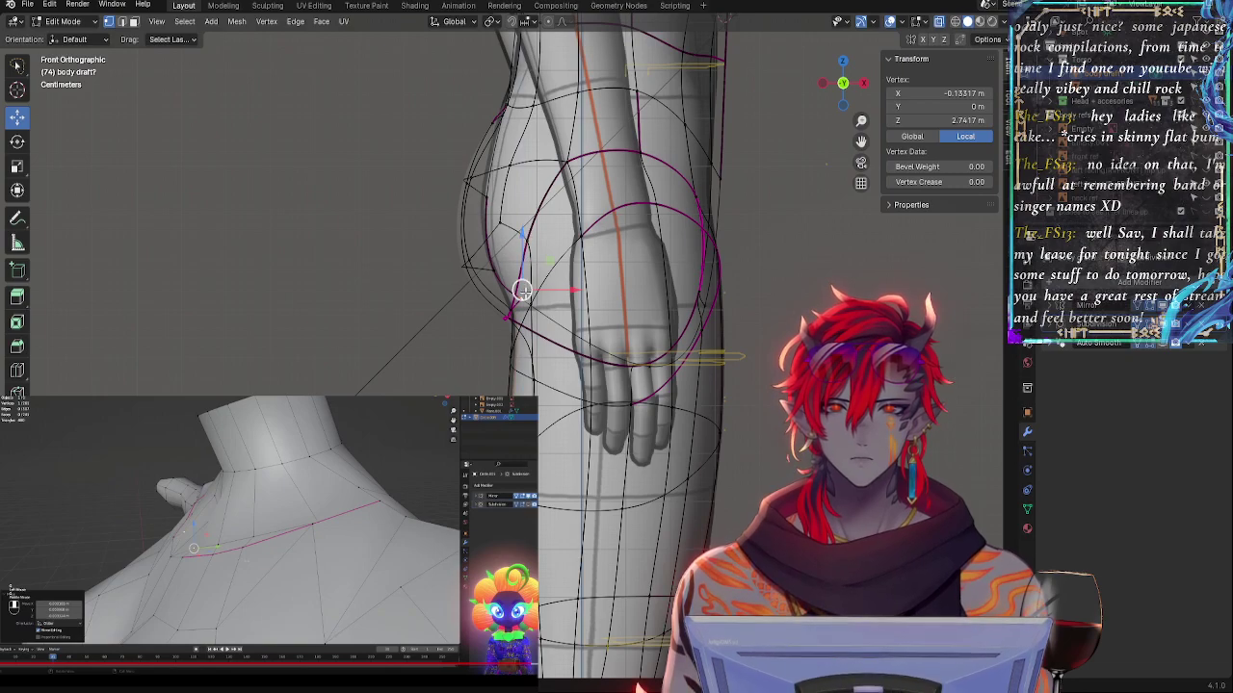
{"action": "key", "text": "g"}
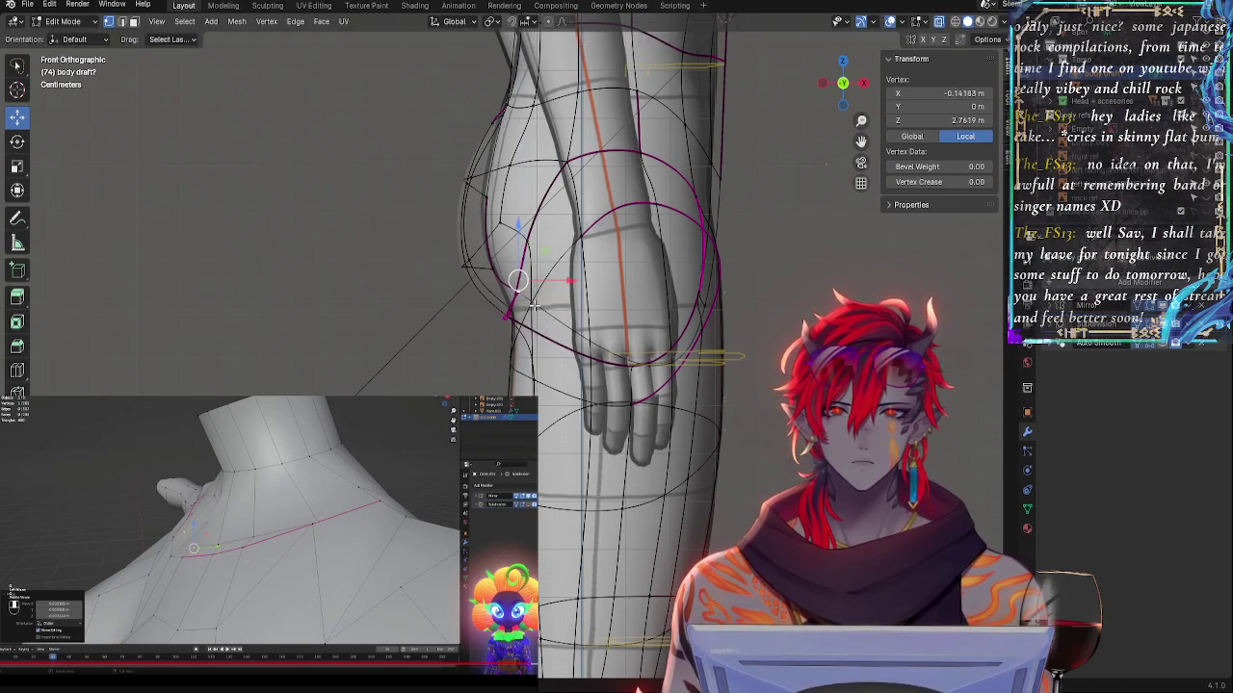
{"action": "key", "text": "alt+z"}
{"action": "middle_click_drag", "start_coordinate": [553, 284], "coordinate": [722, 323]}
{"action": "left_click", "coordinate": [581, 335]}
{"action": "left_click", "coordinate": [597, 374]}
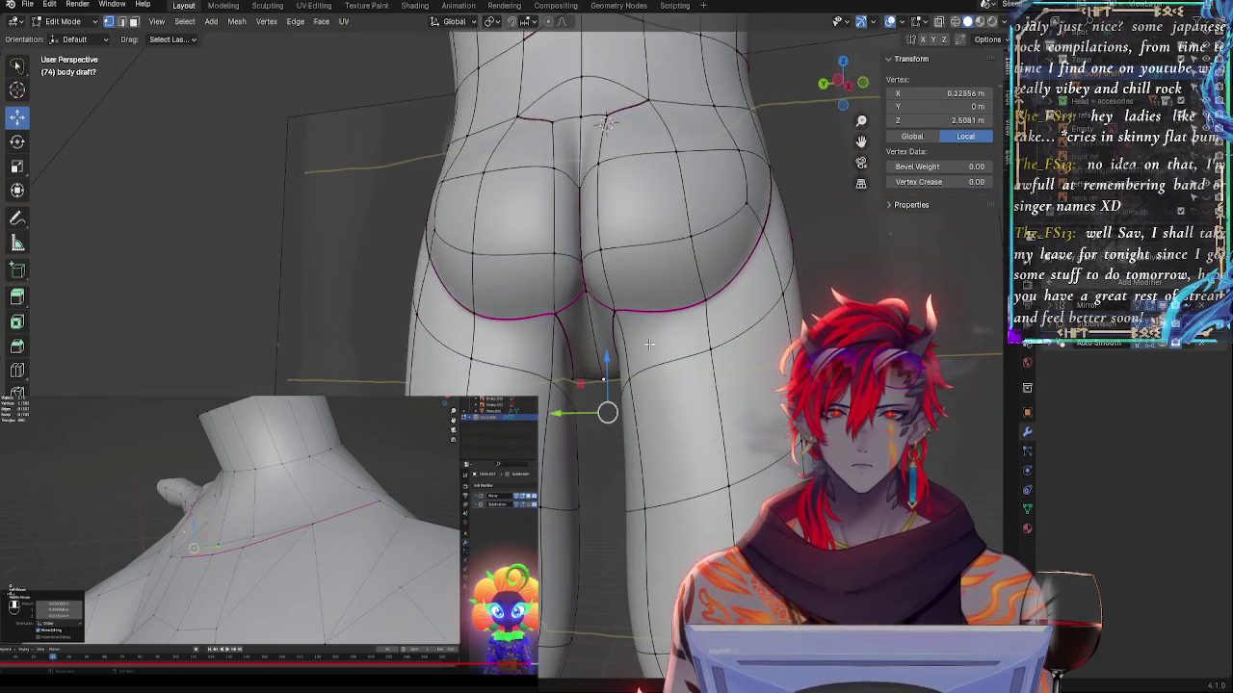
{"action": "left_click", "coordinate": [825, 85]}
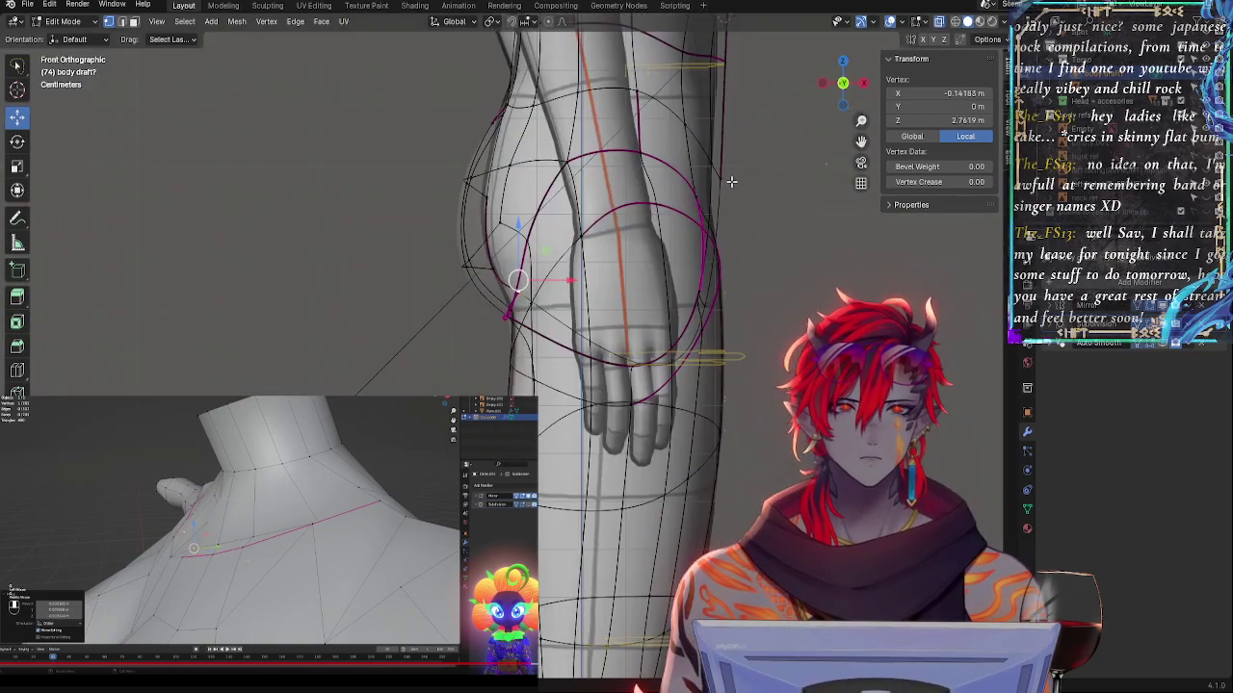
{"action": "middle_click_drag", "start_coordinate": [637, 315], "coordinate": [599, 386]}
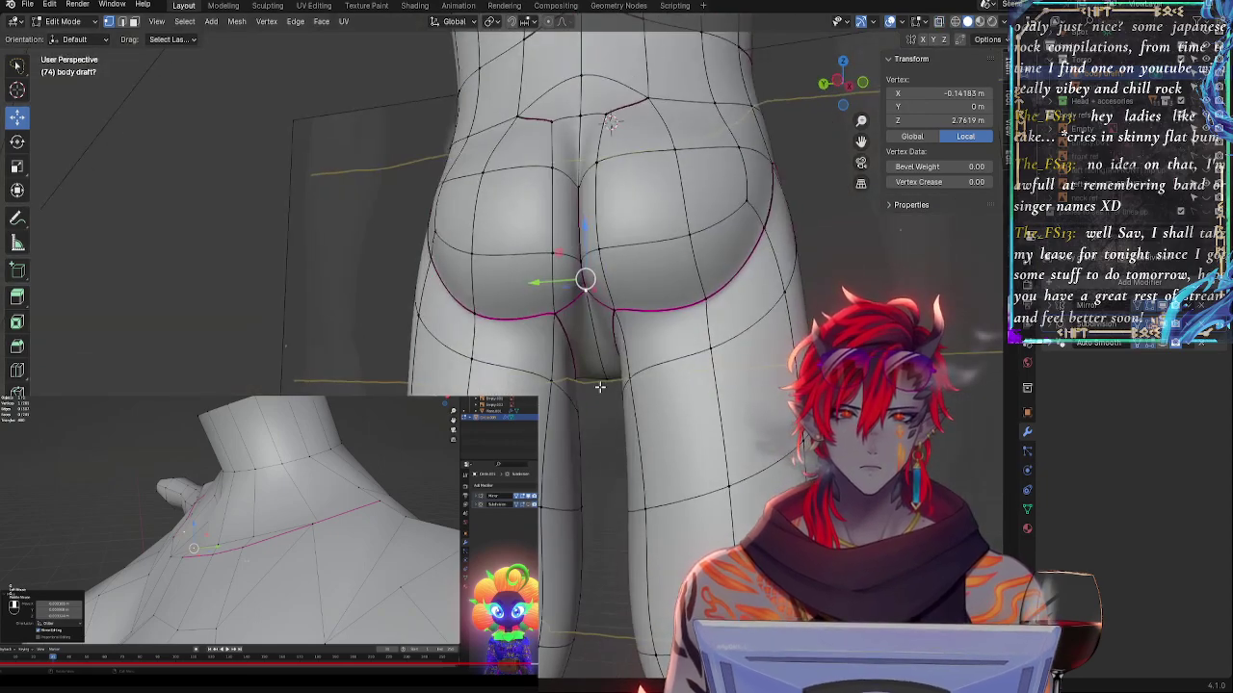
- Shift the bottom crease vertex sideways and pull it down to reshape the curve
{"action": "left_click", "coordinate": [874, 84]}
{"action": "left_click", "coordinate": [862, 84]}
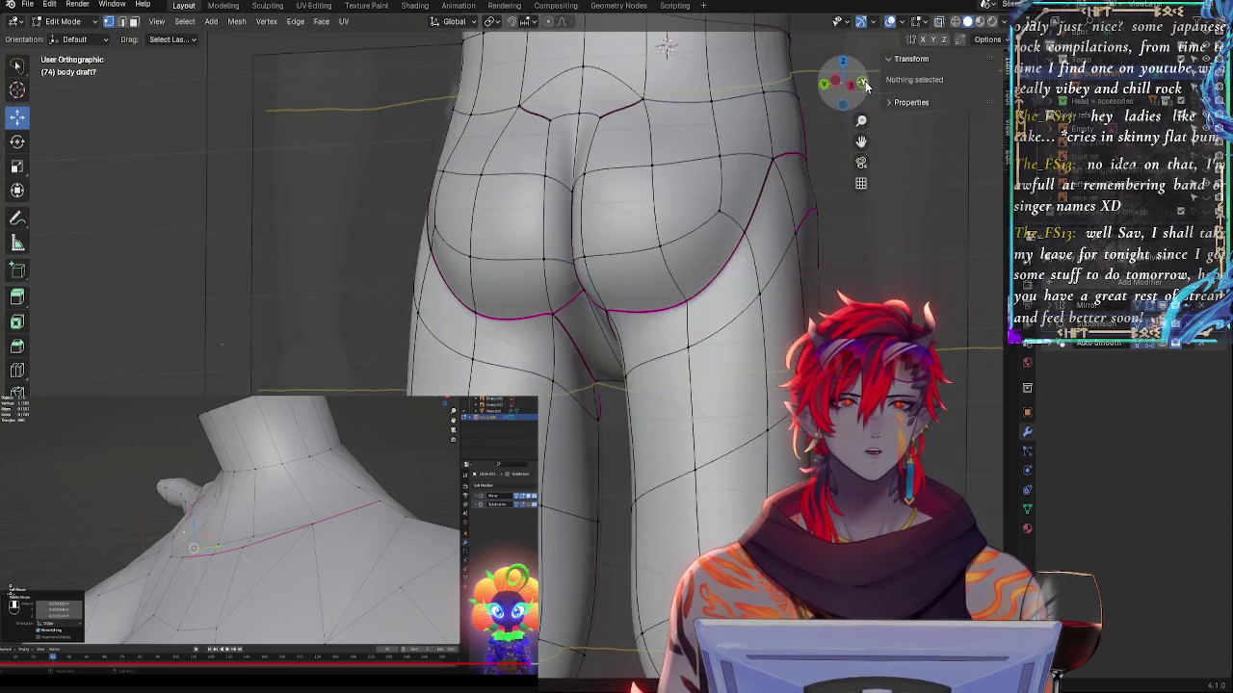
{"action": "middle_click_drag", "start_coordinate": [628, 315], "coordinate": [782, 366]}
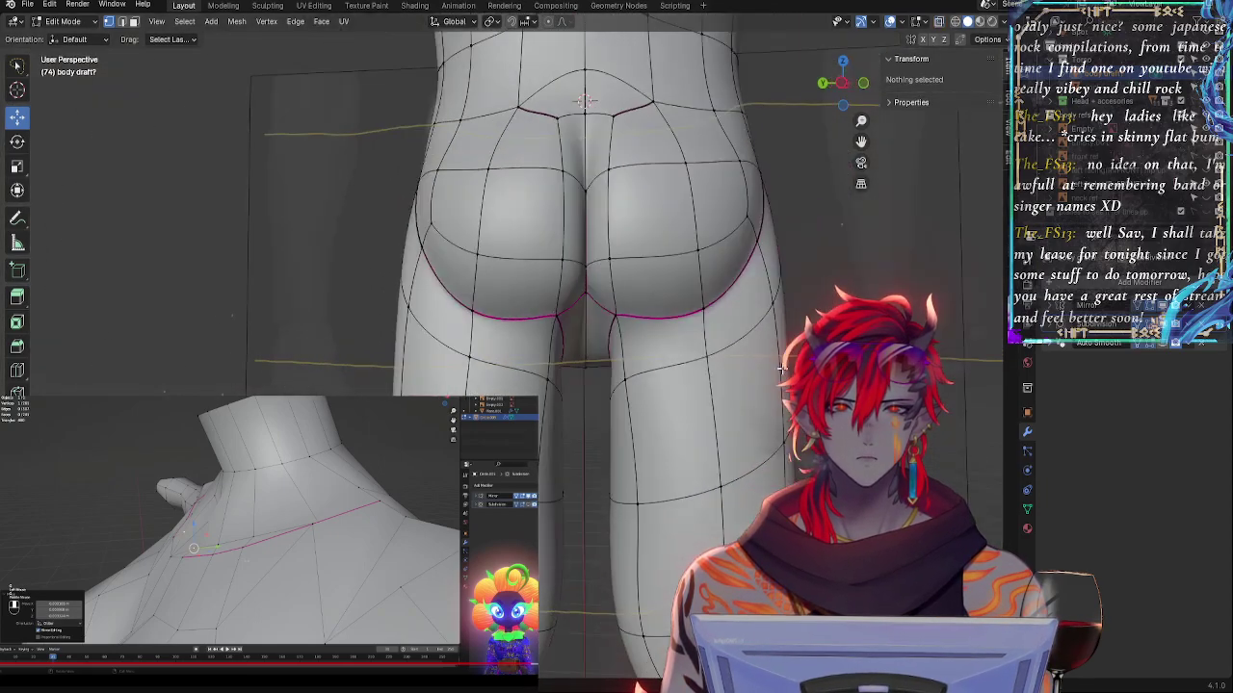
{"action": "left_click", "coordinate": [584, 297]}
{"action": "middle_click_drag", "start_coordinate": [586, 280], "coordinate": [584, 271]}
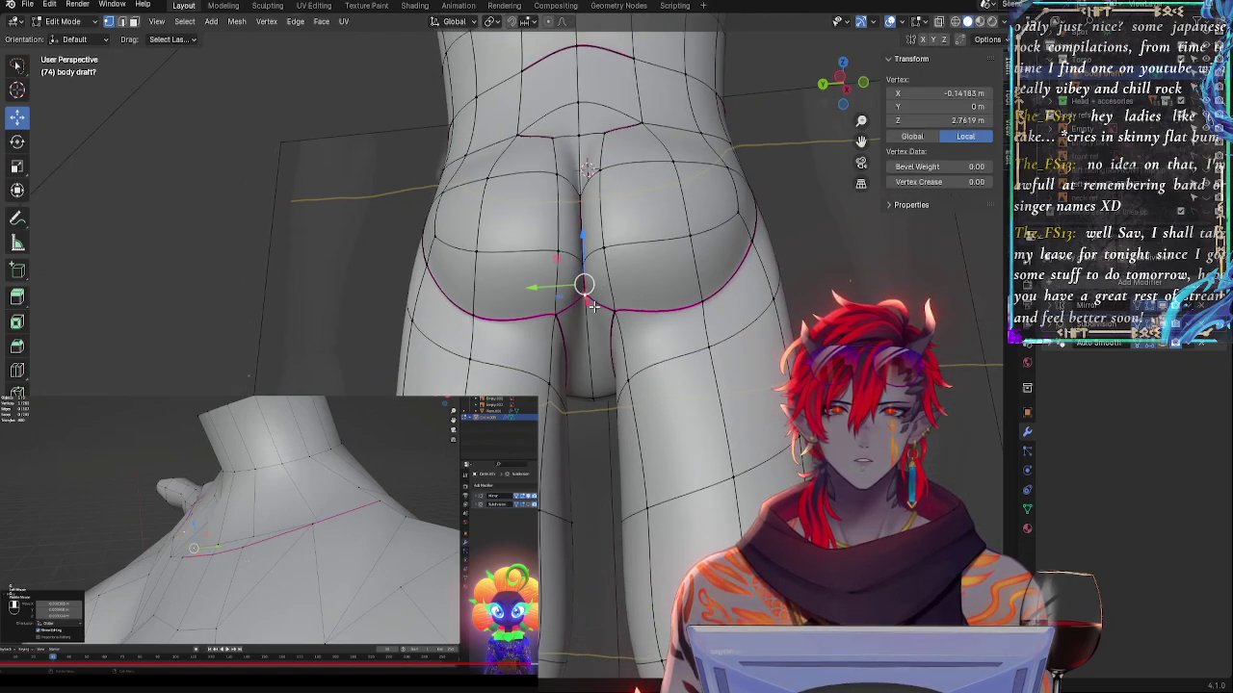
{"action": "left_click_drag", "start_coordinate": [593, 307], "coordinate": [592, 301]}
{"action": "key", "text": "g"}
{"action": "key", "text": "g"}
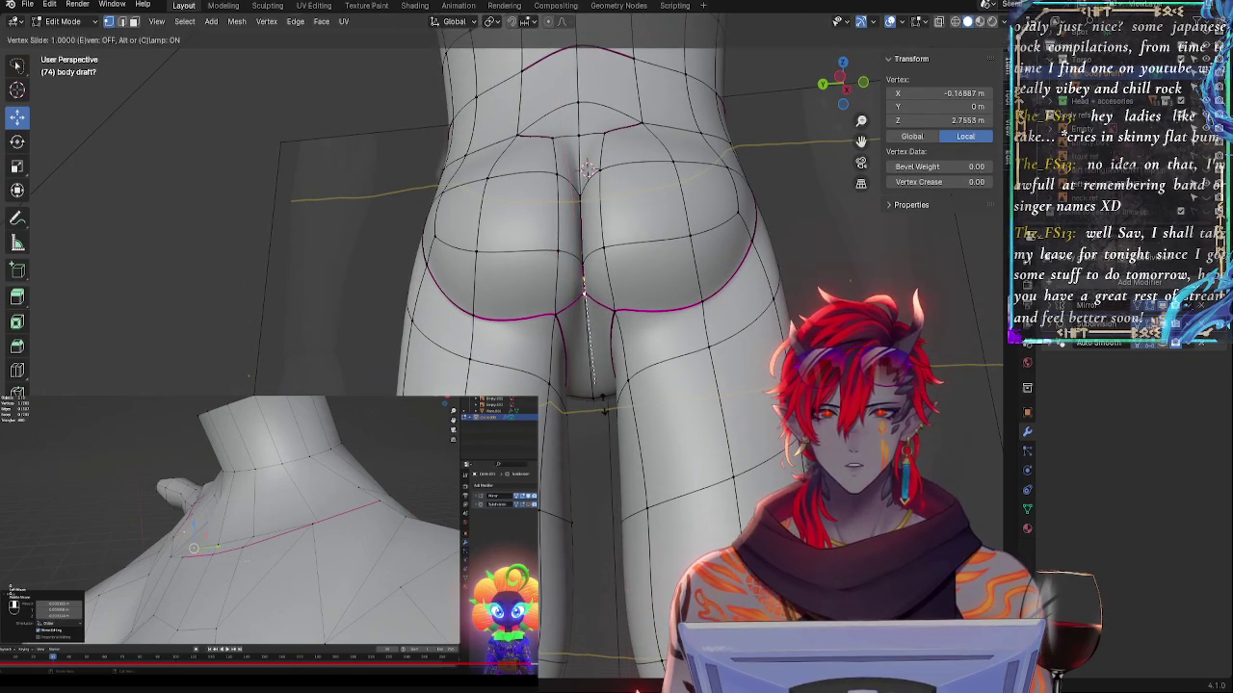
{"action": "key", "text": "Escape"}
{"action": "key", "text": "g"}
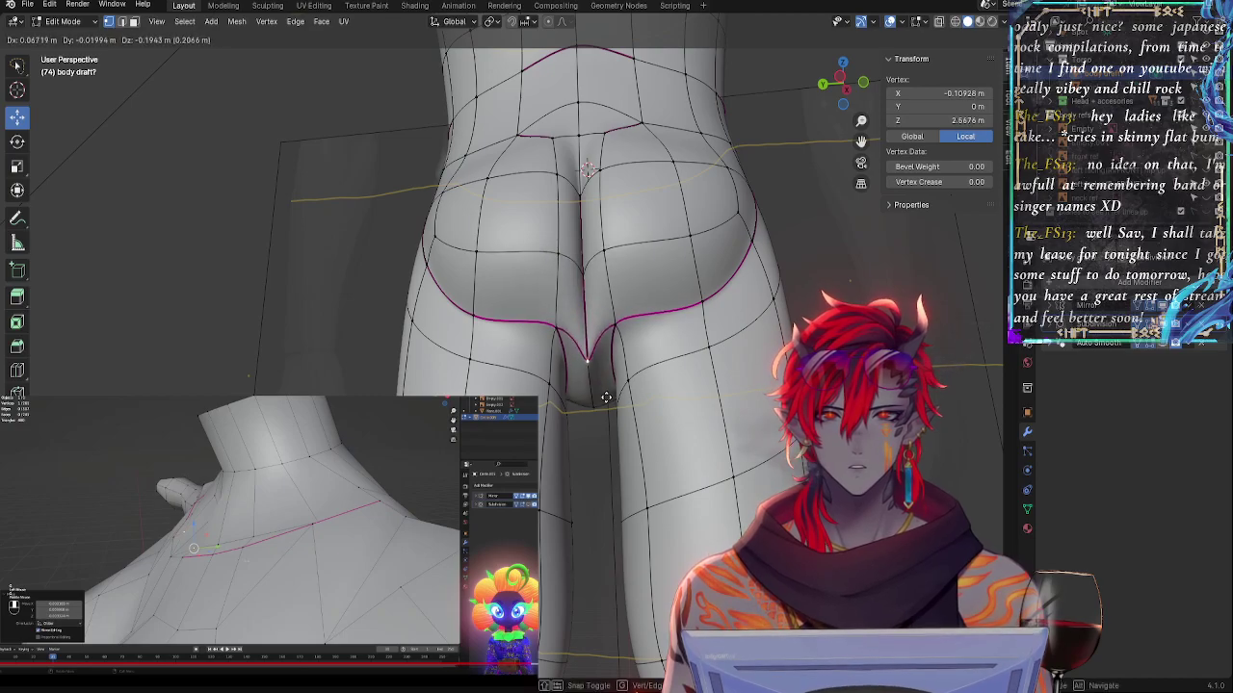
{"action": "left_click", "coordinate": [598, 283]}
- Move the crease vertex along X twice, then lower it down the fold along Z
{"action": "middle_click_drag", "start_coordinate": [597, 283], "coordinate": [558, 256]}
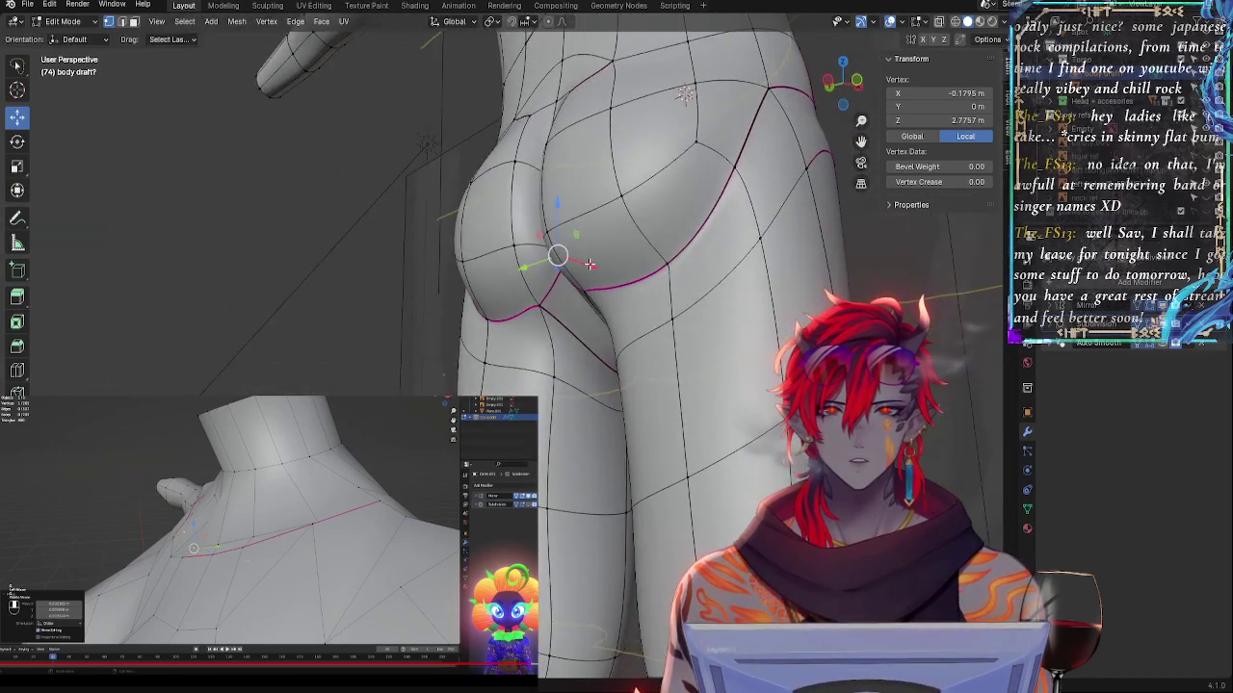
{"action": "key", "text": "g"}
{"action": "key", "text": "x"}
{"action": "left_click", "coordinate": [640, 297]}
{"action": "middle_click_drag", "start_coordinate": [640, 297], "coordinate": [606, 283]}
{"action": "key", "text": "g"}
{"action": "key", "text": "x"}
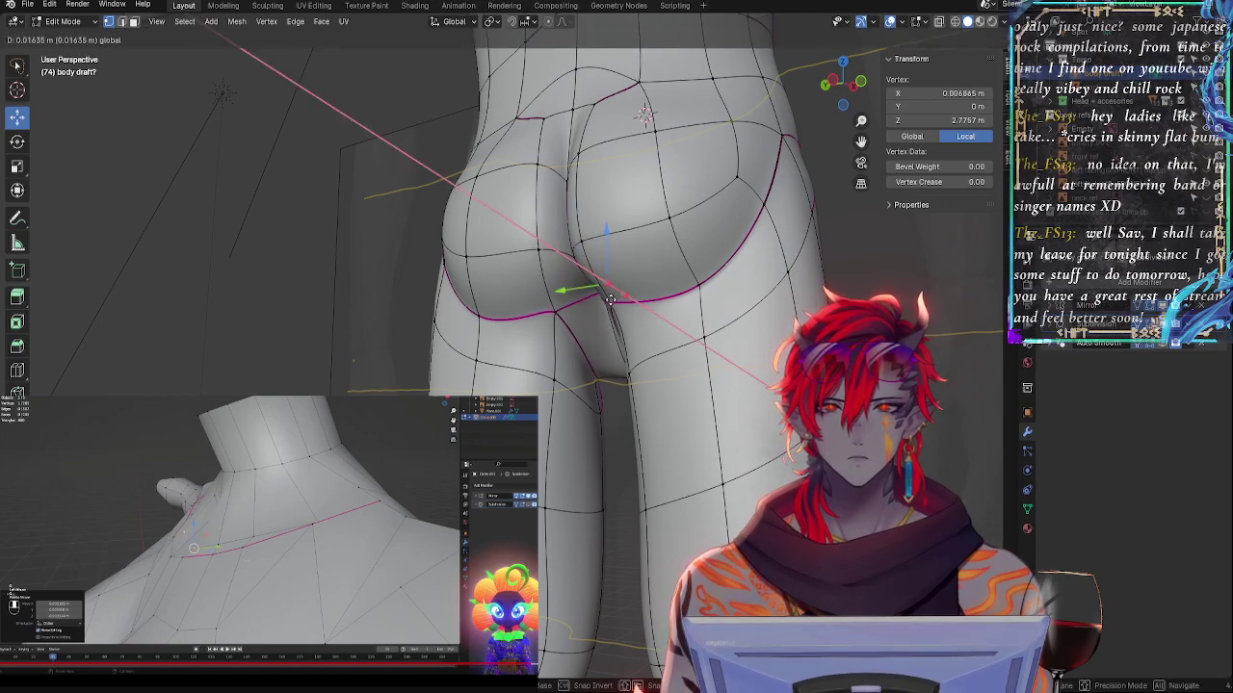
{"action": "left_click_drag", "start_coordinate": [611, 299], "coordinate": [606, 296]}
{"action": "left_click_drag", "start_coordinate": [606, 233], "coordinate": [605, 258]}
{"action": "middle_click_drag", "start_coordinate": [606, 269], "coordinate": [627, 330]}
{"action": "left_click_drag", "start_coordinate": [612, 253], "coordinate": [612, 266]}
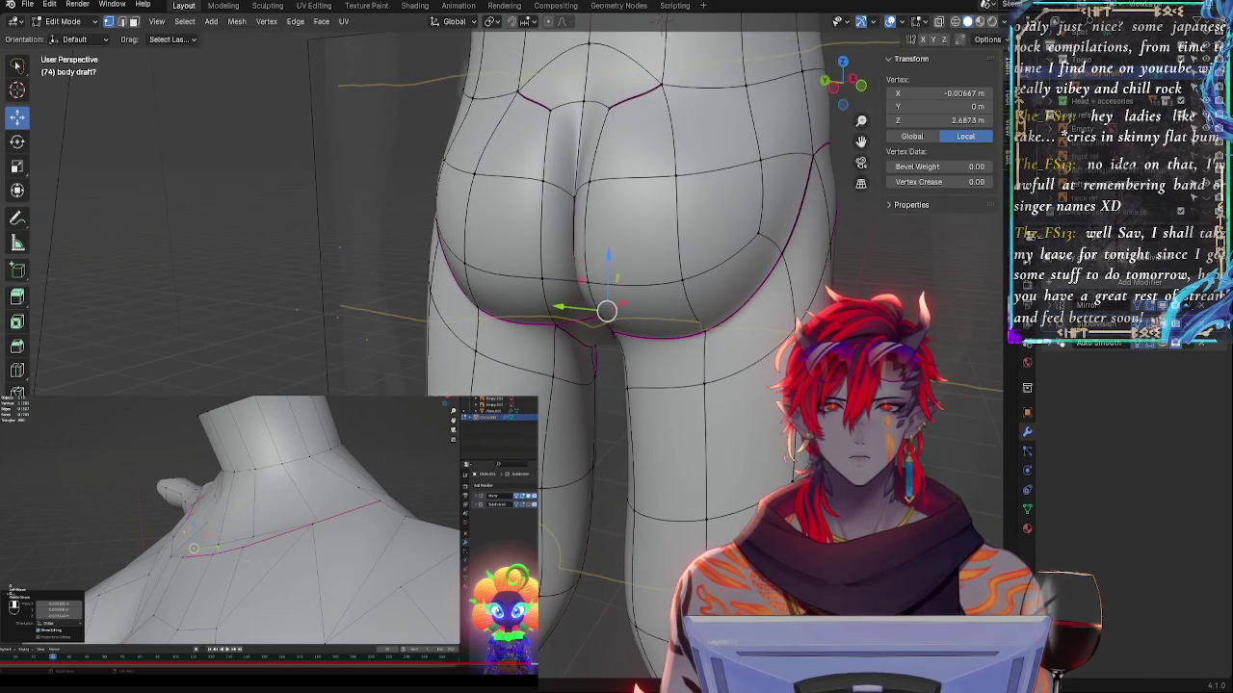
- With subdivision off, slide the vertex down its edge and move it inward and slightly up
{"action": "left_click", "coordinate": [1160, 326]}
{"action": "middle_click_drag", "start_coordinate": [619, 285], "coordinate": [704, 243]}
{"action": "key", "text": "g"}
{"action": "key", "text": "g"}
{"action": "left_click", "coordinate": [669, 323]}
{"action": "key", "text": "g"}
{"action": "left_click", "coordinate": [718, 244]}
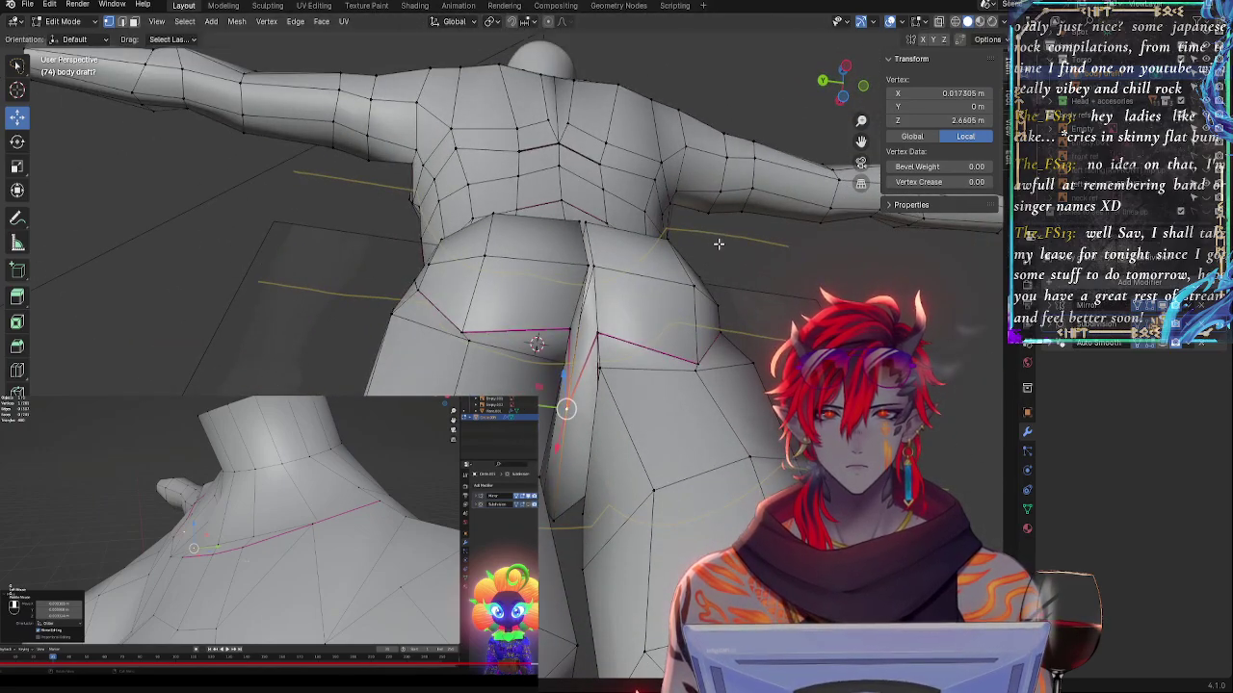
- Slide a higher crease vertex along its edge and raise it along Z
{"action": "left_click", "coordinate": [580, 323]}
{"action": "key", "text": "g"}
{"action": "key", "text": "g"}
{"action": "left_click", "coordinate": [578, 327]}
{"action": "middle_click_drag", "start_coordinate": [578, 328], "coordinate": [576, 397]}
{"action": "left_click_drag", "start_coordinate": [588, 230], "coordinate": [588, 192]}
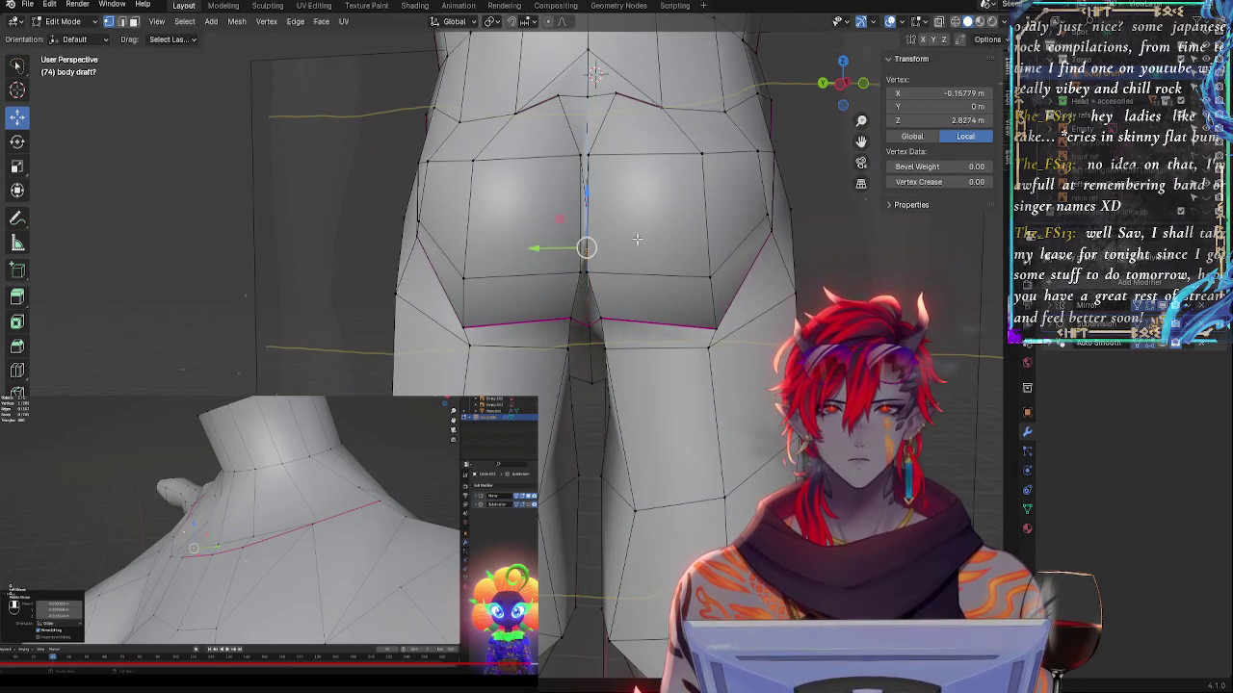
{"action": "middle_click_drag", "start_coordinate": [636, 238], "coordinate": [602, 200]}
- Select a lower inner fold vertex and inspect it in X-ray, then re-enable subdivision
{"action": "left_click", "coordinate": [572, 346]}
{"action": "middle_click_drag", "start_coordinate": [582, 428], "coordinate": [601, 367]}
{"action": "middle_click_drag", "start_coordinate": [691, 353], "coordinate": [559, 332]}
{"action": "key", "text": "alt+z"}
{"action": "scroll", "coordinate": [540, 275], "scroll_direction": "up", "scroll_amount": 4}
{"action": "middle_click_drag", "start_coordinate": [539, 272], "coordinate": [543, 304]}
{"action": "scroll", "coordinate": [543, 304], "scroll_direction": "up", "scroll_amount": 2}
{"action": "scroll", "coordinate": [540, 304], "scroll_direction": "up", "scroll_amount": 2}
{"action": "key", "text": "alt+z"}
{"action": "middle_click_drag", "start_coordinate": [471, 336], "coordinate": [716, 399]}
{"action": "left_click", "coordinate": [1163, 325]}
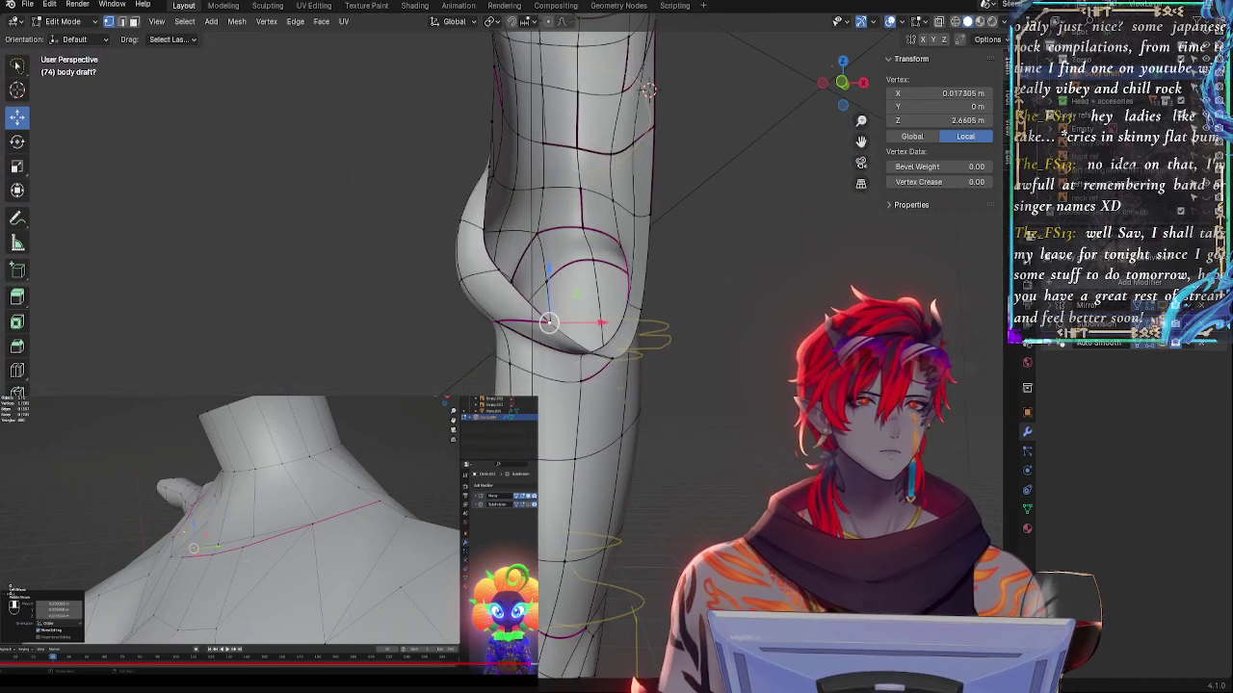
- Fine-tune a fold vertex's height, then shift a lower fold vertex along X and Z
{"action": "middle_click_drag", "start_coordinate": [785, 345], "coordinate": [637, 329]}
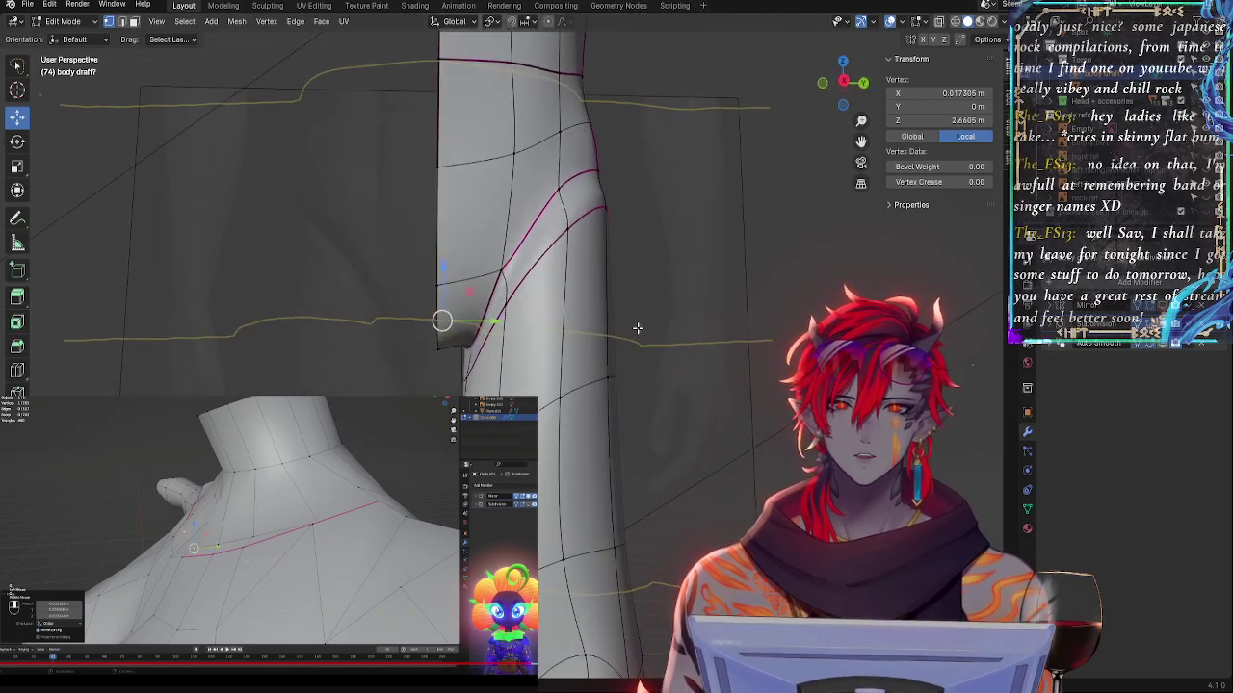
{"action": "middle_click_drag", "start_coordinate": [518, 327], "coordinate": [639, 344]}
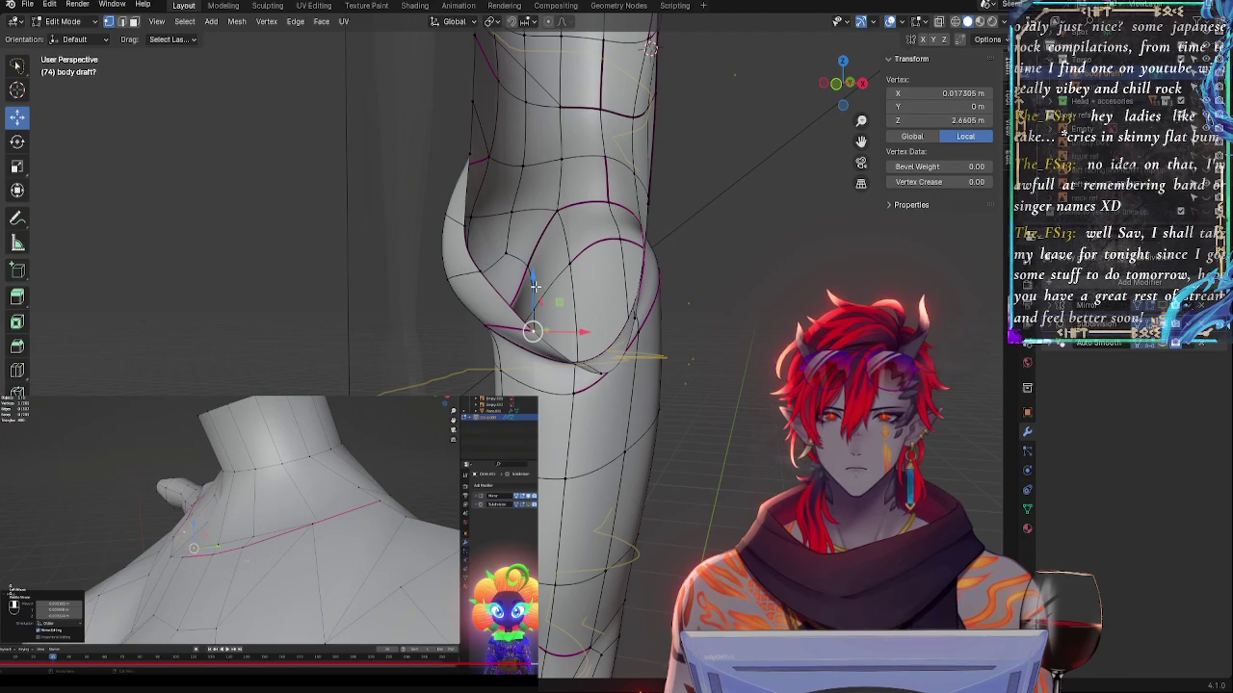
{"action": "left_click_drag", "start_coordinate": [535, 286], "coordinate": [522, 302]}
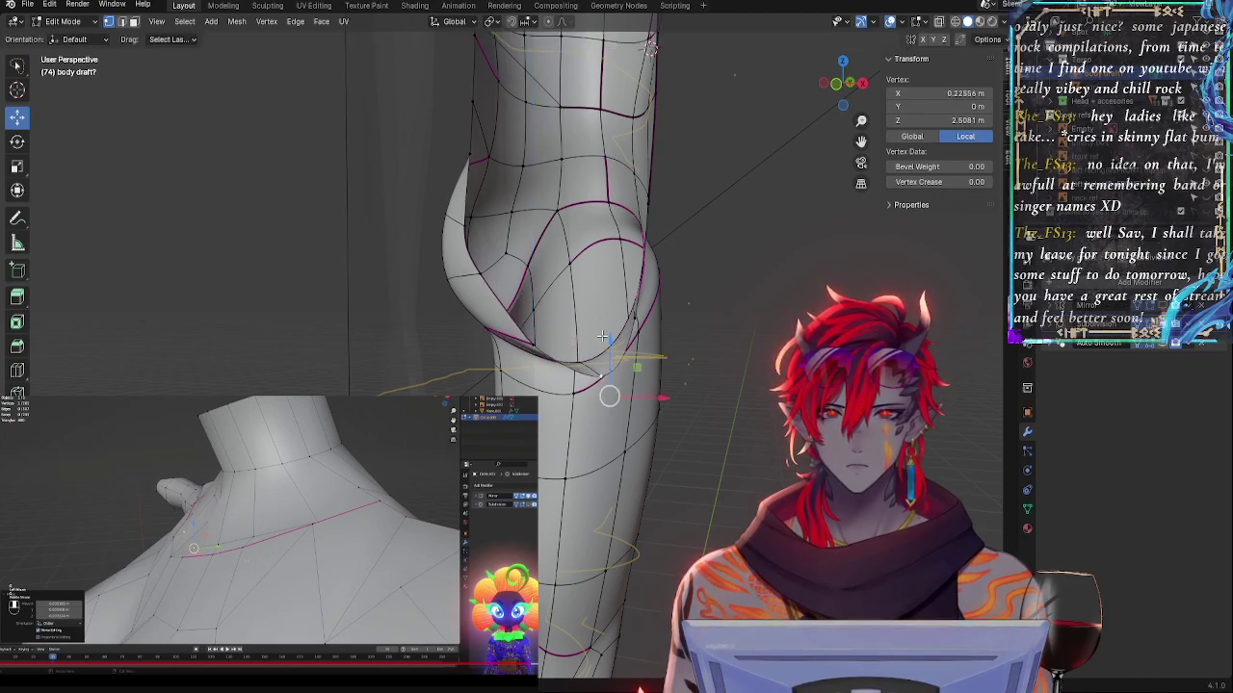
{"action": "left_click_drag", "start_coordinate": [609, 339], "coordinate": [569, 344]}
{"action": "left_click", "coordinate": [534, 344]}
{"action": "middle_click_drag", "start_coordinate": [576, 344], "coordinate": [647, 340]}
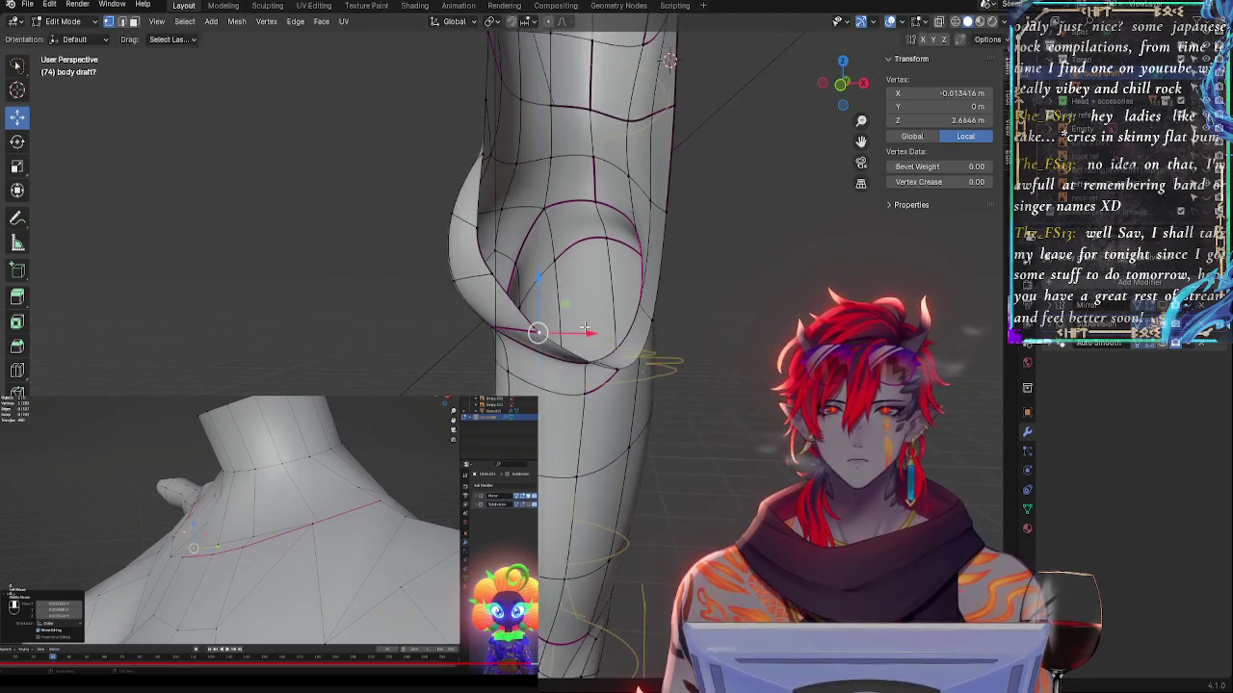
{"action": "left_click_drag", "start_coordinate": [580, 334], "coordinate": [598, 334]}
{"action": "mouse_move", "coordinate": [491, 228]}
{"action": "left_mouse_down"}
{"action": "mouse_move", "coordinate": [478, 253]}
{"action": "mouse_move", "coordinate": [486, 229]}
{"action": "left_mouse_up"}
{"action": "mouse_move", "coordinate": [539, 283]}
{"action": "left_mouse_down"}
{"action": "mouse_move", "coordinate": [556, 284]}
{"action": "mouse_move", "coordinate": [541, 282]}
{"action": "left_mouse_up"}
- Push the fold vertex further outward along X and raise it slightly
{"action": "middle_click_drag", "start_coordinate": [541, 282], "coordinate": [487, 231]}
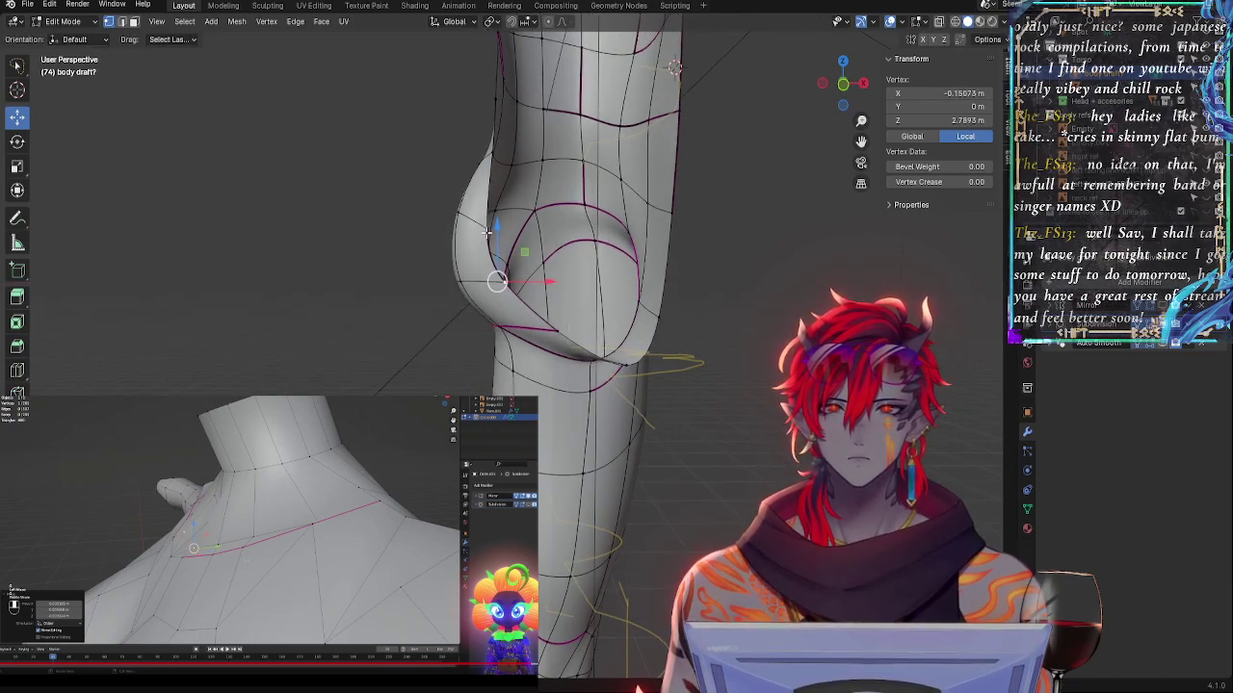
{"action": "left_click_drag", "start_coordinate": [528, 232], "coordinate": [538, 233]}
{"action": "middle_click_drag", "start_coordinate": [582, 241], "coordinate": [556, 266]}
{"action": "left_click_drag", "start_coordinate": [526, 247], "coordinate": [514, 247]}
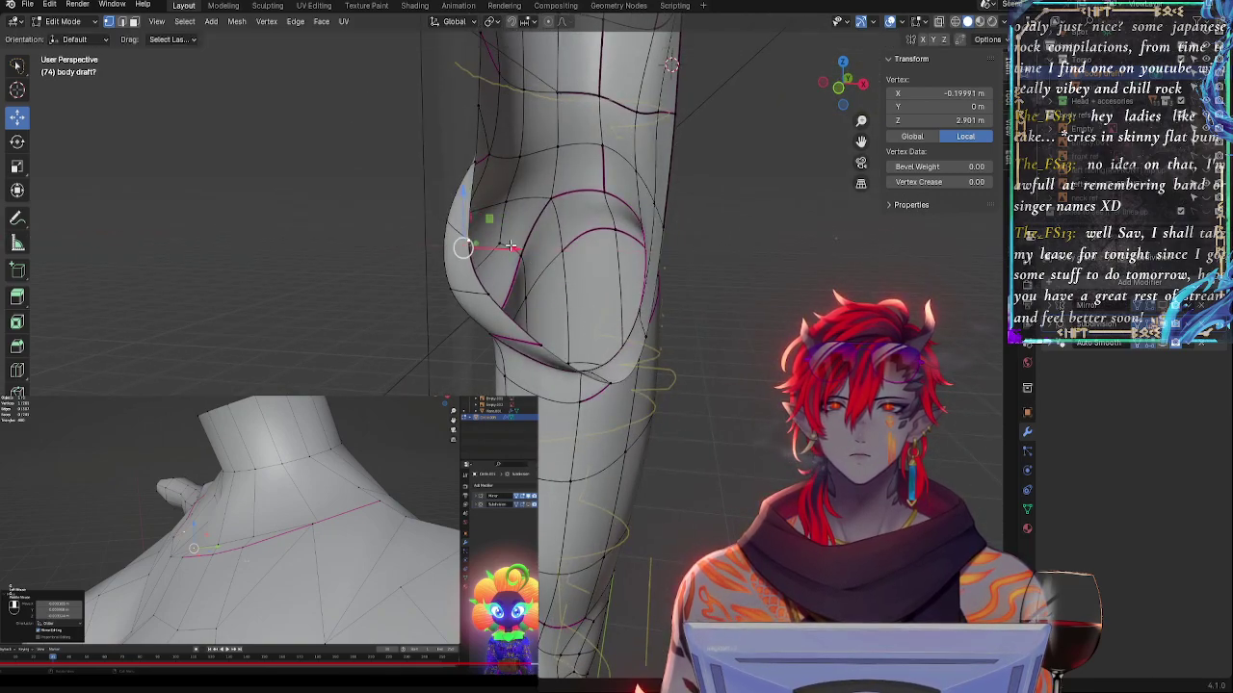
{"action": "left_click_drag", "start_coordinate": [462, 192], "coordinate": [463, 182]}
{"action": "middle_click_drag", "start_coordinate": [750, 319], "coordinate": [801, 317]}
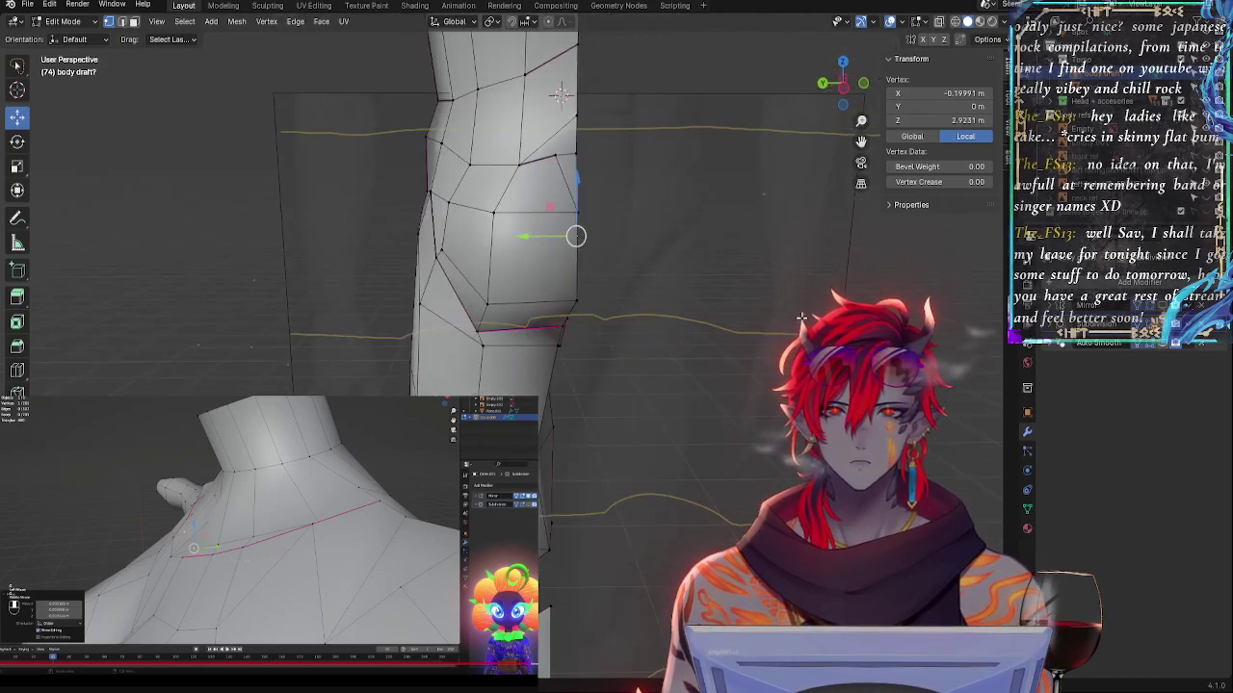
{"action": "middle_click_drag", "start_coordinate": [839, 120], "coordinate": [514, 334]}
- Check the smoothed result in left orthographic view, then show the low-poly cage
{"action": "left_click", "coordinate": [1162, 327]}
{"action": "left_click", "coordinate": [842, 85]}
{"action": "left_click", "coordinate": [842, 86]}
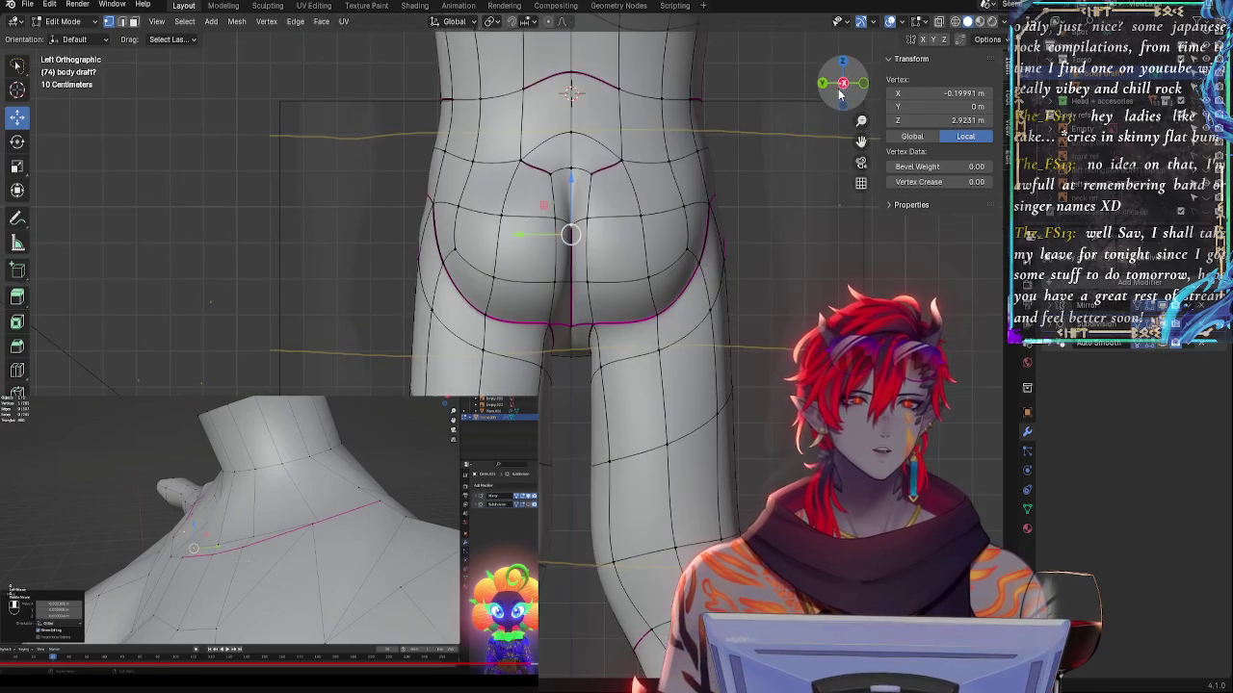
{"action": "left_click", "coordinate": [842, 85]}
{"action": "left_click", "coordinate": [841, 86]}
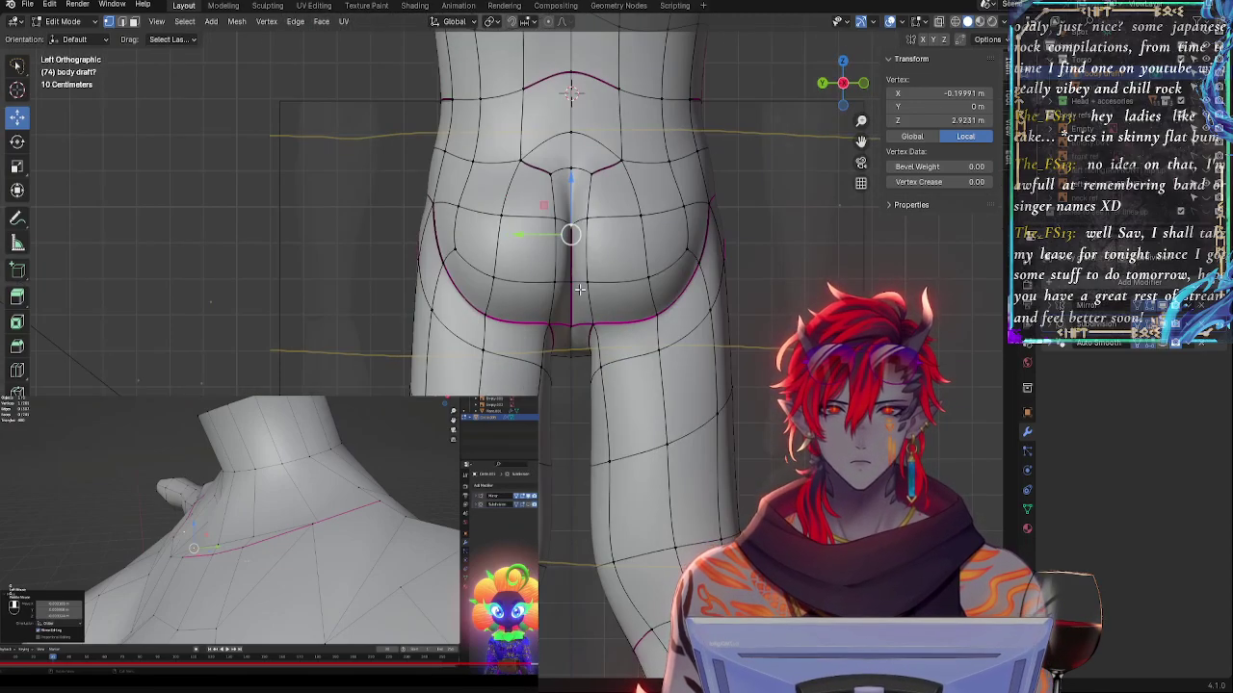
{"action": "left_click", "coordinate": [1163, 326]}
- Lower the lower-buttock vertex along Z and nudge it outward on X and back on Y
{"action": "middle_click_drag", "start_coordinate": [680, 300], "coordinate": [521, 305]}
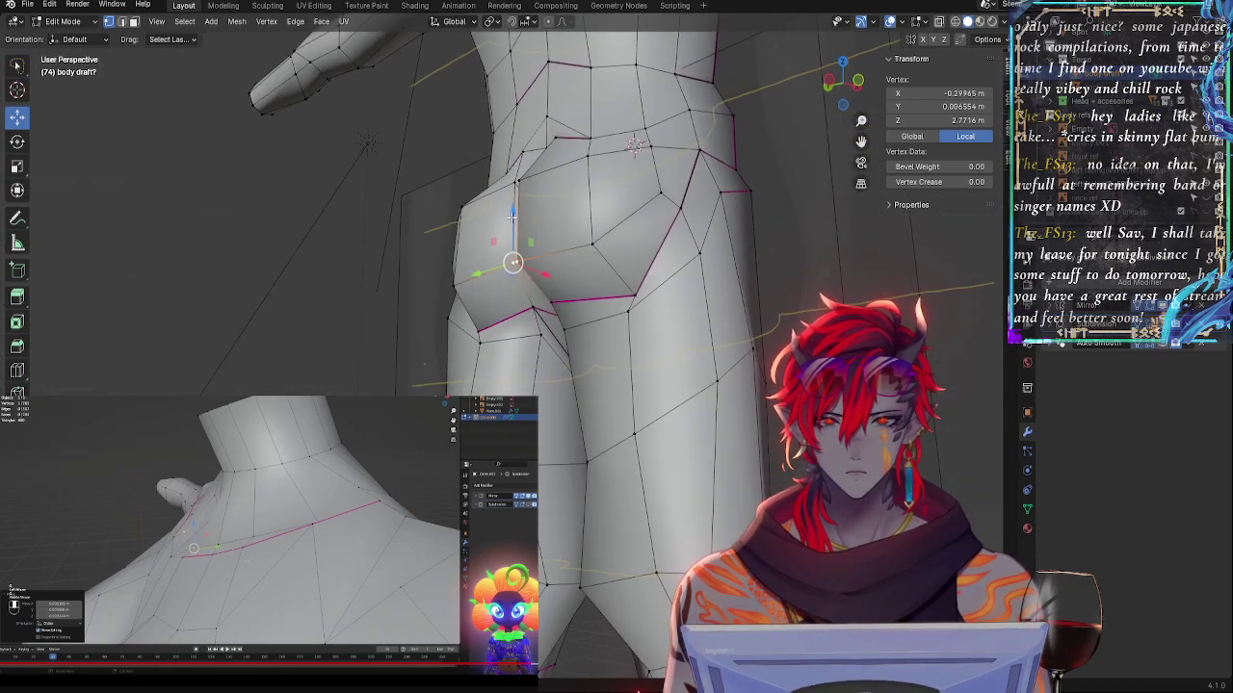
{"action": "left_click_drag", "start_coordinate": [511, 215], "coordinate": [512, 221]}
{"action": "middle_click_drag", "start_coordinate": [530, 289], "coordinate": [462, 327]}
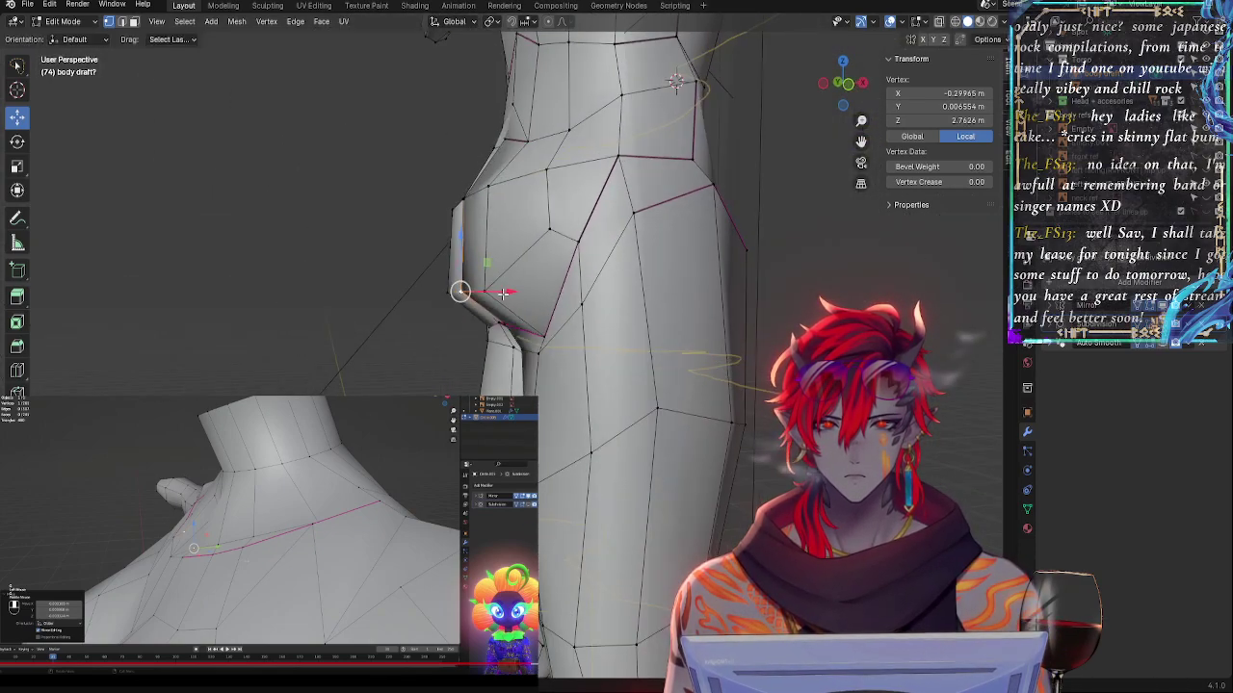
{"action": "left_click_drag", "start_coordinate": [501, 293], "coordinate": [498, 294]}
{"action": "middle_click_drag", "start_coordinate": [498, 294], "coordinate": [515, 306]}
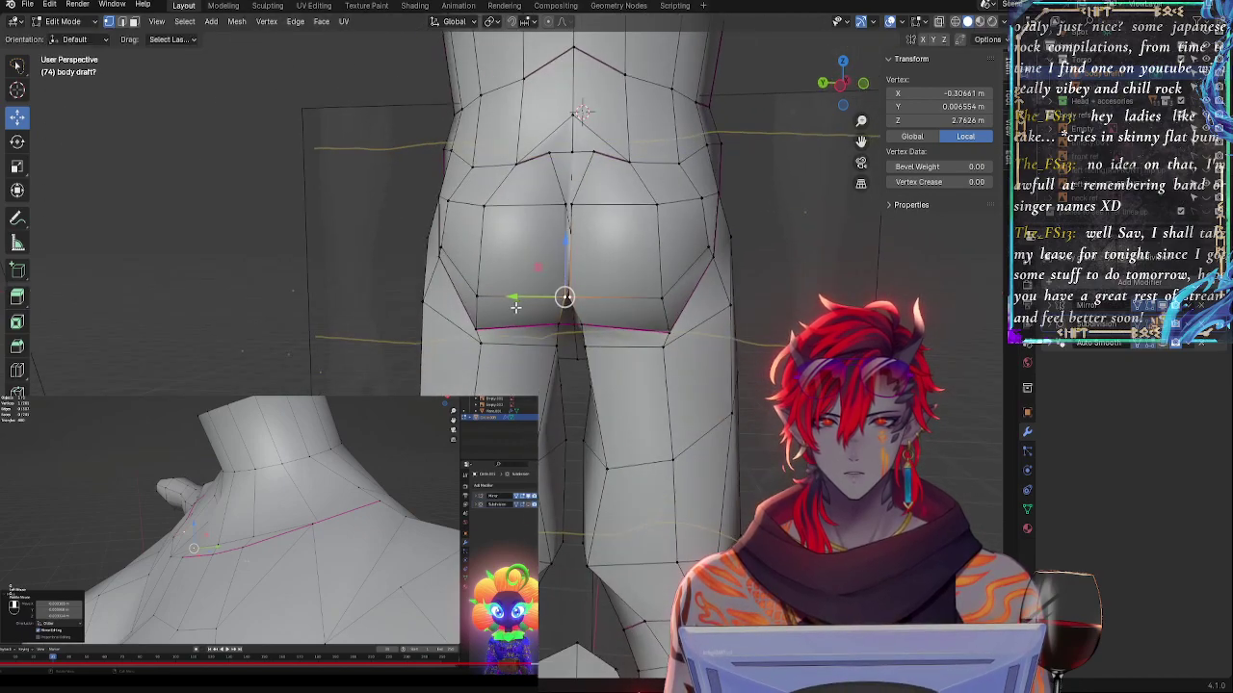
{"action": "left_click_drag", "start_coordinate": [515, 306], "coordinate": [518, 300]}
{"action": "middle_click_drag", "start_coordinate": [518, 301], "coordinate": [574, 320]}
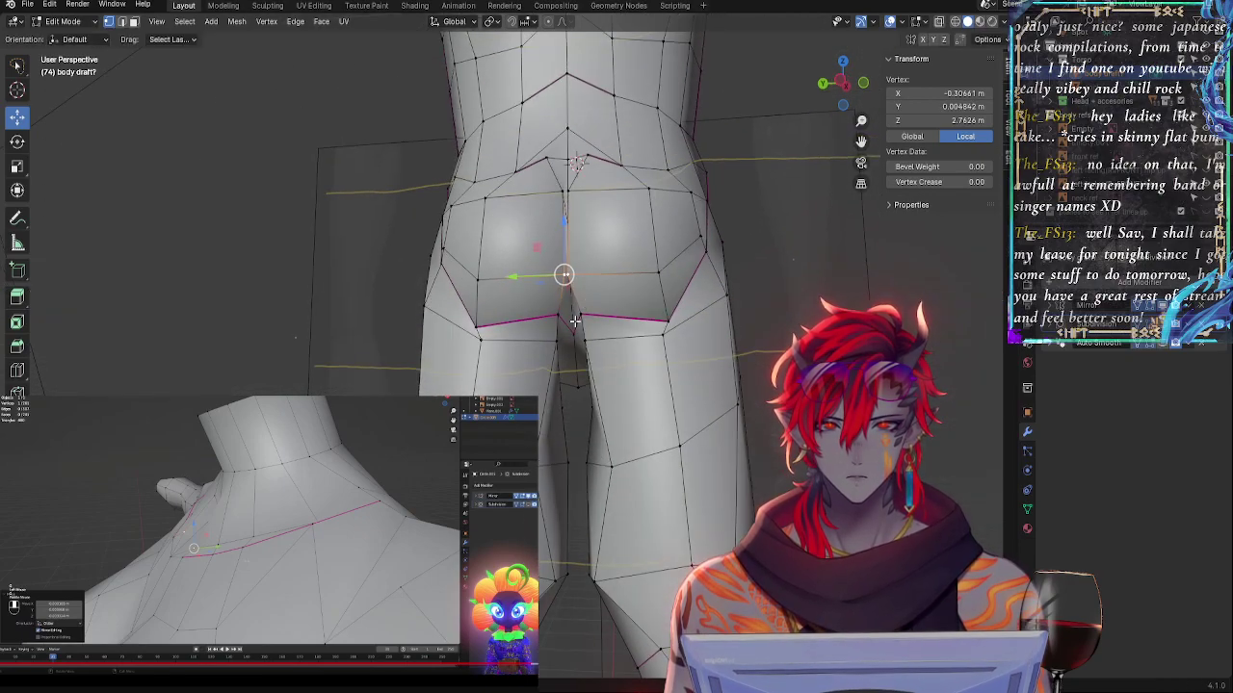
{"action": "left_click_drag", "start_coordinate": [517, 317], "coordinate": [544, 314]}
{"action": "middle_click_drag", "start_coordinate": [544, 314], "coordinate": [552, 334]}
- Move a lower inner-thigh vertex along Y, Z and X, checking with subdivision level 2
{"action": "left_click", "coordinate": [555, 348]}
{"action": "left_click_drag", "start_coordinate": [525, 344], "coordinate": [523, 345]}
{"action": "left_click_drag", "start_coordinate": [556, 292], "coordinate": [556, 288]}
{"action": "key", "text": "ctrl+2"}
{"action": "mouse_move", "coordinate": [556, 309]}
{"action": "middle_mouse_down"}
{"action": "mouse_move", "coordinate": [496, 314]}
{"action": "mouse_move", "coordinate": [552, 302]}
{"action": "middle_mouse_up"}
{"action": "left_click_drag", "start_coordinate": [516, 344], "coordinate": [524, 344]}
{"action": "middle_click_drag", "start_coordinate": [573, 358], "coordinate": [487, 378]}
{"action": "left_click_drag", "start_coordinate": [557, 346], "coordinate": [545, 346]}
- In front view with X-ray on, nudge a hip fold vertex along X to match the reference
{"action": "left_click", "coordinate": [848, 86]}
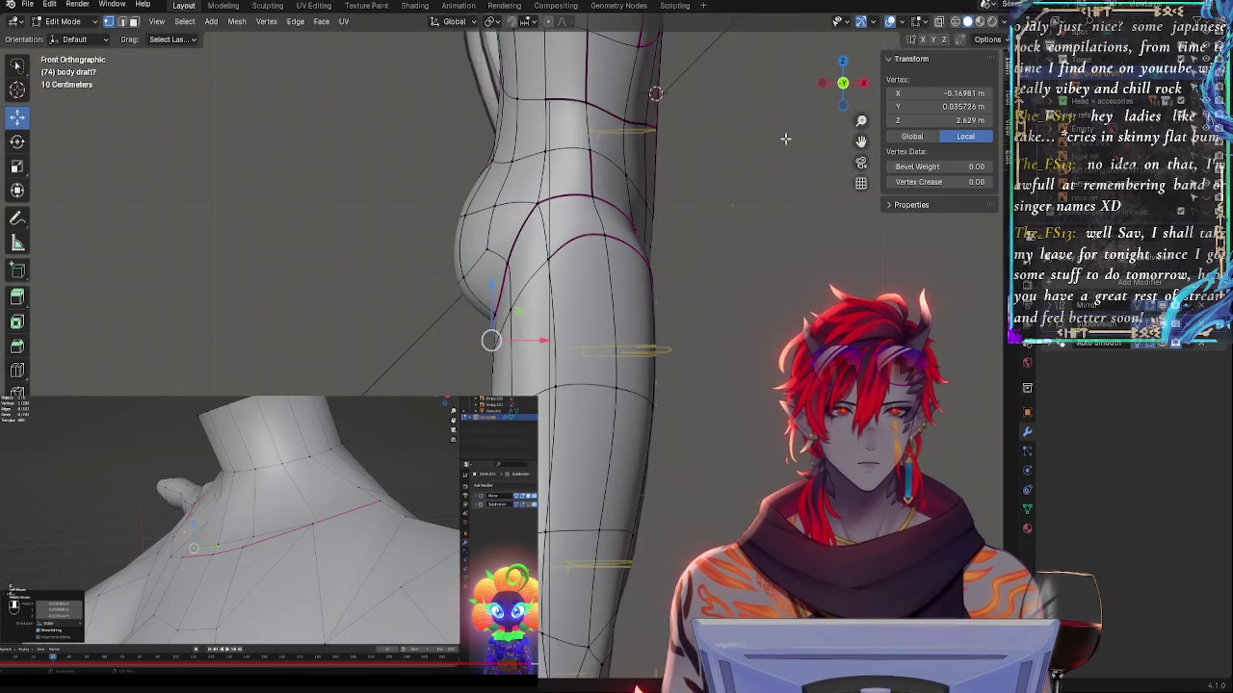
{"action": "middle_click_drag", "start_coordinate": [657, 314], "coordinate": [676, 263], "text": "shift"}
{"action": "key", "text": "alt+z"}
{"action": "middle_click_drag", "start_coordinate": [617, 392], "coordinate": [579, 327], "text": "shift"}
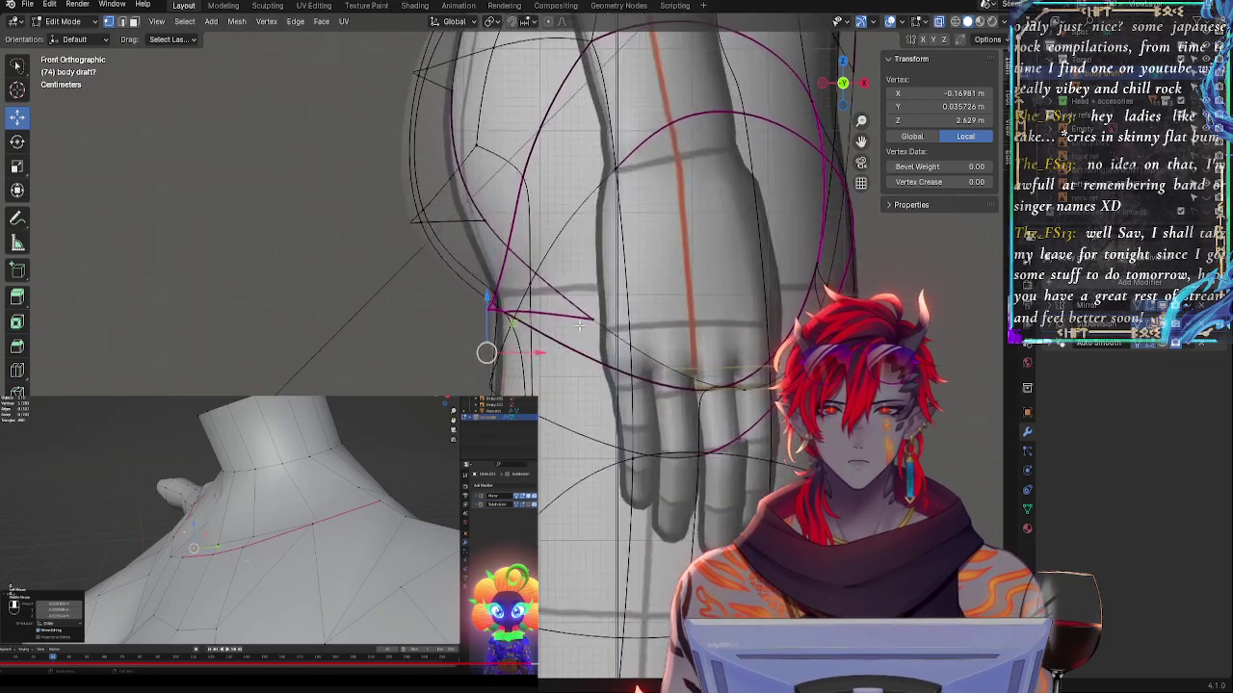
{"action": "left_click", "coordinate": [491, 292]}
{"action": "key", "text": "g"}
{"action": "key", "text": "x"}
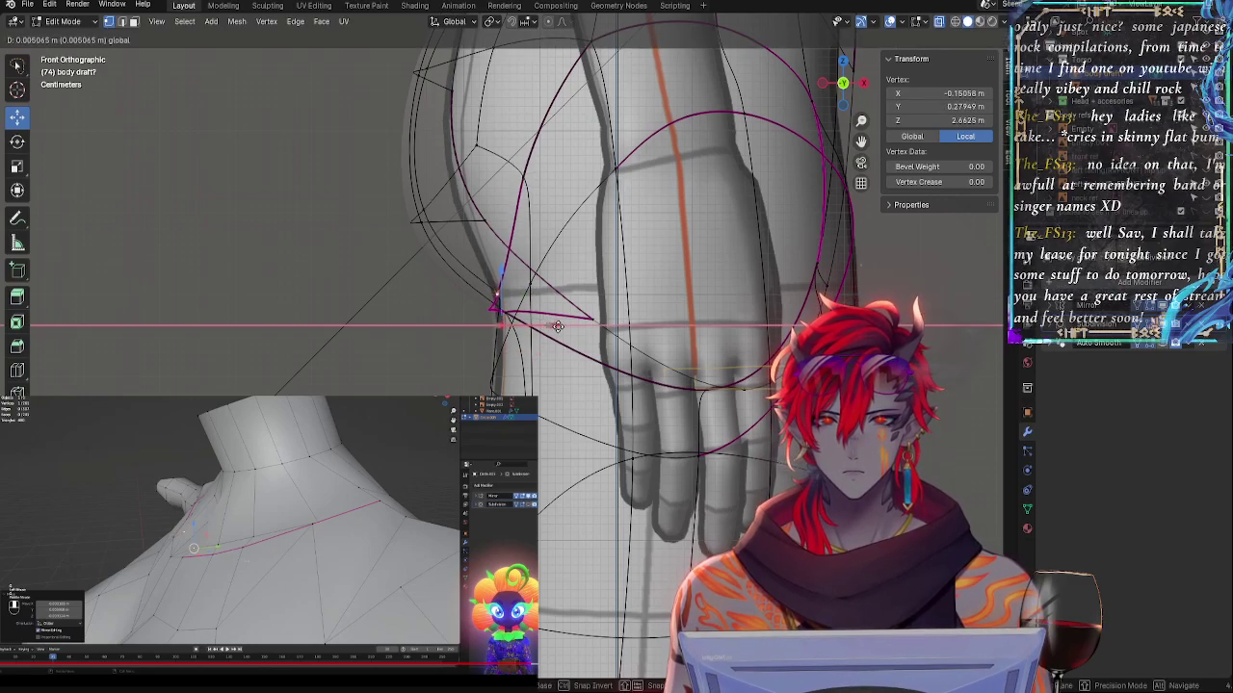
{"action": "left_click", "coordinate": [545, 327]}
- Slide a hip crease curve vertex sideways along X to follow the reference
{"action": "key", "text": "alt+z"}
{"action": "key", "text": "alt+z"}
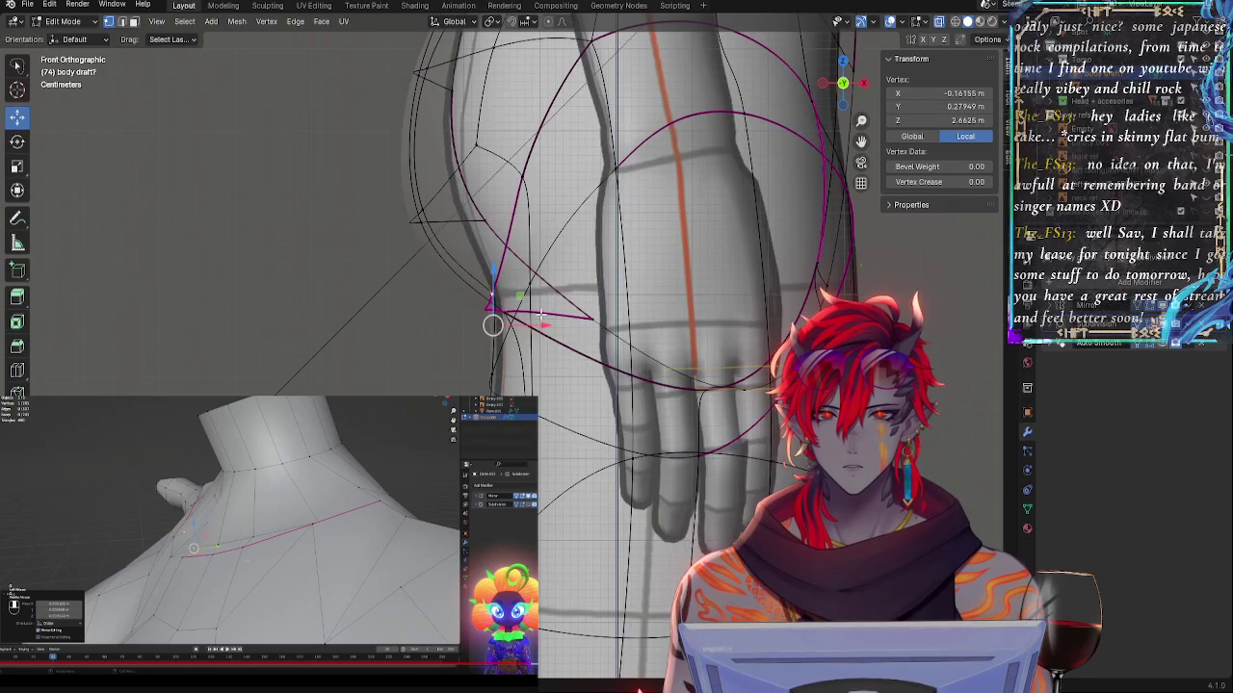
{"action": "key", "text": "alt+a"}
{"action": "left_click", "coordinate": [520, 176]}
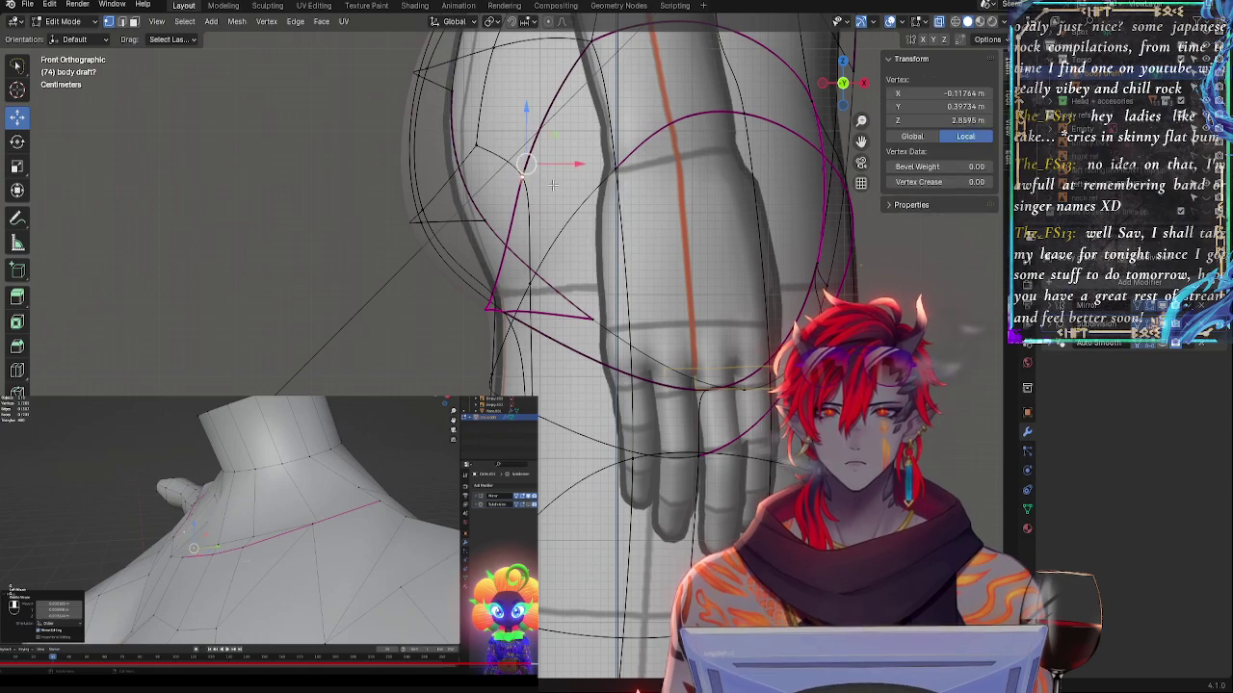
{"action": "key", "text": "alt+z"}
{"action": "key", "text": "g"}
{"action": "key", "text": "x"}
{"action": "left_click", "coordinate": [610, 183]}
{"action": "key", "text": "alt+z"}
{"action": "key", "text": "alt+z"}
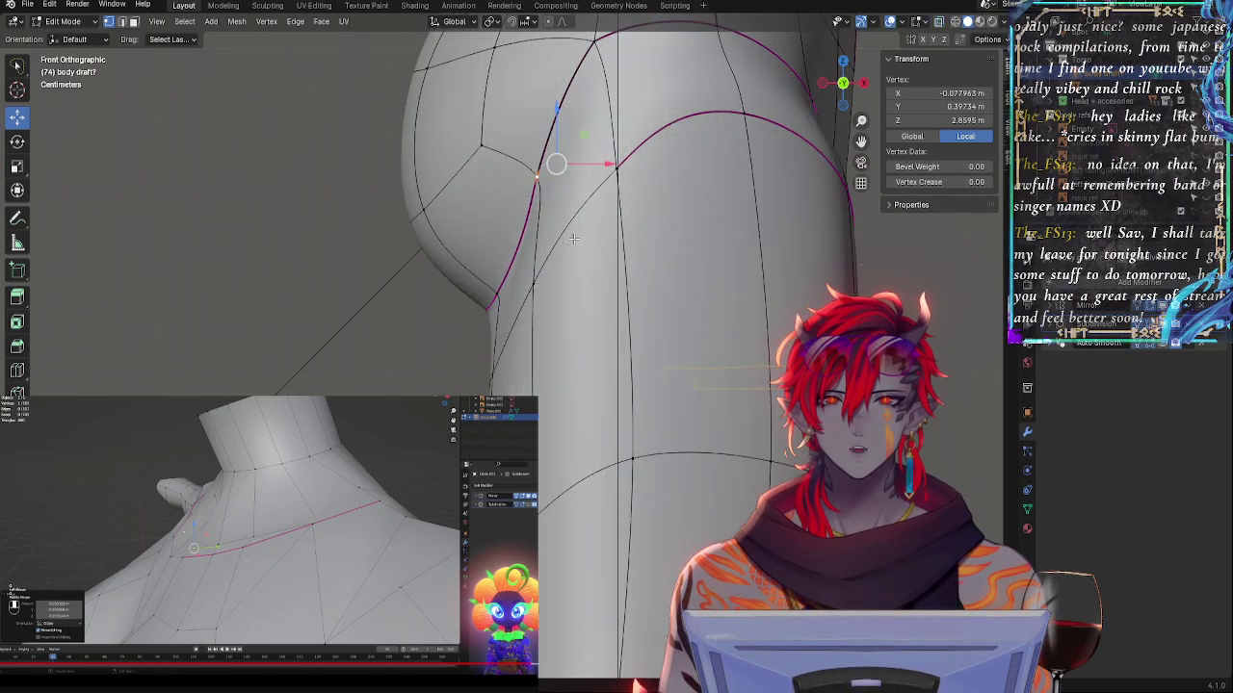
- Move the buttock crease vertex farther back along the Y axis
{"action": "middle_click_drag", "start_coordinate": [610, 183], "coordinate": [716, 327]}
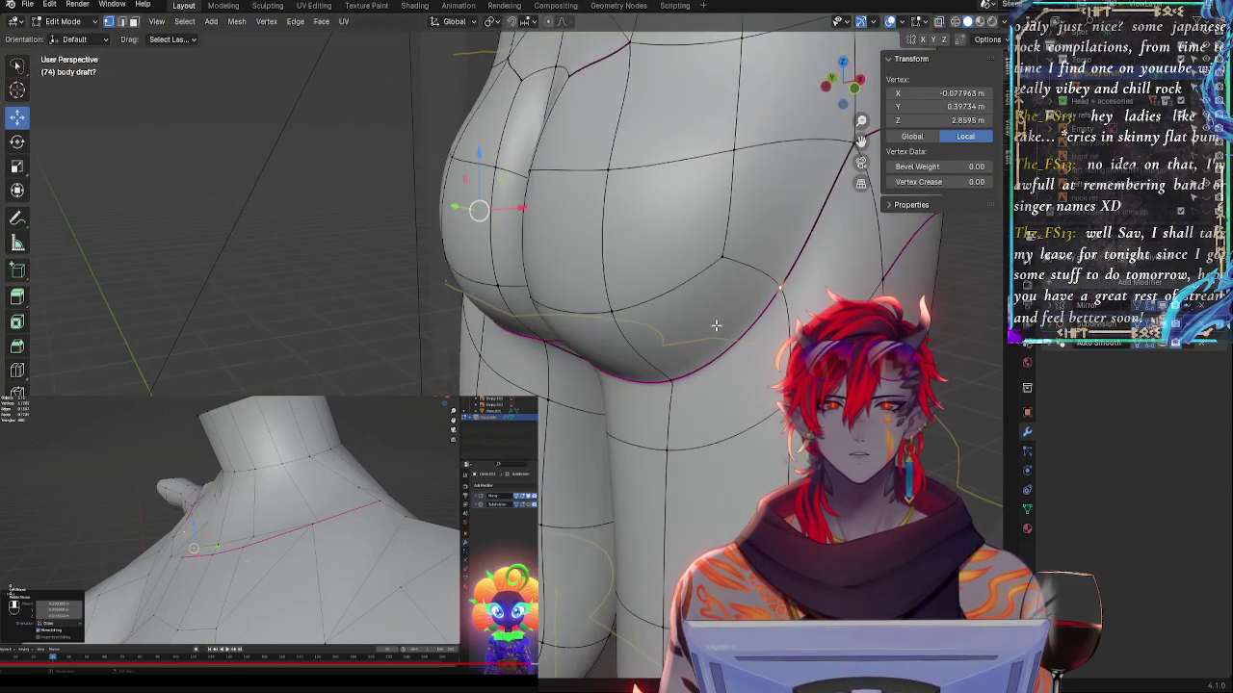
{"action": "key", "text": "g"}
{"action": "key", "text": "y"}
{"action": "left_click", "coordinate": [459, 232]}
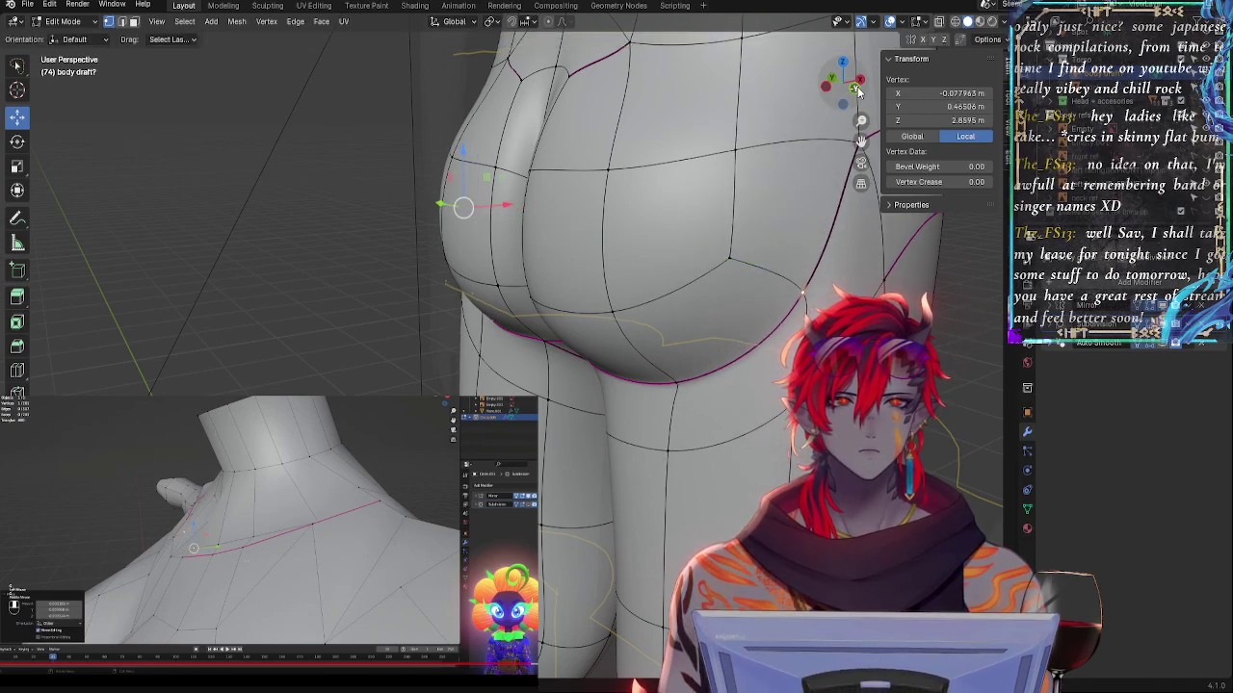
- Back in front view, shift the crease vertex to the right against the reference
{"action": "left_click", "coordinate": [856, 90]}
{"action": "key", "text": "alt+z"}
{"action": "key", "text": "alt+z"}
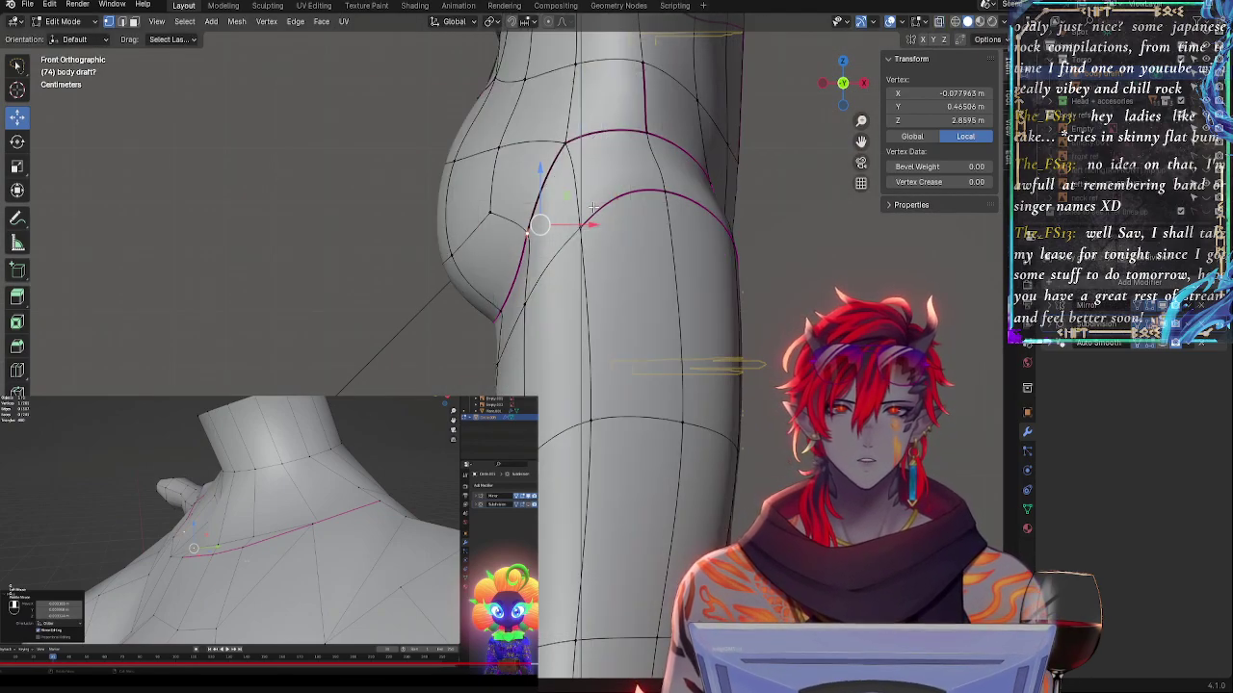
{"action": "key", "text": "g"}
{"action": "key", "text": "alt+z"}
{"action": "key", "text": "alt+z"}
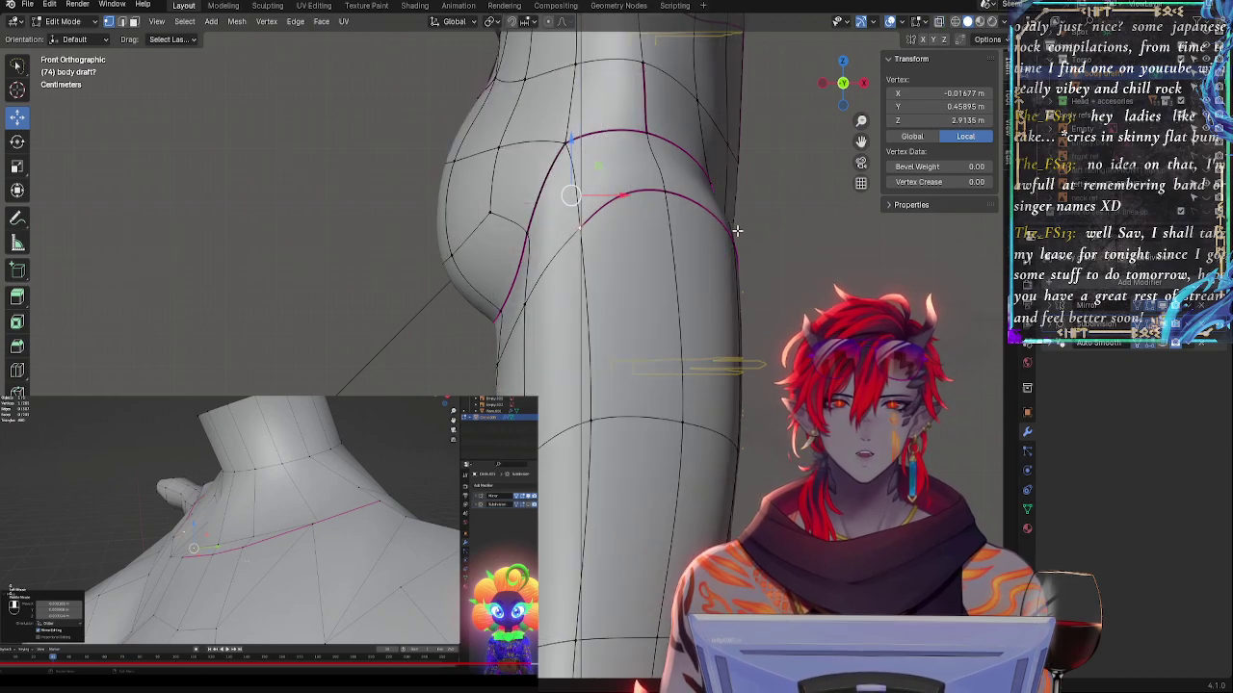
{"action": "left_click", "coordinate": [738, 234]}
{"action": "key", "text": "alt+z"}
- Select the four vertices of the upper-thigh fold face
{"action": "key", "text": "alt+z"}
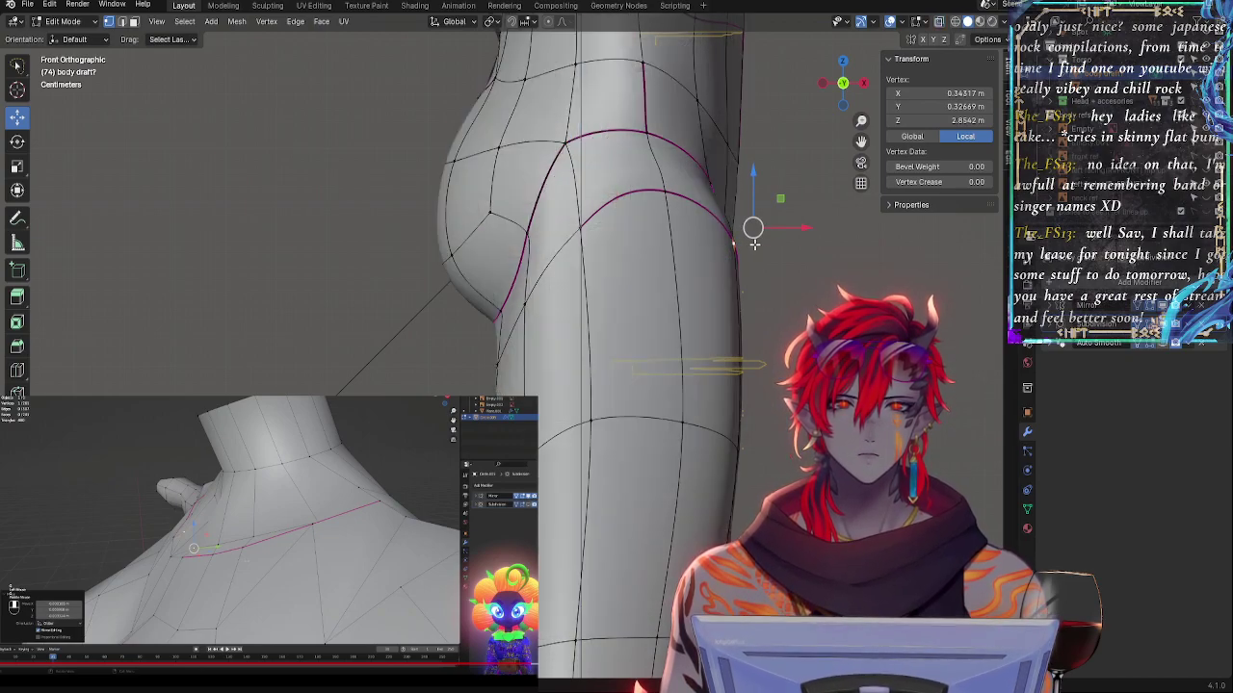
{"action": "key", "text": "alt+z"}
{"action": "left_click", "coordinate": [665, 197]}
{"action": "key", "text": "alt+z"}
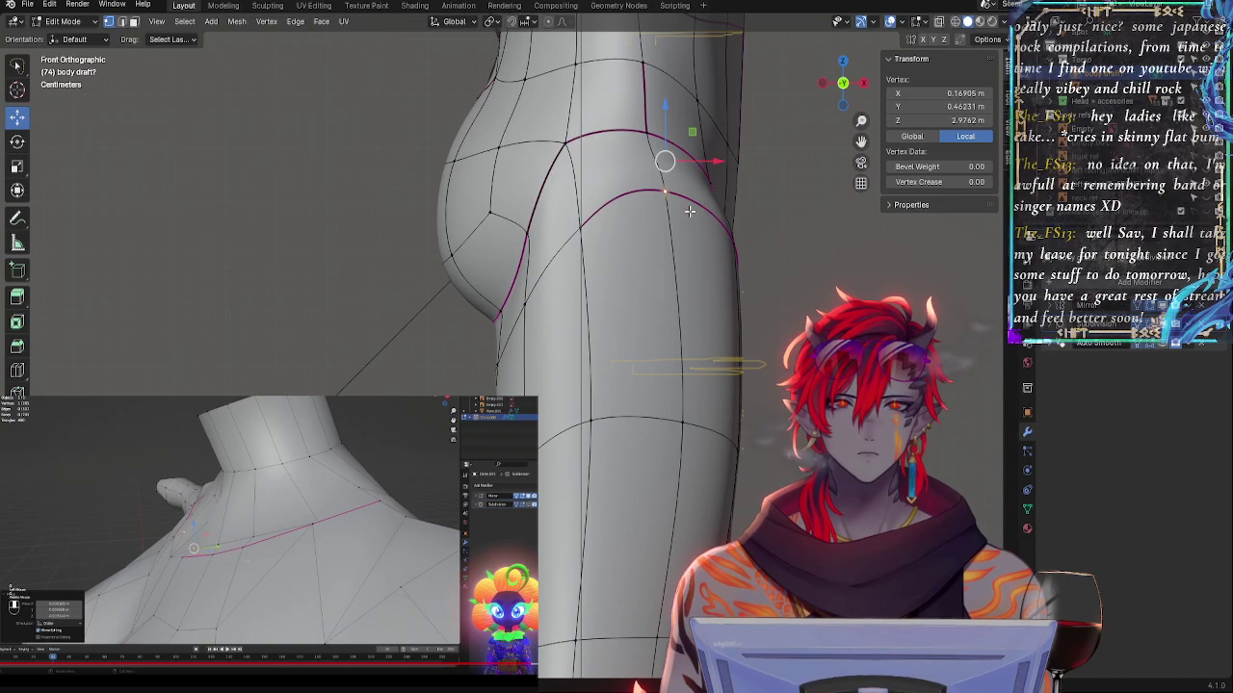
{"action": "left_click", "coordinate": [587, 226], "text": "shift"}
{"action": "left_click", "coordinate": [601, 415], "text": "shift"}
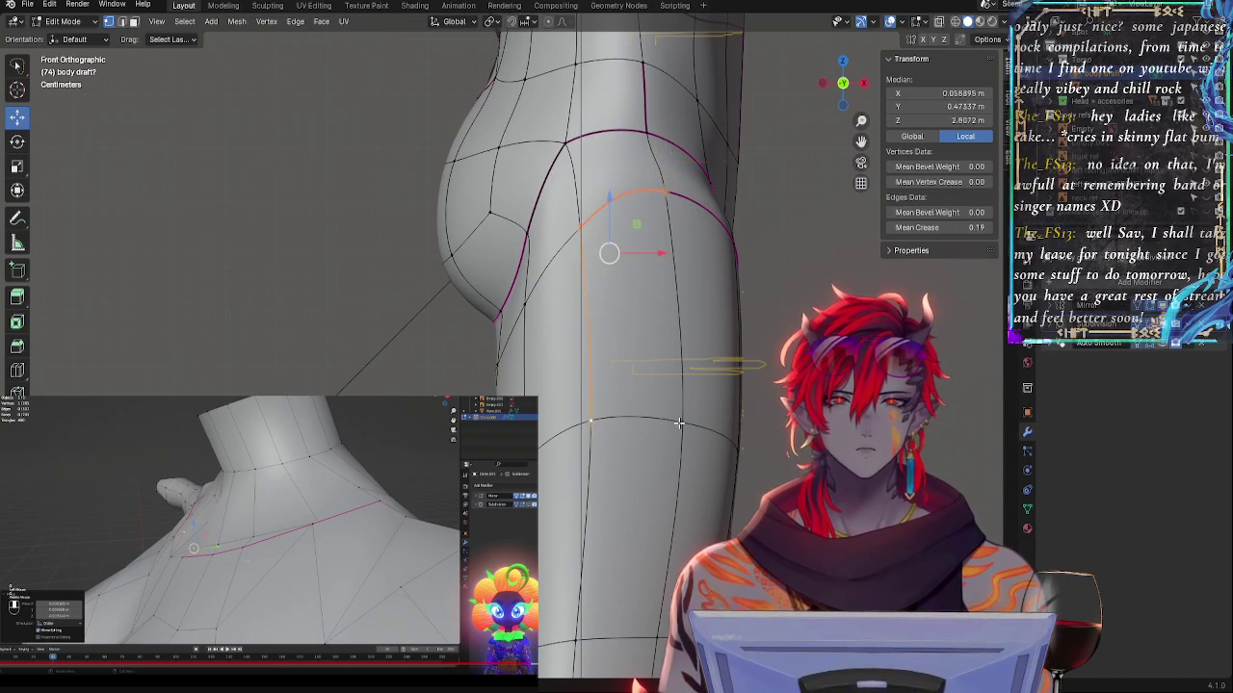
{"action": "left_click", "coordinate": [681, 424], "text": "shift"}
{"action": "left_click", "coordinate": [1163, 328]}
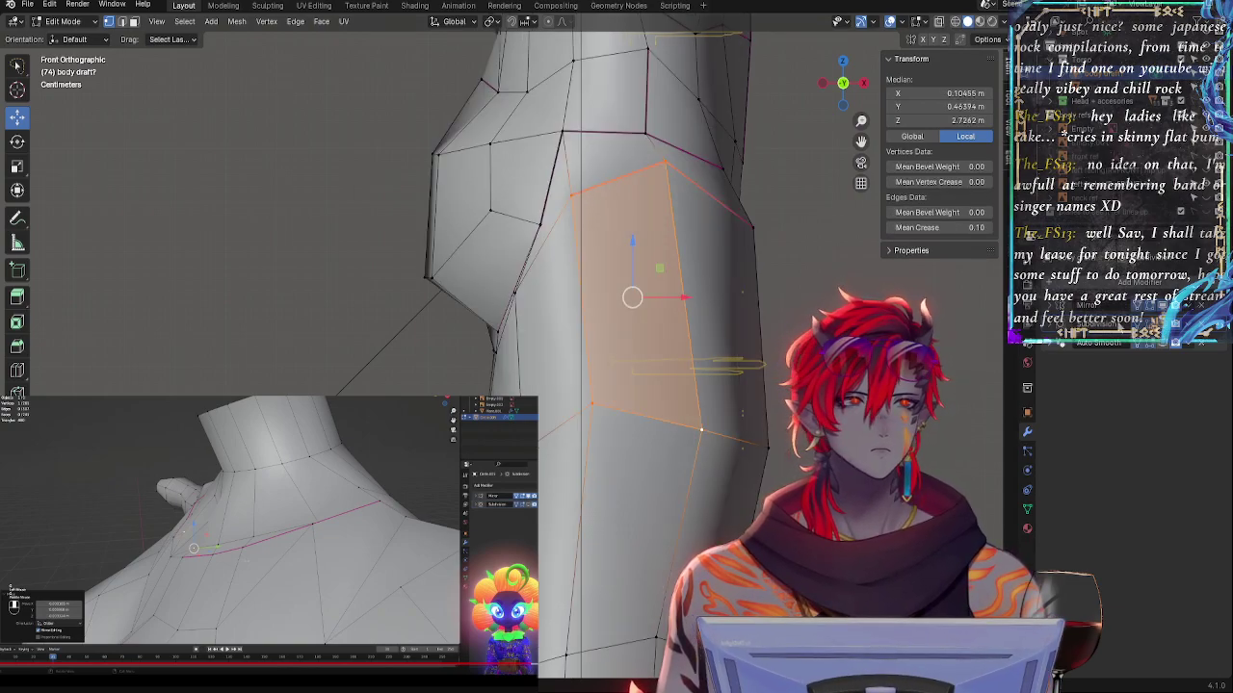
- Lower the top face vertex along Z, and shift it and a neighbouring vertex left along X
{"action": "left_click", "coordinate": [675, 174]}
{"action": "left_click_drag", "start_coordinate": [663, 121], "coordinate": [672, 135]}
{"action": "left_click_drag", "start_coordinate": [711, 172], "coordinate": [702, 172]}
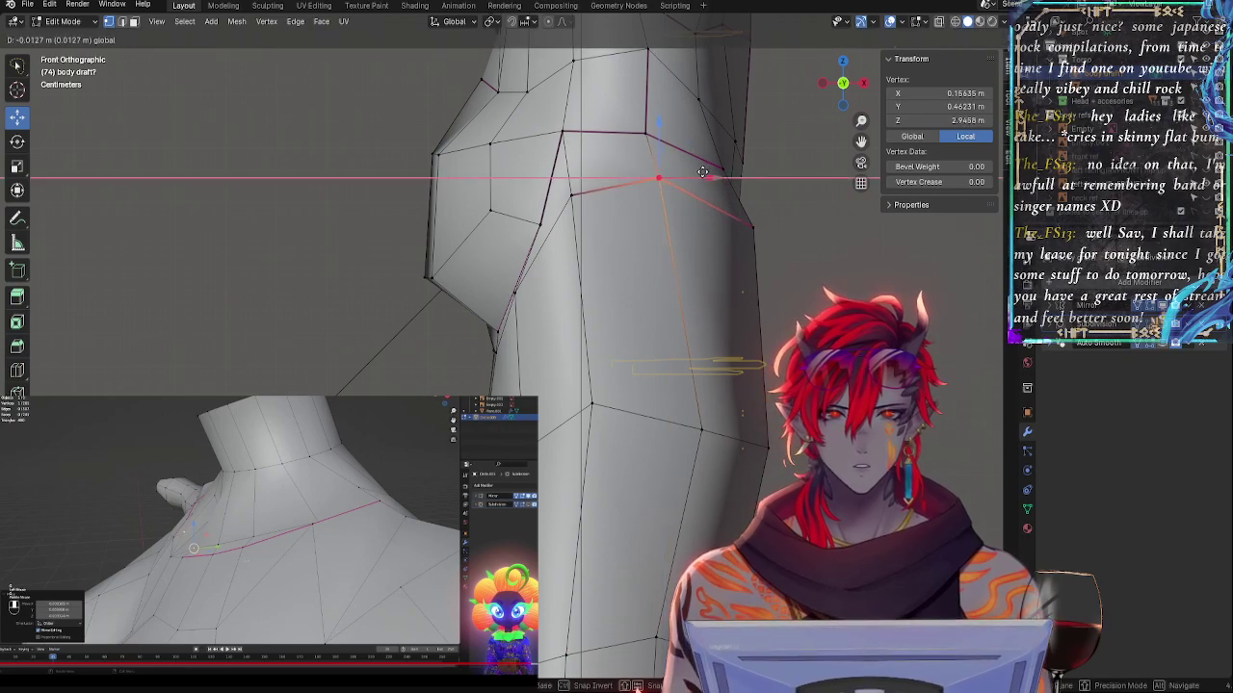
{"action": "left_click", "coordinate": [661, 179]}
{"action": "left_click", "coordinate": [570, 186]}
{"action": "key", "text": "g"}
{"action": "key", "text": "x"}
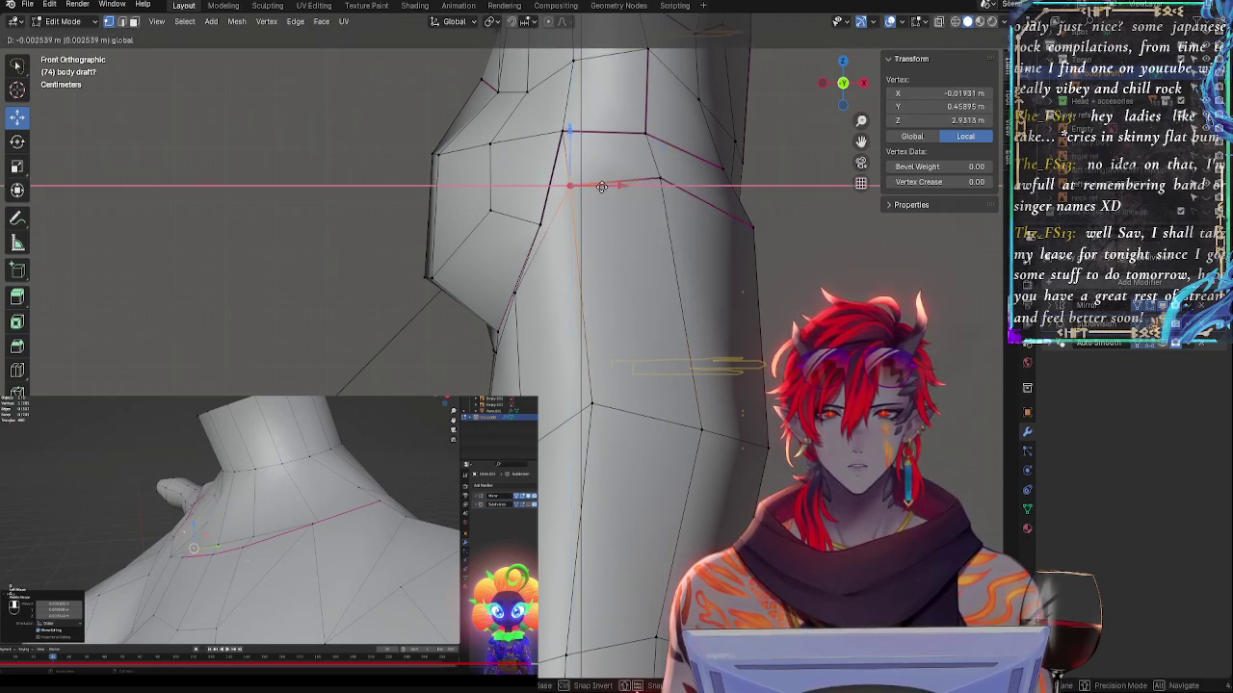
{"action": "left_click_drag", "start_coordinate": [602, 187], "coordinate": [582, 225]}
{"action": "left_click", "coordinate": [540, 225]}
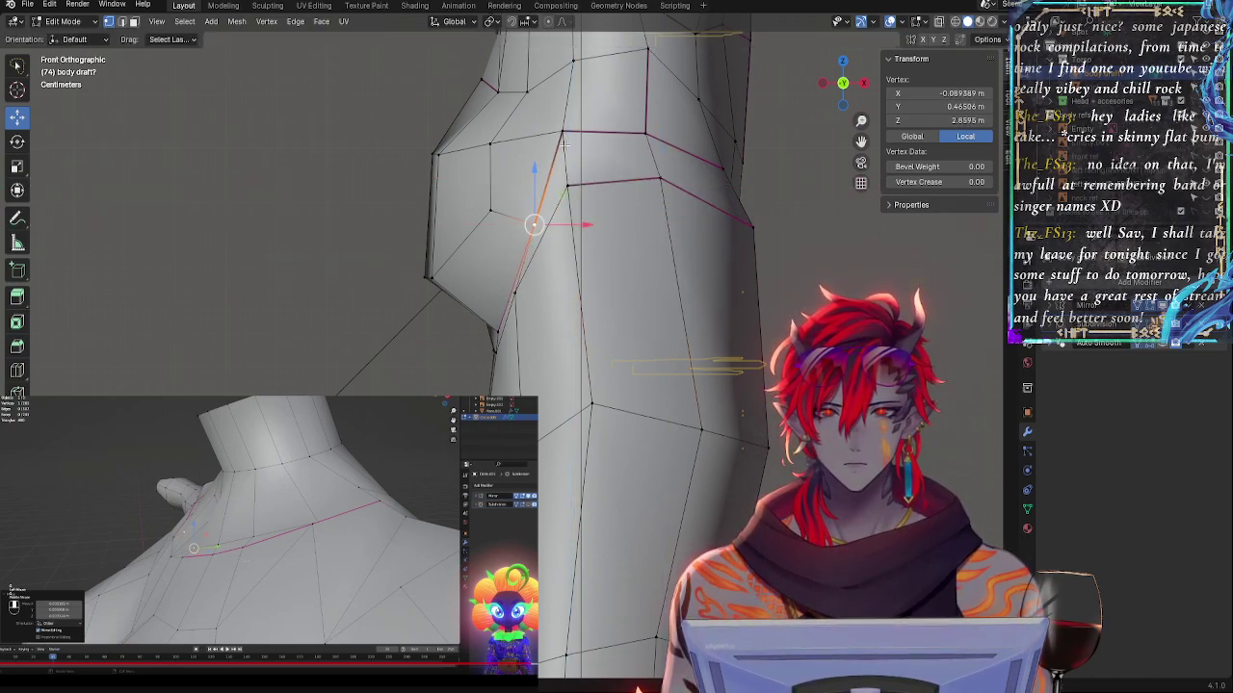
- Move a hip-crease vertex right along X and slide the next vertex down along its edge
{"action": "left_click", "coordinate": [566, 138]}
{"action": "left_click_drag", "start_coordinate": [596, 134], "coordinate": [606, 134]}
{"action": "left_click", "coordinate": [580, 199]}
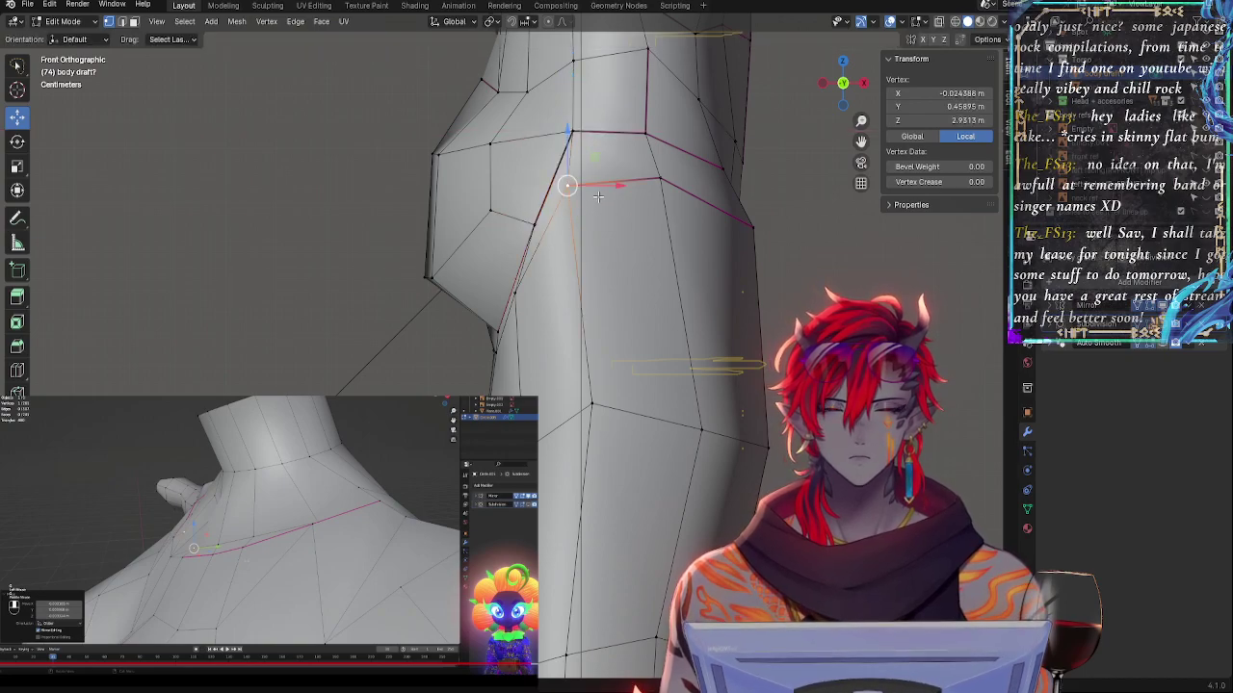
{"action": "key", "text": "g"}
{"action": "key", "text": "g"}
{"action": "left_click", "coordinate": [614, 199]}
{"action": "middle_click_drag", "start_coordinate": [614, 199], "coordinate": [712, 250]}
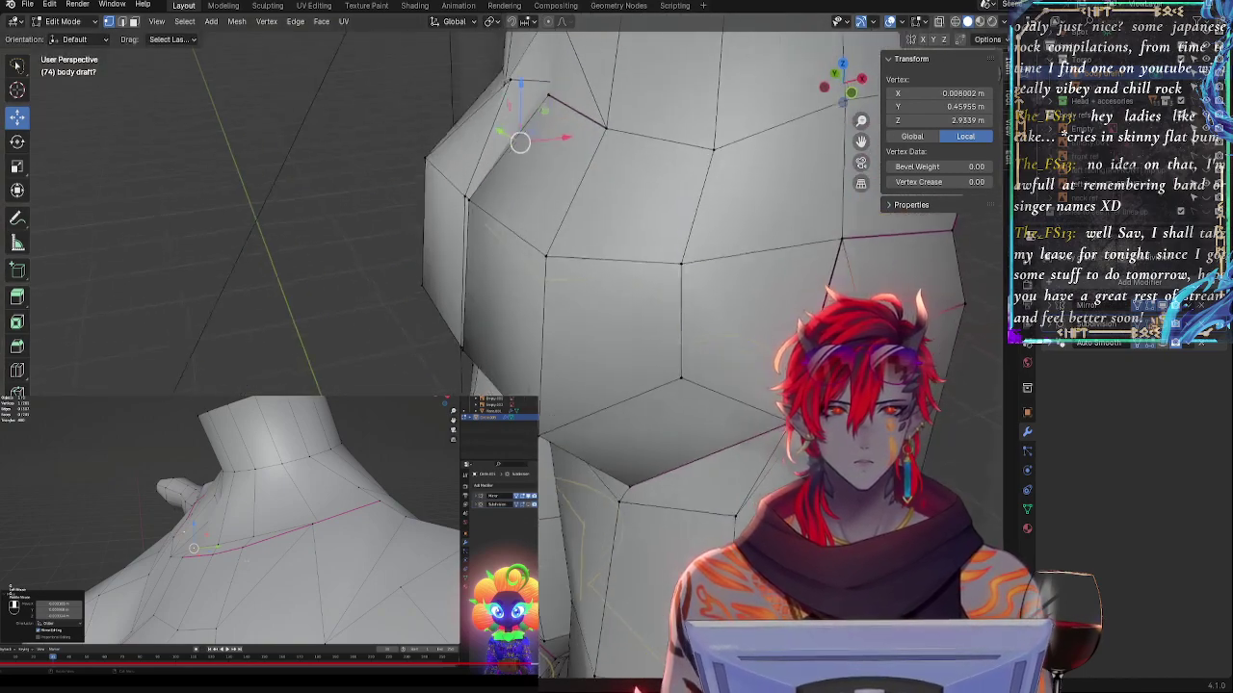
{"action": "scroll", "coordinate": [597, 250], "scroll_direction": "down", "scroll_amount": 1}
- Edge-slide further hip vertices and push one back along the Y axis
{"action": "key", "text": "g"}
{"action": "key", "text": "g"}
{"action": "left_click", "coordinate": [577, 212]}
{"action": "key", "text": "g"}
{"action": "key", "text": "g"}
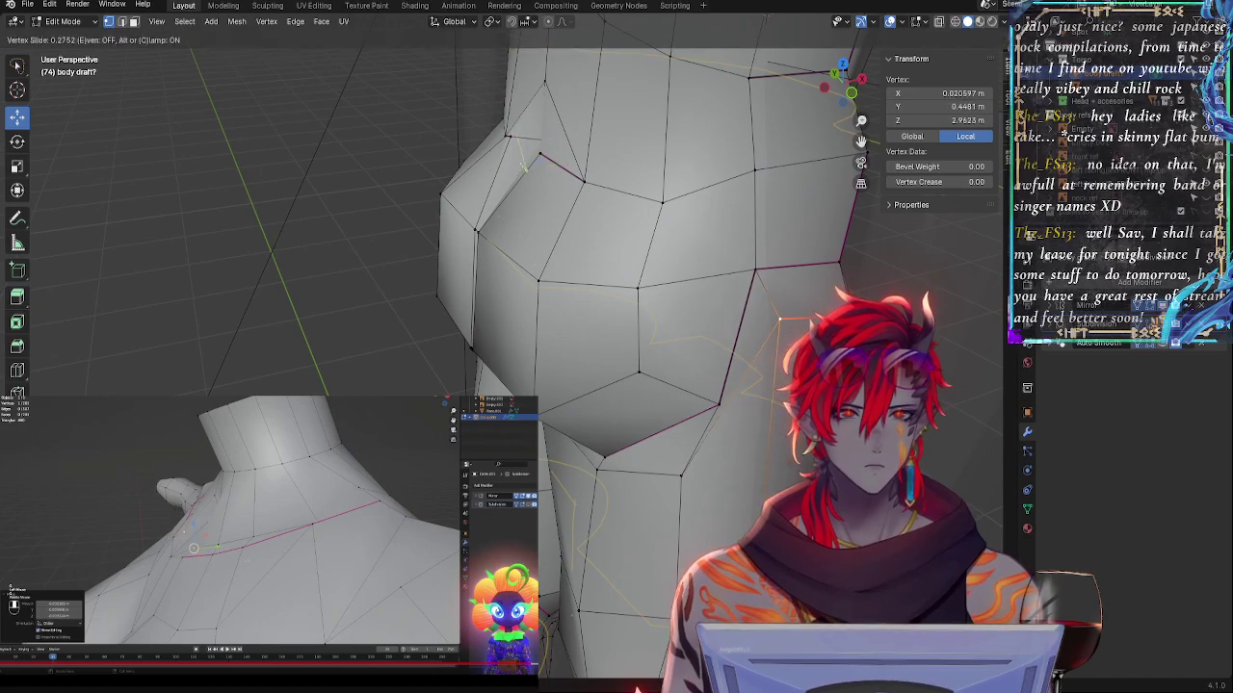
{"action": "left_click", "coordinate": [527, 176]}
{"action": "scroll", "coordinate": [520, 183], "scroll_direction": "down", "scroll_amount": 2}
{"action": "middle_click_drag", "start_coordinate": [482, 197], "coordinate": [560, 181]}
{"action": "left_click_drag", "start_coordinate": [392, 200], "coordinate": [379, 200]}
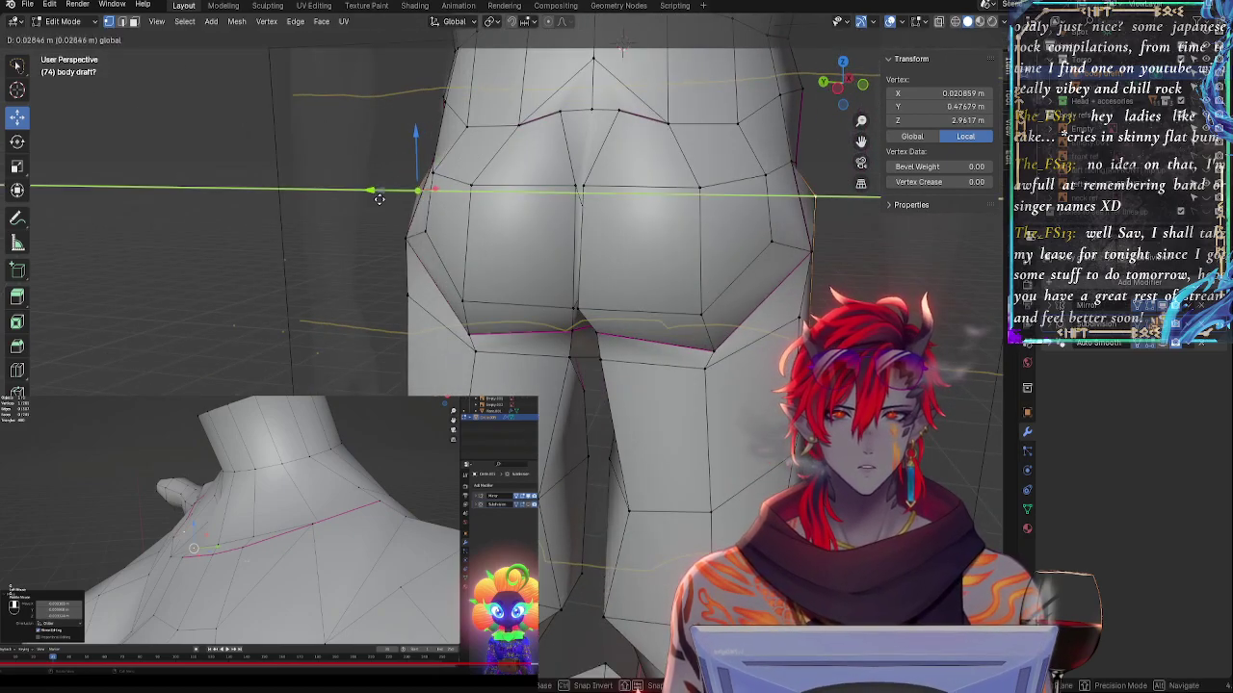
{"action": "left_click", "coordinate": [405, 192]}
- From a back view of the hips, move a vertex along global Y and slide another along its edge
{"action": "middle_click_drag", "start_coordinate": [418, 186], "coordinate": [639, 273]}
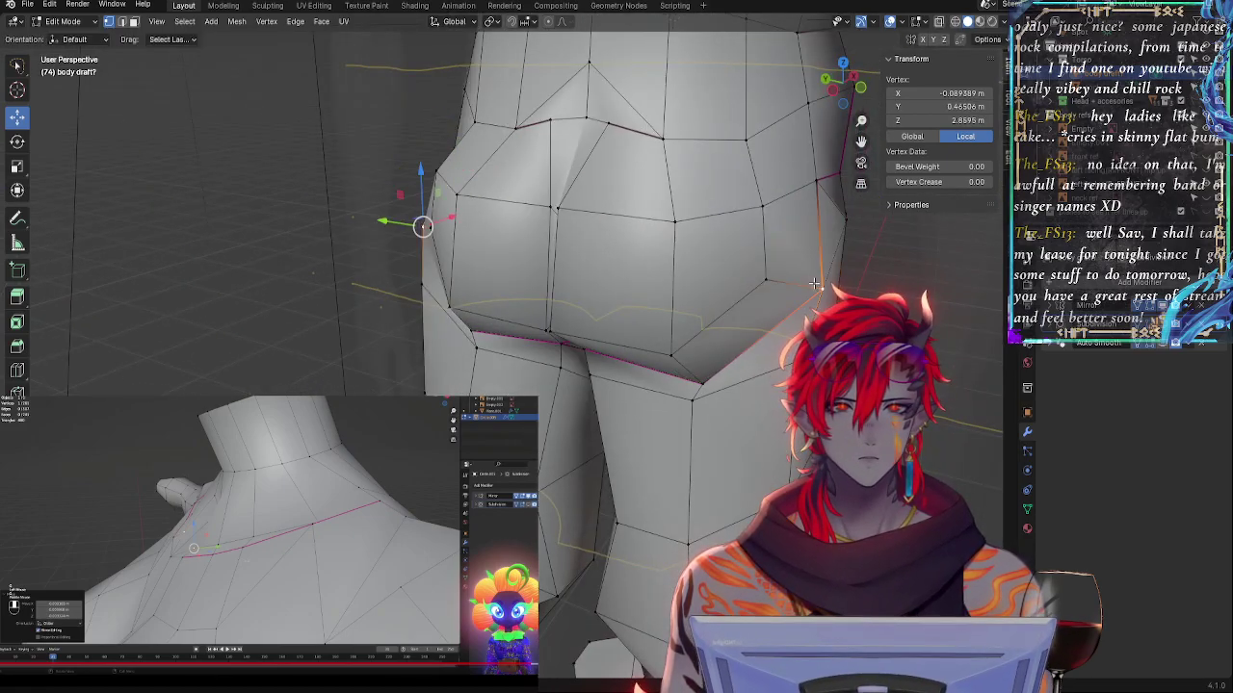
{"action": "middle_click_drag", "start_coordinate": [814, 284], "coordinate": [517, 220]}
{"action": "key", "text": "g"}
{"action": "key", "text": "y"}
{"action": "left_click", "coordinate": [413, 234]}
{"action": "key", "text": "g"}
{"action": "key", "text": "g"}
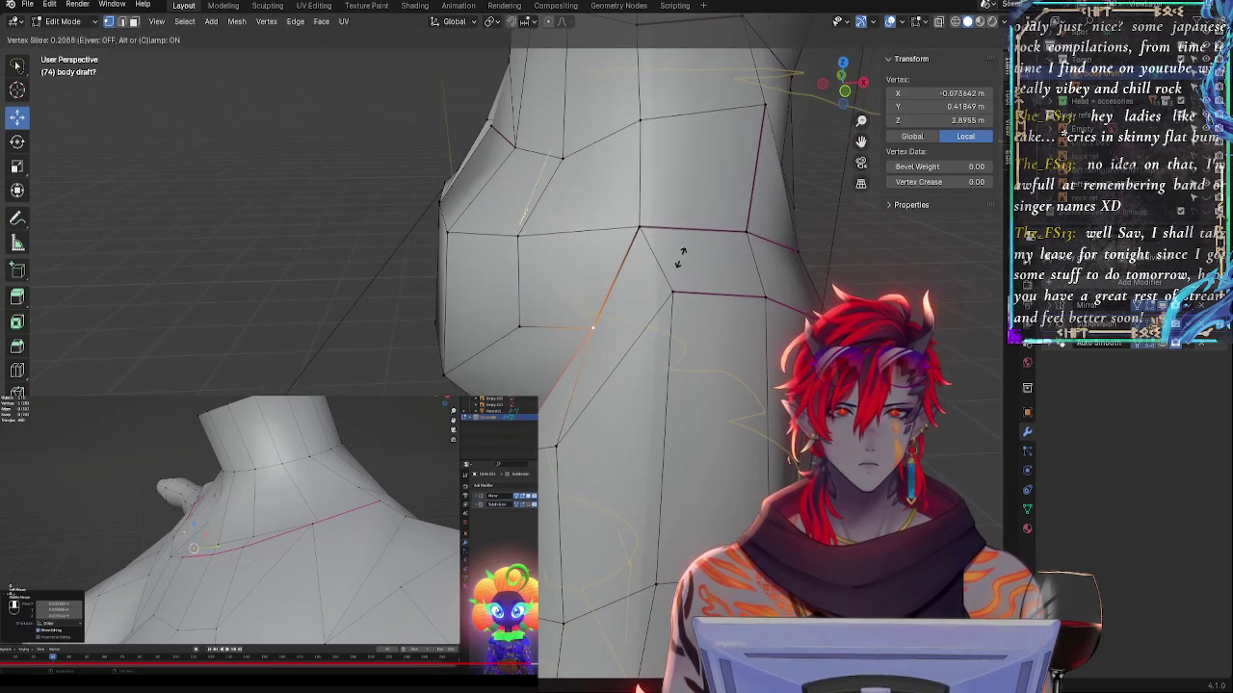
{"action": "left_click", "coordinate": [680, 255]}
- Slide the selected hip vertices along their edges and reposition the edge freely
{"action": "middle_click_drag", "start_coordinate": [680, 255], "coordinate": [724, 324]}
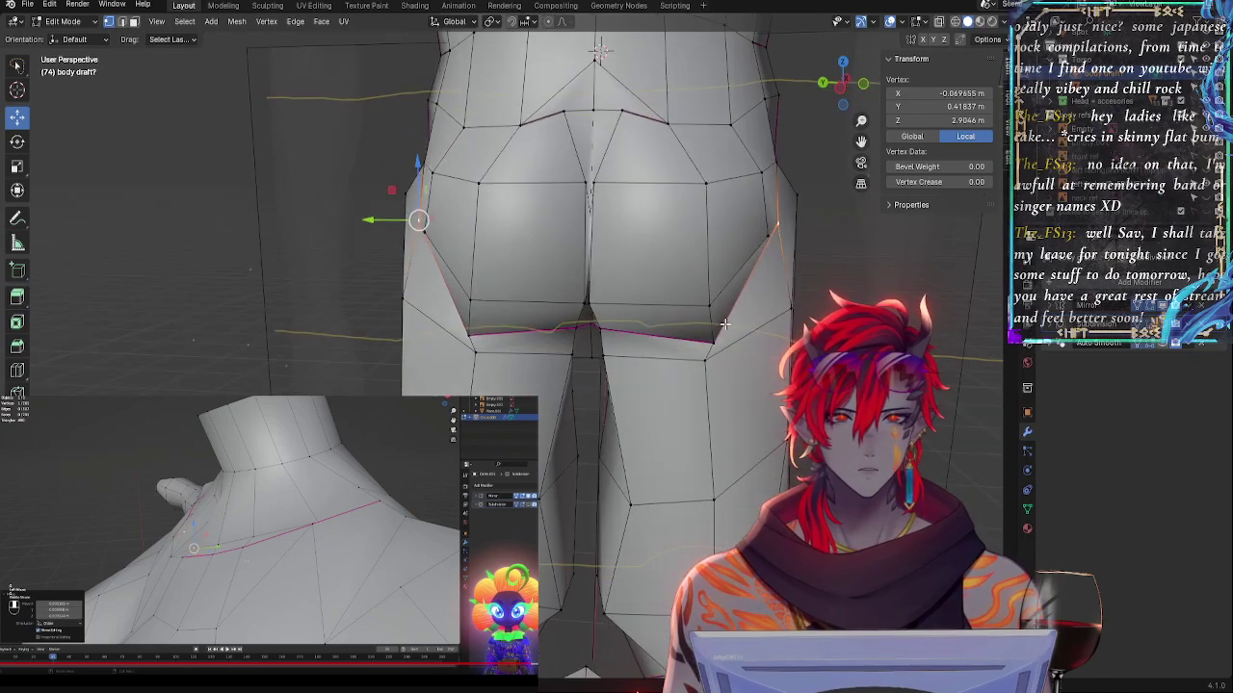
{"action": "key", "text": "g"}
{"action": "key", "text": "g"}
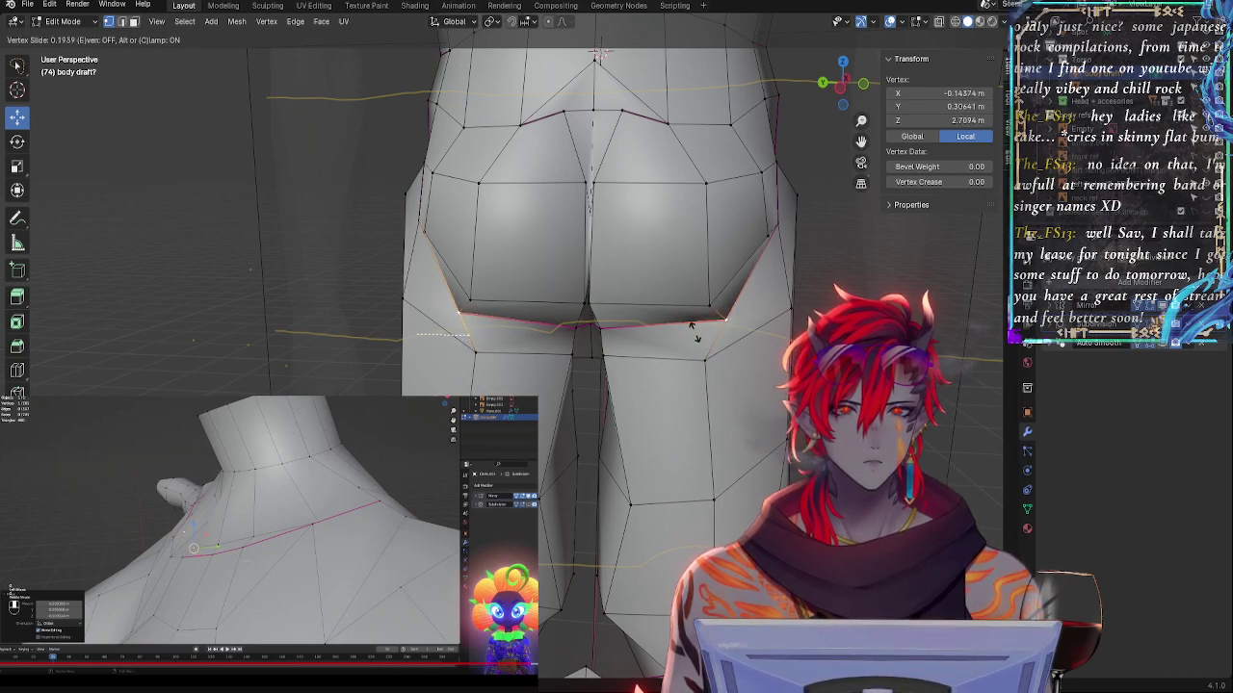
{"action": "left_click", "coordinate": [706, 338]}
{"action": "key", "text": "g"}
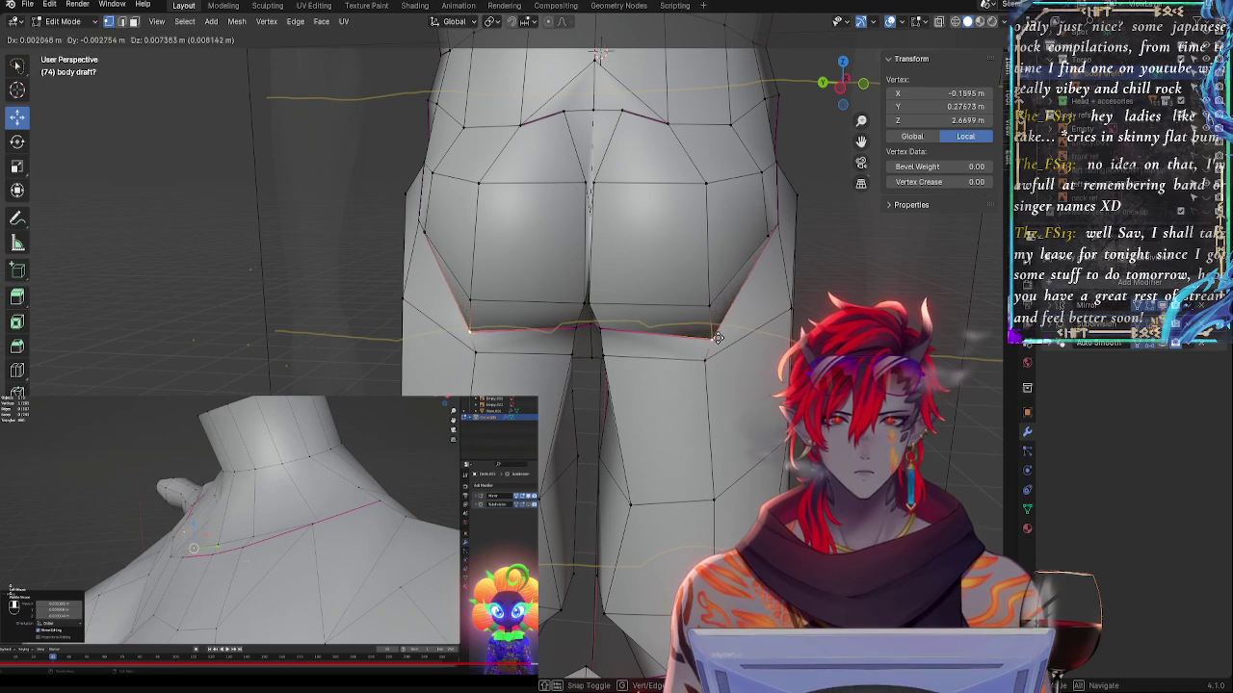
{"action": "left_click", "coordinate": [715, 339]}
{"action": "middle_click_drag", "start_coordinate": [803, 295], "coordinate": [747, 293]}
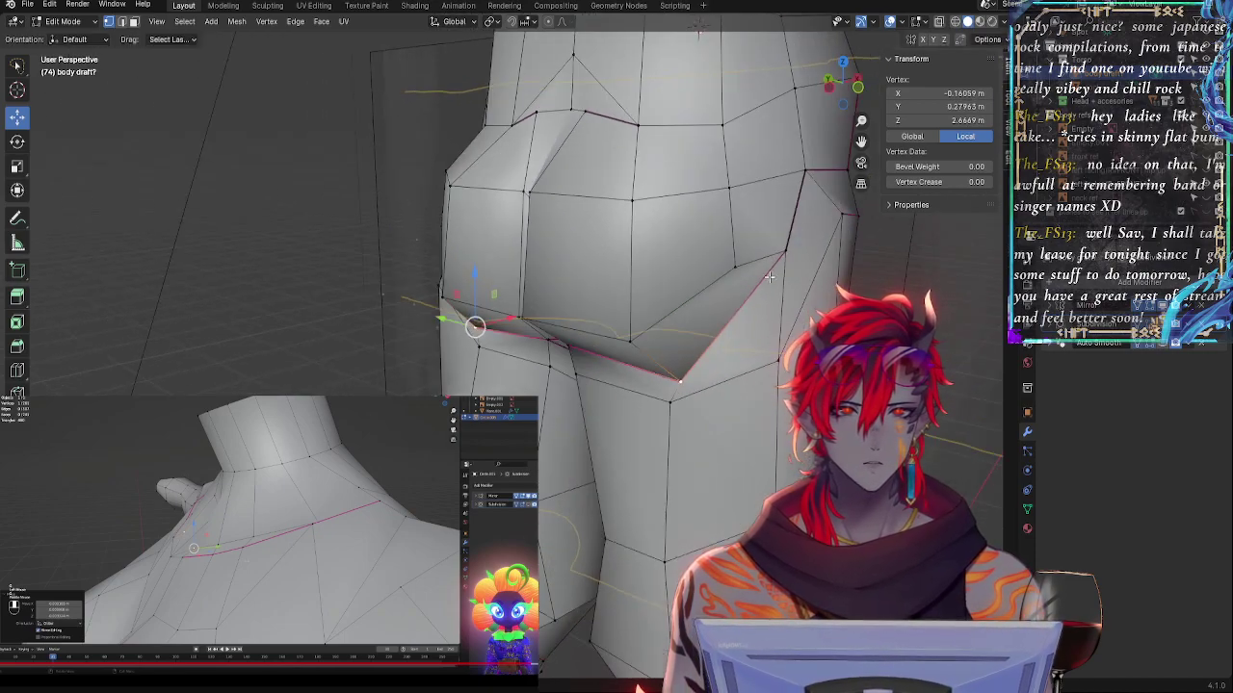
- Slide a hip vertex along its edge, then move it freely into place
{"action": "left_click", "coordinate": [781, 257]}
{"action": "key", "text": "g"}
{"action": "key", "text": "g"}
{"action": "key", "text": "g"}
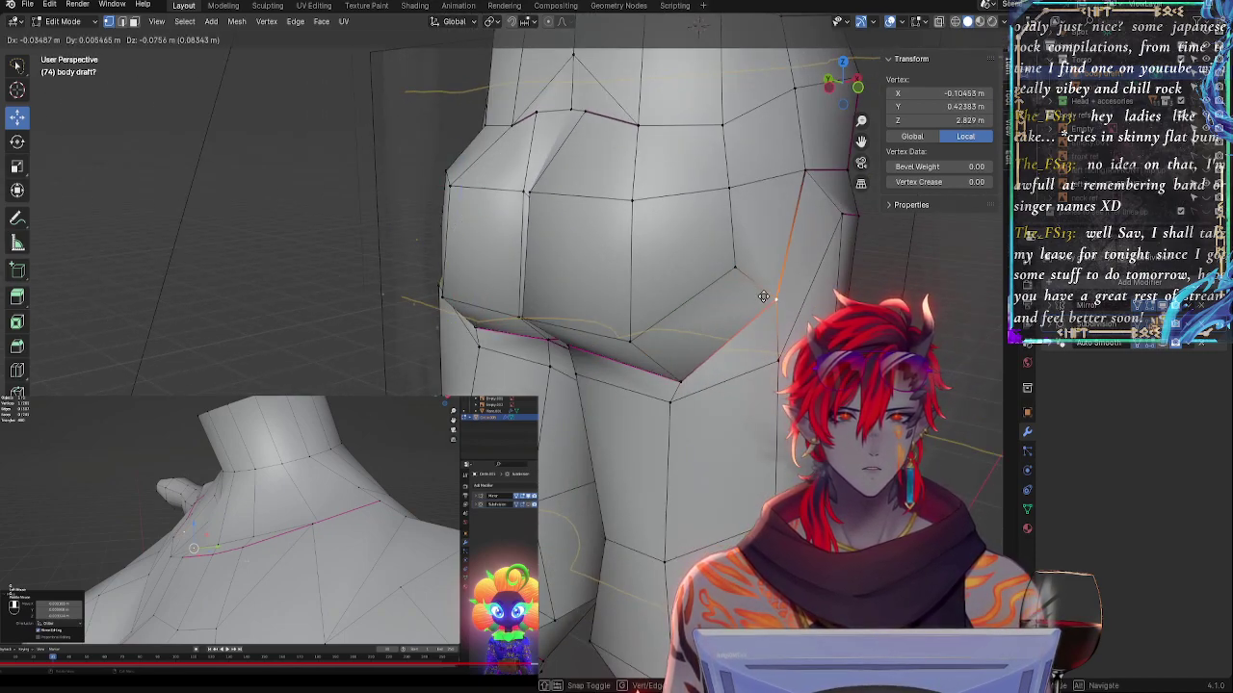
{"action": "left_click", "coordinate": [750, 289]}
{"action": "middle_click_drag", "start_coordinate": [749, 289], "coordinate": [717, 289]}
{"action": "key", "text": "g"}
{"action": "key", "text": "g"}
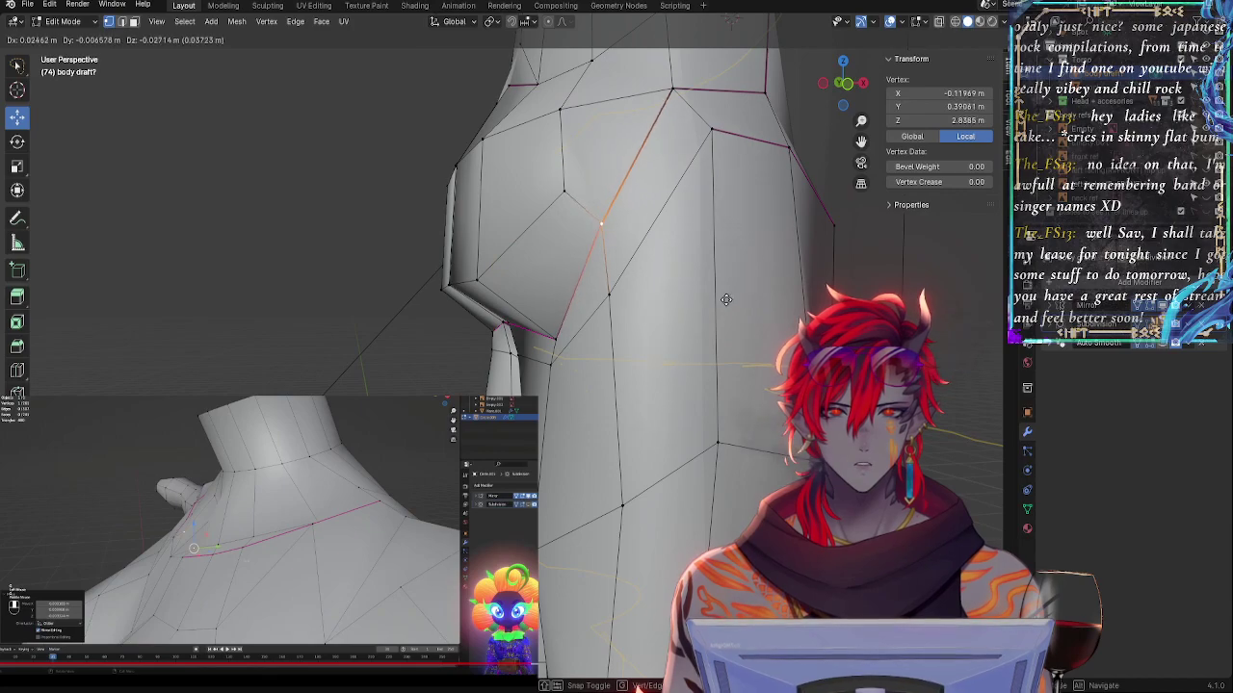
{"action": "left_click", "coordinate": [727, 299]}
- Shift a hip vertex along global X and lower it along Z
{"action": "key", "text": "g"}
{"action": "key", "text": "x"}
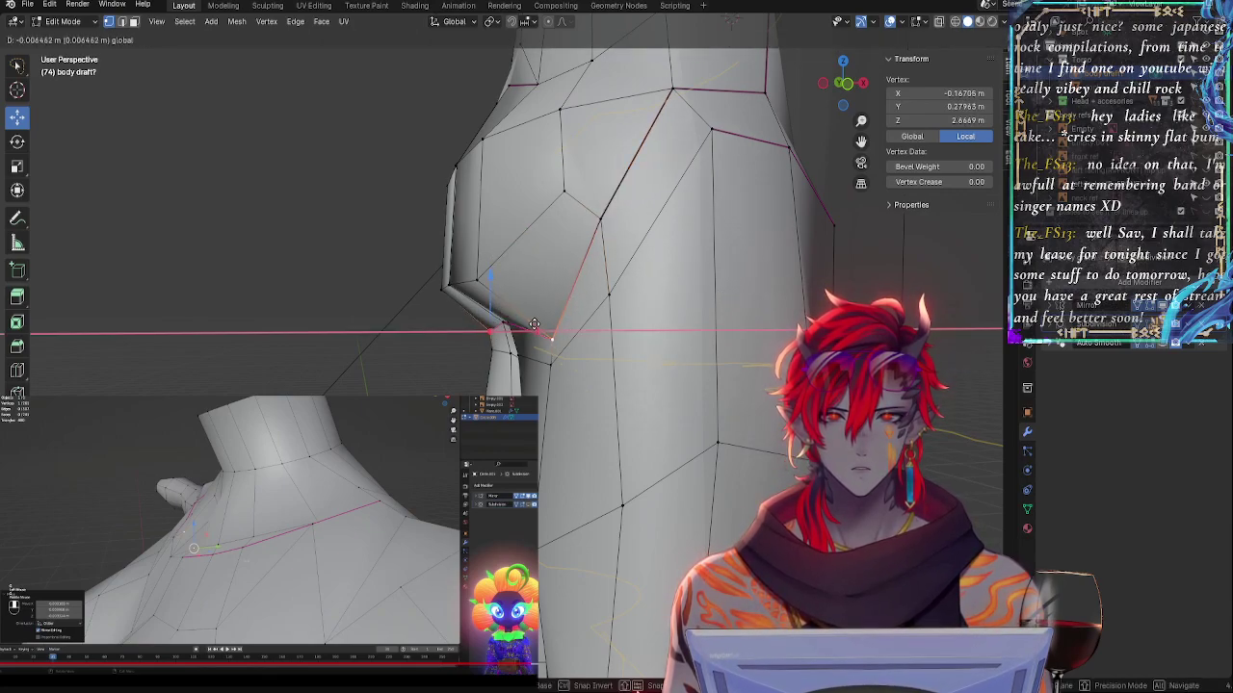
{"action": "left_click", "coordinate": [531, 320]}
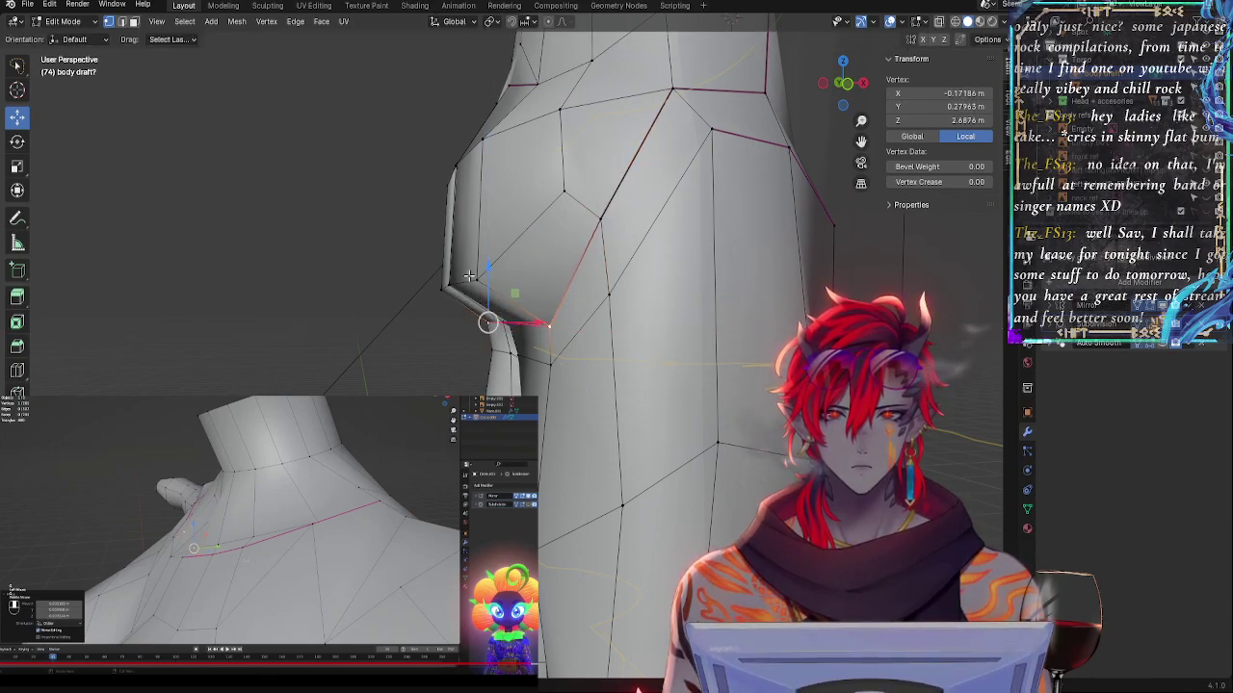
{"action": "left_click_drag", "start_coordinate": [443, 238], "coordinate": [444, 250]}
{"action": "middle_click_drag", "start_coordinate": [444, 260], "coordinate": [664, 284]}
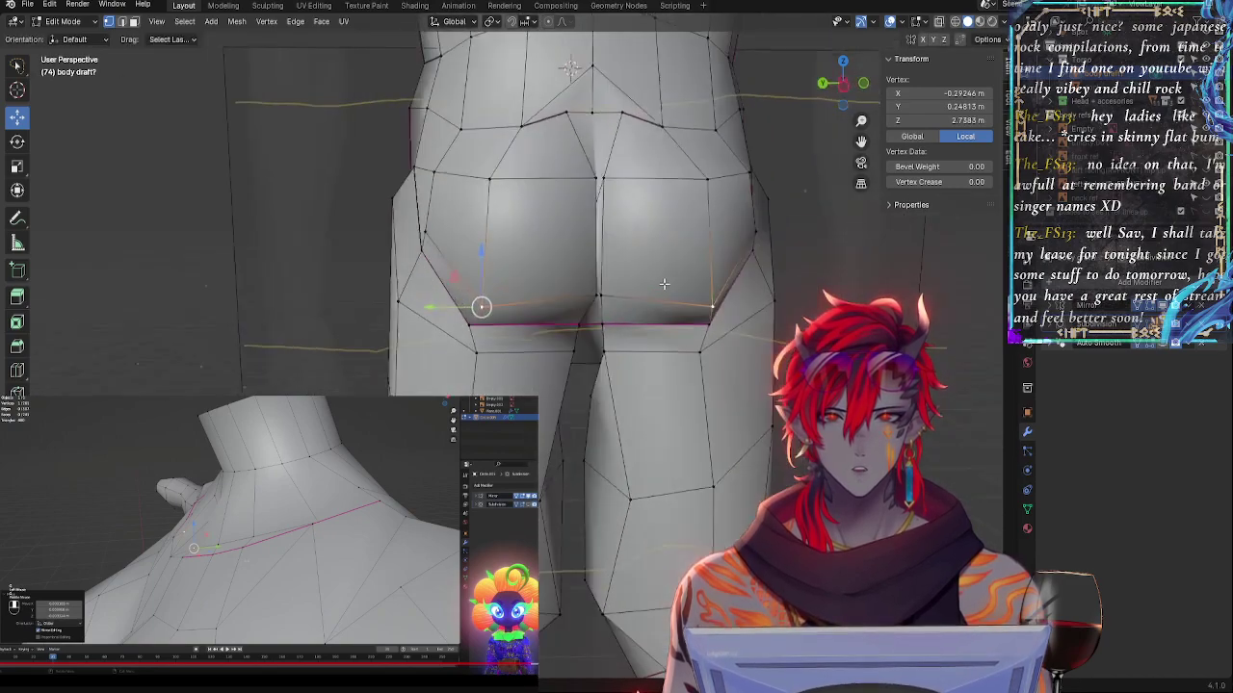
- Lower another buttock-crease vertex and move it into position from the back view
{"action": "left_click", "coordinate": [712, 322]}
{"action": "middle_click_drag", "start_coordinate": [713, 322], "coordinate": [592, 328]}
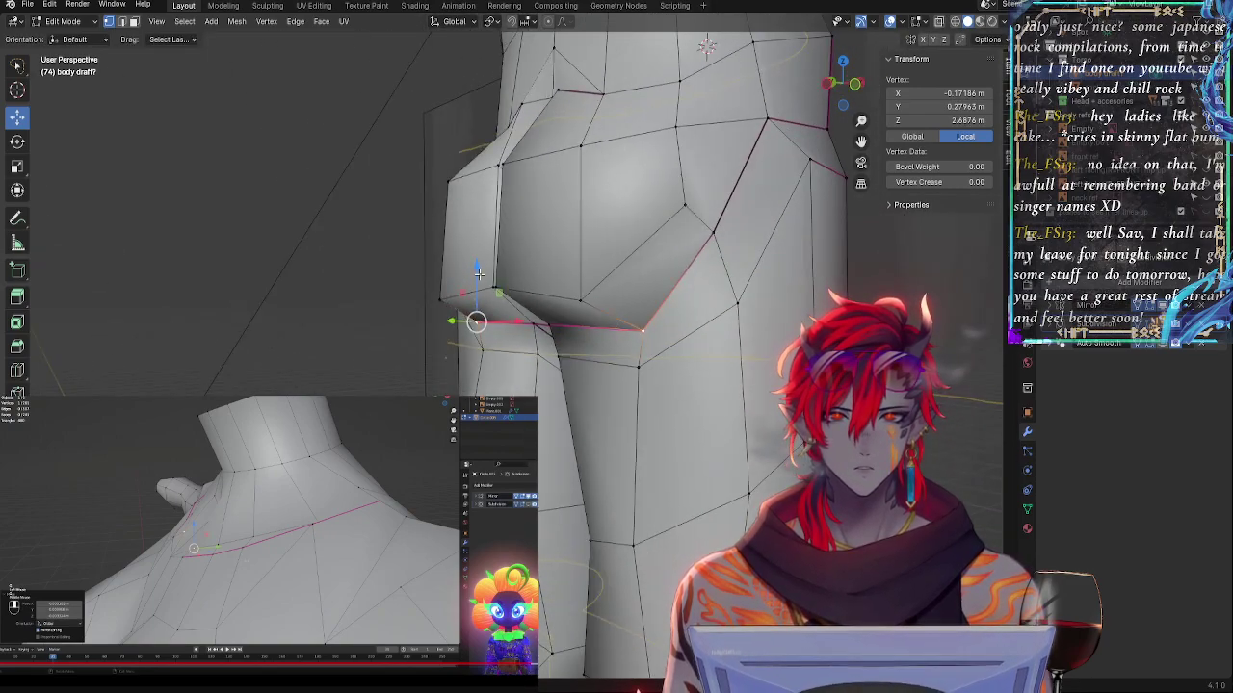
{"action": "left_click_drag", "start_coordinate": [480, 275], "coordinate": [480, 290]}
{"action": "middle_click_drag", "start_coordinate": [482, 291], "coordinate": [701, 301]}
{"action": "key", "text": "g"}
{"action": "key", "text": "g"}
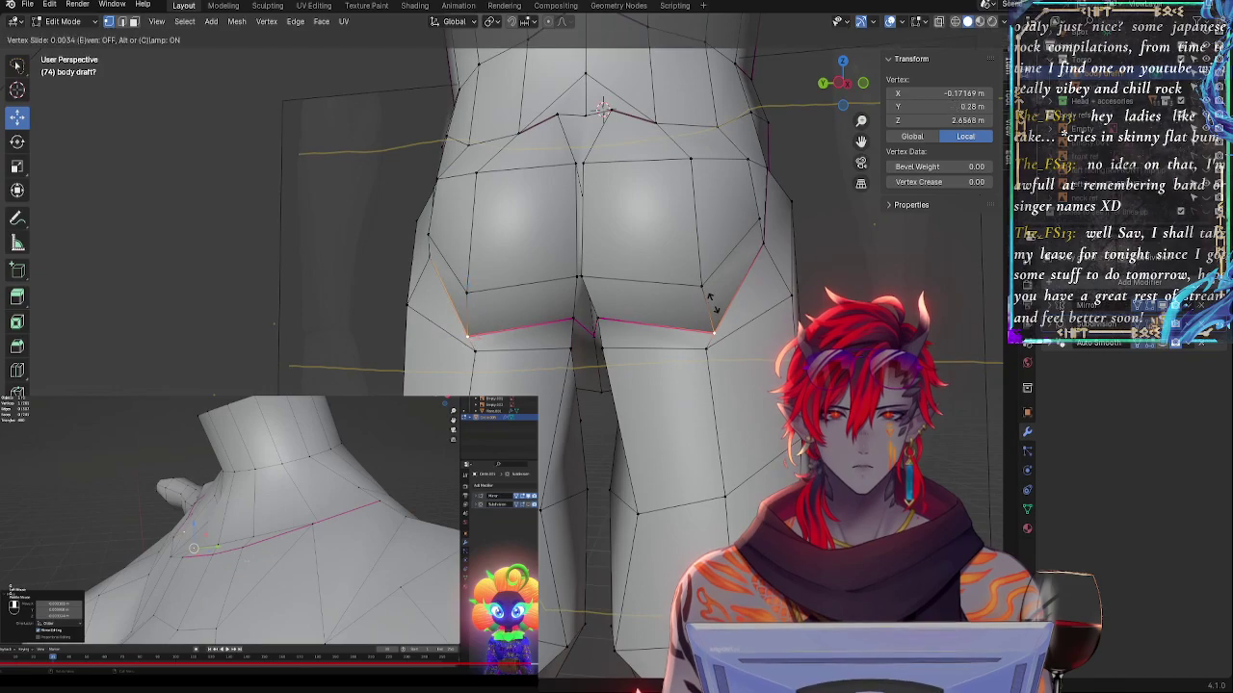
{"action": "key", "text": "g"}
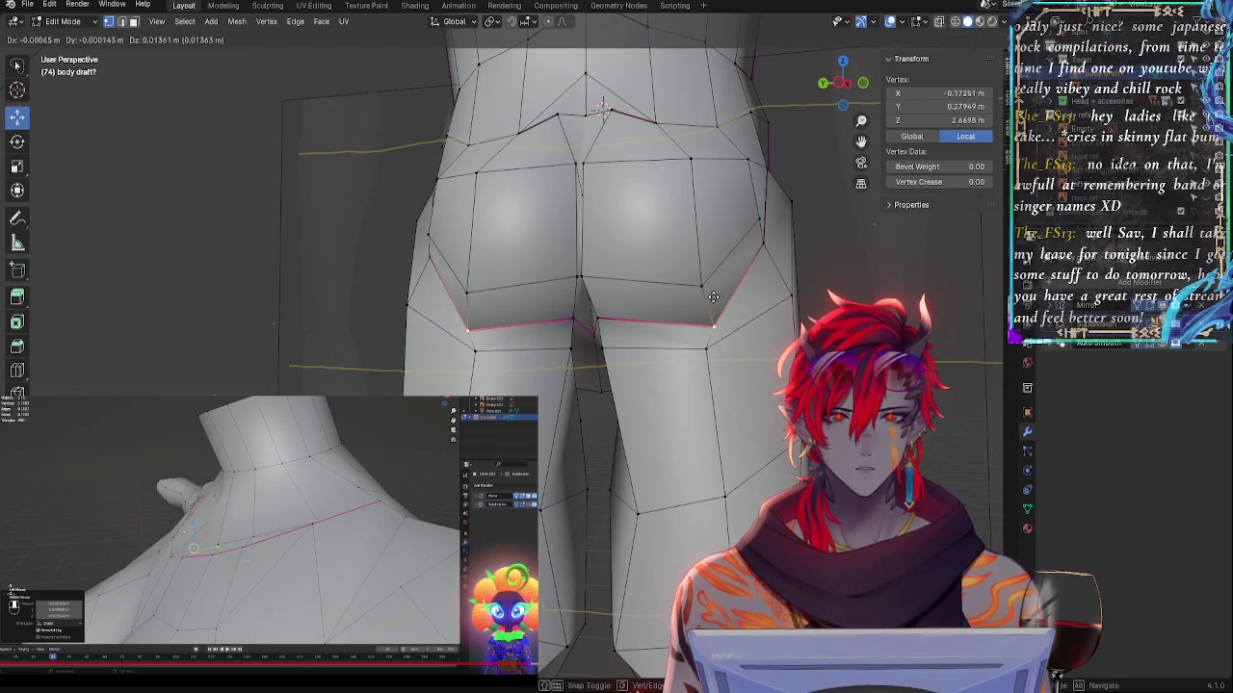
{"action": "left_click", "coordinate": [722, 301]}
- Nudge the crease vertex up and deeper back, and push outer buttock vertices back to round the buttock
{"action": "middle_click_drag", "start_coordinate": [740, 341], "coordinate": [714, 355]}
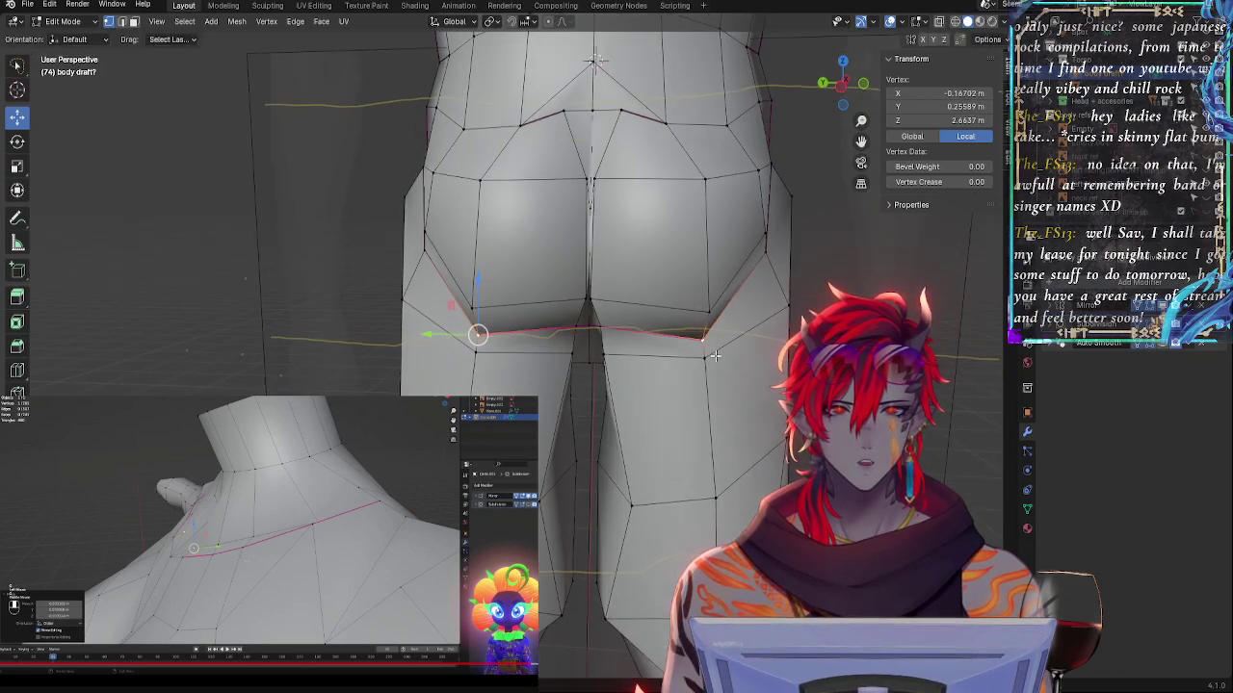
{"action": "left_click_drag", "start_coordinate": [478, 334], "coordinate": [474, 334]}
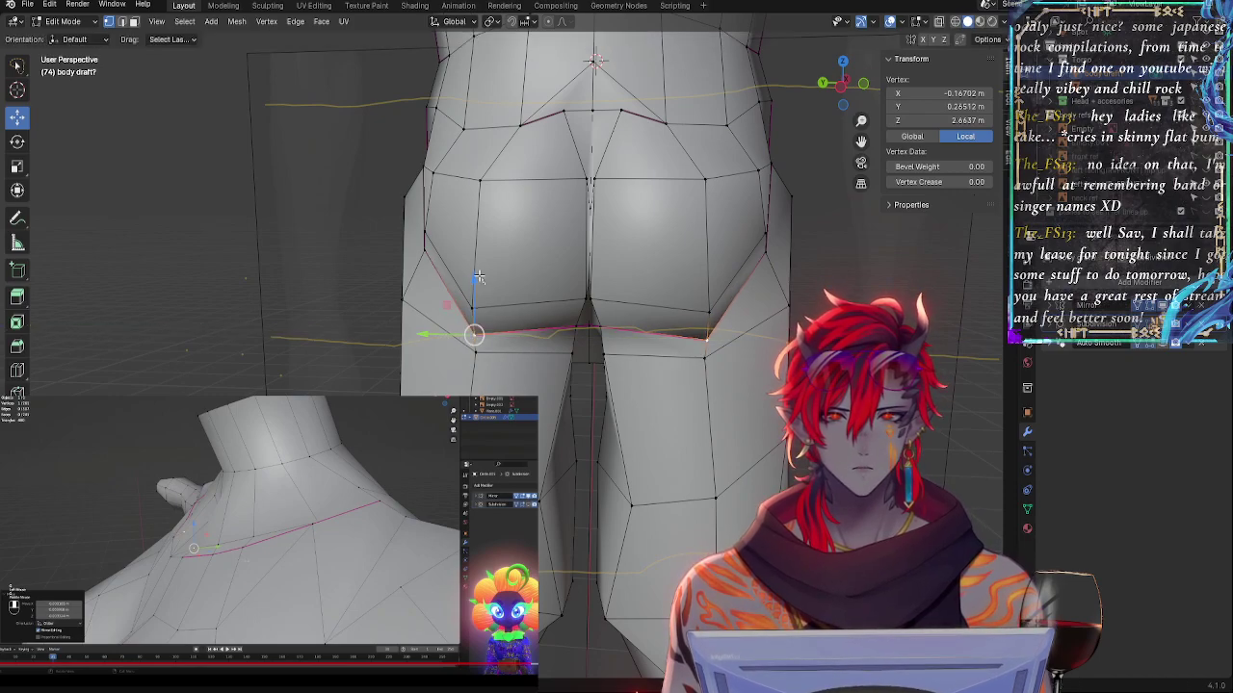
{"action": "left_click_drag", "start_coordinate": [472, 282], "coordinate": [471, 280]}
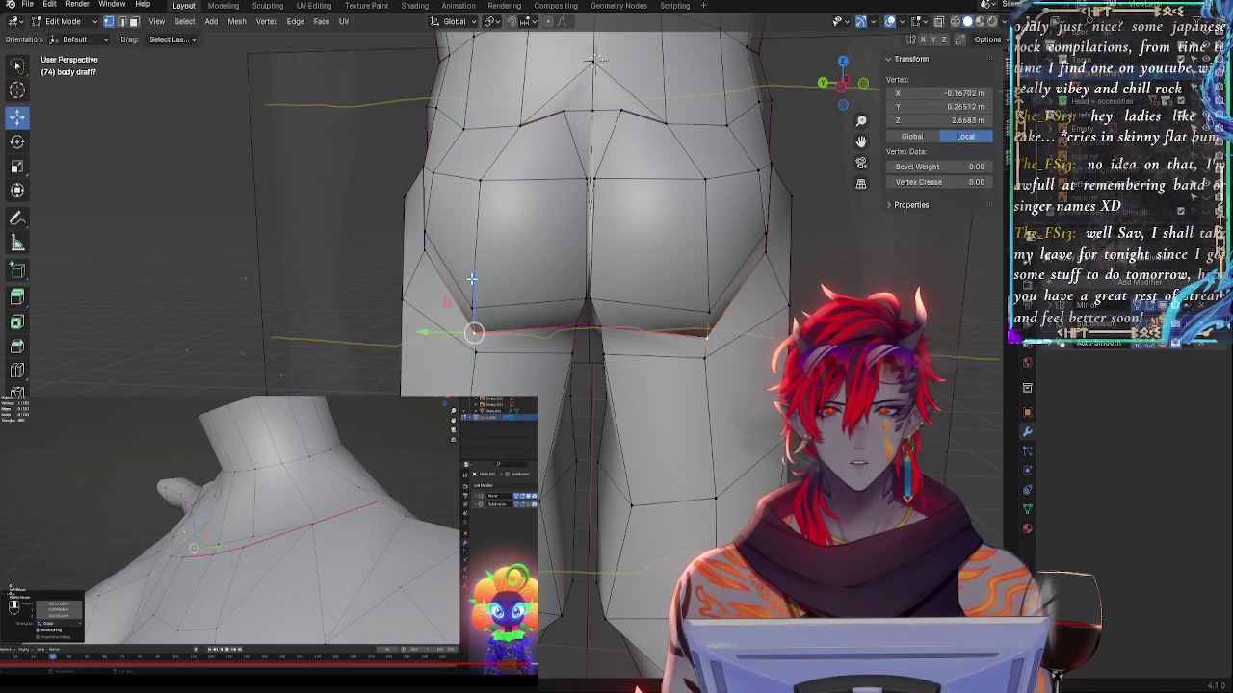
{"action": "left_click_drag", "start_coordinate": [435, 329], "coordinate": [424, 338]}
{"action": "middle_click_drag", "start_coordinate": [683, 316], "coordinate": [772, 282]}
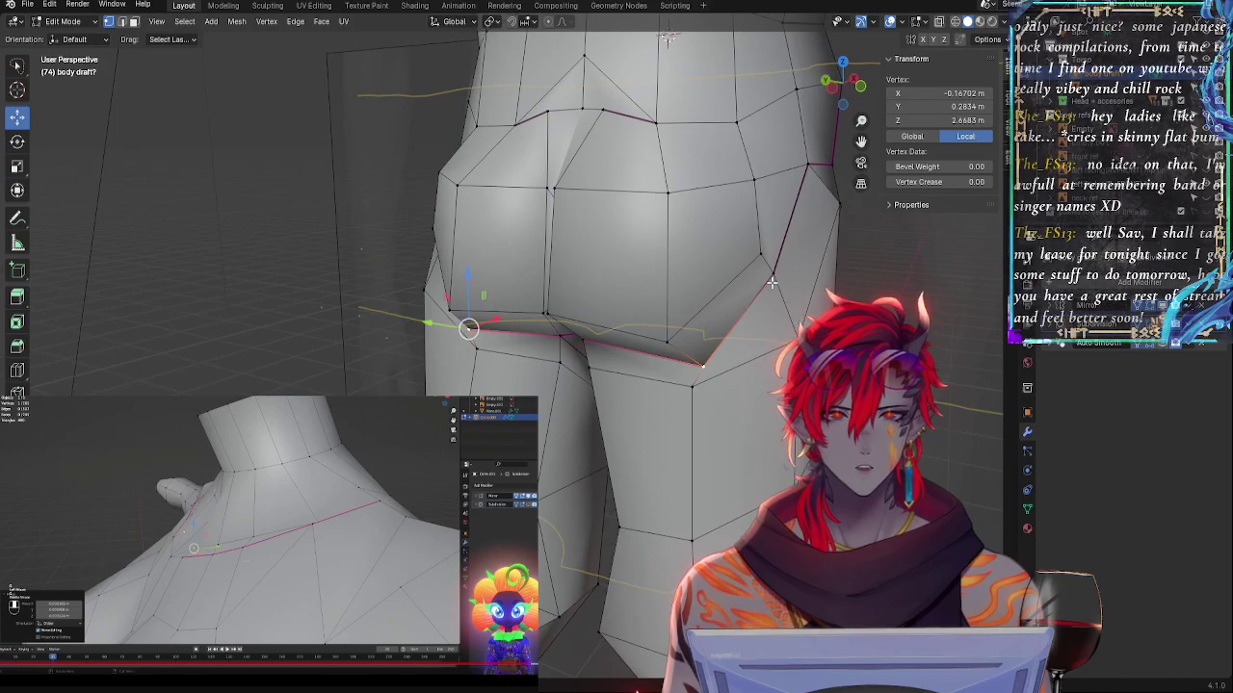
{"action": "left_click_drag", "start_coordinate": [405, 243], "coordinate": [397, 244]}
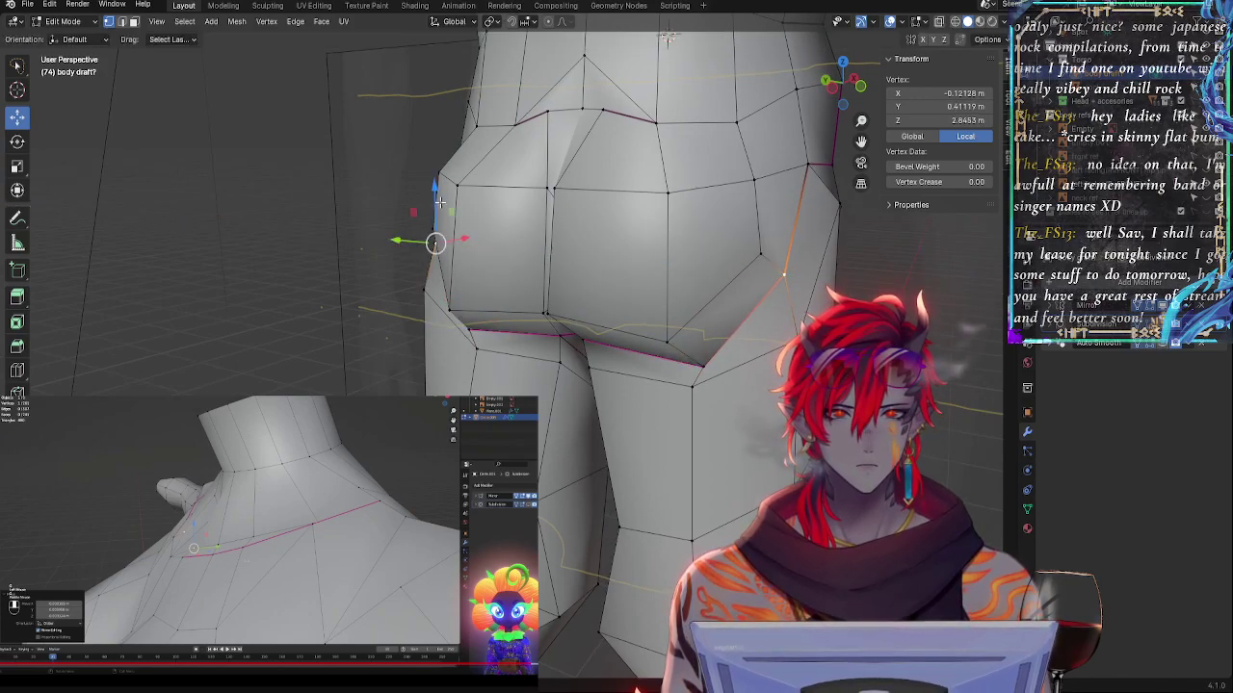
{"action": "left_click_drag", "start_coordinate": [439, 198], "coordinate": [440, 200]}
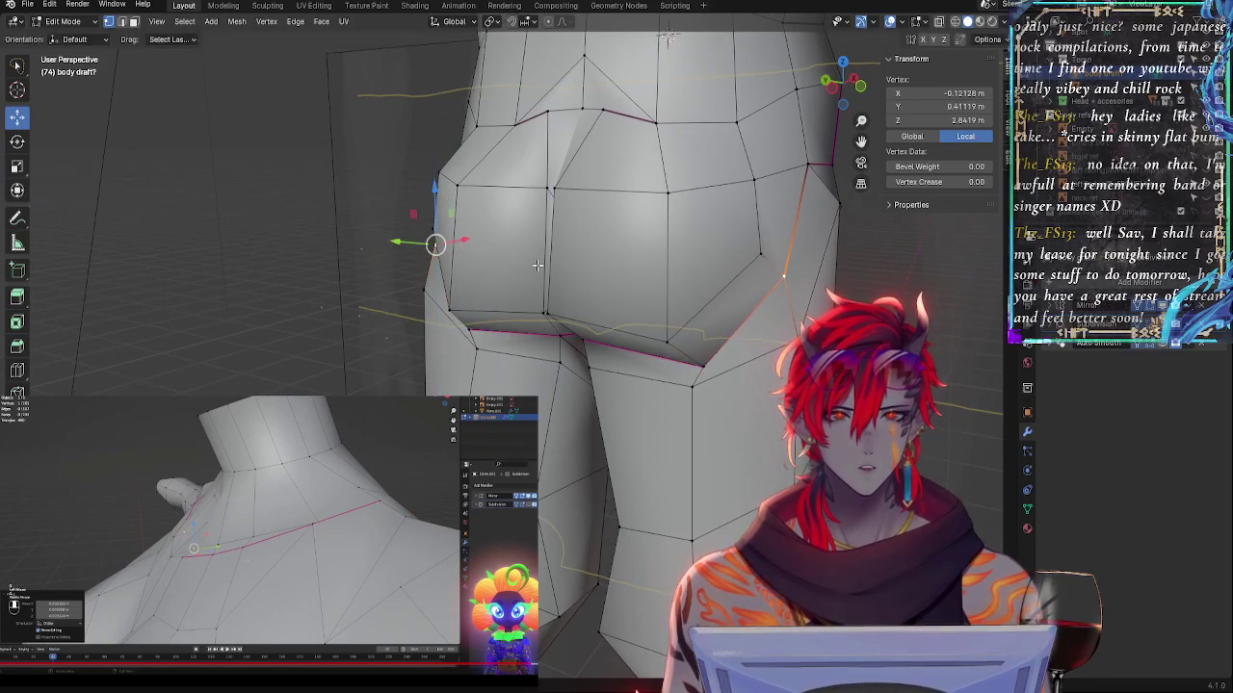
{"action": "left_click", "coordinate": [430, 348]}
{"action": "mouse_move", "coordinate": [441, 342]}
{"action": "left_mouse_down"}
{"action": "mouse_move", "coordinate": [428, 338]}
{"action": "mouse_move", "coordinate": [458, 349]}
{"action": "left_mouse_up"}
{"action": "middle_click_drag", "start_coordinate": [458, 348], "coordinate": [487, 293]}
- Raise the gluteal-crease vertex and slide it along its edge with Shift+V
{"action": "left_click", "coordinate": [675, 306]}
{"action": "left_click", "coordinate": [716, 305]}
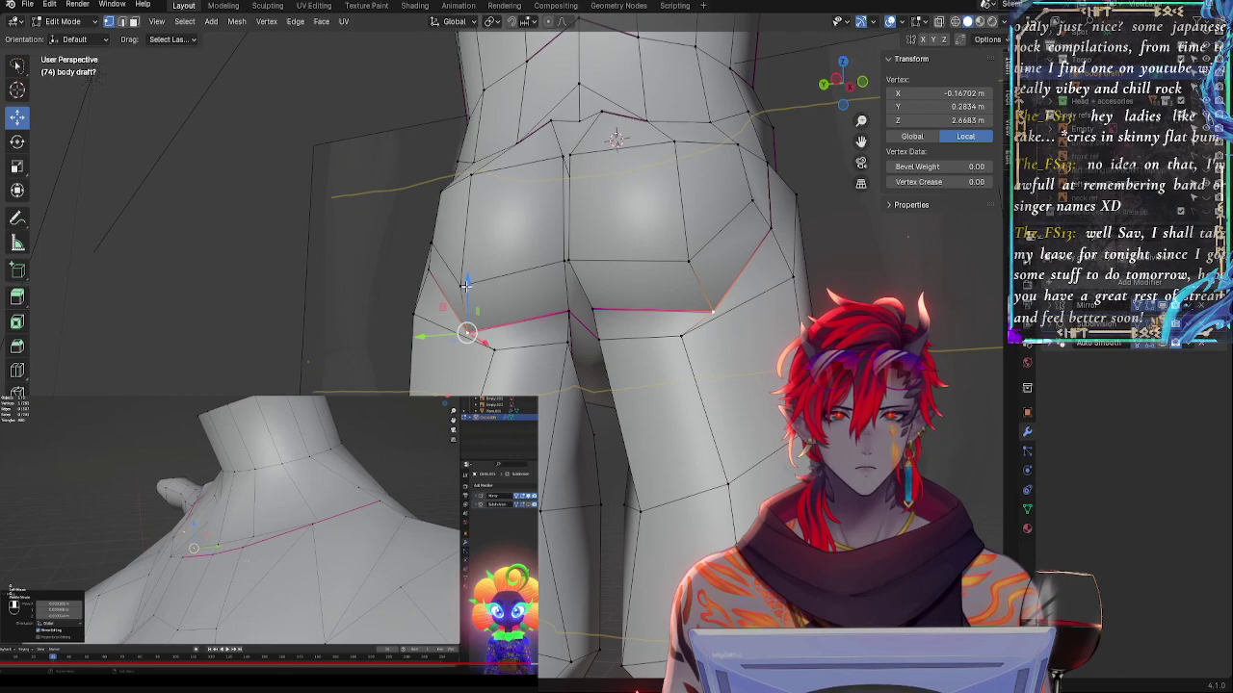
{"action": "left_click_drag", "start_coordinate": [465, 285], "coordinate": [466, 276]}
{"action": "key", "text": "shift+v"}
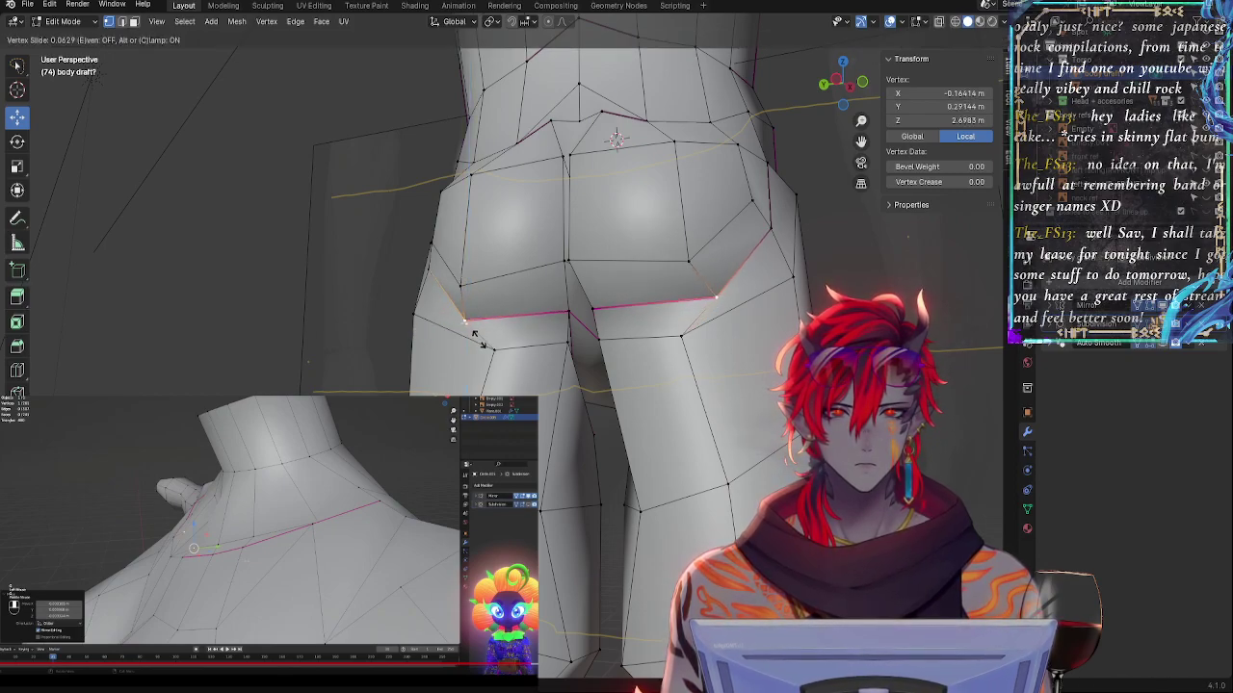
{"action": "left_click", "coordinate": [493, 342]}
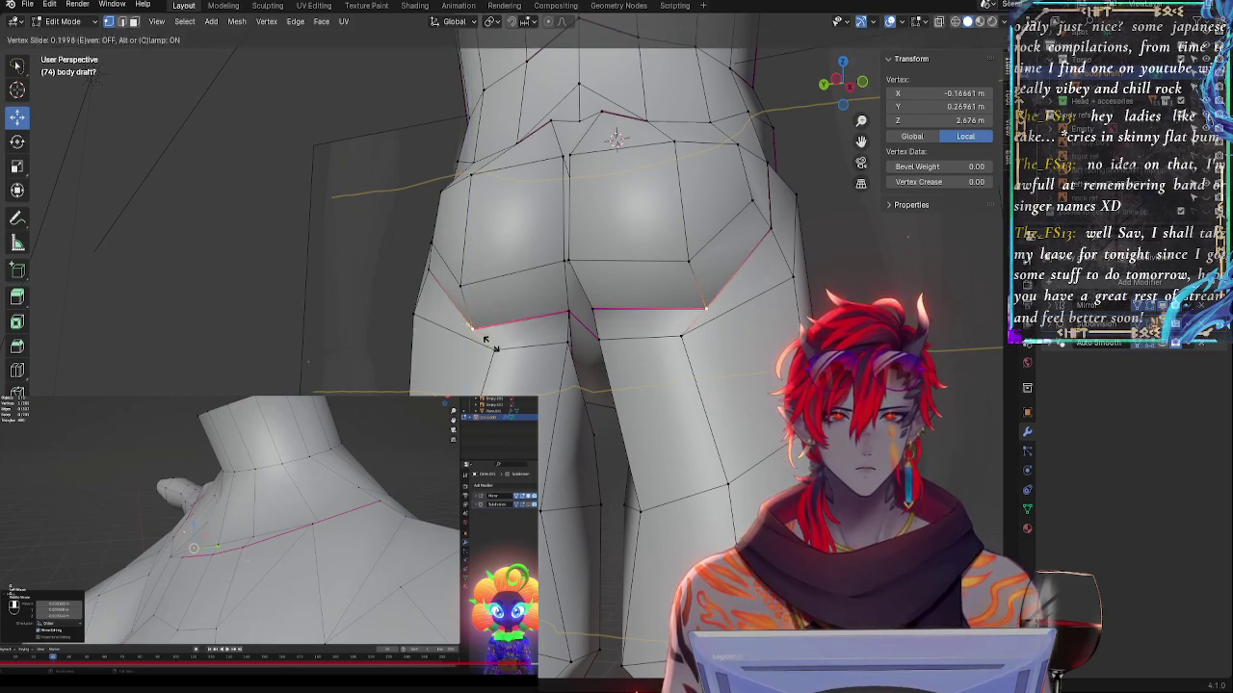
{"action": "key", "text": "g"}
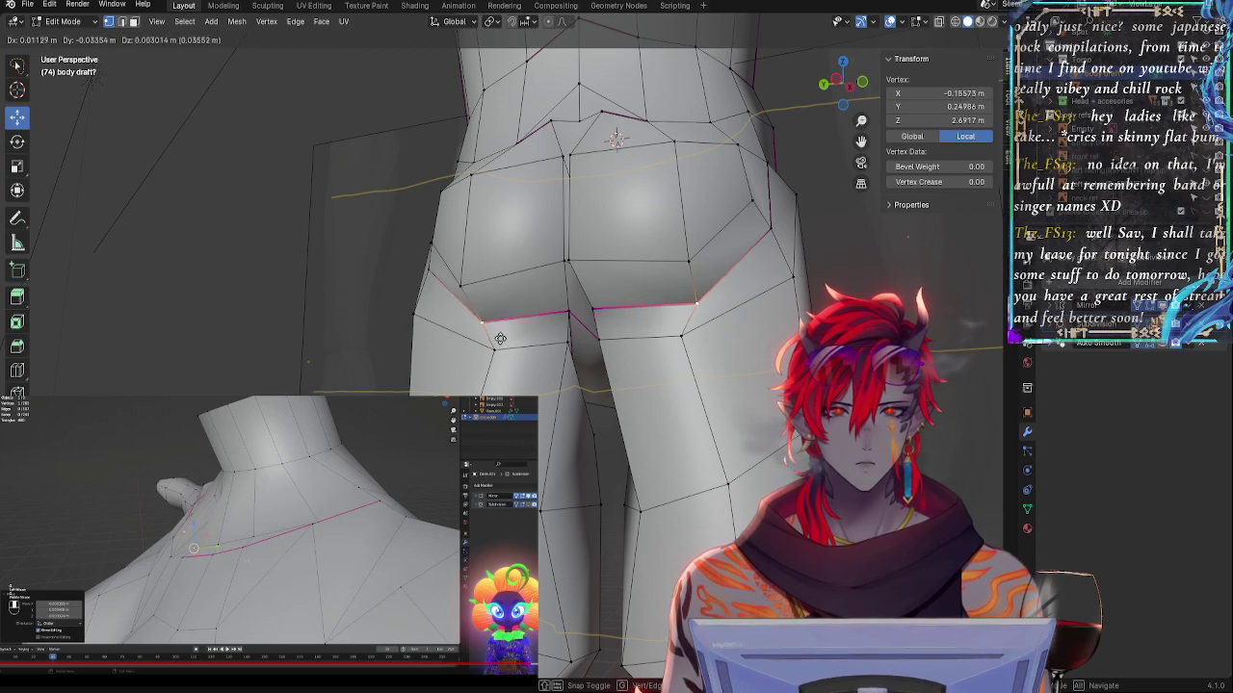
{"action": "left_click", "coordinate": [500, 339]}
{"action": "middle_click_drag", "start_coordinate": [547, 341], "coordinate": [624, 353]}
- Move the outer thigh vertex and slide it along its edge
{"action": "left_click", "coordinate": [616, 360]}
{"action": "left_click", "coordinate": [685, 355]}
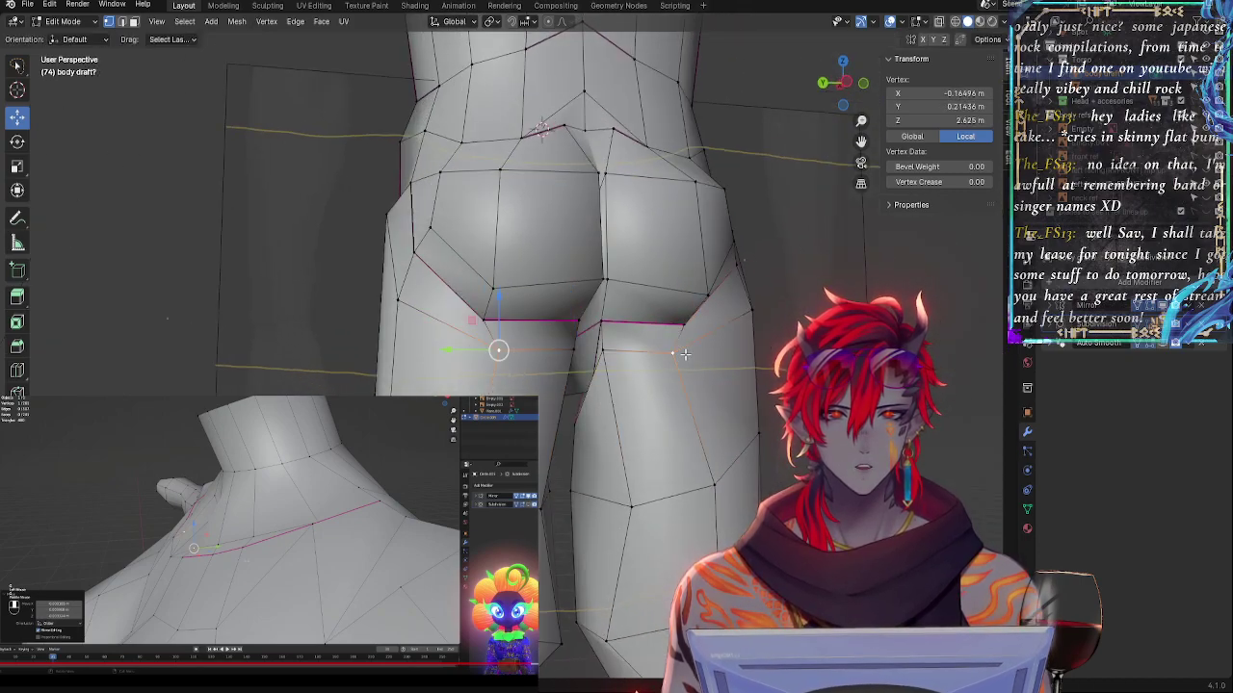
{"action": "key", "text": "g"}
{"action": "left_click", "coordinate": [676, 352]}
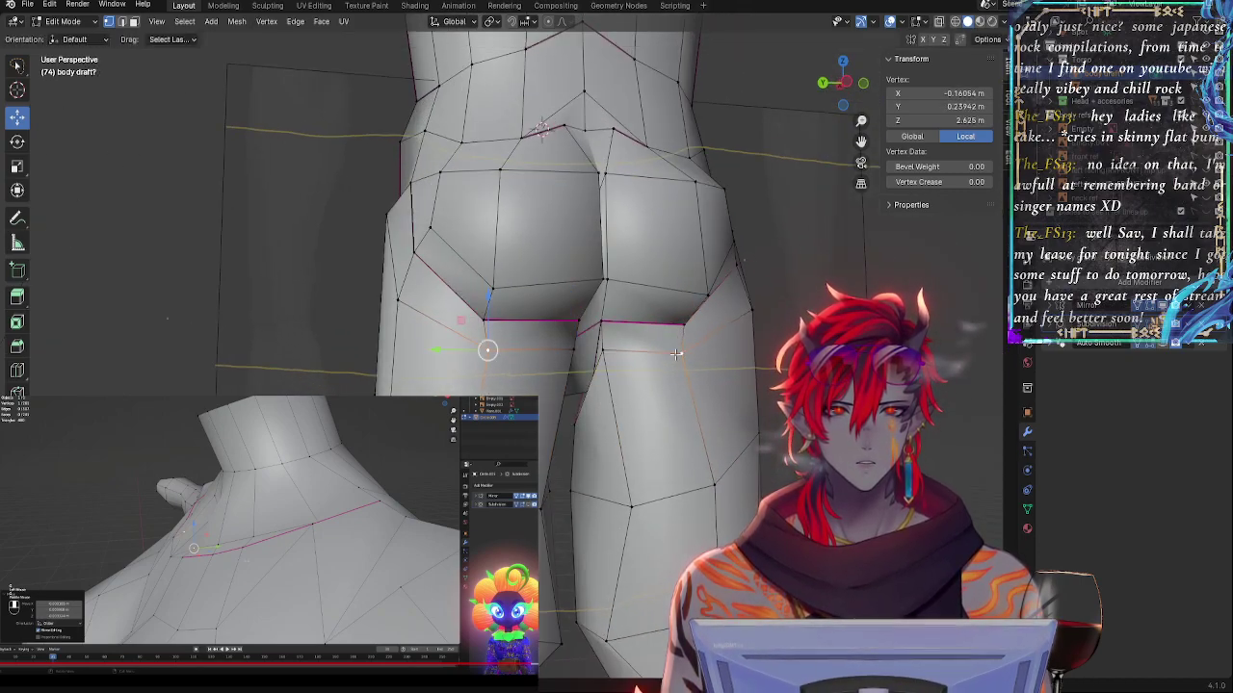
{"action": "middle_click_drag", "start_coordinate": [752, 318], "coordinate": [637, 373]}
{"action": "key", "text": "g"}
{"action": "key", "text": "g"}
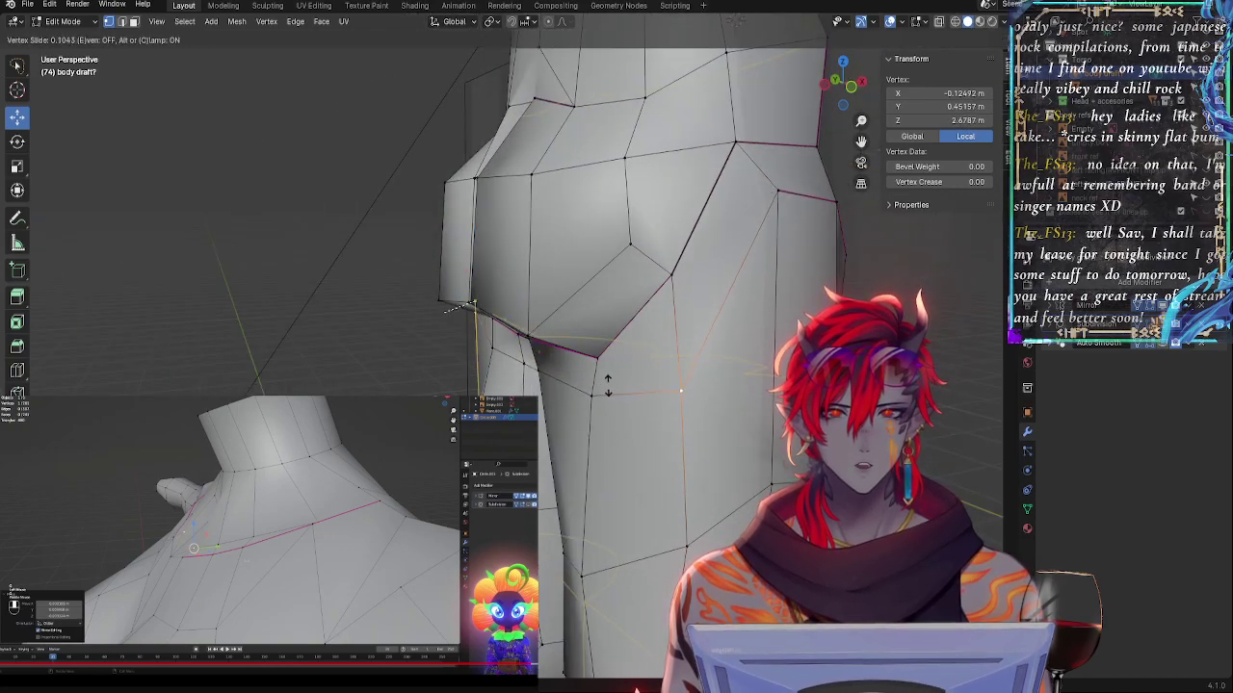
{"action": "left_click", "coordinate": [627, 359]}
- Slide another hip vertex along its edge and move it back along the depth axis
{"action": "middle_click_drag", "start_coordinate": [402, 380], "coordinate": [371, 368]}
{"action": "key", "text": "g"}
{"action": "key", "text": "g"}
{"action": "left_click", "coordinate": [464, 382]}
{"action": "left_click_drag", "start_coordinate": [355, 324], "coordinate": [346, 327]}
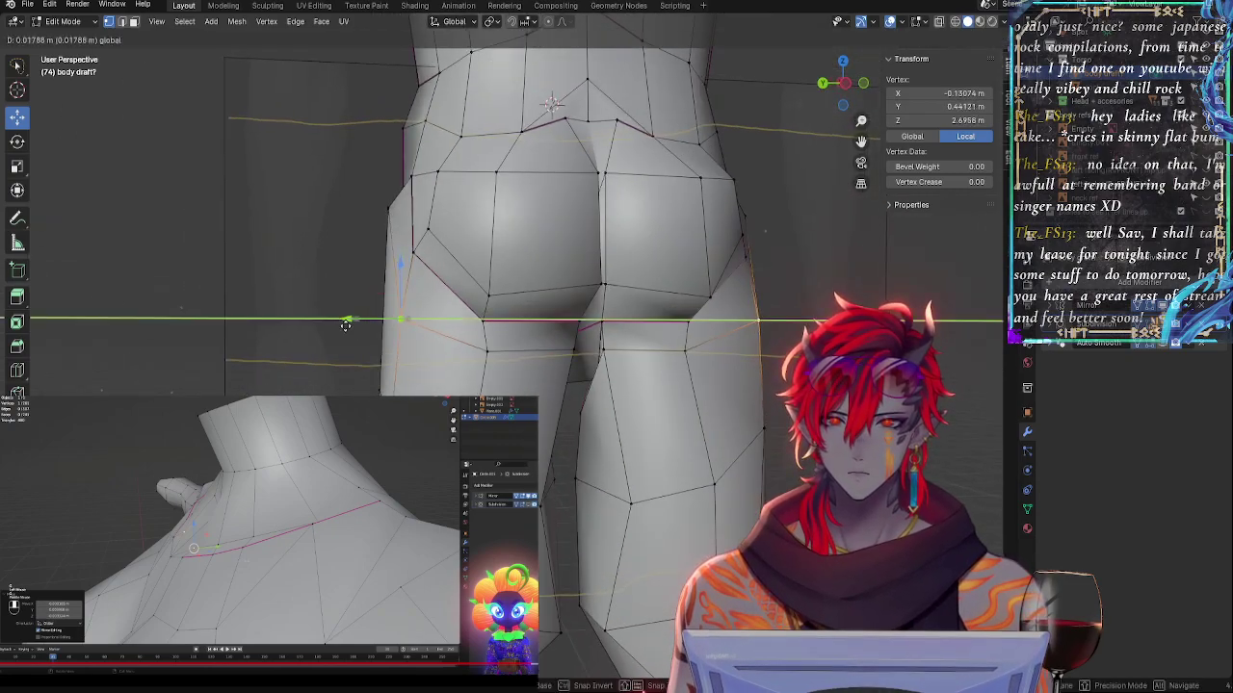
{"action": "left_click", "coordinate": [371, 320]}
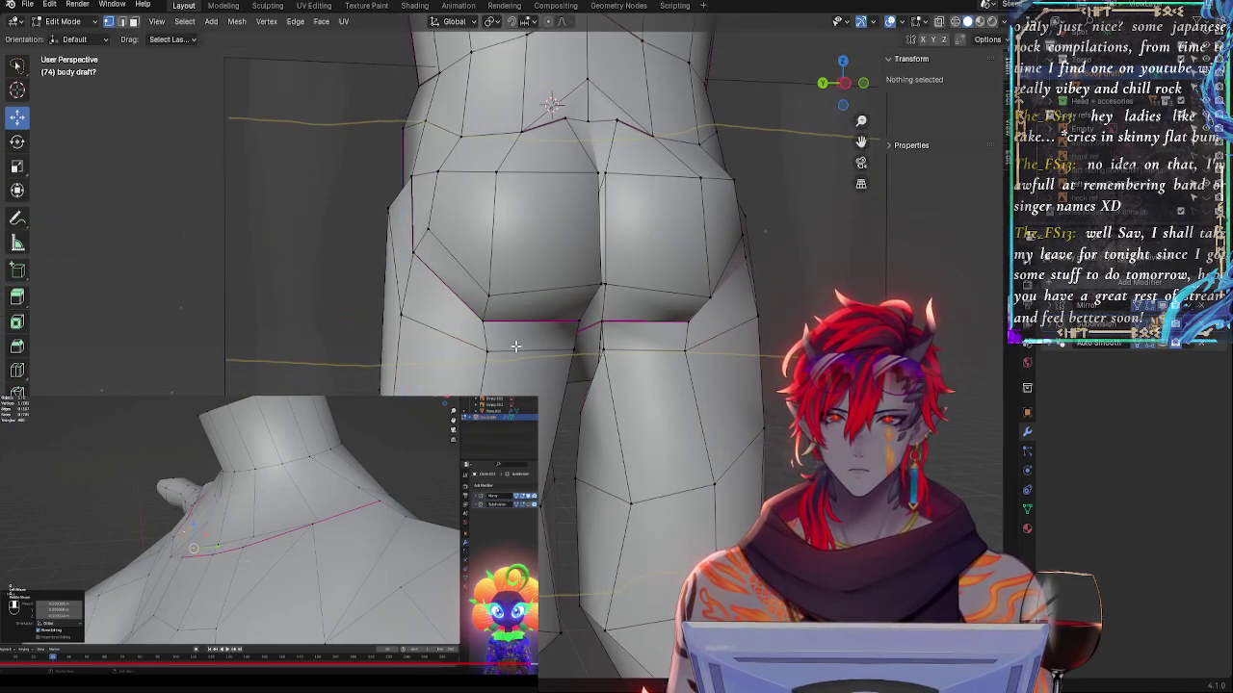
{"action": "left_click", "coordinate": [488, 352]}
{"action": "left_click", "coordinate": [442, 364]}
{"action": "middle_click_drag", "start_coordinate": [442, 364], "coordinate": [564, 410]}
- Raise an outer-thigh vertex slightly and adjust a vertex on the leg's outer edge
{"action": "left_click", "coordinate": [643, 425]}
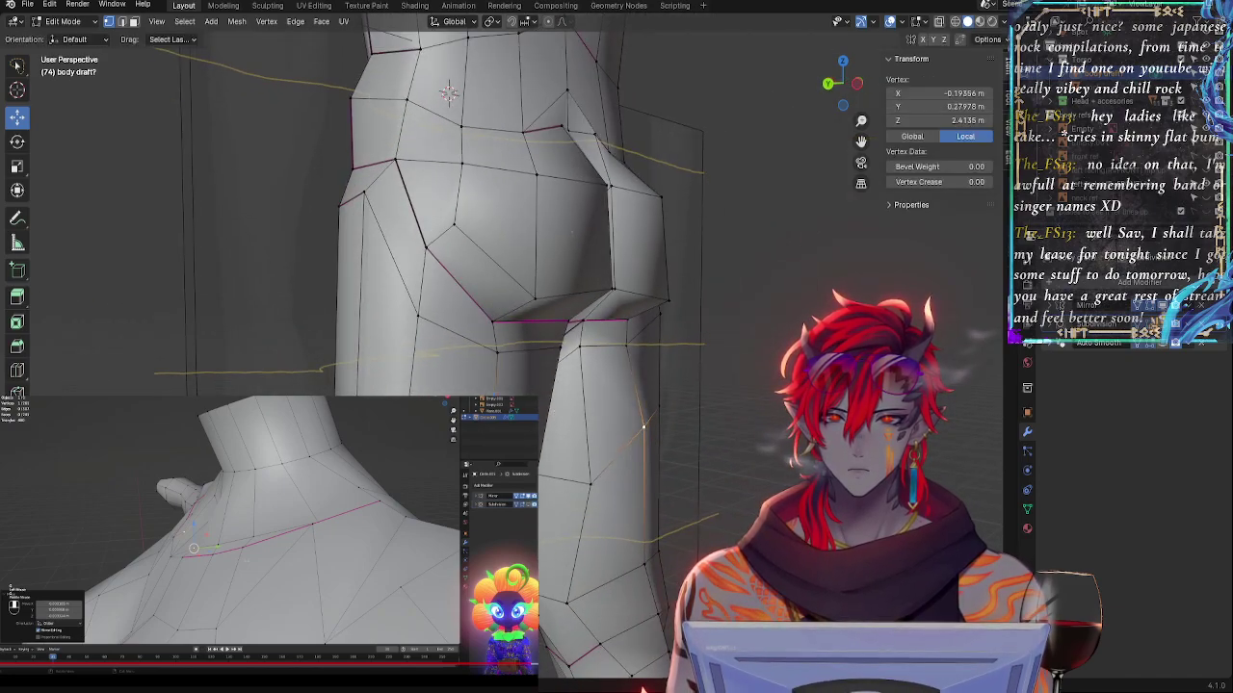
{"action": "left_click_drag", "start_coordinate": [531, 500], "coordinate": [537, 468]}
{"action": "left_click", "coordinate": [659, 414]}
{"action": "left_click_drag", "start_coordinate": [658, 414], "coordinate": [660, 407]}
{"action": "left_click", "coordinate": [351, 386]}
{"action": "left_click", "coordinate": [289, 370]}
{"action": "left_click", "coordinate": [647, 425]}
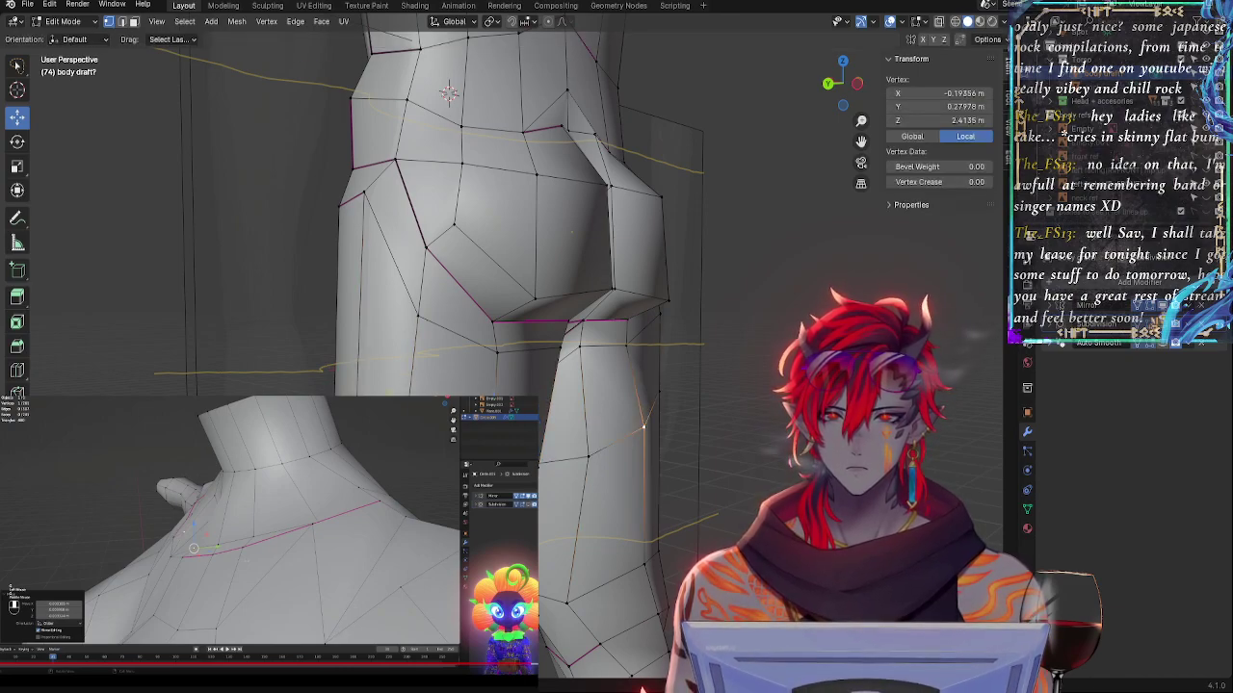
- Shift the outer-thigh and leg-edge vertices along the X axis
{"action": "key", "text": "g"}
{"action": "key", "text": "x"}
{"action": "left_click_drag", "start_coordinate": [617, 422], "coordinate": [618, 423]}
{"action": "left_click", "coordinate": [659, 391]}
{"action": "middle_click_drag", "start_coordinate": [659, 391], "coordinate": [718, 408]}
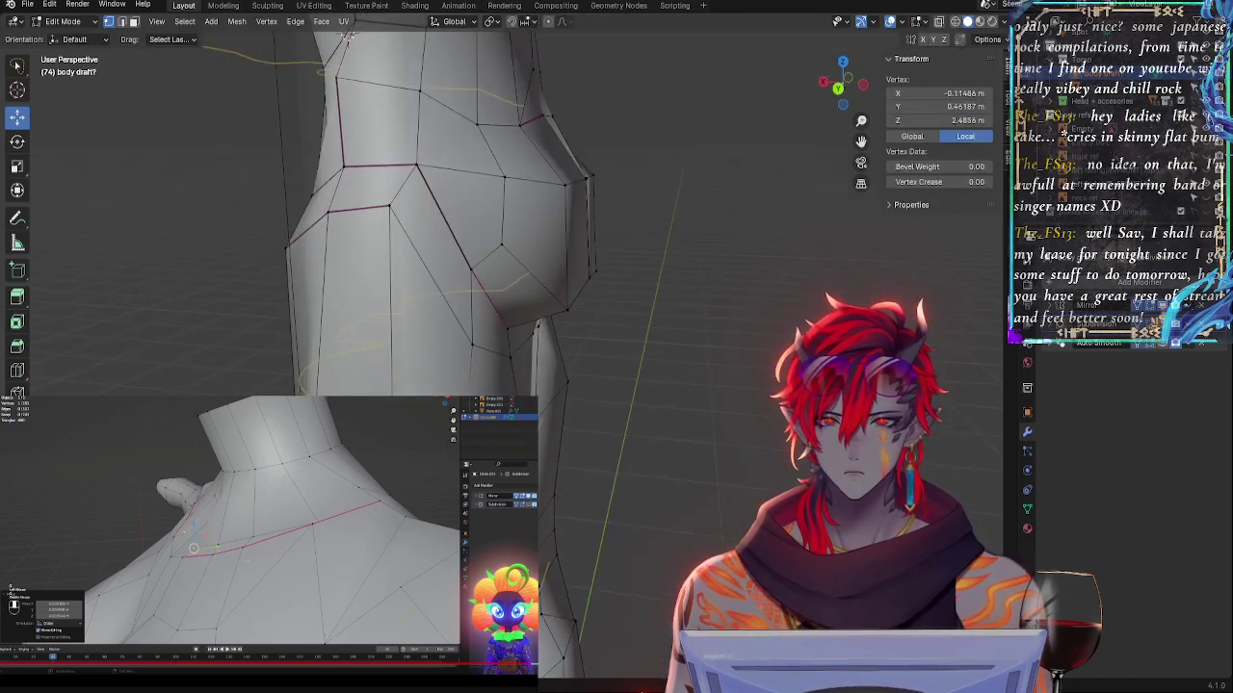
{"action": "key", "text": "g"}
{"action": "key", "text": "x"}
{"action": "left_click", "coordinate": [346, 35]}
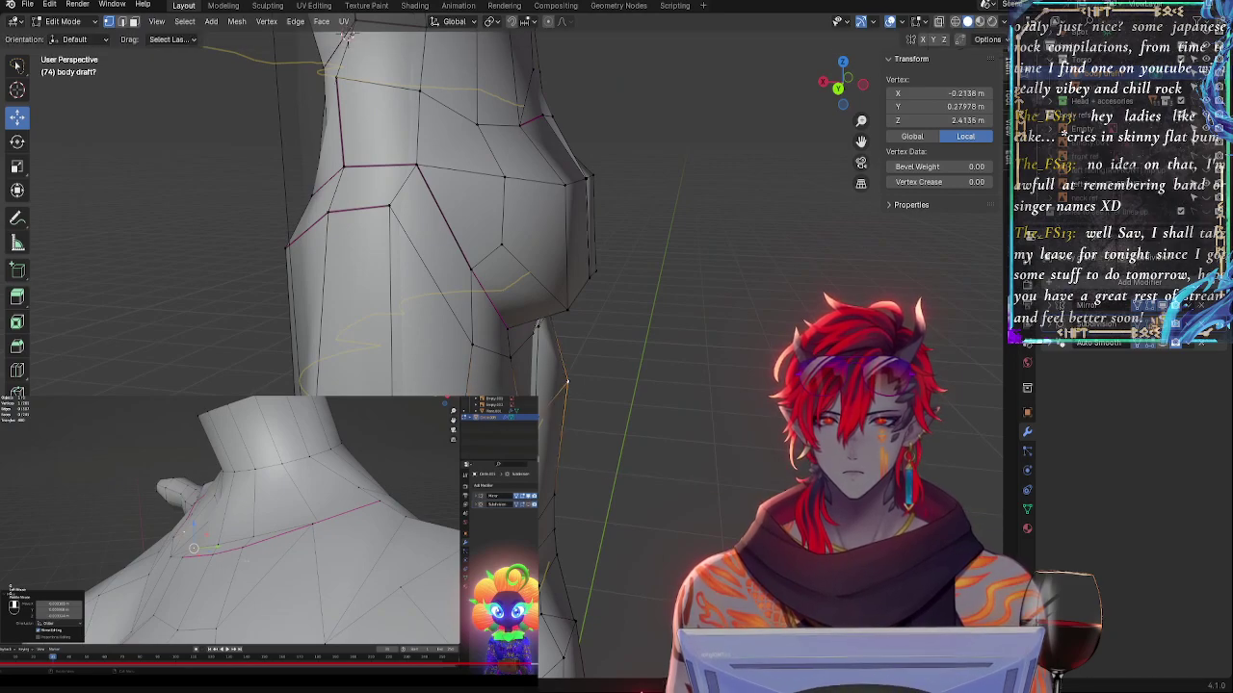
- Move a leg vertex in the horizontal plane, then reposition and slide it along its edge
{"action": "key", "text": "g"}
{"action": "key", "text": "shift+z"}
{"action": "left_click", "coordinate": [566, 383]}
{"action": "middle_click_drag", "start_coordinate": [597, 385], "coordinate": [477, 360]}
{"action": "key", "text": "g"}
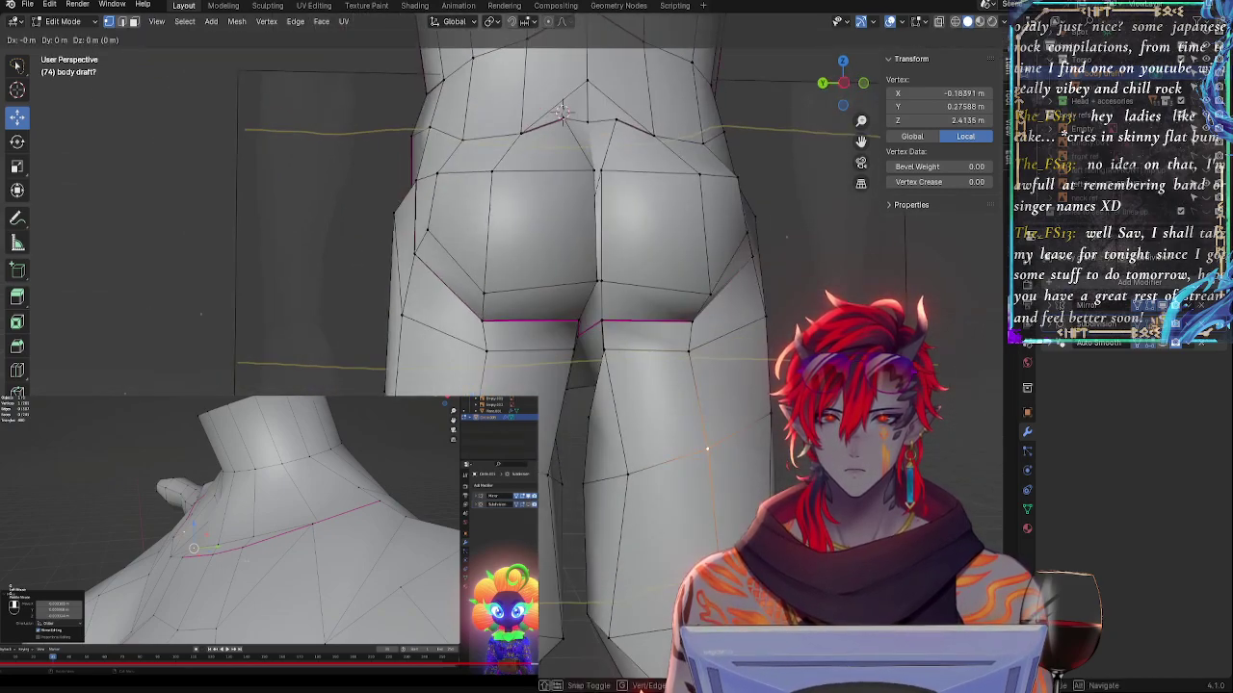
{"action": "left_click", "coordinate": [562, 113]}
{"action": "key", "text": "shift+v"}
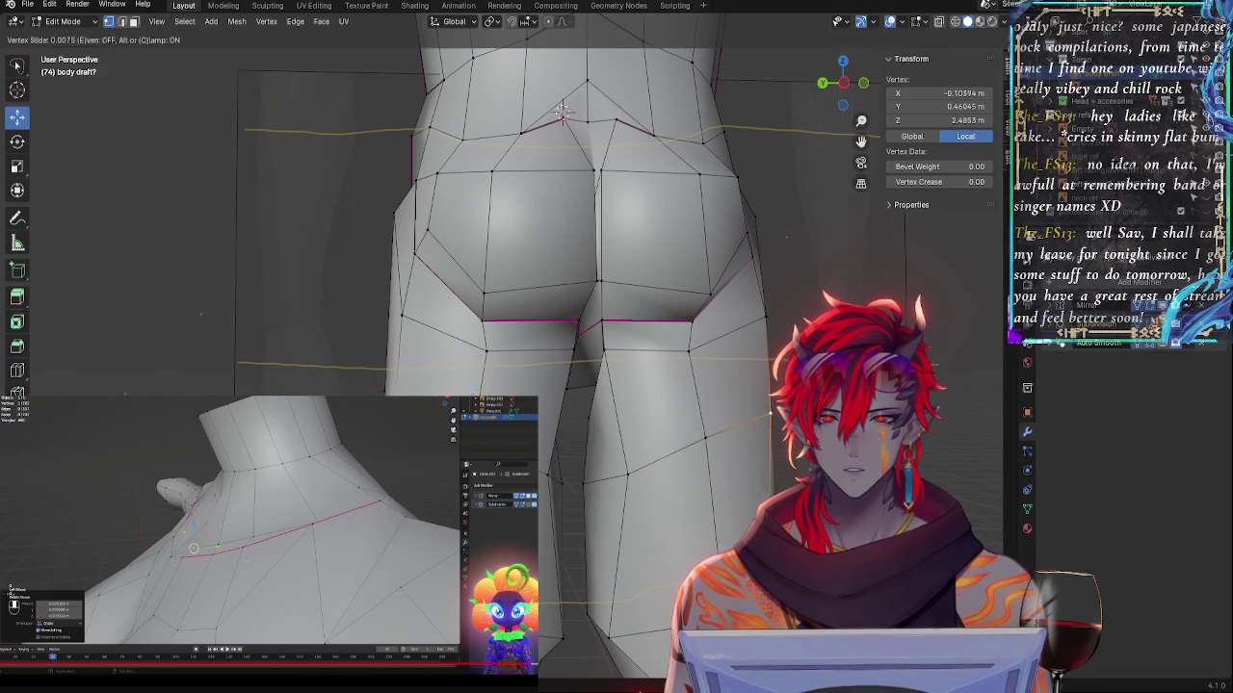
{"action": "left_click", "coordinate": [771, 407]}
- Slide the thigh vertex below the crease and two inner-leg vertices upward along their edges
{"action": "left_click", "coordinate": [628, 474]}
{"action": "key", "text": "shift+v"}
{"action": "left_click", "coordinate": [626, 464]}
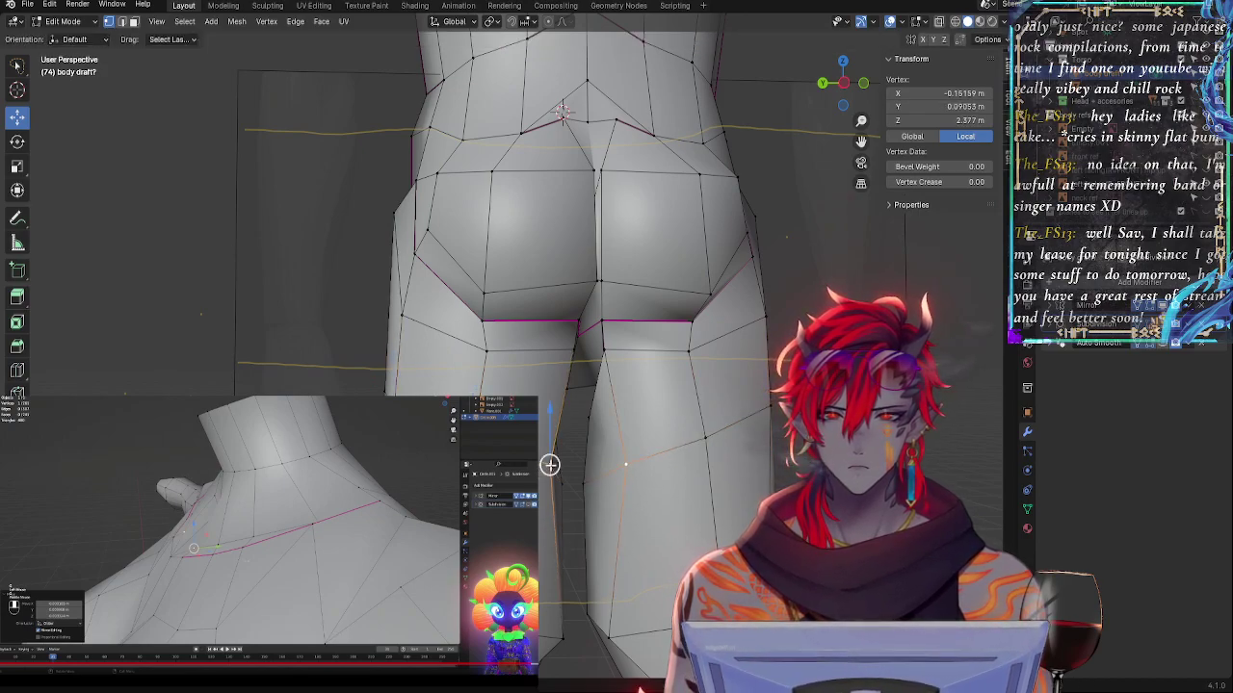
{"action": "left_click", "coordinate": [561, 636]}
{"action": "key", "text": "shift+v"}
{"action": "left_click", "coordinate": [561, 612]}
{"action": "left_click", "coordinate": [550, 630]}
{"action": "key", "text": "shift+v"}
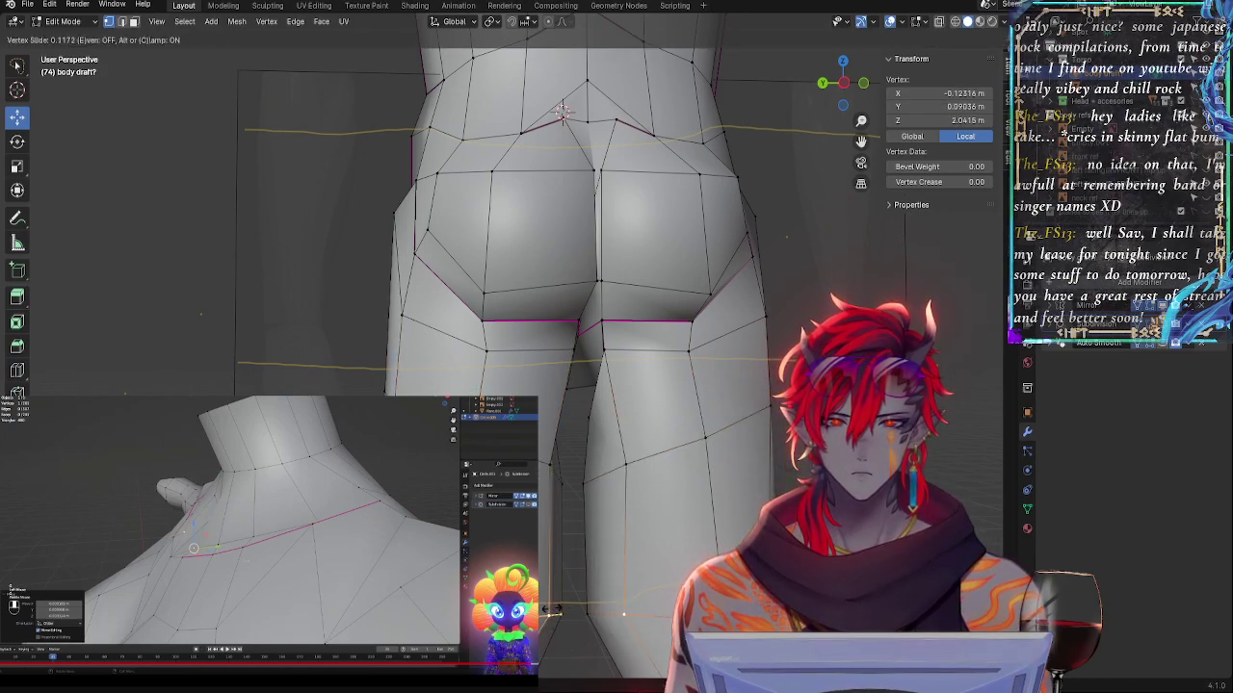
{"action": "left_click", "coordinate": [562, 613]}
{"action": "middle_click_drag", "start_coordinate": [590, 561], "coordinate": [287, 593]}
- Show the Subdivision modifier in edit mode to preview the smoothed hips
{"action": "left_click", "coordinate": [1150, 324]}
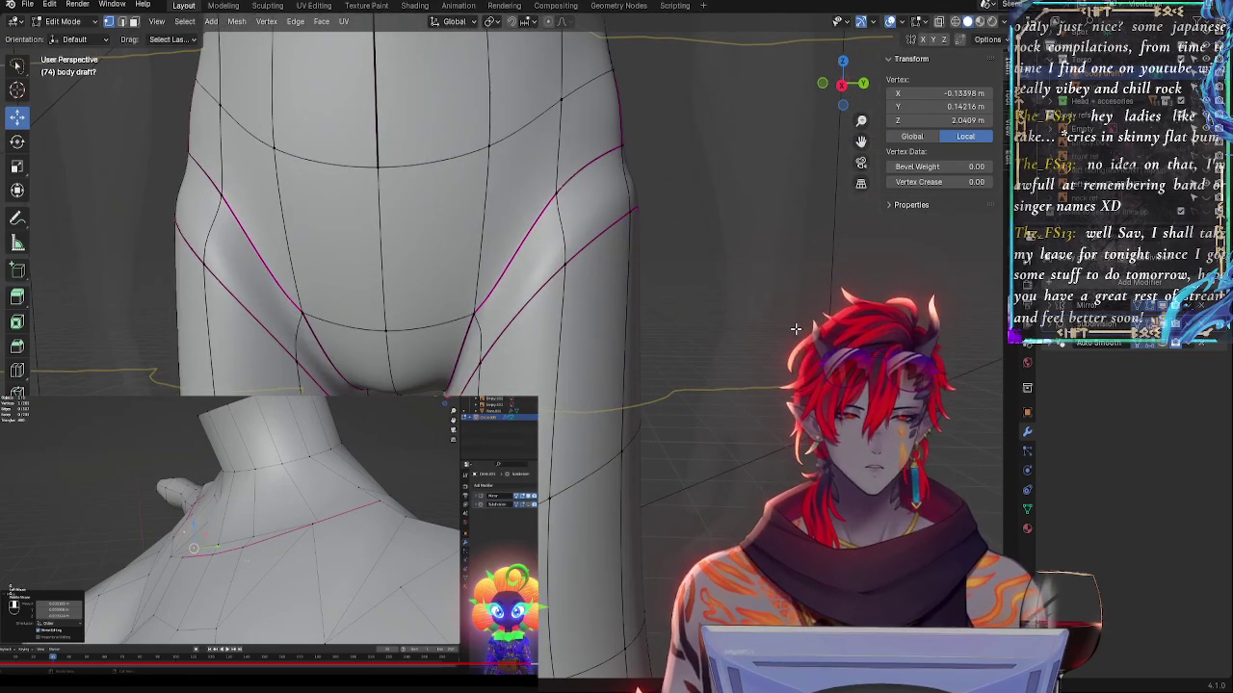
{"action": "scroll", "coordinate": [691, 338], "scroll_direction": "down", "scroll_amount": 2}
{"action": "middle_click_drag", "start_coordinate": [683, 335], "coordinate": [832, 436], "text": "shift"}
- Switch to Right Orthographic with X-ray and frame the pelvis and crotch area
{"action": "left_click", "coordinate": [841, 83]}
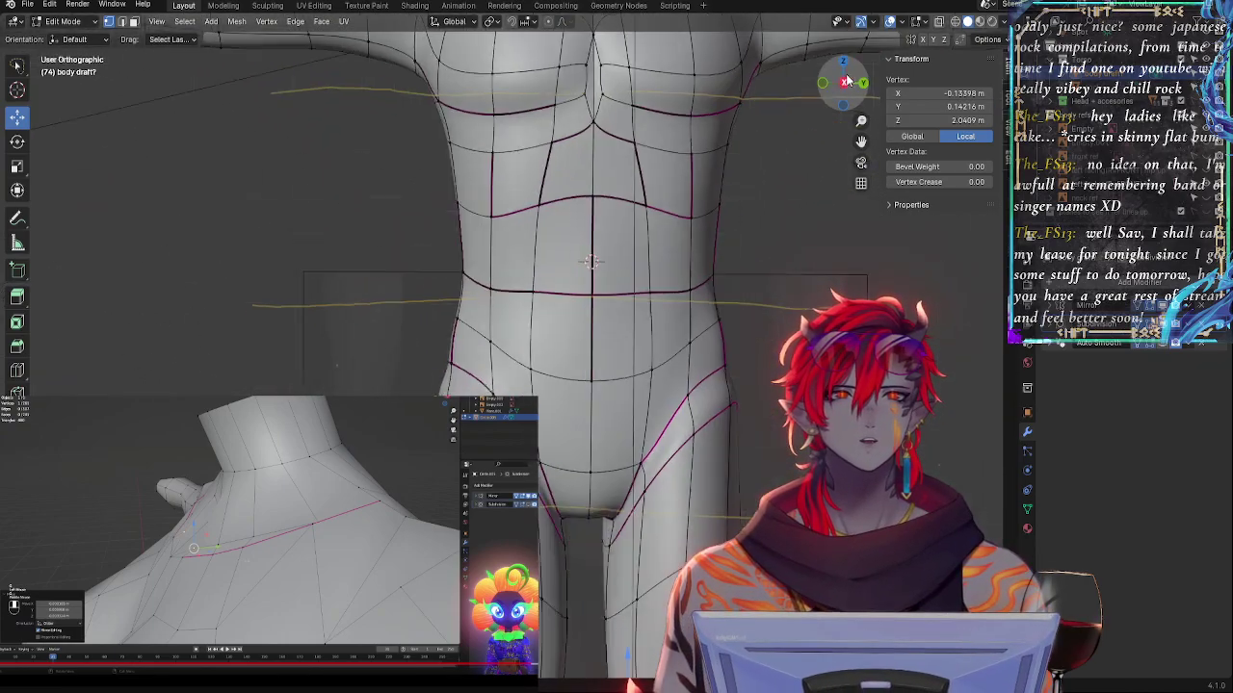
{"action": "key", "text": "alt+z"}
{"action": "key", "text": "alt+z"}
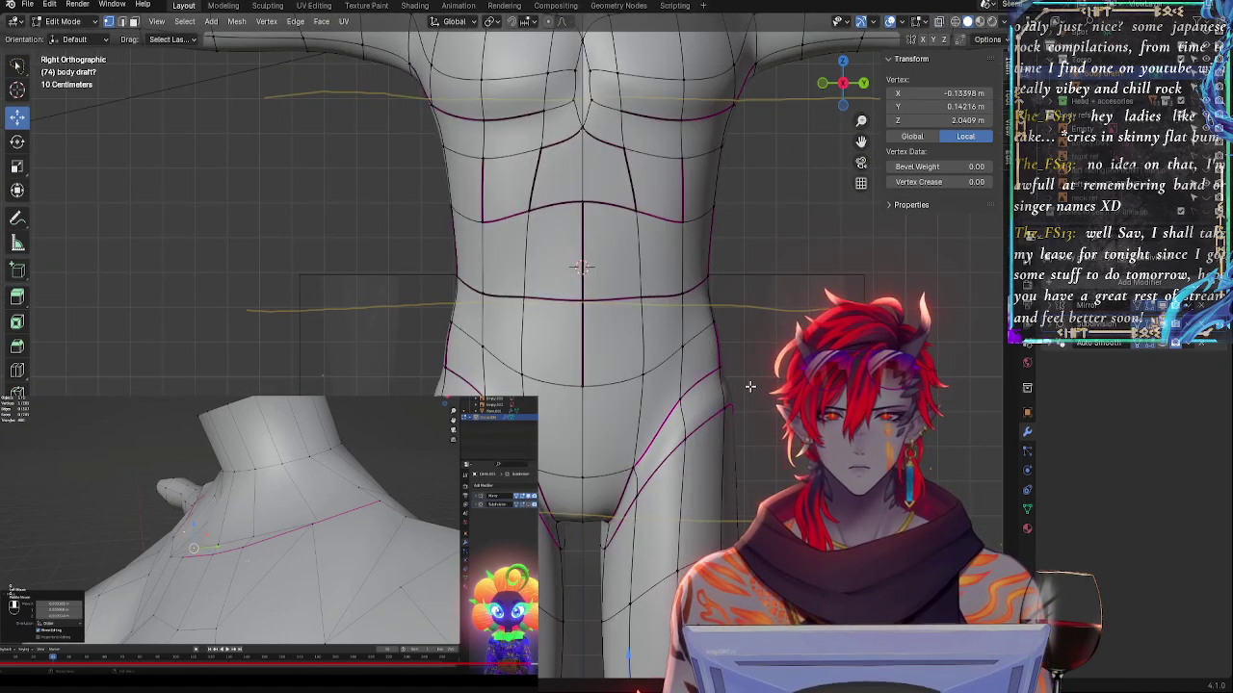
{"action": "key", "text": "alt+z"}
{"action": "middle_click_drag", "start_coordinate": [835, 417], "coordinate": [722, 367], "text": "shift"}
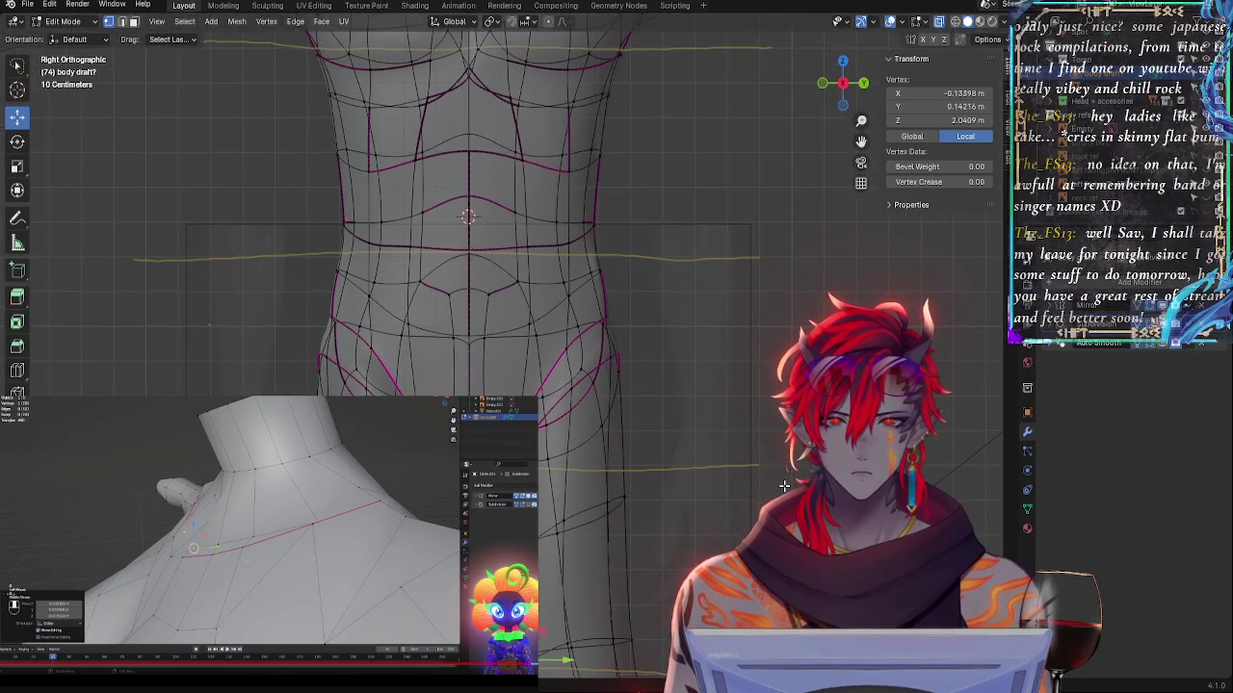
{"action": "left_click", "coordinate": [754, 461]}
{"action": "middle_click_drag", "start_coordinate": [749, 482], "coordinate": [728, 371], "text": "ctrl"}
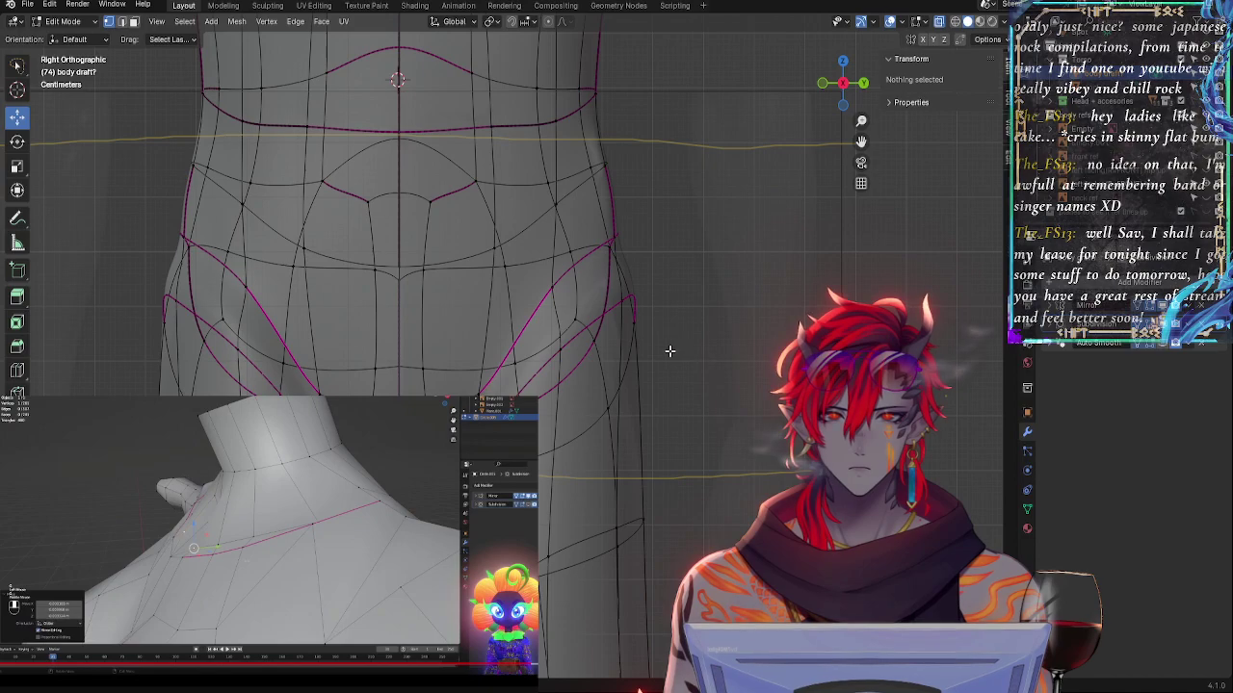
{"action": "key", "text": "alt+z"}
{"action": "key", "text": "alt+z"}
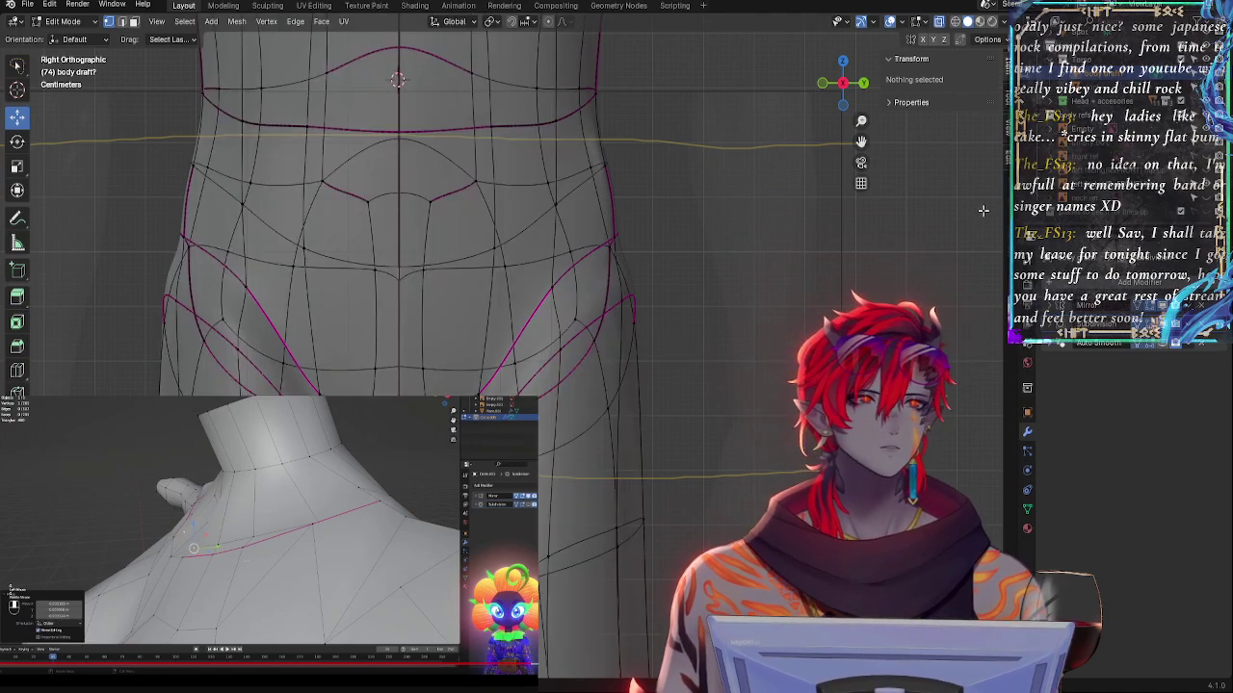
- Raise the reference image Empty's opacity to 1.000, then resume editing the body mesh
{"action": "key", "text": "Tab"}
{"action": "left_click", "coordinate": [1091, 129]}
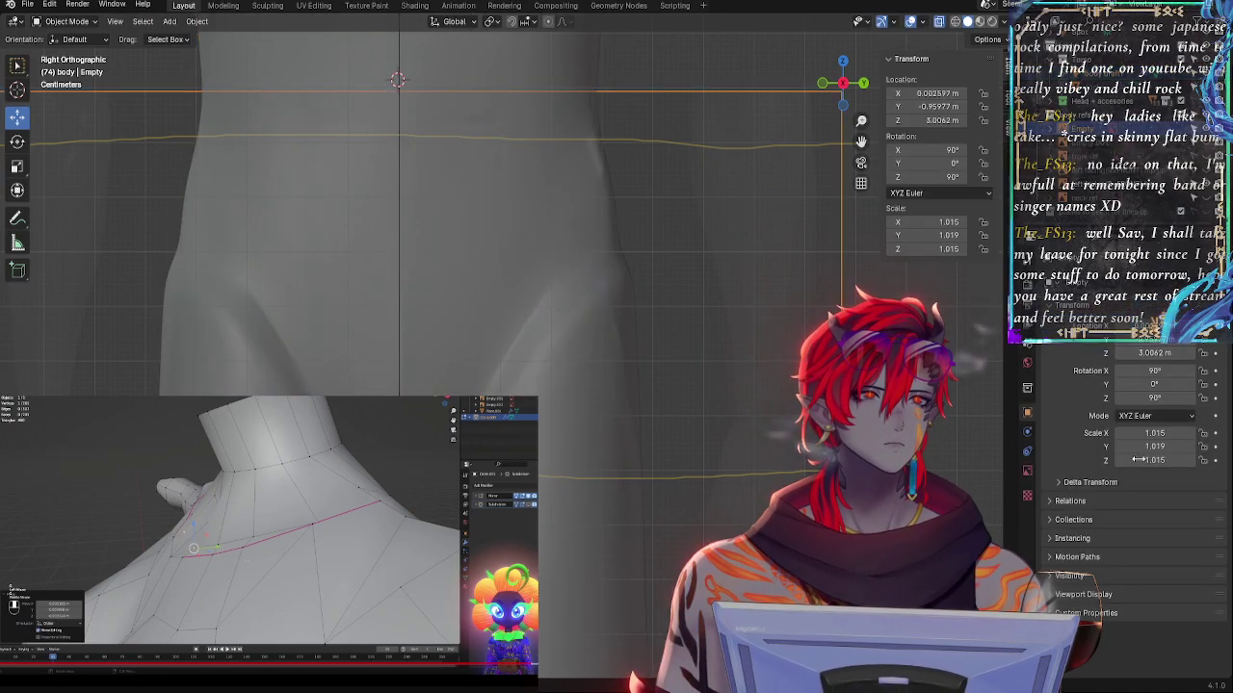
{"action": "left_click", "coordinate": [1027, 470]}
{"action": "left_click_drag", "start_coordinate": [1143, 444], "coordinate": [1208, 444]}
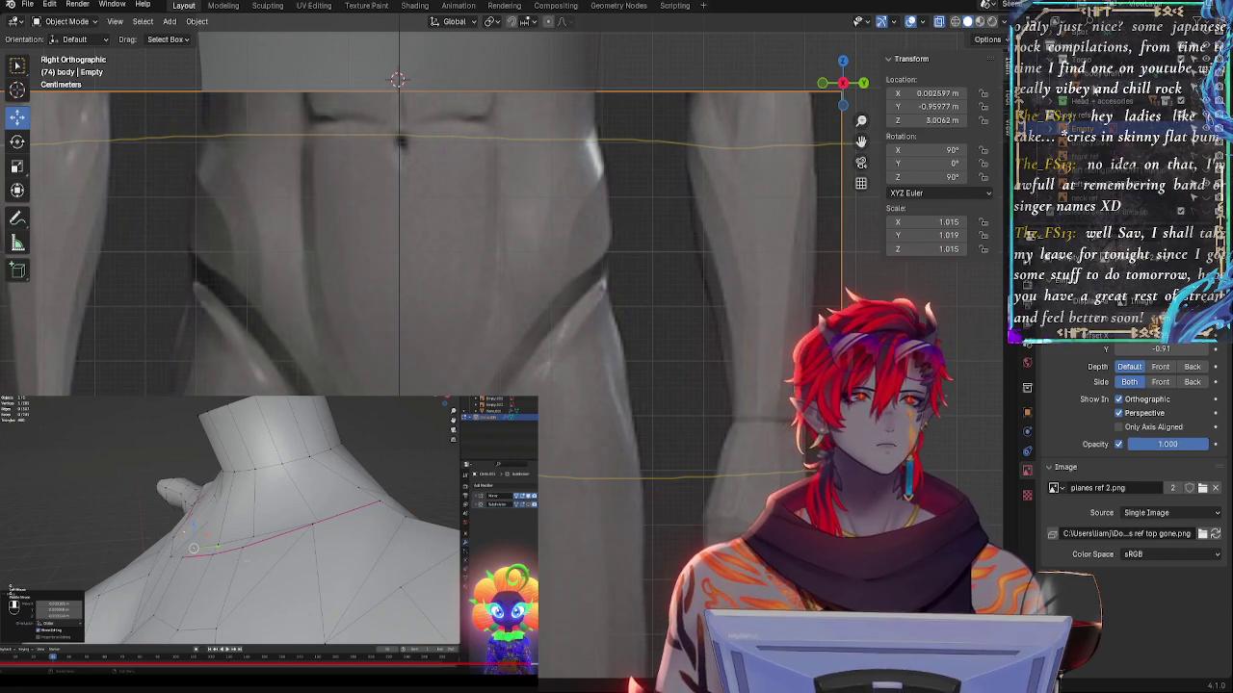
{"action": "left_click", "coordinate": [1103, 87]}
{"action": "key", "text": "Tab"}
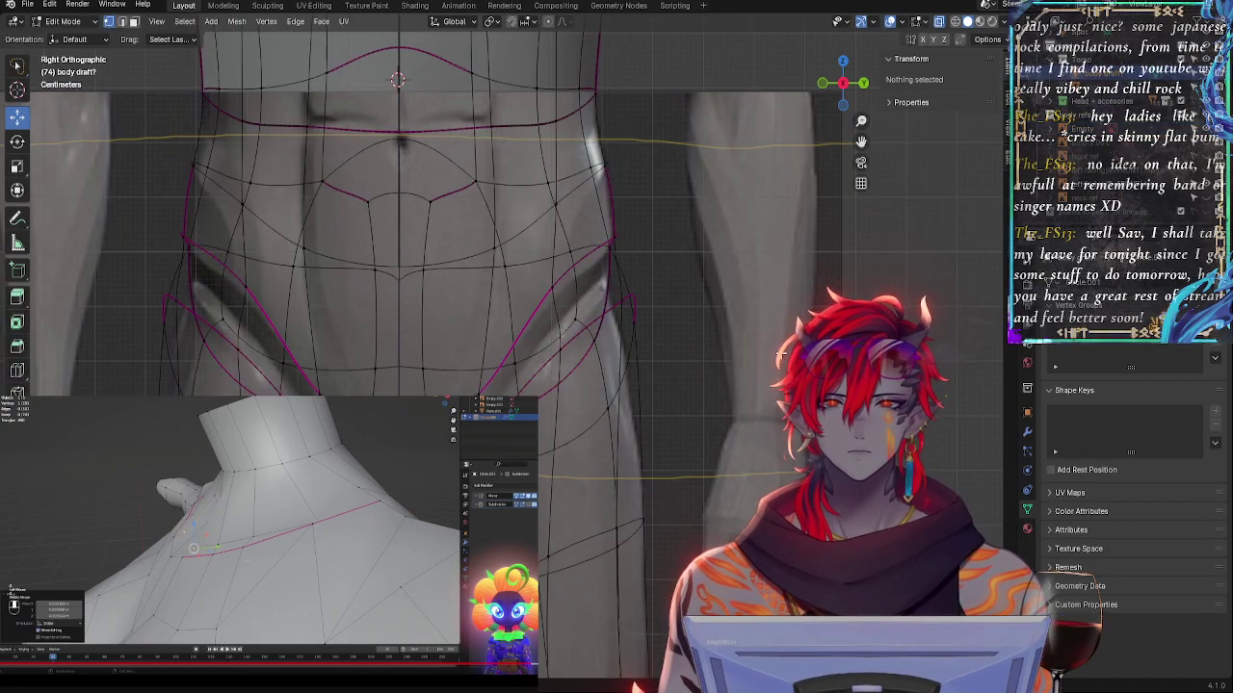
- Frame the crotch and legs, toggling X-ray to compare the mesh against the reference
{"action": "key", "text": "alt+z"}
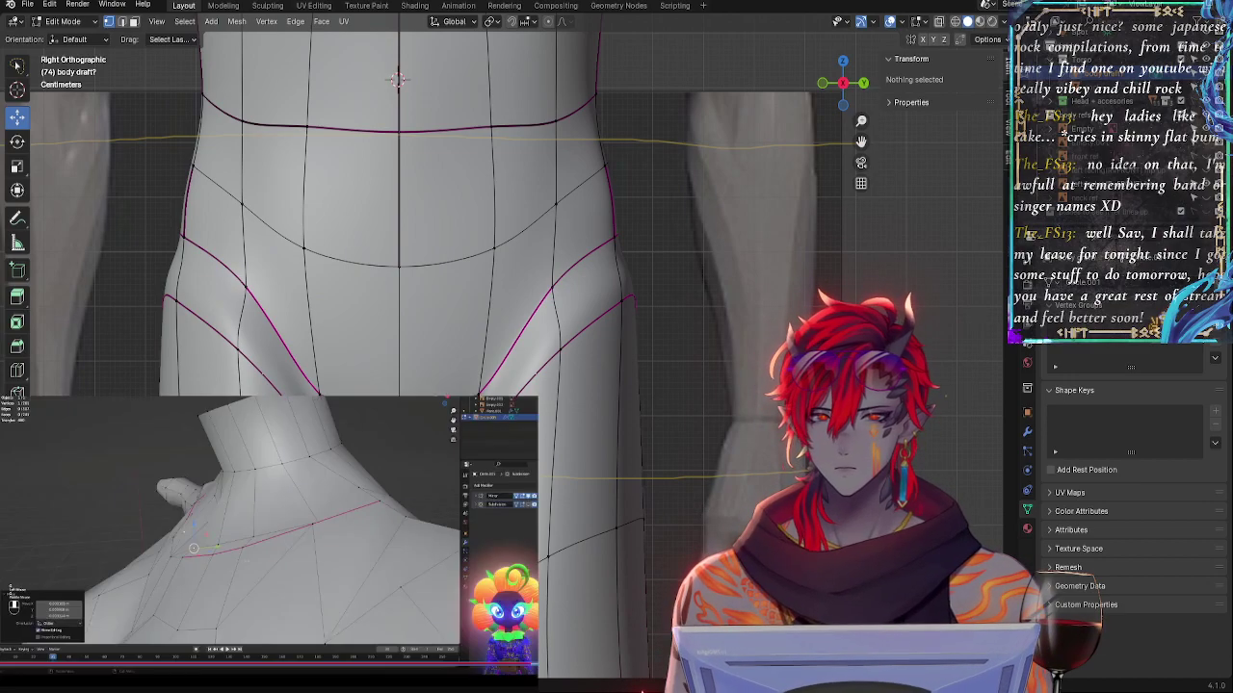
{"action": "middle_click_drag", "start_coordinate": [660, 526], "coordinate": [831, 330], "text": "shift"}
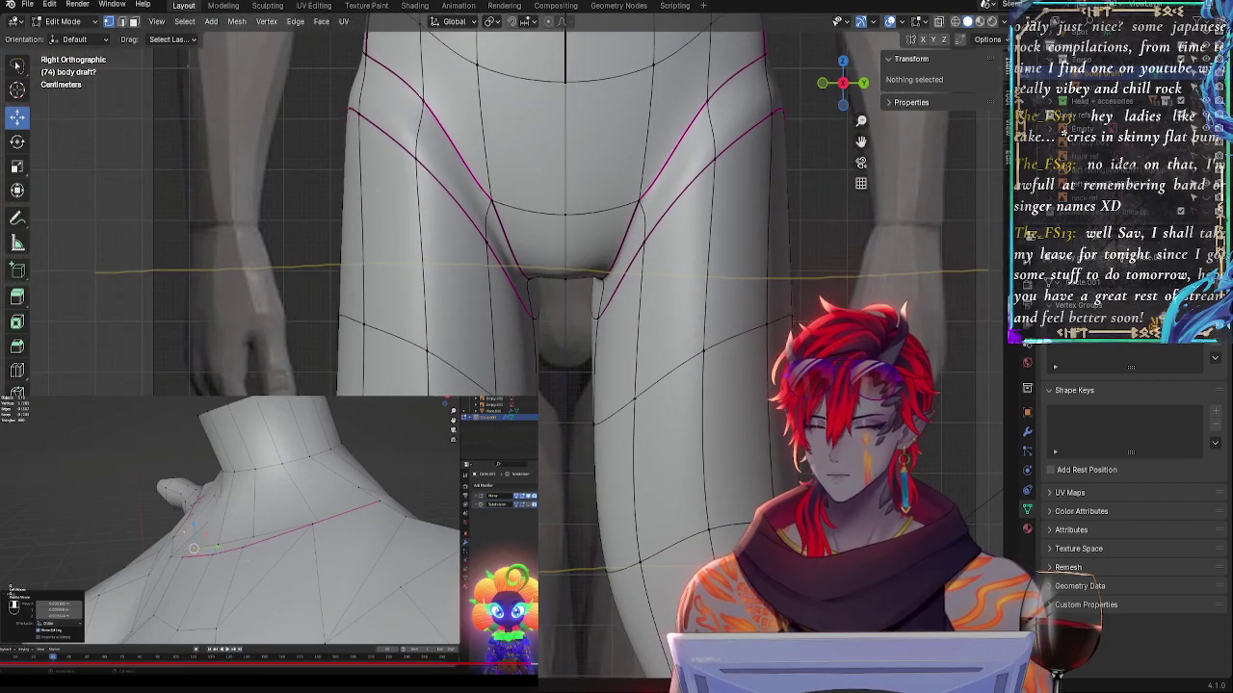
{"action": "key", "text": "alt+z"}
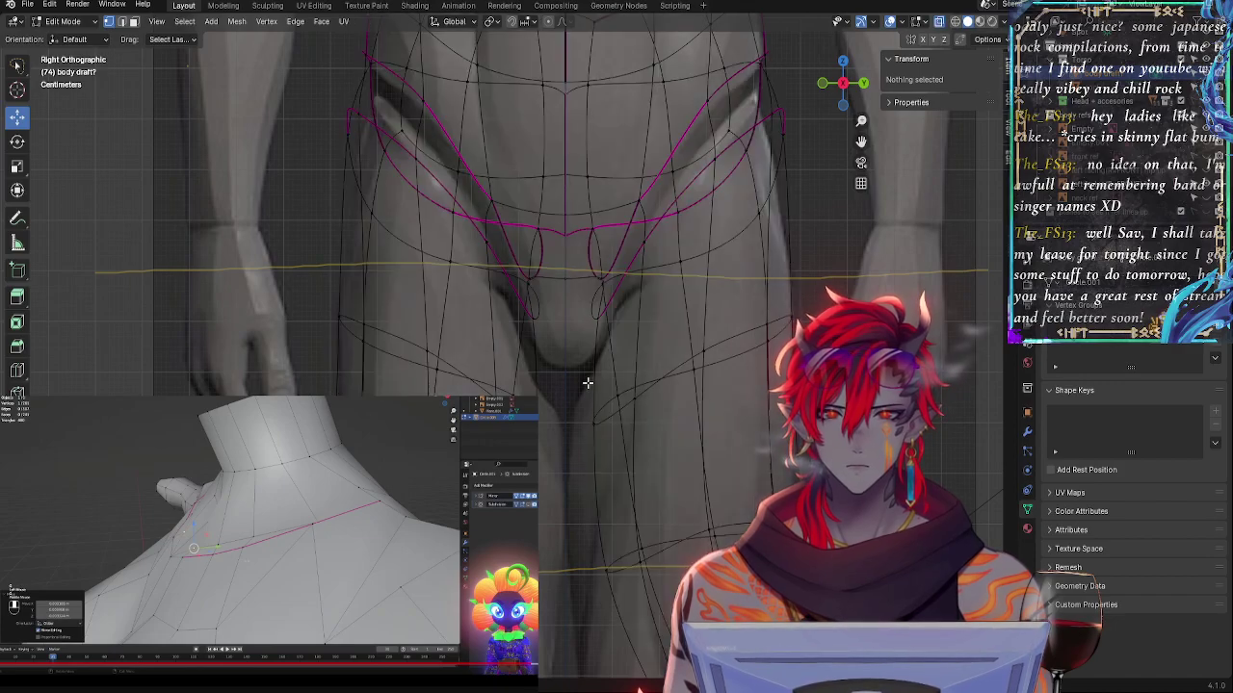
{"action": "key", "text": "alt+z"}
{"action": "key", "text": "alt+z"}
{"action": "middle_click_drag", "start_coordinate": [819, 510], "coordinate": [778, 364], "text": "shift"}
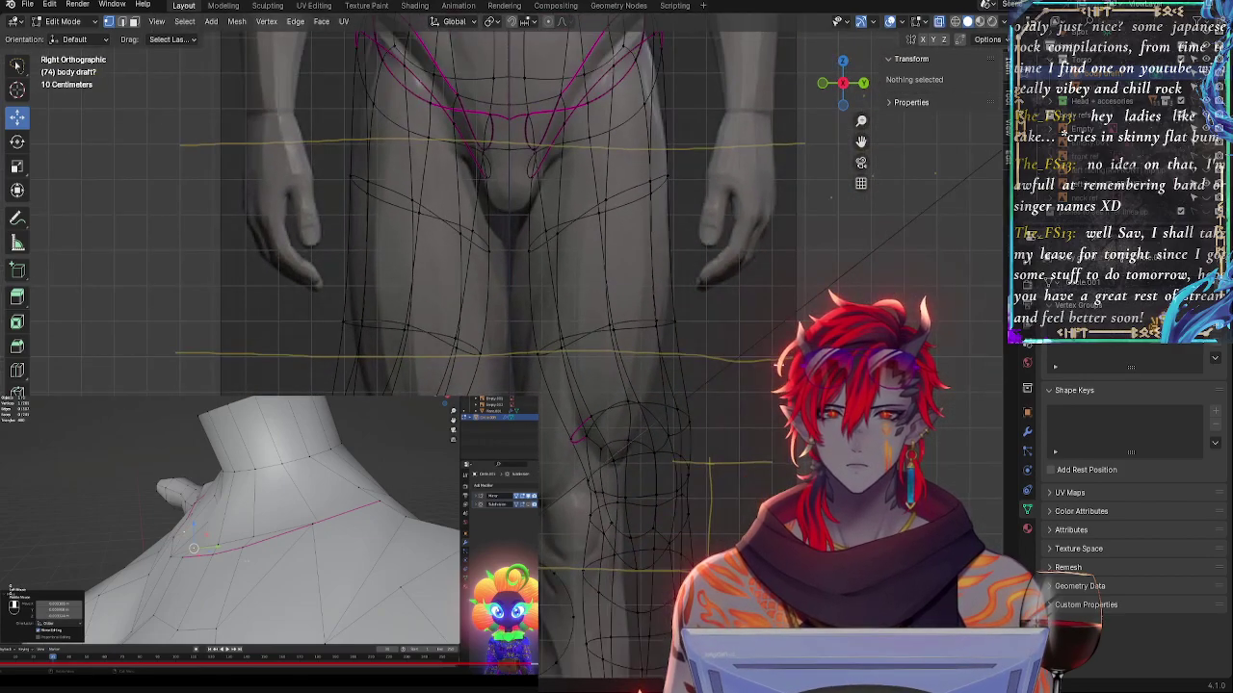
{"action": "middle_click_drag", "start_coordinate": [725, 269], "coordinate": [625, 236], "text": "shift"}
{"action": "middle_click_drag", "start_coordinate": [624, 236], "coordinate": [664, 349], "text": "shift"}
{"action": "key", "text": "alt+z"}
{"action": "key", "text": "alt+z"}
{"action": "scroll", "coordinate": [665, 348], "scroll_direction": "down", "scroll_amount": 5}
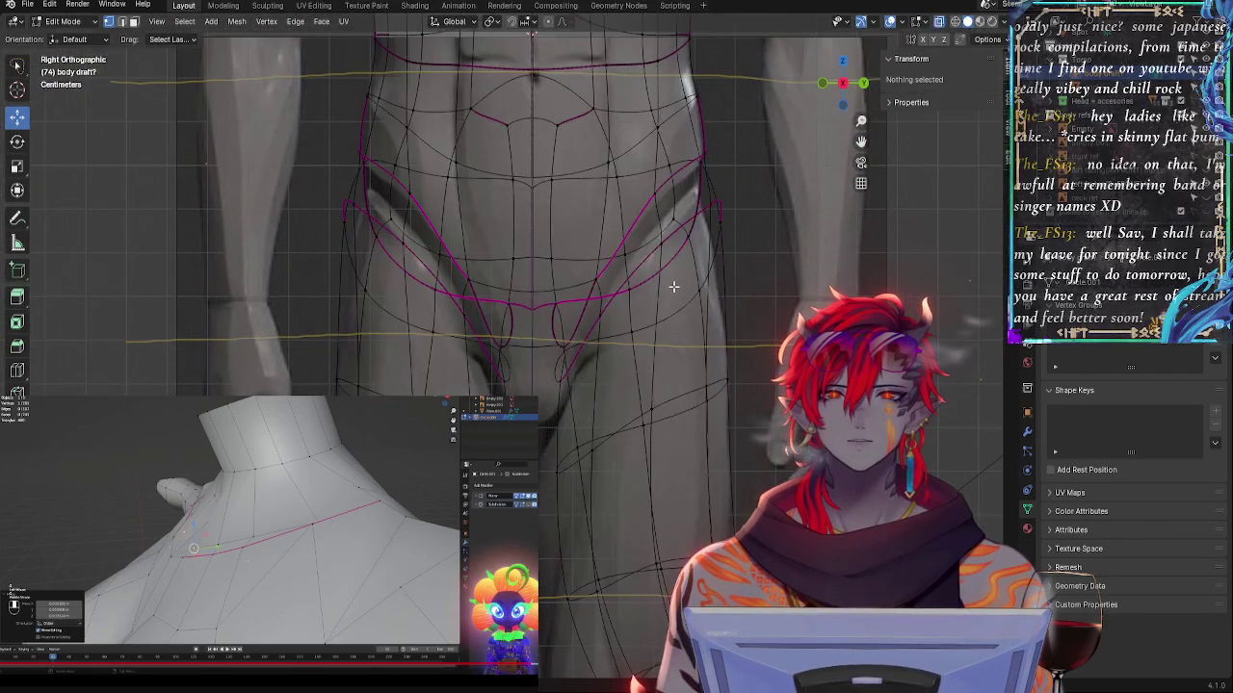
{"action": "key", "text": "alt+z"}
- Select hip and crotch loop vertices, checking them against the reference in X-ray
{"action": "left_click", "coordinate": [657, 196]}
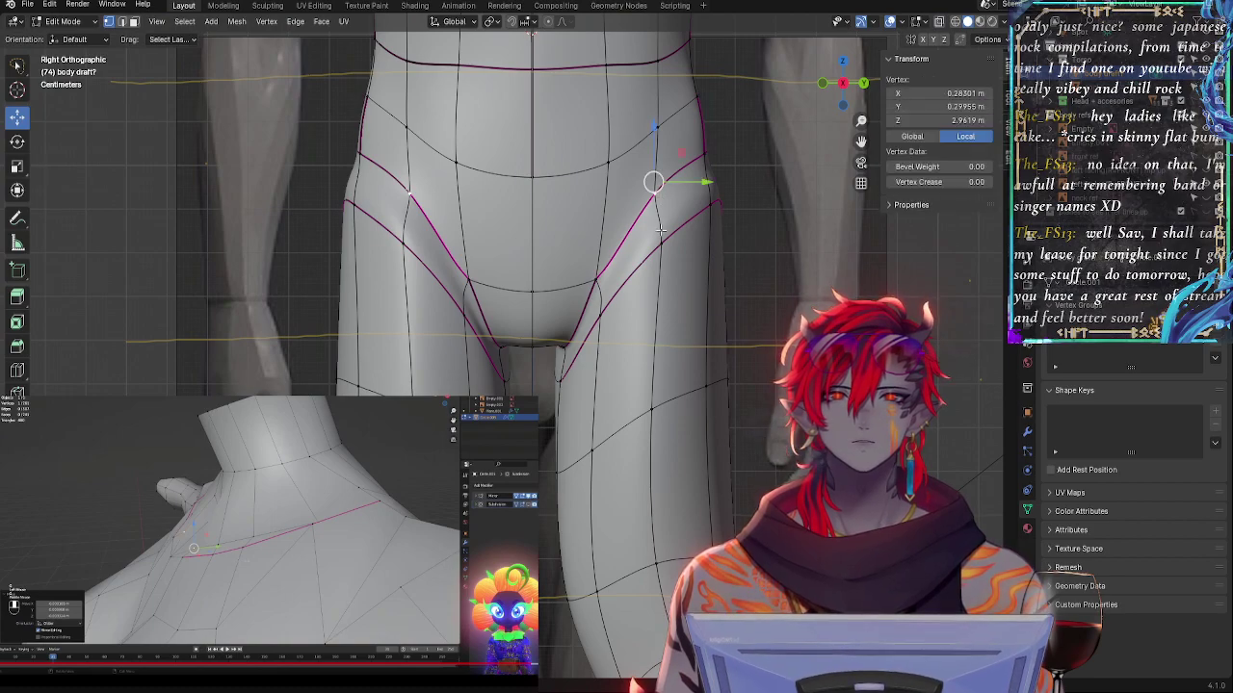
{"action": "left_click", "coordinate": [661, 235], "text": "shift"}
{"action": "left_click", "coordinate": [597, 285], "text": "shift"}
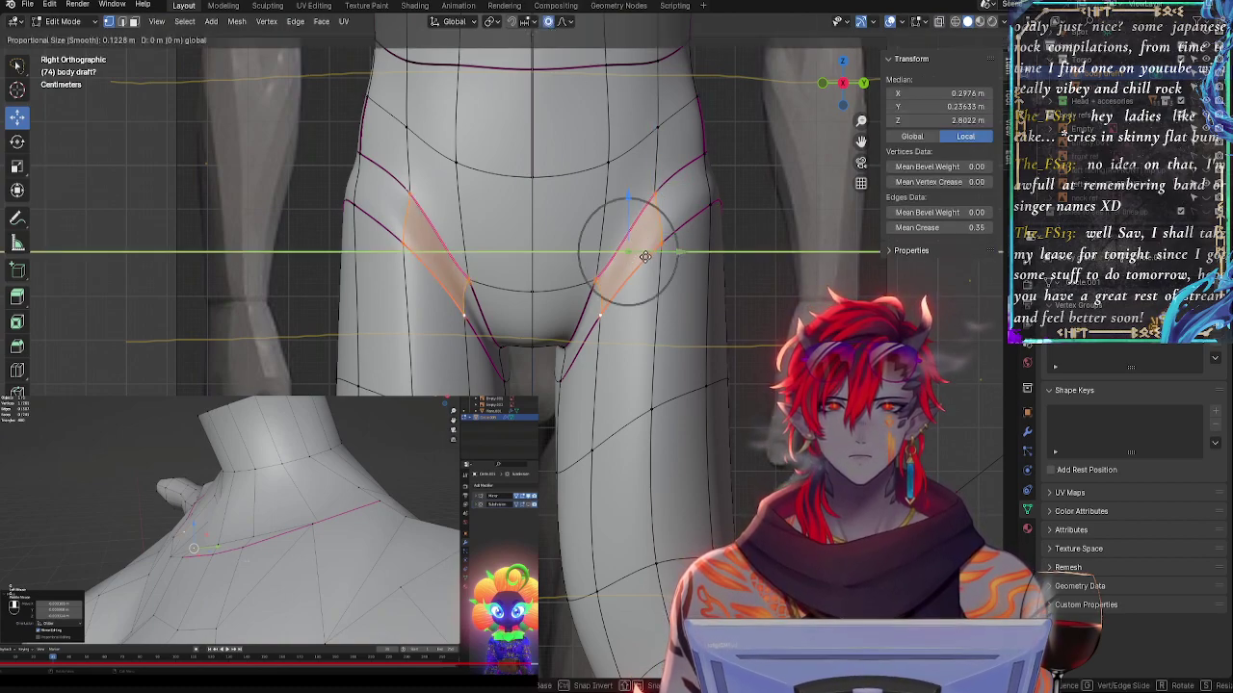
{"action": "key", "text": "alt+z"}
{"action": "left_click", "coordinate": [661, 211]}
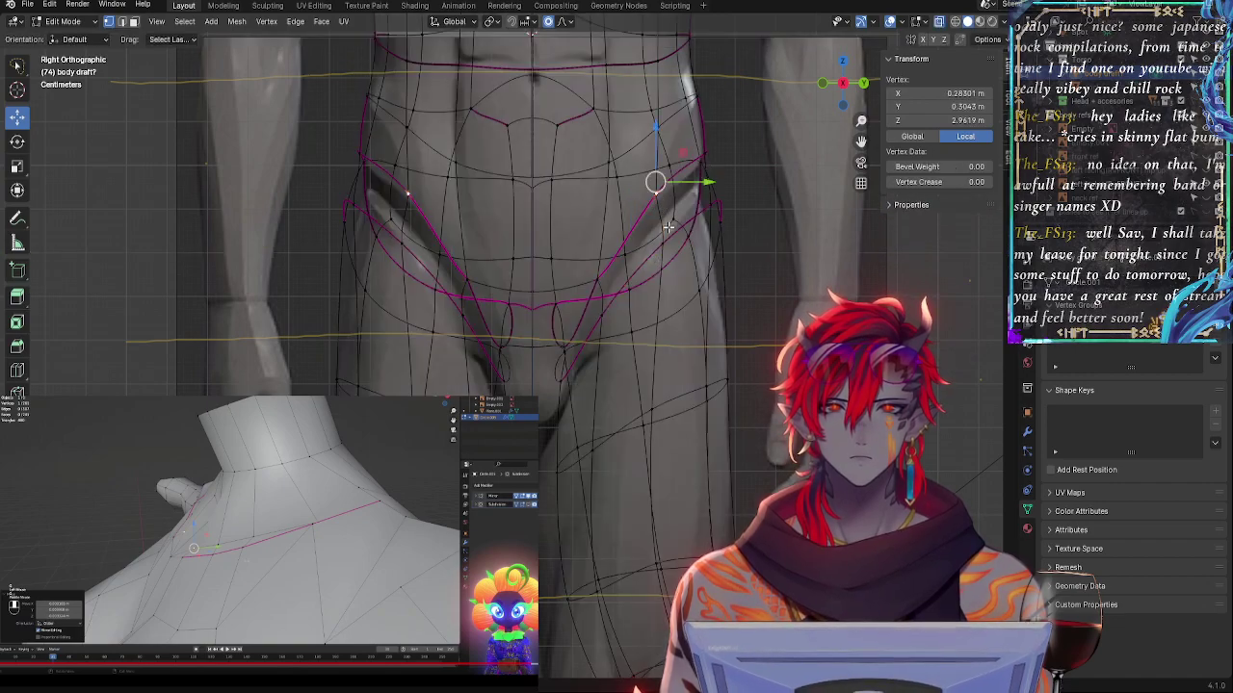
{"action": "left_click", "coordinate": [668, 227], "text": "shift"}
{"action": "key", "text": "alt+z"}
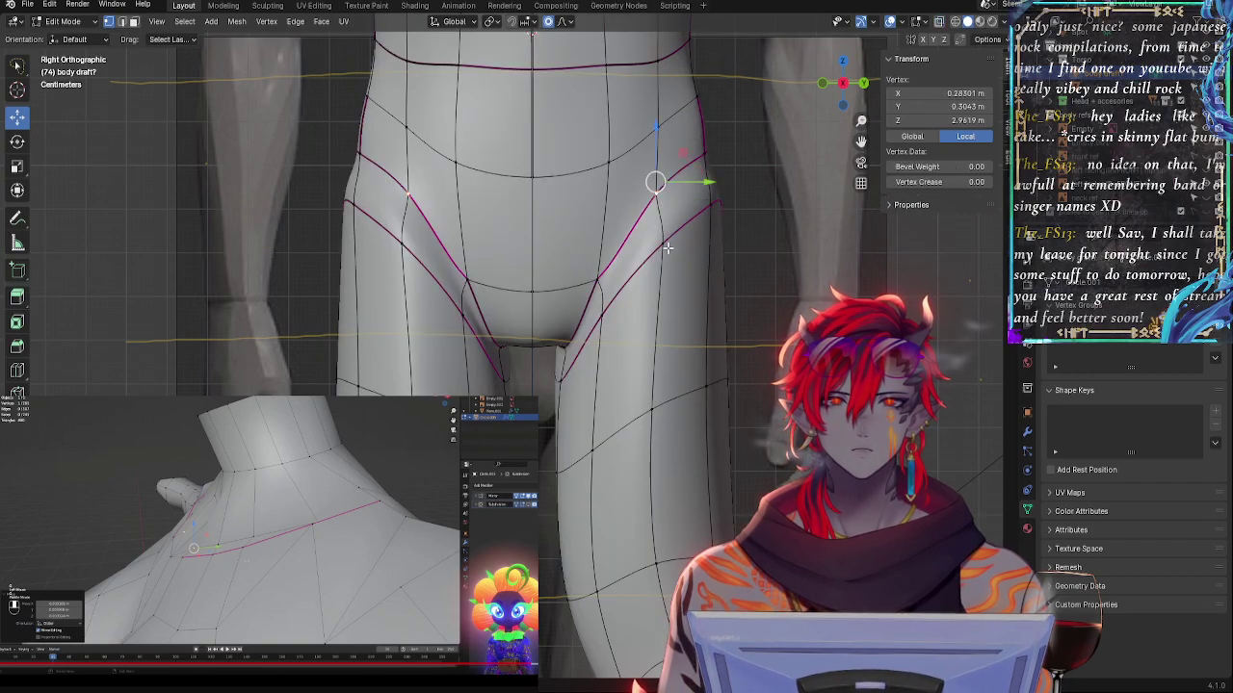
{"action": "left_click", "coordinate": [664, 247], "text": "shift"}
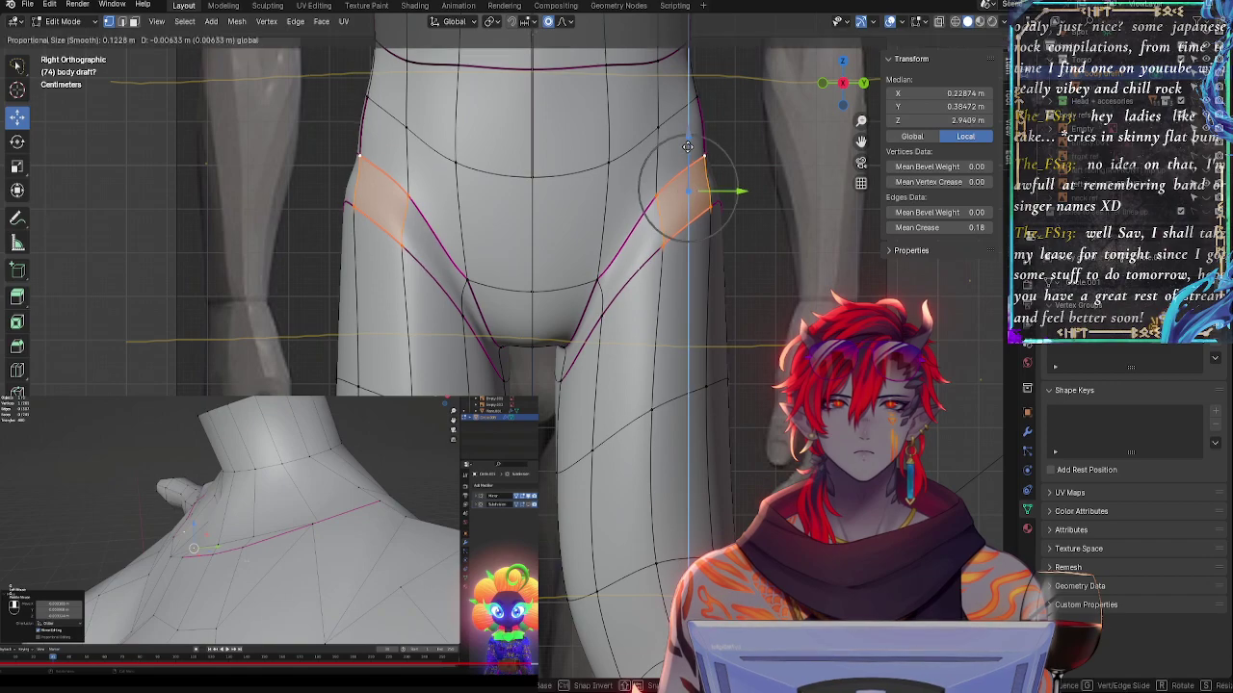
- Reposition a hip loop vertex: lower it, pull it inward along Y, nudge it outward along X
{"action": "left_click", "coordinate": [663, 179]}
{"action": "left_click_drag", "start_coordinate": [712, 183], "coordinate": [712, 184]}
{"action": "left_click_drag", "start_coordinate": [656, 140], "coordinate": [656, 143]}
{"action": "key", "text": "alt+z"}
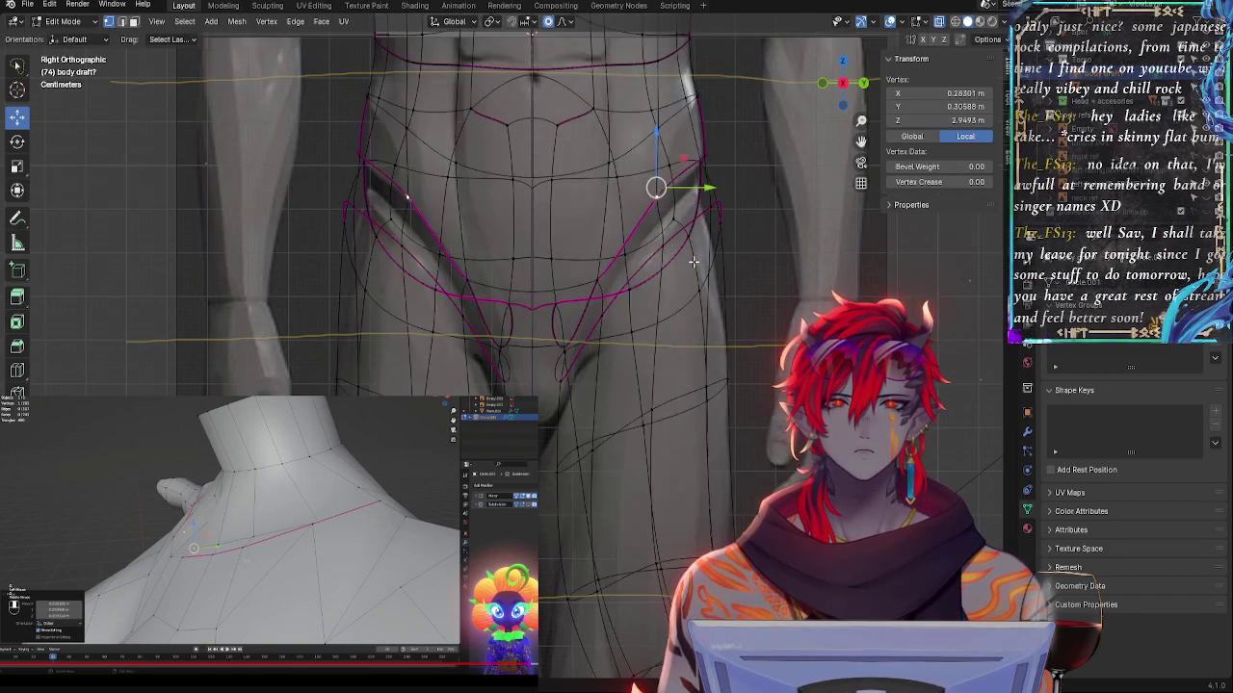
{"action": "key", "text": "alt+z"}
{"action": "left_click_drag", "start_coordinate": [692, 238], "coordinate": [655, 234]}
{"action": "middle_click_drag", "start_coordinate": [655, 234], "coordinate": [369, 306]}
{"action": "left_click_drag", "start_coordinate": [316, 297], "coordinate": [308, 298]}
{"action": "middle_click_drag", "start_coordinate": [308, 297], "coordinate": [526, 288]}
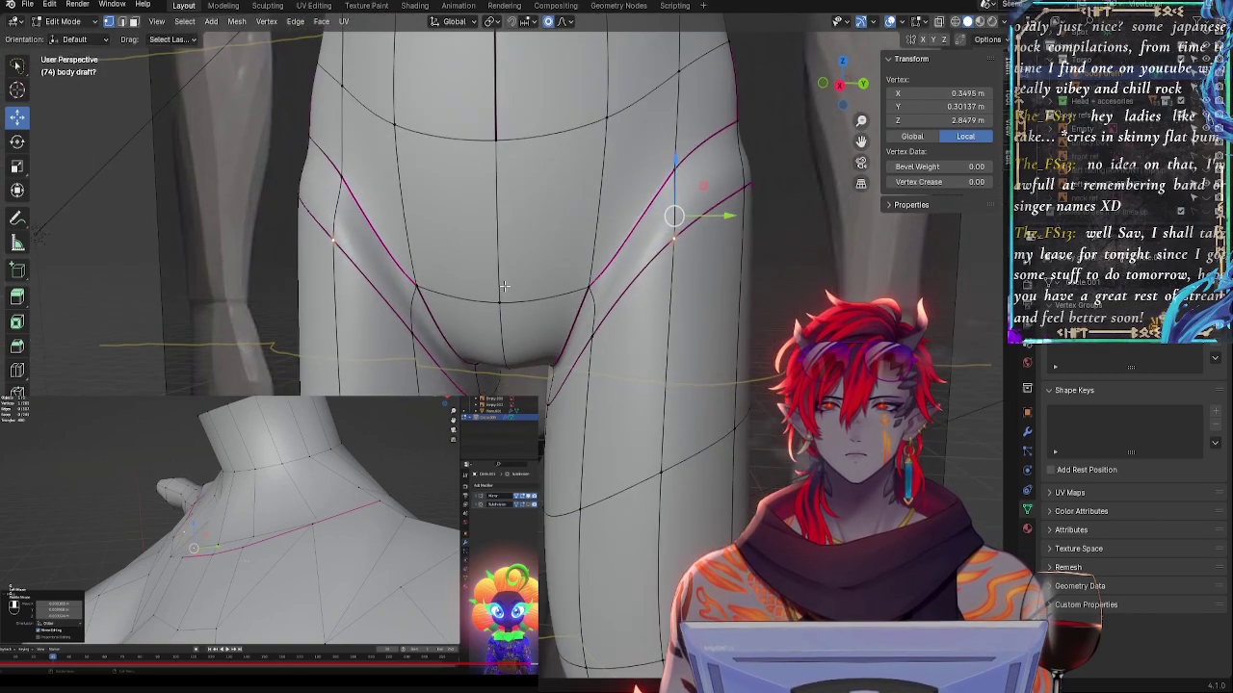
- Move an inner-thigh vertex back with proportional falloff to smooth the crotch crease
{"action": "key", "text": "alt+z"}
{"action": "key", "text": "alt+z"}
{"action": "left_click", "coordinate": [687, 434]}
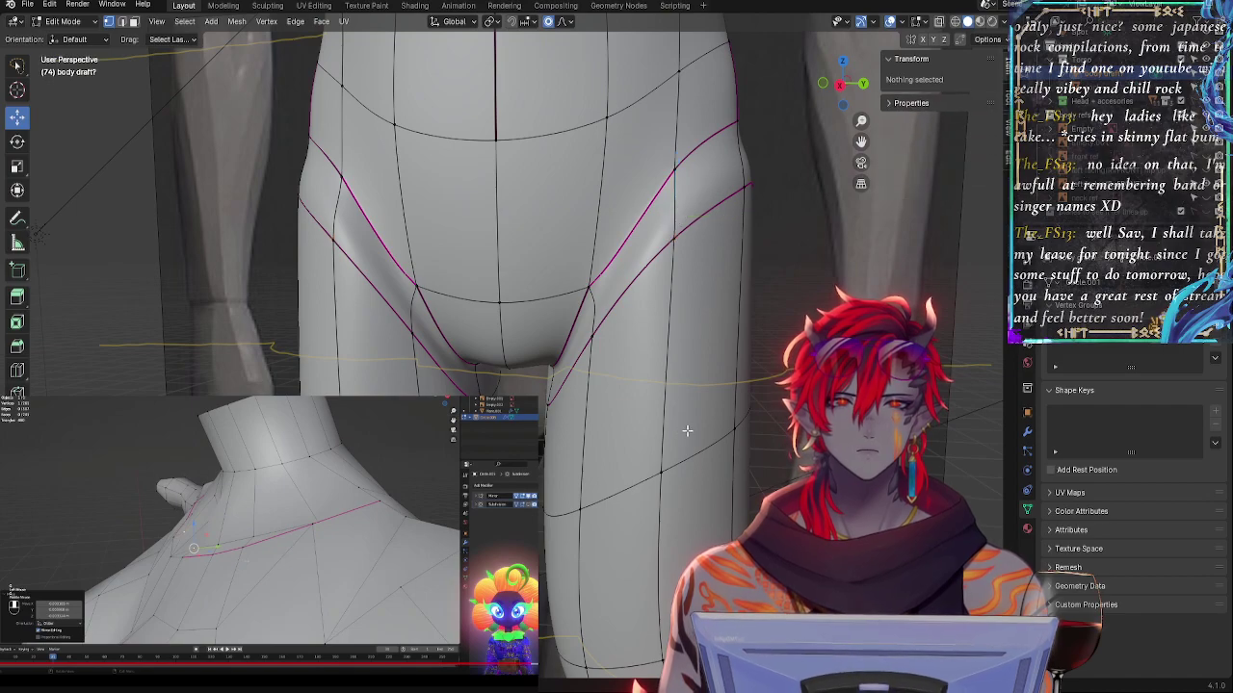
{"action": "left_click", "coordinate": [688, 463]}
{"action": "left_click_drag", "start_coordinate": [679, 452], "coordinate": [723, 444]}
{"action": "left_click", "coordinate": [720, 442]}
{"action": "key", "text": "alt+z"}
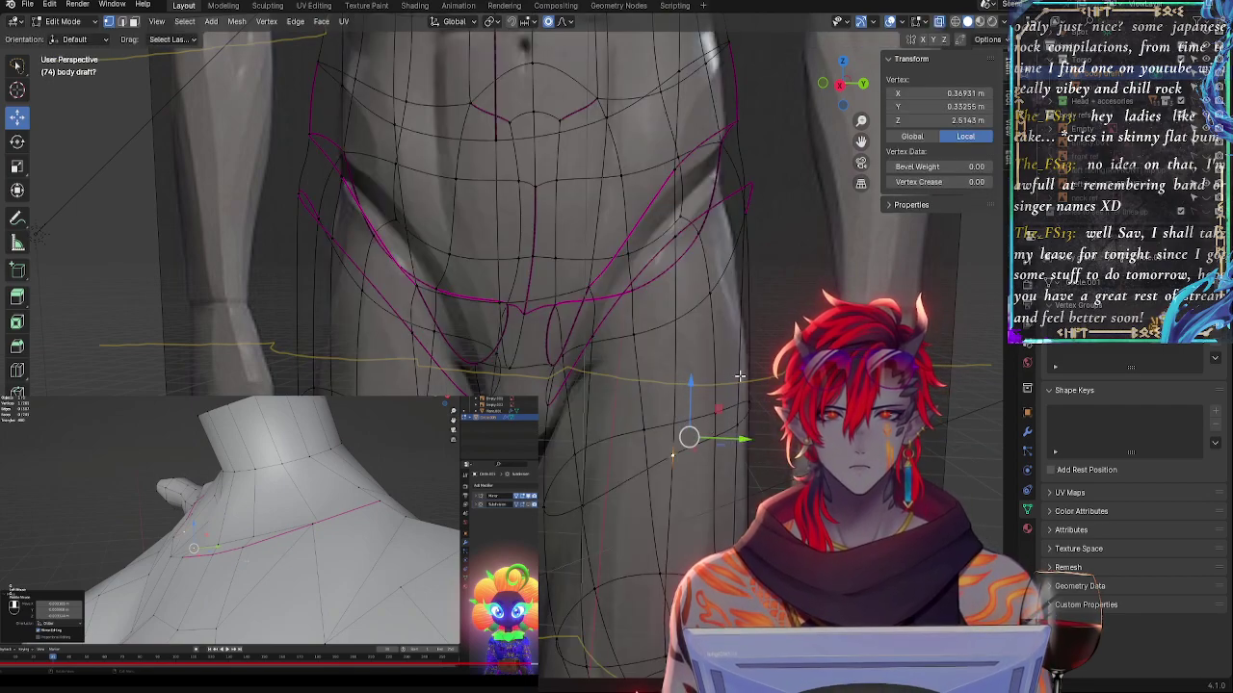
- Hide the wireframe and reference overlays and zoom out to judge the crotch shape
{"action": "scroll", "coordinate": [740, 376], "scroll_direction": "down", "scroll_amount": 2}
{"action": "key", "text": "alt+shift+z"}
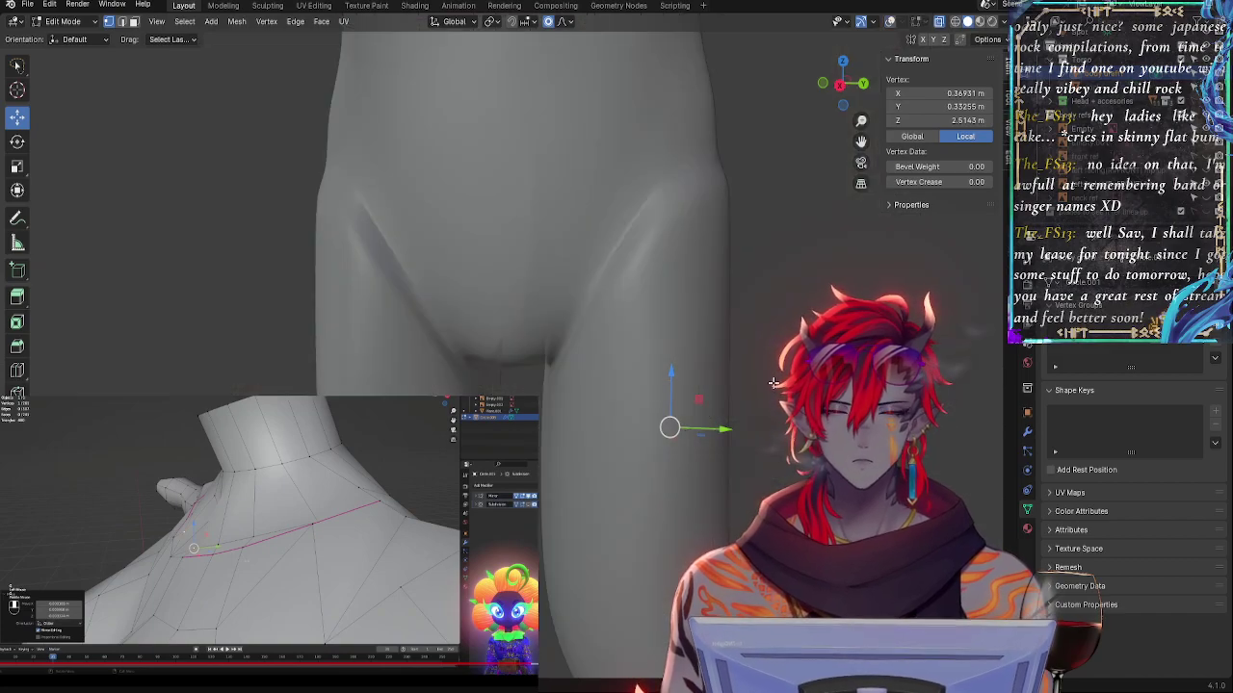
{"action": "key", "text": "alt+z"}
{"action": "key", "text": "alt+z"}
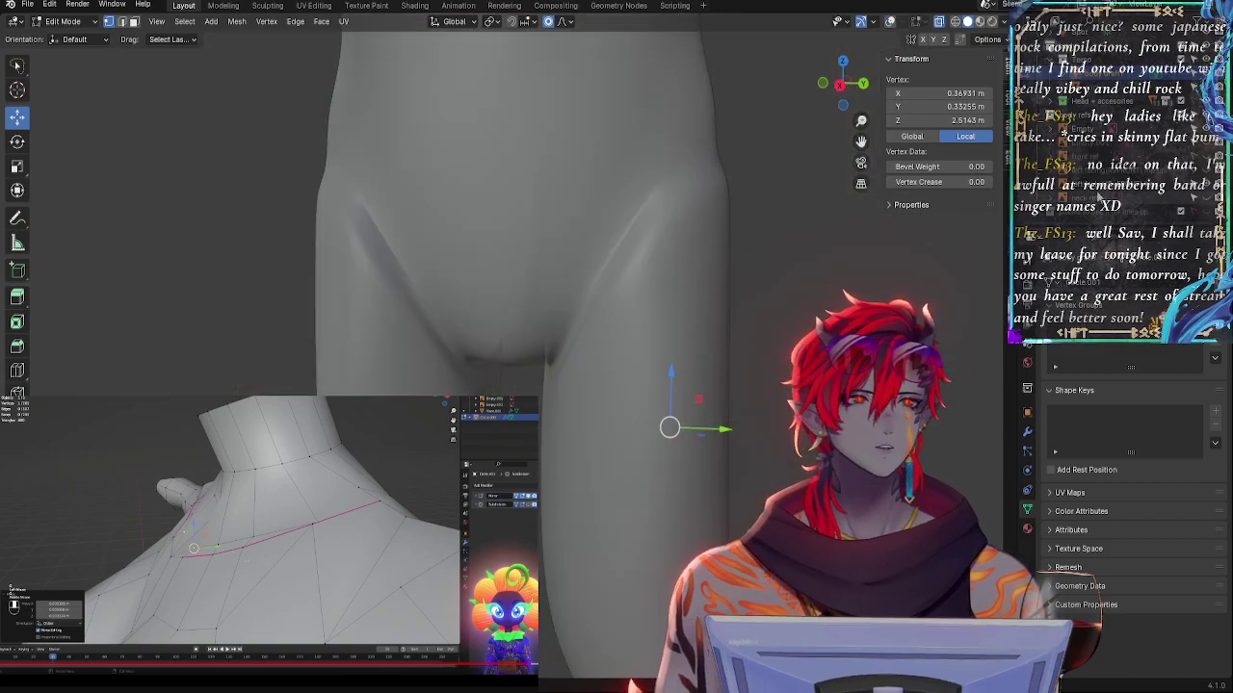
{"action": "scroll", "coordinate": [891, 275], "scroll_direction": "down", "scroll_amount": 2}
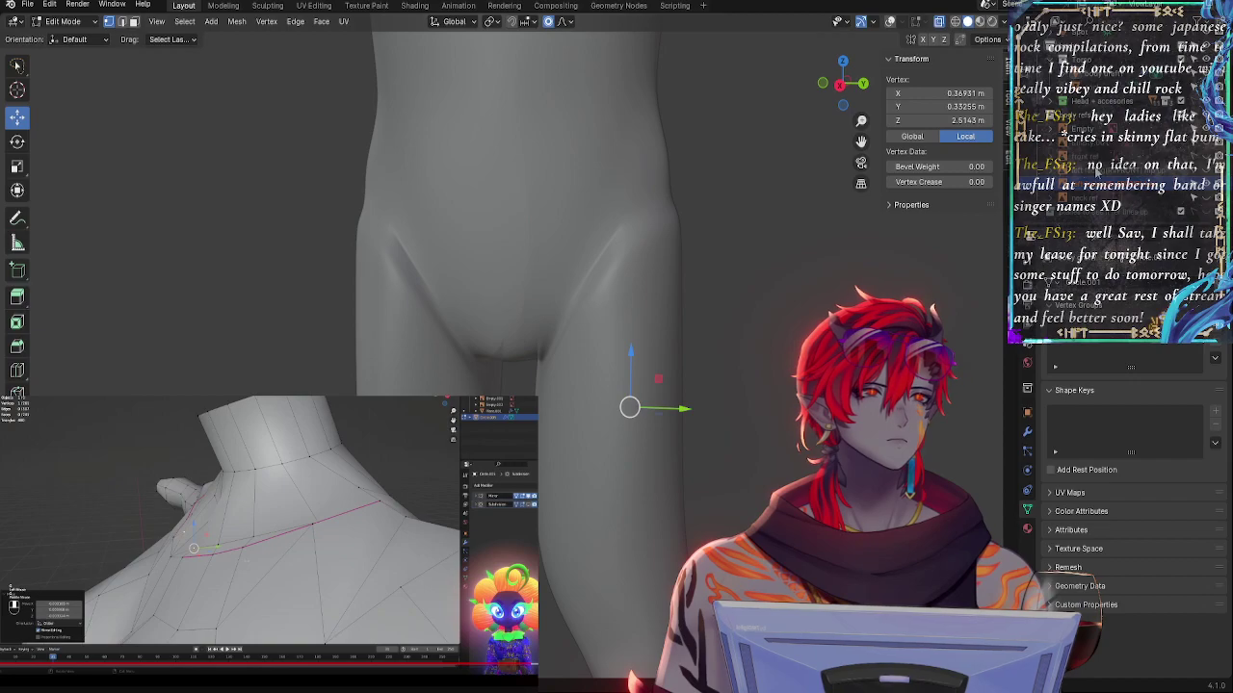
{"action": "scroll", "coordinate": [736, 372], "scroll_direction": "down", "scroll_amount": 5}
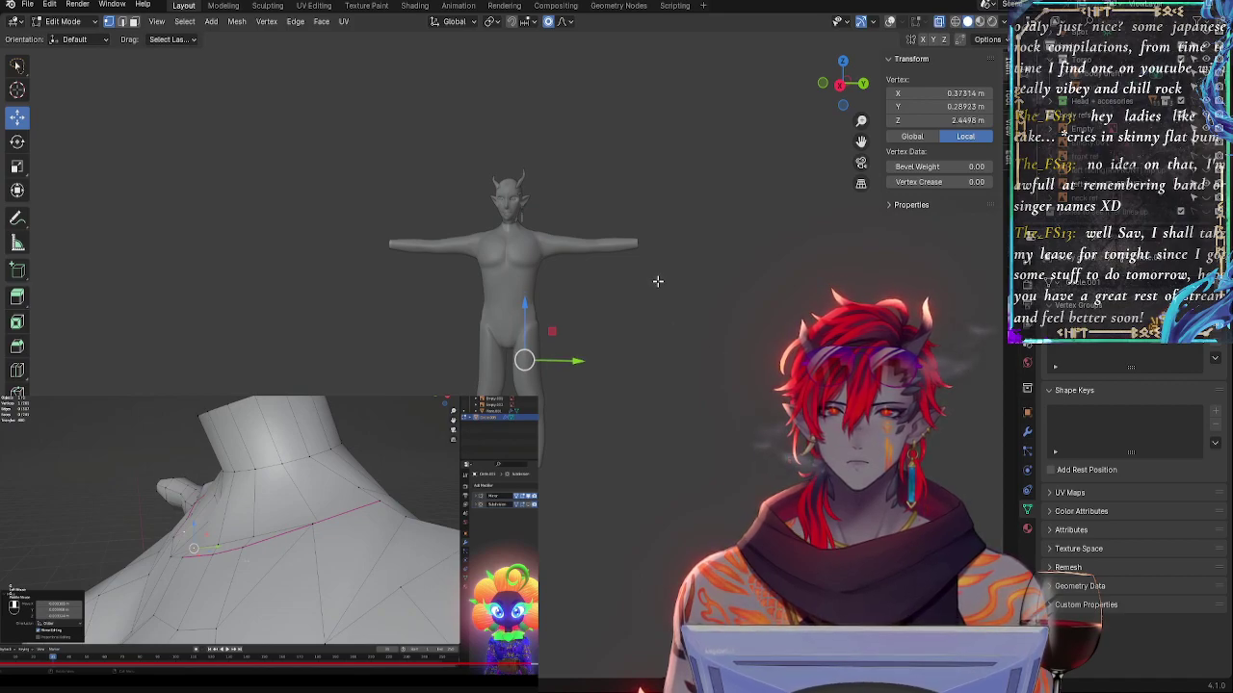
{"action": "middle_click_drag", "start_coordinate": [658, 281], "coordinate": [720, 332], "text": "shift"}
{"action": "scroll", "coordinate": [721, 332], "scroll_direction": "up", "scroll_amount": 4}
{"action": "scroll", "coordinate": [766, 287], "scroll_direction": "down", "scroll_amount": 1}
{"action": "middle_click_drag", "start_coordinate": [766, 281], "coordinate": [810, 287]}
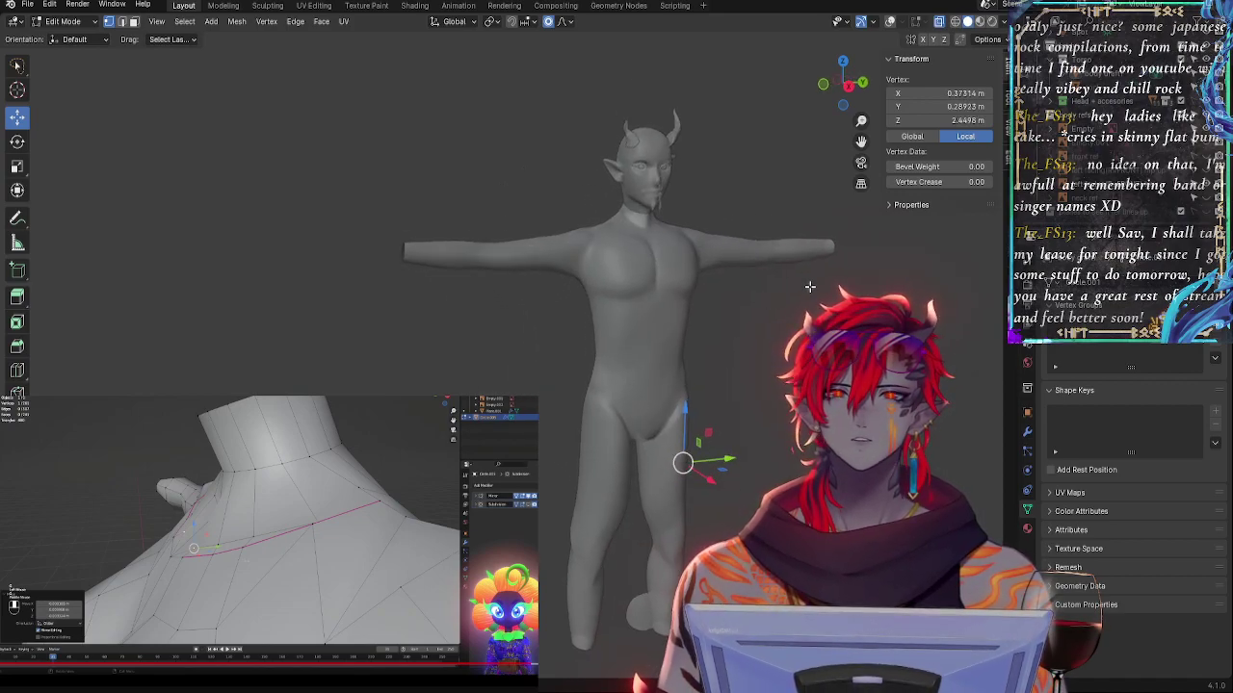
{"action": "scroll", "coordinate": [810, 286], "scroll_direction": "down", "scroll_amount": 8}
{"action": "scroll", "coordinate": [677, 419], "scroll_direction": "up", "scroll_amount": 11}
{"action": "scroll", "coordinate": [594, 80], "scroll_direction": "down", "scroll_amount": 14}
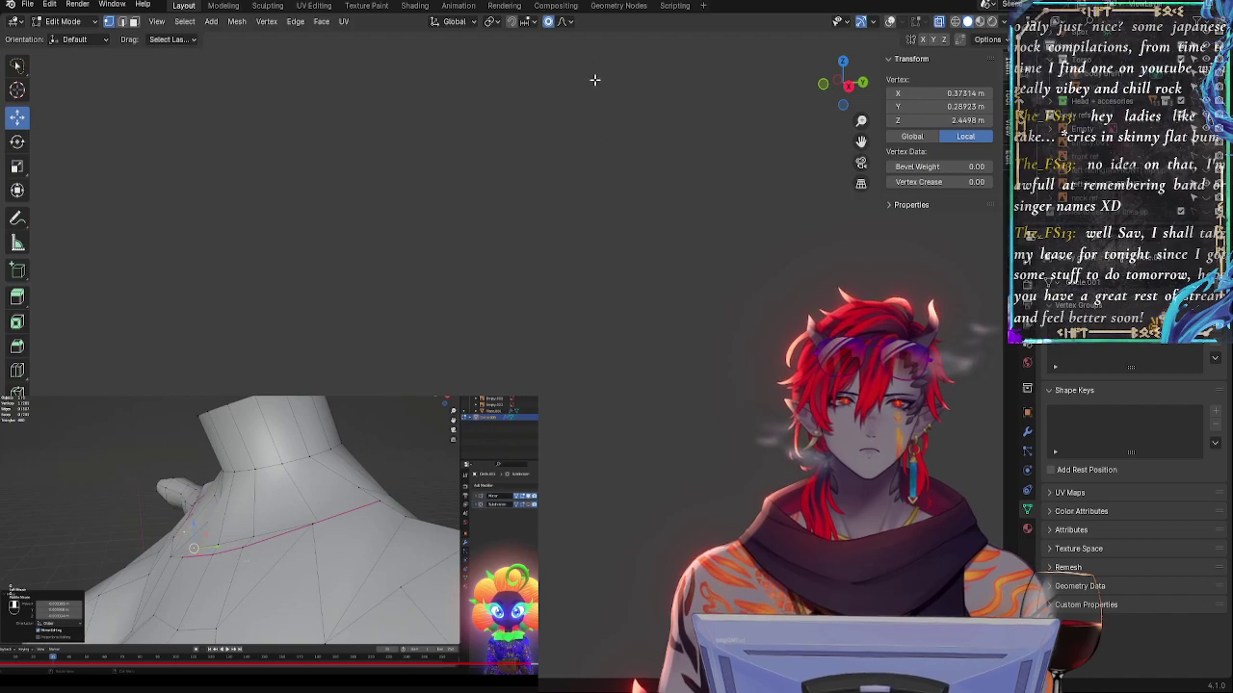
{"action": "scroll", "coordinate": [595, 168], "scroll_direction": "up", "scroll_amount": 14}
{"action": "left_click", "coordinate": [846, 90]}
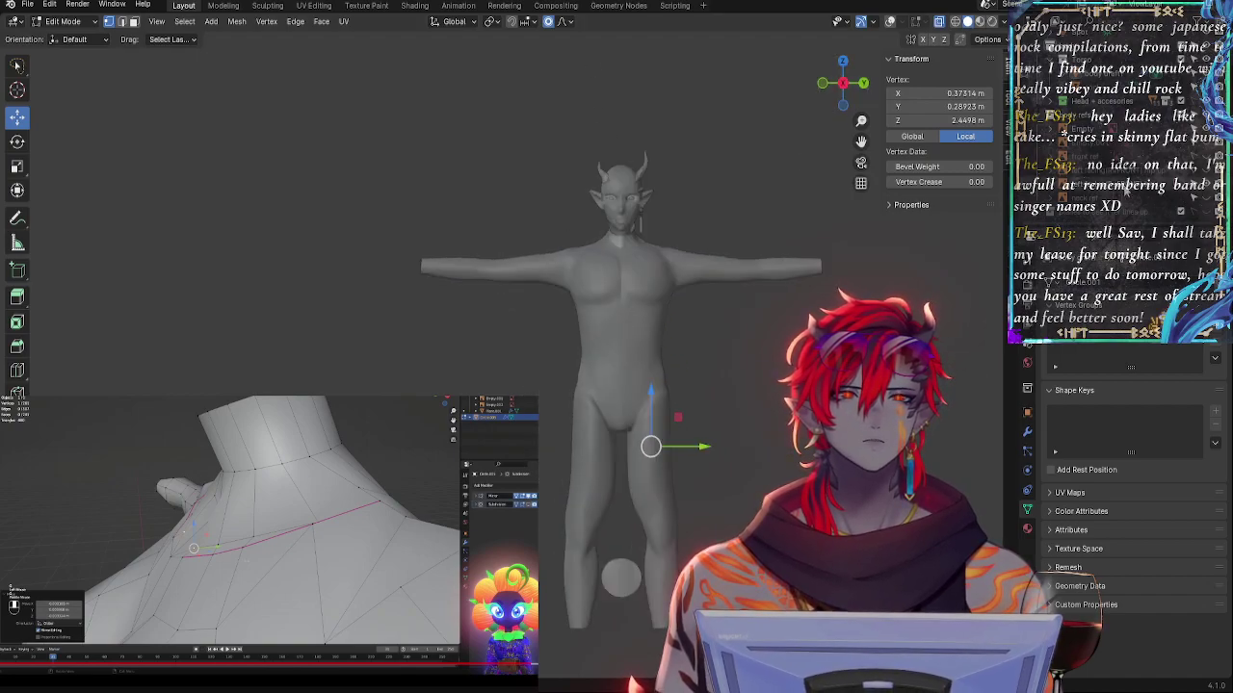
{"action": "key", "text": "z"}
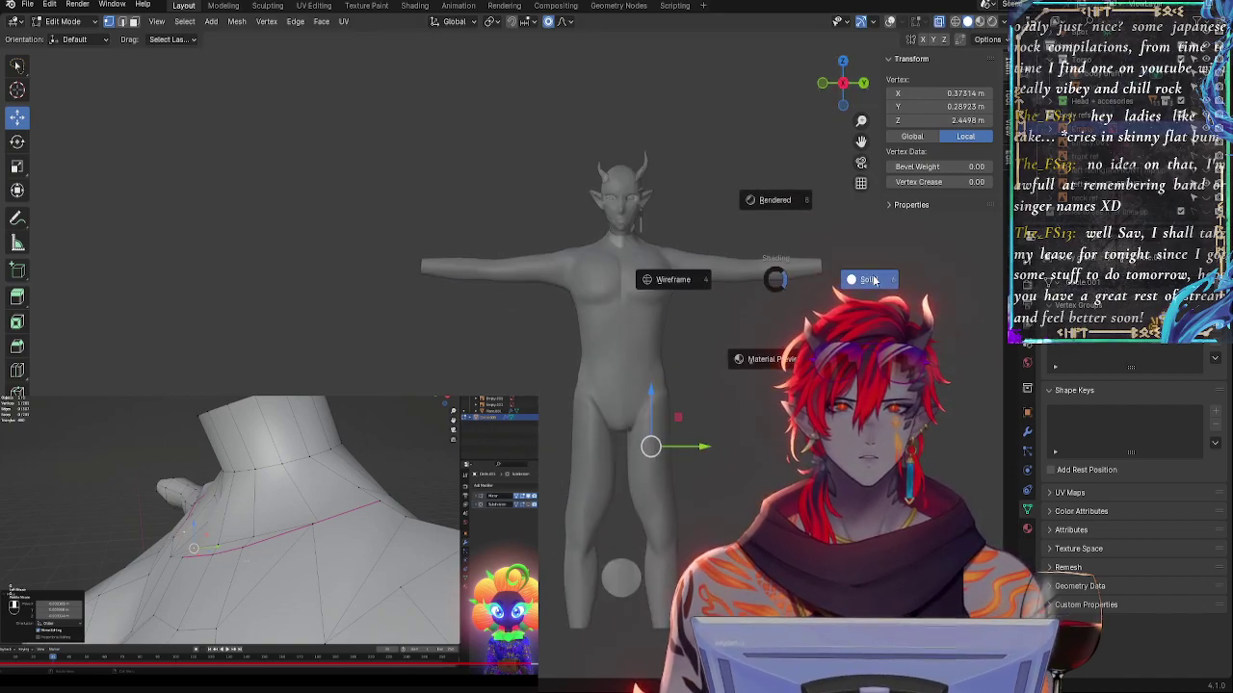
{"action": "left_click", "coordinate": [669, 278]}
{"action": "key", "text": "z"}
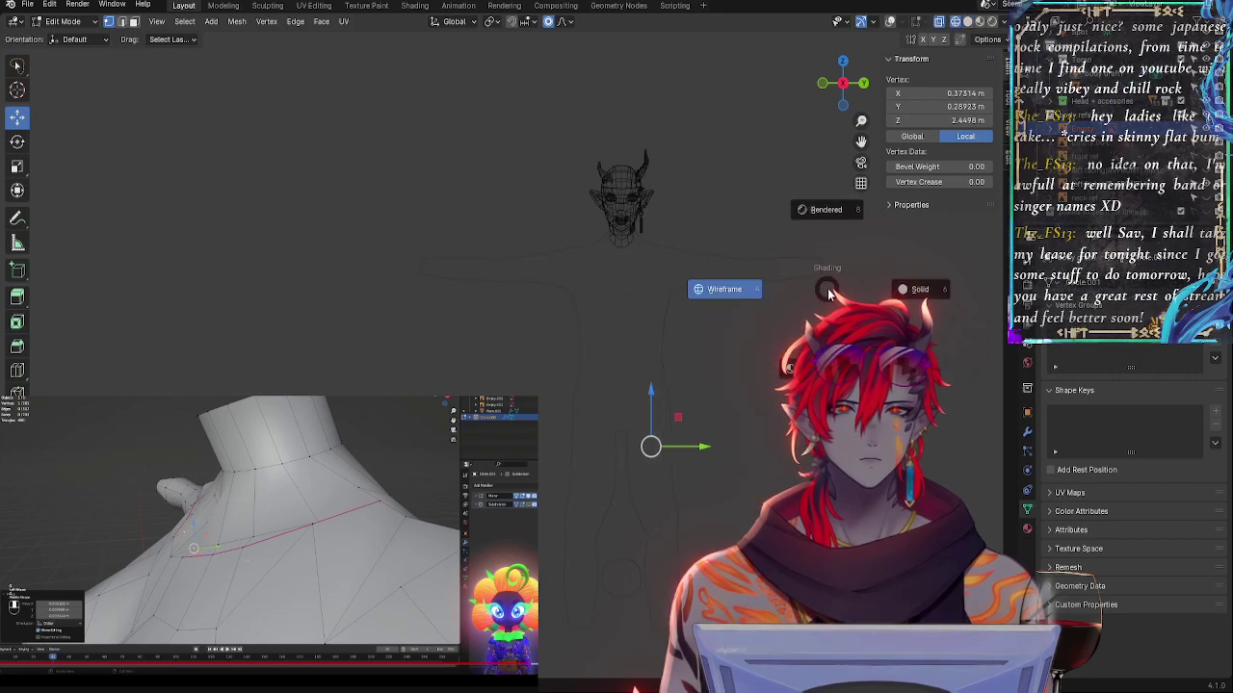
{"action": "left_click", "coordinate": [891, 287]}
{"action": "middle_click_drag", "start_coordinate": [837, 380], "coordinate": [692, 394], "text": "shift"}
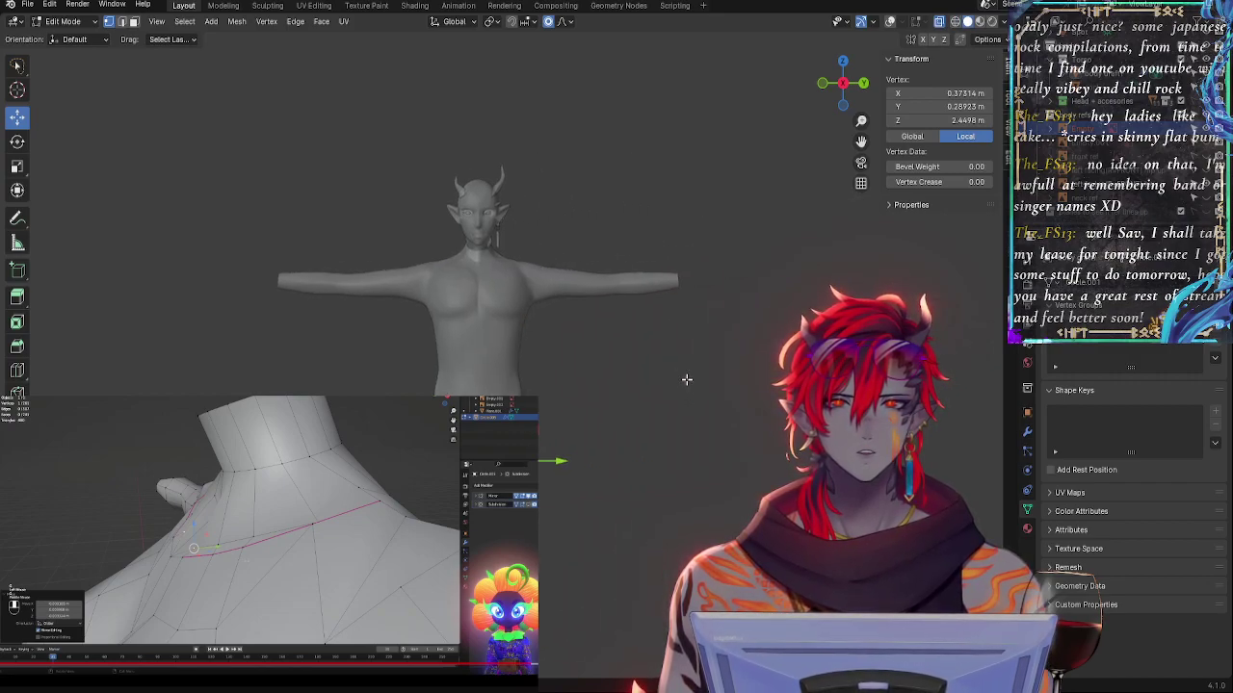
{"action": "scroll", "coordinate": [687, 379], "scroll_direction": "up", "scroll_amount": 3}
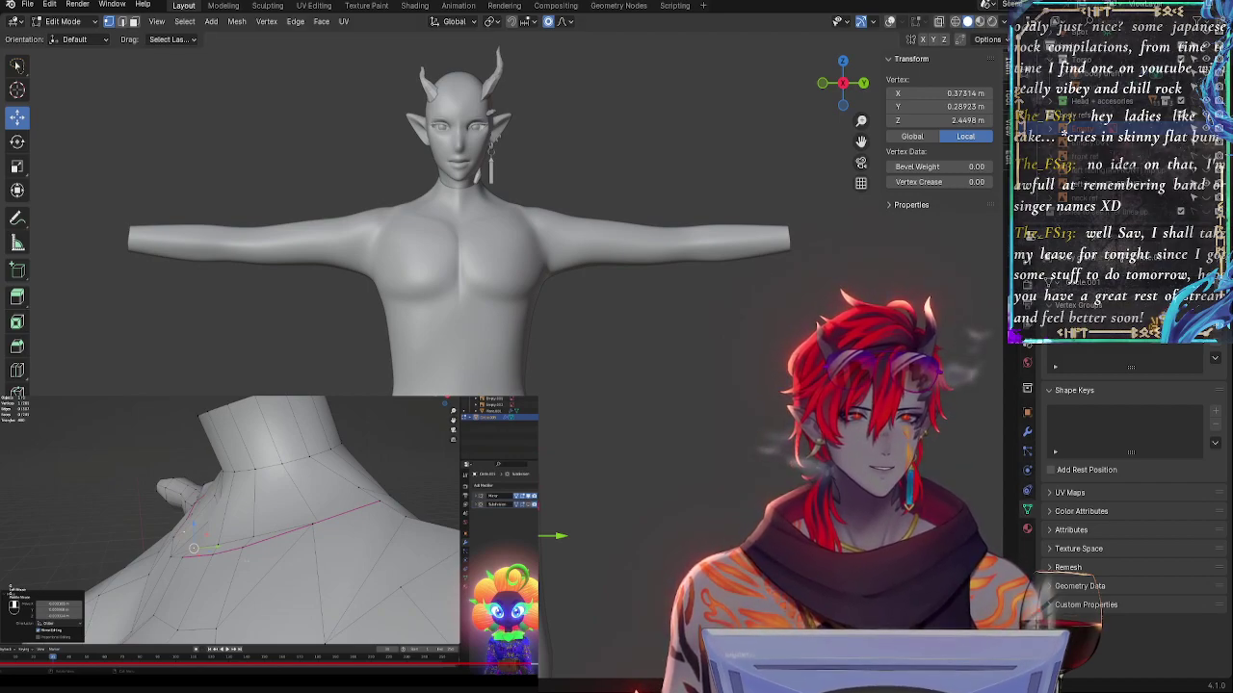
{"action": "key", "text": "Tab"}
{"action": "left_click", "coordinate": [1083, 129]}
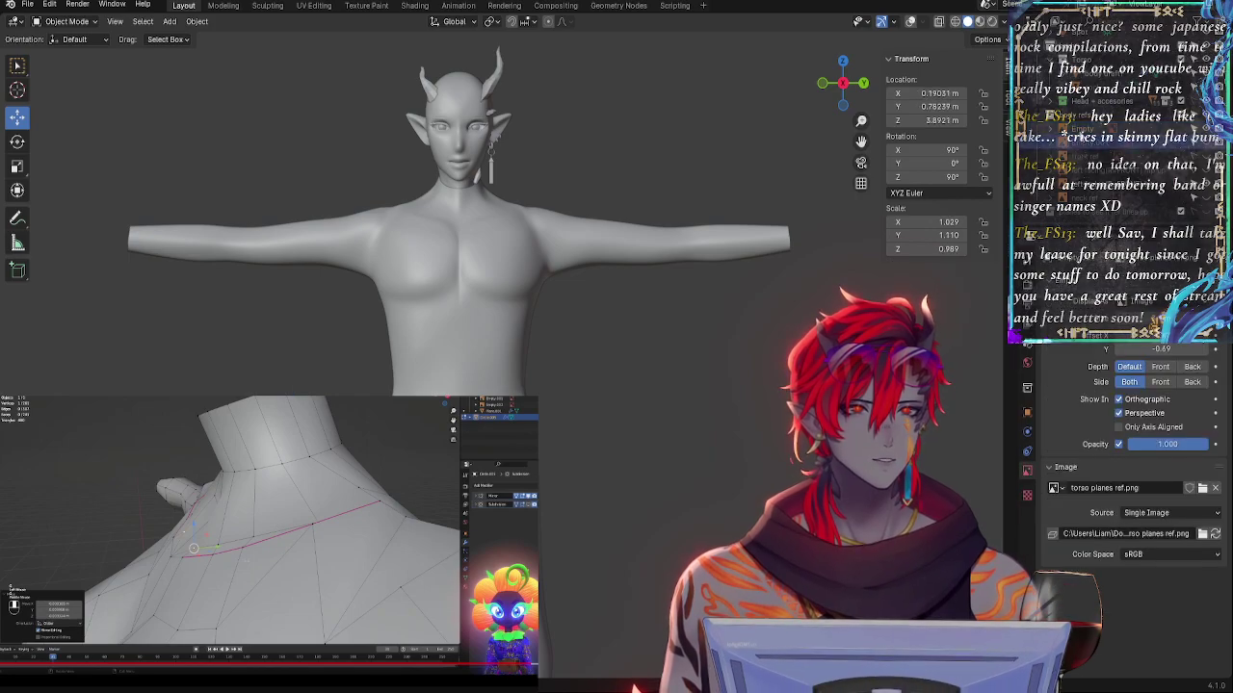
{"action": "middle_click_drag", "start_coordinate": [572, 447], "coordinate": [613, 463]}
{"action": "scroll", "coordinate": [697, 445], "scroll_direction": "down", "scroll_amount": 3}
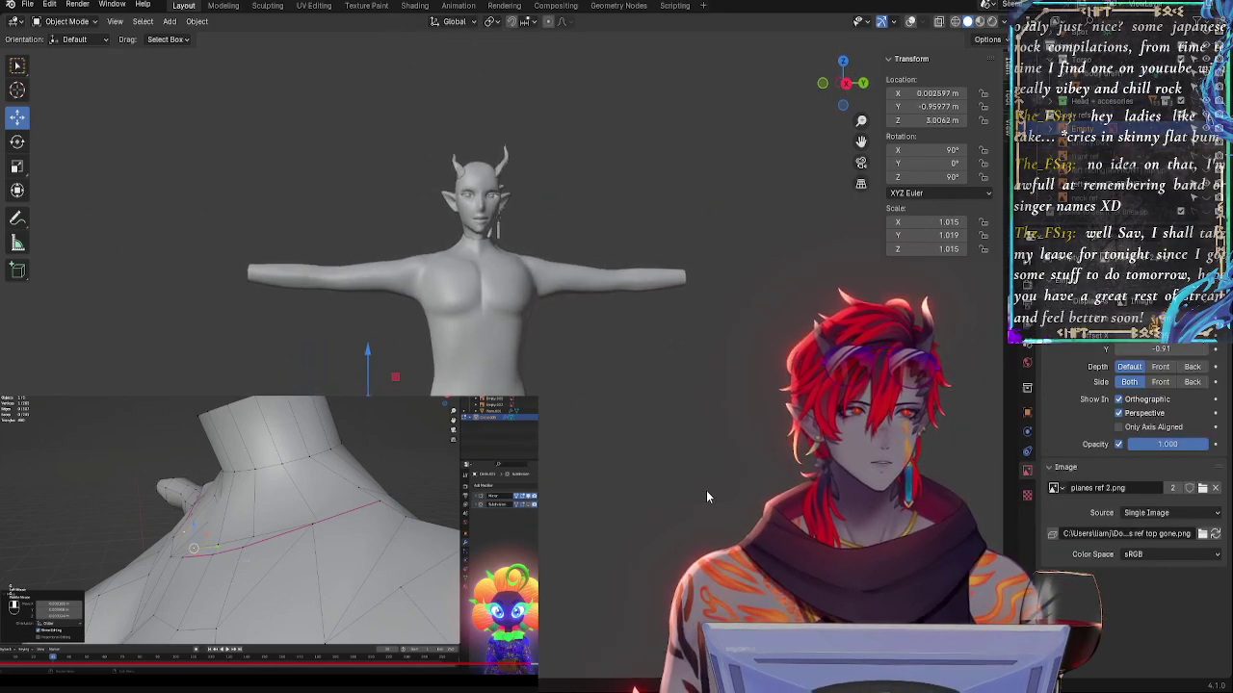
{"action": "left_click", "coordinate": [622, 411]}
{"action": "key", "text": "ctrl+z"}
{"action": "key", "text": "ctrl+z"}
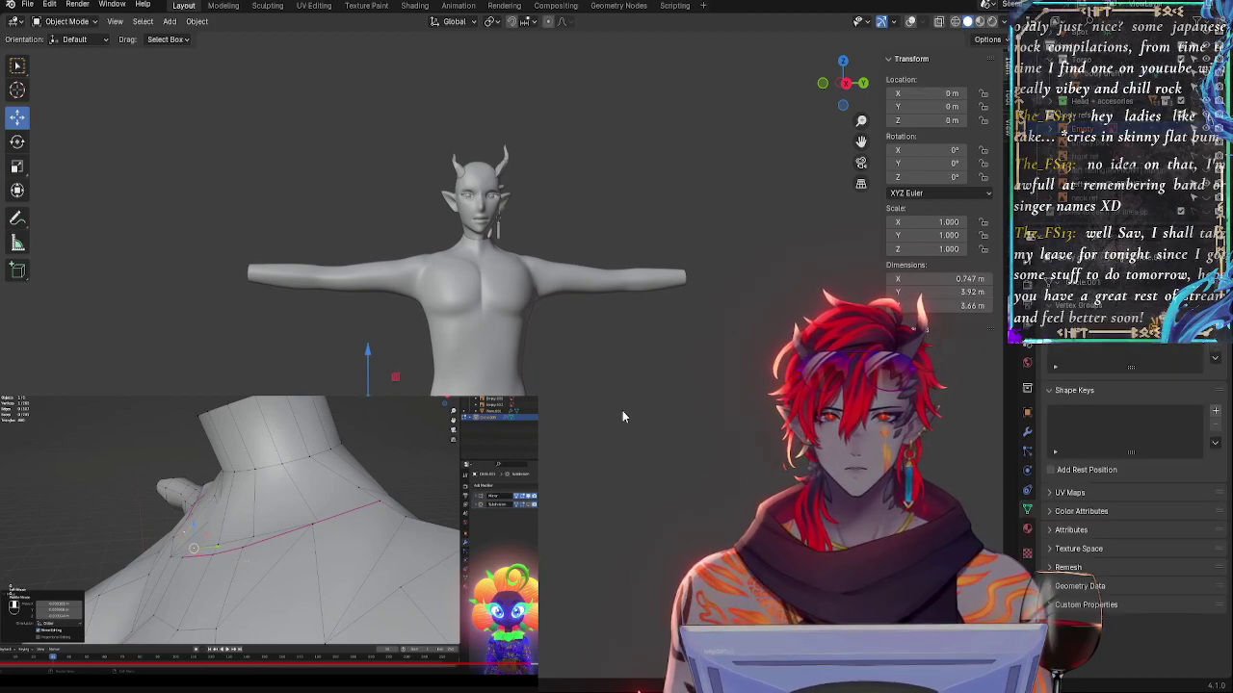
{"action": "key", "text": "Tab"}
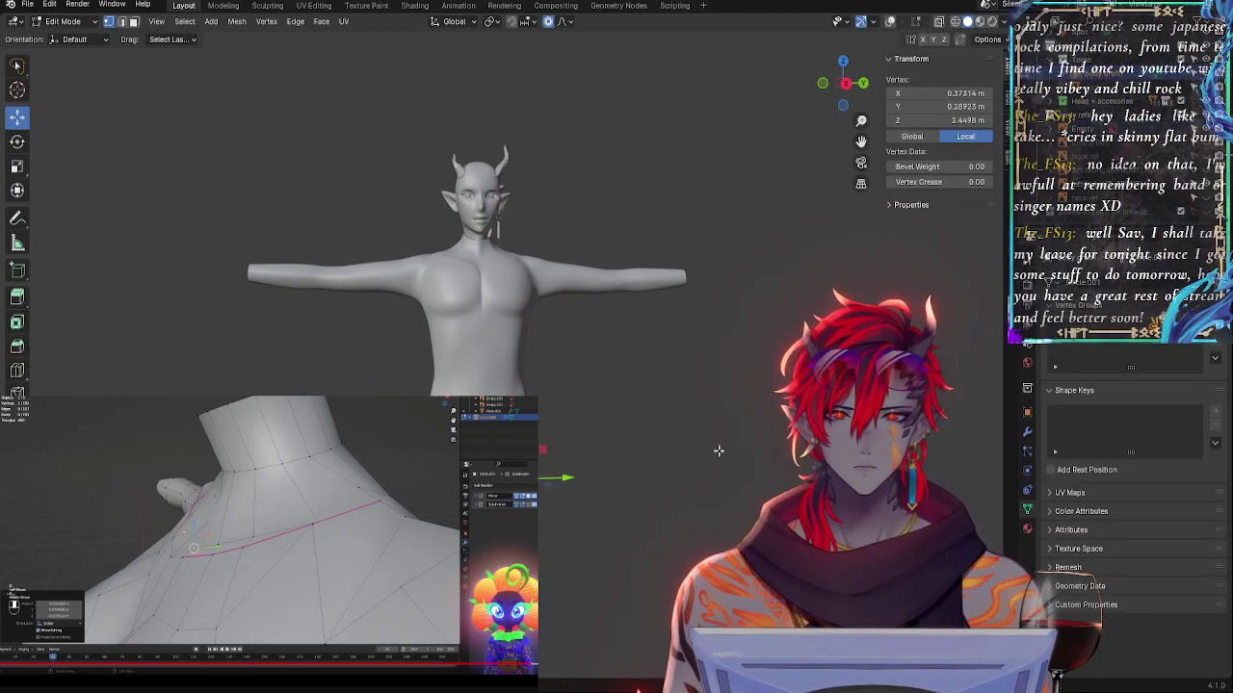
{"action": "mouse_move", "coordinate": [718, 449]}
{"action": "middle_mouse_down"}
{"action": "mouse_move", "coordinate": [649, 457]}
{"action": "mouse_move", "coordinate": [696, 448]}
{"action": "middle_mouse_up"}
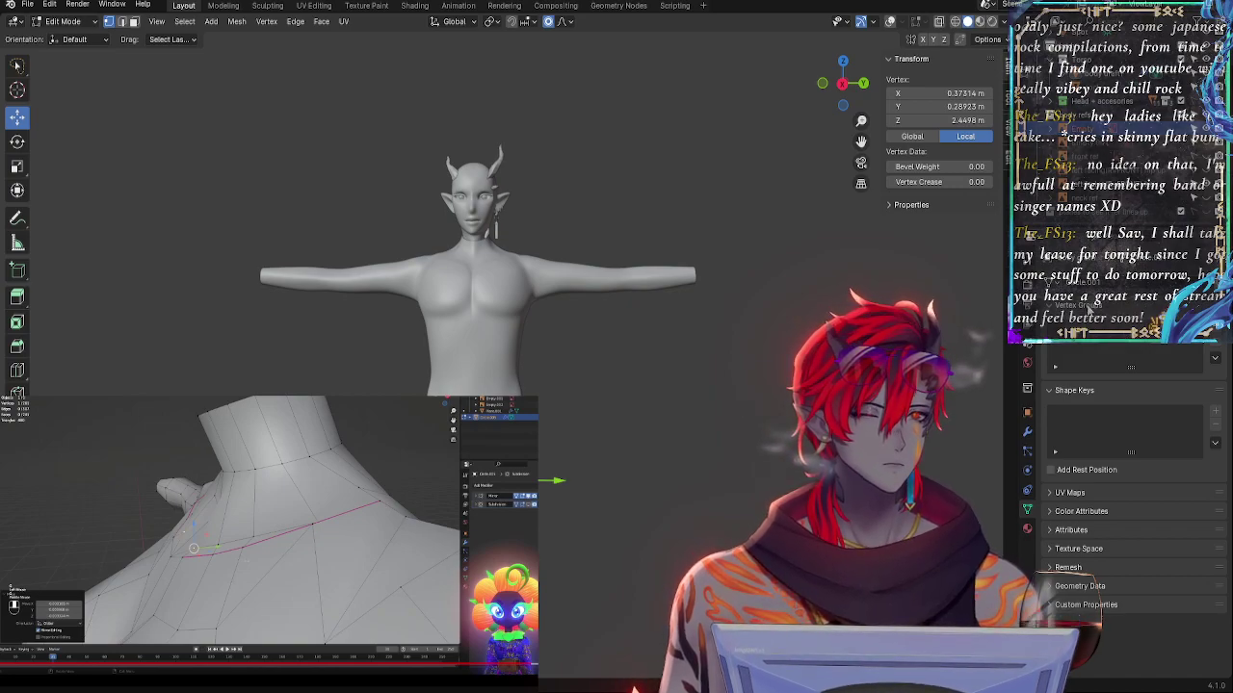
- Browse the Properties tabs from material settings up through to scene settings
{"action": "left_click", "coordinate": [1027, 532]}
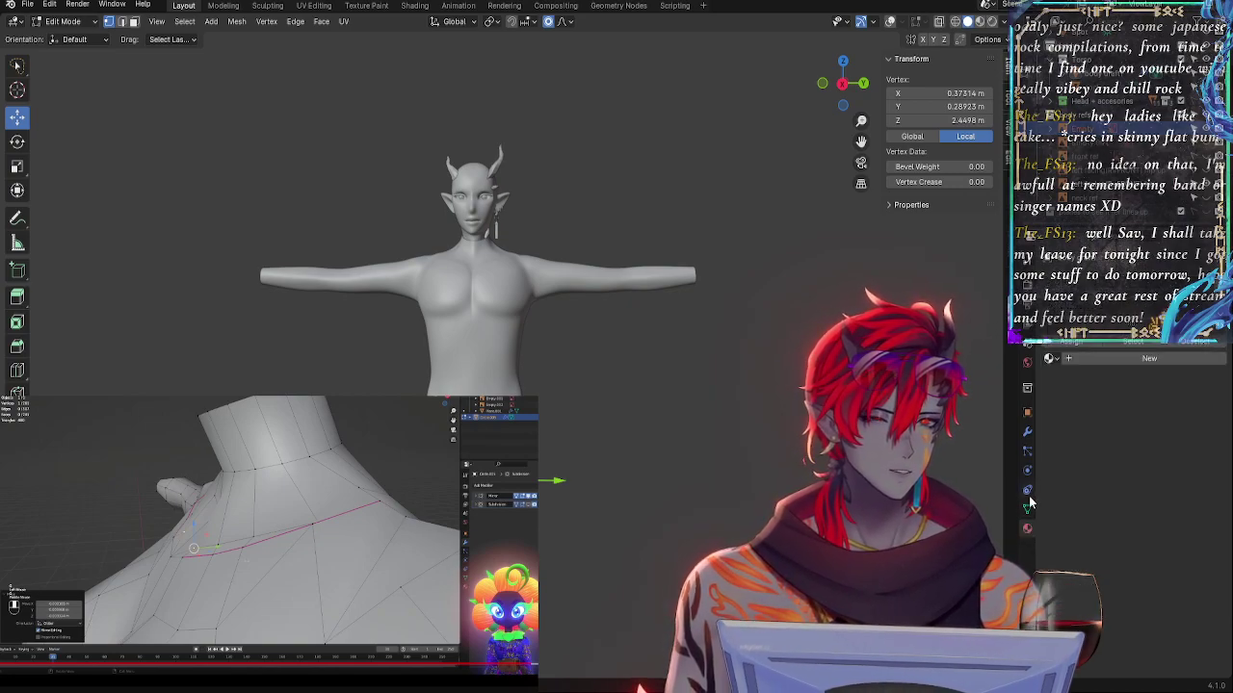
{"action": "left_click", "coordinate": [1027, 494]}
{"action": "left_click", "coordinate": [1028, 473]}
{"action": "left_click", "coordinate": [1026, 453]}
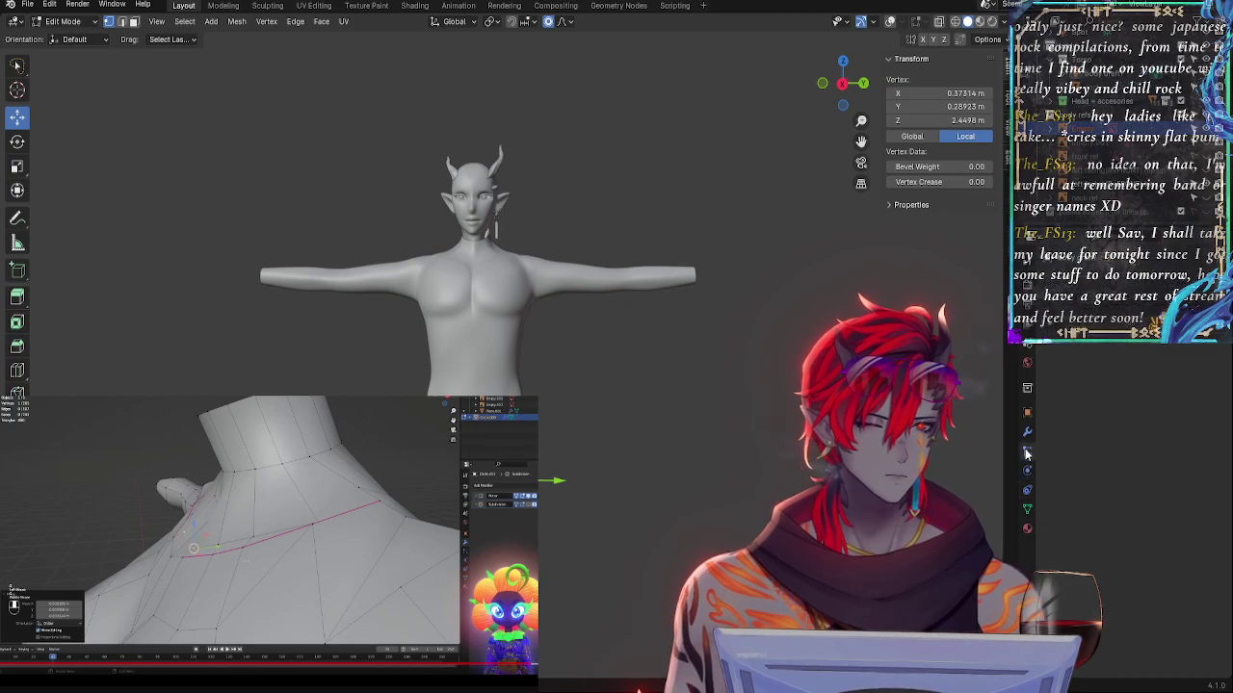
{"action": "left_click", "coordinate": [1028, 435]}
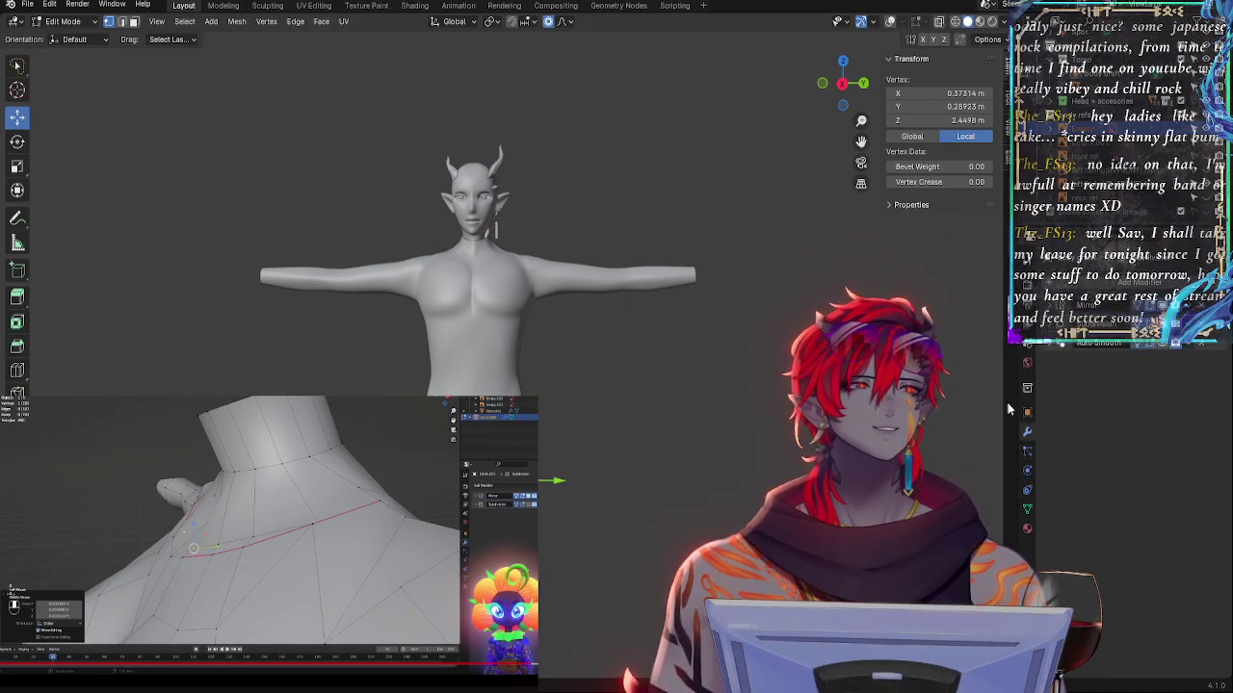
{"action": "left_click", "coordinate": [1027, 411]}
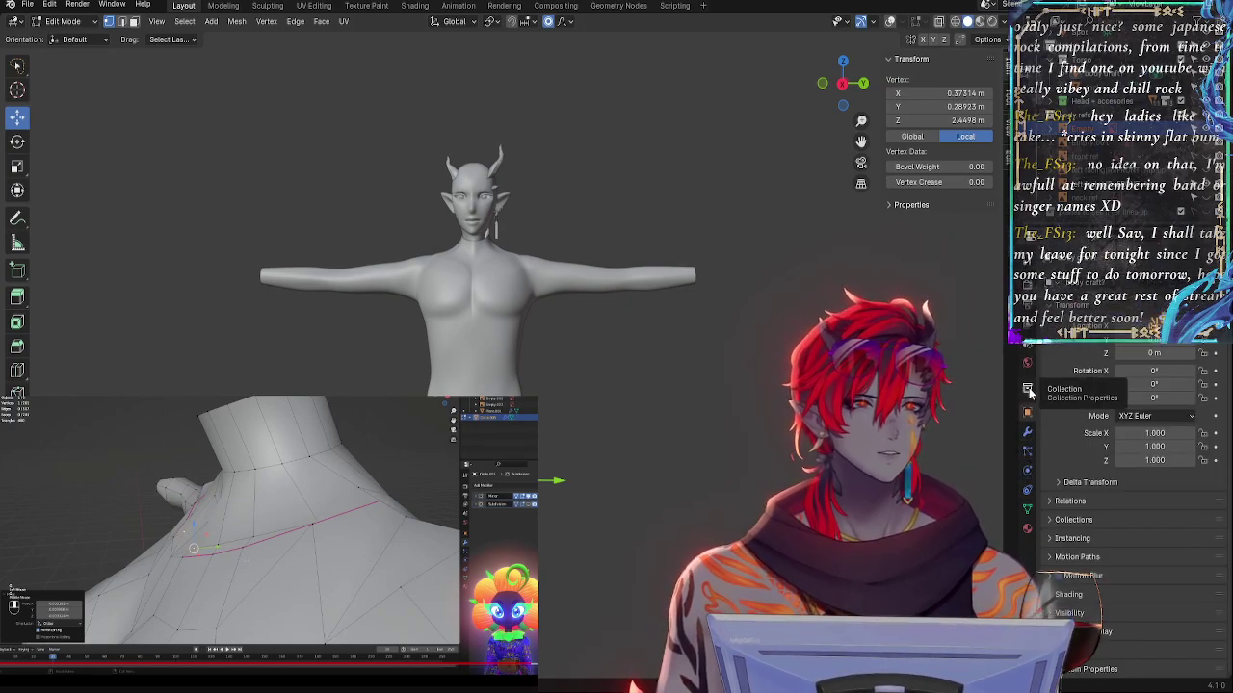
{"action": "left_click", "coordinate": [1028, 389]}
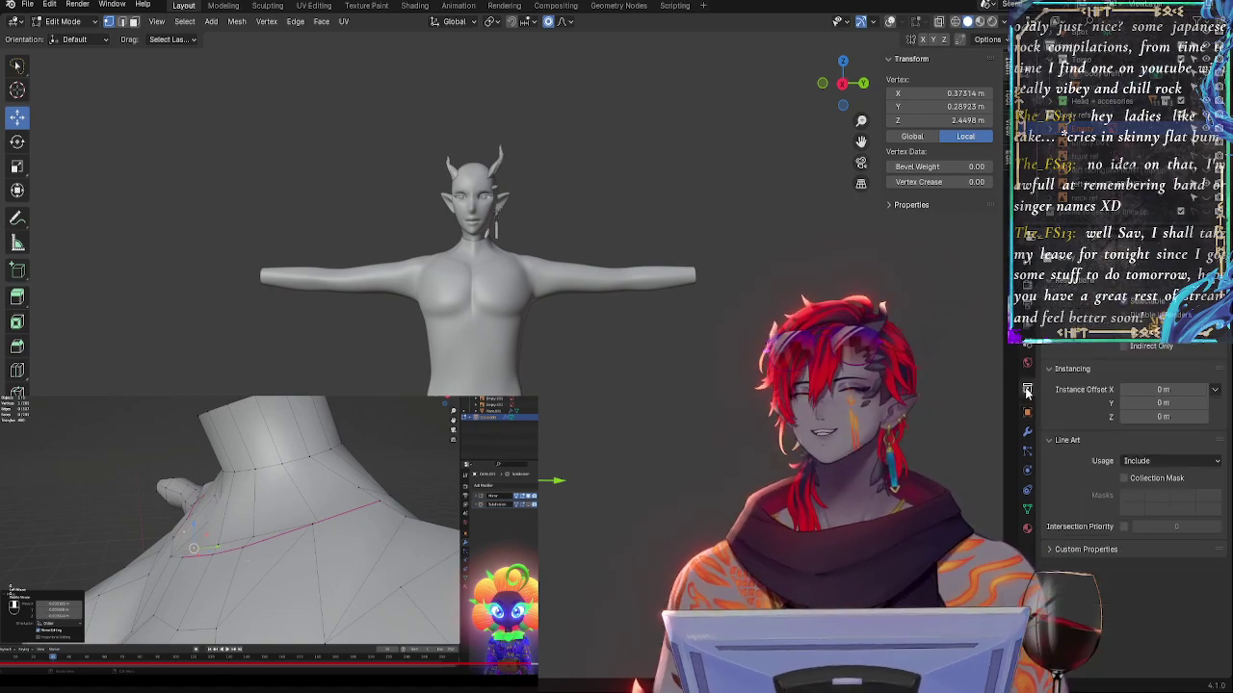
{"action": "left_click", "coordinate": [1031, 361]}
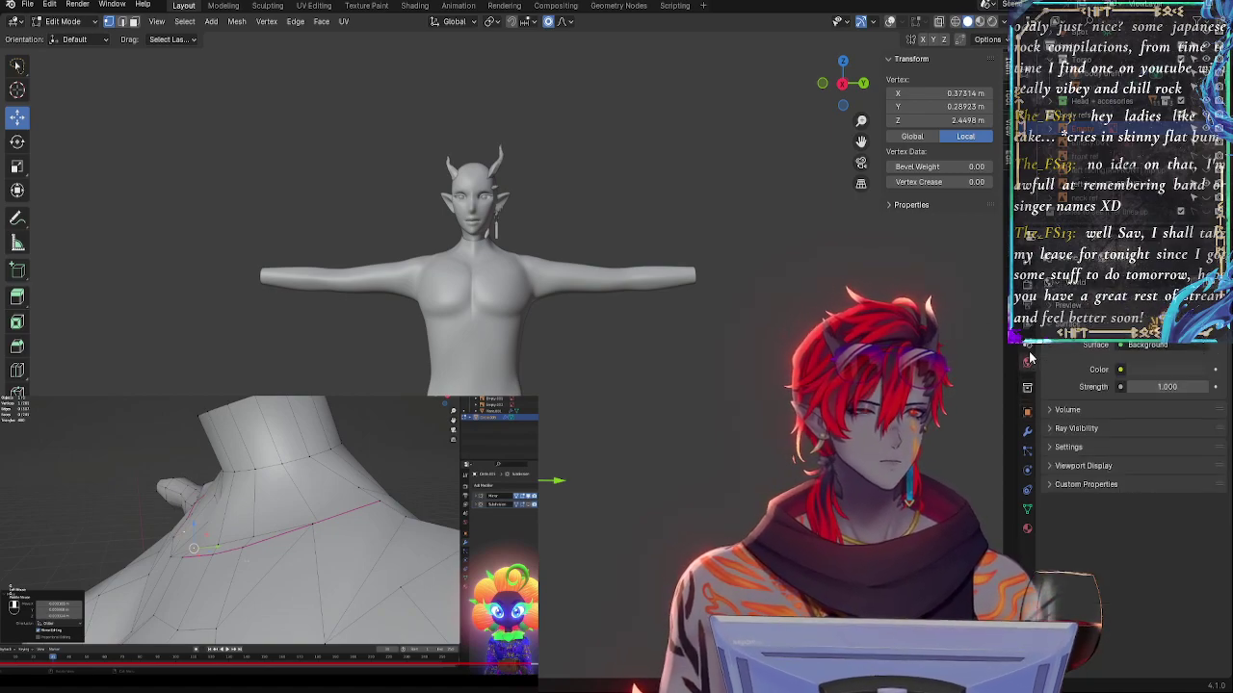
{"action": "left_click", "coordinate": [1027, 345]}
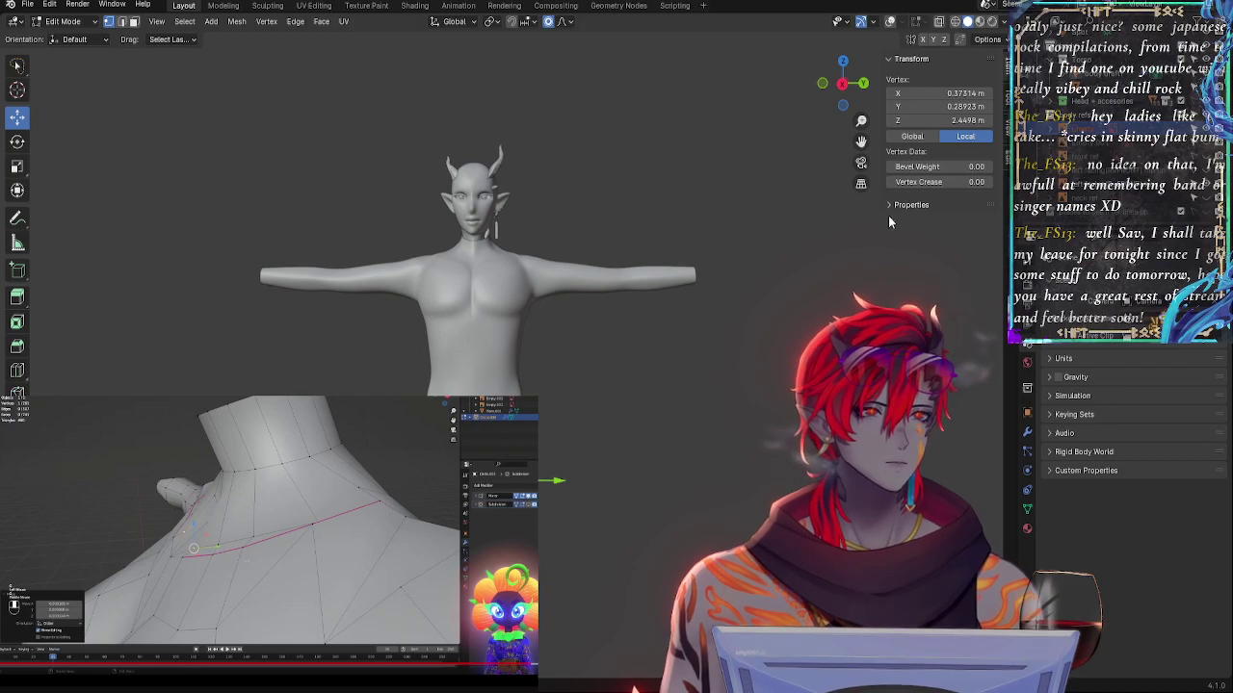
- Toggle edit mode and orbit around the body, briefly switching between rotate and move tools
{"action": "key", "text": "Tab"}
{"action": "key", "text": "Tab"}
{"action": "middle_click_drag", "start_coordinate": [674, 411], "coordinate": [770, 403]}
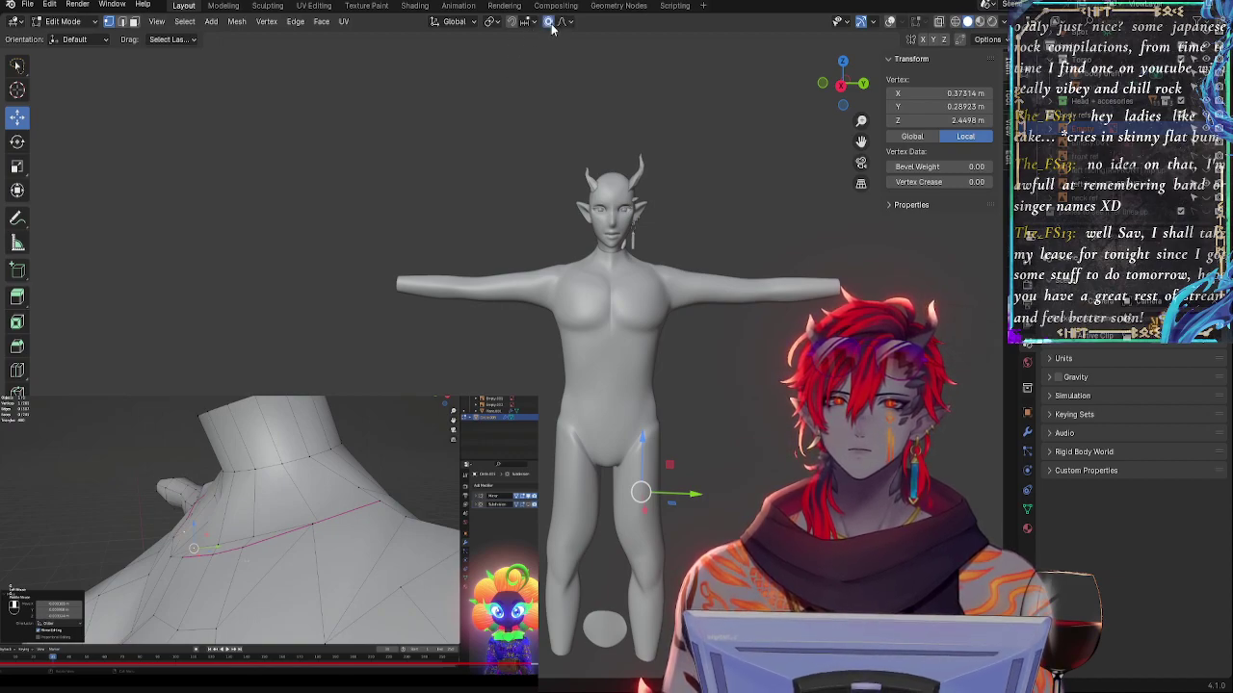
{"action": "left_click", "coordinate": [19, 143]}
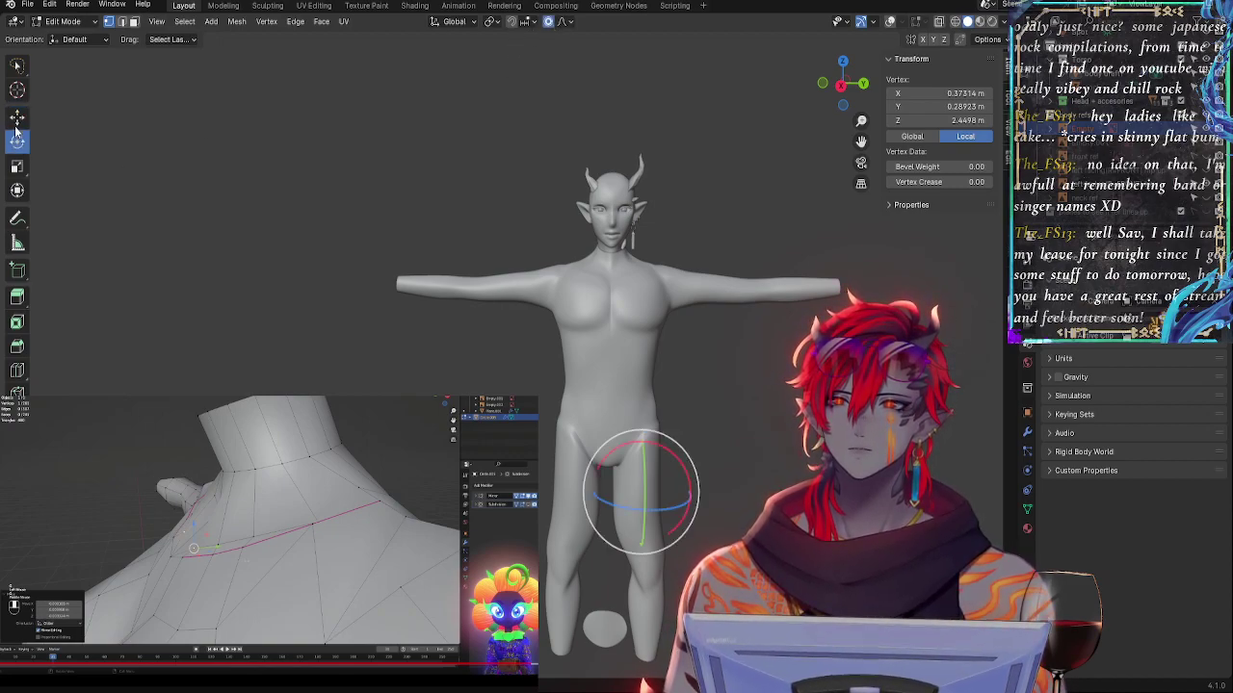
{"action": "left_click", "coordinate": [17, 118]}
{"action": "middle_click_drag", "start_coordinate": [743, 268], "coordinate": [721, 242]}
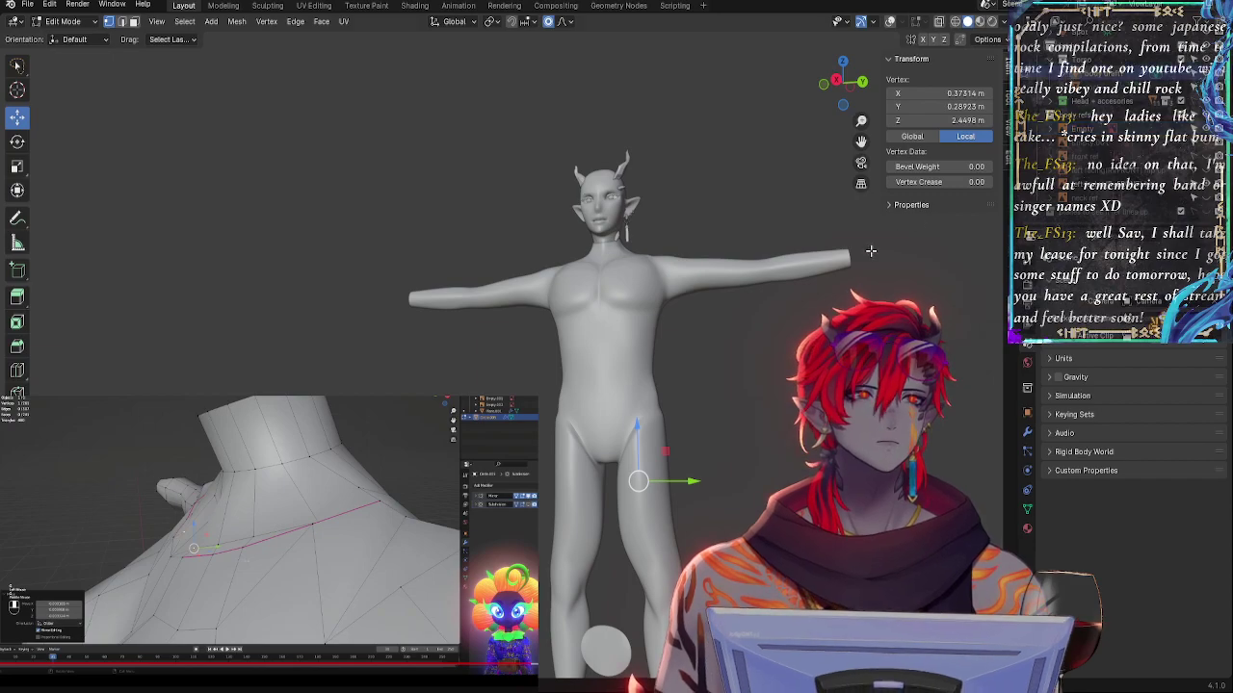
{"action": "key", "text": "Tab"}
{"action": "key", "text": "Tab"}
{"action": "middle_click_drag", "start_coordinate": [822, 289], "coordinate": [869, 305]}
{"action": "scroll", "coordinate": [501, 356], "scroll_direction": "up", "scroll_amount": 5}
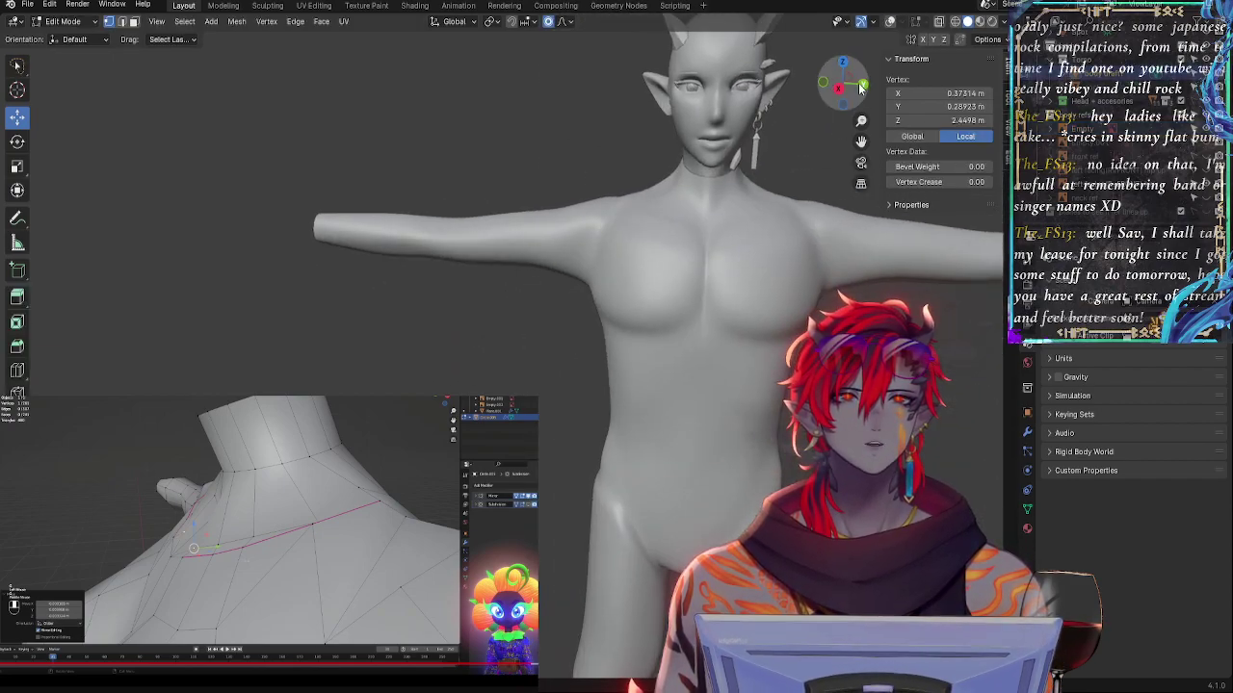
- Snap to Right Orthographic view, clear the selection and re-enable the wireframe and grid overlays
{"action": "left_click", "coordinate": [841, 91]}
{"action": "middle_click_drag", "start_coordinate": [888, 299], "coordinate": [640, 215], "text": "shift"}
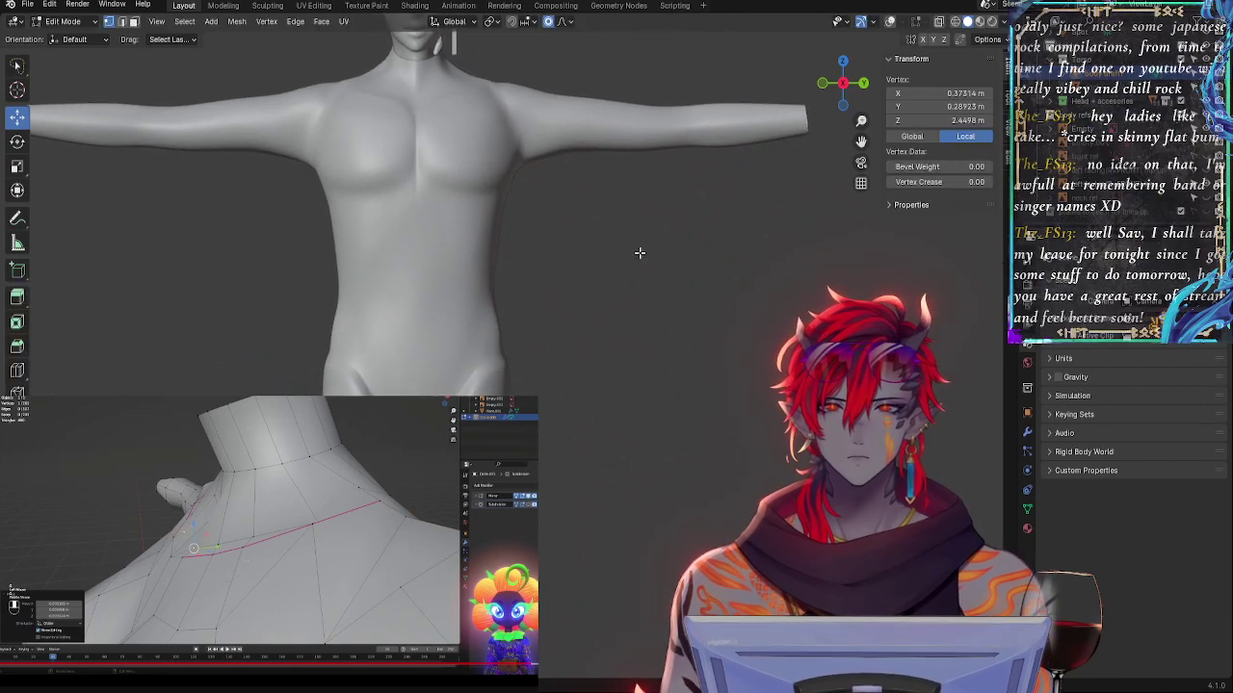
{"action": "key", "text": "z"}
{"action": "left_click", "coordinate": [724, 257]}
{"action": "left_click", "coordinate": [894, 31]}
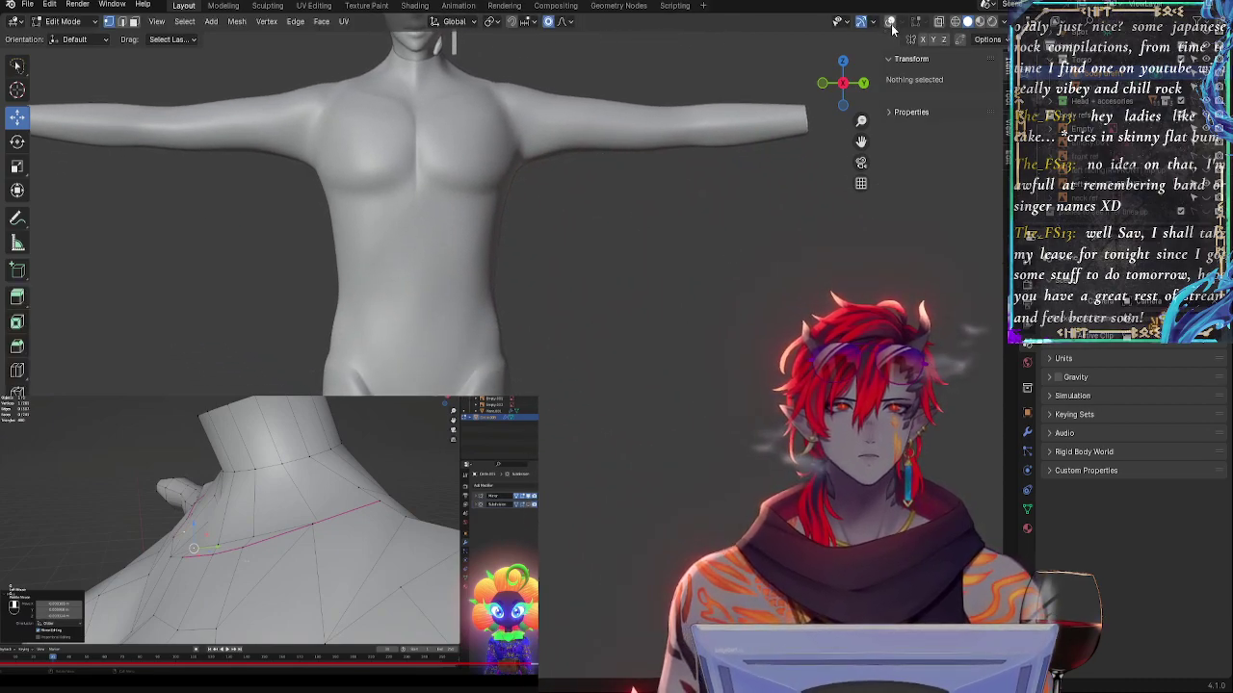
{"action": "left_click", "coordinate": [891, 23]}
{"action": "middle_click_drag", "start_coordinate": [669, 222], "coordinate": [761, 335], "text": "shift"}
{"action": "scroll", "coordinate": [761, 334], "scroll_direction": "down", "scroll_amount": 1}
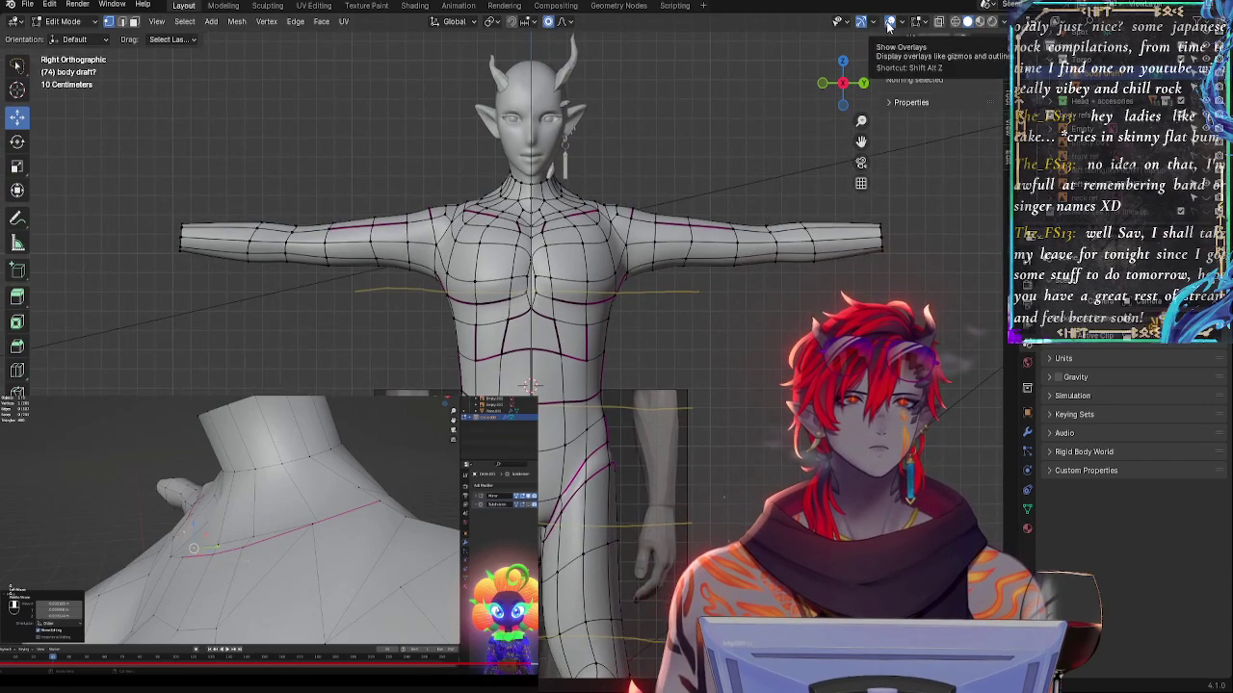
- Zoom in on the legs and raise three right-knee vertices slightly
{"action": "middle_click_drag", "start_coordinate": [617, 332], "coordinate": [620, 262], "text": "shift"}
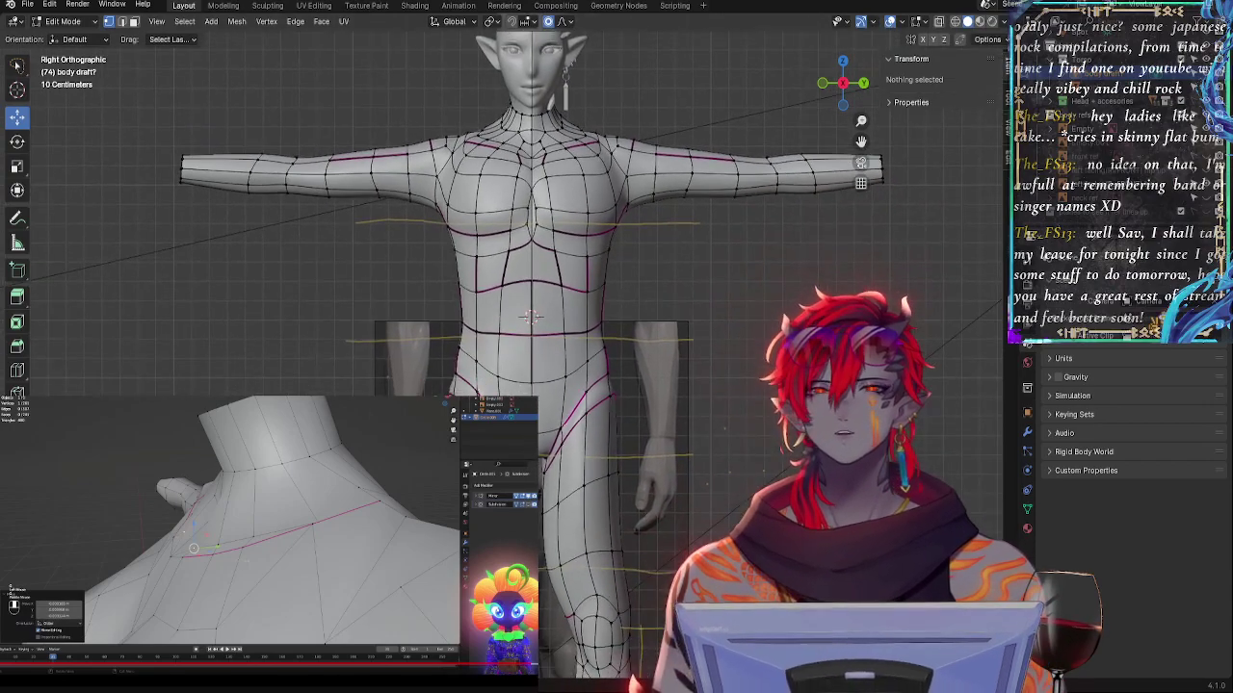
{"action": "scroll", "coordinate": [621, 262], "scroll_direction": "up", "scroll_amount": 1}
{"action": "scroll", "coordinate": [540, 347], "scroll_direction": "up", "scroll_amount": 2}
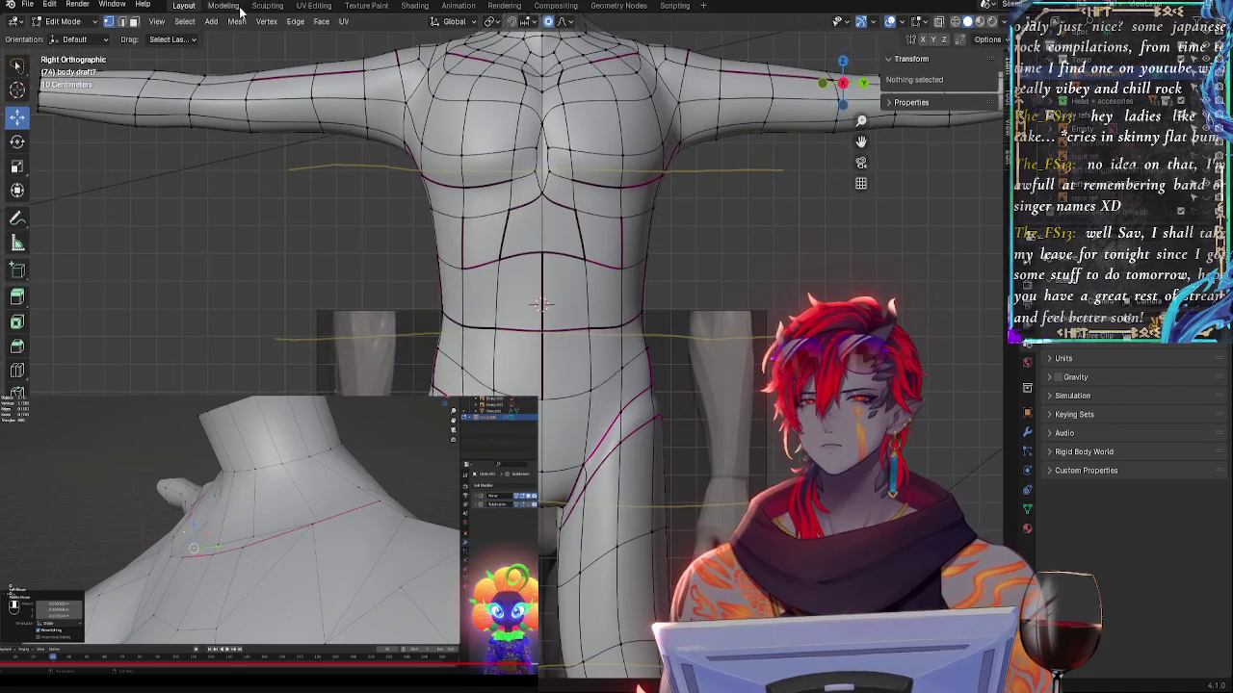
{"action": "middle_click_drag", "start_coordinate": [765, 368], "coordinate": [750, 143], "text": "shift"}
{"action": "middle_click_drag", "start_coordinate": [738, 345], "coordinate": [745, 96], "text": "ctrl"}
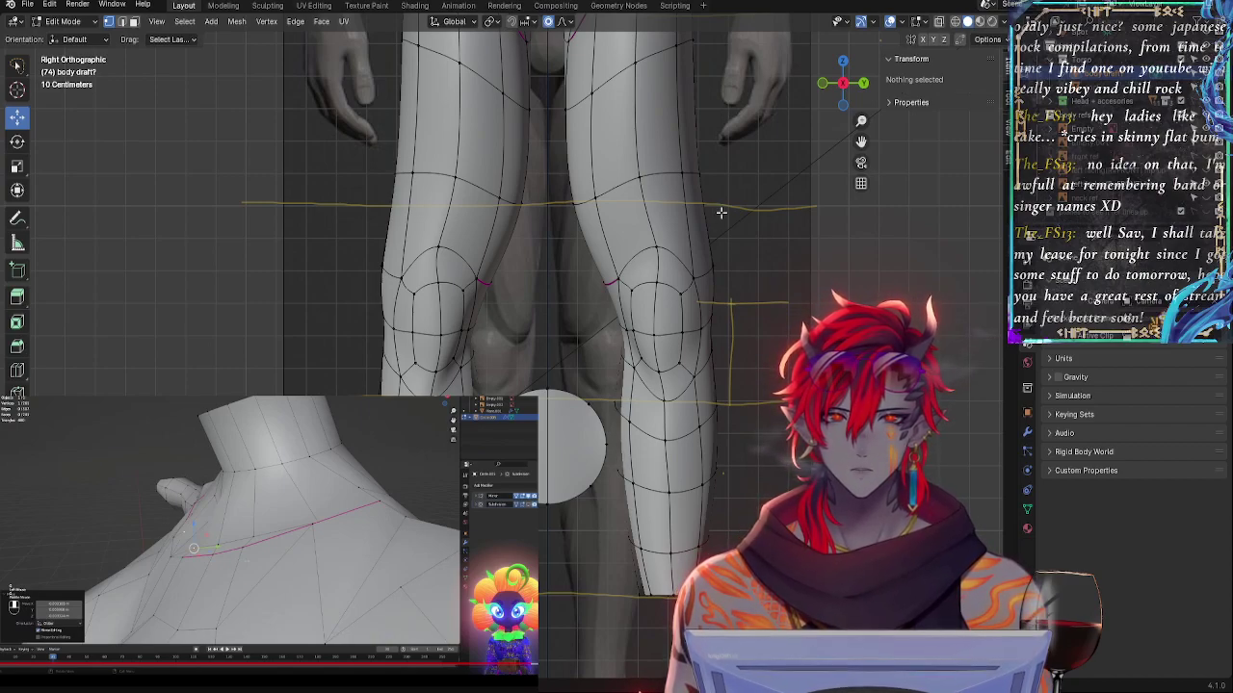
{"action": "left_click", "coordinate": [664, 412]}
{"action": "left_click", "coordinate": [634, 369], "text": "shift"}
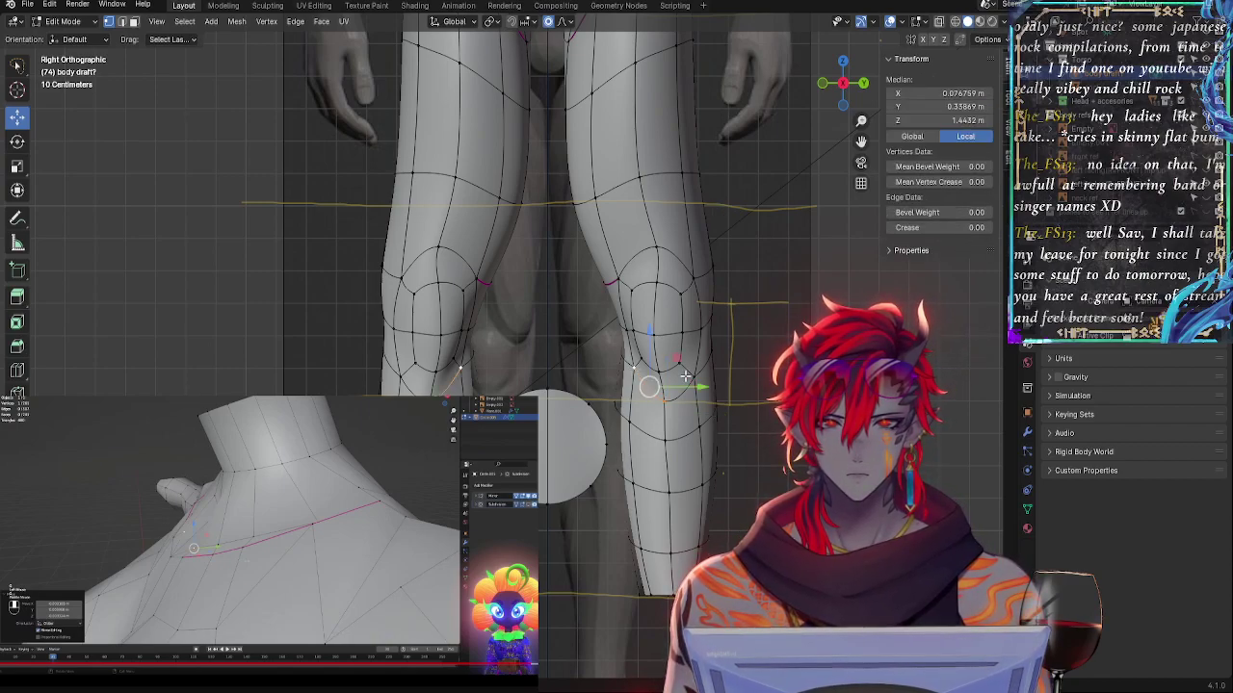
{"action": "left_click", "coordinate": [693, 375], "text": "shift"}
{"action": "left_click_drag", "start_coordinate": [665, 336], "coordinate": [664, 334]}
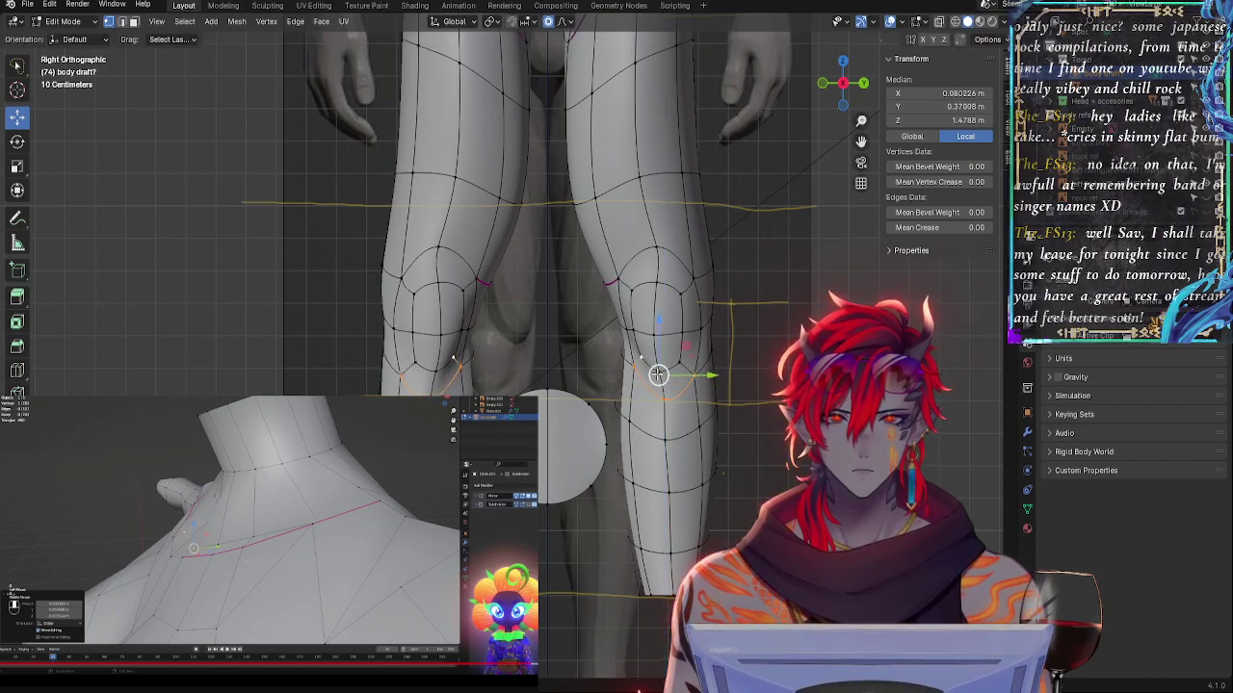
- Select the surrounding knee edge loops, then return to the Right Orthographic view
{"action": "left_click", "coordinate": [678, 359], "text": "alt+shift"}
{"action": "left_click", "coordinate": [636, 333], "text": "shift"}
{"action": "left_click", "coordinate": [659, 334], "text": "shift"}
{"action": "left_click", "coordinate": [682, 333], "text": "shift"}
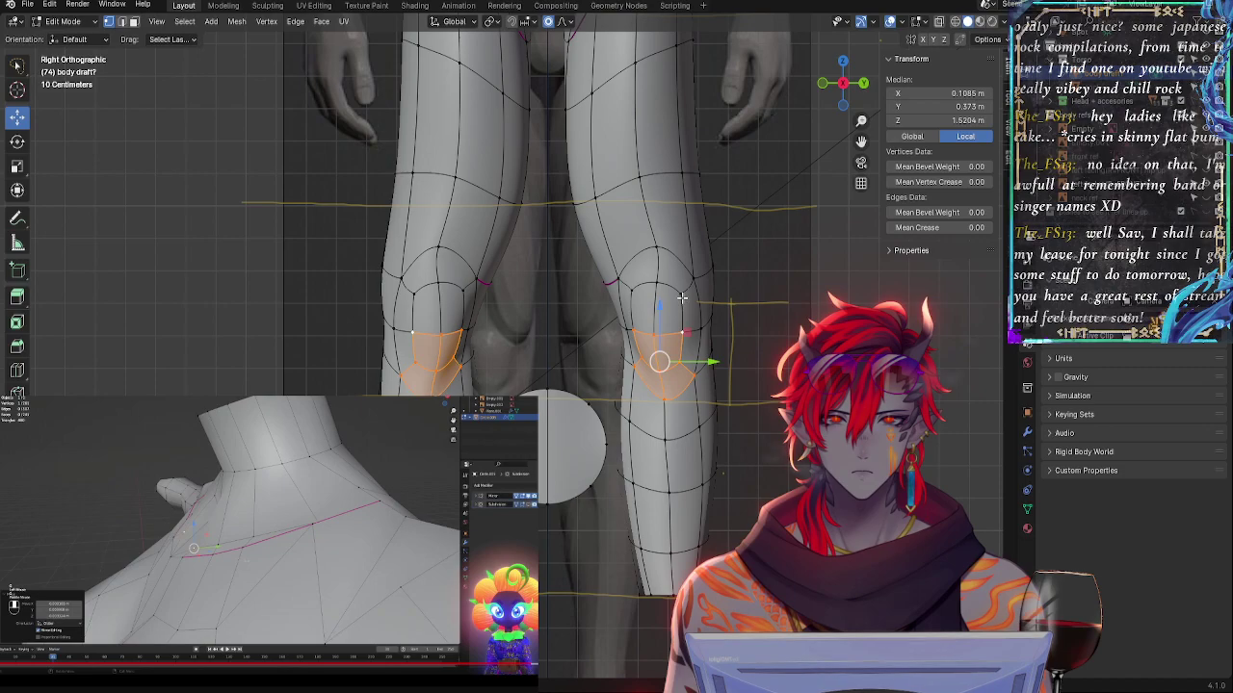
{"action": "left_click", "coordinate": [682, 296], "text": "shift"}
{"action": "left_click", "coordinate": [634, 290], "text": "shift"}
{"action": "left_click", "coordinate": [659, 286], "text": "shift"}
{"action": "left_click", "coordinate": [628, 335], "text": "shift"}
{"action": "left_click", "coordinate": [625, 327], "text": "alt+shift"}
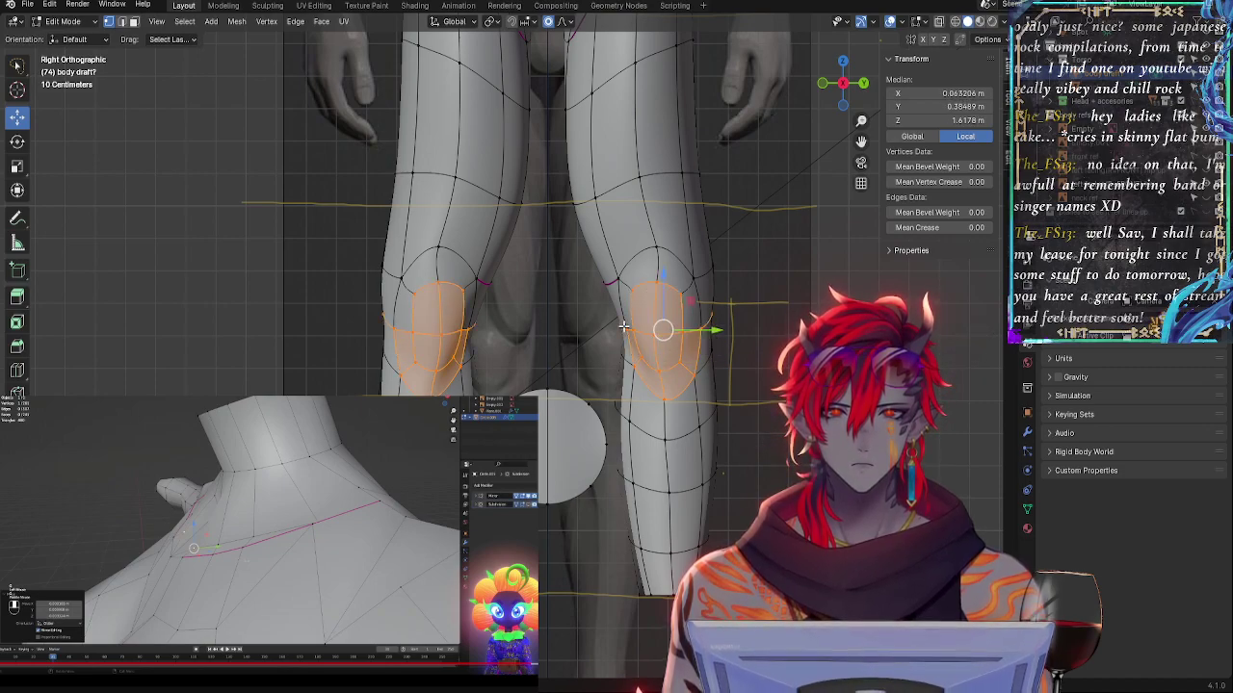
{"action": "left_click", "coordinate": [631, 367], "text": "alt+shift"}
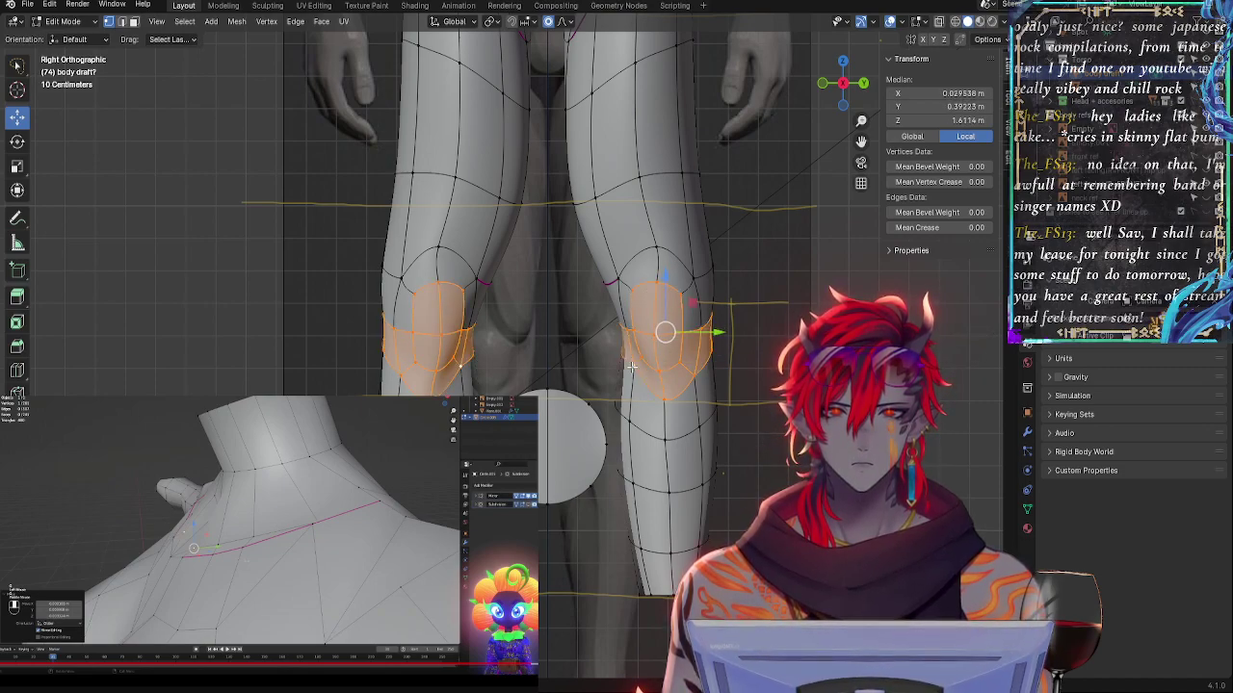
{"action": "left_click", "coordinate": [693, 286], "text": "shift"}
{"action": "left_click", "coordinate": [624, 284], "text": "shift"}
{"action": "left_click", "coordinate": [608, 285], "text": "shift"}
{"action": "left_click", "coordinate": [607, 285], "text": "alt+shift"}
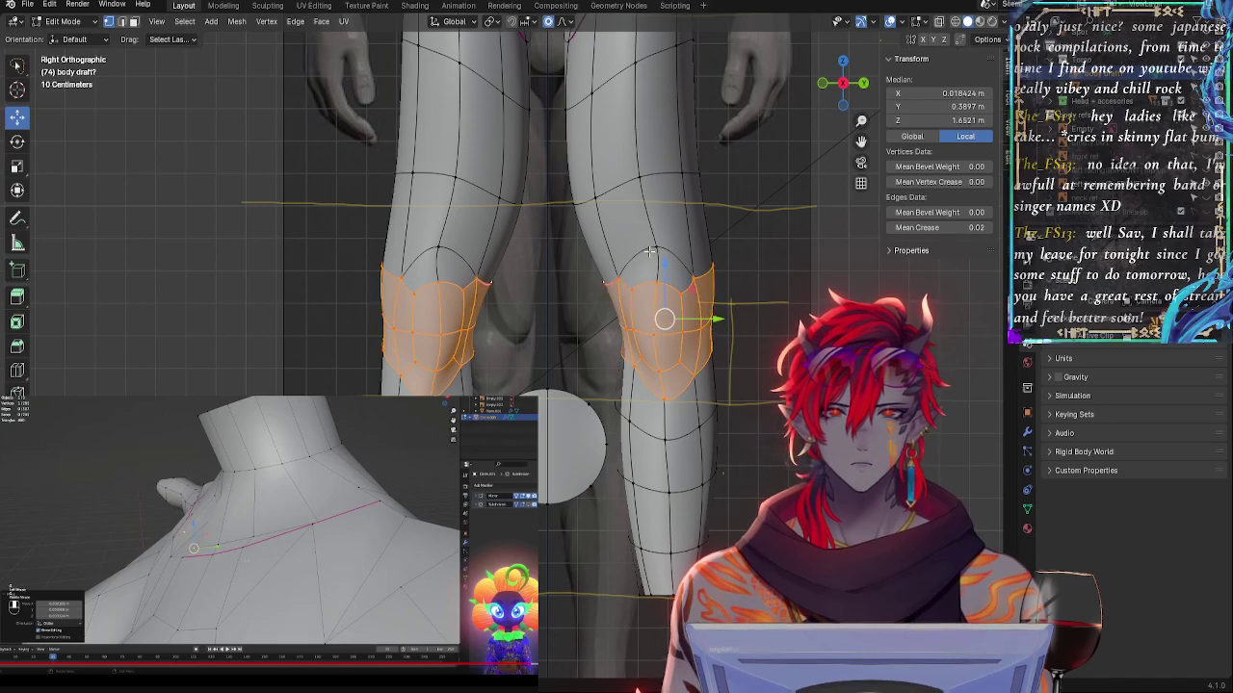
{"action": "left_click", "coordinate": [652, 250], "text": "alt+shift"}
{"action": "middle_click_drag", "start_coordinate": [677, 347], "coordinate": [624, 337]}
{"action": "left_click", "coordinate": [833, 80]}
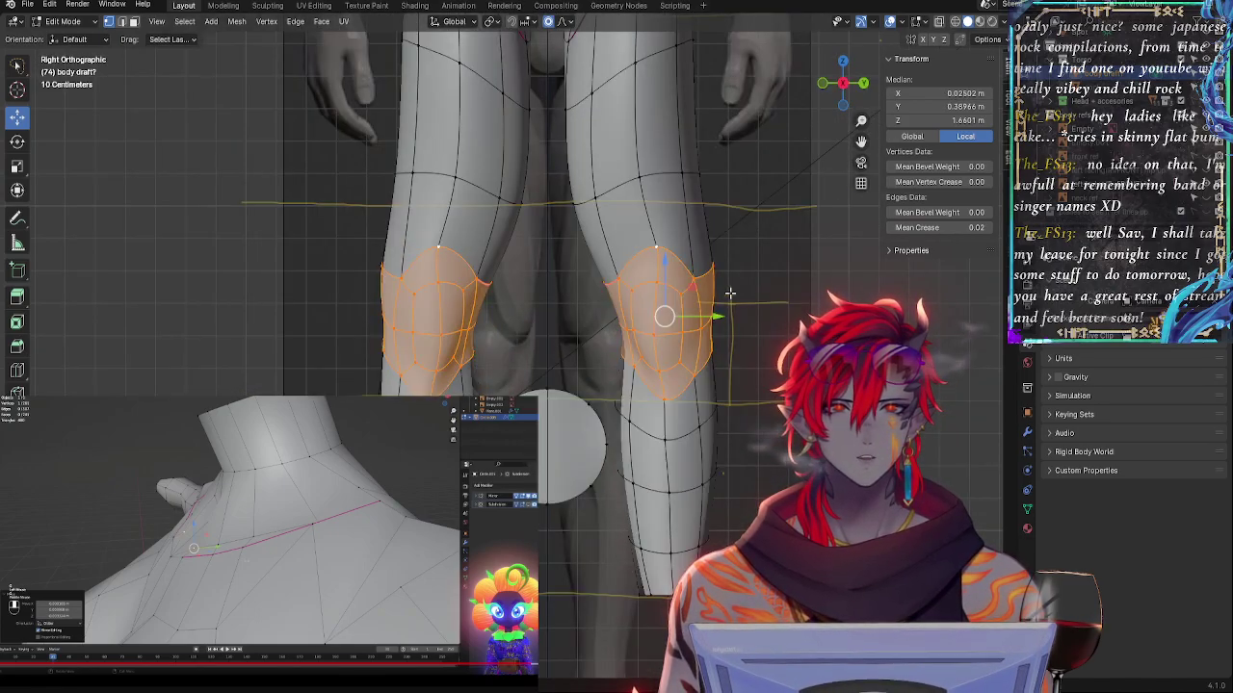
- Lower the selected knee patch vertically along Z
{"action": "key", "text": "g"}
{"action": "key", "text": "z"}
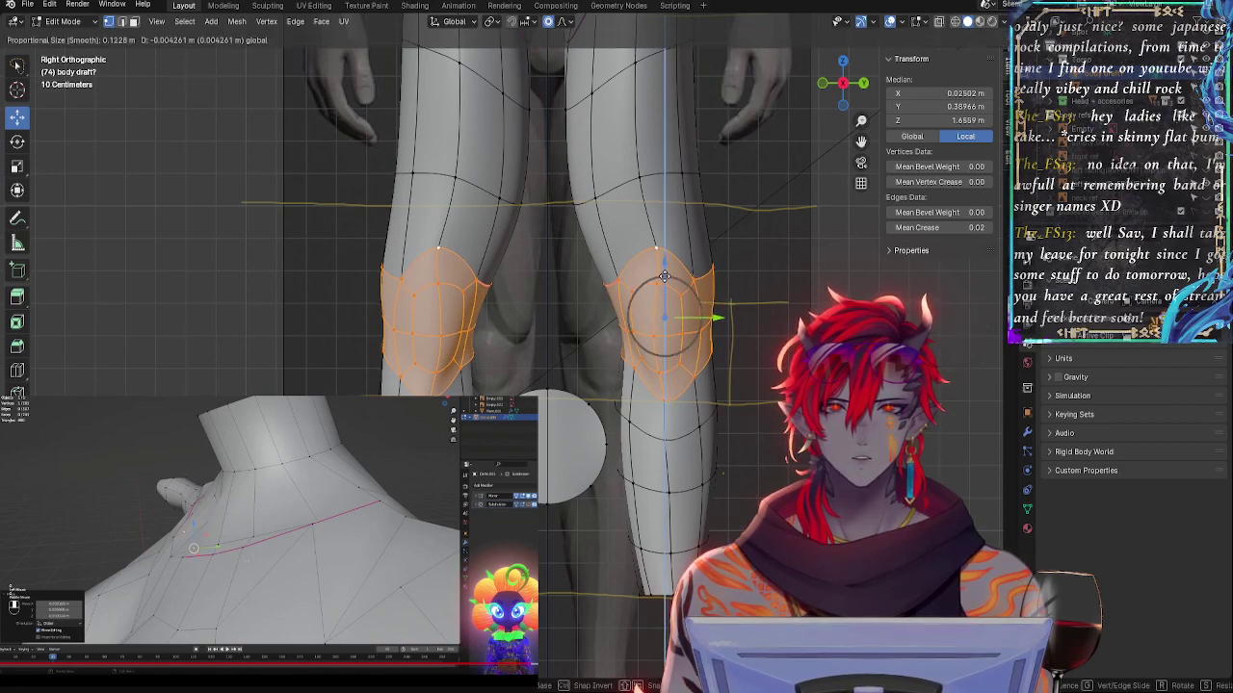
{"action": "left_click", "coordinate": [667, 285]}
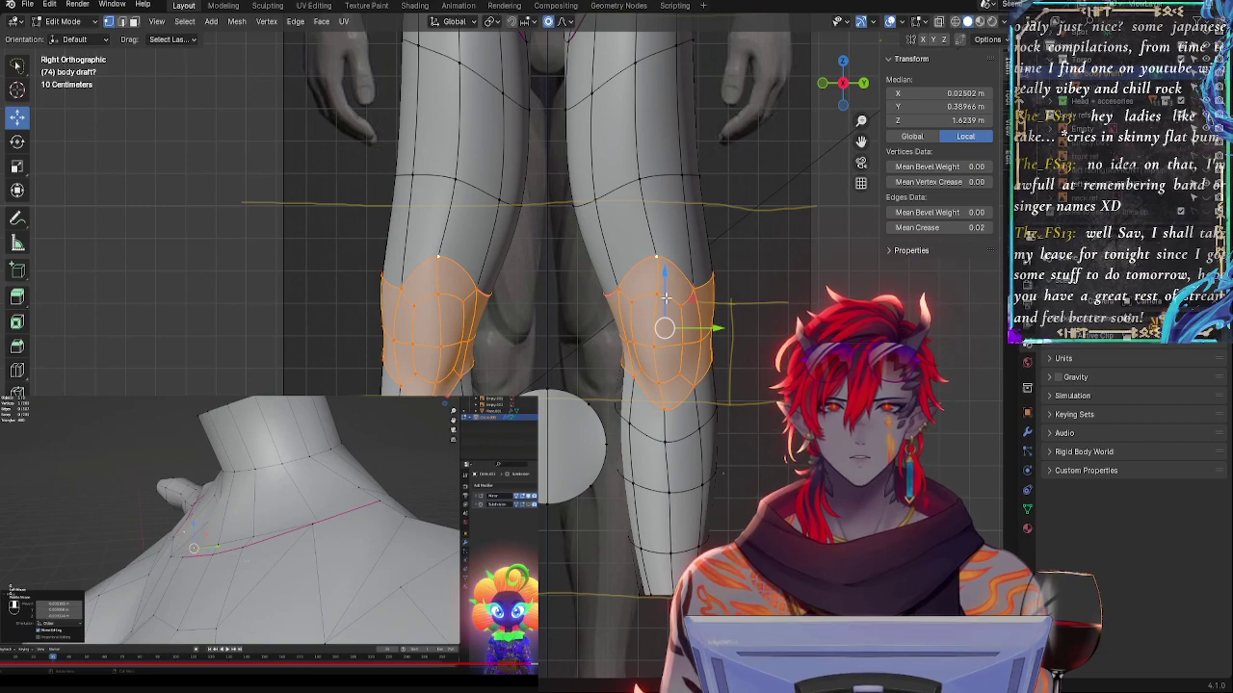
{"action": "left_click_drag", "start_coordinate": [665, 280], "coordinate": [665, 283]}
- Select the knee arc, grow the selection, raise it and stretch it vertically along Z
{"action": "left_click", "coordinate": [682, 308]}
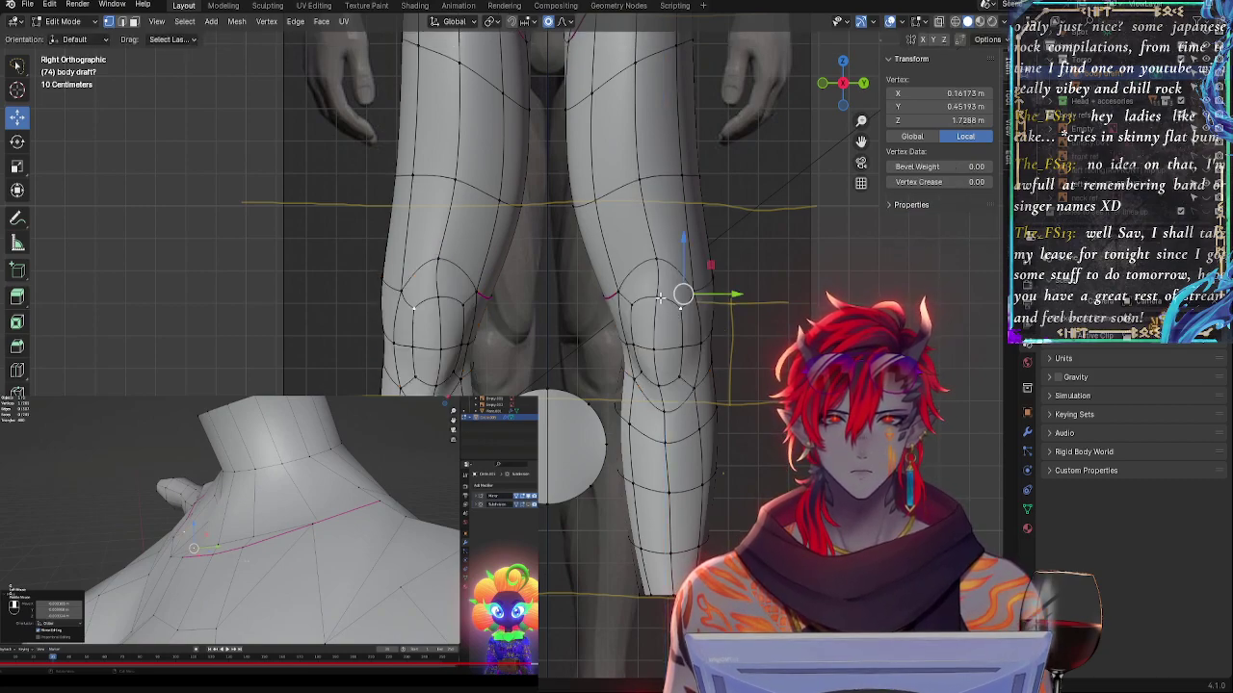
{"action": "left_click", "coordinate": [656, 298], "text": "shift"}
{"action": "left_click", "coordinate": [628, 308], "text": "shift"}
{"action": "key", "text": "ctrl+KP_Add"}
{"action": "key", "text": "ctrl+KP_Add"}
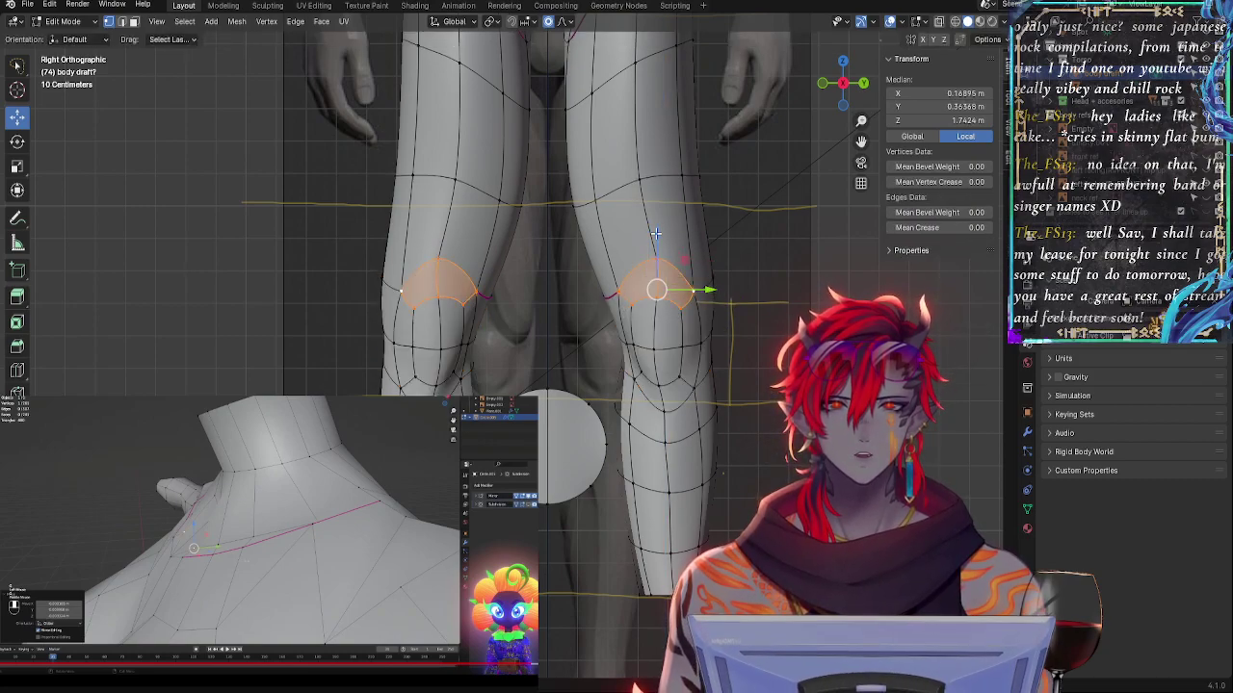
{"action": "key", "text": "g"}
{"action": "key", "text": "z"}
{"action": "left_click", "coordinate": [656, 237]}
{"action": "key", "text": "s"}
{"action": "key", "text": "z"}
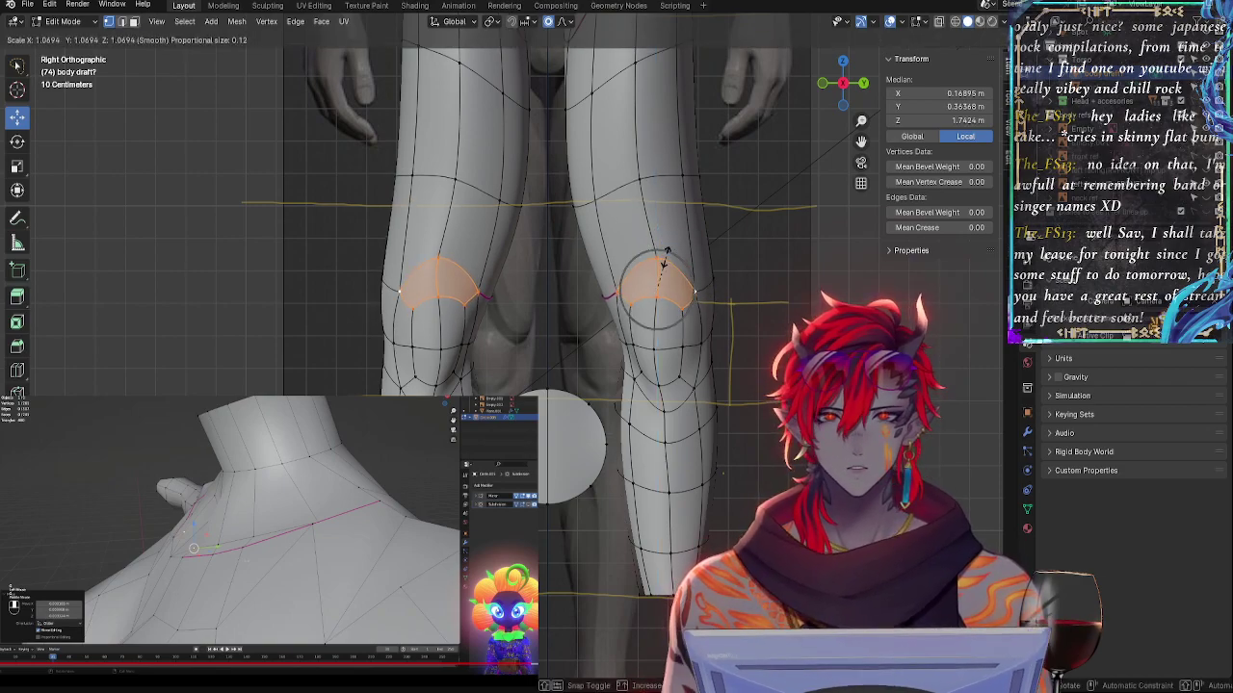
{"action": "left_click", "coordinate": [665, 262]}
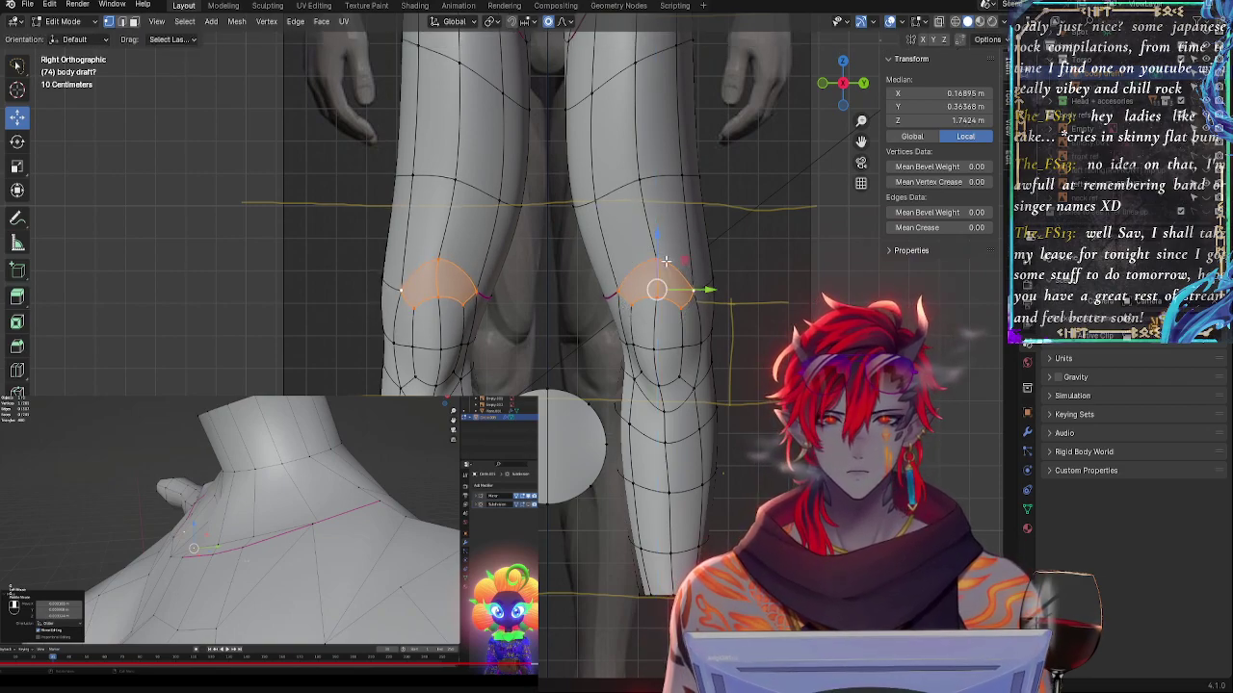
- Shift individual knee vertices sideways and in depth, undoing one unwanted move
{"action": "left_click", "coordinate": [633, 304]}
{"action": "left_click", "coordinate": [661, 259]}
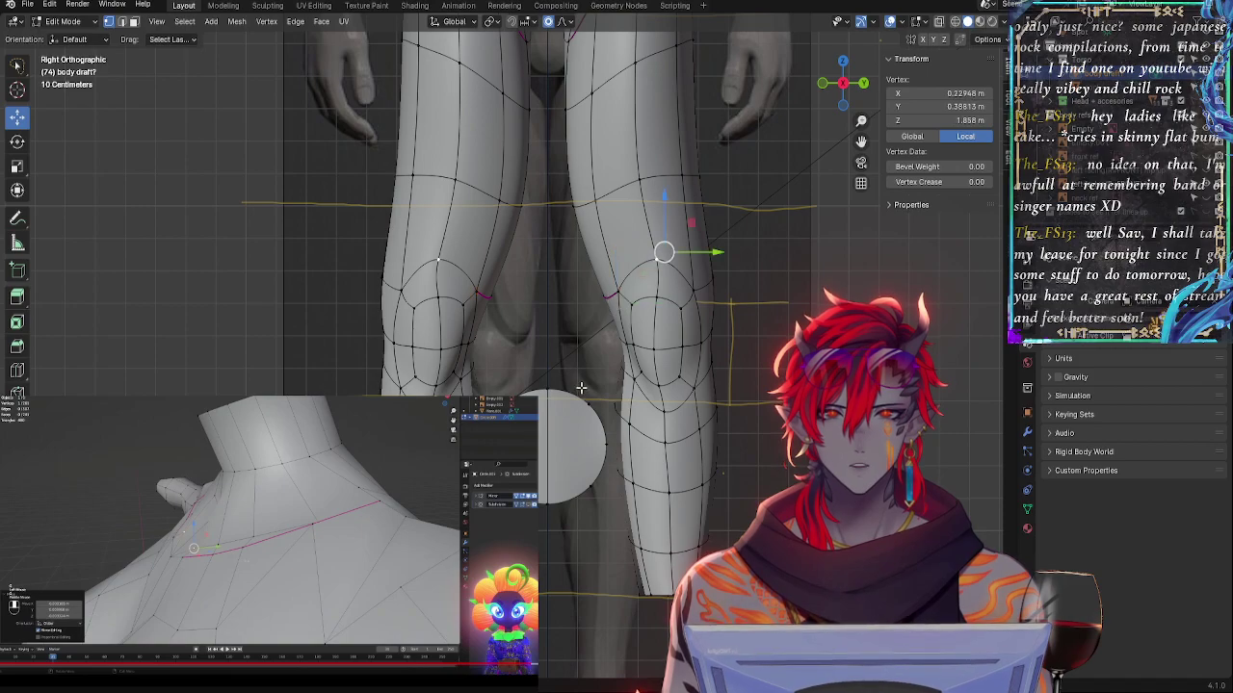
{"action": "middle_click_drag", "start_coordinate": [581, 387], "coordinate": [628, 373], "text": "shift"}
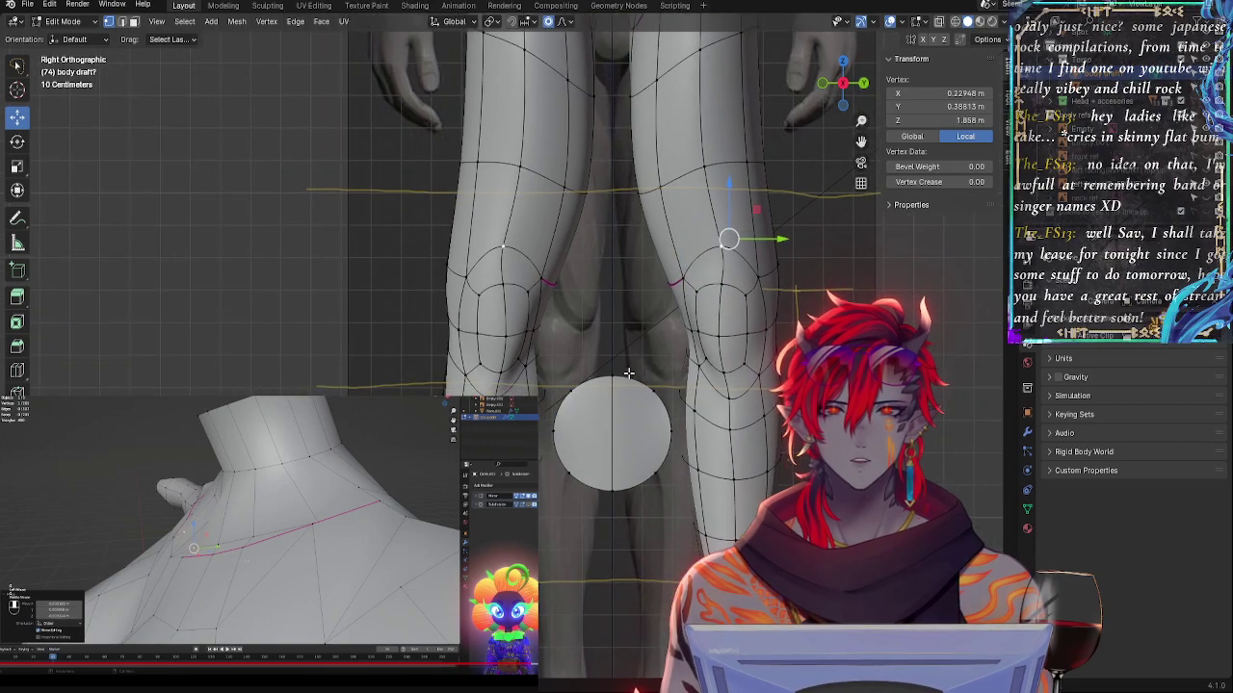
{"action": "left_click", "coordinate": [514, 356]}
{"action": "middle_click_drag", "start_coordinate": [514, 356], "coordinate": [409, 373]}
{"action": "left_click_drag", "start_coordinate": [552, 419], "coordinate": [539, 419]}
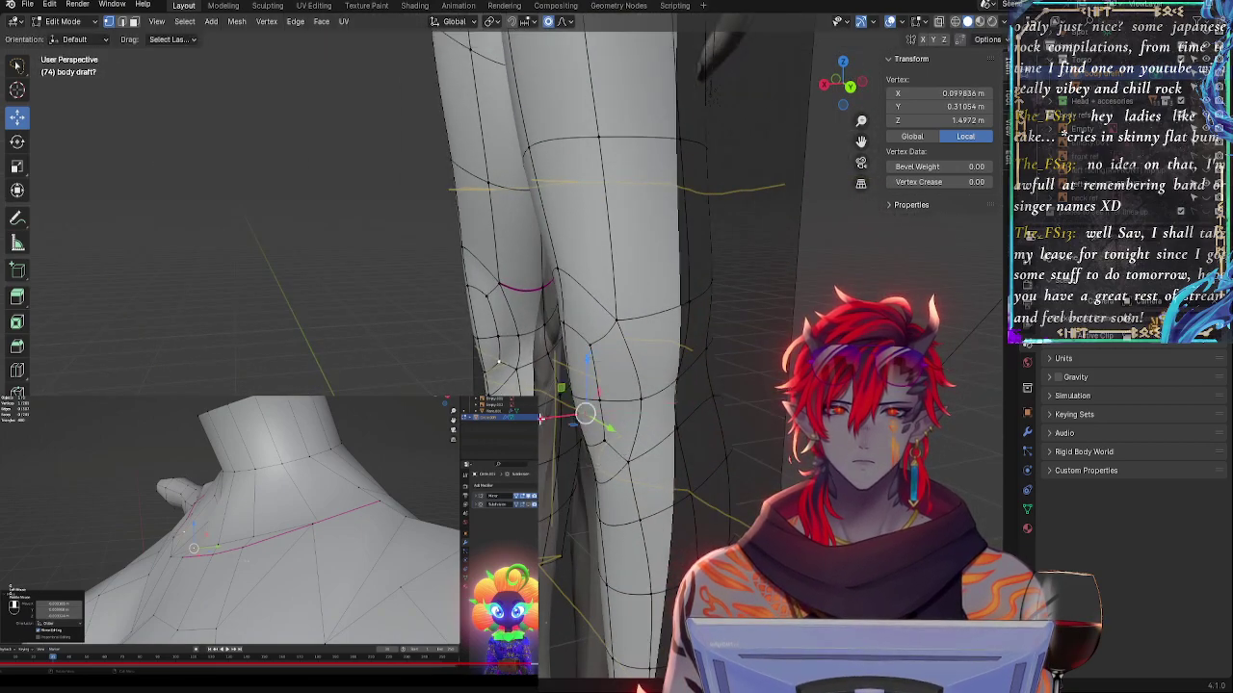
{"action": "middle_click_drag", "start_coordinate": [542, 417], "coordinate": [610, 400]}
{"action": "left_click", "coordinate": [496, 372]}
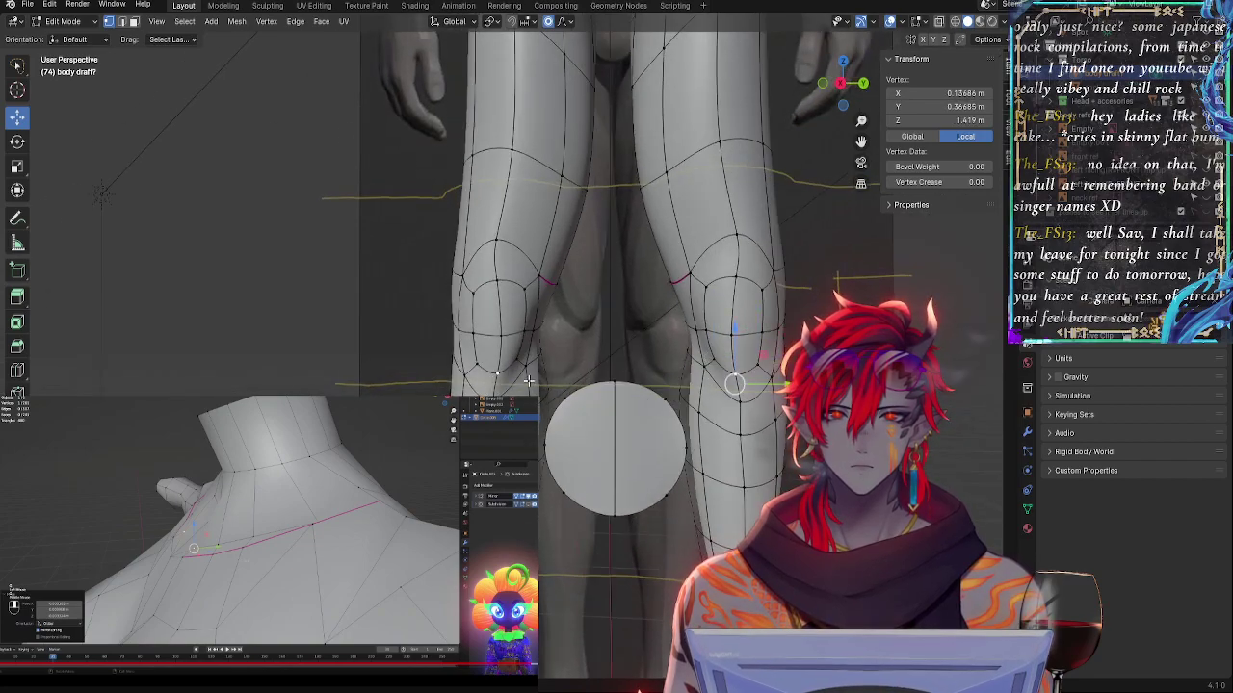
{"action": "left_click_drag", "start_coordinate": [787, 387], "coordinate": [793, 388]}
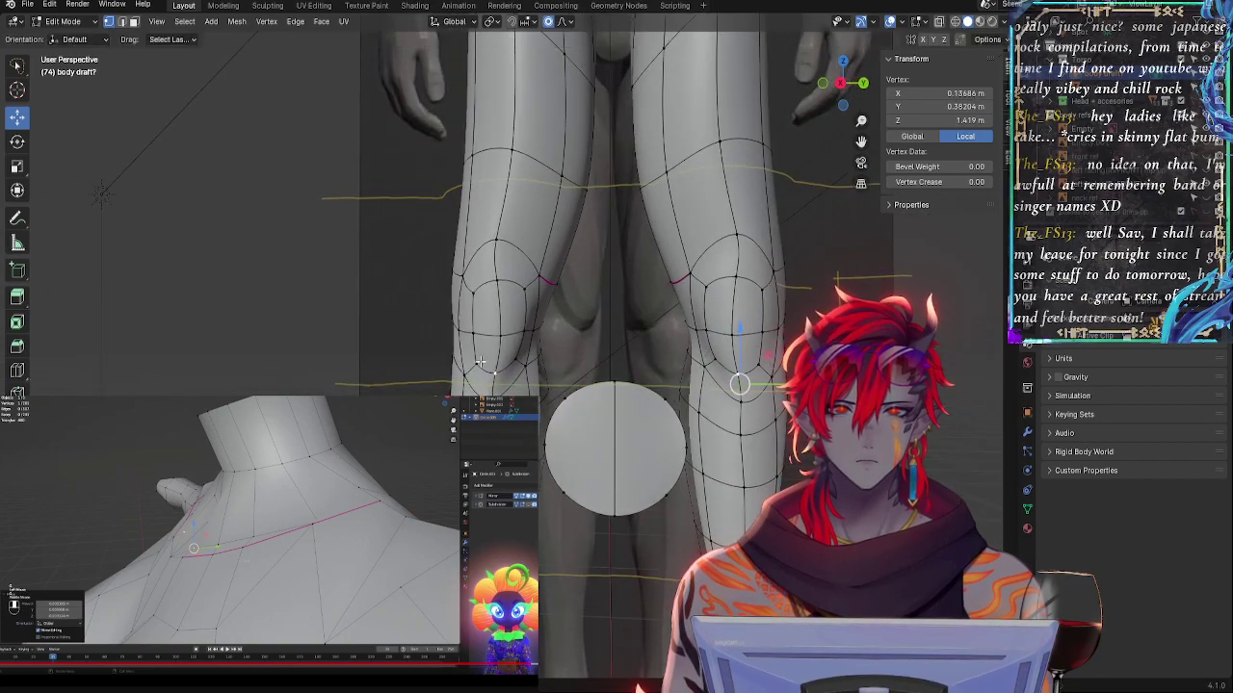
{"action": "left_click", "coordinate": [473, 366]}
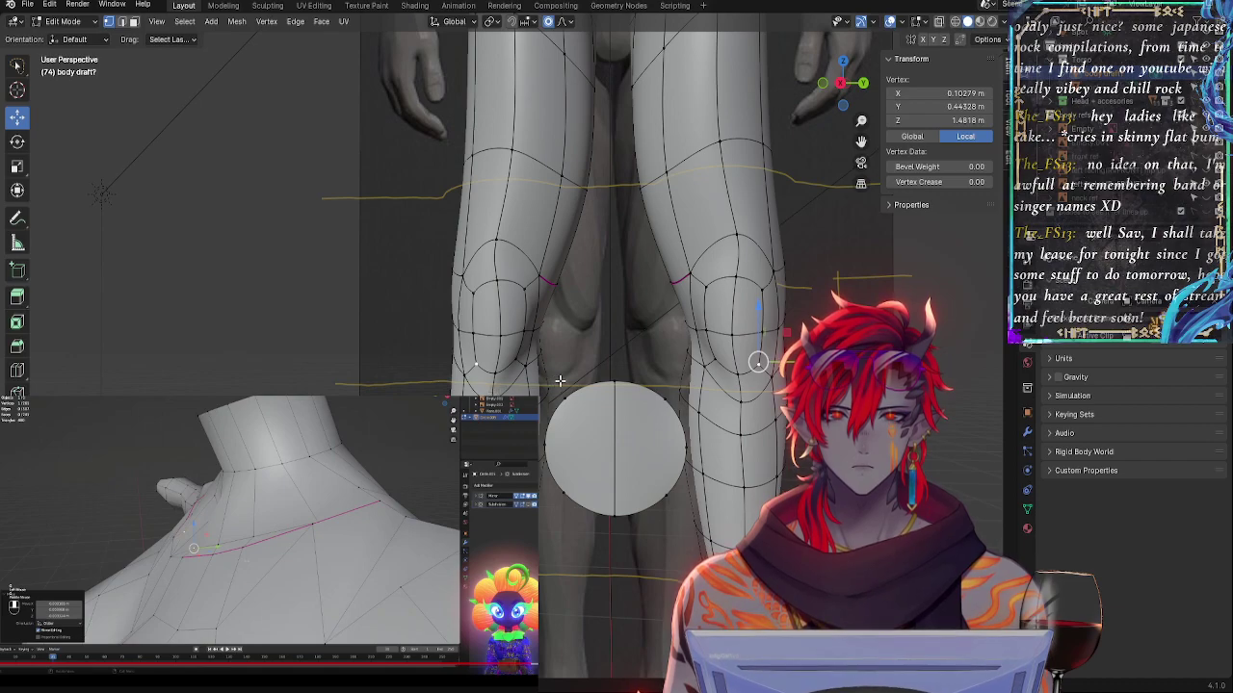
{"action": "key", "text": "ctrl+z"}
{"action": "key", "text": "ctrl+z"}
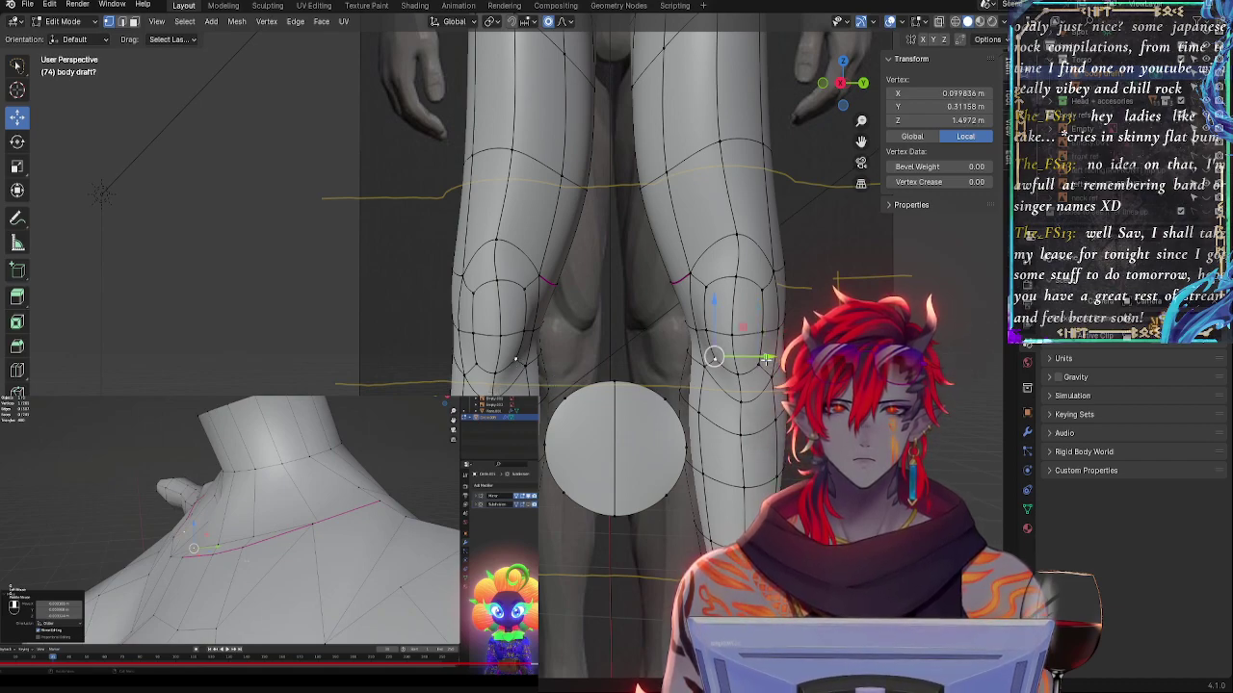
- Push neighbouring knee vertices outward along the Y axis
{"action": "key", "text": "g"}
{"action": "key", "text": "y"}
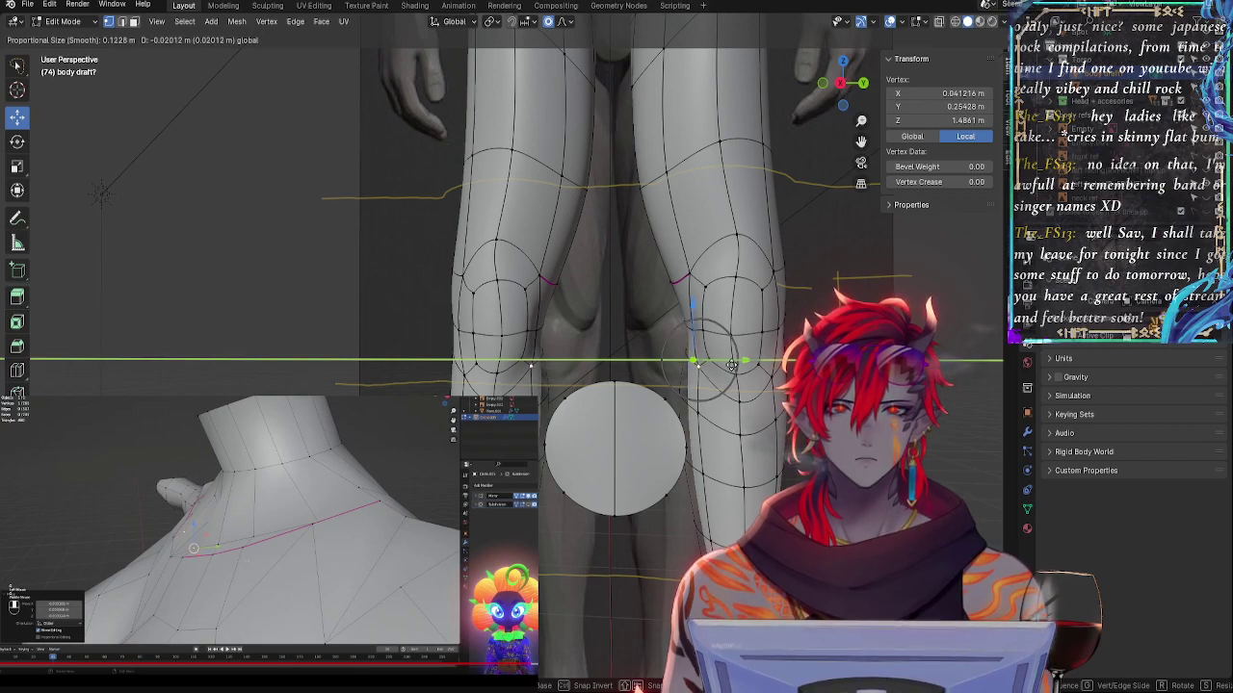
{"action": "left_click", "coordinate": [705, 357]}
{"action": "mouse_move", "coordinate": [732, 366]}
{"action": "left_mouse_down"}
{"action": "mouse_move", "coordinate": [762, 356]}
{"action": "mouse_move", "coordinate": [744, 359]}
{"action": "left_mouse_up"}
{"action": "left_click", "coordinate": [696, 358]}
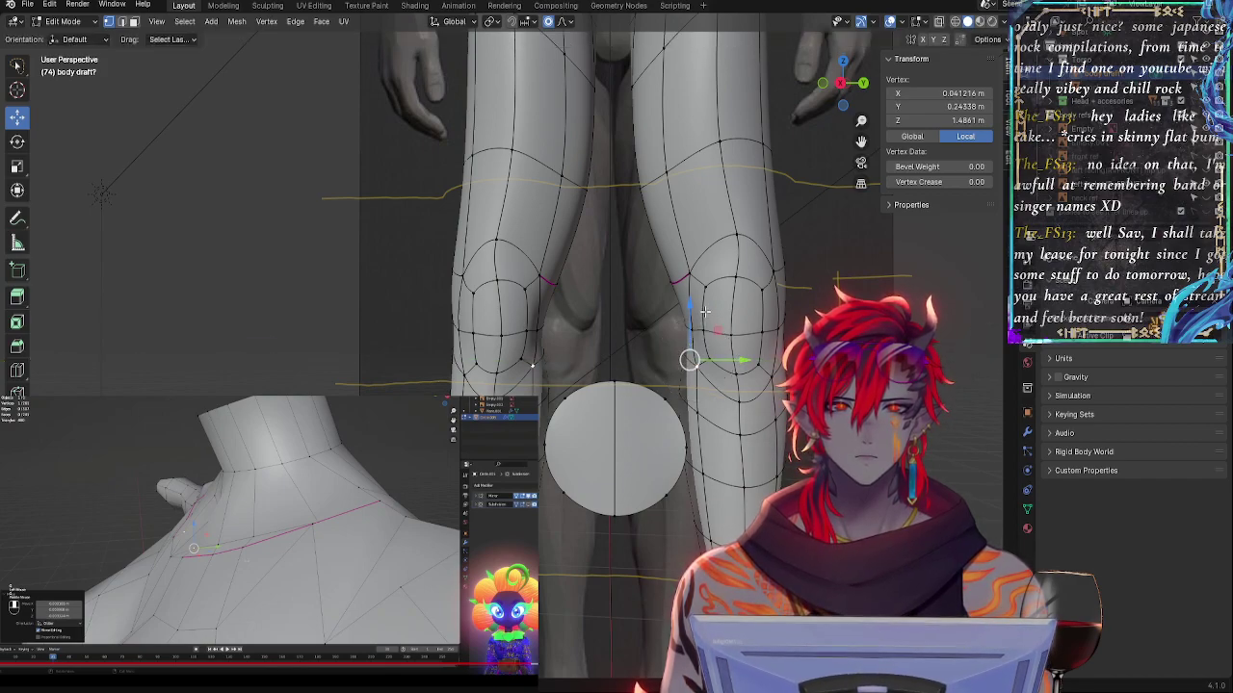
{"action": "left_click", "coordinate": [692, 281]}
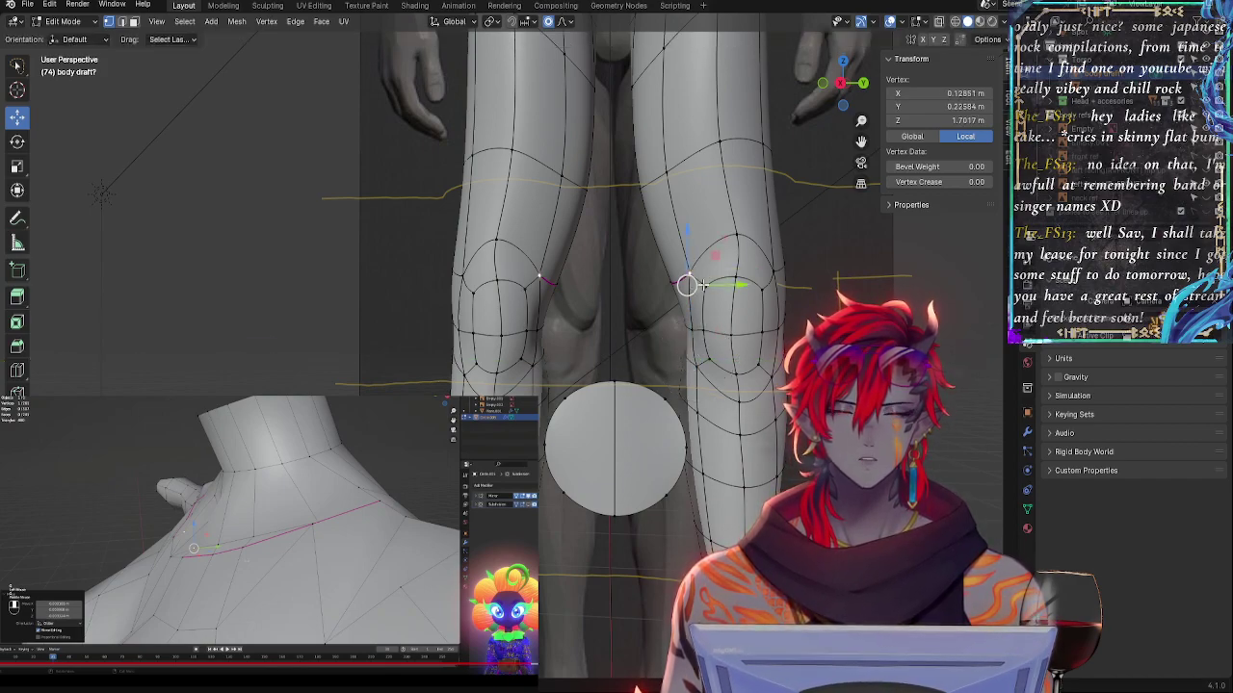
- Turn off the Subdivision modifier's viewport display to reveal the faceted cage
{"action": "left_click", "coordinate": [1028, 432]}
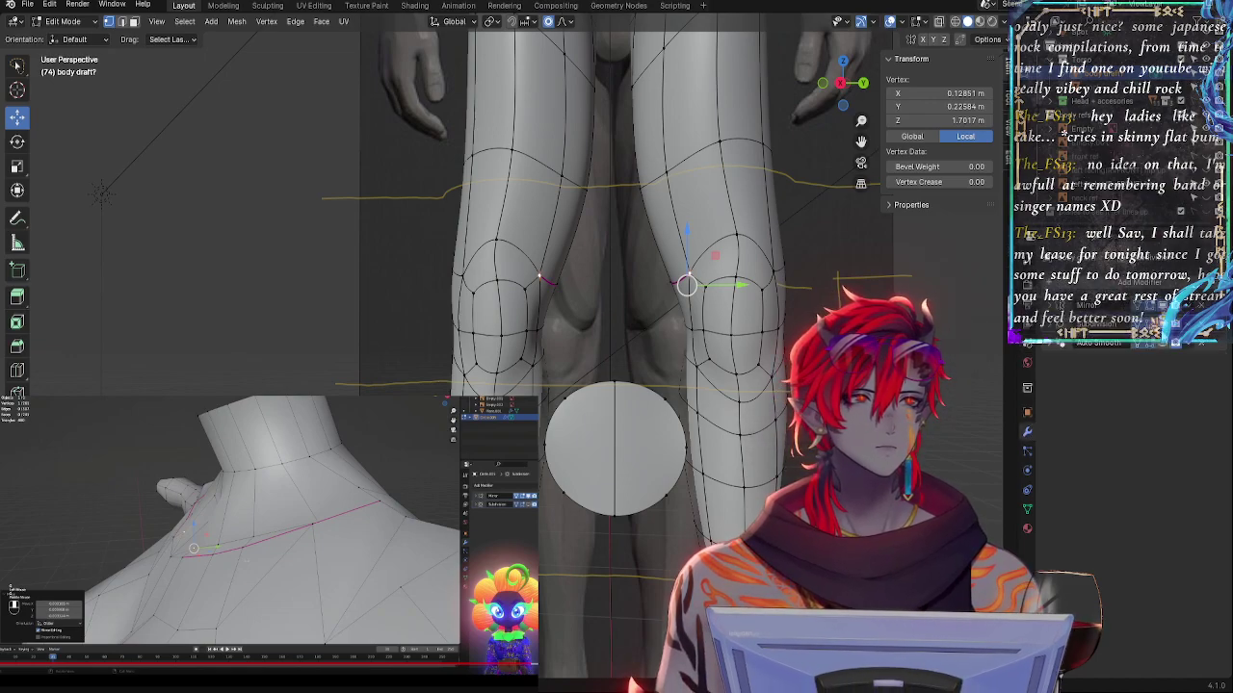
{"action": "left_click", "coordinate": [1162, 324]}
{"action": "left_click", "coordinate": [700, 274]}
- Vertex-slide the first knee vertices down their edges to start wrapping the kneecaps
{"action": "key", "text": "g"}
{"action": "key", "text": "g"}
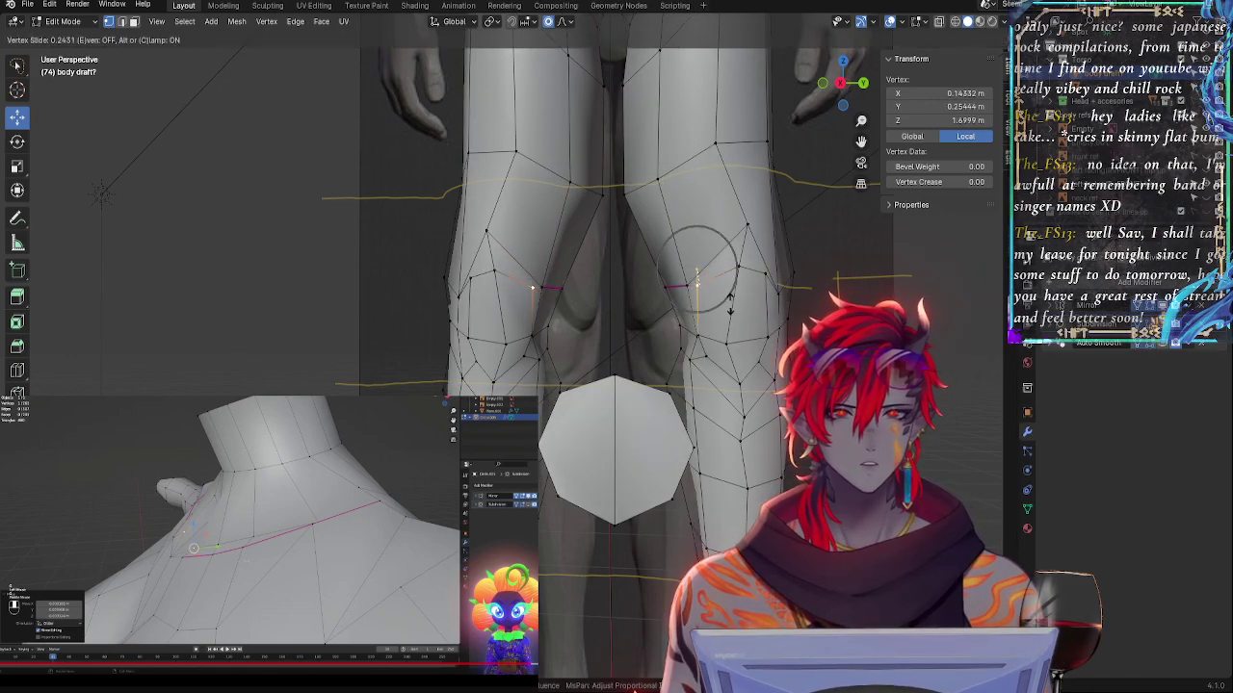
{"action": "left_click", "coordinate": [730, 305]}
{"action": "key", "text": "g"}
{"action": "key", "text": "g"}
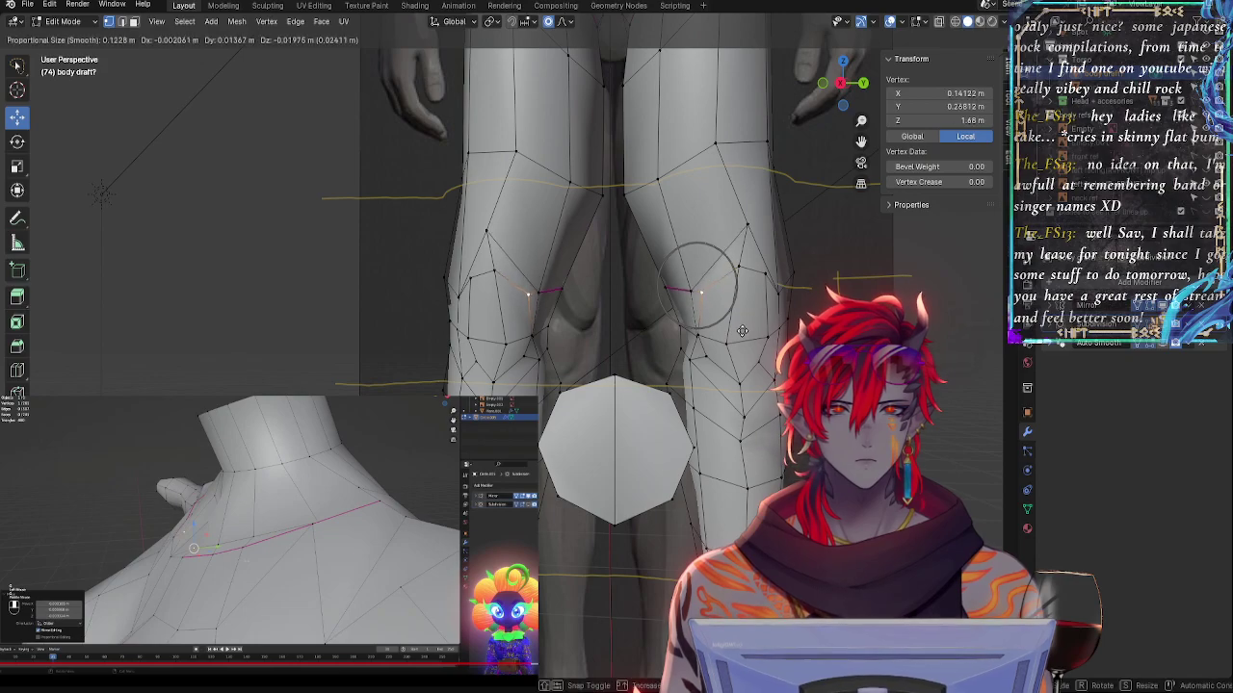
{"action": "left_click", "coordinate": [742, 328]}
{"action": "scroll", "coordinate": [569, 88], "scroll_direction": "up", "scroll_amount": 3}
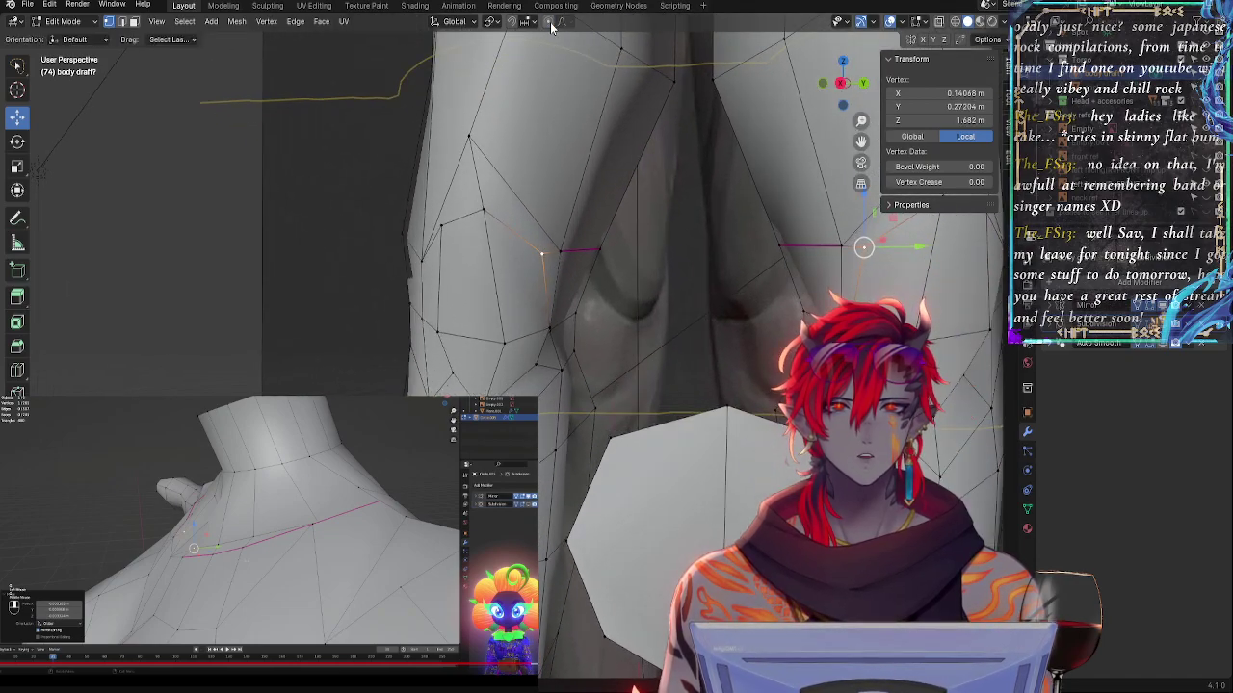
{"action": "middle_click_drag", "start_coordinate": [685, 180], "coordinate": [471, 234], "text": "shift"}
{"action": "middle_click_drag", "start_coordinate": [564, 298], "coordinate": [615, 357]}
{"action": "key", "text": "g"}
{"action": "key", "text": "g"}
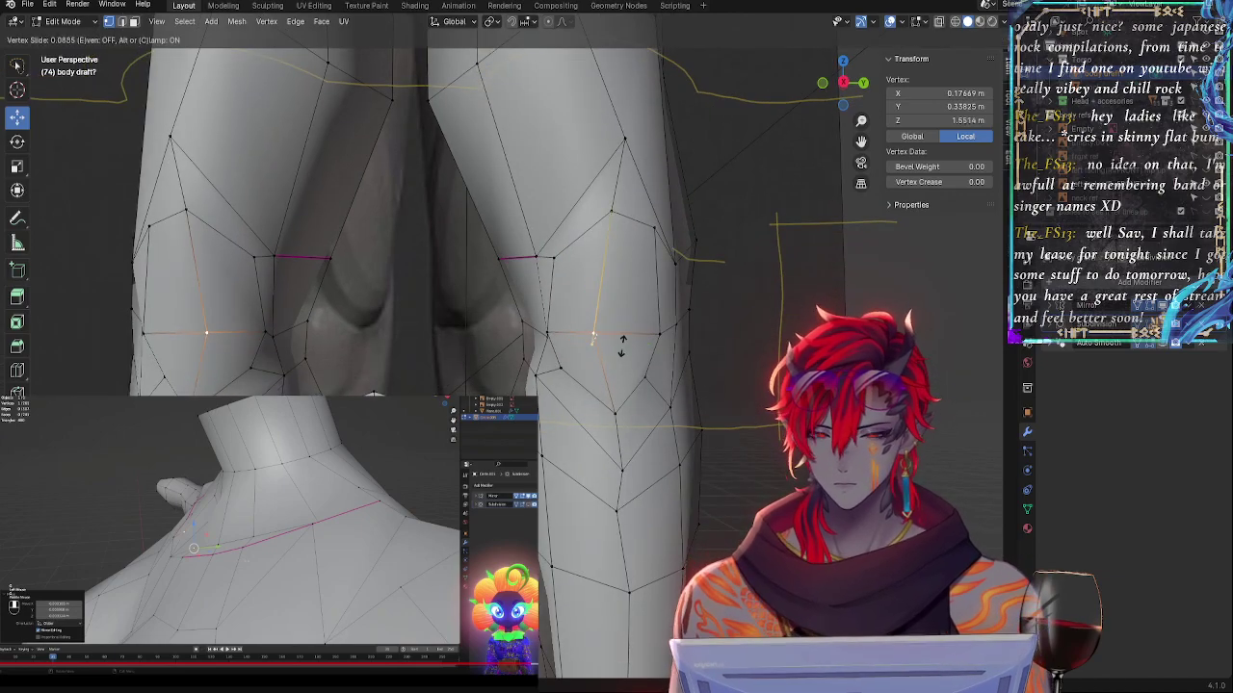
{"action": "left_click", "coordinate": [623, 339]}
{"action": "left_click", "coordinate": [610, 221]}
{"action": "key", "text": "g"}
{"action": "key", "text": "g"}
{"action": "left_click", "coordinate": [608, 245]}
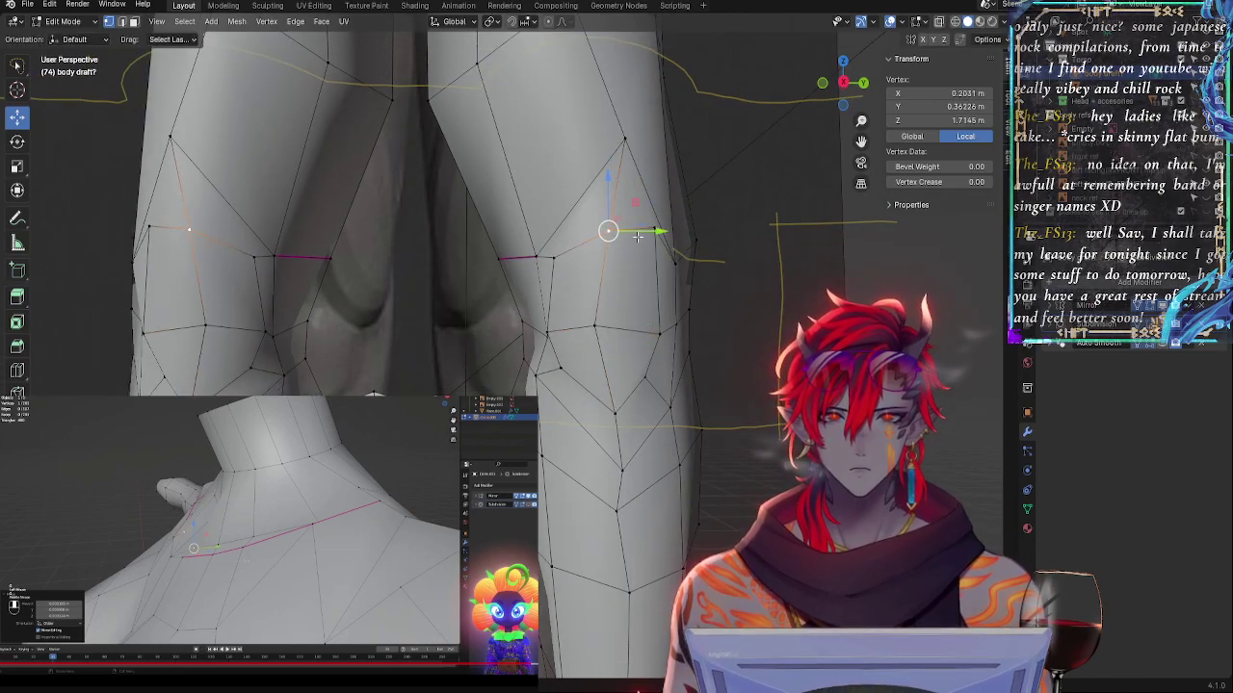
{"action": "left_click", "coordinate": [654, 230]}
{"action": "key", "text": "g"}
{"action": "key", "text": "g"}
{"action": "left_click", "coordinate": [654, 249]}
- Slide the upper, lower and outer knee vertices along their edges around the kneecap
{"action": "left_click", "coordinate": [562, 262]}
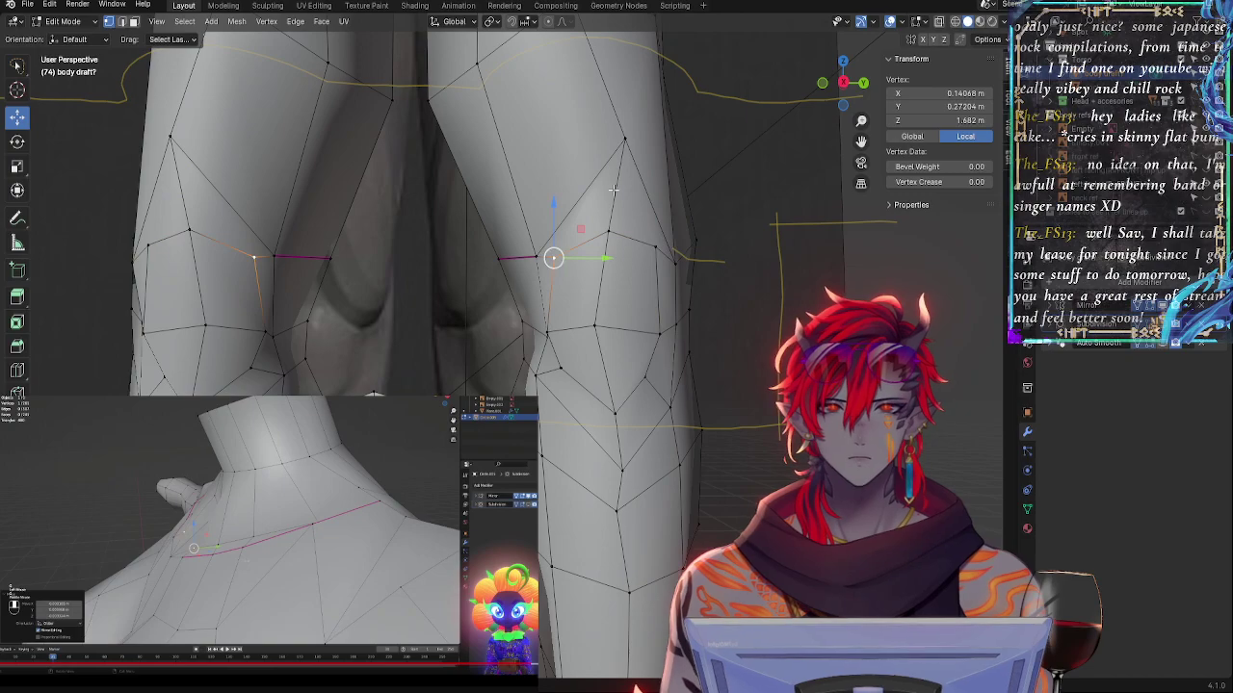
{"action": "left_click", "coordinate": [623, 142]}
{"action": "key", "text": "g"}
{"action": "key", "text": "g"}
{"action": "left_click", "coordinate": [614, 190]}
{"action": "middle_click_drag", "start_coordinate": [591, 237], "coordinate": [617, 295]}
{"action": "key", "text": "g"}
{"action": "key", "text": "g"}
{"action": "left_click", "coordinate": [598, 273]}
{"action": "left_click", "coordinate": [552, 283]}
{"action": "key", "text": "g"}
{"action": "key", "text": "g"}
{"action": "left_click", "coordinate": [547, 258]}
{"action": "left_click", "coordinate": [664, 314]}
{"action": "key", "text": "g"}
{"action": "key", "text": "g"}
{"action": "left_click", "coordinate": [664, 254]}
{"action": "mouse_move", "coordinate": [664, 254]}
{"action": "middle_mouse_down"}
{"action": "mouse_move", "coordinate": [642, 271]}
{"action": "mouse_move", "coordinate": [662, 269]}
{"action": "middle_mouse_up"}
{"action": "left_click", "coordinate": [565, 243]}
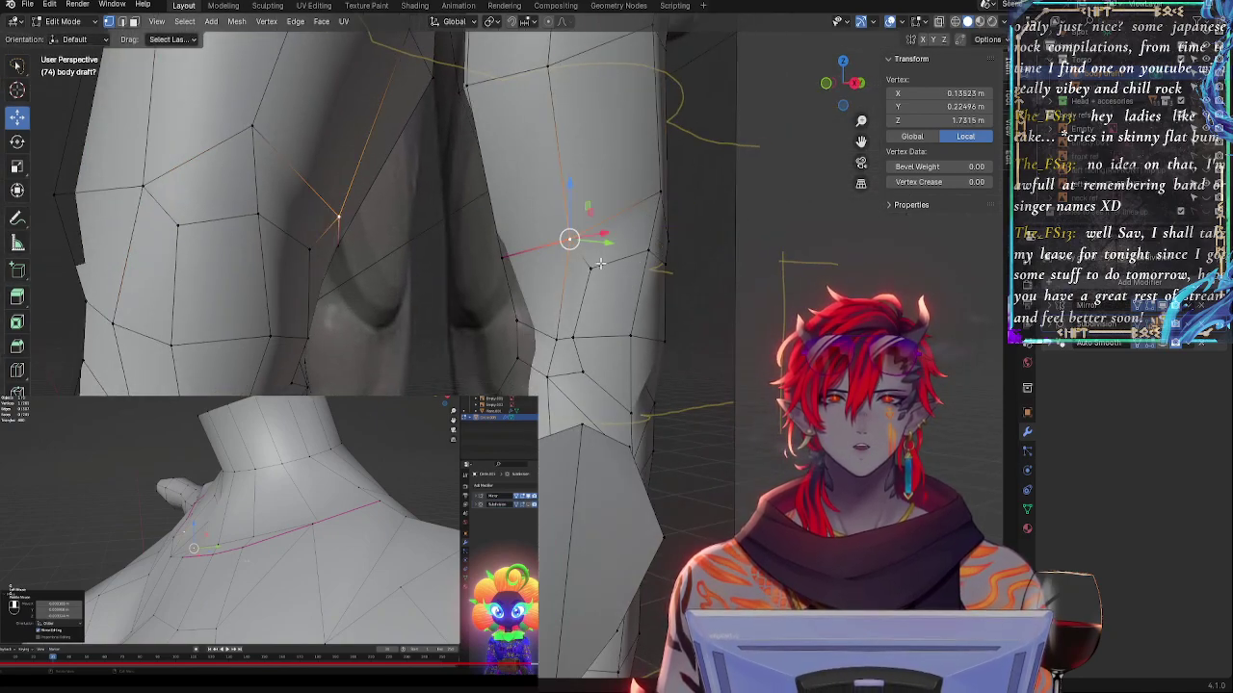
{"action": "key", "text": "g"}
{"action": "key", "text": "g"}
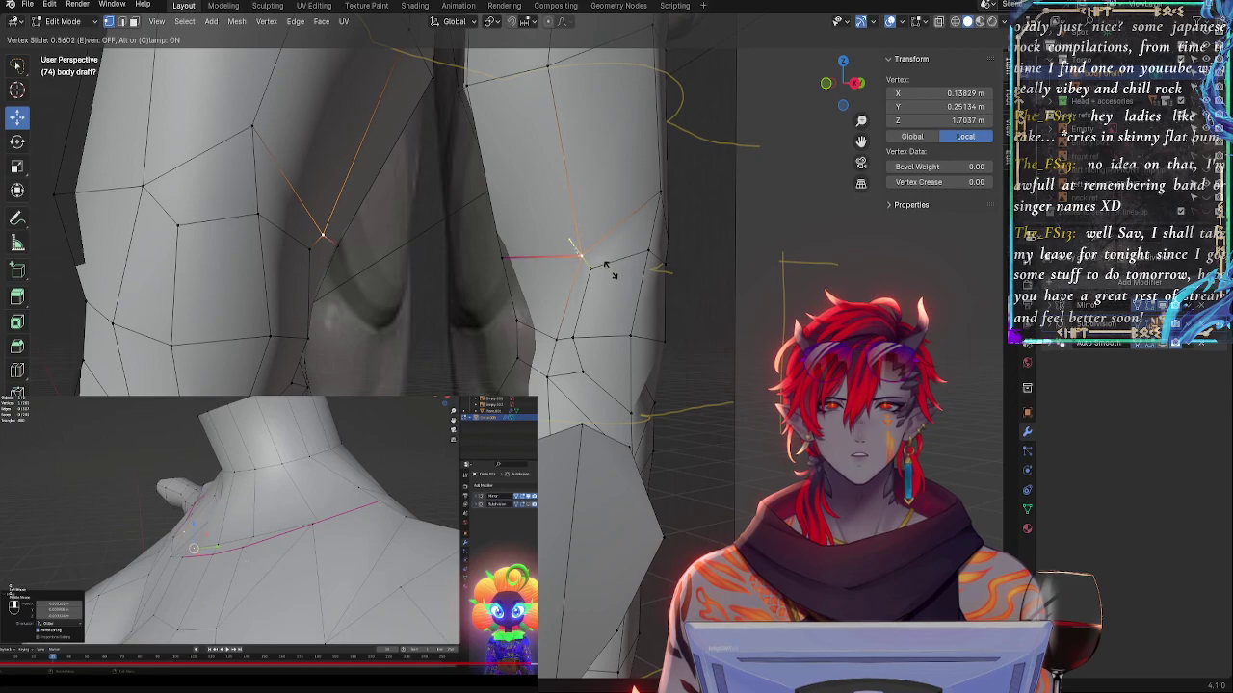
{"action": "left_click", "coordinate": [573, 260]}
- Slide the lower knee vertices down and push one back along Y to round the knee
{"action": "middle_click_drag", "start_coordinate": [573, 260], "coordinate": [501, 329]}
{"action": "left_click_drag", "start_coordinate": [533, 282], "coordinate": [521, 281]}
{"action": "middle_click_drag", "start_coordinate": [521, 280], "coordinate": [543, 332]}
{"action": "left_click", "coordinate": [540, 323]}
{"action": "key", "text": "g"}
{"action": "key", "text": "g"}
{"action": "left_click", "coordinate": [544, 344]}
{"action": "left_click_drag", "start_coordinate": [541, 370], "coordinate": [530, 386]}
{"action": "middle_click_drag", "start_coordinate": [531, 386], "coordinate": [702, 314]}
{"action": "left_click", "coordinate": [585, 233]}
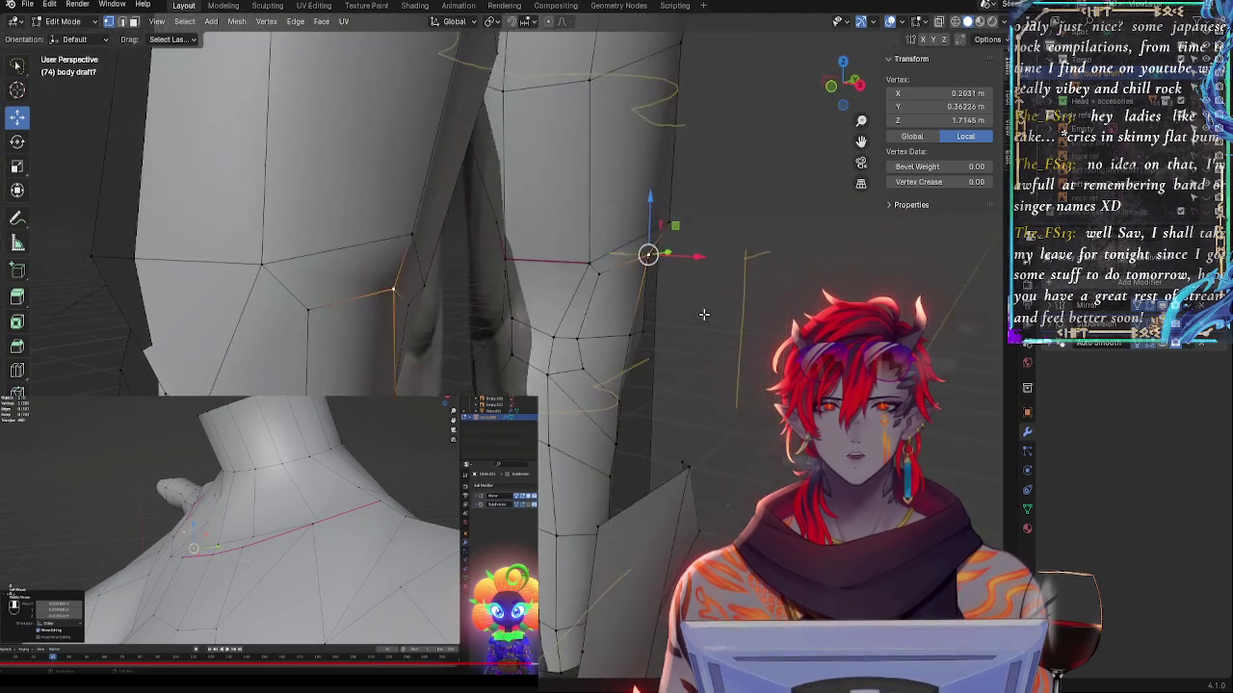
{"action": "key", "text": "g"}
{"action": "key", "text": "g"}
{"action": "left_click", "coordinate": [688, 273]}
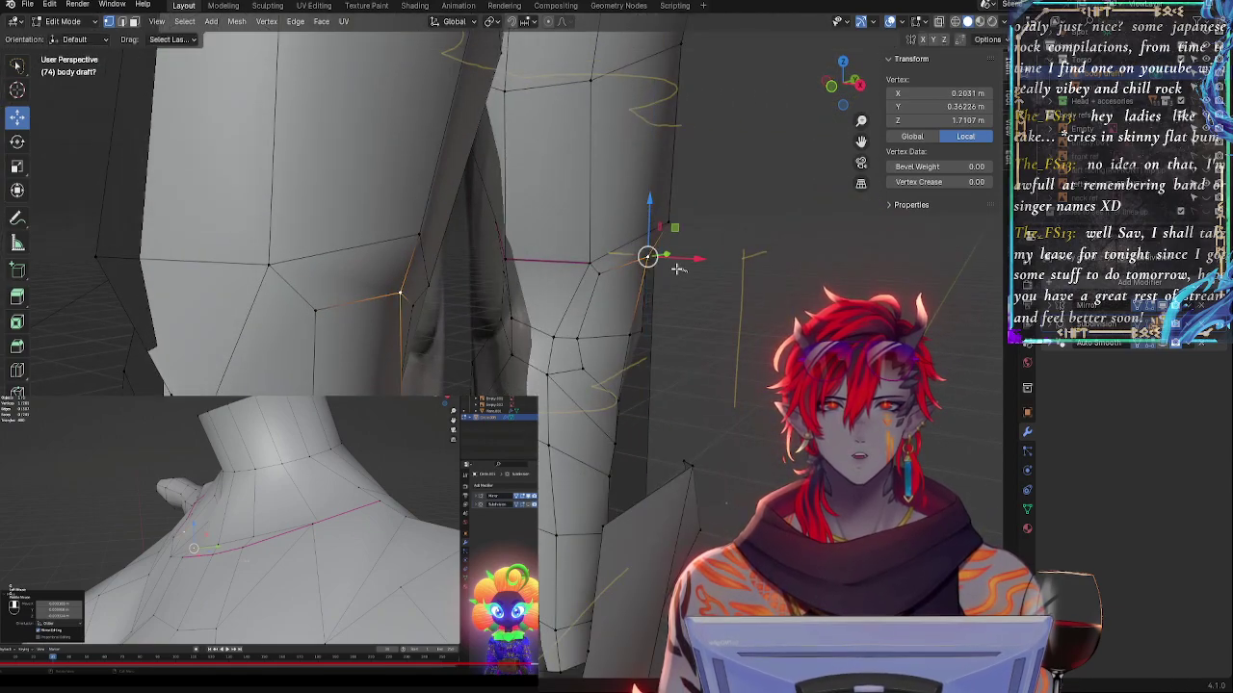
{"action": "left_click", "coordinate": [605, 279]}
{"action": "left_click", "coordinate": [600, 280]}
{"action": "middle_click_drag", "start_coordinate": [658, 299], "coordinate": [601, 307]}
{"action": "key", "text": "g"}
{"action": "key", "text": "g"}
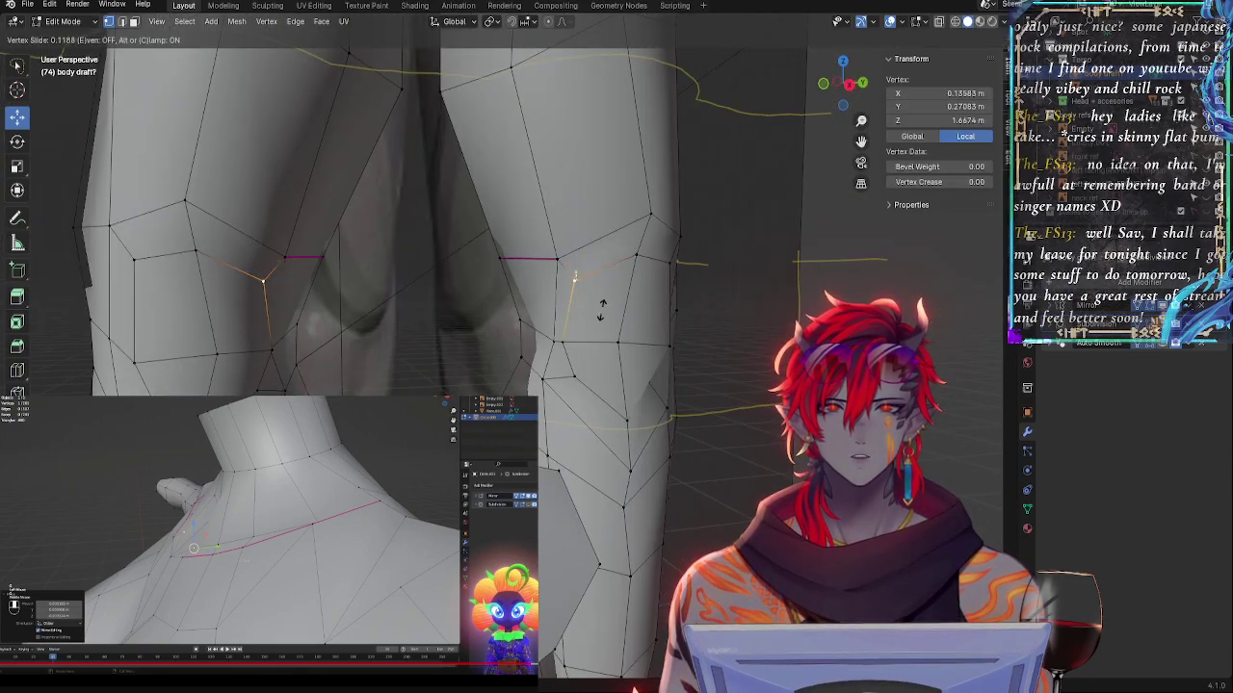
{"action": "left_click", "coordinate": [637, 274]}
{"action": "left_click", "coordinate": [638, 261]}
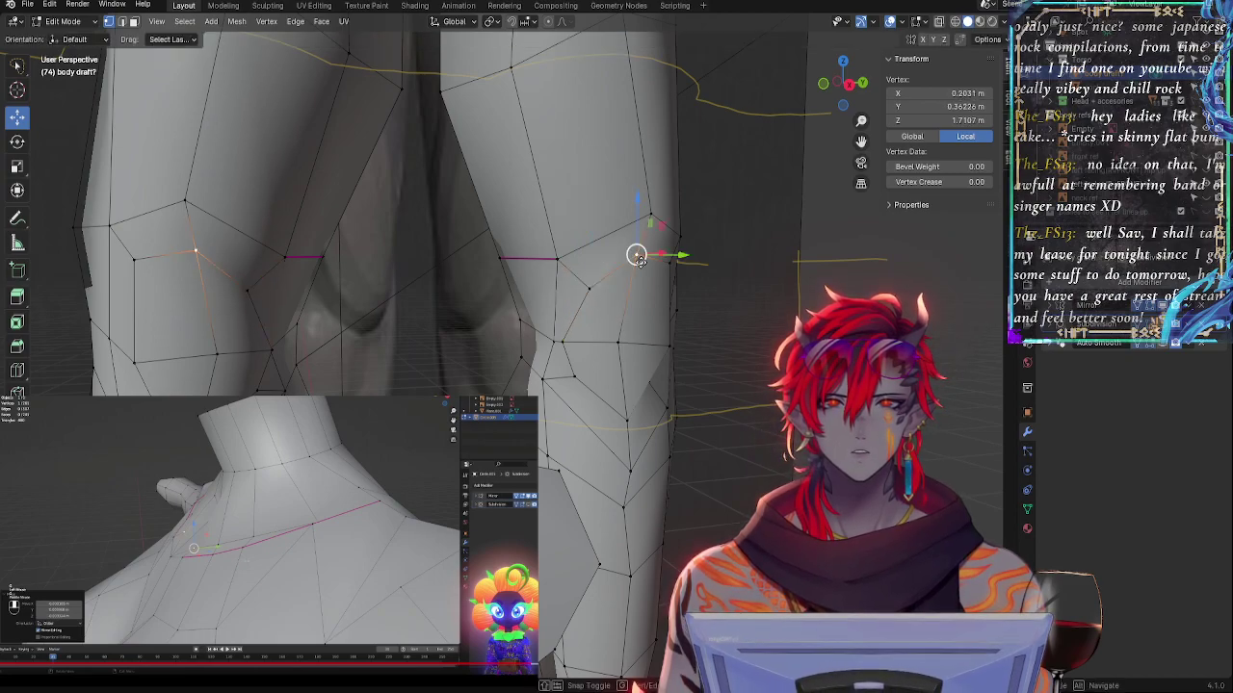
{"action": "key", "text": "g"}
{"action": "key", "text": "g"}
{"action": "left_click", "coordinate": [631, 271]}
- Slide the inner-knee vertices up and inward so the loops wrap the kneecap
{"action": "middle_click_drag", "start_coordinate": [669, 313], "coordinate": [630, 300]}
{"action": "left_click", "coordinate": [602, 329]}
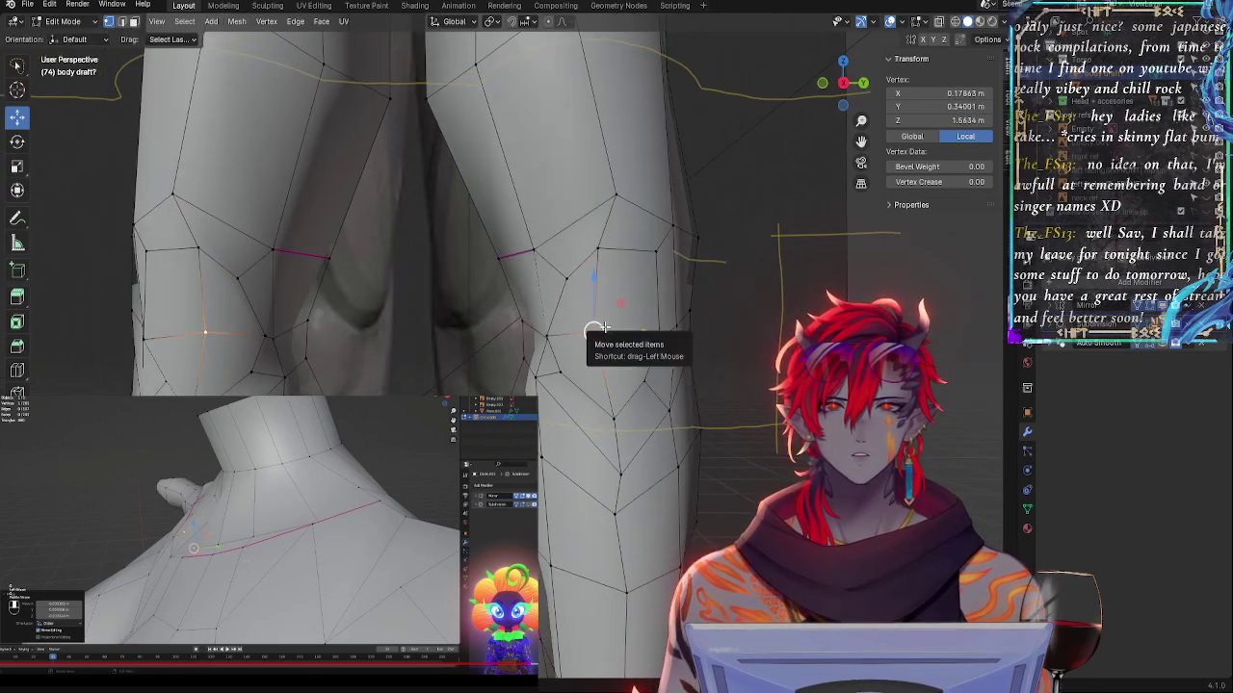
{"action": "left_click", "coordinate": [597, 263]}
{"action": "left_click", "coordinate": [596, 327]}
{"action": "key", "text": "g"}
{"action": "left_click", "coordinate": [599, 333]}
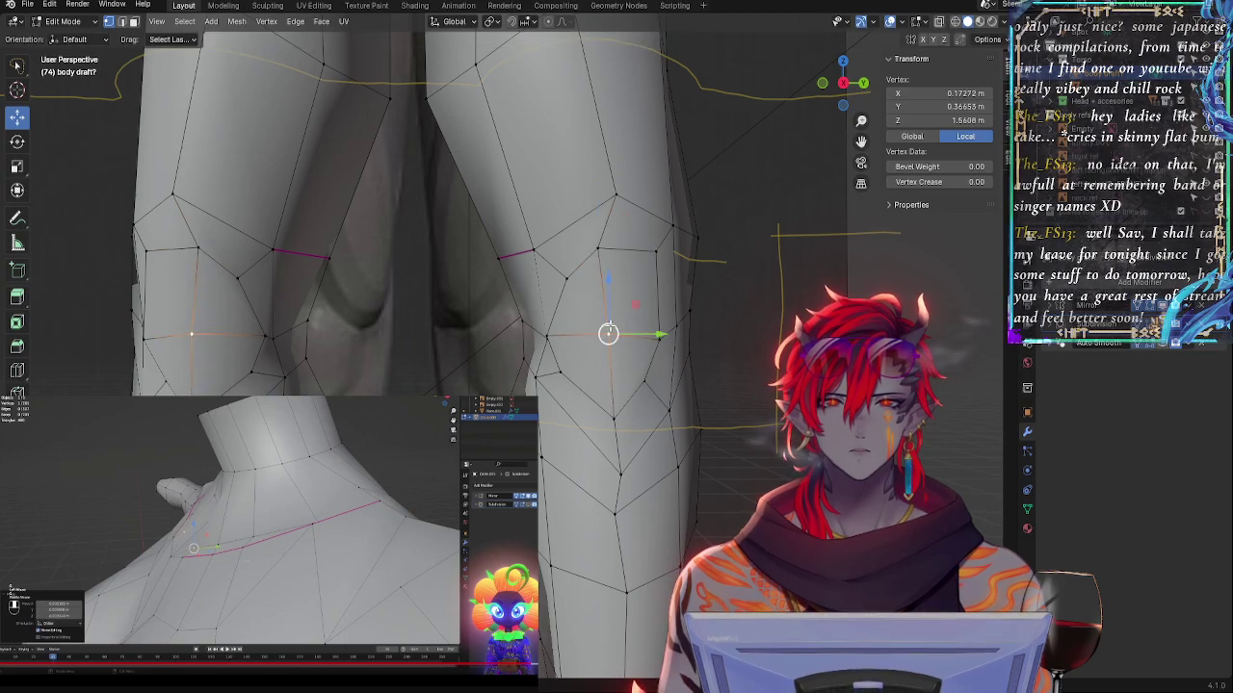
{"action": "left_click", "coordinate": [597, 250]}
{"action": "key", "text": "g"}
{"action": "key", "text": "g"}
{"action": "left_click", "coordinate": [604, 276]}
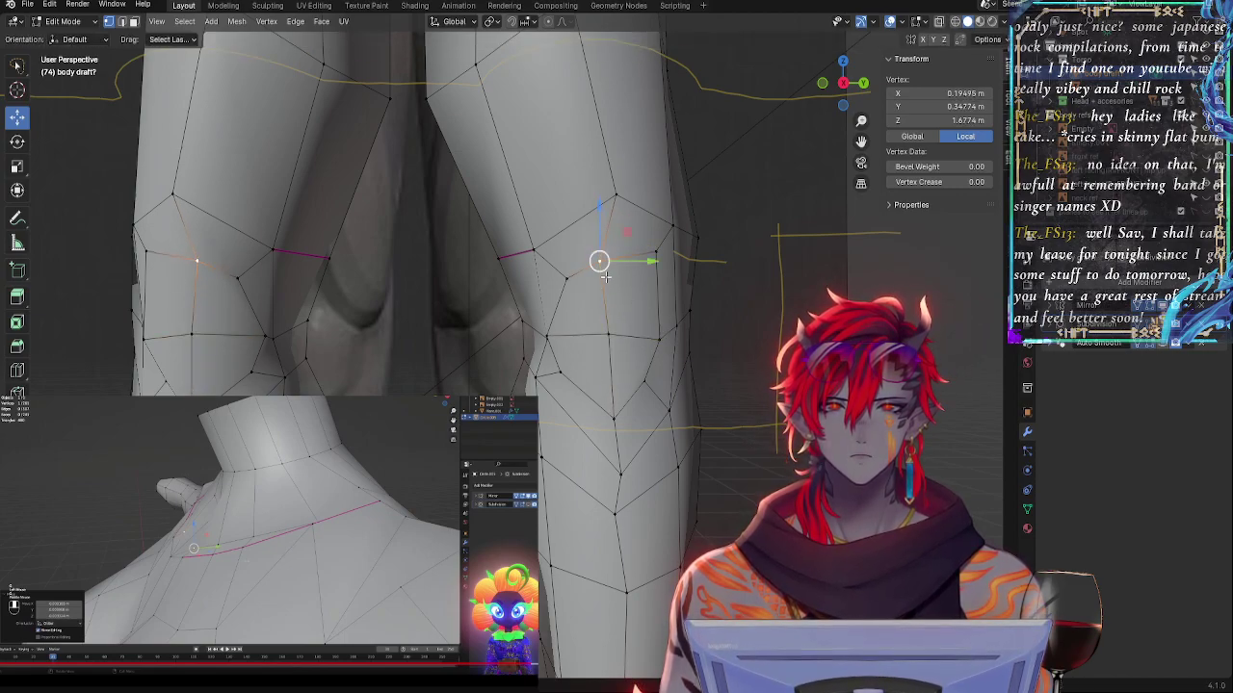
{"action": "left_click", "coordinate": [556, 334]}
{"action": "key", "text": "g"}
{"action": "key", "text": "g"}
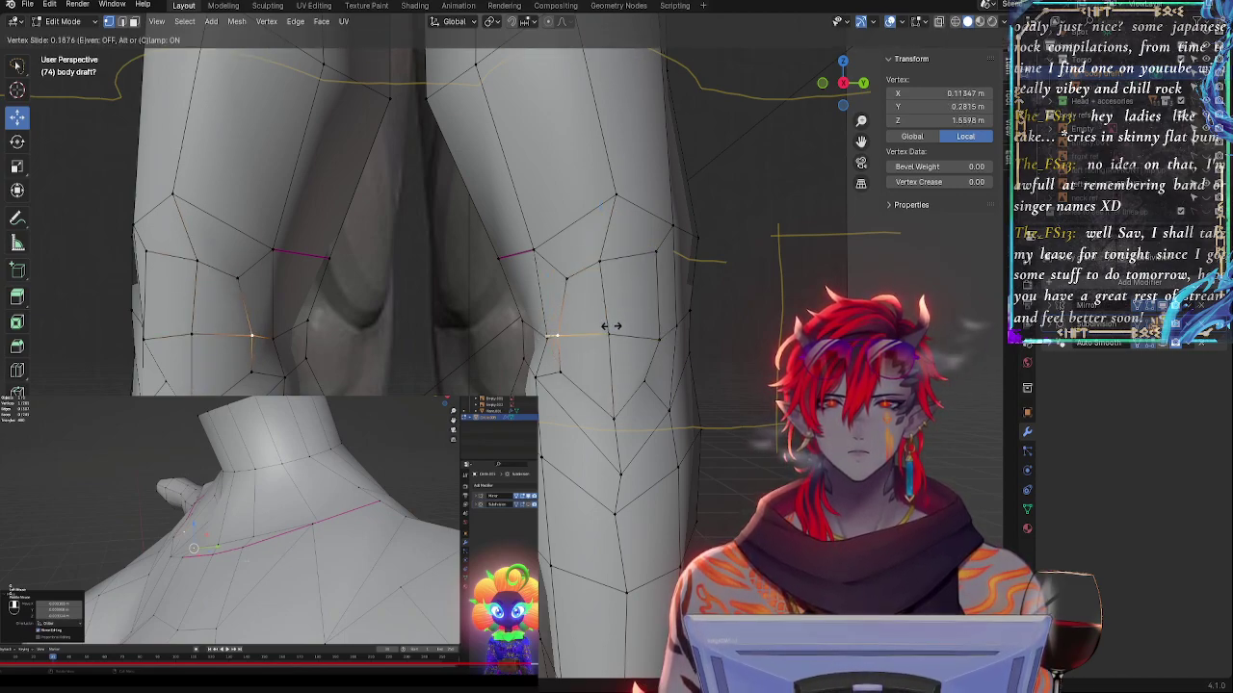
{"action": "left_click", "coordinate": [608, 328]}
{"action": "left_click", "coordinate": [542, 343]}
{"action": "key", "text": "g"}
{"action": "key", "text": "g"}
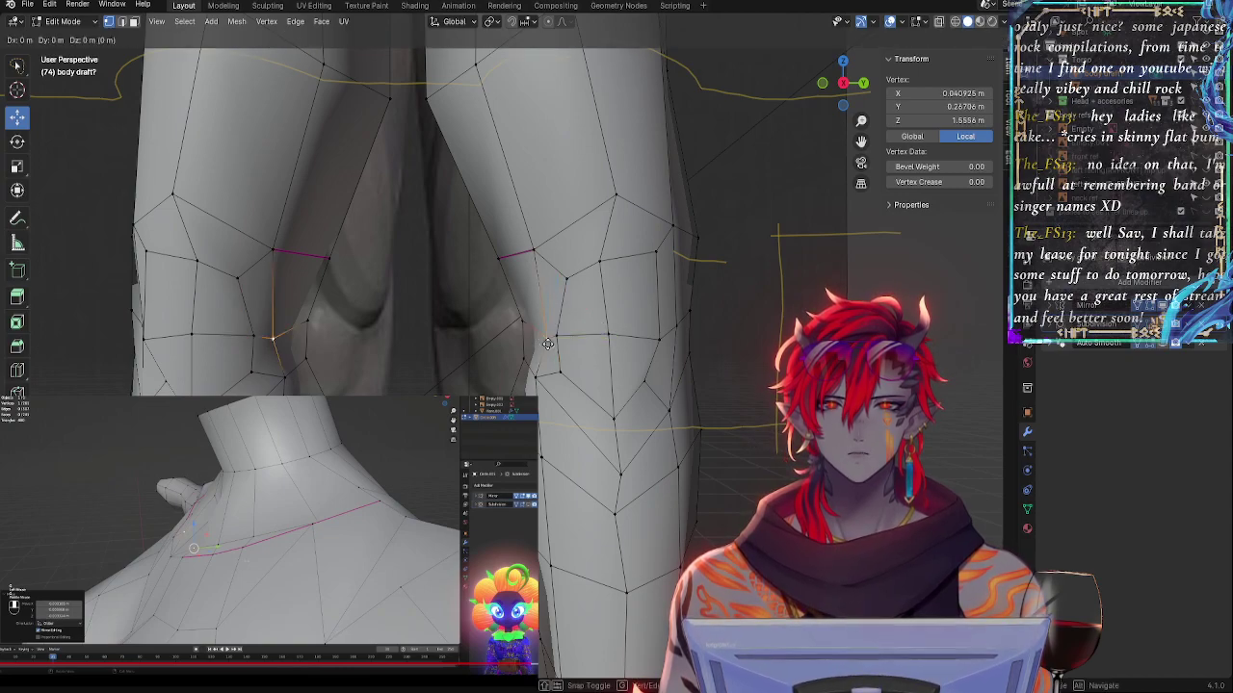
{"action": "left_click", "coordinate": [542, 330]}
{"action": "key", "text": "g"}
{"action": "left_click", "coordinate": [530, 336]}
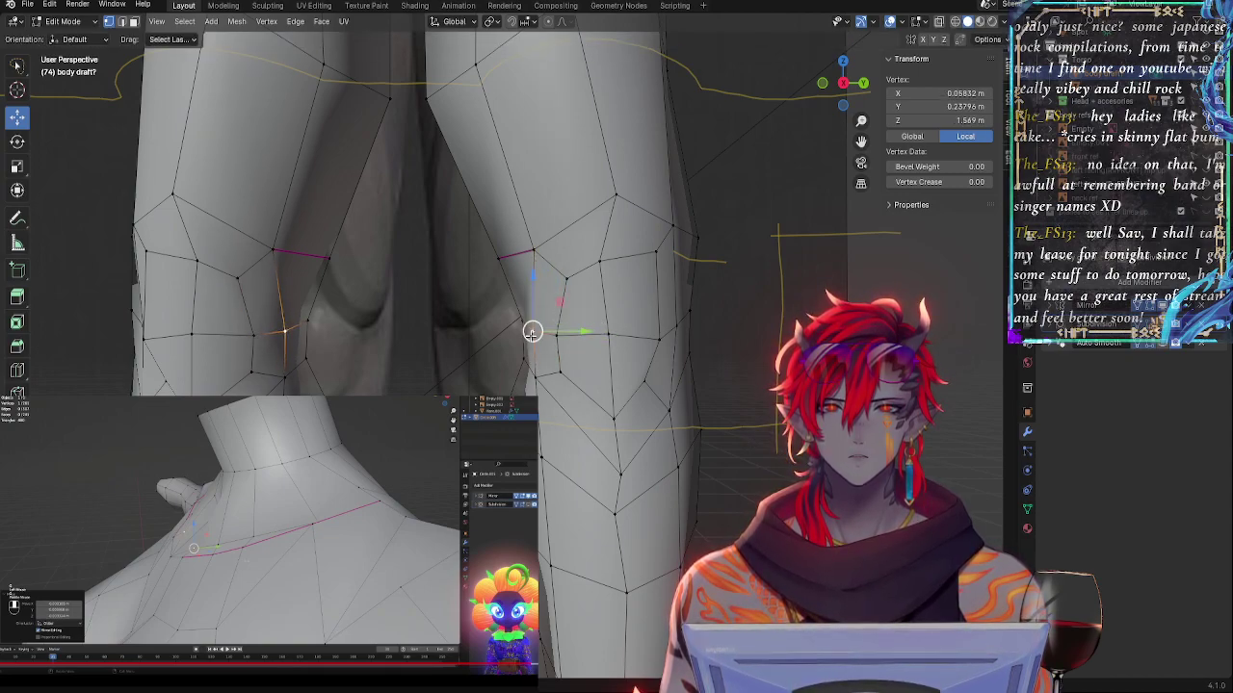
{"action": "left_click", "coordinate": [536, 254]}
{"action": "key", "text": "g"}
{"action": "key", "text": "g"}
{"action": "left_click", "coordinate": [570, 279]}
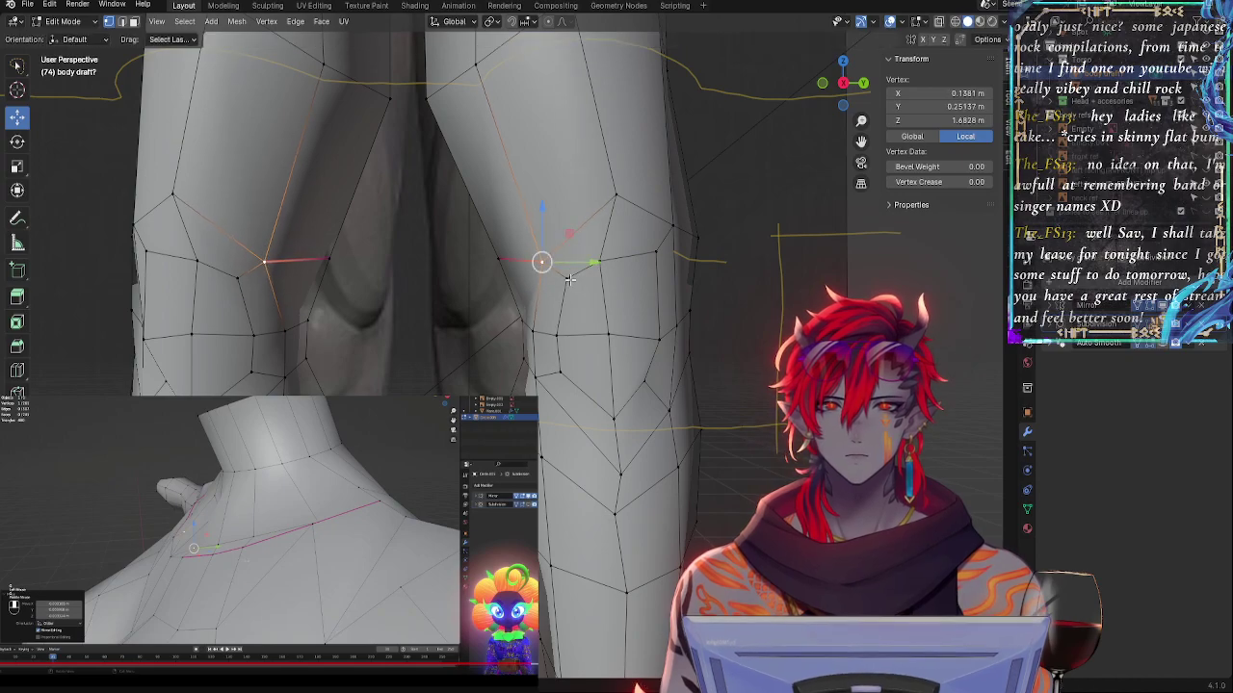
{"action": "key", "text": "g"}
{"action": "key", "text": "g"}
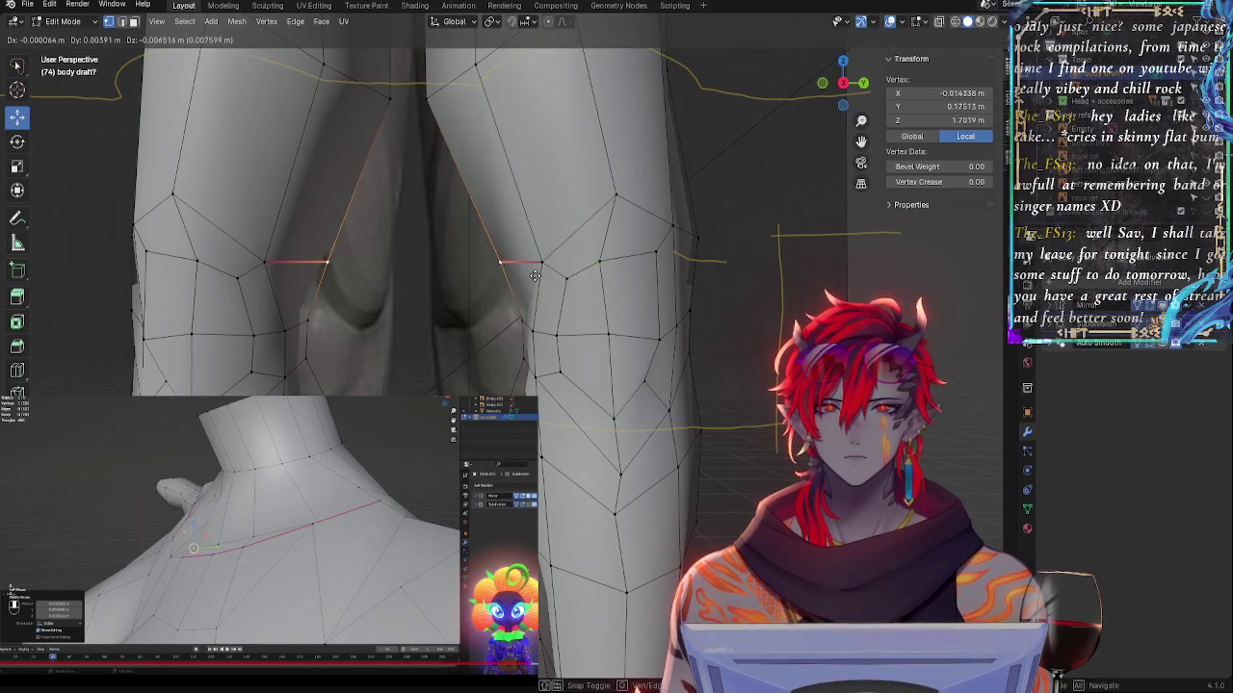
{"action": "left_click", "coordinate": [536, 273]}
- Re-enable the Subdivision modifier's viewport display to see the smoothed kneecaps
{"action": "middle_click_drag", "start_coordinate": [575, 318], "coordinate": [575, 338], "text": "ctrl"}
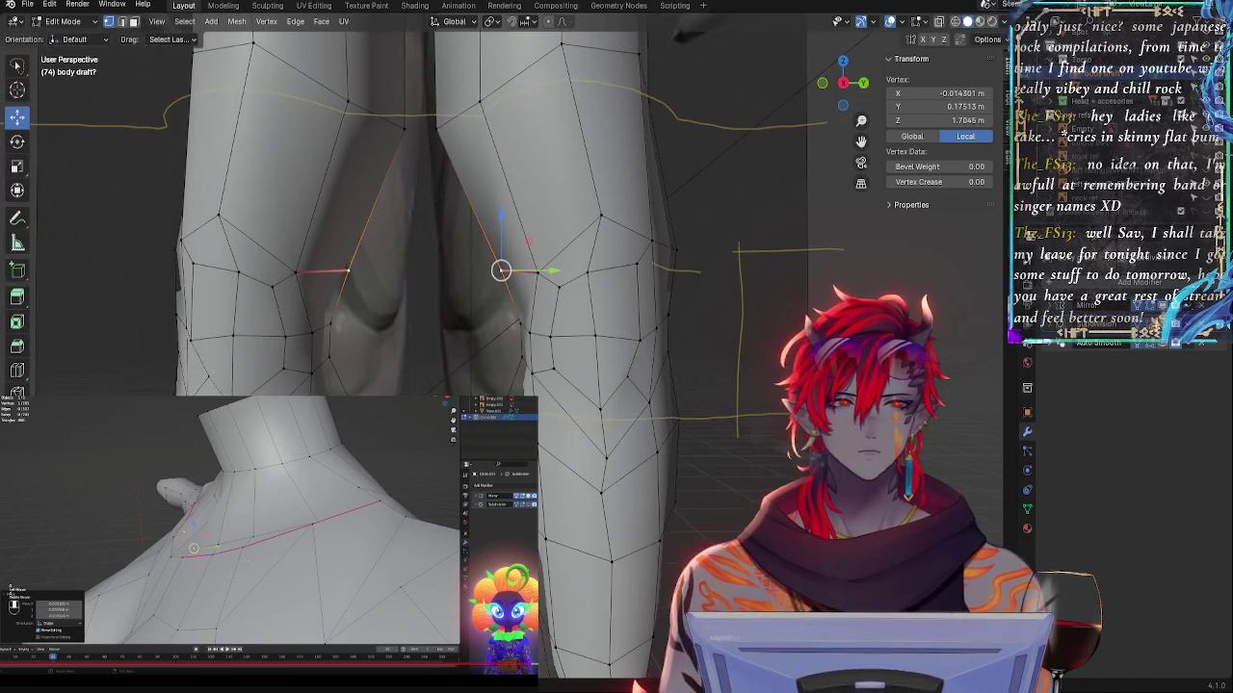
{"action": "left_click", "coordinate": [1162, 326]}
{"action": "mouse_move", "coordinate": [667, 313]}
{"action": "middle_mouse_down", "text": "ctrl"}
{"action": "mouse_move", "coordinate": [661, 338]}
{"action": "mouse_move", "coordinate": [658, 319]}
{"action": "middle_mouse_up", "text": "ctrl"}
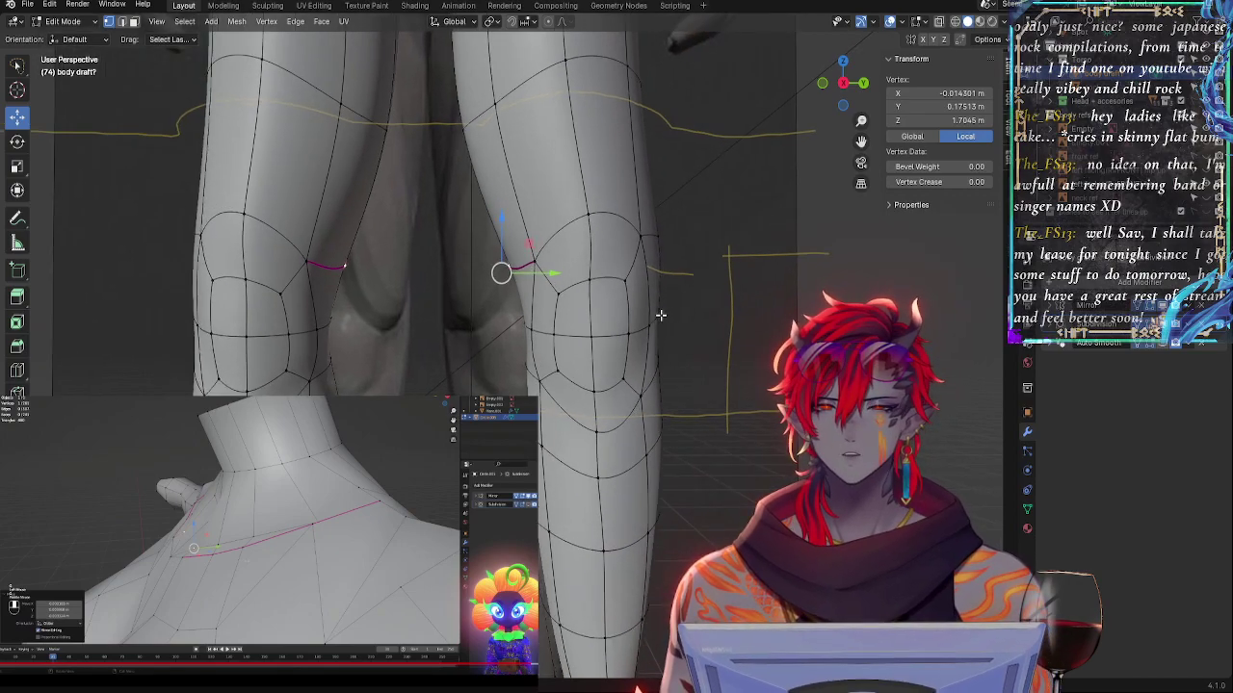
- Check the knee shape outside edit mode and nudge a lower knee vertex along Y
{"action": "key", "text": "Tab"}
{"action": "key", "text": "Tab"}
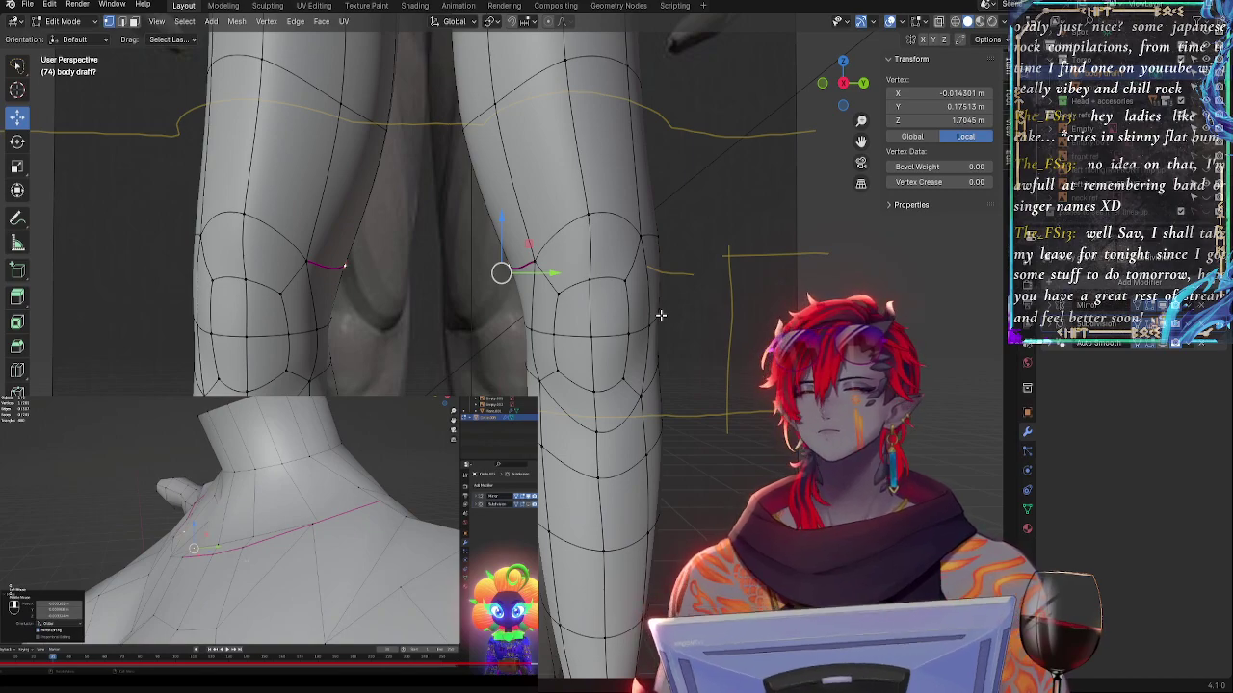
{"action": "left_click", "coordinate": [543, 404]}
{"action": "left_click_drag", "start_coordinate": [586, 372], "coordinate": [581, 372]}
{"action": "scroll", "coordinate": [647, 342], "scroll_direction": "down", "scroll_amount": 3}
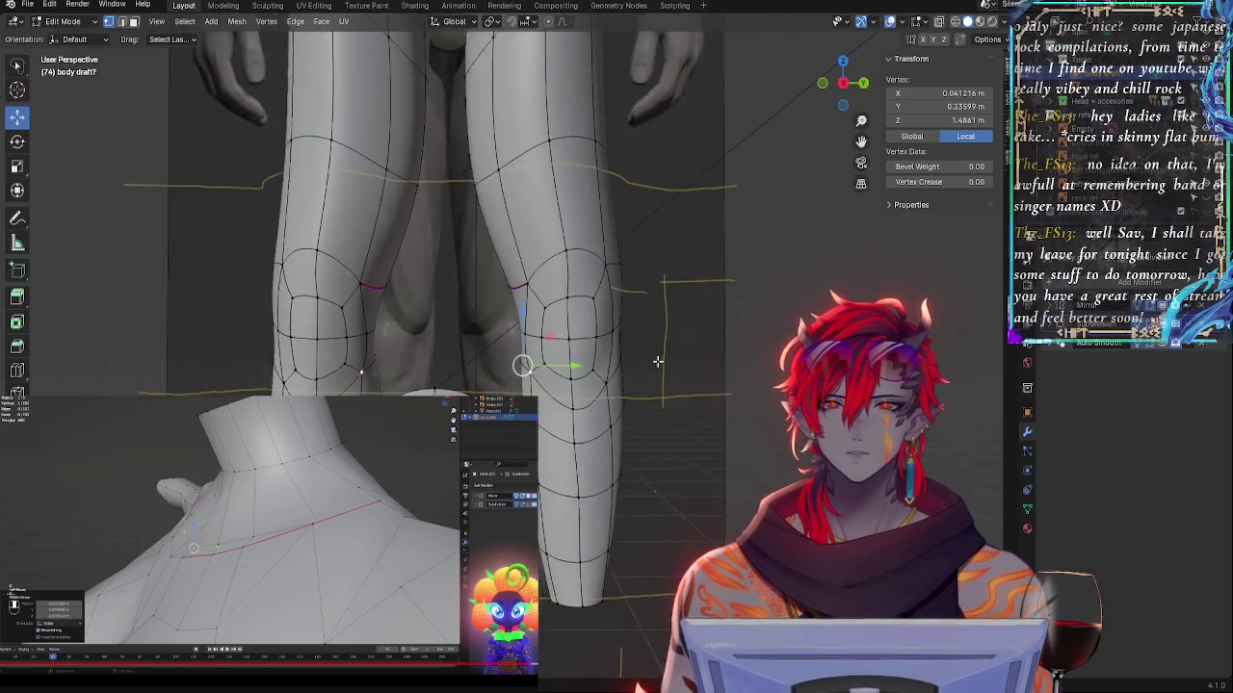
{"action": "middle_click_drag", "start_coordinate": [677, 349], "coordinate": [709, 460], "text": "shift"}
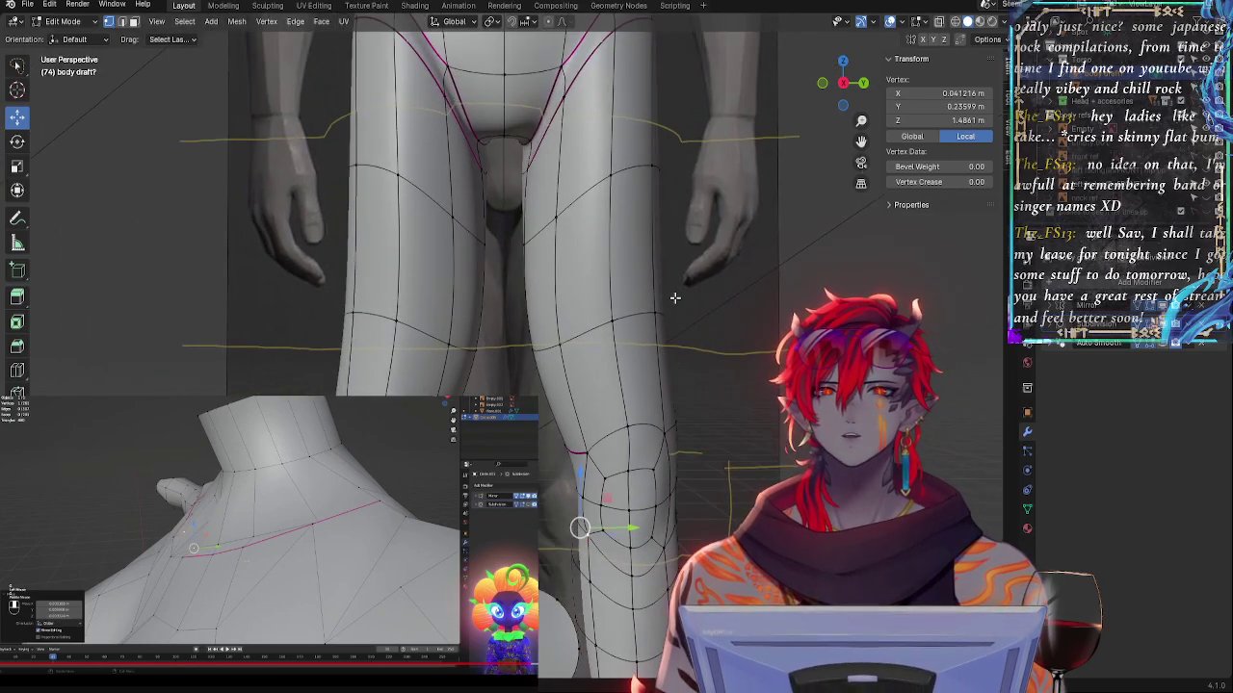
{"action": "scroll", "coordinate": [669, 386], "scroll_direction": "down", "scroll_amount": 2}
{"action": "scroll", "coordinate": [647, 289], "scroll_direction": "up", "scroll_amount": 5}
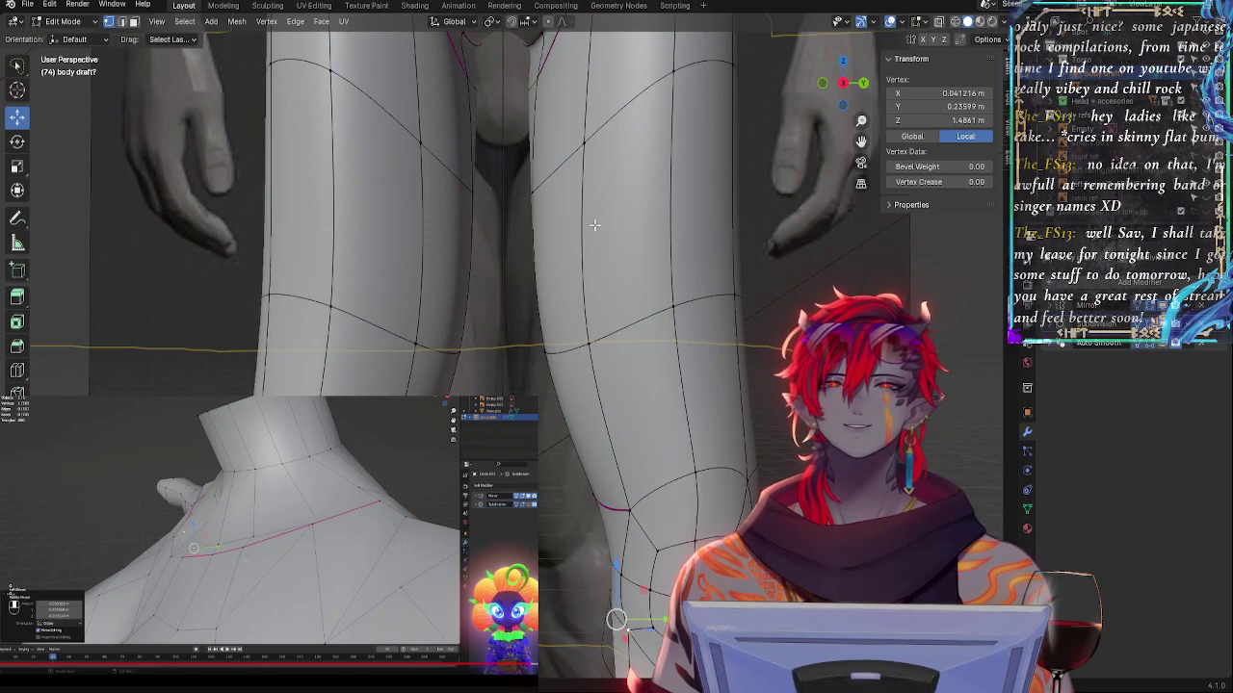
{"action": "middle_click_drag", "start_coordinate": [595, 226], "coordinate": [599, 314], "text": "shift"}
{"action": "middle_click_drag", "start_coordinate": [593, 419], "coordinate": [606, 387]}
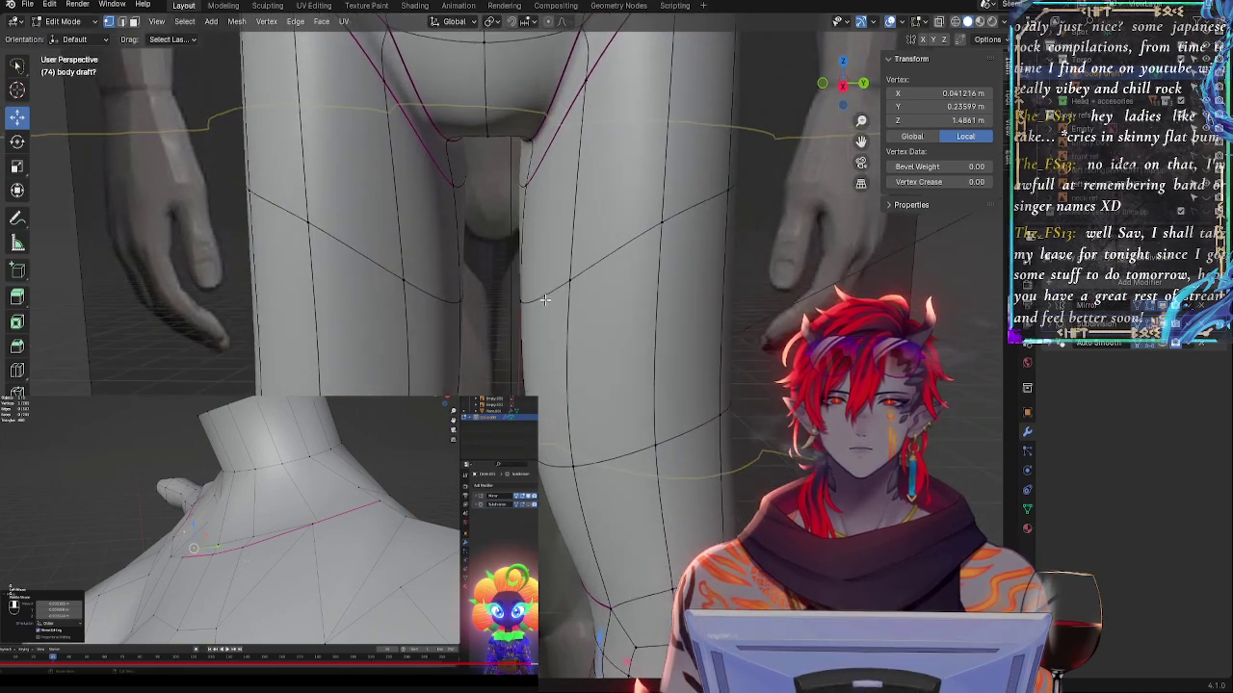
- Select the upper thigh edge loop and turn on X-ray with Alt+Z
{"action": "left_click", "coordinate": [546, 302], "text": "alt"}
{"action": "left_click", "coordinate": [560, 473], "text": "alt+shift"}
{"action": "key", "text": "alt+a"}
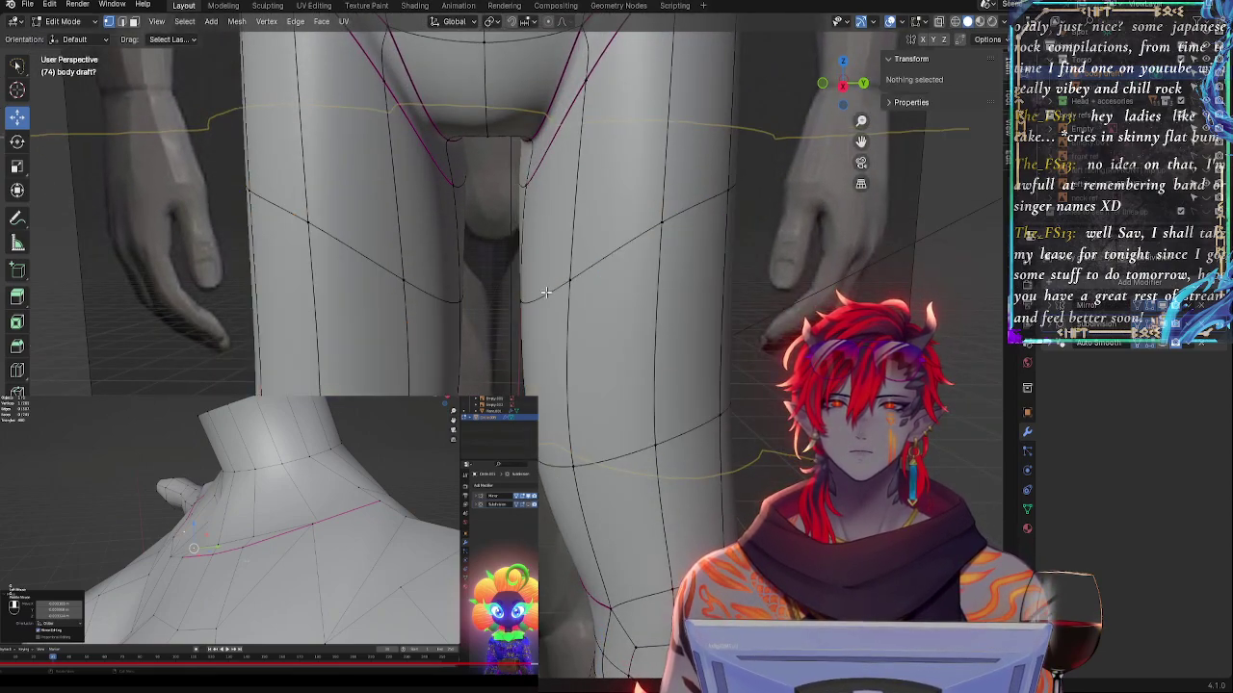
{"action": "left_click", "coordinate": [547, 293]}
{"action": "left_click", "coordinate": [561, 300], "text": "alt"}
{"action": "key", "text": "alt+z"}
{"action": "middle_click_drag", "start_coordinate": [644, 375], "coordinate": [634, 338], "text": "shift"}
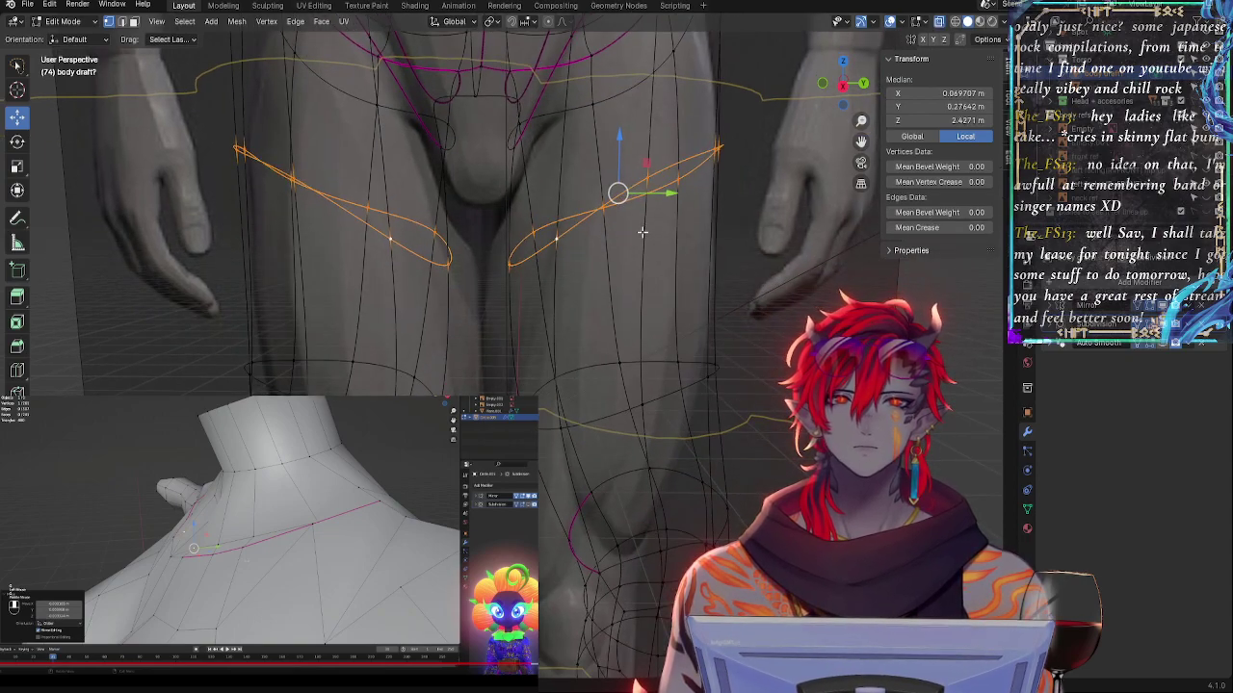
- Edge-slide the upper thigh loop higher and reposition the lower thigh loop
{"action": "key", "text": "g"}
{"action": "key", "text": "g"}
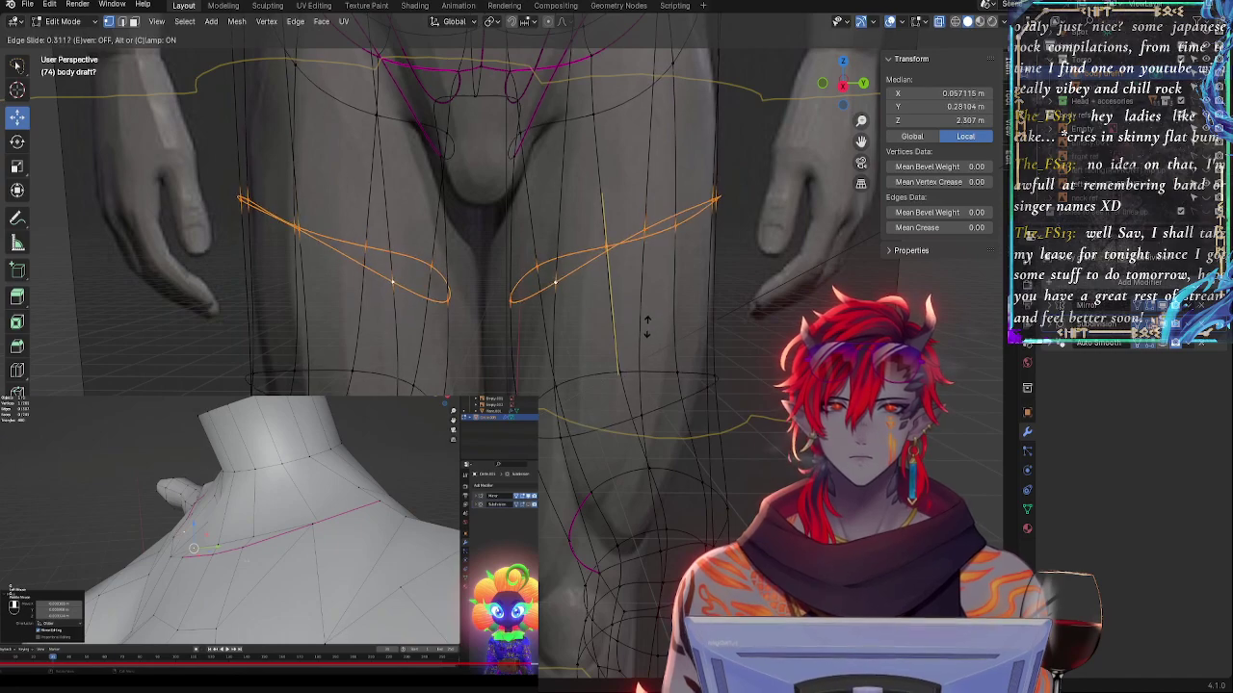
{"action": "left_click", "coordinate": [656, 268]}
{"action": "double_click", "coordinate": [632, 414]}
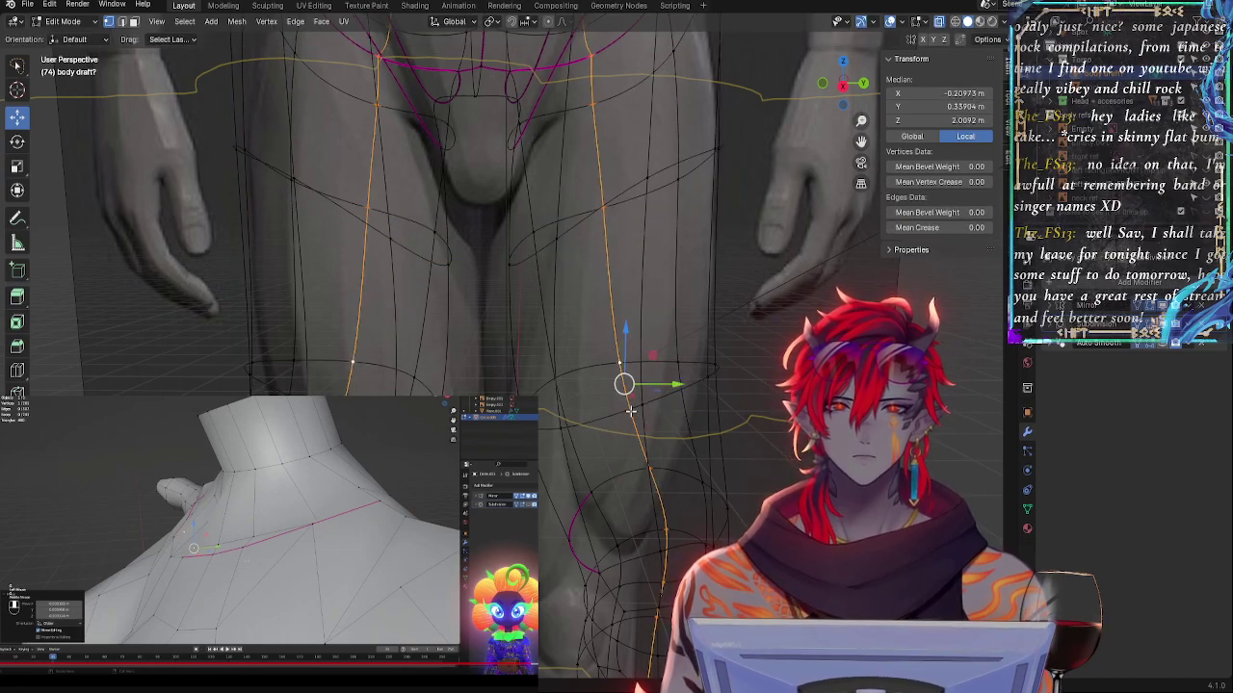
{"action": "double_click", "coordinate": [612, 417]}
{"action": "key", "text": "g"}
{"action": "key", "text": "g"}
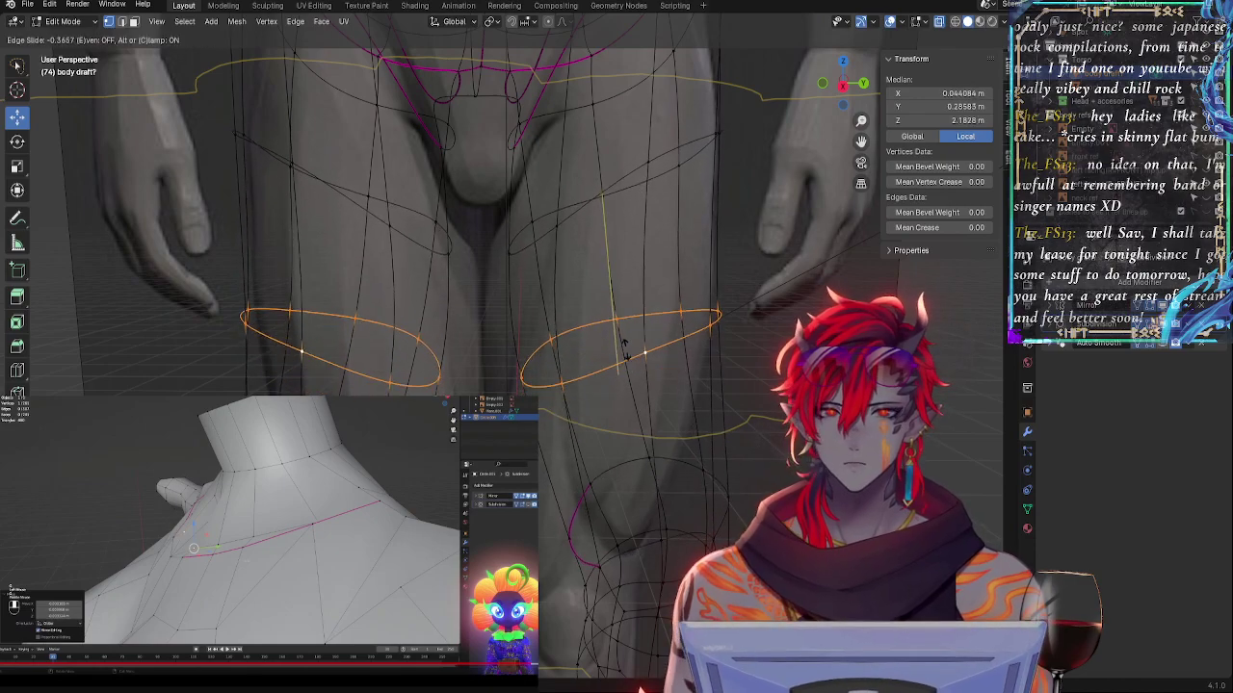
{"action": "left_click", "coordinate": [627, 350]}
- In Right Ortho, flatten the lower loops with S Z 0, tilt them, and widen with Alt+S
{"action": "left_click", "coordinate": [843, 85]}
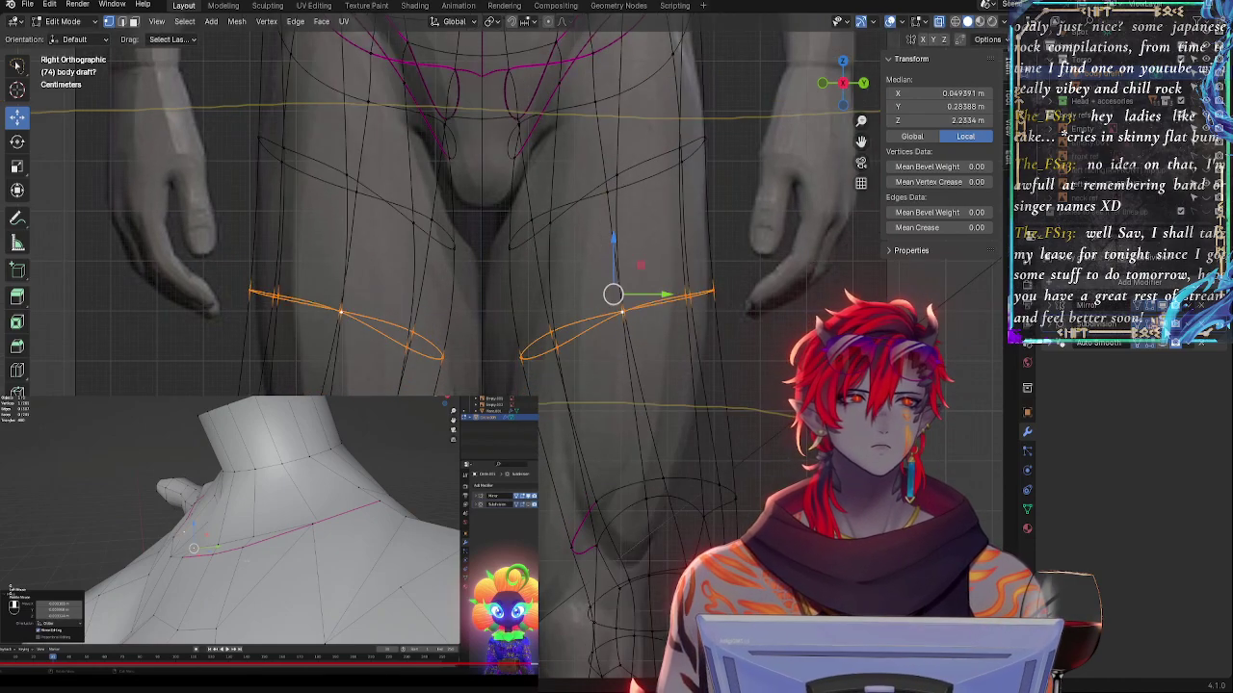
{"action": "left_click", "coordinate": [1159, 327]}
{"action": "middle_click_drag", "start_coordinate": [761, 320], "coordinate": [761, 326], "text": "ctrl"}
{"action": "key", "text": "s"}
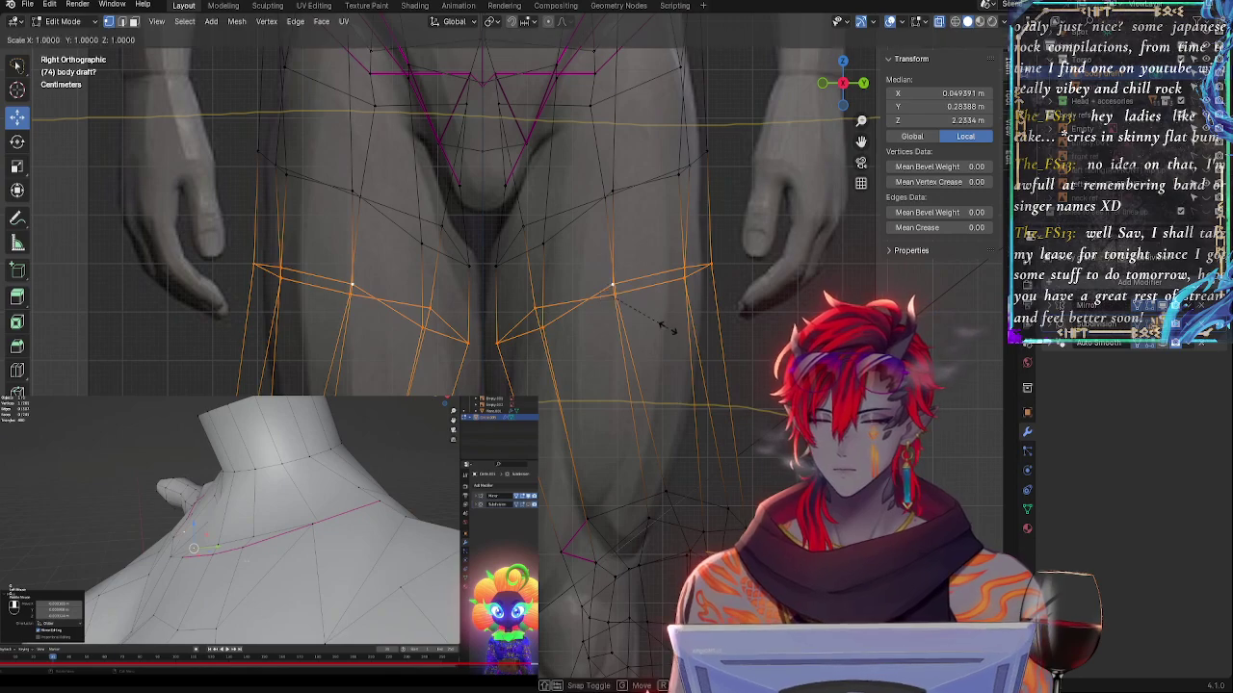
{"action": "key", "text": "z"}
{"action": "key", "text": "0"}
{"action": "key", "text": "Return"}
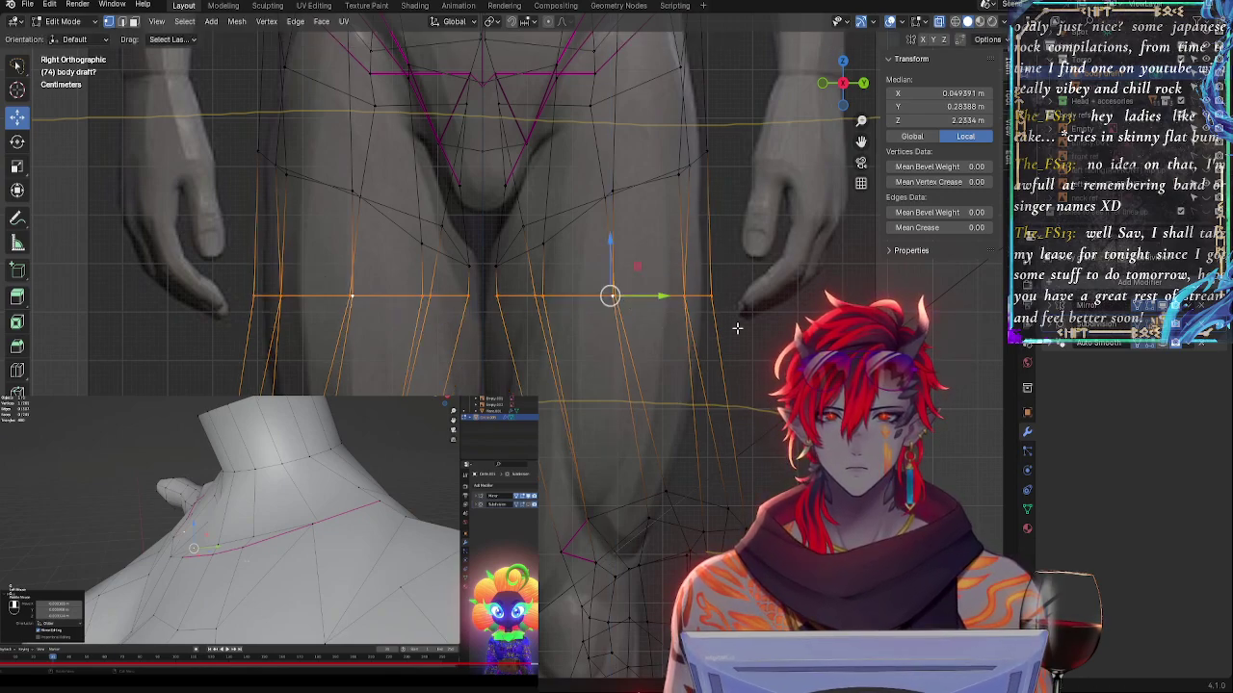
{"action": "key", "text": "r"}
{"action": "left_click", "coordinate": [734, 272]}
{"action": "key", "text": "alt+s"}
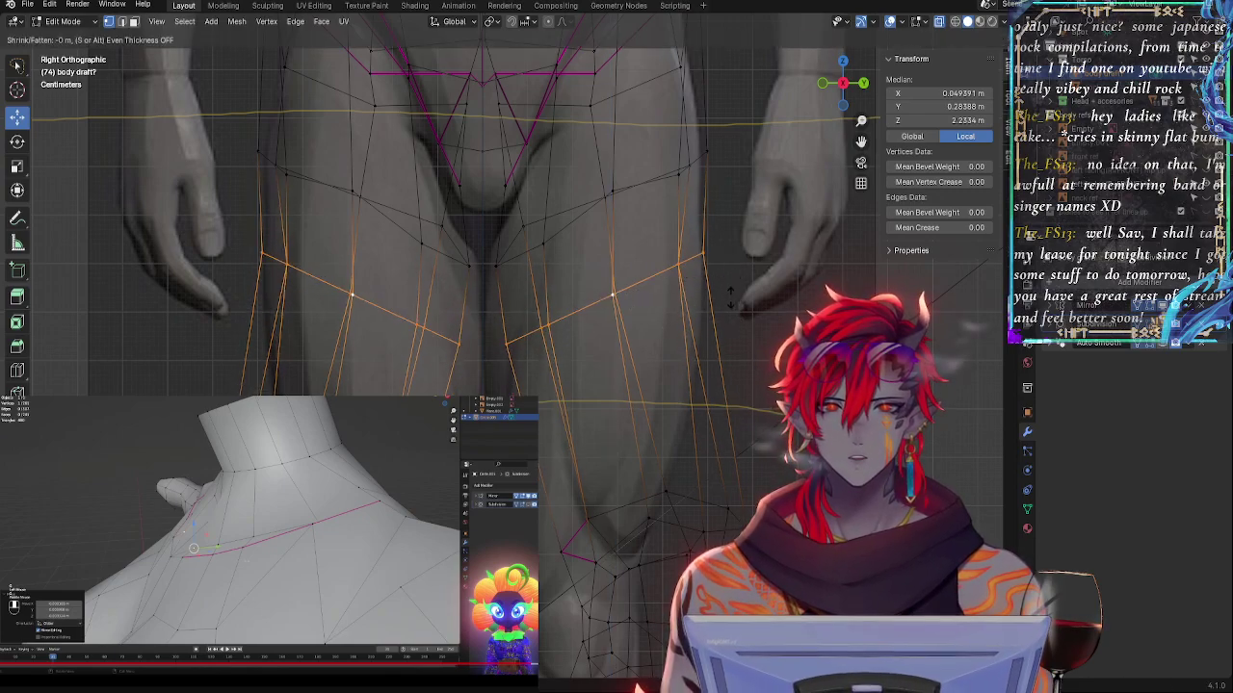
{"action": "left_click", "coordinate": [705, 293]}
- Bend the loops with LoopTools Curve and drop them lower on the thighs
{"action": "right_click", "coordinate": [635, 279]}
{"action": "mouse_move", "coordinate": [603, 79]}
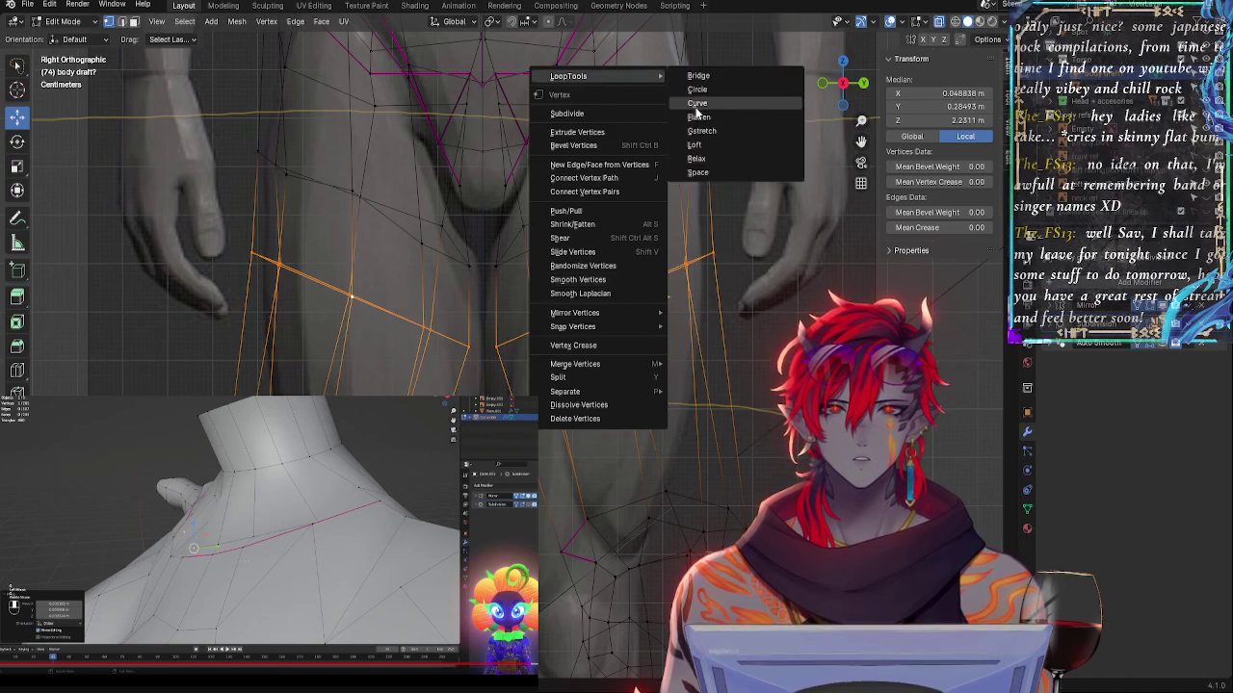
{"action": "left_click", "coordinate": [702, 89]}
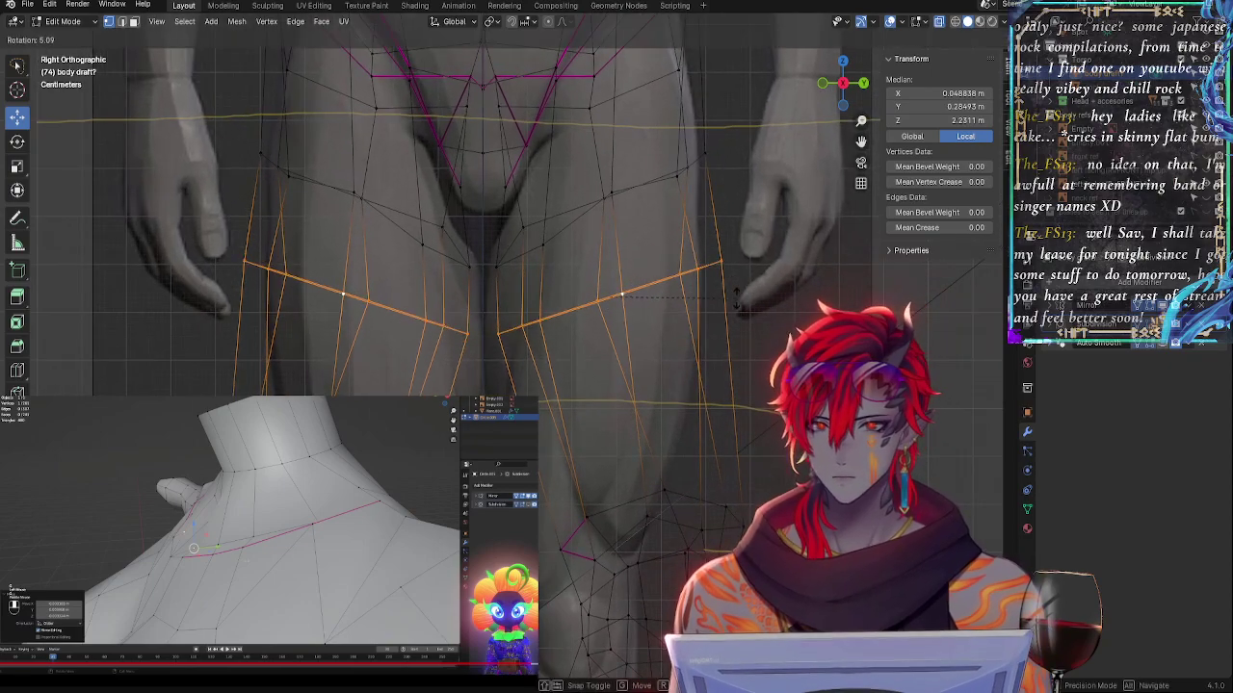
{"action": "key", "text": "g"}
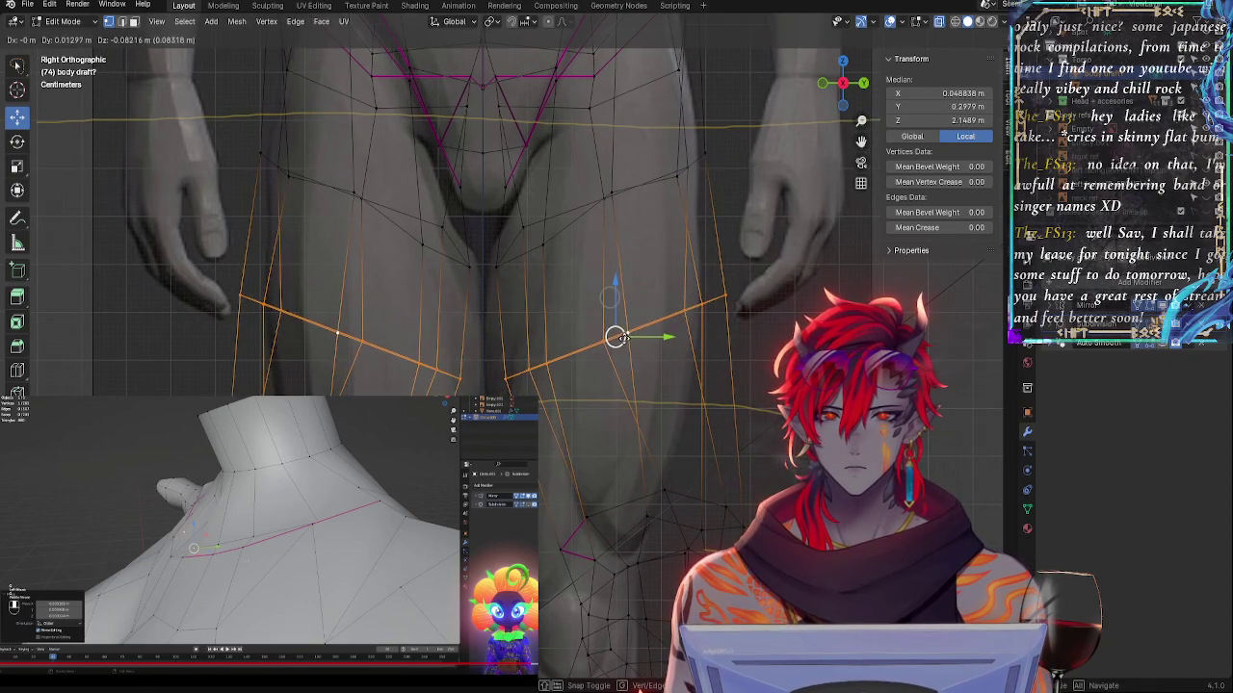
{"action": "left_click", "coordinate": [806, 170]}
{"action": "left_click", "coordinate": [843, 85]}
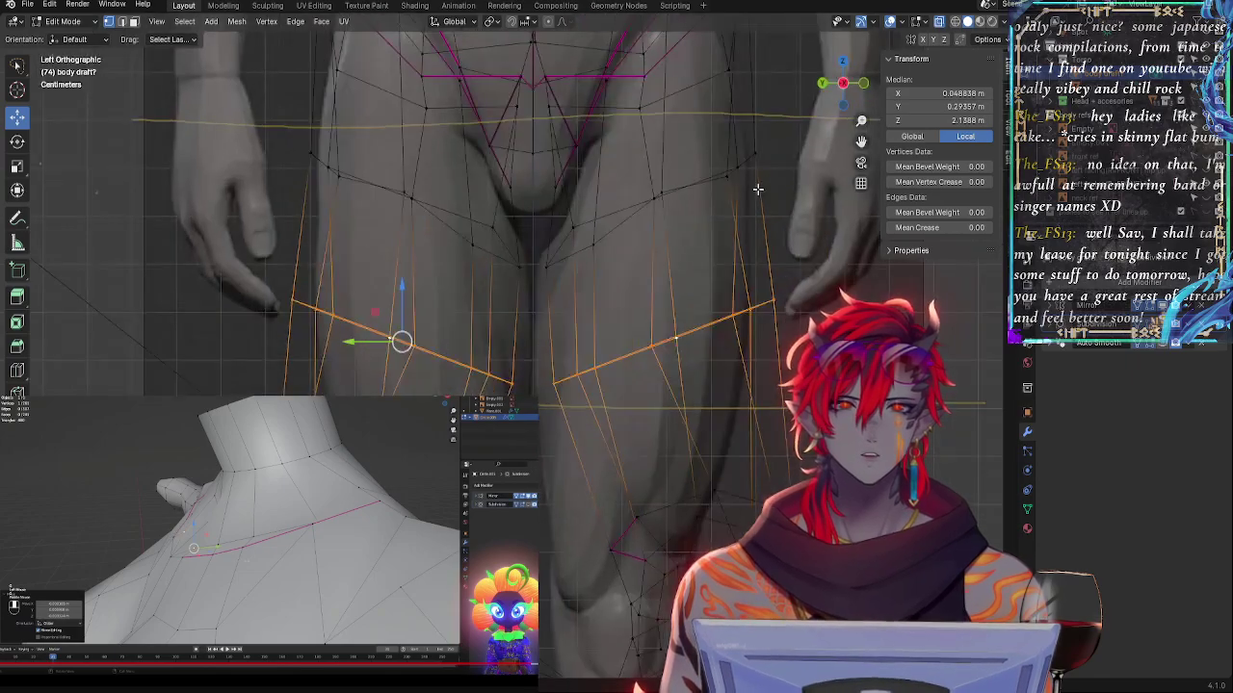
{"action": "left_click", "coordinate": [844, 86]}
{"action": "scroll", "coordinate": [732, 234], "scroll_direction": "down", "scroll_amount": 6}
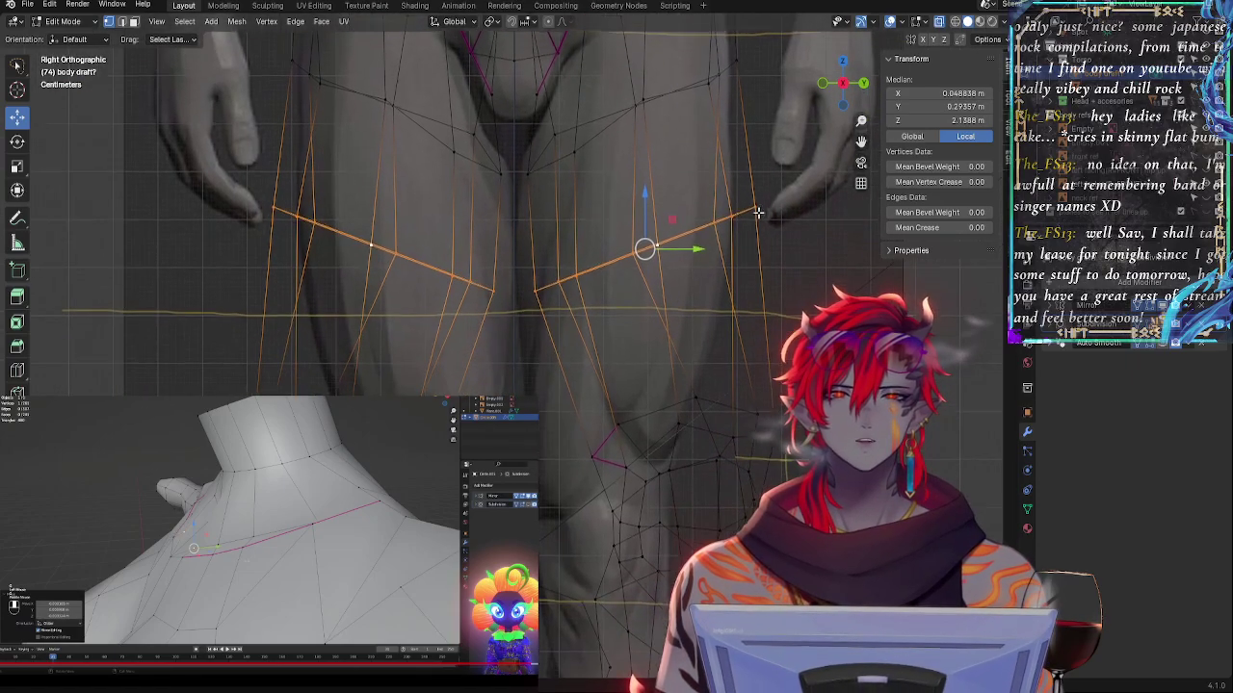
{"action": "scroll", "coordinate": [713, 465], "scroll_direction": "up", "scroll_amount": 5}
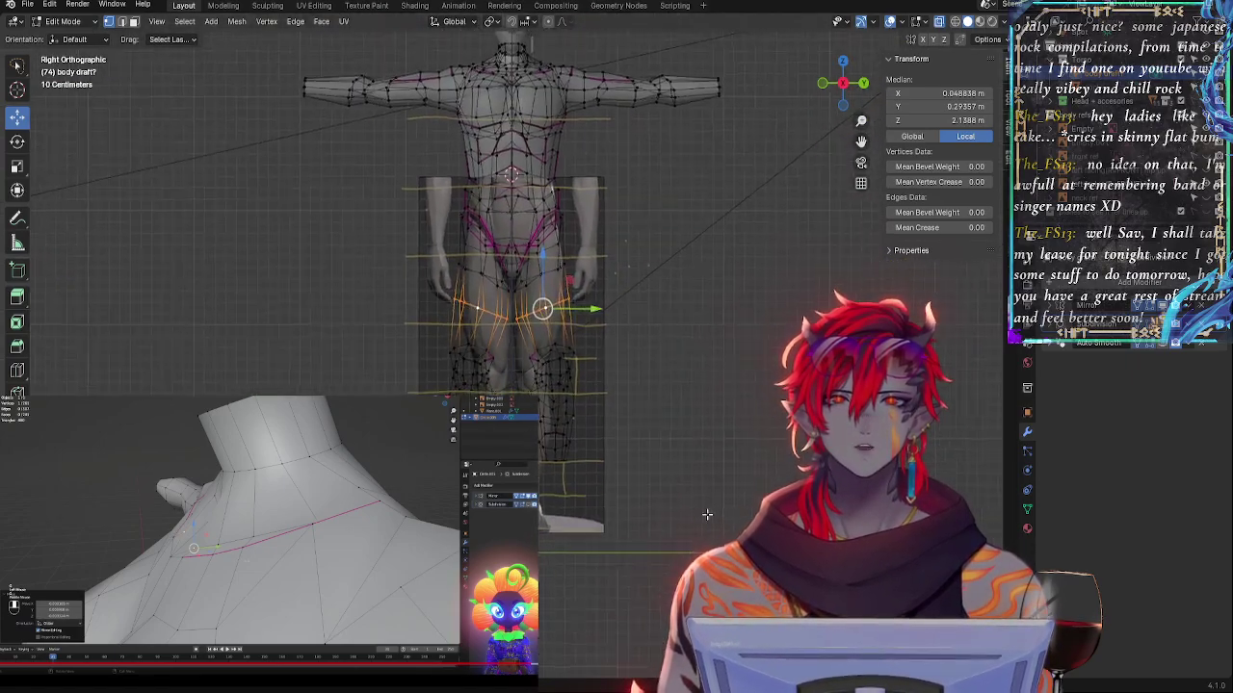
- Move the lower thigh loops down and back, then rotate them around Y
{"action": "scroll", "coordinate": [652, 234], "scroll_direction": "up", "scroll_amount": 3}
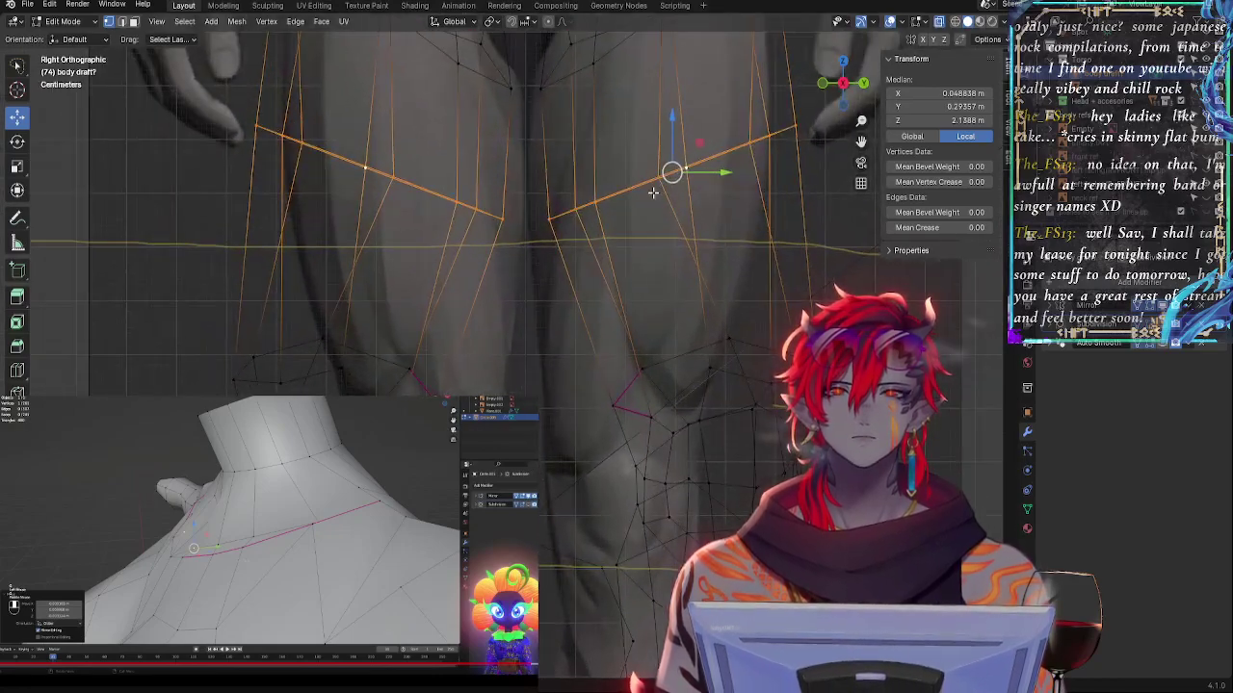
{"action": "key", "text": "g"}
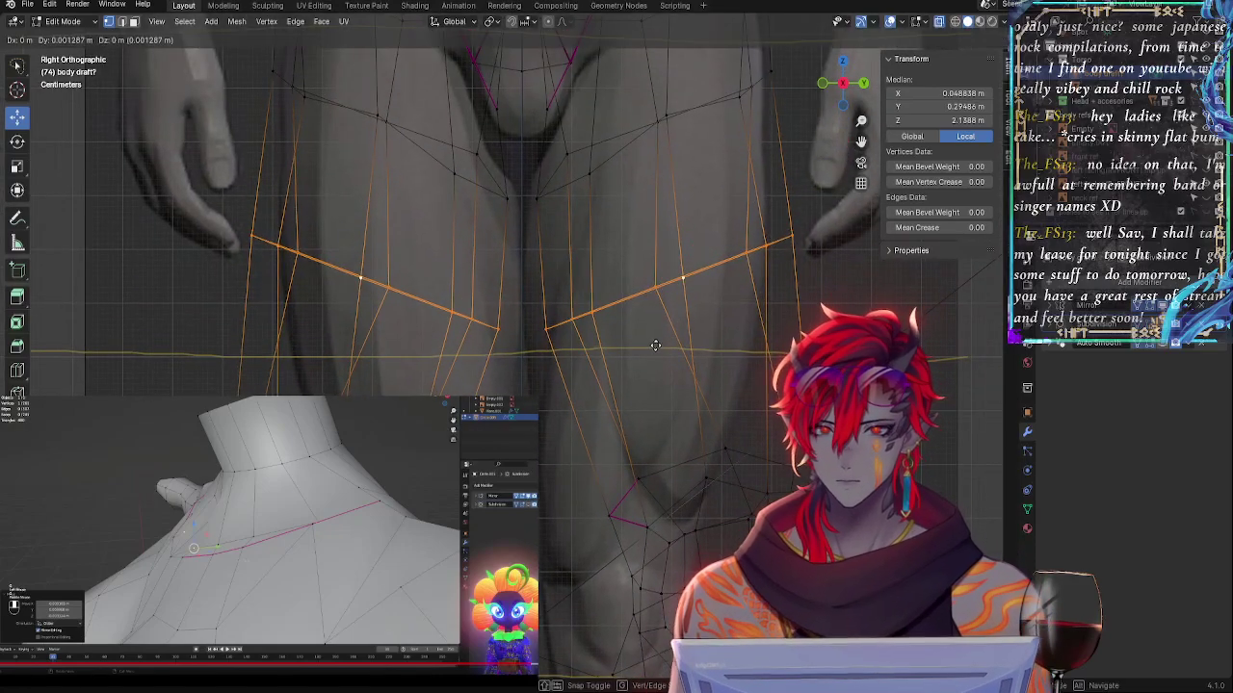
{"action": "left_click", "coordinate": [640, 373]}
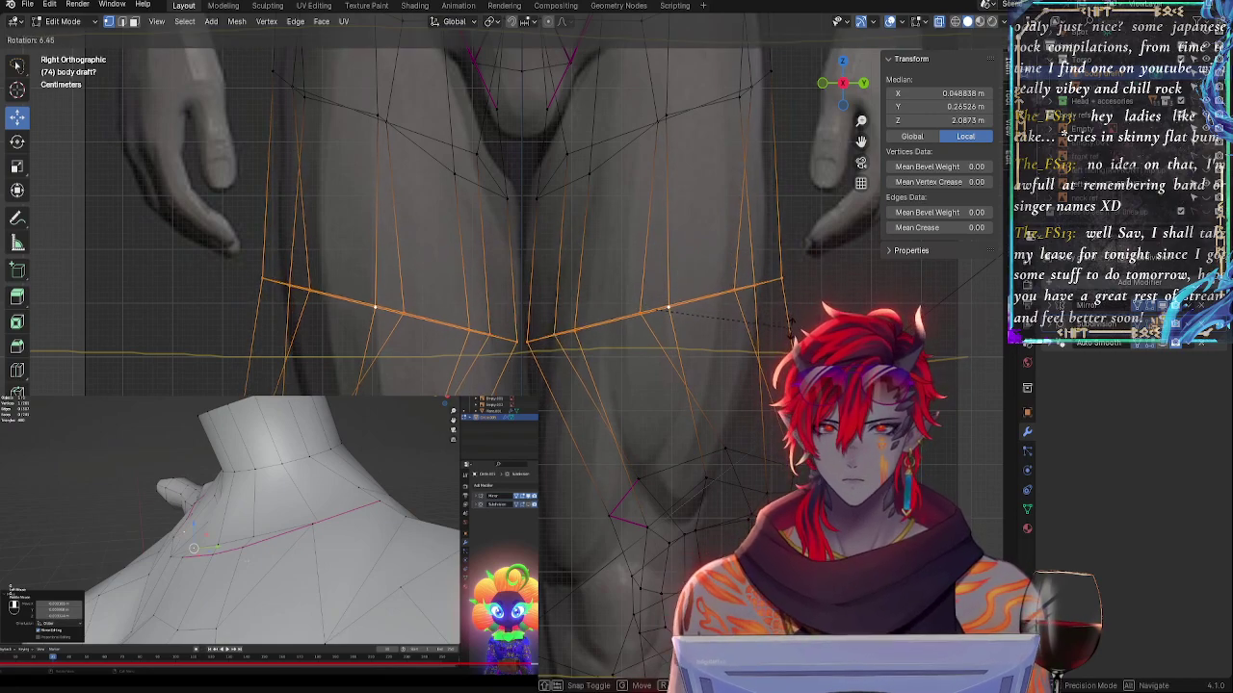
{"action": "left_click", "coordinate": [754, 325]}
{"action": "key", "text": "r"}
{"action": "key", "text": "y"}
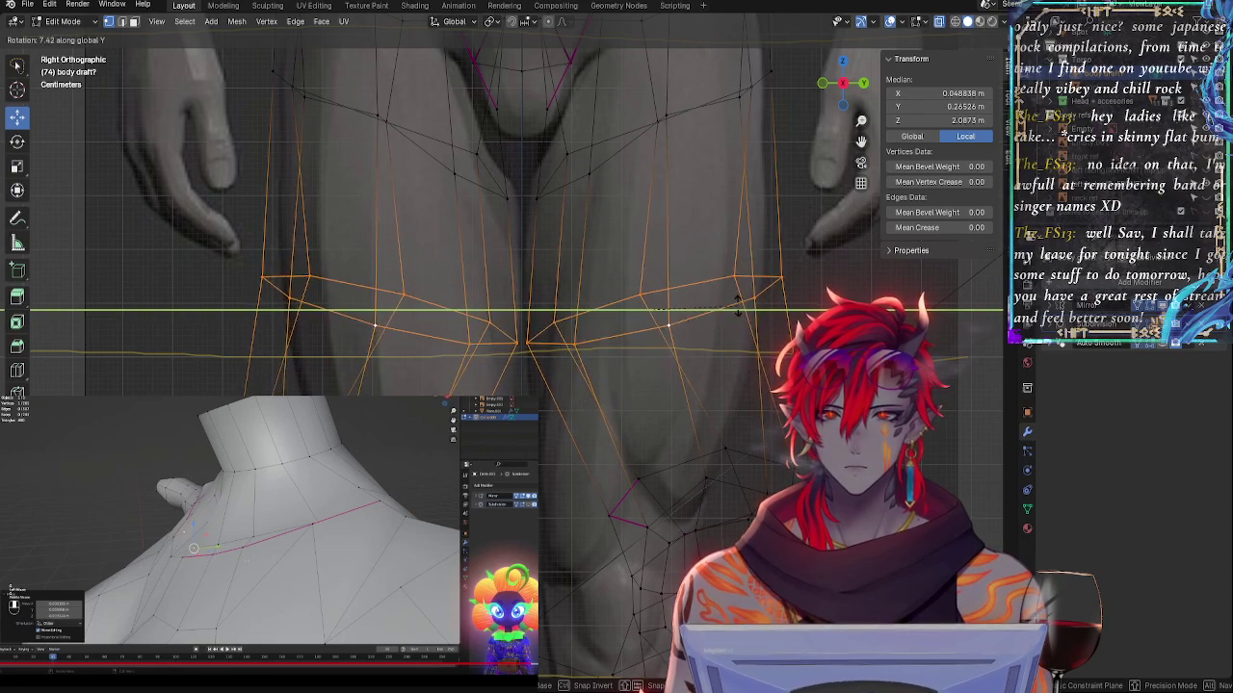
{"action": "left_click", "coordinate": [737, 307]}
- Rotate the loops slightly around X and twice around Z (about -9.8°) to meet at the crotch
{"action": "key", "text": "r"}
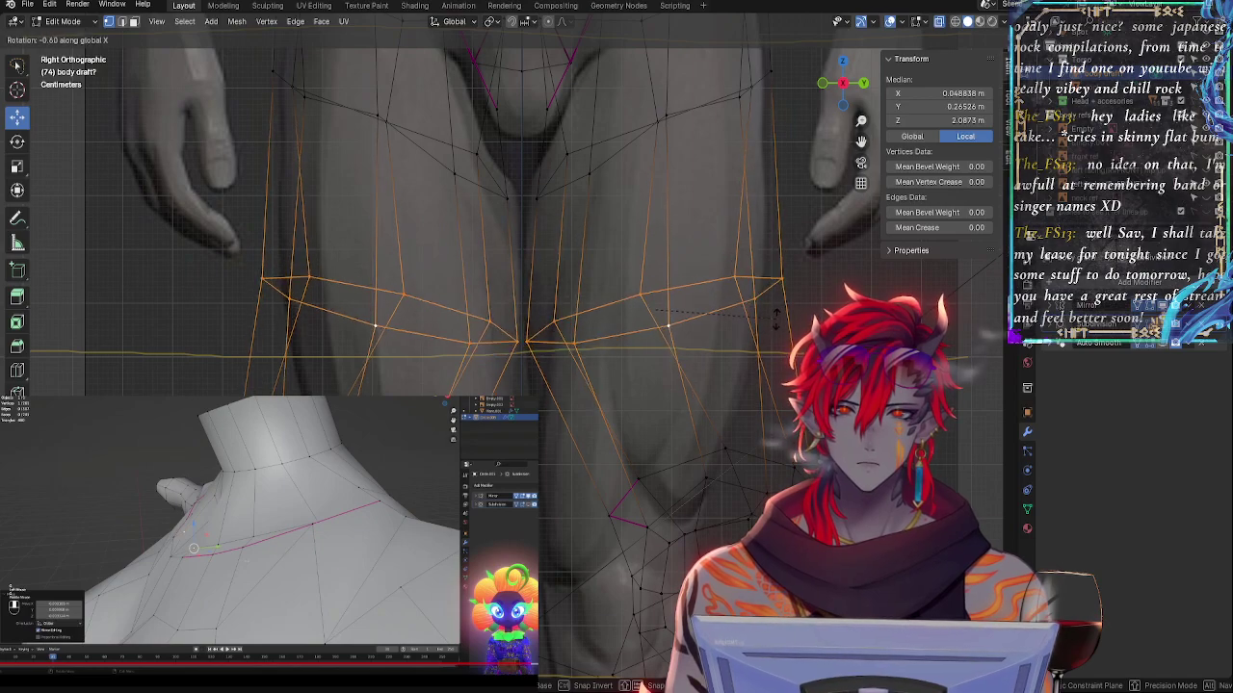
{"action": "left_click", "coordinate": [774, 309]}
{"action": "key", "text": "r"}
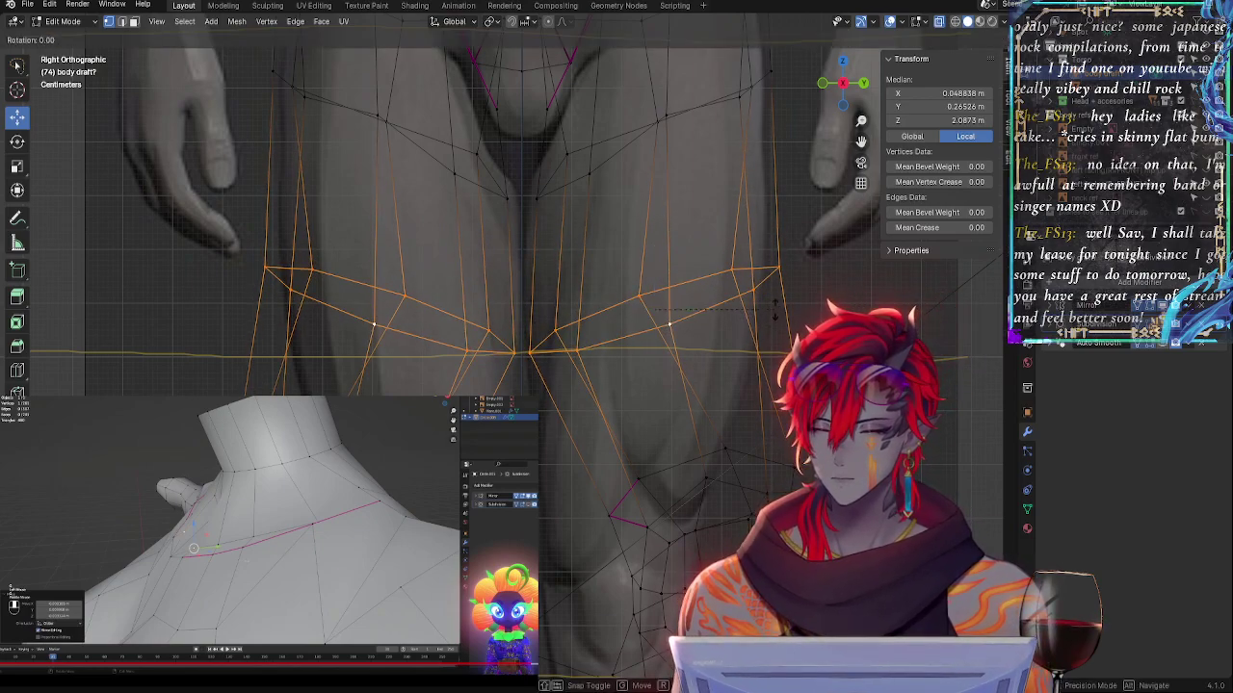
{"action": "key", "text": "z"}
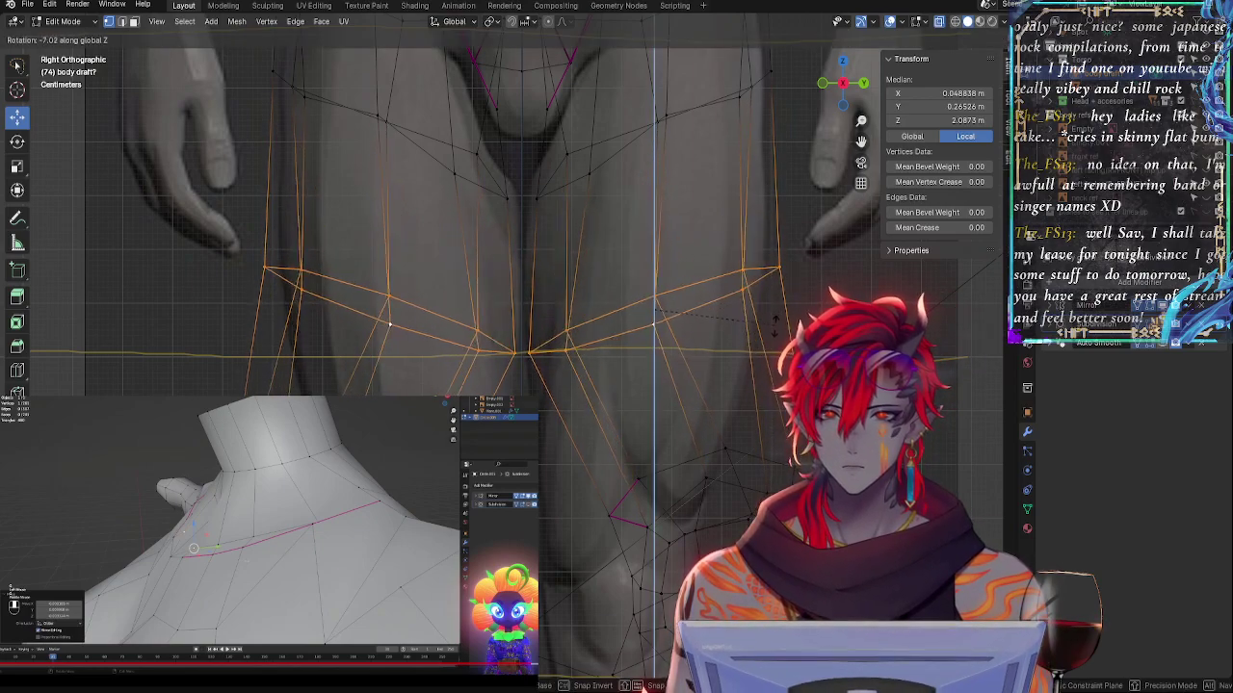
{"action": "left_click", "coordinate": [772, 327]}
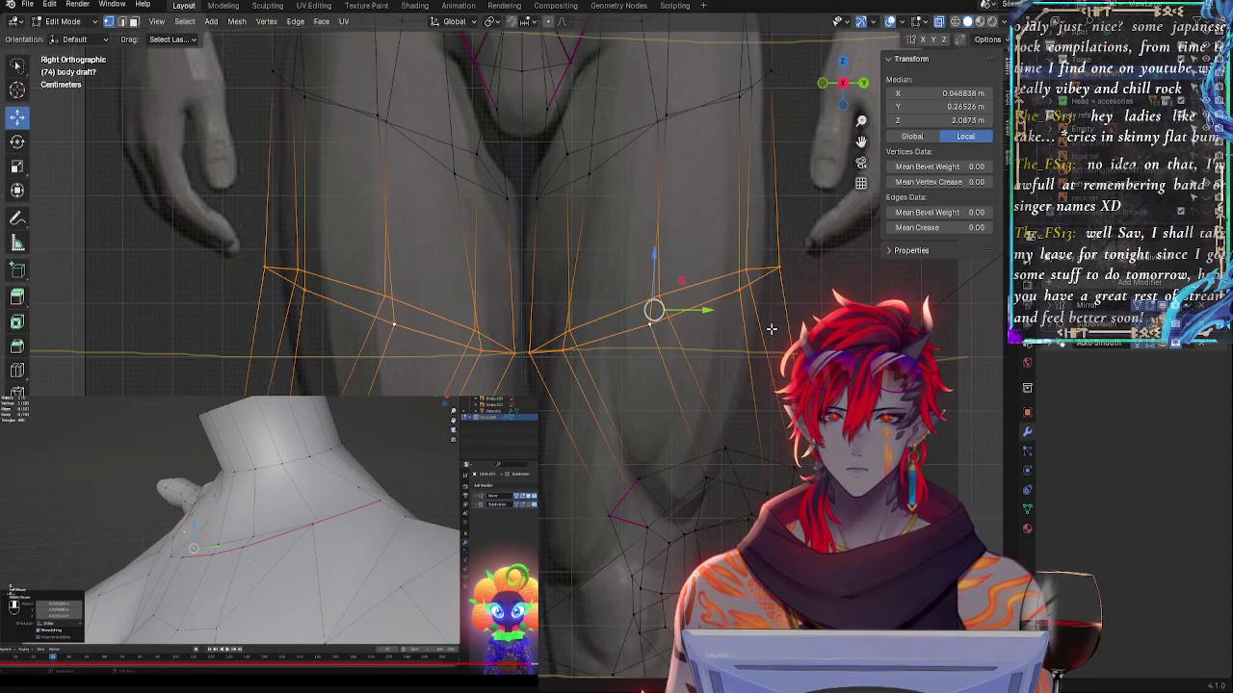
{"action": "key", "text": "r"}
{"action": "key", "text": "z"}
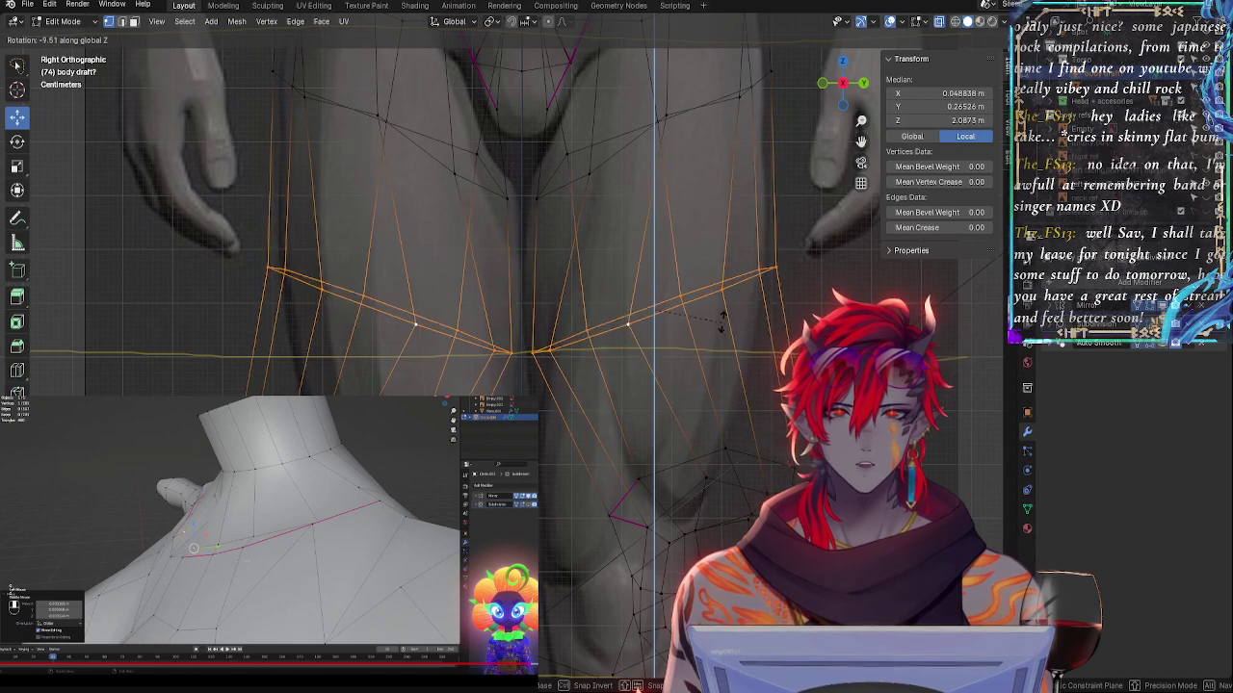
{"action": "left_click", "coordinate": [700, 276]}
{"action": "double_click", "coordinate": [662, 133]}
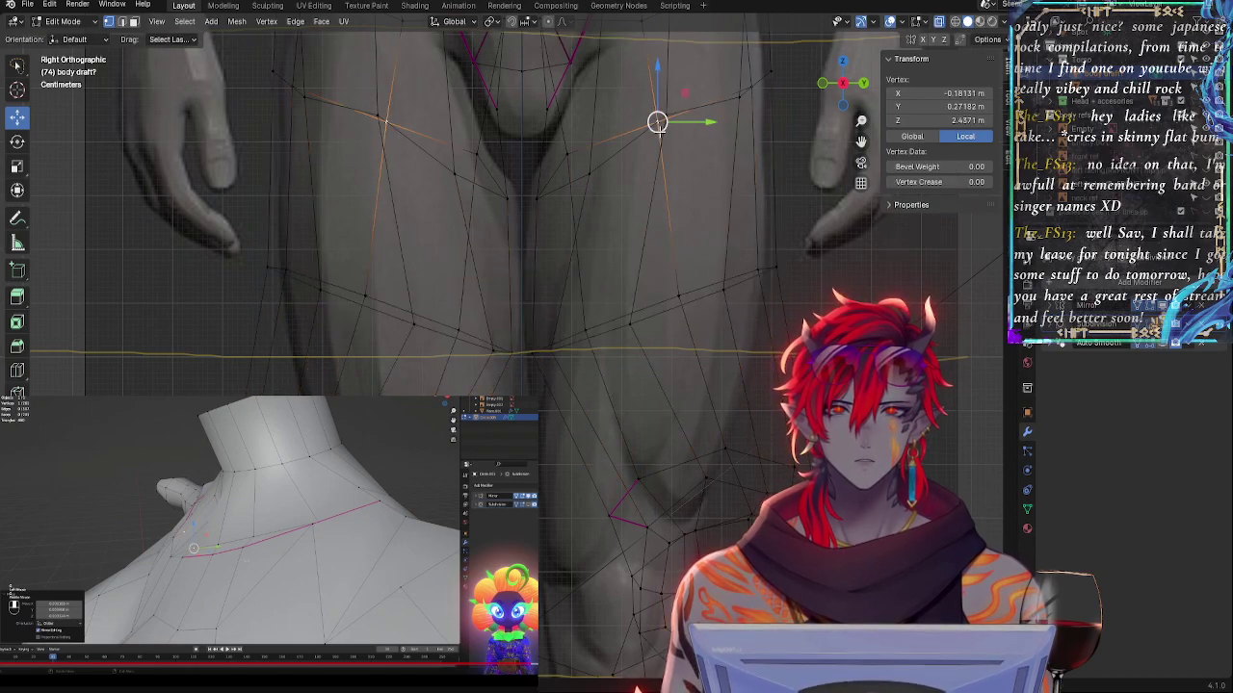
- Rotate the upper thigh's horizontal loop around the Z axis
{"action": "double_click", "coordinate": [595, 144]}
{"action": "key", "text": "r"}
{"action": "key", "text": "z"}
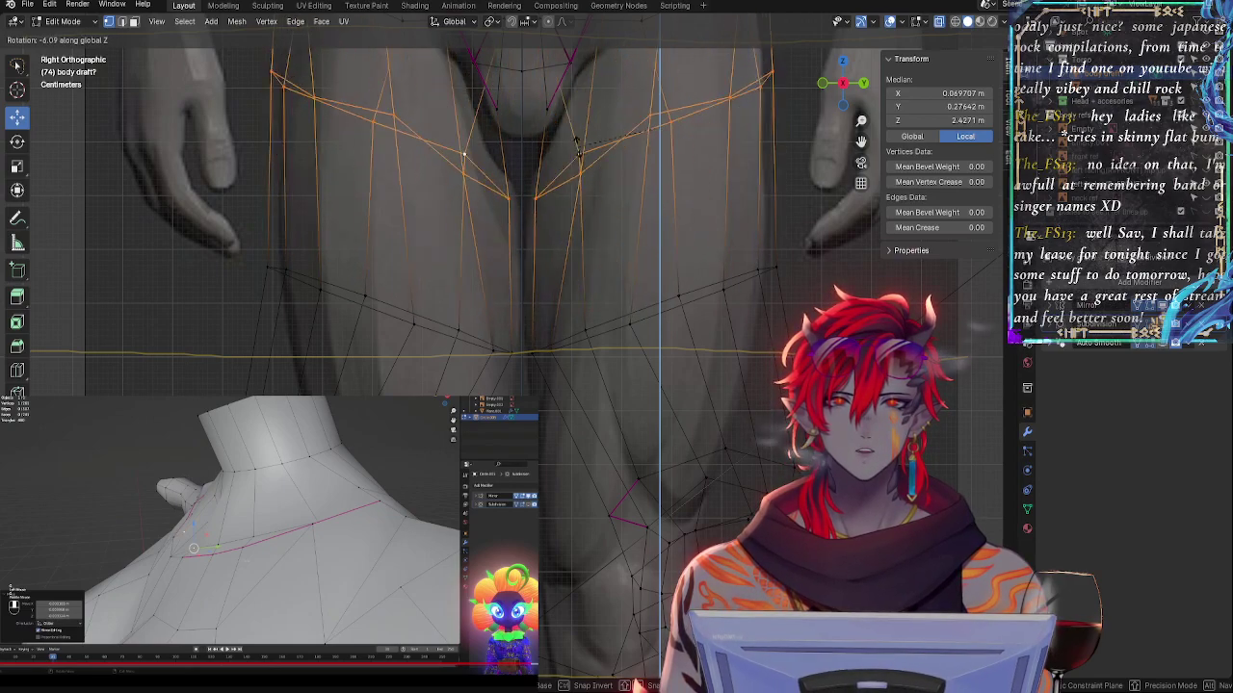
{"action": "left_click", "coordinate": [589, 208]}
- Select the thigh loops and narrow them along the Y axis
{"action": "left_click", "coordinate": [656, 265]}
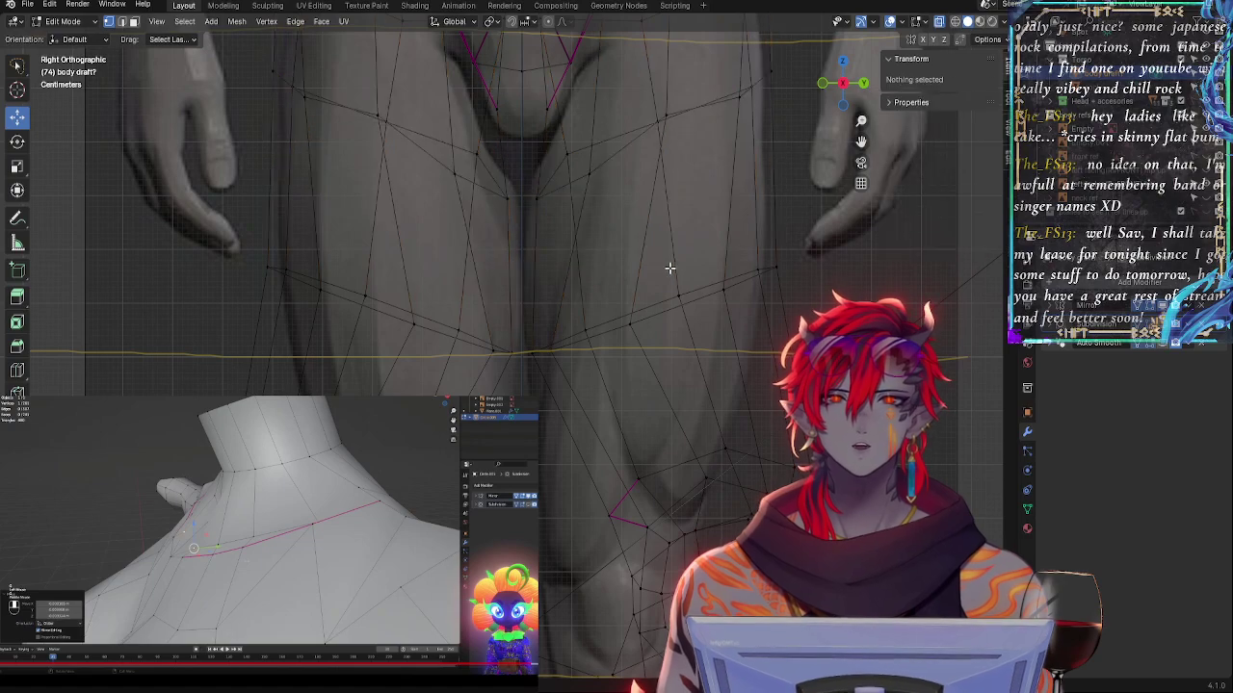
{"action": "key", "text": "alt+z"}
{"action": "key", "text": "alt+z"}
{"action": "left_click", "coordinate": [633, 329], "text": "alt"}
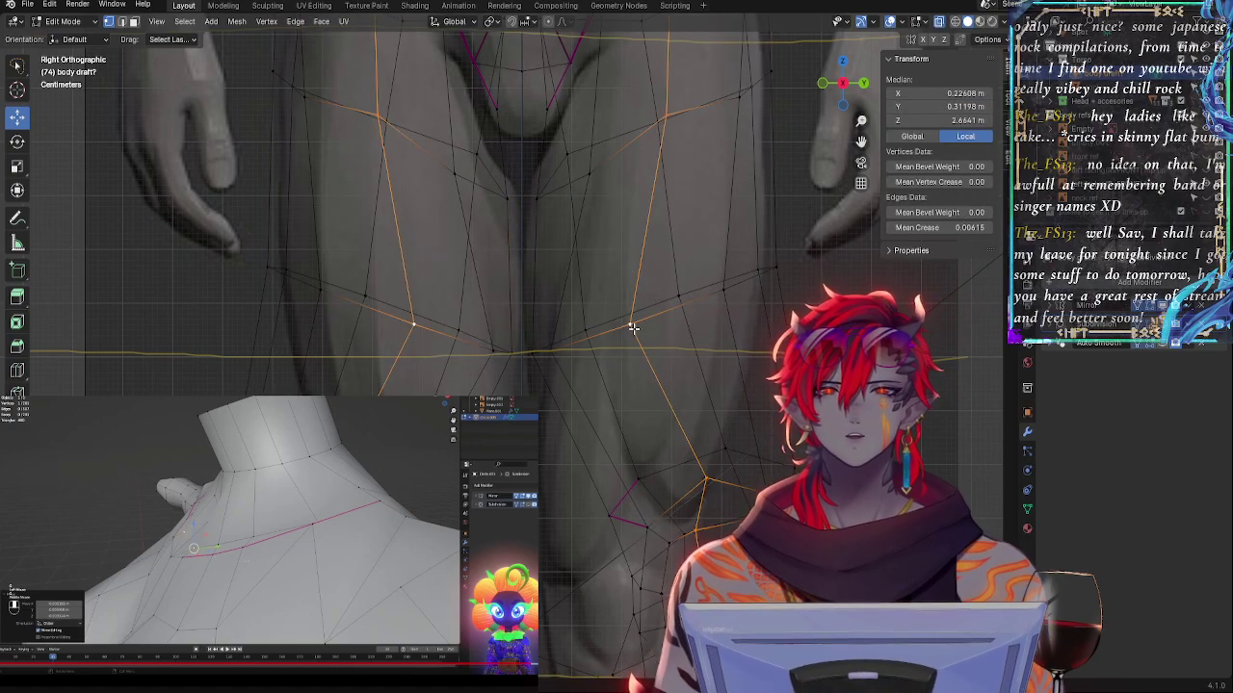
{"action": "left_click", "coordinate": [607, 320], "text": "alt"}
{"action": "middle_click_drag", "start_coordinate": [606, 320], "coordinate": [761, 313]}
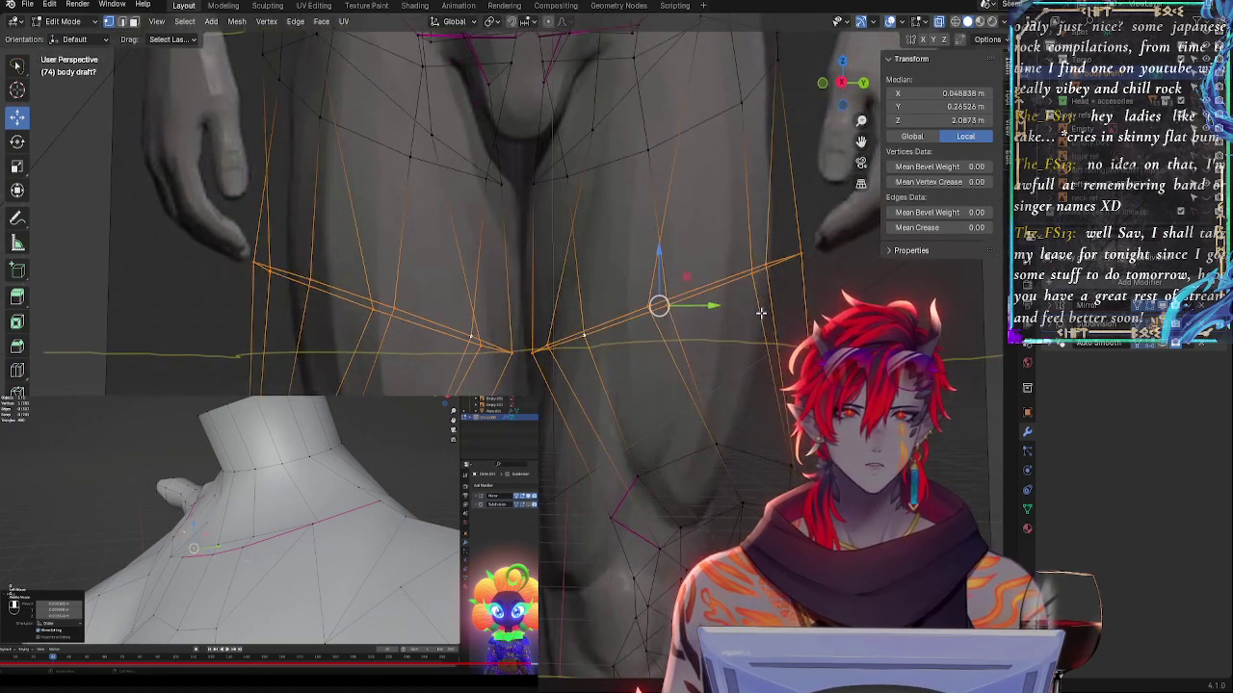
{"action": "key", "text": "y"}
{"action": "left_click", "coordinate": [750, 294]}
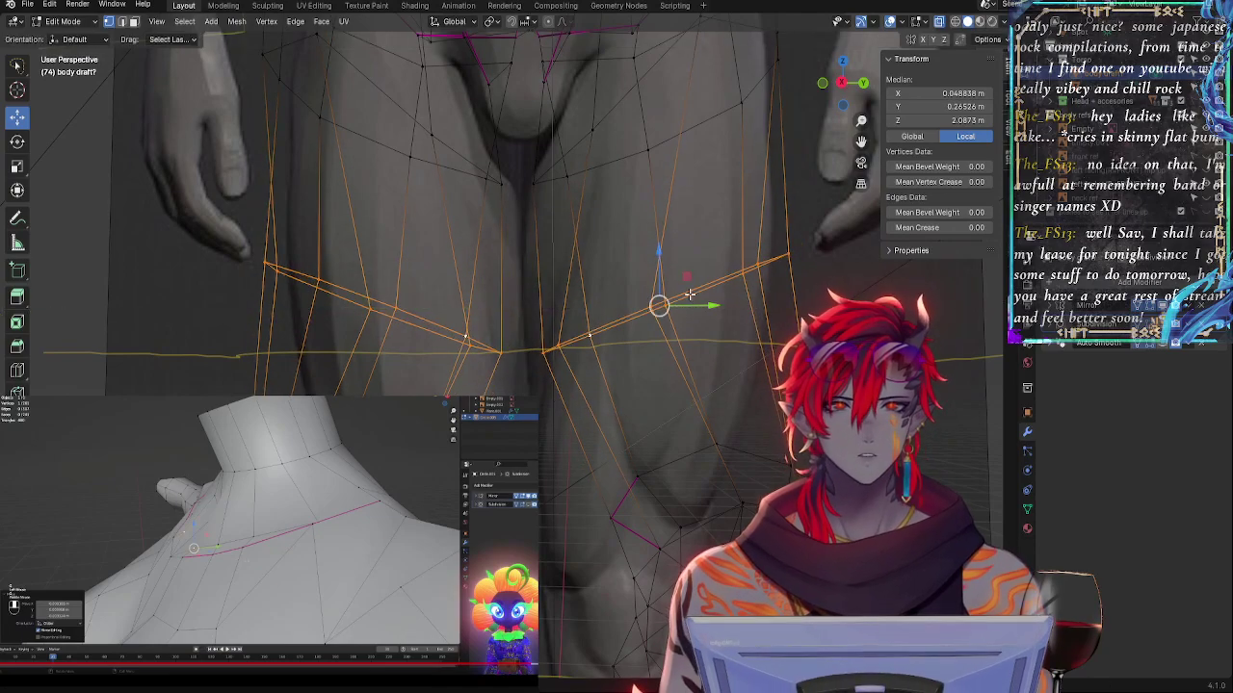
- Switch to face select and pick an inner-thigh face near the groin
{"action": "left_click", "coordinate": [543, 352]}
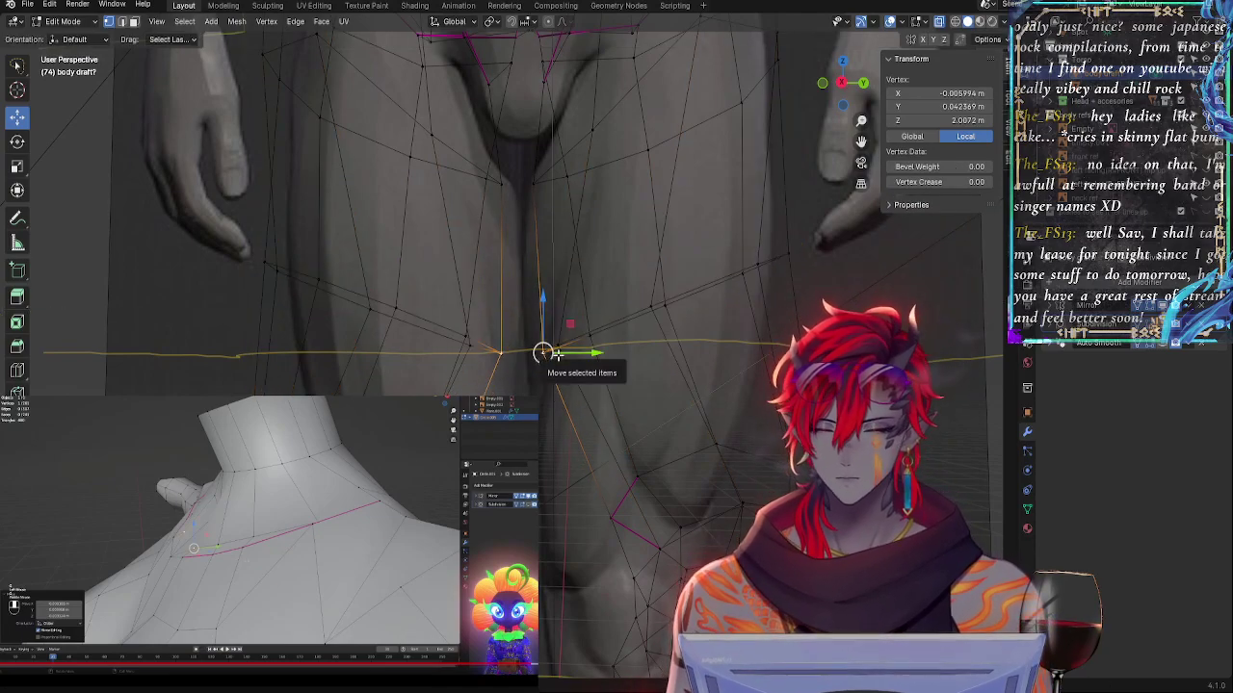
{"action": "left_click", "coordinate": [134, 22]}
{"action": "middle_click_drag", "start_coordinate": [309, 166], "coordinate": [385, 196]}
{"action": "middle_click_drag", "start_coordinate": [596, 296], "coordinate": [591, 282]}
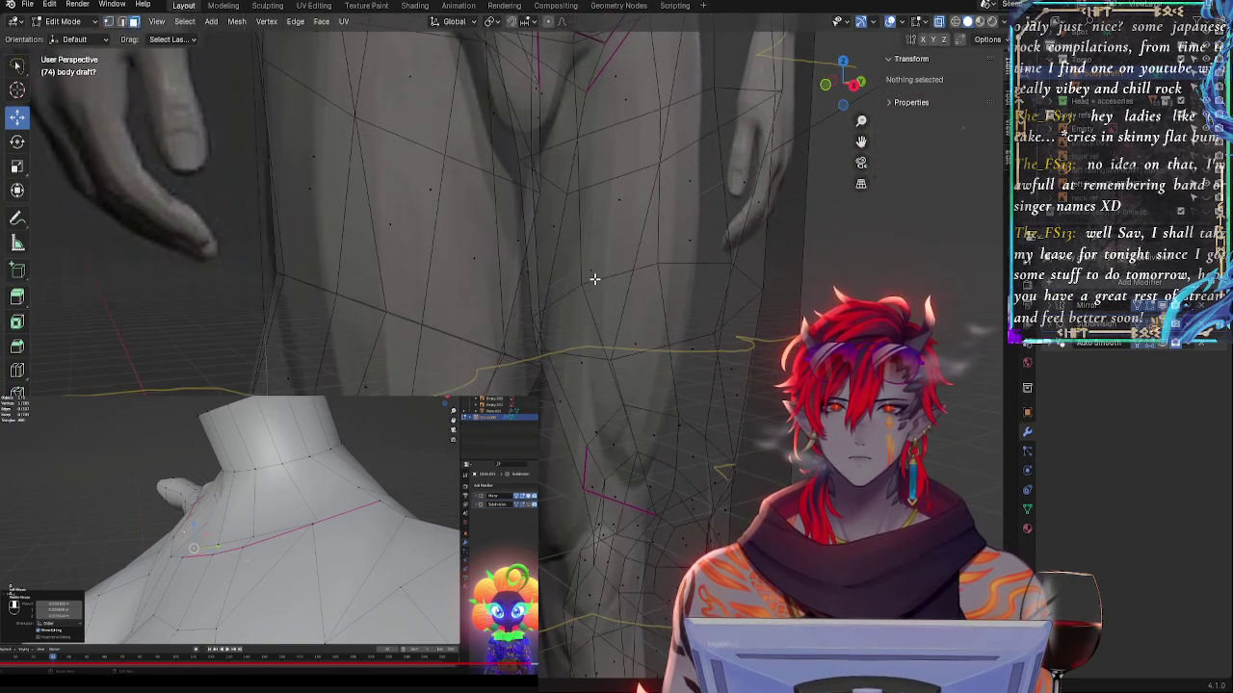
{"action": "left_click", "coordinate": [591, 282]}
- In Right Orthographic, select the upper inner-thigh face and hide the mirrored half
{"action": "left_click", "coordinate": [853, 88]}
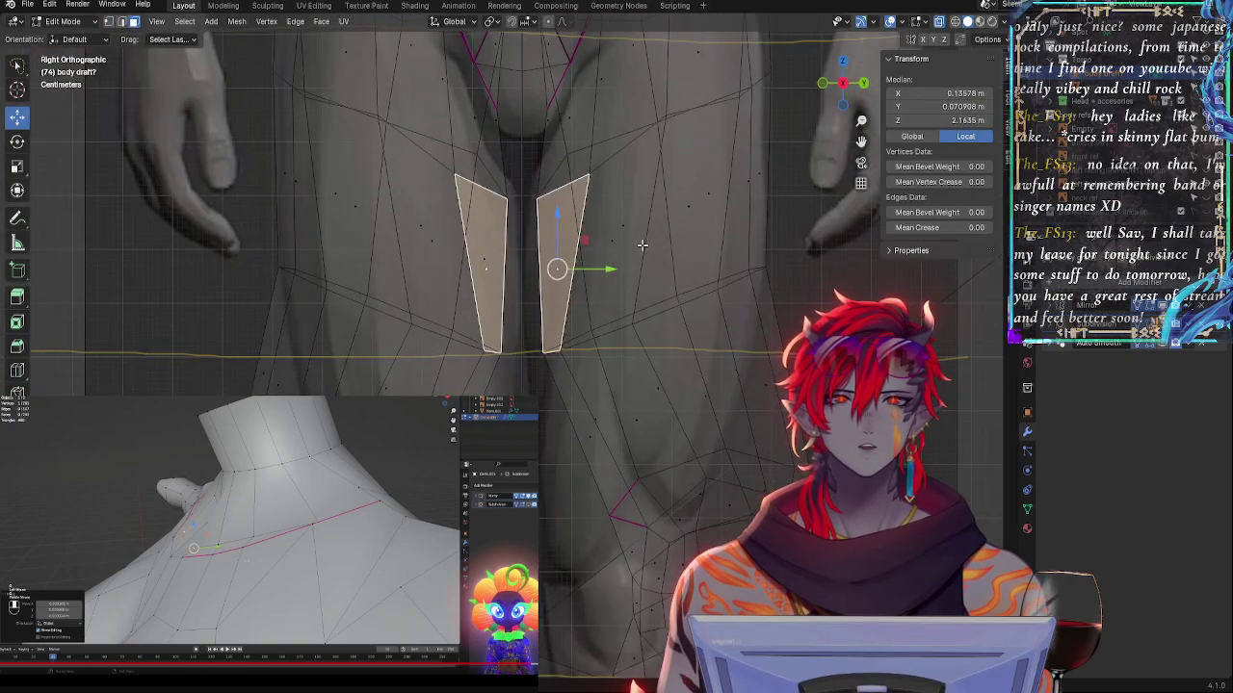
{"action": "mouse_move", "coordinate": [603, 301]}
{"action": "middle_mouse_down"}
{"action": "mouse_move", "coordinate": [671, 250]}
{"action": "mouse_move", "coordinate": [528, 239]}
{"action": "middle_mouse_up"}
{"action": "left_click", "coordinate": [672, 236]}
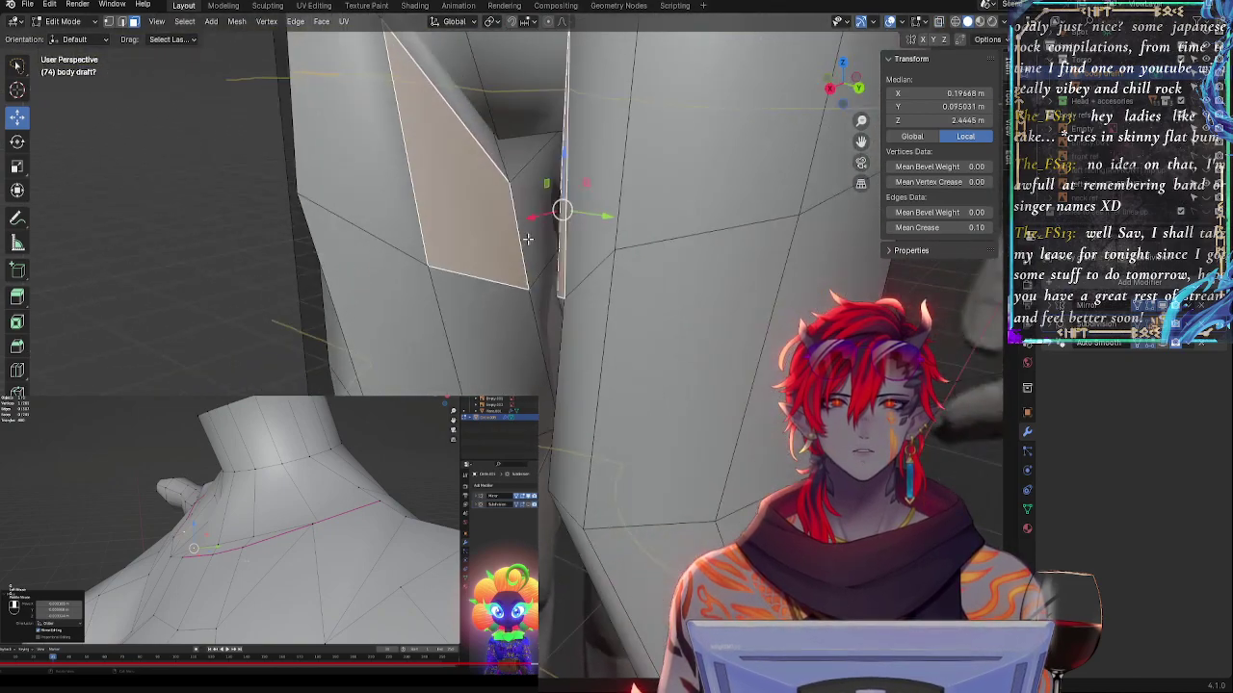
{"action": "left_click", "coordinate": [1163, 305]}
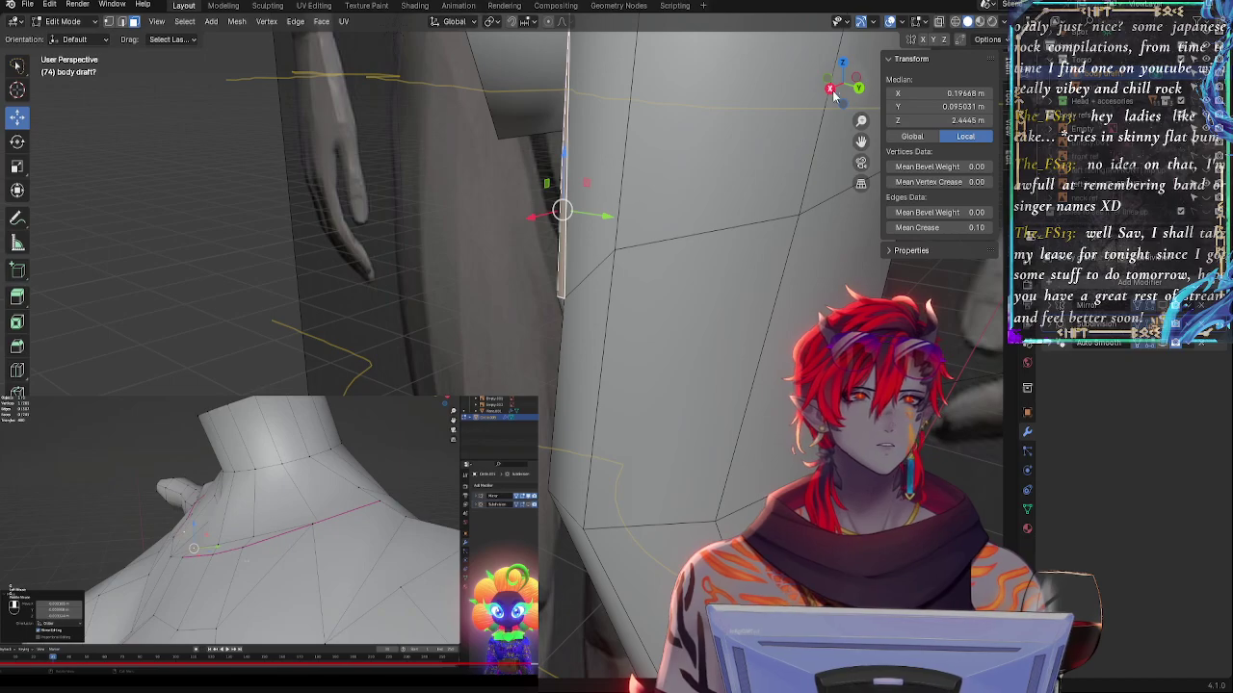
- Check the leg from front and angled views, then reselect the upper inner-thigh face
{"action": "left_click", "coordinate": [825, 84]}
{"action": "middle_click_drag", "start_coordinate": [678, 216], "coordinate": [819, 122]}
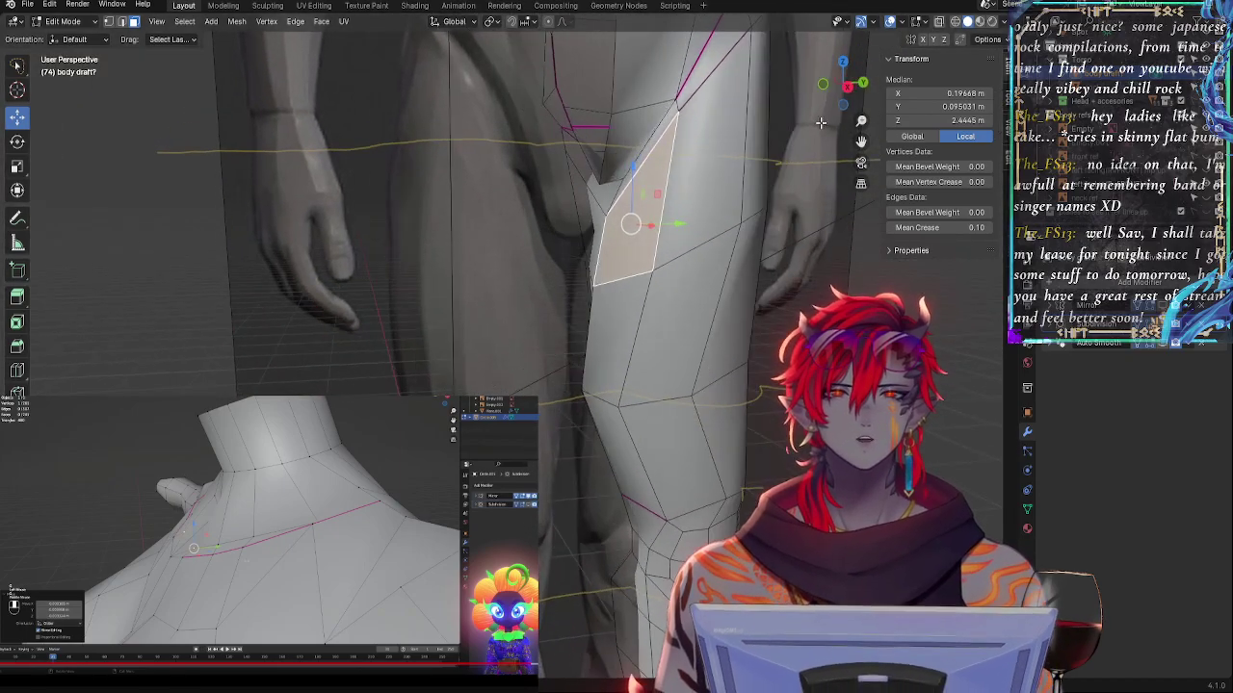
{"action": "left_click", "coordinate": [846, 90]}
{"action": "left_click", "coordinate": [594, 335]}
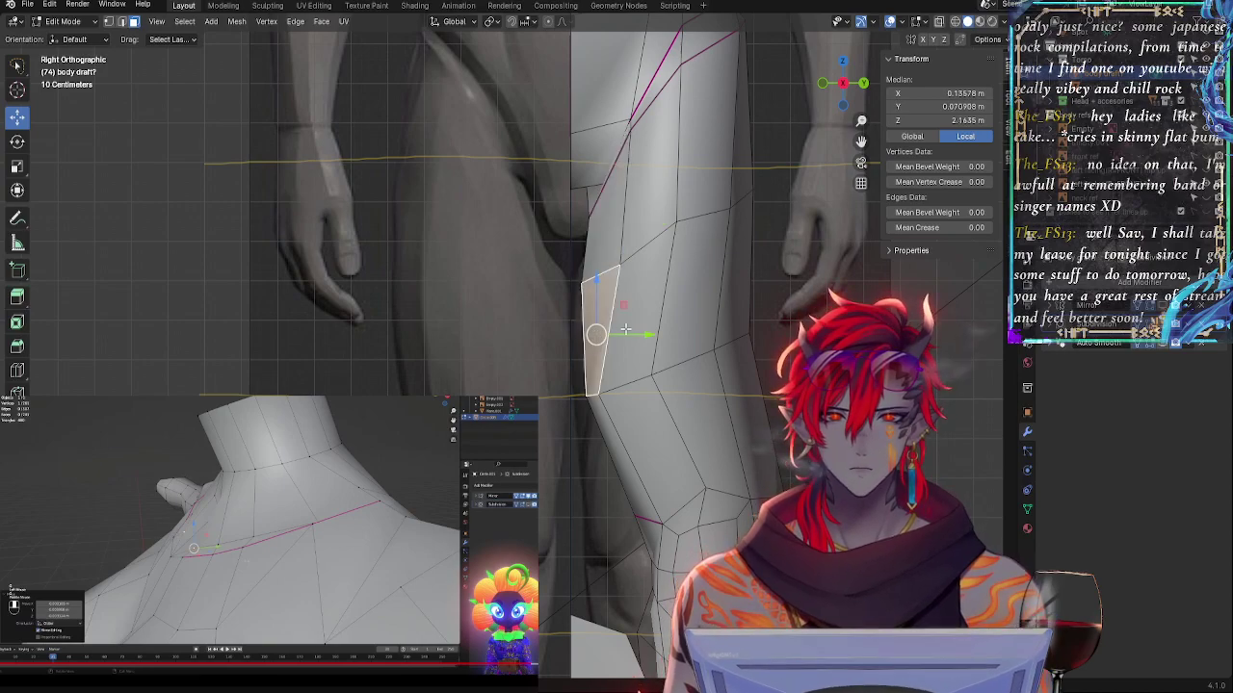
{"action": "left_click", "coordinate": [609, 236]}
- With see-through view on, select the diagonal groin edge in edge mode
{"action": "key", "text": "alt+z"}
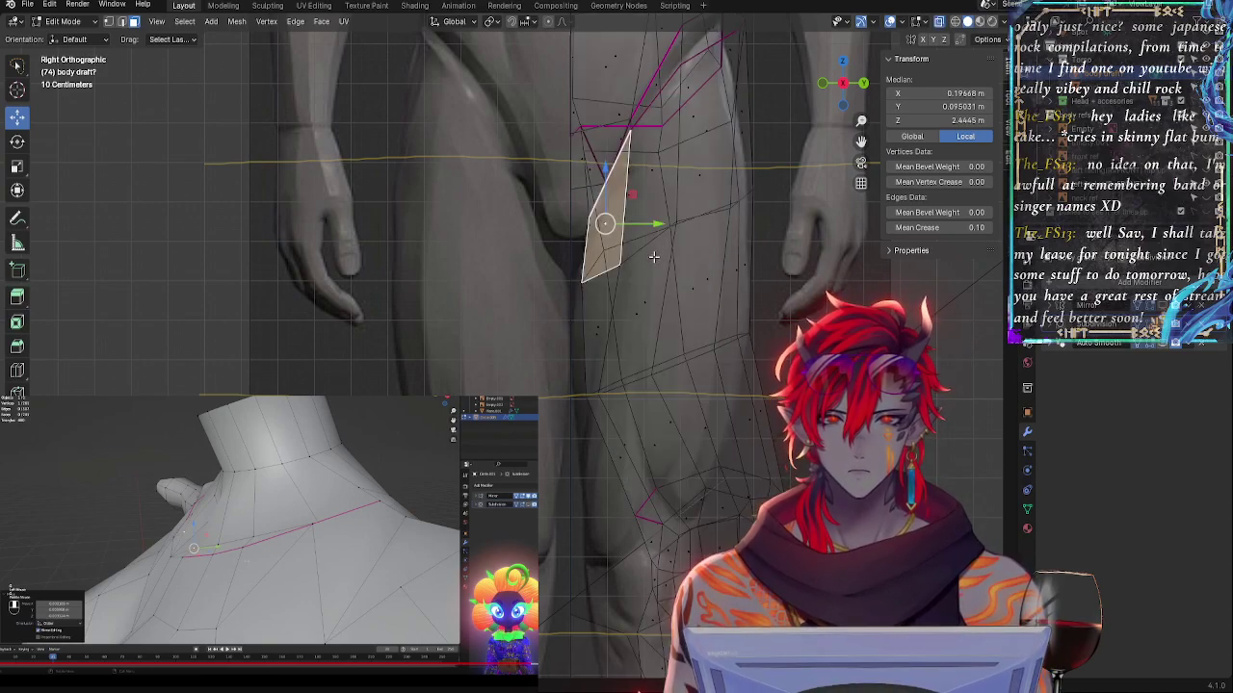
{"action": "key", "text": "alt+z"}
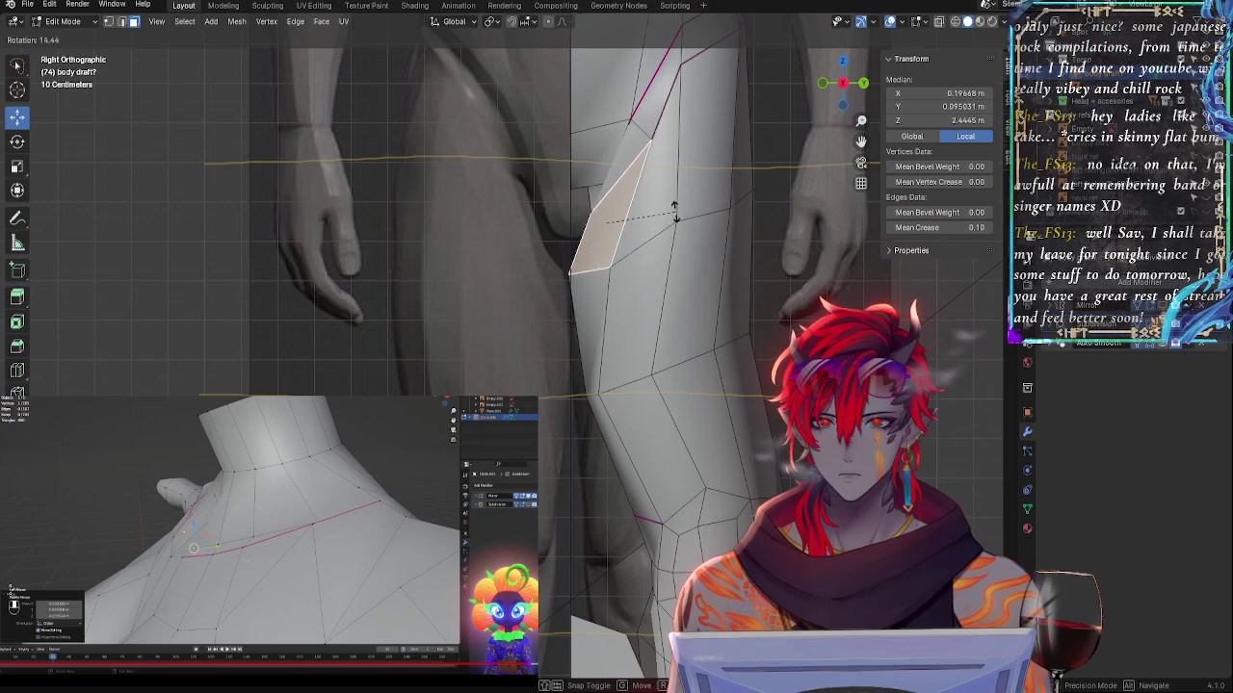
{"action": "key", "text": "alt+z"}
{"action": "key", "text": "alt+z"}
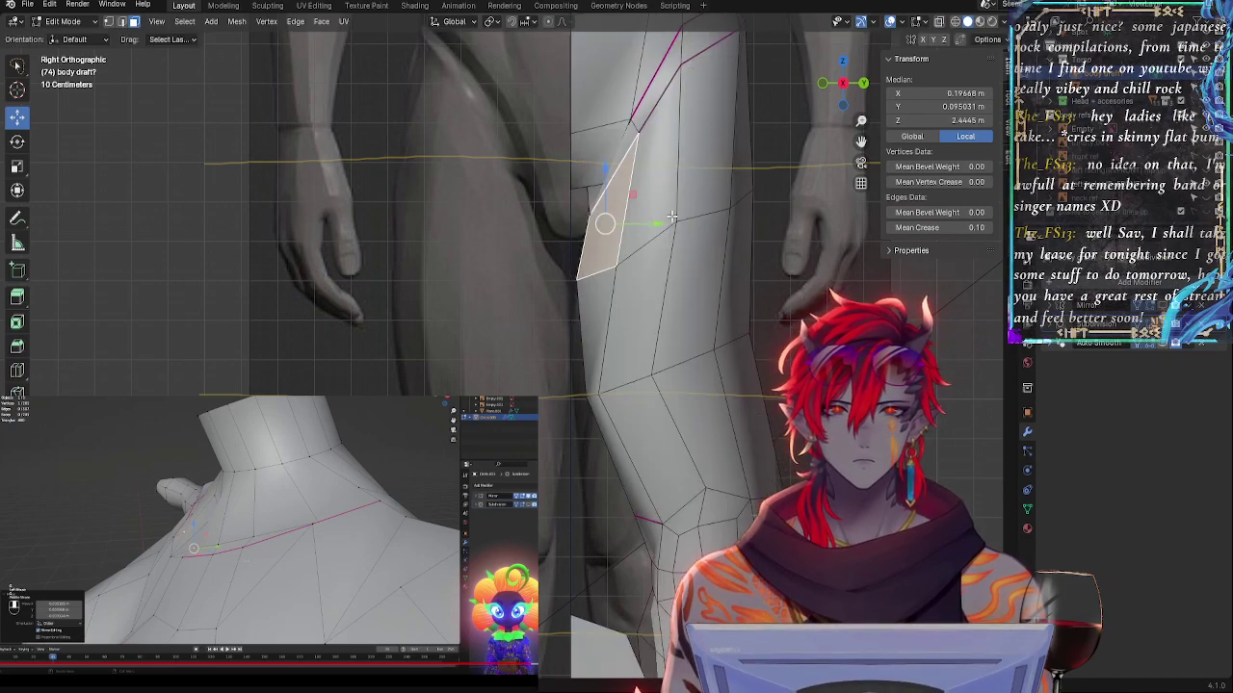
{"action": "left_click", "coordinate": [121, 21]}
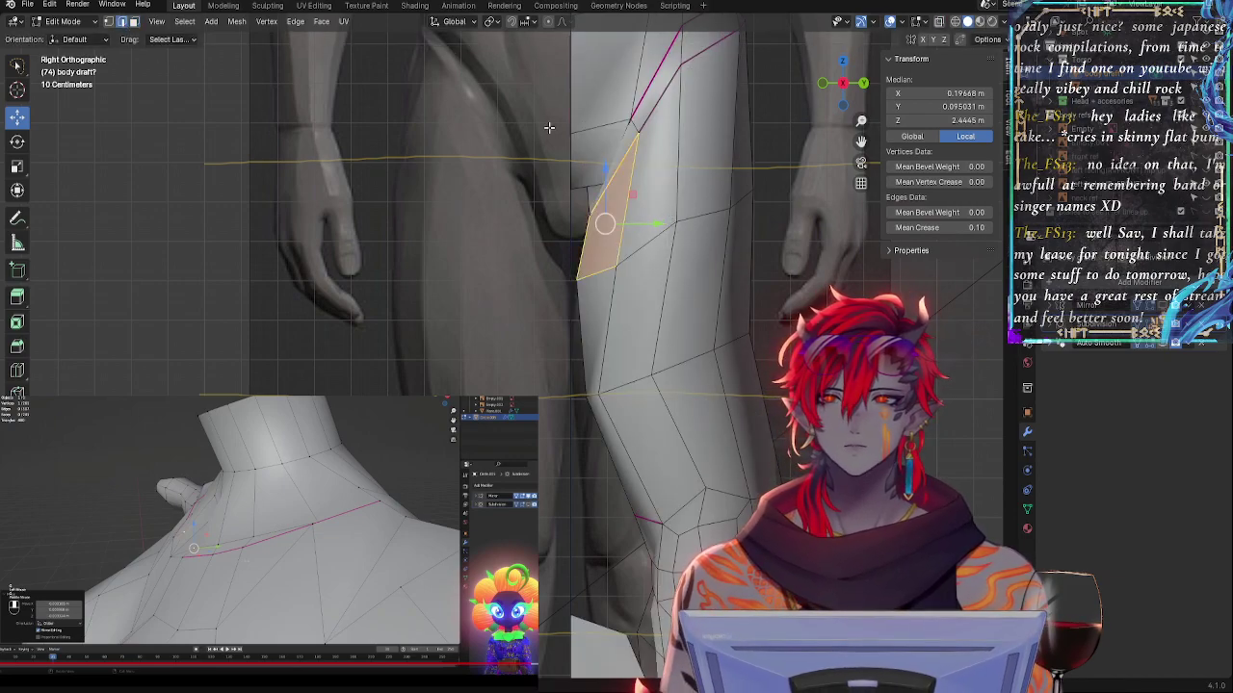
{"action": "left_click", "coordinate": [625, 200]}
- Slide the groin edge up along the mesh and rotate it
{"action": "key", "text": "g"}
{"action": "key", "text": "g"}
{"action": "left_click", "coordinate": [654, 205]}
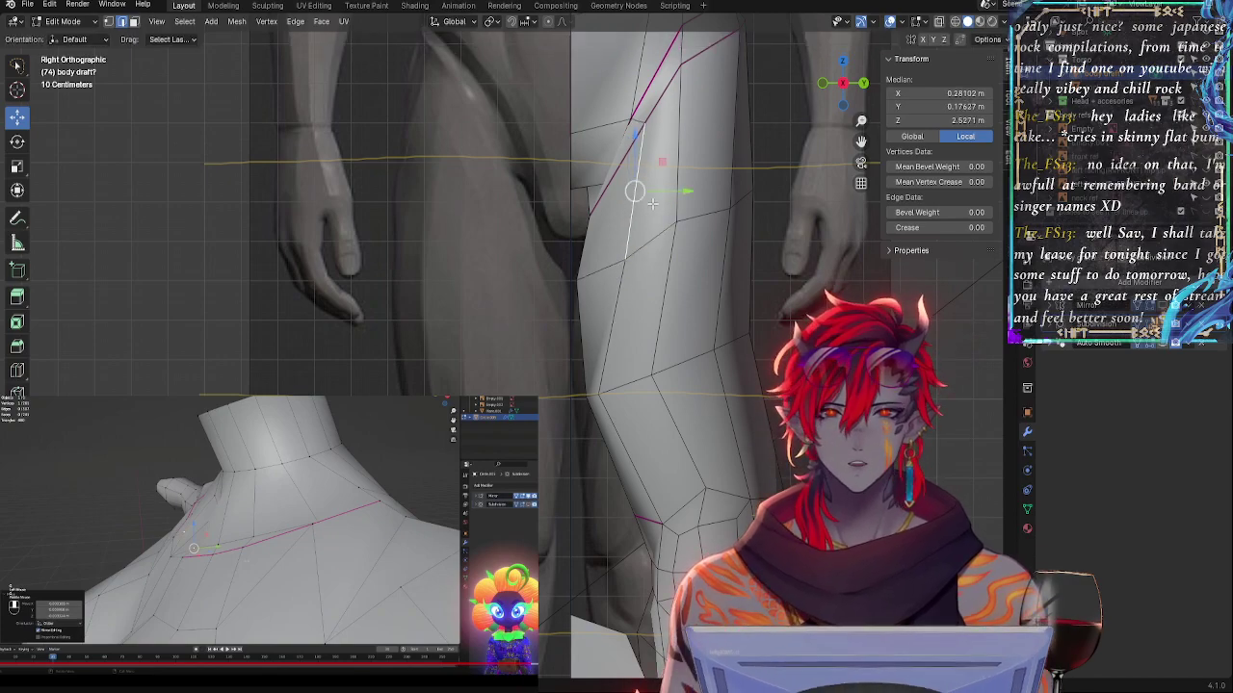
{"action": "key", "text": "alt+z"}
{"action": "key", "text": "alt+z"}
{"action": "key", "text": "r"}
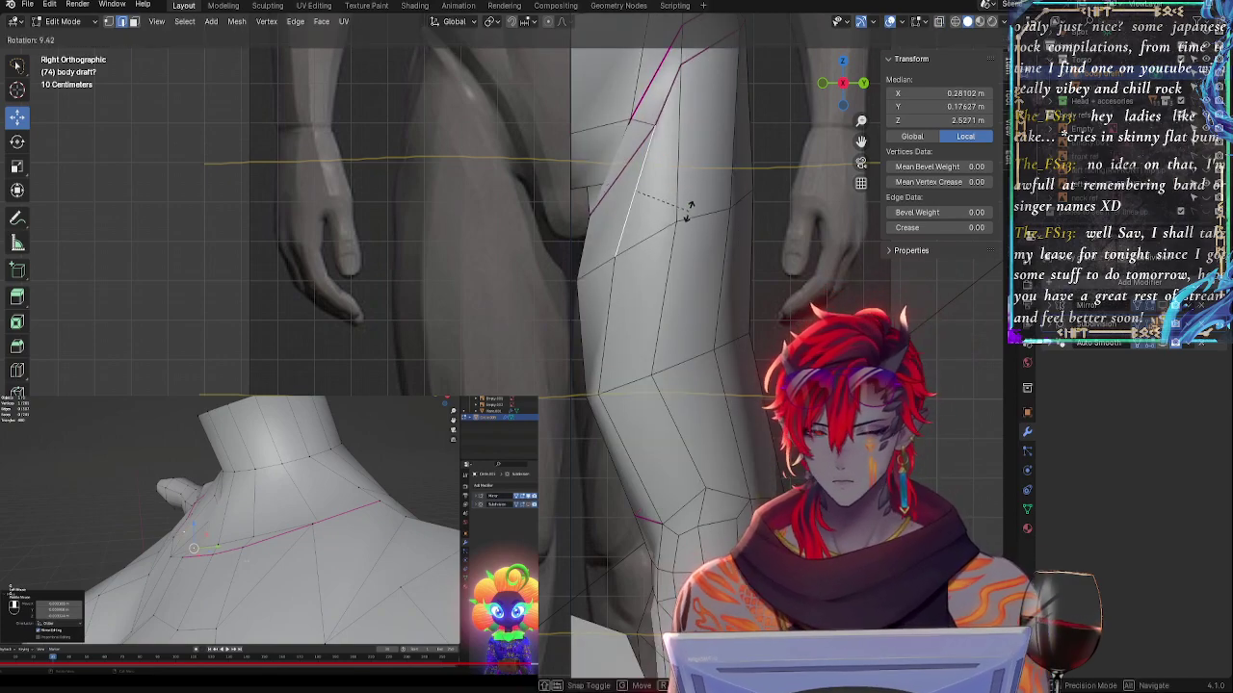
{"action": "left_click", "coordinate": [683, 200]}
- Move the groin edge onto the reference groin line, checking it in X-ray
{"action": "key", "text": "alt+z"}
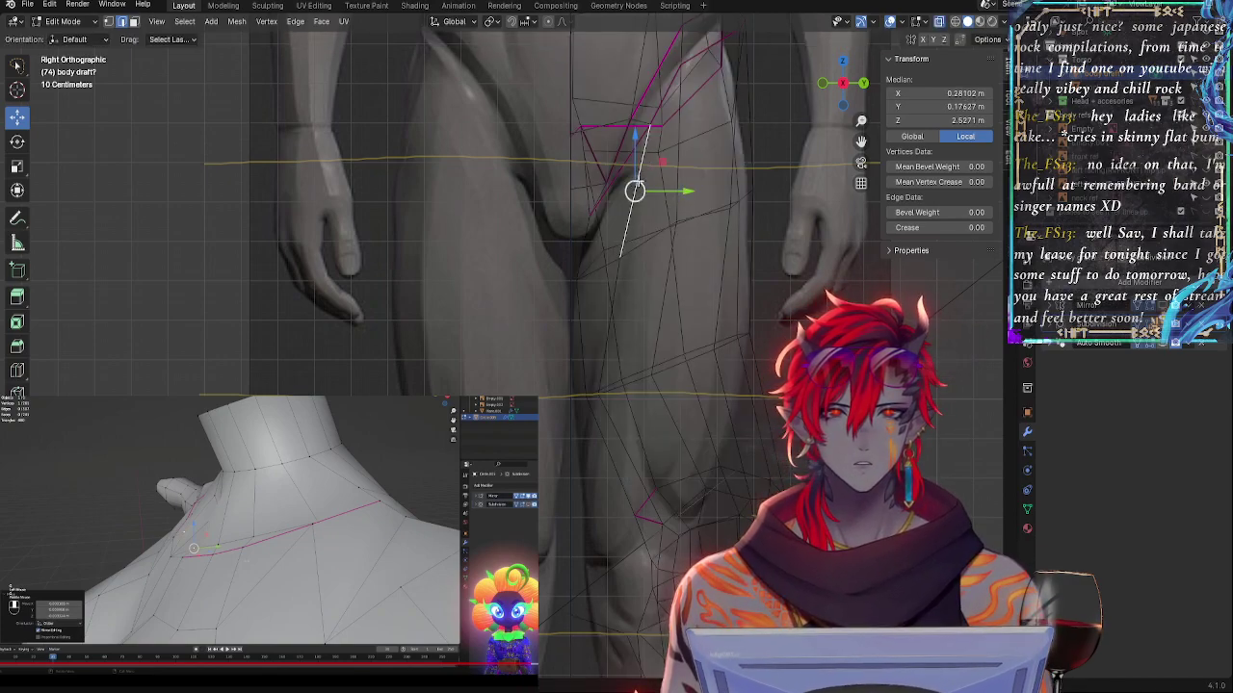
{"action": "key", "text": "g"}
{"action": "left_click", "coordinate": [644, 172]}
{"action": "key", "text": "alt+z"}
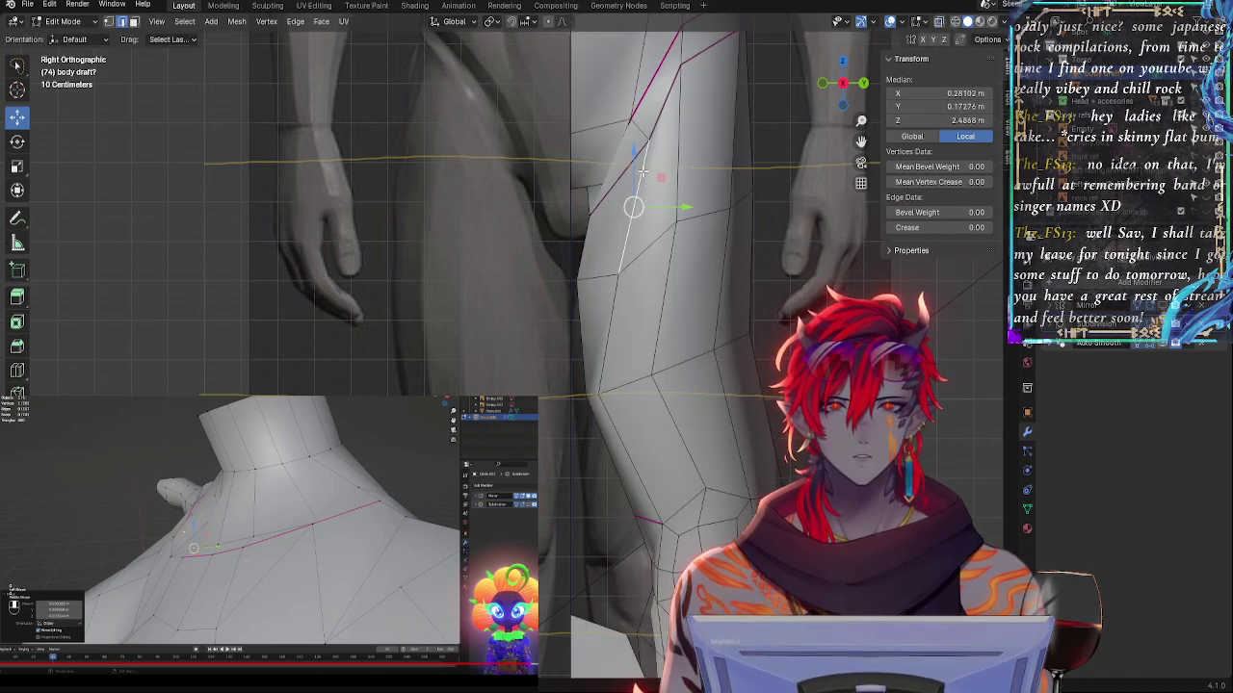
{"action": "key", "text": "alt+z"}
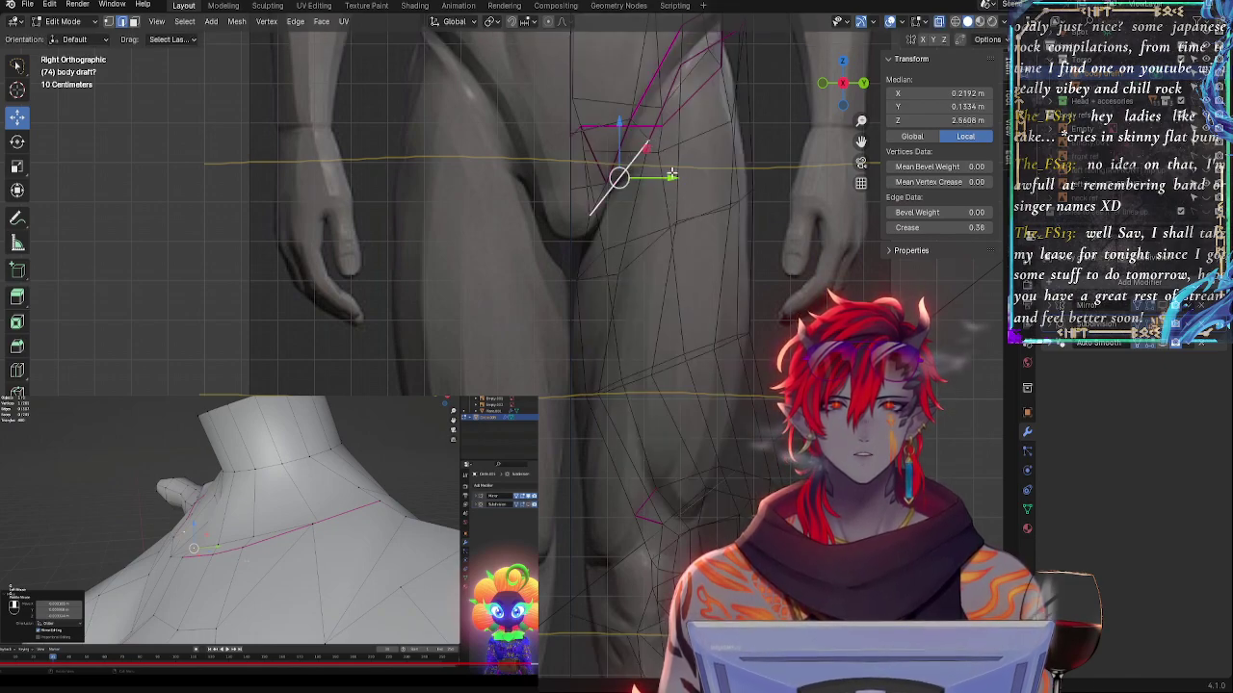
{"action": "key", "text": "alt+z"}
{"action": "key", "text": "alt+z"}
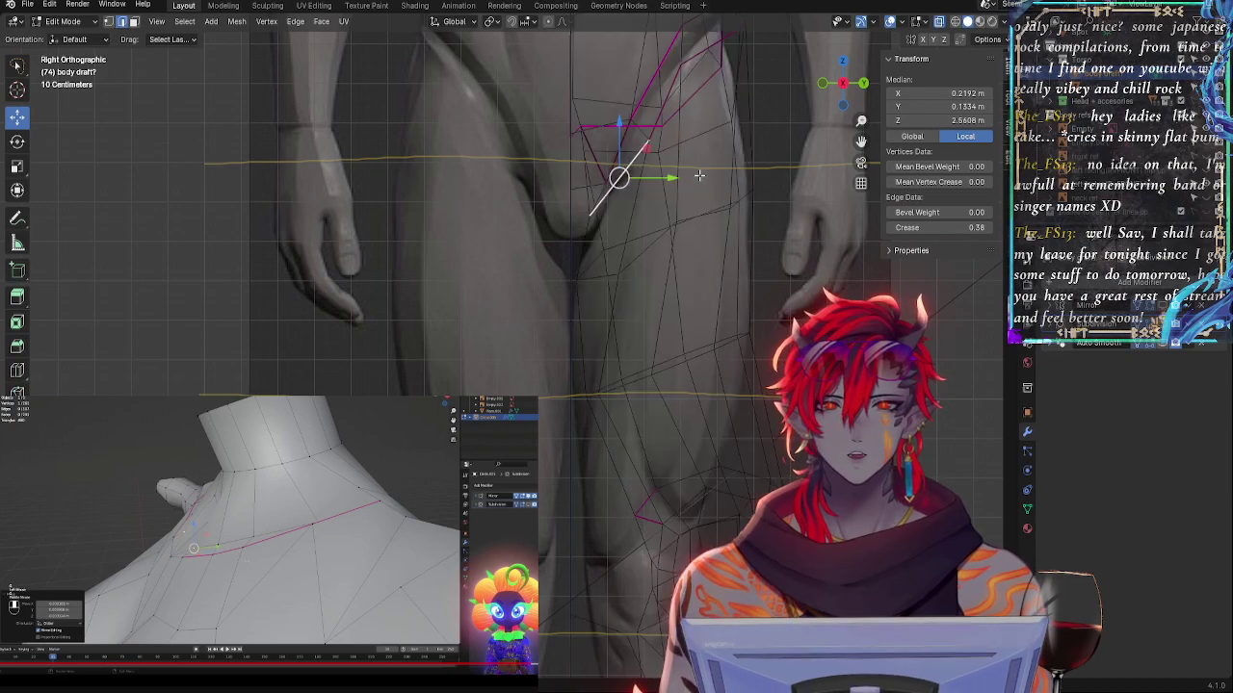
{"action": "key", "text": "alt+z"}
{"action": "middle_click_drag", "start_coordinate": [700, 174], "coordinate": [730, 251]}
{"action": "key", "text": "alt+z"}
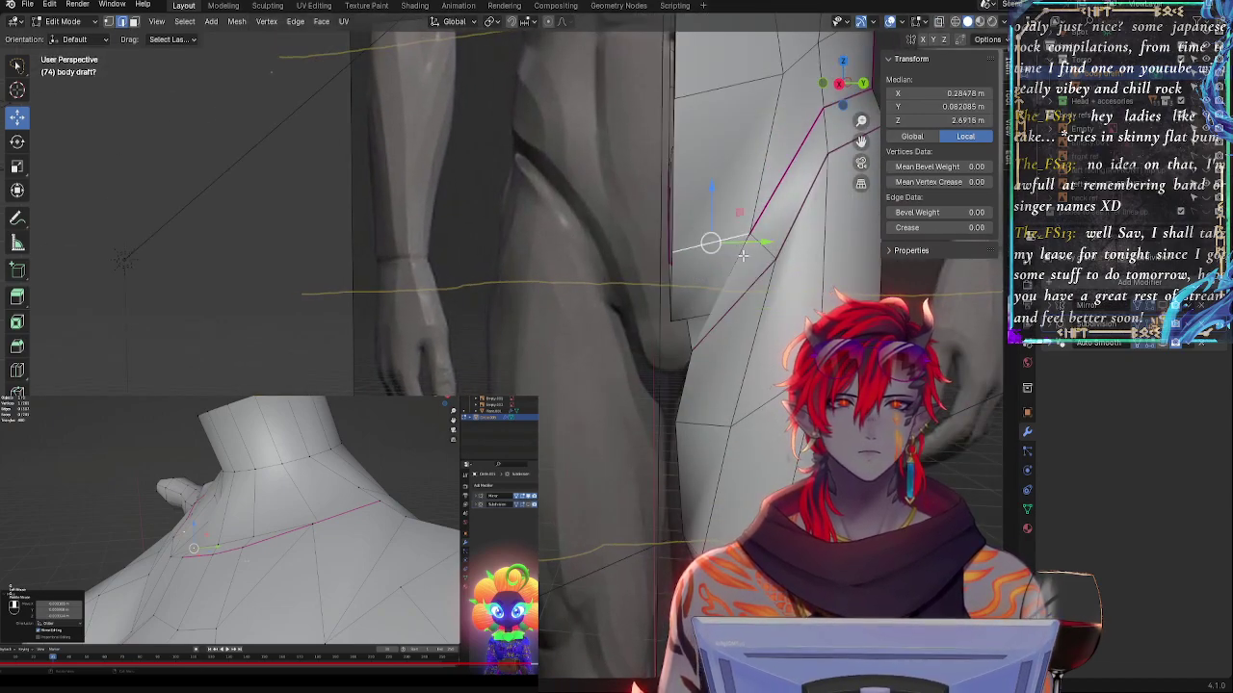
{"action": "left_click", "coordinate": [834, 86]}
{"action": "key", "text": "alt+z"}
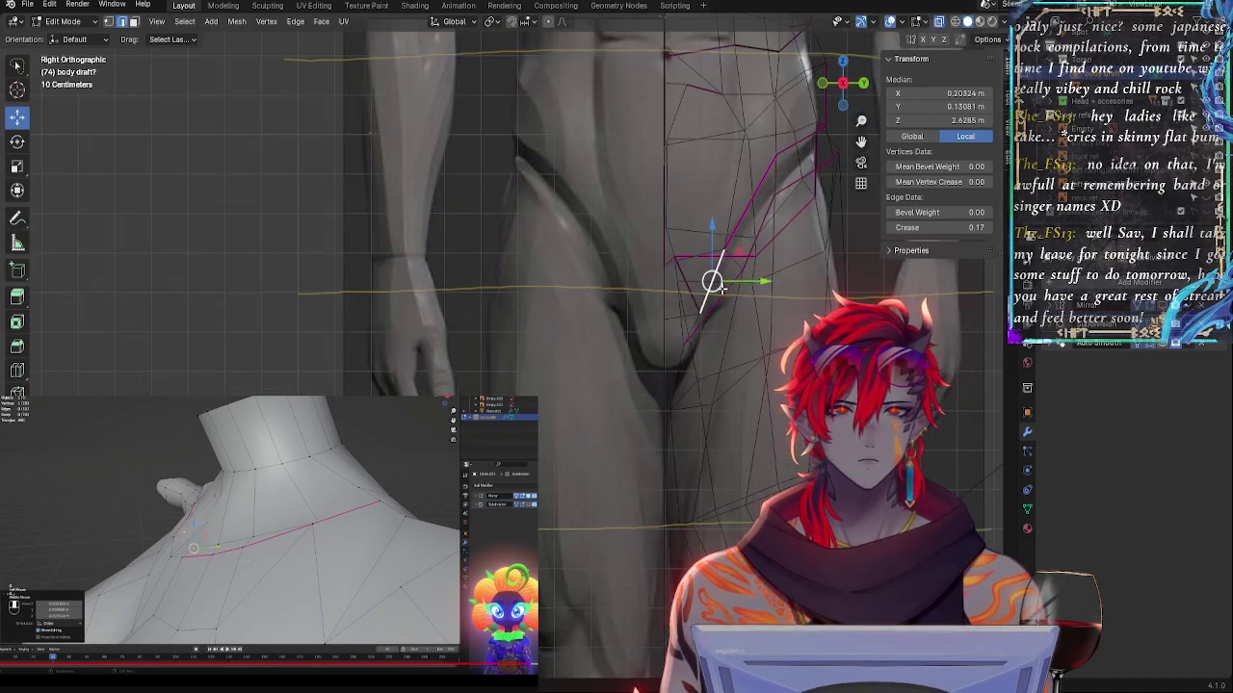
- Nudge, rotate and shorten the groin edge to fit the crease
{"action": "left_click_drag", "start_coordinate": [721, 287], "coordinate": [727, 277]}
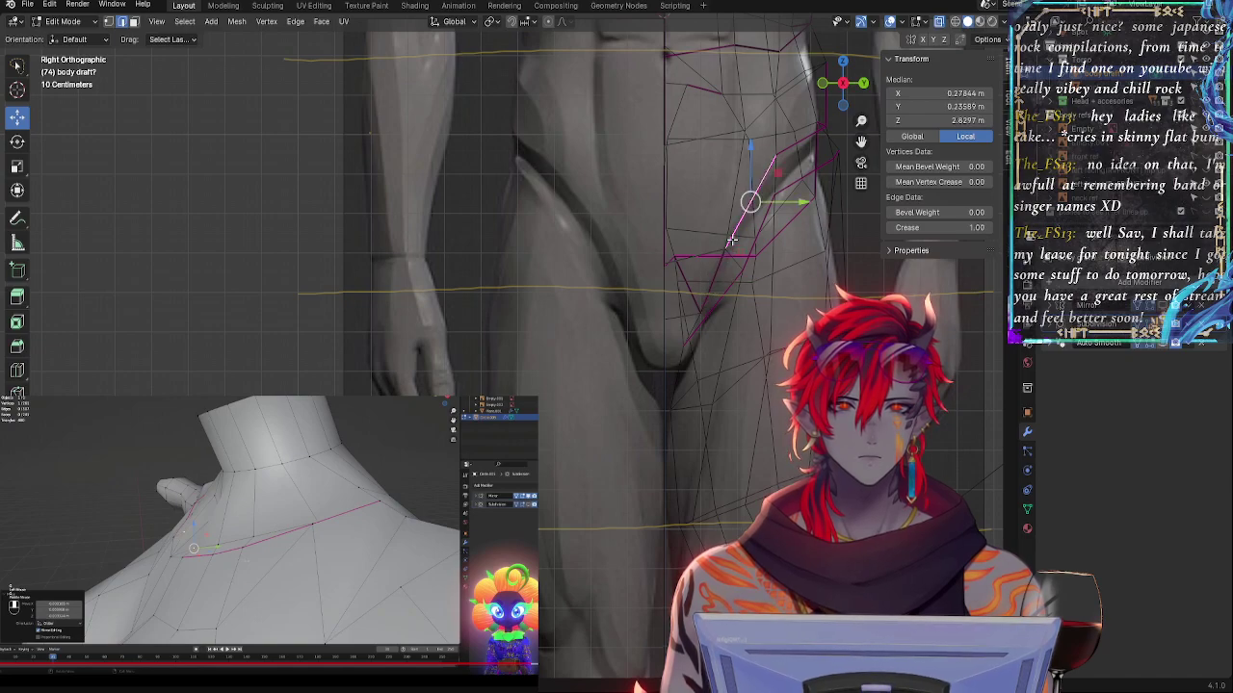
{"action": "key", "text": "r"}
{"action": "left_click", "coordinate": [772, 194]}
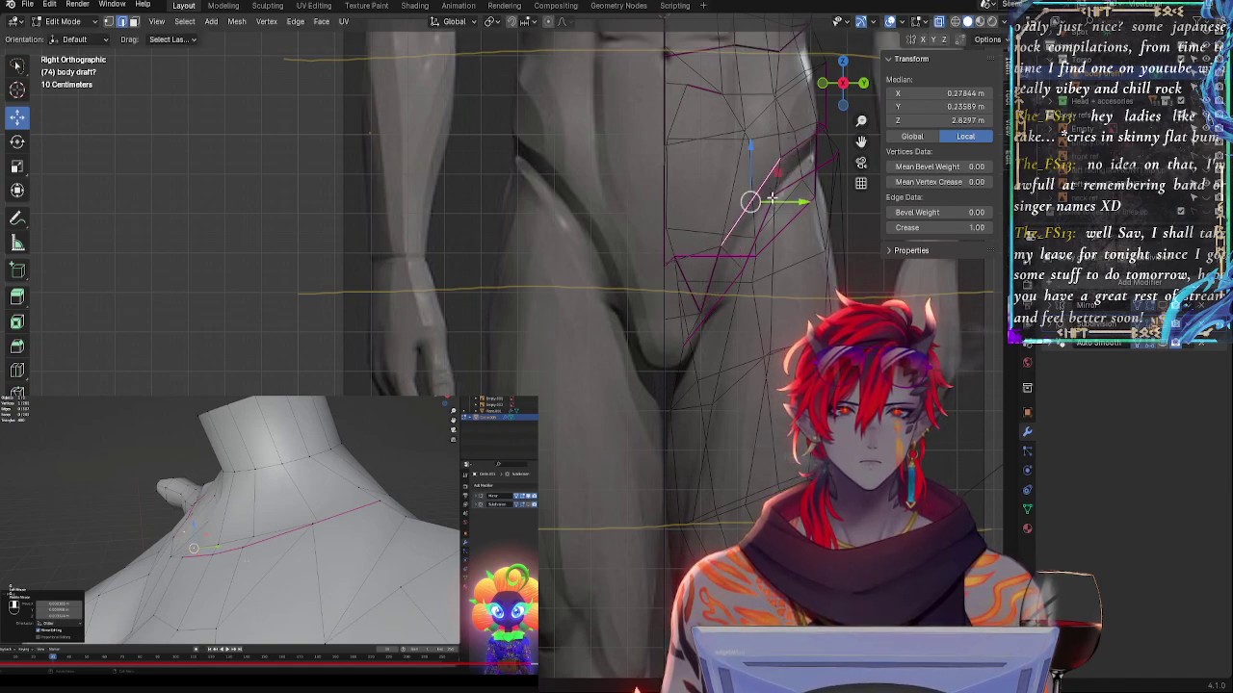
{"action": "key", "text": "s"}
{"action": "left_click", "coordinate": [734, 255]}
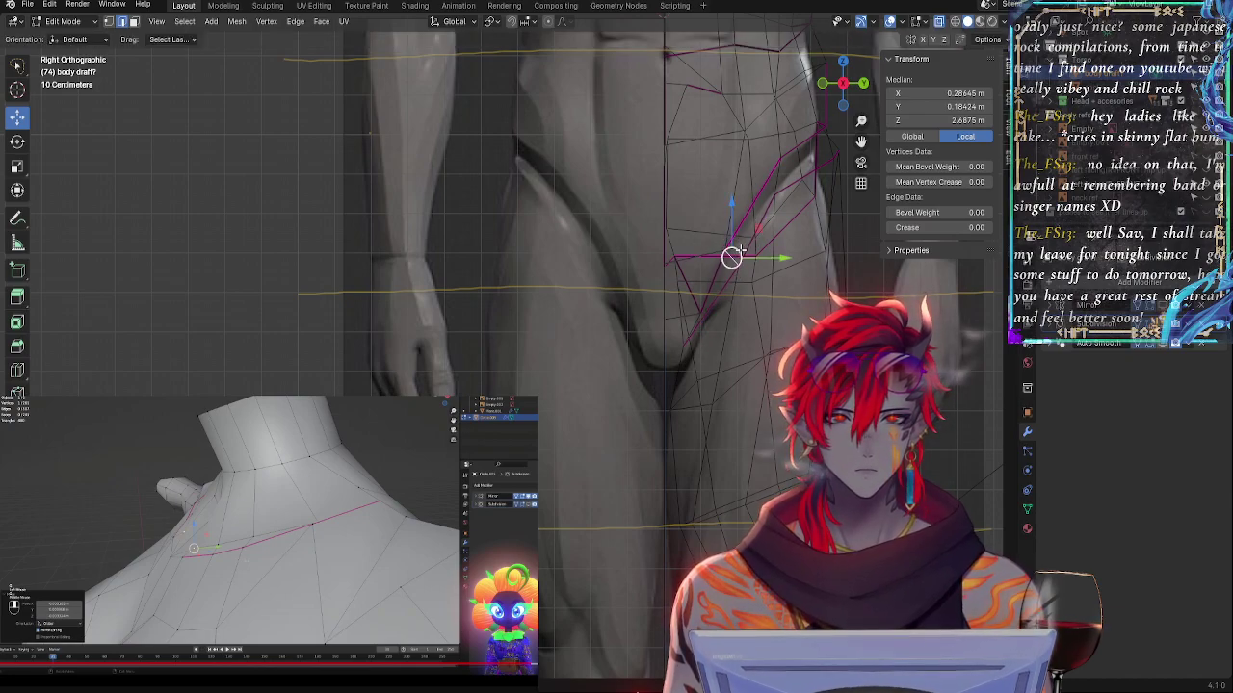
- Shift the edge outward, rotate it slightly, then rotate the lower groin edge
{"action": "middle_click_drag", "start_coordinate": [718, 275], "coordinate": [720, 267]}
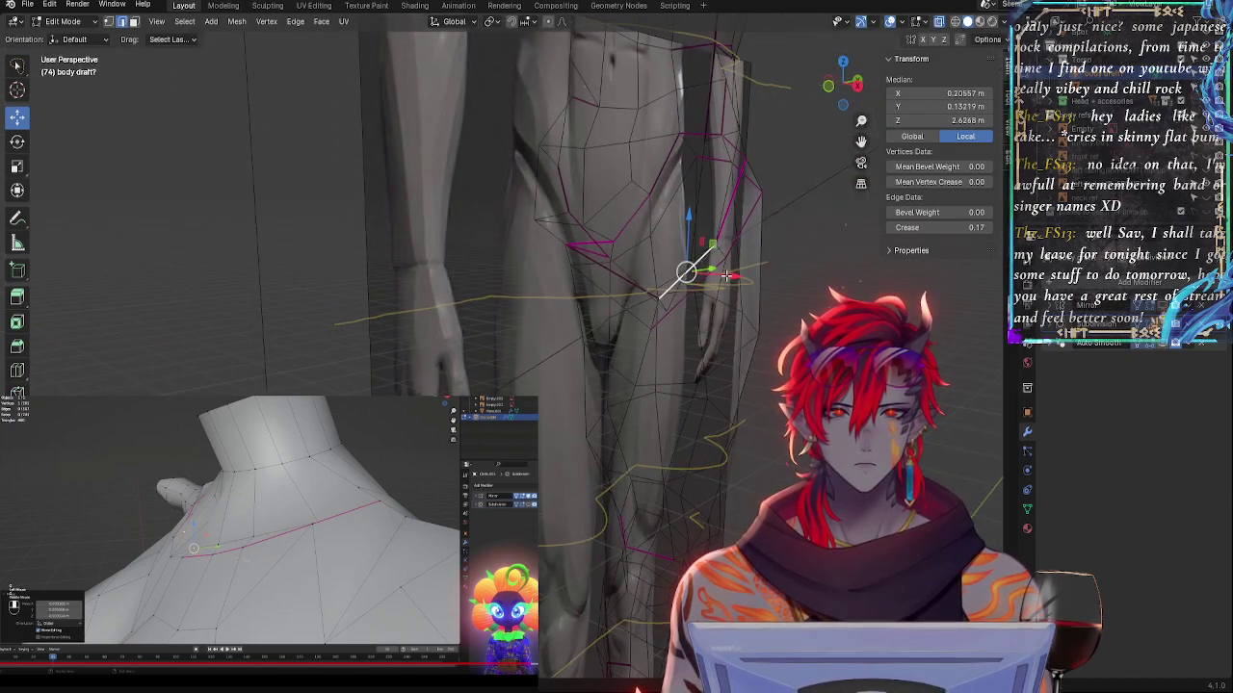
{"action": "left_click_drag", "start_coordinate": [726, 277], "coordinate": [731, 276]}
{"action": "key", "text": "r"}
{"action": "left_click", "coordinate": [737, 274]}
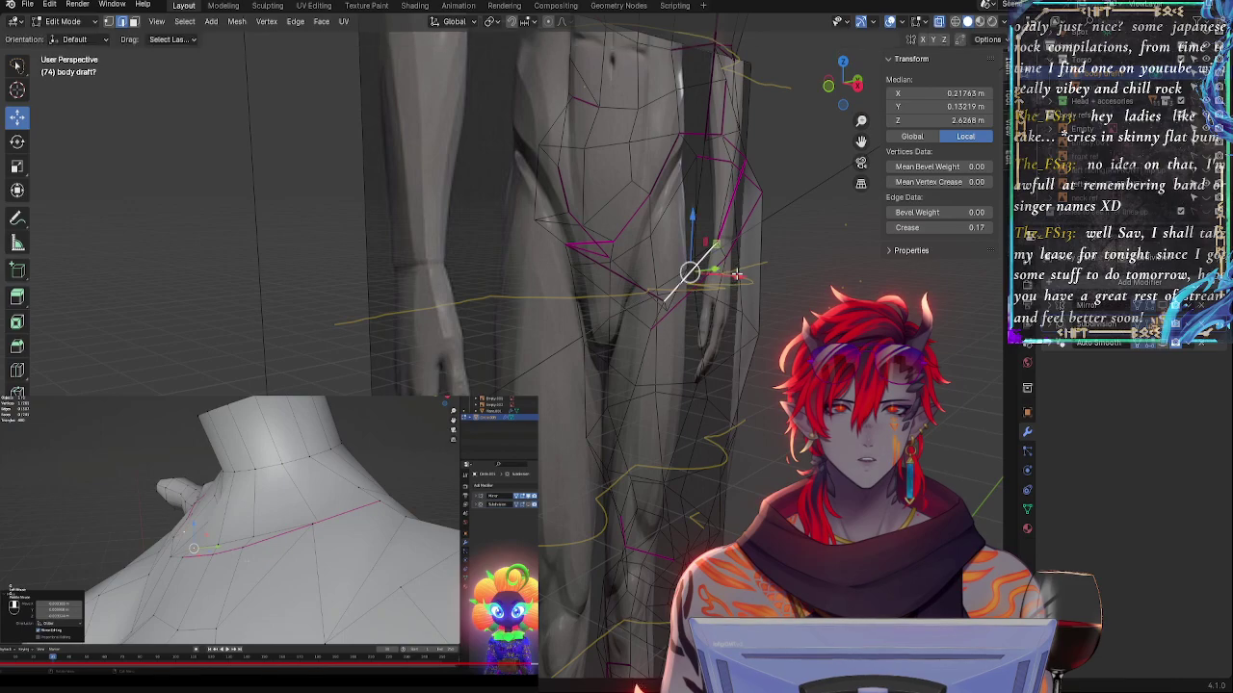
{"action": "left_click", "coordinate": [855, 85]}
{"action": "key", "text": "alt+z"}
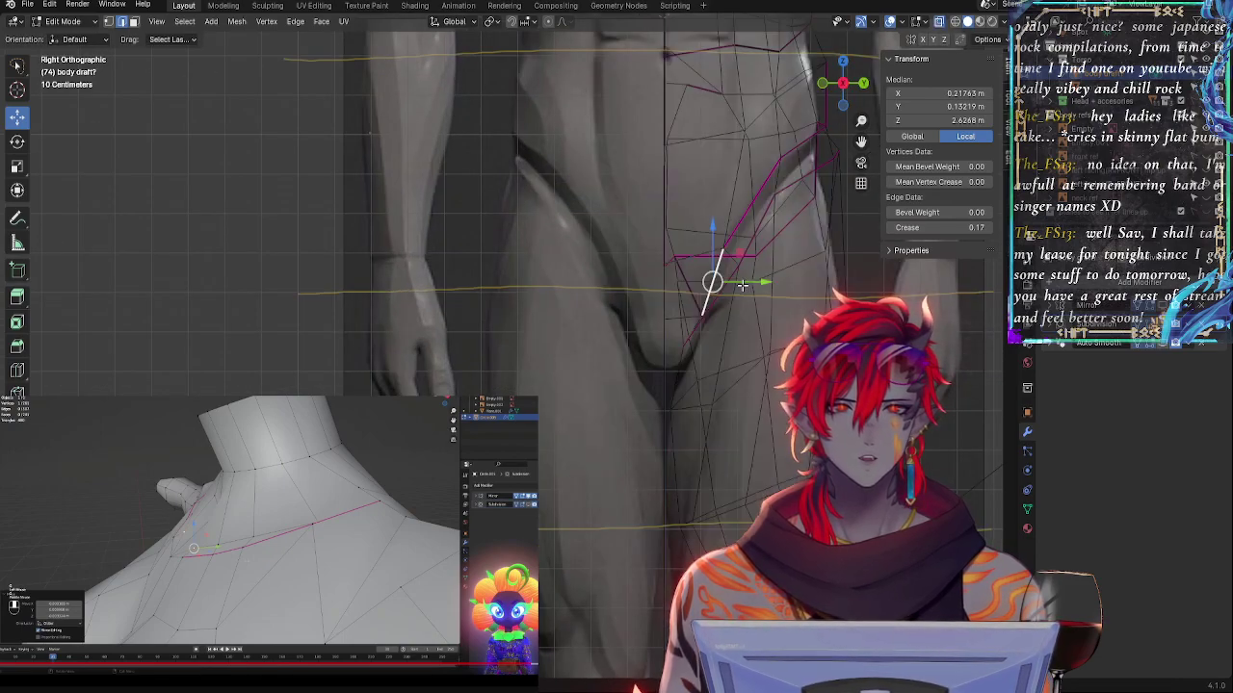
{"action": "key", "text": "r"}
{"action": "left_click", "coordinate": [761, 279]}
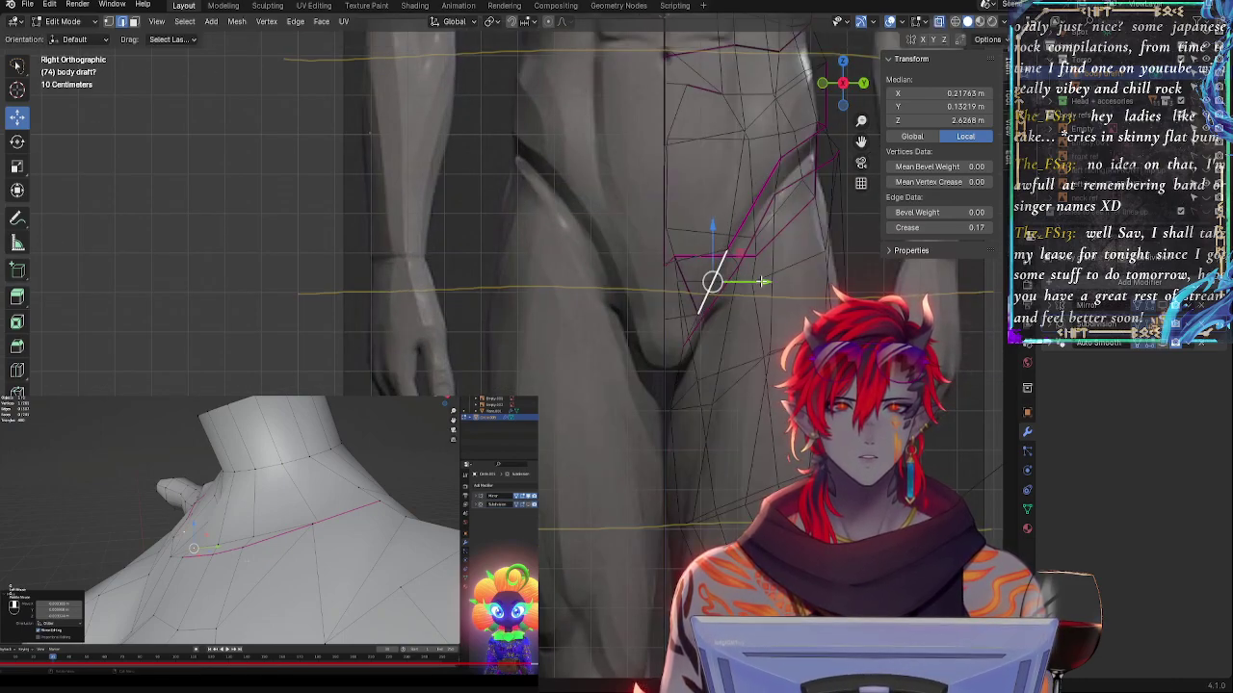
- Rotate the upper diagonal groin edge and scale it down to about 0.88
{"action": "left_click", "coordinate": [720, 253]}
{"action": "left_click", "coordinate": [753, 217]}
{"action": "key", "text": "r"}
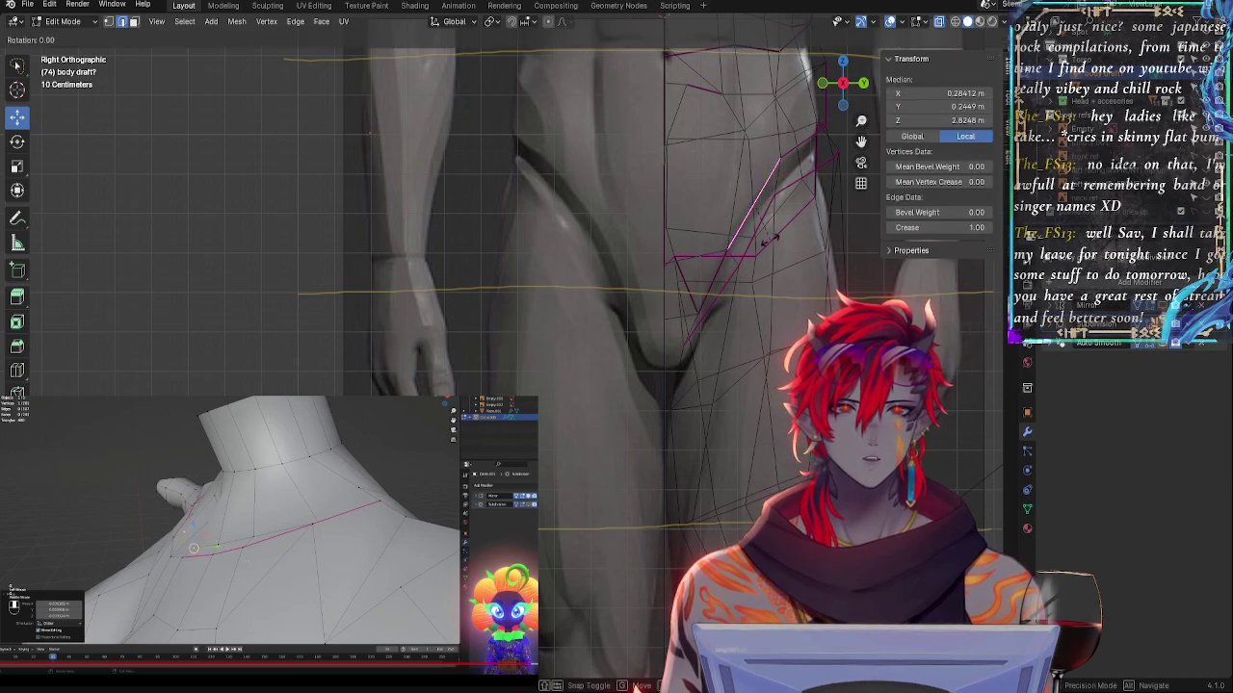
{"action": "left_click", "coordinate": [764, 230]}
{"action": "key", "text": "s"}
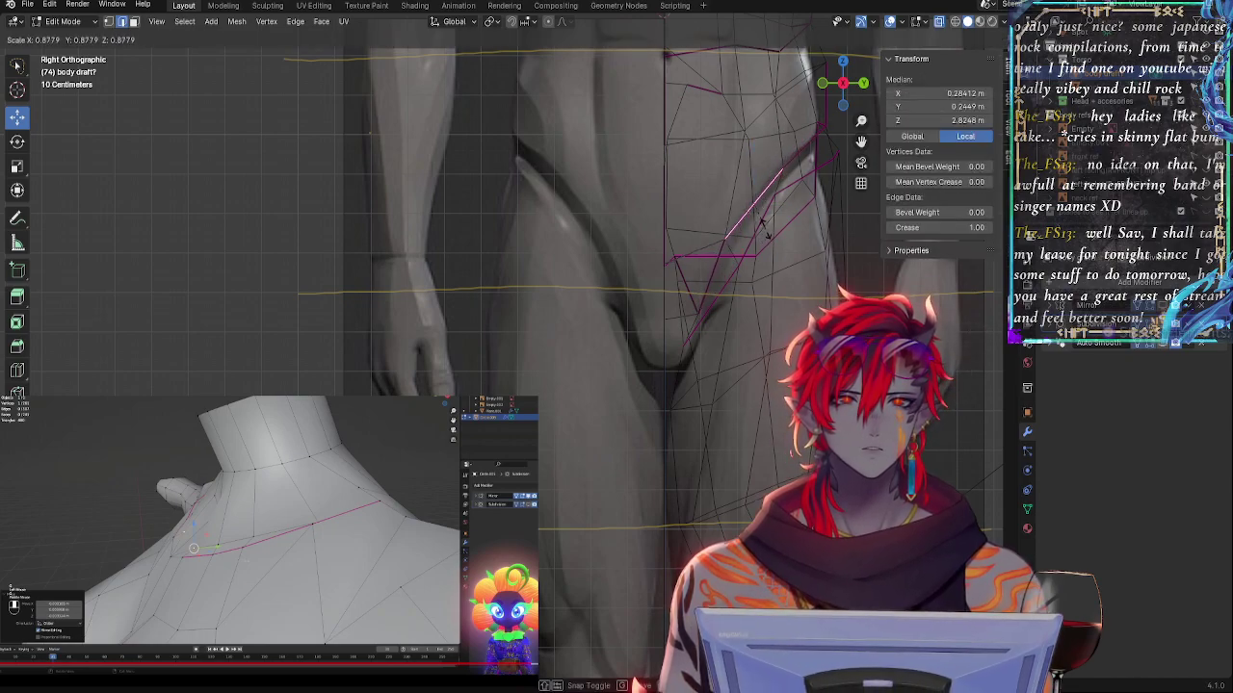
{"action": "left_click", "coordinate": [765, 229]}
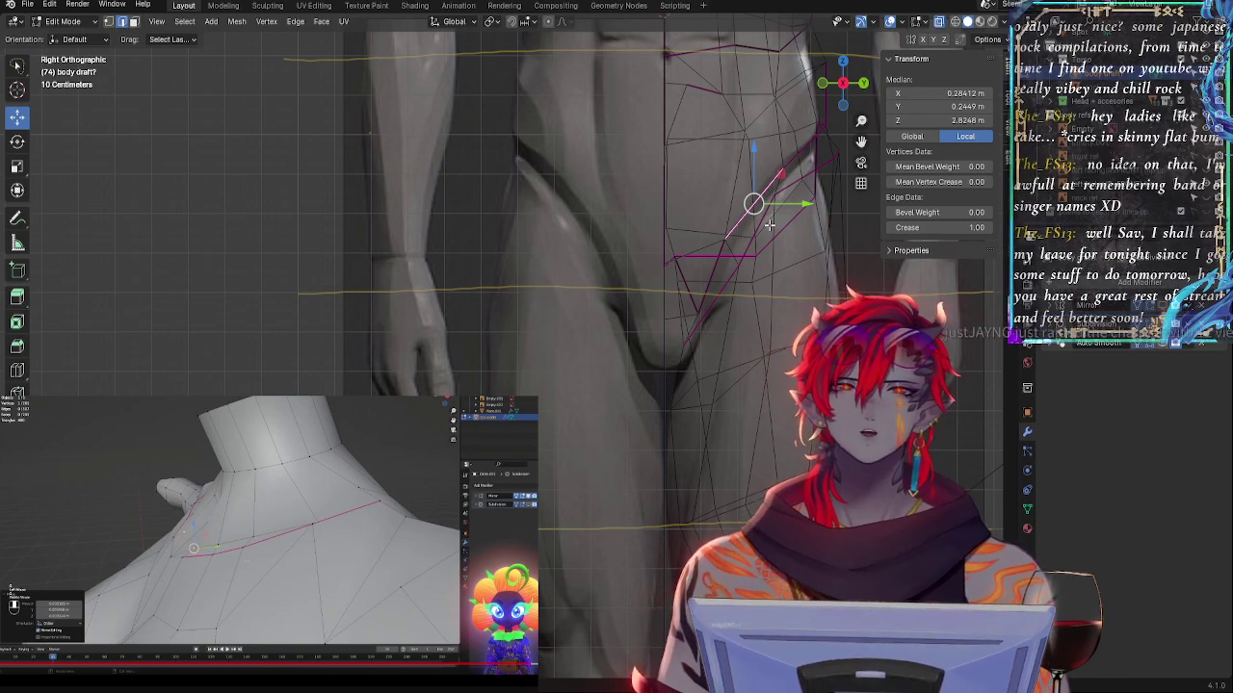
{"action": "middle_click_drag", "start_coordinate": [668, 208], "coordinate": [521, 467], "text": "shift"}
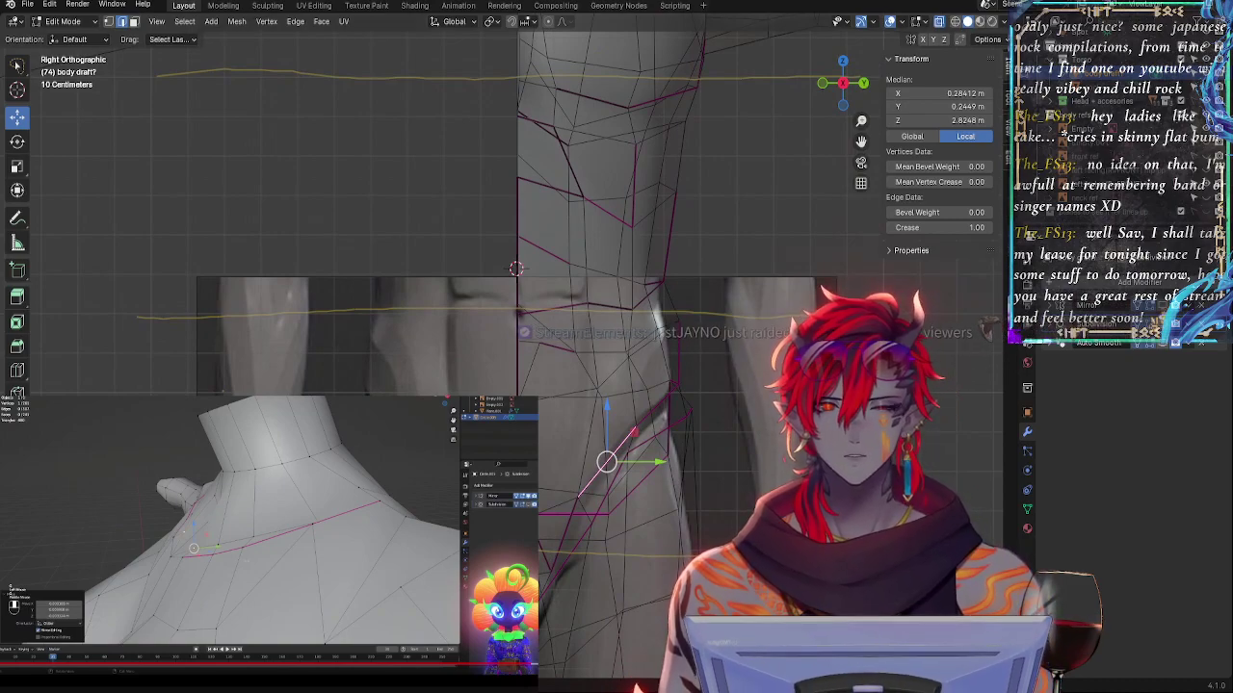
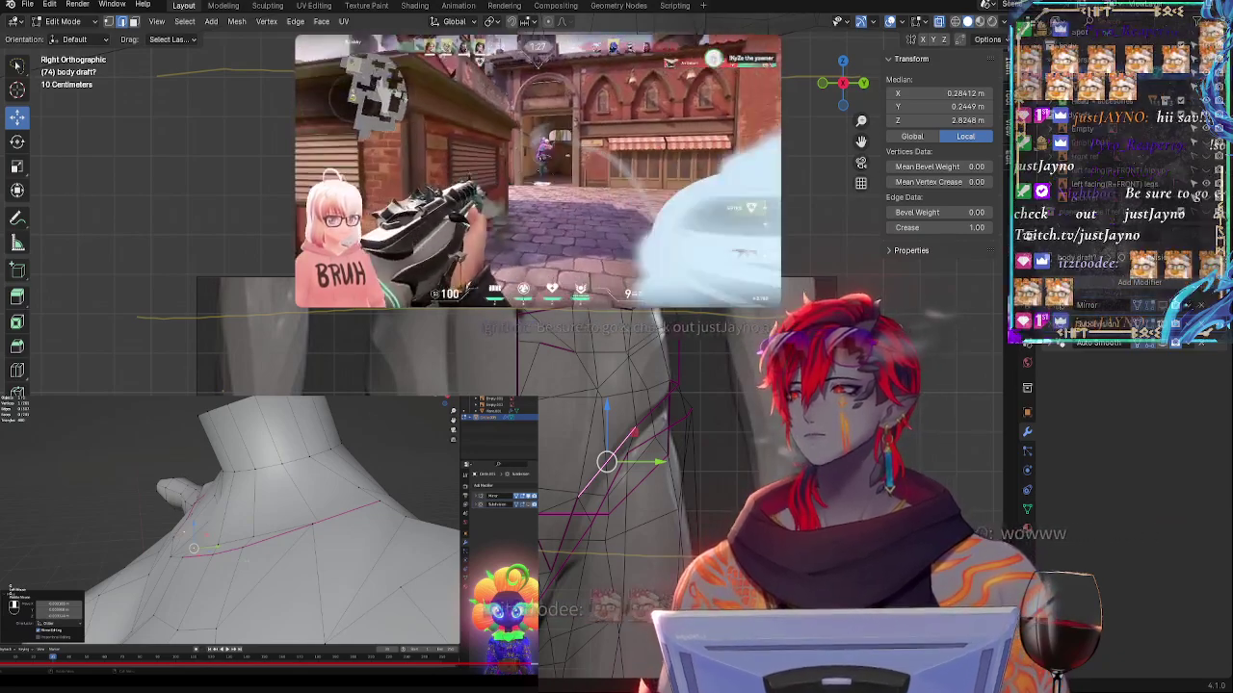
- Enable the modifiers' edit-mode preview, briefly try On Cage smoothing, then re-enter Edit Mode
{"action": "middle_click_drag", "start_coordinate": [616, 481], "coordinate": [617, 400], "text": "shift"}
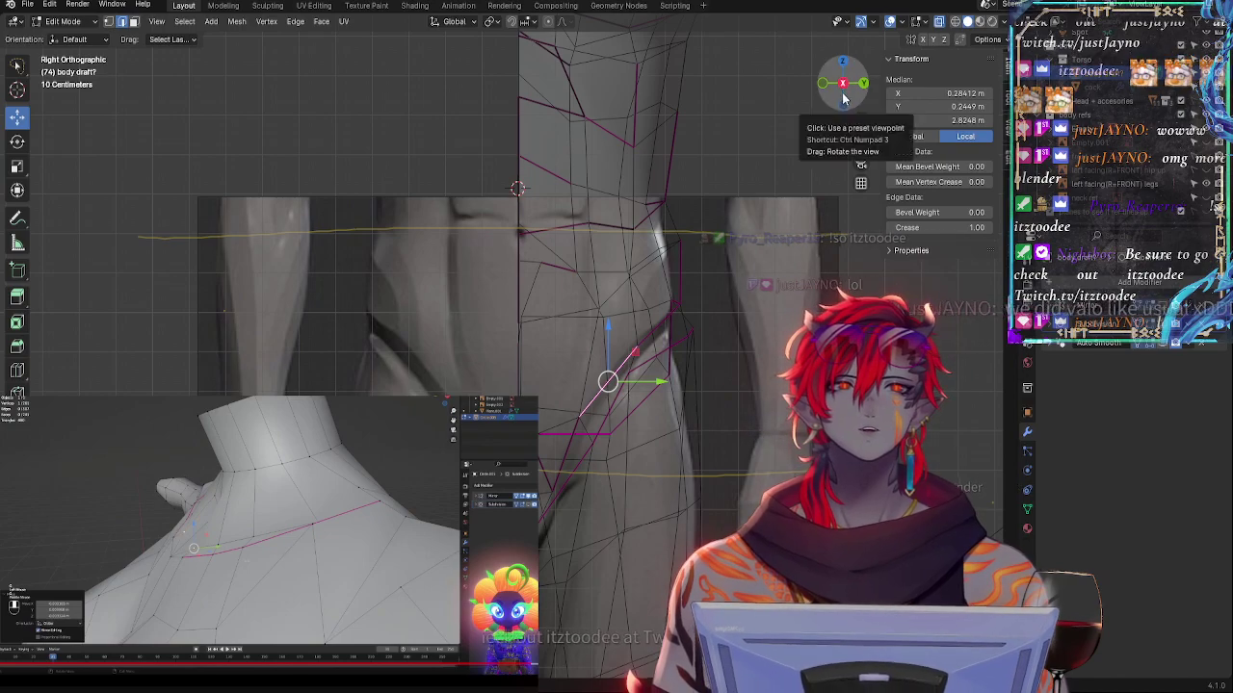
{"action": "left_click", "coordinate": [1163, 305]}
{"action": "left_click", "coordinate": [1163, 323]}
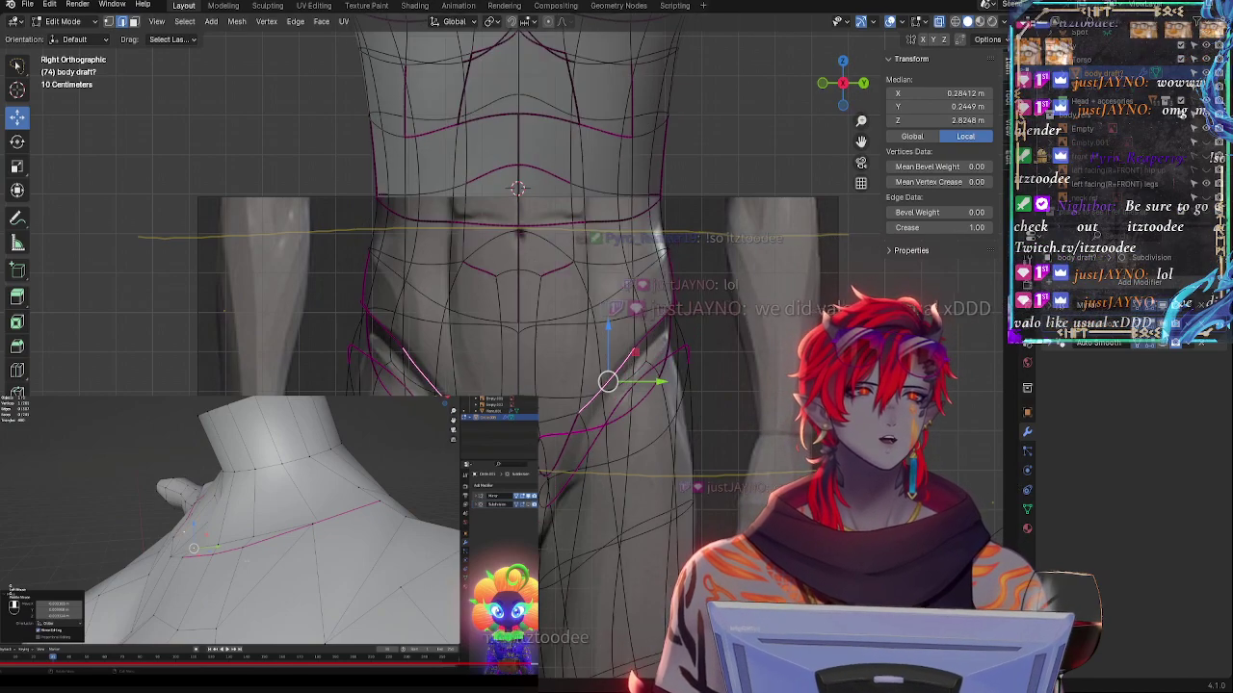
{"action": "left_click", "coordinate": [1162, 324]}
{"action": "key", "text": "Tab"}
{"action": "key", "text": "Tab"}
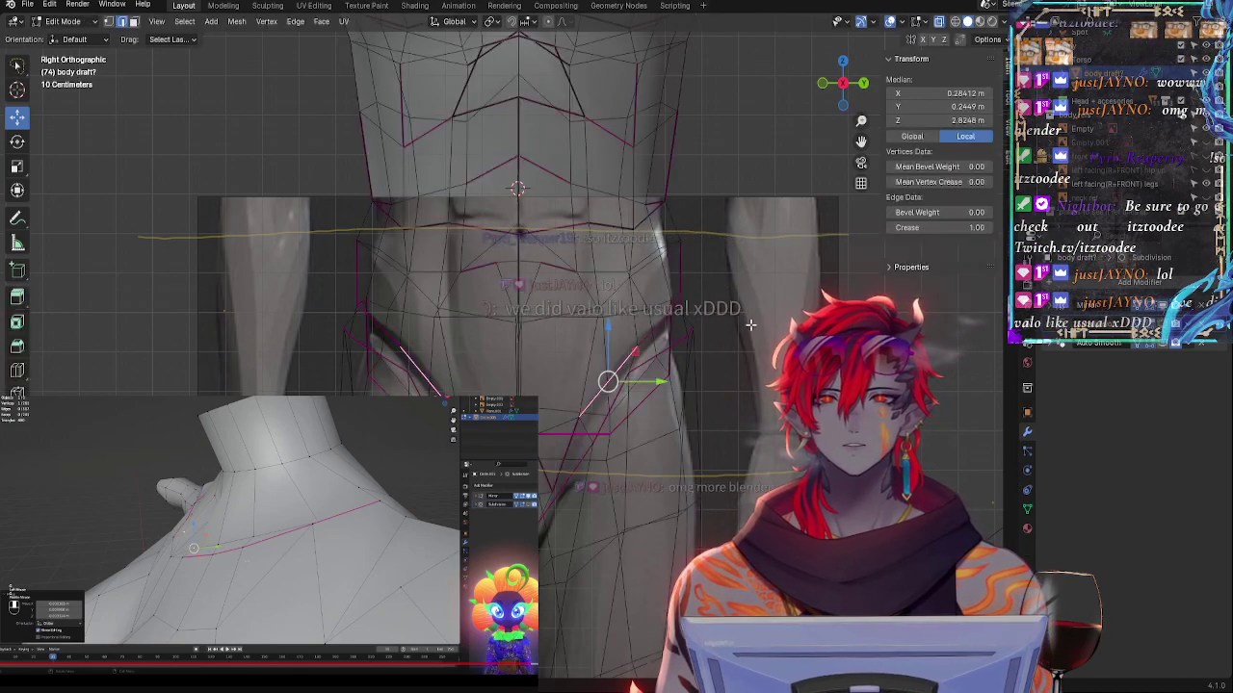
- Toggle X-ray on and off while orbiting to a perspective view of the body
{"action": "key", "text": "alt+z"}
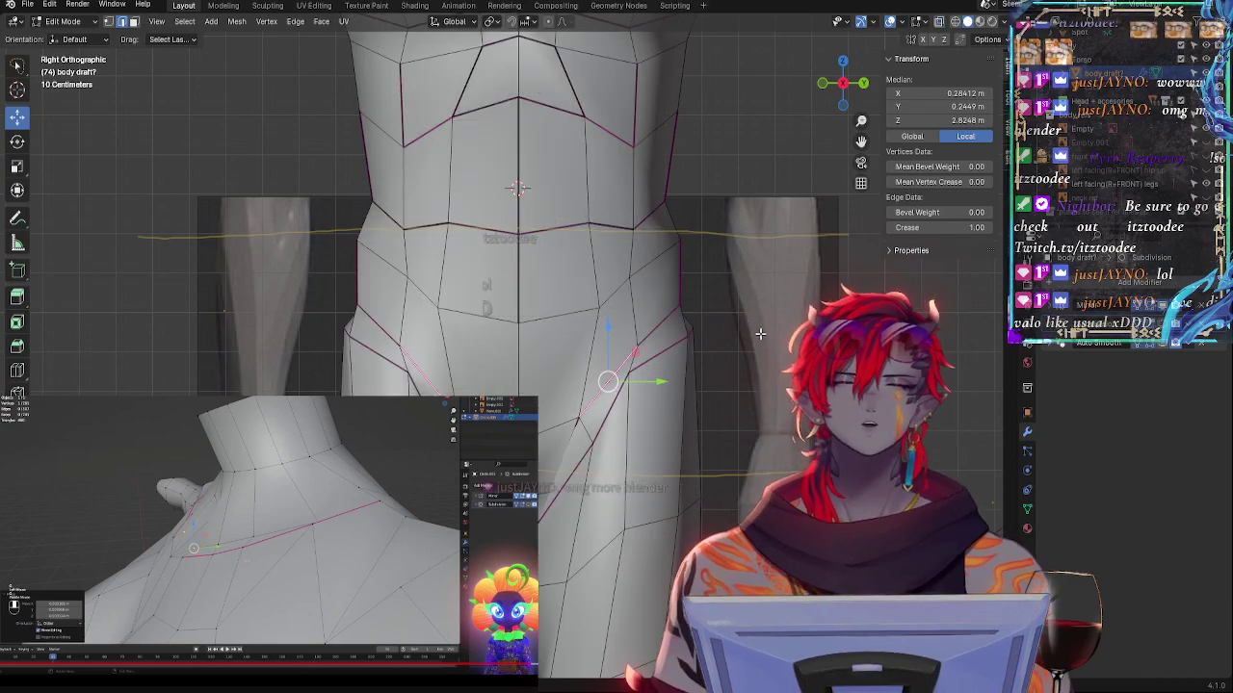
{"action": "key", "text": "alt+z"}
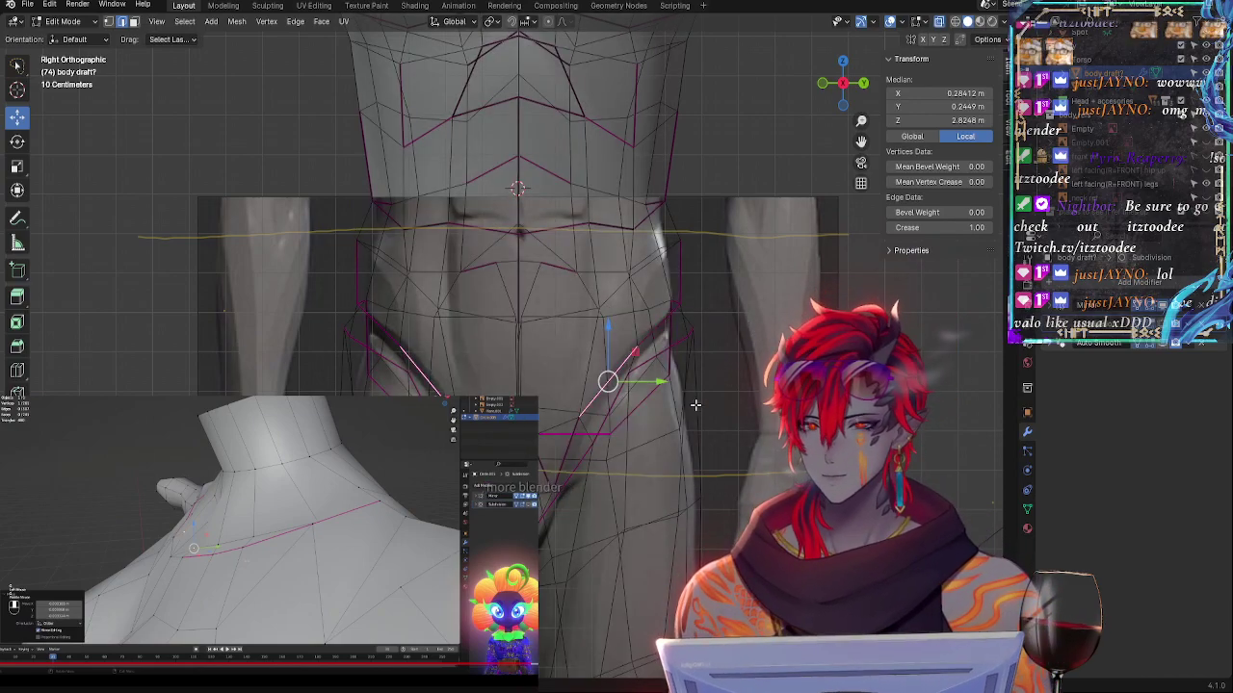
{"action": "key", "text": "alt+z"}
{"action": "mouse_move", "coordinate": [692, 409]}
{"action": "middle_mouse_down"}
{"action": "mouse_move", "coordinate": [678, 493]}
{"action": "mouse_move", "coordinate": [610, 238]}
{"action": "middle_mouse_up"}
{"action": "scroll", "coordinate": [679, 494], "scroll_direction": "down", "scroll_amount": 1}
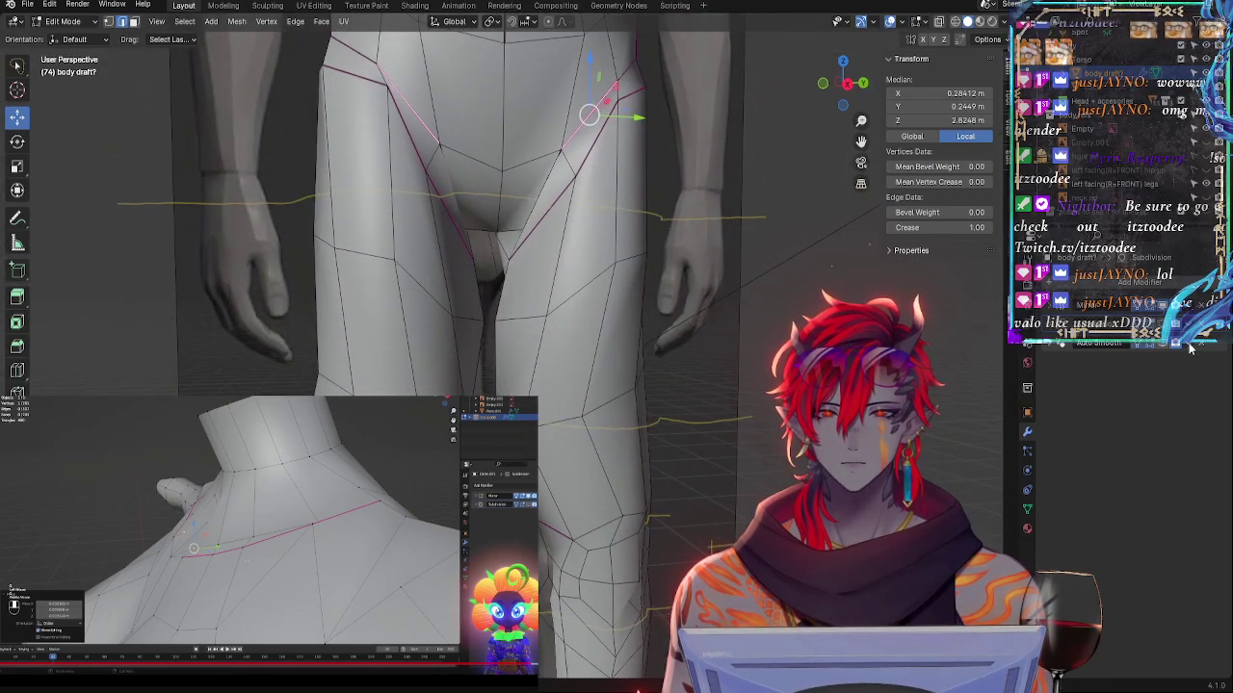
- Turn On Cage smoothing back on and check the hips orthographically with X-ray toggled
{"action": "left_click", "coordinate": [1150, 324]}
{"action": "left_click", "coordinate": [841, 86]}
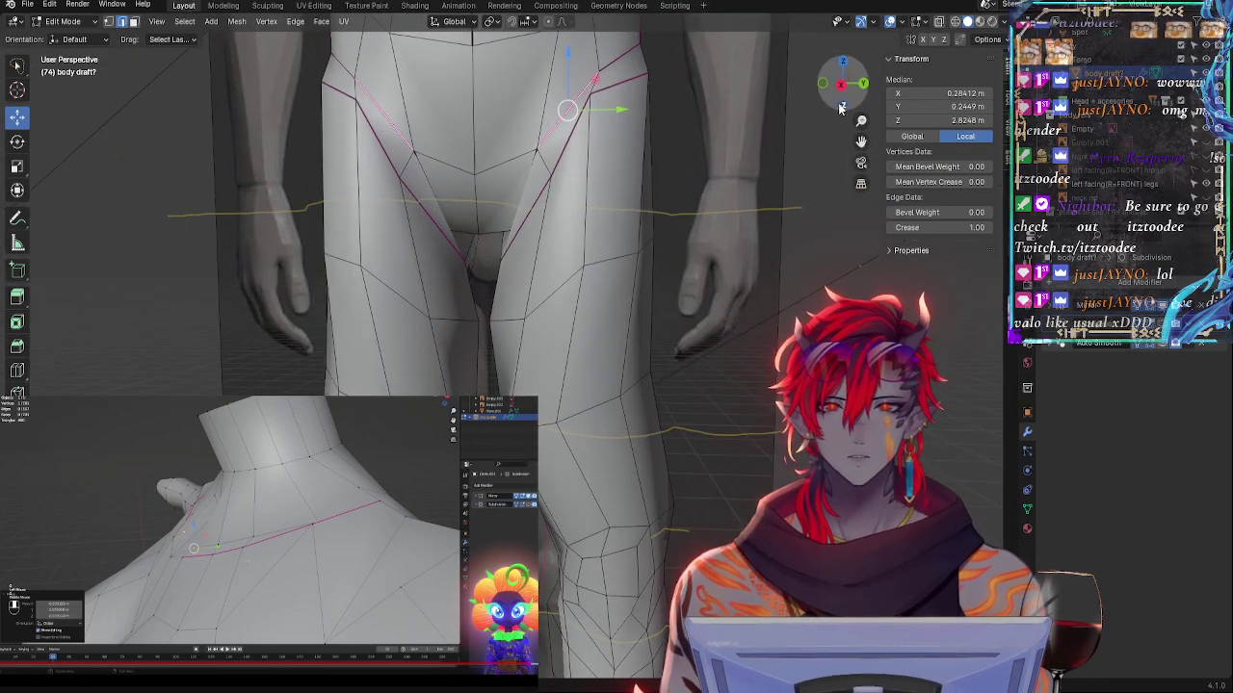
{"action": "key", "text": "alt+z"}
{"action": "middle_click_drag", "start_coordinate": [617, 237], "coordinate": [636, 375], "text": "shift"}
{"action": "key", "text": "alt+z"}
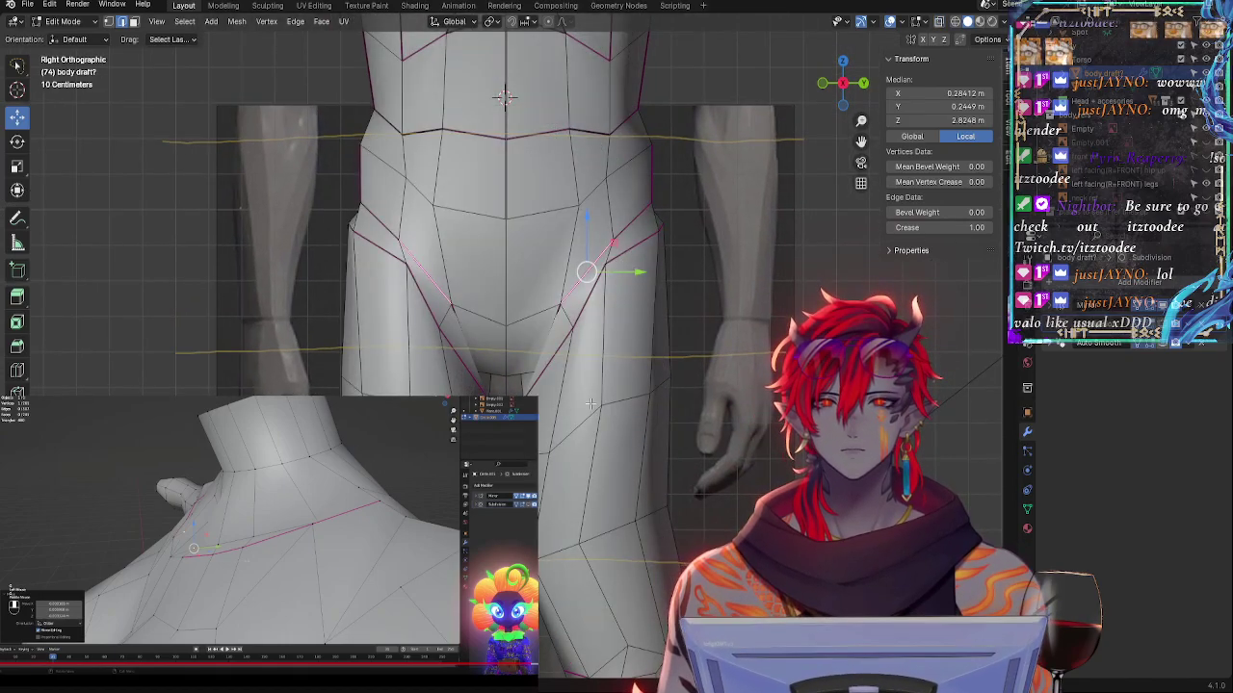
{"action": "key", "text": "alt+z"}
{"action": "key", "text": "alt+z"}
{"action": "scroll", "coordinate": [734, 468], "scroll_direction": "up", "scroll_amount": 2}
{"action": "scroll", "coordinate": [734, 468], "scroll_direction": "down", "scroll_amount": 4}
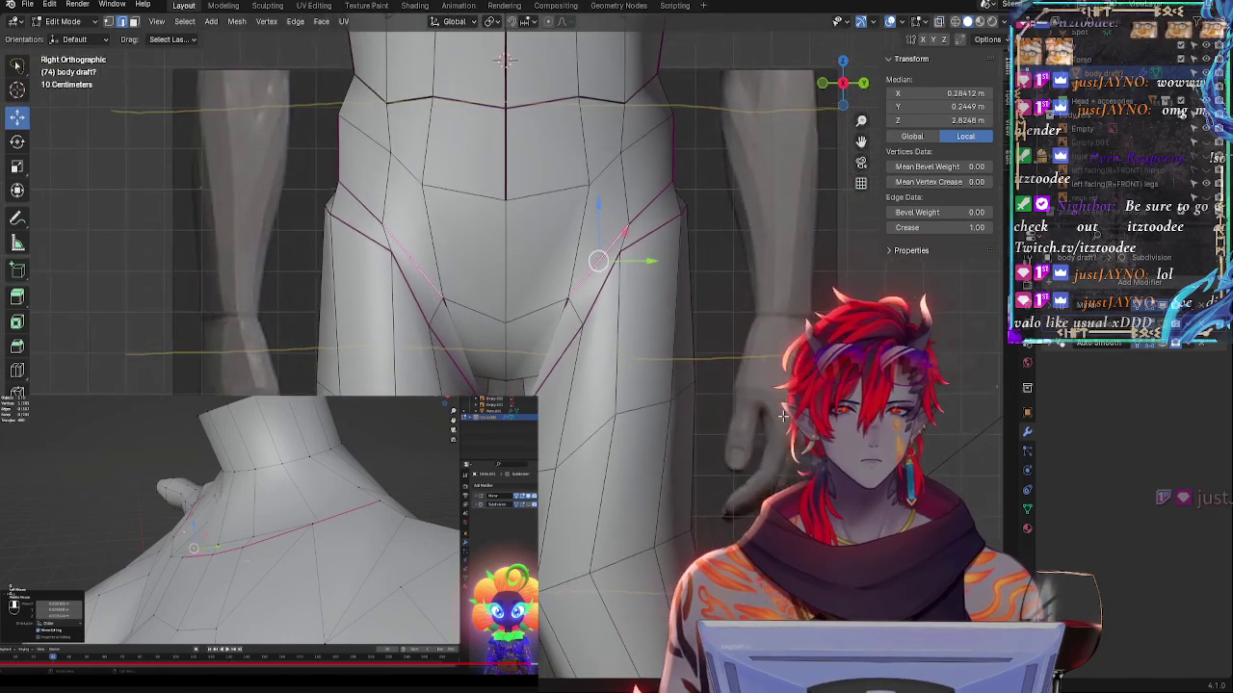
{"action": "scroll", "coordinate": [734, 468], "scroll_direction": "up", "scroll_amount": 1}
{"action": "scroll", "coordinate": [733, 468], "scroll_direction": "down", "scroll_amount": 1}
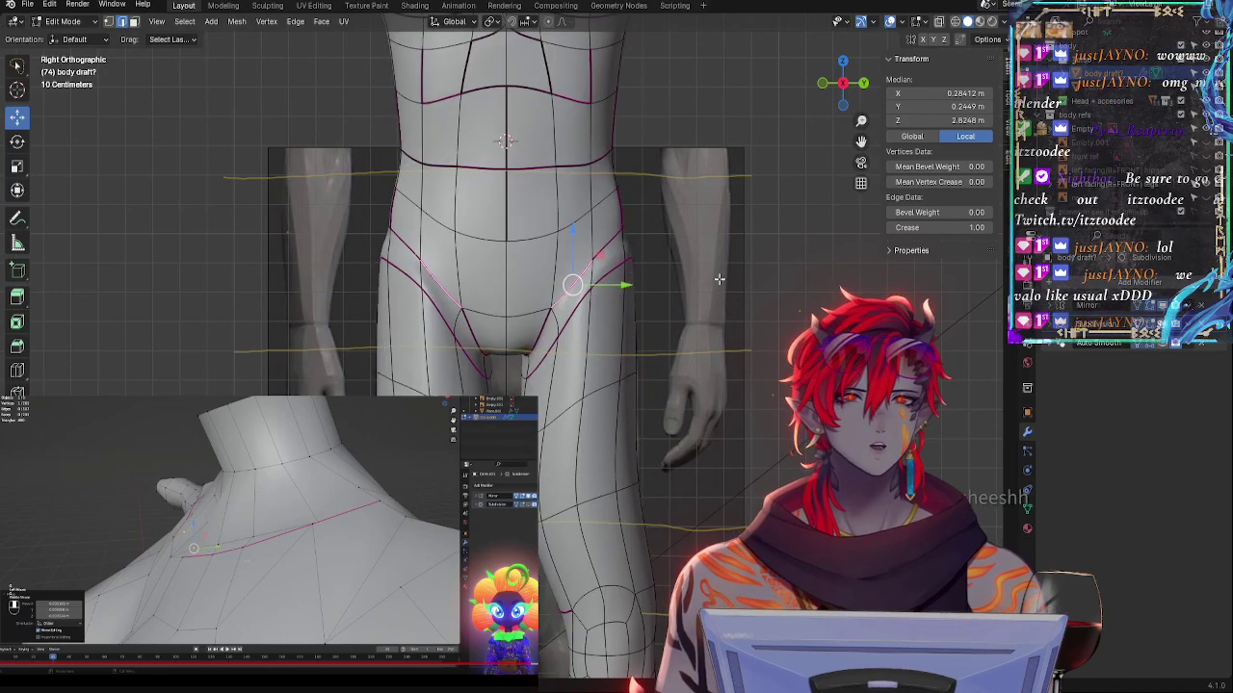
{"action": "middle_click_drag", "start_coordinate": [721, 279], "coordinate": [706, 646], "text": "shift"}
- Return to Object Mode and look over the smoothed torso, hips and legs
{"action": "key", "text": "Tab"}
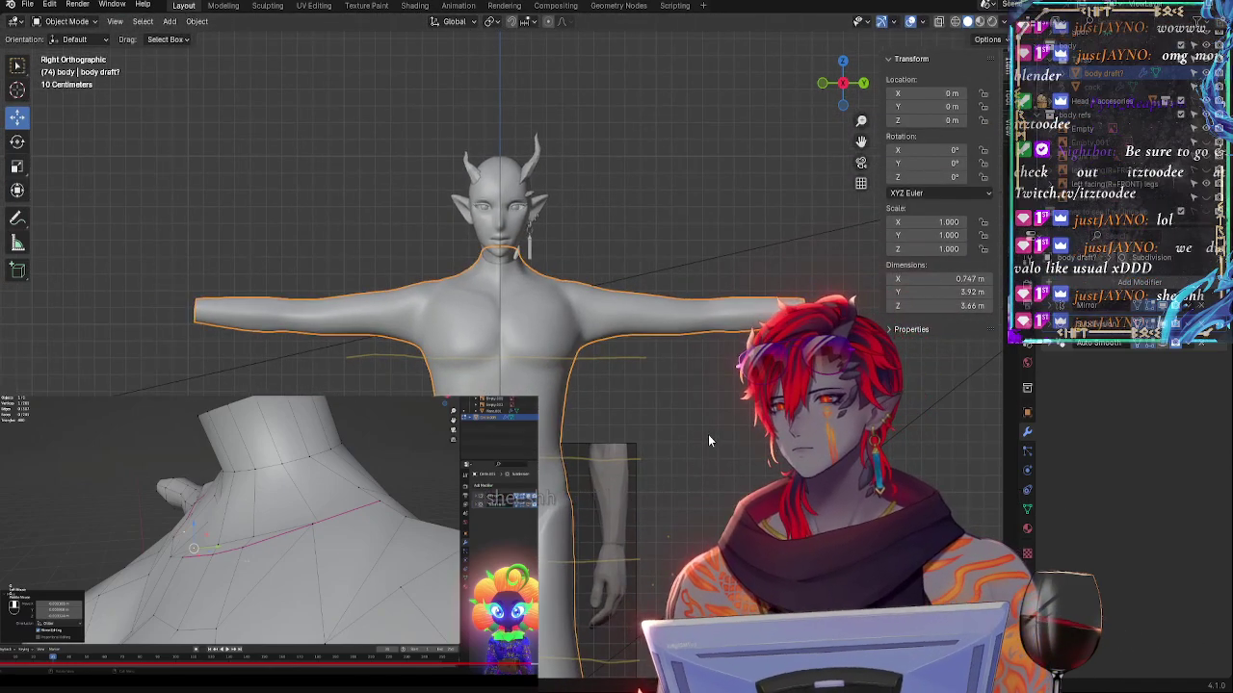
{"action": "middle_click_drag", "start_coordinate": [708, 435], "coordinate": [692, 470]}
{"action": "scroll", "coordinate": [676, 356], "scroll_direction": "up", "scroll_amount": 4}
{"action": "middle_click_drag", "start_coordinate": [666, 385], "coordinate": [722, 189], "text": "shift"}
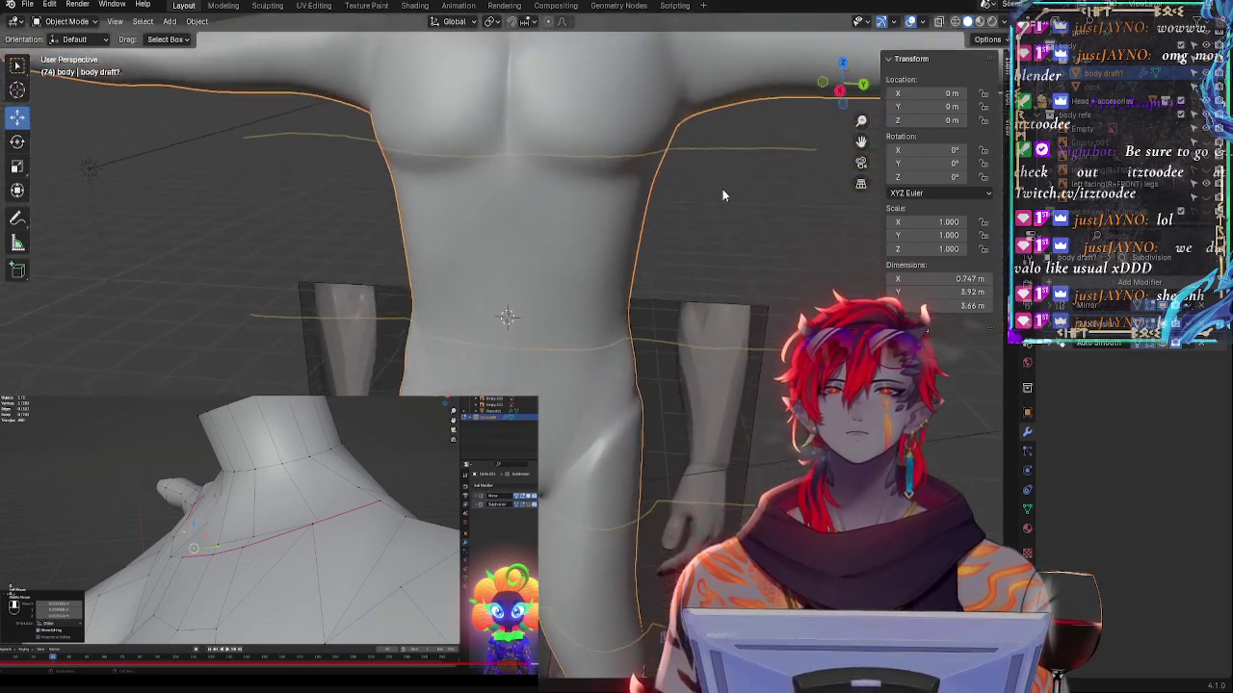
{"action": "middle_click_drag", "start_coordinate": [665, 540], "coordinate": [659, 232], "text": "shift"}
{"action": "middle_click_drag", "start_coordinate": [643, 445], "coordinate": [638, 393]}
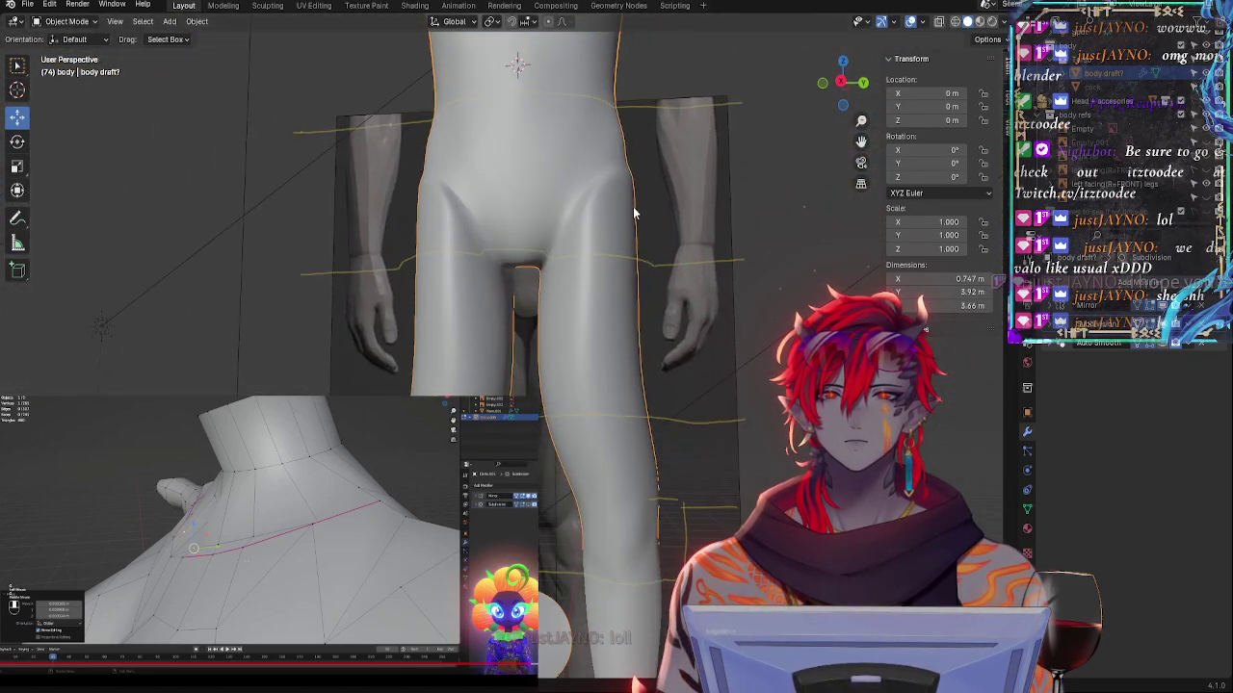
{"action": "middle_click_drag", "start_coordinate": [633, 206], "coordinate": [611, 501], "text": "shift"}
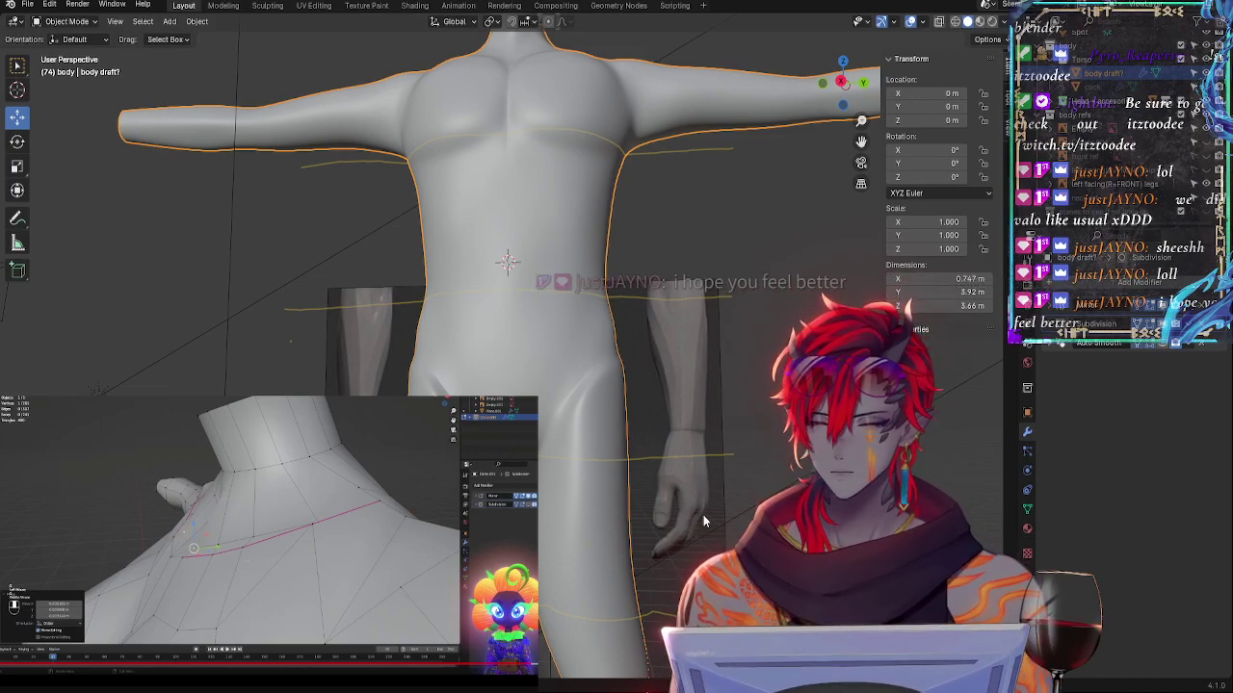
{"action": "scroll", "coordinate": [719, 518], "scroll_direction": "down", "scroll_amount": 2, "text": "shift"}
{"action": "scroll", "coordinate": [713, 267], "scroll_direction": "down", "scroll_amount": 3, "text": "shift"}
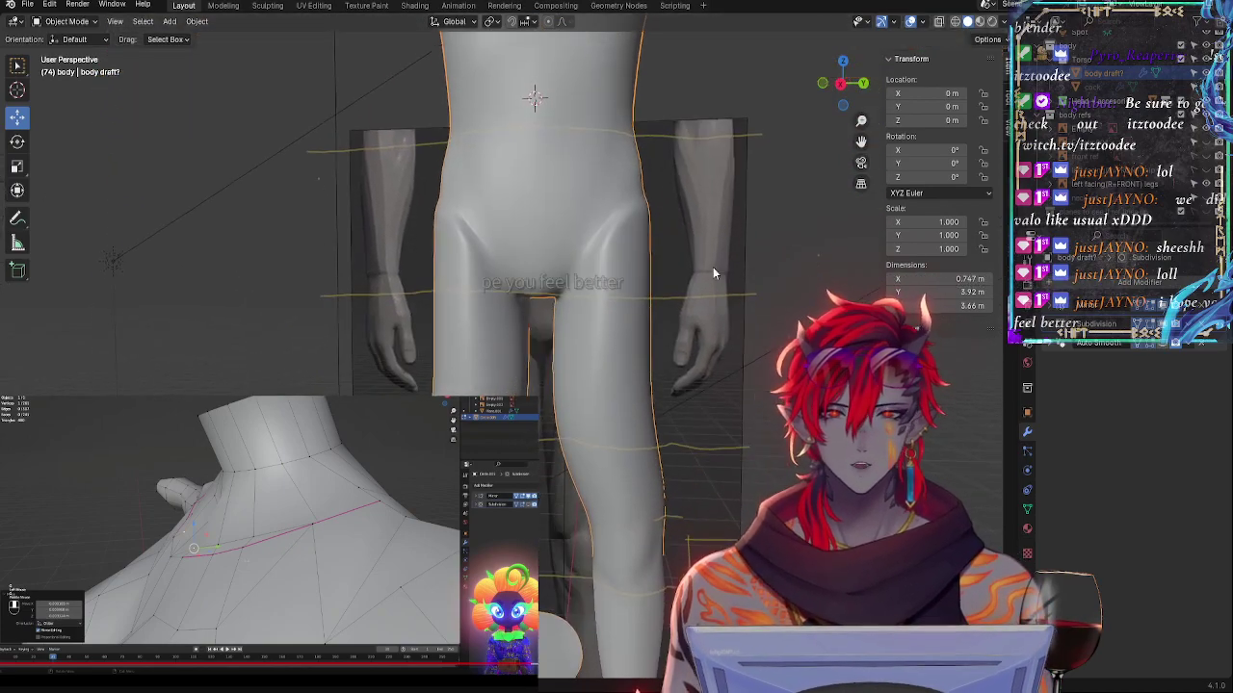
{"action": "scroll", "coordinate": [655, 269], "scroll_direction": "up", "scroll_amount": 1, "text": "shift"}
{"action": "scroll", "coordinate": [634, 430], "scroll_direction": "up", "scroll_amount": 3, "text": "shift"}
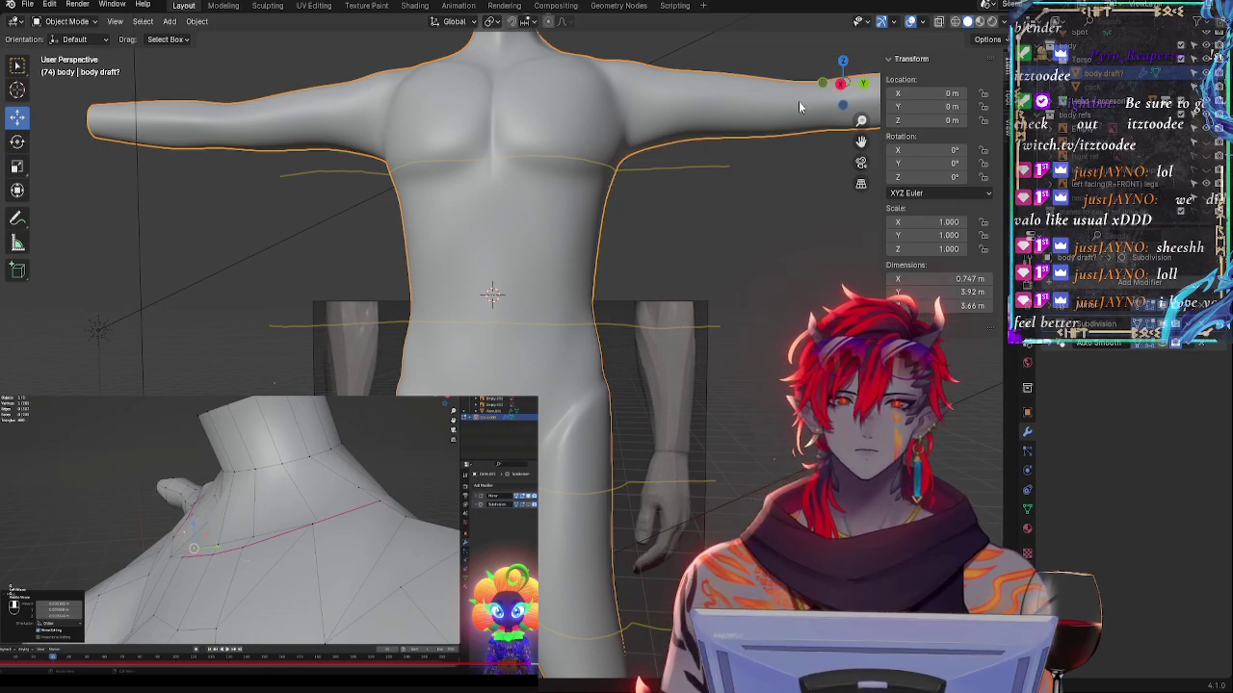
- Orbit around the head, shoulders and back, briefly checking the mesh cage
{"action": "middle_click_drag", "start_coordinate": [798, 101], "coordinate": [635, 343], "text": "shift"}
{"action": "left_click", "coordinate": [841, 85]}
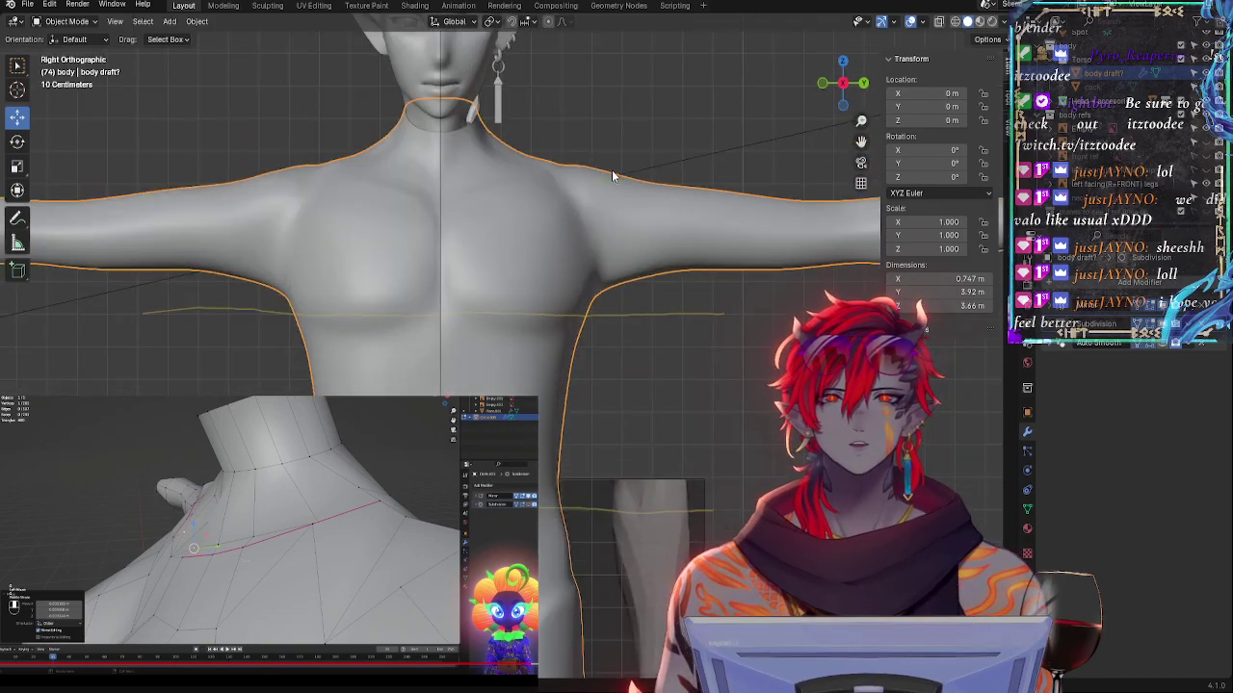
{"action": "middle_click_drag", "start_coordinate": [614, 171], "coordinate": [692, 362], "text": "shift"}
{"action": "scroll", "coordinate": [713, 390], "scroll_direction": "up", "scroll_amount": 1}
{"action": "middle_click_drag", "start_coordinate": [724, 405], "coordinate": [477, 316]}
{"action": "middle_click_drag", "start_coordinate": [517, 363], "coordinate": [568, 386]}
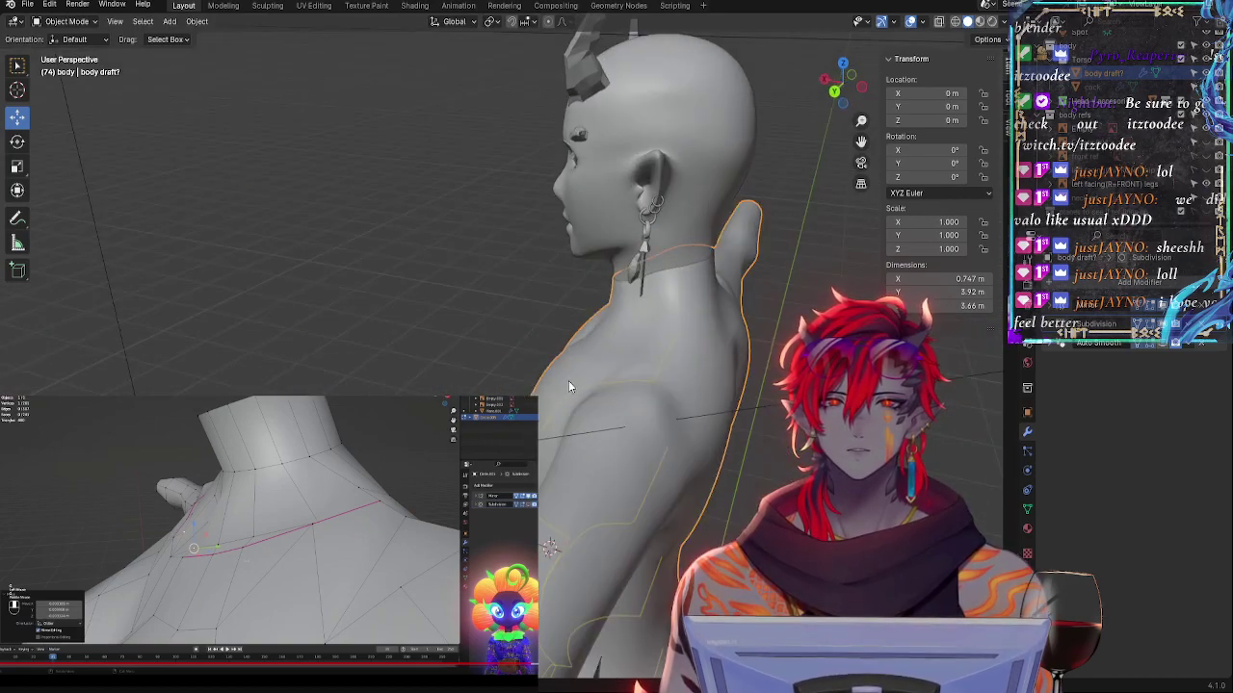
{"action": "middle_click_drag", "start_coordinate": [671, 435], "coordinate": [597, 404]}
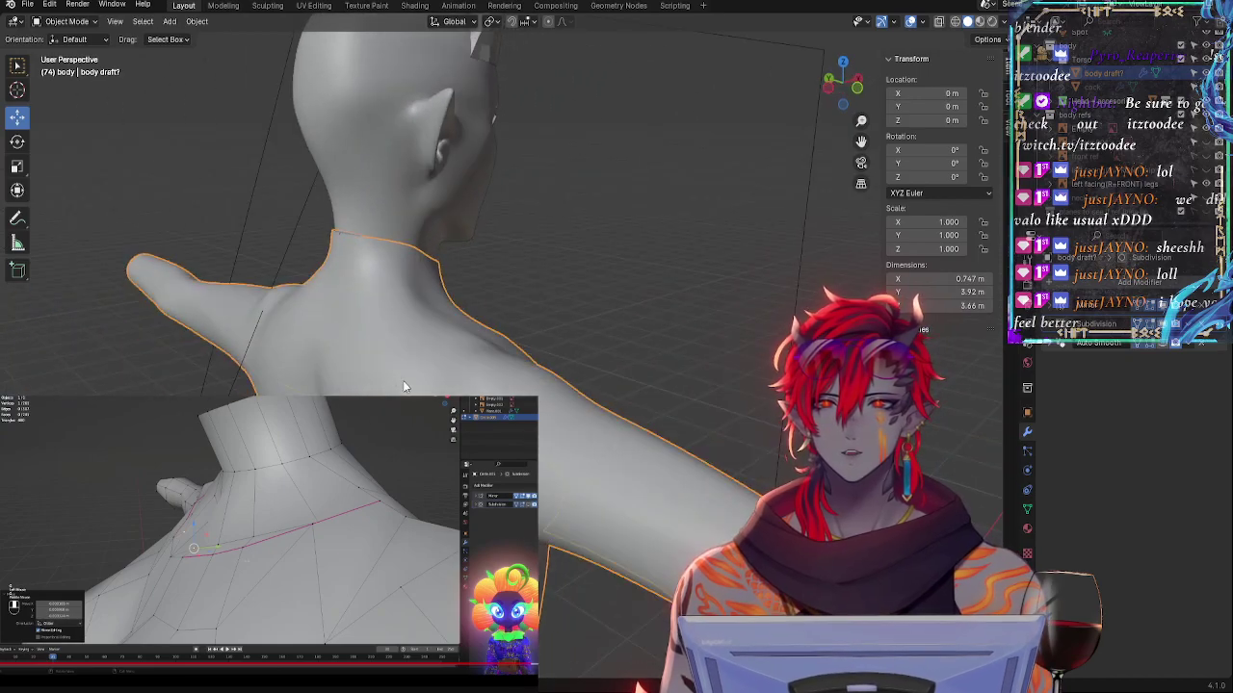
{"action": "middle_click_drag", "start_coordinate": [405, 387], "coordinate": [696, 378]}
{"action": "key", "text": "Tab"}
{"action": "key", "text": "Tab"}
- Frame the hips and torso orthographically and save the project file
{"action": "left_click", "coordinate": [846, 85]}
{"action": "middle_click_drag", "start_coordinate": [647, 168], "coordinate": [388, 373], "text": "shift"}
{"action": "middle_click_drag", "start_coordinate": [525, 278], "coordinate": [577, 478], "text": "shift"}
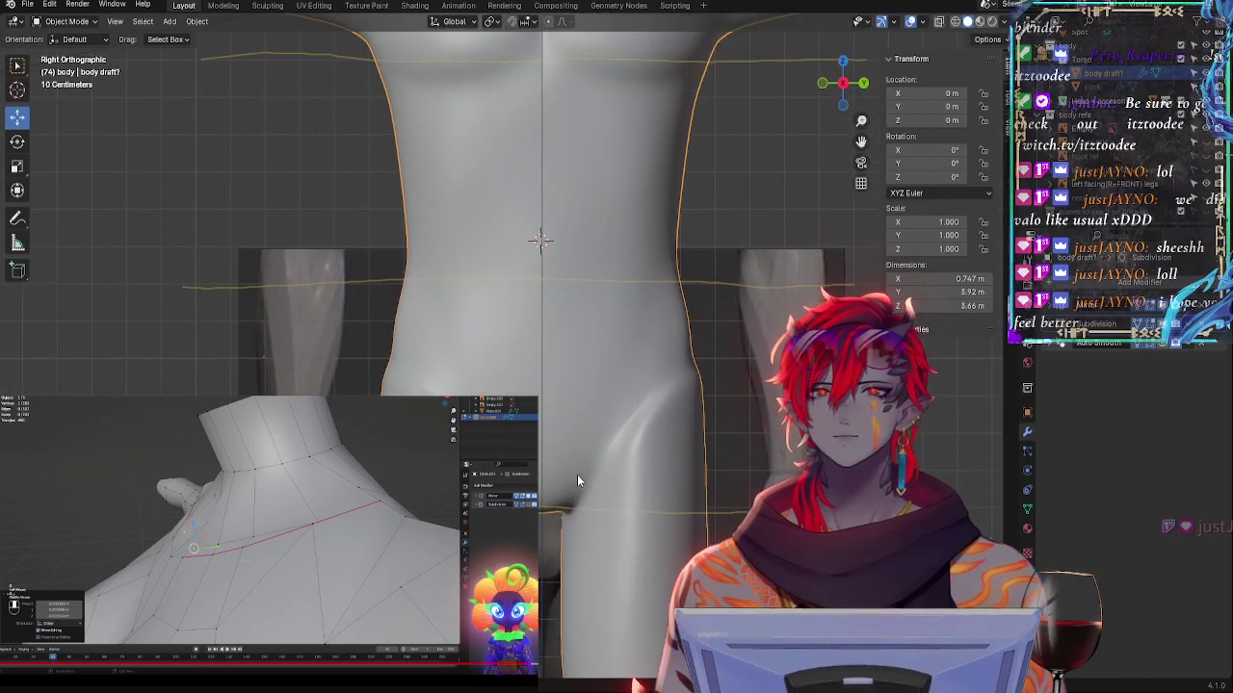
{"action": "left_click", "coordinate": [28, 4]}
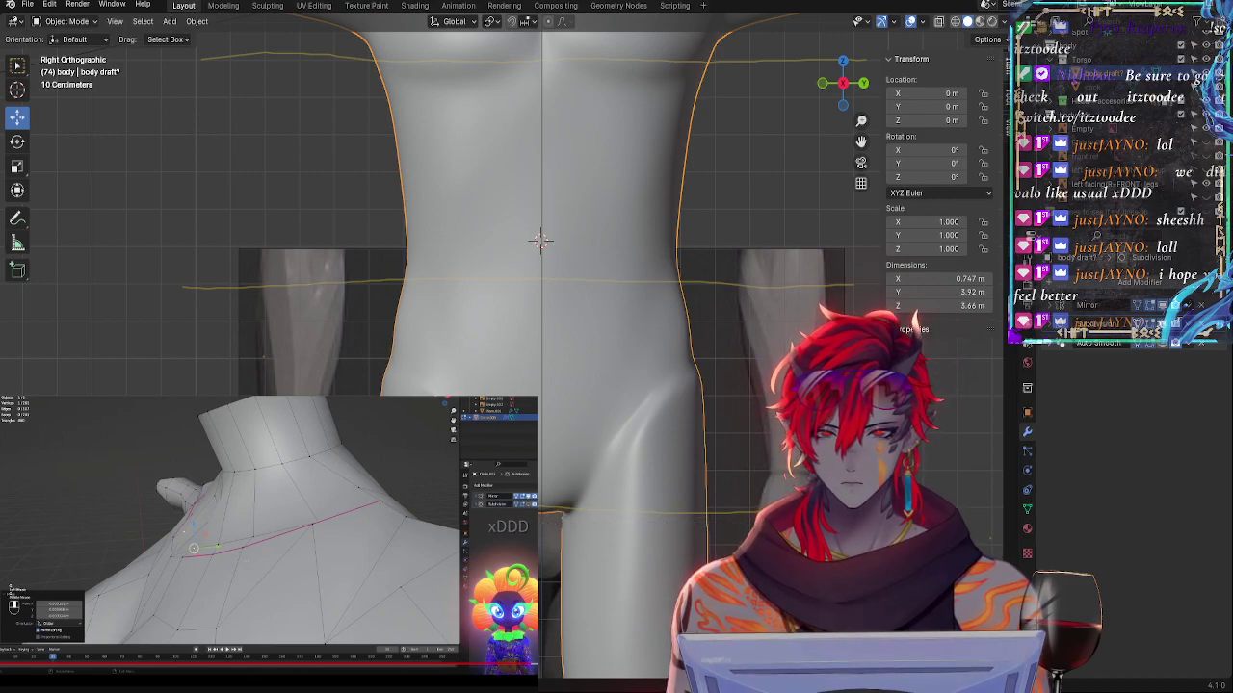
{"action": "scroll", "coordinate": [626, 393], "scroll_direction": "down", "scroll_amount": 5}
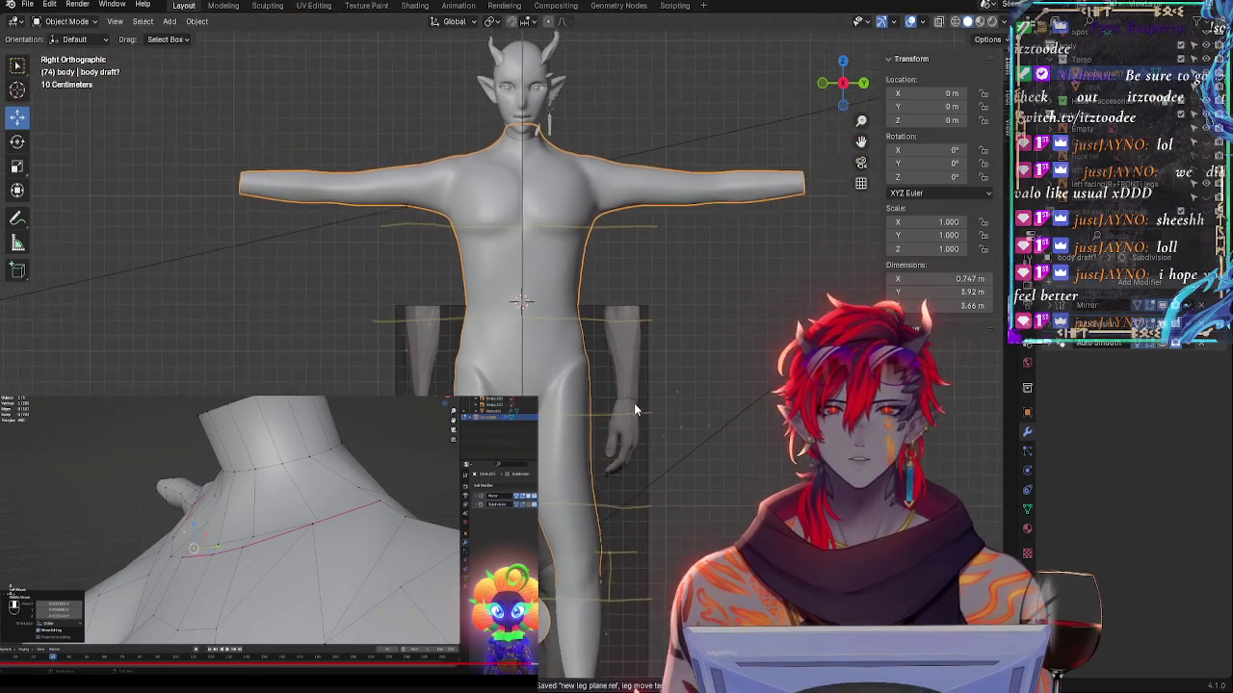
{"action": "key", "text": "Tab"}
{"action": "key", "text": "Tab"}
{"action": "middle_click_drag", "start_coordinate": [632, 301], "coordinate": [670, 313]}
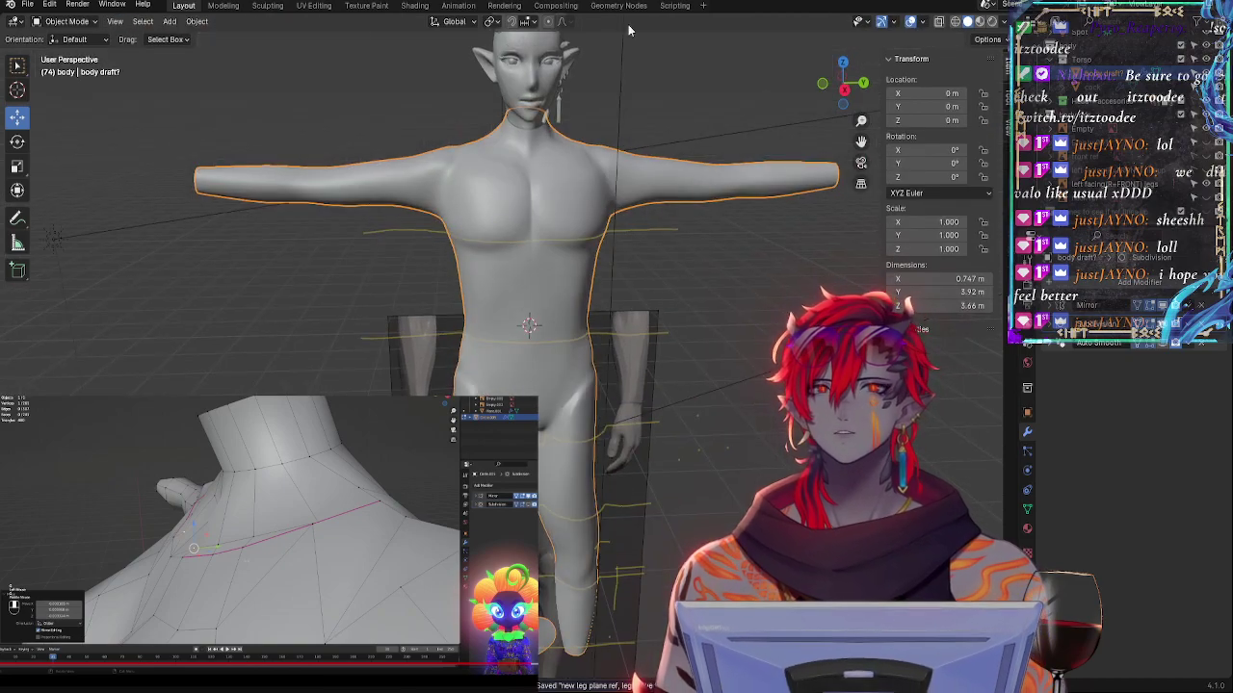
- Cancel opening another file and save the body draft with Ctrl+S
{"action": "left_click", "coordinate": [28, 4]}
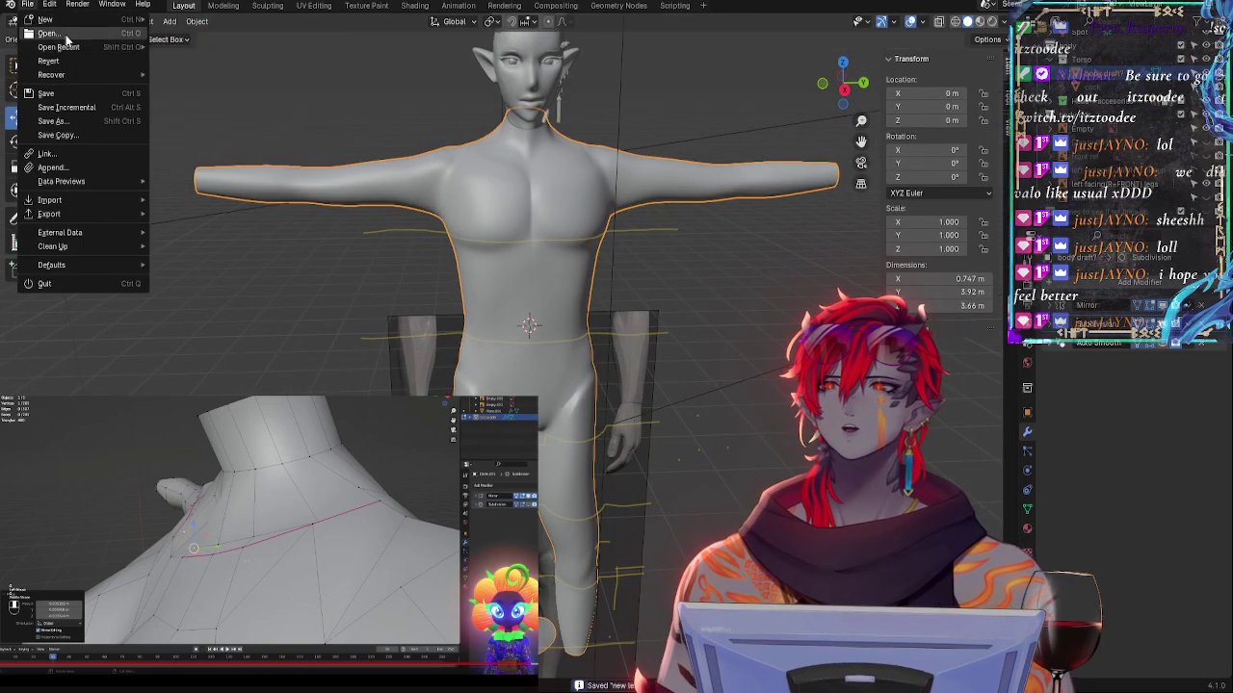
{"action": "left_click", "coordinate": [66, 34]}
{"action": "left_click", "coordinate": [717, 368]}
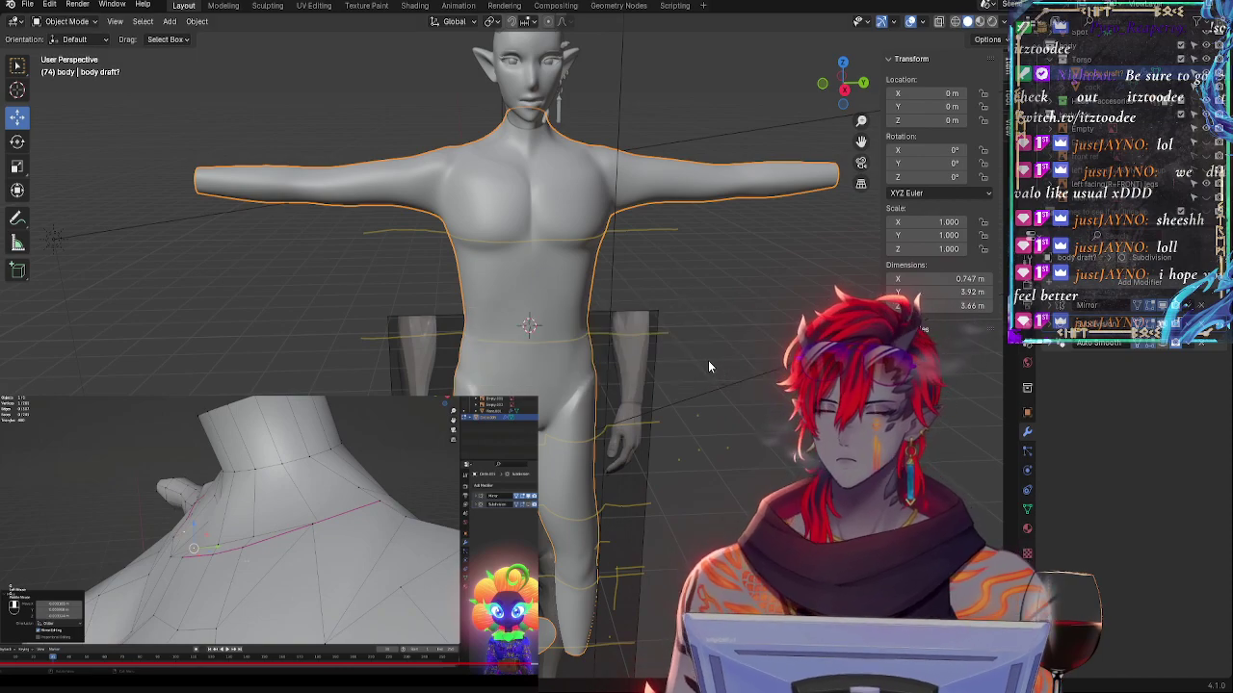
{"action": "key", "text": "ctrl+s"}
- Switch to the horned character's Torso draft window and orbit to its side
{"action": "left_click", "coordinate": [48, 5]}
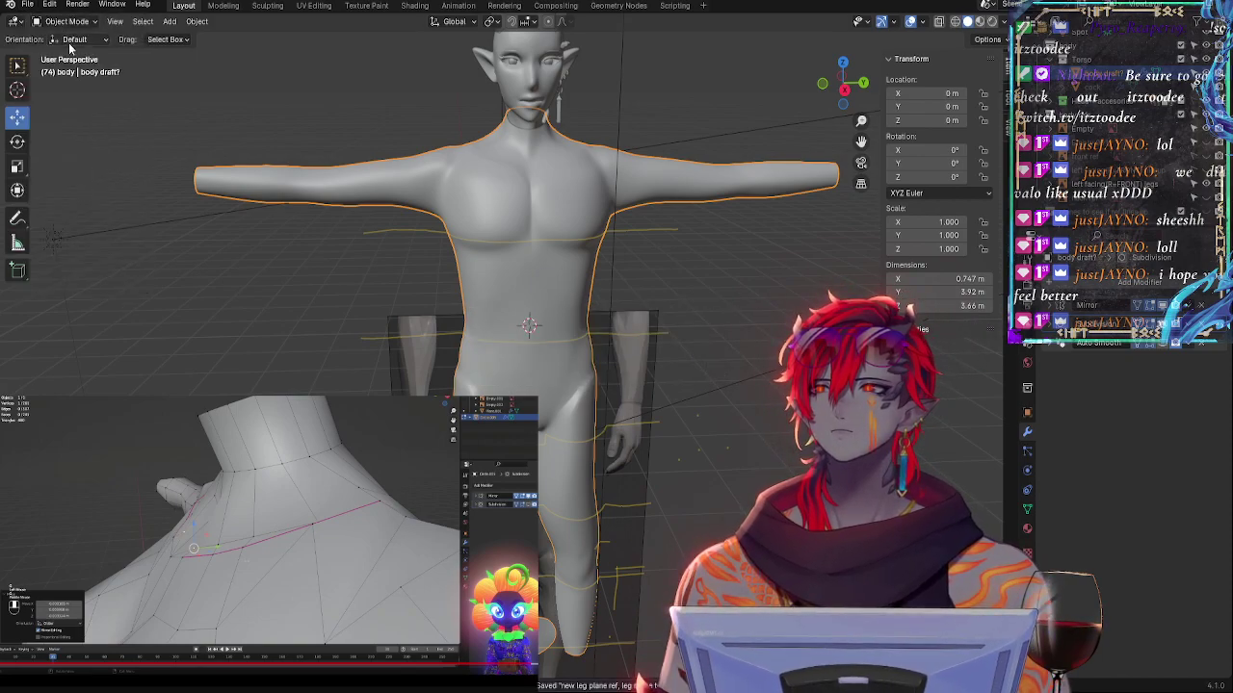
{"action": "left_click", "coordinate": [560, 220]}
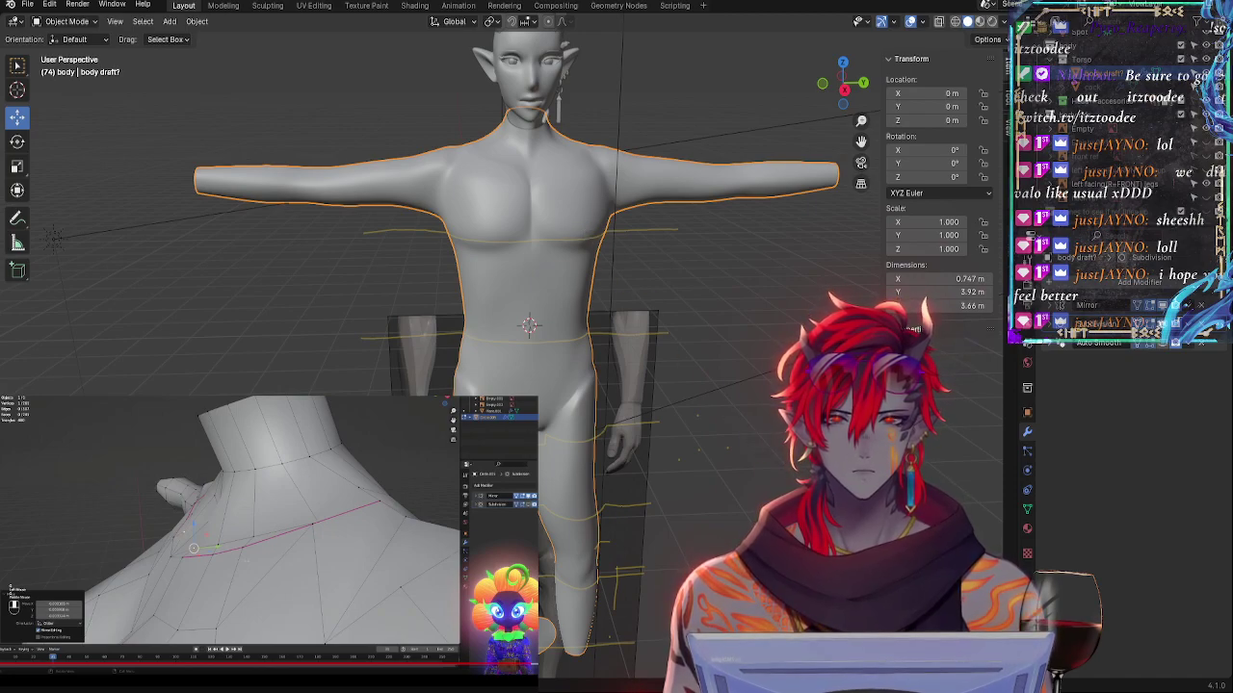
{"action": "key", "text": "alt+Tab"}
{"action": "middle_click_drag", "start_coordinate": [707, 426], "coordinate": [658, 380]}
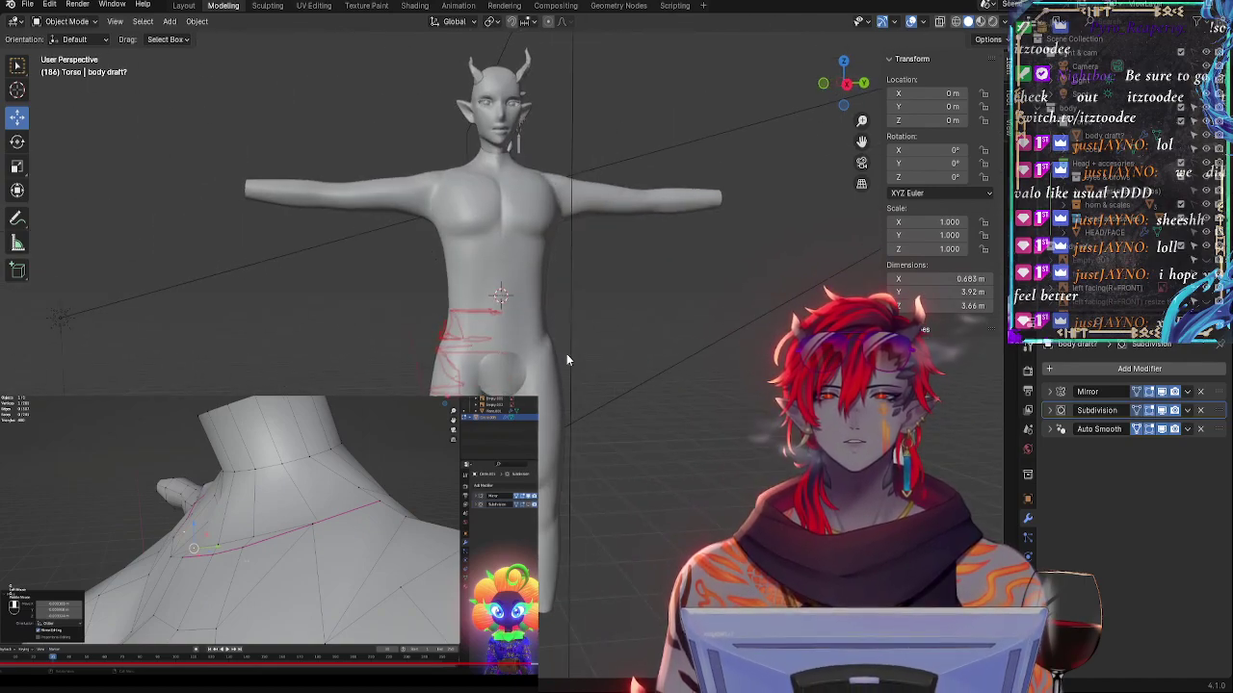
- Inspect the horned draft's hips and legs from front and back, framing crotch to ankles
{"action": "middle_click_drag", "start_coordinate": [583, 341], "coordinate": [582, 365]}
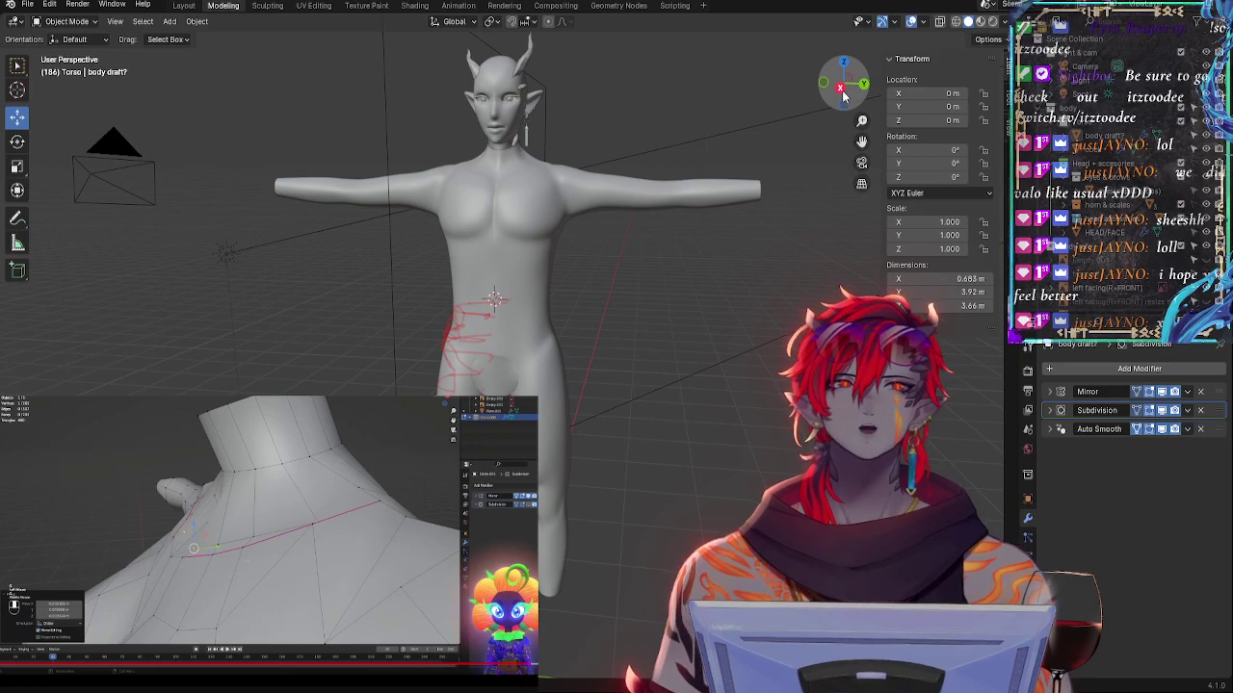
{"action": "left_click", "coordinate": [844, 85]}
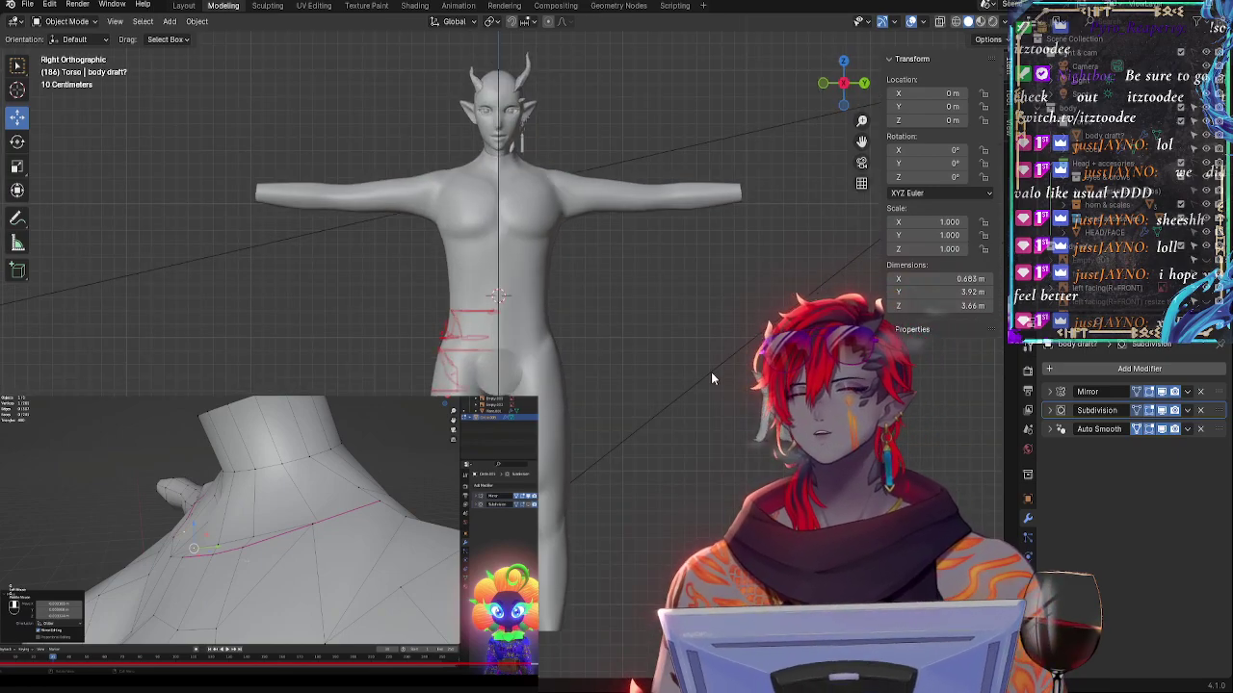
{"action": "middle_click_drag", "start_coordinate": [711, 372], "coordinate": [764, 462], "text": "shift"}
{"action": "scroll", "coordinate": [764, 463], "scroll_direction": "up", "scroll_amount": 4}
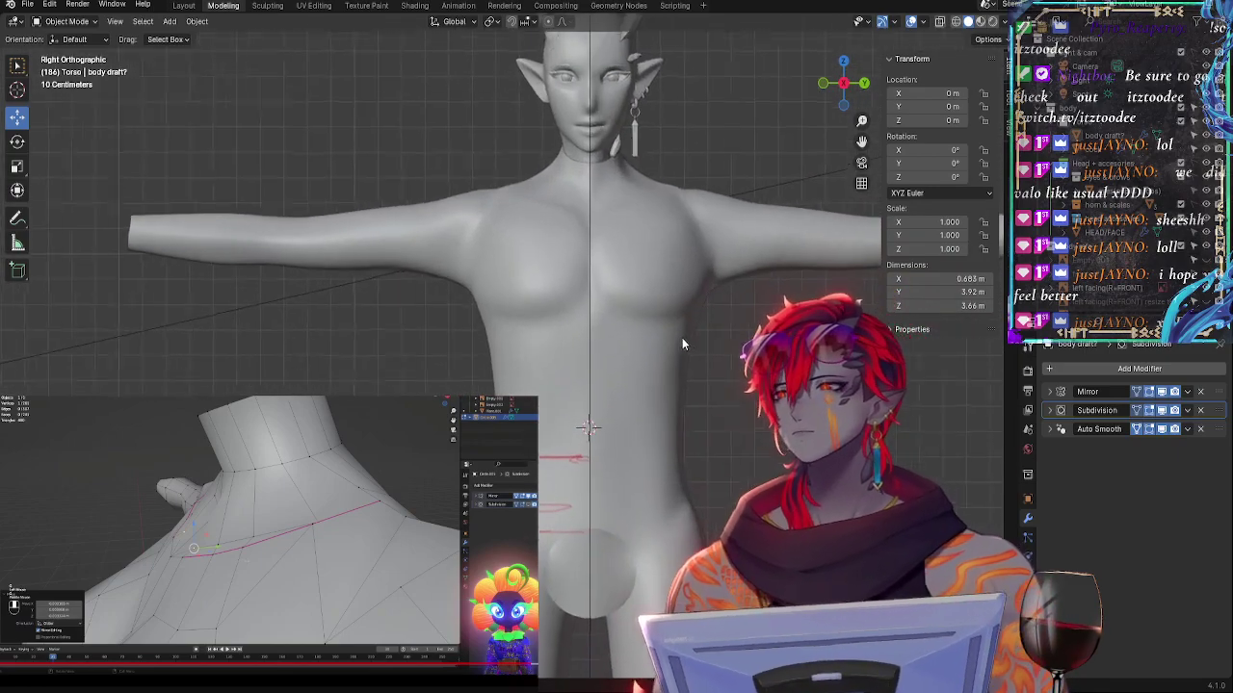
{"action": "middle_click_drag", "start_coordinate": [727, 319], "coordinate": [828, 289]}
{"action": "middle_click_drag", "start_coordinate": [549, 356], "coordinate": [698, 192]}
{"action": "left_click", "coordinate": [841, 90]}
{"action": "middle_click_drag", "start_coordinate": [654, 140], "coordinate": [698, 267], "text": "shift"}
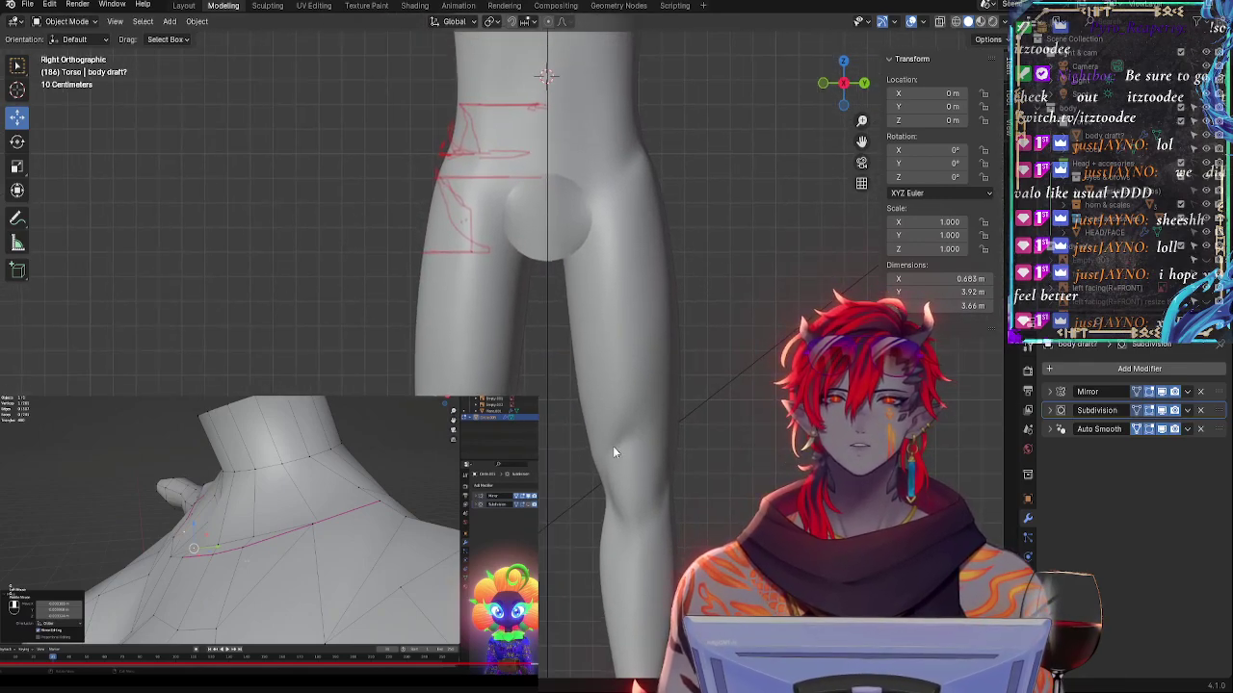
{"action": "middle_click_drag", "start_coordinate": [696, 244], "coordinate": [654, 25], "text": "shift"}
{"action": "middle_click_drag", "start_coordinate": [661, 295], "coordinate": [678, 150], "text": "shift"}
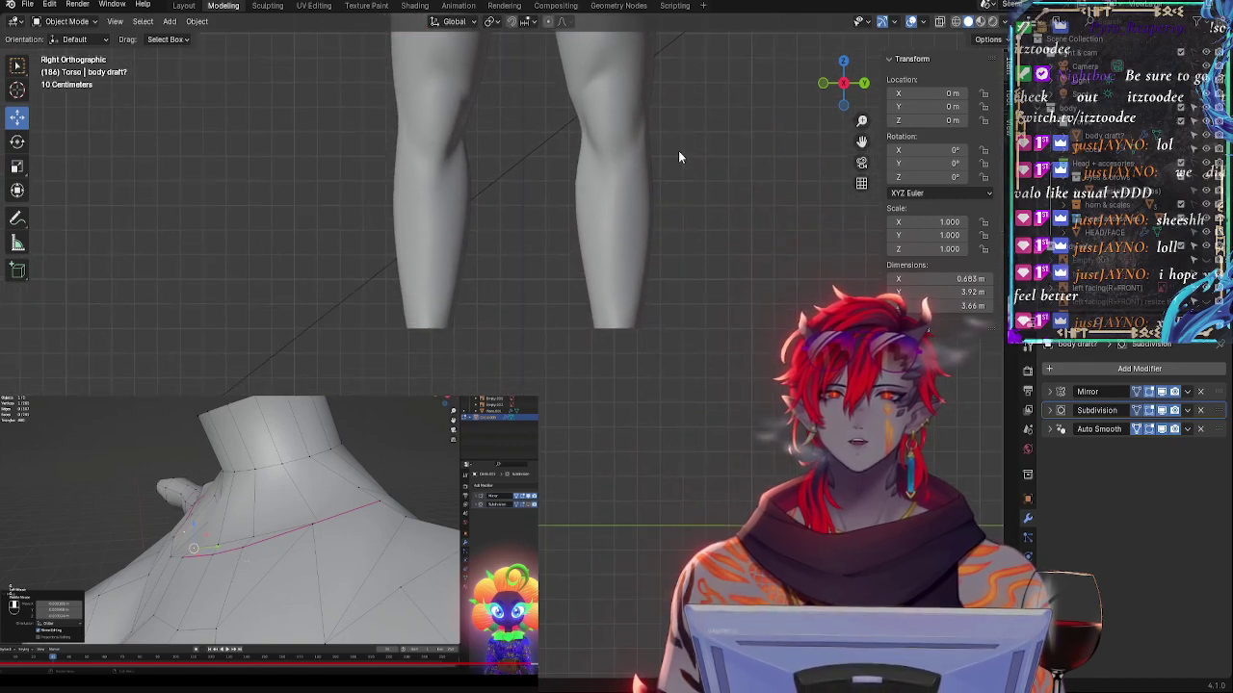
{"action": "middle_click_drag", "start_coordinate": [488, 253], "coordinate": [539, 405], "text": "shift"}
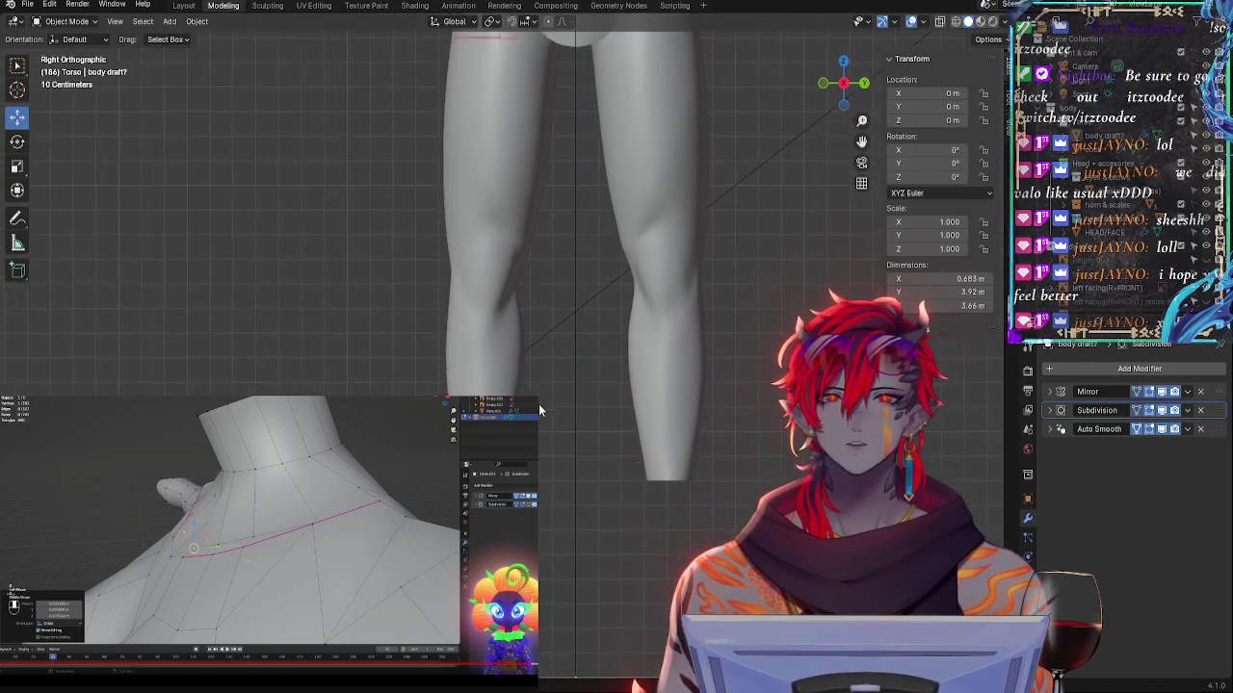
- Orbit around the hips and torso, checking the reference arm side-on in X-ray
{"action": "middle_click_drag", "start_coordinate": [494, 353], "coordinate": [663, 362]}
{"action": "middle_click_drag", "start_coordinate": [599, 267], "coordinate": [559, 214]}
{"action": "middle_click_drag", "start_coordinate": [570, 198], "coordinate": [695, 192], "text": "shift"}
{"action": "left_click", "coordinate": [837, 94]}
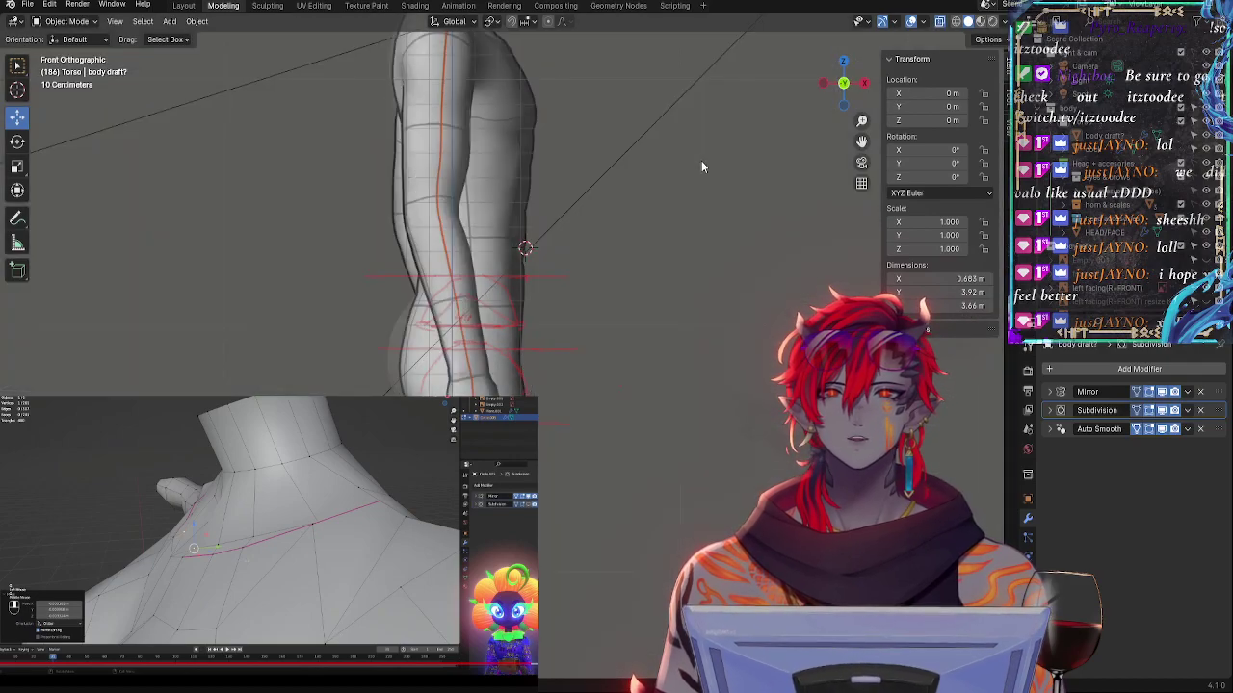
{"action": "key", "text": "alt+z"}
{"action": "key", "text": "alt+z"}
{"action": "key", "text": "alt+z"}
{"action": "key", "text": "alt+z"}
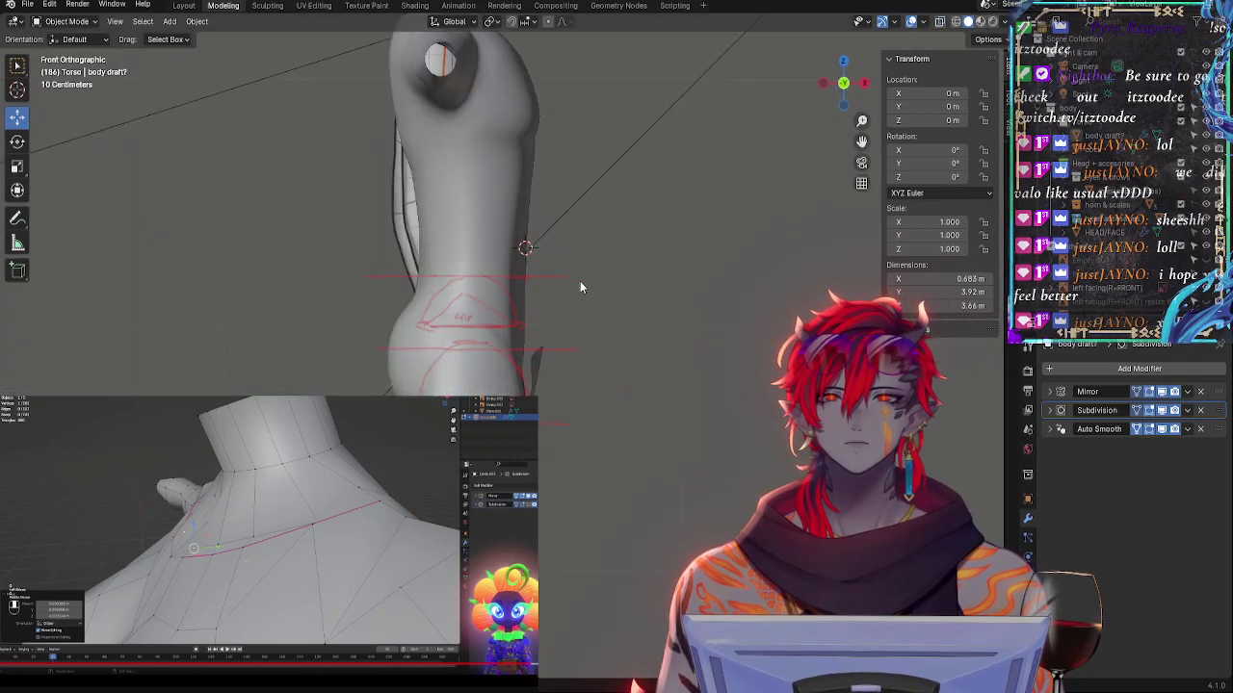
{"action": "middle_click_drag", "start_coordinate": [592, 303], "coordinate": [742, 161]}
{"action": "middle_click_drag", "start_coordinate": [778, 292], "coordinate": [665, 247], "text": "shift"}
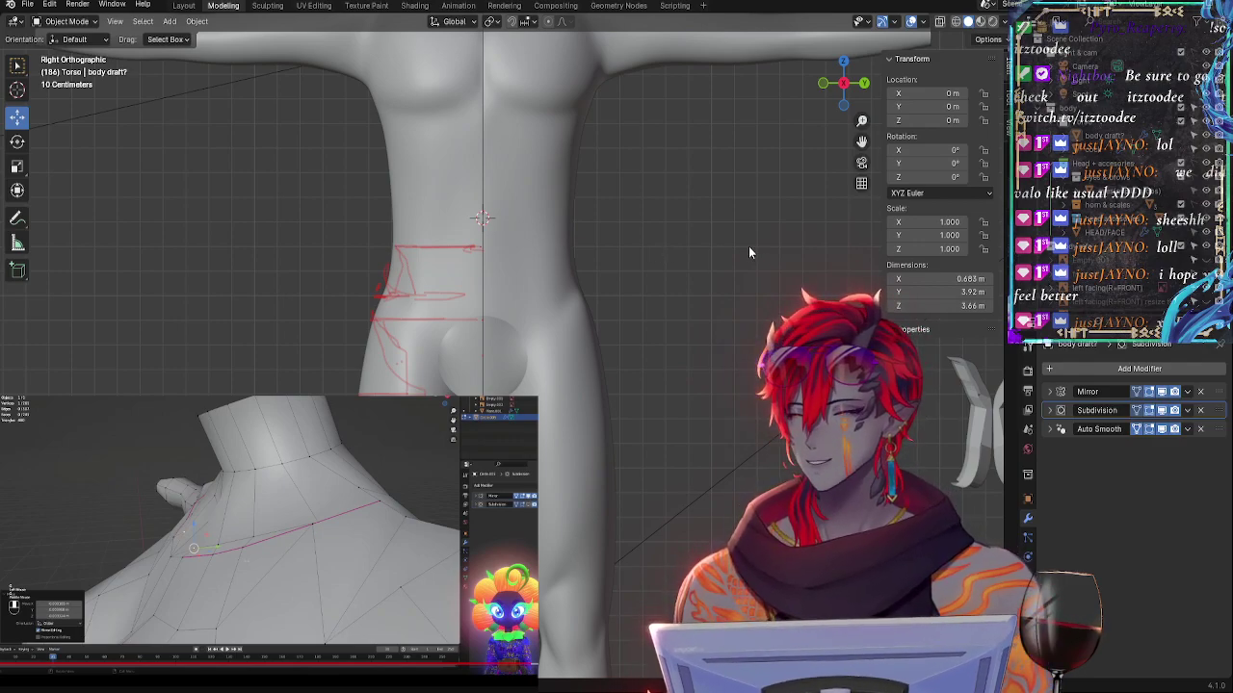
{"action": "middle_click_drag", "start_coordinate": [707, 328], "coordinate": [713, 280], "text": "shift"}
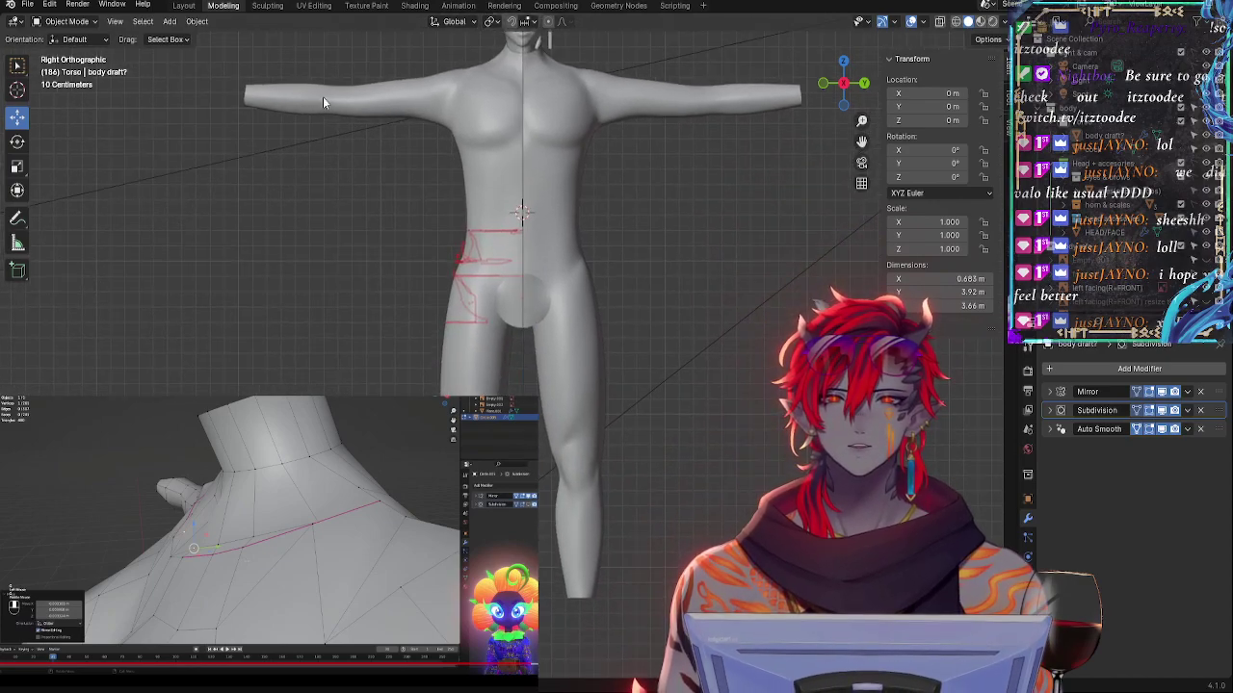
{"action": "middle_click_drag", "start_coordinate": [335, 193], "coordinate": [433, 268], "text": "shift"}
- Go back to the yellow-guided body draft in the Layout window
{"action": "left_click", "coordinate": [28, 5]}
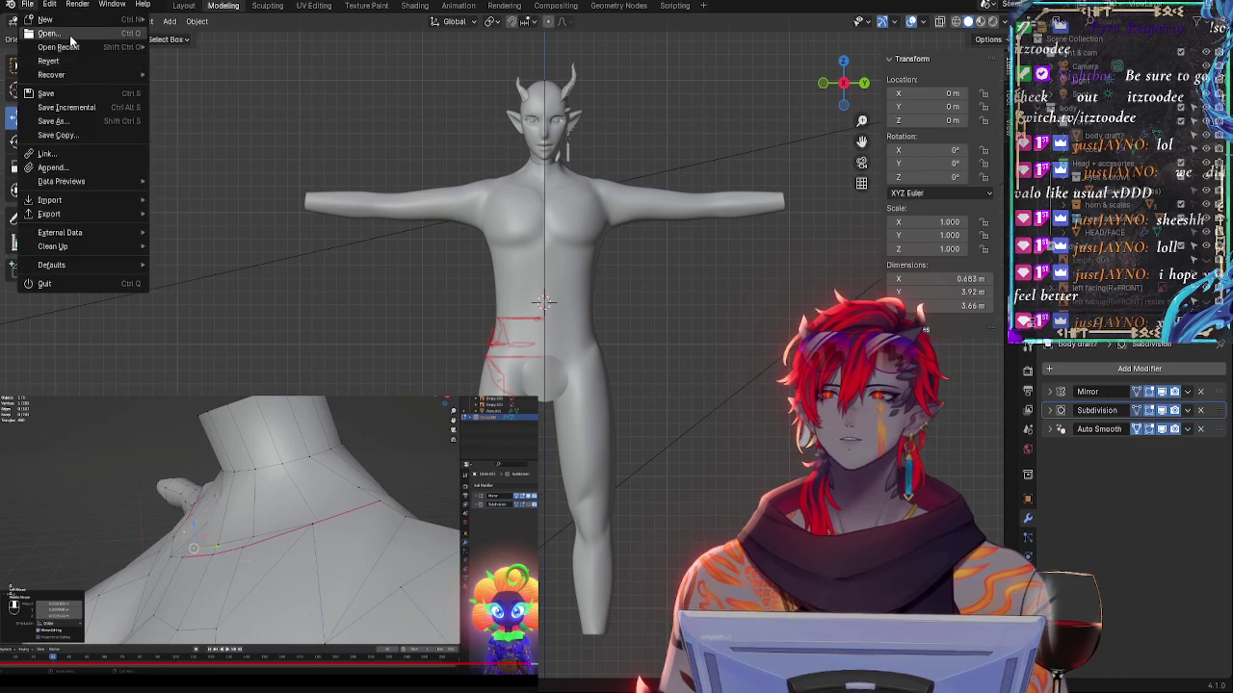
{"action": "left_click", "coordinate": [71, 39]}
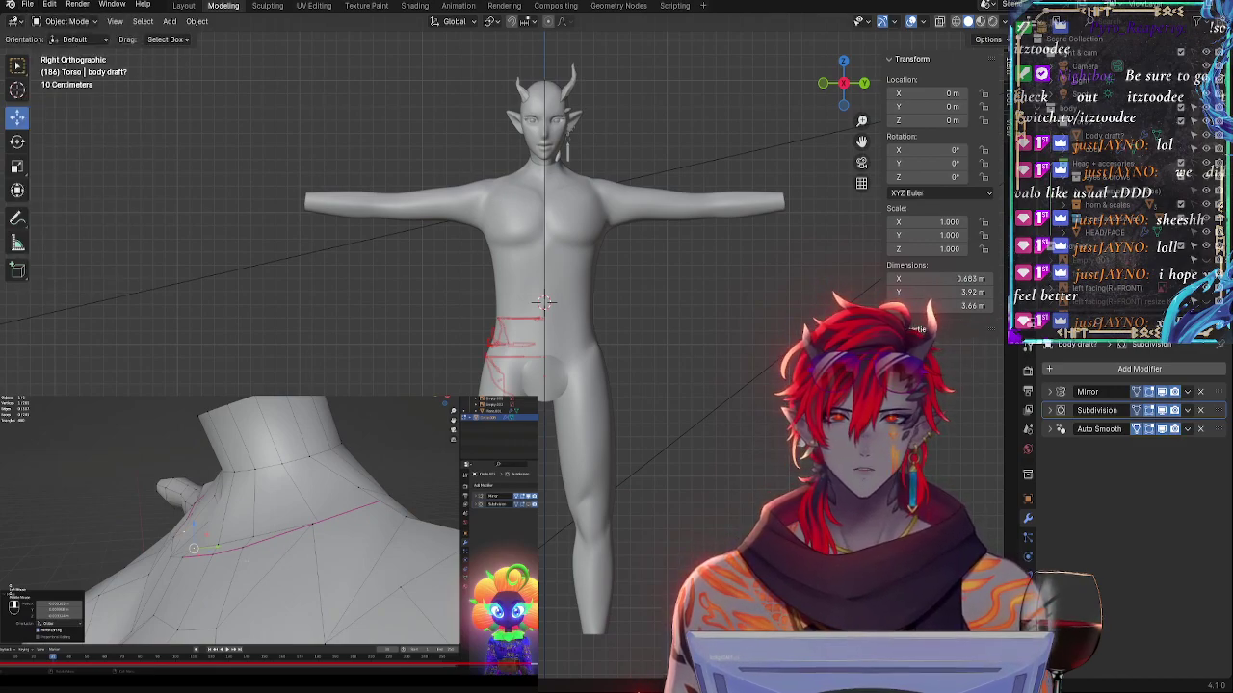
{"action": "key", "text": "ctrl+Page_Up"}
- Snap to orthographic front views of the body and look at the annotation layers list
{"action": "left_click", "coordinate": [847, 93]}
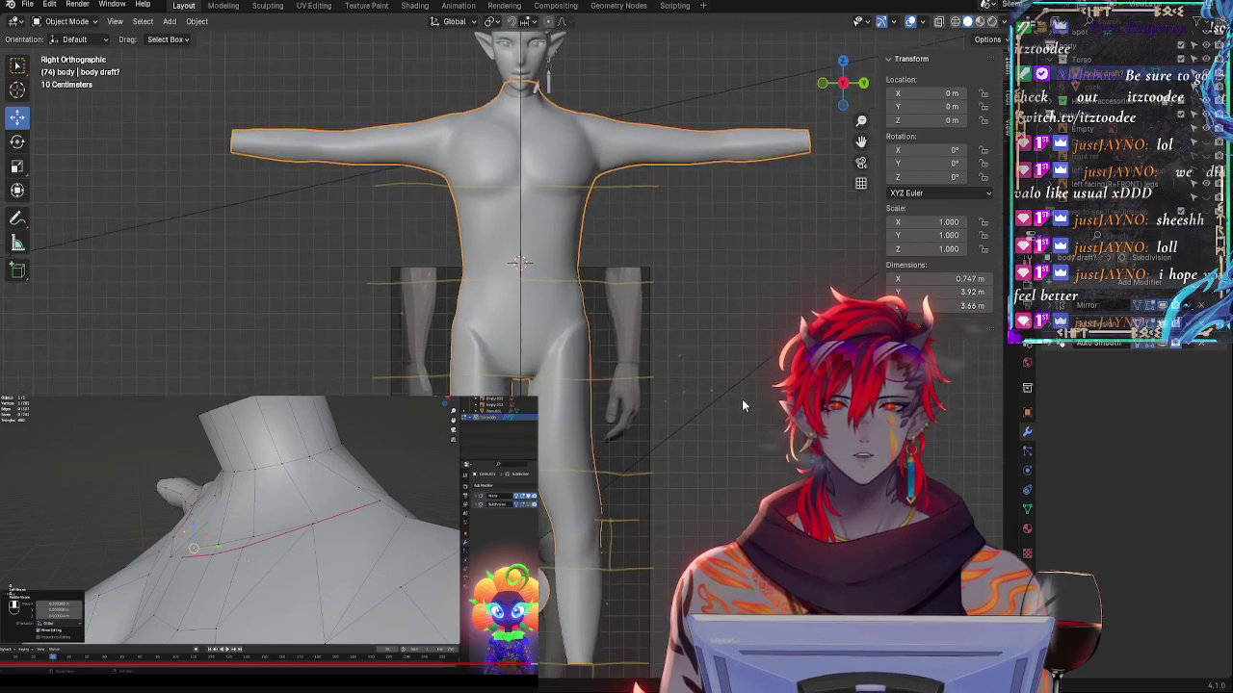
{"action": "scroll", "coordinate": [593, 419], "scroll_direction": "up", "scroll_amount": 6}
{"action": "middle_click_drag", "start_coordinate": [658, 370], "coordinate": [680, 233]}
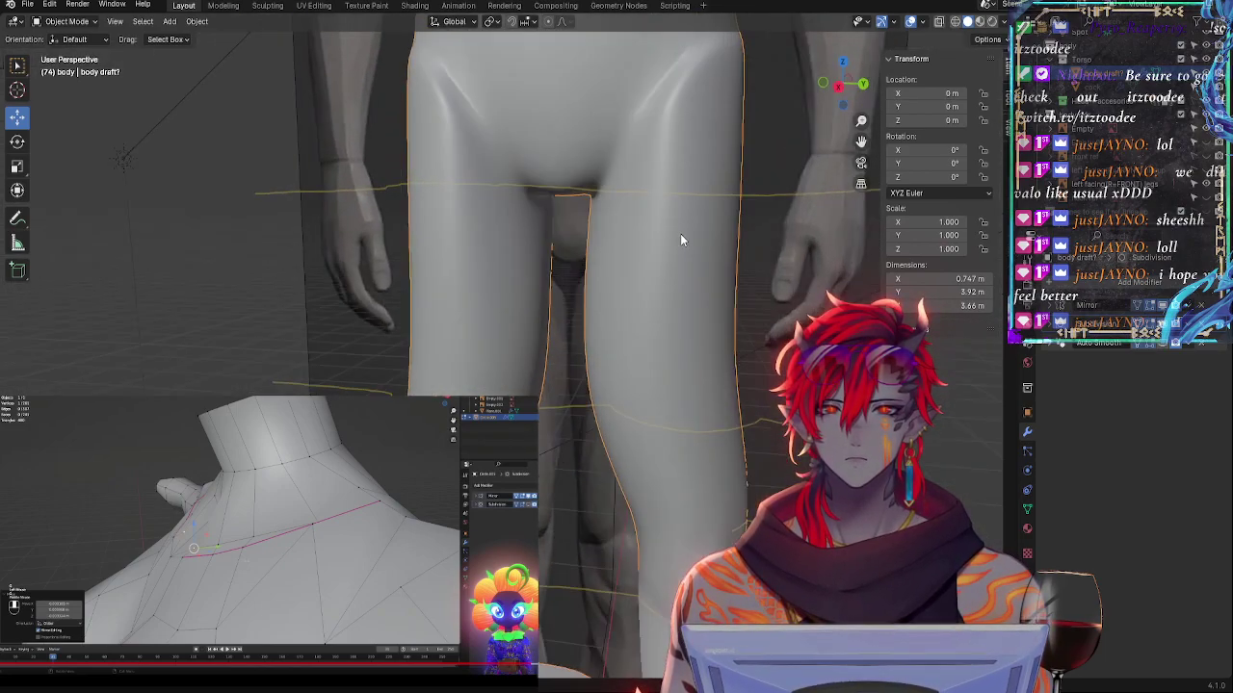
{"action": "left_click", "coordinate": [841, 85]}
{"action": "scroll", "coordinate": [595, 315], "scroll_direction": "down", "scroll_amount": 5}
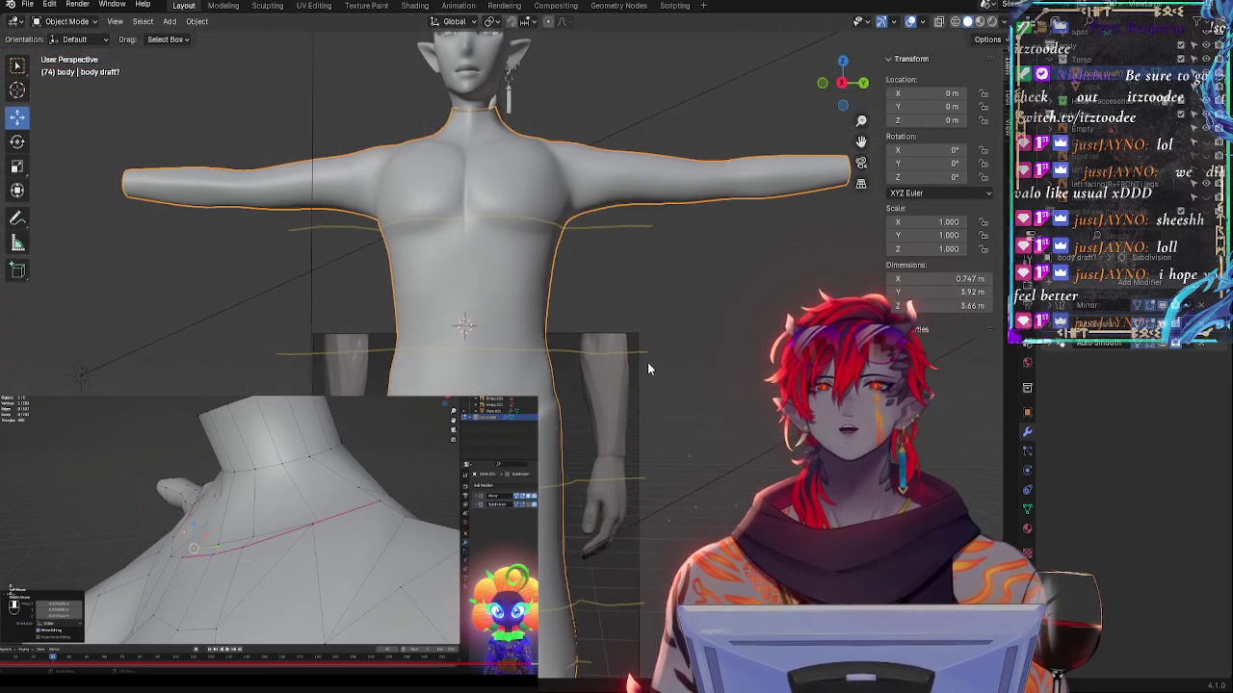
{"action": "middle_click_drag", "start_coordinate": [647, 362], "coordinate": [541, 380]}
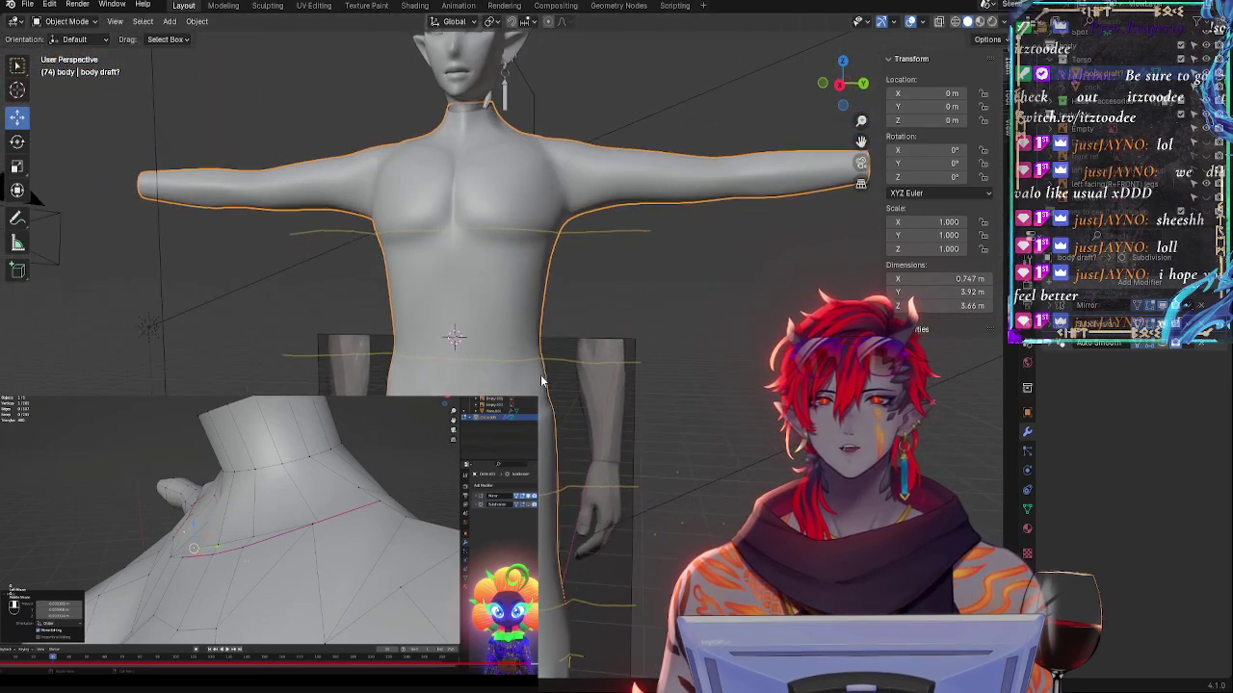
{"action": "left_click", "coordinate": [839, 85]}
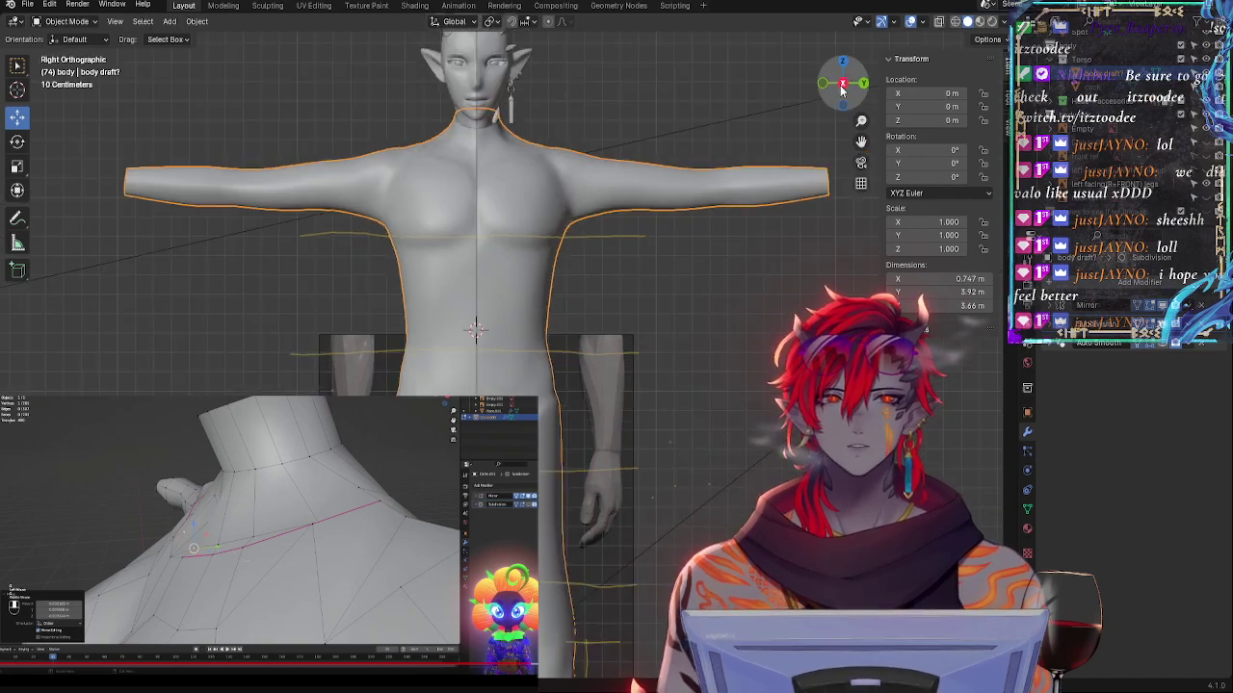
{"action": "left_click", "coordinate": [21, 220]}
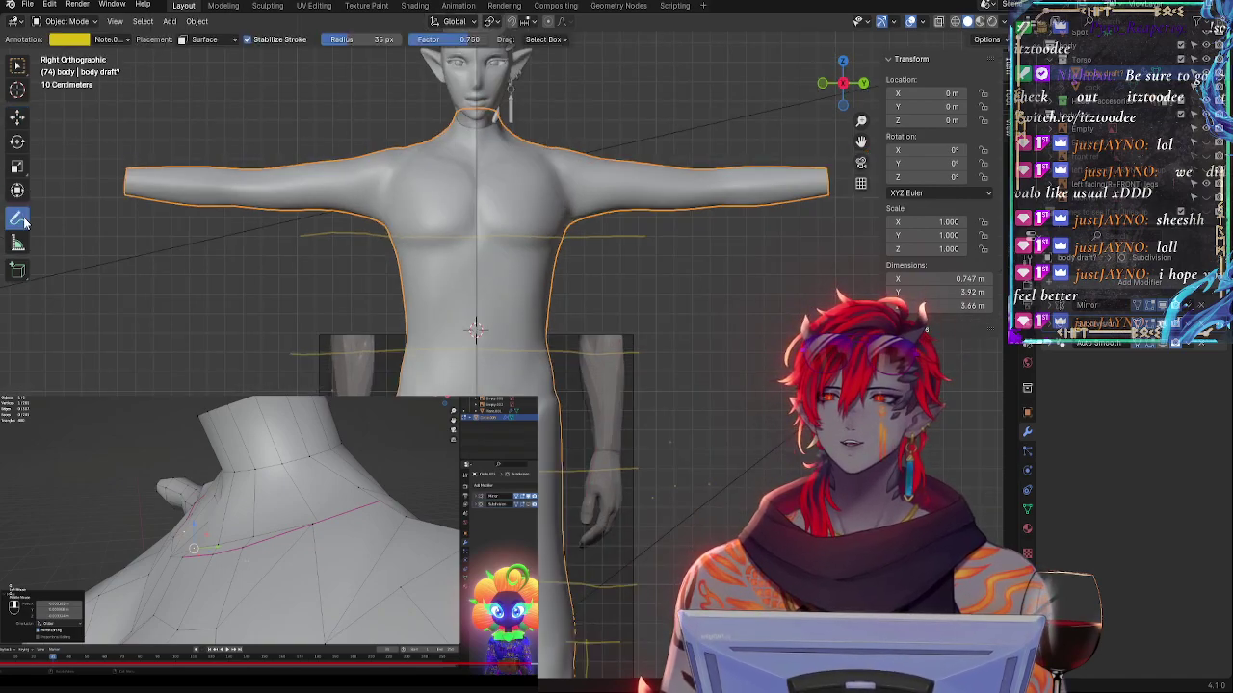
{"action": "left_click", "coordinate": [109, 39]}
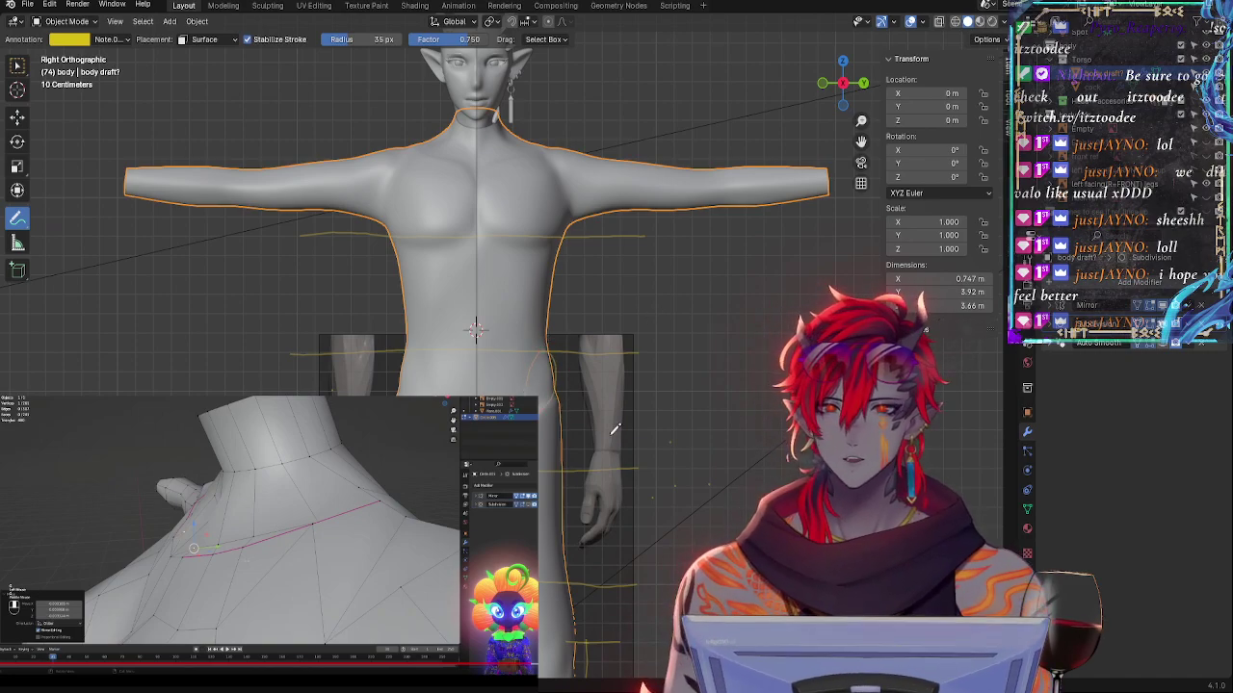
- Frame the hips, legs and feet, then enter Edit Mode on the body mesh
{"action": "middle_click_drag", "start_coordinate": [614, 431], "coordinate": [651, 302], "text": "shift"}
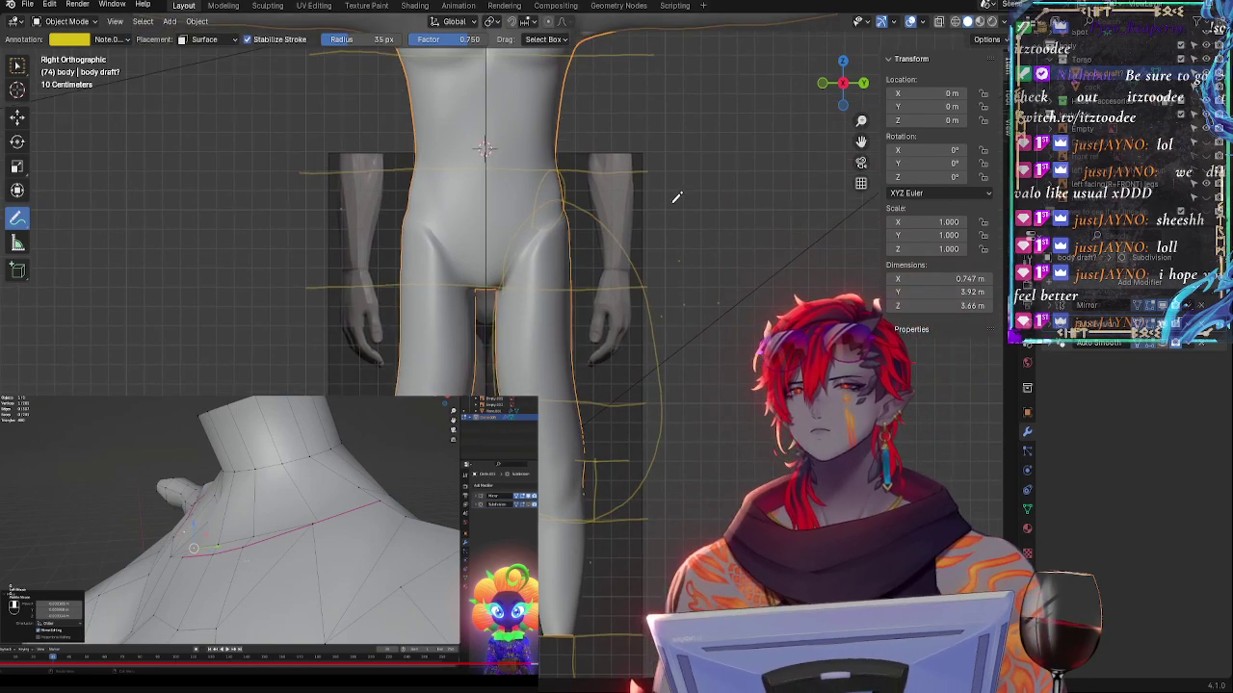
{"action": "middle_click_drag", "start_coordinate": [677, 198], "coordinate": [799, 131]}
{"action": "left_click", "coordinate": [848, 85]}
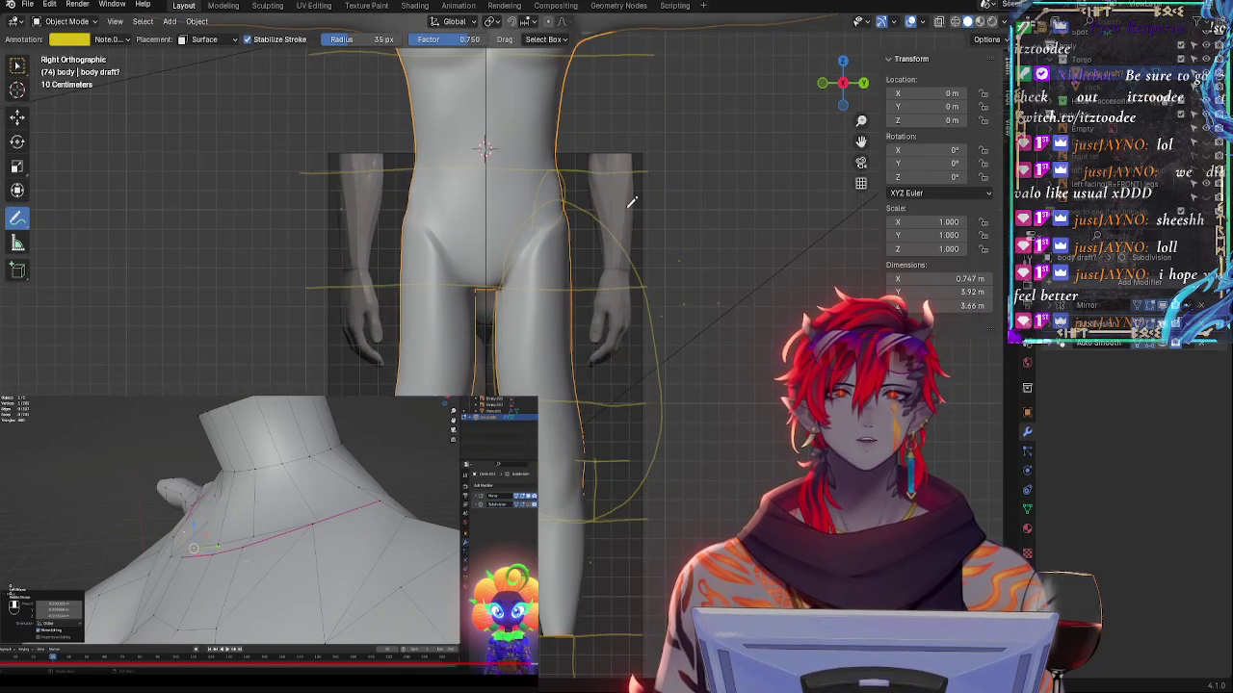
{"action": "middle_click_drag", "start_coordinate": [635, 408], "coordinate": [630, 438], "text": "shift"}
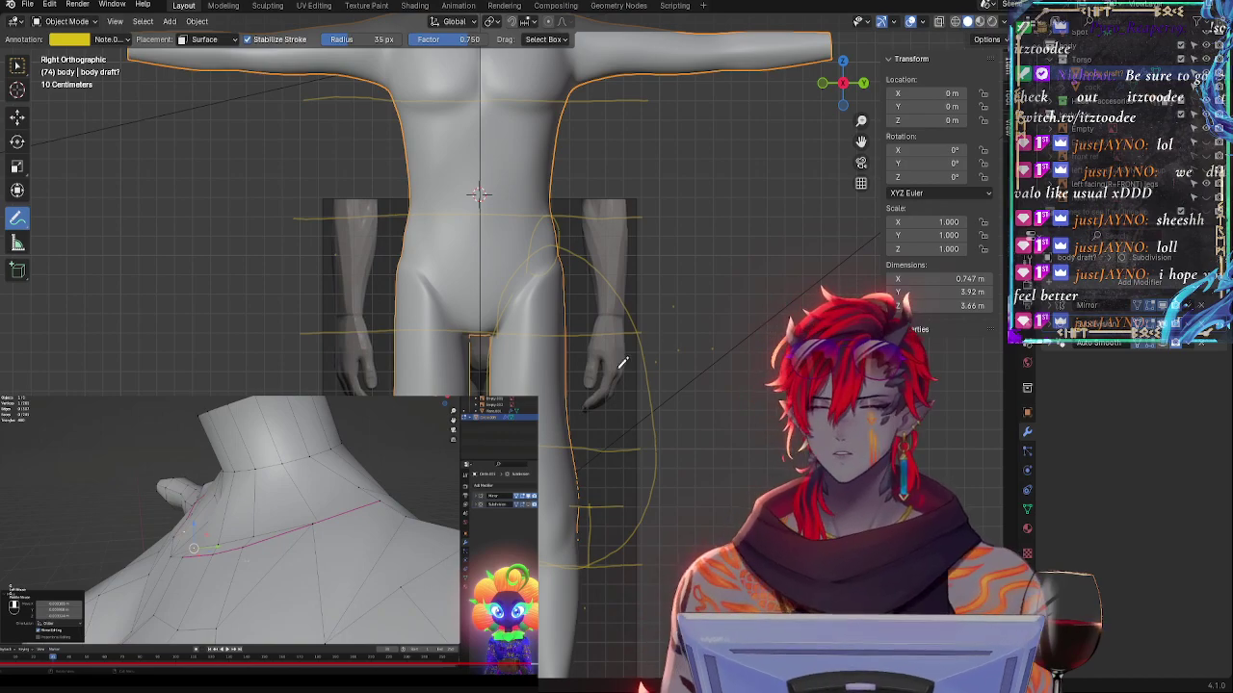
{"action": "middle_click_drag", "start_coordinate": [575, 460], "coordinate": [669, 339], "text": "shift"}
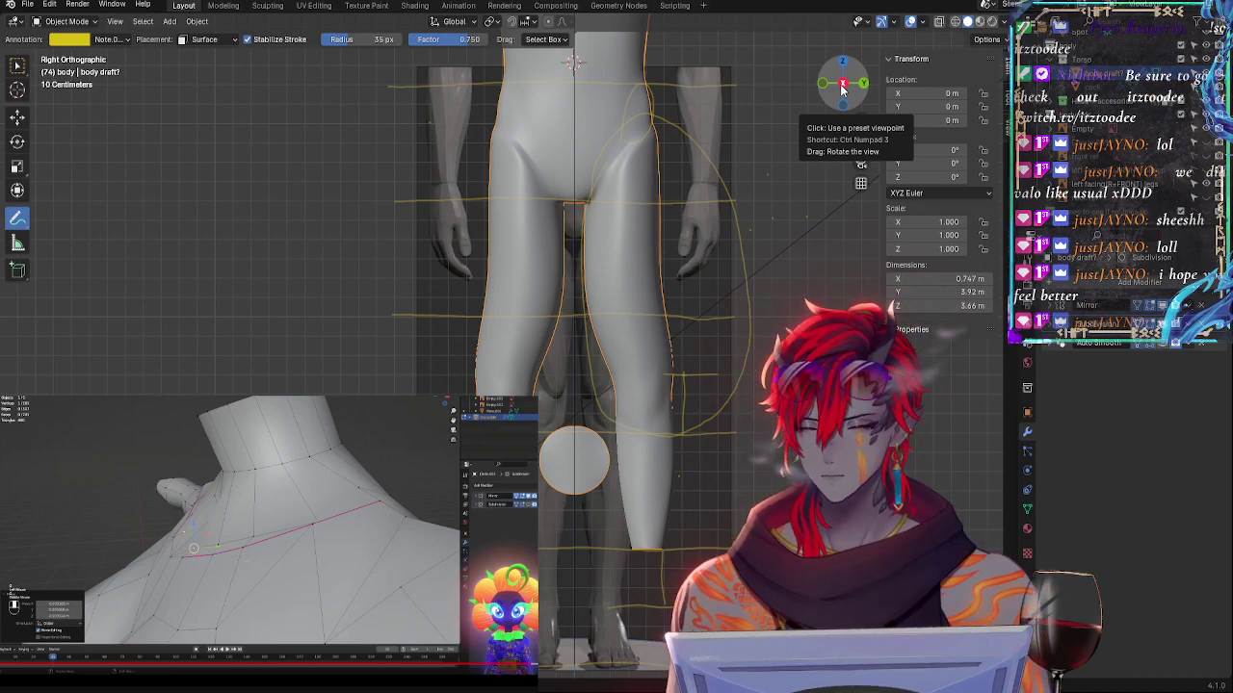
{"action": "scroll", "coordinate": [667, 285], "scroll_direction": "up", "scroll_amount": 6}
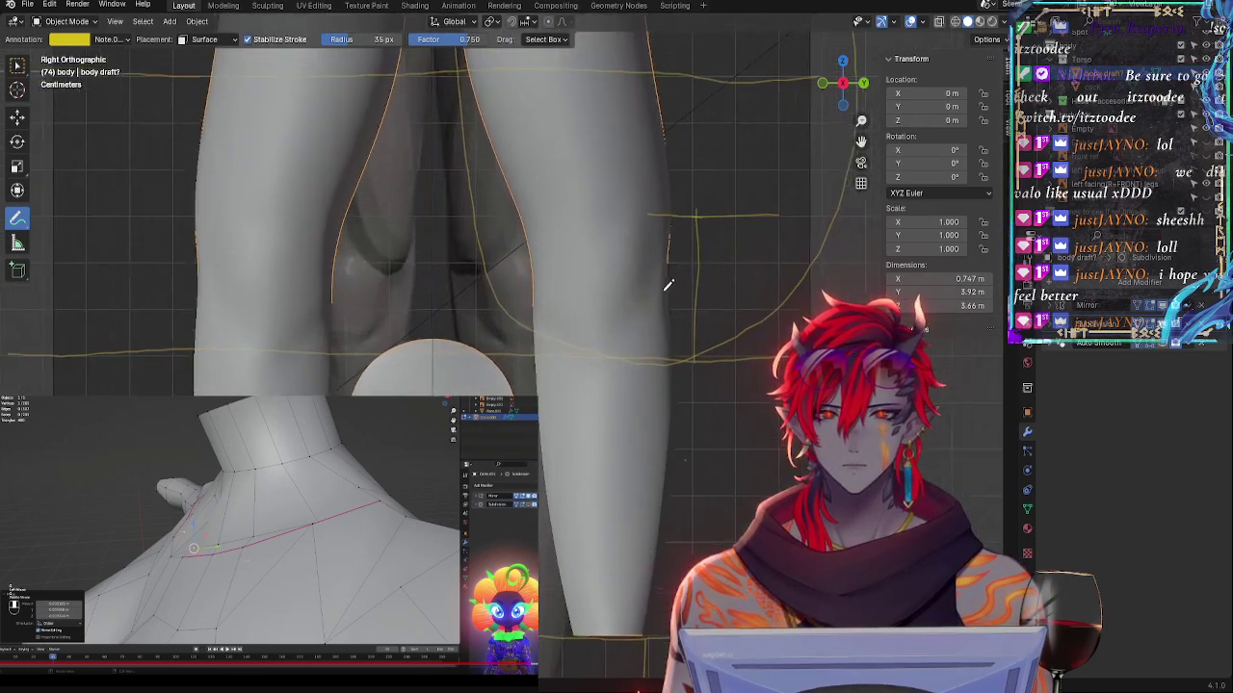
{"action": "scroll", "coordinate": [668, 285], "scroll_direction": "down", "scroll_amount": 3}
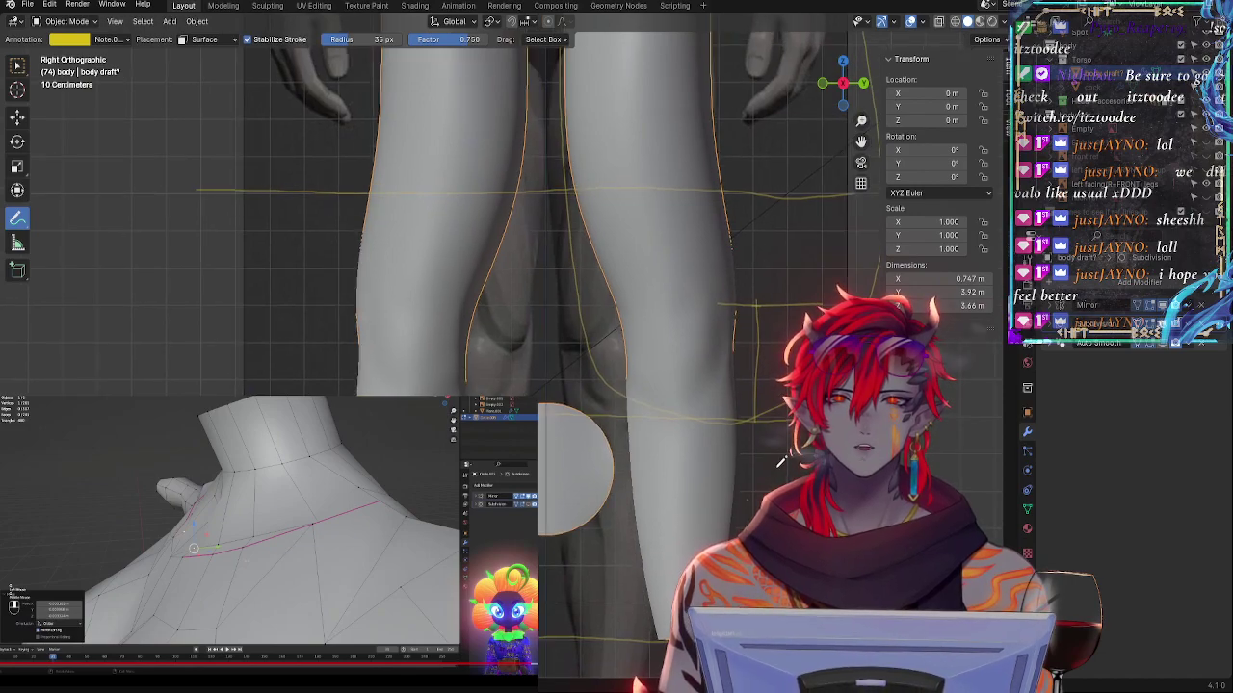
{"action": "key", "text": "Tab"}
{"action": "key", "text": "Tab"}
{"action": "scroll", "coordinate": [727, 399], "scroll_direction": "down", "scroll_amount": 2}
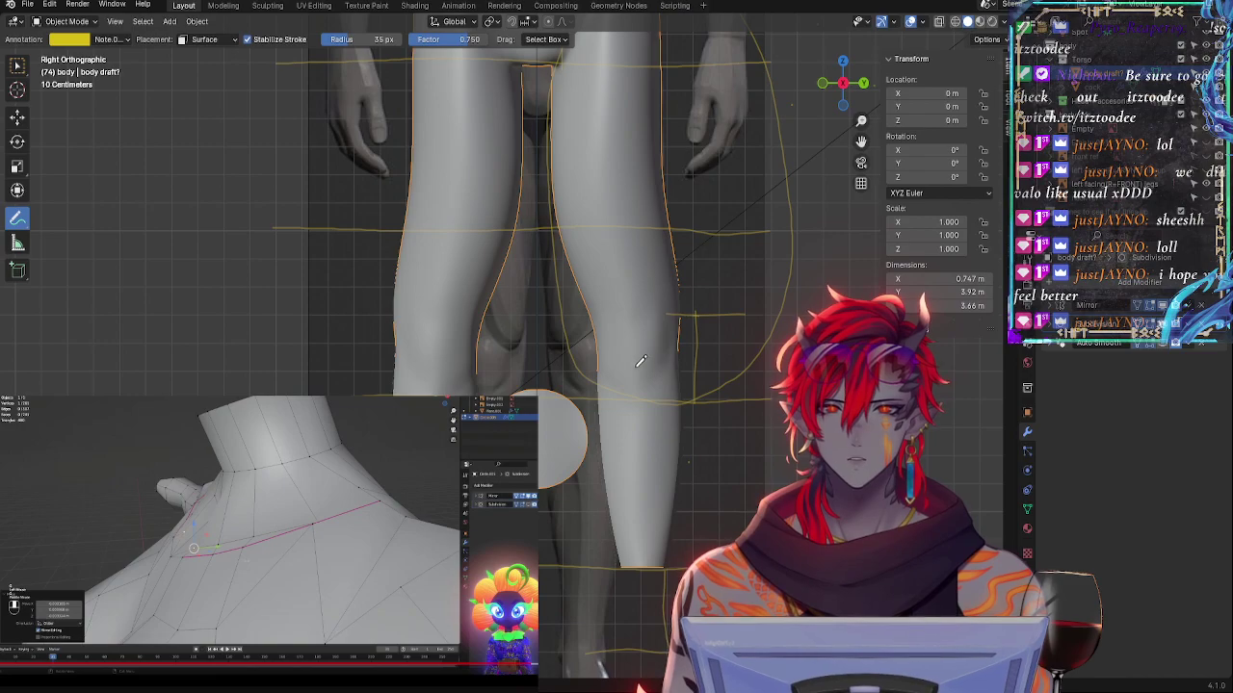
{"action": "key", "text": "Tab"}
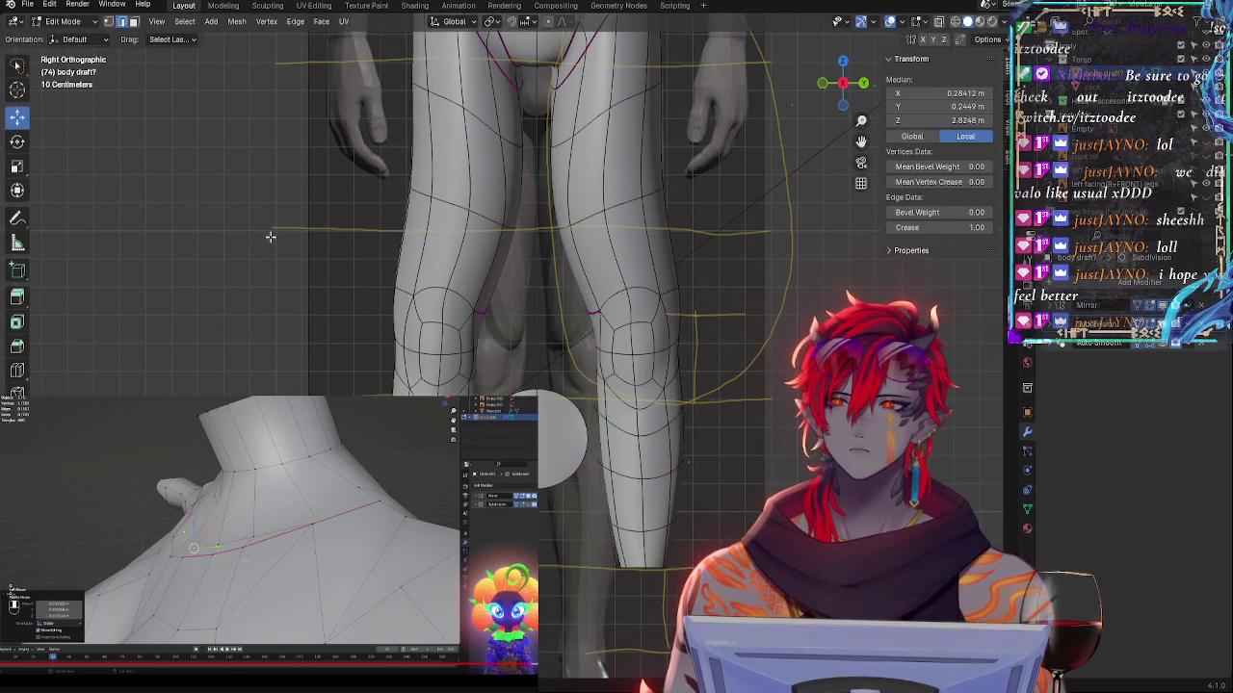
- With X-ray on, select a leg's connected circle loop and move it along Z
{"action": "key", "text": "alt+z"}
{"action": "mouse_move", "coordinate": [589, 582]}
{"action": "left_mouse_down"}
{"action": "mouse_move", "coordinate": [569, 271]}
{"action": "mouse_move", "coordinate": [699, 578]}
{"action": "mouse_move", "coordinate": [653, 588]}
{"action": "left_mouse_up"}
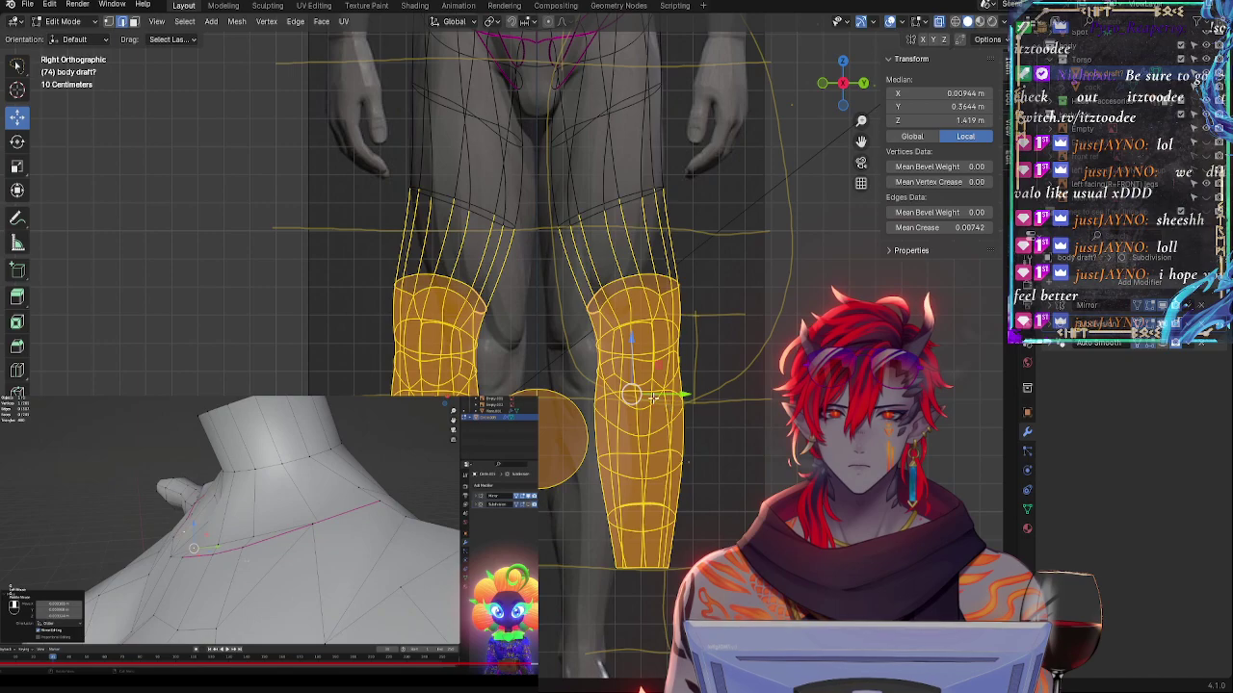
{"action": "left_click", "coordinate": [563, 406]}
{"action": "key", "text": "ctrl+l"}
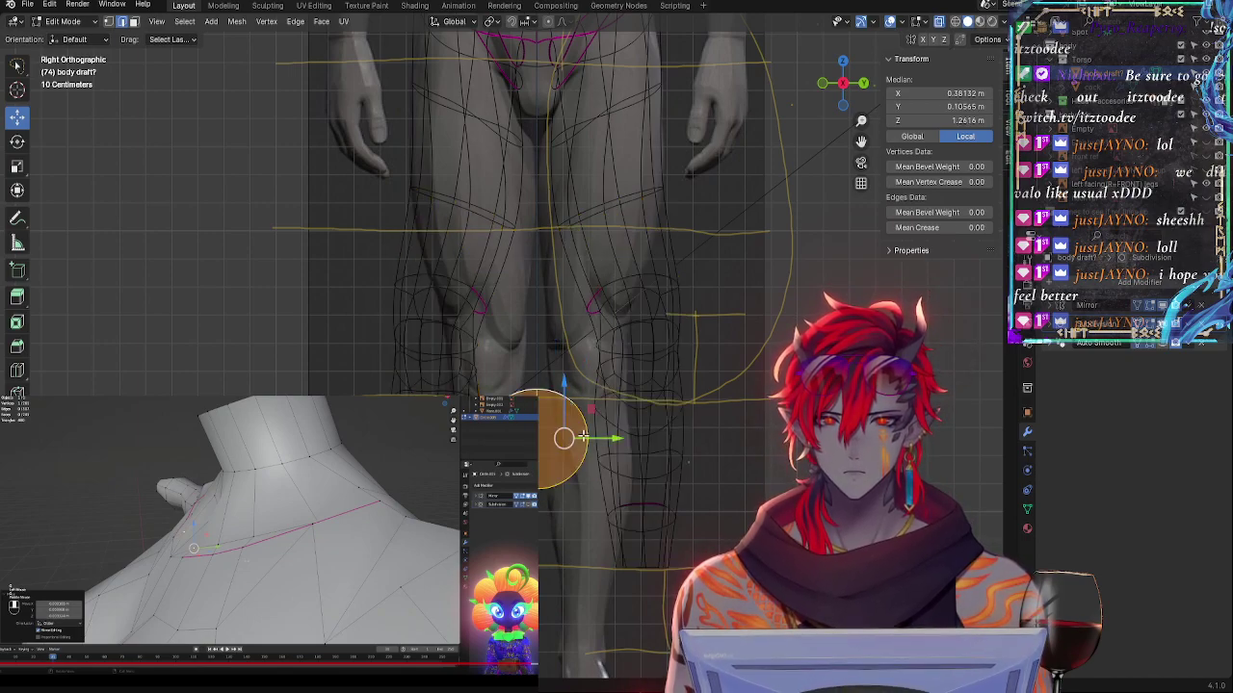
{"action": "key", "text": "g"}
{"action": "key", "text": "z"}
- Select the lower leg and inner knee edges and move them along Y
{"action": "mouse_move", "coordinate": [682, 578]}
{"action": "left_mouse_down"}
{"action": "mouse_move", "coordinate": [569, 500]}
{"action": "mouse_move", "coordinate": [704, 279]}
{"action": "mouse_move", "coordinate": [757, 352]}
{"action": "left_mouse_up"}
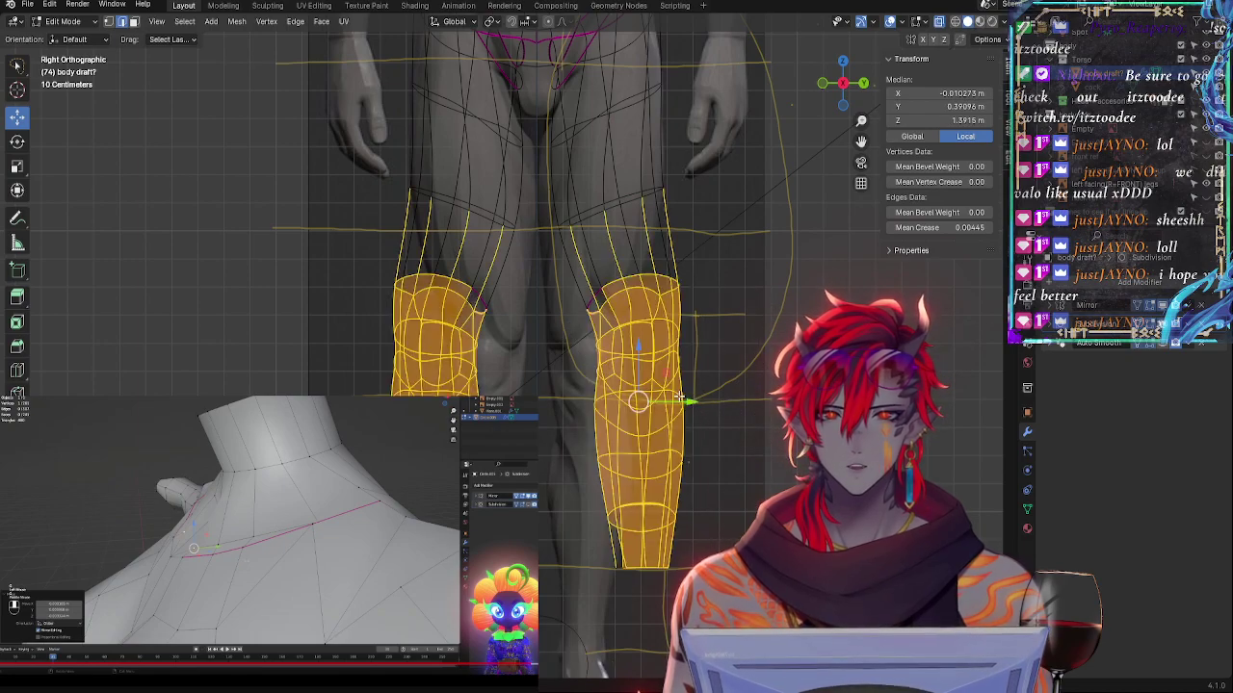
{"action": "left_click", "coordinate": [602, 293], "text": "shift"}
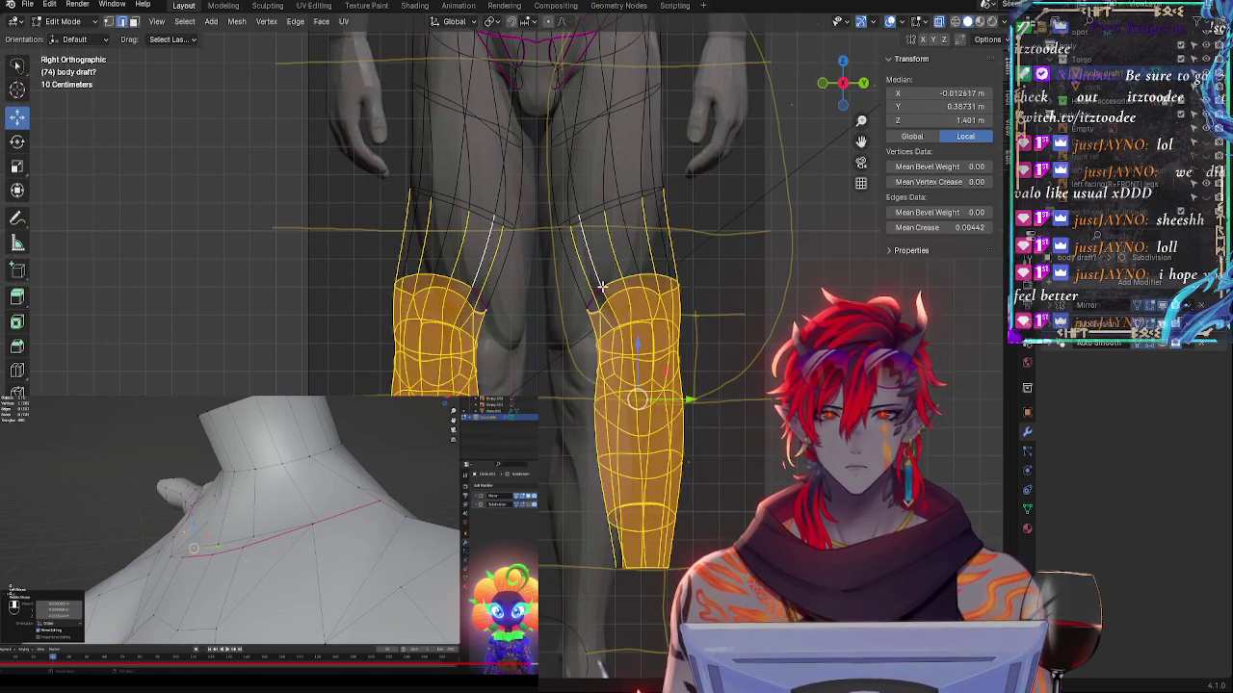
{"action": "left_click", "coordinate": [601, 288], "text": "shift"}
{"action": "key", "text": "g"}
{"action": "key", "text": "y"}
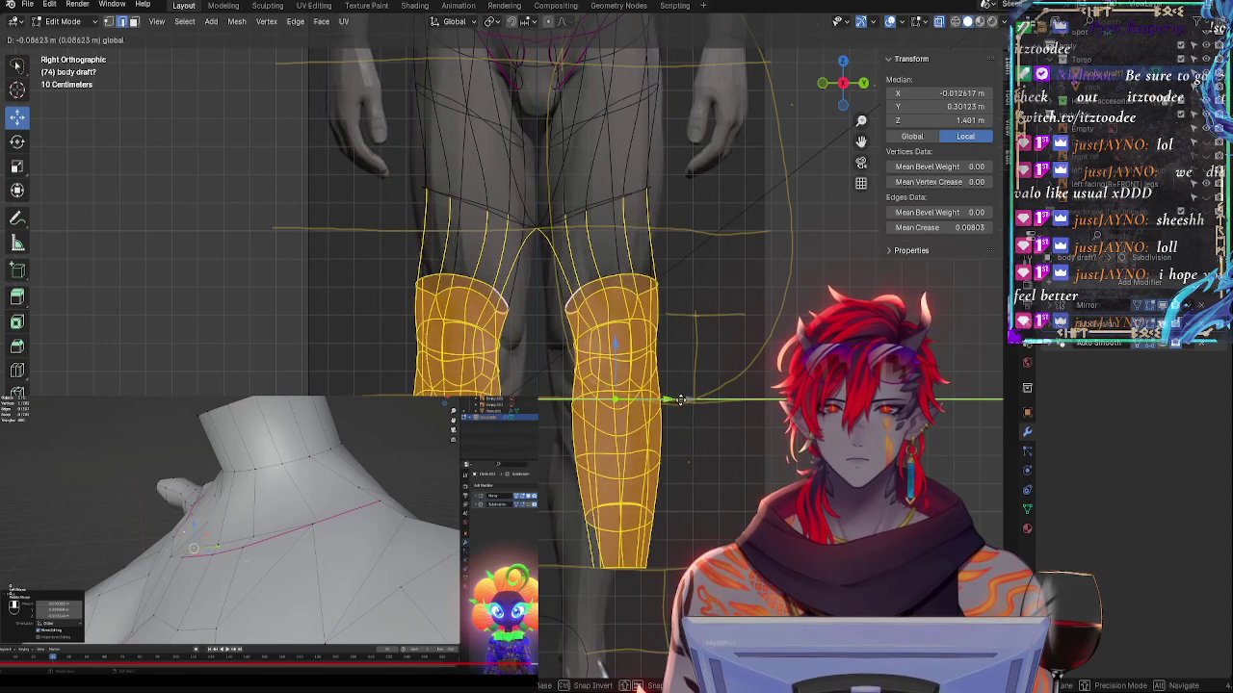
{"action": "left_click", "coordinate": [677, 399]}
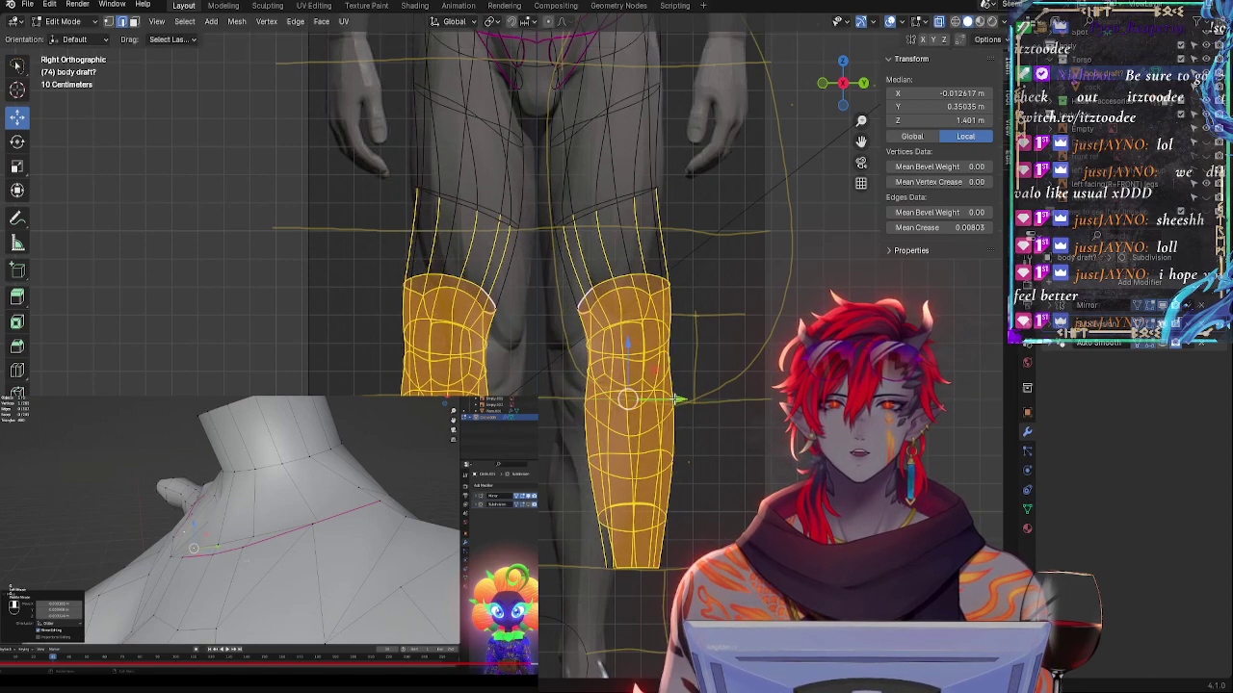
- Shift the upper thigh edge loop and the knee and shin geometry along Y
{"action": "left_click", "coordinate": [616, 198], "text": "alt"}
{"action": "left_click_drag", "start_coordinate": [651, 207], "coordinate": [665, 207]}
{"action": "mouse_move", "coordinate": [677, 582]}
{"action": "left_mouse_down"}
{"action": "mouse_move", "coordinate": [572, 550]}
{"action": "mouse_move", "coordinate": [716, 279]}
{"action": "mouse_move", "coordinate": [717, 292]}
{"action": "left_mouse_up"}
{"action": "left_click_drag", "start_coordinate": [674, 393], "coordinate": [662, 395]}
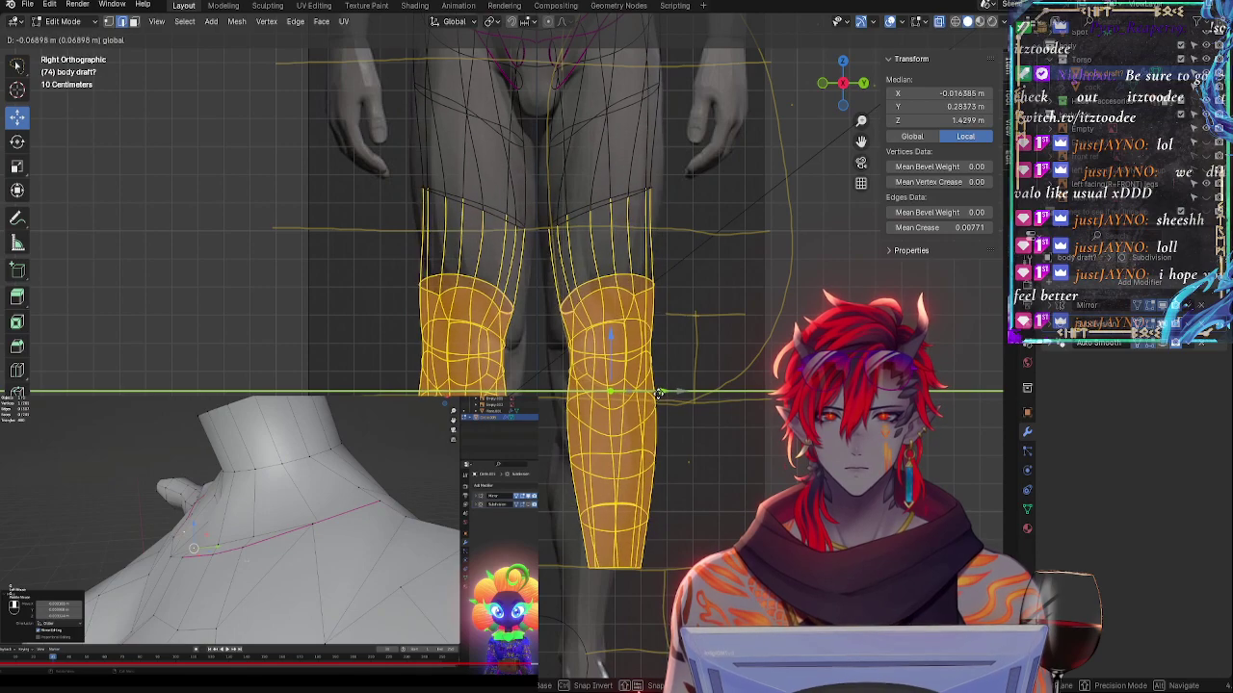
{"action": "left_click", "coordinate": [625, 213]}
{"action": "left_click", "coordinate": [615, 198], "text": "alt"}
{"action": "left_click_drag", "start_coordinate": [652, 206], "coordinate": [670, 206]}
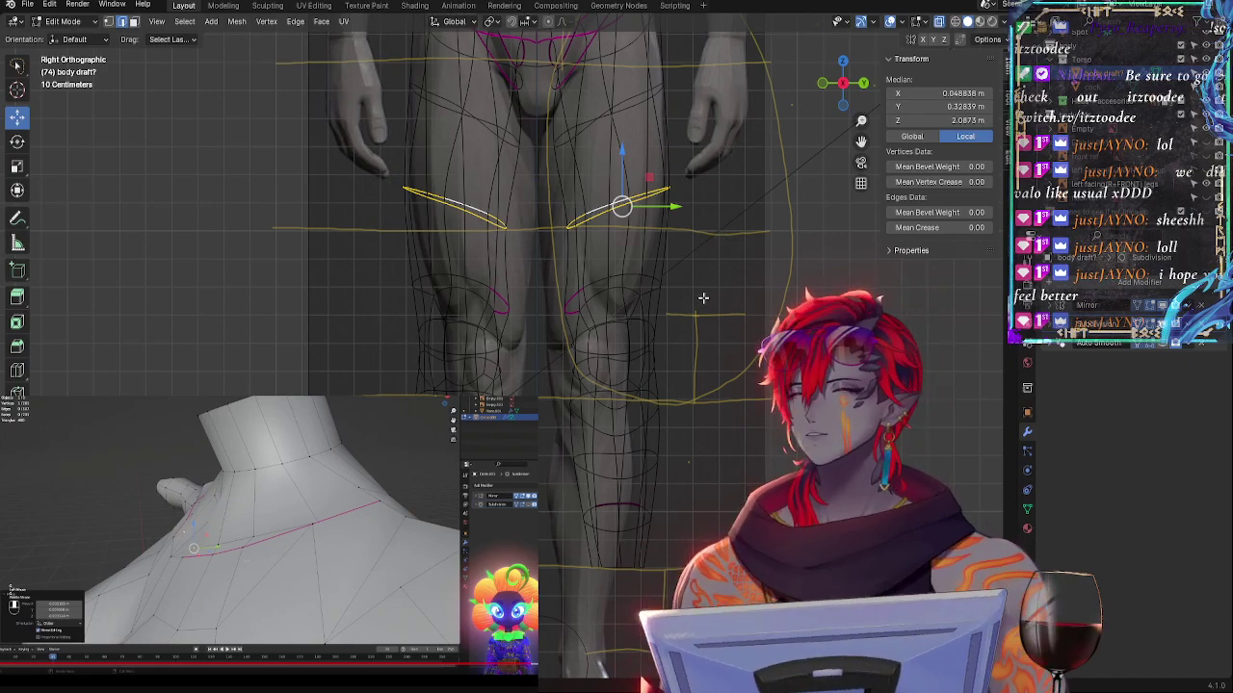
- Glance at the Compositing workspace, then return and frame the pelvis, thighs and knees
{"action": "left_click", "coordinate": [557, 6]}
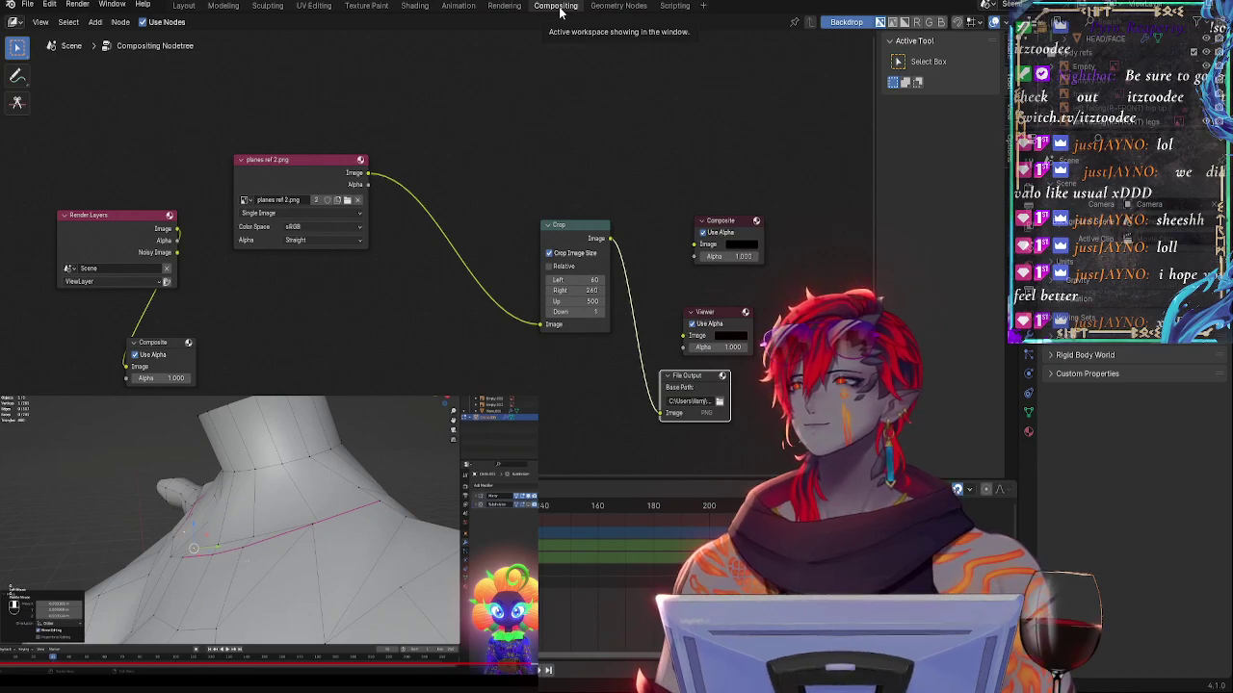
{"action": "left_click", "coordinate": [193, 7]}
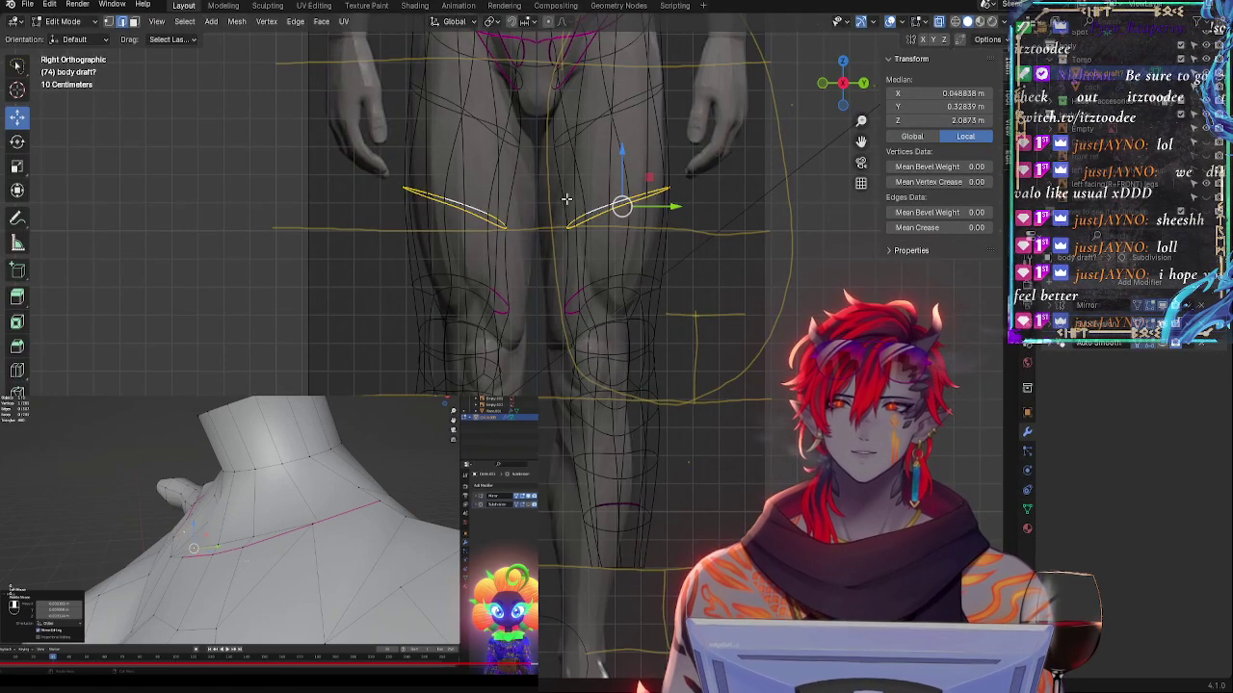
{"action": "middle_click_drag", "start_coordinate": [755, 272], "coordinate": [772, 420], "text": "shift"}
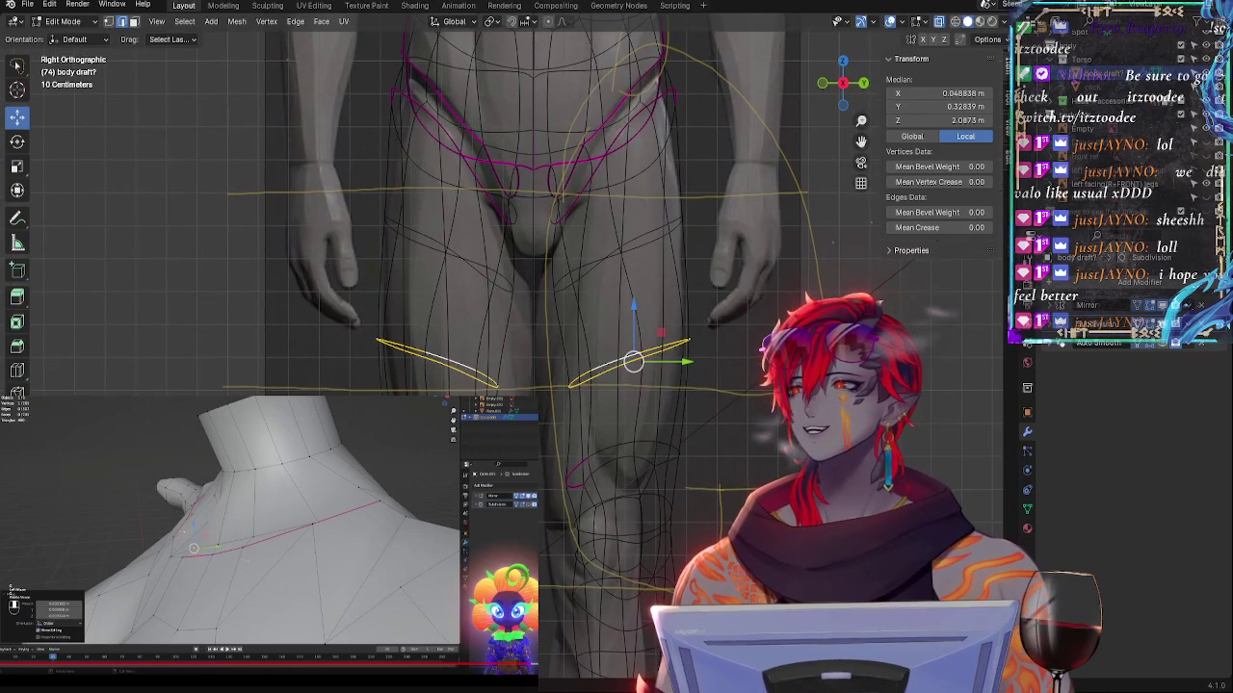
{"action": "middle_click_drag", "start_coordinate": [674, 478], "coordinate": [672, 314], "text": "shift"}
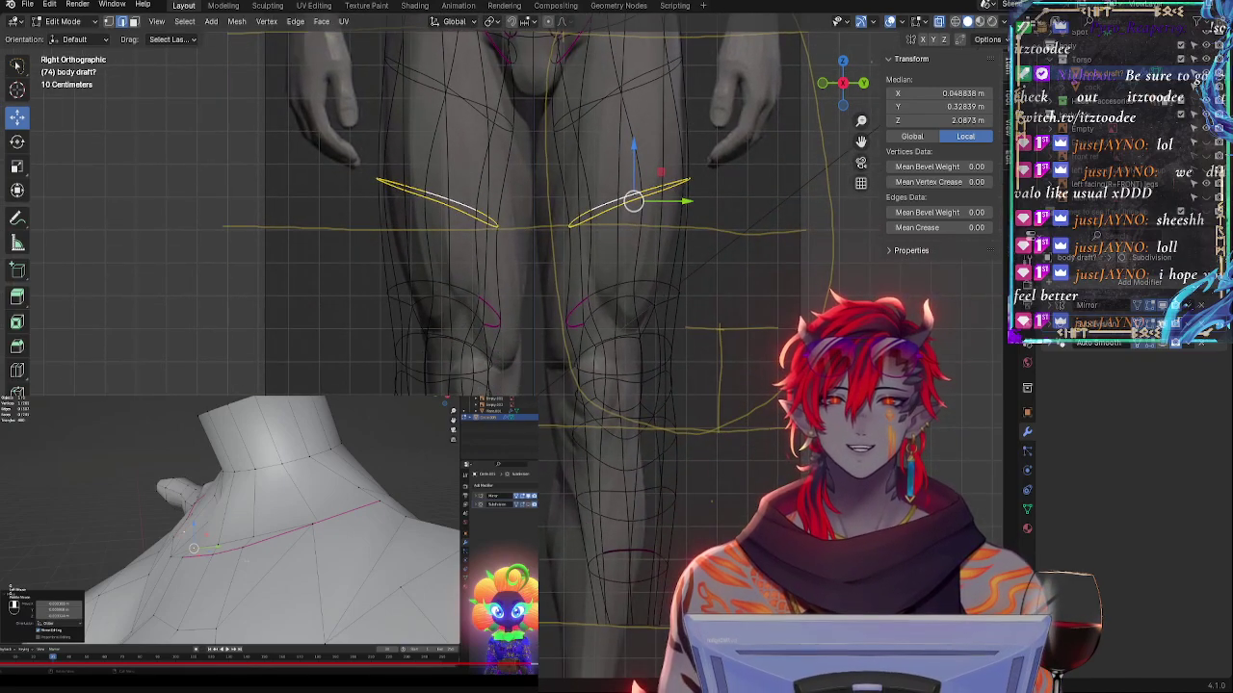
- Move the lower leg faces vertically and rotate them slightly about Z
{"action": "mouse_move", "coordinate": [612, 628]}
{"action": "left_mouse_down"}
{"action": "mouse_move", "coordinate": [551, 482]}
{"action": "mouse_move", "coordinate": [743, 266]}
{"action": "mouse_move", "coordinate": [693, 373]}
{"action": "left_mouse_up"}
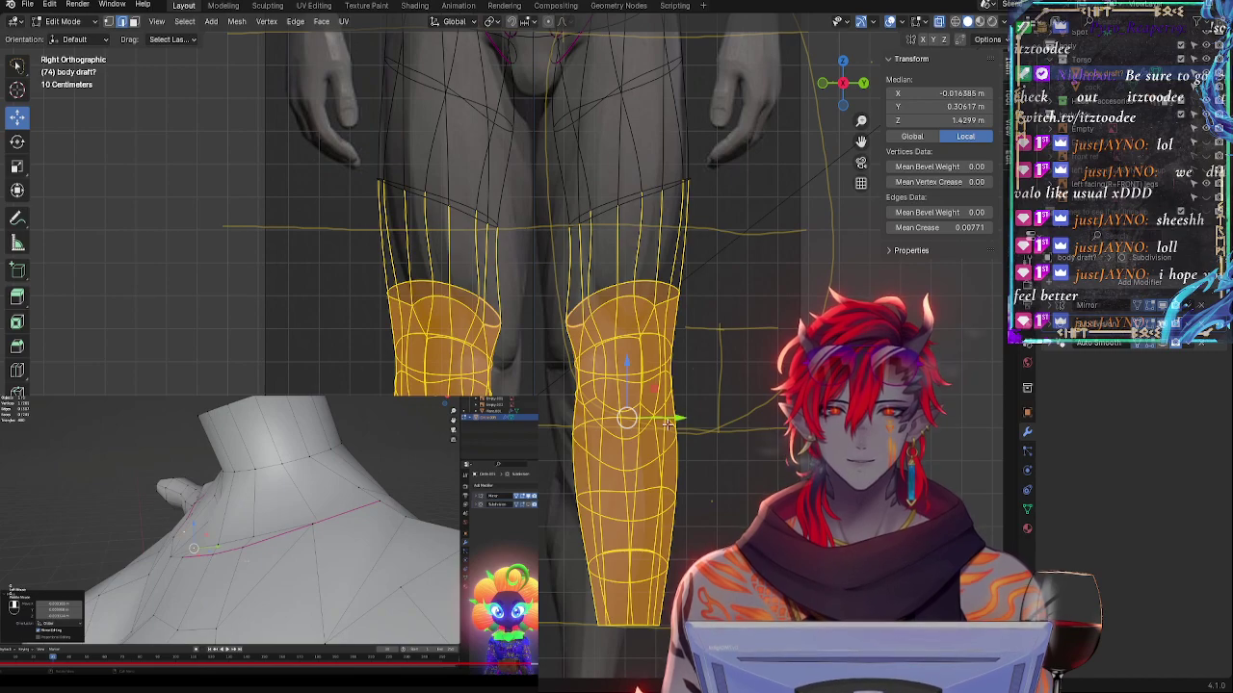
{"action": "key", "text": "g"}
{"action": "key", "text": "y"}
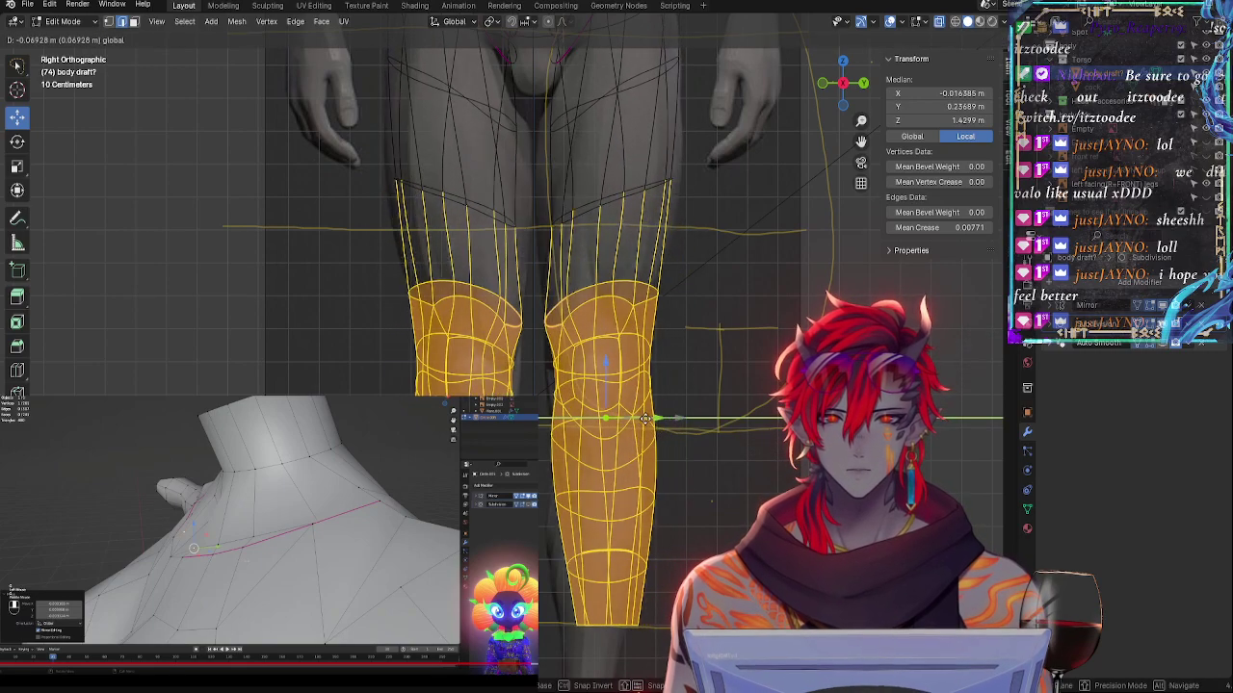
{"action": "key", "text": "z"}
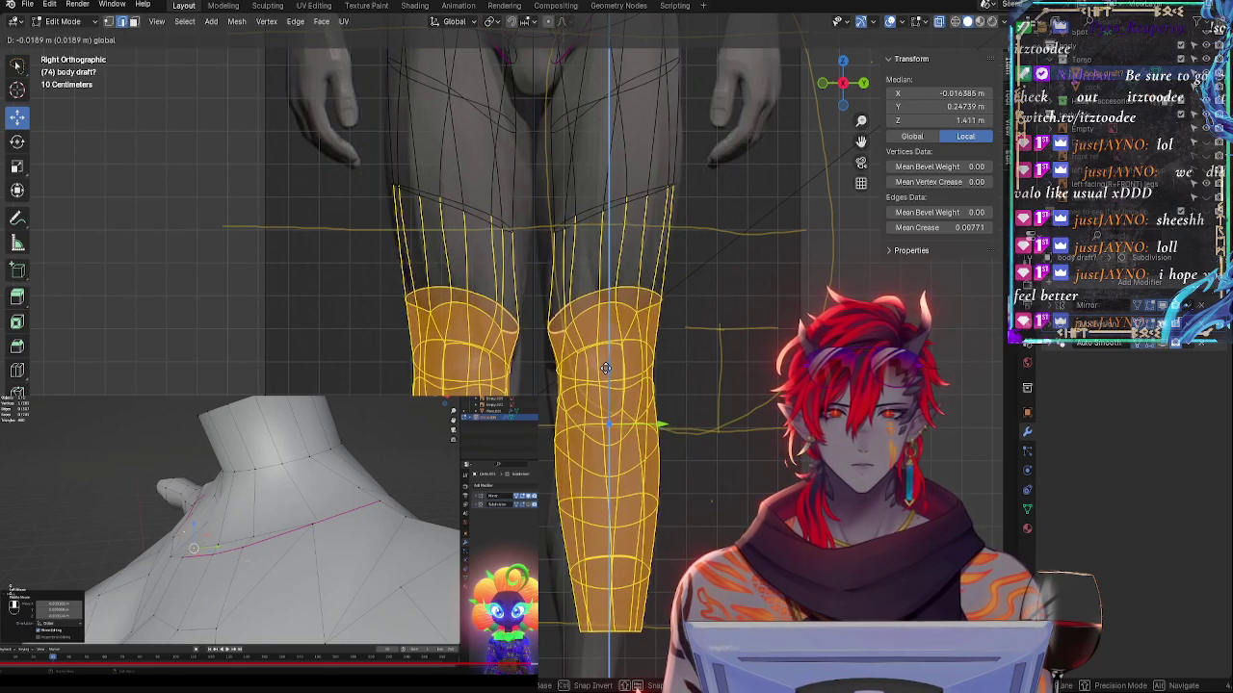
{"action": "left_click", "coordinate": [608, 370]}
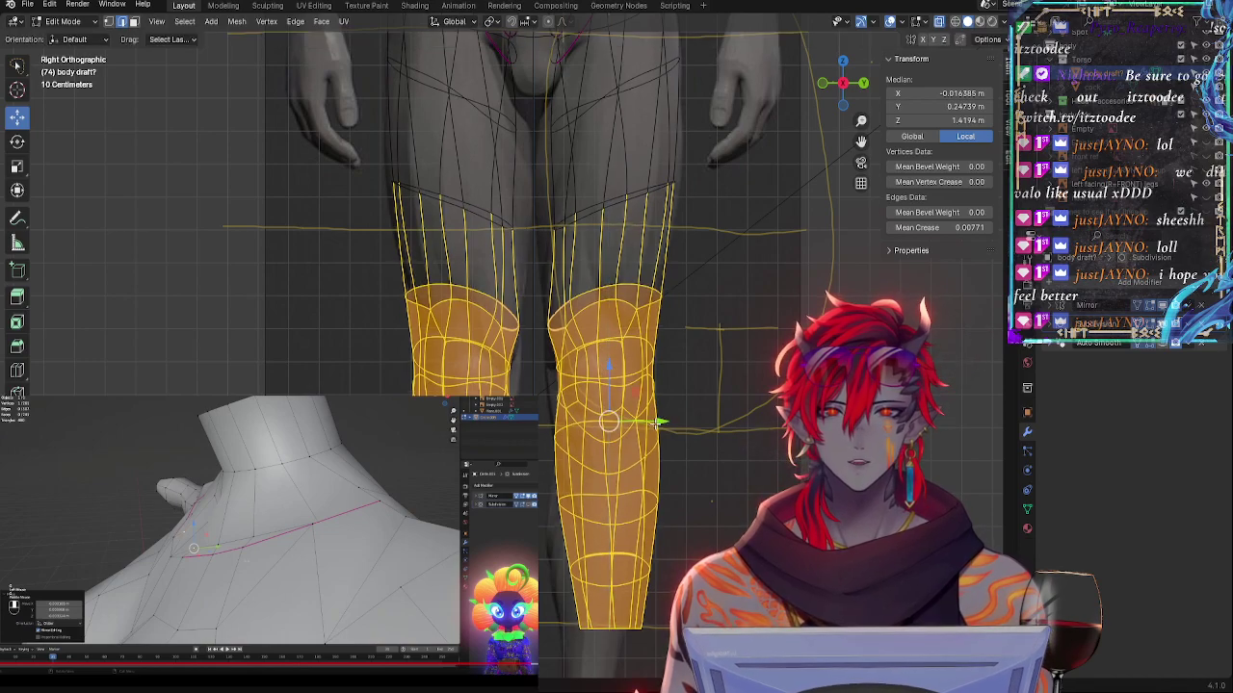
{"action": "key", "text": "r"}
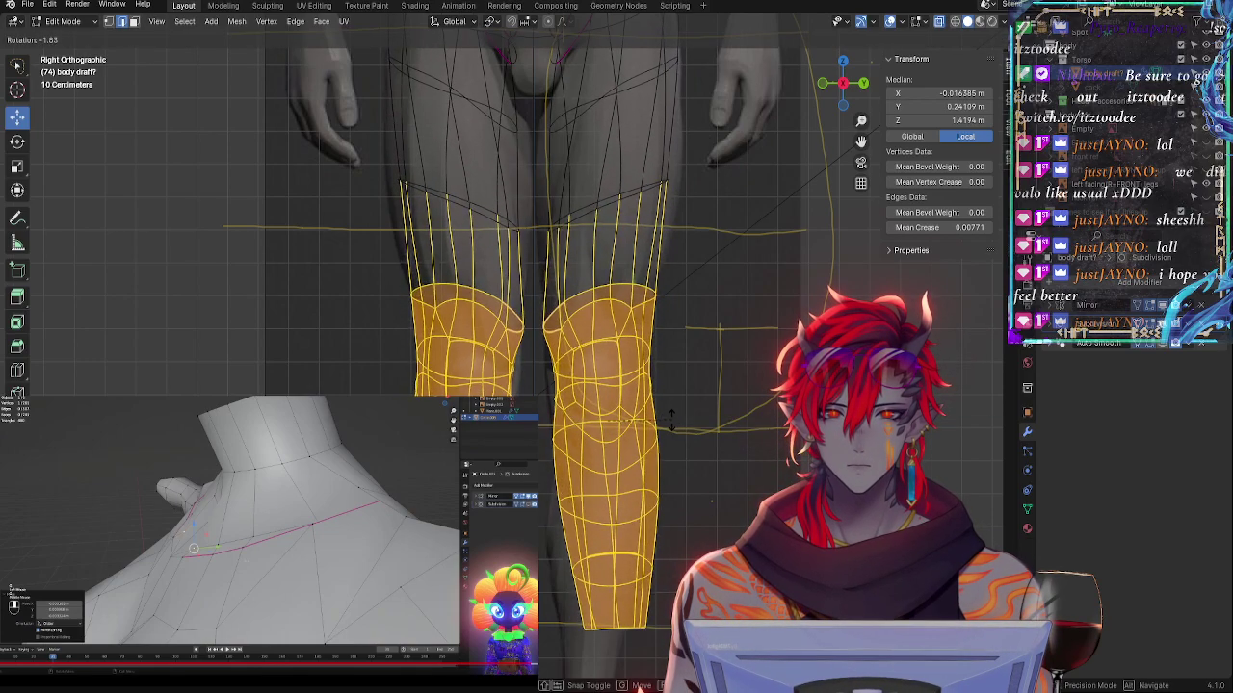
{"action": "key", "text": "y"}
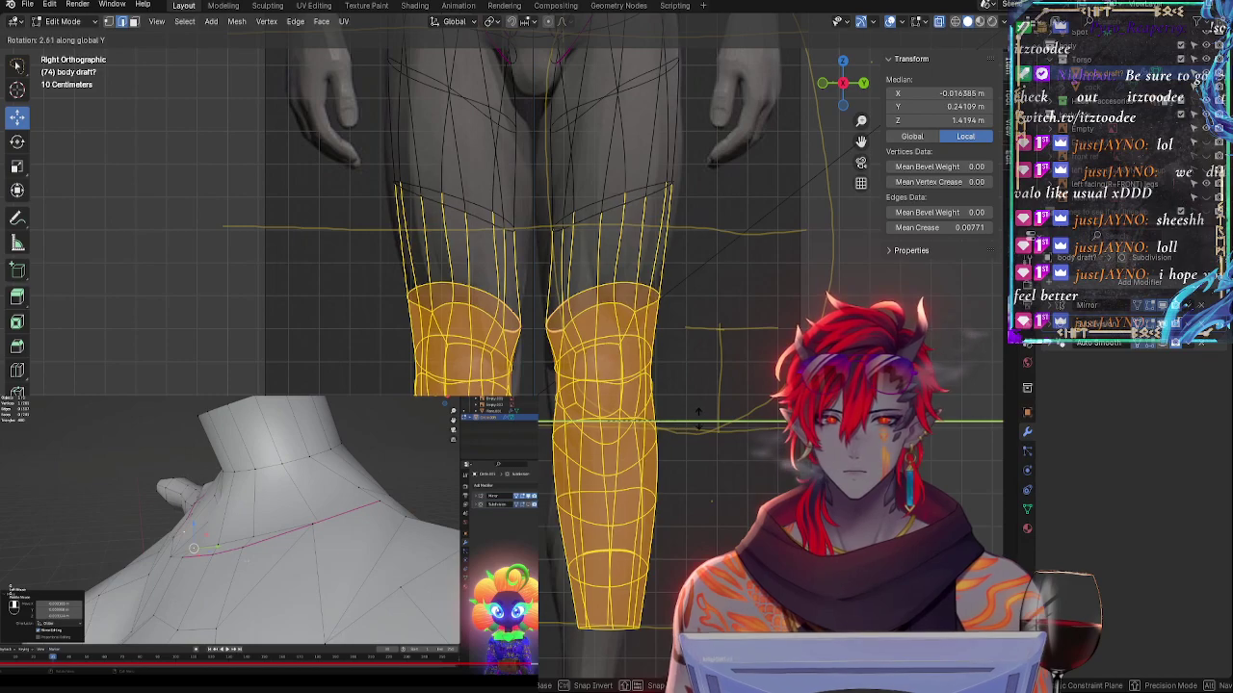
{"action": "key", "text": "z"}
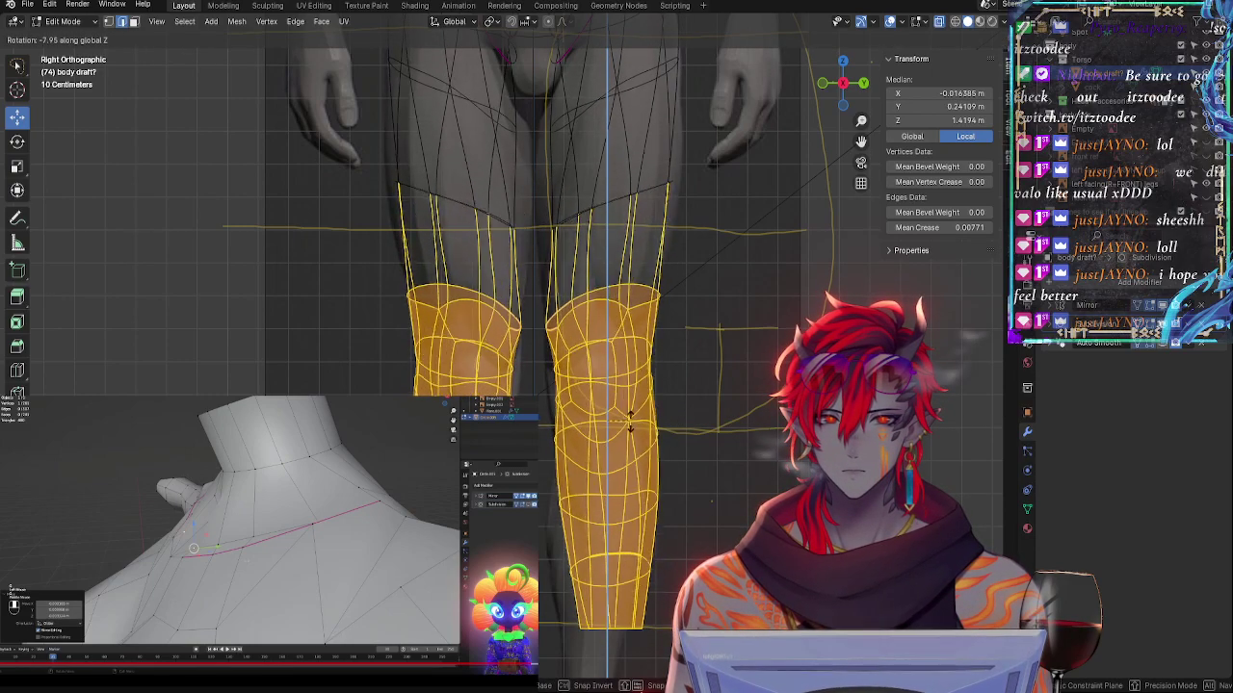
{"action": "left_click", "coordinate": [681, 410]}
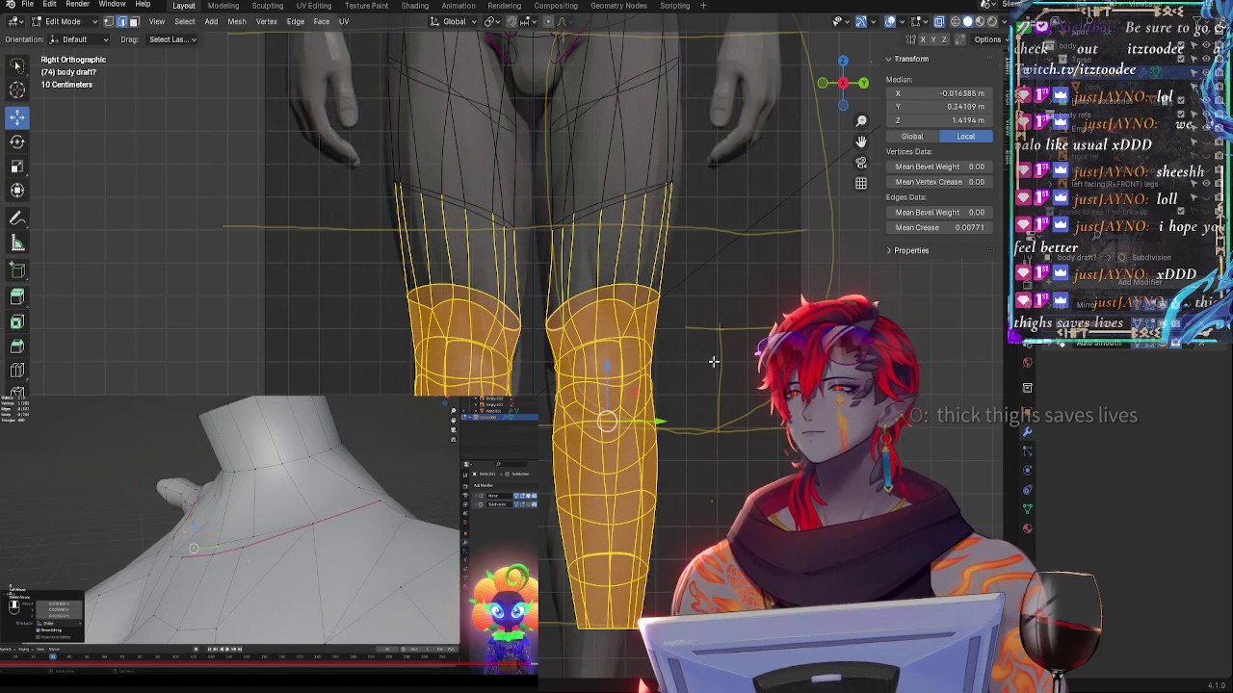
- Inspect the thighs and knees, return to the side orthographic view and pick a bottom leg vertex
{"action": "middle_click_drag", "start_coordinate": [740, 314], "coordinate": [740, 396], "text": "shift"}
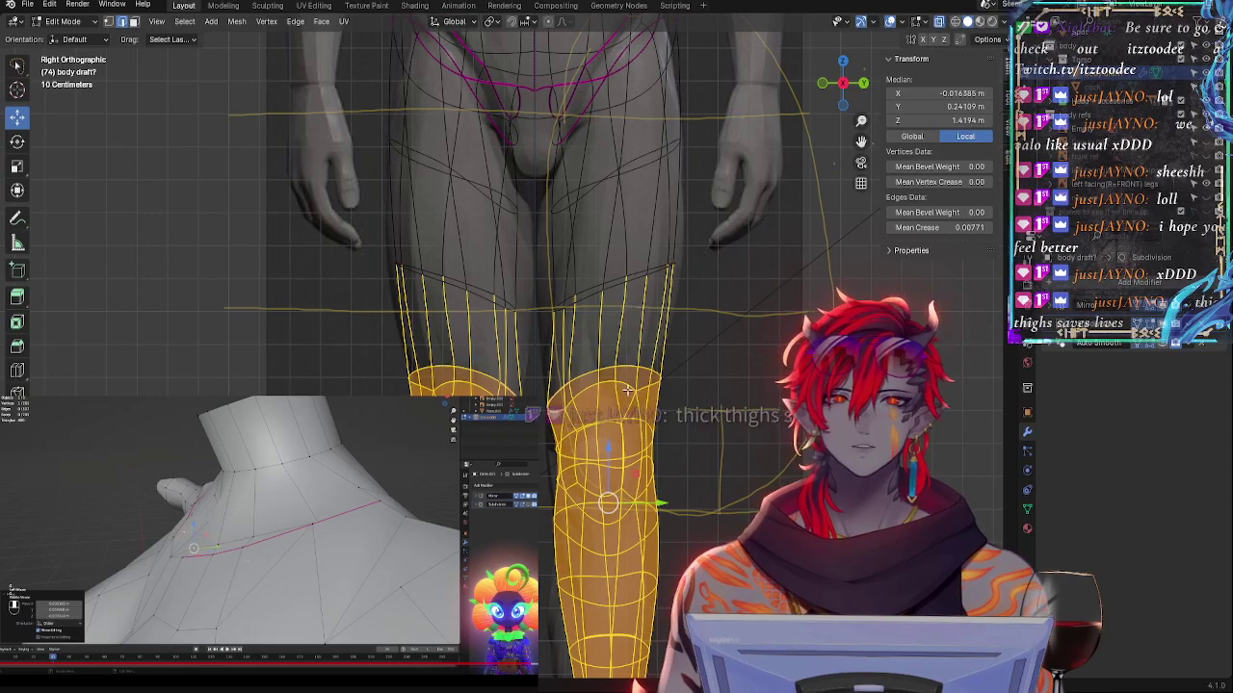
{"action": "middle_click_drag", "start_coordinate": [698, 188], "coordinate": [743, 313], "text": "shift"}
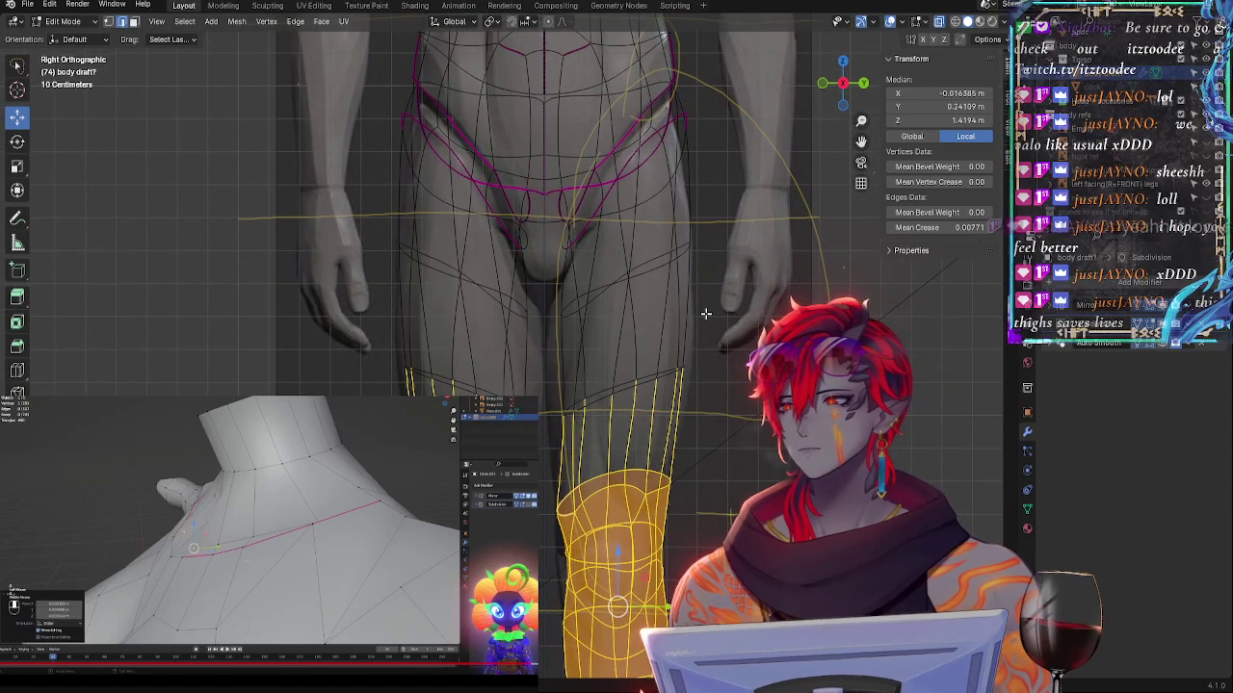
{"action": "middle_click_drag", "start_coordinate": [780, 438], "coordinate": [674, 438], "text": "shift"}
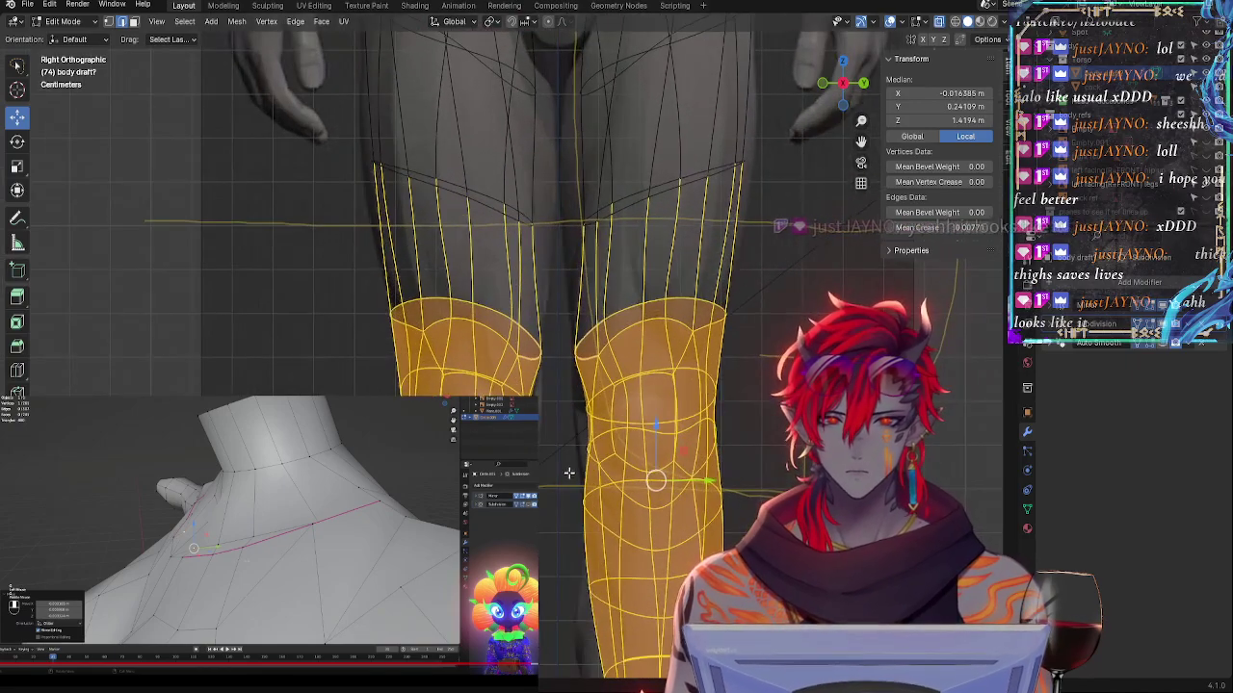
{"action": "middle_click_drag", "start_coordinate": [778, 479], "coordinate": [761, 443]}
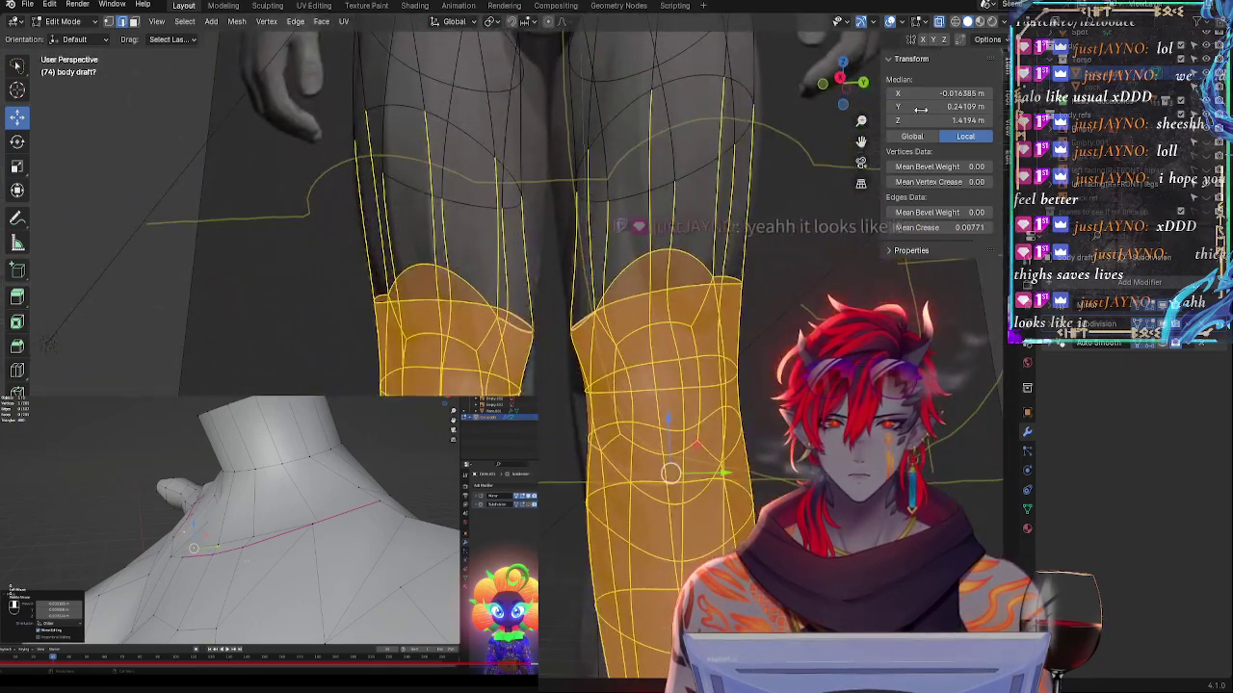
{"action": "left_click", "coordinate": [842, 81]}
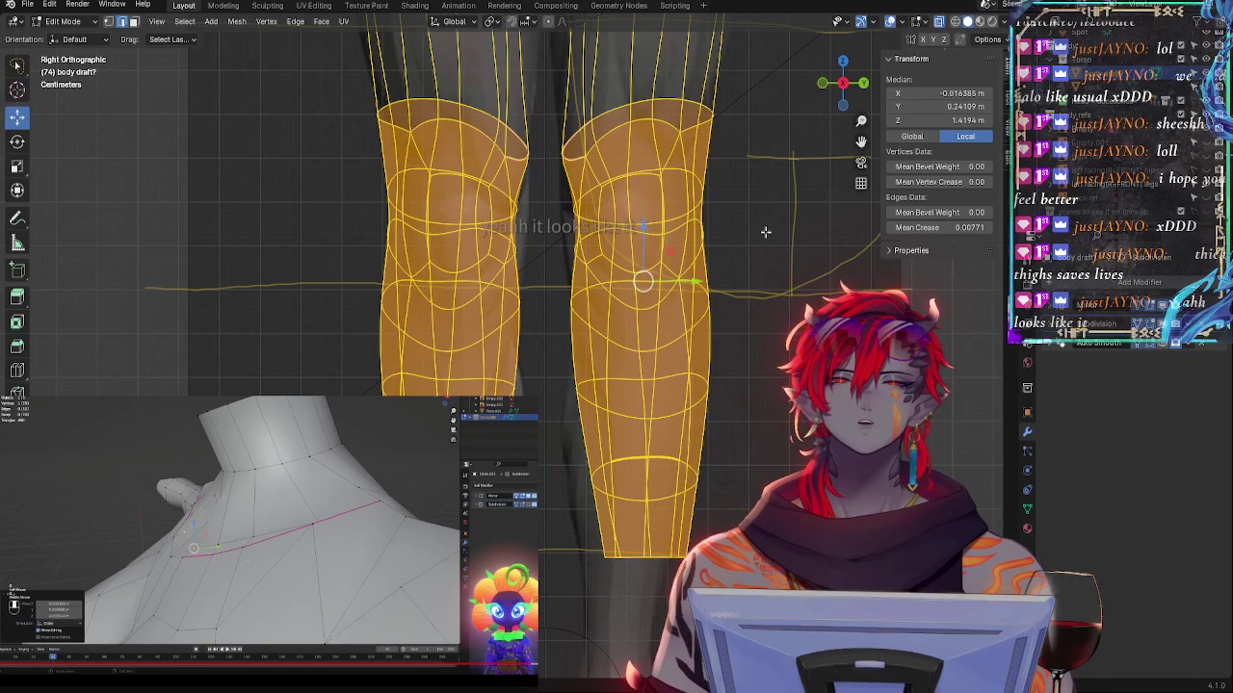
{"action": "left_click", "coordinate": [646, 556]}
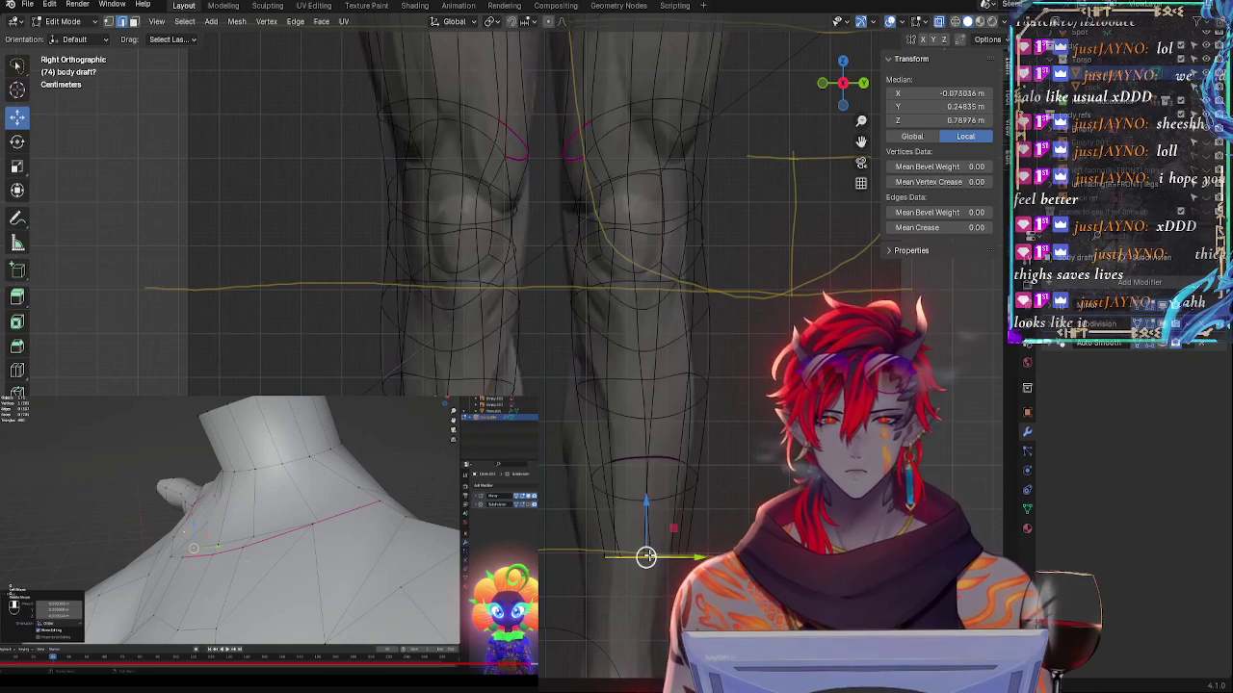
- Slide a lower-leg vertex along Y, then widen, shift and raise the knee edge loop
{"action": "left_click_drag", "start_coordinate": [651, 553], "coordinate": [624, 553]}
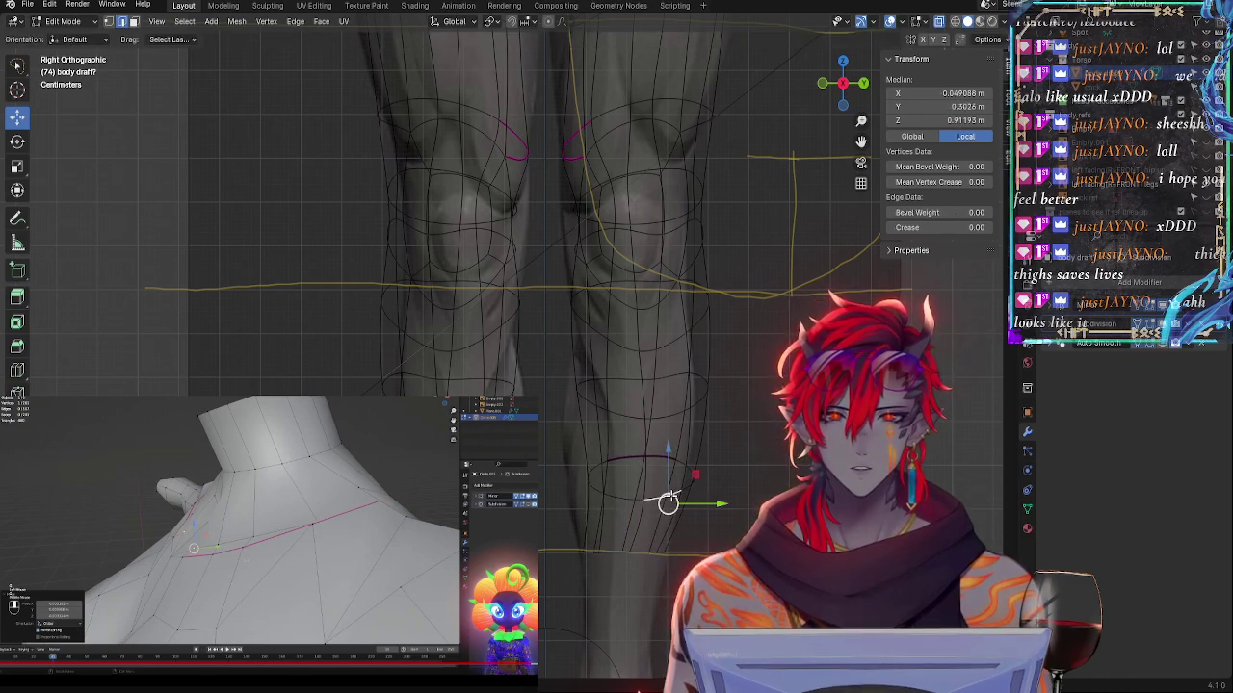
{"action": "left_click", "coordinate": [685, 479], "text": "alt"}
{"action": "left_click_drag", "start_coordinate": [692, 478], "coordinate": [667, 478]}
{"action": "key", "text": "s"}
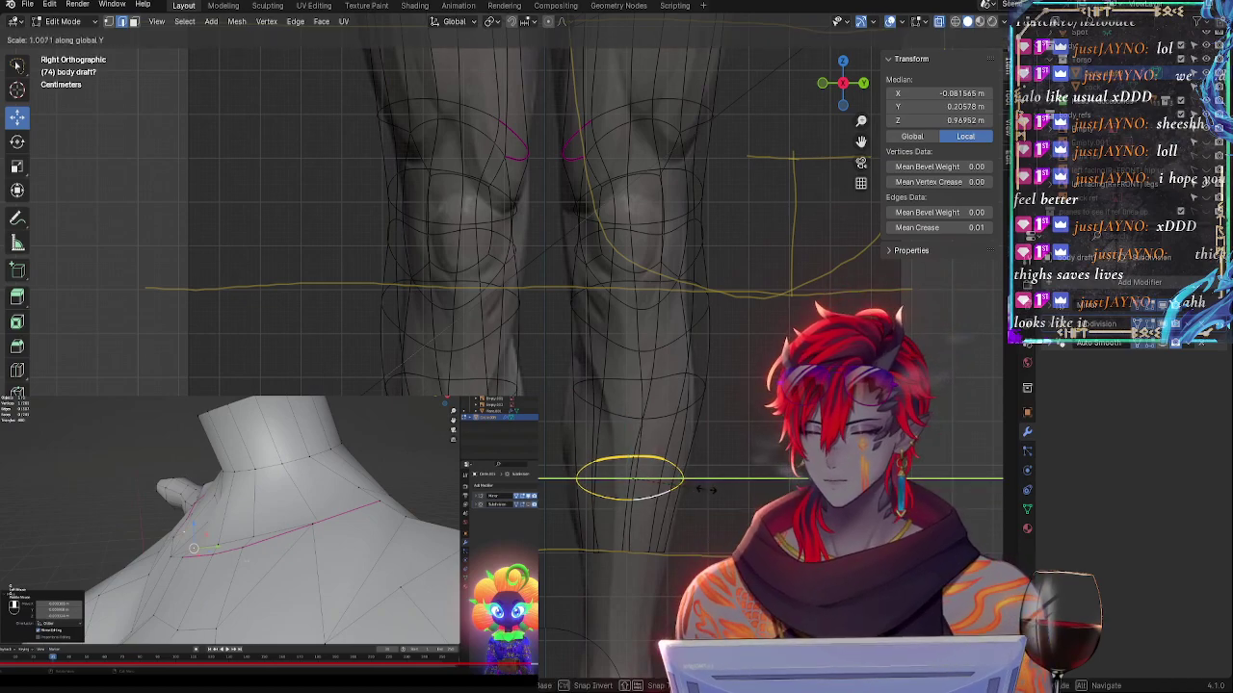
{"action": "left_click", "coordinate": [718, 492]}
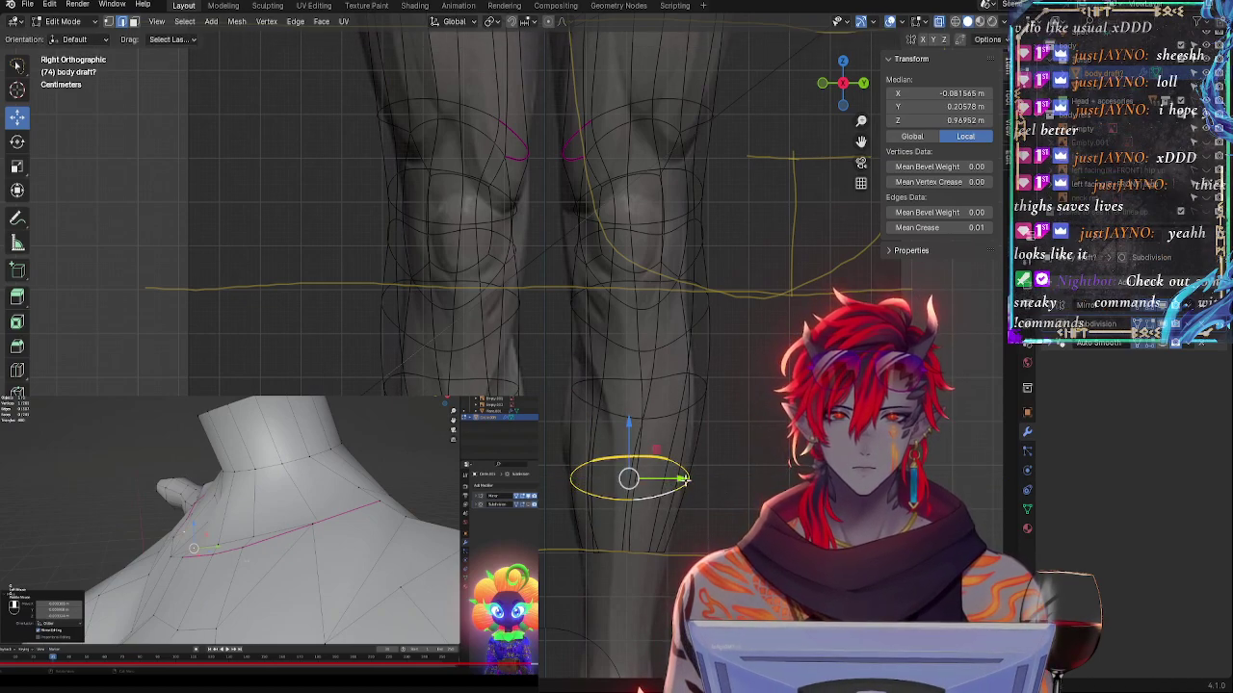
{"action": "left_click_drag", "start_coordinate": [684, 479], "coordinate": [676, 461]}
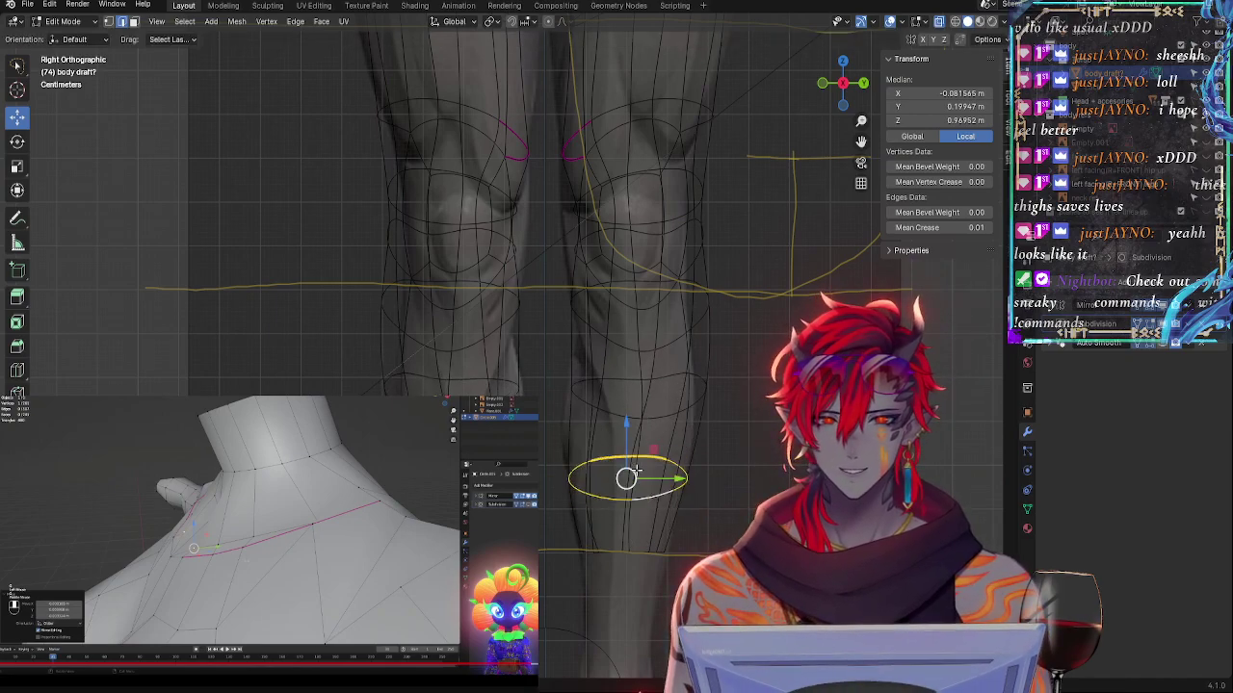
{"action": "left_click_drag", "start_coordinate": [626, 435], "coordinate": [625, 421]}
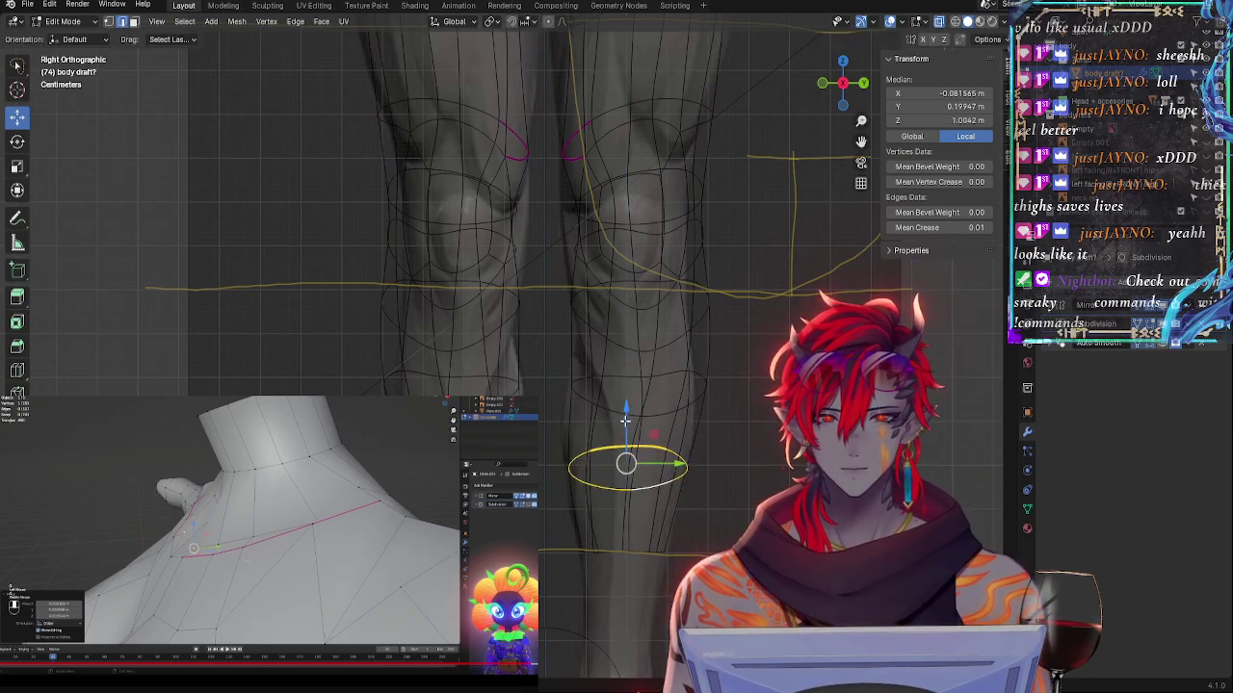
- Shrink a shin edge loop slightly overall, leaving the lower shin loop unchanged
{"action": "left_click", "coordinate": [641, 551], "text": "alt"}
{"action": "left_click_drag", "start_coordinate": [681, 553], "coordinate": [681, 553]}
{"action": "key", "text": "s"}
{"action": "key", "text": "y"}
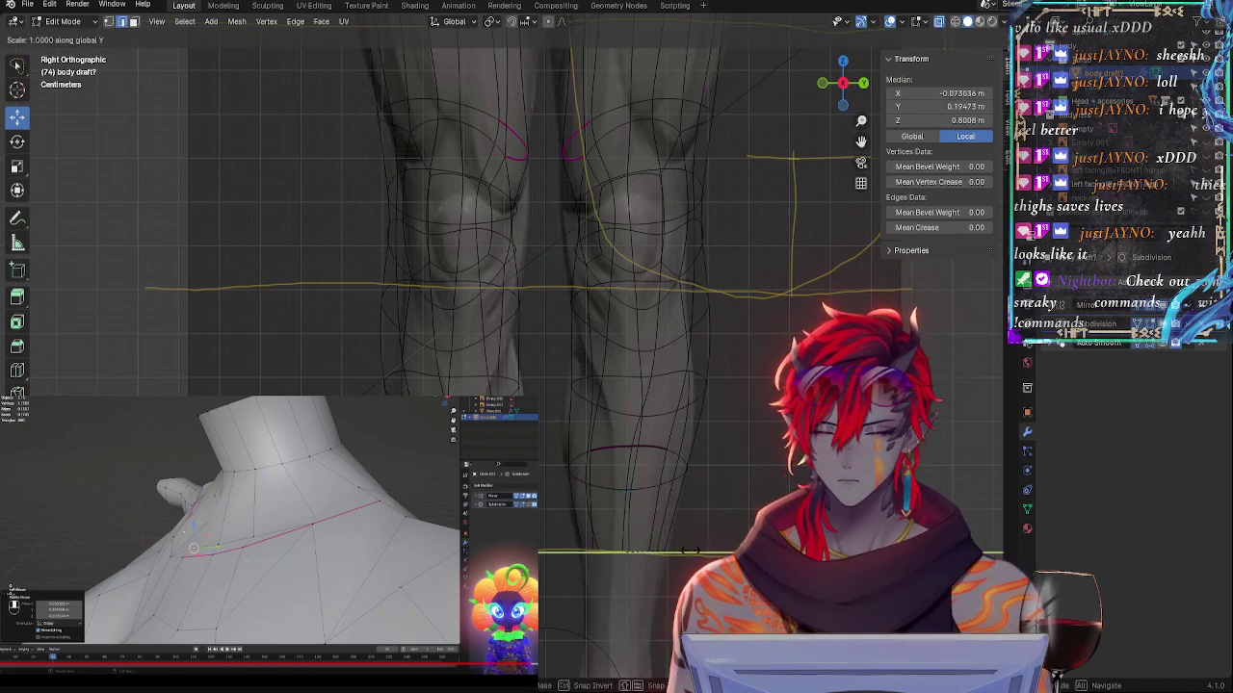
{"action": "left_click", "coordinate": [691, 551]}
{"action": "left_click", "coordinate": [682, 479], "text": "alt"}
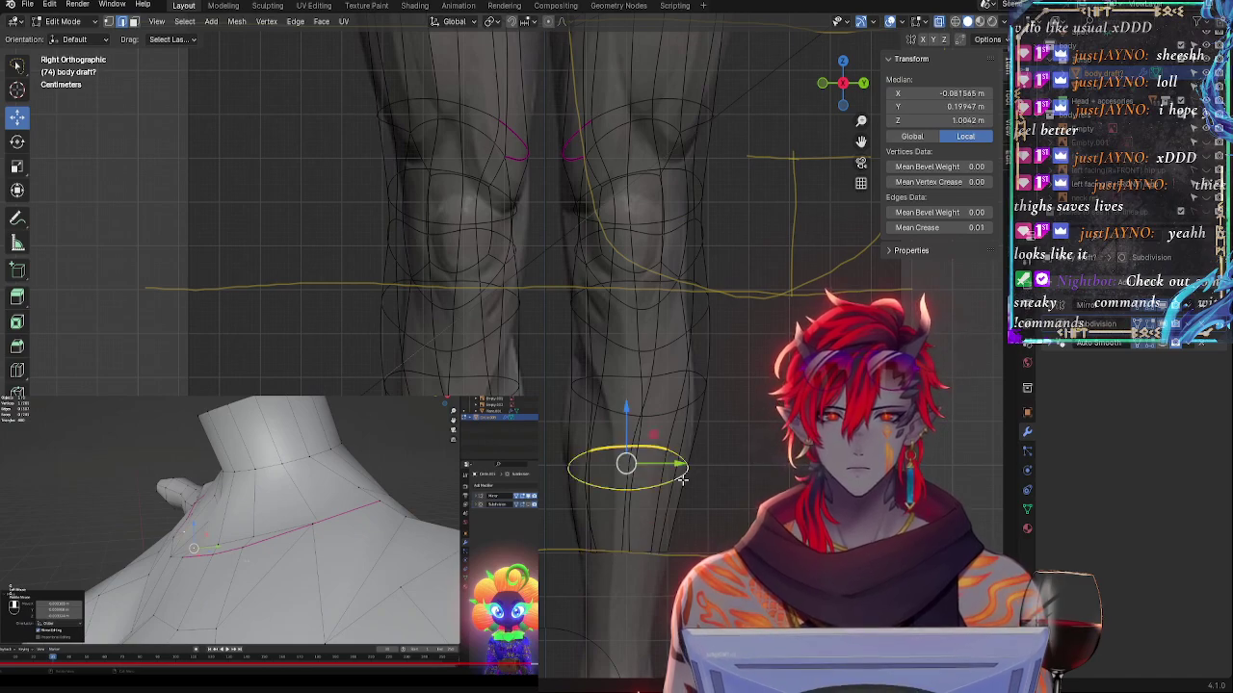
{"action": "key", "text": "s"}
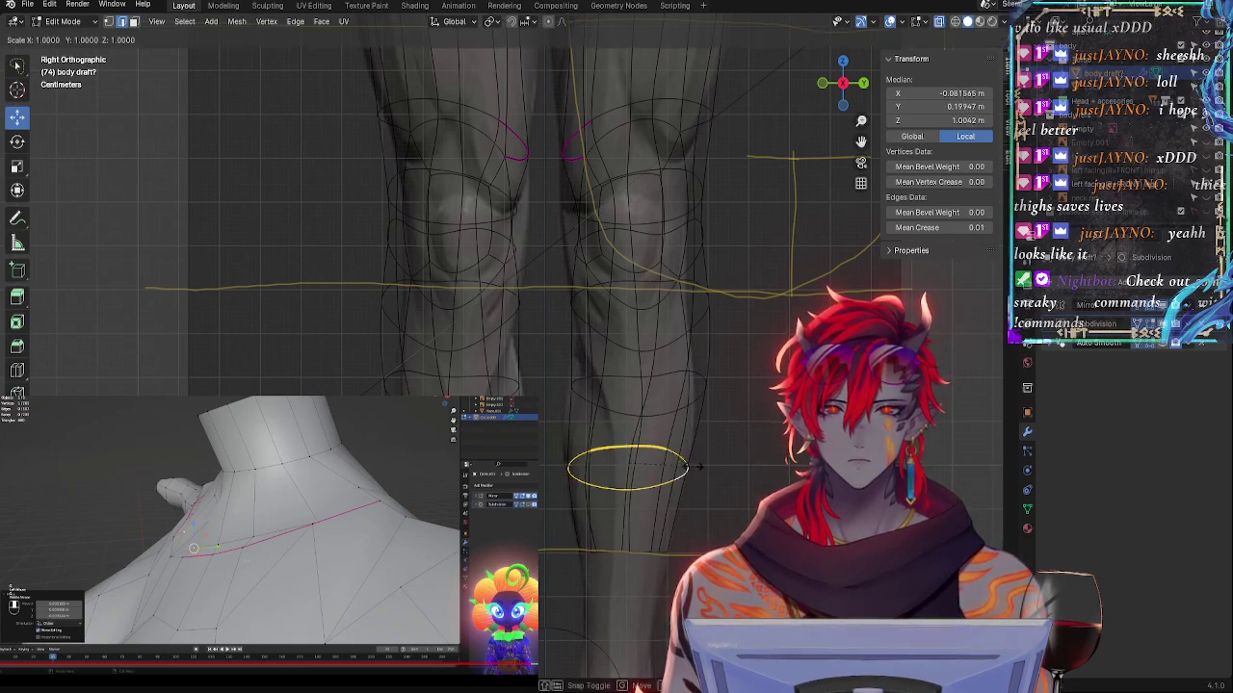
{"action": "left_click", "coordinate": [691, 469]}
- Slide the below-knee loop back along Y and lower two of its rim edges
{"action": "left_click", "coordinate": [689, 414]}
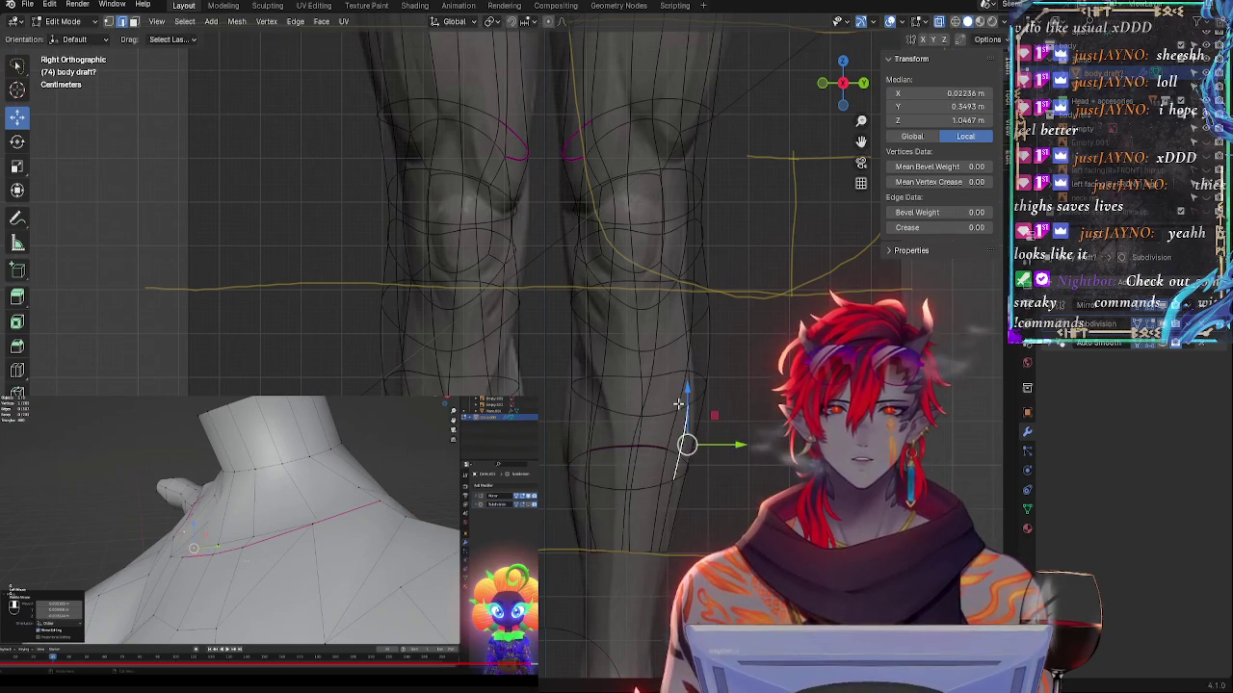
{"action": "left_click", "coordinate": [678, 404], "text": "alt"}
{"action": "left_click", "coordinate": [682, 404], "text": "alt"}
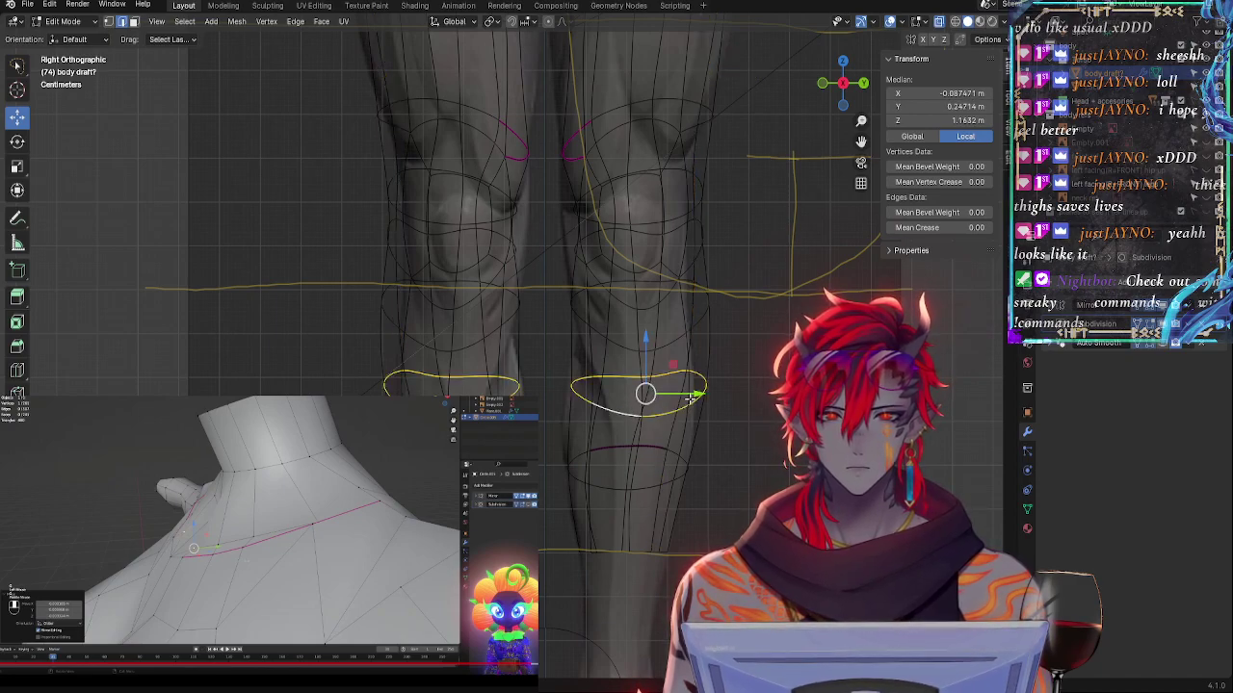
{"action": "left_click_drag", "start_coordinate": [693, 397], "coordinate": [720, 389]}
{"action": "left_click", "coordinate": [697, 388]}
{"action": "left_click", "coordinate": [695, 378]}
{"action": "left_click", "coordinate": [692, 395], "text": "shift"}
{"action": "left_click_drag", "start_coordinate": [684, 348], "coordinate": [714, 399]}
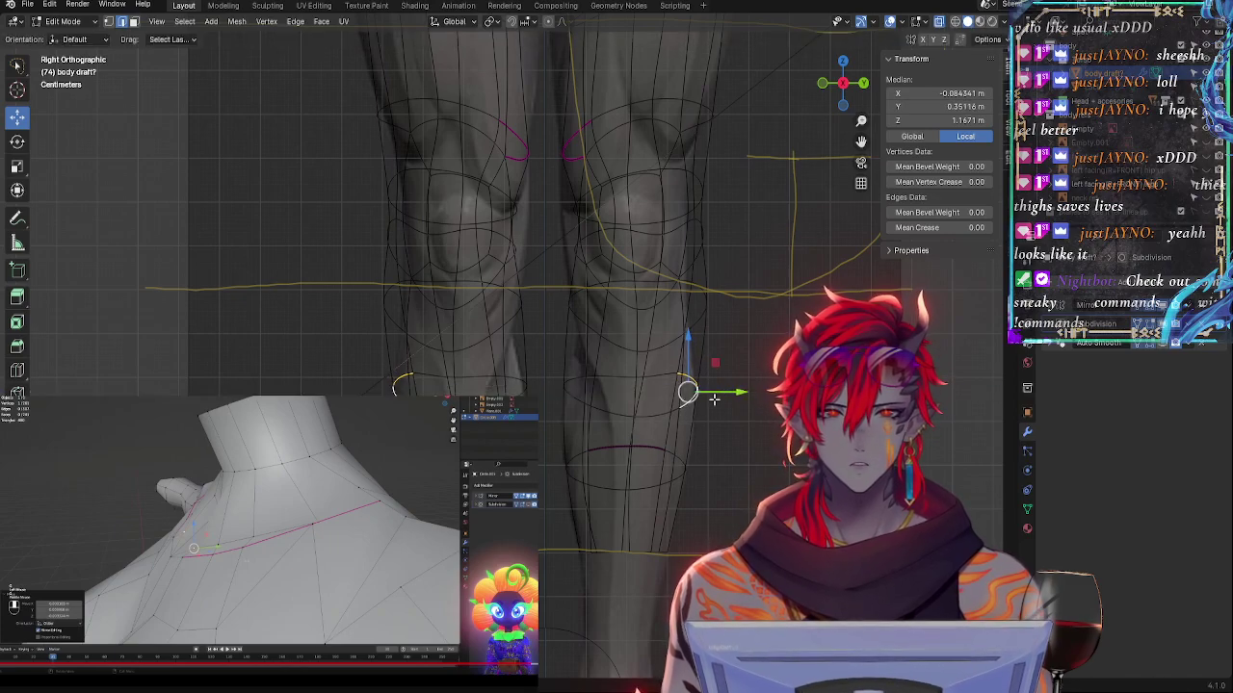
- Shift a pair of lower shin ring edges slightly forward along Y
{"action": "left_click", "coordinate": [680, 468], "text": "alt"}
{"action": "left_click", "coordinate": [681, 470]}
{"action": "left_click", "coordinate": [683, 470]}
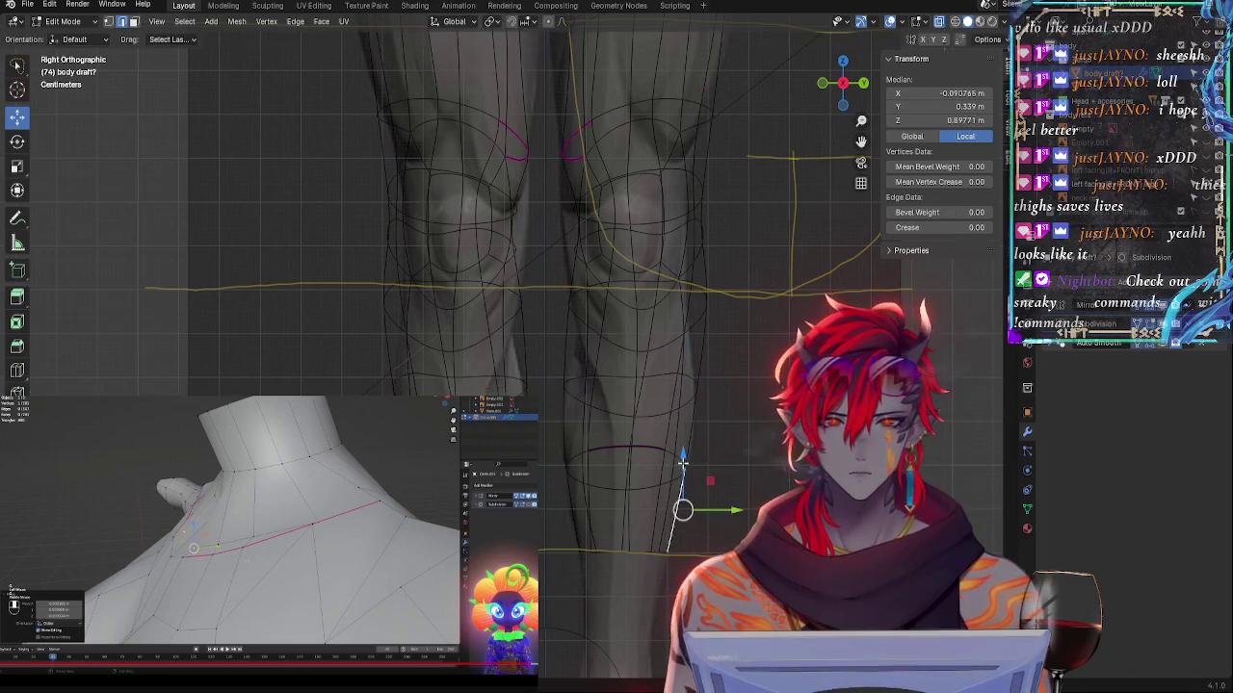
{"action": "left_click", "coordinate": [681, 470], "text": "shift"}
{"action": "left_click", "coordinate": [678, 474]}
{"action": "left_click", "coordinate": [681, 463], "text": "shift"}
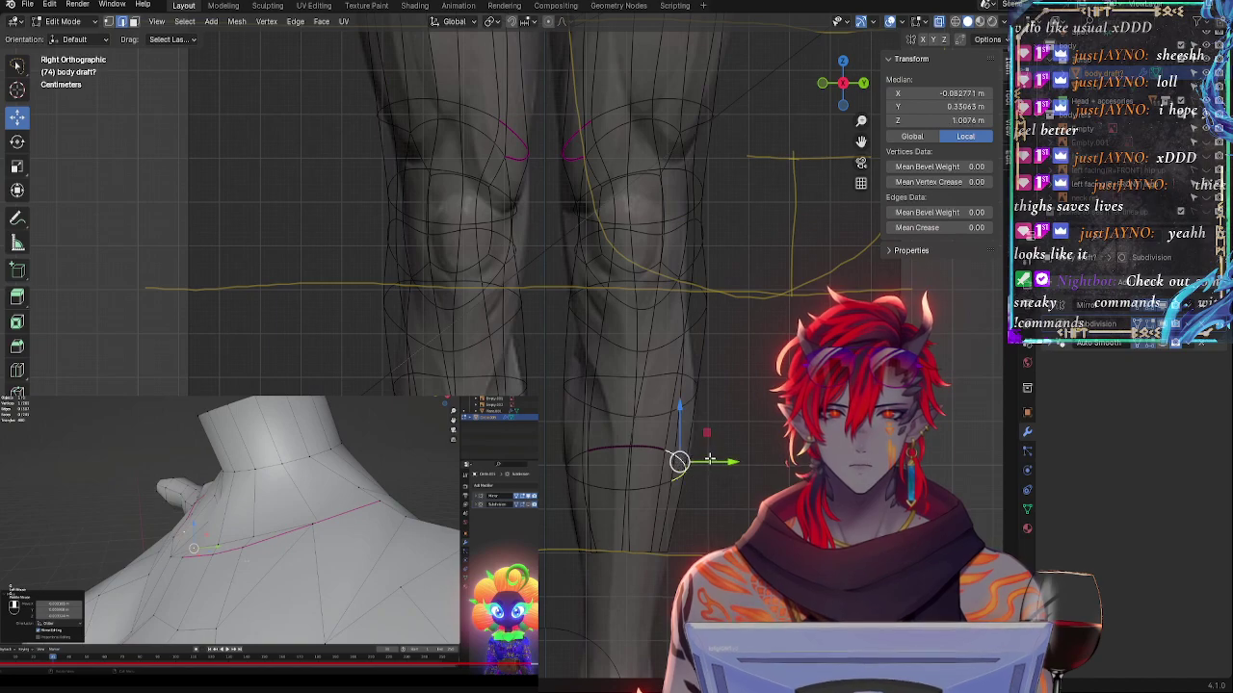
{"action": "left_click_drag", "start_coordinate": [707, 461], "coordinate": [713, 461]}
- Shift another pair of shin ring edges back along Y, then raise that loop toward the knee
{"action": "left_click", "coordinate": [571, 482], "text": "alt"}
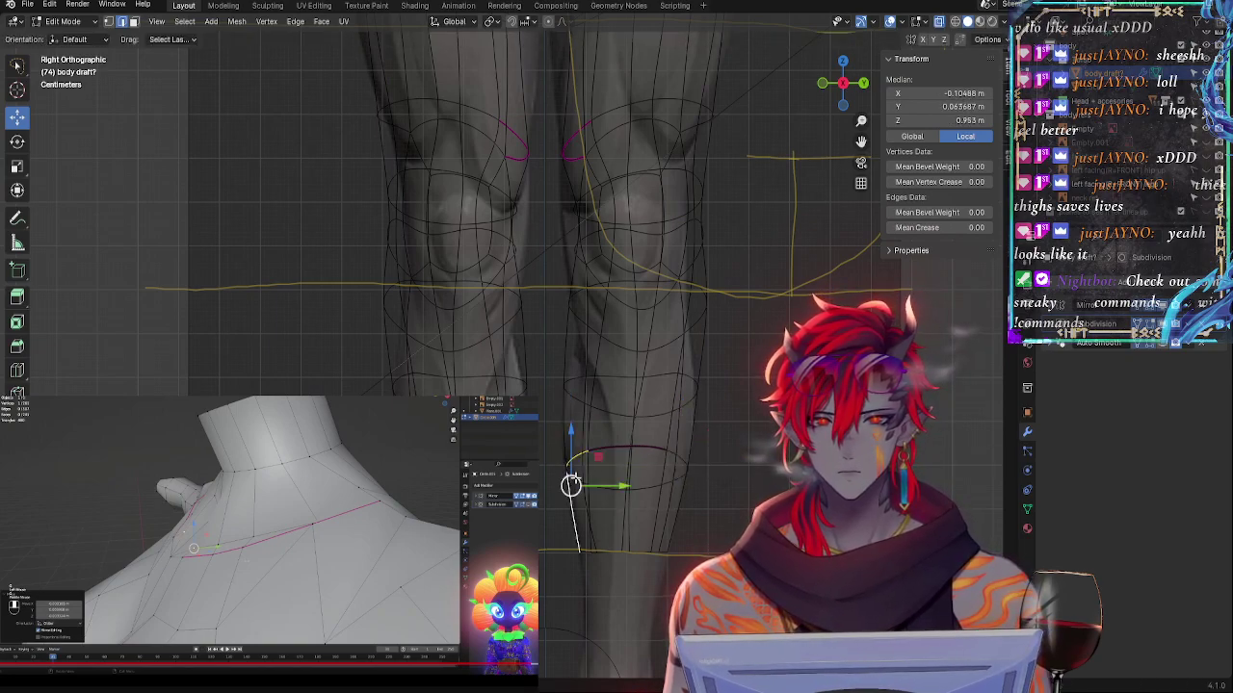
{"action": "left_click", "coordinate": [572, 478]}
{"action": "left_click", "coordinate": [577, 461], "text": "shift"}
{"action": "left_click_drag", "start_coordinate": [610, 463], "coordinate": [602, 466]}
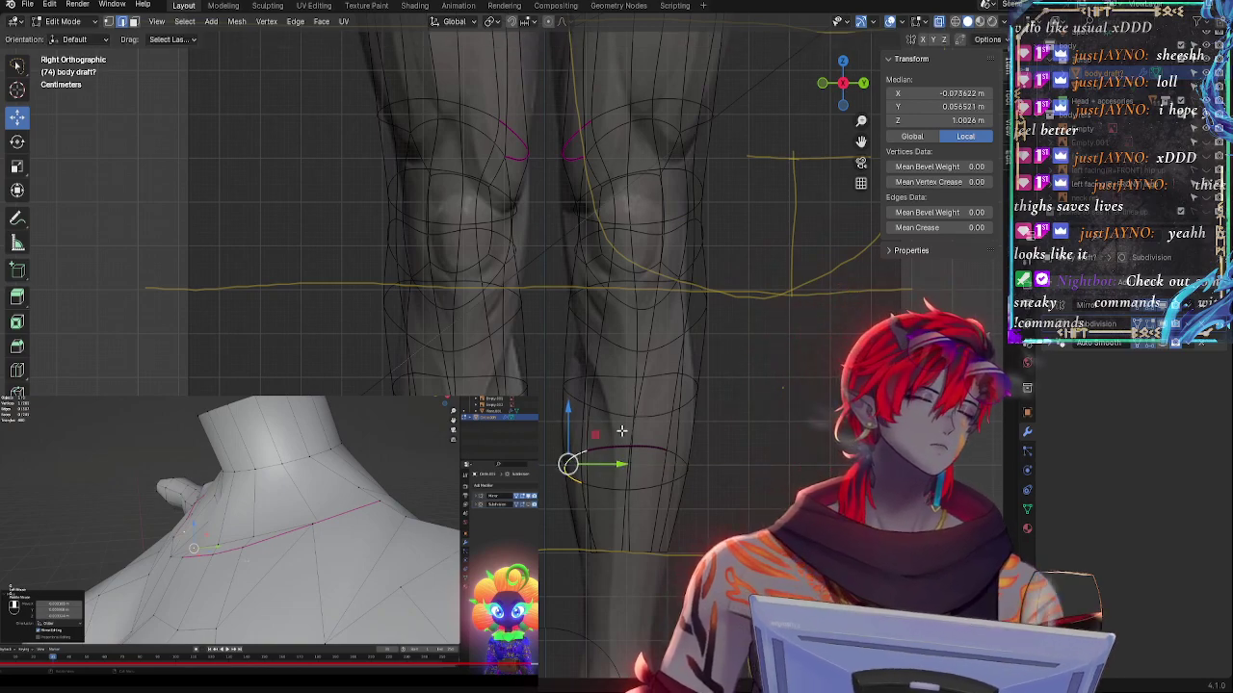
{"action": "left_click_drag", "start_coordinate": [568, 390], "coordinate": [569, 315]}
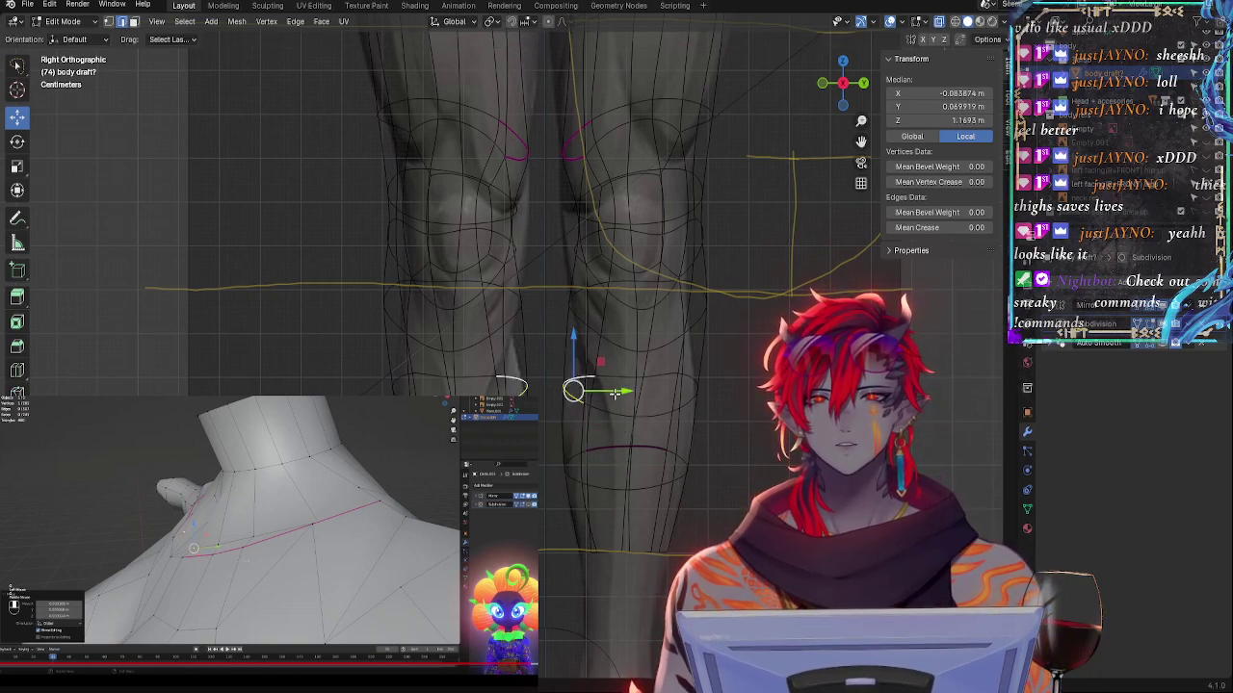
{"action": "left_click_drag", "start_coordinate": [607, 394], "coordinate": [612, 395]}
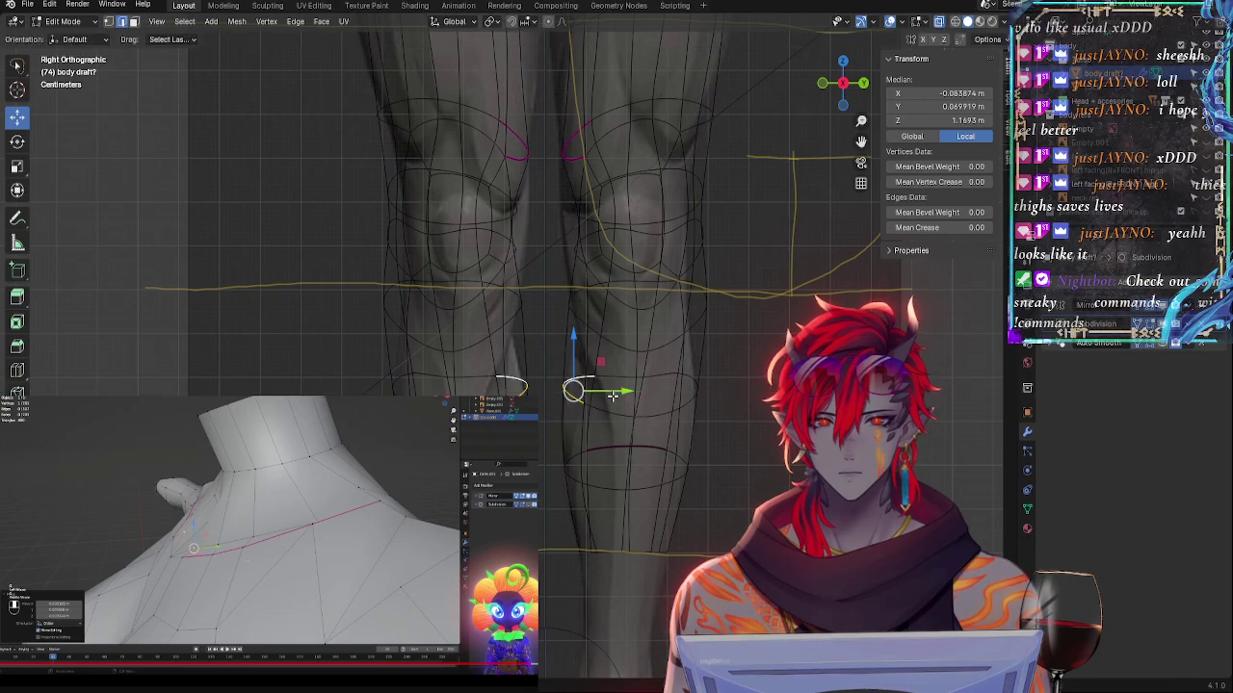
{"action": "left_click", "coordinate": [712, 342]}
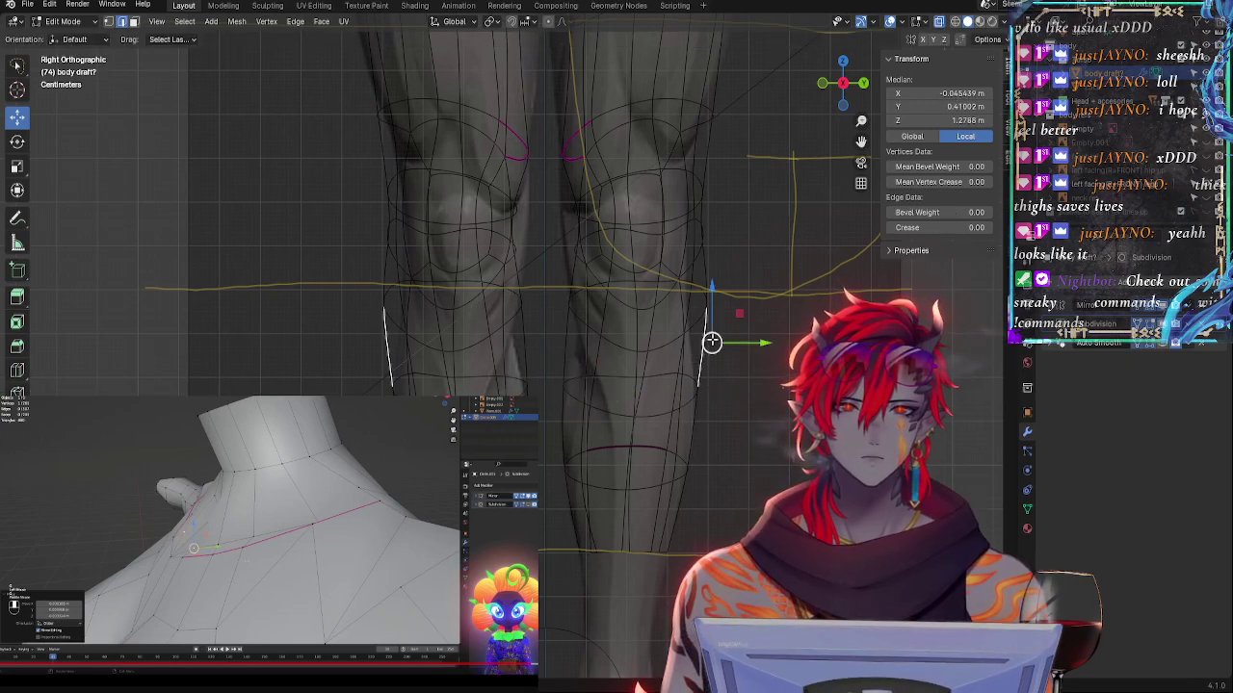
{"action": "left_click", "coordinate": [705, 306]}
{"action": "left_click", "coordinate": [698, 290], "text": "shift"}
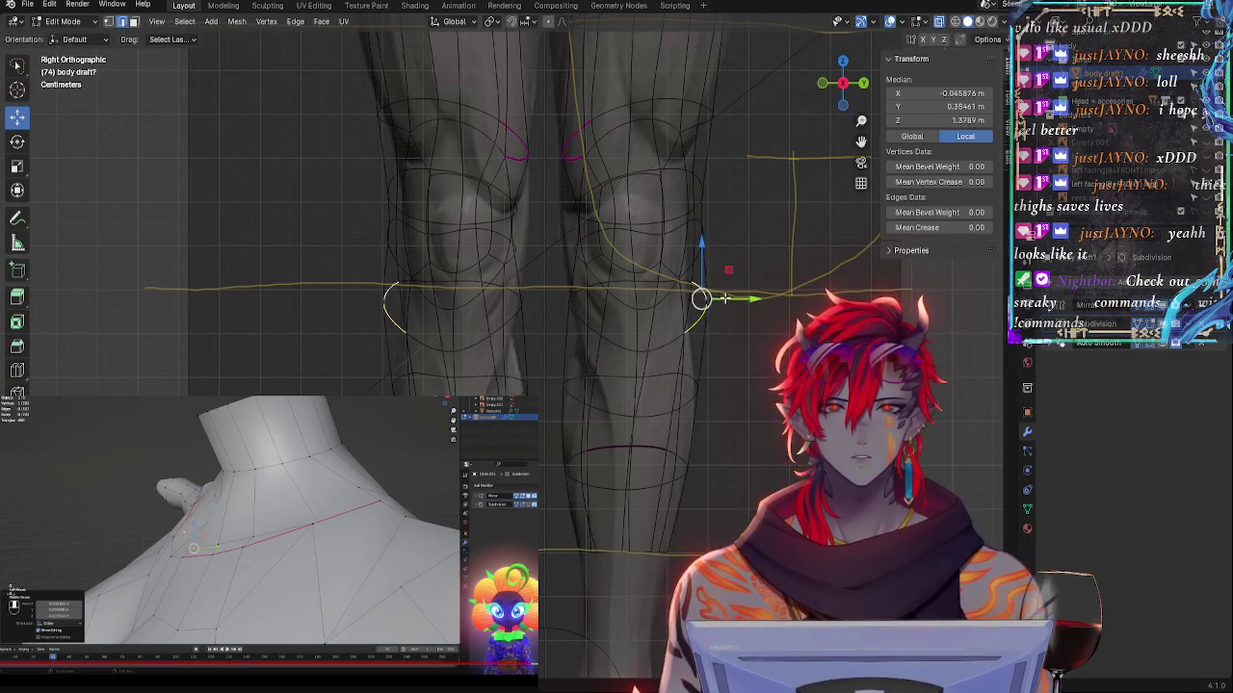
{"action": "mouse_move", "coordinate": [724, 299]}
{"action": "left_mouse_down"}
{"action": "mouse_move", "coordinate": [697, 306]}
{"action": "mouse_move", "coordinate": [713, 314]}
{"action": "left_mouse_up"}
{"action": "left_click", "coordinate": [706, 309]}
{"action": "left_click", "coordinate": [694, 306]}
{"action": "key", "text": "r"}
{"action": "left_click", "coordinate": [756, 290]}
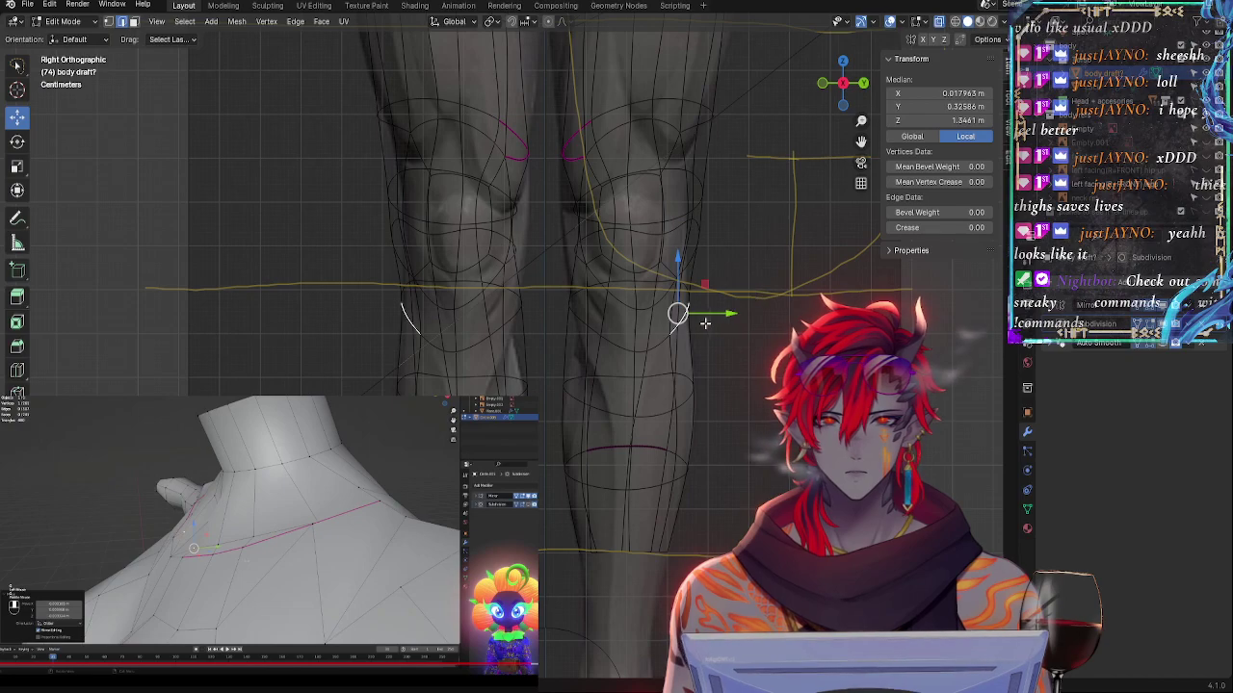
{"action": "left_click", "coordinate": [696, 339]}
{"action": "key", "text": "r"}
{"action": "left_click", "coordinate": [739, 347]}
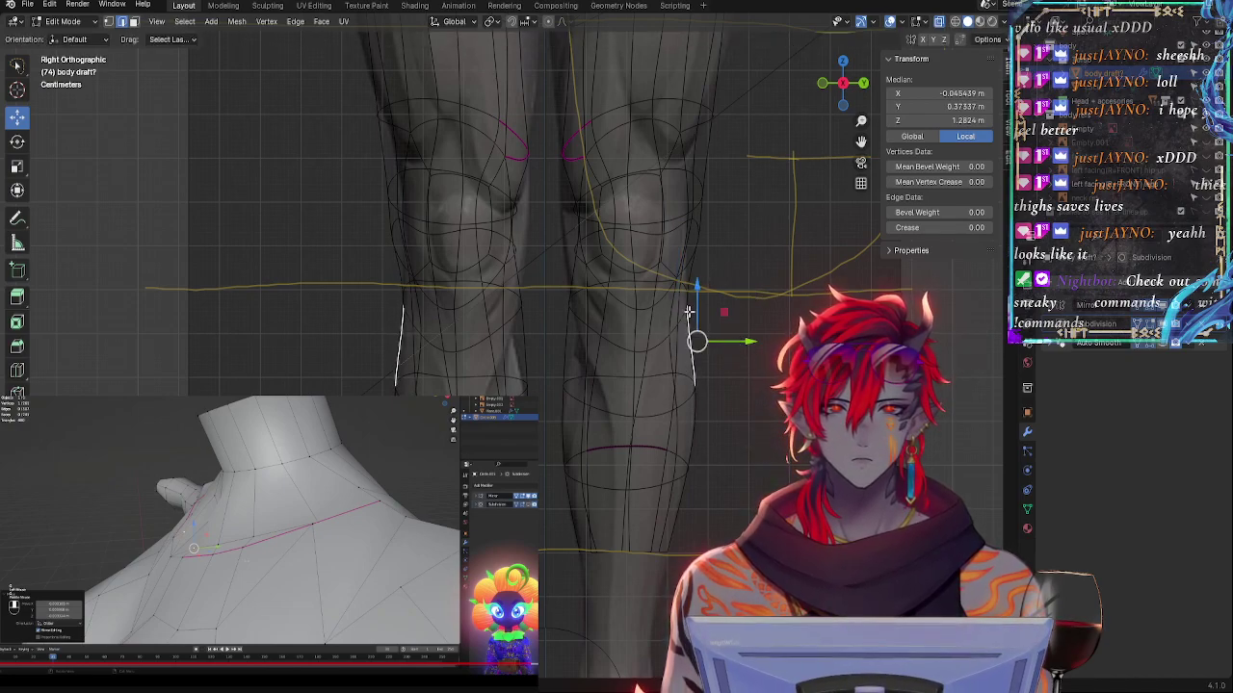
{"action": "key", "text": "s"}
{"action": "key", "text": "z"}
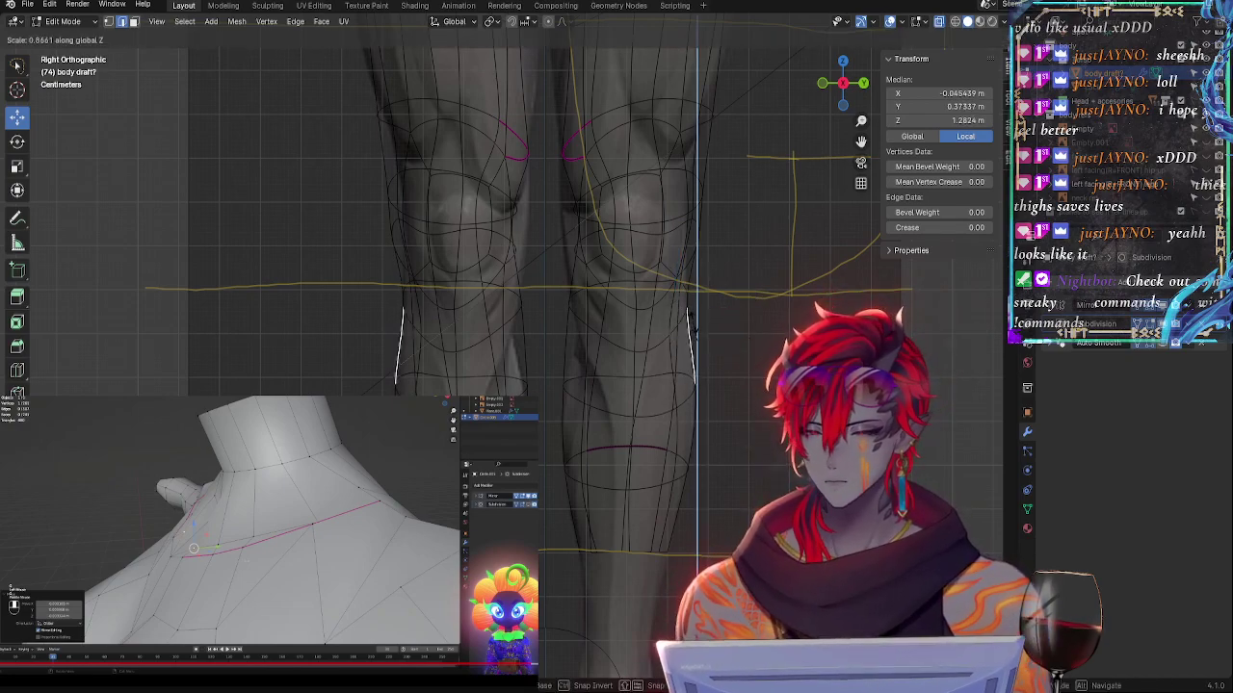
{"action": "left_click", "coordinate": [694, 323]}
{"action": "left_click", "coordinate": [690, 310]}
{"action": "left_click", "coordinate": [703, 292]}
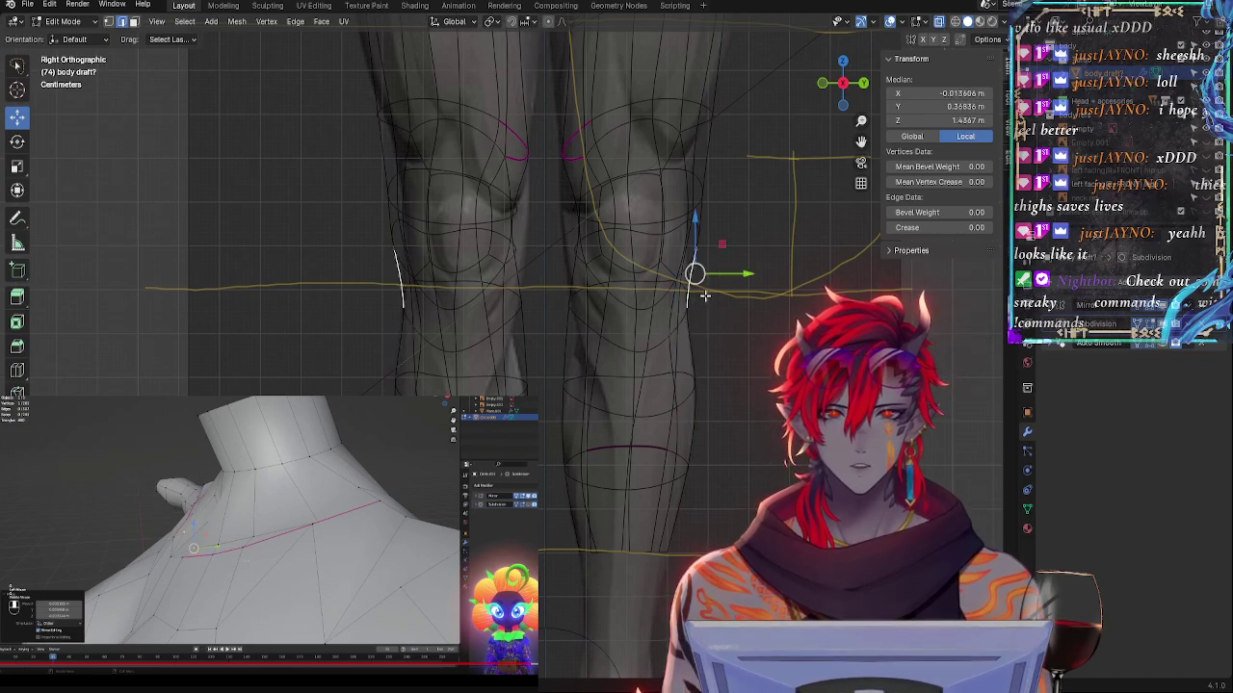
{"action": "left_click", "coordinate": [682, 294]}
{"action": "left_click", "coordinate": [681, 287], "text": "alt"}
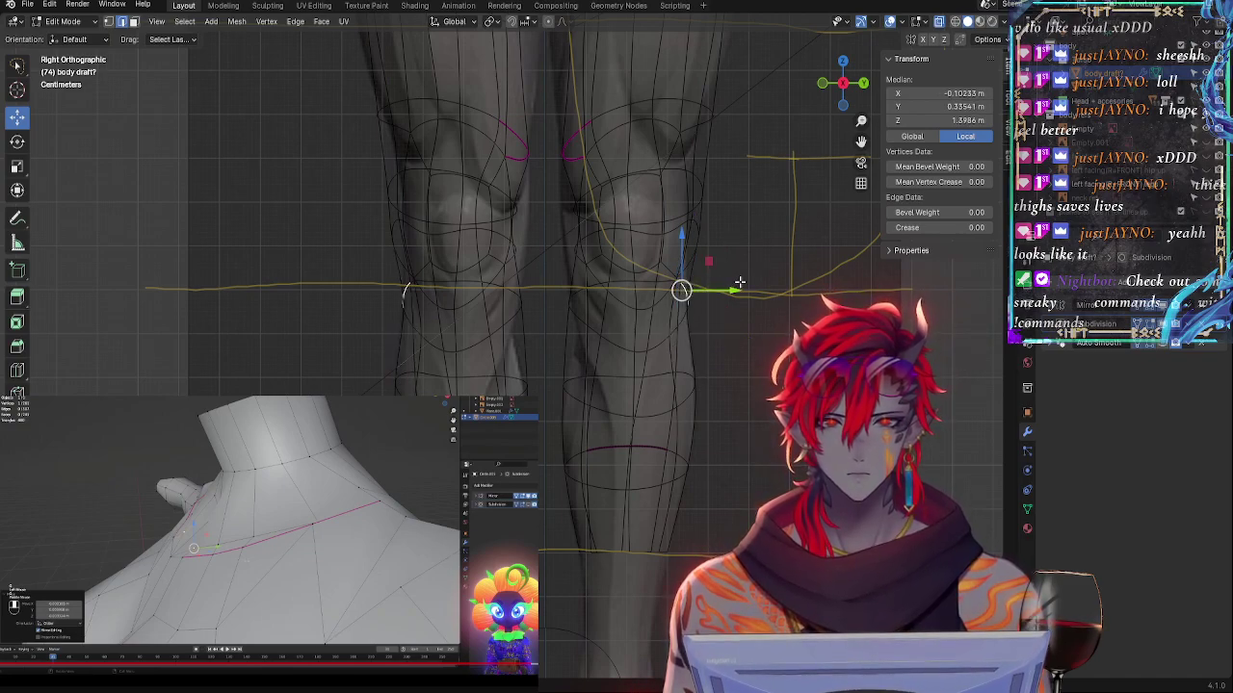
{"action": "left_click_drag", "start_coordinate": [715, 289], "coordinate": [713, 289]}
{"action": "left_click", "coordinate": [573, 325], "text": "alt"}
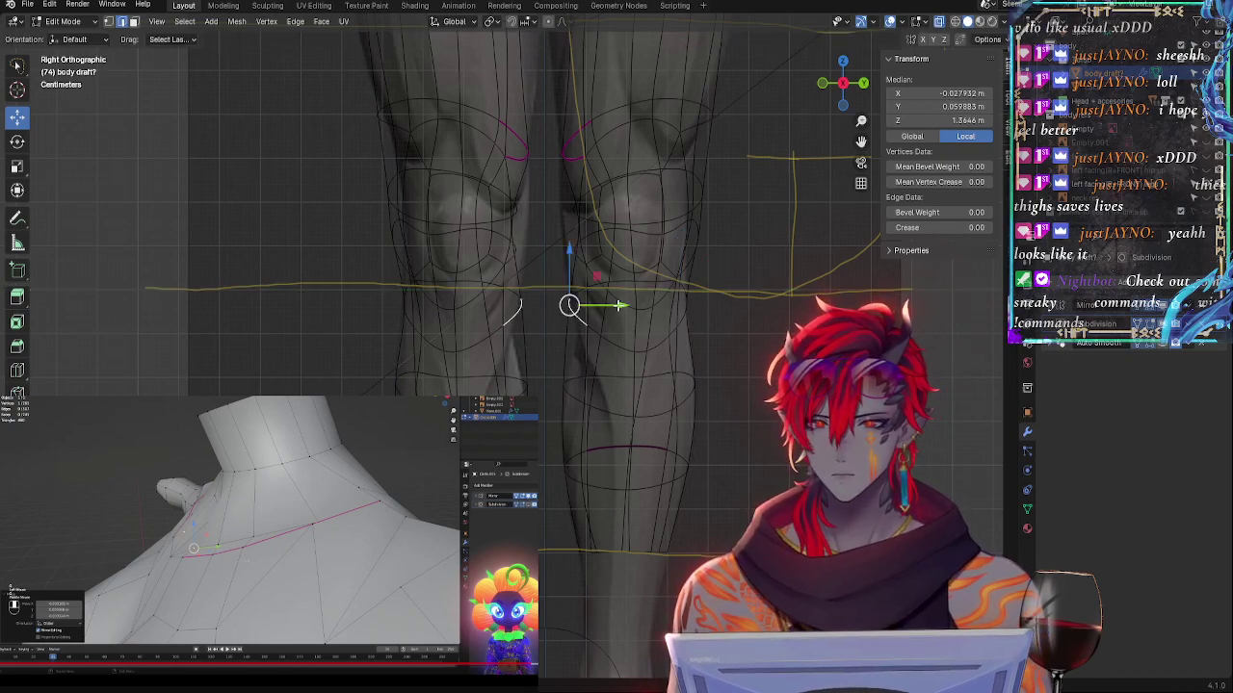
{"action": "left_click_drag", "start_coordinate": [618, 306], "coordinate": [622, 305]}
{"action": "left_click", "coordinate": [608, 334]}
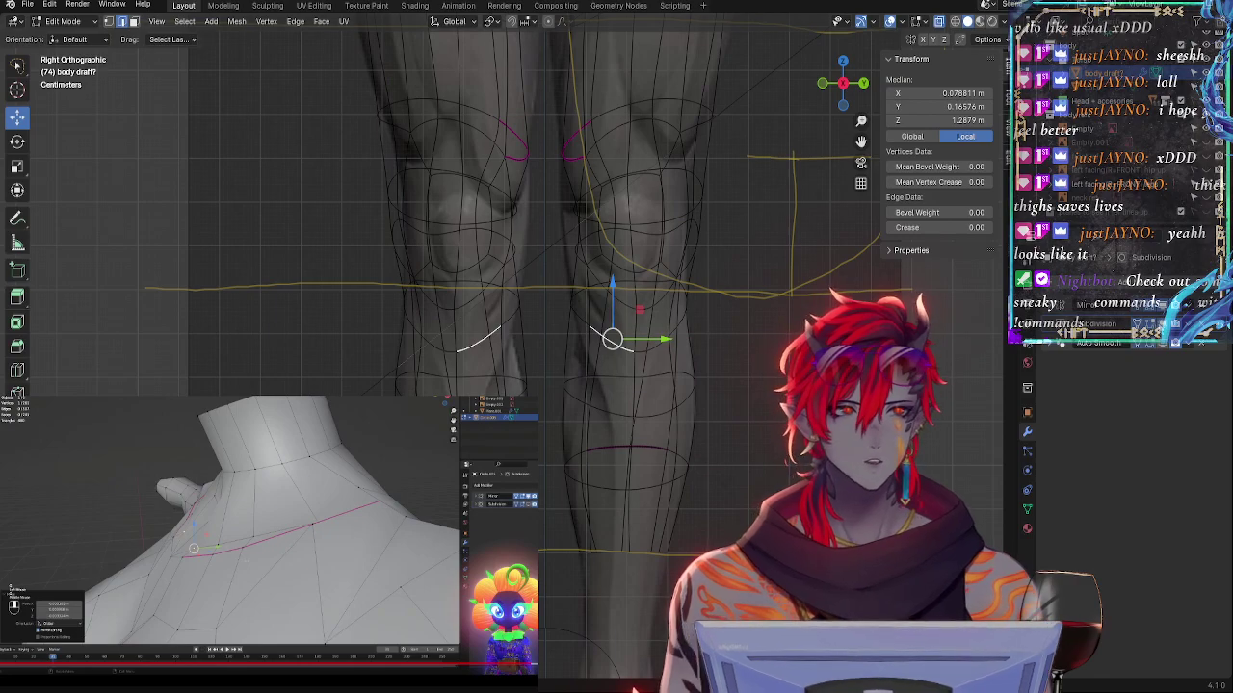
{"action": "key", "text": "alt+z"}
{"action": "middle_click_drag", "start_coordinate": [770, 267], "coordinate": [767, 320], "text": "shift"}
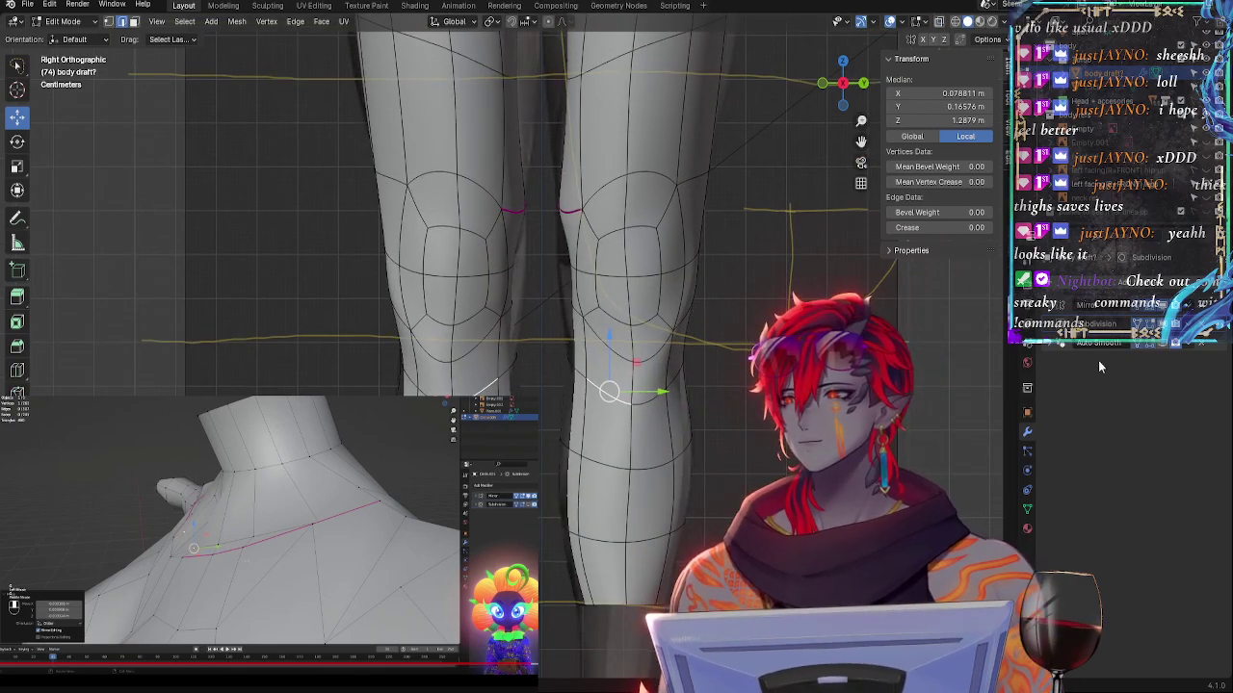
{"action": "middle_click_drag", "start_coordinate": [674, 443], "coordinate": [833, 448]}
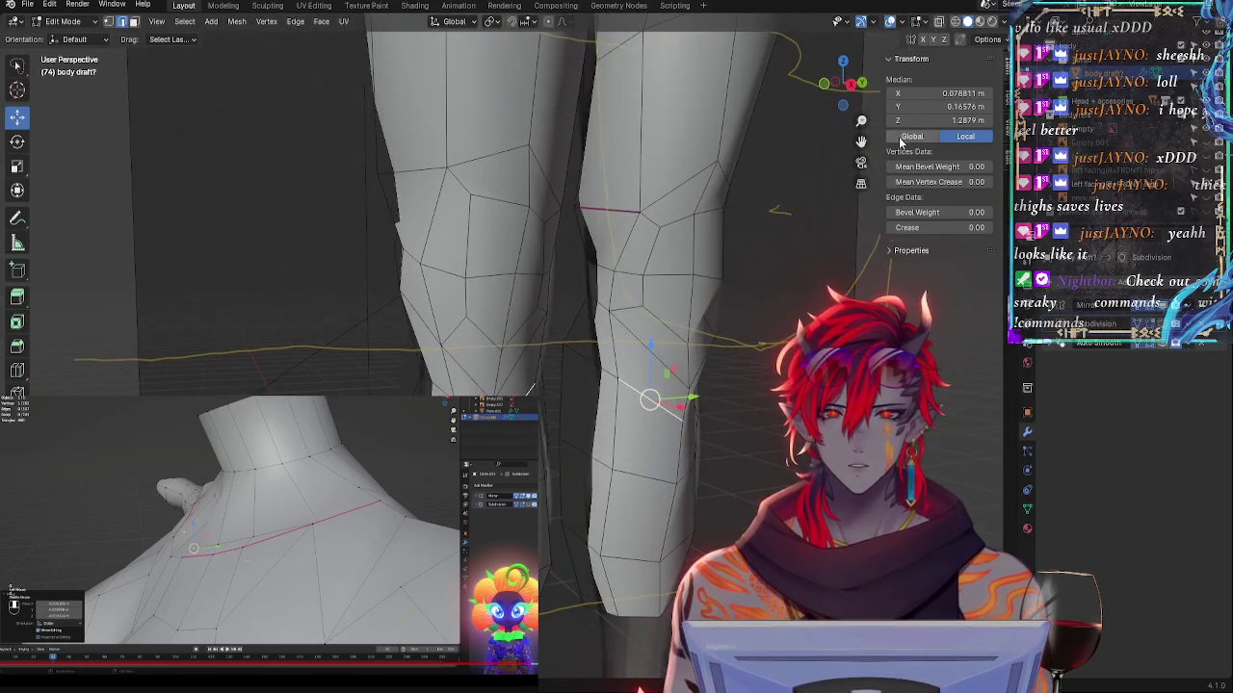
{"action": "left_click", "coordinate": [853, 81]}
{"action": "scroll", "coordinate": [501, 241], "scroll_direction": "up", "scroll_amount": 3}
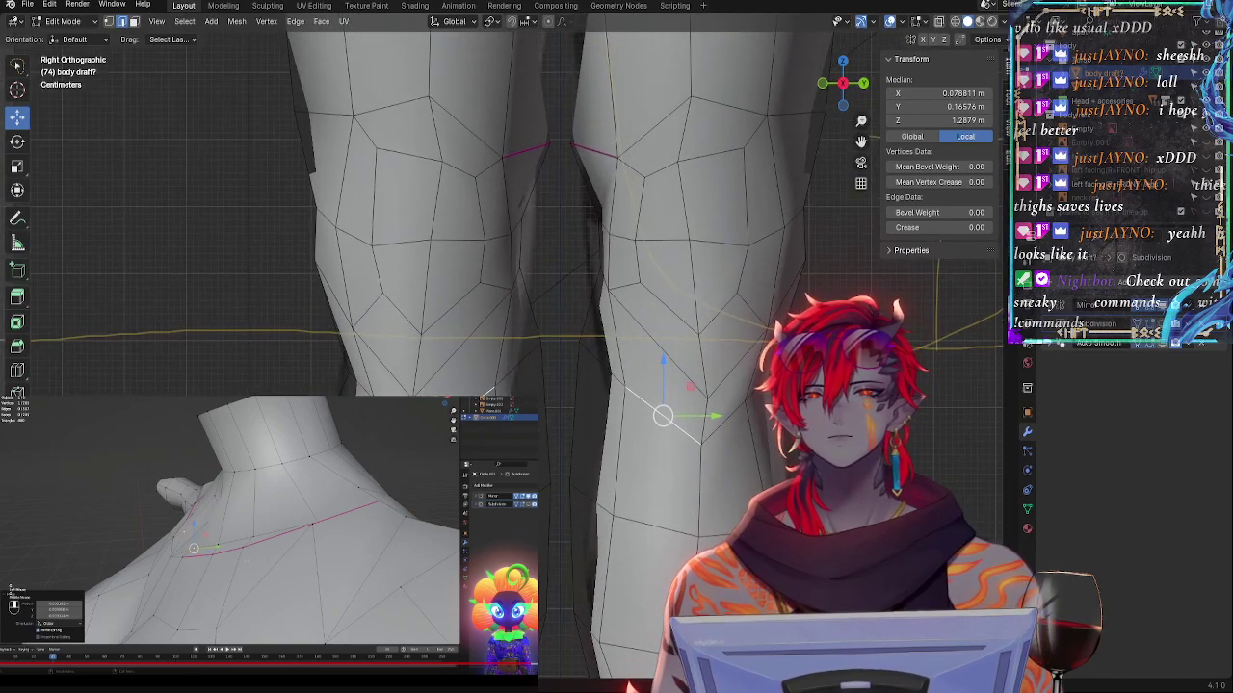
{"action": "left_click", "coordinate": [545, 292]}
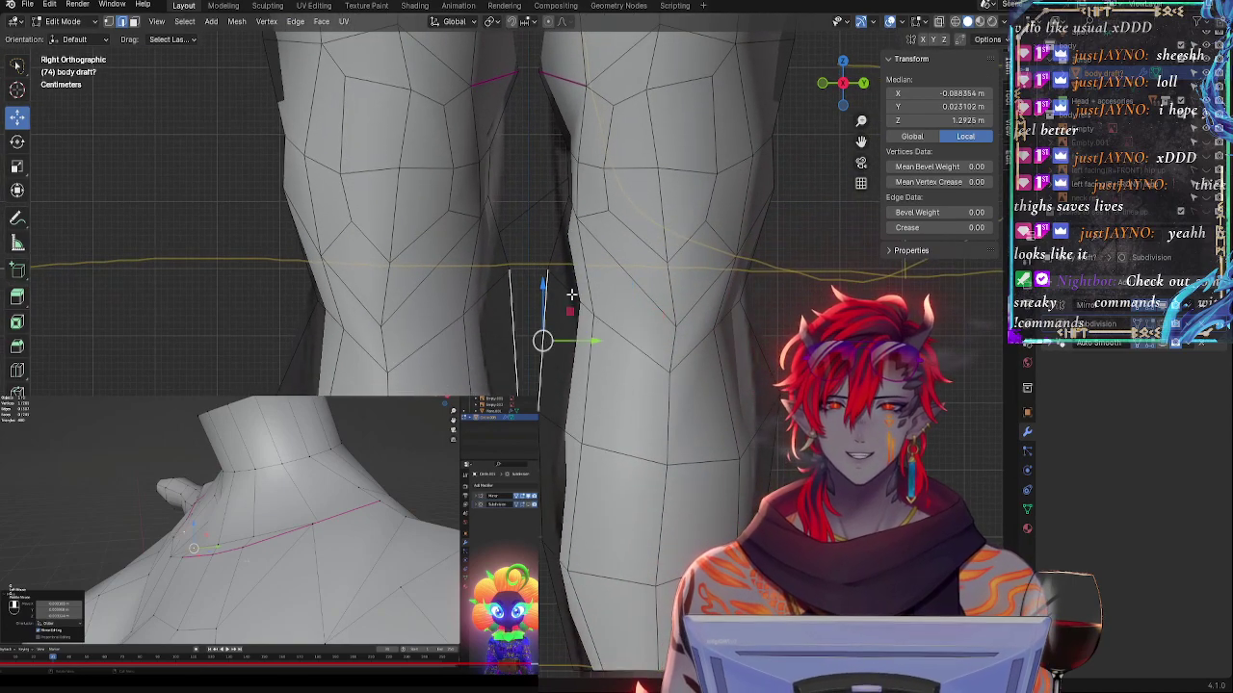
{"action": "left_click", "coordinate": [669, 349]}
{"action": "key", "text": "alt+z"}
{"action": "key", "text": "alt+z"}
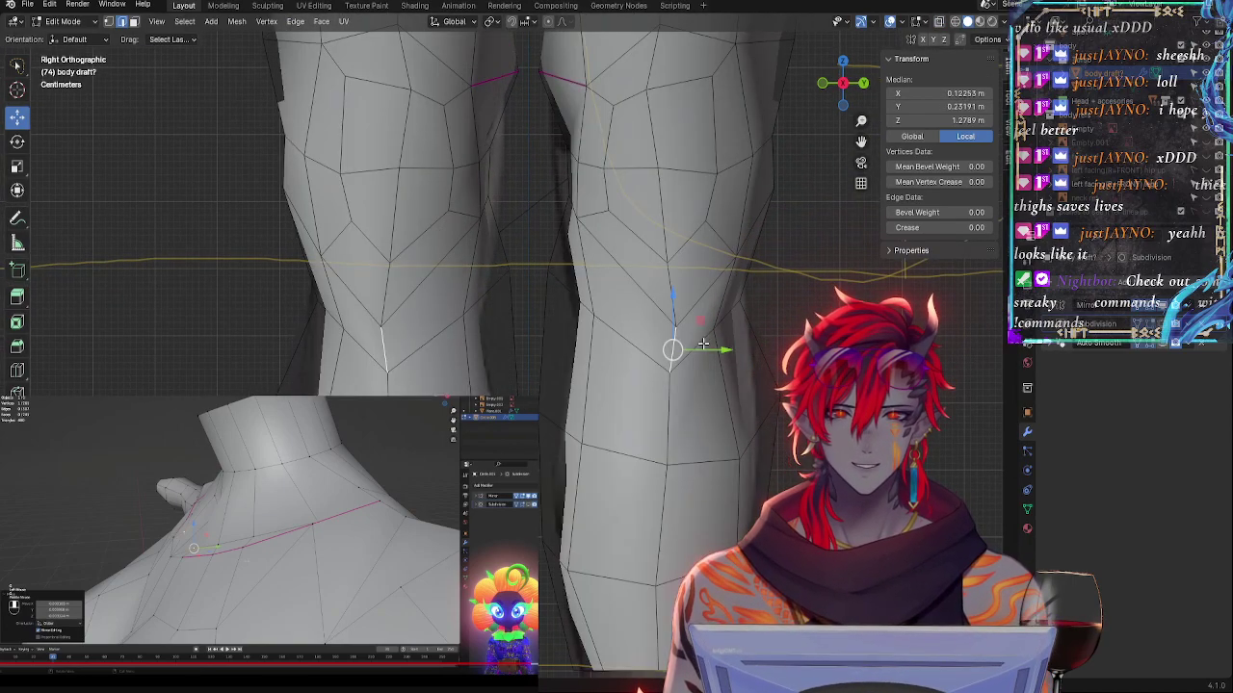
{"action": "key", "text": "alt+z"}
- Switch to vertex select and slide a knee vertex along its edge
{"action": "left_click", "coordinate": [725, 328]}
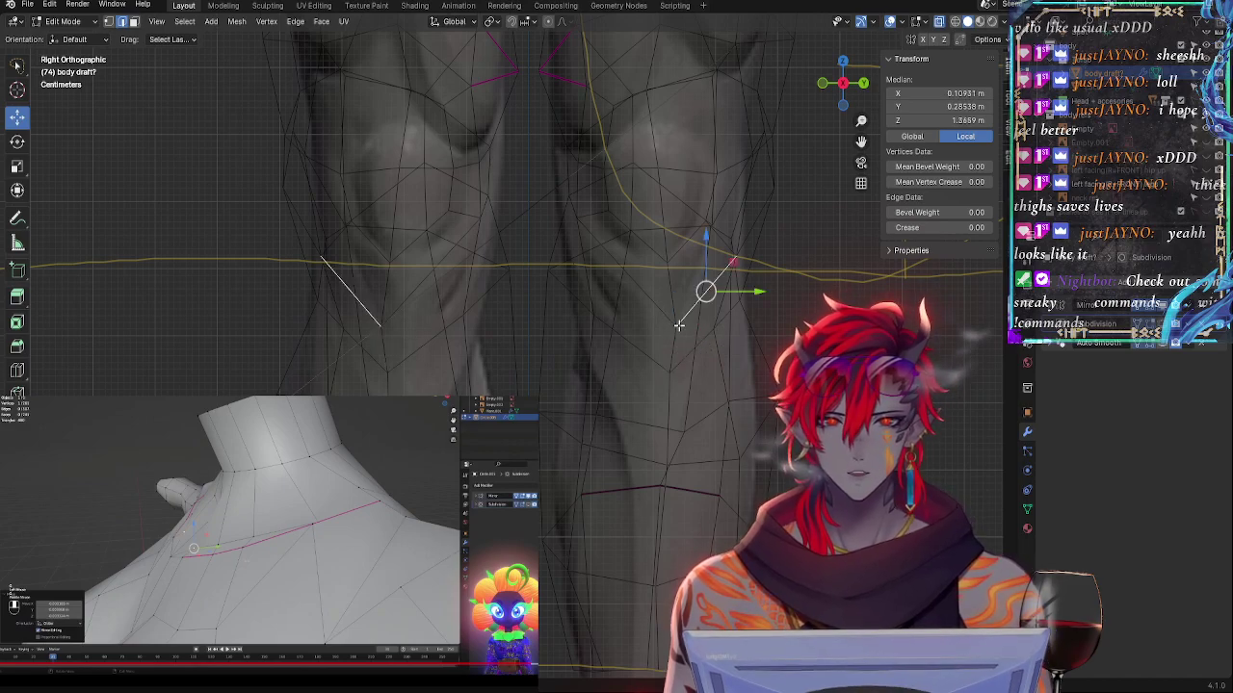
{"action": "key", "text": "alt+z"}
{"action": "left_click", "coordinate": [110, 22]}
{"action": "left_click", "coordinate": [674, 323]}
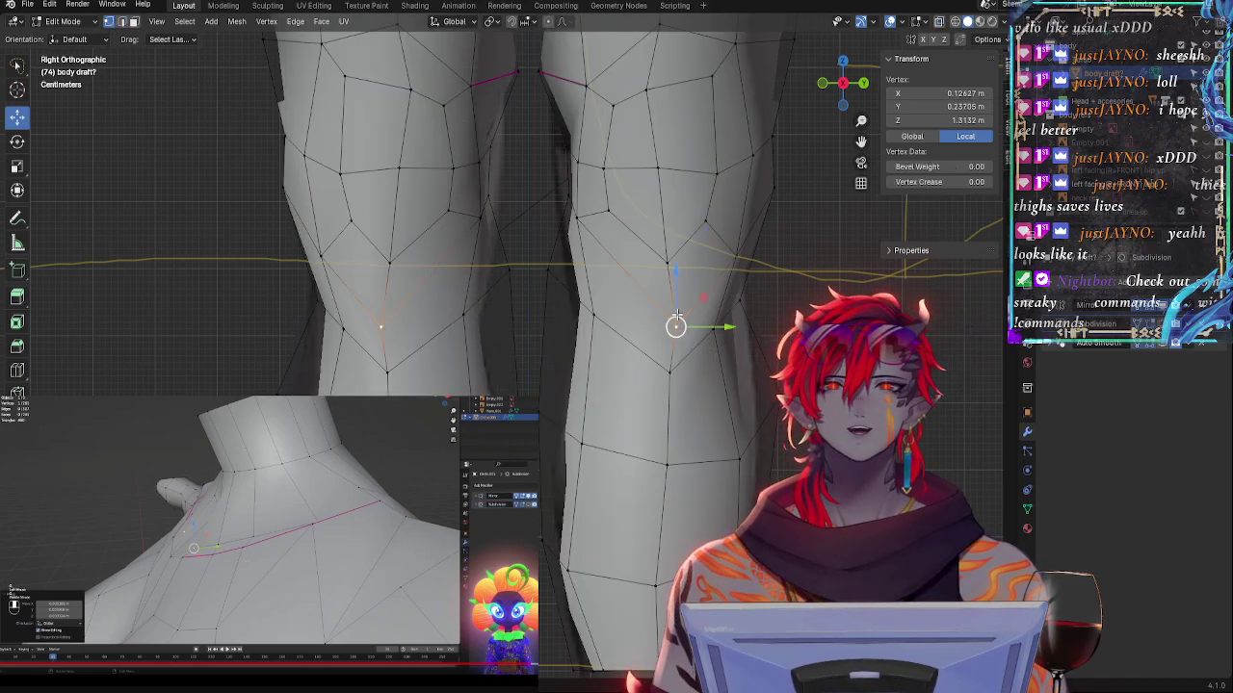
{"action": "key", "text": "shift+v"}
{"action": "left_click", "coordinate": [679, 303]}
{"action": "key", "text": "alt+z"}
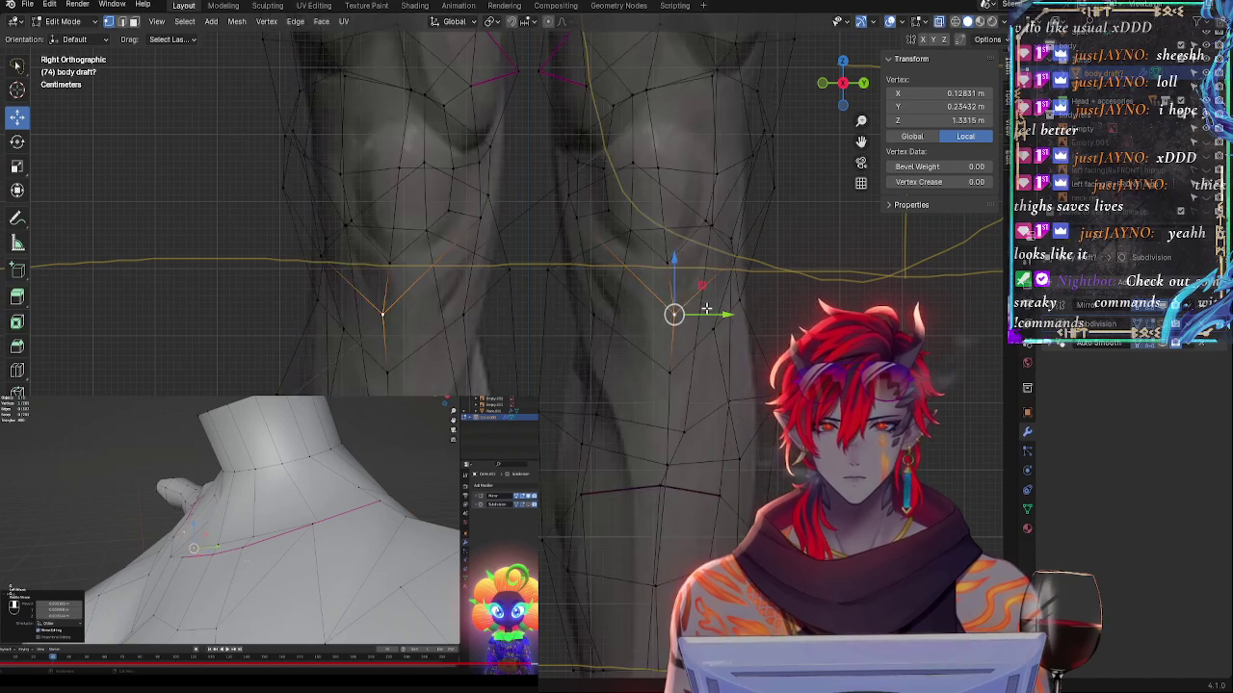
{"action": "key", "text": "alt+z"}
{"action": "key", "text": "alt+z"}
{"action": "key", "text": "alt+z"}
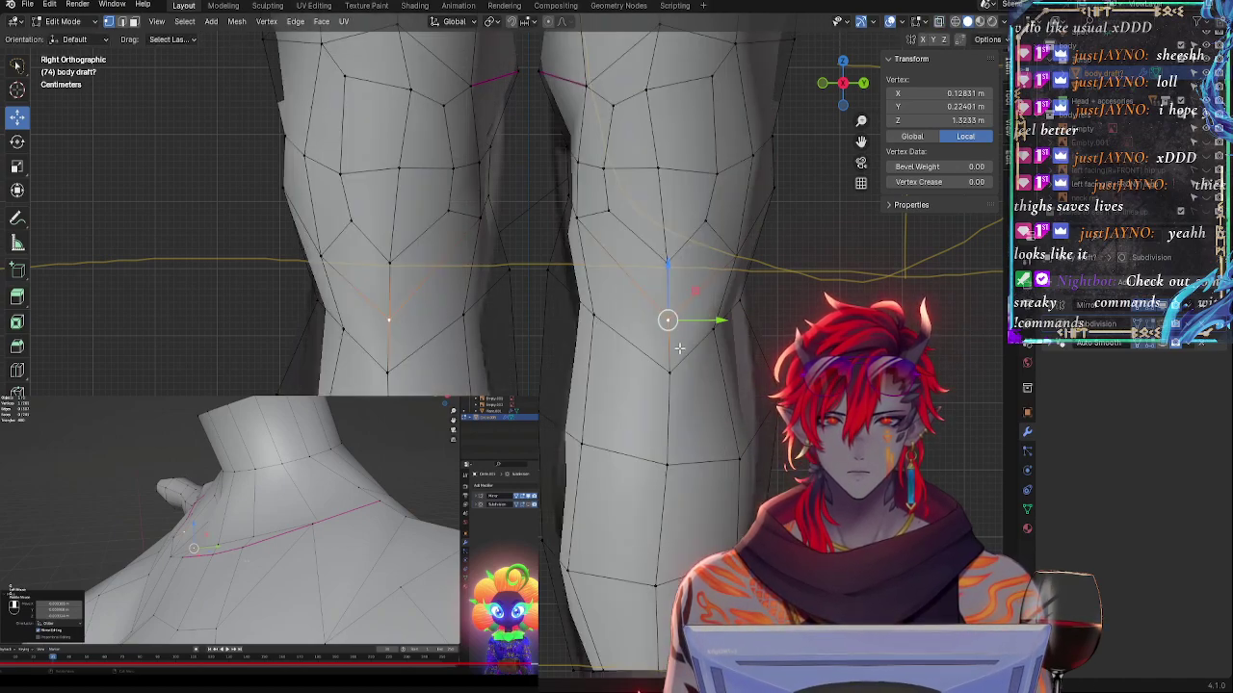
- Back in side view with X-ray on, slide another knee vertex along its edge in two passes
{"action": "left_click", "coordinate": [668, 369]}
{"action": "middle_click_drag", "start_coordinate": [669, 369], "coordinate": [648, 349]}
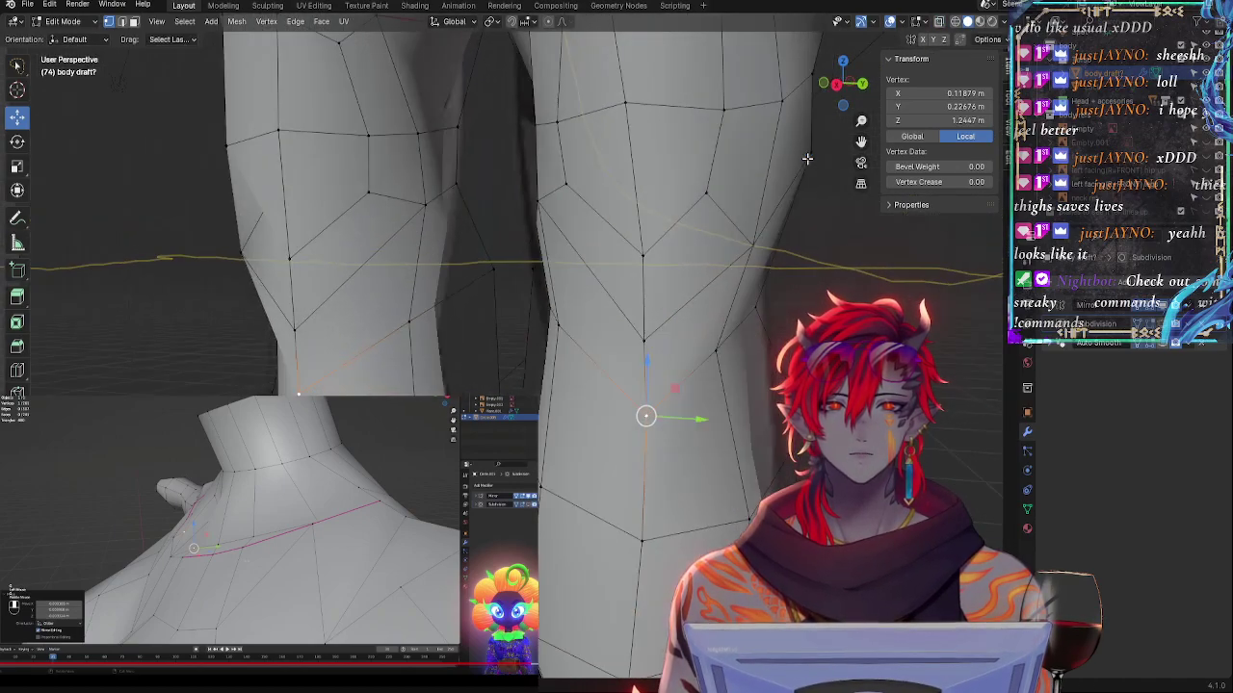
{"action": "left_click", "coordinate": [840, 84]}
{"action": "key", "text": "alt+z"}
{"action": "left_click", "coordinate": [668, 319]}
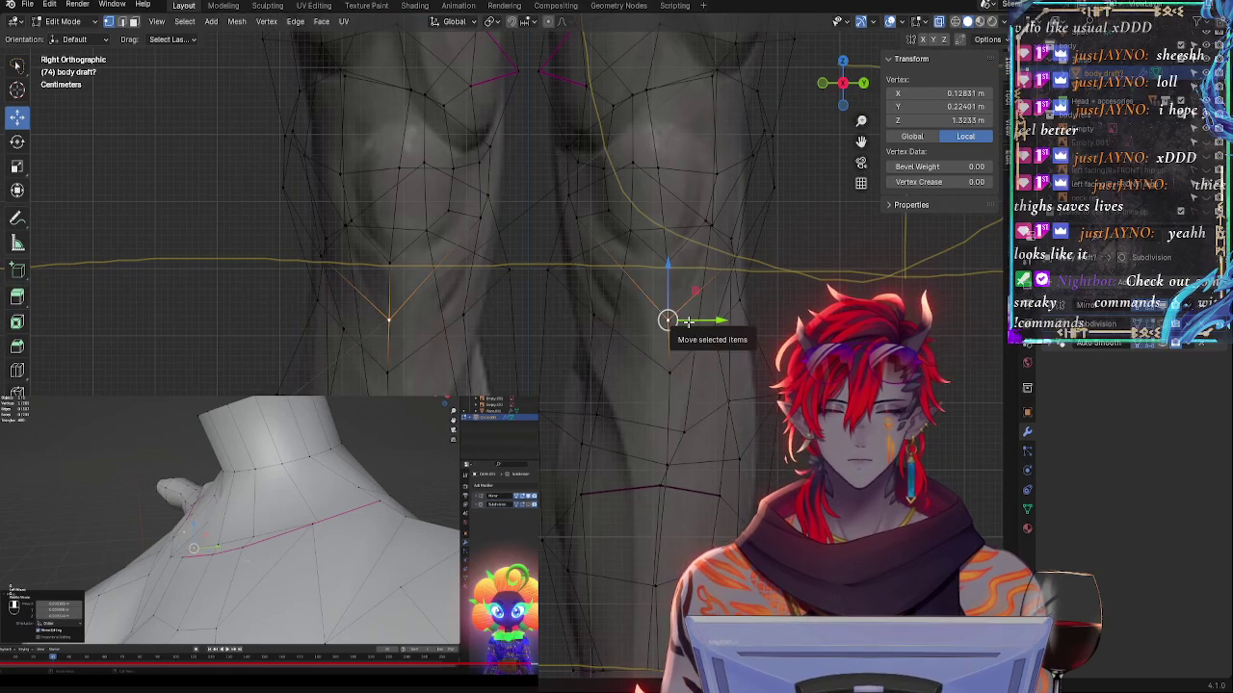
{"action": "key", "text": "g"}
{"action": "key", "text": "g"}
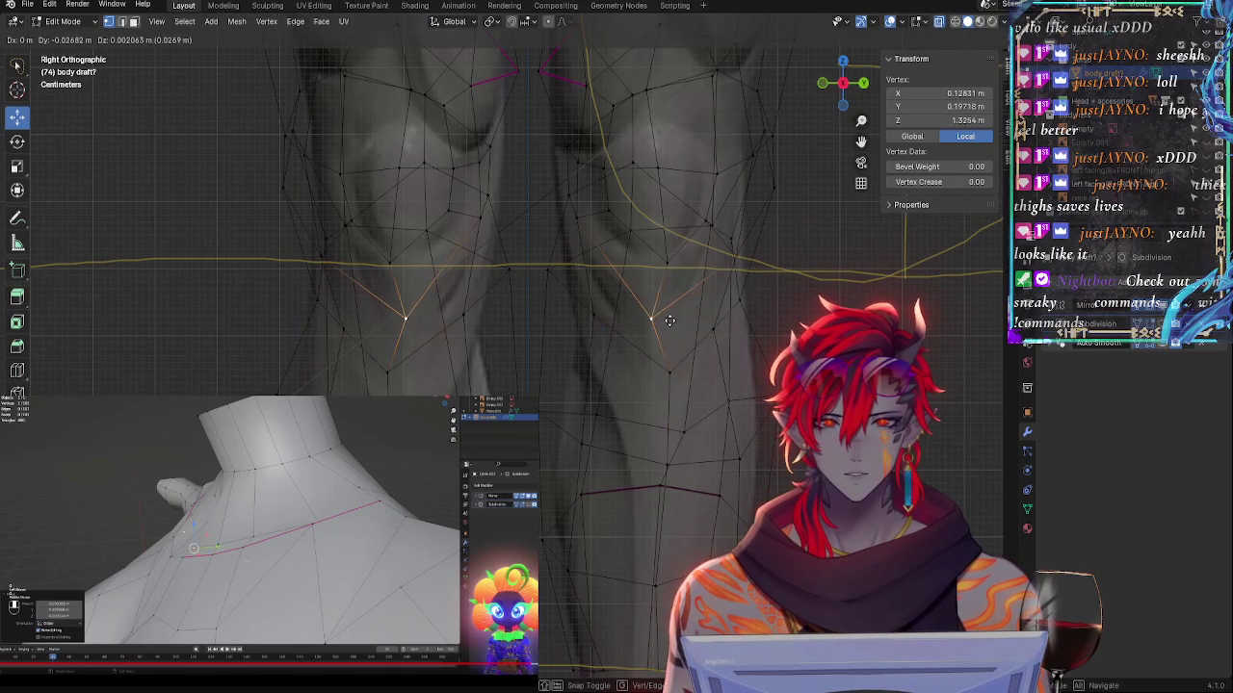
{"action": "left_click", "coordinate": [671, 369]}
{"action": "key", "text": "g"}
{"action": "key", "text": "g"}
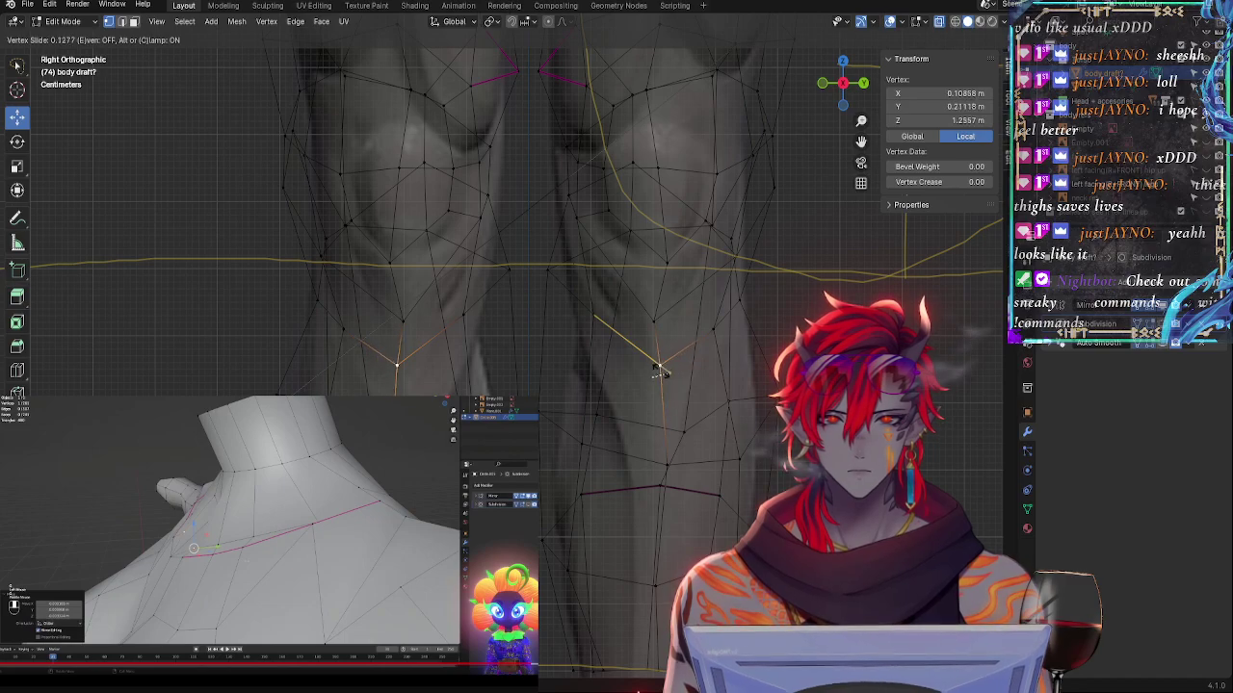
{"action": "left_click", "coordinate": [651, 326]}
- Move the next knee vertex, and pull the one above it down onto the yellow guide line
{"action": "left_click", "coordinate": [652, 325]}
{"action": "key", "text": "g"}
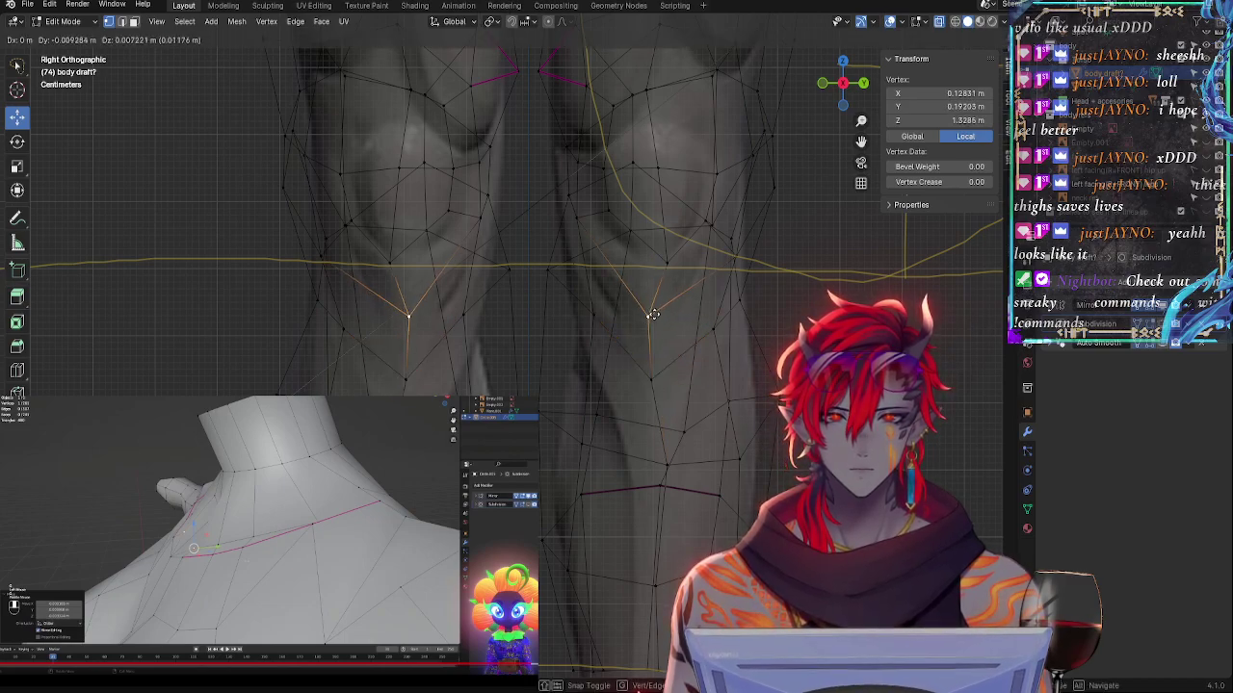
{"action": "left_click", "coordinate": [649, 316]}
{"action": "left_click", "coordinate": [668, 261]}
{"action": "key", "text": "g"}
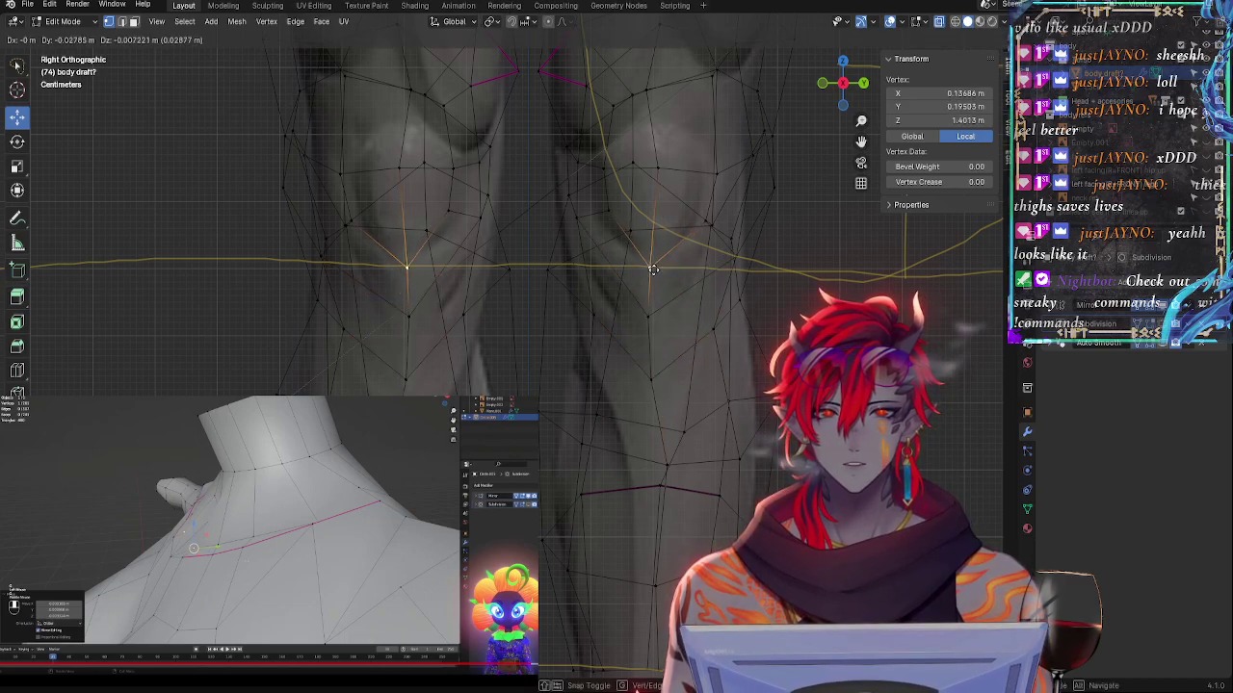
{"action": "left_click", "coordinate": [666, 265]}
{"action": "left_click_drag", "start_coordinate": [665, 266], "coordinate": [666, 383]}
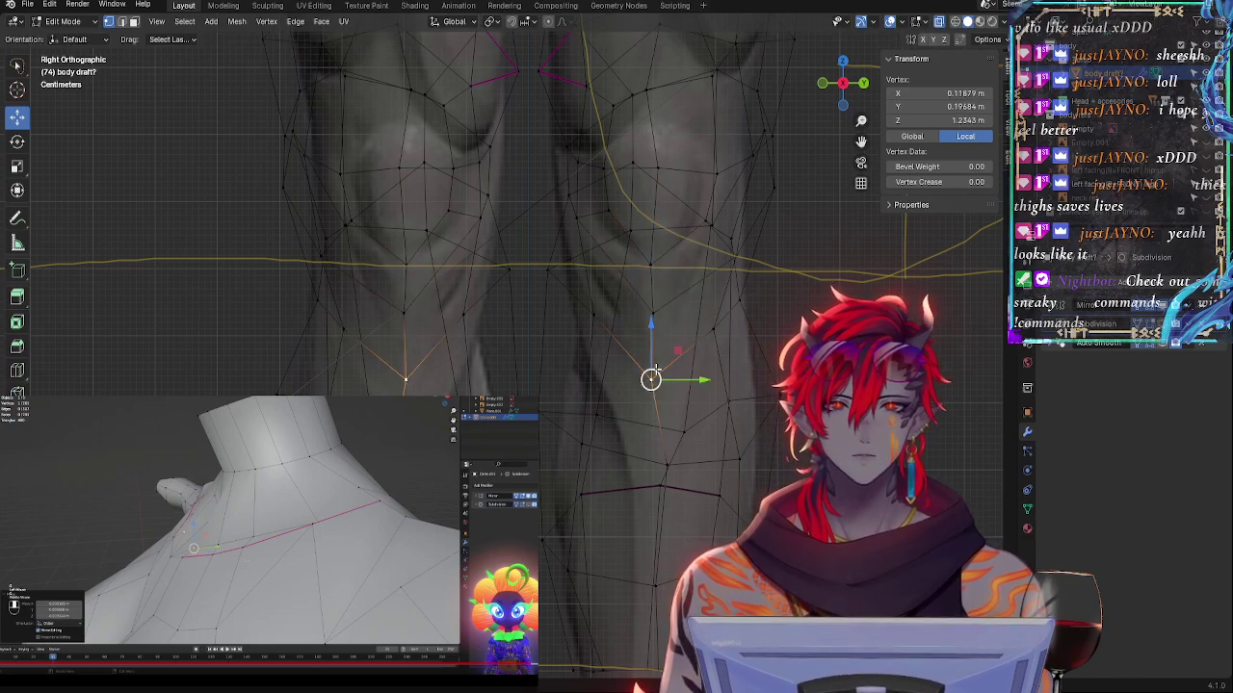
{"action": "left_click", "coordinate": [683, 432]}
- With X-ray on, slide two vertices just below the knee left and up along their edges
{"action": "key", "text": "alt+z"}
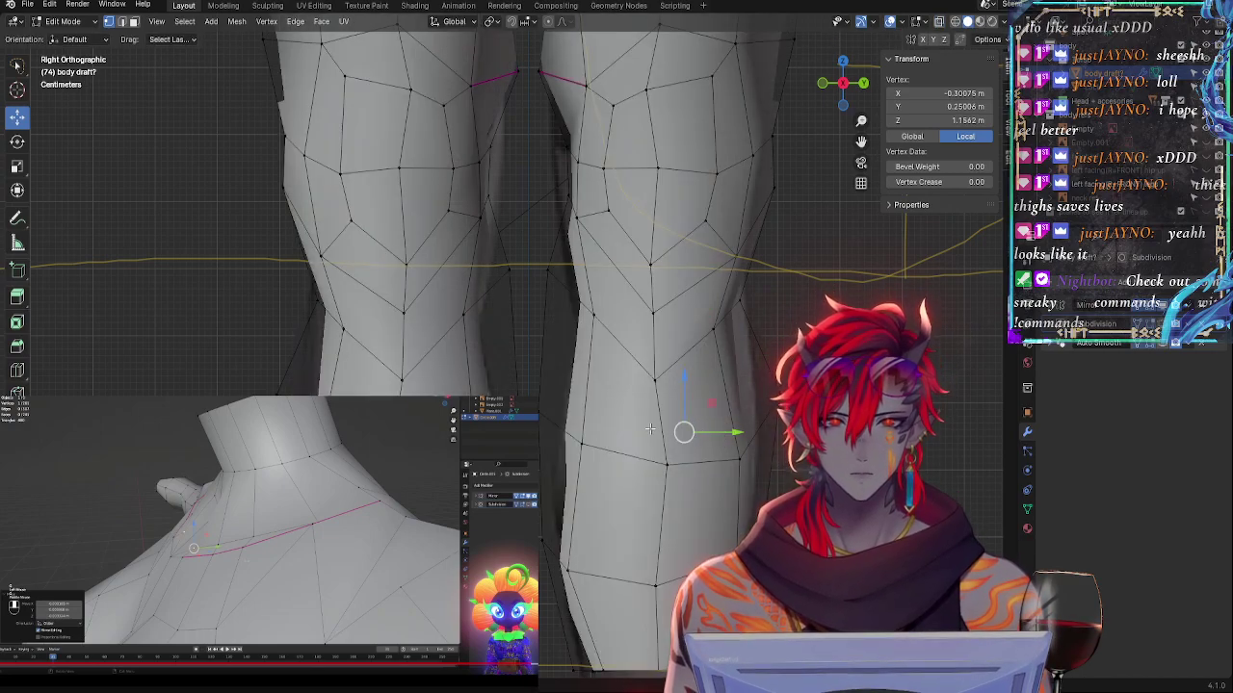
{"action": "key", "text": "alt+z"}
{"action": "key", "text": "alt+z"}
{"action": "left_click", "coordinate": [666, 466]}
{"action": "key", "text": "alt+z"}
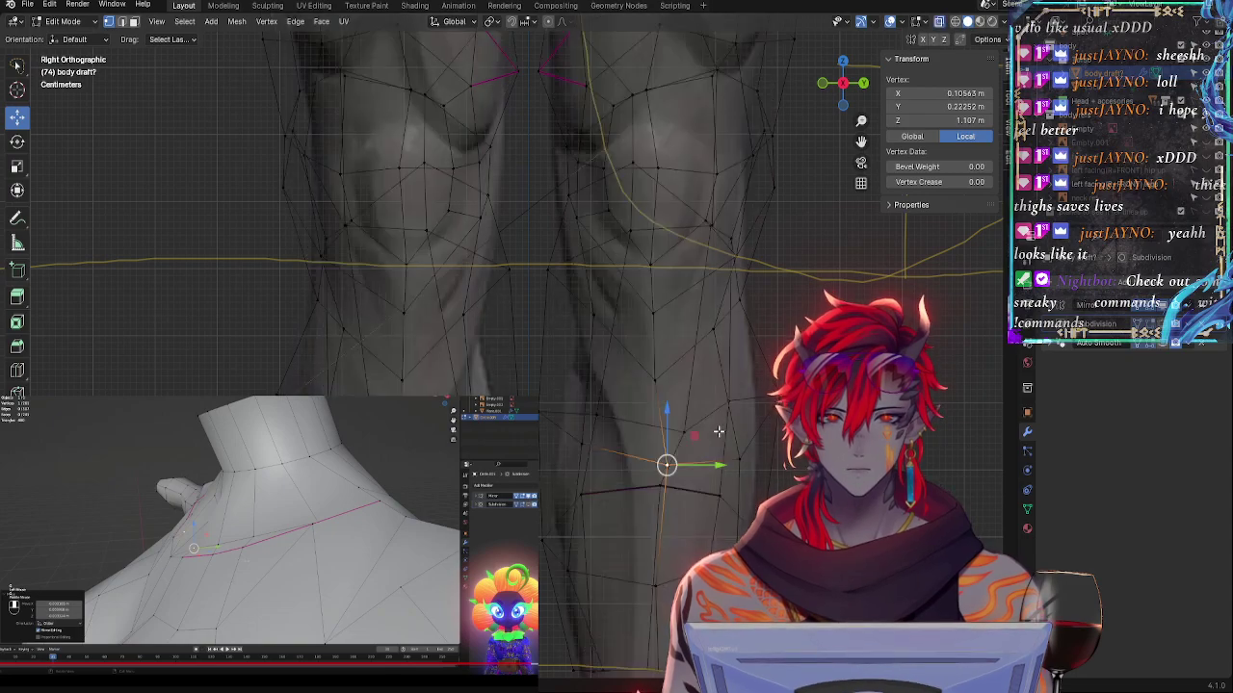
{"action": "left_click", "coordinate": [702, 427]}
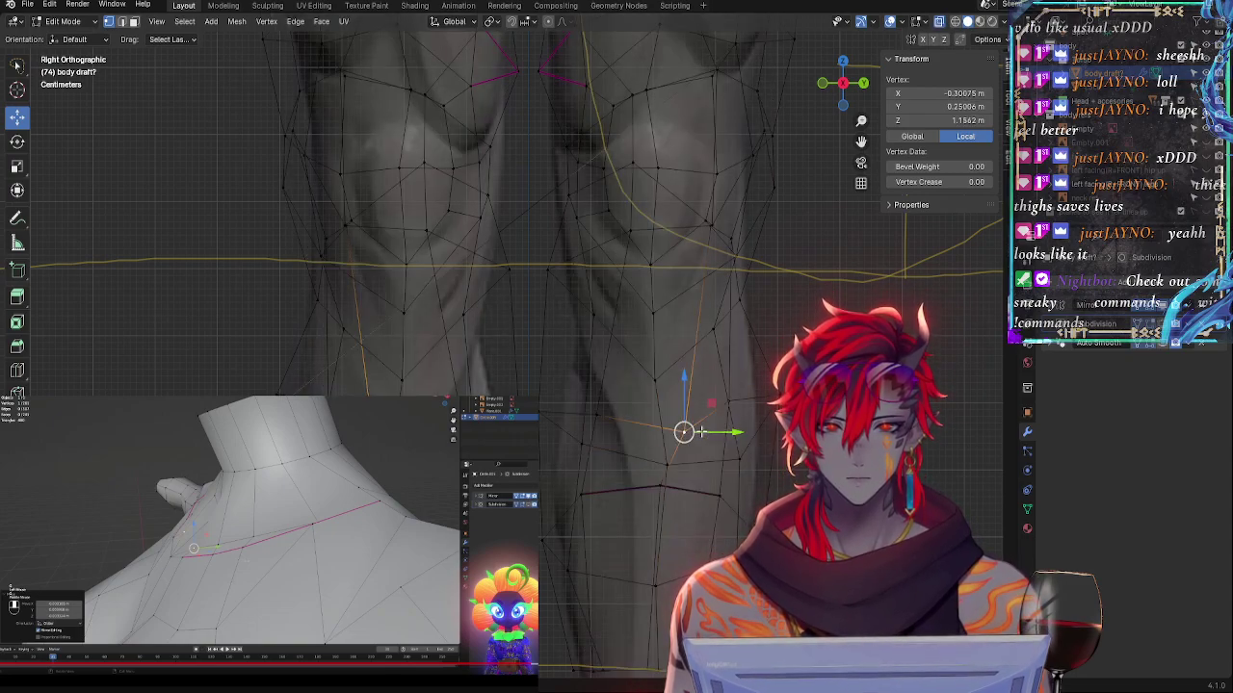
{"action": "key", "text": "g"}
{"action": "key", "text": "g"}
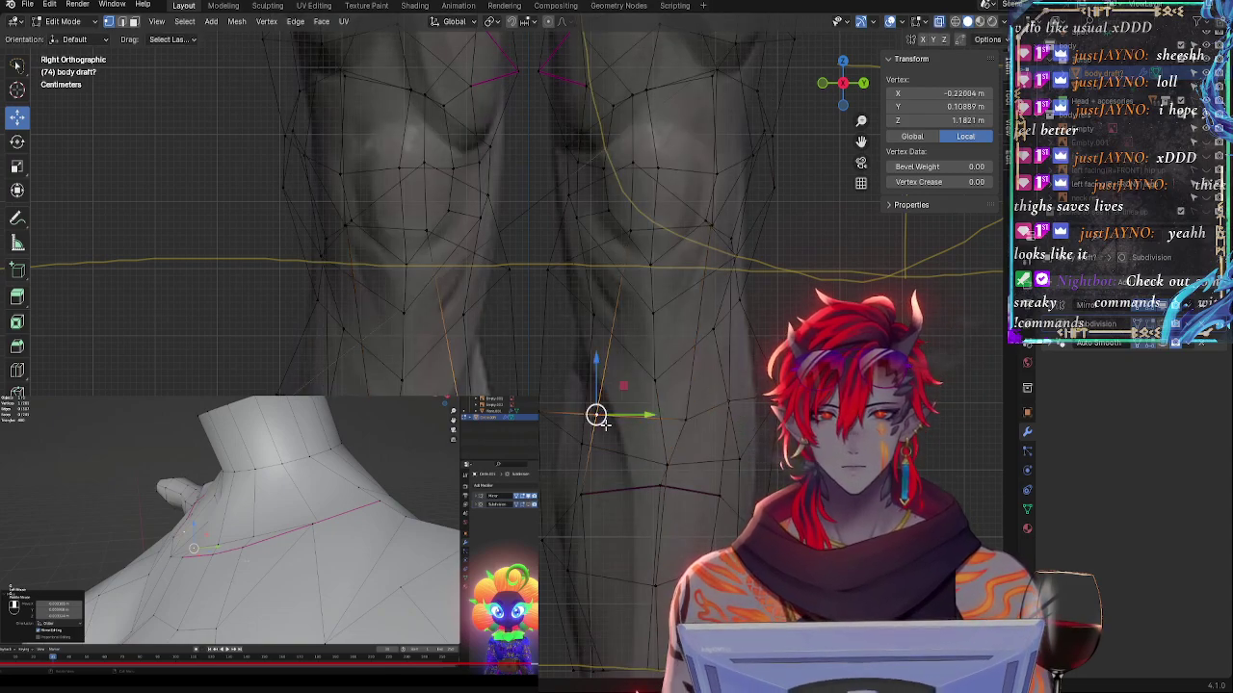
{"action": "left_click", "coordinate": [644, 422]}
{"action": "left_click", "coordinate": [693, 423]}
{"action": "key", "text": "g"}
{"action": "key", "text": "g"}
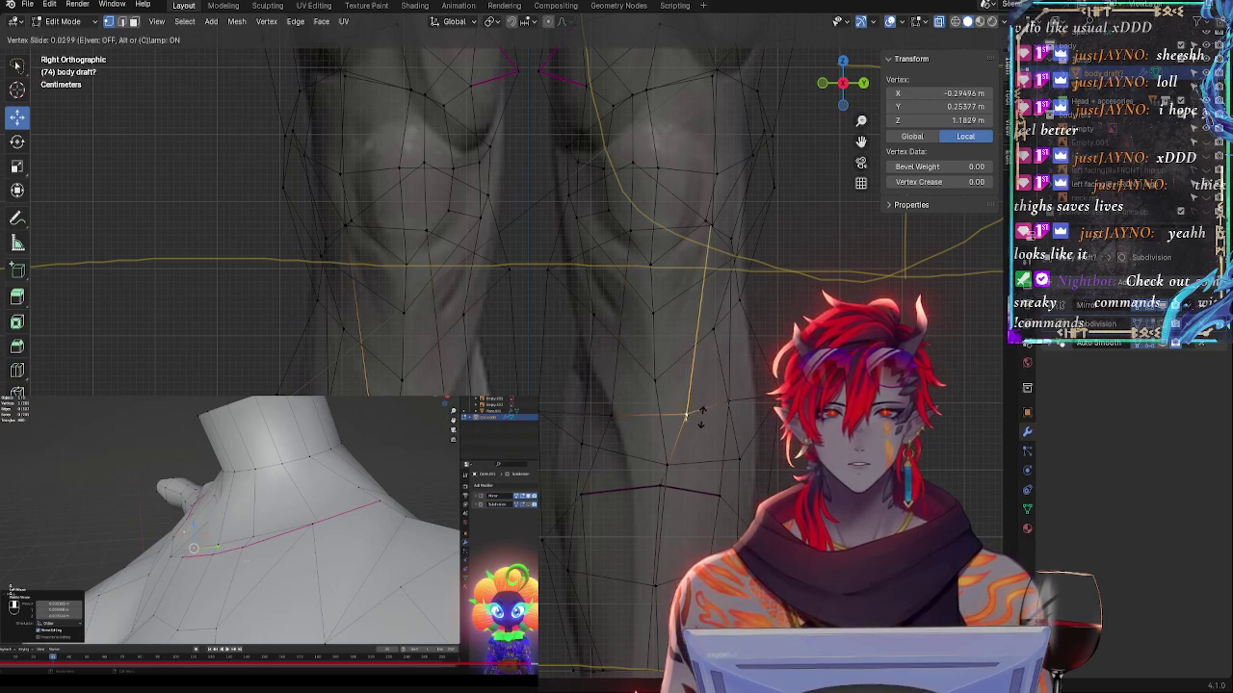
{"action": "left_click", "coordinate": [697, 418]}
- Slide two more under-knee vertices upward, enable subdivision On Cage, and turn X-ray off
{"action": "left_click", "coordinate": [622, 421]}
{"action": "key", "text": "g"}
{"action": "key", "text": "g"}
{"action": "left_click", "coordinate": [629, 407]}
{"action": "left_click", "coordinate": [560, 415]}
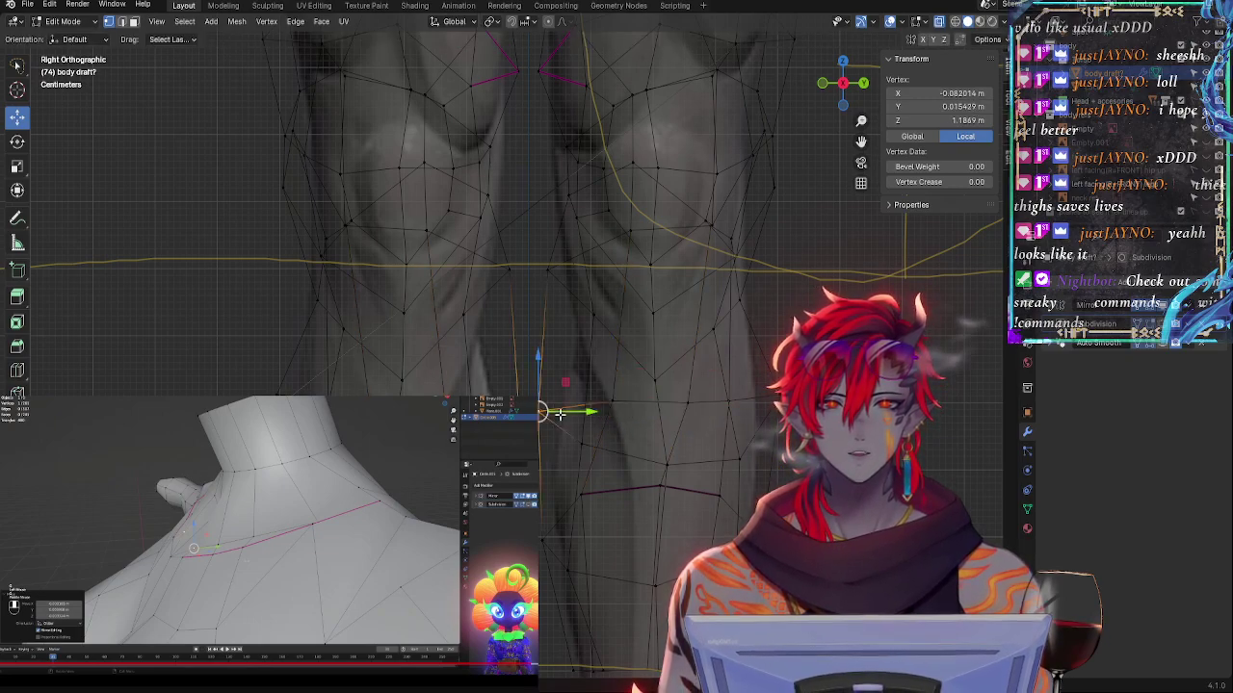
{"action": "key", "text": "g"}
{"action": "key", "text": "g"}
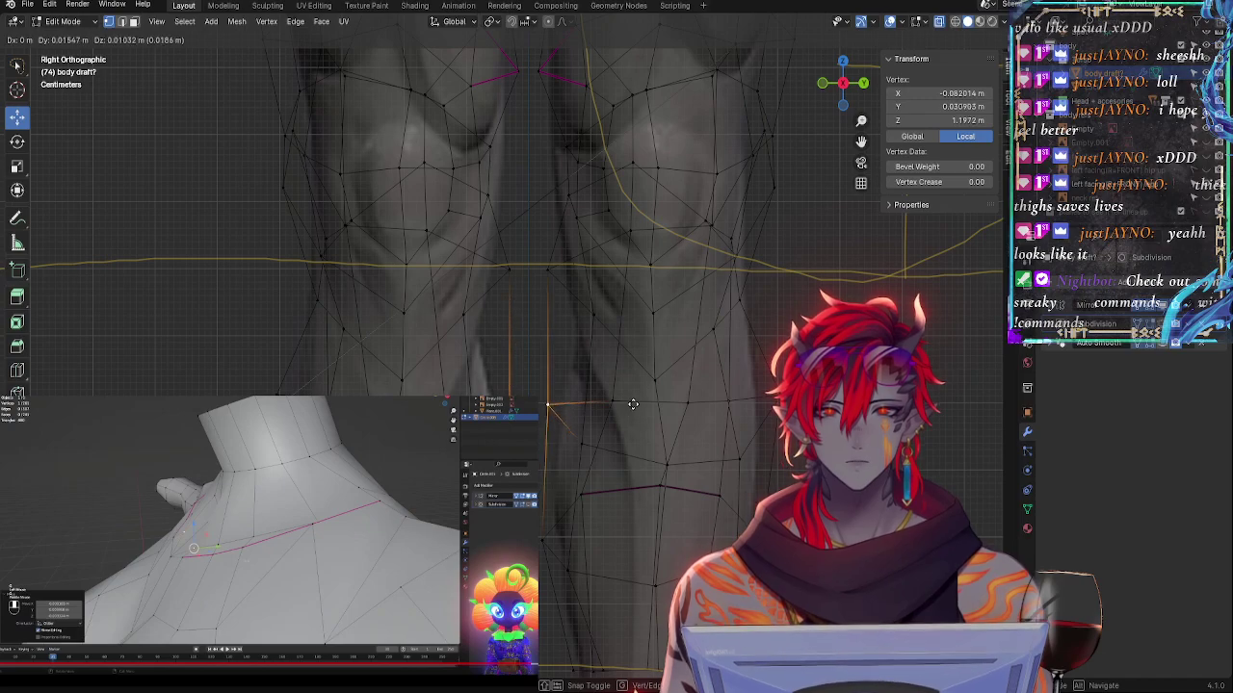
{"action": "left_click", "coordinate": [668, 409]}
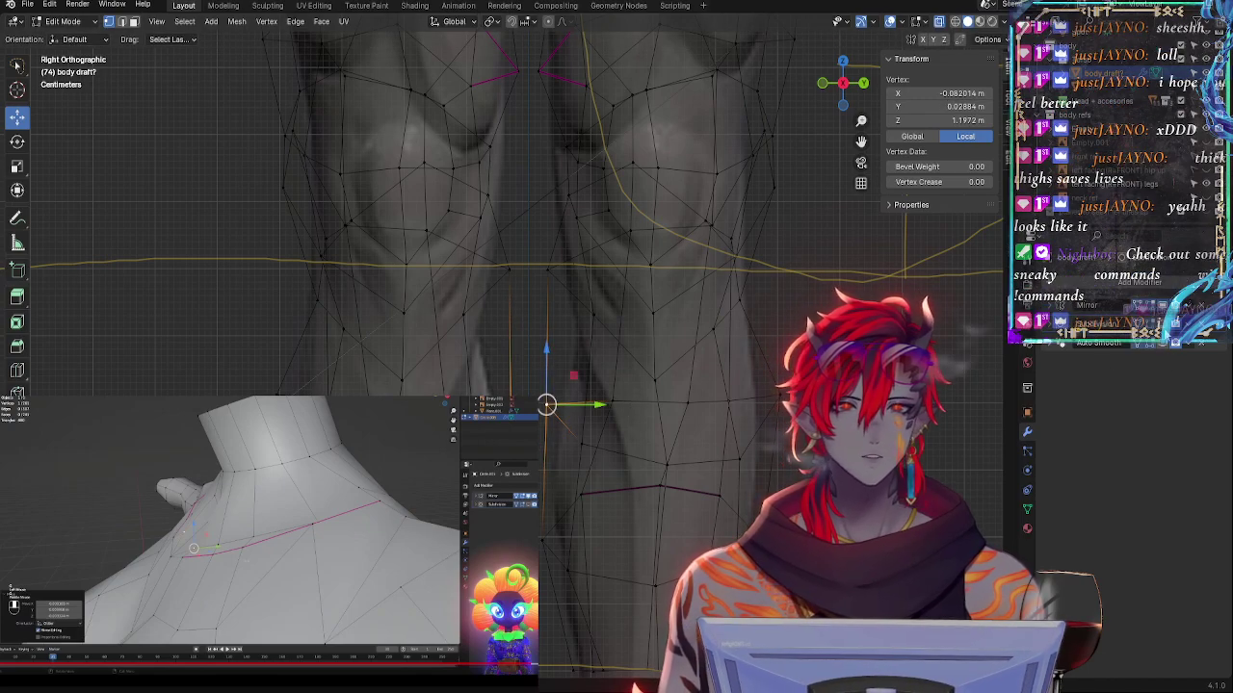
{"action": "left_click", "coordinate": [1138, 324]}
{"action": "key", "text": "alt+z"}
{"action": "key", "text": "alt+z"}
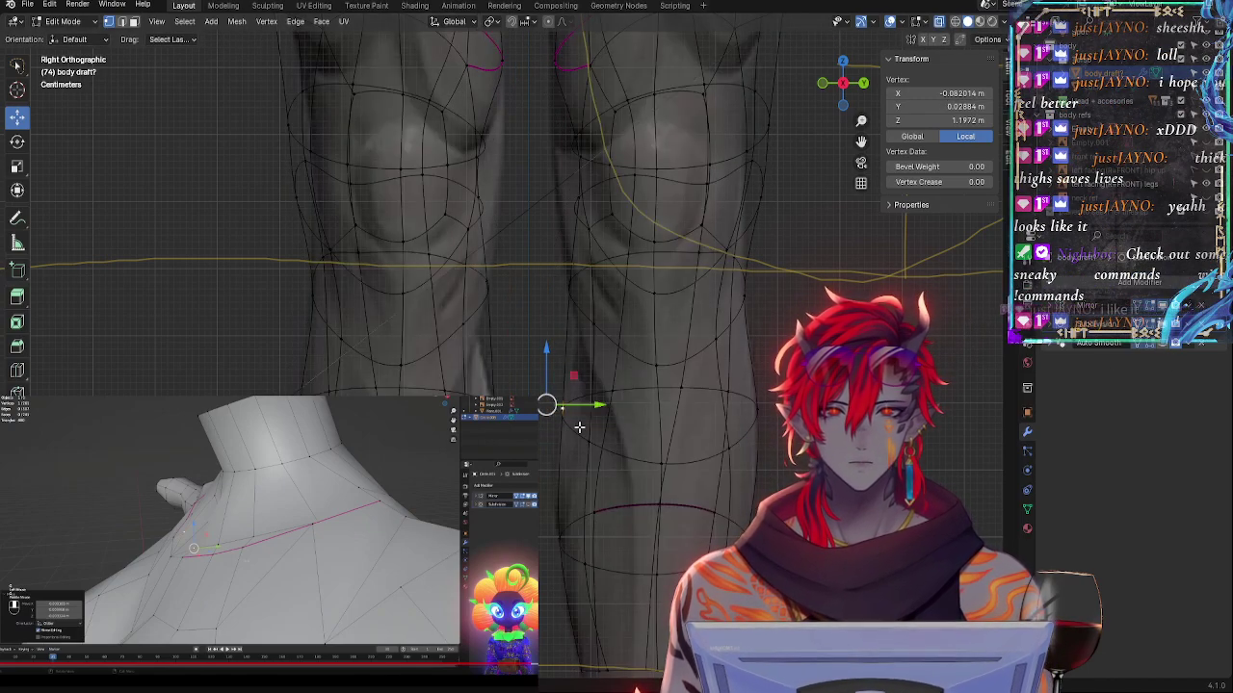
{"action": "left_click", "coordinate": [581, 441], "text": "shift"}
- Nudge the knee edge slightly along Y and disable the Subdivision modifier's viewport display
{"action": "key", "text": "alt+z"}
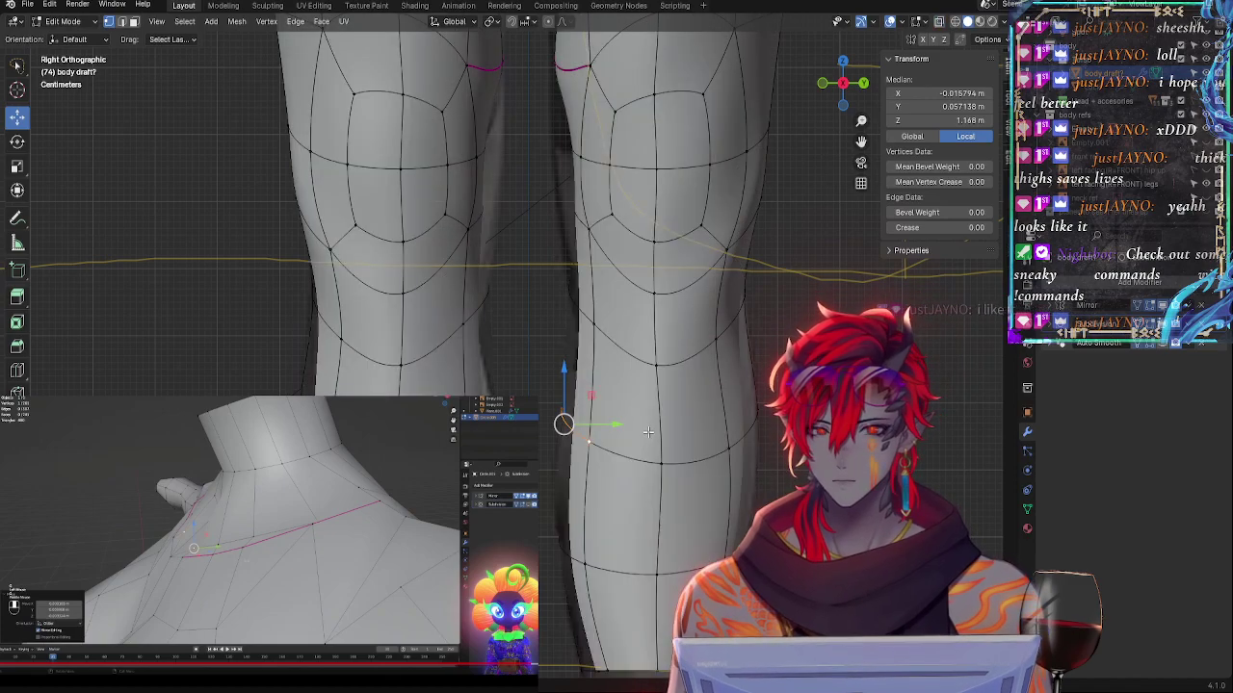
{"action": "key", "text": "g"}
{"action": "key", "text": "g"}
{"action": "key", "text": "g"}
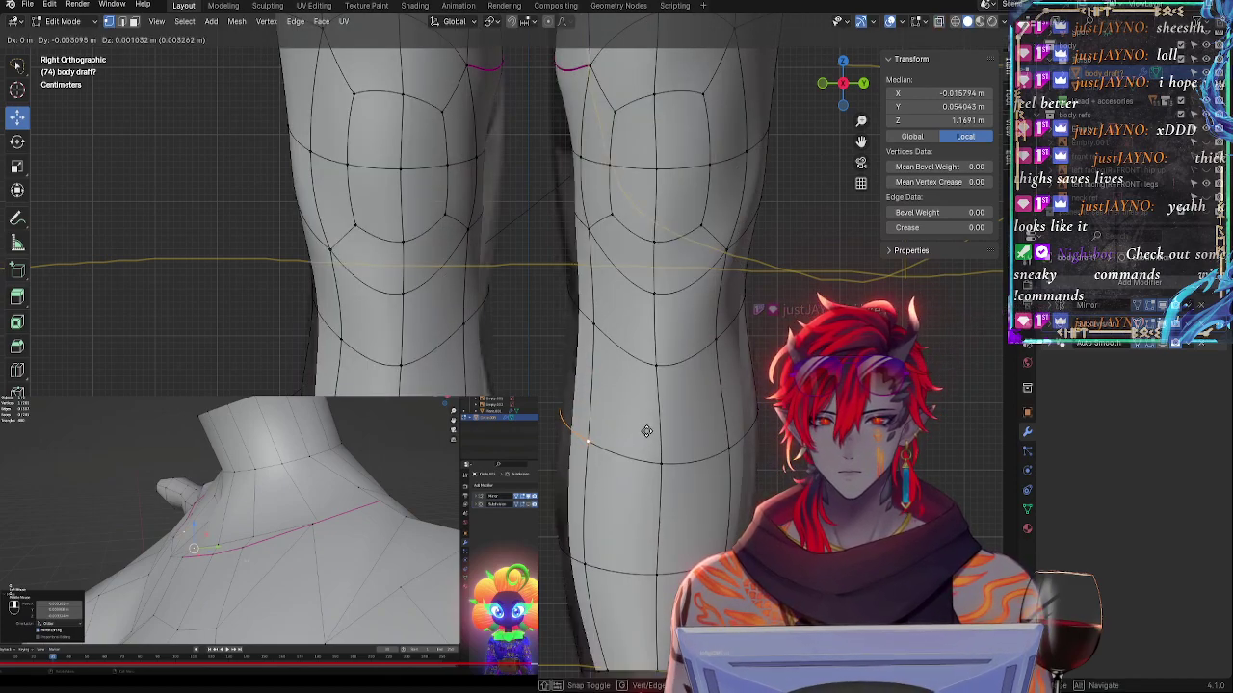
{"action": "right_click", "coordinate": [648, 432]}
{"action": "left_click_drag", "start_coordinate": [607, 425], "coordinate": [604, 425]}
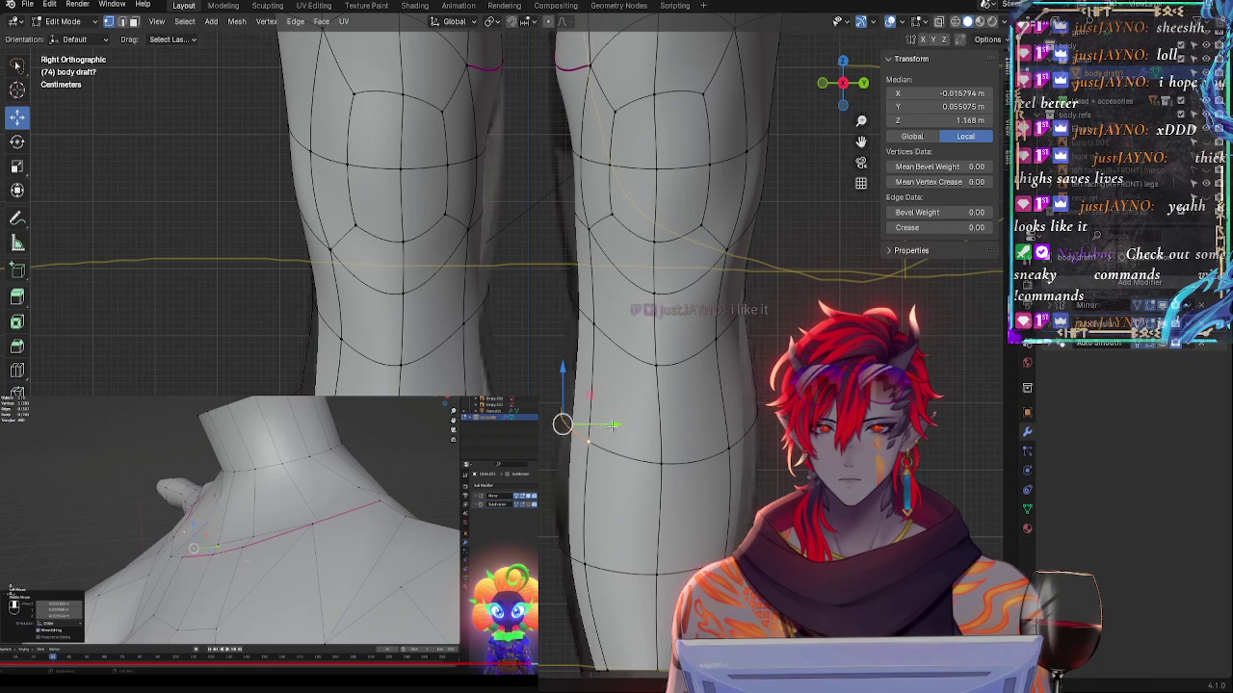
{"action": "left_click", "coordinate": [1150, 324]}
- Clear the selection, pick an inner-knee vertex through X-ray, and orbit to view the knees at an angle
{"action": "key", "text": "alt+z"}
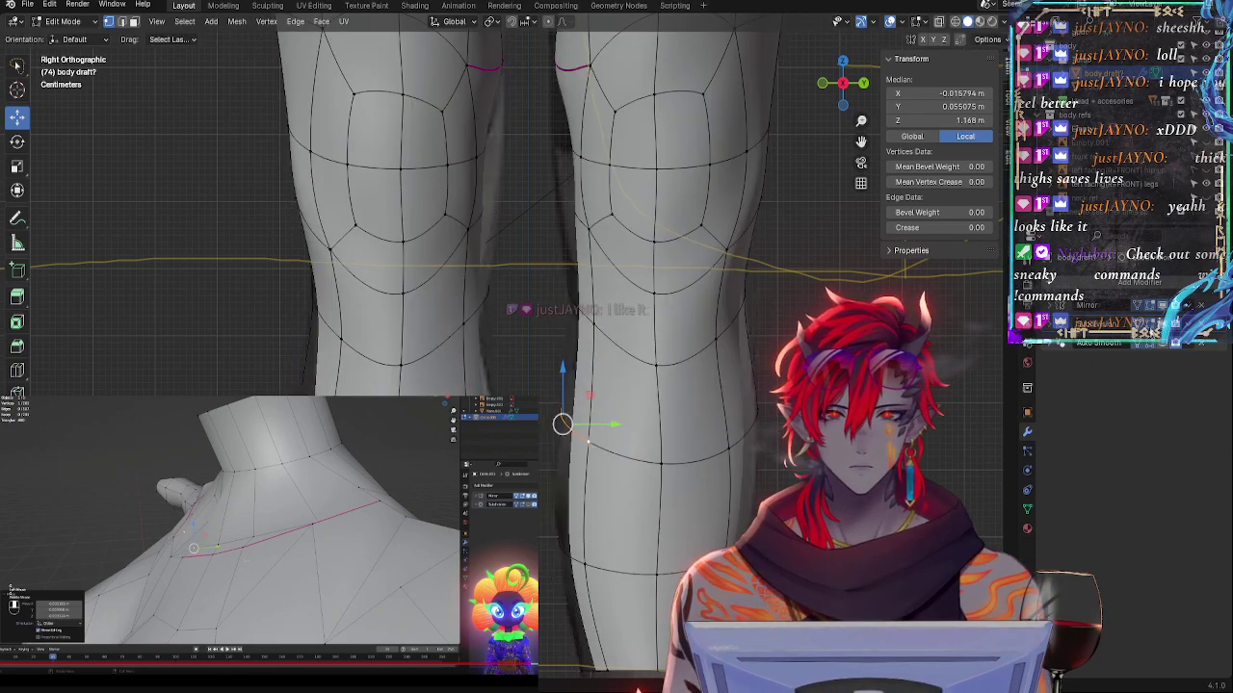
{"action": "key", "text": "alt+a"}
{"action": "key", "text": "alt+z"}
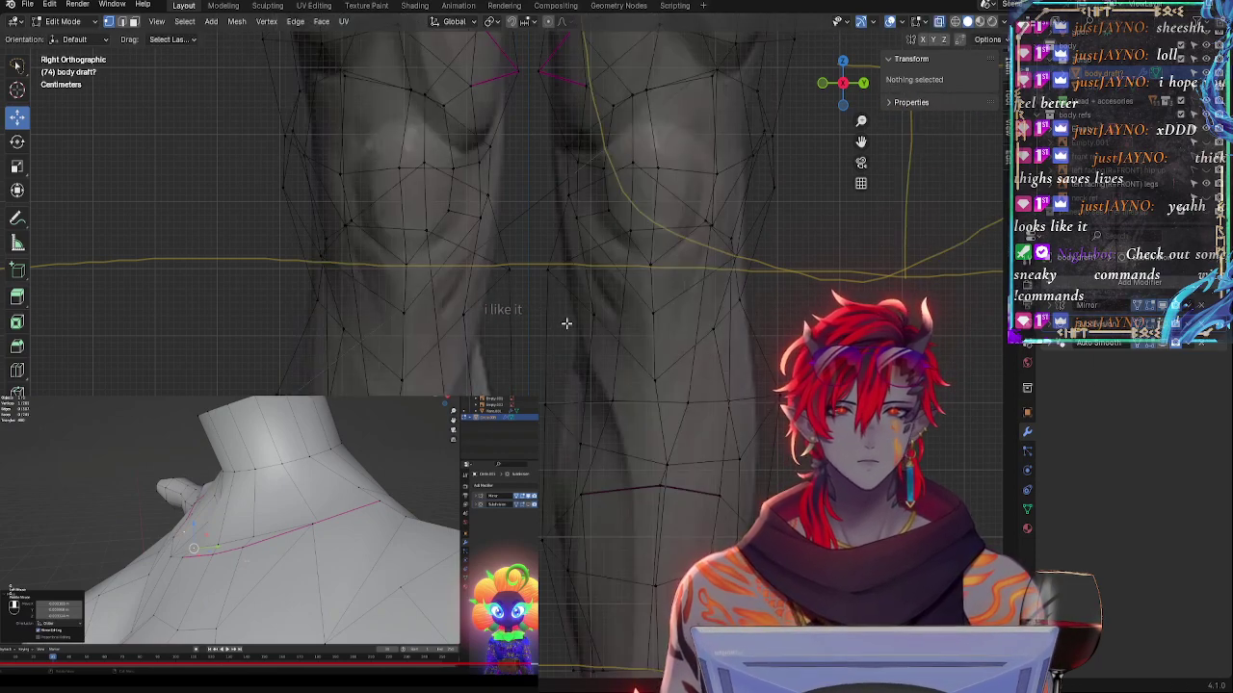
{"action": "left_click", "coordinate": [547, 270]}
{"action": "key", "text": "alt+z"}
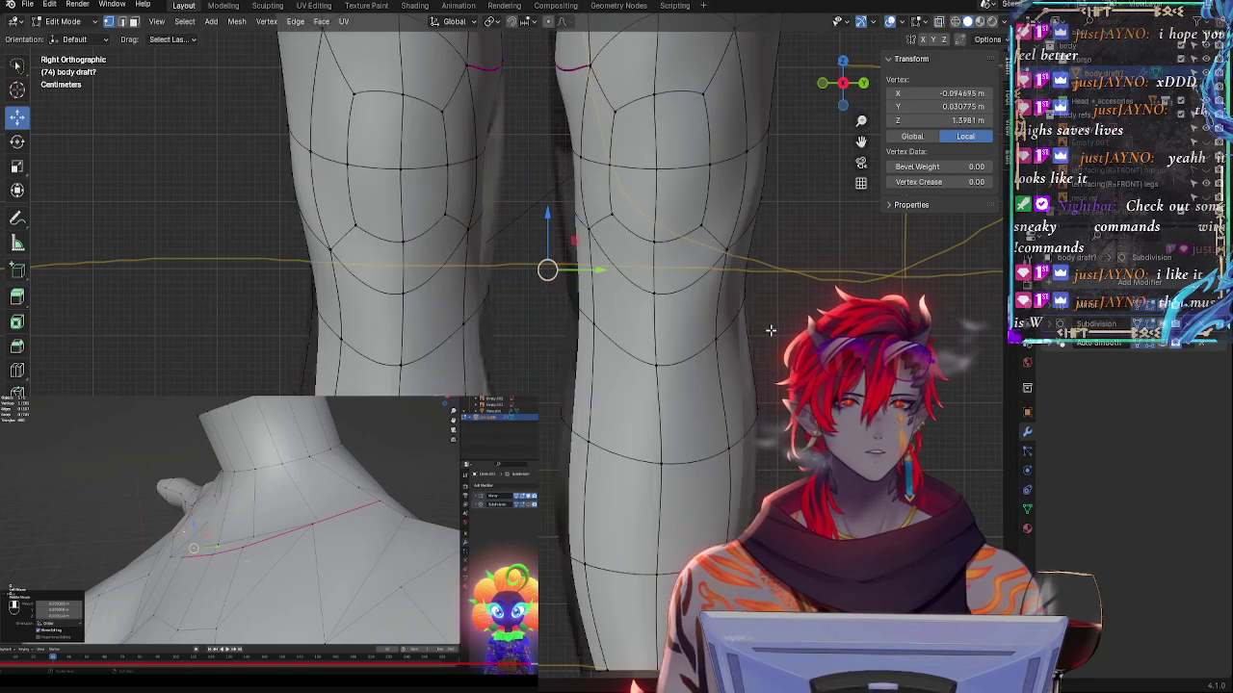
{"action": "key", "text": "alt+z"}
{"action": "key", "text": "alt+z"}
{"action": "key", "text": "alt+z"}
{"action": "key", "text": "alt+z"}
{"action": "key", "text": "alt+z"}
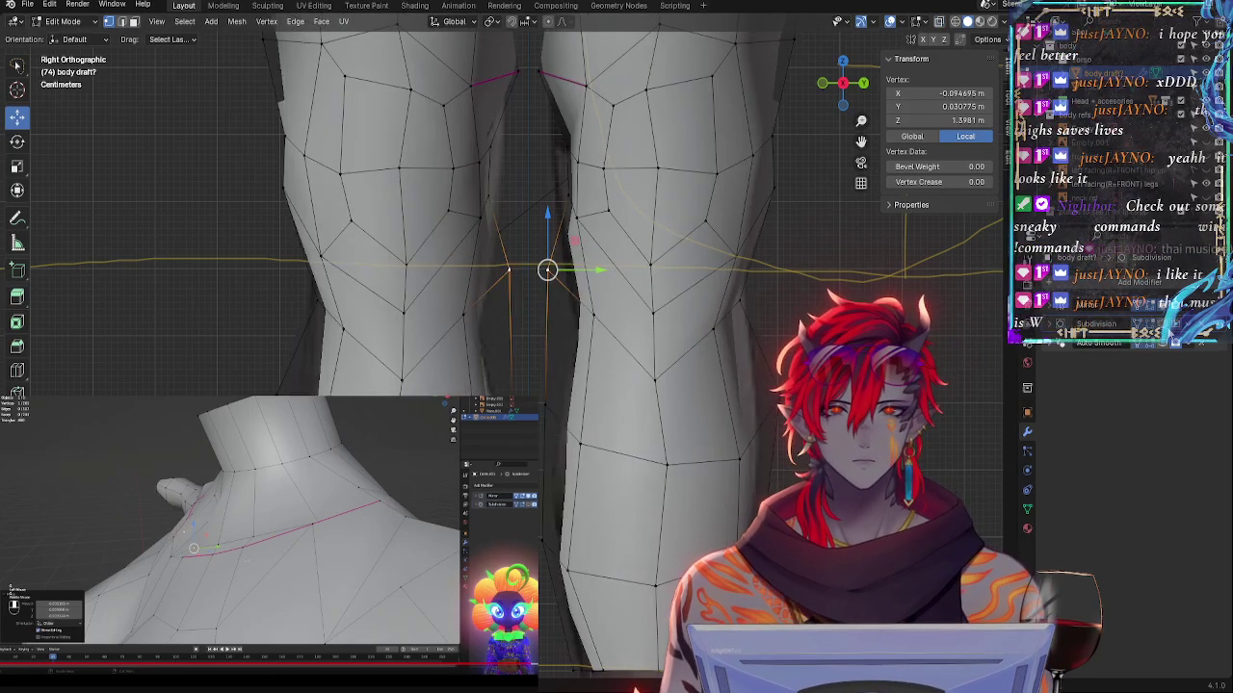
{"action": "middle_click_drag", "start_coordinate": [985, 328], "coordinate": [562, 385]}
- Slide a knee vertex along its edge, then reposition the vertex above it twice from the side view
{"action": "key", "text": "shift+v"}
{"action": "left_click", "coordinate": [569, 360]}
{"action": "left_click", "coordinate": [554, 341]}
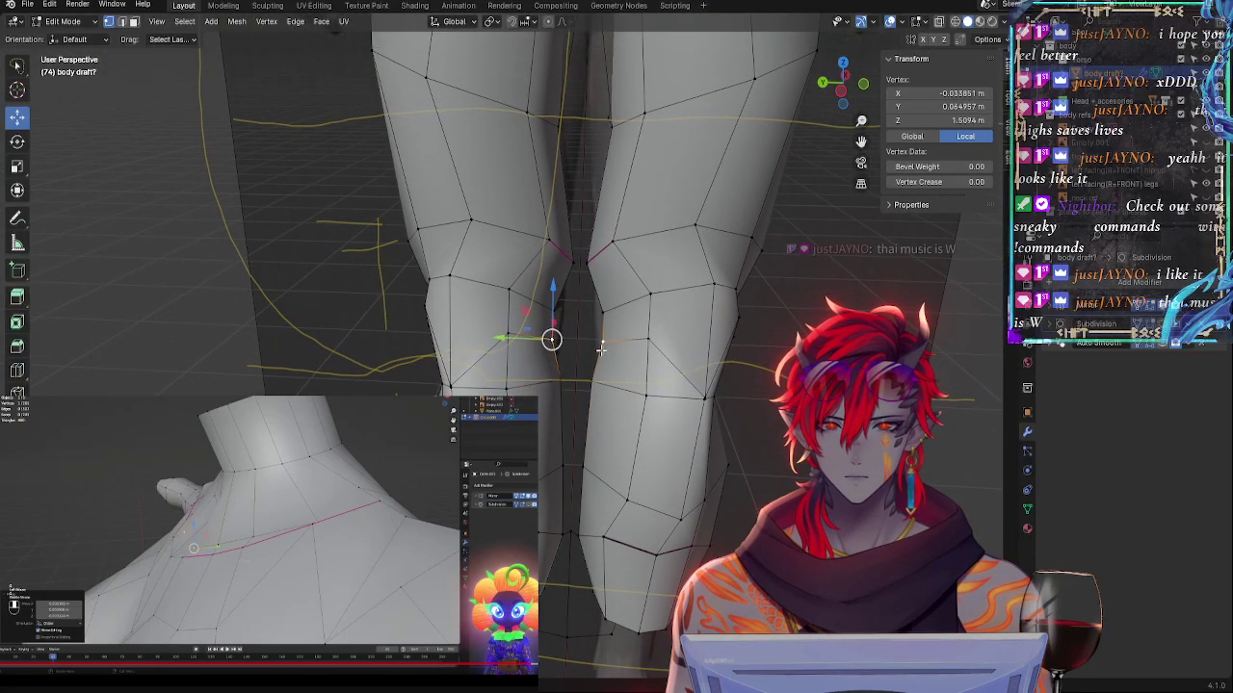
{"action": "middle_click_drag", "start_coordinate": [840, 155], "coordinate": [862, 142]}
{"action": "key", "text": "ctrl+KP_3"}
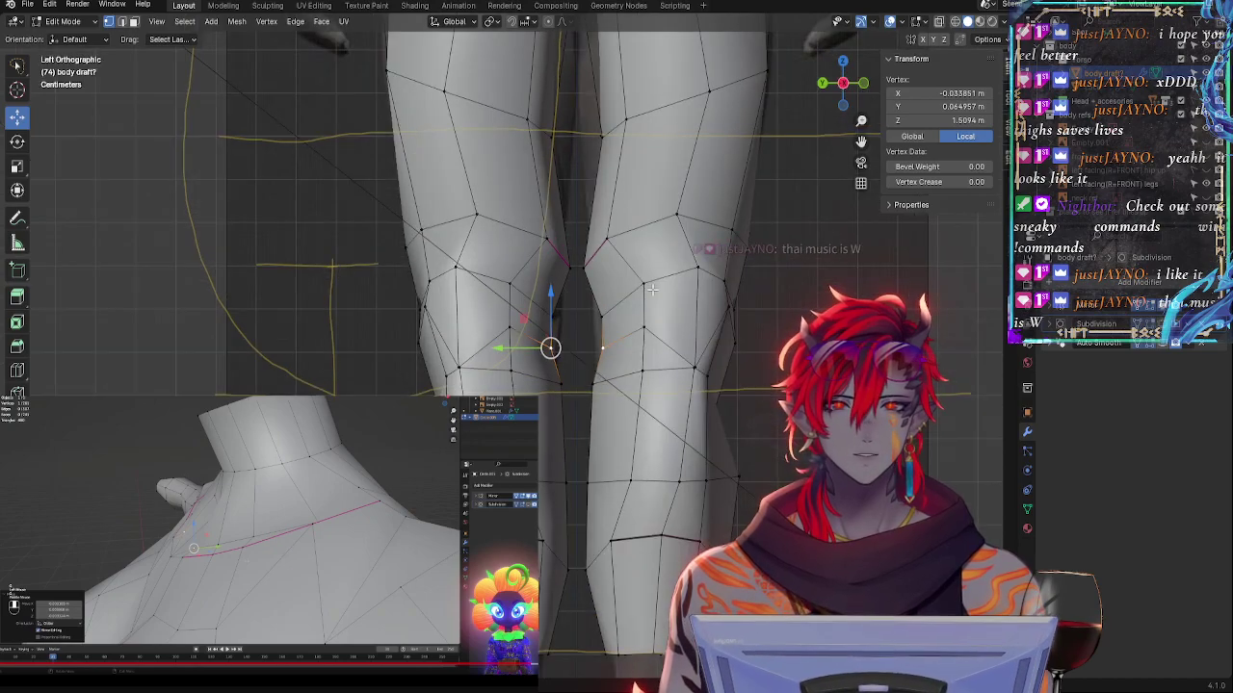
{"action": "key", "text": "g"}
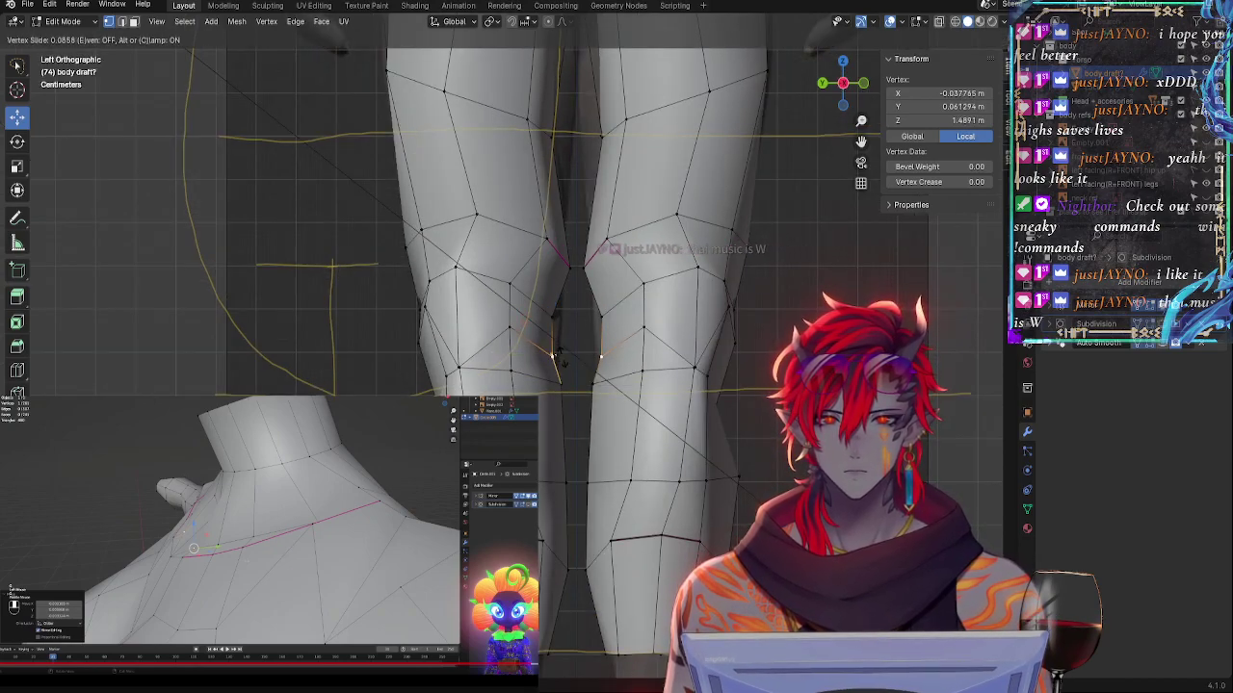
{"action": "left_click", "coordinate": [557, 354]}
{"action": "key", "text": "g"}
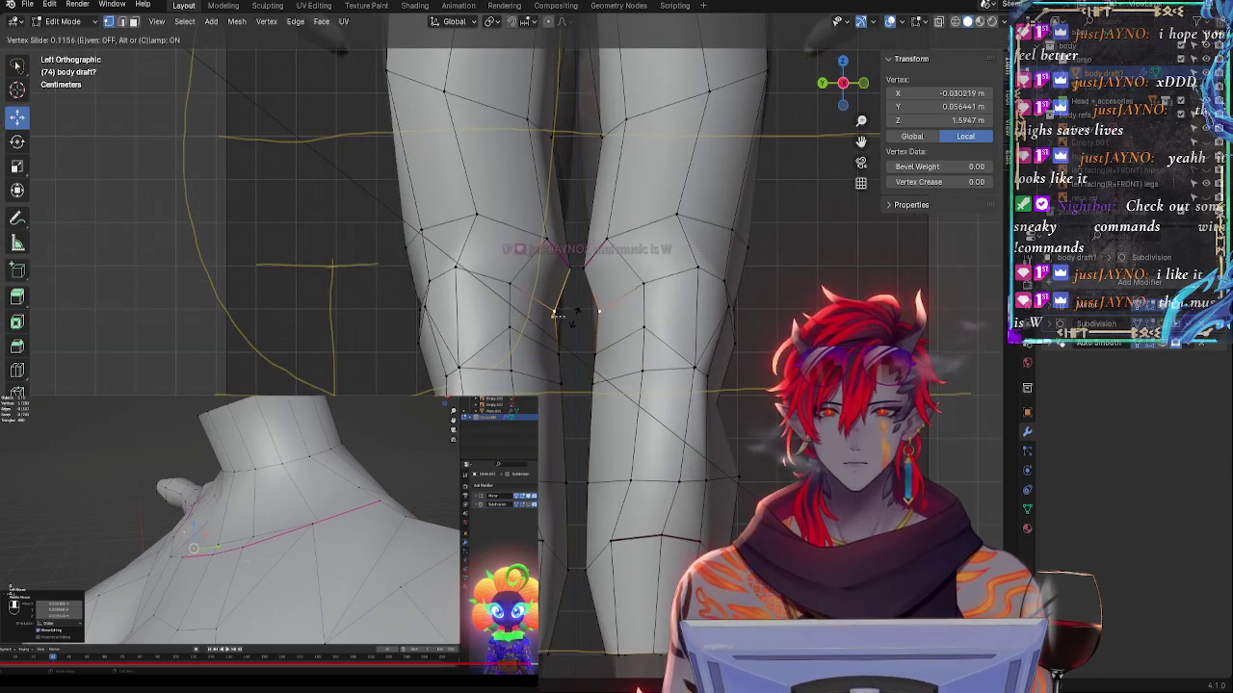
{"action": "left_click", "coordinate": [568, 315]}
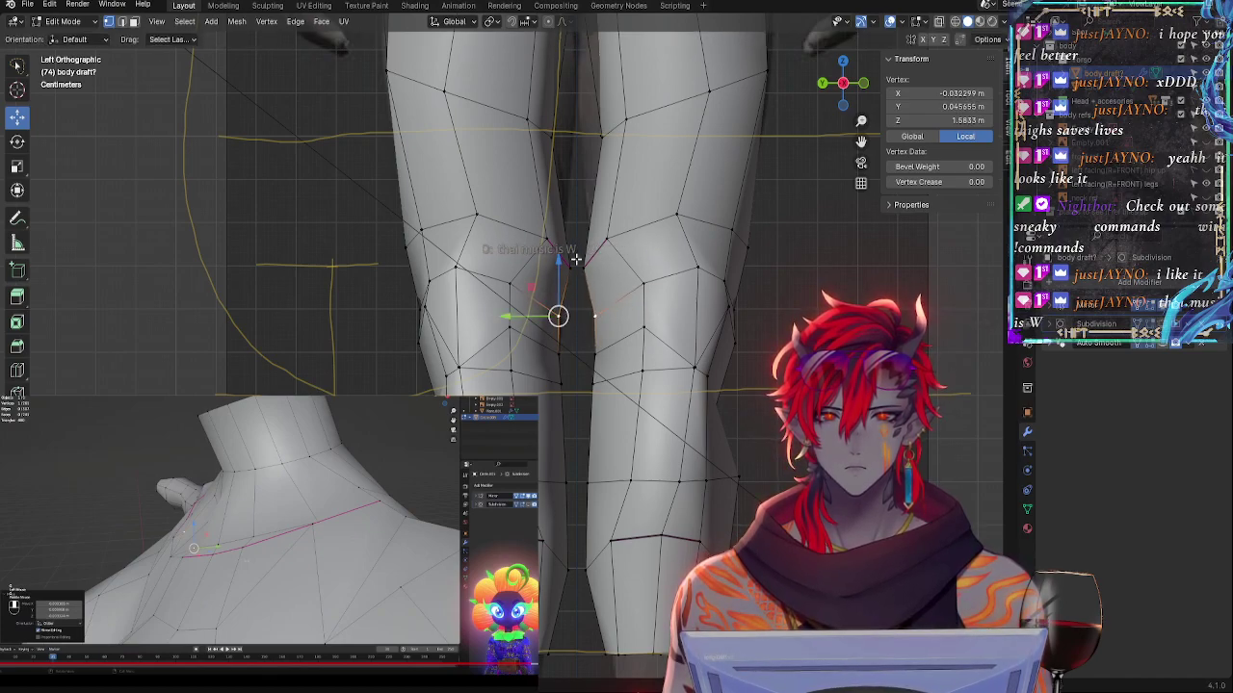
- Pull the upper knee vertex down toward the kneecap and slide two neighbouring vertices along their edges
{"action": "left_click", "coordinate": [574, 263]}
{"action": "key", "text": "g"}
{"action": "key", "text": "g"}
{"action": "left_click", "coordinate": [571, 262]}
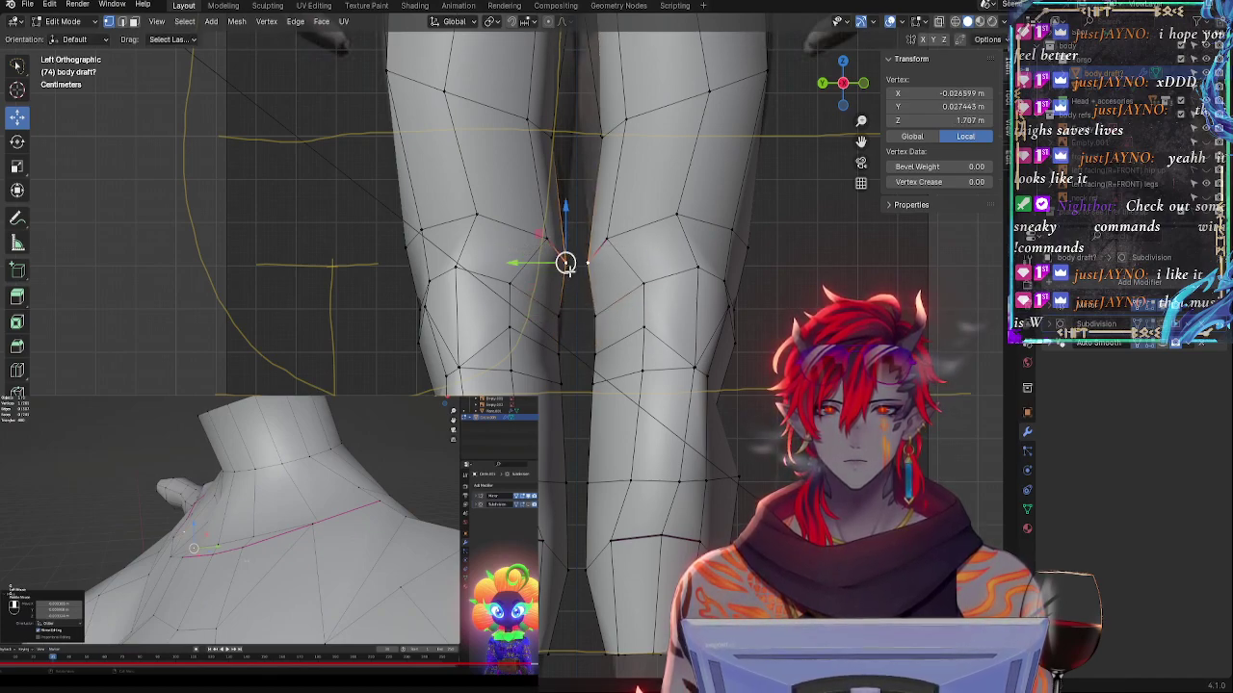
{"action": "left_click_drag", "start_coordinate": [567, 265], "coordinate": [558, 318]}
{"action": "left_click", "coordinate": [509, 330]}
{"action": "key", "text": "g"}
{"action": "key", "text": "g"}
{"action": "left_click", "coordinate": [507, 337]}
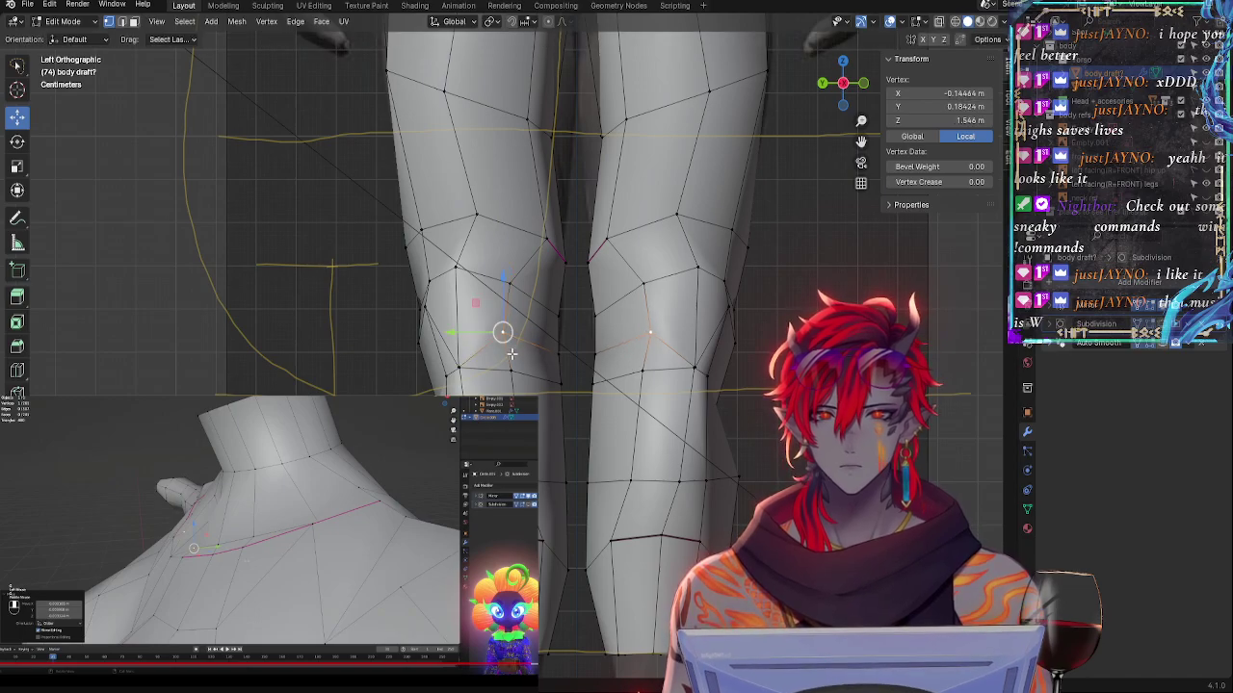
{"action": "middle_click_drag", "start_coordinate": [525, 349], "coordinate": [680, 376]}
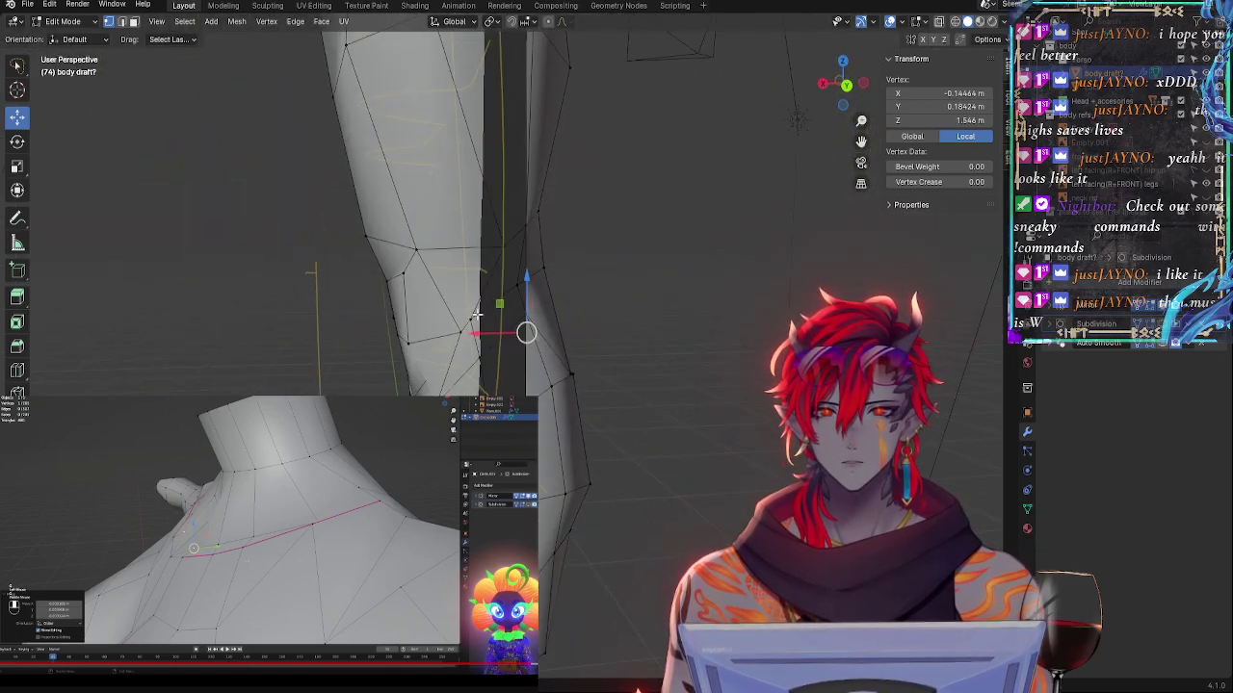
{"action": "key", "text": "g"}
{"action": "key", "text": "g"}
{"action": "left_click", "coordinate": [561, 314]}
- Move and edge-slide three more knee vertices, checking them from the front of both legs
{"action": "left_click", "coordinate": [494, 359]}
{"action": "key", "text": "g"}
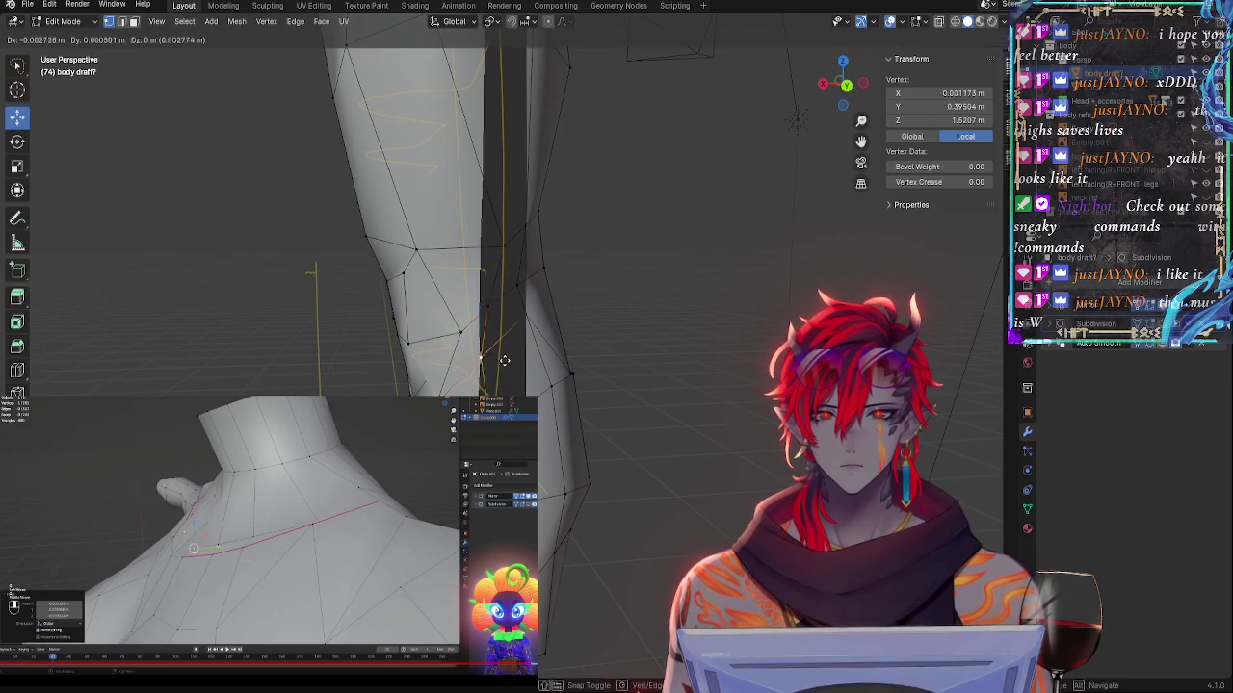
{"action": "left_click", "coordinate": [510, 348]}
{"action": "left_click", "coordinate": [536, 323]}
{"action": "key", "text": "g"}
{"action": "key", "text": "g"}
{"action": "left_click", "coordinate": [545, 335]}
{"action": "mouse_move", "coordinate": [543, 335]}
{"action": "middle_mouse_down"}
{"action": "mouse_move", "coordinate": [429, 349]}
{"action": "mouse_move", "coordinate": [686, 332]}
{"action": "mouse_move", "coordinate": [521, 347]}
{"action": "mouse_move", "coordinate": [549, 349]}
{"action": "middle_mouse_up"}
{"action": "left_click", "coordinate": [473, 374]}
{"action": "key", "text": "g"}
{"action": "key", "text": "g"}
{"action": "left_click", "coordinate": [487, 335]}
{"action": "key", "text": "g"}
{"action": "key", "text": "g"}
{"action": "left_click", "coordinate": [505, 355]}
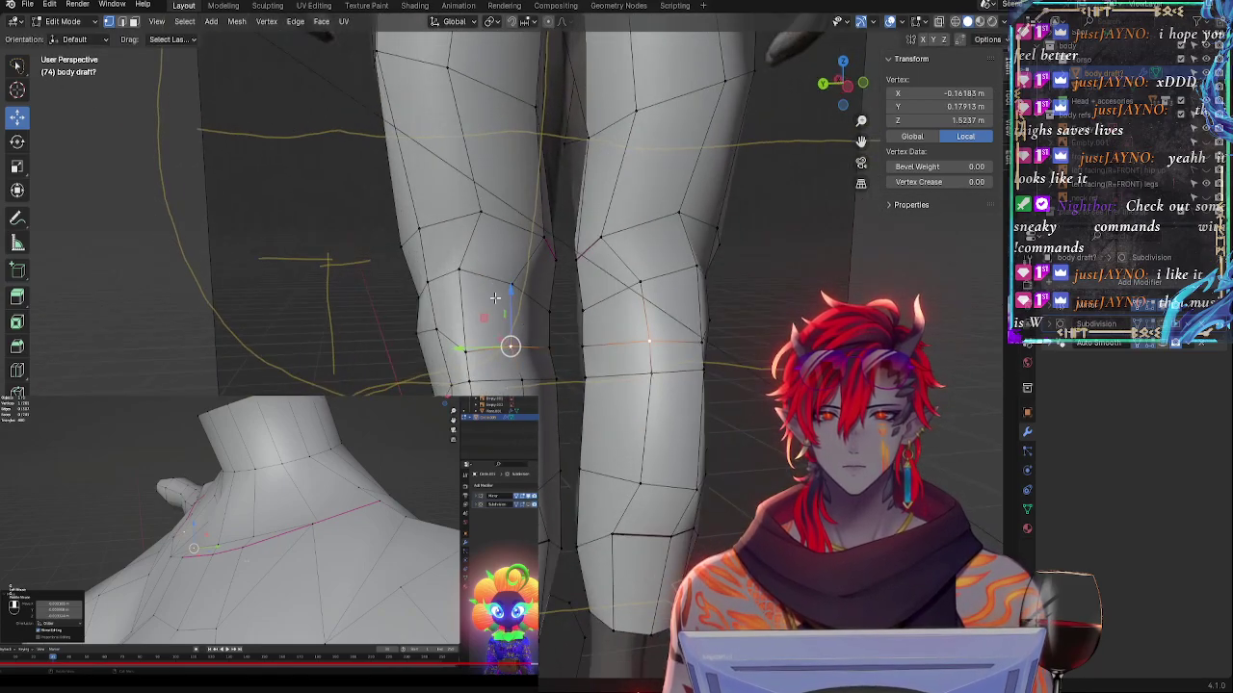
- Re-enable the Subdivision modifier's viewport display and return to the right side view
{"action": "left_click", "coordinate": [512, 284]}
{"action": "left_click", "coordinate": [459, 270]}
{"action": "left_click", "coordinate": [466, 351]}
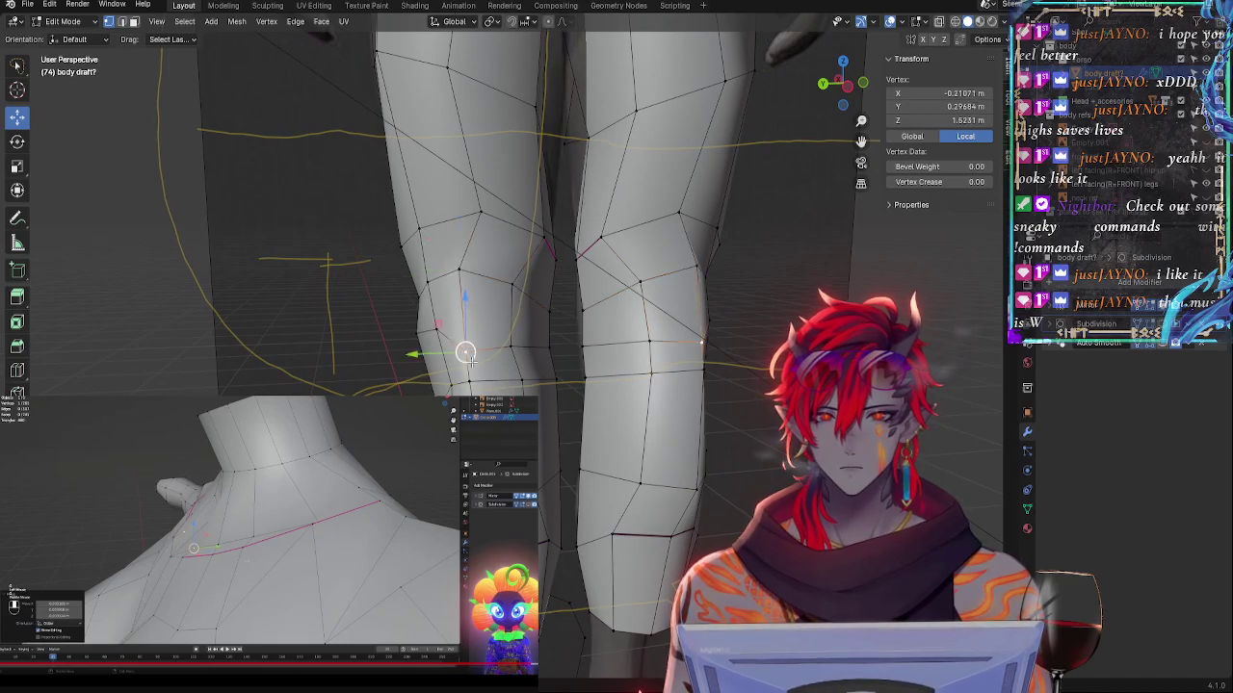
{"action": "middle_click_drag", "start_coordinate": [485, 343], "coordinate": [802, 327]}
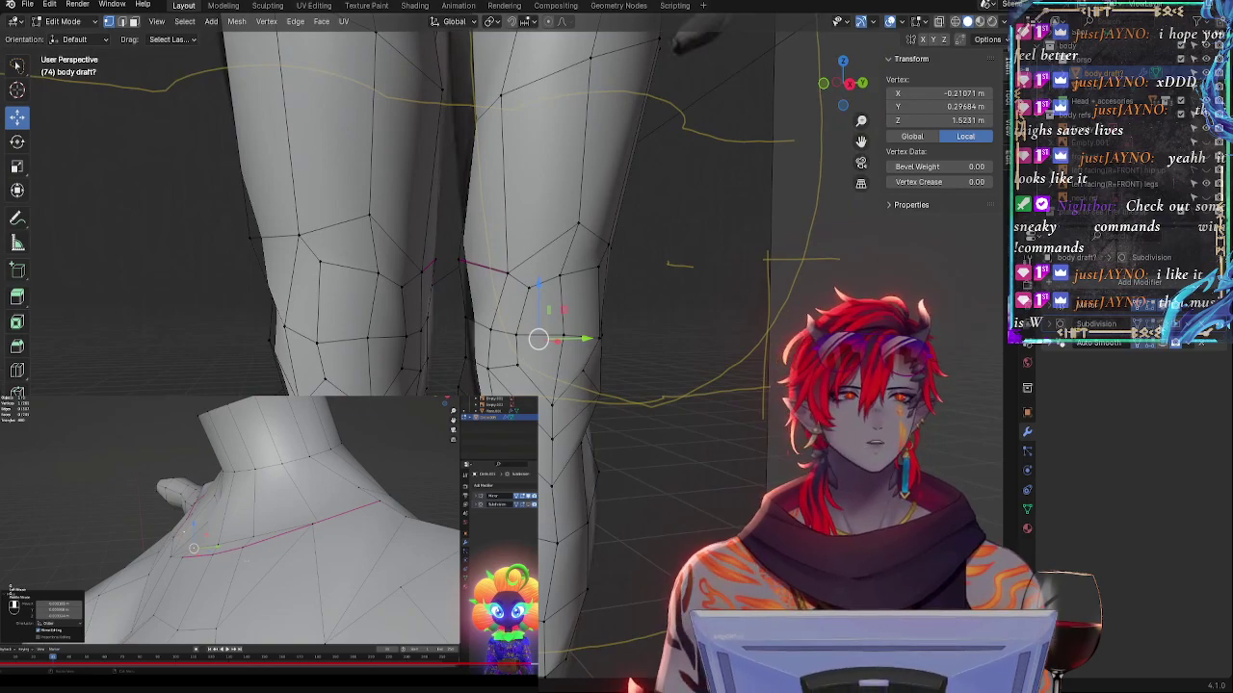
{"action": "left_click", "coordinate": [1163, 327]}
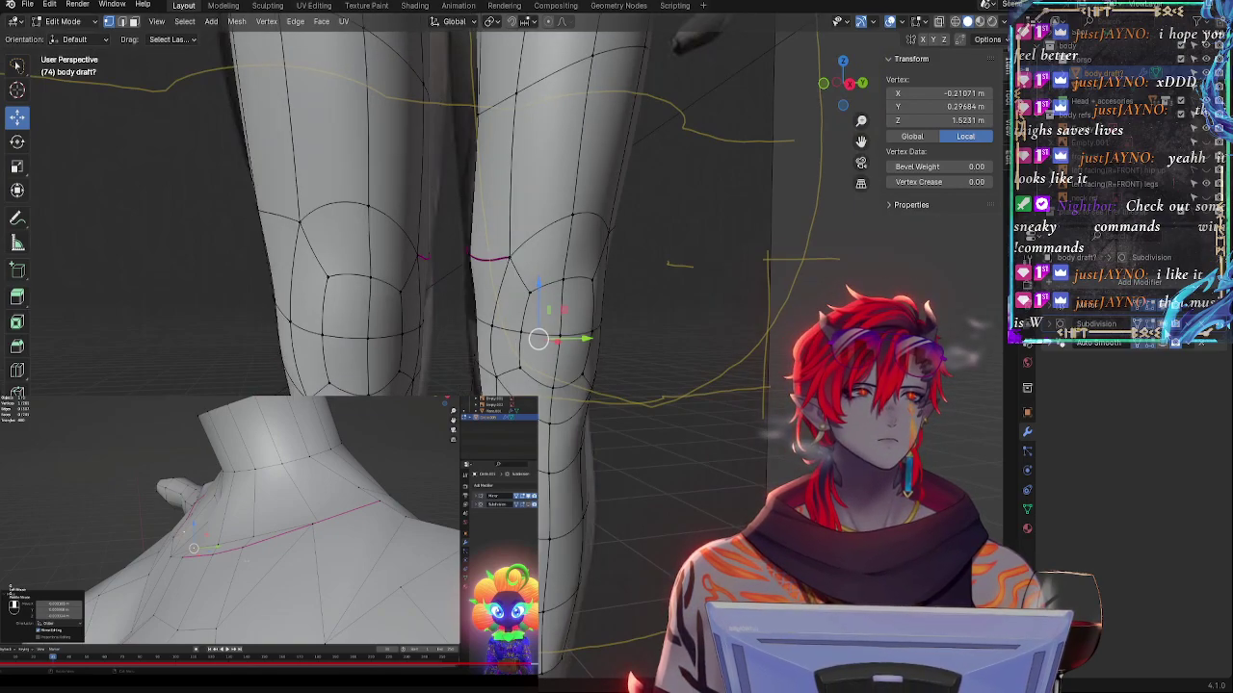
{"action": "left_click", "coordinate": [848, 85]}
- Frame the knees in the right side view and pick the lower knee vertex with X-ray
{"action": "scroll", "coordinate": [688, 275], "scroll_direction": "up", "scroll_amount": 2}
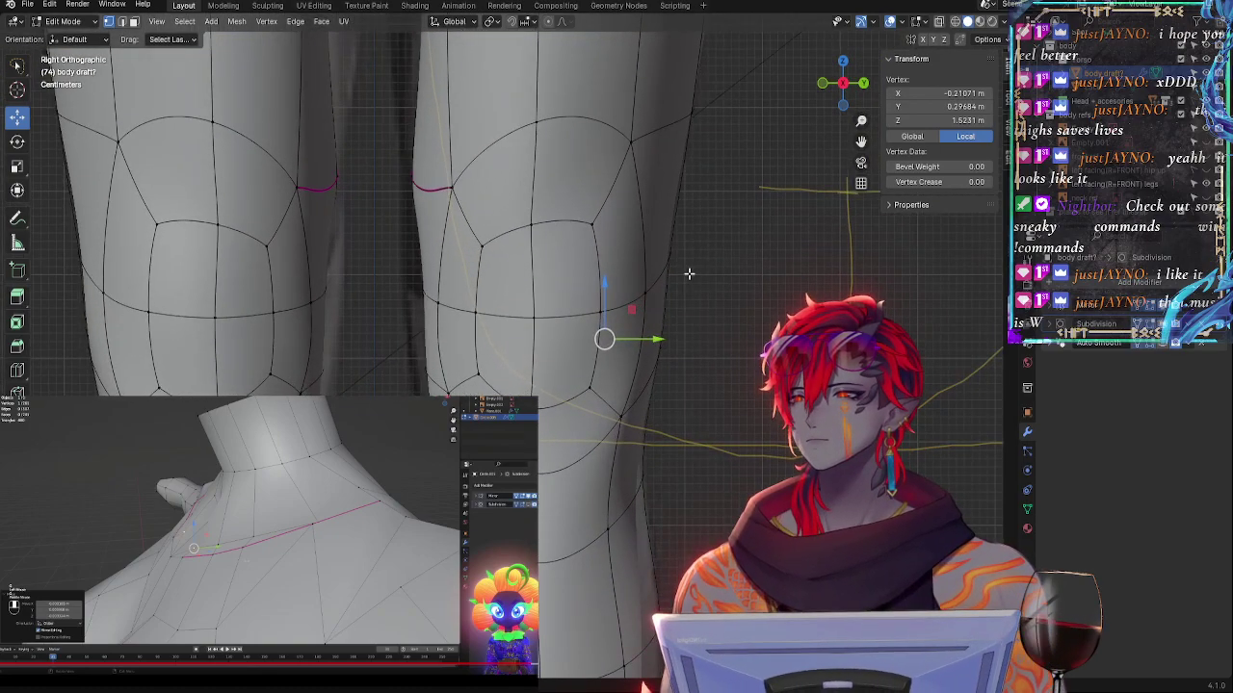
{"action": "middle_click_drag", "start_coordinate": [682, 407], "coordinate": [779, 297], "text": "shift"}
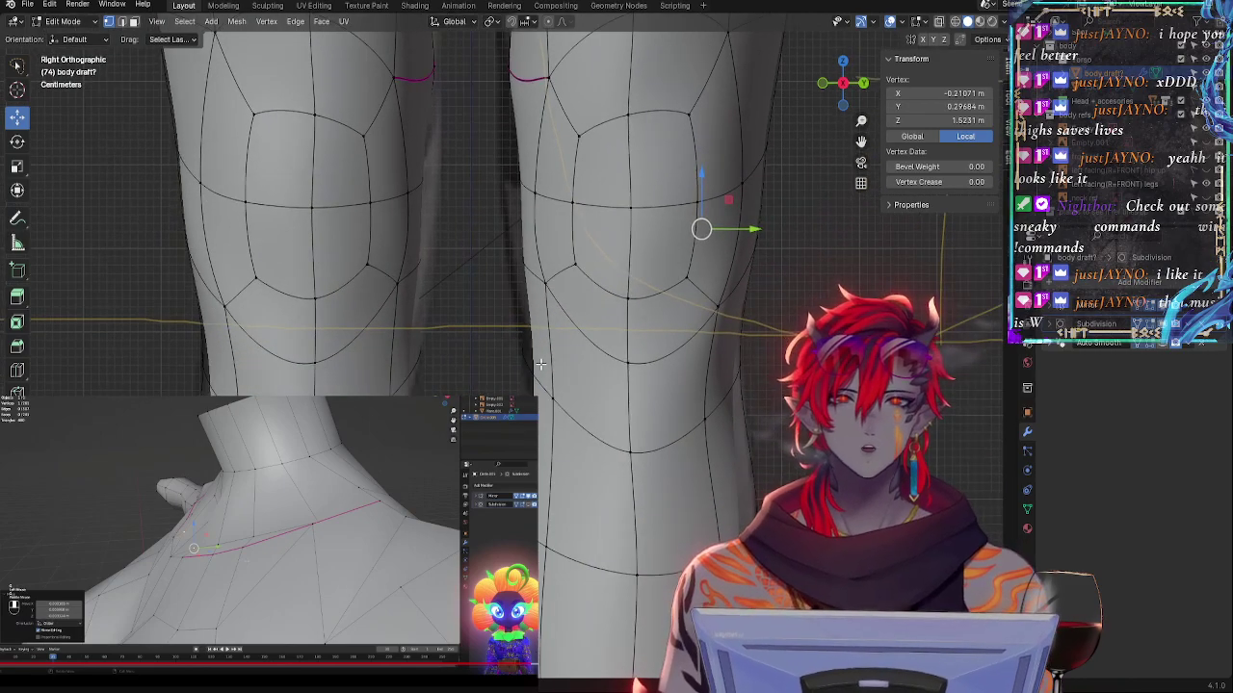
{"action": "middle_click_drag", "start_coordinate": [712, 466], "coordinate": [788, 344], "text": "shift"}
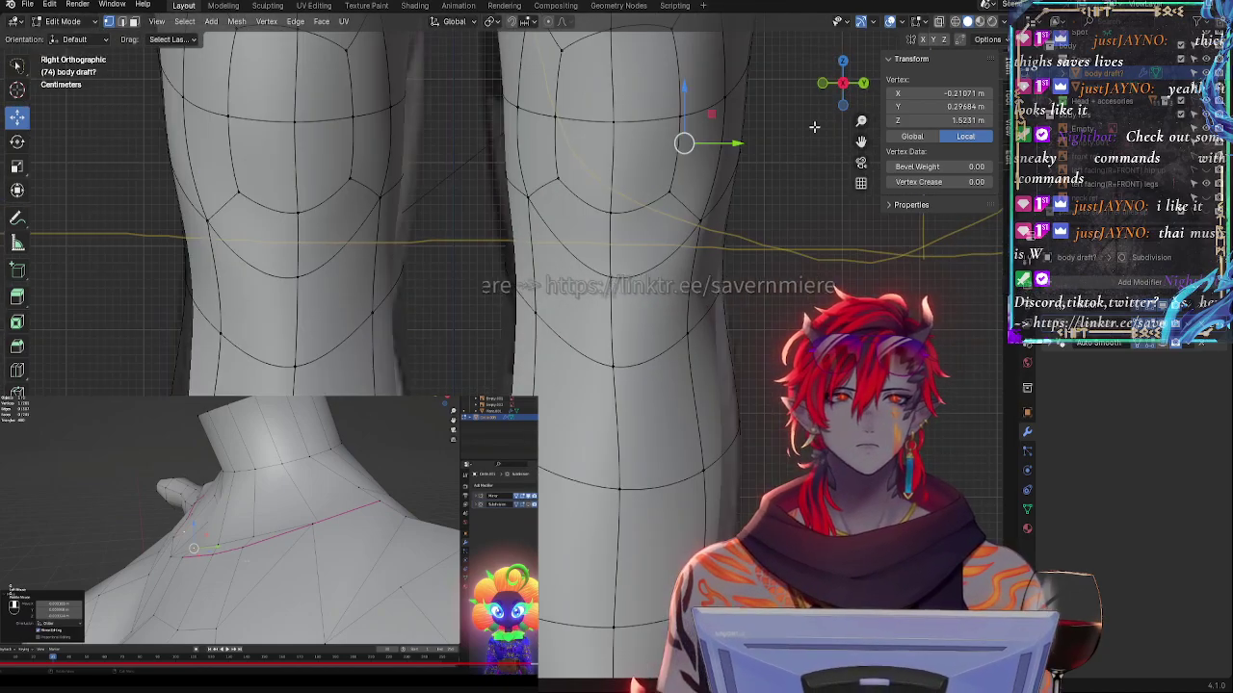
{"action": "key", "text": "alt+z"}
{"action": "key", "text": "alt+z"}
{"action": "left_click", "coordinate": [573, 340]}
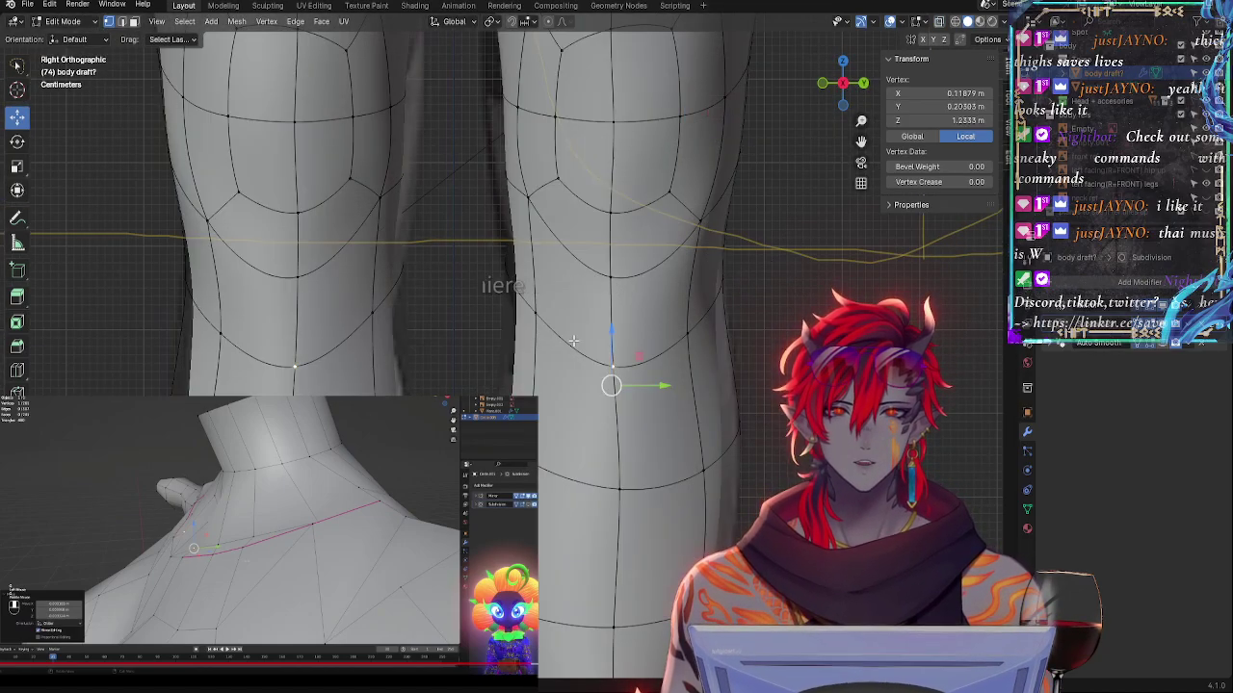
- Move two knee vertices down beneath both kneecaps to match the reference
{"action": "key", "text": "alt+z"}
{"action": "left_click", "coordinate": [534, 306]}
{"action": "key", "text": "alt+z"}
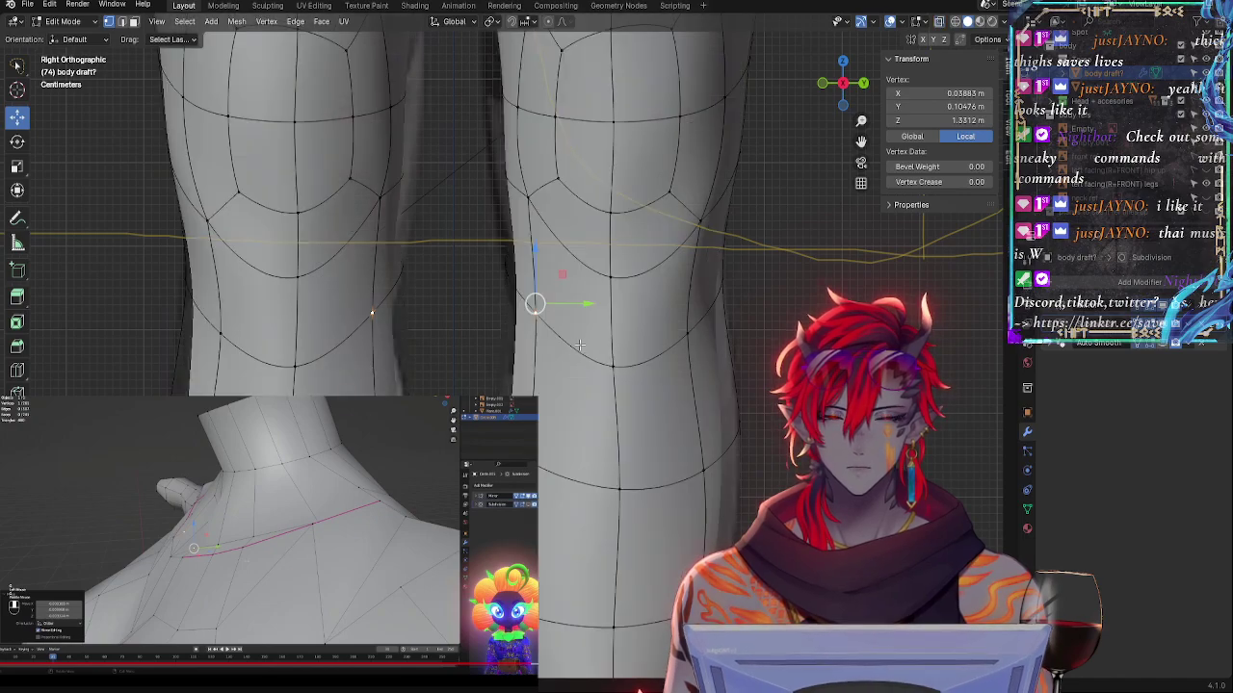
{"action": "key", "text": "g"}
{"action": "left_click", "coordinate": [577, 376]}
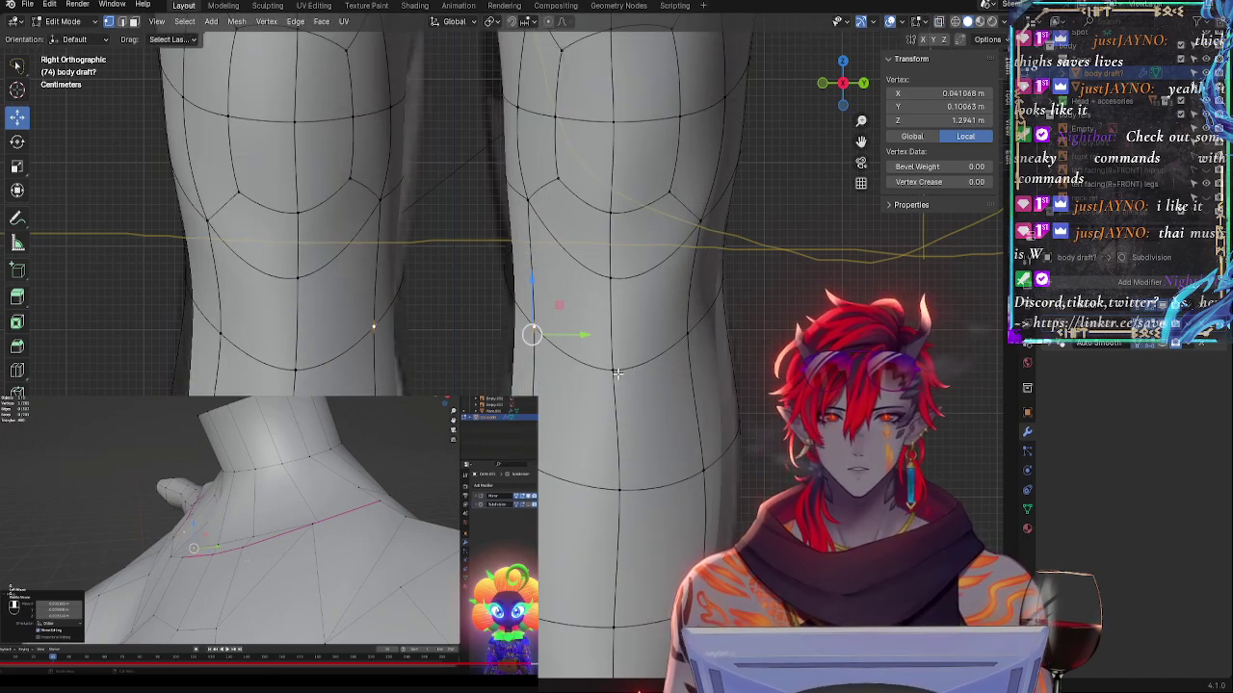
{"action": "left_click", "coordinate": [616, 373]}
{"action": "key", "text": "g"}
{"action": "left_click", "coordinate": [661, 404]}
- Clear the vertex selection and return to the right side view framing the legs
{"action": "key", "text": "alt+z"}
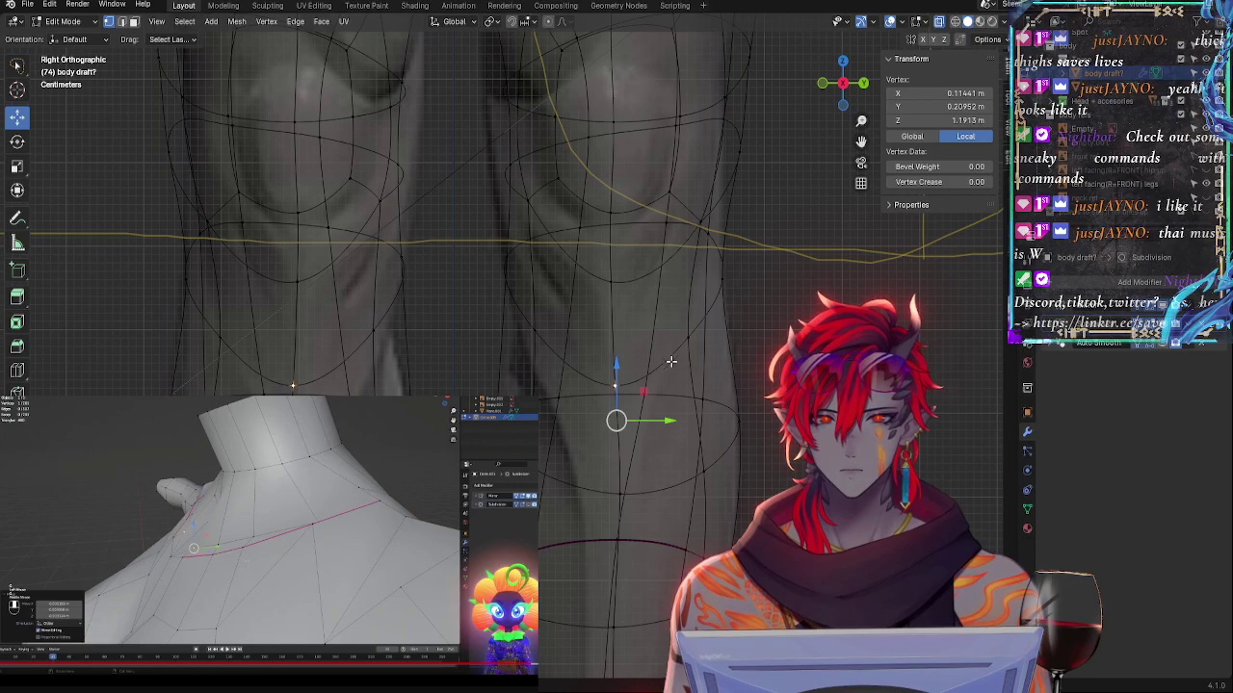
{"action": "key", "text": "alt+z"}
{"action": "key", "text": "alt+a"}
{"action": "middle_click_drag", "start_coordinate": [614, 282], "coordinate": [475, 316]}
{"action": "key", "text": "alt+z"}
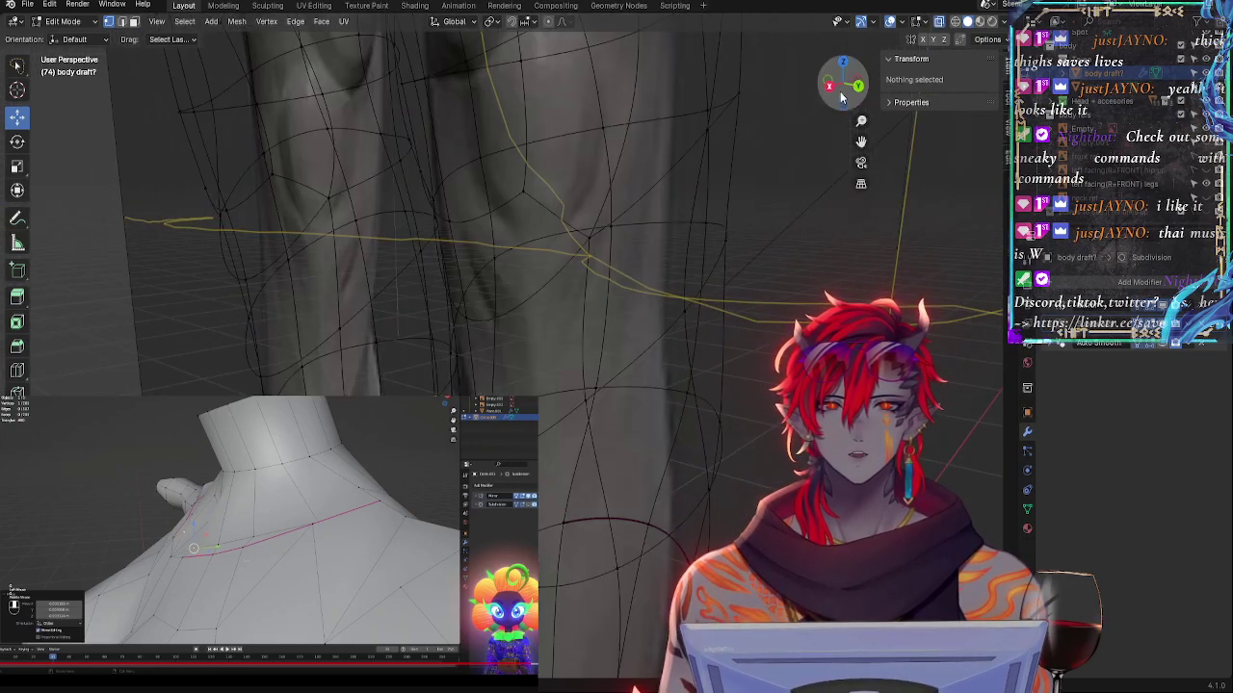
{"action": "left_click", "coordinate": [833, 89]}
{"action": "key", "text": "alt+z"}
{"action": "middle_click_drag", "start_coordinate": [740, 164], "coordinate": [744, 256], "text": "shift"}
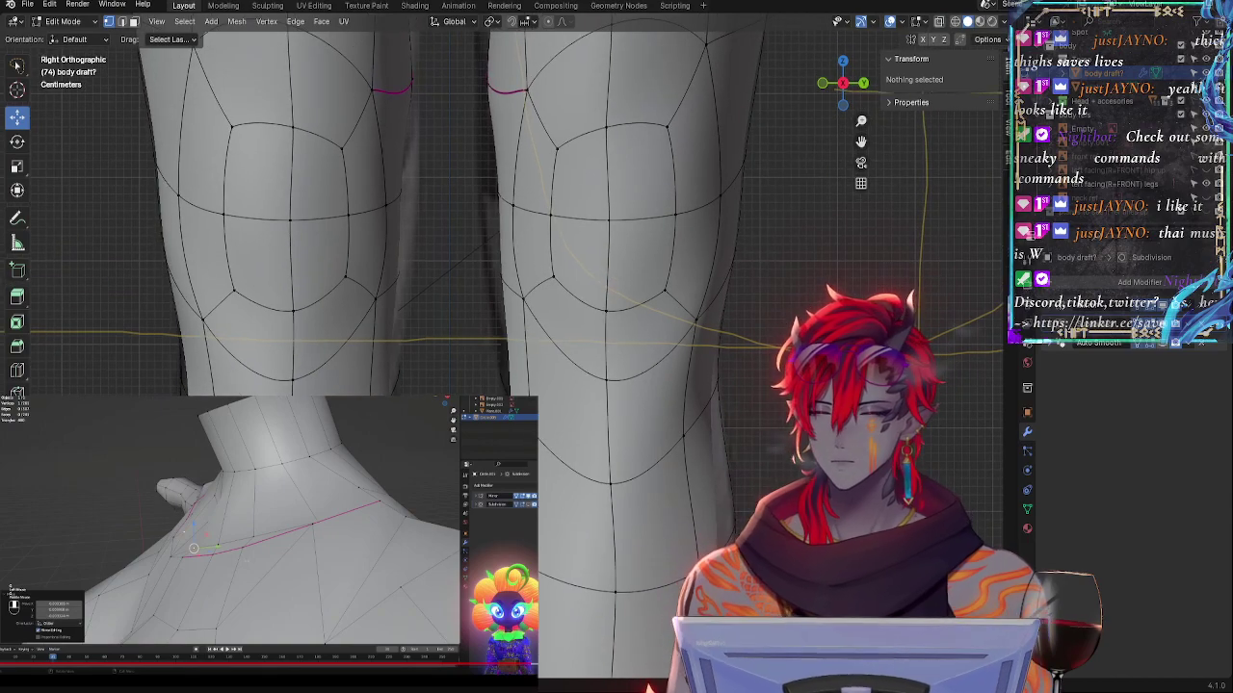
{"action": "key", "text": "alt+z"}
{"action": "key", "text": "alt+z"}
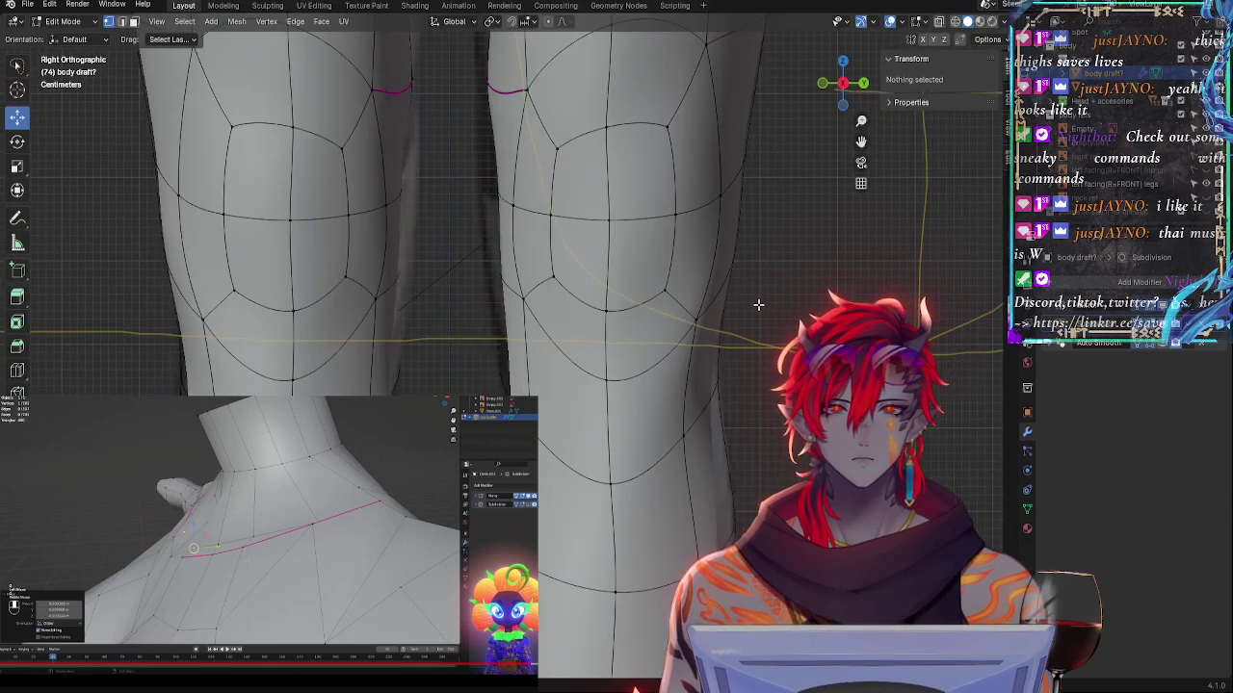
{"action": "key", "text": "alt+z"}
- Lower a knee vertex straight down along Z into place
{"action": "left_click", "coordinate": [619, 309]}
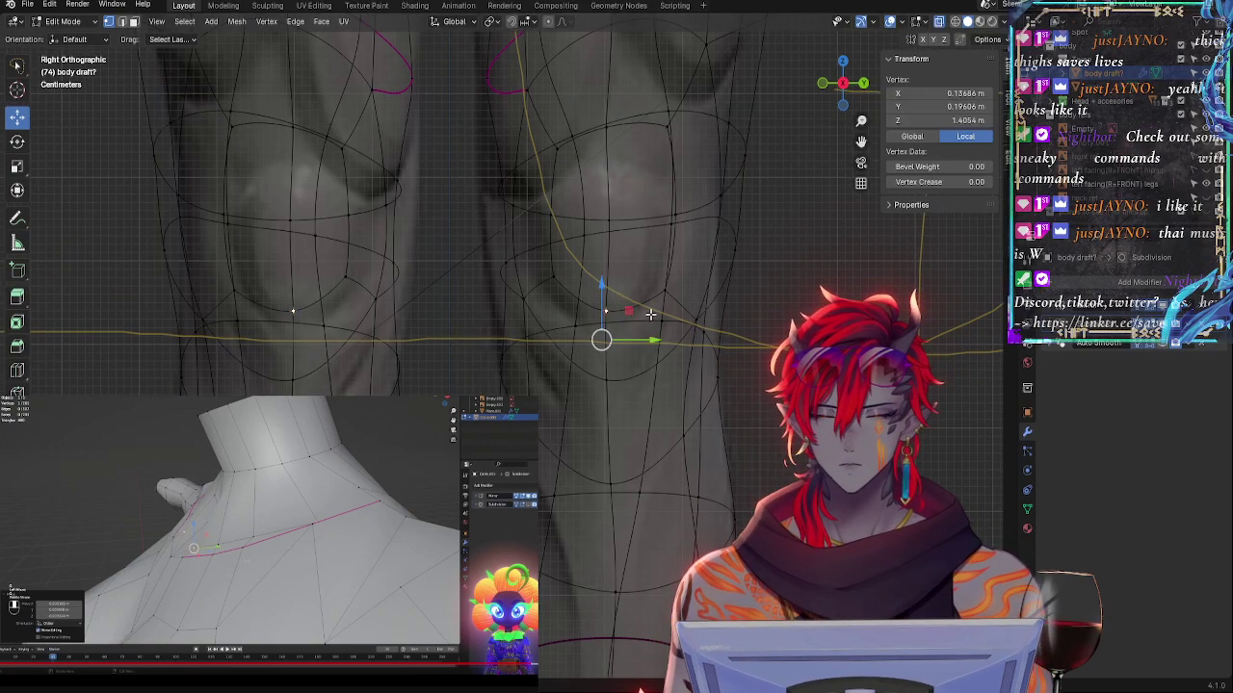
{"action": "scroll", "coordinate": [694, 407], "scroll_direction": "down", "scroll_amount": 5}
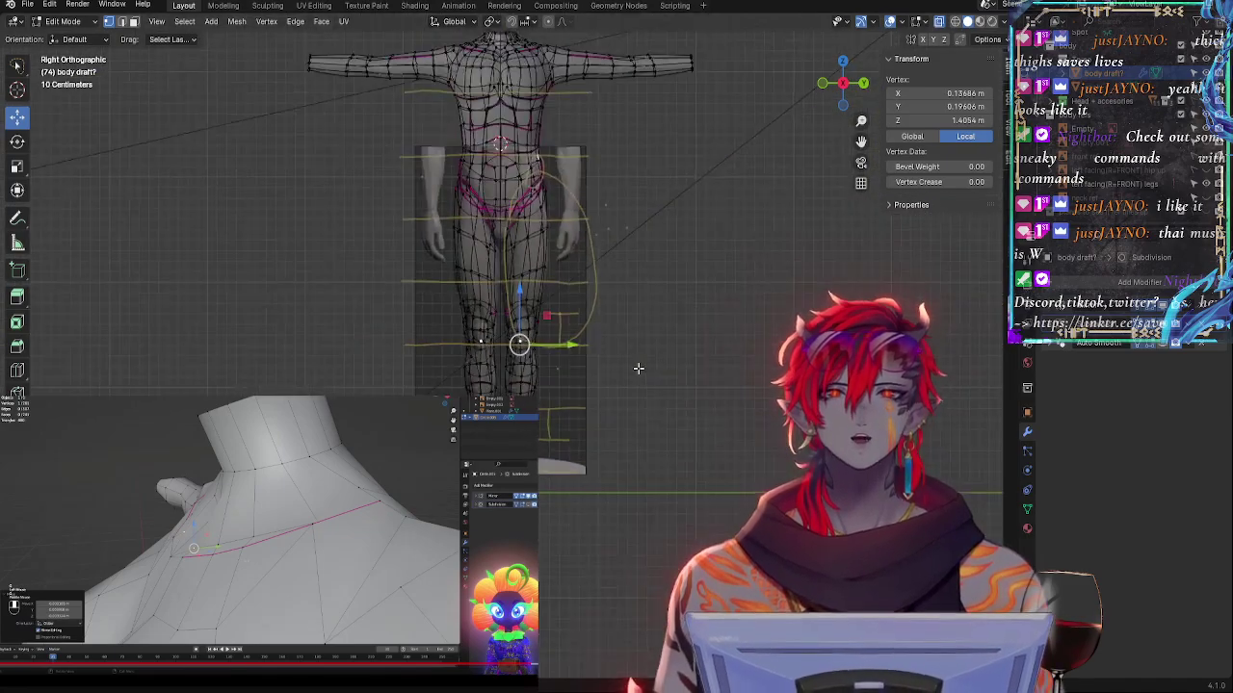
{"action": "scroll", "coordinate": [639, 369], "scroll_direction": "up", "scroll_amount": 5}
{"action": "scroll", "coordinate": [587, 139], "scroll_direction": "down", "scroll_amount": 2}
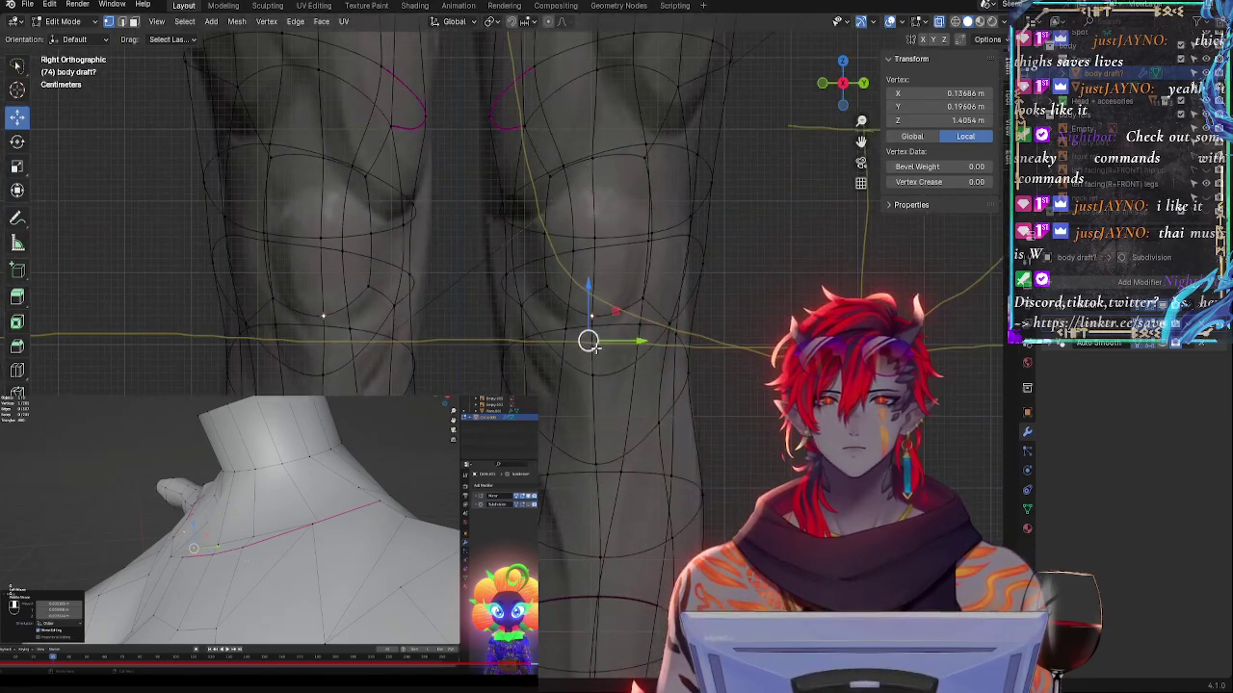
{"action": "key", "text": "g"}
{"action": "key", "text": "z"}
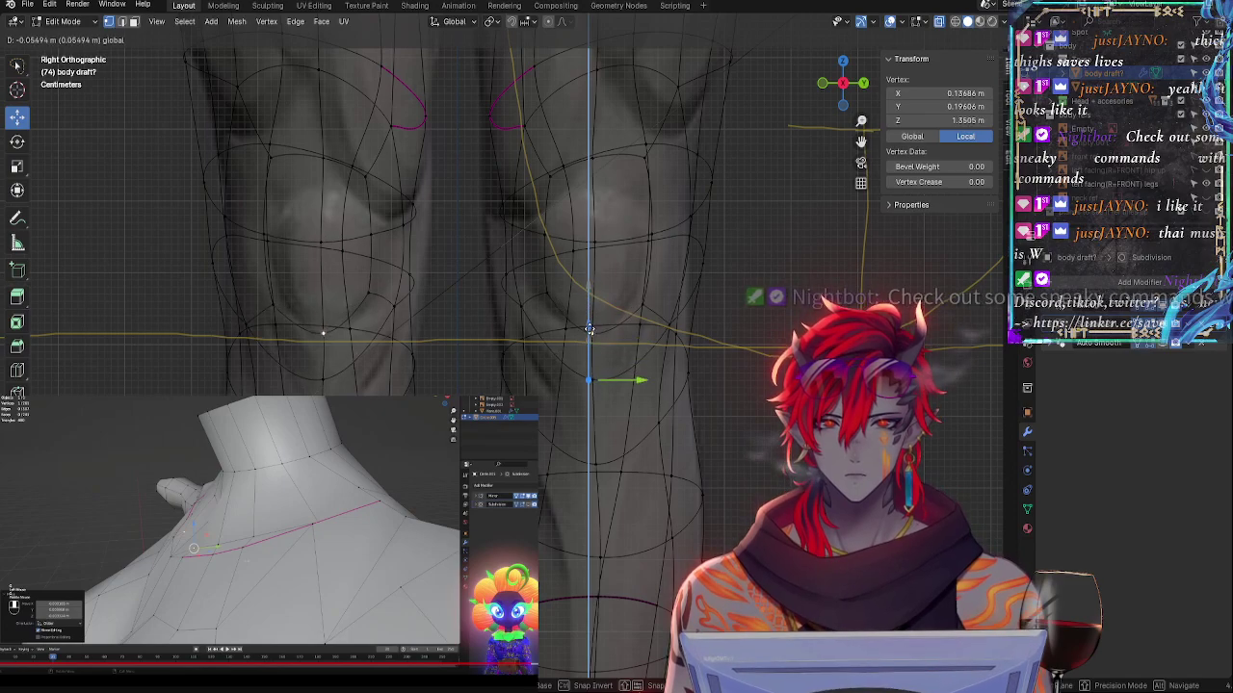
{"action": "left_click_drag", "start_coordinate": [589, 330], "coordinate": [590, 330]}
{"action": "left_click_drag", "start_coordinate": [547, 286], "coordinate": [542, 297]}
- Shift a knee vertex along Y and slide its neighbour along its edge
{"action": "left_click", "coordinate": [543, 285]}
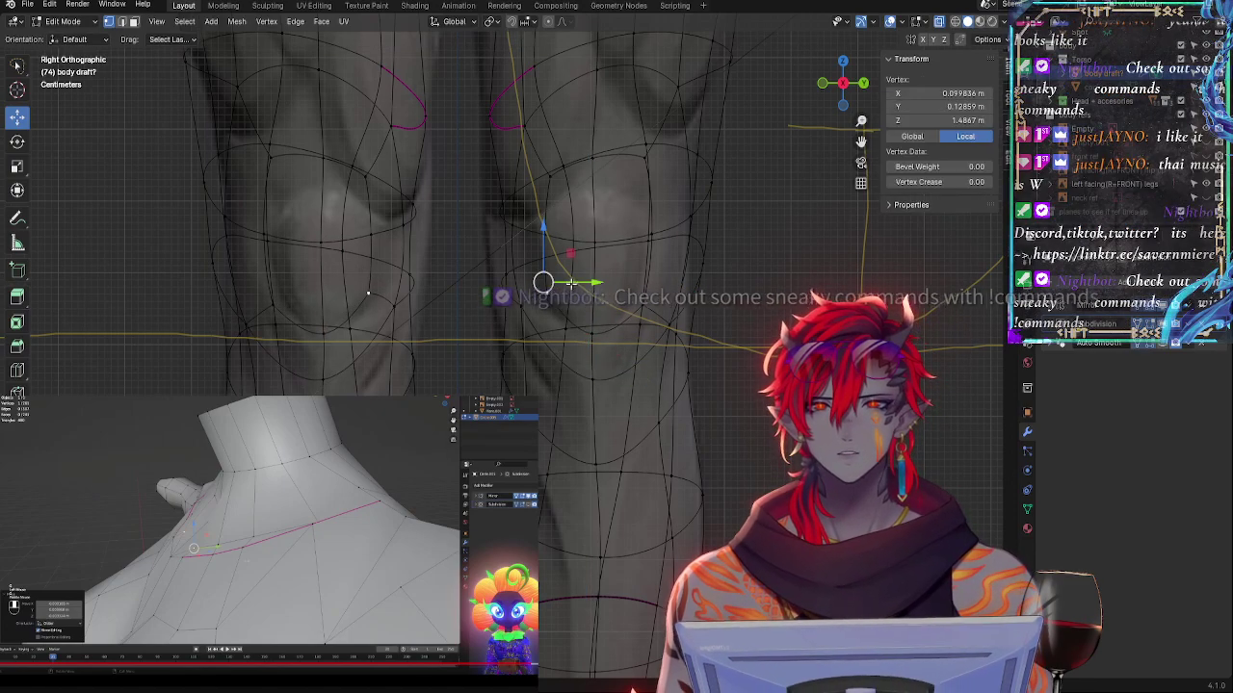
{"action": "left_click", "coordinate": [589, 381]}
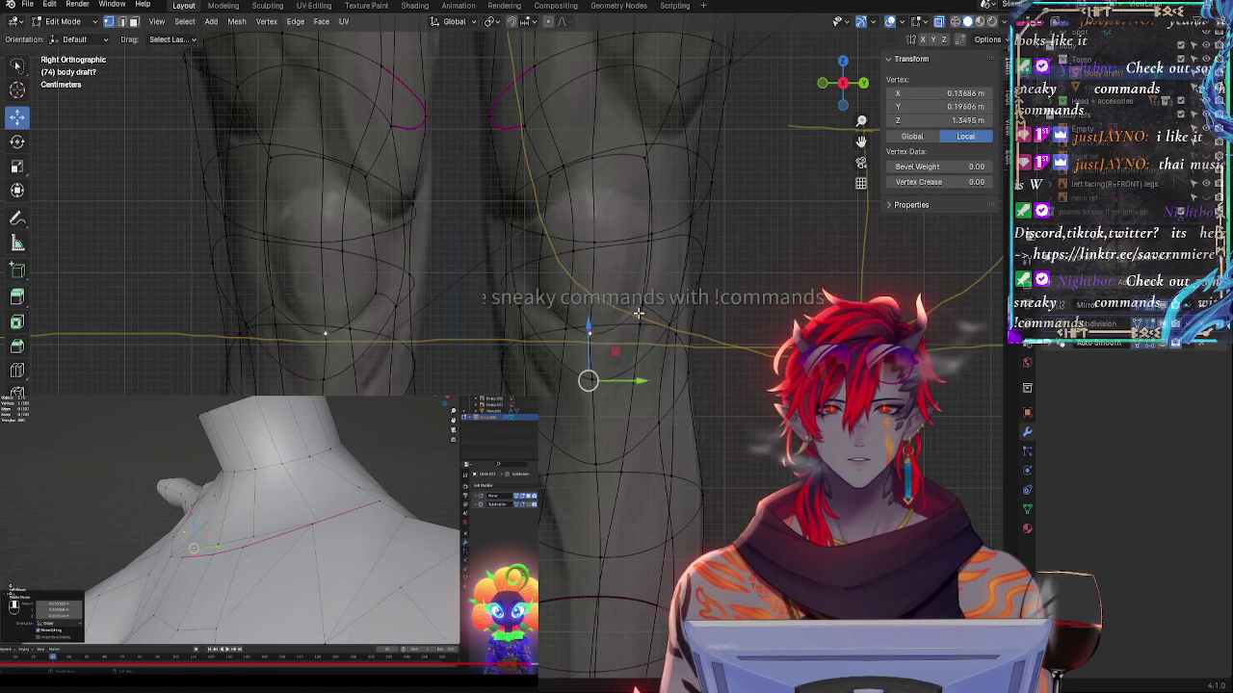
{"action": "left_click", "coordinate": [639, 321]}
{"action": "left_click", "coordinate": [643, 305]}
{"action": "key", "text": "alt+z"}
{"action": "key", "text": "alt+z"}
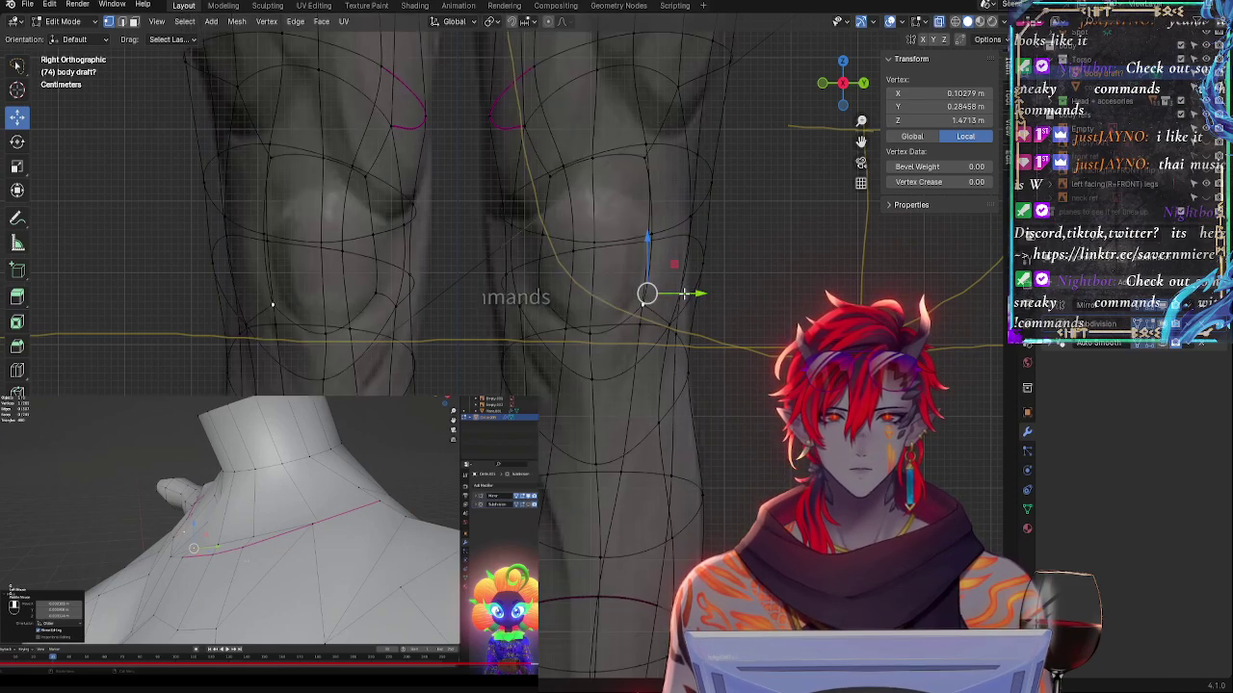
{"action": "left_click_drag", "start_coordinate": [684, 294], "coordinate": [637, 278]}
{"action": "left_click", "coordinate": [1163, 325]}
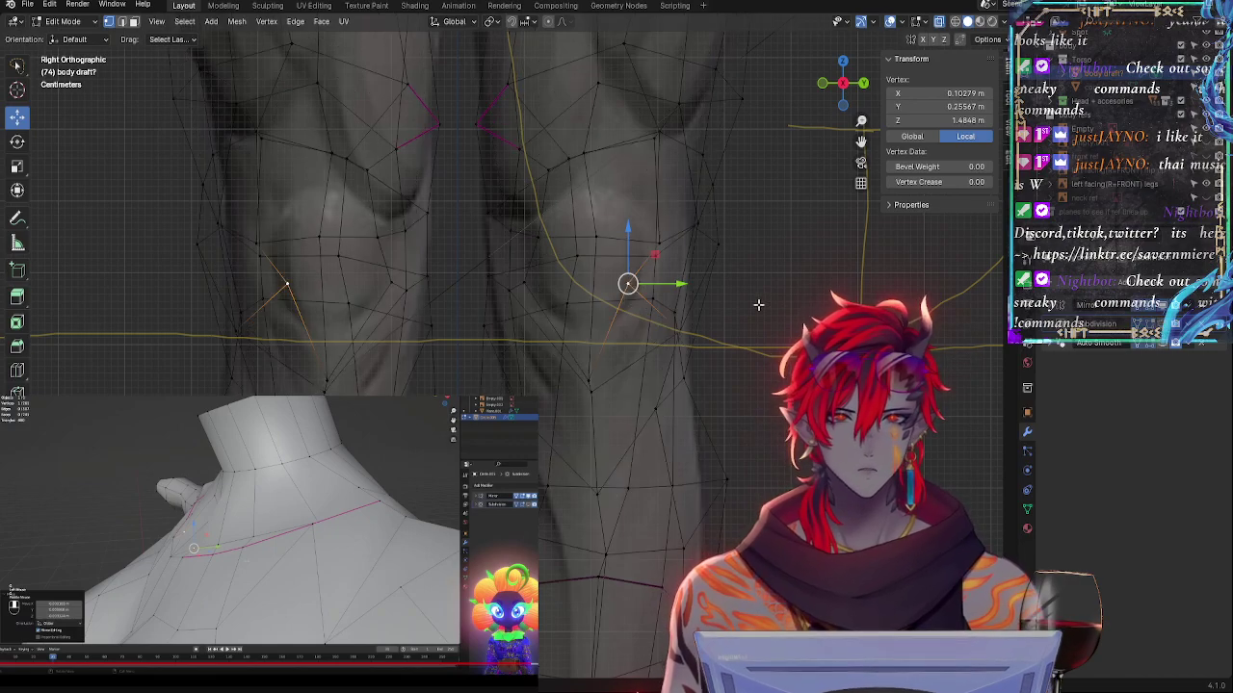
{"action": "key", "text": "alt+z"}
{"action": "key", "text": "g"}
{"action": "key", "text": "g"}
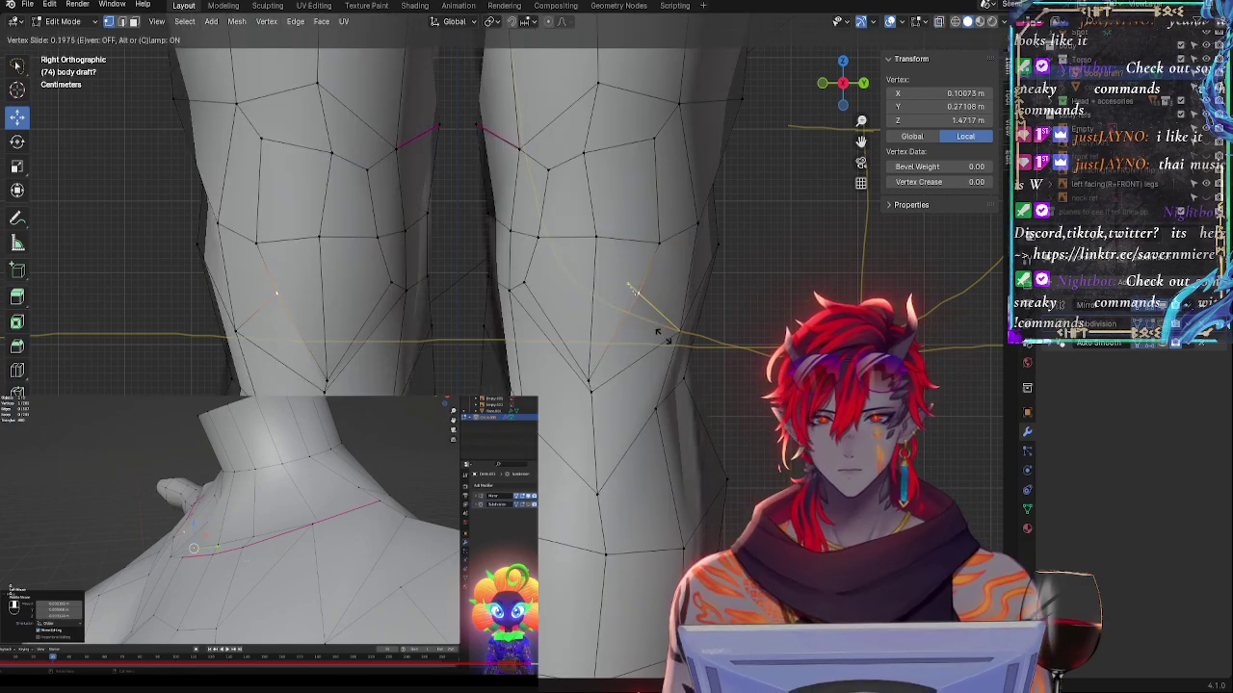
{"action": "left_click", "coordinate": [663, 337]}
- In an orbited view, push a knee vertex along X and slide two vertices along their edges
{"action": "middle_click_drag", "start_coordinate": [670, 345], "coordinate": [499, 320]}
{"action": "left_click", "coordinate": [629, 398]}
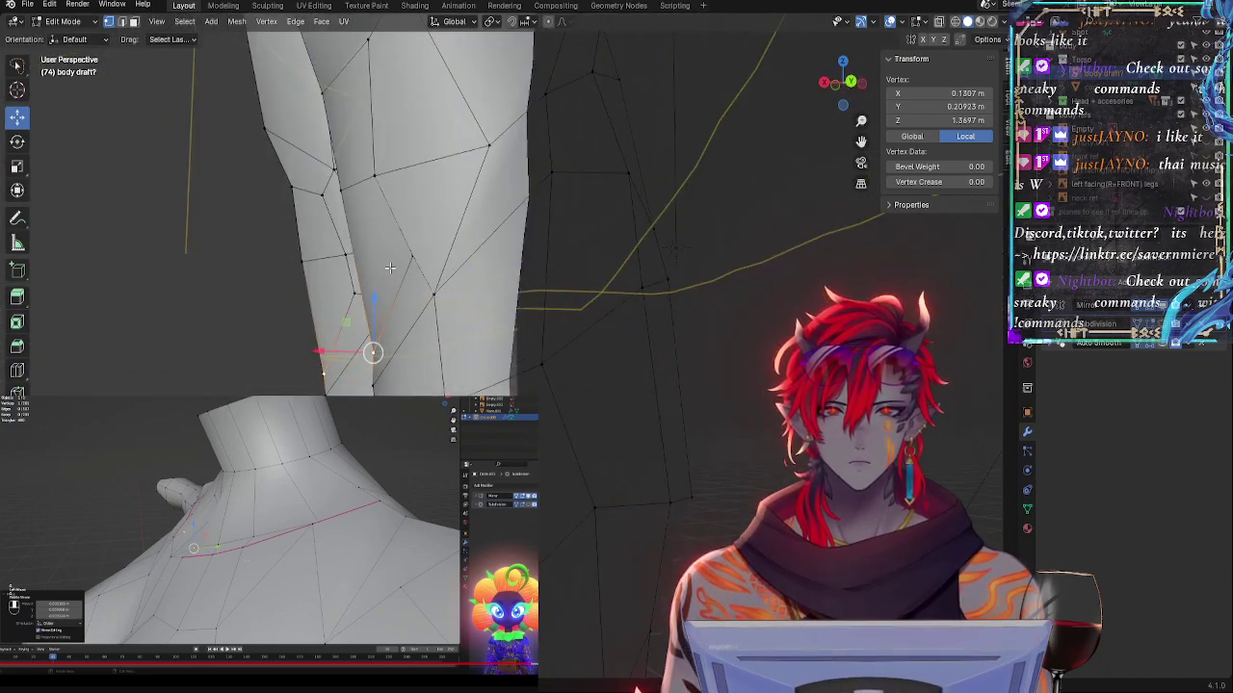
{"action": "left_click", "coordinate": [391, 266]}
{"action": "left_click", "coordinate": [409, 262]}
{"action": "left_click_drag", "start_coordinate": [362, 254], "coordinate": [348, 253]}
{"action": "middle_click_drag", "start_coordinate": [491, 282], "coordinate": [638, 312]}
{"action": "key", "text": "g"}
{"action": "key", "text": "g"}
{"action": "left_click", "coordinate": [657, 328]}
{"action": "left_click", "coordinate": [503, 279]}
{"action": "key", "text": "g"}
{"action": "key", "text": "g"}
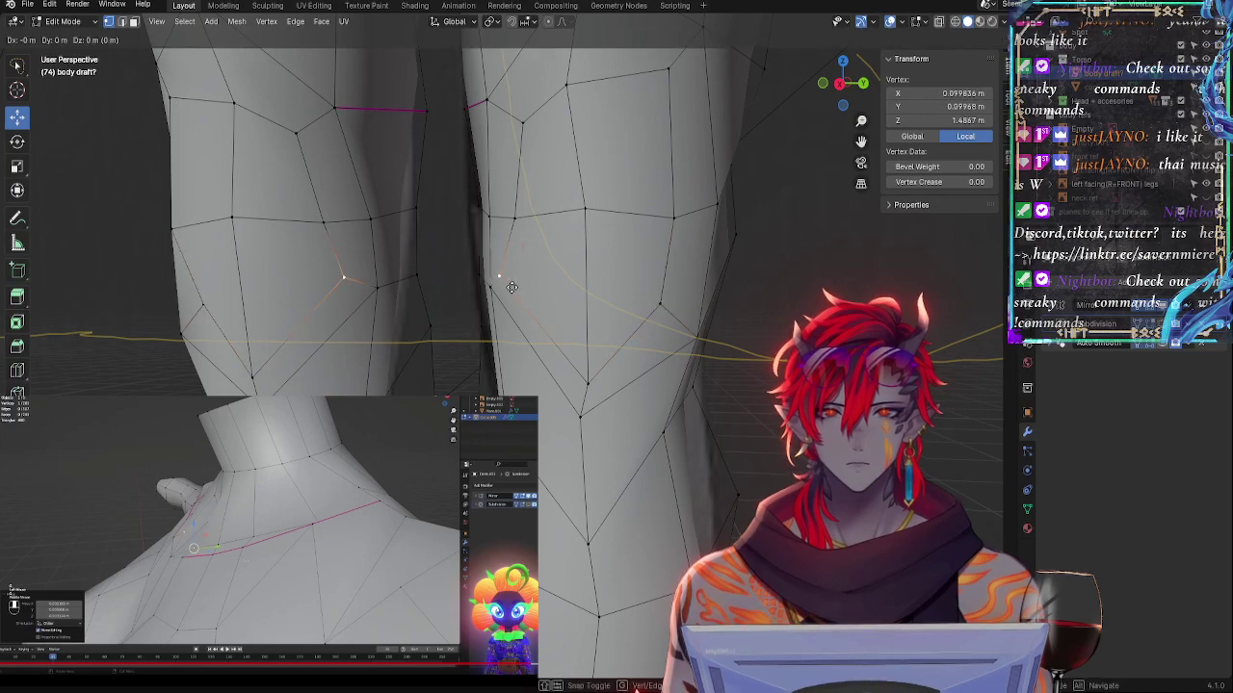
{"action": "left_click", "coordinate": [526, 301]}
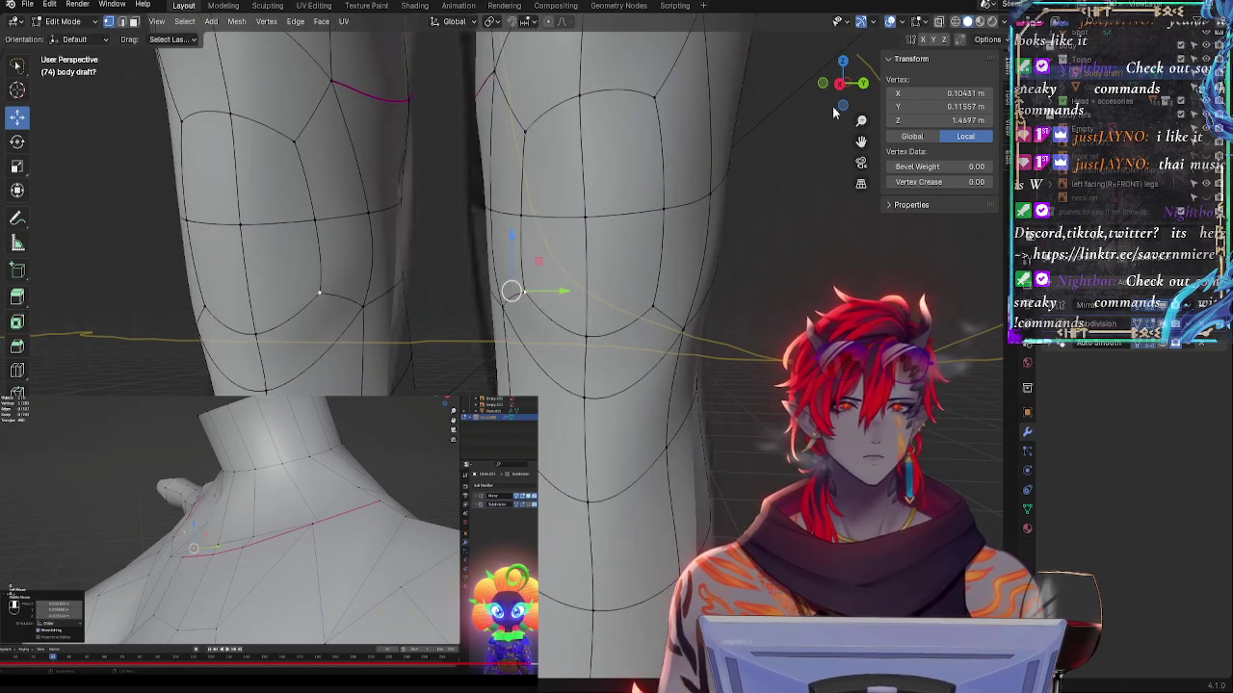
- Return to Right Orthographic, check knee vertices against the reference, and frame the upper legs and hips
{"action": "key", "text": "KP_3"}
{"action": "key", "text": "alt+z"}
{"action": "left_click", "coordinate": [642, 307]}
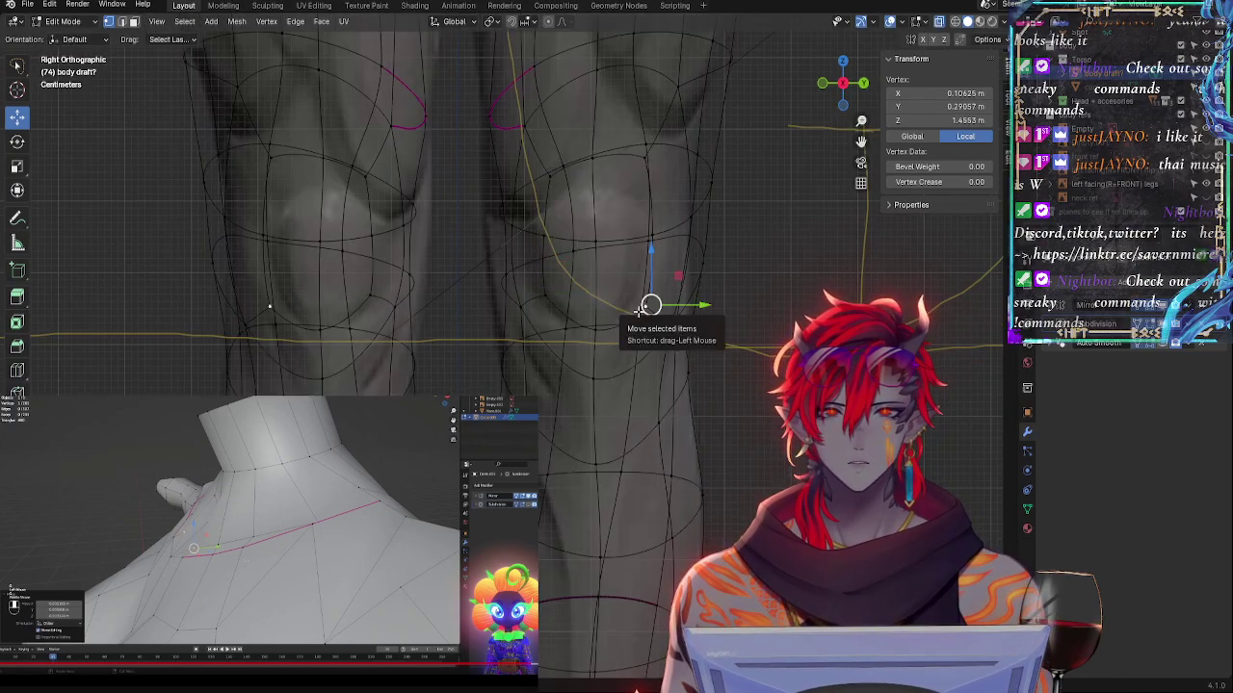
{"action": "key", "text": "alt+z"}
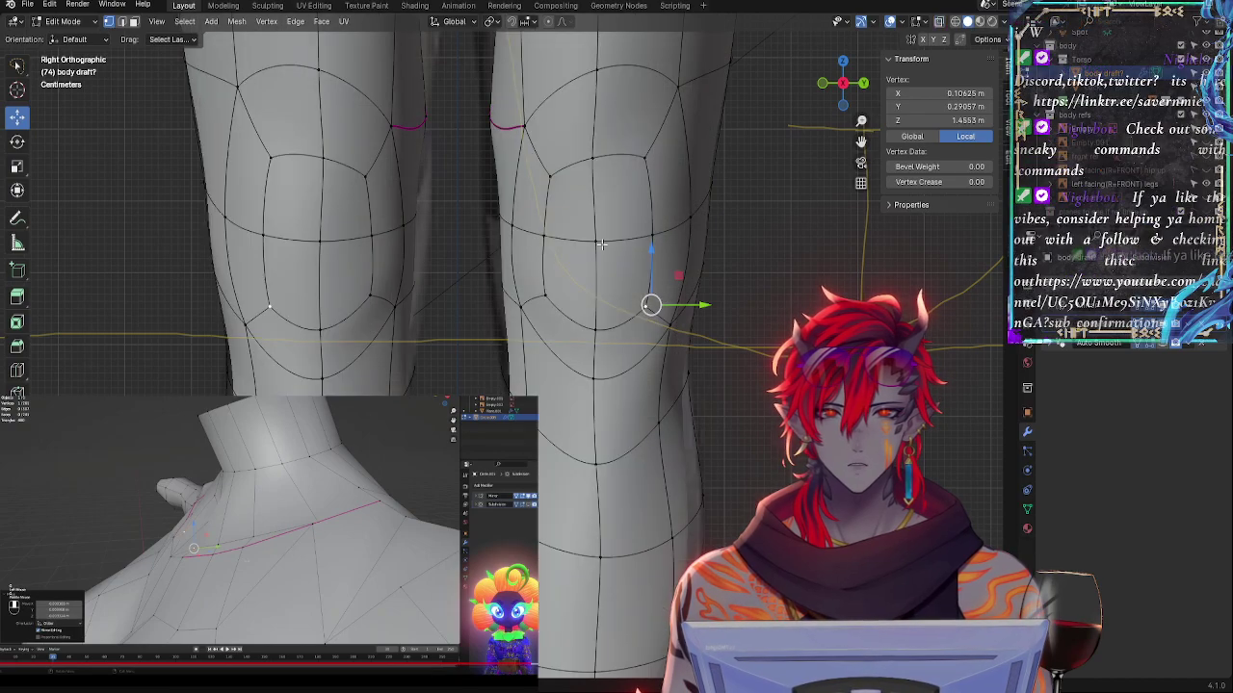
{"action": "left_click", "coordinate": [601, 243]}
{"action": "scroll", "coordinate": [734, 356], "scroll_direction": "down", "scroll_amount": 5}
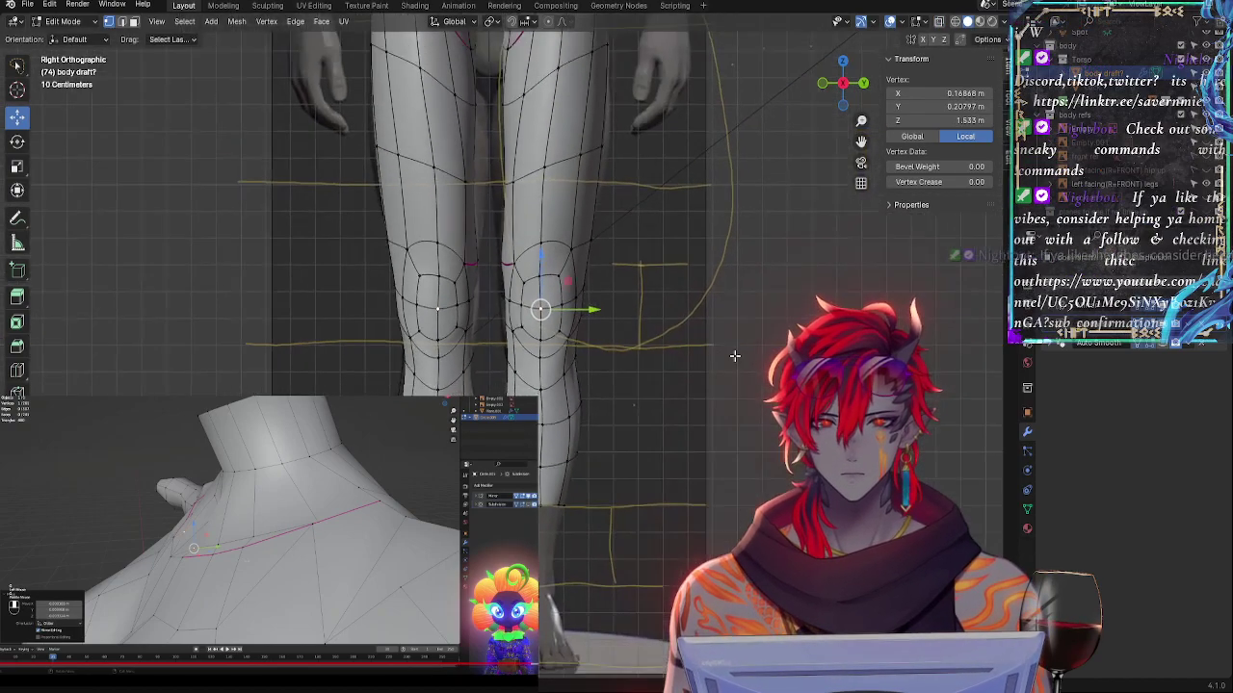
{"action": "middle_click_drag", "start_coordinate": [735, 357], "coordinate": [710, 357], "text": "shift"}
{"action": "middle_click_drag", "start_coordinate": [724, 209], "coordinate": [704, 301], "text": "shift"}
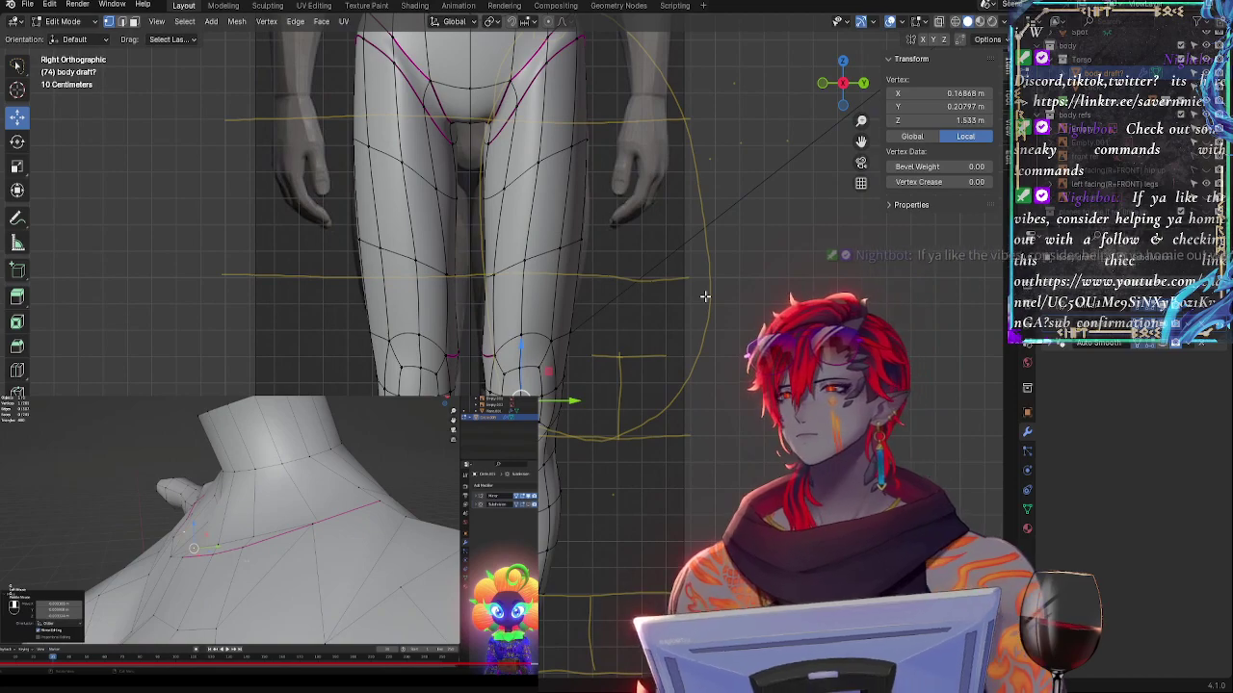
{"action": "scroll", "coordinate": [704, 240], "scroll_direction": "up", "scroll_amount": 5, "text": "shift"}
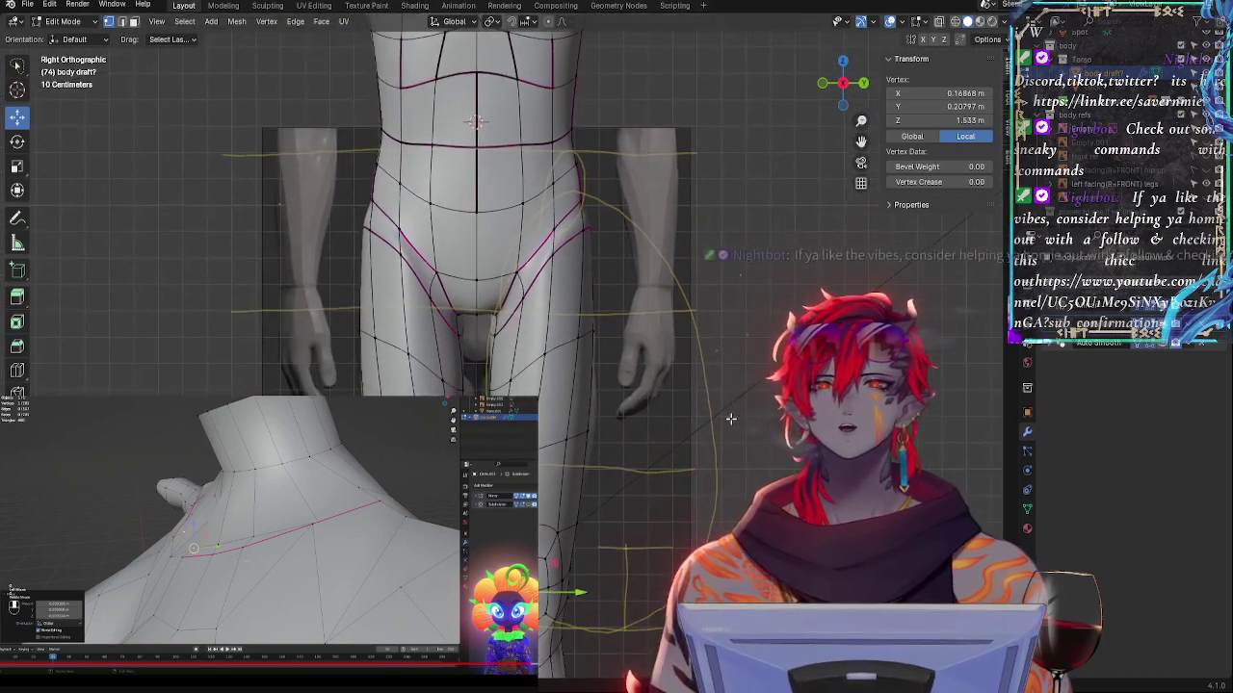
{"action": "scroll", "coordinate": [710, 300], "scroll_direction": "down", "scroll_amount": 4}
- Switch to the Annotate tool and raise the annotation layer opacity to 1.000
{"action": "left_click", "coordinate": [17, 218]}
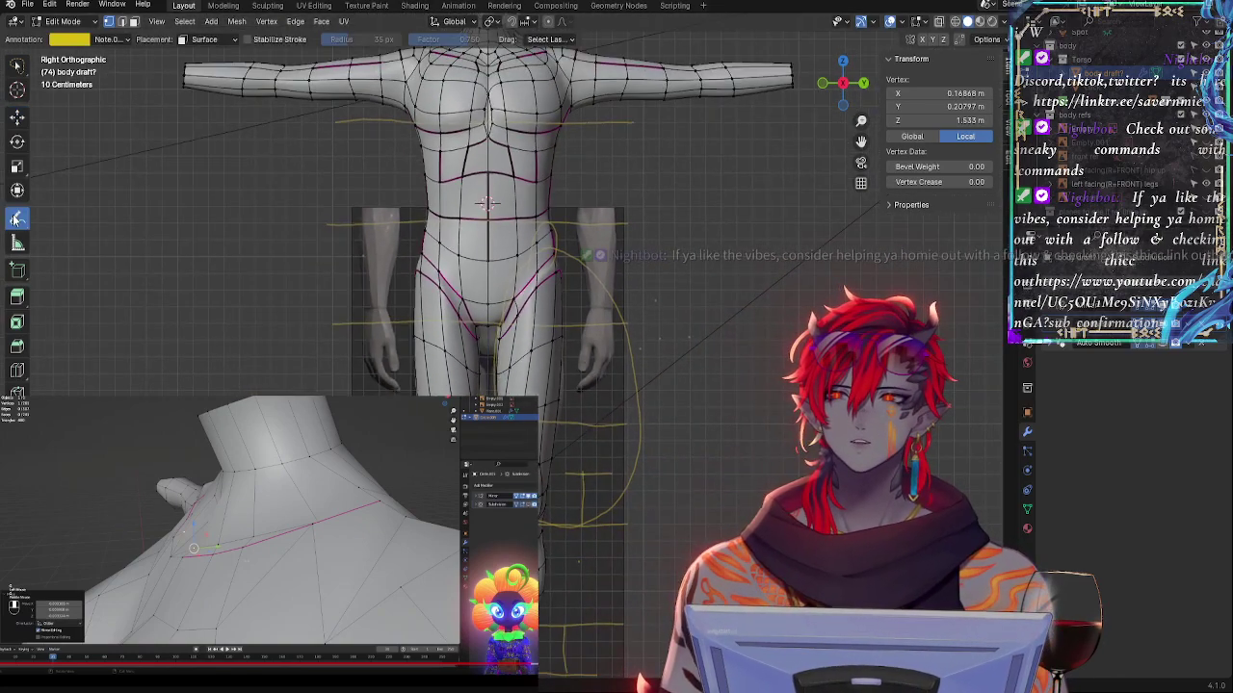
{"action": "left_click", "coordinate": [112, 39]}
{"action": "left_click_drag", "start_coordinate": [96, 170], "coordinate": [201, 171]}
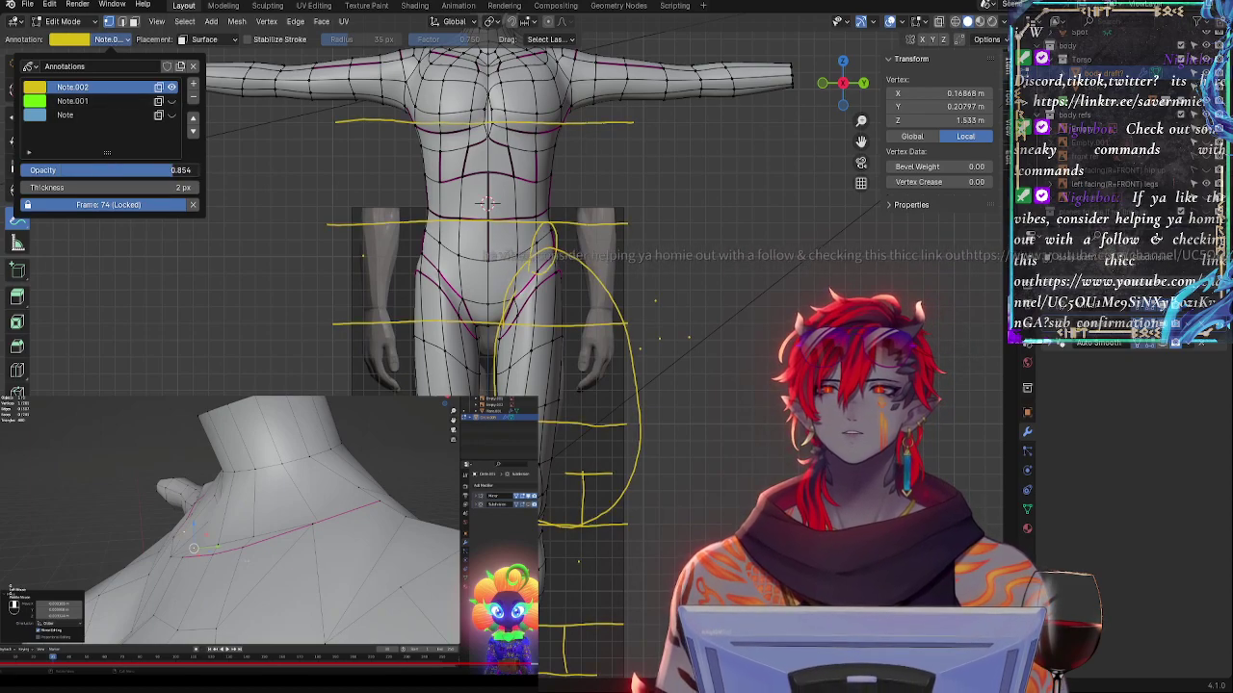
- Orbit and pan back to the side orthographic view framing the head and horns
{"action": "scroll", "coordinate": [675, 189], "scroll_direction": "up", "scroll_amount": 1}
{"action": "middle_click_drag", "start_coordinate": [674, 194], "coordinate": [696, 260], "text": "shift"}
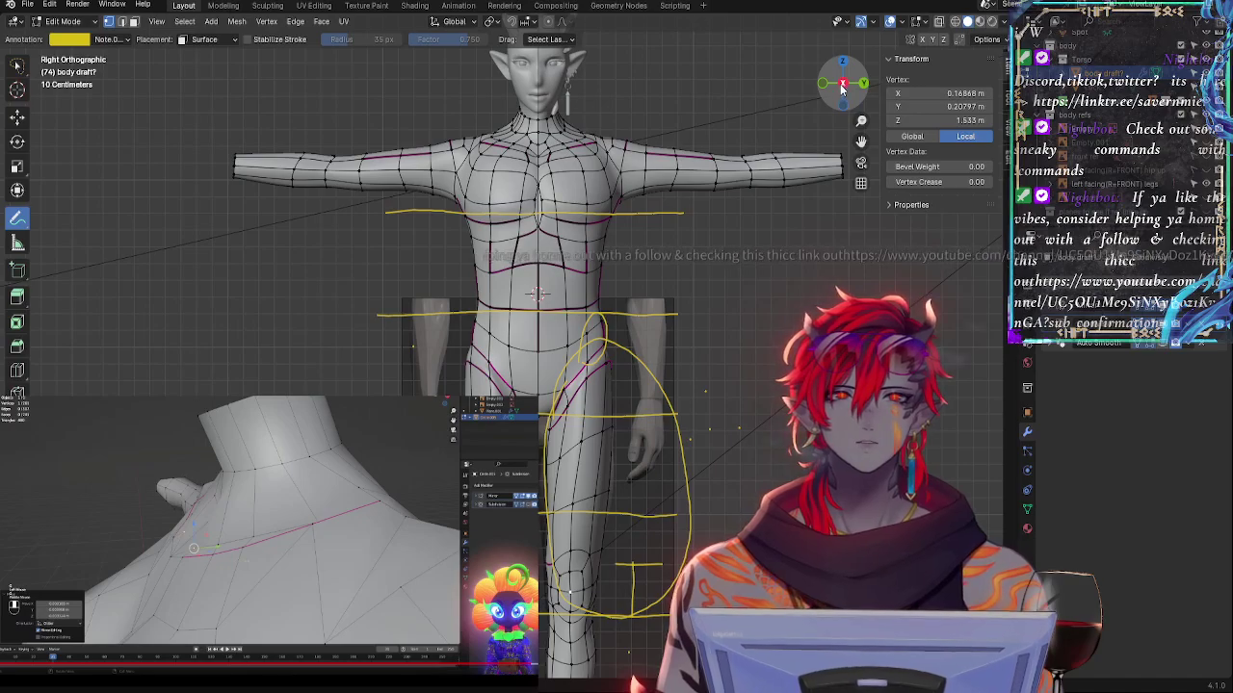
{"action": "left_click", "coordinate": [842, 87]}
{"action": "left_click", "coordinate": [843, 87]}
{"action": "scroll", "coordinate": [697, 204], "scroll_direction": "down", "scroll_amount": 2}
{"action": "scroll", "coordinate": [698, 204], "scroll_direction": "up", "scroll_amount": 2}
{"action": "scroll", "coordinate": [698, 205], "scroll_direction": "down", "scroll_amount": 1}
{"action": "middle_click_drag", "start_coordinate": [698, 204], "coordinate": [685, 311]}
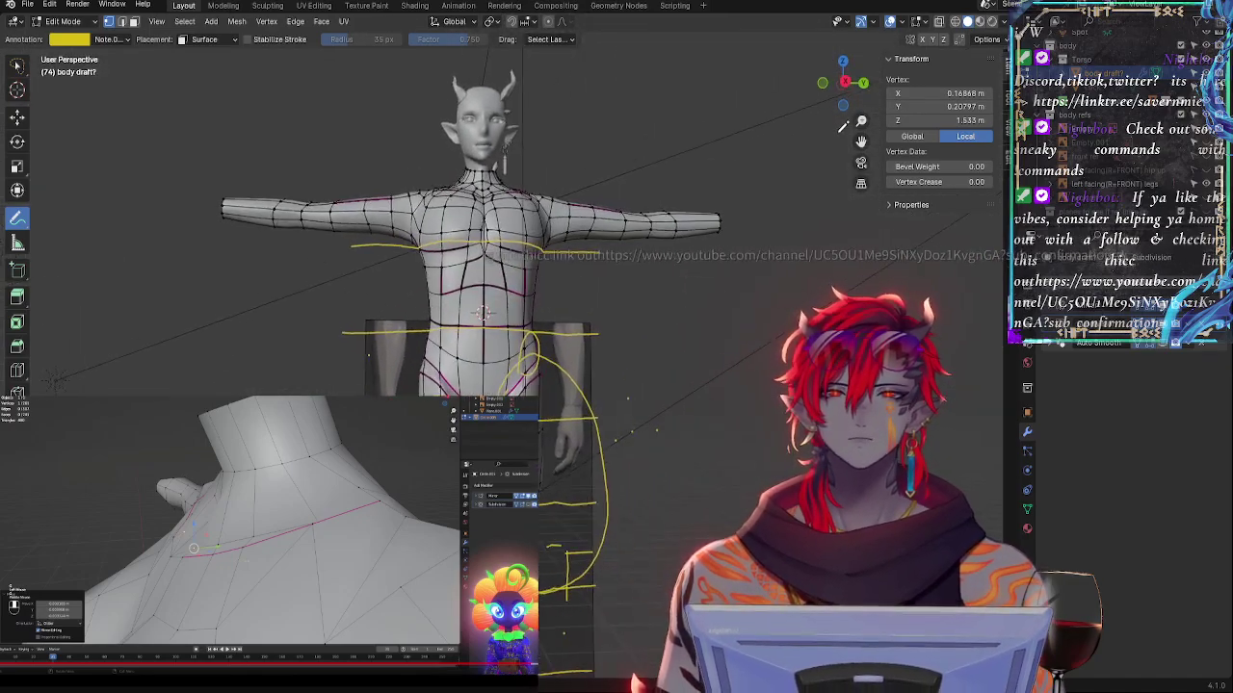
{"action": "left_click", "coordinate": [843, 82]}
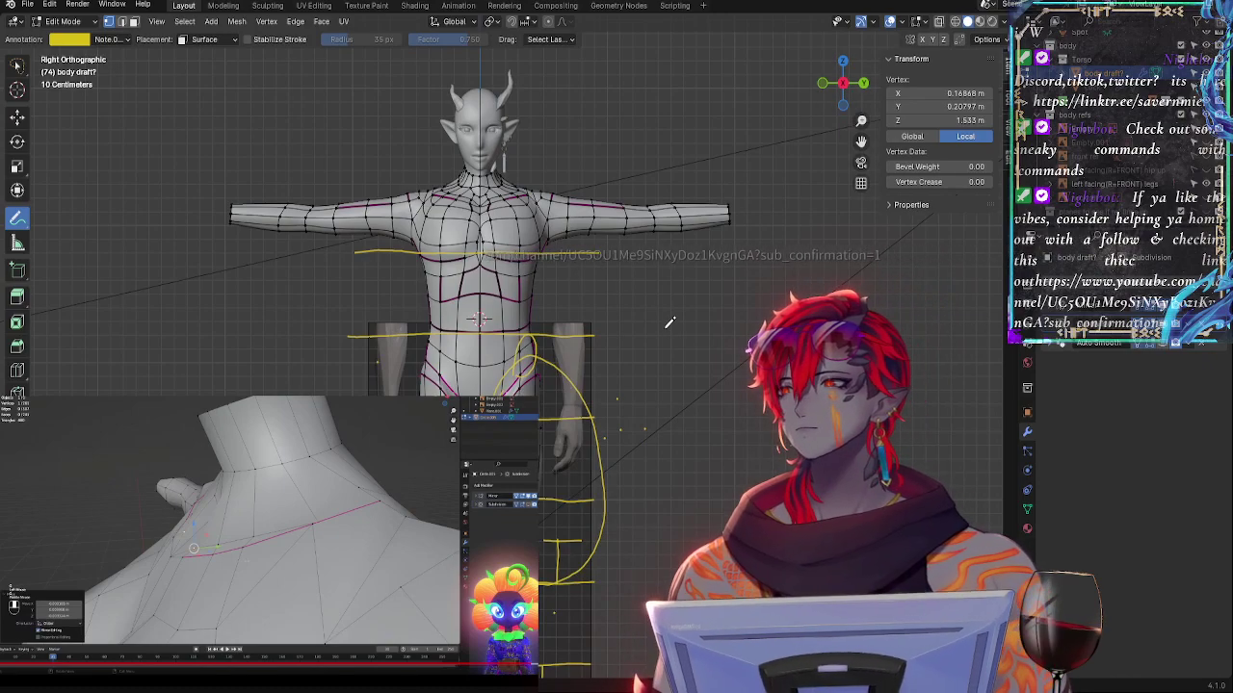
{"action": "scroll", "coordinate": [644, 336], "scroll_direction": "up", "scroll_amount": 3}
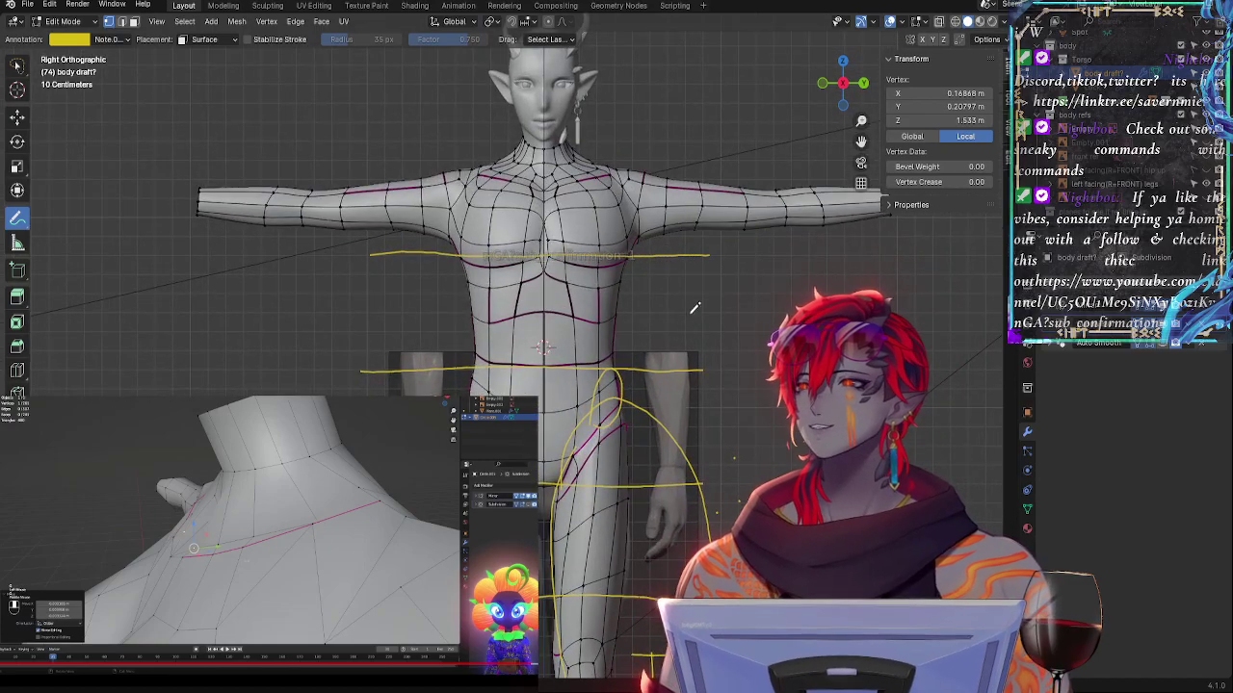
{"action": "middle_click_drag", "start_coordinate": [761, 291], "coordinate": [741, 400], "text": "shift"}
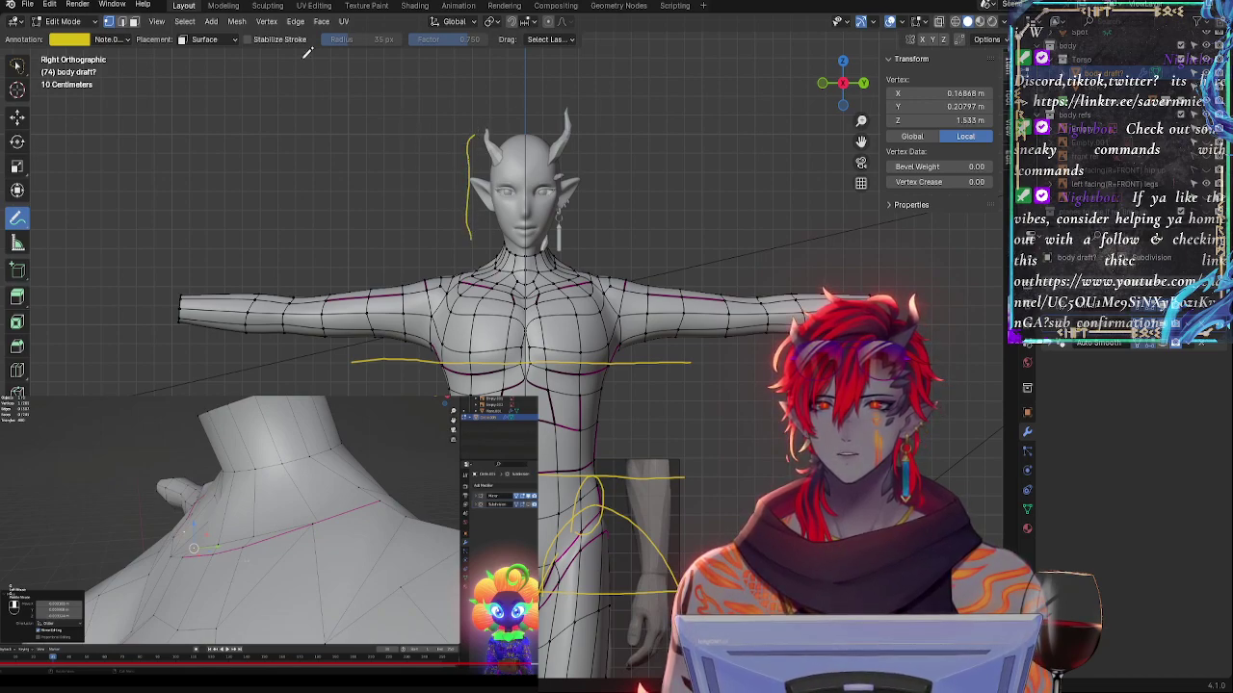
- Enable Stabilize Stroke in the Annotate tool header for smoother guide strokes
{"action": "left_click", "coordinate": [265, 42]}
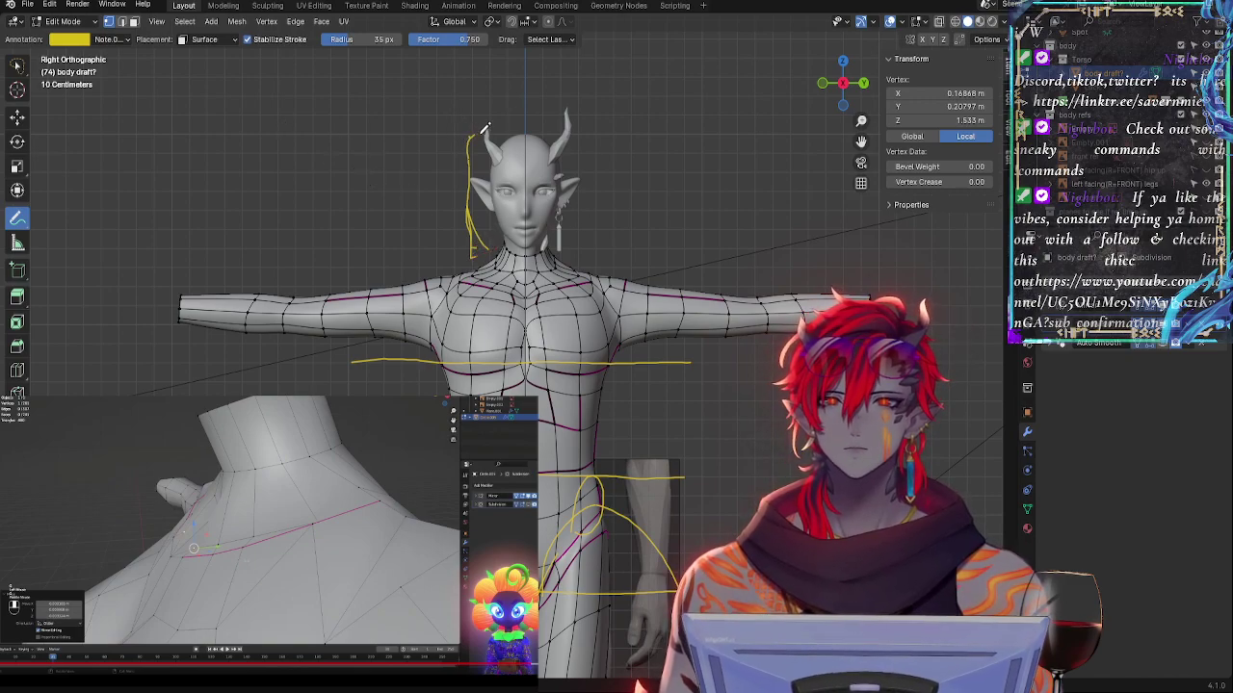
{"action": "middle_click_drag", "start_coordinate": [680, 301], "coordinate": [592, 56], "text": "shift"}
{"action": "middle_click_drag", "start_coordinate": [654, 103], "coordinate": [507, 180], "text": "shift"}
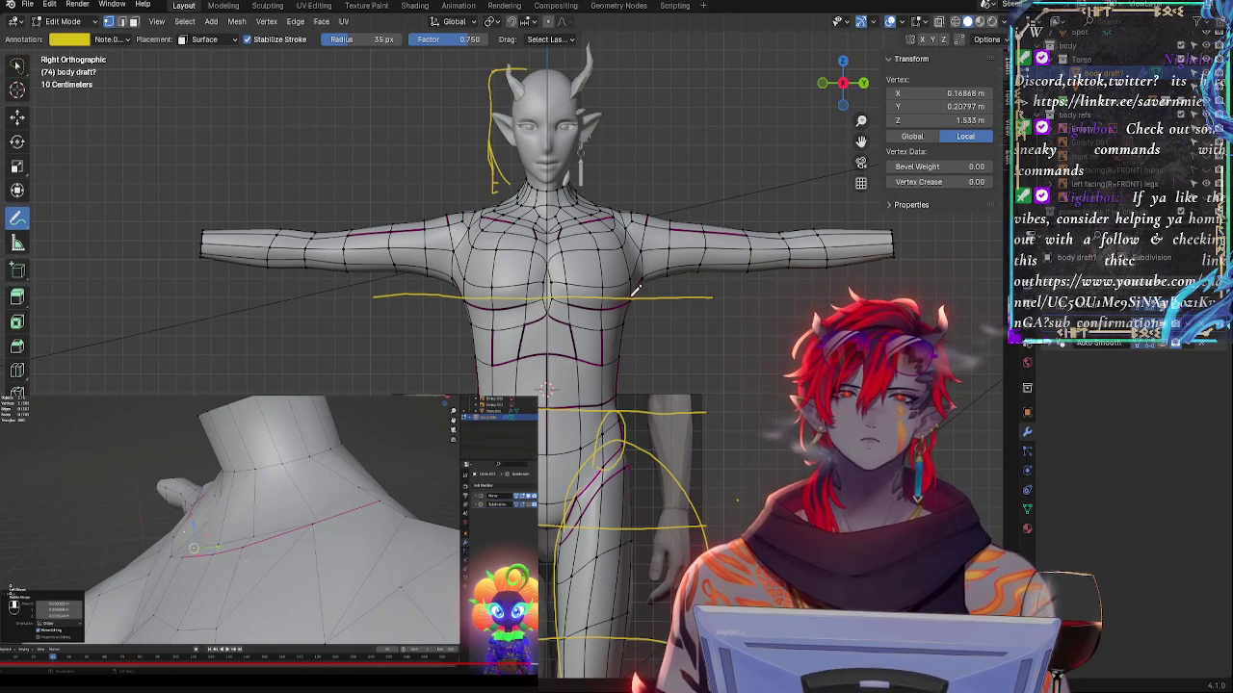
{"action": "middle_click_drag", "start_coordinate": [712, 325], "coordinate": [535, 292]}
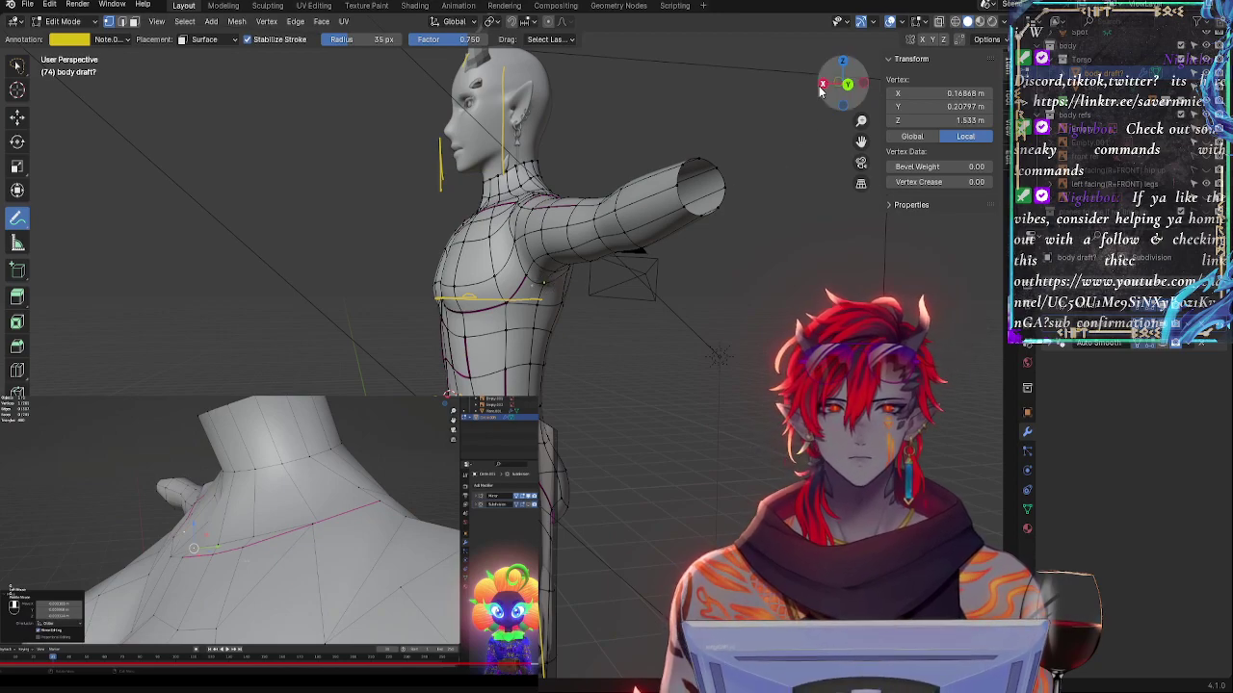
- In Right Orthographic, draw three diagonal guide strokes from the neck and shoulder across the chest
{"action": "left_click", "coordinate": [864, 84]}
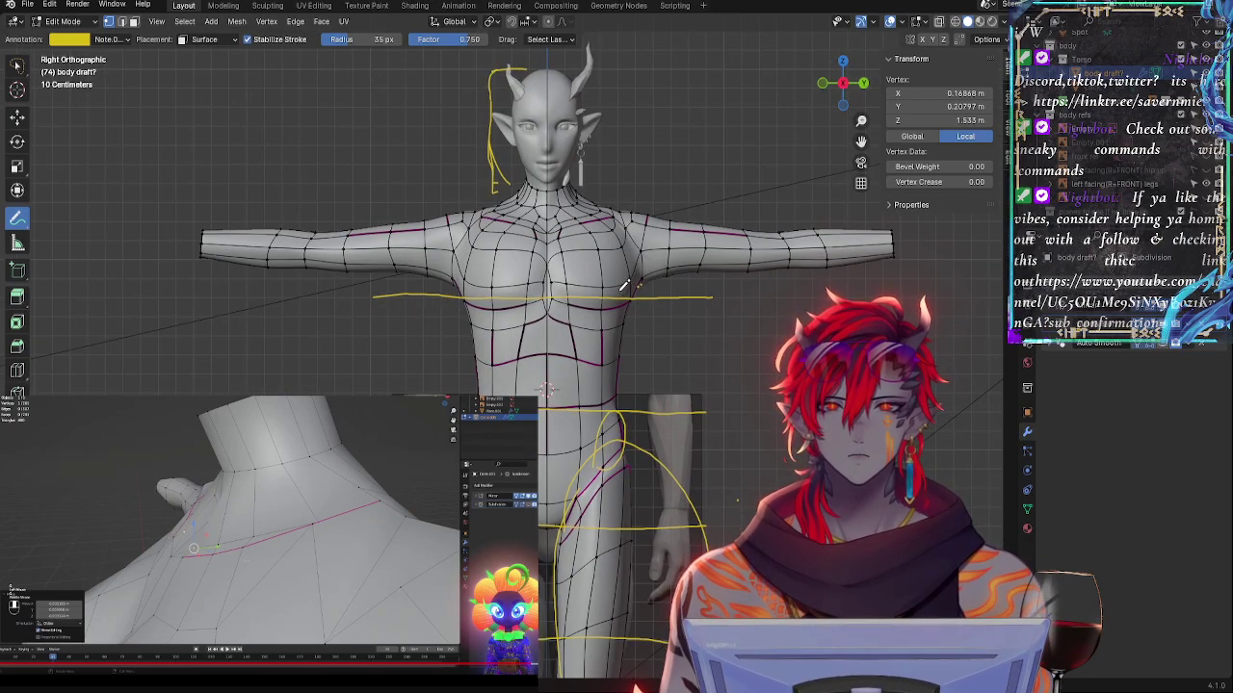
{"action": "left_click_drag", "start_coordinate": [624, 204], "coordinate": [565, 299]}
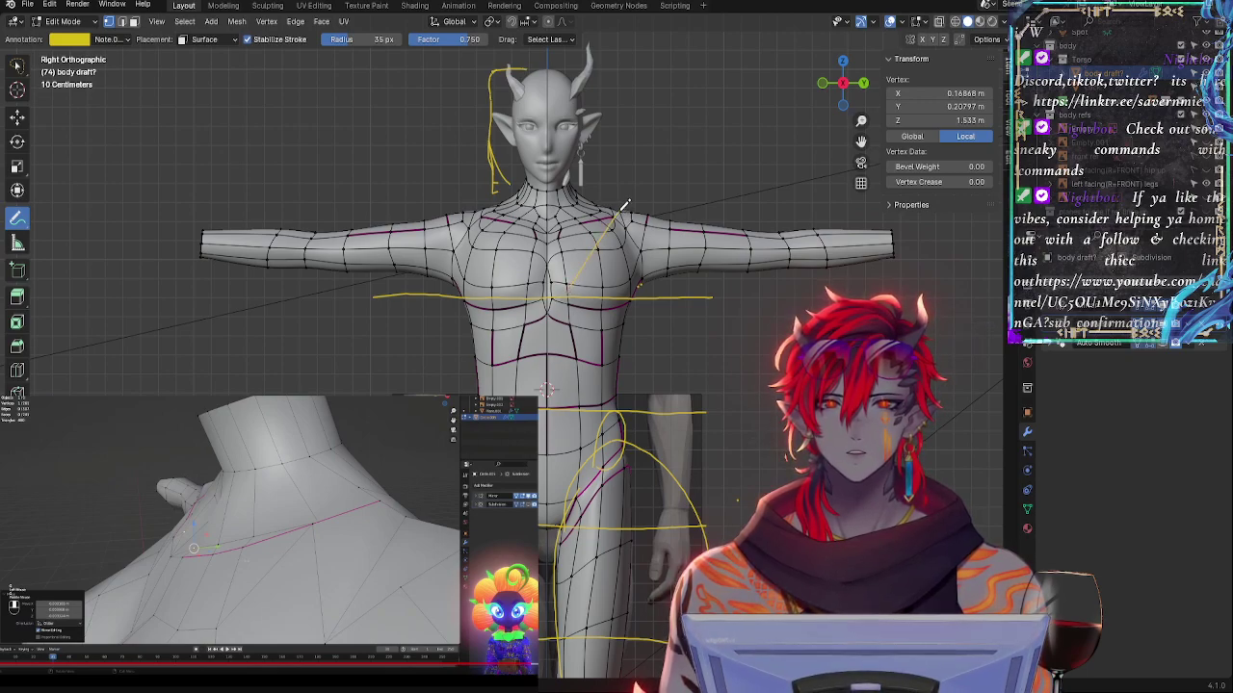
{"action": "mouse_move", "coordinate": [624, 204]}
{"action": "left_mouse_down"}
{"action": "mouse_move", "coordinate": [549, 376]}
{"action": "mouse_move", "coordinate": [477, 204]}
{"action": "left_mouse_up"}
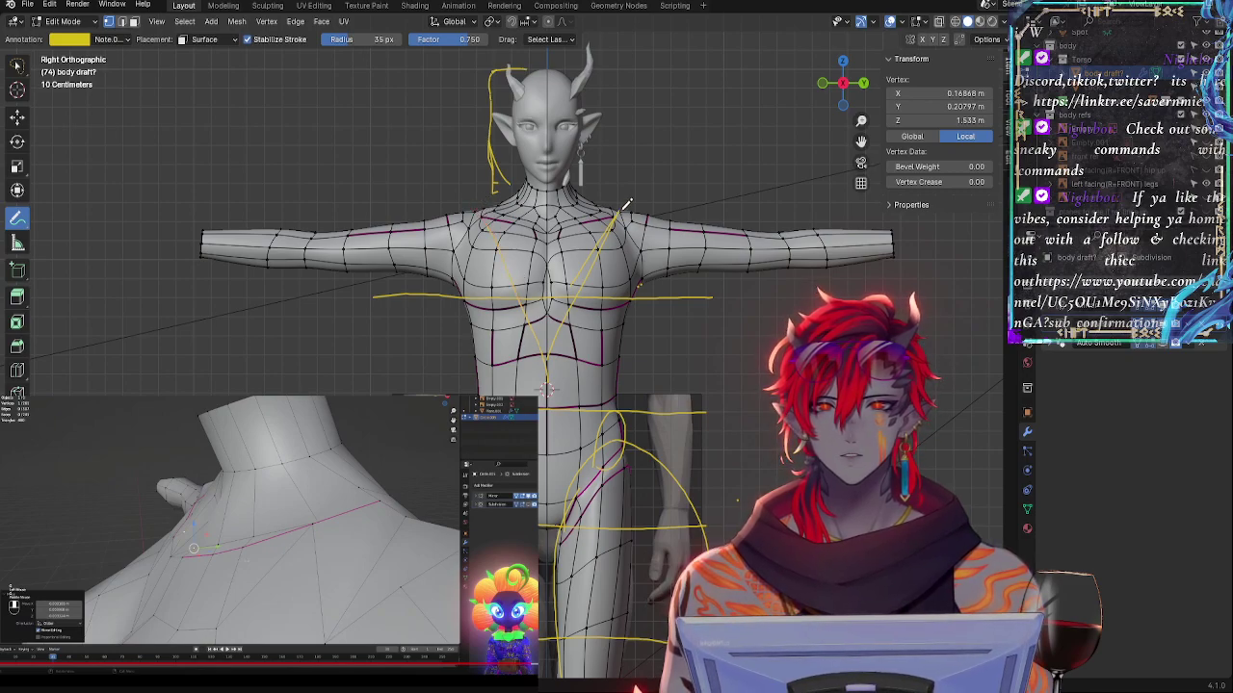
{"action": "left_click_drag", "start_coordinate": [626, 204], "coordinate": [547, 381]}
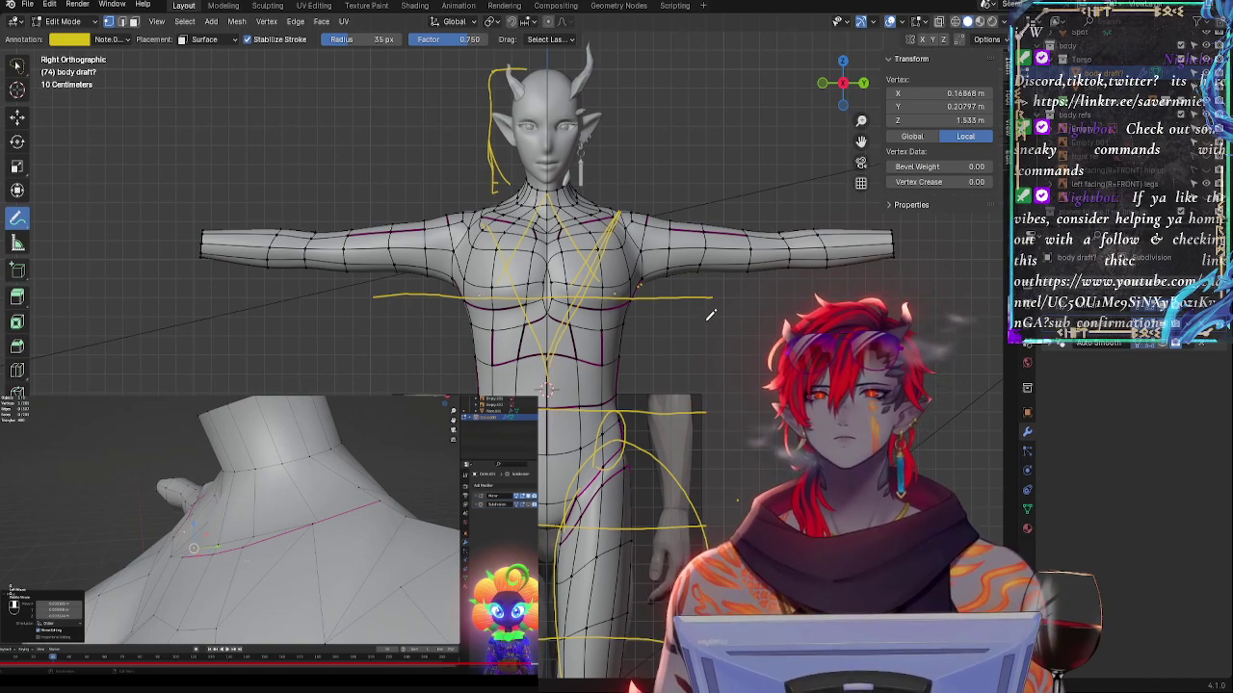
{"action": "middle_click_drag", "start_coordinate": [746, 333], "coordinate": [774, 307], "text": "shift"}
{"action": "scroll", "coordinate": [774, 307], "scroll_direction": "up", "scroll_amount": 1}
{"action": "scroll", "coordinate": [775, 306], "scroll_direction": "up", "scroll_amount": 1}
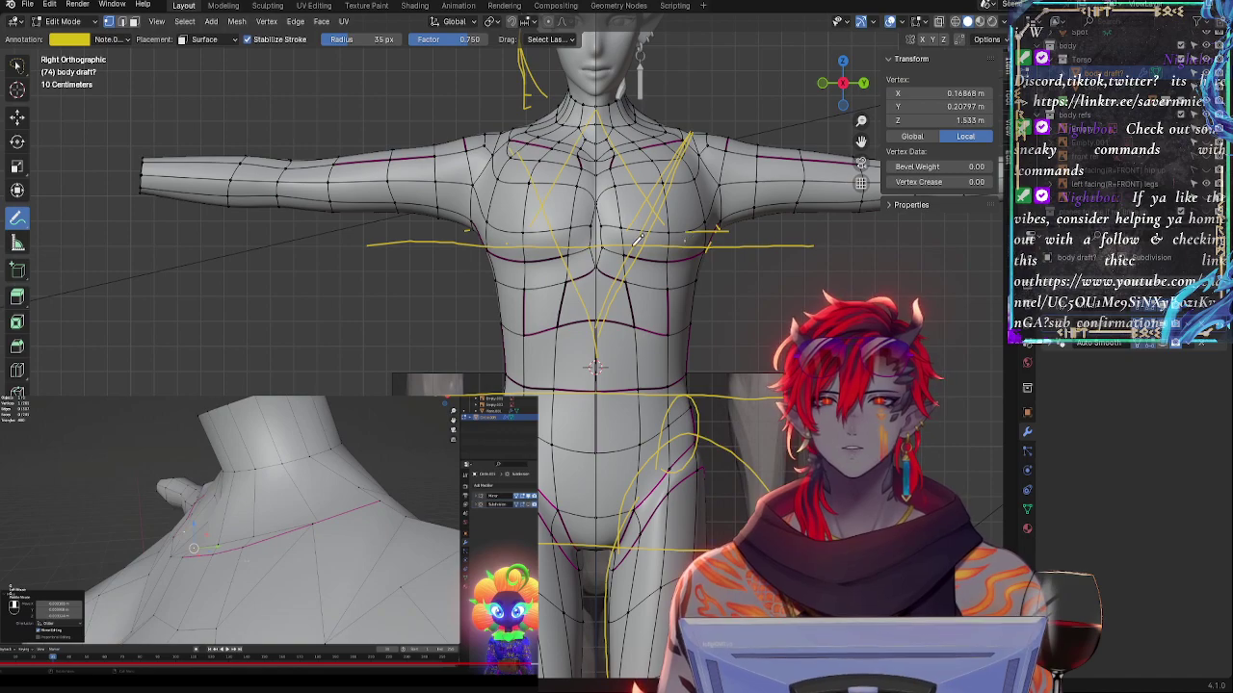
{"action": "mouse_move", "coordinate": [727, 329]}
{"action": "middle_mouse_down", "text": "shift"}
{"action": "mouse_move", "coordinate": [702, 297]}
{"action": "mouse_move", "coordinate": [701, 246]}
{"action": "middle_mouse_up", "text": "shift"}
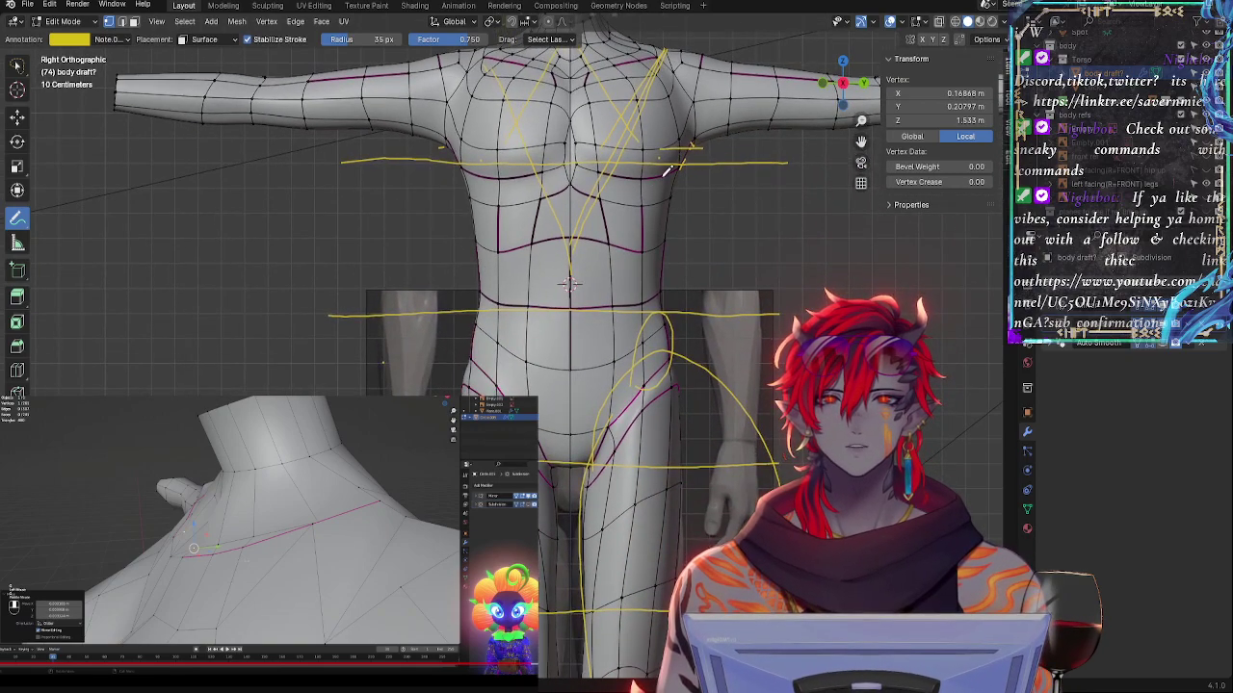
{"action": "mouse_move", "coordinate": [711, 184]}
{"action": "middle_mouse_down", "text": "shift"}
{"action": "mouse_move", "coordinate": [706, 315]}
{"action": "mouse_move", "coordinate": [702, 232]}
{"action": "mouse_move", "coordinate": [643, 86]}
{"action": "middle_mouse_up", "text": "shift"}
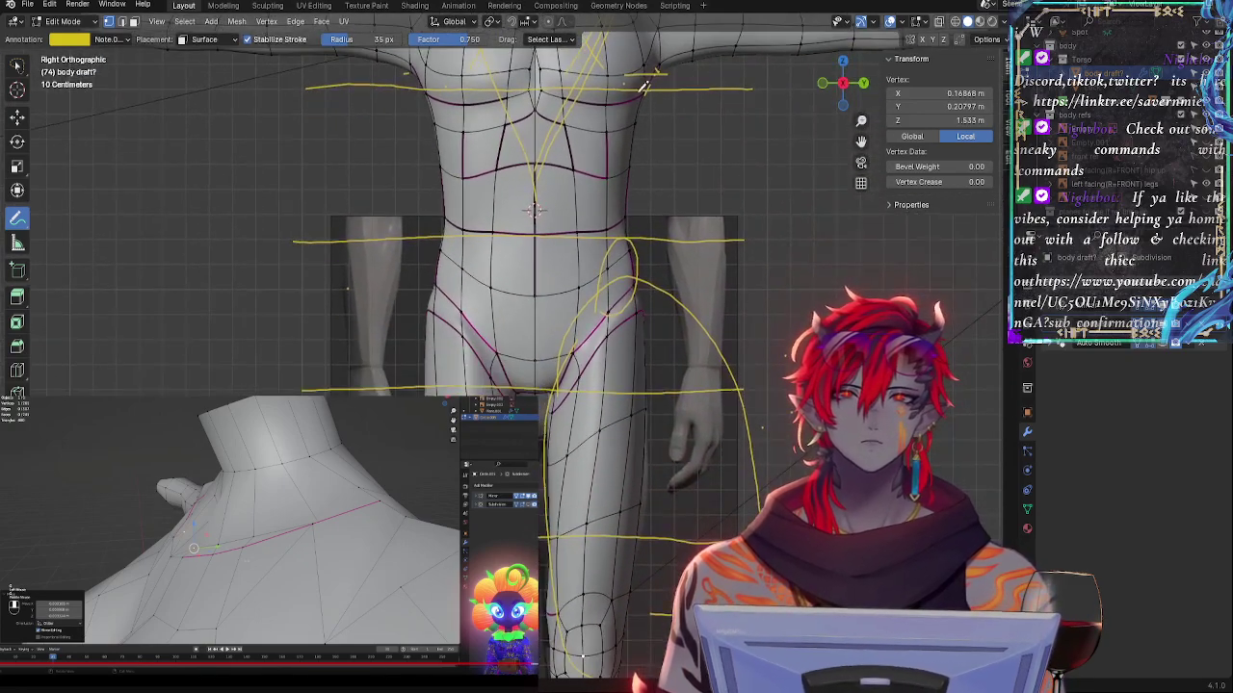
{"action": "middle_click_drag", "start_coordinate": [661, 165], "coordinate": [673, 221], "text": "shift"}
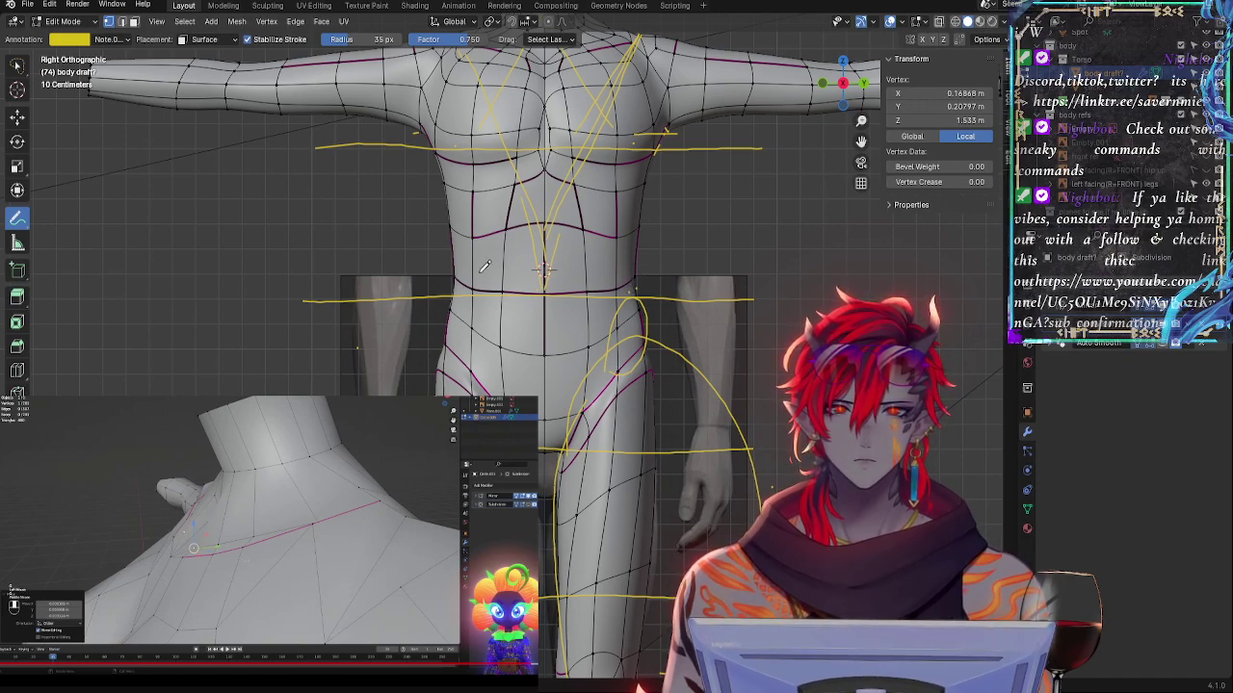
{"action": "middle_click_drag", "start_coordinate": [659, 292], "coordinate": [661, 282], "text": "shift"}
{"action": "scroll", "coordinate": [663, 276], "scroll_direction": "down", "scroll_amount": 1, "text": "shift"}
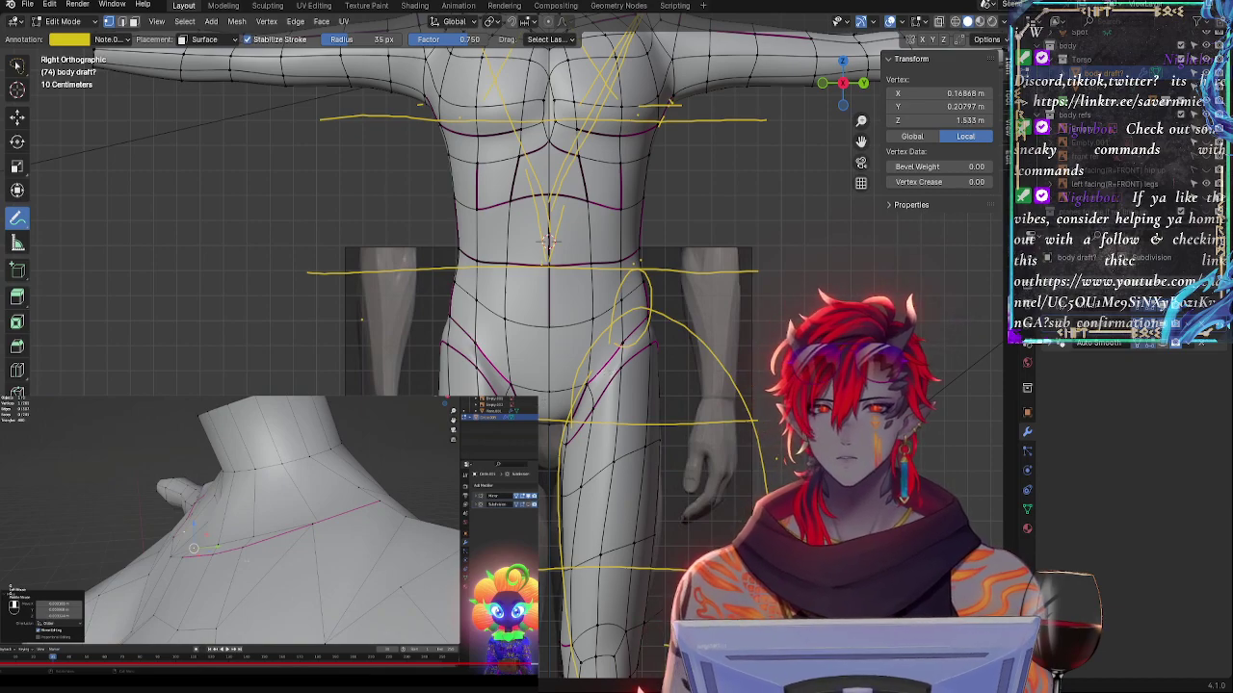
{"action": "middle_click_drag", "start_coordinate": [691, 421], "coordinate": [739, 380], "text": "shift"}
- Draw a short slanted annotation stroke at the hip line beside the thigh
{"action": "scroll", "coordinate": [713, 382], "scroll_direction": "up", "scroll_amount": 1}
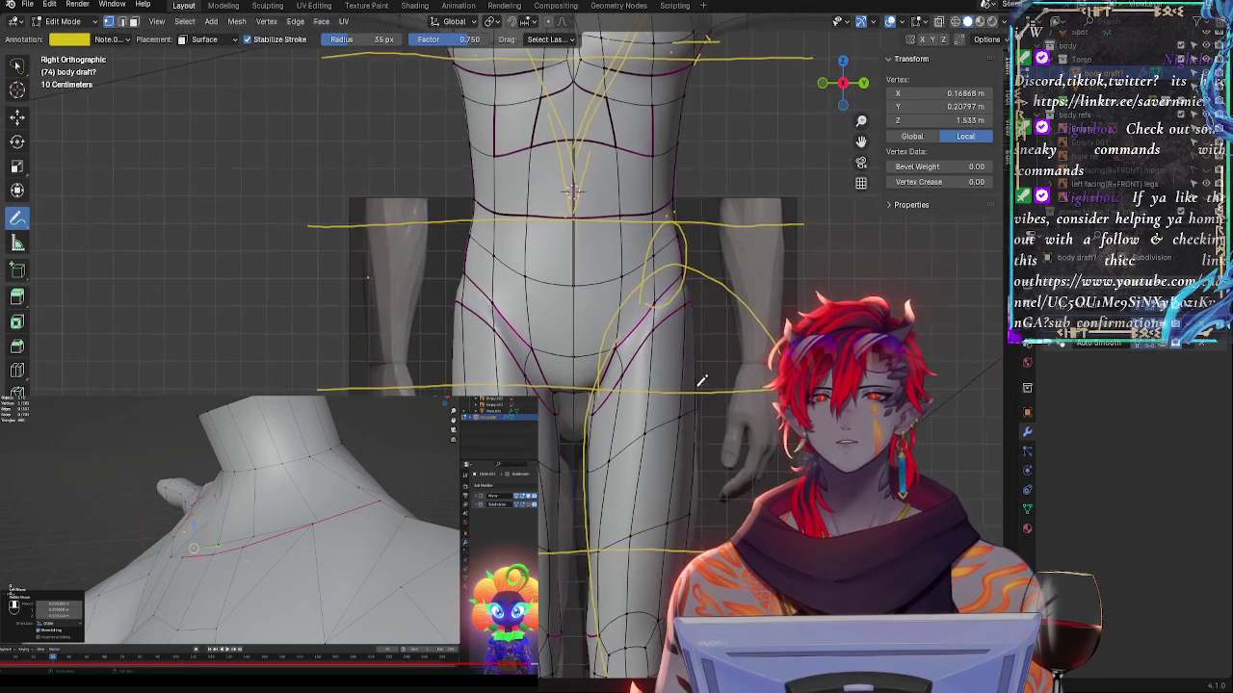
{"action": "scroll", "coordinate": [702, 381], "scroll_direction": "up", "scroll_amount": 1}
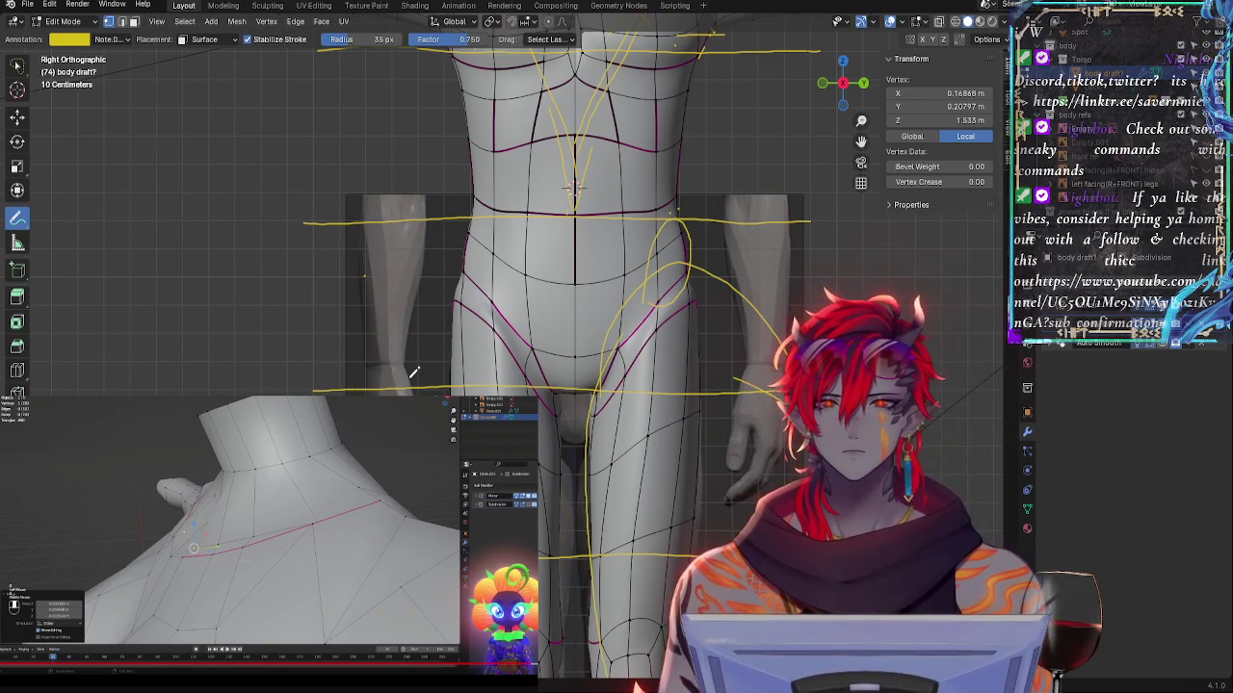
{"action": "left_click_drag", "start_coordinate": [410, 379], "coordinate": [363, 396]}
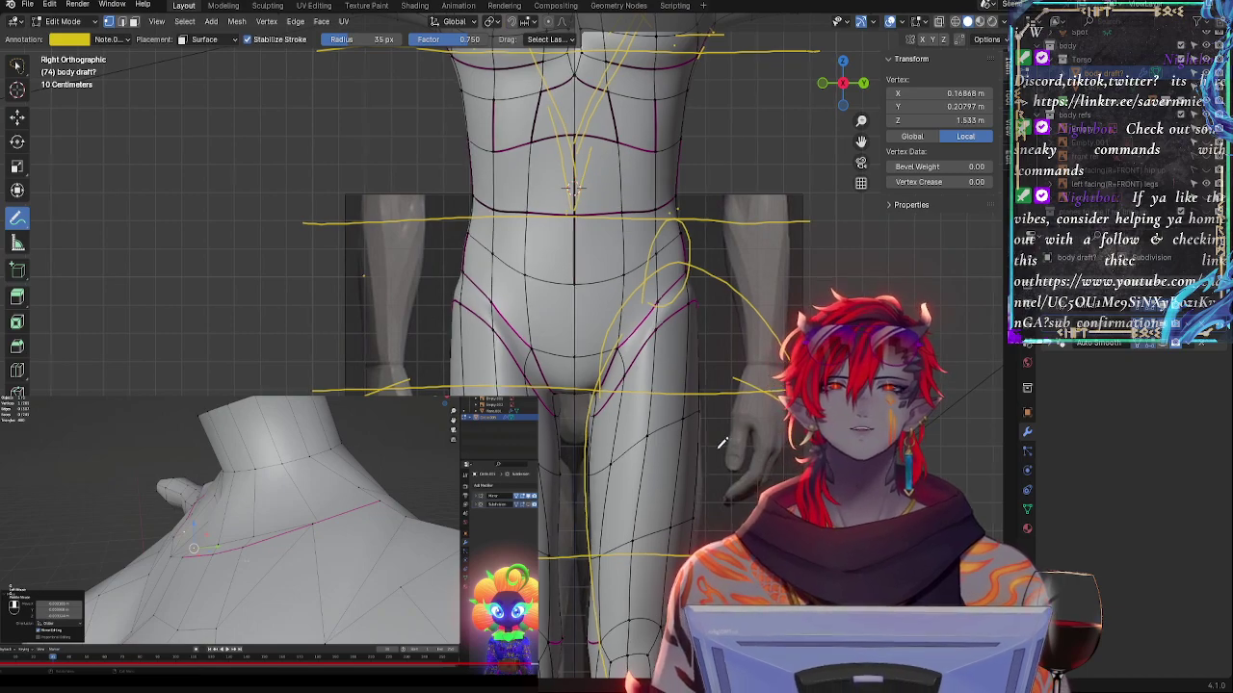
{"action": "middle_click_drag", "start_coordinate": [722, 443], "coordinate": [669, 449], "text": "shift"}
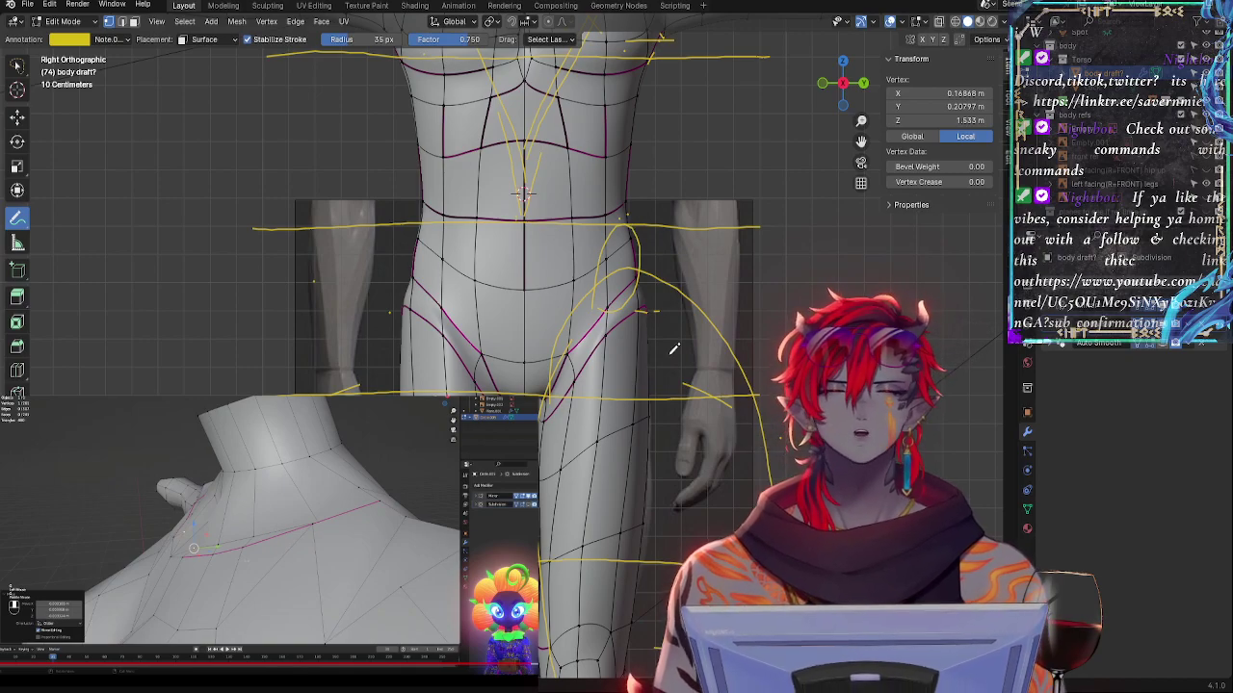
{"action": "scroll", "coordinate": [675, 349], "scroll_direction": "up", "scroll_amount": 3}
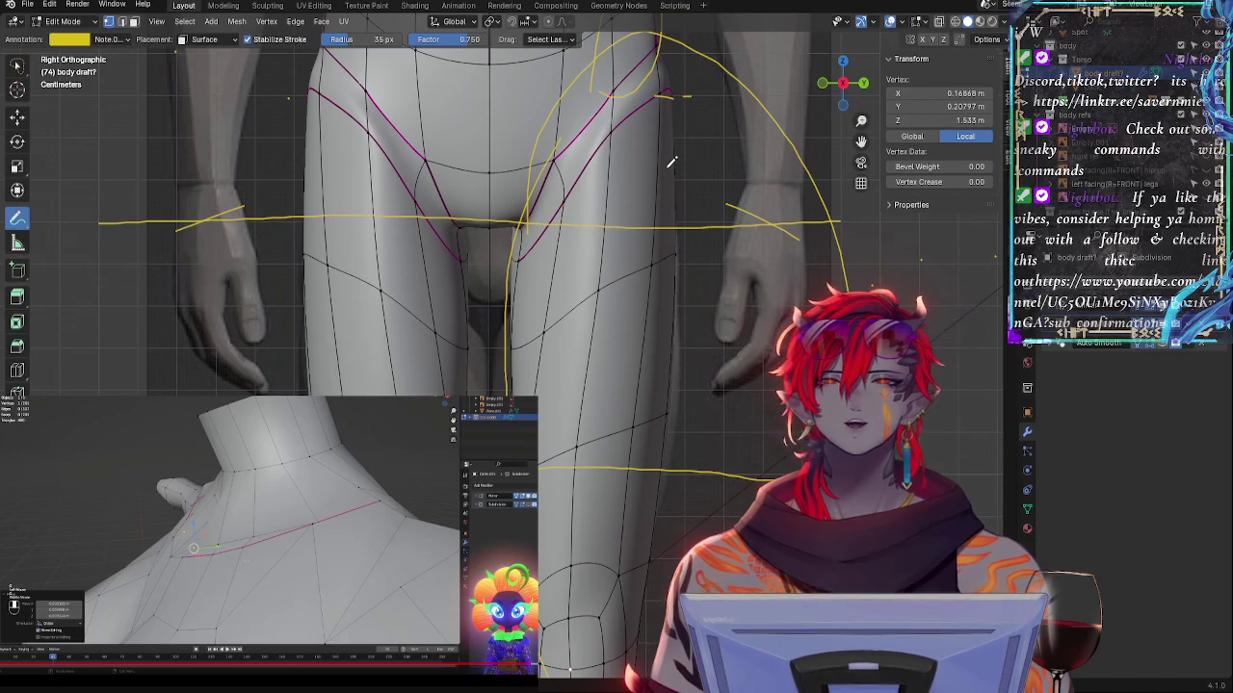
{"action": "scroll", "coordinate": [671, 163], "scroll_direction": "down", "scroll_amount": 4}
{"action": "scroll", "coordinate": [636, 178], "scroll_direction": "up", "scroll_amount": 2}
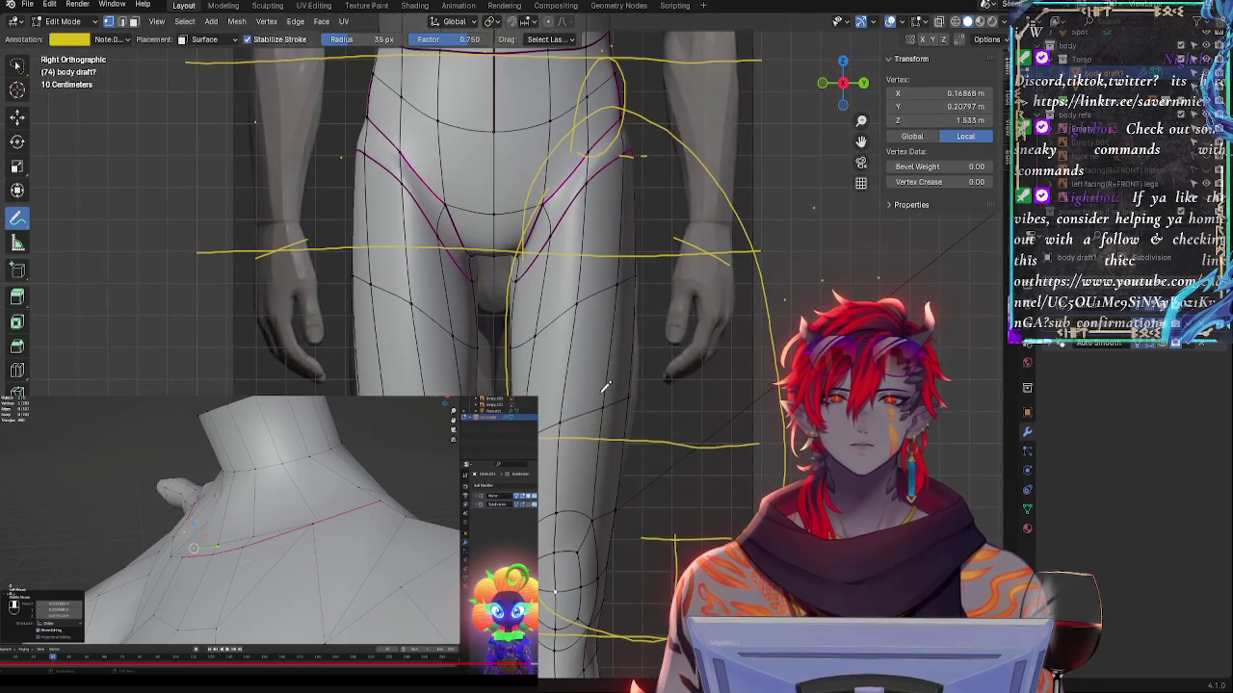
{"action": "middle_click_drag", "start_coordinate": [605, 387], "coordinate": [747, 354]}
{"action": "left_click", "coordinate": [844, 84]}
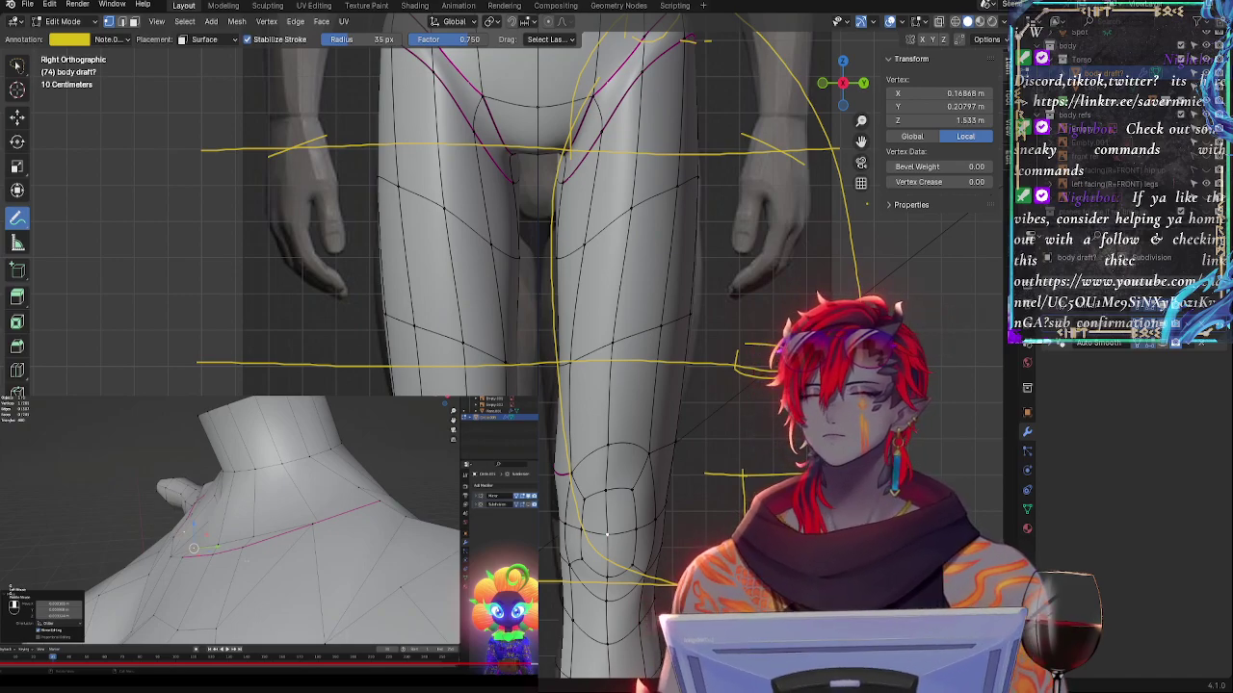
{"action": "middle_click_drag", "start_coordinate": [800, 279], "coordinate": [810, 180]}
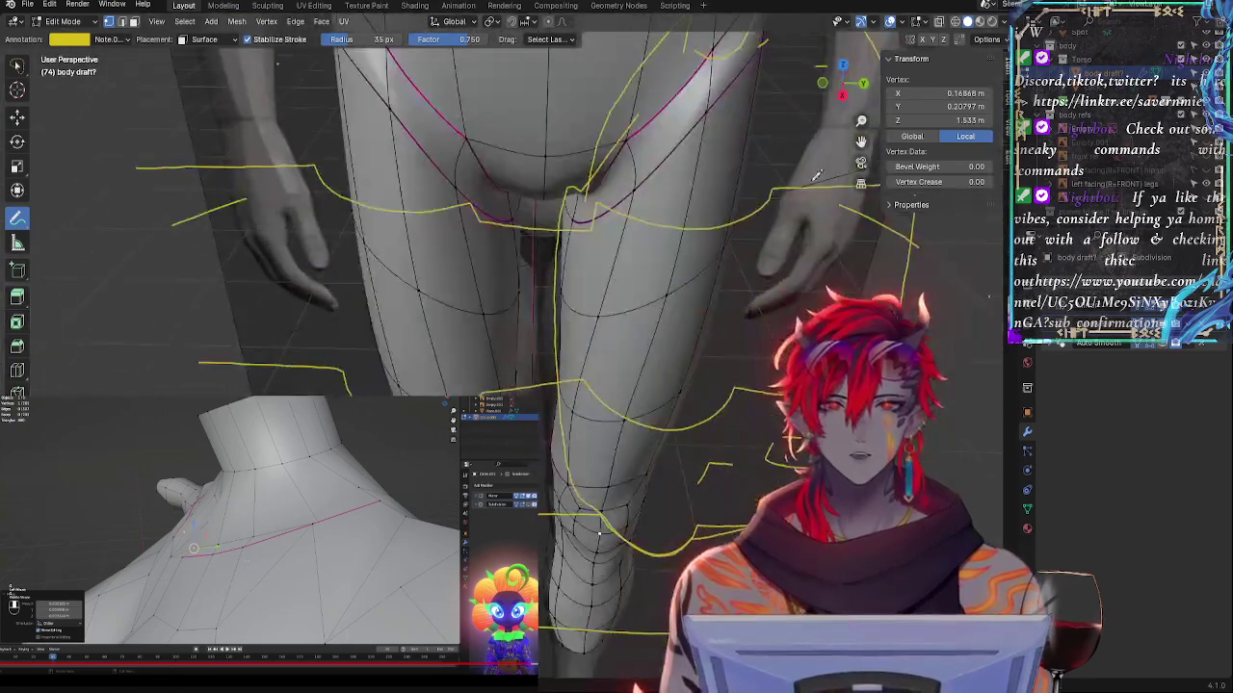
{"action": "left_click", "coordinate": [845, 97]}
{"action": "middle_click_drag", "start_coordinate": [722, 106], "coordinate": [609, 527], "text": "shift"}
{"action": "middle_click_drag", "start_coordinate": [619, 202], "coordinate": [620, 371], "text": "shift"}
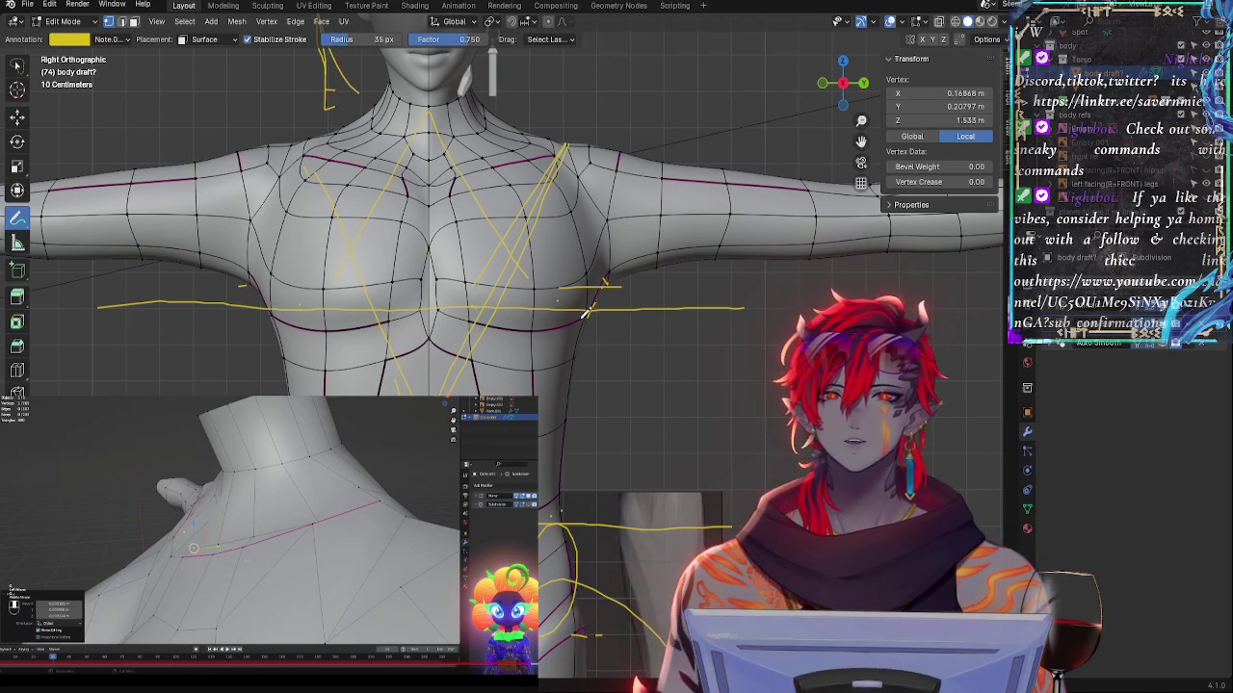
- Draw a curved stroke under the right pectoral and extend it toward the armpit
{"action": "mouse_move", "coordinate": [587, 306]}
{"action": "left_mouse_down"}
{"action": "mouse_move", "coordinate": [557, 328]}
{"action": "mouse_move", "coordinate": [488, 317]}
{"action": "left_mouse_up"}
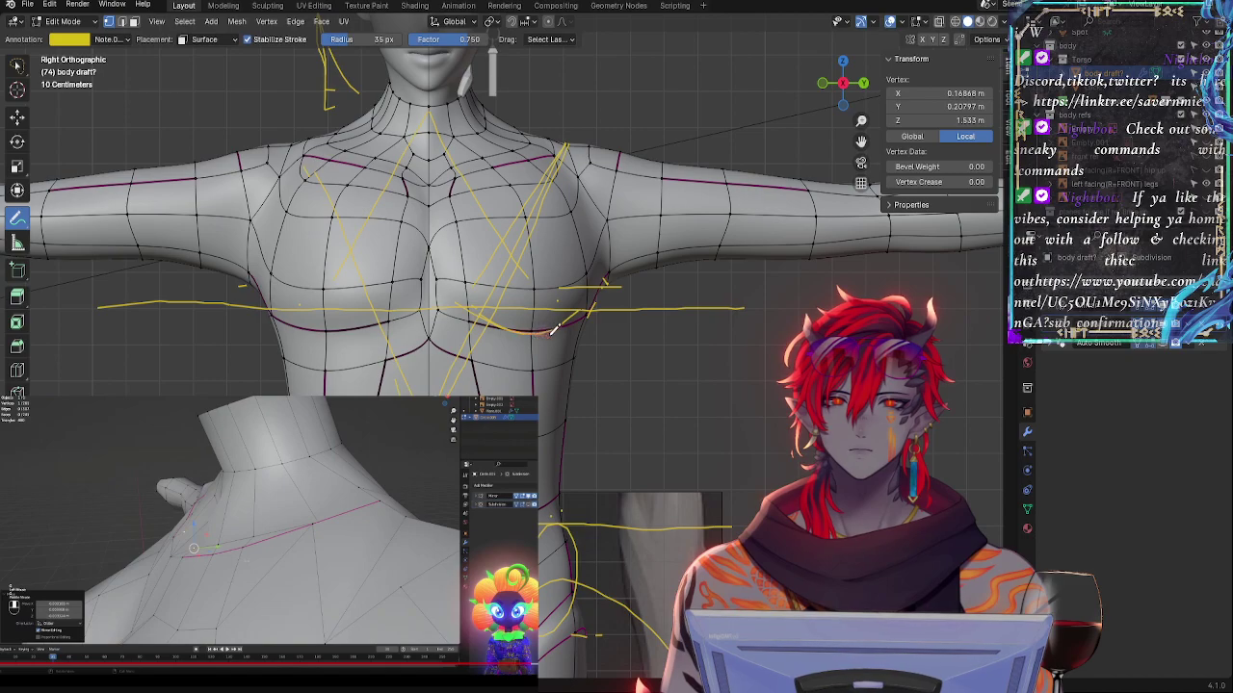
{"action": "left_click_drag", "start_coordinate": [550, 334], "coordinate": [591, 303]}
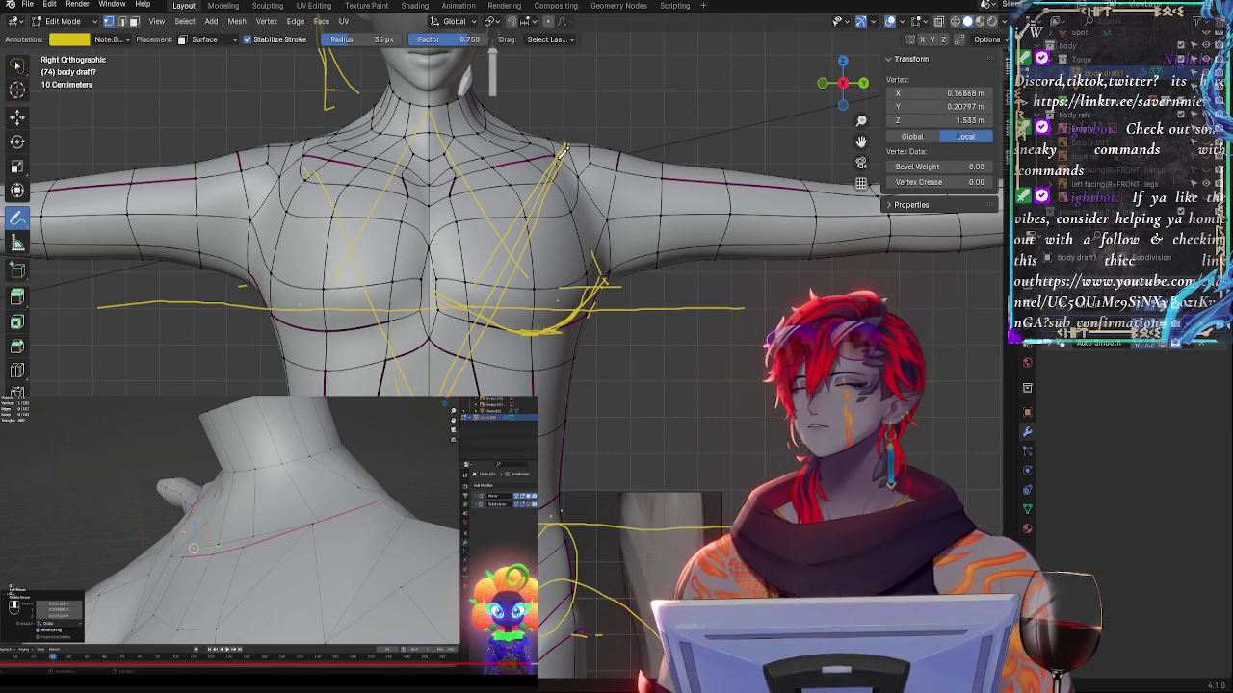
- Sketch strokes from the shoulder down along the right pectoral's outer edge
{"action": "left_click_drag", "start_coordinate": [564, 154], "coordinate": [613, 256]}
{"action": "left_click_drag", "start_coordinate": [560, 159], "coordinate": [608, 260]}
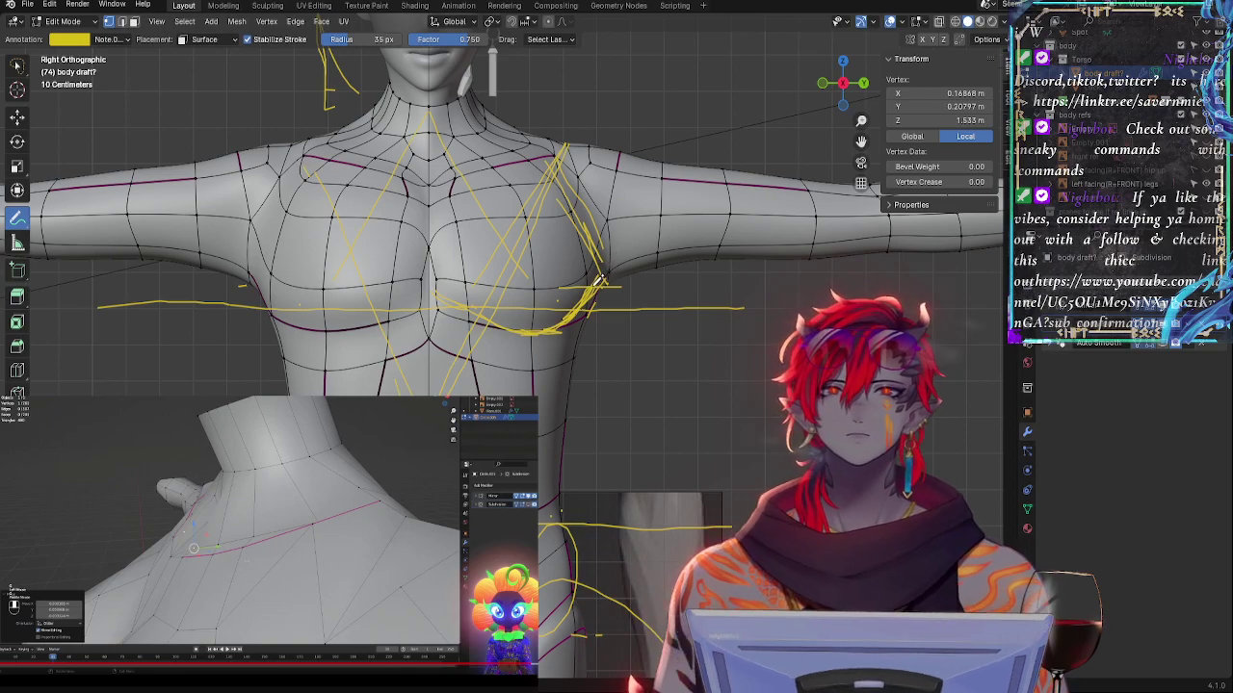
{"action": "left_click_drag", "start_coordinate": [599, 251], "coordinate": [558, 181]}
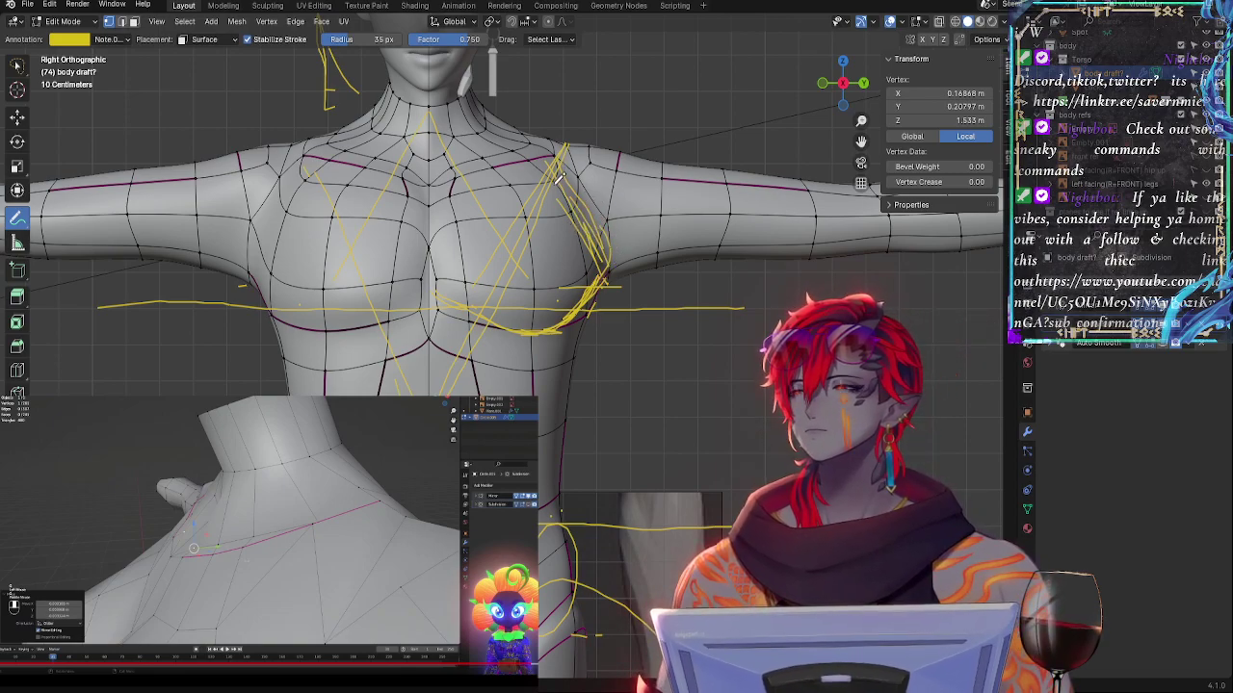
{"action": "mouse_move", "coordinate": [569, 161]}
{"action": "left_mouse_down"}
{"action": "mouse_move", "coordinate": [571, 222]}
{"action": "mouse_move", "coordinate": [603, 248]}
{"action": "mouse_move", "coordinate": [548, 161]}
{"action": "left_mouse_up"}
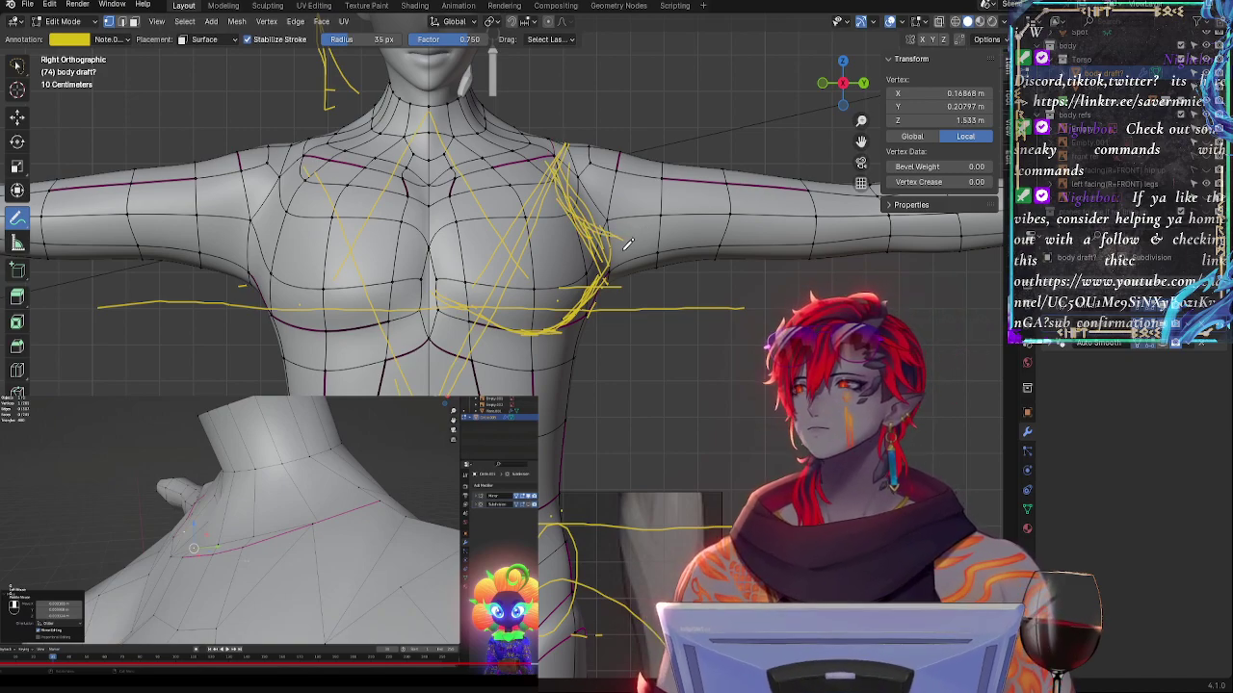
- Add curves from the chest into the armpit and a line down the torso's right side
{"action": "left_click_drag", "start_coordinate": [605, 261], "coordinate": [701, 220]}
{"action": "mouse_move", "coordinate": [592, 236]}
{"action": "left_mouse_down"}
{"action": "mouse_move", "coordinate": [660, 225]}
{"action": "mouse_move", "coordinate": [682, 181]}
{"action": "left_mouse_up"}
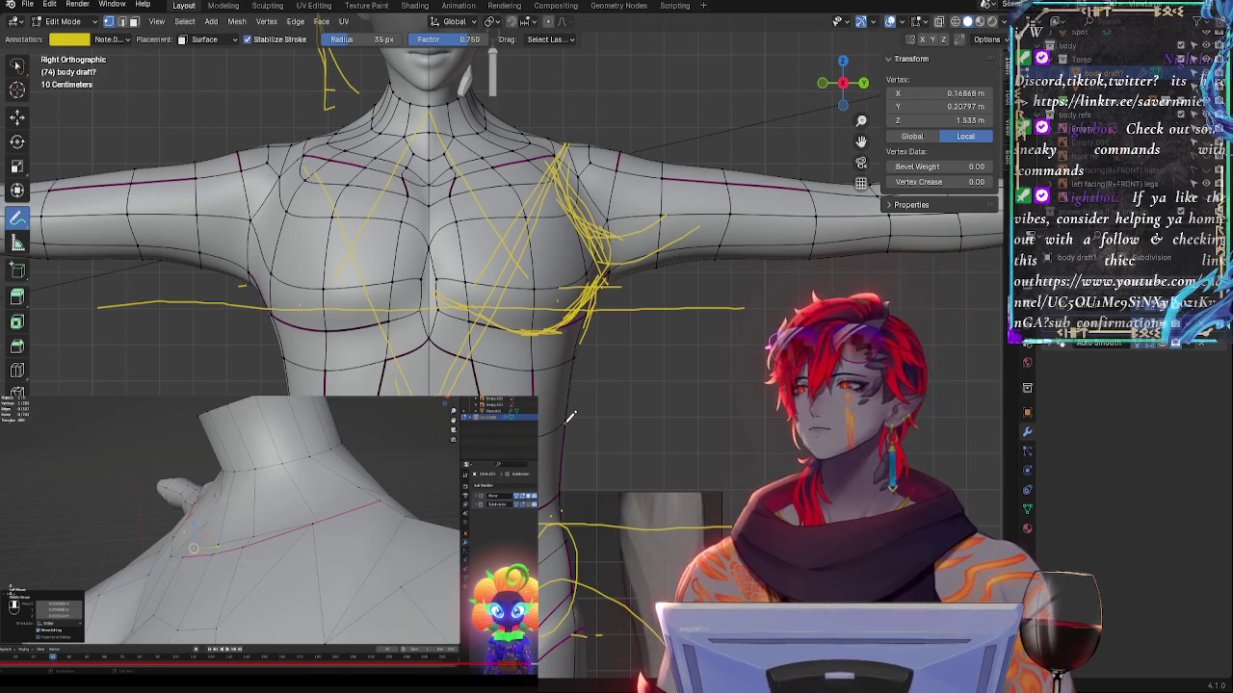
{"action": "left_click_drag", "start_coordinate": [567, 422], "coordinate": [588, 313]}
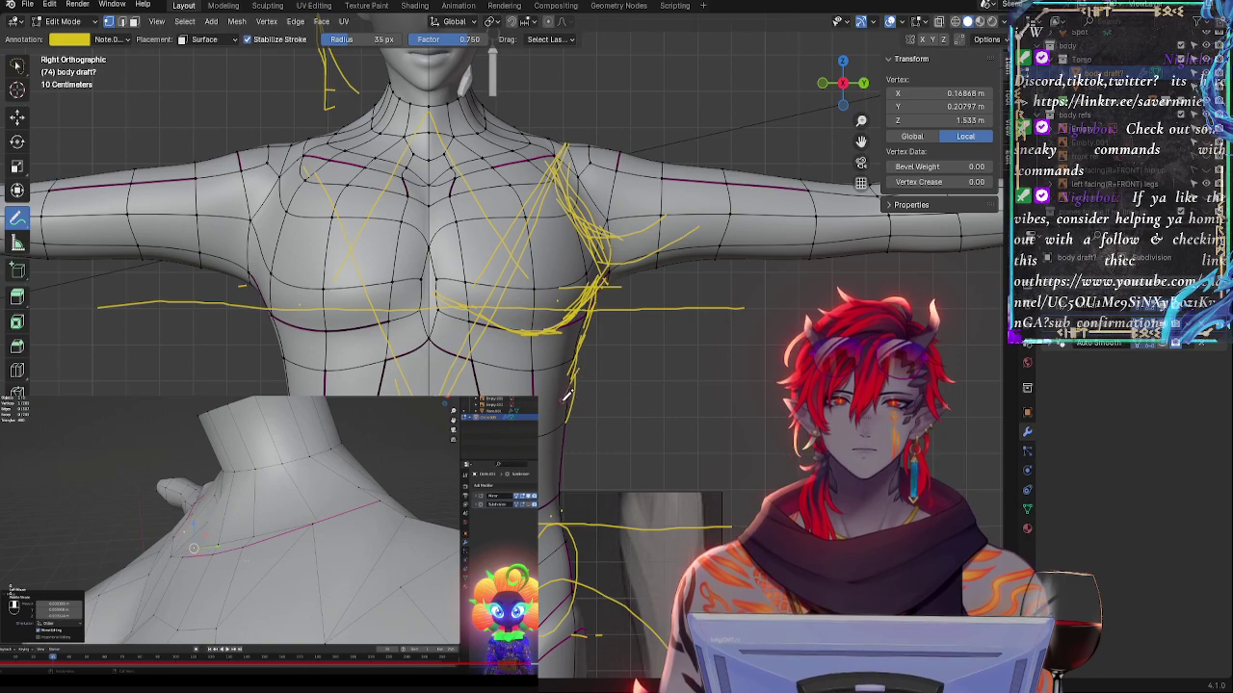
{"action": "left_click_drag", "start_coordinate": [570, 378], "coordinate": [554, 438]}
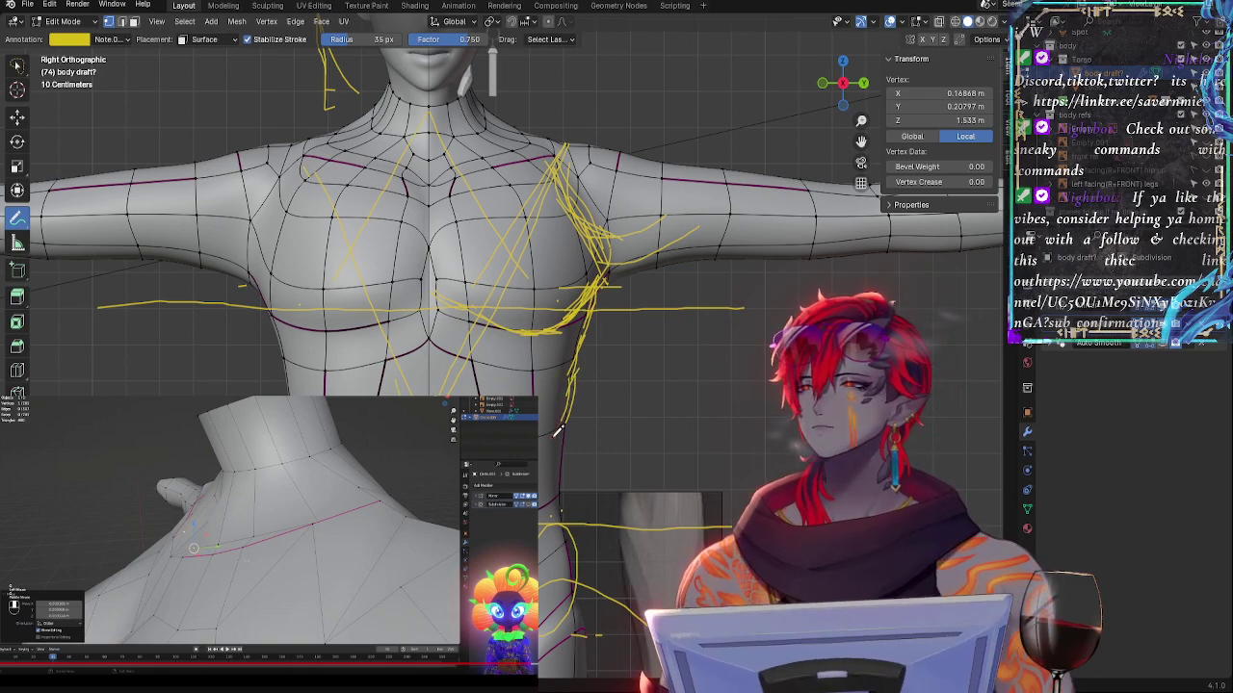
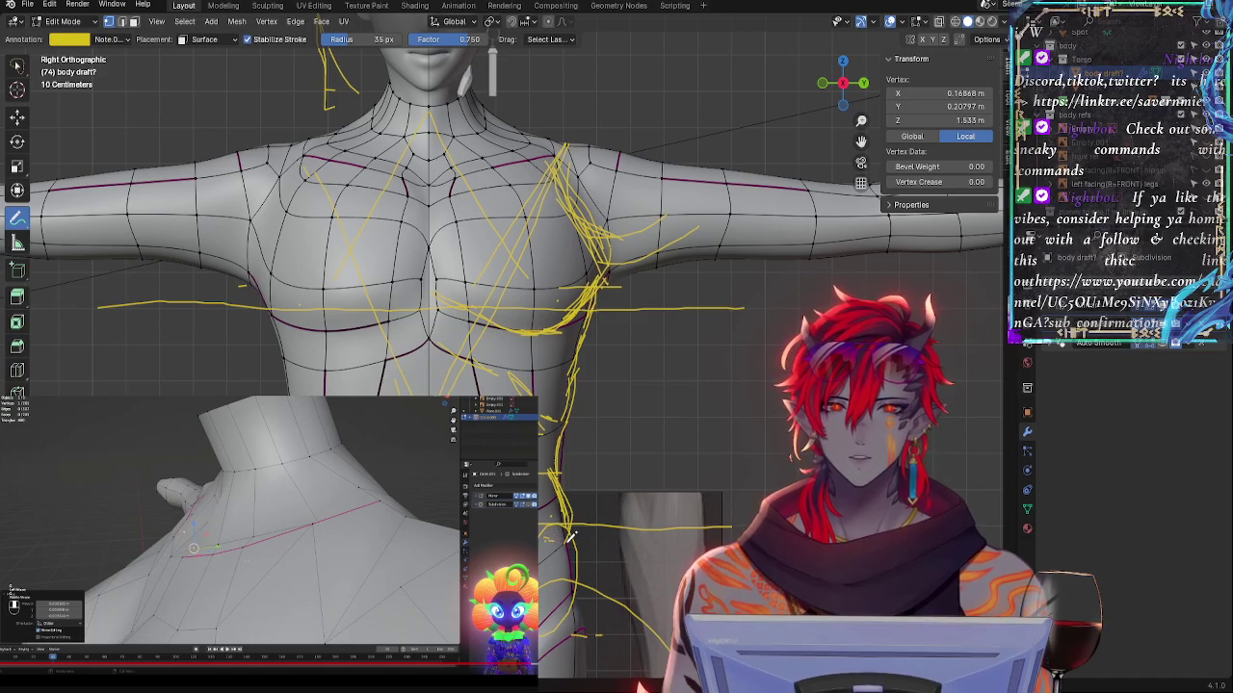
- Pan down and zoom out to frame the full T-posed torso and head with its yellow guide strokes
{"action": "middle_click_drag", "start_coordinate": [688, 563], "coordinate": [648, 386], "text": "shift"}
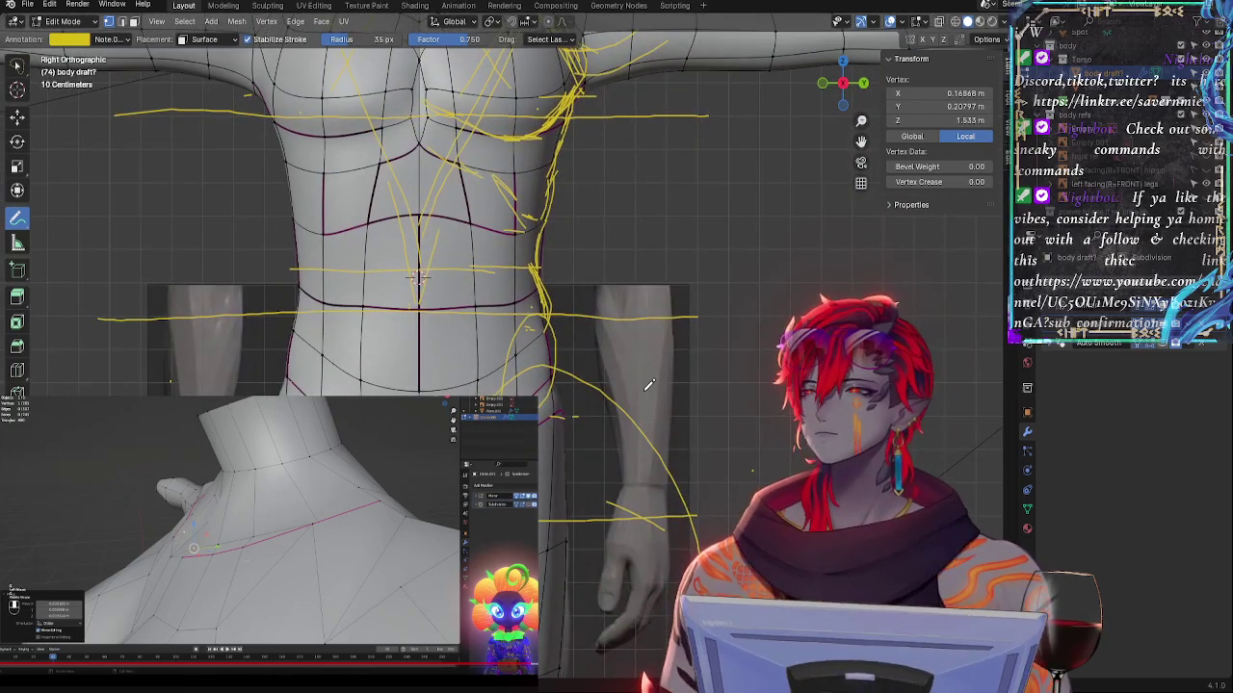
{"action": "scroll", "coordinate": [648, 385], "scroll_direction": "down", "scroll_amount": 3}
{"action": "middle_click_drag", "start_coordinate": [515, 158], "coordinate": [515, 200], "text": "shift"}
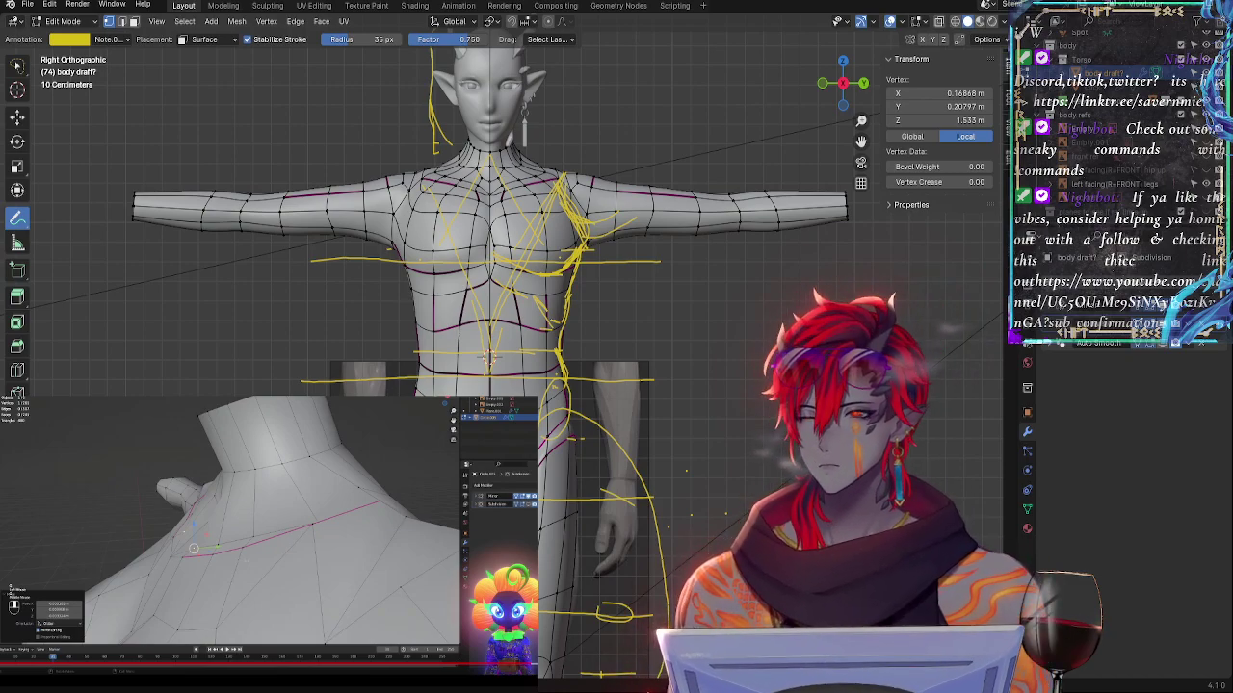
{"action": "left_click", "coordinate": [103, 39]}
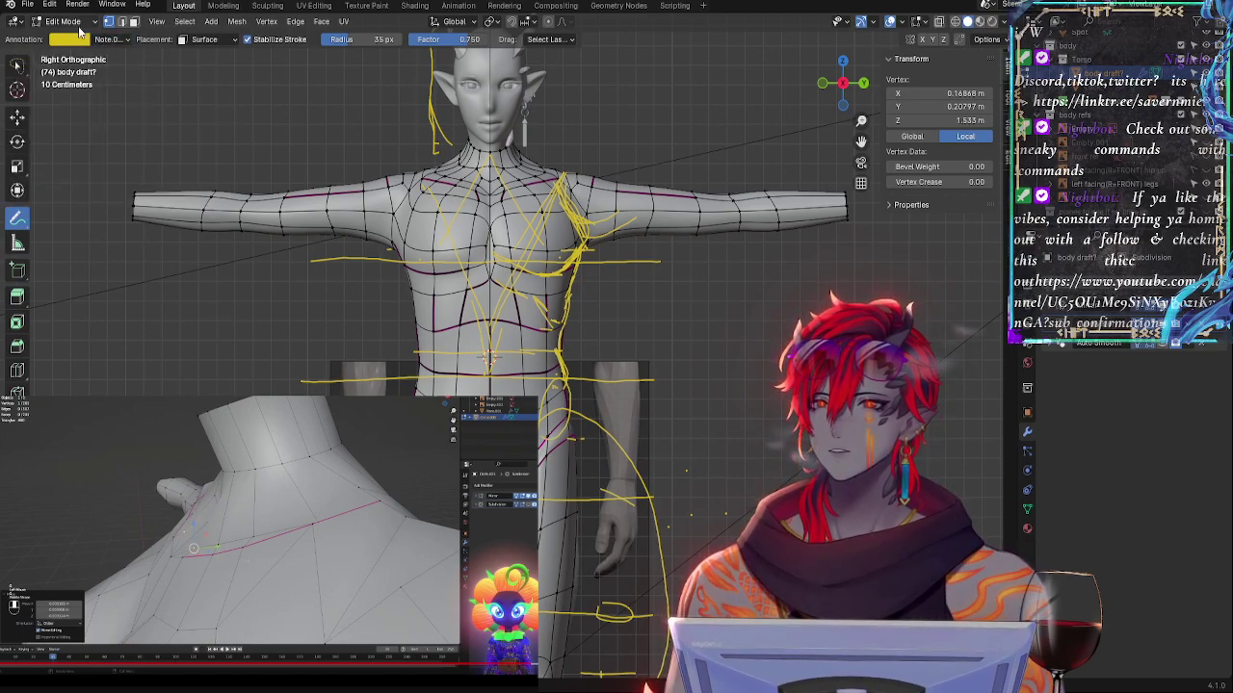
{"action": "left_click", "coordinate": [80, 23]}
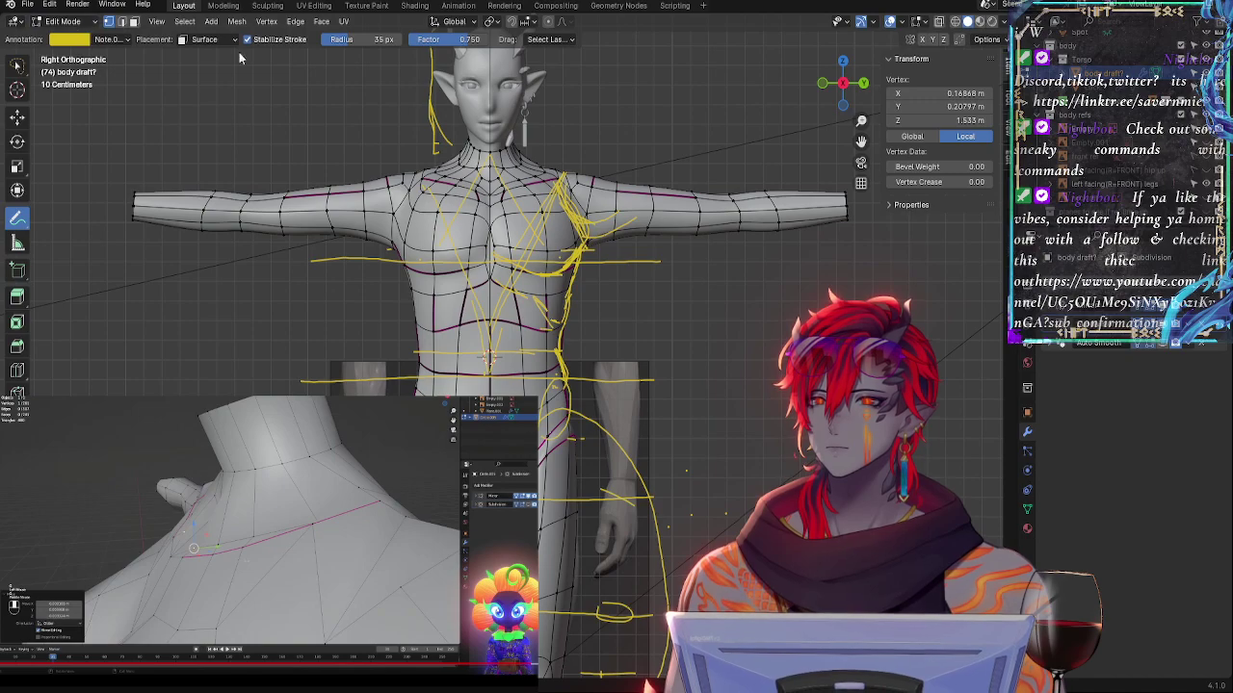
{"action": "left_click", "coordinate": [563, 41]}
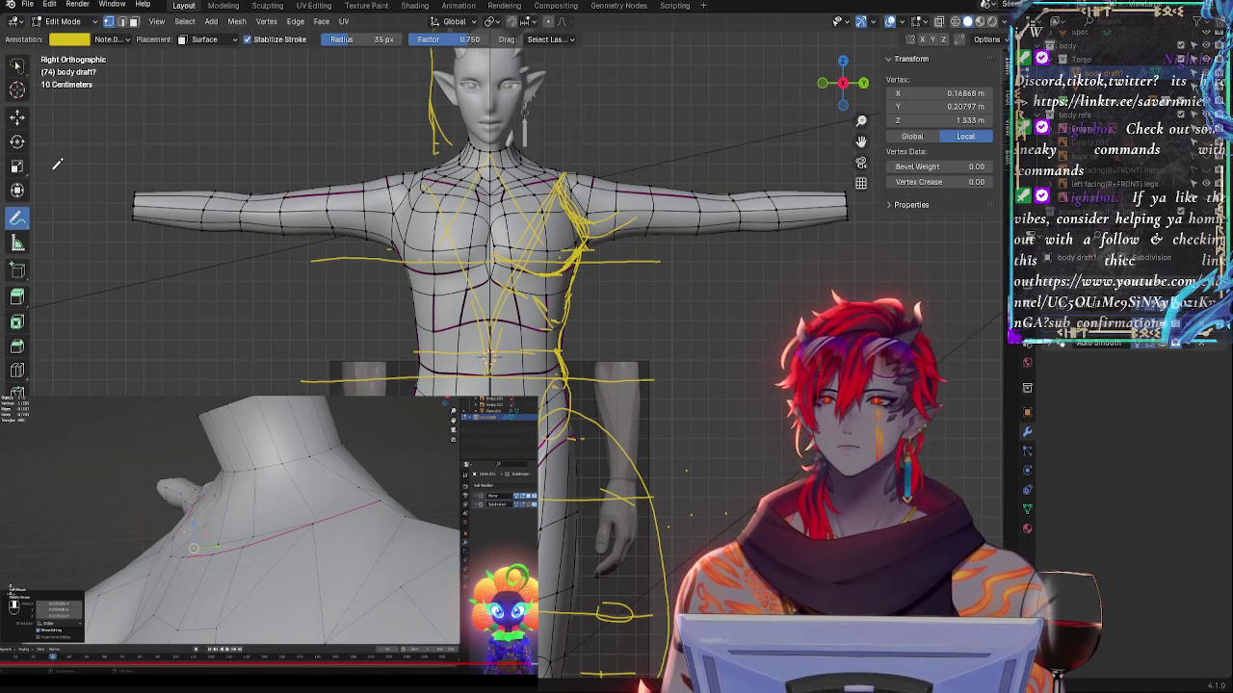
{"action": "right_click", "coordinate": [21, 222]}
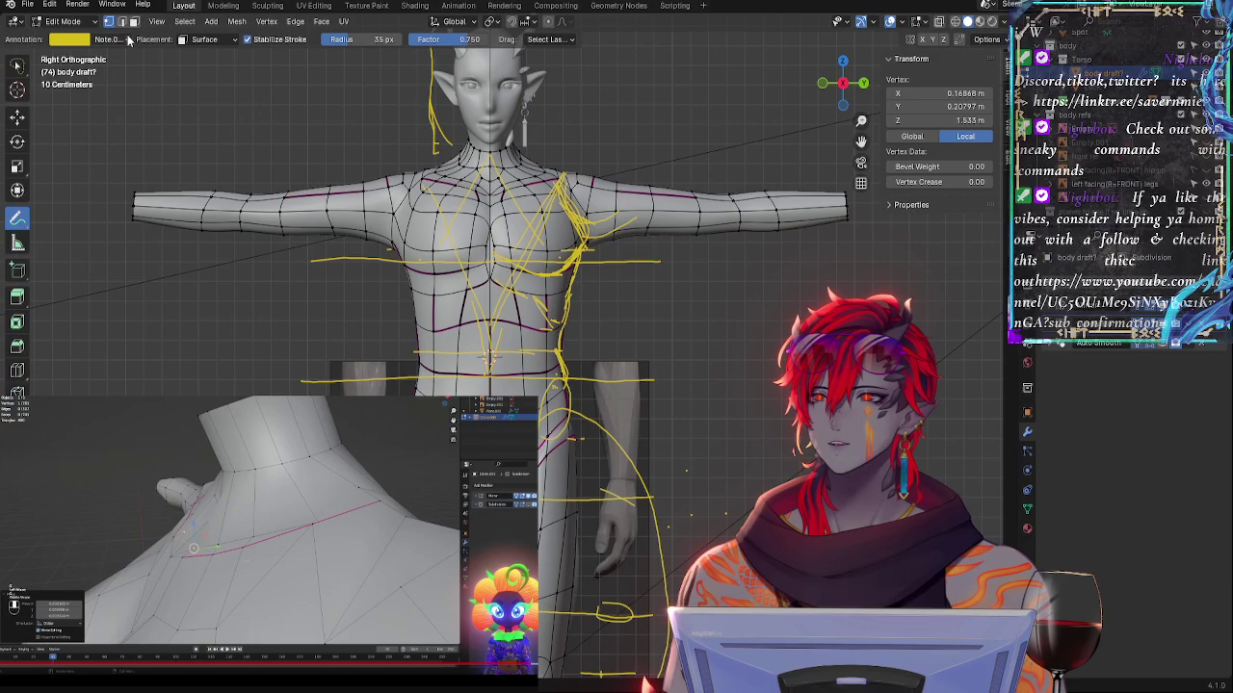
{"action": "scroll", "coordinate": [584, 268], "scroll_direction": "up", "scroll_amount": 3}
{"action": "scroll", "coordinate": [596, 236], "scroll_direction": "down", "scroll_amount": 1}
{"action": "middle_click_drag", "start_coordinate": [667, 258], "coordinate": [649, 300], "text": "shift"}
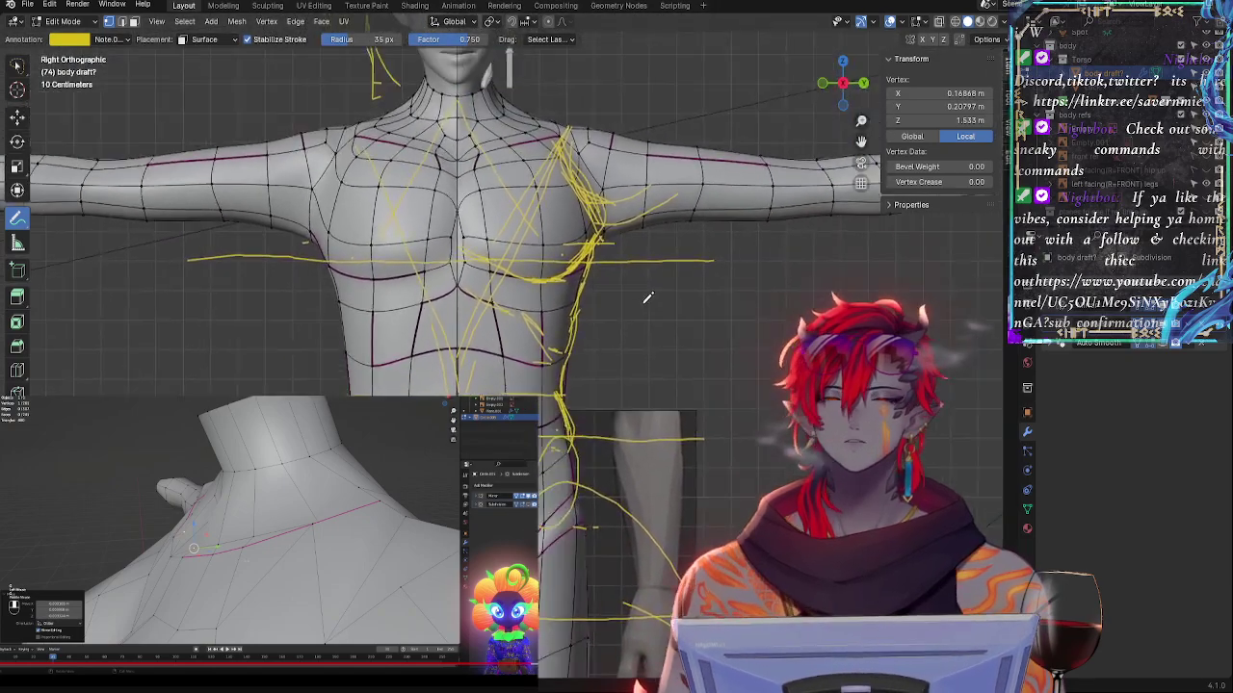
{"action": "scroll", "coordinate": [674, 303], "scroll_direction": "up", "scroll_amount": 1}
{"action": "left_click", "coordinate": [1011, 100]}
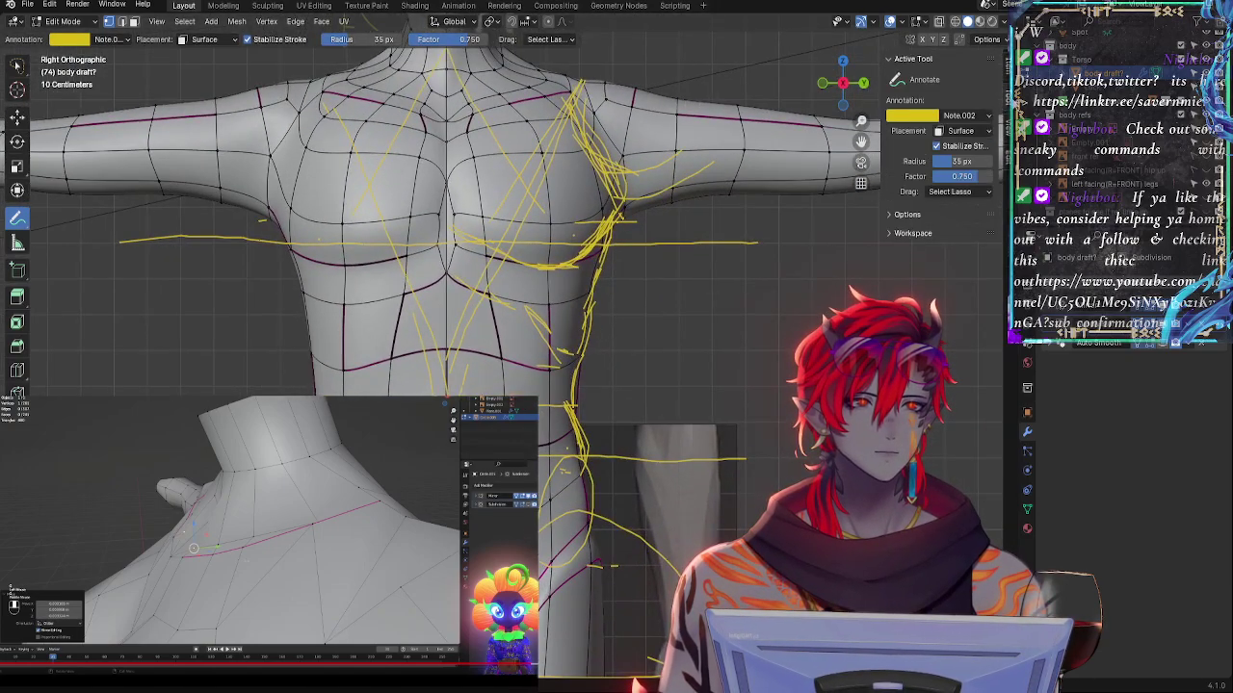
{"action": "left_click", "coordinate": [957, 131]}
{"action": "left_click", "coordinate": [957, 131]}
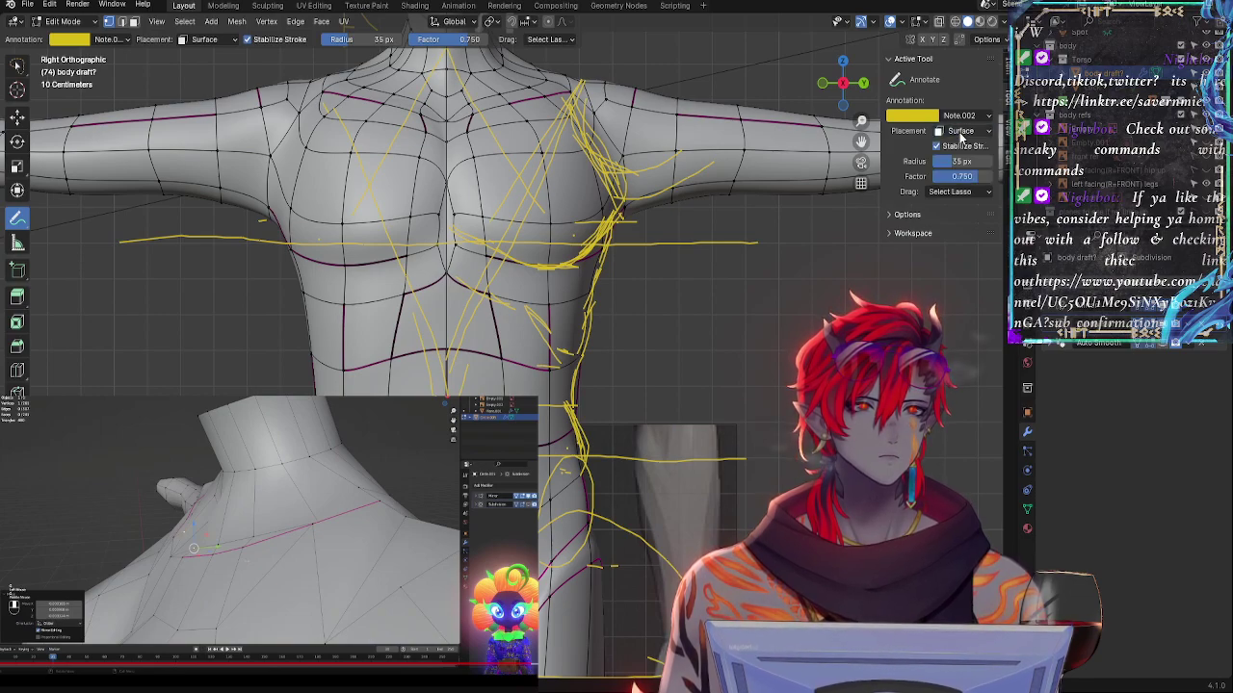
{"action": "left_click", "coordinate": [957, 193]}
{"action": "left_click", "coordinate": [955, 190]}
{"action": "left_click", "coordinate": [922, 216]}
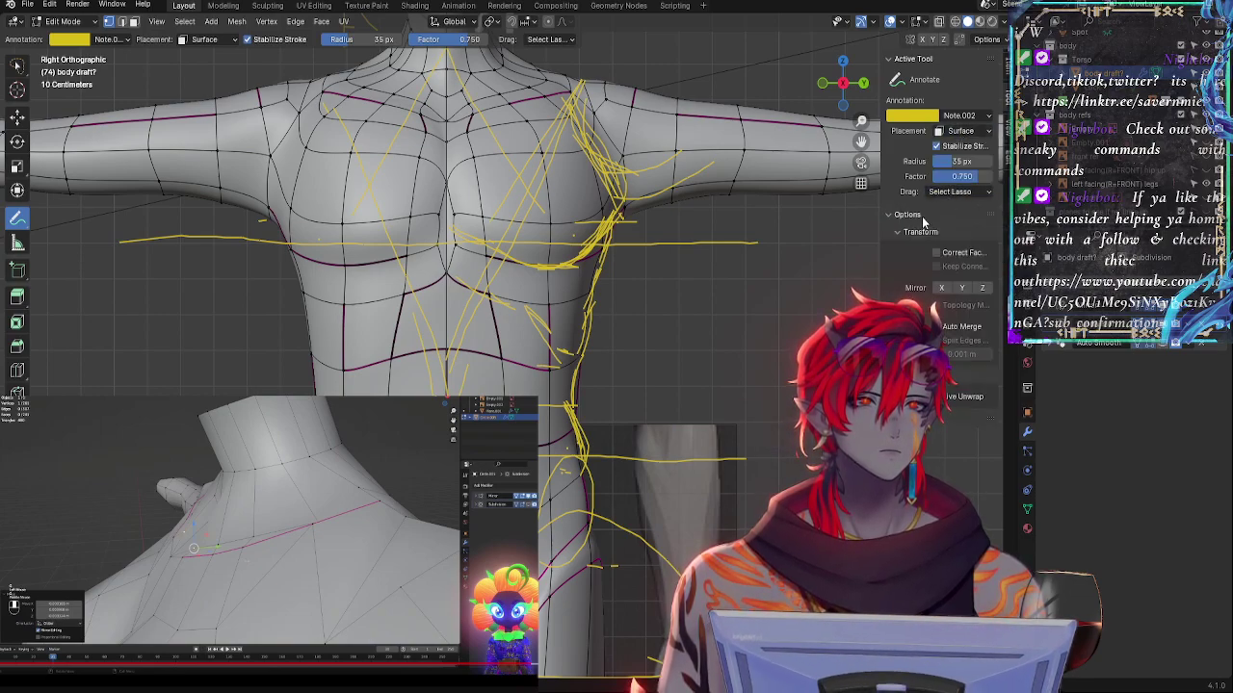
{"action": "left_click", "coordinate": [922, 216]}
{"action": "left_click", "coordinate": [917, 236]}
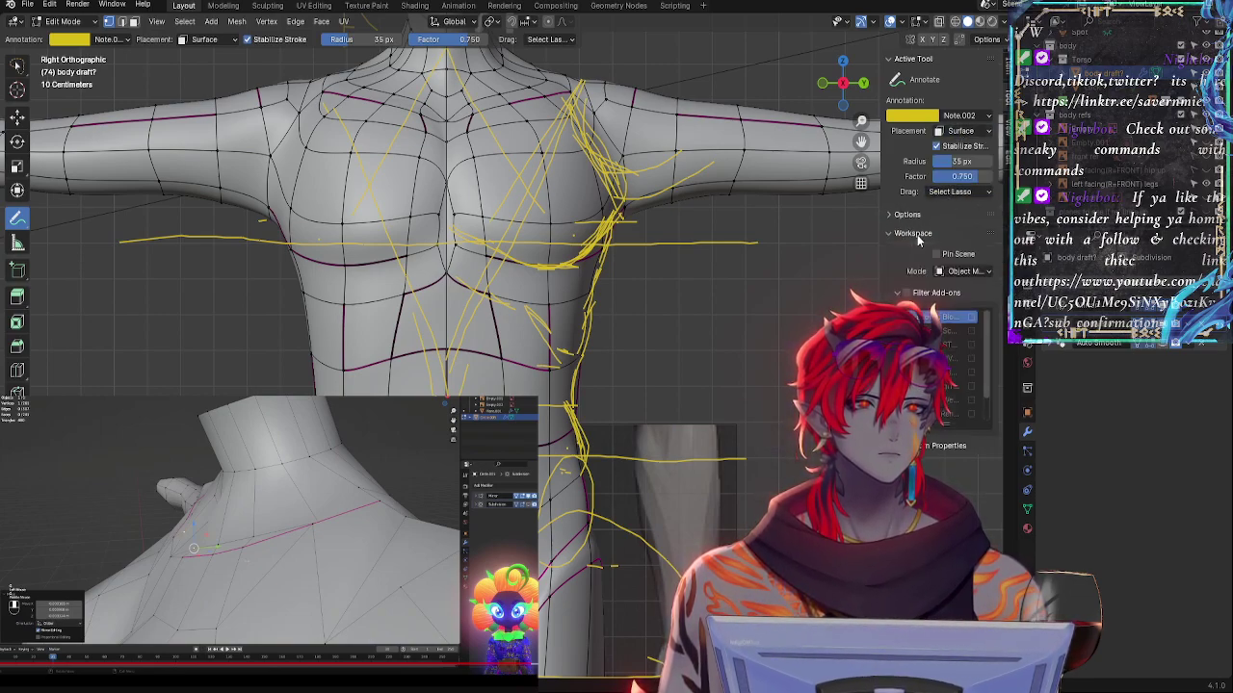
{"action": "left_click", "coordinate": [917, 238]}
{"action": "left_click", "coordinate": [1008, 137]}
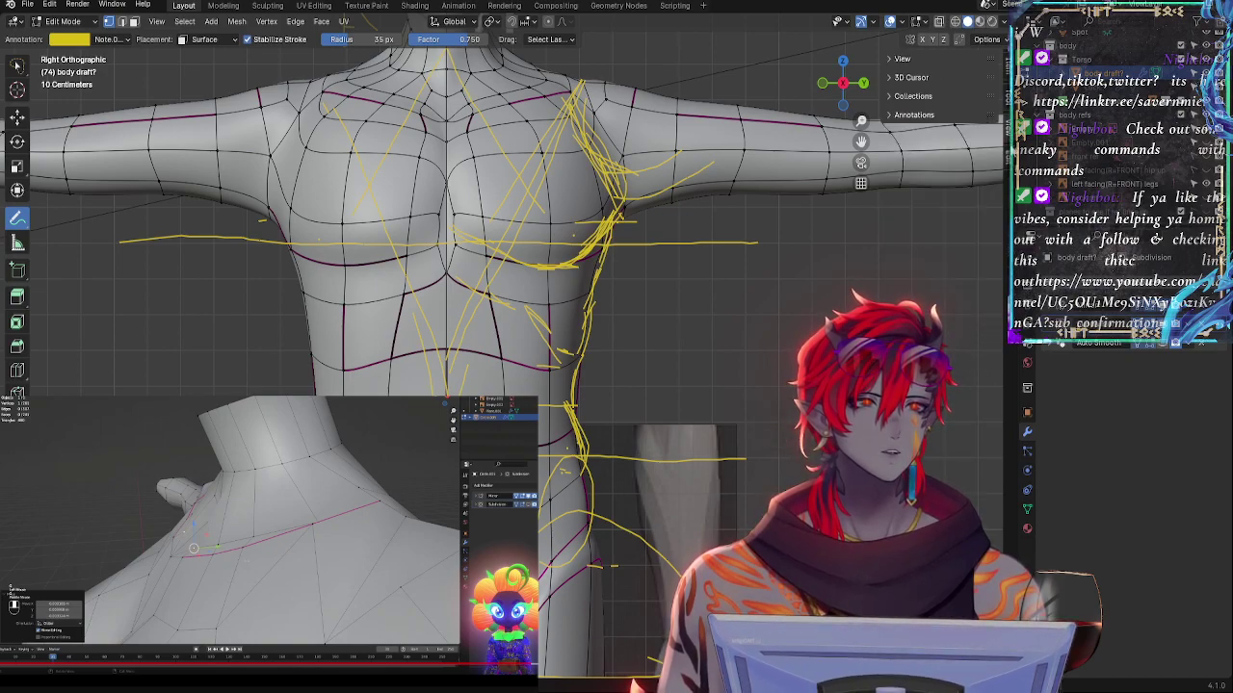
{"action": "left_click", "coordinate": [1009, 150]}
{"action": "left_click", "coordinate": [1009, 131]}
{"action": "left_click", "coordinate": [905, 60]}
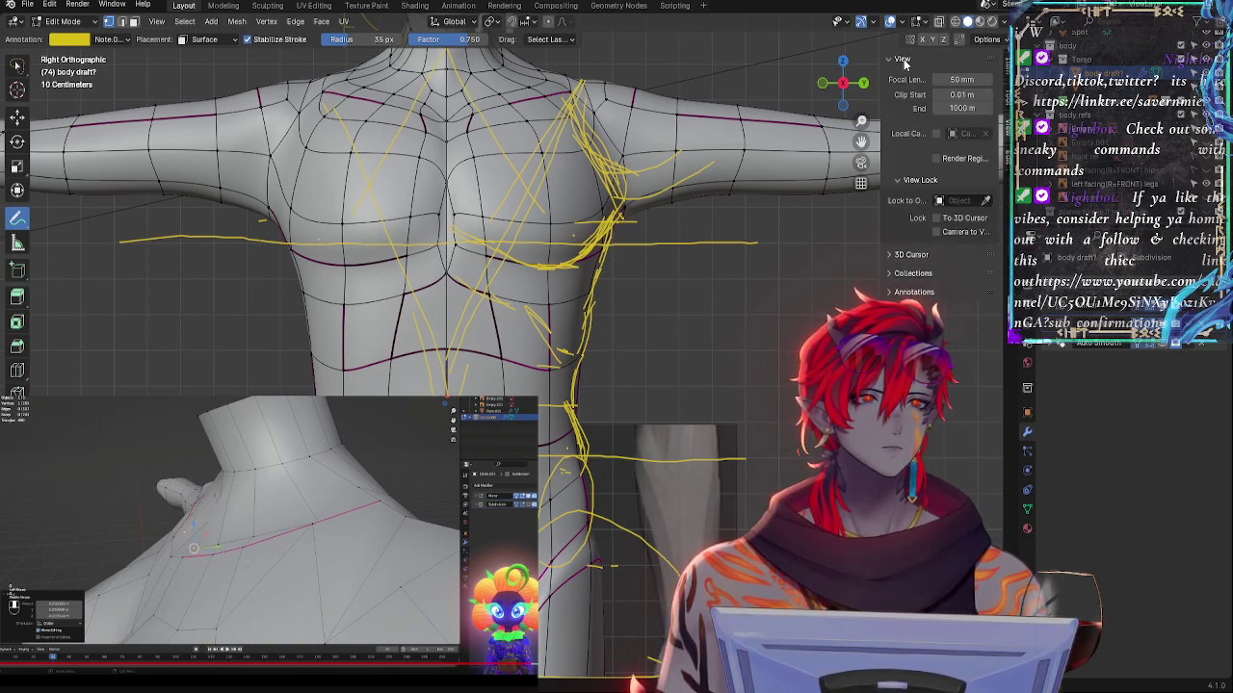
{"action": "left_click", "coordinate": [903, 59]}
{"action": "scroll", "coordinate": [924, 67], "scroll_direction": "down", "scroll_amount": 2, "text": "ctrl"}
{"action": "left_click", "coordinate": [908, 59]}
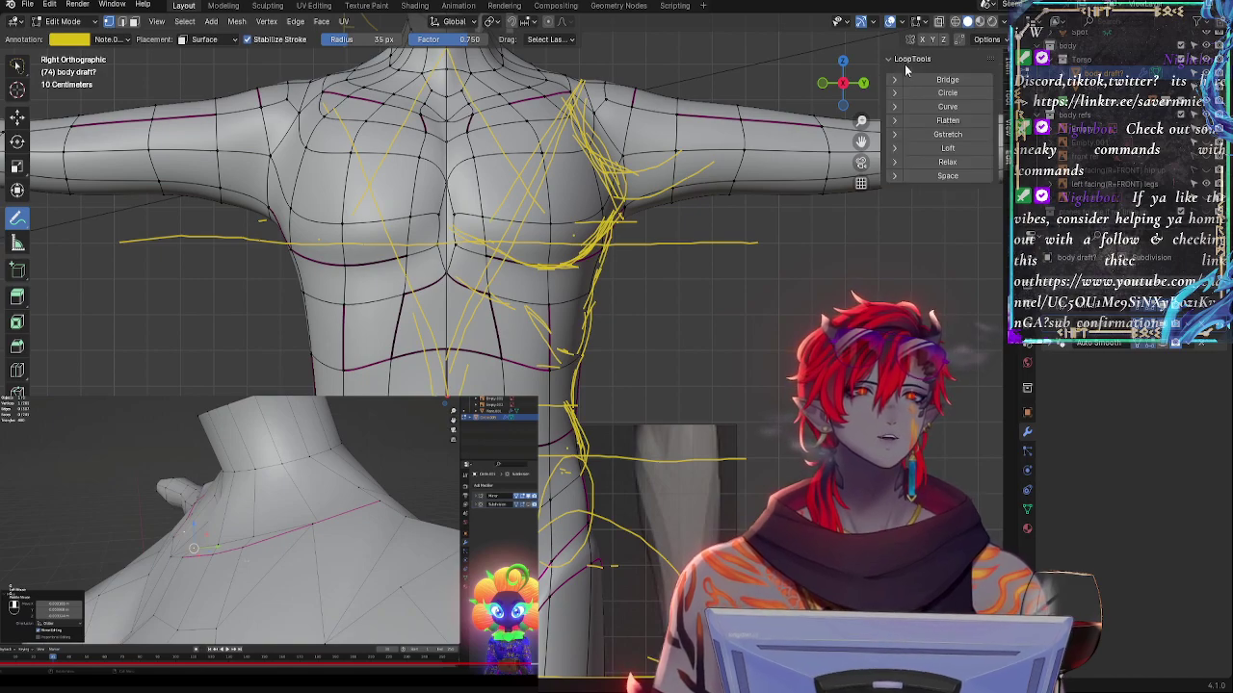
{"action": "left_click", "coordinate": [908, 59]}
{"action": "left_click", "coordinate": [1008, 66]}
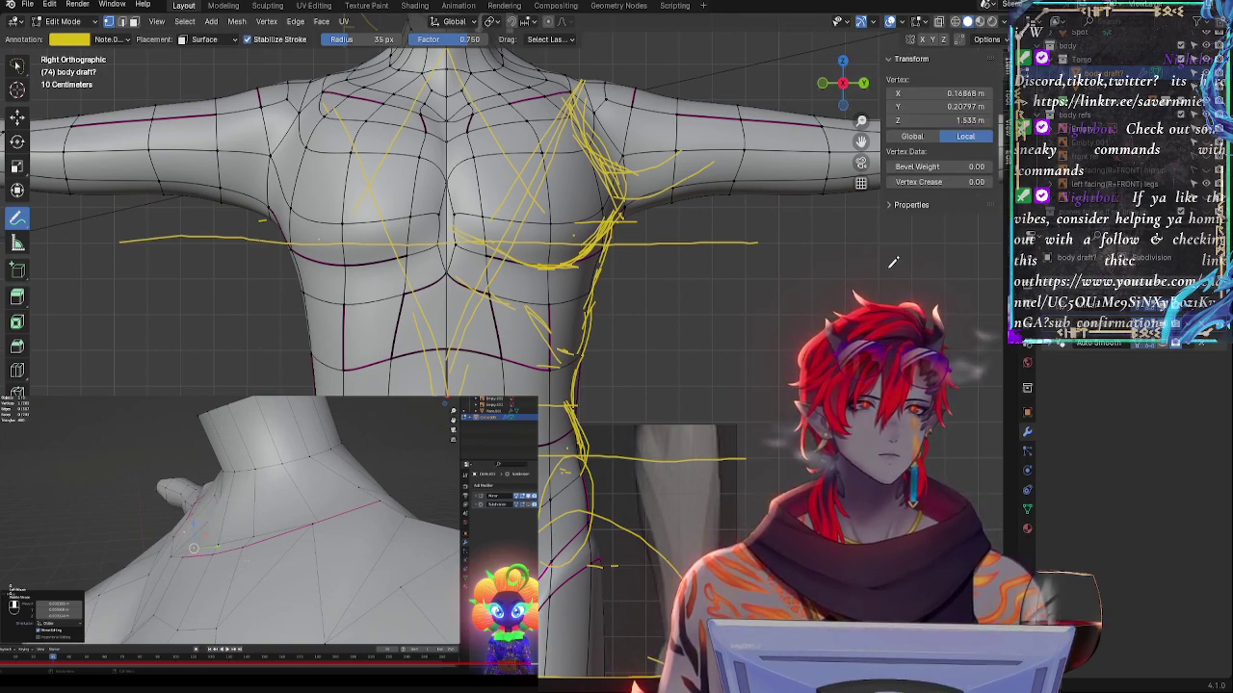
{"action": "left_click", "coordinate": [896, 64]}
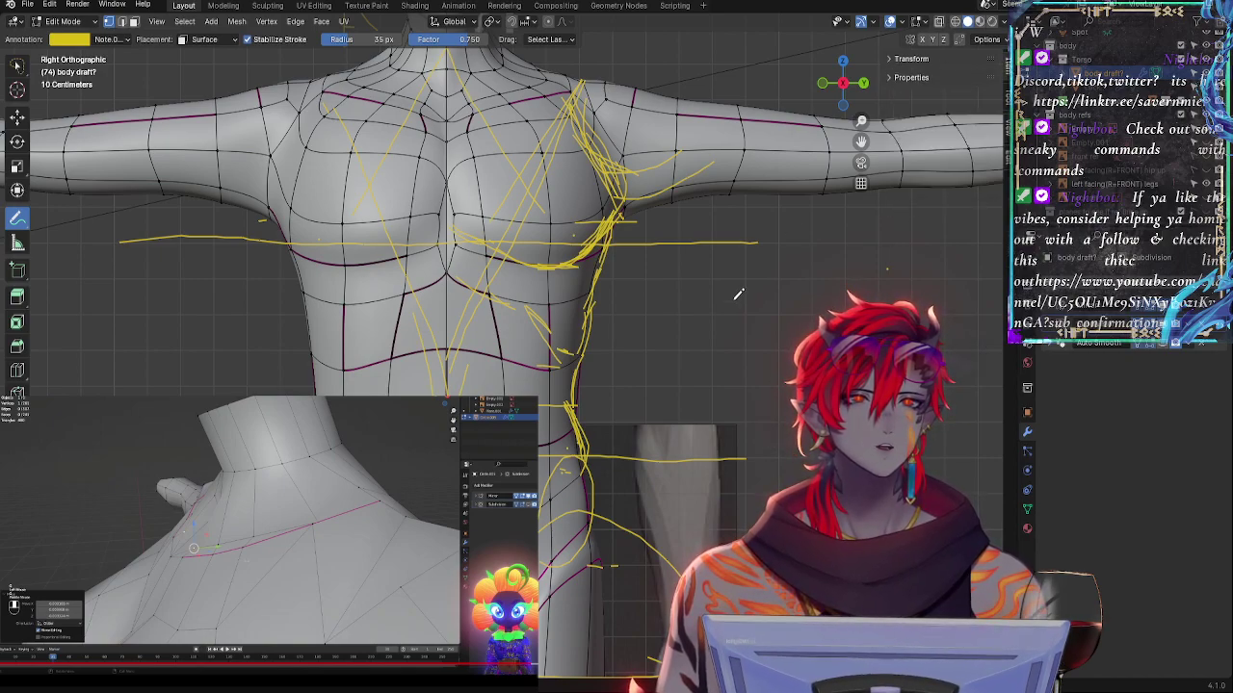
{"action": "mouse_move", "coordinate": [739, 300]}
{"action": "middle_mouse_down", "text": "shift"}
{"action": "mouse_move", "coordinate": [825, 295]}
{"action": "mouse_move", "coordinate": [761, 306]}
{"action": "middle_mouse_up", "text": "shift"}
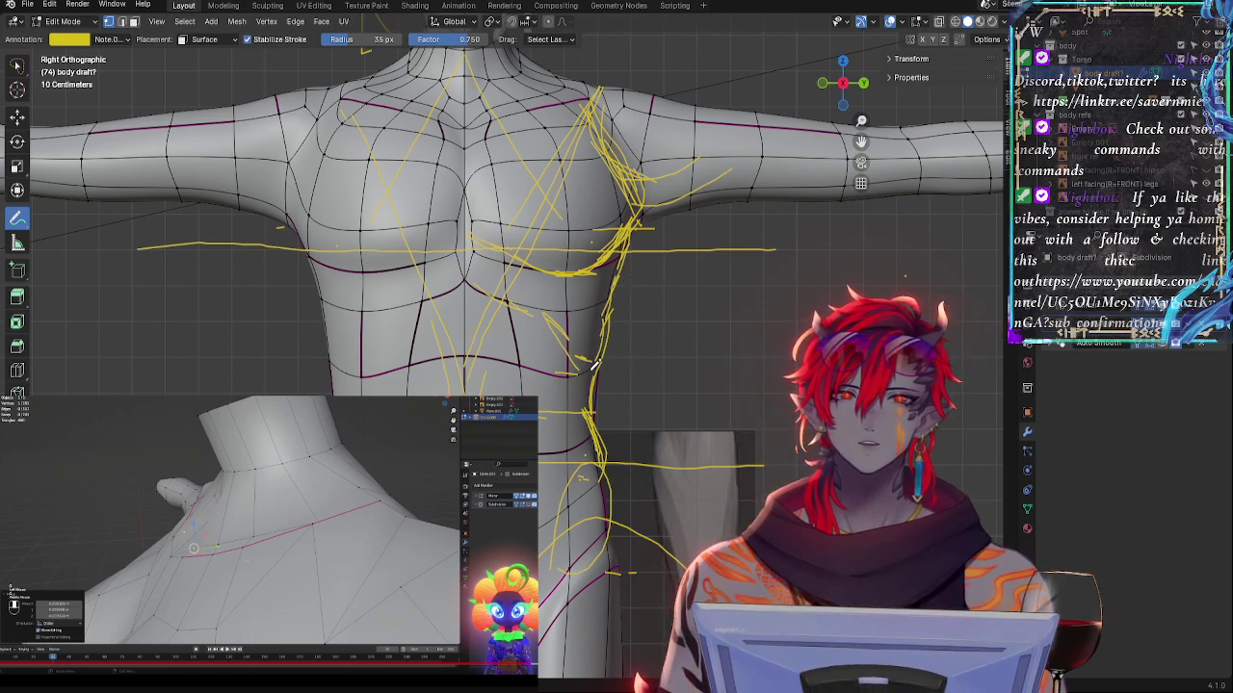
- Uncheck Stabilize Stroke in the Annotate tool header and zoom the view out
{"action": "left_click", "coordinate": [265, 40]}
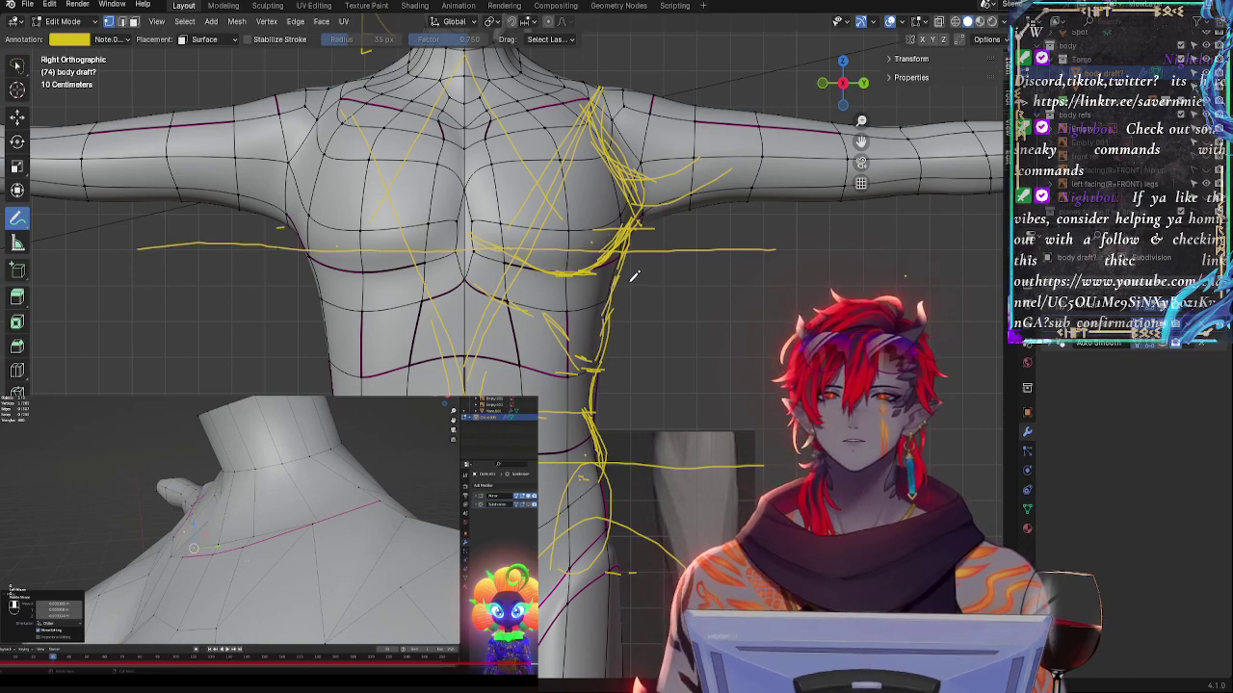
{"action": "scroll", "coordinate": [638, 326], "scroll_direction": "down", "scroll_amount": 3}
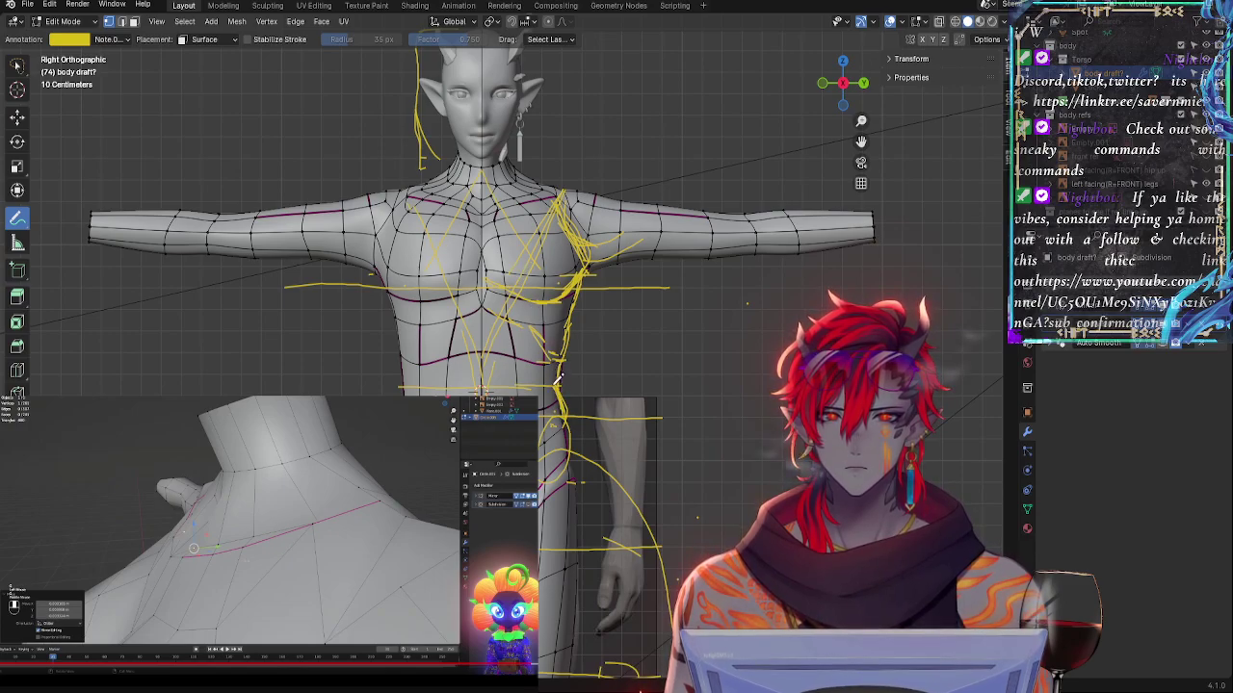
- Frame the waist and draw a horizontal yellow guide line across the lower abdomen
{"action": "scroll", "coordinate": [561, 389], "scroll_direction": "up", "scroll_amount": 5}
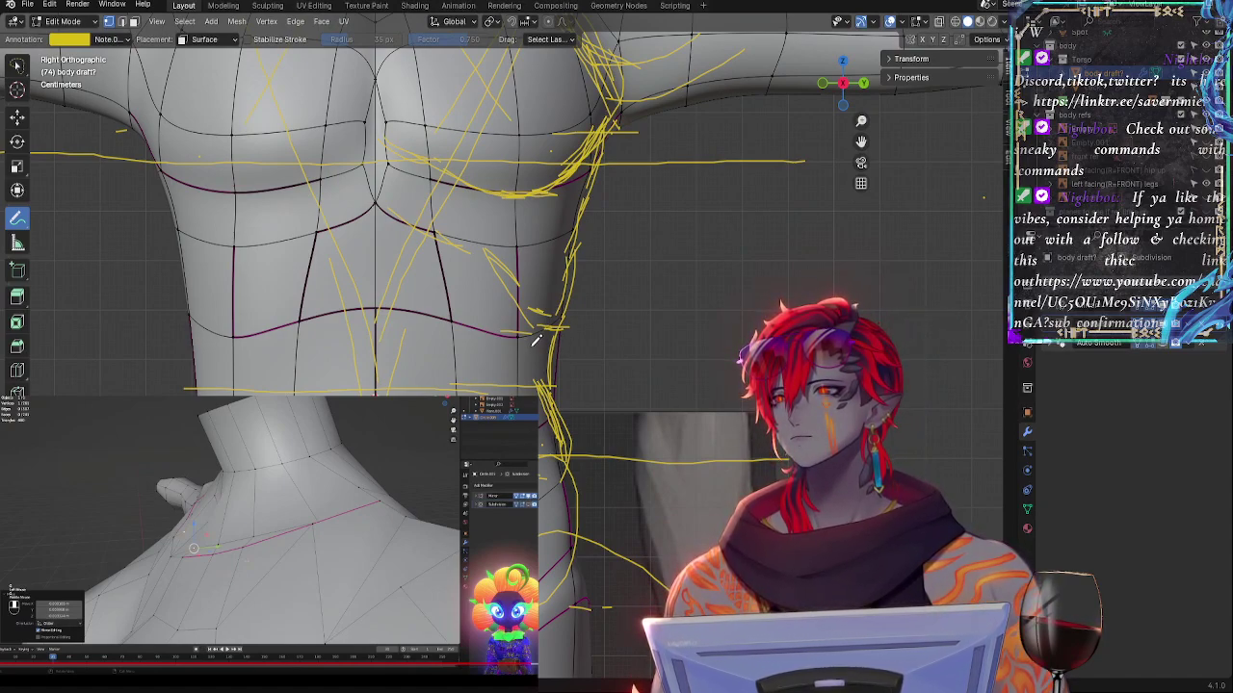
{"action": "scroll", "coordinate": [539, 335], "scroll_direction": "down", "scroll_amount": 2}
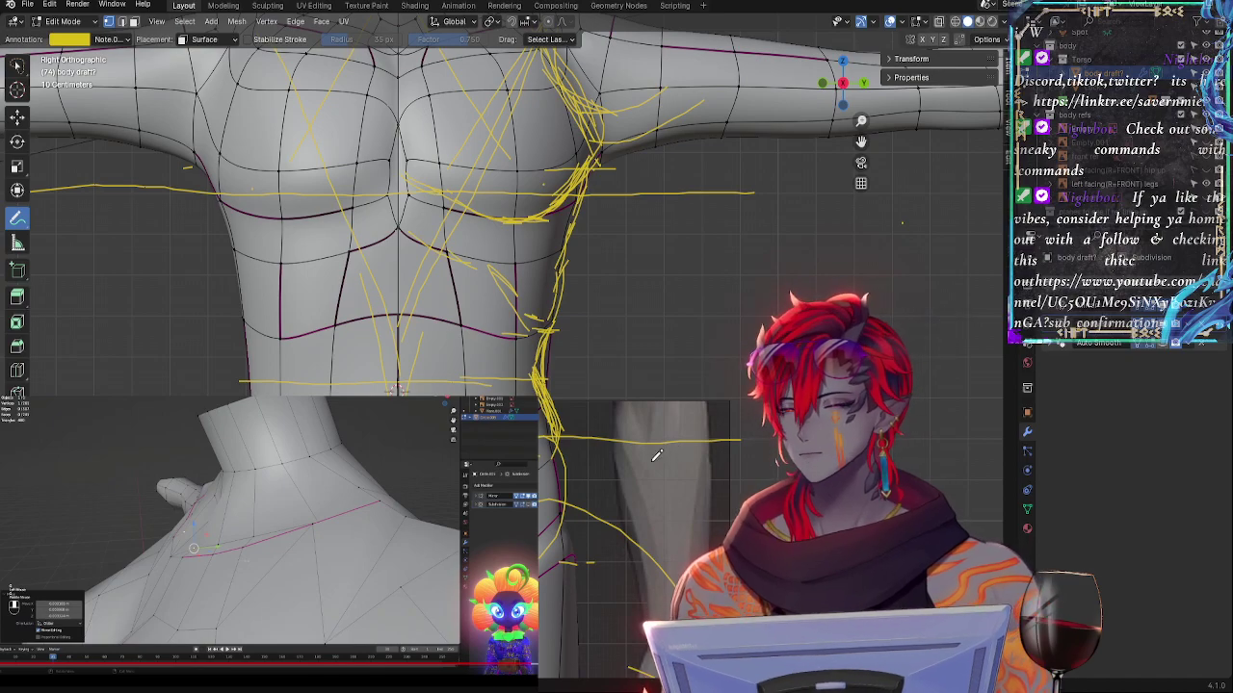
{"action": "middle_click_drag", "start_coordinate": [656, 455], "coordinate": [586, 298], "text": "shift"}
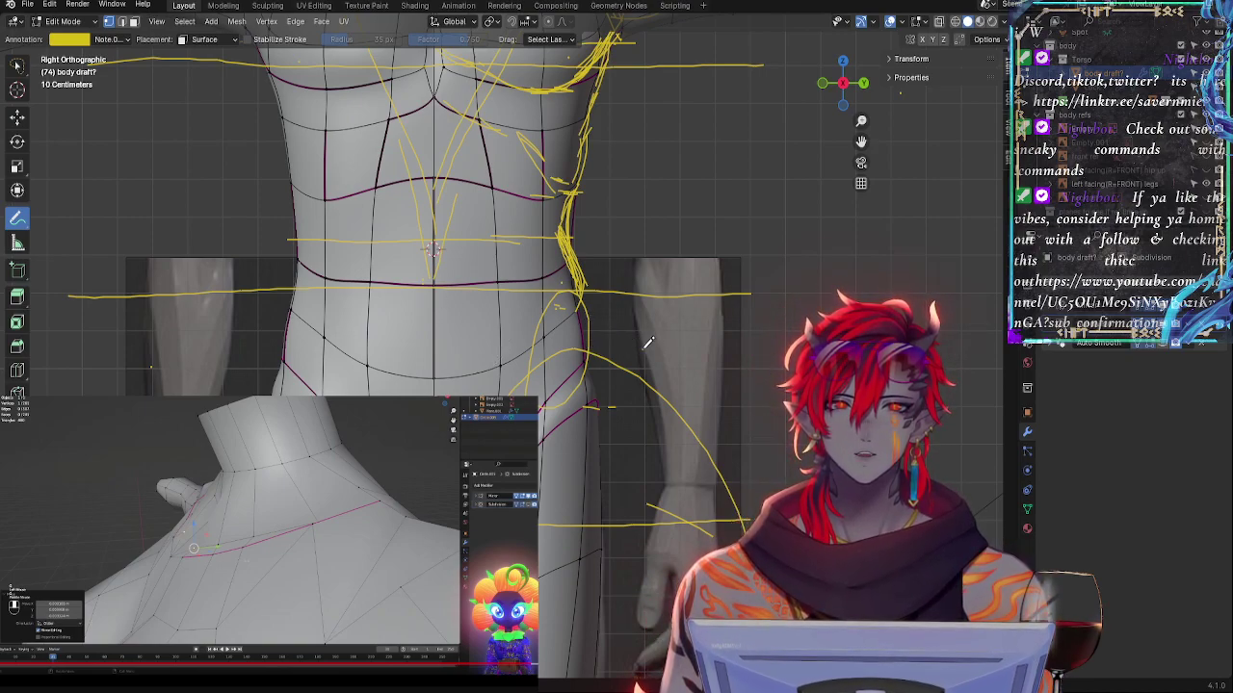
{"action": "left_click_drag", "start_coordinate": [651, 342], "coordinate": [266, 343]}
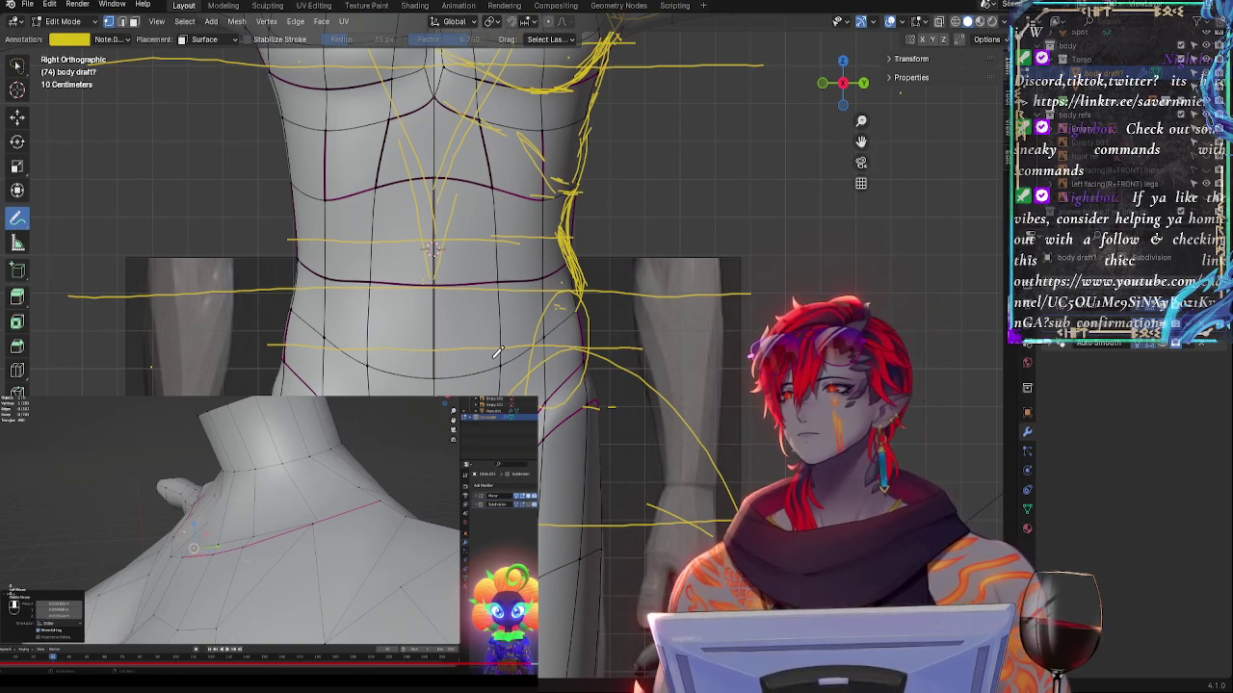
- Move and zoom the view to frame the hips and thighs with their leg annotations
{"action": "middle_click_drag", "start_coordinate": [503, 224], "coordinate": [507, 257], "text": "shift"}
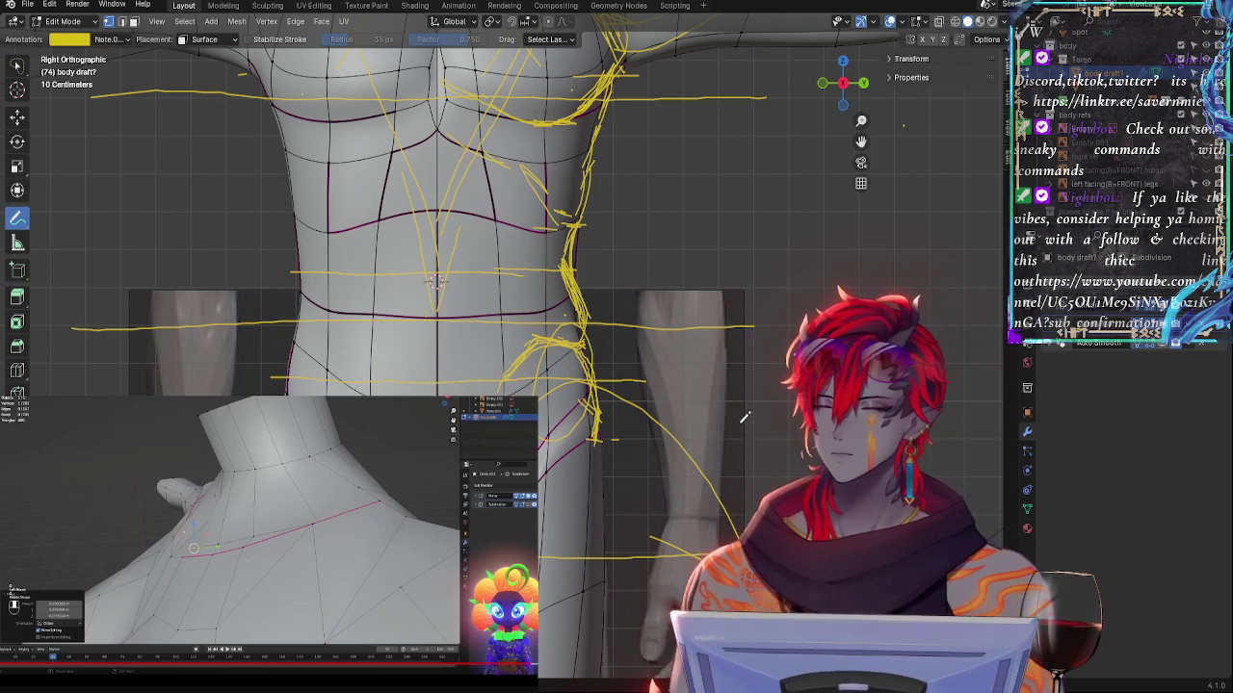
{"action": "mouse_move", "coordinate": [743, 418]}
{"action": "middle_mouse_down", "text": "ctrl"}
{"action": "mouse_move", "coordinate": [741, 493]}
{"action": "mouse_move", "coordinate": [741, 243]}
{"action": "middle_mouse_up", "text": "ctrl"}
{"action": "mouse_move", "coordinate": [662, 259]}
{"action": "middle_mouse_down", "text": "ctrl"}
{"action": "mouse_move", "coordinate": [660, 281]}
{"action": "mouse_move", "coordinate": [662, 257]}
{"action": "middle_mouse_up", "text": "ctrl"}
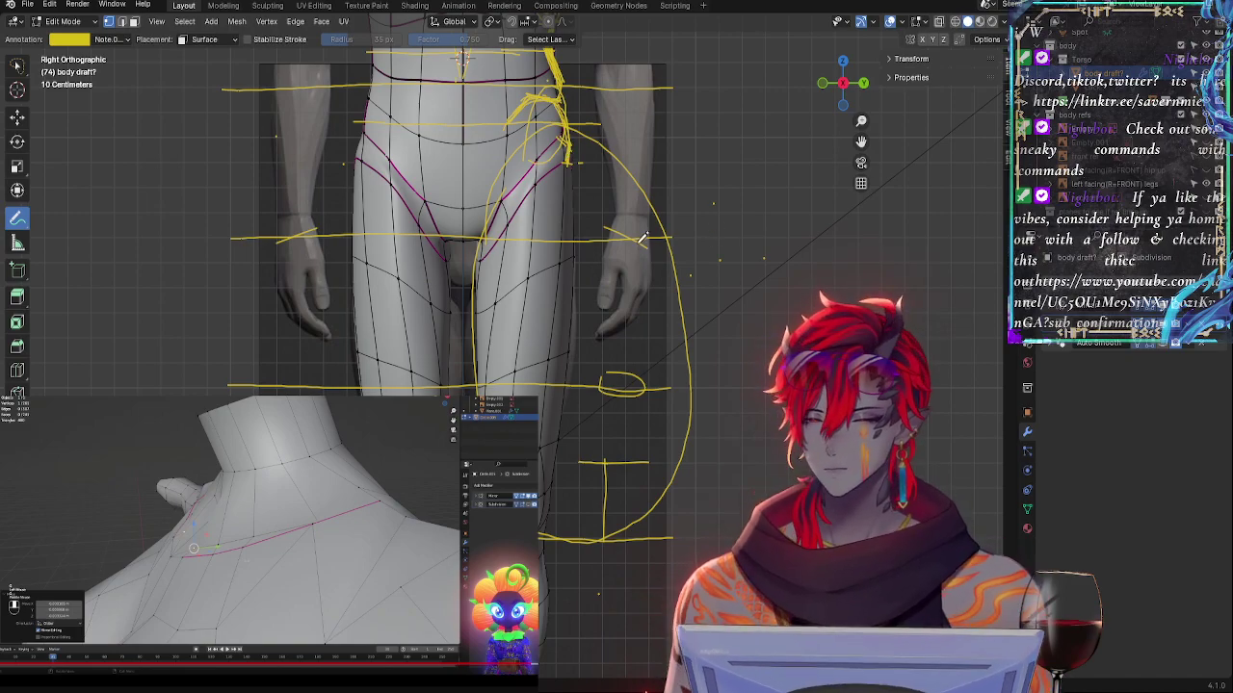
- Frame the head and arm, then draw a short yellow guide stroke beside the head
{"action": "middle_click_drag", "start_coordinate": [643, 238], "coordinate": [629, 414], "text": "shift"}
{"action": "scroll", "coordinate": [646, 335], "scroll_direction": "up", "scroll_amount": 2}
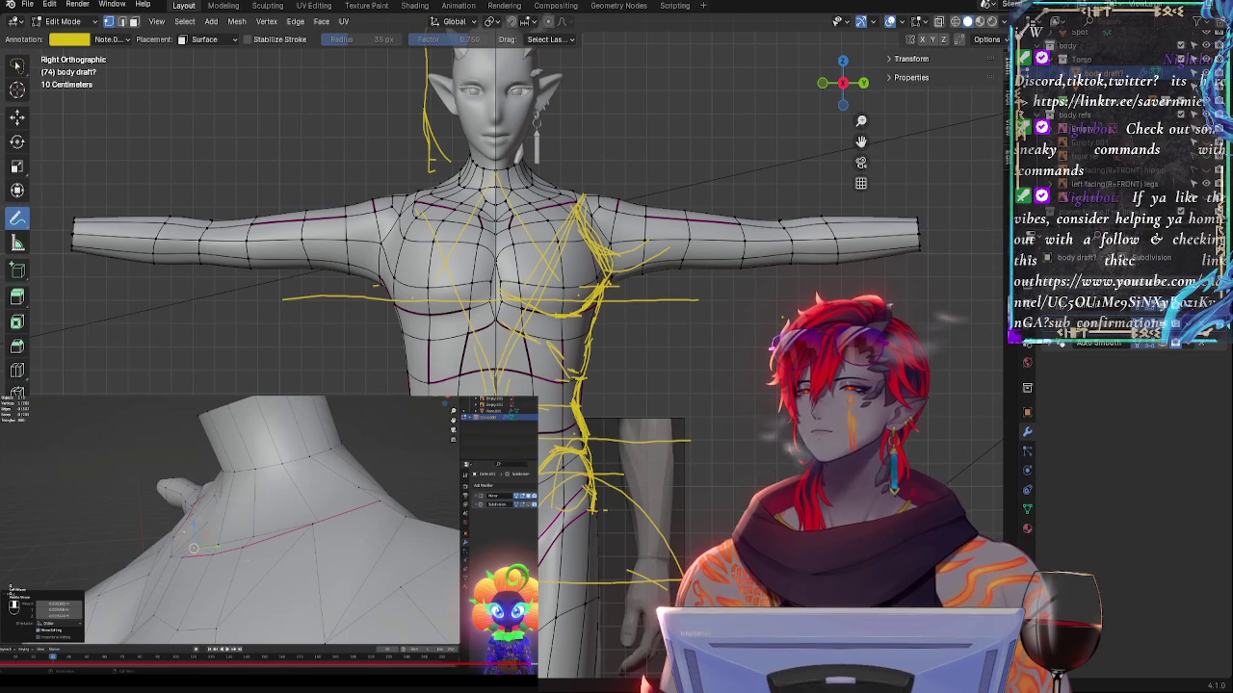
{"action": "scroll", "coordinate": [397, 308], "scroll_direction": "down", "scroll_amount": 2}
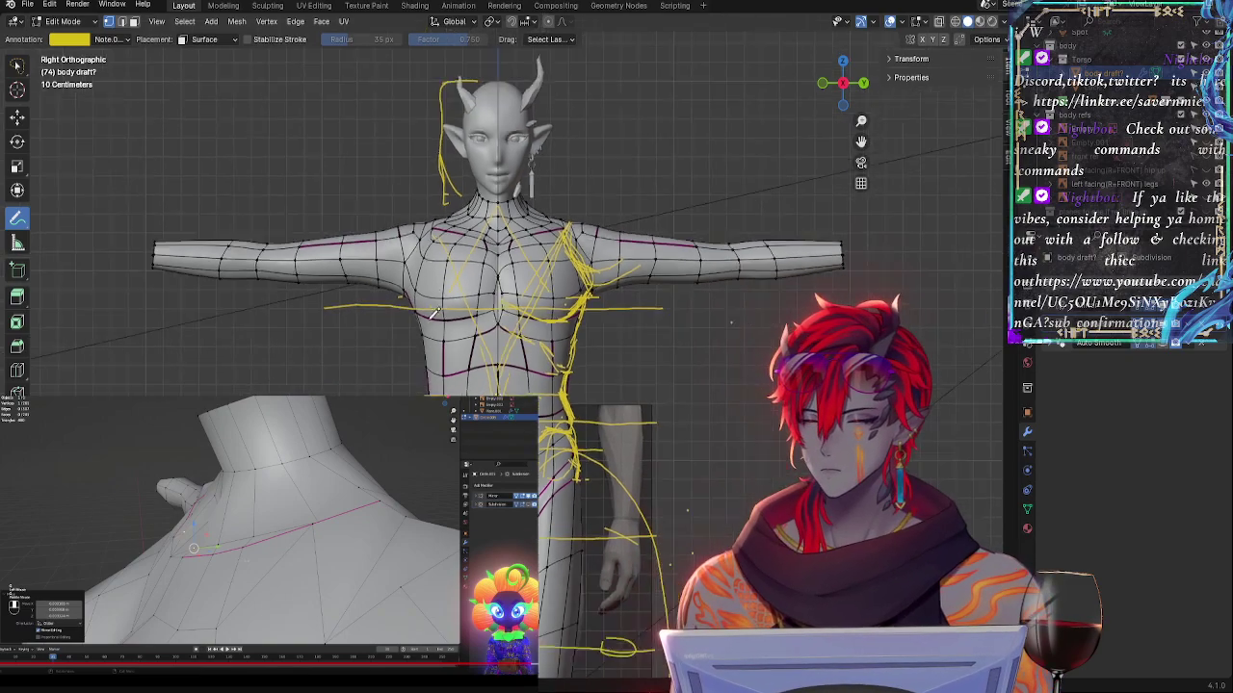
{"action": "middle_click_drag", "start_coordinate": [562, 202], "coordinate": [520, 354], "text": "shift"}
{"action": "scroll", "coordinate": [523, 349], "scroll_direction": "up", "scroll_amount": 3}
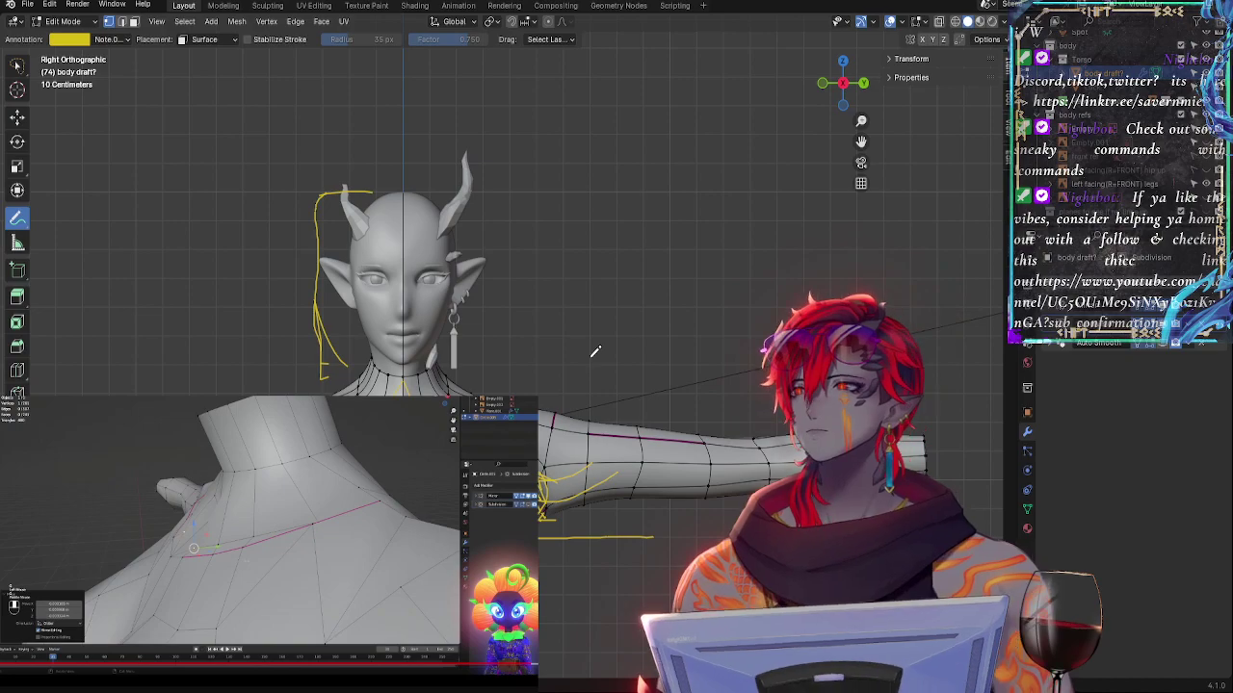
{"action": "left_click_drag", "start_coordinate": [590, 358], "coordinate": [594, 328]}
{"action": "middle_click_drag", "start_coordinate": [607, 445], "coordinate": [626, 362], "text": "shift"}
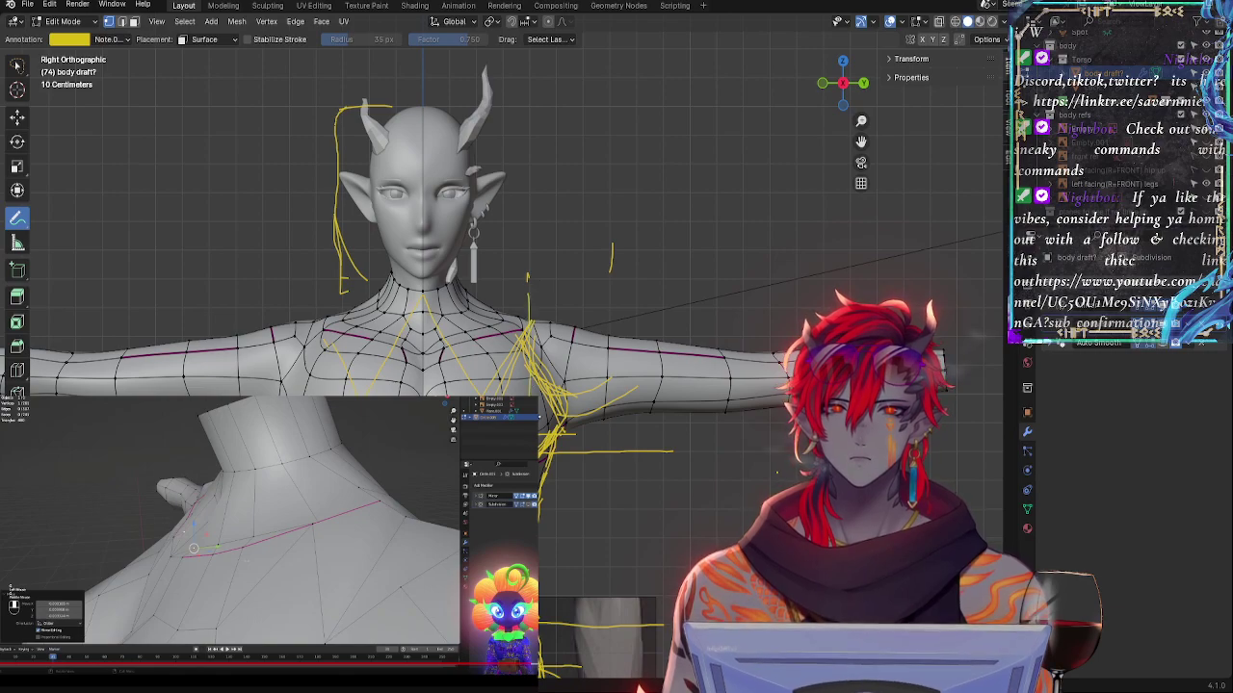
- Pan and zoom back down to frame the torso and upper body
{"action": "middle_click_drag", "start_coordinate": [602, 478], "coordinate": [607, 245], "text": "shift"}
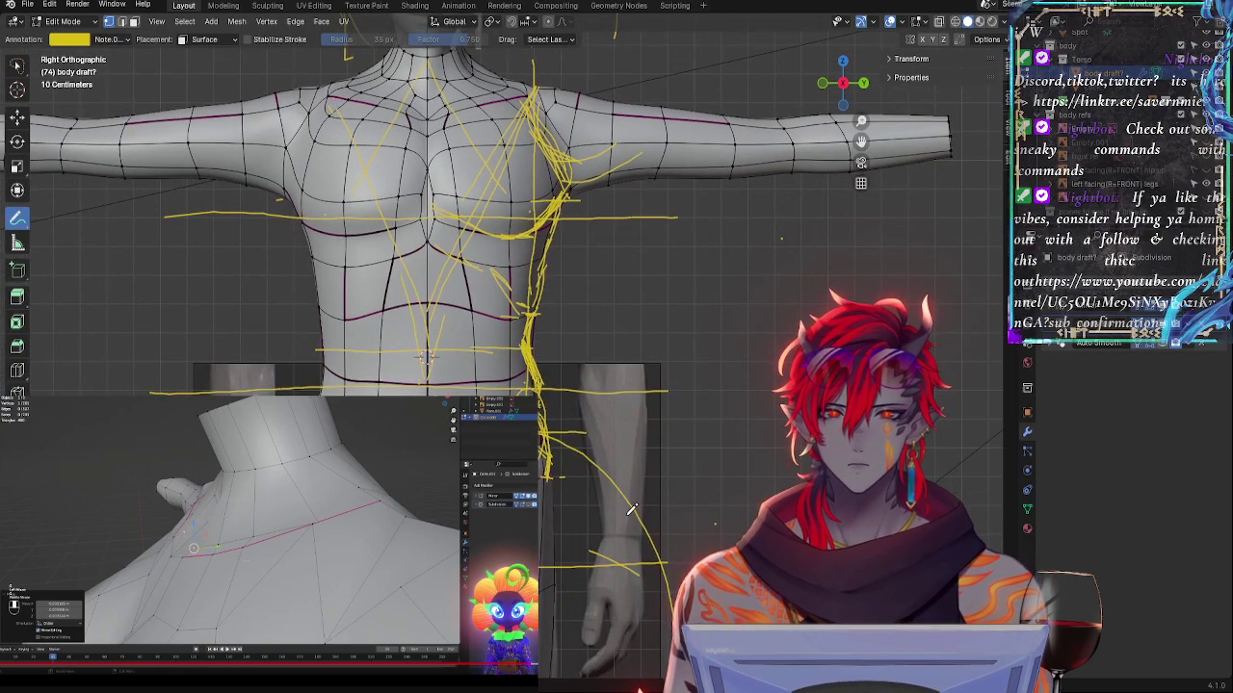
{"action": "middle_click_drag", "start_coordinate": [633, 505], "coordinate": [610, 644], "text": "shift"}
{"action": "scroll", "coordinate": [607, 520], "scroll_direction": "down", "scroll_amount": 3, "text": "shift"}
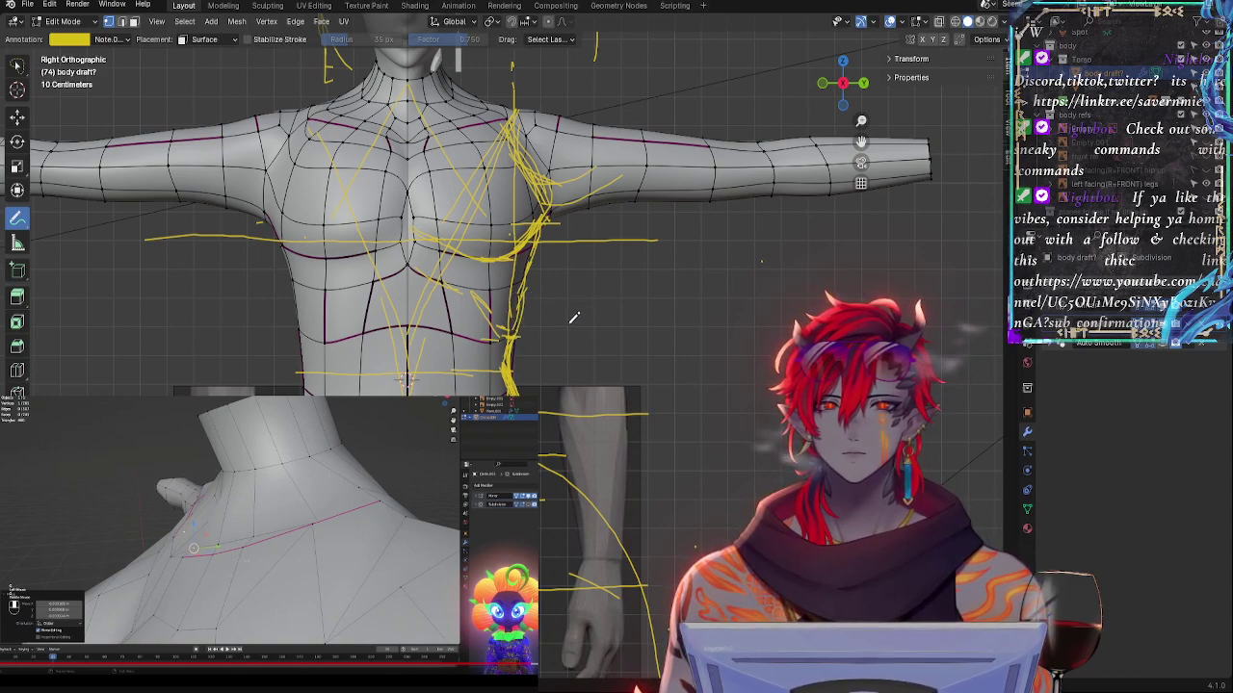
{"action": "key", "text": "alt+z"}
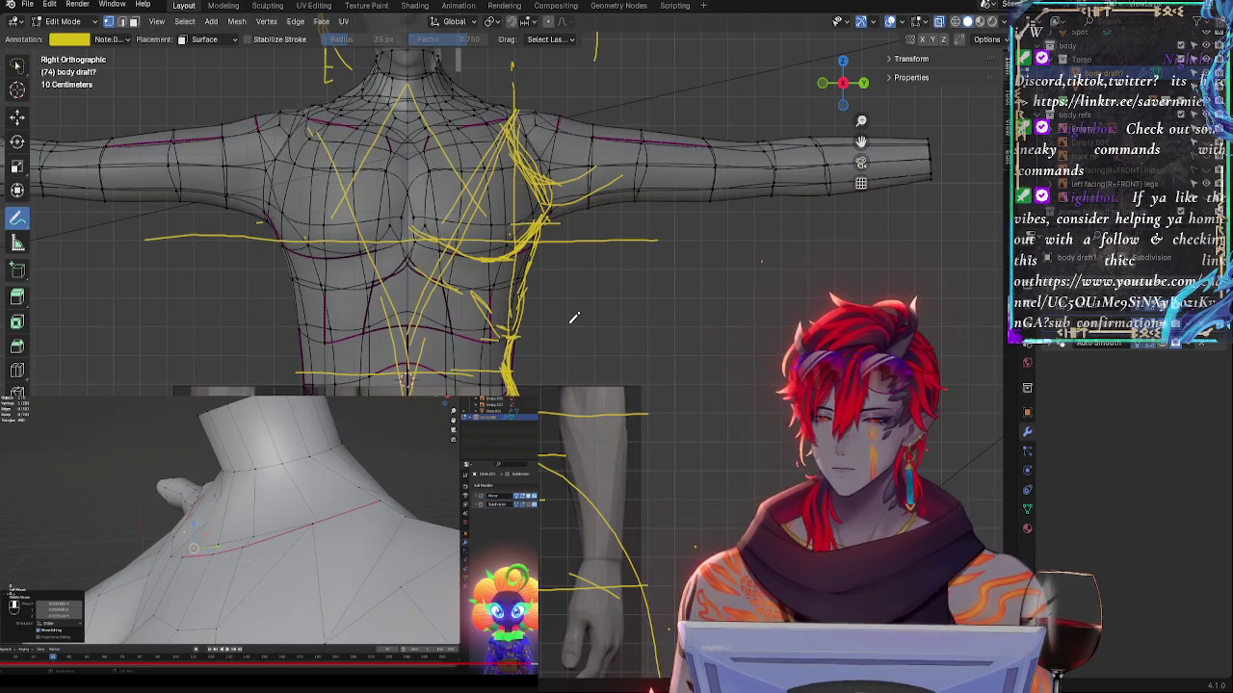
{"action": "key", "text": "ctrl+0"}
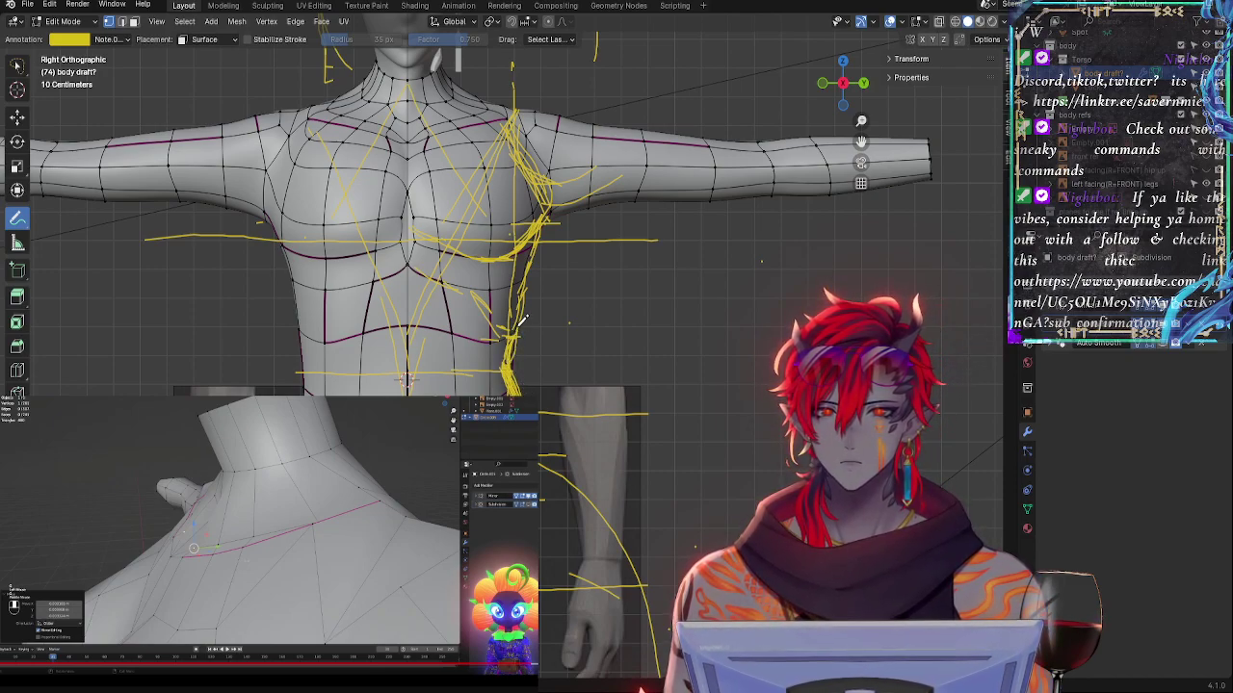
{"action": "middle_click_drag", "start_coordinate": [613, 350], "coordinate": [651, 266], "text": "shift"}
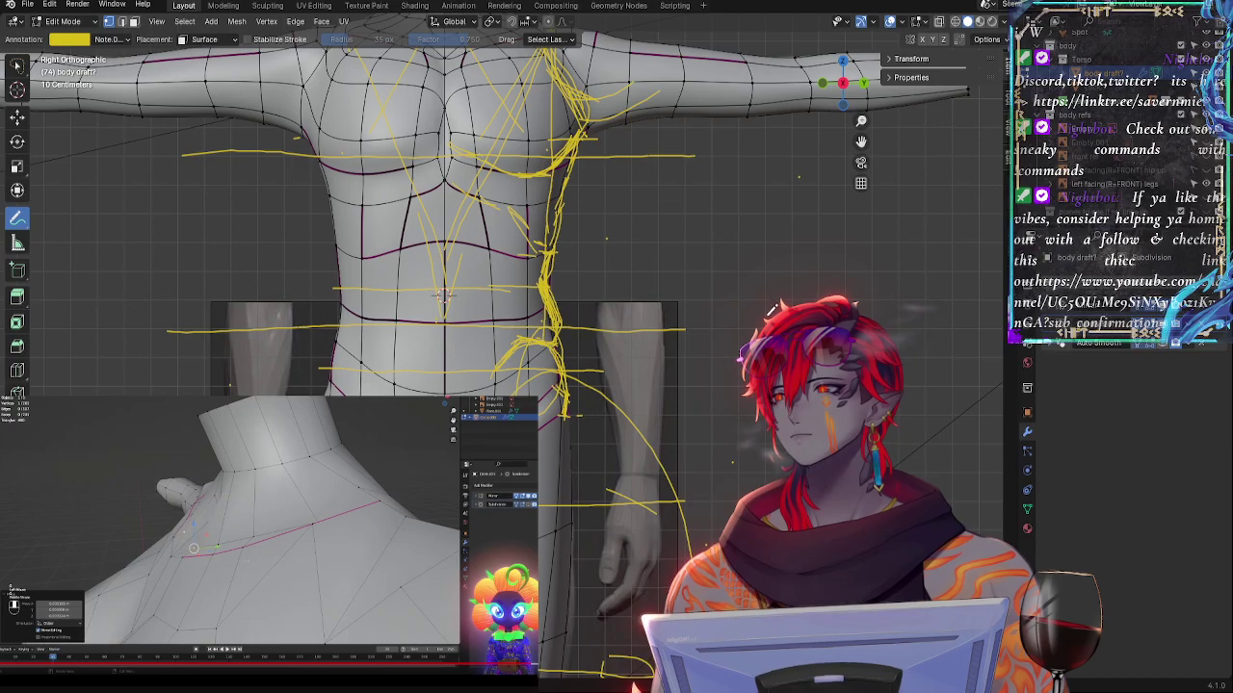
{"action": "middle_click_drag", "start_coordinate": [761, 345], "coordinate": [773, 244], "text": "ctrl"}
{"action": "middle_click_drag", "start_coordinate": [736, 386], "coordinate": [754, 296], "text": "ctrl"}
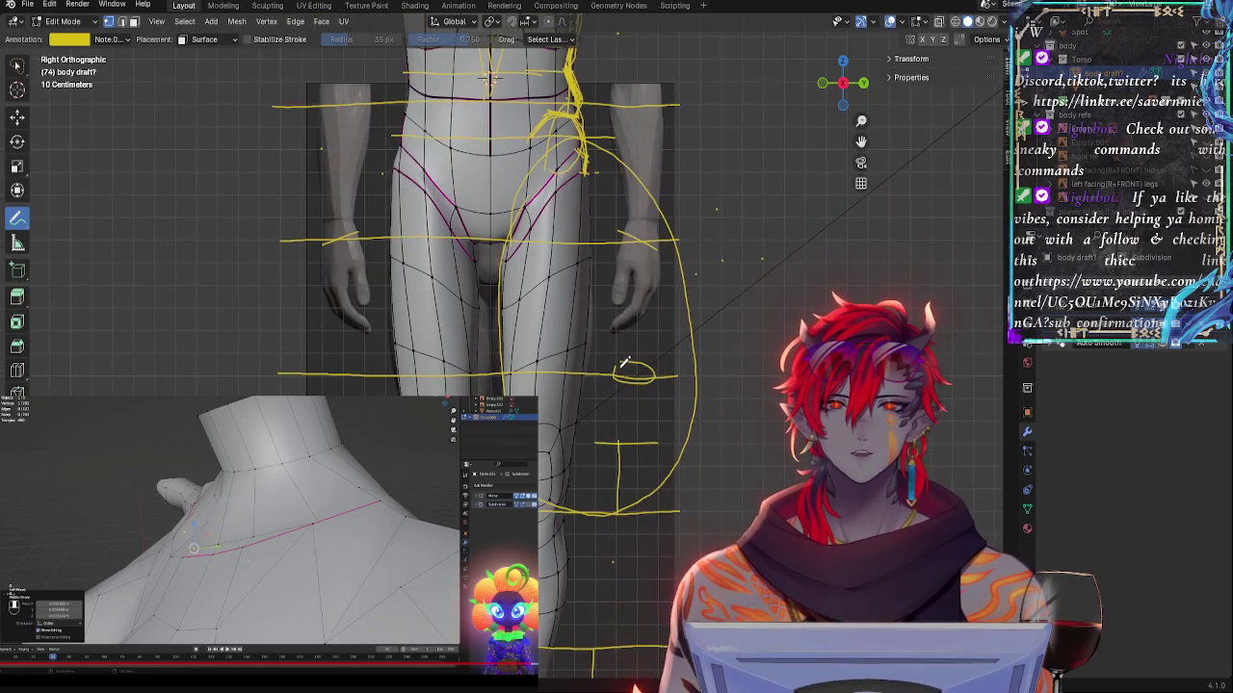
{"action": "scroll", "coordinate": [601, 345], "scroll_direction": "up", "scroll_amount": 1}
{"action": "scroll", "coordinate": [601, 345], "scroll_direction": "up", "scroll_amount": 1}
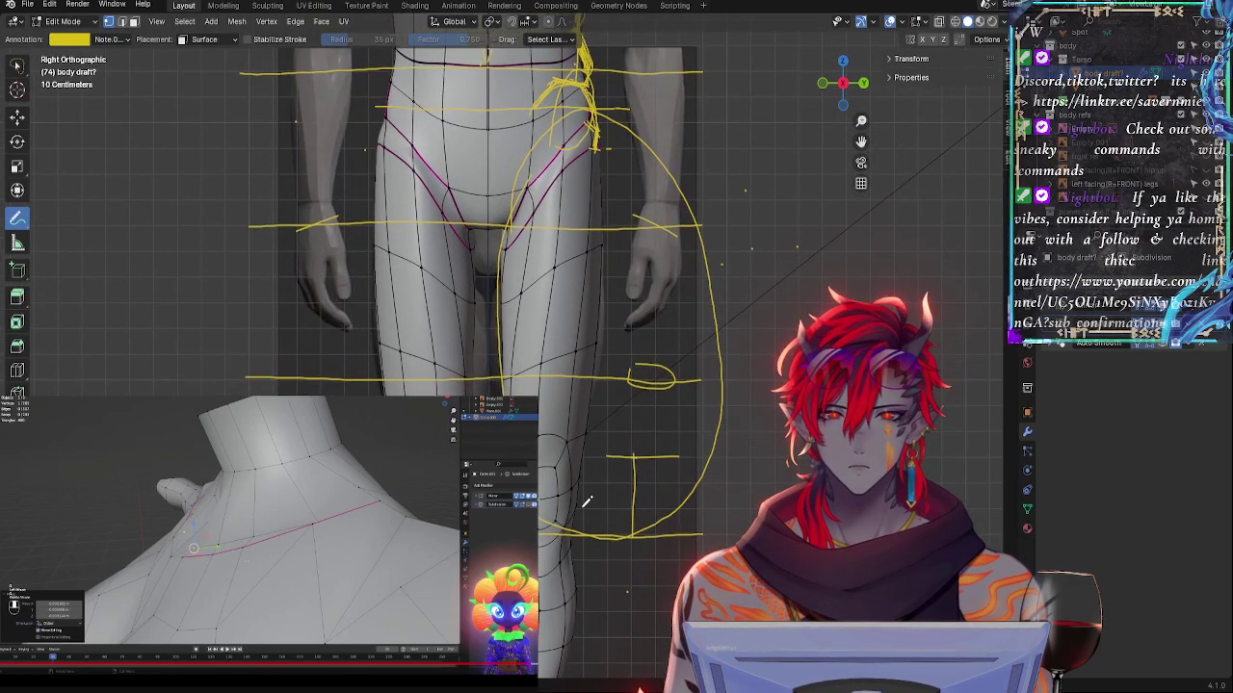
{"action": "key", "text": "alt+z"}
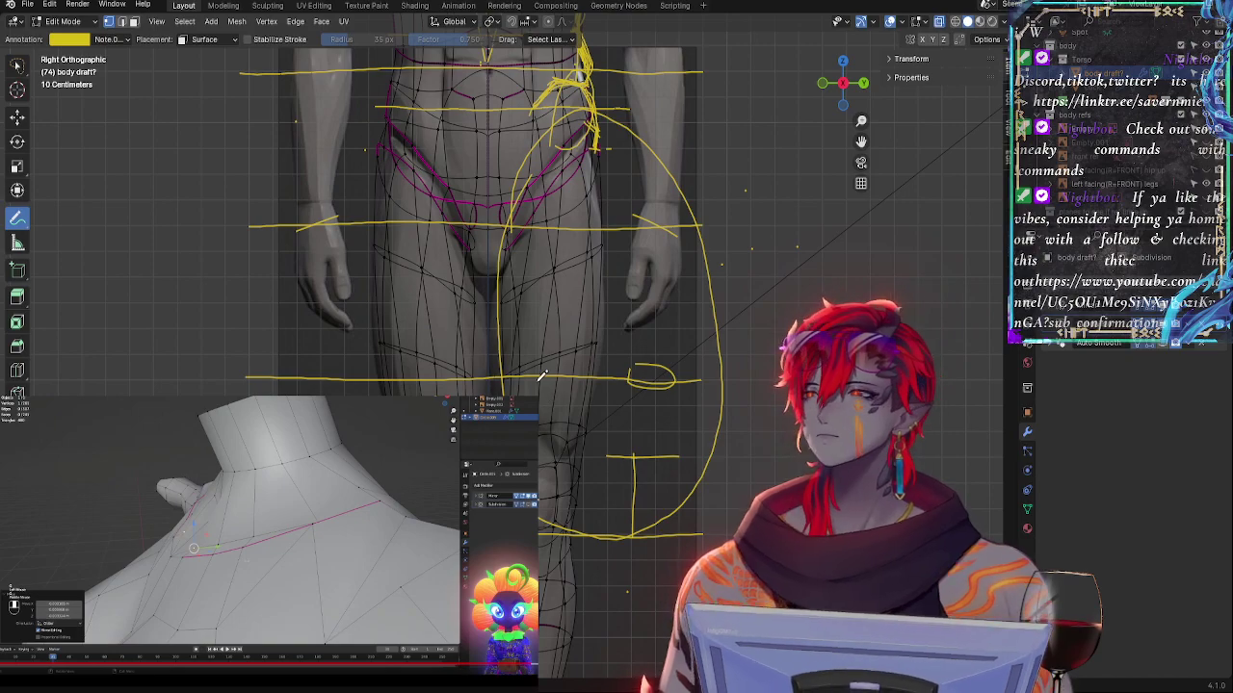
{"action": "middle_click_drag", "start_coordinate": [693, 263], "coordinate": [690, 319], "text": "shift"}
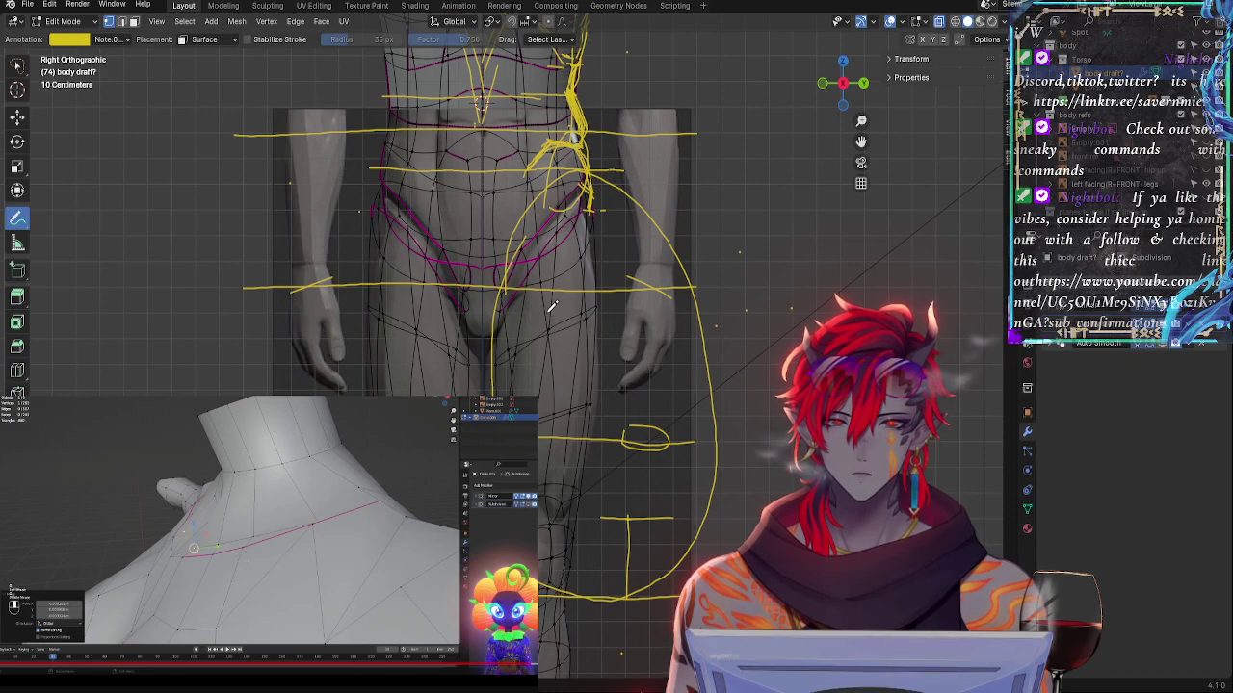
{"action": "scroll", "coordinate": [554, 304], "scroll_direction": "up", "scroll_amount": 4}
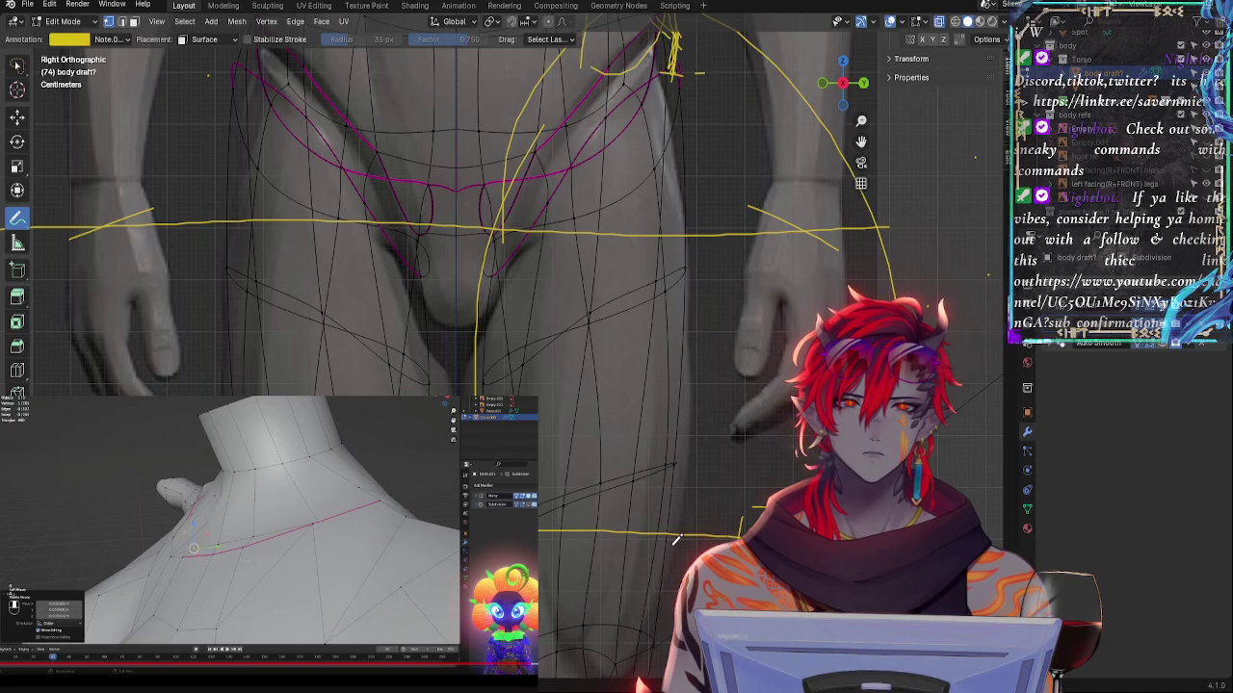
{"action": "key", "text": "alt+z"}
{"action": "scroll", "coordinate": [721, 422], "scroll_direction": "down", "scroll_amount": 3}
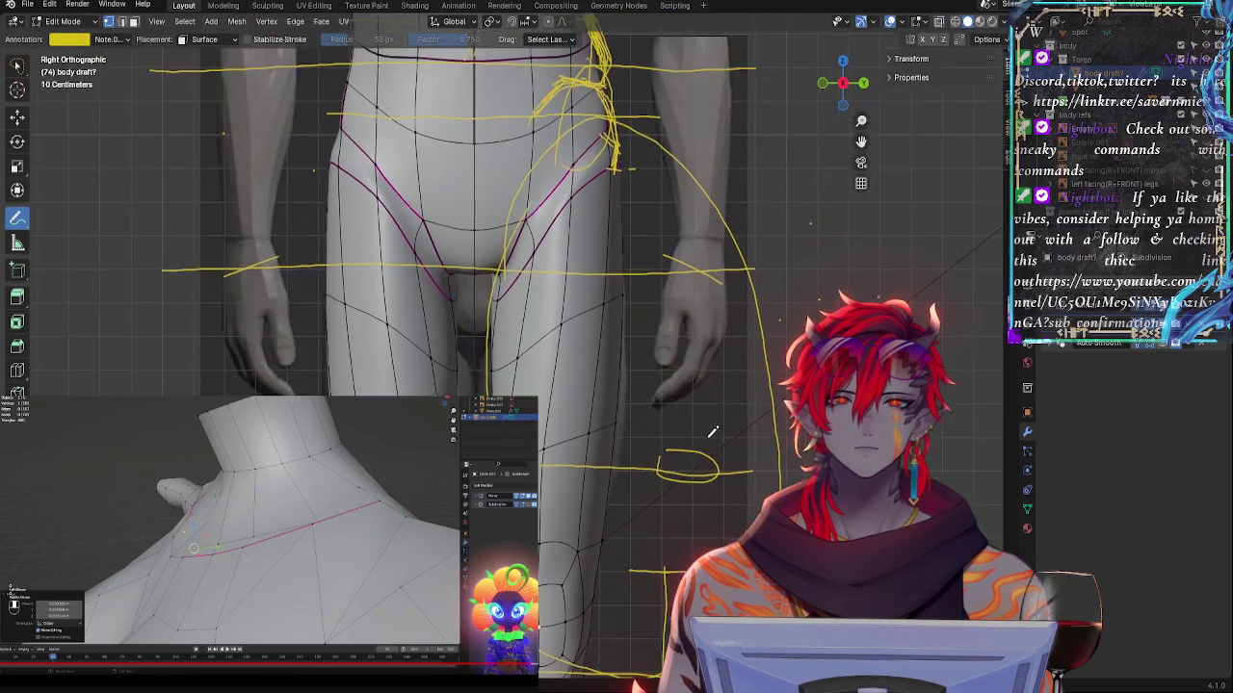
{"action": "middle_click_drag", "start_coordinate": [683, 236], "coordinate": [715, 454], "text": "shift"}
{"action": "middle_click_drag", "start_coordinate": [686, 293], "coordinate": [670, 241], "text": "shift"}
{"action": "scroll", "coordinate": [654, 289], "scroll_direction": "down", "scroll_amount": 1}
{"action": "scroll", "coordinate": [680, 377], "scroll_direction": "down", "scroll_amount": 4, "text": "shift"}
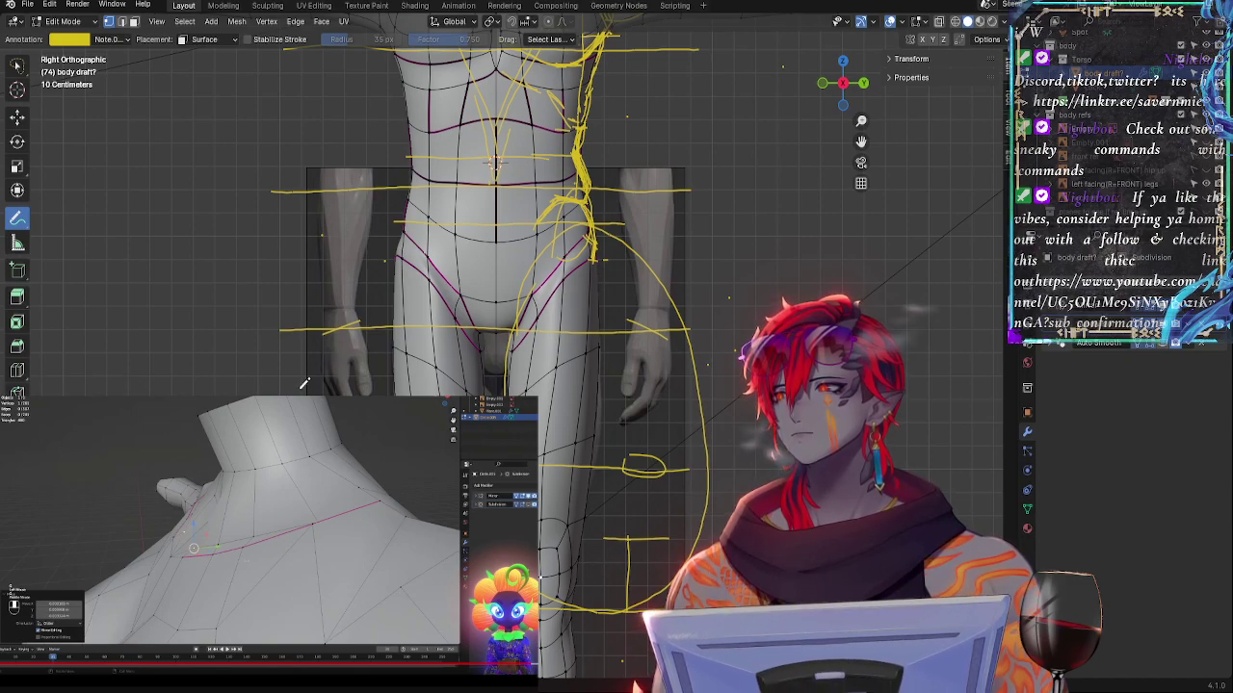
- Extend the guide line across the crotch and mark guide lines across both hands
{"action": "mouse_move", "coordinate": [627, 354]}
{"action": "middle_mouse_down", "text": "shift"}
{"action": "mouse_move", "coordinate": [662, 384]}
{"action": "mouse_move", "coordinate": [636, 335]}
{"action": "middle_mouse_up", "text": "shift"}
{"action": "scroll", "coordinate": [640, 331], "scroll_direction": "up", "scroll_amount": 2}
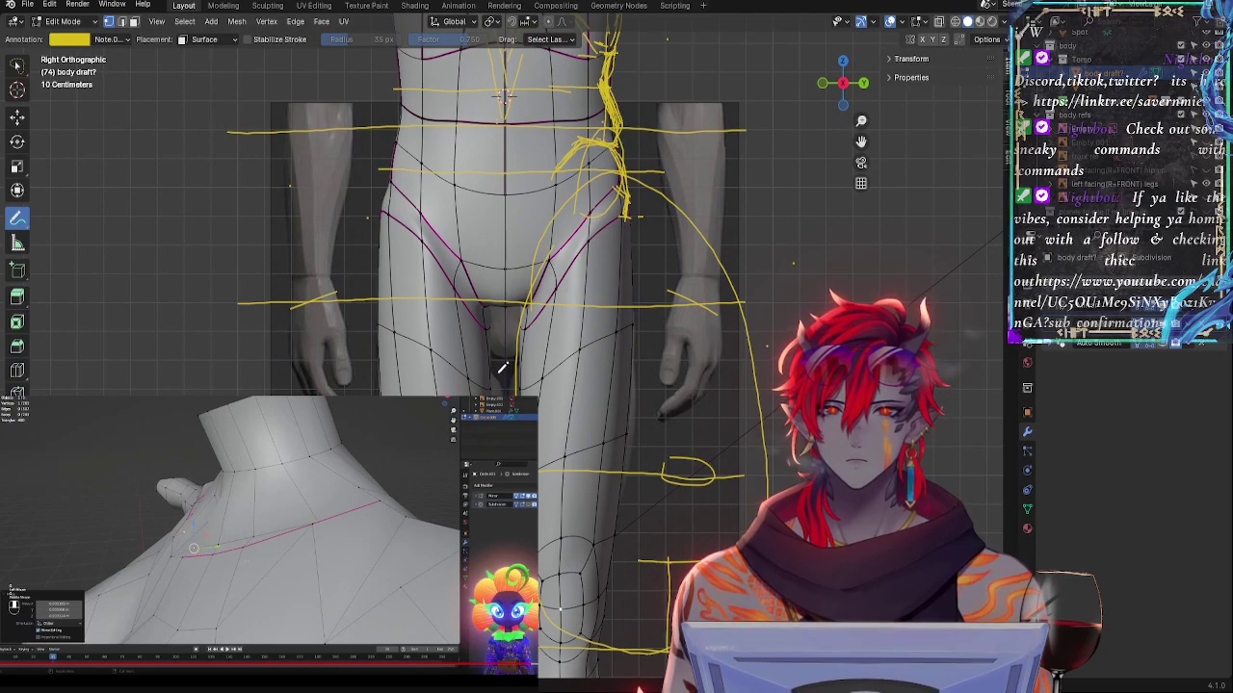
{"action": "mouse_move", "coordinate": [503, 358]}
{"action": "left_mouse_down"}
{"action": "mouse_move", "coordinate": [521, 357]}
{"action": "mouse_move", "coordinate": [455, 298]}
{"action": "left_mouse_up"}
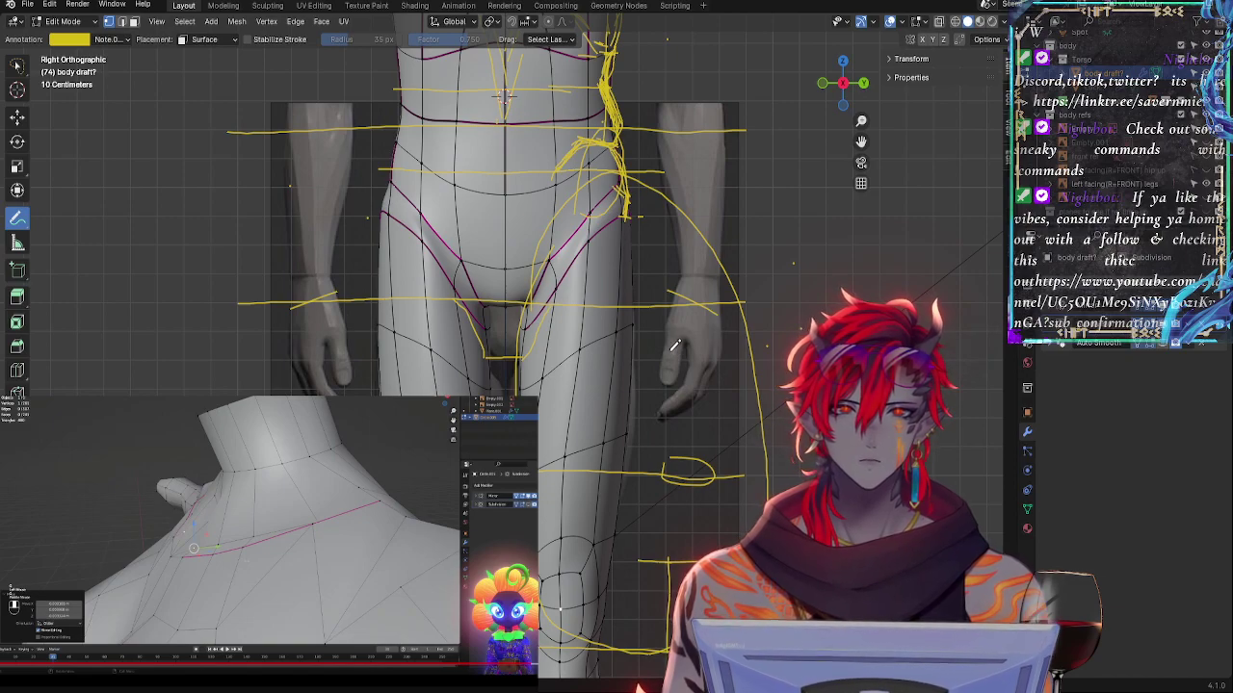
{"action": "left_click_drag", "start_coordinate": [672, 354], "coordinate": [723, 355]}
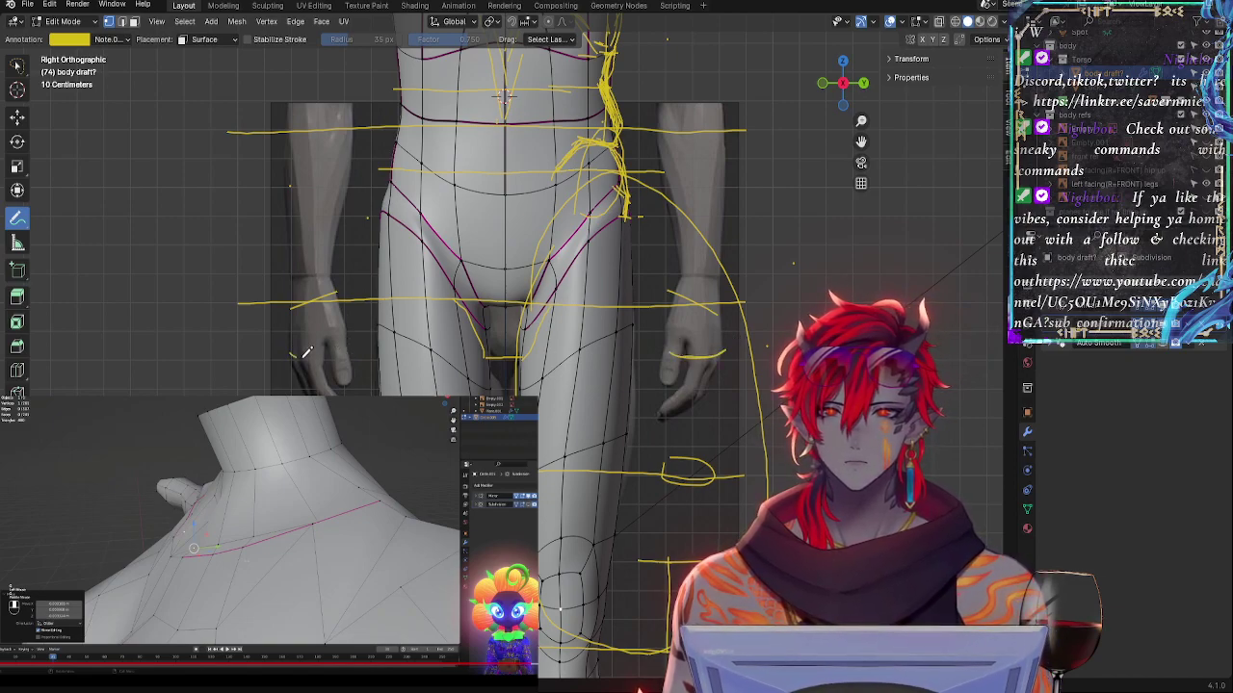
{"action": "left_click_drag", "start_coordinate": [306, 353], "coordinate": [344, 357]}
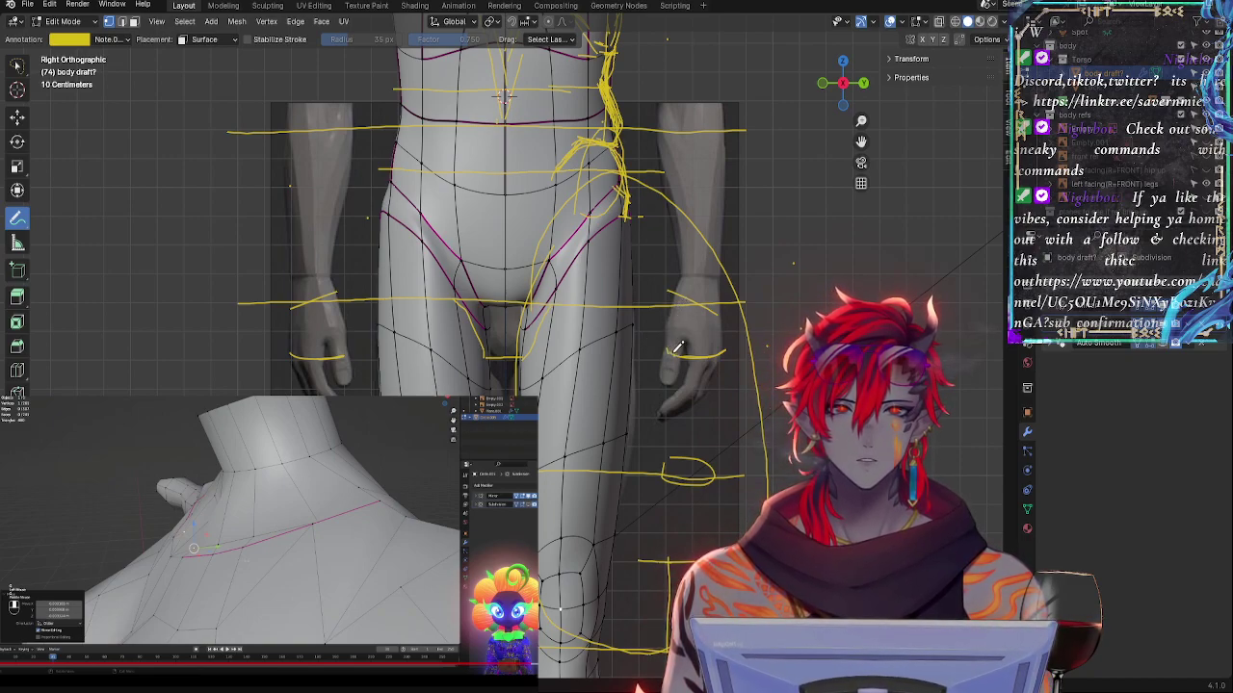
- Sketch a loop around the right hand and strokes along the left hand's edges and fingertips
{"action": "mouse_move", "coordinate": [679, 347]}
{"action": "left_mouse_down"}
{"action": "mouse_move", "coordinate": [668, 323]}
{"action": "mouse_move", "coordinate": [679, 297]}
{"action": "mouse_move", "coordinate": [727, 339]}
{"action": "mouse_move", "coordinate": [721, 305]}
{"action": "left_mouse_up"}
{"action": "middle_click_drag", "start_coordinate": [722, 395], "coordinate": [721, 353], "text": "shift"}
{"action": "mouse_move", "coordinate": [341, 315]}
{"action": "left_mouse_down"}
{"action": "mouse_move", "coordinate": [344, 266]}
{"action": "mouse_move", "coordinate": [310, 262]}
{"action": "mouse_move", "coordinate": [291, 294]}
{"action": "mouse_move", "coordinate": [307, 289]}
{"action": "left_mouse_up"}
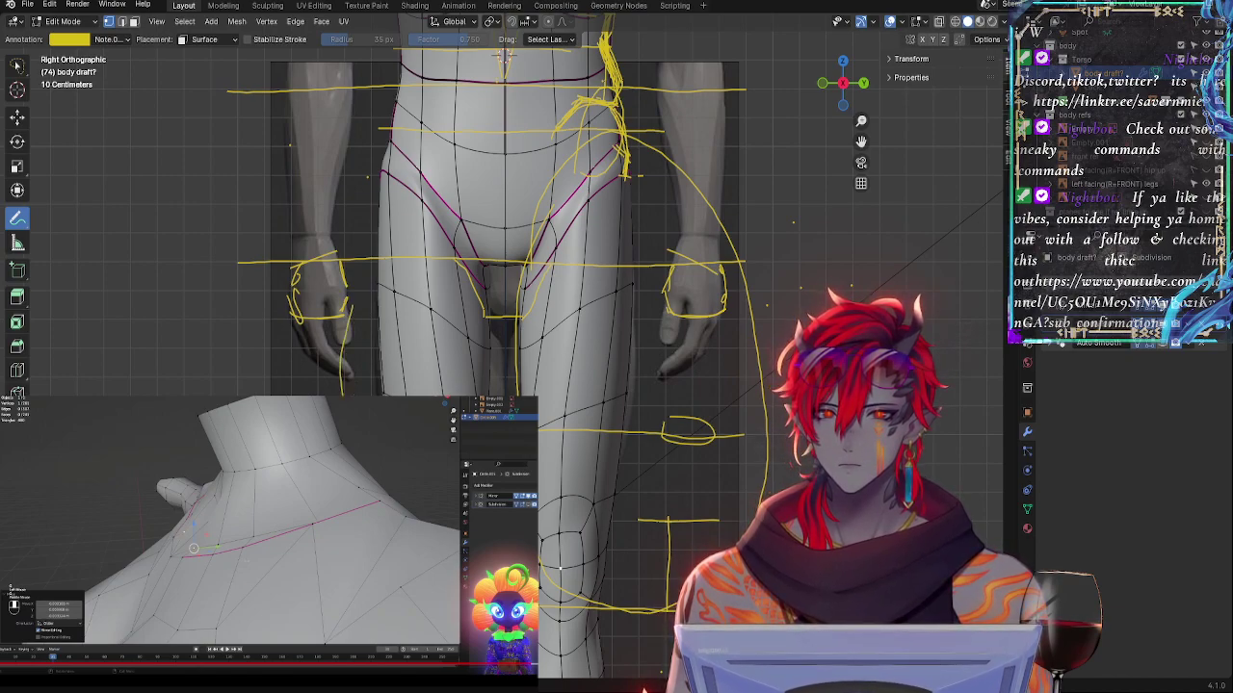
{"action": "mouse_move", "coordinate": [353, 299]}
{"action": "left_mouse_down"}
{"action": "mouse_move", "coordinate": [362, 325]}
{"action": "mouse_move", "coordinate": [349, 395]}
{"action": "left_mouse_up"}
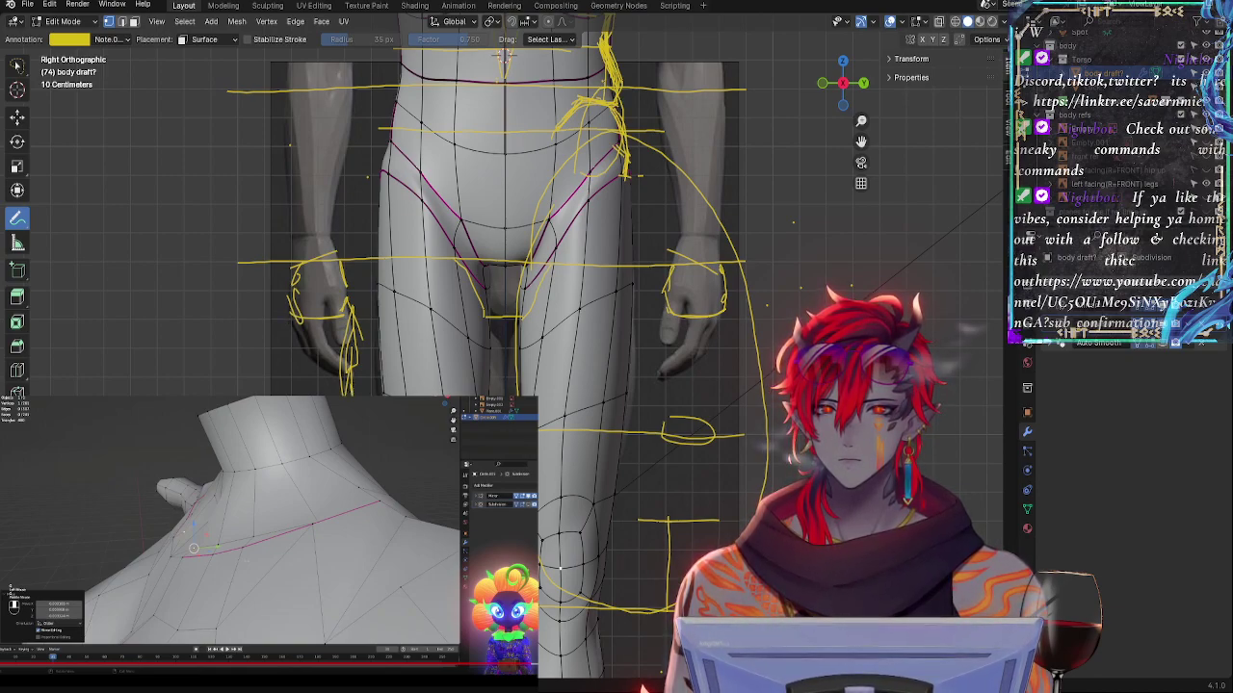
{"action": "left_click_drag", "start_coordinate": [294, 378], "coordinate": [299, 318]}
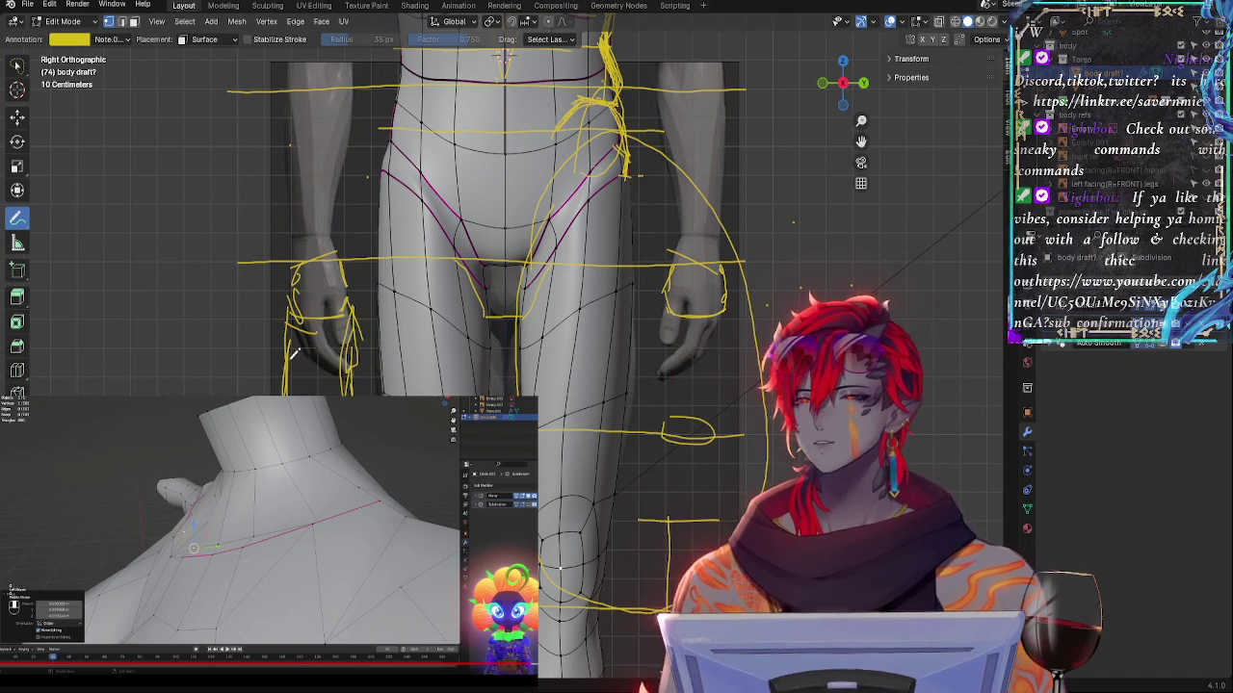
{"action": "mouse_move", "coordinate": [290, 359]}
{"action": "left_mouse_down"}
{"action": "mouse_move", "coordinate": [320, 383]}
{"action": "mouse_move", "coordinate": [356, 325]}
{"action": "mouse_move", "coordinate": [320, 383]}
{"action": "mouse_move", "coordinate": [354, 343]}
{"action": "mouse_move", "coordinate": [299, 364]}
{"action": "mouse_move", "coordinate": [284, 352]}
{"action": "mouse_move", "coordinate": [301, 385]}
{"action": "left_mouse_up"}
{"action": "scroll", "coordinate": [544, 304], "scroll_direction": "down", "scroll_amount": 3}
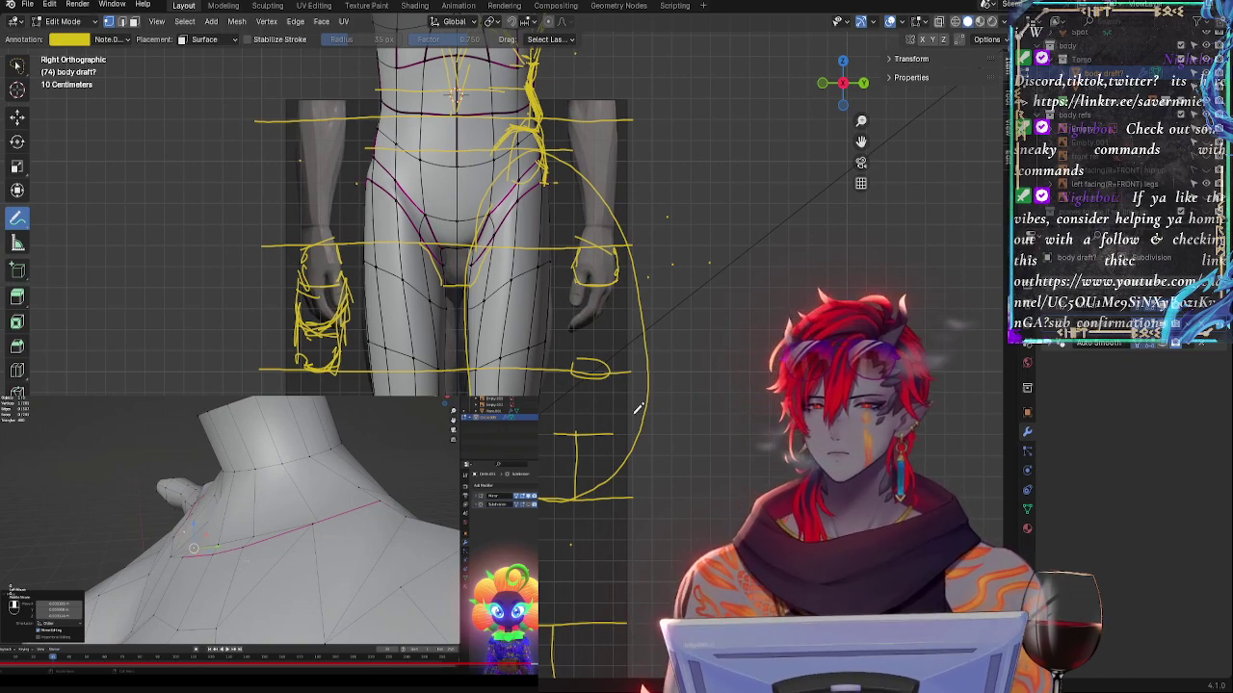
- Add a new annotation layer and set its colour to bright red
{"action": "mouse_move", "coordinate": [643, 426]}
{"action": "middle_mouse_down", "text": "shift"}
{"action": "mouse_move", "coordinate": [674, 312]}
{"action": "mouse_move", "coordinate": [674, 358]}
{"action": "middle_mouse_up", "text": "shift"}
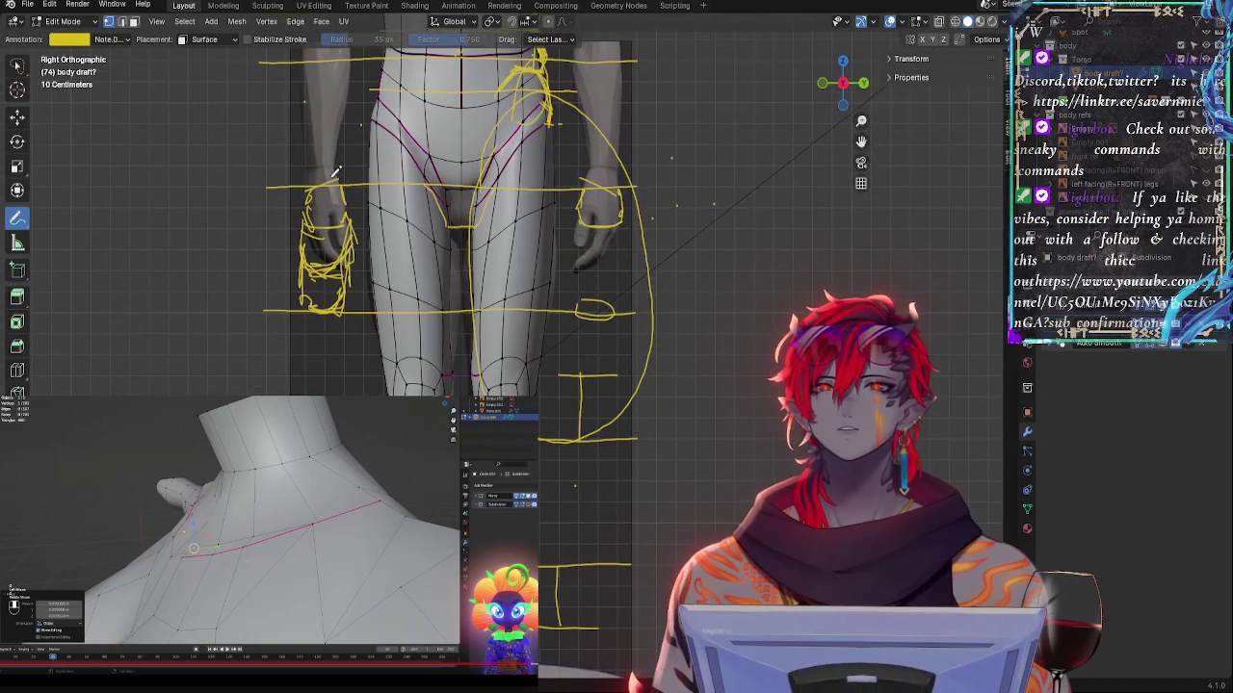
{"action": "left_click", "coordinate": [111, 40]}
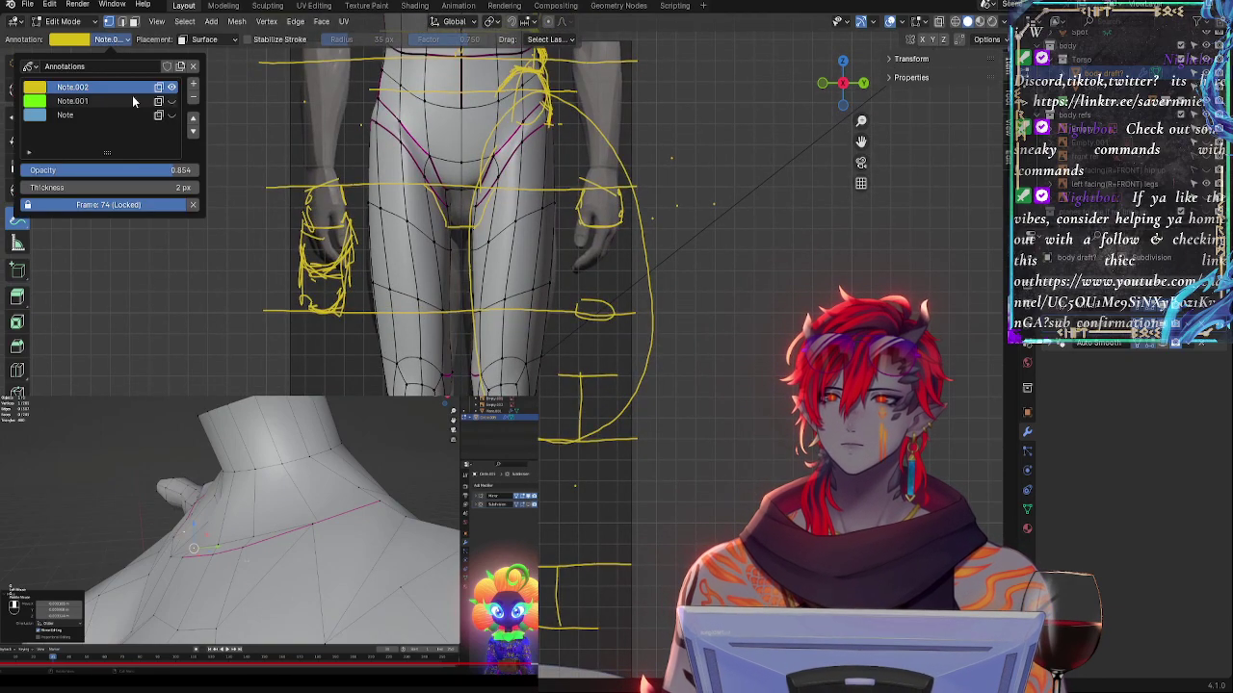
{"action": "left_click", "coordinate": [193, 84]}
{"action": "left_click", "coordinate": [35, 87]}
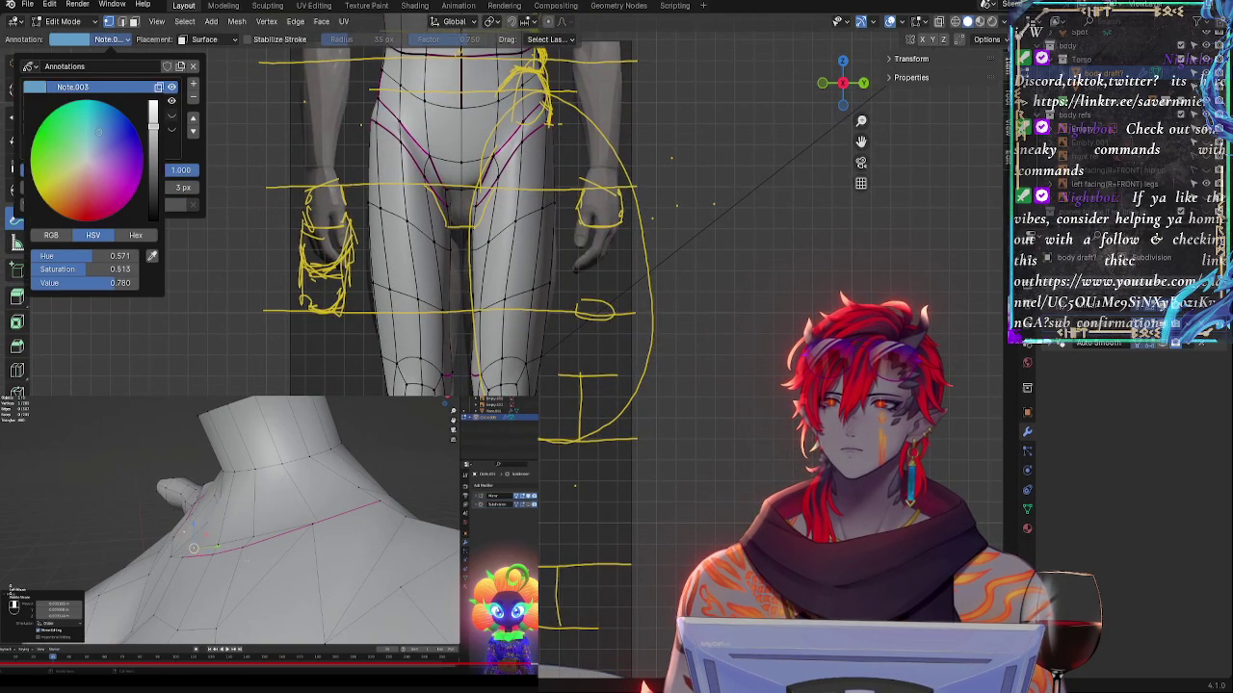
{"action": "left_click", "coordinate": [78, 215]}
{"action": "left_click_drag", "start_coordinate": [154, 125], "coordinate": [153, 104]}
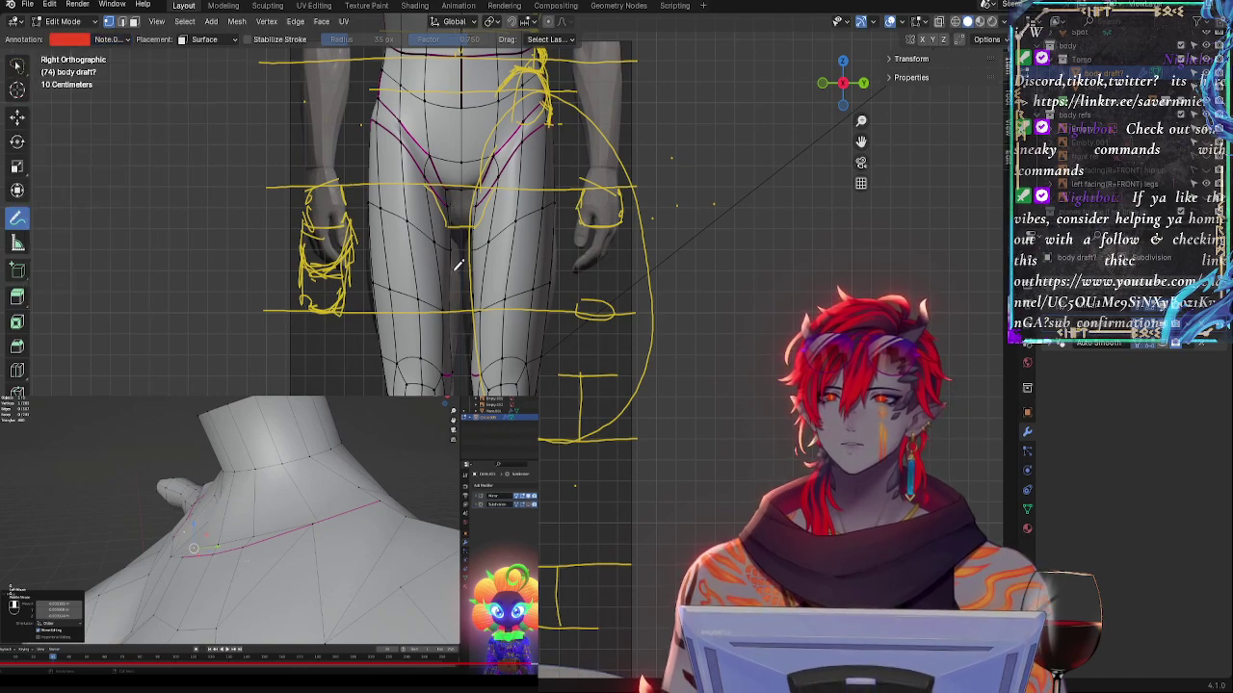
- Make the red Note.003 layer the active annotation layer
{"action": "left_click", "coordinate": [111, 38]}
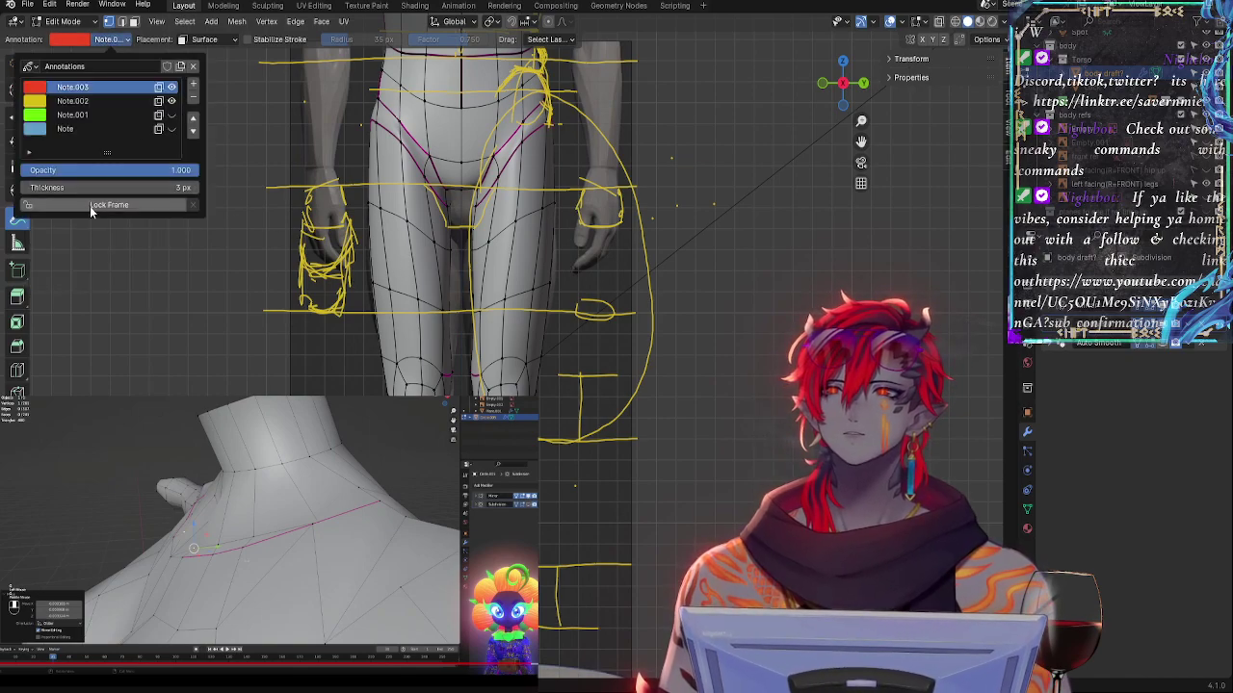
{"action": "left_click", "coordinate": [76, 100]}
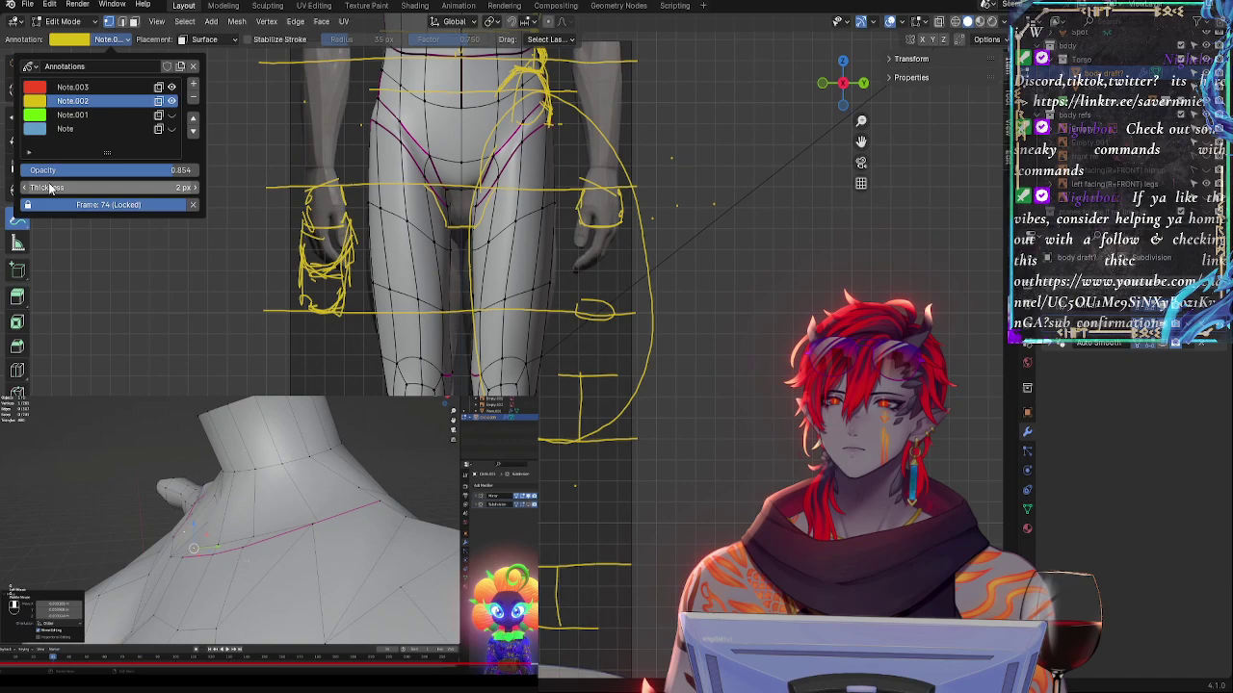
{"action": "left_click", "coordinate": [70, 87]}
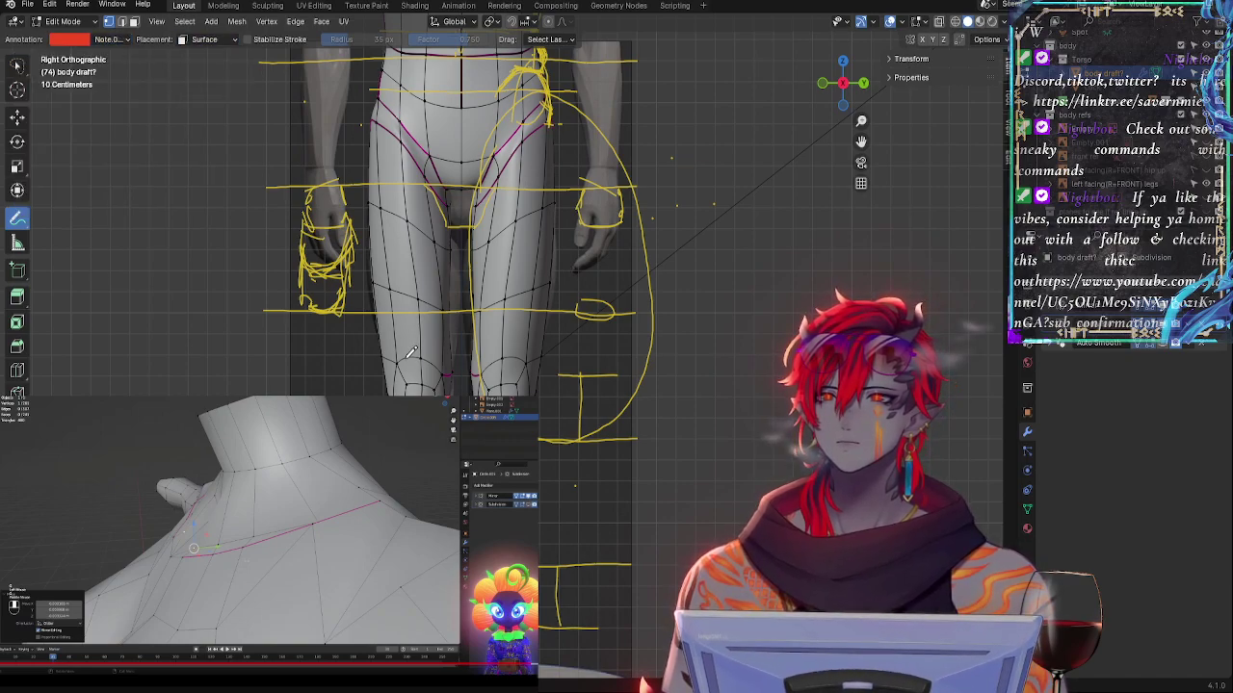
{"action": "left_click", "coordinate": [78, 45]}
{"action": "left_click", "coordinate": [112, 43]}
{"action": "left_click", "coordinate": [112, 43]}
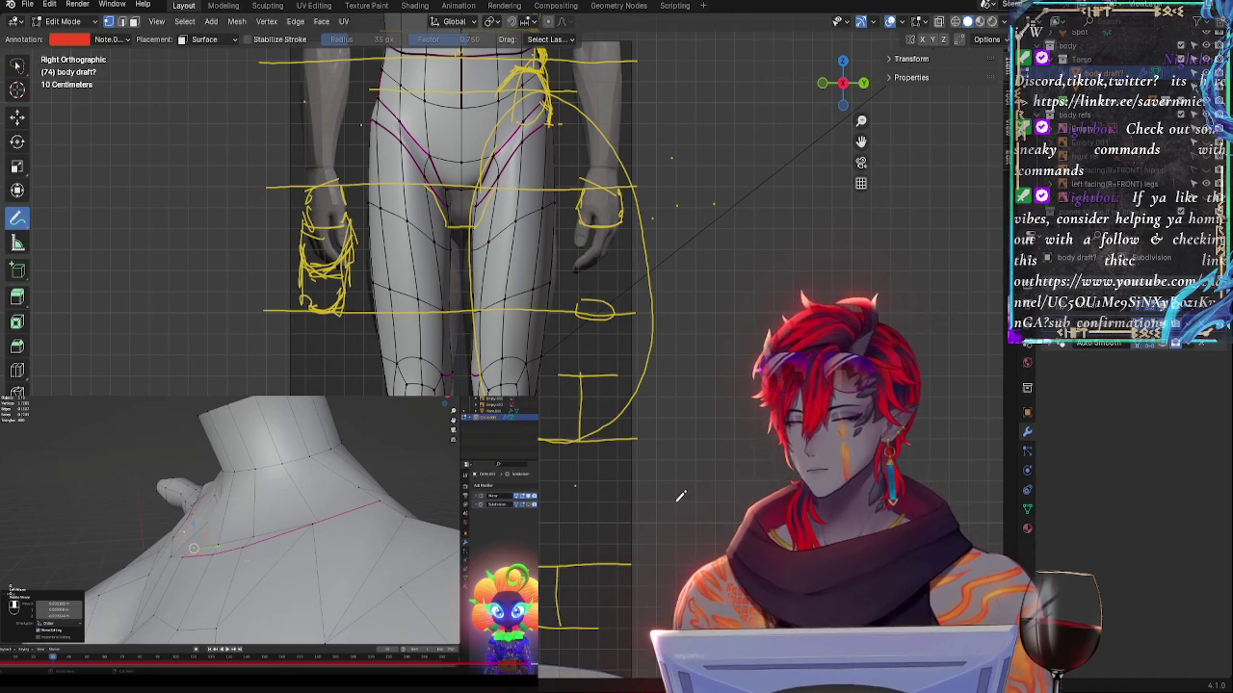
- Frame the knees and lower legs and draw a red annotation stroke on the foot
{"action": "middle_click_drag", "start_coordinate": [694, 506], "coordinate": [712, 320], "text": "shift"}
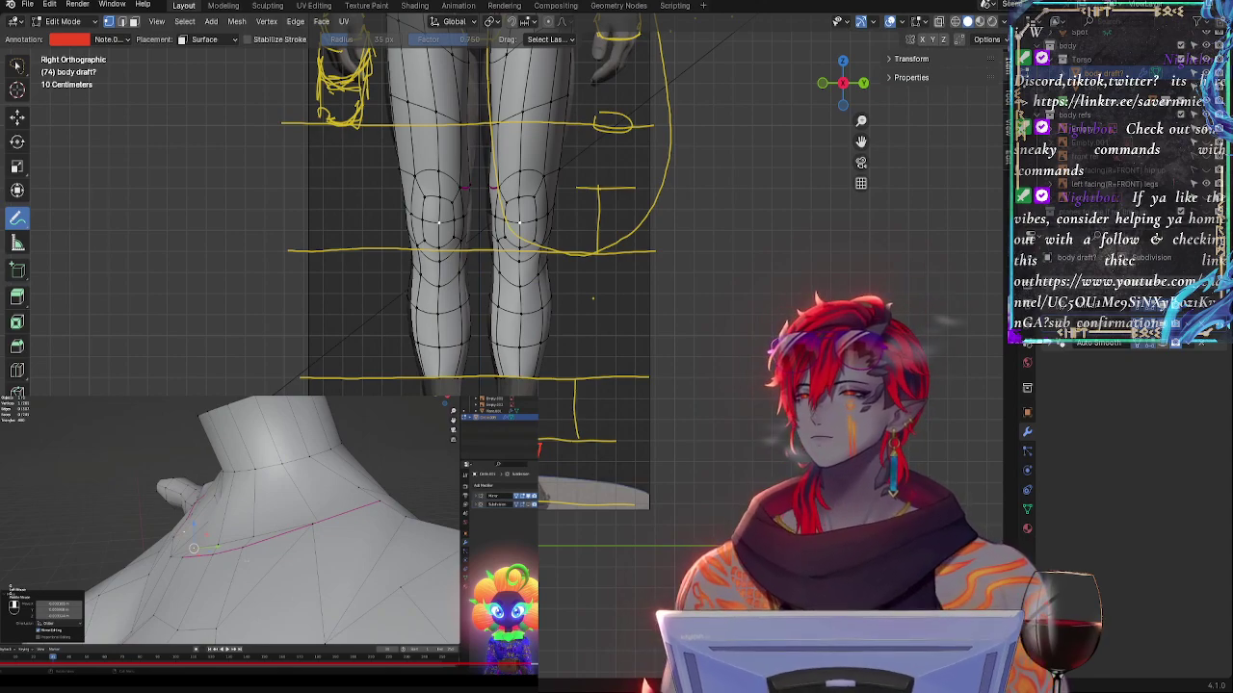
{"action": "middle_click_drag", "start_coordinate": [593, 298], "coordinate": [591, 432], "text": "shift"}
{"action": "middle_click_drag", "start_coordinate": [584, 95], "coordinate": [581, 136], "text": "shift"}
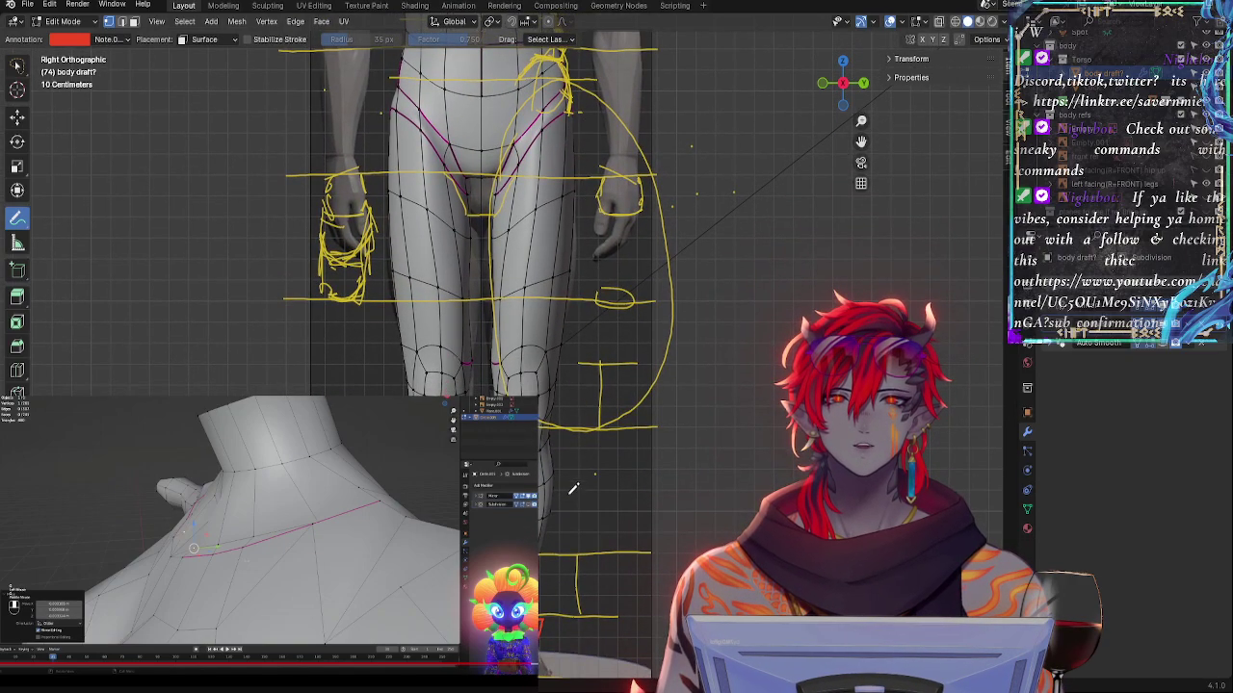
{"action": "middle_click_drag", "start_coordinate": [573, 537], "coordinate": [572, 409], "text": "shift"}
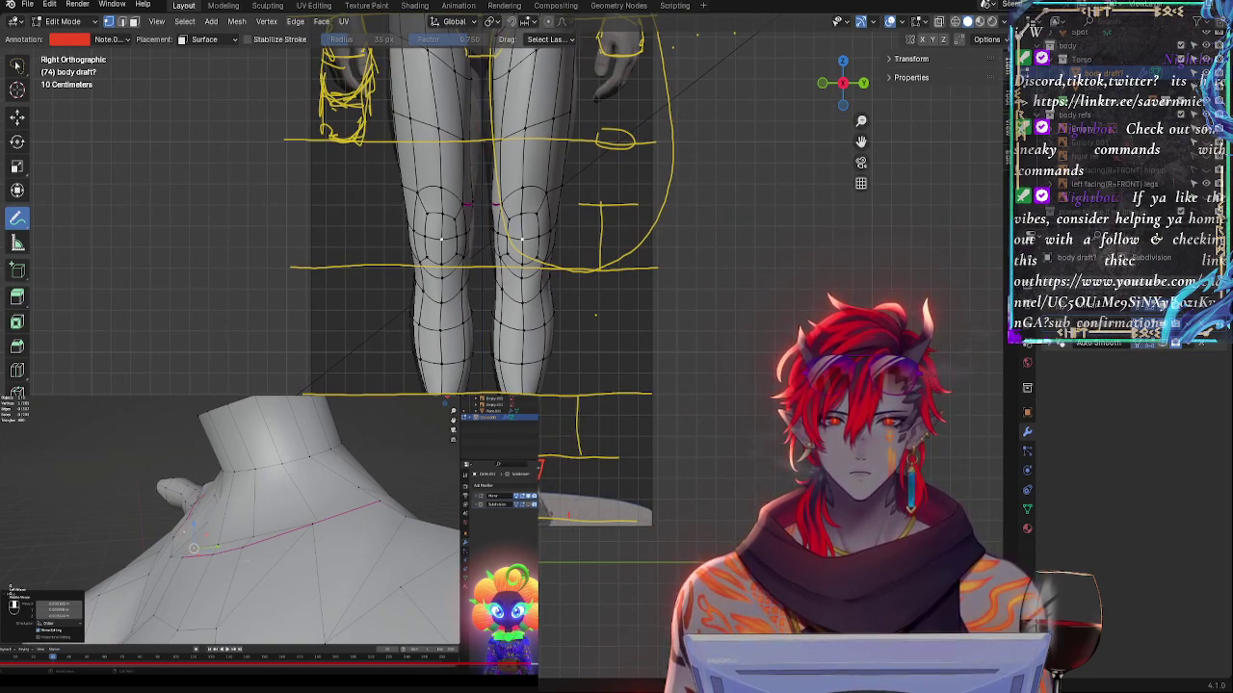
{"action": "left_click_drag", "start_coordinate": [536, 488], "coordinate": [572, 515]}
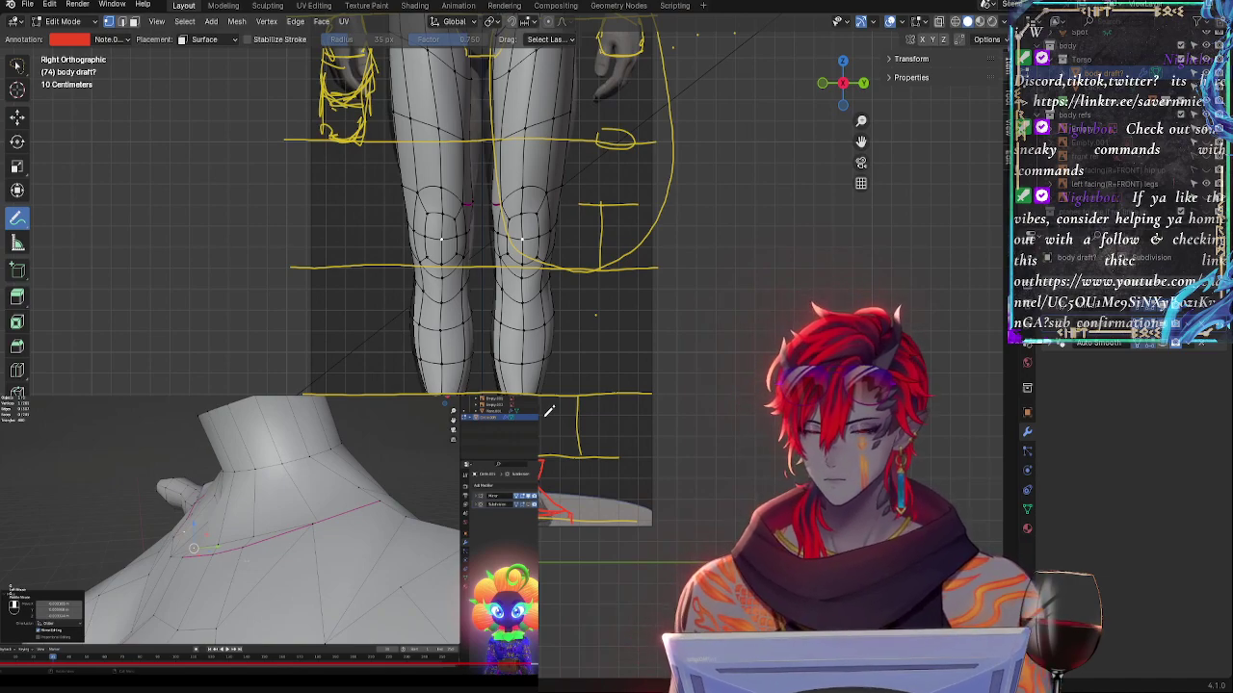
- Reframe the legs in front view and draw a red guide down the shin to the foot
{"action": "middle_click_drag", "start_coordinate": [649, 314], "coordinate": [703, 410], "text": "shift"}
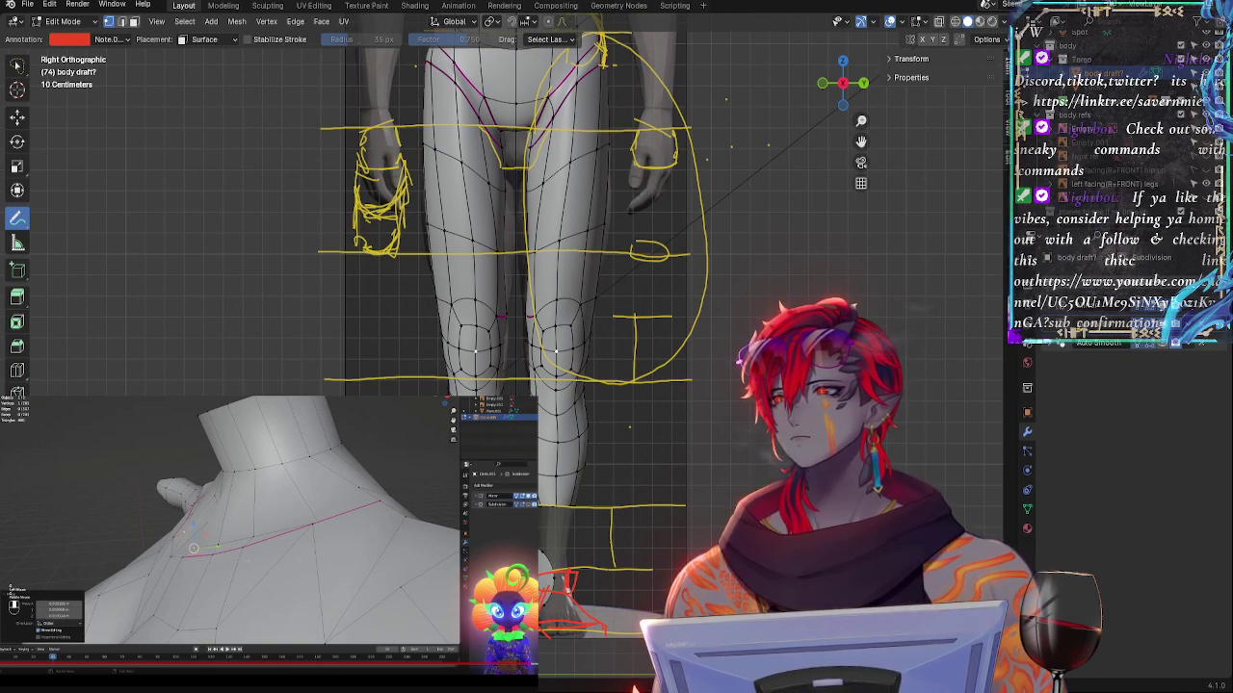
{"action": "middle_click_drag", "start_coordinate": [715, 312], "coordinate": [707, 393], "text": "shift"}
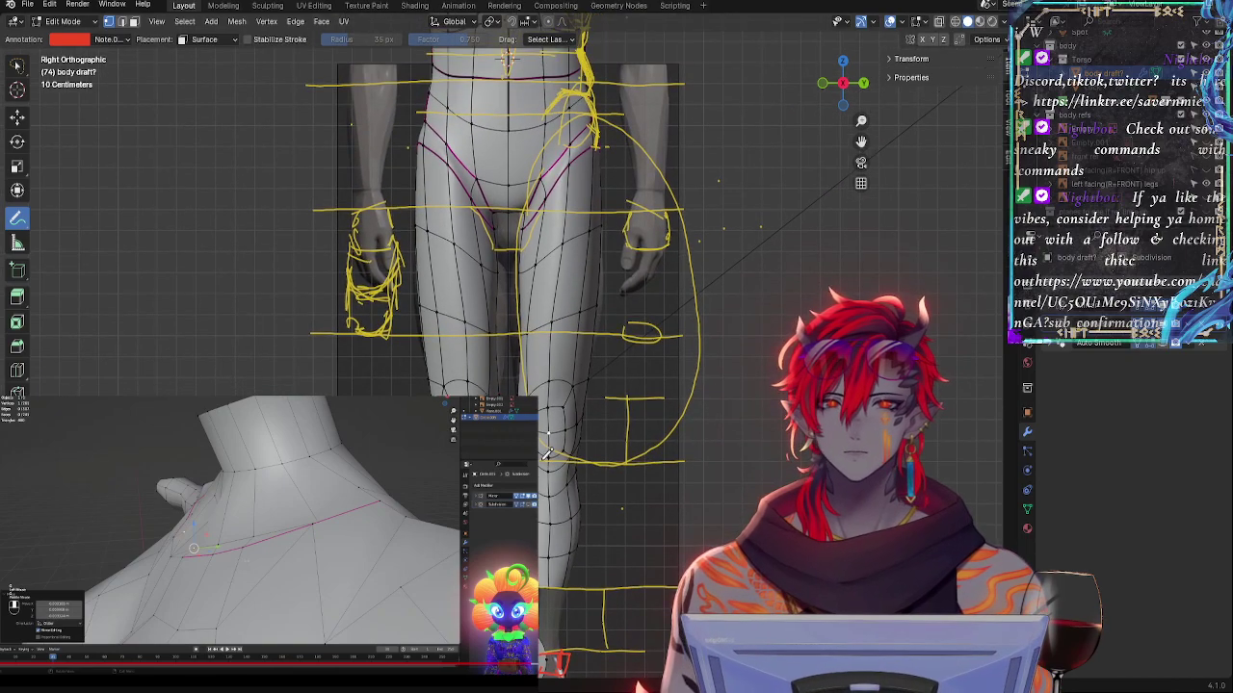
{"action": "middle_click_drag", "start_coordinate": [629, 568], "coordinate": [629, 553], "text": "shift"}
{"action": "scroll", "coordinate": [631, 539], "scroll_direction": "down", "scroll_amount": 3, "text": "shift"}
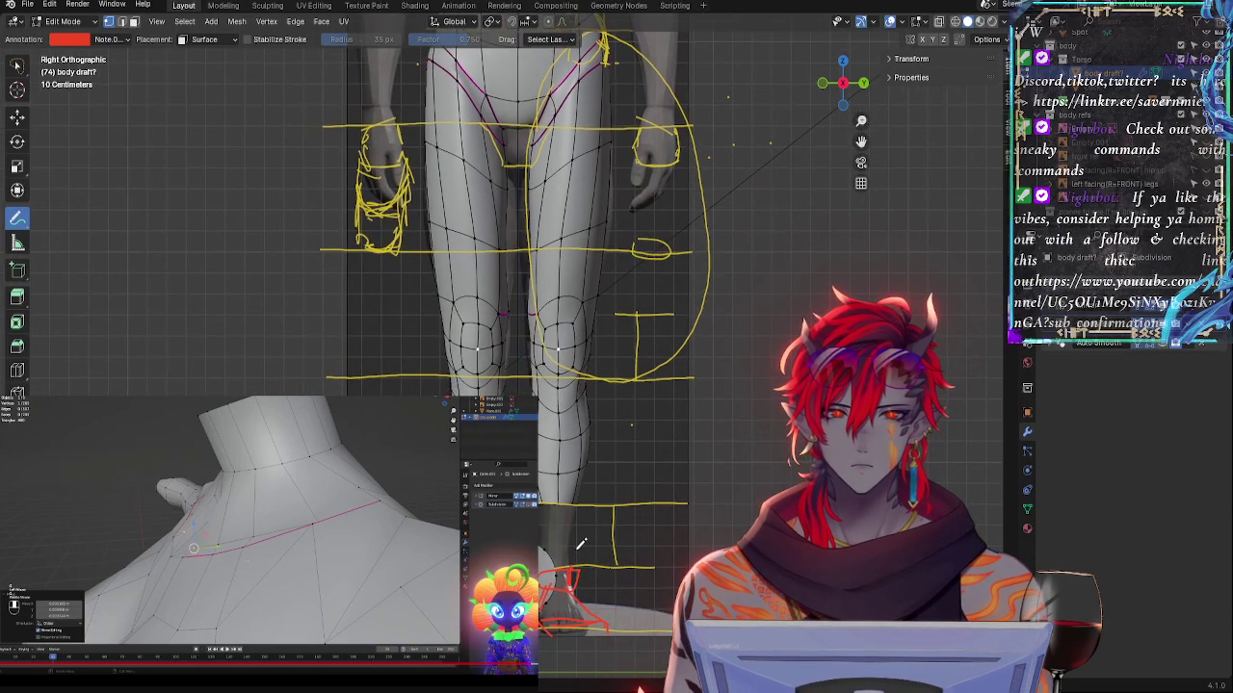
{"action": "mouse_move", "coordinate": [591, 494]}
{"action": "left_mouse_down"}
{"action": "mouse_move", "coordinate": [568, 576]}
{"action": "mouse_move", "coordinate": [592, 499]}
{"action": "left_mouse_up"}
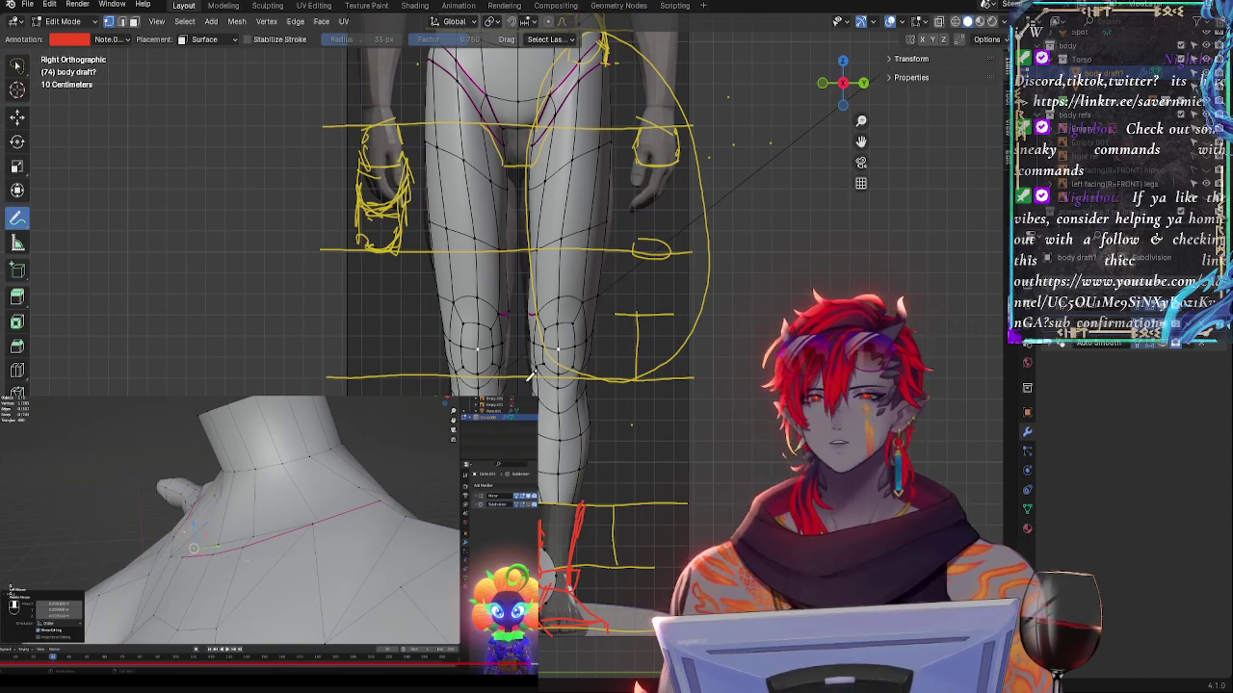
- Draw red curves below and beside the right knee and trace the calf outline to the ankle
{"action": "left_click_drag", "start_coordinate": [526, 383], "coordinate": [552, 411]}
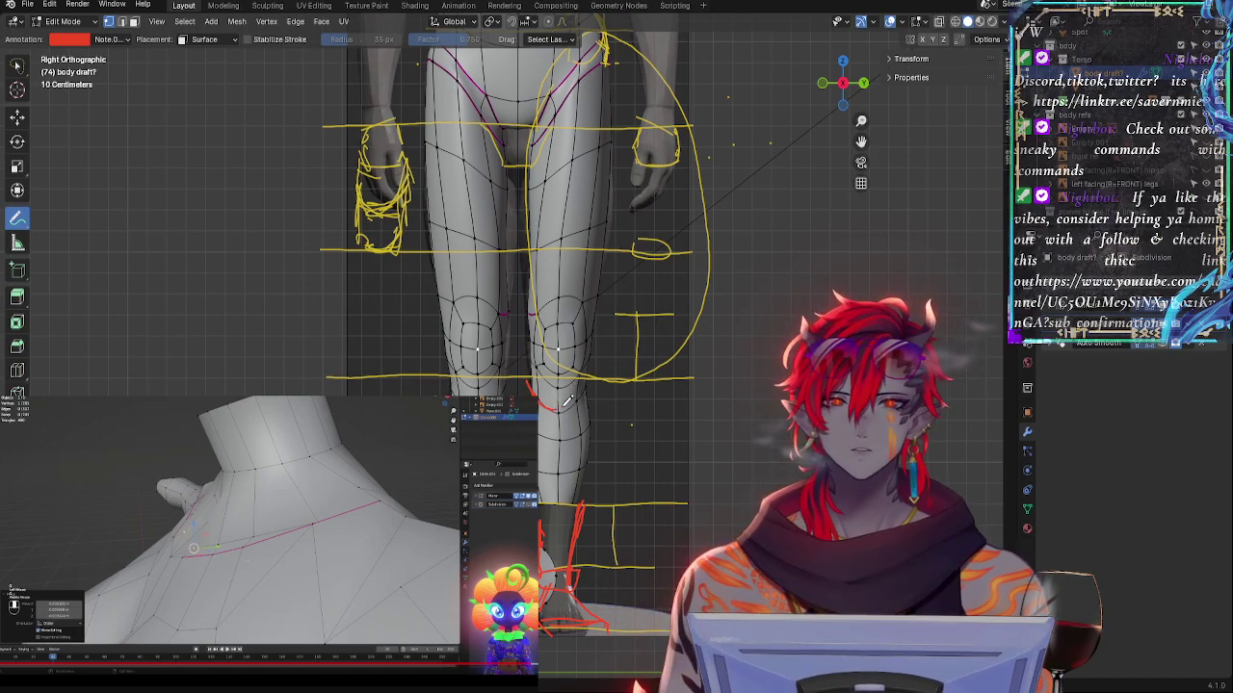
{"action": "left_click_drag", "start_coordinate": [559, 408], "coordinate": [578, 391]}
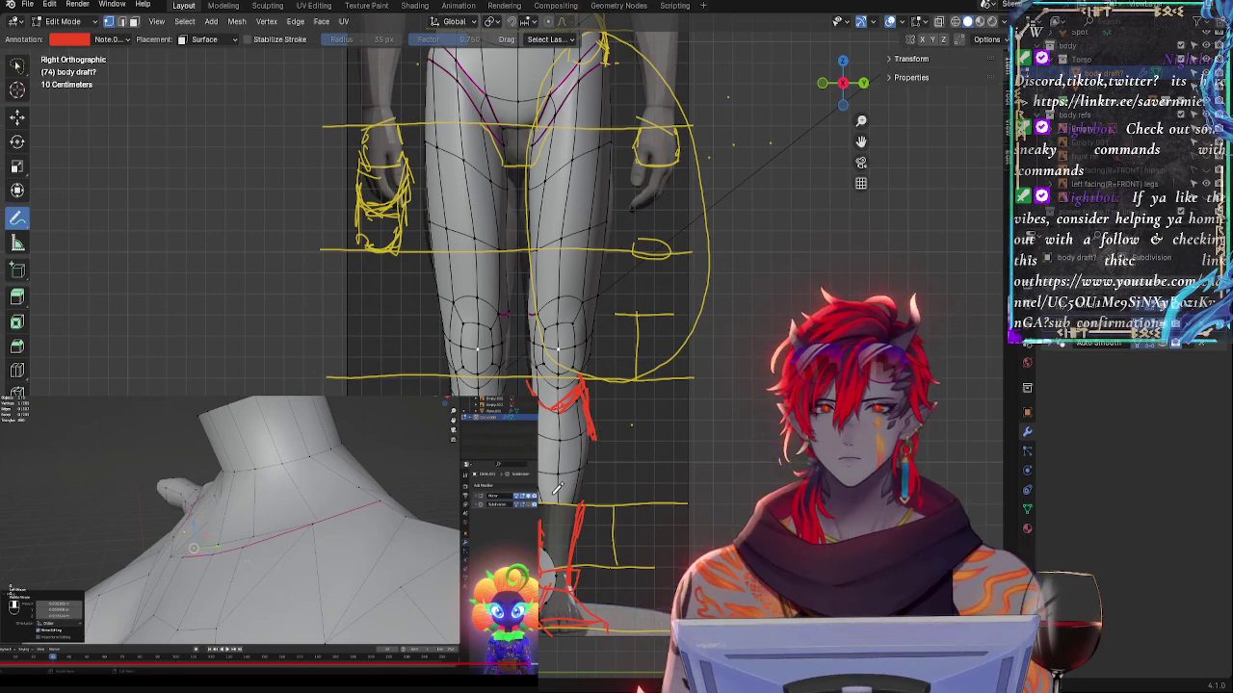
{"action": "left_click_drag", "start_coordinate": [594, 441], "coordinate": [580, 509]}
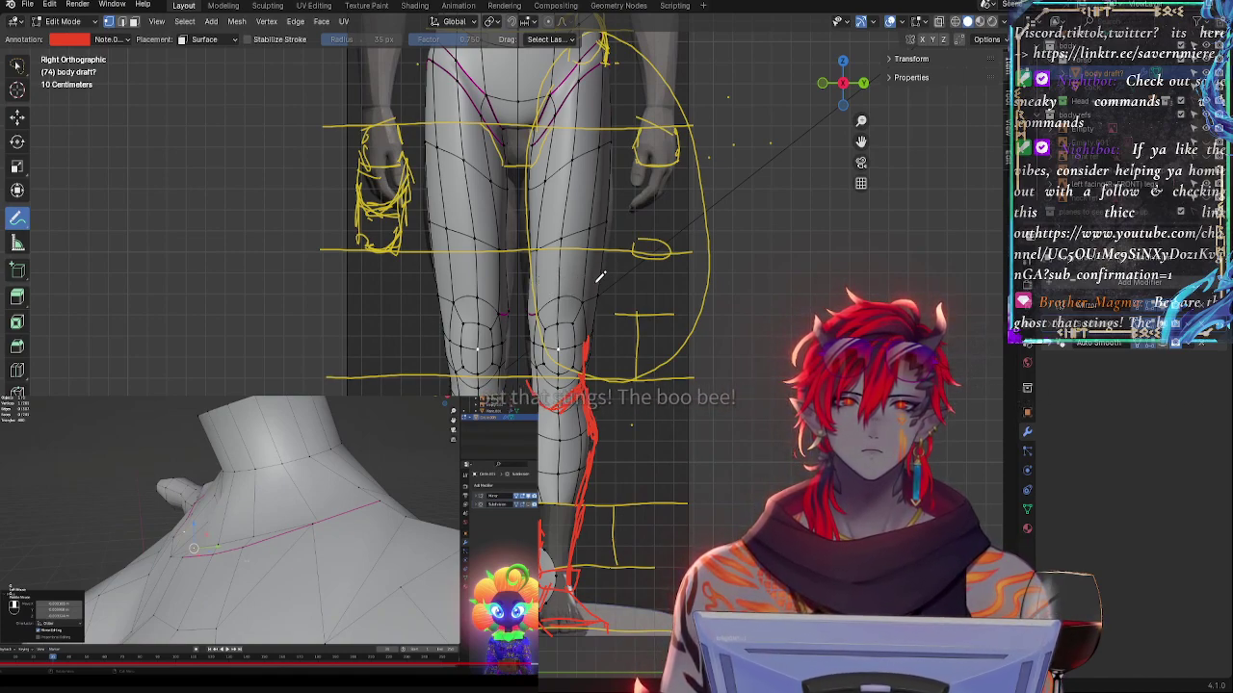
- Draw a red stroke on the outer thigh, undo a stray knee arc, and circle the kneecap
{"action": "left_click_drag", "start_coordinate": [597, 276], "coordinate": [586, 340]}
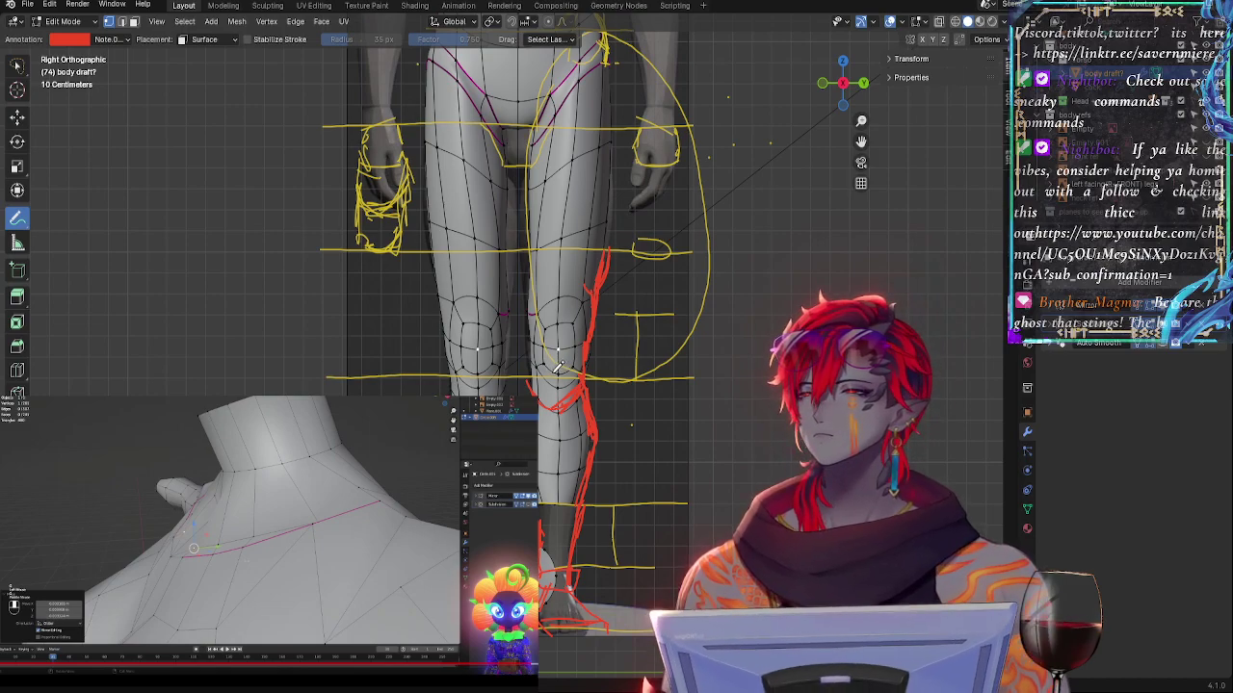
{"action": "left_click_drag", "start_coordinate": [547, 371], "coordinate": [576, 364]}
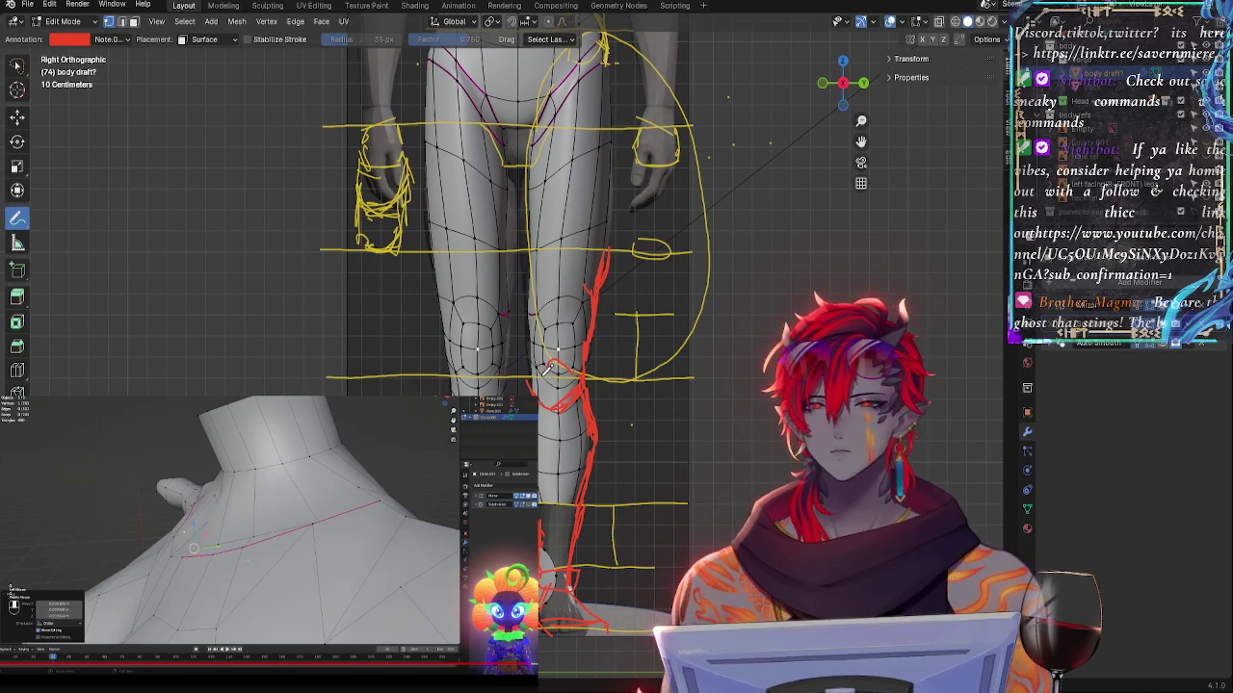
{"action": "key", "text": "ctrl+z"}
{"action": "left_click_drag", "start_coordinate": [569, 368], "coordinate": [556, 384]}
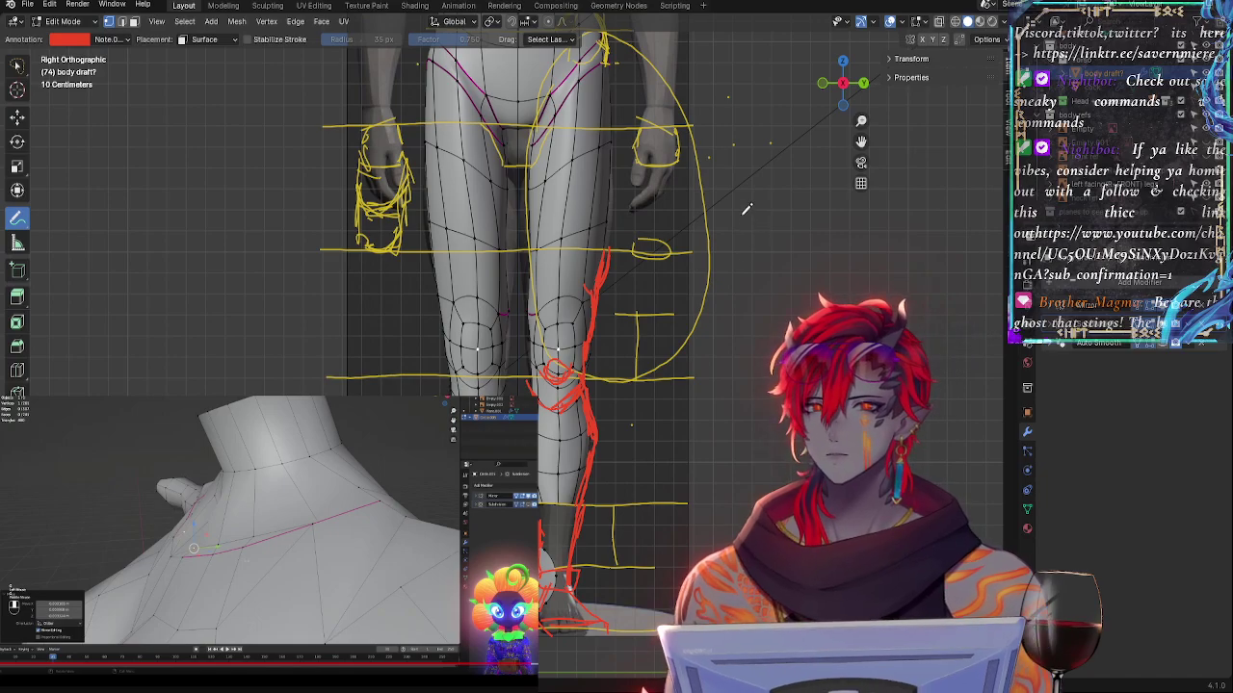
{"action": "mouse_move", "coordinate": [755, 220]}
{"action": "middle_mouse_down", "text": "shift"}
{"action": "mouse_move", "coordinate": [755, 321]}
{"action": "mouse_move", "coordinate": [768, 290]}
{"action": "mouse_move", "coordinate": [768, 212]}
{"action": "middle_mouse_up", "text": "shift"}
{"action": "middle_click_drag", "start_coordinate": [738, 281], "coordinate": [706, 386], "text": "shift"}
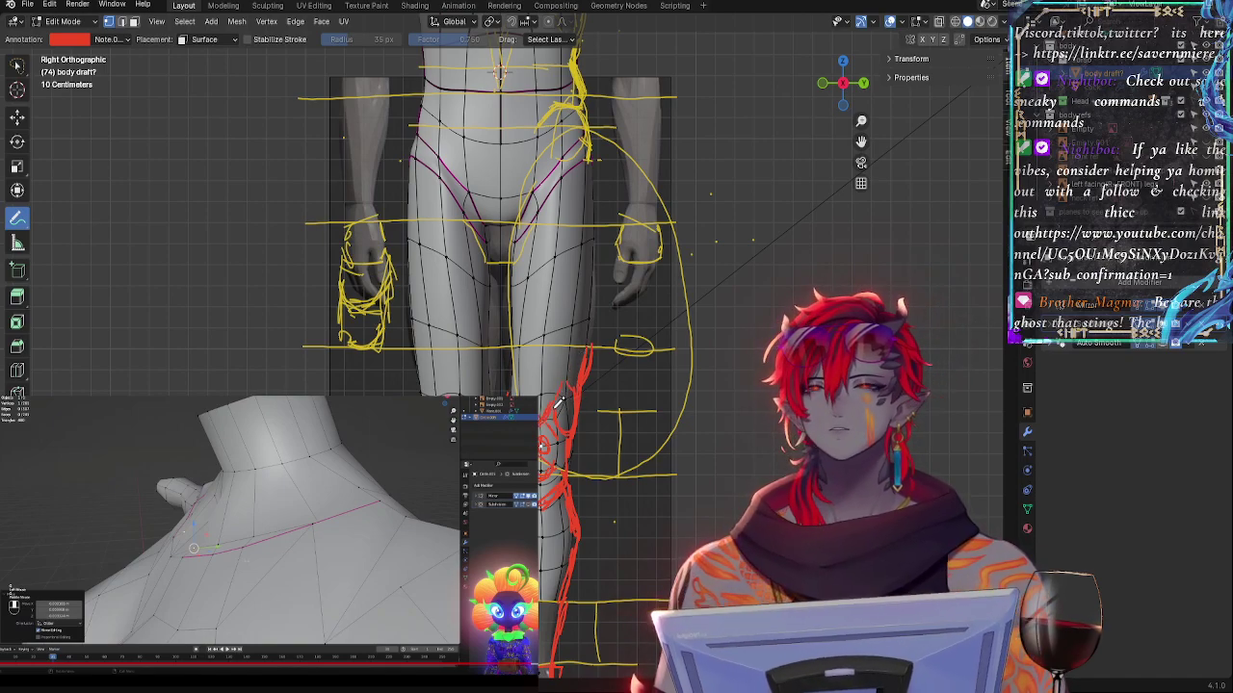
{"action": "left_click_drag", "start_coordinate": [575, 376], "coordinate": [581, 334]}
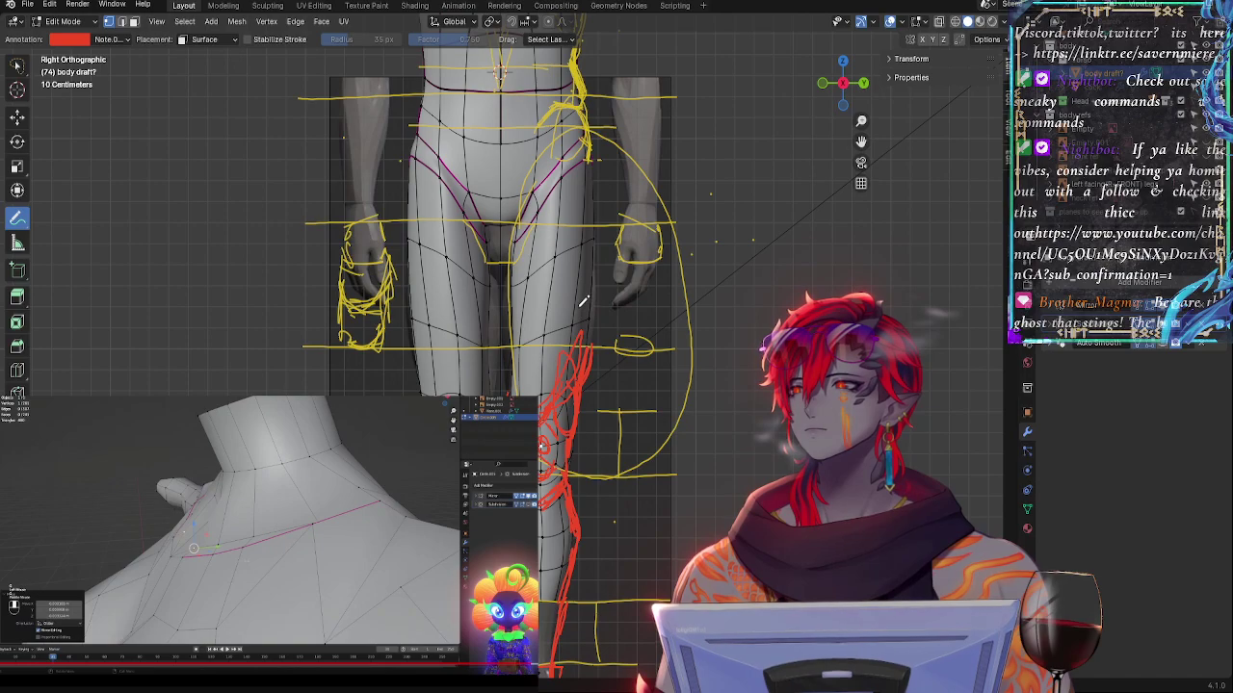
{"action": "left_click_drag", "start_coordinate": [581, 301], "coordinate": [588, 396]}
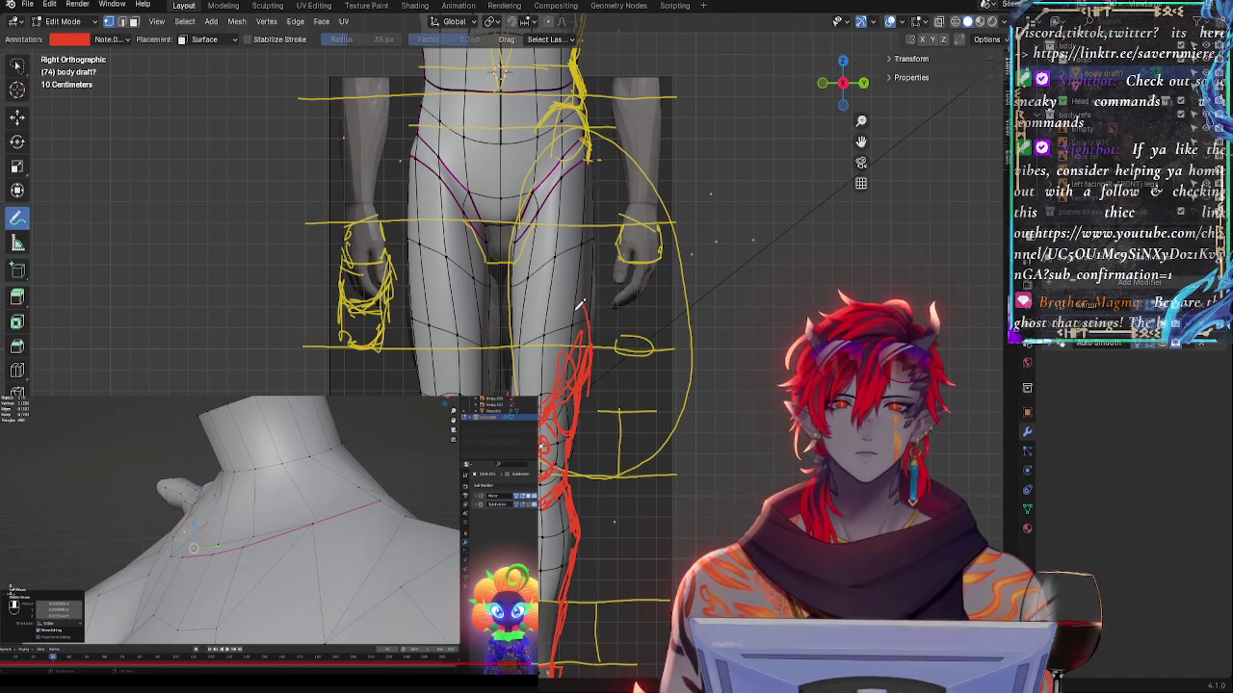
{"action": "left_click_drag", "start_coordinate": [594, 308], "coordinate": [599, 249]}
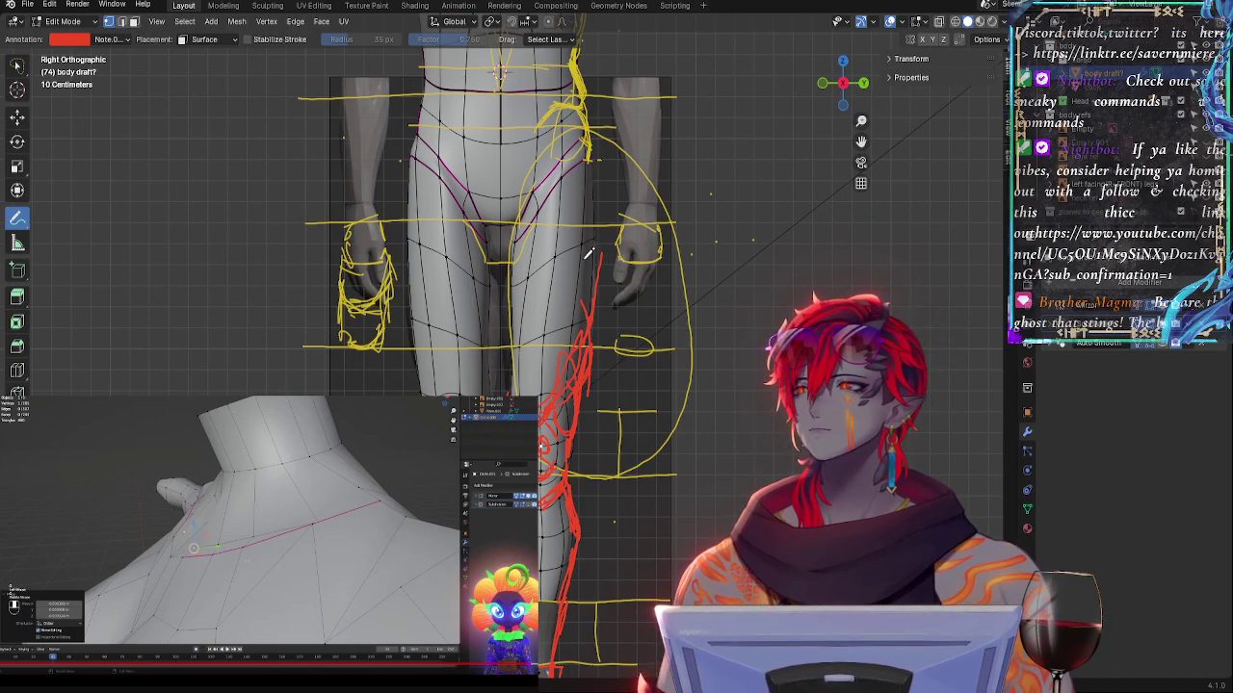
{"action": "mouse_move", "coordinate": [593, 232]}
{"action": "left_mouse_down"}
{"action": "mouse_move", "coordinate": [575, 304]}
{"action": "mouse_move", "coordinate": [597, 283]}
{"action": "mouse_move", "coordinate": [576, 343]}
{"action": "mouse_move", "coordinate": [578, 323]}
{"action": "left_mouse_up"}
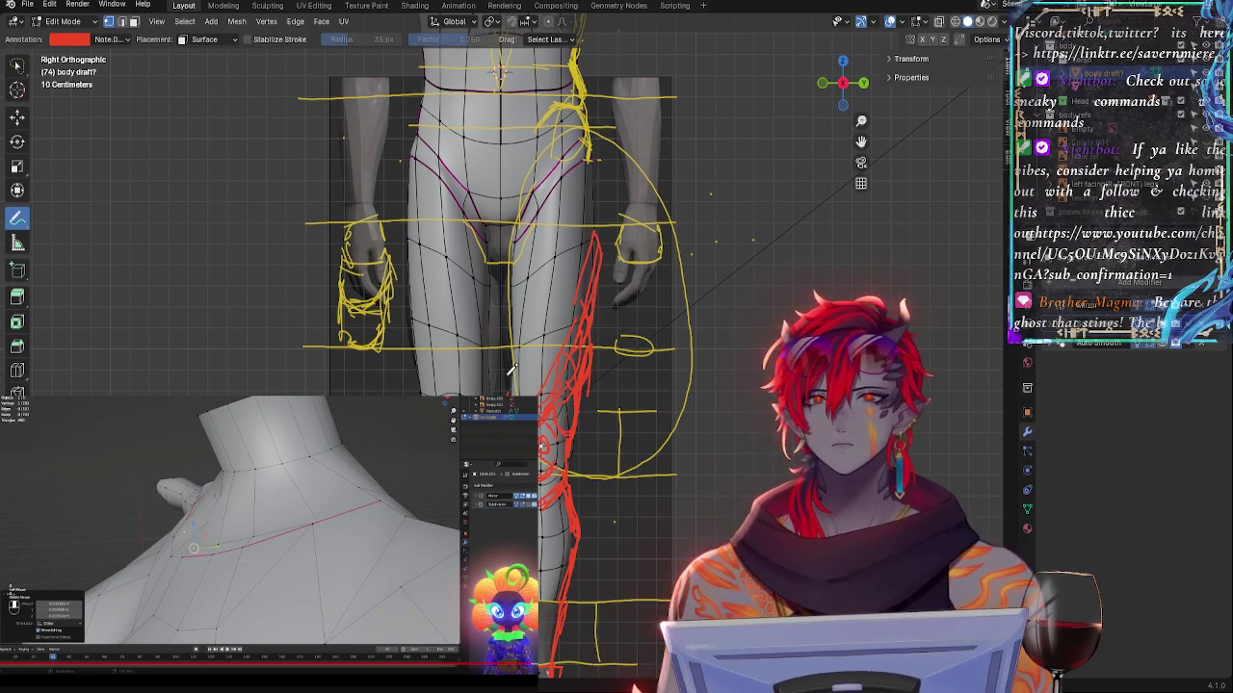
{"action": "mouse_move", "coordinate": [505, 370]}
{"action": "left_mouse_down"}
{"action": "mouse_move", "coordinate": [505, 393]}
{"action": "mouse_move", "coordinate": [512, 382]}
{"action": "mouse_move", "coordinate": [507, 395]}
{"action": "mouse_move", "coordinate": [530, 395]}
{"action": "left_mouse_up"}
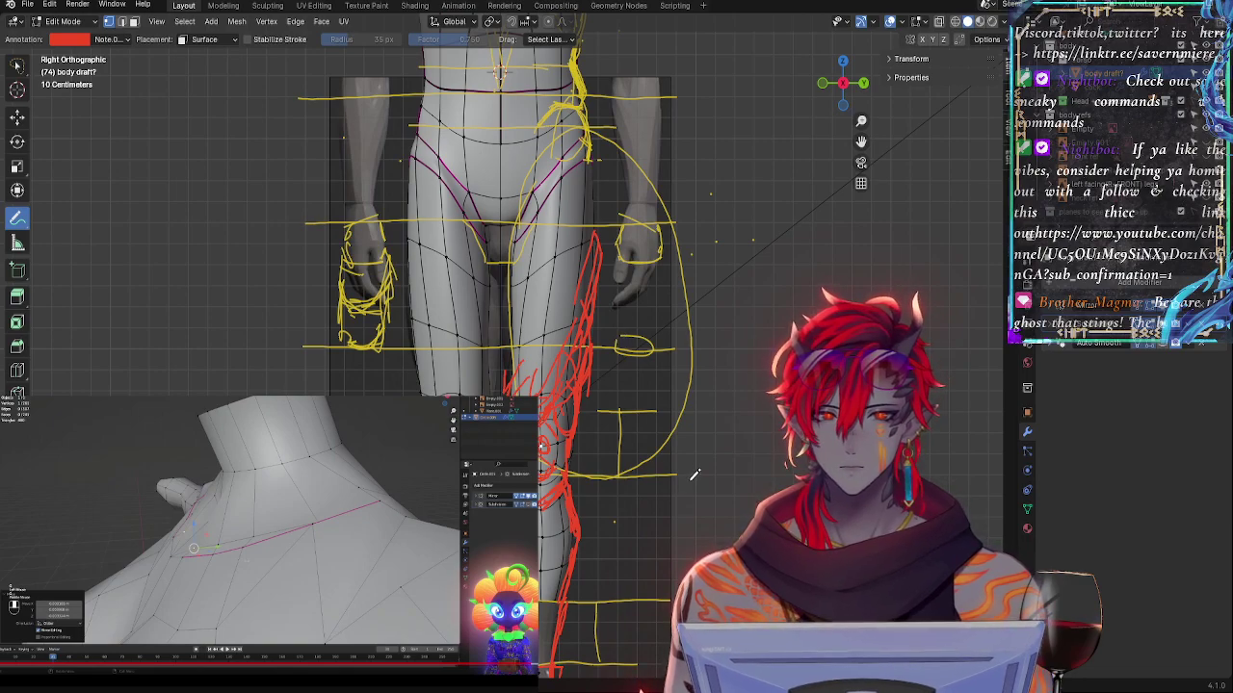
{"action": "mouse_move", "coordinate": [694, 475]}
{"action": "middle_mouse_down", "text": "shift"}
{"action": "mouse_move", "coordinate": [667, 479]}
{"action": "mouse_move", "coordinate": [686, 486]}
{"action": "middle_mouse_up", "text": "shift"}
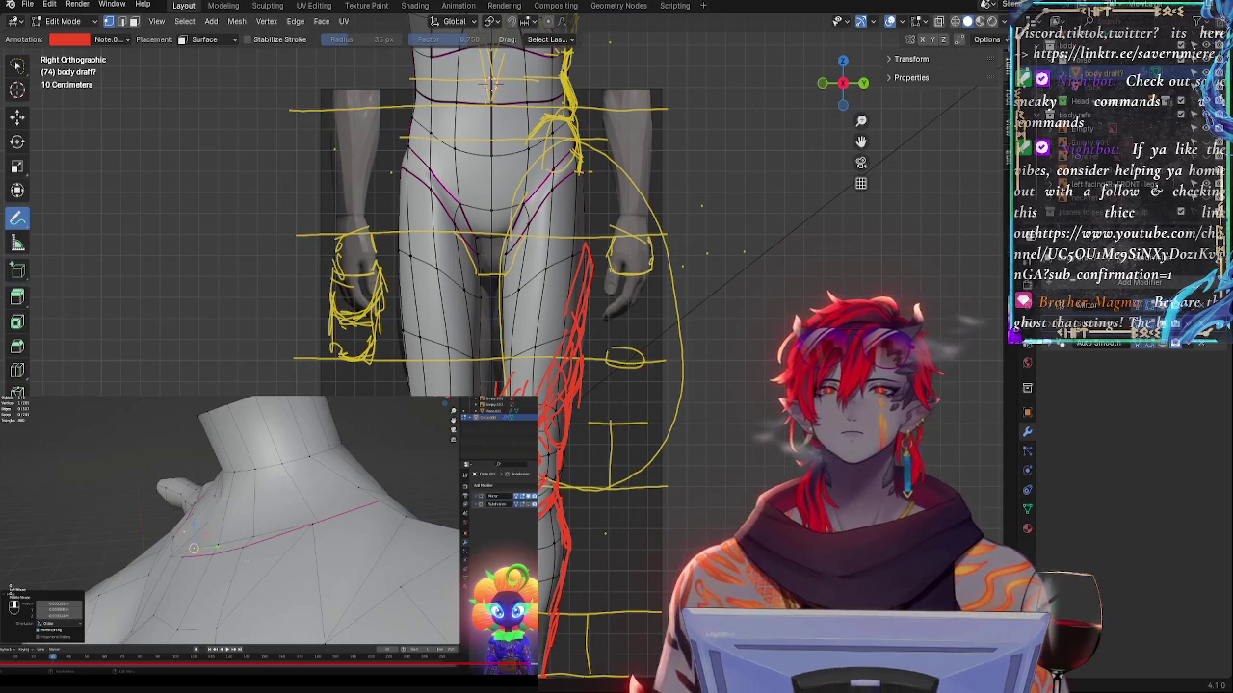
- Snap to Right Orthographic and pan down to frame the leg and its red knee strokes
{"action": "middle_click_drag", "start_coordinate": [709, 239], "coordinate": [655, 332], "text": "shift"}
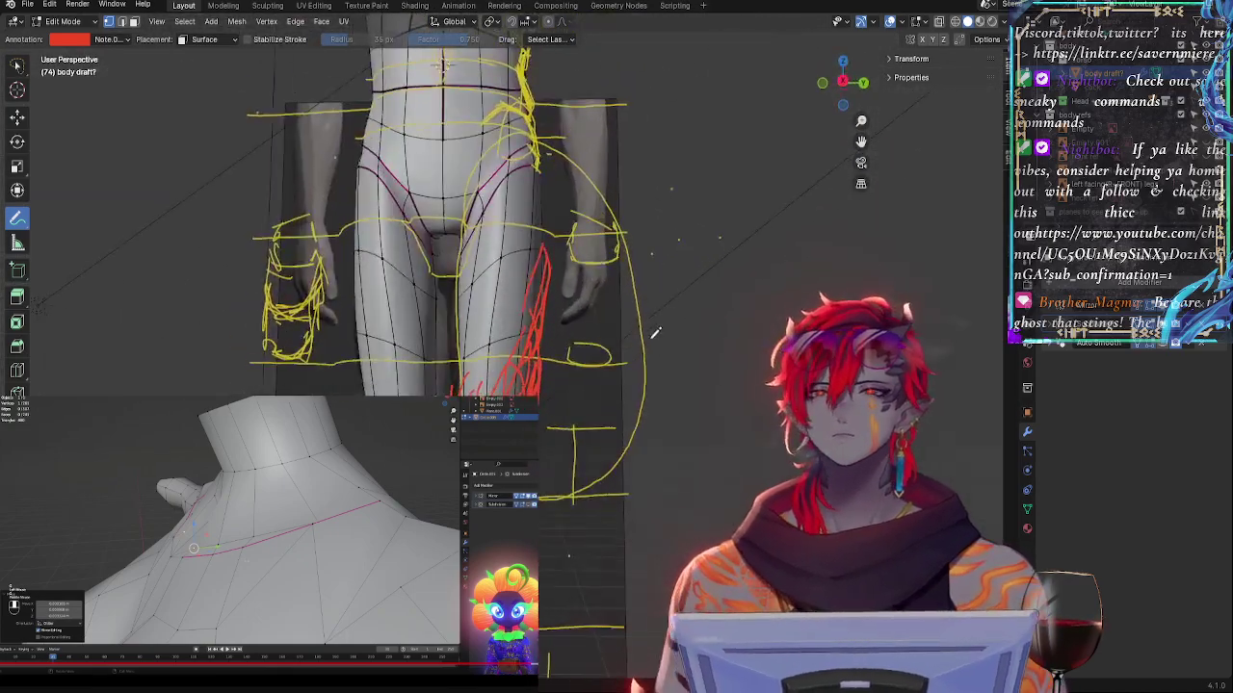
{"action": "left_click", "coordinate": [844, 84]}
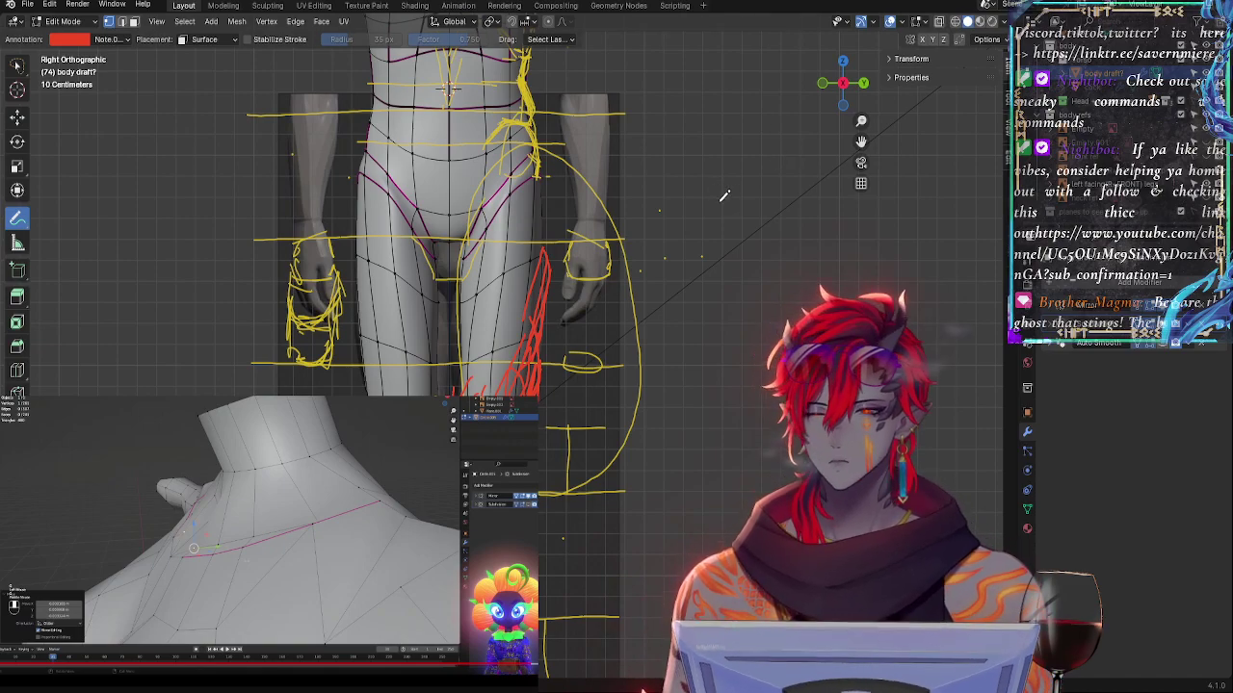
{"action": "middle_click_drag", "start_coordinate": [744, 224], "coordinate": [851, 207], "text": "shift"}
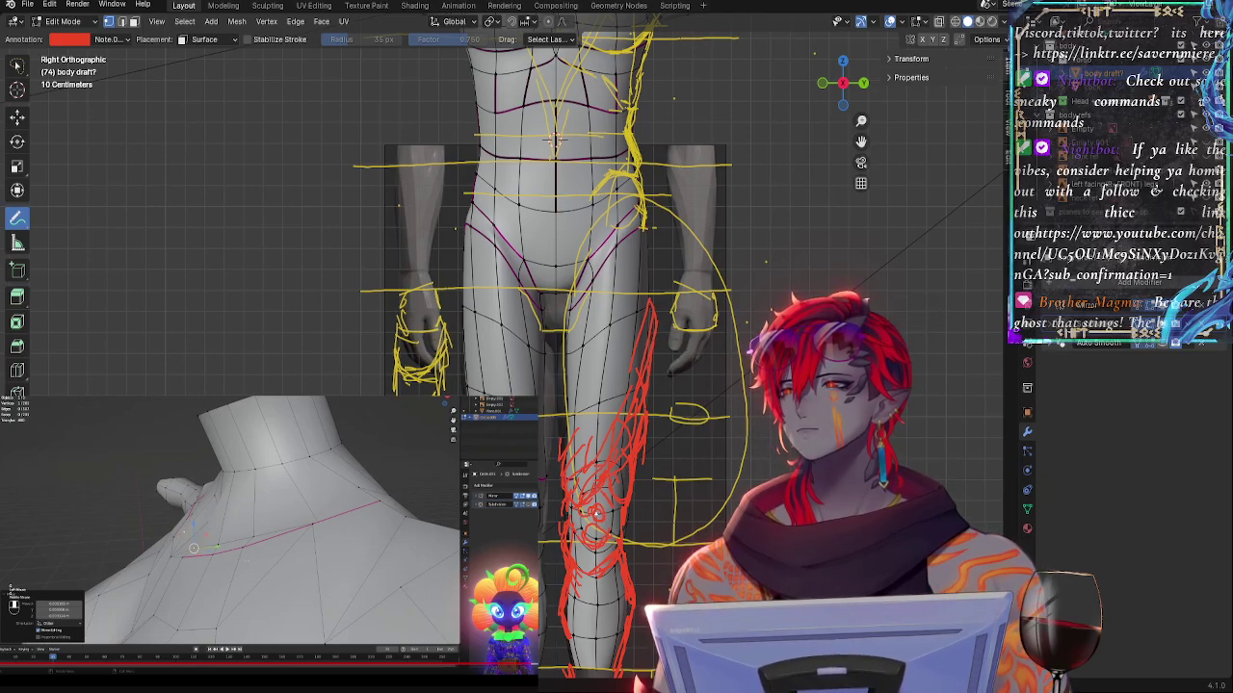
{"action": "scroll", "coordinate": [597, 279], "scroll_direction": "up", "scroll_amount": 3}
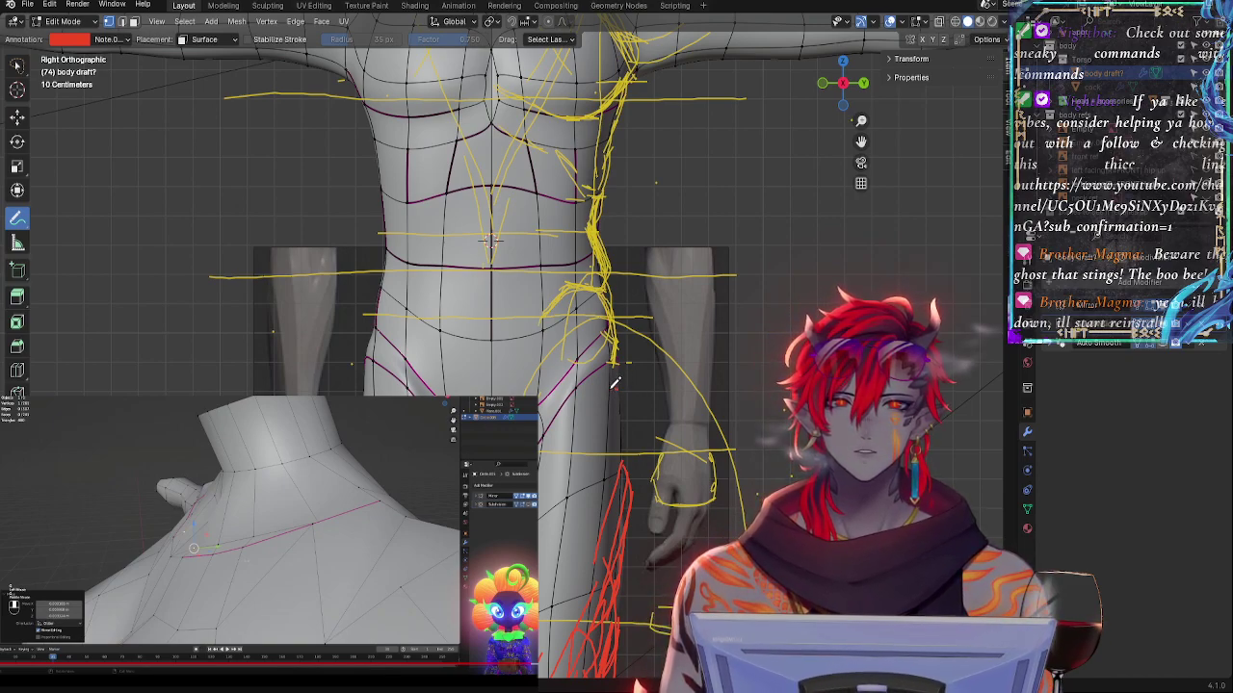
- Draw three red annotation strokes at the side of the hip running down toward the leg
{"action": "left_click_drag", "start_coordinate": [617, 389], "coordinate": [576, 399]}
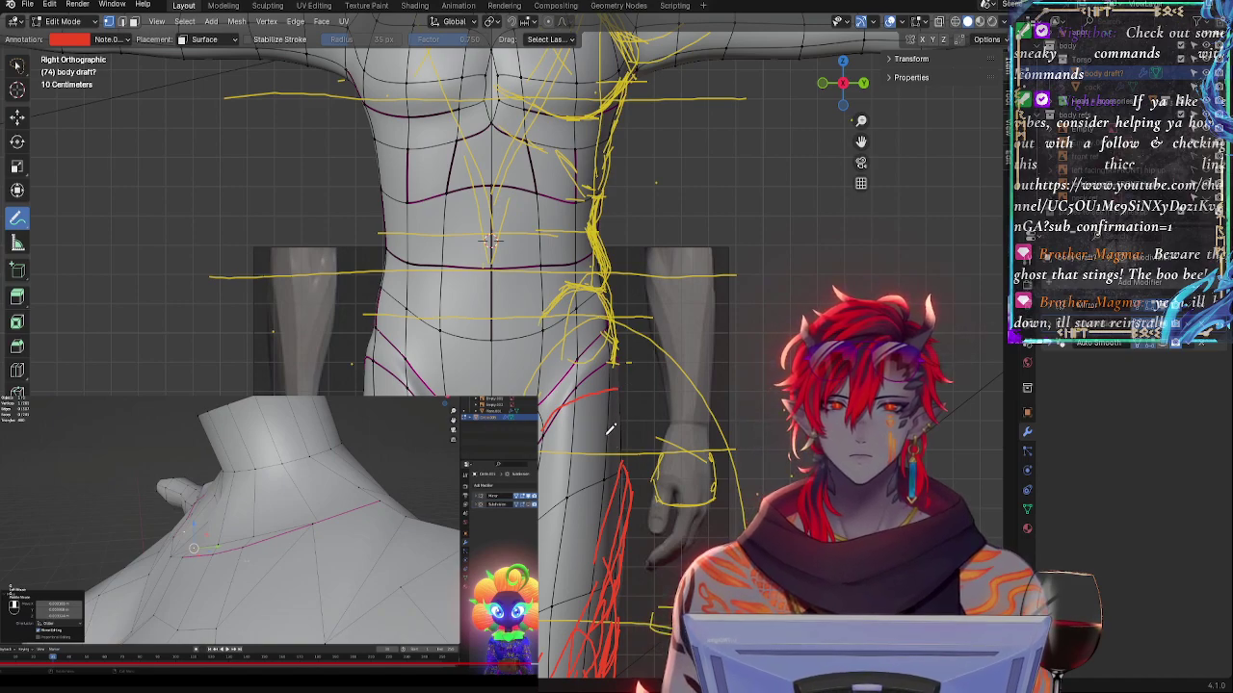
{"action": "left_click_drag", "start_coordinate": [617, 400], "coordinate": [620, 404]}
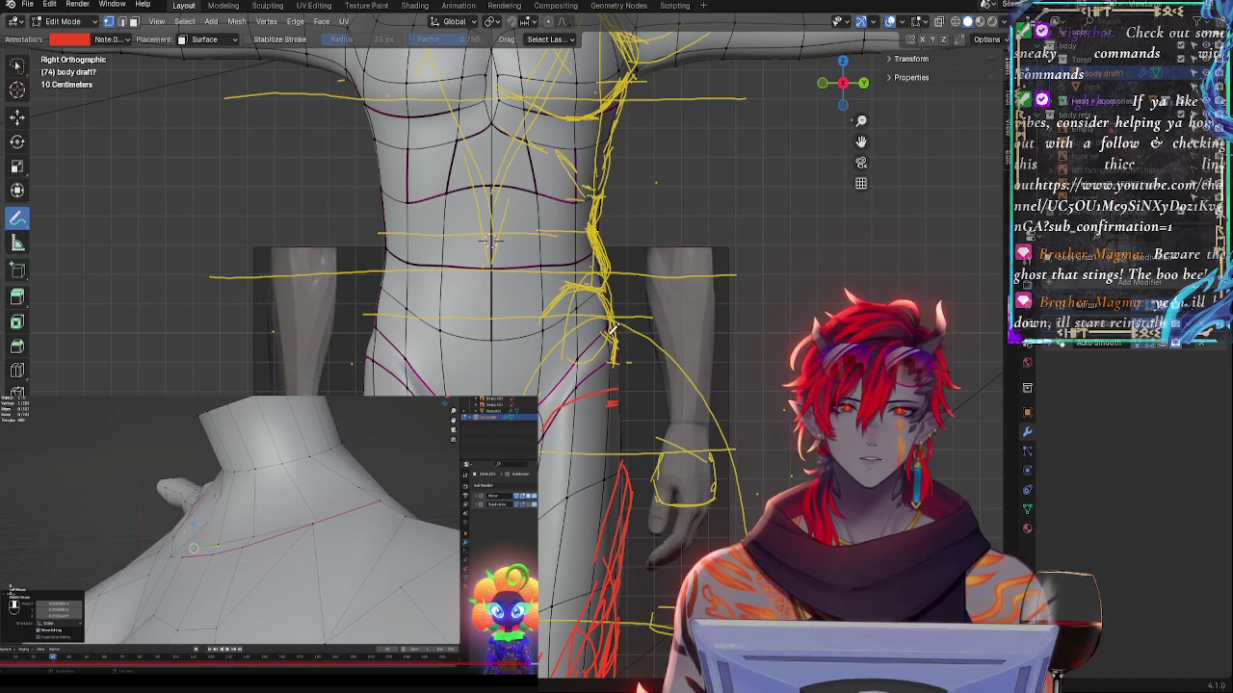
{"action": "left_click_drag", "start_coordinate": [612, 331], "coordinate": [623, 383]}
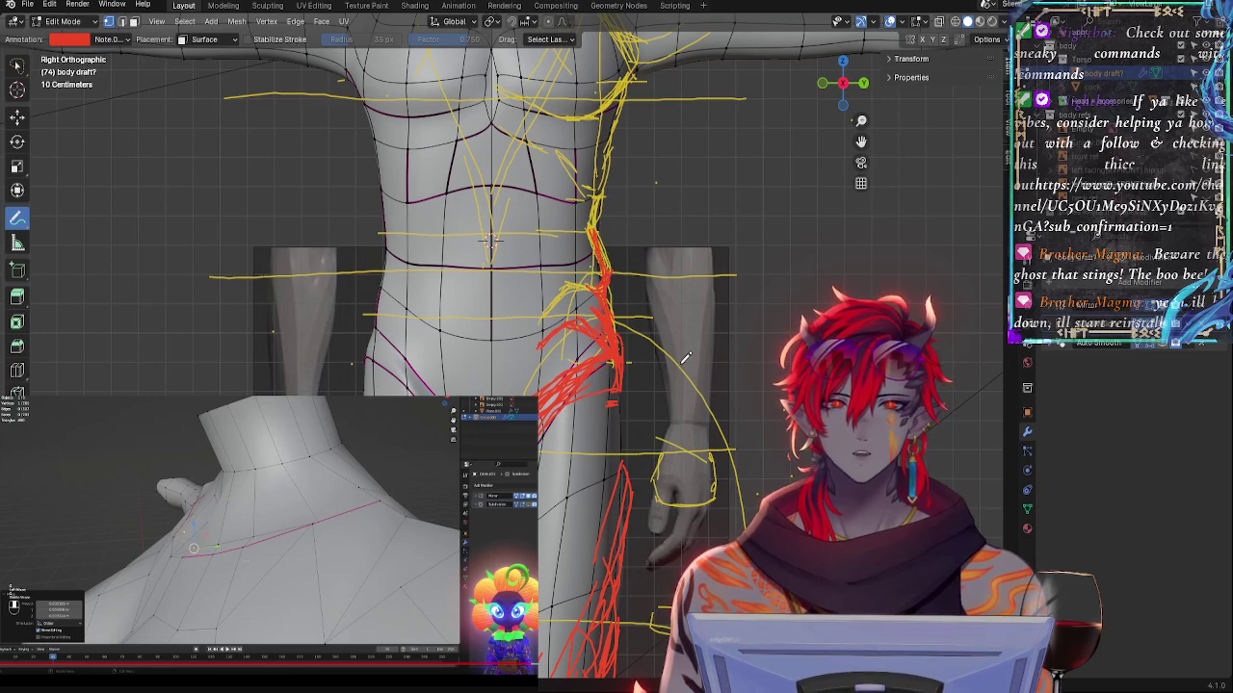
{"action": "mouse_move", "coordinate": [714, 450]}
{"action": "middle_mouse_down", "text": "shift"}
{"action": "mouse_move", "coordinate": [736, 233]}
{"action": "mouse_move", "coordinate": [719, 476]}
{"action": "mouse_move", "coordinate": [690, 327]}
{"action": "middle_mouse_up", "text": "shift"}
{"action": "mouse_move", "coordinate": [747, 401]}
{"action": "middle_mouse_down", "text": "shift"}
{"action": "mouse_move", "coordinate": [719, 314]}
{"action": "mouse_move", "coordinate": [739, 352]}
{"action": "mouse_move", "coordinate": [732, 333]}
{"action": "middle_mouse_up", "text": "shift"}
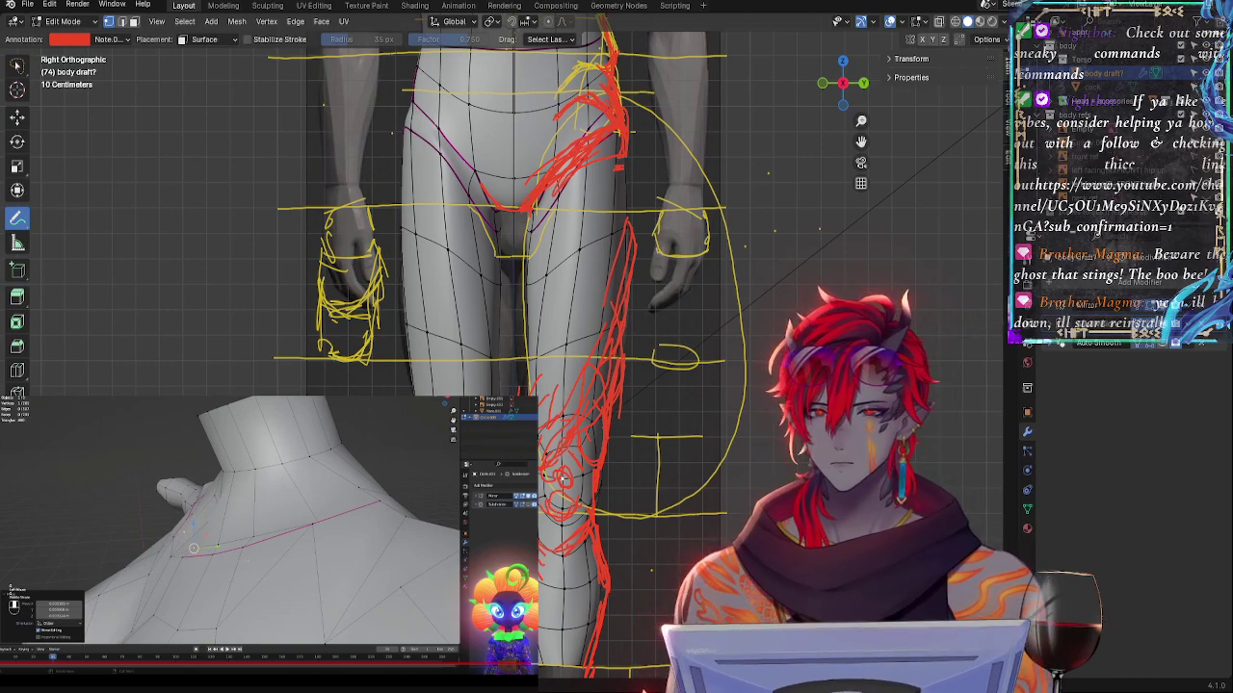
{"action": "middle_click_drag", "start_coordinate": [743, 438], "coordinate": [791, 441], "text": "shift"}
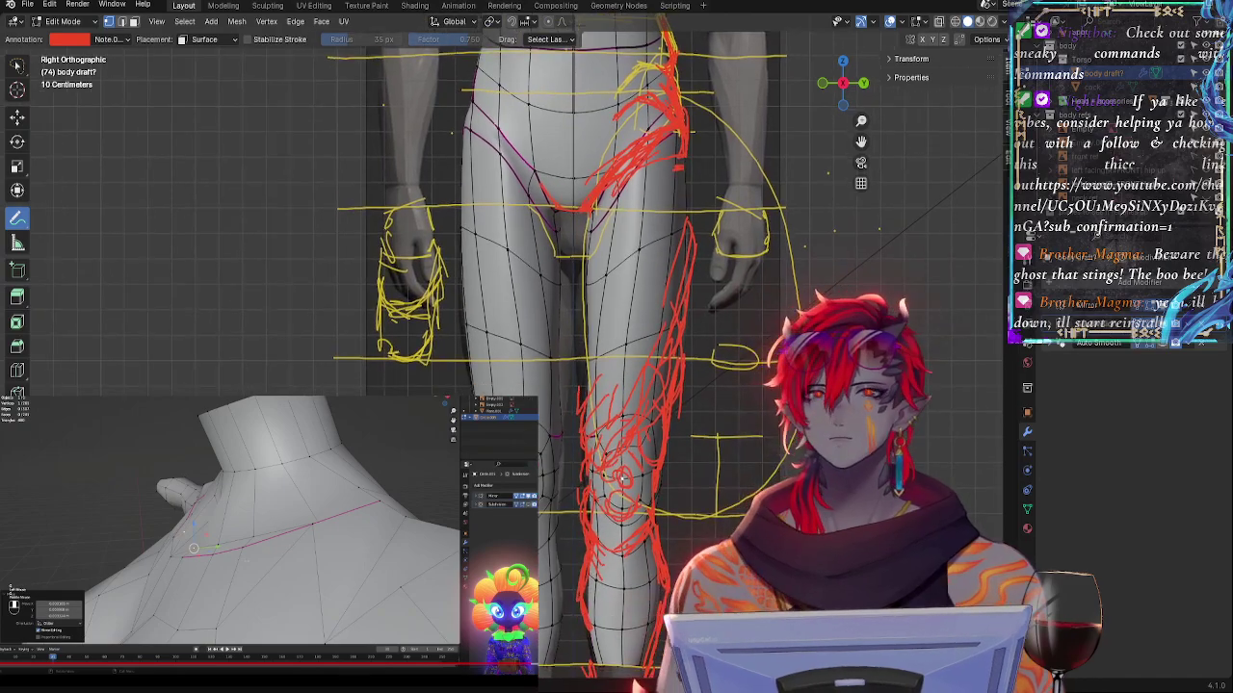
{"action": "middle_click_drag", "start_coordinate": [776, 352], "coordinate": [691, 201], "text": "shift"}
{"action": "middle_click_drag", "start_coordinate": [686, 265], "coordinate": [652, 245], "text": "ctrl"}
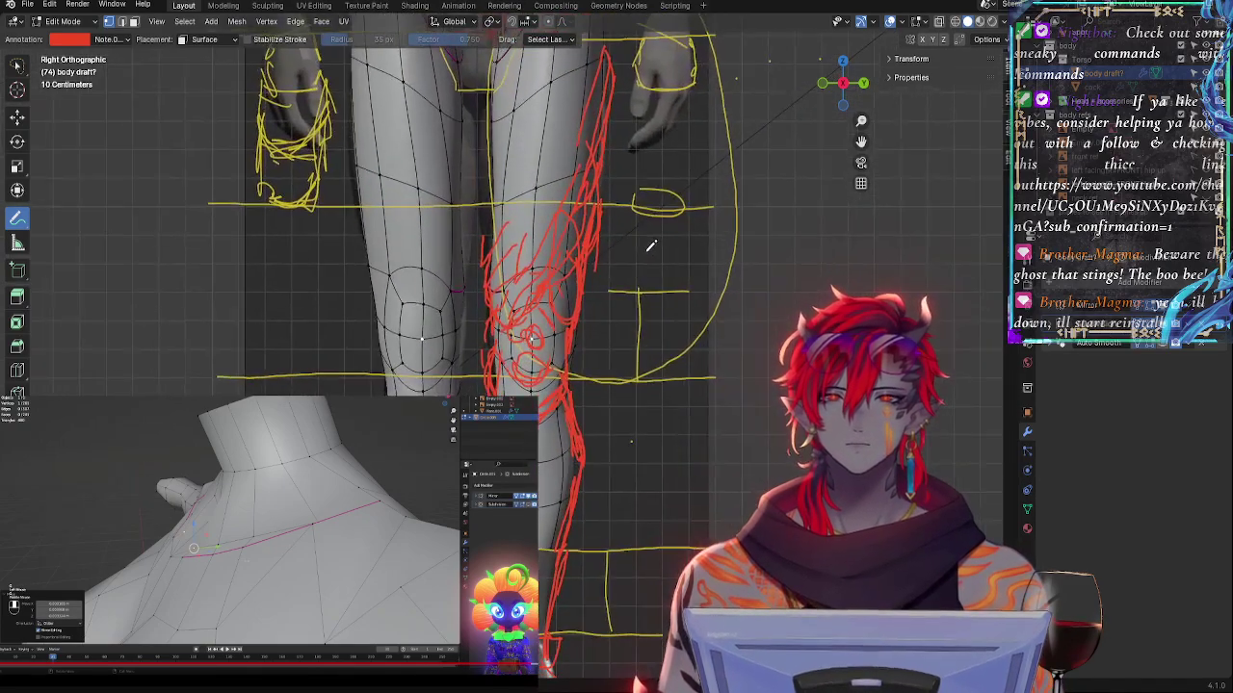
{"action": "middle_click_drag", "start_coordinate": [697, 310], "coordinate": [676, 419], "text": "shift"}
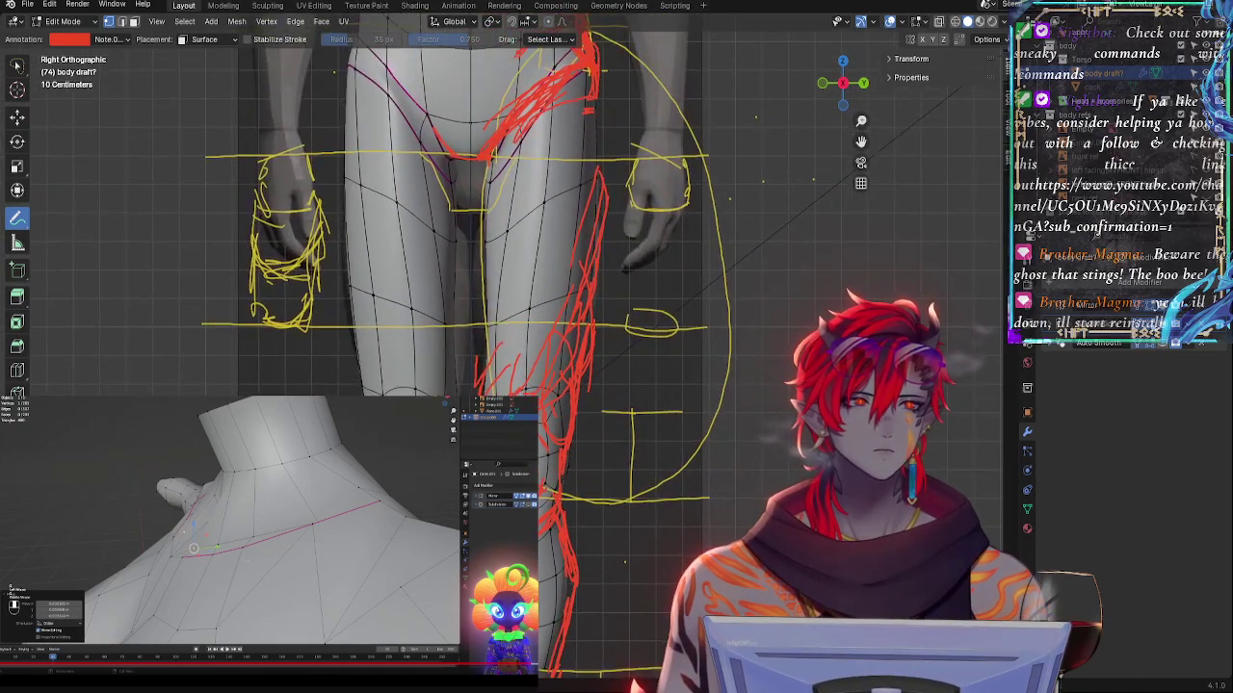
{"action": "middle_click_drag", "start_coordinate": [674, 279], "coordinate": [663, 360], "text": "ctrl"}
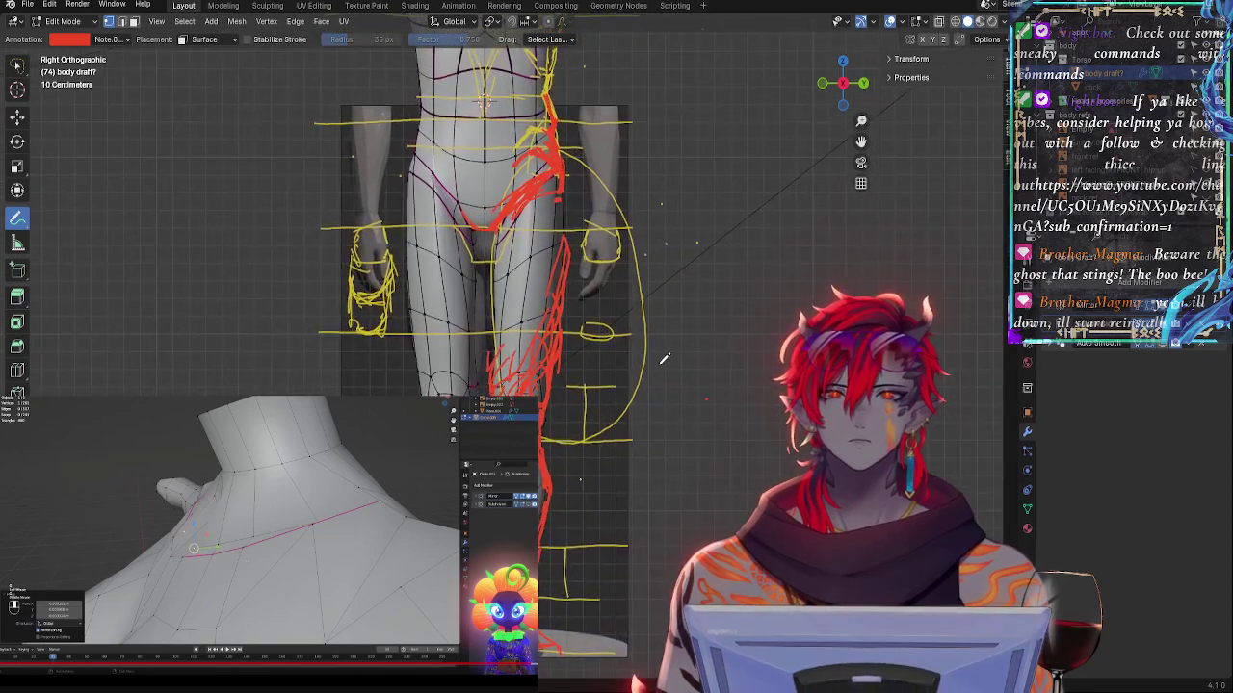
- Lower the yellow Note.002 layer's opacity and set the red Note.003 strokes to 1 px thickness
{"action": "left_click", "coordinate": [126, 40]}
{"action": "left_click", "coordinate": [103, 101]}
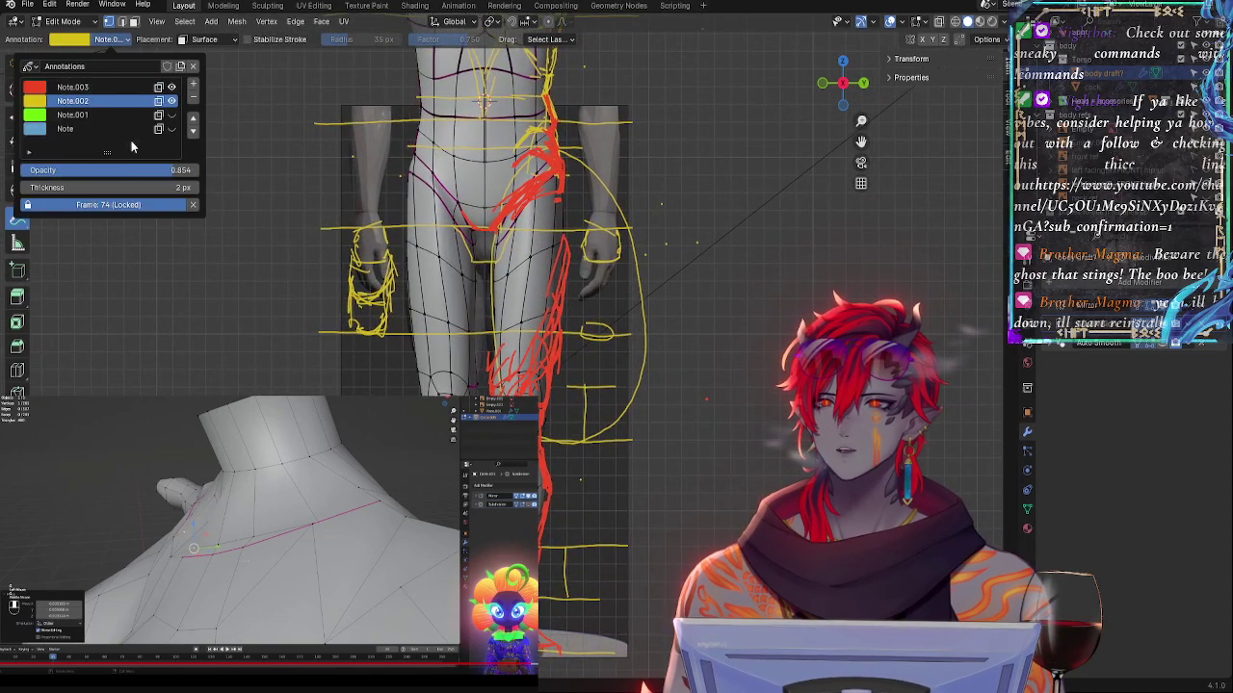
{"action": "left_click_drag", "start_coordinate": [170, 171], "coordinate": [45, 171]}
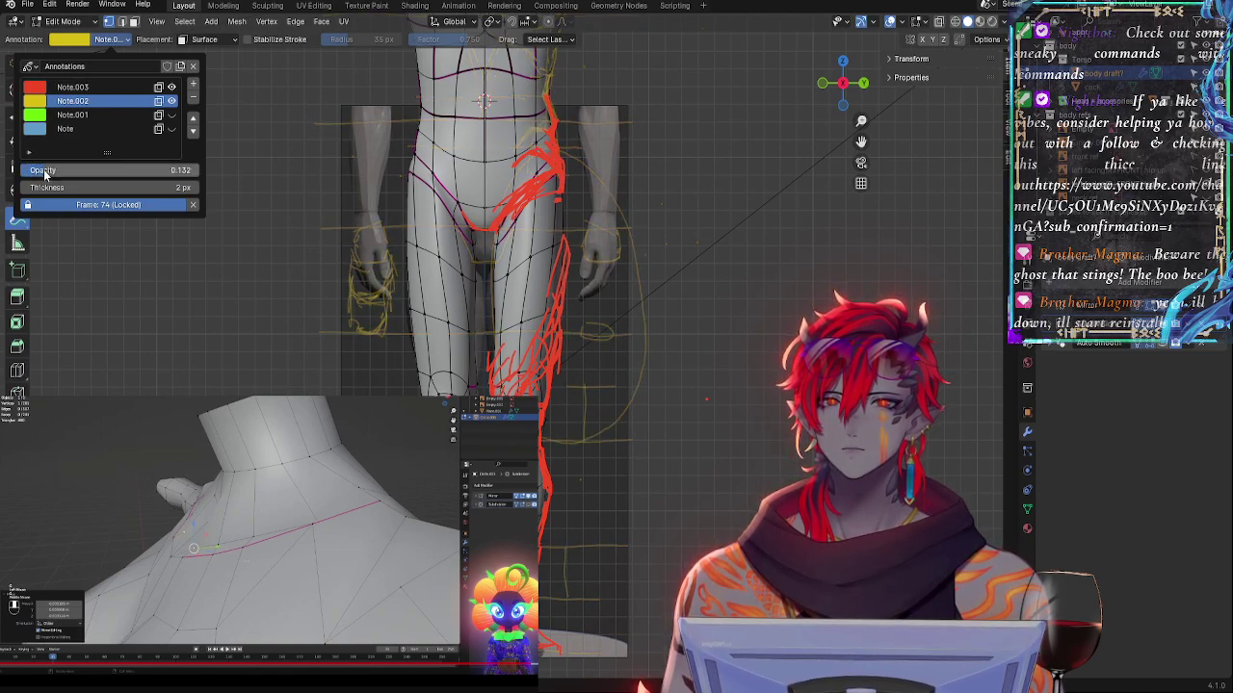
{"action": "left_click", "coordinate": [90, 89]}
{"action": "mouse_move", "coordinate": [152, 189]}
{"action": "left_mouse_down"}
{"action": "mouse_move", "coordinate": [120, 188]}
{"action": "mouse_move", "coordinate": [120, 171]}
{"action": "mouse_move", "coordinate": [31, 170]}
{"action": "mouse_move", "coordinate": [69, 171]}
{"action": "left_mouse_up"}
{"action": "scroll", "coordinate": [727, 318], "scroll_direction": "up", "scroll_amount": 4}
{"action": "scroll", "coordinate": [728, 318], "scroll_direction": "down", "scroll_amount": 2}
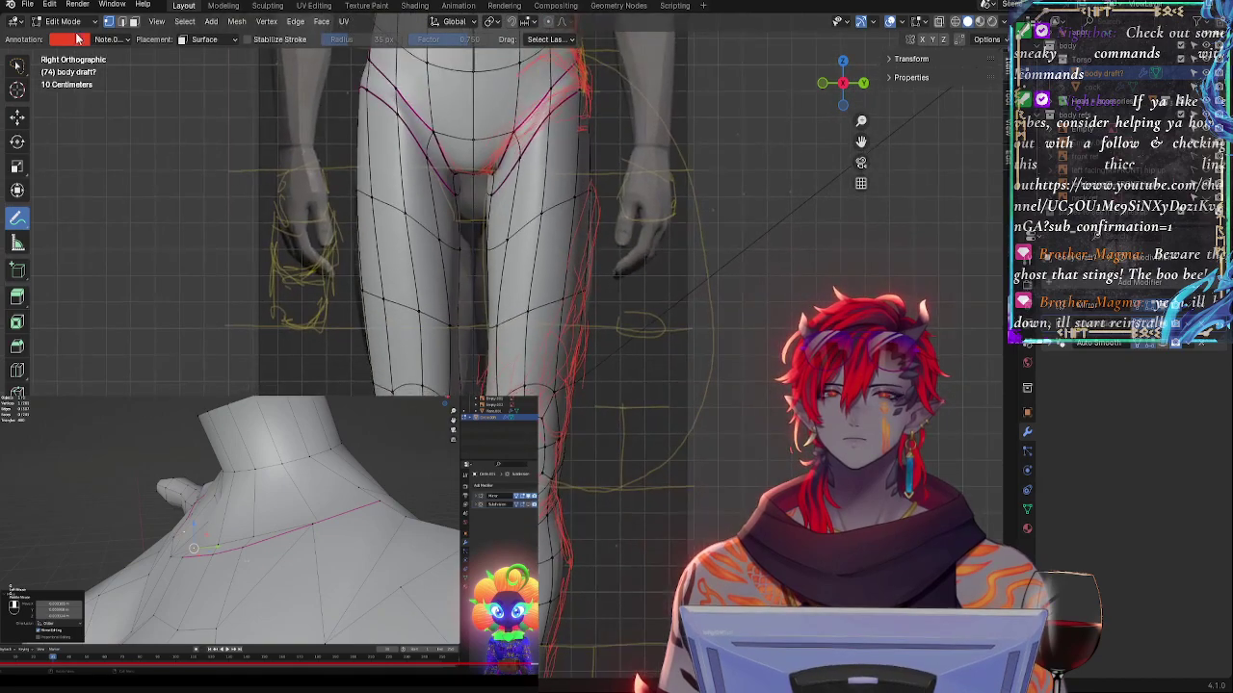
- Save the file as 'scribble hip to leg proportion'
{"action": "left_click", "coordinate": [36, 4]}
{"action": "left_click", "coordinate": [61, 123]}
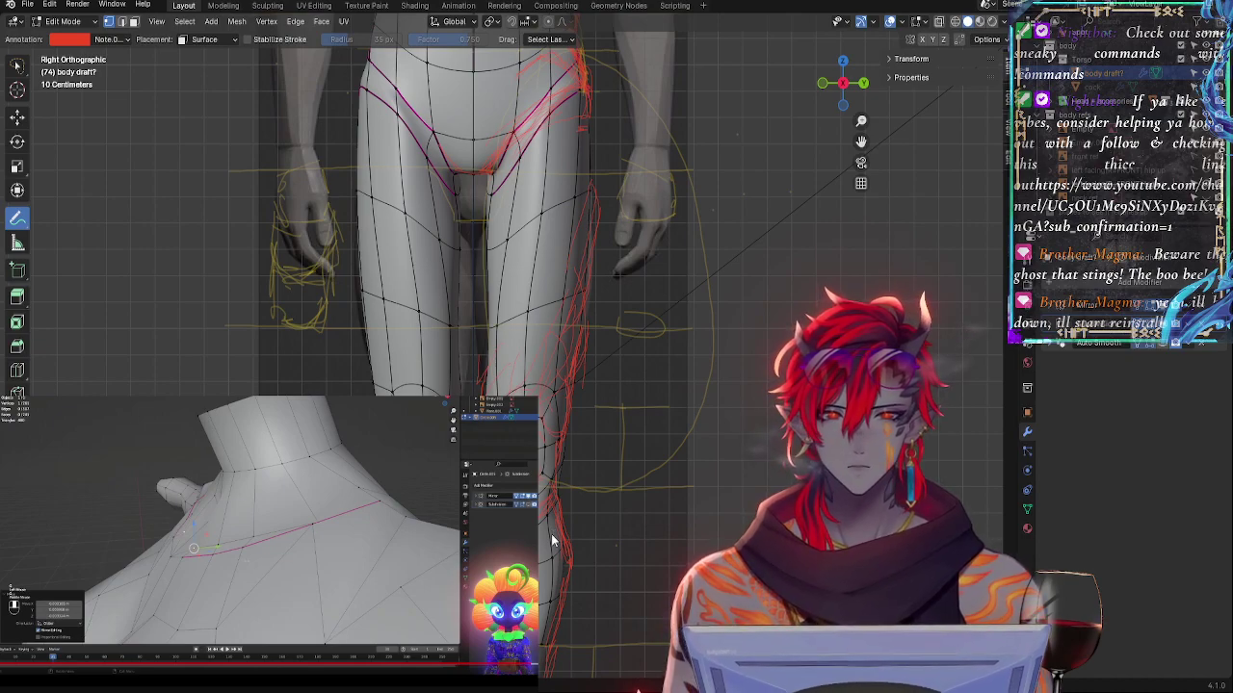
{"action": "key", "text": "ctrl+s"}
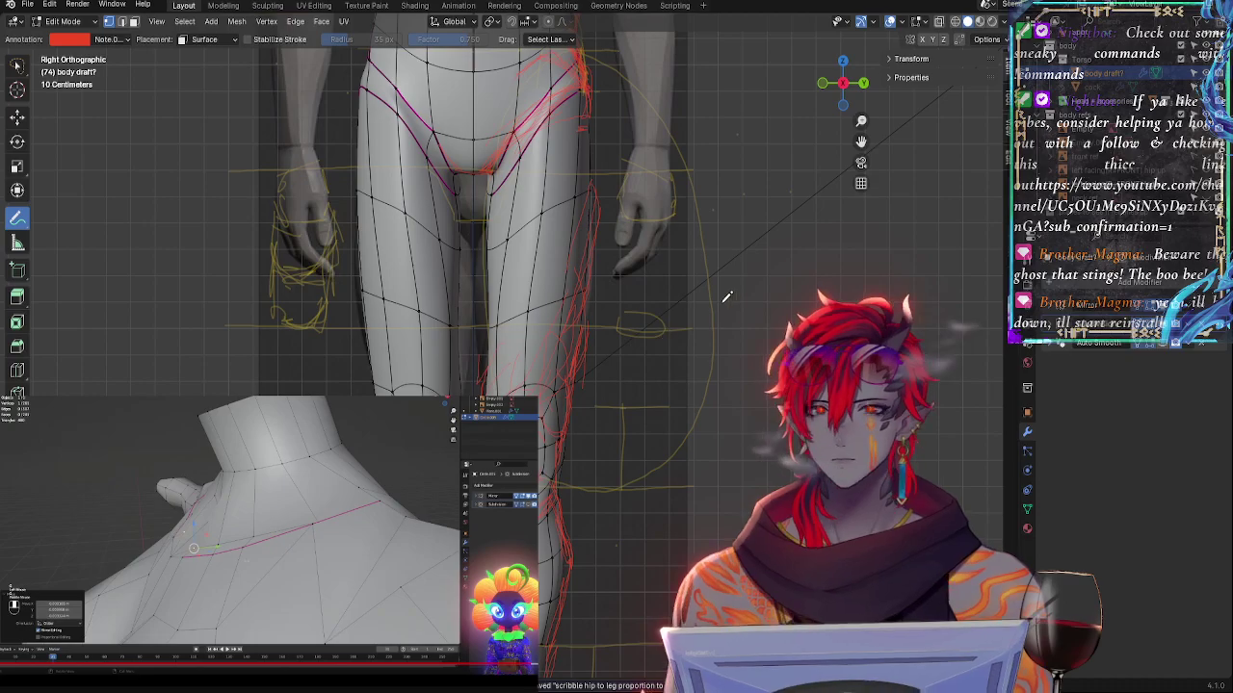
{"action": "middle_click_drag", "start_coordinate": [758, 227], "coordinate": [755, 260], "text": "shift"}
{"action": "middle_click_drag", "start_coordinate": [729, 165], "coordinate": [704, 334], "text": "ctrl"}
{"action": "middle_click_drag", "start_coordinate": [633, 414], "coordinate": [706, 113]}
- Inspect the leg mesh by alternating between right and front orthographic views and orbiting
{"action": "left_click", "coordinate": [839, 89]}
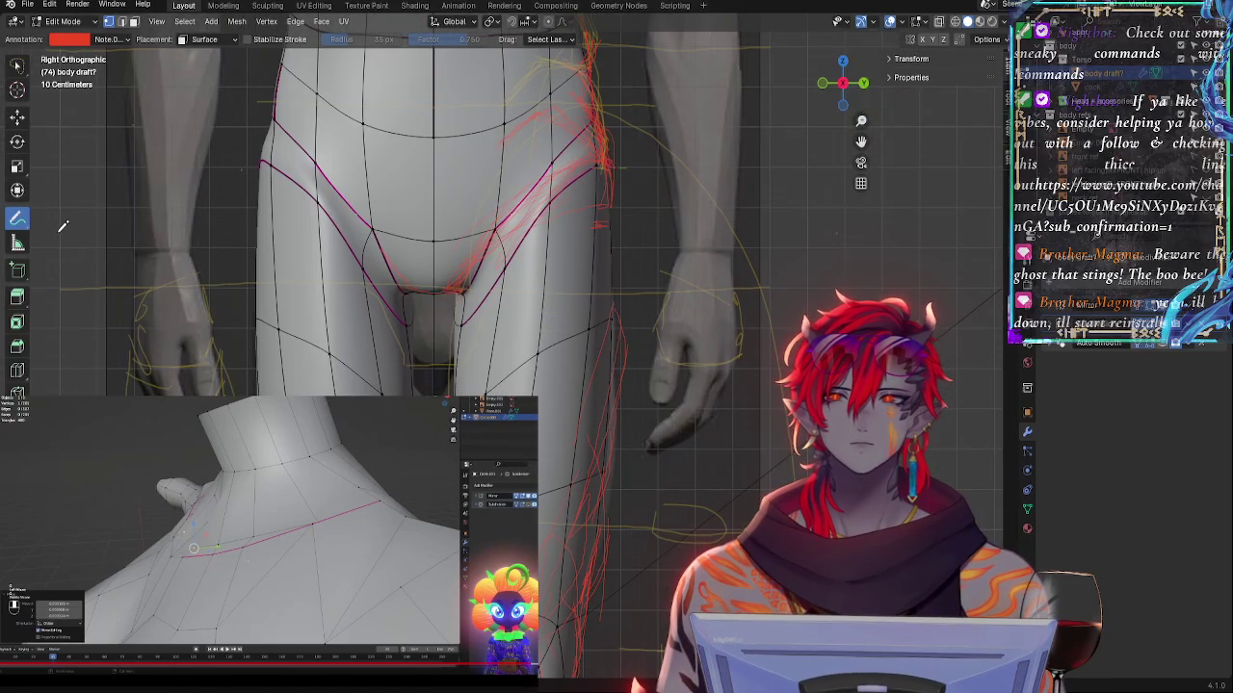
{"action": "left_click", "coordinate": [824, 85]}
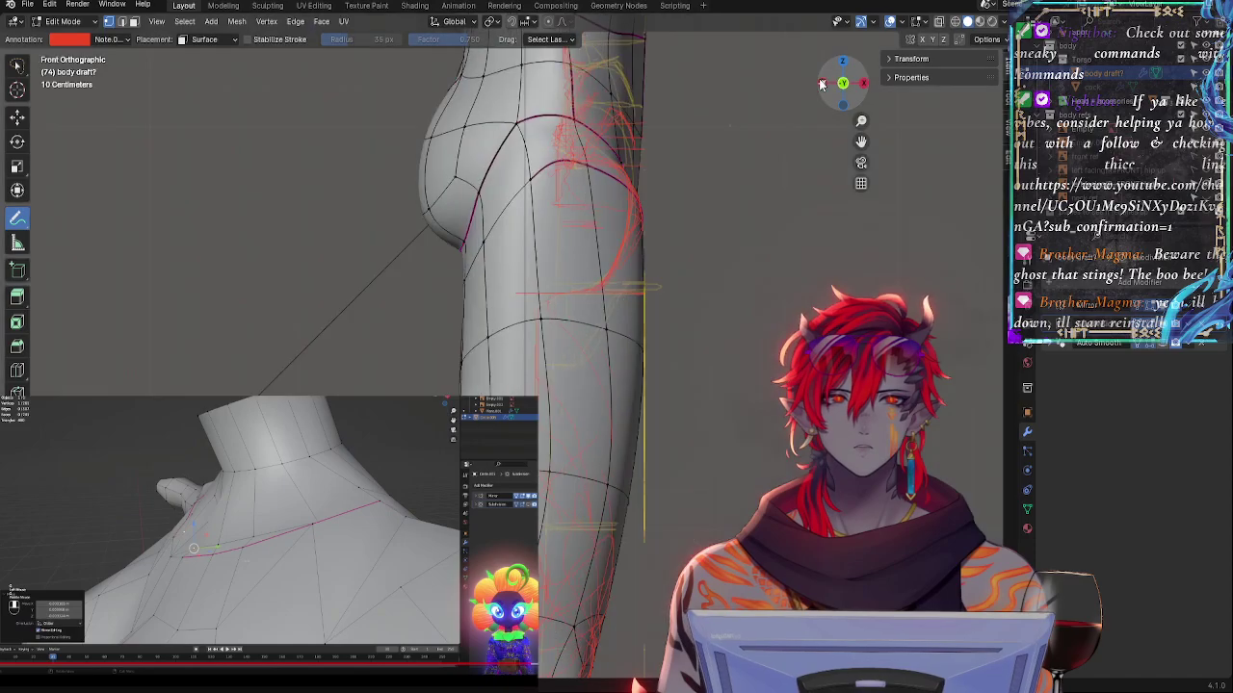
{"action": "scroll", "coordinate": [664, 280], "scroll_direction": "up", "scroll_amount": 4}
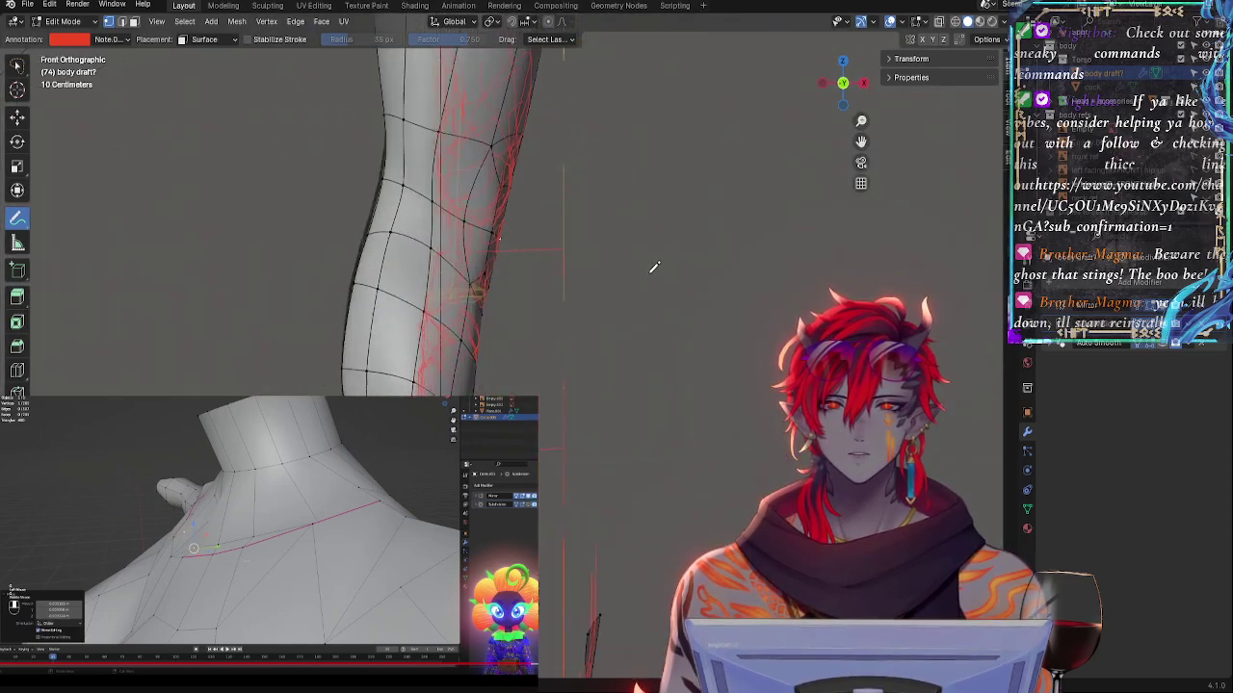
{"action": "middle_click_drag", "start_coordinate": [642, 258], "coordinate": [761, 192]}
{"action": "left_click", "coordinate": [844, 87]}
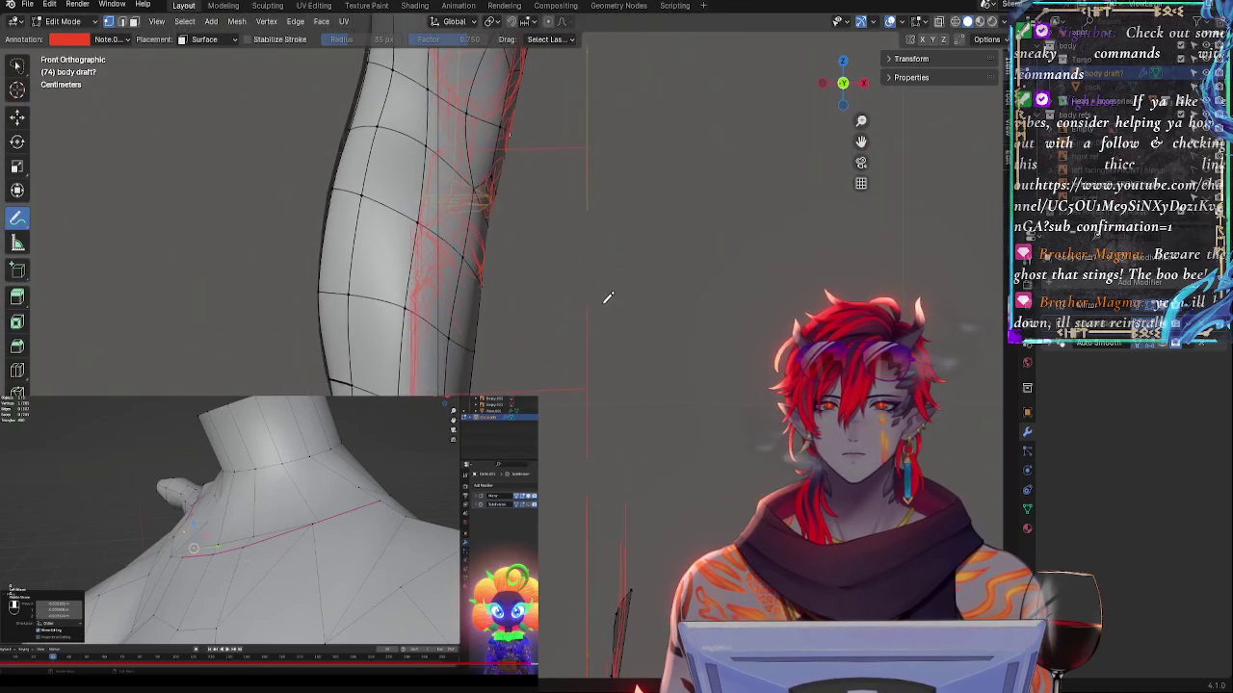
{"action": "middle_click_drag", "start_coordinate": [572, 231], "coordinate": [605, 448], "text": "shift"}
{"action": "mouse_move", "coordinate": [590, 369]}
{"action": "middle_mouse_down", "text": "shift"}
{"action": "mouse_move", "coordinate": [559, 498]}
{"action": "mouse_move", "coordinate": [591, 447]}
{"action": "middle_mouse_up", "text": "shift"}
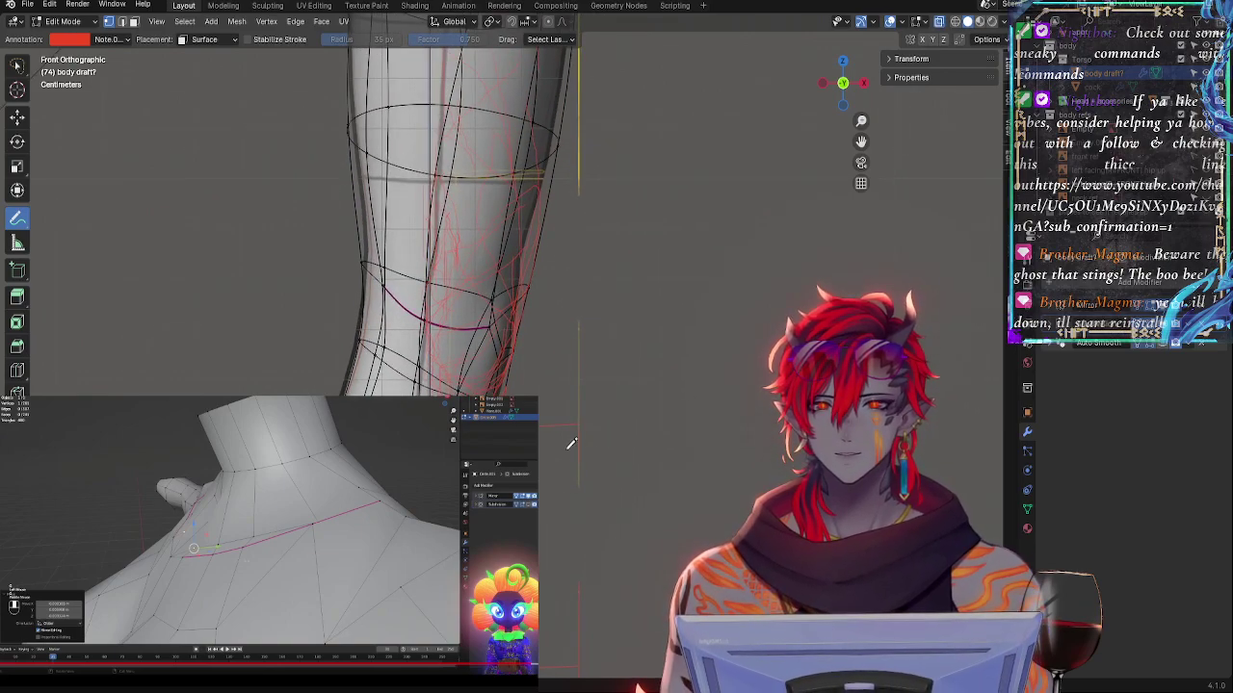
{"action": "middle_click_drag", "start_coordinate": [641, 230], "coordinate": [681, 209]}
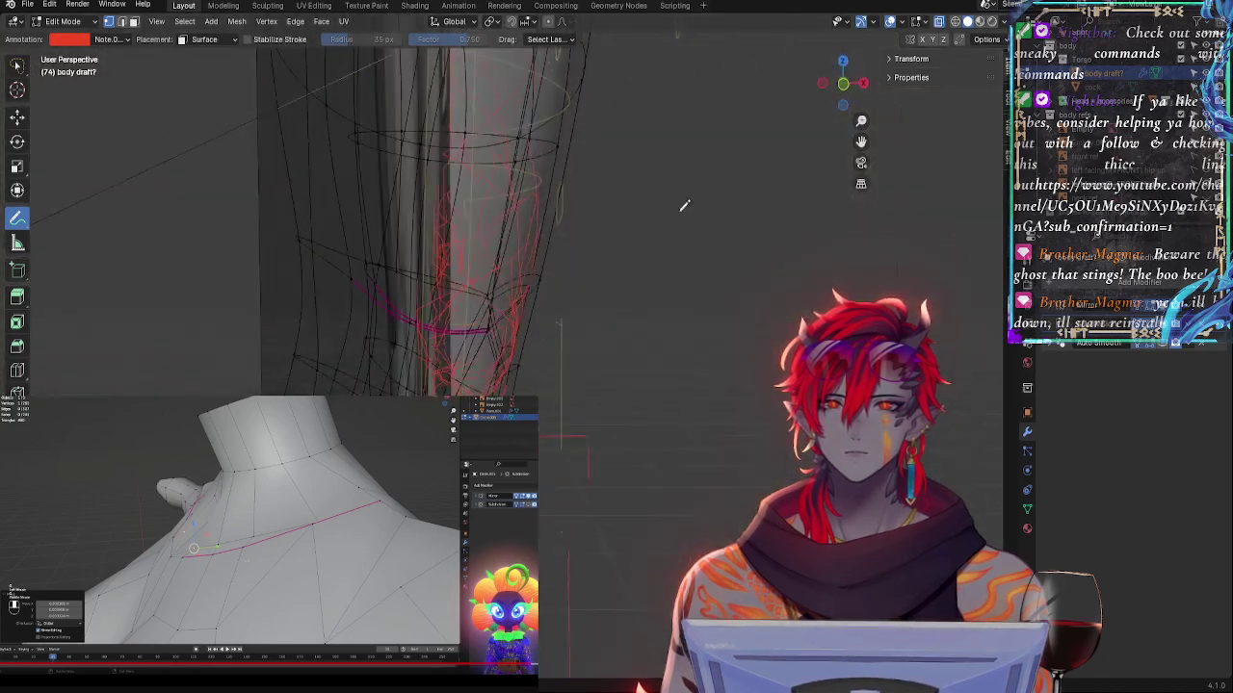
{"action": "left_click", "coordinate": [844, 87]}
- Turn on X-ray in right orthographic view with the knees centred and zoomed in
{"action": "middle_click_drag", "start_coordinate": [729, 242], "coordinate": [565, 246]}
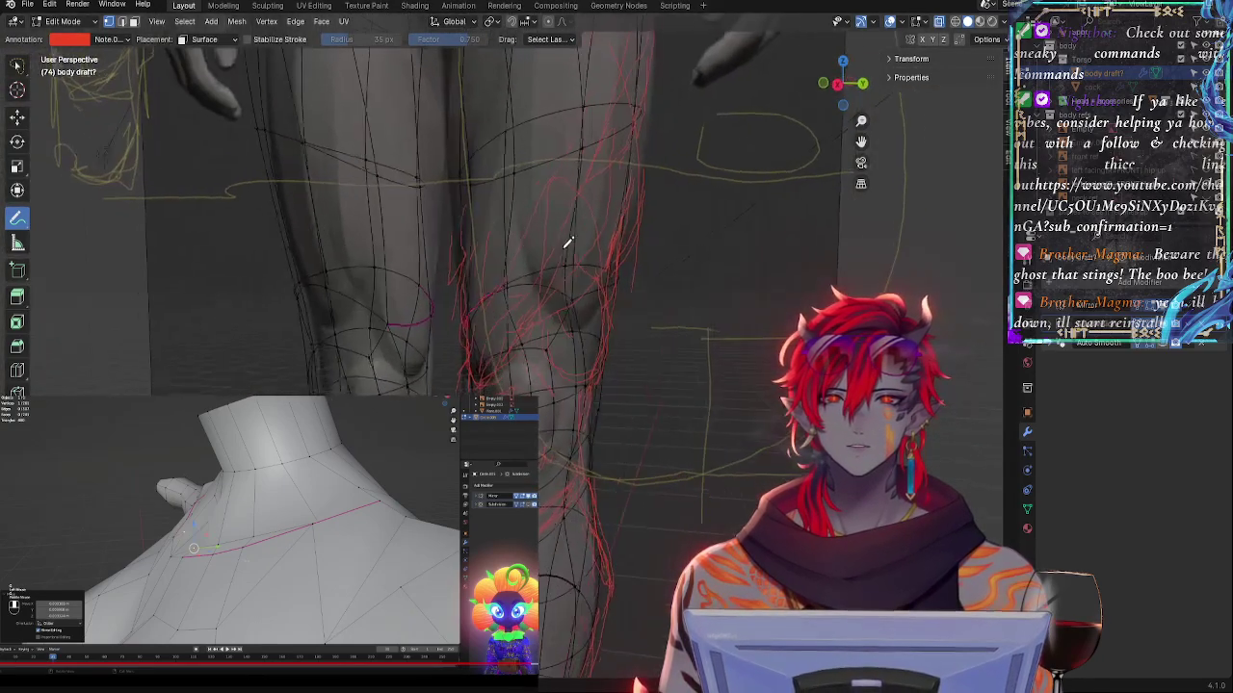
{"action": "key", "text": "alt+z"}
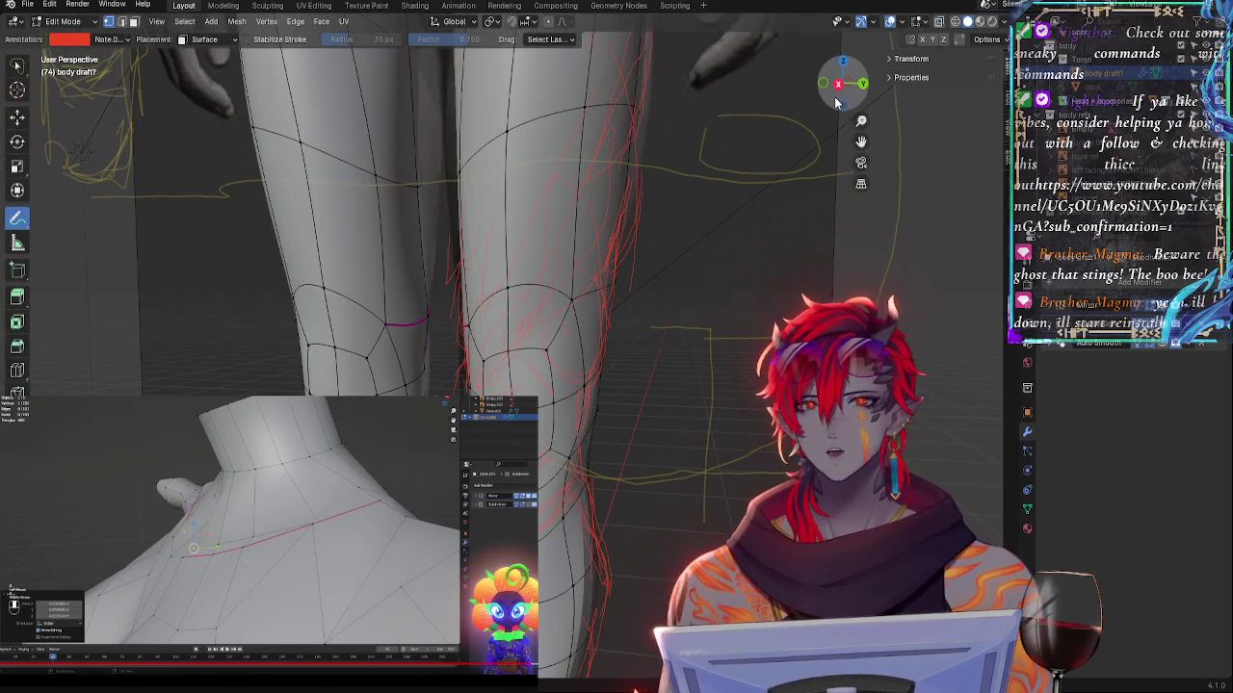
{"action": "left_click", "coordinate": [838, 85]}
{"action": "scroll", "coordinate": [715, 325], "scroll_direction": "down", "scroll_amount": 2}
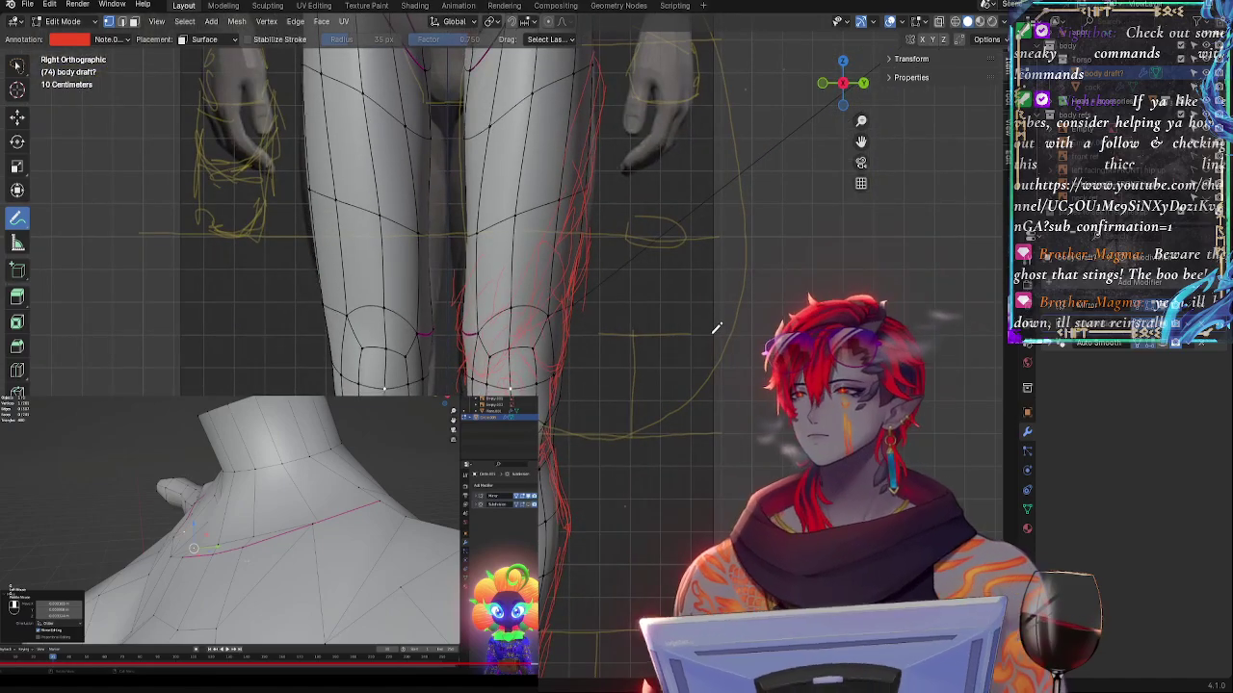
{"action": "middle_click_drag", "start_coordinate": [738, 325], "coordinate": [771, 249], "text": "shift"}
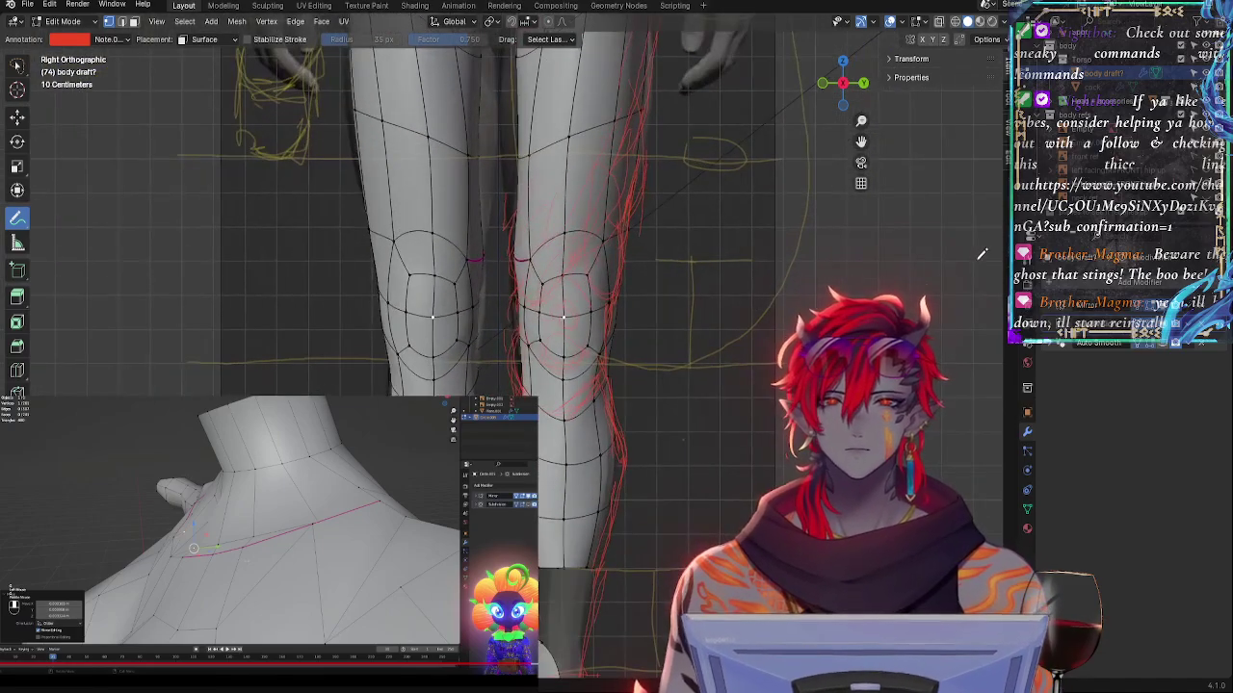
{"action": "key", "text": "alt+z"}
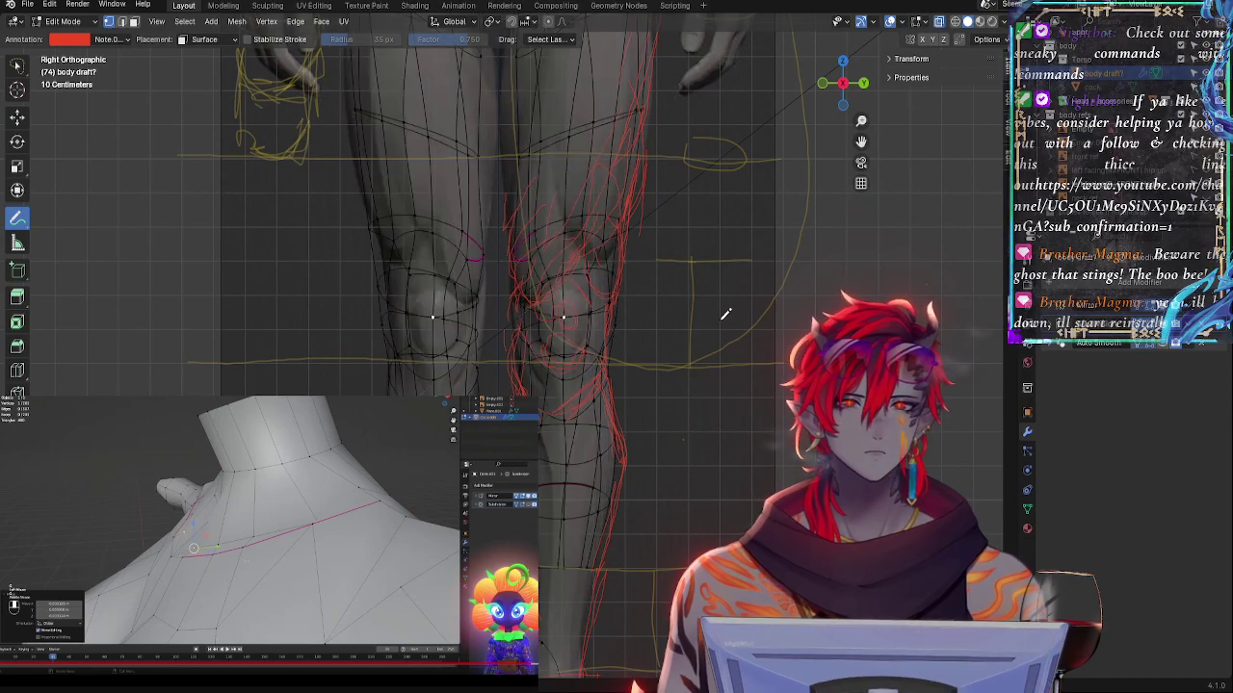
{"action": "scroll", "coordinate": [681, 395], "scroll_direction": "up", "scroll_amount": 3}
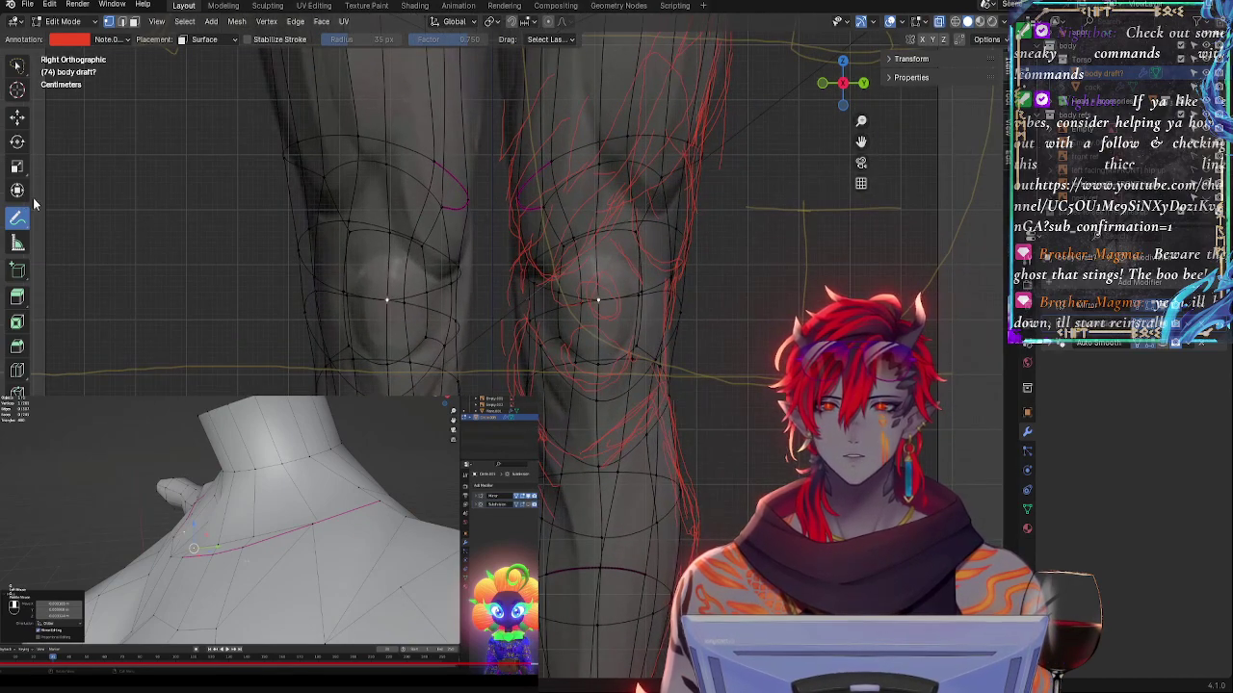
{"action": "left_click", "coordinate": [19, 141]}
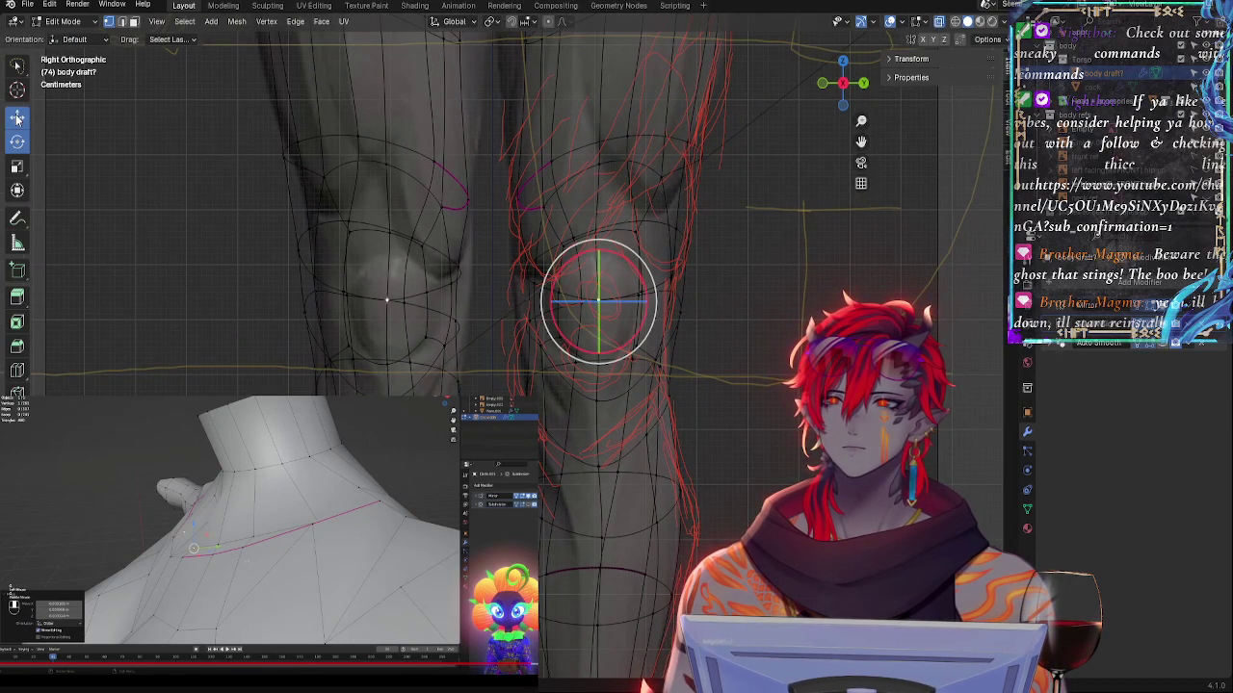
- Turn on proportional editing with the move tool and edge selection, briefly checking the base cage
{"action": "left_click", "coordinate": [18, 116]}
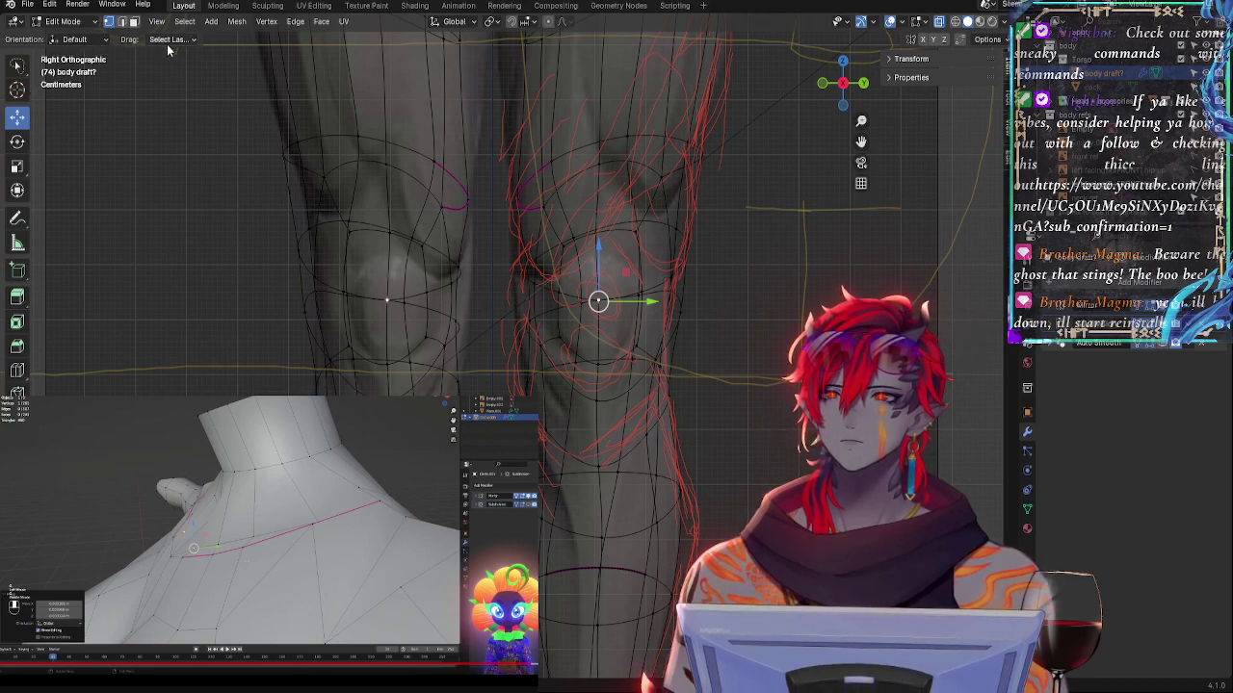
{"action": "left_click", "coordinate": [120, 22]}
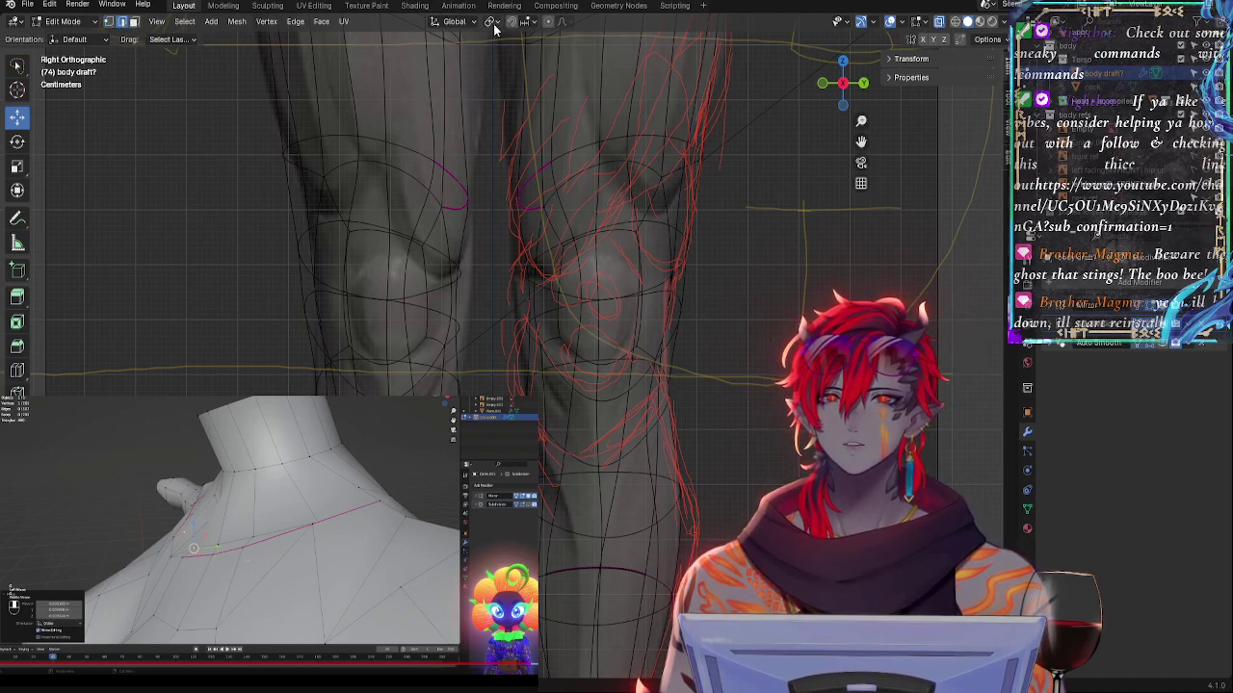
{"action": "left_click", "coordinate": [548, 21]}
{"action": "middle_click_drag", "start_coordinate": [850, 398], "coordinate": [809, 290], "text": "shift"}
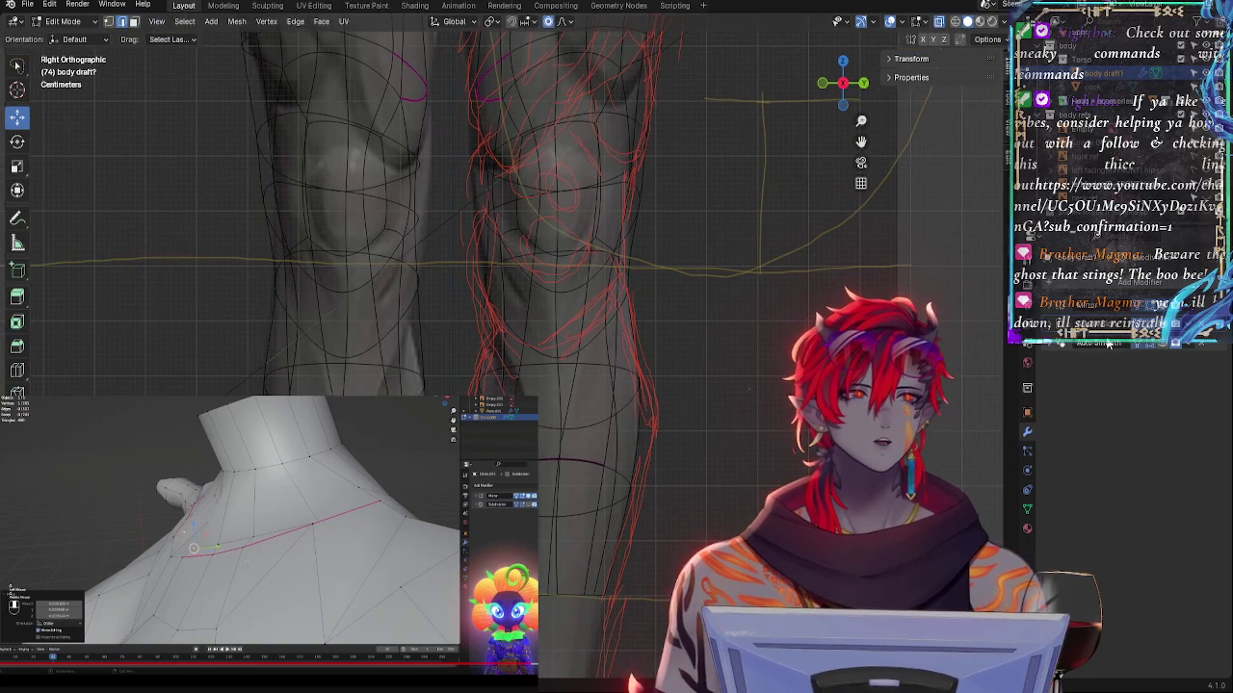
{"action": "left_click", "coordinate": [1163, 325]}
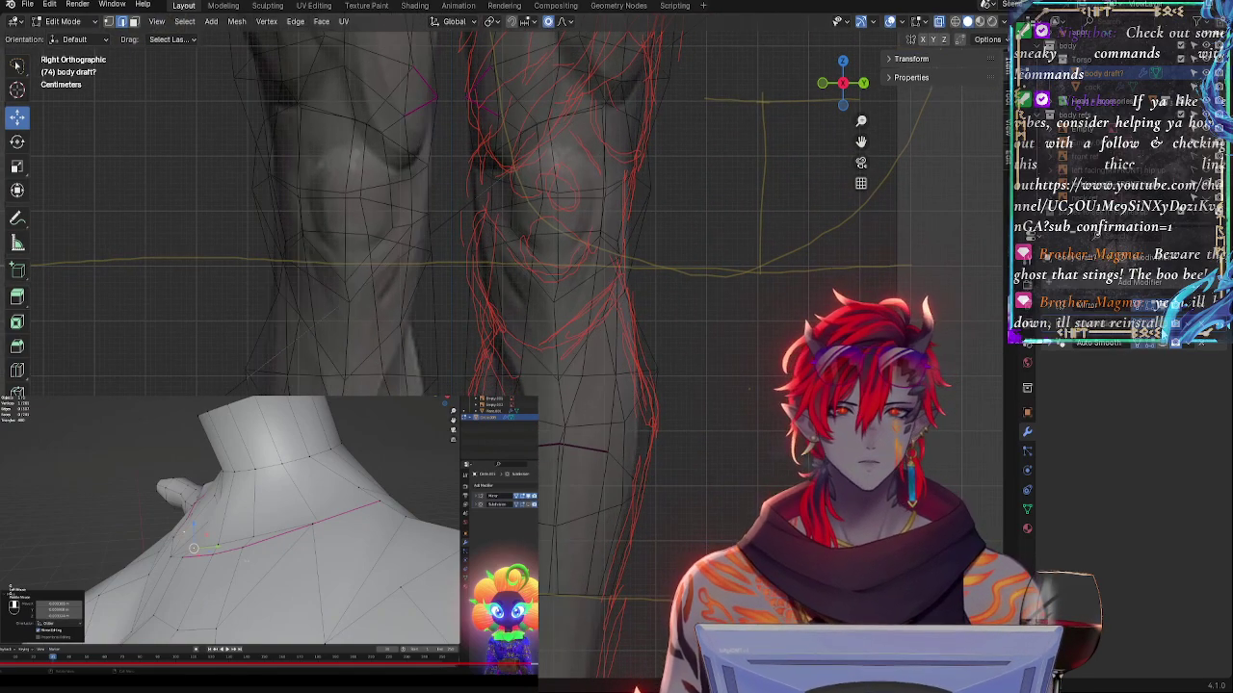
{"action": "left_click", "coordinate": [1164, 326]}
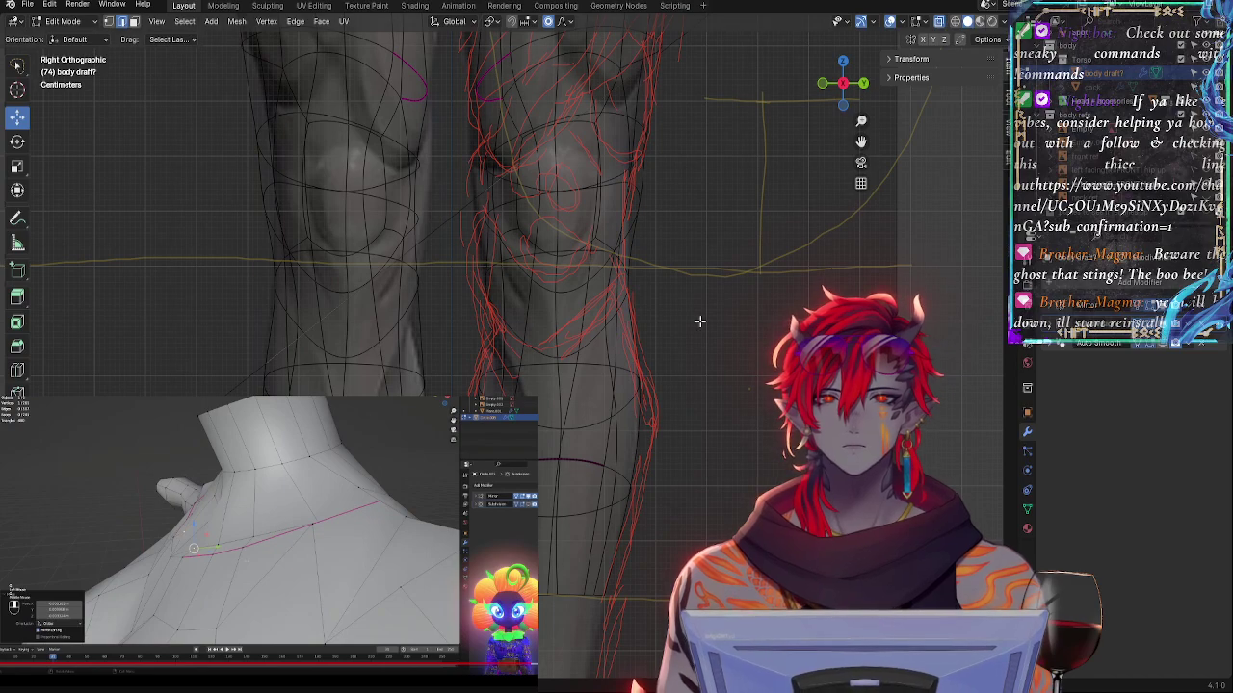
- Select the side edge run and the edge loop just below the knee
{"action": "left_click", "coordinate": [634, 301]}
{"action": "scroll", "coordinate": [727, 303], "scroll_direction": "up", "scroll_amount": 2}
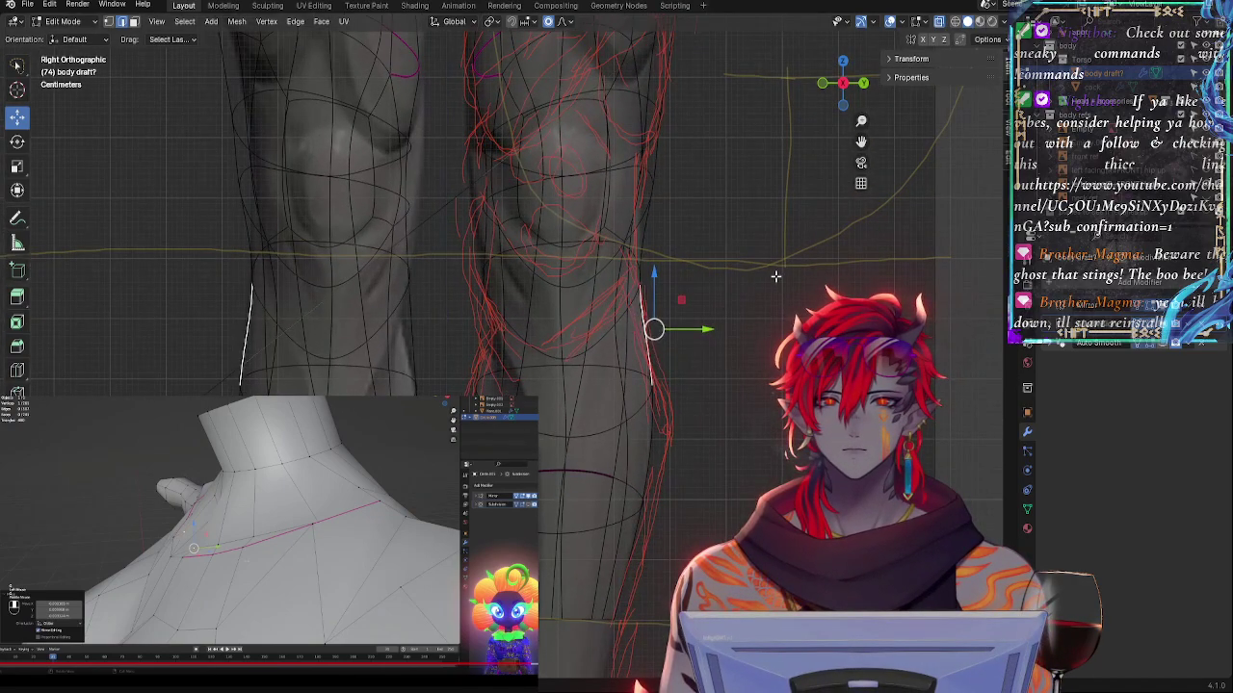
{"action": "middle_click_drag", "start_coordinate": [775, 276], "coordinate": [792, 319], "text": "shift"}
{"action": "key", "text": "alt+z"}
{"action": "key", "text": "alt+z"}
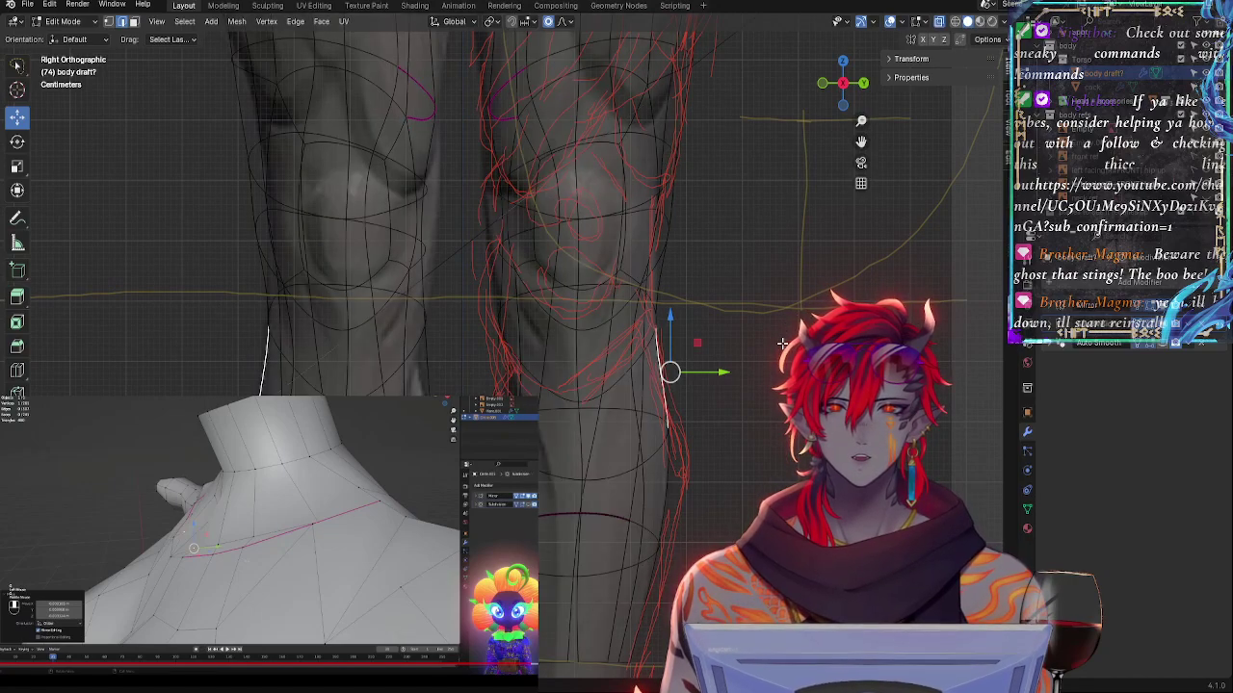
{"action": "key", "text": "alt+z"}
{"action": "key", "text": "alt+z"}
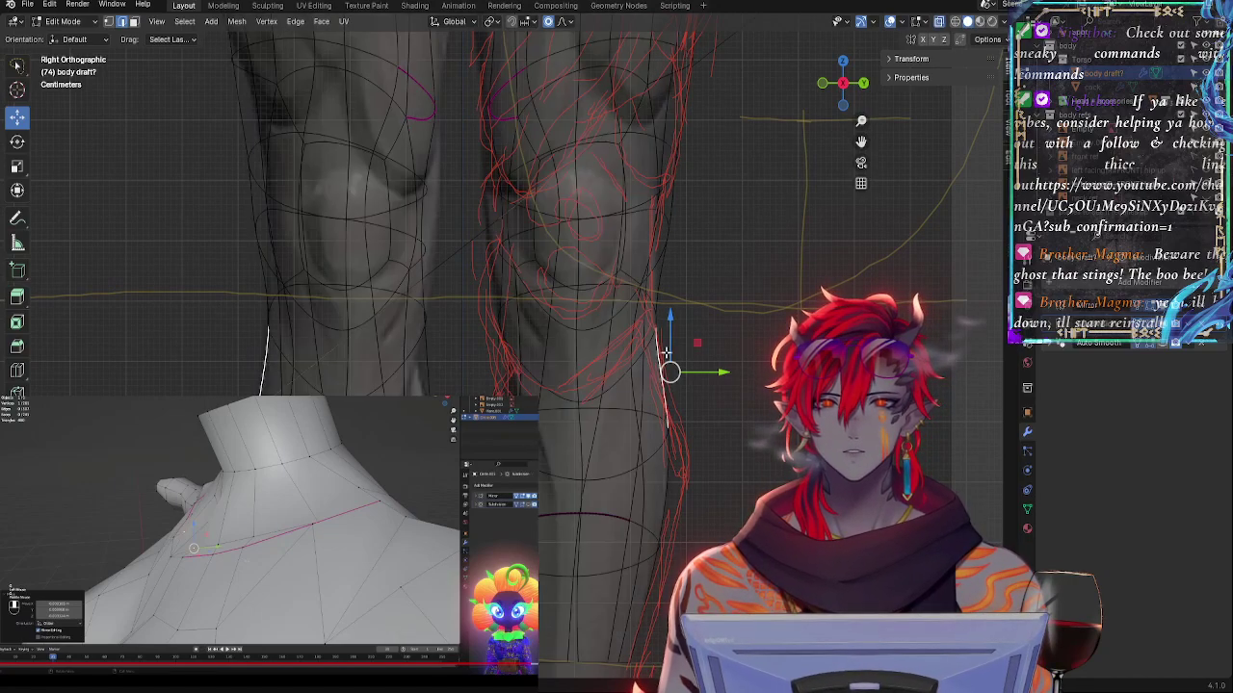
{"action": "left_click", "coordinate": [616, 380], "text": "alt"}
{"action": "key", "text": "alt+z"}
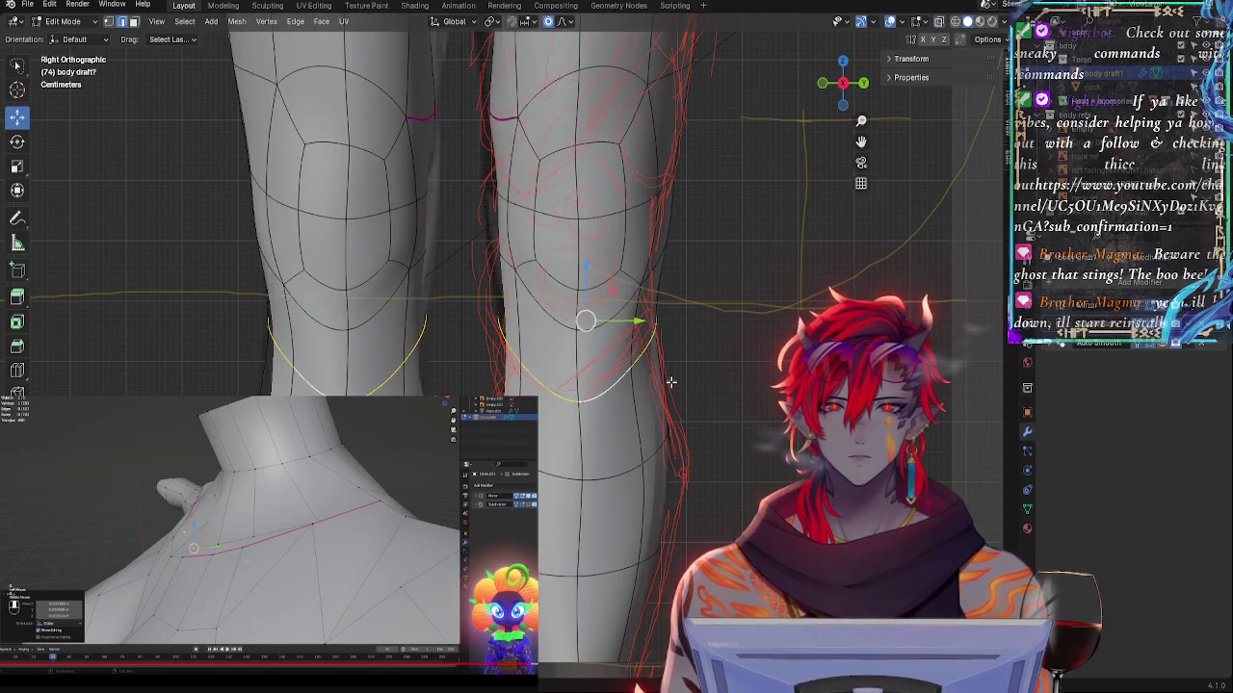
{"action": "key", "text": "alt+z"}
{"action": "key", "text": "alt+z"}
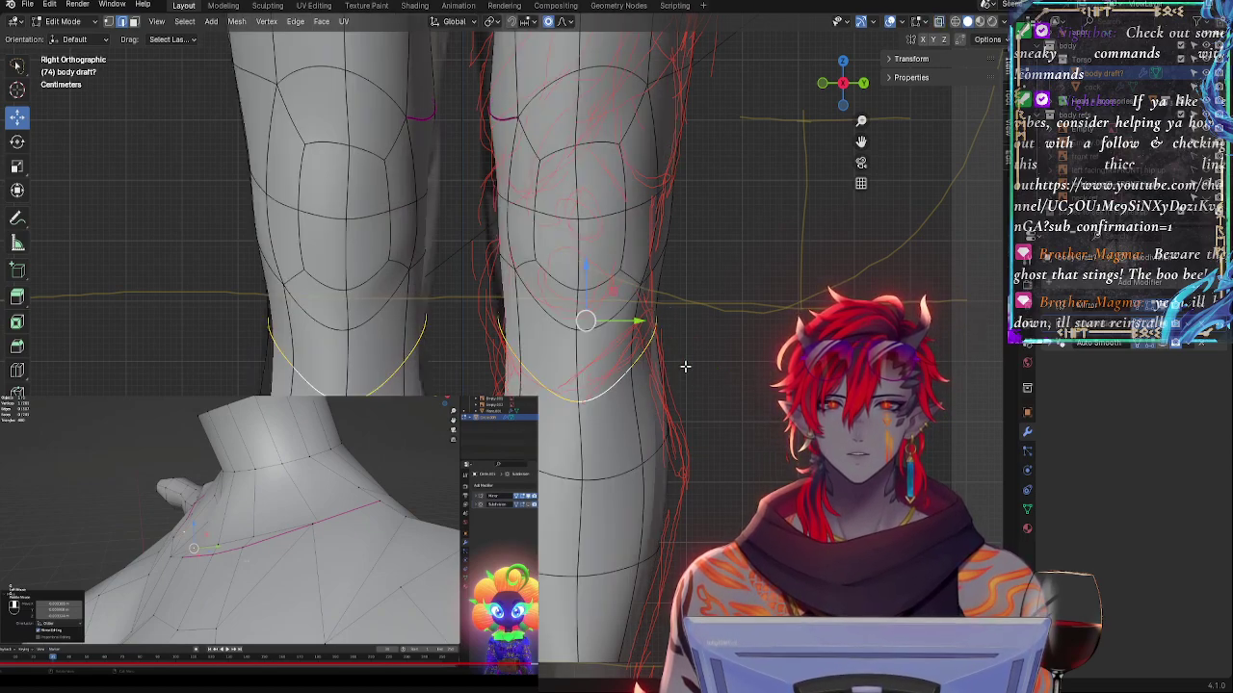
- Check the leg from both sides and hide subdivision smoothing to reveal the base mesh
{"action": "left_click", "coordinate": [844, 86]}
{"action": "left_click", "coordinate": [844, 85]}
{"action": "scroll", "coordinate": [696, 394], "scroll_direction": "down", "scroll_amount": 3}
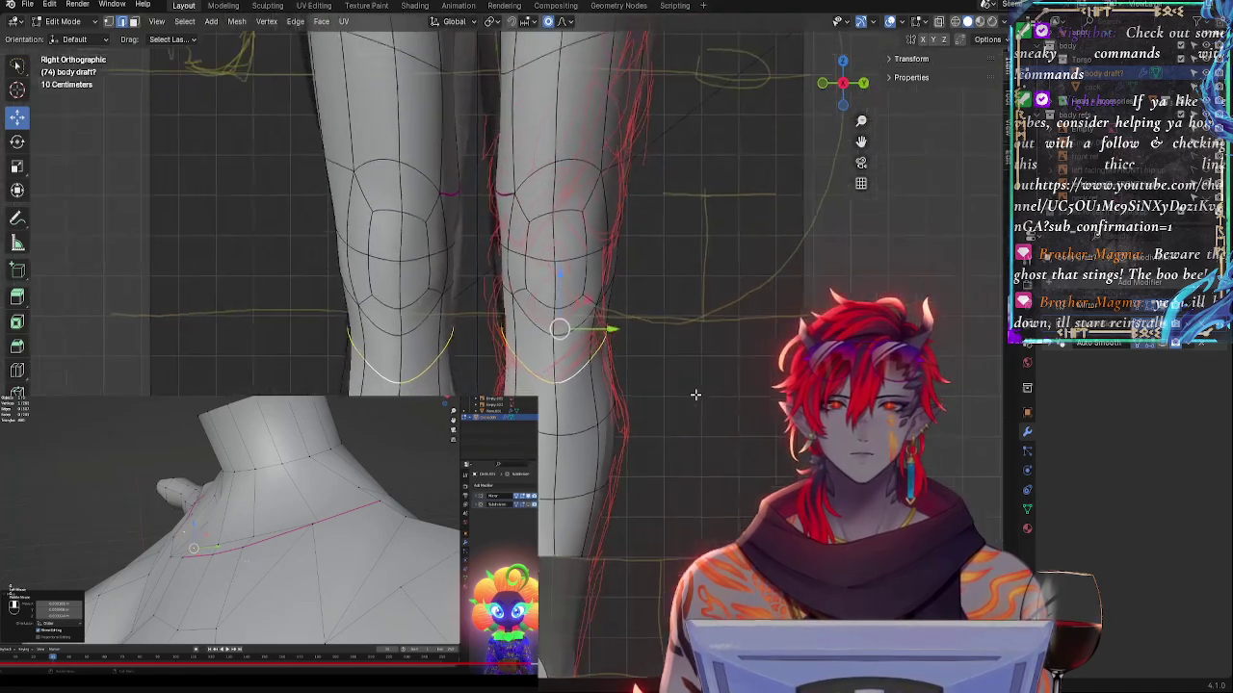
{"action": "scroll", "coordinate": [675, 395], "scroll_direction": "up", "scroll_amount": 6}
{"action": "scroll", "coordinate": [633, 260], "scroll_direction": "down", "scroll_amount": 1}
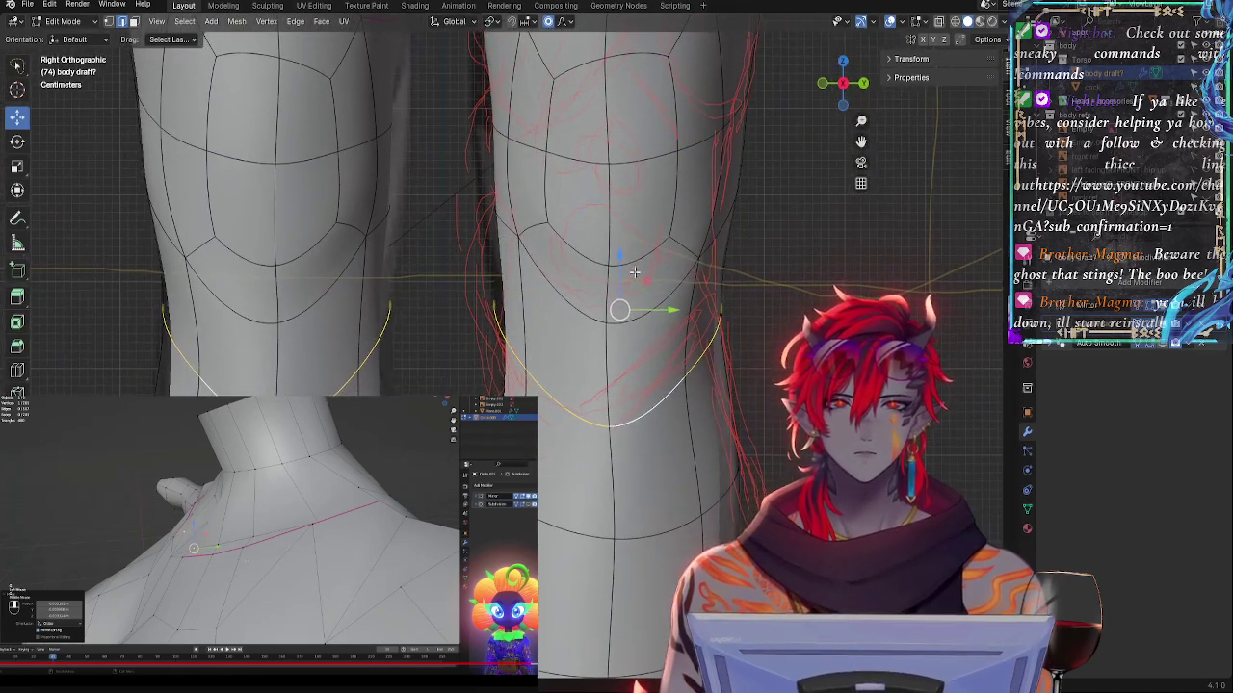
{"action": "left_click", "coordinate": [1164, 325]}
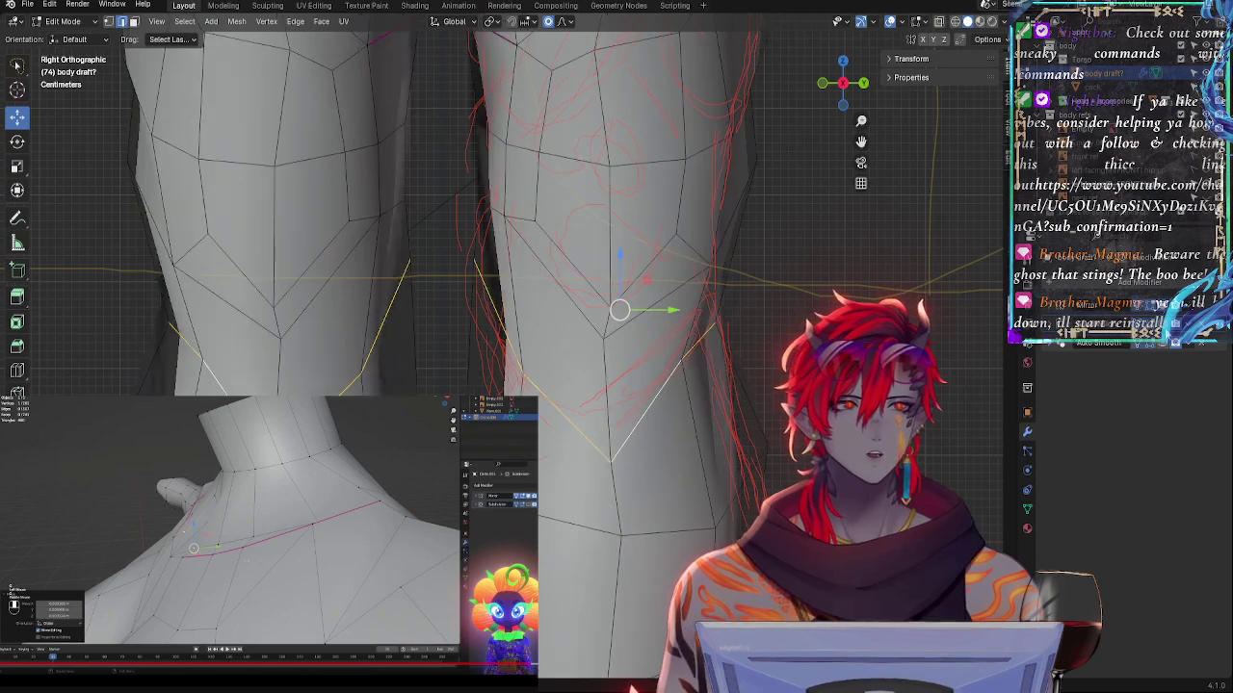
- In vertex mode, raise the vertex below the knee and push the side vertex toward the red stroke
{"action": "left_click", "coordinate": [616, 454]}
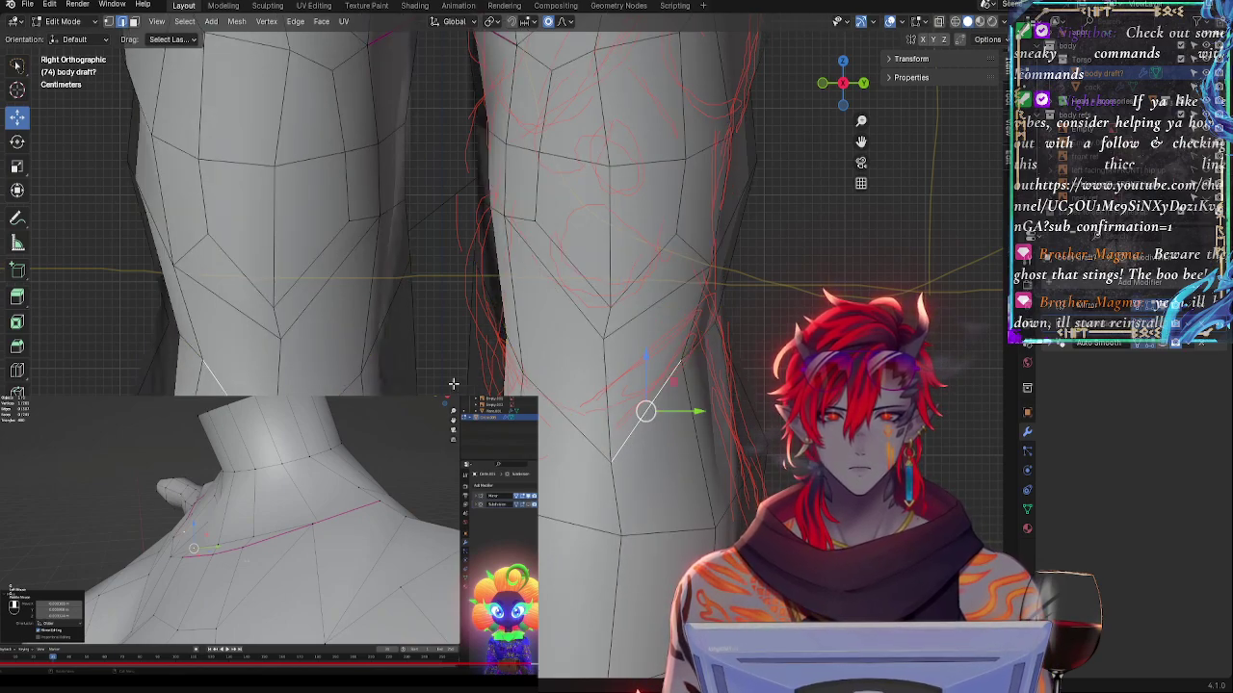
{"action": "left_click", "coordinate": [109, 21]}
{"action": "left_click", "coordinate": [610, 463]}
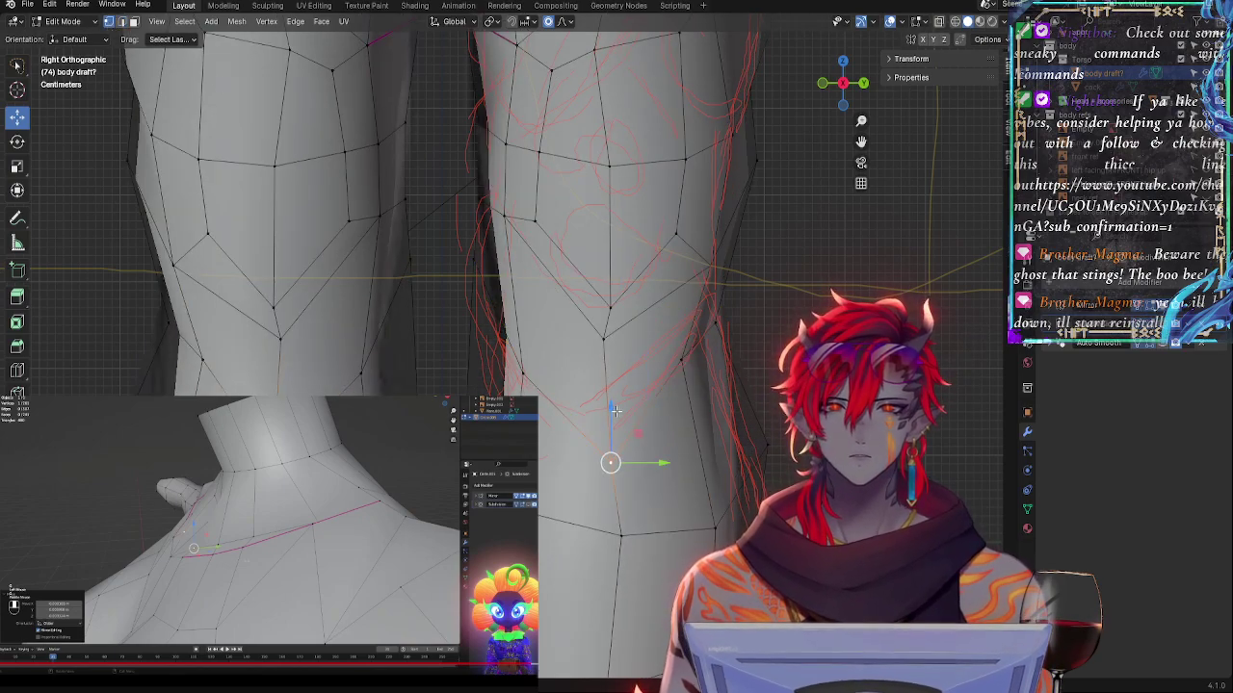
{"action": "left_click_drag", "start_coordinate": [612, 422], "coordinate": [614, 391]}
{"action": "left_click", "coordinate": [680, 360]}
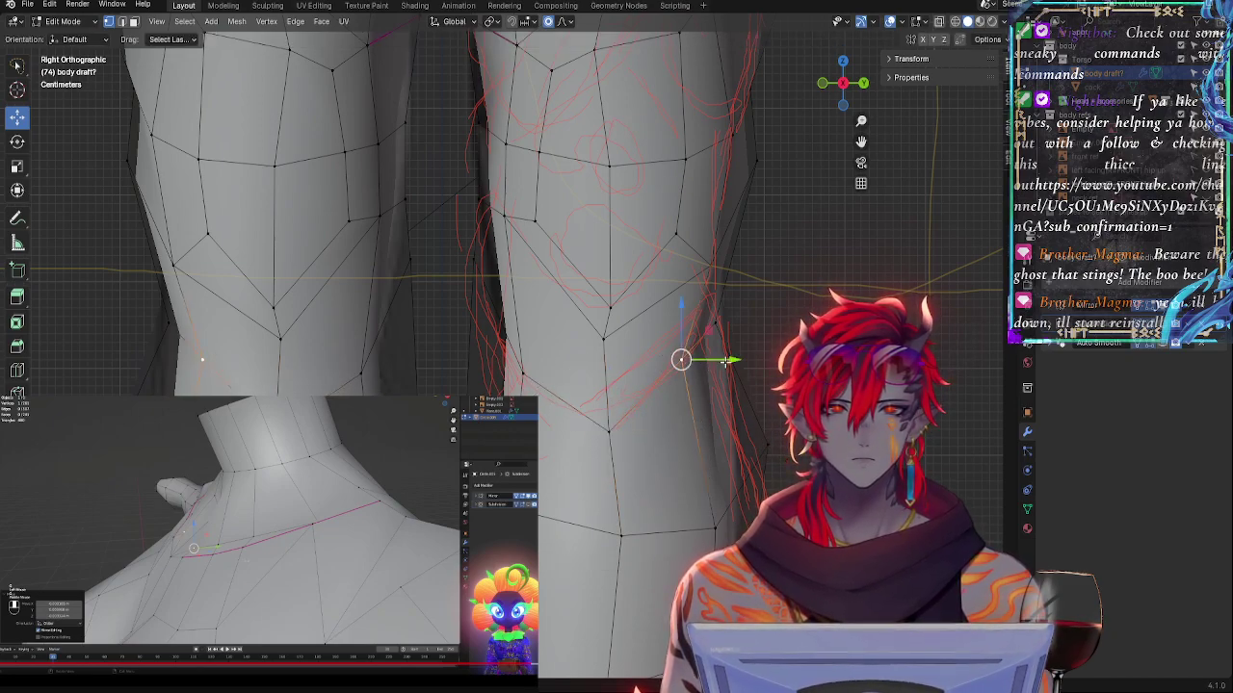
{"action": "mouse_move", "coordinate": [731, 360]}
{"action": "left_mouse_down"}
{"action": "mouse_move", "coordinate": [745, 362]}
{"action": "mouse_move", "coordinate": [735, 352]}
{"action": "left_mouse_up"}
{"action": "key", "text": "alt+z"}
{"action": "key", "text": "alt+z"}
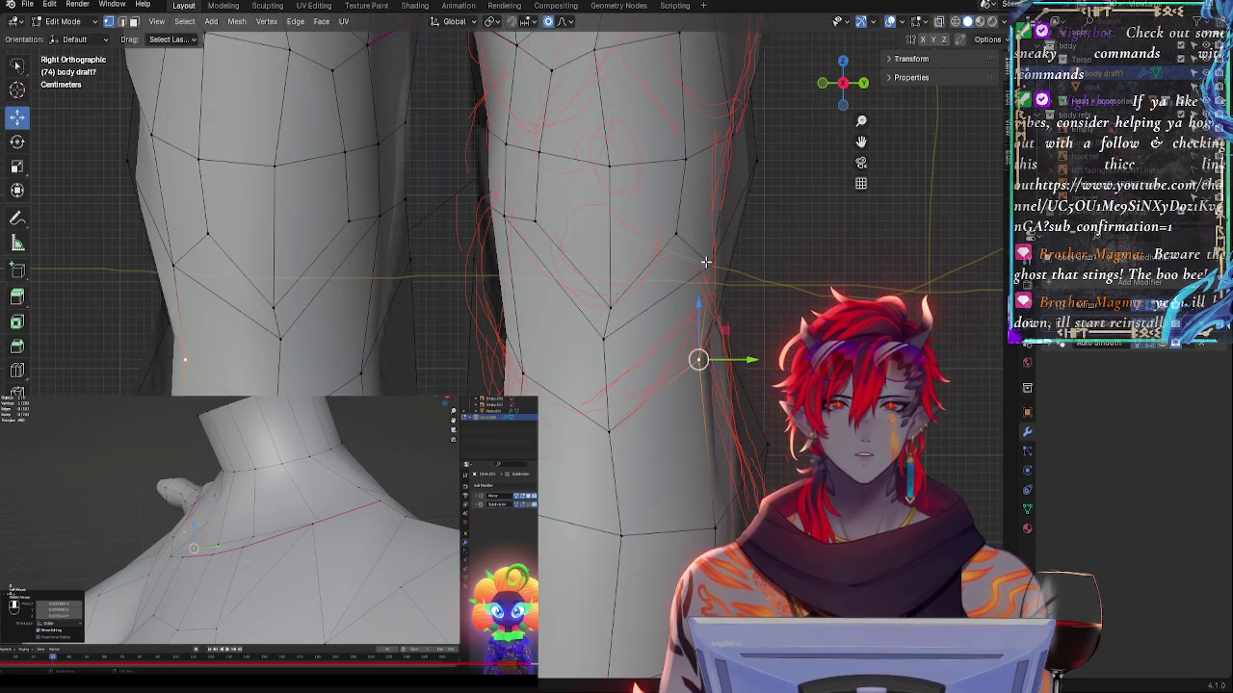
{"action": "left_click", "coordinate": [706, 264]}
{"action": "middle_click_drag", "start_coordinate": [787, 286], "coordinate": [757, 292], "text": "ctrl"}
{"action": "key", "text": "alt+z"}
{"action": "key", "text": "alt+z"}
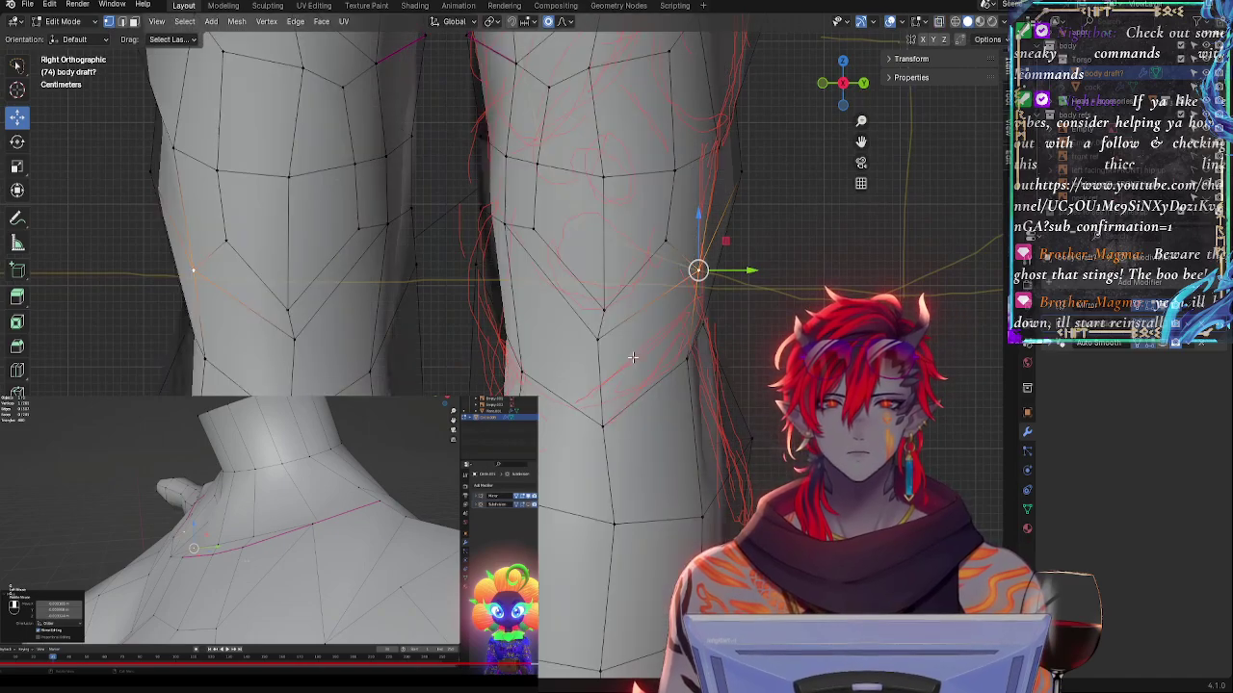
- Select lower knee and lower leg vertices, reviewing both knees in X-ray from side and front
{"action": "left_click", "coordinate": [596, 430]}
{"action": "middle_click_drag", "start_coordinate": [658, 396], "coordinate": [718, 283], "text": "ctrl"}
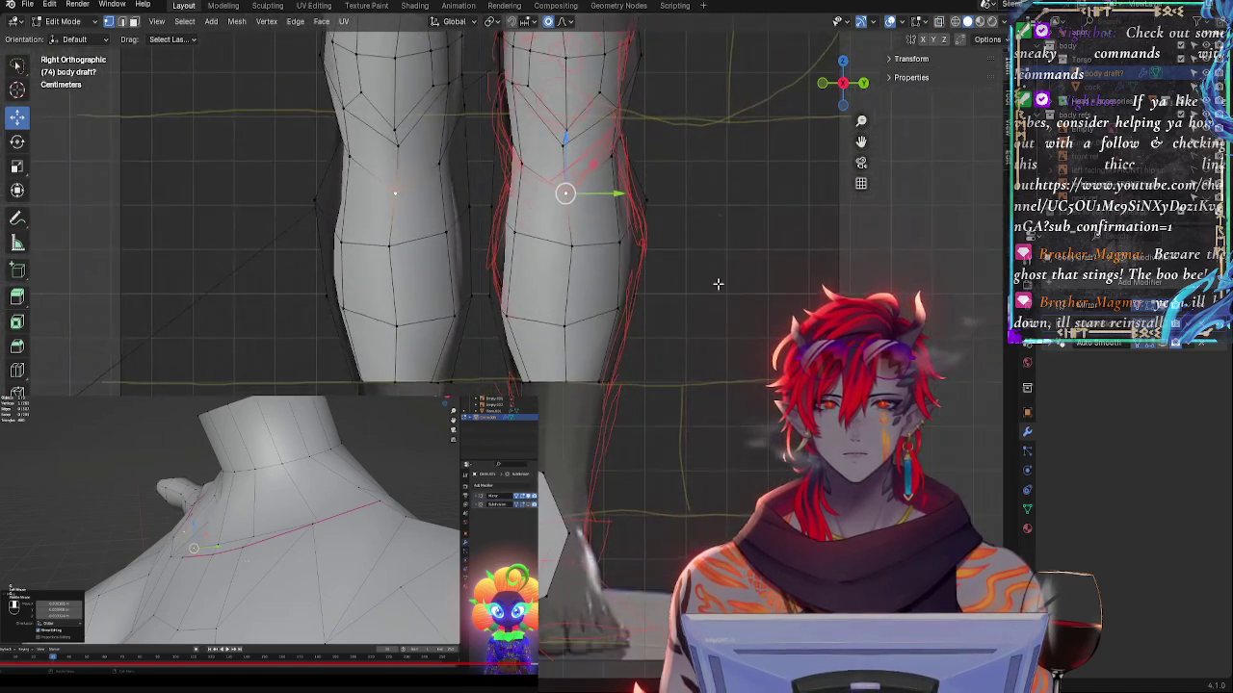
{"action": "middle_click_drag", "start_coordinate": [692, 191], "coordinate": [700, 285], "text": "shift"}
{"action": "key", "text": "alt+z"}
{"action": "scroll", "coordinate": [605, 402], "scroll_direction": "up", "scroll_amount": 2}
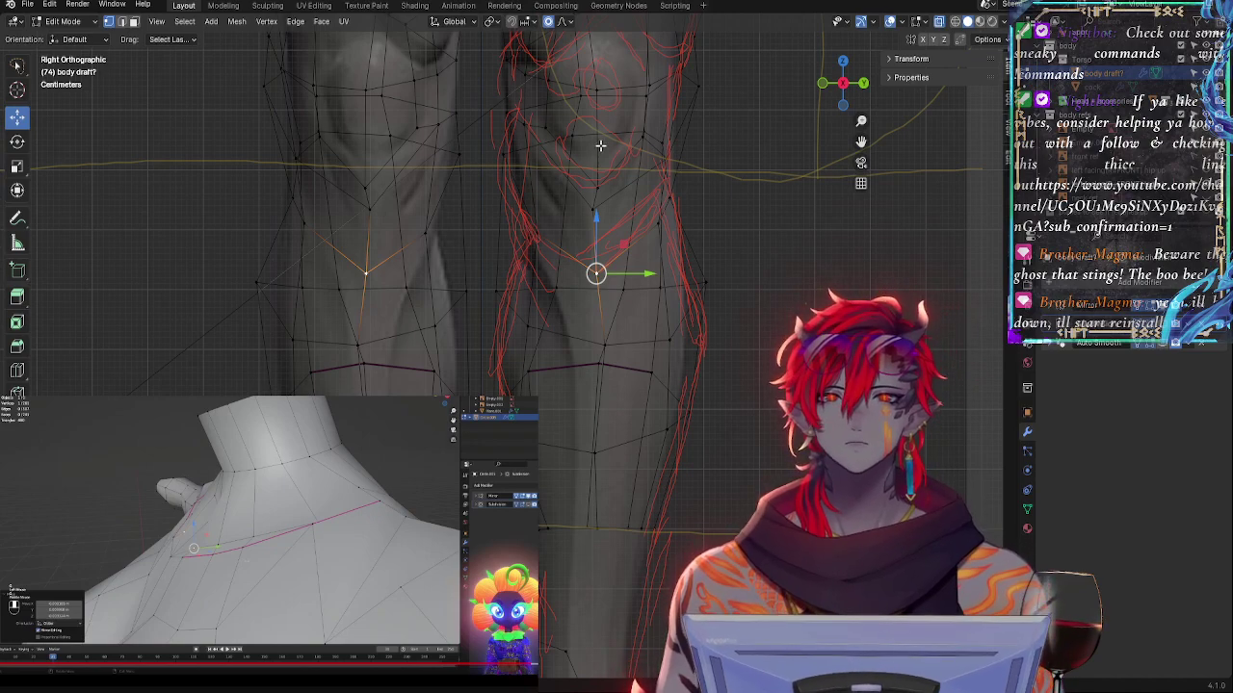
{"action": "key", "text": "alt+z"}
{"action": "key", "text": "alt+z"}
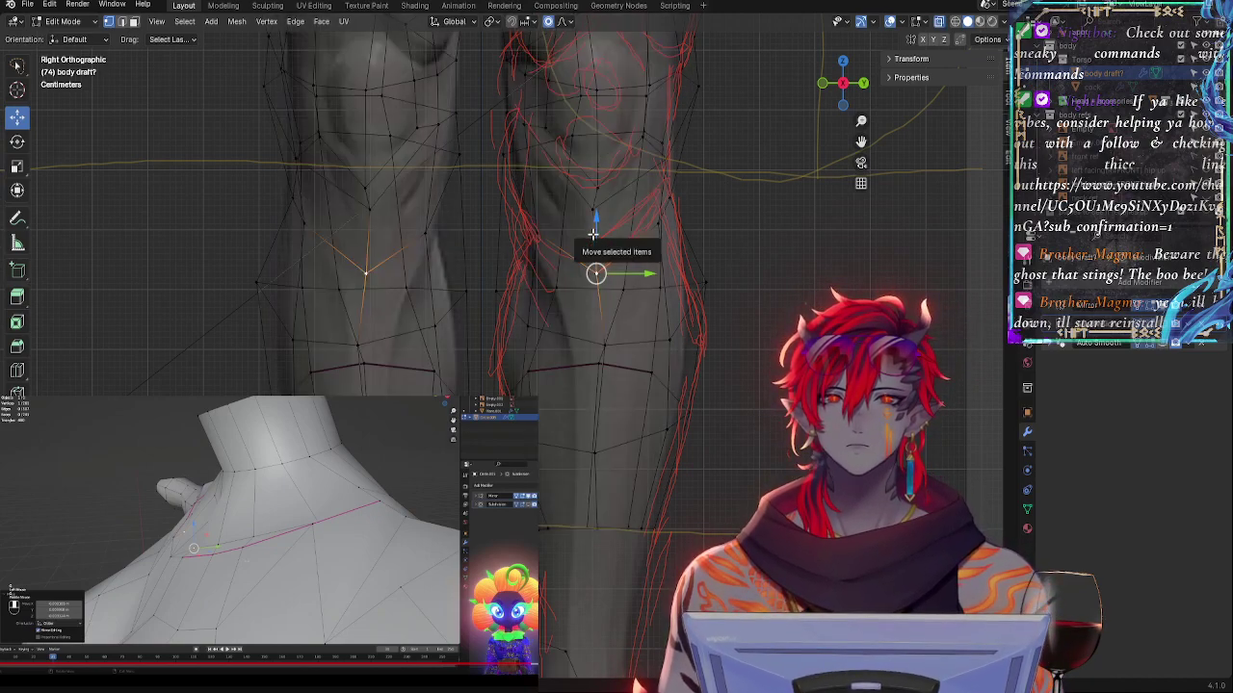
{"action": "left_click", "coordinate": [667, 412]}
{"action": "key", "text": "alt+z"}
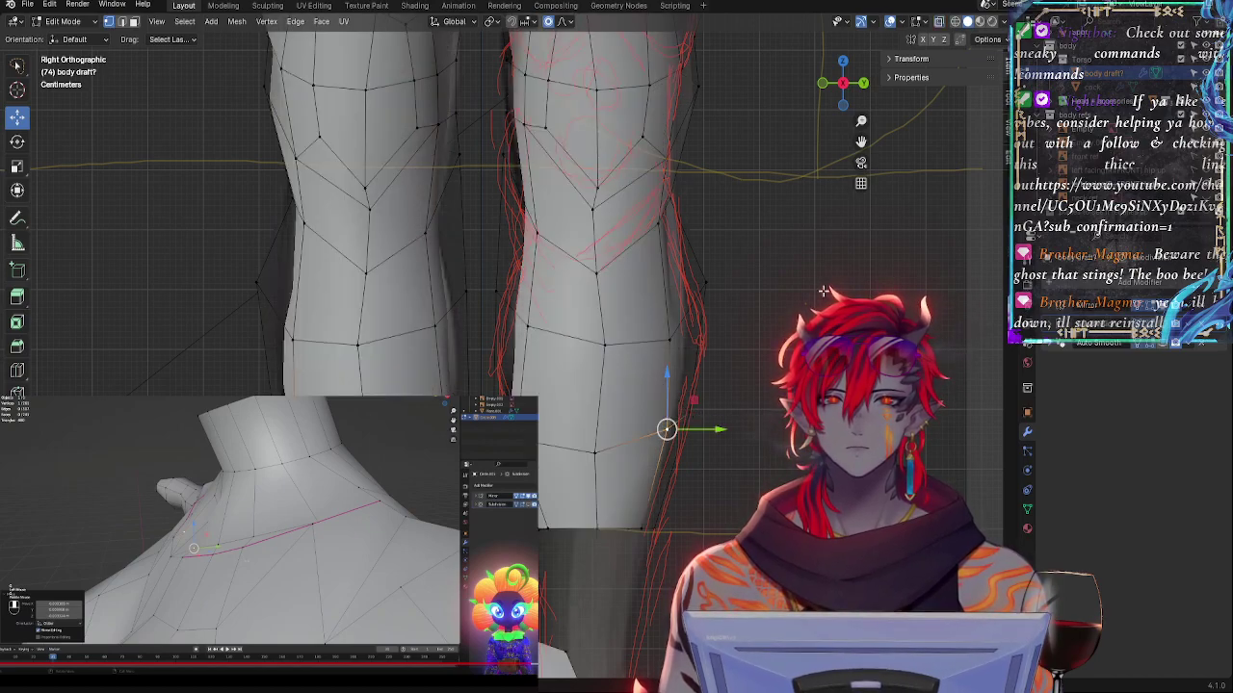
{"action": "left_click", "coordinate": [824, 84]}
{"action": "key", "text": "alt+z"}
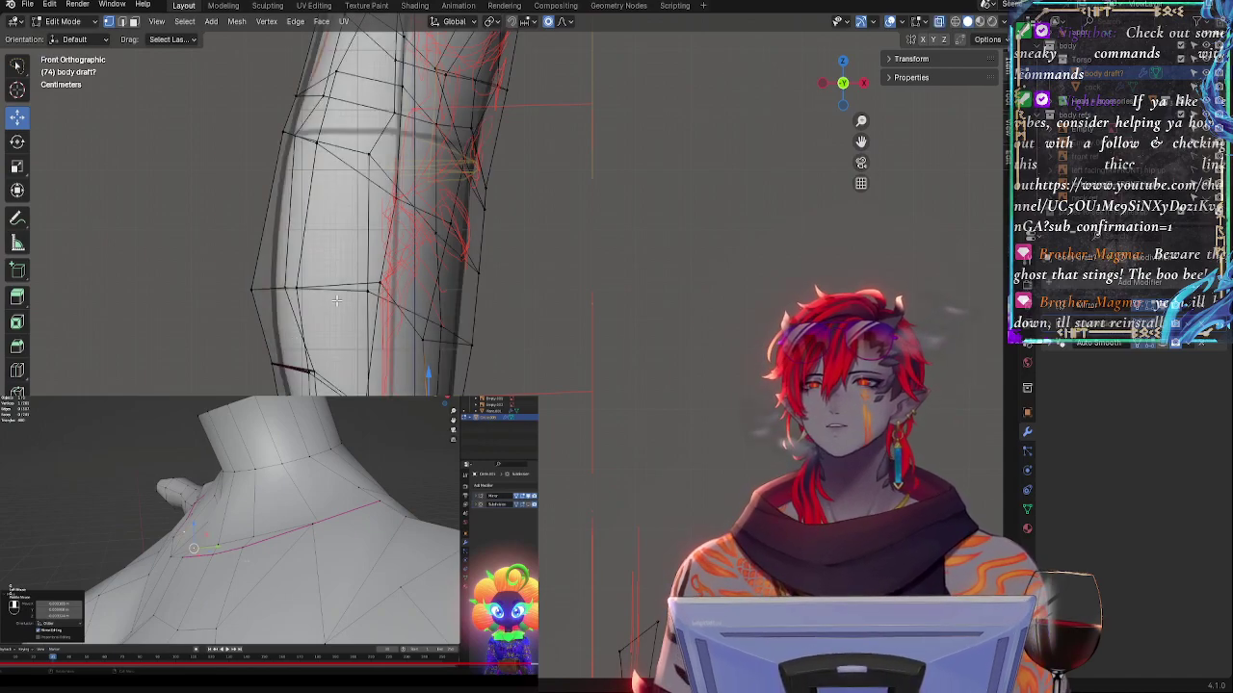
- Cycle through the preset gizmo views to reach a straight Front Orthographic view of the leg
{"action": "key", "text": "alt+z"}
{"action": "key", "text": "alt+z"}
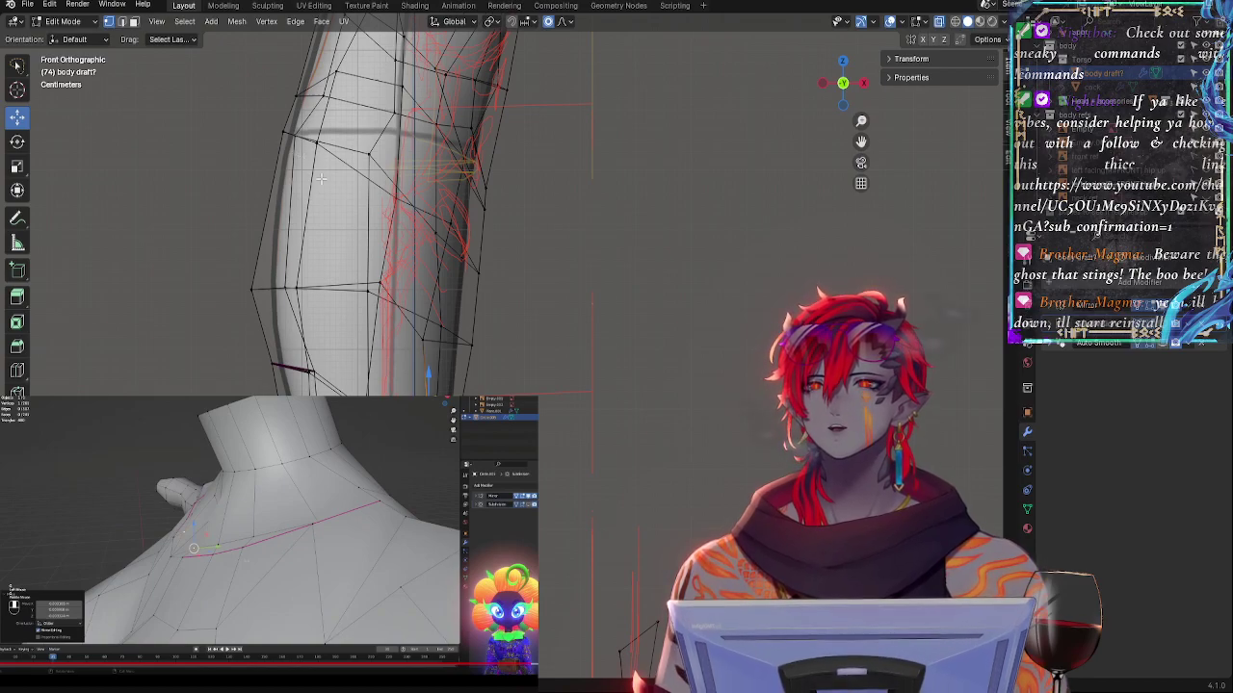
{"action": "left_click", "coordinate": [863, 82]}
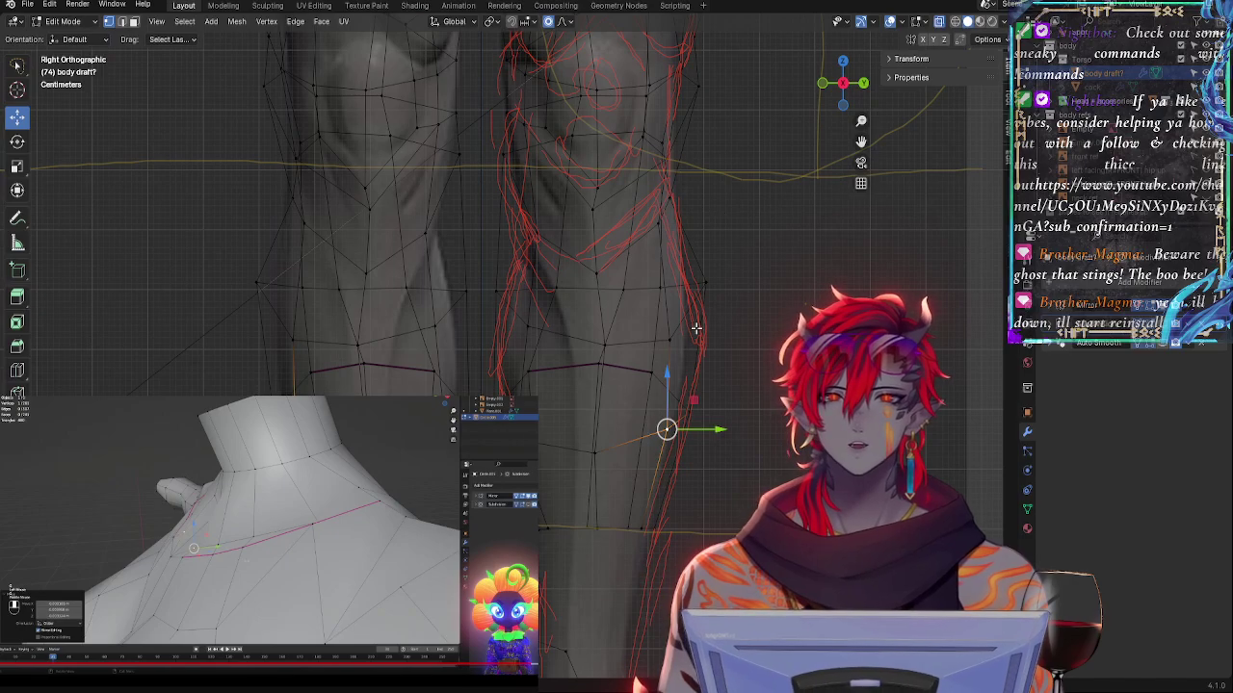
{"action": "key", "text": "alt+z"}
{"action": "middle_click_drag", "start_coordinate": [700, 376], "coordinate": [557, 368]}
{"action": "left_click", "coordinate": [825, 85]}
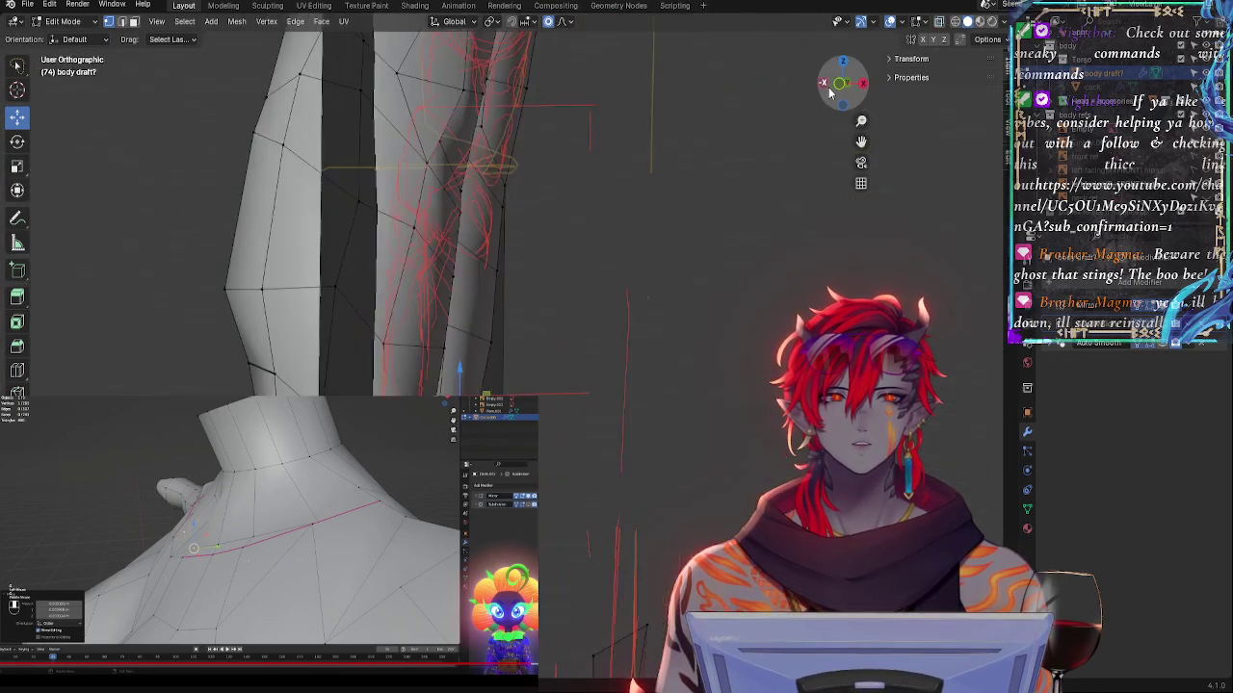
{"action": "left_click", "coordinate": [833, 92]}
{"action": "left_click", "coordinate": [840, 96]}
{"action": "left_click", "coordinate": [842, 86]}
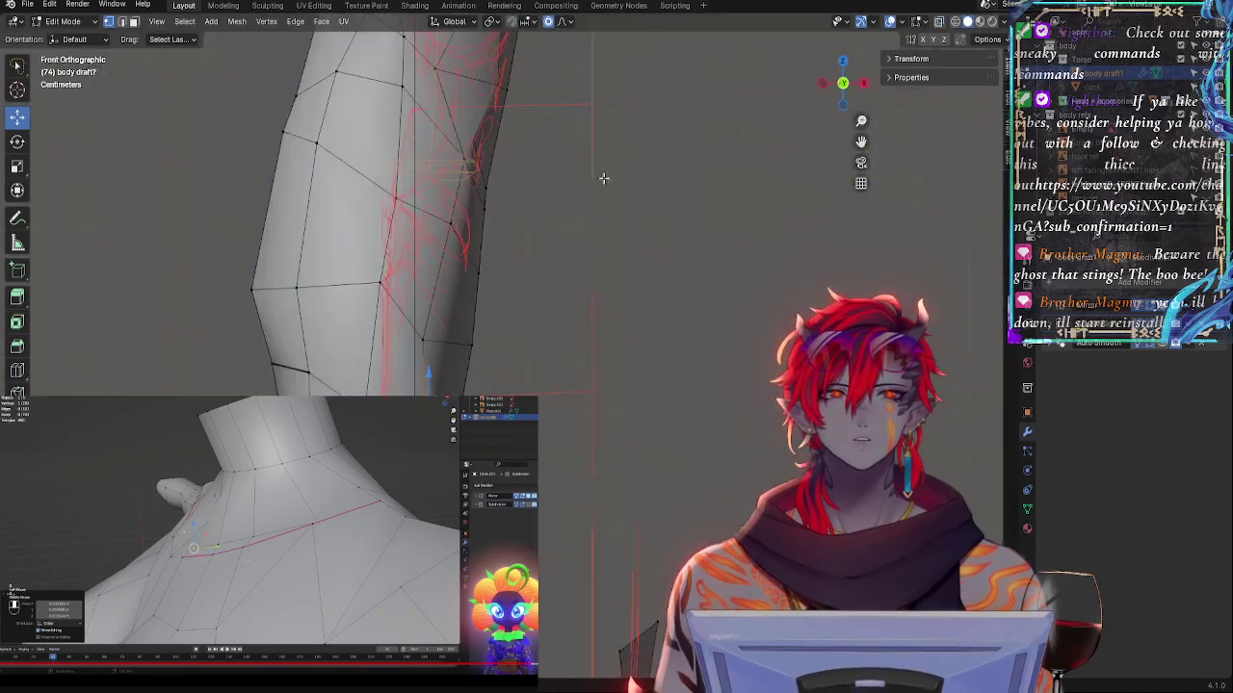
- Select an outer thigh vertex and compare the outline with the red strokes in X-ray
{"action": "left_click", "coordinate": [317, 141]}
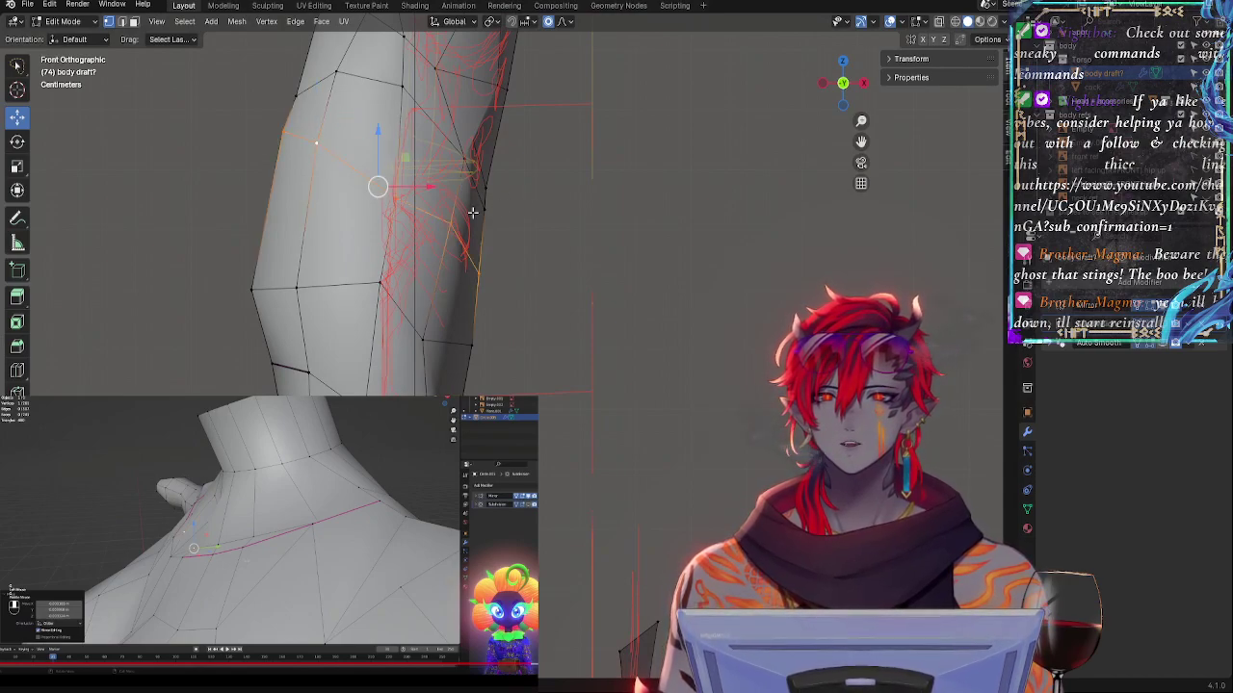
{"action": "middle_click_drag", "start_coordinate": [513, 203], "coordinate": [491, 230], "text": "ctrl"}
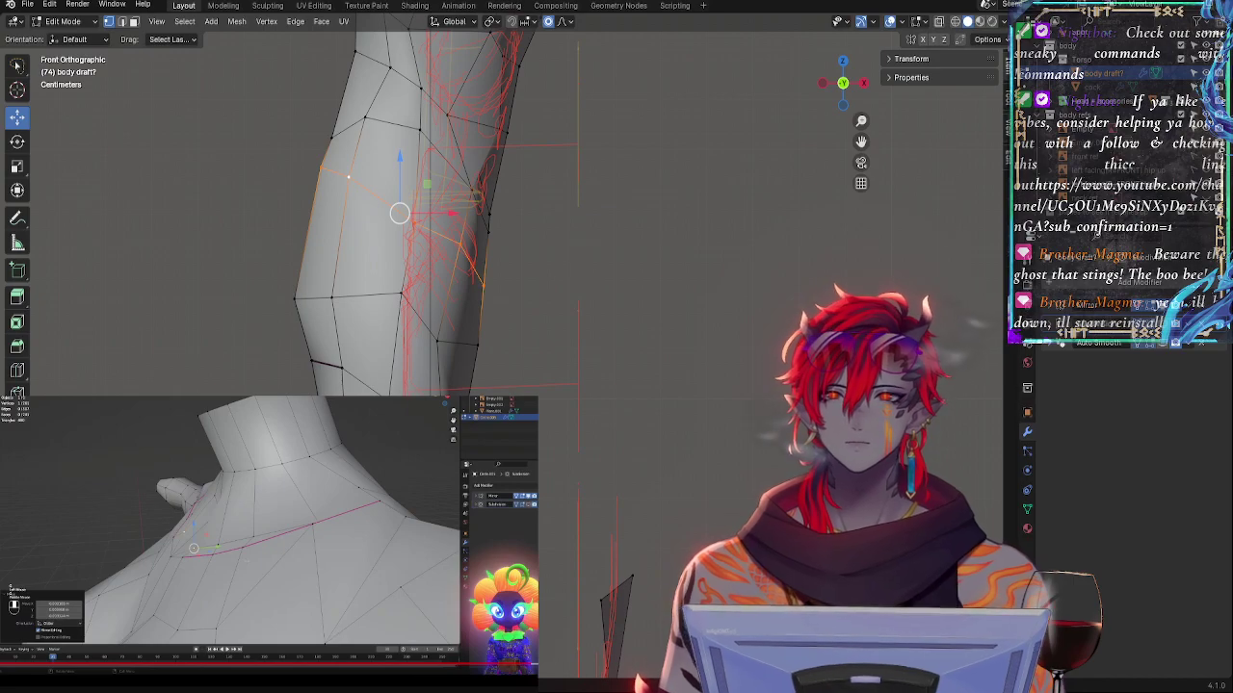
{"action": "key", "text": "alt+z"}
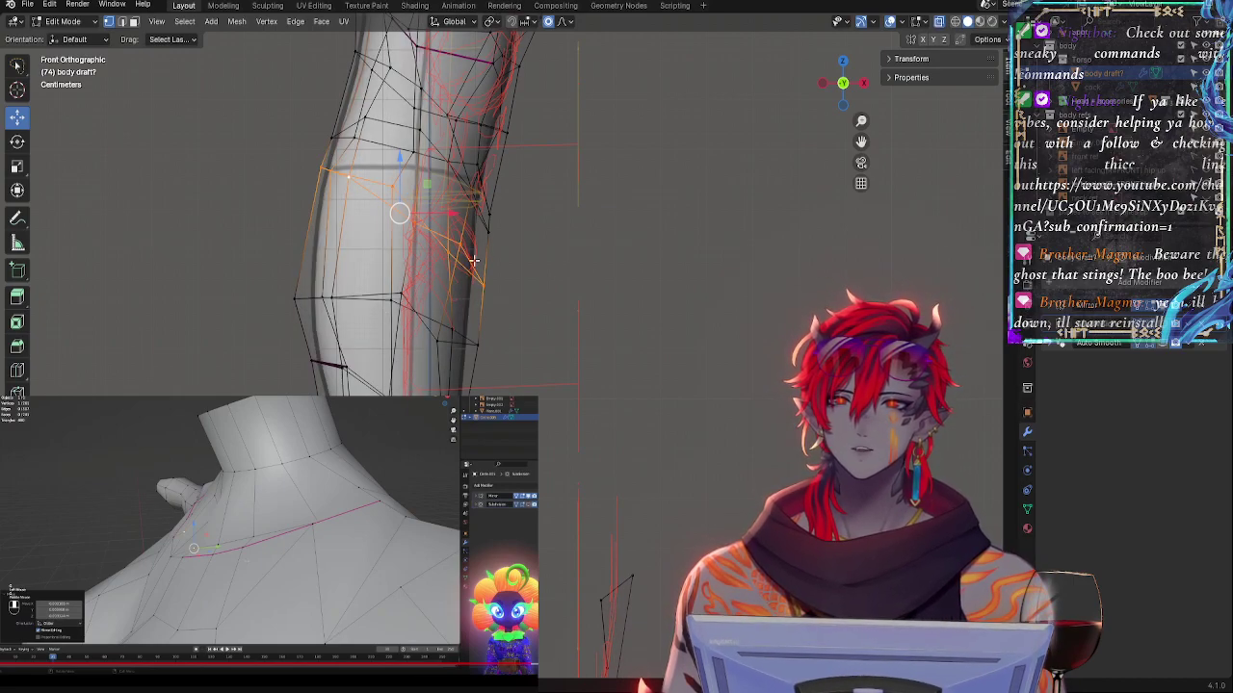
{"action": "key", "text": "alt+z"}
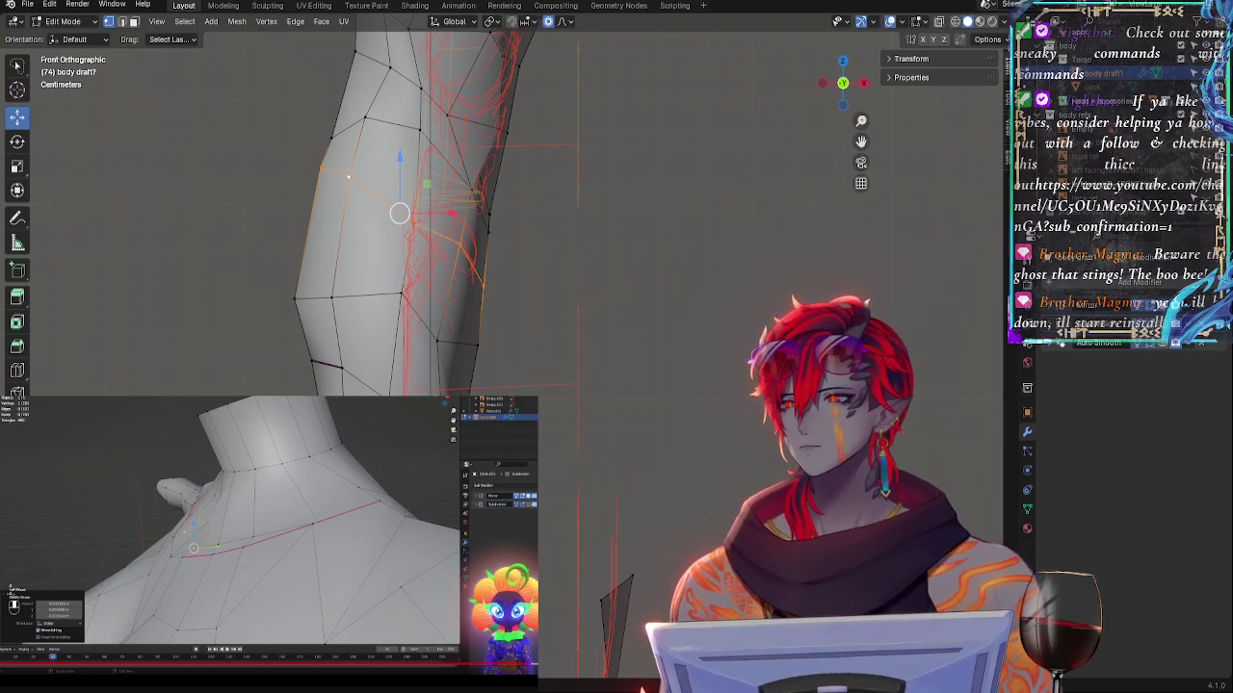
- Inspect the knees from Right Orthographic and orbited angles, clearing the calf edge selection
{"action": "left_click", "coordinate": [863, 84]}
{"action": "scroll", "coordinate": [758, 250], "scroll_direction": "up", "scroll_amount": 2}
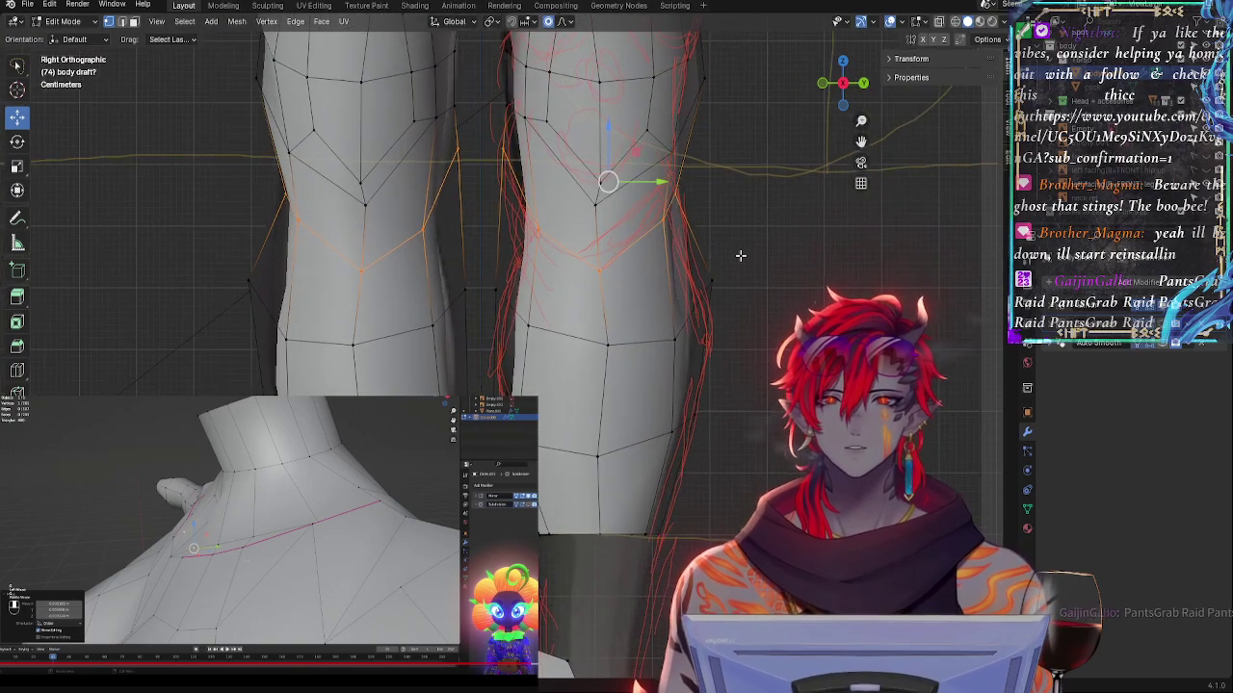
{"action": "middle_click_drag", "start_coordinate": [758, 250], "coordinate": [857, 384], "text": "shift"}
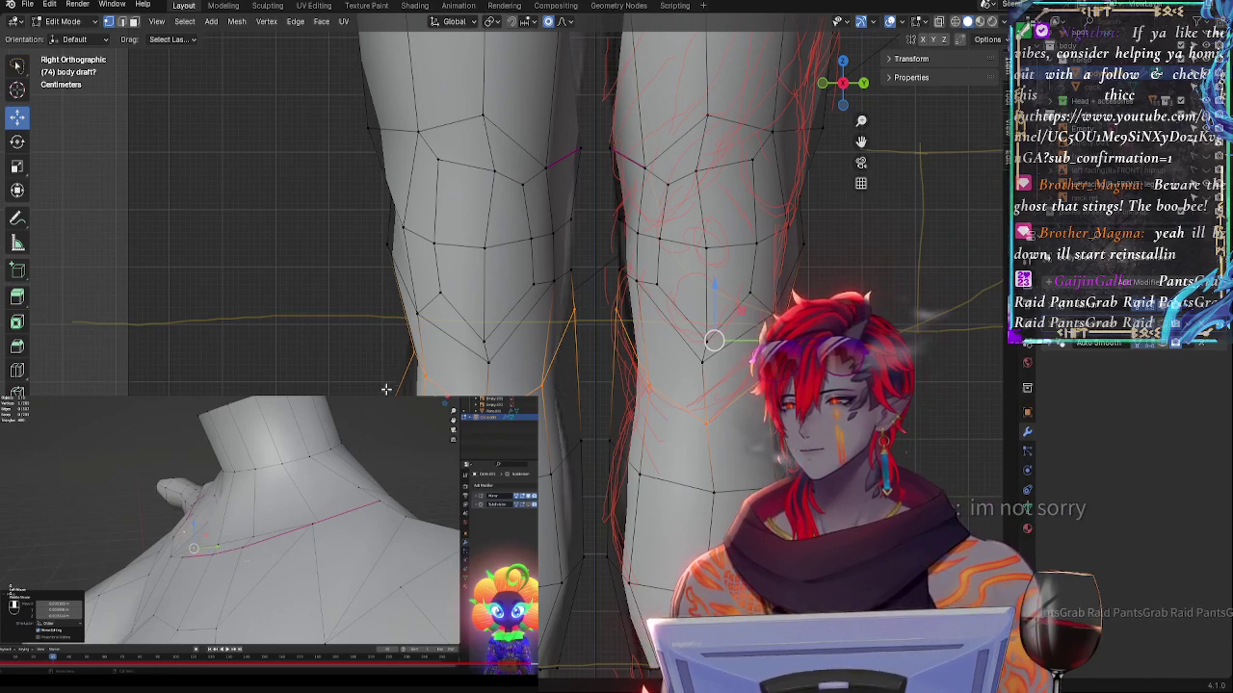
{"action": "middle_click_drag", "start_coordinate": [482, 365], "coordinate": [453, 361]}
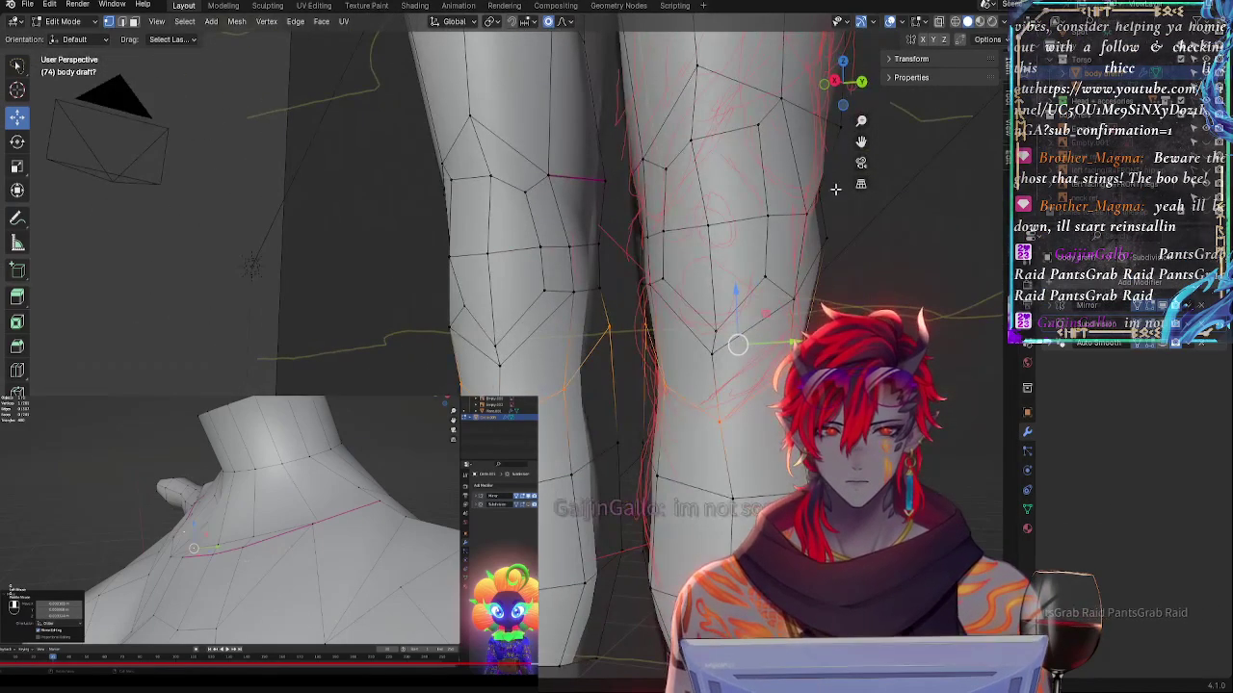
{"action": "left_click", "coordinate": [836, 83]}
{"action": "middle_click_drag", "start_coordinate": [817, 313], "coordinate": [562, 319], "text": "shift"}
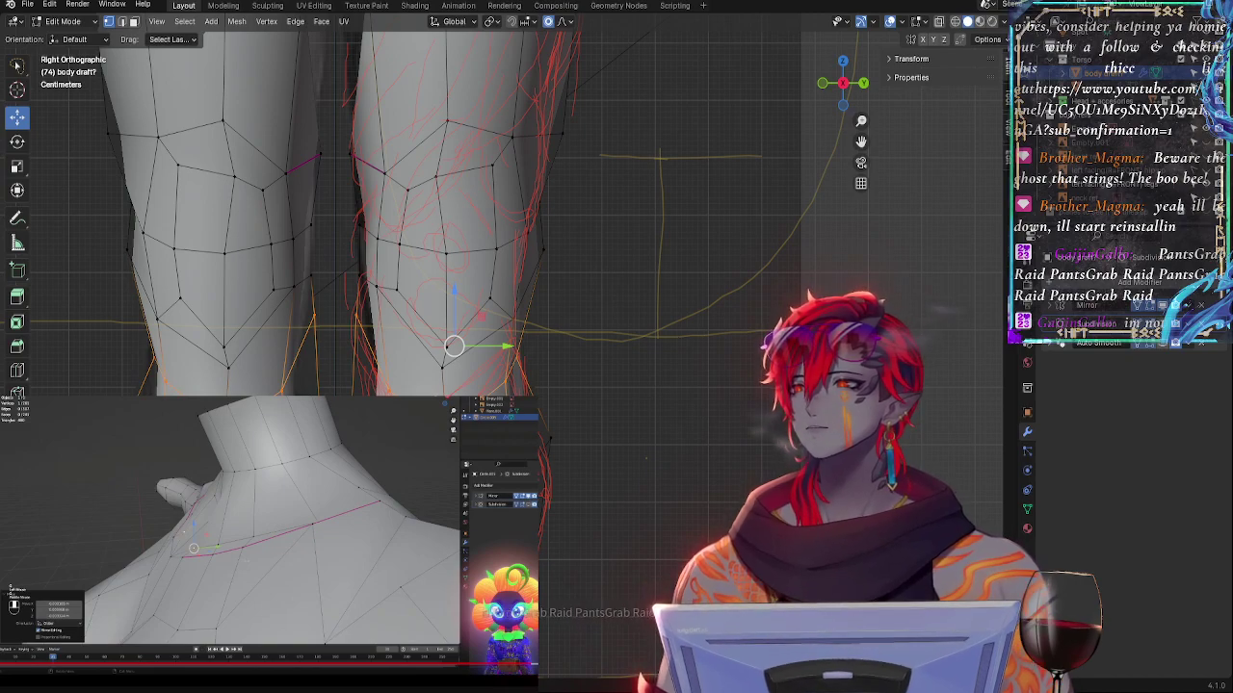
{"action": "left_click", "coordinate": [657, 422]}
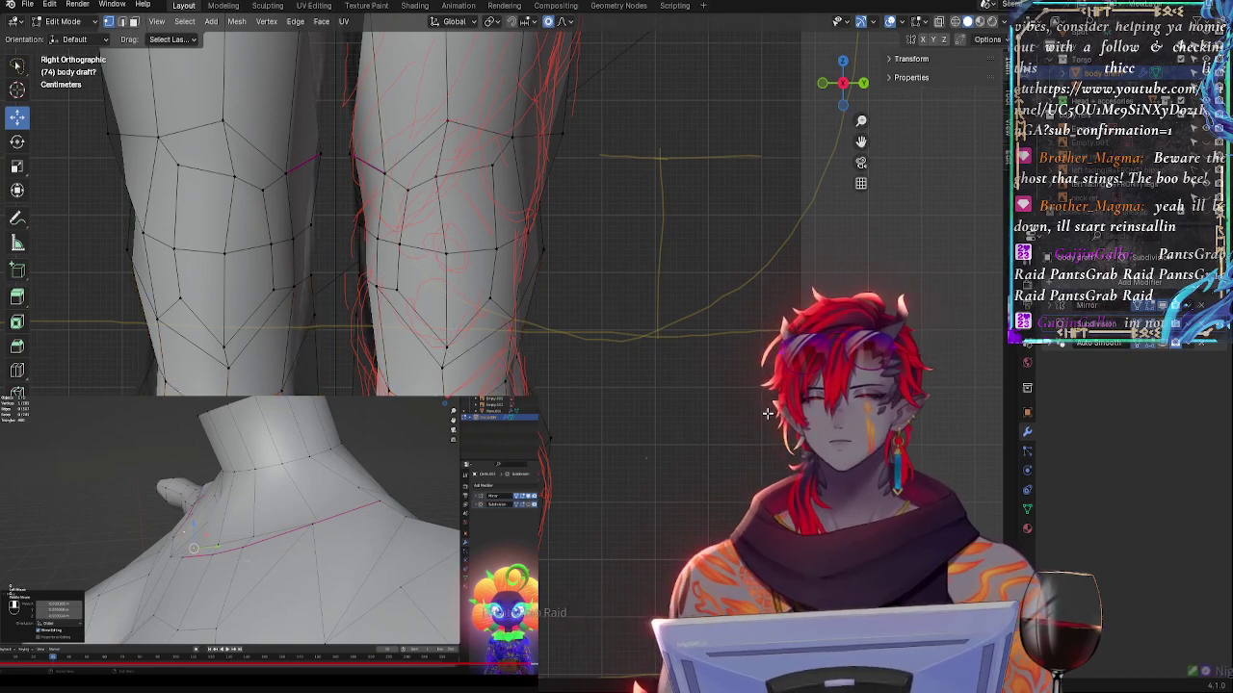
{"action": "middle_click_drag", "start_coordinate": [657, 422], "coordinate": [773, 417], "text": "shift"}
{"action": "middle_click_drag", "start_coordinate": [740, 362], "coordinate": [744, 313], "text": "ctrl"}
{"action": "middle_click_drag", "start_coordinate": [510, 315], "coordinate": [418, 334]}
- Zoom in on both knees in Left Orthographic, then orbit into User Perspective
{"action": "left_click", "coordinate": [852, 85]}
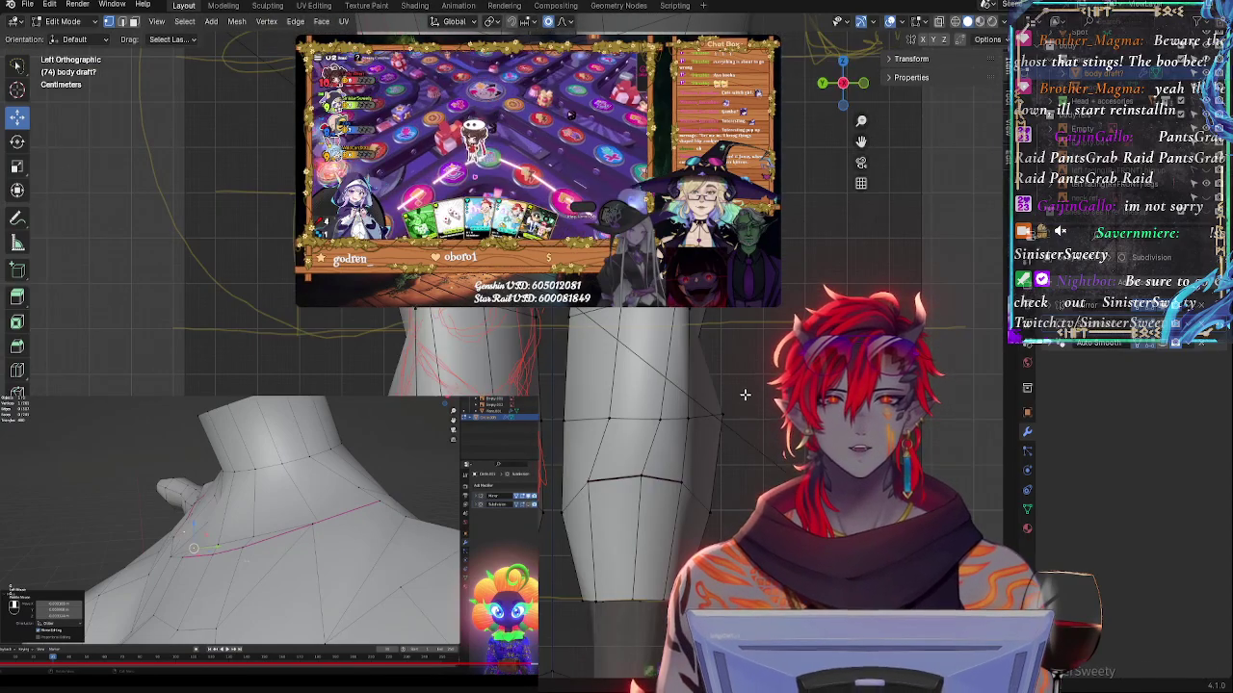
{"action": "scroll", "coordinate": [743, 394], "scroll_direction": "up", "scroll_amount": 3}
{"action": "middle_click_drag", "start_coordinate": [743, 394], "coordinate": [737, 428]}
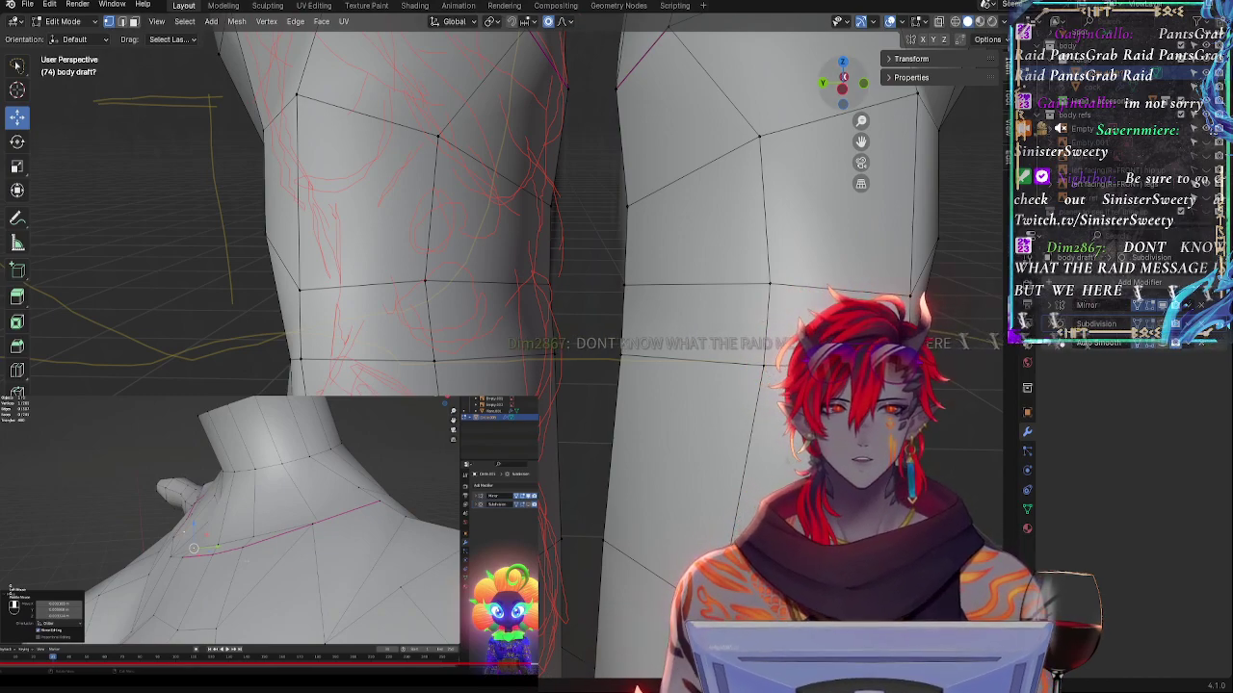
{"action": "left_click", "coordinate": [841, 90]}
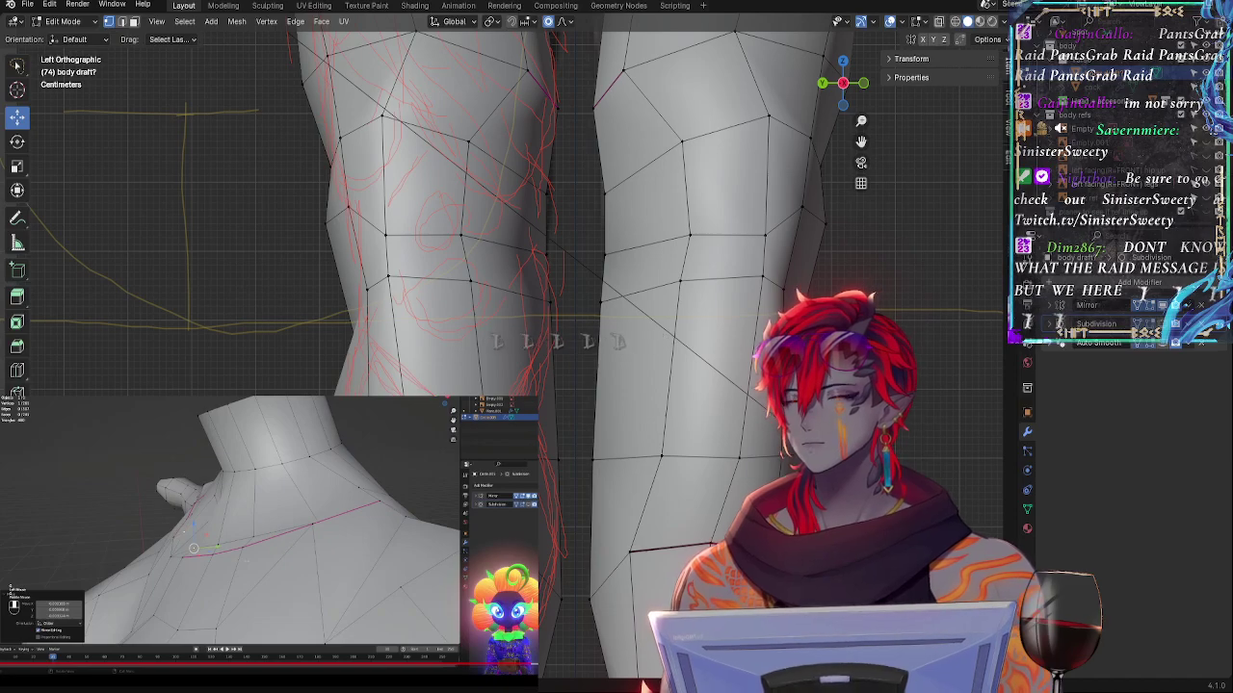
{"action": "middle_click_drag", "start_coordinate": [891, 313], "coordinate": [541, 335]}
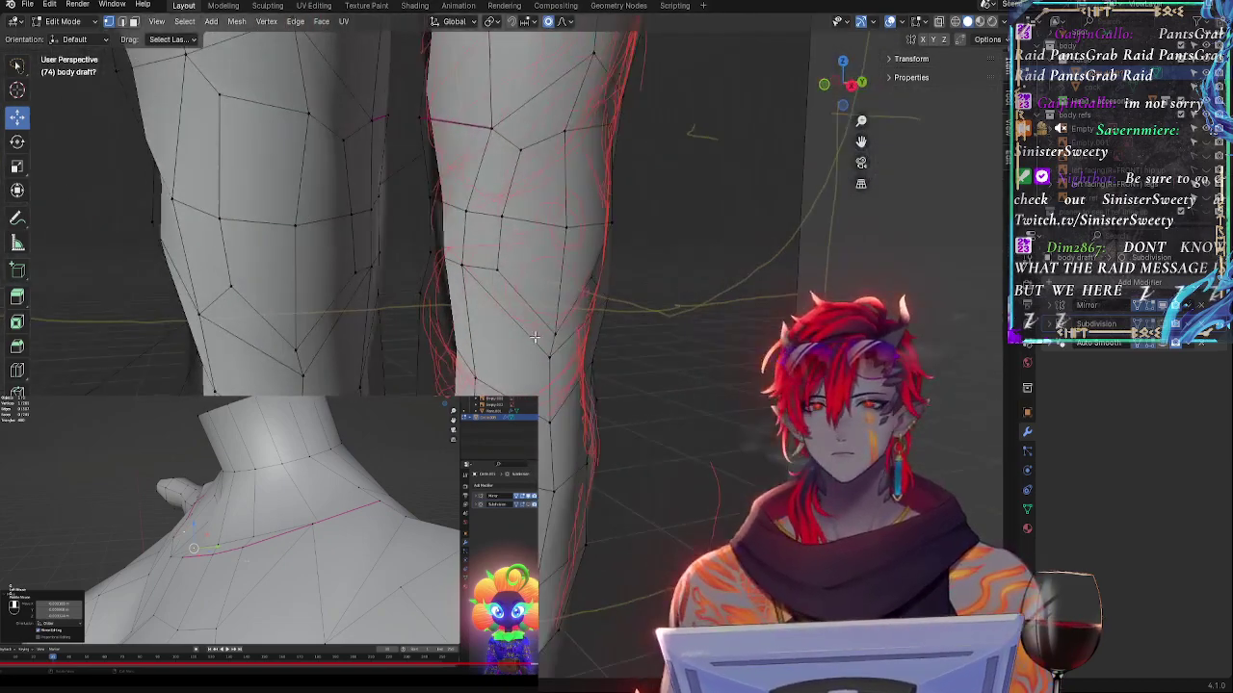
{"action": "left_click", "coordinate": [849, 85]}
{"action": "middle_click_drag", "start_coordinate": [788, 141], "coordinate": [674, 289]}
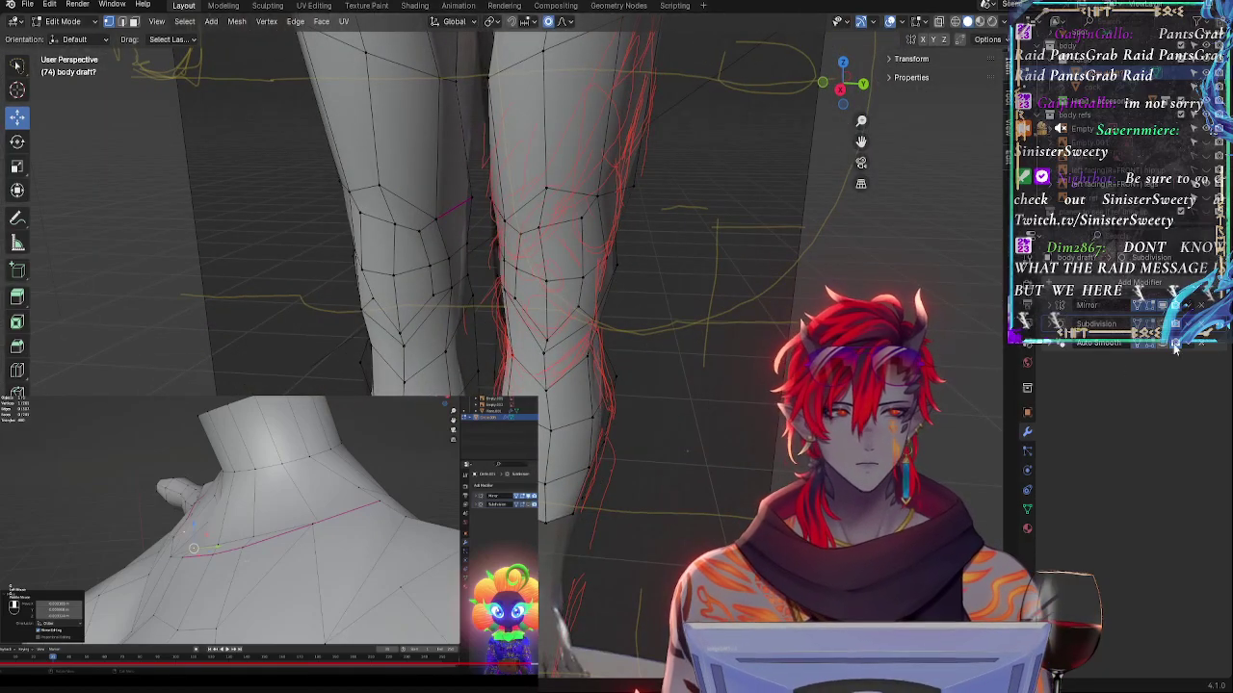
{"action": "left_click", "coordinate": [1137, 323]}
{"action": "middle_click_drag", "start_coordinate": [625, 385], "coordinate": [658, 399]}
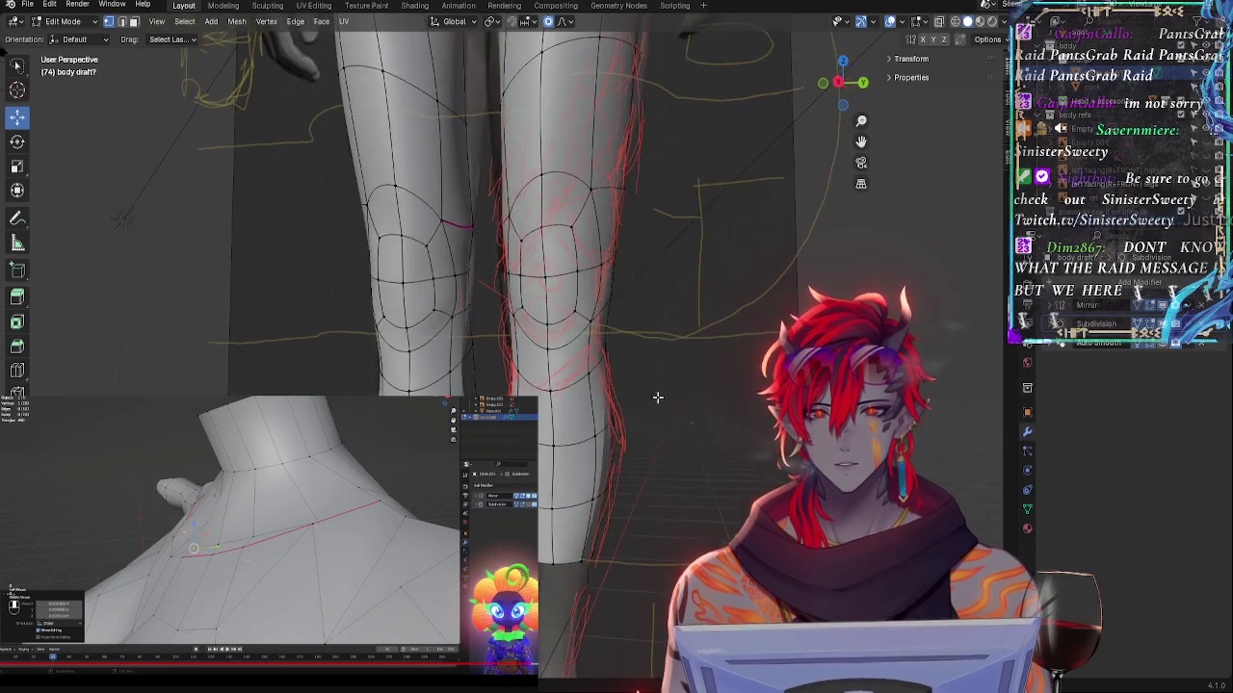
{"action": "scroll", "coordinate": [649, 356], "scroll_direction": "up", "scroll_amount": 3}
{"action": "middle_click_drag", "start_coordinate": [636, 301], "coordinate": [704, 336]}
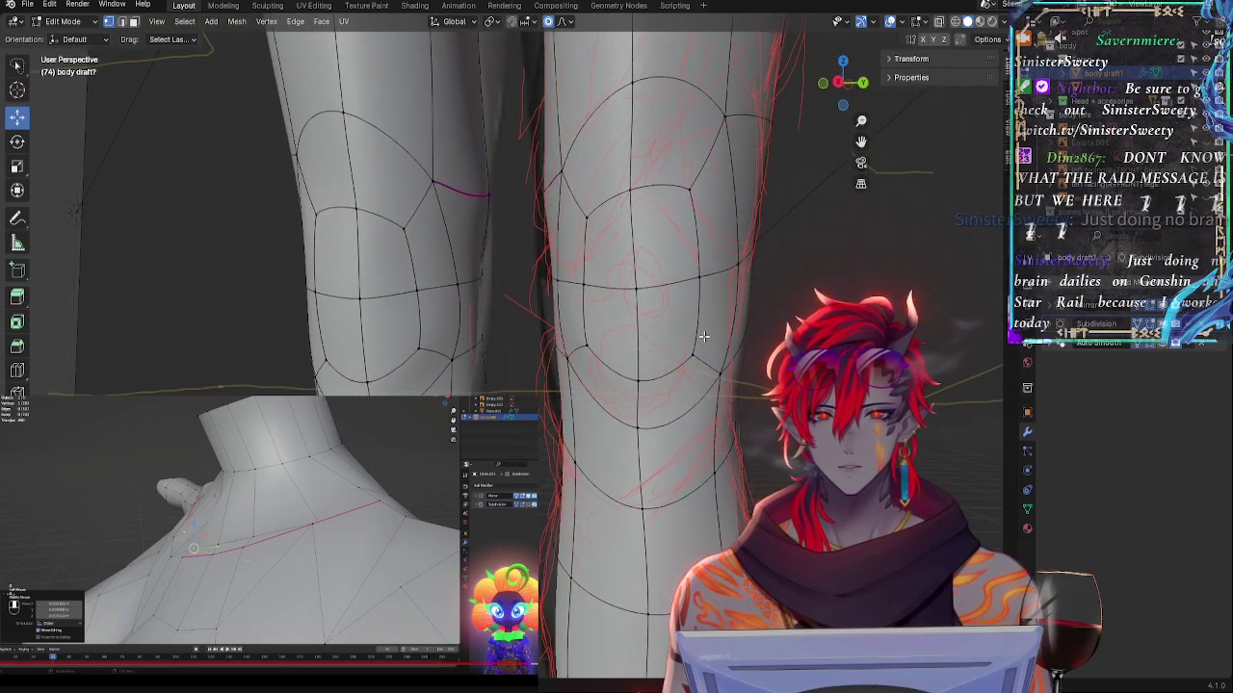
{"action": "left_click", "coordinate": [840, 84]}
{"action": "left_click", "coordinate": [667, 192], "text": "alt"}
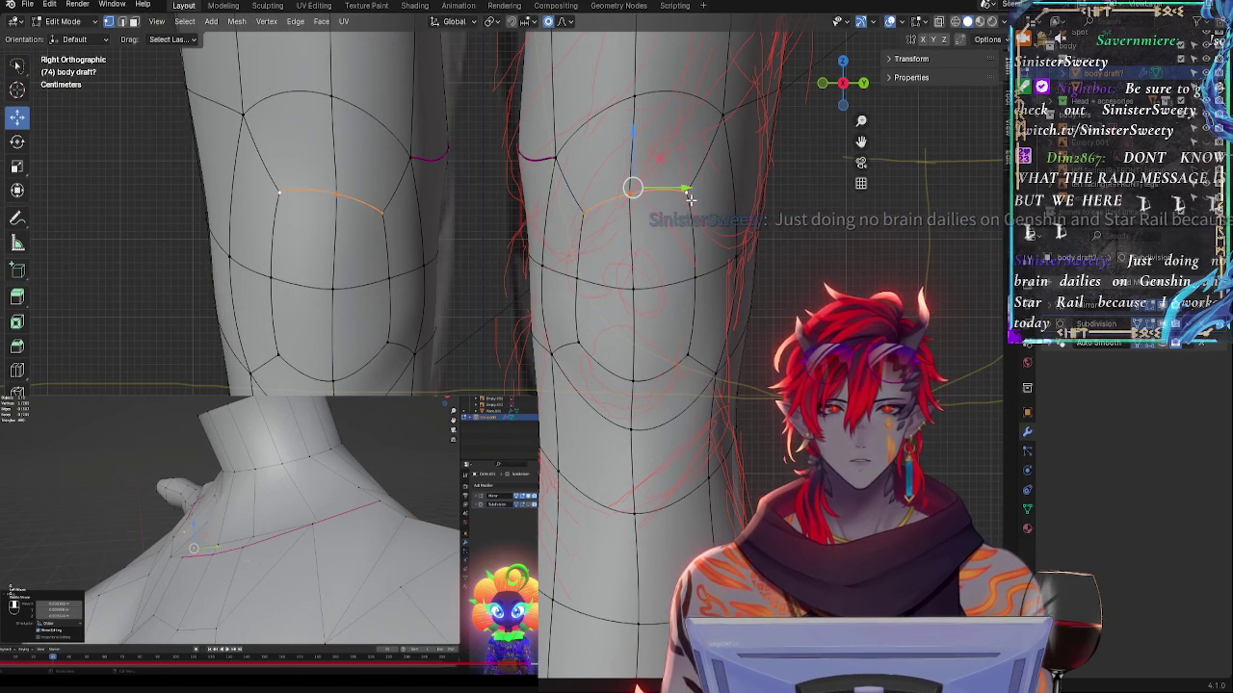
{"action": "left_click", "coordinate": [694, 293], "text": "shift"}
{"action": "left_click", "coordinate": [688, 355], "text": "shift"}
{"action": "left_click", "coordinate": [634, 380], "text": "shift"}
{"action": "left_click", "coordinate": [579, 343], "text": "shift"}
{"action": "left_click", "coordinate": [578, 278], "text": "shift"}
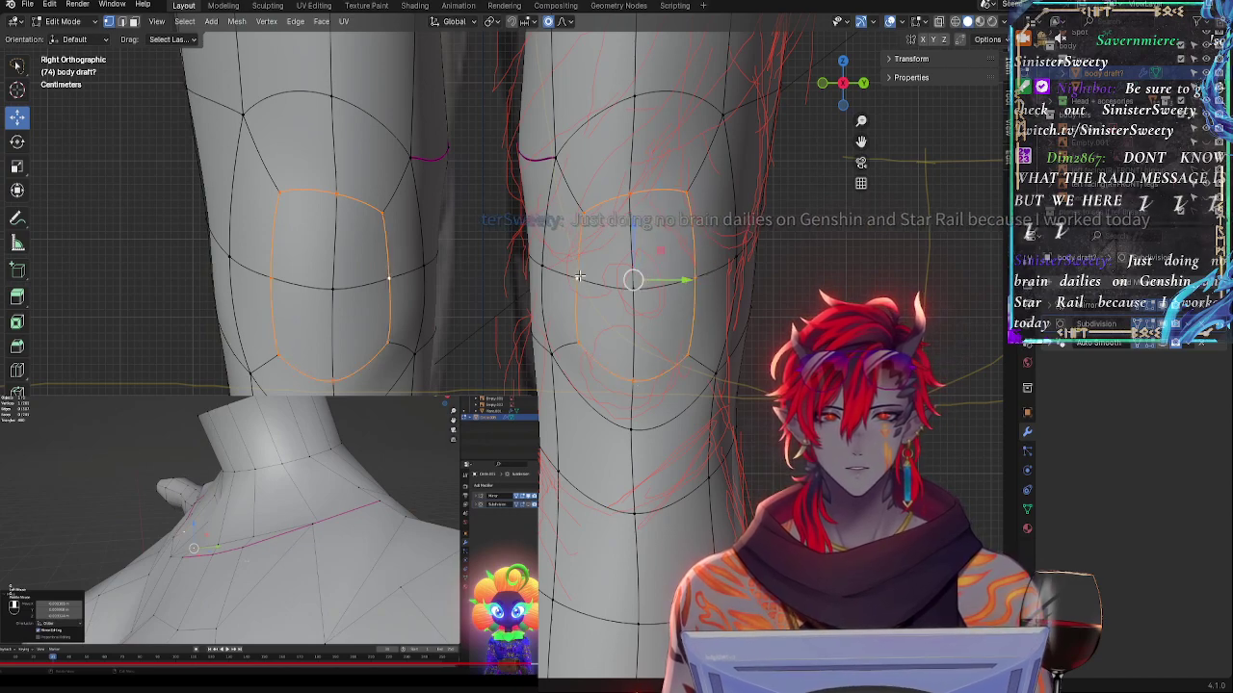
{"action": "right_click", "coordinate": [589, 278]}
{"action": "mouse_move", "coordinate": [578, 255]}
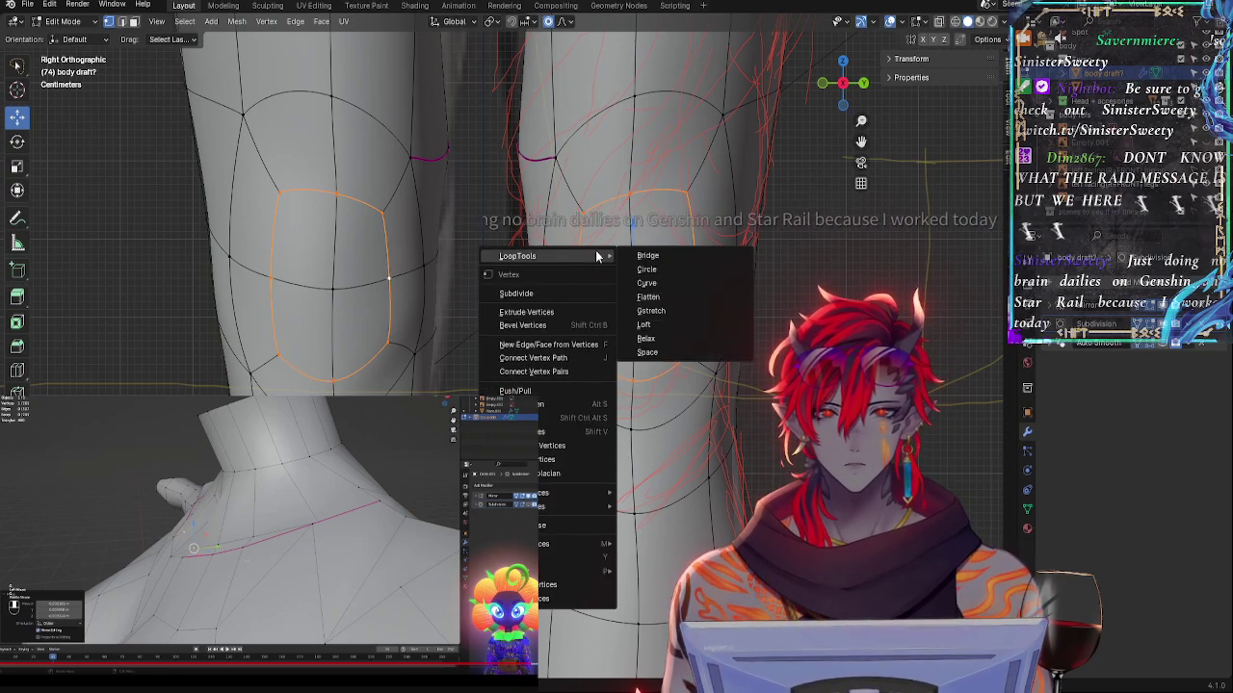
{"action": "left_click", "coordinate": [665, 268]}
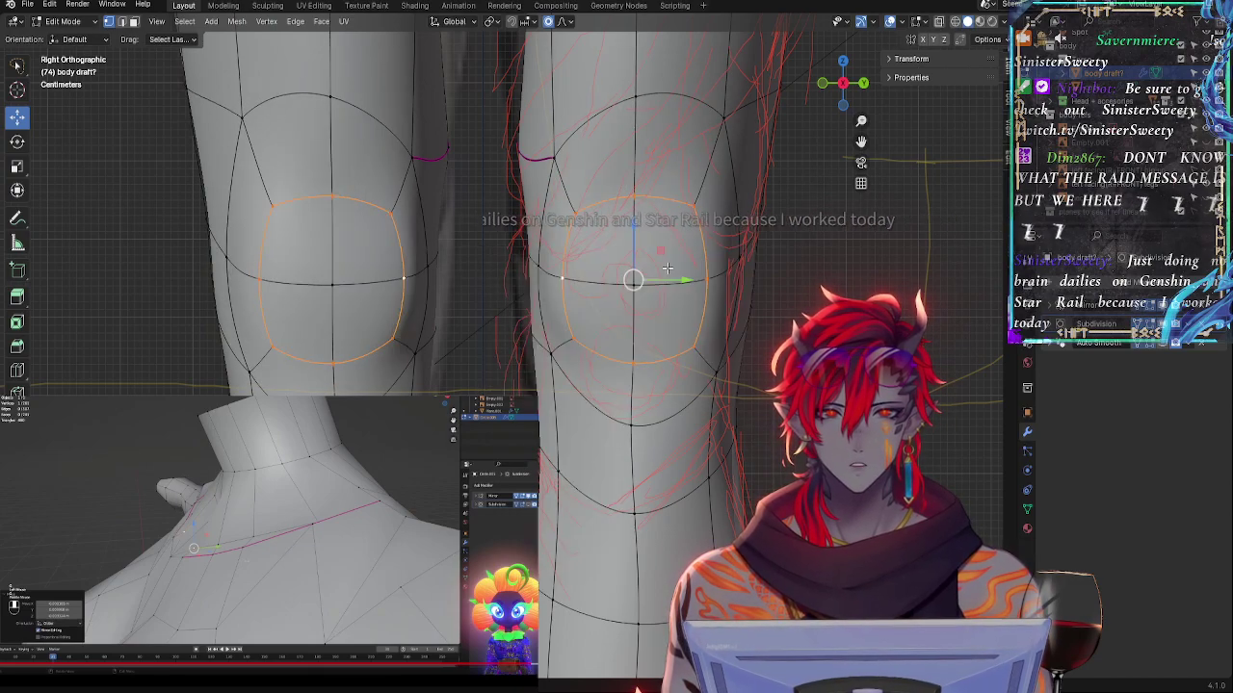
{"action": "left_click", "coordinate": [635, 199]}
{"action": "key", "text": "g"}
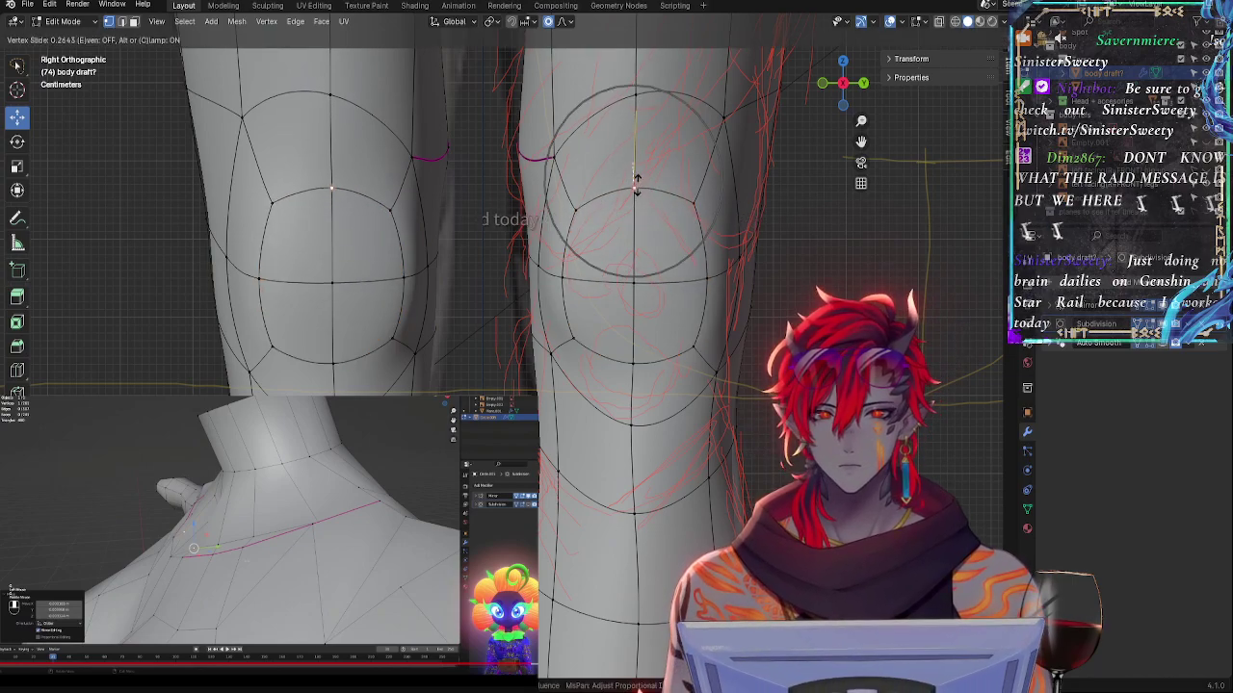
{"action": "left_click", "coordinate": [640, 175]}
{"action": "left_click", "coordinate": [626, 358]}
{"action": "key", "text": "g"}
{"action": "left_click", "coordinate": [653, 299]}
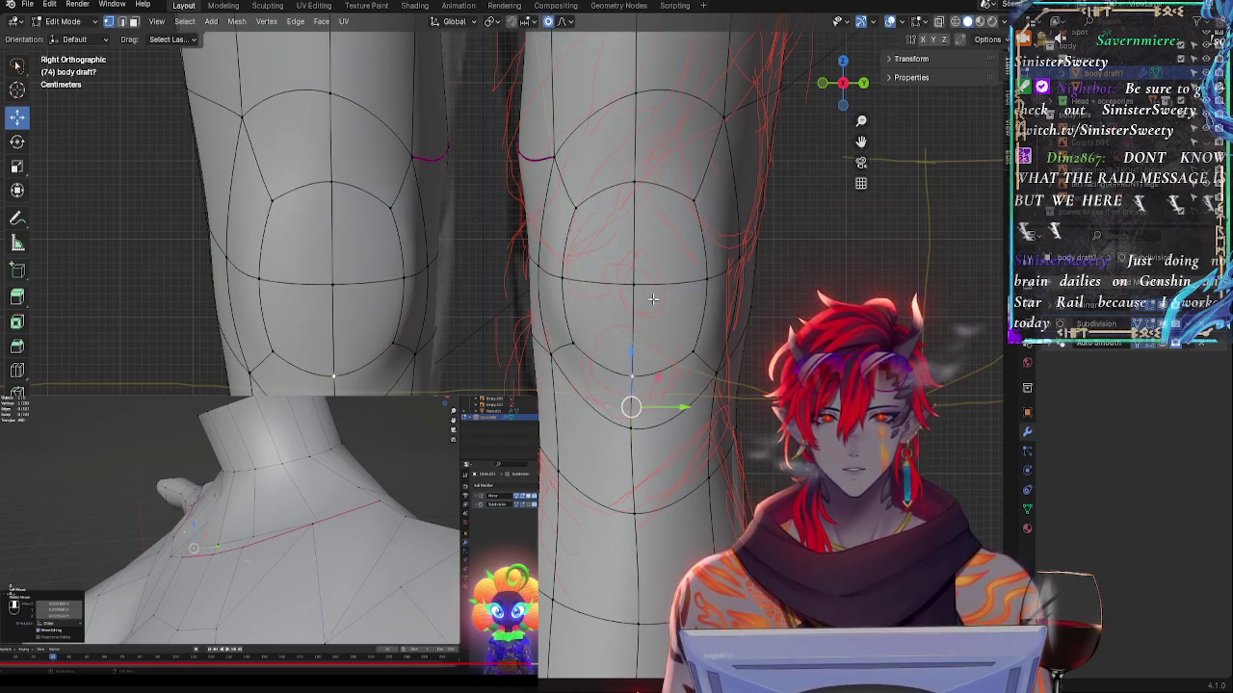
{"action": "left_click", "coordinate": [587, 365]}
{"action": "key", "text": "alt+z"}
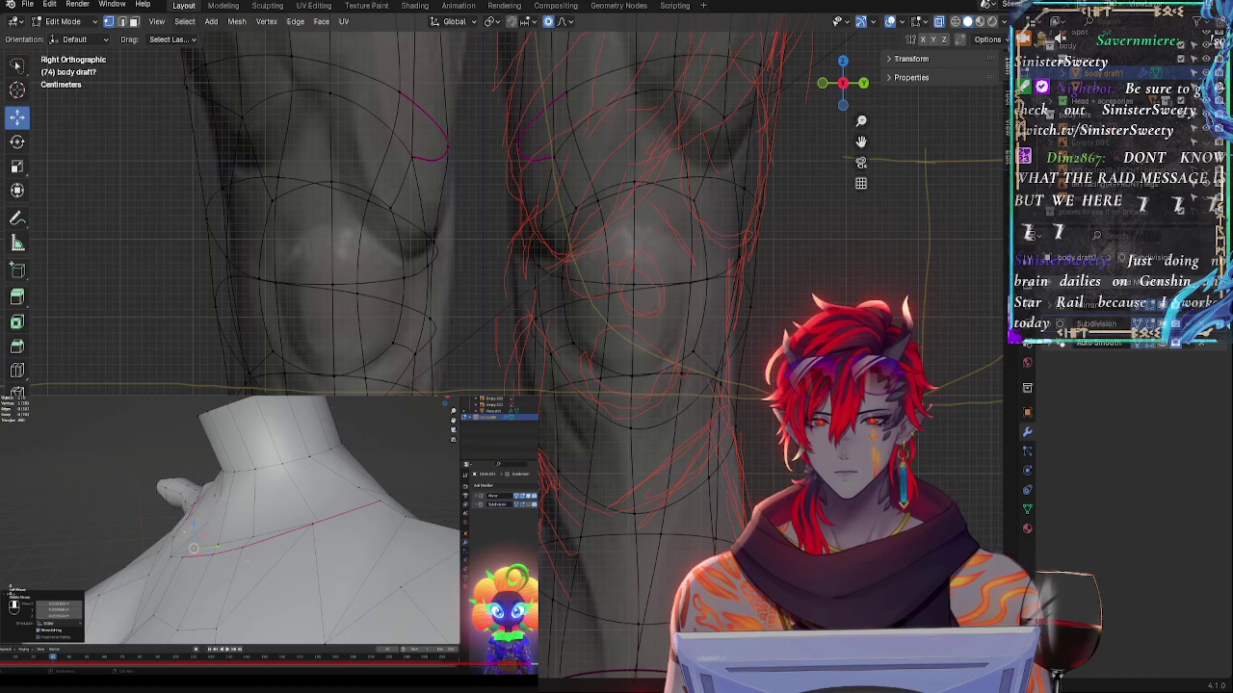
{"action": "key", "text": "alt+z"}
{"action": "key", "text": "alt+z"}
{"action": "key", "text": "alt+z"}
{"action": "key", "text": "alt+z"}
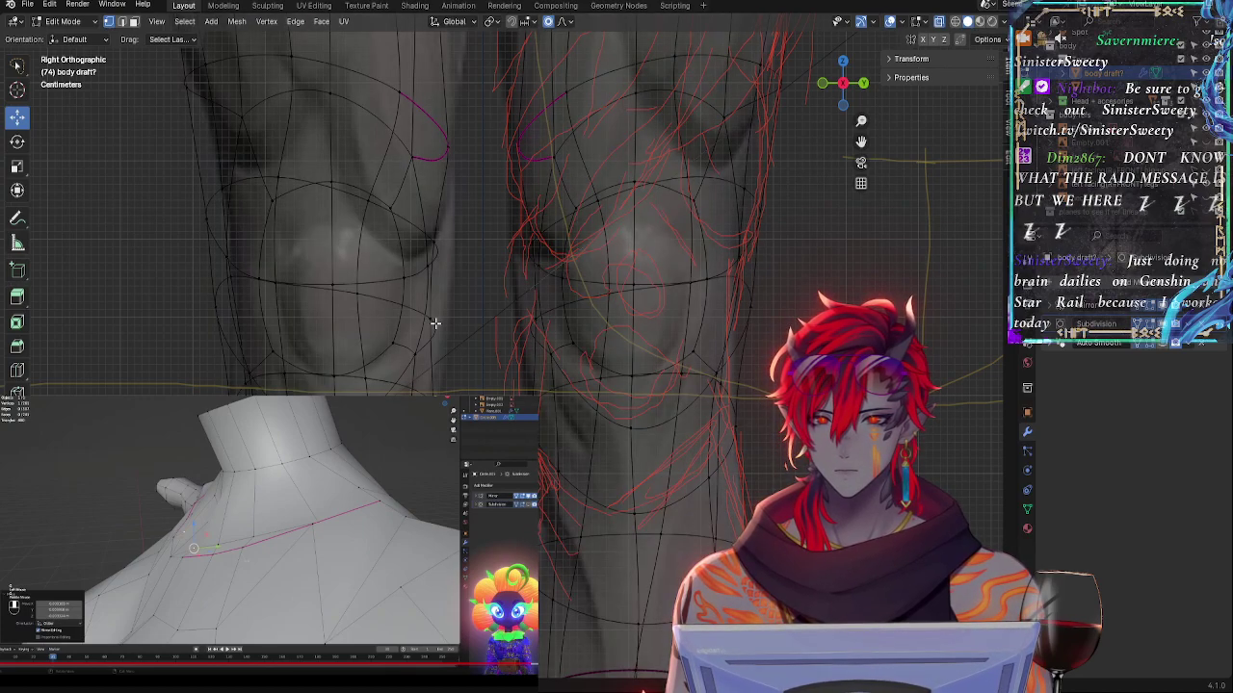
{"action": "left_click", "coordinate": [469, 324]}
{"action": "key", "text": "alt+z"}
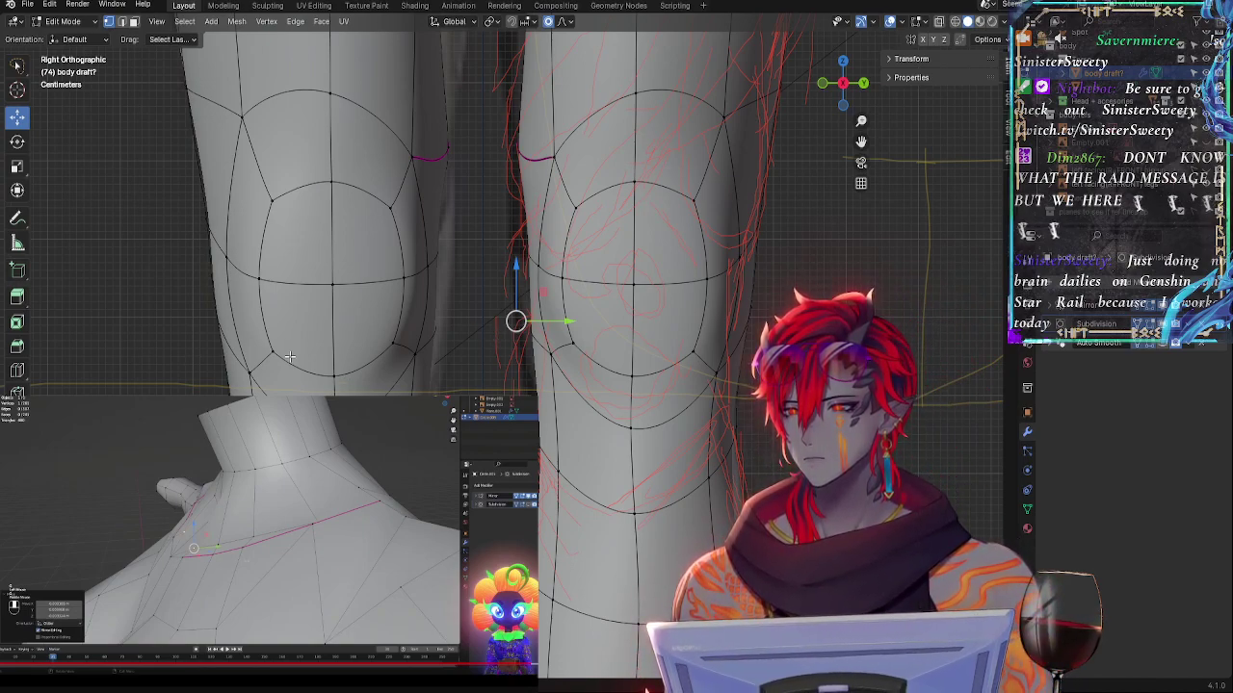
{"action": "key", "text": "alt+z"}
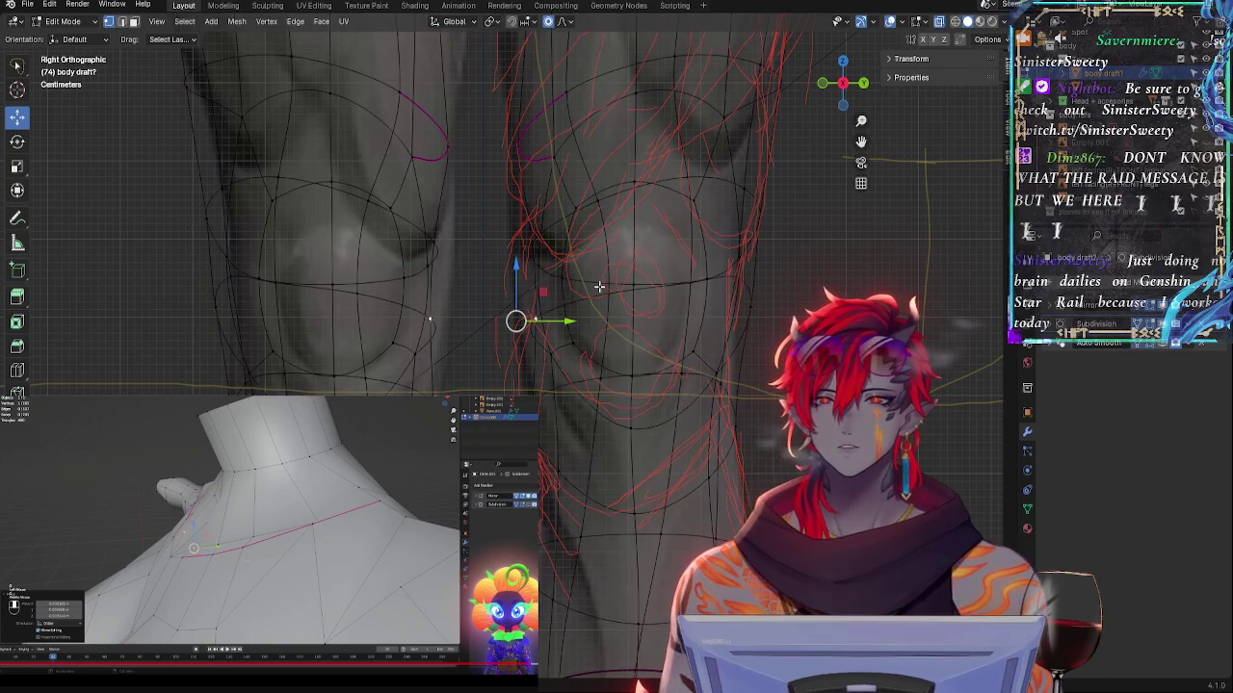
{"action": "key", "text": "alt+z"}
{"action": "key", "text": "alt+z"}
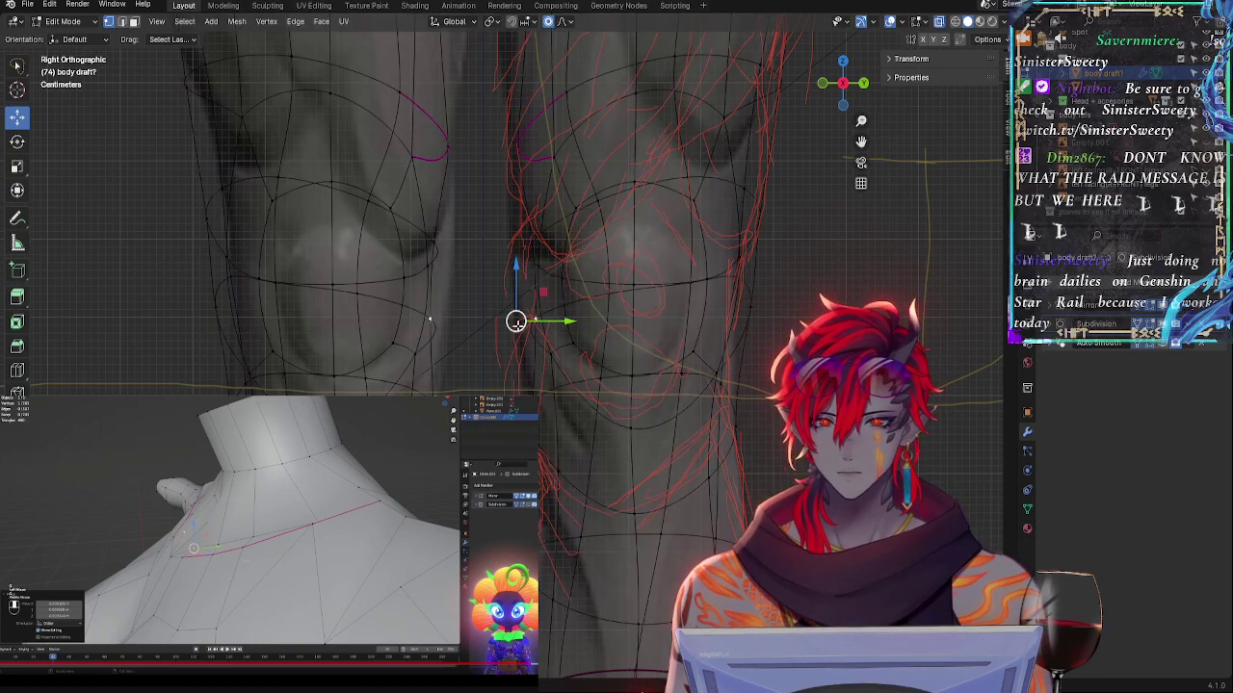
{"action": "key", "text": "alt+z"}
{"action": "key", "text": "alt+z"}
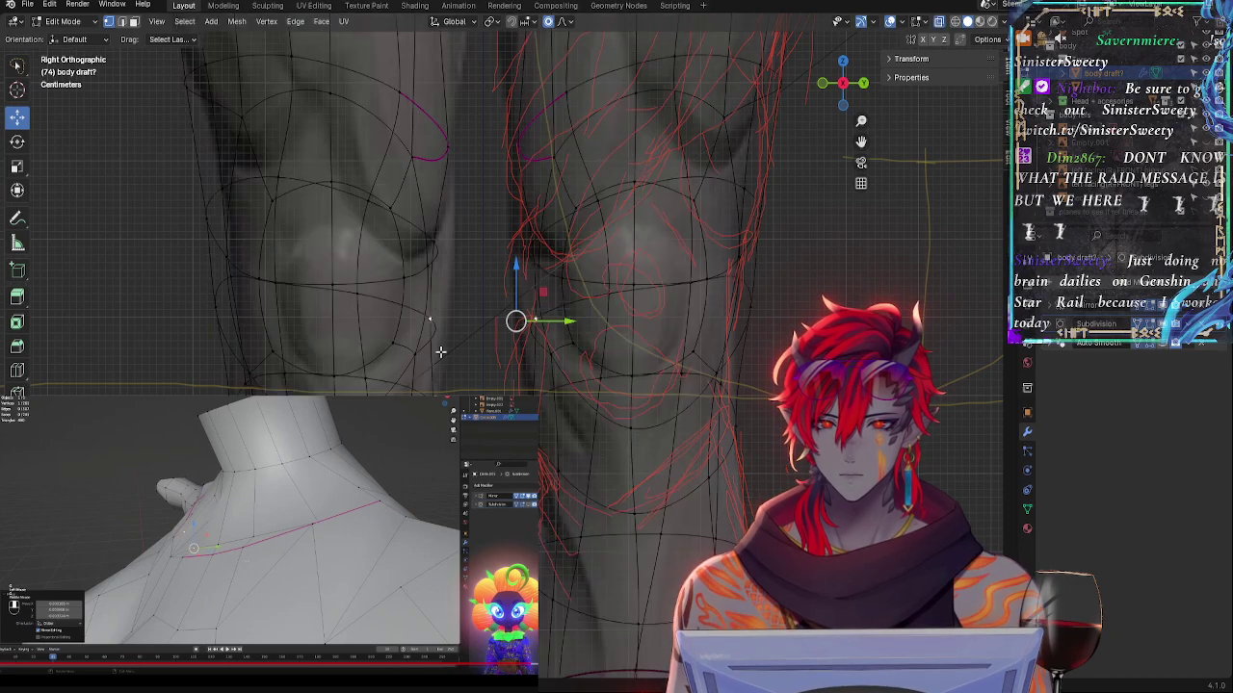
{"action": "key", "text": "alt+z"}
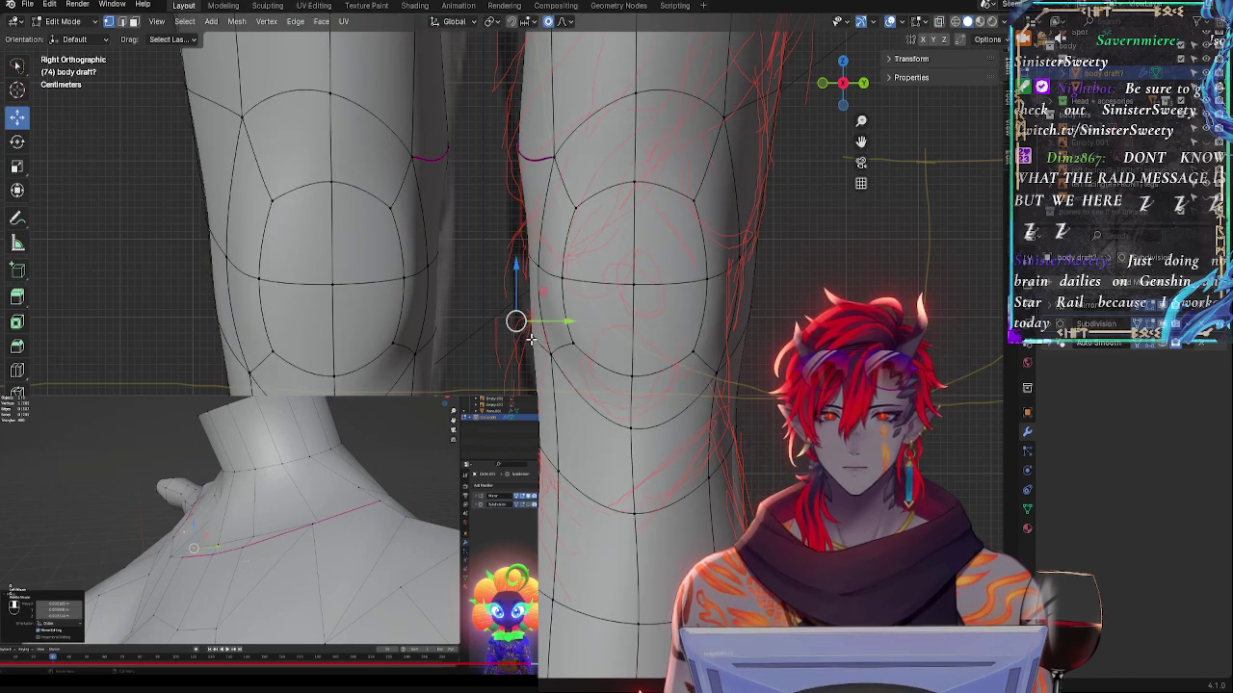
{"action": "key", "text": "alt+z"}
{"action": "key", "text": "alt+z"}
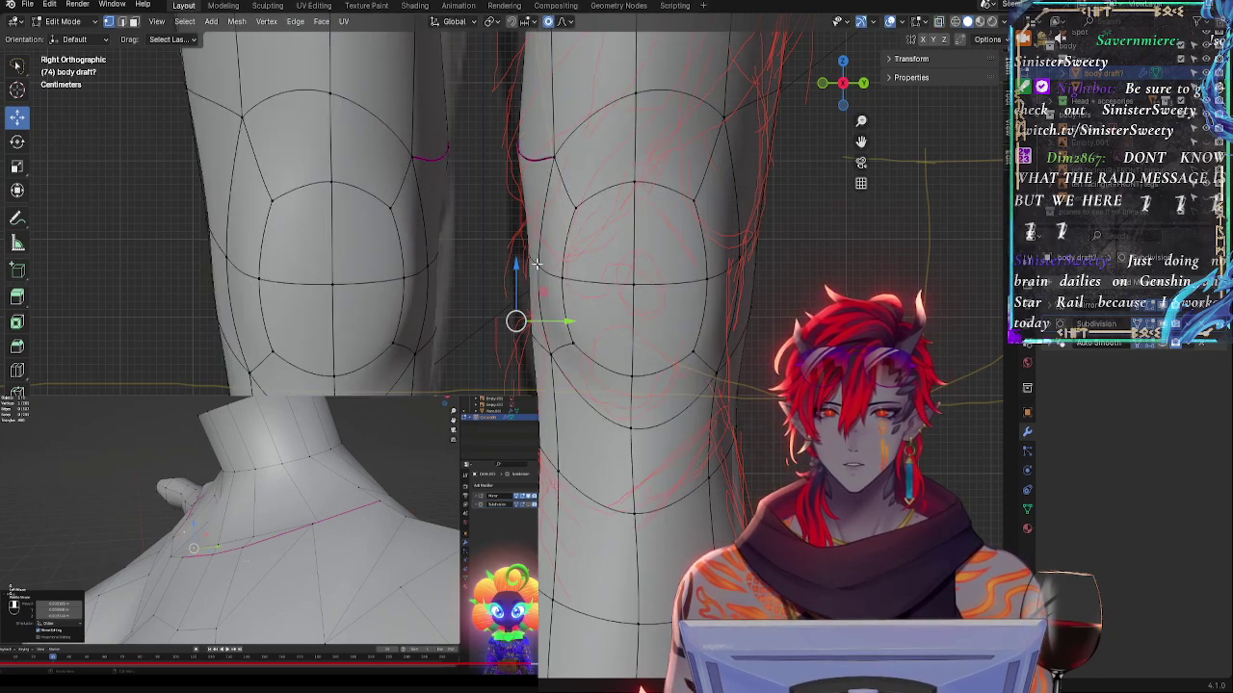
{"action": "key", "text": "alt+z"}
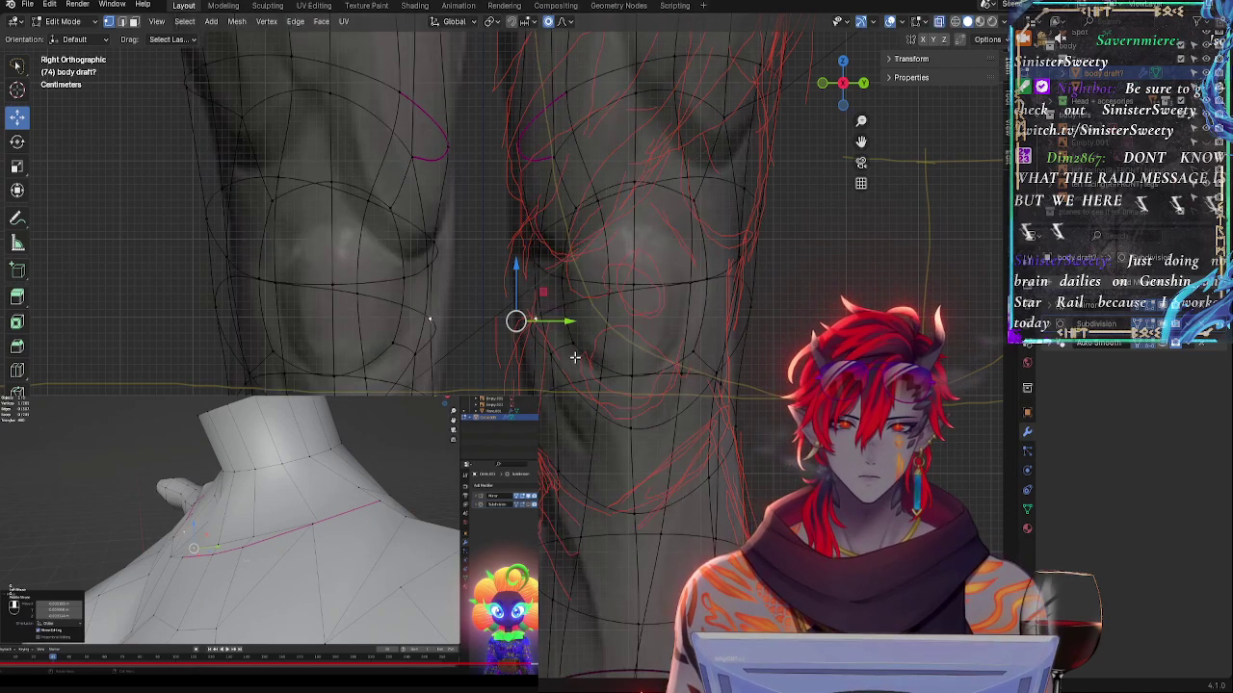
- Select the horizontal edge loop around the knee along with the lower knee vertices
{"action": "left_click", "coordinate": [551, 358], "text": "alt"}
{"action": "left_click", "coordinate": [544, 349], "text": "alt"}
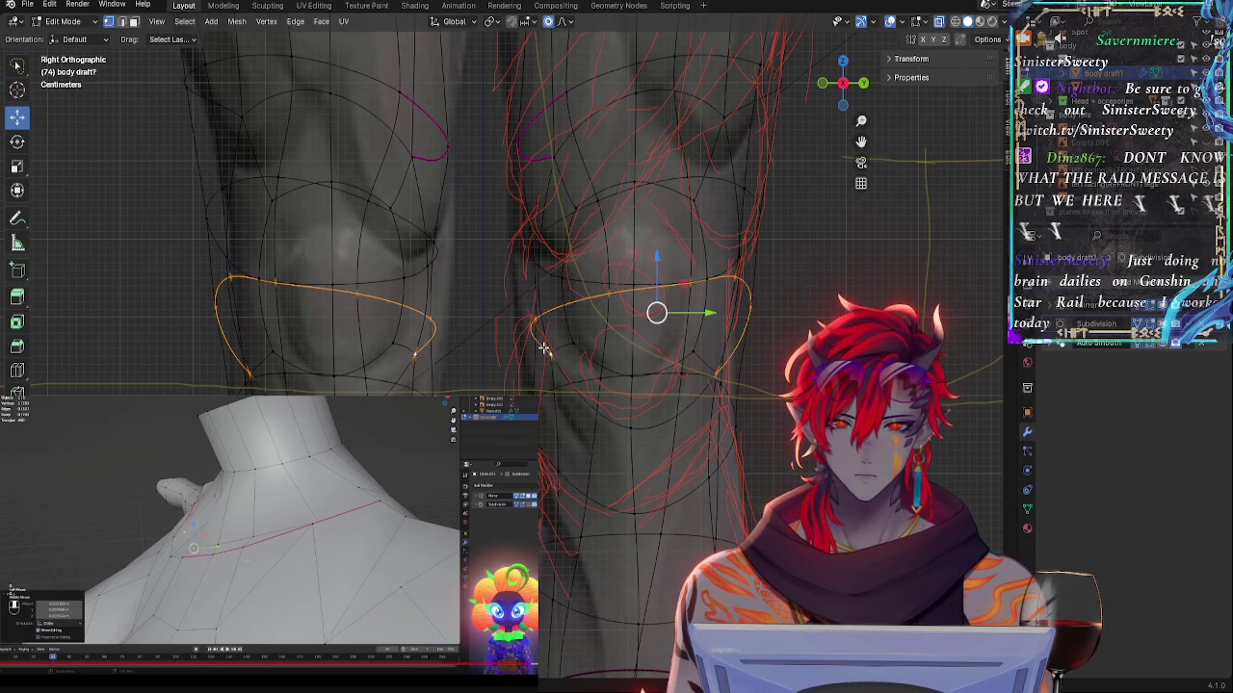
{"action": "left_click", "coordinate": [594, 401], "text": "shift"}
{"action": "left_click", "coordinate": [636, 415], "text": "shift"}
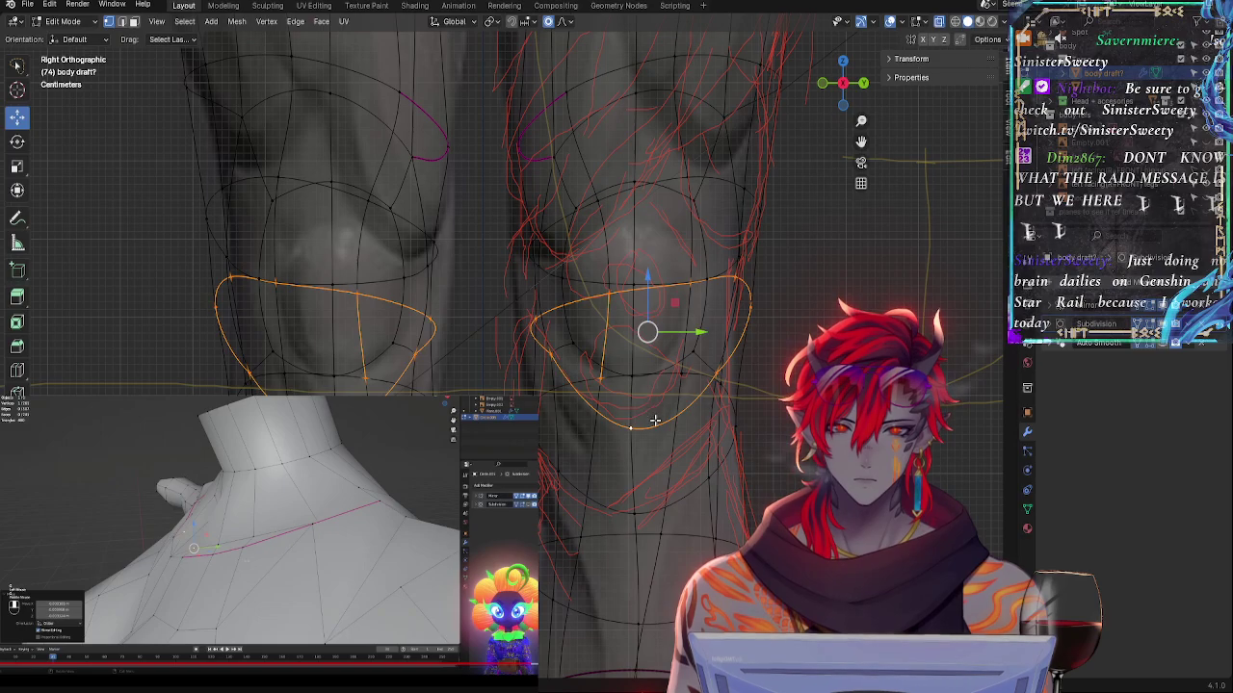
{"action": "left_click", "coordinate": [607, 343], "text": "shift"}
{"action": "left_click", "coordinate": [598, 376], "text": "shift"}
{"action": "left_click", "coordinate": [576, 346], "text": "shift"}
- Lasso-select the upper knee vertices on both legs in X-ray Right Orthographic view
{"action": "middle_click_drag", "start_coordinate": [574, 345], "coordinate": [520, 345]}
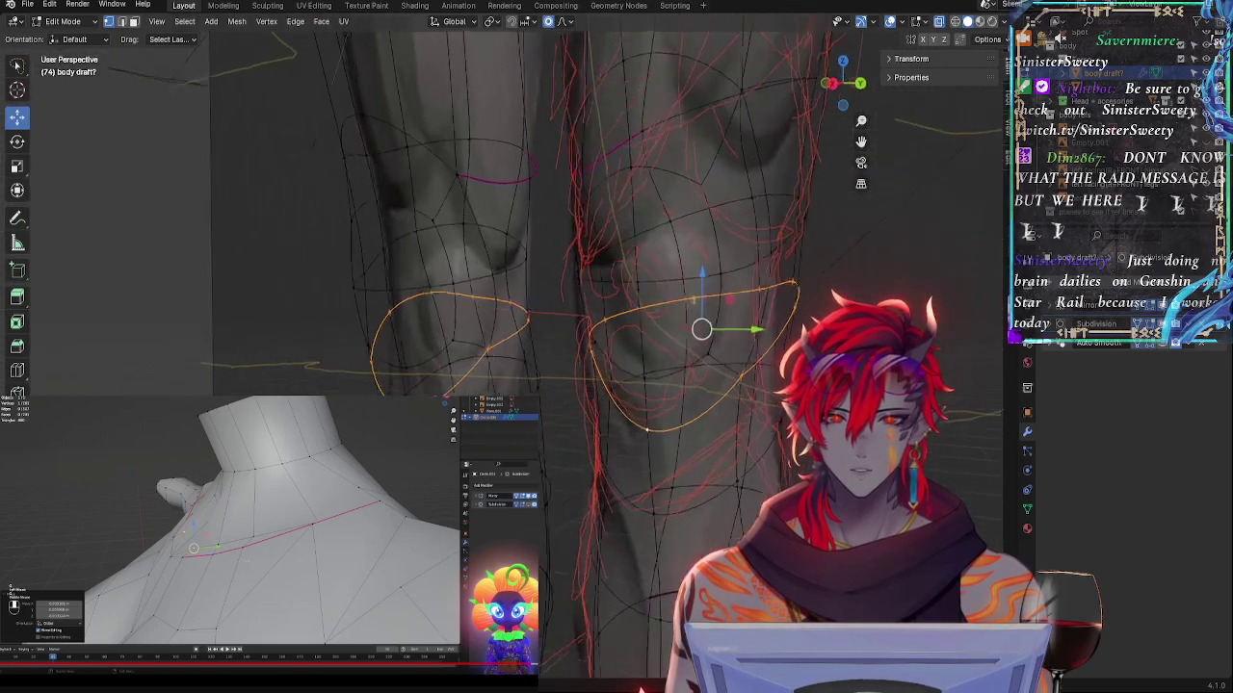
{"action": "key", "text": "alt+z"}
{"action": "middle_click_drag", "start_coordinate": [895, 359], "coordinate": [400, 356]}
{"action": "left_click", "coordinate": [844, 84]}
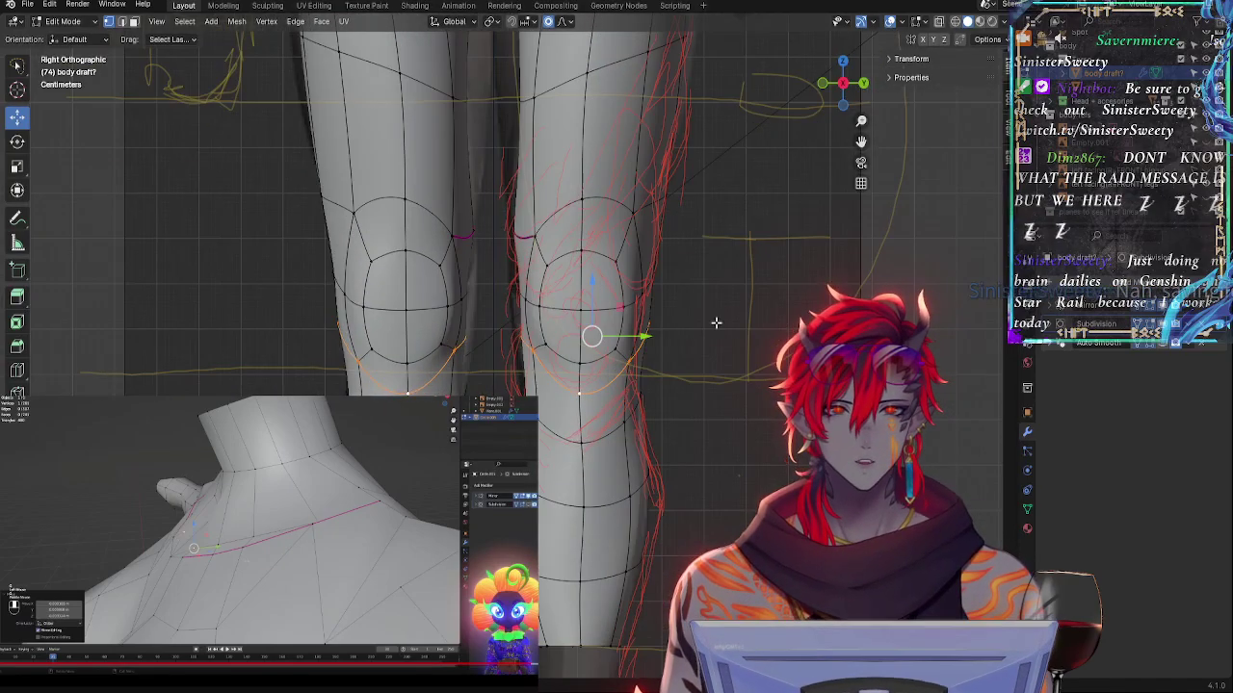
{"action": "scroll", "coordinate": [715, 323], "scroll_direction": "up", "scroll_amount": 3}
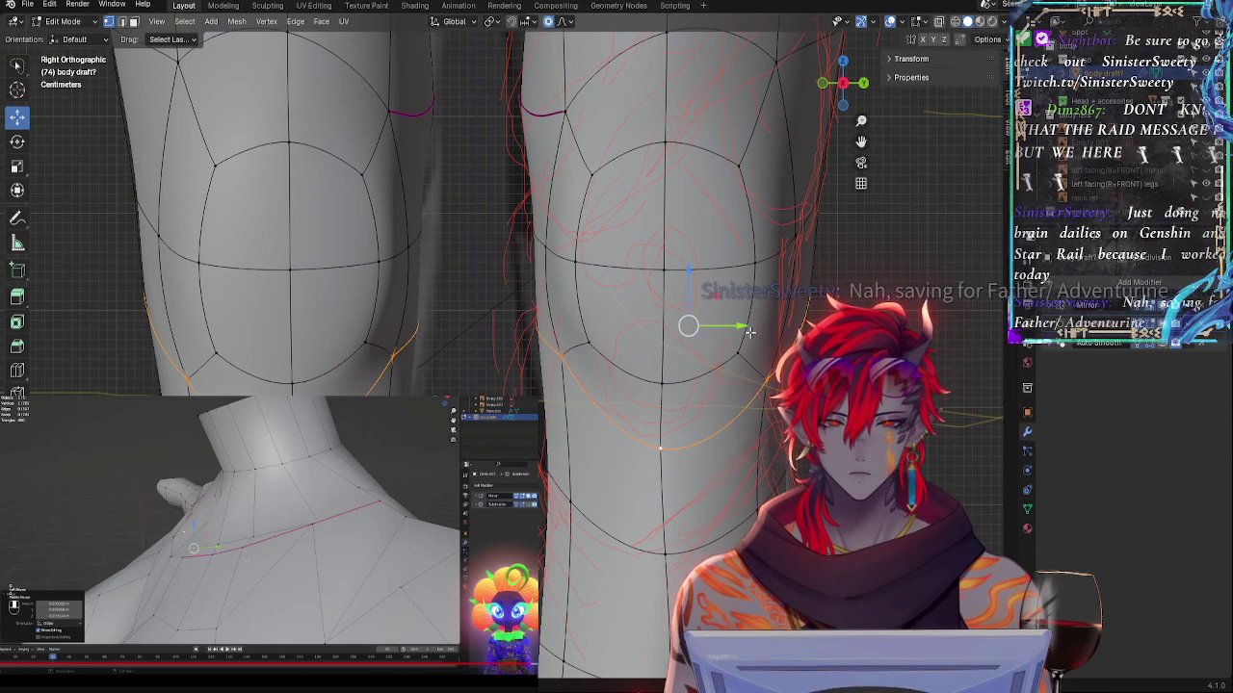
{"action": "scroll", "coordinate": [749, 332], "scroll_direction": "down", "scroll_amount": 3}
{"action": "key", "text": "alt+z"}
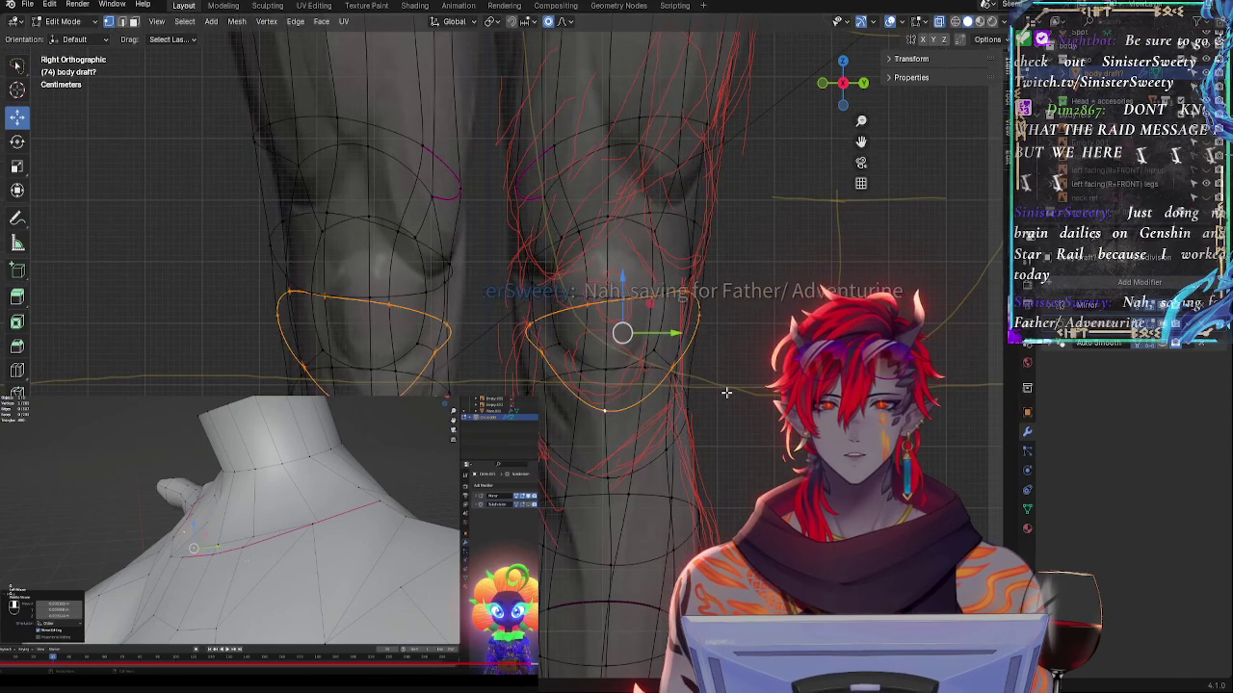
{"action": "mouse_move", "coordinate": [727, 393]}
{"action": "left_mouse_down"}
{"action": "mouse_move", "coordinate": [616, 395]}
{"action": "mouse_move", "coordinate": [472, 197]}
{"action": "mouse_move", "coordinate": [761, 318]}
{"action": "mouse_move", "coordinate": [757, 270]}
{"action": "left_mouse_up"}
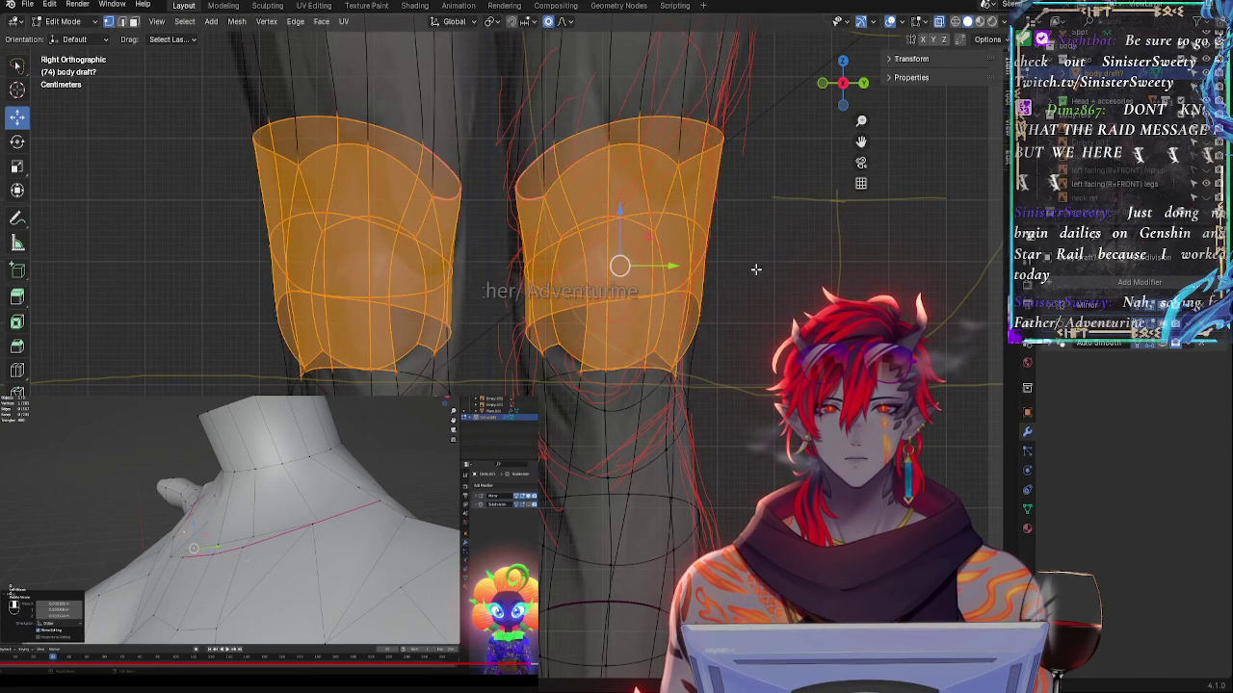
- Add the lower knee rows and move the knee region along Y with proportional falloff
{"action": "left_click", "coordinate": [575, 383], "text": "shift"}
{"action": "left_click", "coordinate": [605, 409], "text": "shift"}
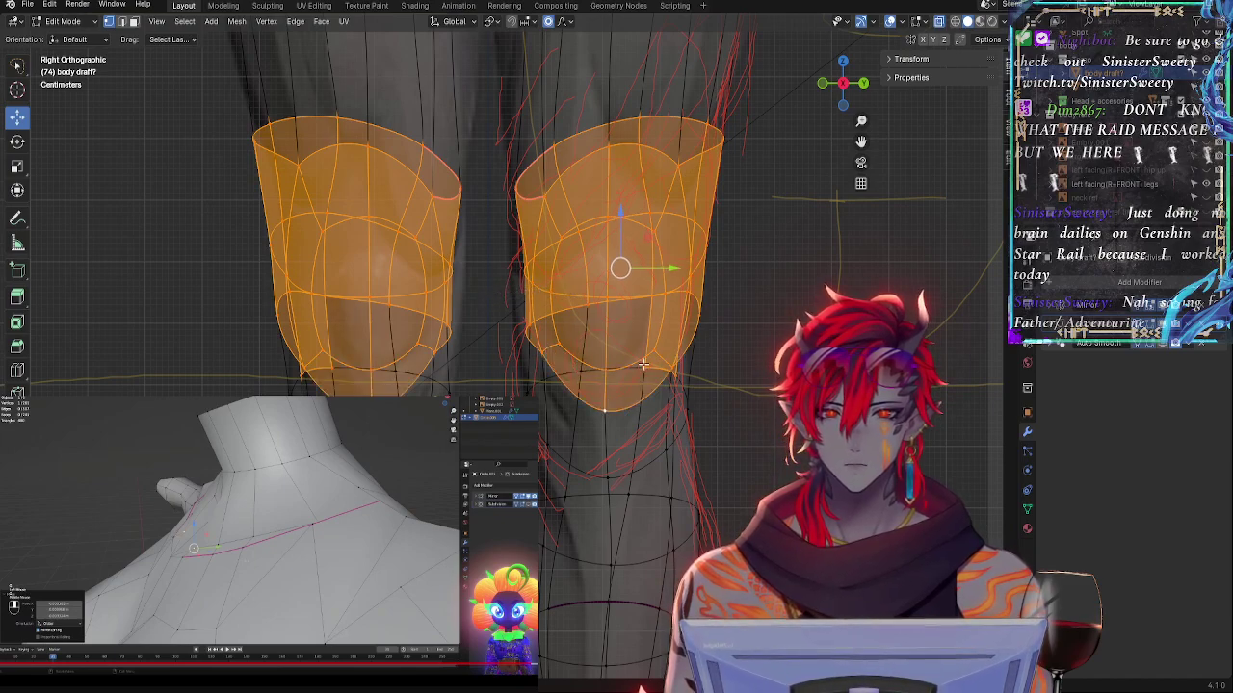
{"action": "key", "text": "ctrl+z"}
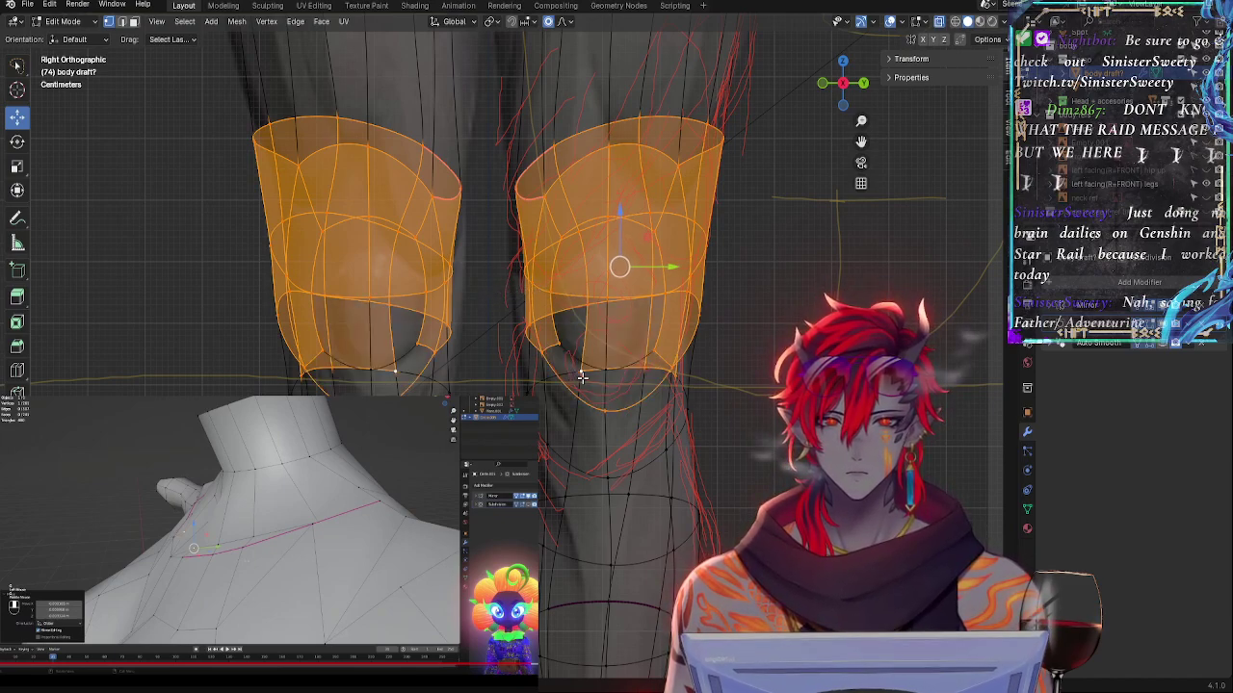
{"action": "mouse_move", "coordinate": [542, 384]}
{"action": "left_mouse_down", "text": "shift"}
{"action": "mouse_move", "coordinate": [550, 440]}
{"action": "mouse_move", "coordinate": [591, 462]}
{"action": "mouse_move", "coordinate": [669, 440]}
{"action": "left_mouse_up", "text": "shift"}
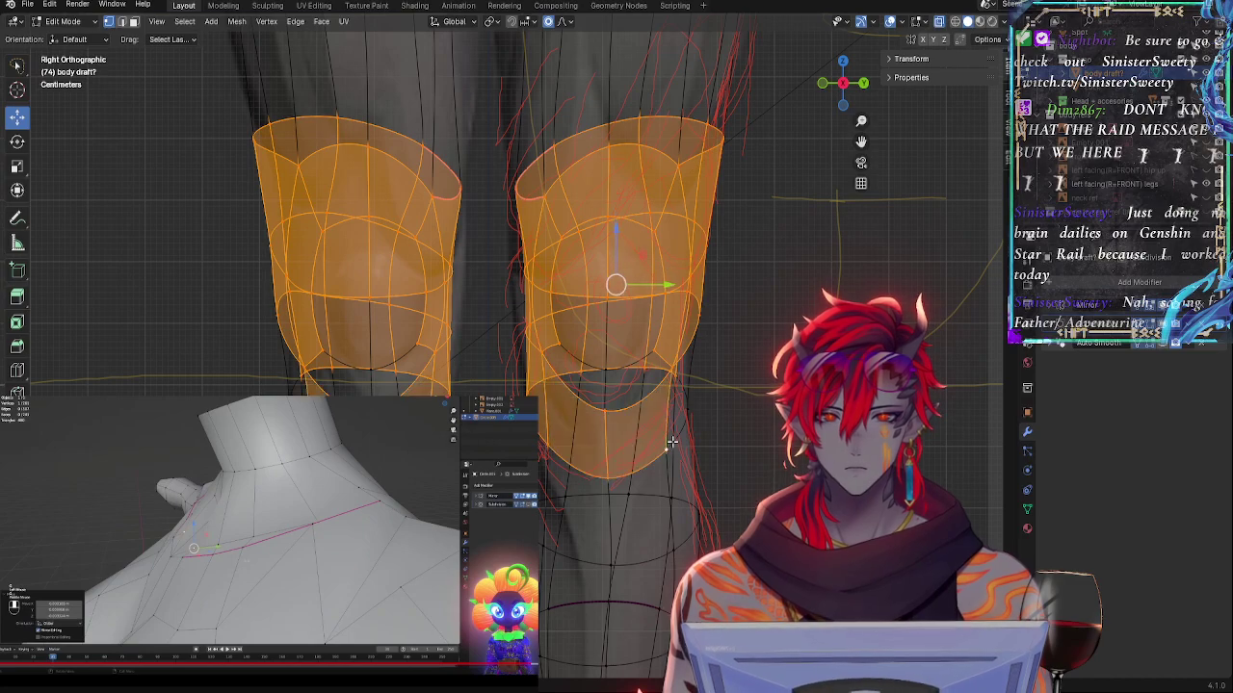
{"action": "left_click", "coordinate": [614, 366], "text": "shift"}
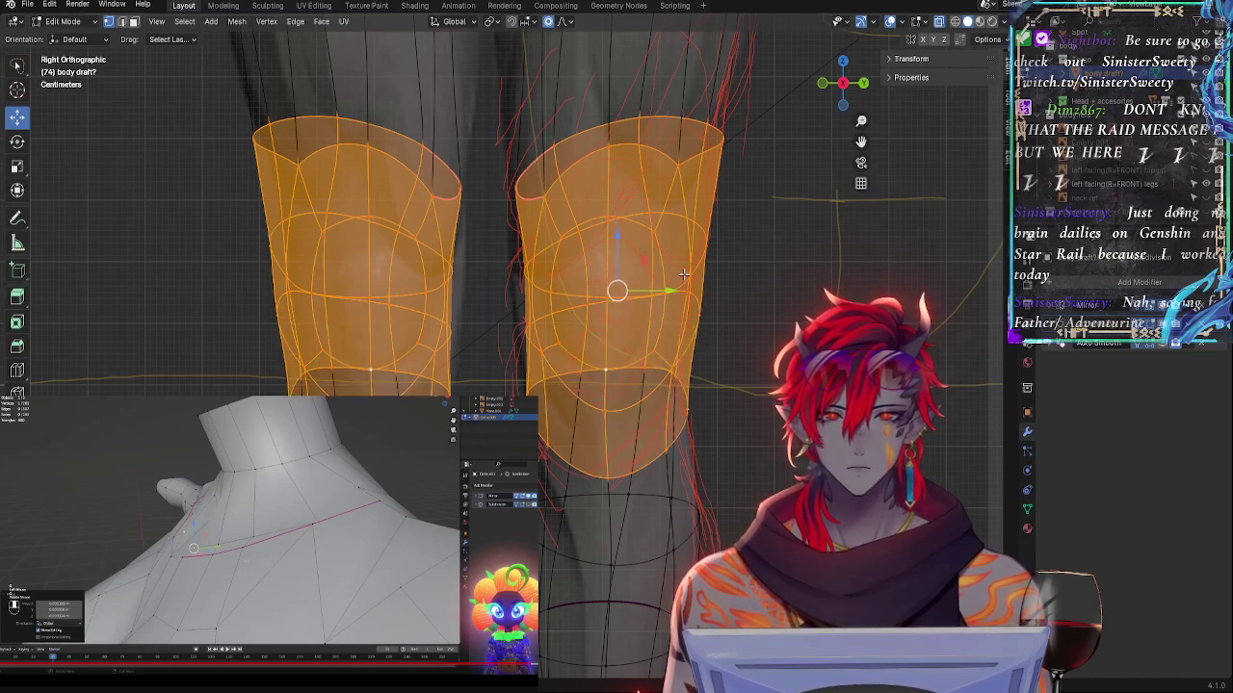
{"action": "left_click_drag", "start_coordinate": [653, 289], "coordinate": [655, 289]}
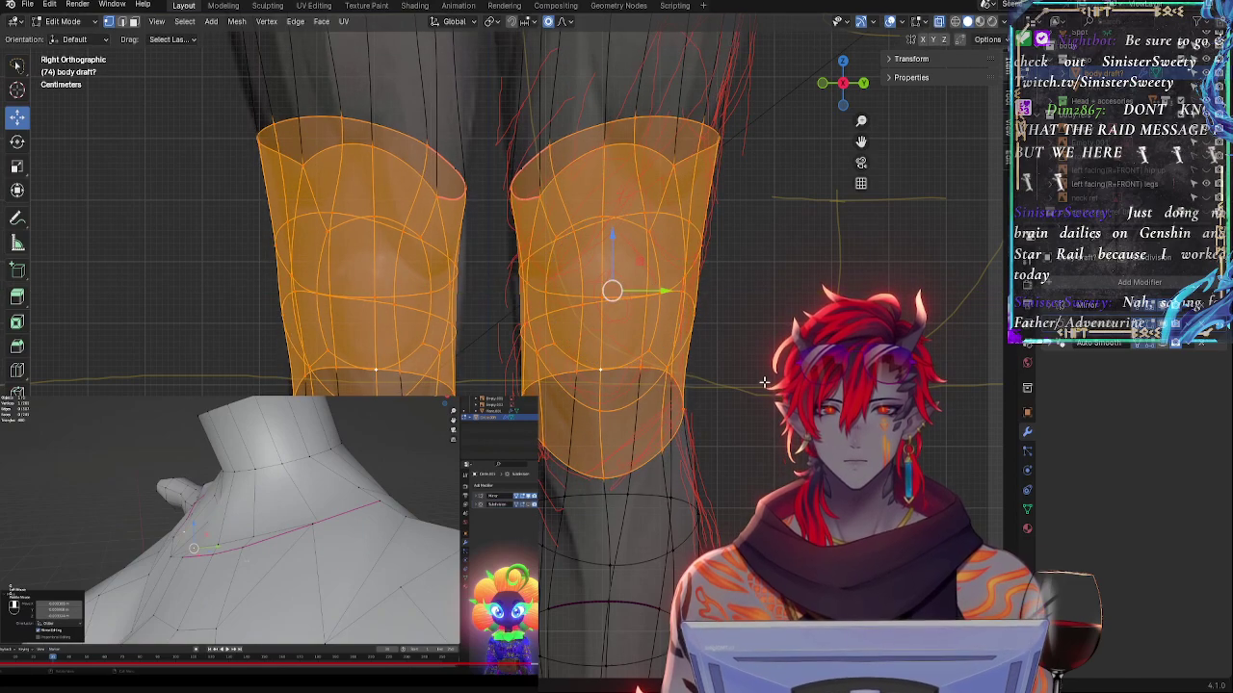
{"action": "left_click", "coordinate": [701, 388]}
{"action": "key", "text": "alt+z"}
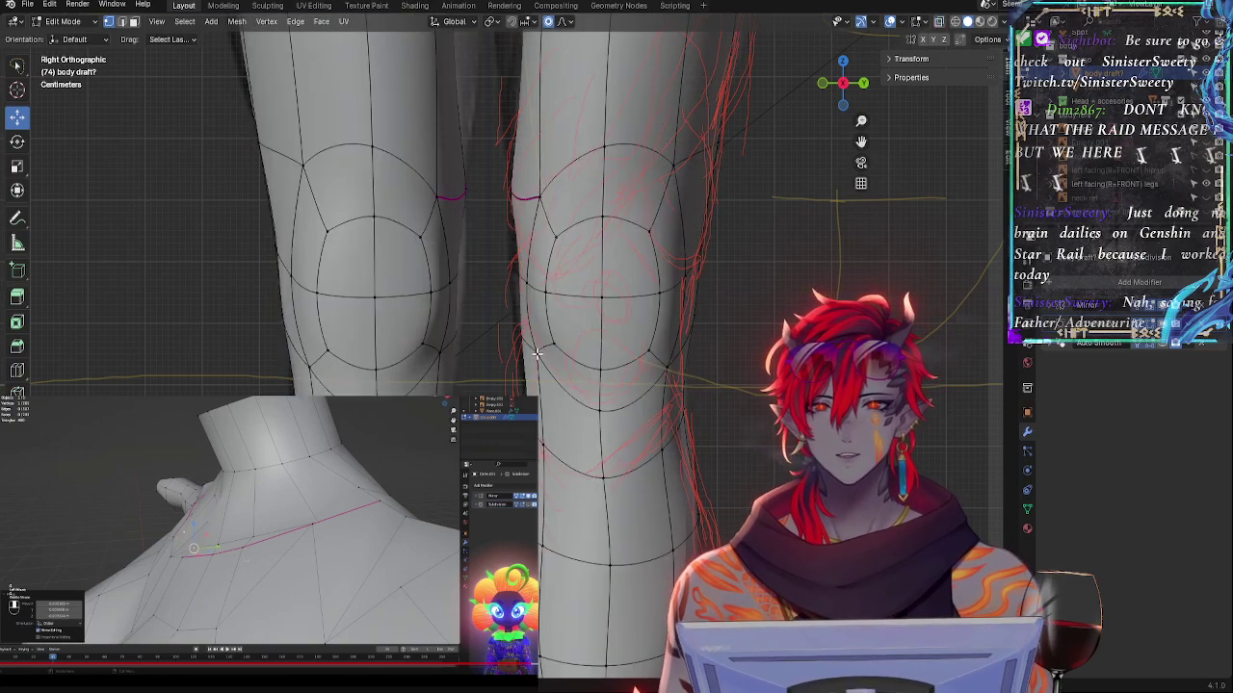
- Slide the lower knee loop, together with the front knee vertex, slightly along Y
{"action": "double_click", "coordinate": [537, 355]}
{"action": "double_click", "coordinate": [531, 354]}
{"action": "left_click", "coordinate": [593, 403], "text": "shift"}
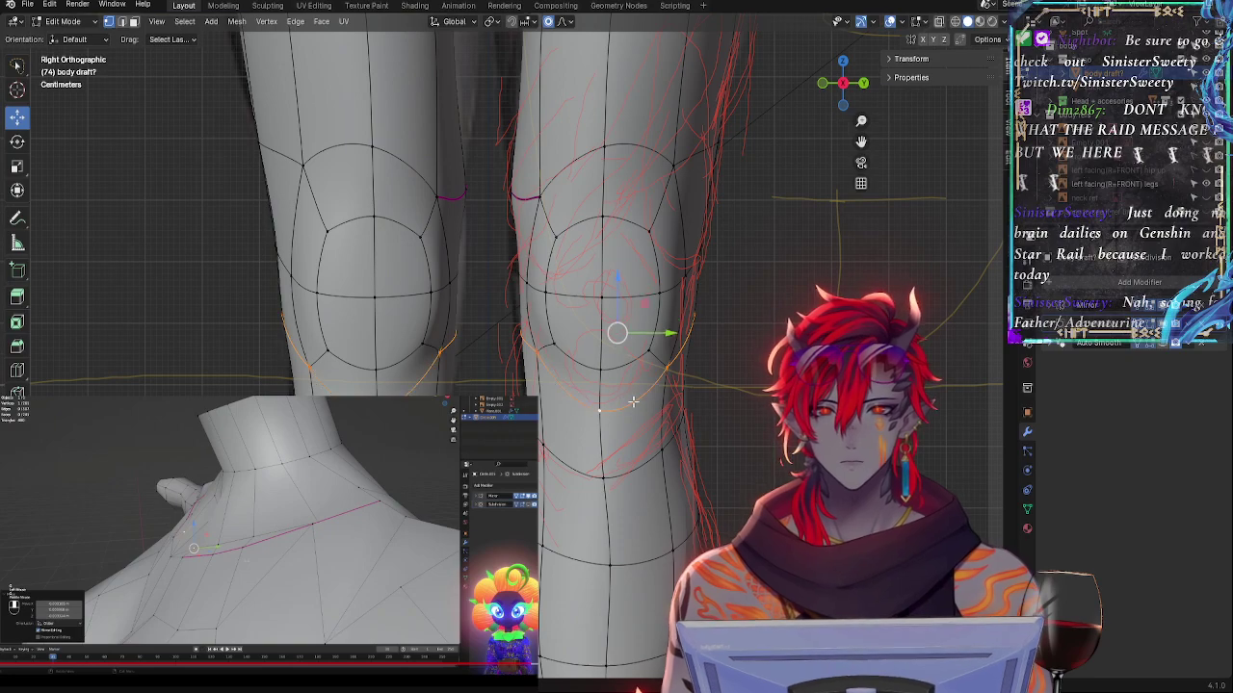
{"action": "left_click_drag", "start_coordinate": [673, 333], "coordinate": [662, 333]}
- Nudge the knee-centre loop along Y, then push a back-of-knee vertex outward along Y
{"action": "left_click", "coordinate": [520, 279], "text": "alt"}
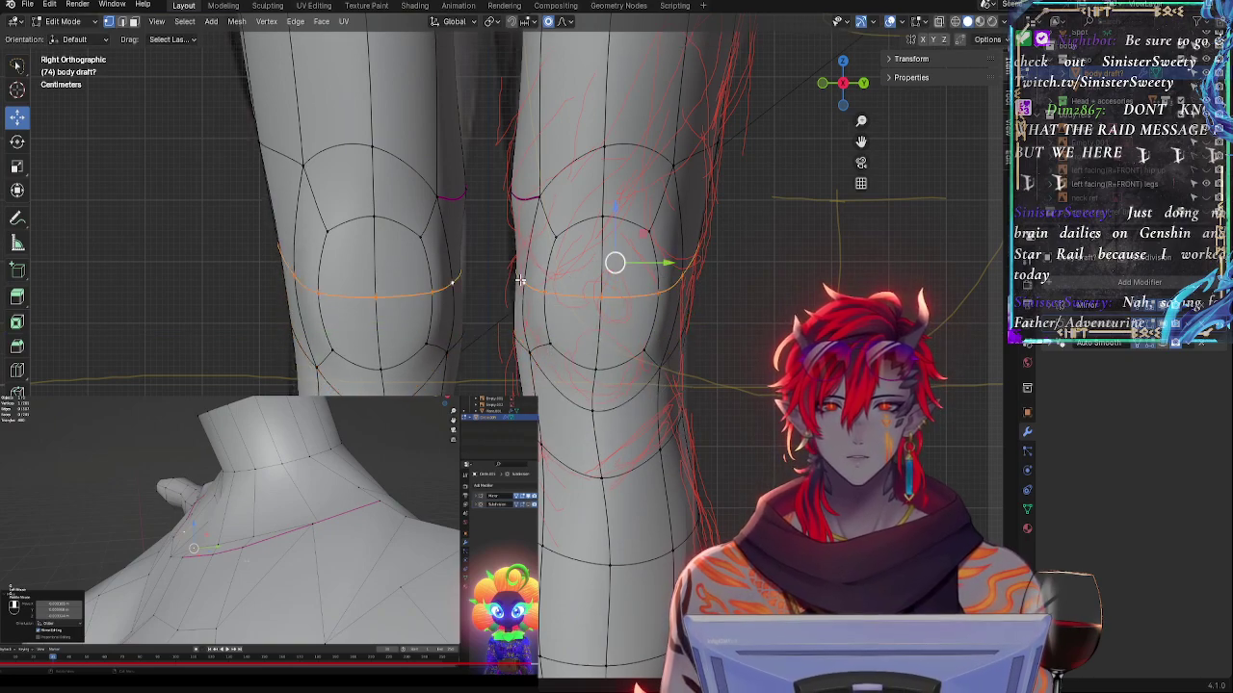
{"action": "left_click_drag", "start_coordinate": [658, 260], "coordinate": [654, 261]}
{"action": "left_click", "coordinate": [698, 251]}
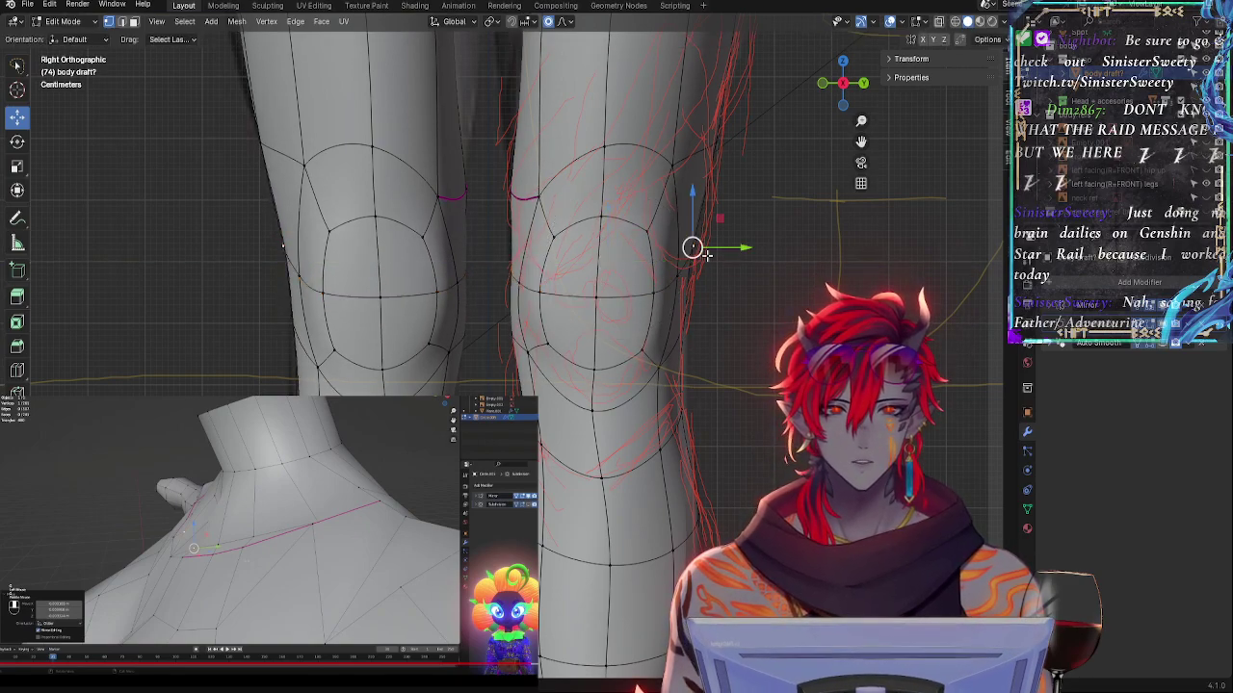
{"action": "left_click_drag", "start_coordinate": [741, 248], "coordinate": [750, 248]}
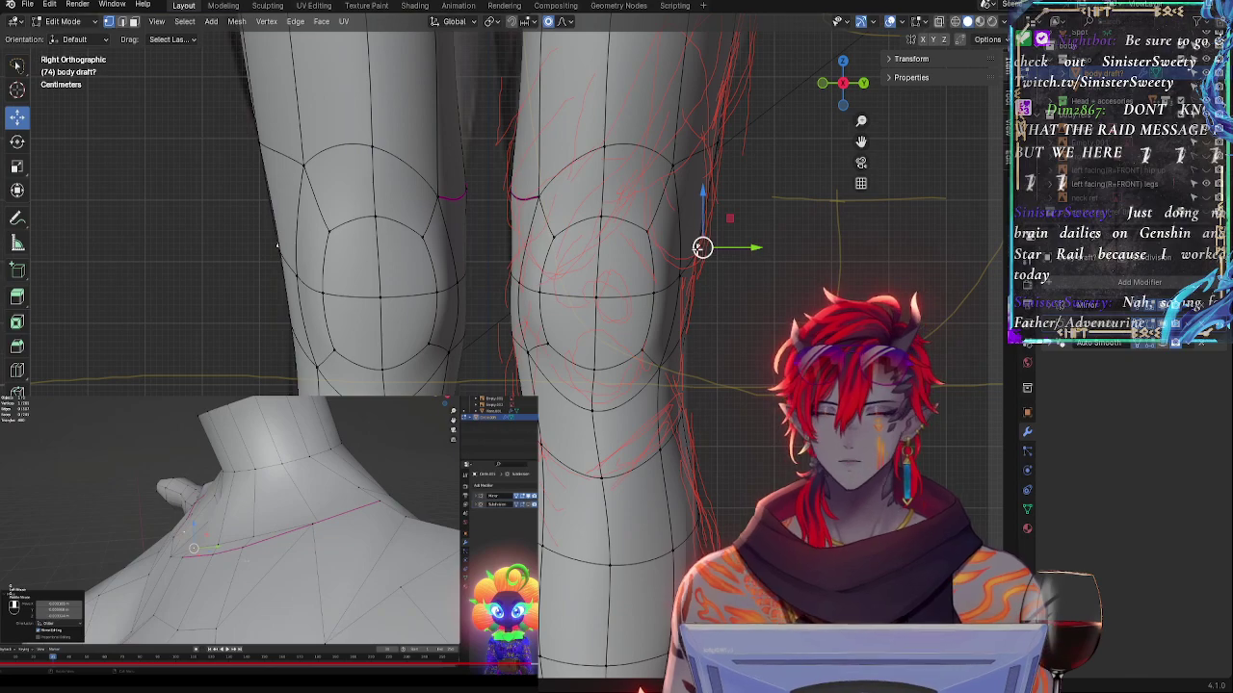
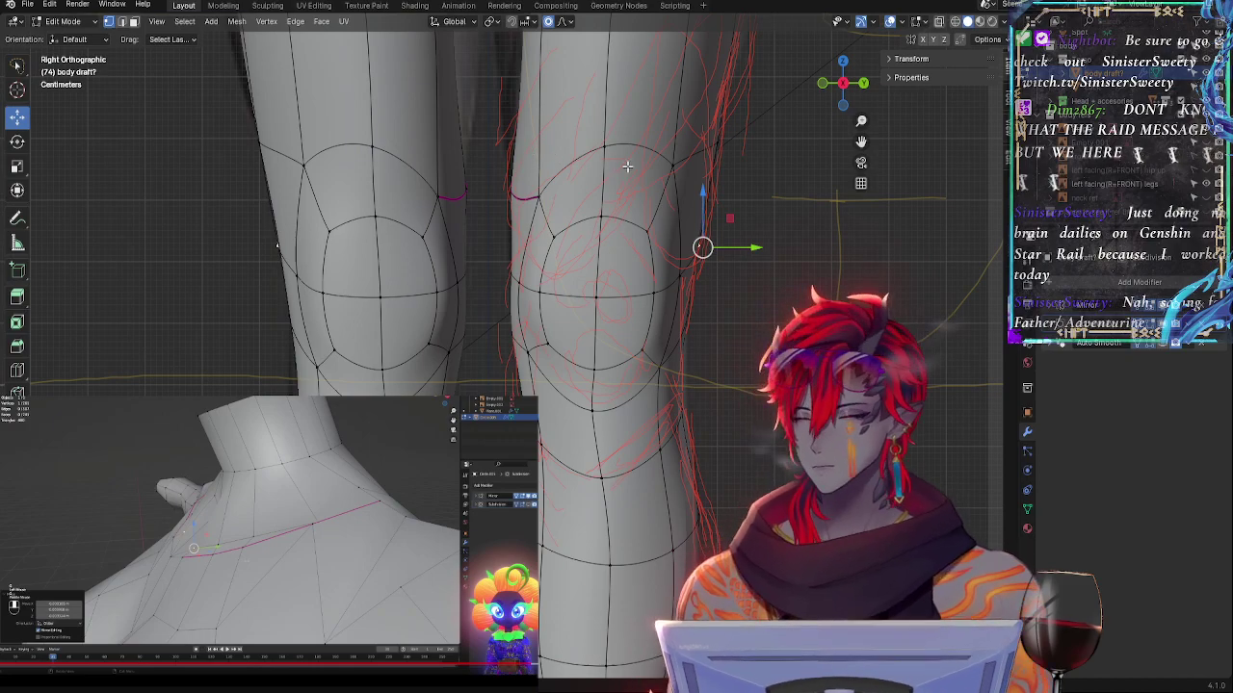
- Frame the knee in side view and check its vertices against the red strokes using X-ray
{"action": "middle_click_drag", "start_coordinate": [769, 190], "coordinate": [756, 319], "text": "shift"}
{"action": "key", "text": "alt+z"}
{"action": "key", "text": "alt+z"}
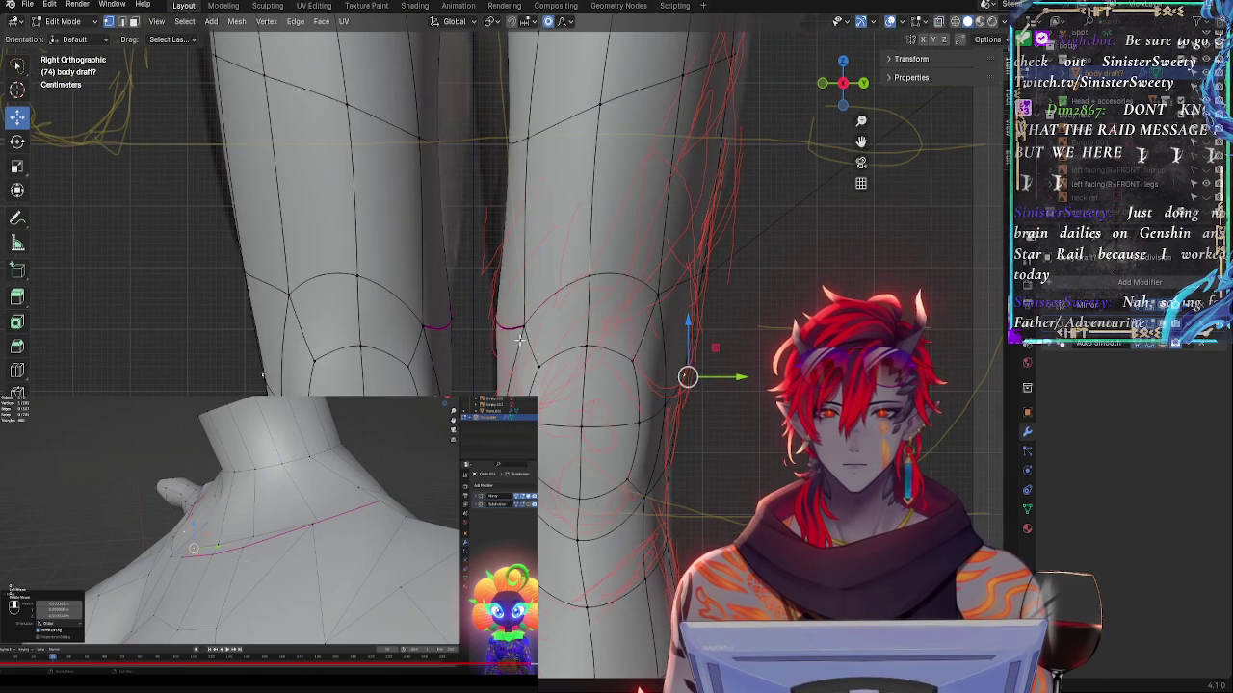
{"action": "left_click", "coordinate": [494, 390]}
{"action": "key", "text": "alt+z"}
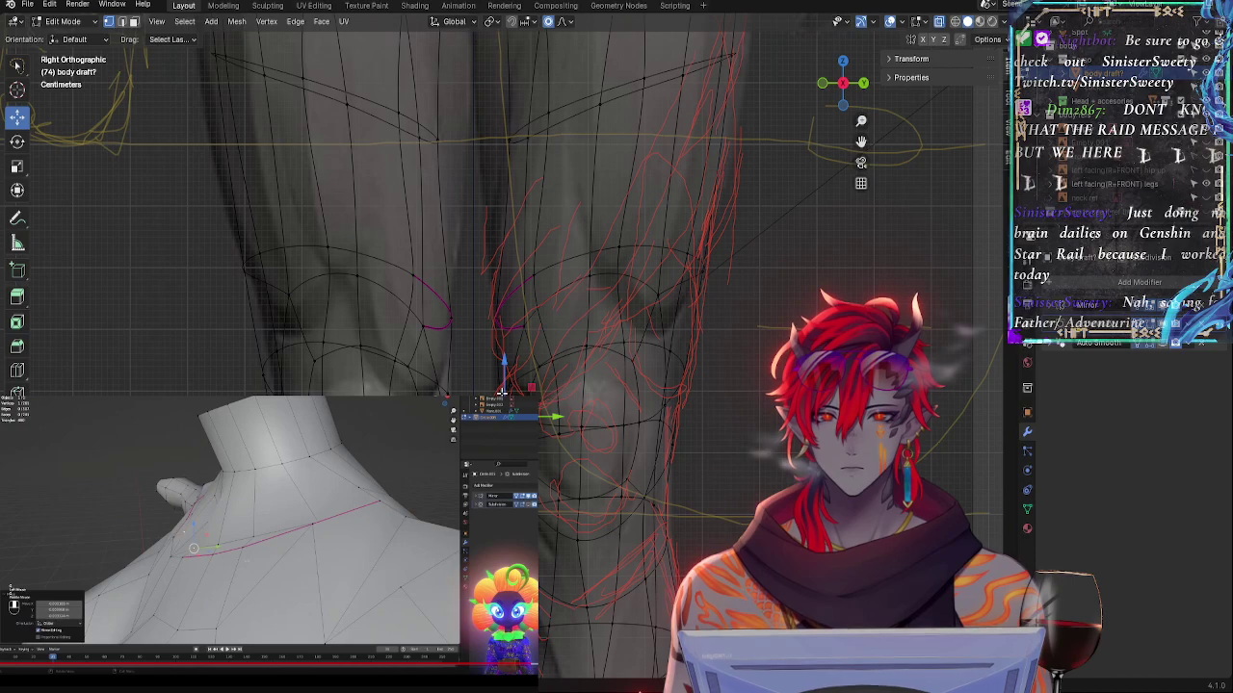
{"action": "left_click", "coordinate": [508, 413]}
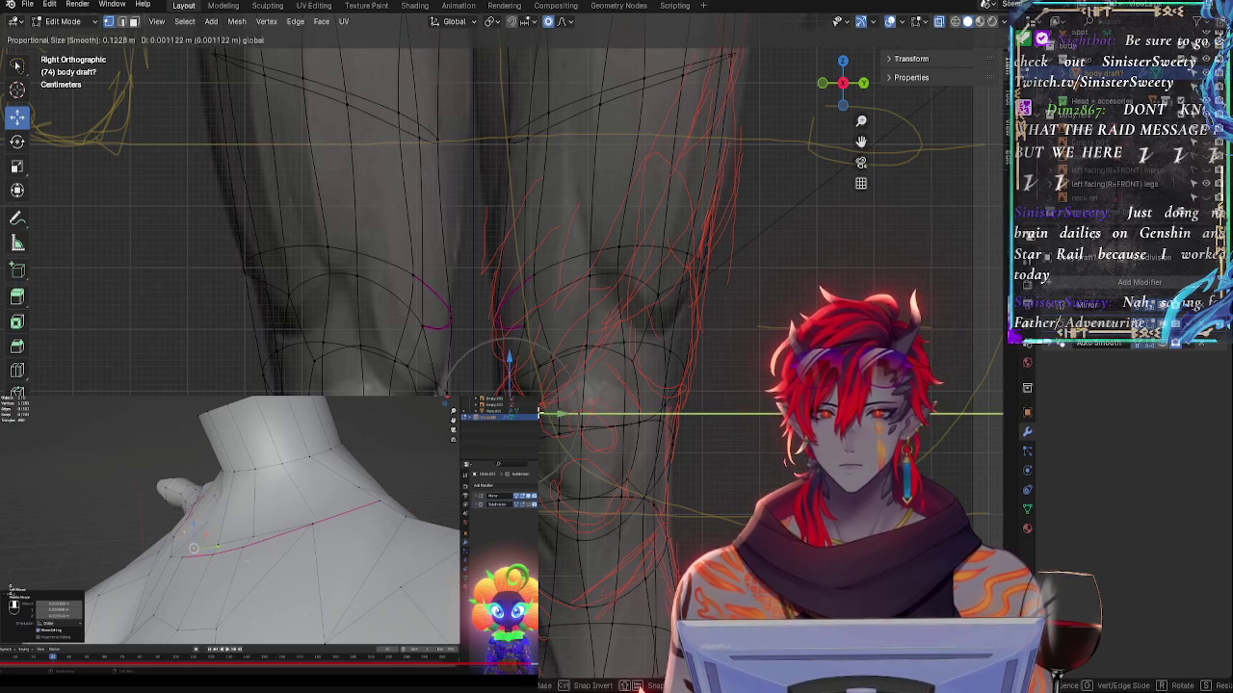
{"action": "key", "text": "alt+z"}
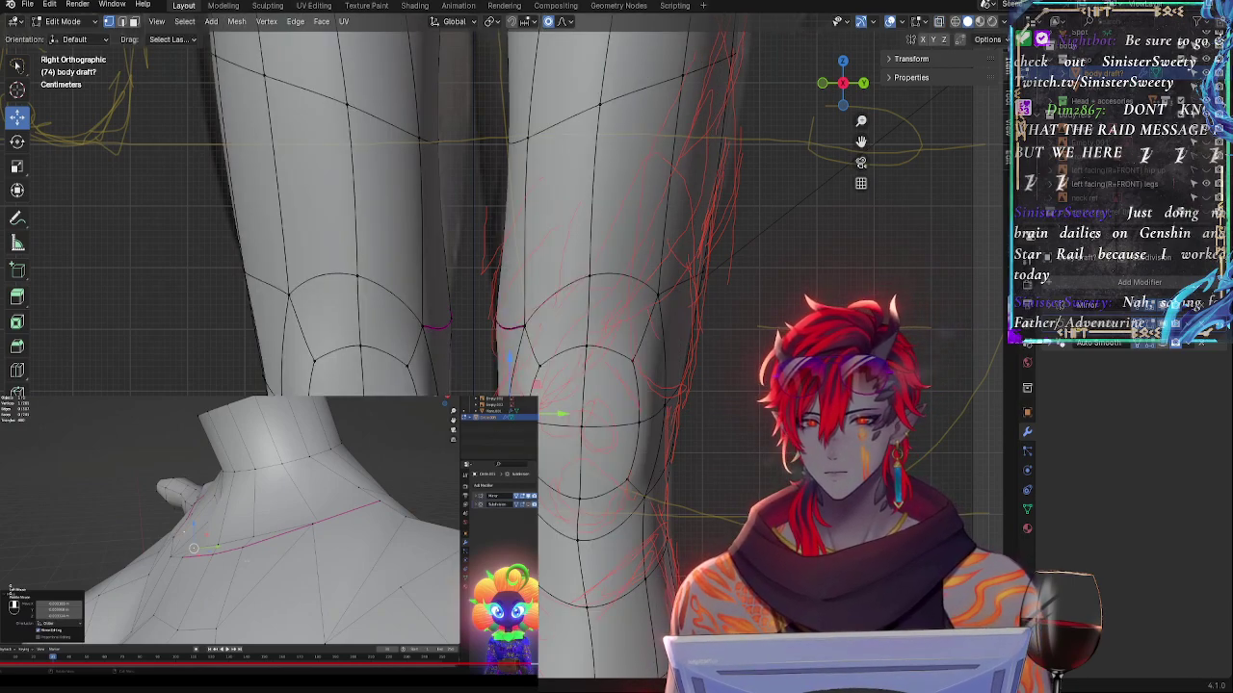
{"action": "middle_click_drag", "start_coordinate": [506, 389], "coordinate": [594, 436]}
{"action": "left_click", "coordinate": [856, 85]}
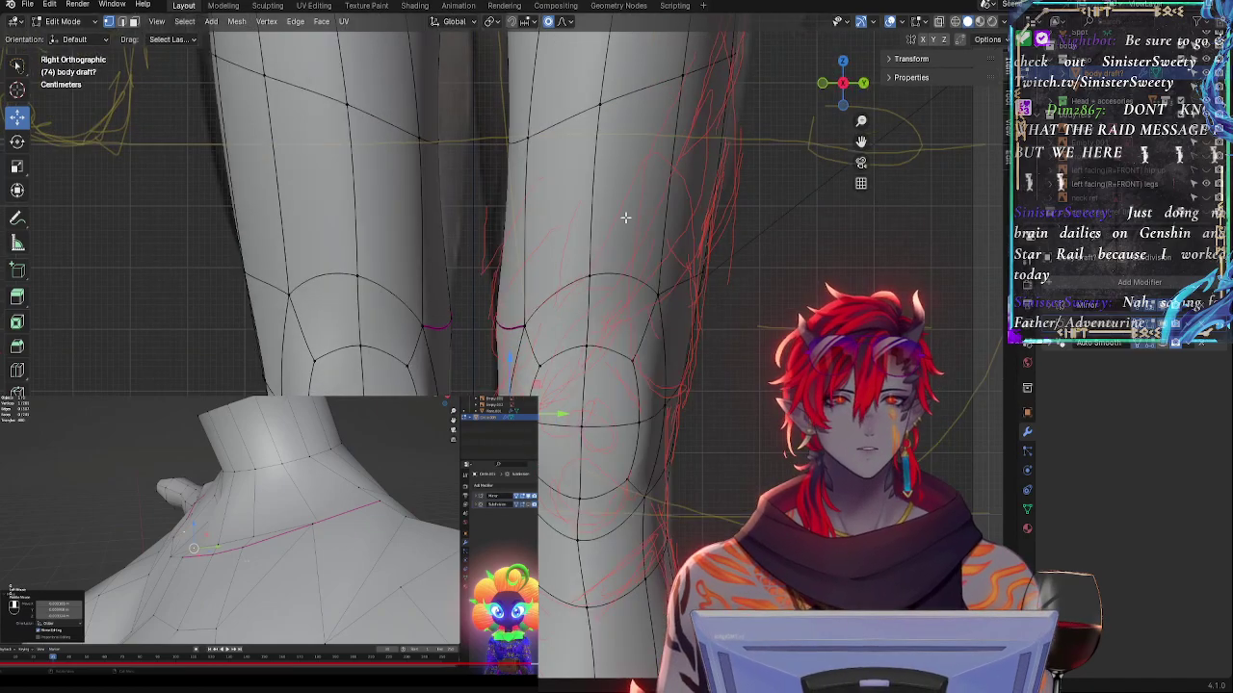
{"action": "key", "text": "alt+z"}
{"action": "key", "text": "alt+z"}
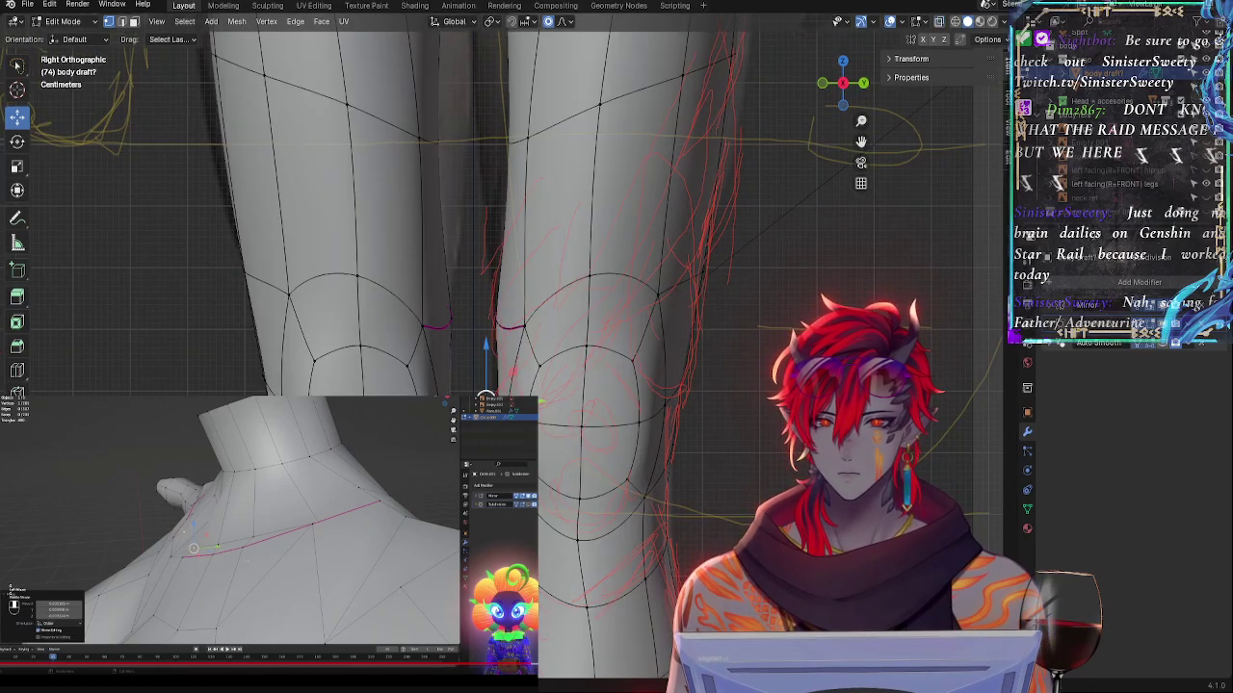
{"action": "middle_click_drag", "start_coordinate": [487, 393], "coordinate": [465, 420]}
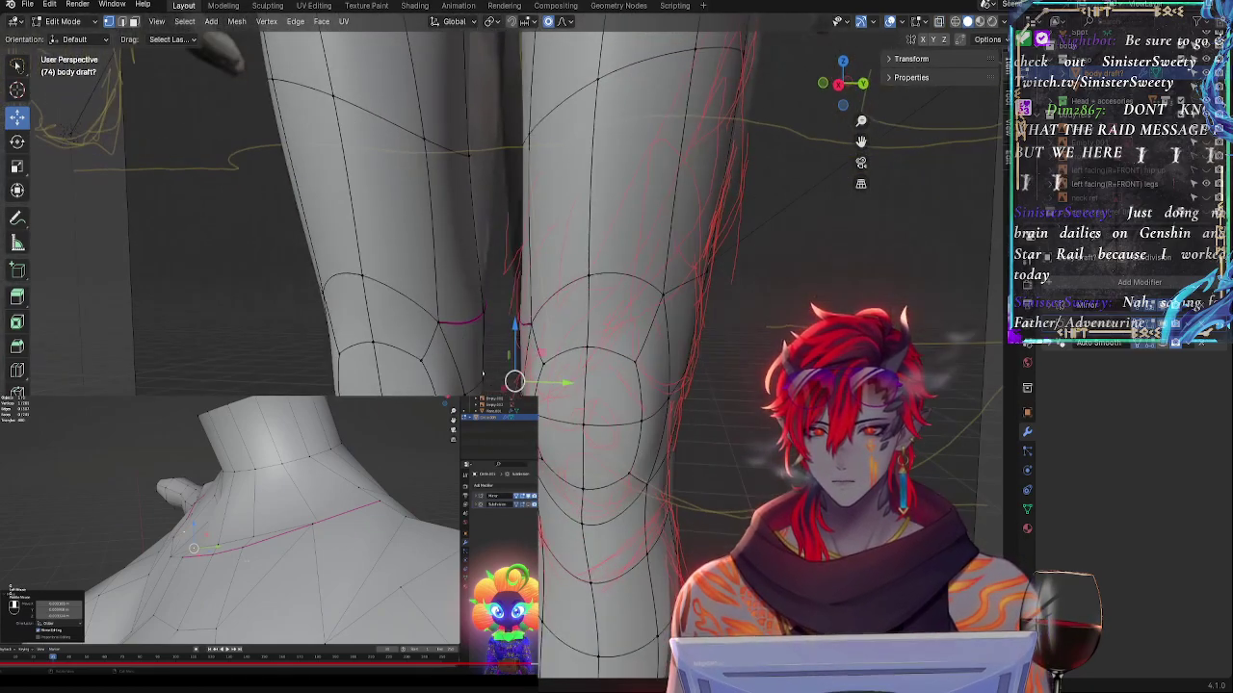
{"action": "left_click", "coordinate": [838, 88]}
{"action": "key", "text": "alt+z"}
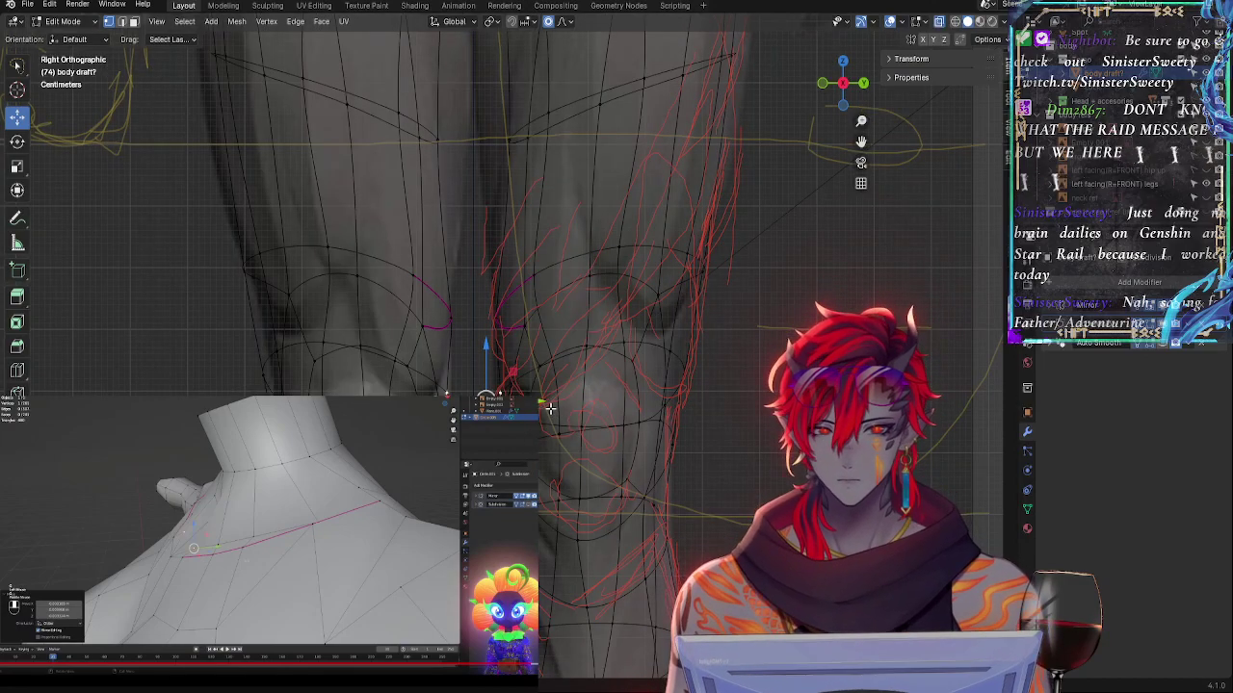
{"action": "key", "text": "alt+z"}
- Nudge two inner-knee vertices along Y with proportional falloff to follow the red strokes
{"action": "key", "text": "alt+z"}
{"action": "key", "text": "g"}
{"action": "key", "text": "y"}
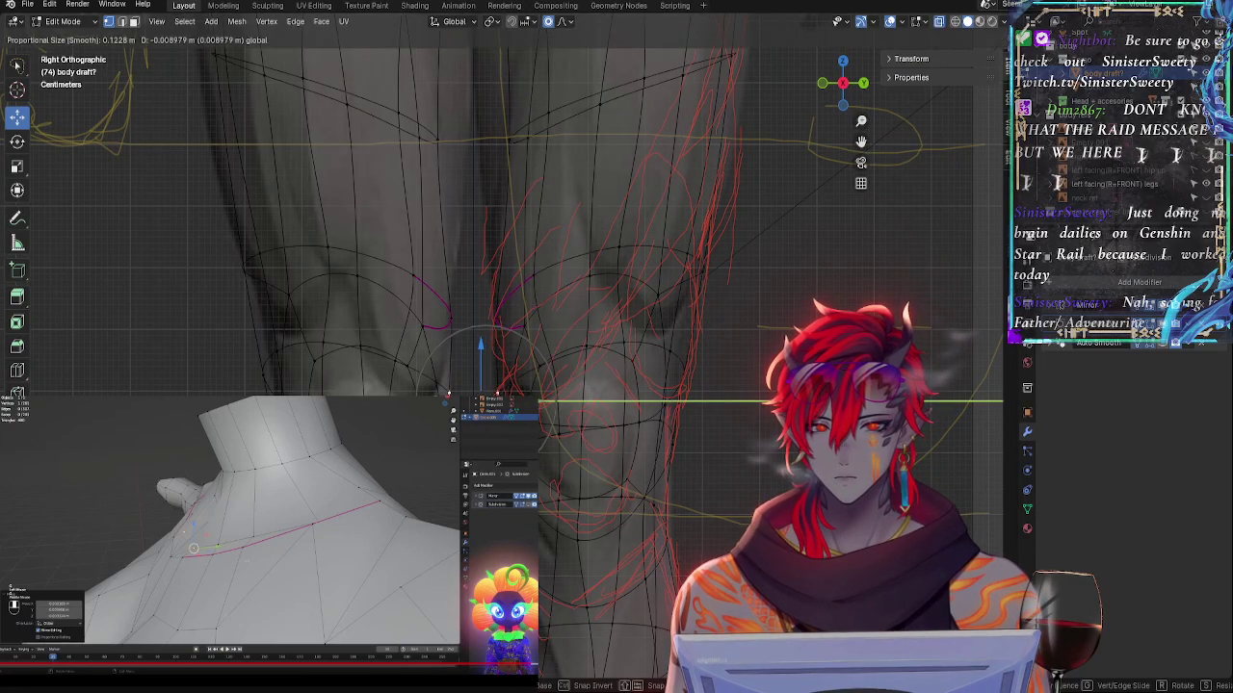
{"action": "left_click", "coordinate": [497, 364]}
{"action": "key", "text": "alt+z"}
{"action": "left_click", "coordinate": [496, 318]}
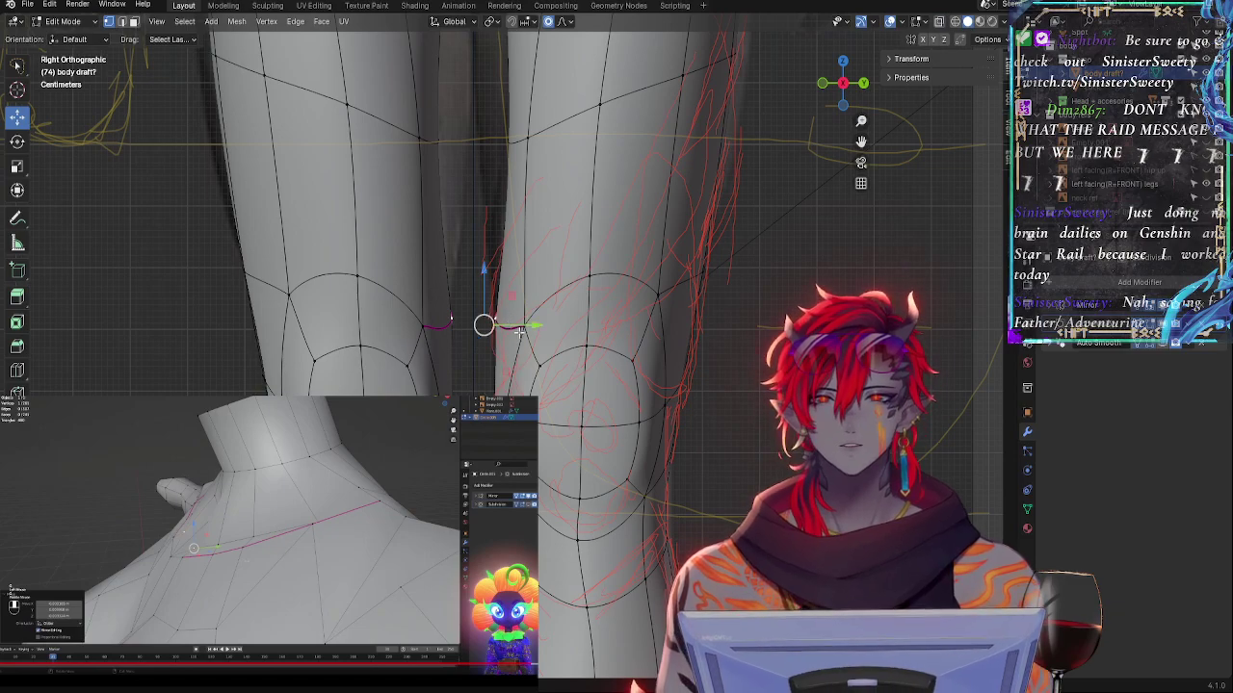
- Select further knee vertices and show the mesh cage without subdivision smoothing
{"action": "key", "text": "alt+z"}
{"action": "key", "text": "g"}
{"action": "key", "text": "y"}
{"action": "left_click", "coordinate": [513, 327]}
{"action": "key", "text": "alt+z"}
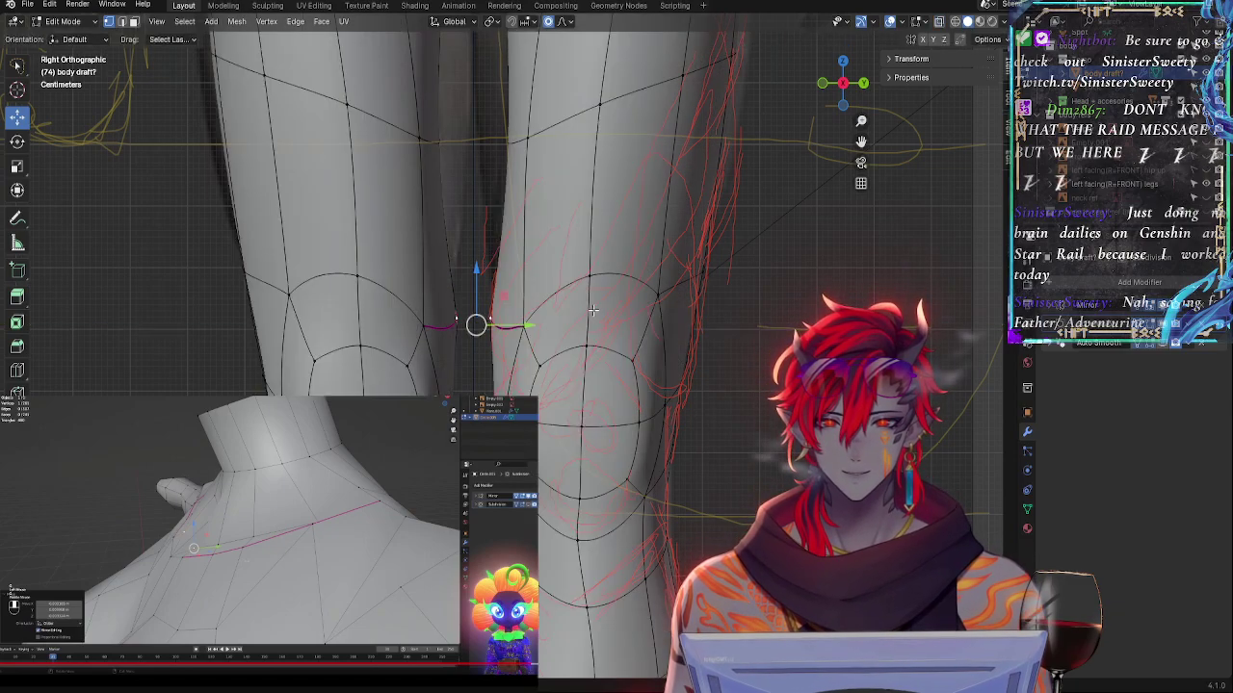
{"action": "key", "text": "alt+z"}
{"action": "key", "text": "alt+z"}
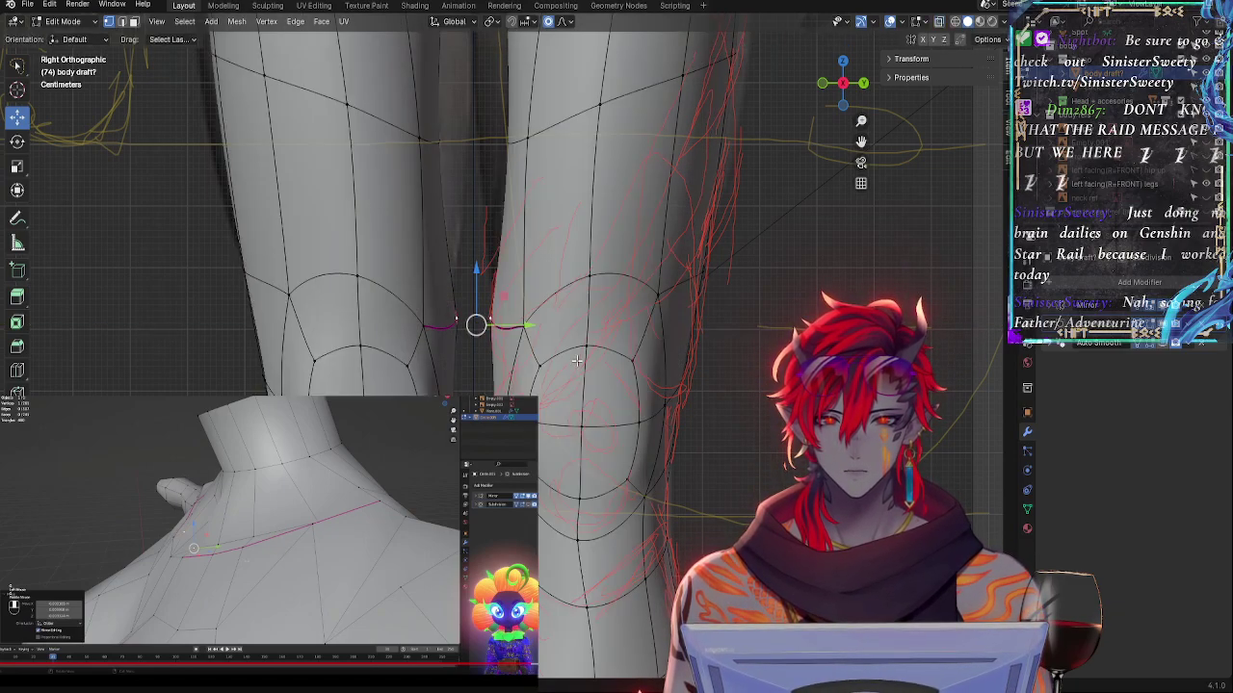
{"action": "key", "text": "alt+z"}
{"action": "key", "text": "alt+z"}
{"action": "key", "text": "alt+z"}
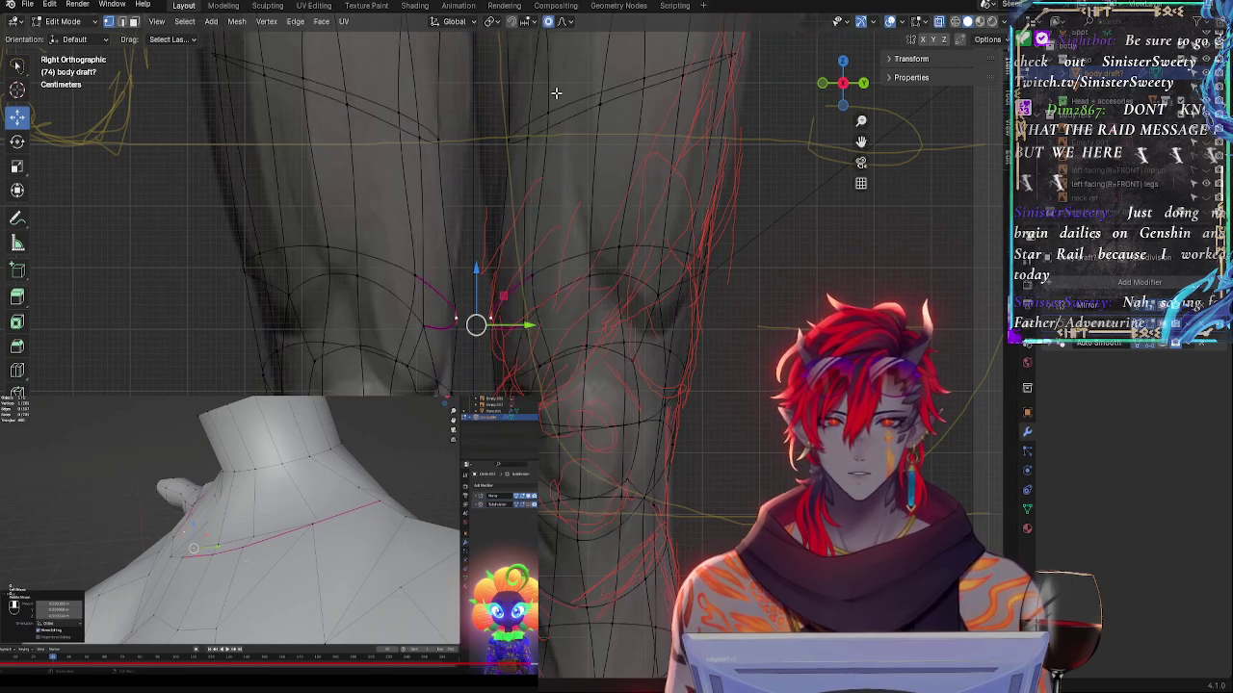
{"action": "key", "text": "alt+z"}
{"action": "left_click", "coordinate": [534, 366]}
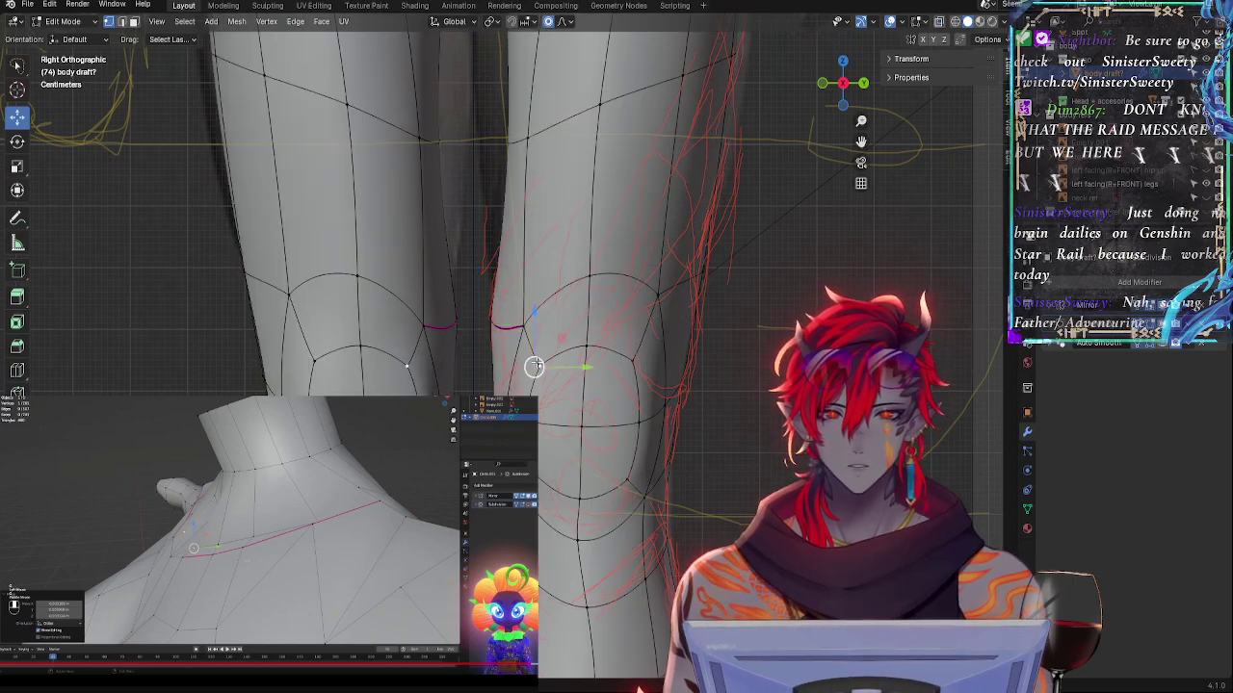
{"action": "key", "text": "alt+z"}
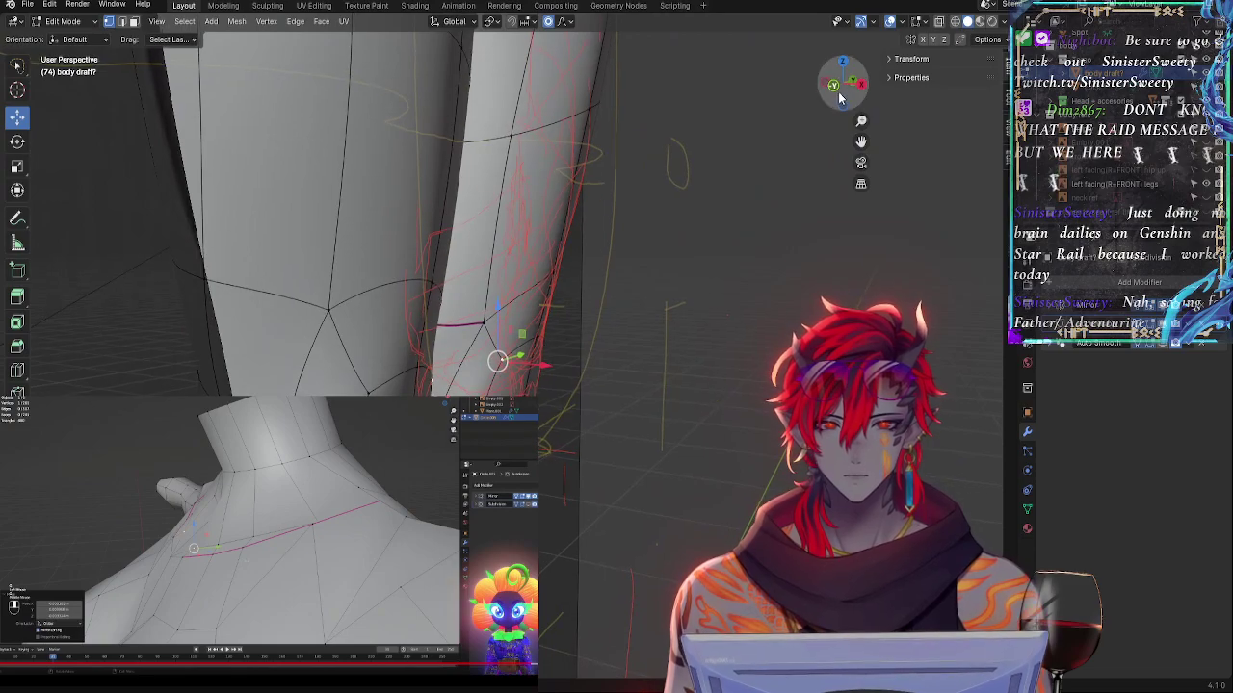
{"action": "key", "text": "alt+z"}
{"action": "left_click", "coordinate": [523, 328]}
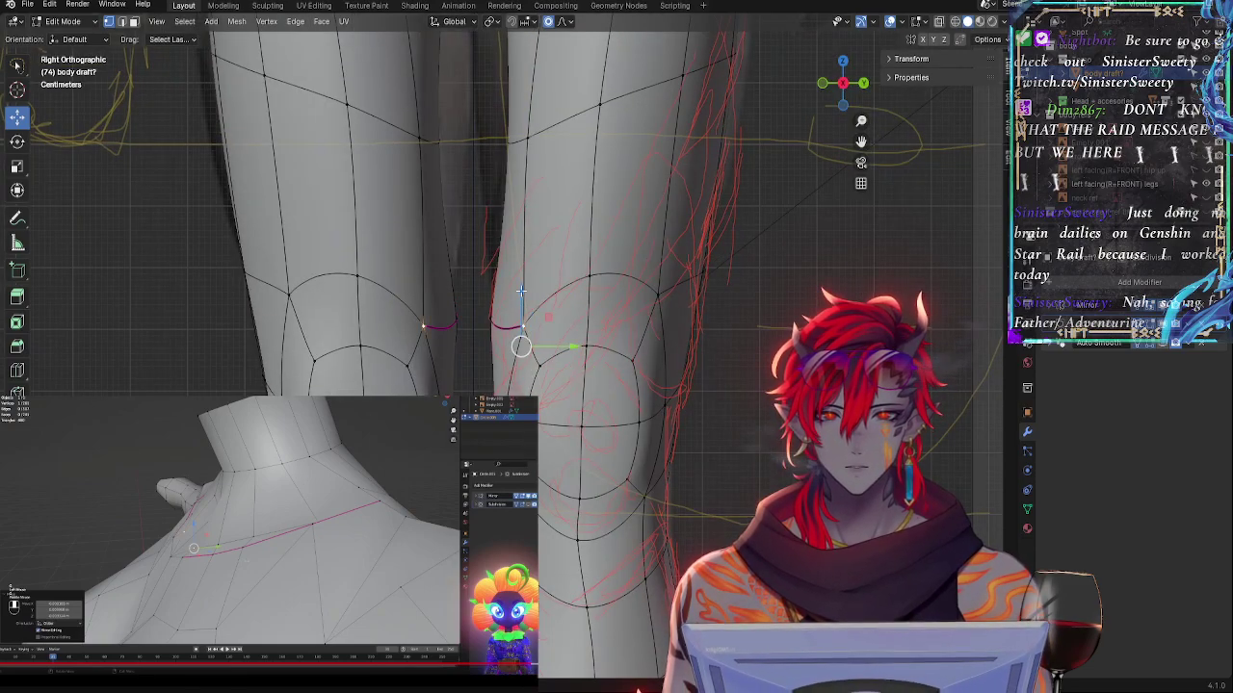
{"action": "left_click", "coordinate": [1159, 329]}
{"action": "middle_click_drag", "start_coordinate": [643, 373], "coordinate": [616, 375]}
{"action": "scroll", "coordinate": [729, 365], "scroll_direction": "up", "scroll_amount": 4}
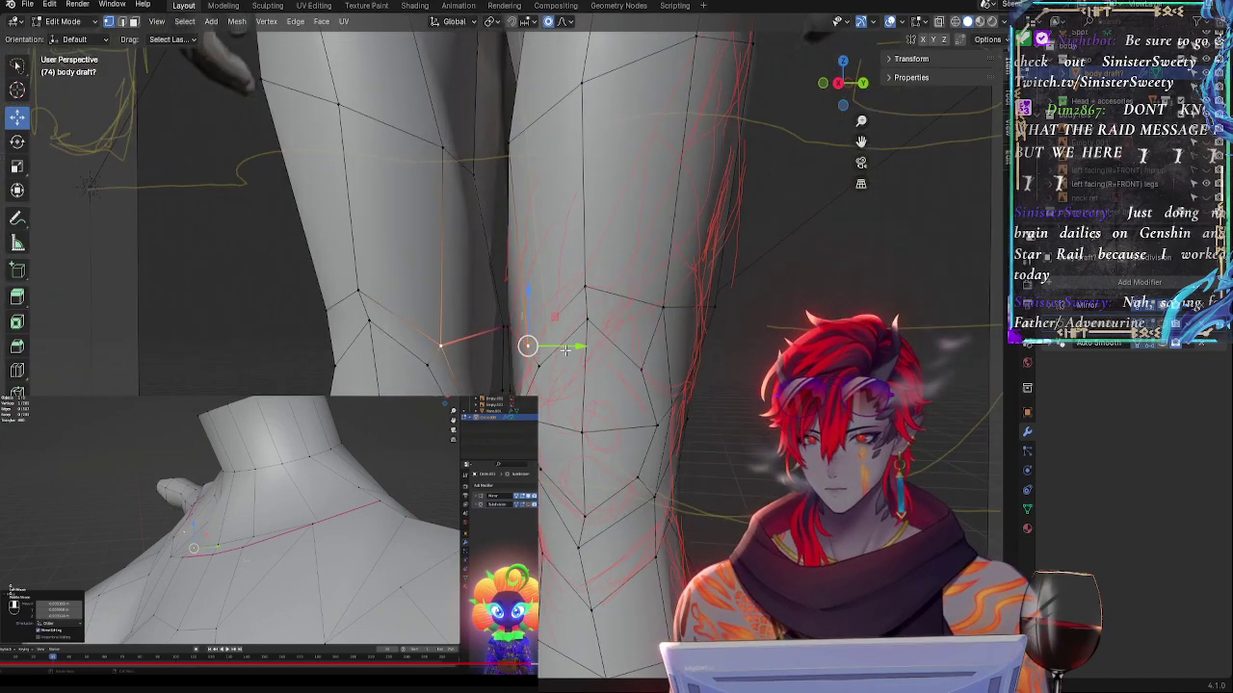
{"action": "left_click_drag", "start_coordinate": [565, 350], "coordinate": [552, 347]}
{"action": "key", "text": "g"}
{"action": "left_click", "coordinate": [561, 316]}
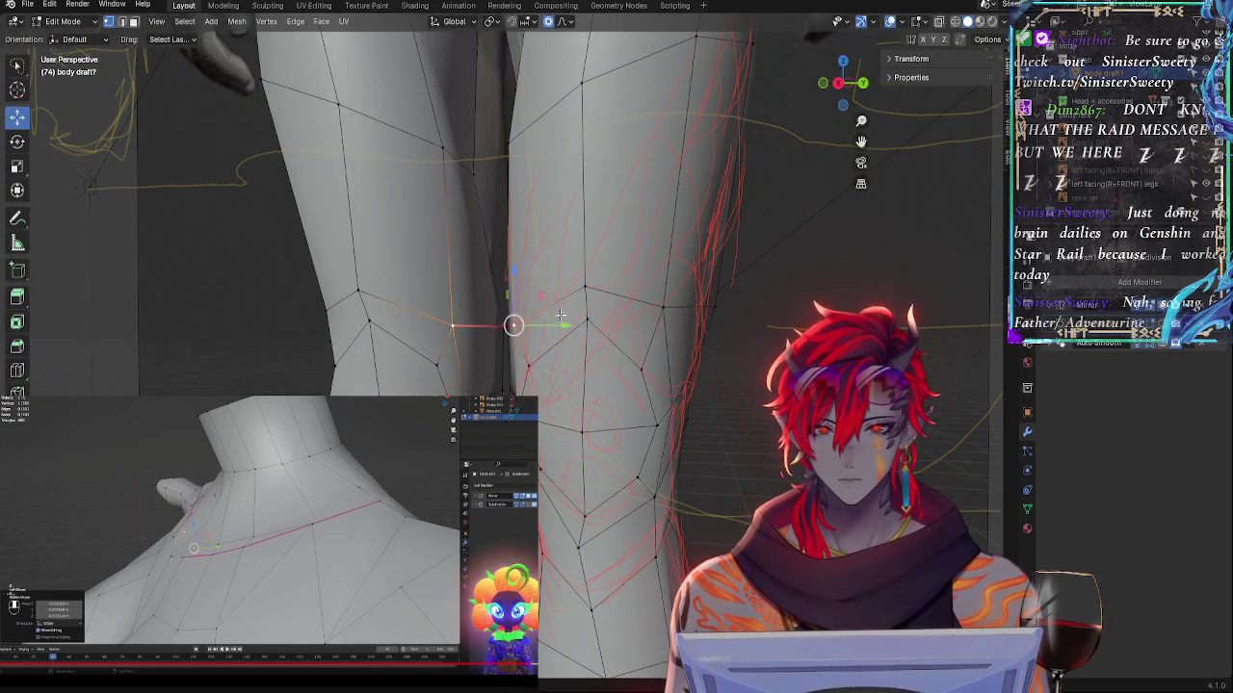
{"action": "key", "text": "alt+a"}
{"action": "middle_click_drag", "start_coordinate": [619, 386], "coordinate": [576, 367]}
{"action": "left_click", "coordinate": [506, 363]}
{"action": "key", "text": "g"}
{"action": "key", "text": "g"}
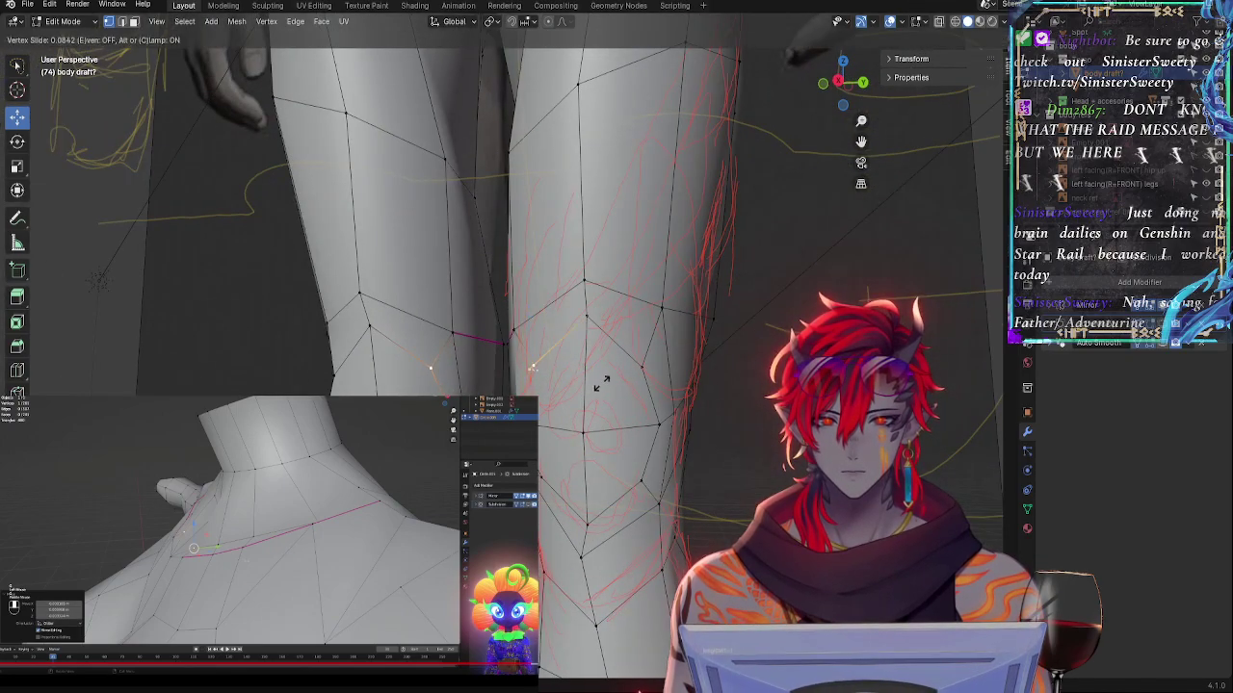
{"action": "left_click", "coordinate": [605, 384]}
{"action": "left_click", "coordinate": [589, 318]}
{"action": "key", "text": "g"}
{"action": "key", "text": "g"}
{"action": "left_click", "coordinate": [591, 352]}
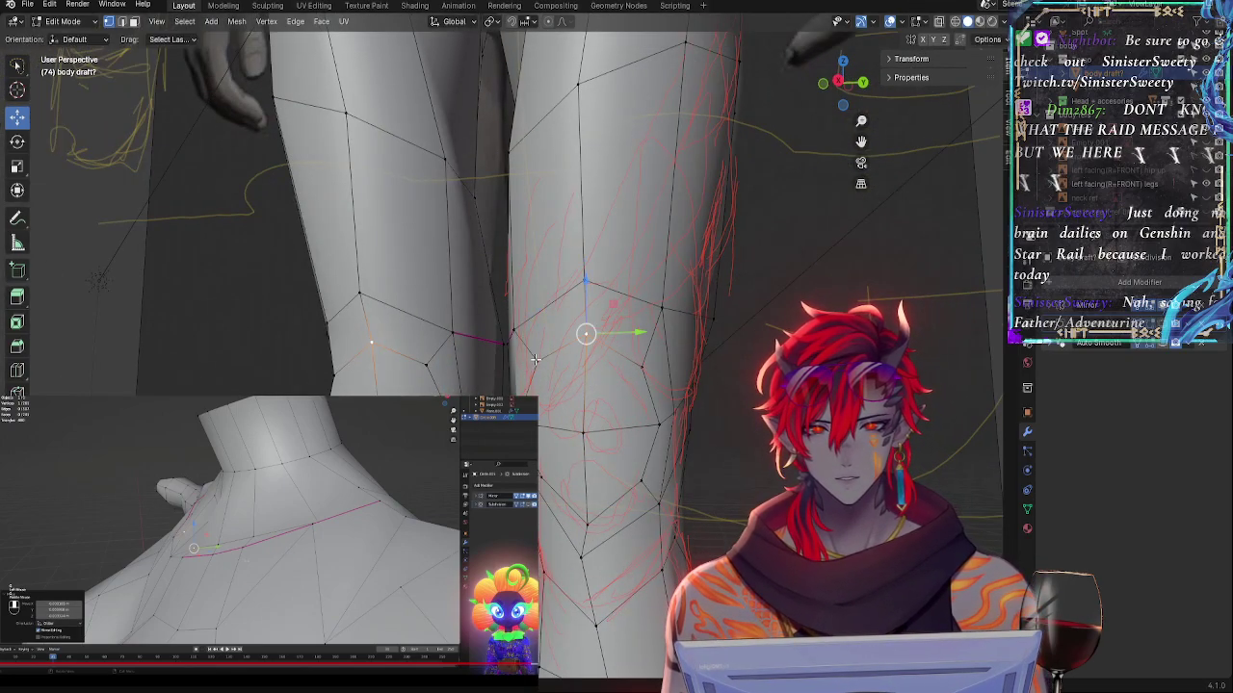
{"action": "left_click", "coordinate": [539, 362]}
{"action": "left_click", "coordinate": [588, 339]}
{"action": "left_click", "coordinate": [586, 430]}
{"action": "key", "text": "g"}
{"action": "key", "text": "g"}
{"action": "left_click", "coordinate": [587, 431]}
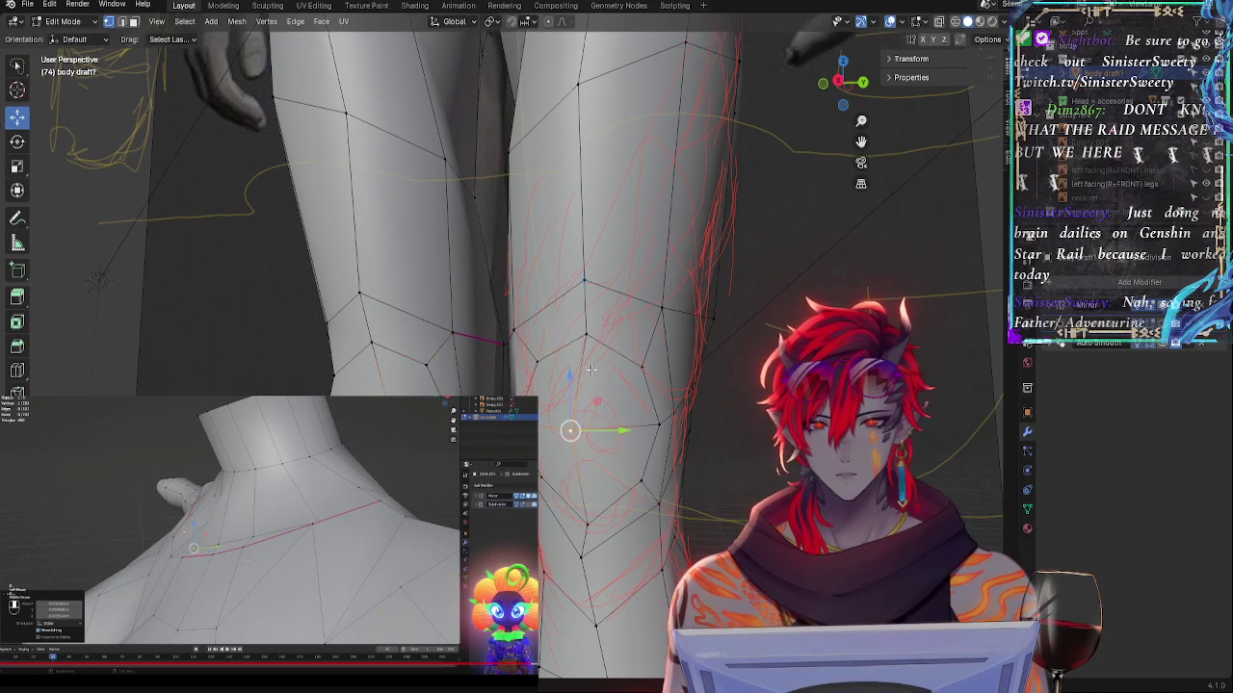
{"action": "left_click", "coordinate": [589, 340]}
{"action": "key", "text": "g"}
{"action": "key", "text": "g"}
{"action": "left_click", "coordinate": [590, 347]}
{"action": "middle_click_drag", "start_coordinate": [621, 391], "coordinate": [678, 399]}
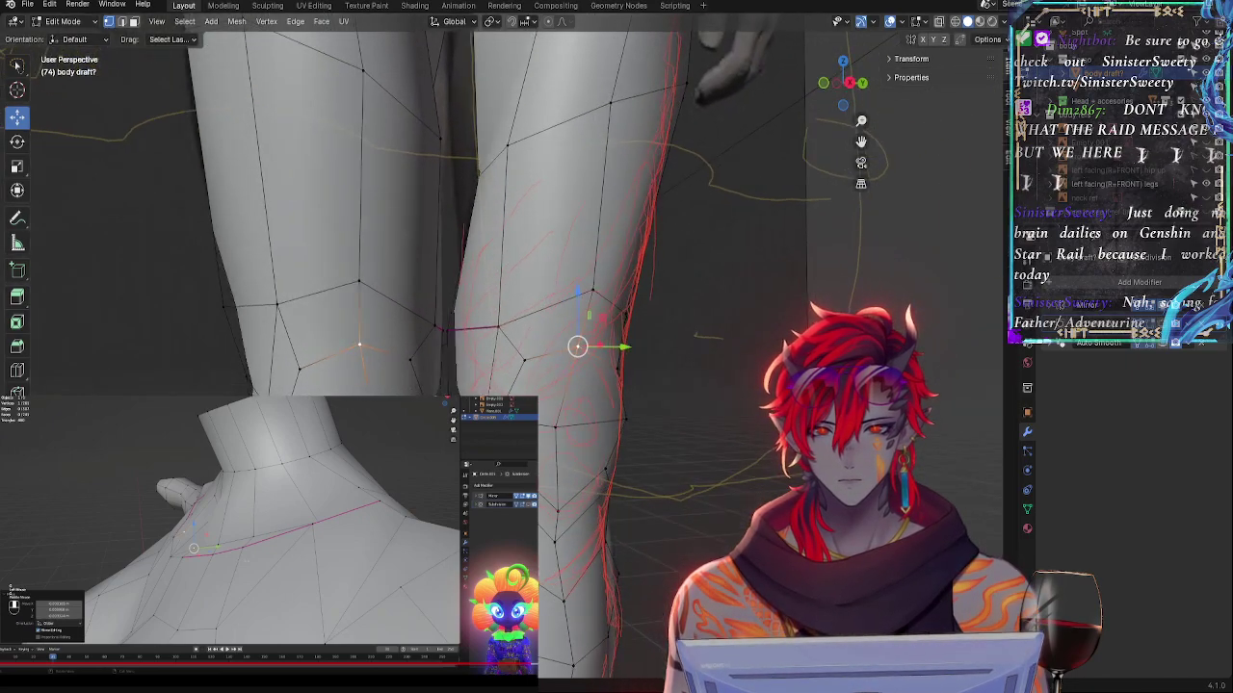
{"action": "left_click", "coordinate": [503, 427]}
{"action": "key", "text": "g"}
{"action": "key", "text": "g"}
{"action": "left_click", "coordinate": [521, 381]}
{"action": "left_click", "coordinate": [529, 364]}
{"action": "key", "text": "g"}
{"action": "key", "text": "g"}
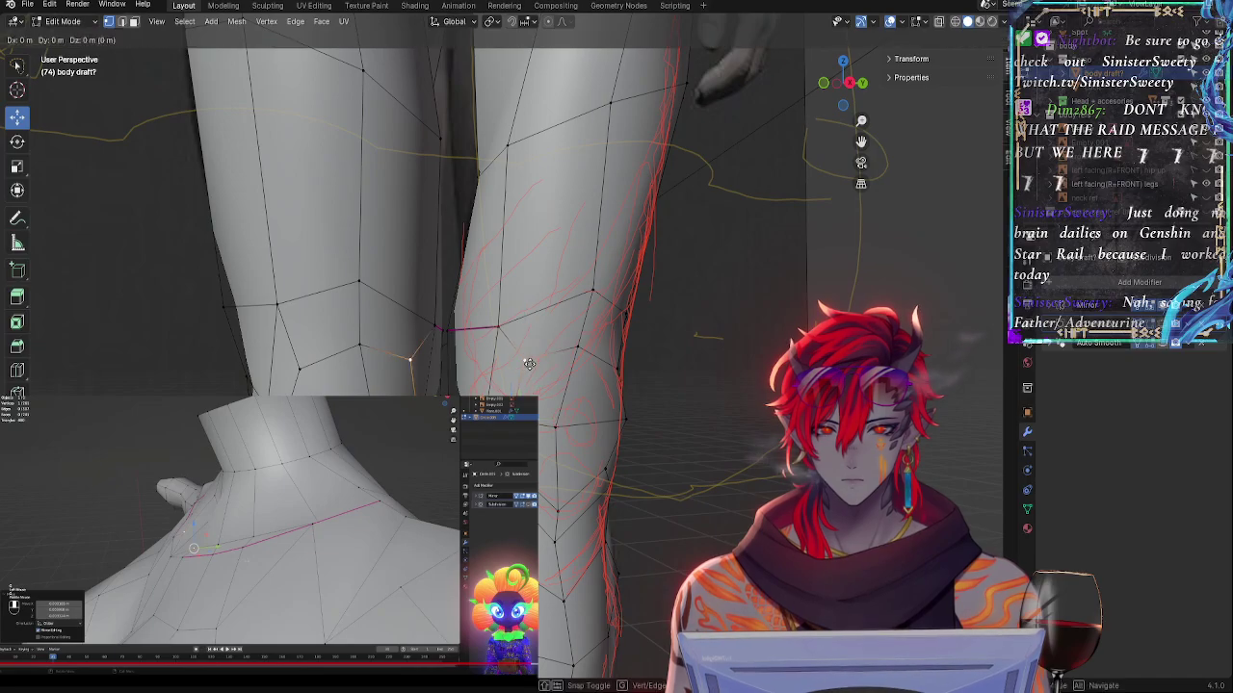
{"action": "left_click", "coordinate": [529, 377]}
{"action": "left_click", "coordinate": [581, 349]}
{"action": "key", "text": "g"}
{"action": "key", "text": "g"}
{"action": "left_click", "coordinate": [589, 359]}
{"action": "middle_click_drag", "start_coordinate": [607, 362], "coordinate": [691, 361]}
{"action": "middle_click_drag", "start_coordinate": [671, 402], "coordinate": [621, 387]}
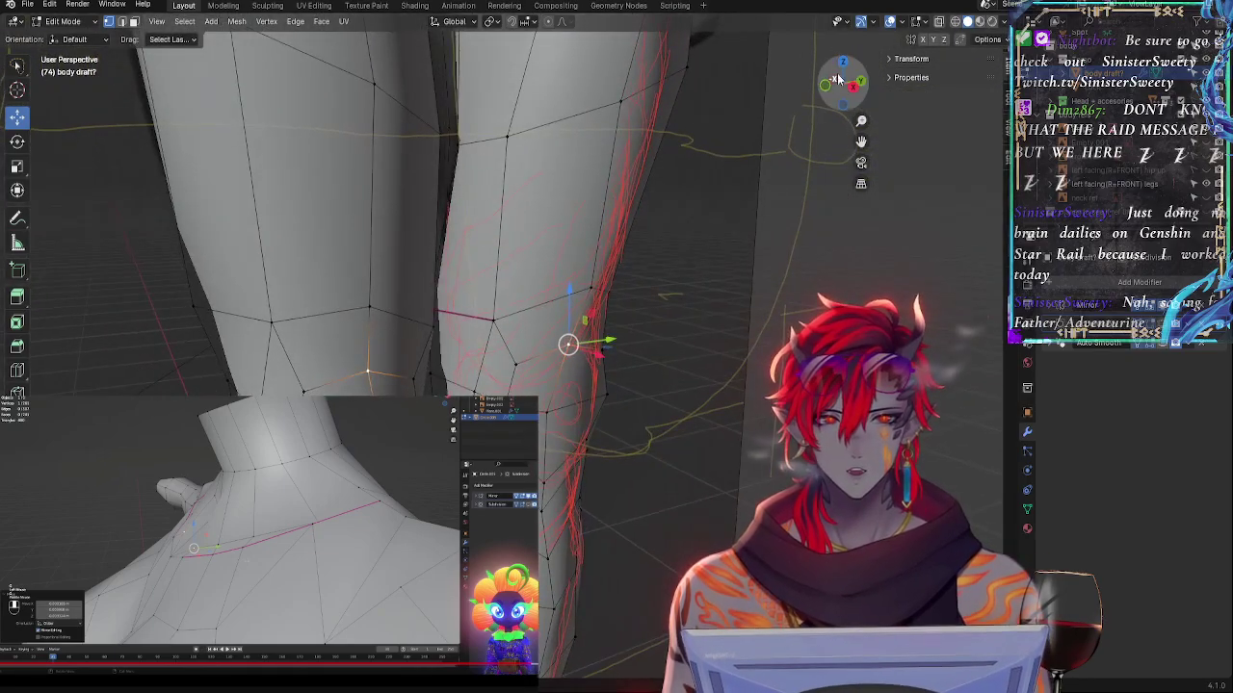
{"action": "left_click", "coordinate": [845, 102]}
{"action": "left_click", "coordinate": [842, 67]}
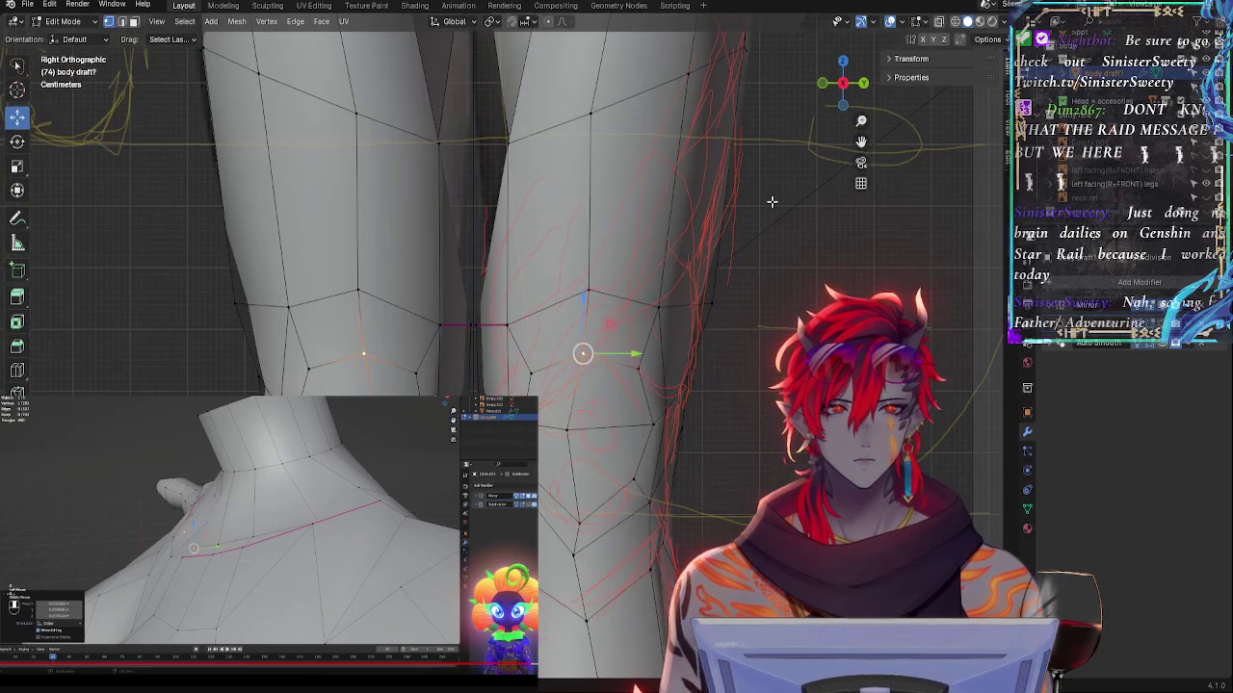
{"action": "scroll", "coordinate": [757, 279], "scroll_direction": "down", "scroll_amount": 2}
{"action": "scroll", "coordinate": [755, 298], "scroll_direction": "up", "scroll_amount": 2}
{"action": "middle_click_drag", "start_coordinate": [754, 412], "coordinate": [747, 311], "text": "shift"}
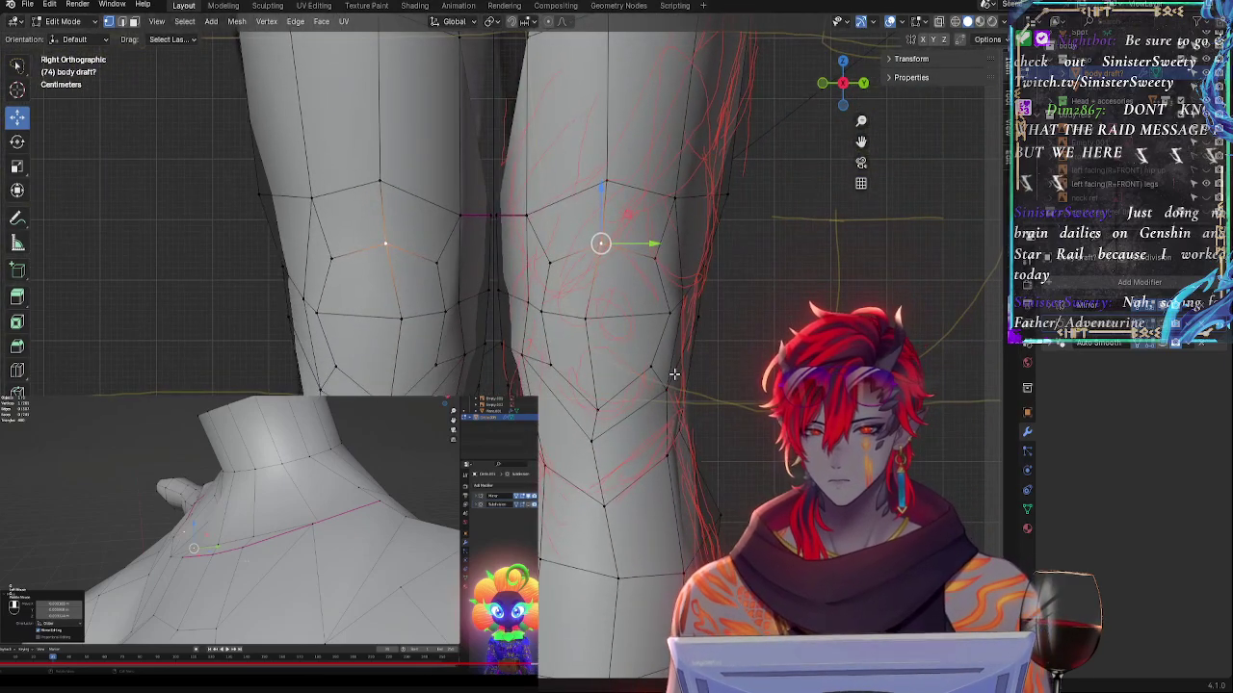
{"action": "left_click", "coordinate": [498, 288]}
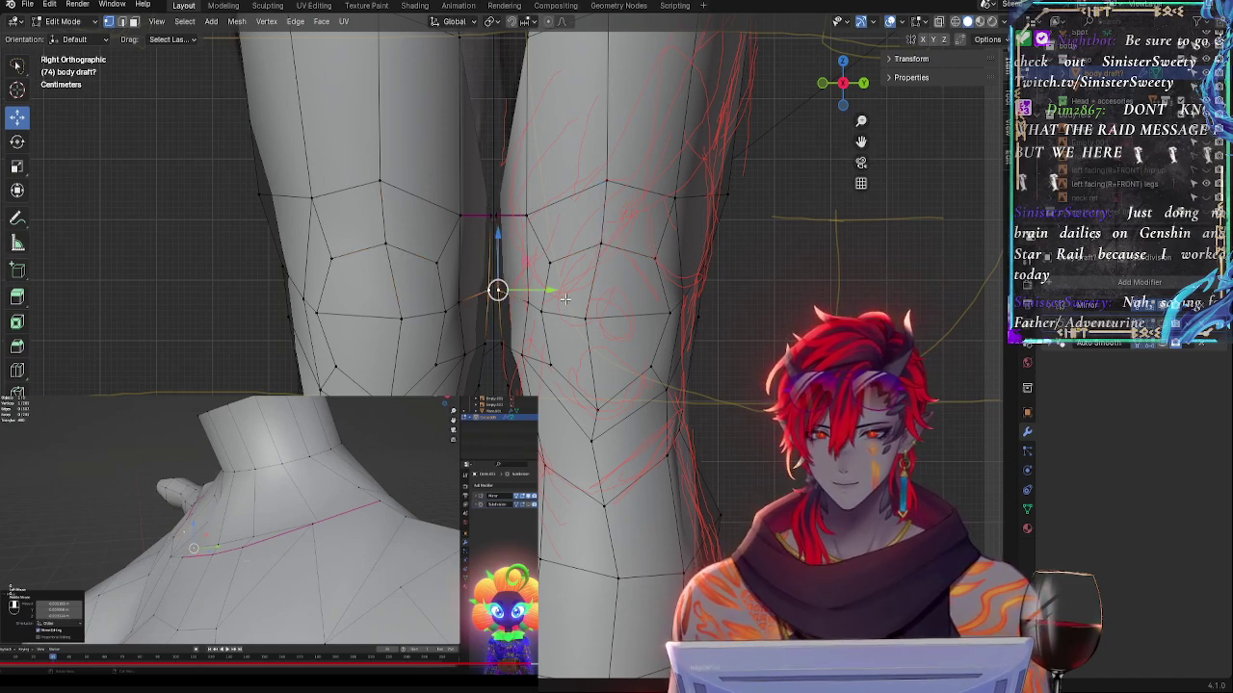
{"action": "middle_click_drag", "start_coordinate": [501, 231], "coordinate": [631, 272]}
{"action": "left_click", "coordinate": [861, 84]}
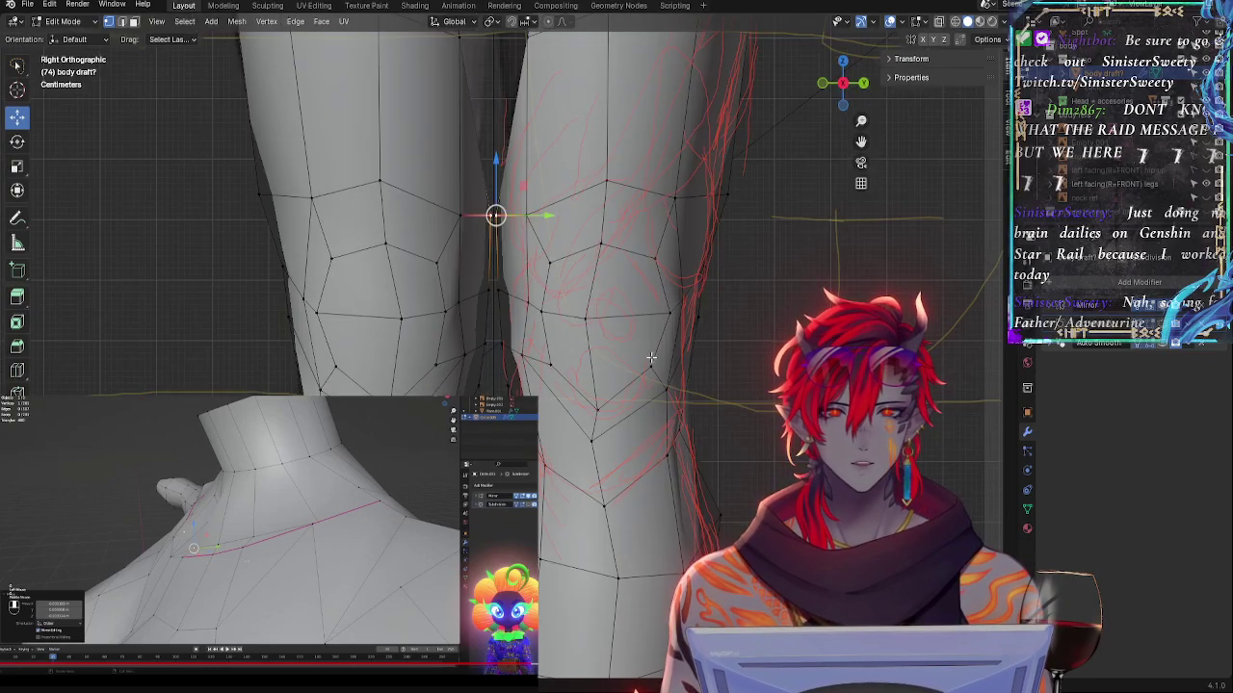
{"action": "left_click", "coordinate": [585, 318]}
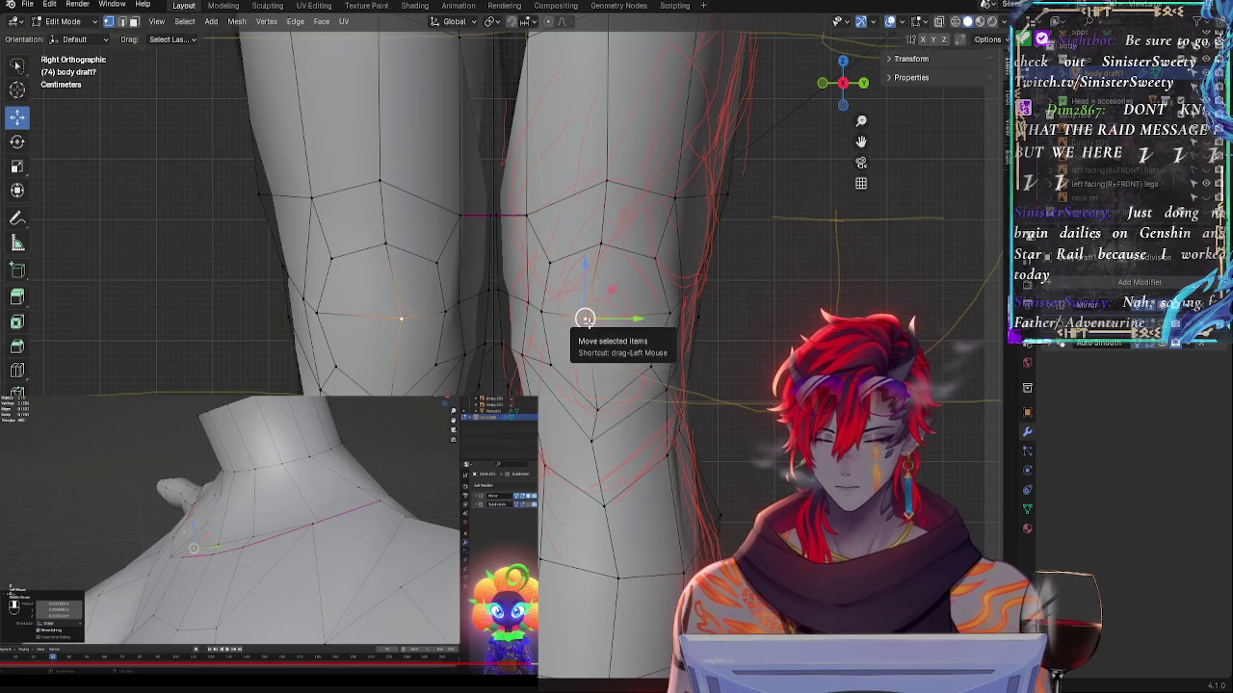
{"action": "left_click_drag", "start_coordinate": [584, 318], "coordinate": [599, 320]}
{"action": "left_click", "coordinate": [597, 395]}
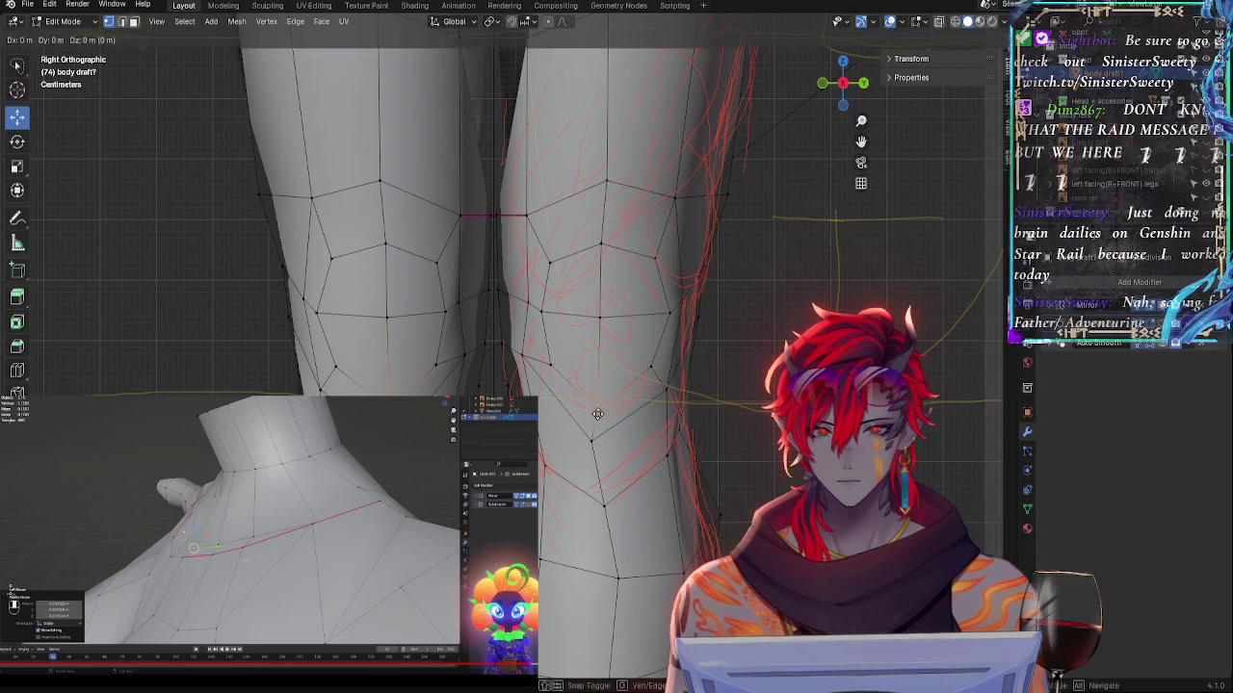
{"action": "left_click", "coordinate": [549, 362]}
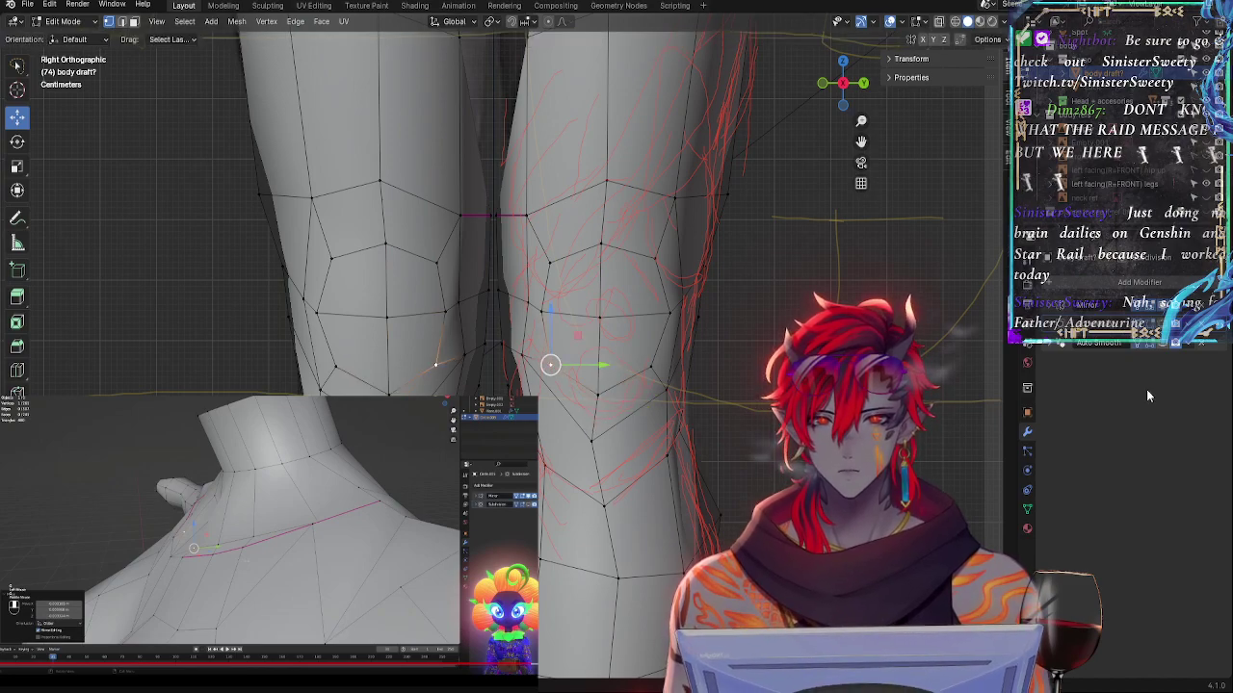
{"action": "right_click", "coordinate": [1147, 353]}
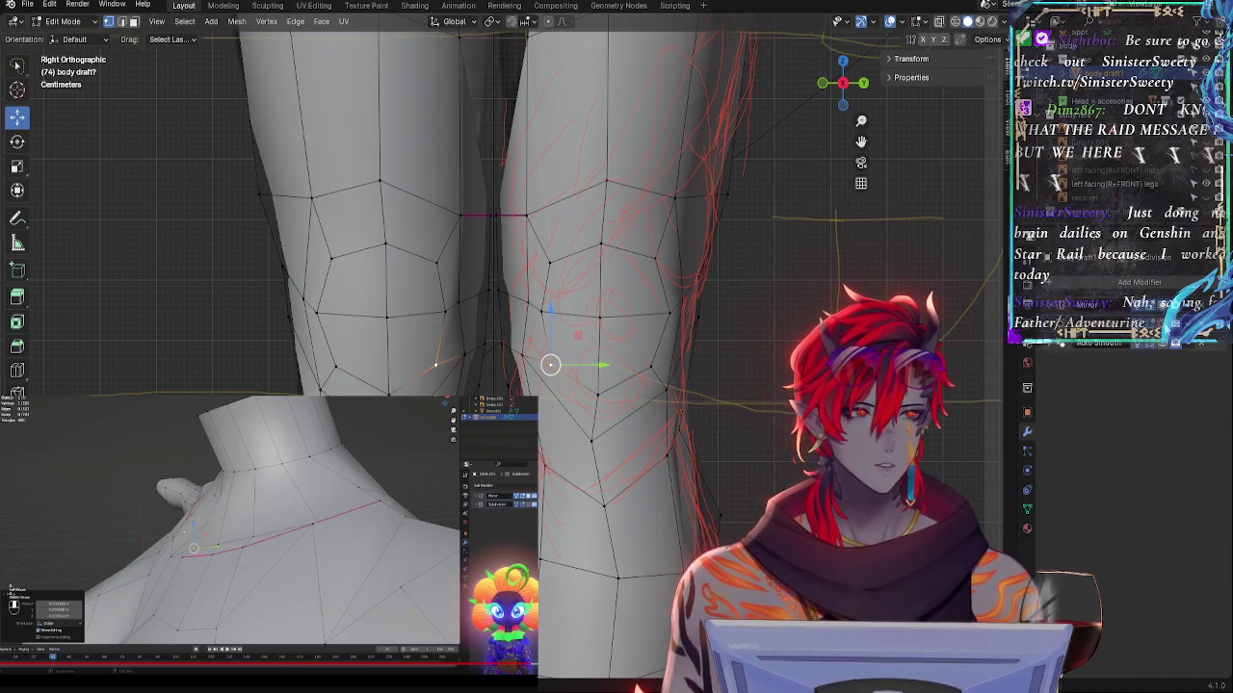
{"action": "left_click", "coordinate": [1150, 324]}
{"action": "key", "text": "ctrl+0"}
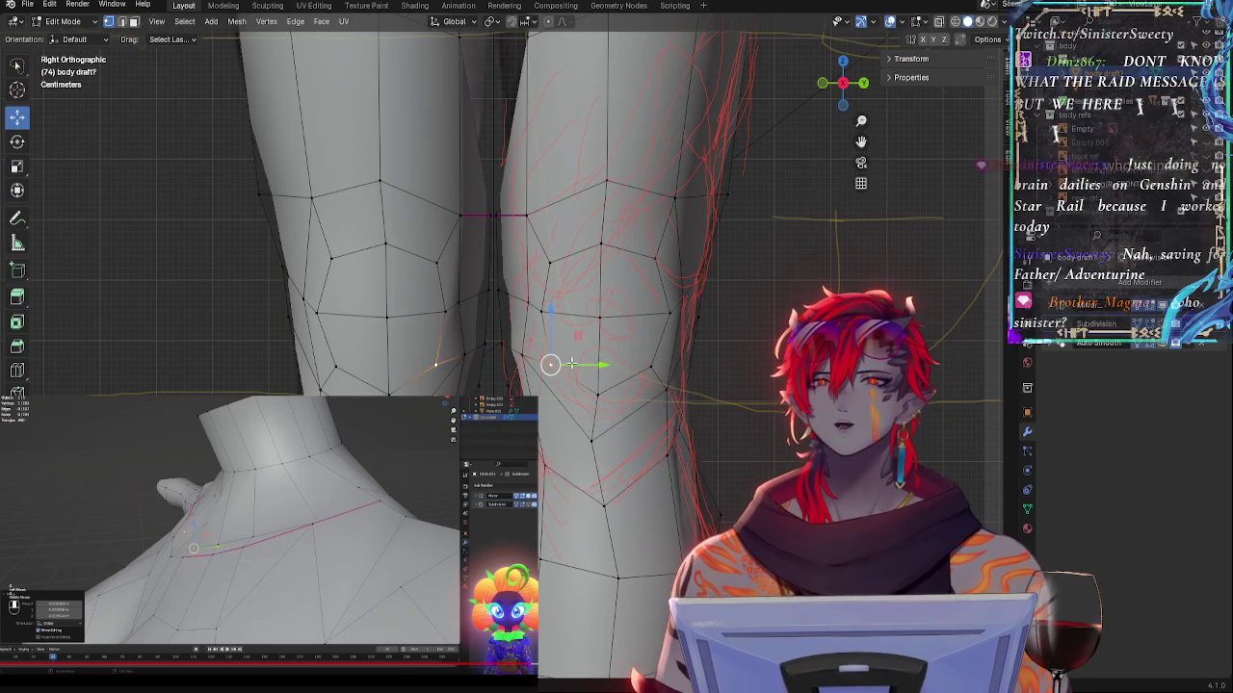
{"action": "left_click", "coordinate": [1150, 325]}
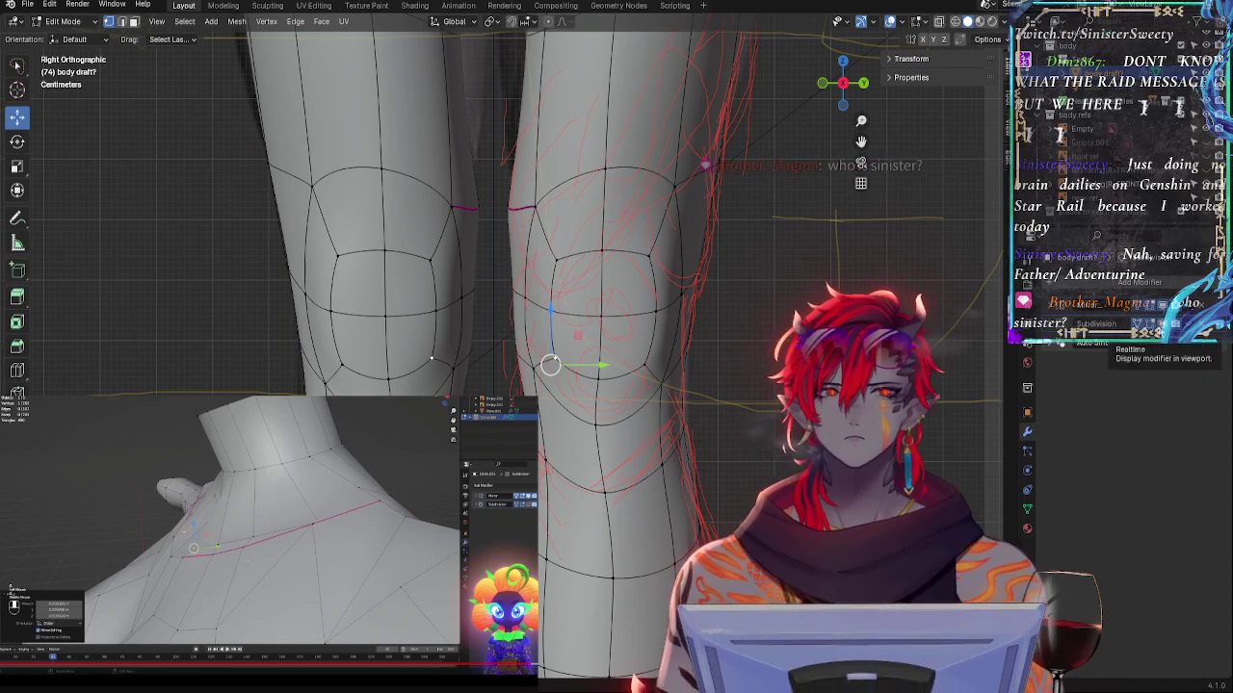
{"action": "left_click", "coordinate": [1163, 324]}
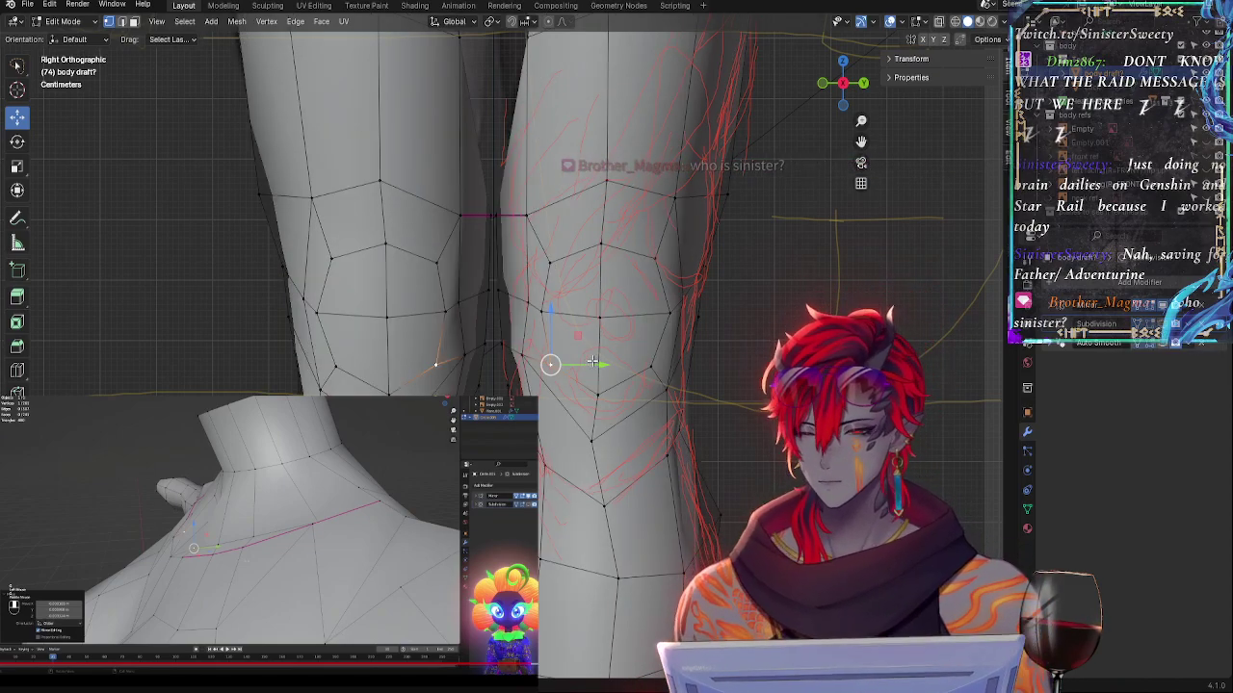
{"action": "key", "text": "alt+z"}
{"action": "key", "text": "alt+z"}
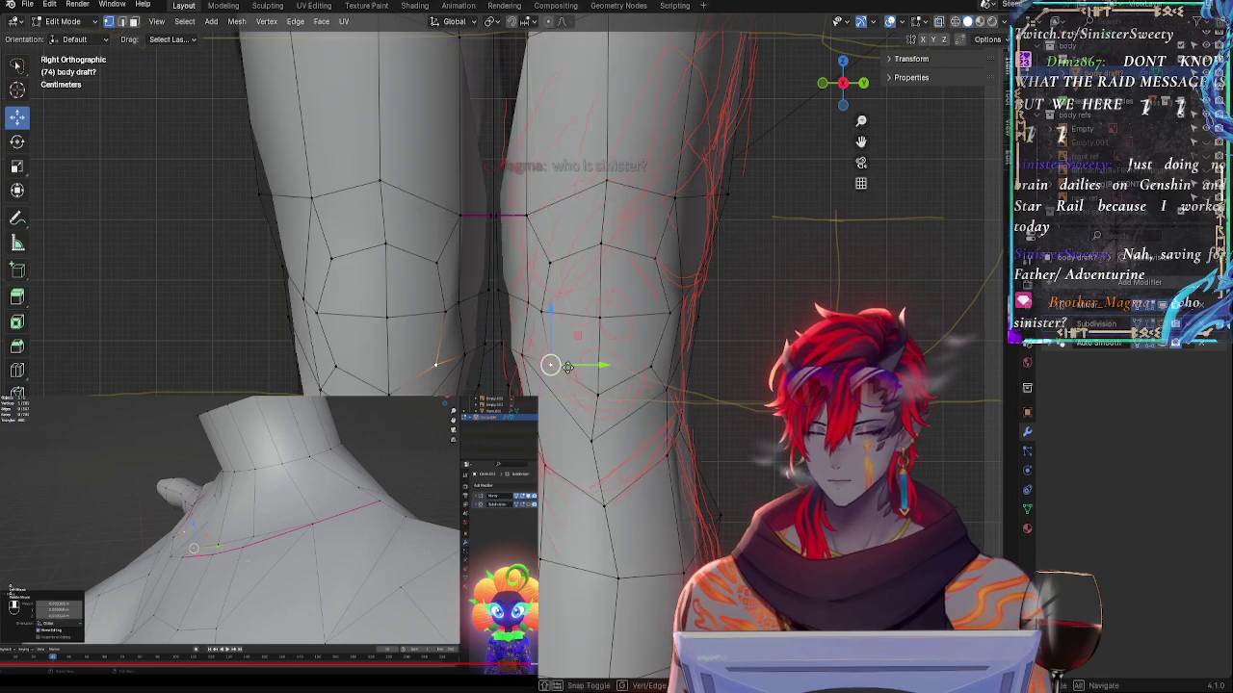
{"action": "key", "text": "g"}
{"action": "key", "text": "Escape"}
{"action": "key", "text": "g"}
- Try nudging a knee vertex upward, then undo it after checking against the strokes
{"action": "left_click_drag", "start_coordinate": [601, 392], "coordinate": [655, 356]}
{"action": "left_click", "coordinate": [652, 367]}
{"action": "key", "text": "alt+z"}
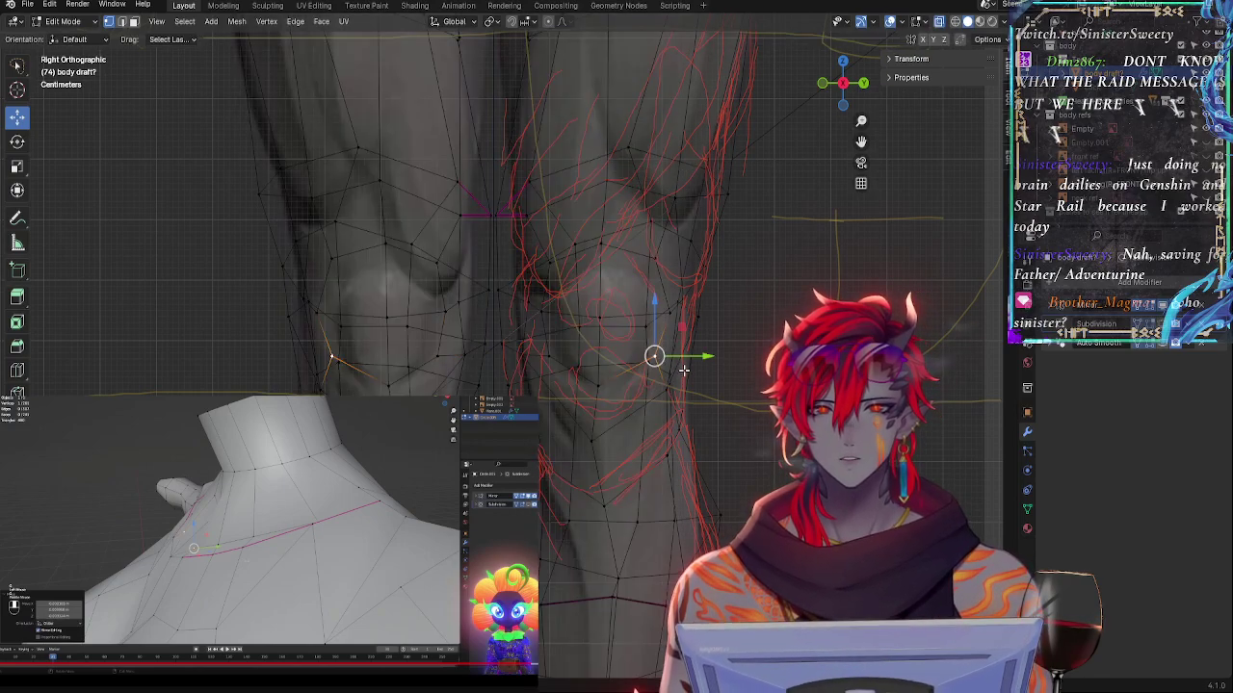
{"action": "key", "text": "alt+z"}
{"action": "key", "text": "ctrl+z"}
{"action": "key", "text": "alt+z"}
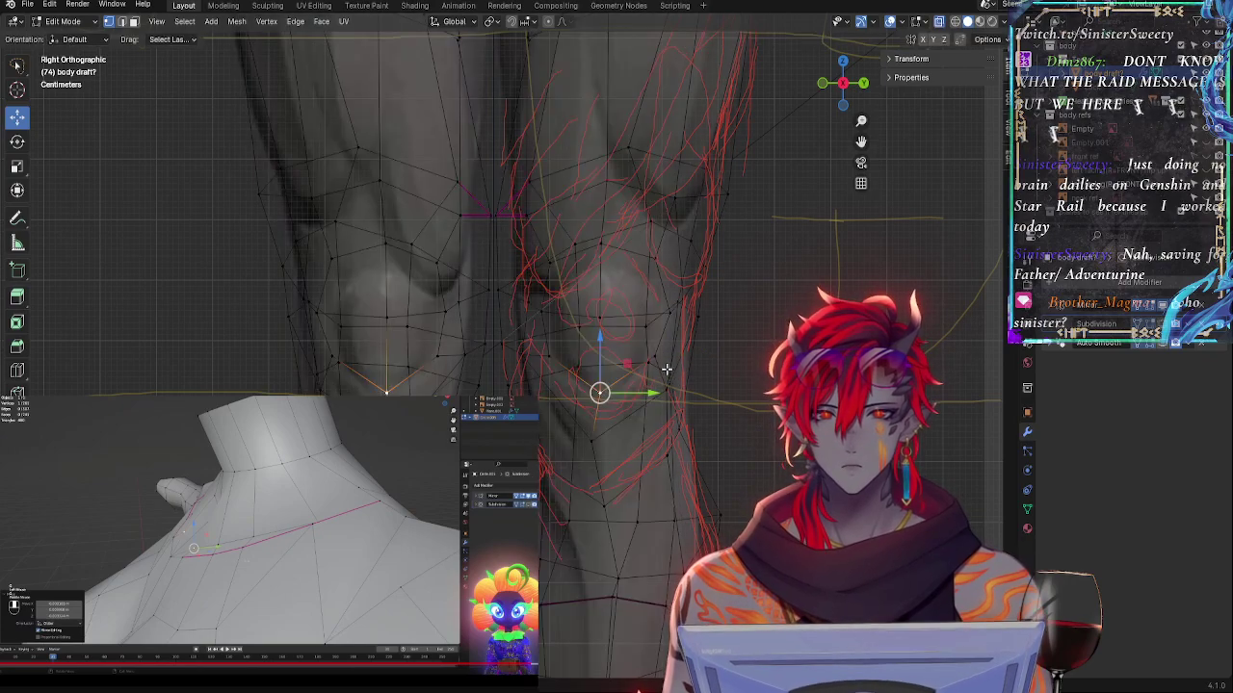
- Slide an outer-knee vertex sideways and move an inner-knee vertex along Y toward the strokes
{"action": "key", "text": "alt+z"}
{"action": "left_click", "coordinate": [655, 357]}
{"action": "left_click_drag", "start_coordinate": [699, 357], "coordinate": [690, 356]}
{"action": "key", "text": "alt+z"}
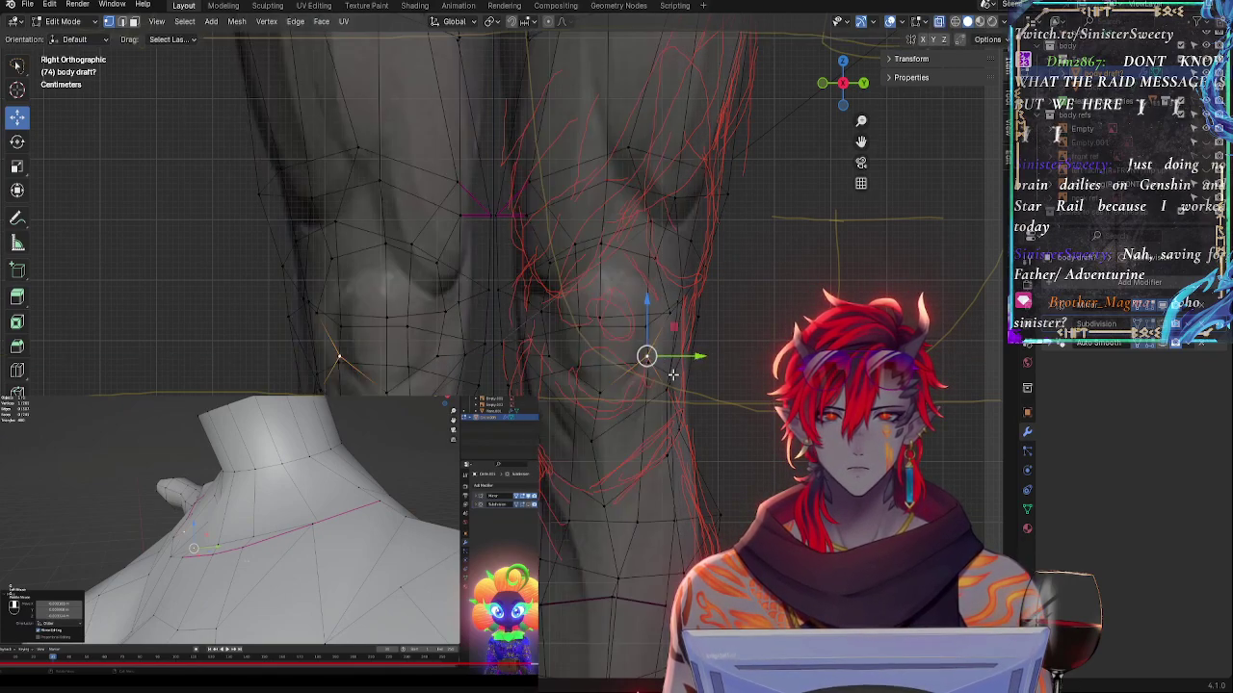
{"action": "left_click", "coordinate": [543, 357]}
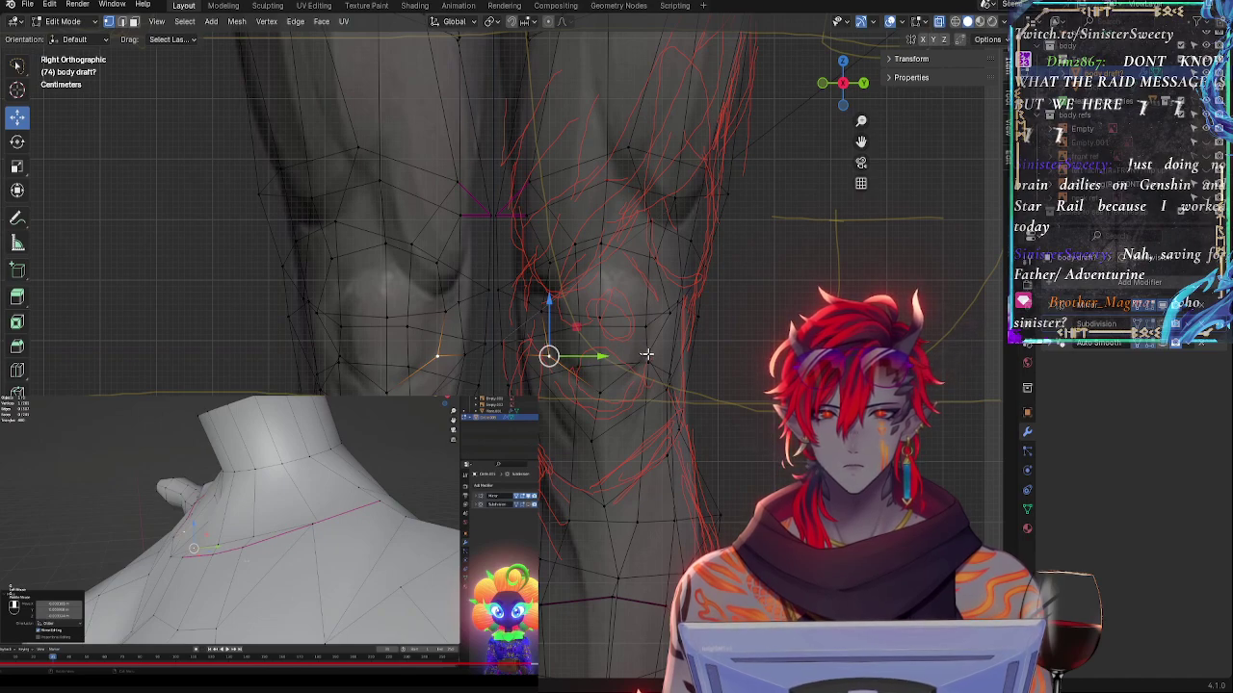
{"action": "key", "text": "alt+z"}
{"action": "key", "text": "alt+z"}
{"action": "key", "text": "g"}
{"action": "key", "text": "y"}
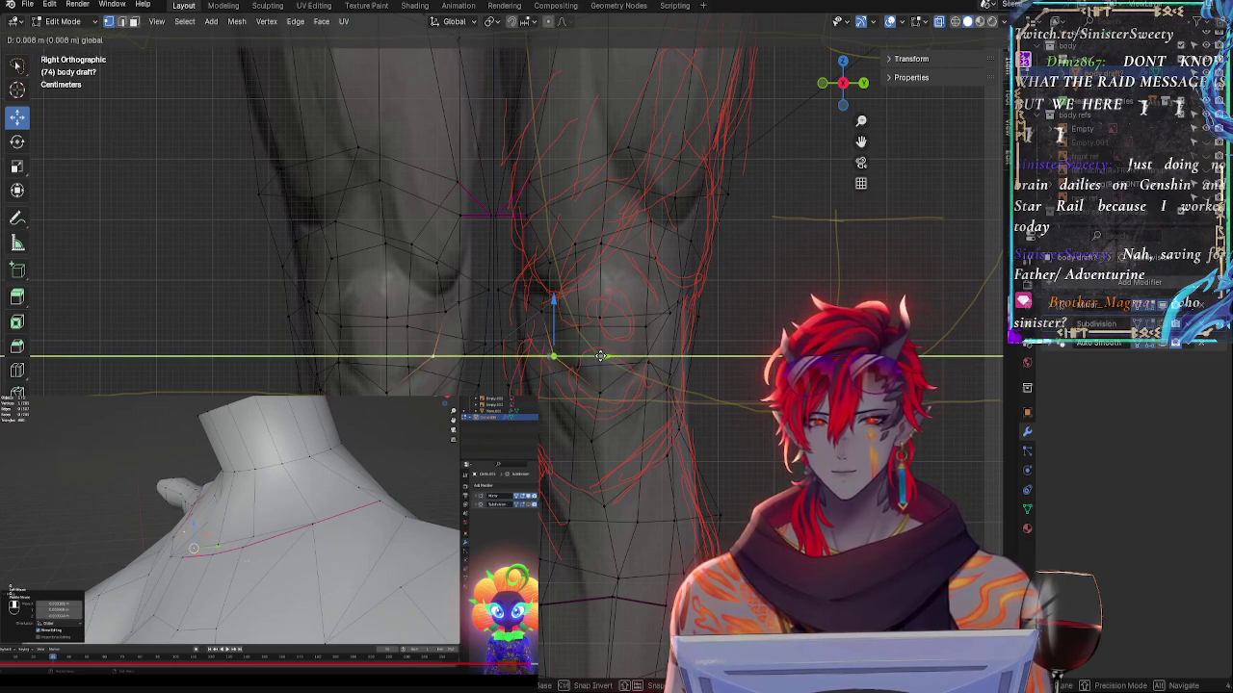
{"action": "left_click", "coordinate": [600, 356]}
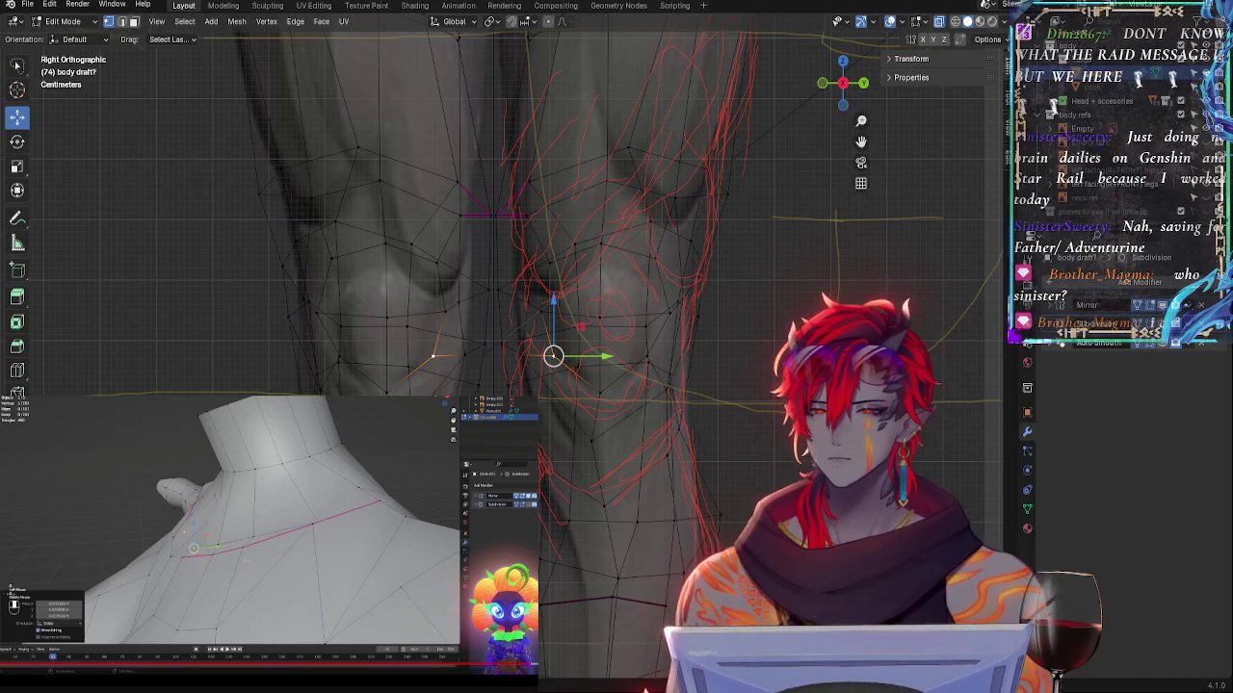
- Zoom in on the knee, shift another outer-knee vertex sideways, and restore solid shading
{"action": "middle_click_drag", "start_coordinate": [514, 437], "coordinate": [490, 482], "text": "shift"}
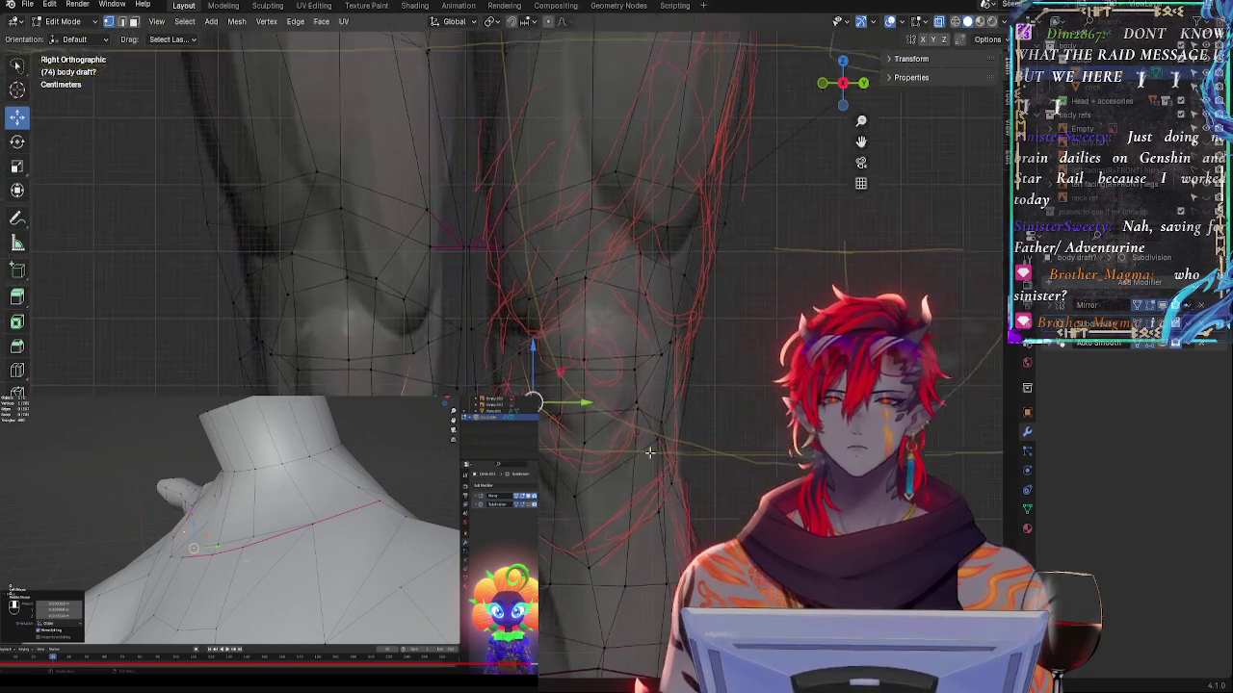
{"action": "middle_click_drag", "start_coordinate": [650, 452], "coordinate": [645, 424], "text": "ctrl"}
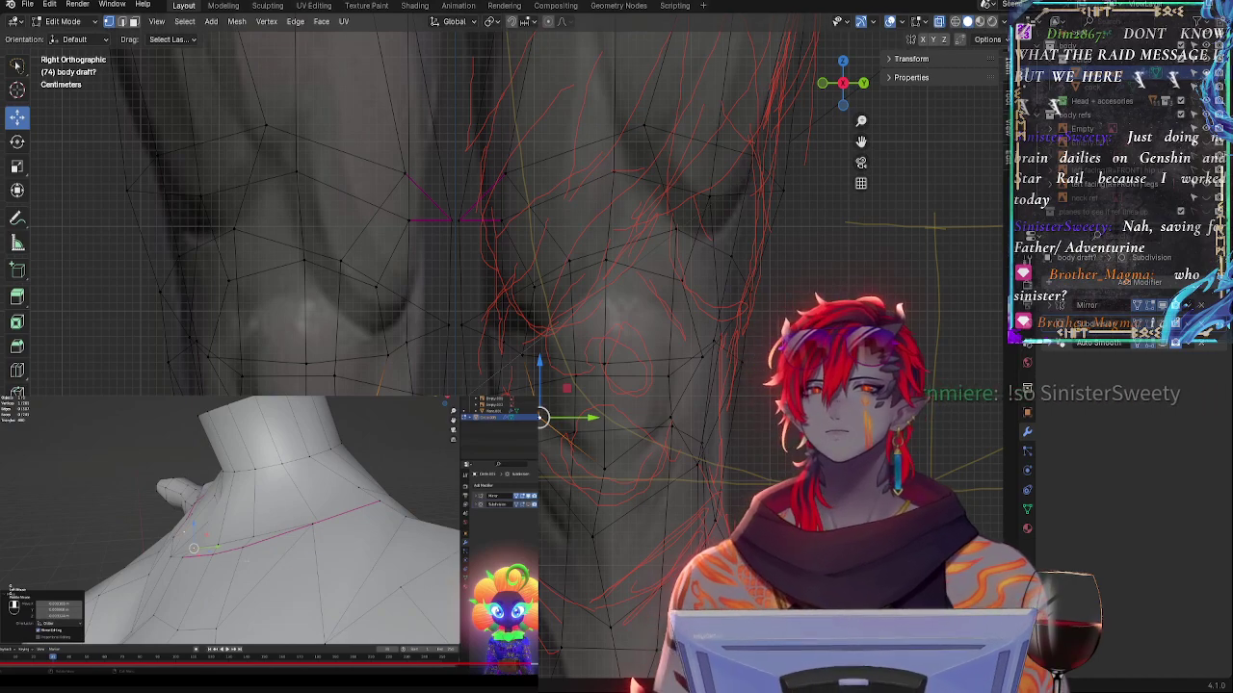
{"action": "key", "text": "alt+z"}
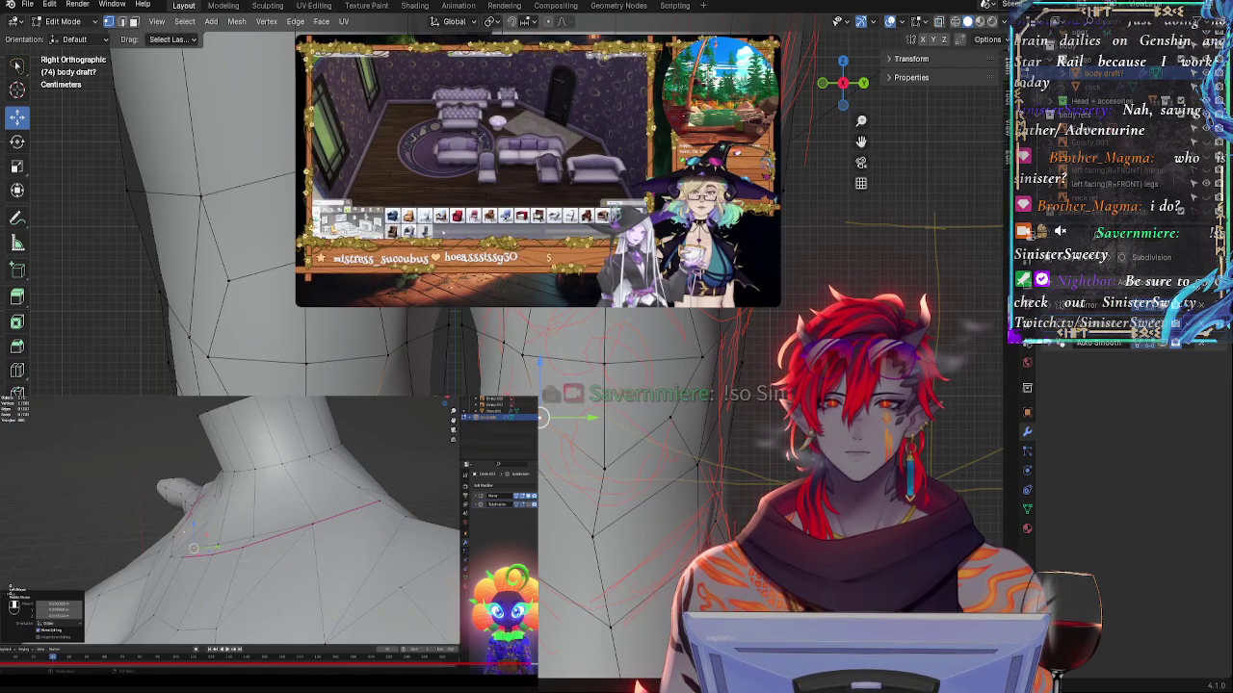
{"action": "key", "text": "alt+z"}
{"action": "key", "text": "alt+z"}
{"action": "left_click", "coordinate": [702, 357]}
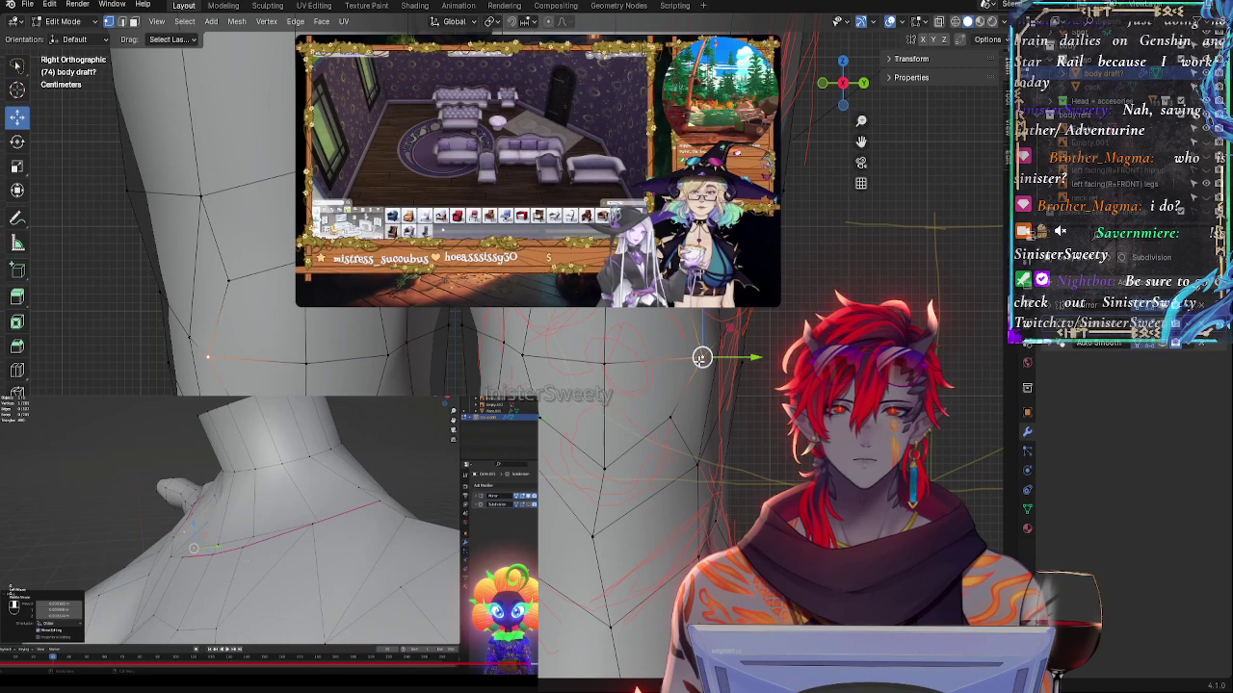
{"action": "left_click_drag", "start_coordinate": [756, 357], "coordinate": [741, 357]}
{"action": "key", "text": "alt+z"}
{"action": "key", "text": "alt+z"}
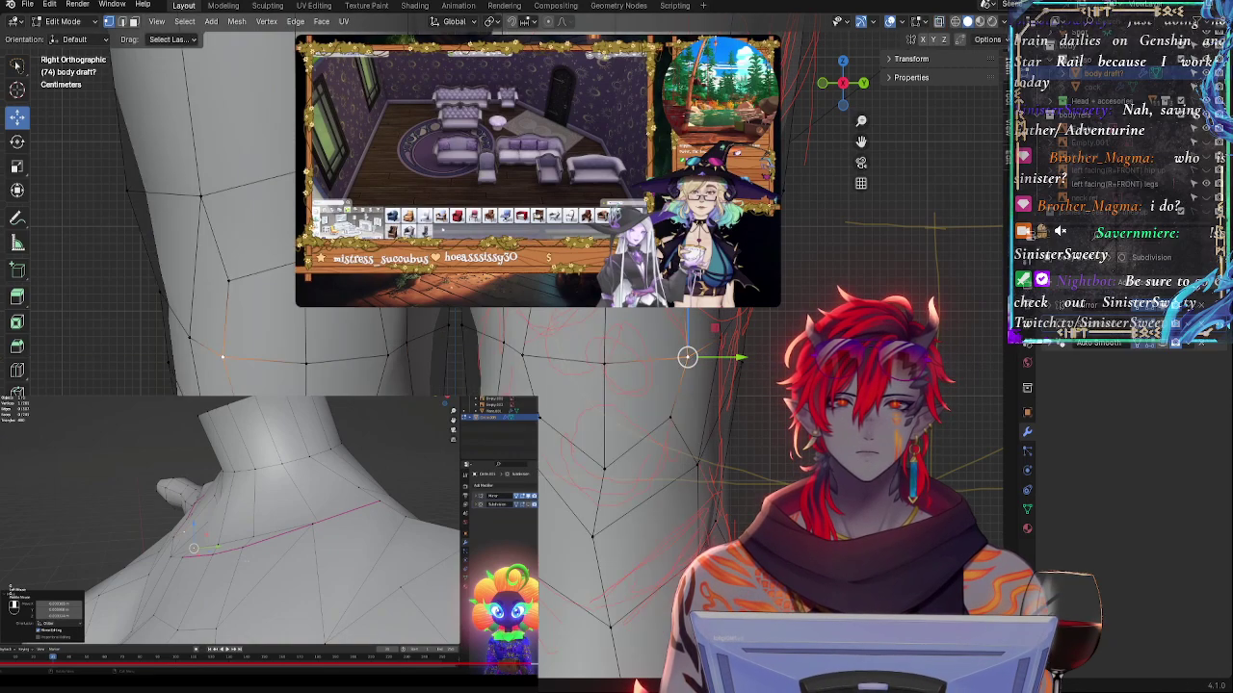
{"action": "left_click", "coordinate": [682, 281]}
{"action": "key", "text": "alt+z"}
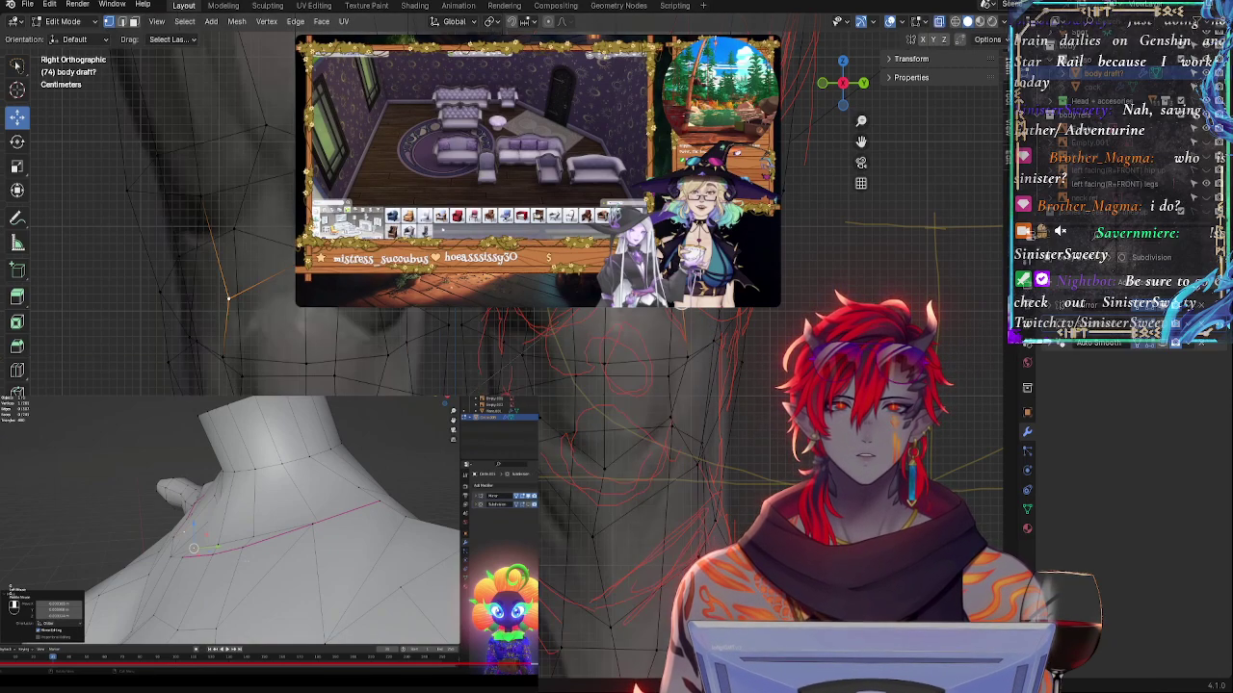
{"action": "key", "text": "alt+z"}
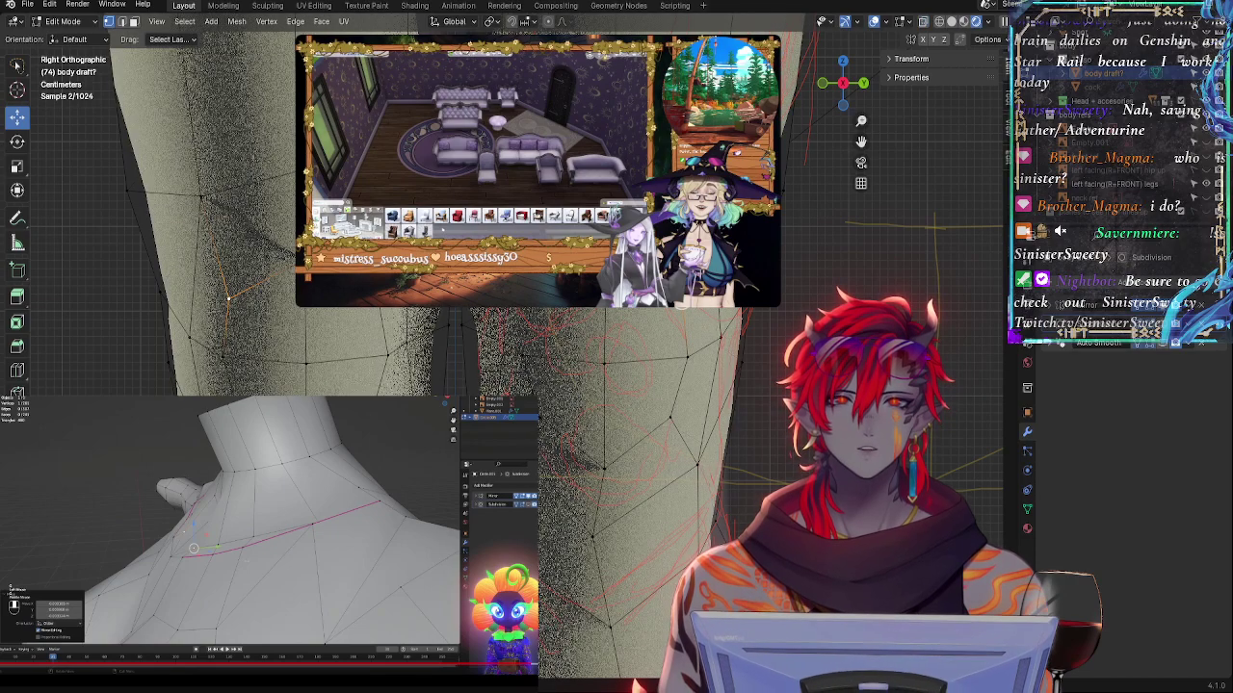
{"action": "key", "text": "z"}
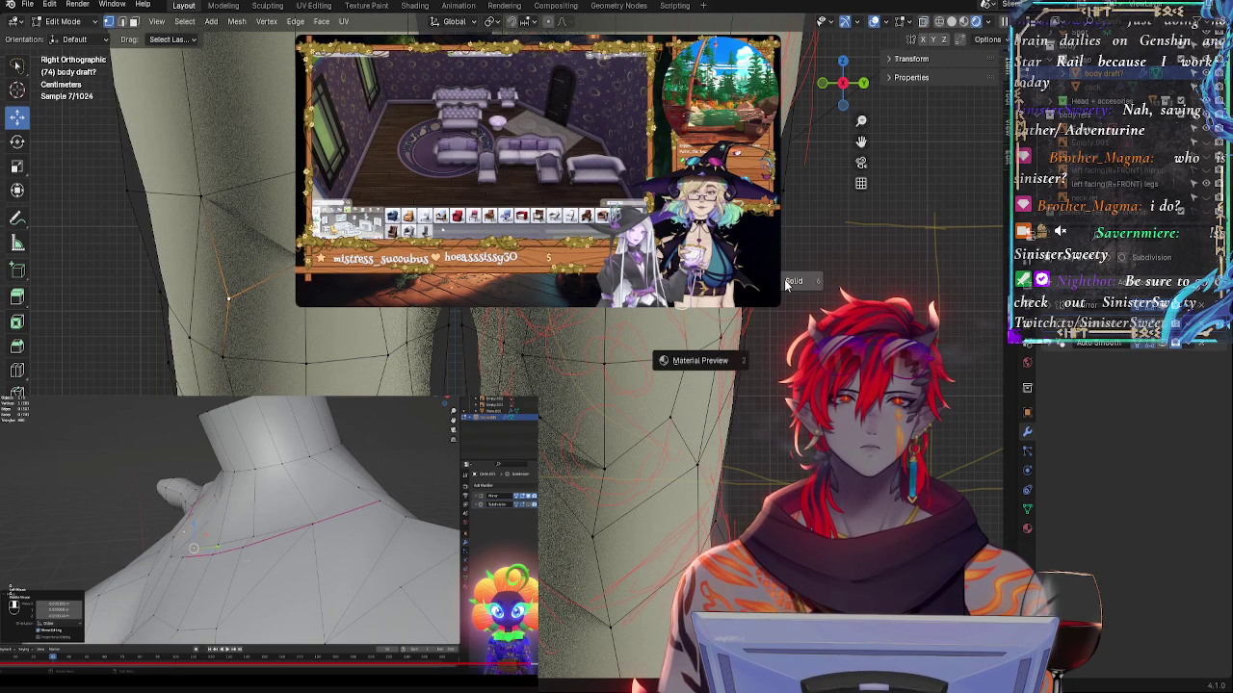
{"action": "left_click", "coordinate": [794, 281]}
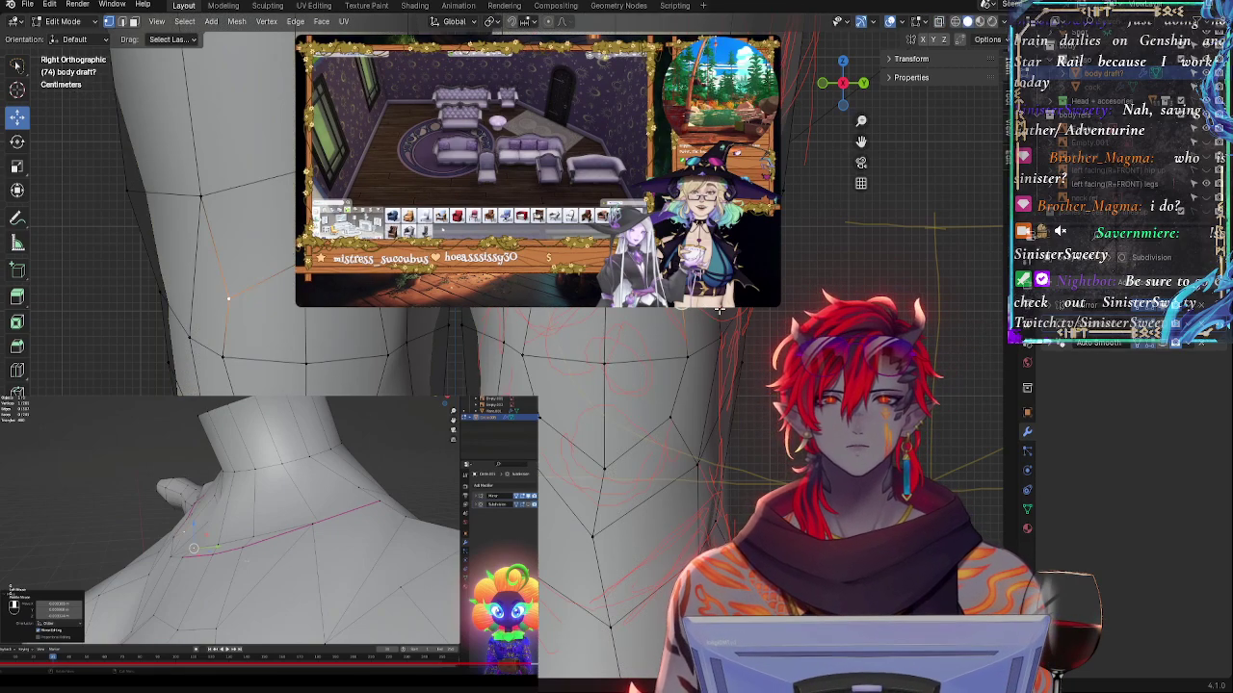
- Pull the selected knee vertices down and reposition vertices below the kneecap and on the lower leg
{"action": "key", "text": "alt+z"}
{"action": "key", "text": "alt+z"}
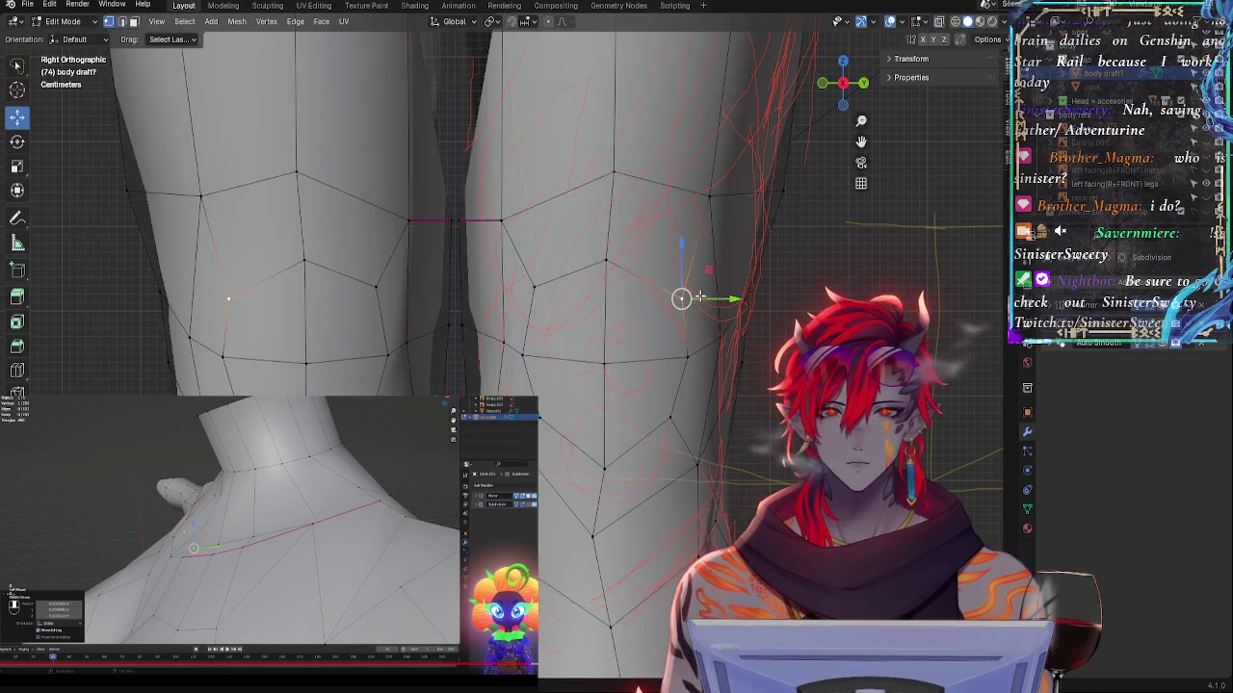
{"action": "key", "text": "alt+z"}
{"action": "key", "text": "alt+z"}
{"action": "key", "text": "alt+z"}
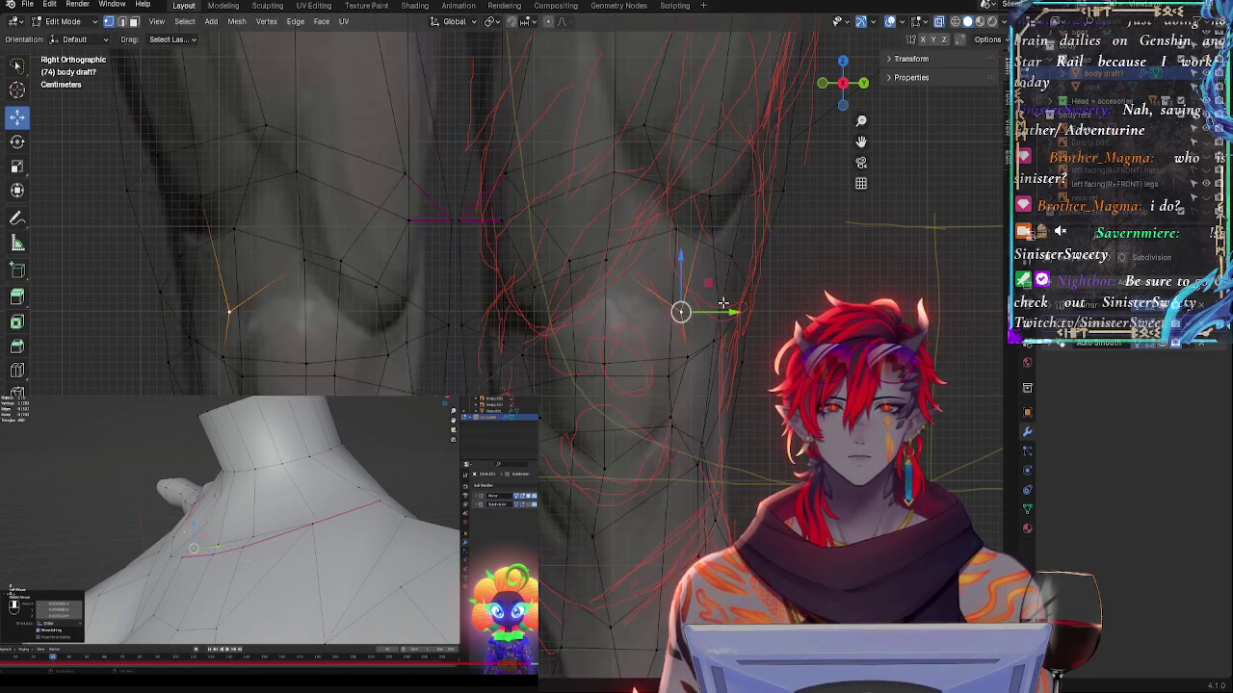
{"action": "left_click_drag", "start_coordinate": [681, 299], "coordinate": [683, 344]}
{"action": "key", "text": "alt+z"}
{"action": "key", "text": "alt+z"}
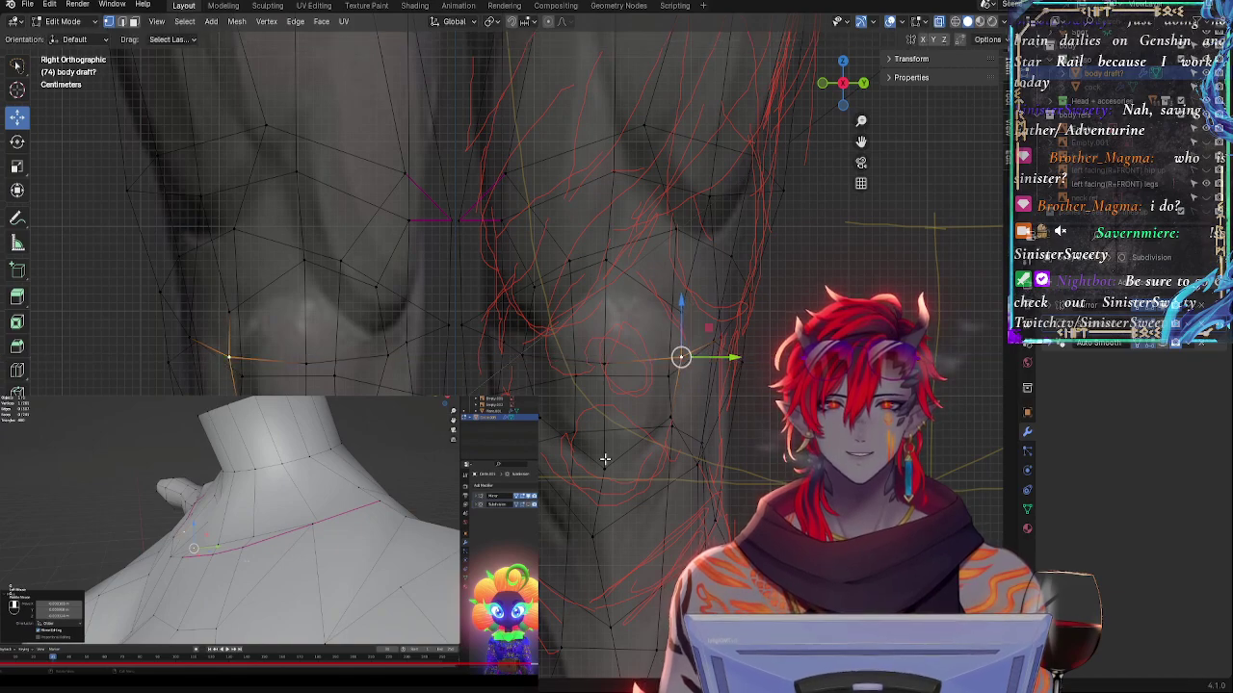
{"action": "left_click", "coordinate": [607, 465]}
{"action": "left_click_drag", "start_coordinate": [604, 469], "coordinate": [608, 475]}
{"action": "left_click", "coordinate": [675, 423]}
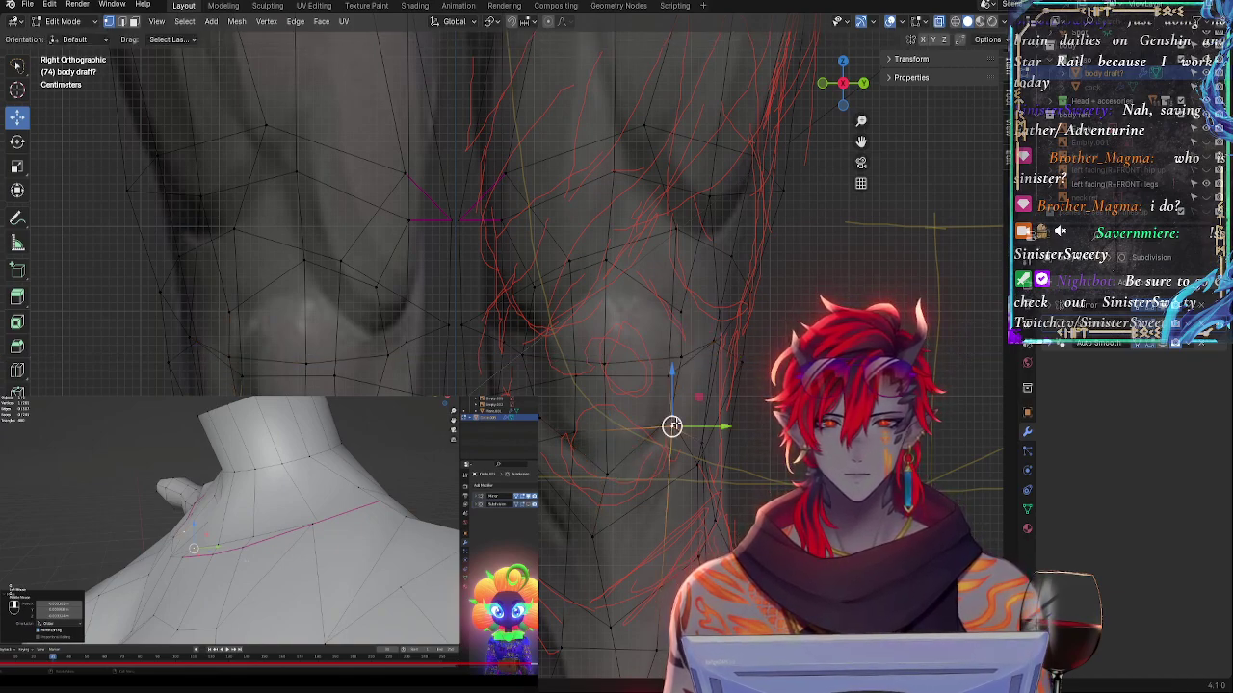
{"action": "left_click_drag", "start_coordinate": [676, 420], "coordinate": [570, 308]}
- Raise an inner-knee vertex, lower the one above the kneecap, and shift an outer-knee vertex
{"action": "left_click", "coordinate": [534, 357]}
{"action": "left_click_drag", "start_coordinate": [532, 353], "coordinate": [531, 347]}
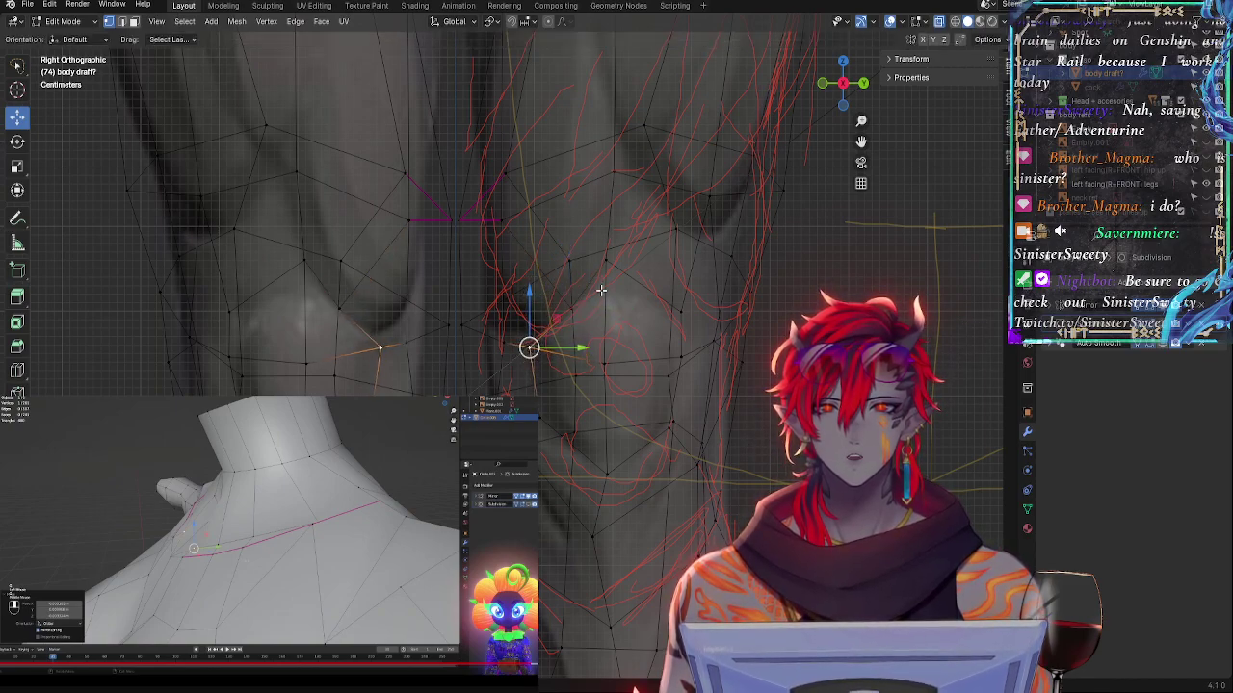
{"action": "left_click", "coordinate": [611, 273]}
{"action": "left_click_drag", "start_coordinate": [609, 273], "coordinate": [609, 297]}
{"action": "left_click", "coordinate": [677, 311]}
{"action": "left_click_drag", "start_coordinate": [680, 313], "coordinate": [671, 317]}
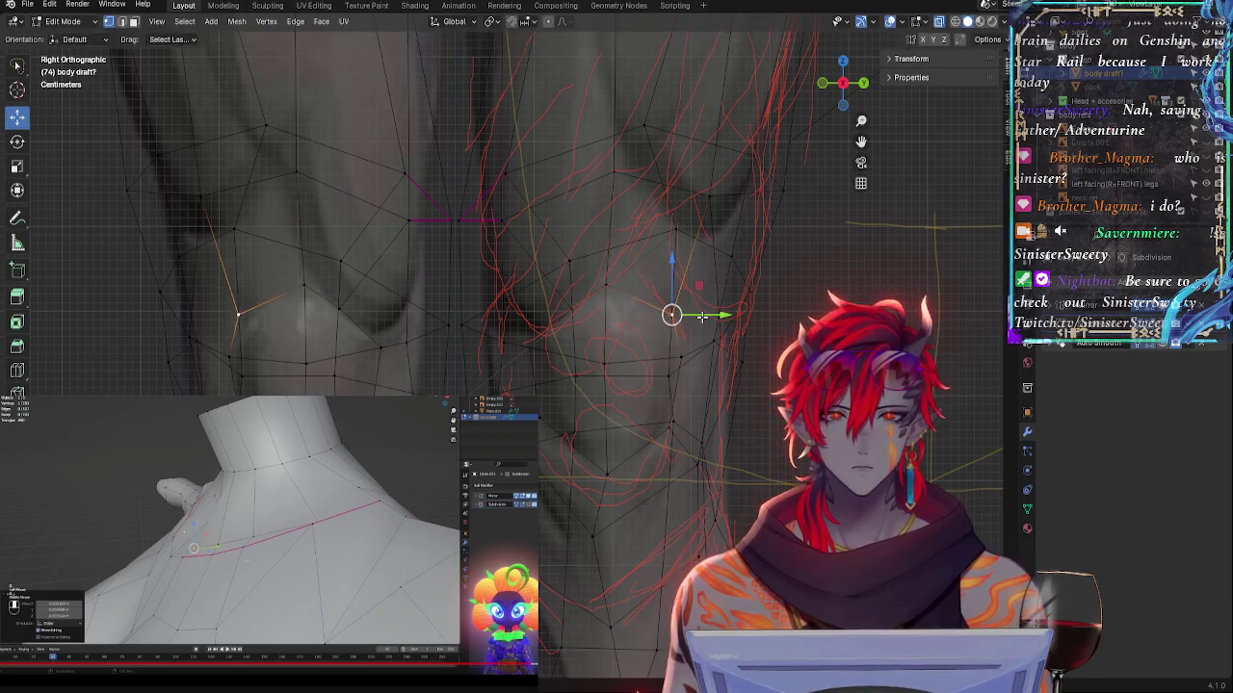
- Reposition the vertex above the kneecap freely, then shift it along Y
{"action": "key", "text": "alt+z"}
{"action": "key", "text": "alt+z"}
{"action": "key", "text": "alt+z"}
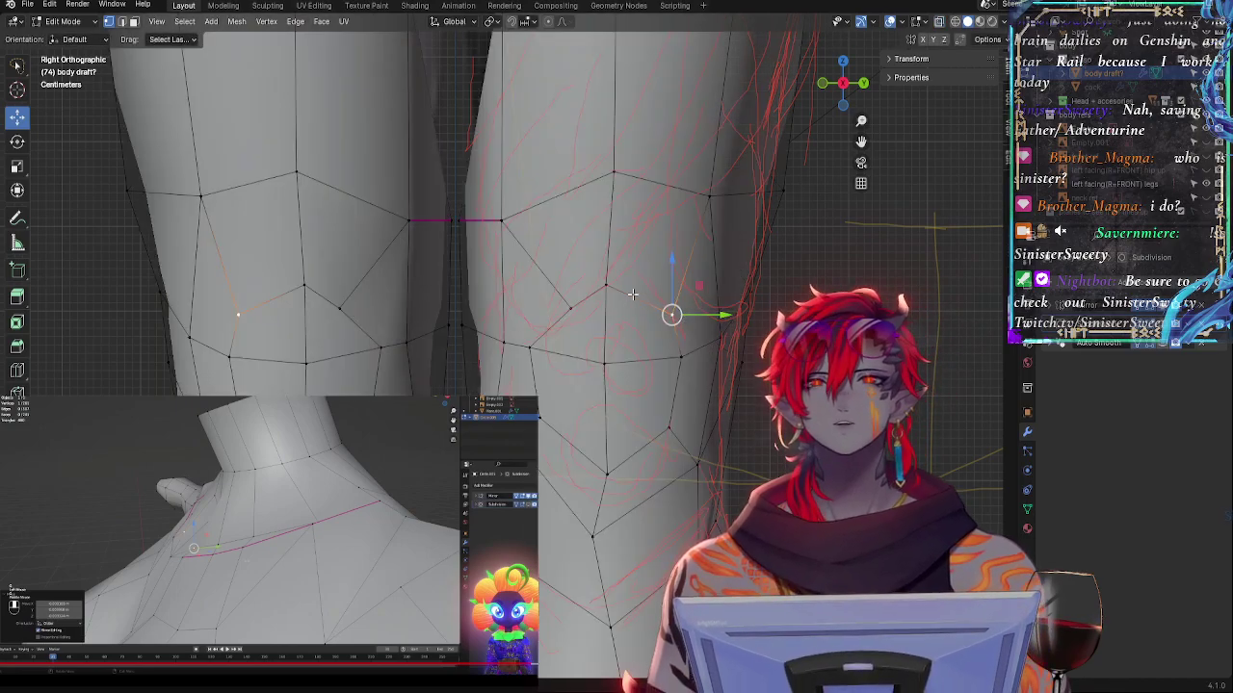
{"action": "key", "text": "alt+z"}
{"action": "key", "text": "alt+z"}
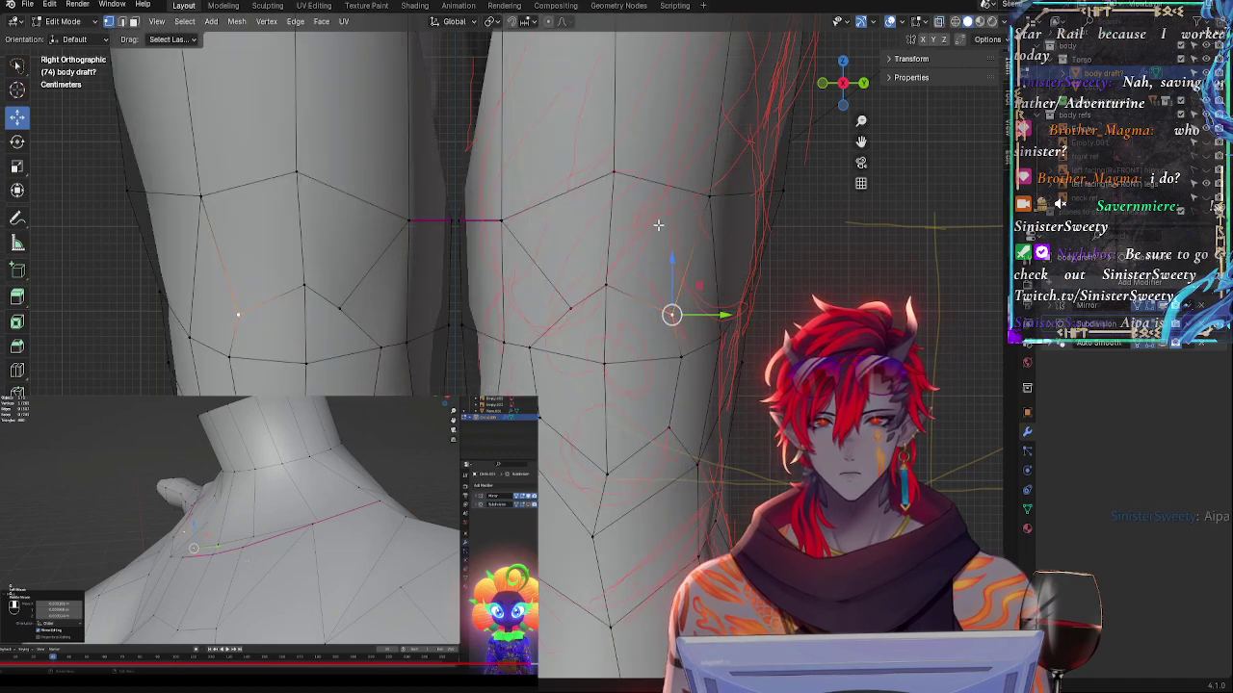
{"action": "left_click", "coordinate": [503, 222]}
{"action": "key", "text": "alt+z"}
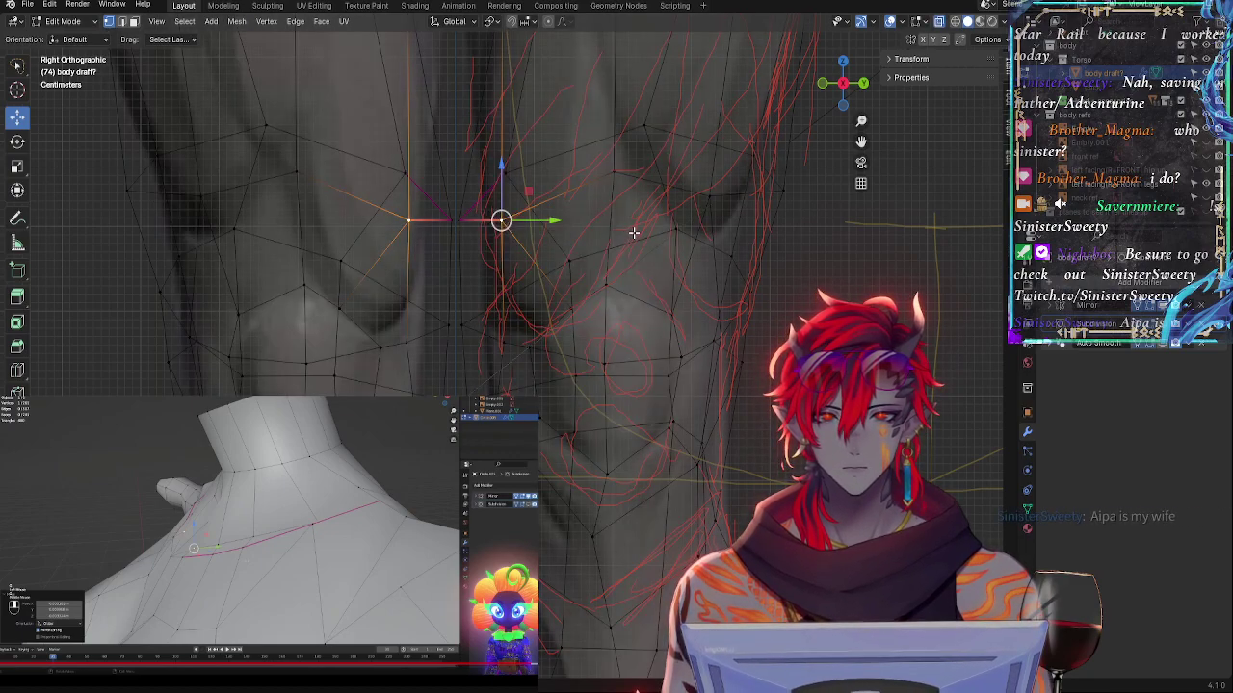
{"action": "key", "text": "alt+z"}
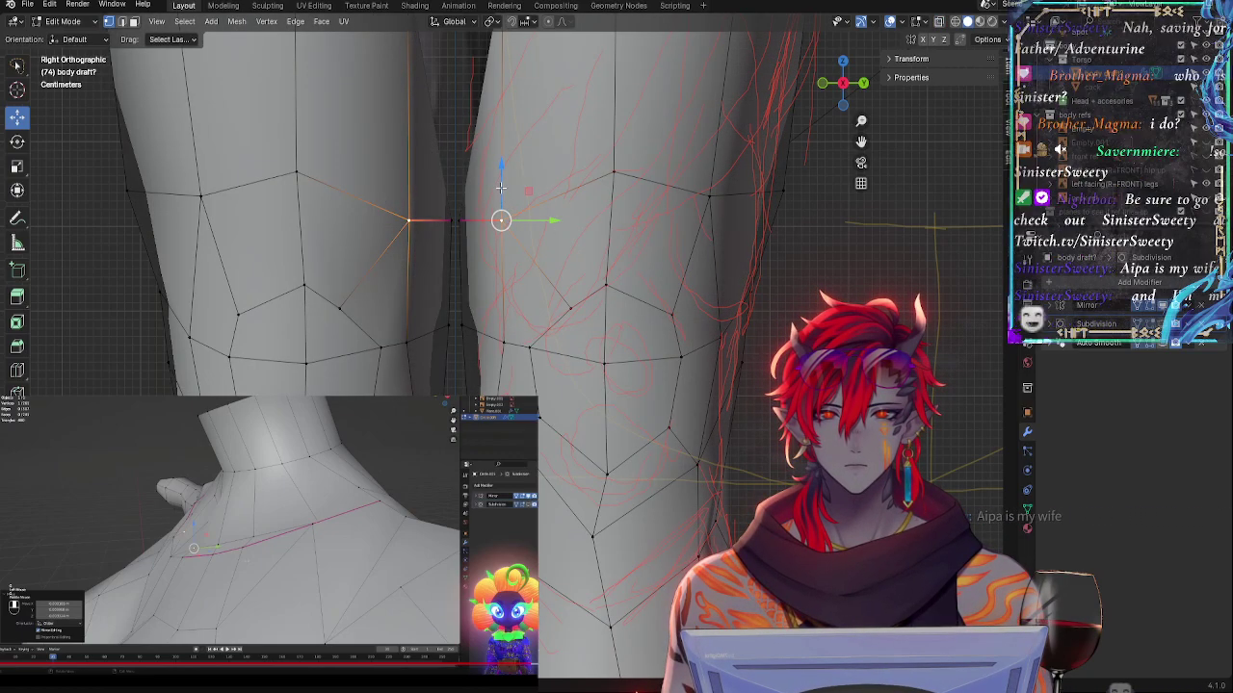
{"action": "key", "text": "g"}
{"action": "left_click", "coordinate": [547, 287]}
{"action": "key", "text": "alt+z"}
{"action": "key", "text": "alt+z"}
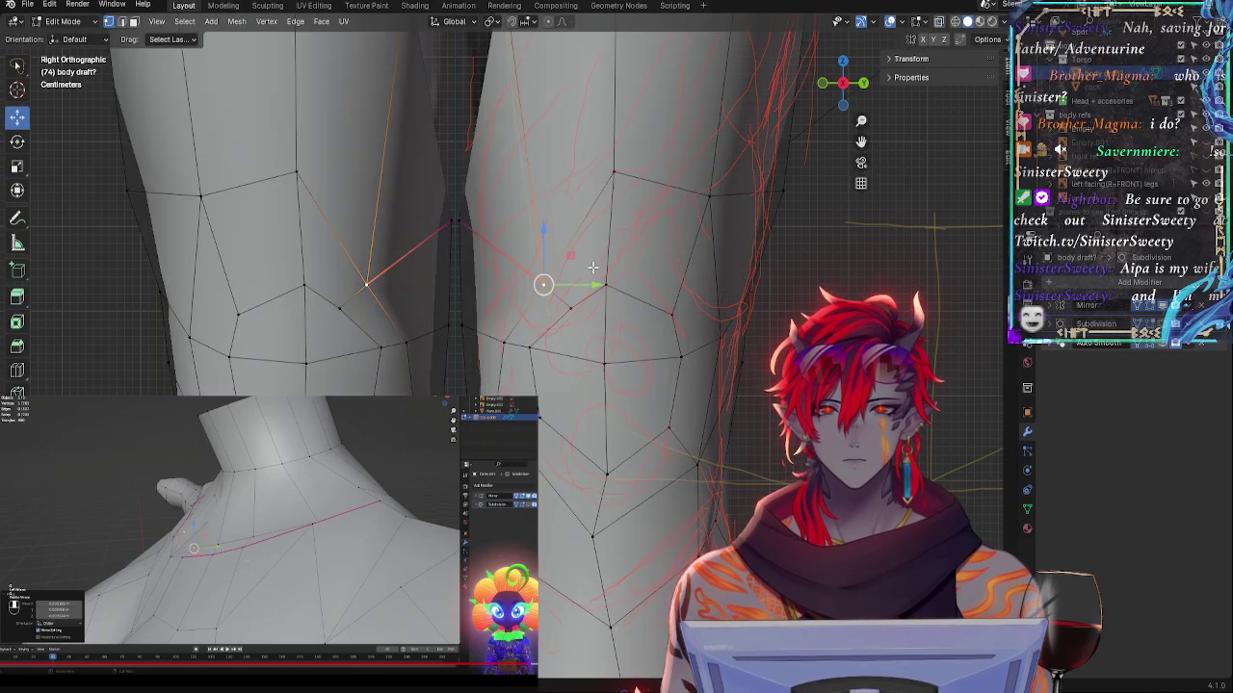
{"action": "middle_click_drag", "start_coordinate": [596, 274], "coordinate": [510, 294]}
{"action": "left_click_drag", "start_coordinate": [599, 287], "coordinate": [574, 287]}
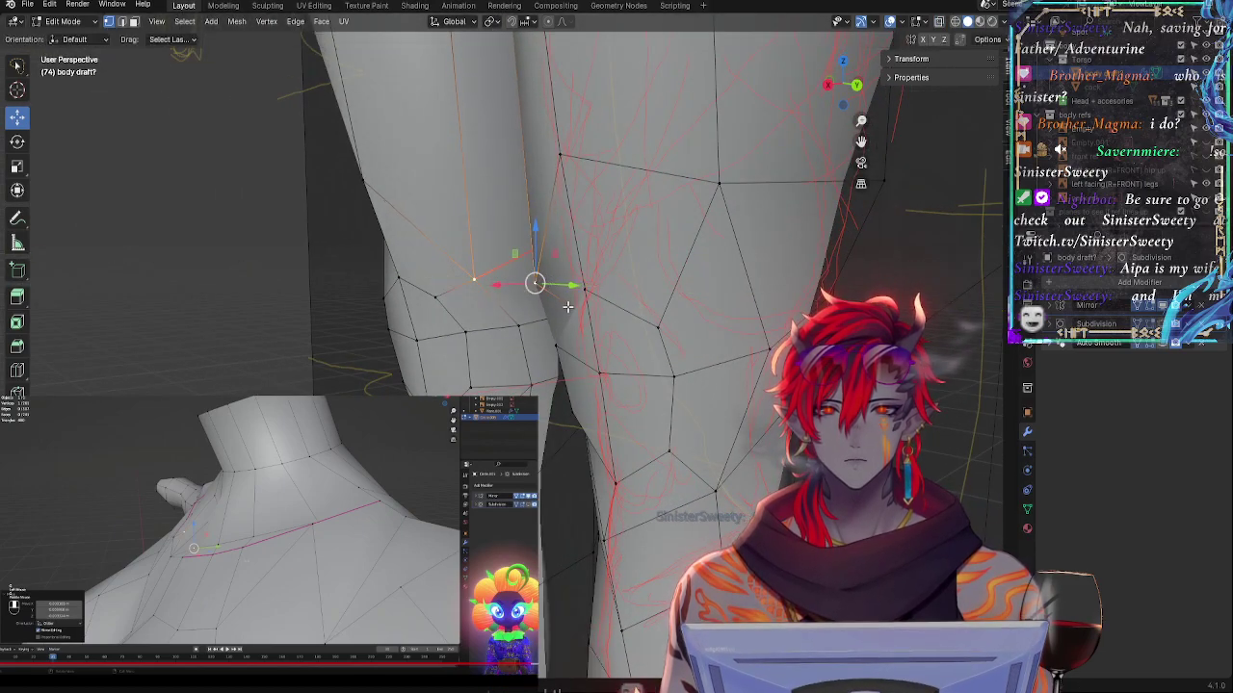
- Move a knee vertex, shift it along Y, and slide it down along its edges
{"action": "middle_click_drag", "start_coordinate": [567, 308], "coordinate": [697, 308]}
{"action": "key", "text": "g"}
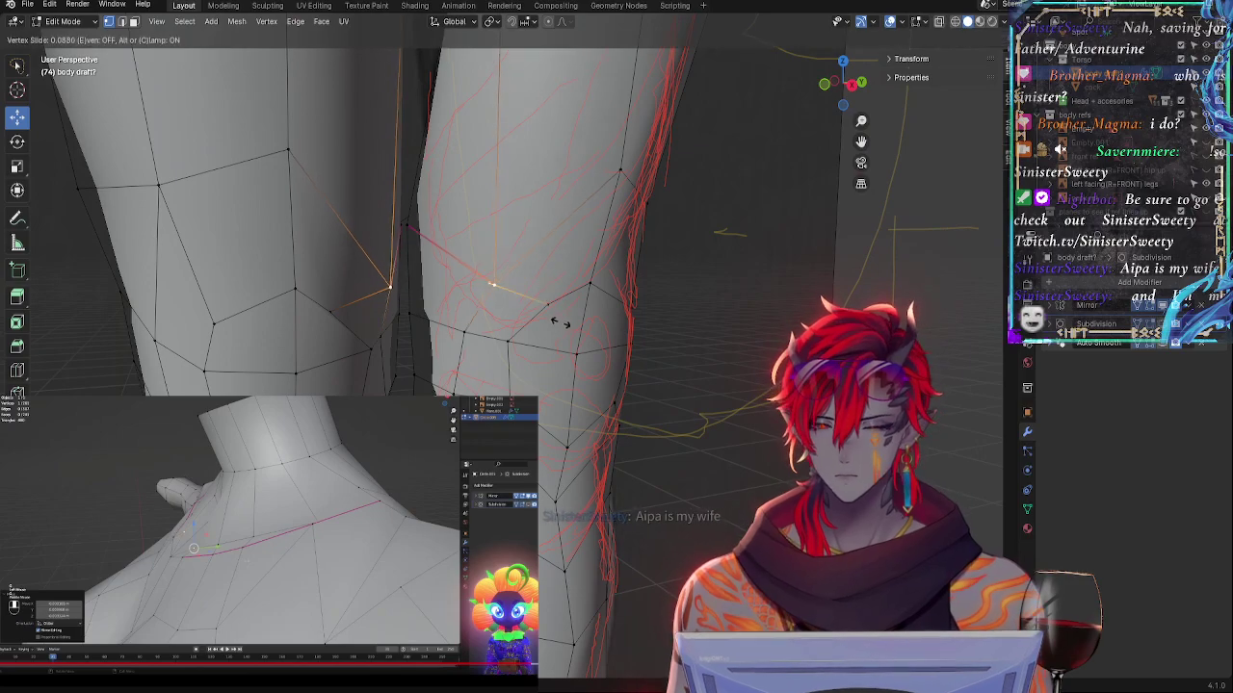
{"action": "left_click", "coordinate": [592, 336]}
{"action": "middle_click_drag", "start_coordinate": [592, 336], "coordinate": [478, 338]}
{"action": "left_click_drag", "start_coordinate": [599, 296], "coordinate": [577, 296]}
{"action": "key", "text": "g"}
{"action": "key", "text": "g"}
{"action": "left_click", "coordinate": [626, 296]}
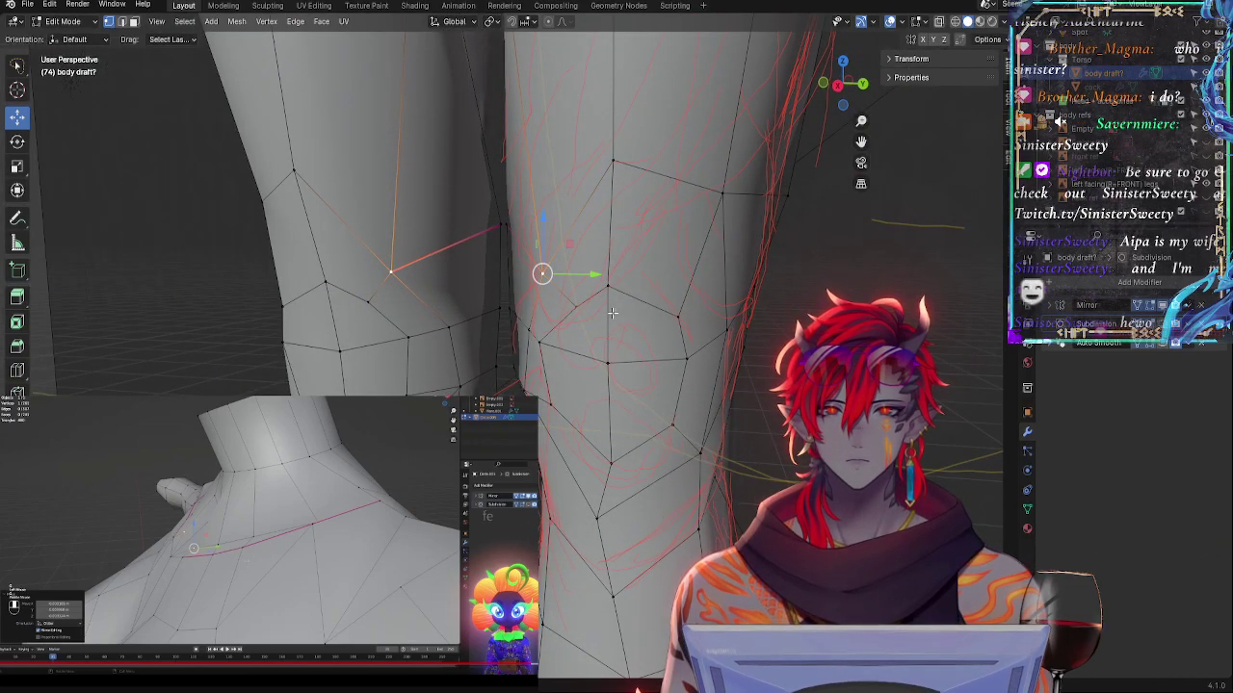
{"action": "key", "text": "g"}
{"action": "key", "text": "g"}
{"action": "left_click", "coordinate": [584, 317]}
{"action": "middle_click_drag", "start_coordinate": [585, 318], "coordinate": [623, 338]}
{"action": "key", "text": "alt+z"}
{"action": "key", "text": "alt+z"}
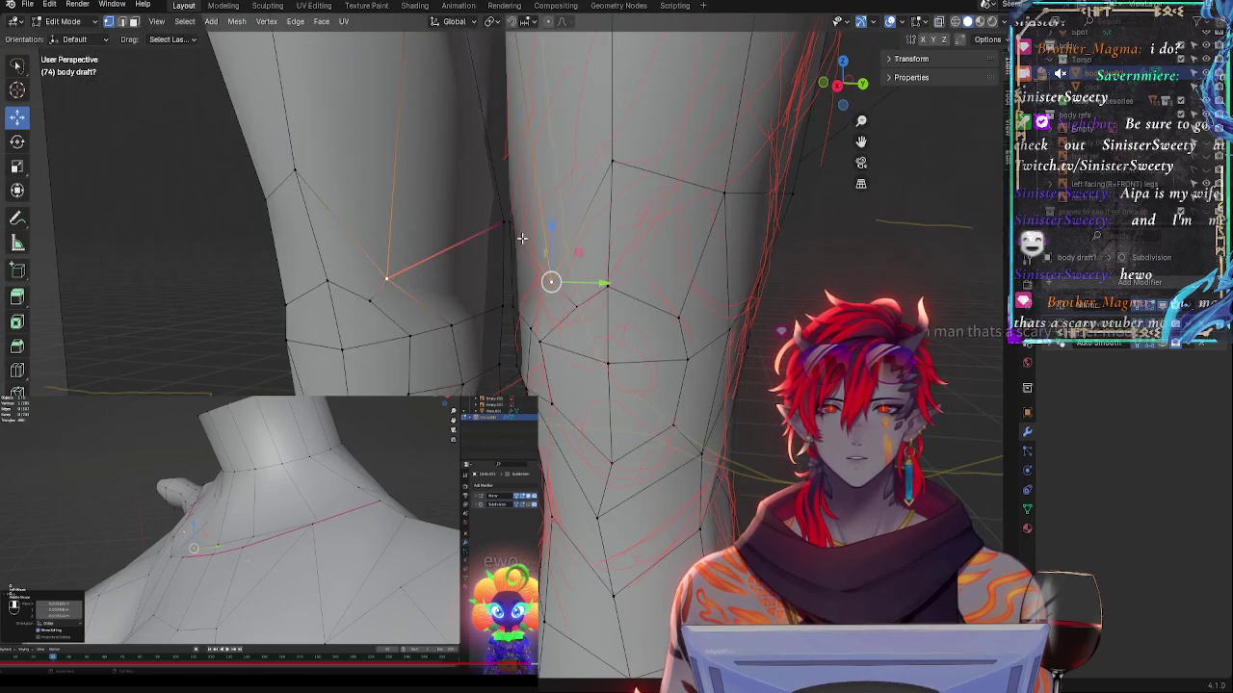
- Edge-slide the inner-leg vertex by the knee and the next knee vertex into line
{"action": "left_click", "coordinate": [505, 224]}
{"action": "mouse_move", "coordinate": [562, 267]}
{"action": "middle_mouse_down"}
{"action": "mouse_move", "coordinate": [660, 278]}
{"action": "mouse_move", "coordinate": [541, 309]}
{"action": "mouse_move", "coordinate": [742, 300]}
{"action": "mouse_move", "coordinate": [598, 306]}
{"action": "mouse_move", "coordinate": [571, 260]}
{"action": "middle_mouse_up"}
{"action": "key", "text": "g"}
{"action": "key", "text": "g"}
{"action": "left_click", "coordinate": [708, 290]}
{"action": "left_click_drag", "start_coordinate": [567, 239], "coordinate": [549, 241]}
{"action": "left_click", "coordinate": [551, 280]}
{"action": "key", "text": "g"}
{"action": "key", "text": "g"}
{"action": "left_click", "coordinate": [555, 255]}
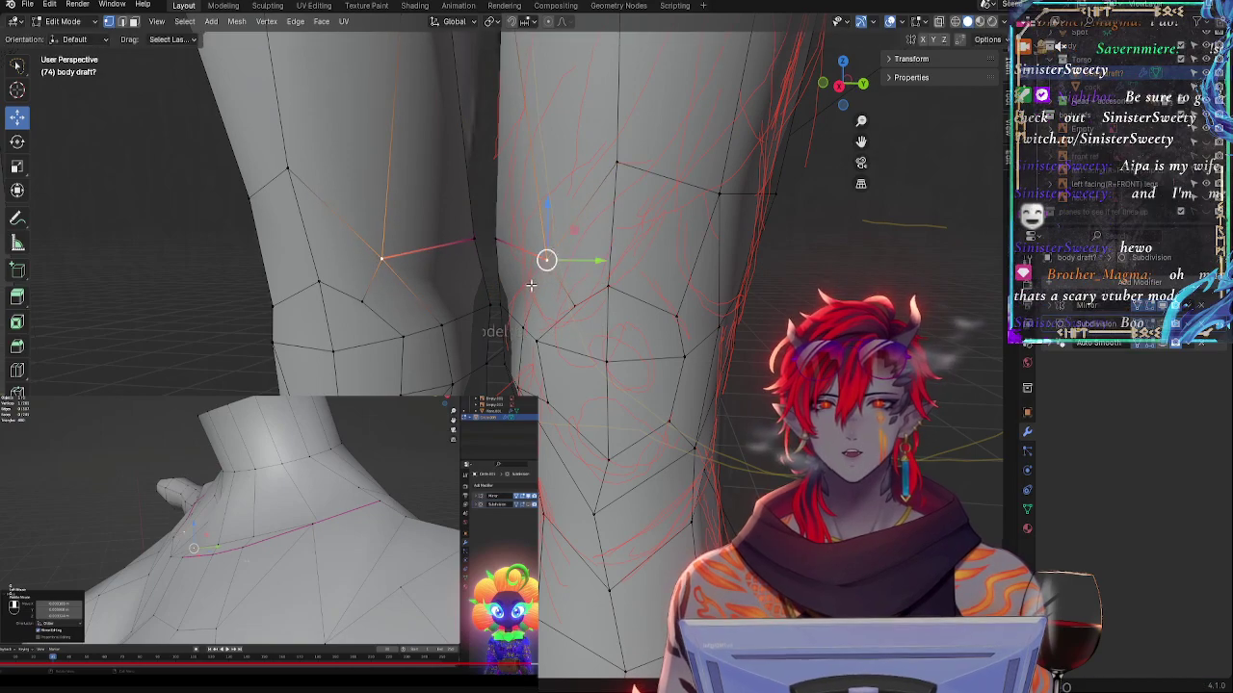
- Edge-slide the vertices below, above and at the lower edge of the kneecap into place
{"action": "left_click", "coordinate": [504, 304]}
{"action": "middle_click_drag", "start_coordinate": [575, 290], "coordinate": [589, 260]}
{"action": "left_click", "coordinate": [532, 356]}
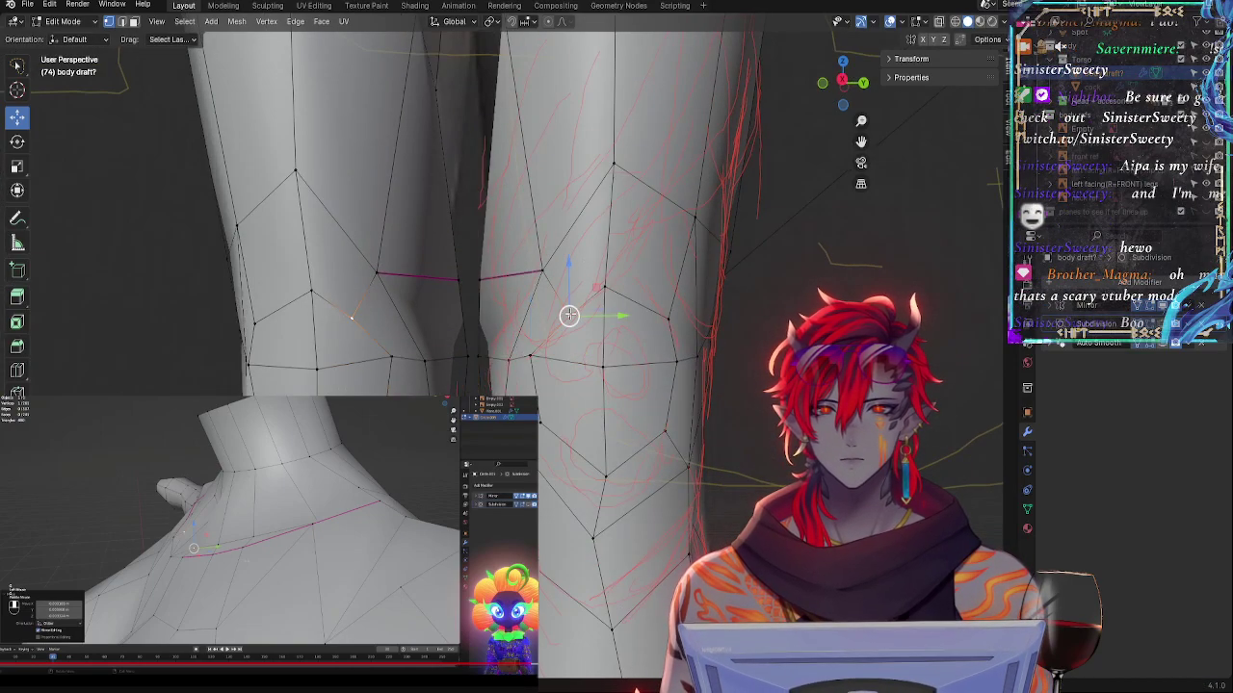
{"action": "key", "text": "g"}
{"action": "key", "text": "g"}
{"action": "left_click", "coordinate": [562, 302]}
{"action": "left_click", "coordinate": [544, 271]}
{"action": "key", "text": "g"}
{"action": "key", "text": "g"}
{"action": "left_click", "coordinate": [529, 263]}
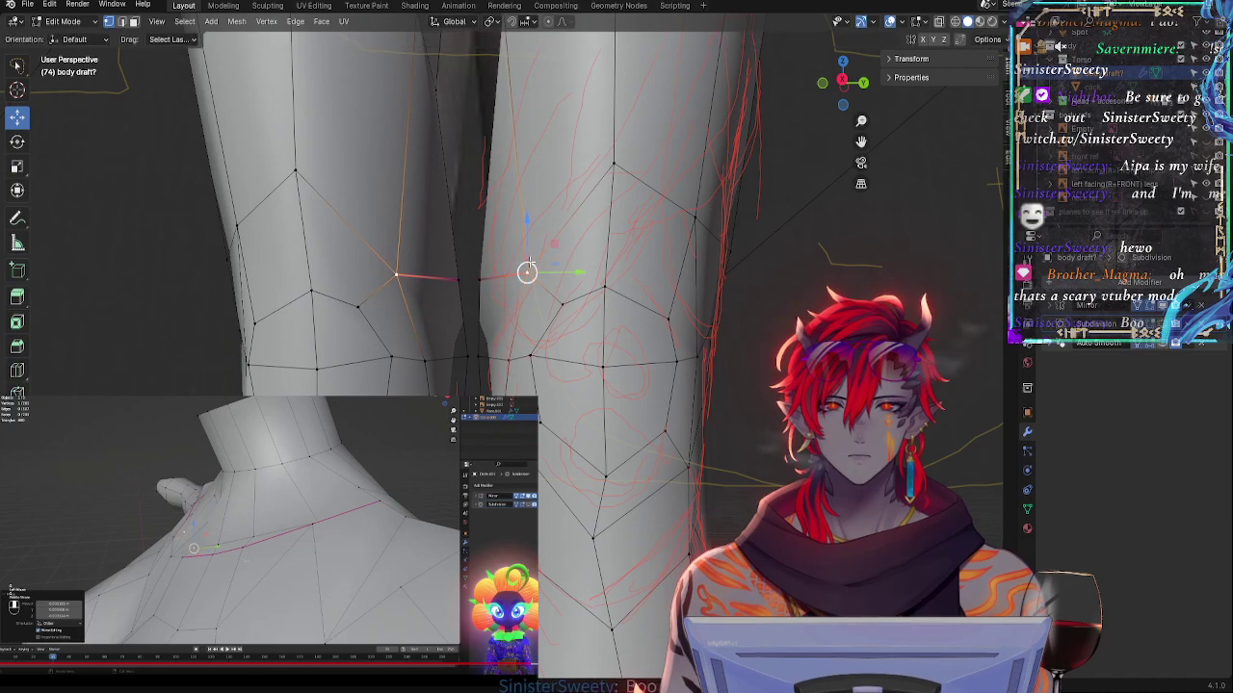
{"action": "left_click", "coordinate": [510, 359]}
{"action": "key", "text": "g"}
{"action": "key", "text": "g"}
{"action": "left_click", "coordinate": [515, 353]}
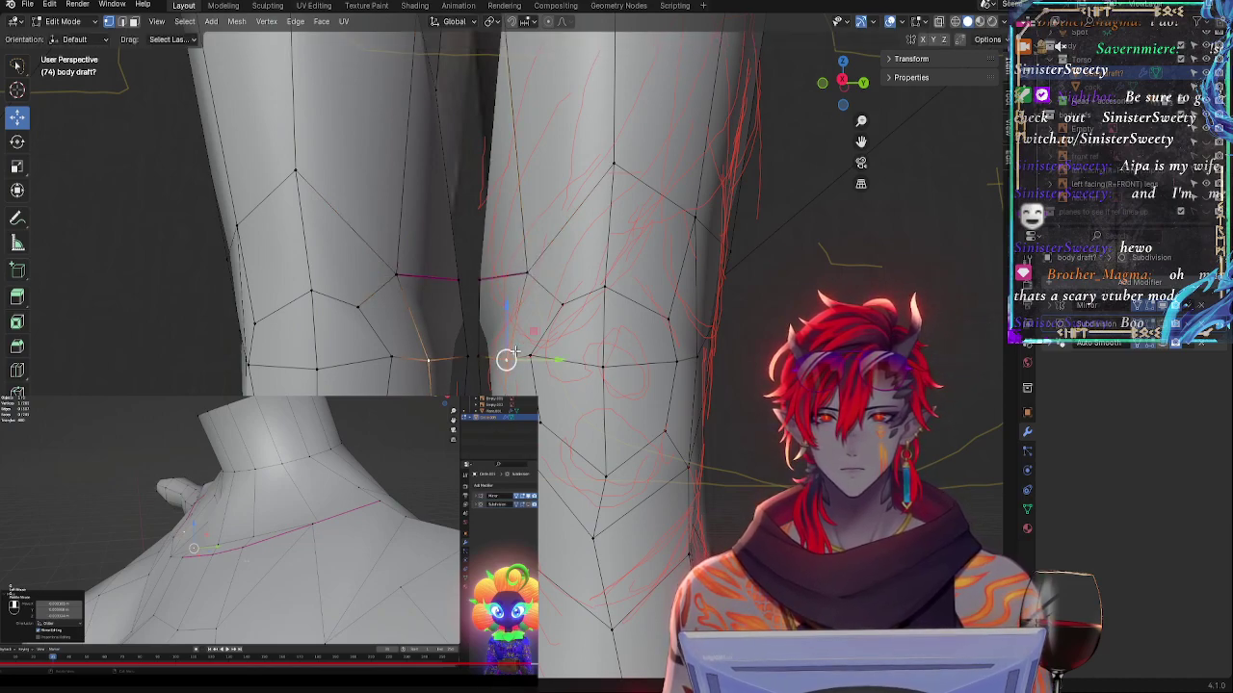
- Nudge the outer knee vertex and another knee vertex along Y and slightly upward
{"action": "middle_click_drag", "start_coordinate": [513, 353], "coordinate": [543, 267]}
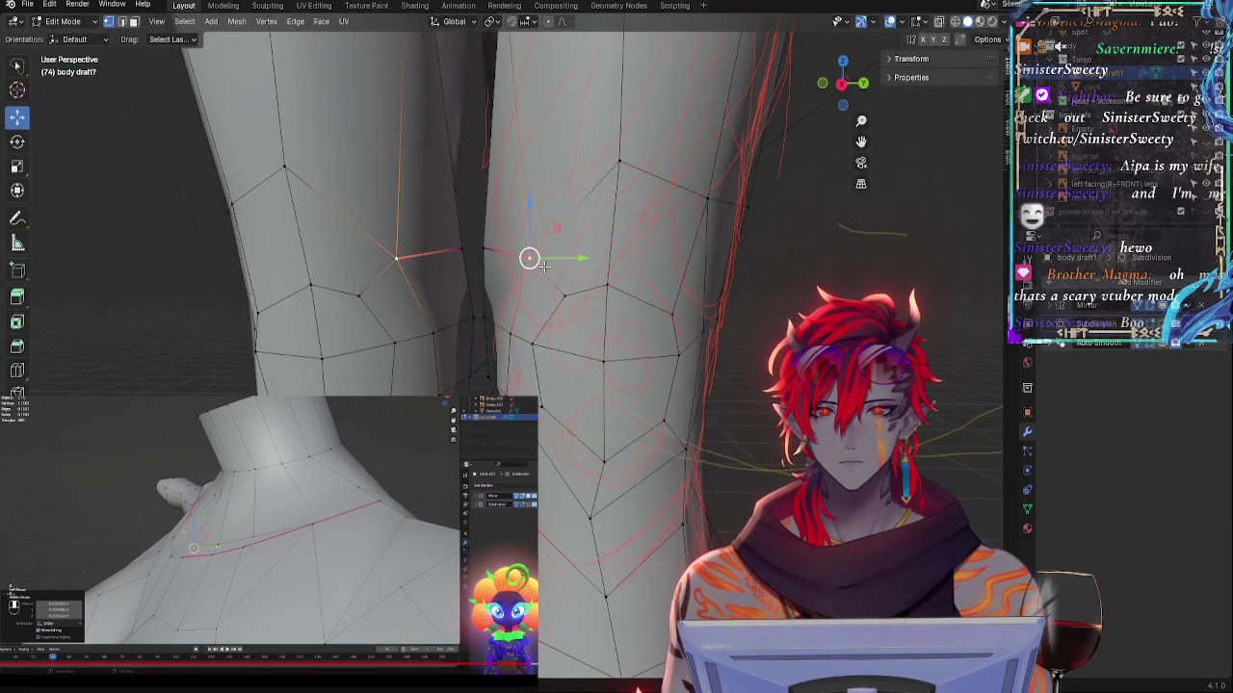
{"action": "left_click_drag", "start_coordinate": [575, 258], "coordinate": [557, 259]}
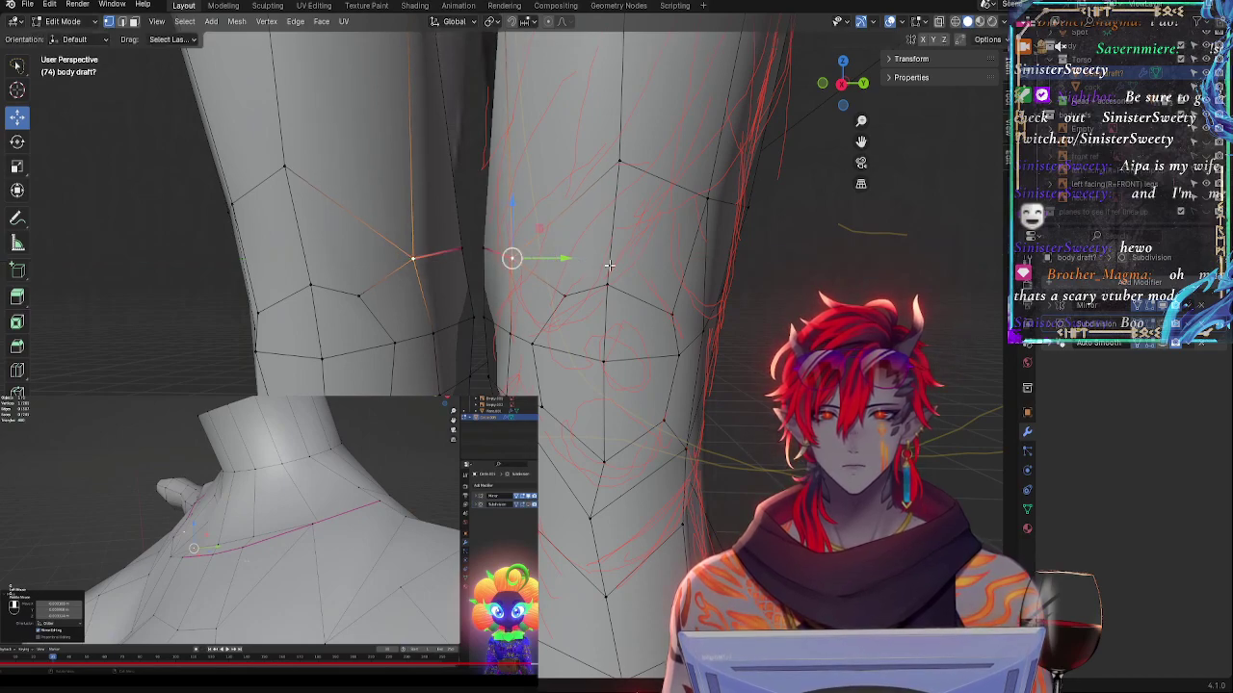
{"action": "middle_click_drag", "start_coordinate": [609, 266], "coordinate": [566, 300]}
{"action": "left_click", "coordinate": [570, 304]}
{"action": "left_click_drag", "start_coordinate": [590, 319], "coordinate": [601, 310]}
{"action": "mouse_move", "coordinate": [601, 318]}
{"action": "middle_mouse_down"}
{"action": "mouse_move", "coordinate": [626, 325]}
{"action": "mouse_move", "coordinate": [620, 308]}
{"action": "middle_mouse_up"}
{"action": "left_click", "coordinate": [518, 250]}
{"action": "left_click_drag", "start_coordinate": [562, 249], "coordinate": [567, 242]}
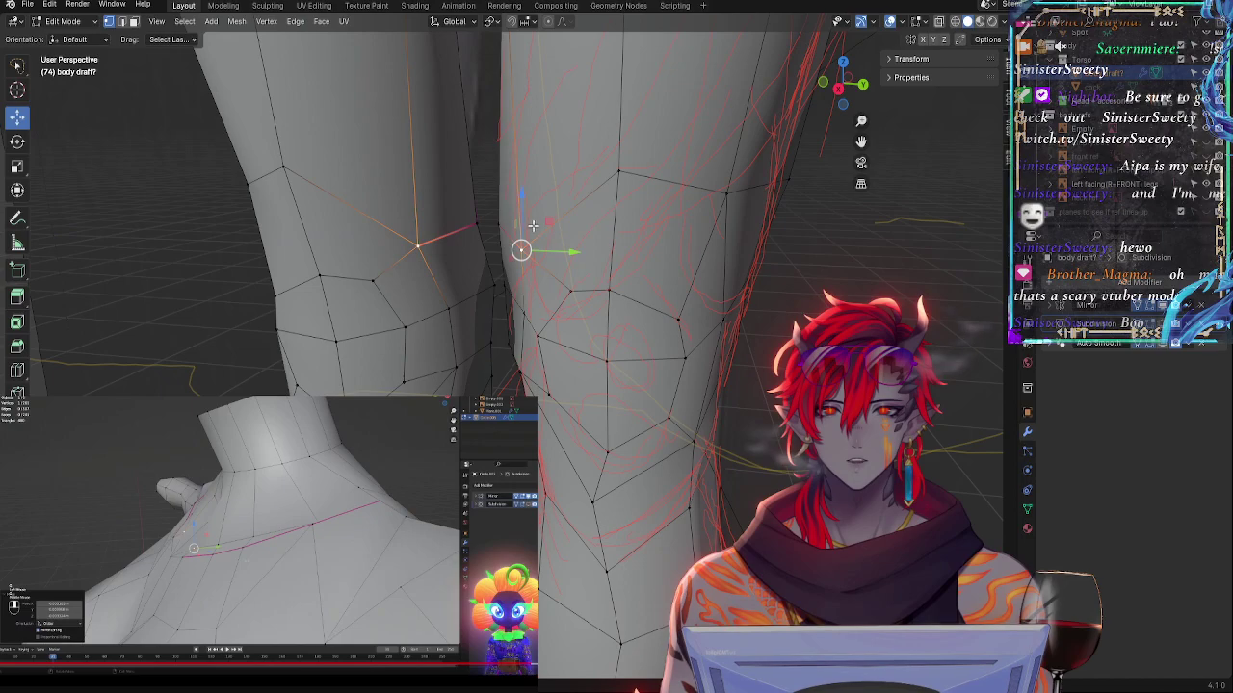
{"action": "left_click_drag", "start_coordinate": [522, 196], "coordinate": [523, 187]}
{"action": "left_click_drag", "start_coordinate": [558, 241], "coordinate": [555, 242]}
- Nudge a lower-leg vertex along X, then return to the Right Orthographic view
{"action": "middle_click_drag", "start_coordinate": [597, 278], "coordinate": [720, 270]}
{"action": "left_click", "coordinate": [514, 330]}
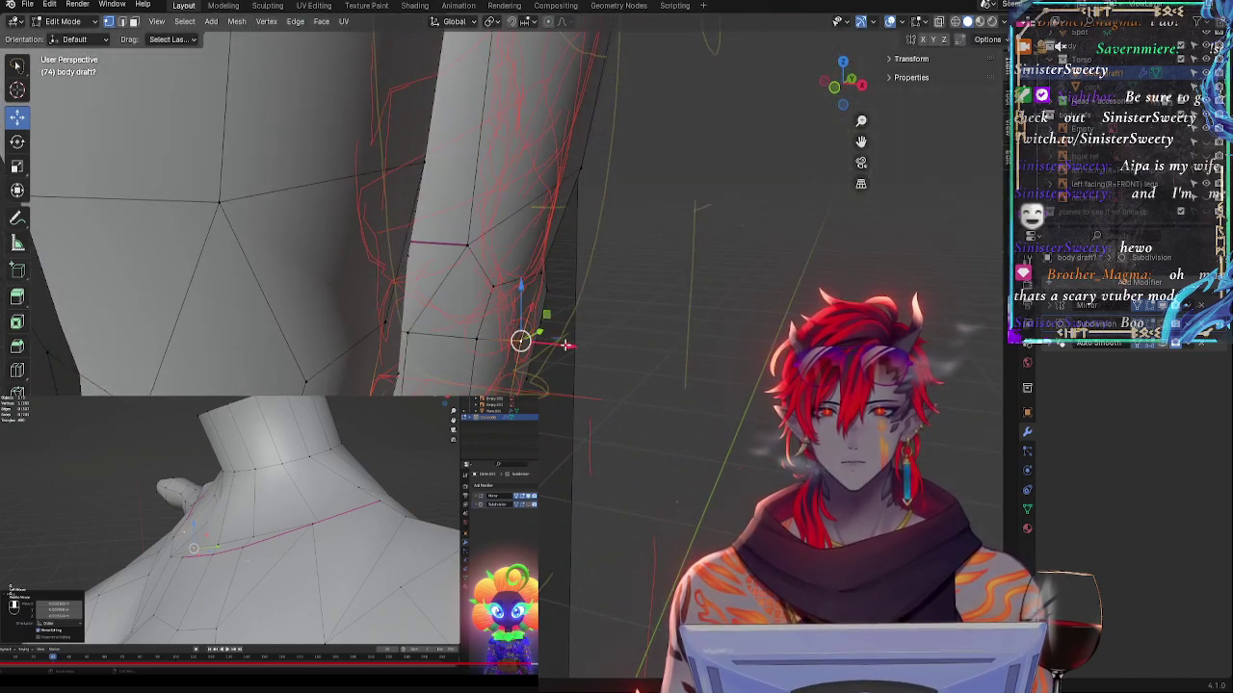
{"action": "left_click_drag", "start_coordinate": [565, 345], "coordinate": [570, 345]}
{"action": "middle_click_drag", "start_coordinate": [661, 339], "coordinate": [526, 315]}
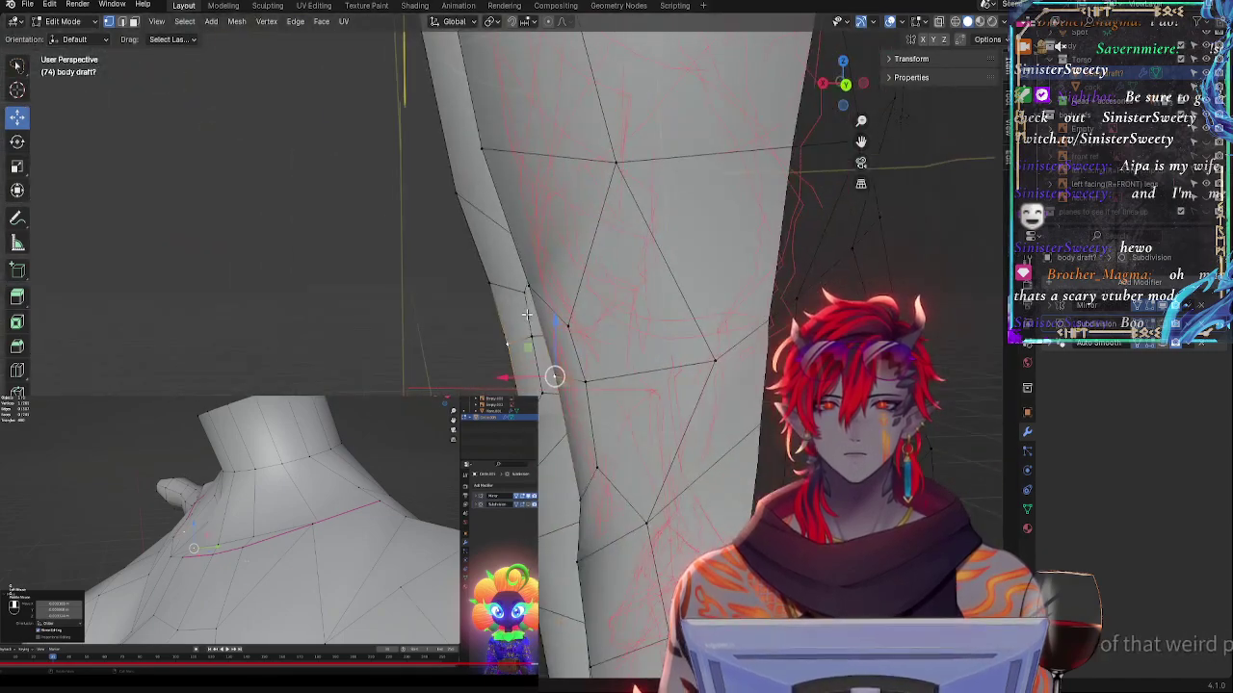
{"action": "key", "text": "KP_3"}
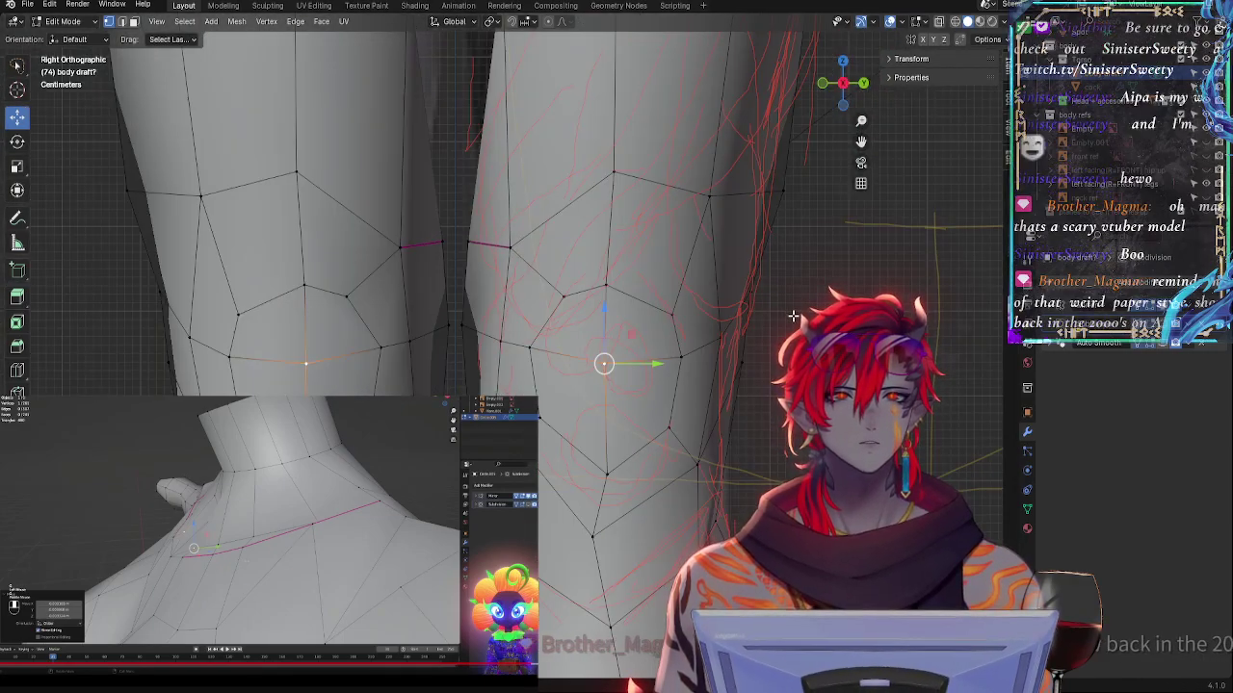
- In the right side view, slide two knee vertices along their edges toward the red strokes
{"action": "middle_click_drag", "start_coordinate": [793, 316], "coordinate": [682, 347]}
{"action": "left_click", "coordinate": [824, 87]}
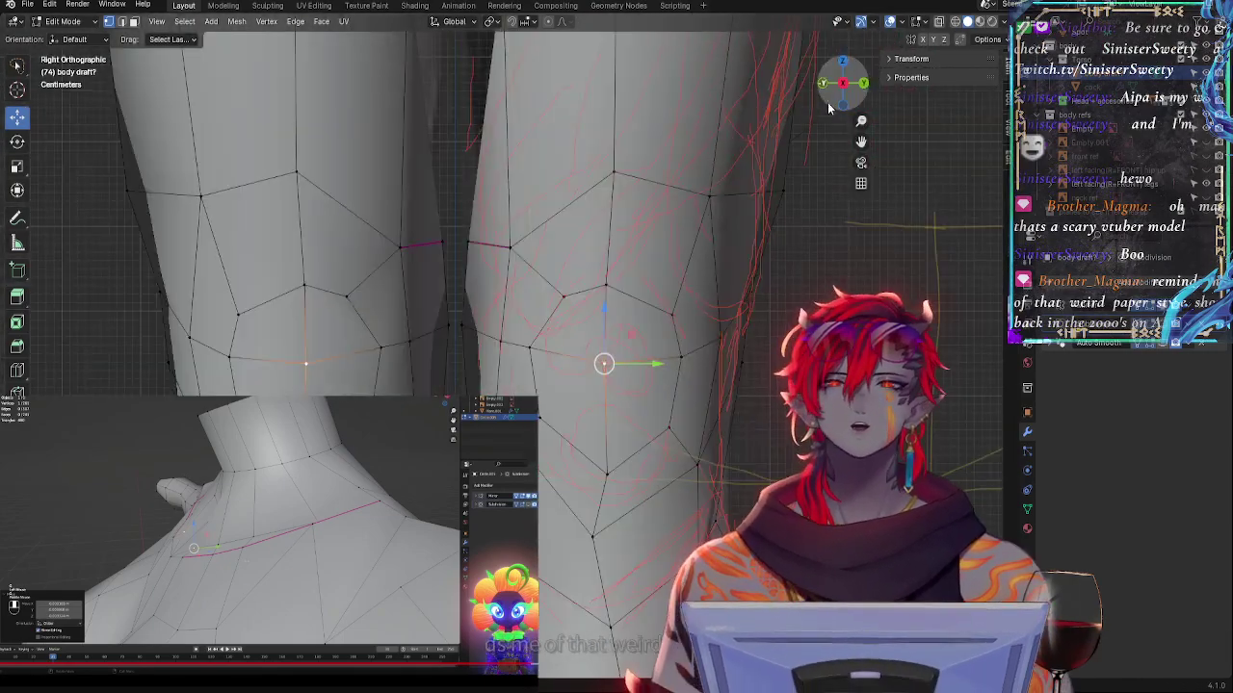
{"action": "key", "text": "ctrl+KP_3"}
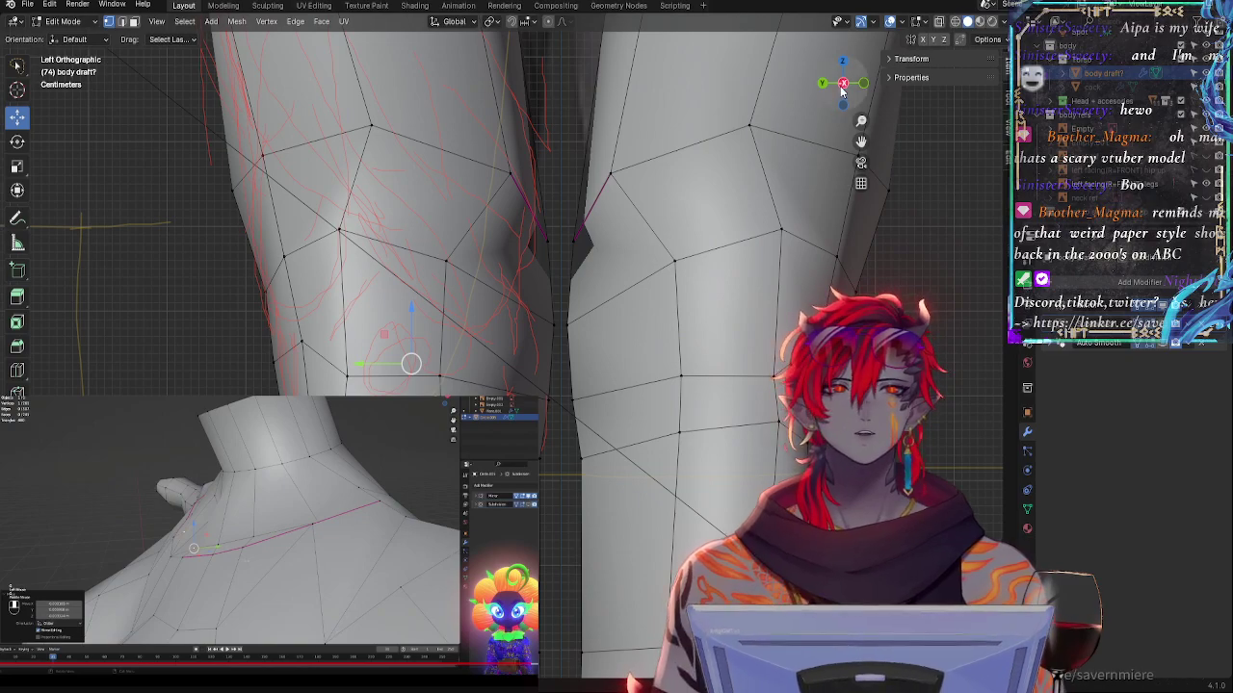
{"action": "left_click", "coordinate": [843, 84]}
{"action": "scroll", "coordinate": [768, 361], "scroll_direction": "up", "scroll_amount": 2}
{"action": "scroll", "coordinate": [766, 376], "scroll_direction": "down", "scroll_amount": 1}
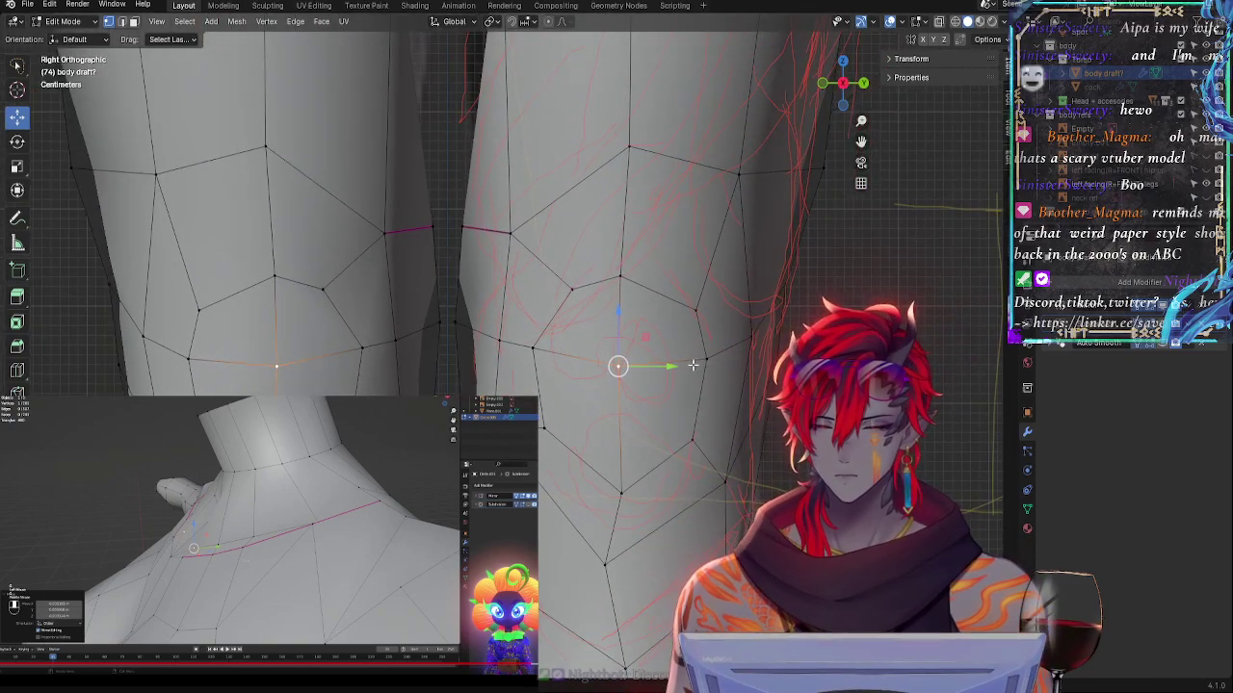
{"action": "key", "text": "g"}
{"action": "key", "text": "g"}
{"action": "left_click", "coordinate": [685, 394]}
{"action": "left_click", "coordinate": [620, 280]}
{"action": "key", "text": "g"}
{"action": "key", "text": "g"}
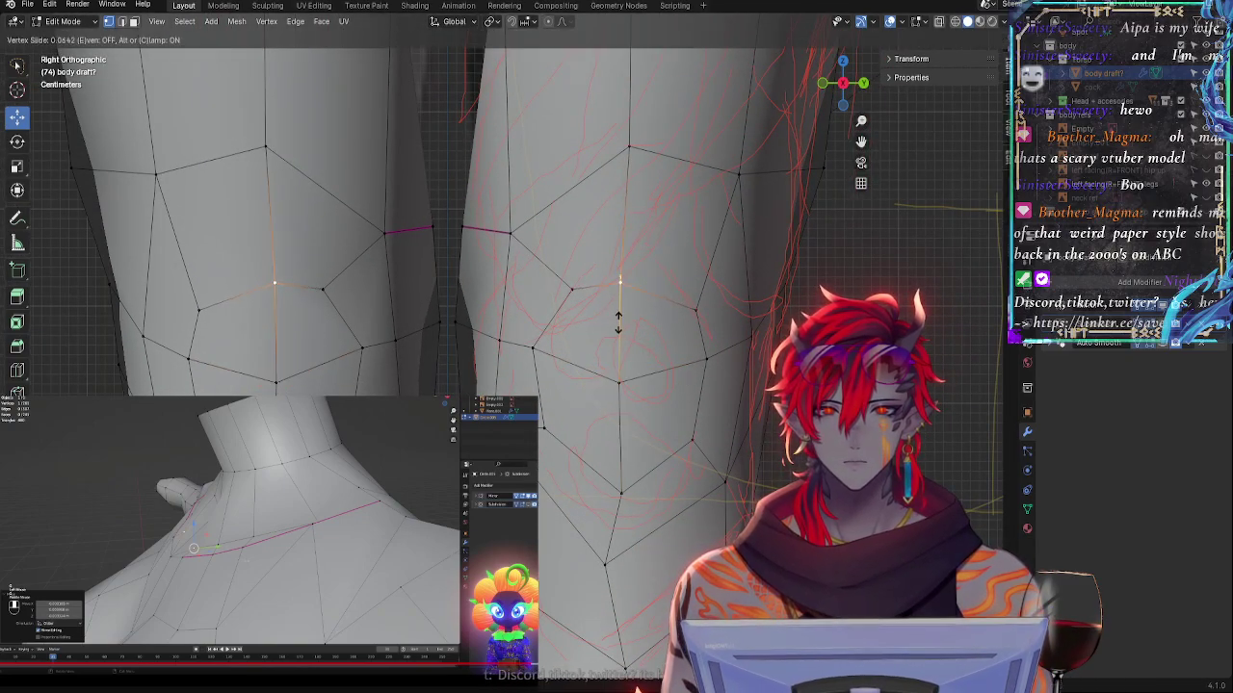
{"action": "left_click", "coordinate": [619, 322]}
- Move the kneecap-side vertex, comparing leg vertices against the strokes in X-ray
{"action": "left_click", "coordinate": [574, 291]}
{"action": "key", "text": "g"}
{"action": "key", "text": "g"}
{"action": "key", "text": "g"}
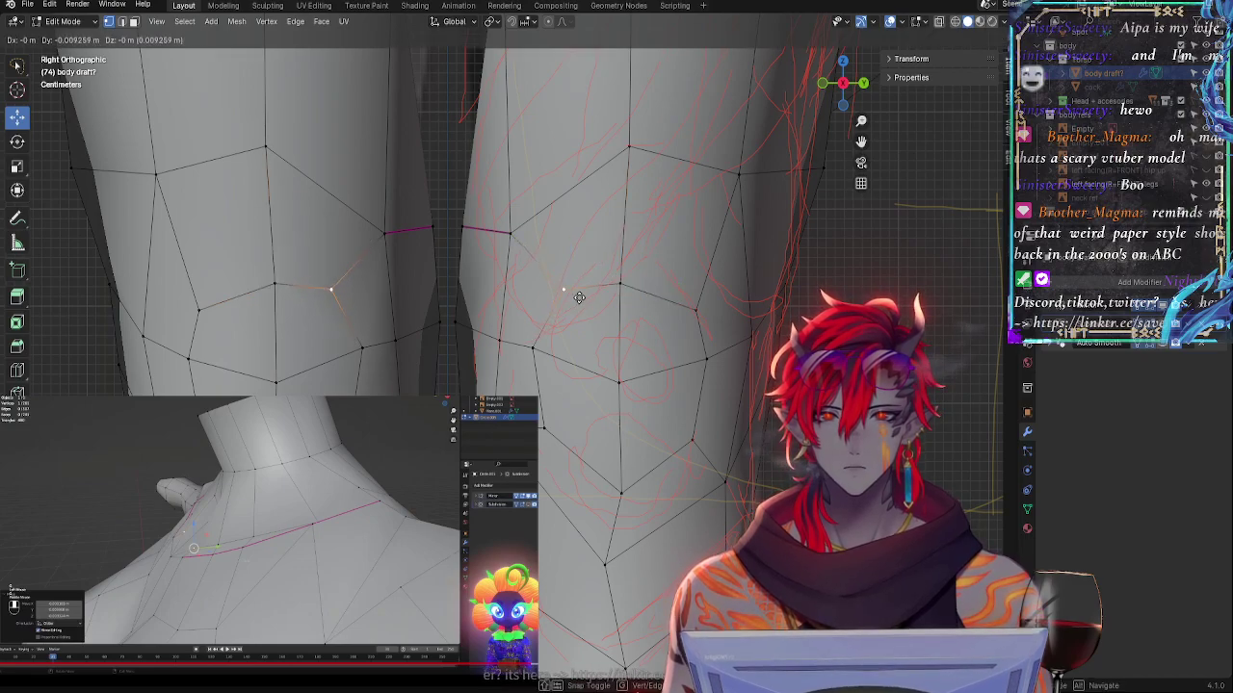
{"action": "left_click", "coordinate": [579, 298]}
{"action": "key", "text": "alt+z"}
{"action": "key", "text": "alt+z"}
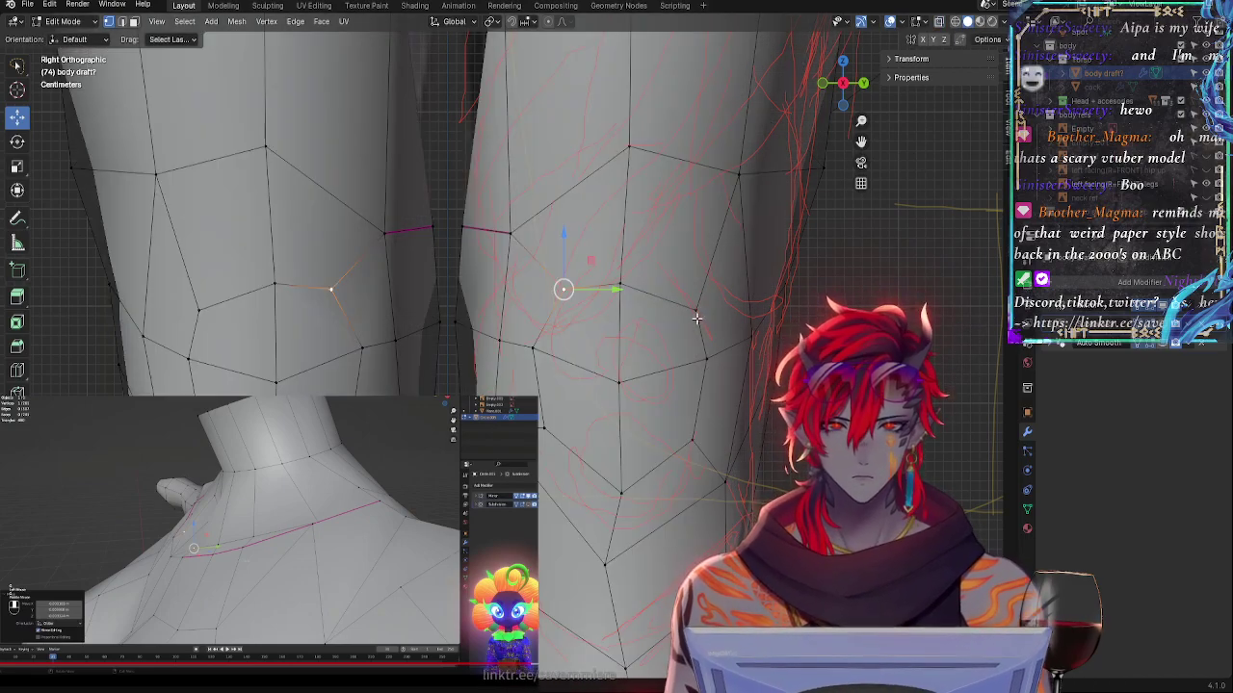
{"action": "left_click", "coordinate": [696, 318]}
{"action": "key", "text": "alt+z"}
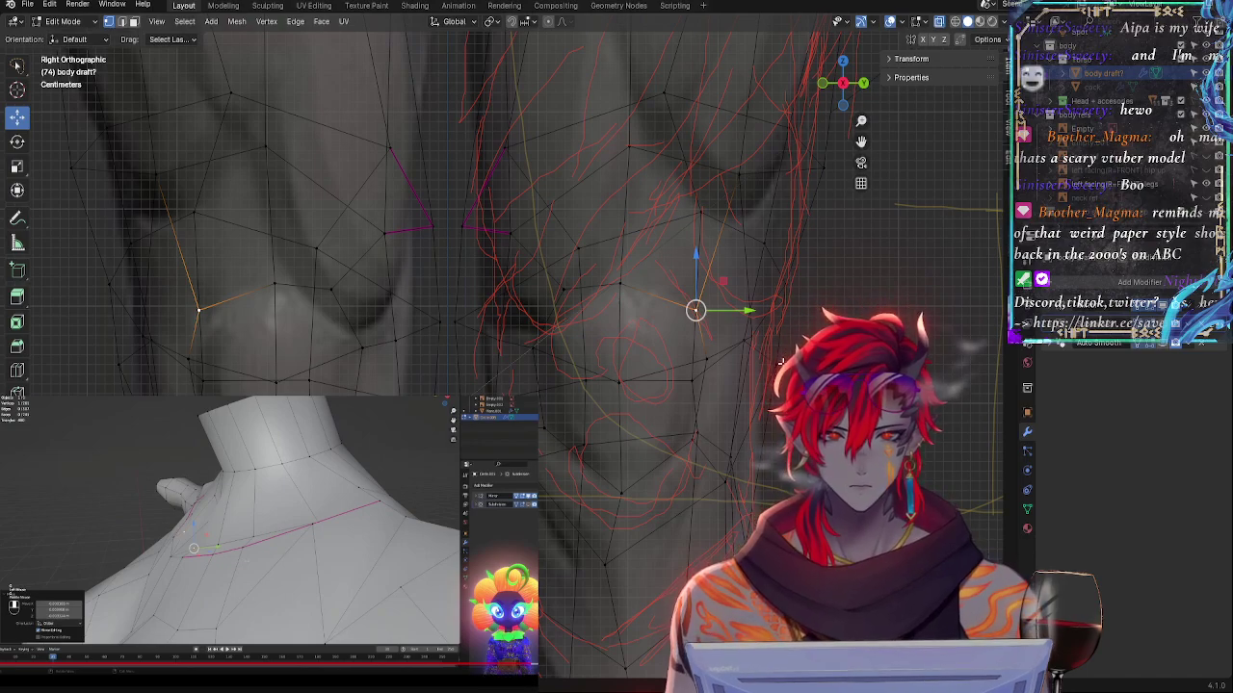
{"action": "key", "text": "alt+z"}
{"action": "key", "text": "alt+z"}
{"action": "left_click", "coordinate": [778, 366]}
{"action": "key", "text": "alt+z"}
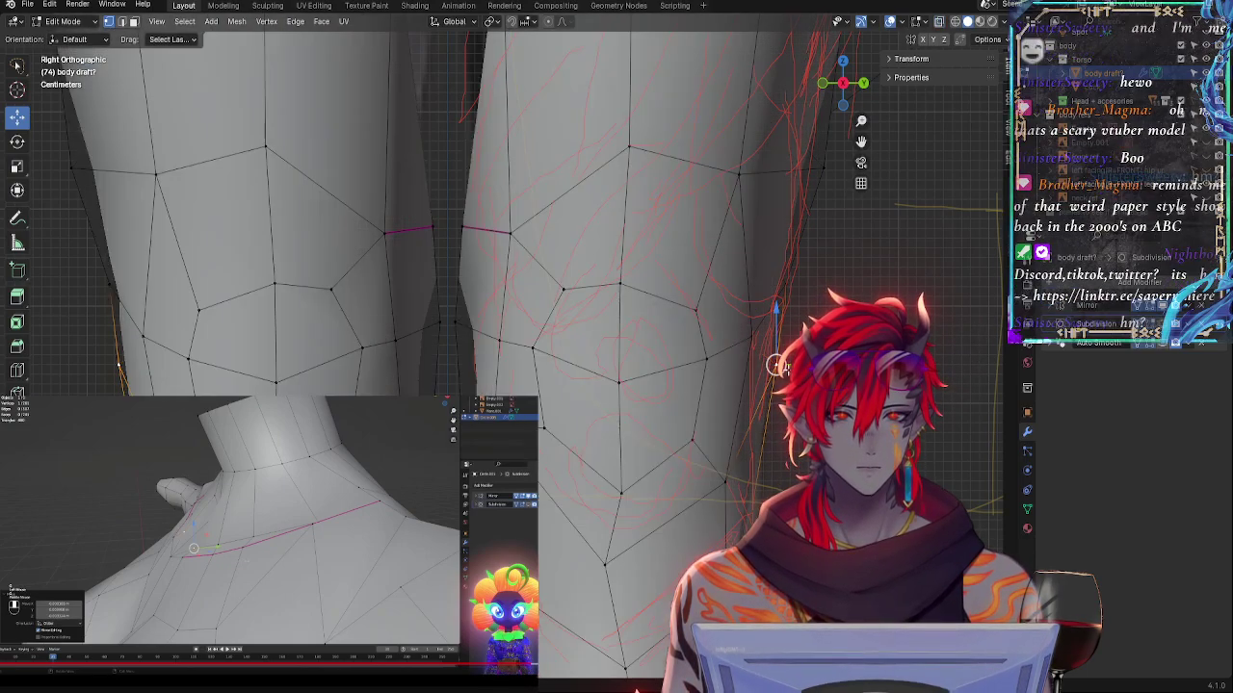
{"action": "left_click", "coordinate": [750, 347]}
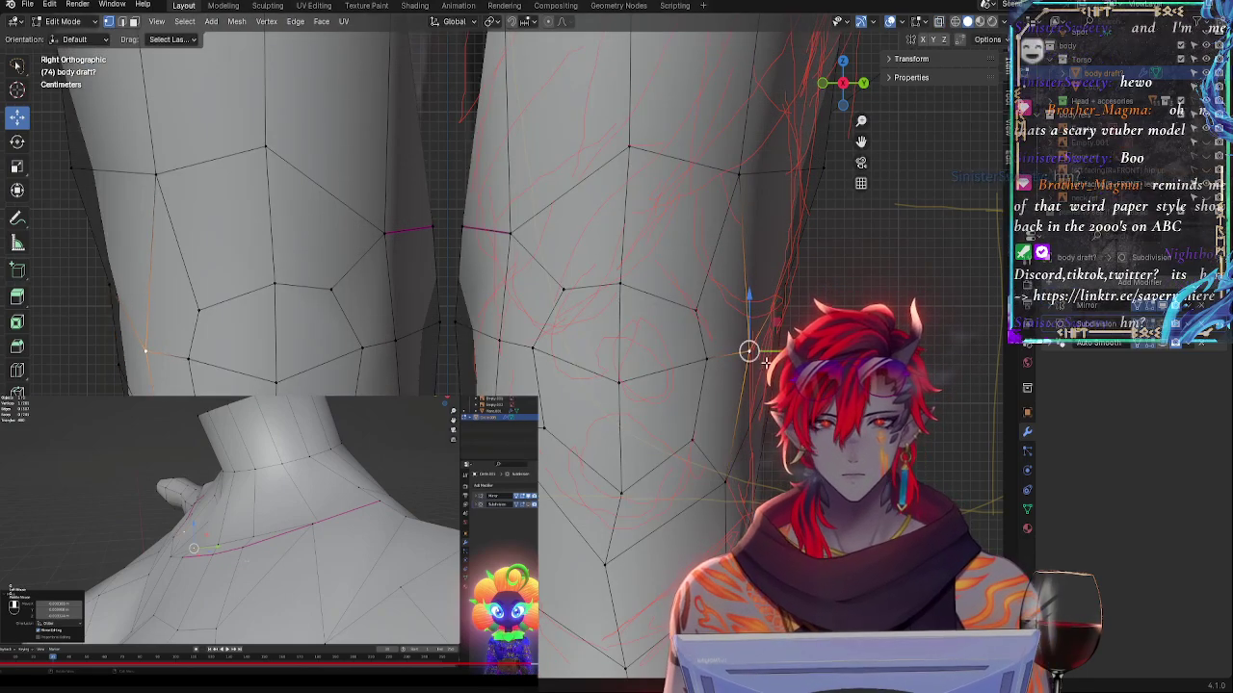
- Slide the upper leg-outline vertex down its edge and shift it slightly along Y
{"action": "left_click", "coordinate": [739, 176]}
{"action": "key", "text": "g"}
{"action": "key", "text": "g"}
{"action": "left_click", "coordinate": [743, 228]}
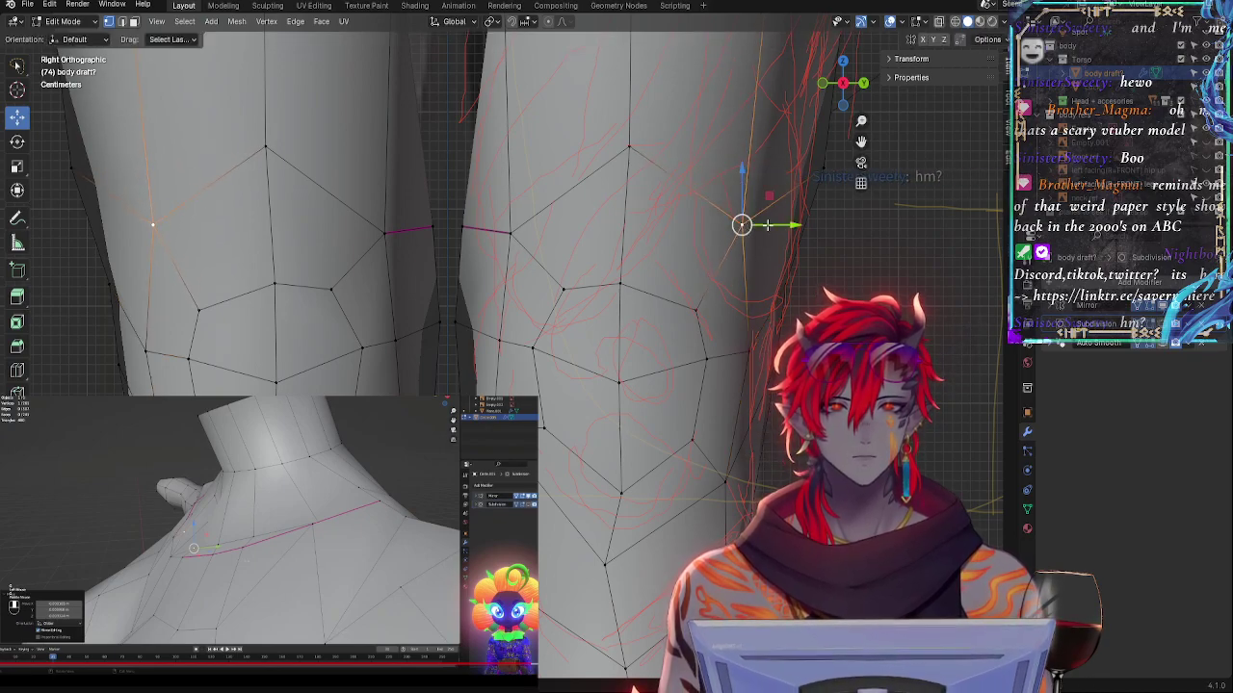
{"action": "left_click_drag", "start_coordinate": [780, 227], "coordinate": [795, 229]}
{"action": "left_click", "coordinate": [793, 232]}
{"action": "key", "text": "alt+z"}
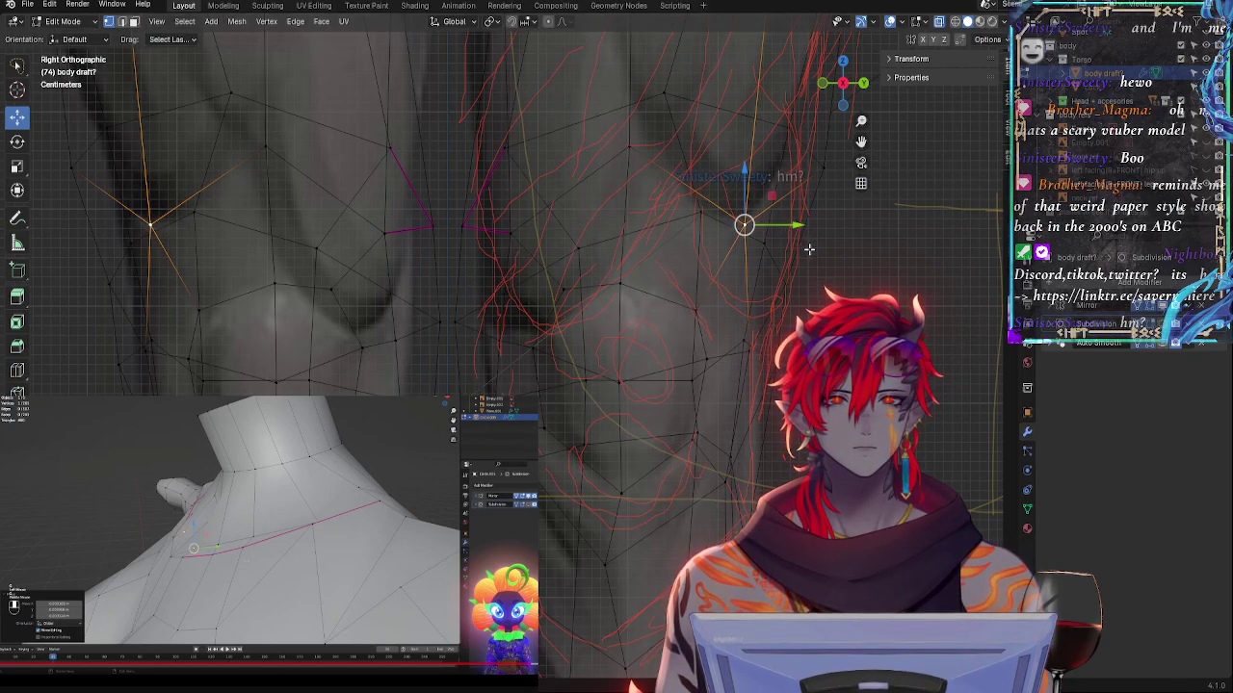
{"action": "key", "text": "alt+z"}
{"action": "key", "text": "alt+z"}
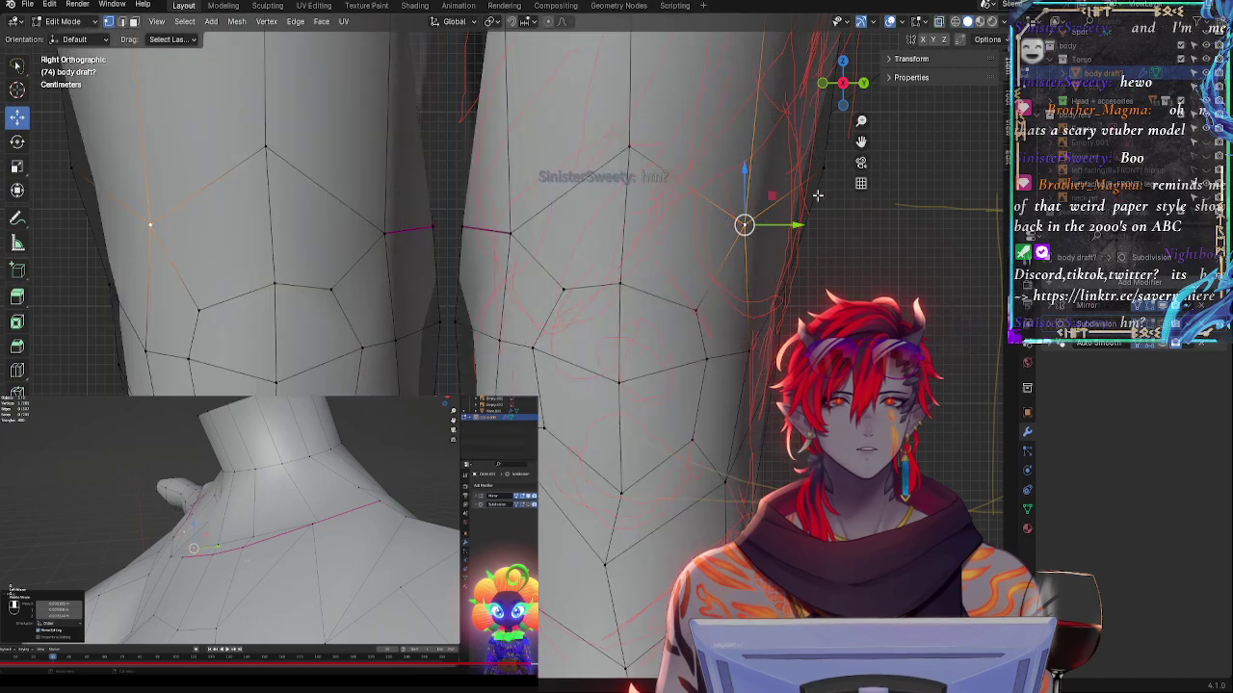
- Slide a knee-edge vertex toward the red strokes, then return to Object Mode
{"action": "left_click", "coordinate": [840, 229]}
{"action": "left_click", "coordinate": [838, 214]}
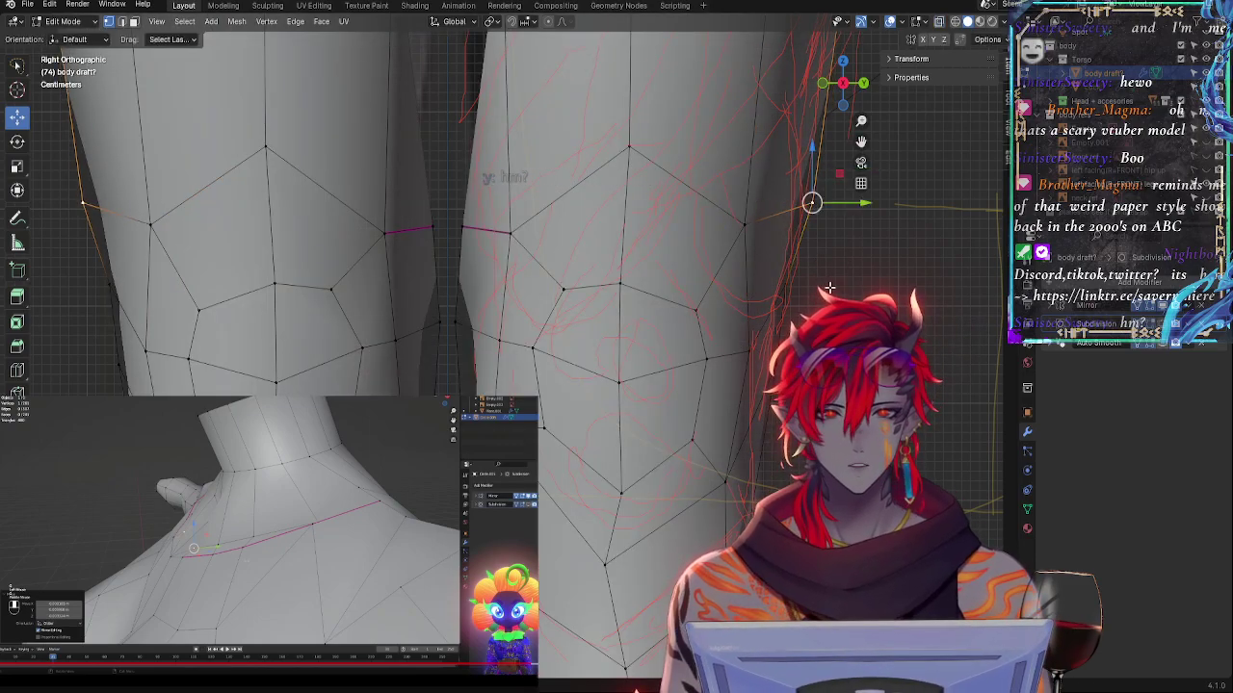
{"action": "key", "text": "alt+z"}
{"action": "key", "text": "alt+z"}
{"action": "left_click", "coordinate": [838, 213]}
{"action": "key", "text": "alt+z"}
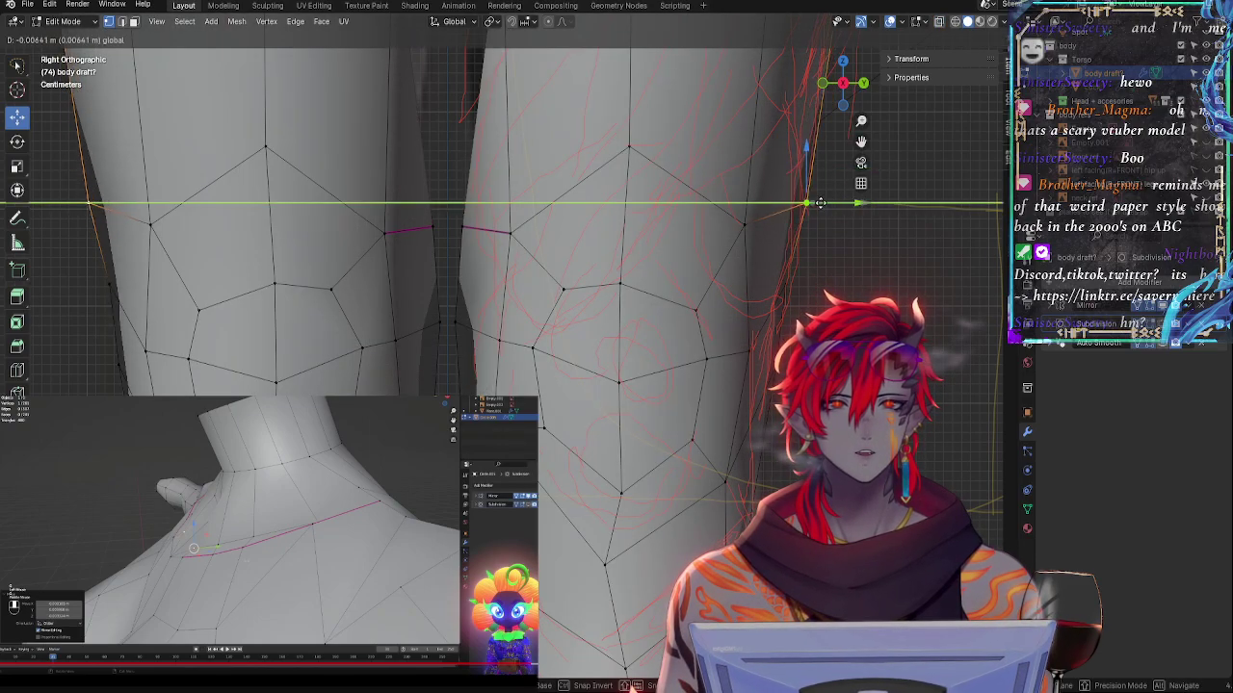
{"action": "key", "text": "alt+z"}
{"action": "middle_click_drag", "start_coordinate": [864, 231], "coordinate": [861, 289]}
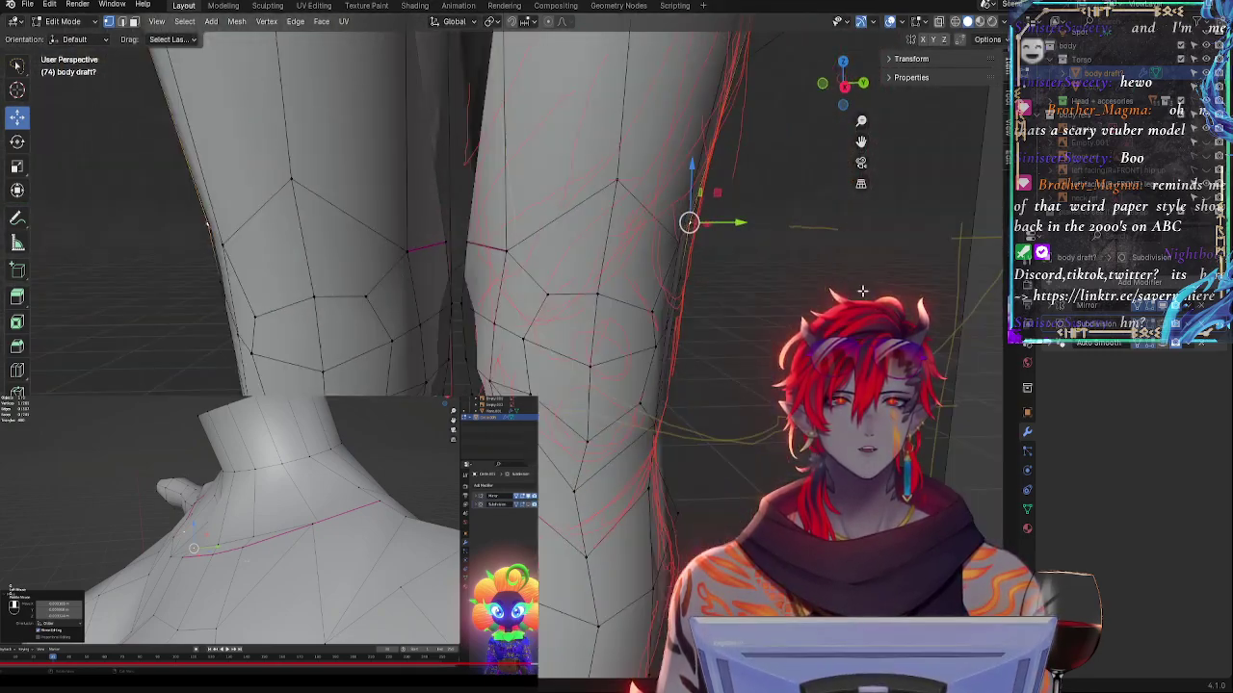
{"action": "left_click", "coordinate": [843, 91]}
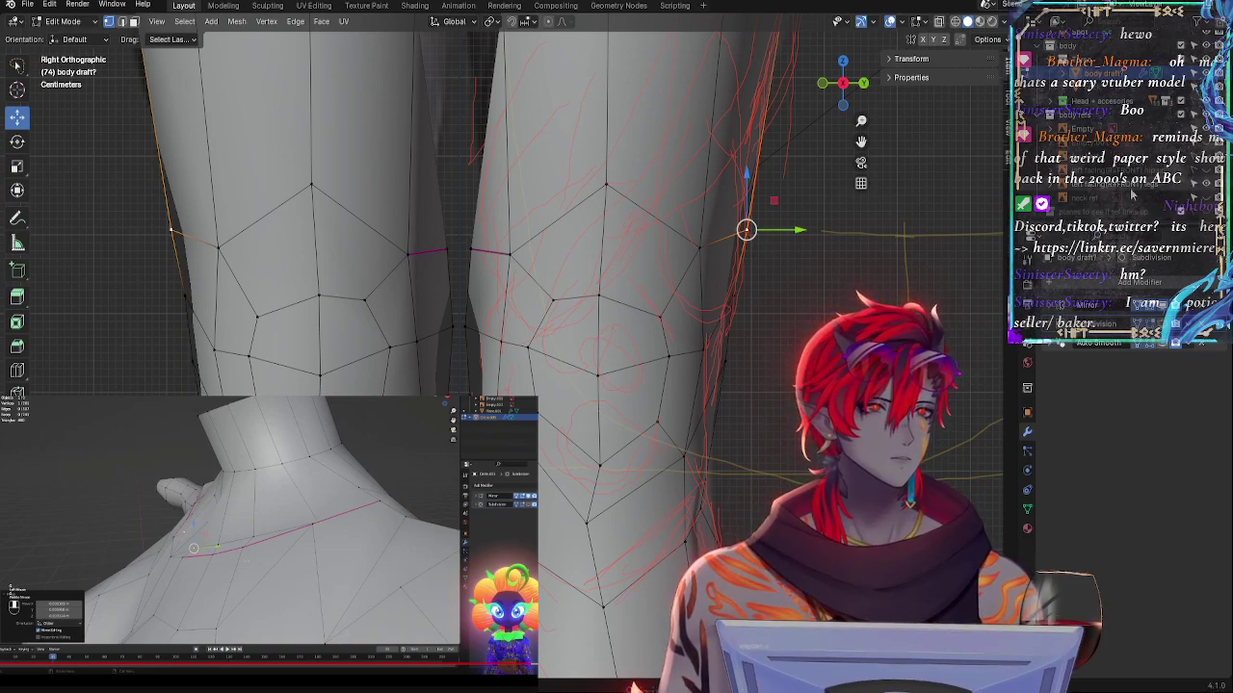
{"action": "middle_click_drag", "start_coordinate": [792, 245], "coordinate": [727, 278]}
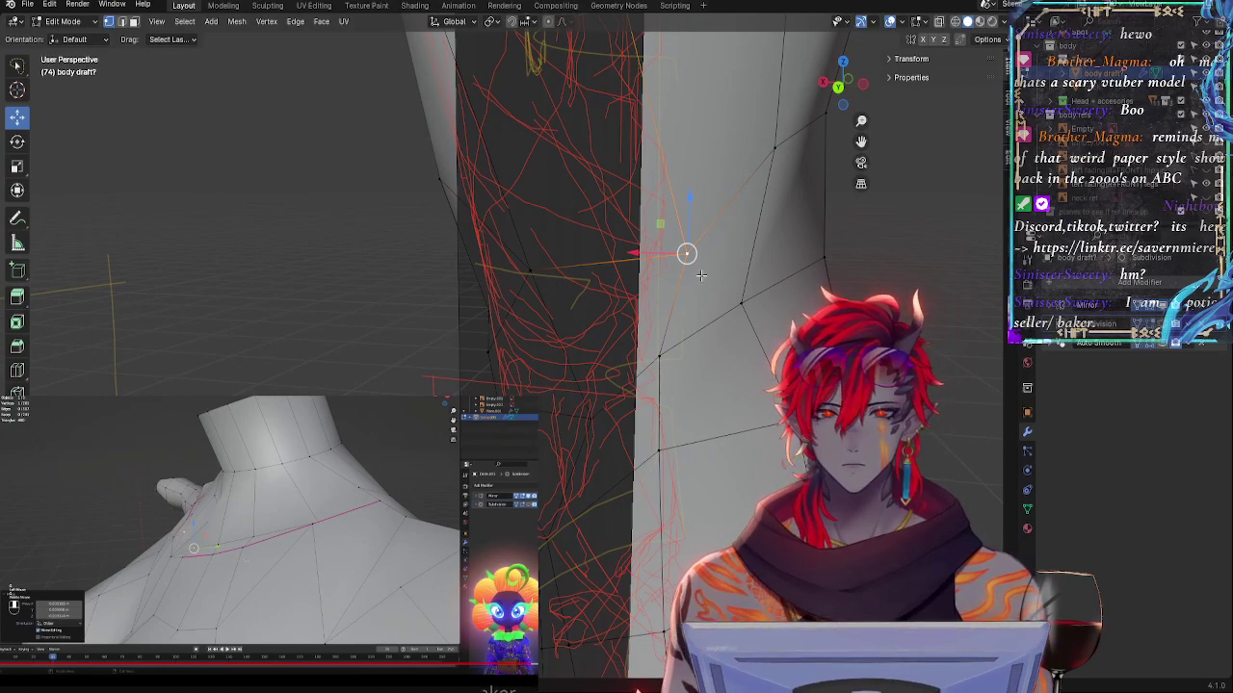
{"action": "key", "text": "g"}
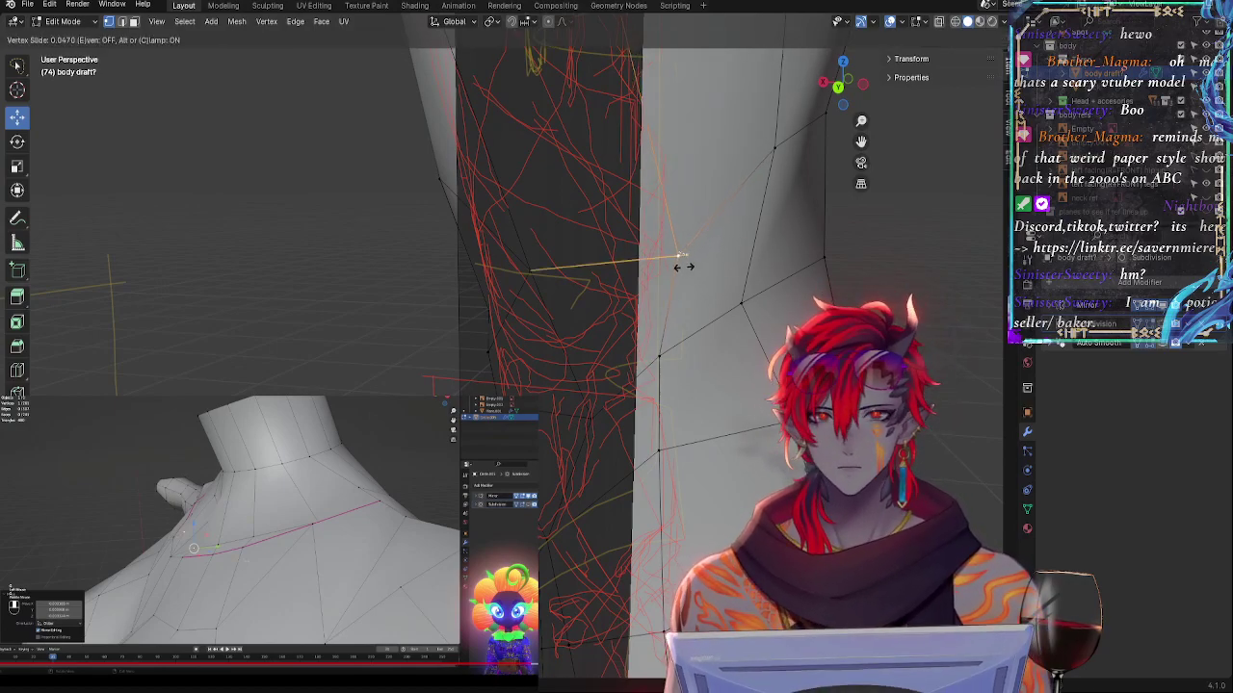
{"action": "left_click", "coordinate": [672, 273]}
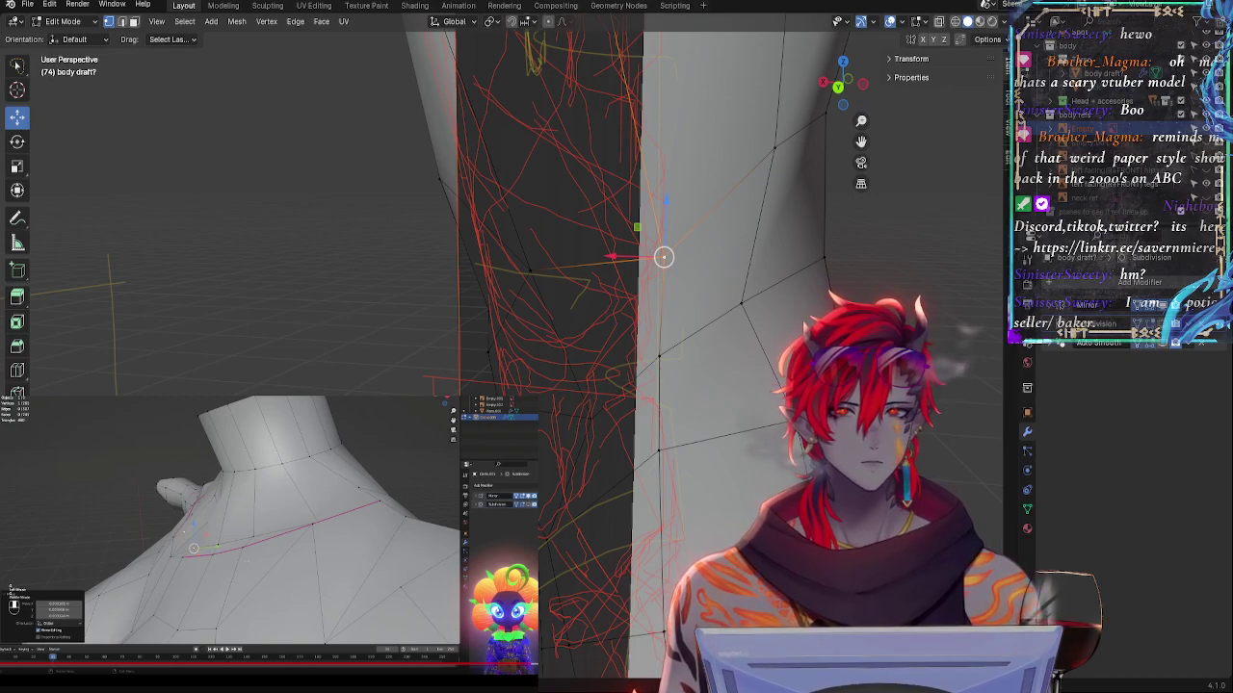
{"action": "key", "text": "Tab"}
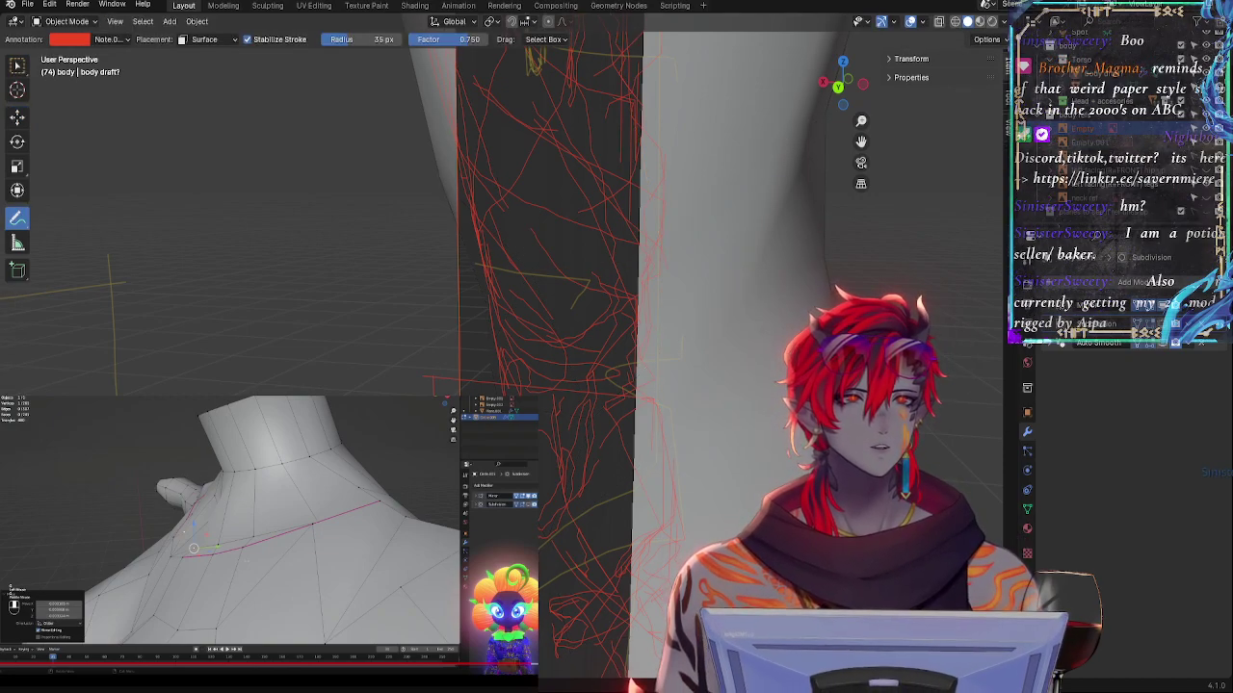
- Select the reference image Empty and set its display Side to Front
{"action": "left_click", "coordinate": [1083, 141]}
{"action": "left_click", "coordinate": [1081, 129]}
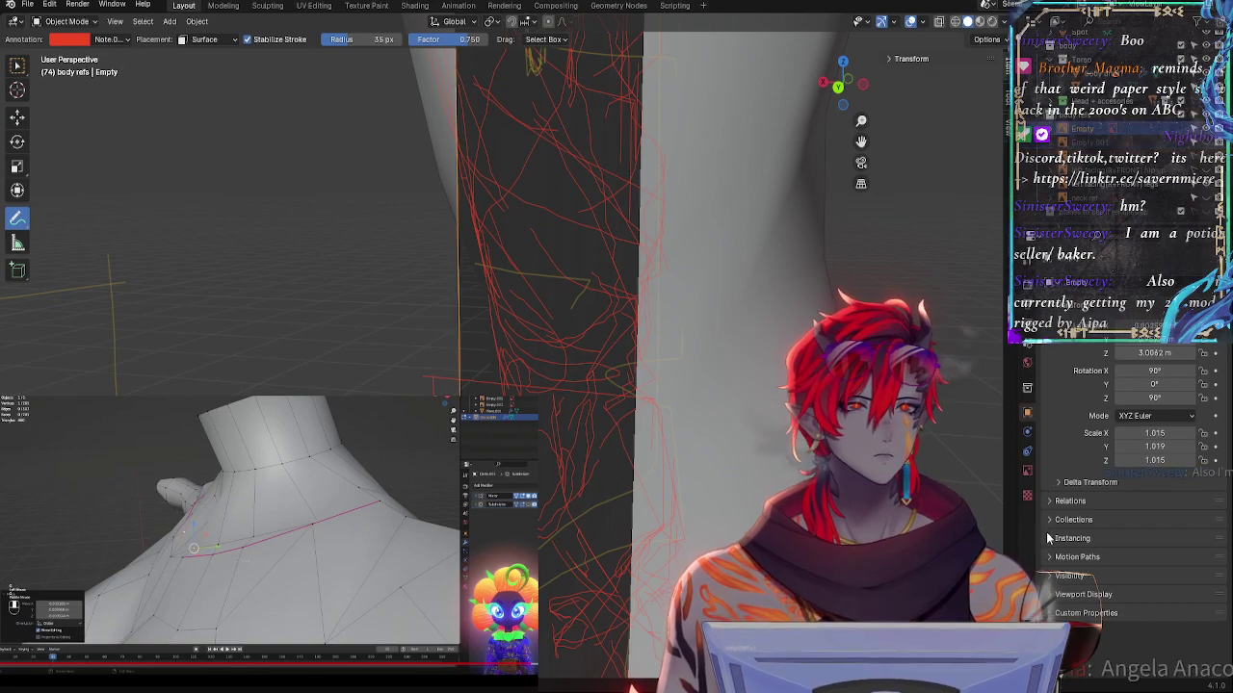
{"action": "left_click", "coordinate": [1028, 471]}
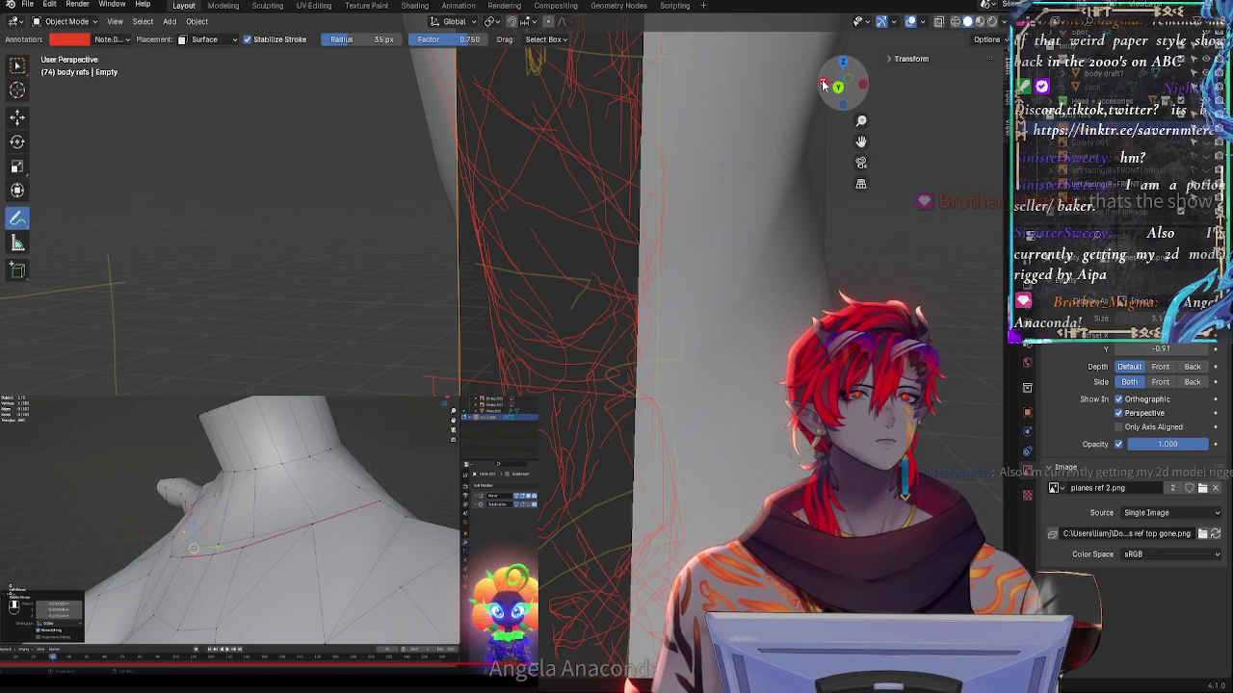
{"action": "left_click", "coordinate": [863, 84]}
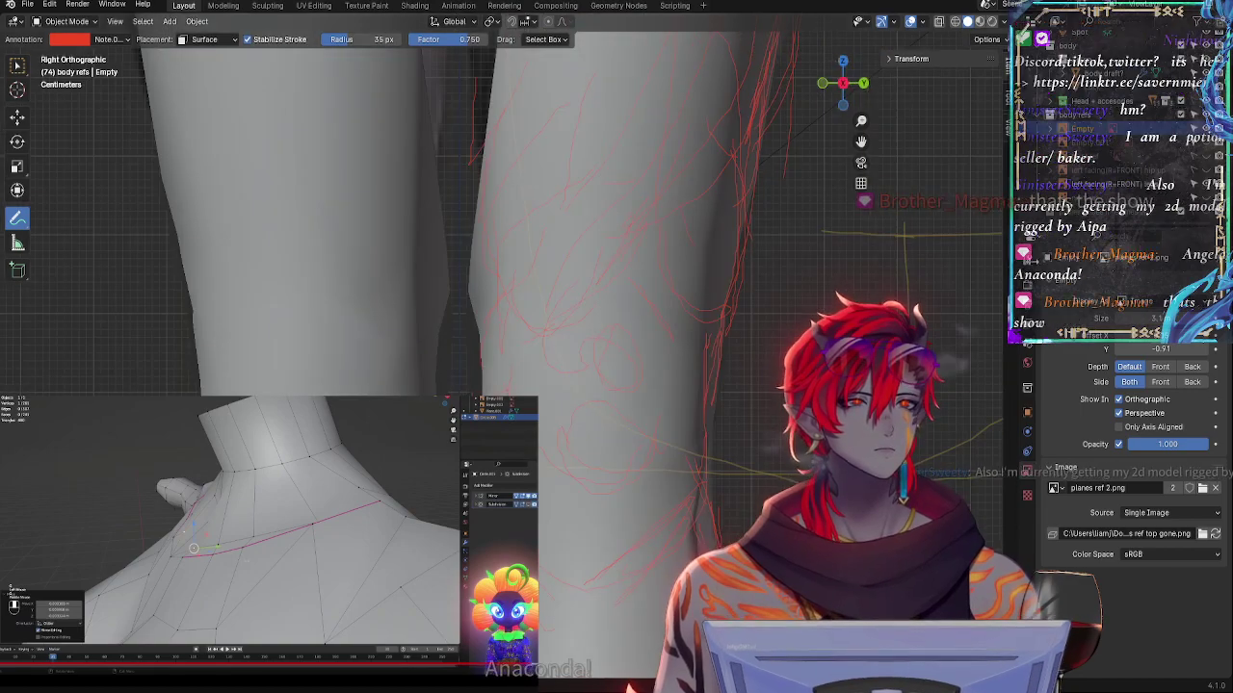
{"action": "left_click", "coordinate": [1165, 382]}
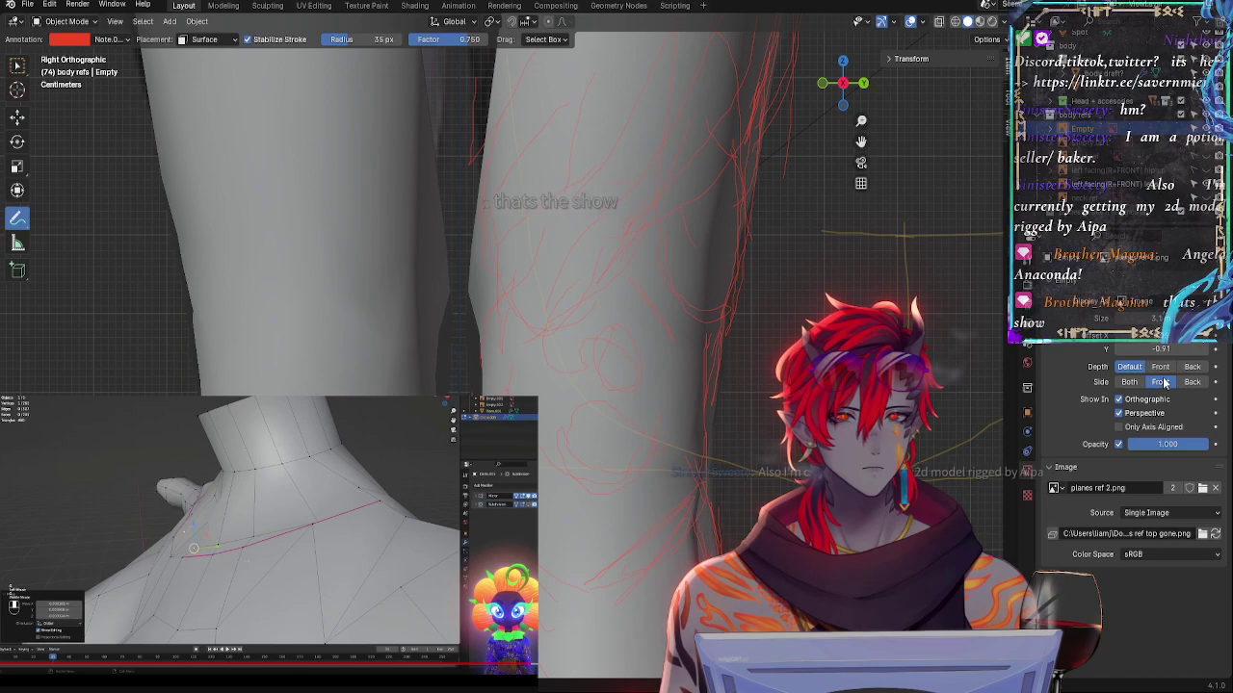
- Compare the legs from back and right views, then lower the image opacity to 0.320
{"action": "left_click", "coordinate": [863, 84]}
{"action": "left_click", "coordinate": [823, 84]}
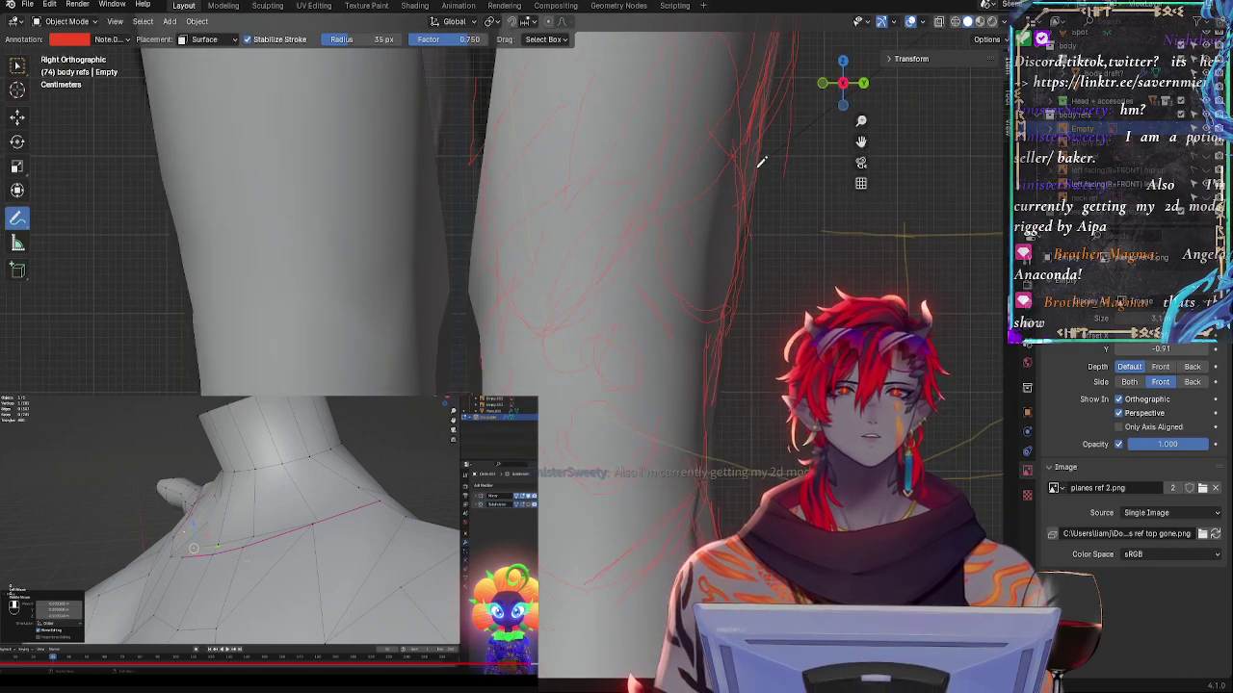
{"action": "scroll", "coordinate": [812, 238], "scroll_direction": "down", "scroll_amount": 6}
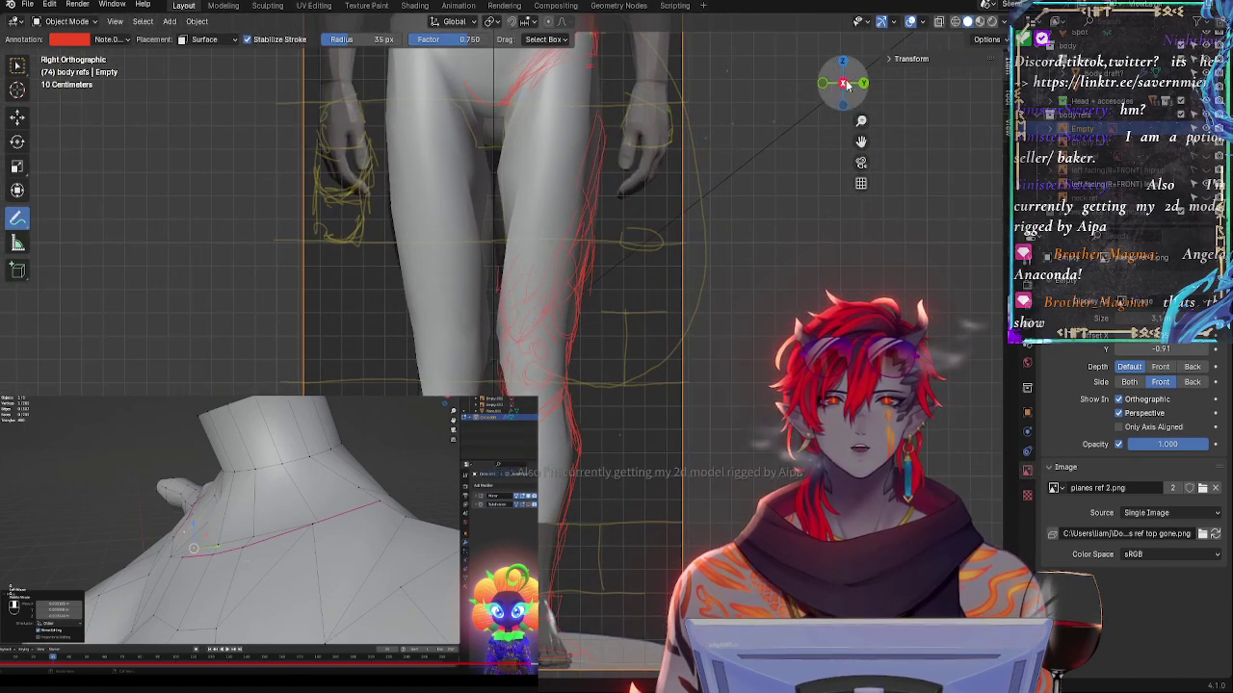
{"action": "left_click", "coordinate": [863, 83]}
{"action": "middle_click_drag", "start_coordinate": [765, 302], "coordinate": [713, 277]}
{"action": "middle_click_drag", "start_coordinate": [568, 339], "coordinate": [626, 322]}
{"action": "left_click", "coordinate": [834, 84]}
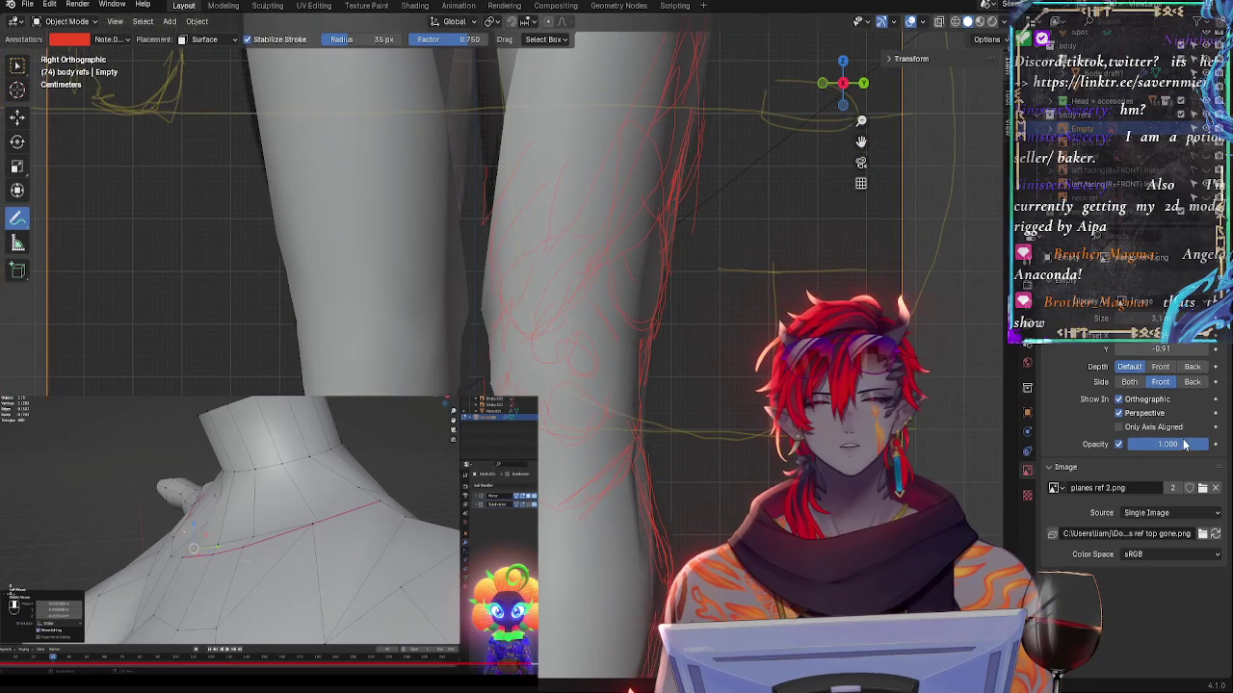
{"action": "left_click_drag", "start_coordinate": [1167, 444], "coordinate": [1147, 444]}
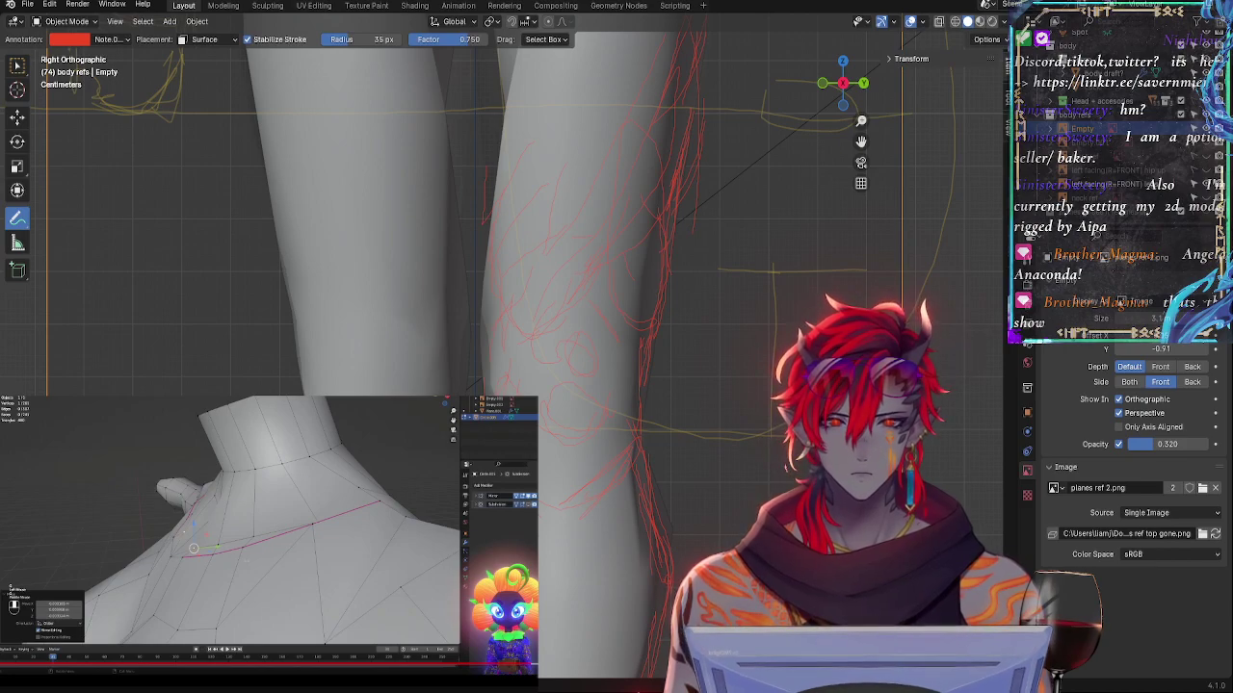
- Select the front-facing legs reference and orbit around the knee area
{"action": "middle_click_drag", "start_coordinate": [761, 511], "coordinate": [743, 335], "text": "shift"}
{"action": "scroll", "coordinate": [744, 336], "scroll_direction": "up", "scroll_amount": 2}
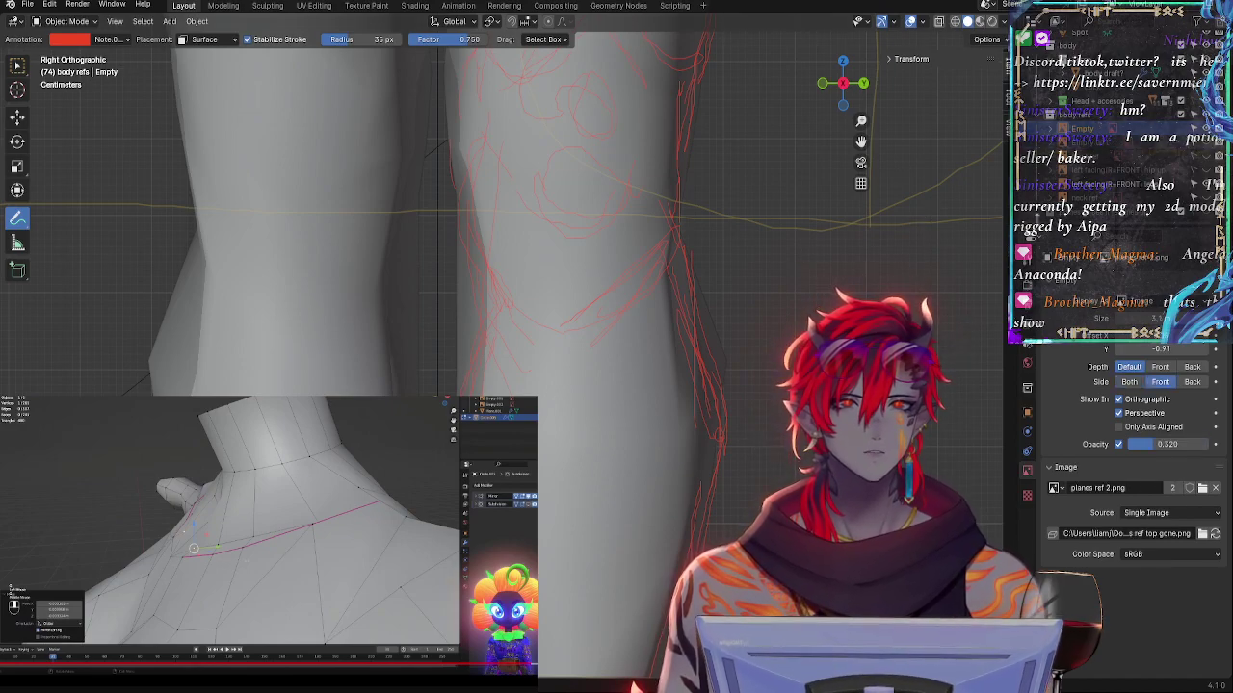
{"action": "left_click", "coordinate": [1108, 184]}
{"action": "scroll", "coordinate": [803, 270], "scroll_direction": "down", "scroll_amount": 2}
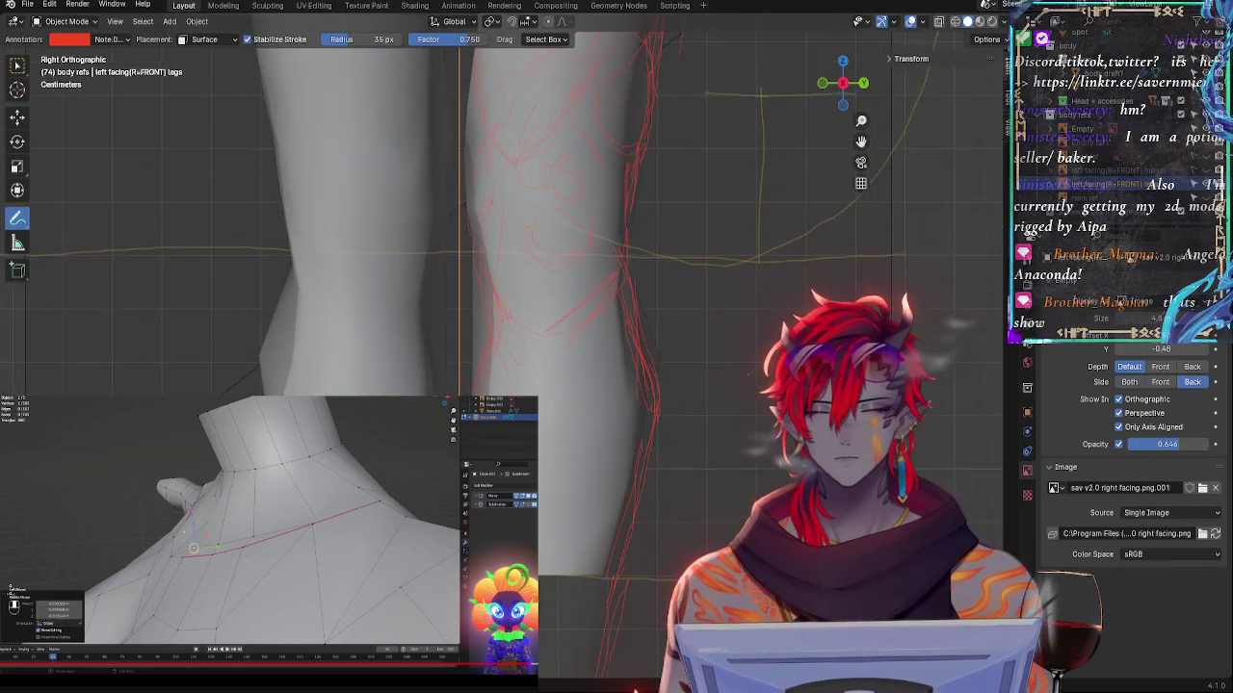
{"action": "scroll", "coordinate": [739, 335], "scroll_direction": "down", "scroll_amount": 2}
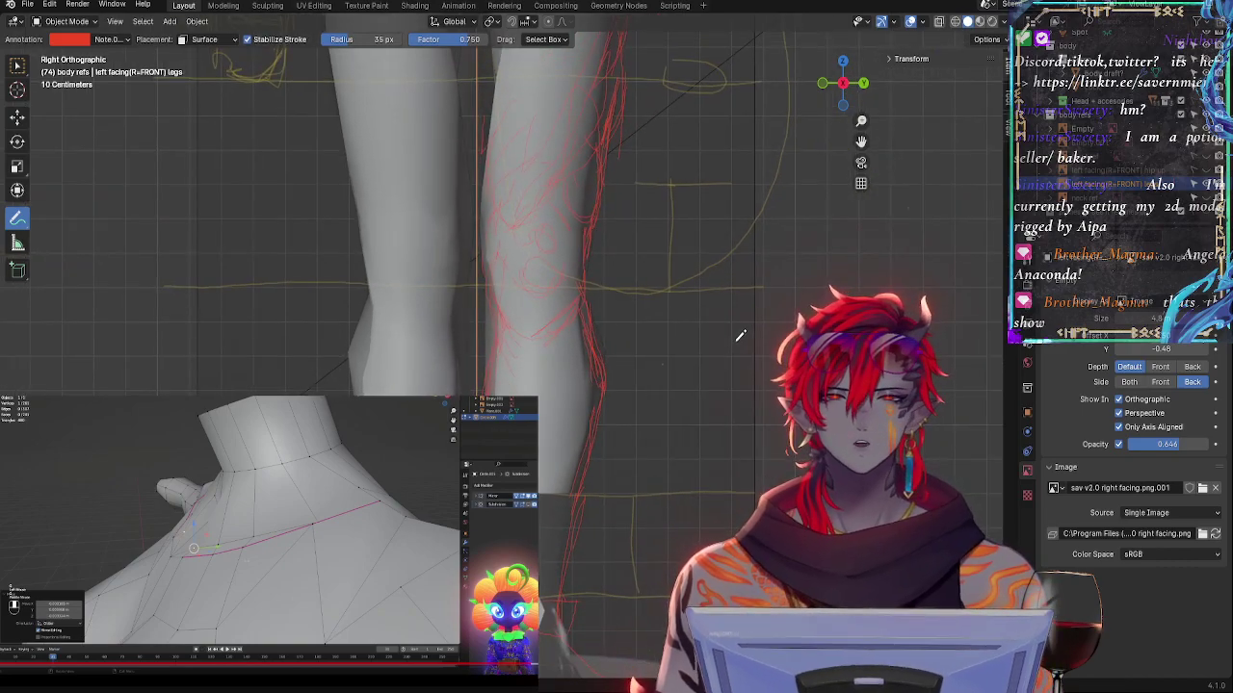
{"action": "middle_click_drag", "start_coordinate": [769, 340], "coordinate": [900, 263]}
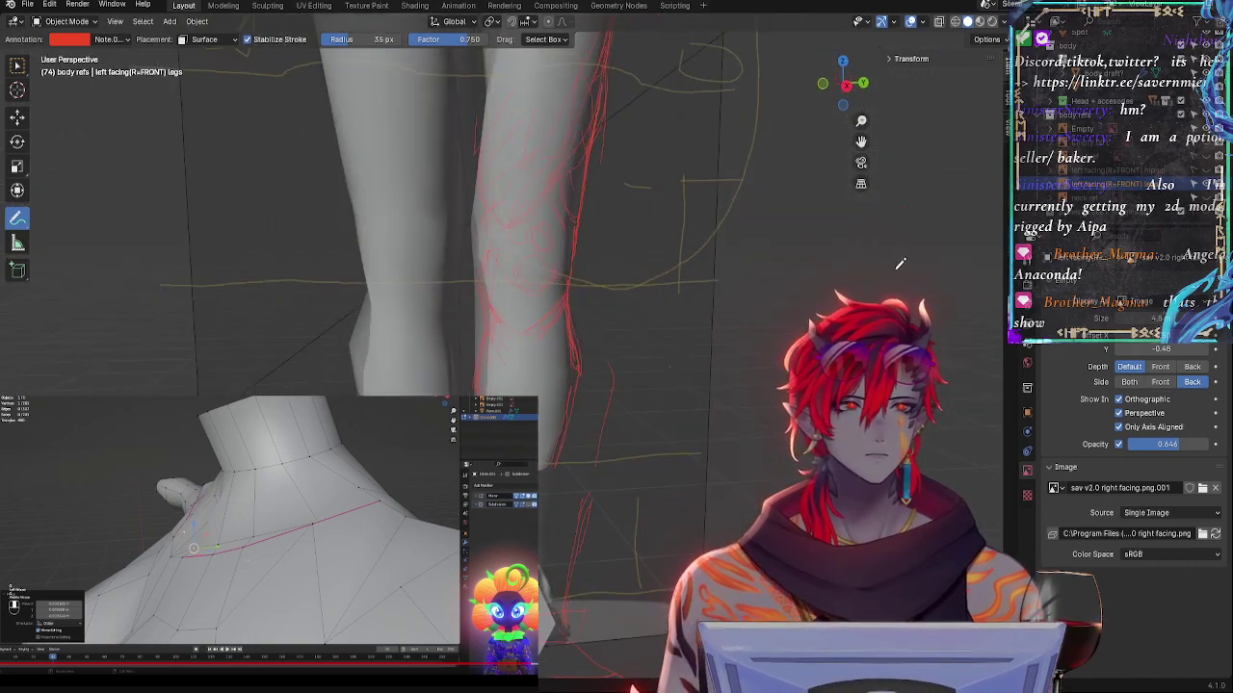
- Enter Edit Mode on the body draft and slide the inner knee vertex onto the strokes
{"action": "left_click", "coordinate": [1104, 73]}
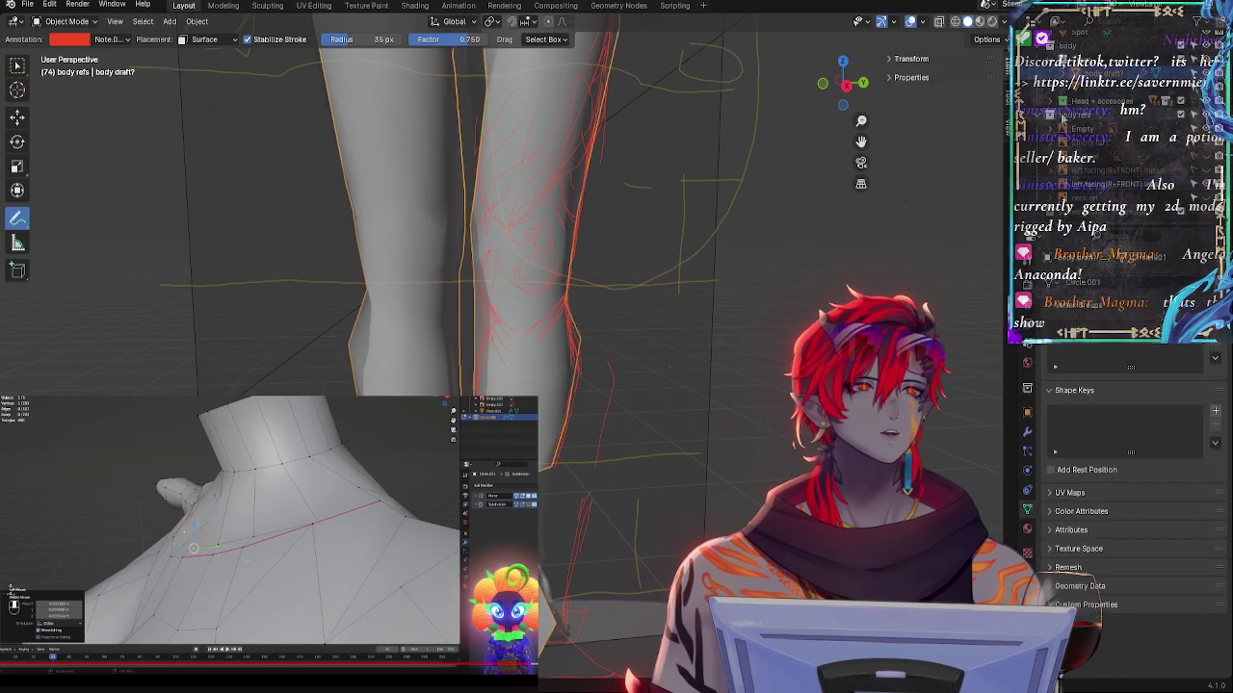
{"action": "key", "text": "Tab"}
{"action": "left_click", "coordinate": [848, 85]}
{"action": "scroll", "coordinate": [857, 212], "scroll_direction": "up", "scroll_amount": 4}
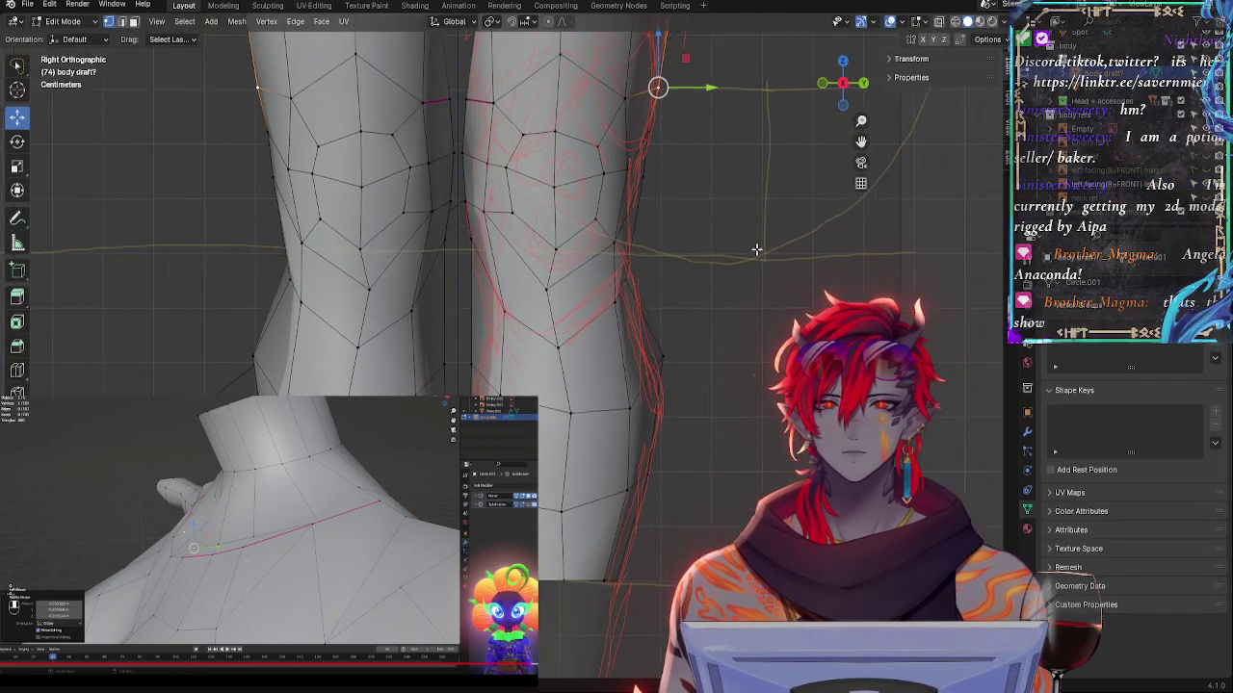
{"action": "key", "text": "alt+z"}
{"action": "key", "text": "alt+z"}
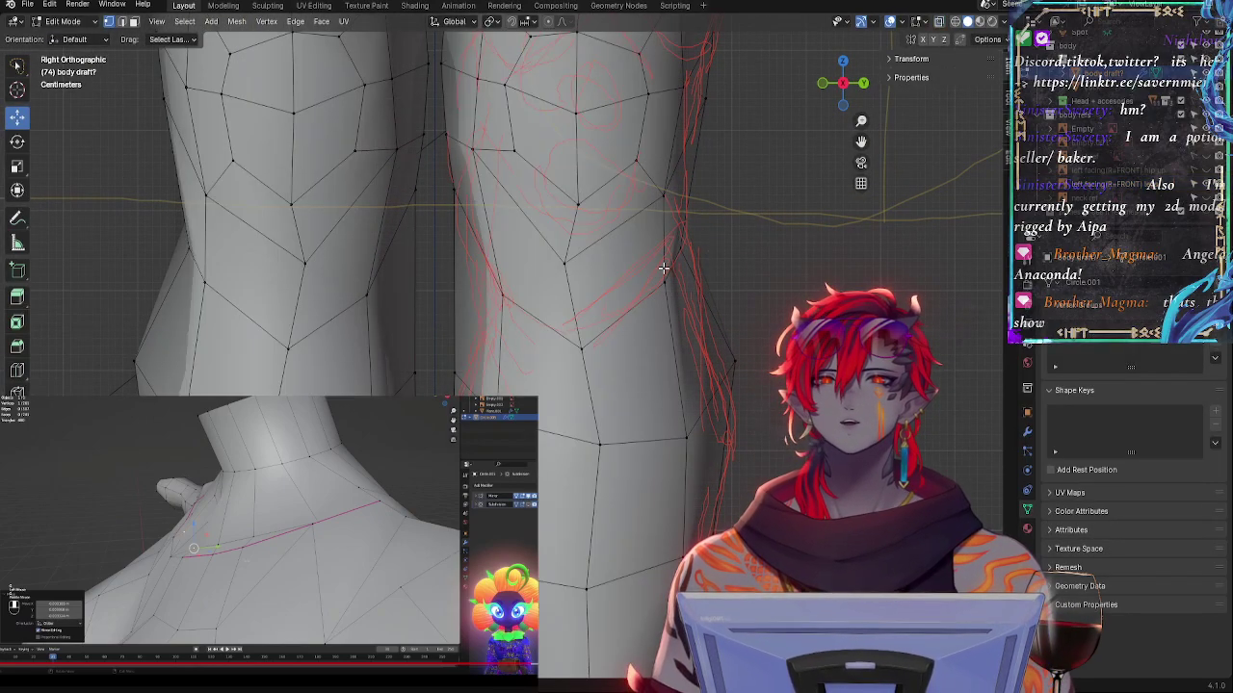
{"action": "left_click", "coordinate": [453, 190]}
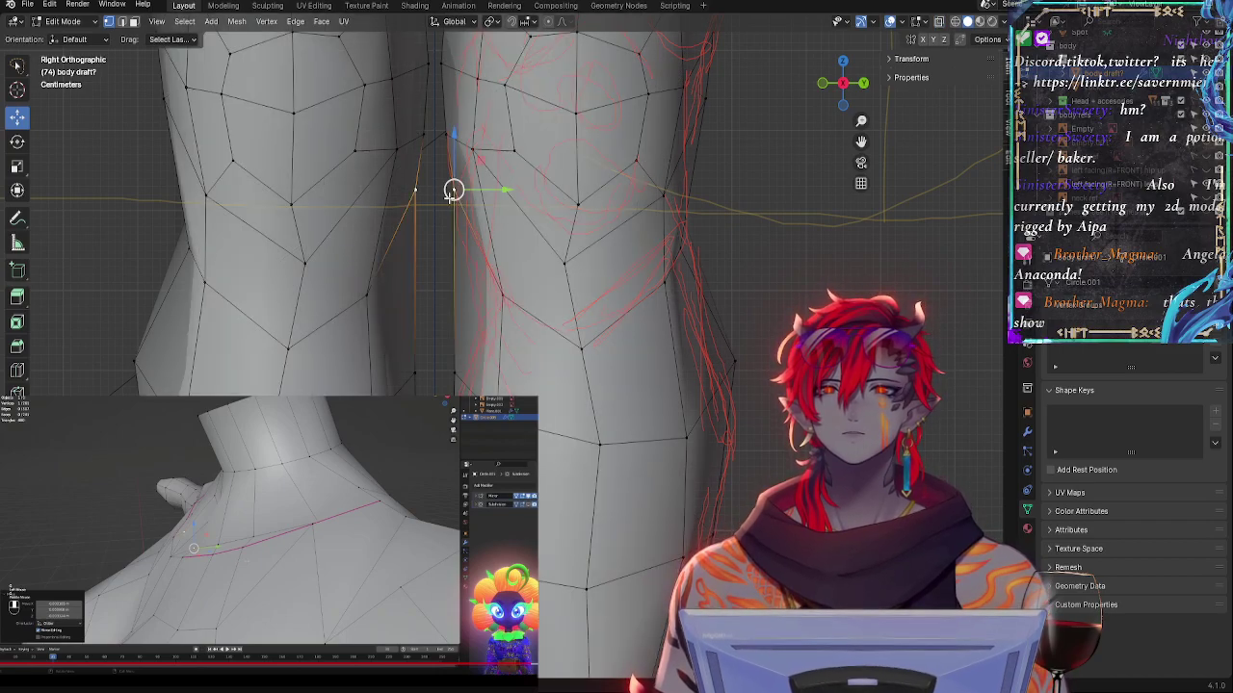
{"action": "key", "text": "shift+v"}
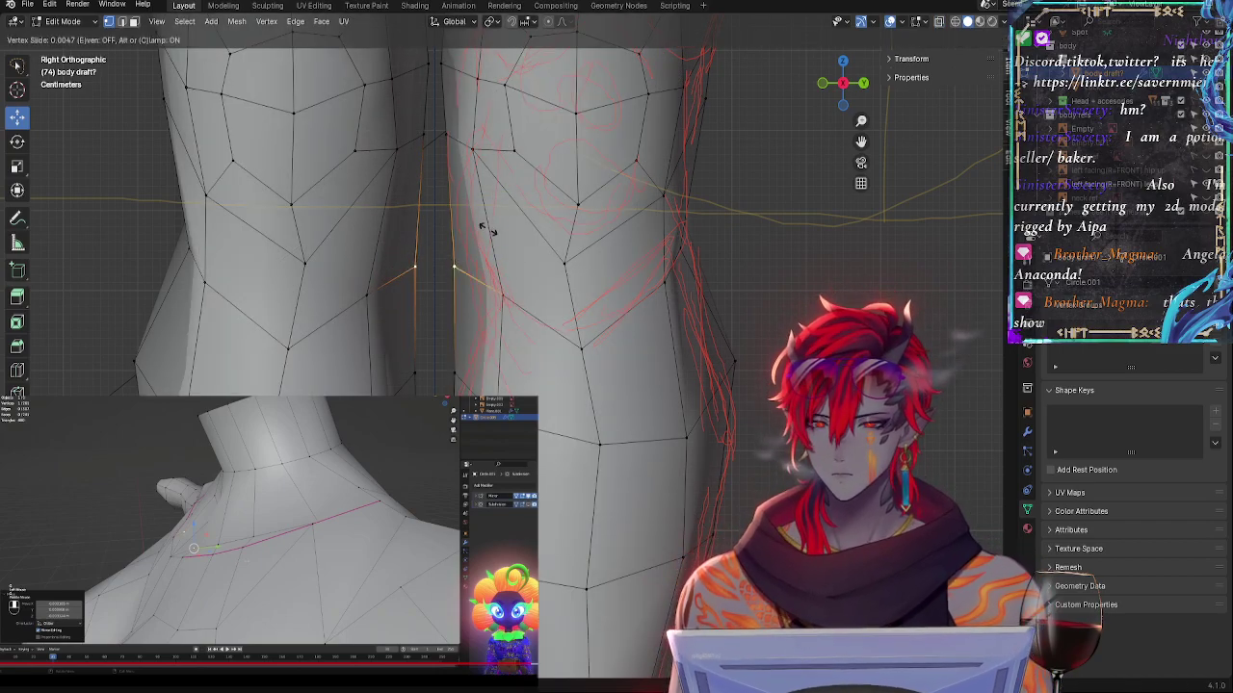
{"action": "left_click", "coordinate": [513, 233]}
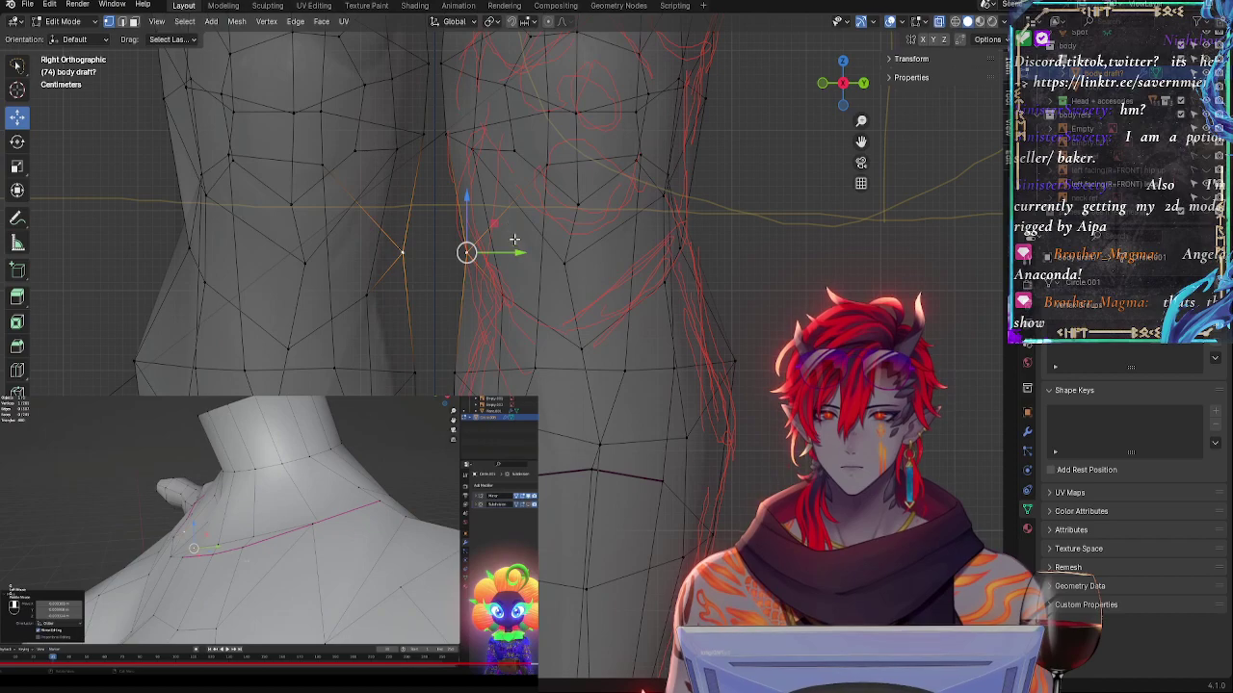
{"action": "left_click_drag", "start_coordinate": [470, 252], "coordinate": [479, 282]}
- Check the knee shape in X-ray and move the knee vertex back onto the red stroke
{"action": "scroll", "coordinate": [545, 359], "scroll_direction": "down", "scroll_amount": 1}
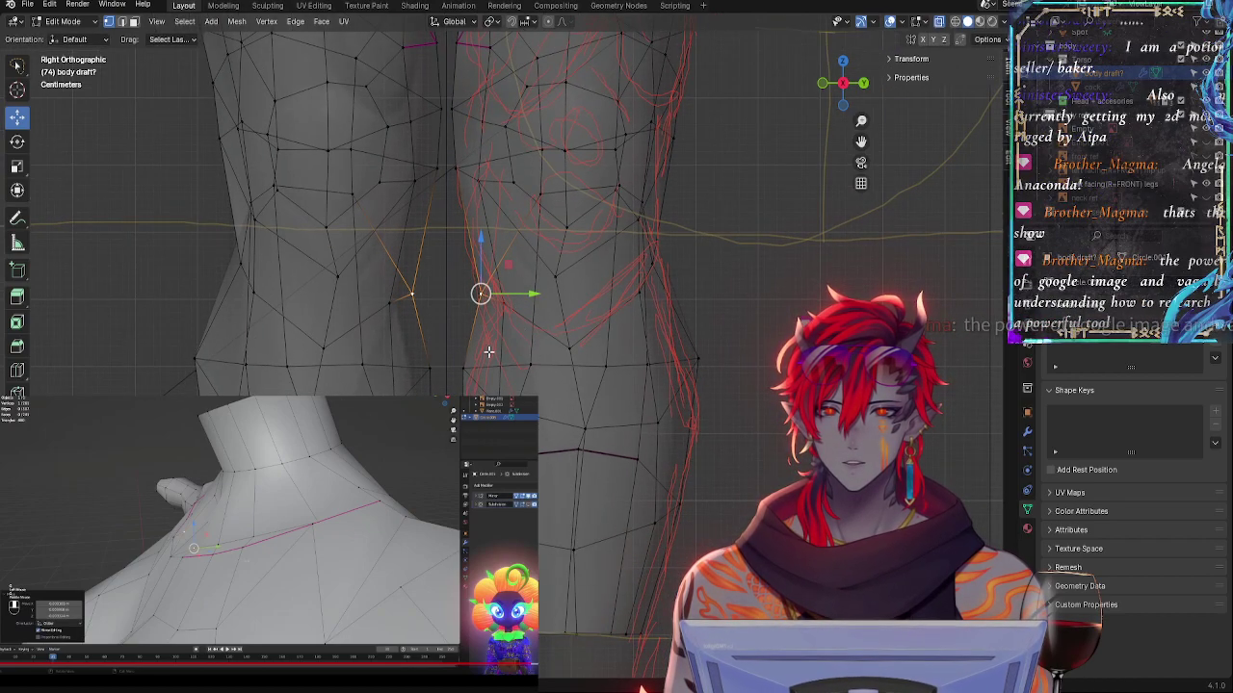
{"action": "middle_click_drag", "start_coordinate": [545, 359], "coordinate": [499, 354]}
{"action": "left_click", "coordinate": [834, 85]}
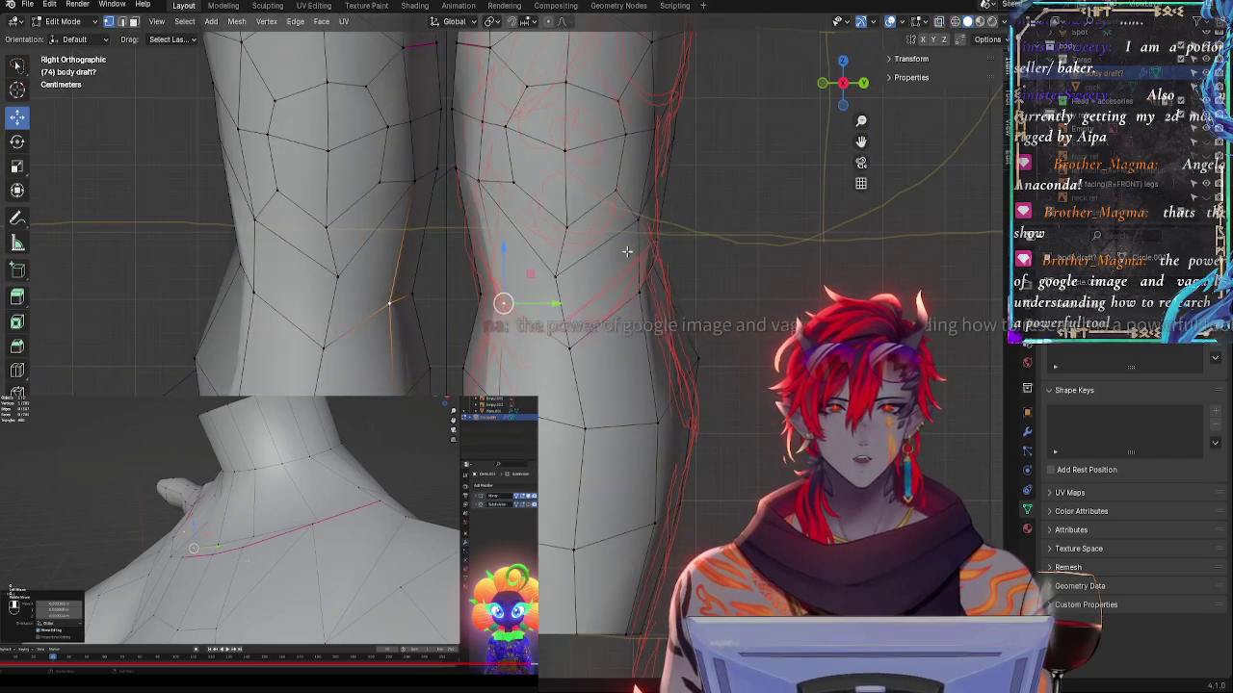
{"action": "key", "text": "alt+z"}
{"action": "key", "text": "alt+z"}
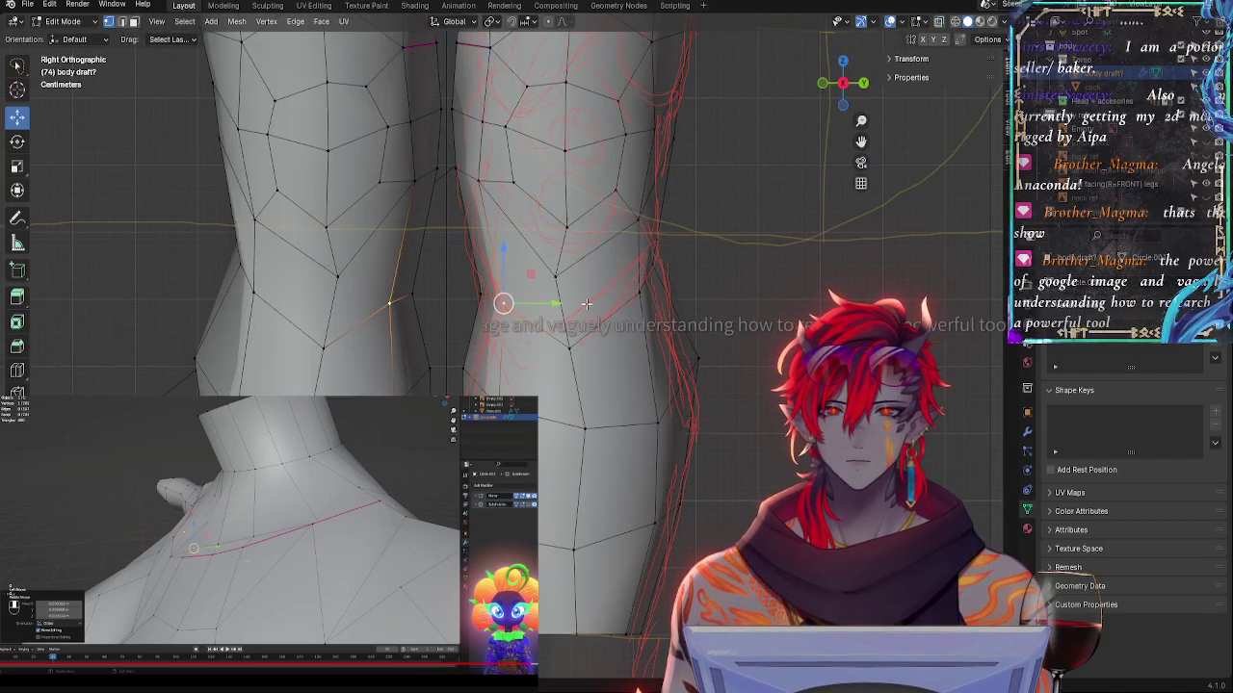
{"action": "scroll", "coordinate": [616, 338], "scroll_direction": "down", "scroll_amount": 3}
{"action": "scroll", "coordinate": [617, 370], "scroll_direction": "up", "scroll_amount": 3}
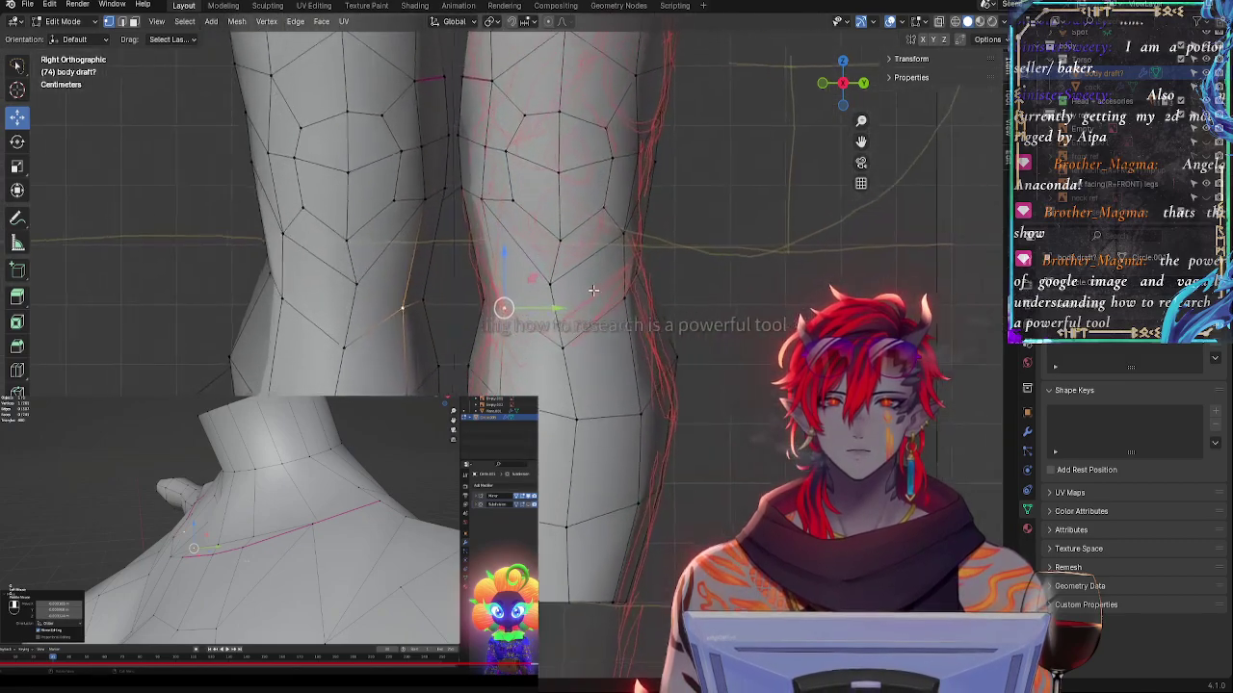
{"action": "key", "text": "alt+z"}
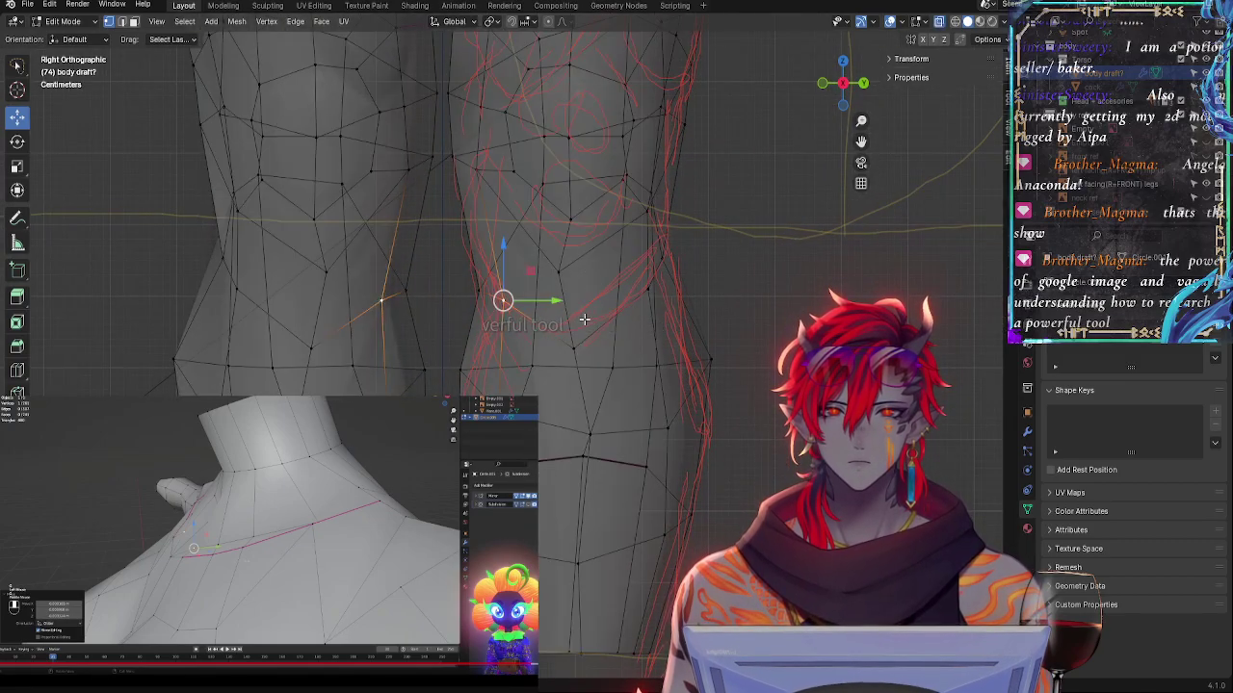
{"action": "key", "text": "alt+z"}
{"action": "key", "text": "alt+z"}
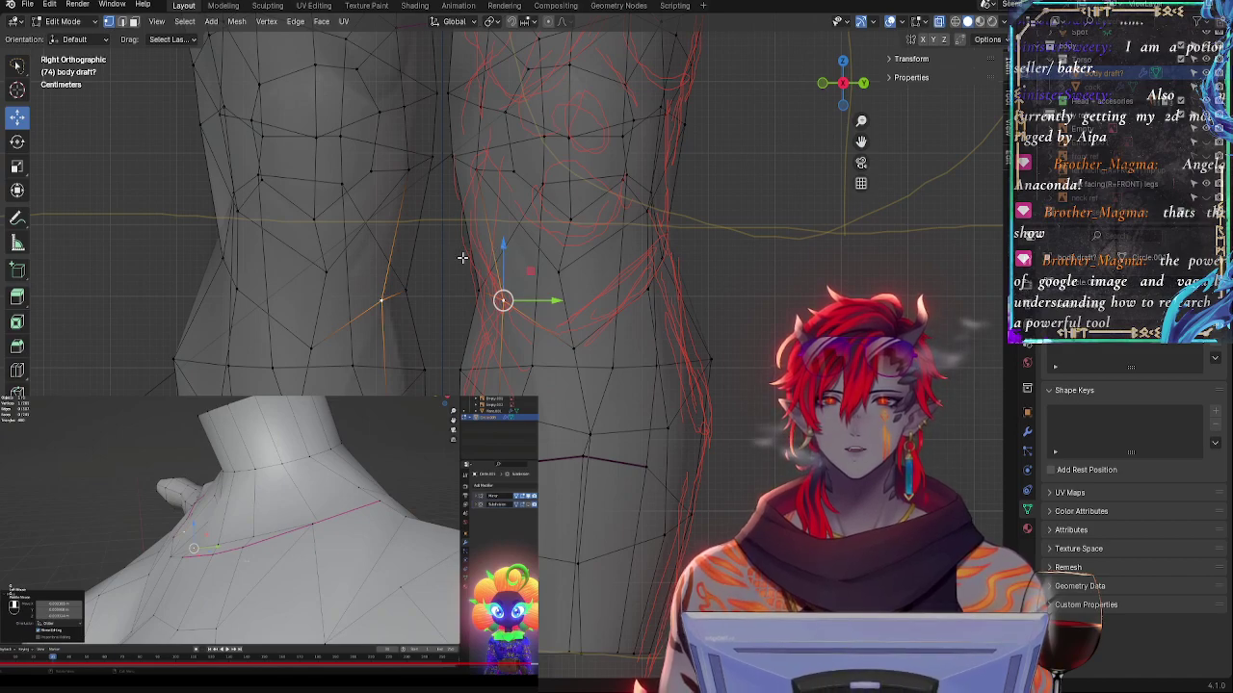
{"action": "key", "text": "alt+z"}
{"action": "key", "text": "alt+z"}
{"action": "left_click_drag", "start_coordinate": [537, 300], "coordinate": [510, 284]}
{"action": "left_click", "coordinate": [475, 288]}
{"action": "left_click", "coordinate": [509, 285]}
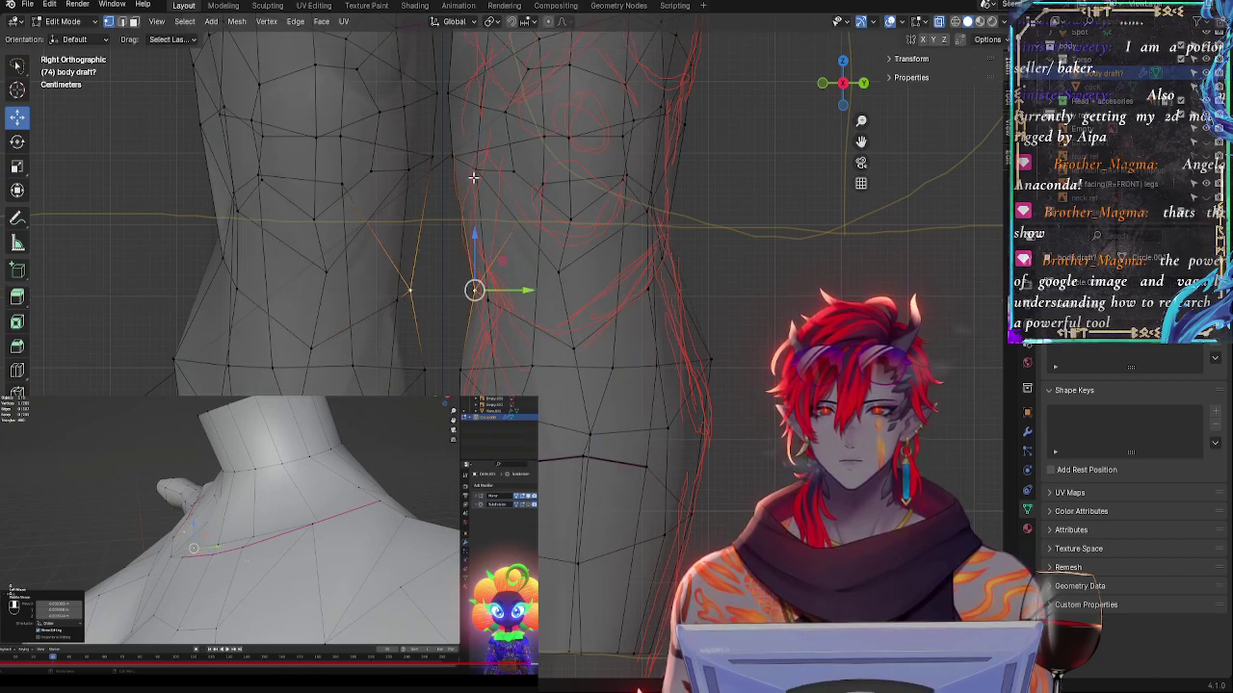
- Move the back-of-knee vertex lower and reposition the calf vertex along the strokes
{"action": "left_click", "coordinate": [478, 174]}
{"action": "key", "text": "alt+z"}
{"action": "middle_click_drag", "start_coordinate": [632, 204], "coordinate": [632, 346], "text": "ctrl"}
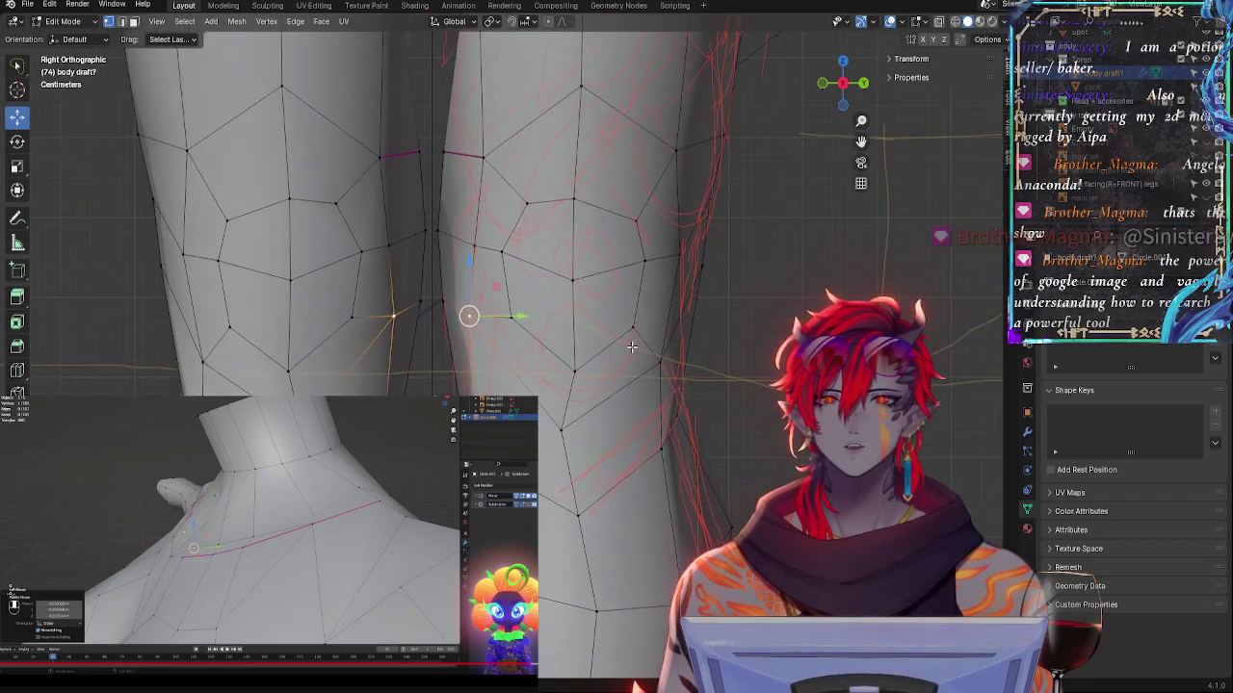
{"action": "left_click", "coordinate": [573, 280]}
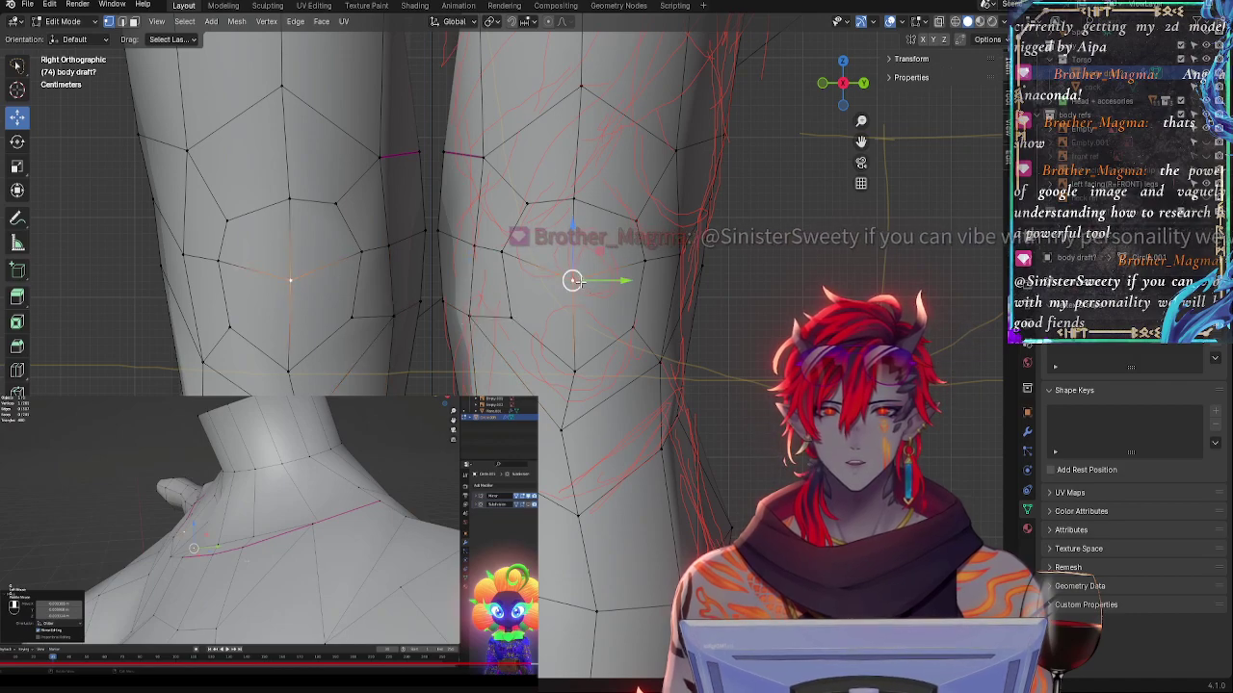
{"action": "key", "text": "g"}
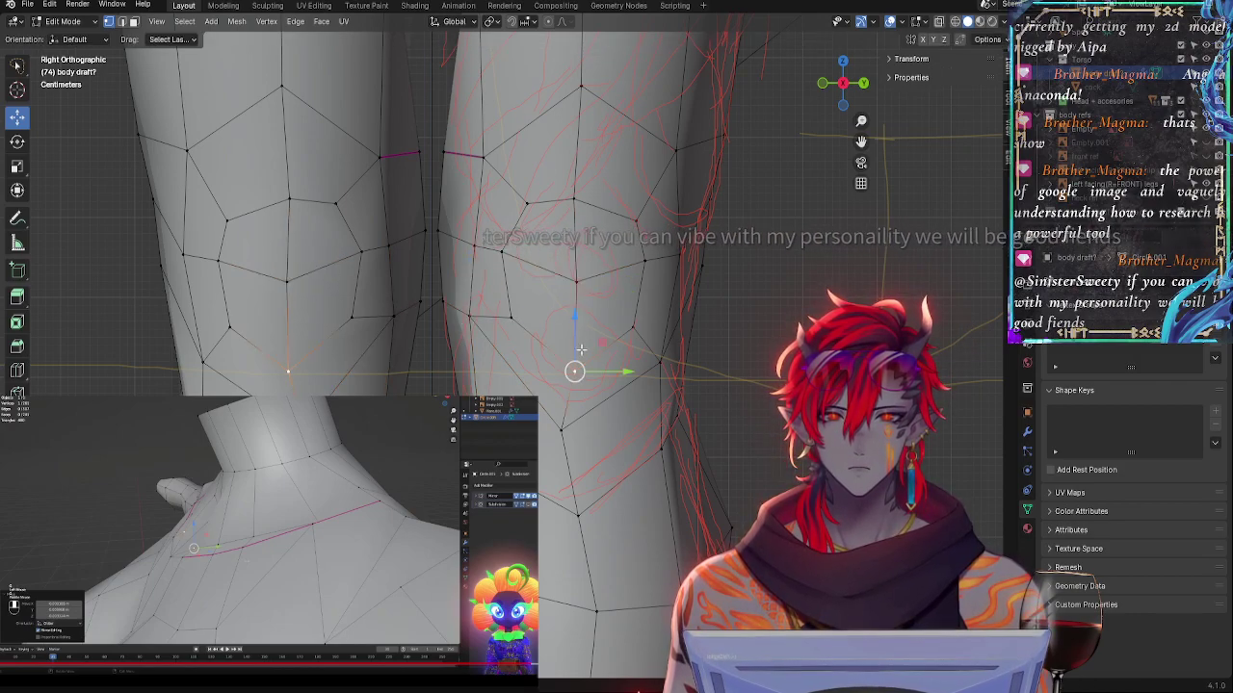
{"action": "left_click", "coordinate": [572, 378]}
{"action": "left_click", "coordinate": [563, 432]}
{"action": "key", "text": "g"}
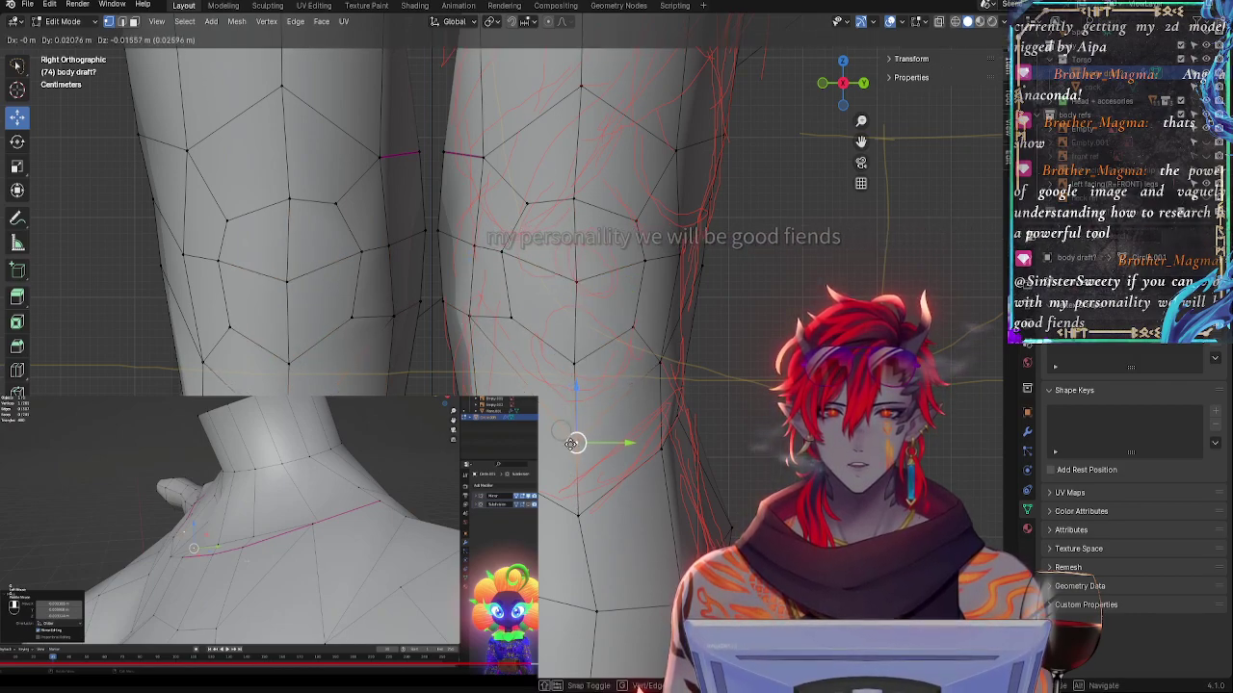
{"action": "left_click", "coordinate": [572, 440]}
- Settle the upper and lower back-of-knee vertices and nudge the calf vertex onto the strokes
{"action": "left_click", "coordinate": [518, 316]}
{"action": "left_click", "coordinate": [576, 281]}
{"action": "key", "text": "g"}
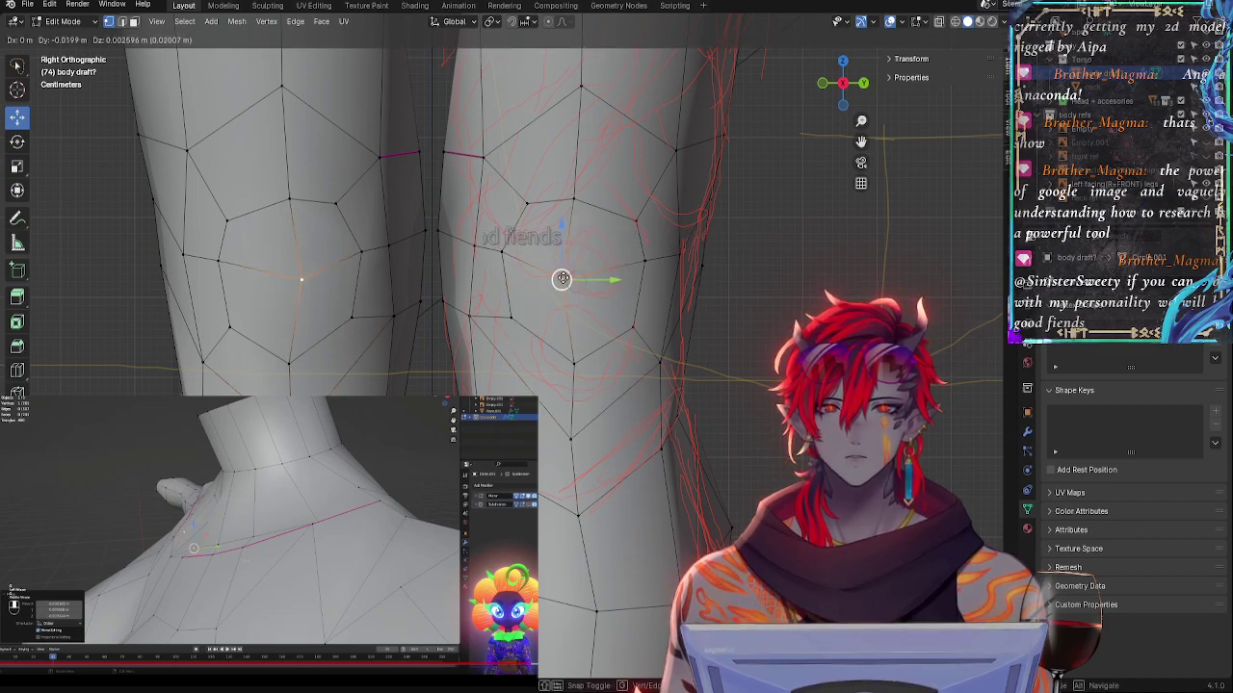
{"action": "left_click", "coordinate": [562, 279]}
{"action": "left_click", "coordinate": [575, 363]}
{"action": "key", "text": "g"}
{"action": "left_click", "coordinate": [562, 369]}
{"action": "left_click", "coordinate": [569, 436]}
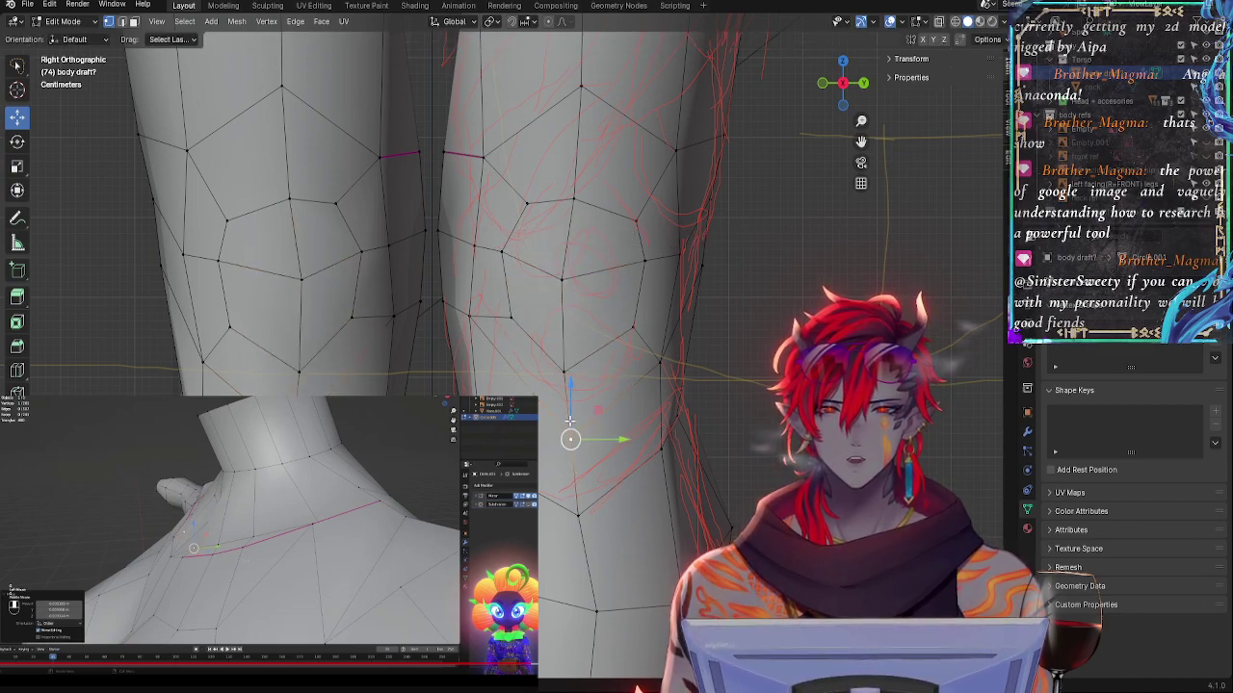
{"action": "key", "text": "g"}
{"action": "left_click", "coordinate": [564, 439]}
- Move the vertex above the knee and the top back-of-thigh vertex into place
{"action": "left_click", "coordinate": [564, 274]}
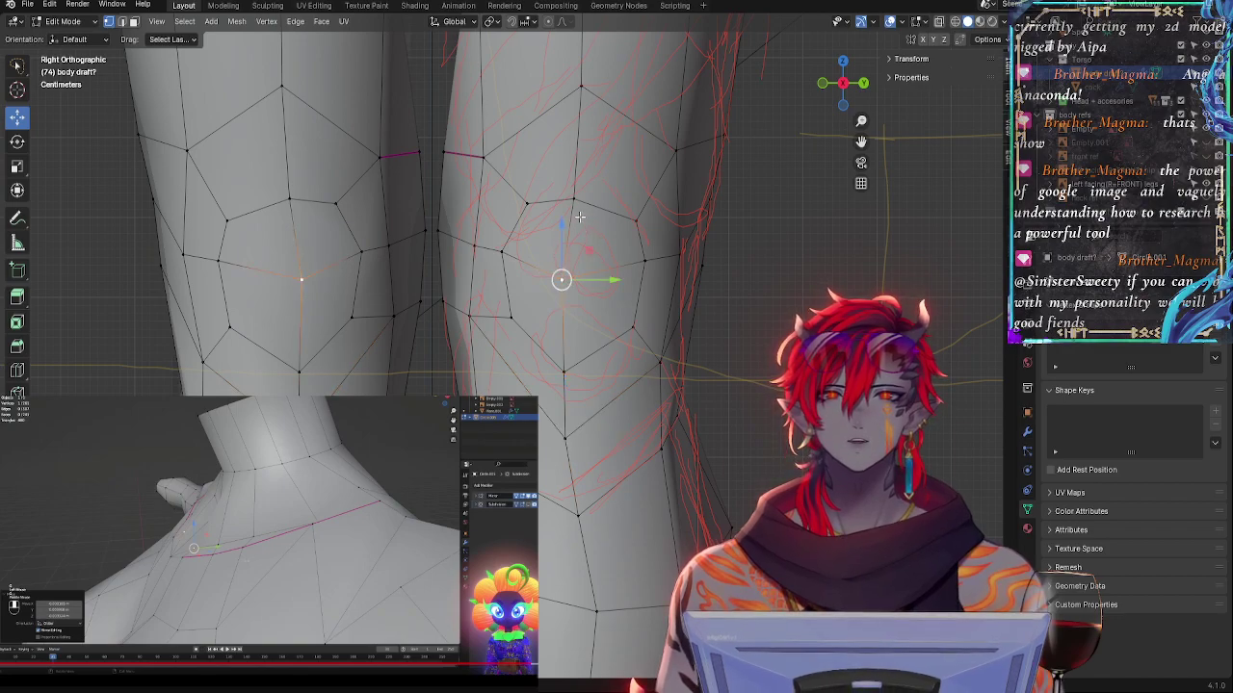
{"action": "left_click", "coordinate": [574, 198]}
{"action": "key", "text": "g"}
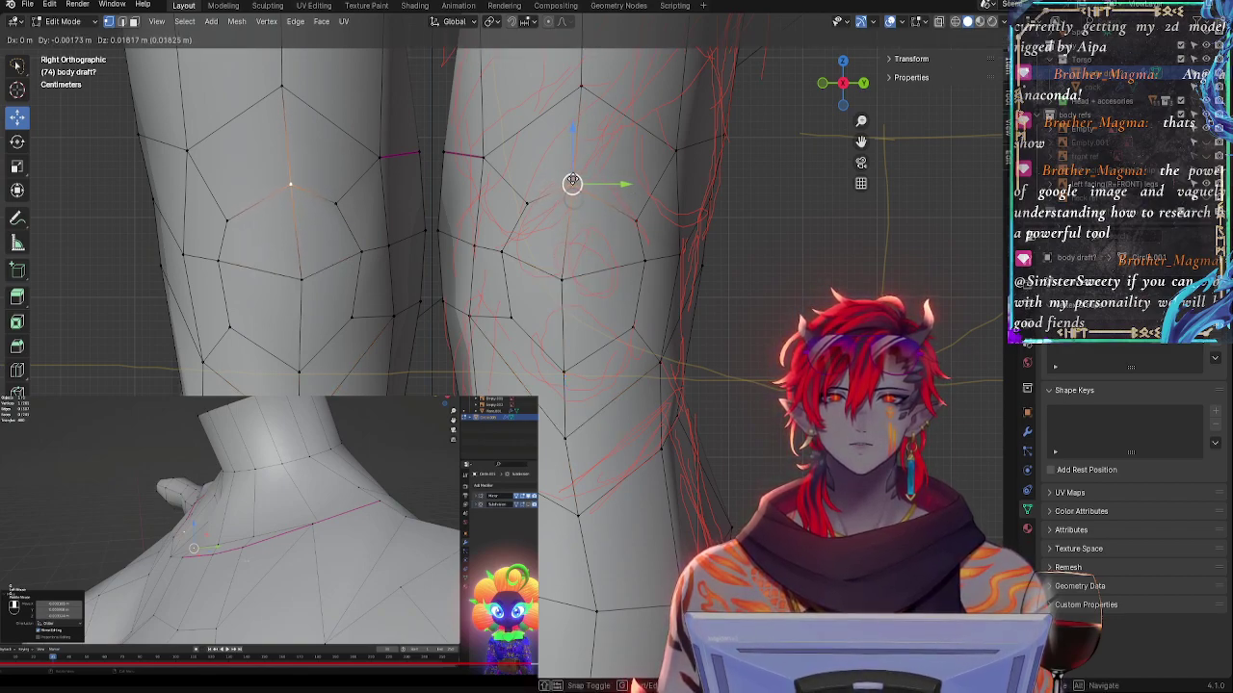
{"action": "left_click", "coordinate": [578, 184]}
{"action": "left_click", "coordinate": [580, 86]}
{"action": "key", "text": "g"}
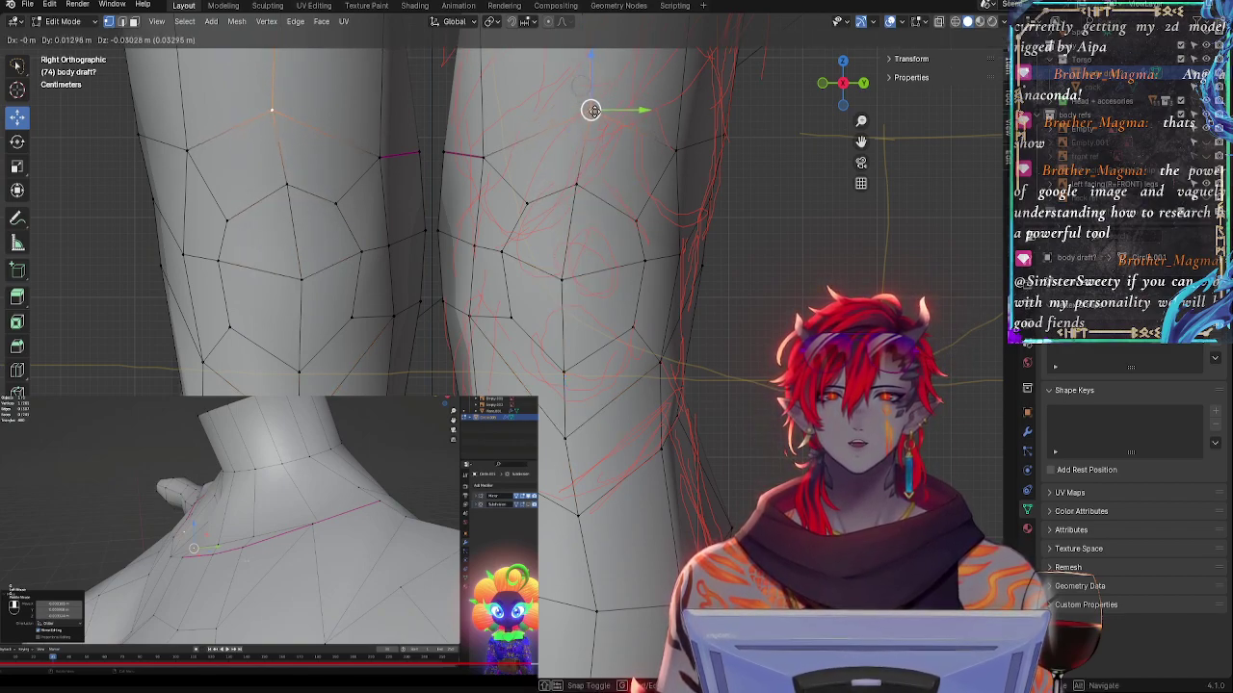
{"action": "left_click", "coordinate": [589, 115]}
- Move the front knee vertex in two moves onto the red stroke, using X-ray
{"action": "left_click", "coordinate": [482, 157]}
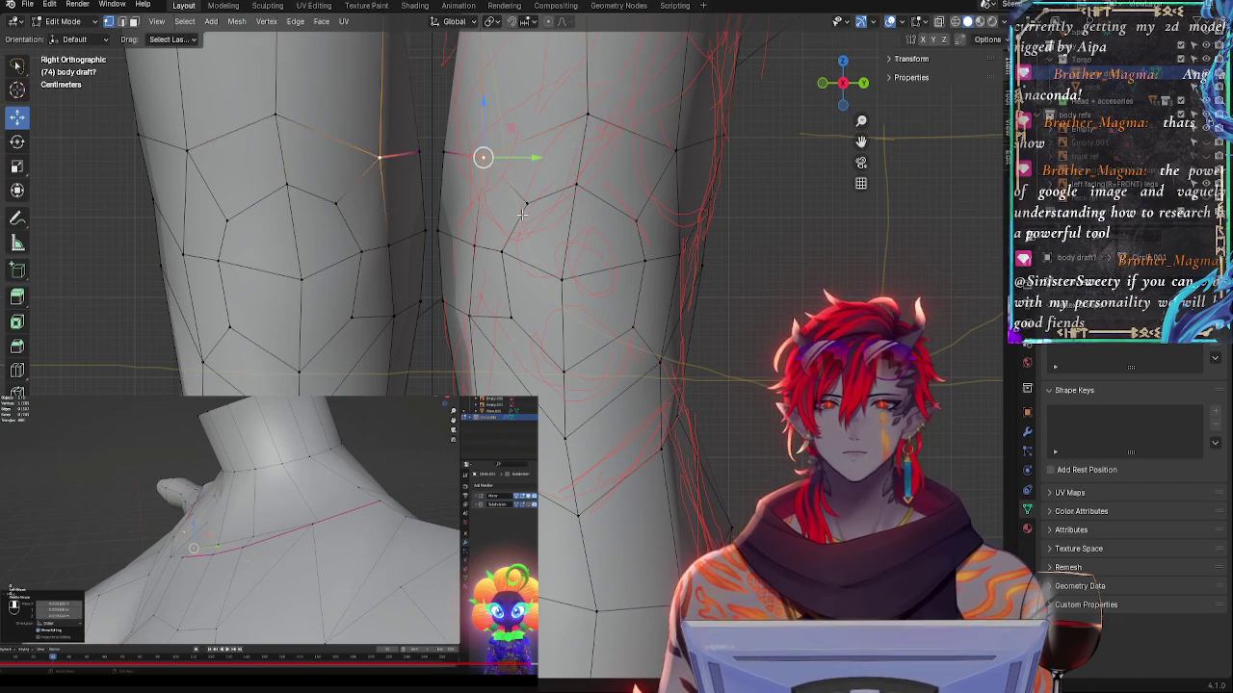
{"action": "key", "text": "alt+z"}
{"action": "key", "text": "alt+z"}
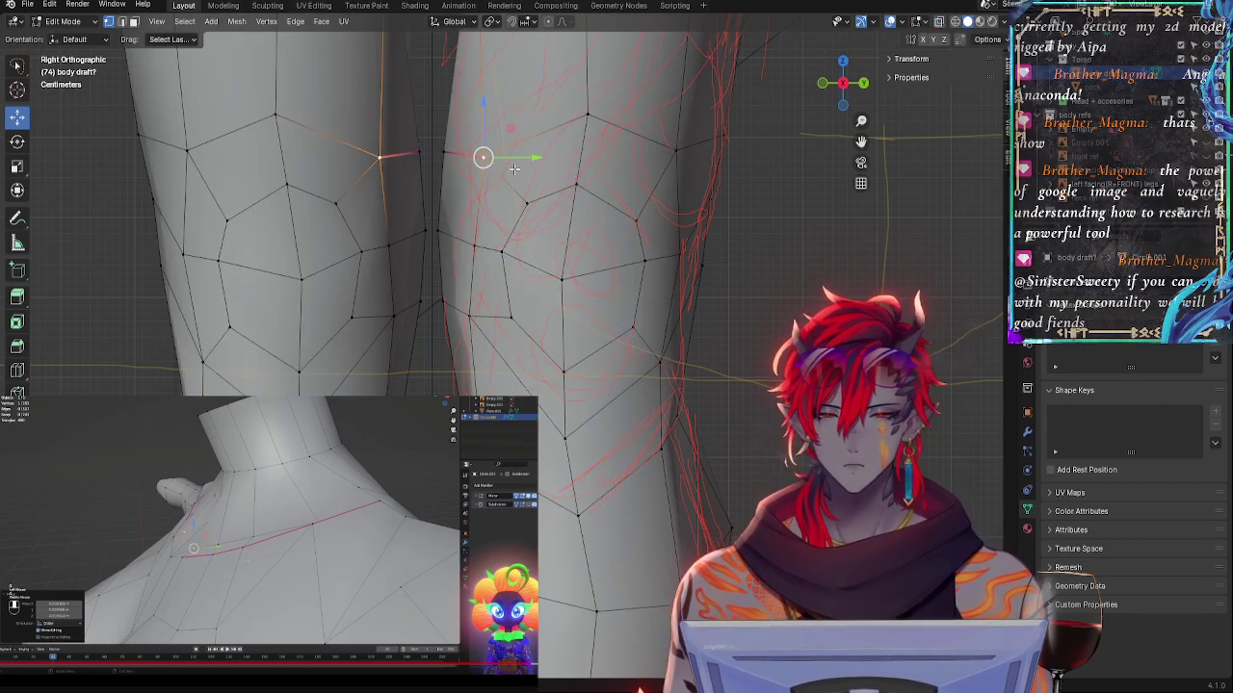
{"action": "key", "text": "g"}
{"action": "left_click", "coordinate": [536, 163]}
{"action": "key", "text": "g"}
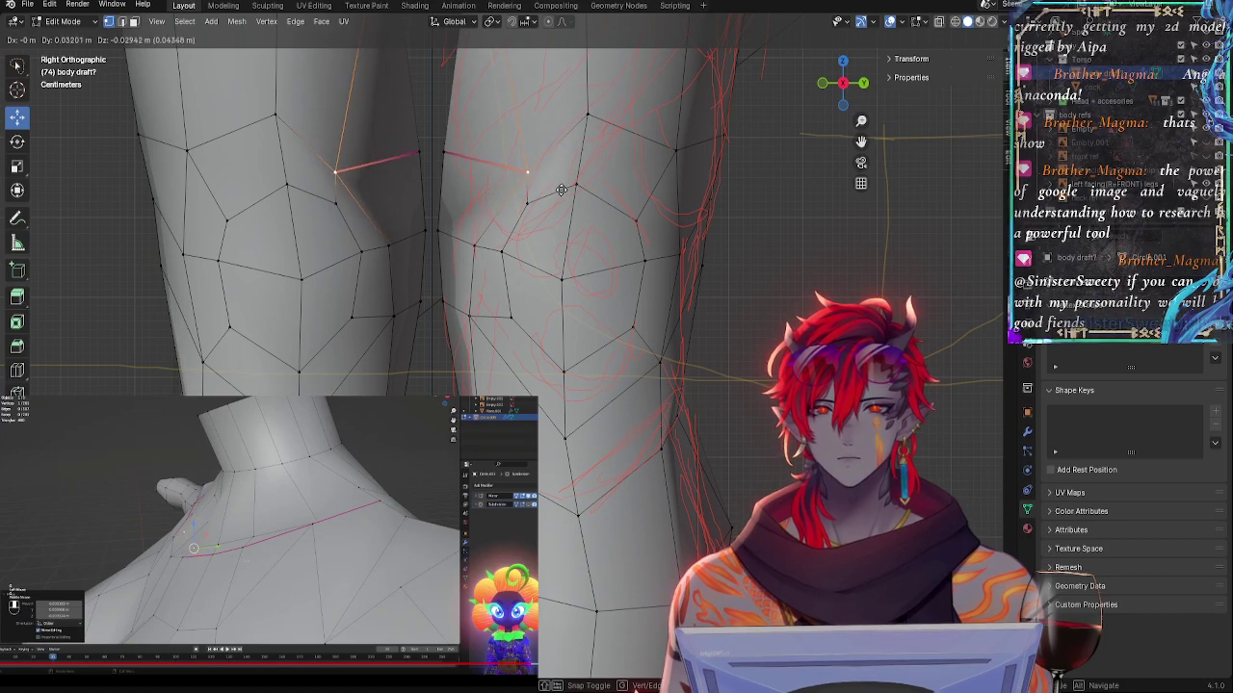
{"action": "left_click", "coordinate": [561, 190]}
- Move two knee vertices across and front-to-back to follow the red strokes
{"action": "mouse_move", "coordinate": [563, 193]}
{"action": "middle_mouse_down"}
{"action": "mouse_move", "coordinate": [615, 249]}
{"action": "mouse_move", "coordinate": [575, 171]}
{"action": "middle_mouse_up"}
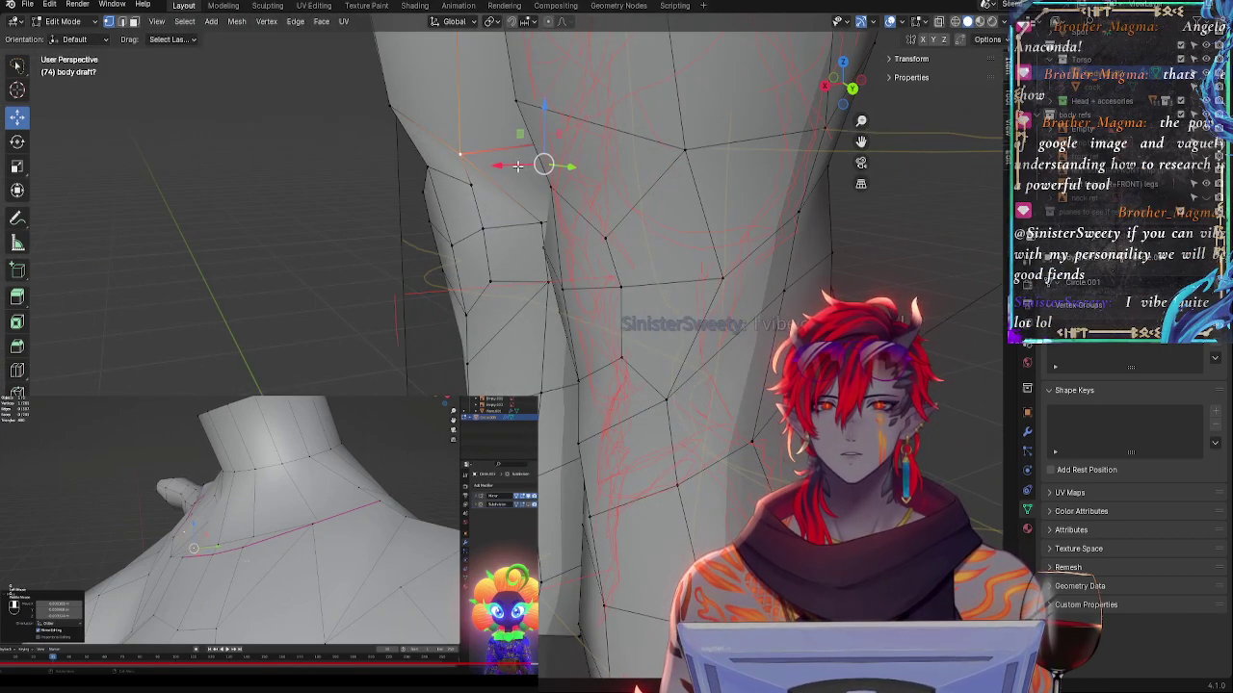
{"action": "left_click_drag", "start_coordinate": [518, 167], "coordinate": [496, 166]}
{"action": "middle_click_drag", "start_coordinate": [496, 167], "coordinate": [660, 177]}
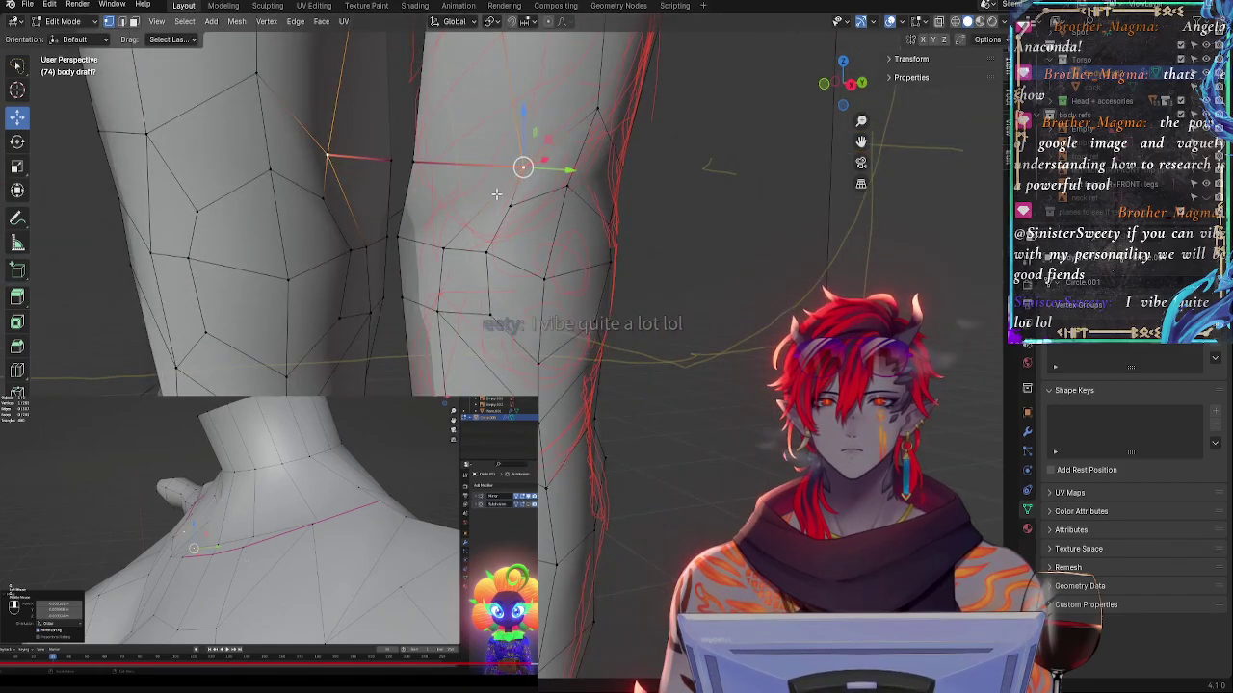
{"action": "middle_click_drag", "start_coordinate": [496, 194], "coordinate": [467, 194]}
{"action": "left_click", "coordinate": [449, 182]}
{"action": "left_click_drag", "start_coordinate": [500, 181], "coordinate": [492, 183]}
{"action": "middle_click_drag", "start_coordinate": [492, 183], "coordinate": [567, 169]}
- Crease the V-shaped knee edges with Shift+E
{"action": "left_click", "coordinate": [517, 194], "text": "shift"}
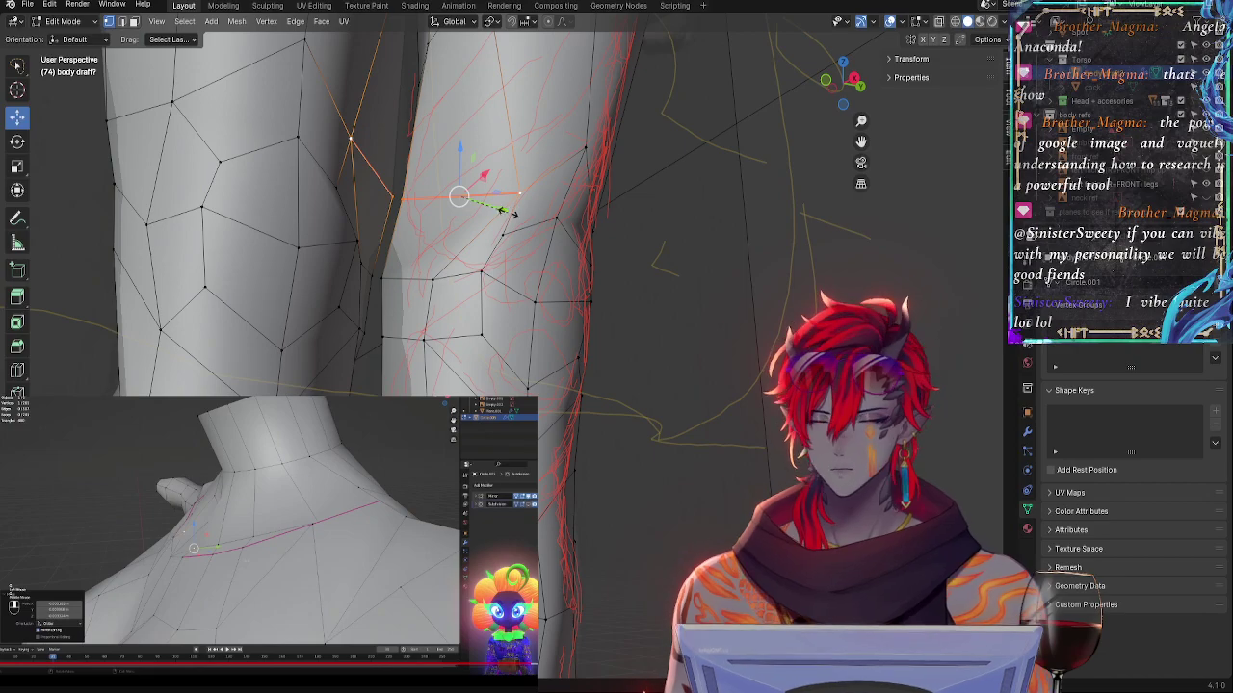
{"action": "key", "text": "shift+e"}
{"action": "left_click", "coordinate": [469, 196]}
{"action": "middle_click_drag", "start_coordinate": [471, 196], "coordinate": [527, 194]}
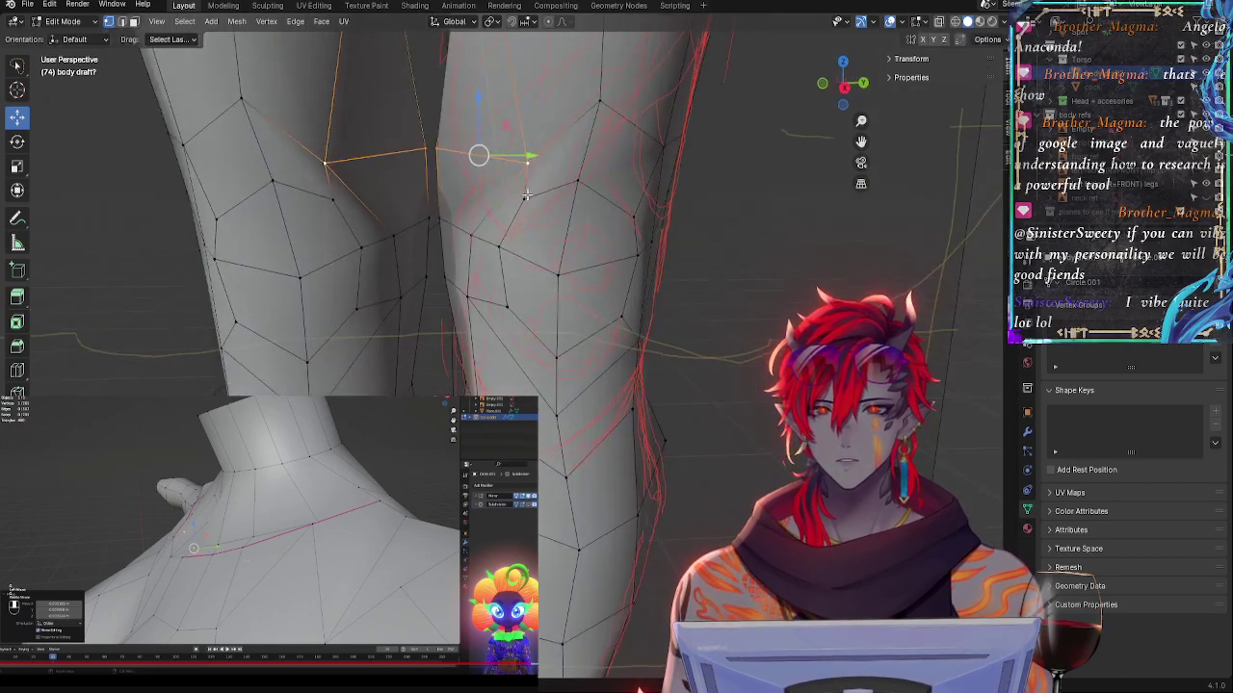
{"action": "left_click", "coordinate": [521, 187]}
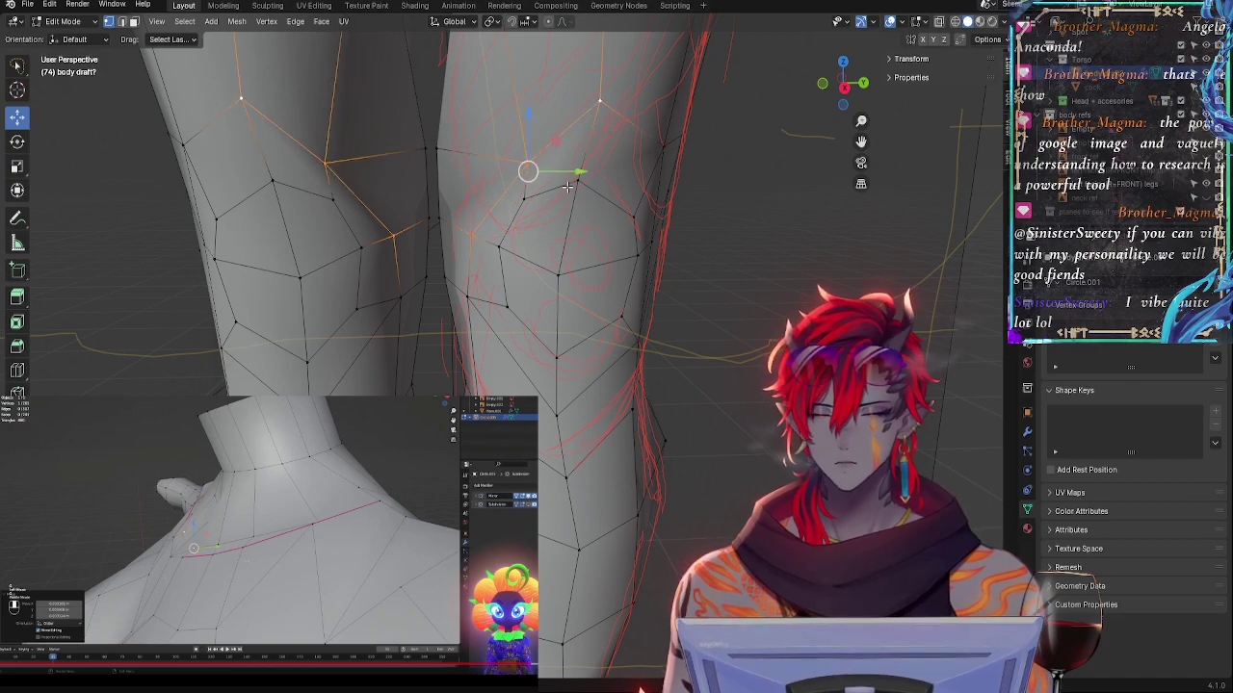
{"action": "key", "text": "shift+e"}
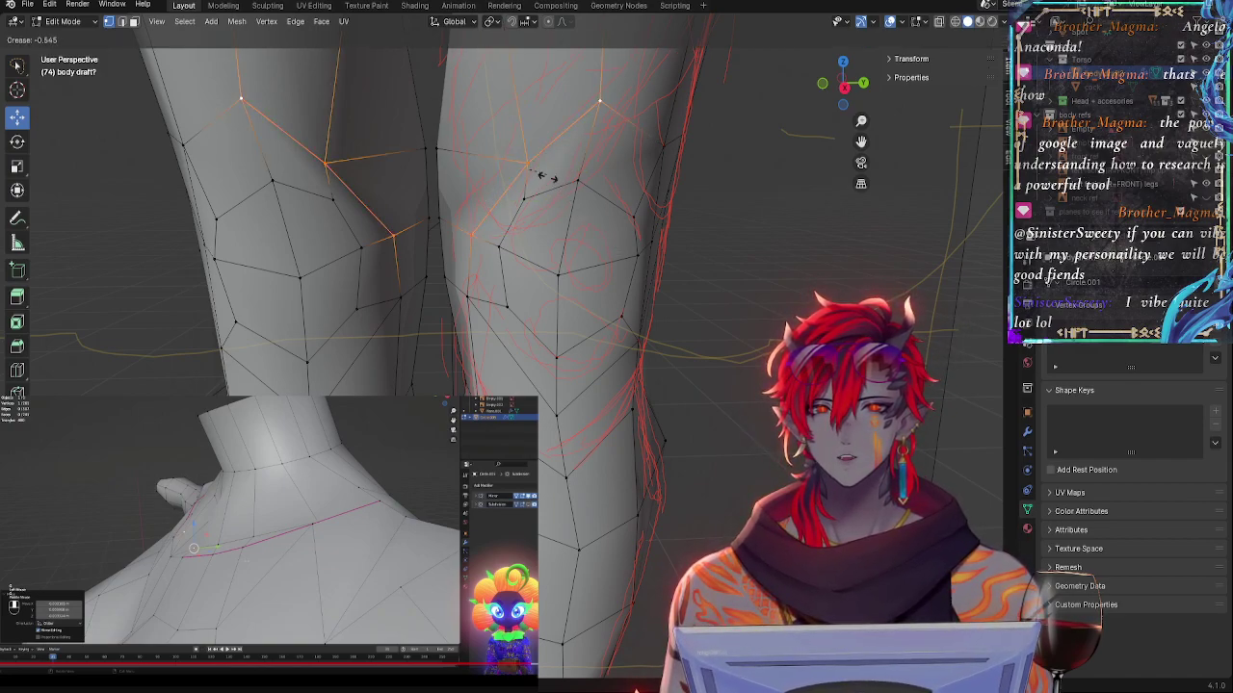
{"action": "left_click", "coordinate": [528, 170]}
- Shift the end vertex of the creased knee edge slightly downward
{"action": "middle_click_drag", "start_coordinate": [529, 170], "coordinate": [465, 280]}
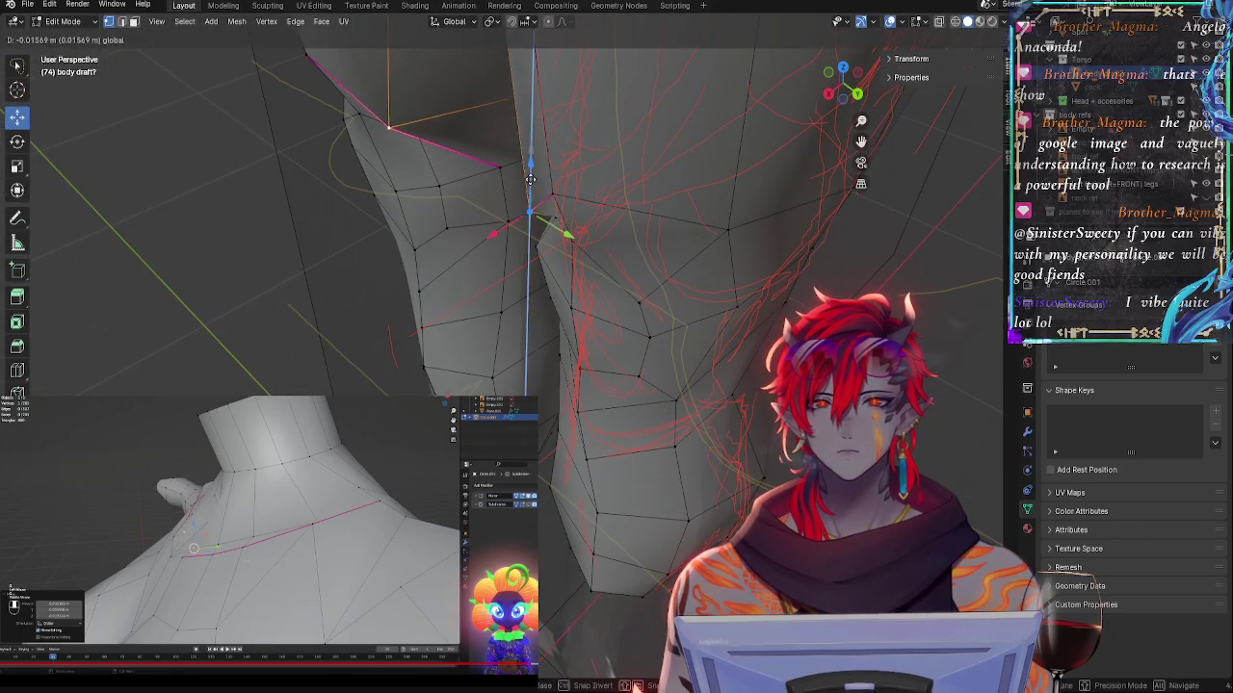
{"action": "middle_click_drag", "start_coordinate": [522, 189], "coordinate": [435, 226]}
{"action": "left_click", "coordinate": [452, 231]}
{"action": "right_click", "coordinate": [418, 212], "text": "ctrl"}
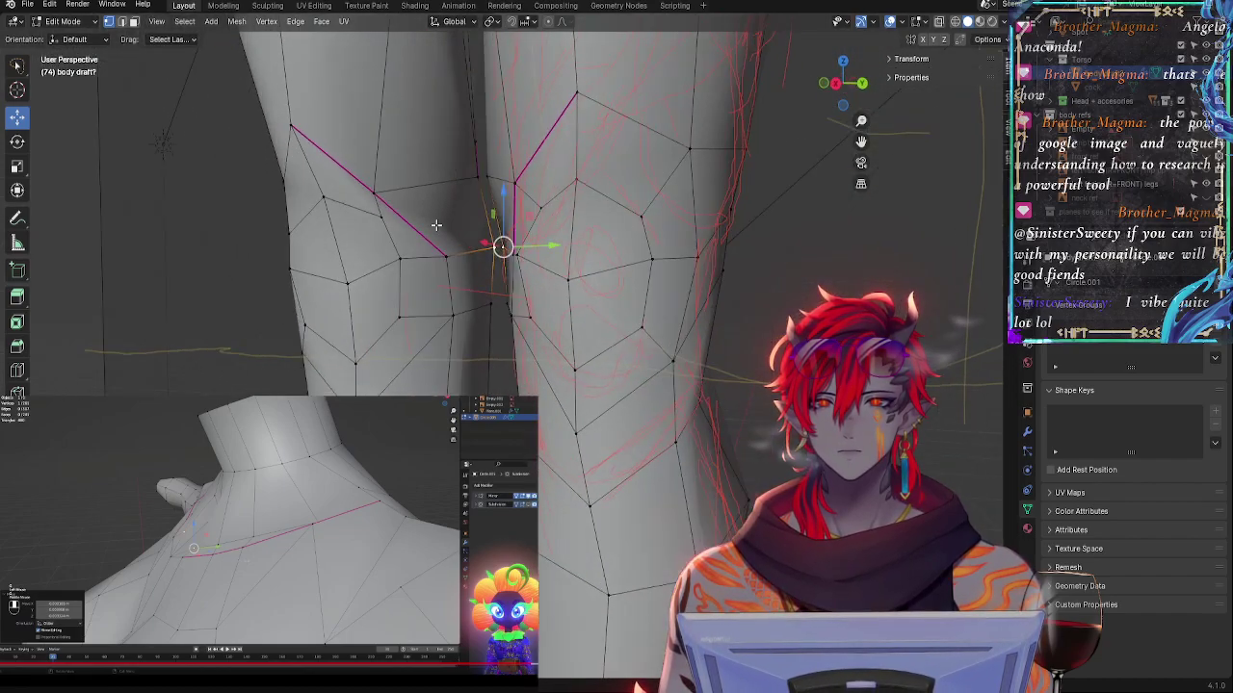
{"action": "key", "text": "g"}
{"action": "left_click", "coordinate": [545, 259]}
- Slide the inner knee vertex along its edge and move another along Y
{"action": "middle_click_drag", "start_coordinate": [545, 259], "coordinate": [634, 271]}
{"action": "key", "text": "g"}
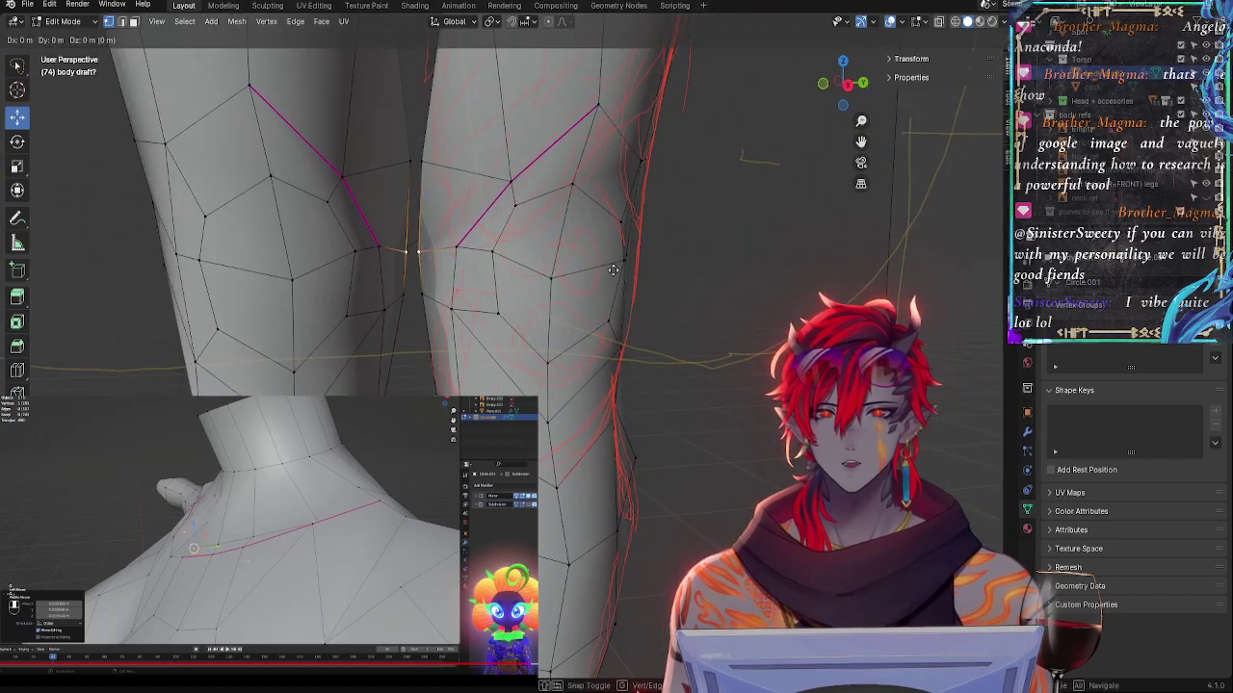
{"action": "key", "text": "g"}
{"action": "left_click", "coordinate": [612, 272]}
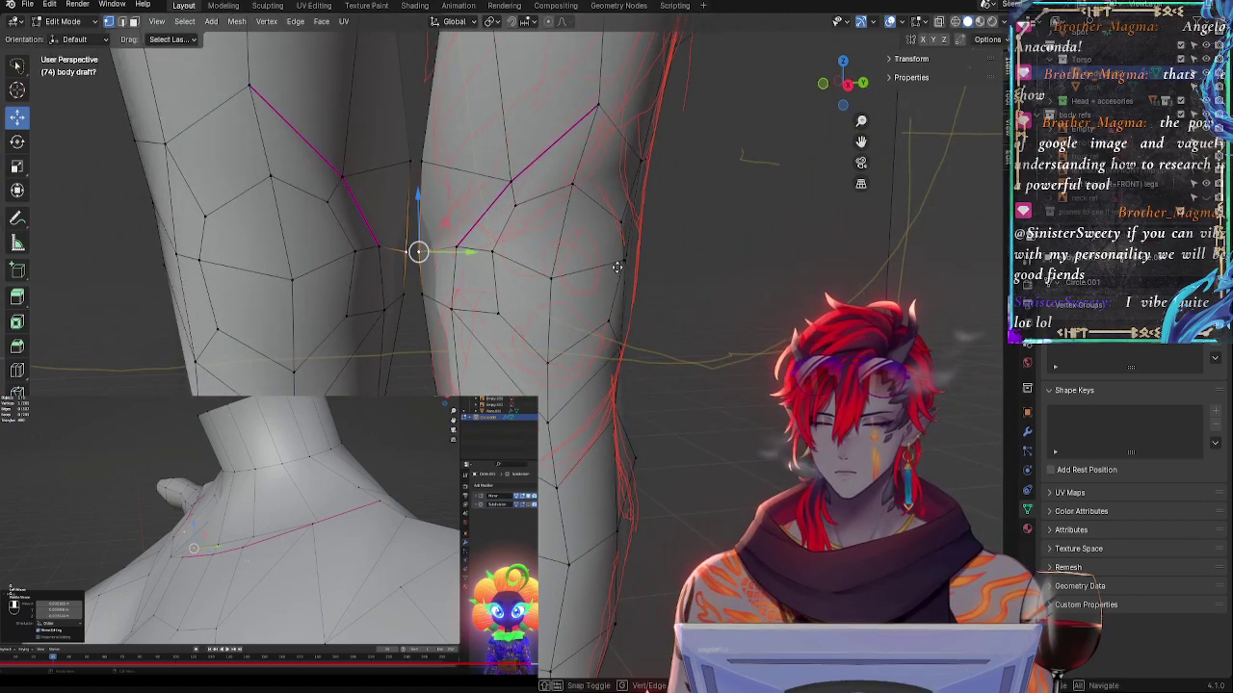
{"action": "key", "text": "g"}
{"action": "key", "text": "y"}
{"action": "left_click", "coordinate": [622, 269]}
- Select the inner-knee vertices and switch to Right view
{"action": "middle_click_drag", "start_coordinate": [623, 269], "coordinate": [558, 267]}
{"action": "left_click", "coordinate": [512, 253]}
{"action": "left_click", "coordinate": [500, 248]}
{"action": "left_click", "coordinate": [488, 289]}
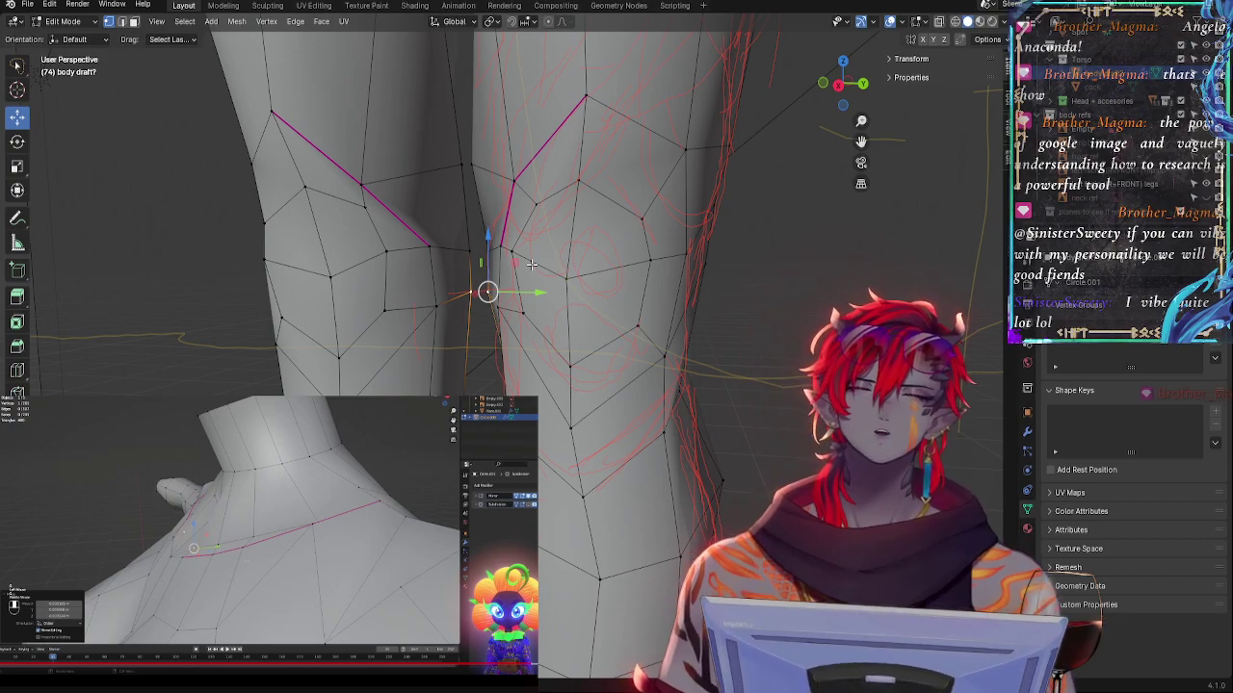
{"action": "left_click", "coordinate": [838, 85]}
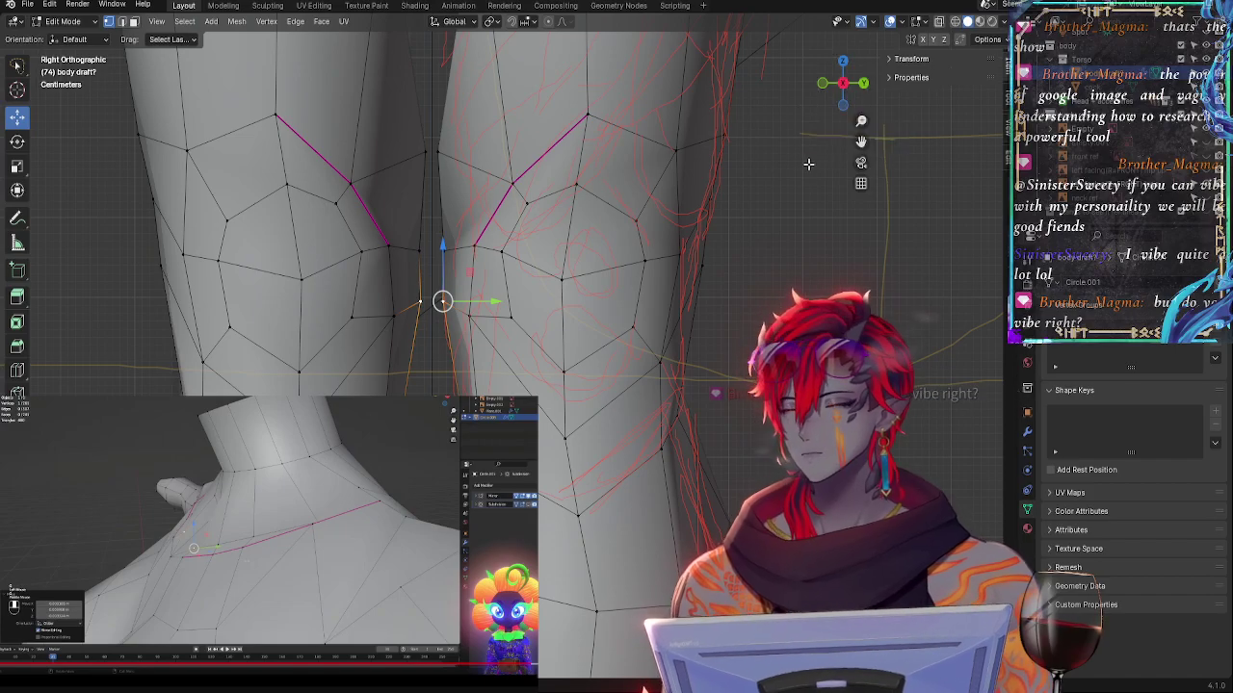
- Select an inner knee vertex and return to Front view
{"action": "scroll", "coordinate": [825, 141], "scroll_direction": "down", "scroll_amount": 1}
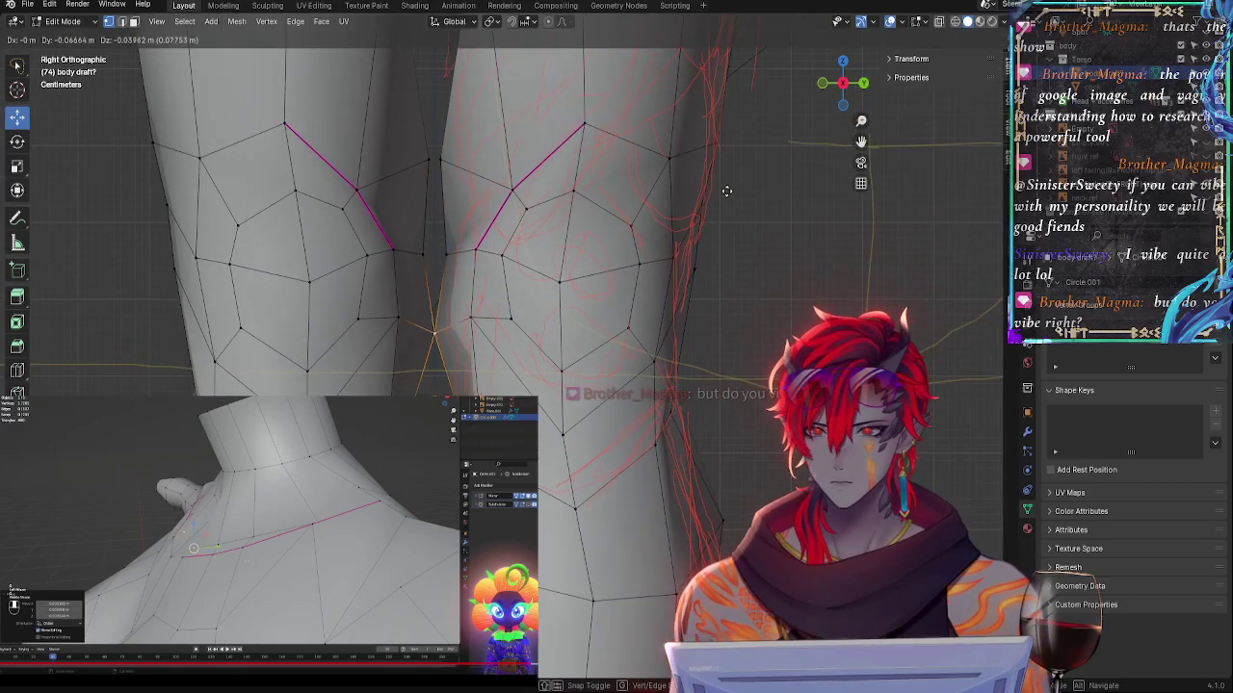
{"action": "middle_click_drag", "start_coordinate": [510, 307], "coordinate": [271, 333]}
{"action": "scroll", "coordinate": [270, 333], "scroll_direction": "down", "scroll_amount": 3}
{"action": "middle_click_drag", "start_coordinate": [410, 360], "coordinate": [547, 298]}
{"action": "left_click", "coordinate": [845, 84]}
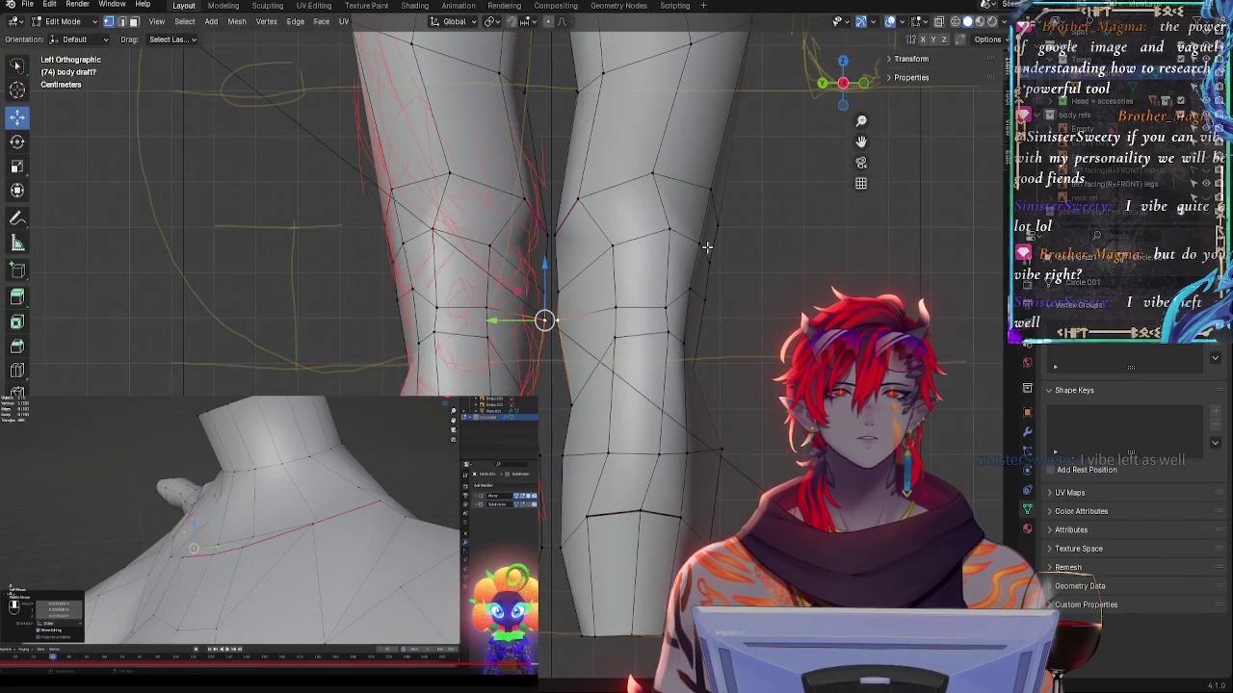
{"action": "left_click", "coordinate": [419, 298]}
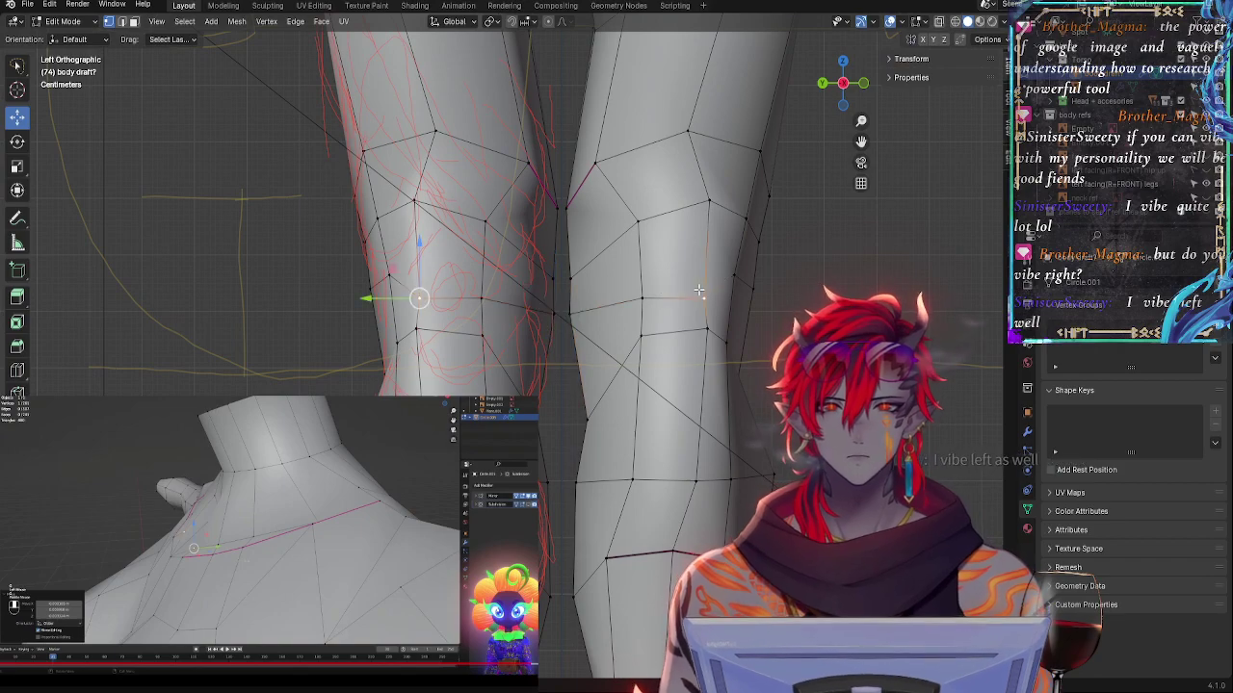
{"action": "left_click", "coordinate": [863, 84]}
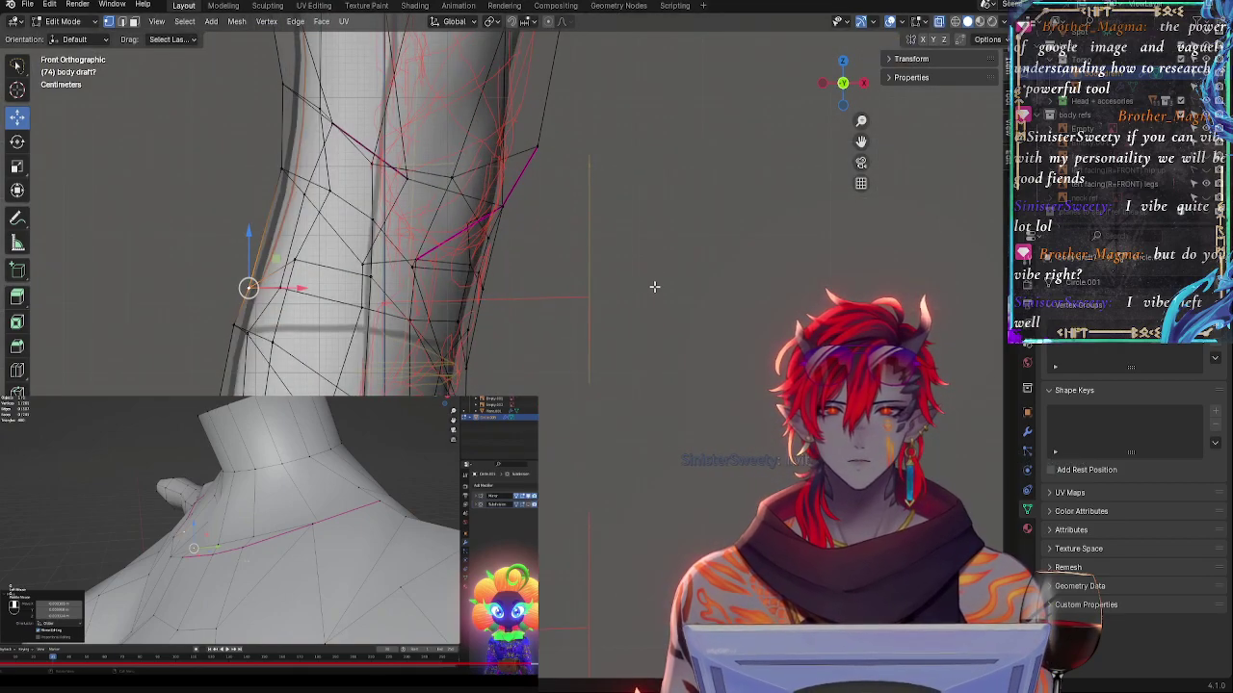
- Nudge knee outline vertices along X onto the red strokes and enable Subdivision edit-mode display
{"action": "left_click", "coordinate": [469, 343]}
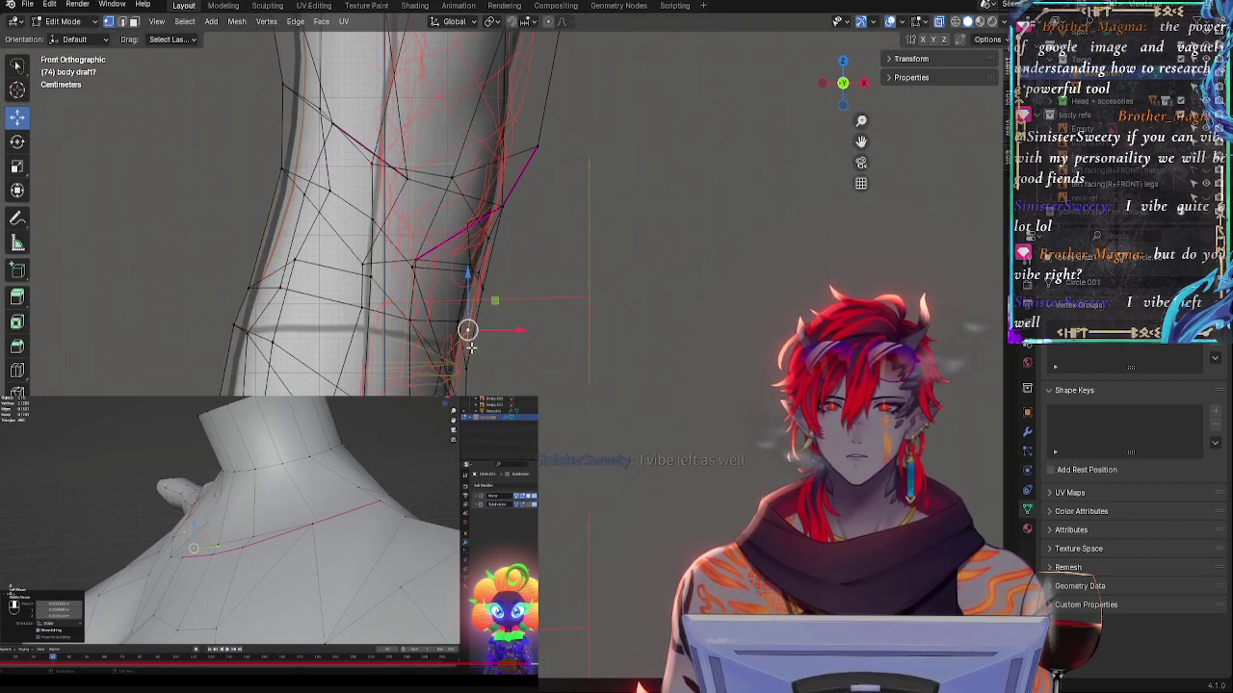
{"action": "left_click", "coordinate": [467, 367]}
{"action": "left_click_drag", "start_coordinate": [500, 368], "coordinate": [496, 368]}
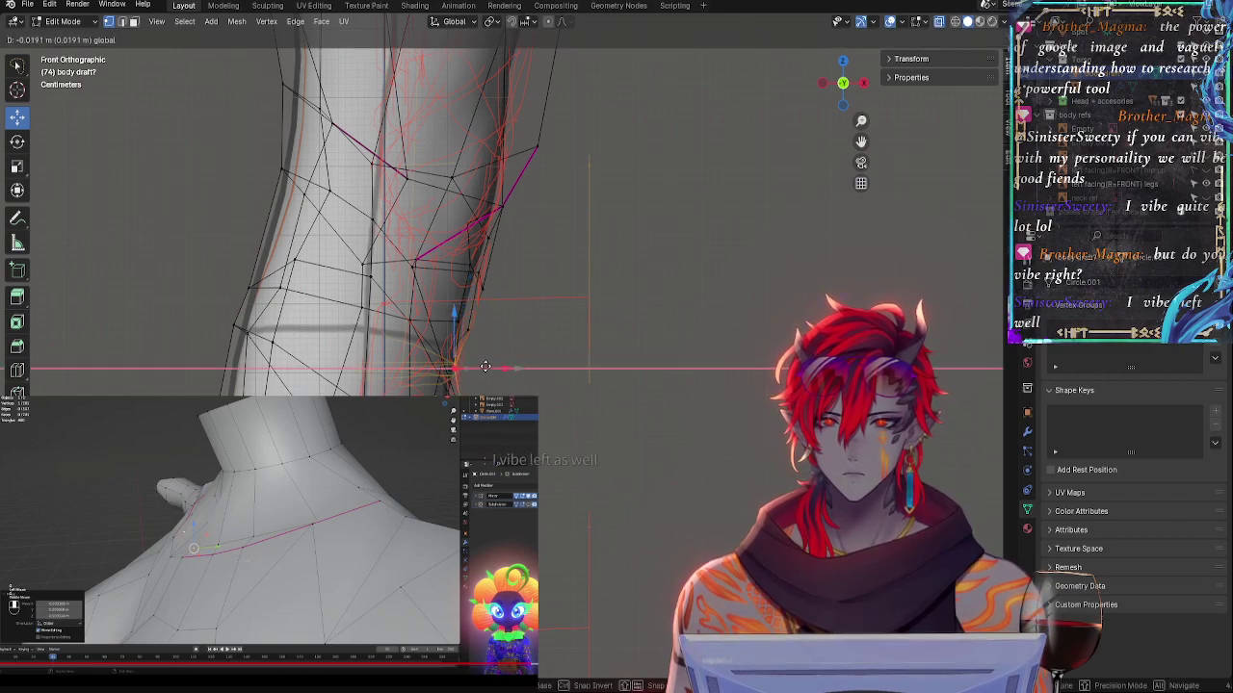
{"action": "left_click", "coordinate": [495, 368]}
{"action": "left_click", "coordinate": [503, 207]}
{"action": "key", "text": "g"}
{"action": "key", "text": "x"}
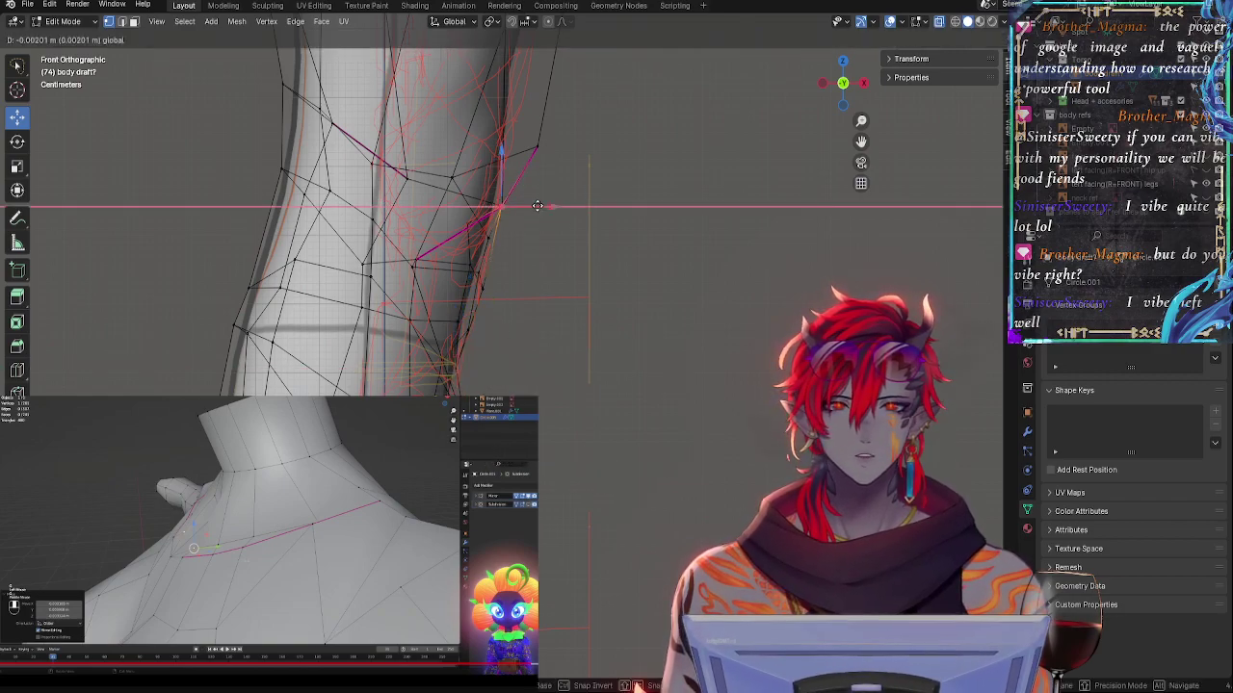
{"action": "left_click", "coordinate": [989, 280]}
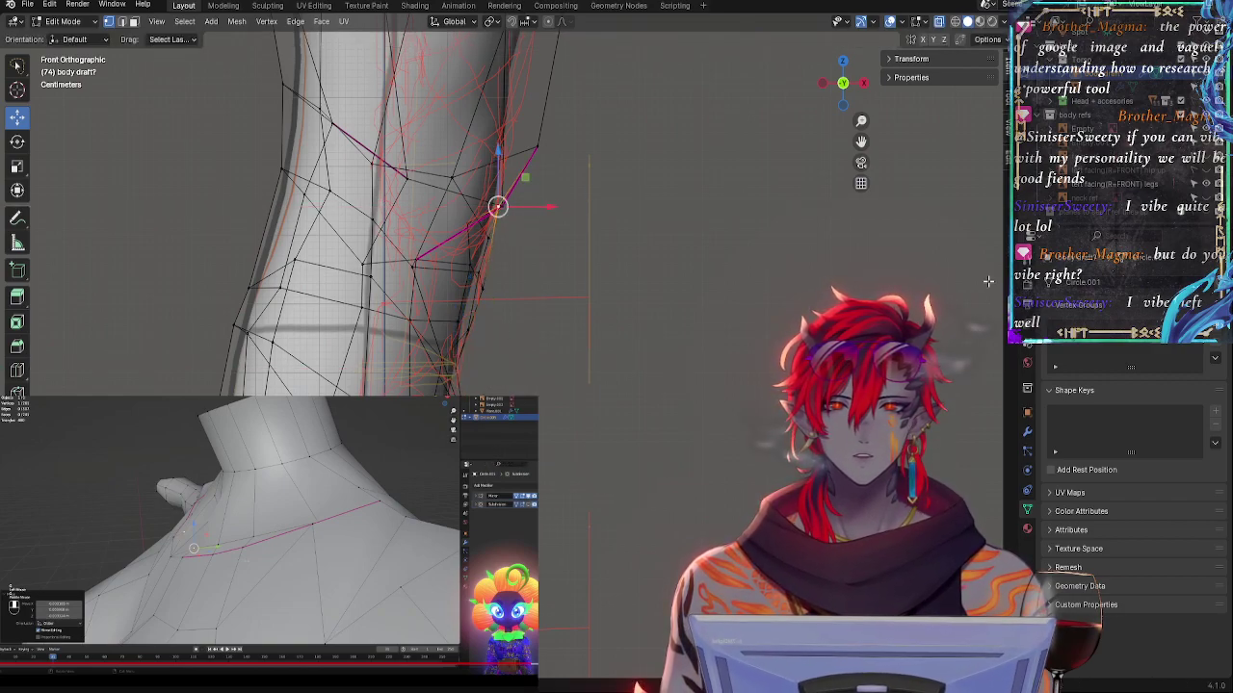
{"action": "left_click", "coordinate": [1027, 432]}
{"action": "left_click", "coordinate": [1164, 331]}
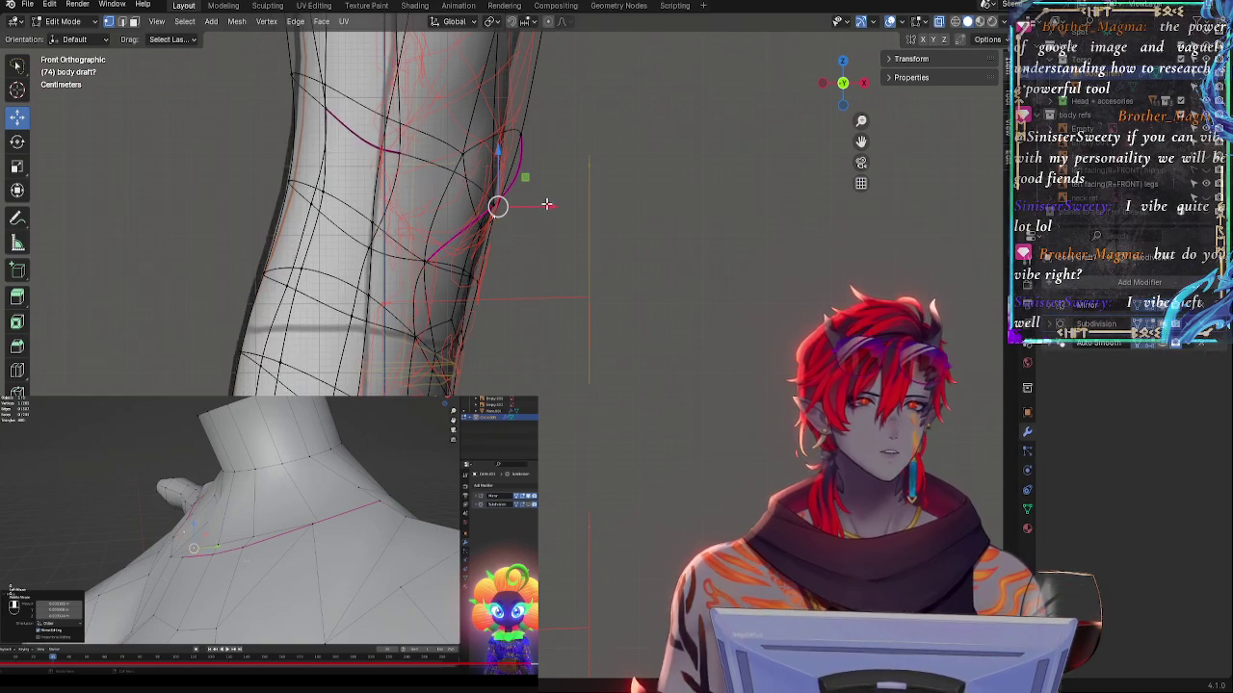
- Toggle X-ray and inspect the knees in perspective before returning to Front Orthographic
{"action": "key", "text": "alt+z"}
{"action": "key", "text": "alt+z"}
{"action": "left_click", "coordinate": [459, 360]}
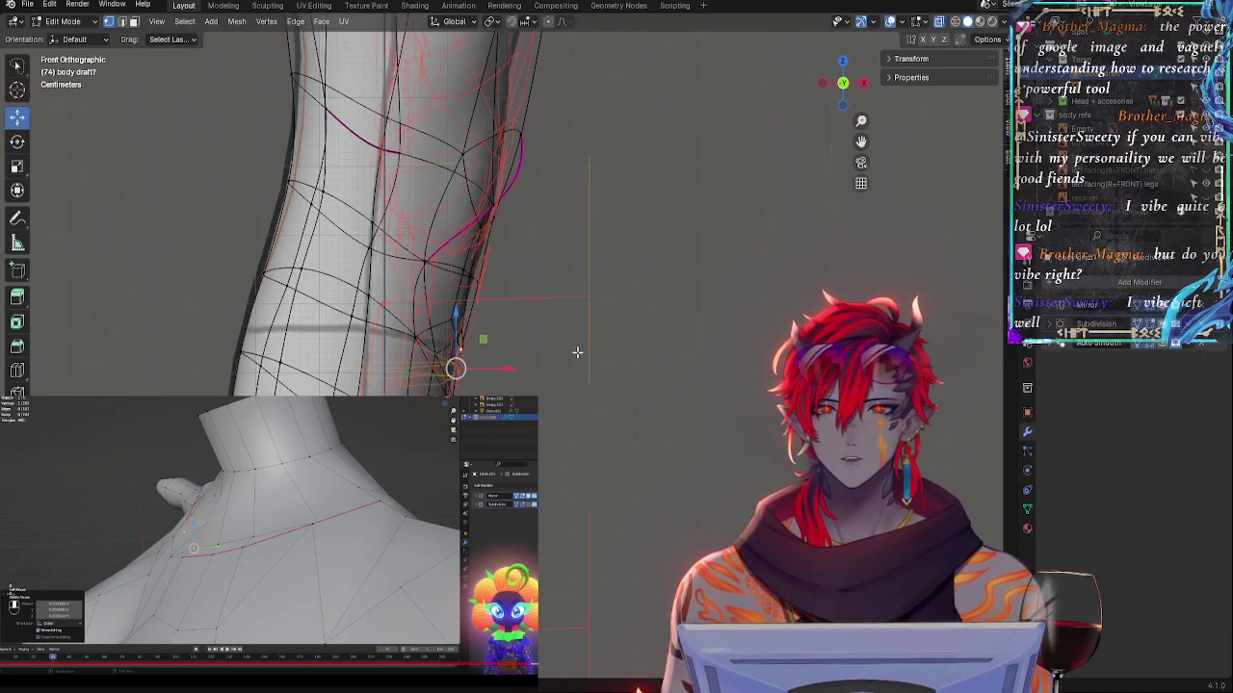
{"action": "middle_click_drag", "start_coordinate": [578, 352], "coordinate": [510, 364]}
{"action": "left_click", "coordinate": [827, 86]}
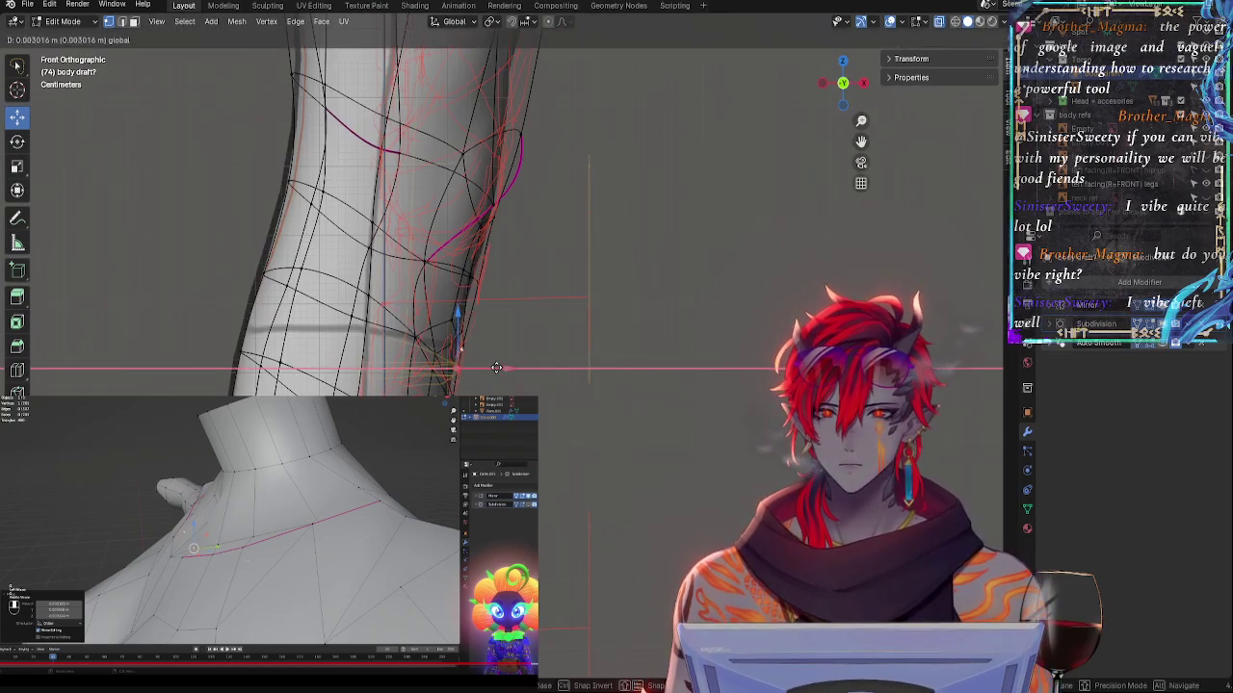
{"action": "key", "text": "alt+z"}
{"action": "middle_click_drag", "start_coordinate": [517, 362], "coordinate": [512, 357]}
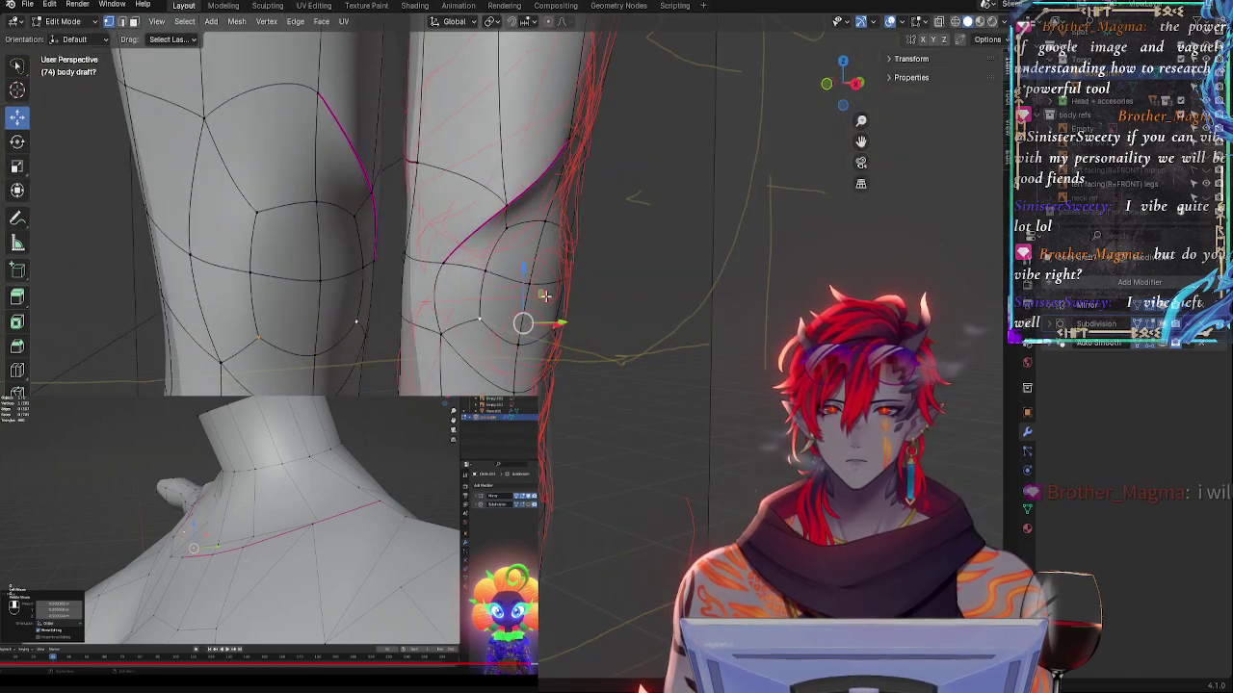
{"action": "key", "text": "KP_1"}
{"action": "key", "text": "alt+z"}
- Shift the outer knee vertices sideways along X onto the red stroke
{"action": "left_click_drag", "start_coordinate": [504, 327], "coordinate": [486, 319]}
{"action": "left_click", "coordinate": [450, 323]}
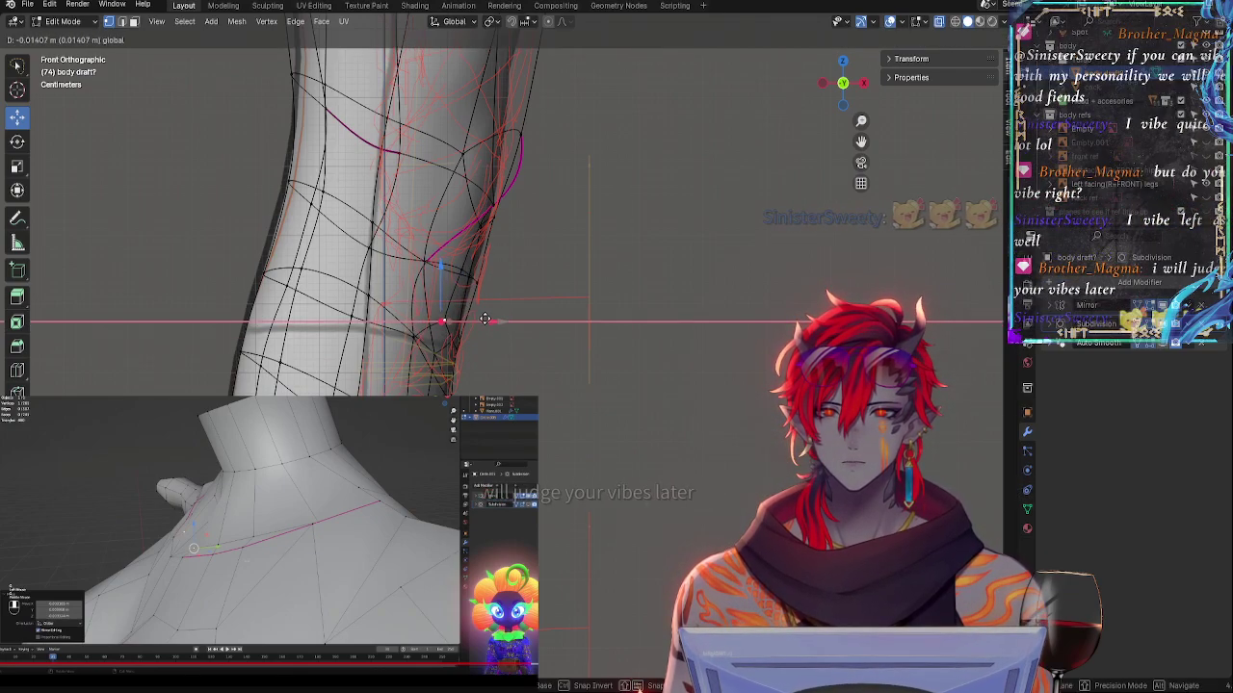
{"action": "left_click", "coordinate": [487, 318]}
{"action": "key", "text": "alt+z"}
{"action": "left_click", "coordinate": [465, 282]}
{"action": "left_click", "coordinate": [476, 271]}
{"action": "key", "text": "alt+z"}
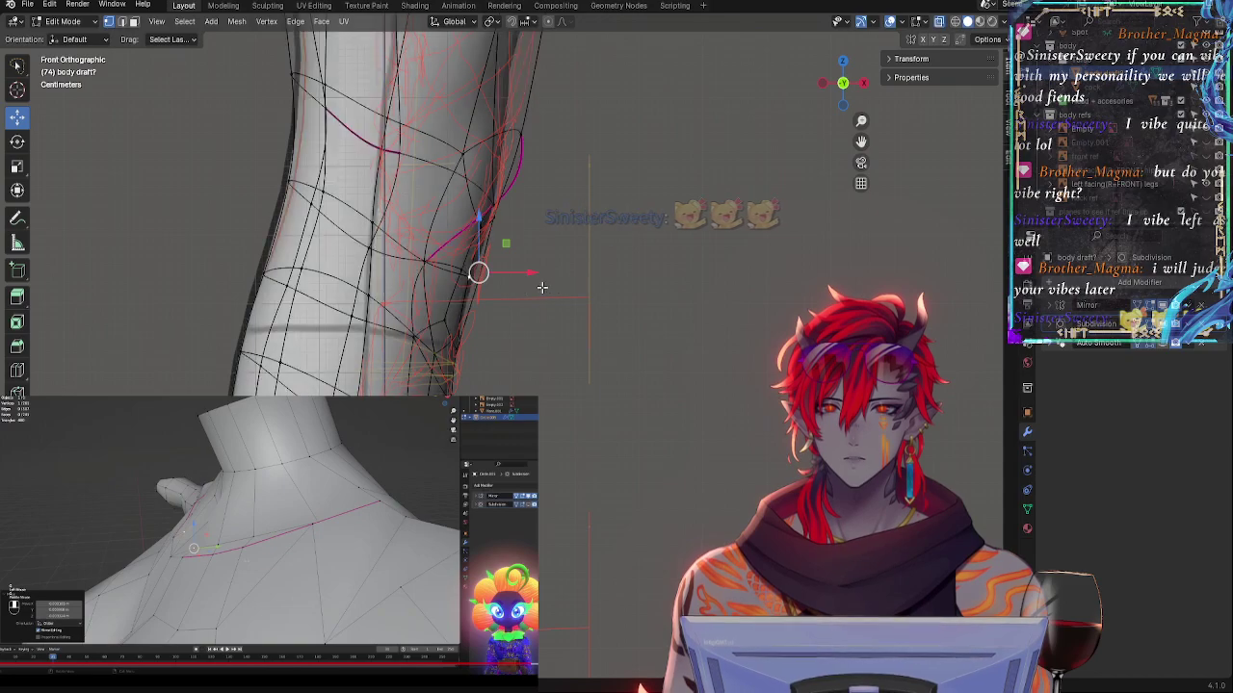
{"action": "key", "text": "g"}
{"action": "key", "text": "x"}
{"action": "left_click", "coordinate": [485, 272]}
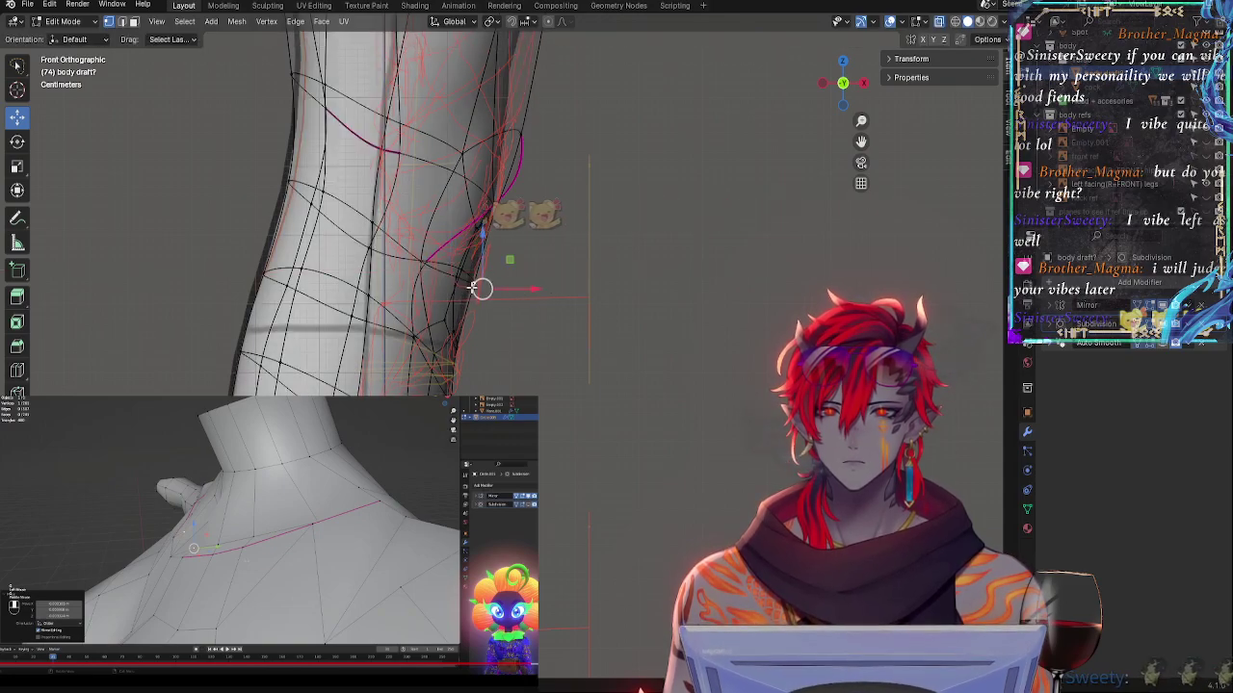
- Slide an inner knee vertex along X, checking the shape with X-ray off
{"action": "key", "text": "alt+z"}
{"action": "key", "text": "alt+z"}
{"action": "left_click", "coordinate": [422, 267]}
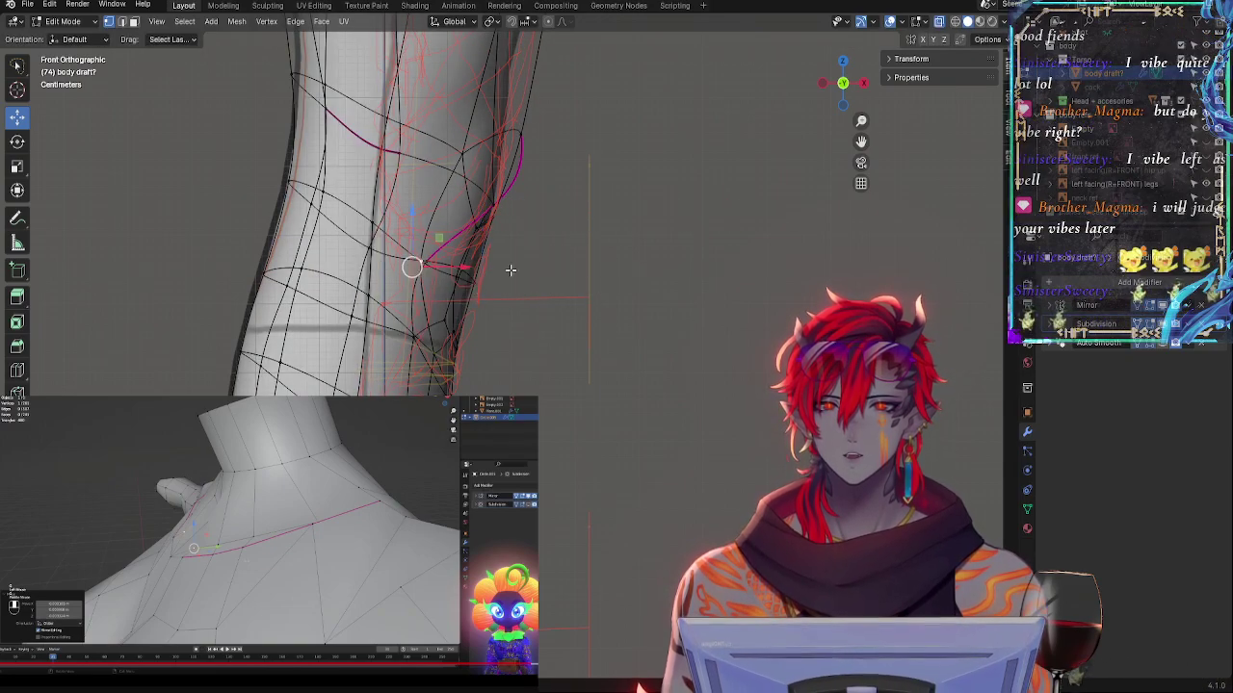
{"action": "key", "text": "alt+z"}
{"action": "key", "text": "alt+z"}
{"action": "key", "text": "g"}
{"action": "key", "text": "x"}
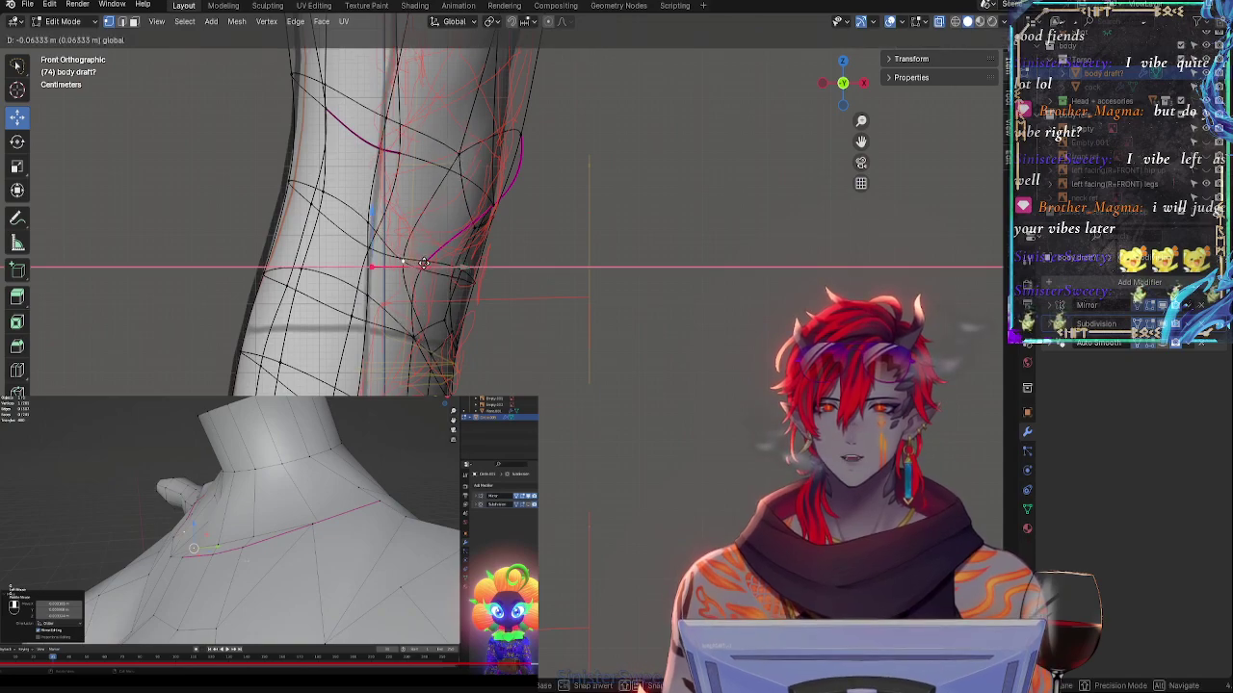
{"action": "left_click", "coordinate": [448, 267]}
{"action": "key", "text": "alt+z"}
{"action": "left_click", "coordinate": [440, 358]}
- Reposition the lower-leg and shin vertices onto the red strokes on the leg's left side
{"action": "key", "text": "alt+z"}
{"action": "key", "text": "alt+z"}
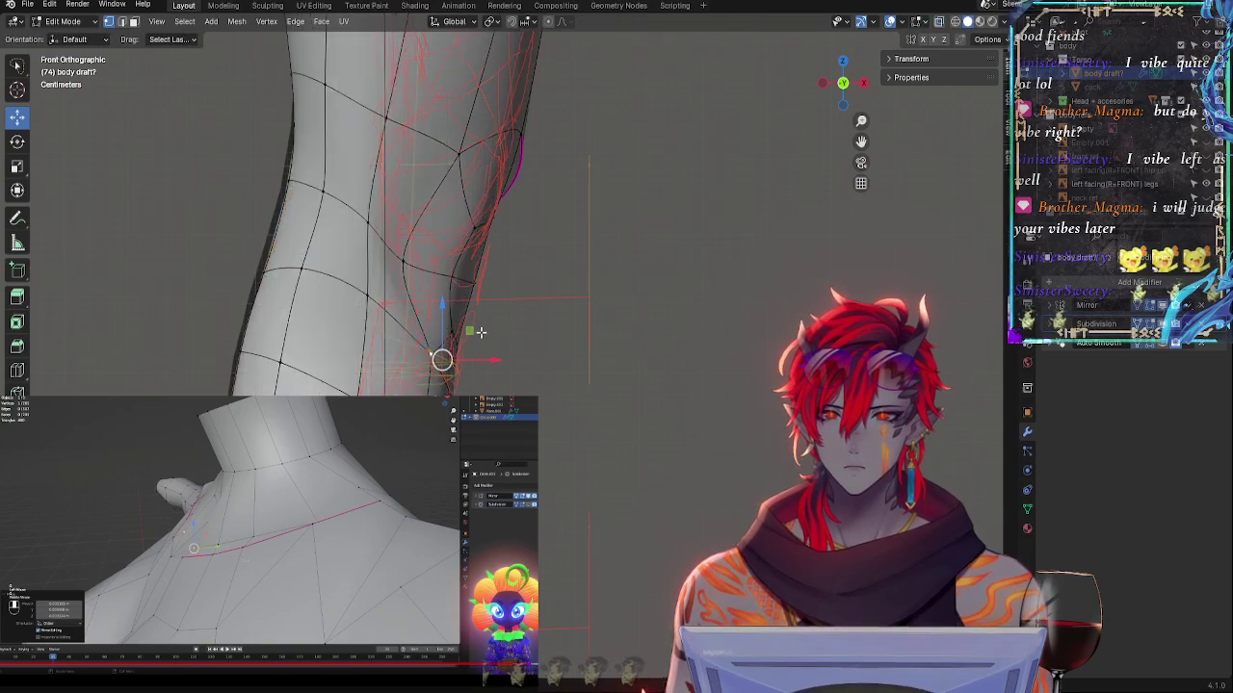
{"action": "left_click_drag", "start_coordinate": [443, 305], "coordinate": [381, 250]}
{"action": "left_click", "coordinate": [360, 295]}
{"action": "key", "text": "alt+z"}
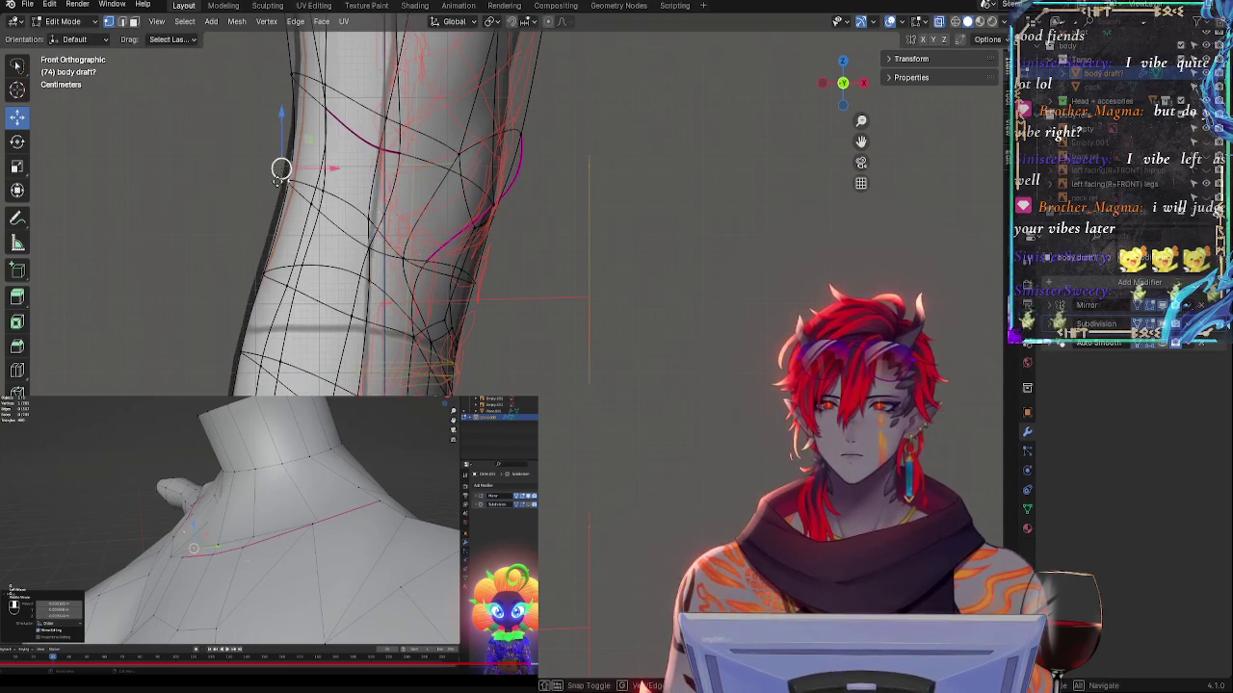
{"action": "left_click_drag", "start_coordinate": [282, 169], "coordinate": [352, 258]}
{"action": "left_click", "coordinate": [330, 193]}
{"action": "left_click", "coordinate": [372, 224]}
{"action": "left_click", "coordinate": [285, 269]}
{"action": "left_click", "coordinate": [257, 274]}
{"action": "left_click_drag", "start_coordinate": [240, 283], "coordinate": [218, 266]}
{"action": "left_click", "coordinate": [295, 260]}
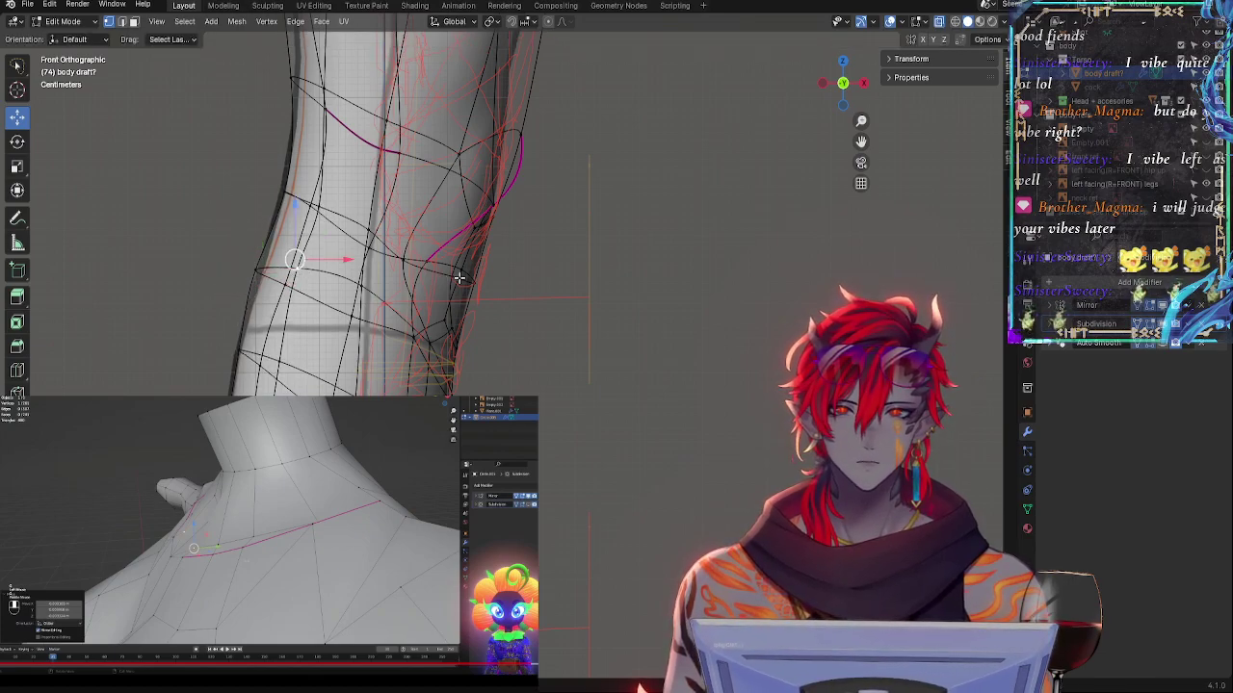
- Nudge the outer knee vertex slightly right and view both knees in perspective
{"action": "left_click", "coordinate": [497, 207]}
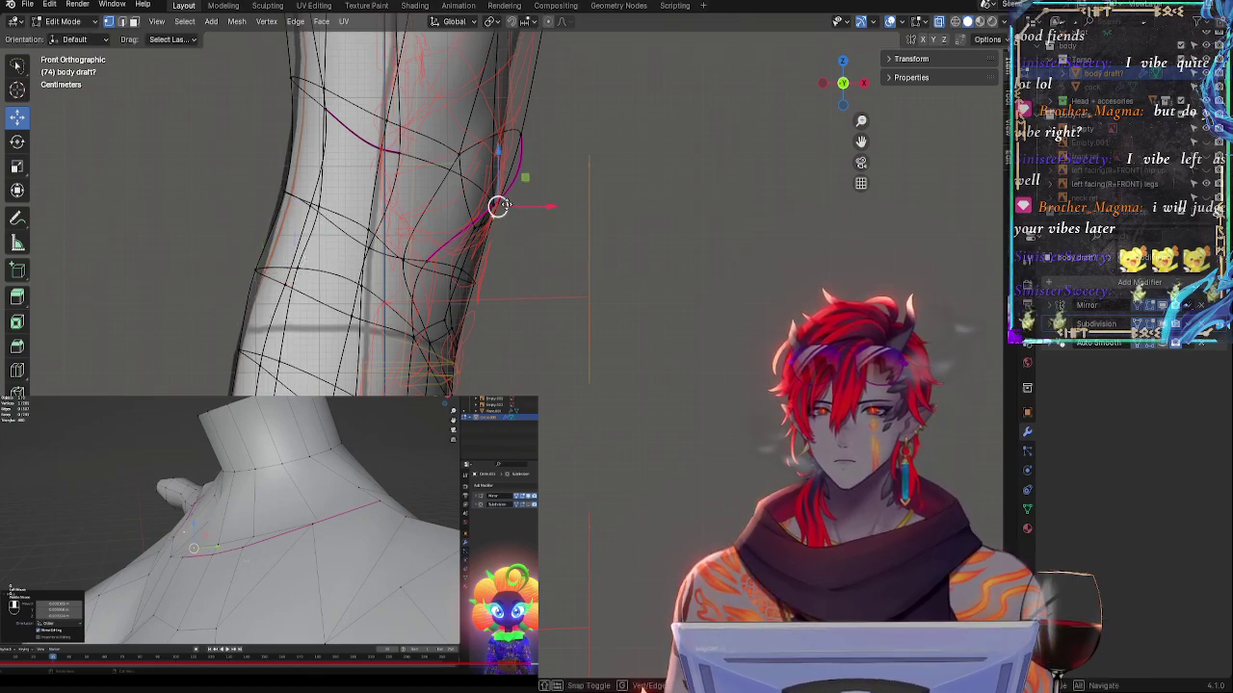
{"action": "left_click_drag", "start_coordinate": [497, 206], "coordinate": [507, 203]}
{"action": "key", "text": "alt+z"}
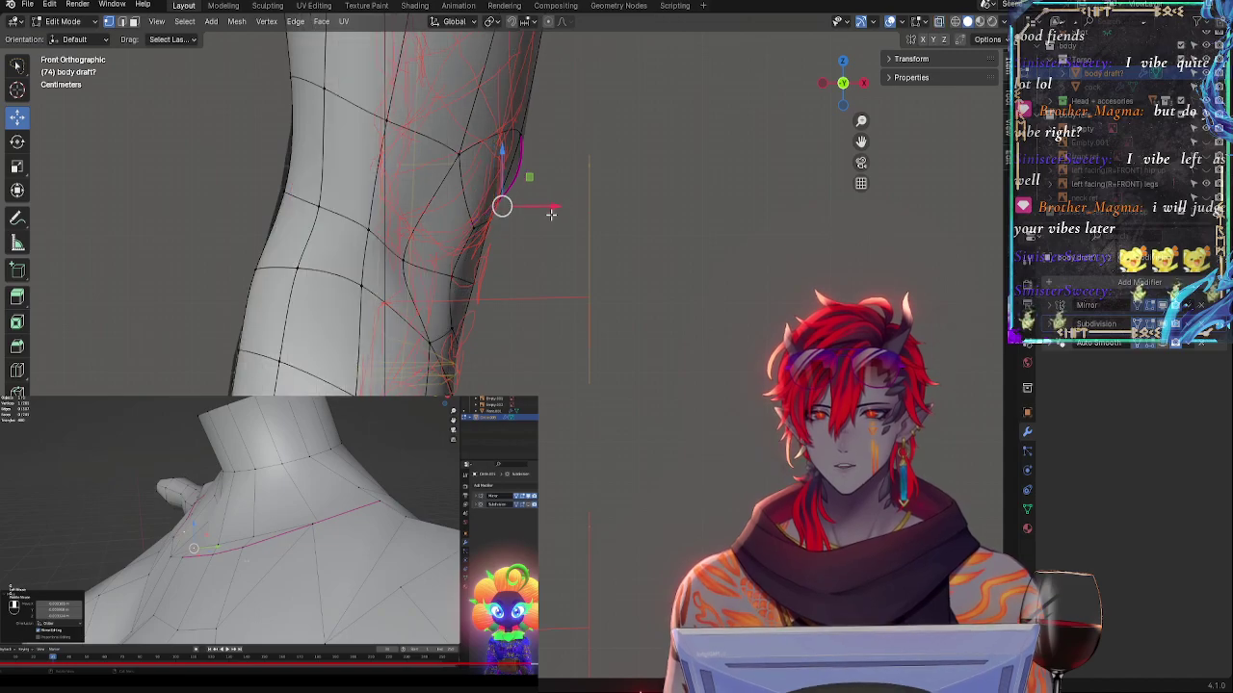
{"action": "middle_click_drag", "start_coordinate": [550, 214], "coordinate": [522, 255]}
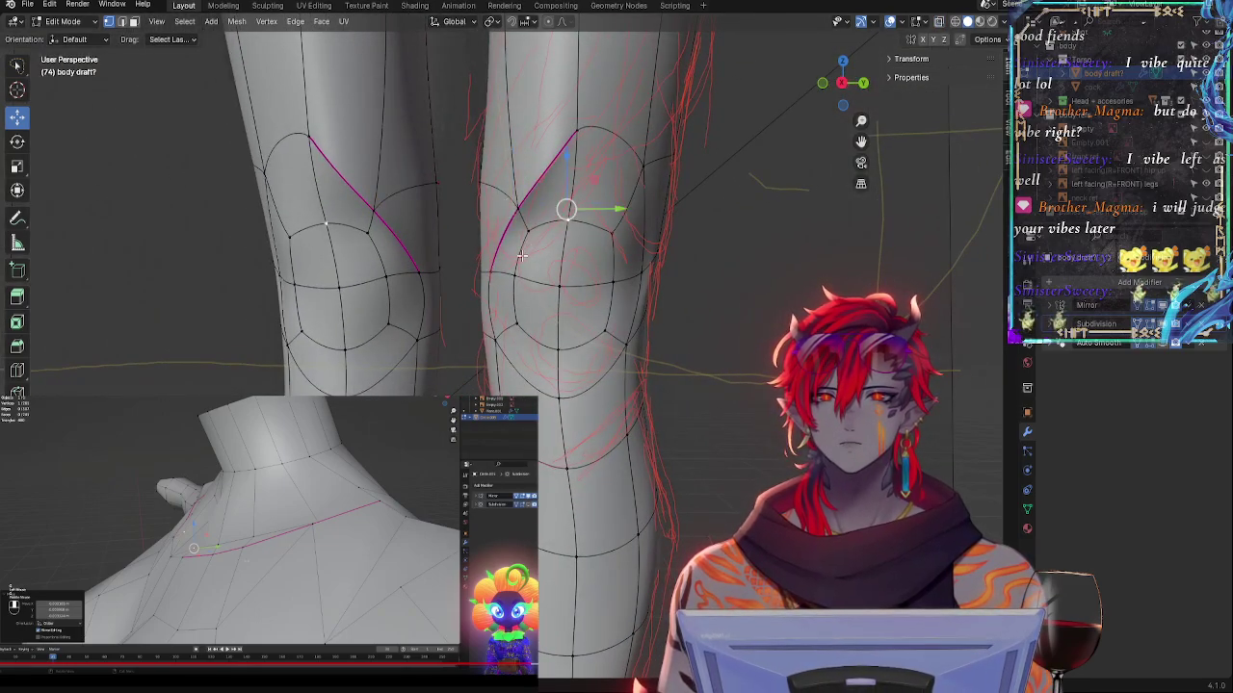
- Crease the selected knee edges with Shift+E and nudge one knee vertex slightly left
{"action": "middle_click_drag", "start_coordinate": [520, 207], "coordinate": [583, 226]}
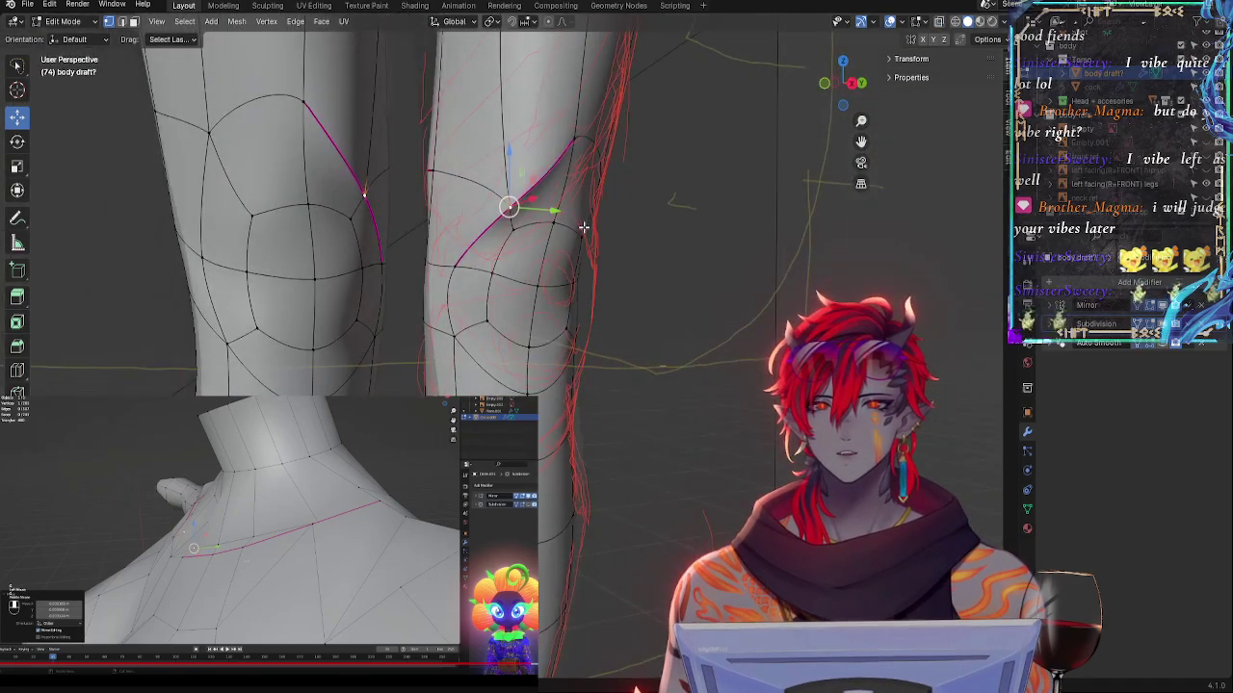
{"action": "left_click", "coordinate": [451, 268], "text": "shift"}
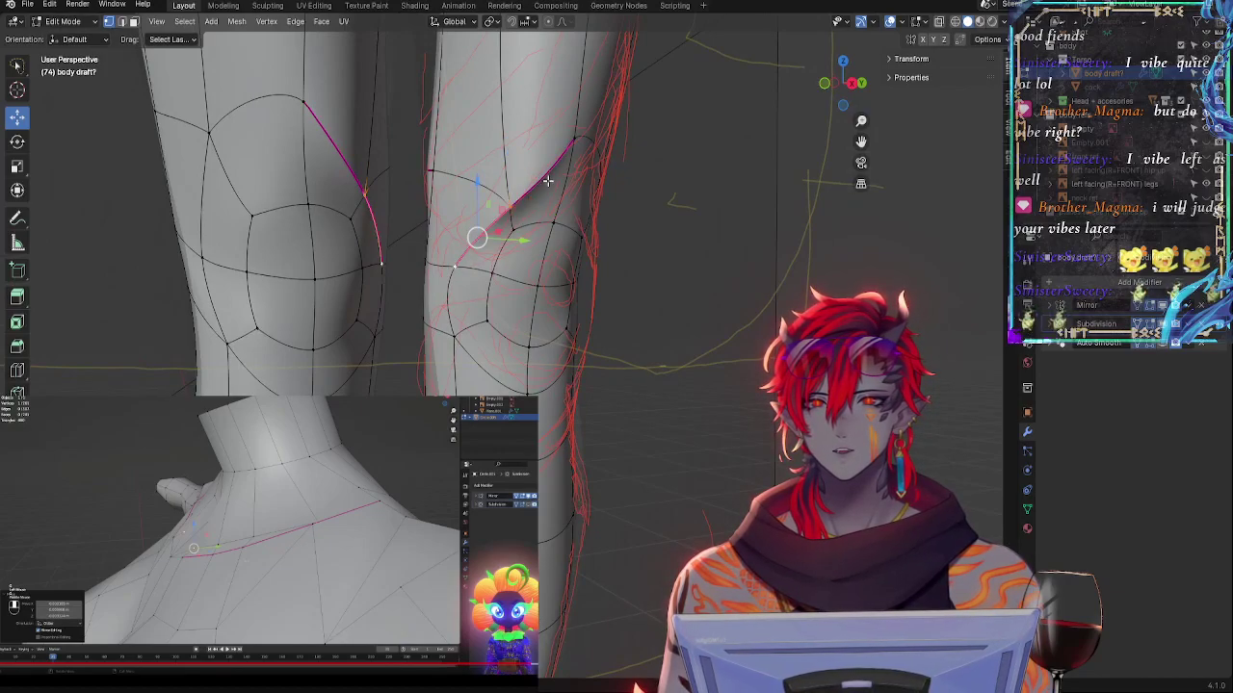
{"action": "left_click", "coordinate": [566, 152], "text": "shift"}
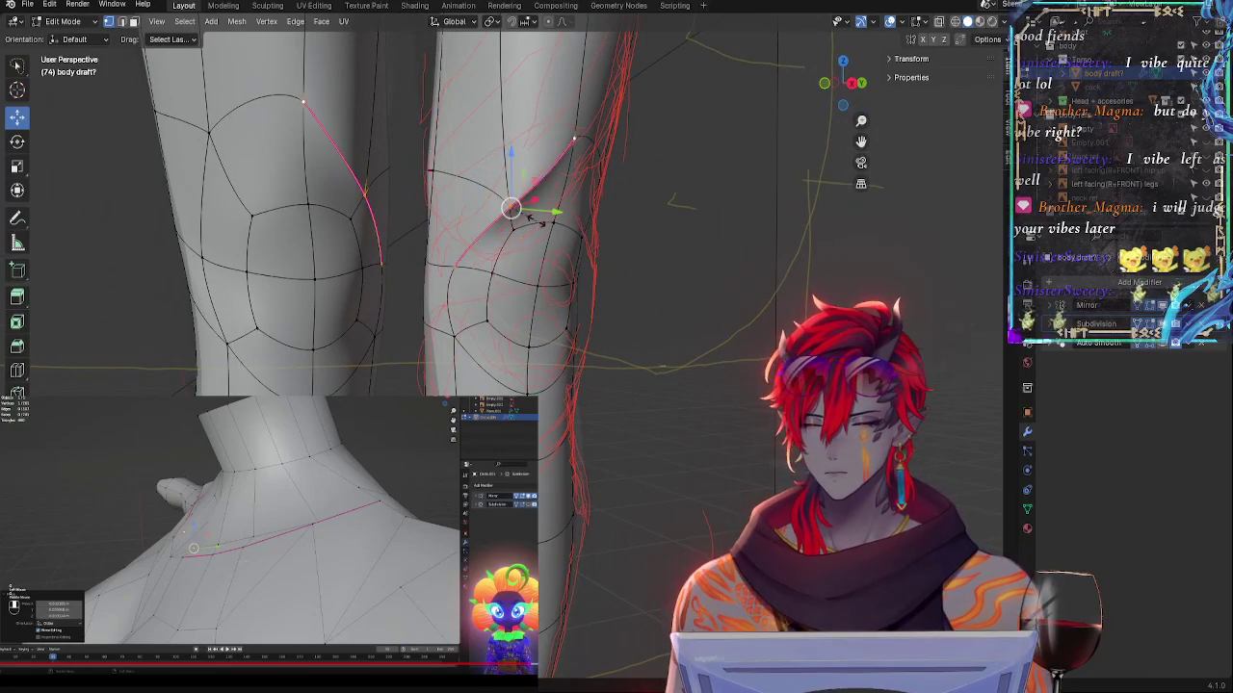
{"action": "key", "text": "shift+e"}
{"action": "left_click", "coordinate": [513, 210]}
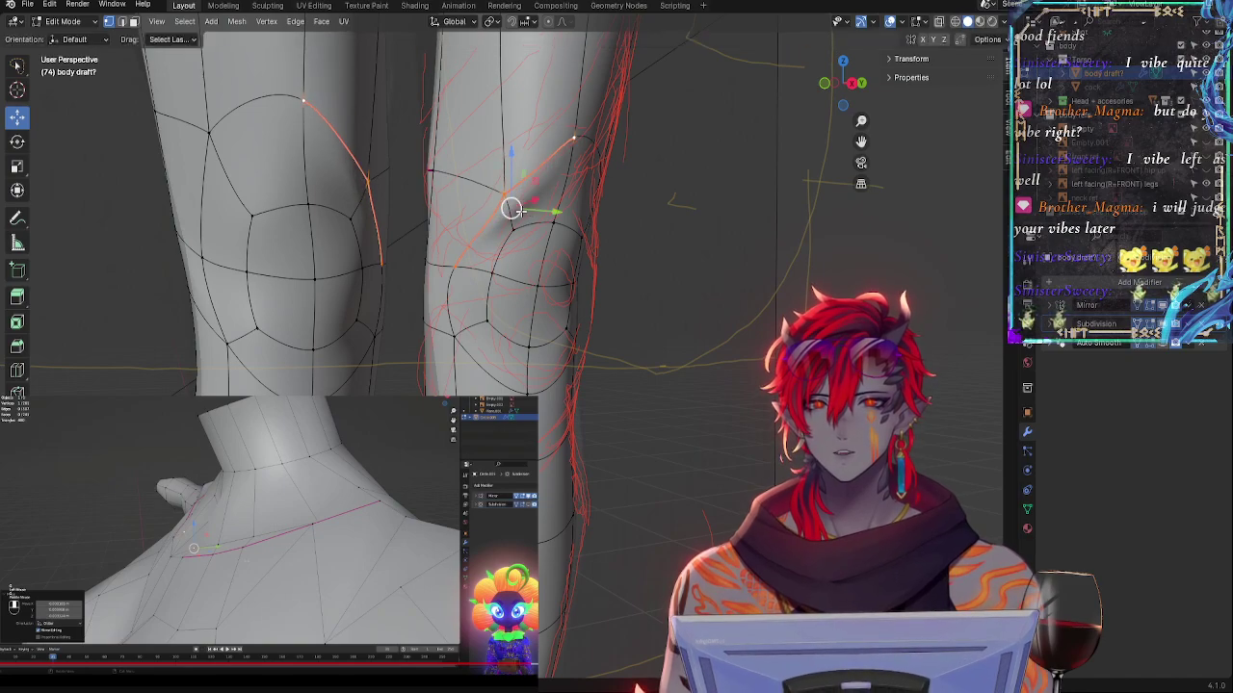
{"action": "left_click", "coordinate": [507, 200]}
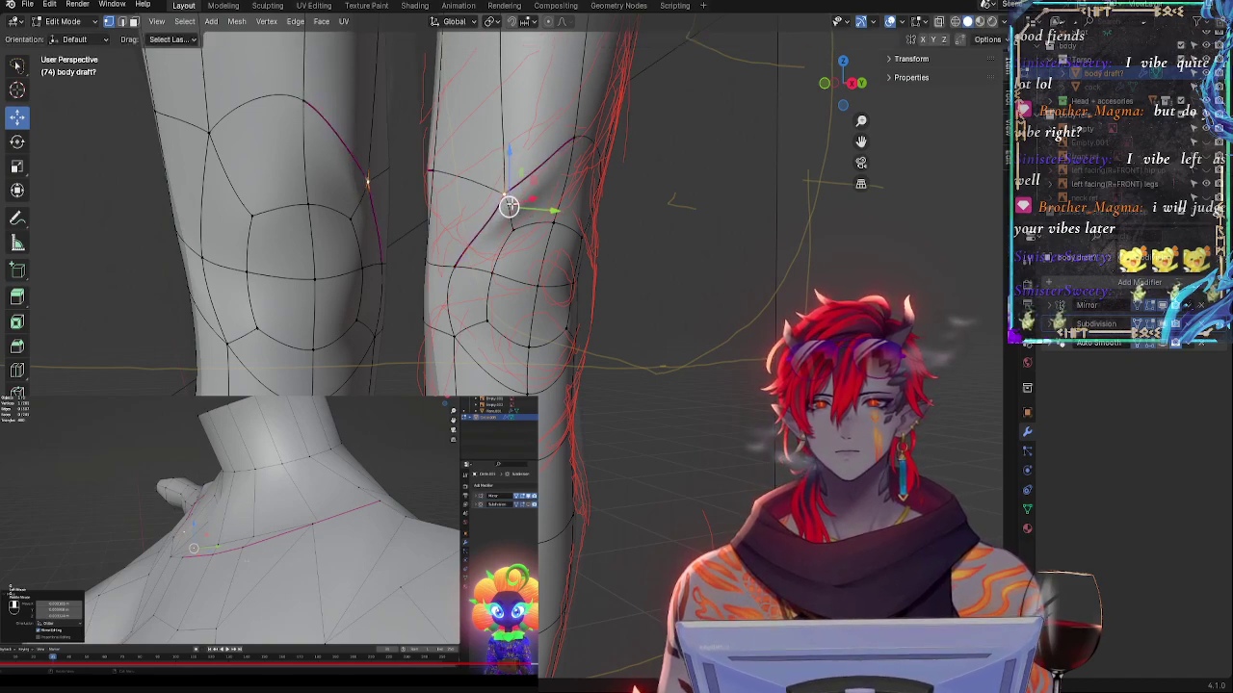
{"action": "left_click_drag", "start_coordinate": [508, 205], "coordinate": [501, 203]}
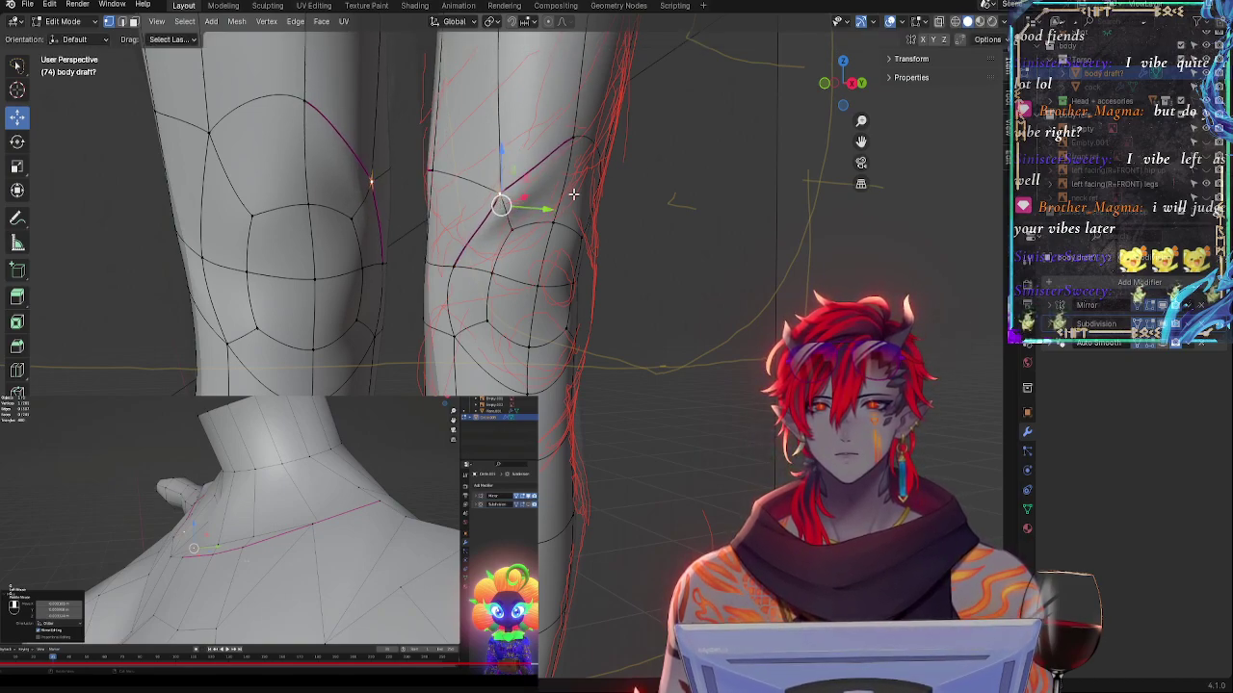
- Select another leg vertex and slide it left toward the red stroke in X-ray front view
{"action": "left_click", "coordinate": [827, 85]}
{"action": "left_click", "coordinate": [823, 83]}
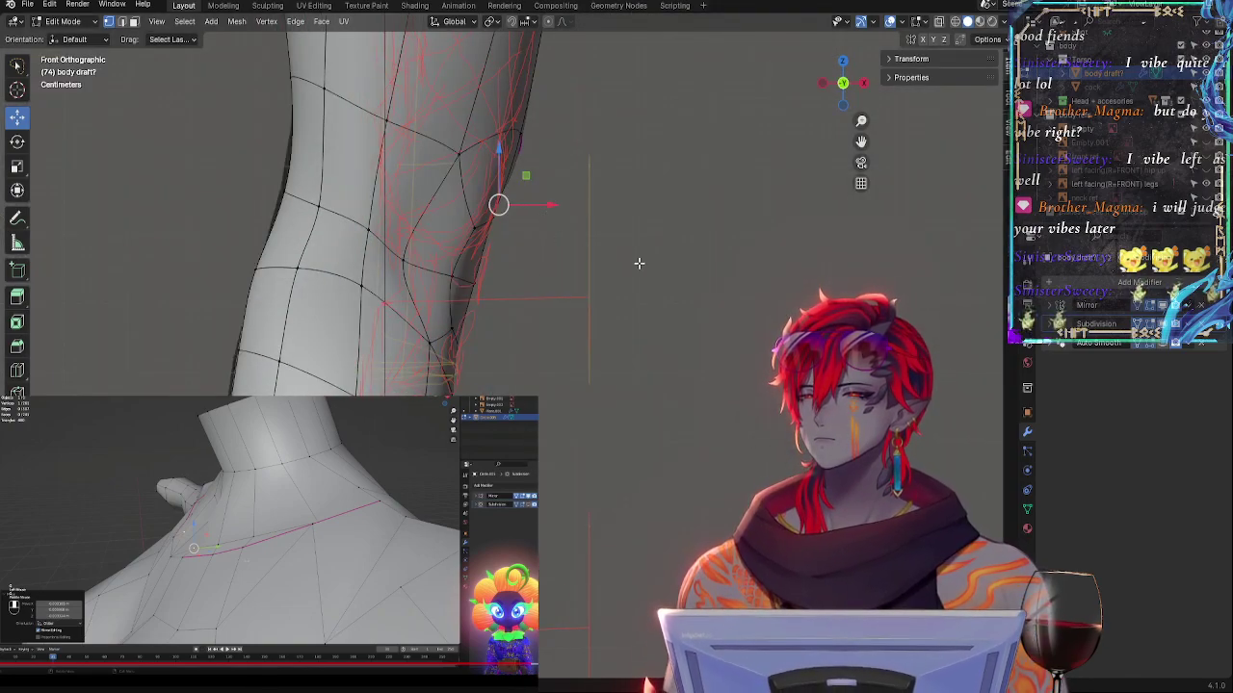
{"action": "middle_click_drag", "start_coordinate": [657, 230], "coordinate": [650, 335], "text": "ctrl"}
{"action": "key", "text": "alt+z"}
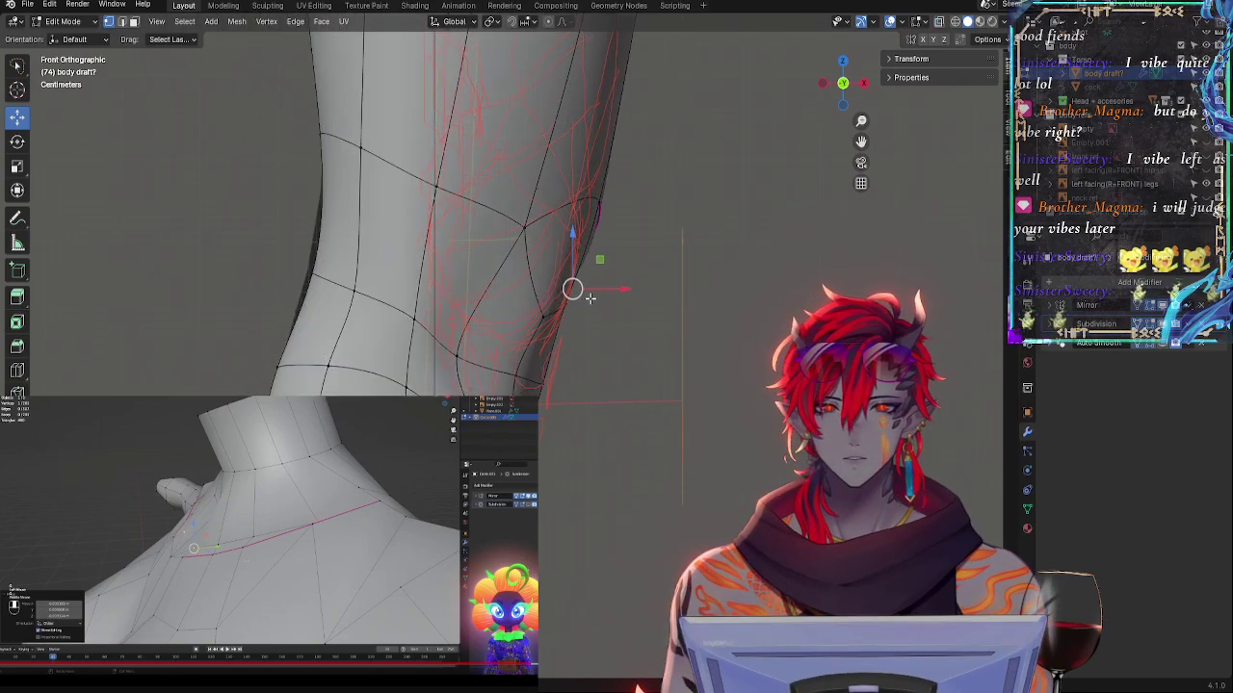
{"action": "key", "text": "alt+z"}
{"action": "left_click", "coordinate": [594, 205]}
{"action": "middle_click_drag", "start_coordinate": [646, 203], "coordinate": [644, 251], "text": "ctrl"}
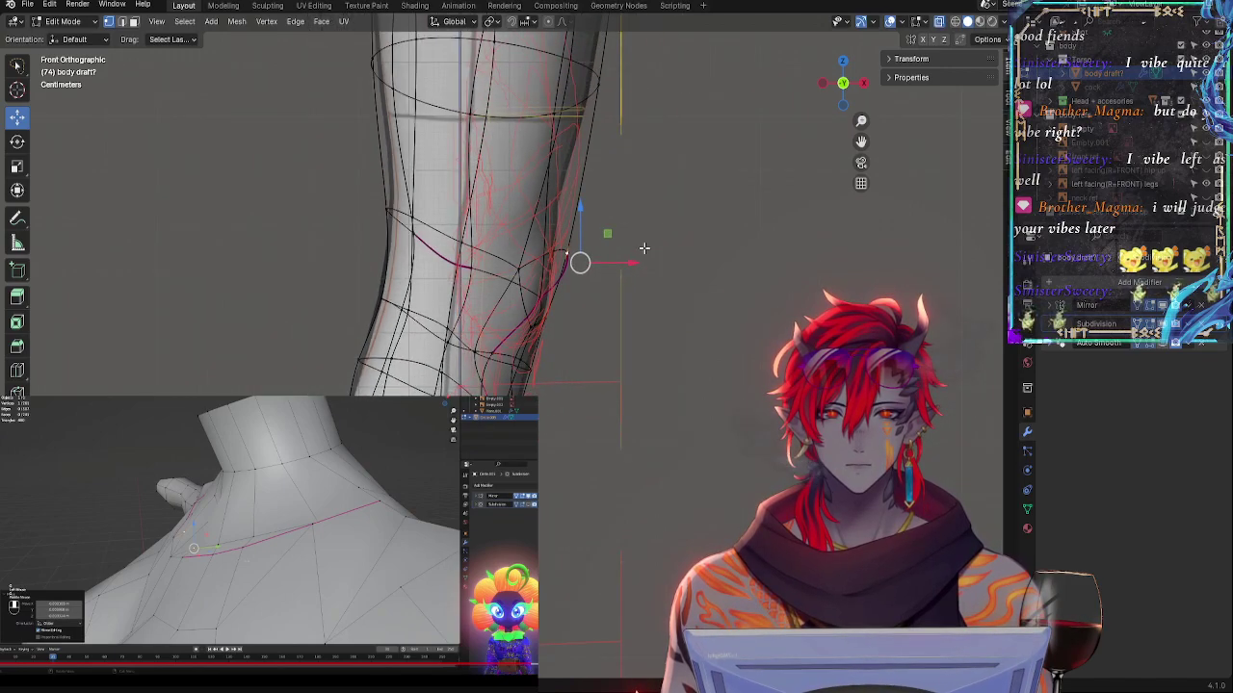
{"action": "middle_click_drag", "start_coordinate": [649, 169], "coordinate": [614, 300], "text": "shift"}
{"action": "middle_click_drag", "start_coordinate": [668, 340], "coordinate": [659, 299], "text": "ctrl"}
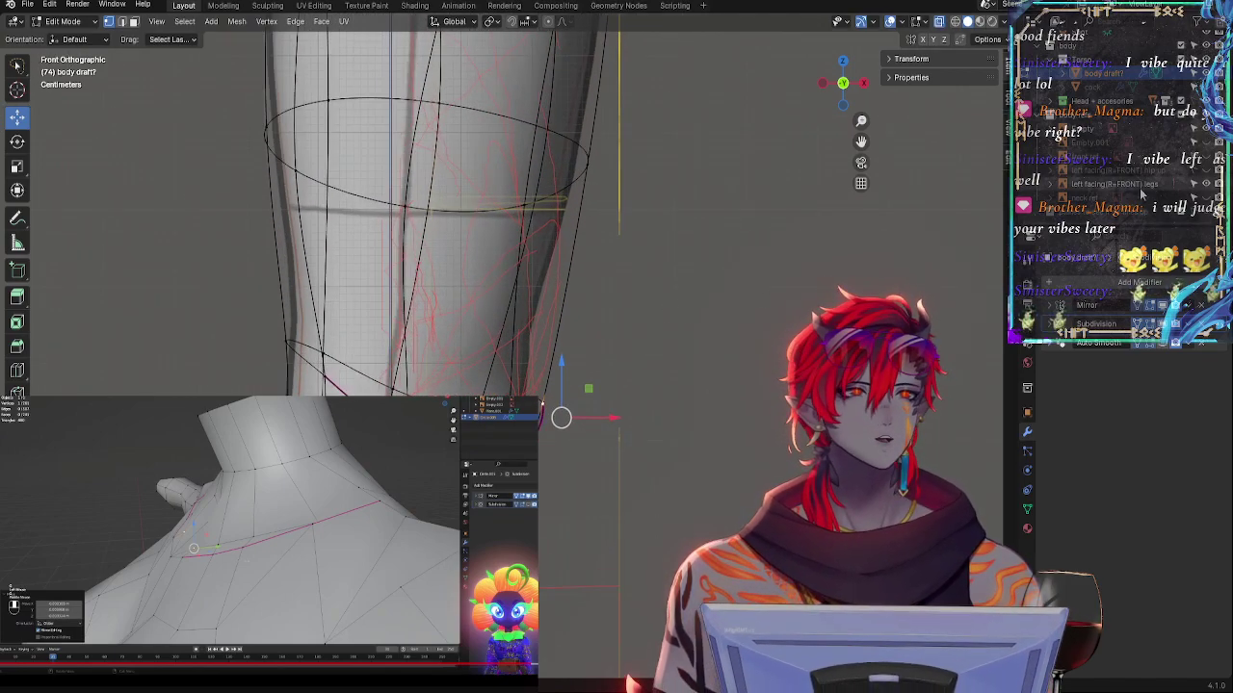
{"action": "middle_click_drag", "start_coordinate": [725, 374], "coordinate": [883, 241], "text": "shift"}
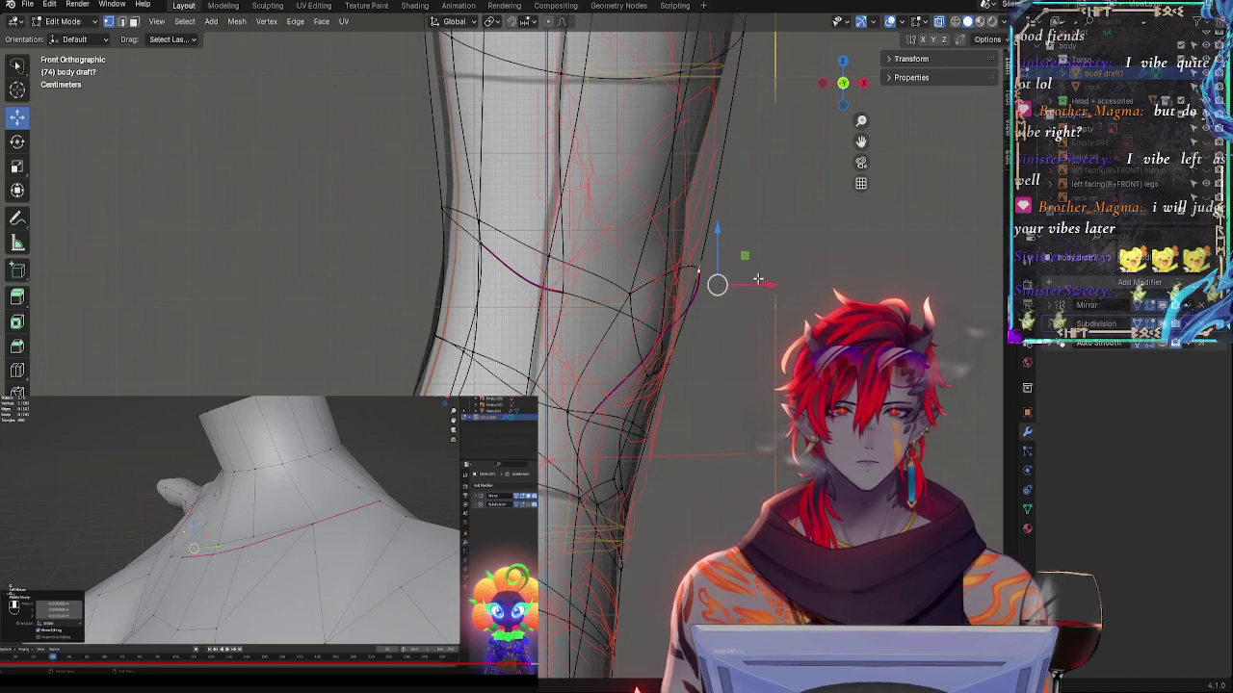
{"action": "left_click_drag", "start_coordinate": [758, 279], "coordinate": [738, 279]}
- Compare the knee against the red strokes with X-ray on and off from several angles
{"action": "middle_click_drag", "start_coordinate": [798, 364], "coordinate": [706, 346], "text": "ctrl"}
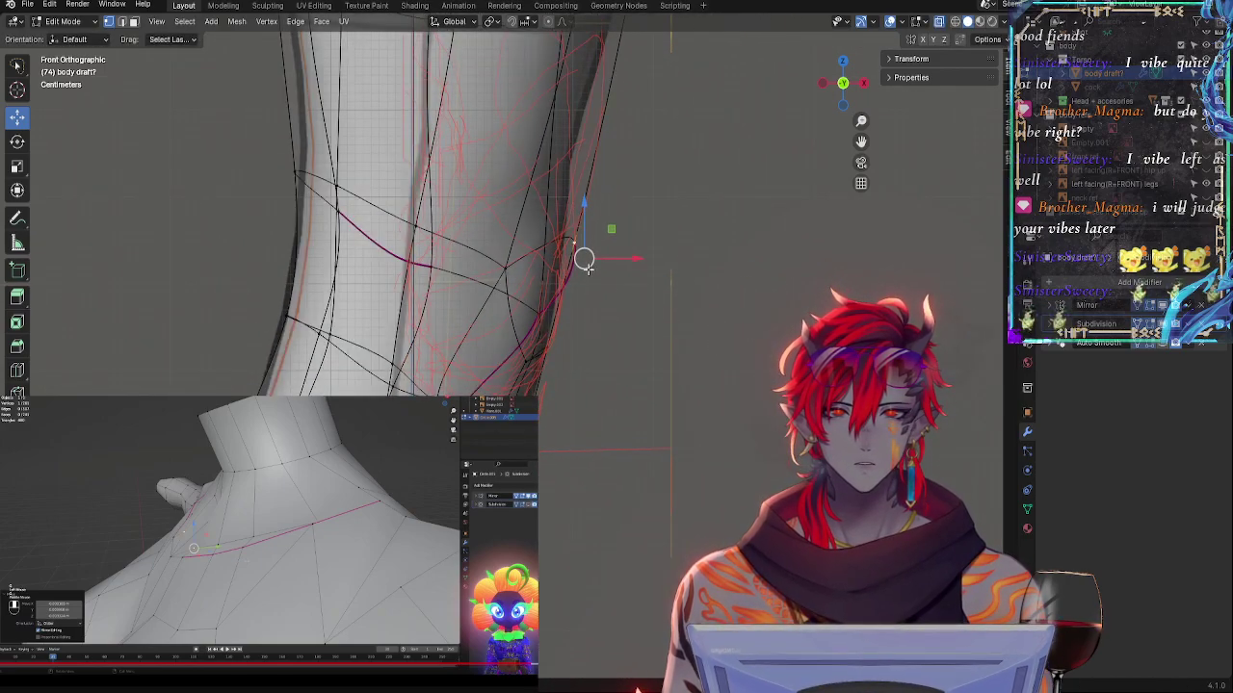
{"action": "key", "text": "alt+z"}
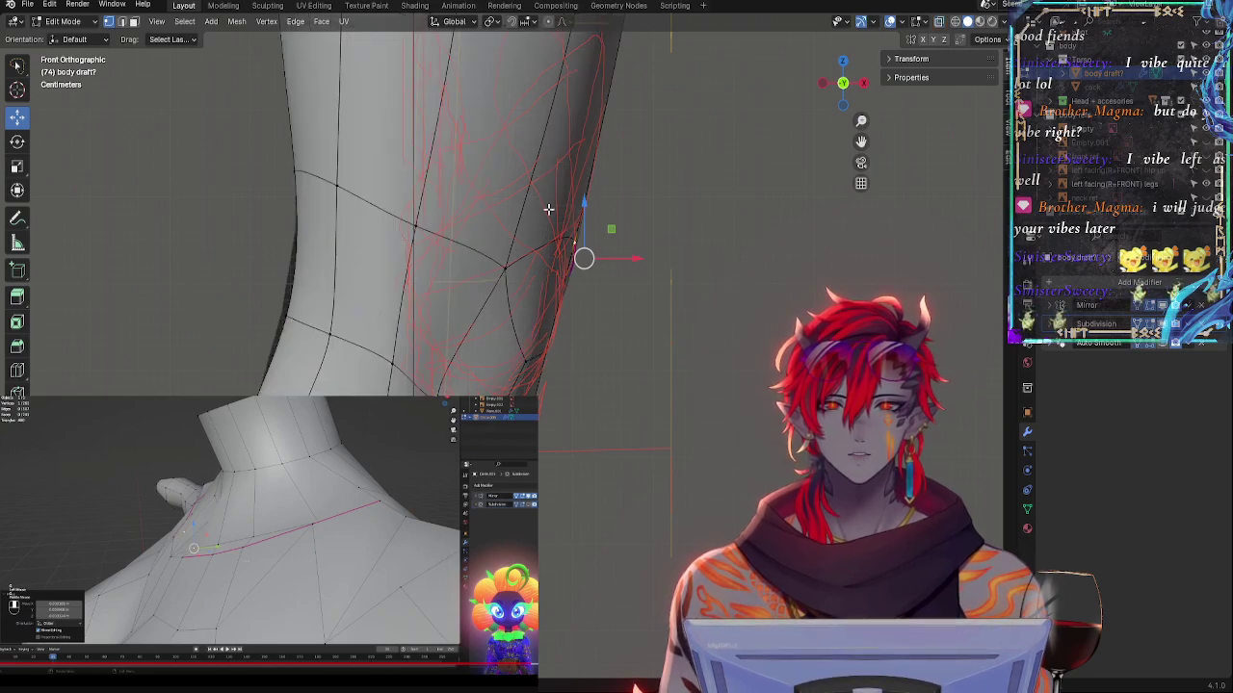
{"action": "scroll", "coordinate": [548, 209], "scroll_direction": "down", "scroll_amount": 3}
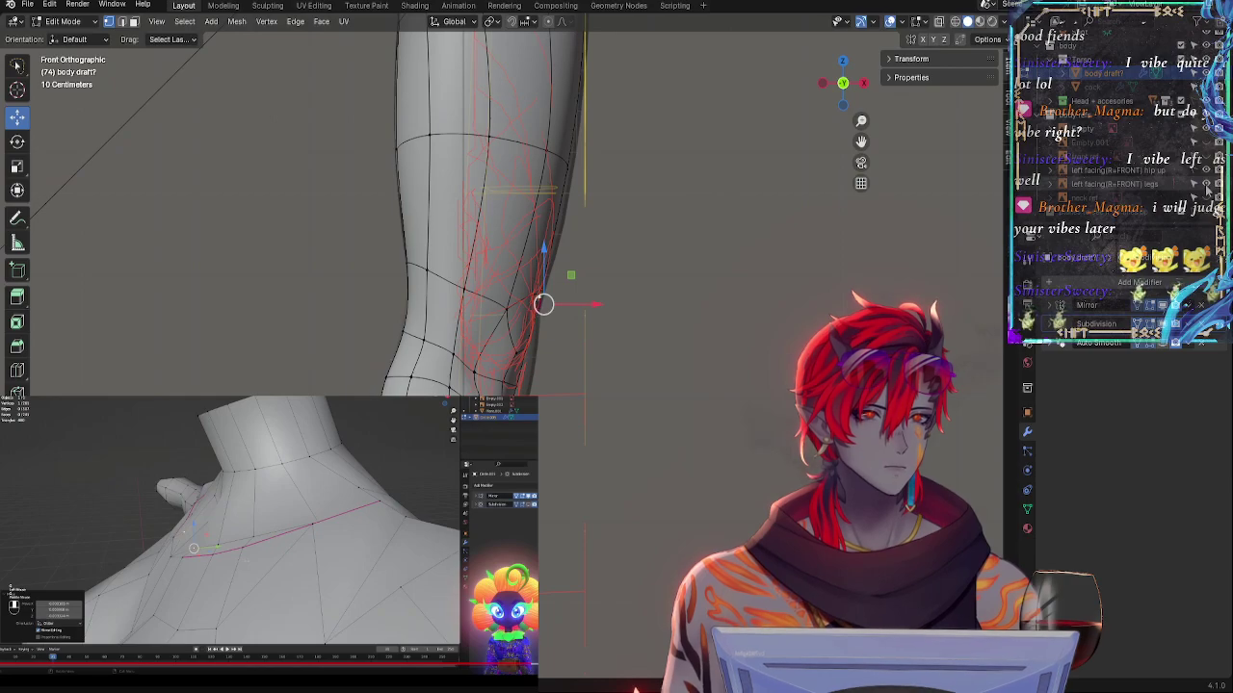
{"action": "key", "text": "alt+z"}
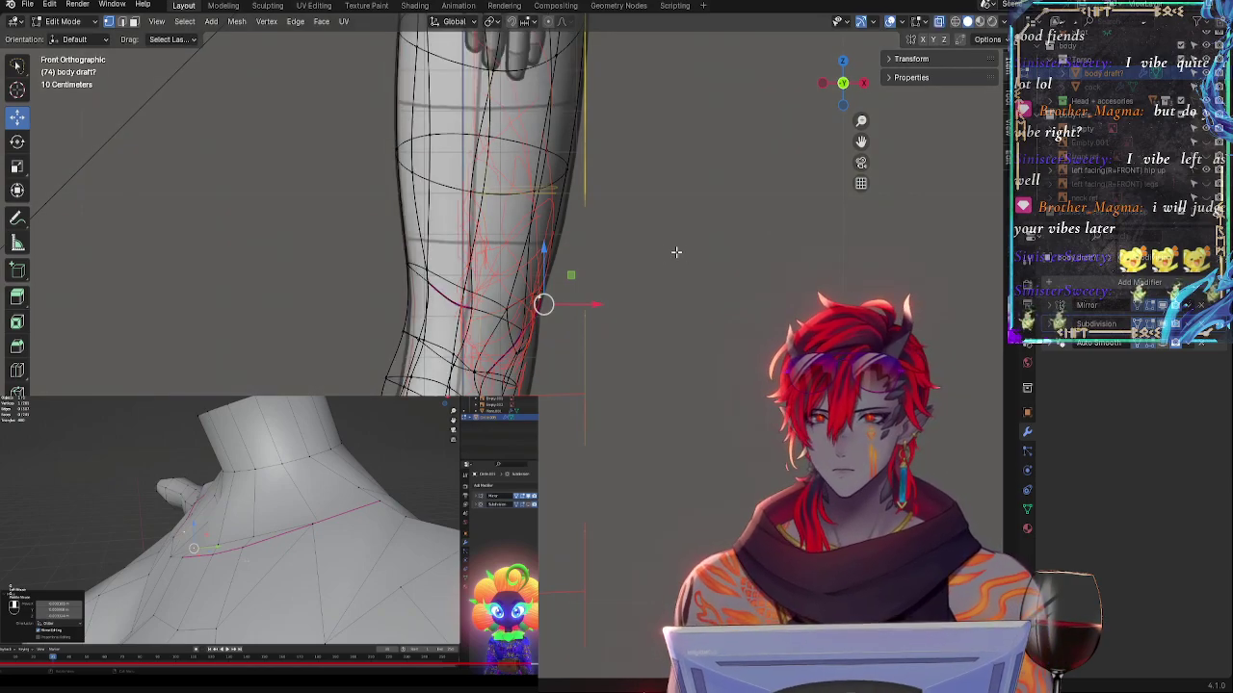
{"action": "key", "text": "alt+z"}
{"action": "middle_click_drag", "start_coordinate": [682, 337], "coordinate": [522, 336]}
{"action": "key", "text": "alt+z"}
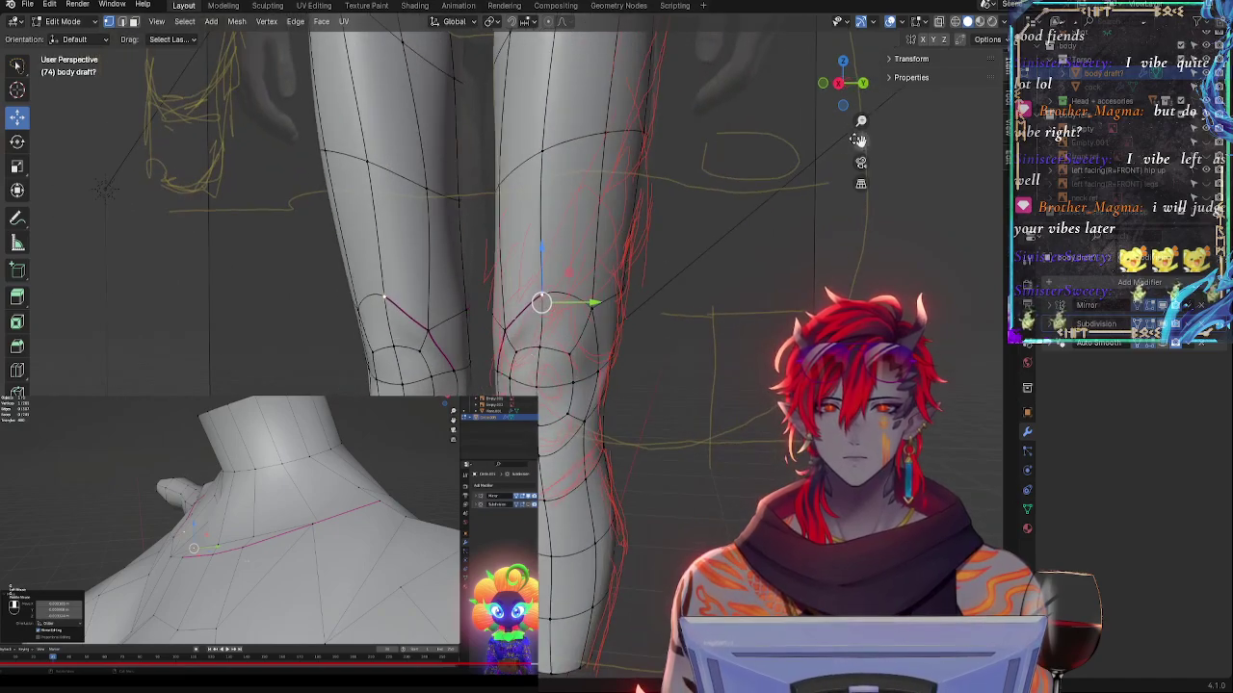
{"action": "left_click", "coordinate": [826, 89]}
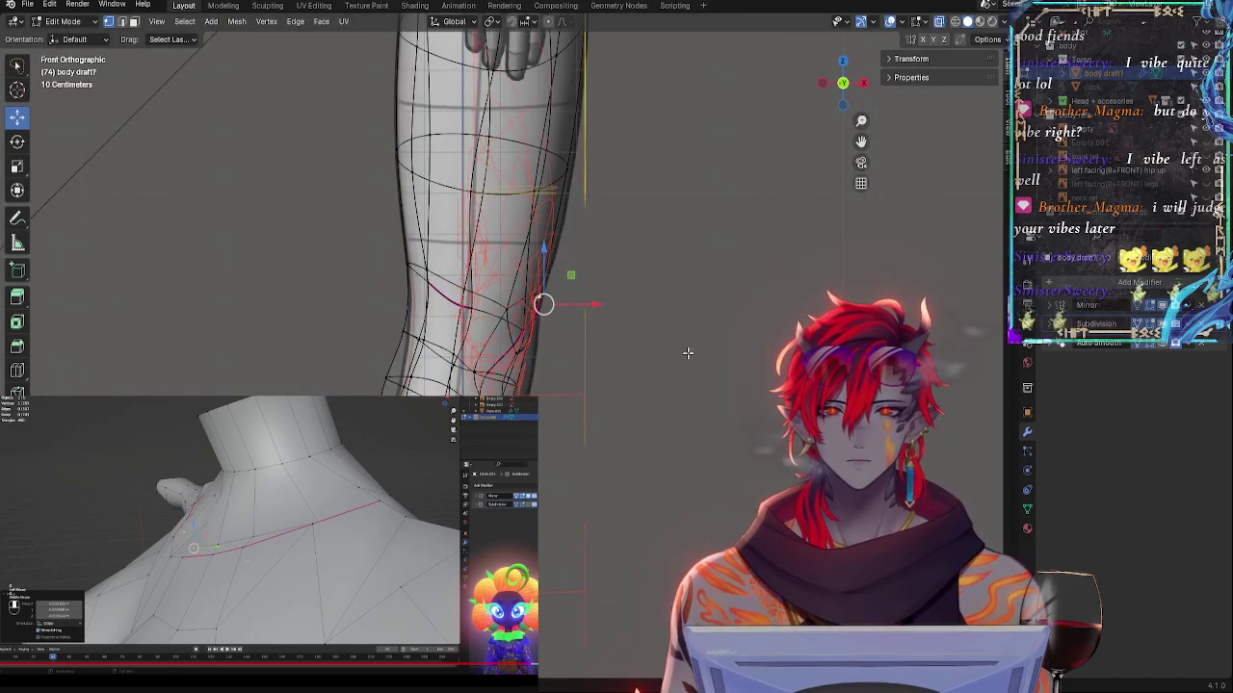
{"action": "middle_click_drag", "start_coordinate": [688, 354], "coordinate": [677, 313]}
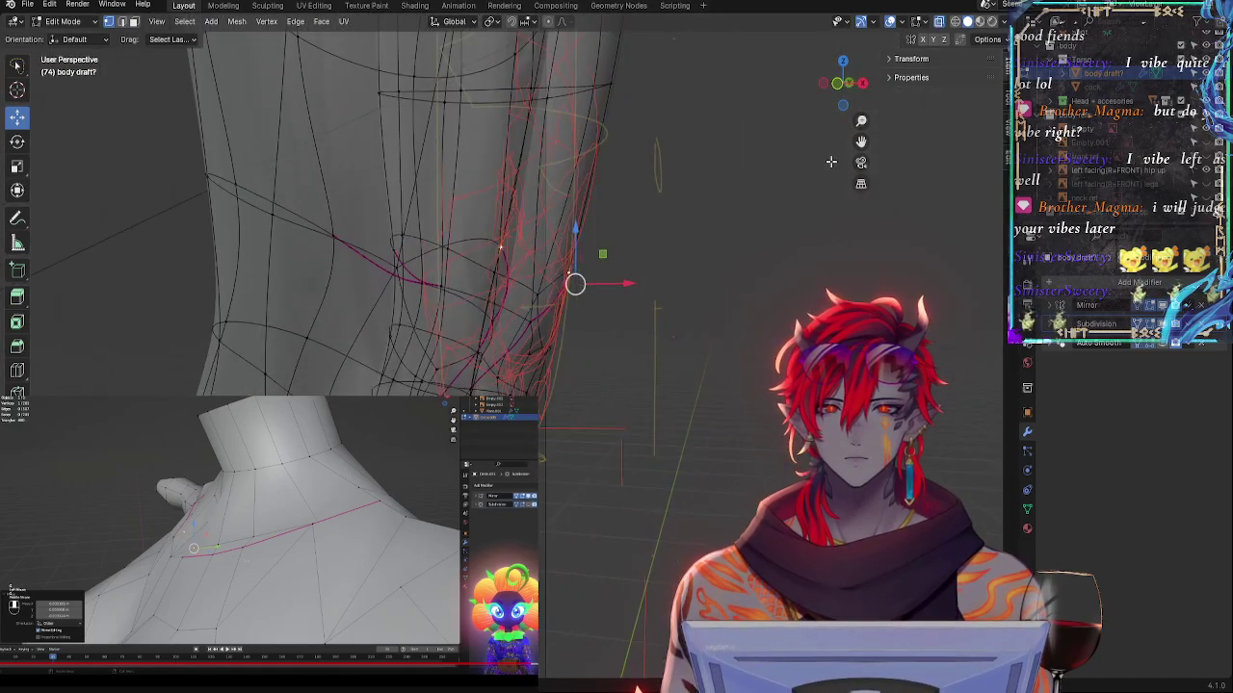
{"action": "left_click", "coordinate": [840, 92]}
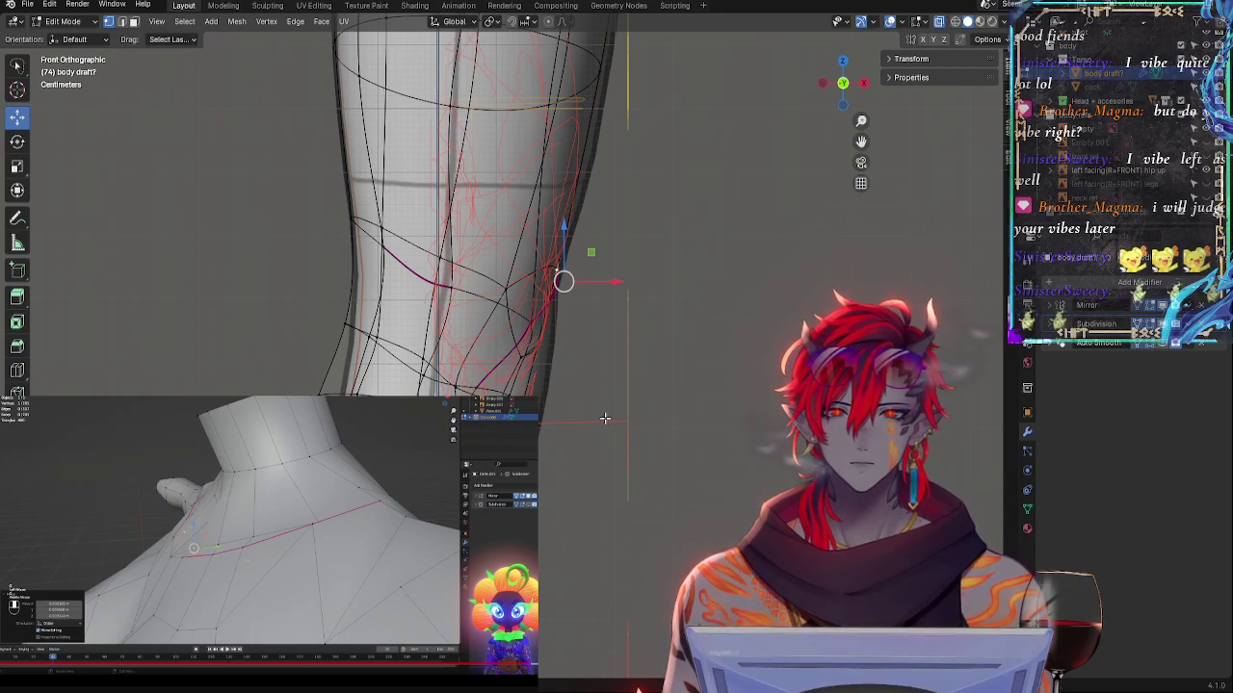
- Move the leg edge sideways along X and rotate it slightly to follow the stroke
{"action": "middle_click_drag", "start_coordinate": [688, 415], "coordinate": [667, 120], "text": "shift"}
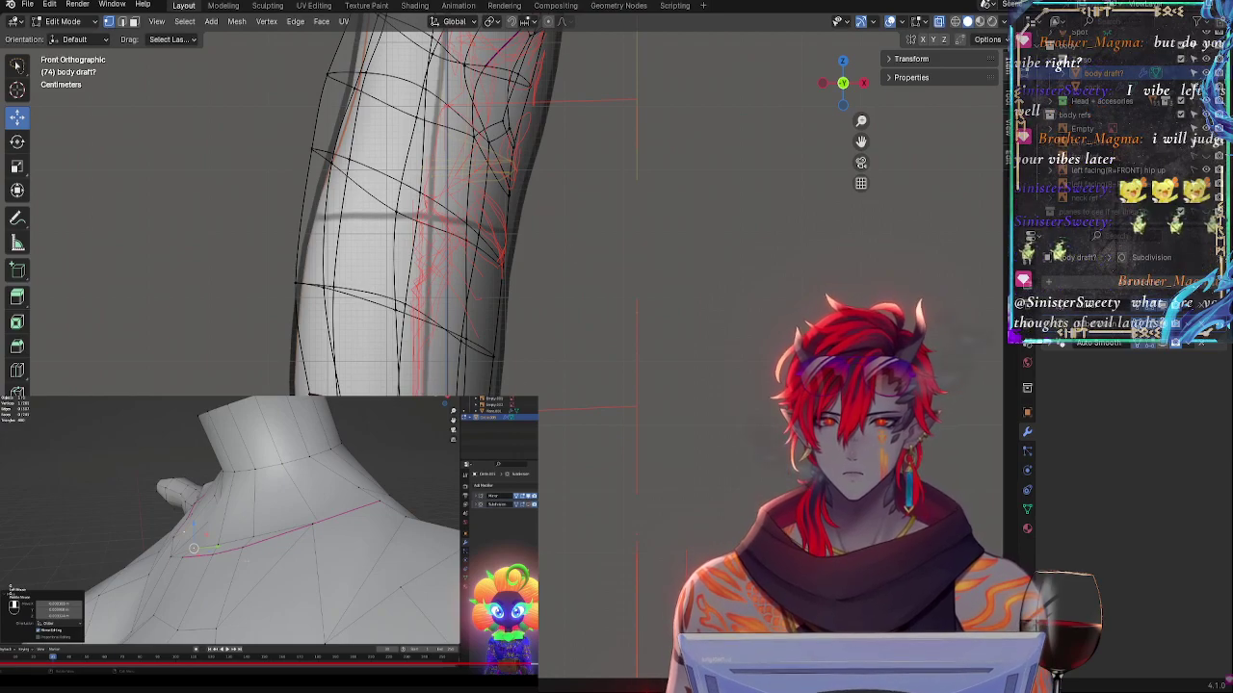
{"action": "left_click", "coordinate": [503, 267], "text": "shift"}
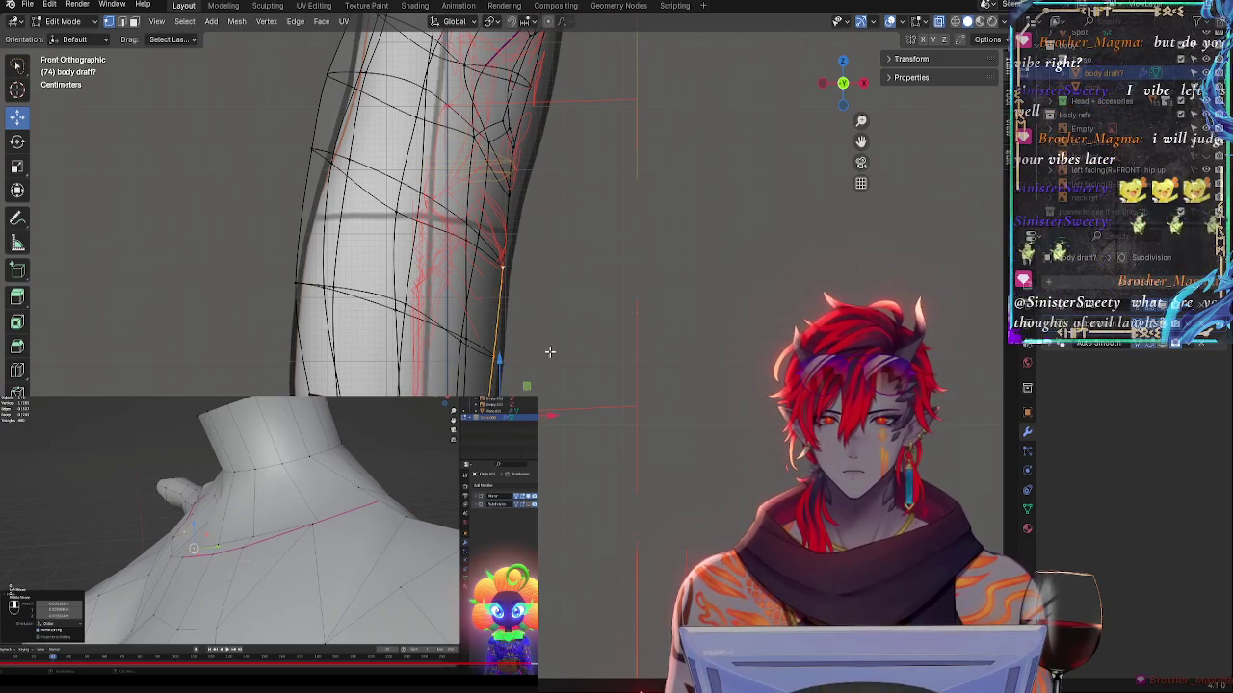
{"action": "key", "text": "g"}
{"action": "left_click", "coordinate": [552, 418]}
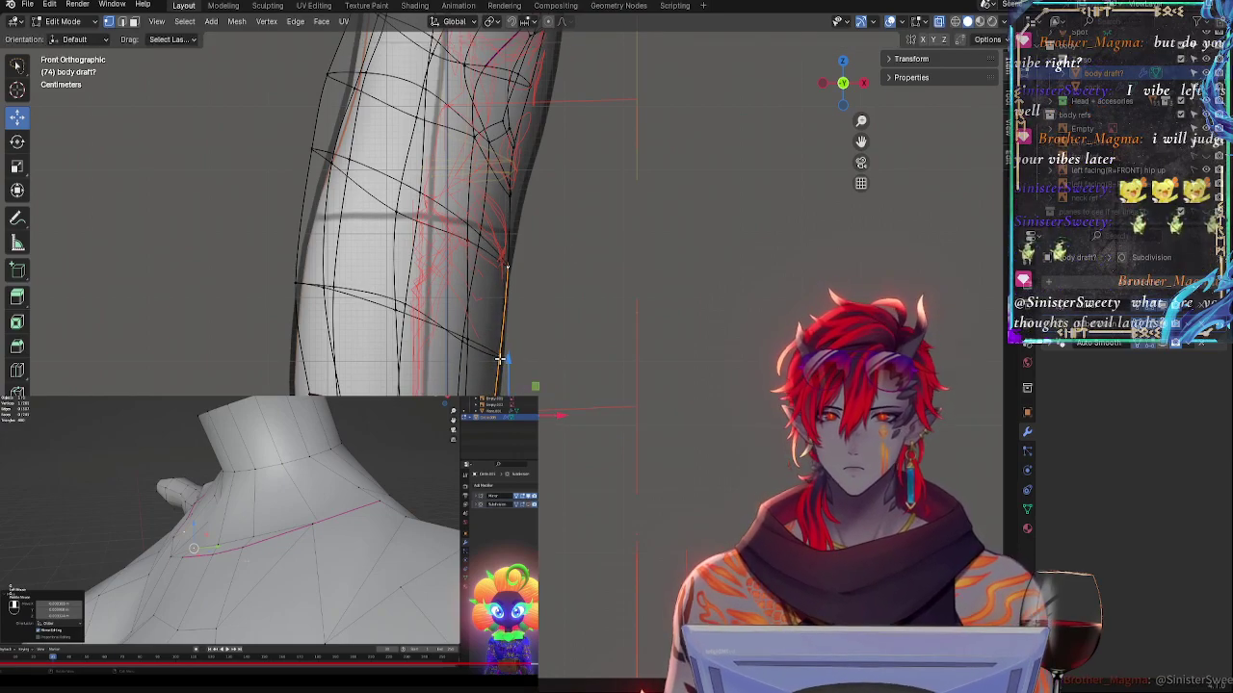
{"action": "key", "text": "g"}
{"action": "key", "text": "x"}
{"action": "left_click", "coordinate": [615, 410]}
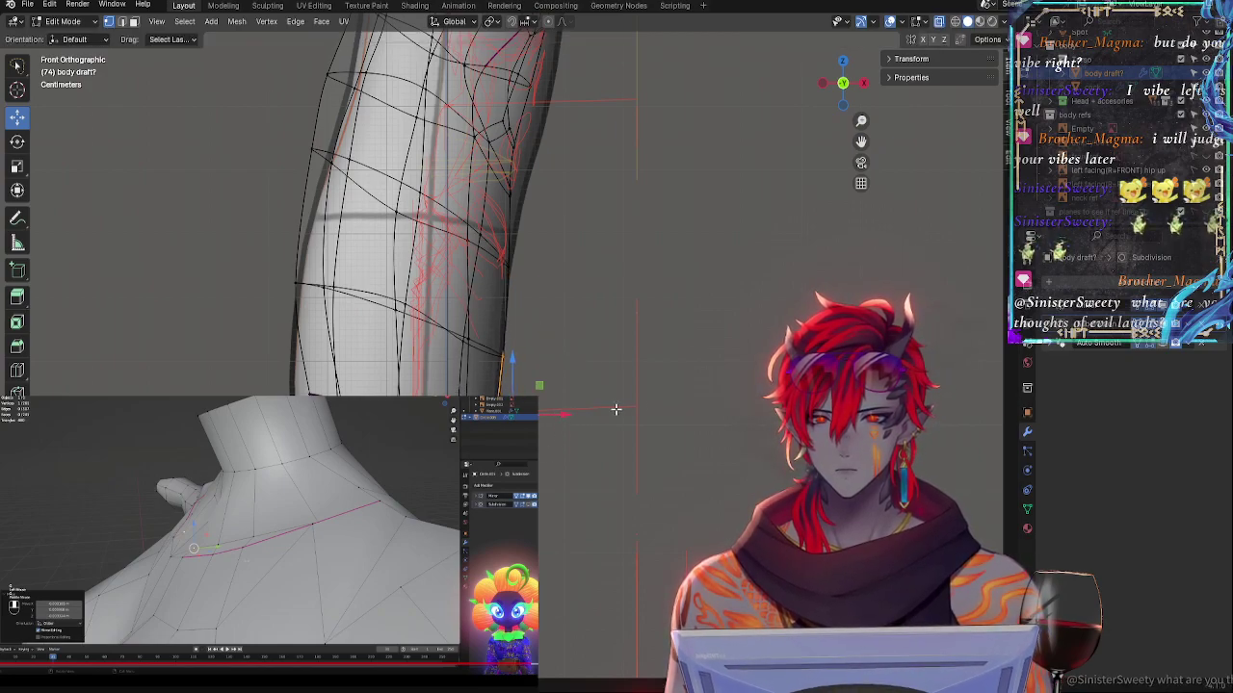
{"action": "key", "text": "r"}
{"action": "left_click", "coordinate": [644, 392]}
{"action": "left_click", "coordinate": [639, 667]}
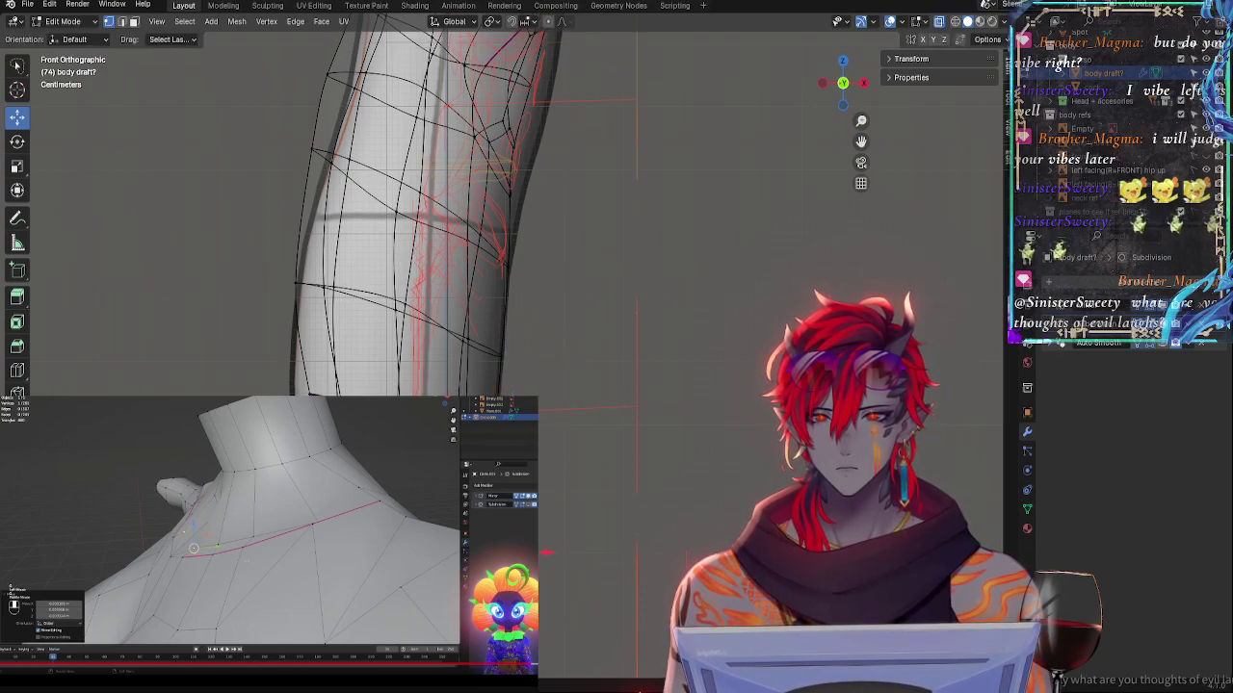
- Move a vertex right and slightly down onto the red stroke line
{"action": "left_click_drag", "start_coordinate": [546, 553], "coordinate": [550, 553]}
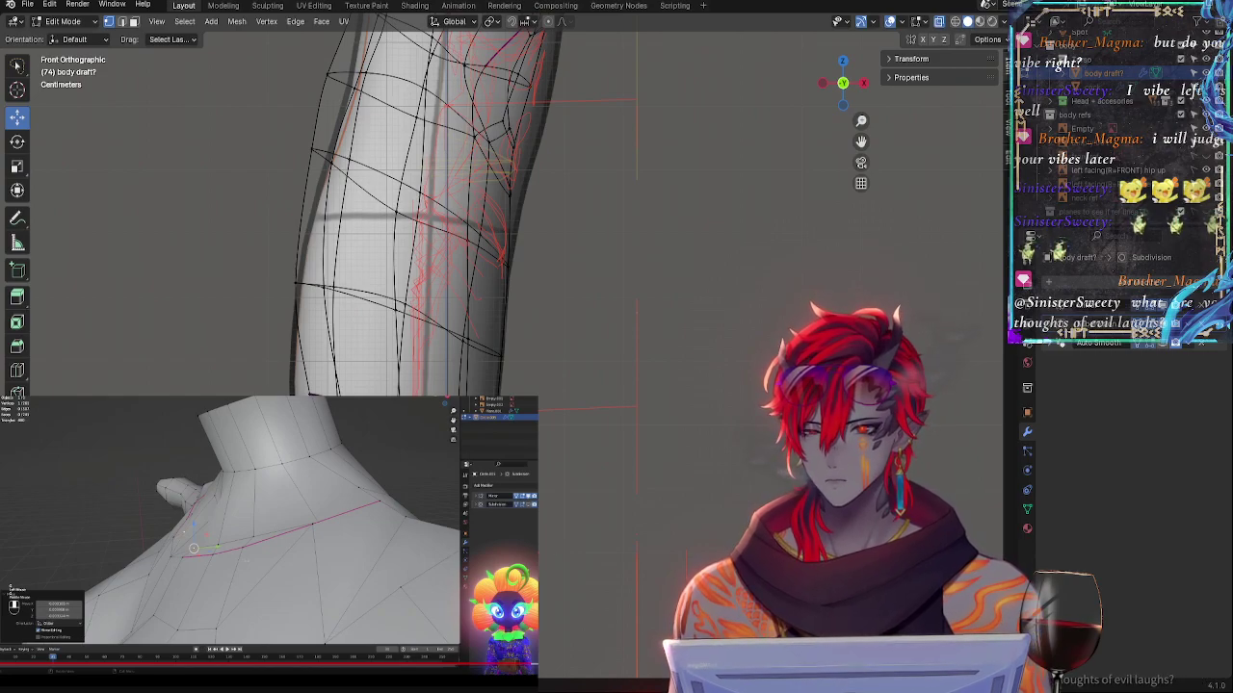
{"action": "mouse_move", "coordinate": [570, 219]}
{"action": "left_mouse_down"}
{"action": "mouse_move", "coordinate": [589, 220]}
{"action": "mouse_move", "coordinate": [544, 195]}
{"action": "mouse_move", "coordinate": [579, 239]}
{"action": "left_mouse_up"}
{"action": "middle_click_drag", "start_coordinate": [622, 166], "coordinate": [593, 380], "text": "shift"}
{"action": "scroll", "coordinate": [592, 380], "scroll_direction": "up", "scroll_amount": 2, "text": "shift"}
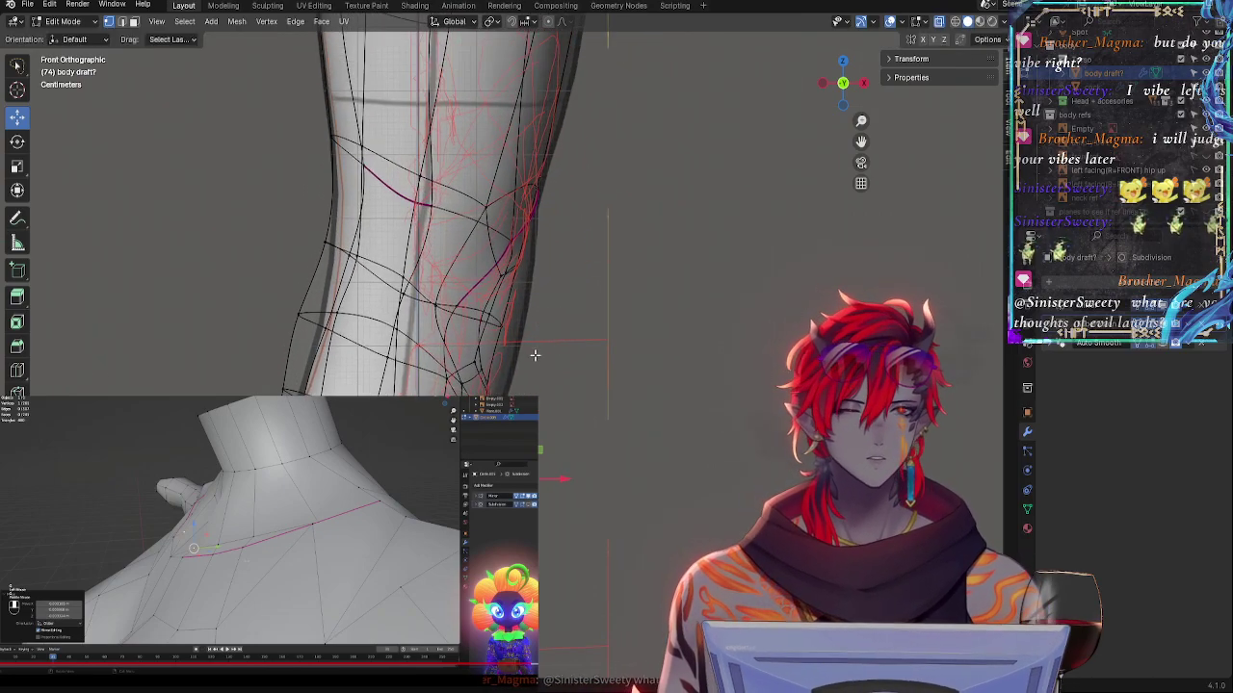
- Select three lower-knee vertices and move them right along X toward the stroke
{"action": "left_click", "coordinate": [485, 388]}
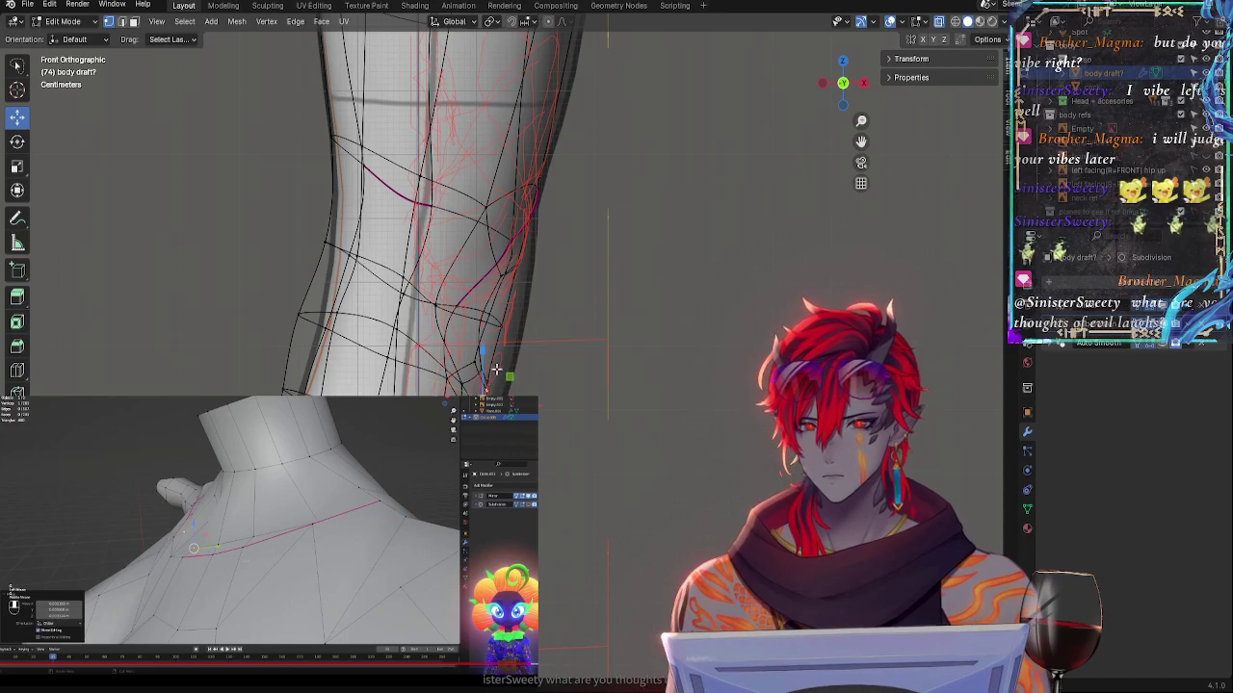
{"action": "left_click", "coordinate": [505, 342], "text": "shift"}
{"action": "left_click", "coordinate": [503, 275], "text": "shift"}
{"action": "middle_click_drag", "start_coordinate": [600, 337], "coordinate": [527, 306]}
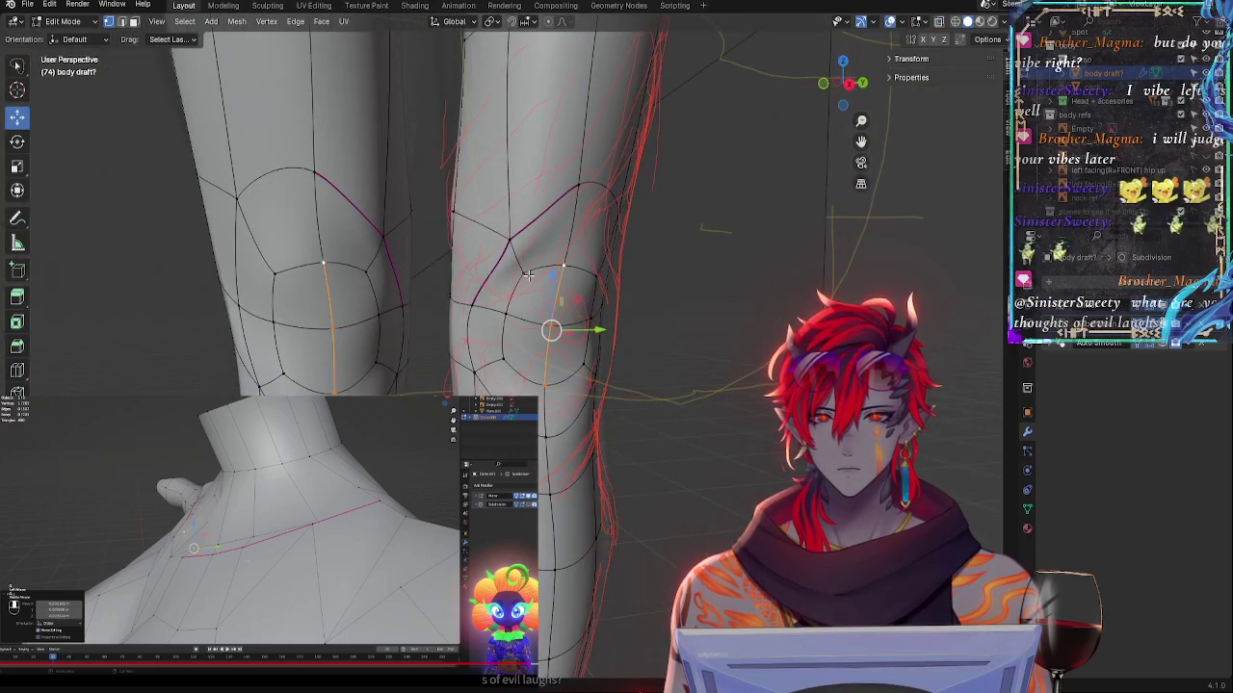
{"action": "key", "text": "KP_1"}
{"action": "key", "text": "g"}
{"action": "key", "text": "x"}
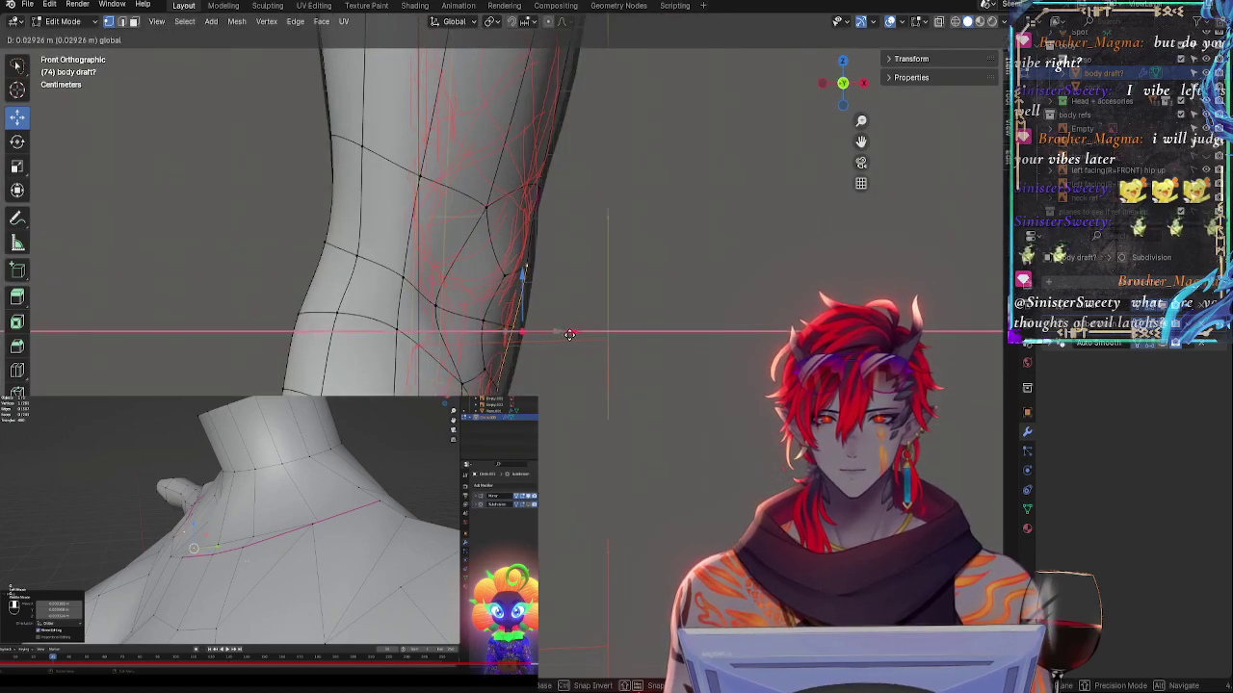
{"action": "left_click", "coordinate": [534, 331]}
{"action": "left_click_drag", "start_coordinate": [535, 332], "coordinate": [543, 352]}
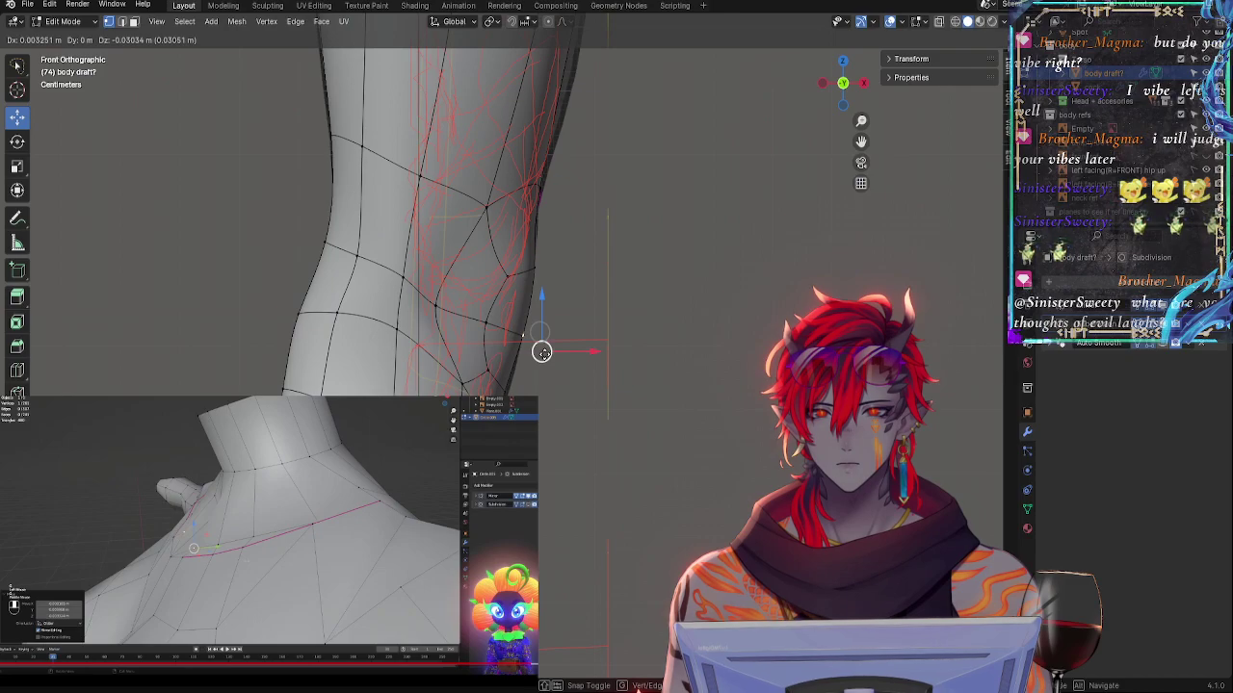
- Nudge the vertex above the knee left and a lower knee vertex right onto the stroke
{"action": "left_click", "coordinate": [527, 269]}
{"action": "left_click_drag", "start_coordinate": [591, 253], "coordinate": [589, 253]}
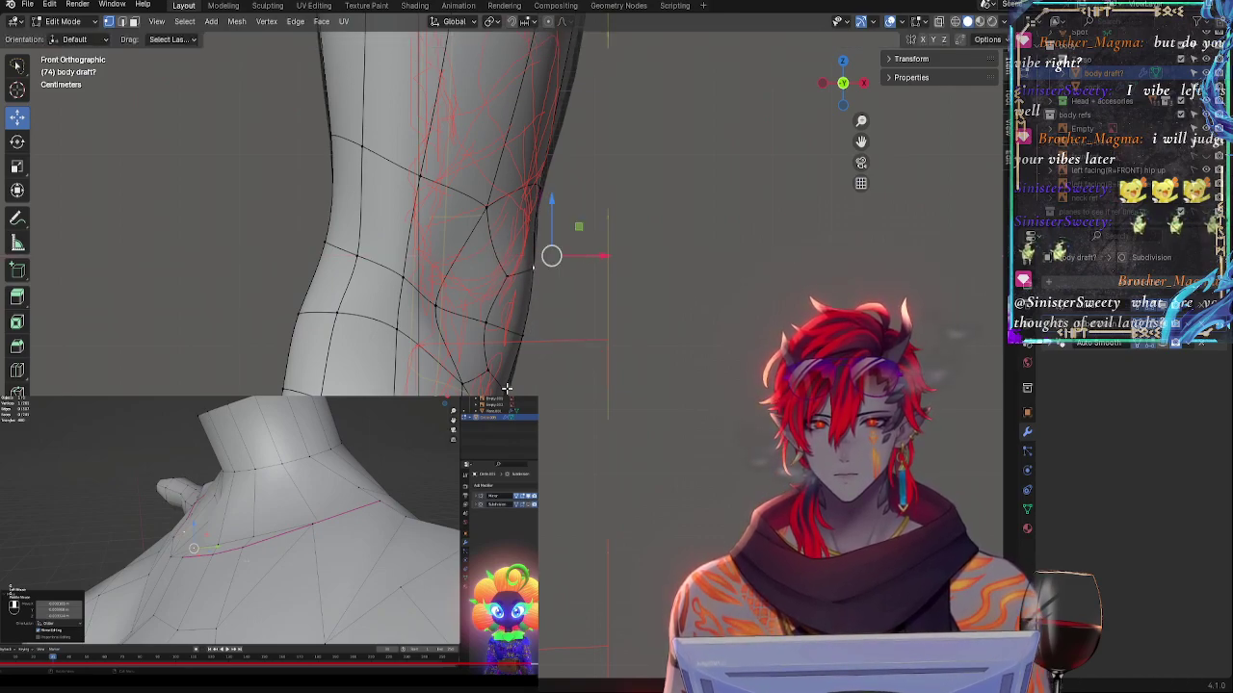
{"action": "left_click", "coordinate": [507, 389]}
{"action": "left_click_drag", "start_coordinate": [567, 405], "coordinate": [571, 407]}
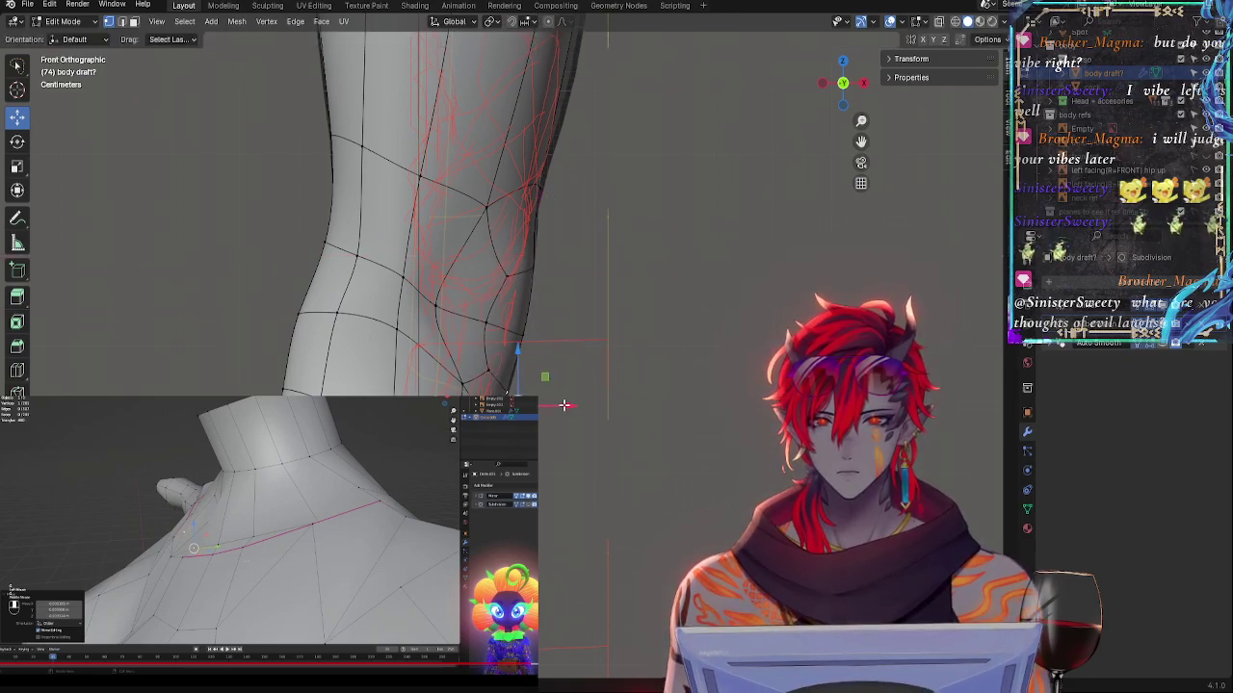
- Move a vertex on the side of the knee freely so it follows the red stroke
{"action": "key", "text": "alt+z"}
{"action": "key", "text": "alt+z"}
{"action": "left_click", "coordinate": [538, 214]}
{"action": "key", "text": "alt+z"}
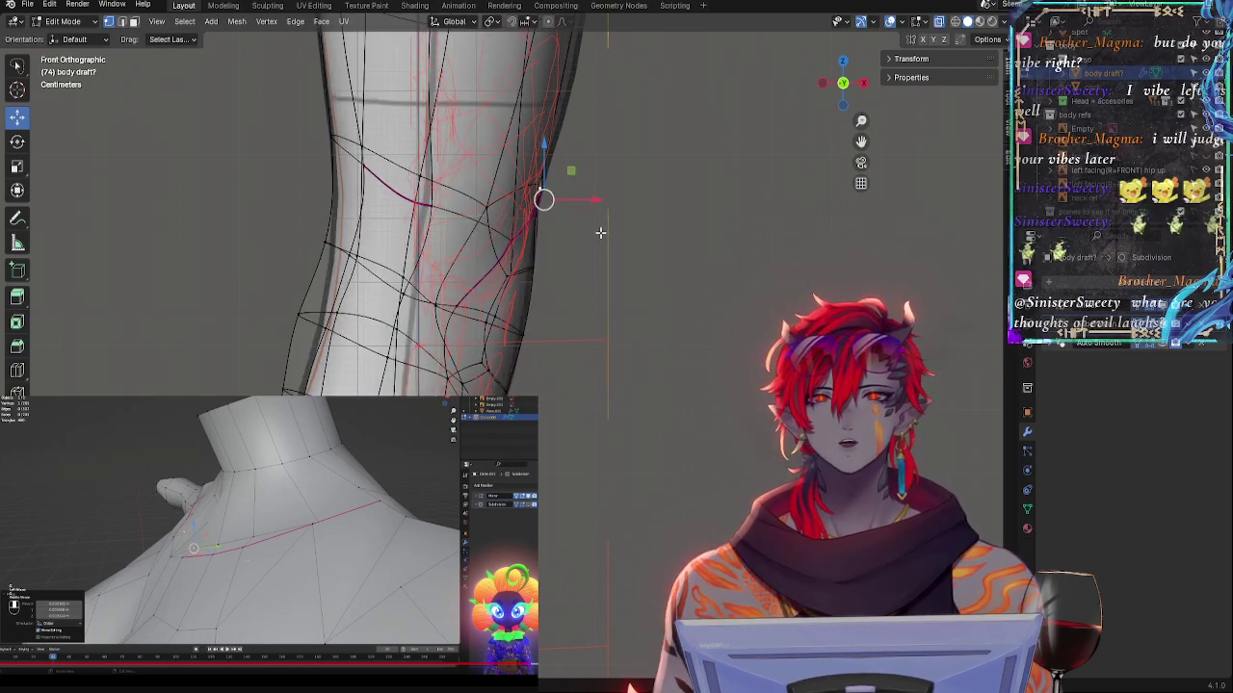
{"action": "middle_click_drag", "start_coordinate": [656, 274], "coordinate": [578, 280]}
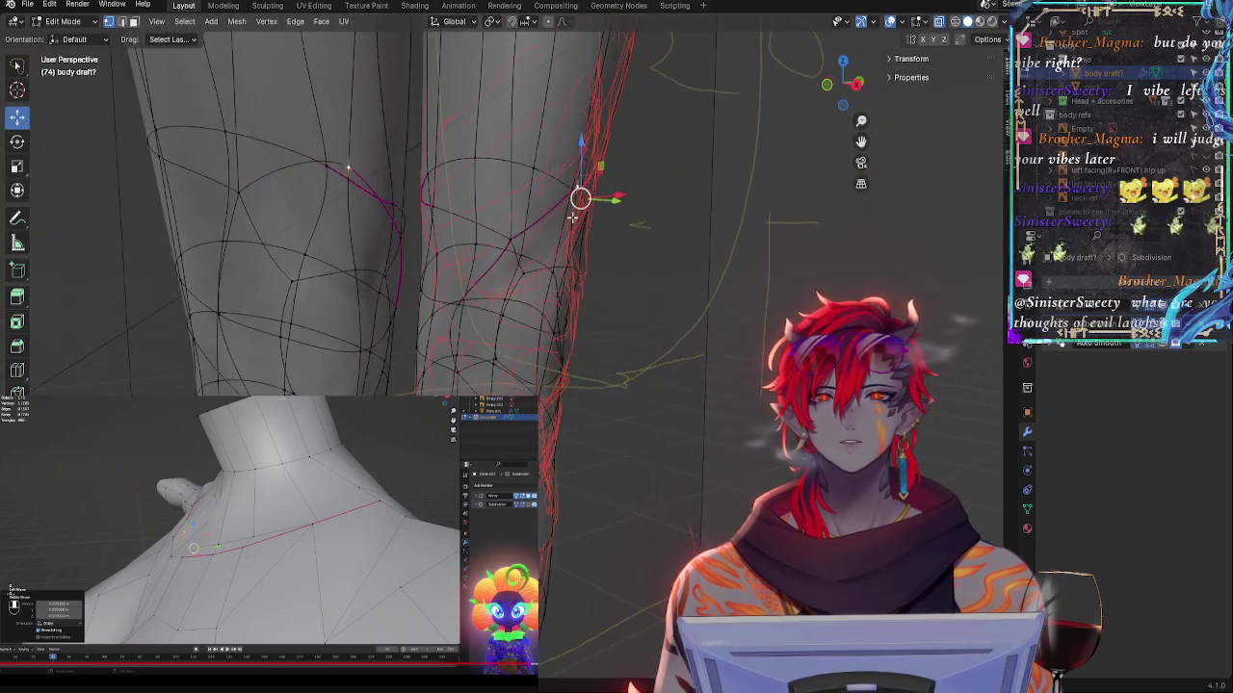
{"action": "left_click", "coordinate": [833, 87]}
{"action": "key", "text": "alt+z"}
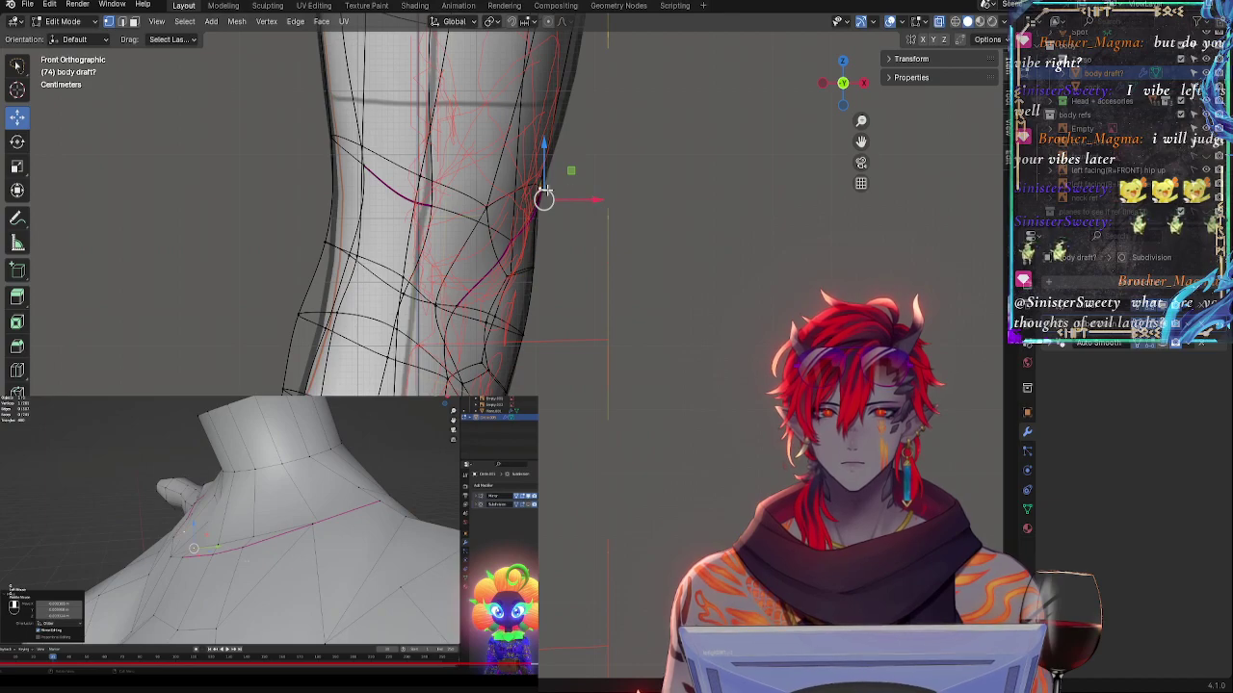
{"action": "left_click_drag", "start_coordinate": [544, 197], "coordinate": [527, 256]}
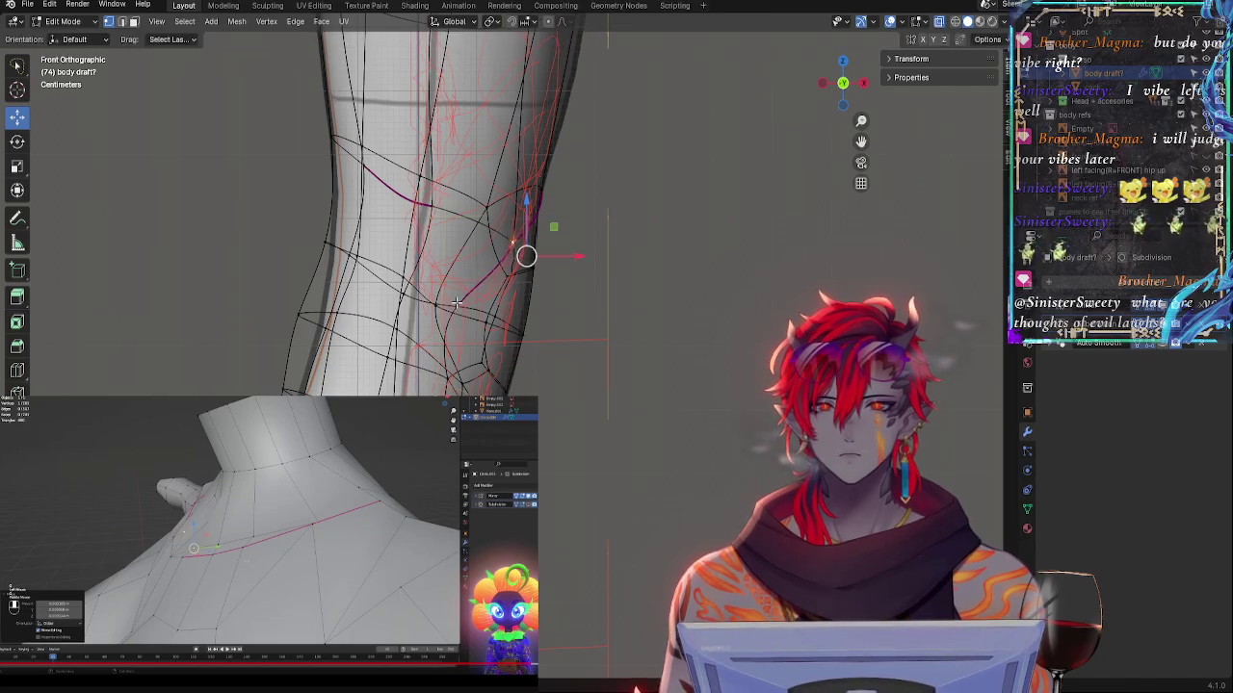
{"action": "middle_click_drag", "start_coordinate": [456, 304], "coordinate": [462, 308]}
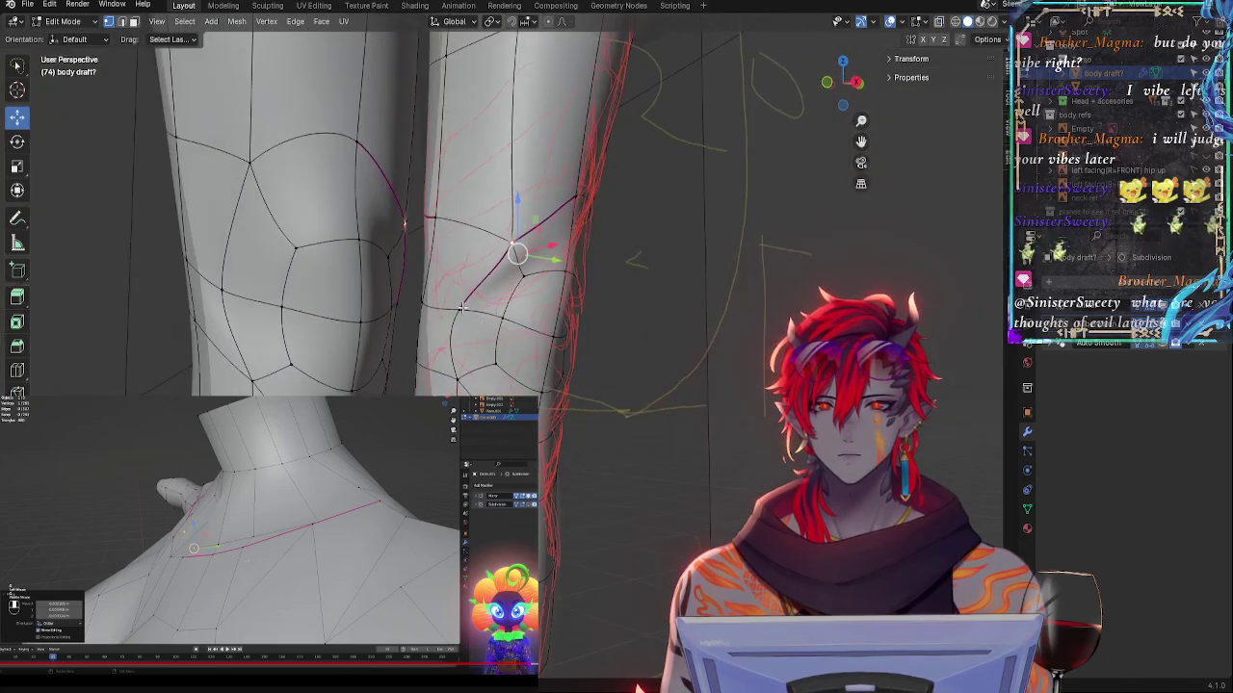
{"action": "left_click", "coordinate": [830, 87]}
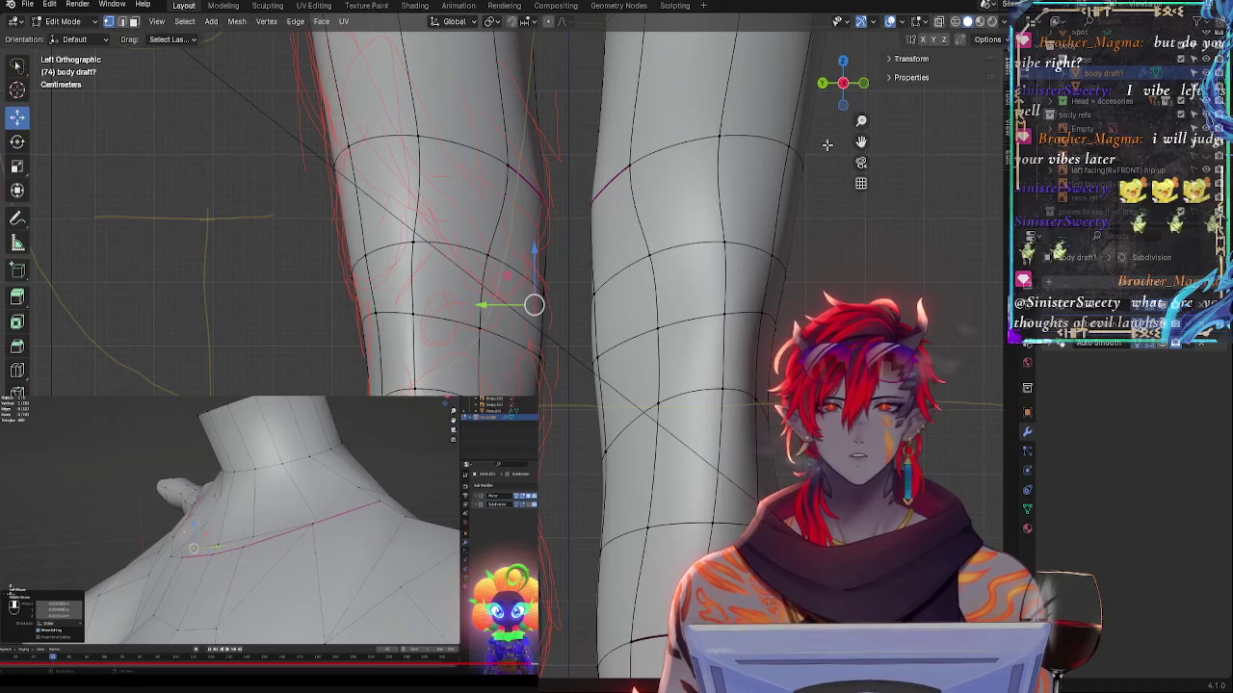
{"action": "left_click", "coordinate": [863, 85]}
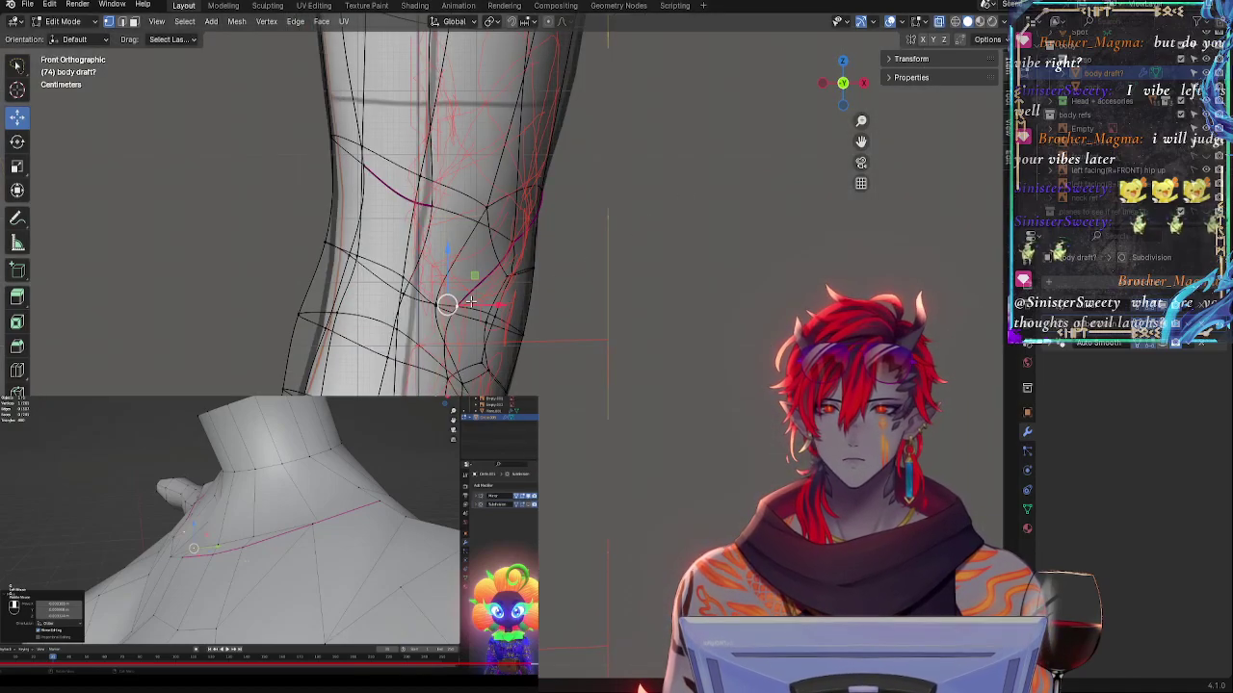
- Slide a knee vertex along its edge with GG, then reposition it freely
{"action": "key", "text": "alt+z"}
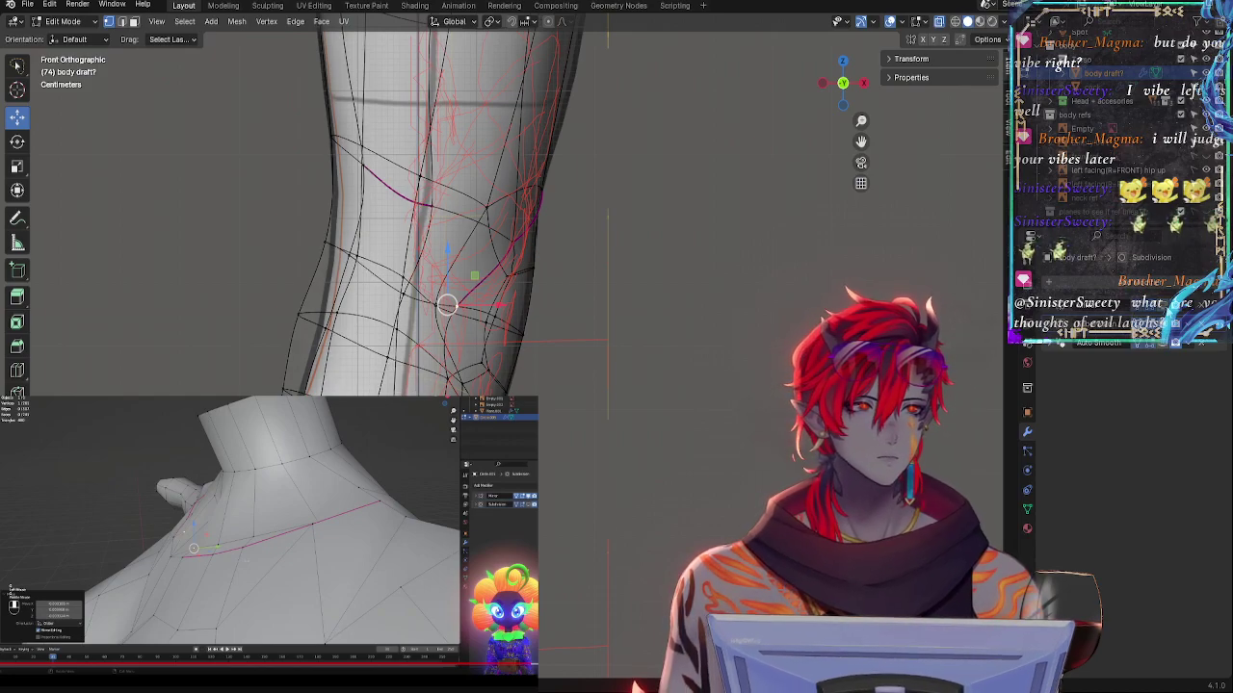
{"action": "key", "text": "alt+z"}
{"action": "middle_click_drag", "start_coordinate": [528, 349], "coordinate": [572, 363]}
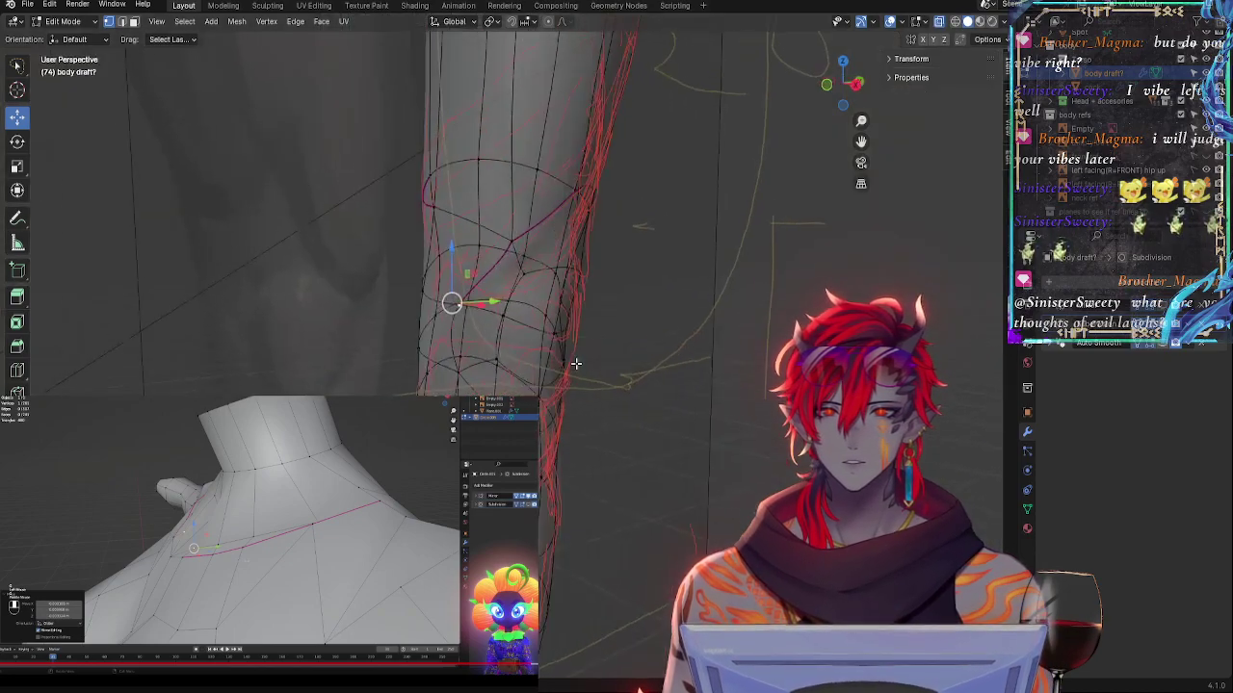
{"action": "mouse_move", "coordinate": [618, 318]}
{"action": "middle_mouse_down", "text": "ctrl"}
{"action": "mouse_move", "coordinate": [622, 273]}
{"action": "mouse_move", "coordinate": [609, 308]}
{"action": "middle_mouse_up", "text": "ctrl"}
{"action": "key", "text": "alt+z"}
{"action": "key", "text": "alt+z"}
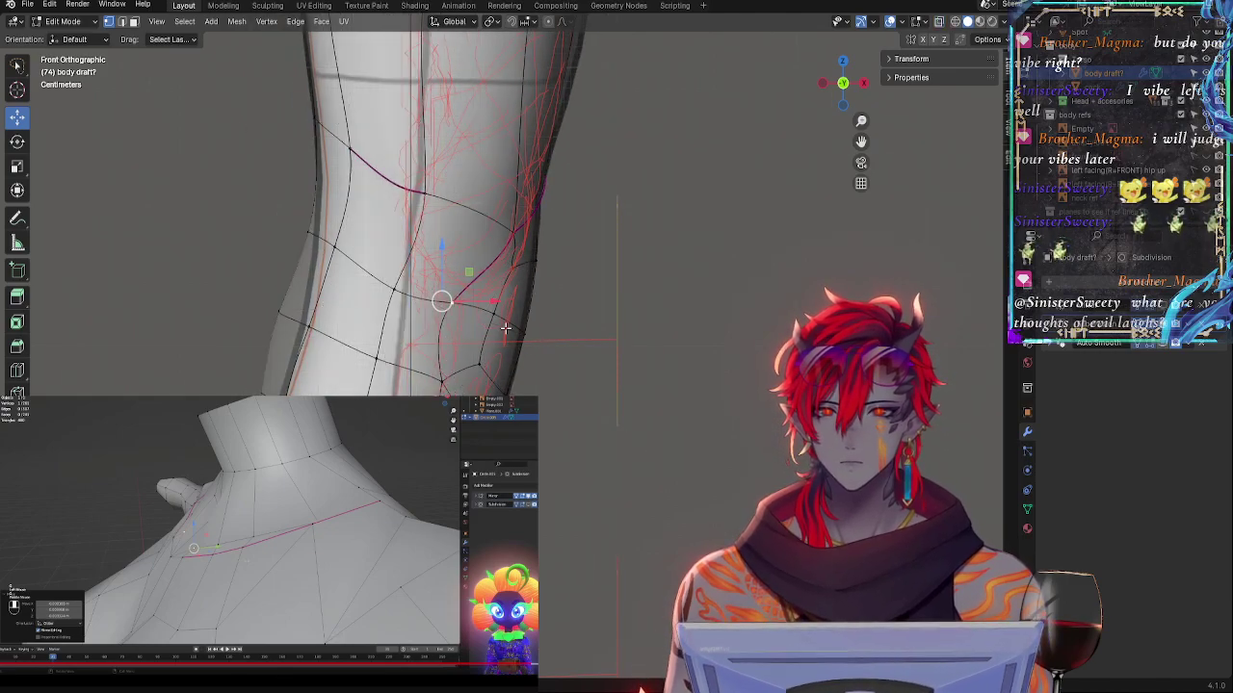
{"action": "key", "text": "alt+z"}
{"action": "key", "text": "alt+z"}
{"action": "key", "text": "alt+z"}
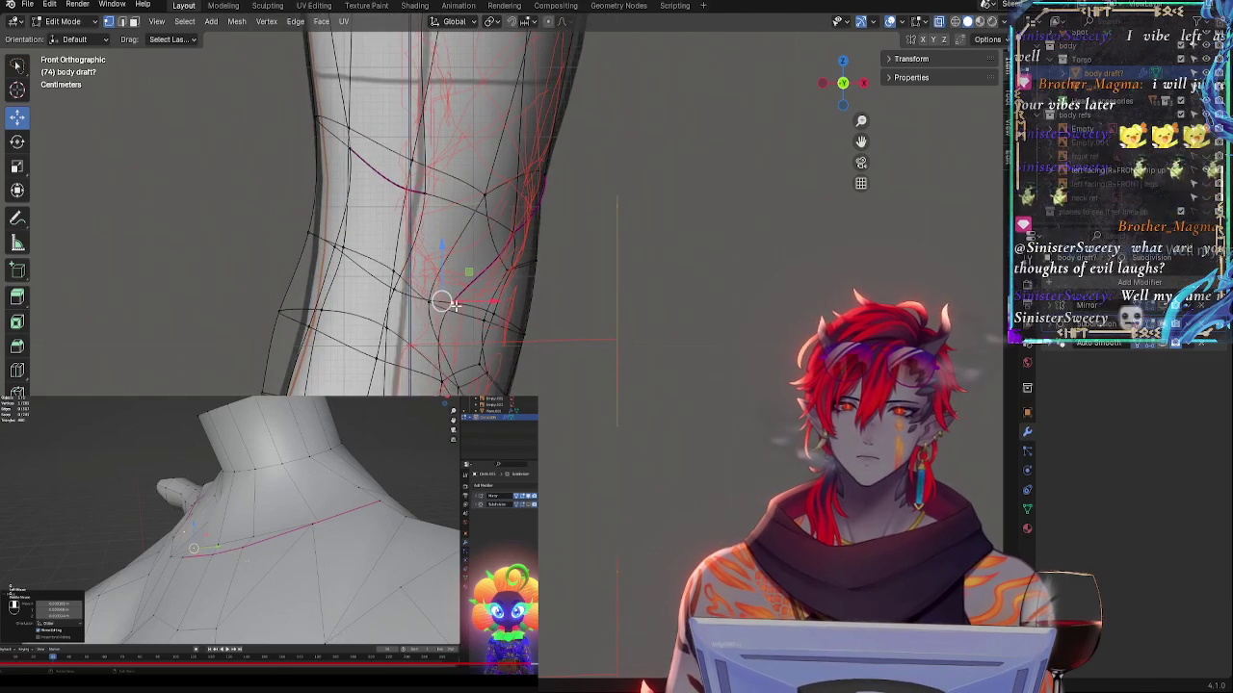
{"action": "key", "text": "alt+z"}
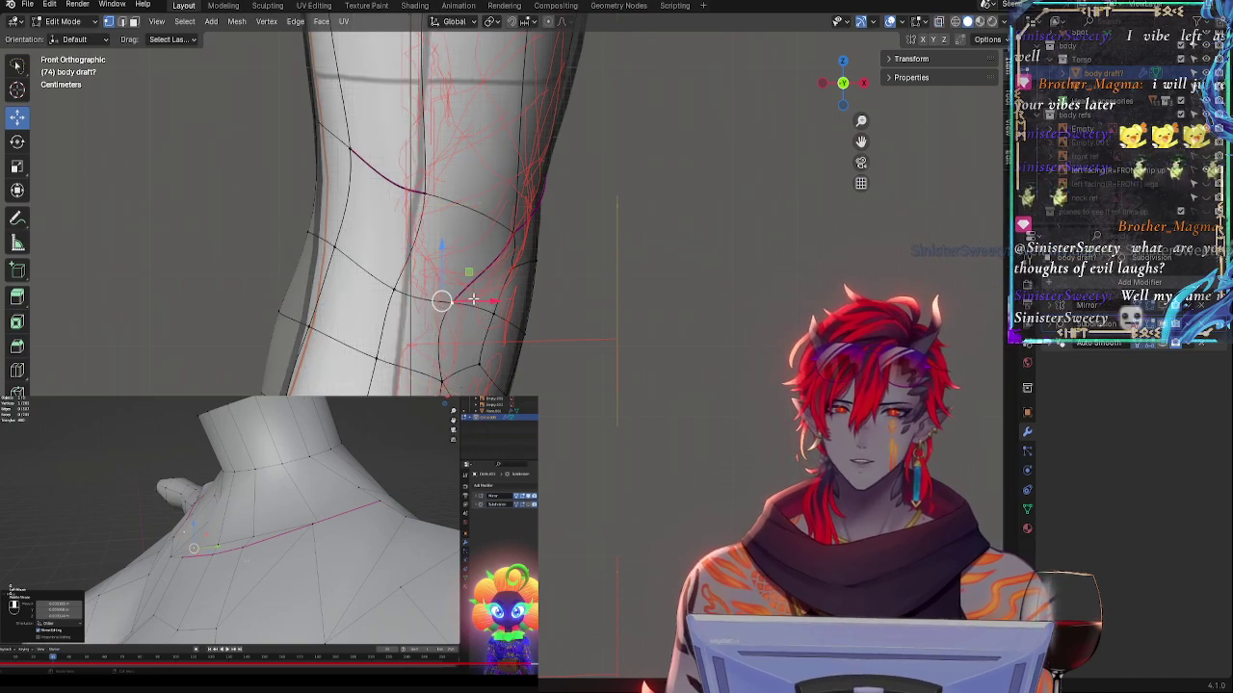
{"action": "key", "text": "g"}
{"action": "key", "text": "g"}
{"action": "left_click", "coordinate": [474, 295]}
{"action": "key", "text": "g"}
{"action": "left_click", "coordinate": [449, 286]}
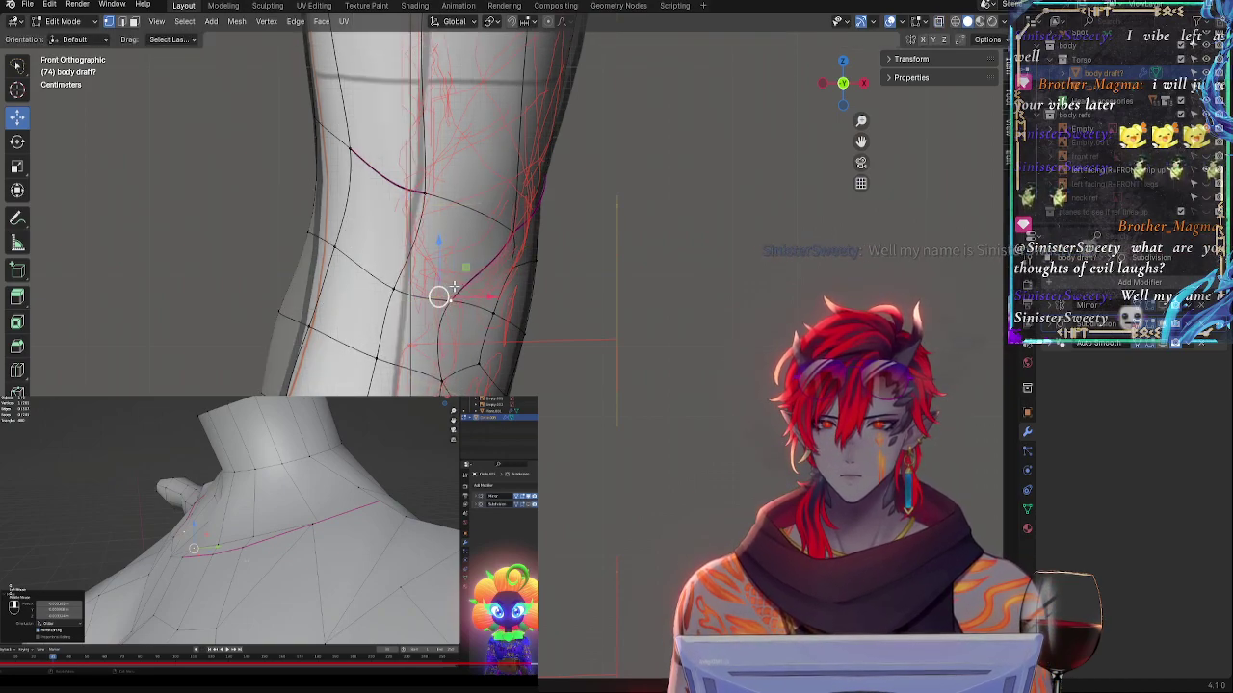
- Push two inner knee vertices along the Y axis to match the strokes
{"action": "middle_click_drag", "start_coordinate": [665, 313], "coordinate": [511, 306]}
{"action": "left_click_drag", "start_coordinate": [537, 305], "coordinate": [548, 305]}
{"action": "middle_click_drag", "start_coordinate": [466, 334], "coordinate": [560, 334]}
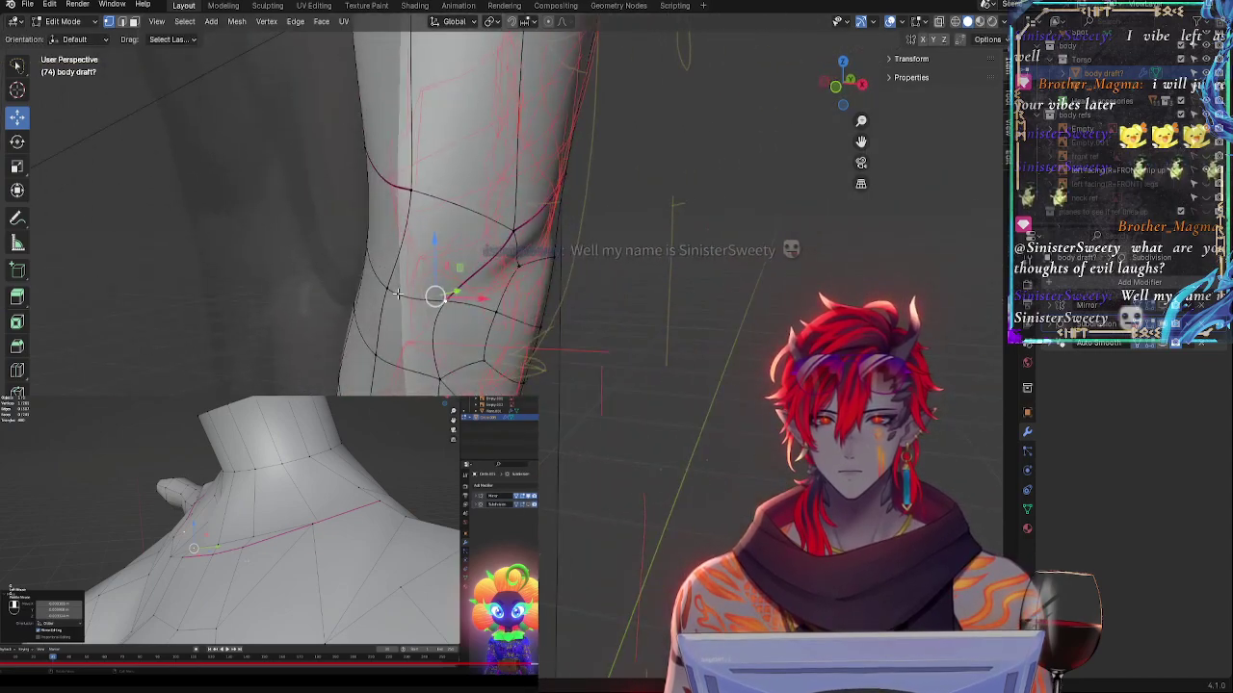
{"action": "left_click", "coordinate": [377, 292]}
{"action": "left_click", "coordinate": [838, 86]}
{"action": "mouse_move", "coordinate": [522, 274]}
{"action": "middle_mouse_down"}
{"action": "mouse_move", "coordinate": [511, 279]}
{"action": "mouse_move", "coordinate": [526, 279]}
{"action": "middle_mouse_up"}
{"action": "key", "text": "g"}
{"action": "key", "text": "y"}
{"action": "left_click", "coordinate": [526, 278]}
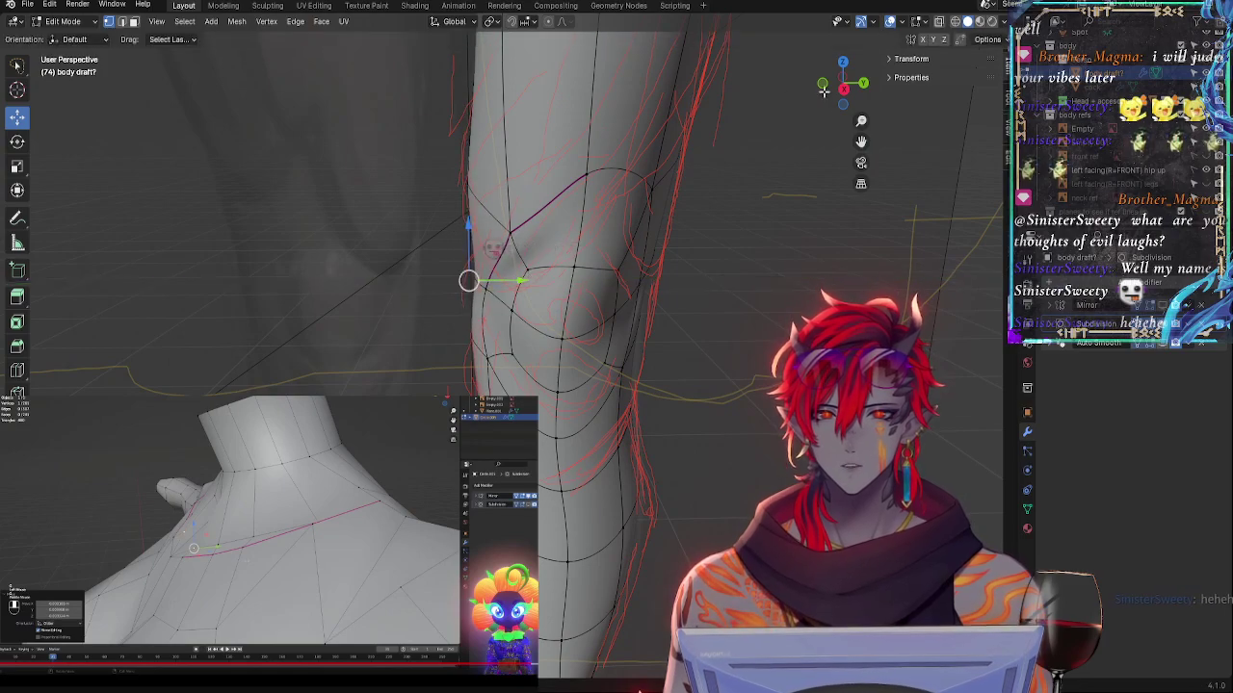
- In right side view, move a knee vertex along Y and then Z toward the red stroke
{"action": "key", "text": "KP_3"}
{"action": "key", "text": "g"}
{"action": "key", "text": "y"}
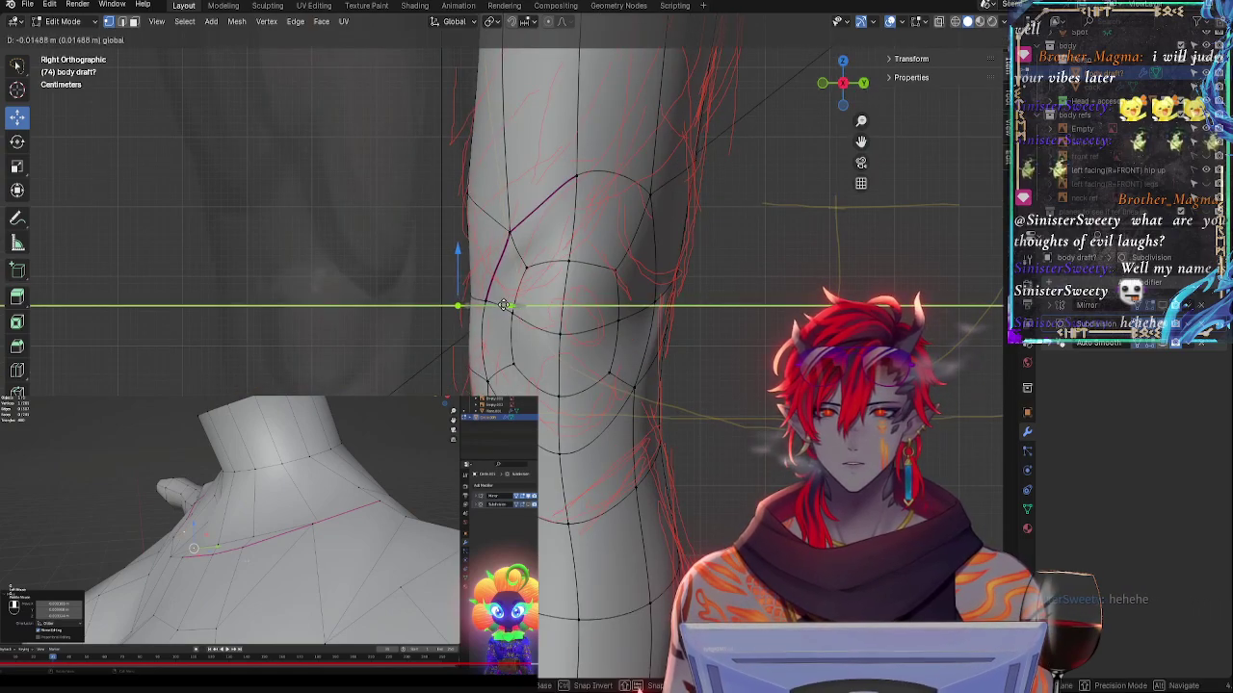
{"action": "left_click", "coordinate": [512, 304]}
{"action": "left_click_drag", "start_coordinate": [507, 308], "coordinate": [520, 308]}
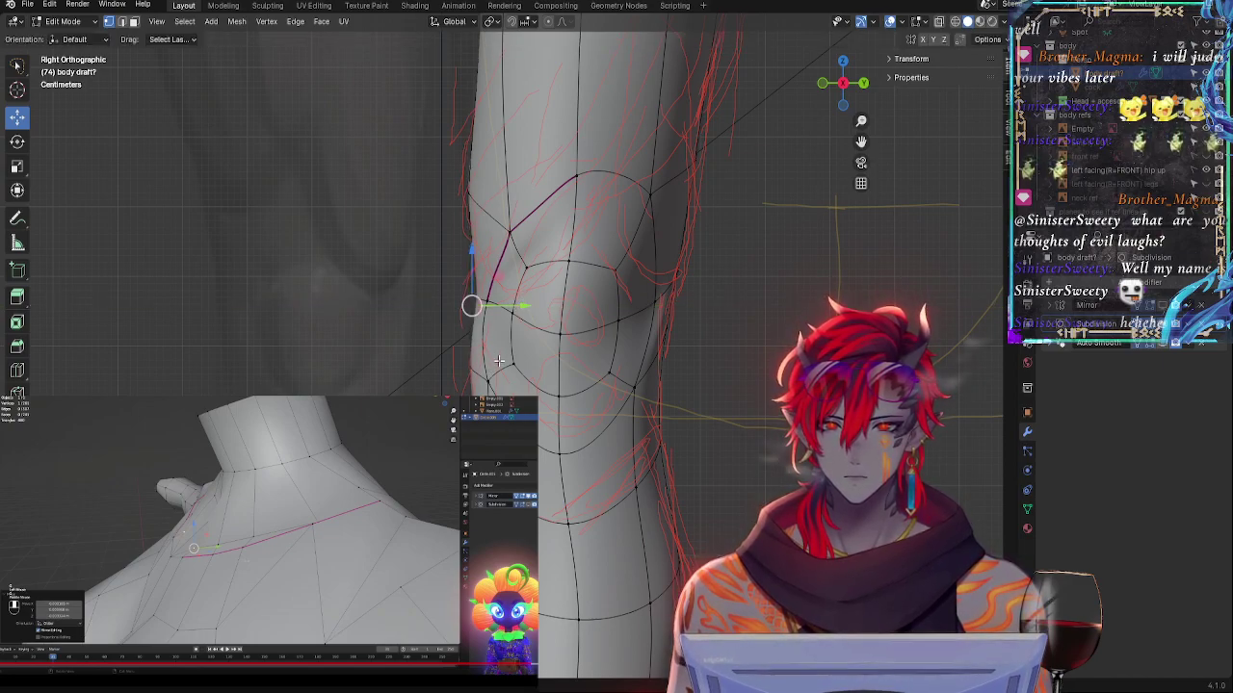
{"action": "key", "text": "g"}
{"action": "key", "text": "z"}
{"action": "left_click", "coordinate": [478, 289]}
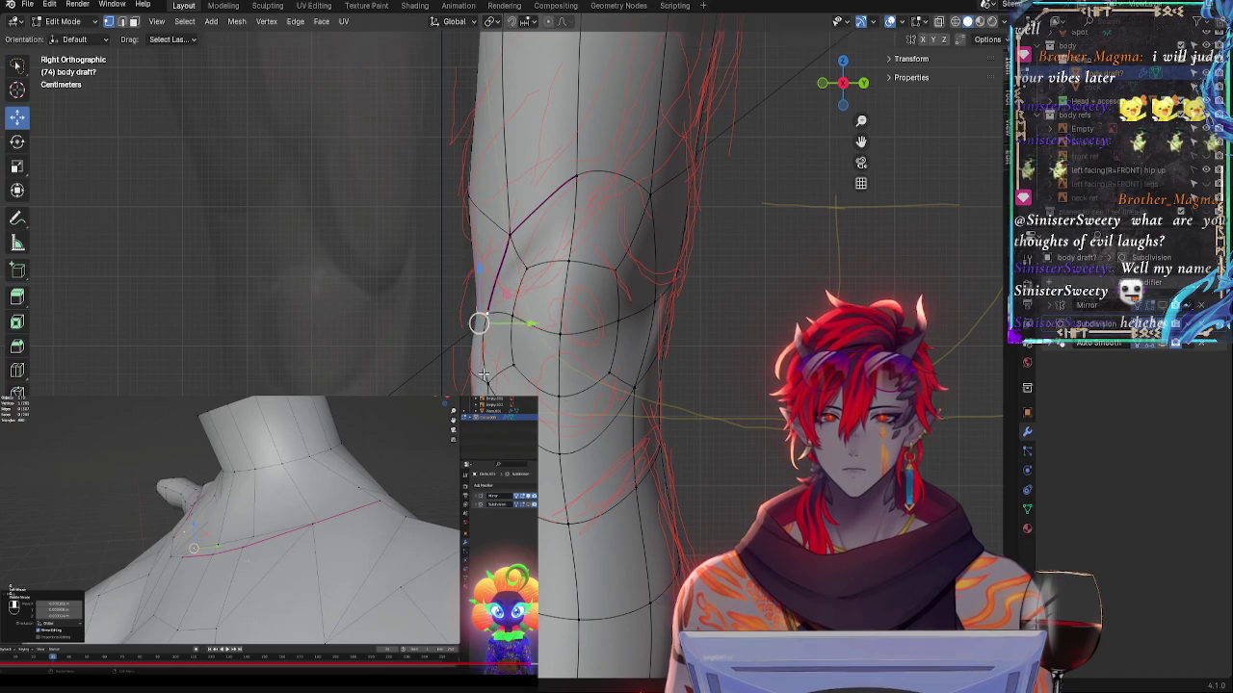
- Pull the lower knee vertices along Y toward the red side stroke
{"action": "left_click", "coordinate": [479, 364]}
{"action": "key", "text": "g"}
{"action": "key", "text": "y"}
{"action": "left_click_drag", "start_coordinate": [520, 372], "coordinate": [546, 386]}
{"action": "left_click", "coordinate": [514, 366]}
{"action": "left_click", "coordinate": [558, 399]}
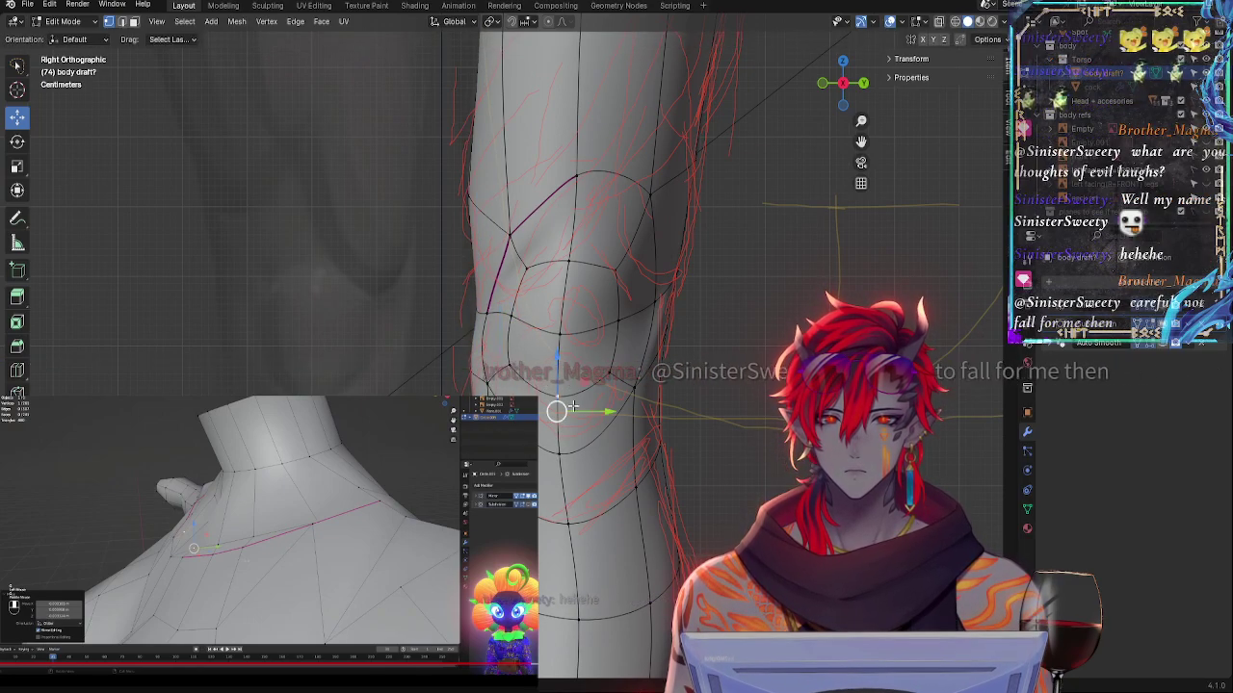
{"action": "left_click_drag", "start_coordinate": [607, 412], "coordinate": [592, 412]}
{"action": "left_click", "coordinate": [494, 488]}
- Pull two knee-outline vertices outward onto the red side stroke
{"action": "middle_click_drag", "start_coordinate": [501, 462], "coordinate": [578, 464]}
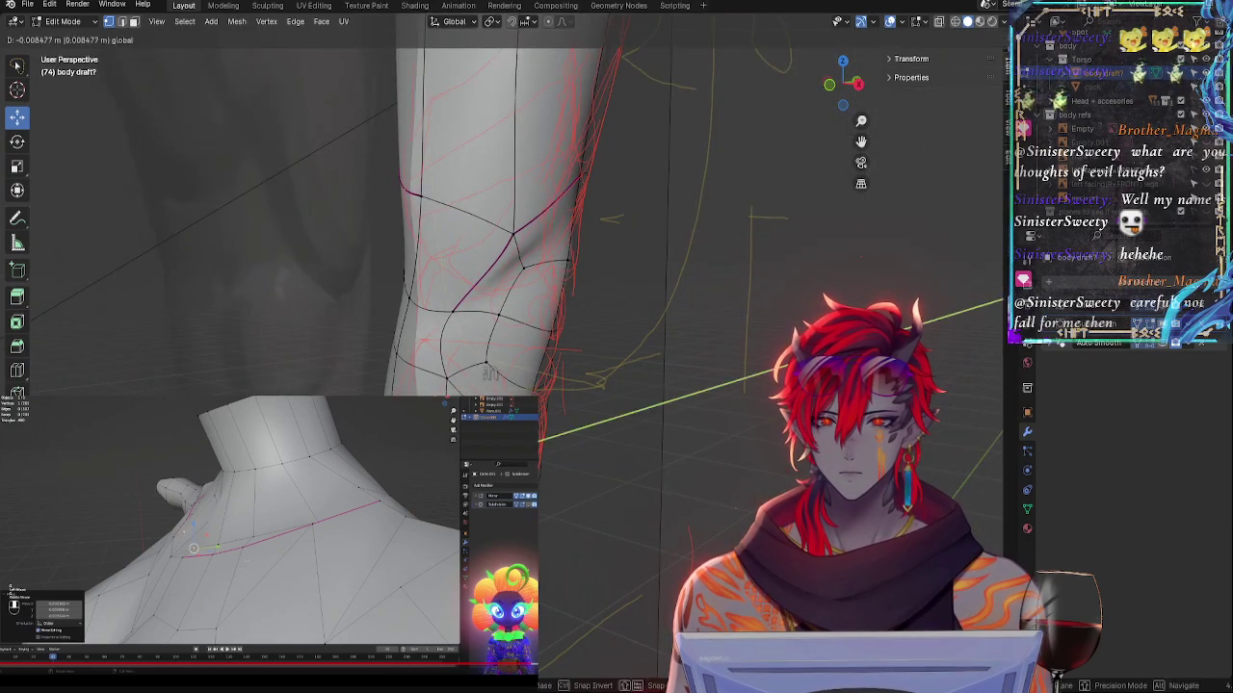
{"action": "left_click", "coordinate": [855, 87]}
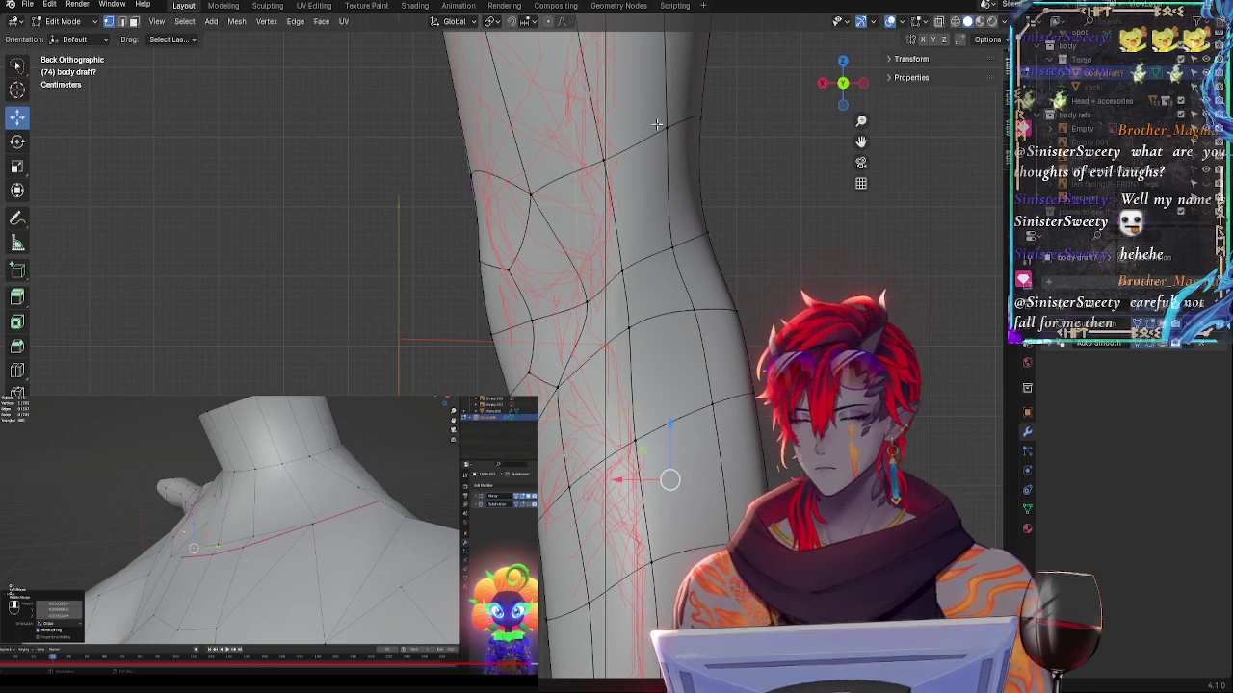
{"action": "left_click", "coordinate": [824, 84]}
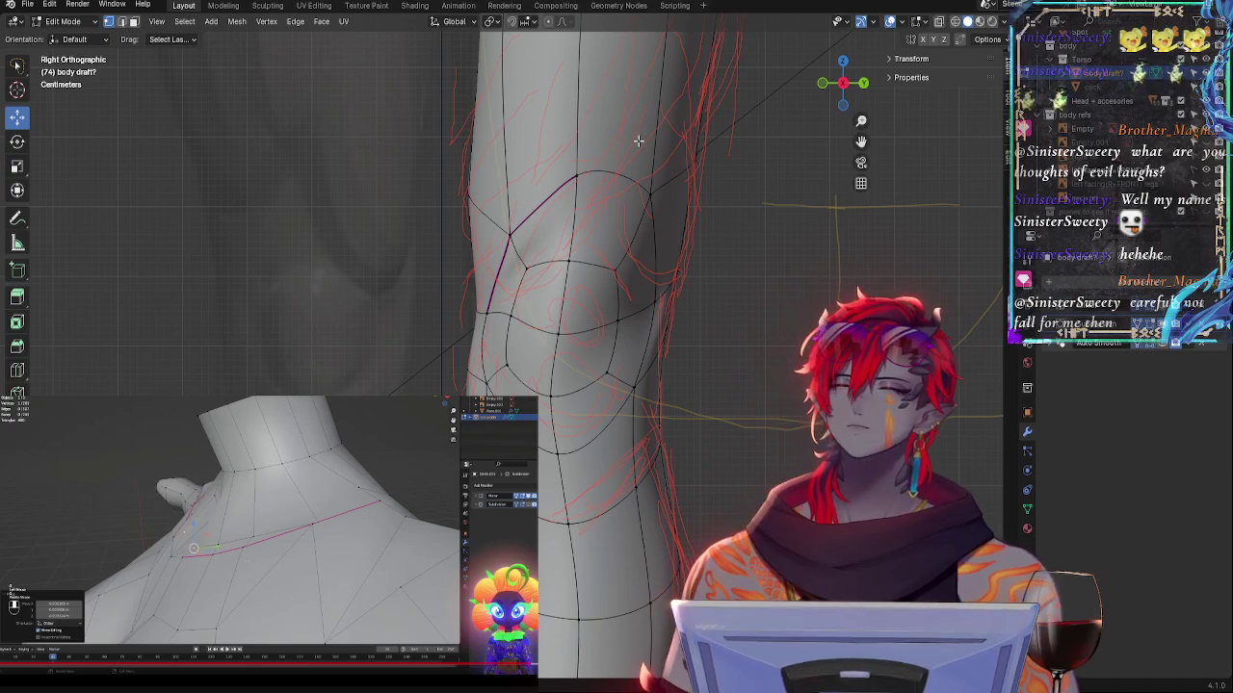
{"action": "scroll", "coordinate": [719, 274], "scroll_direction": "up", "scroll_amount": 2}
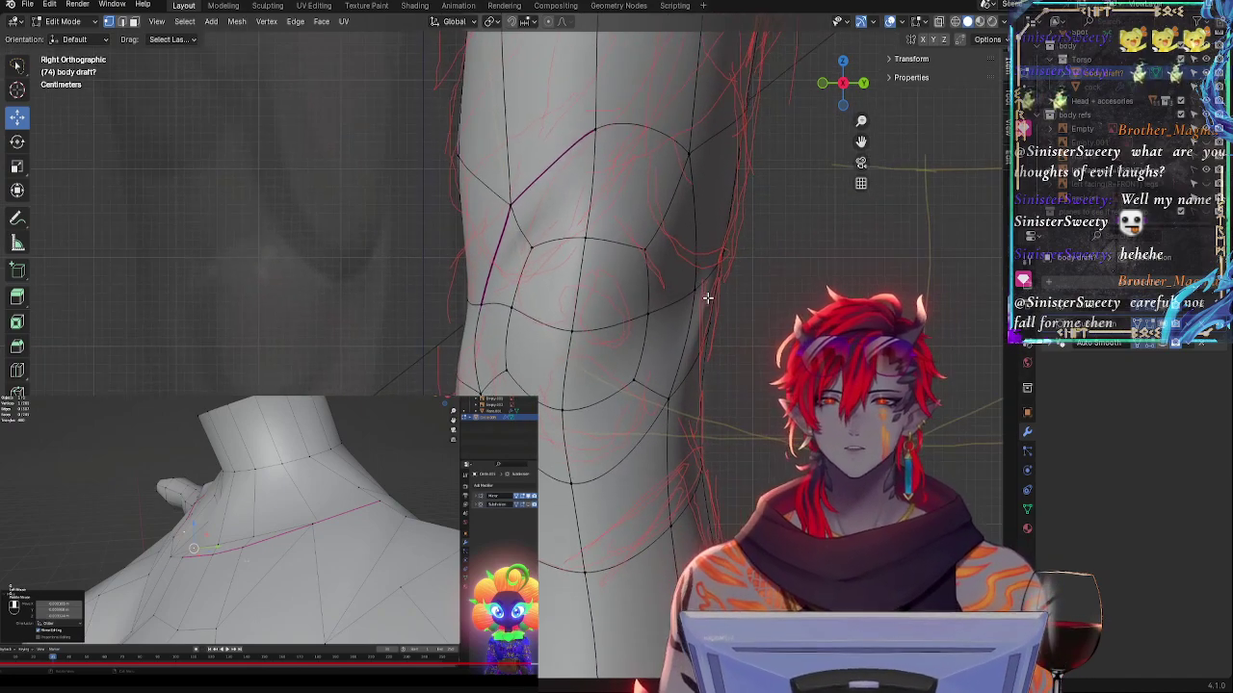
{"action": "middle_click_drag", "start_coordinate": [522, 353], "coordinate": [559, 410], "text": "shift"}
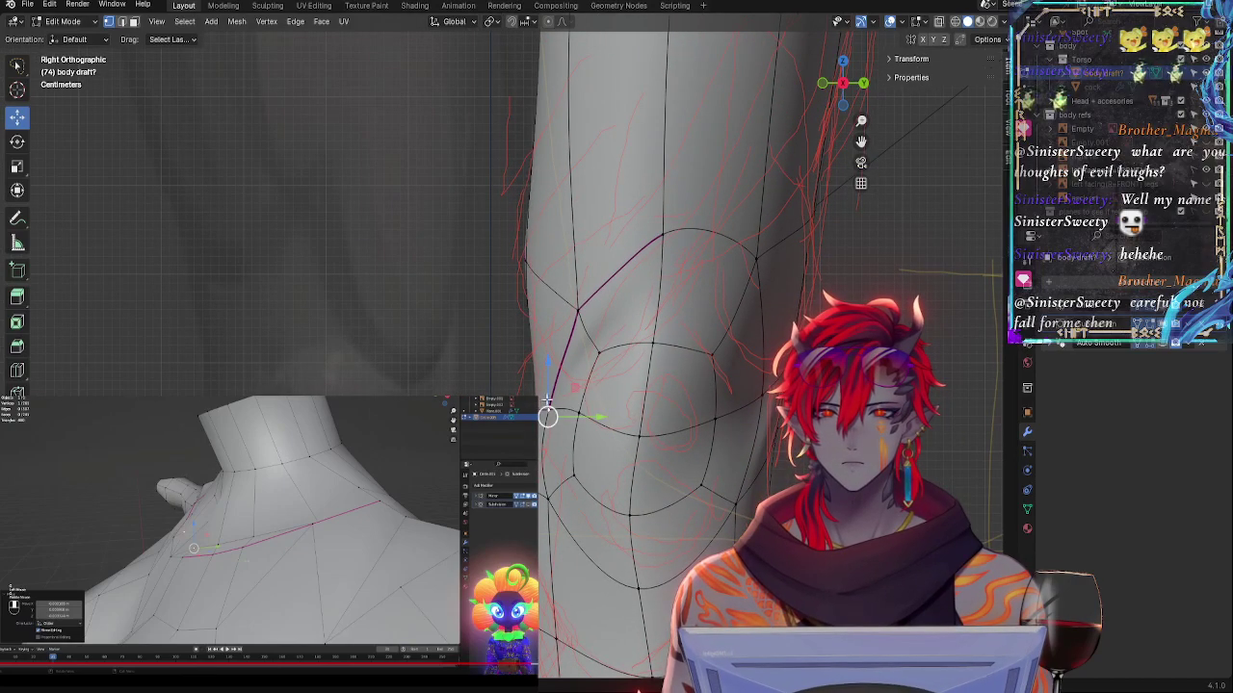
{"action": "left_click", "coordinate": [641, 440]}
{"action": "left_click_drag", "start_coordinate": [646, 453], "coordinate": [666, 437]}
{"action": "left_click", "coordinate": [640, 516]}
{"action": "mouse_move", "coordinate": [631, 539]}
{"action": "left_mouse_down"}
{"action": "mouse_move", "coordinate": [651, 538]}
{"action": "mouse_move", "coordinate": [630, 523]}
{"action": "mouse_move", "coordinate": [630, 534]}
{"action": "left_mouse_up"}
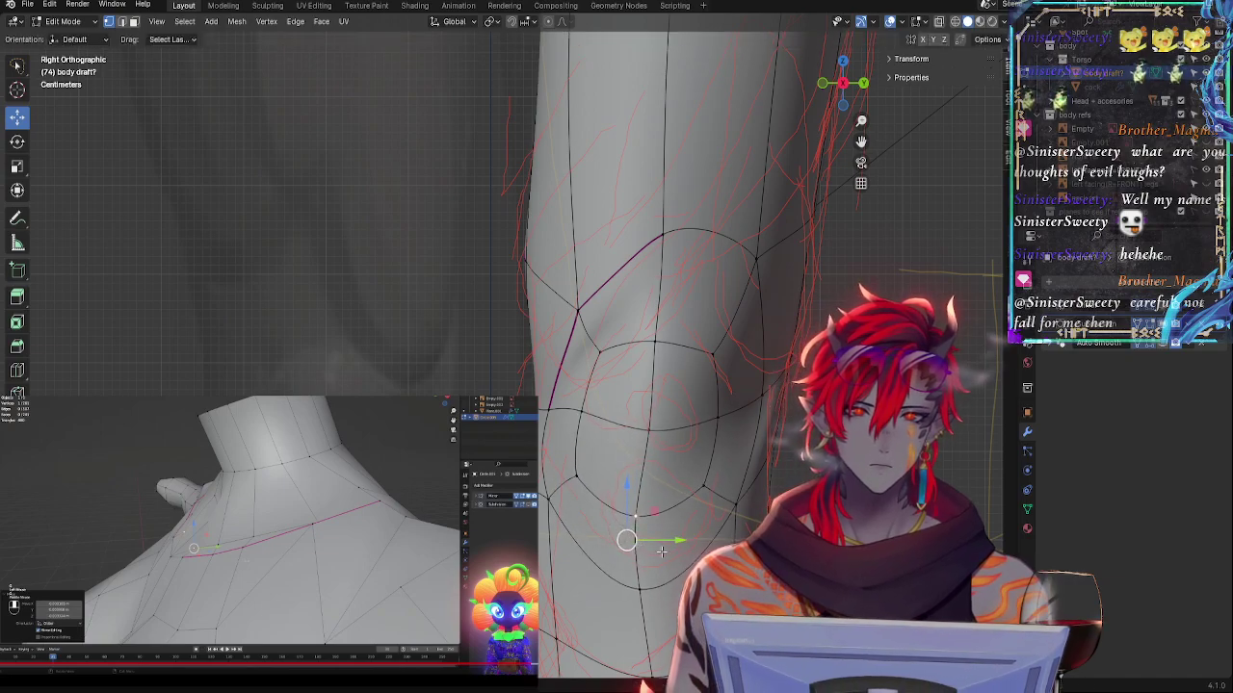
{"action": "middle_click_drag", "start_coordinate": [630, 534], "coordinate": [611, 241], "text": "shift"}
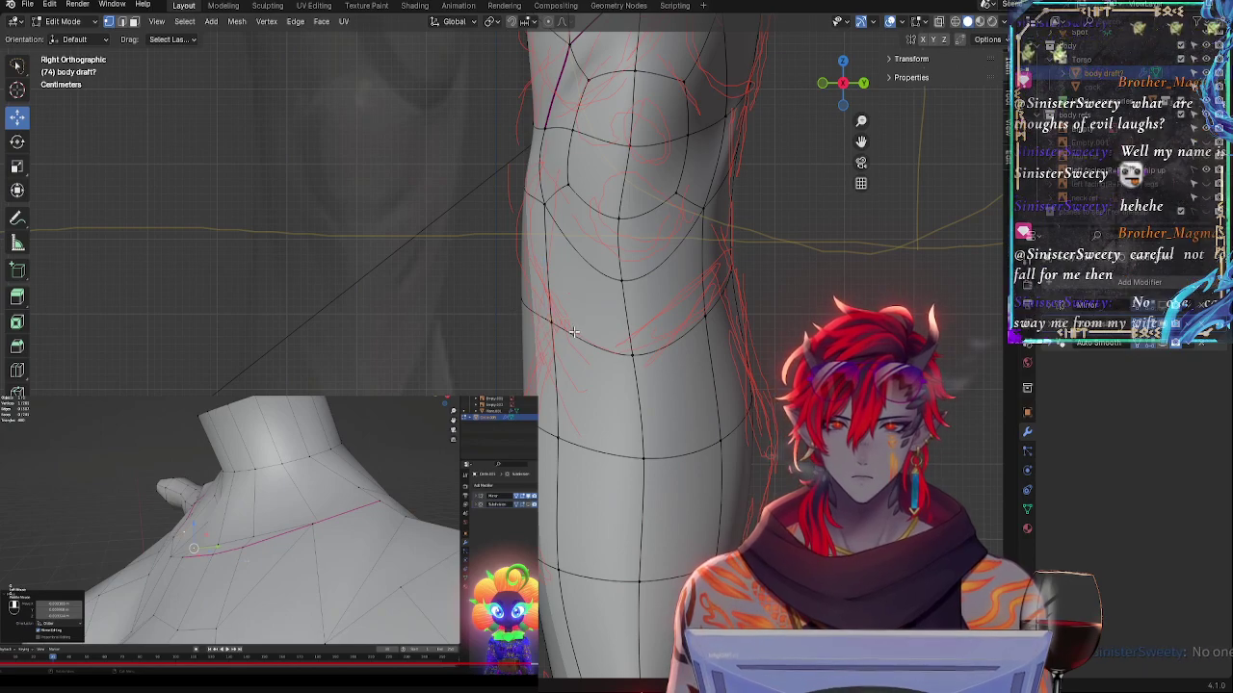
- Select the four back-of-calf vertices and nudge that face along Y
{"action": "scroll", "coordinate": [553, 243], "scroll_direction": "down", "scroll_amount": 3}
{"action": "scroll", "coordinate": [777, 319], "scroll_direction": "up", "scroll_amount": 1}
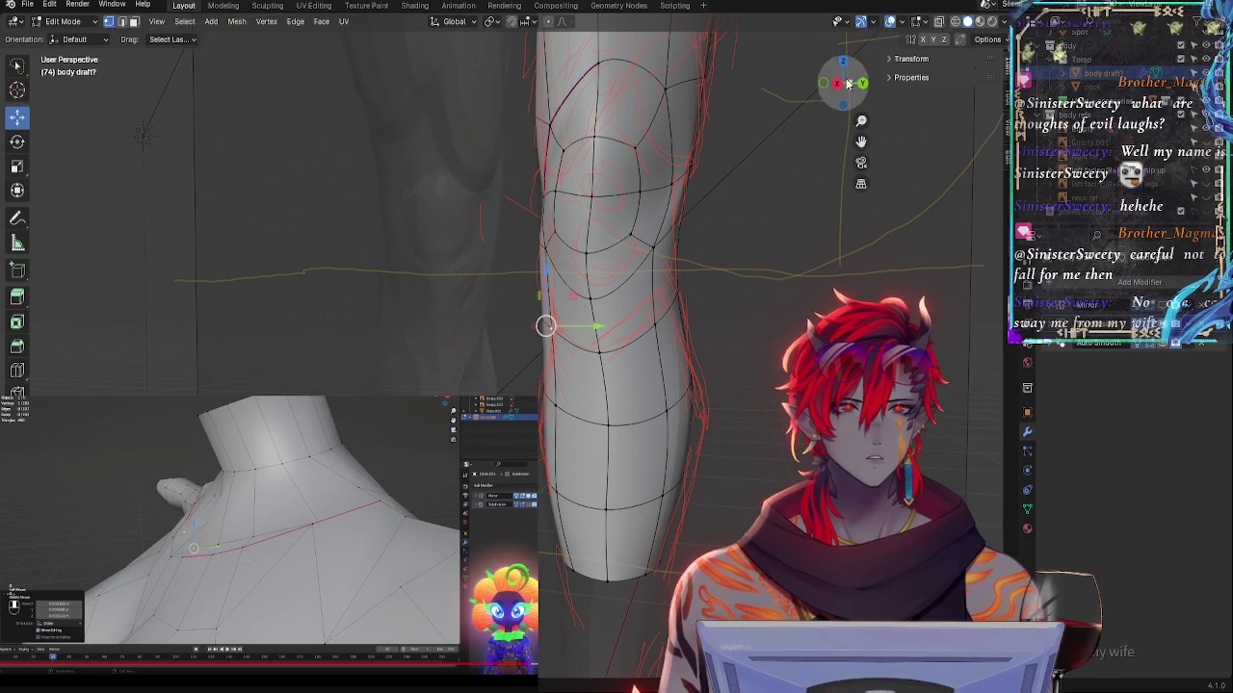
{"action": "middle_click_drag", "start_coordinate": [806, 326], "coordinate": [705, 402], "text": "shift"}
{"action": "middle_click_drag", "start_coordinate": [725, 483], "coordinate": [717, 381], "text": "shift"}
{"action": "left_click", "coordinate": [622, 356]}
{"action": "left_click", "coordinate": [599, 395], "text": "shift"}
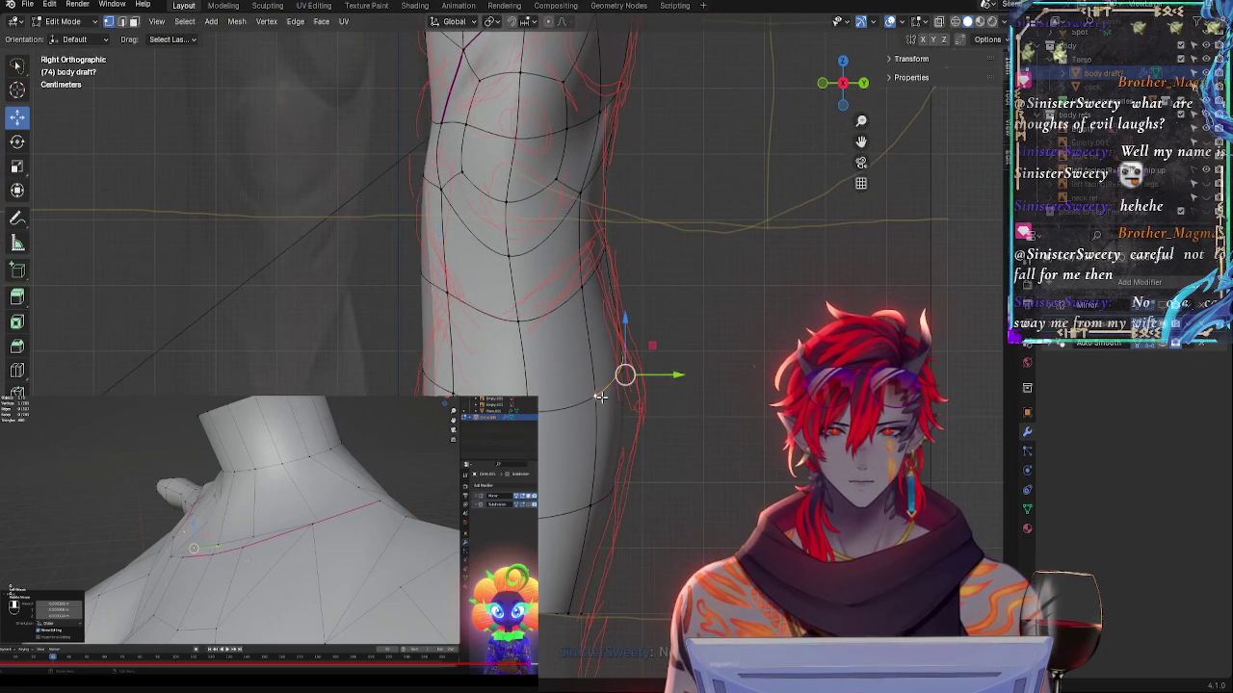
{"action": "left_click", "coordinate": [610, 487], "text": "shift"}
{"action": "left_click", "coordinate": [590, 504], "text": "shift"}
{"action": "left_click_drag", "start_coordinate": [664, 436], "coordinate": [621, 429]}
{"action": "left_click", "coordinate": [614, 495]}
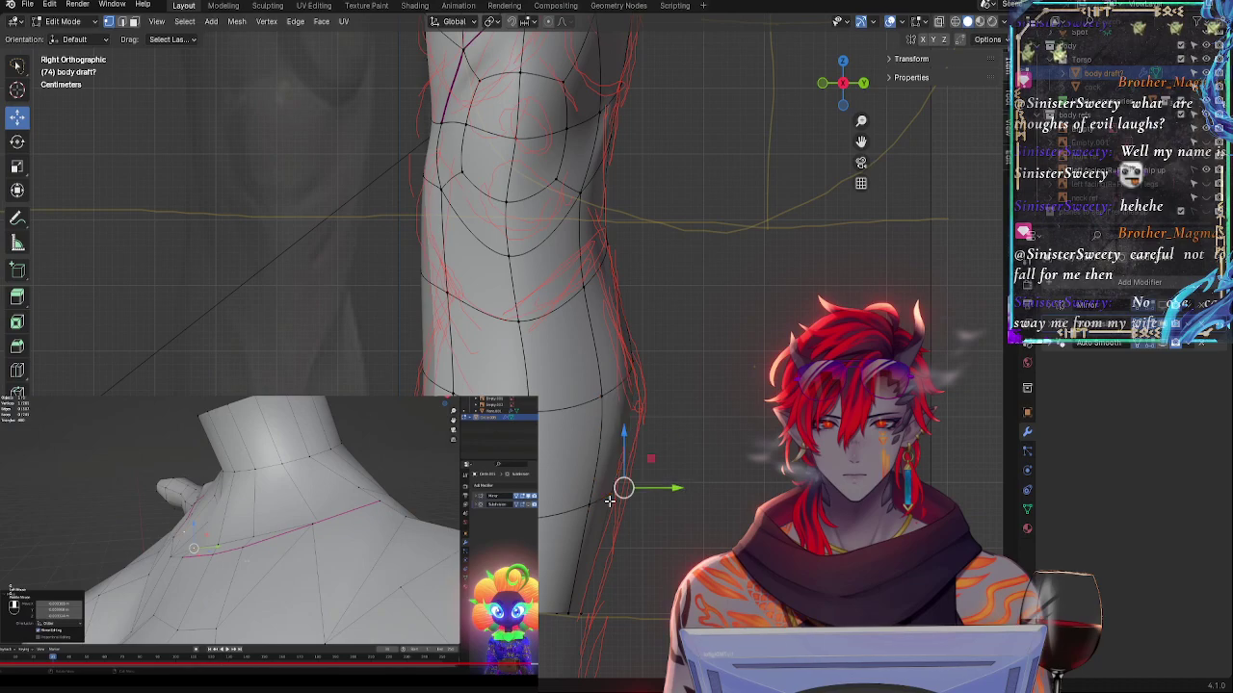
- Slide two lower-leg vertices right along Y toward the red stroke in side view
{"action": "left_click", "coordinate": [581, 616]}
{"action": "left_click", "coordinate": [613, 500], "text": "shift"}
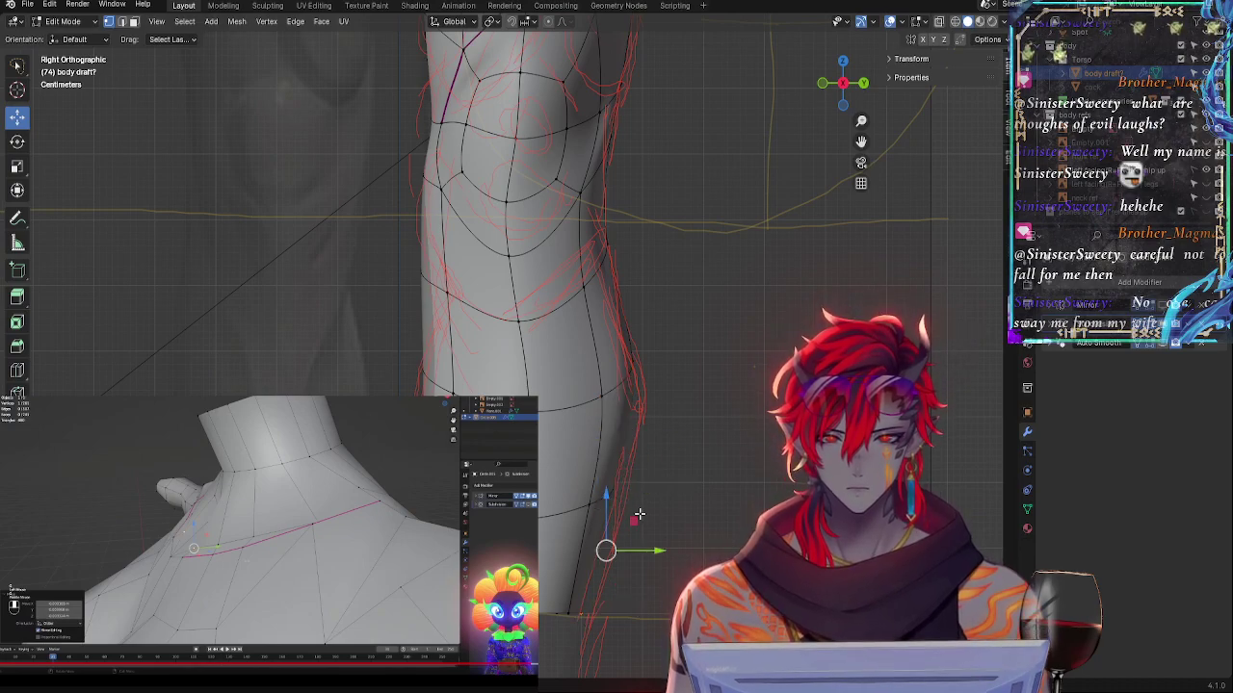
{"action": "middle_click_drag", "start_coordinate": [621, 489], "coordinate": [679, 530]}
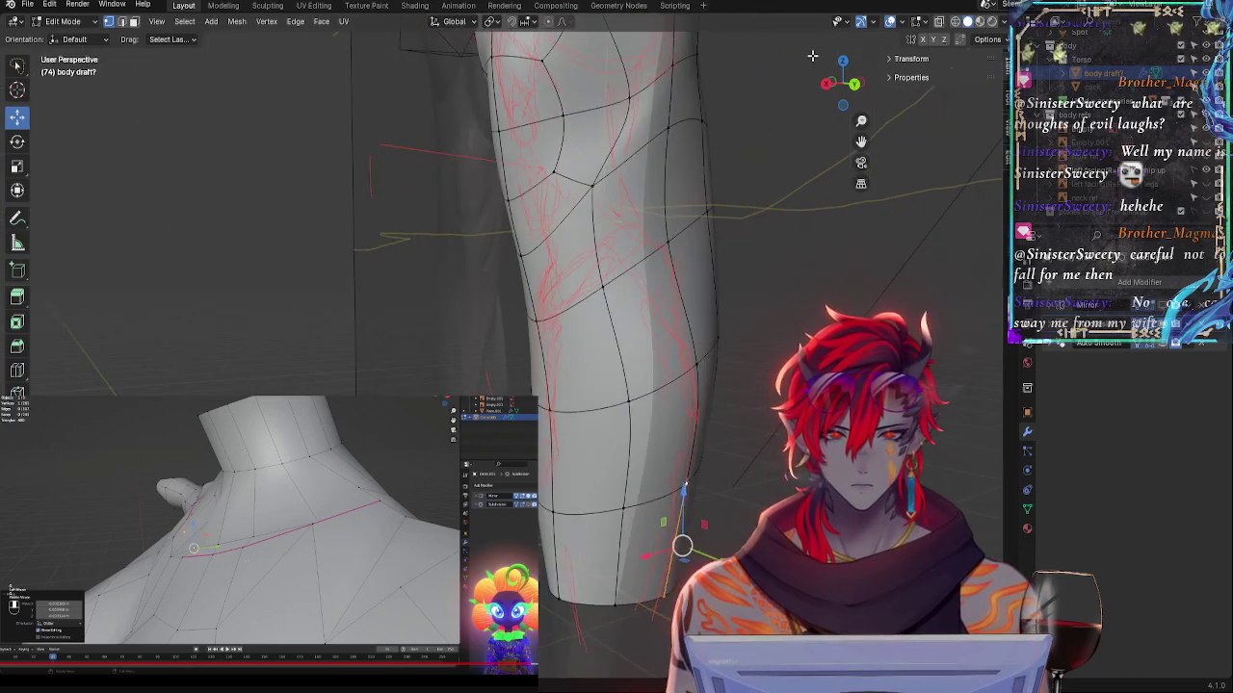
{"action": "left_click", "coordinate": [829, 85]}
{"action": "left_click", "coordinate": [865, 84]}
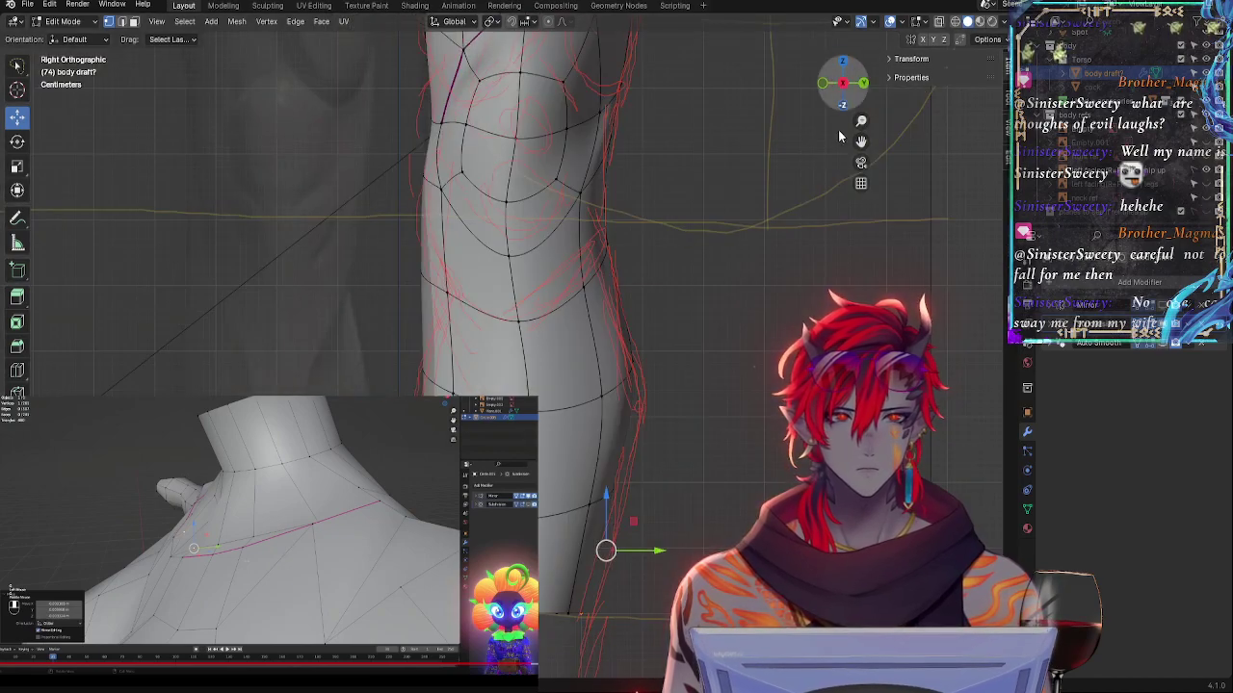
{"action": "mouse_move", "coordinate": [640, 550]}
{"action": "left_mouse_down"}
{"action": "mouse_move", "coordinate": [650, 556]}
{"action": "mouse_move", "coordinate": [619, 550]}
{"action": "left_mouse_up"}
{"action": "key", "text": "r"}
{"action": "left_click", "coordinate": [676, 526]}
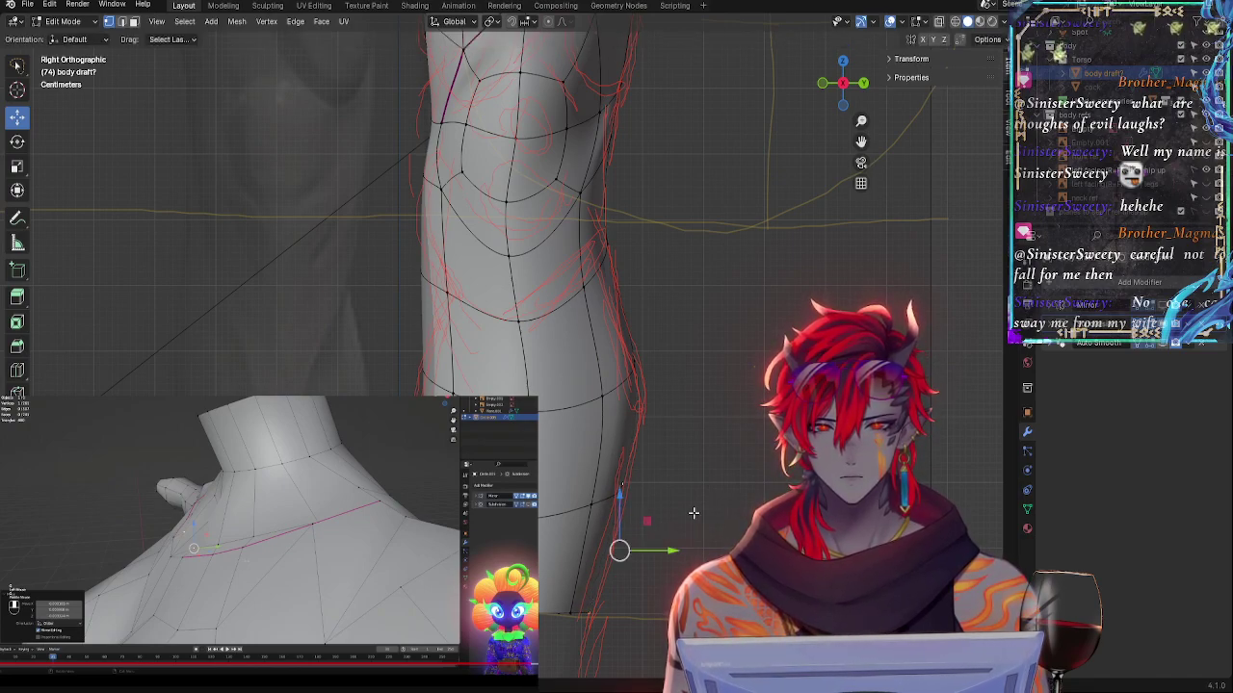
{"action": "left_click", "coordinate": [544, 608]}
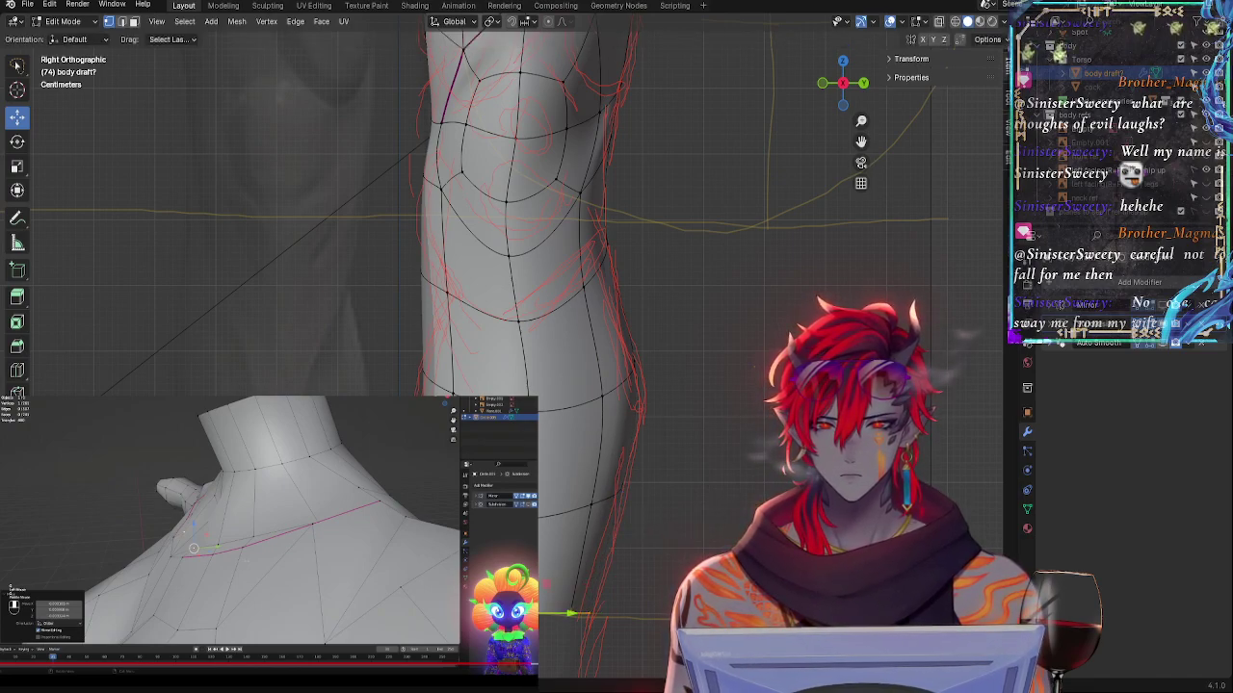
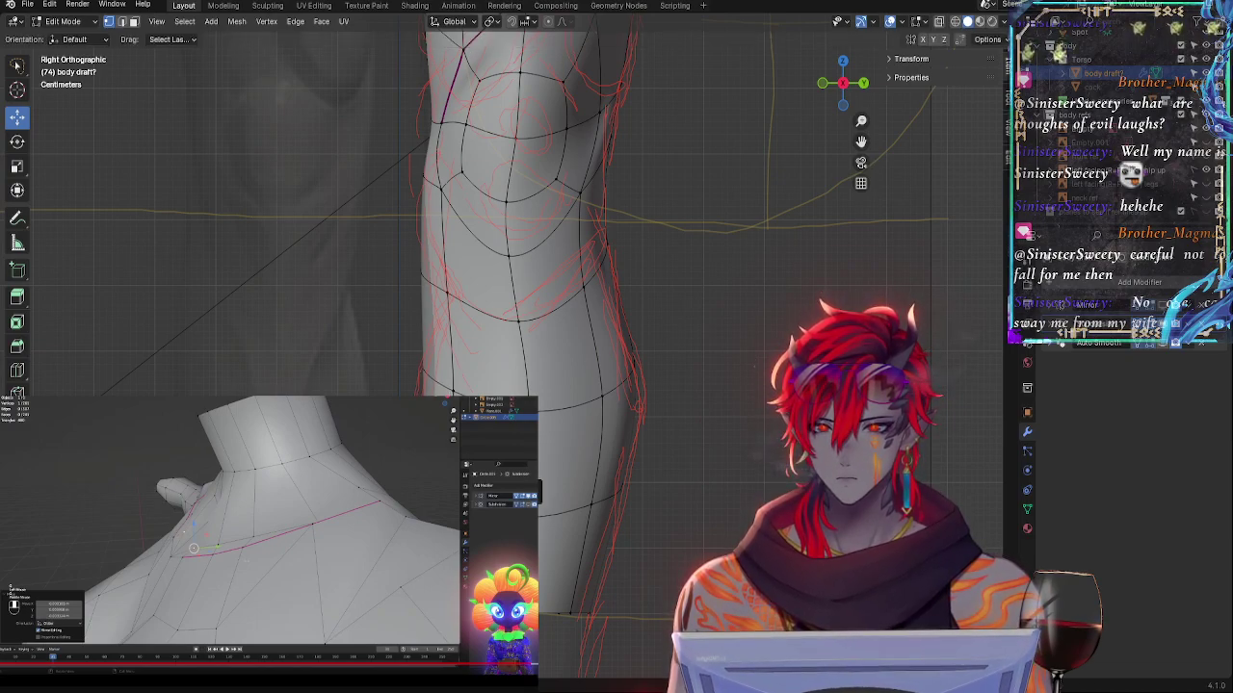
- Move the front-of-knee vertices onto the red reference stroke
{"action": "left_click", "coordinate": [428, 369]}
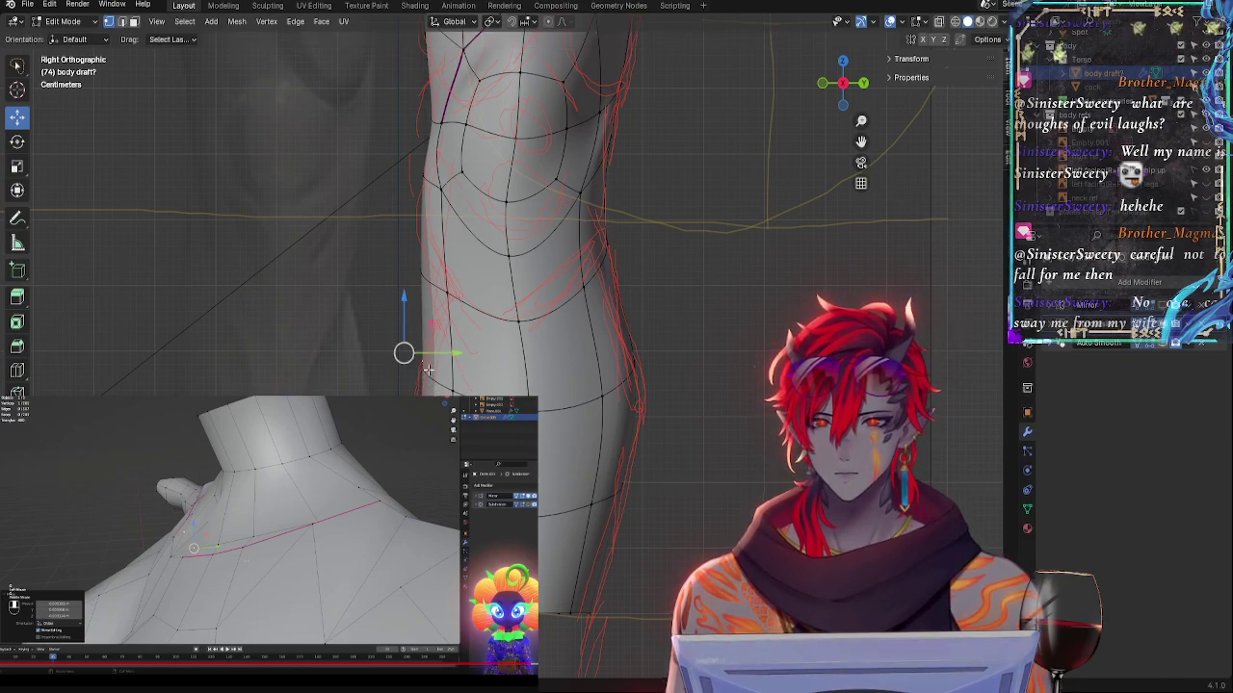
{"action": "left_click", "coordinate": [446, 389]}
{"action": "left_click_drag", "start_coordinate": [474, 371], "coordinate": [470, 373]}
{"action": "key", "text": "g"}
{"action": "left_click", "coordinate": [412, 371]}
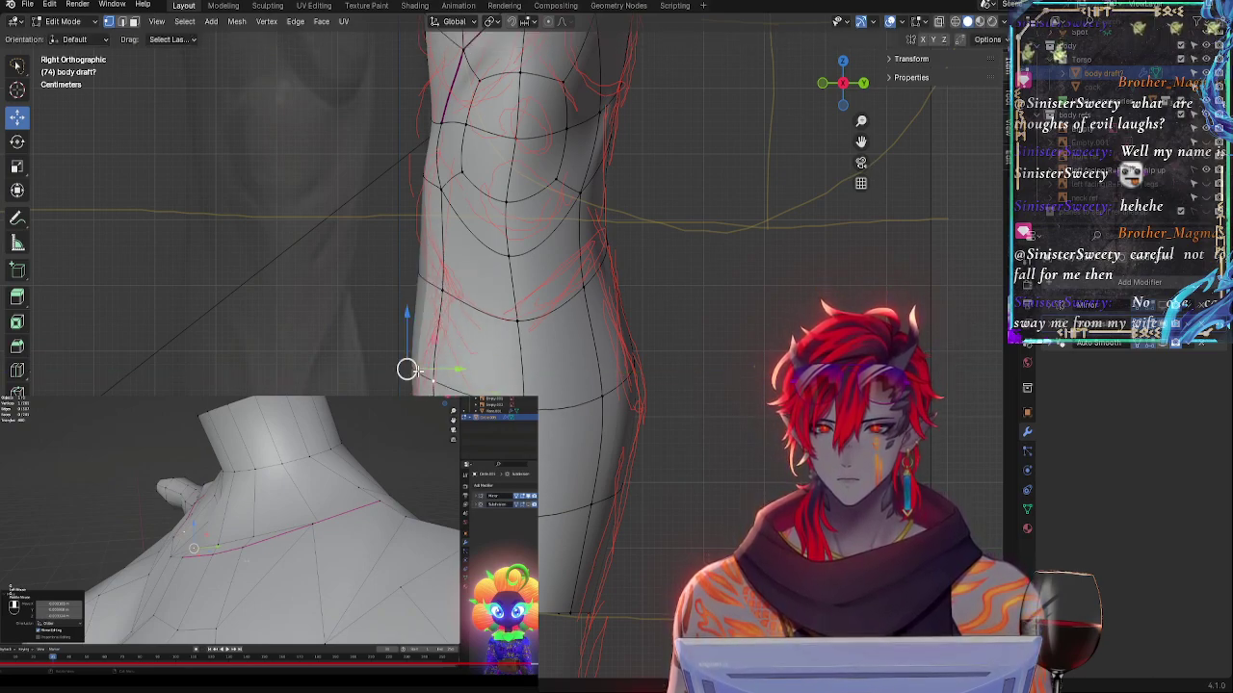
{"action": "left_click", "coordinate": [444, 390]}
{"action": "key", "text": "g"}
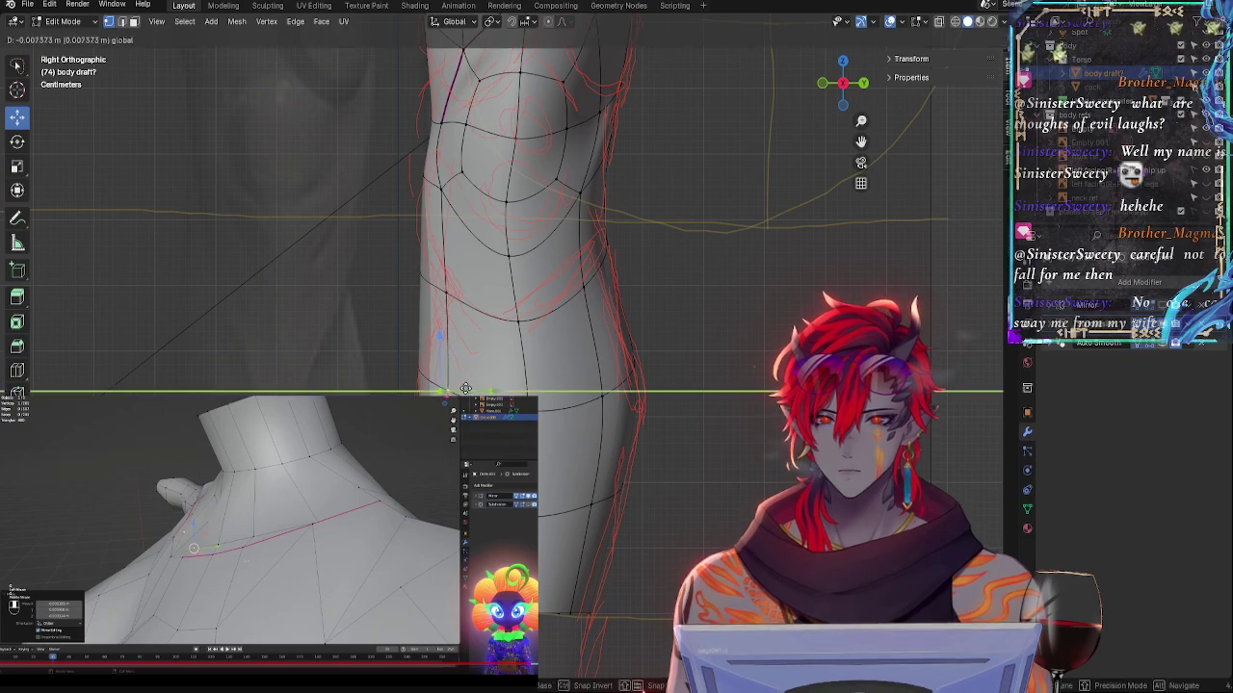
{"action": "left_click", "coordinate": [436, 373]}
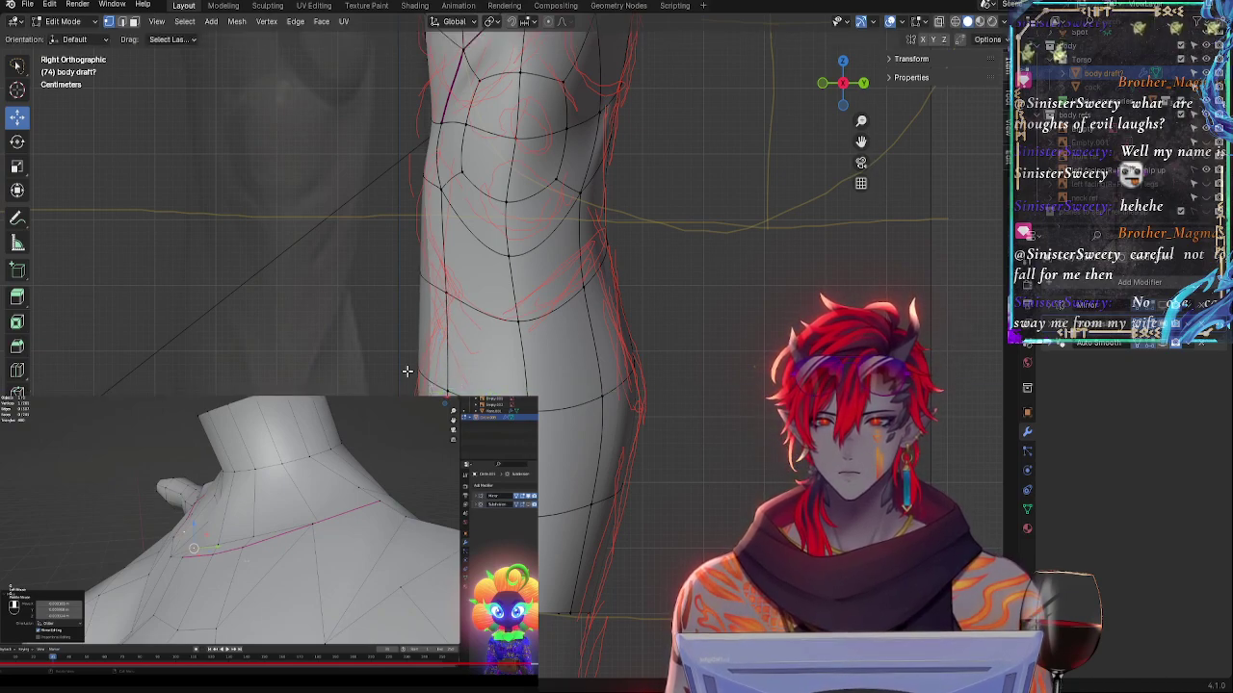
- Rotate two leg front-edge vertices slightly and slide them forward
{"action": "middle_click_drag", "start_coordinate": [471, 384], "coordinate": [551, 387]}
{"action": "left_click", "coordinate": [351, 364]}
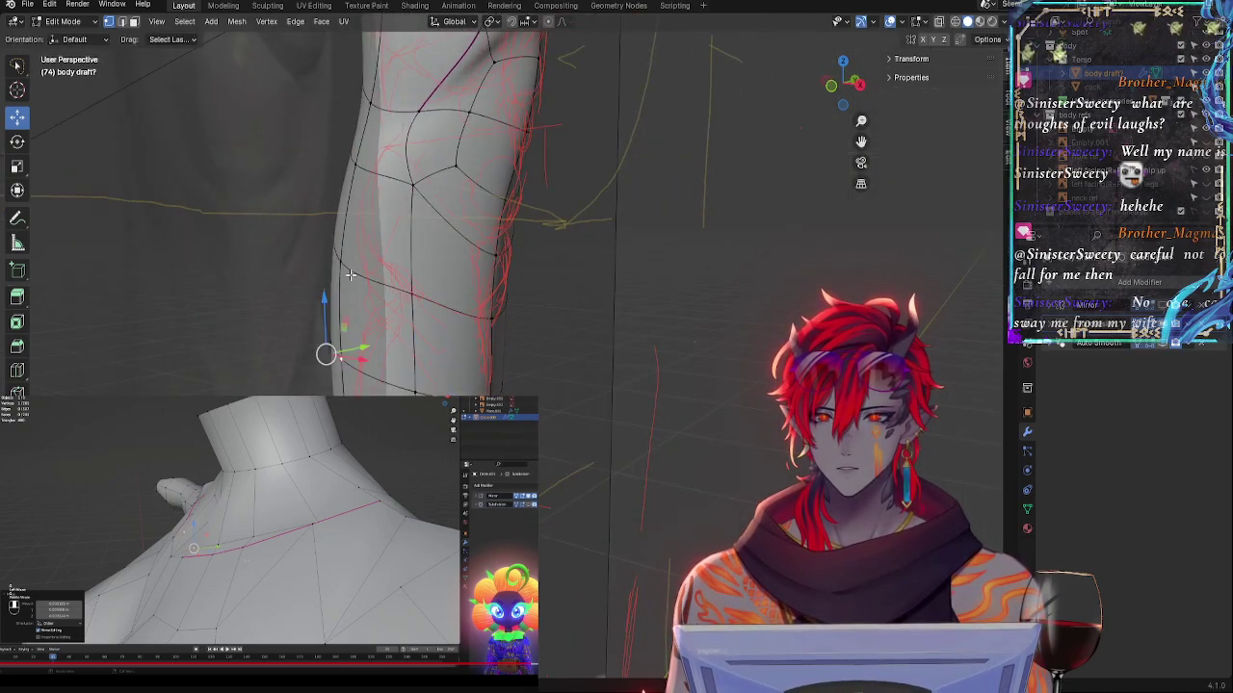
{"action": "left_click", "coordinate": [349, 274], "text": "shift"}
{"action": "middle_click_drag", "start_coordinate": [496, 335], "coordinate": [466, 321]}
{"action": "key", "text": "r"}
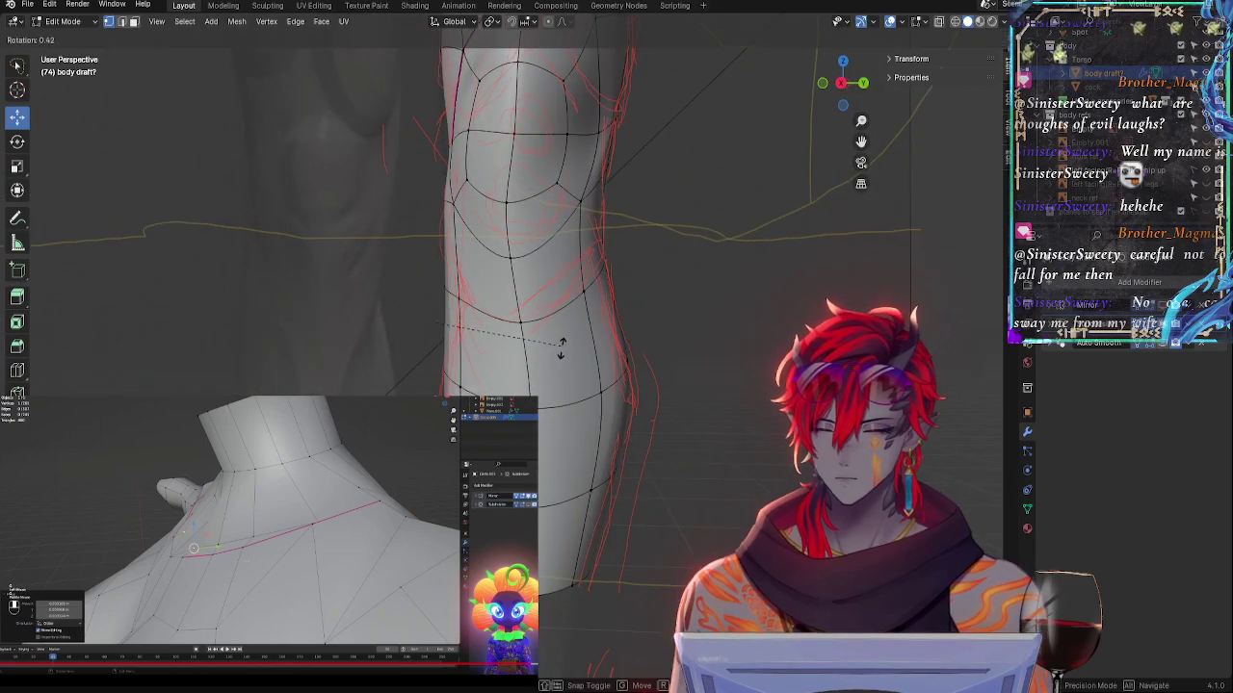
{"action": "left_click", "coordinate": [580, 395]}
{"action": "left_click_drag", "start_coordinate": [473, 329], "coordinate": [483, 329]}
- Rotate the selected knee vertices around the global Y axis and lift them forward
{"action": "left_click", "coordinate": [842, 86]}
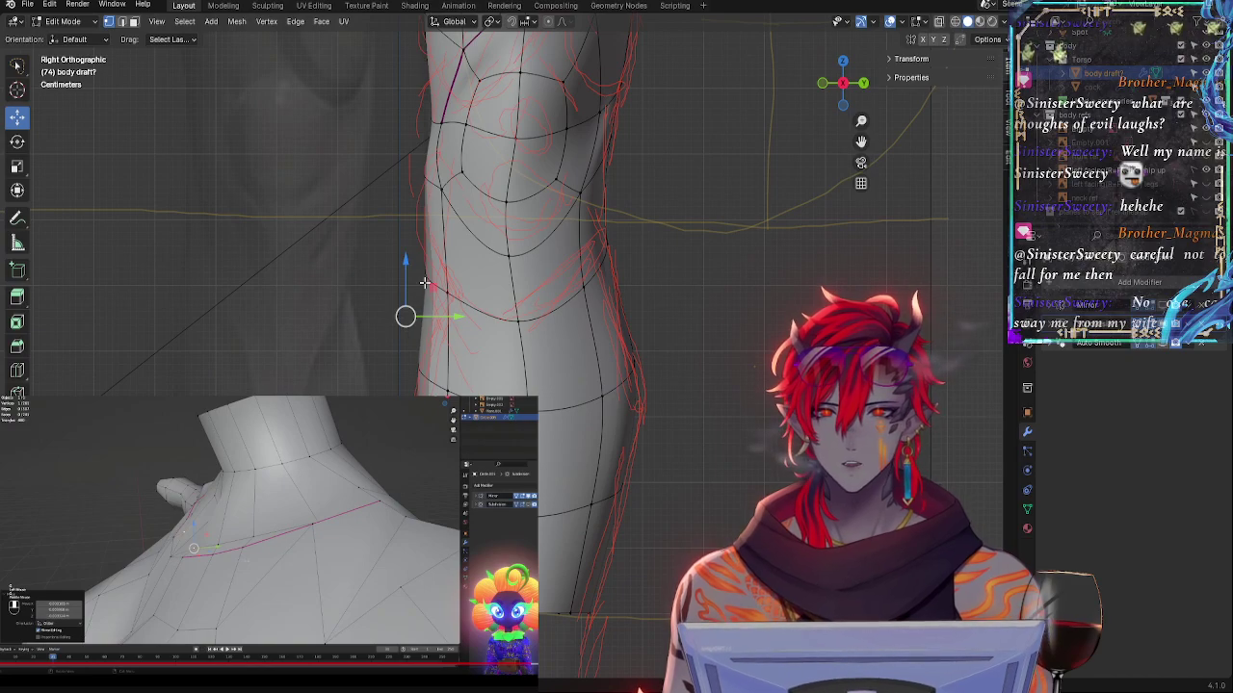
{"action": "middle_click_drag", "start_coordinate": [440, 291], "coordinate": [404, 265]}
{"action": "left_click", "coordinate": [338, 287], "text": "shift"}
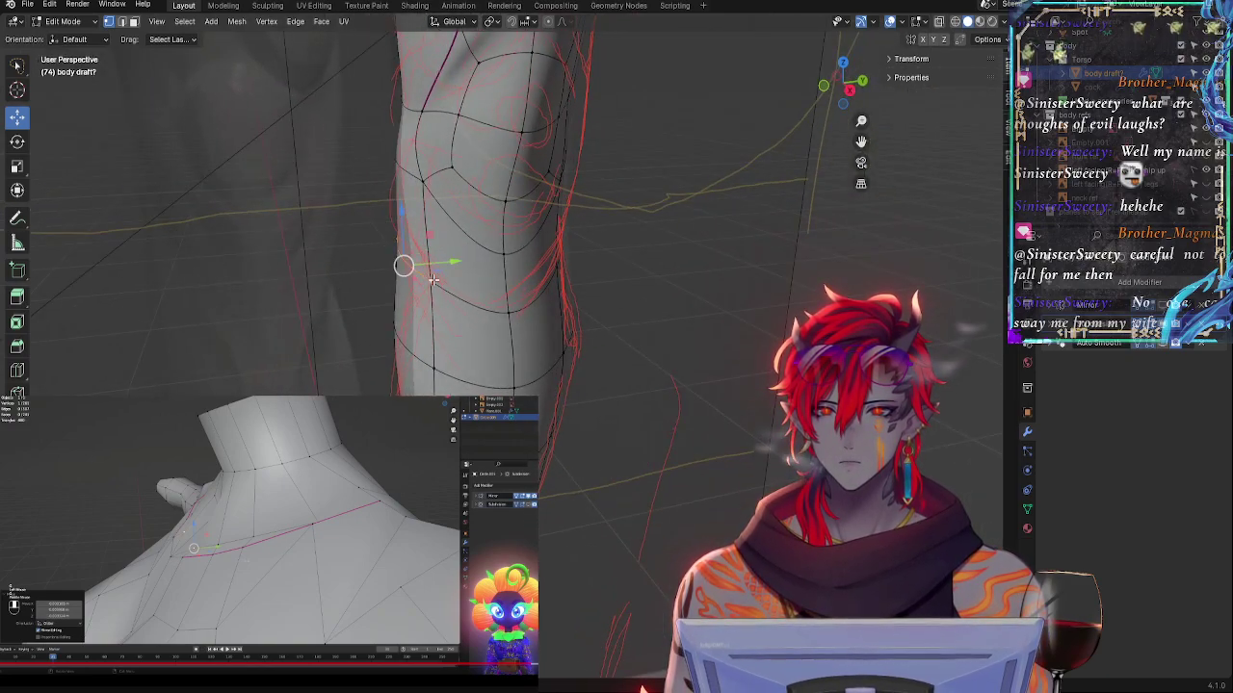
{"action": "left_click", "coordinate": [849, 89]}
{"action": "left_click_drag", "start_coordinate": [486, 284], "coordinate": [448, 298]}
{"action": "key", "text": "r"}
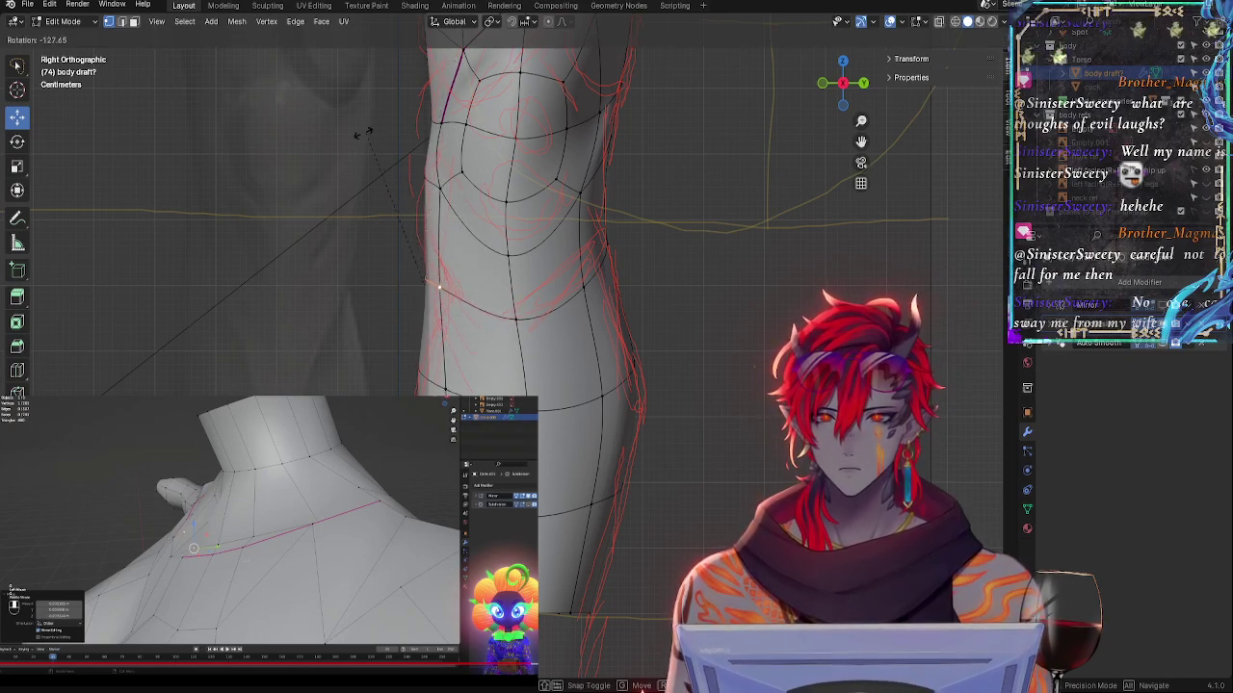
{"action": "key", "text": "y"}
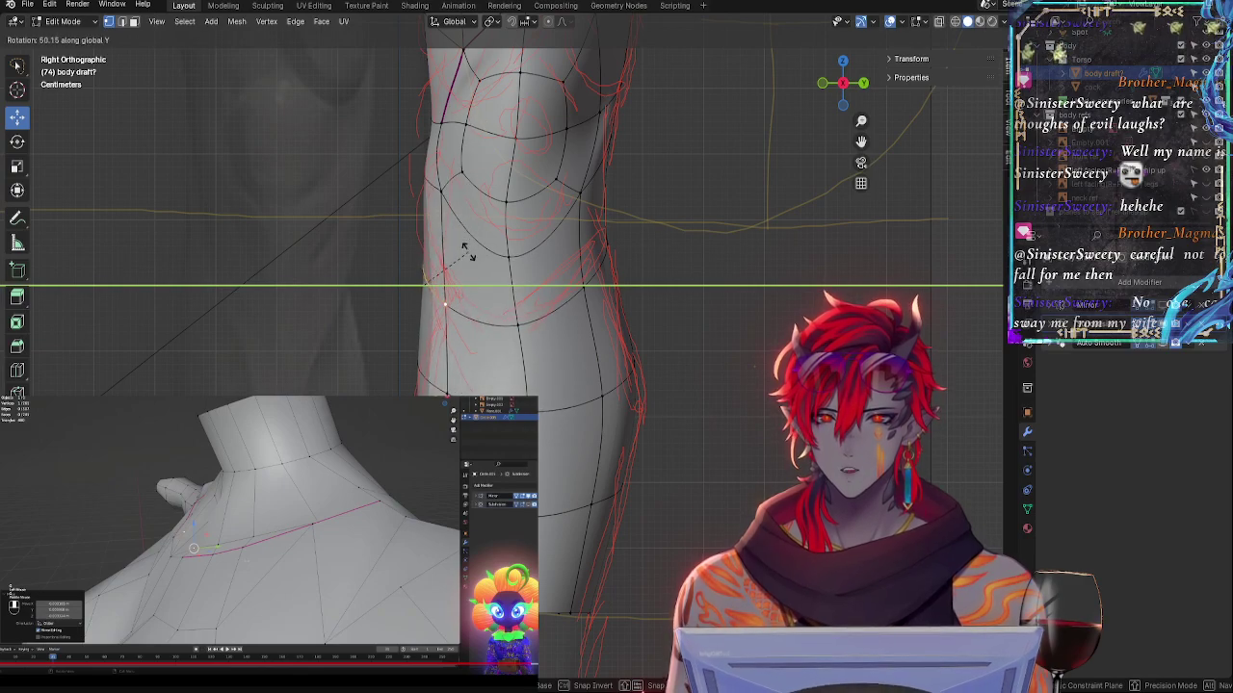
{"action": "left_click", "coordinate": [436, 323]}
{"action": "left_click_drag", "start_coordinate": [443, 326], "coordinate": [452, 313]}
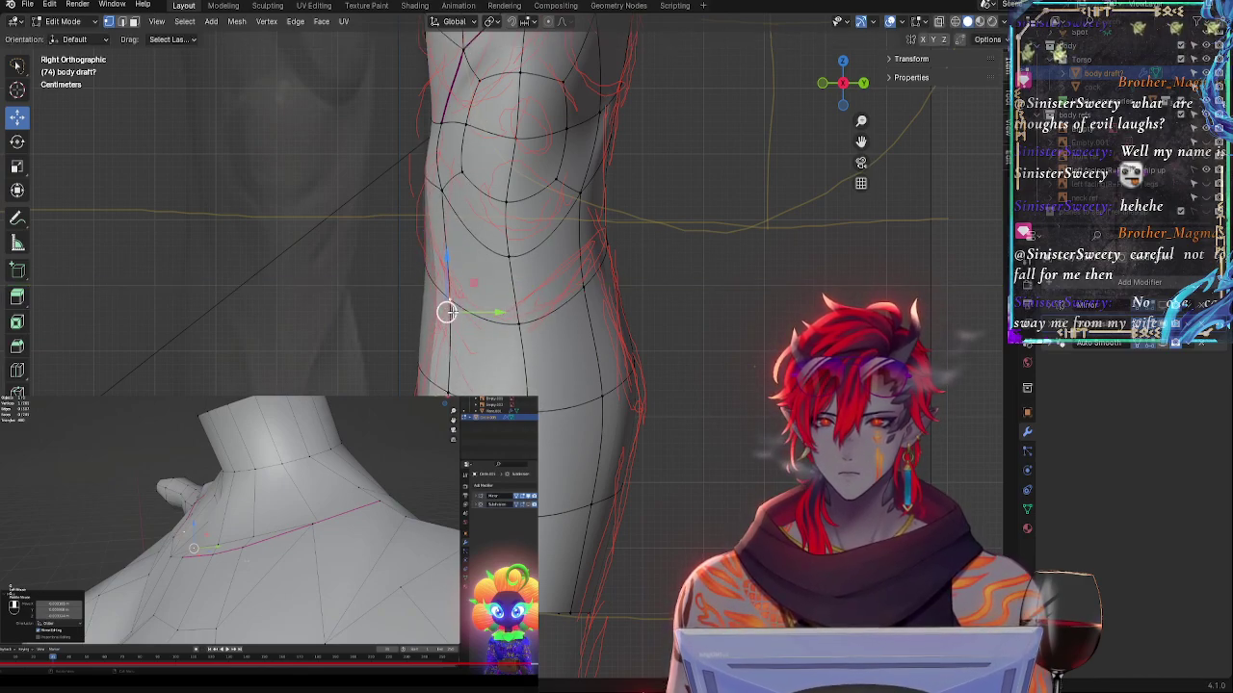
- Select a vertex above the knee and nudge it slightly sideways, cancelling a Y rotation
{"action": "middle_click_drag", "start_coordinate": [427, 282], "coordinate": [448, 339]}
{"action": "middle_click_drag", "start_coordinate": [381, 243], "coordinate": [546, 287]}
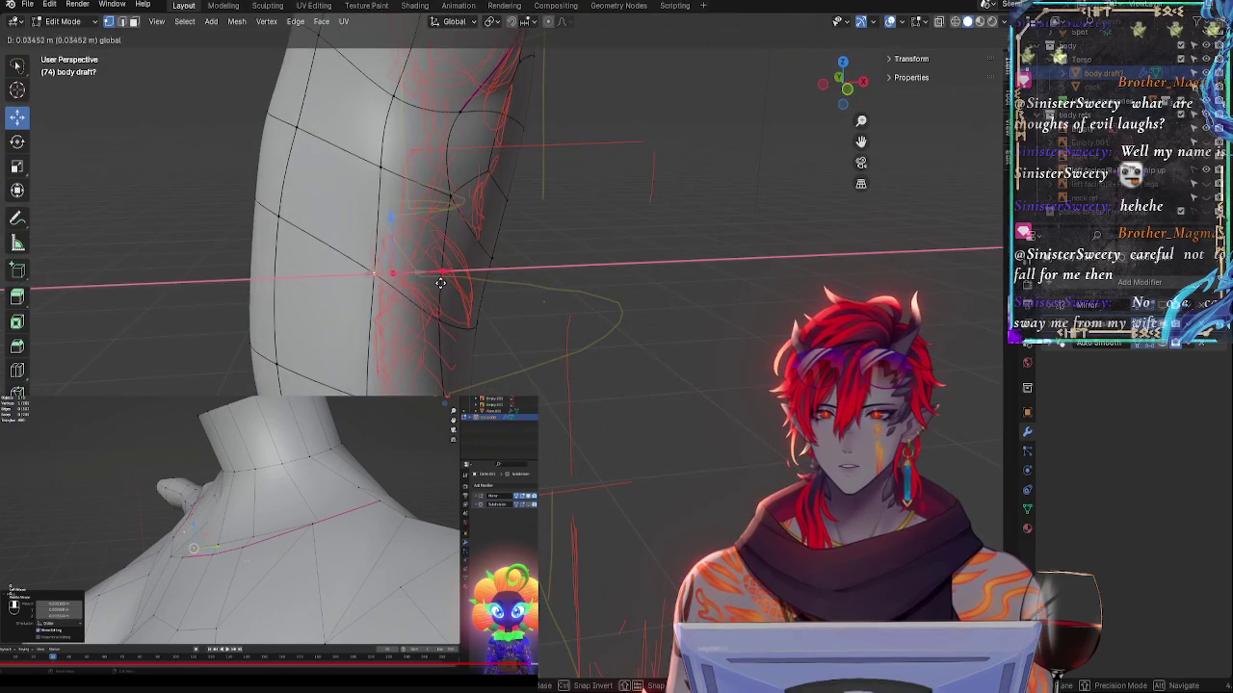
{"action": "left_click", "coordinate": [864, 83]}
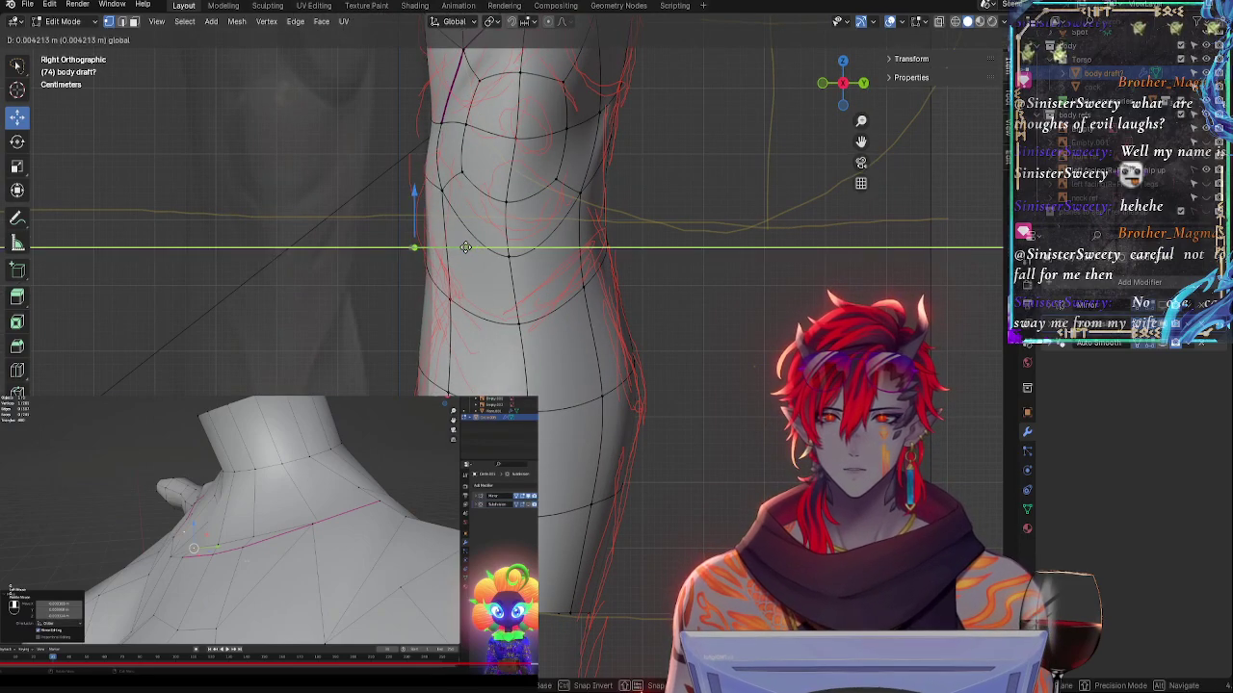
{"action": "middle_click_drag", "start_coordinate": [464, 253], "coordinate": [346, 186]}
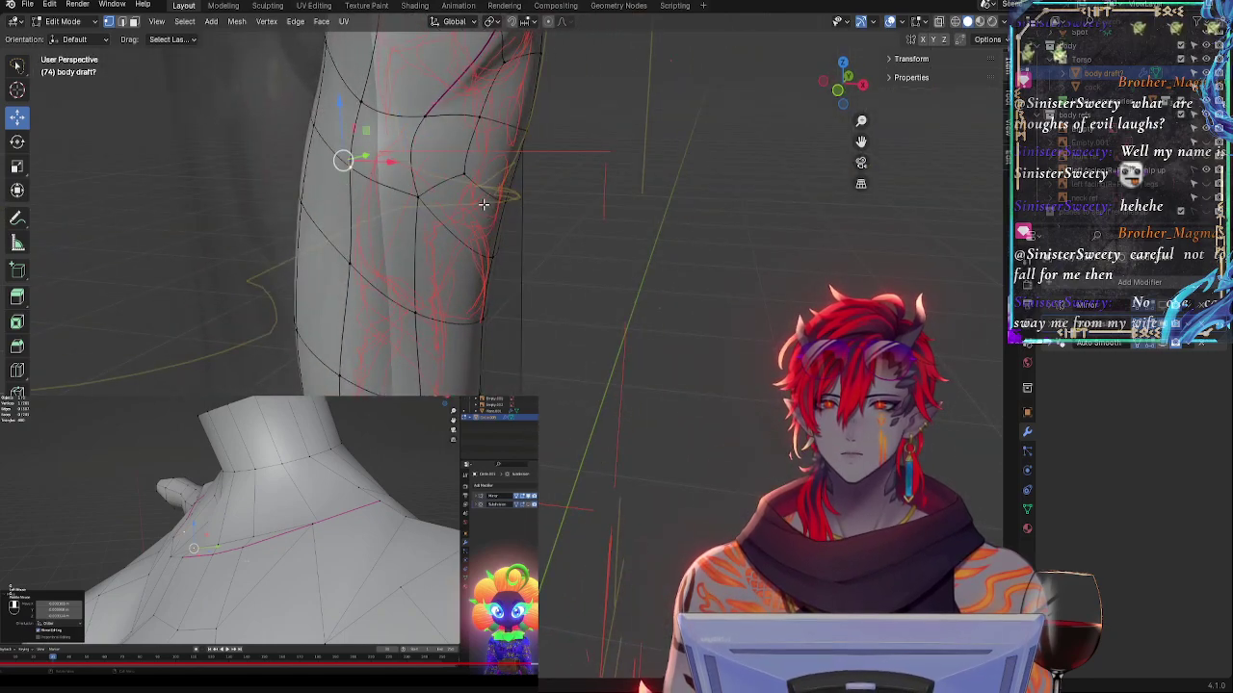
{"action": "middle_click_drag", "start_coordinate": [484, 204], "coordinate": [371, 192]}
{"action": "left_click", "coordinate": [440, 180]}
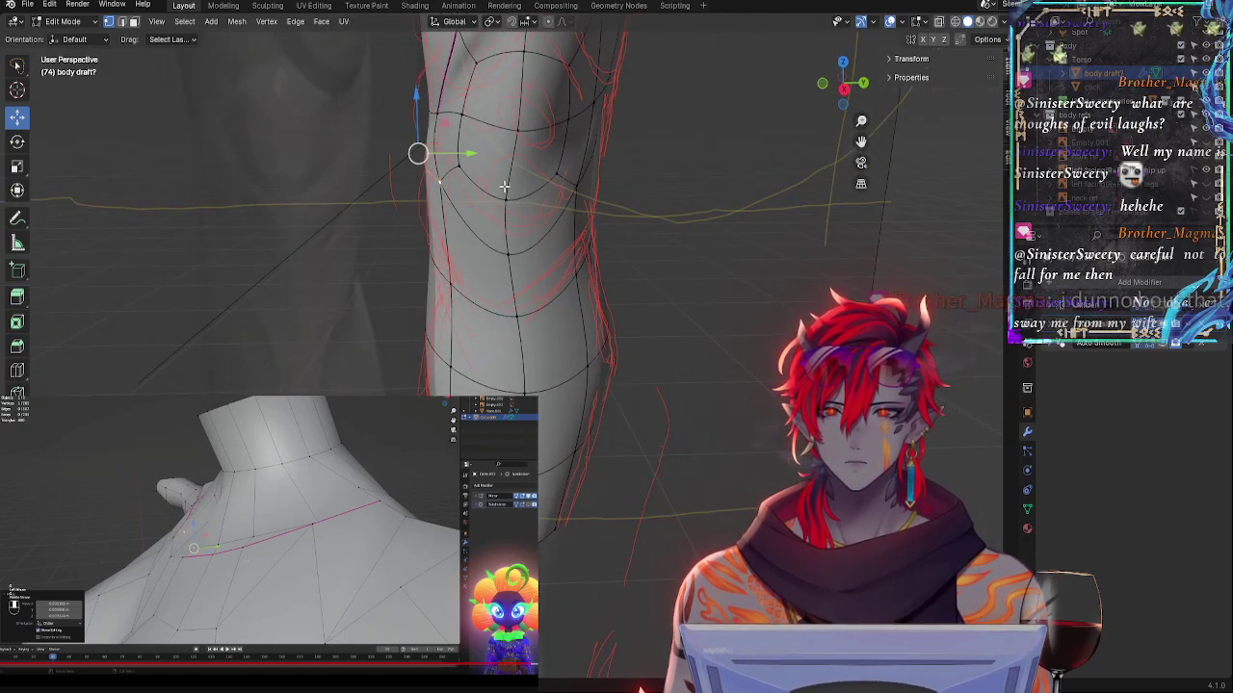
{"action": "left_click", "coordinate": [842, 90]}
{"action": "key", "text": "r"}
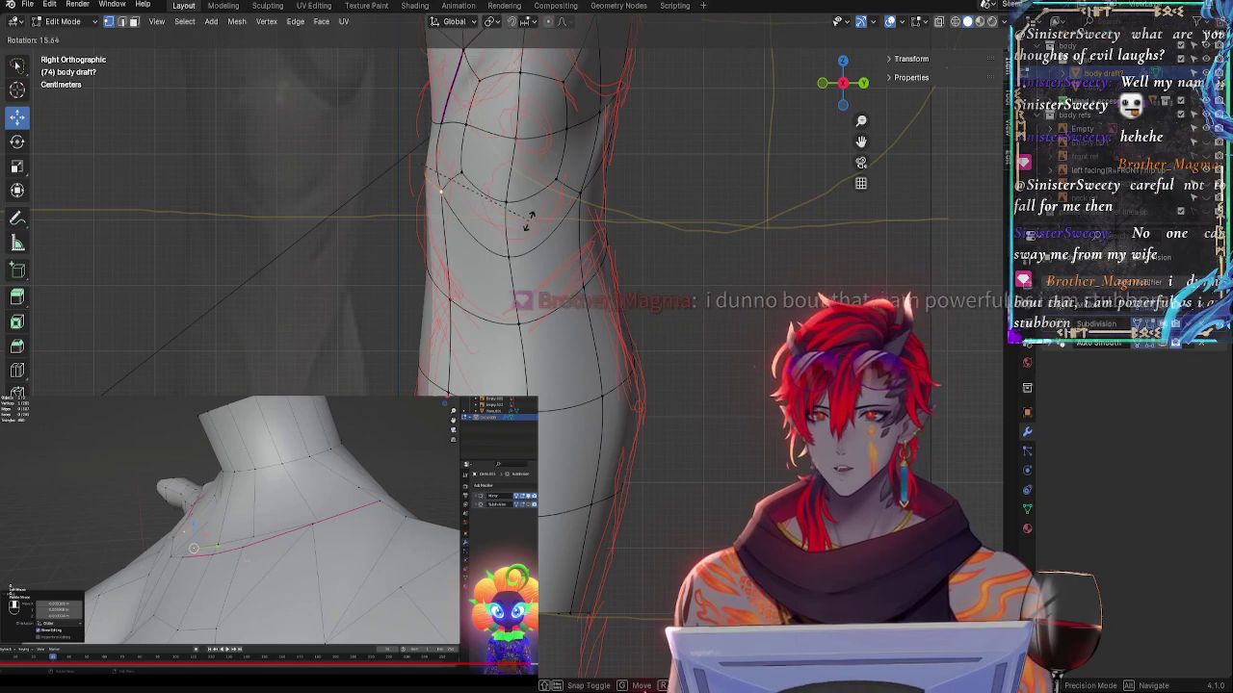
{"action": "key", "text": "y"}
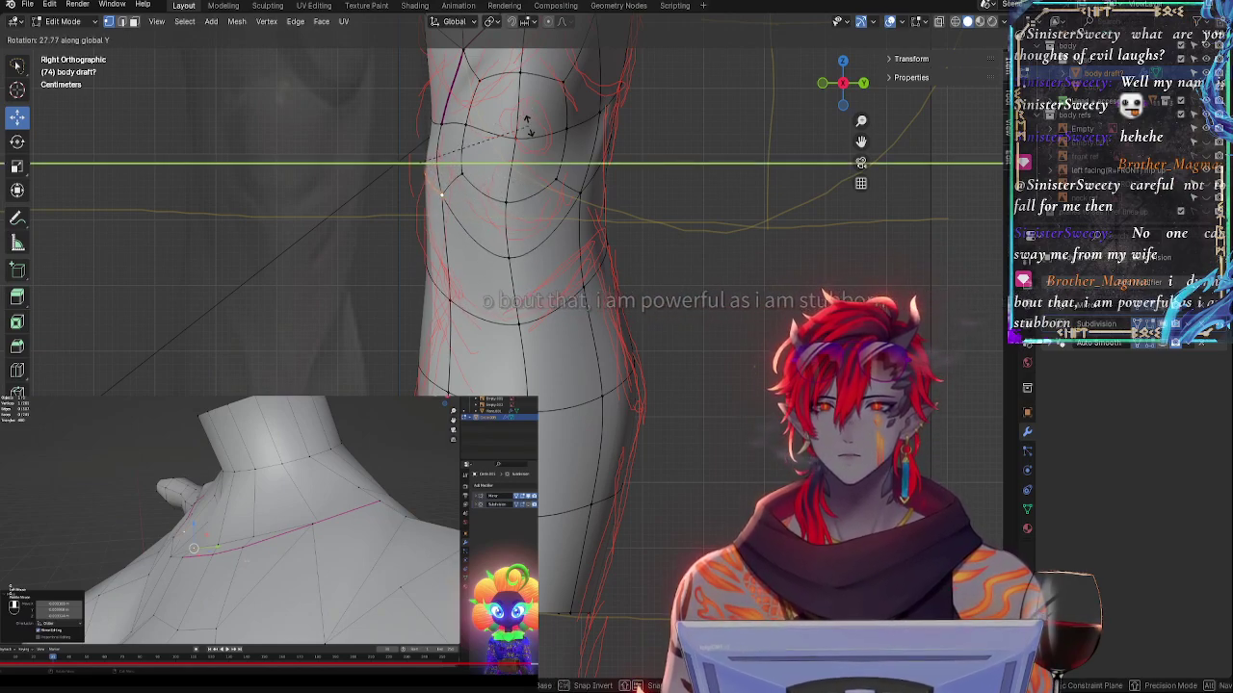
{"action": "right_click", "coordinate": [519, 143]}
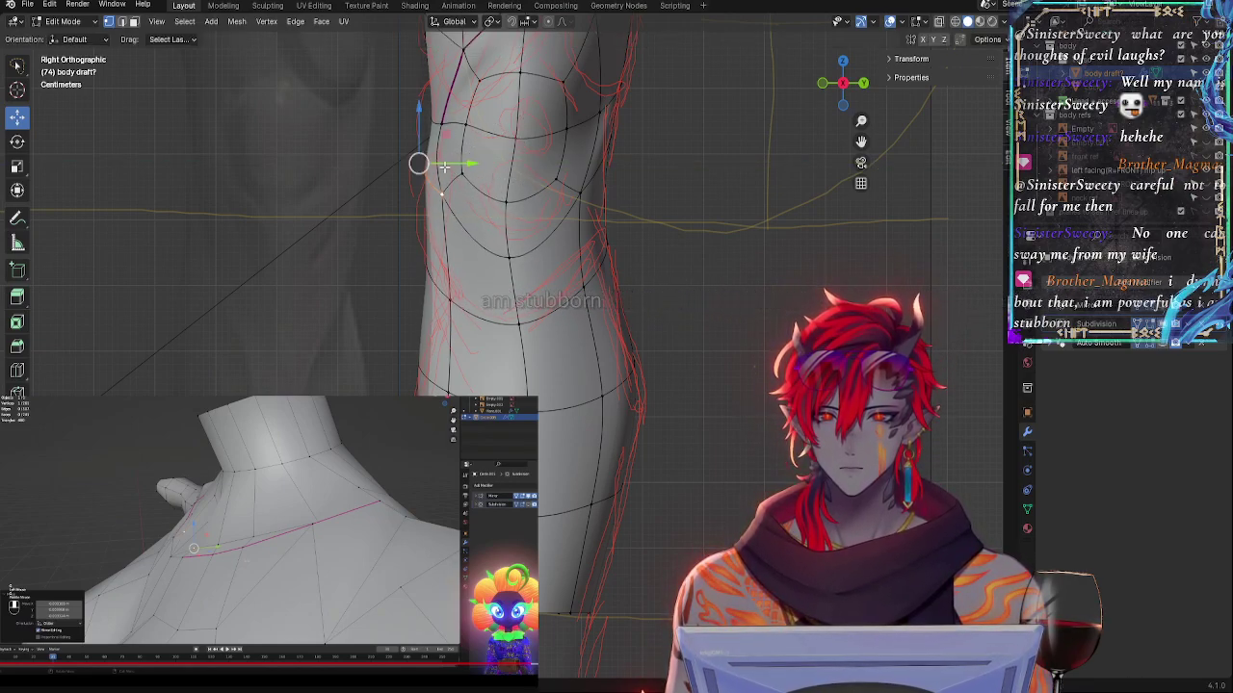
{"action": "mouse_move", "coordinate": [419, 164]}
{"action": "left_mouse_down"}
{"action": "mouse_move", "coordinate": [452, 165]}
{"action": "mouse_move", "coordinate": [425, 170]}
{"action": "mouse_move", "coordinate": [415, 227]}
{"action": "mouse_move", "coordinate": [431, 185]}
{"action": "mouse_move", "coordinate": [423, 168]}
{"action": "left_mouse_up"}
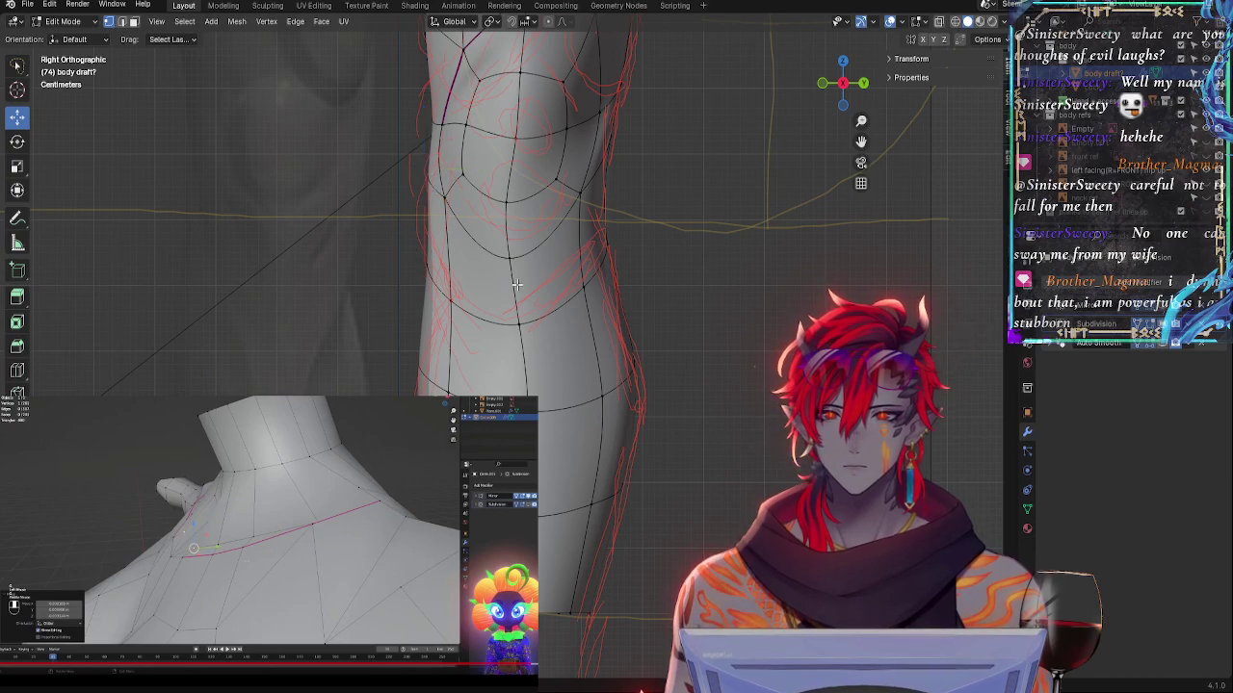
- Move a knee-outline vertex toward the red stroke in right side view
{"action": "scroll", "coordinate": [581, 289], "scroll_direction": "down", "scroll_amount": 2}
{"action": "key", "text": "Tab"}
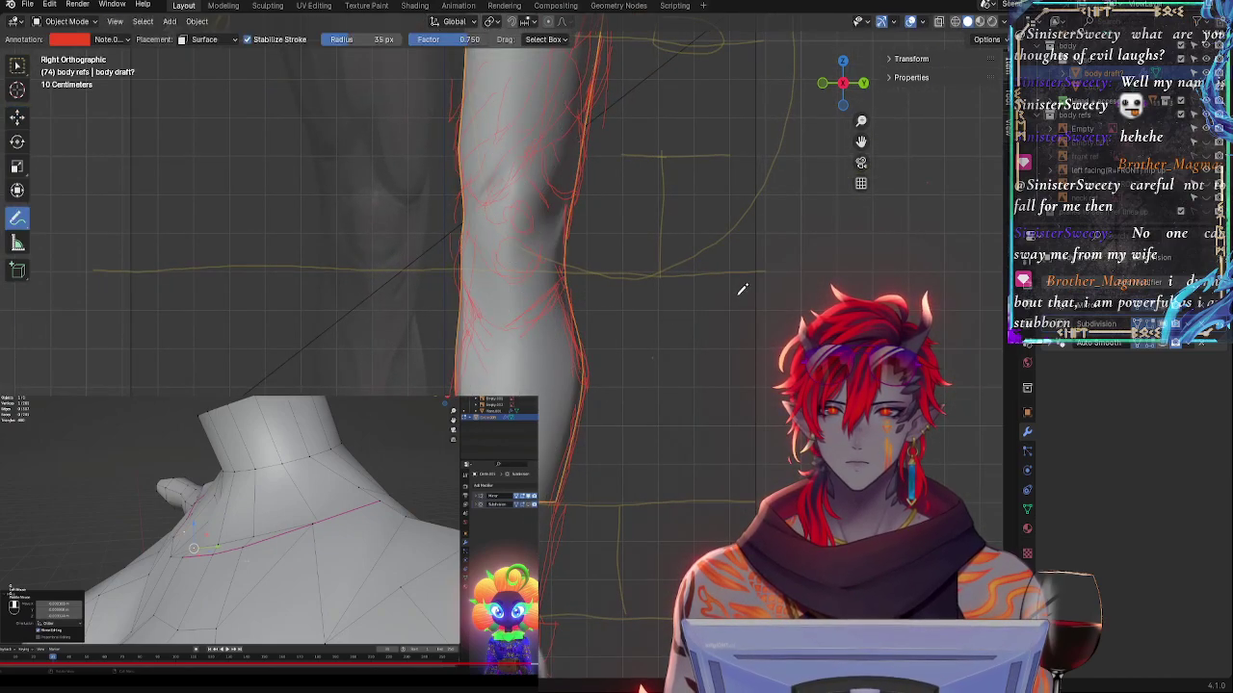
{"action": "key", "text": "Tab"}
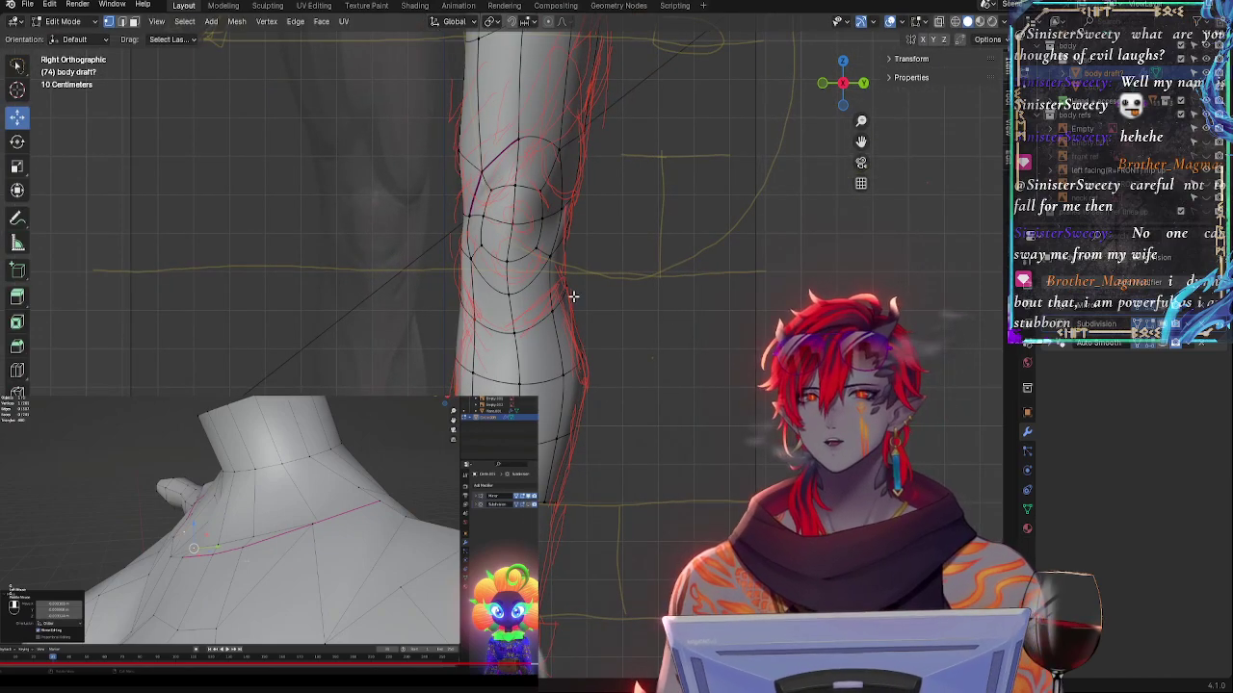
{"action": "left_click", "coordinate": [564, 292]}
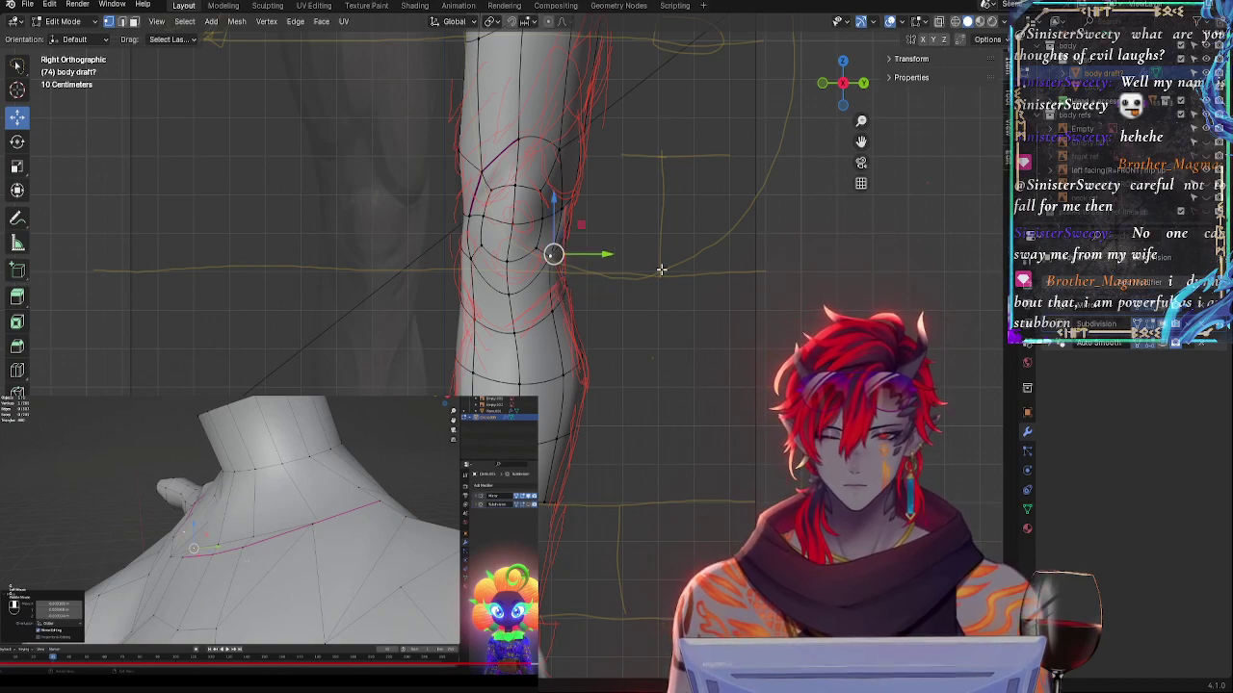
{"action": "middle_click_drag", "start_coordinate": [562, 290], "coordinate": [720, 226]}
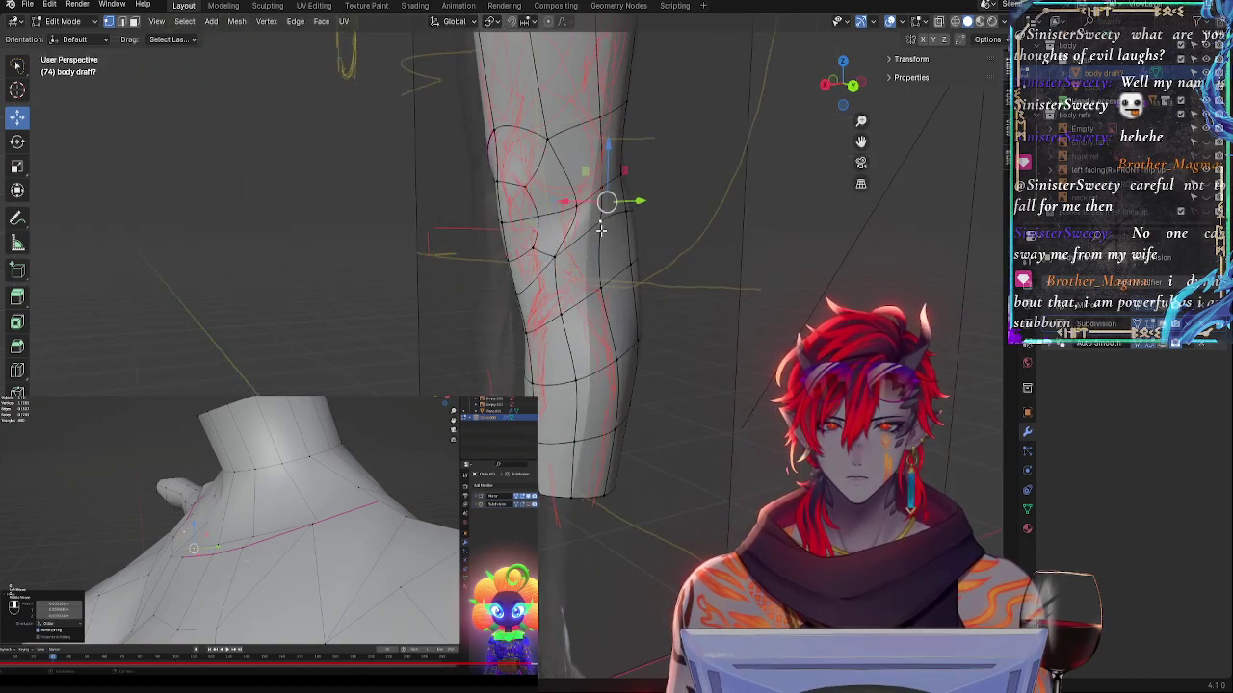
{"action": "left_click", "coordinate": [830, 84]}
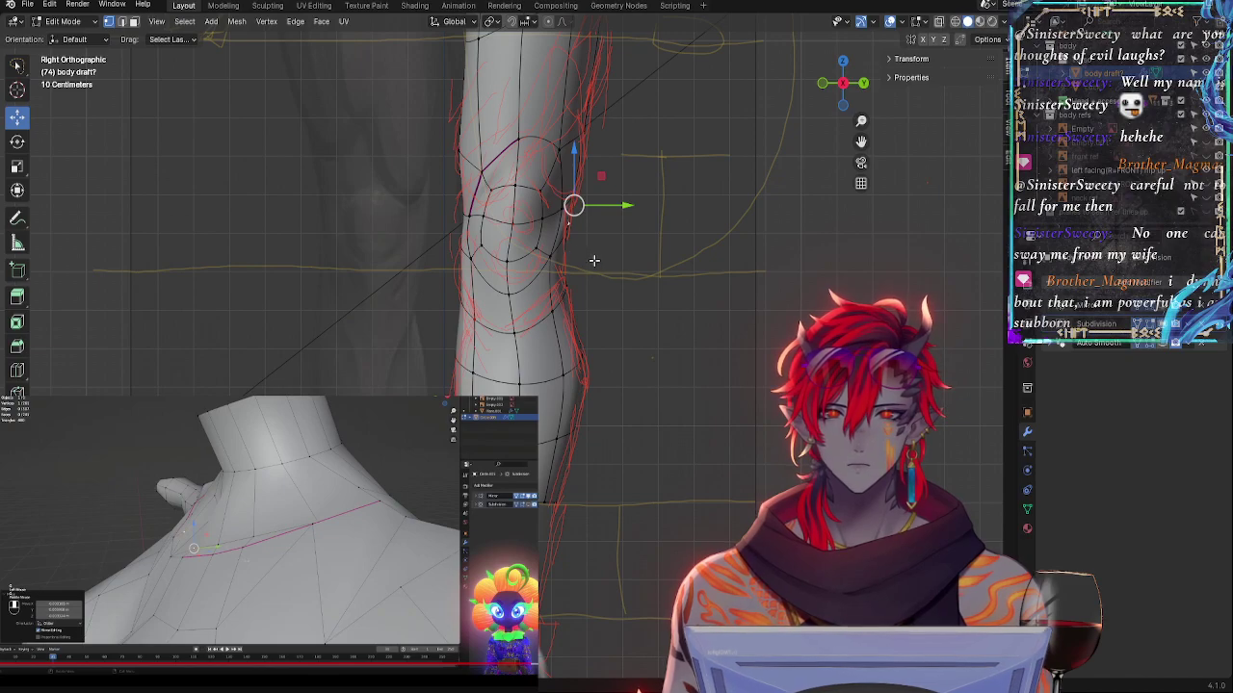
{"action": "mouse_move", "coordinate": [602, 215]}
{"action": "middle_mouse_down"}
{"action": "mouse_move", "coordinate": [652, 276]}
{"action": "mouse_move", "coordinate": [606, 201]}
{"action": "middle_mouse_up"}
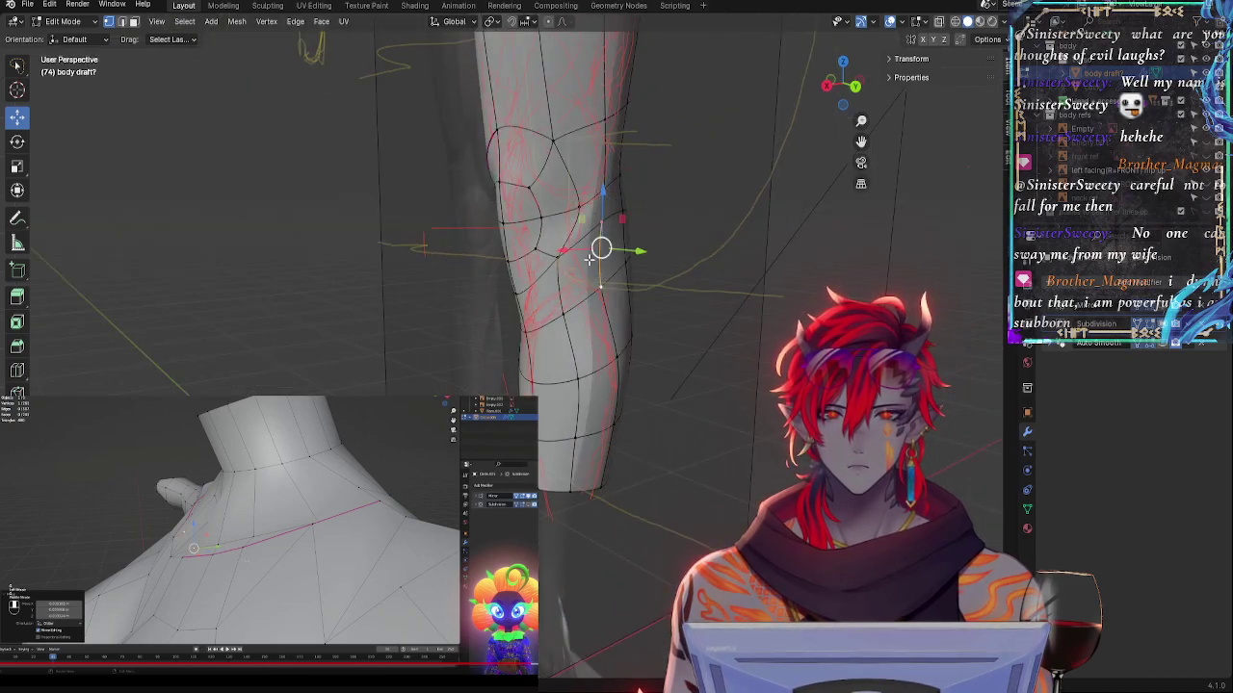
{"action": "left_click", "coordinate": [828, 86]}
{"action": "left_click_drag", "start_coordinate": [601, 251], "coordinate": [610, 290]}
- Adjust the lower knee vertices and shift them left along Y
{"action": "left_click", "coordinate": [569, 287]}
{"action": "left_click", "coordinate": [572, 309]}
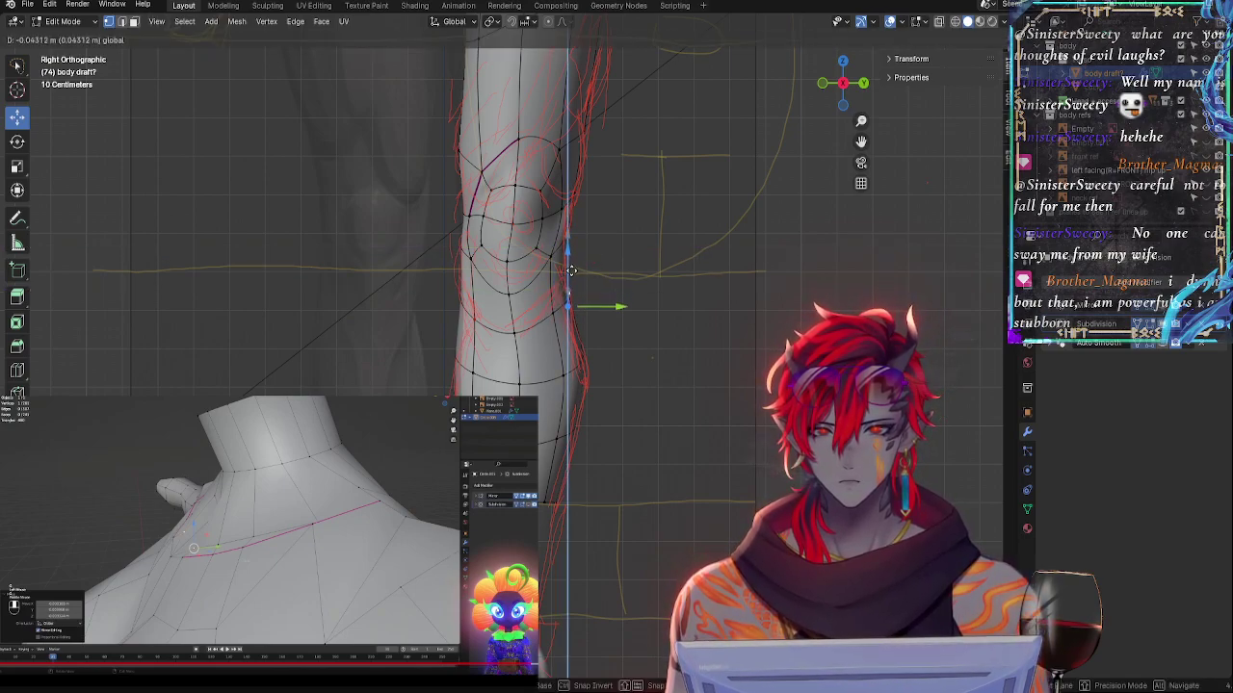
{"action": "mouse_move", "coordinate": [567, 256]}
{"action": "left_mouse_down"}
{"action": "mouse_move", "coordinate": [567, 228]}
{"action": "mouse_move", "coordinate": [587, 253]}
{"action": "left_mouse_up"}
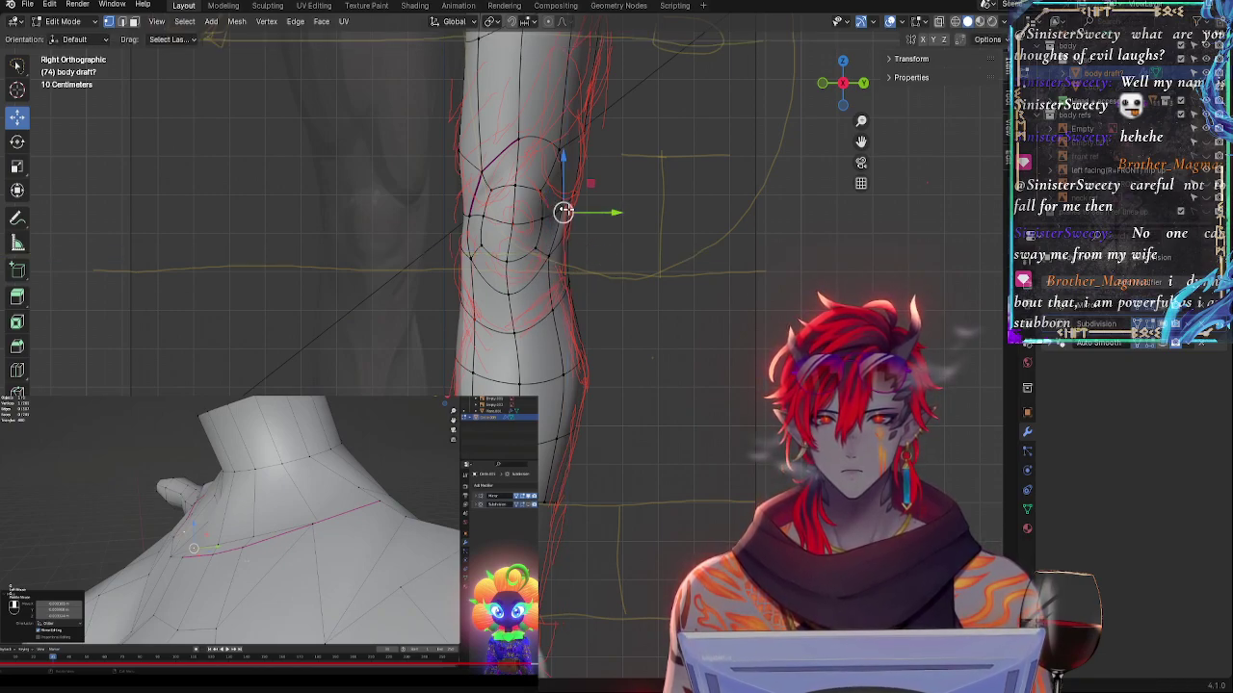
{"action": "left_click_drag", "start_coordinate": [586, 154], "coordinate": [558, 210]}
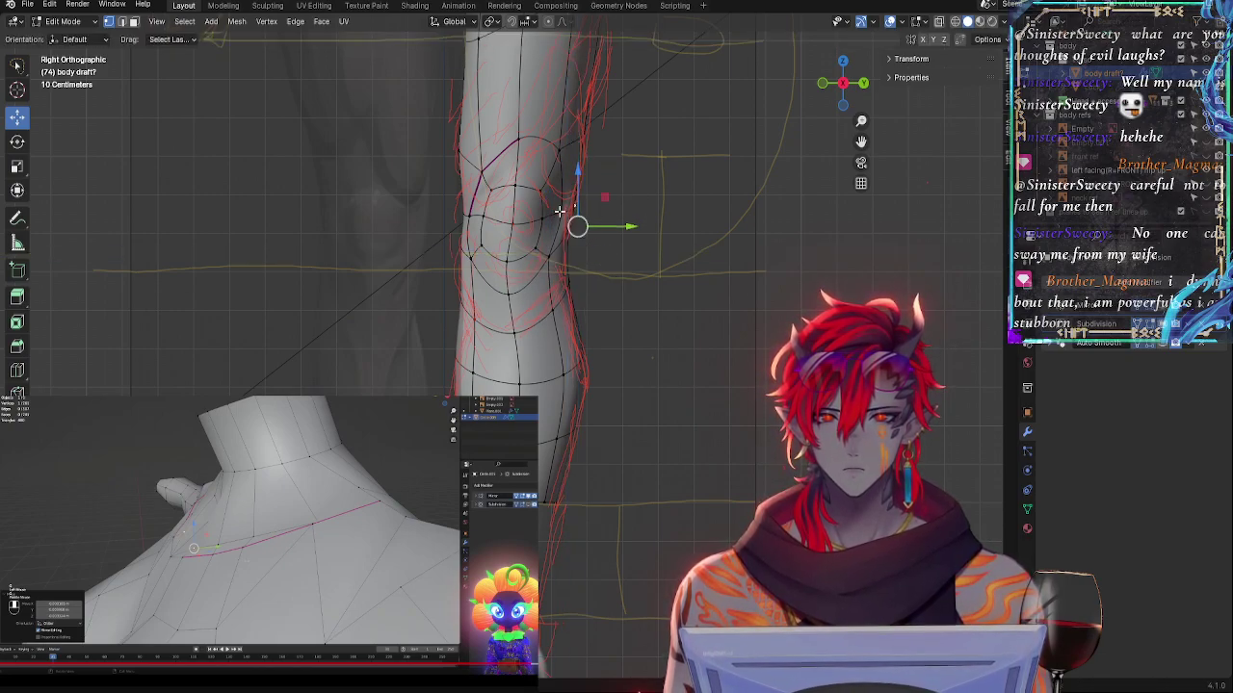
{"action": "middle_click_drag", "start_coordinate": [568, 180], "coordinate": [587, 249]}
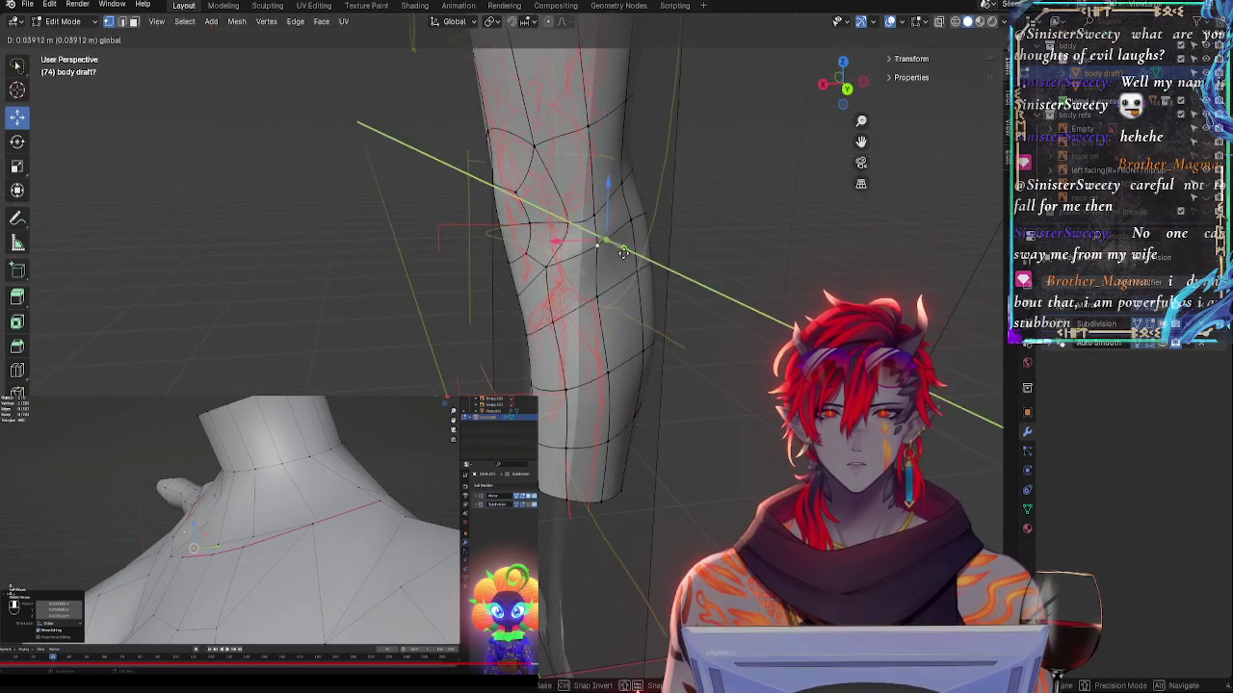
{"action": "middle_click_drag", "start_coordinate": [607, 176], "coordinate": [745, 246]}
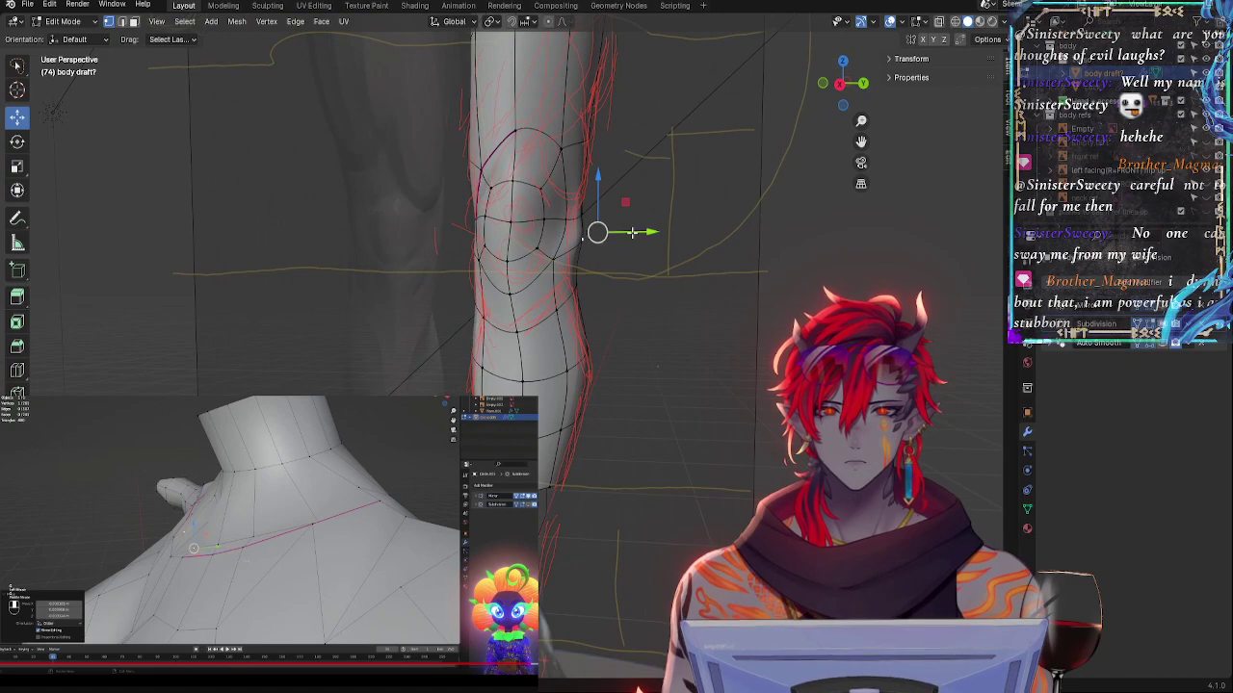
{"action": "left_click_drag", "start_coordinate": [632, 232], "coordinate": [616, 232]}
{"action": "middle_click_drag", "start_coordinate": [622, 253], "coordinate": [579, 247]}
{"action": "middle_click_drag", "start_coordinate": [459, 245], "coordinate": [498, 247]}
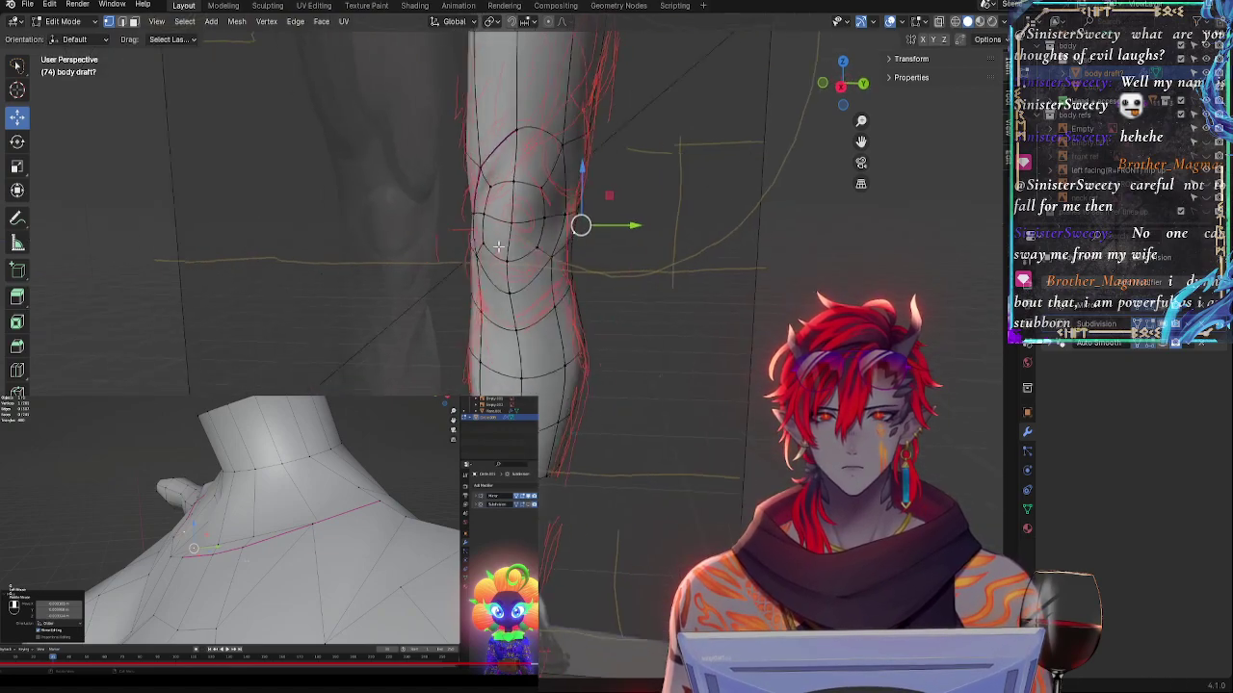
- Add two more knee vertices and shift the selected knee faces along Y
{"action": "left_click", "coordinate": [843, 62]}
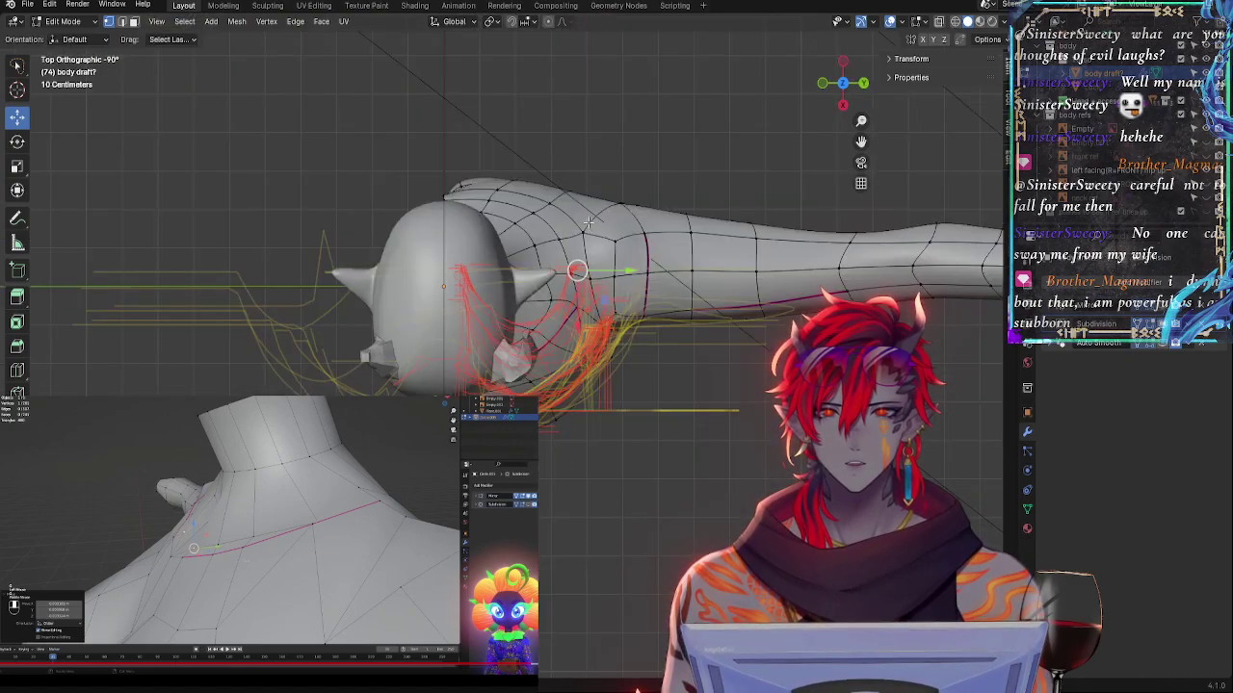
{"action": "left_click", "coordinate": [844, 106]}
{"action": "scroll", "coordinate": [674, 231], "scroll_direction": "up", "scroll_amount": 2}
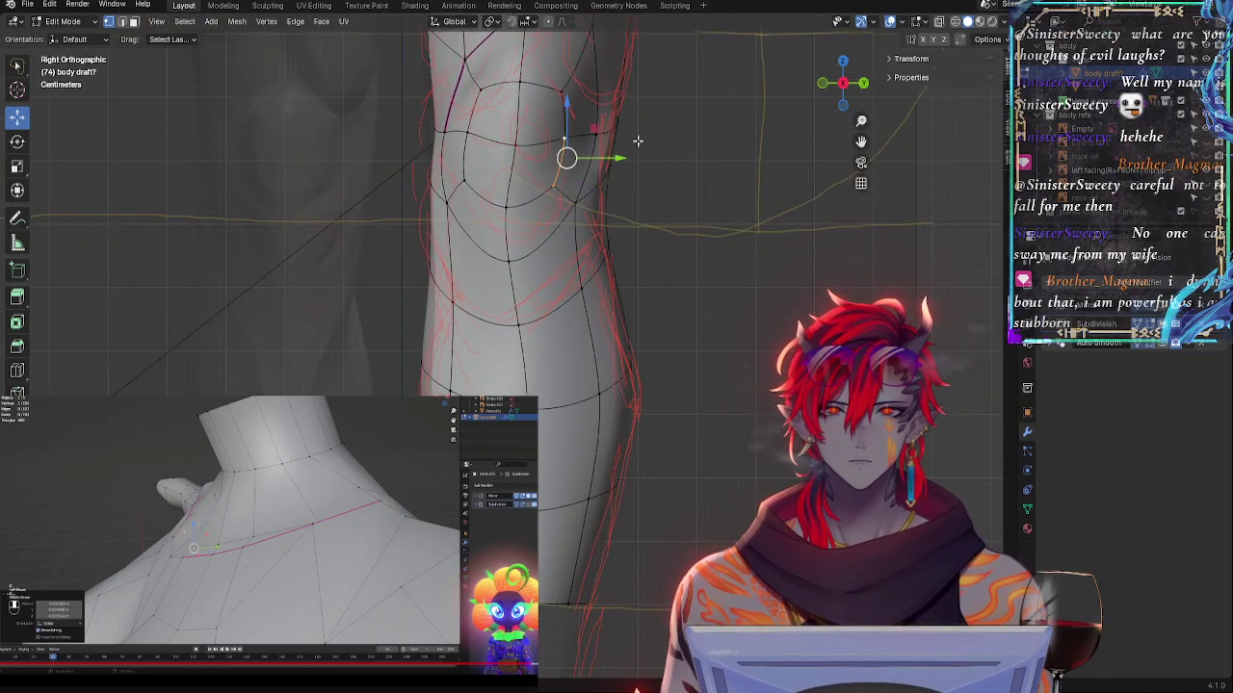
{"action": "middle_click_drag", "start_coordinate": [637, 141], "coordinate": [558, 263]}
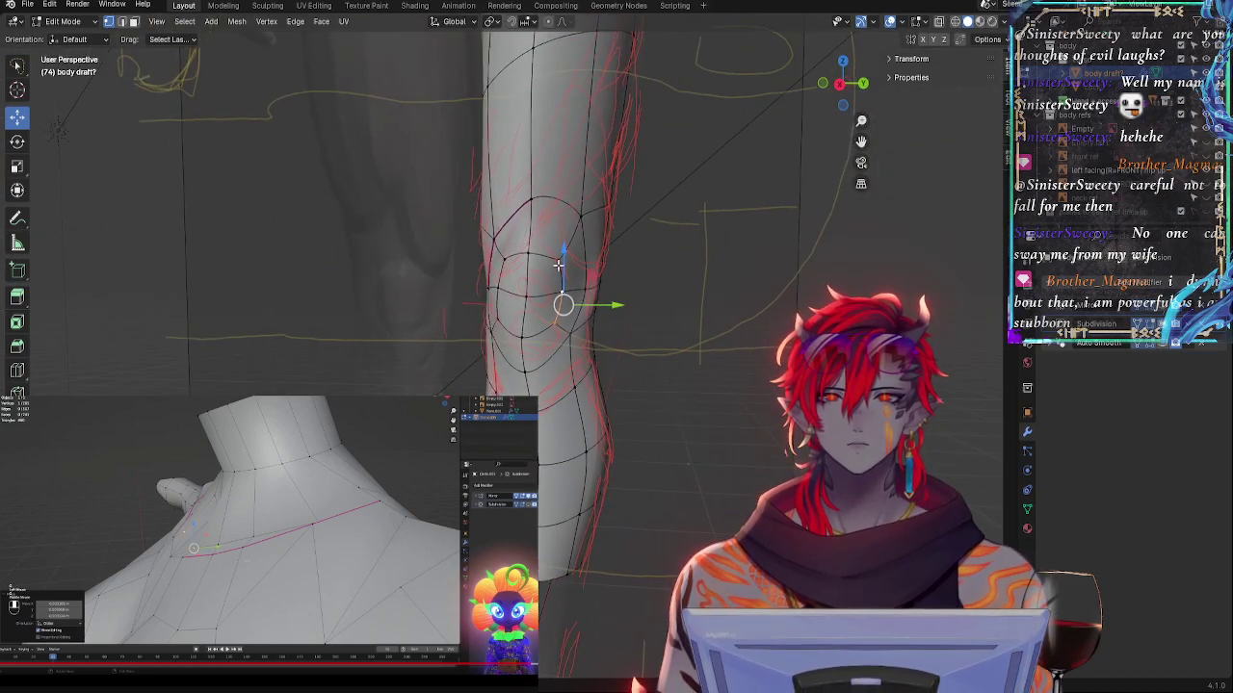
{"action": "left_click", "coordinate": [584, 287], "text": "shift"}
{"action": "left_click", "coordinate": [574, 330], "text": "shift"}
{"action": "left_click_drag", "start_coordinate": [615, 292], "coordinate": [608, 291]}
{"action": "middle_click_drag", "start_coordinate": [619, 291], "coordinate": [656, 302]}
- Move two lower knee vertices slightly along the X axis
{"action": "left_click", "coordinate": [846, 90]}
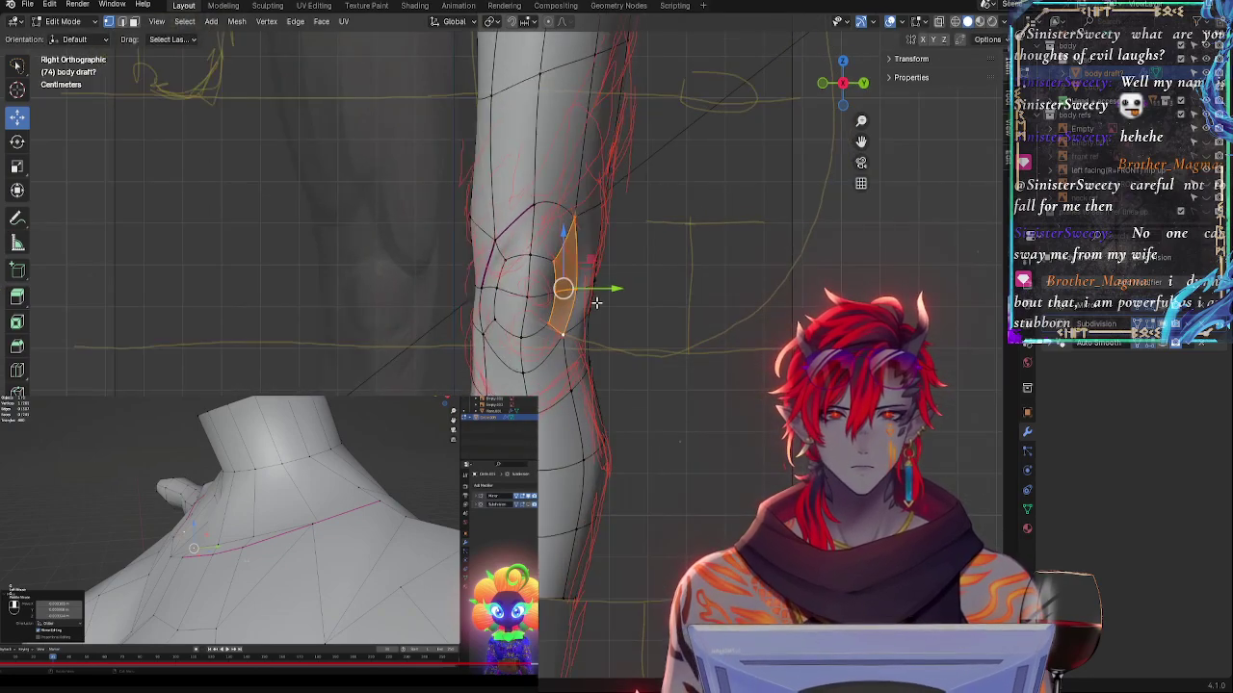
{"action": "left_click", "coordinate": [597, 304]}
{"action": "left_click", "coordinate": [571, 332]}
{"action": "middle_click_drag", "start_coordinate": [583, 334], "coordinate": [550, 349]}
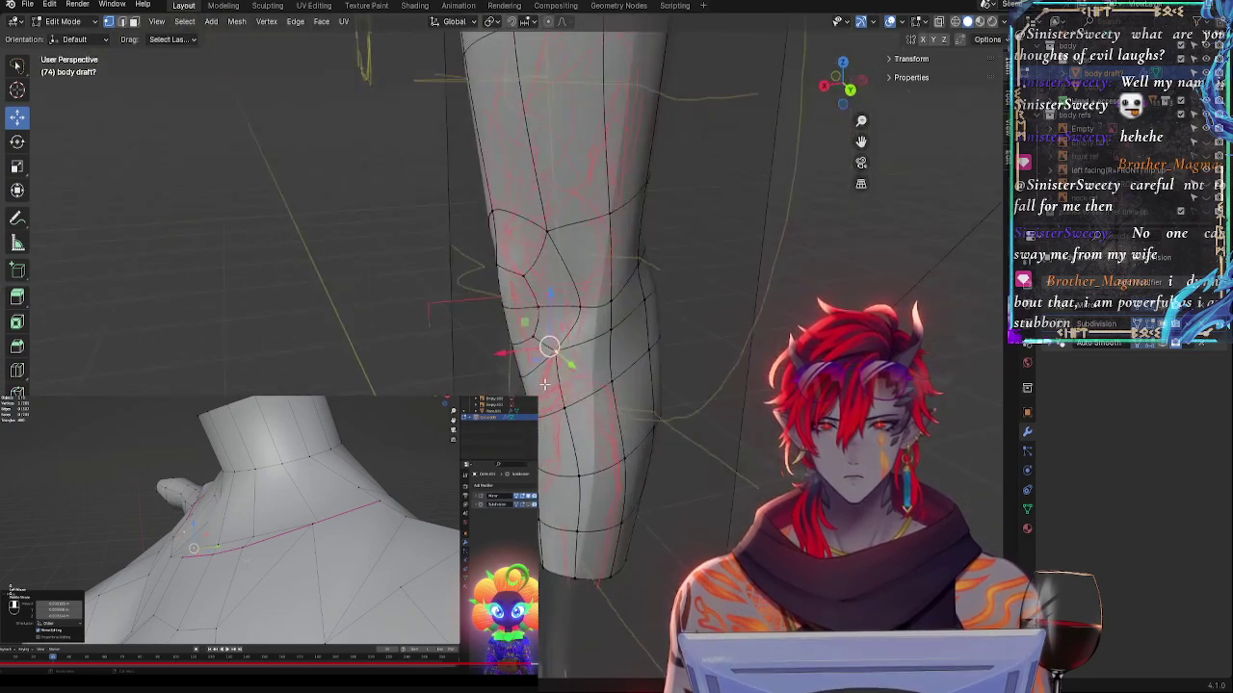
{"action": "key", "text": "g"}
{"action": "key", "text": "x"}
{"action": "left_click", "coordinate": [526, 343]}
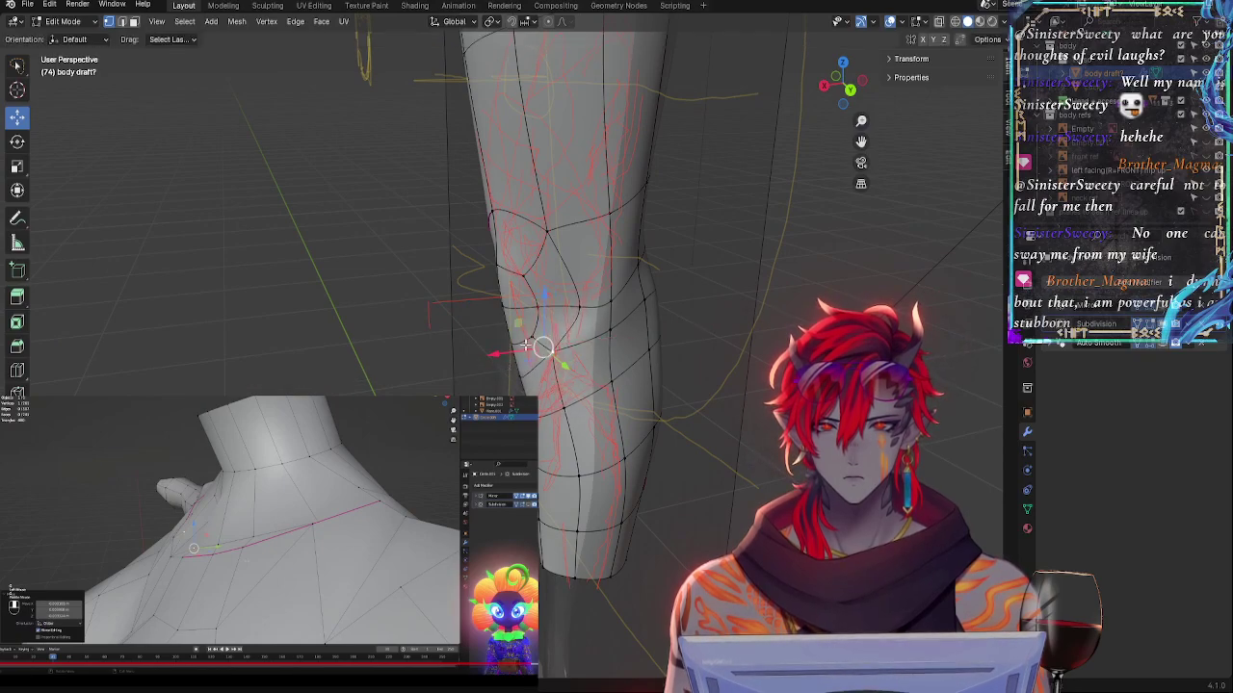
{"action": "left_click_drag", "start_coordinate": [501, 309], "coordinate": [480, 294]}
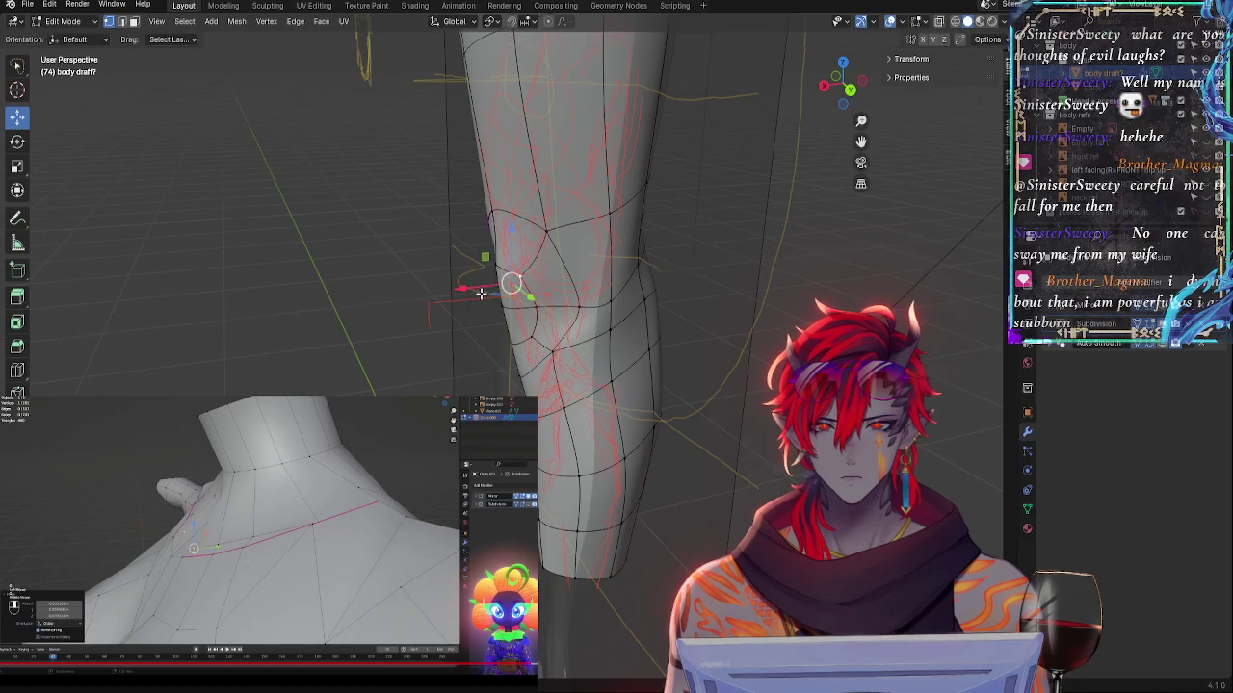
{"action": "left_click", "coordinate": [556, 236]}
{"action": "left_click_drag", "start_coordinate": [503, 252], "coordinate": [491, 254]}
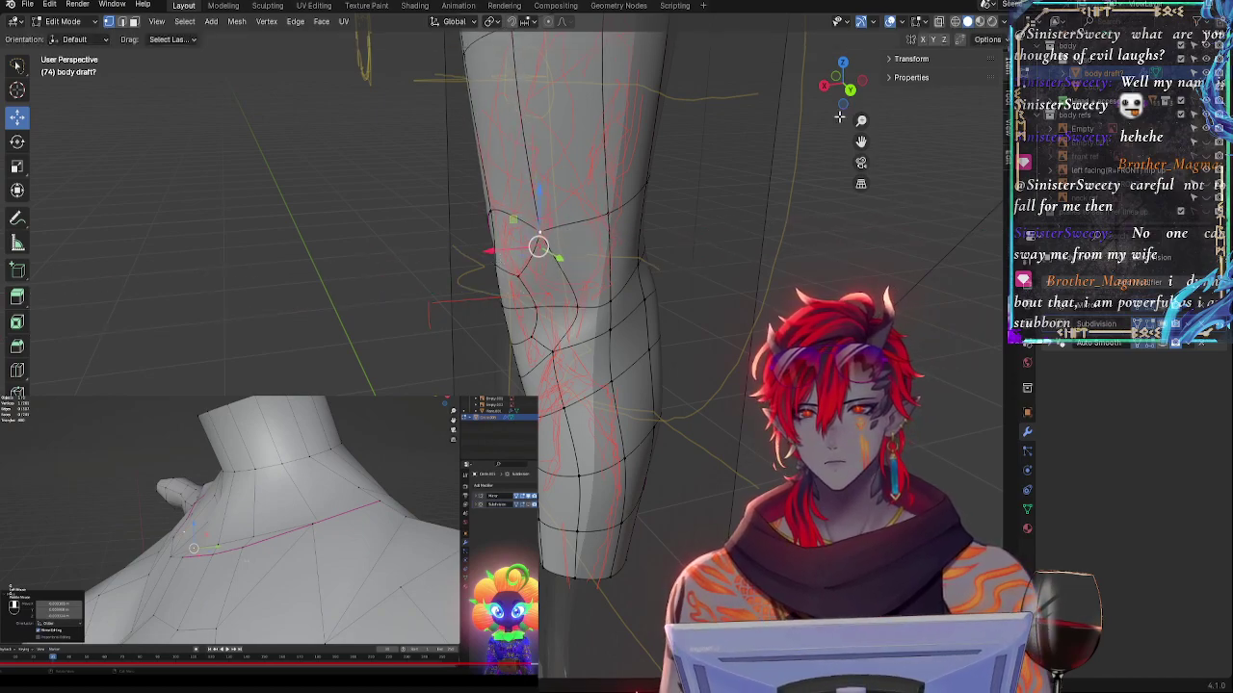
- Shift the selected knee vertex left along X, checking strokes with X-ray
{"action": "left_click", "coordinate": [826, 88]}
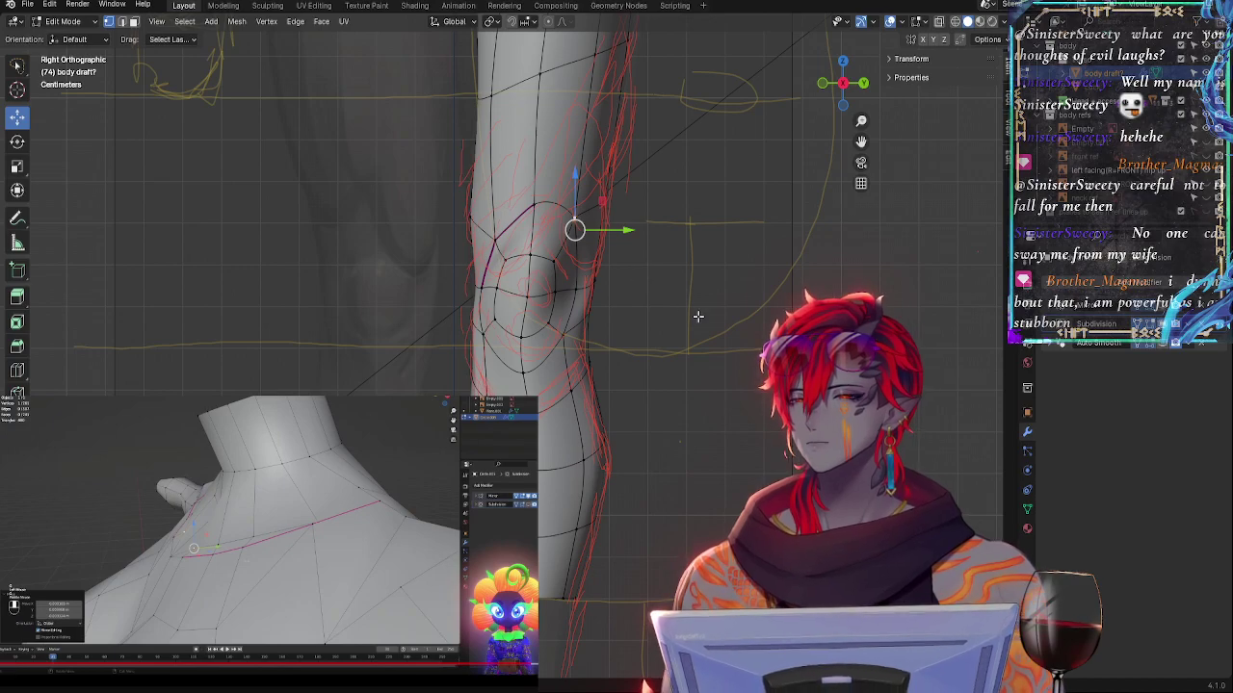
{"action": "middle_click_drag", "start_coordinate": [699, 316], "coordinate": [669, 272]}
{"action": "scroll", "coordinate": [662, 281], "scroll_direction": "up", "scroll_amount": 2}
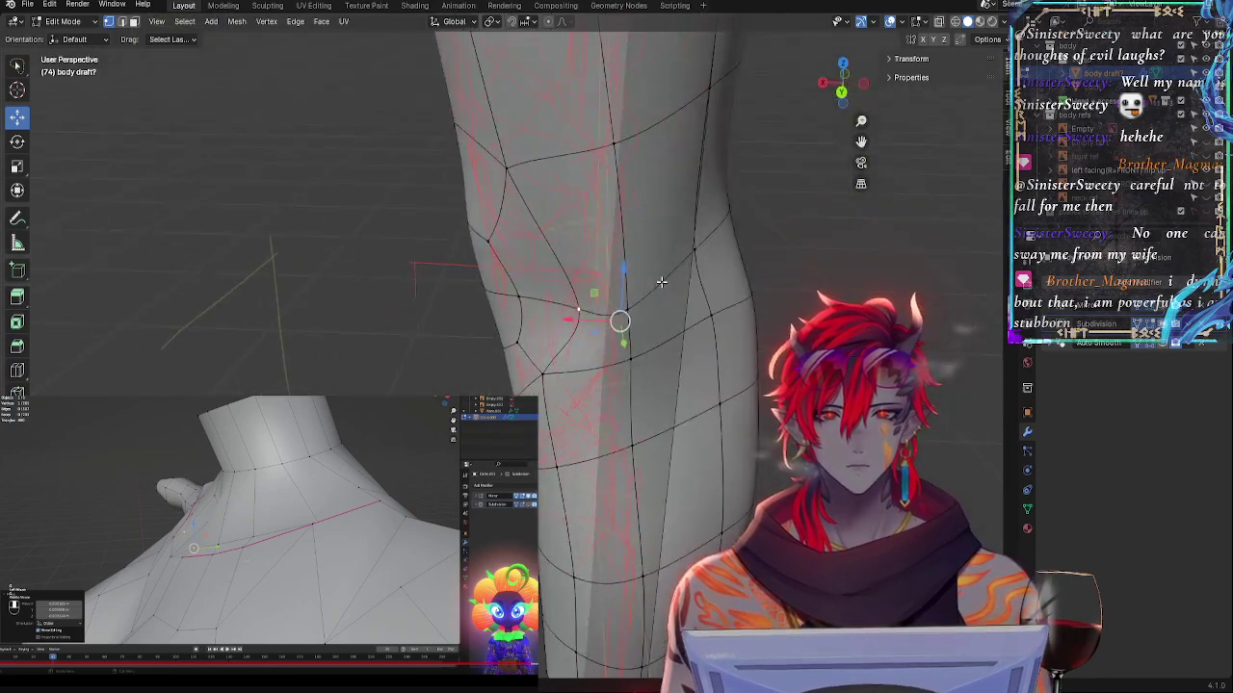
{"action": "left_click_drag", "start_coordinate": [579, 323], "coordinate": [541, 326]}
{"action": "left_click", "coordinate": [825, 86]}
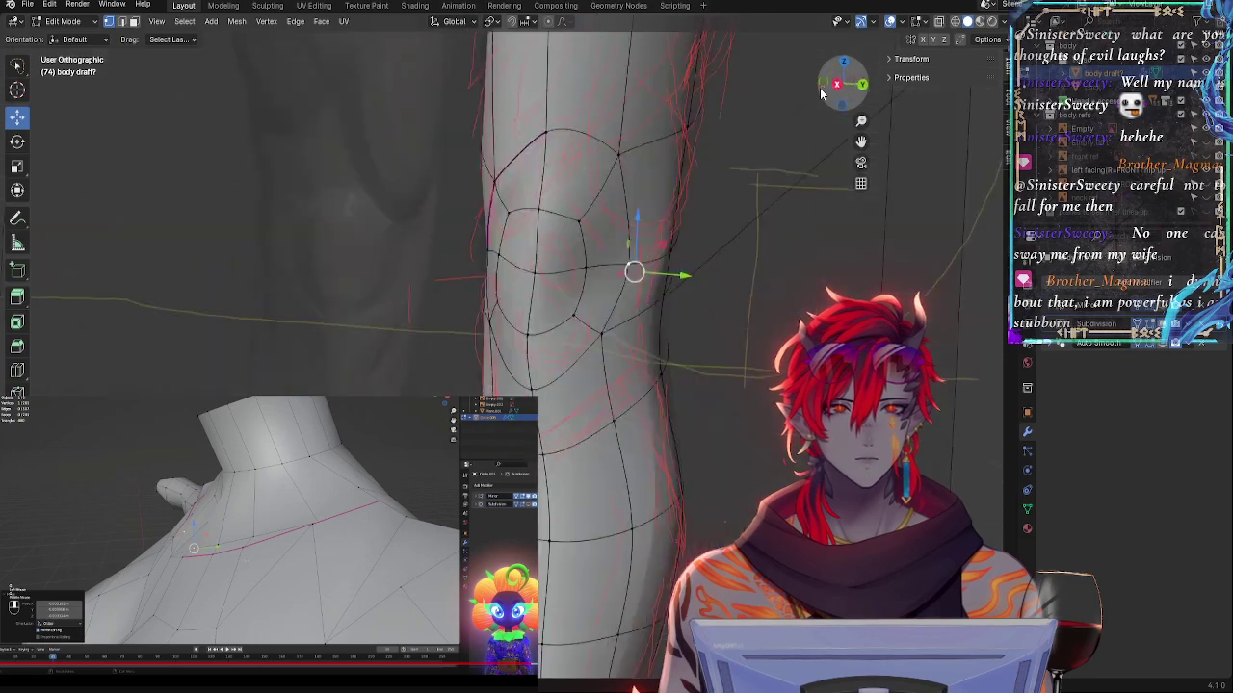
{"action": "key", "text": "alt+z"}
{"action": "key", "text": "alt+z"}
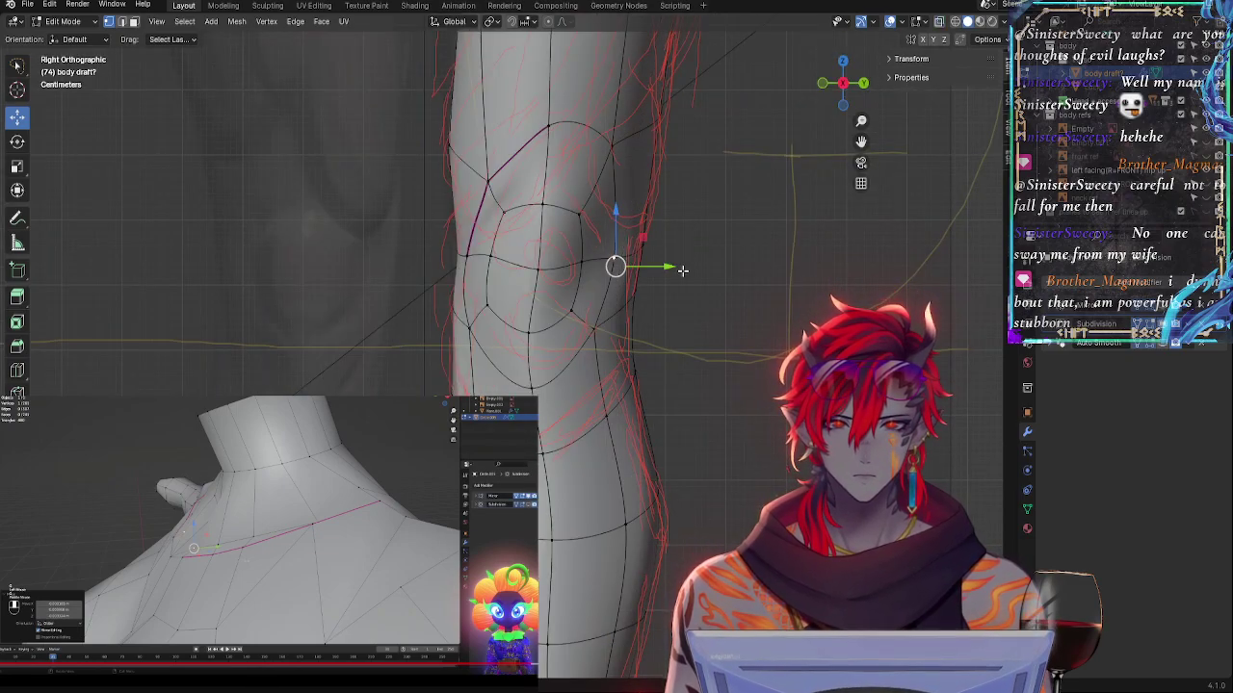
{"action": "scroll", "coordinate": [694, 269], "scroll_direction": "down", "scroll_amount": 1}
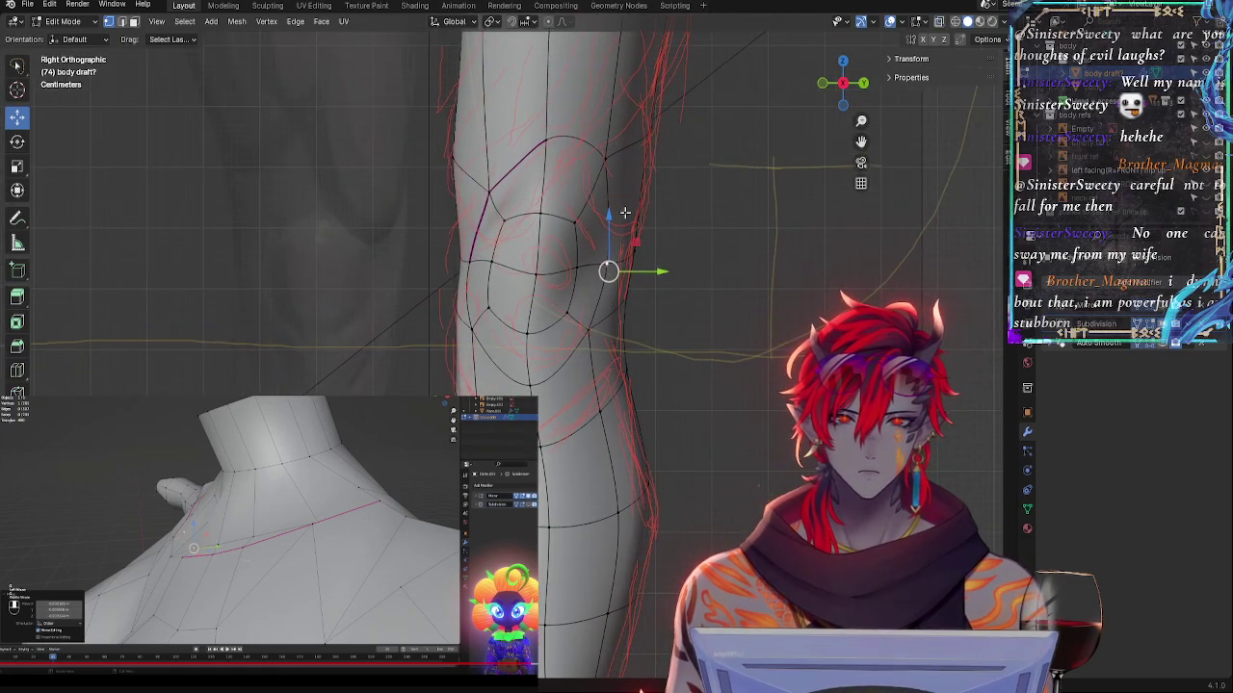
- Pull the upper knee vertex down and reposition its neighbours to match the strokes
{"action": "left_click", "coordinate": [603, 157]}
{"action": "left_click_drag", "start_coordinate": [605, 176], "coordinate": [609, 233]}
{"action": "left_click", "coordinate": [573, 227]}
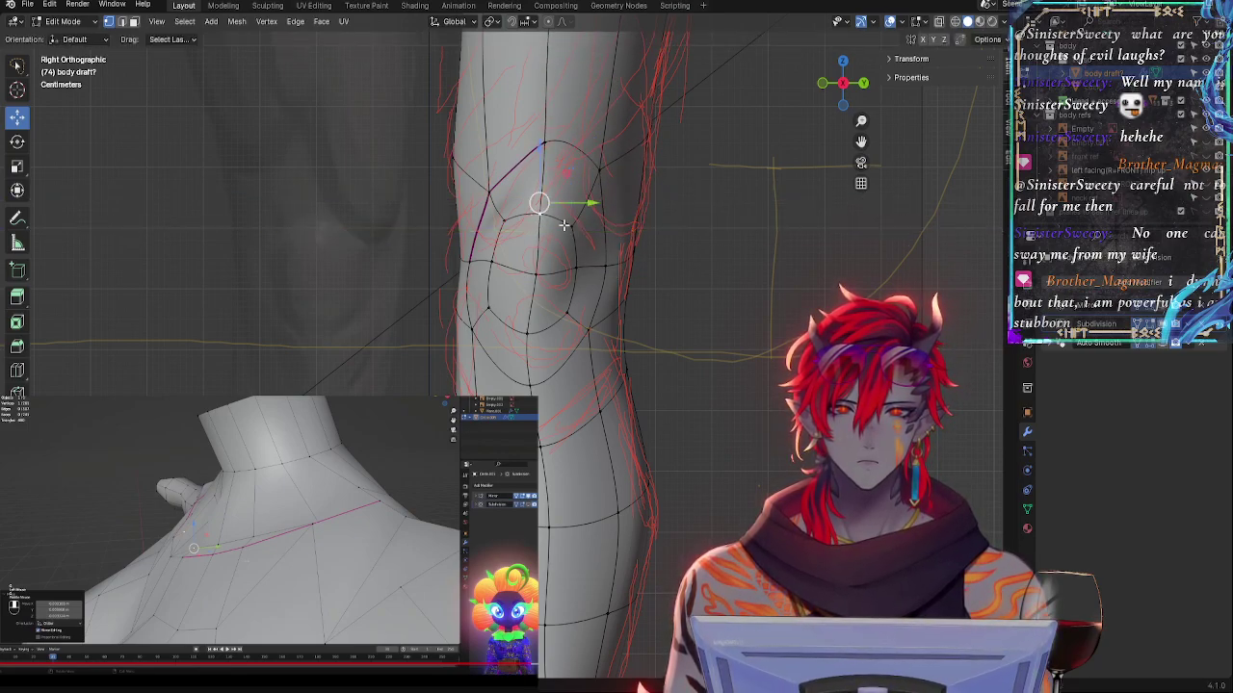
{"action": "mouse_move", "coordinate": [540, 203]}
{"action": "left_mouse_down"}
{"action": "mouse_move", "coordinate": [542, 176]}
{"action": "mouse_move", "coordinate": [558, 205]}
{"action": "mouse_move", "coordinate": [567, 195]}
{"action": "mouse_move", "coordinate": [550, 192]}
{"action": "mouse_move", "coordinate": [532, 231]}
{"action": "mouse_move", "coordinate": [553, 186]}
{"action": "left_mouse_up"}
{"action": "left_click_drag", "start_coordinate": [483, 254], "coordinate": [479, 271]}
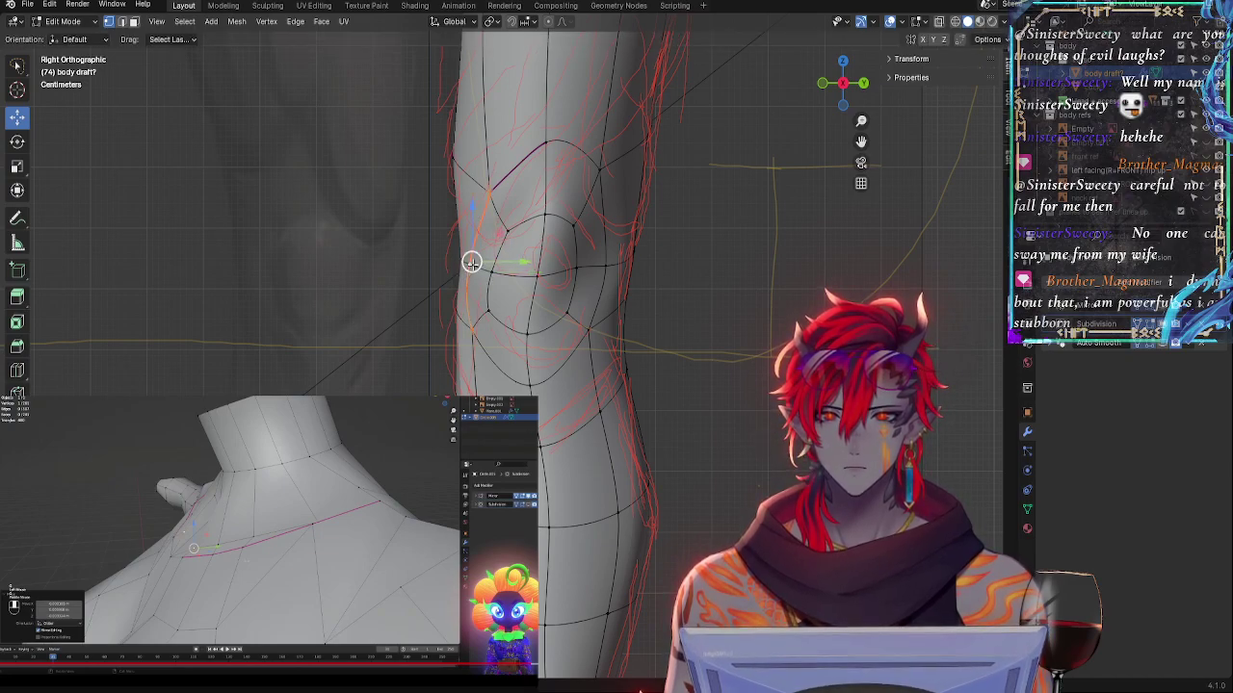
{"action": "left_click", "coordinate": [523, 333]}
{"action": "left_click_drag", "start_coordinate": [528, 337], "coordinate": [529, 332]}
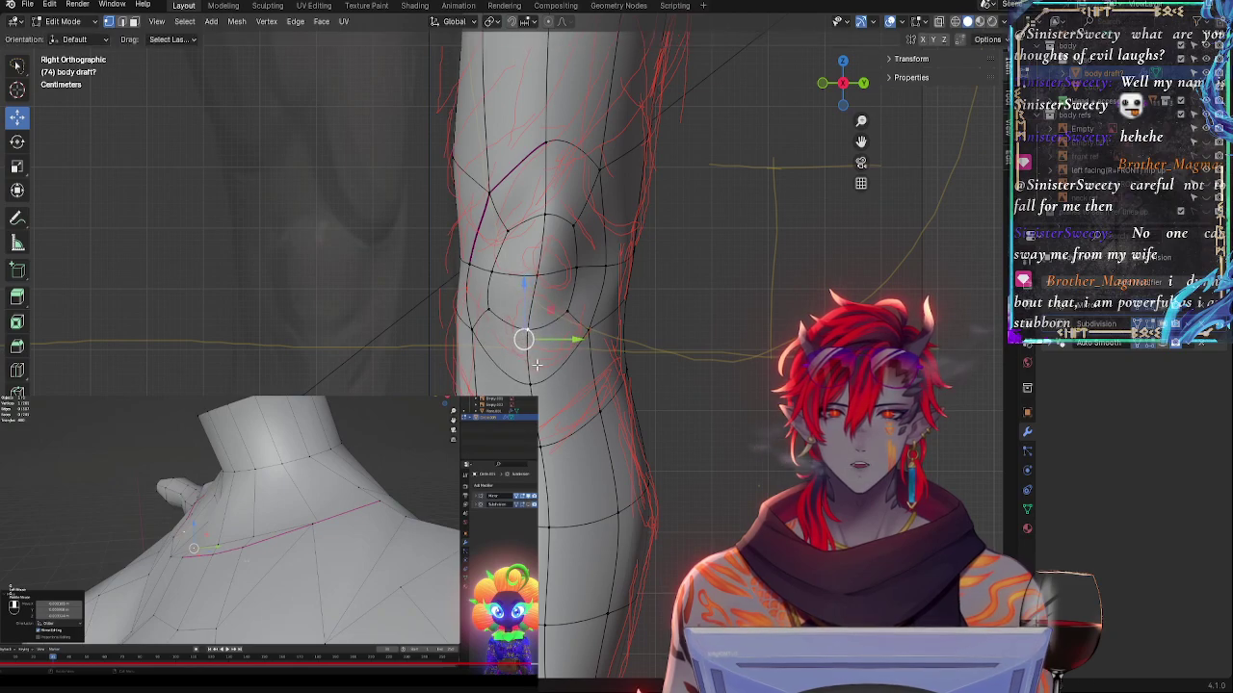
{"action": "left_click_drag", "start_coordinate": [535, 402], "coordinate": [534, 393]}
- Move the next knee vertices down and left to follow the strokes
{"action": "left_click", "coordinate": [527, 336]}
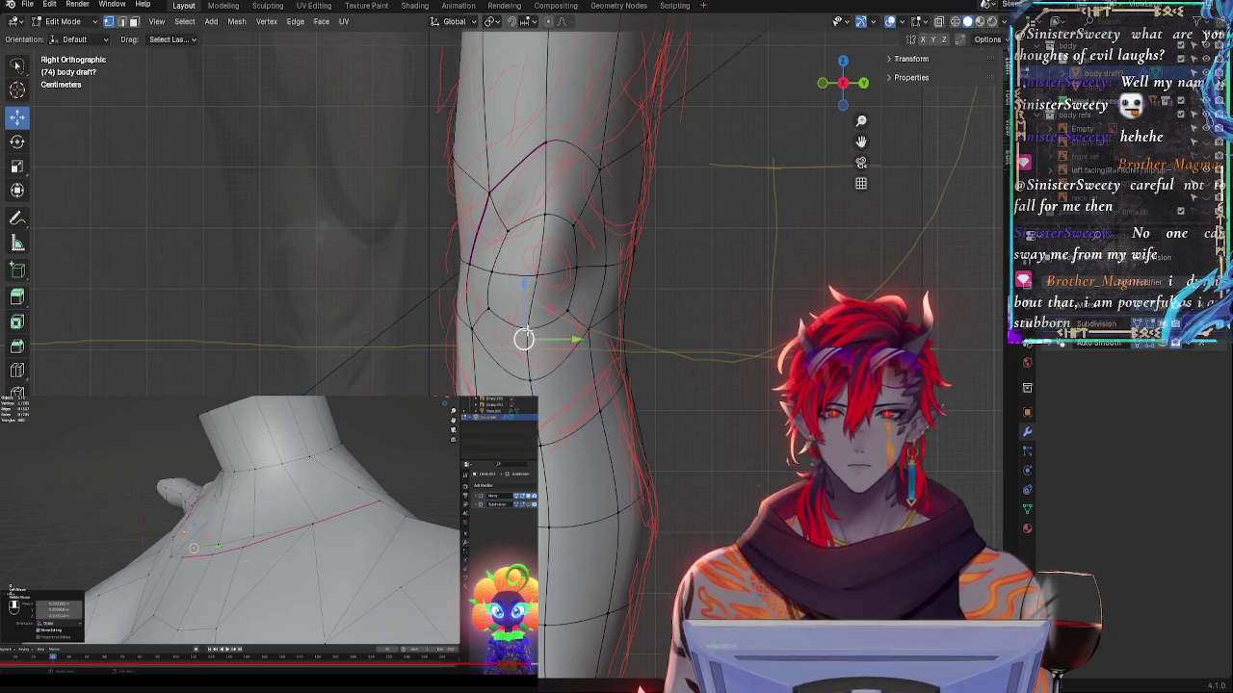
{"action": "left_click_drag", "start_coordinate": [527, 349], "coordinate": [517, 377]}
{"action": "left_click", "coordinate": [540, 283]}
{"action": "left_click_drag", "start_coordinate": [541, 283], "coordinate": [531, 285]}
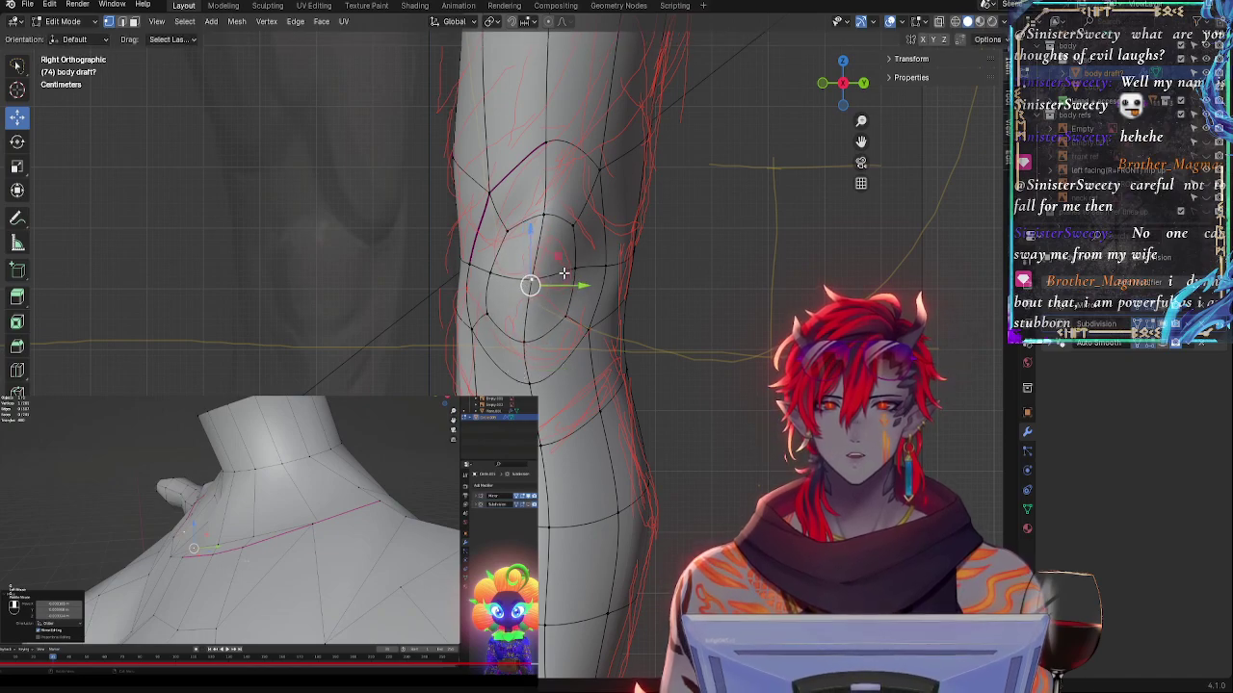
{"action": "left_click", "coordinate": [580, 265]}
{"action": "middle_click_drag", "start_coordinate": [640, 315], "coordinate": [539, 344]}
{"action": "mouse_move", "coordinate": [541, 298]}
{"action": "left_mouse_down"}
{"action": "mouse_move", "coordinate": [520, 302]}
{"action": "mouse_move", "coordinate": [538, 304]}
{"action": "left_mouse_up"}
{"action": "middle_click_drag", "start_coordinate": [538, 304], "coordinate": [711, 265]}
- Adjust a vertex on the left of the knee along X and Y
{"action": "left_click", "coordinate": [487, 274]}
{"action": "middle_click_drag", "start_coordinate": [487, 275], "coordinate": [542, 307]}
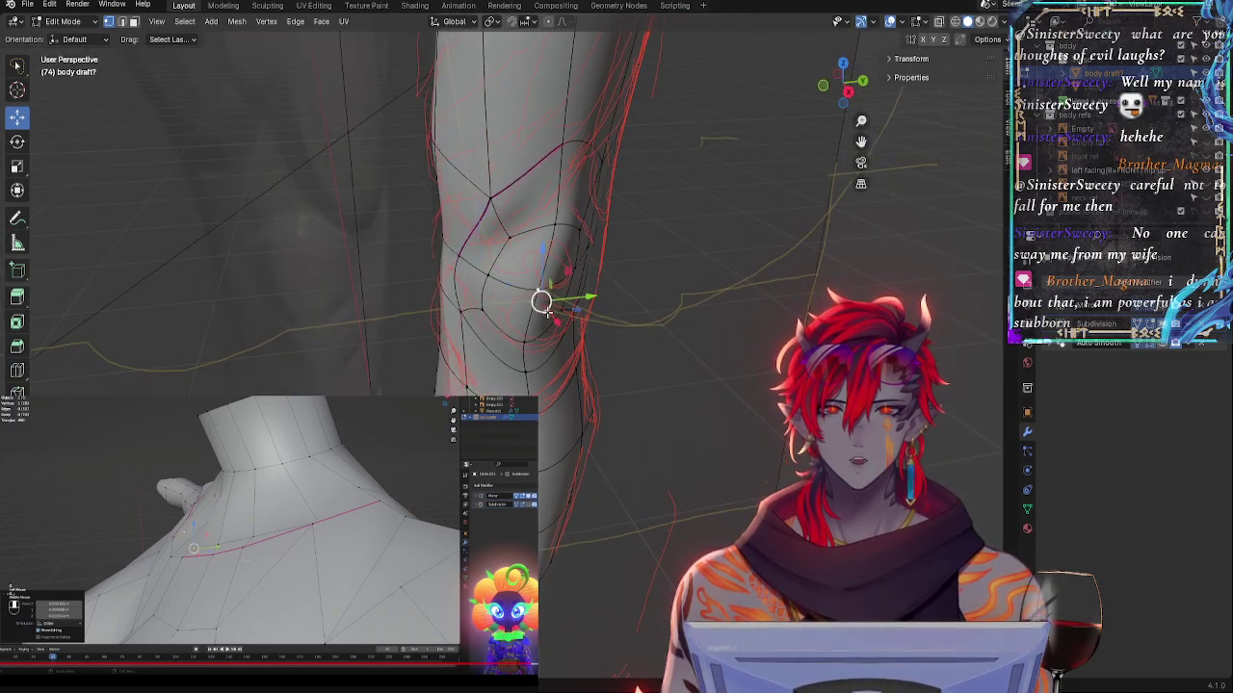
{"action": "left_click_drag", "start_coordinate": [547, 310], "coordinate": [540, 311]}
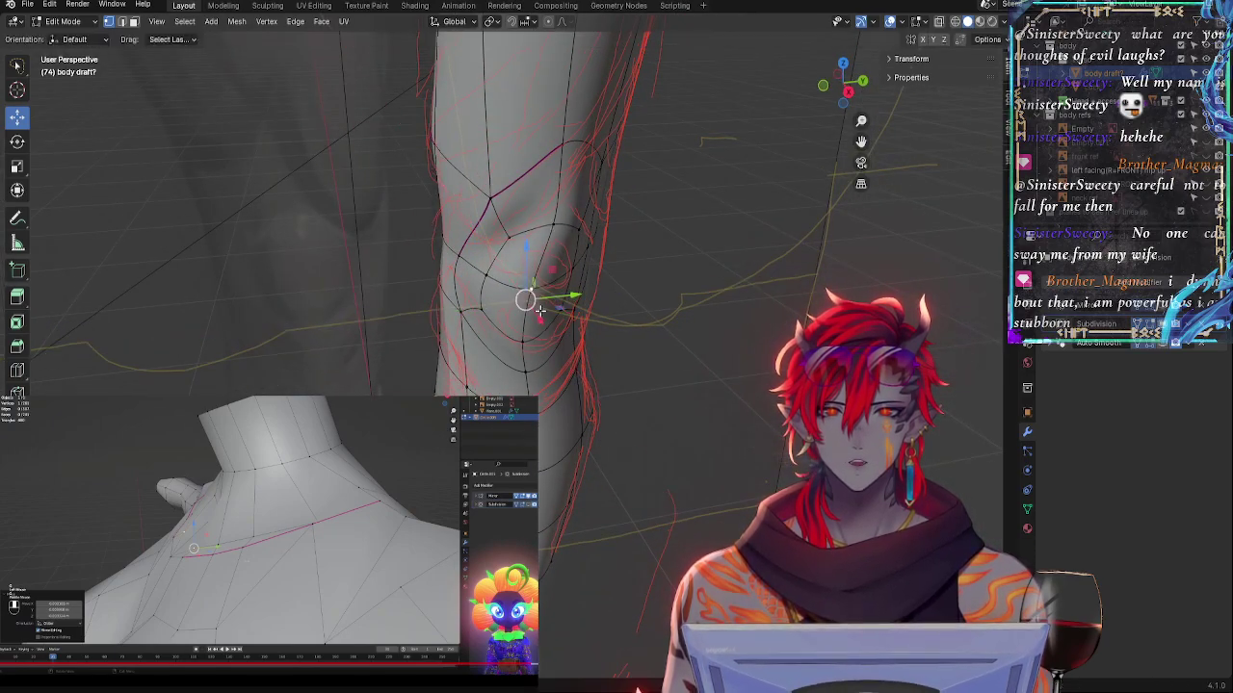
{"action": "middle_click_drag", "start_coordinate": [521, 303], "coordinate": [533, 280]}
{"action": "left_click_drag", "start_coordinate": [498, 281], "coordinate": [504, 269]}
{"action": "middle_click_drag", "start_coordinate": [553, 274], "coordinate": [510, 271]}
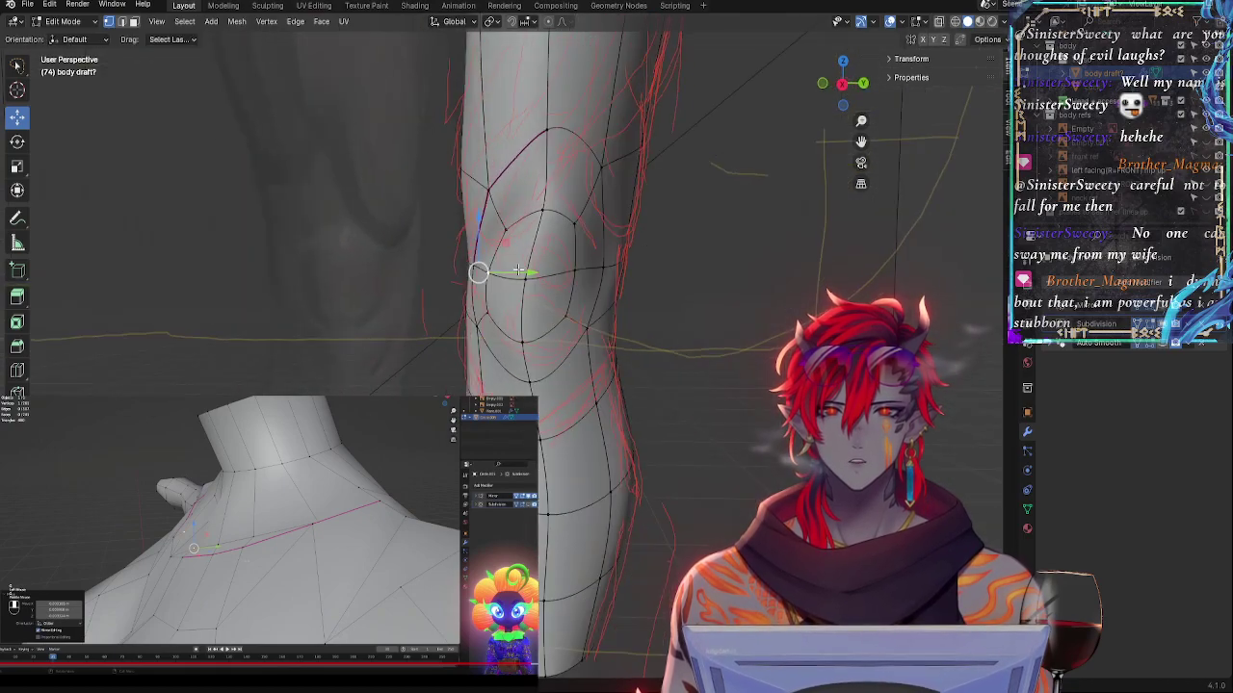
{"action": "left_click", "coordinate": [843, 85]}
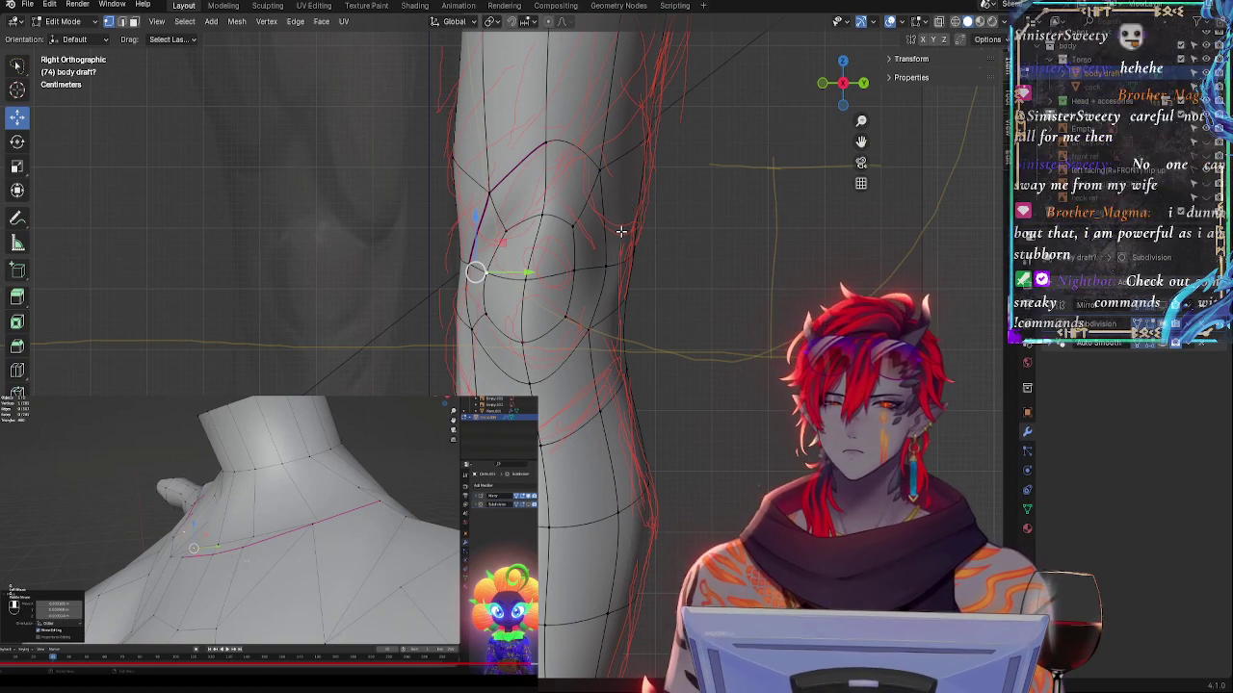
- Push the knee's right-edge vertex forward along Y in side view
{"action": "left_click", "coordinate": [632, 299]}
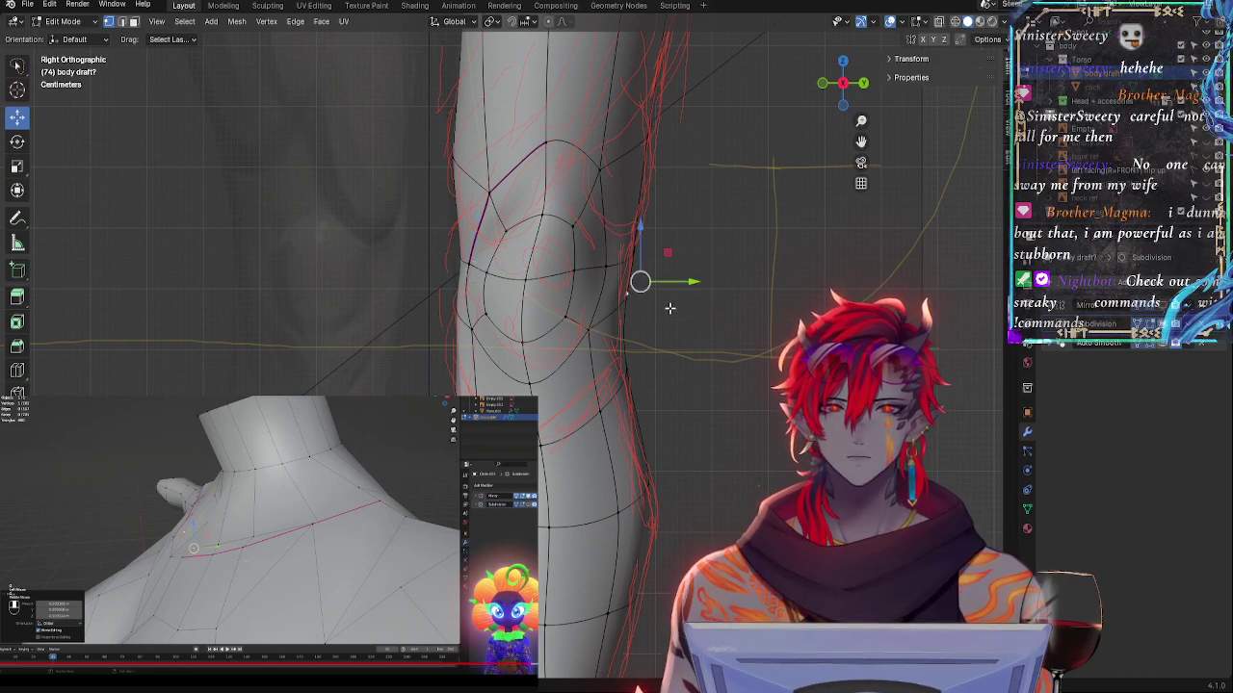
{"action": "middle_click_drag", "start_coordinate": [642, 278], "coordinate": [756, 254]}
{"action": "left_click", "coordinate": [844, 84]}
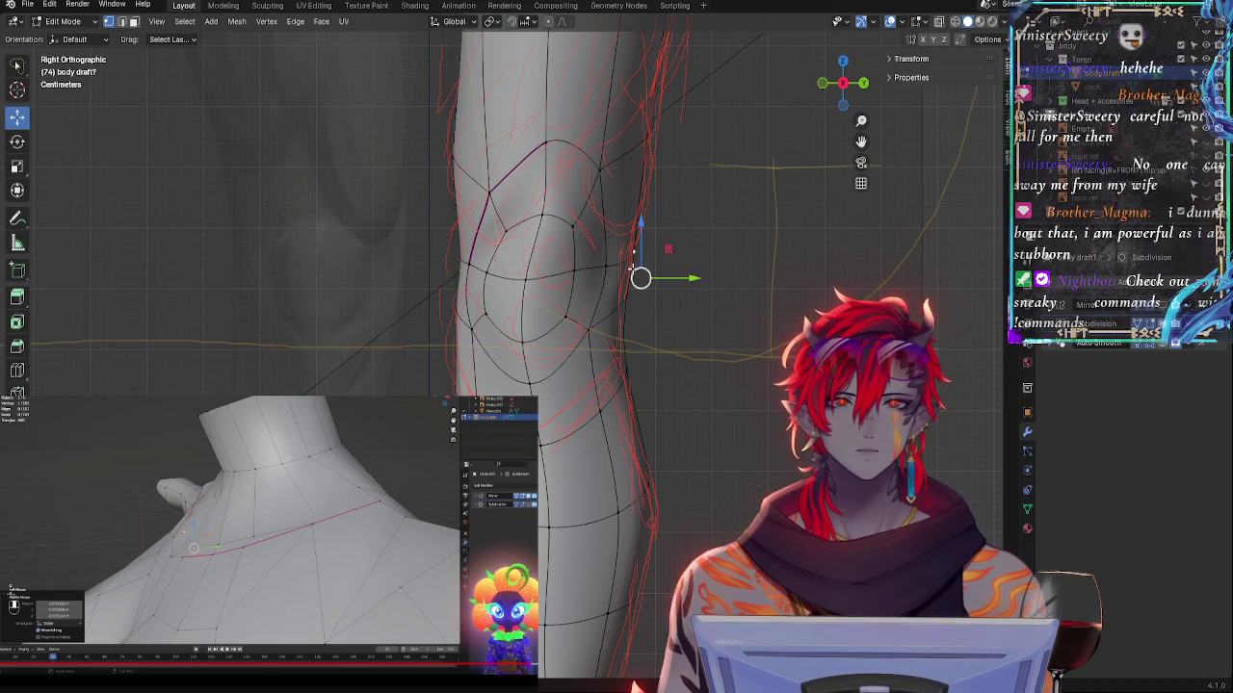
{"action": "left_click", "coordinate": [610, 270]}
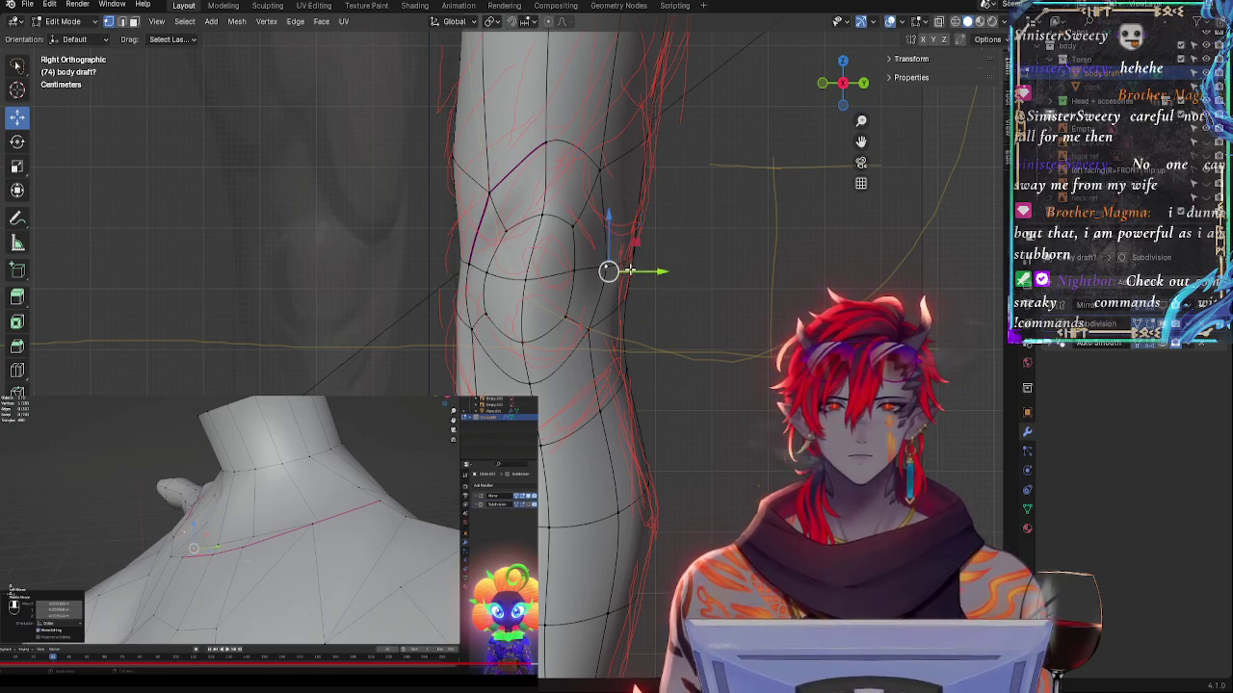
{"action": "key", "text": "ctrl+z"}
{"action": "left_click_drag", "start_coordinate": [670, 271], "coordinate": [666, 273]}
{"action": "mouse_move", "coordinate": [667, 272]}
{"action": "middle_mouse_down"}
{"action": "mouse_move", "coordinate": [706, 282]}
{"action": "mouse_move", "coordinate": [658, 255]}
{"action": "middle_mouse_up"}
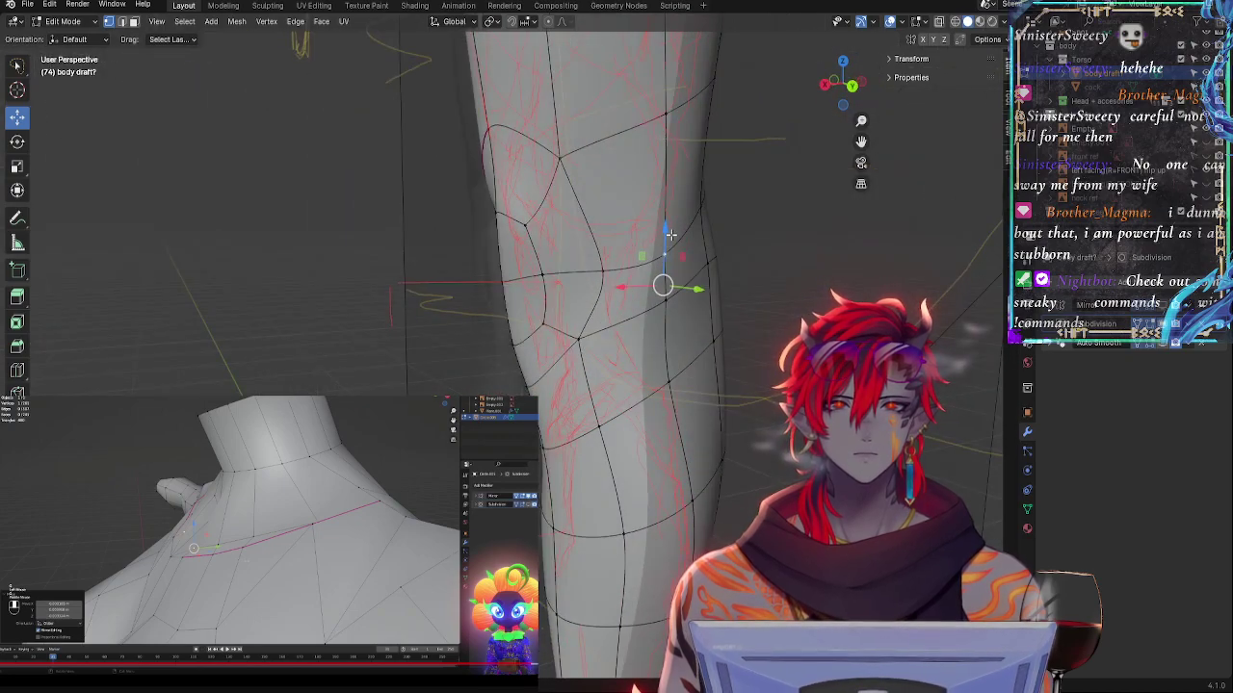
{"action": "key", "text": "g"}
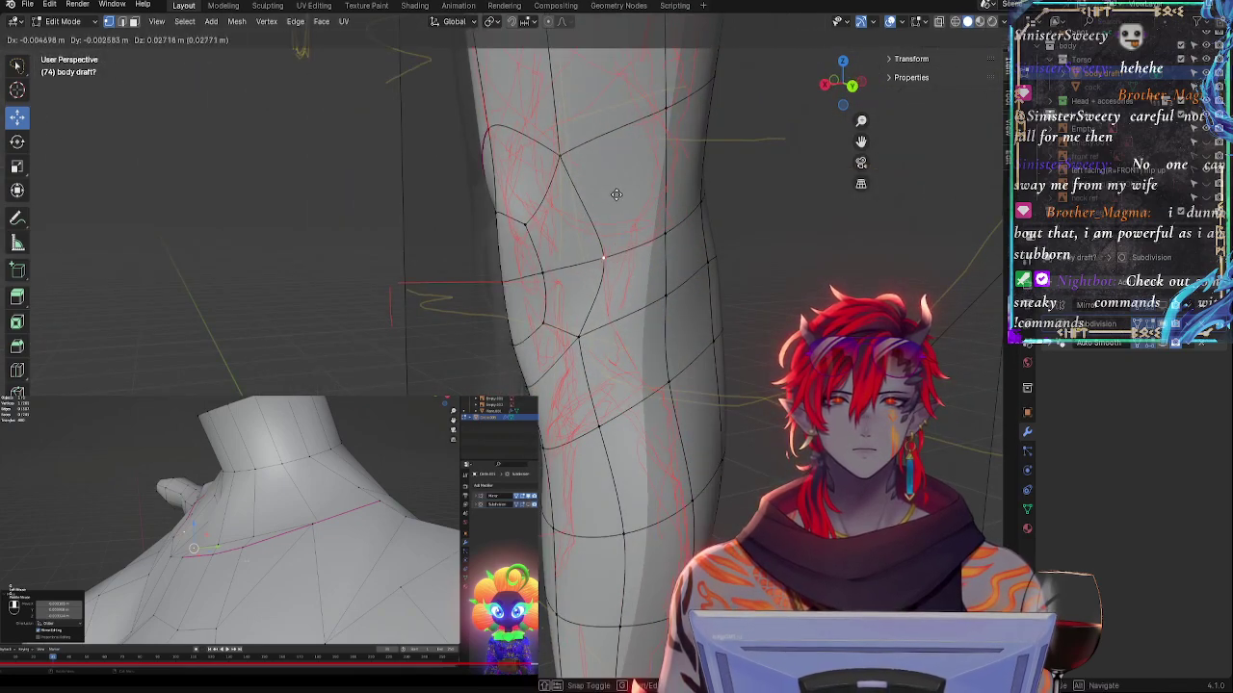
{"action": "left_click", "coordinate": [616, 194]}
{"action": "left_click", "coordinate": [826, 85]}
{"action": "left_click_drag", "start_coordinate": [650, 245], "coordinate": [663, 256]}
- Vertex-slide the top kneecap-loop vertices up along their edges, toggling cage smoothing to check
{"action": "key", "text": "g"}
{"action": "key", "text": "g"}
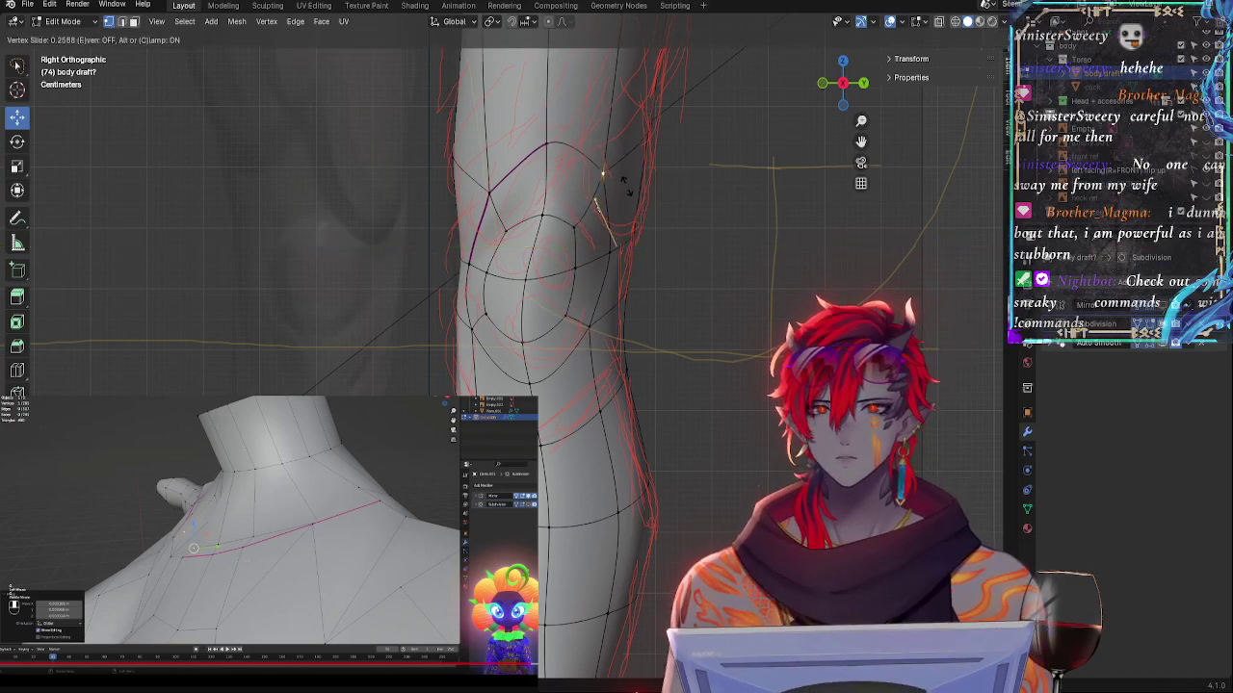
{"action": "left_click", "coordinate": [623, 181]}
{"action": "key", "text": "g"}
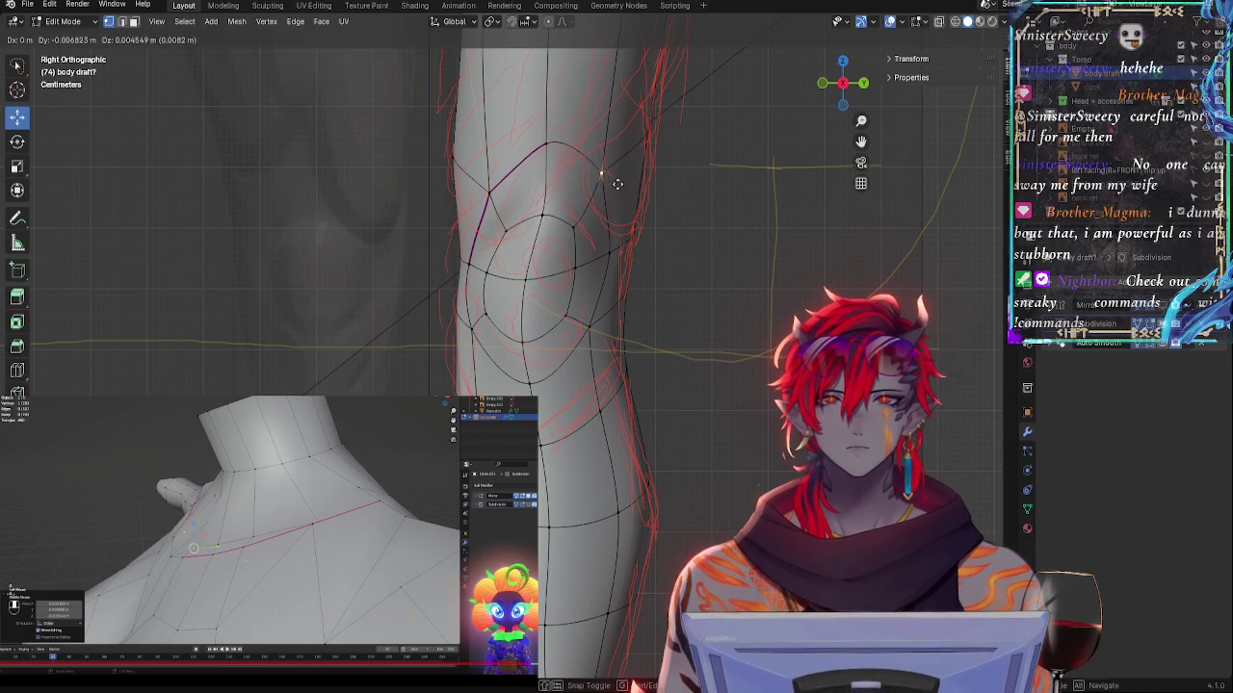
{"action": "left_click", "coordinate": [617, 183]}
{"action": "key", "text": "g"}
{"action": "key", "text": "g"}
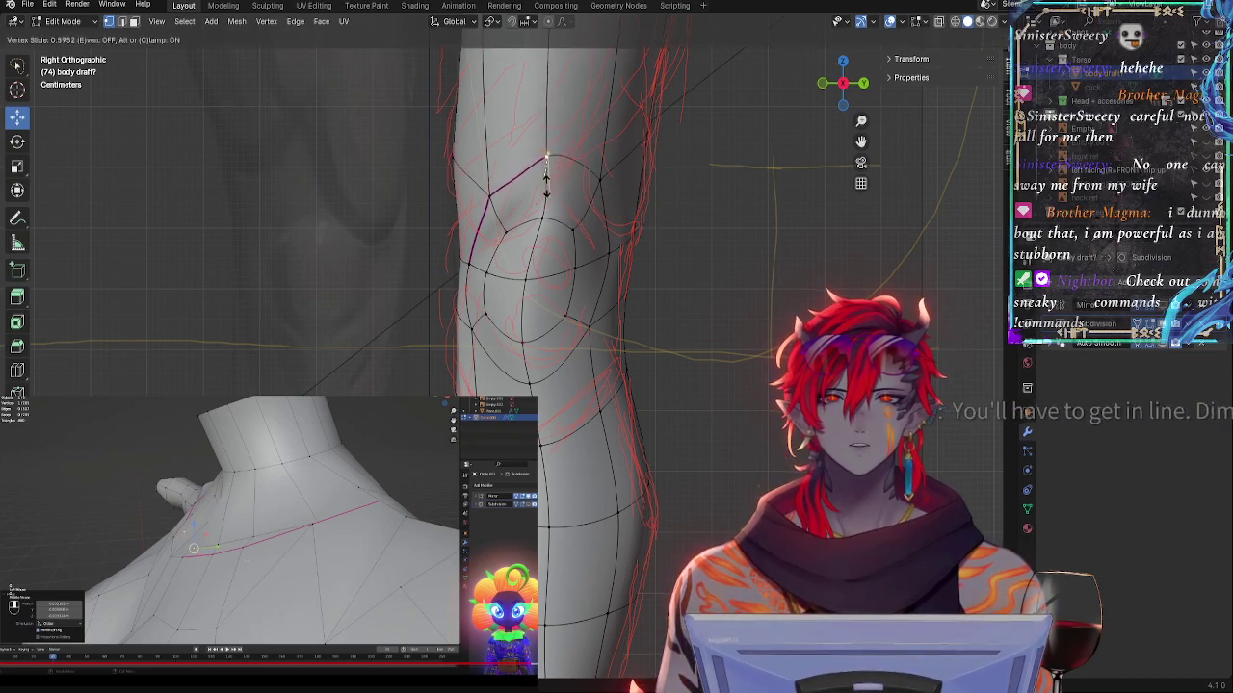
{"action": "left_click", "coordinate": [546, 178]}
{"action": "key", "text": "g"}
{"action": "key", "text": "g"}
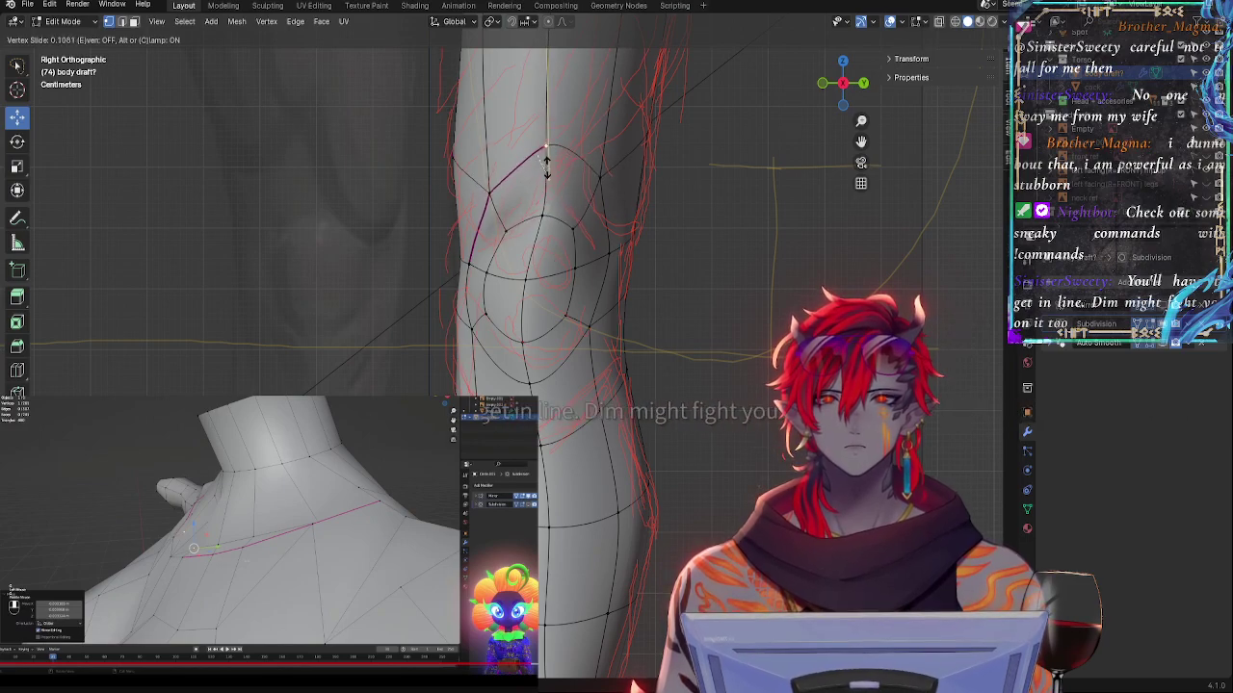
{"action": "left_click", "coordinate": [553, 191]}
{"action": "left_click", "coordinate": [1162, 324]}
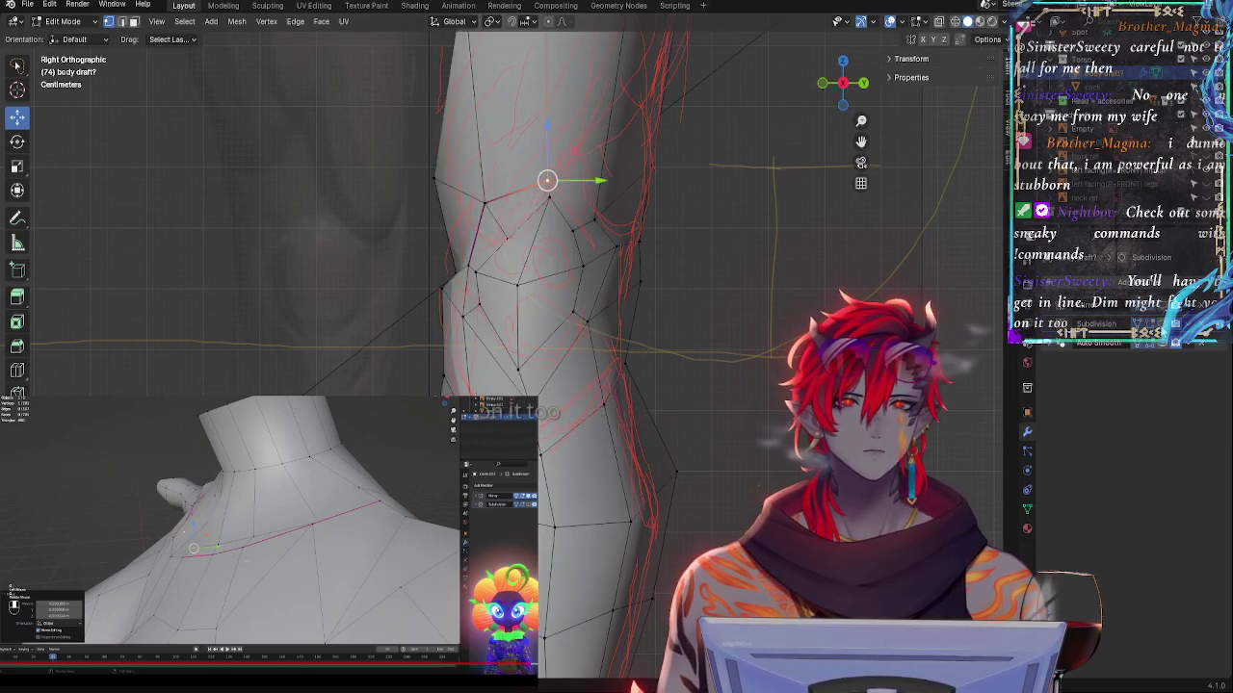
{"action": "left_click", "coordinate": [1161, 325]}
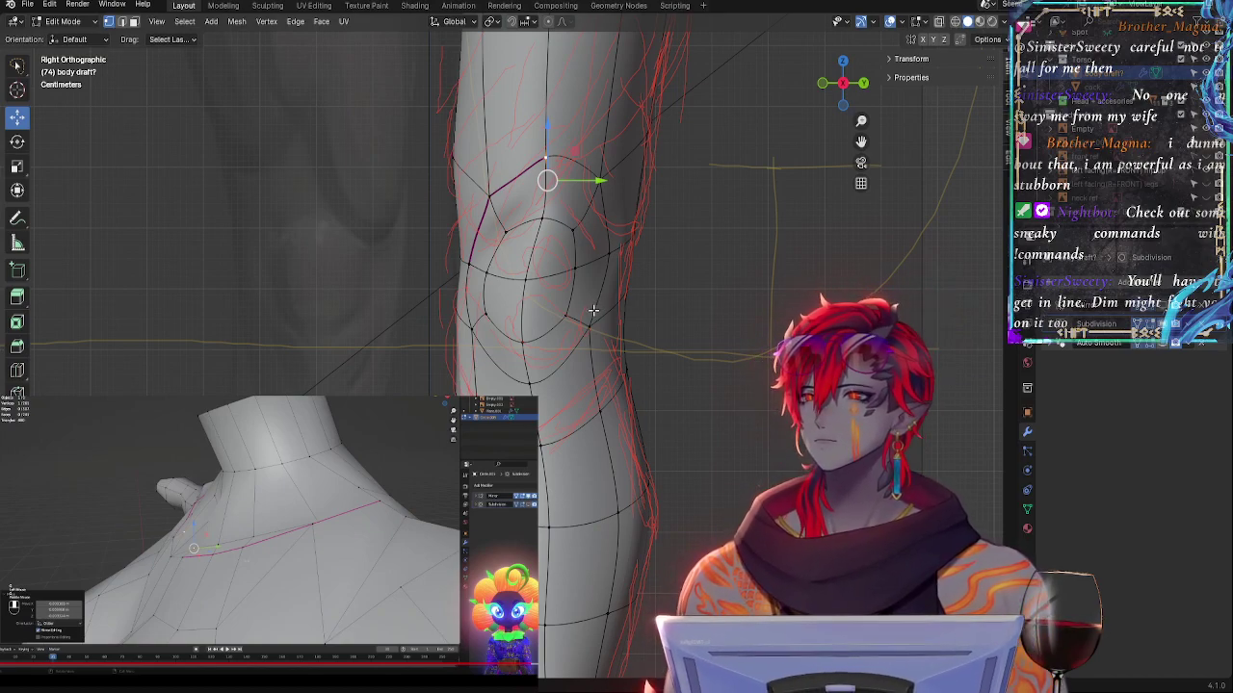
- Push a knee outer-outline vertex out along Y and down toward the reference line
{"action": "left_click", "coordinate": [642, 149]}
{"action": "middle_click_drag", "start_coordinate": [734, 118], "coordinate": [631, 362], "text": "shift"}
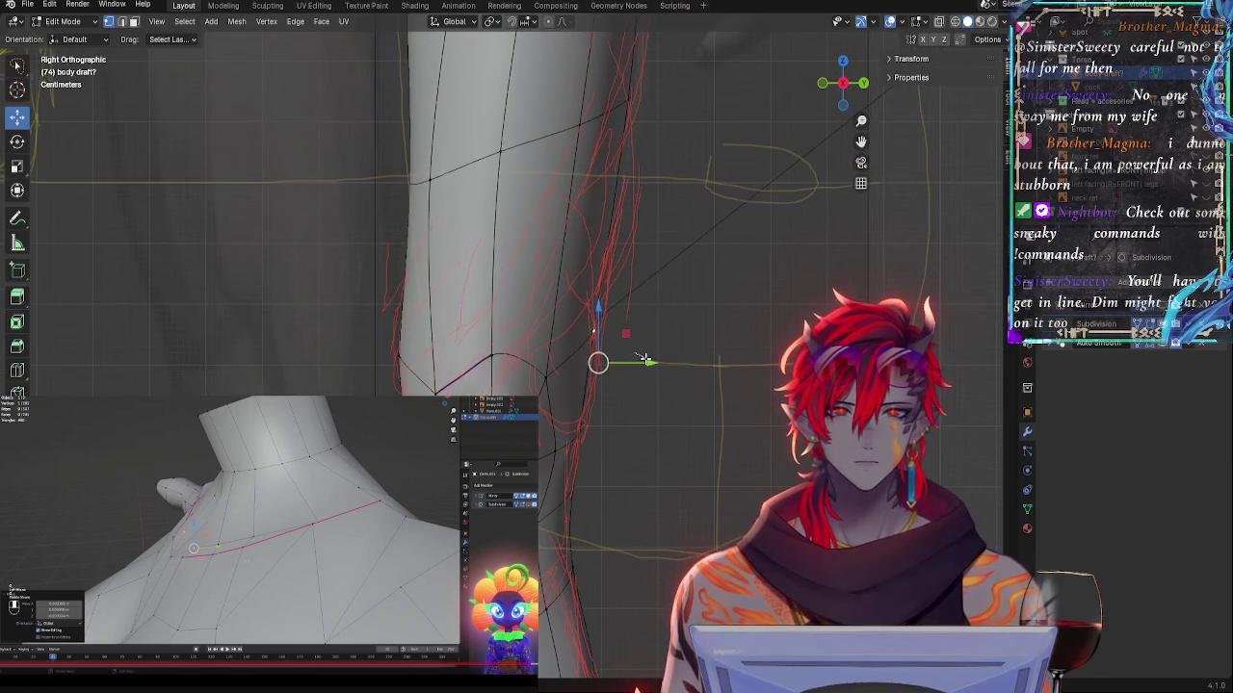
{"action": "left_click_drag", "start_coordinate": [637, 363], "coordinate": [666, 365]}
{"action": "middle_click_drag", "start_coordinate": [727, 313], "coordinate": [637, 320]}
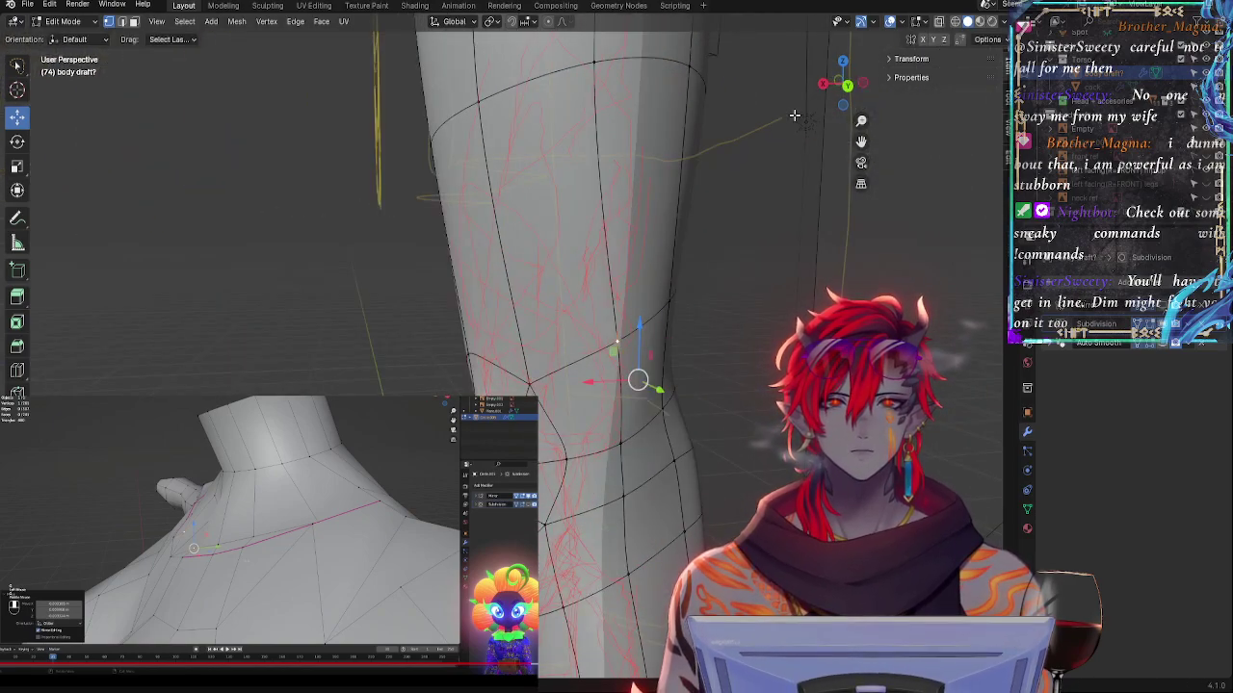
{"action": "left_click", "coordinate": [824, 86]}
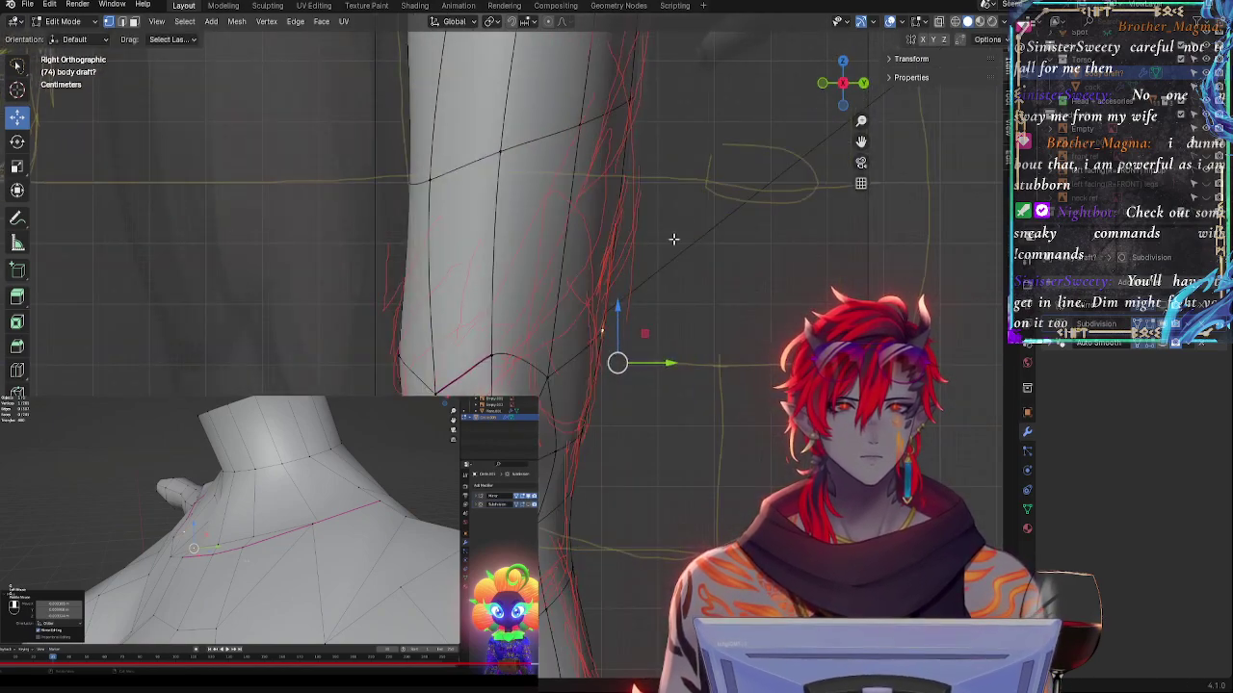
{"action": "left_click_drag", "start_coordinate": [639, 376], "coordinate": [586, 439]}
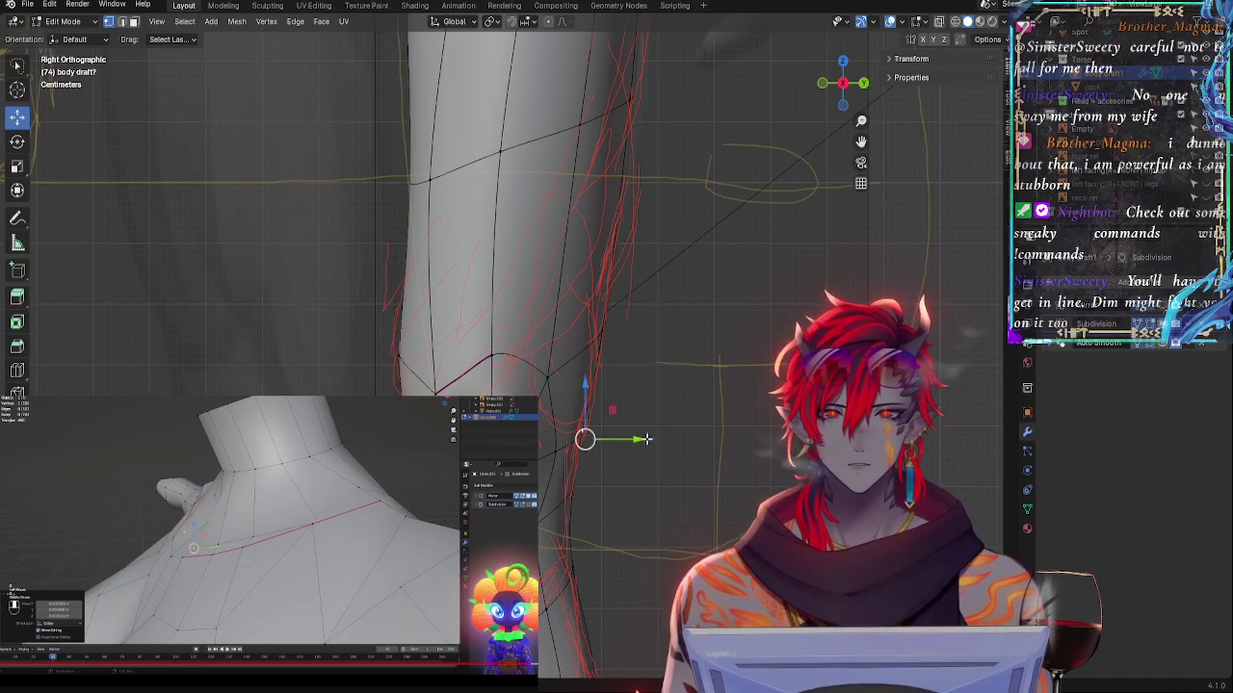
- Lower that knee vertex along the Z axis
{"action": "middle_click_drag", "start_coordinate": [725, 472], "coordinate": [654, 439]}
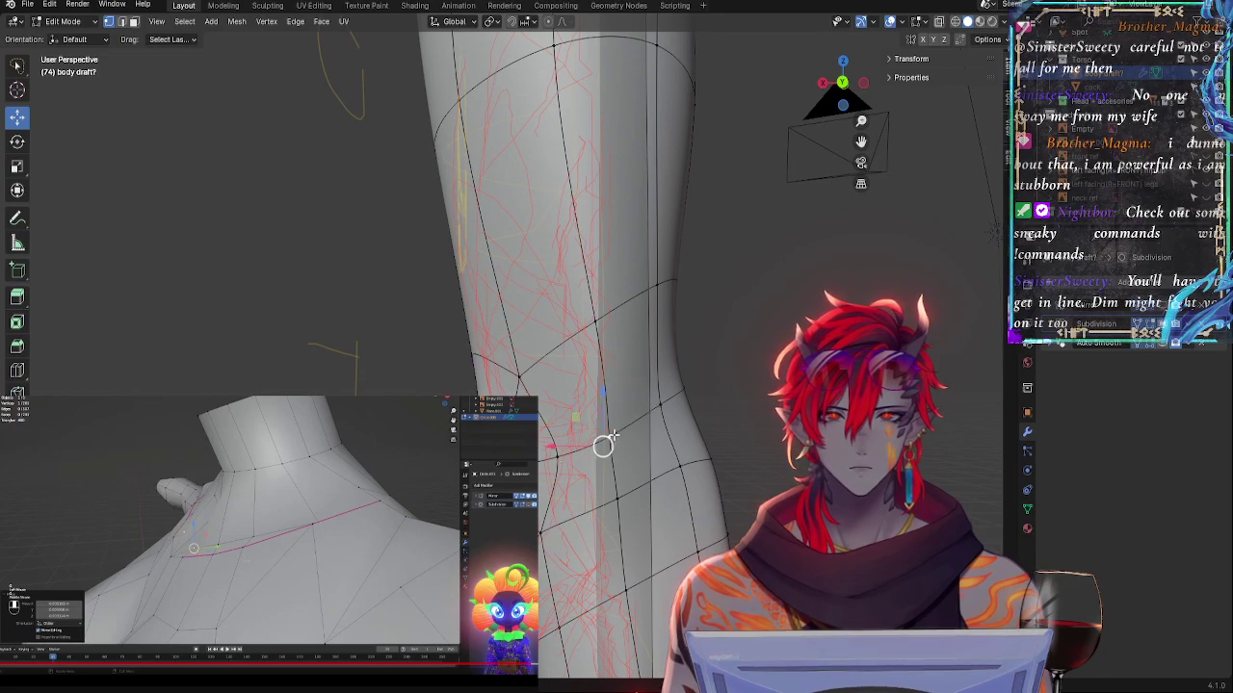
{"action": "key", "text": "g"}
{"action": "key", "text": "z"}
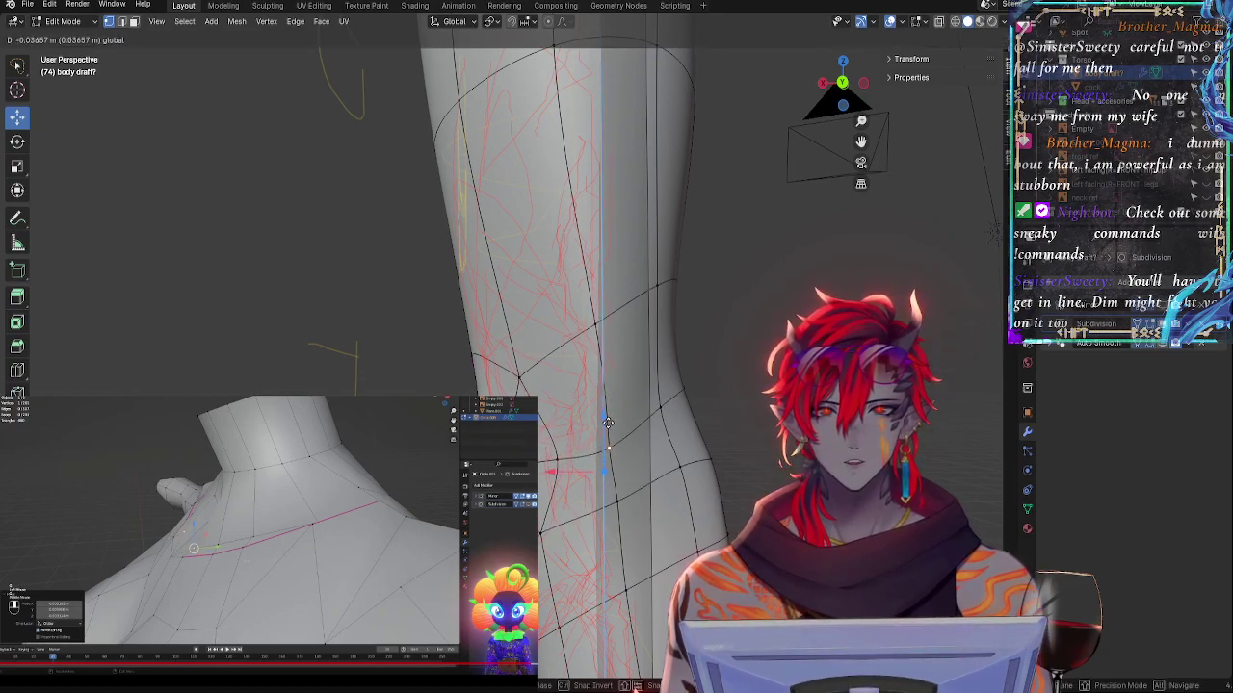
{"action": "left_click", "coordinate": [608, 424]}
{"action": "left_click_drag", "start_coordinate": [573, 397], "coordinate": [574, 407]}
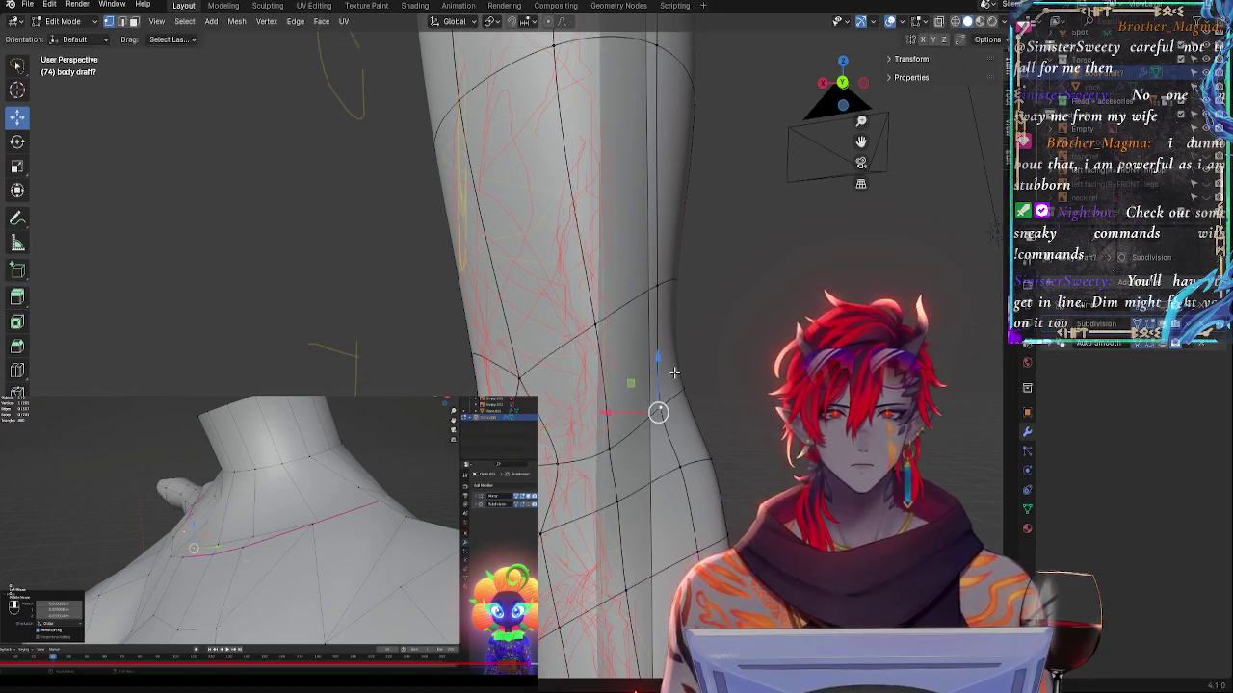
{"action": "left_click_drag", "start_coordinate": [661, 363], "coordinate": [660, 367]}
- Nudge the vertex below slightly back along Y, then select the lower knee vertex
{"action": "left_click", "coordinate": [617, 480]}
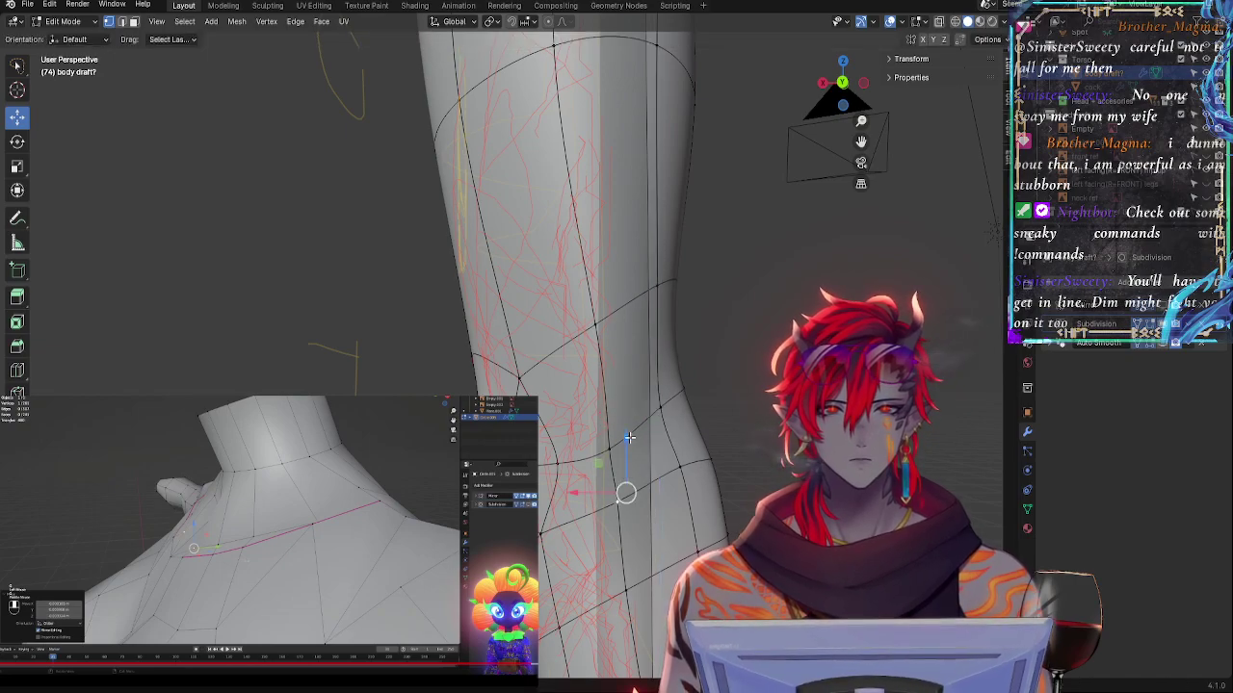
{"action": "left_click", "coordinate": [822, 83]}
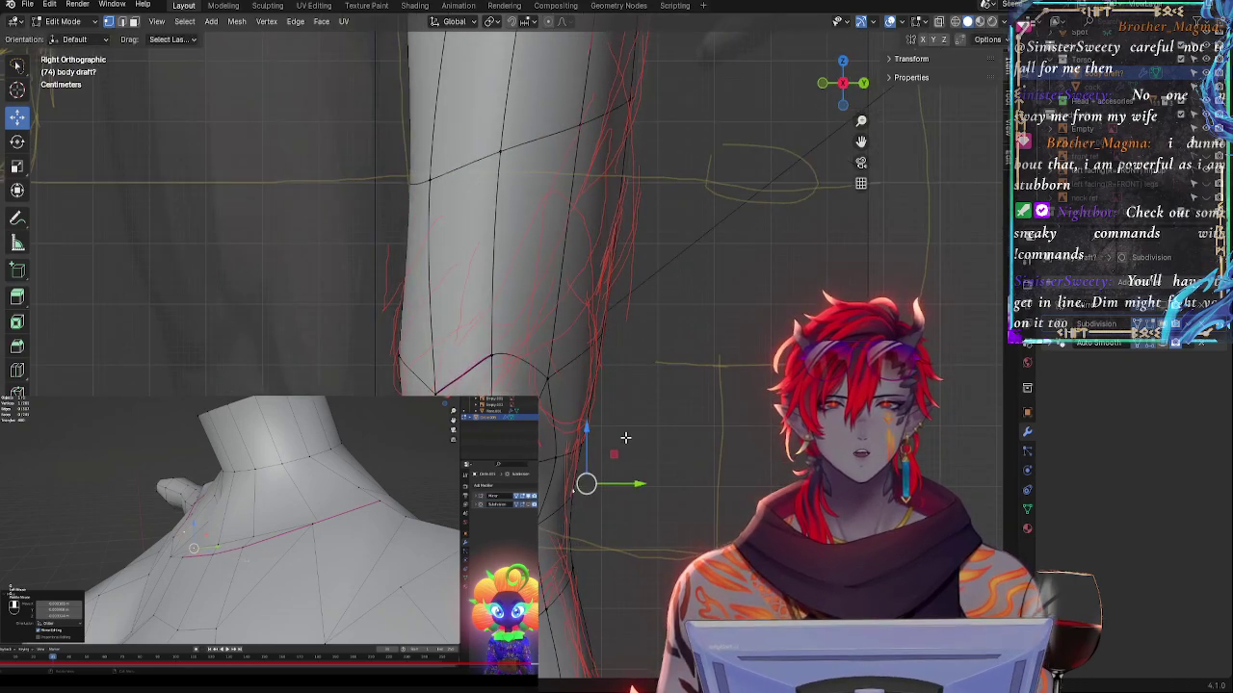
{"action": "middle_click_drag", "start_coordinate": [661, 540], "coordinate": [713, 466], "text": "shift"}
{"action": "left_click_drag", "start_coordinate": [669, 412], "coordinate": [635, 440]}
{"action": "left_click", "coordinate": [588, 453]}
- Lower the upper knee vertex slightly and shift the front-of-knee vertex toward the red stroke
{"action": "left_click", "coordinate": [612, 401]}
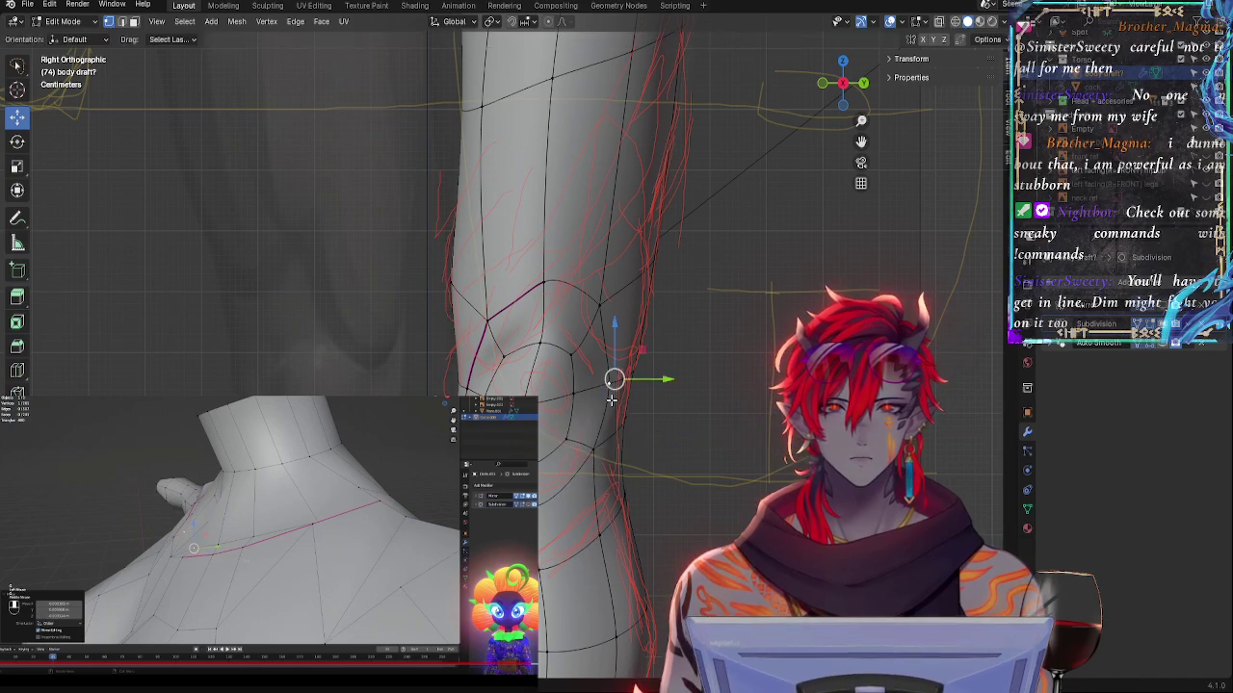
{"action": "left_click_drag", "start_coordinate": [614, 362], "coordinate": [641, 405]}
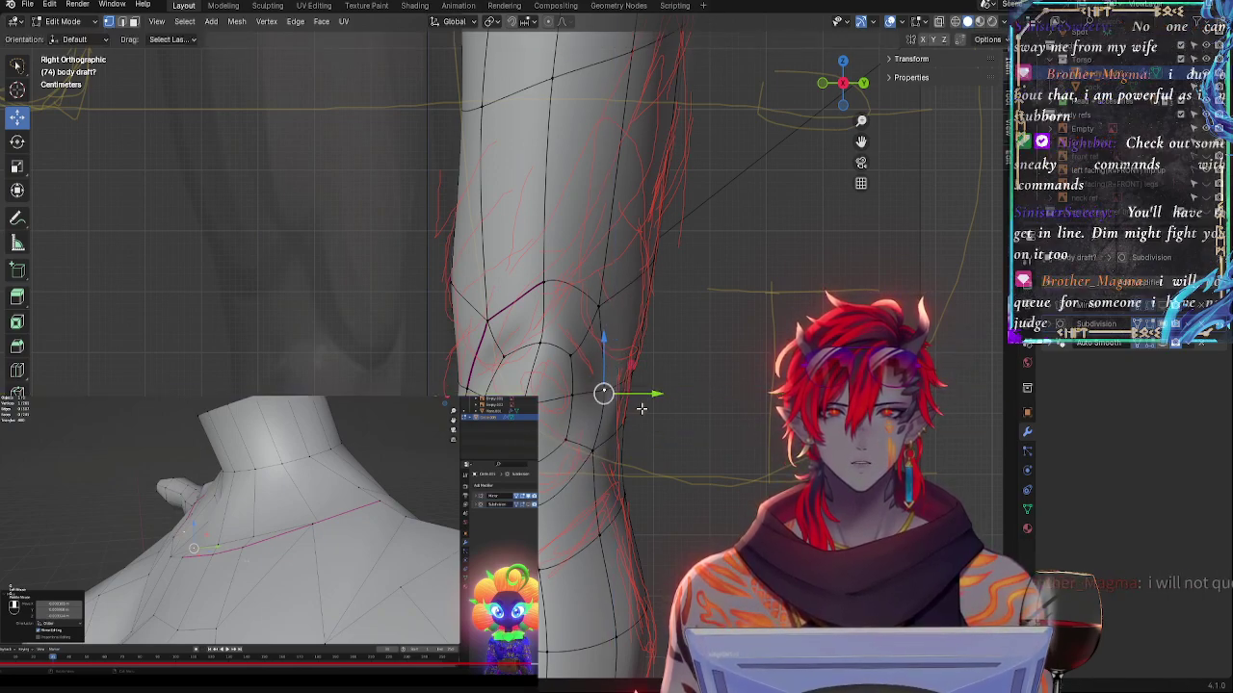
{"action": "left_click", "coordinate": [572, 357]}
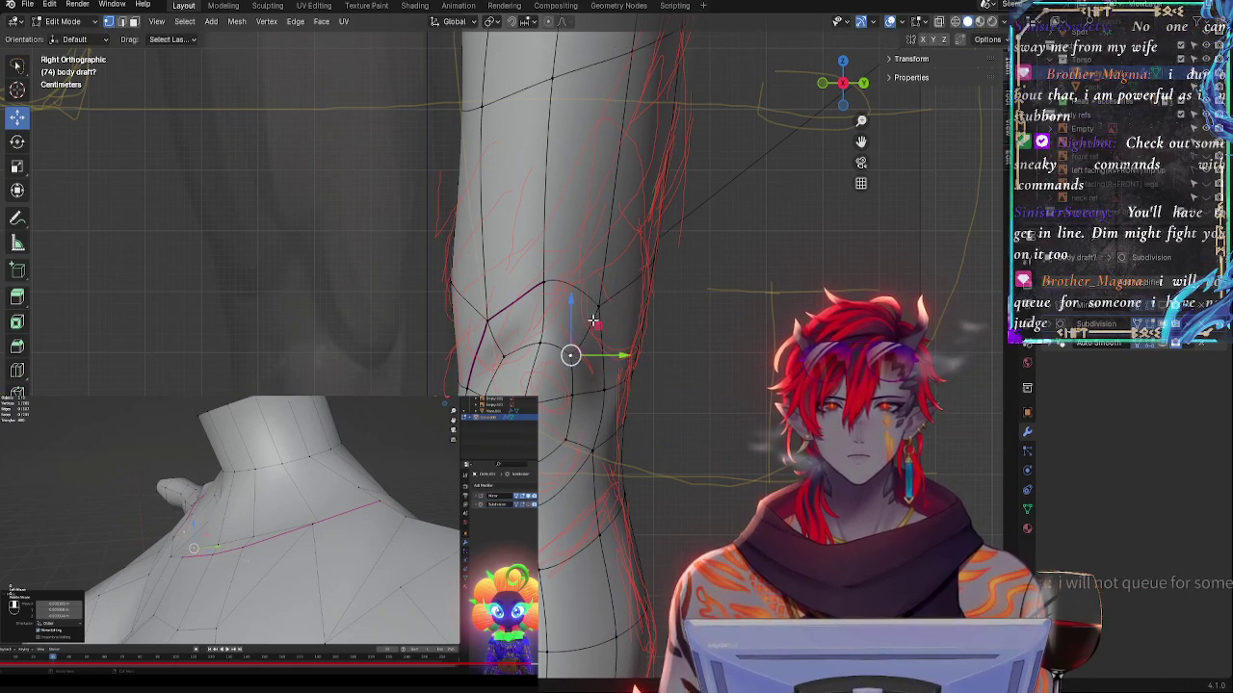
{"action": "left_click", "coordinate": [547, 306]}
{"action": "middle_click_drag", "start_coordinate": [598, 308], "coordinate": [582, 352]}
{"action": "middle_click_drag", "start_coordinate": [508, 363], "coordinate": [524, 304]}
{"action": "left_click", "coordinate": [486, 321]}
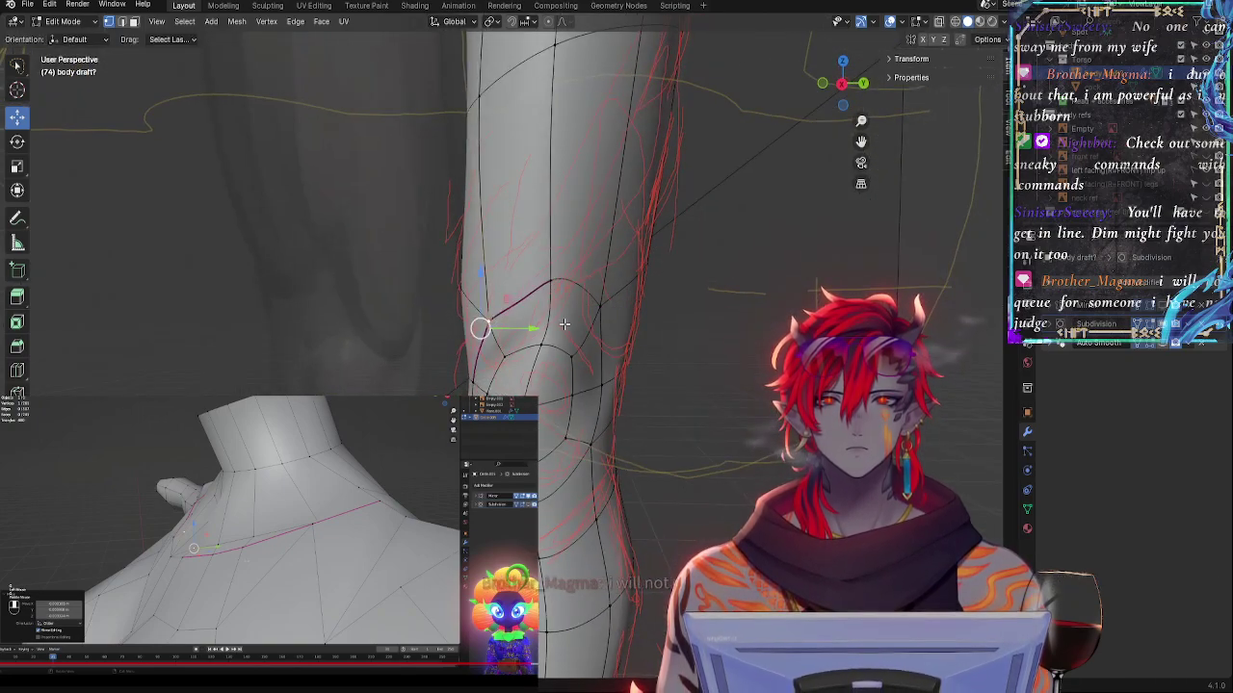
{"action": "left_click_drag", "start_coordinate": [483, 323], "coordinate": [545, 326]}
- Nudge the front knee vertex and the vertex above it along X to match the annotation line
{"action": "left_click", "coordinate": [467, 293]}
{"action": "left_click", "coordinate": [489, 324]}
{"action": "middle_click_drag", "start_coordinate": [588, 354], "coordinate": [485, 368]}
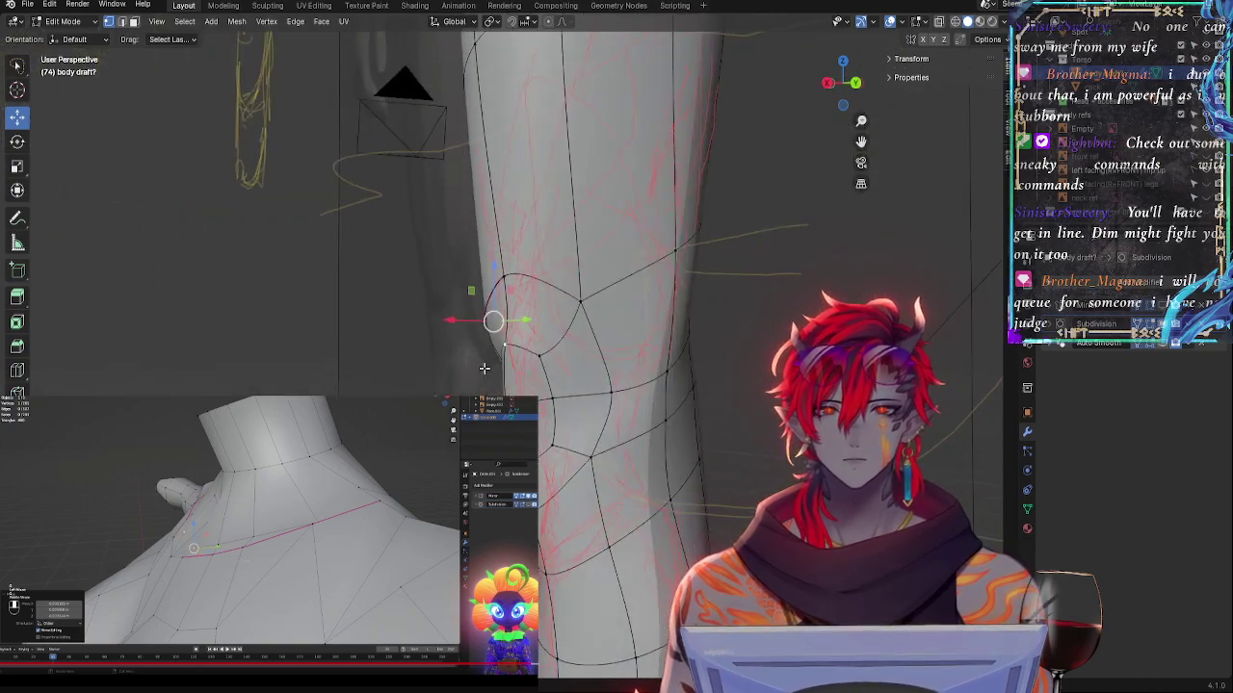
{"action": "mouse_move", "coordinate": [474, 320]}
{"action": "left_mouse_down"}
{"action": "mouse_move", "coordinate": [460, 299]}
{"action": "mouse_move", "coordinate": [472, 299]}
{"action": "left_mouse_up"}
{"action": "left_click", "coordinate": [504, 285]}
{"action": "middle_click_drag", "start_coordinate": [539, 289], "coordinate": [788, 165]}
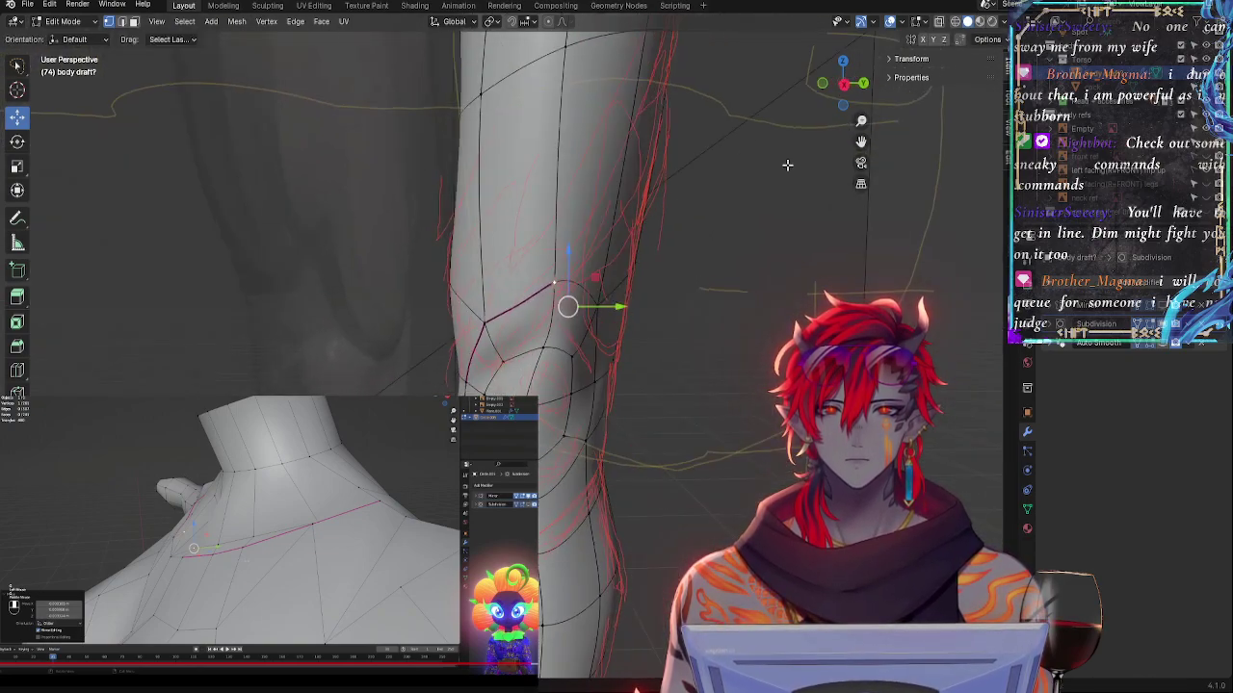
{"action": "left_click", "coordinate": [845, 84]}
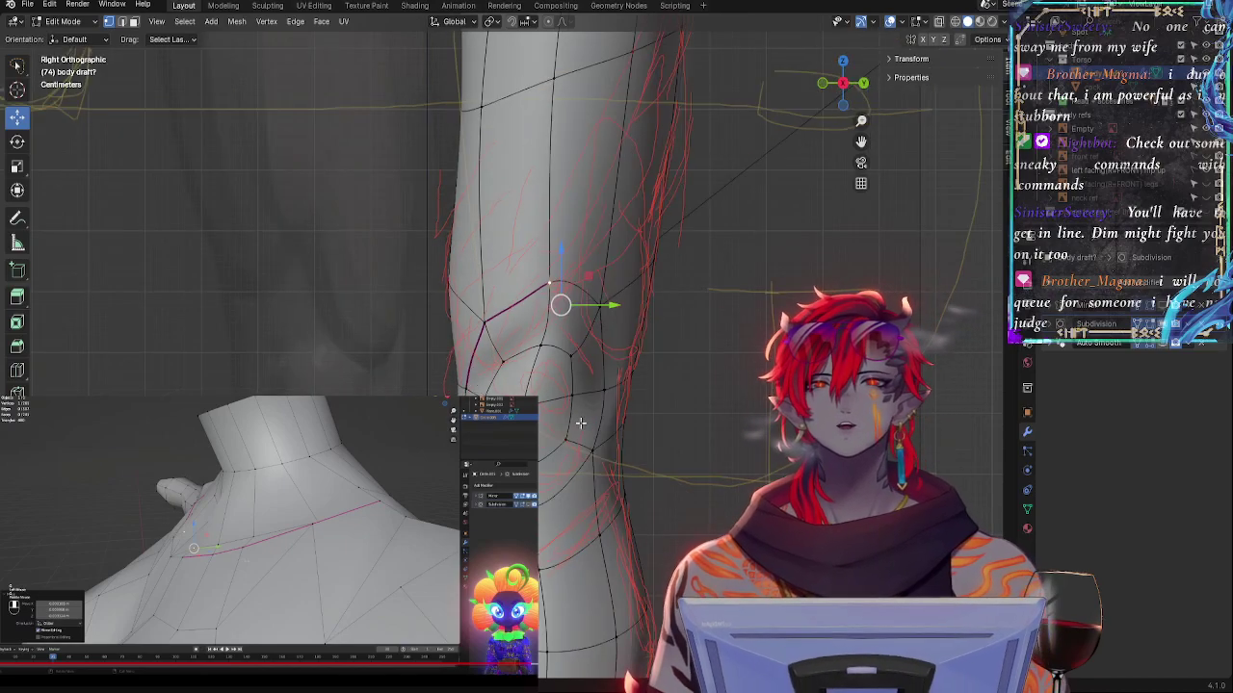
- Raise the vertex behind the knee along the Y axis onto the stroke
{"action": "middle_click_drag", "start_coordinate": [679, 547], "coordinate": [487, 433], "text": "shift"}
{"action": "left_click", "coordinate": [608, 377]}
{"action": "left_click_drag", "start_coordinate": [500, 417], "coordinate": [511, 417]}
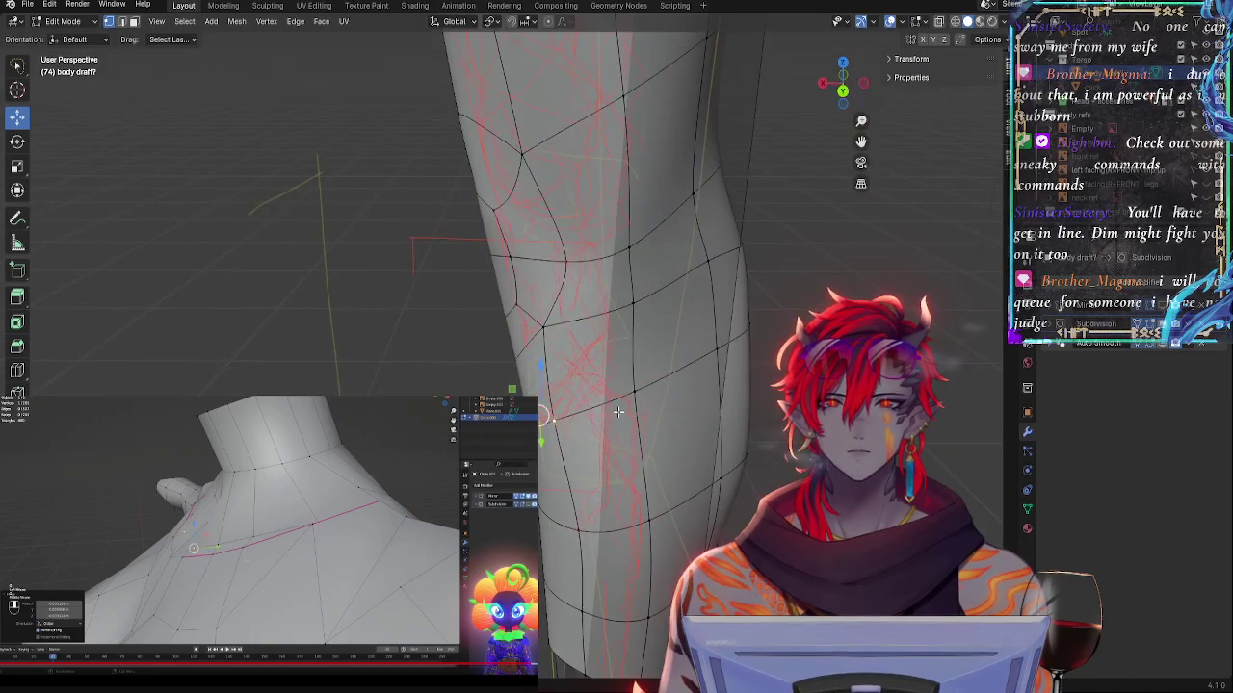
{"action": "middle_click_drag", "start_coordinate": [619, 413], "coordinate": [768, 371]}
{"action": "left_click_drag", "start_coordinate": [607, 367], "coordinate": [618, 316]}
{"action": "key", "text": "y"}
{"action": "left_click", "coordinate": [638, 350]}
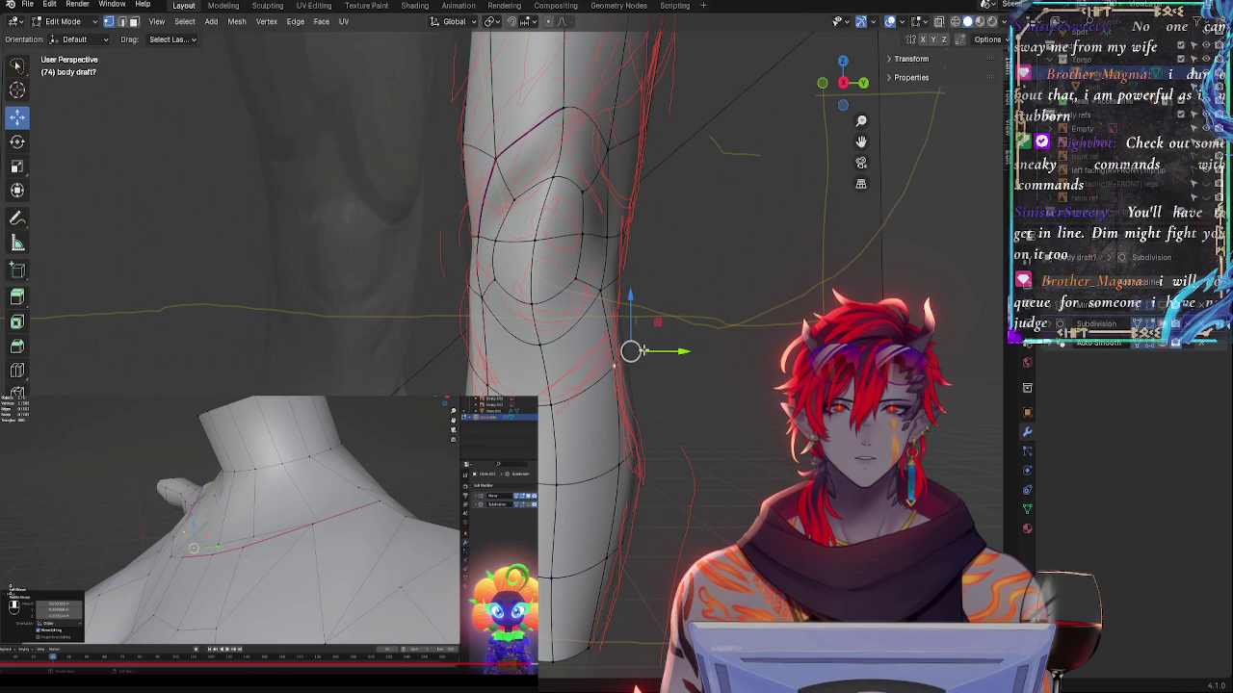
- Move another knee vertex along Y and align the back-of-knee vertex in the right side view
{"action": "left_click", "coordinate": [601, 289]}
{"action": "key", "text": "g"}
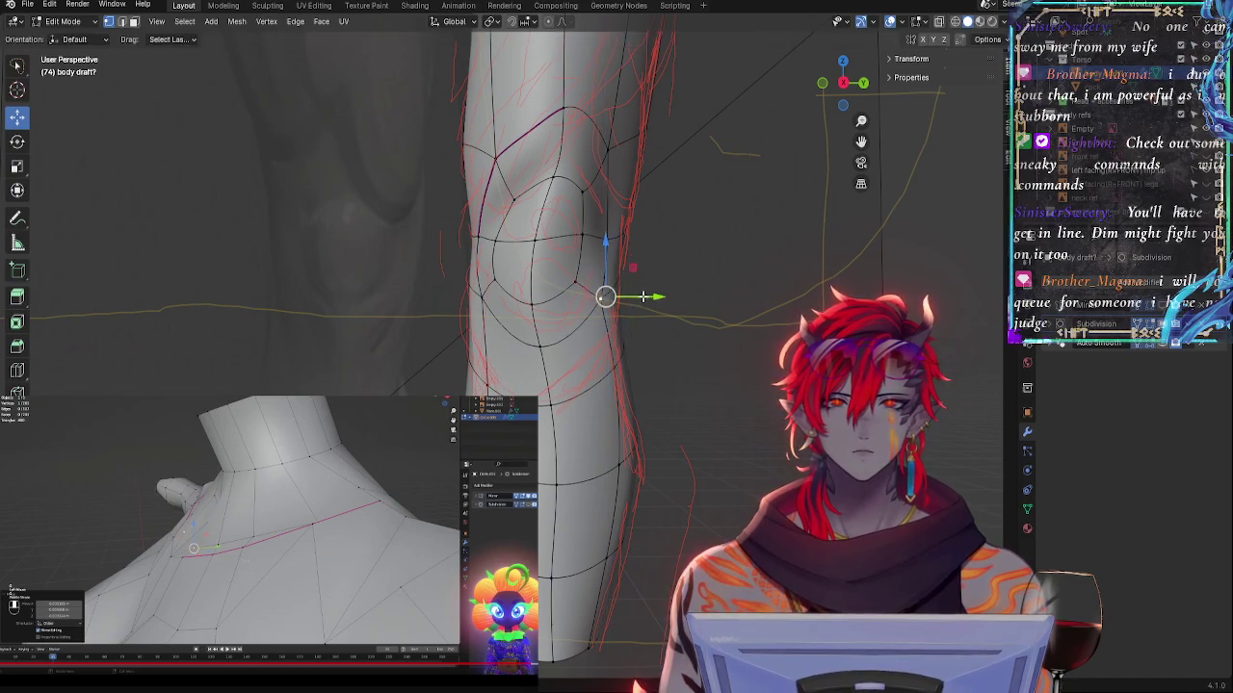
{"action": "key", "text": "y"}
{"action": "left_click", "coordinate": [624, 300]}
{"action": "left_click", "coordinate": [632, 348]}
{"action": "middle_click_drag", "start_coordinate": [694, 349], "coordinate": [617, 393]}
{"action": "left_click", "coordinate": [676, 345]}
{"action": "middle_click_drag", "start_coordinate": [718, 260], "coordinate": [815, 185]}
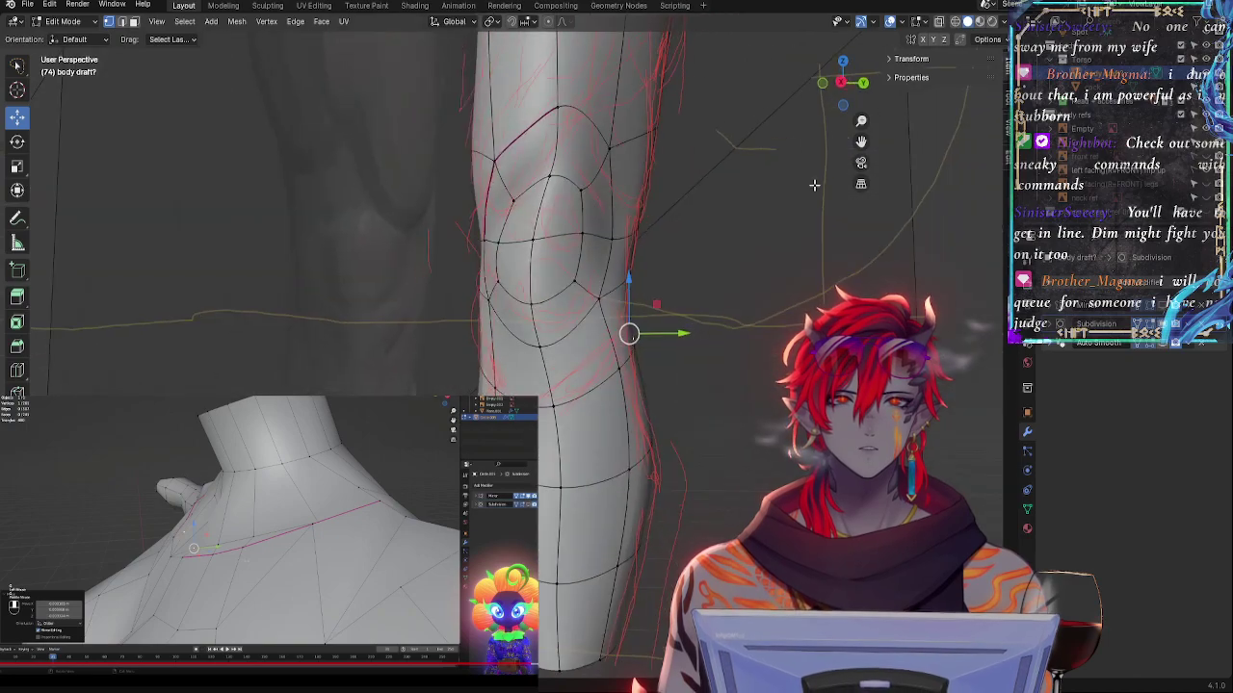
{"action": "left_click", "coordinate": [845, 85]}
{"action": "left_click", "coordinate": [842, 86]}
{"action": "left_click_drag", "start_coordinate": [665, 325], "coordinate": [666, 309]}
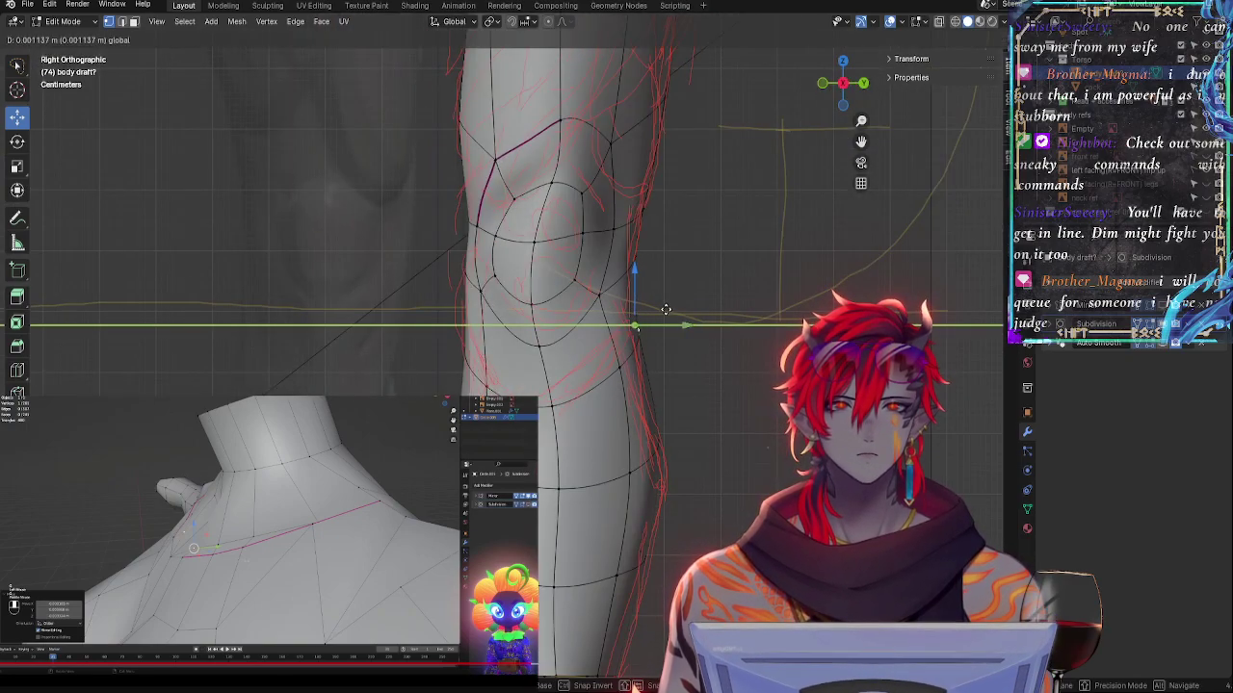
- Lower the lower-leg edge vertices and pull the right-hand leg vertex toward the red stroke
{"action": "right_click", "coordinate": [684, 433], "text": "shift"}
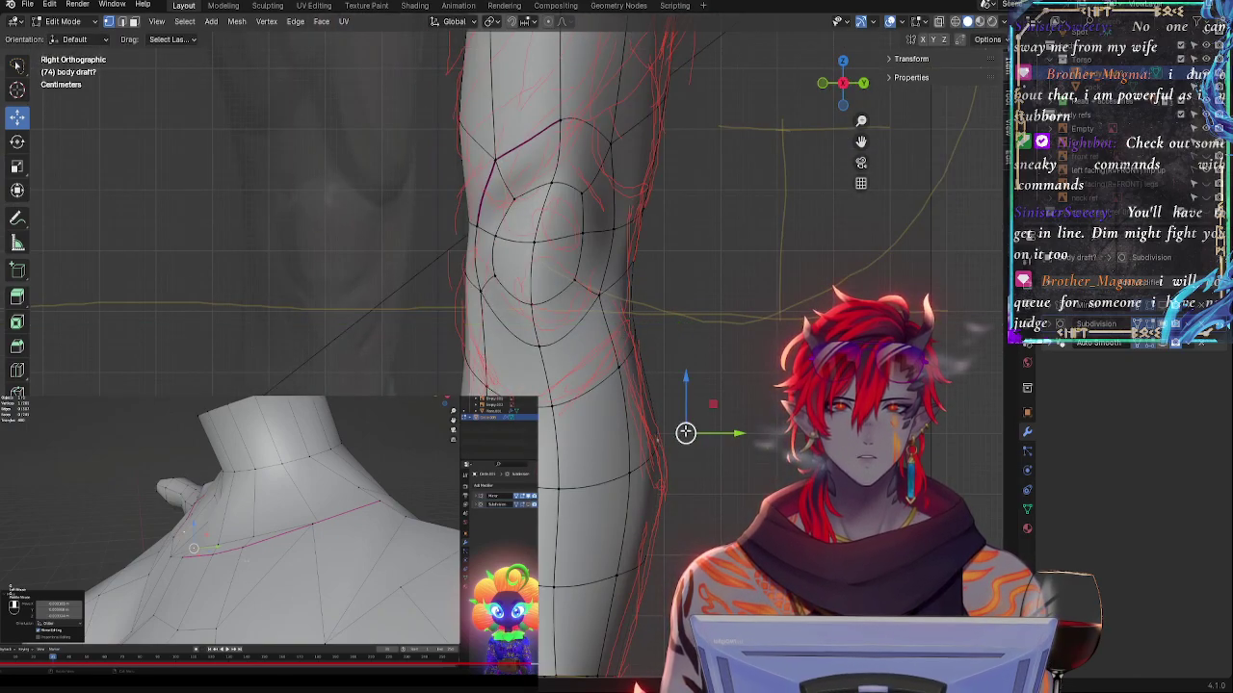
{"action": "left_click", "coordinate": [624, 476]}
{"action": "key", "text": "g"}
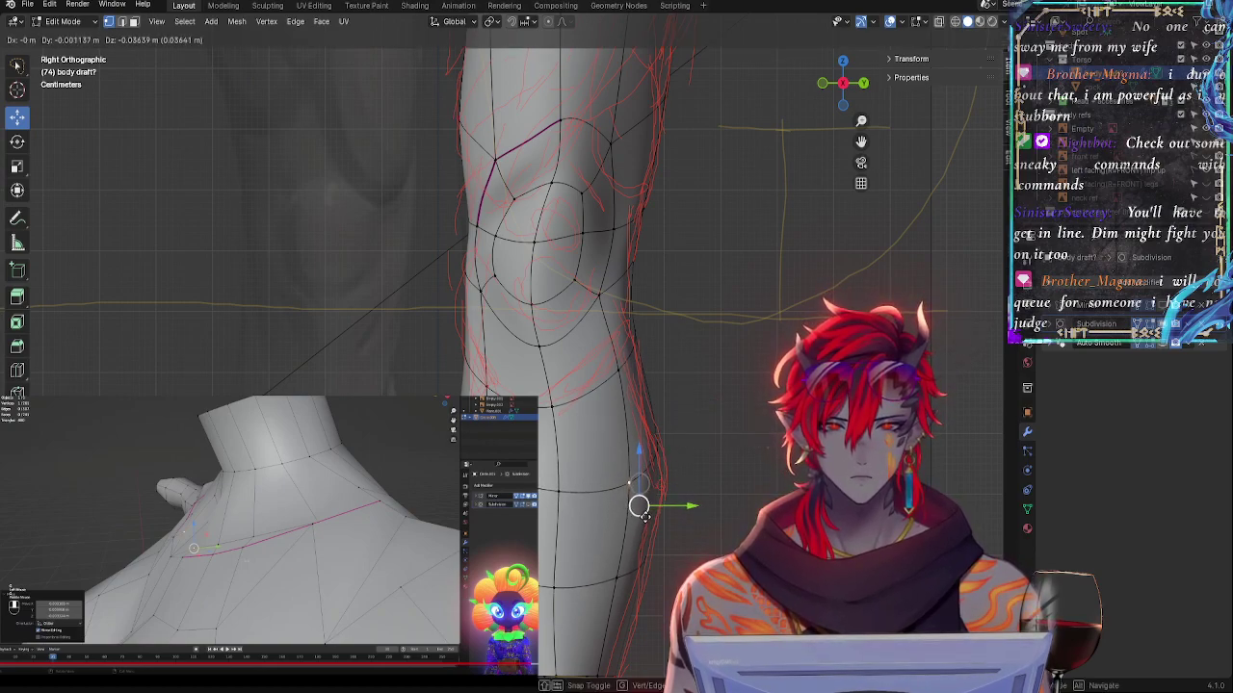
{"action": "left_click", "coordinate": [659, 494]}
{"action": "left_click", "coordinate": [567, 499]}
{"action": "left_click_drag", "start_coordinate": [565, 490], "coordinate": [562, 504]}
{"action": "left_click", "coordinate": [665, 450]}
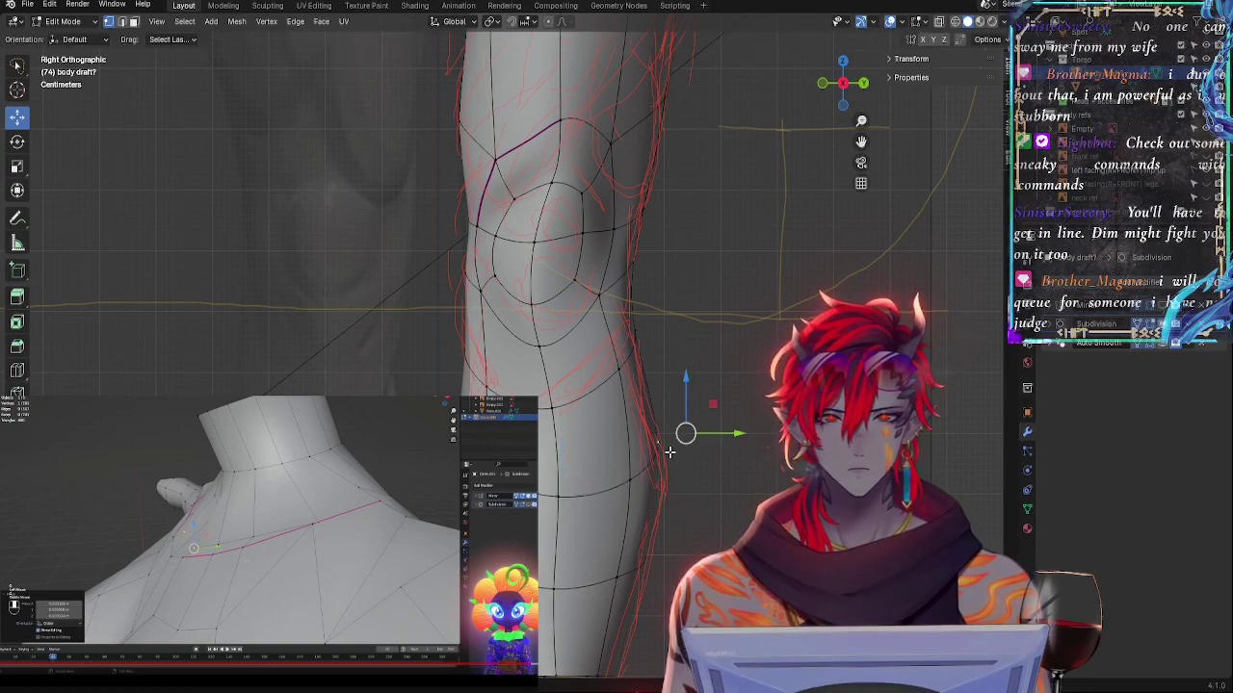
{"action": "left_click_drag", "start_coordinate": [672, 432], "coordinate": [677, 450]}
- Adjust the shin and calf vertices down the leg edge so they meet the annotation strokes
{"action": "left_click", "coordinate": [580, 494]}
{"action": "right_click_drag", "start_coordinate": [582, 492], "coordinate": [677, 456], "text": "shift"}
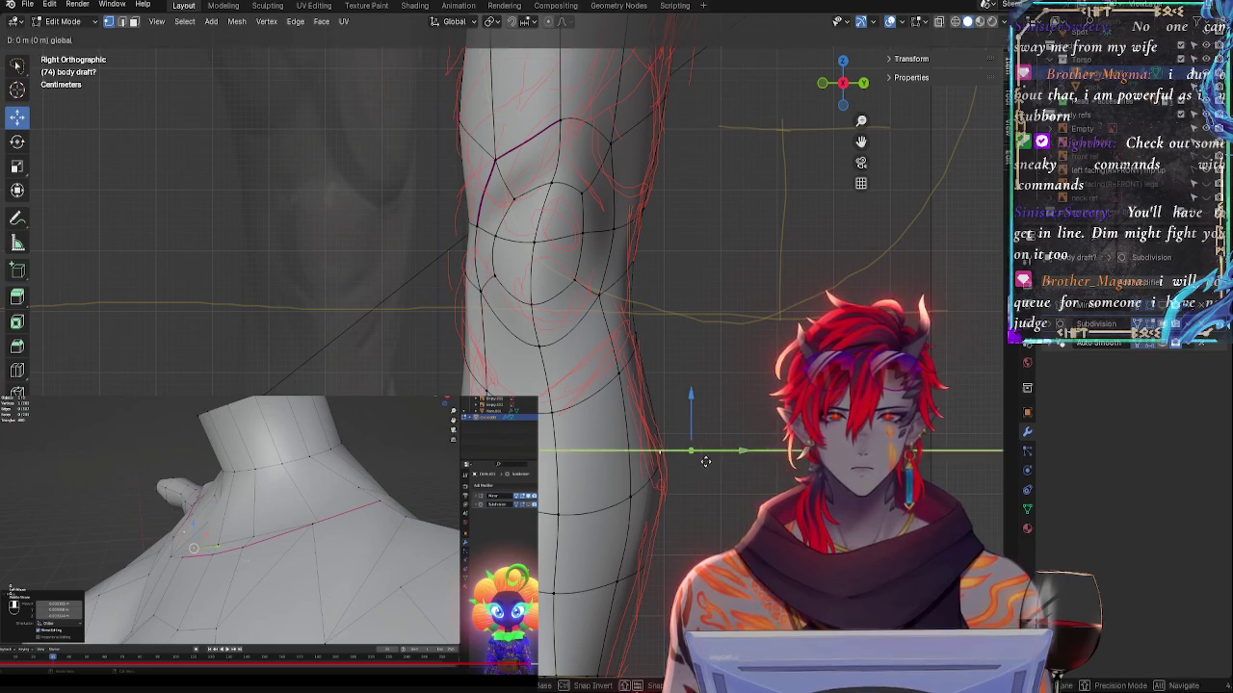
{"action": "left_click_drag", "start_coordinate": [693, 450], "coordinate": [691, 443]}
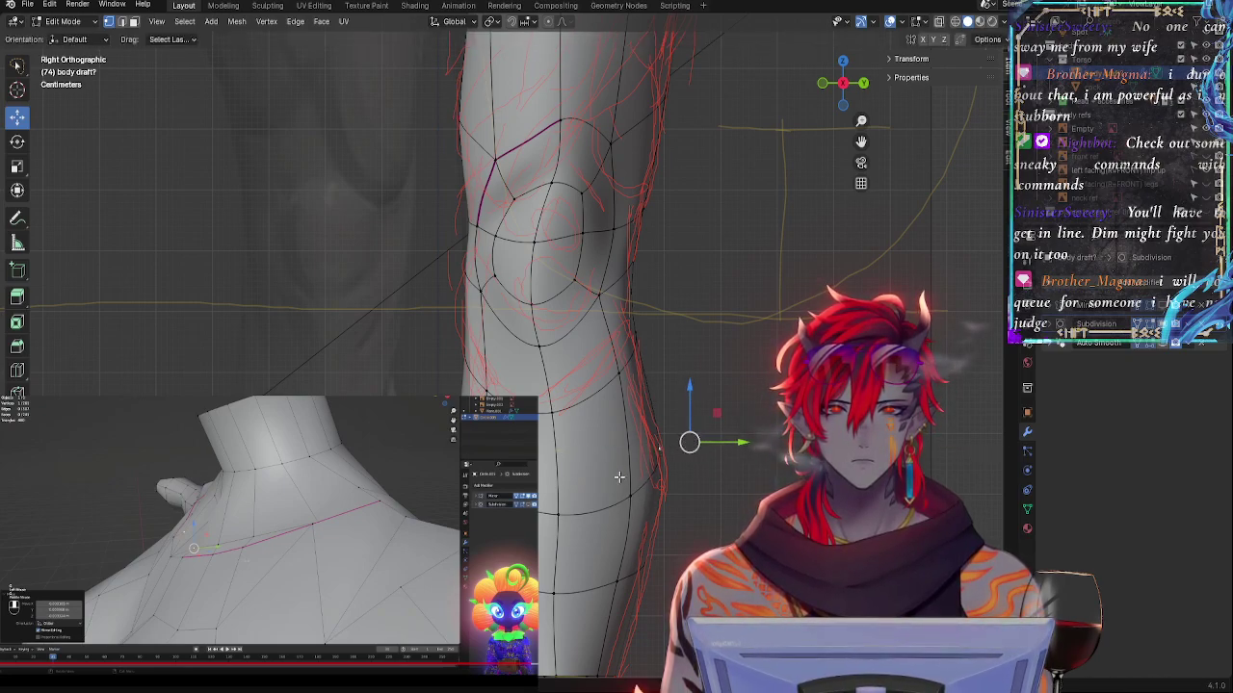
{"action": "right_click_drag", "start_coordinate": [638, 495], "coordinate": [648, 560], "text": "shift"}
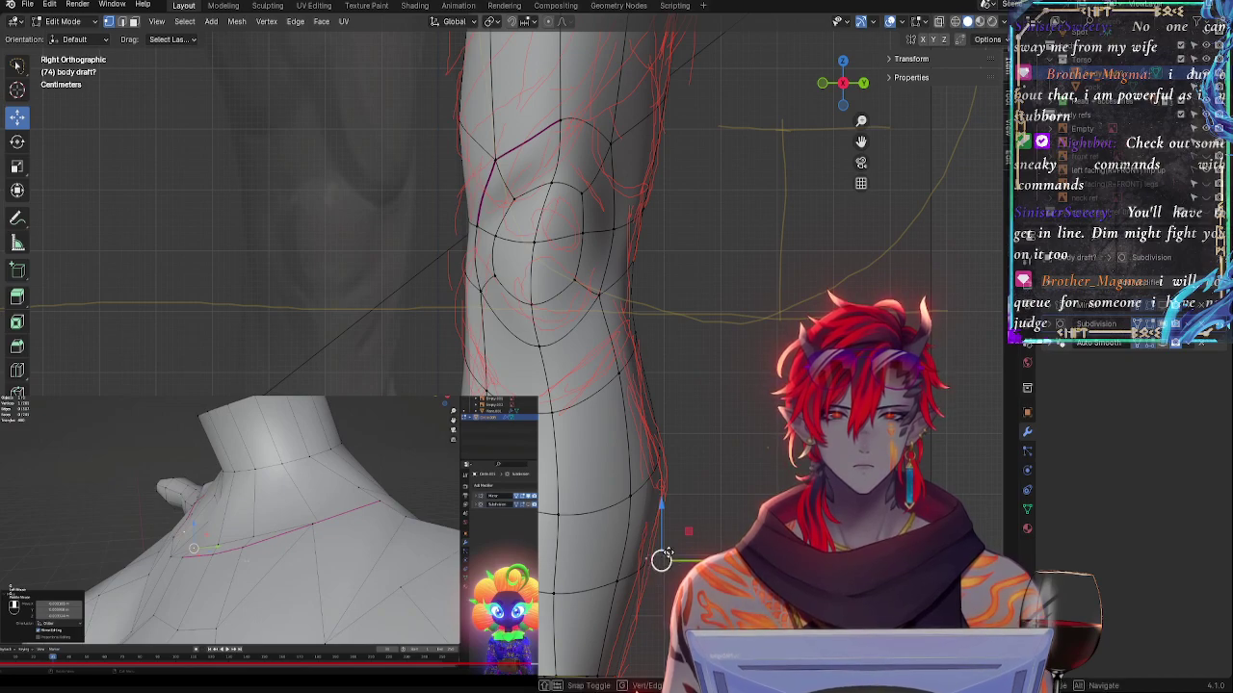
{"action": "left_click_drag", "start_coordinate": [667, 552], "coordinate": [668, 537]}
{"action": "right_click_drag", "start_coordinate": [622, 574], "coordinate": [618, 578], "text": "shift"}
{"action": "left_click_drag", "start_coordinate": [550, 578], "coordinate": [556, 612]}
{"action": "middle_click_drag", "start_coordinate": [677, 580], "coordinate": [695, 391], "text": "shift"}
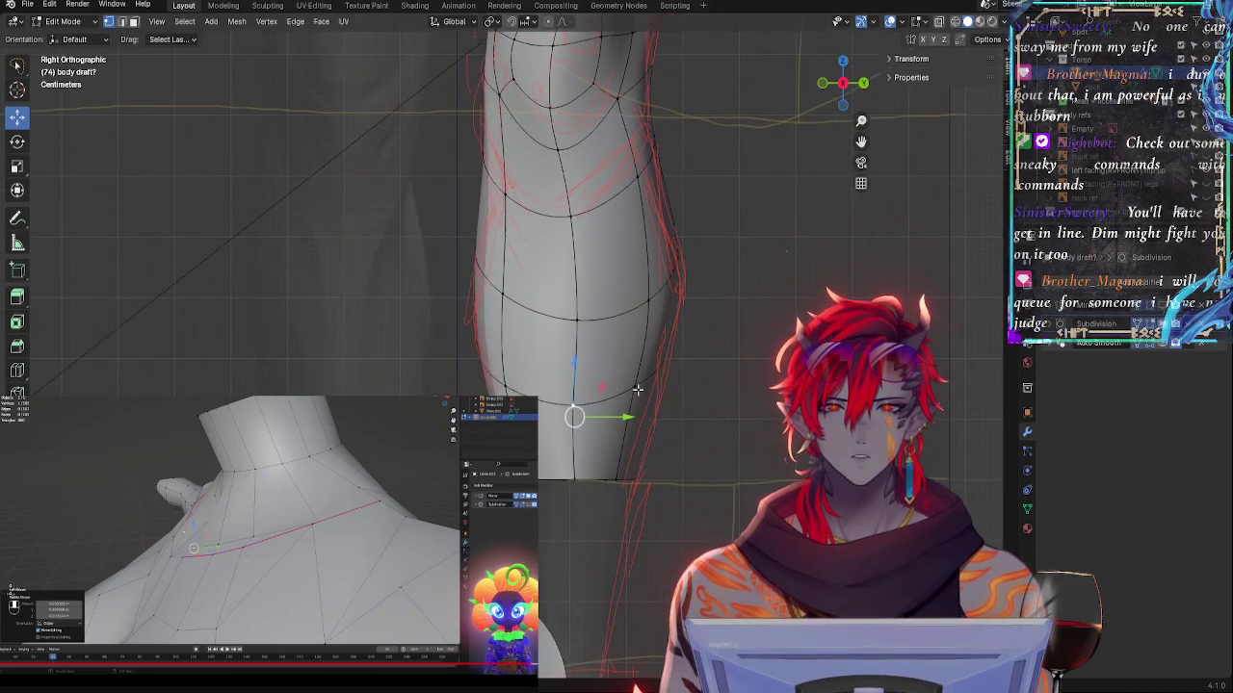
- Refine the calf's back-edge vertices and briefly preview the lower leg in Object Mode
{"action": "left_click", "coordinate": [638, 388]}
{"action": "left_click", "coordinate": [662, 378]}
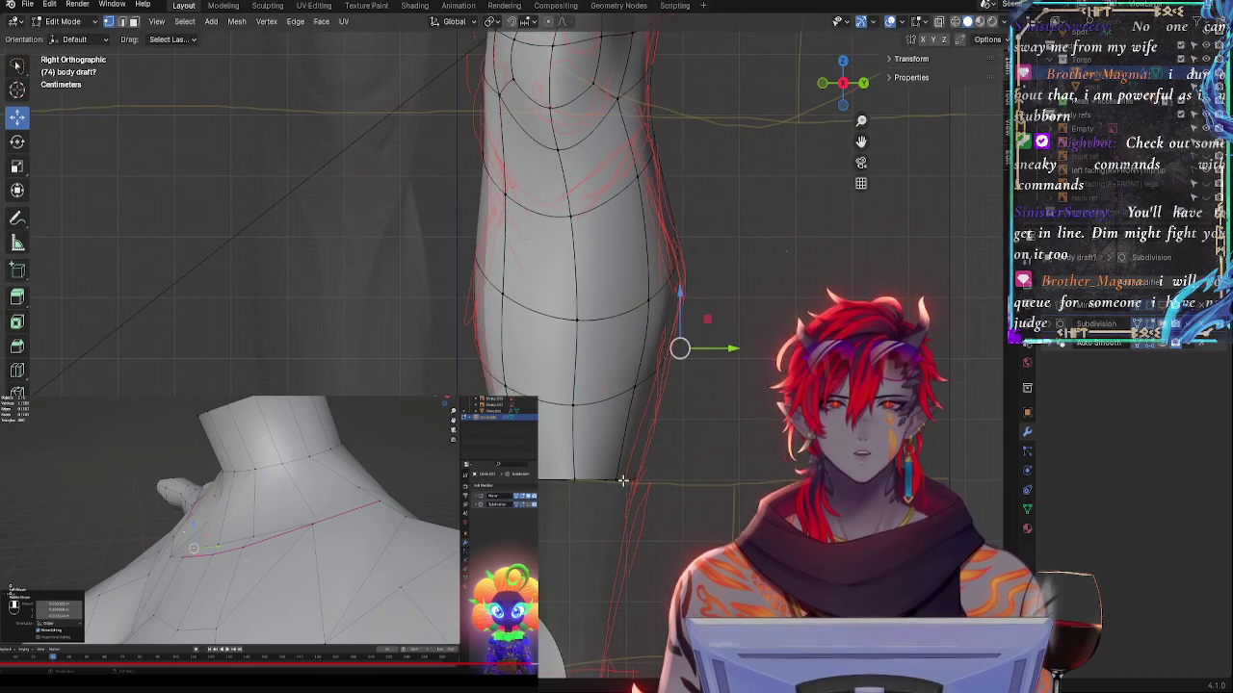
{"action": "scroll", "coordinate": [723, 424], "scroll_direction": "down", "scroll_amount": 2}
{"action": "mouse_move", "coordinate": [686, 276]}
{"action": "middle_mouse_down", "text": "shift"}
{"action": "mouse_move", "coordinate": [702, 350]}
{"action": "mouse_move", "coordinate": [704, 500]}
{"action": "middle_mouse_up", "text": "shift"}
{"action": "key", "text": "Tab"}
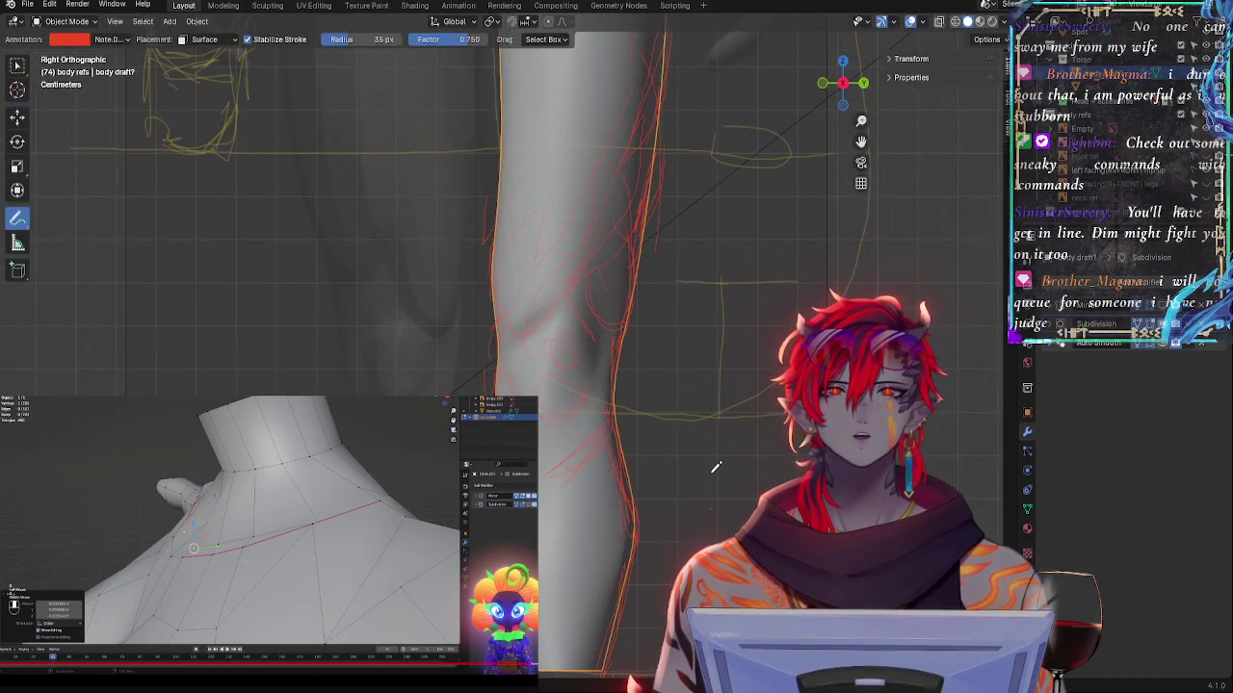
{"action": "key", "text": "Tab"}
- Fade the red annotation layer's opacity and compare the leg outline in Object Mode, then return to Edit Mode
{"action": "left_click", "coordinate": [19, 219]}
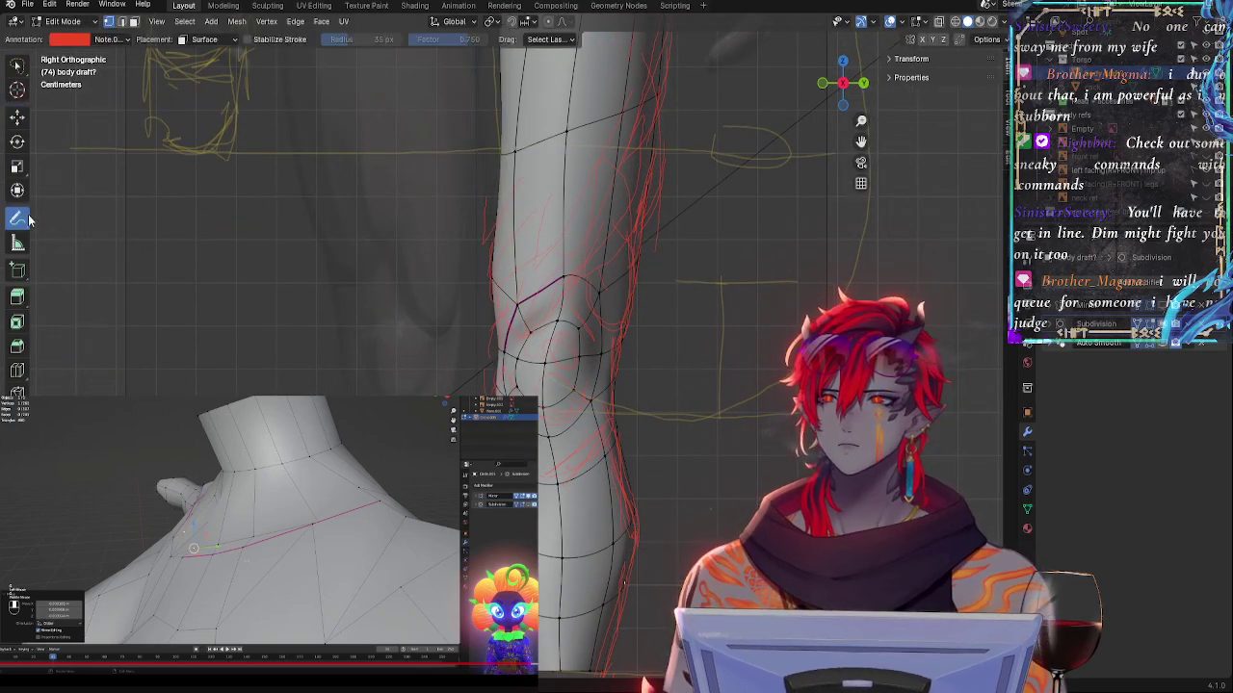
{"action": "left_click", "coordinate": [110, 41]}
{"action": "left_click_drag", "start_coordinate": [125, 170], "coordinate": [63, 170]}
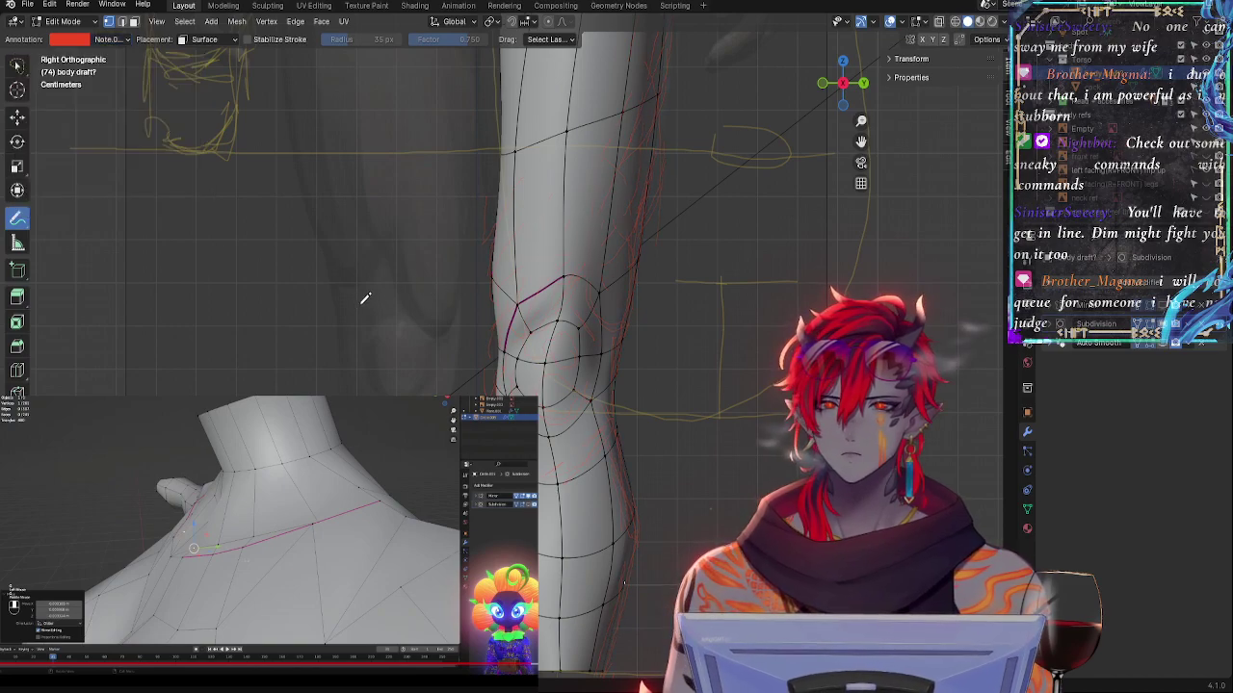
{"action": "key", "text": "Tab"}
{"action": "scroll", "coordinate": [699, 421], "scroll_direction": "down", "scroll_amount": 3}
{"action": "scroll", "coordinate": [671, 393], "scroll_direction": "up", "scroll_amount": 1}
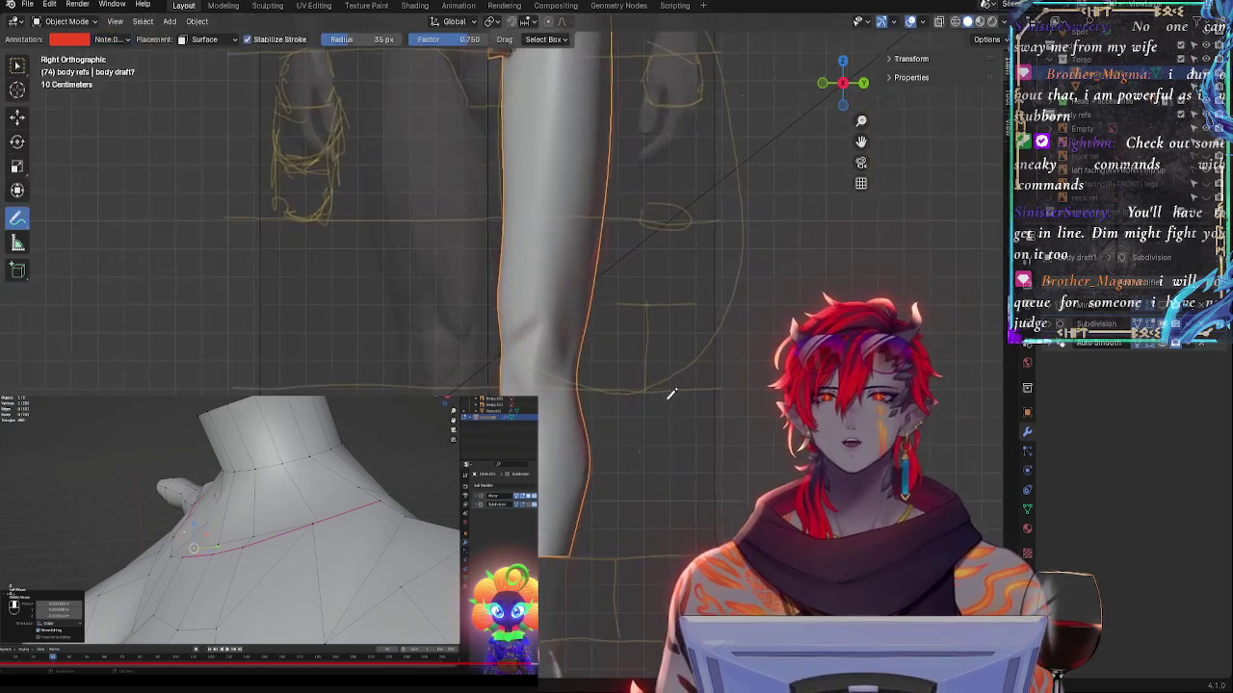
{"action": "scroll", "coordinate": [672, 393], "scroll_direction": "up", "scroll_amount": 1}
{"action": "scroll", "coordinate": [666, 402], "scroll_direction": "up", "scroll_amount": 1}
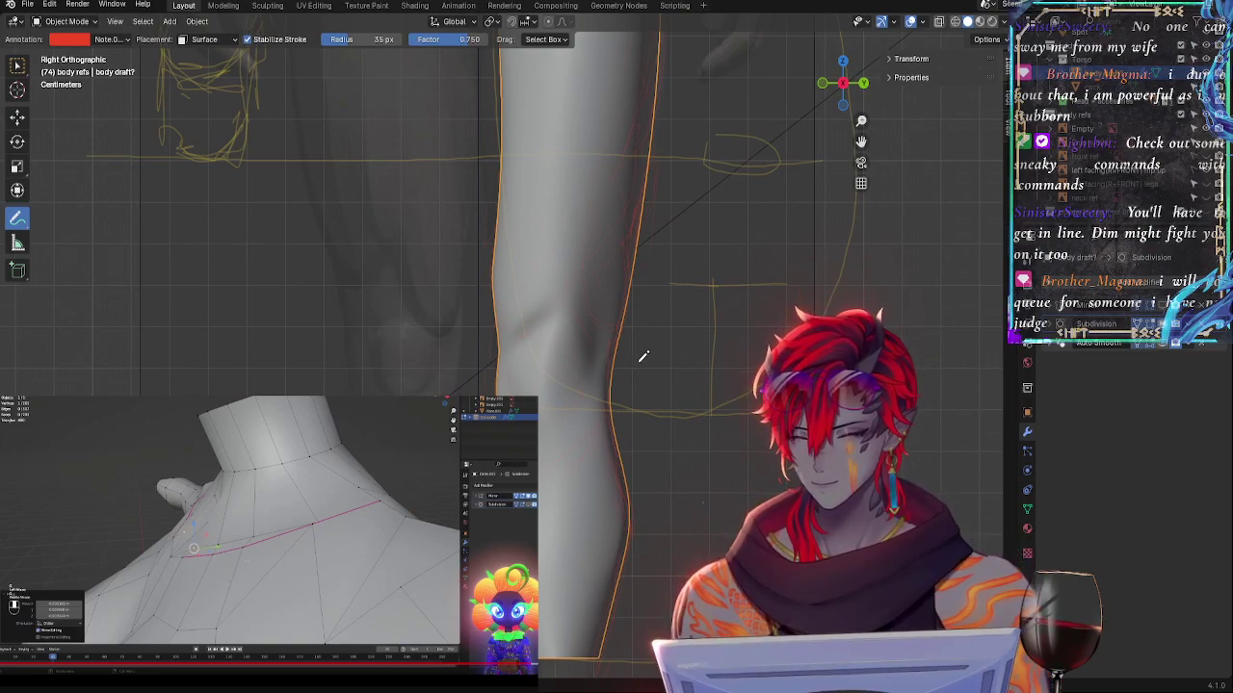
{"action": "scroll", "coordinate": [645, 356], "scroll_direction": "up", "scroll_amount": 2}
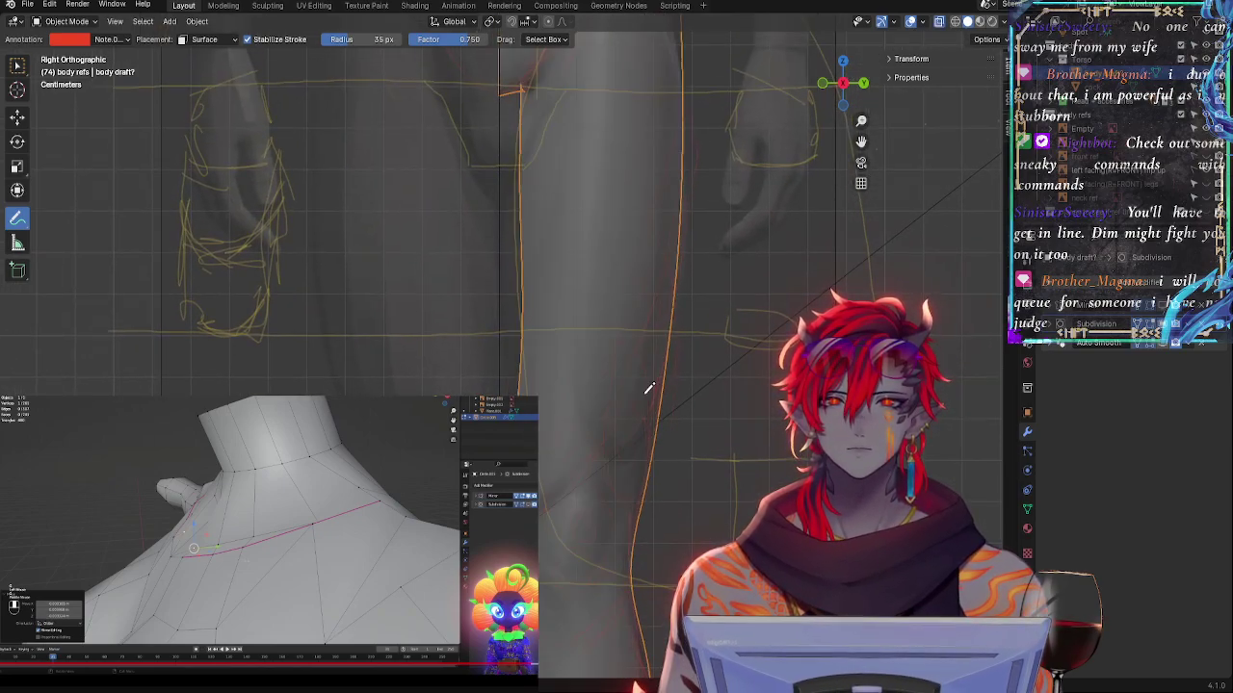
{"action": "key", "text": "Tab"}
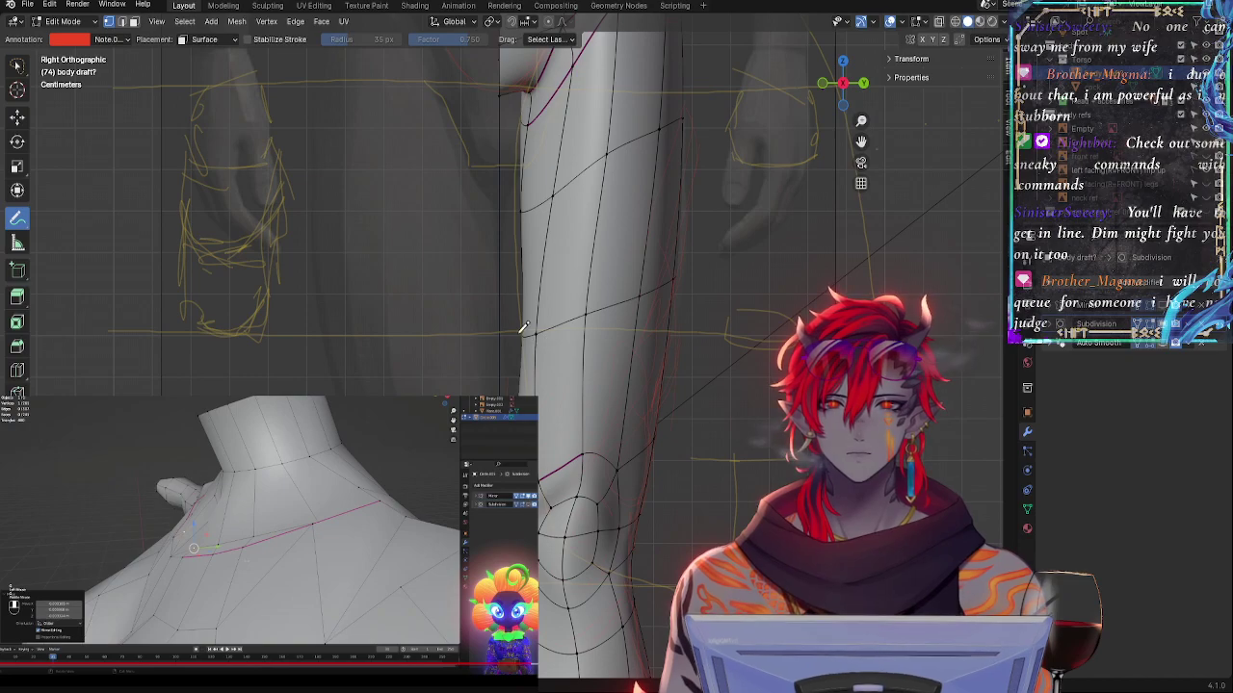
- In the straight side view, slide an upper-leg vertex back toward the thigh outline and lower its neighbour
{"action": "mouse_move", "coordinate": [523, 328]}
{"action": "middle_mouse_down"}
{"action": "mouse_move", "coordinate": [616, 360]}
{"action": "mouse_move", "coordinate": [509, 343]}
{"action": "mouse_move", "coordinate": [563, 323]}
{"action": "mouse_move", "coordinate": [534, 329]}
{"action": "middle_mouse_up"}
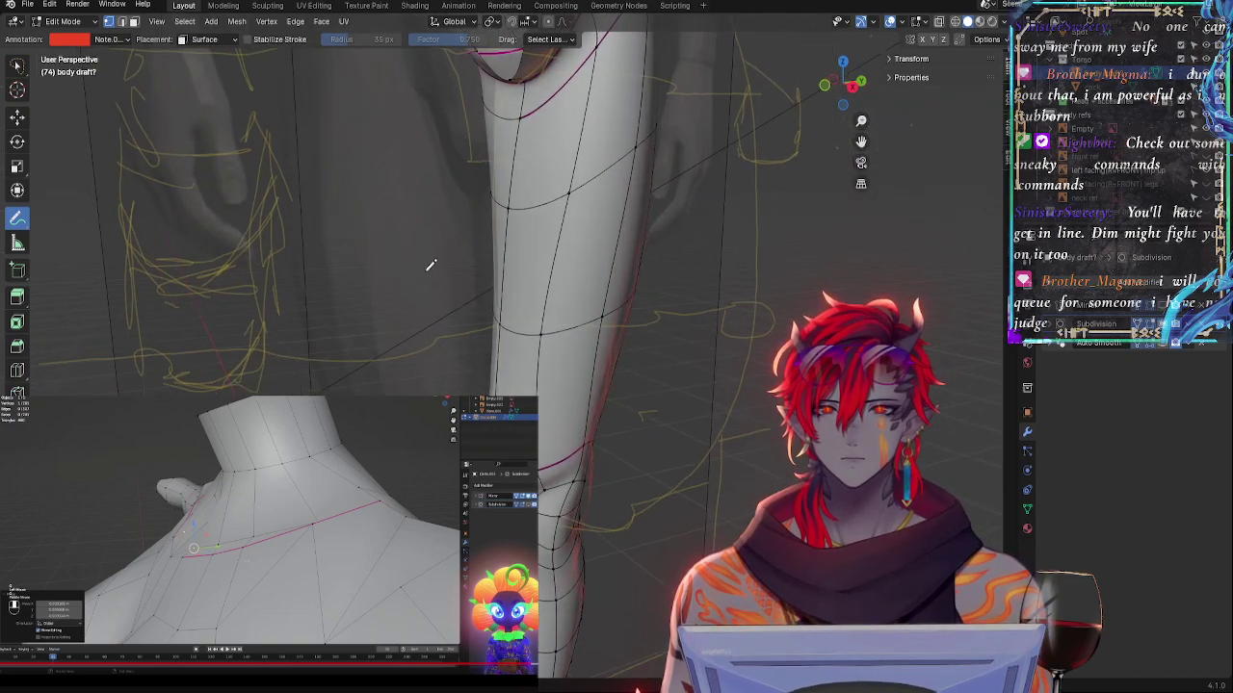
{"action": "left_click", "coordinate": [17, 118]}
{"action": "left_click", "coordinate": [510, 320]}
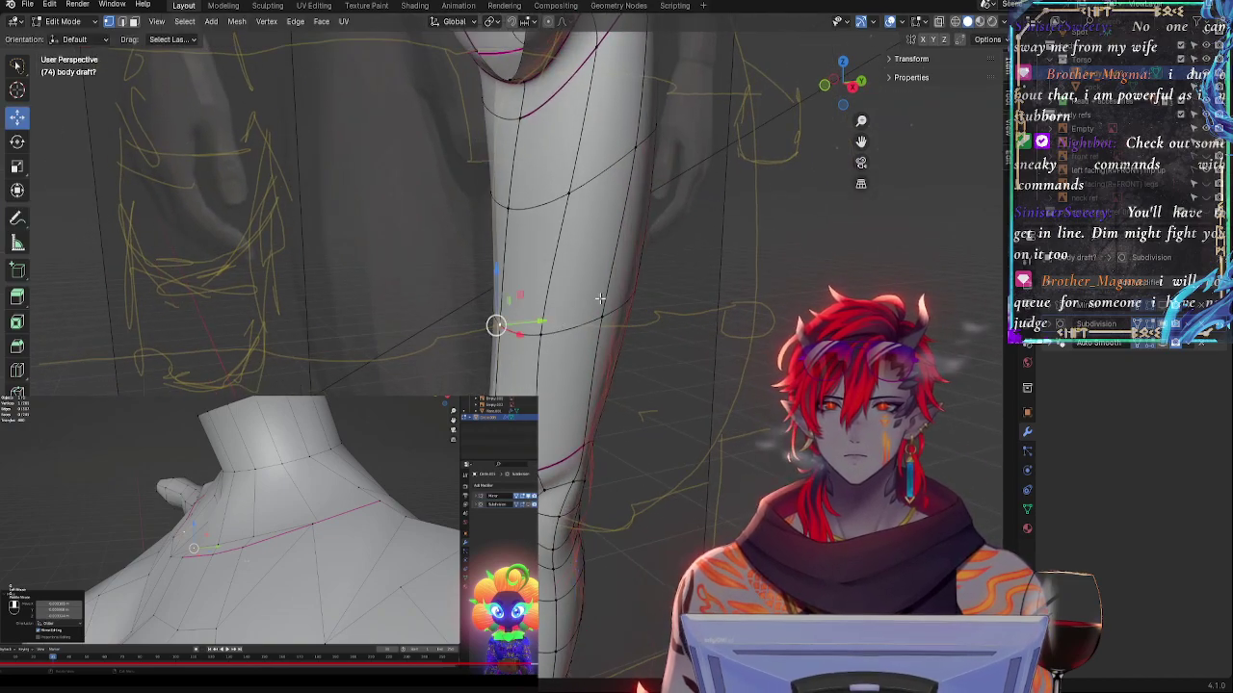
{"action": "left_click", "coordinate": [852, 87]}
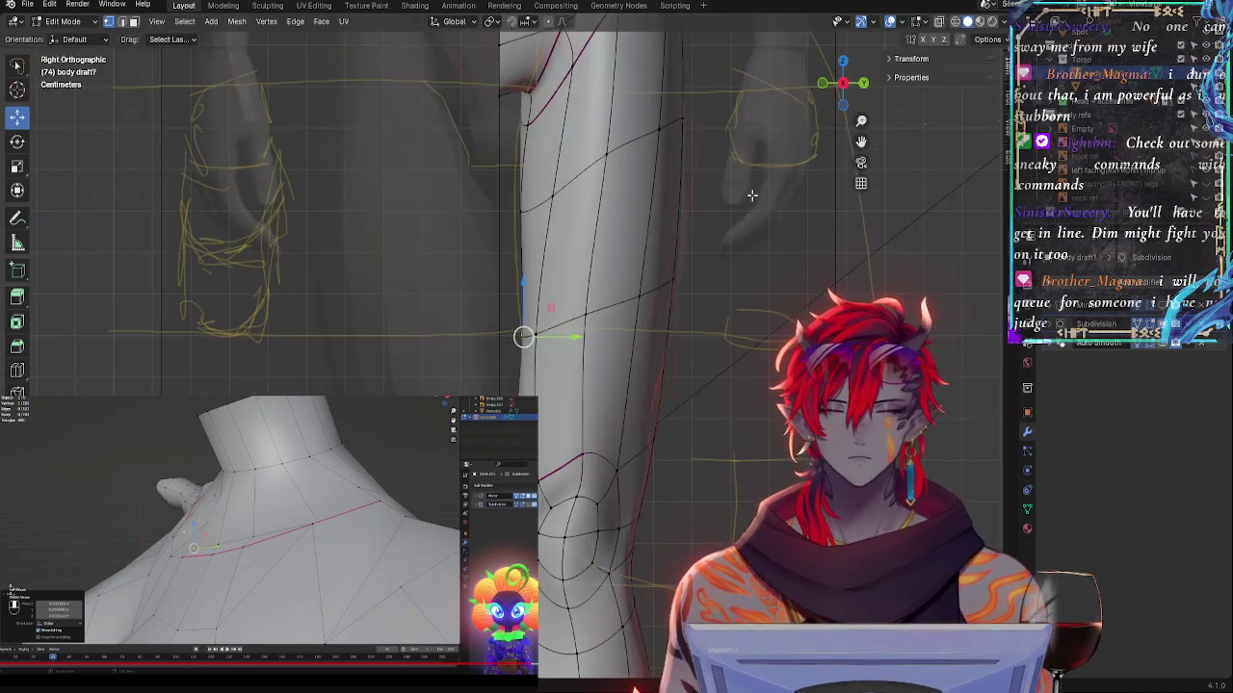
{"action": "key", "text": "alt+z"}
{"action": "key", "text": "alt+z"}
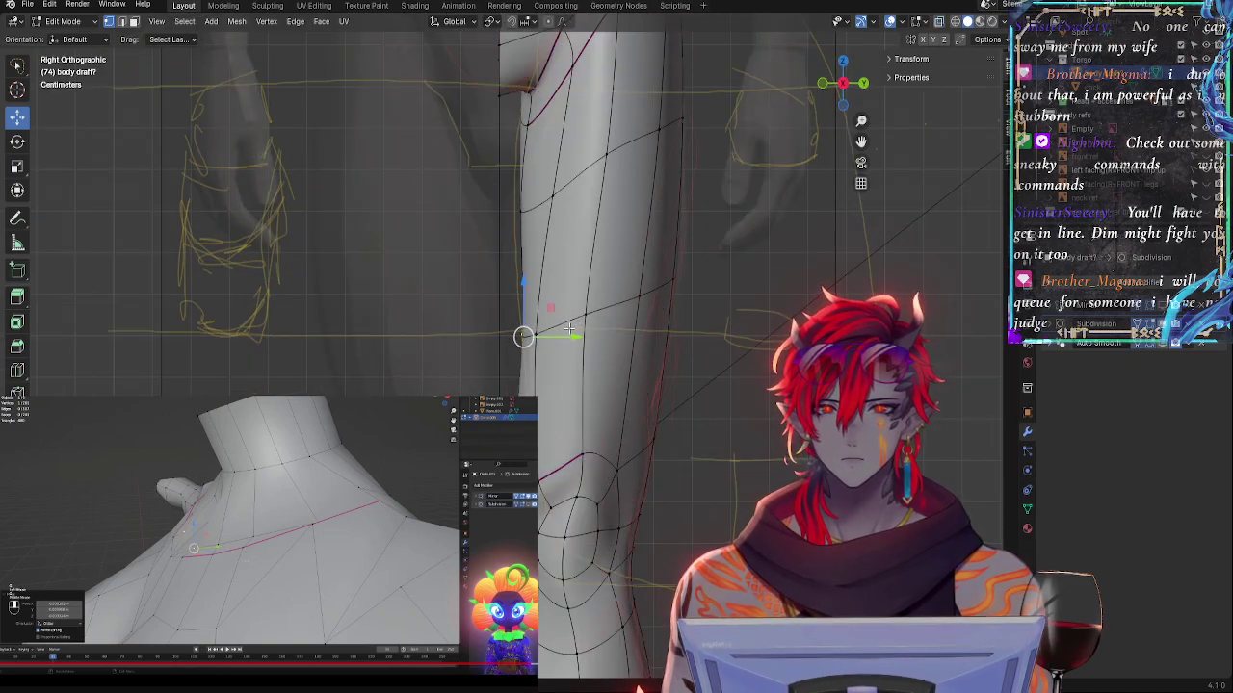
{"action": "left_click_drag", "start_coordinate": [569, 331], "coordinate": [531, 377]}
{"action": "left_click", "coordinate": [542, 336]}
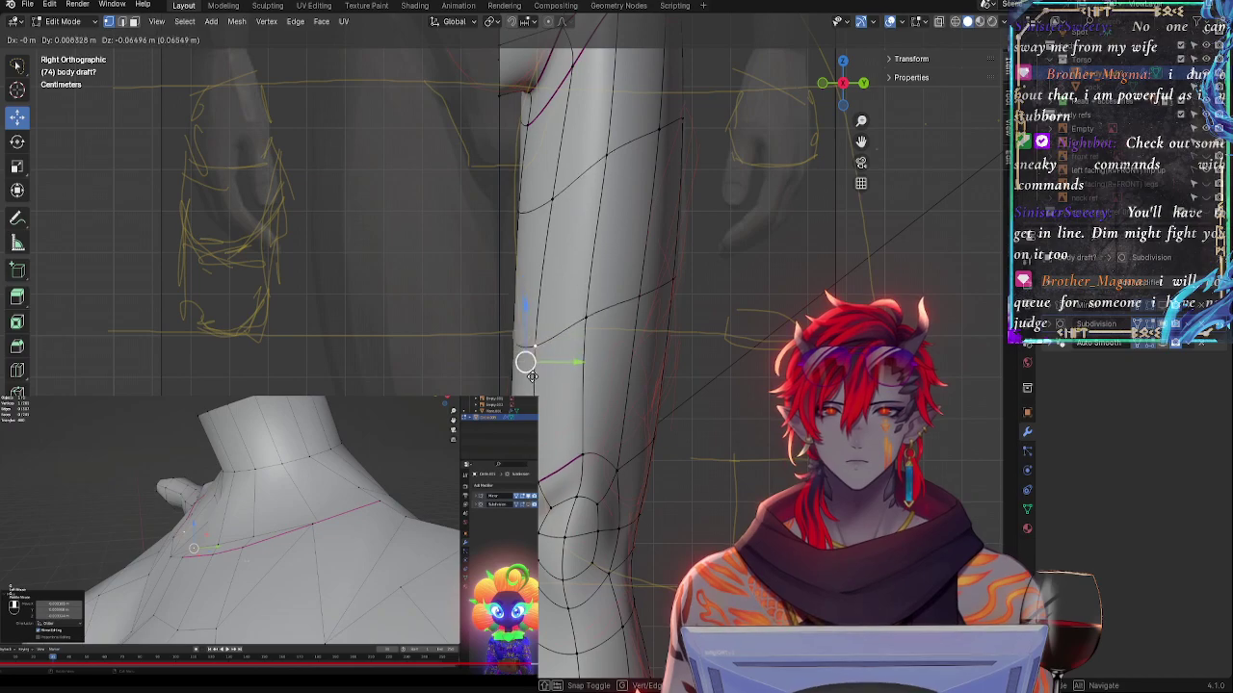
{"action": "left_click", "coordinate": [574, 377]}
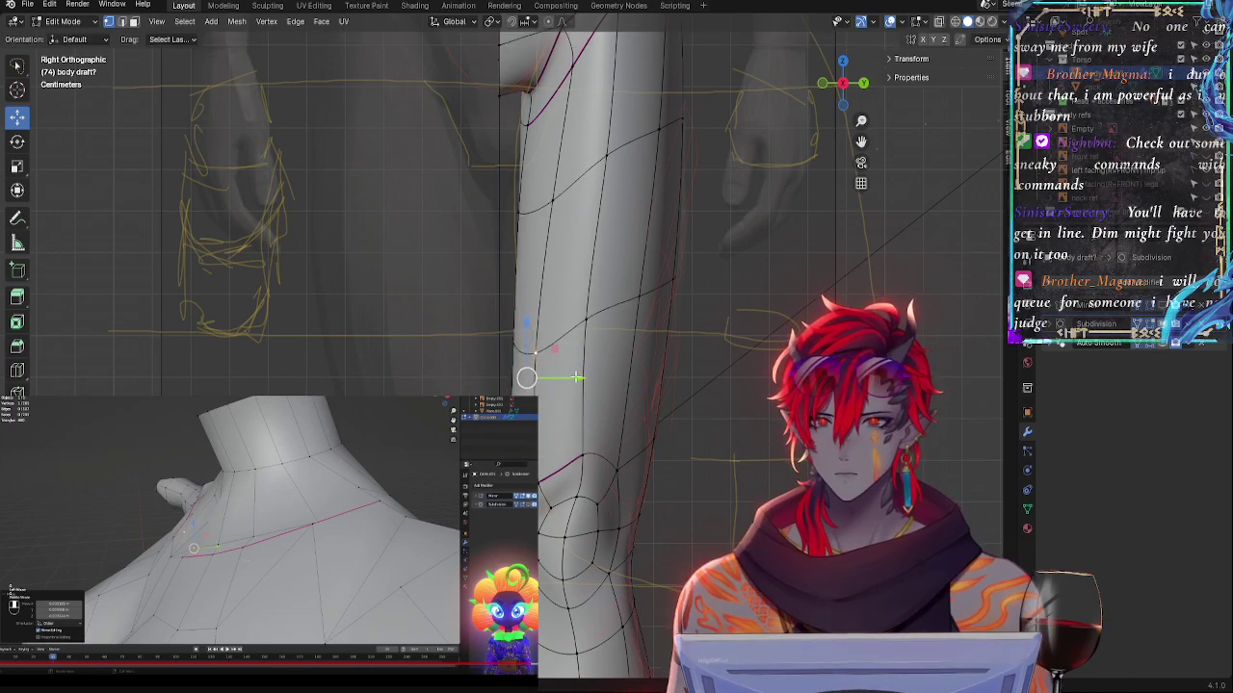
- Try a Y-constrained move on a higher thigh vertex, cancel it, and switch to X-ray
{"action": "left_click", "coordinate": [550, 204]}
{"action": "key", "text": "g"}
{"action": "key", "text": "y"}
{"action": "key", "text": "Escape"}
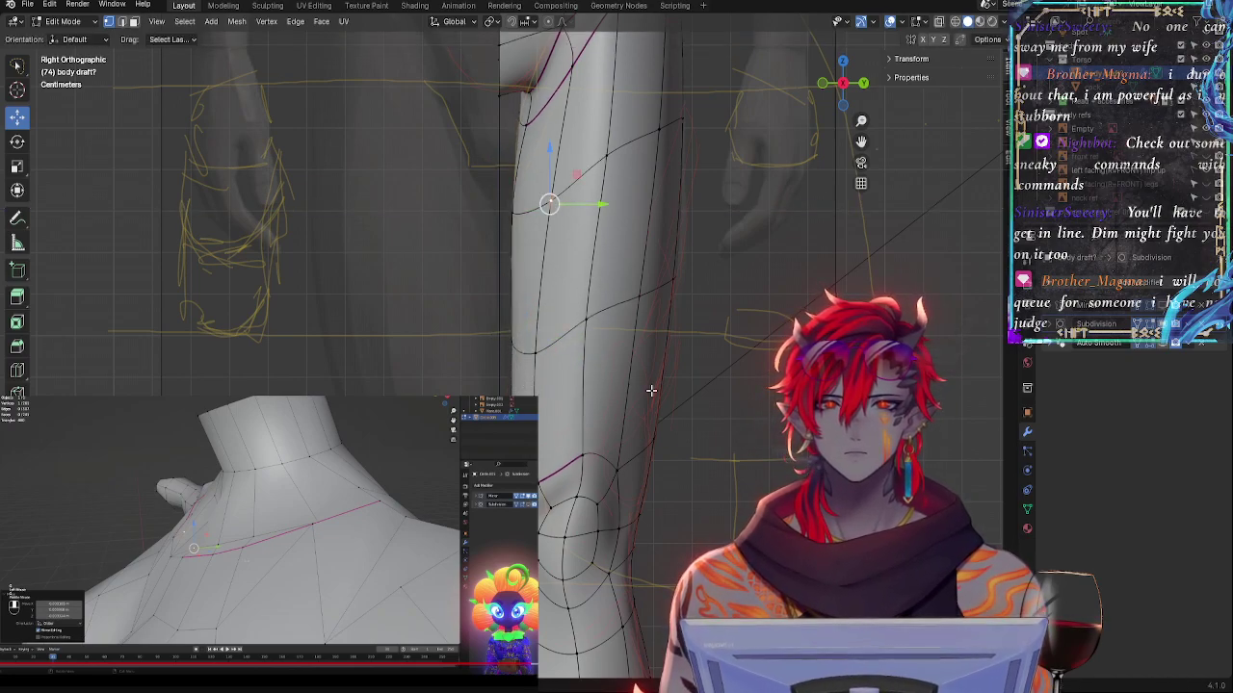
{"action": "key", "text": "alt+z"}
{"action": "middle_click_drag", "start_coordinate": [726, 421], "coordinate": [678, 432], "text": "shift"}
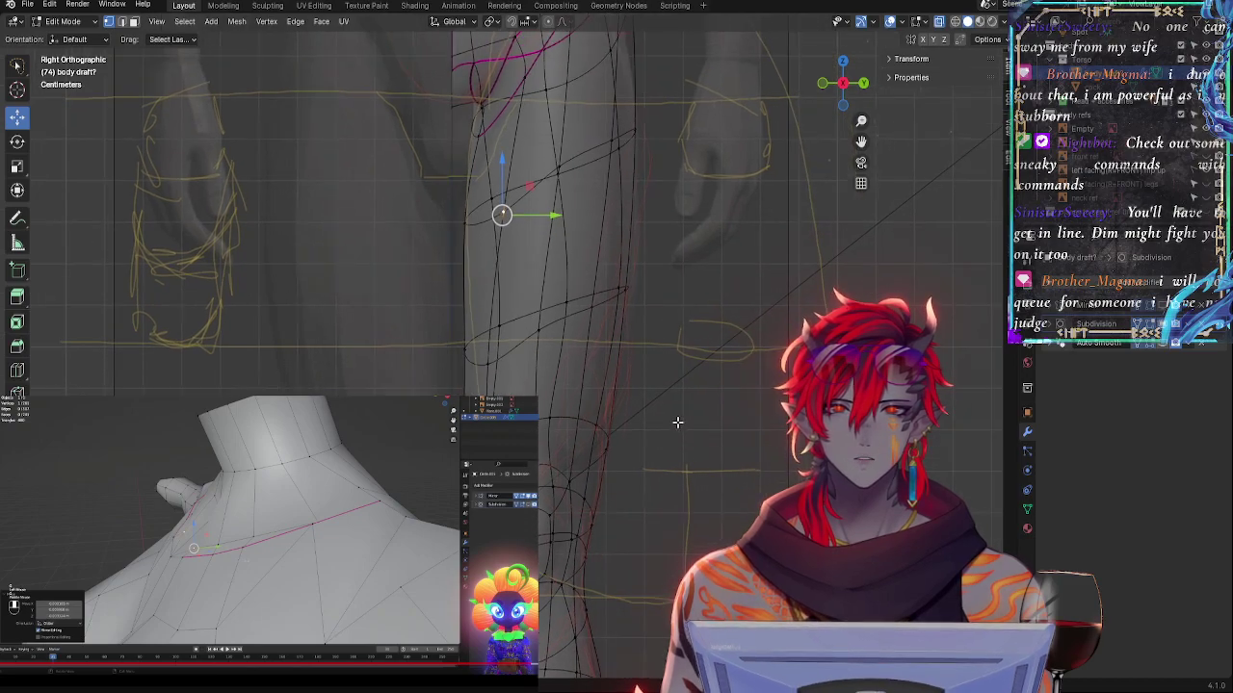
- Test moving a back-of-thigh vertex along Y, cancel, and return to solid shading
{"action": "left_click", "coordinate": [621, 288]}
{"action": "key", "text": "g"}
{"action": "key", "text": "y"}
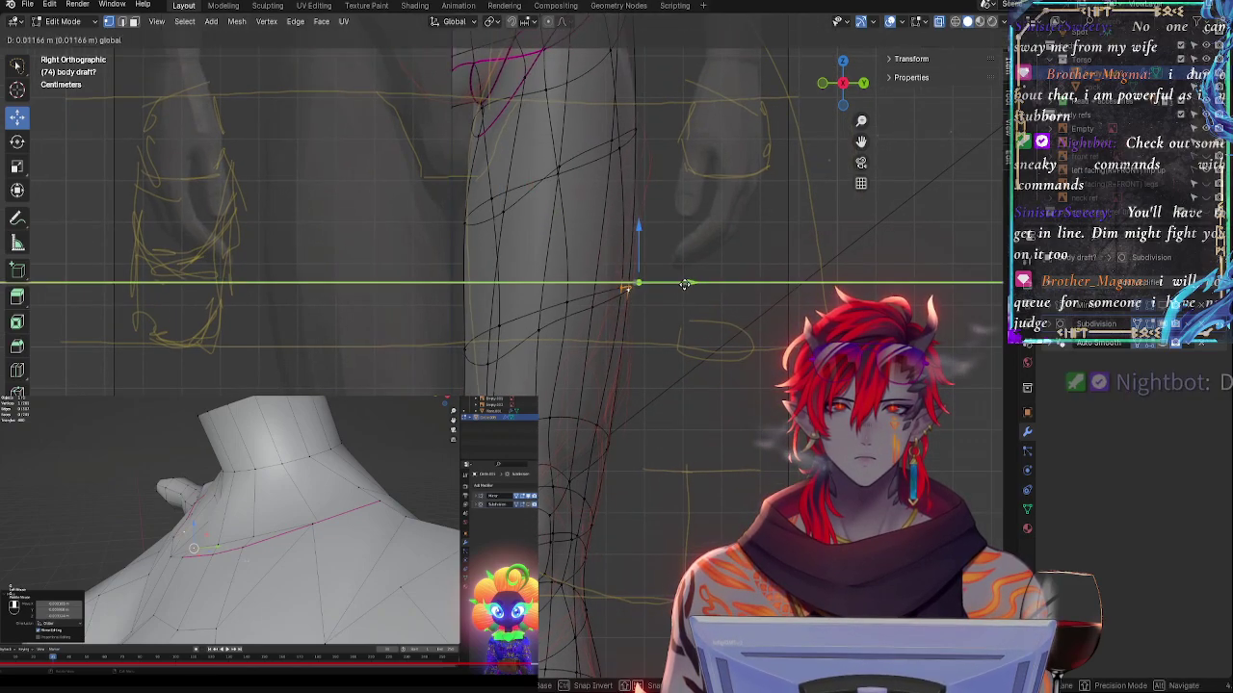
{"action": "key", "text": "Escape"}
{"action": "left_click", "coordinate": [664, 126]}
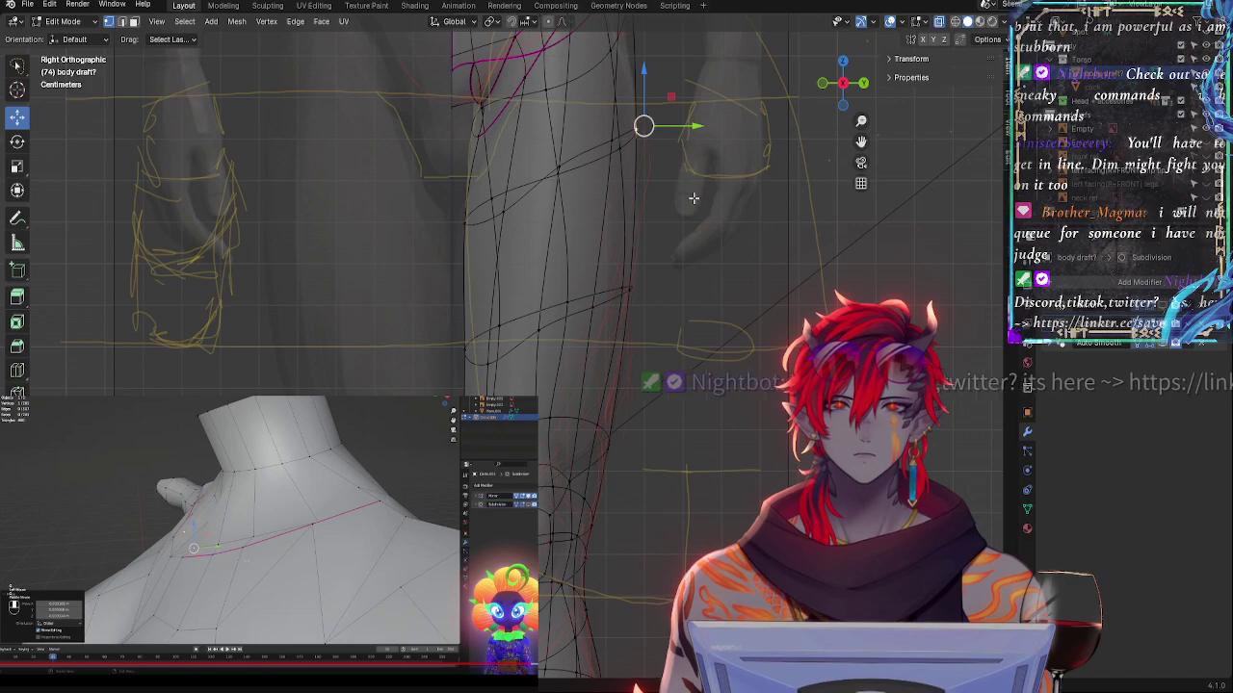
{"action": "key", "text": "alt+z"}
{"action": "middle_click_drag", "start_coordinate": [684, 448], "coordinate": [677, 424], "text": "shift"}
- Move a pair of thigh vertices toward the reference outline and reposition another thigh vertex
{"action": "left_click", "coordinate": [624, 272]}
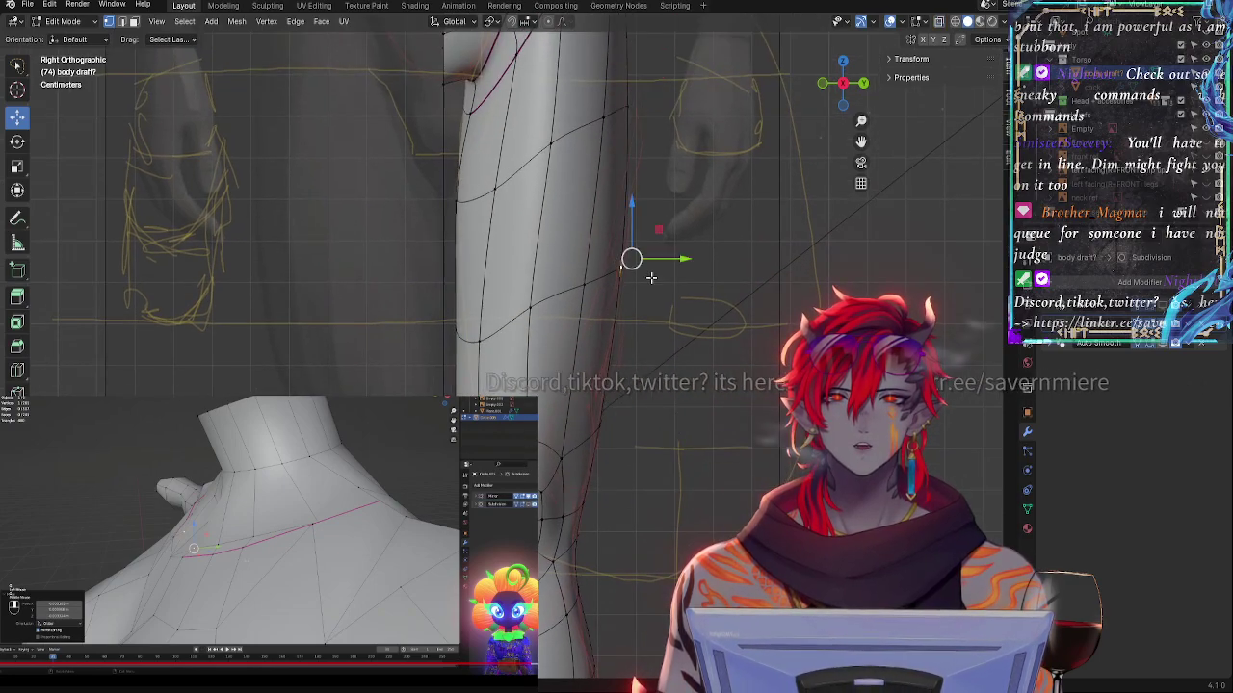
{"action": "left_click", "coordinate": [585, 288], "text": "shift"}
{"action": "key", "text": "g"}
{"action": "left_click_drag", "start_coordinate": [607, 309], "coordinate": [602, 310]}
{"action": "left_click", "coordinate": [527, 326]}
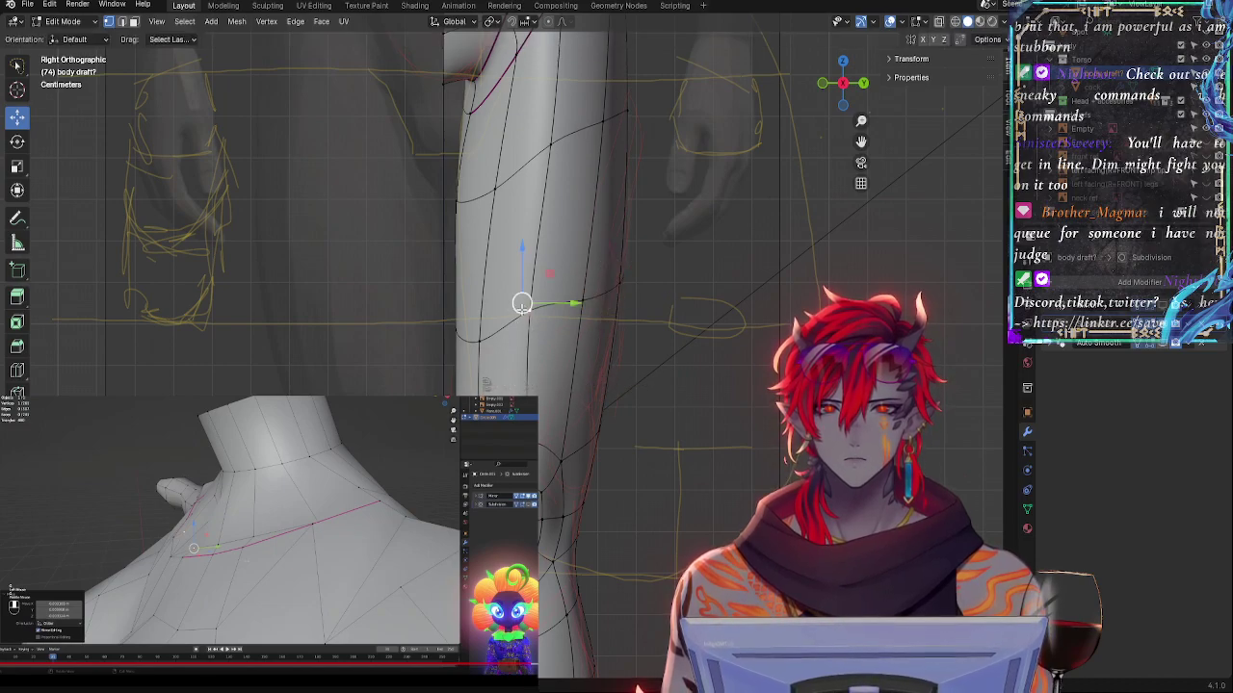
{"action": "key", "text": "g"}
{"action": "left_click", "coordinate": [591, 312]}
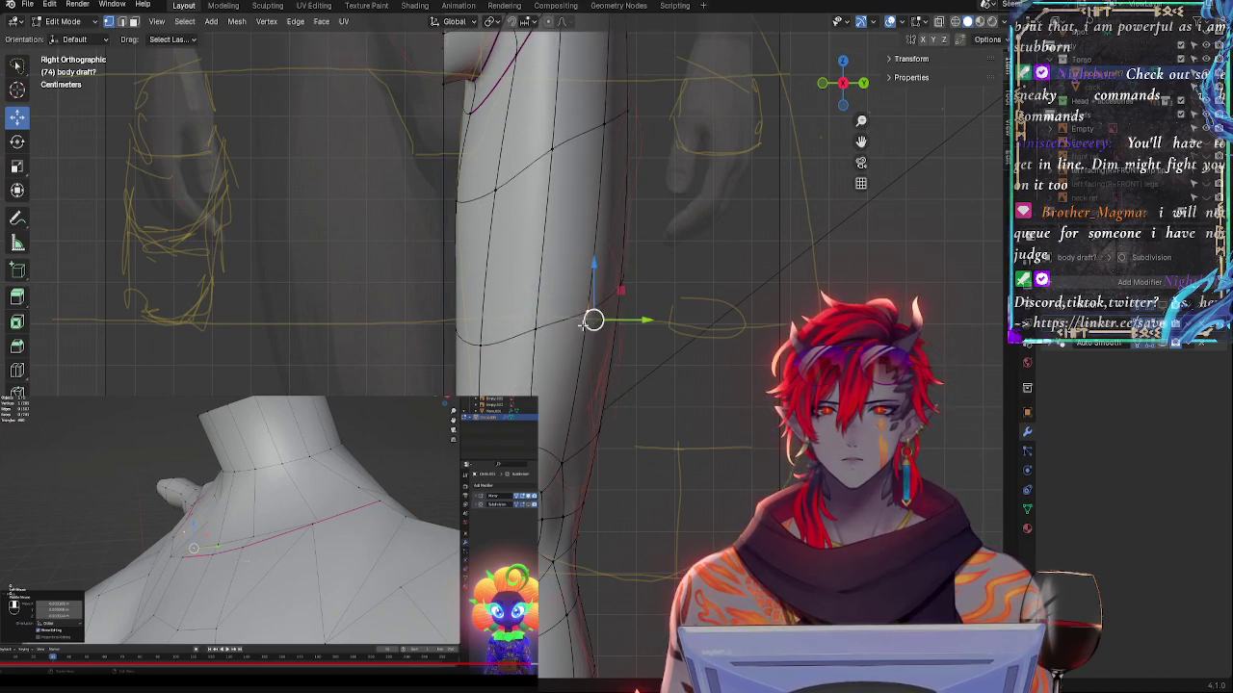
- Shift two shin vertices slightly left and down, nudge the right-hand one further, then zoom out
{"action": "left_click", "coordinate": [550, 339]}
{"action": "left_click", "coordinate": [587, 312], "text": "shift"}
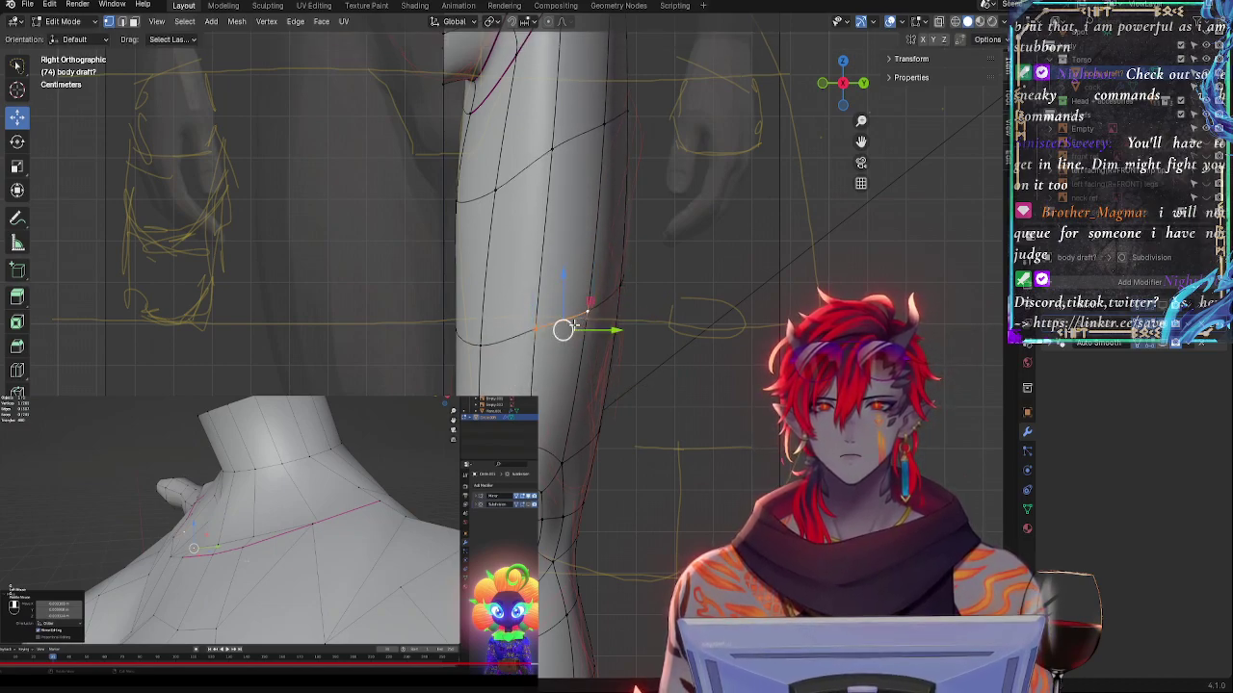
{"action": "left_click_drag", "start_coordinate": [566, 331], "coordinate": [605, 324]}
{"action": "left_click", "coordinate": [581, 325]}
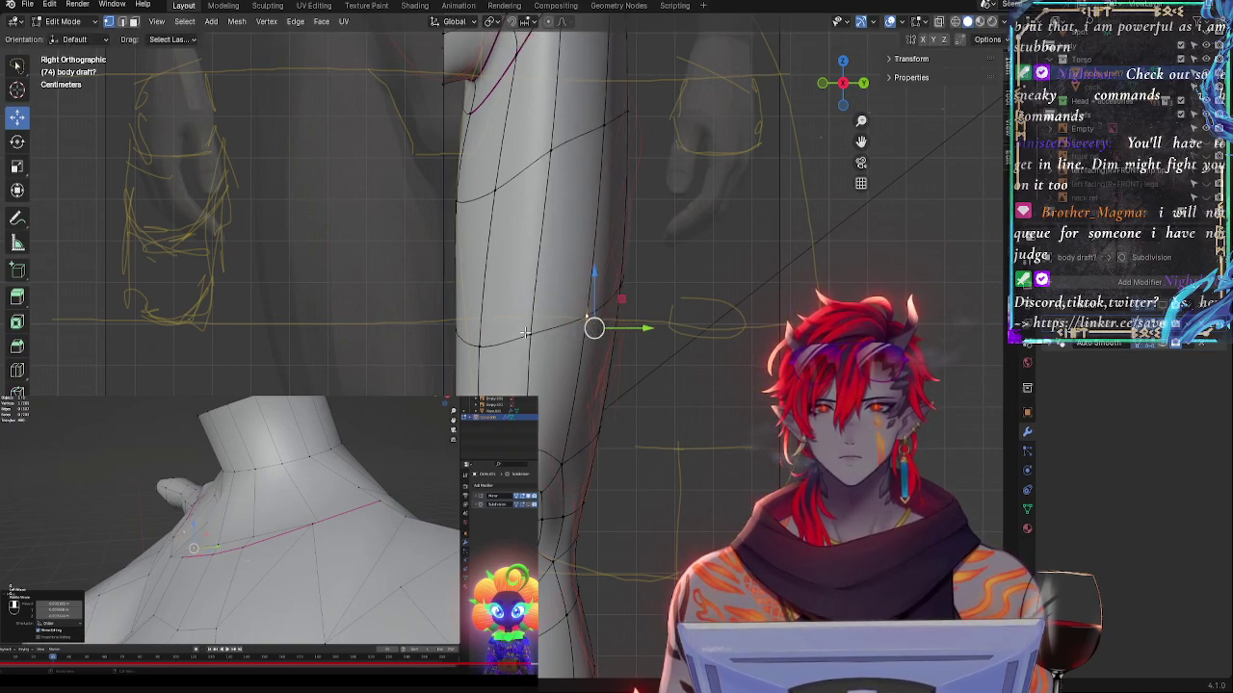
{"action": "left_click_drag", "start_coordinate": [520, 350], "coordinate": [462, 379]}
{"action": "left_click", "coordinate": [453, 340]}
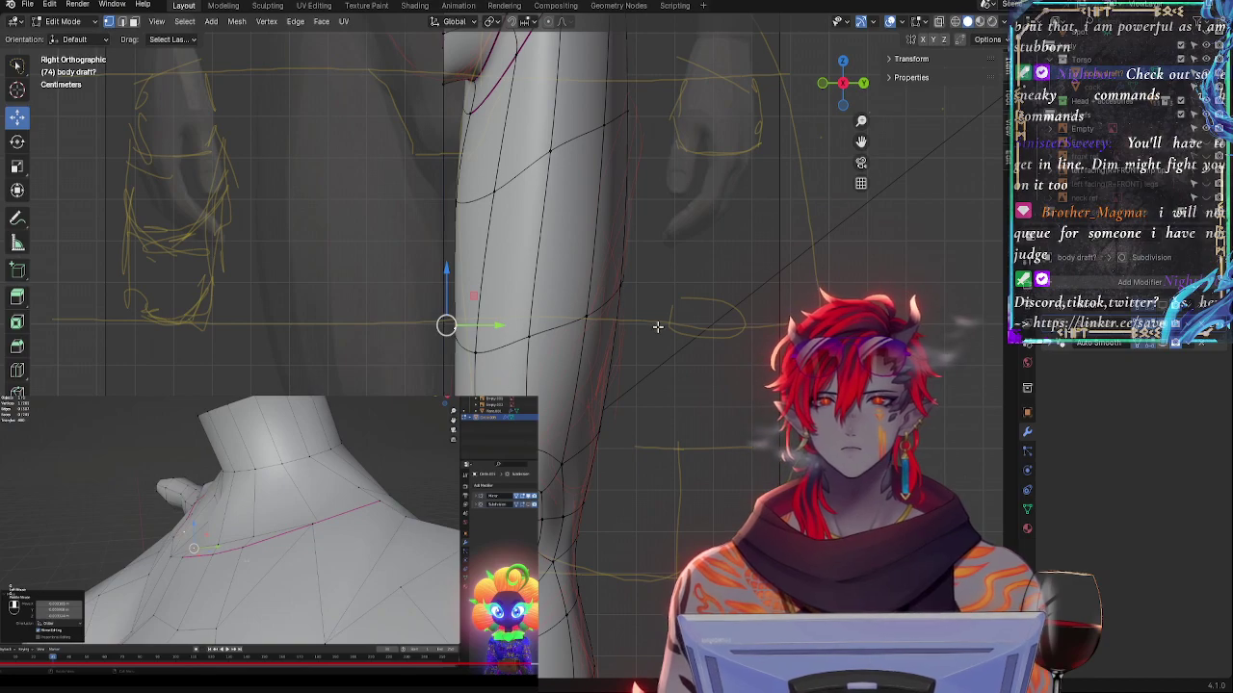
{"action": "scroll", "coordinate": [646, 463], "scroll_direction": "down", "scroll_amount": 3}
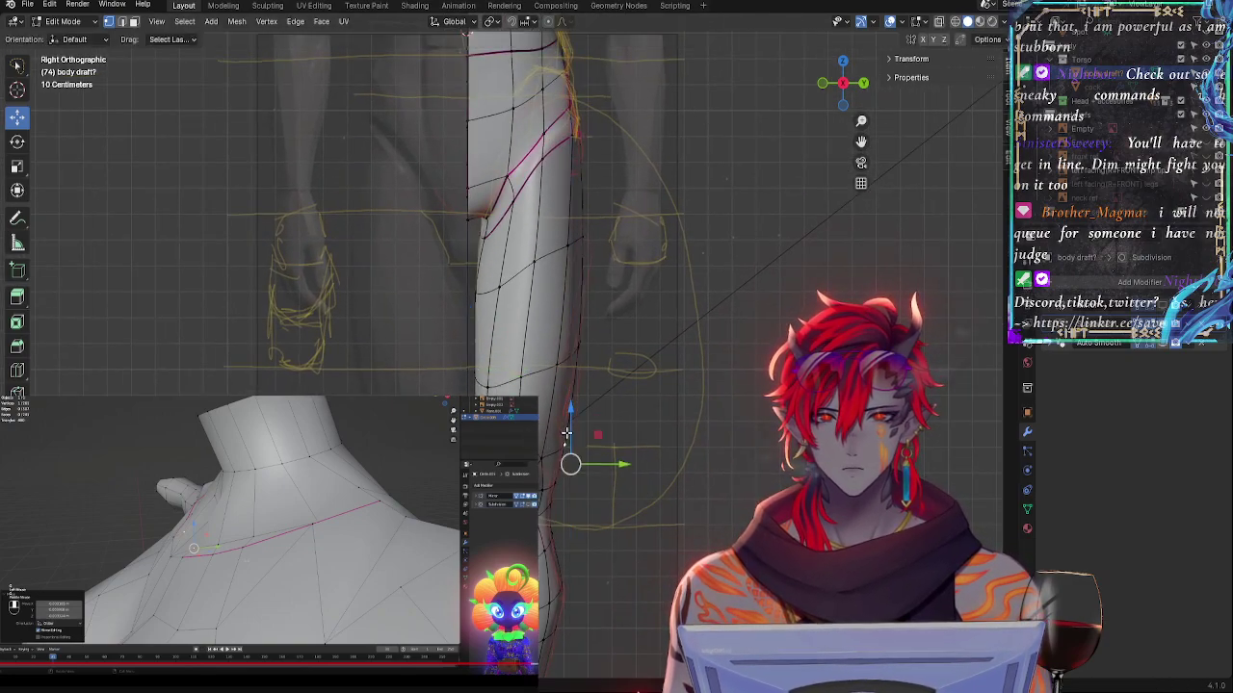
- In a perspective view, slide a leg vertex back and slightly up along the depth axis
{"action": "middle_click_drag", "start_coordinate": [571, 413], "coordinate": [616, 461]}
{"action": "left_click_drag", "start_coordinate": [617, 460], "coordinate": [585, 471]}
{"action": "left_click_drag", "start_coordinate": [537, 410], "coordinate": [535, 396]}
{"action": "middle_click_drag", "start_coordinate": [575, 421], "coordinate": [596, 450]}
{"action": "mouse_move", "coordinate": [596, 450]}
{"action": "middle_mouse_down"}
{"action": "mouse_move", "coordinate": [579, 463]}
{"action": "mouse_move", "coordinate": [597, 473]}
{"action": "middle_mouse_up"}
{"action": "scroll", "coordinate": [584, 461], "scroll_direction": "up", "scroll_amount": 2}
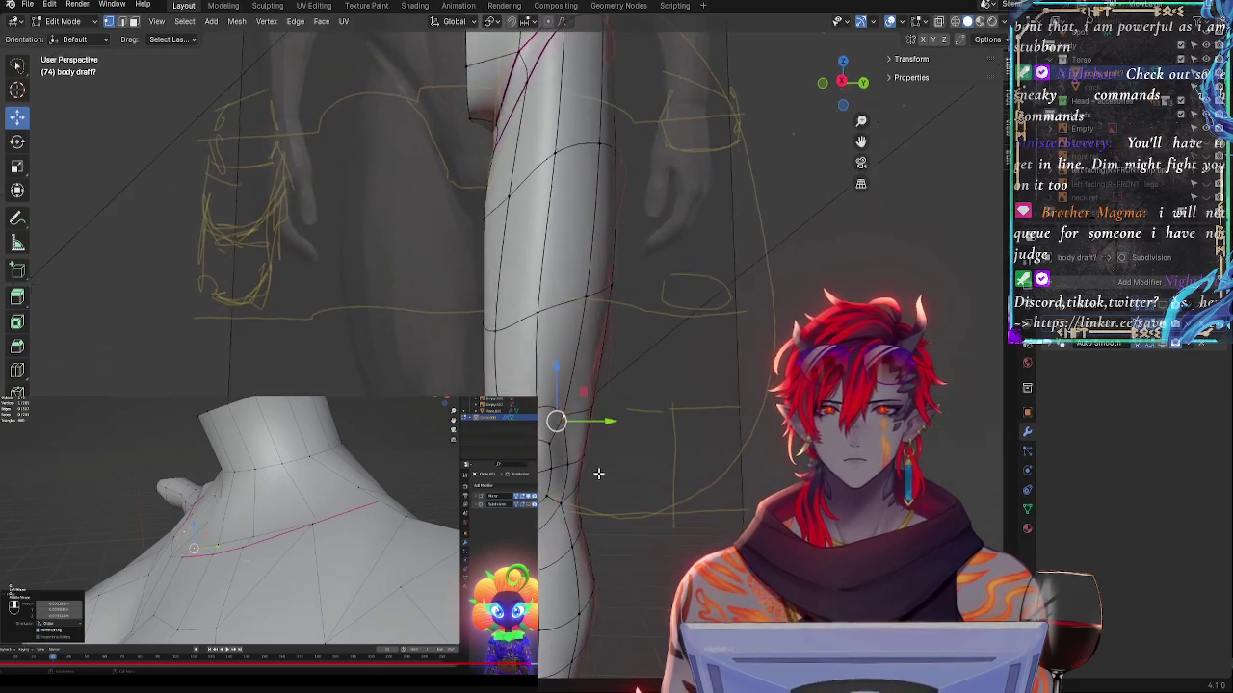
- Pull the knee vertex down and push the lower vertices forward along the depth
{"action": "left_click_drag", "start_coordinate": [563, 427], "coordinate": [544, 453]}
{"action": "left_click", "coordinate": [550, 446]}
{"action": "mouse_move", "coordinate": [556, 462]}
{"action": "middle_mouse_down"}
{"action": "mouse_move", "coordinate": [594, 458]}
{"action": "mouse_move", "coordinate": [579, 462]}
{"action": "middle_mouse_up"}
{"action": "left_click_drag", "start_coordinate": [578, 452], "coordinate": [591, 432]}
{"action": "left_click", "coordinate": [561, 423]}
{"action": "middle_click_drag", "start_coordinate": [622, 523], "coordinate": [704, 459], "text": "shift"}
- Flatten the selected knee and lower-leg vertices to zero depth with S Y 0
{"action": "left_click", "coordinate": [554, 459]}
{"action": "left_click", "coordinate": [565, 484], "text": "shift"}
{"action": "left_click", "coordinate": [568, 546], "text": "shift"}
{"action": "key", "text": "s"}
{"action": "key", "text": "y"}
{"action": "key", "text": "0"}
{"action": "left_click", "coordinate": [699, 464]}
- Slide the knee and shin vertices back along depth to follow the side profile, then switch to Front view
{"action": "left_click", "coordinate": [554, 425]}
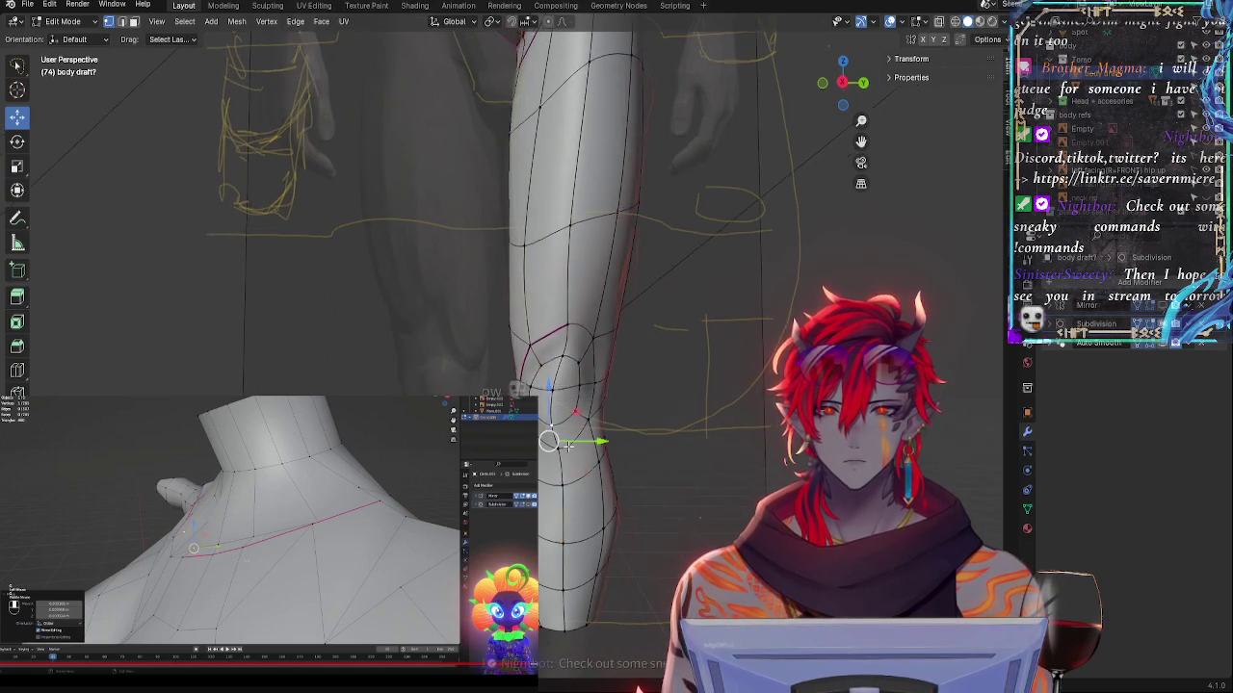
{"action": "left_click", "coordinate": [560, 450]}
{"action": "left_click_drag", "start_coordinate": [601, 462], "coordinate": [579, 484]}
{"action": "left_click", "coordinate": [562, 484]}
{"action": "left_click", "coordinate": [563, 545]}
{"action": "left_click_drag", "start_coordinate": [598, 555], "coordinate": [593, 632]}
{"action": "left_click", "coordinate": [565, 590]}
{"action": "left_click", "coordinate": [576, 582]}
{"action": "left_click", "coordinate": [566, 632]}
{"action": "middle_click_drag", "start_coordinate": [673, 567], "coordinate": [666, 447], "text": "shift"}
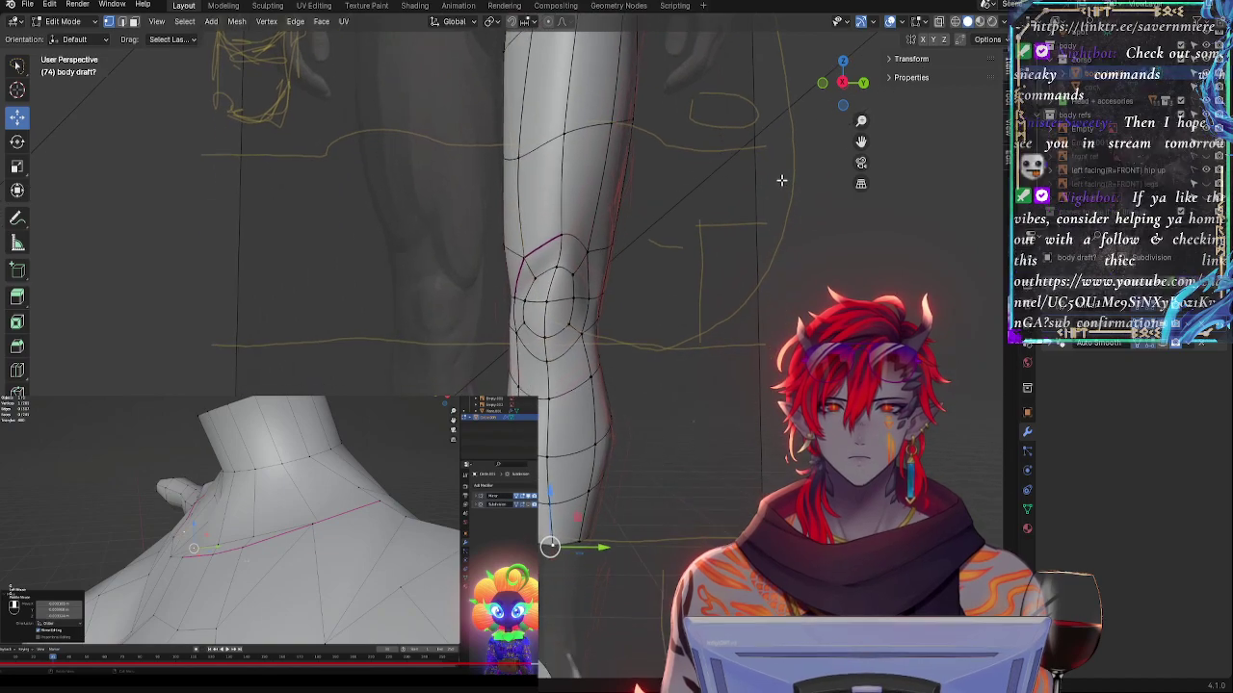
{"action": "left_click", "coordinate": [820, 86]}
- Frame the knee, then shift and rotate two inner knee vertices onto the knee outline
{"action": "scroll", "coordinate": [595, 317], "scroll_direction": "up", "scroll_amount": 3}
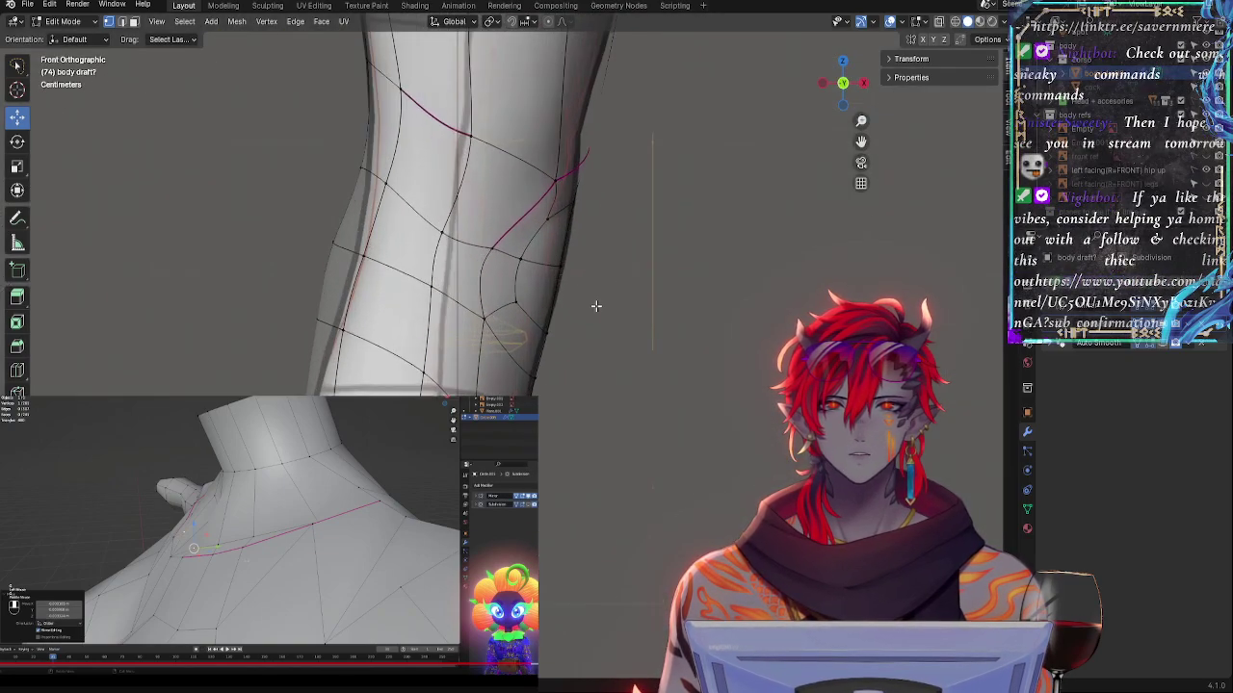
{"action": "middle_click_drag", "start_coordinate": [618, 195], "coordinate": [508, 384], "text": "shift"}
{"action": "left_click", "coordinate": [614, 335], "text": "shift"}
{"action": "left_click", "coordinate": [825, 92]}
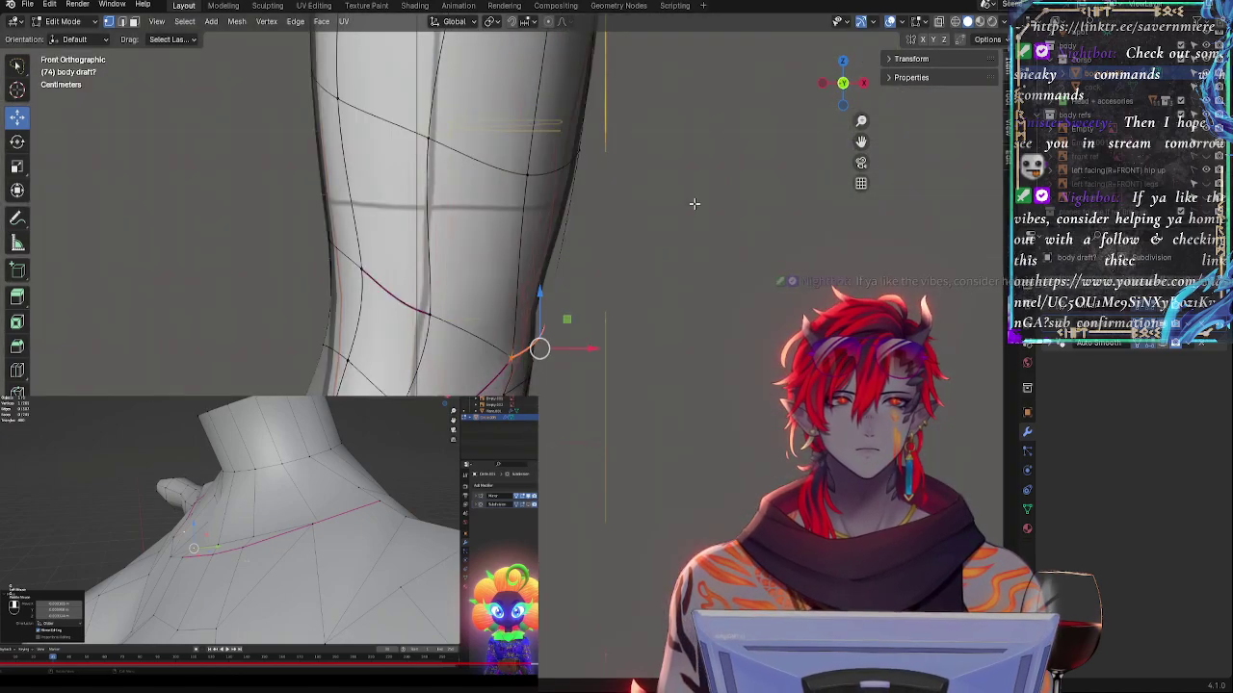
{"action": "left_click_drag", "start_coordinate": [540, 350], "coordinate": [533, 346]}
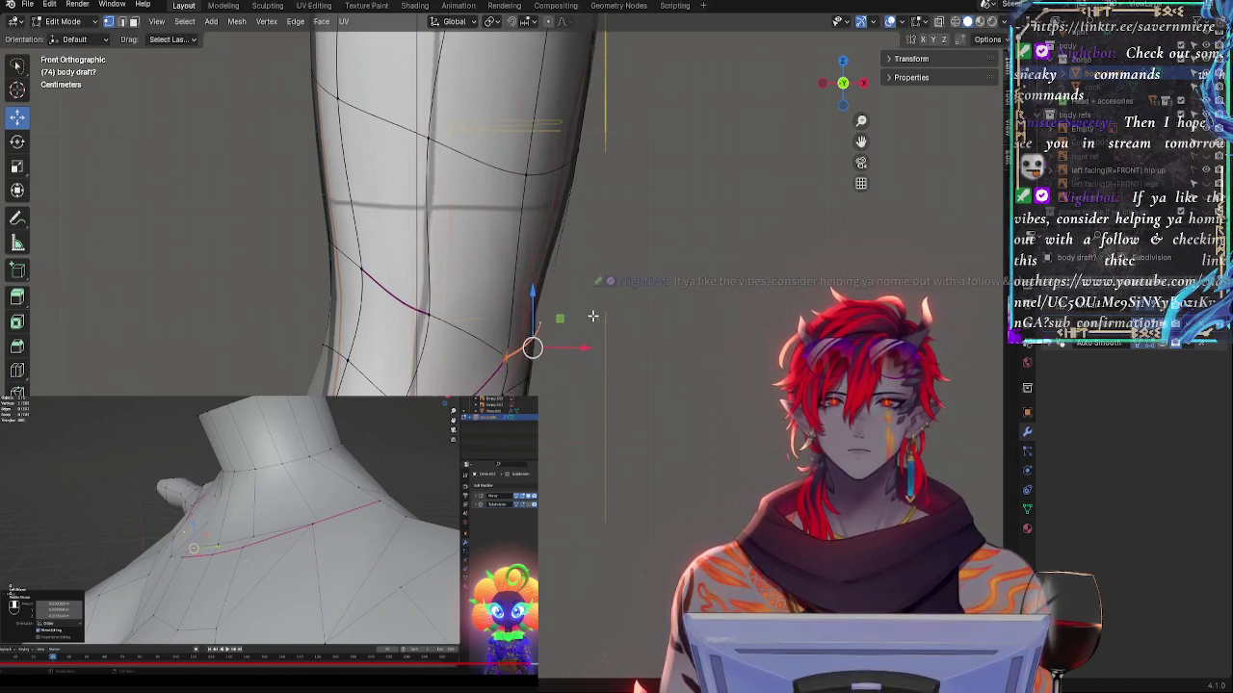
{"action": "key", "text": "r"}
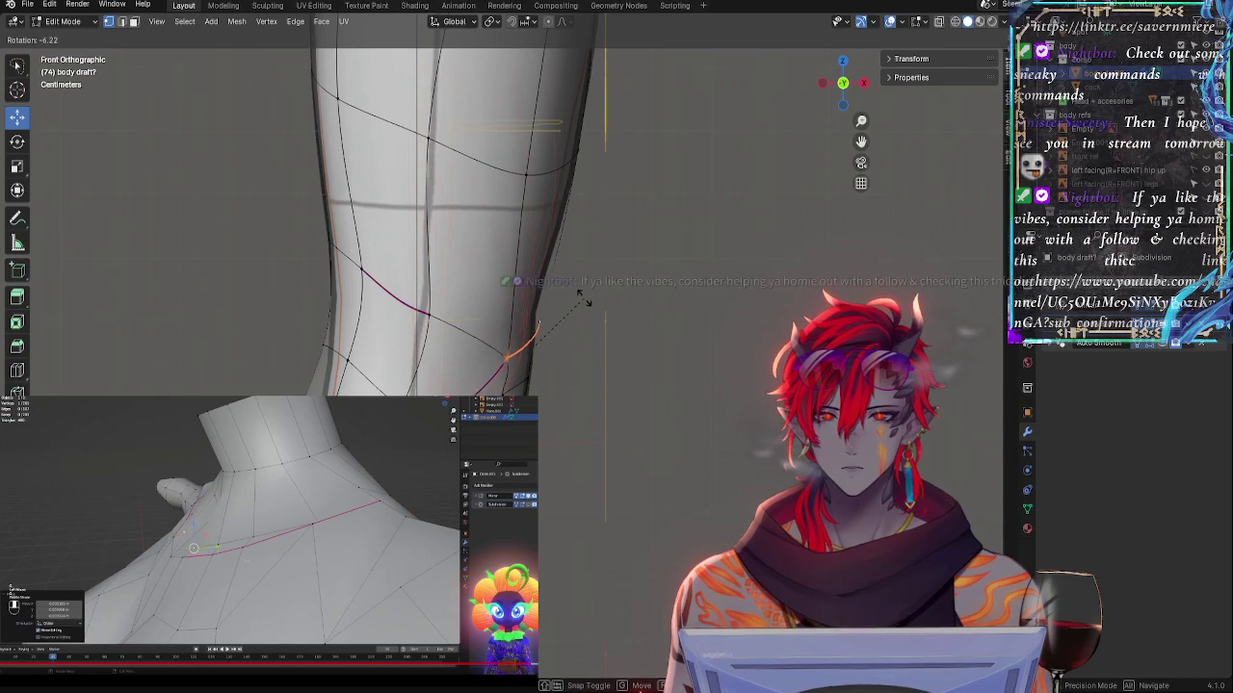
{"action": "left_click", "coordinate": [584, 298]}
{"action": "middle_click_drag", "start_coordinate": [592, 383], "coordinate": [645, 381], "text": "shift"}
{"action": "mouse_move", "coordinate": [576, 344]}
{"action": "left_mouse_down"}
{"action": "mouse_move", "coordinate": [563, 342]}
{"action": "mouse_move", "coordinate": [565, 363]}
{"action": "left_mouse_up"}
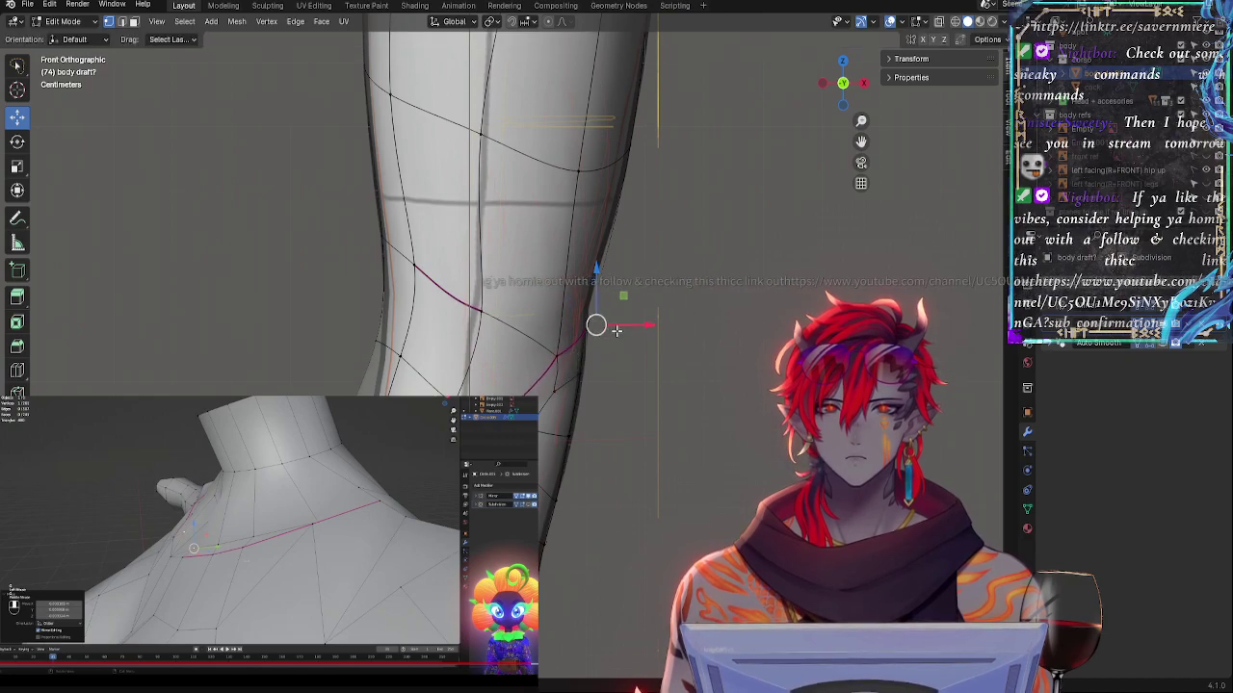
{"action": "left_click_drag", "start_coordinate": [635, 326], "coordinate": [599, 310]}
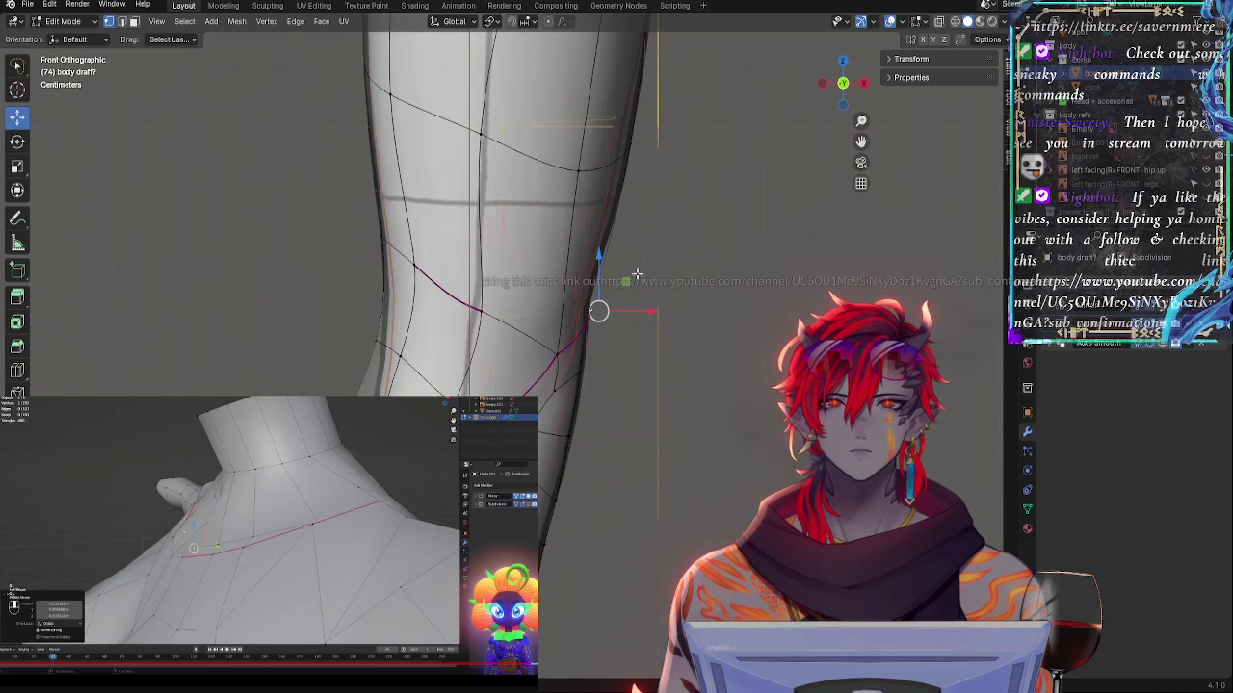
- Shift two outer knee vertices slightly left and rotate them in front view
{"action": "middle_click_drag", "start_coordinate": [637, 275], "coordinate": [659, 289]}
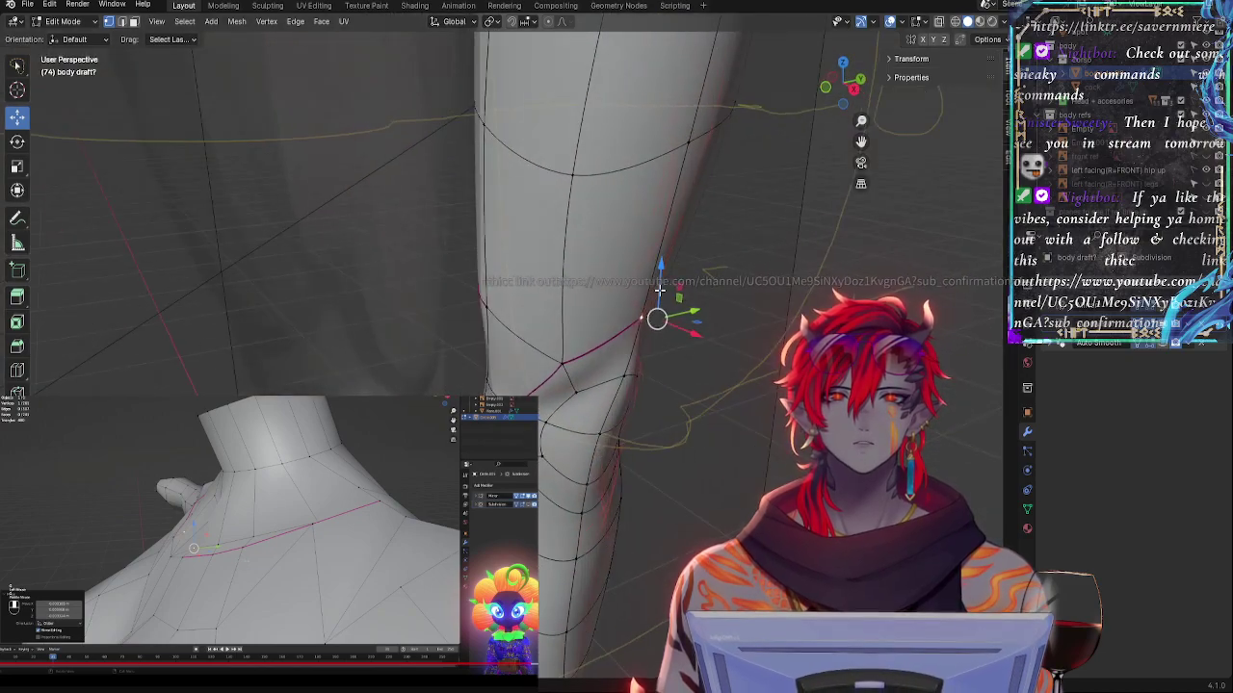
{"action": "left_click", "coordinate": [681, 179]}
{"action": "left_click", "coordinate": [637, 318], "text": "shift"}
{"action": "left_click", "coordinate": [826, 87]}
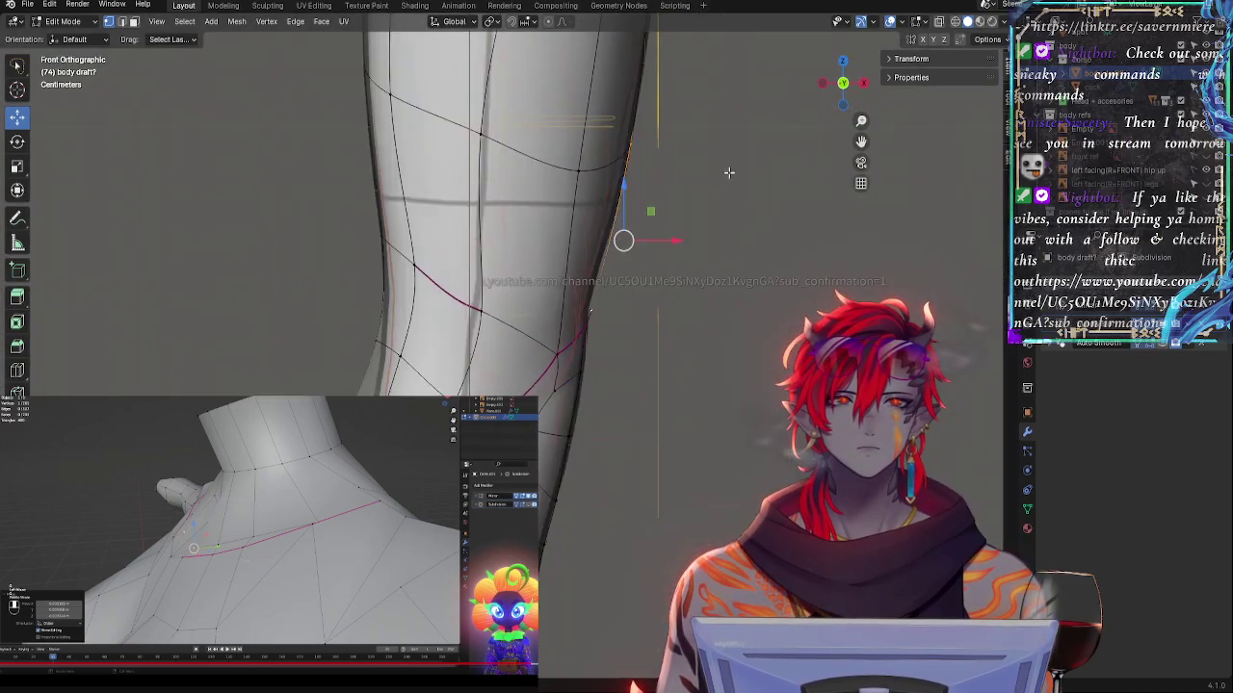
{"action": "left_click_drag", "start_coordinate": [660, 237], "coordinate": [659, 237]}
{"action": "key", "text": "r"}
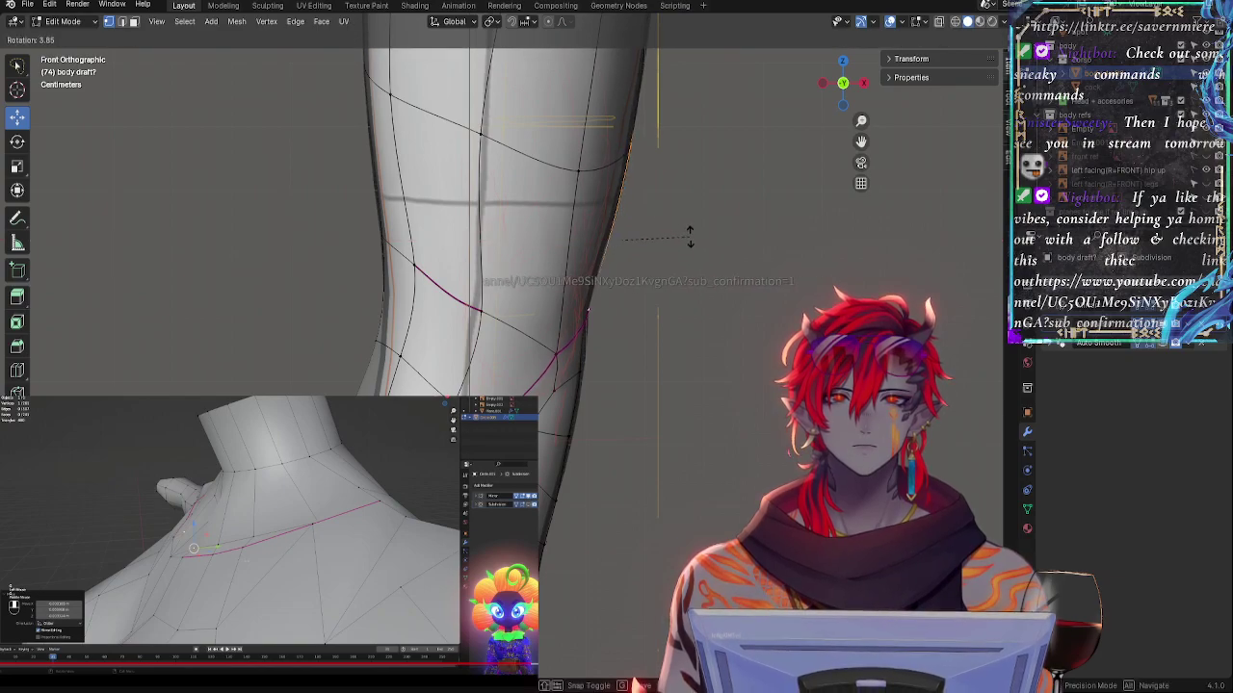
{"action": "left_click", "coordinate": [694, 237]}
- Nudge the leg-edge vertices below the knee sideways onto the outline, raising the lowest one
{"action": "left_click", "coordinate": [579, 388]}
{"action": "left_click_drag", "start_coordinate": [634, 357], "coordinate": [640, 357]}
{"action": "left_click", "coordinate": [575, 435]}
{"action": "left_click_drag", "start_coordinate": [623, 436], "coordinate": [627, 435]}
{"action": "left_click", "coordinate": [561, 500]}
{"action": "left_click_drag", "start_coordinate": [606, 534], "coordinate": [578, 593]}
{"action": "left_click", "coordinate": [545, 542]}
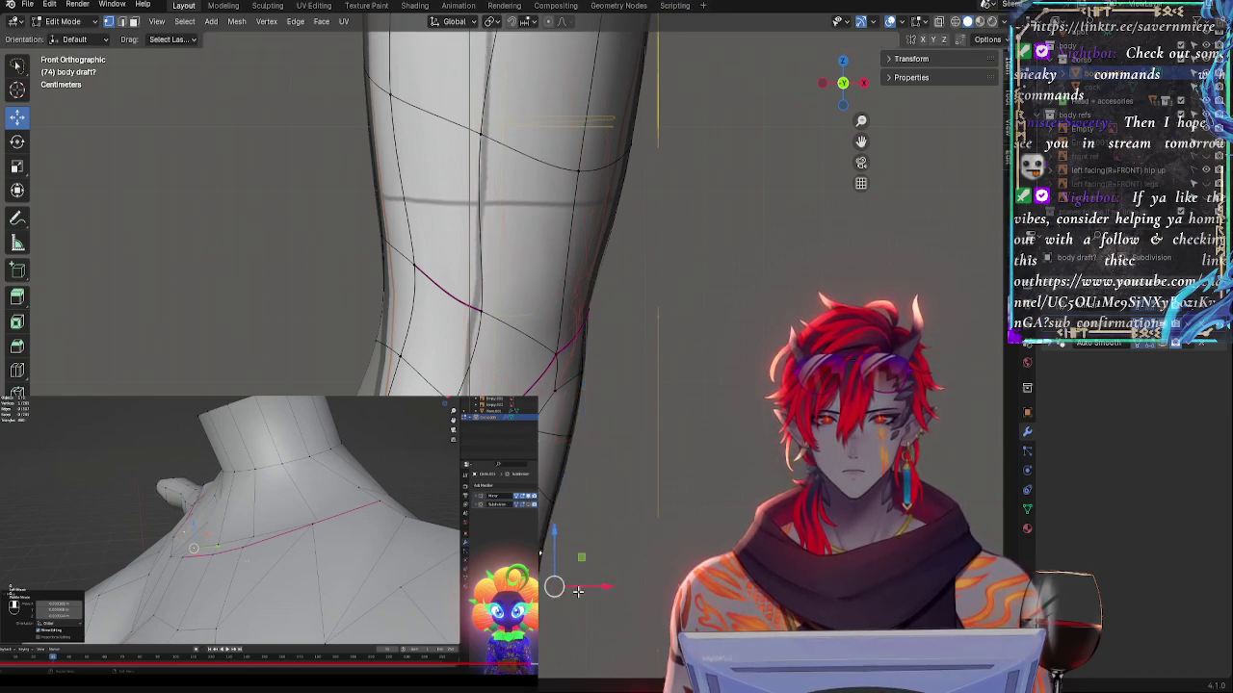
{"action": "middle_click_drag", "start_coordinate": [662, 572], "coordinate": [667, 485], "text": "shift"}
{"action": "left_click", "coordinate": [544, 528]}
{"action": "left_click_drag", "start_coordinate": [565, 530], "coordinate": [444, 444]}
{"action": "left_click", "coordinate": [461, 449]}
- Select a calf vertex and rotate it slightly in front view
{"action": "left_click", "coordinate": [348, 386]}
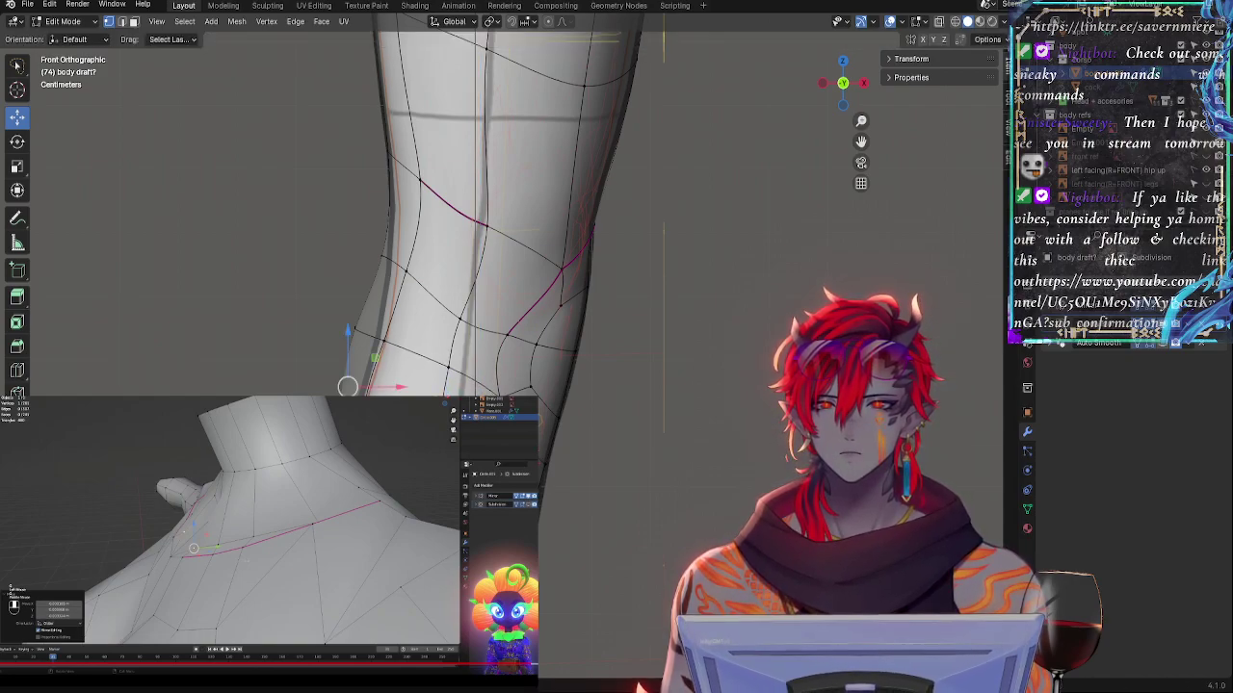
{"action": "middle_click_drag", "start_coordinate": [348, 386], "coordinate": [474, 390]}
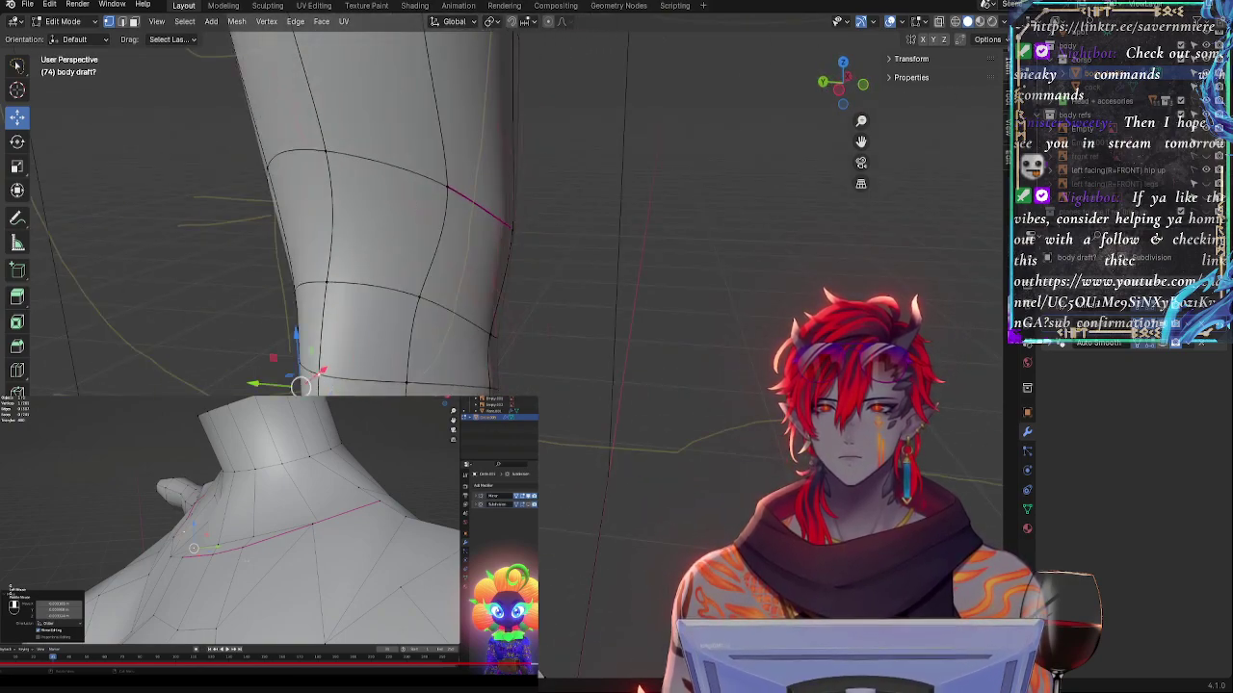
{"action": "key", "text": "KP_1"}
{"action": "key", "text": "r"}
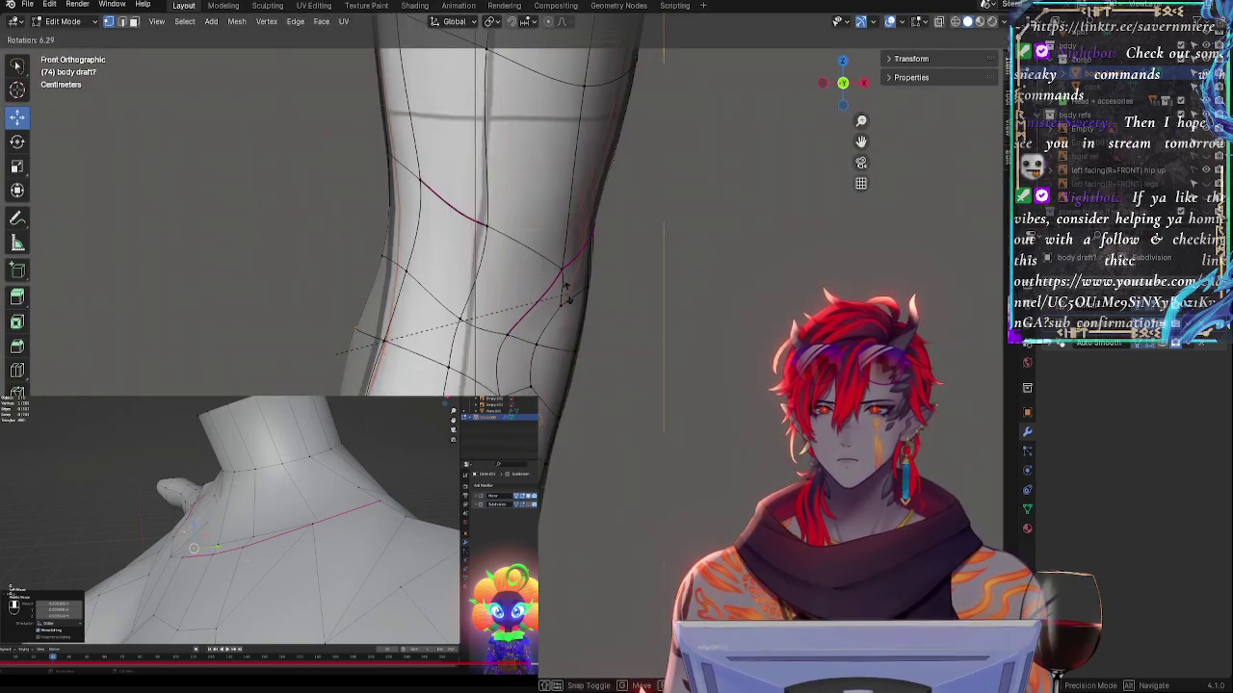
{"action": "left_click", "coordinate": [565, 304]}
- Extend the selection along the lower outer edge, shrink those faces inward and rotate them
{"action": "left_click", "coordinate": [386, 347], "text": "shift"}
{"action": "left_click", "coordinate": [381, 378], "text": "shift"}
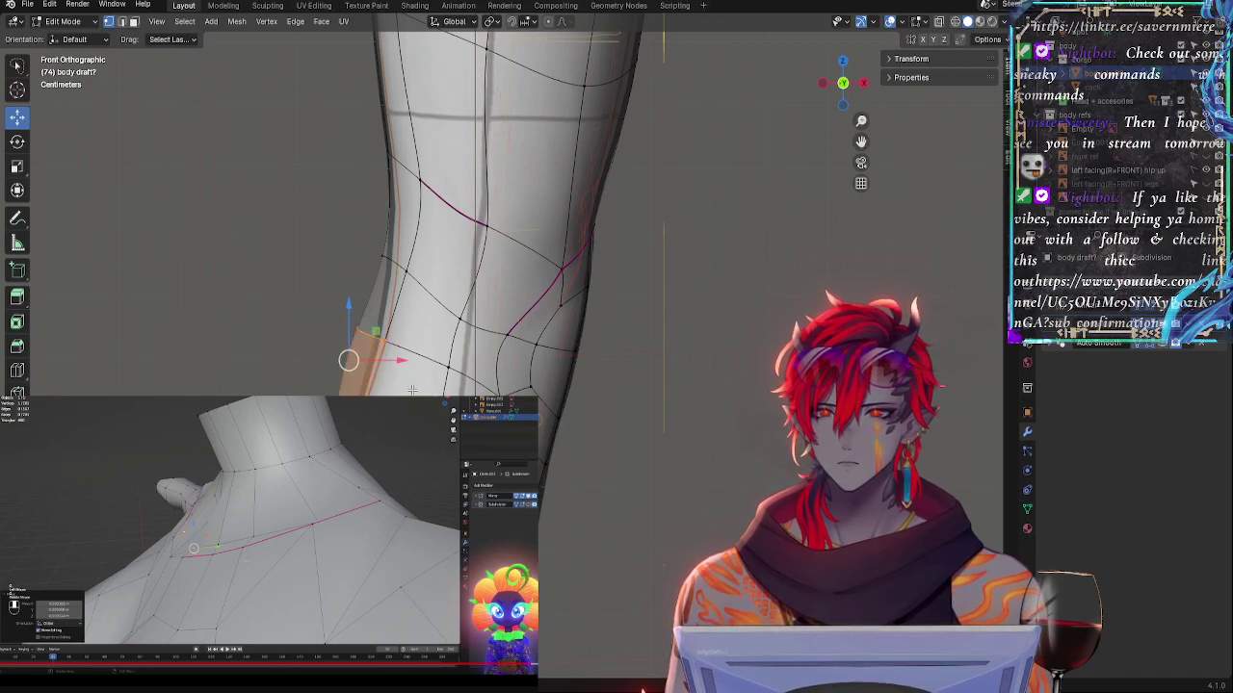
{"action": "middle_click_drag", "start_coordinate": [438, 366], "coordinate": [561, 445]}
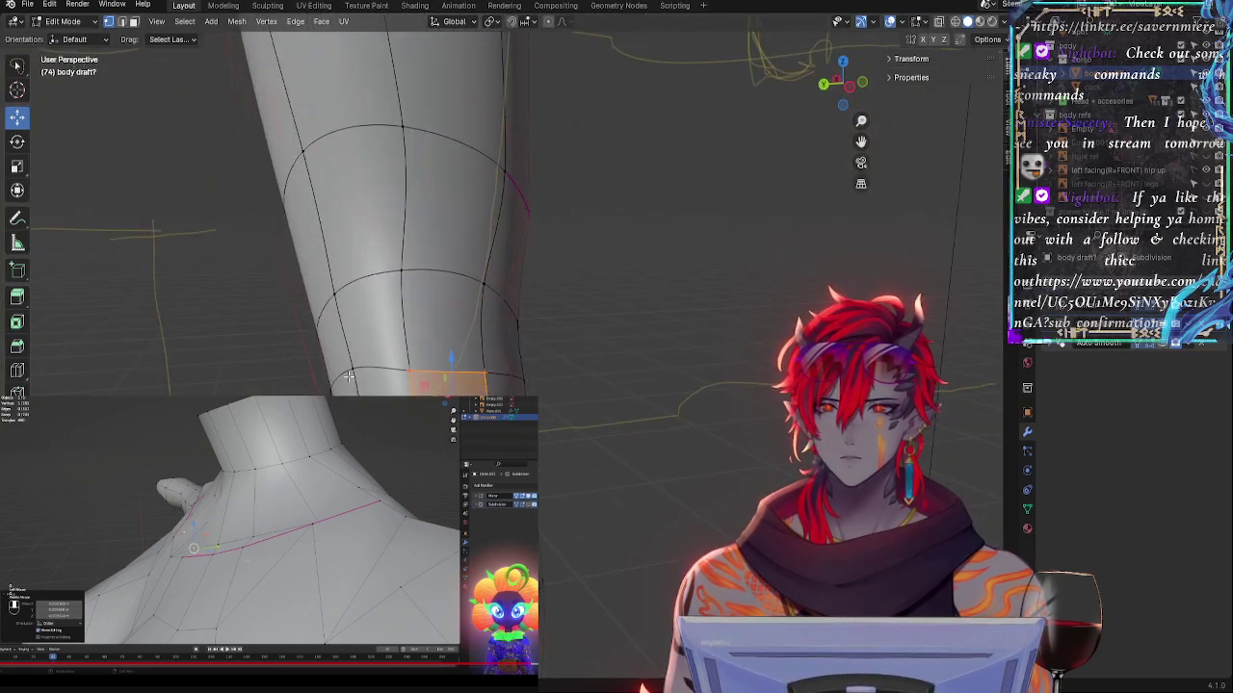
{"action": "left_click", "coordinate": [846, 87]}
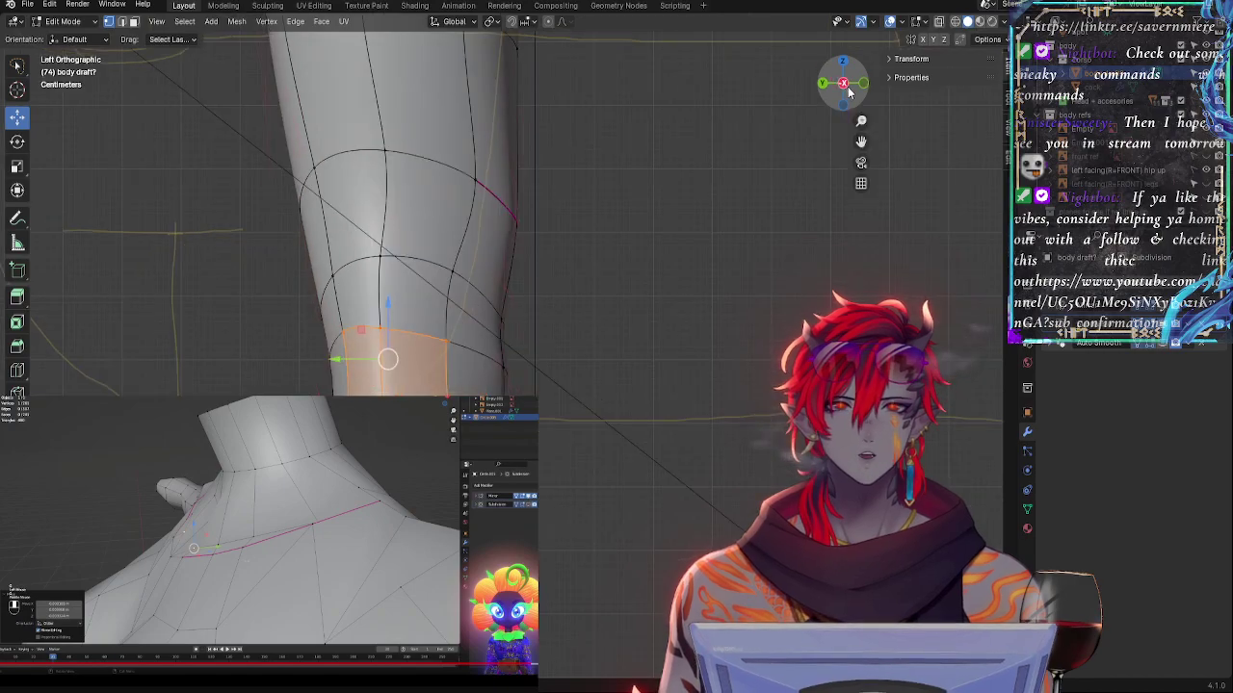
{"action": "left_click", "coordinate": [862, 85]}
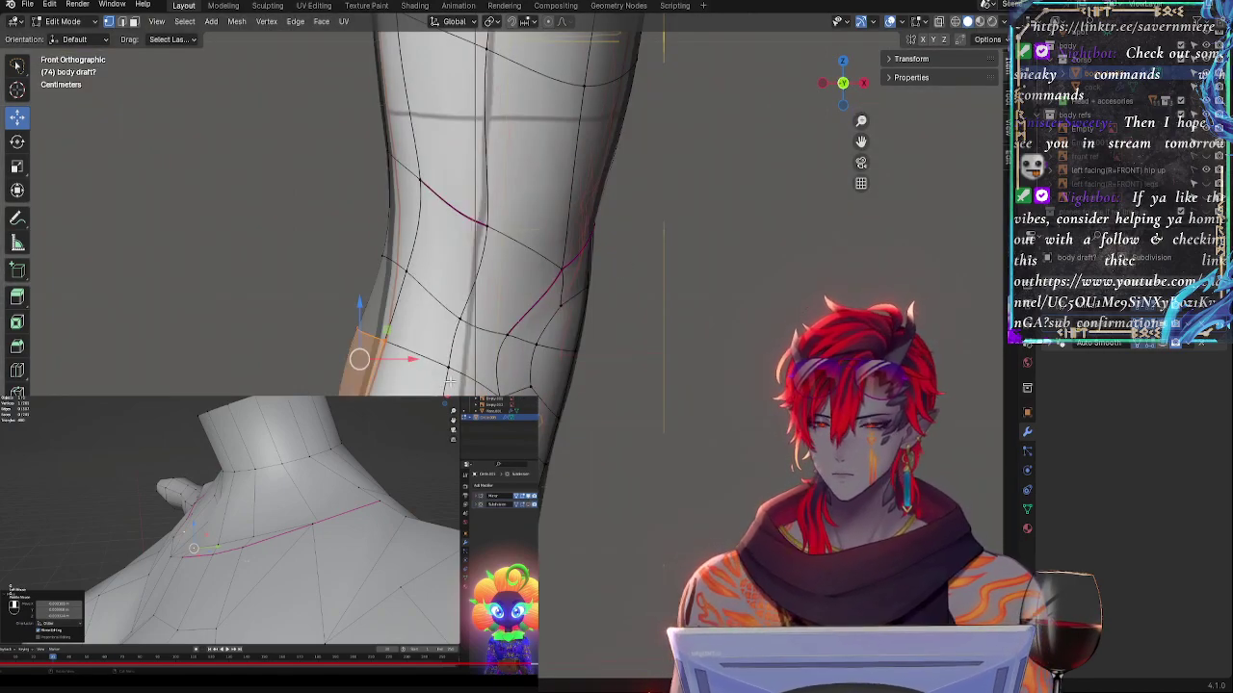
{"action": "key", "text": "alt+s"}
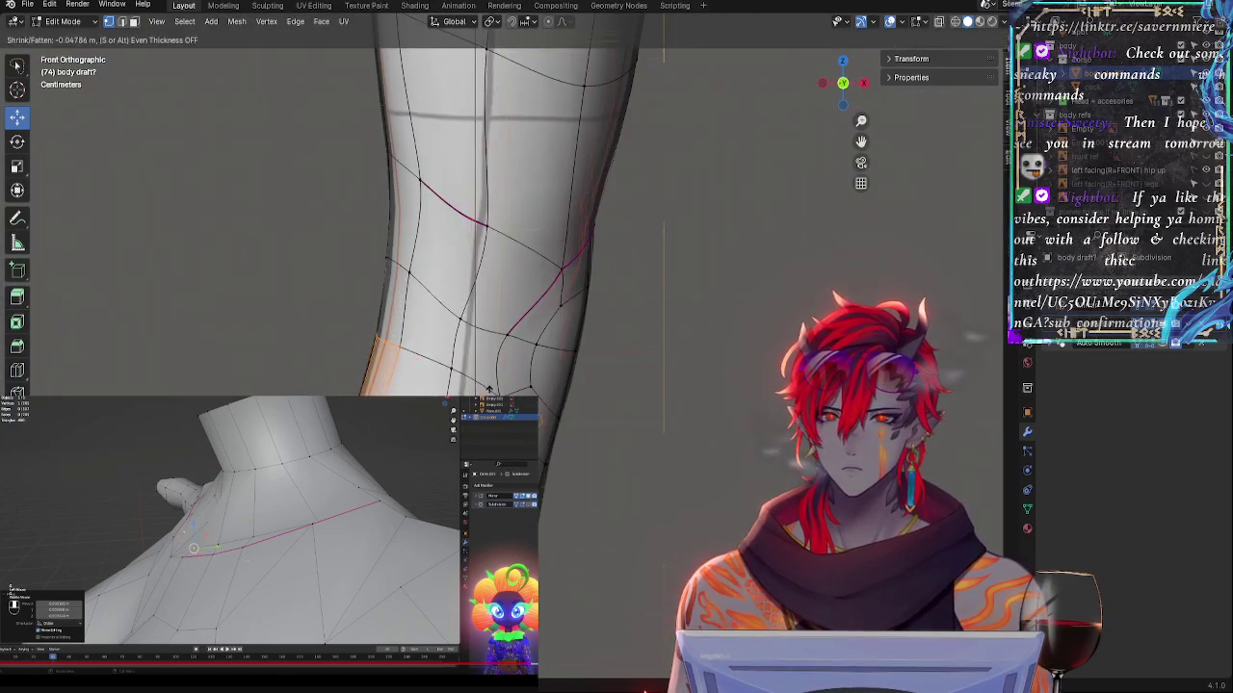
{"action": "left_click", "coordinate": [488, 388]}
{"action": "key", "text": "r"}
{"action": "left_click", "coordinate": [472, 393]}
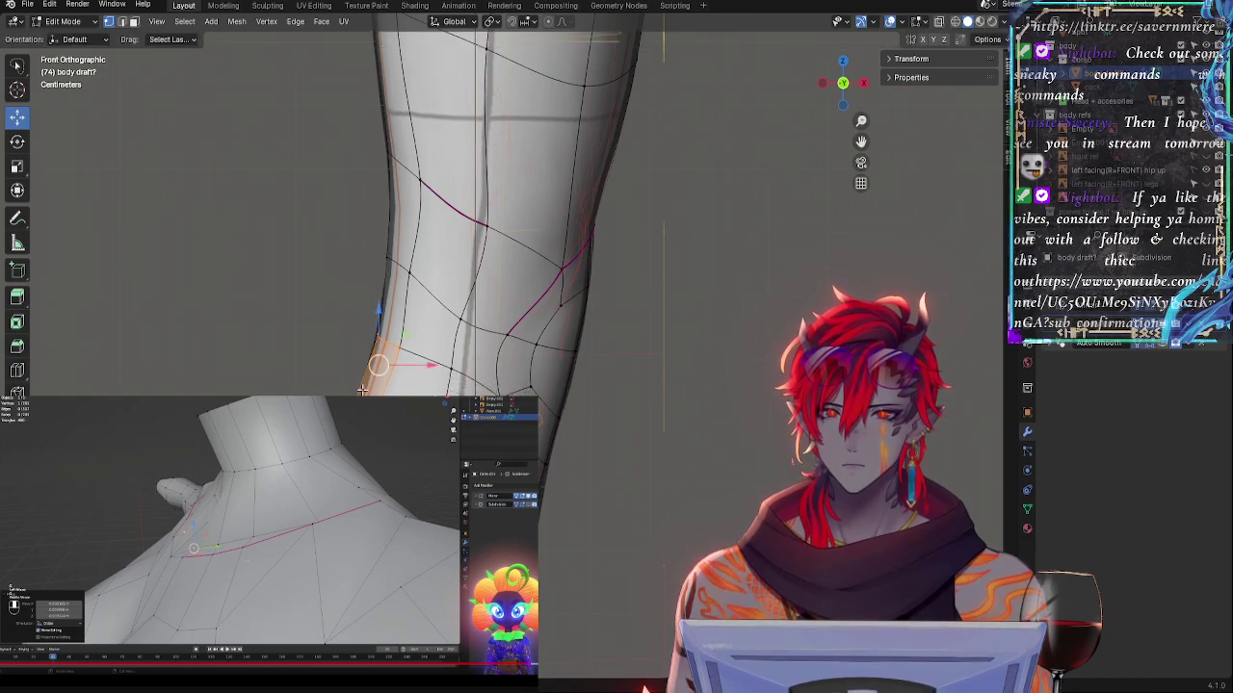
- Slide and nudge individual lower-leg vertices into place, rotating the selection slightly
{"action": "left_click", "coordinate": [400, 357]}
{"action": "key", "text": "g"}
{"action": "key", "text": "g"}
{"action": "left_click", "coordinate": [397, 379]}
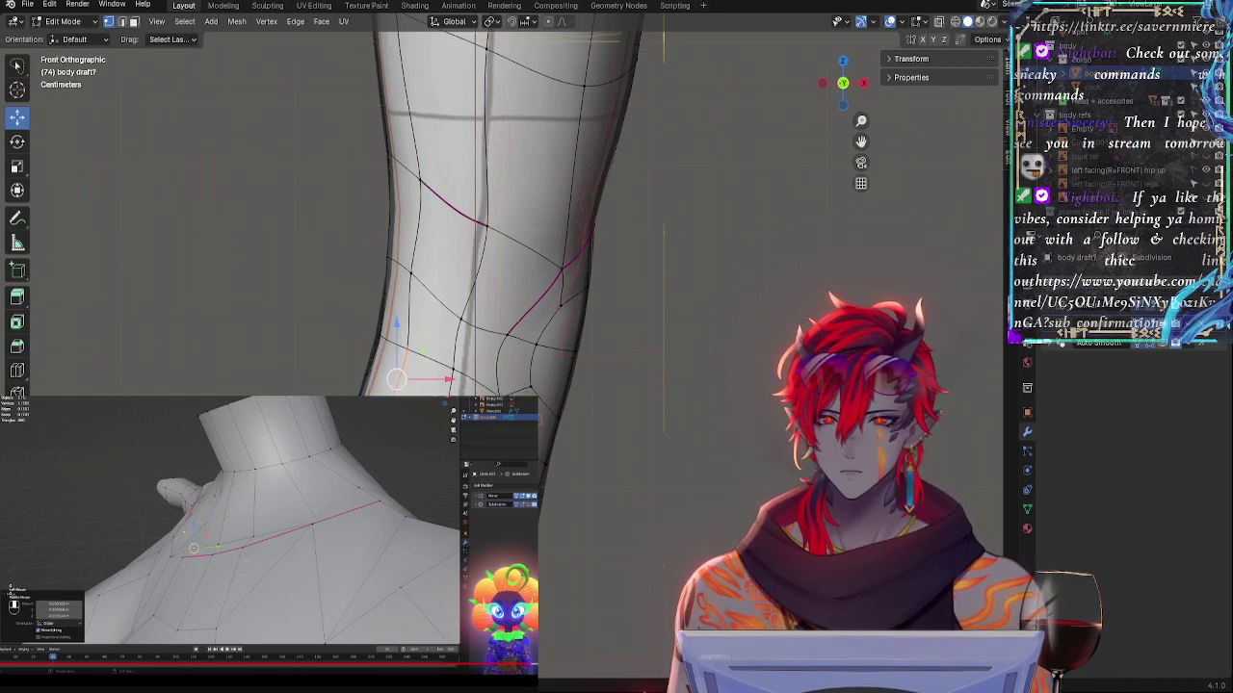
{"action": "key", "text": "r"}
{"action": "left_click", "coordinate": [467, 384]}
{"action": "left_click", "coordinate": [416, 364]}
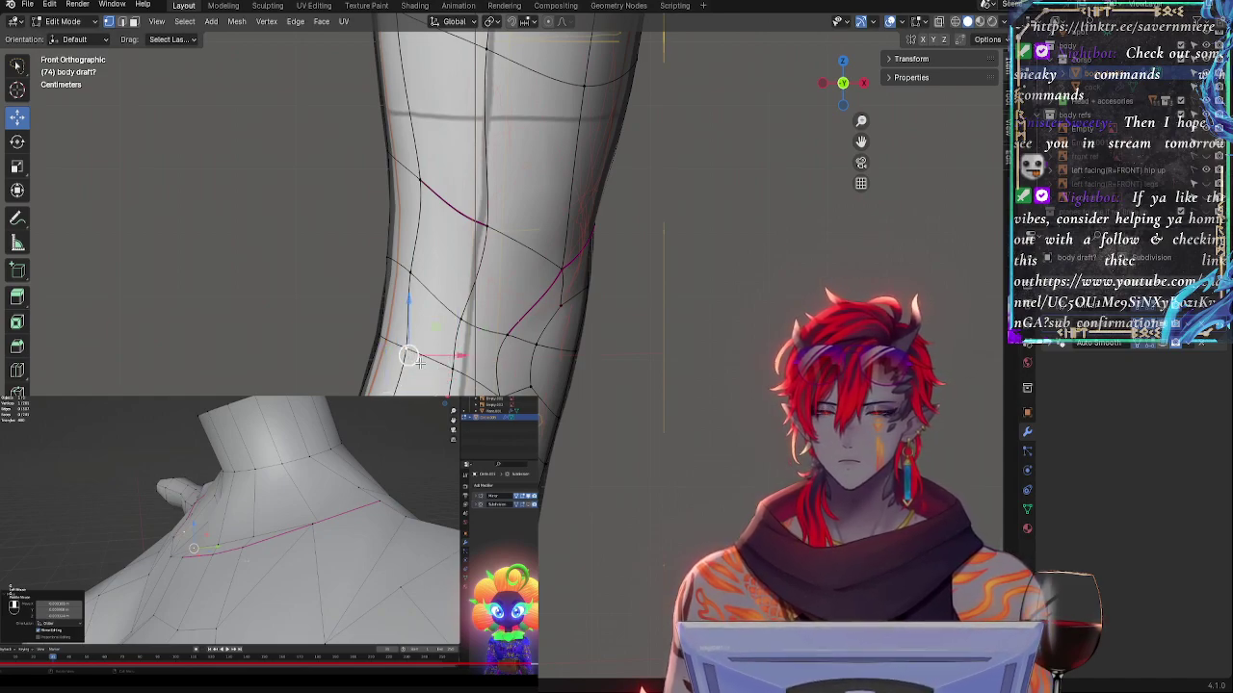
{"action": "key", "text": "g"}
{"action": "left_click", "coordinate": [416, 371]}
{"action": "left_click", "coordinate": [379, 383]}
{"action": "key", "text": "g"}
{"action": "left_click", "coordinate": [369, 364]}
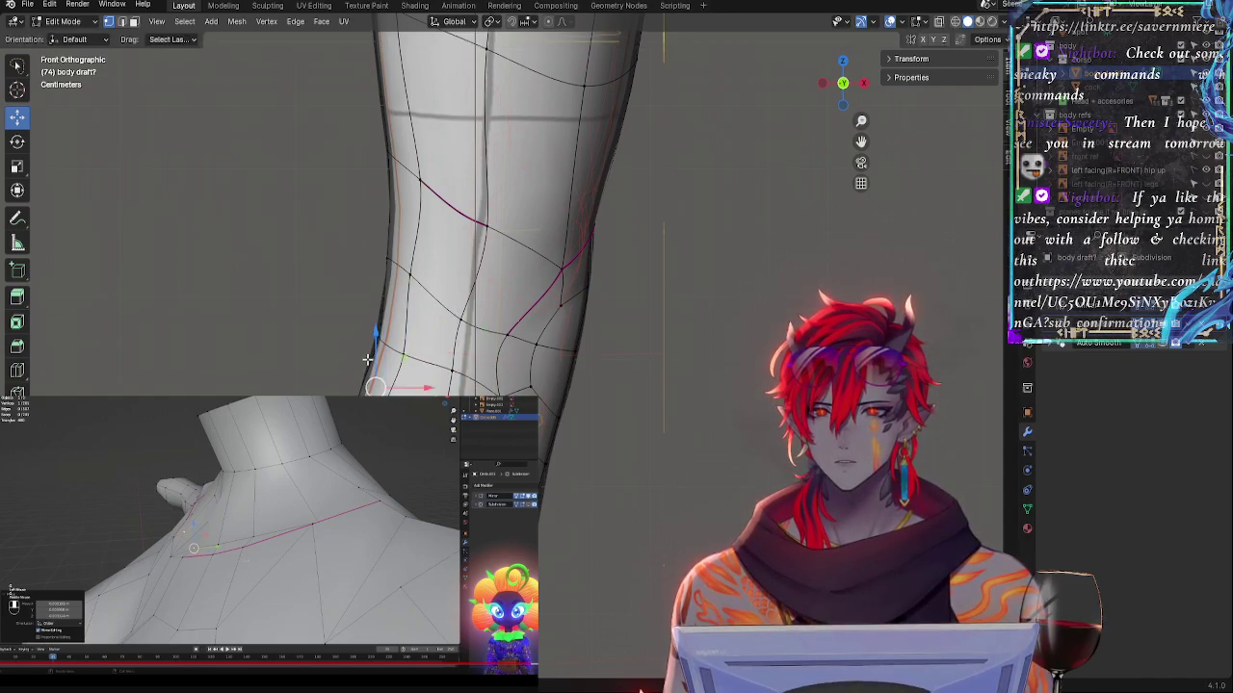
- Move the selected knee vertices left and down onto the magenta stroke
{"action": "key", "text": "g"}
{"action": "key", "text": "Return"}
{"action": "key", "text": "g"}
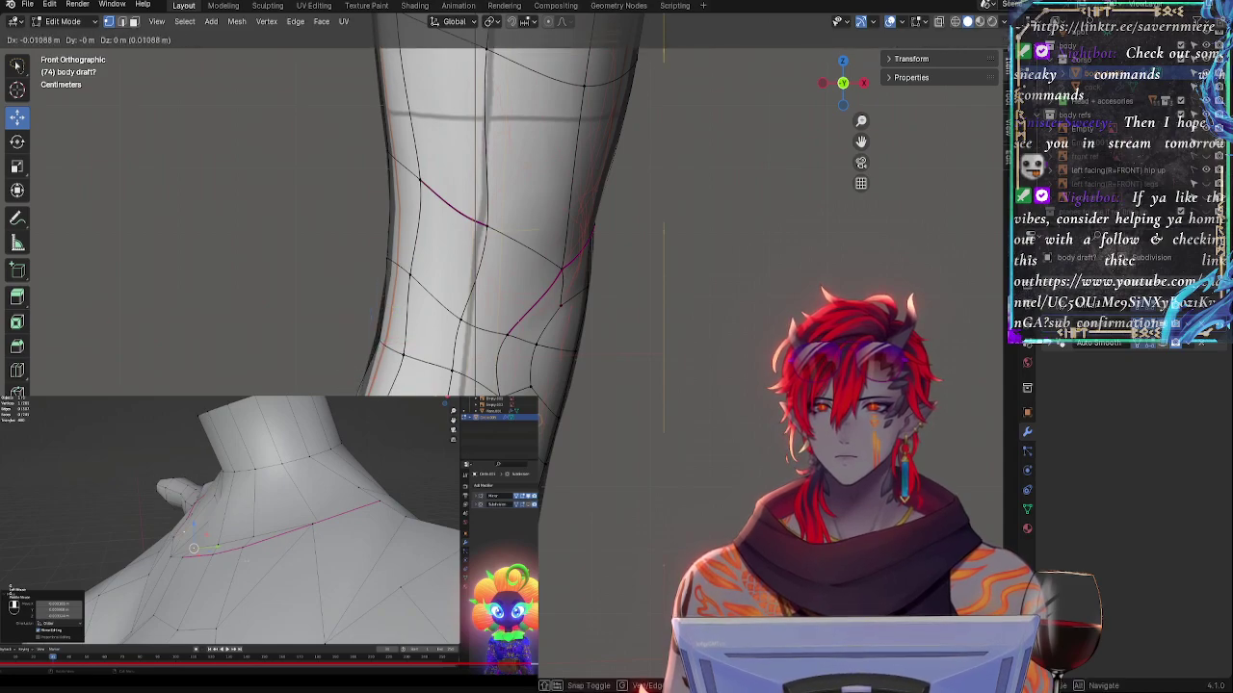
{"action": "key", "text": "Return"}
{"action": "key", "text": "g"}
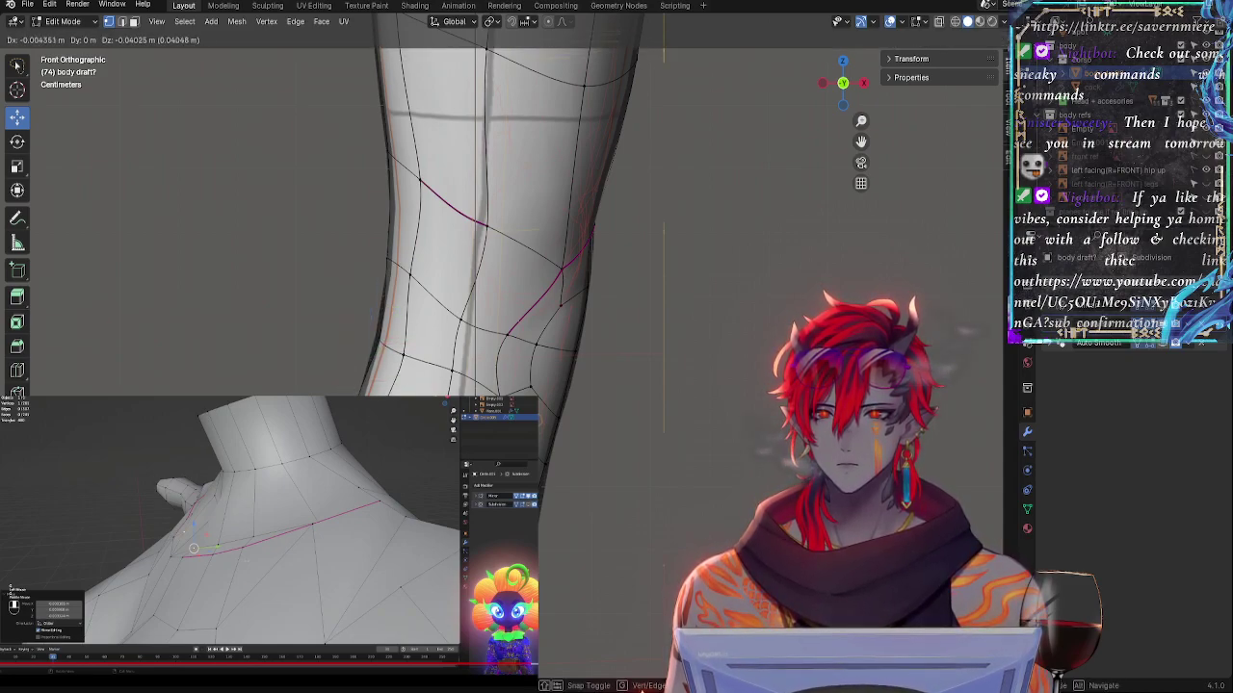
{"action": "key", "text": "Return"}
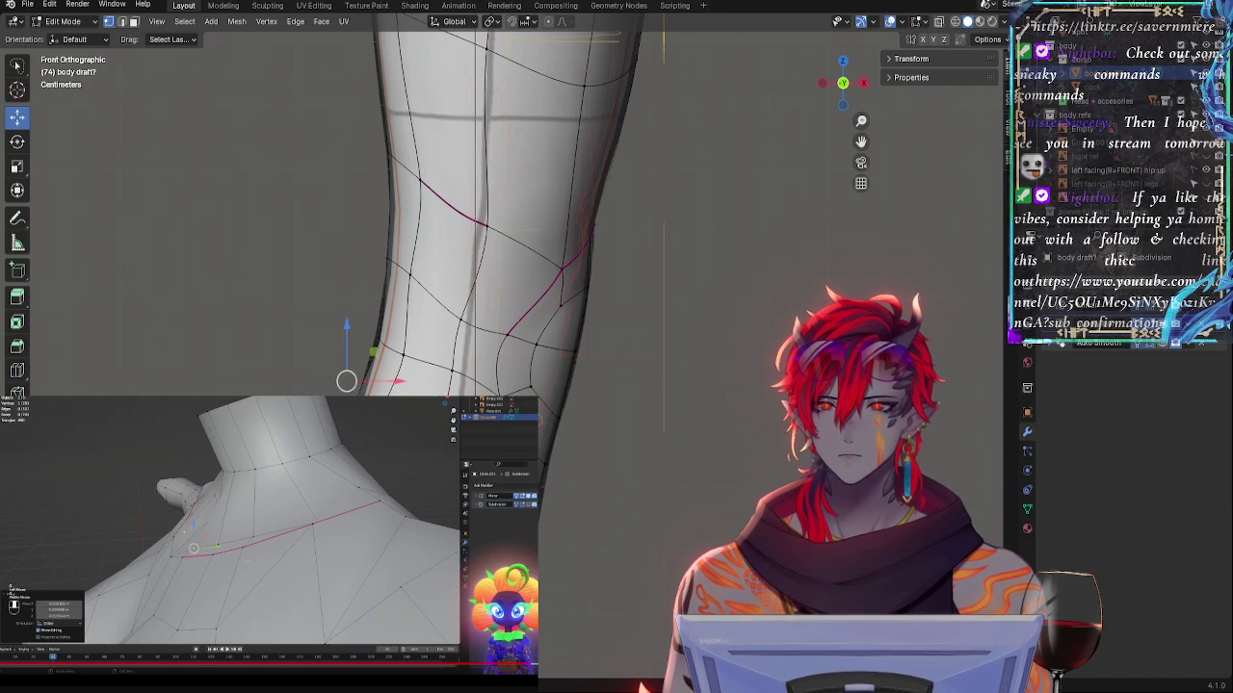
{"action": "key", "text": "g"}
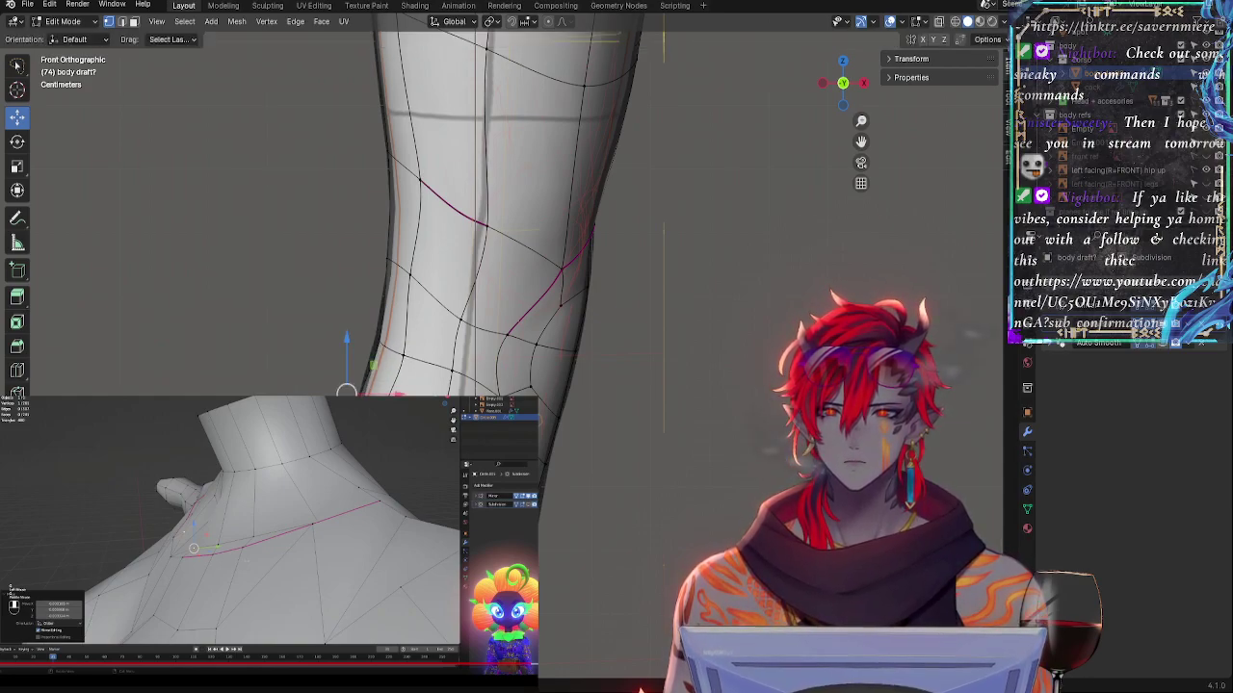
{"action": "key", "text": "g"}
{"action": "key", "text": "g"}
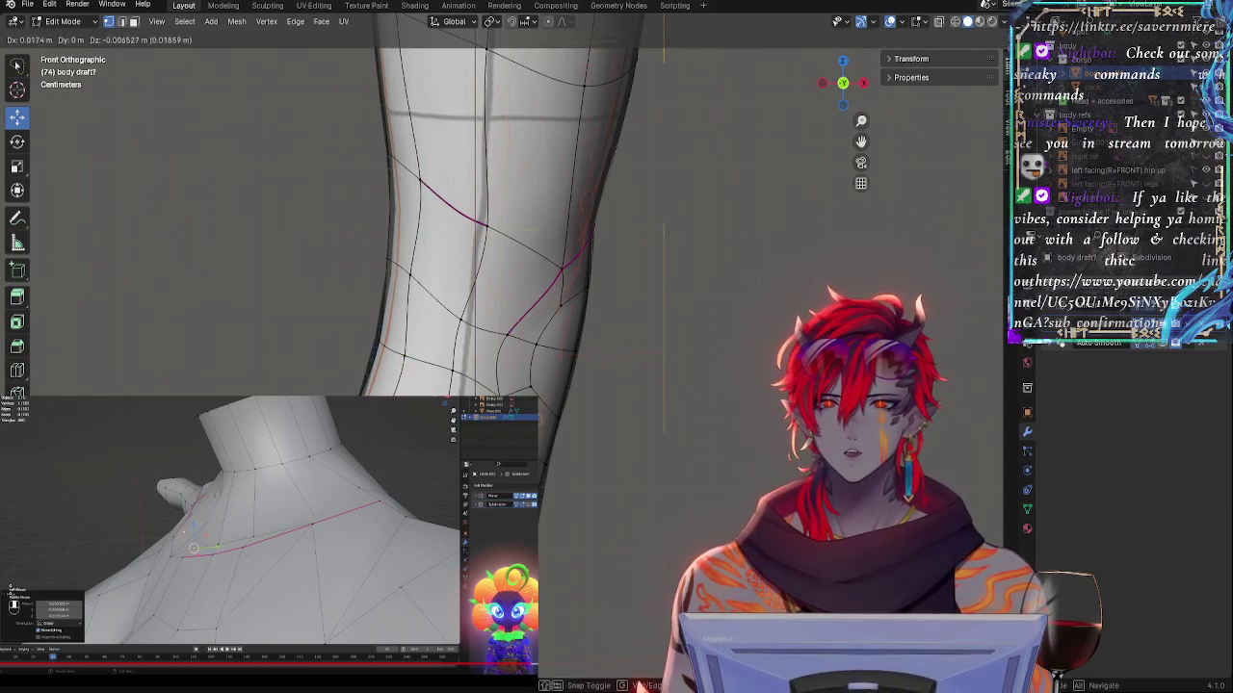
{"action": "left_click", "coordinate": [374, 391]}
{"action": "left_click", "coordinate": [347, 390]}
- Move a vertex on the leg's left edge leftward onto the outline
{"action": "key", "text": "g"}
{"action": "left_click", "coordinate": [368, 360]}
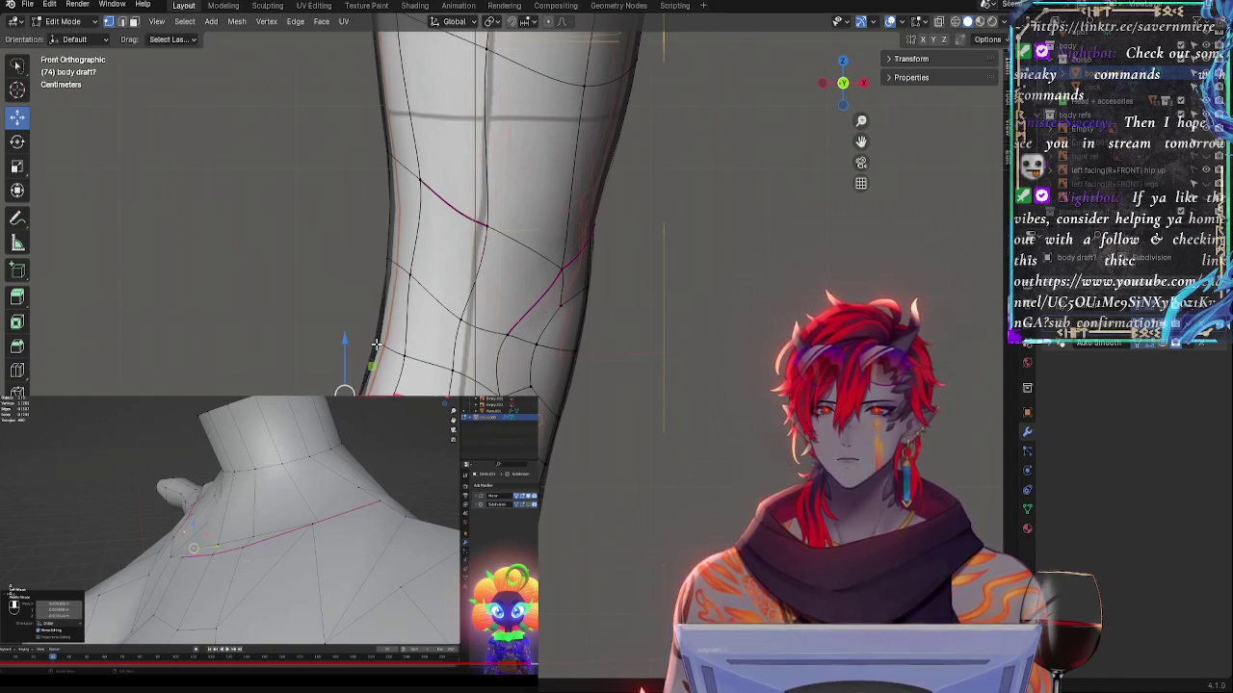
{"action": "left_click", "coordinate": [378, 345]}
{"action": "key", "text": "g"}
{"action": "left_click", "coordinate": [366, 342]}
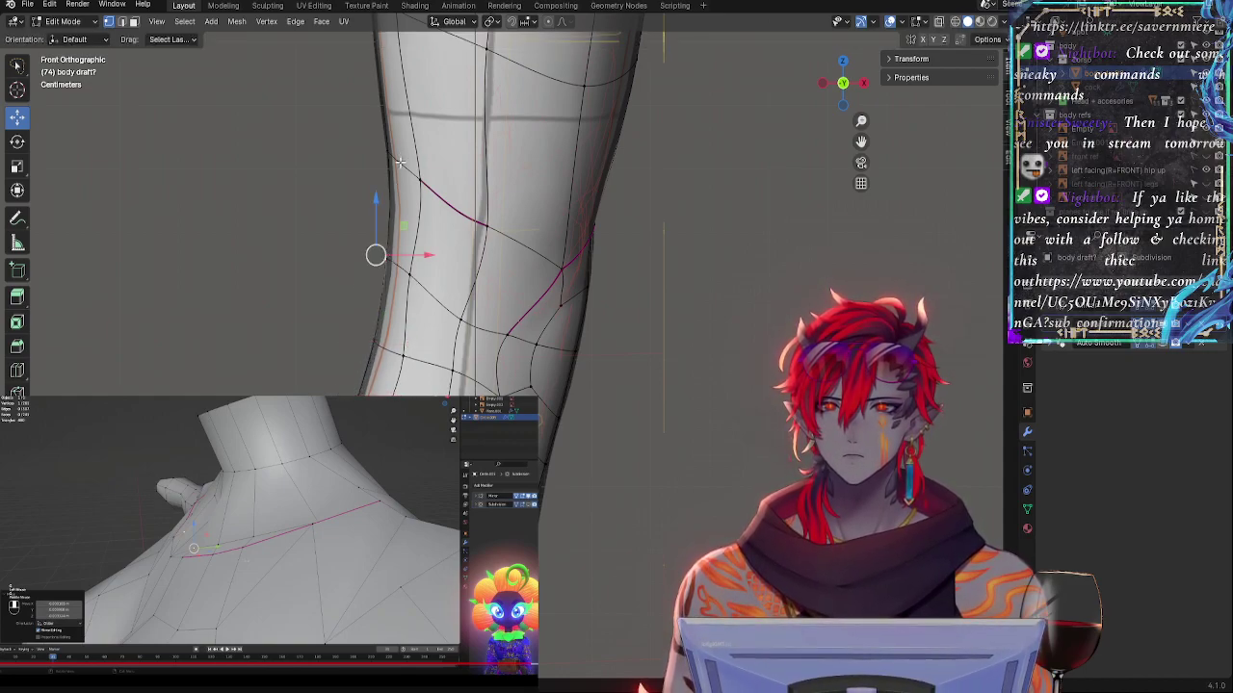
{"action": "key", "text": "g"}
{"action": "key", "text": "Escape"}
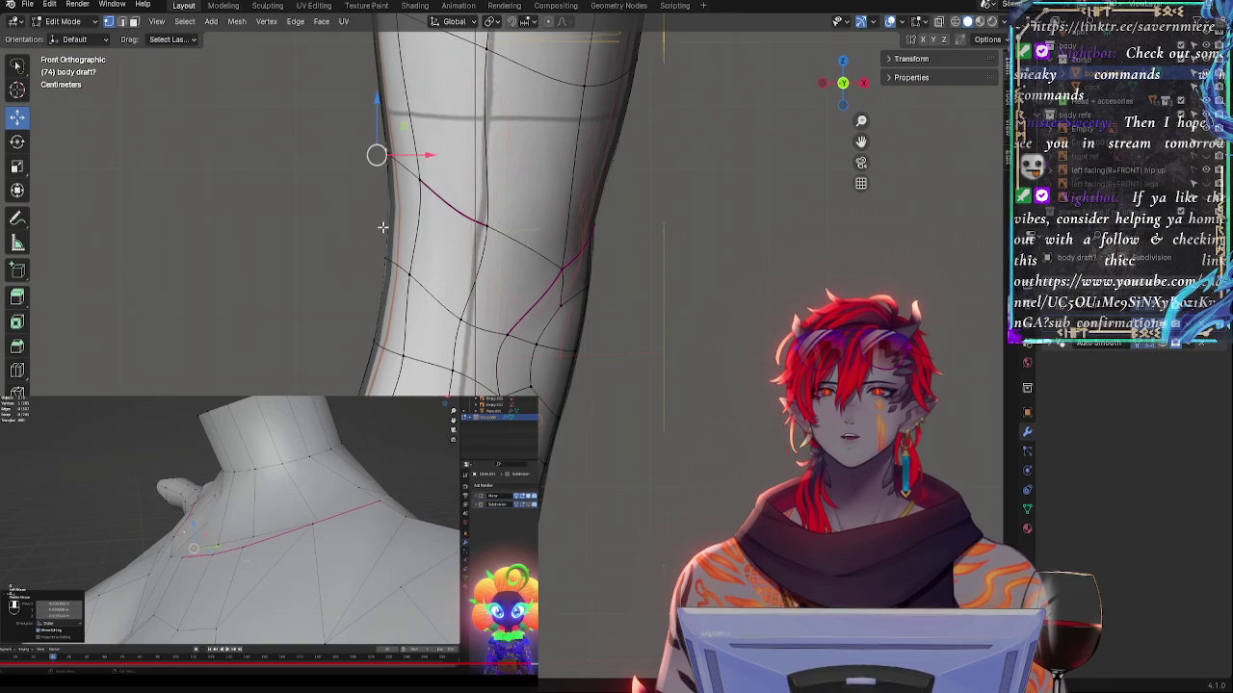
{"action": "key", "text": "g"}
{"action": "key", "text": "Escape"}
- Lower the vertices near the magenta stroke onto it
{"action": "left_click", "coordinate": [421, 201]}
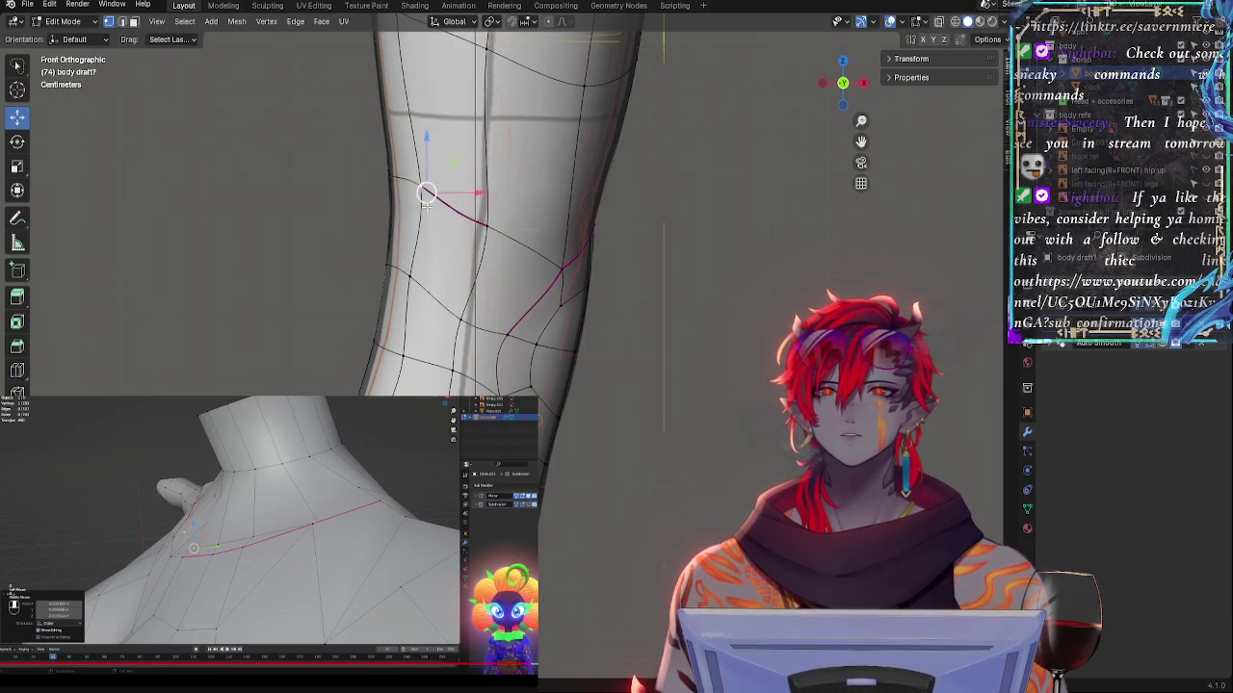
{"action": "key", "text": "g"}
{"action": "left_click", "coordinate": [436, 239]}
{"action": "left_click", "coordinate": [503, 234]}
{"action": "key", "text": "g"}
{"action": "key", "text": "Escape"}
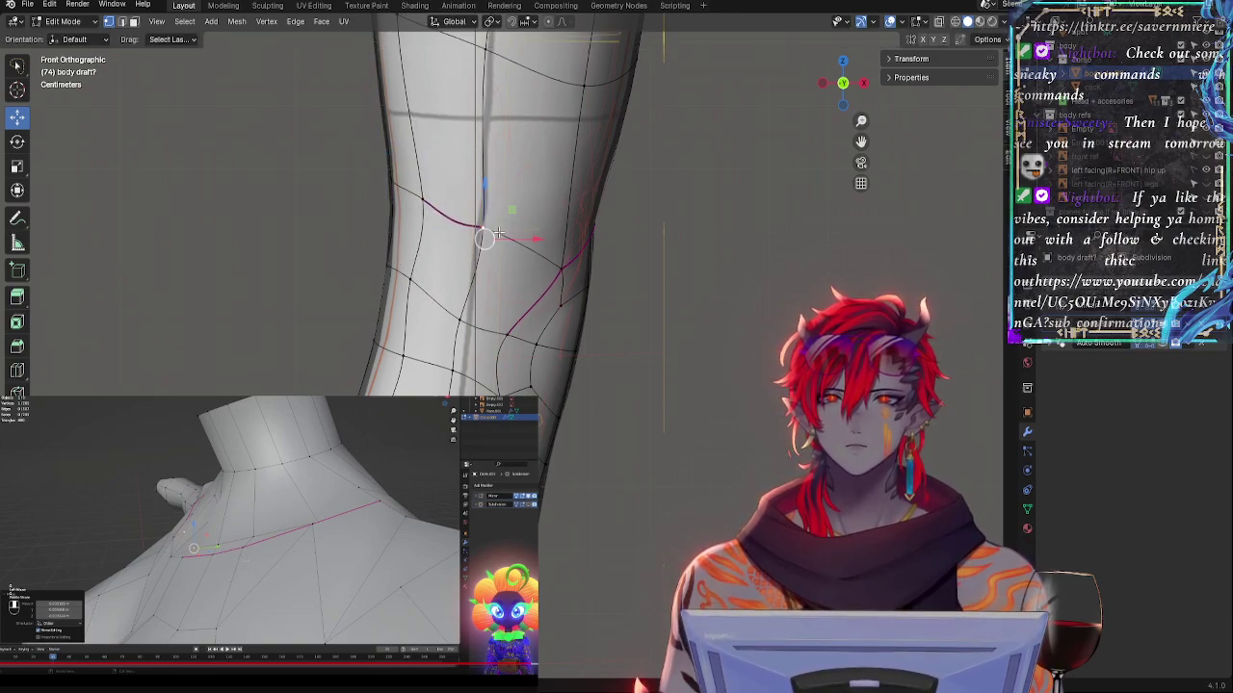
- Check the leg shape, then pull a vertex on the outer shin outline down about 0.032 m
{"action": "middle_click_drag", "start_coordinate": [617, 416], "coordinate": [610, 310], "text": "shift"}
{"action": "middle_click_drag", "start_coordinate": [545, 343], "coordinate": [567, 300]}
{"action": "left_click", "coordinate": [840, 79]}
{"action": "middle_click_drag", "start_coordinate": [661, 356], "coordinate": [704, 267], "text": "shift"}
{"action": "mouse_move", "coordinate": [586, 321]}
{"action": "left_mouse_down"}
{"action": "mouse_move", "coordinate": [591, 339]}
{"action": "mouse_move", "coordinate": [575, 332]}
{"action": "left_mouse_up"}
- Adjust three vertices on the shin's right edge to follow the outline
{"action": "left_click", "coordinate": [566, 335]}
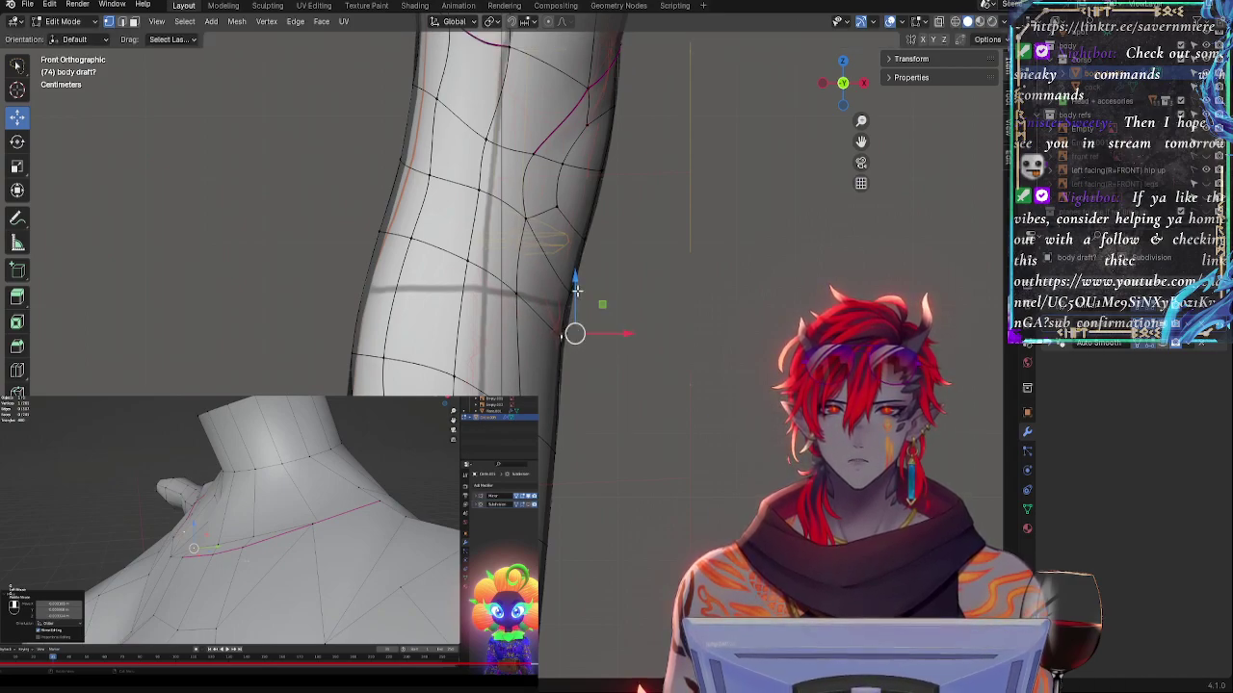
{"action": "left_click_drag", "start_coordinate": [575, 278], "coordinate": [575, 270]}
{"action": "left_click", "coordinate": [517, 294]}
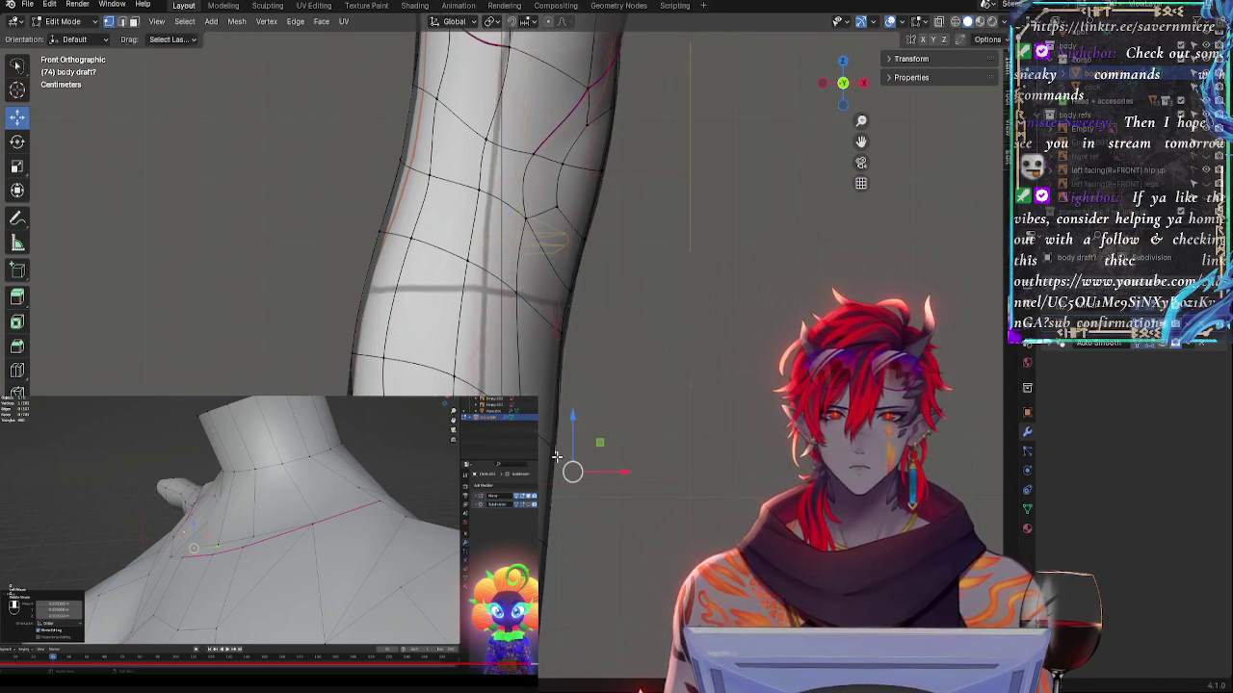
{"action": "left_click_drag", "start_coordinate": [607, 471], "coordinate": [603, 471]}
{"action": "left_click", "coordinate": [563, 337]}
{"action": "left_click_drag", "start_coordinate": [616, 326], "coordinate": [624, 322]}
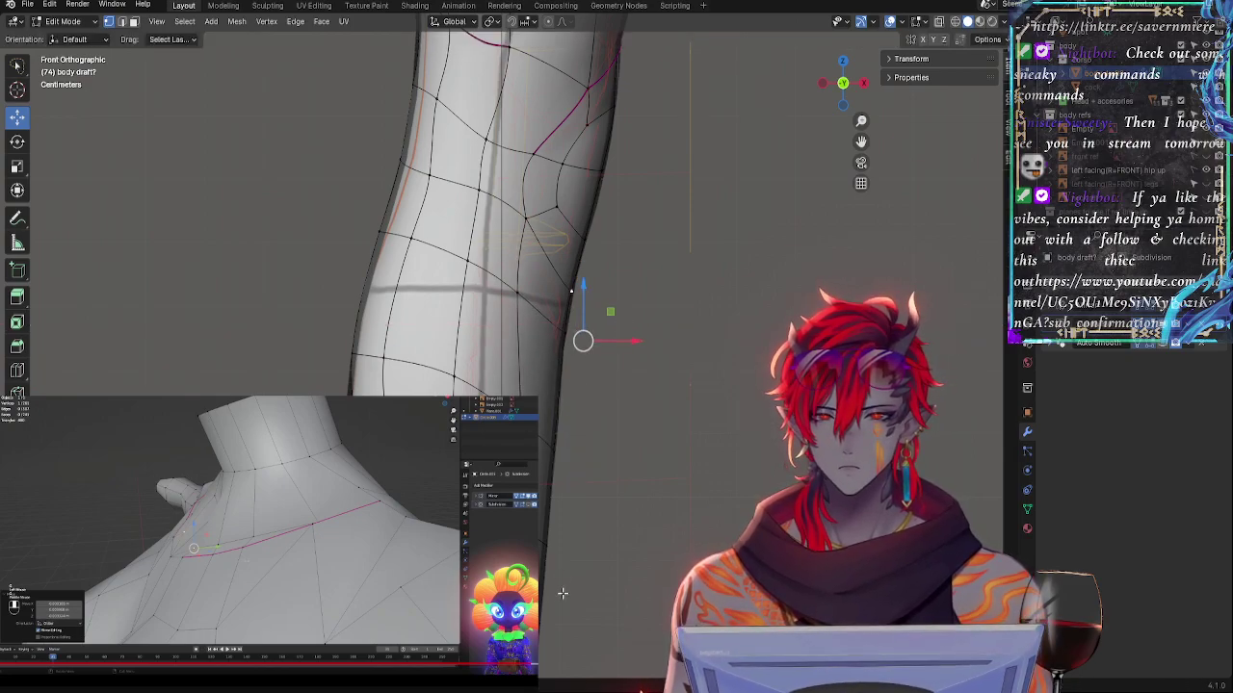
- Select an edge on the leg's left side and edge-slide it to match the outline
{"action": "middle_click_drag", "start_coordinate": [597, 566], "coordinate": [642, 499], "text": "shift"}
{"action": "left_click", "coordinate": [396, 292]}
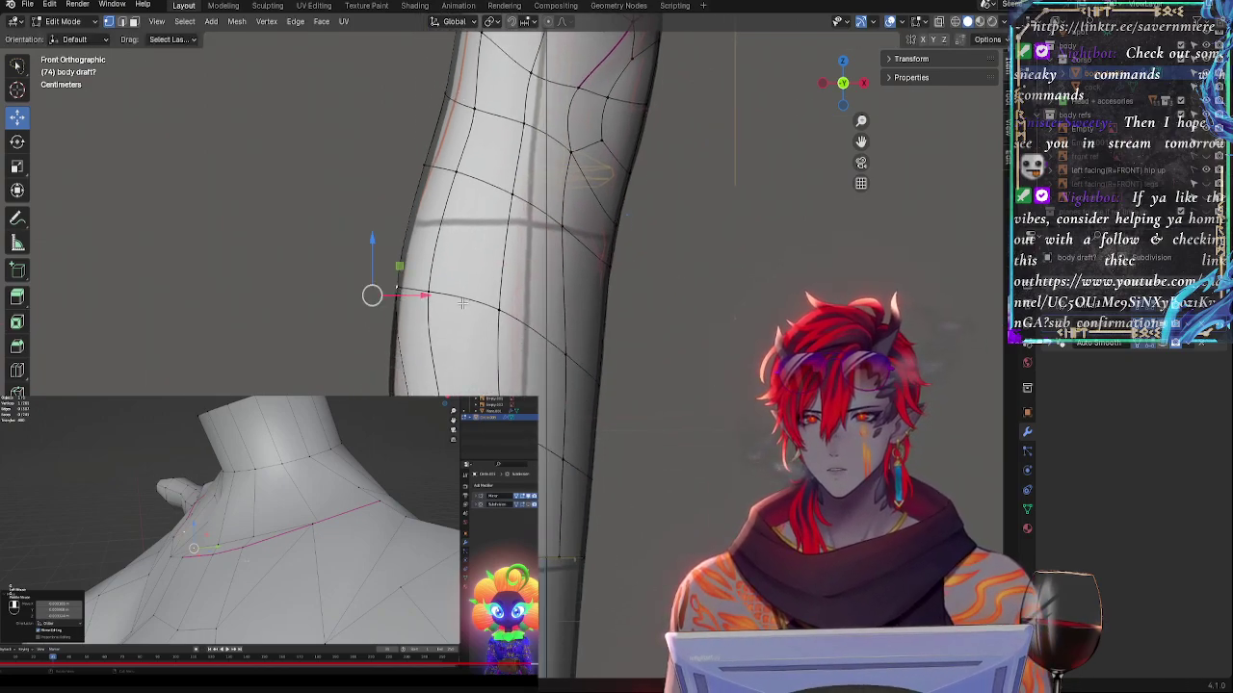
{"action": "left_click", "coordinate": [396, 288], "text": "shift"}
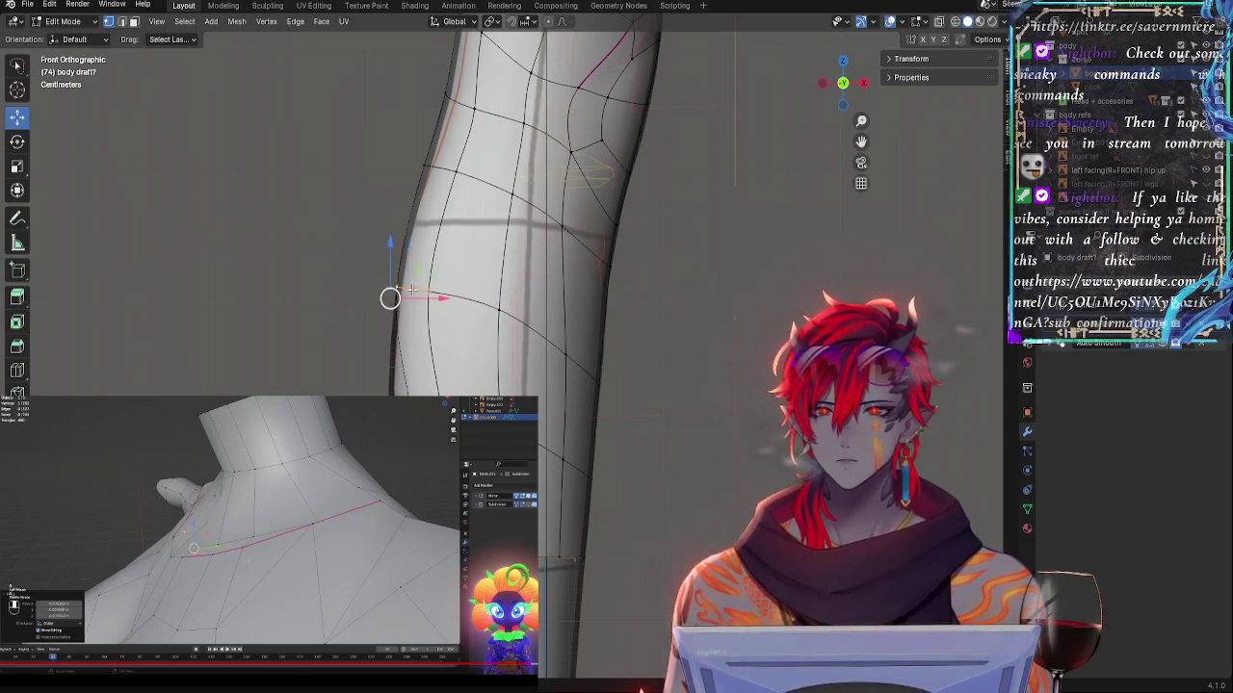
{"action": "left_click", "coordinate": [500, 312], "text": "shift"}
{"action": "key", "text": "g"}
{"action": "key", "text": "g"}
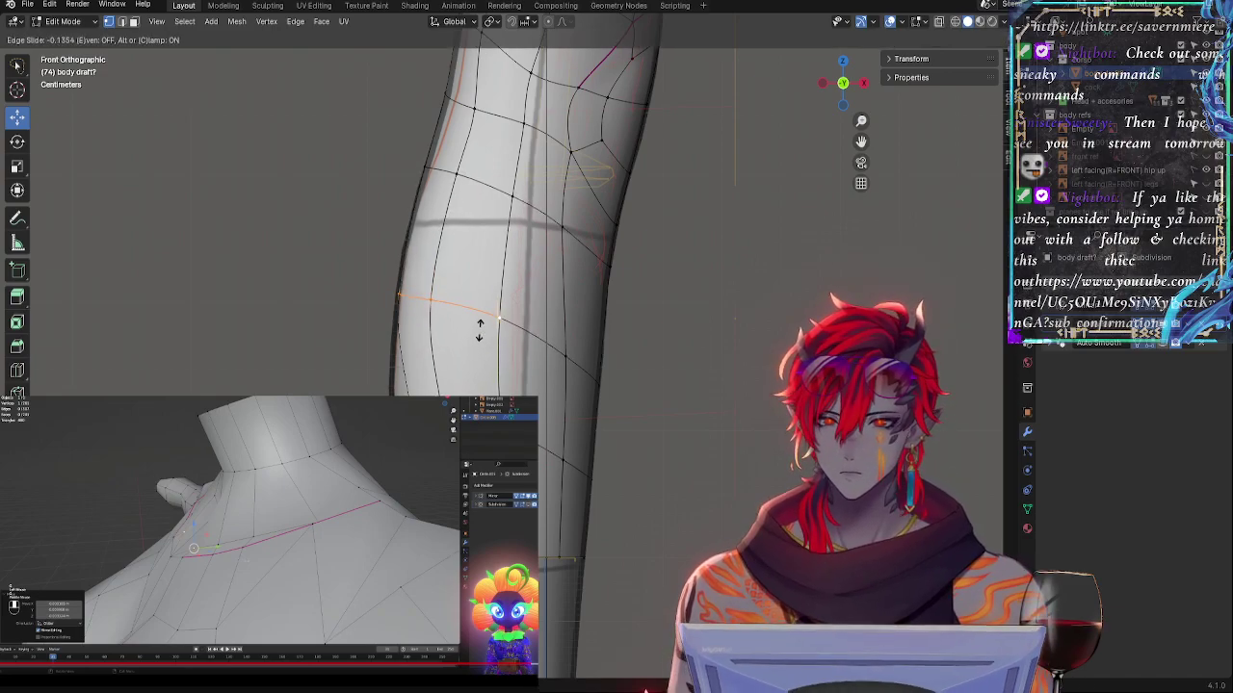
{"action": "left_click", "coordinate": [476, 325]}
{"action": "left_click_drag", "start_coordinate": [428, 255], "coordinate": [427, 285]}
{"action": "left_click_drag", "start_coordinate": [480, 338], "coordinate": [472, 336]}
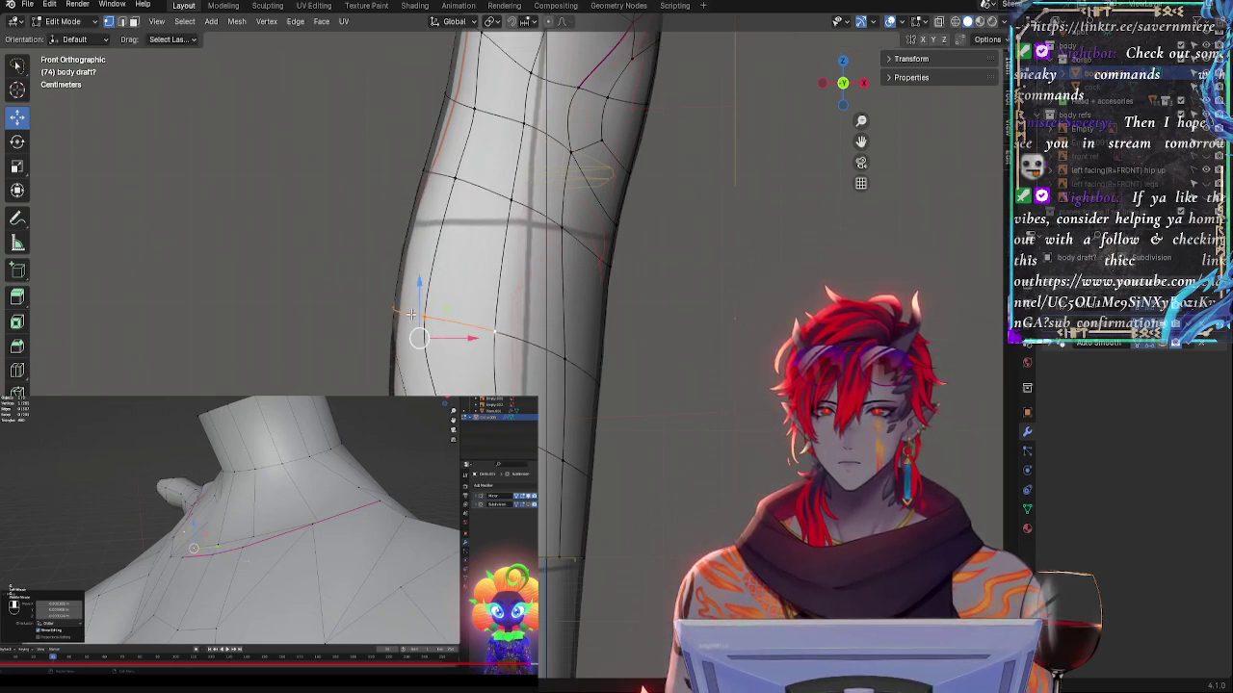
{"action": "key", "text": "g"}
{"action": "key", "text": "g"}
{"action": "left_click", "coordinate": [448, 314]}
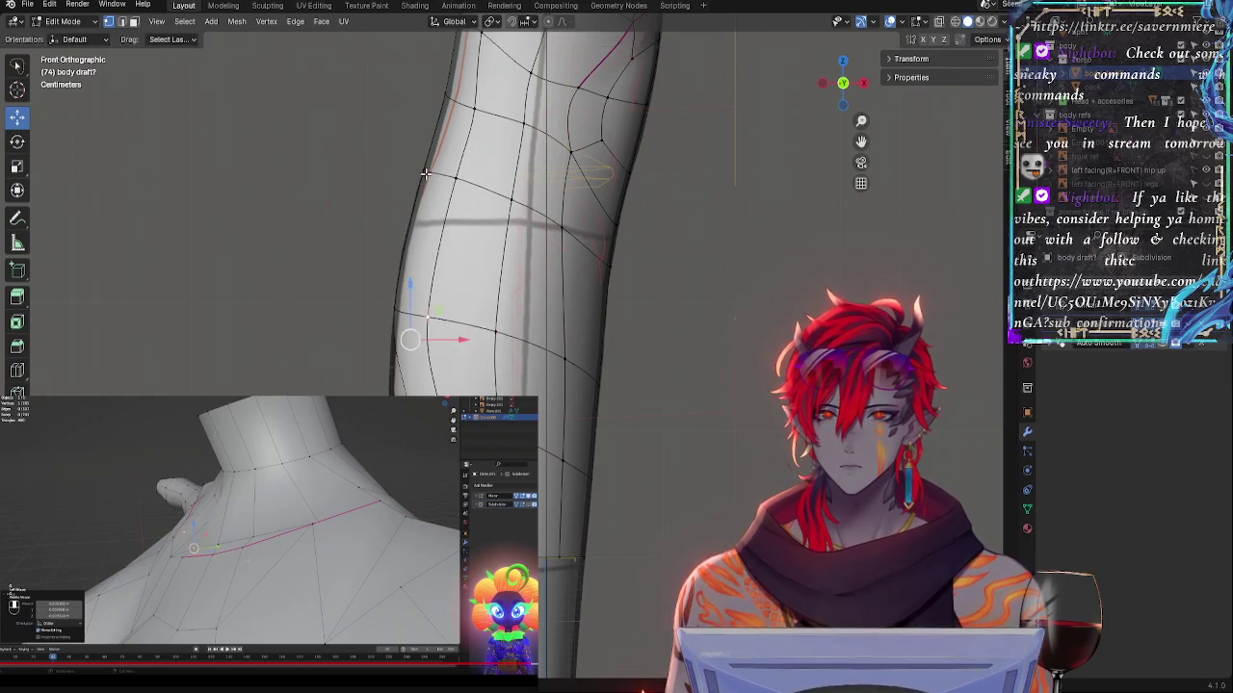
- Slide the upper edge down the leg, nudge it right, tilt it and push its left vertex outward
{"action": "key", "text": "g"}
{"action": "key", "text": "g"}
{"action": "left_click", "coordinate": [511, 210]}
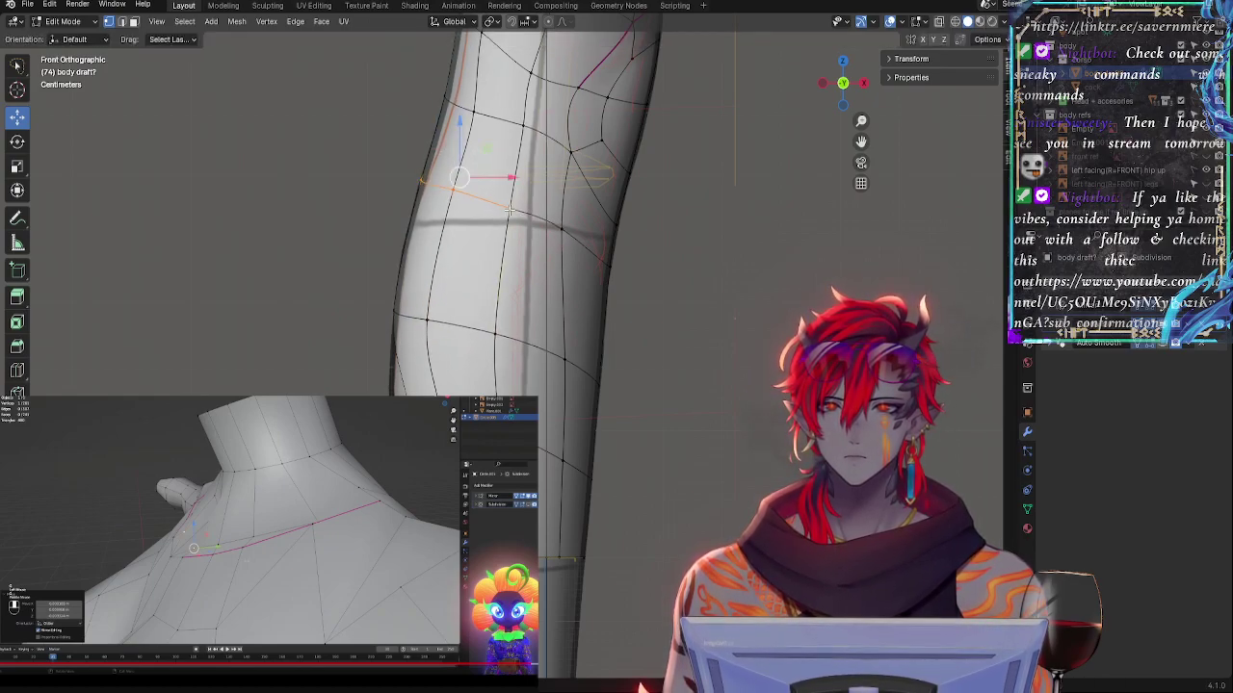
{"action": "left_click", "coordinate": [447, 188], "text": "shift"}
{"action": "key", "text": "g"}
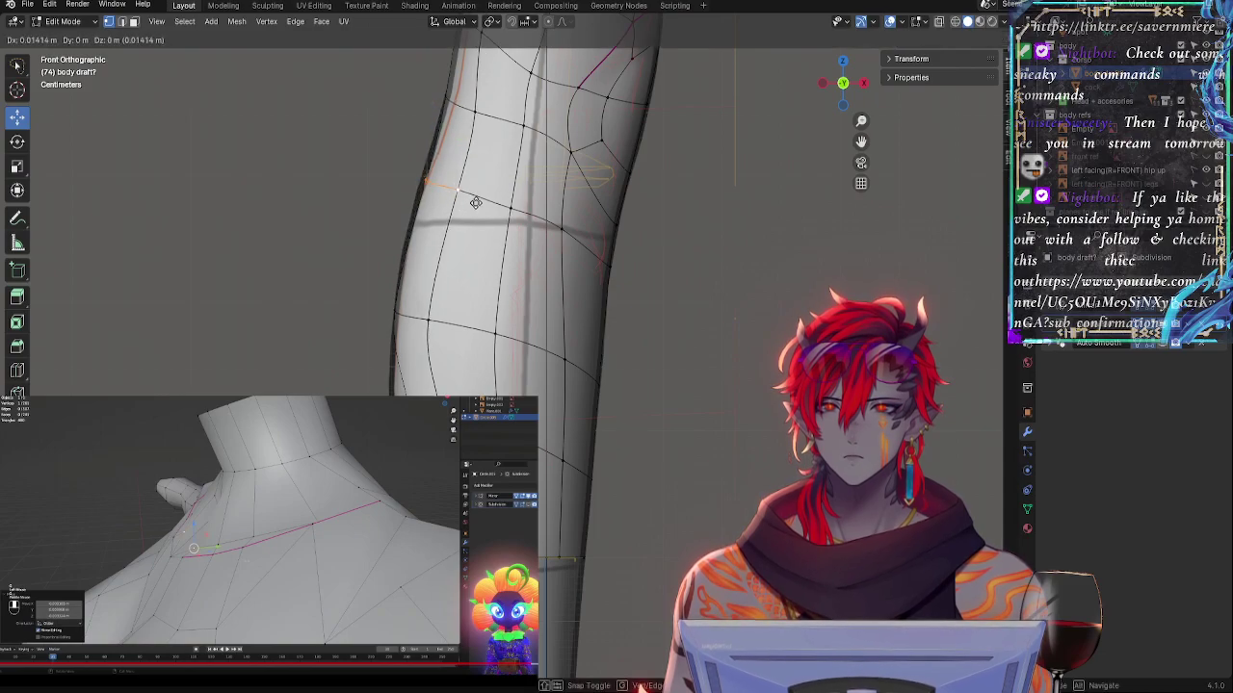
{"action": "left_click", "coordinate": [473, 200]}
{"action": "key", "text": "r"}
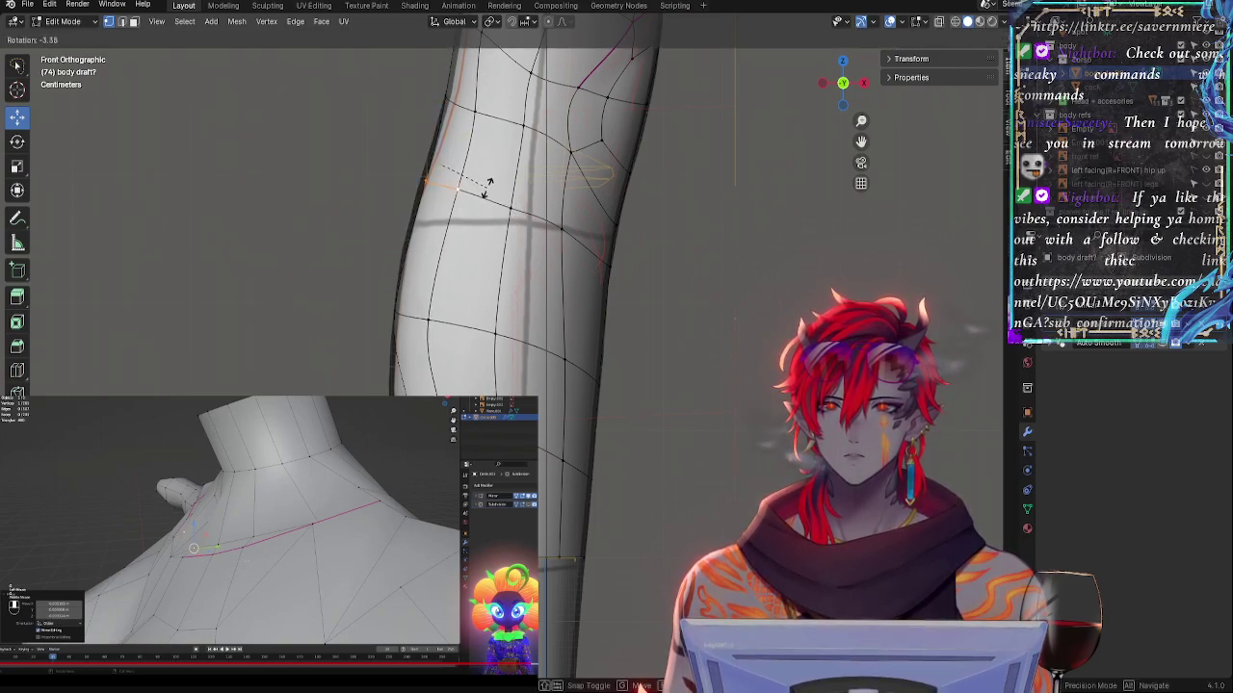
{"action": "left_click", "coordinate": [488, 187]}
{"action": "left_click", "coordinate": [439, 185]}
{"action": "left_click_drag", "start_coordinate": [464, 169], "coordinate": [454, 169]}
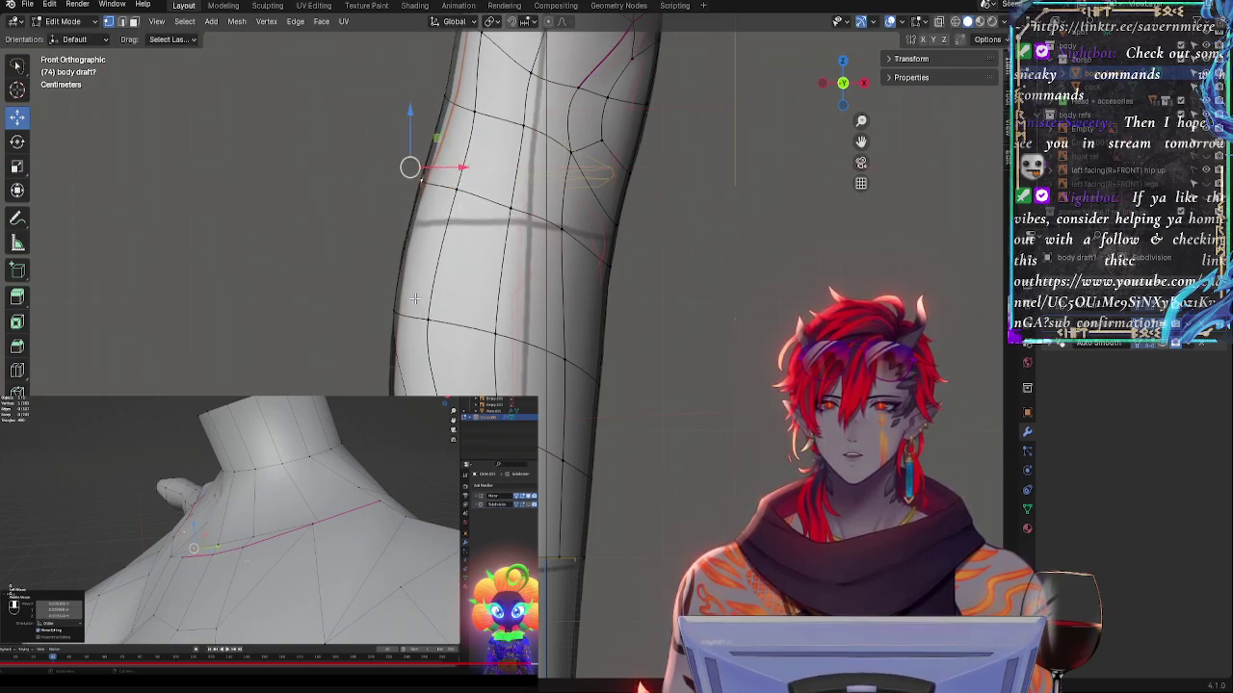
- Widen the calf by moving two lower left-edge vertices along X
{"action": "left_click", "coordinate": [429, 321]}
{"action": "key", "text": "g"}
{"action": "key", "text": "x"}
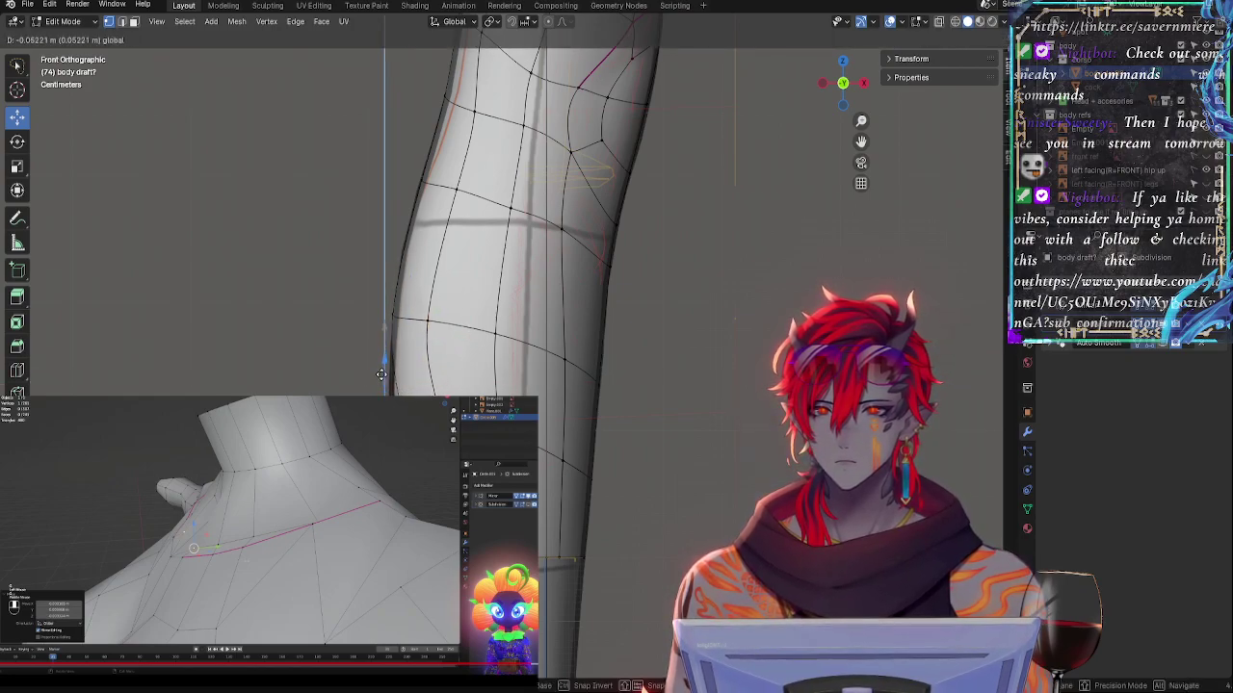
{"action": "key", "text": "Return"}
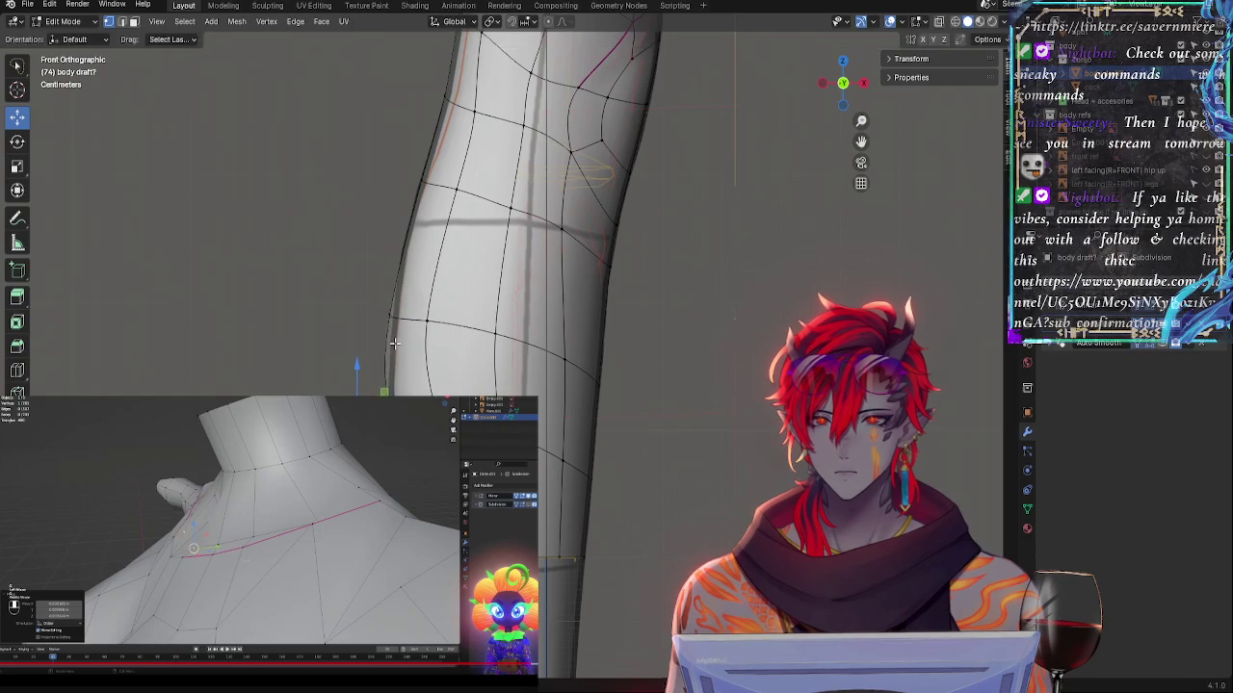
{"action": "left_click", "coordinate": [430, 332]}
{"action": "key", "text": "g"}
{"action": "key", "text": "x"}
{"action": "left_click_drag", "start_coordinate": [441, 332], "coordinate": [438, 332]}
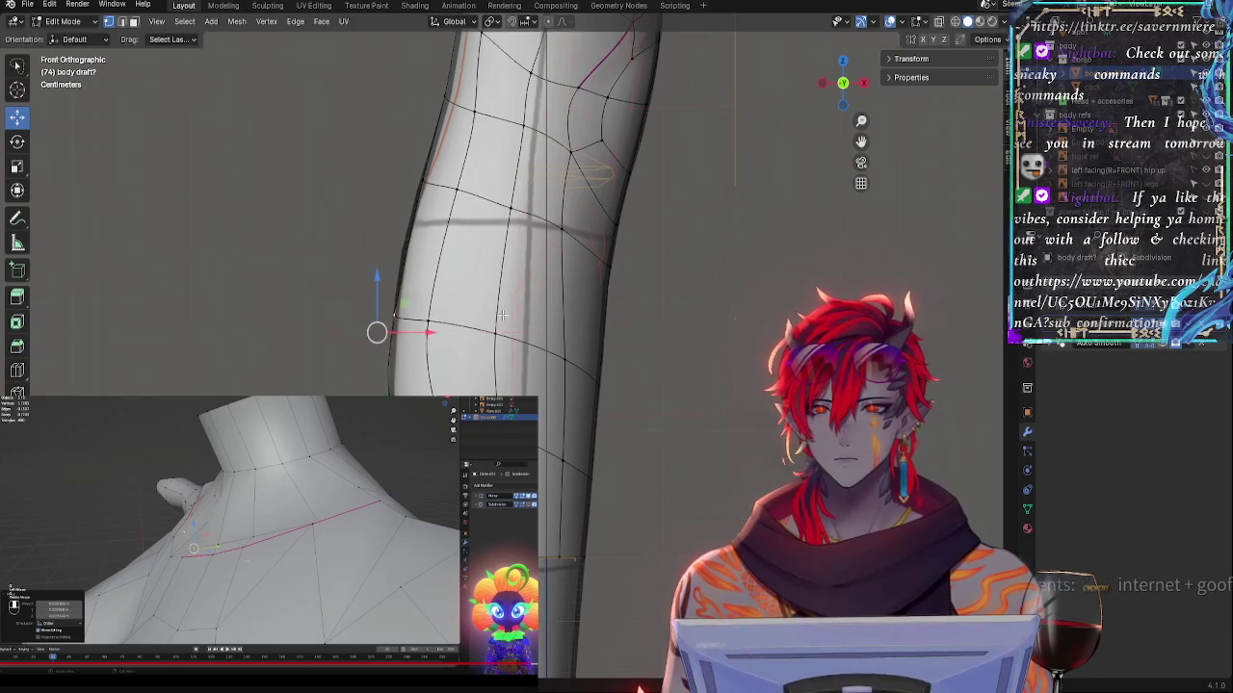
- Shift the lower shin edge about 0.052 m along X and tilt it roughly 5 degrees
{"action": "key", "text": "r"}
{"action": "right_click", "coordinate": [504, 289]}
{"action": "left_click", "coordinate": [390, 421], "text": "shift"}
{"action": "key", "text": "r"}
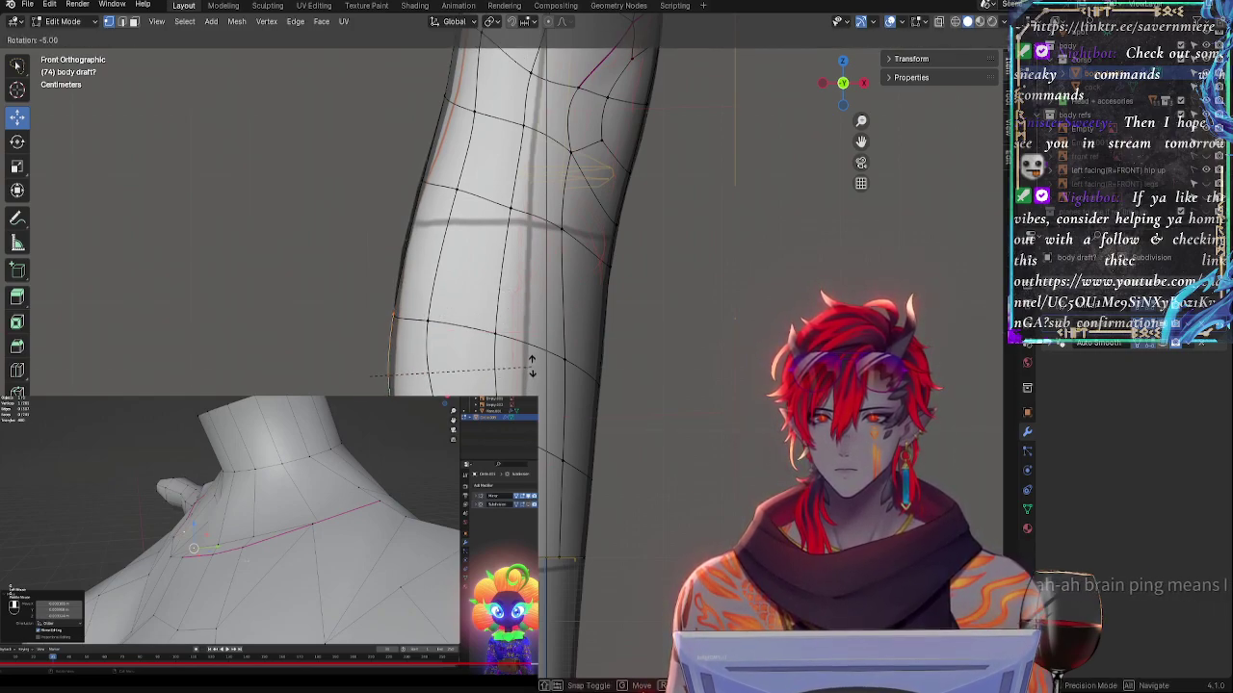
{"action": "key", "text": "Escape"}
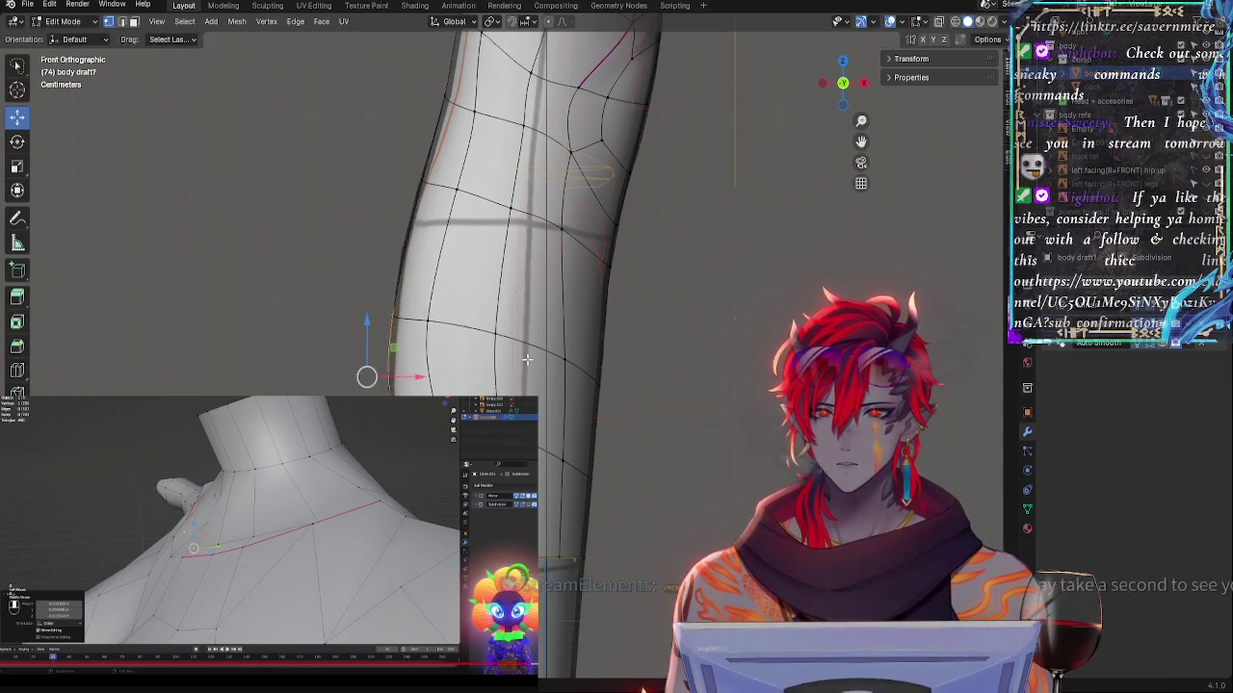
{"action": "key", "text": "g"}
{"action": "key", "text": "x"}
{"action": "left_click_drag", "start_coordinate": [411, 422], "coordinate": [413, 422]}
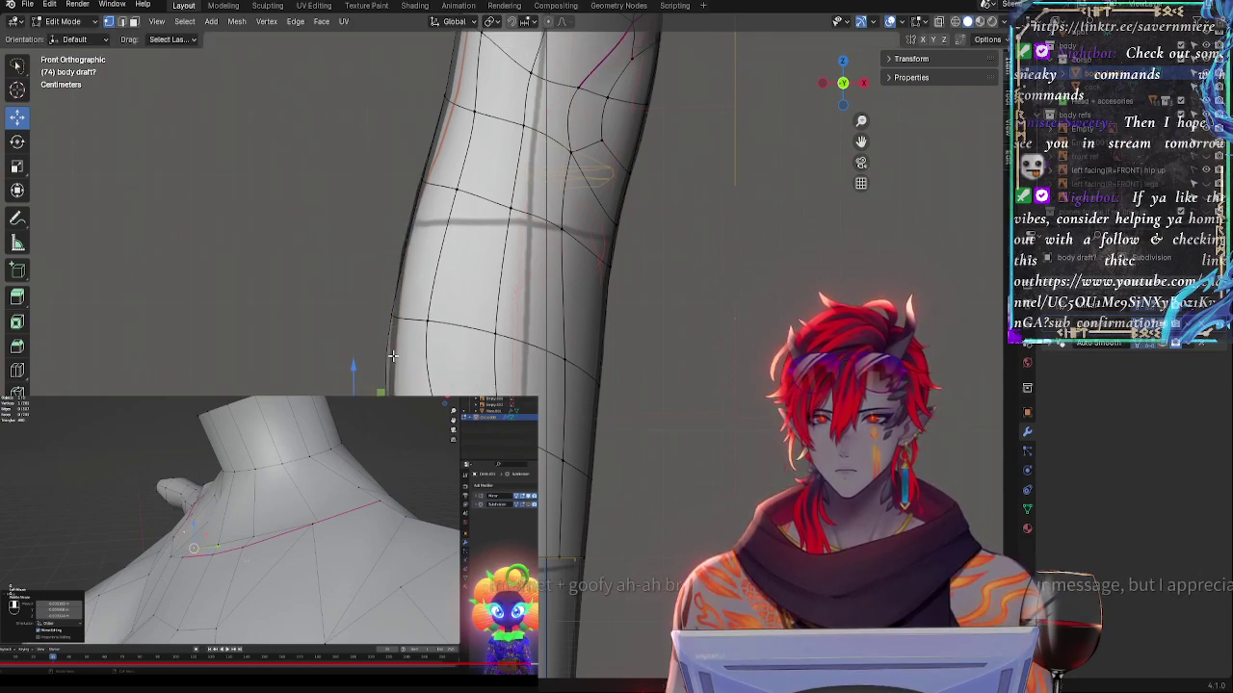
{"action": "left_click", "coordinate": [391, 319]}
{"action": "key", "text": "r"}
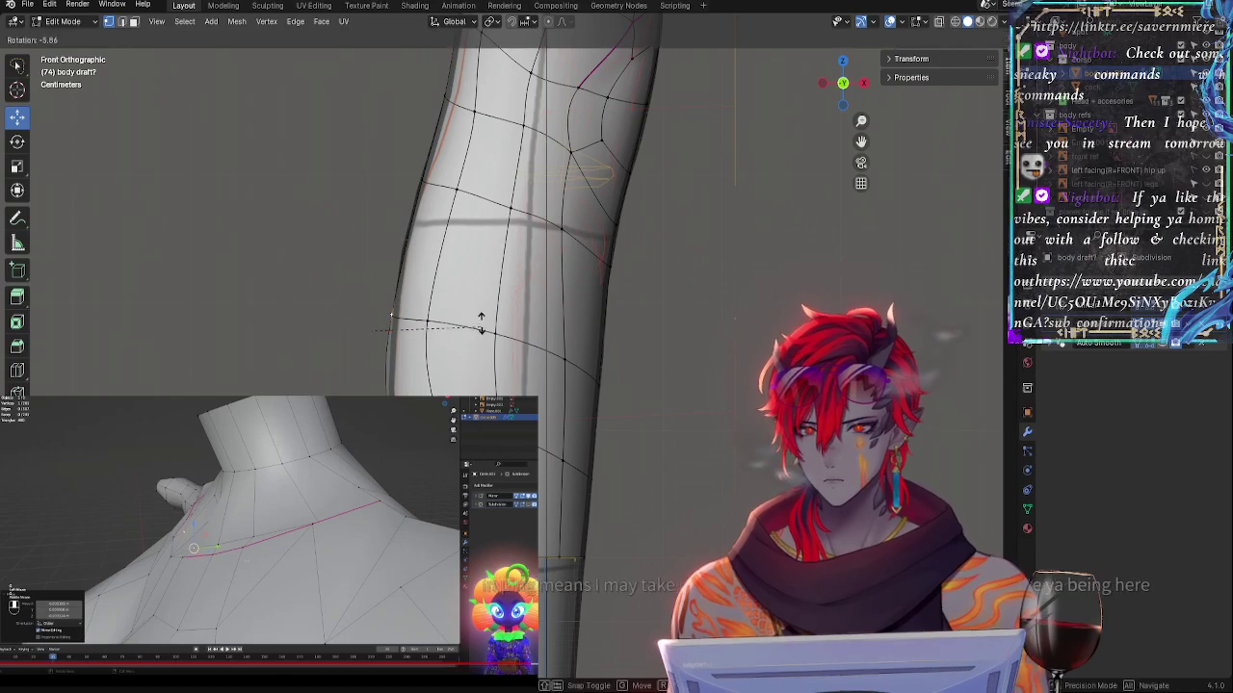
{"action": "left_click", "coordinate": [480, 305]}
{"action": "middle_click_drag", "start_coordinate": [480, 305], "coordinate": [644, 314]}
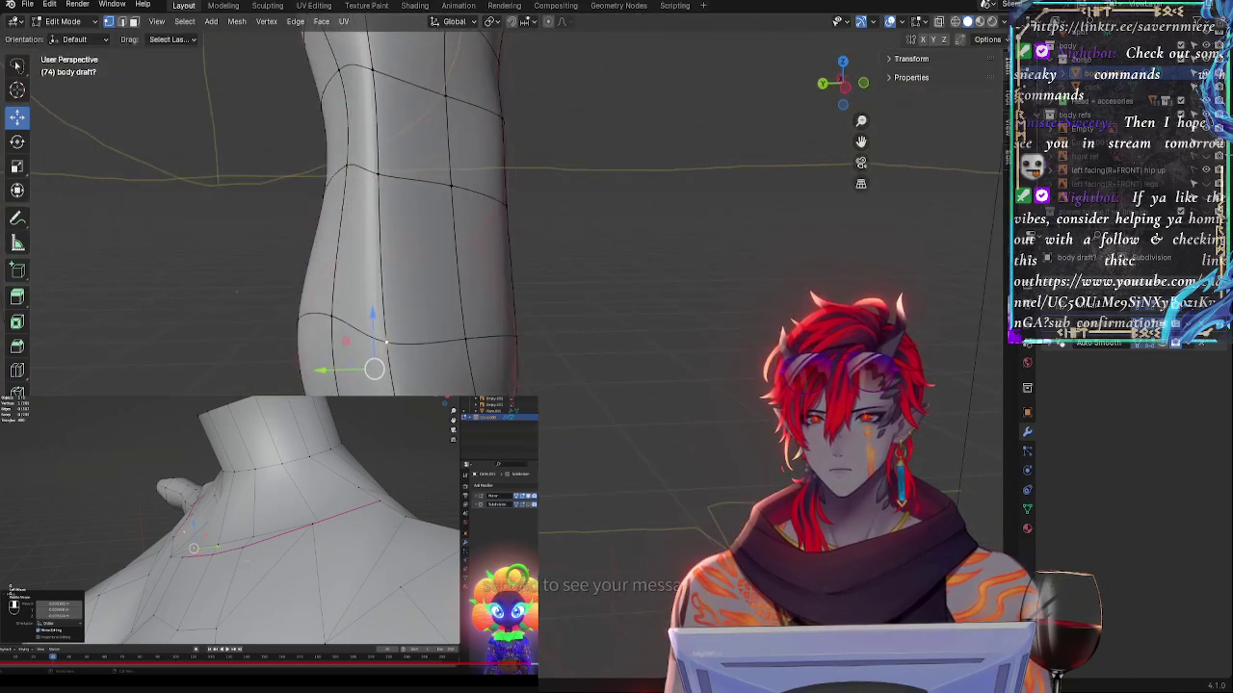
- Select the vertical vertex path up the leg's left side and return to front orthographic view
{"action": "left_click", "coordinate": [401, 462]}
{"action": "left_click", "coordinate": [378, 174], "text": "ctrl"}
{"action": "middle_click_drag", "start_coordinate": [490, 277], "coordinate": [392, 294]}
{"action": "right_click", "coordinate": [392, 294]}
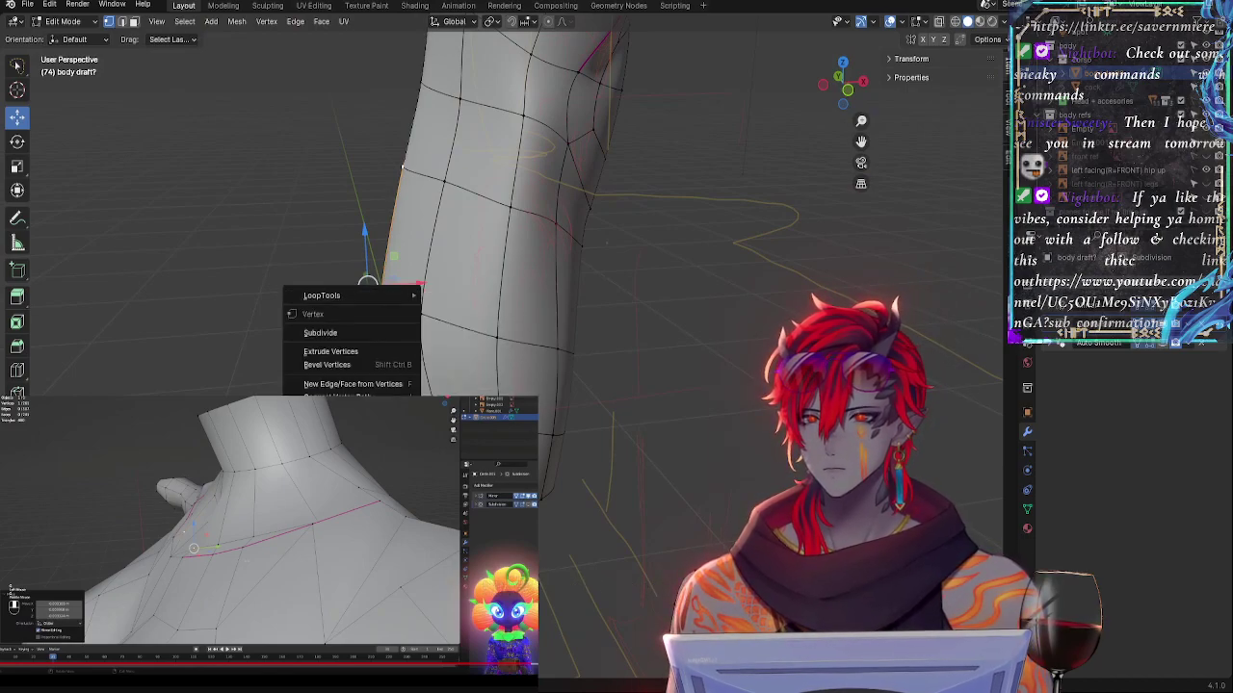
{"action": "left_click", "coordinate": [846, 92]}
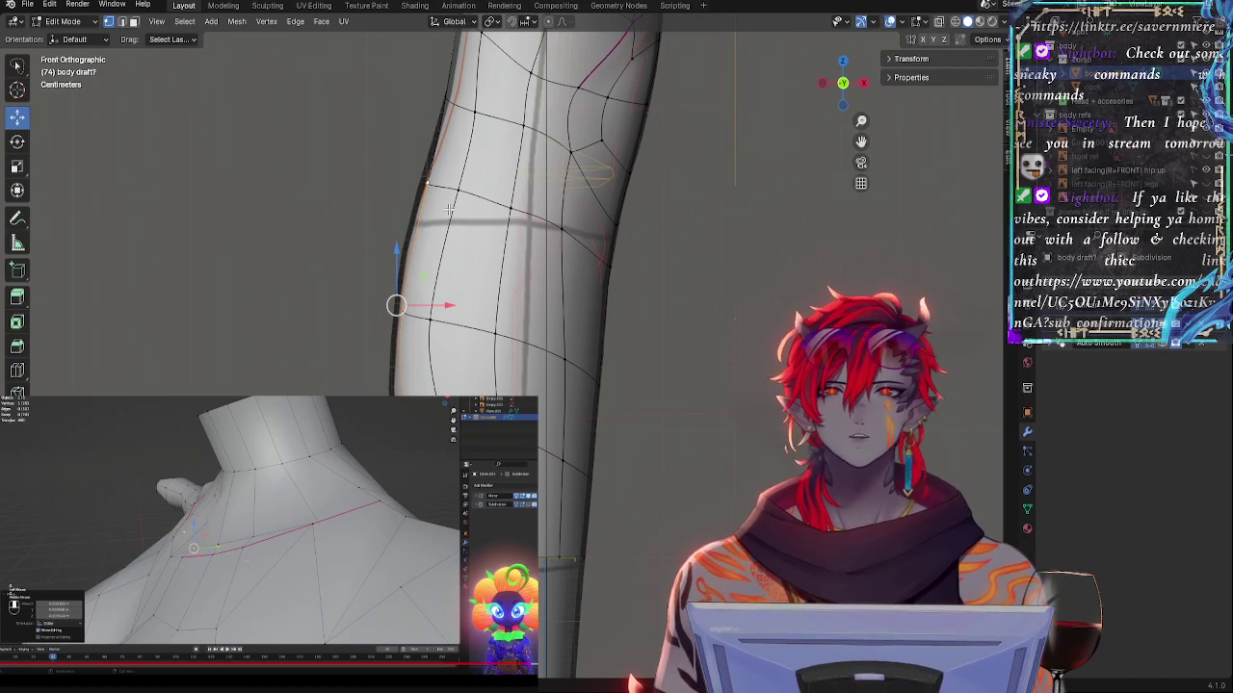
- Nudge the upper leg-contour vertices left and right and pull a lower left-edge vertex outward
{"action": "left_click", "coordinate": [428, 185]}
{"action": "left_click_drag", "start_coordinate": [420, 171], "coordinate": [405, 170]}
{"action": "left_click", "coordinate": [443, 98]}
{"action": "left_click_drag", "start_coordinate": [431, 97], "coordinate": [439, 91]}
{"action": "left_click", "coordinate": [403, 177]}
{"action": "left_click_drag", "start_coordinate": [402, 177], "coordinate": [398, 174]}
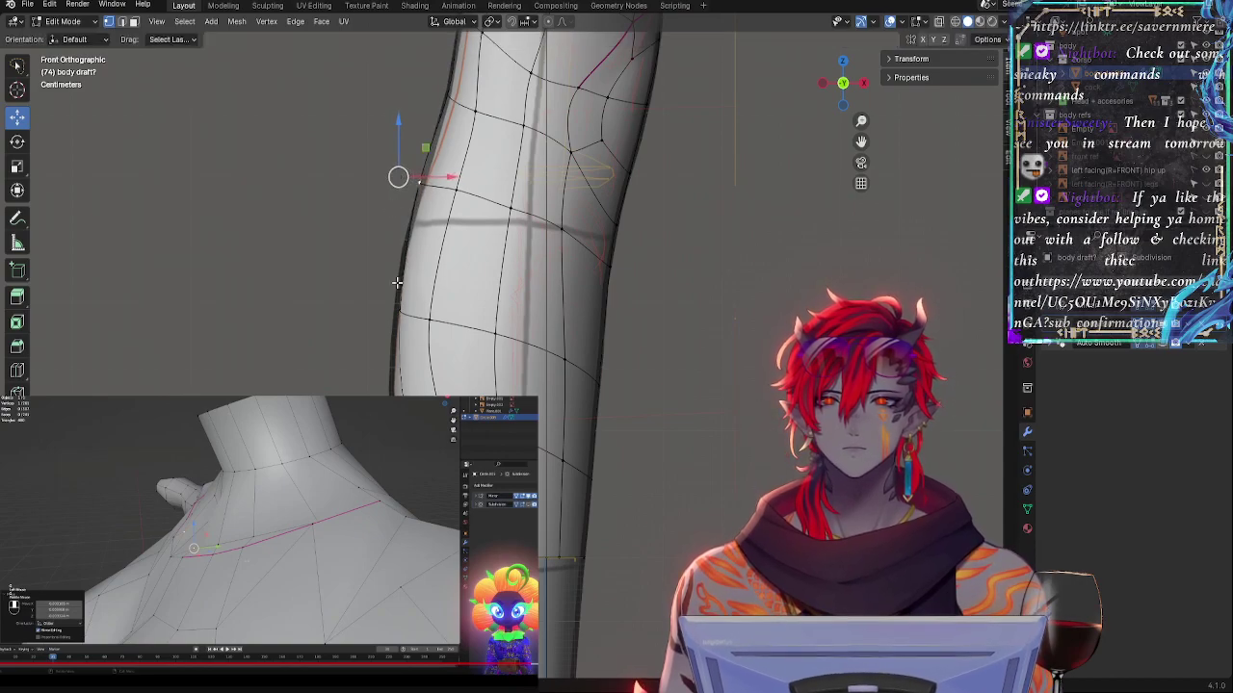
{"action": "left_click", "coordinate": [393, 319]}
{"action": "left_click_drag", "start_coordinate": [393, 319], "coordinate": [374, 322]}
- Fine-tune the upper and lower left-edge vertices until the outer shin edge matches the reference outline
{"action": "left_click", "coordinate": [397, 177]}
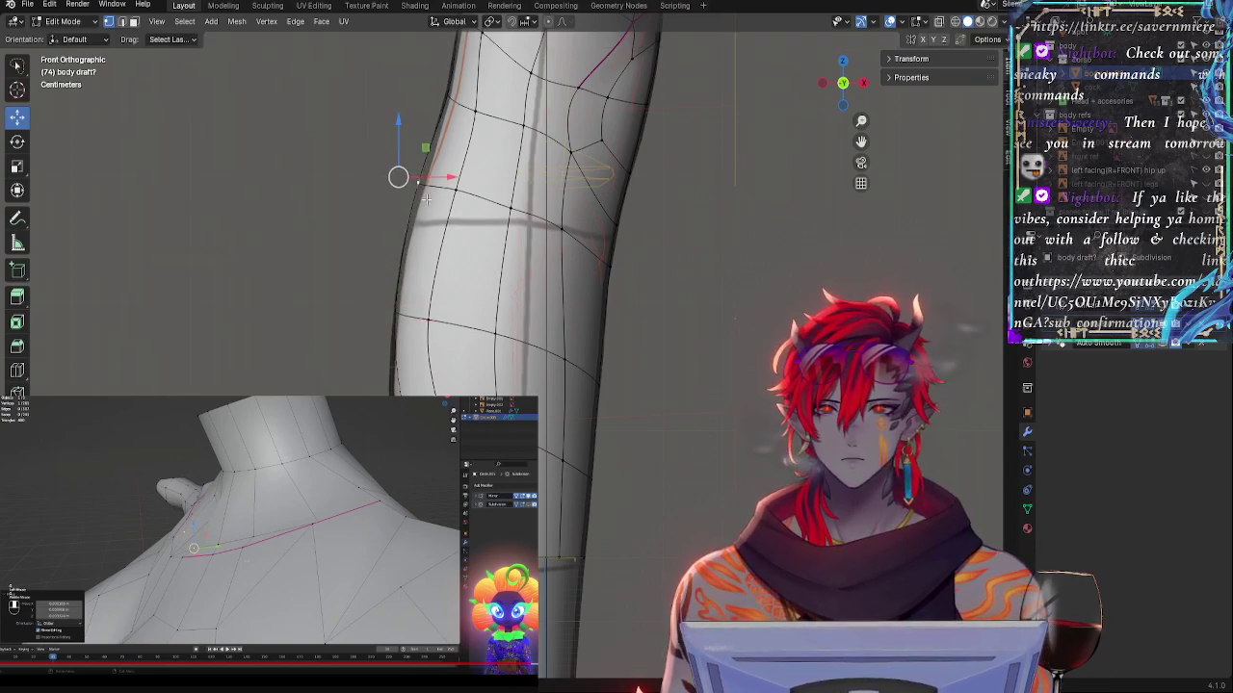
{"action": "left_click_drag", "start_coordinate": [399, 176], "coordinate": [400, 179]}
{"action": "left_click", "coordinate": [374, 320]}
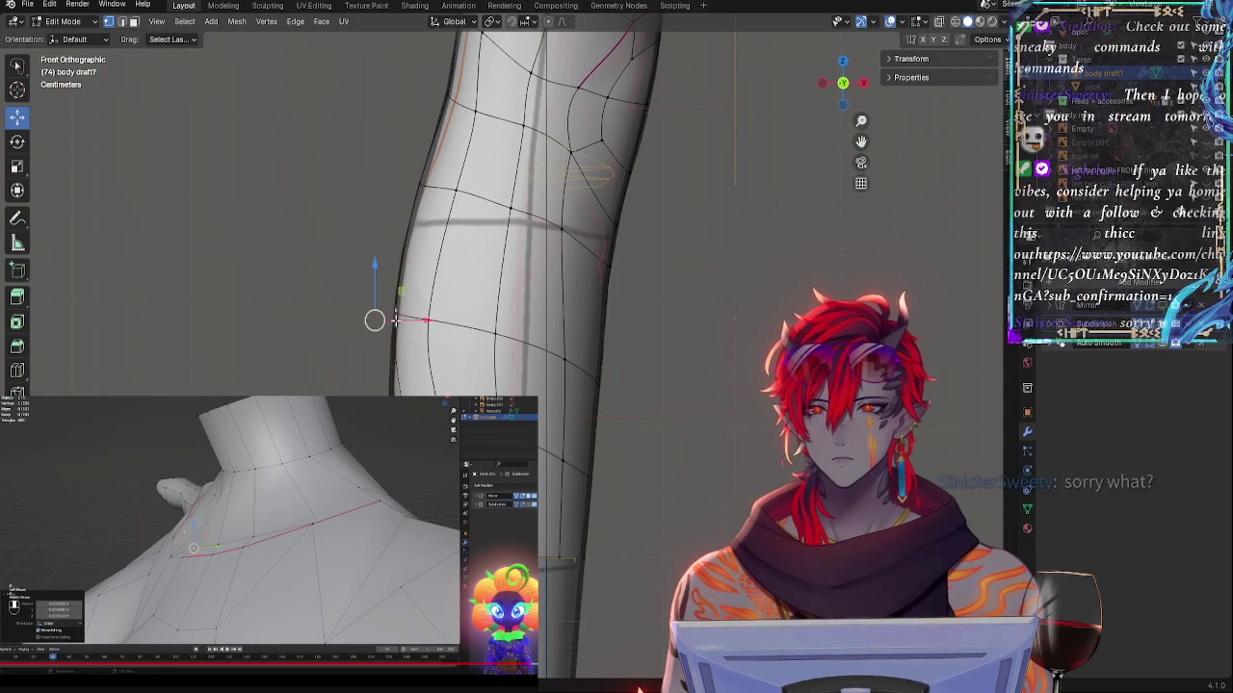
{"action": "left_click_drag", "start_coordinate": [412, 321], "coordinate": [409, 326]}
{"action": "left_click", "coordinate": [388, 418]}
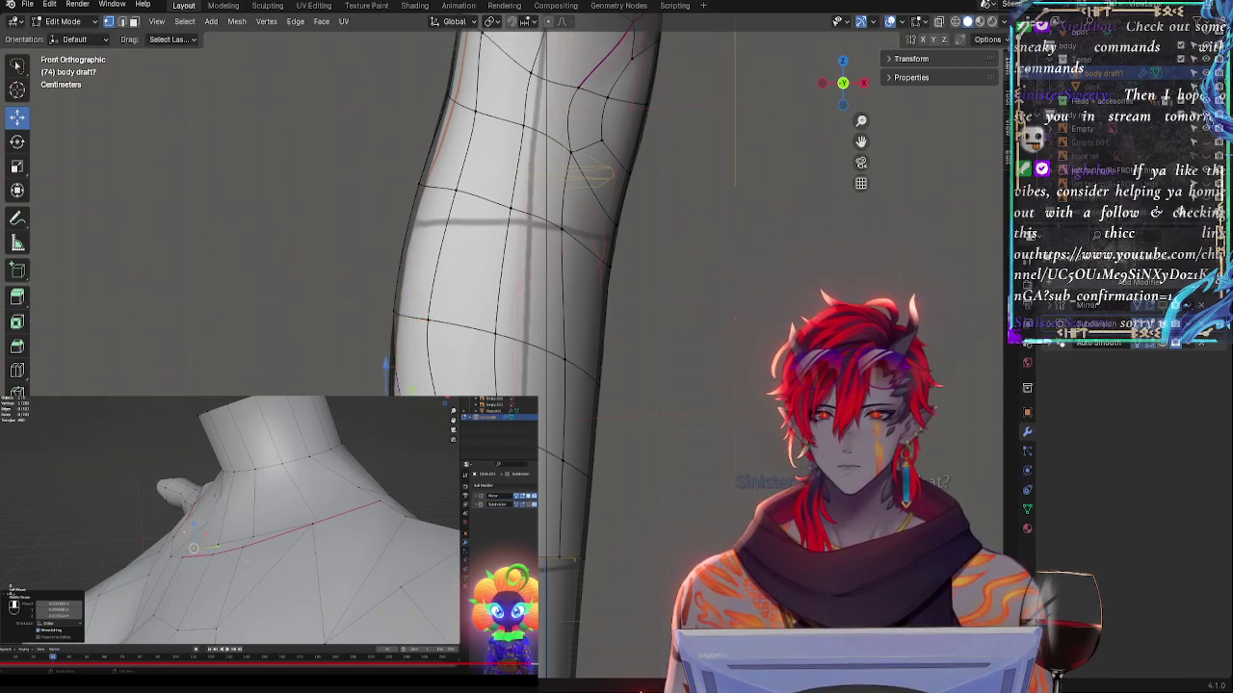
{"action": "left_click_drag", "start_coordinate": [424, 420], "coordinate": [392, 420]}
{"action": "left_click_drag", "start_coordinate": [353, 374], "coordinate": [372, 366]}
{"action": "left_click_drag", "start_coordinate": [411, 412], "coordinate": [416, 412]}
{"action": "left_click_drag", "start_coordinate": [419, 325], "coordinate": [427, 326]}
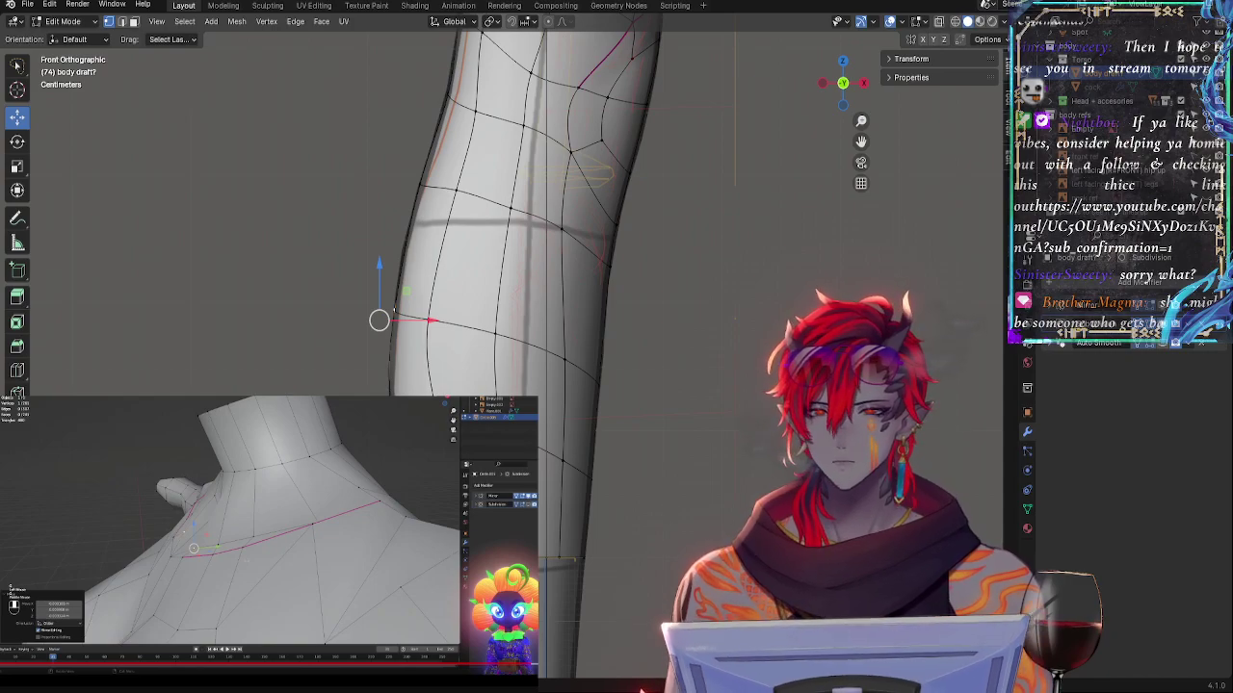
- In front view of the lower leg, grab the bottom vertex with G and reposition it
{"action": "mouse_move", "coordinate": [712, 511]}
{"action": "middle_mouse_down"}
{"action": "mouse_move", "coordinate": [729, 407]}
{"action": "mouse_move", "coordinate": [718, 496]}
{"action": "middle_mouse_up"}
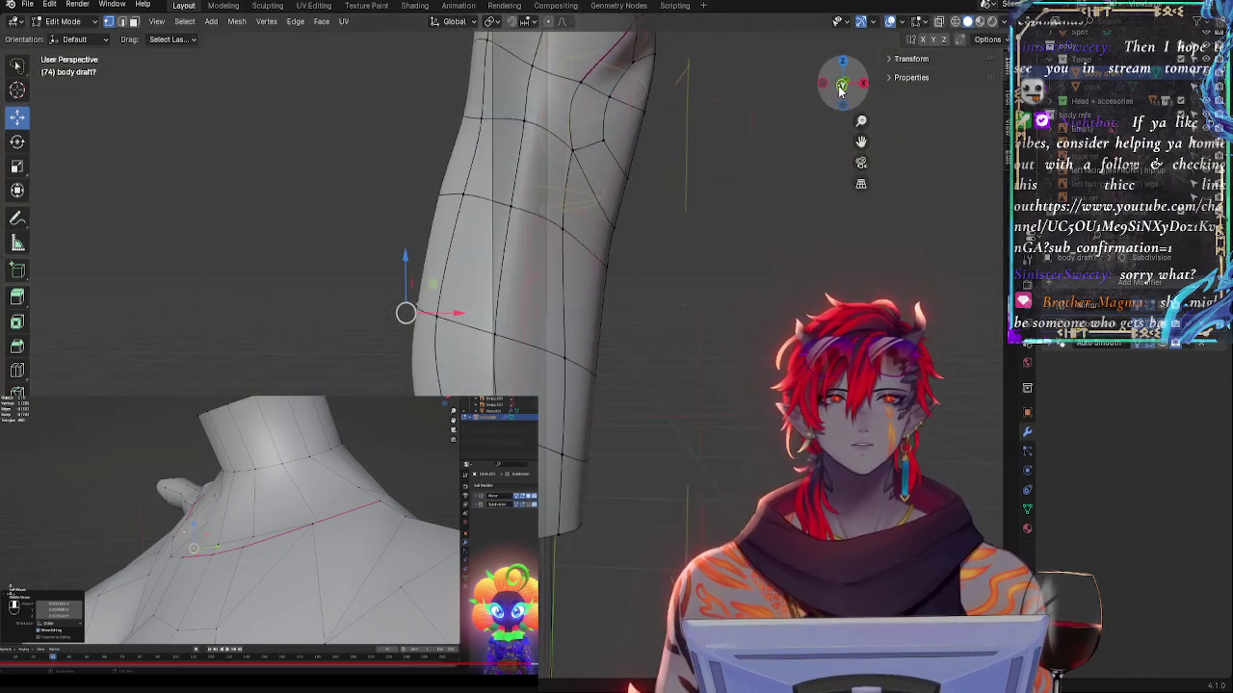
{"action": "left_click", "coordinate": [843, 87]}
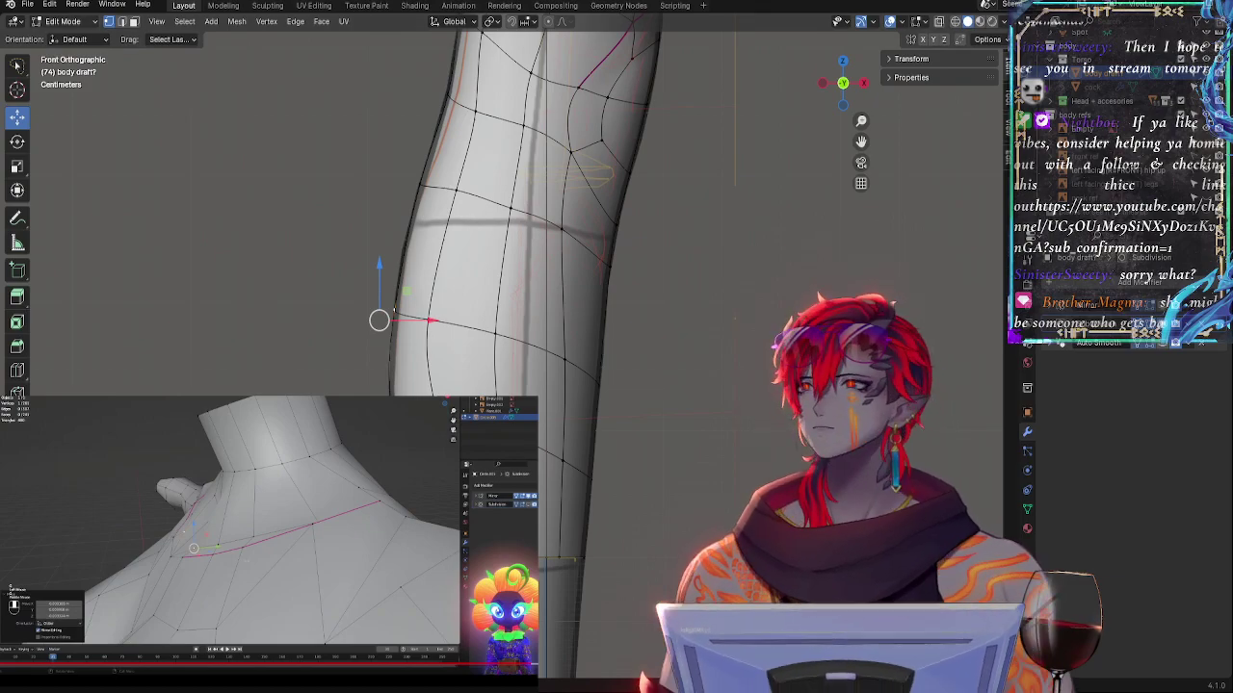
{"action": "middle_click_drag", "start_coordinate": [394, 309], "coordinate": [461, 171], "text": "shift"}
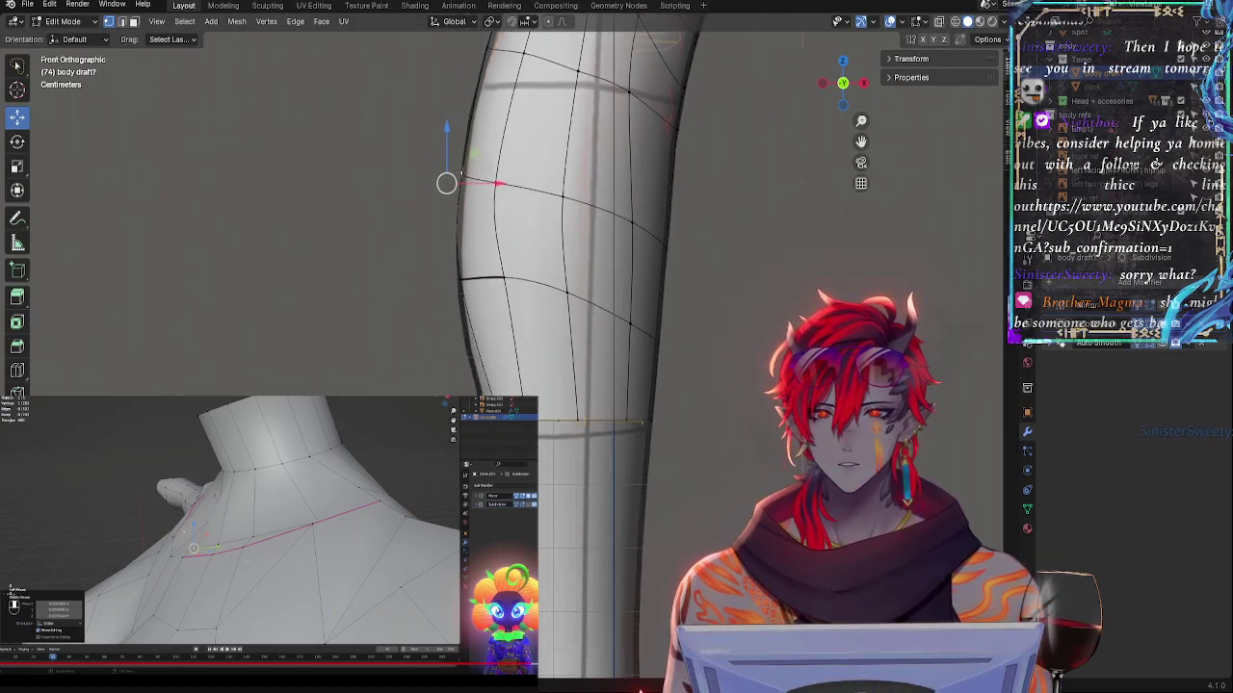
{"action": "left_click", "coordinate": [493, 421]}
{"action": "key", "text": "g"}
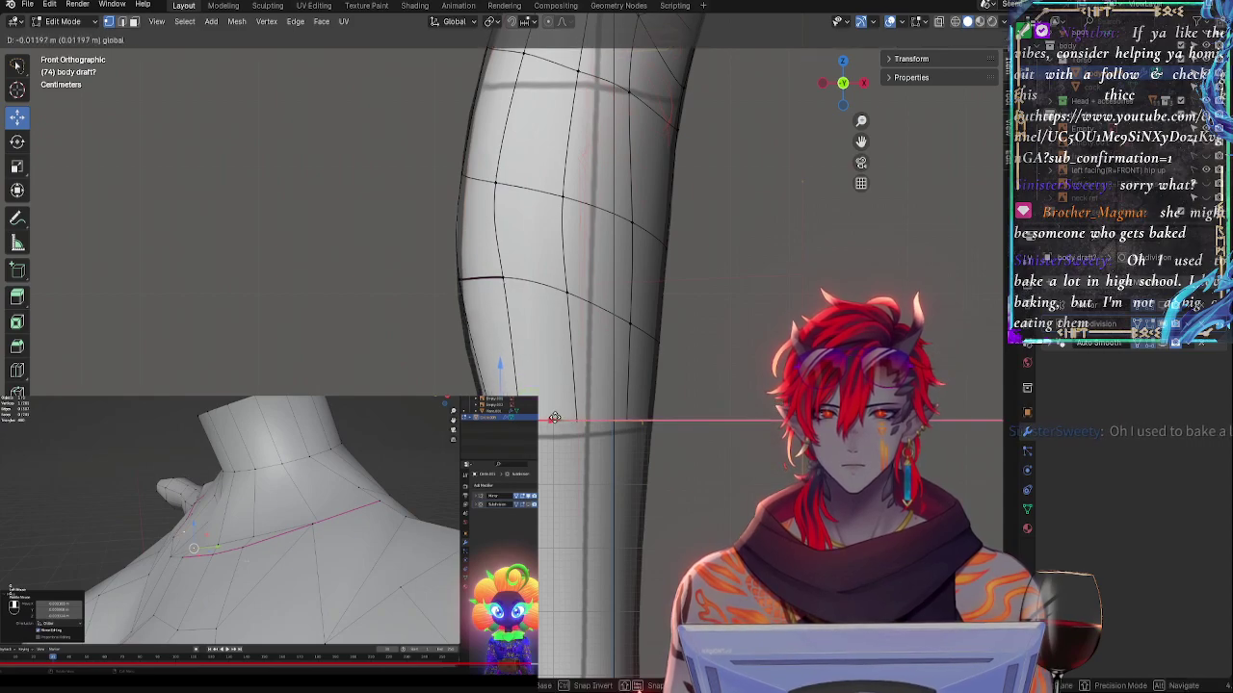
{"action": "left_click", "coordinate": [542, 424]}
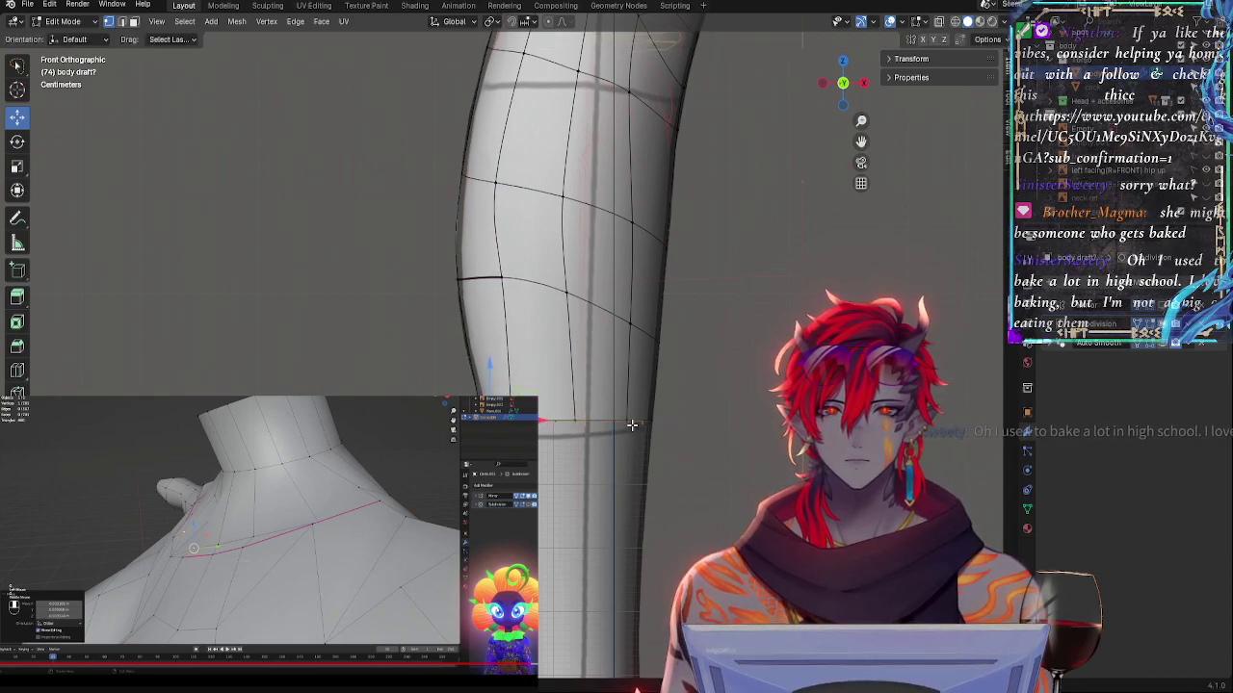
- Use Vertex Slide on two left-side leg vertices to even their spacing along the edges
{"action": "left_click", "coordinate": [458, 278]}
{"action": "left_click_drag", "start_coordinate": [479, 272], "coordinate": [485, 270]}
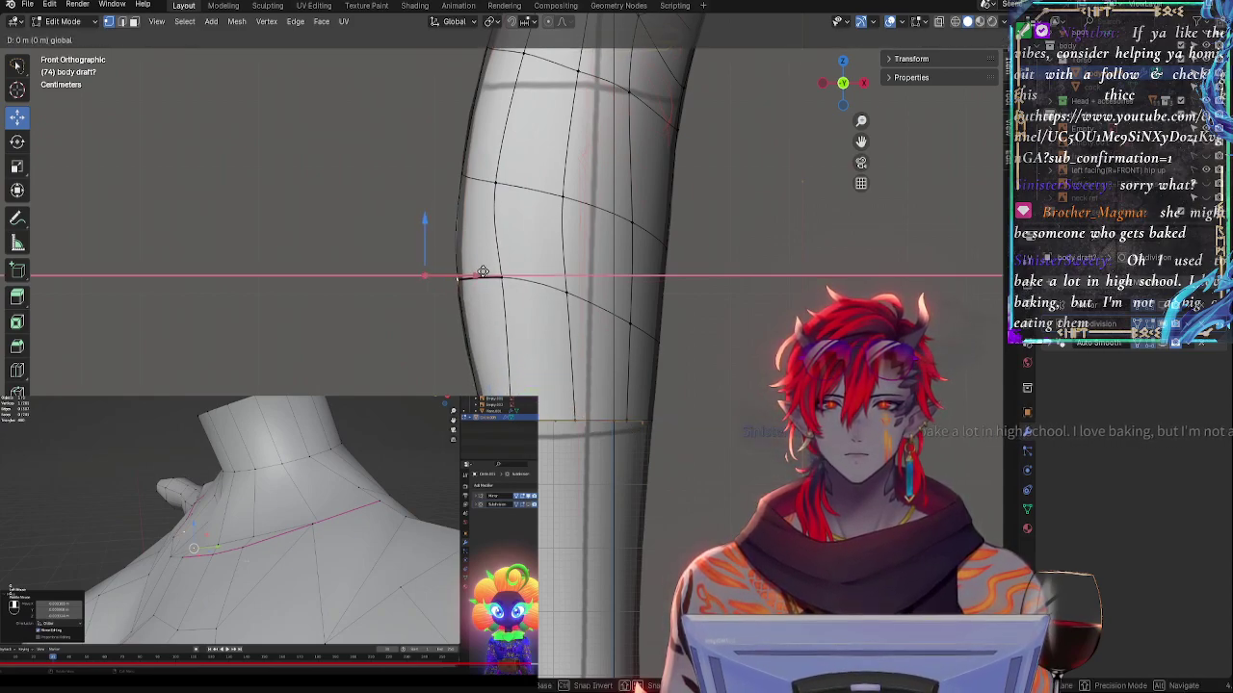
{"action": "key", "text": "g"}
{"action": "left_click", "coordinate": [536, 296]}
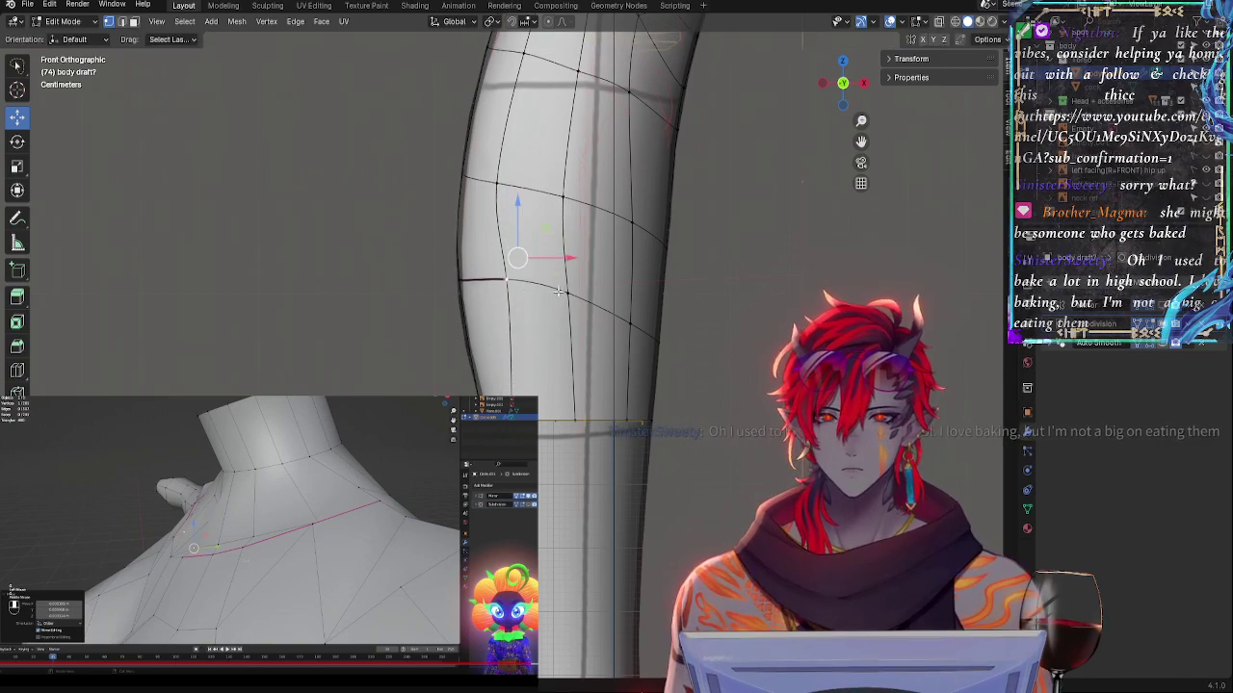
{"action": "left_click", "coordinate": [569, 294]}
{"action": "key", "text": "g"}
{"action": "key", "text": "g"}
{"action": "left_click", "coordinate": [574, 296]}
- Slide a higher leg vertex twice to the right along its edge
{"action": "left_click", "coordinate": [562, 205]}
{"action": "key", "text": "g"}
{"action": "key", "text": "g"}
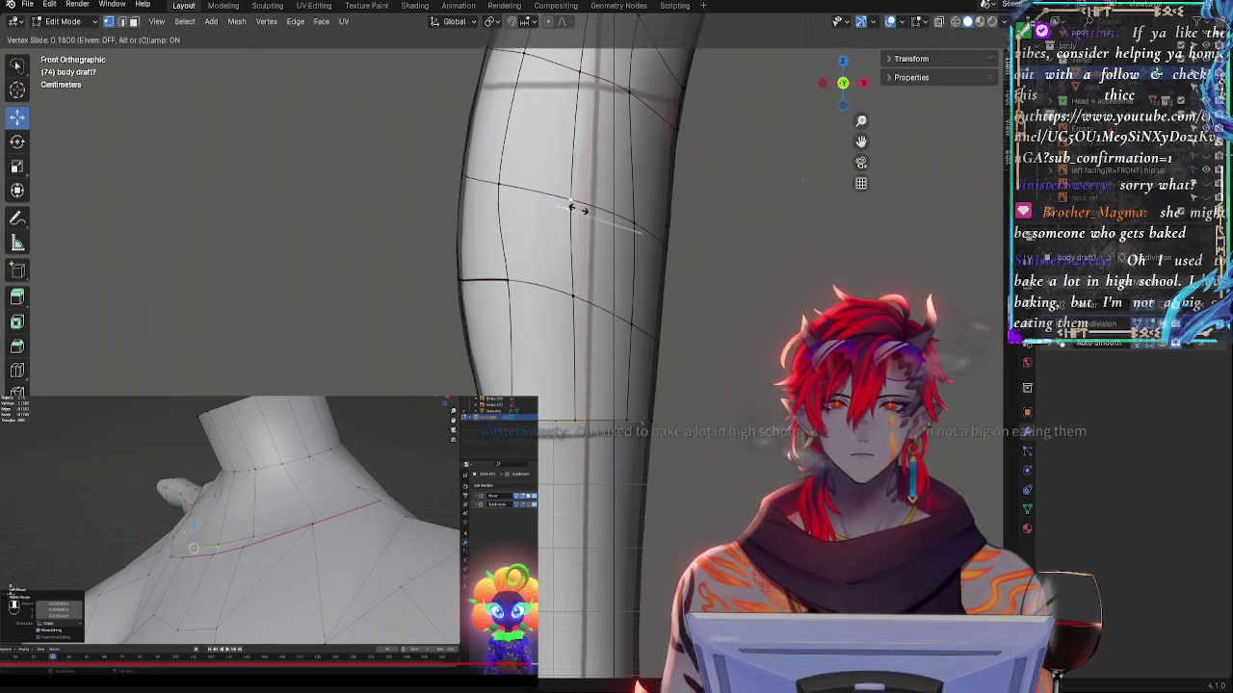
{"action": "left_click", "coordinate": [574, 206]}
{"action": "key", "text": "g"}
{"action": "key", "text": "g"}
{"action": "left_click", "coordinate": [603, 200]}
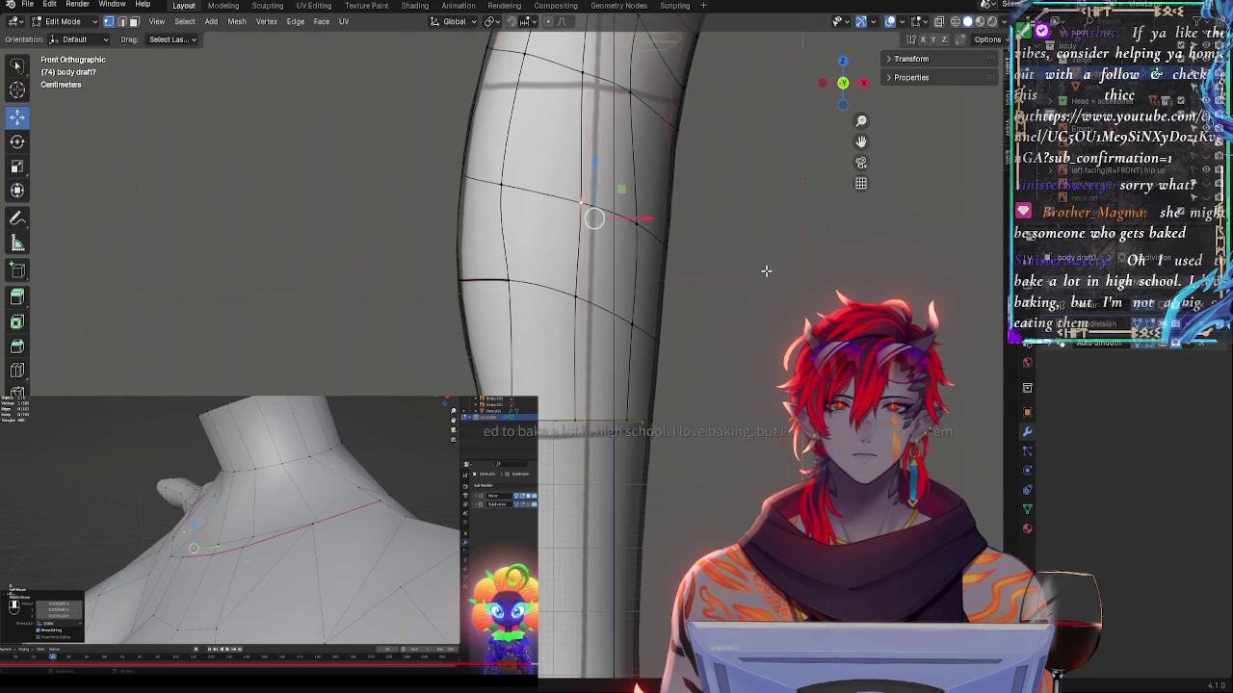
{"action": "middle_click_drag", "start_coordinate": [757, 216], "coordinate": [717, 626], "text": "shift"}
- Move a hip edge-loop vertex with G, then raise it and nudge it left with the gizmo
{"action": "scroll", "coordinate": [742, 301], "scroll_direction": "up", "scroll_amount": 6, "text": "shift"}
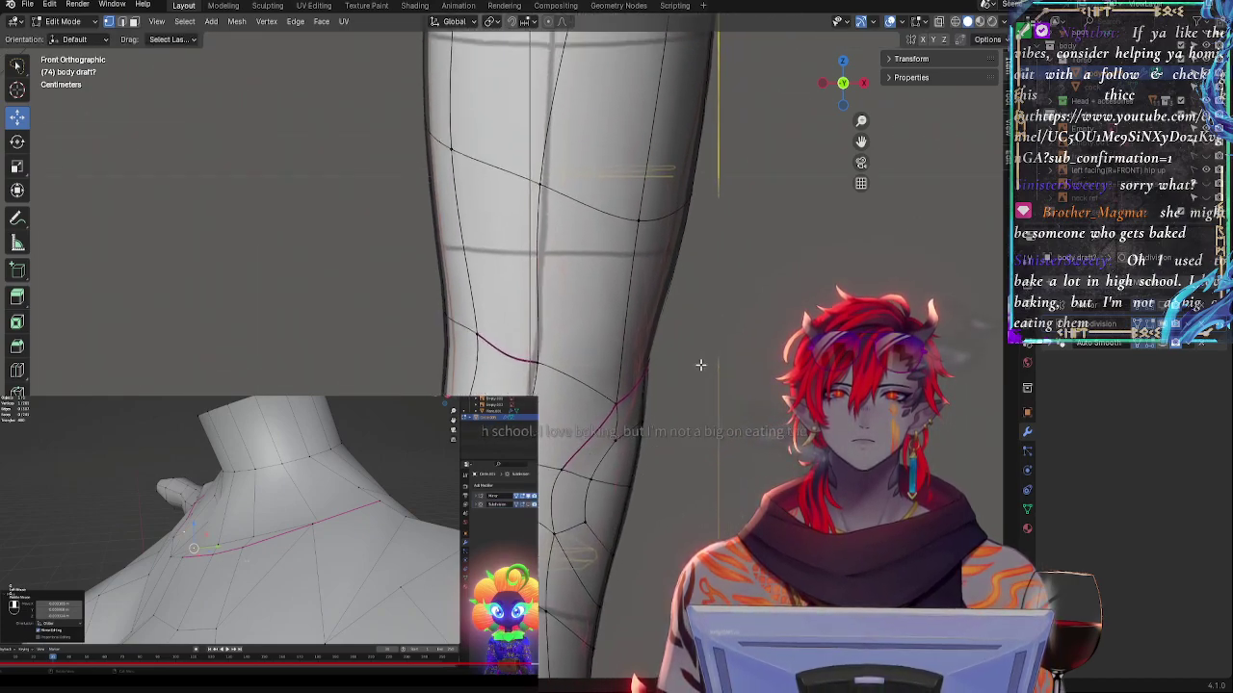
{"action": "scroll", "coordinate": [712, 441], "scroll_direction": "up", "scroll_amount": 2, "text": "shift"}
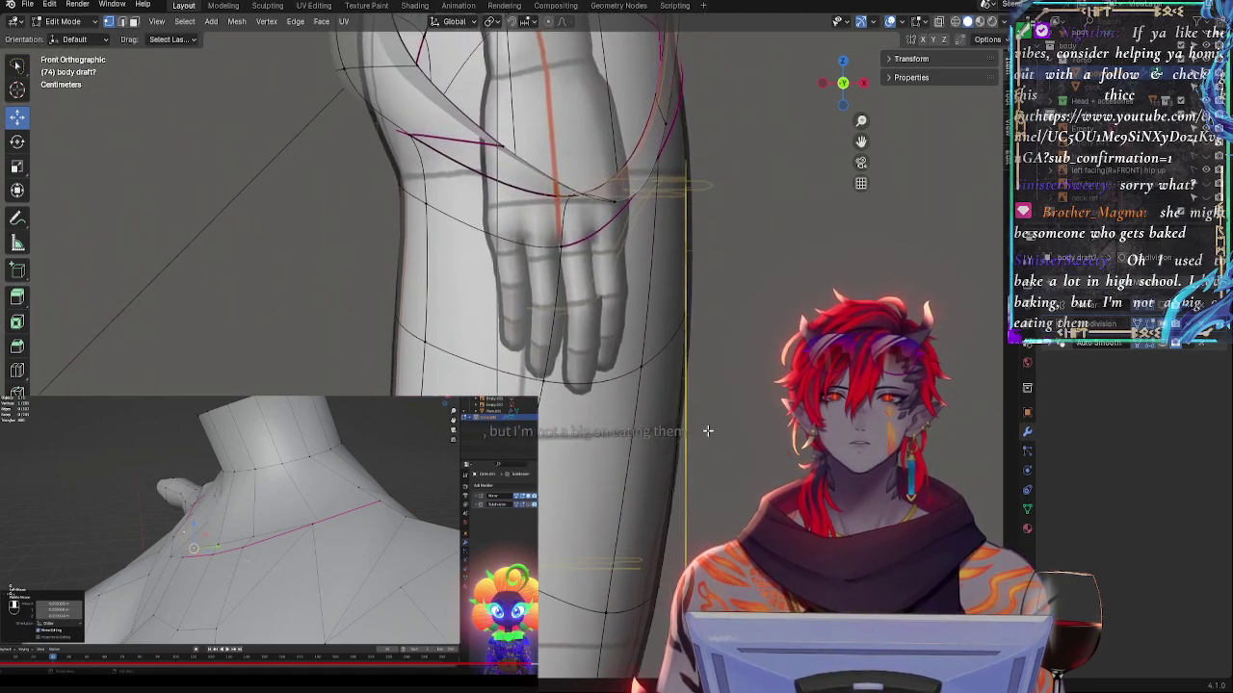
{"action": "middle_click_drag", "start_coordinate": [402, 133], "coordinate": [373, 130]}
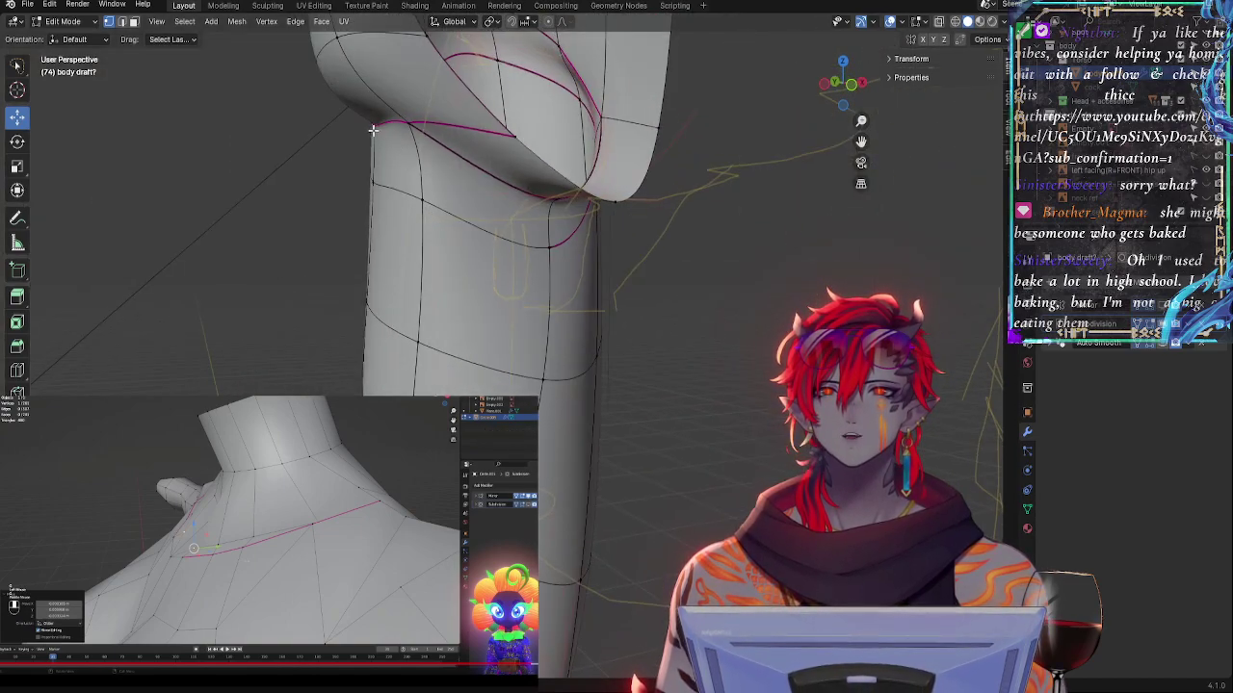
{"action": "left_click", "coordinate": [852, 86]}
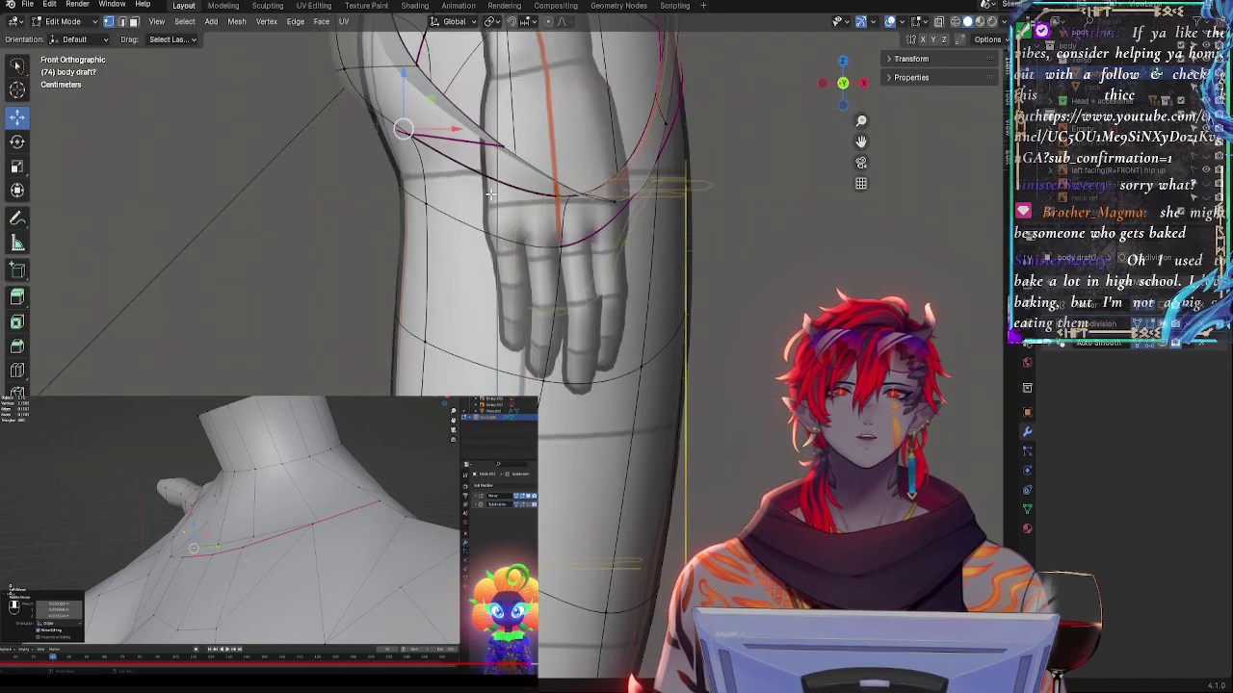
{"action": "left_click", "coordinate": [414, 134]}
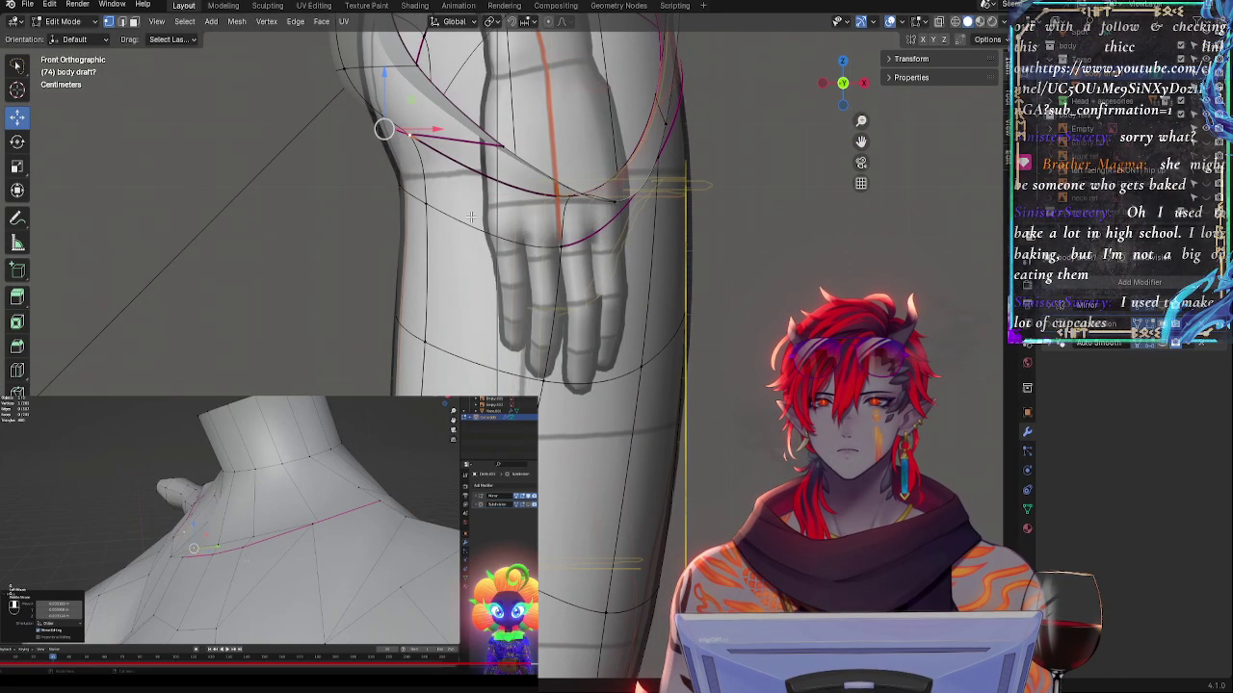
{"action": "key", "text": "g"}
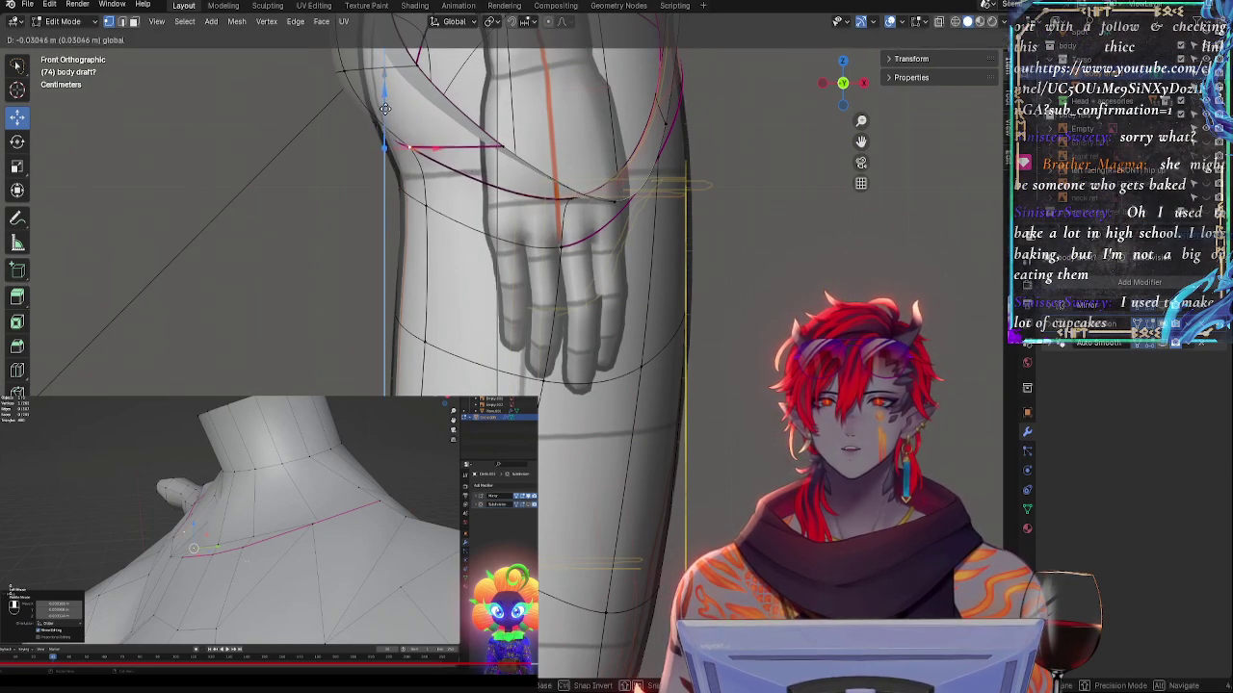
{"action": "left_click", "coordinate": [562, 197]}
{"action": "left_click_drag", "start_coordinate": [584, 168], "coordinate": [585, 161]}
{"action": "left_click_drag", "start_coordinate": [622, 216], "coordinate": [616, 216]}
{"action": "left_click", "coordinate": [617, 216]}
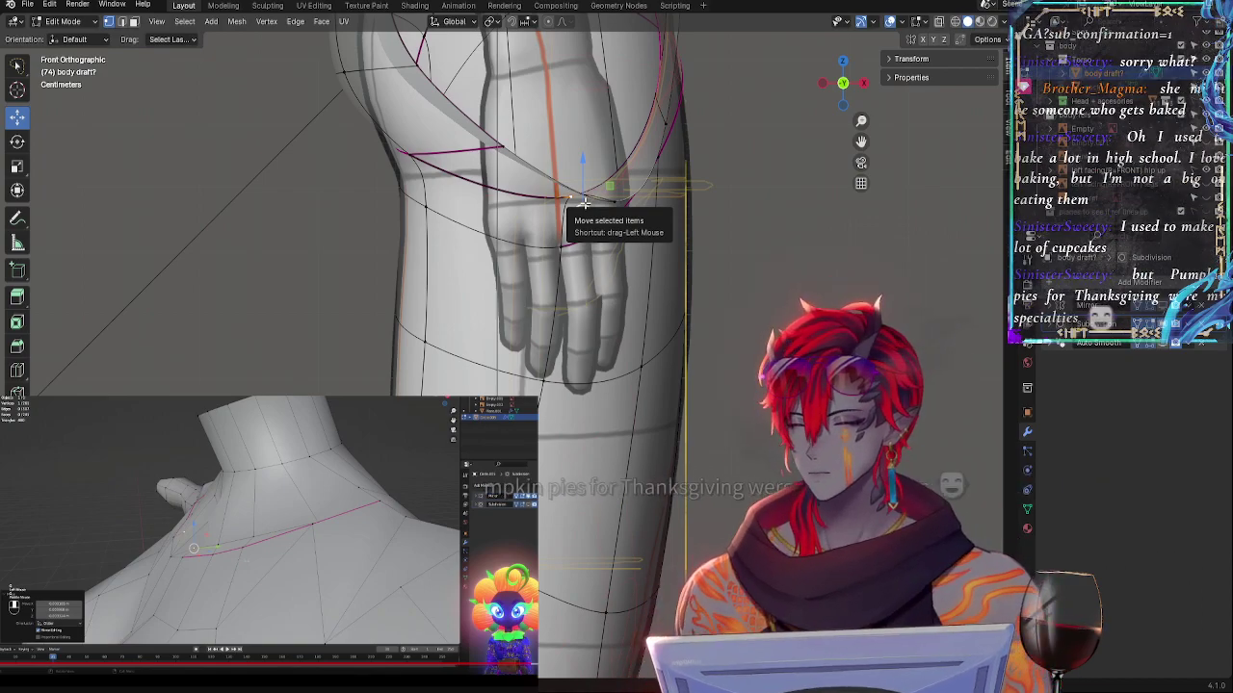
- Raise a vertex on the leg's right edge slightly, checking it from above and front
{"action": "middle_click_drag", "start_coordinate": [735, 270], "coordinate": [665, 289]}
{"action": "left_click", "coordinate": [841, 92]}
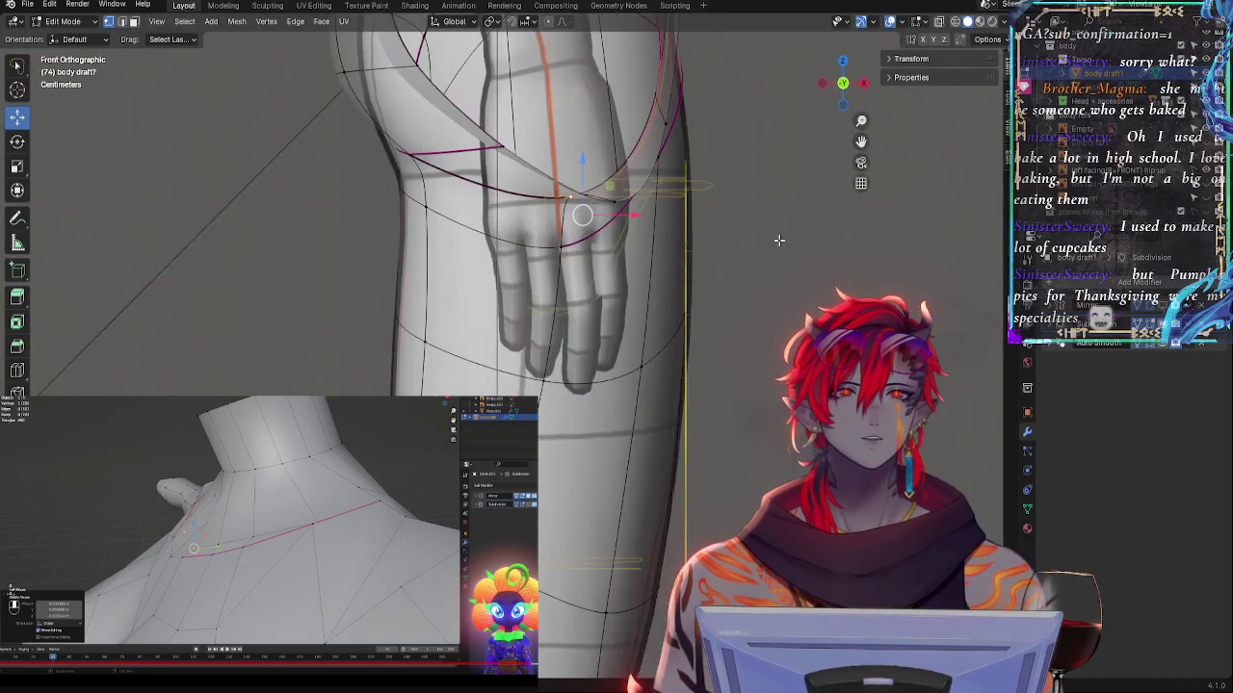
{"action": "middle_click_drag", "start_coordinate": [774, 339], "coordinate": [751, 306], "text": "shift"}
{"action": "left_click", "coordinate": [665, 281]}
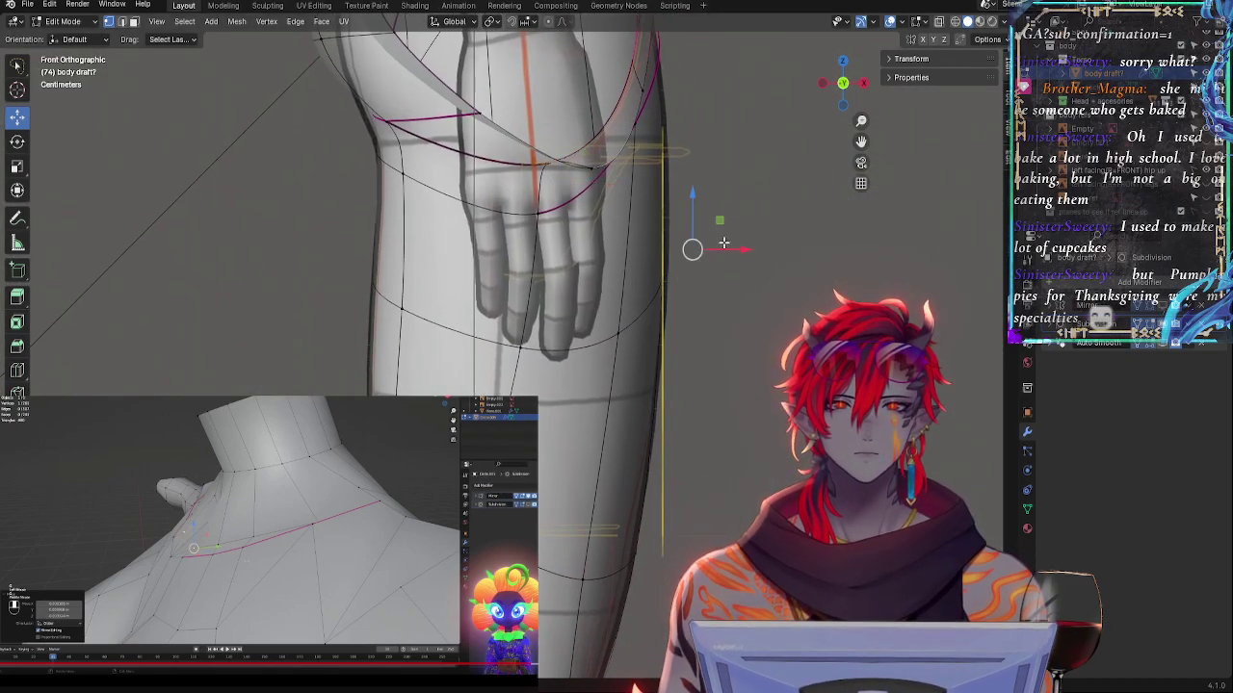
{"action": "middle_click_drag", "start_coordinate": [630, 317], "coordinate": [674, 299]}
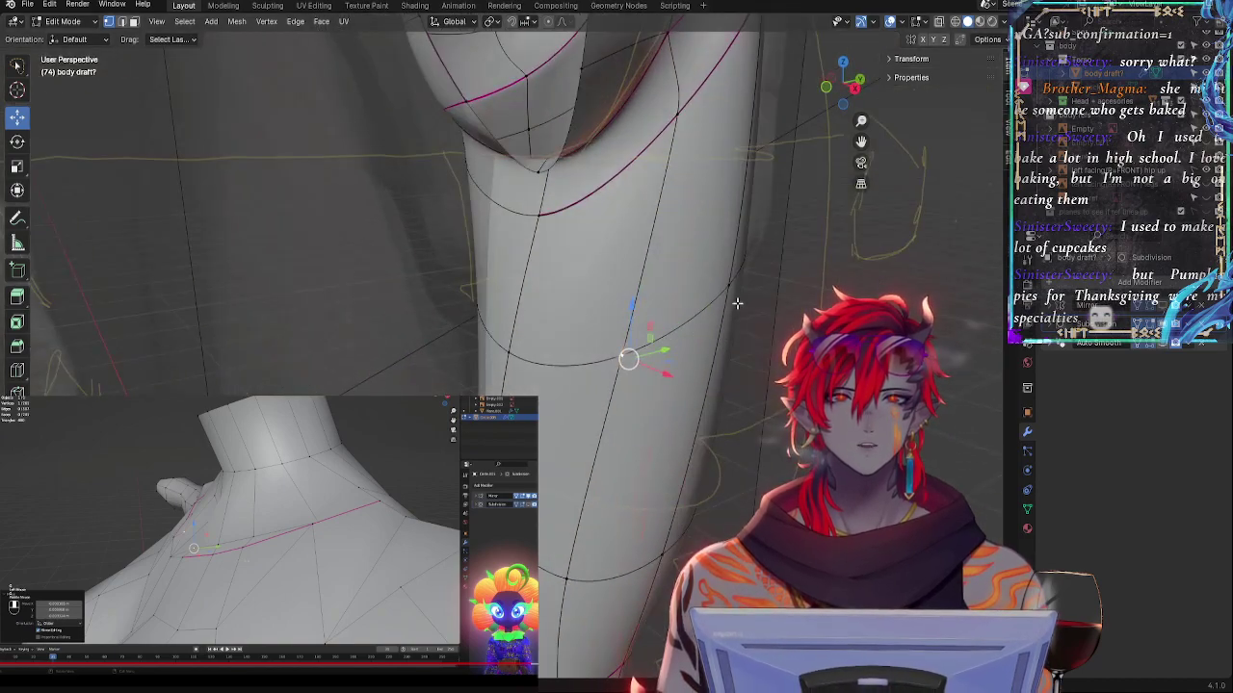
{"action": "left_click", "coordinate": [852, 92]}
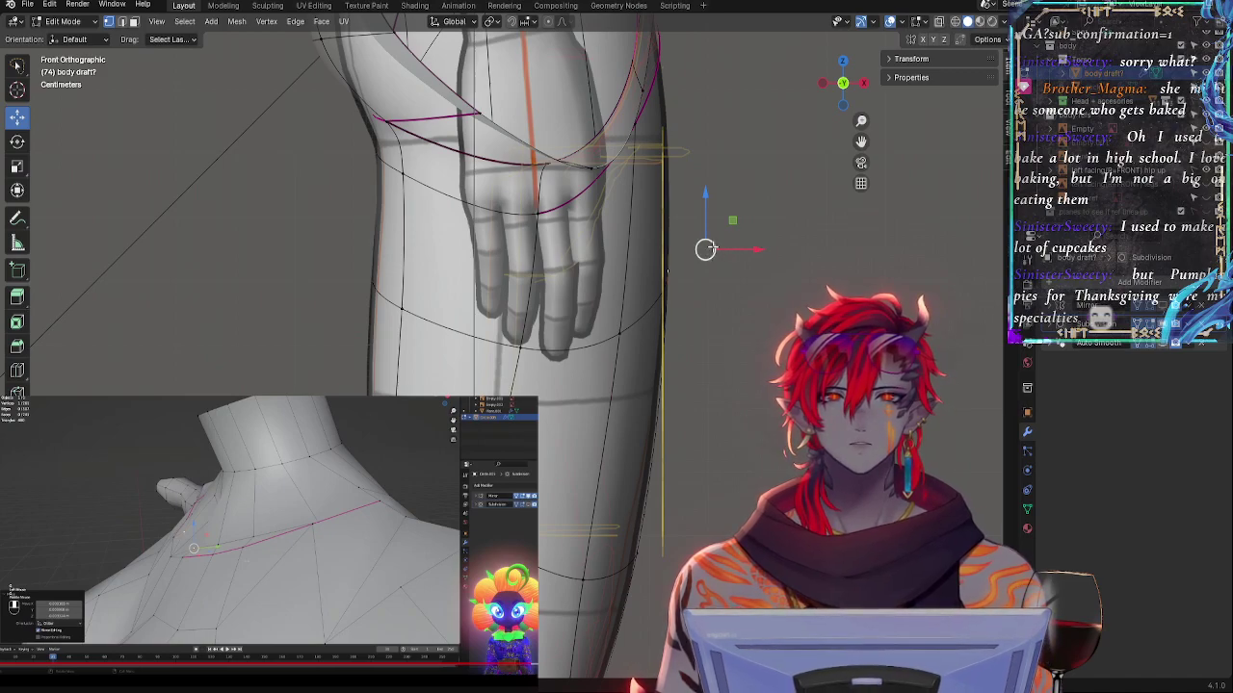
{"action": "left_click_drag", "start_coordinate": [713, 248], "coordinate": [713, 244]}
- Nudge a lower-leg outline vertex slightly left to follow the magenta strokes
{"action": "middle_click_drag", "start_coordinate": [742, 527], "coordinate": [740, 369], "text": "shift"}
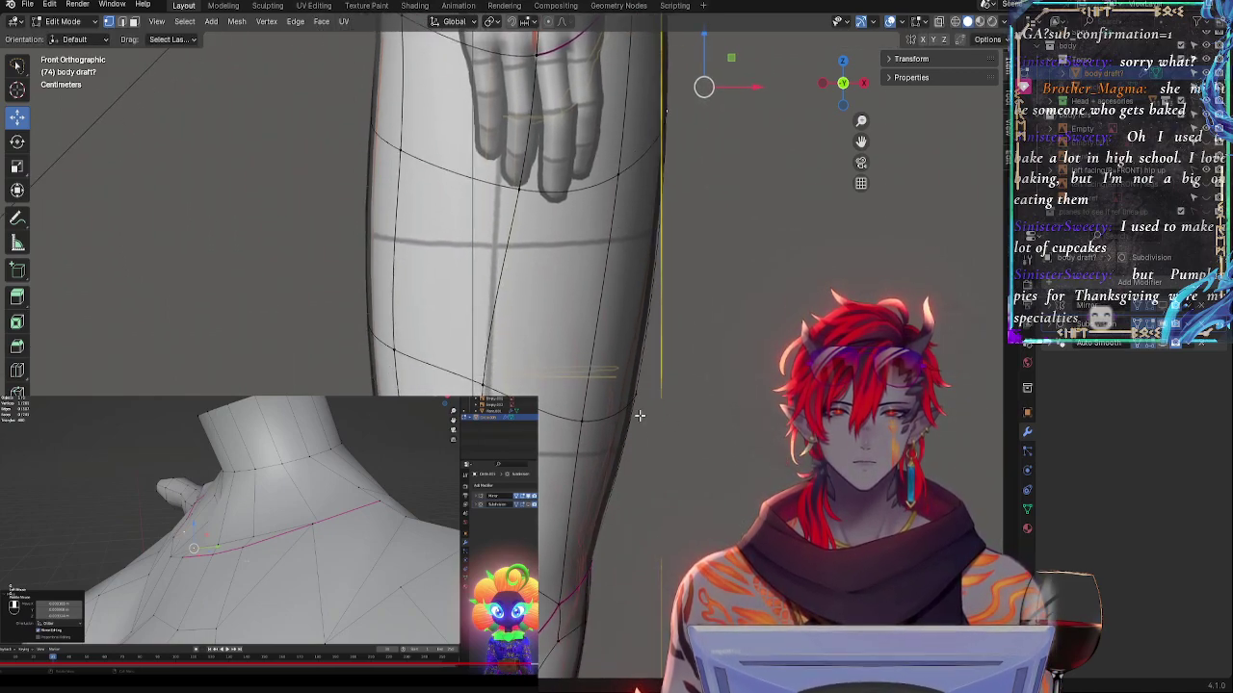
{"action": "left_click", "coordinate": [638, 404]}
{"action": "left_click_drag", "start_coordinate": [690, 422], "coordinate": [684, 423]}
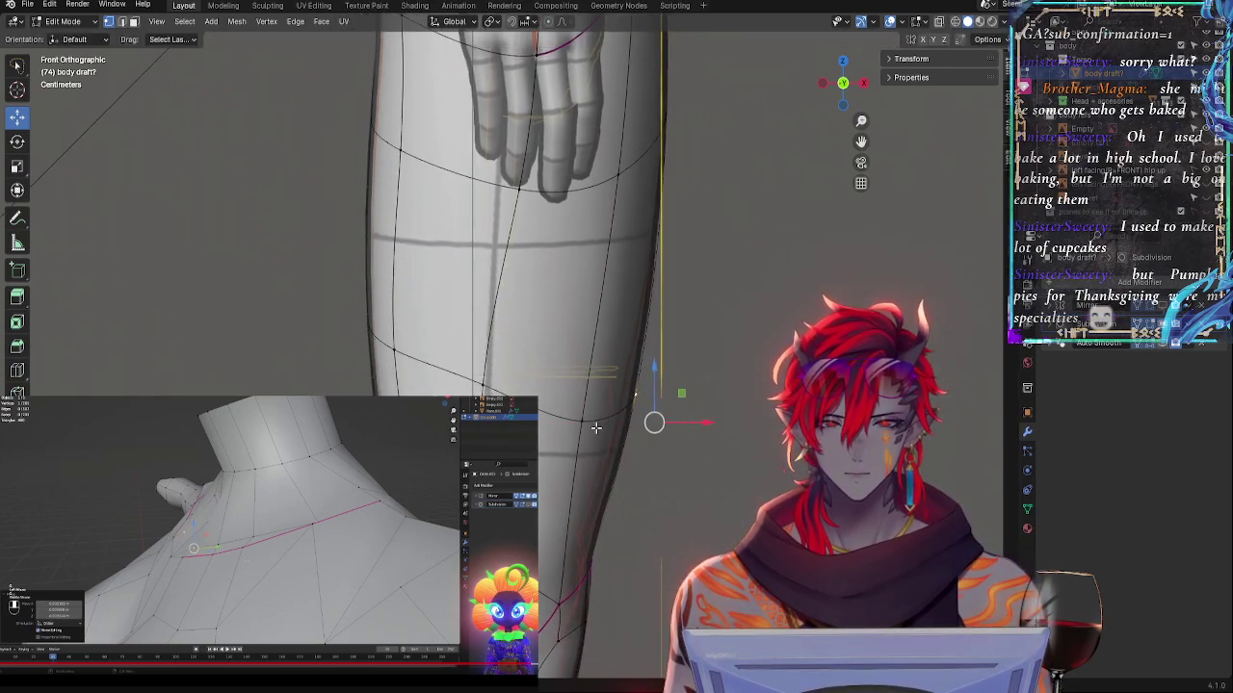
{"action": "left_click", "coordinate": [593, 424]}
{"action": "middle_click_drag", "start_coordinate": [737, 327], "coordinate": [750, 506], "text": "shift"}
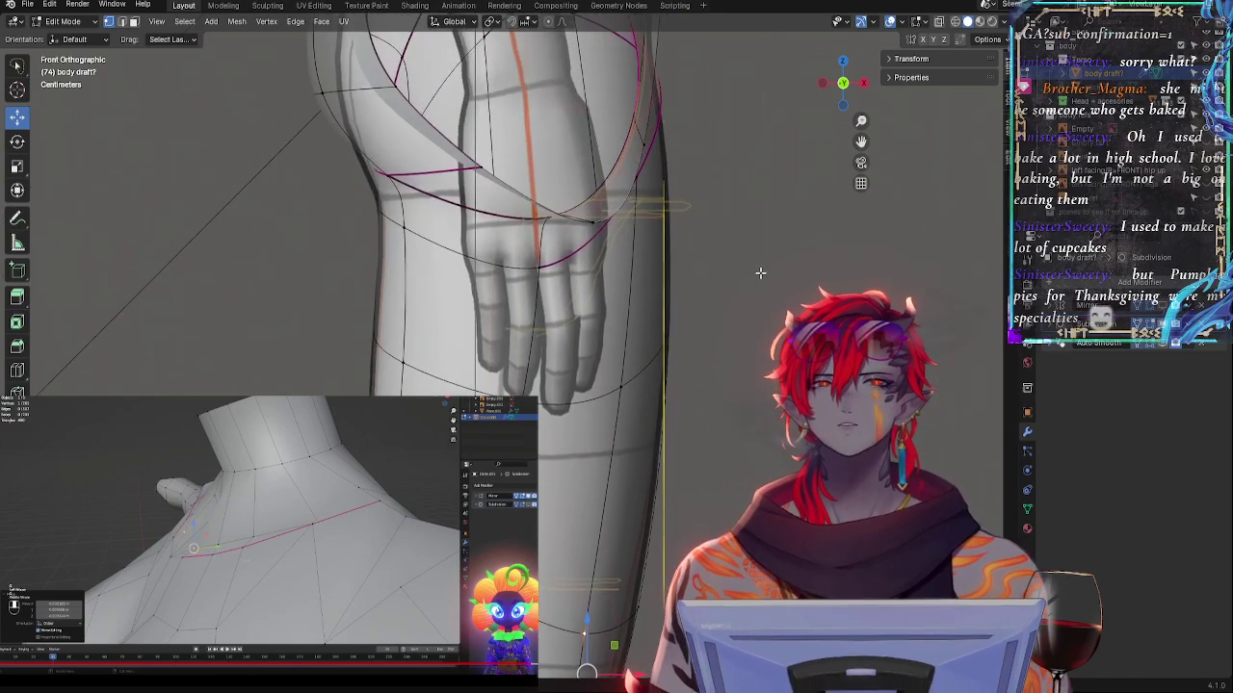
{"action": "middle_click_drag", "start_coordinate": [704, 150], "coordinate": [642, 374], "text": "shift"}
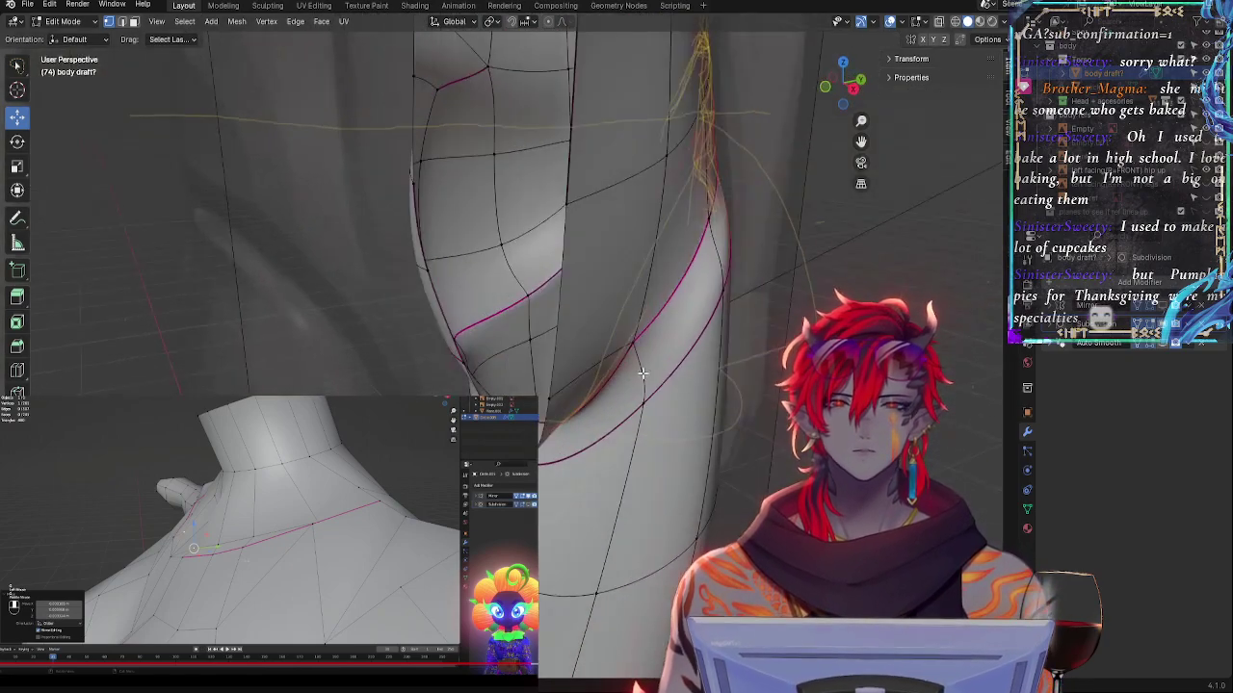
- In front view, slide a hip vertex and a lower thigh outline vertex along X
{"action": "key", "text": "KP_1"}
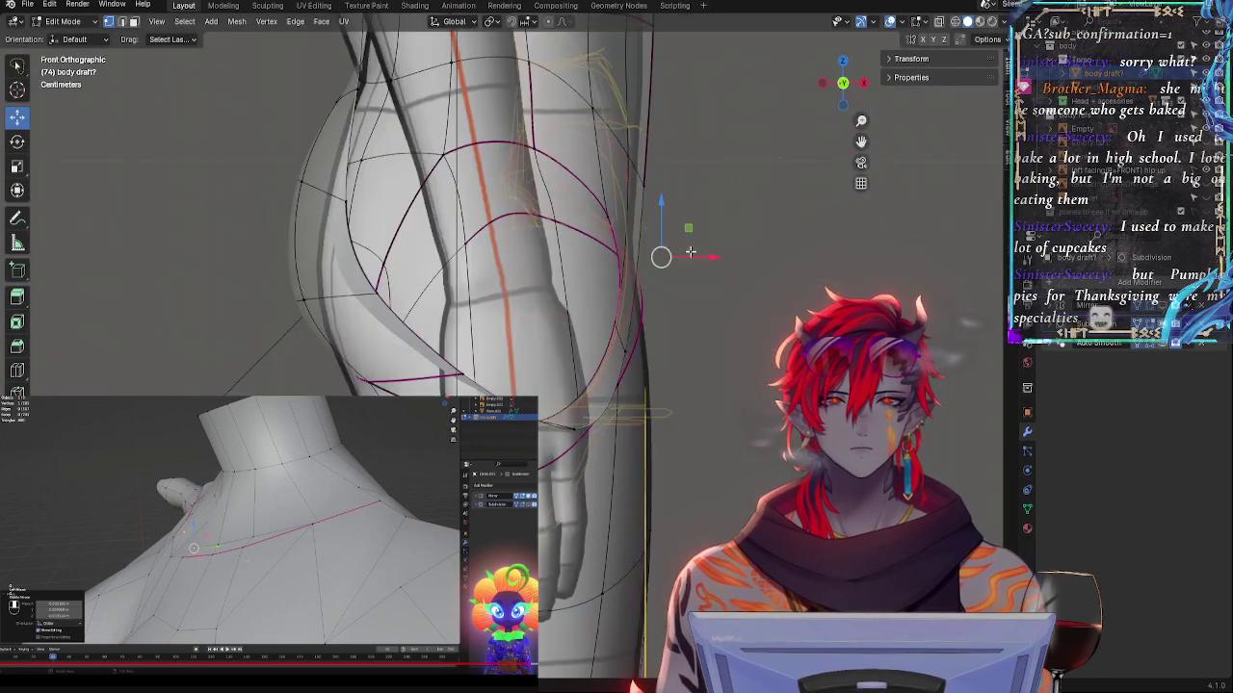
{"action": "left_click_drag", "start_coordinate": [696, 259], "coordinate": [691, 262]}
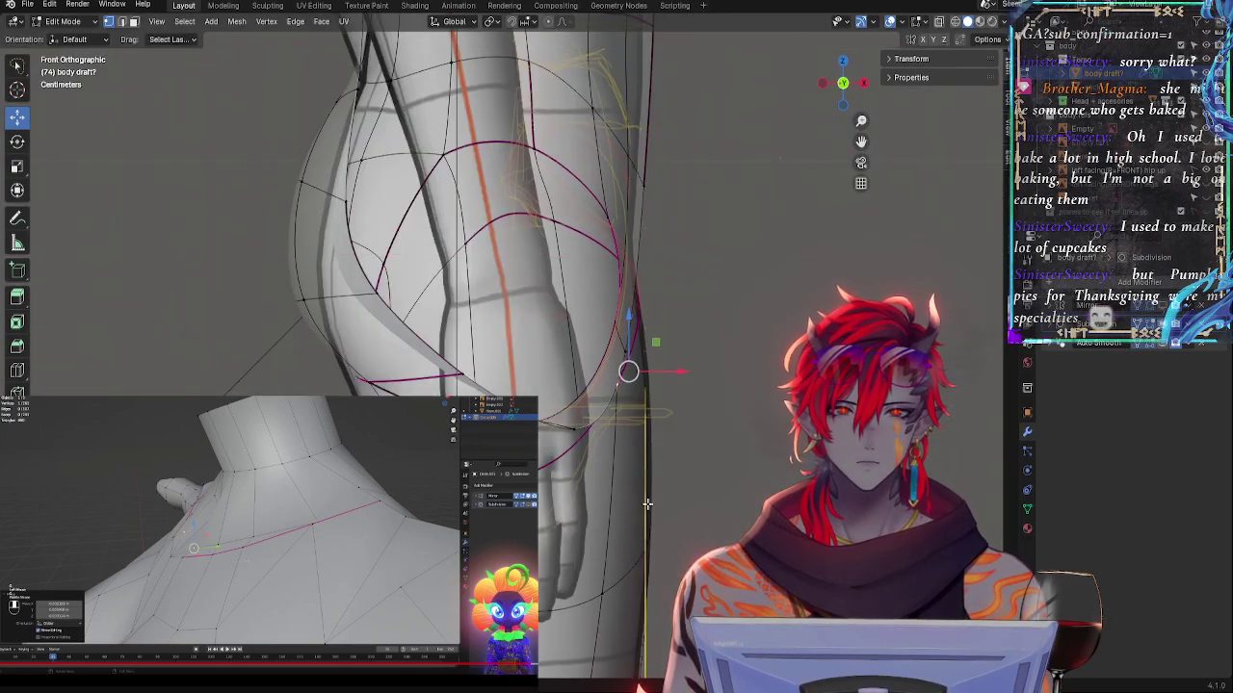
{"action": "left_click", "coordinate": [660, 532]}
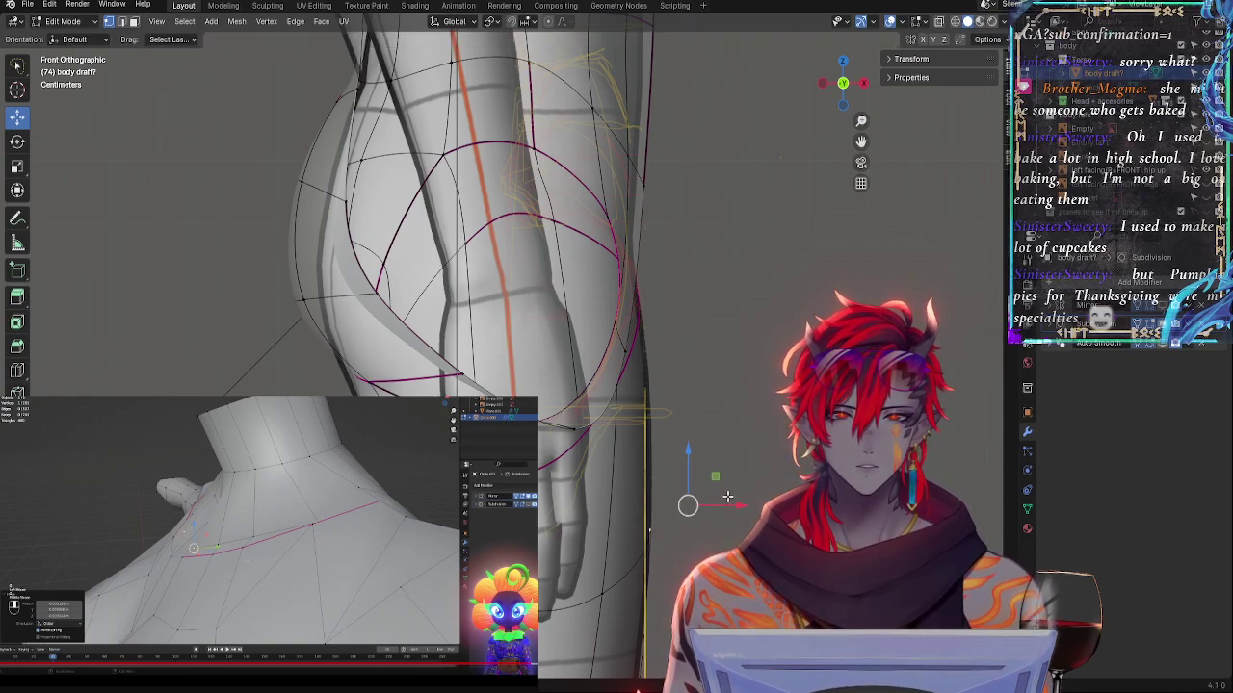
{"action": "key", "text": "g"}
{"action": "key", "text": "x"}
{"action": "left_click_drag", "start_coordinate": [740, 500], "coordinate": [740, 500]}
- Nudge another hip vertex slightly left in the front view
{"action": "middle_click_drag", "start_coordinate": [828, 414], "coordinate": [715, 414]}
{"action": "left_click", "coordinate": [725, 306]}
{"action": "key", "text": "KP_1"}
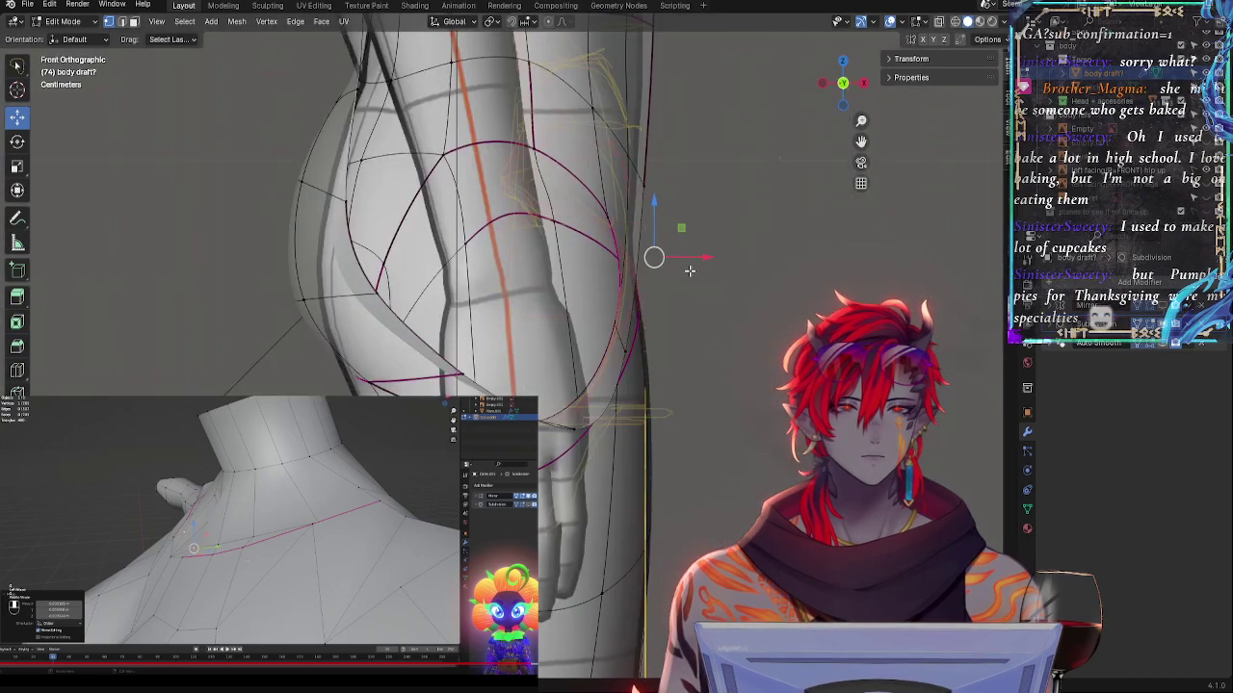
{"action": "left_click_drag", "start_coordinate": [655, 257], "coordinate": [651, 257]}
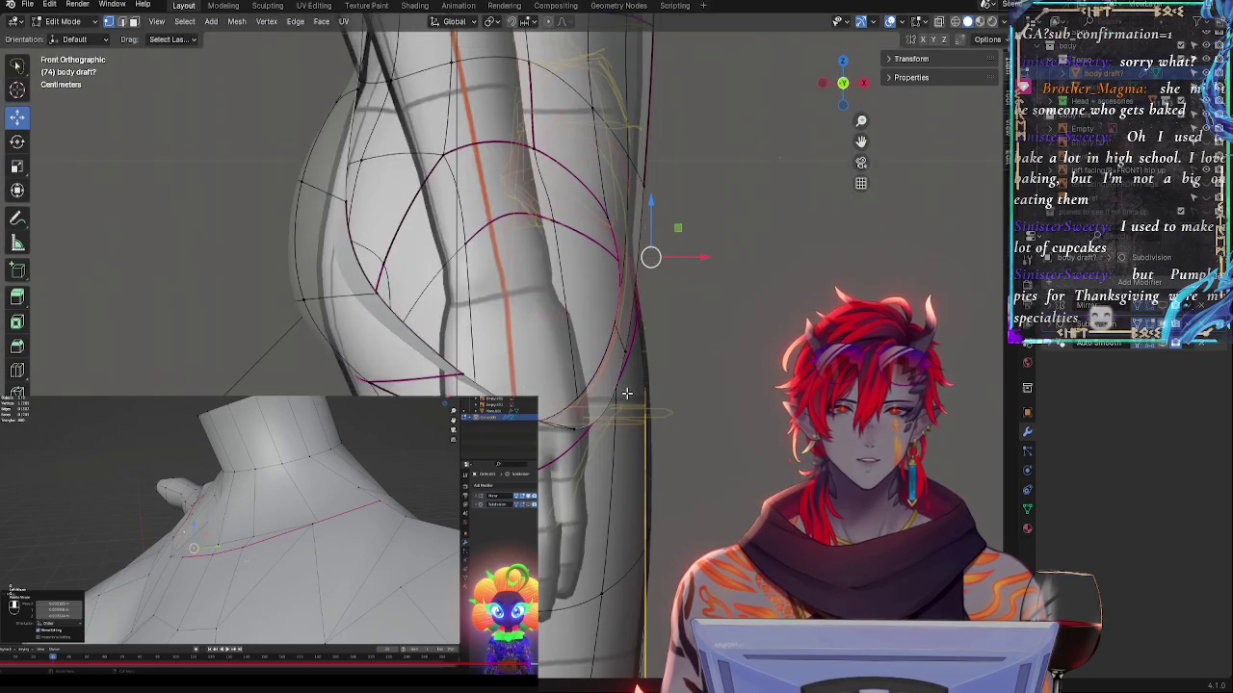
- Move the hip-crease vertex along X onto the reference outline
{"action": "left_click", "coordinate": [629, 353]}
{"action": "middle_click_drag", "start_coordinate": [627, 350], "coordinate": [637, 390]}
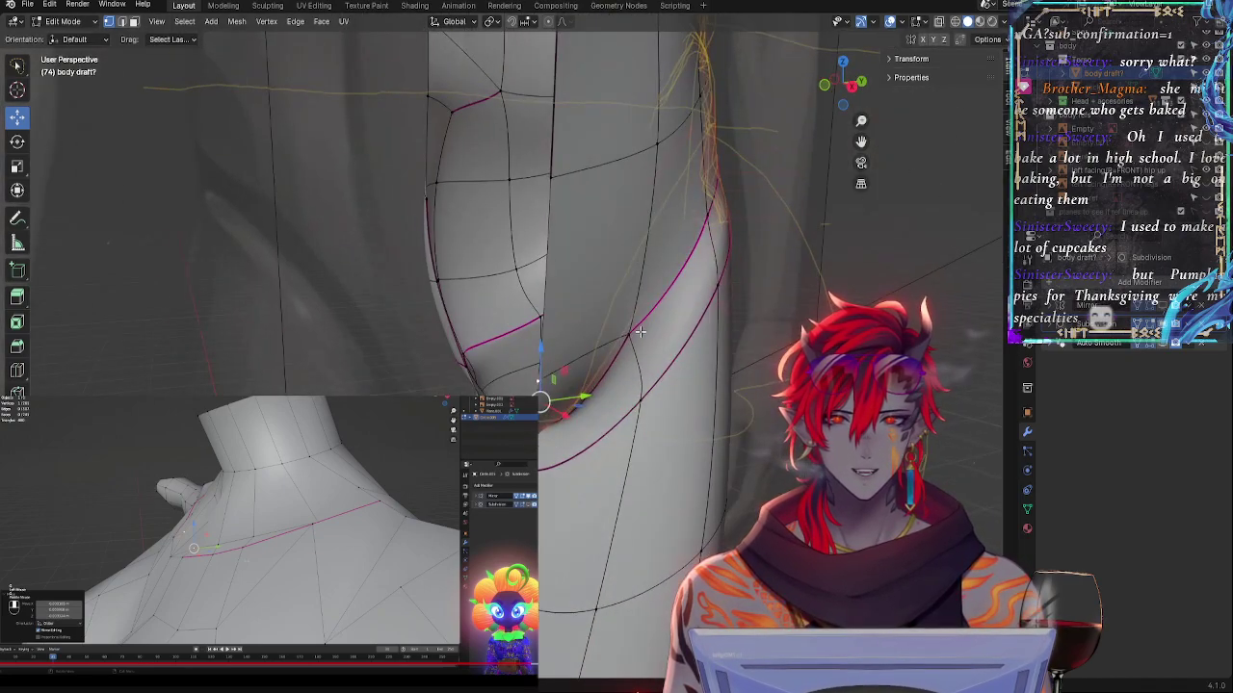
{"action": "left_click", "coordinate": [639, 396]}
{"action": "left_click", "coordinate": [824, 84]}
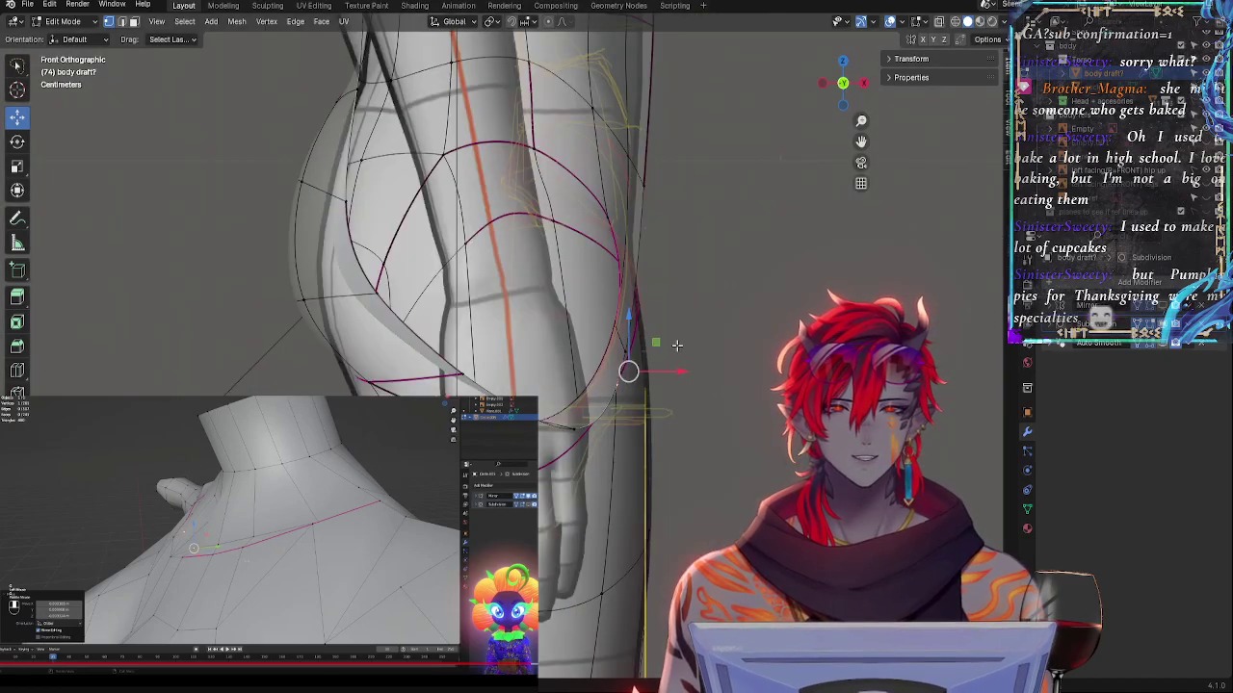
{"action": "middle_click_drag", "start_coordinate": [715, 379], "coordinate": [693, 337]}
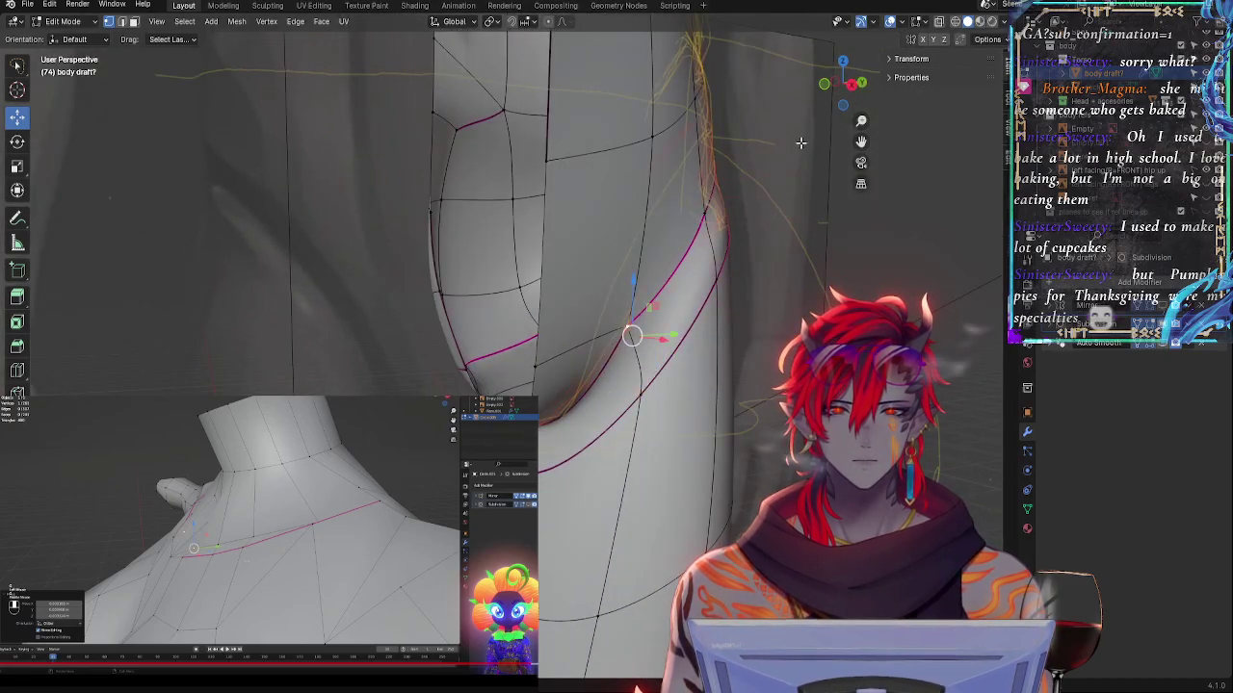
{"action": "left_click", "coordinate": [826, 87]}
{"action": "key", "text": "g"}
{"action": "key", "text": "x"}
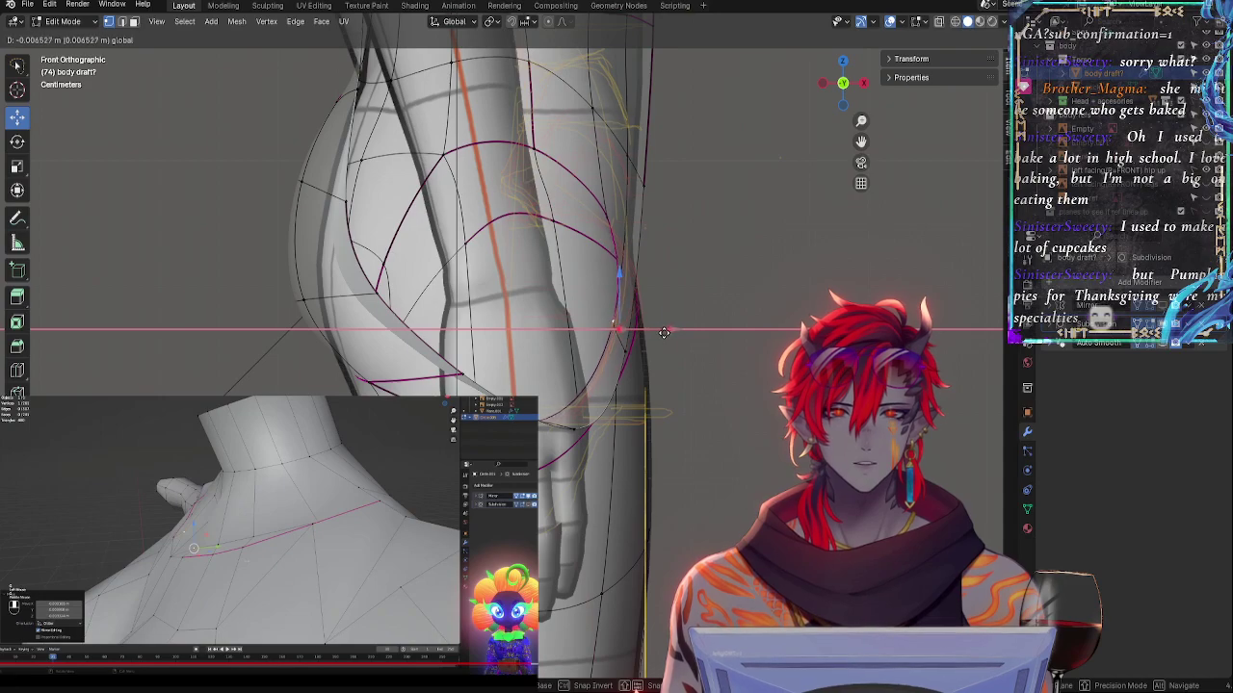
{"action": "left_click", "coordinate": [664, 334]}
- Lower the vertex below the crease along Z, checking it in see-through display
{"action": "left_click", "coordinate": [630, 370]}
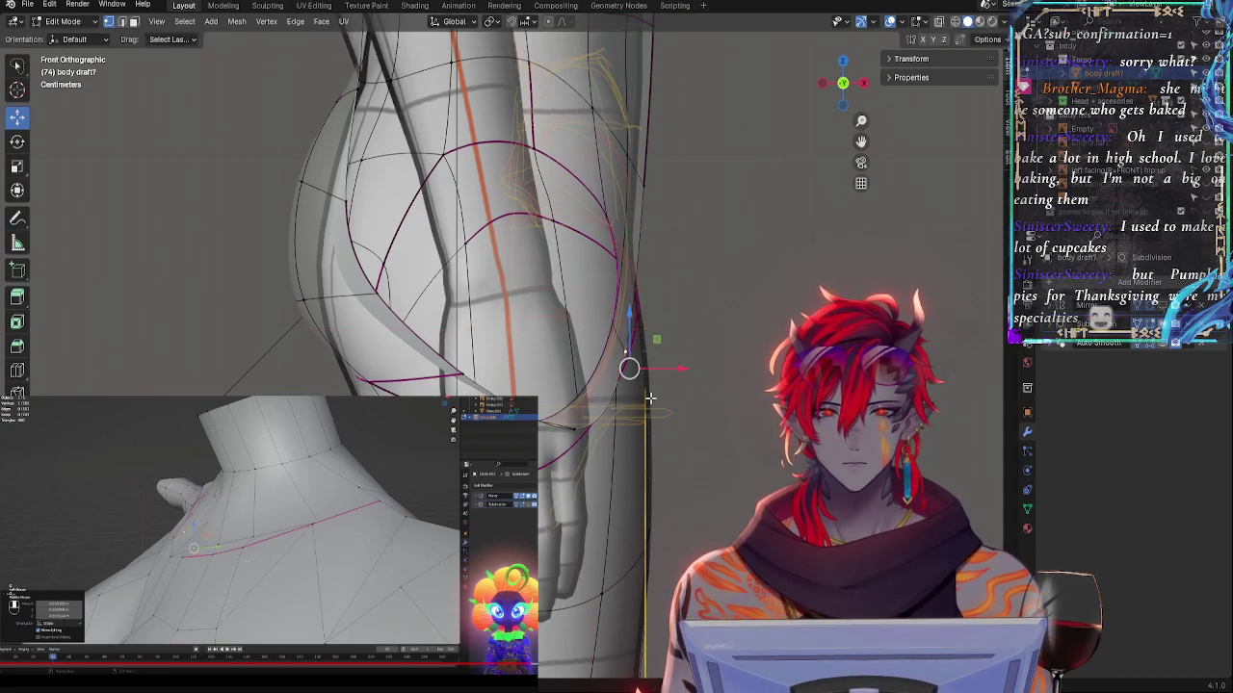
{"action": "middle_click_drag", "start_coordinate": [430, 460], "coordinate": [561, 493], "text": "shift"}
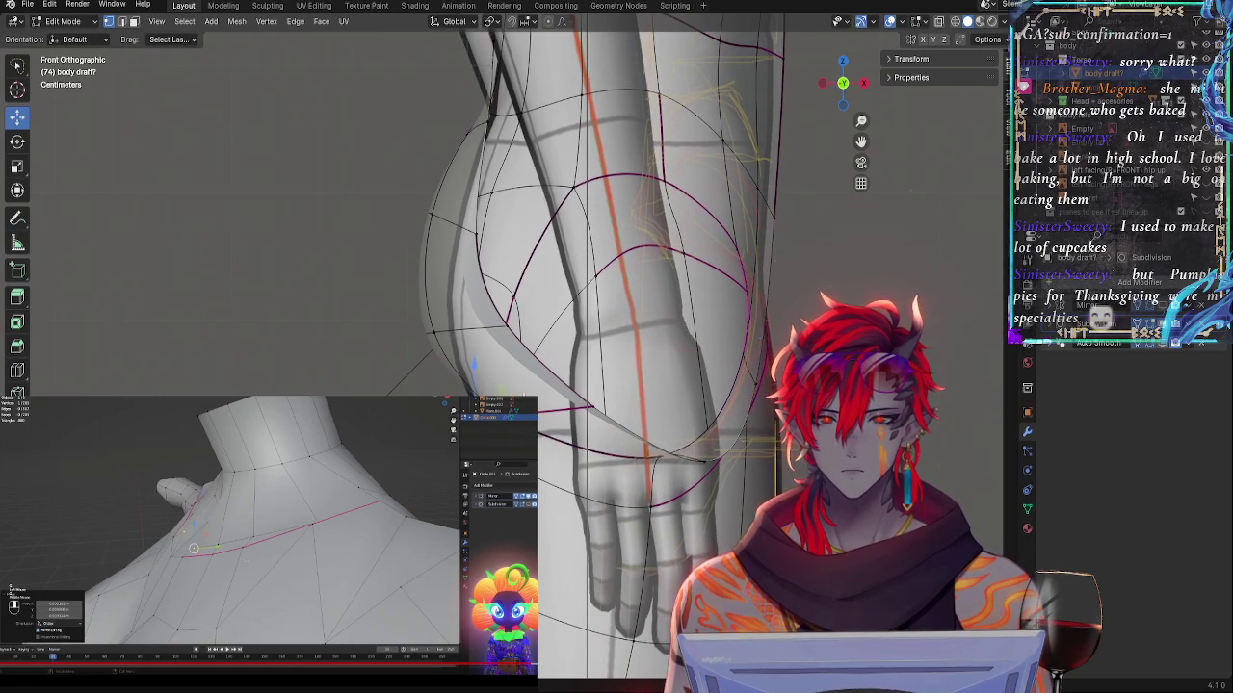
{"action": "key", "text": "g"}
{"action": "key", "text": "z"}
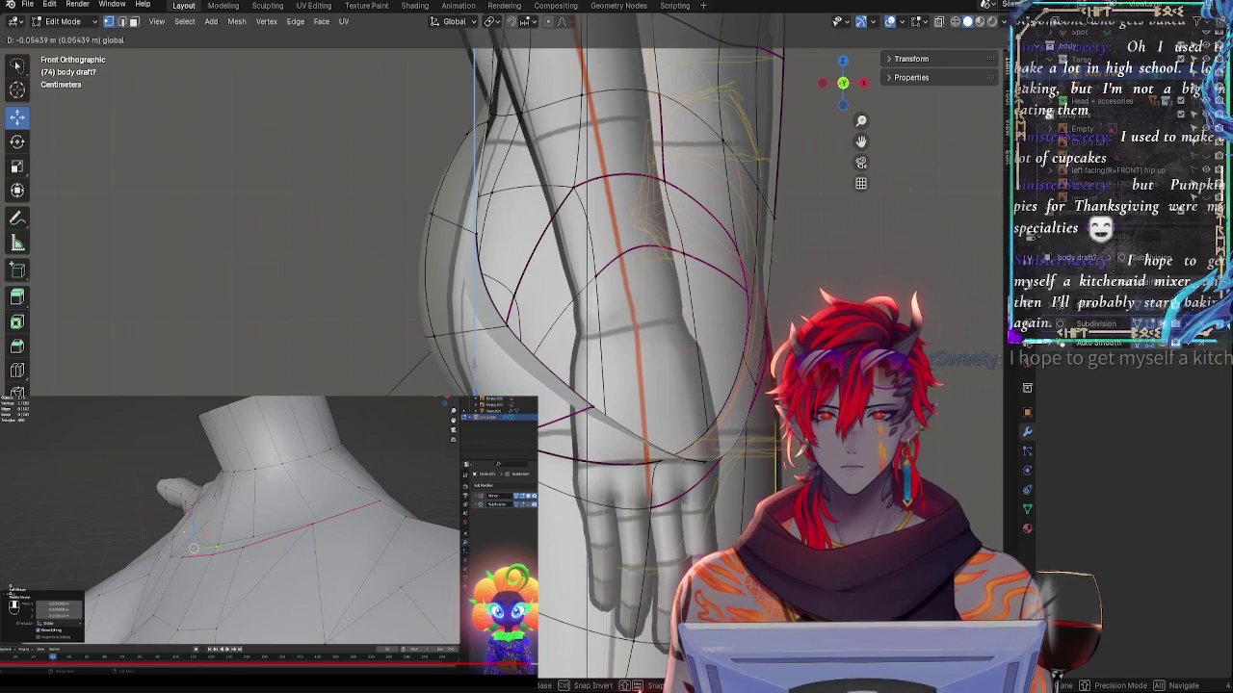
{"action": "left_click_drag", "start_coordinate": [474, 405], "coordinate": [474, 408]}
{"action": "key", "text": "alt+z"}
{"action": "middle_click_drag", "start_coordinate": [464, 449], "coordinate": [724, 40]}
{"action": "key", "text": "alt+z"}
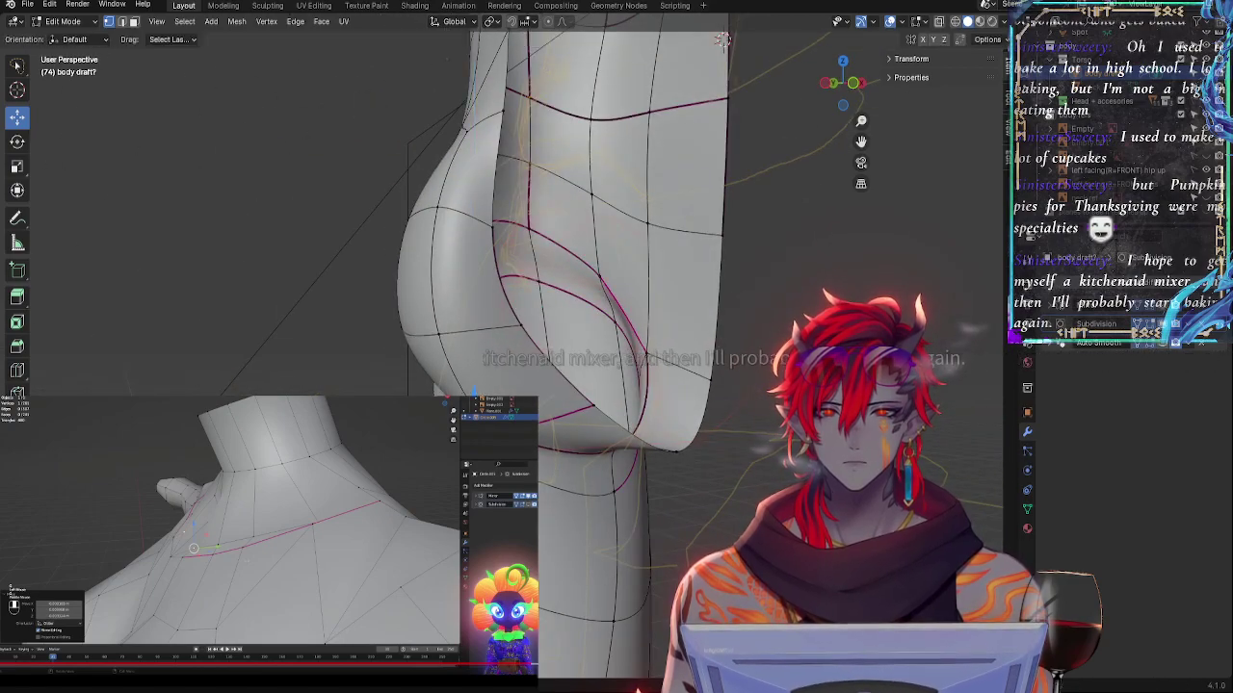
- Lower vertices on the lower buttock curve along Z from the model's other side
{"action": "left_click", "coordinate": [438, 336]}
{"action": "key", "text": "g"}
{"action": "key", "text": "z"}
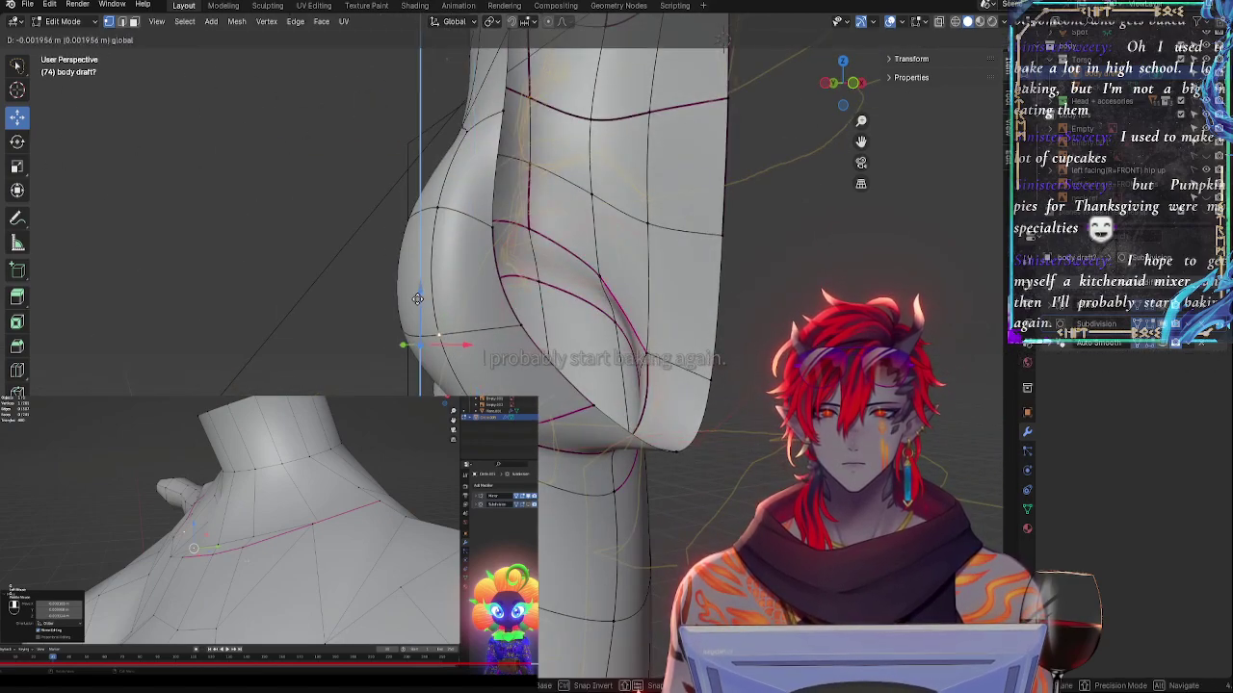
{"action": "left_click_drag", "start_coordinate": [417, 299], "coordinate": [417, 306]}
{"action": "middle_click_drag", "start_coordinate": [424, 327], "coordinate": [566, 360]}
{"action": "left_click", "coordinate": [389, 331]}
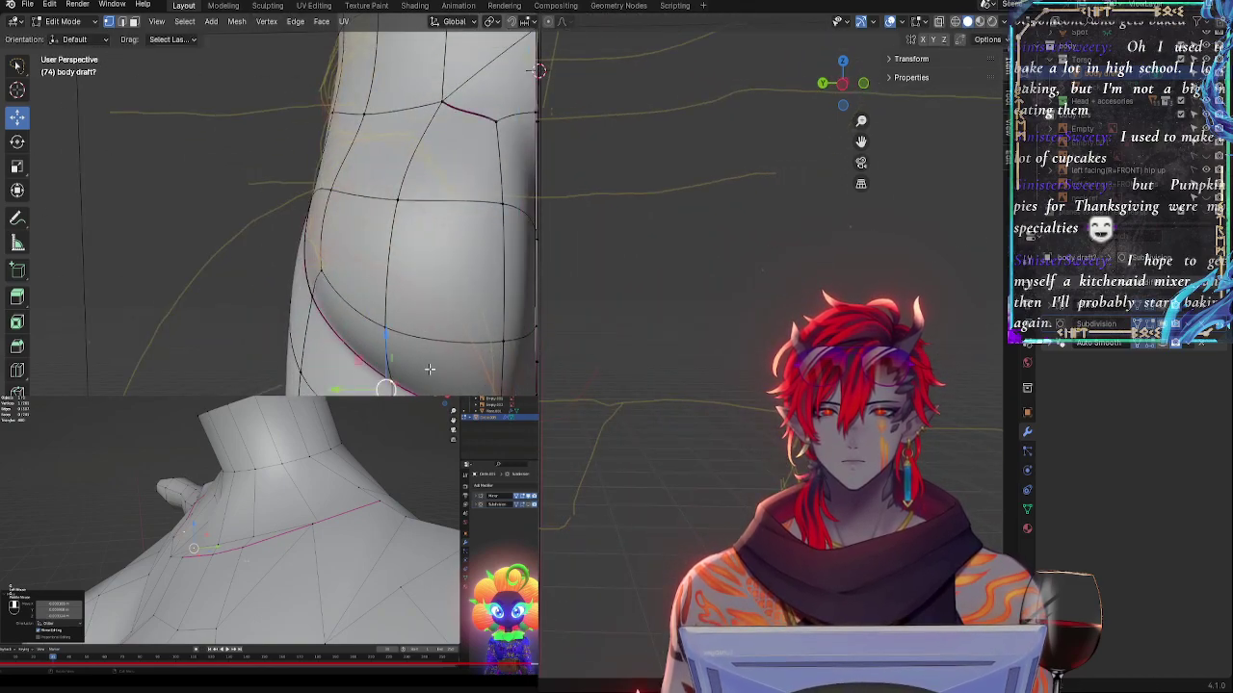
{"action": "left_click_drag", "start_coordinate": [388, 346], "coordinate": [388, 369]}
- Raise one neighbouring hip vertex and lower another, then reframe the hip in front view
{"action": "left_click", "coordinate": [517, 423]}
{"action": "left_click_drag", "start_coordinate": [517, 382], "coordinate": [517, 380]}
{"action": "left_click", "coordinate": [390, 414]}
{"action": "left_click_drag", "start_coordinate": [388, 366], "coordinate": [388, 379]}
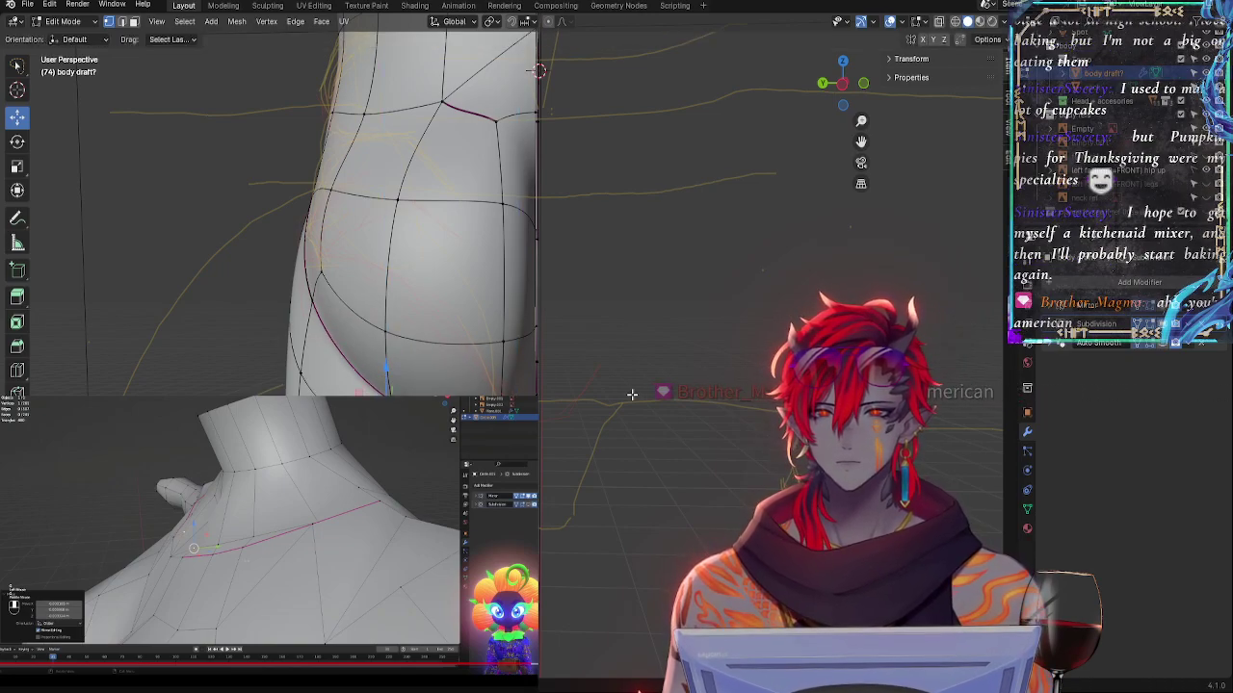
{"action": "middle_click_drag", "start_coordinate": [632, 395], "coordinate": [520, 387]}
{"action": "left_click", "coordinate": [844, 88]}
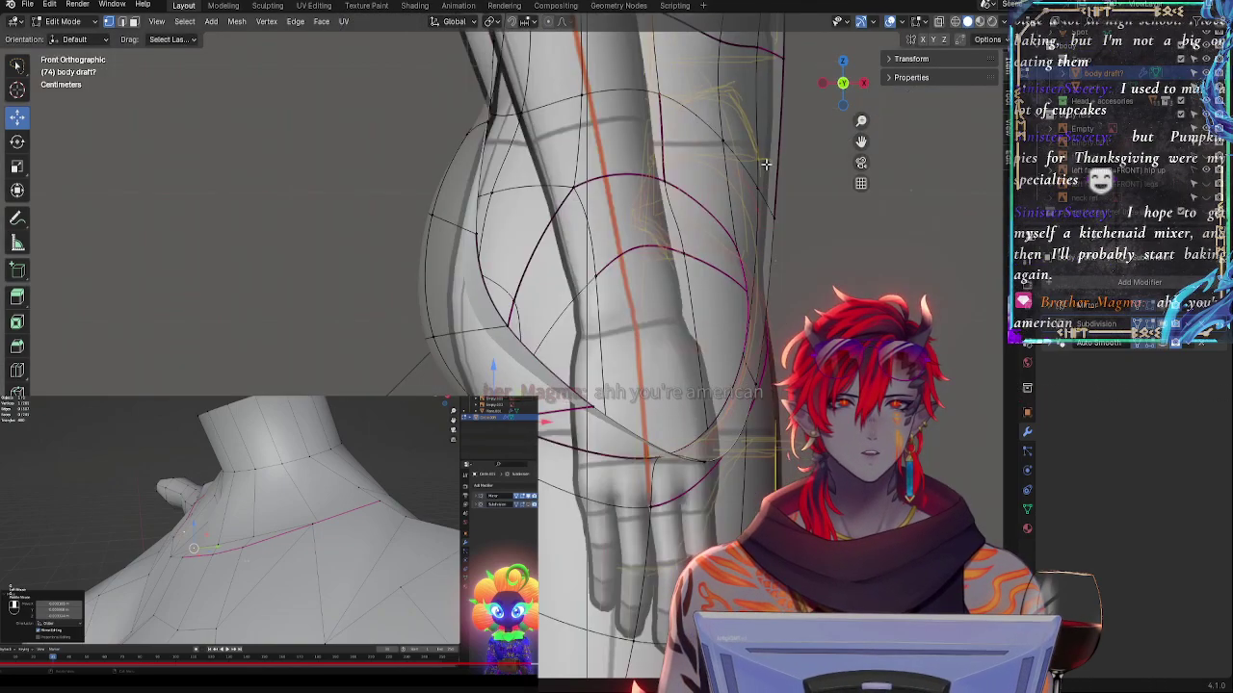
{"action": "scroll", "coordinate": [766, 163], "scroll_direction": "down", "scroll_amount": 6}
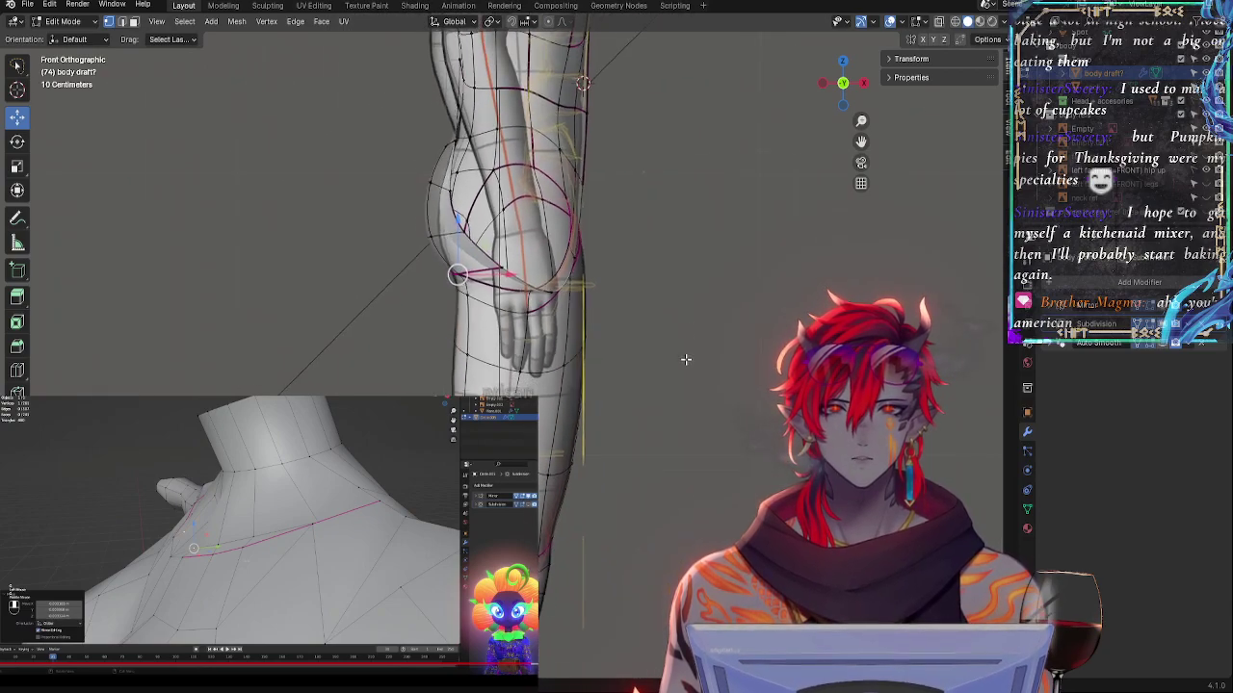
{"action": "middle_click_drag", "start_coordinate": [685, 359], "coordinate": [657, 322], "text": "shift"}
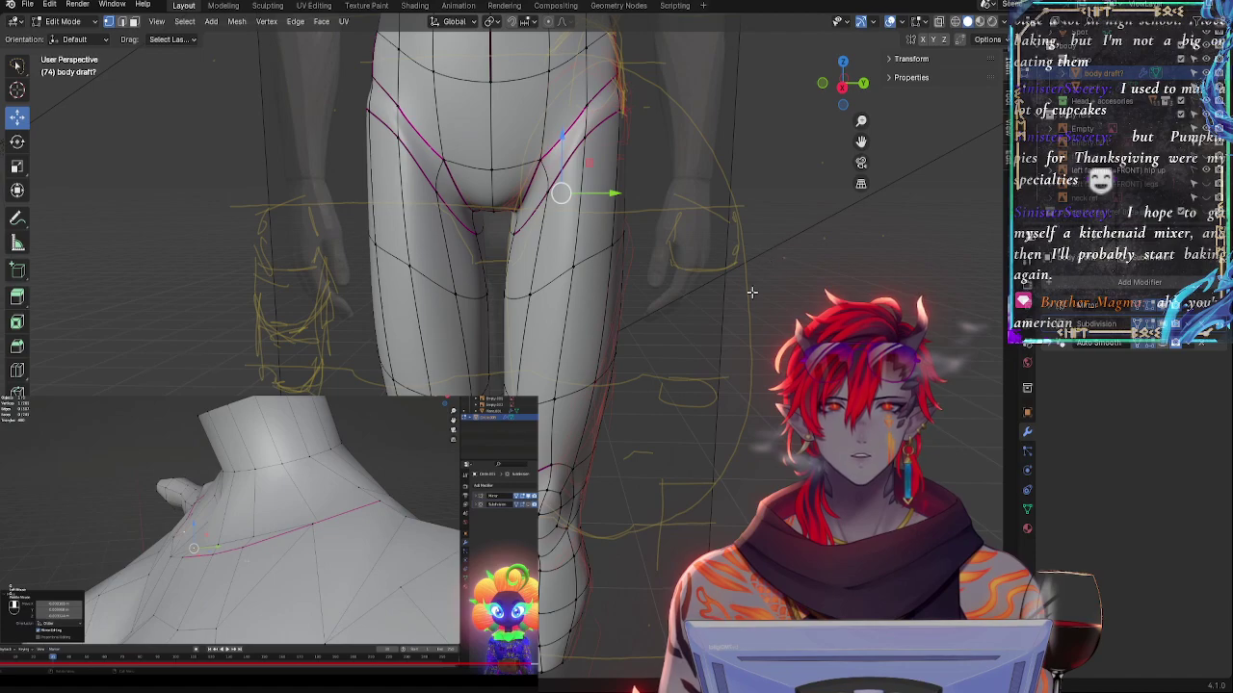
- Hide the arm-and-hand reference image and the yellow annotation layer
{"action": "middle_click_drag", "start_coordinate": [752, 293], "coordinate": [771, 295]}
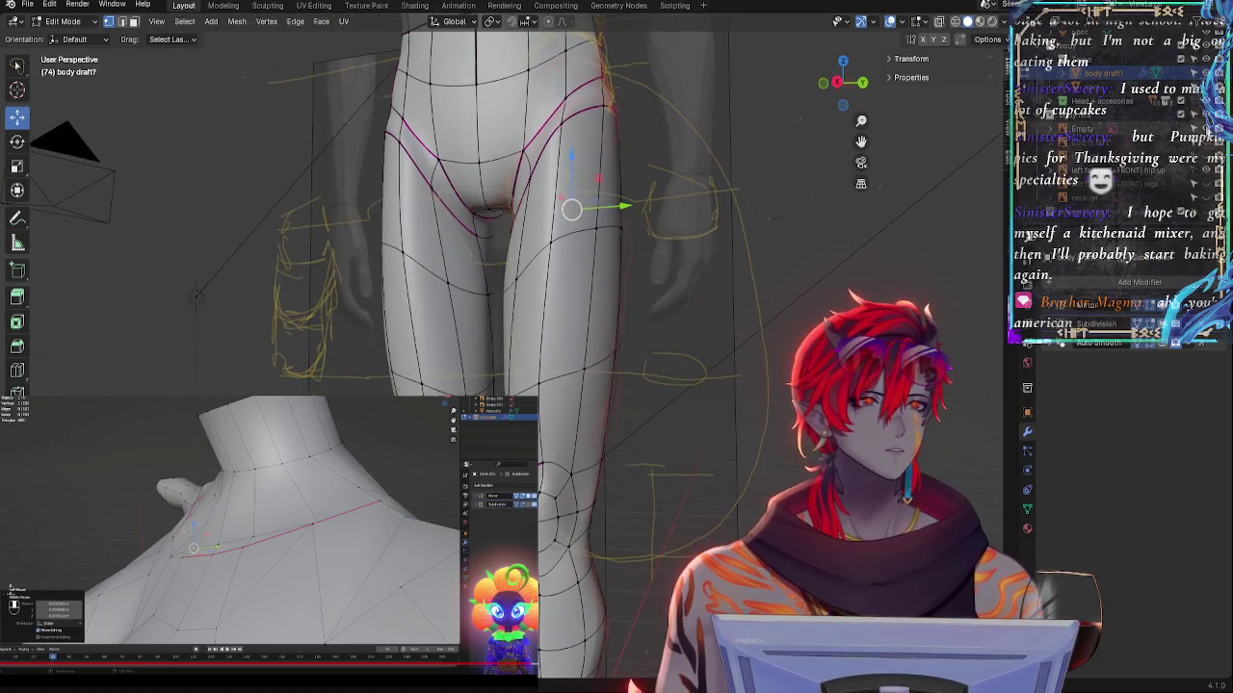
{"action": "left_click", "coordinate": [1205, 129]}
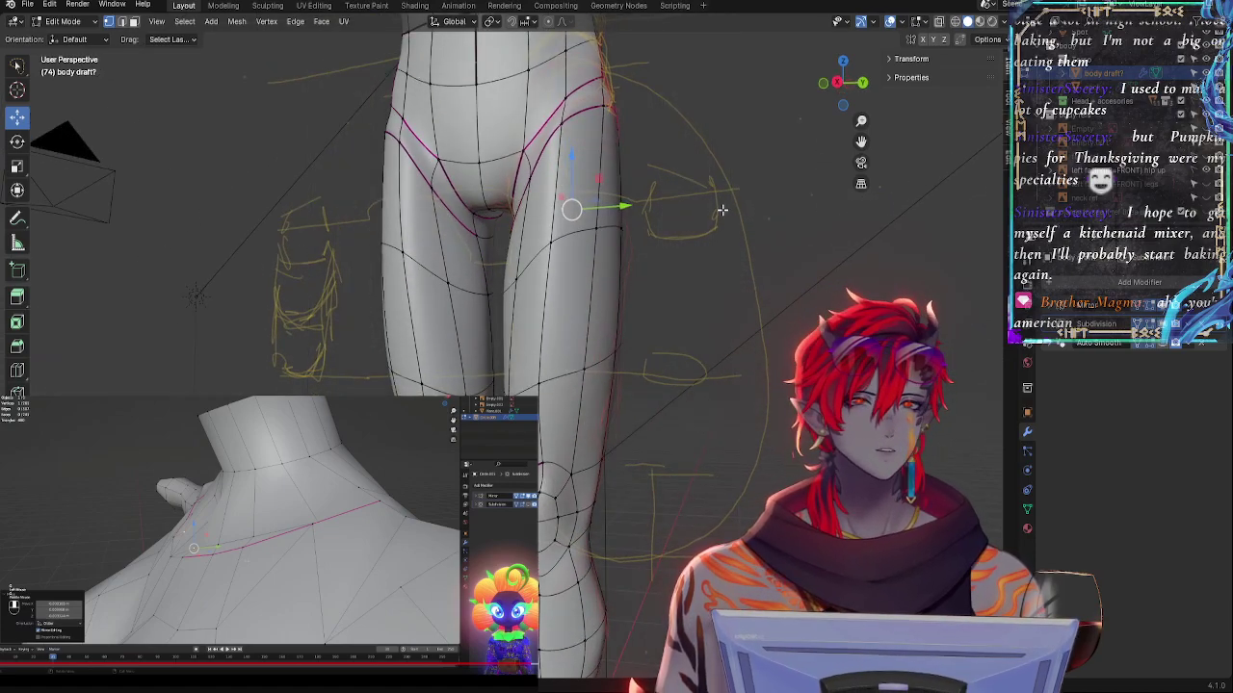
{"action": "left_click", "coordinate": [17, 219]}
{"action": "left_click", "coordinate": [110, 38]}
{"action": "left_click", "coordinate": [171, 100]}
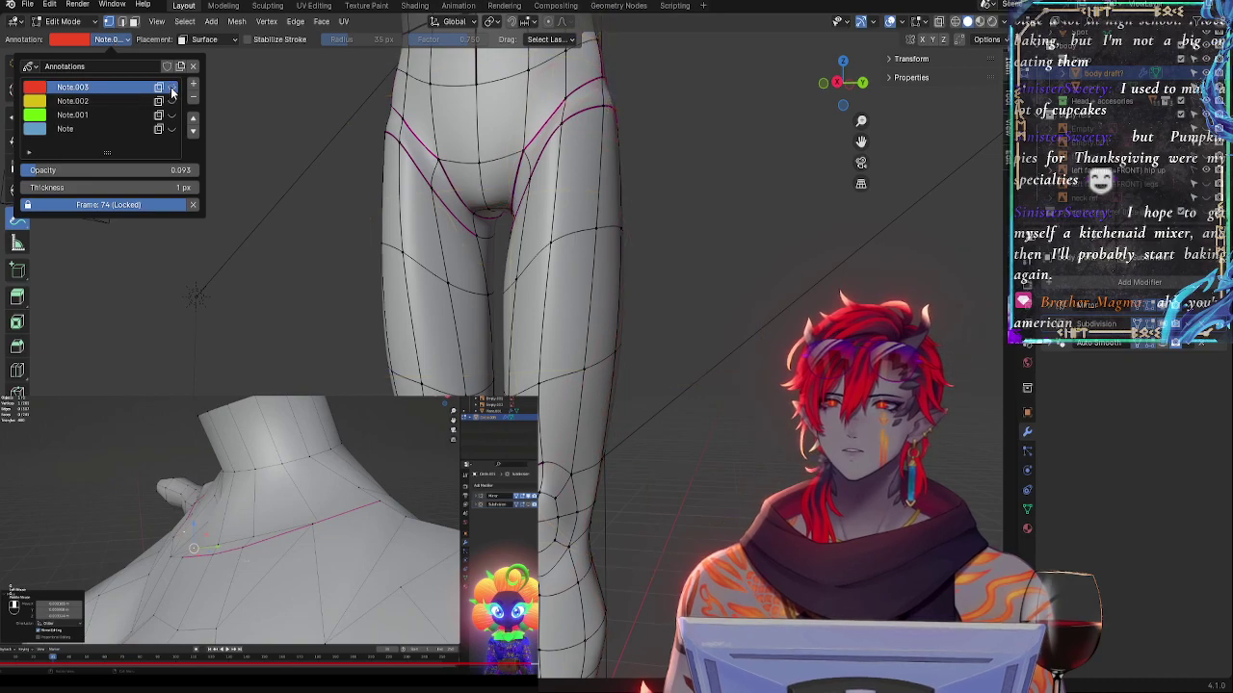
- Return to Object Mode and save the file as 'scribble hip to leg proportion'
{"action": "key", "text": "Tab"}
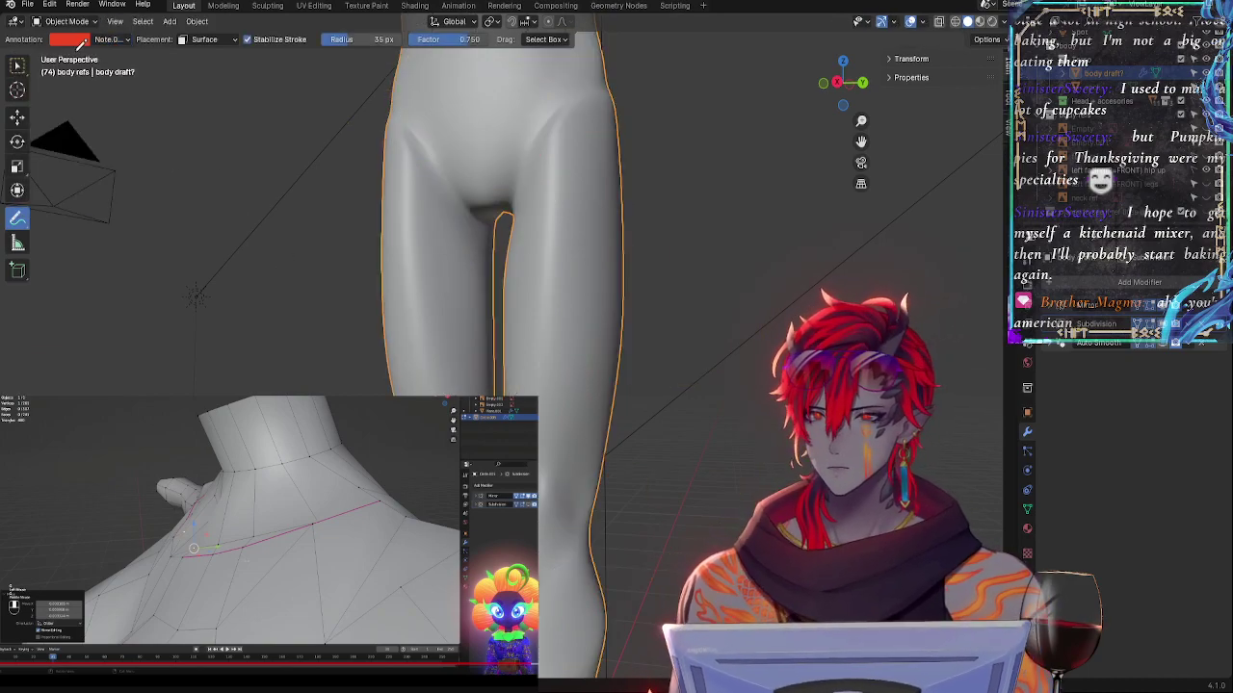
{"action": "left_click", "coordinate": [32, 6]}
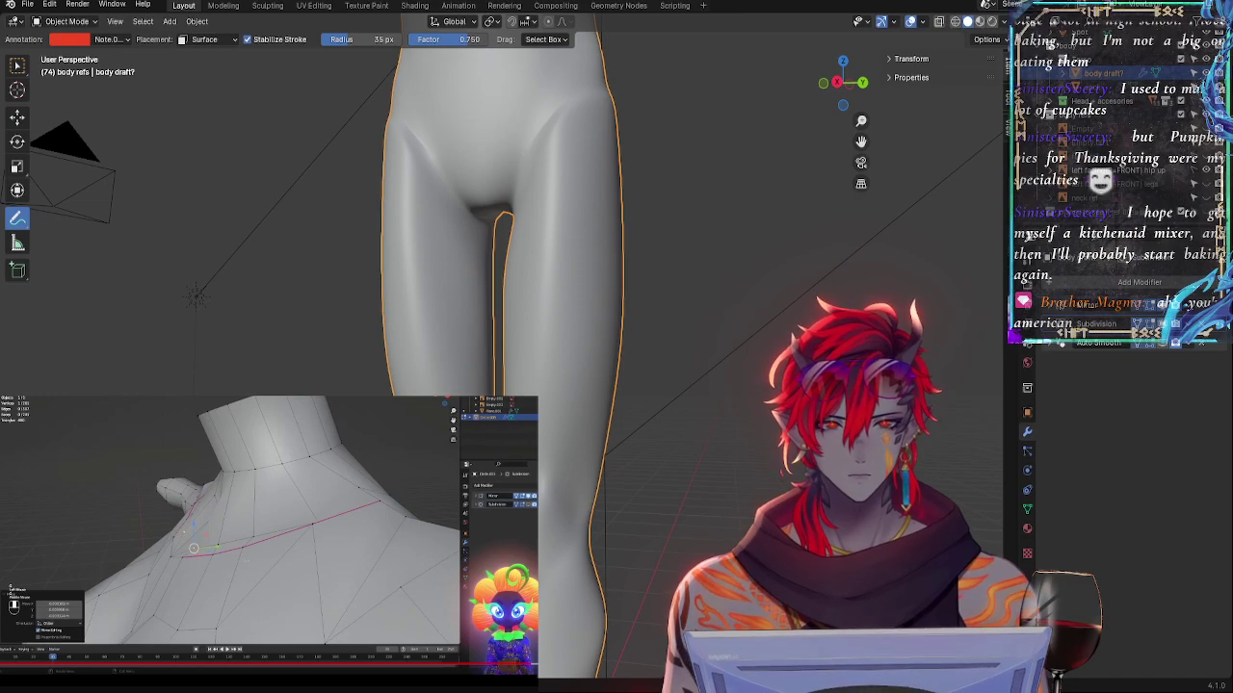
{"action": "key", "text": "ctrl+s"}
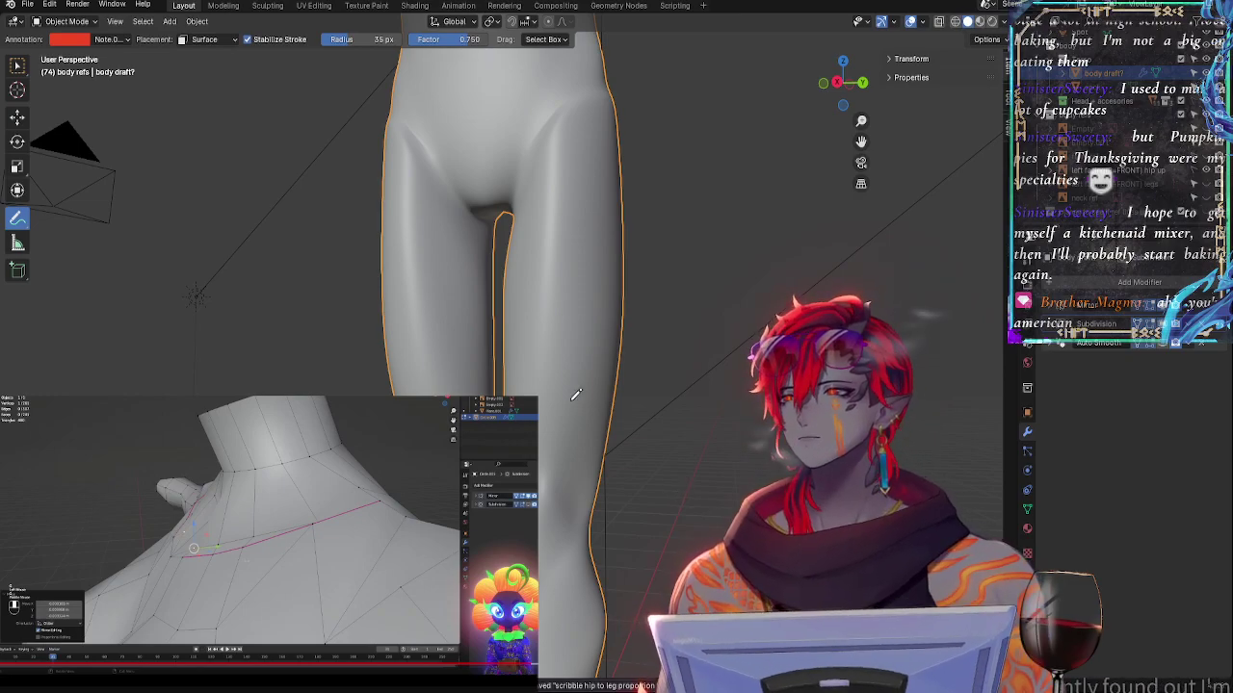
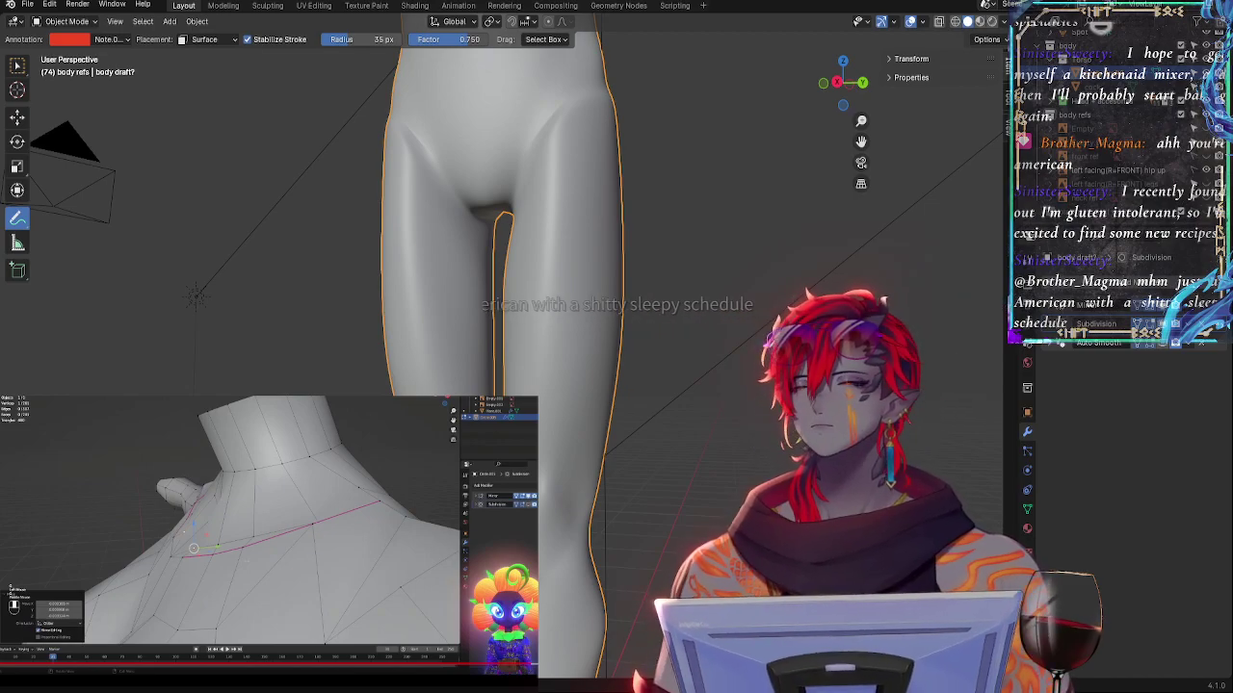
- Inspect the hips from orbiting, side and straight-on orthographic views
{"action": "middle_click_drag", "start_coordinate": [617, 211], "coordinate": [664, 344], "text": "shift"}
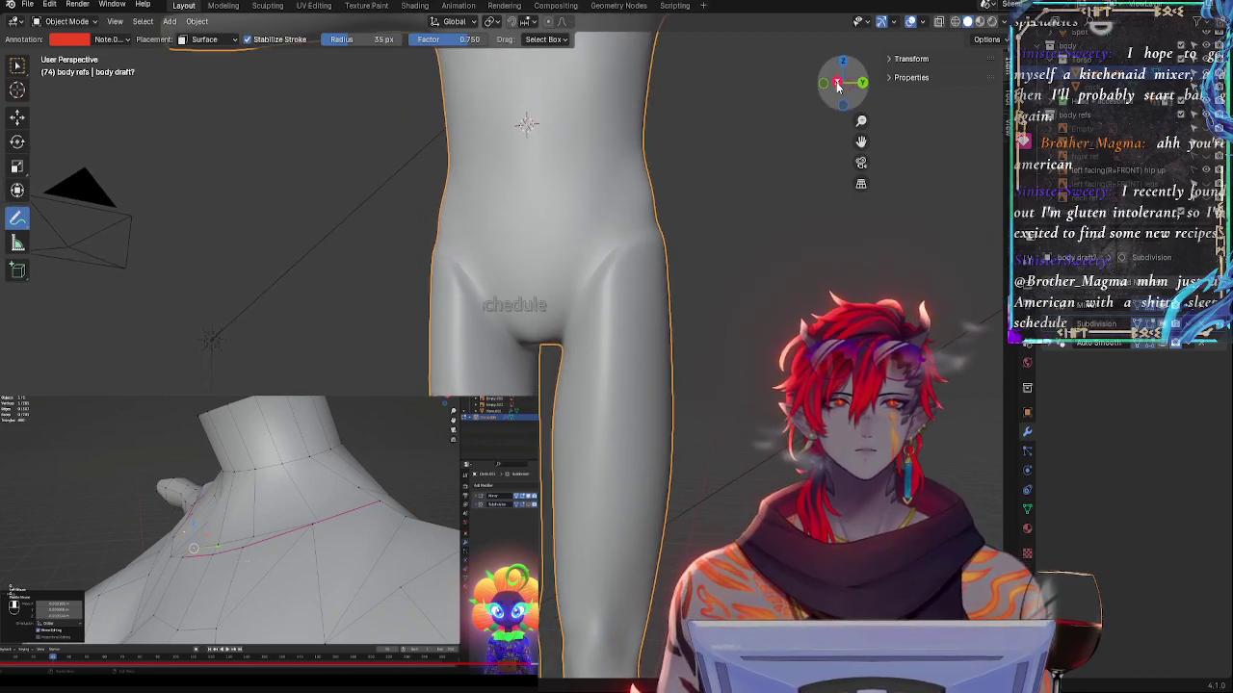
{"action": "left_click", "coordinate": [837, 86]}
{"action": "scroll", "coordinate": [795, 429], "scroll_direction": "up", "scroll_amount": 1}
{"action": "scroll", "coordinate": [795, 429], "scroll_direction": "down", "scroll_amount": 1}
{"action": "middle_click_drag", "start_coordinate": [794, 430], "coordinate": [650, 466]}
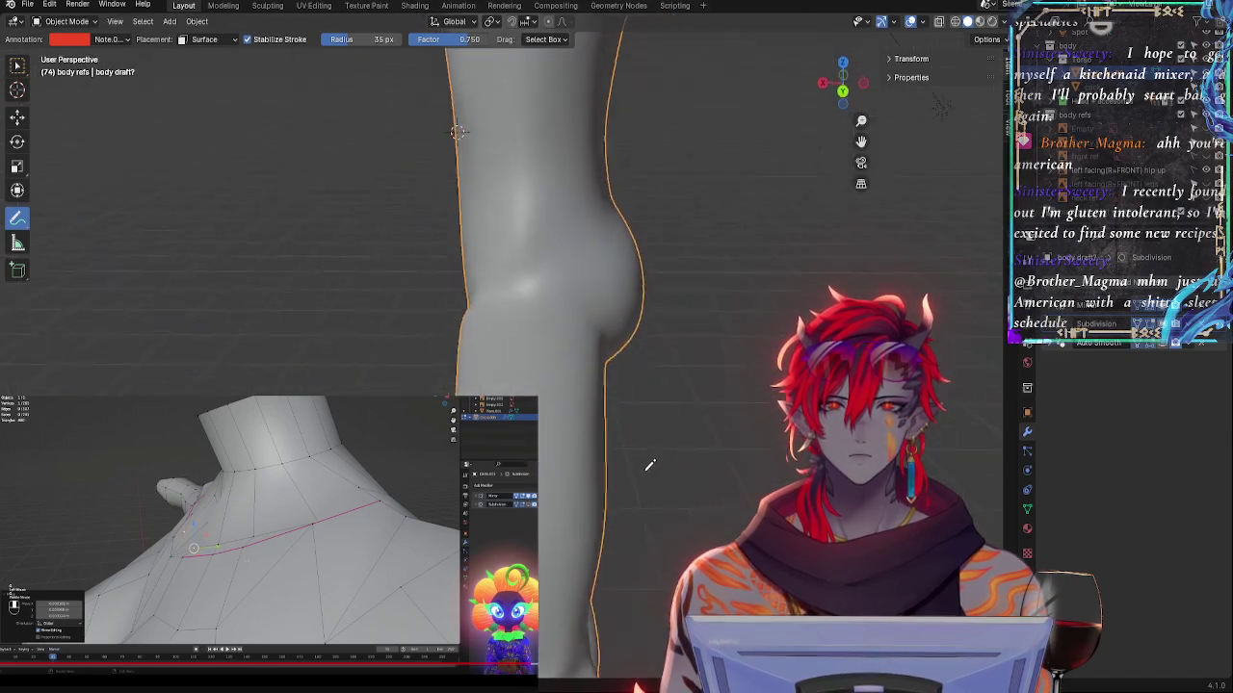
{"action": "left_click_drag", "start_coordinate": [650, 465], "coordinate": [501, 247]}
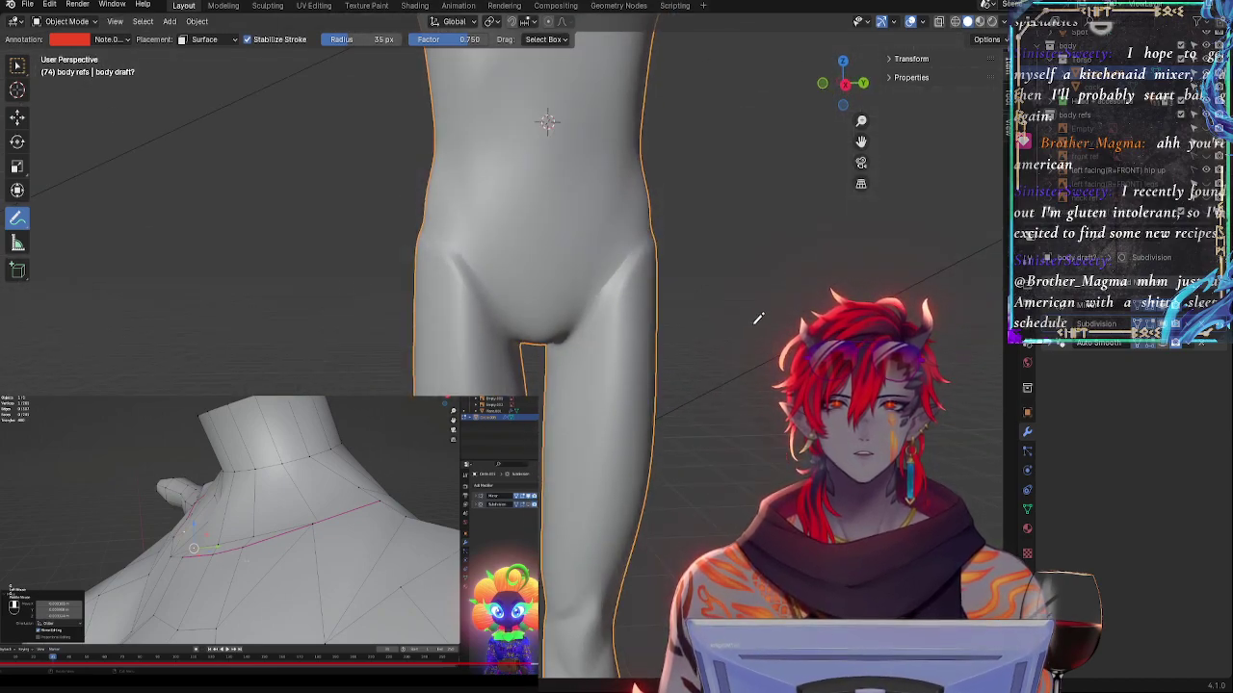
{"action": "middle_click_drag", "start_coordinate": [758, 318], "coordinate": [712, 327]}
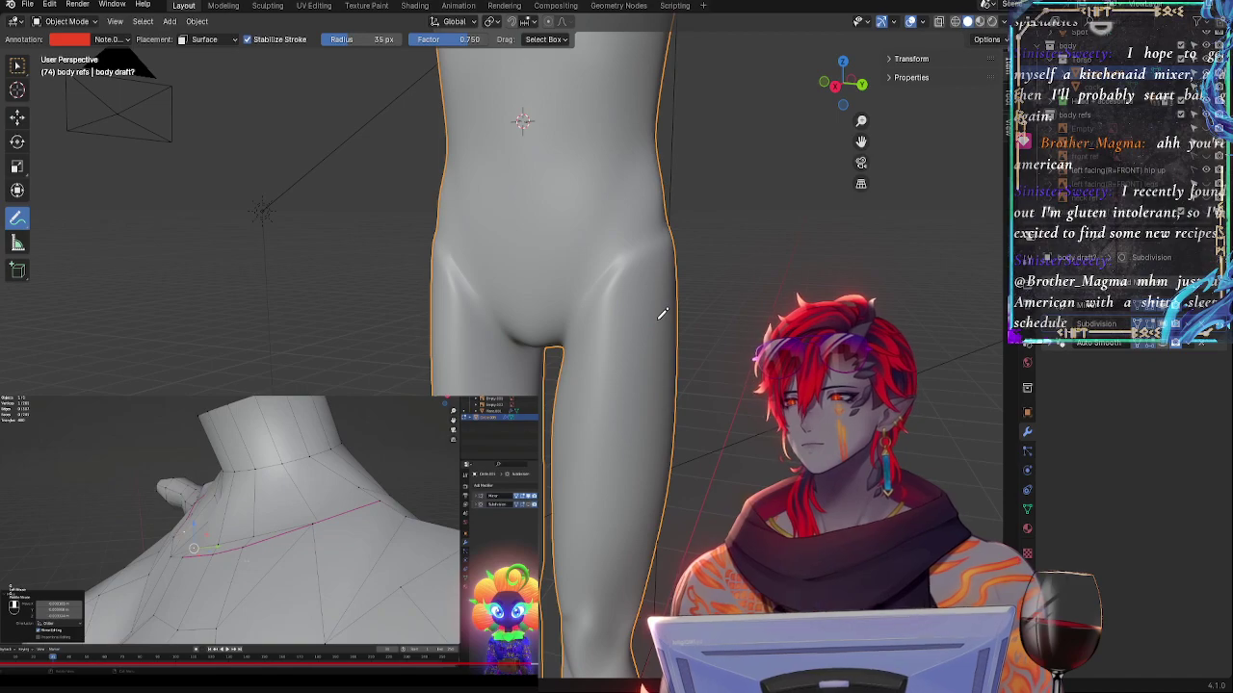
{"action": "left_click", "coordinate": [836, 87]}
{"action": "scroll", "coordinate": [729, 331], "scroll_direction": "up", "scroll_amount": 2}
{"action": "middle_click_drag", "start_coordinate": [775, 331], "coordinate": [666, 339]}
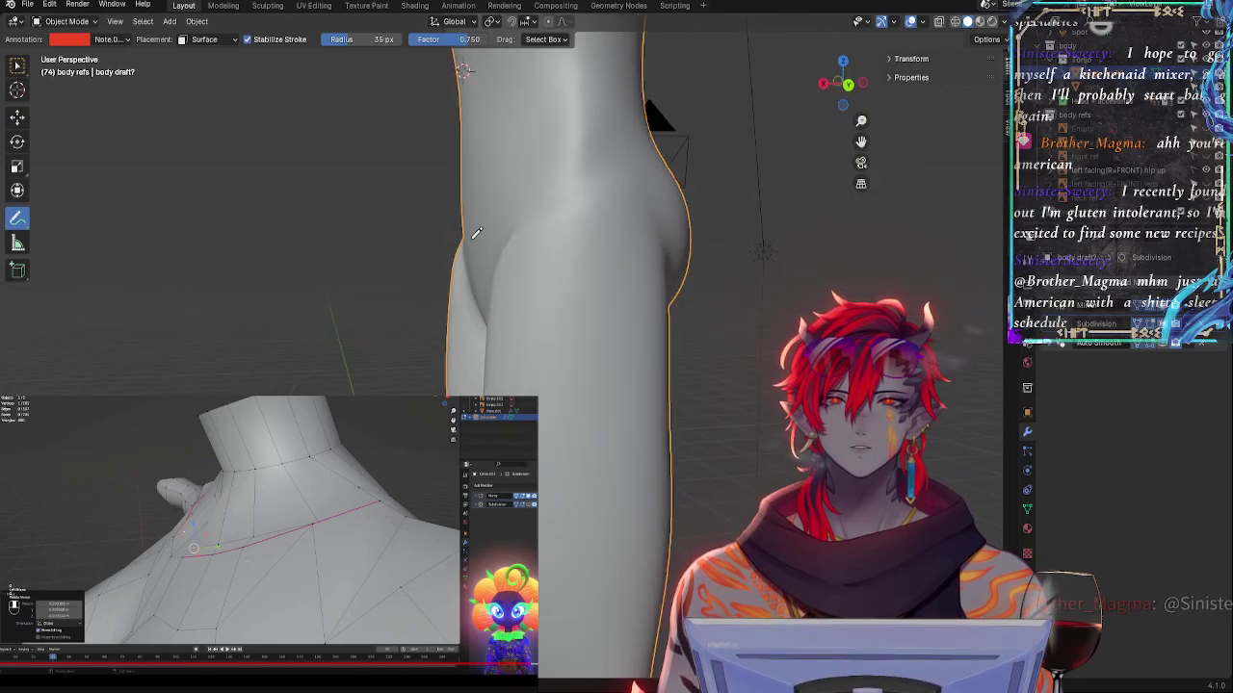
{"action": "left_click", "coordinate": [819, 85]}
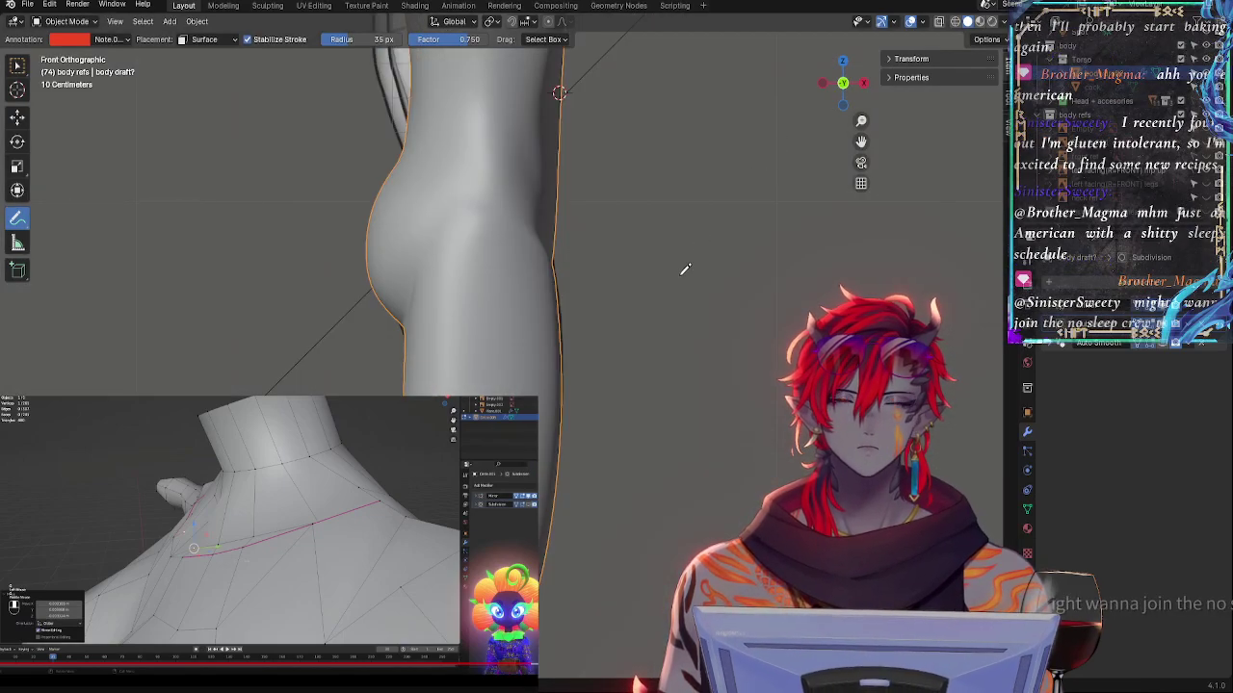
{"action": "scroll", "coordinate": [685, 269], "scroll_direction": "down", "scroll_amount": 2}
{"action": "scroll", "coordinate": [689, 271], "scroll_direction": "up", "scroll_amount": 2}
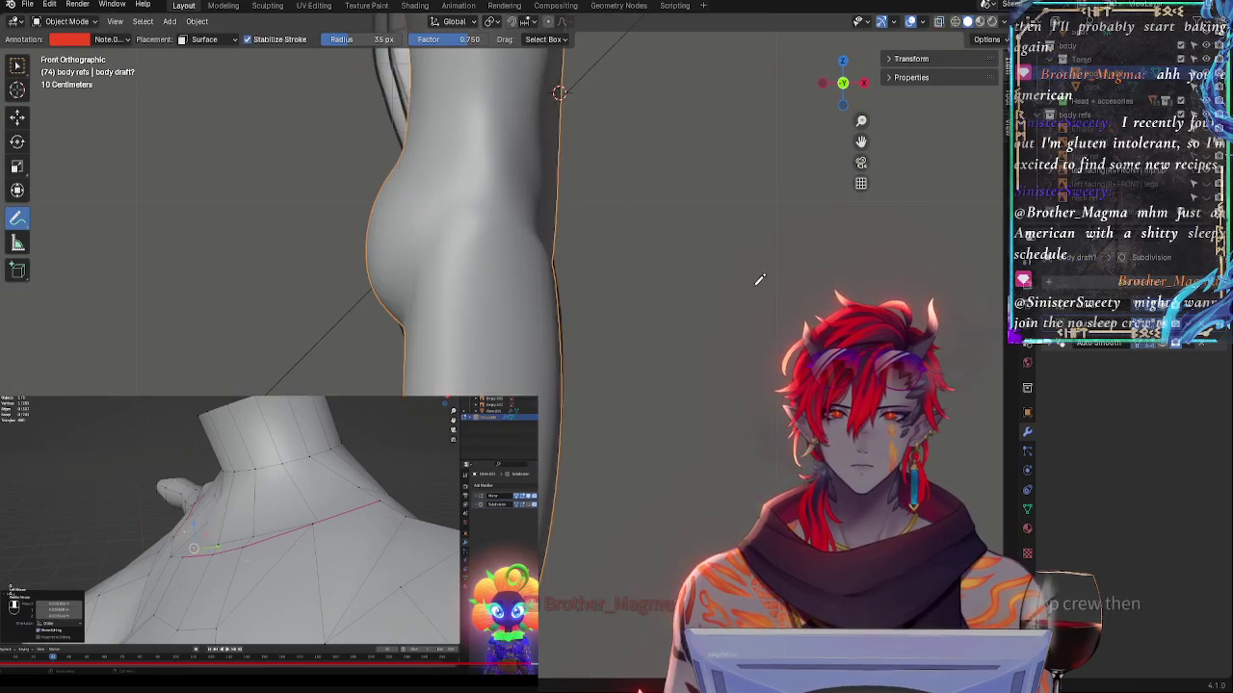
{"action": "scroll", "coordinate": [759, 280], "scroll_direction": "down", "scroll_amount": 2}
{"action": "scroll", "coordinate": [729, 276], "scroll_direction": "up", "scroll_amount": 2}
- Check the legs from the side down to the feet, then return to the side view of the thighs
{"action": "middle_click_drag", "start_coordinate": [729, 275], "coordinate": [620, 332]}
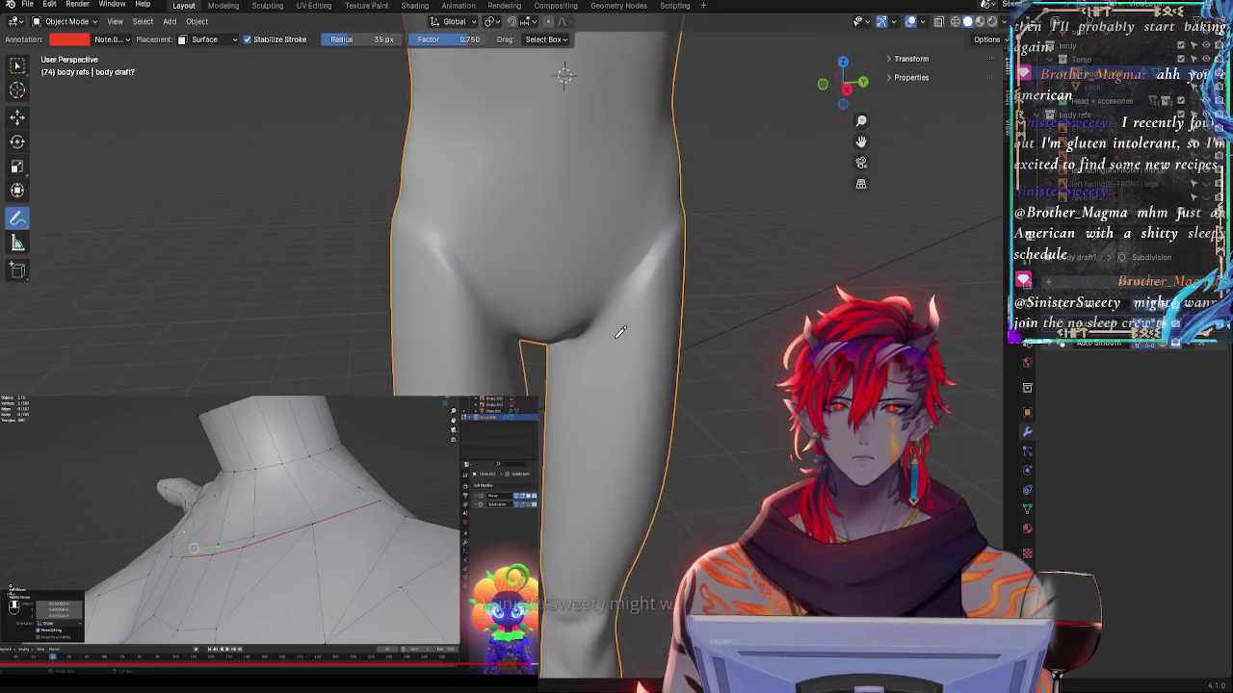
{"action": "left_click", "coordinate": [847, 93]}
{"action": "middle_click_drag", "start_coordinate": [781, 406], "coordinate": [751, 43], "text": "shift"}
{"action": "scroll", "coordinate": [708, 288], "scroll_direction": "up", "scroll_amount": 1}
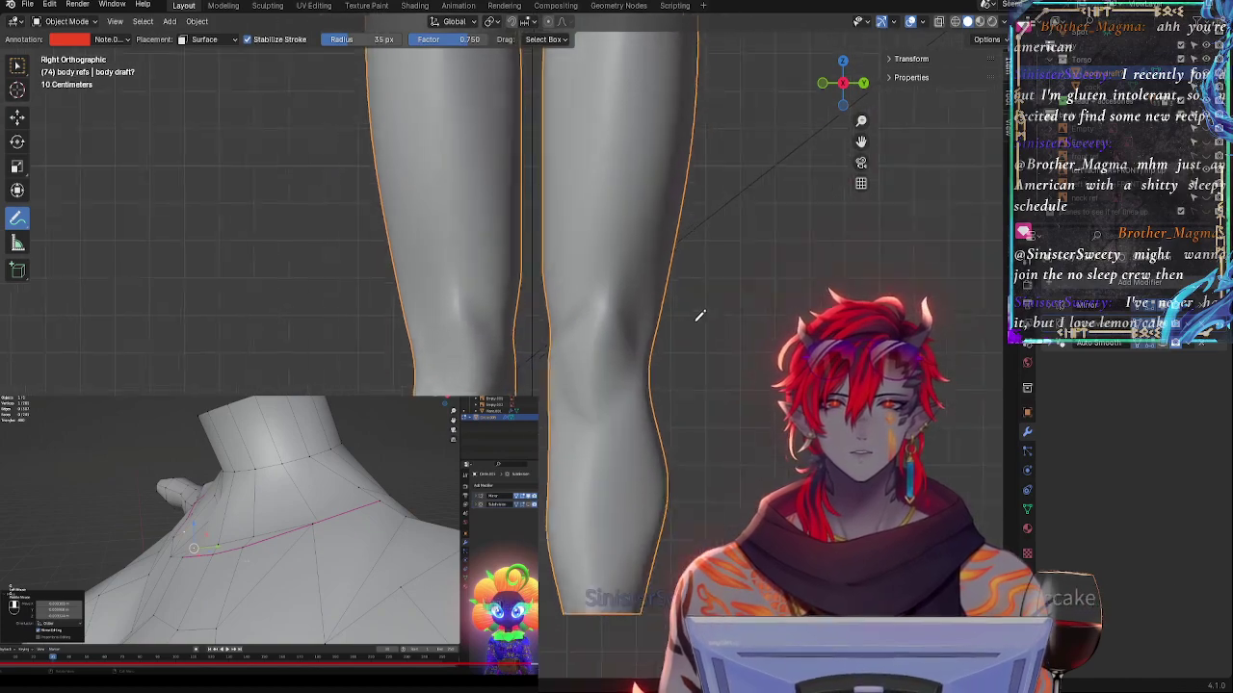
{"action": "scroll", "coordinate": [701, 320], "scroll_direction": "down", "scroll_amount": 1}
{"action": "middle_click_drag", "start_coordinate": [751, 353], "coordinate": [729, 379]}
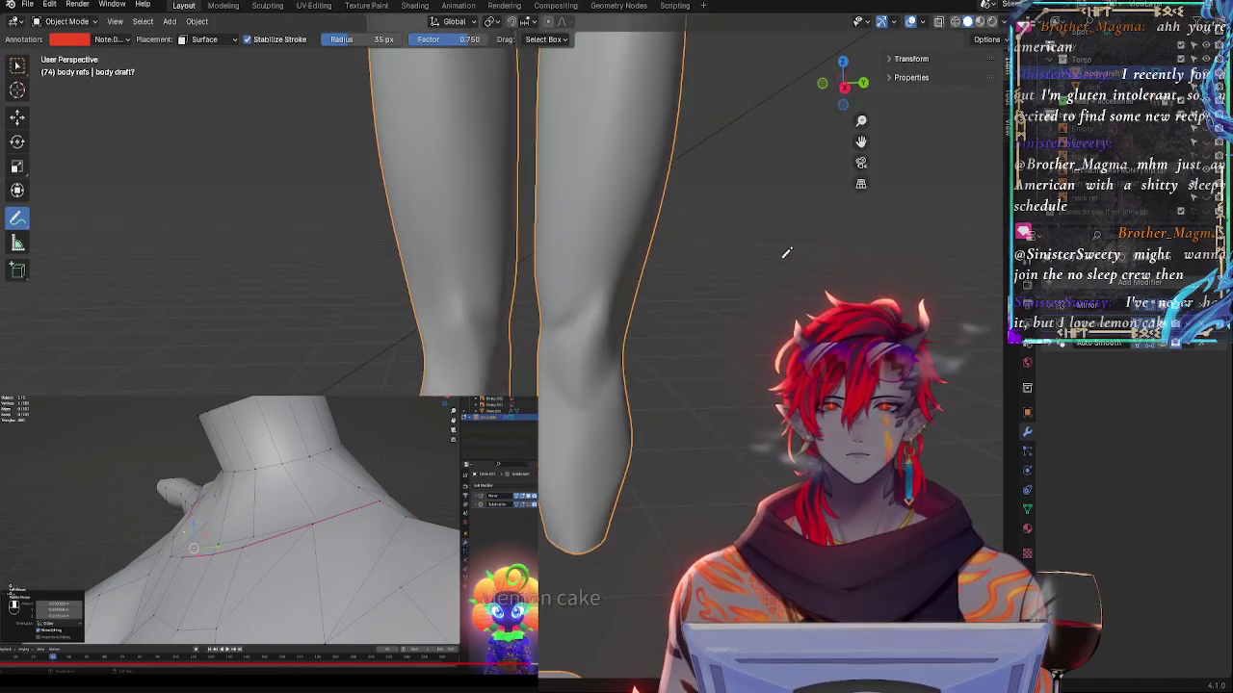
{"action": "left_click", "coordinate": [844, 89]}
{"action": "scroll", "coordinate": [742, 340], "scroll_direction": "down", "scroll_amount": 2}
{"action": "scroll", "coordinate": [636, 497], "scroll_direction": "up", "scroll_amount": 3}
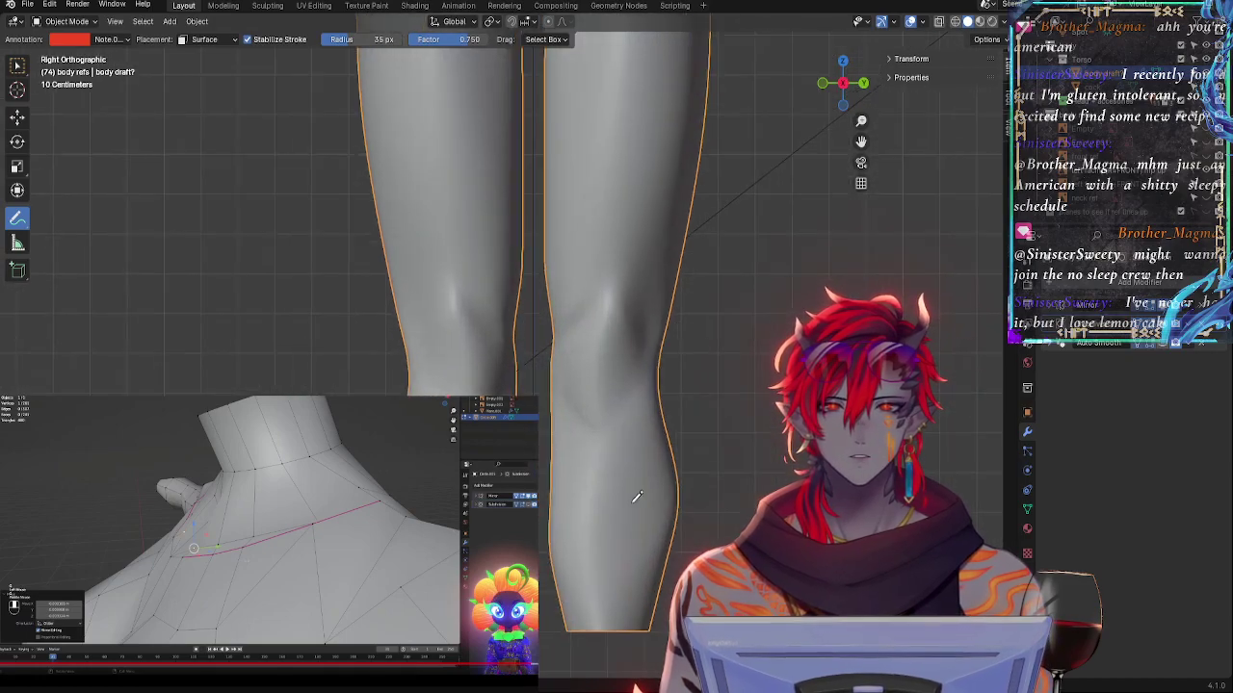
{"action": "scroll", "coordinate": [699, 487], "scroll_direction": "down", "scroll_amount": 3}
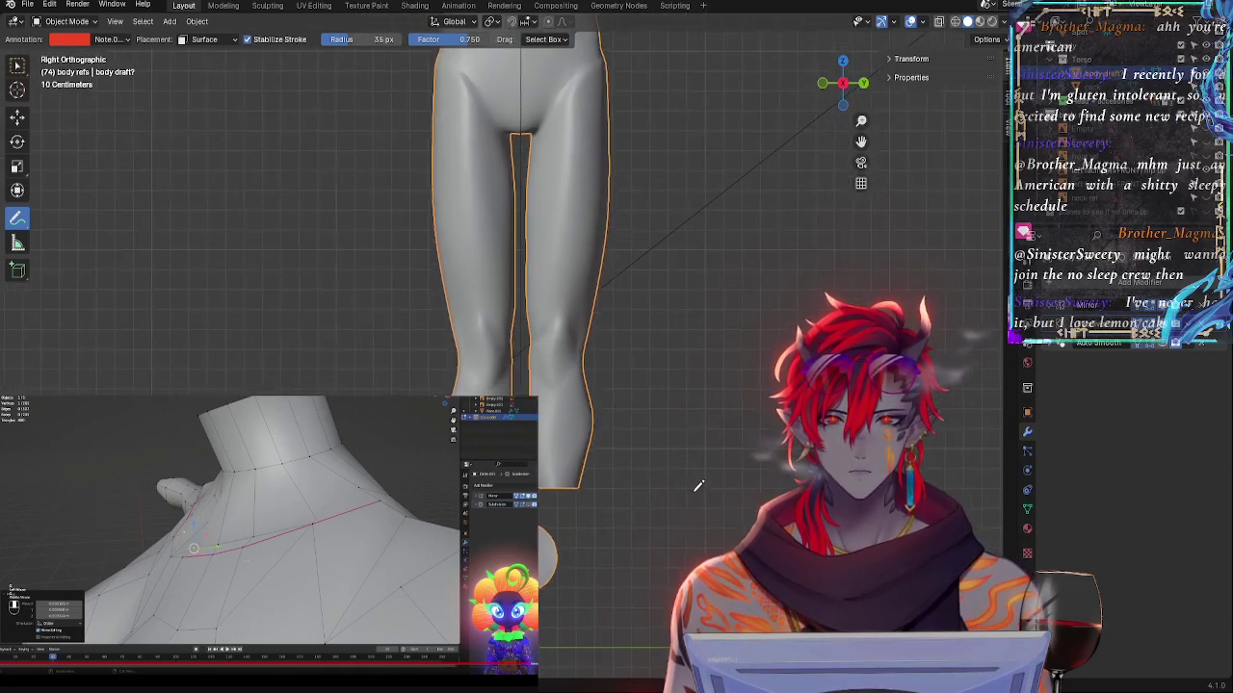
{"action": "middle_click_drag", "start_coordinate": [680, 237], "coordinate": [660, 495], "text": "shift"}
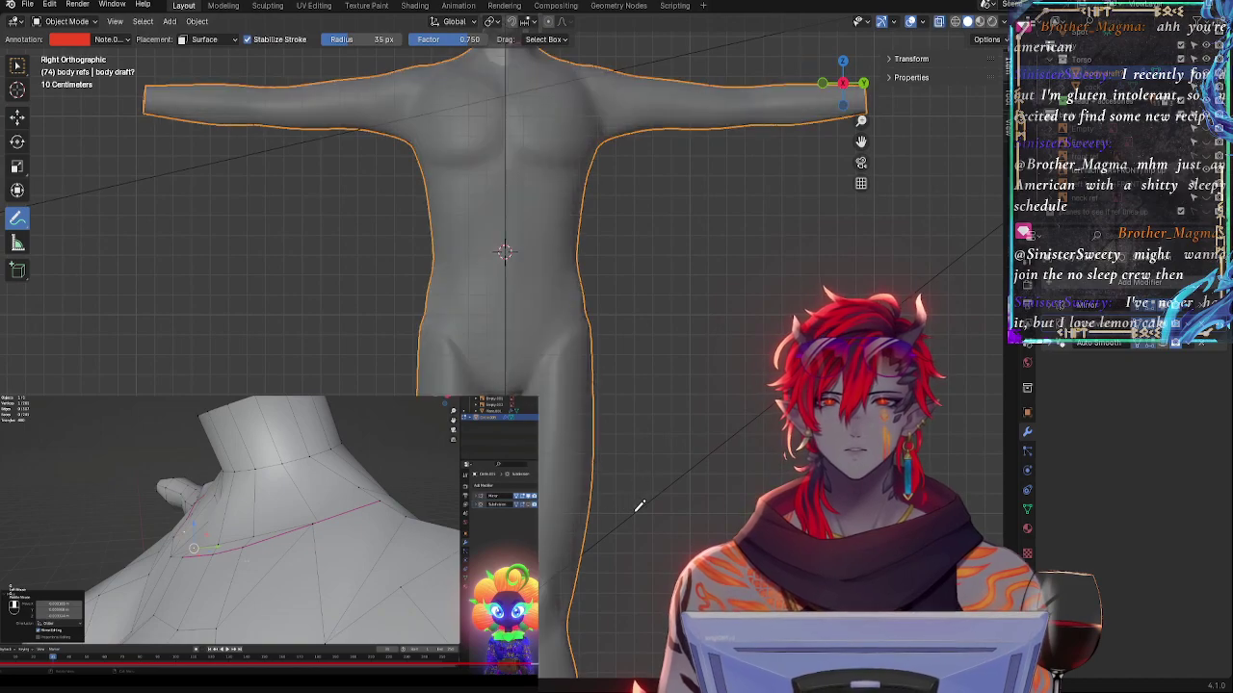
{"action": "scroll", "coordinate": [659, 472], "scroll_direction": "up", "scroll_amount": 3}
{"action": "middle_click_drag", "start_coordinate": [695, 463], "coordinate": [718, 301], "text": "shift"}
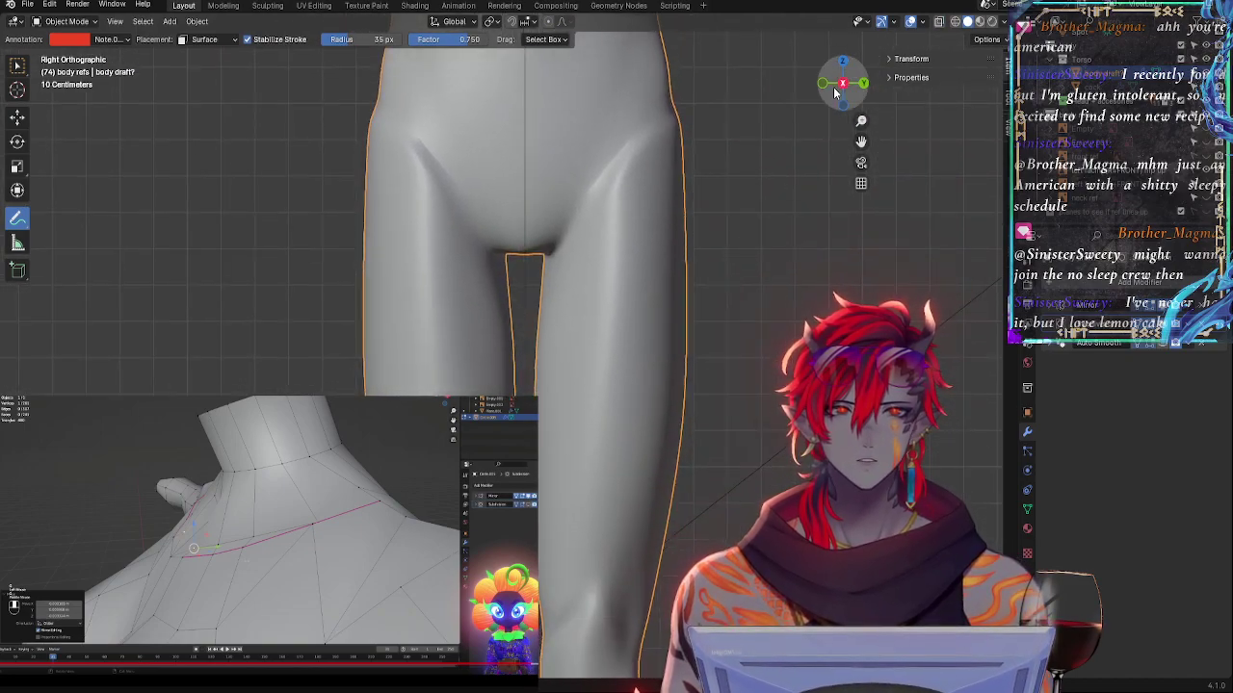
{"action": "middle_click_drag", "start_coordinate": [785, 163], "coordinate": [661, 315]}
{"action": "left_click", "coordinate": [842, 87]}
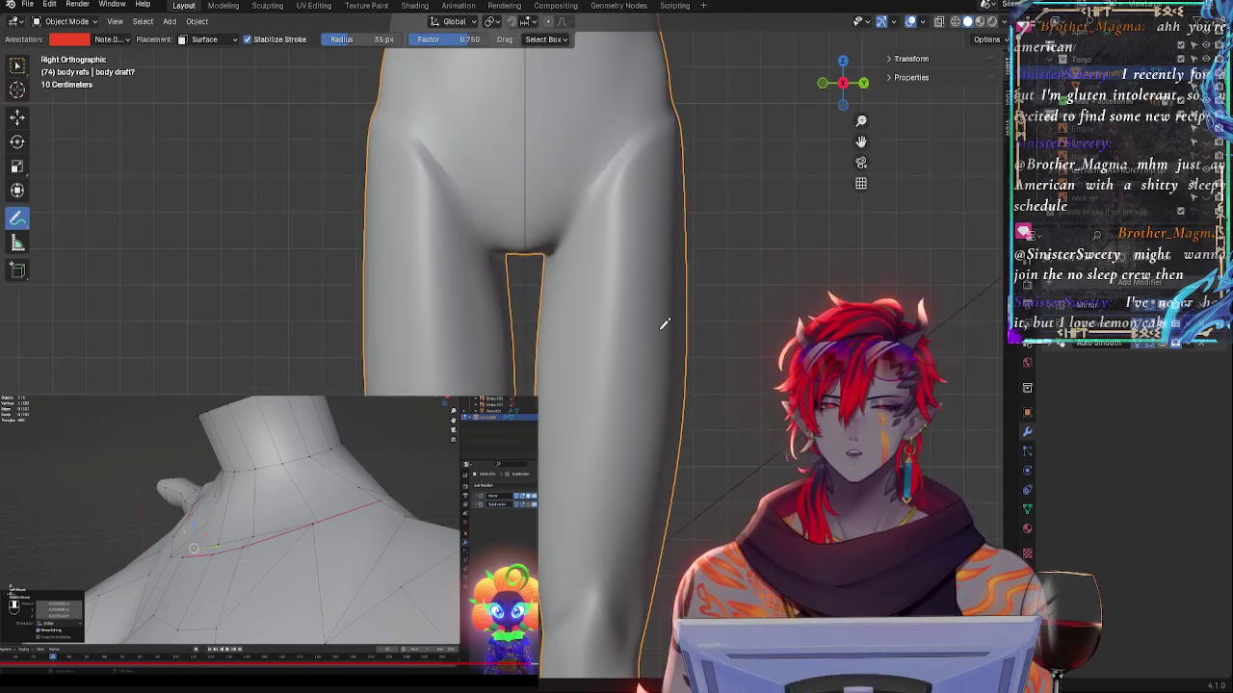
- Toggle the body mesh between Edit and Object Mode to compare shapes, ending in Edit Mode
{"action": "key", "text": "Tab"}
{"action": "key", "text": "Tab"}
{"action": "key", "text": "Tab"}
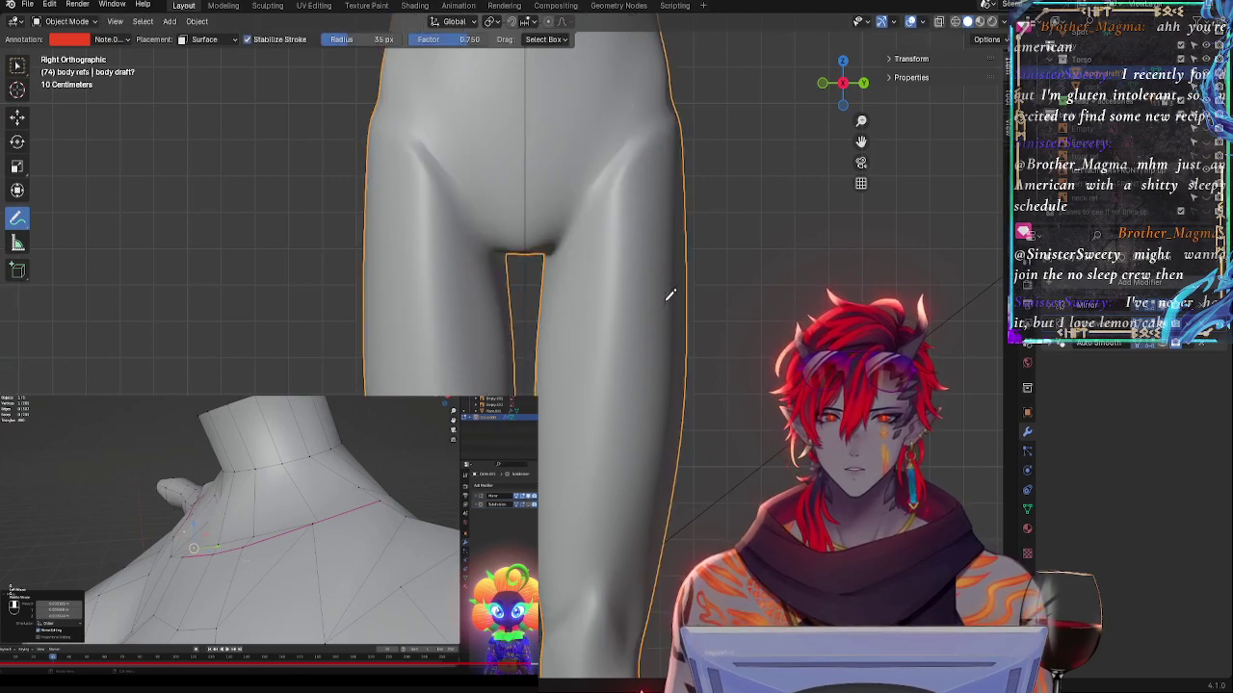
{"action": "key", "text": "Tab"}
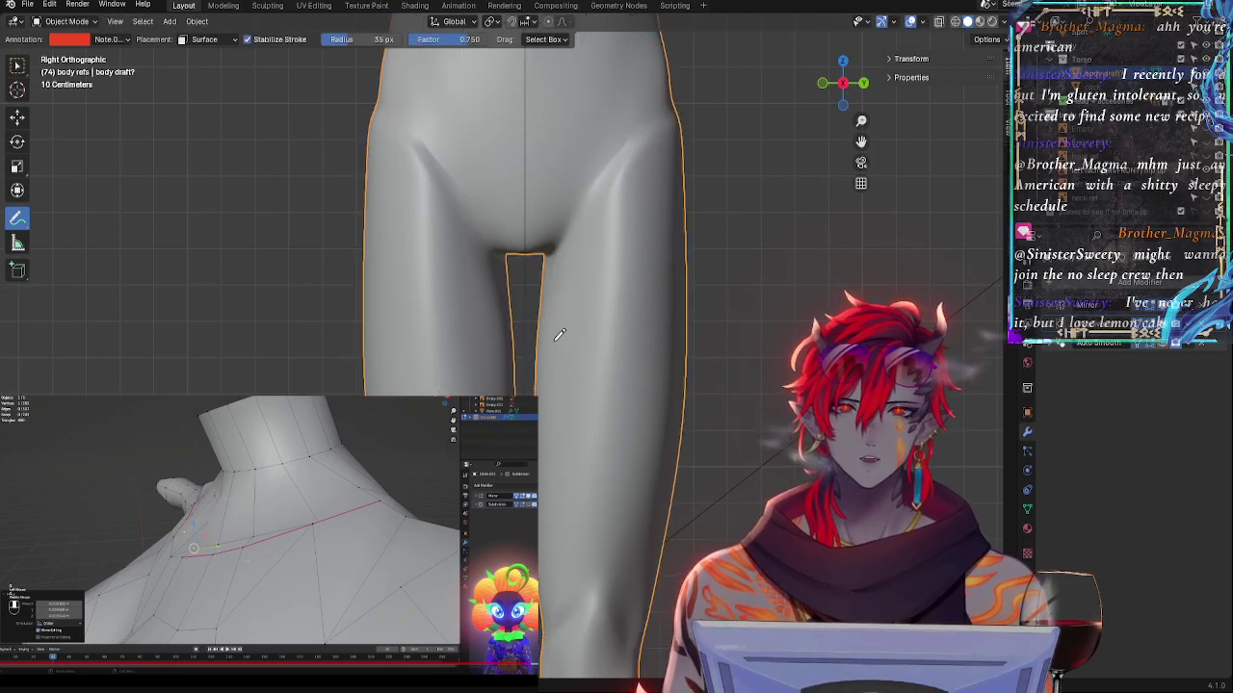
{"action": "key", "text": "Tab"}
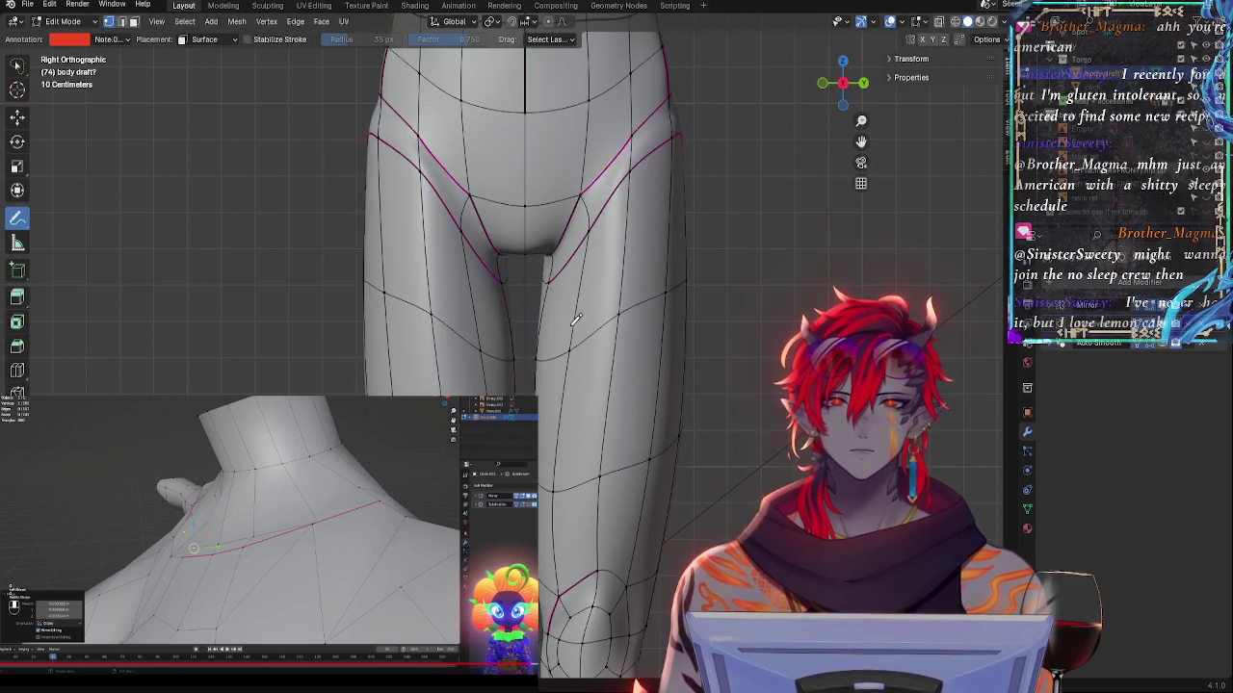
- With the Move tool, shift an inner-thigh vertex sideways and raise it
{"action": "left_click", "coordinate": [16, 118]}
{"action": "left_click", "coordinate": [583, 347]}
{"action": "left_click_drag", "start_coordinate": [613, 355], "coordinate": [593, 354]}
{"action": "left_click_drag", "start_coordinate": [553, 312], "coordinate": [551, 294]}
{"action": "left_click_drag", "start_coordinate": [599, 333], "coordinate": [587, 333]}
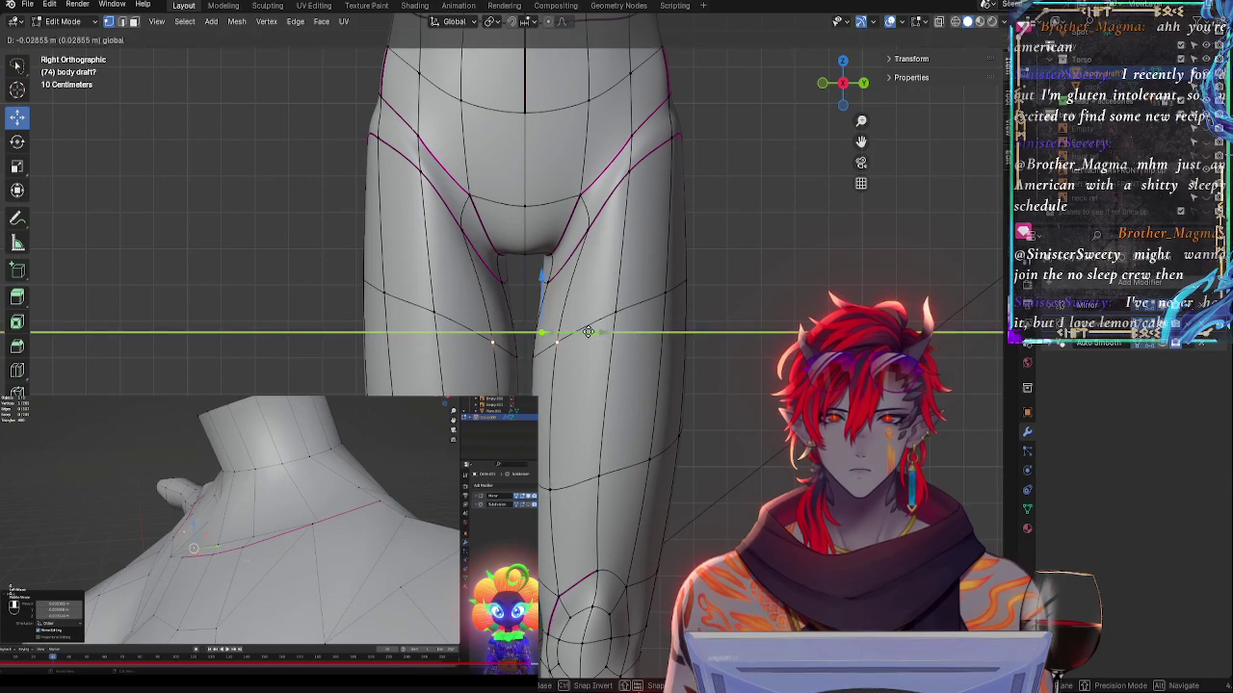
- Check the smoothed leg shape in Object Mode from the side, then resume editing
{"action": "key", "text": "Tab"}
{"action": "key", "text": "KP_5"}
{"action": "middle_click_drag", "start_coordinate": [735, 382], "coordinate": [727, 377]}
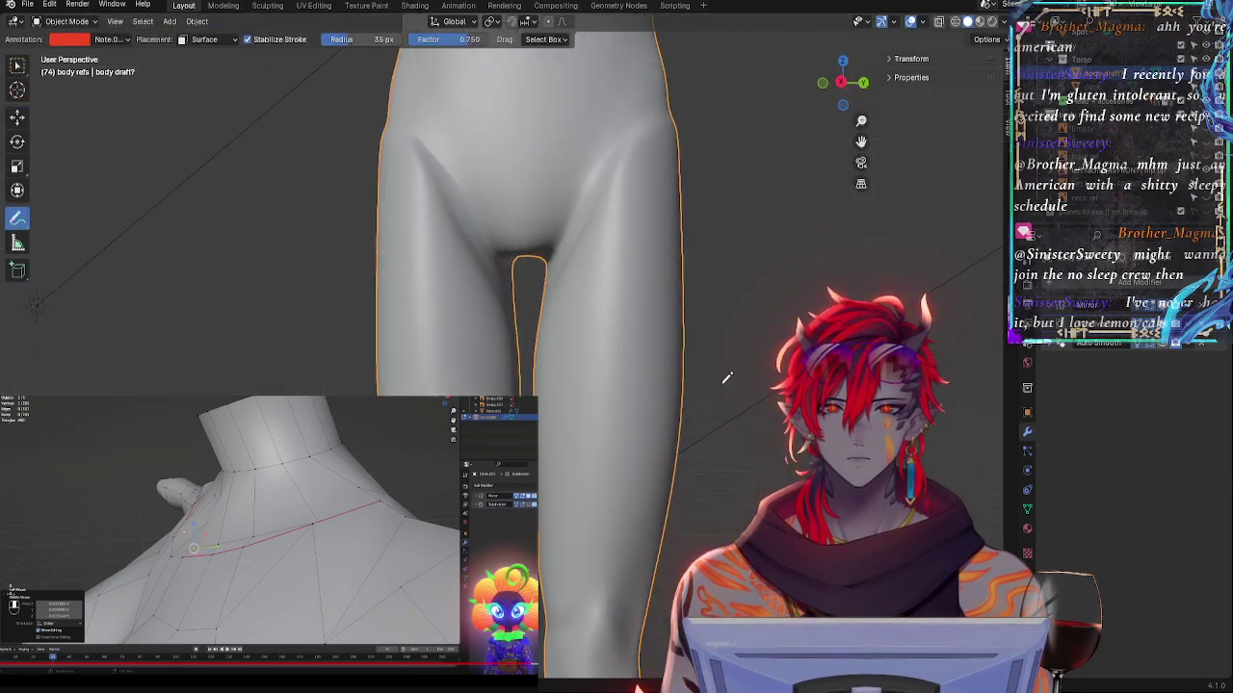
{"action": "key", "text": "Tab"}
{"action": "key", "text": "Tab"}
{"action": "key", "text": "Tab"}
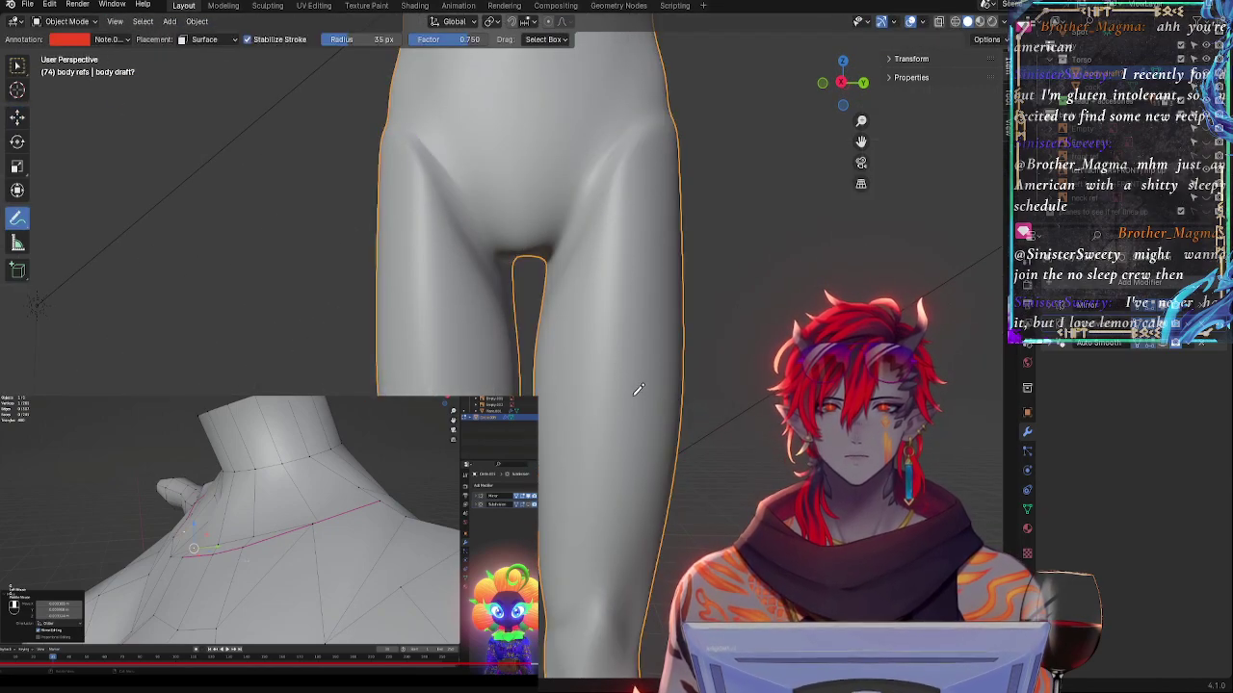
- Raise three knee-loop vertices slightly and nudge the inner-knee vertex sideways
{"action": "middle_click_drag", "start_coordinate": [714, 490], "coordinate": [643, 275], "text": "shift"}
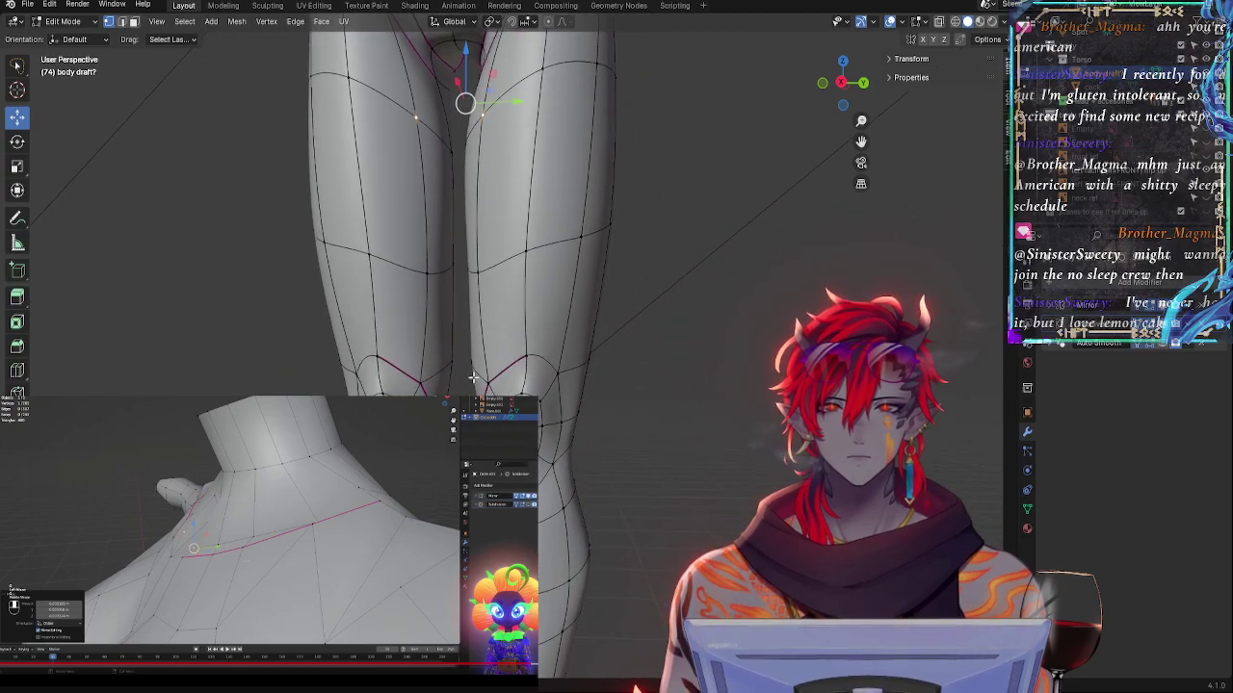
{"action": "left_click", "coordinate": [487, 382]}
{"action": "left_click", "coordinate": [526, 360], "text": "shift"}
{"action": "left_click", "coordinate": [550, 368], "text": "shift"}
{"action": "left_click_drag", "start_coordinate": [524, 327], "coordinate": [464, 309]}
{"action": "left_click", "coordinate": [466, 366]}
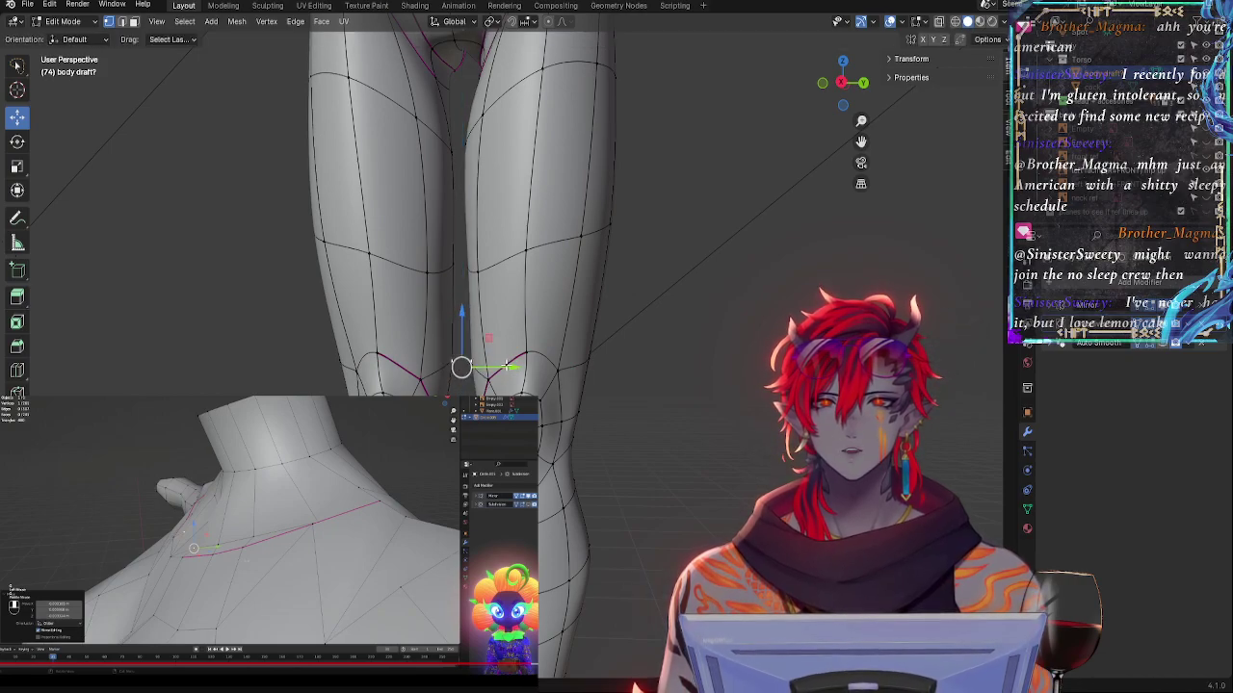
{"action": "left_click_drag", "start_coordinate": [505, 366], "coordinate": [507, 368]}
{"action": "middle_click_drag", "start_coordinate": [598, 377], "coordinate": [601, 386]}
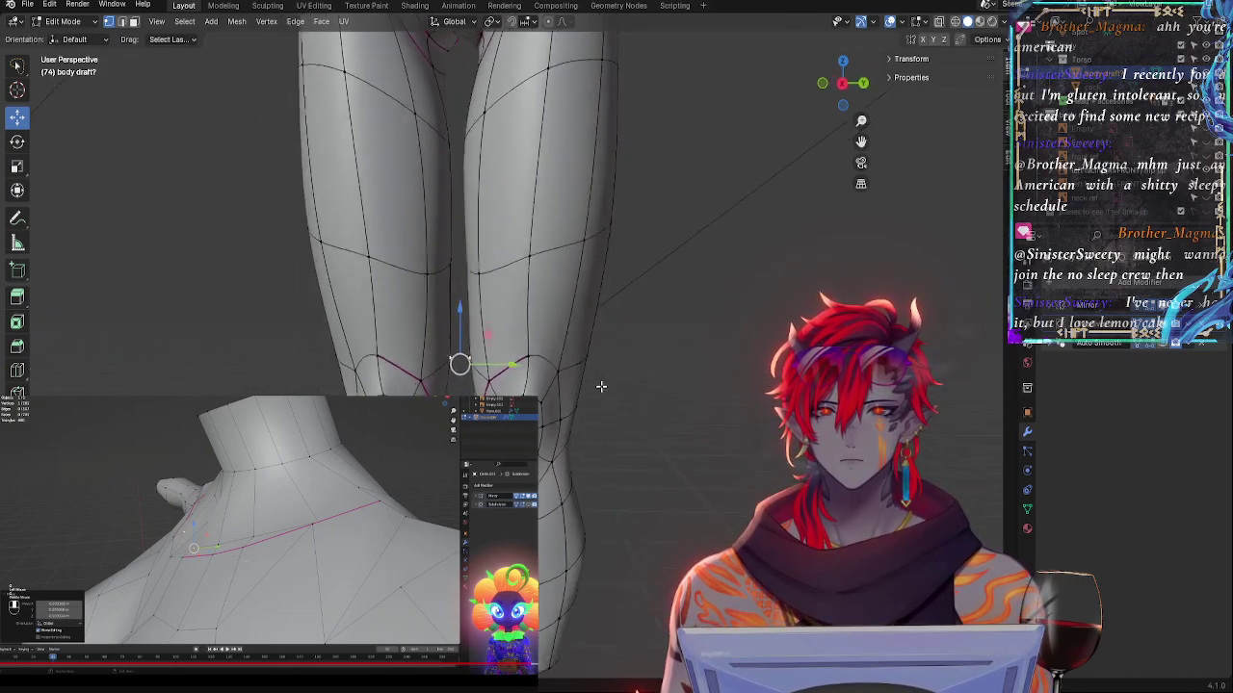
{"action": "mouse_move", "coordinate": [511, 366]}
{"action": "left_mouse_down"}
{"action": "mouse_move", "coordinate": [534, 369]}
{"action": "mouse_move", "coordinate": [512, 369]}
{"action": "left_mouse_up"}
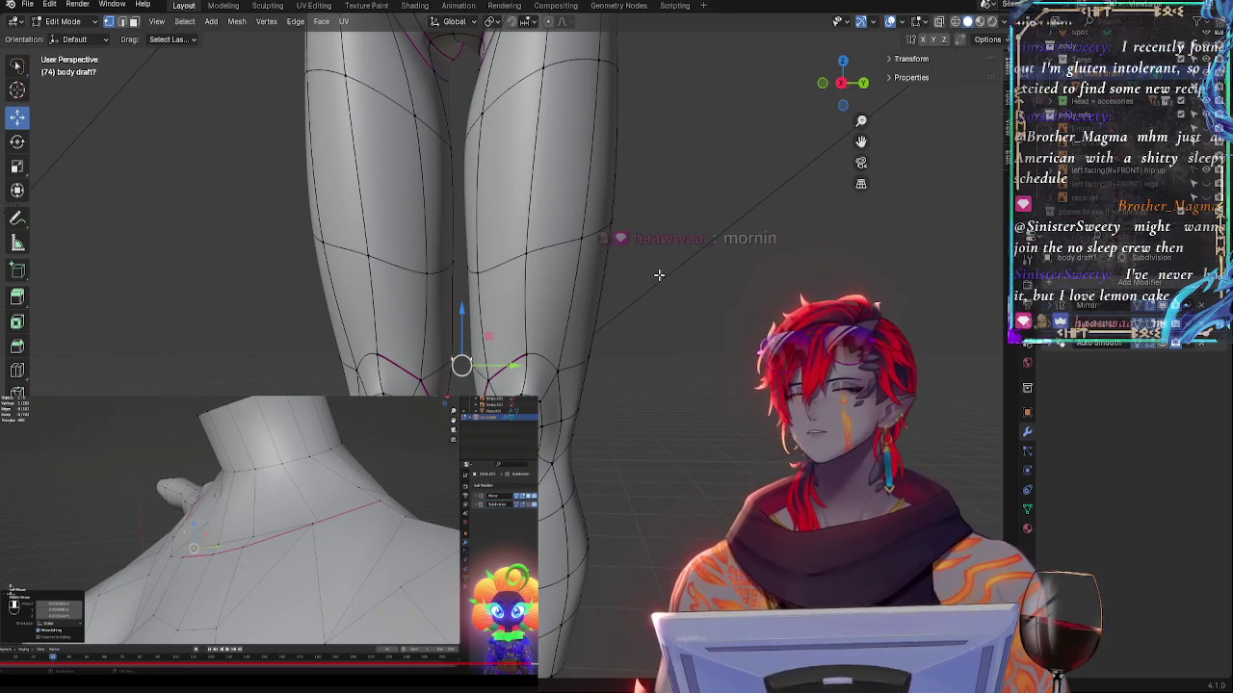
- From the side view, lower a leg-outline vertex about 1.3 mm along Z
{"action": "middle_click_drag", "start_coordinate": [662, 277], "coordinate": [697, 359], "text": "shift"}
{"action": "left_click", "coordinate": [844, 86]}
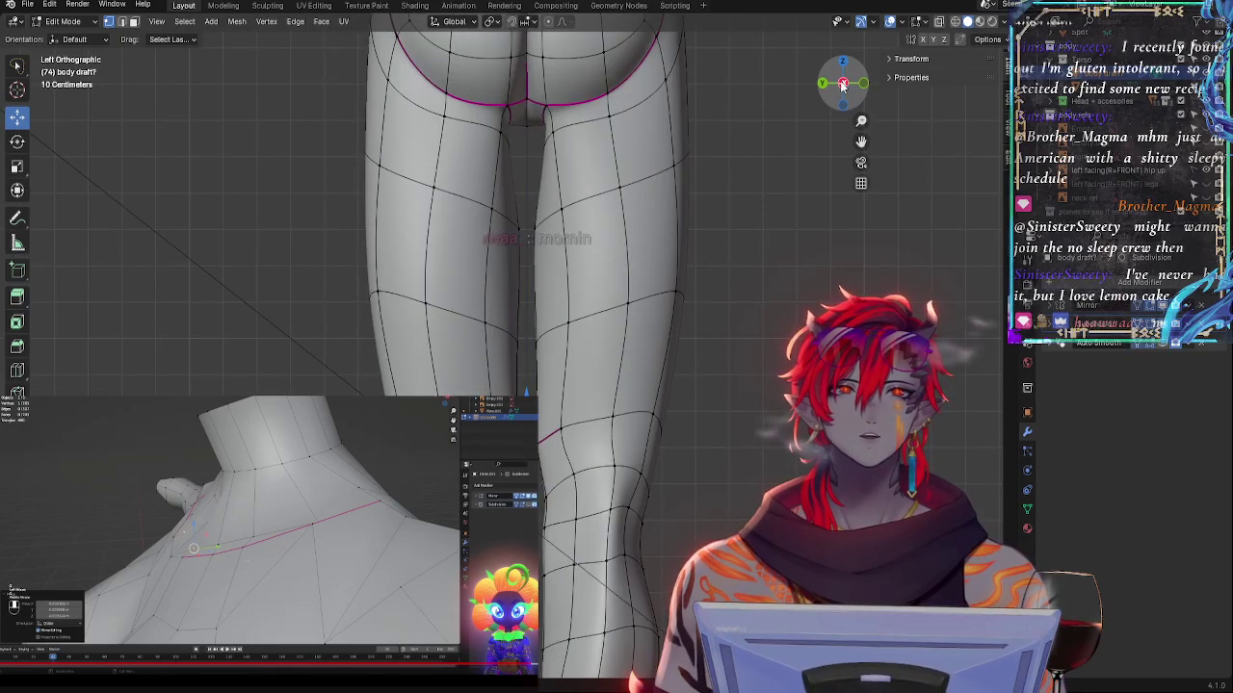
{"action": "left_click", "coordinate": [844, 84]}
{"action": "scroll", "coordinate": [716, 350], "scroll_direction": "up", "scroll_amount": 4}
{"action": "middle_click_drag", "start_coordinate": [726, 375], "coordinate": [694, 473]}
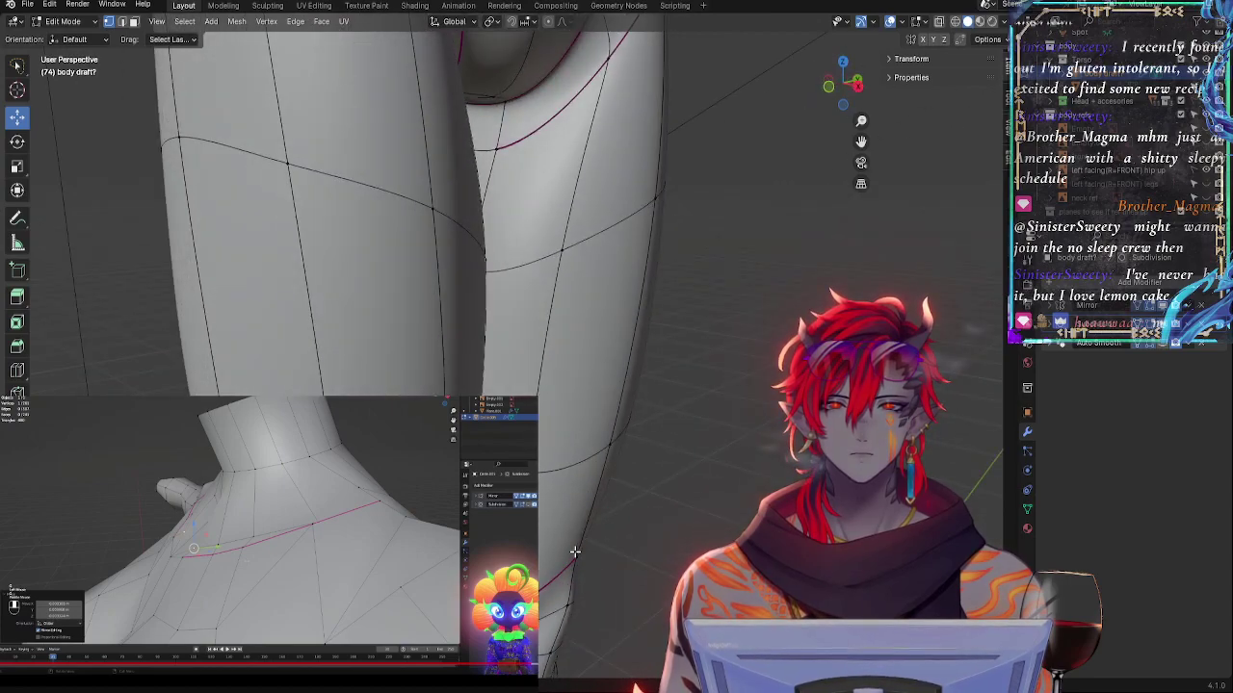
{"action": "left_click", "coordinate": [614, 455]}
{"action": "key", "text": "g"}
{"action": "key", "text": "z"}
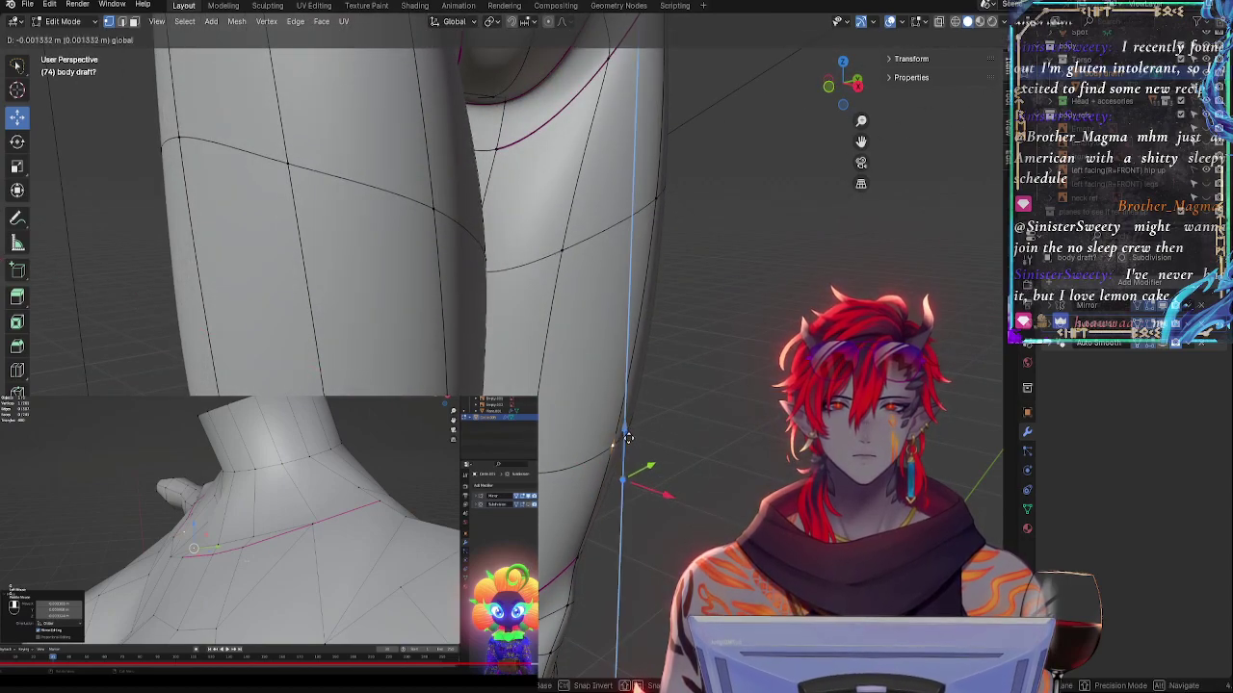
{"action": "left_click_drag", "start_coordinate": [628, 438], "coordinate": [628, 444]}
{"action": "middle_click_drag", "start_coordinate": [701, 441], "coordinate": [627, 506]}
{"action": "scroll", "coordinate": [652, 334], "scroll_direction": "down", "scroll_amount": 2}
{"action": "middle_click_drag", "start_coordinate": [621, 204], "coordinate": [631, 356], "text": "shift"}
- Reduce the crease on the buttock-crease loop and rotate it around the Y axis
{"action": "left_click", "coordinate": [611, 254]}
{"action": "left_click", "coordinate": [580, 319], "text": "shift"}
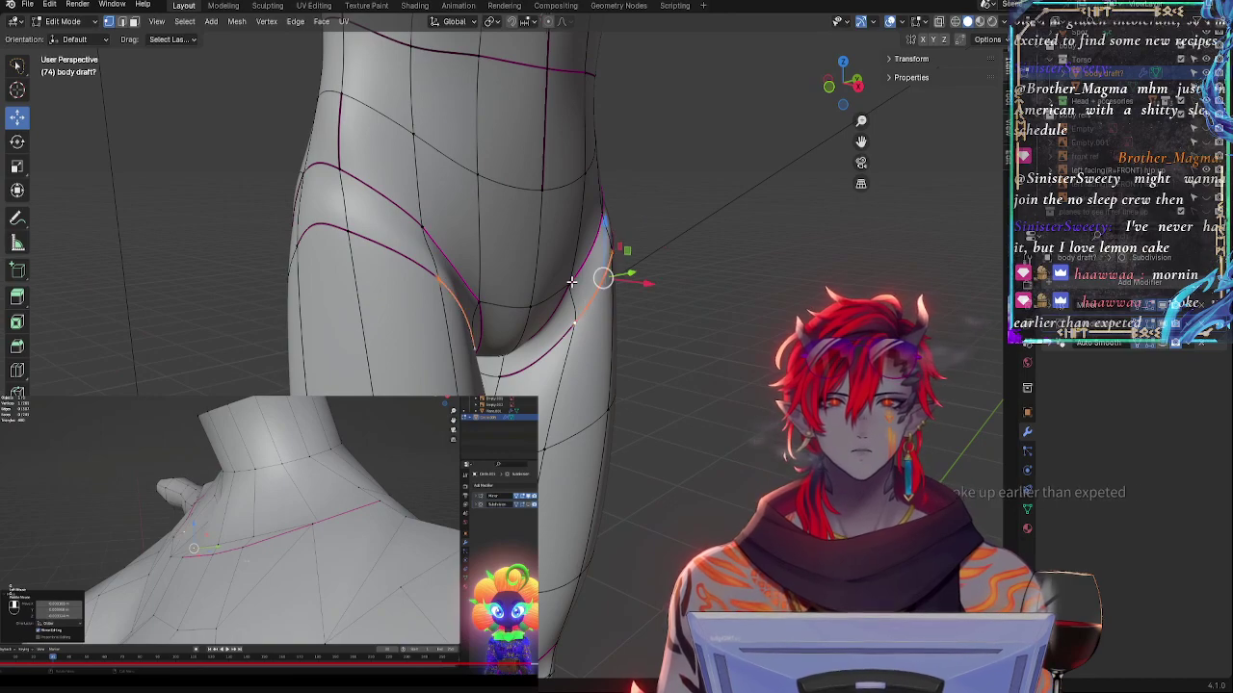
{"action": "key", "text": "shift+e"}
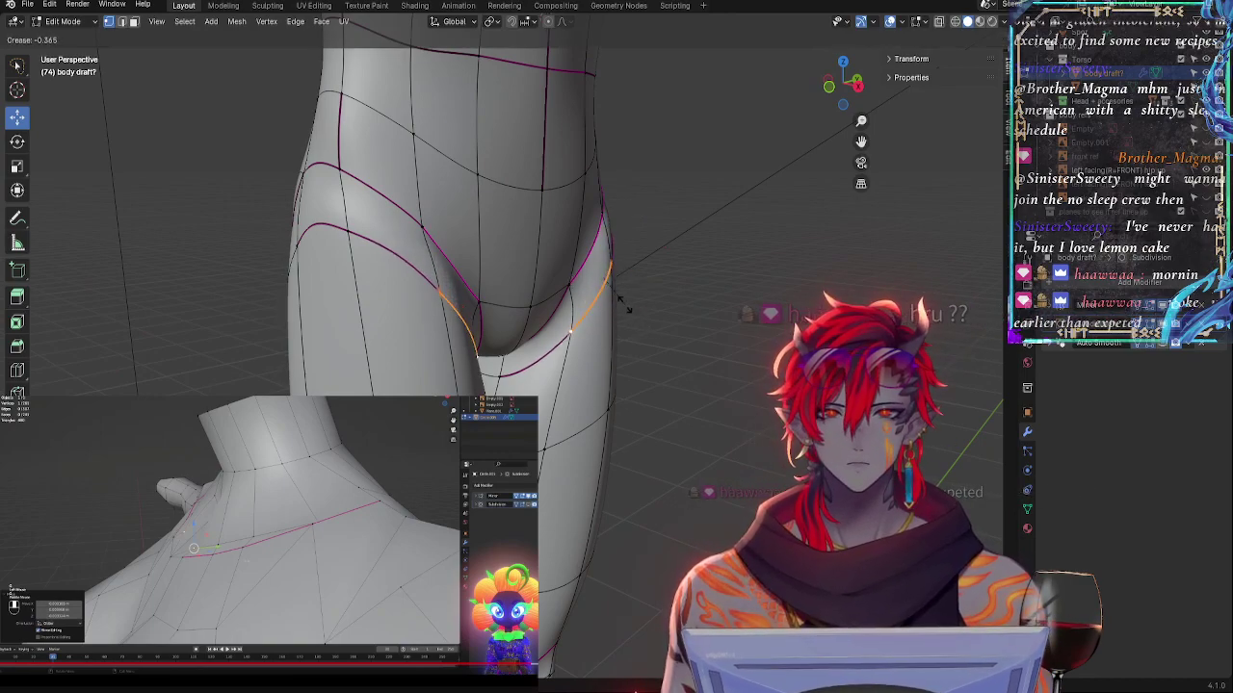
{"action": "left_click", "coordinate": [622, 306]}
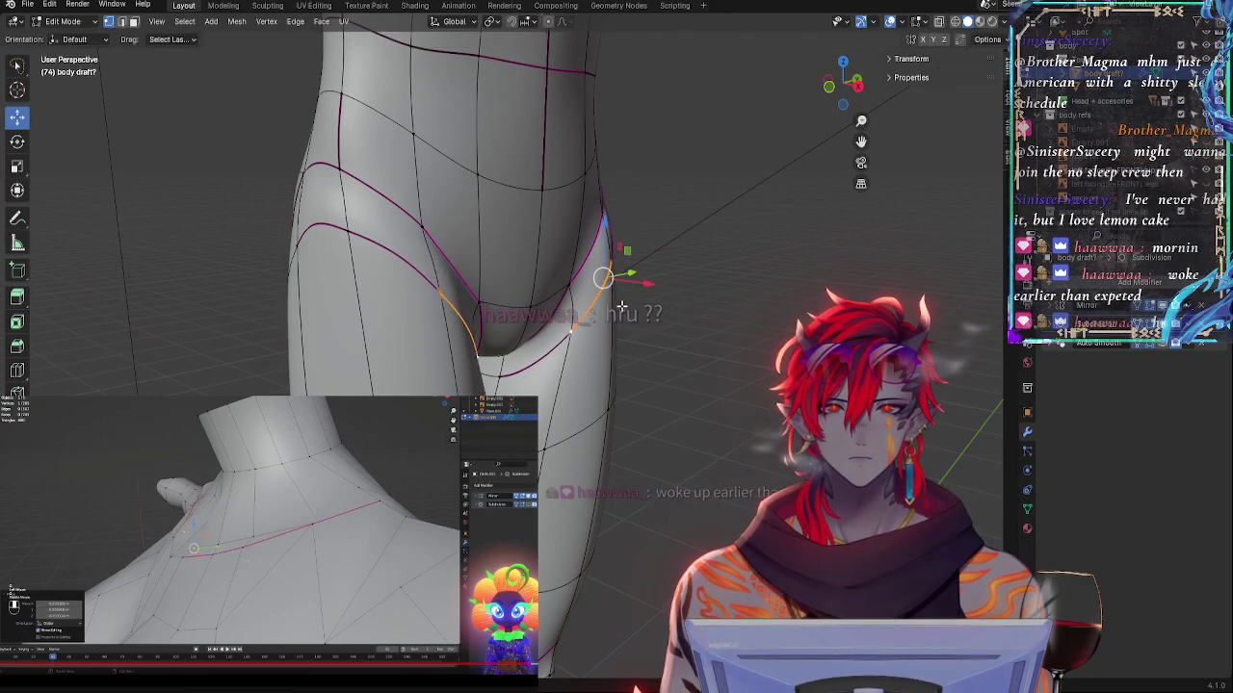
{"action": "middle_click_drag", "start_coordinate": [622, 306], "coordinate": [555, 348]}
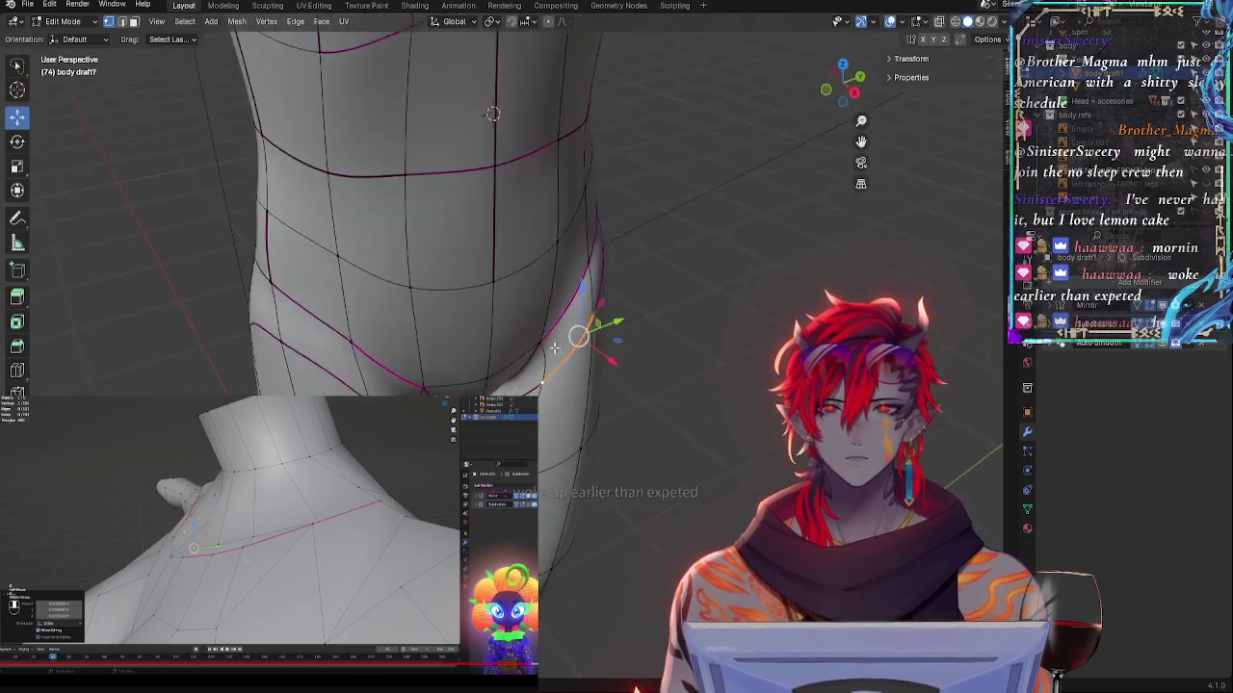
{"action": "key", "text": "r"}
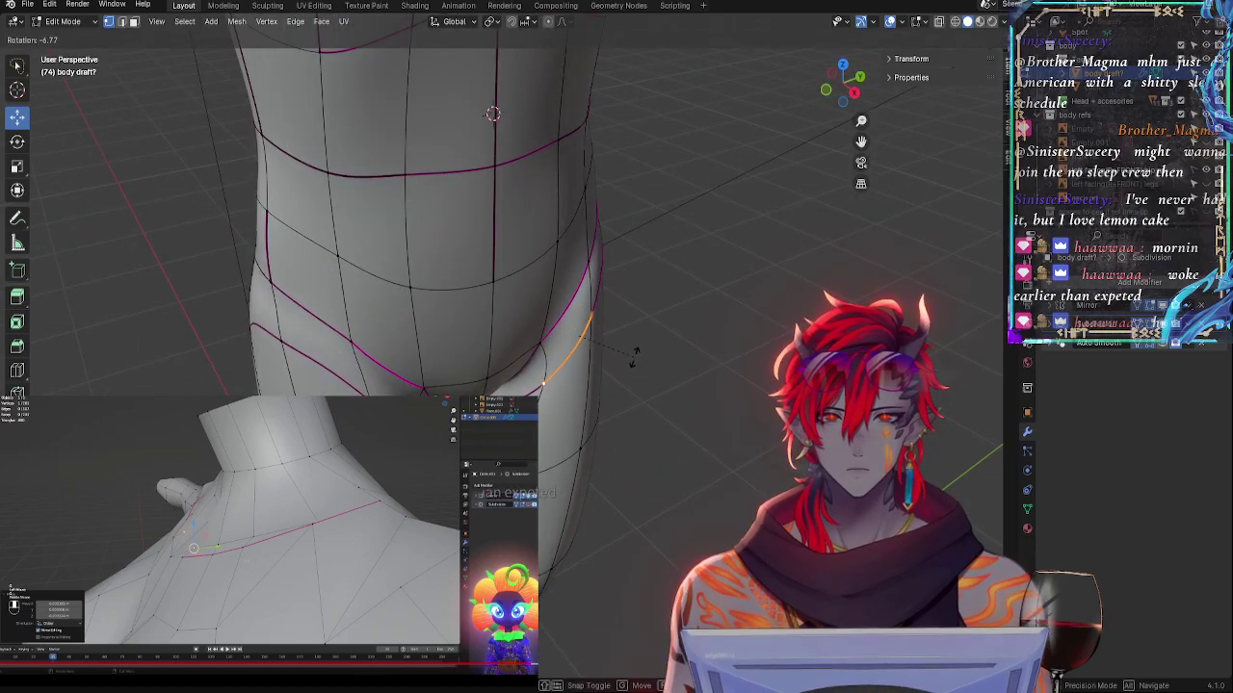
{"action": "key", "text": "y"}
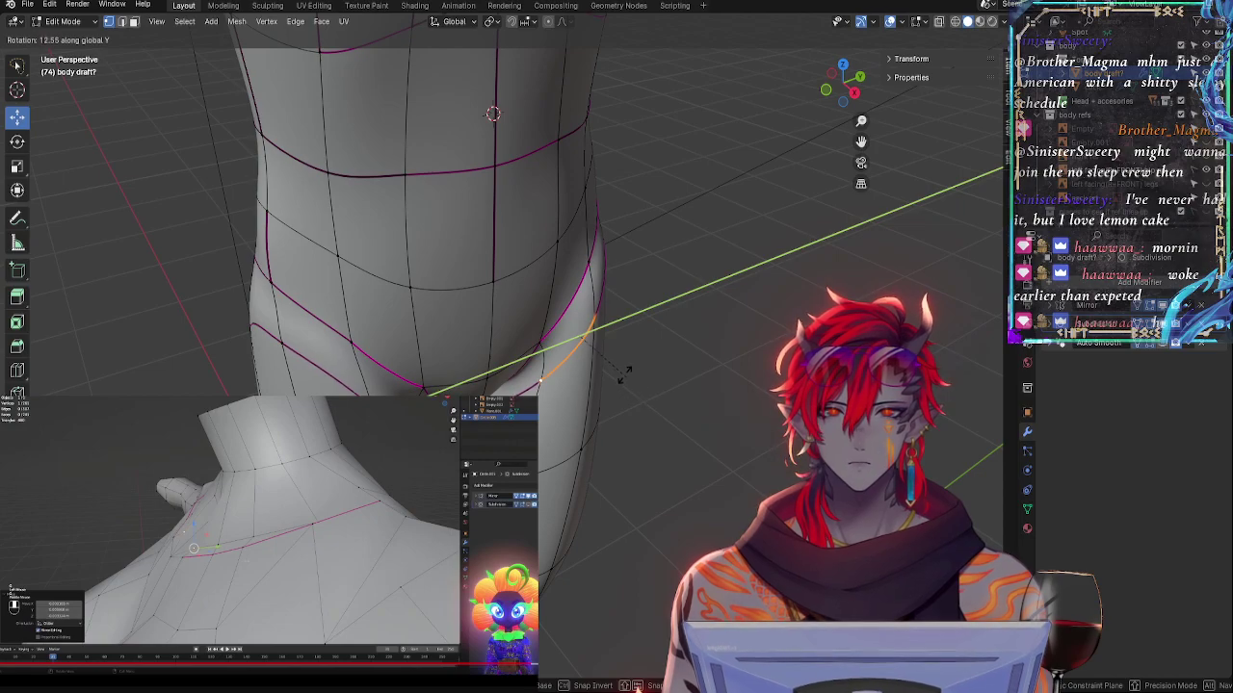
{"action": "left_click", "coordinate": [617, 366]}
- Nudge the crease-loop edges along X and vertically to fit the hip contour
{"action": "left_click_drag", "start_coordinate": [605, 355], "coordinate": [607, 357]}
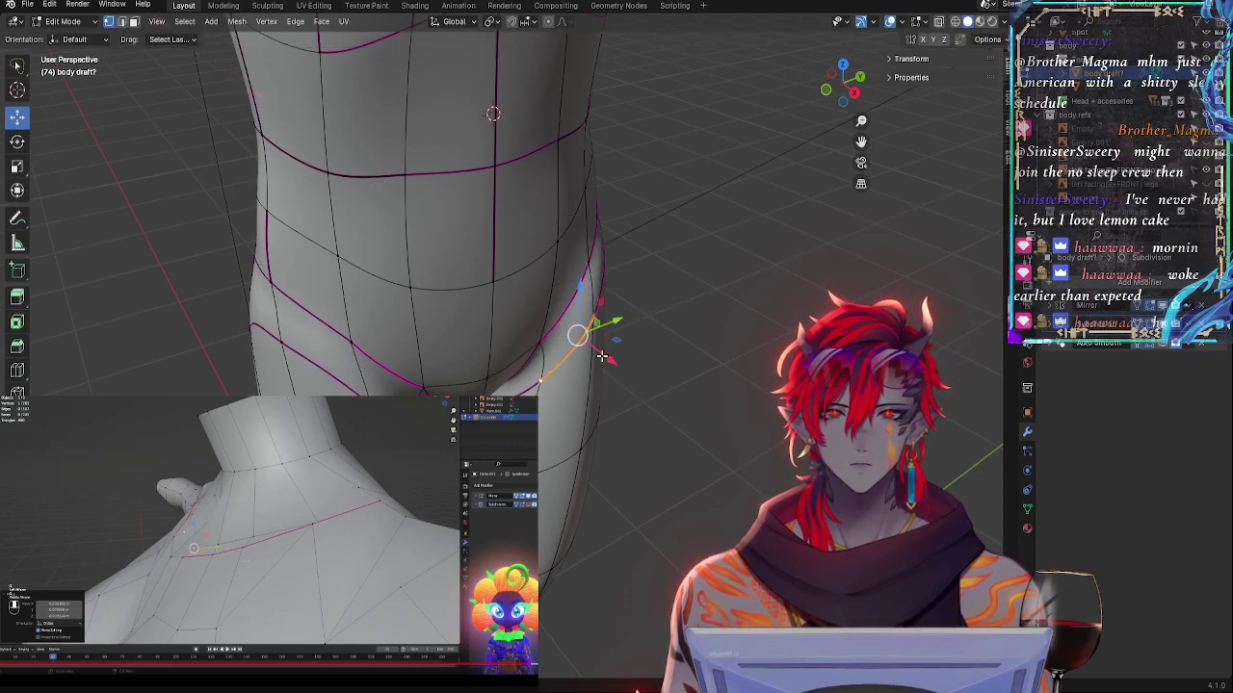
{"action": "middle_click_drag", "start_coordinate": [607, 357], "coordinate": [671, 363]}
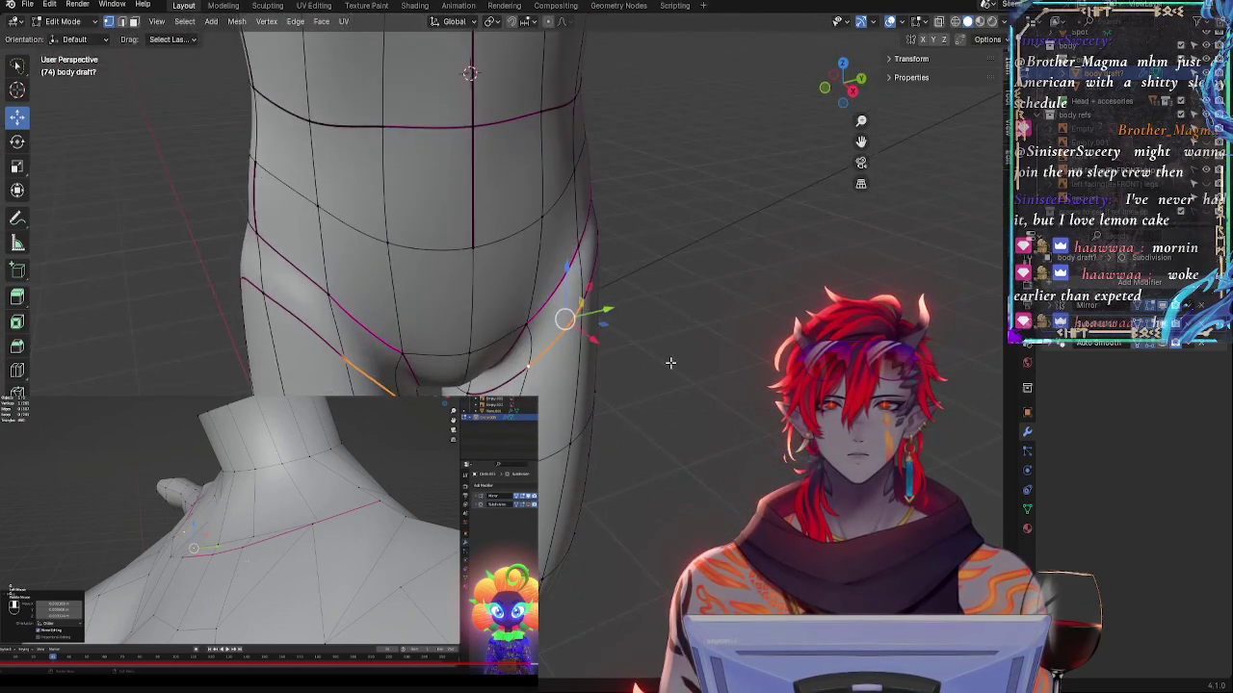
{"action": "left_click_drag", "start_coordinate": [570, 273], "coordinate": [571, 268]}
{"action": "middle_click_drag", "start_coordinate": [664, 358], "coordinate": [574, 364]}
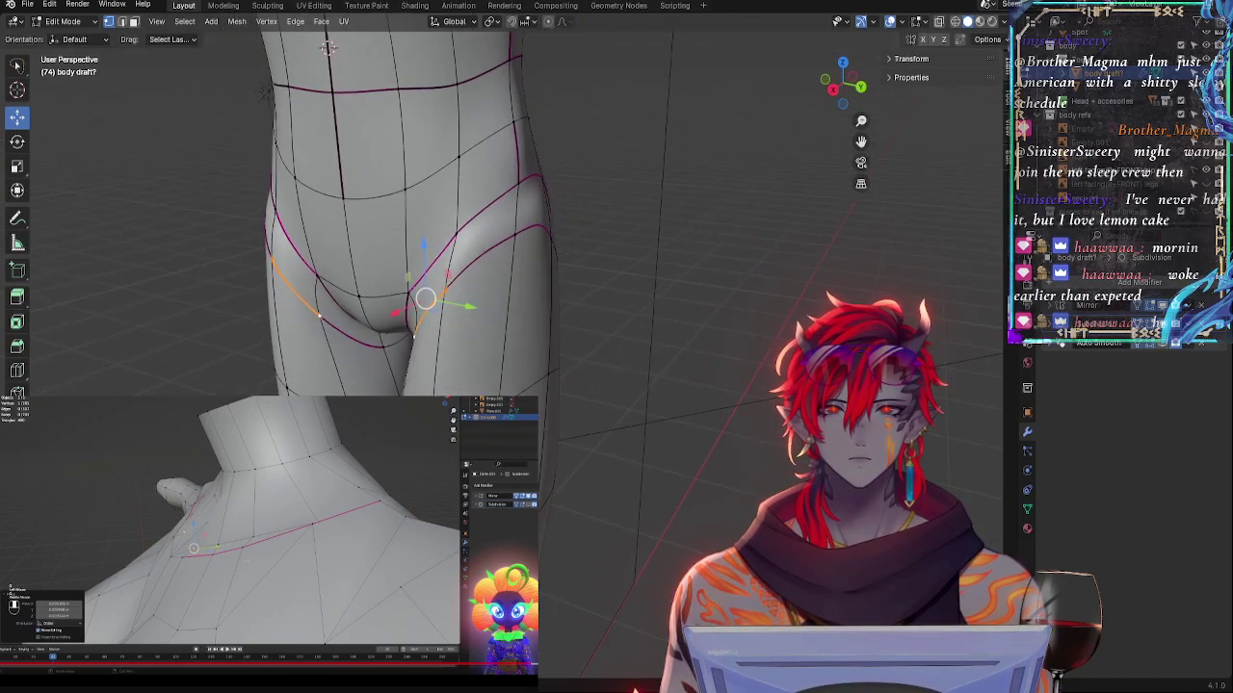
{"action": "middle_click_drag", "start_coordinate": [420, 380], "coordinate": [567, 352]}
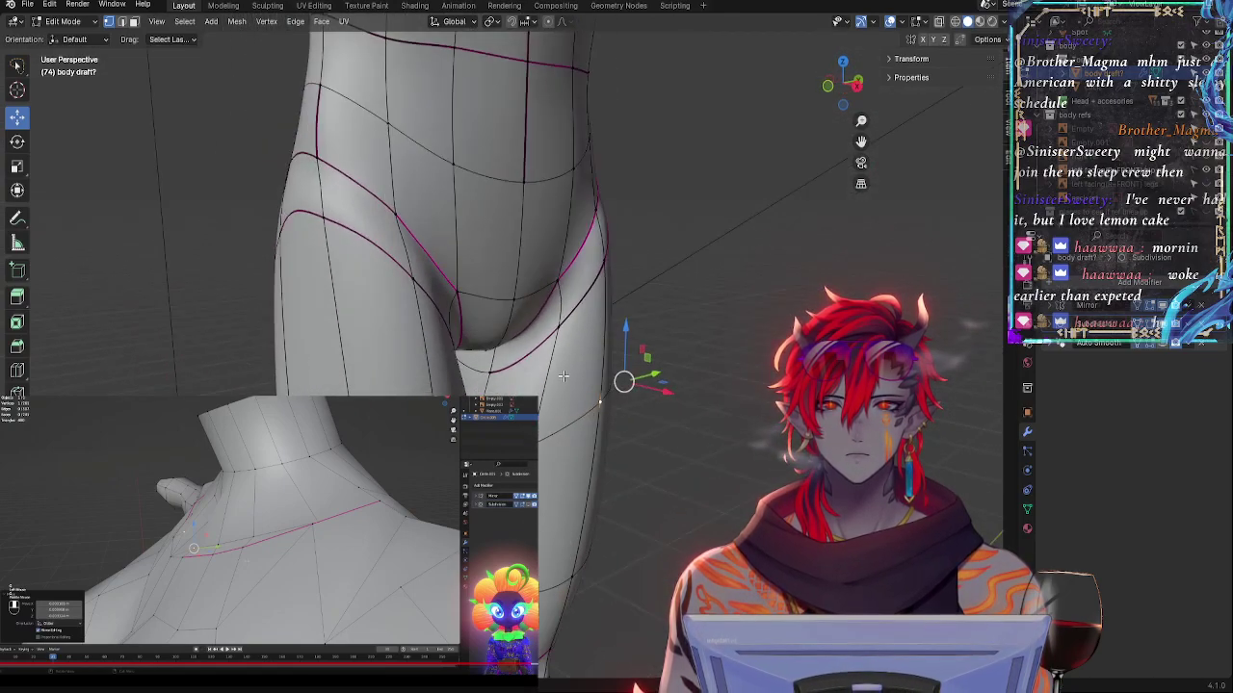
{"action": "left_click_drag", "start_coordinate": [602, 316], "coordinate": [595, 315]}
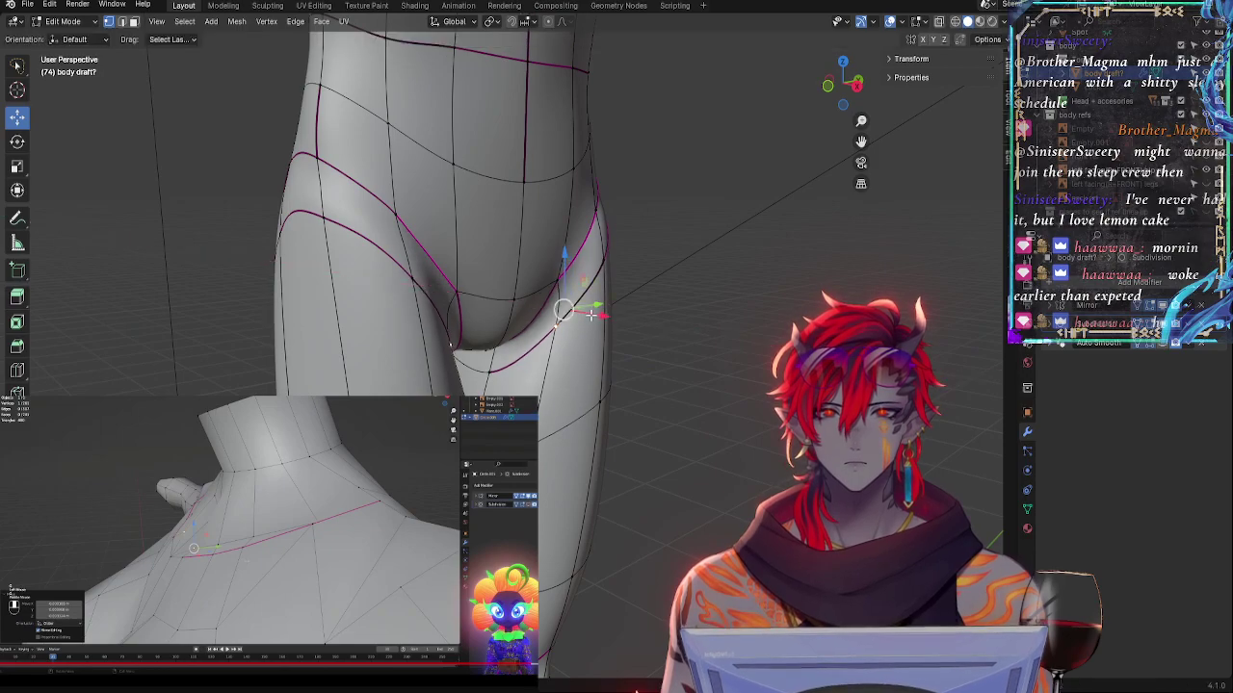
{"action": "left_click_drag", "start_coordinate": [565, 273], "coordinate": [566, 292]}
{"action": "left_click_drag", "start_coordinate": [602, 334], "coordinate": [604, 334]}
- Slide another hip-loop vertex along X and Y, undoing an overly large X shift
{"action": "left_click", "coordinate": [597, 280]}
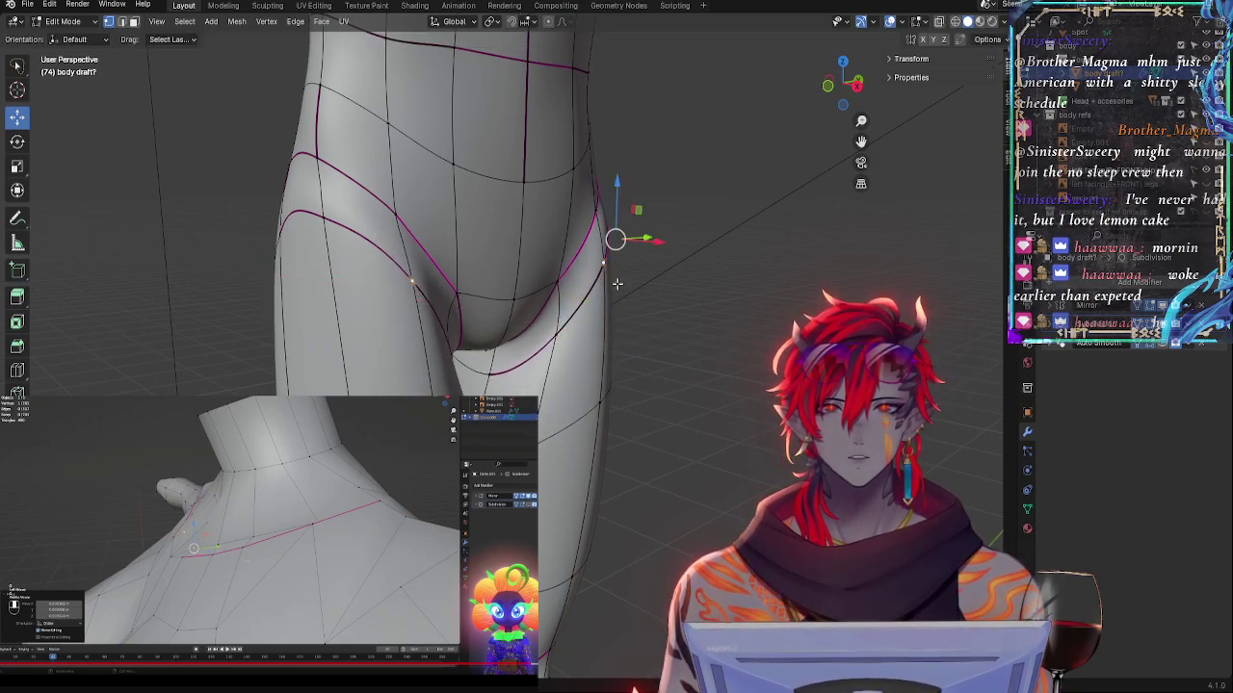
{"action": "middle_click_drag", "start_coordinate": [645, 240], "coordinate": [499, 317]}
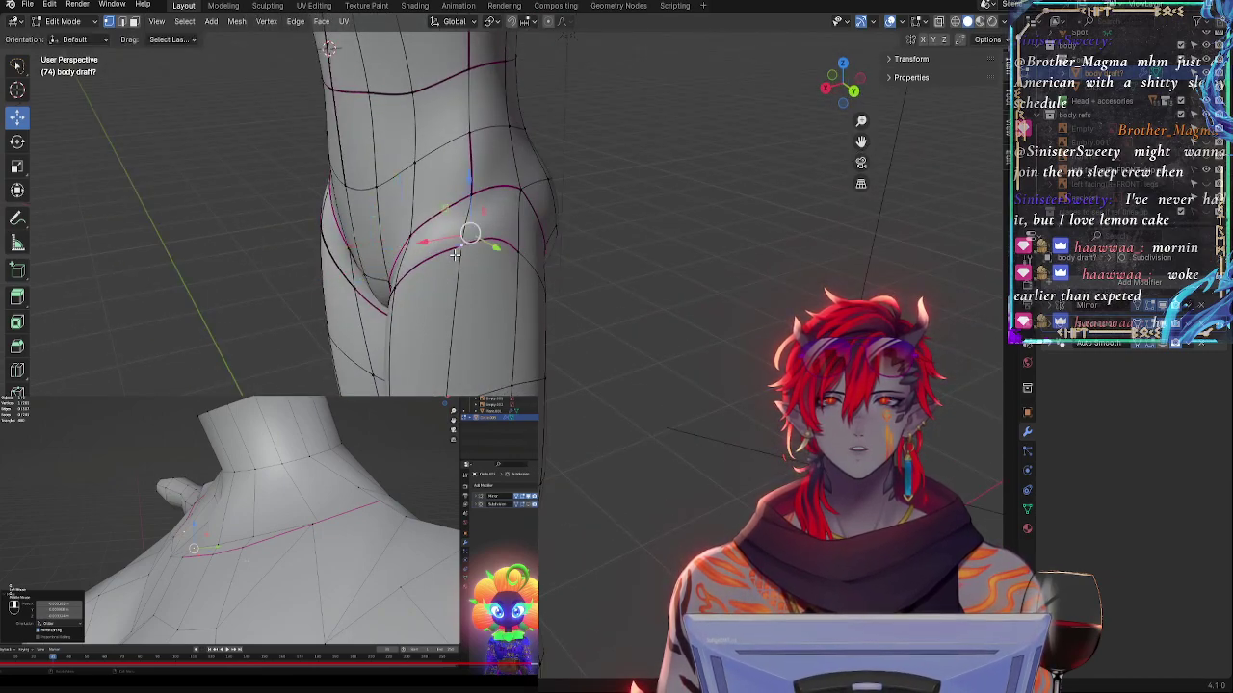
{"action": "left_click_drag", "start_coordinate": [432, 240], "coordinate": [447, 238]}
{"action": "middle_click_drag", "start_coordinate": [457, 252], "coordinate": [584, 200]}
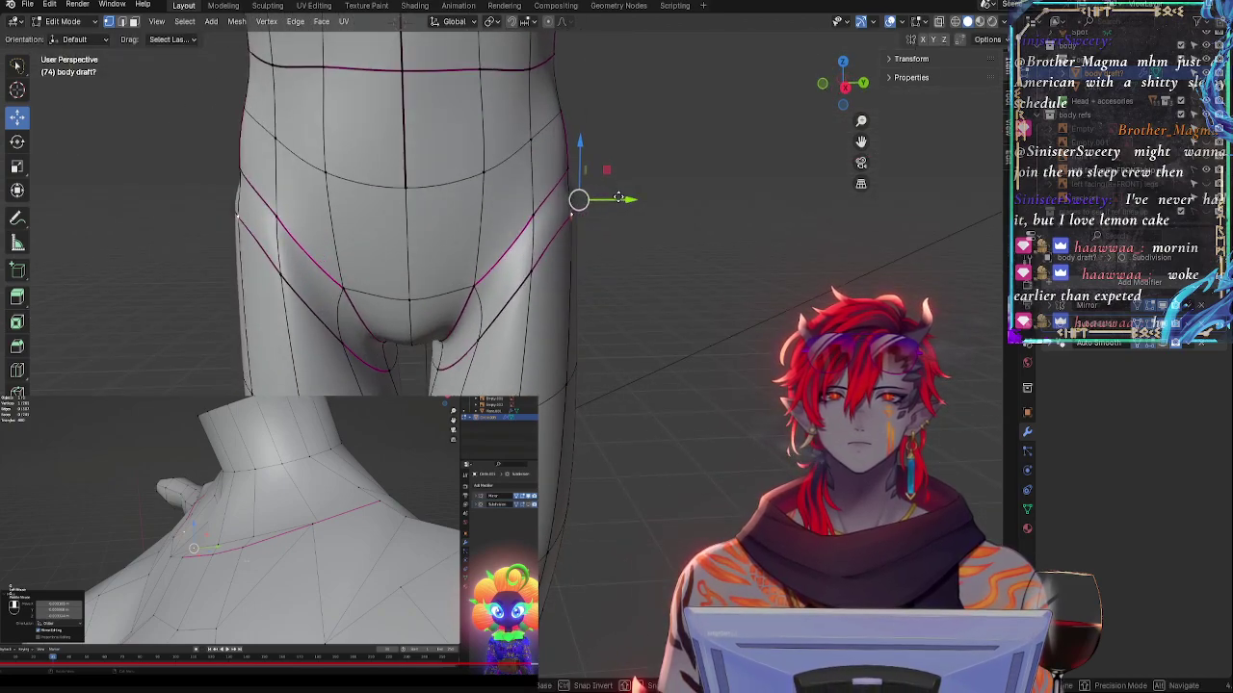
{"action": "left_click_drag", "start_coordinate": [615, 198], "coordinate": [540, 210]}
{"action": "middle_click_drag", "start_coordinate": [539, 210], "coordinate": [647, 244]}
{"action": "left_click_drag", "start_coordinate": [647, 244], "coordinate": [656, 246]}
{"action": "middle_click_drag", "start_coordinate": [655, 246], "coordinate": [507, 248]}
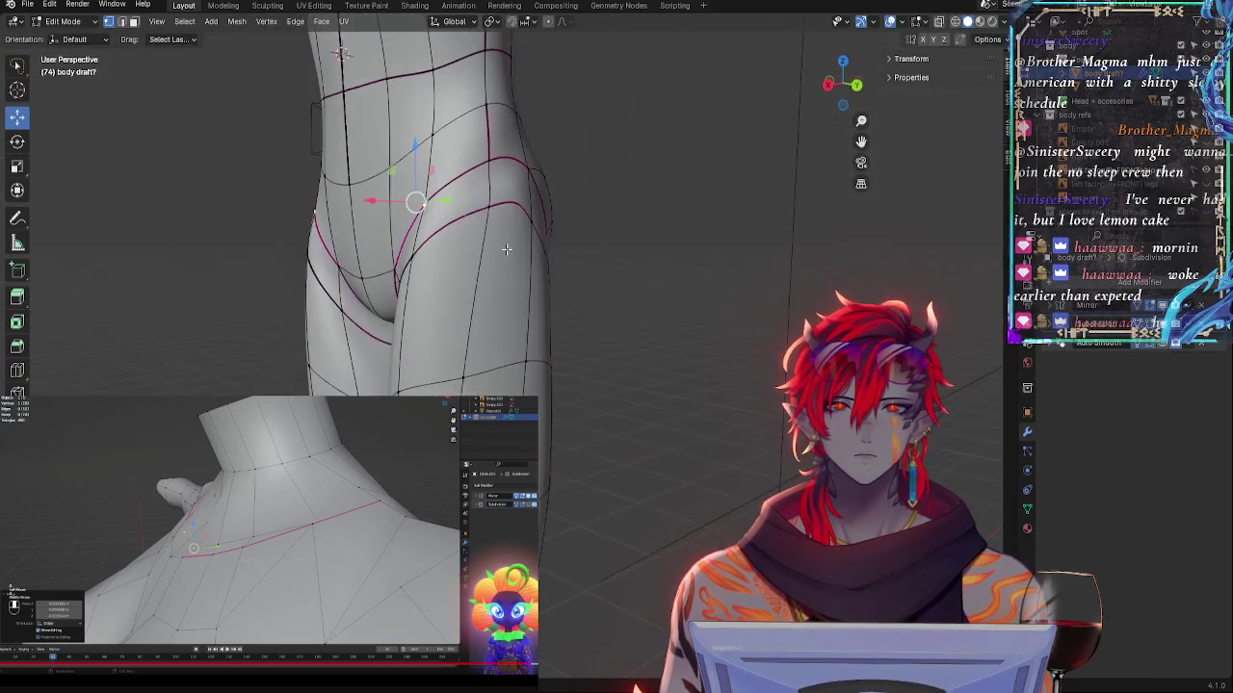
{"action": "key", "text": "ctrl+z"}
- From the front, move the hip vertex vertically along Z, then front-to-back along Y
{"action": "middle_click_drag", "start_coordinate": [414, 253], "coordinate": [558, 267]}
{"action": "key", "text": "g"}
{"action": "key", "text": "z"}
{"action": "left_click", "coordinate": [529, 270]}
{"action": "key", "text": "g"}
{"action": "key", "text": "y"}
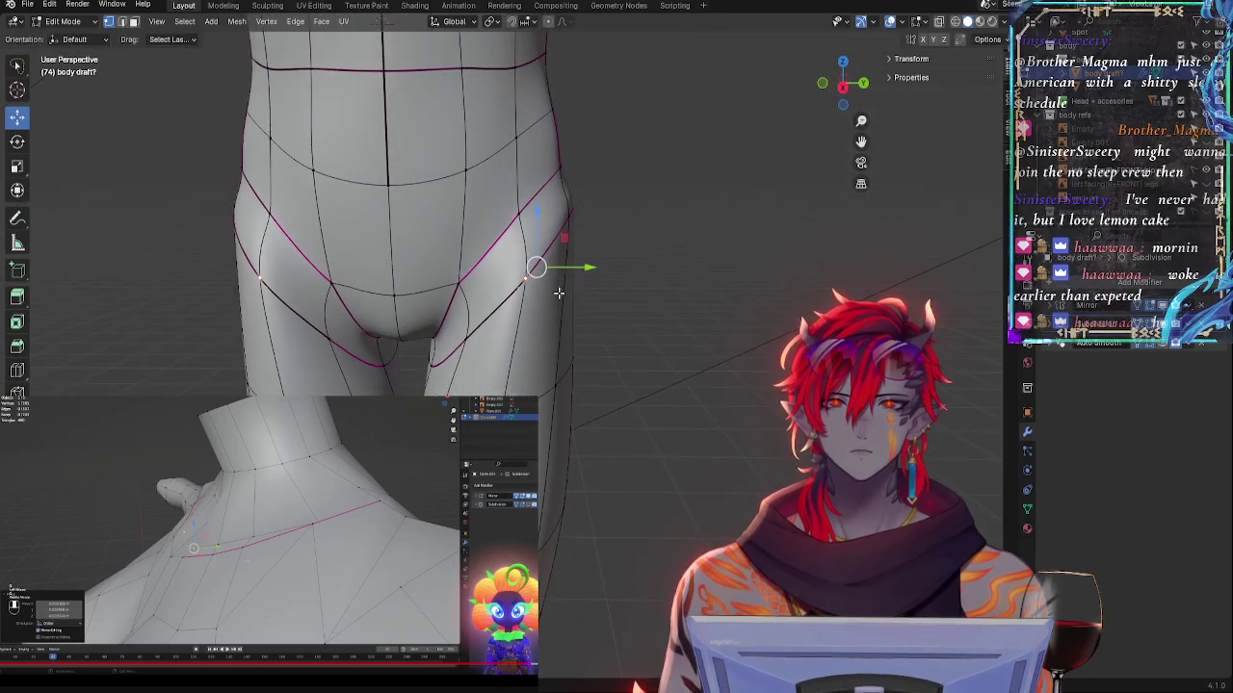
{"action": "left_click", "coordinate": [510, 301]}
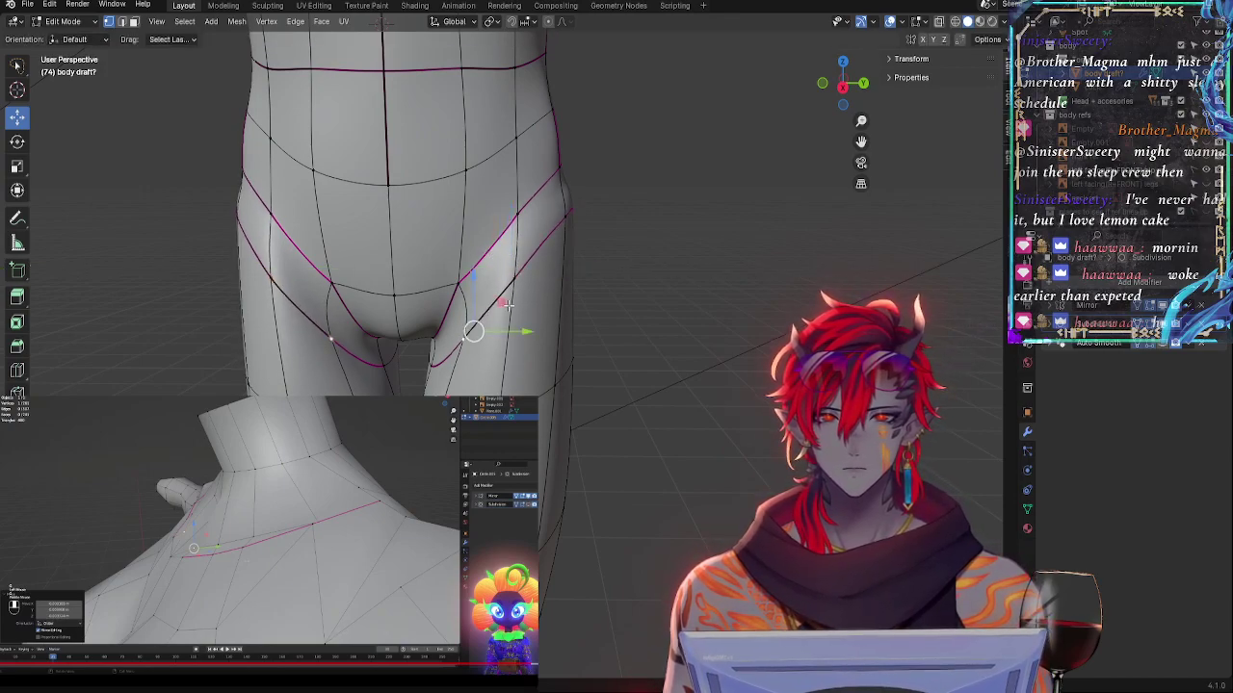
- Select the thigh, crotch and hip vertices and lower their crease weight
{"action": "left_click", "coordinate": [518, 277], "text": "shift"}
{"action": "left_click", "coordinate": [443, 357], "text": "shift"}
{"action": "left_click", "coordinate": [531, 262], "text": "shift"}
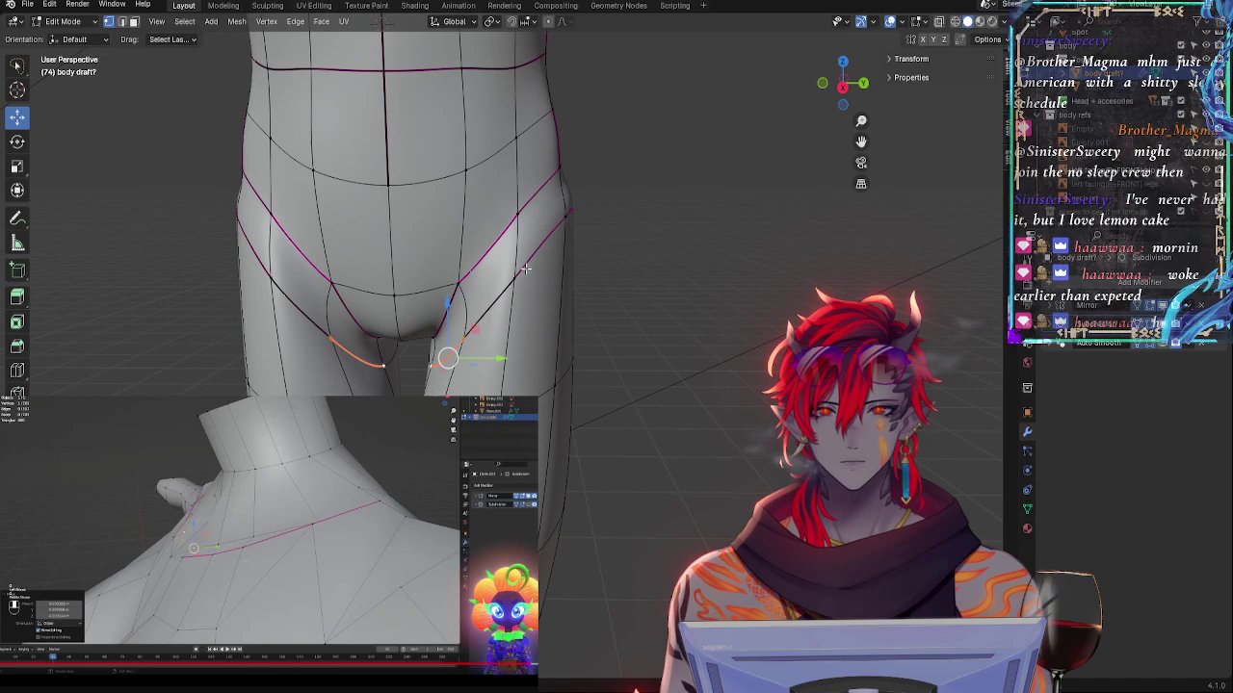
{"action": "left_click", "coordinate": [536, 257], "text": "shift"}
{"action": "left_click", "coordinate": [556, 230], "text": "shift"}
{"action": "key", "text": "shift+e"}
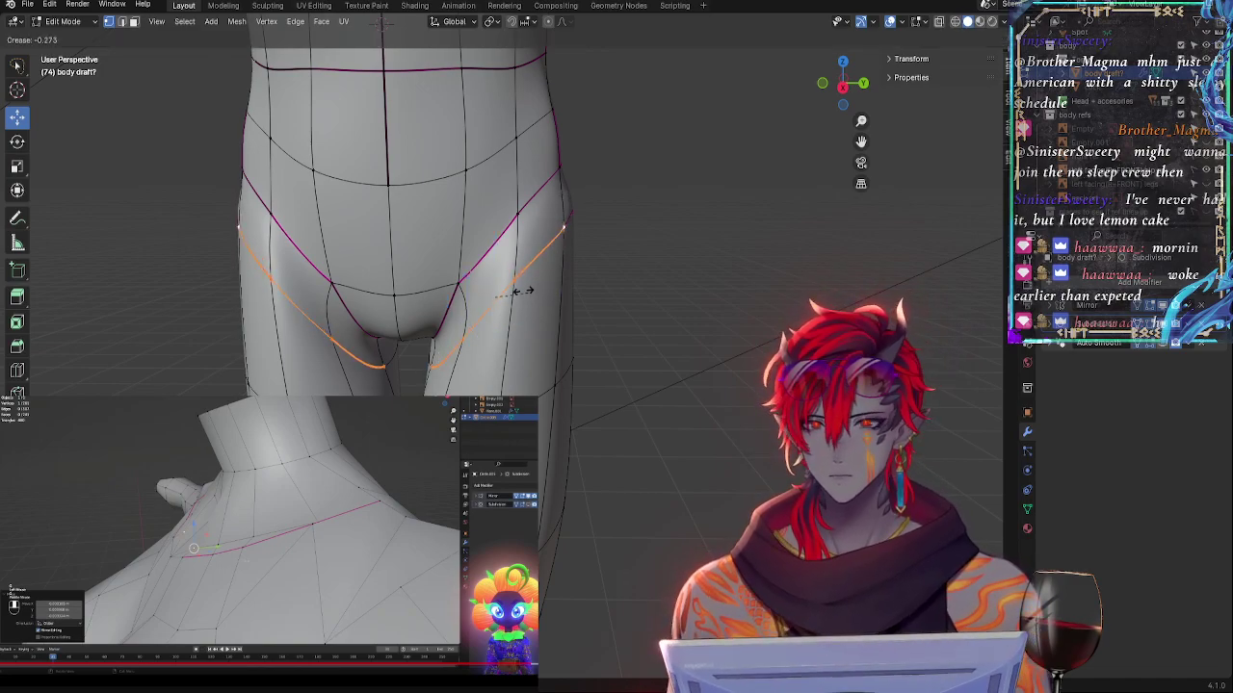
{"action": "left_click", "coordinate": [509, 289]}
- Move the upper hip vertex along Y and down Z, then raise the inner and lower hip vertices
{"action": "key", "text": "alt+a"}
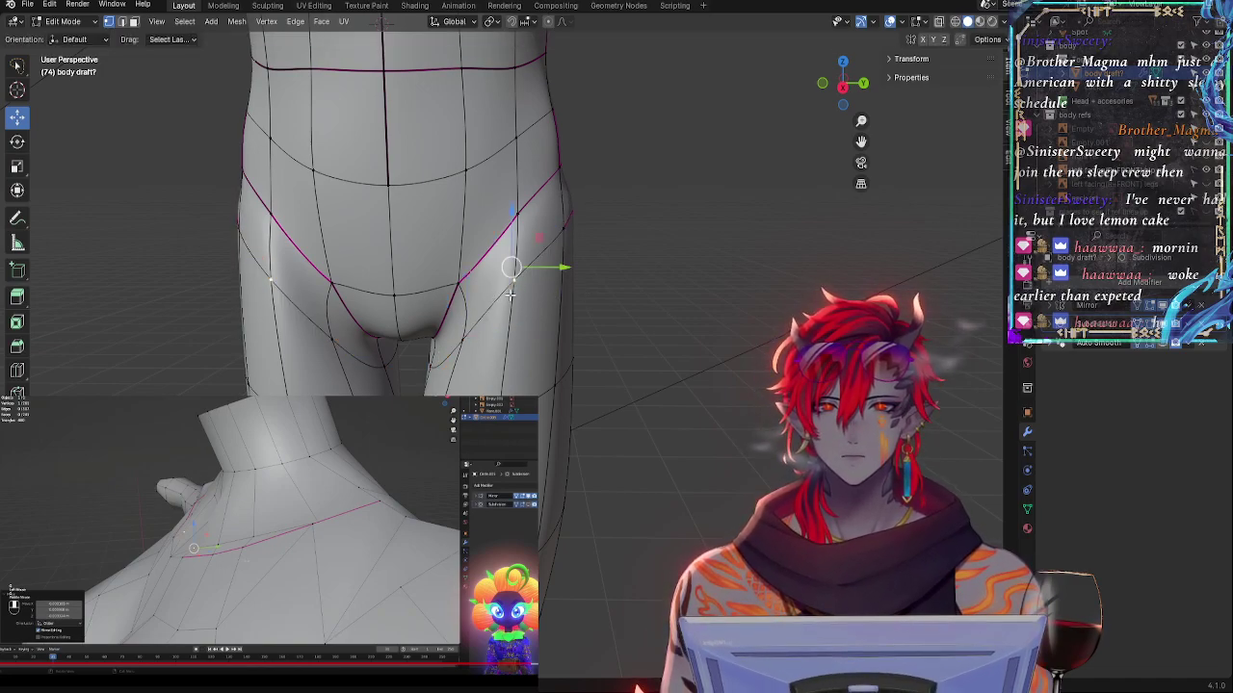
{"action": "left_click", "coordinate": [570, 229]}
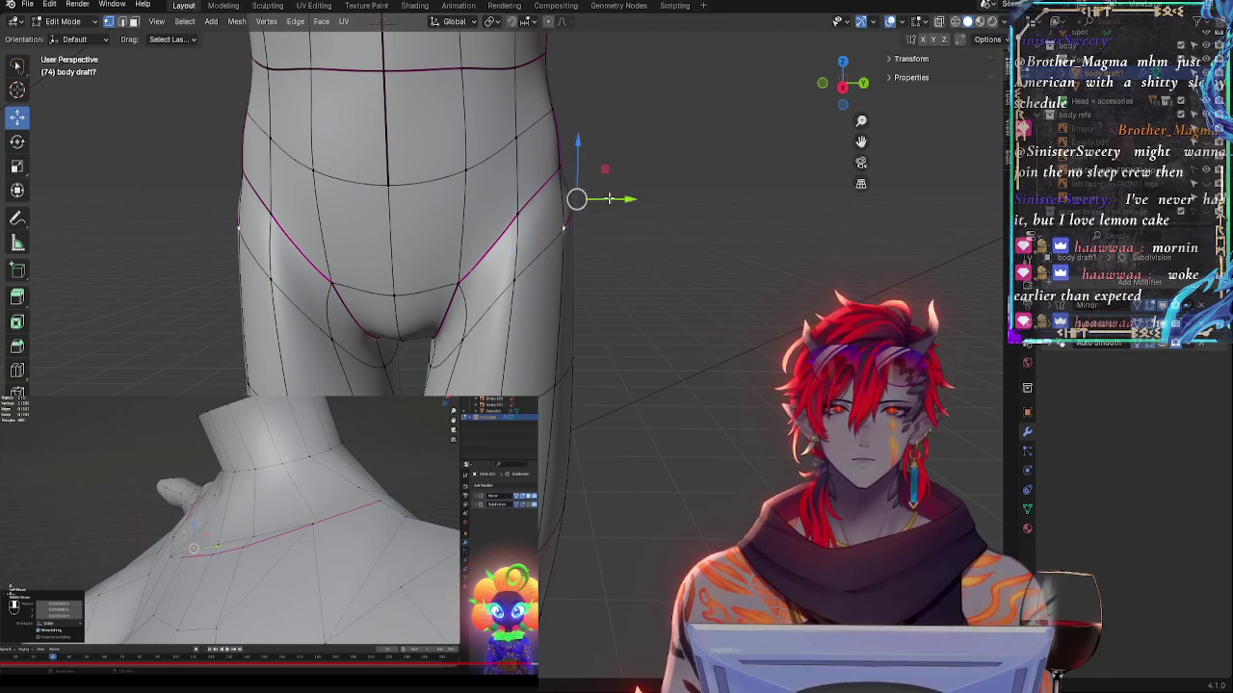
{"action": "left_click", "coordinate": [562, 171]}
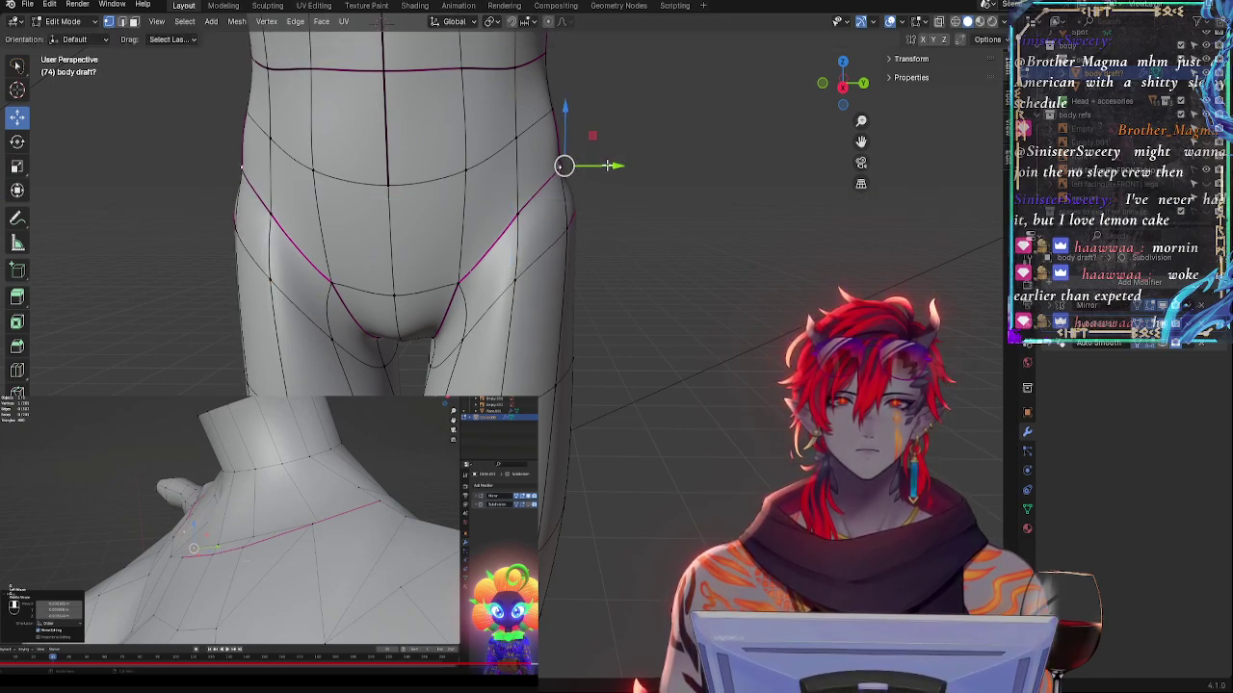
{"action": "left_click_drag", "start_coordinate": [614, 165], "coordinate": [609, 166]}
{"action": "left_click_drag", "start_coordinate": [564, 118], "coordinate": [564, 124]}
{"action": "left_click", "coordinate": [518, 214]}
{"action": "left_click", "coordinate": [459, 283], "text": "shift"}
{"action": "left_click_drag", "start_coordinate": [496, 202], "coordinate": [497, 199]}
- Nudge a lower hip-loop vertex sideways along X and raise it slightly
{"action": "middle_click_drag", "start_coordinate": [604, 255], "coordinate": [572, 269]}
{"action": "left_click", "coordinate": [549, 355]}
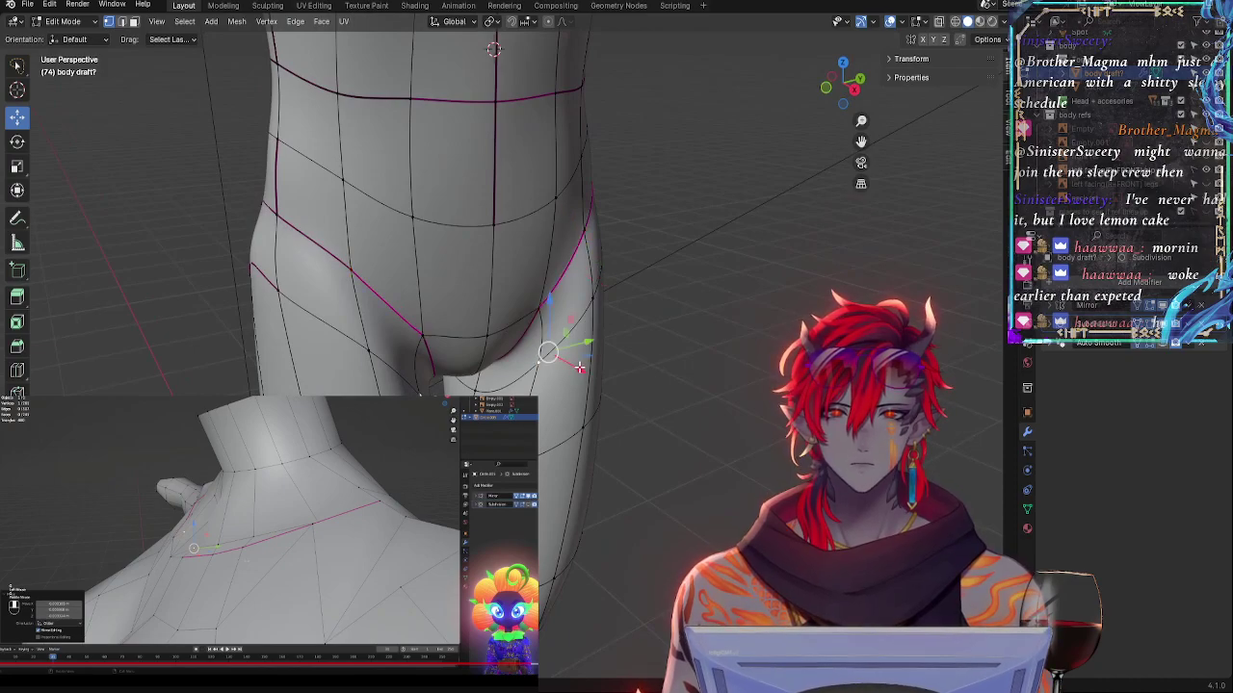
{"action": "left_click_drag", "start_coordinate": [579, 367], "coordinate": [584, 370]}
{"action": "middle_click_drag", "start_coordinate": [636, 372], "coordinate": [589, 359]}
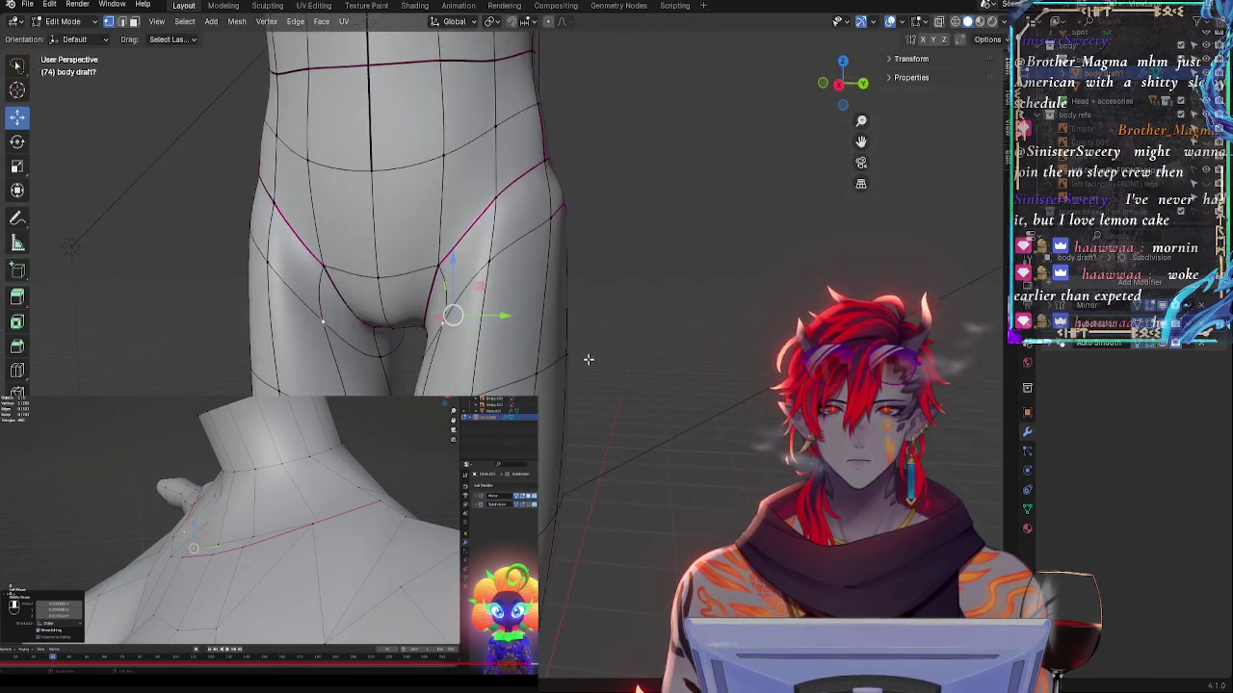
{"action": "middle_click_drag", "start_coordinate": [481, 382], "coordinate": [550, 388]}
{"action": "left_click_drag", "start_coordinate": [433, 364], "coordinate": [436, 354]}
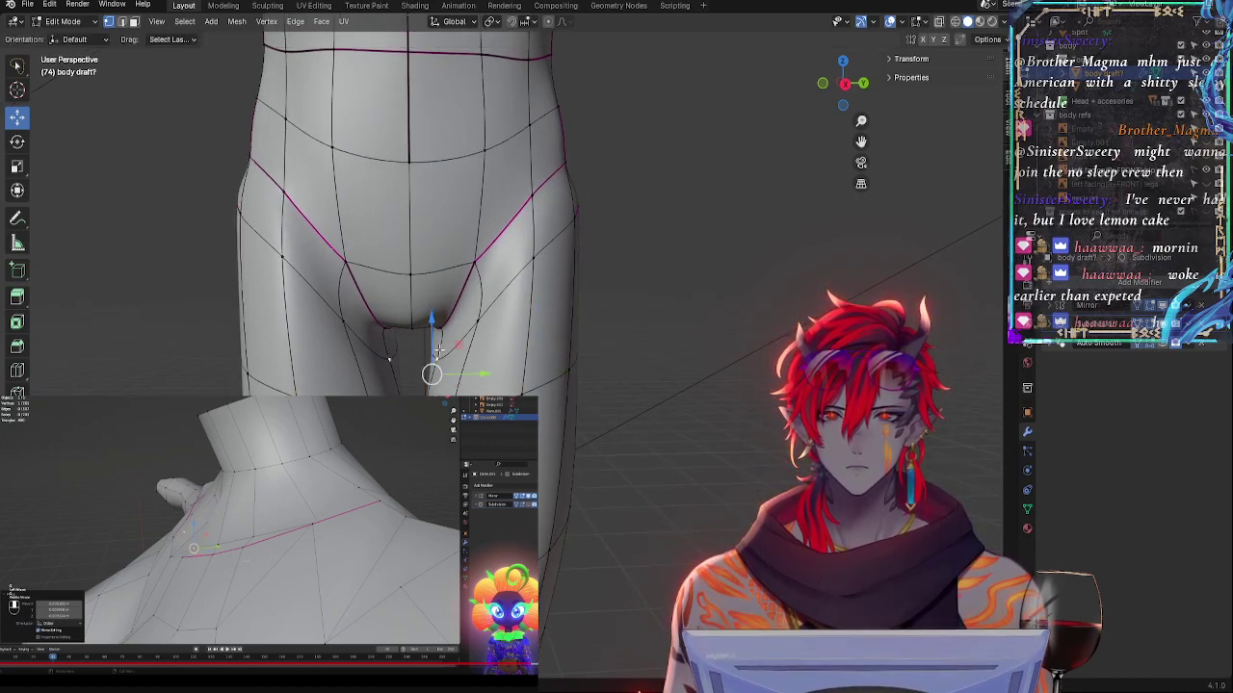
- Move the selected crotch vertex sideways along X, then nudge it slightly along Y
{"action": "key", "text": "g"}
{"action": "key", "text": "x"}
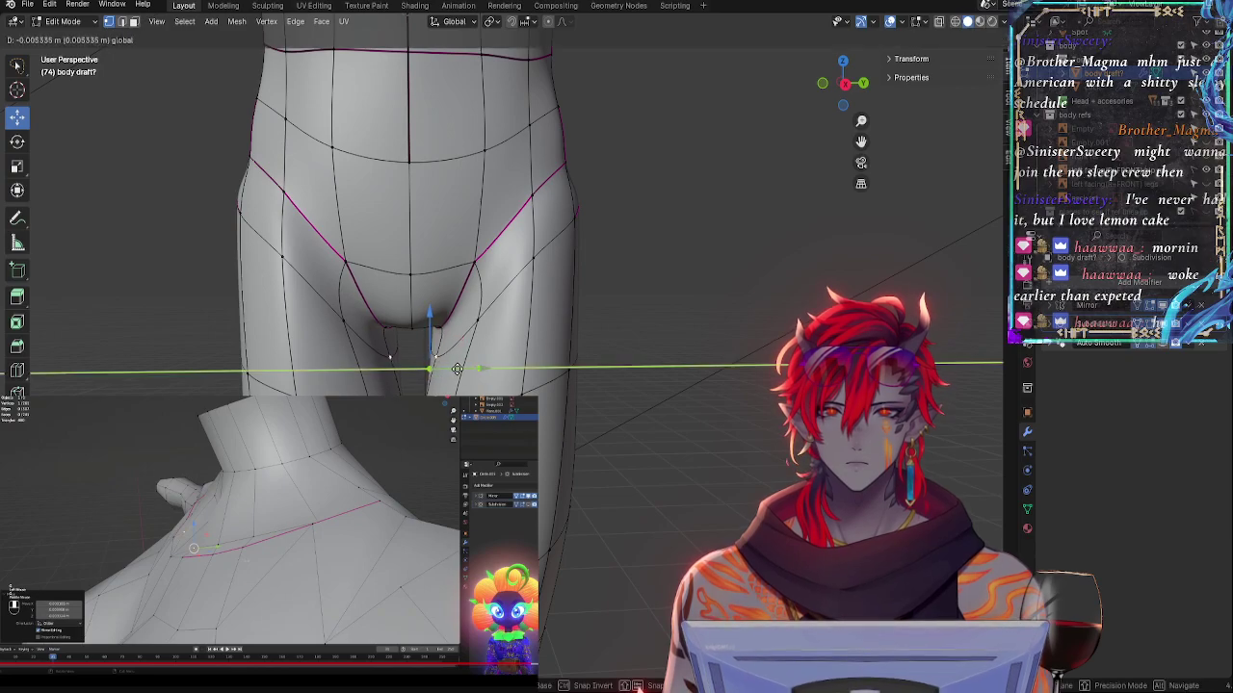
{"action": "left_click", "coordinate": [456, 369]}
{"action": "left_click_drag", "start_coordinate": [516, 316], "coordinate": [505, 316]}
{"action": "mouse_move", "coordinate": [505, 316]}
{"action": "middle_mouse_down"}
{"action": "mouse_move", "coordinate": [558, 319]}
{"action": "mouse_move", "coordinate": [514, 320]}
{"action": "middle_mouse_up"}
- Raise the vertex along Z and shift it along X to reshape the thigh loop
{"action": "key", "text": "g"}
{"action": "key", "text": "z"}
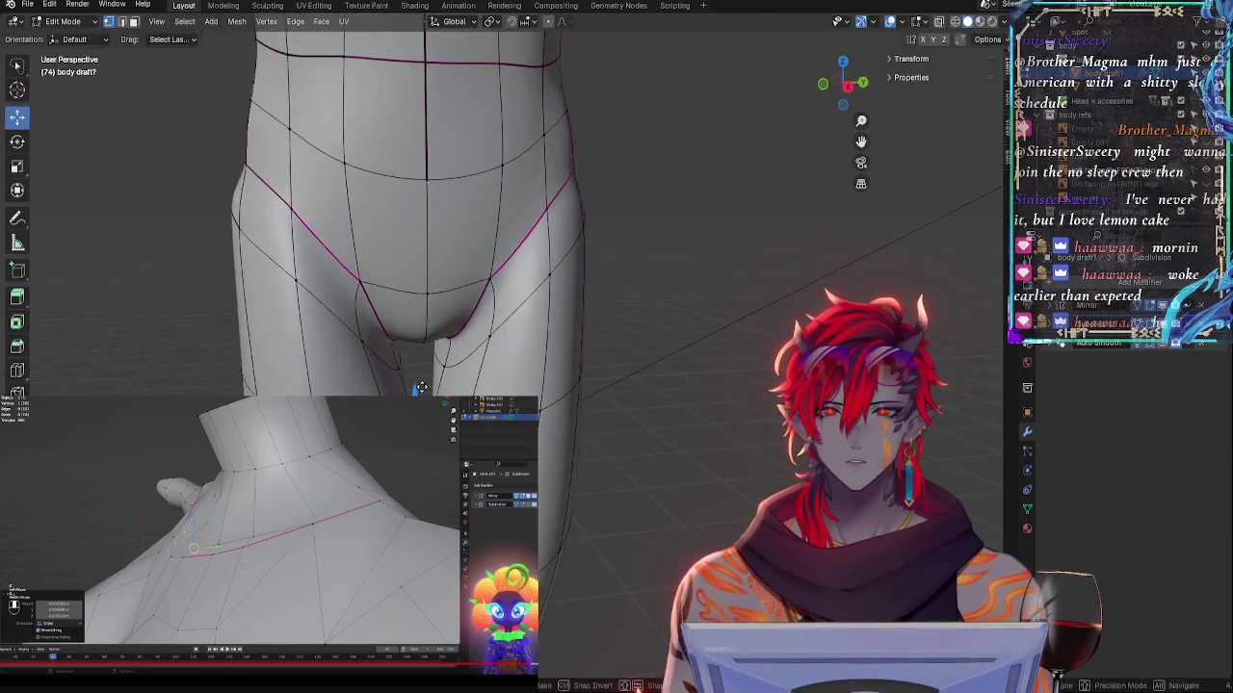
{"action": "left_click_drag", "start_coordinate": [430, 341], "coordinate": [430, 338]}
{"action": "middle_click_drag", "start_coordinate": [434, 348], "coordinate": [440, 318]}
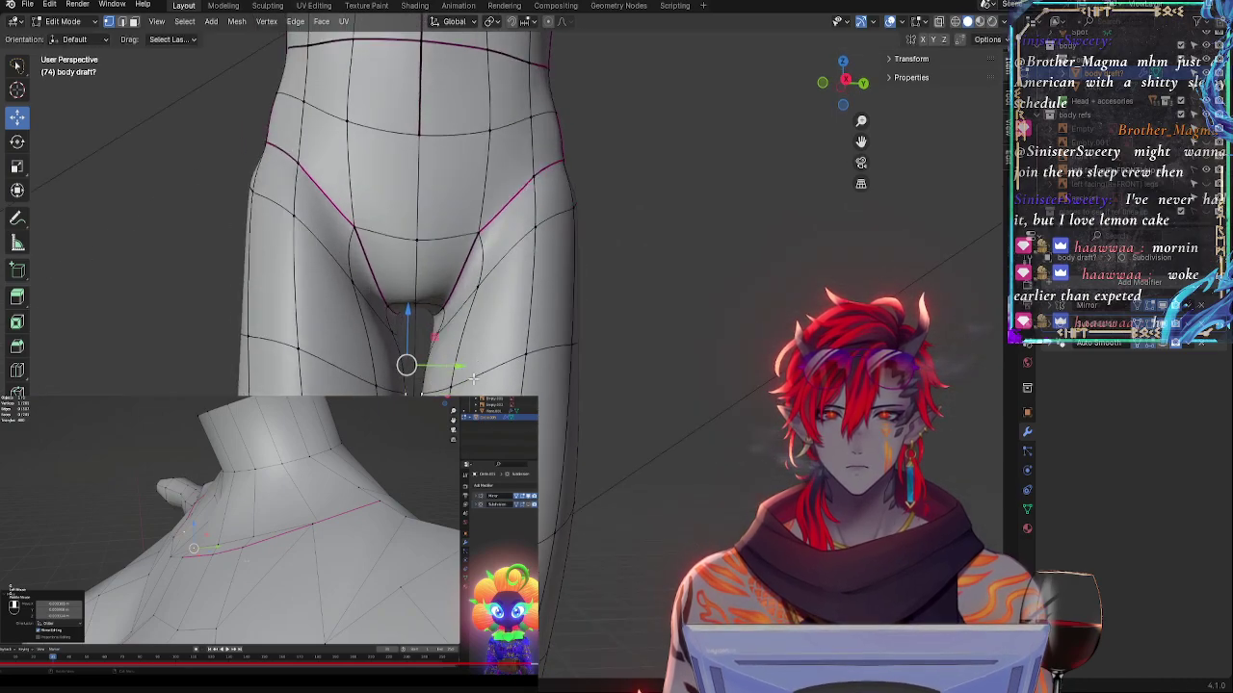
{"action": "left_click_drag", "start_coordinate": [416, 309], "coordinate": [417, 290]}
{"action": "middle_click_drag", "start_coordinate": [473, 387], "coordinate": [541, 418]}
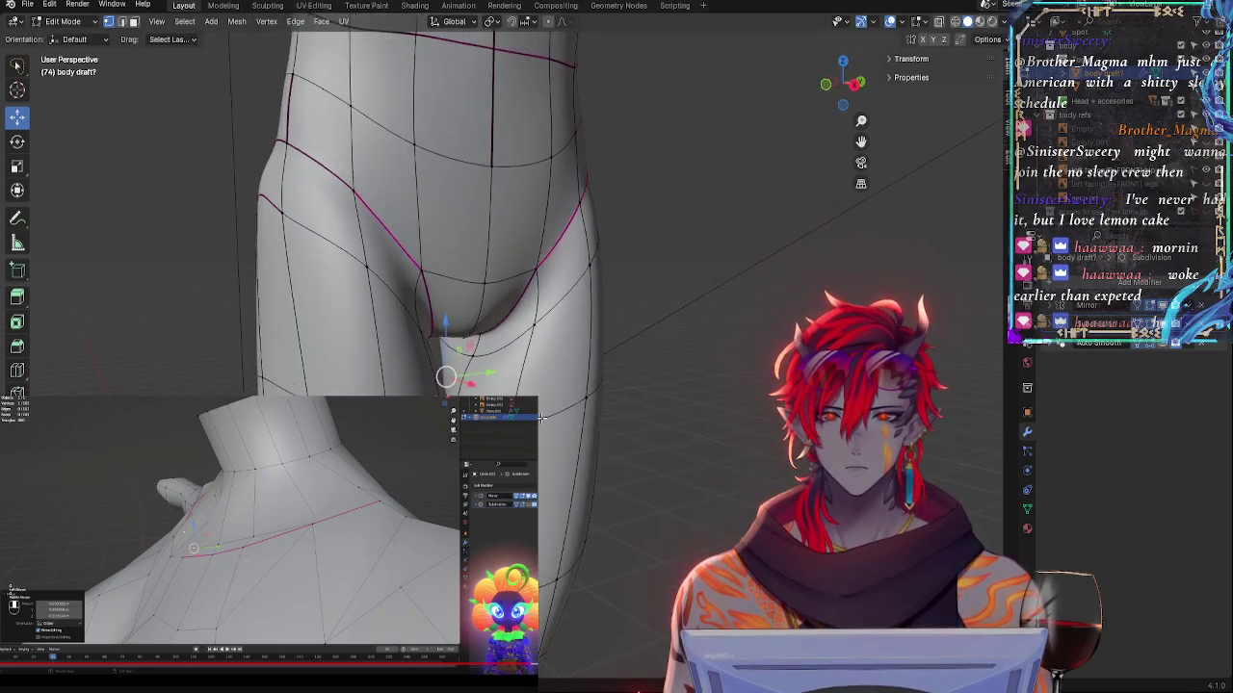
{"action": "left_click_drag", "start_coordinate": [520, 424], "coordinate": [527, 426]}
{"action": "middle_click_drag", "start_coordinate": [554, 438], "coordinate": [603, 455]}
- Reposition other upper-thigh loop vertices along X and Y so the loop curves inward
{"action": "left_click", "coordinate": [598, 390]}
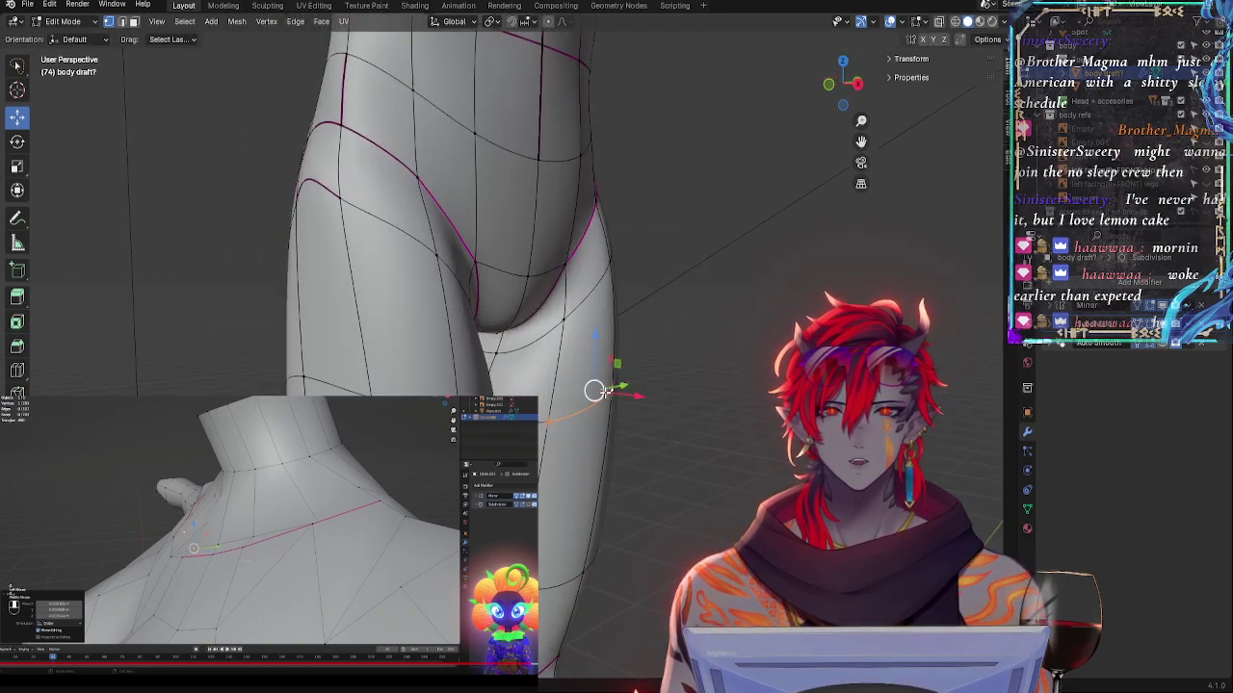
{"action": "left_click_drag", "start_coordinate": [632, 395], "coordinate": [616, 391]}
{"action": "left_click", "coordinate": [545, 419]}
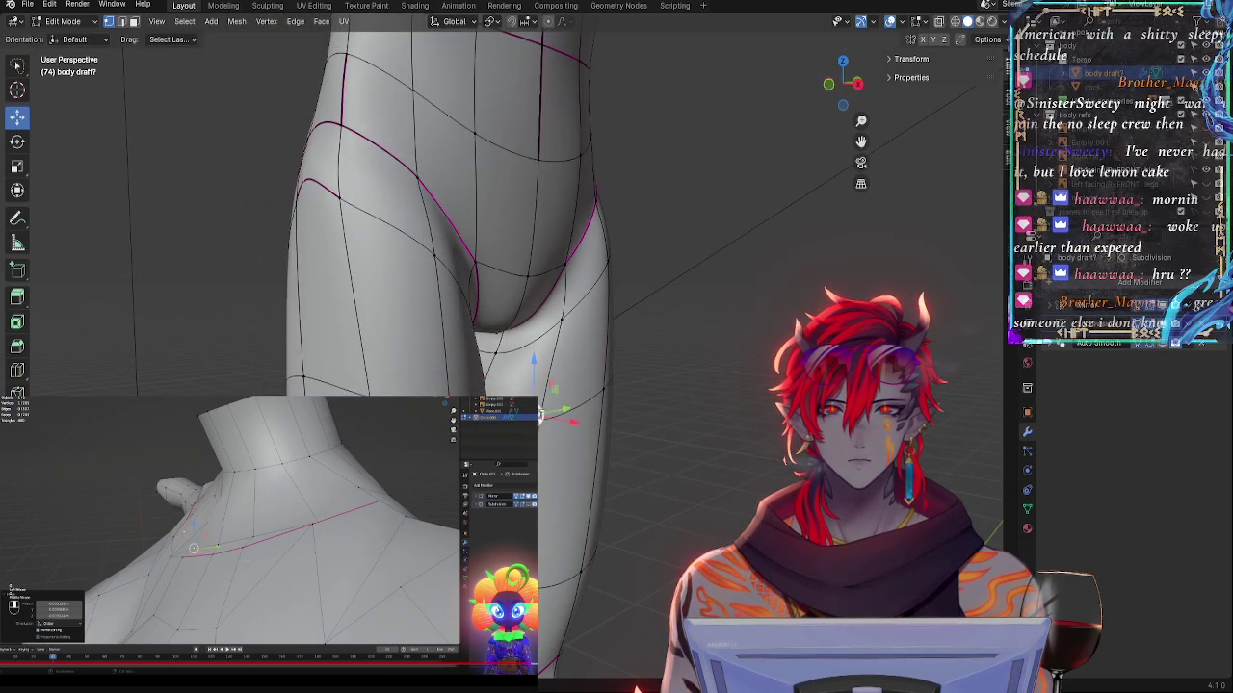
{"action": "middle_click_drag", "start_coordinate": [543, 418], "coordinate": [502, 422]}
{"action": "left_click_drag", "start_coordinate": [478, 390], "coordinate": [481, 389]}
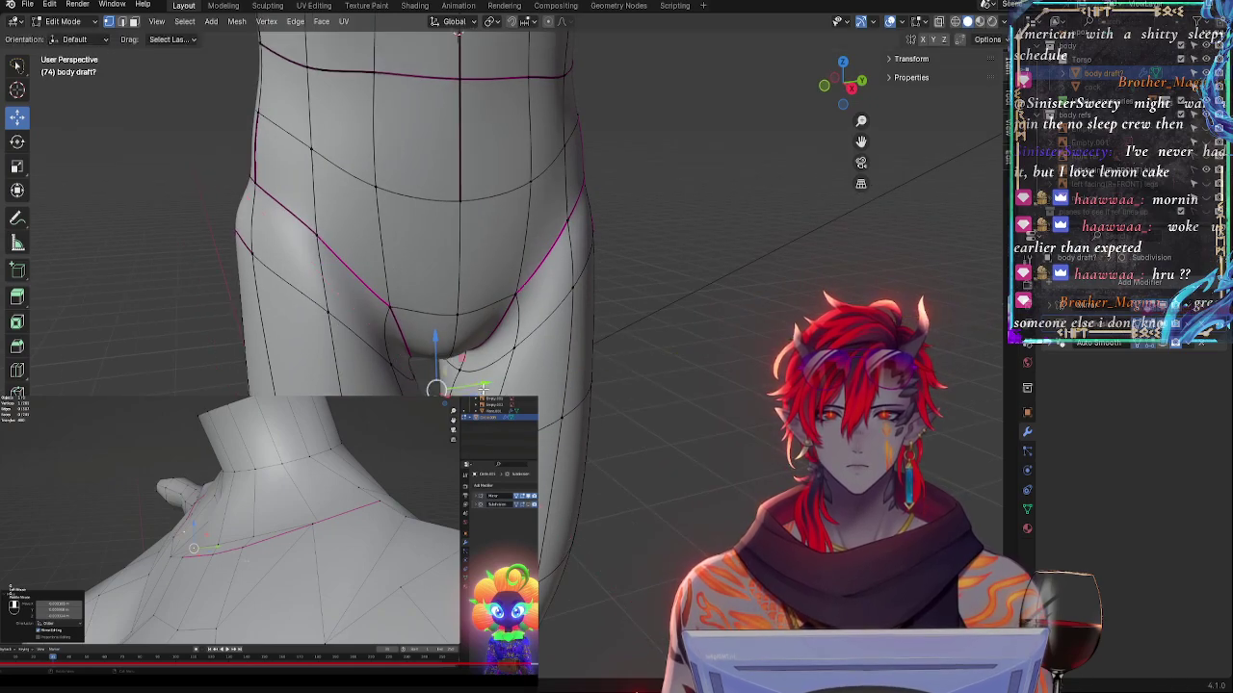
{"action": "middle_click_drag", "start_coordinate": [482, 389], "coordinate": [471, 361]}
{"action": "mouse_move", "coordinate": [474, 360]}
{"action": "left_mouse_down"}
{"action": "mouse_move", "coordinate": [495, 361]}
{"action": "mouse_move", "coordinate": [472, 357]}
{"action": "left_mouse_up"}
{"action": "middle_click_drag", "start_coordinate": [472, 358], "coordinate": [439, 355]}
{"action": "left_click_drag", "start_coordinate": [412, 315], "coordinate": [409, 316]}
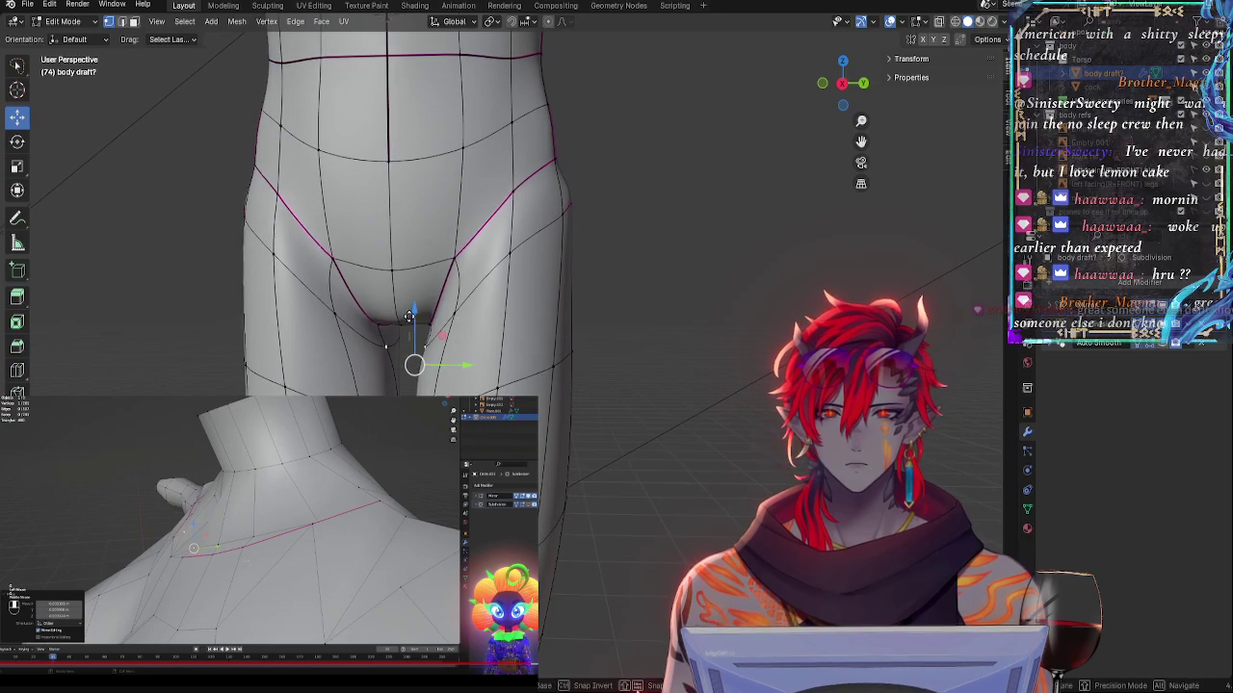
- Select the crotch vertex and move it along the vertical Z axis
{"action": "key", "text": "g"}
{"action": "left_click", "coordinate": [414, 388]}
{"action": "middle_click_drag", "start_coordinate": [414, 390], "coordinate": [448, 358]}
{"action": "key", "text": "g"}
{"action": "key", "text": "z"}
{"action": "left_click_drag", "start_coordinate": [452, 357], "coordinate": [452, 359]}
{"action": "mouse_move", "coordinate": [452, 358]}
{"action": "middle_mouse_down"}
{"action": "mouse_move", "coordinate": [420, 361]}
{"action": "mouse_move", "coordinate": [441, 362]}
{"action": "middle_mouse_up"}
- Move the crotch vertex along Y and Z, deepening the groin dip about 0.022 m
{"action": "key", "text": "g"}
{"action": "key", "text": "y"}
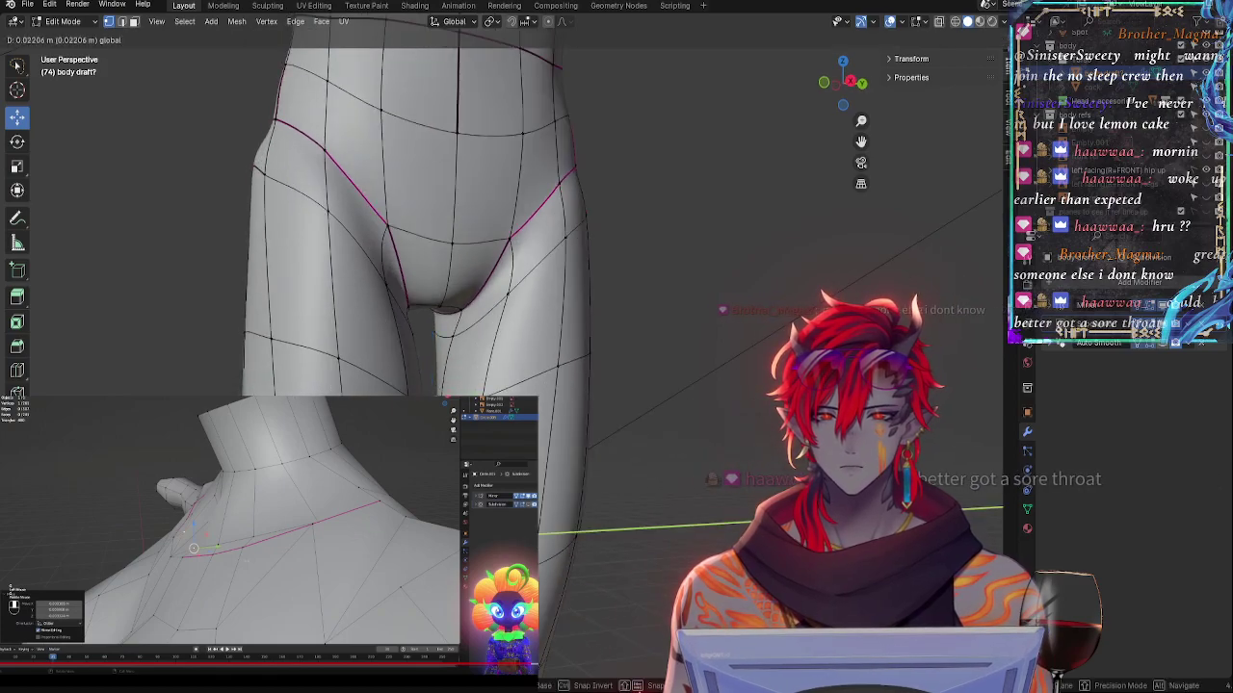
{"action": "left_click", "coordinate": [441, 363]}
{"action": "key", "text": "g"}
{"action": "key", "text": "z"}
{"action": "left_click", "coordinate": [441, 362]}
{"action": "middle_click_drag", "start_coordinate": [441, 362], "coordinate": [332, 366]}
{"action": "scroll", "coordinate": [409, 362], "scroll_direction": "down", "scroll_amount": 2}
{"action": "middle_click_drag", "start_coordinate": [383, 125], "coordinate": [684, 468]}
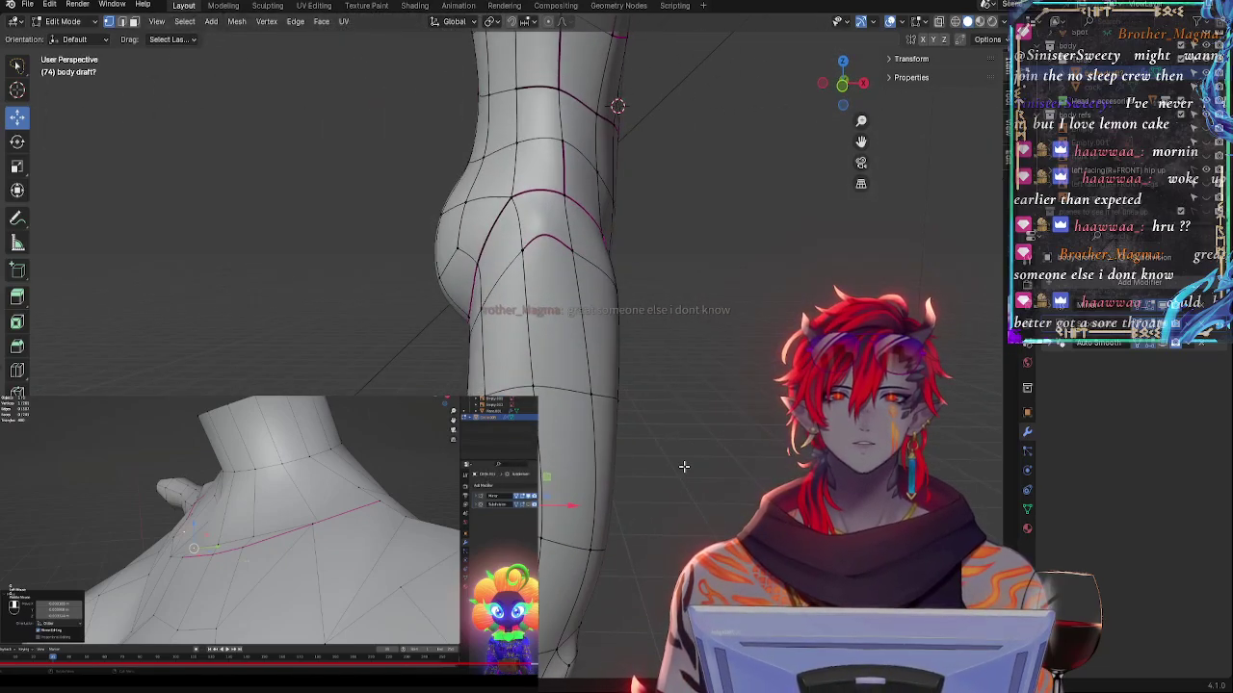
- Lower the crease weight on the buttock-fold edge and the front hip-line edges with Shift+E
{"action": "middle_click_drag", "start_coordinate": [562, 247], "coordinate": [473, 302]}
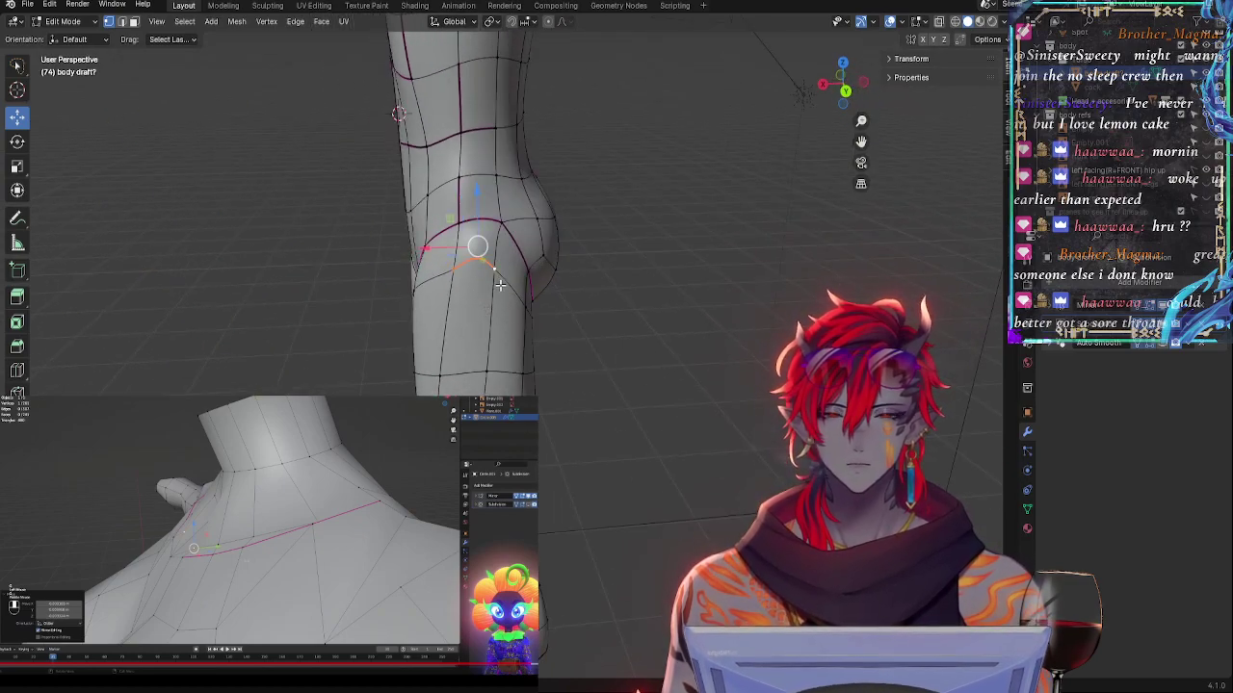
{"action": "key", "text": "shift+e"}
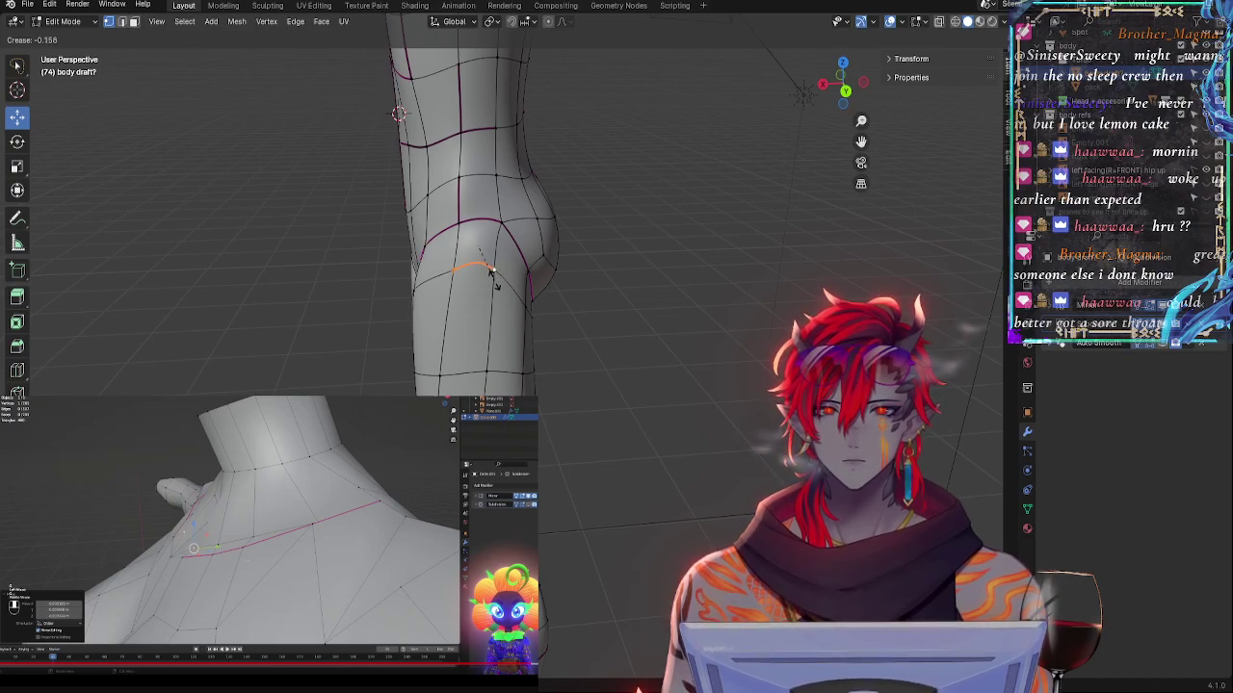
{"action": "left_click", "coordinate": [491, 270]}
{"action": "middle_click_drag", "start_coordinate": [481, 247], "coordinate": [545, 242]}
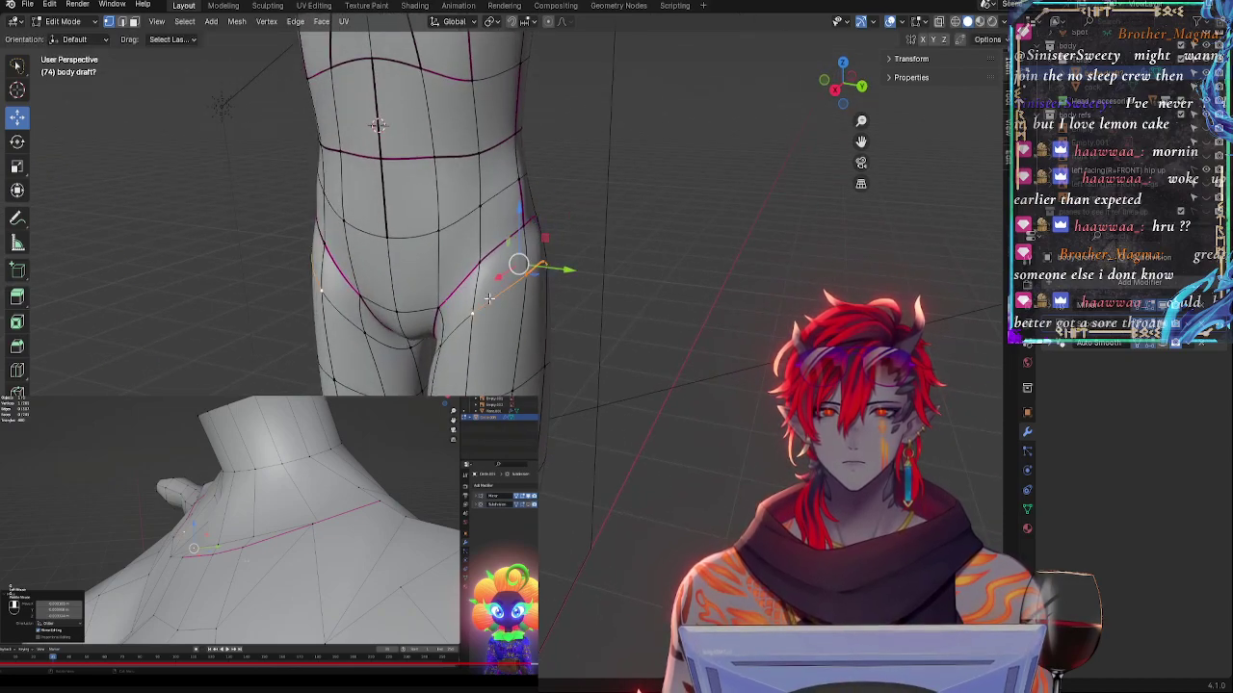
{"action": "key", "text": "shift+e"}
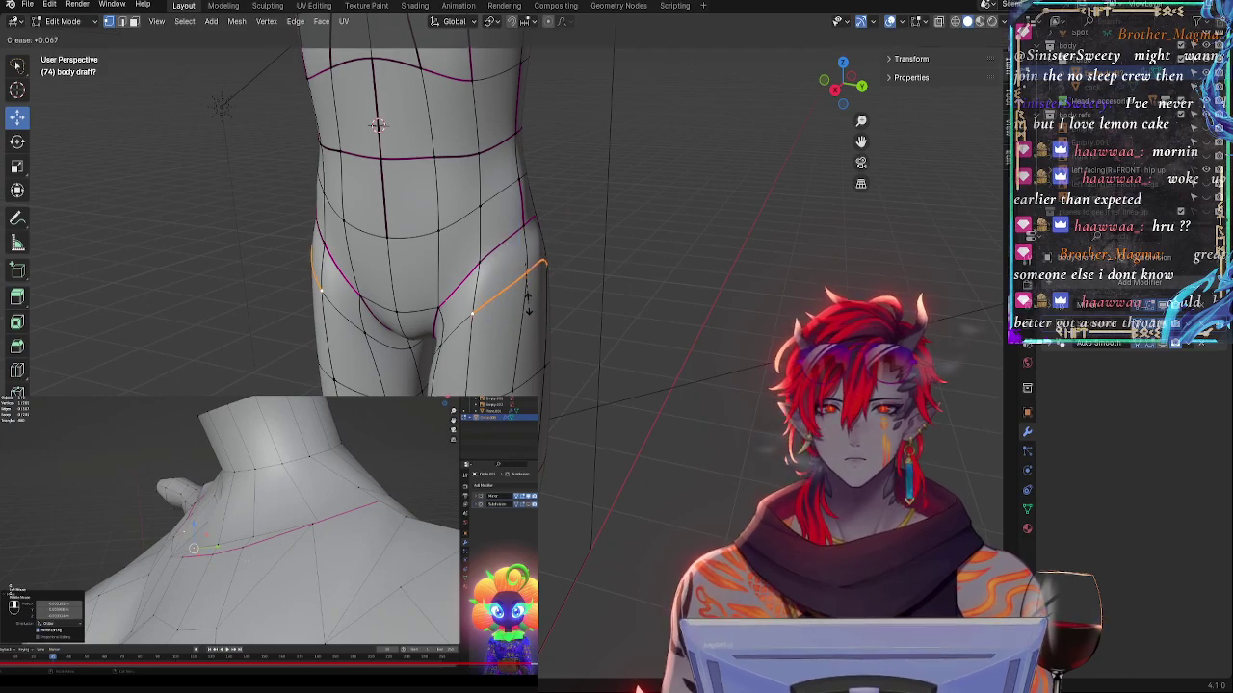
{"action": "left_click", "coordinate": [561, 308]}
- Select the buttock-fold vertex and lower its edge crease further to soften the fold
{"action": "left_click", "coordinate": [576, 311]}
{"action": "middle_click_drag", "start_coordinate": [582, 313], "coordinate": [408, 222]}
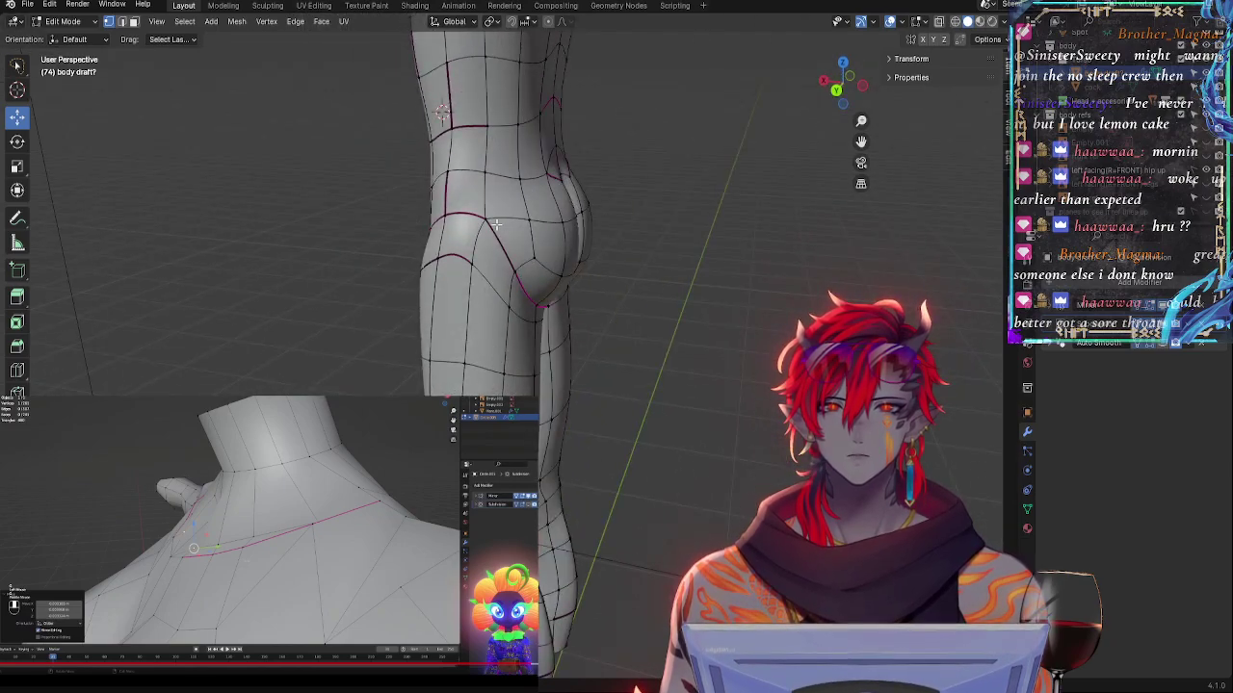
{"action": "mouse_move", "coordinate": [488, 239]}
{"action": "middle_mouse_down"}
{"action": "mouse_move", "coordinate": [537, 254]}
{"action": "mouse_move", "coordinate": [473, 232]}
{"action": "middle_mouse_up"}
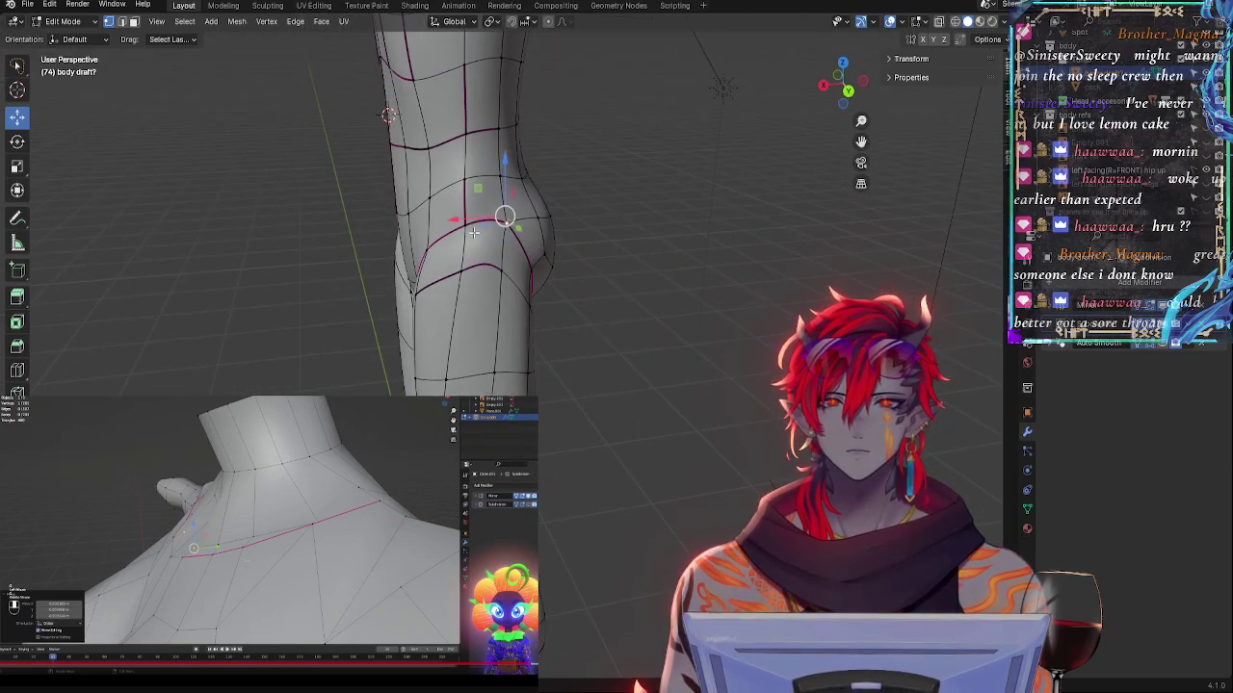
{"action": "left_click", "coordinate": [443, 244]}
{"action": "key", "text": "shift+e"}
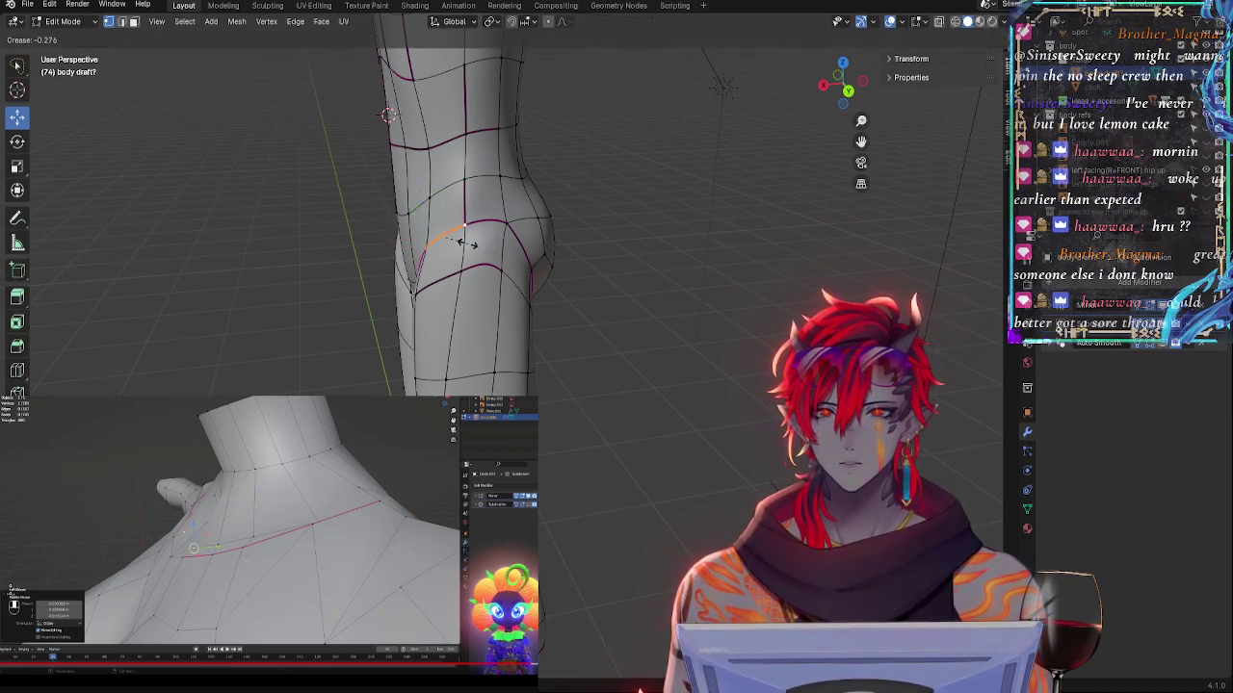
{"action": "left_click", "coordinate": [460, 239]}
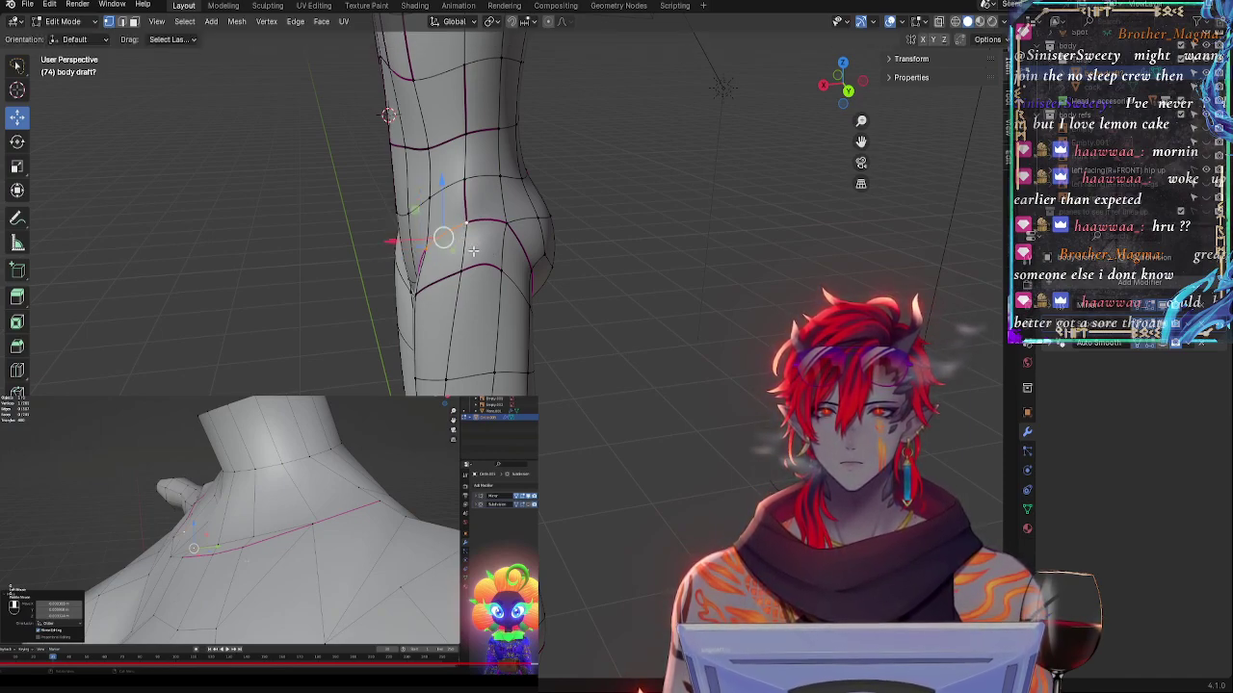
{"action": "middle_click_drag", "start_coordinate": [474, 251], "coordinate": [593, 308]}
{"action": "left_click", "coordinate": [612, 263]}
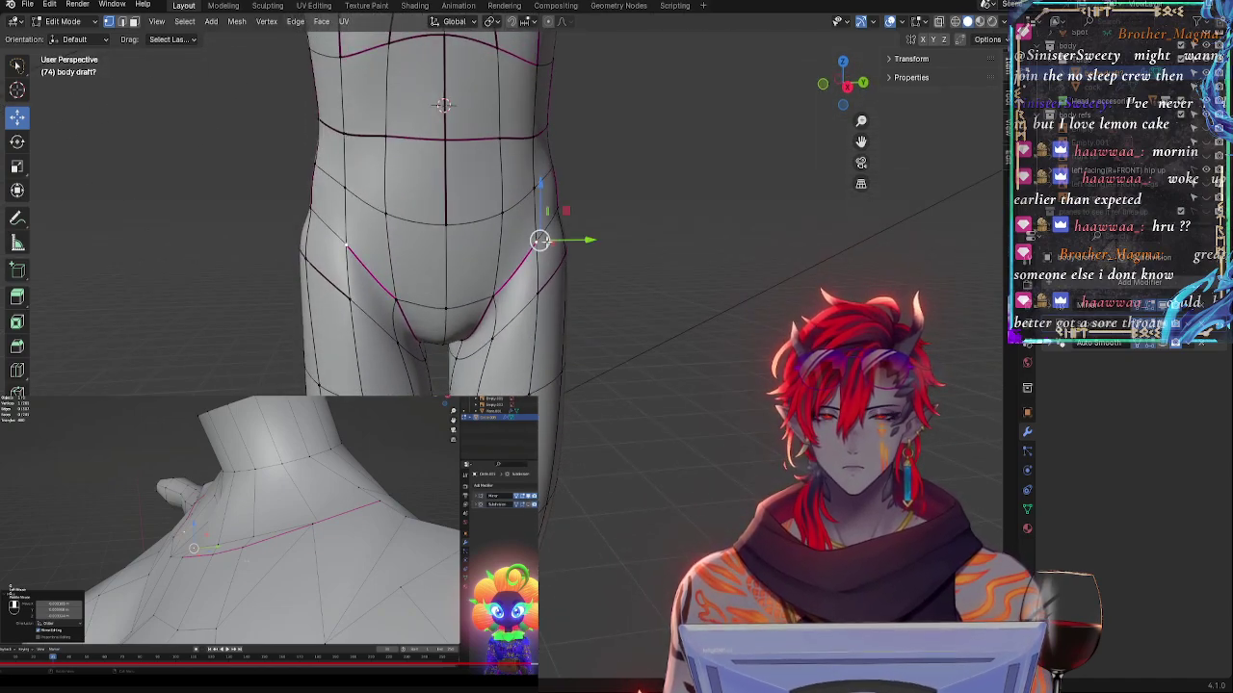
- Move the side-hip vertex along X, then raise it slightly and nudge it inward
{"action": "key", "text": "g"}
{"action": "key", "text": "x"}
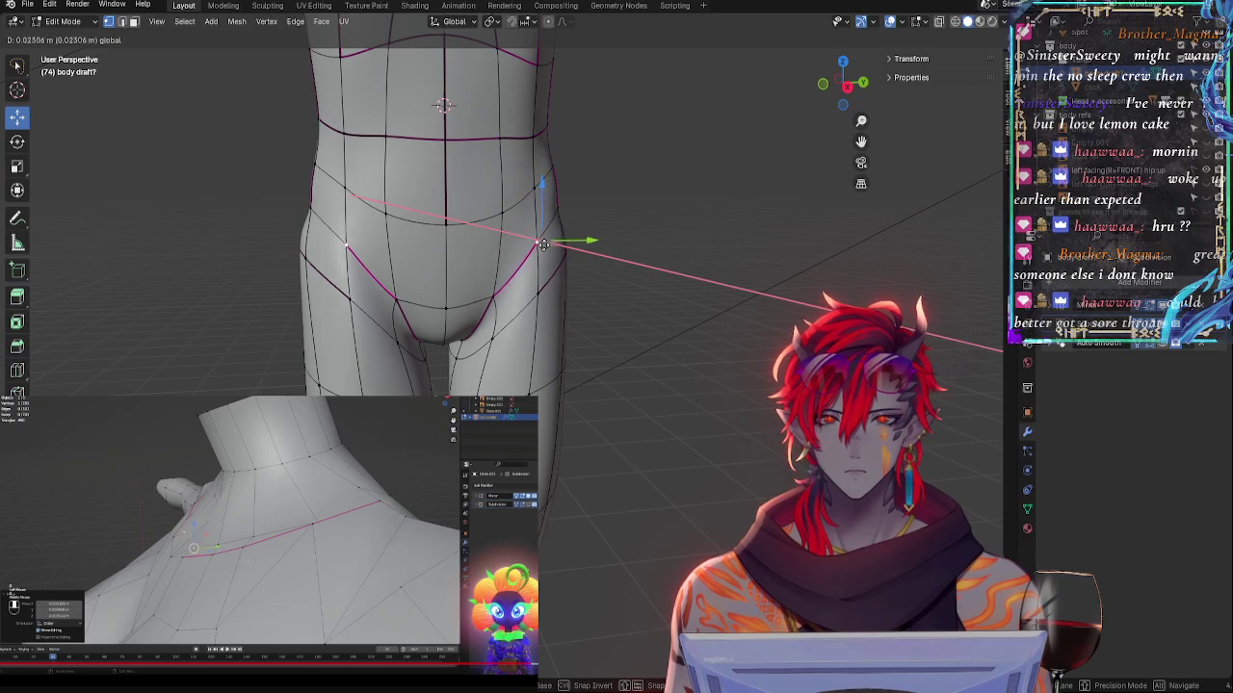
{"action": "left_click", "coordinate": [545, 252]}
{"action": "mouse_move", "coordinate": [544, 252]}
{"action": "middle_mouse_down"}
{"action": "mouse_move", "coordinate": [515, 269]}
{"action": "mouse_move", "coordinate": [535, 258]}
{"action": "middle_mouse_up"}
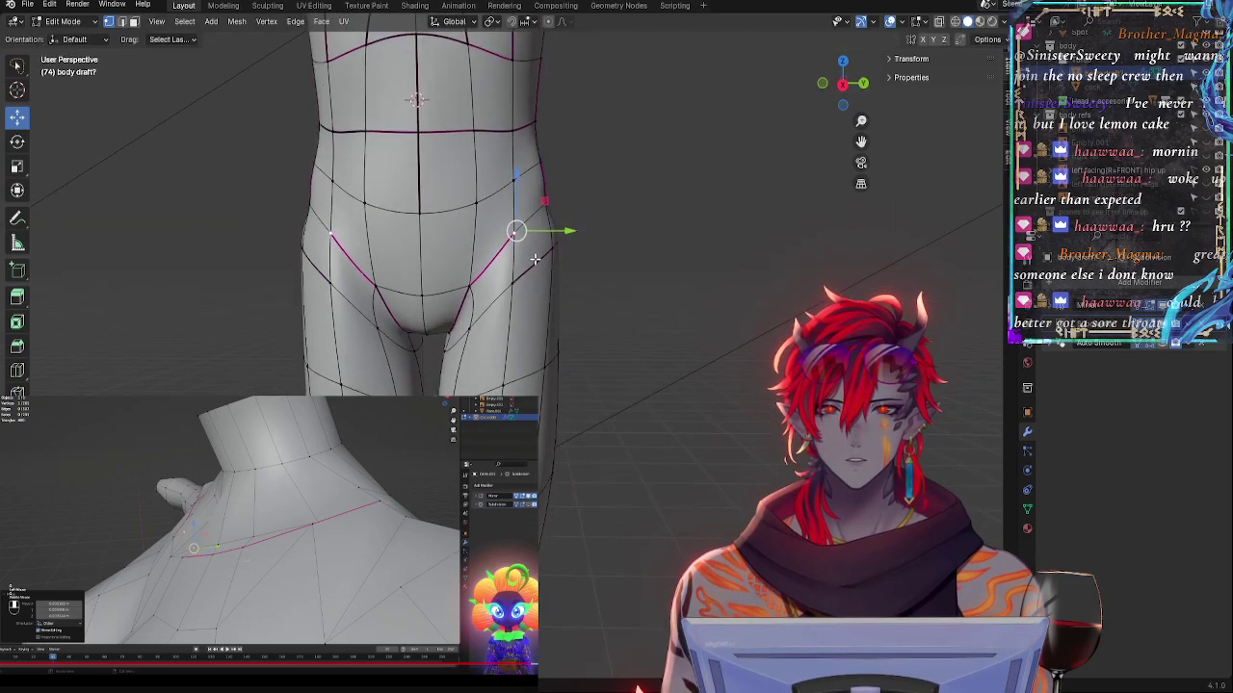
{"action": "left_click_drag", "start_coordinate": [517, 233], "coordinate": [512, 226]}
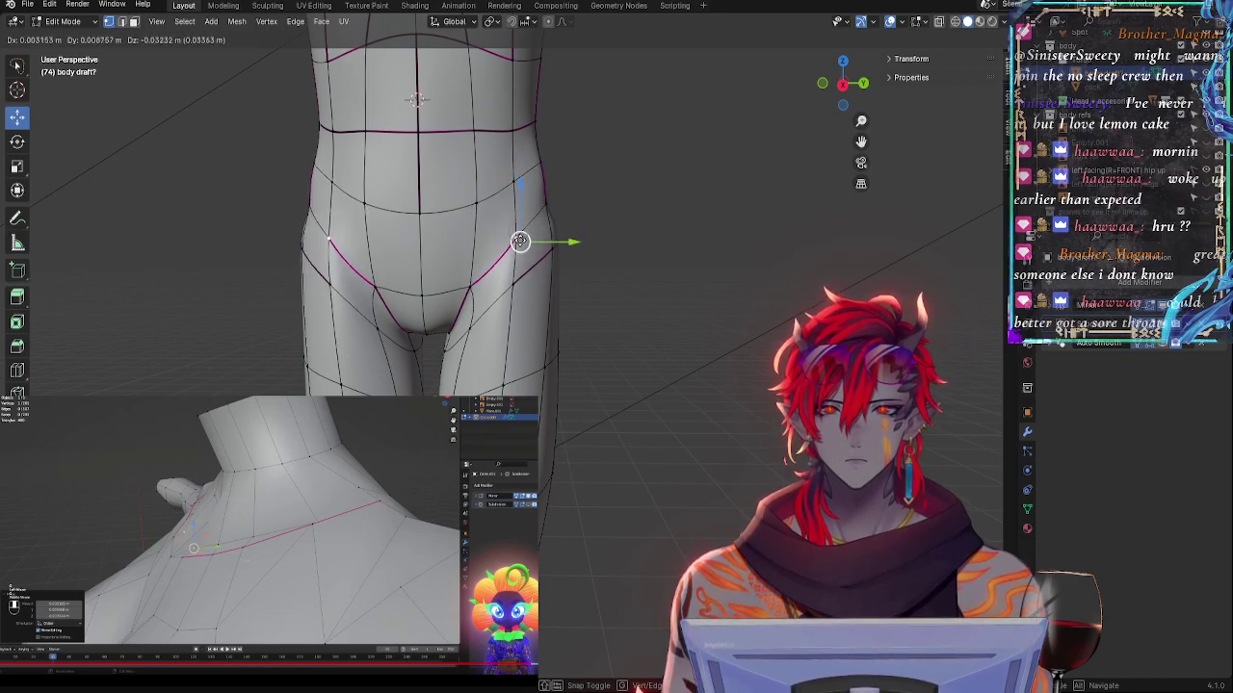
{"action": "left_click", "coordinate": [516, 237]}
{"action": "left_click_drag", "start_coordinate": [513, 200], "coordinate": [514, 197]}
{"action": "left_click_drag", "start_coordinate": [556, 239], "coordinate": [554, 239]}
- Adjust the two vertices higher on the hip so the pelvis loop arcs over the thigh
{"action": "left_click", "coordinate": [479, 210]}
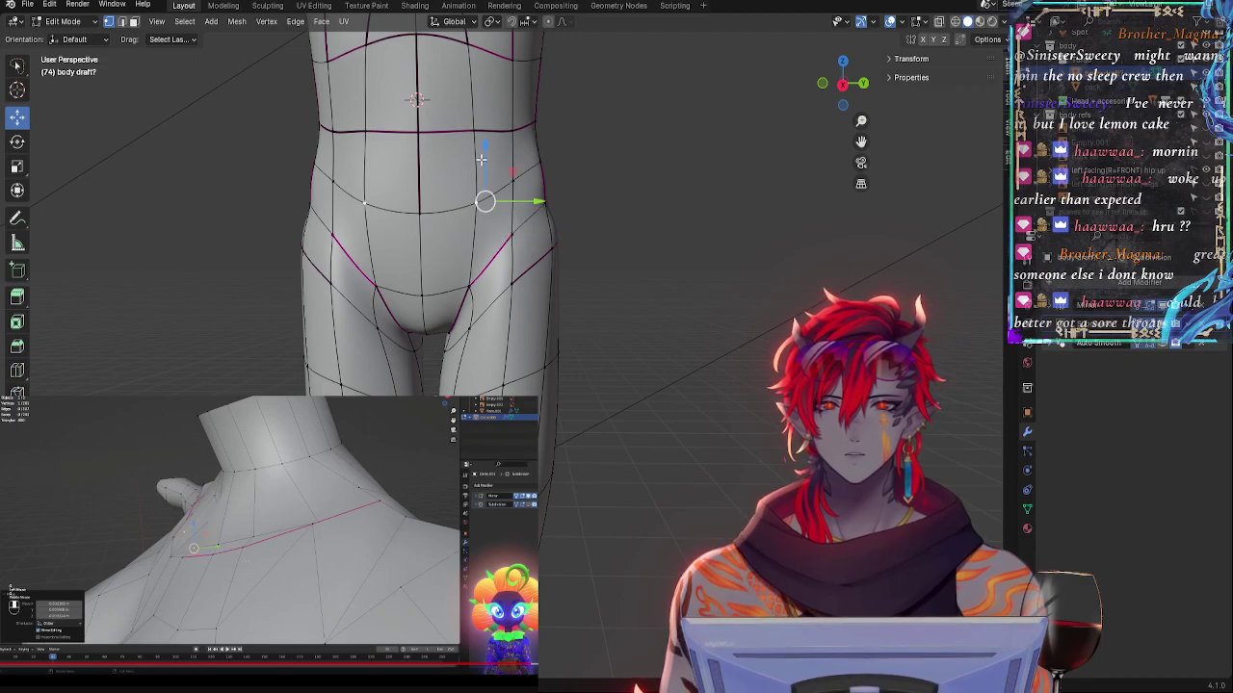
{"action": "left_click_drag", "start_coordinate": [483, 159], "coordinate": [484, 172]}
{"action": "left_click_drag", "start_coordinate": [534, 213], "coordinate": [536, 213]}
{"action": "left_click", "coordinate": [513, 190]}
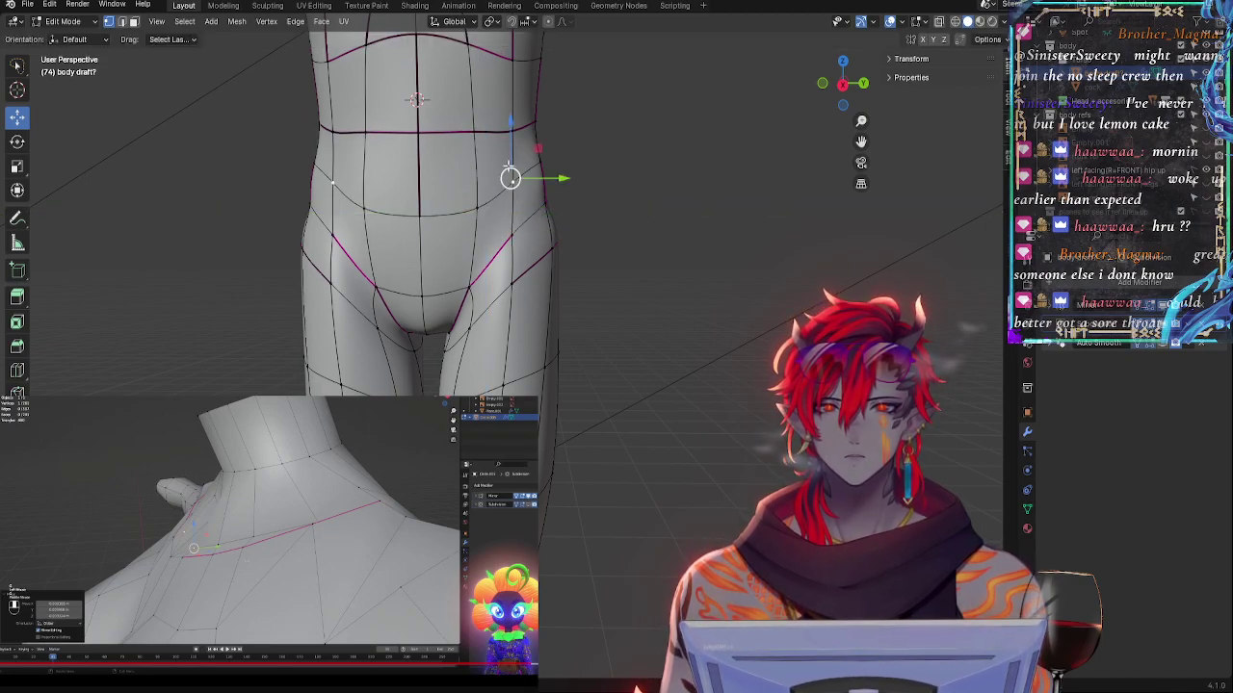
{"action": "left_click_drag", "start_coordinate": [513, 135], "coordinate": [513, 133]}
{"action": "left_click_drag", "start_coordinate": [558, 177], "coordinate": [559, 180]}
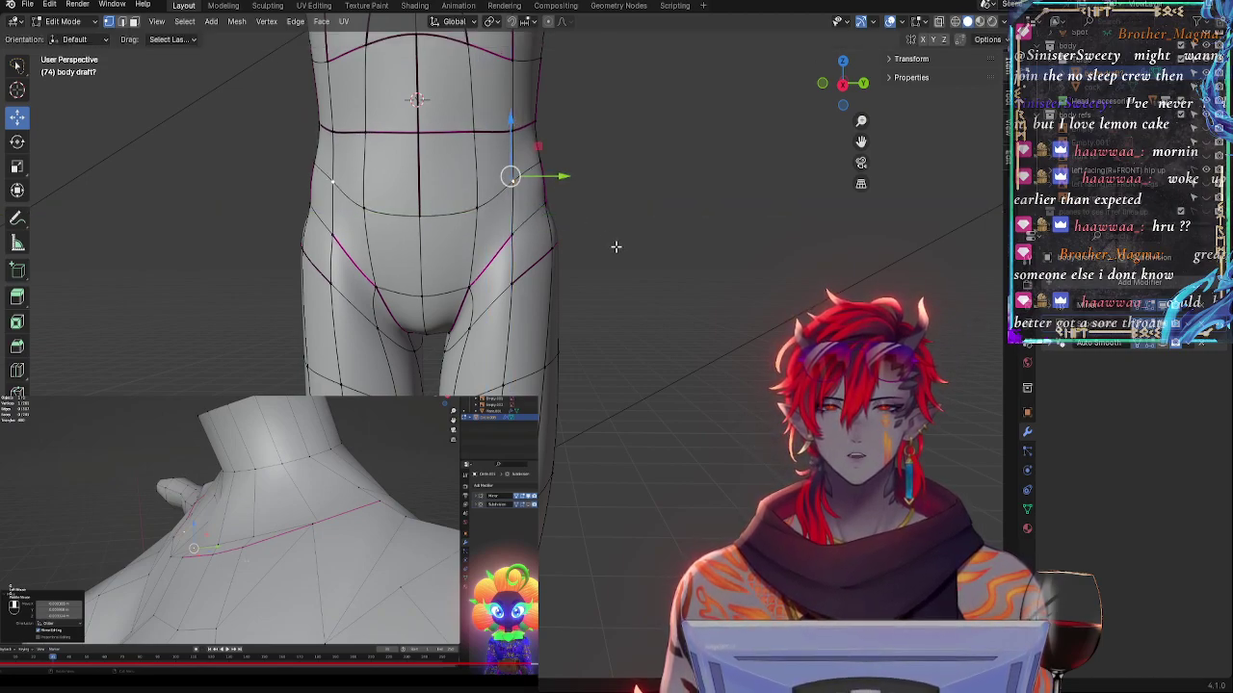
{"action": "middle_click_drag", "start_coordinate": [615, 247], "coordinate": [628, 254]}
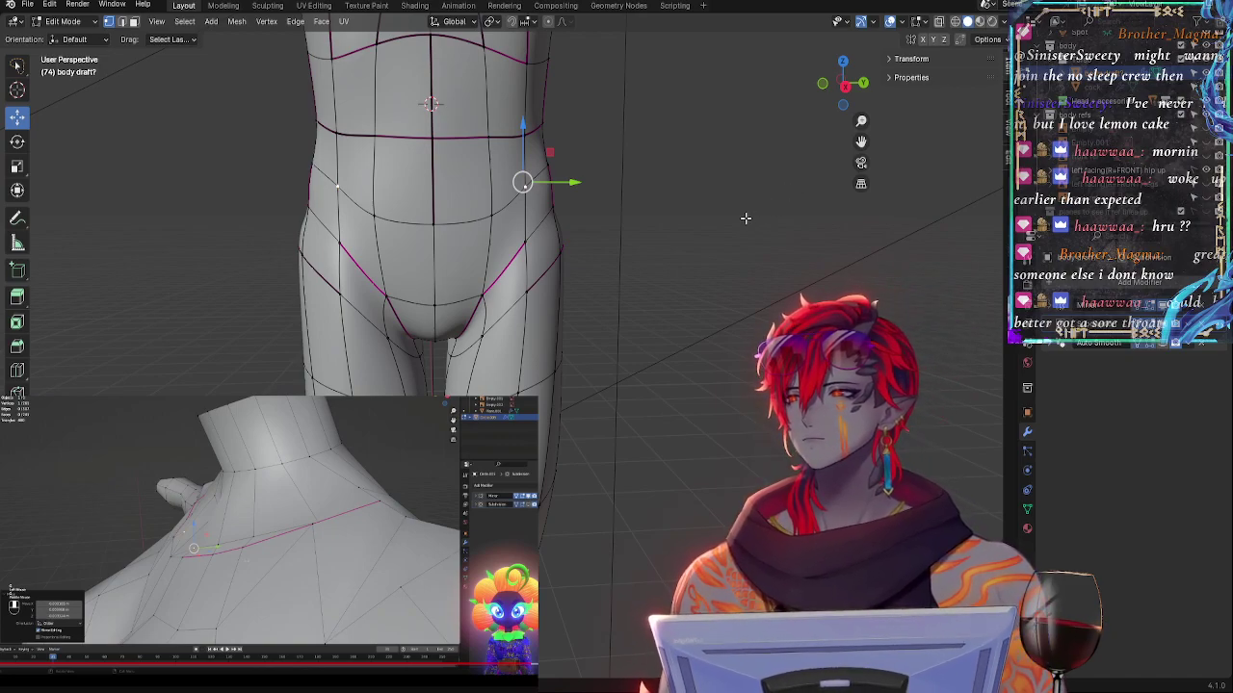
{"action": "middle_click_drag", "start_coordinate": [737, 298], "coordinate": [849, 399], "text": "shift"}
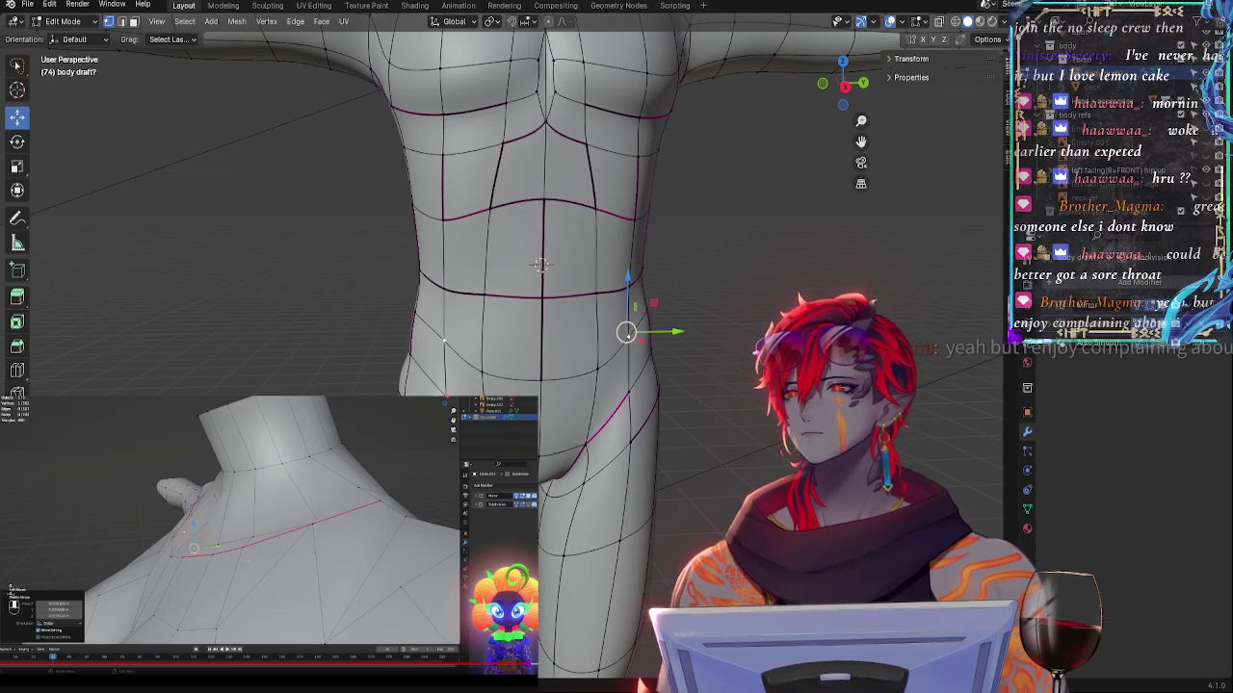
- Check the waist vertex in side orthographic view with X-ray on, then orbit to the back
{"action": "left_click_drag", "start_coordinate": [861, 141], "coordinate": [785, 234]}
{"action": "left_click", "coordinate": [844, 86]}
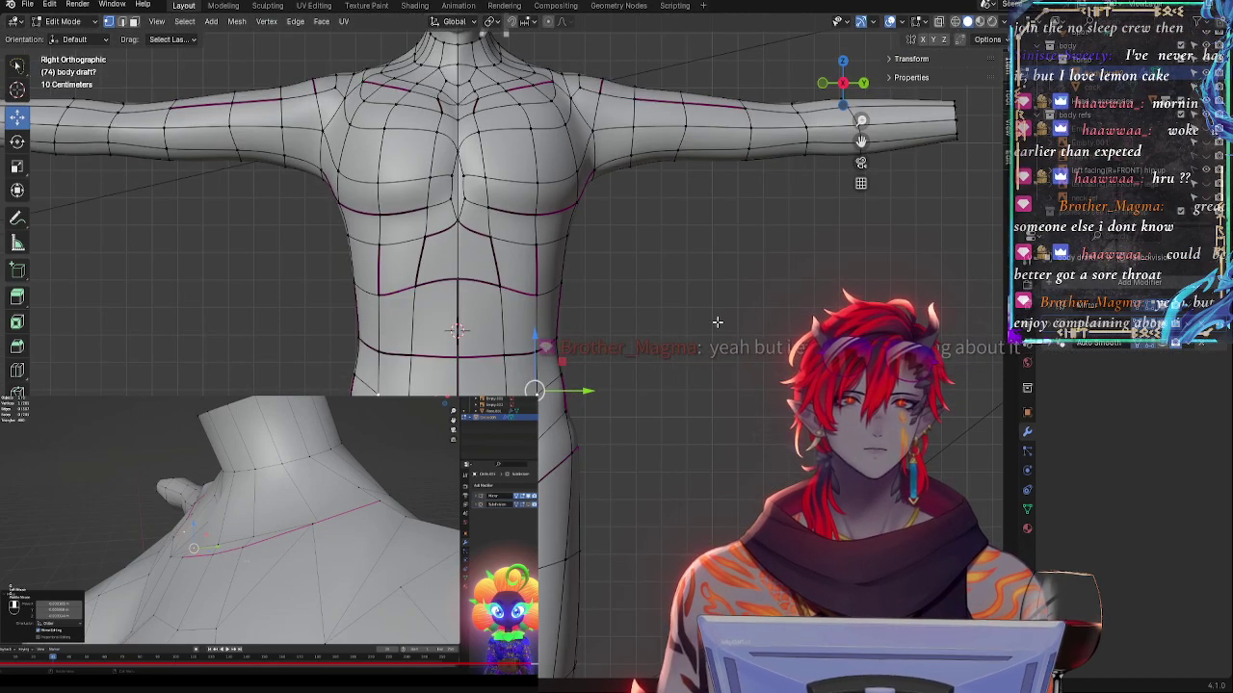
{"action": "scroll", "coordinate": [566, 389], "scroll_direction": "up", "scroll_amount": 2}
{"action": "left_click", "coordinate": [550, 360]}
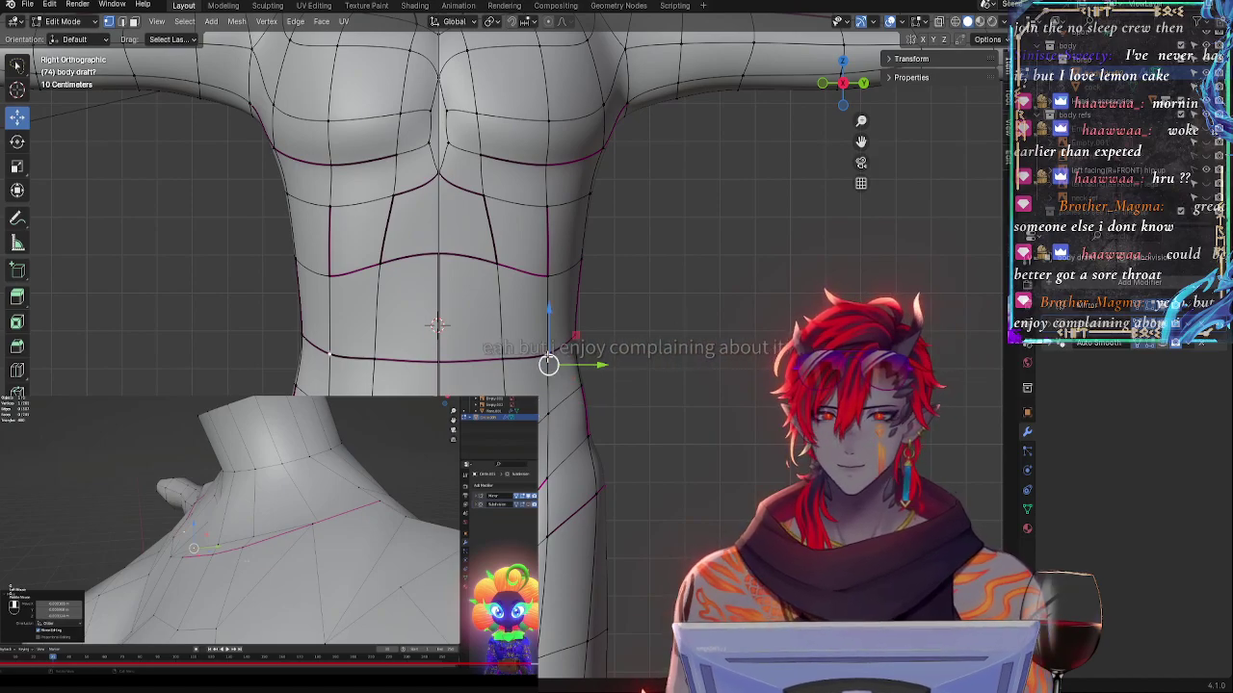
{"action": "key", "text": "alt+z"}
{"action": "key", "text": "alt+z"}
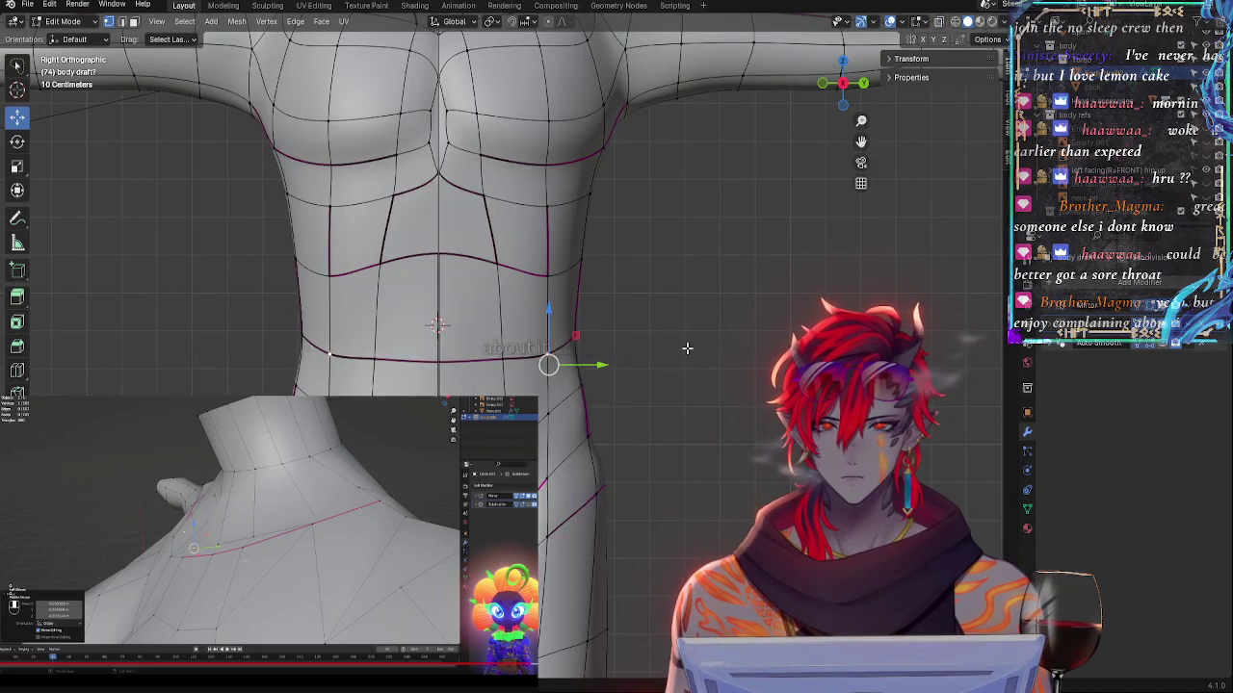
{"action": "mouse_move", "coordinate": [762, 292]}
{"action": "middle_mouse_down"}
{"action": "mouse_move", "coordinate": [721, 319]}
{"action": "mouse_move", "coordinate": [577, 338]}
{"action": "mouse_move", "coordinate": [655, 332]}
{"action": "mouse_move", "coordinate": [605, 354]}
{"action": "mouse_move", "coordinate": [649, 406]}
{"action": "mouse_move", "coordinate": [734, 398]}
{"action": "middle_mouse_up"}
{"action": "middle_click_drag", "start_coordinate": [510, 376], "coordinate": [597, 403]}
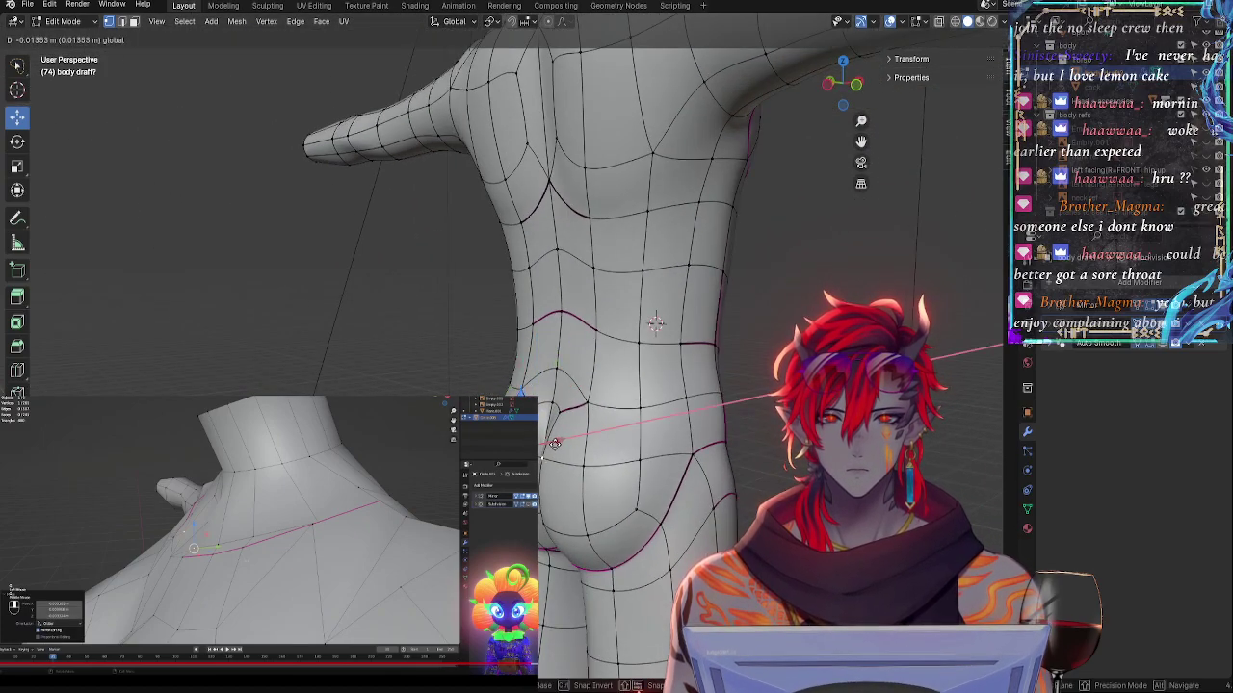
{"action": "mouse_move", "coordinate": [561, 441]}
{"action": "middle_mouse_down"}
{"action": "mouse_move", "coordinate": [555, 428]}
{"action": "mouse_move", "coordinate": [557, 439]}
{"action": "middle_mouse_up"}
- Tuck the lower buttock-crease vertices inward by moving them along Y
{"action": "key", "text": "g"}
{"action": "key", "text": "y"}
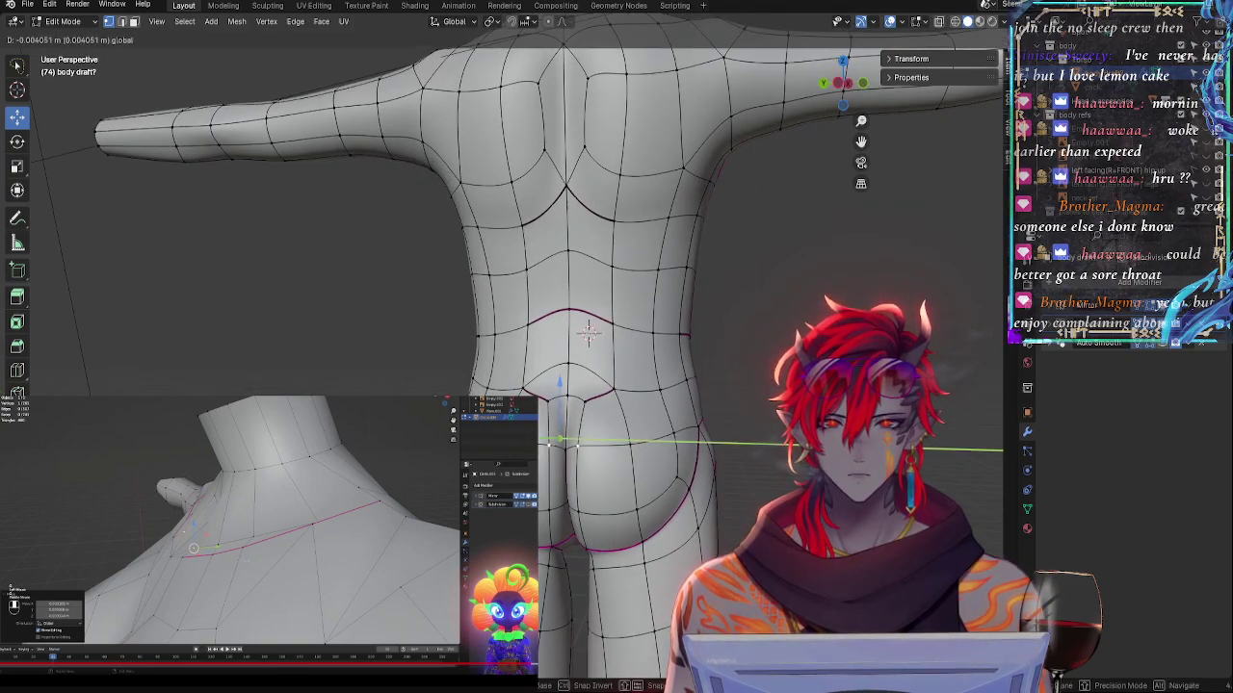
{"action": "left_click", "coordinate": [581, 510]}
{"action": "middle_click_drag", "start_coordinate": [610, 546], "coordinate": [591, 556]}
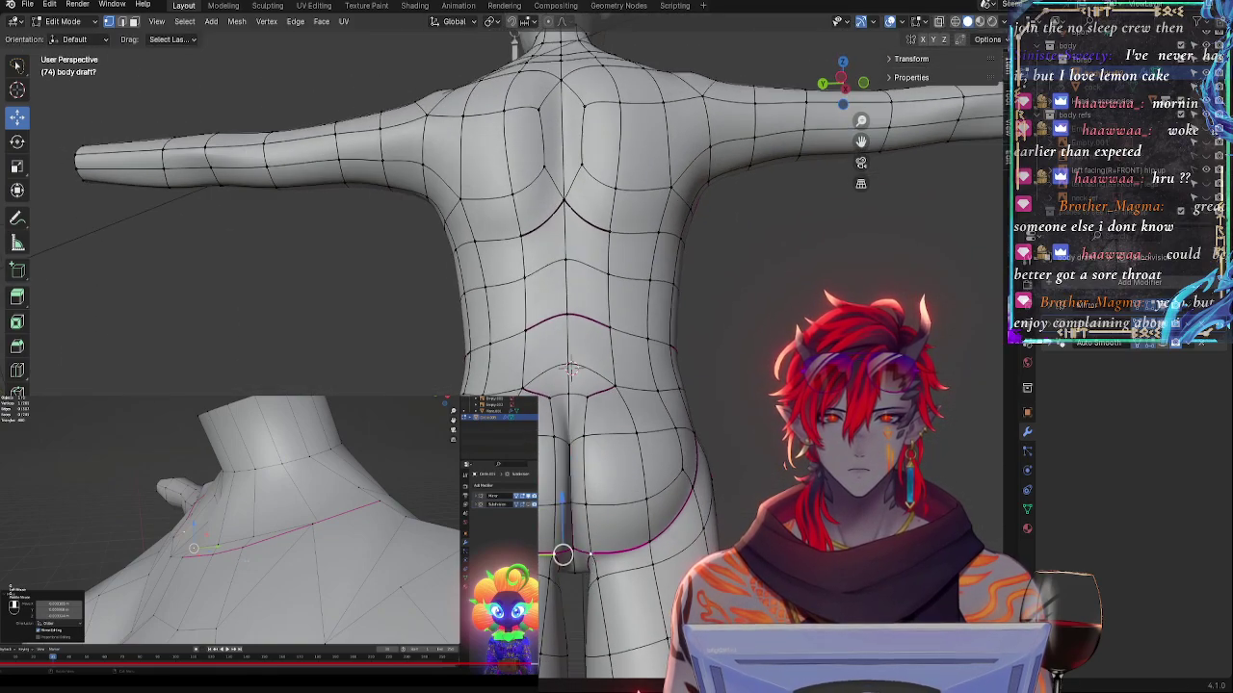
{"action": "key", "text": "g"}
{"action": "key", "text": "y"}
{"action": "left_click", "coordinate": [559, 555]}
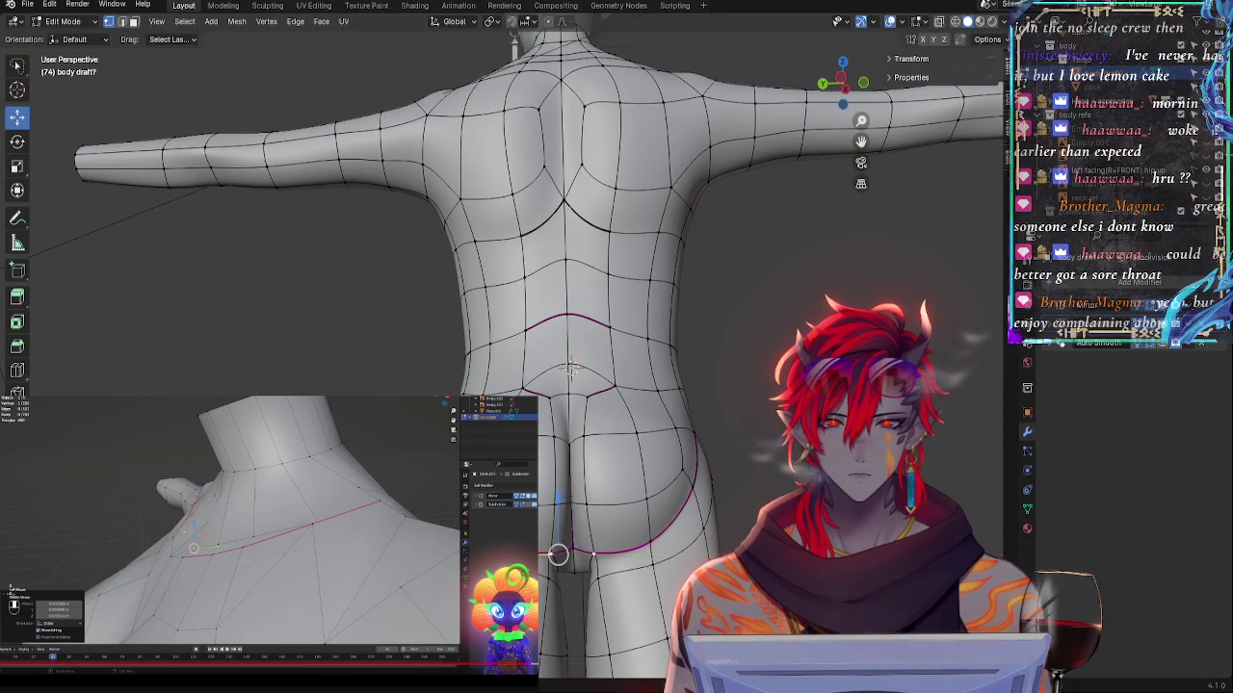
{"action": "middle_click_drag", "start_coordinate": [557, 555], "coordinate": [636, 551]}
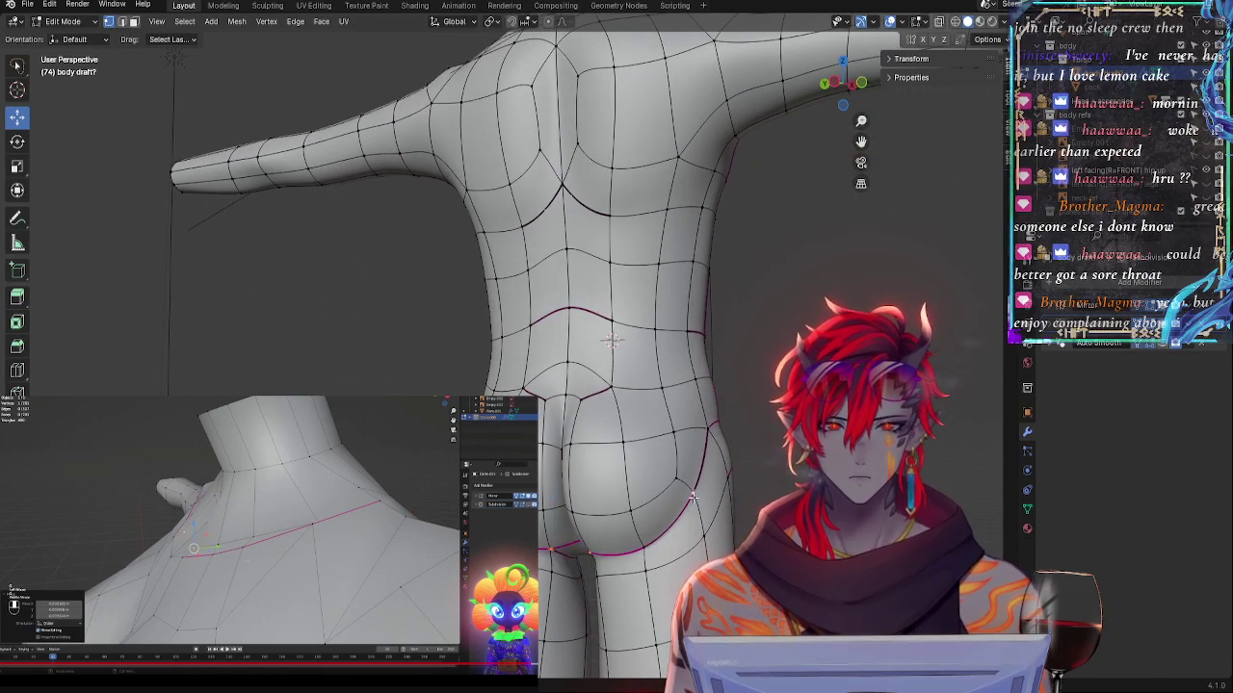
- Slightly increase the crease weight on the buttock-crease edges with Shift+E
{"action": "middle_click_drag", "start_coordinate": [592, 561], "coordinate": [555, 552]}
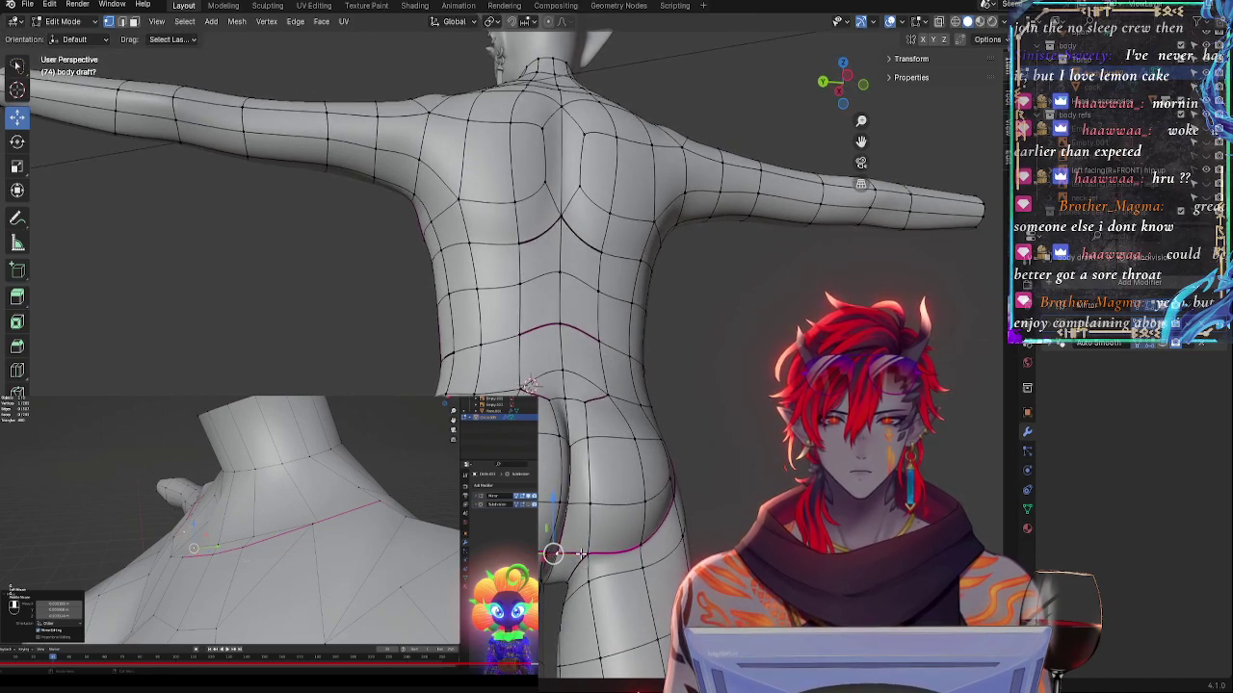
{"action": "middle_click_drag", "start_coordinate": [580, 555], "coordinate": [647, 466]}
{"action": "key", "text": "shift+e"}
{"action": "left_click", "coordinate": [724, 575]}
{"action": "left_click", "coordinate": [612, 582]}
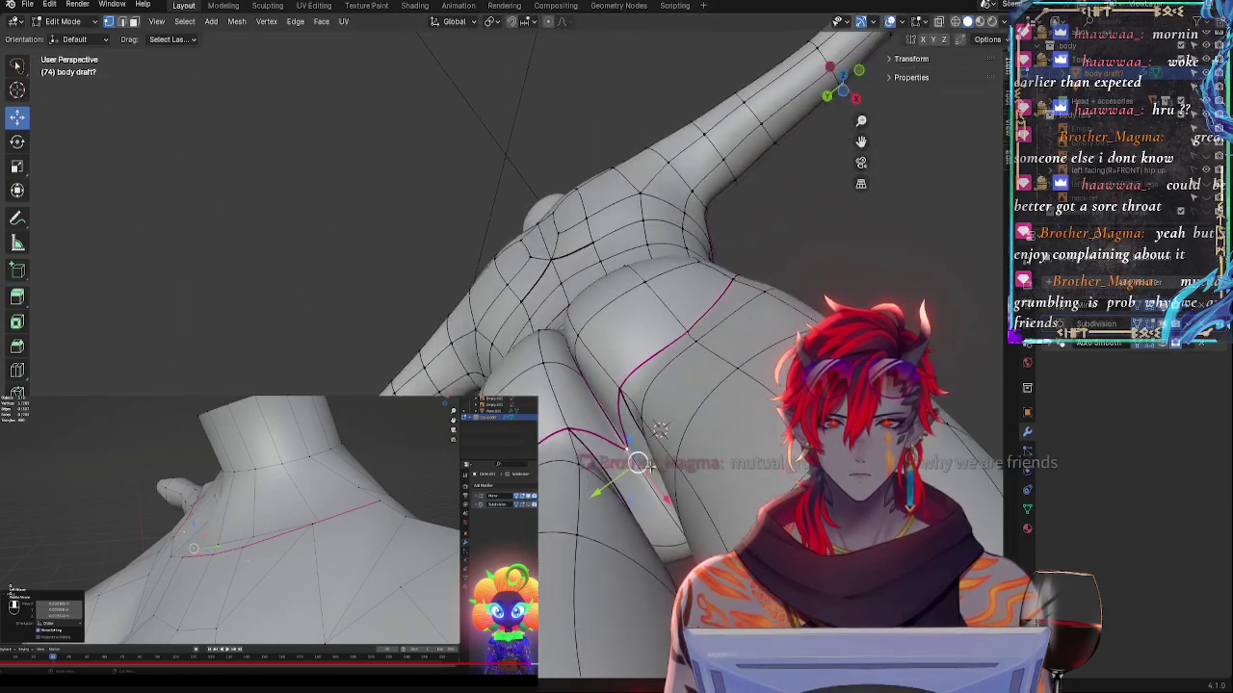
- Shift the buttock-crease vertex sideways along X in two small moves
{"action": "key", "text": "g"}
{"action": "key", "text": "x"}
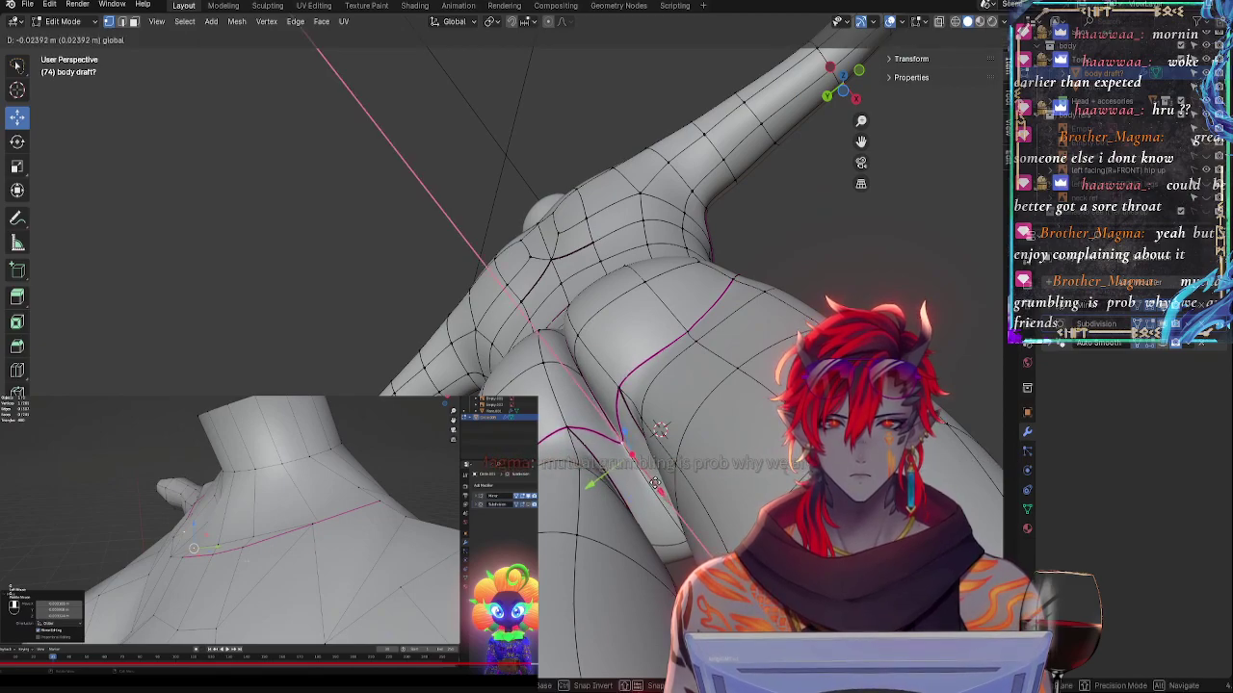
{"action": "left_click_drag", "start_coordinate": [655, 484], "coordinate": [654, 482]}
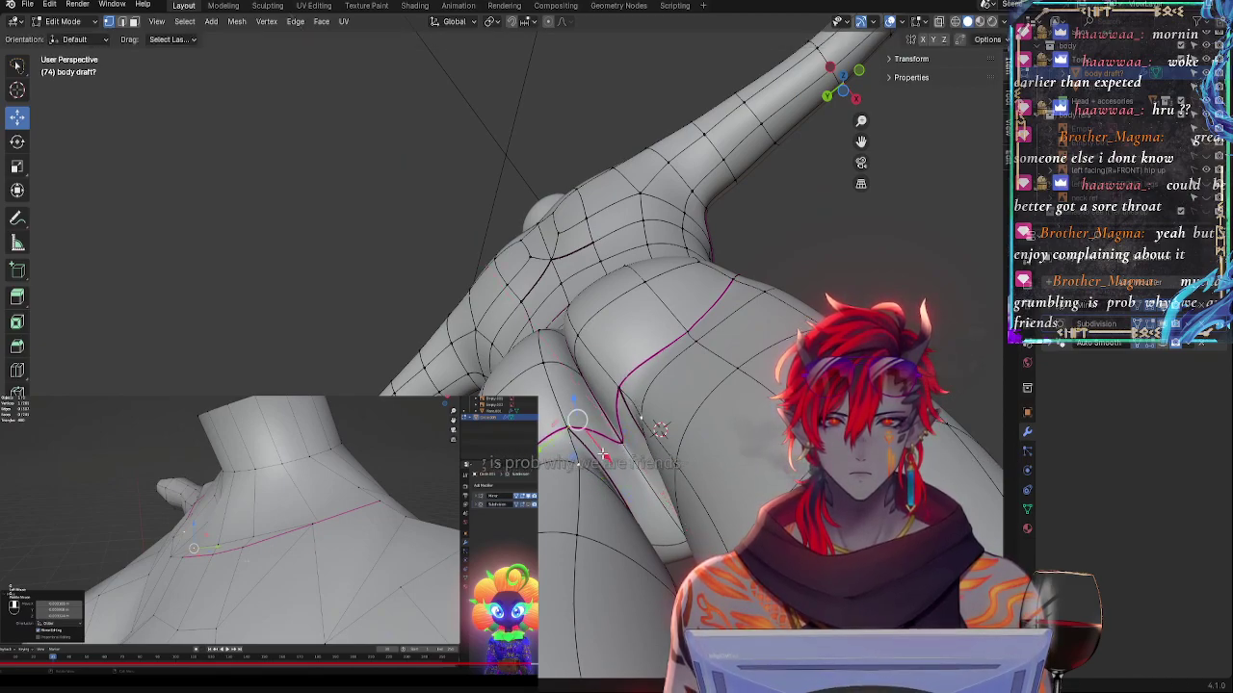
{"action": "key", "text": "g"}
{"action": "key", "text": "x"}
{"action": "left_click", "coordinate": [542, 445]}
- Offset the crease vertex along Y twice, then adjust it along X again
{"action": "key", "text": "g"}
{"action": "key", "text": "y"}
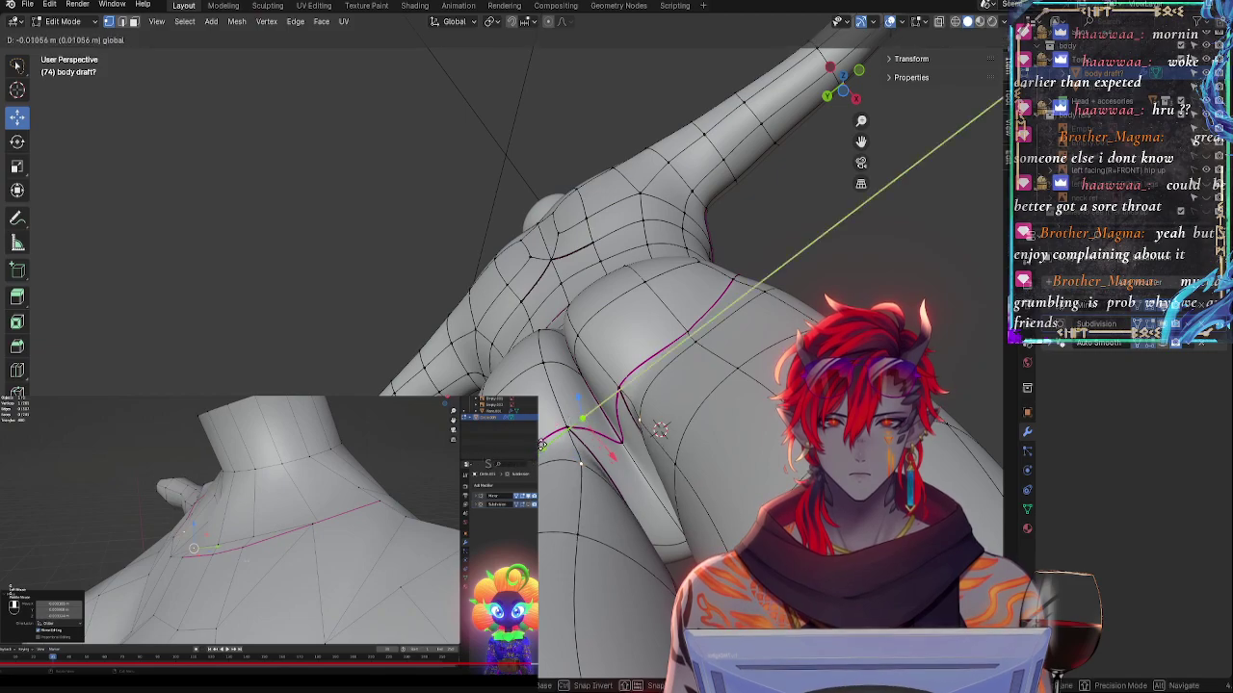
{"action": "left_click", "coordinate": [542, 441]}
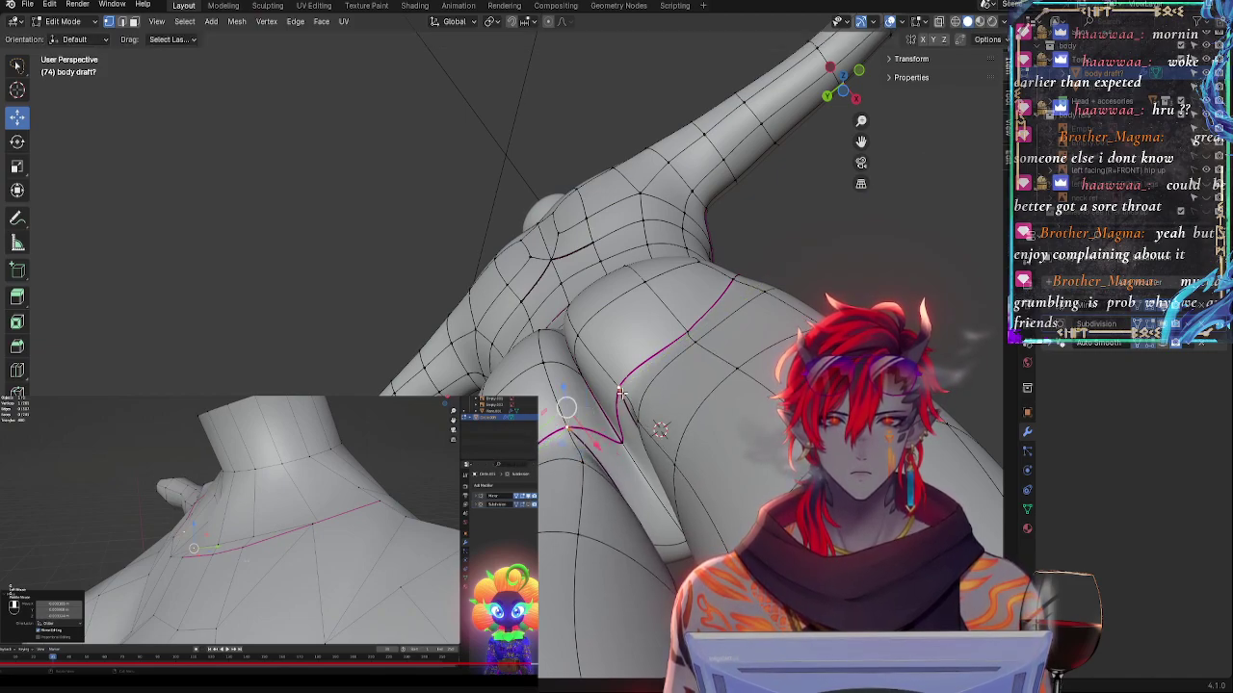
{"action": "key", "text": "g"}
{"action": "key", "text": "y"}
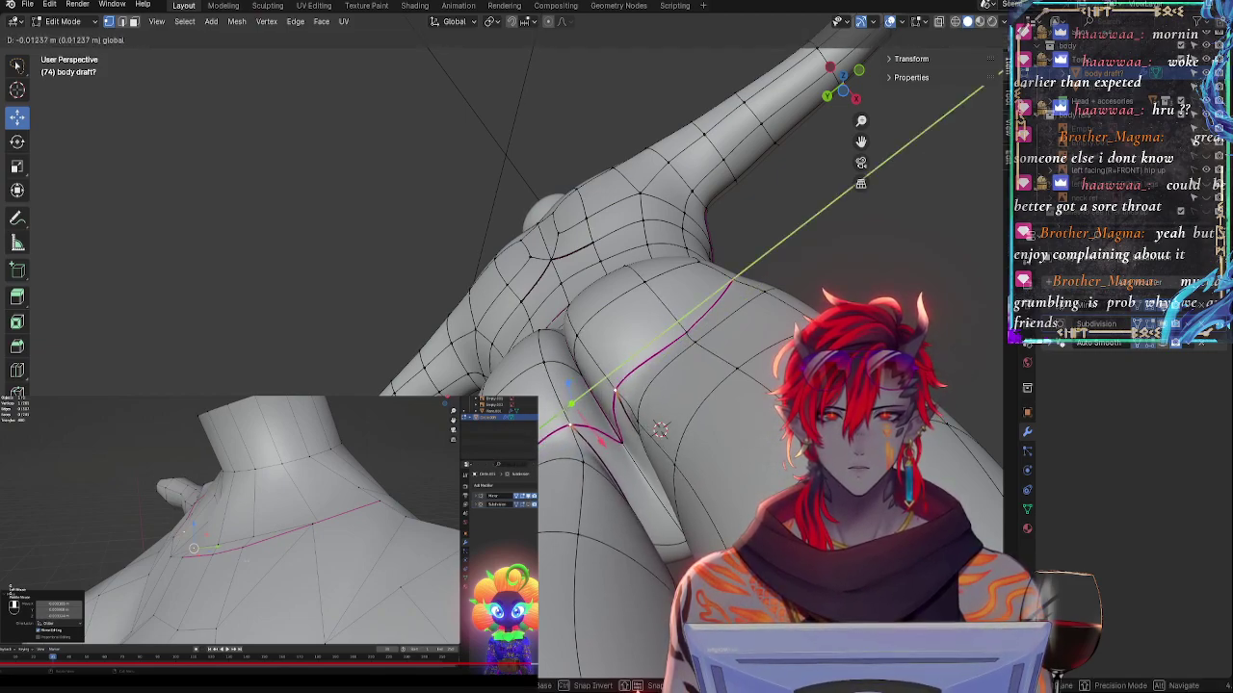
{"action": "left_click", "coordinate": [571, 403]}
{"action": "key", "text": "g"}
{"action": "key", "text": "x"}
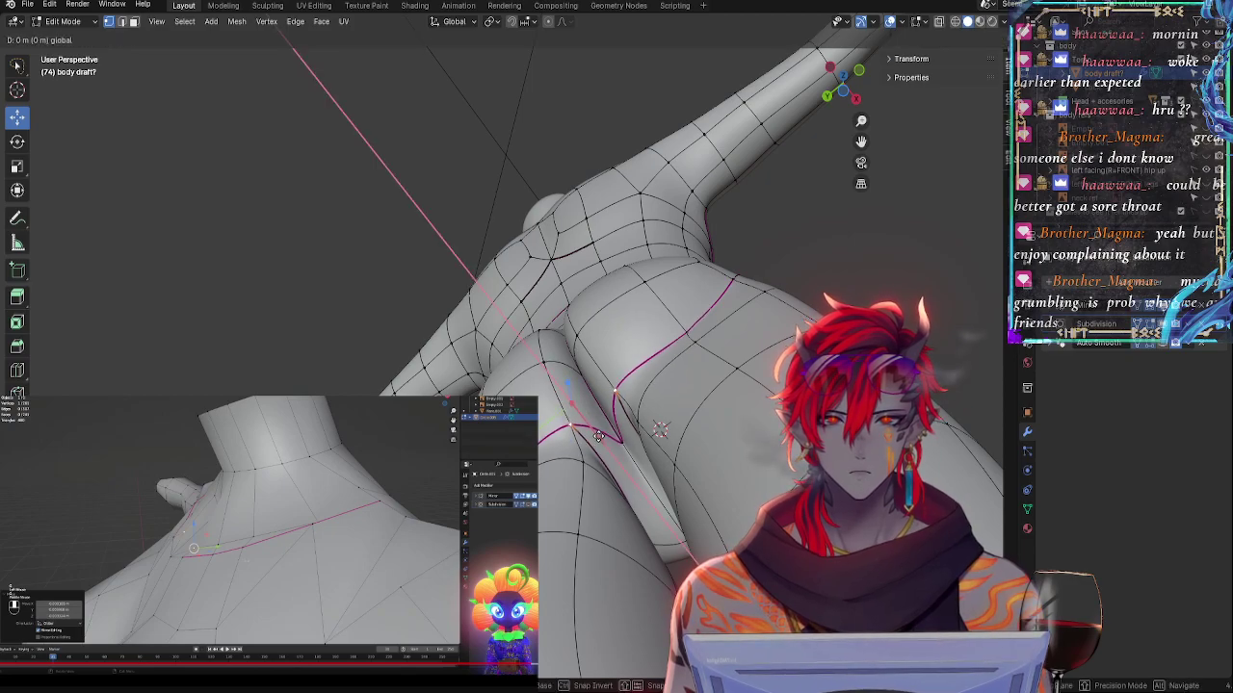
{"action": "left_click", "coordinate": [623, 443]}
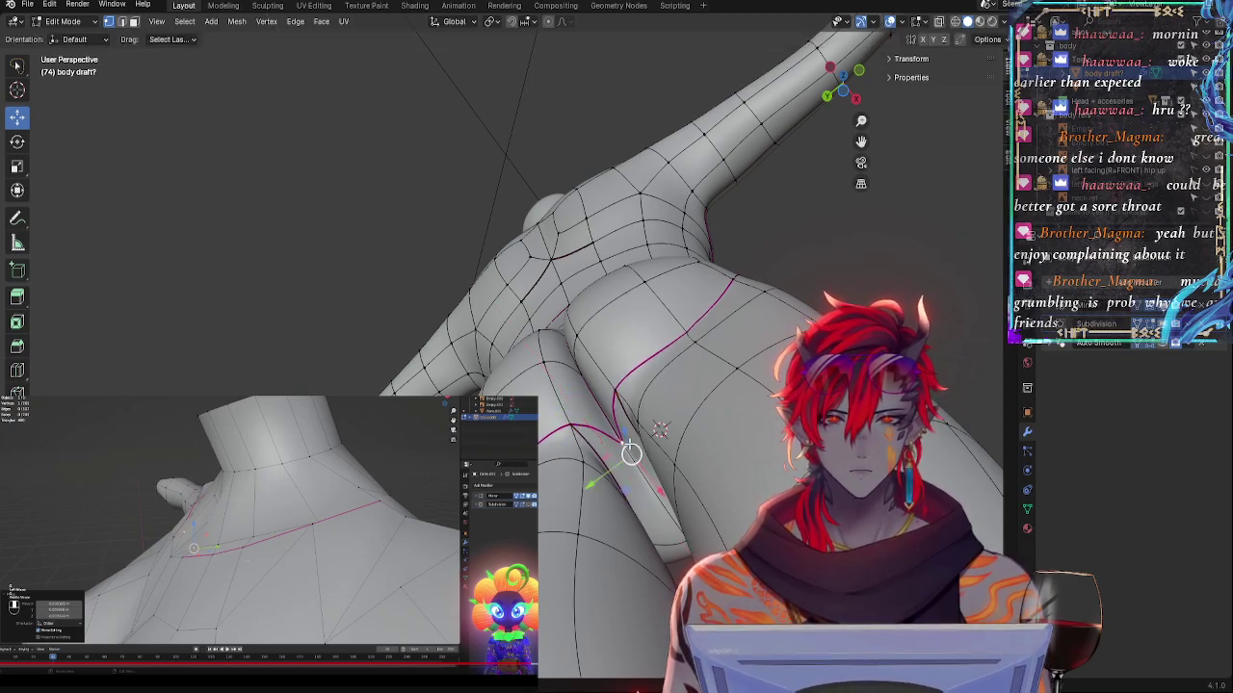
- Raise the crease vertex slightly along Z and shift it a little along X
{"action": "middle_click_drag", "start_coordinate": [631, 451], "coordinate": [662, 547]}
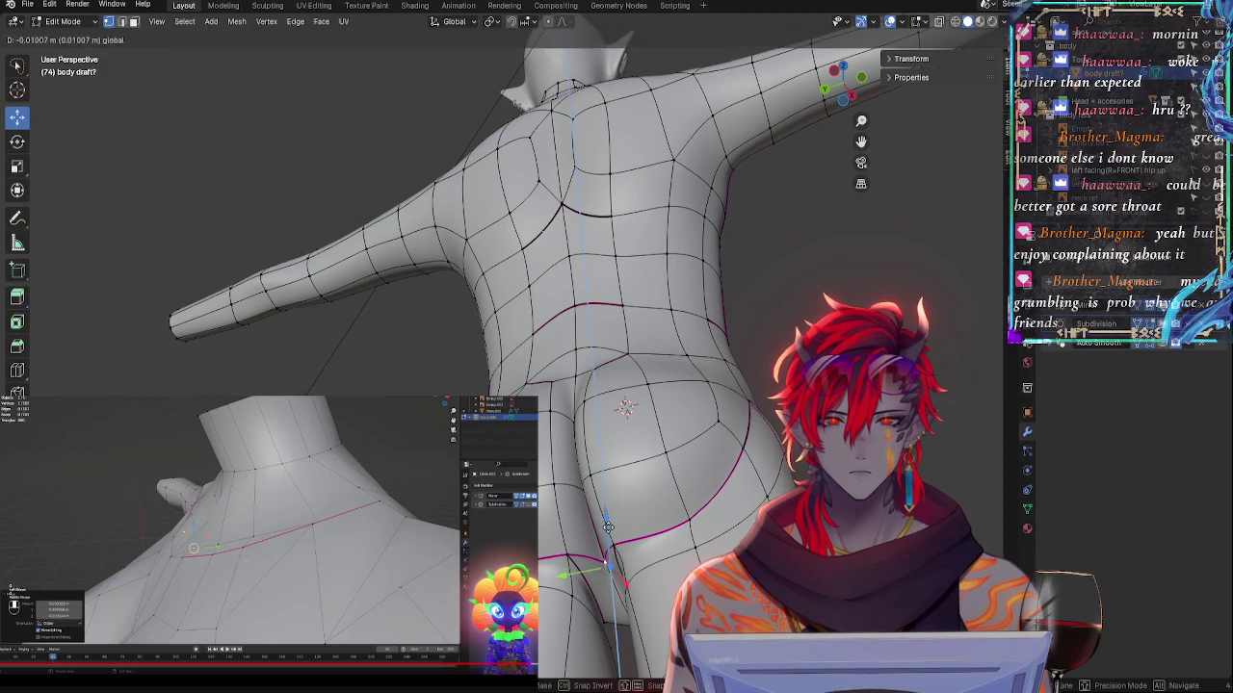
{"action": "key", "text": "g"}
{"action": "key", "text": "z"}
{"action": "left_click_drag", "start_coordinate": [608, 513], "coordinate": [609, 516]}
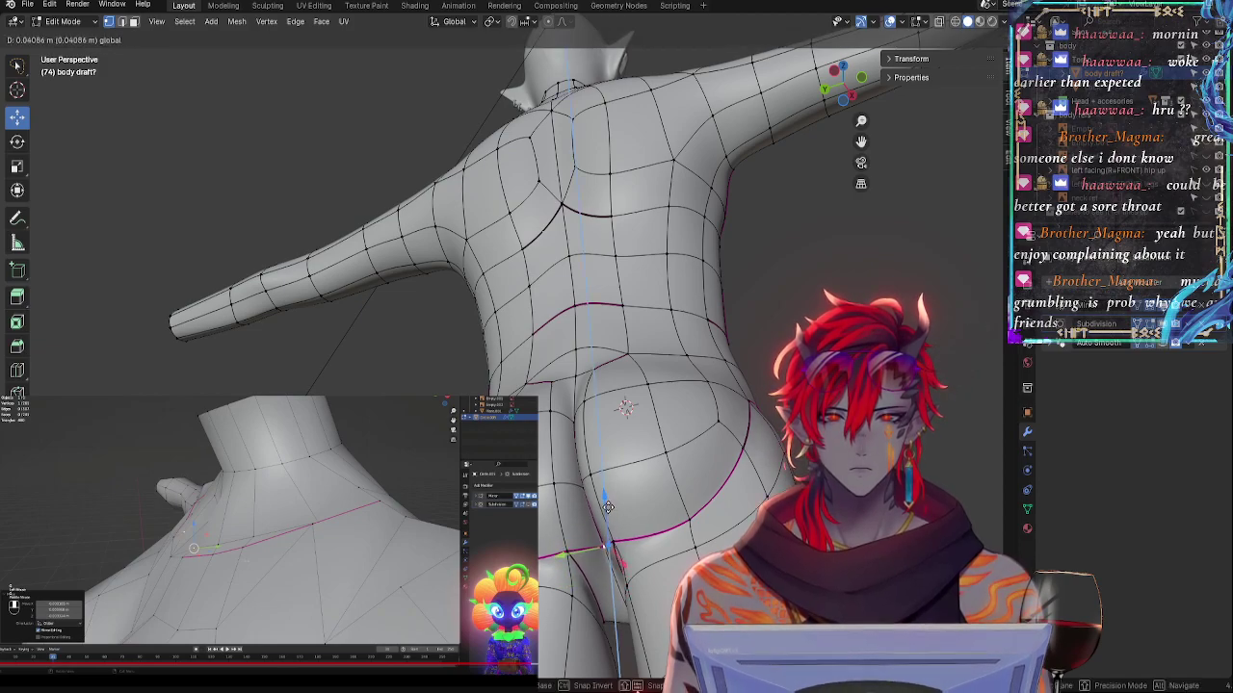
{"action": "middle_click_drag", "start_coordinate": [611, 514], "coordinate": [619, 431]}
{"action": "left_click_drag", "start_coordinate": [647, 481], "coordinate": [643, 473]}
{"action": "left_click", "coordinate": [643, 472]}
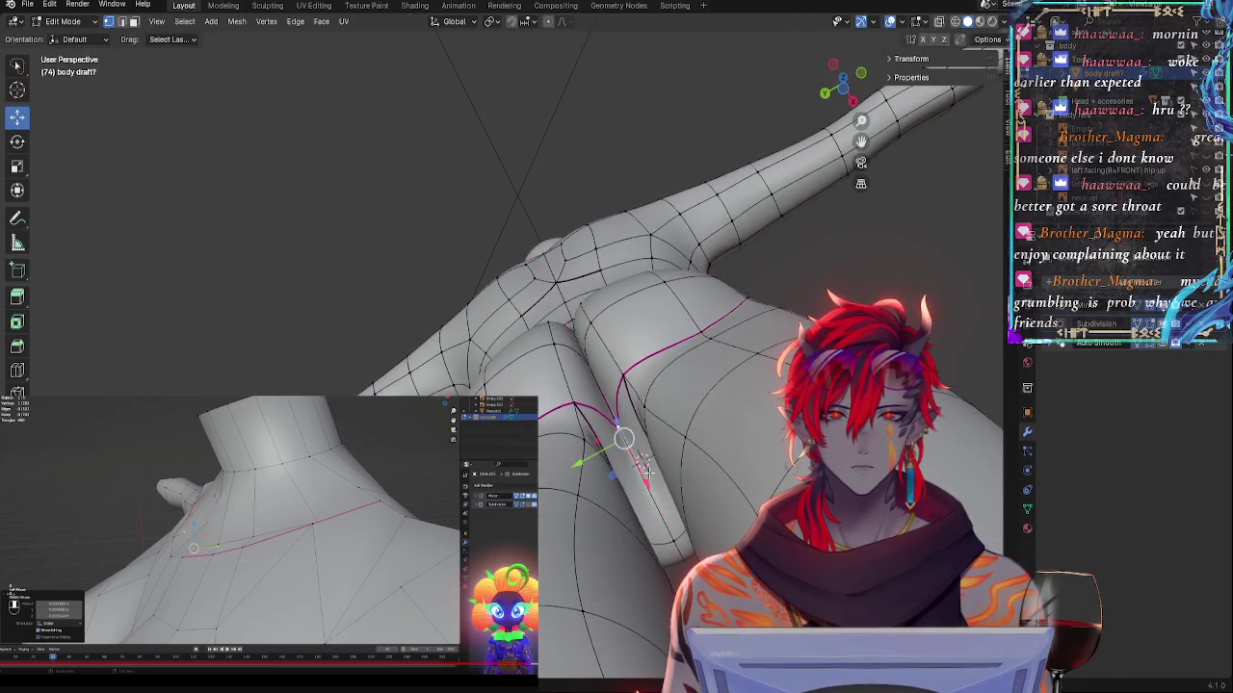
- Fine-tune the hip vertices left and right, then exit Edit Mode to view the smooth body
{"action": "middle_click_drag", "start_coordinate": [627, 440], "coordinate": [667, 458]}
{"action": "middle_click_drag", "start_coordinate": [564, 526], "coordinate": [640, 593]}
{"action": "left_click_drag", "start_coordinate": [662, 528], "coordinate": [661, 525]}
{"action": "middle_click_drag", "start_coordinate": [571, 334], "coordinate": [687, 345]}
{"action": "left_click_drag", "start_coordinate": [546, 581], "coordinate": [568, 584]}
{"action": "left_click_drag", "start_coordinate": [520, 532], "coordinate": [520, 527]}
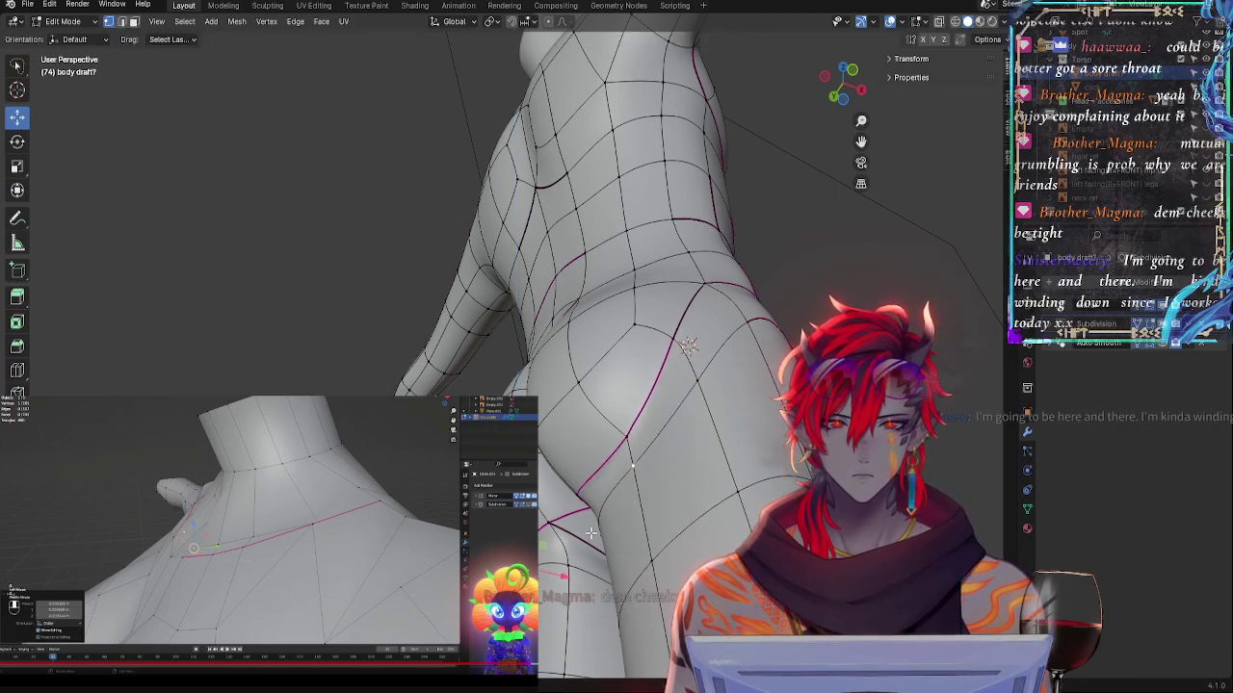
{"action": "middle_click_drag", "start_coordinate": [638, 468], "coordinate": [574, 457]}
{"action": "key", "text": "Tab"}
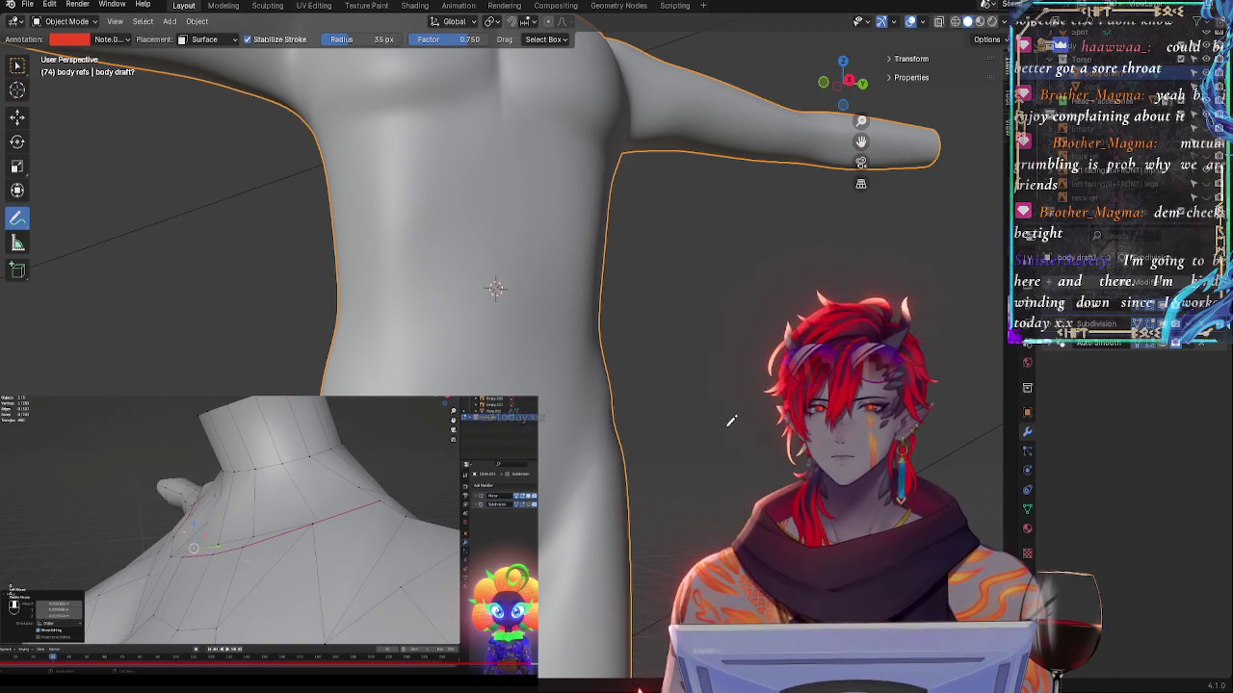
- From the back view in Edit Mode, select the inner-thigh vertical loop; undo a trial Y-axis move
{"action": "middle_click_drag", "start_coordinate": [731, 420], "coordinate": [501, 506]}
{"action": "key", "text": "Tab"}
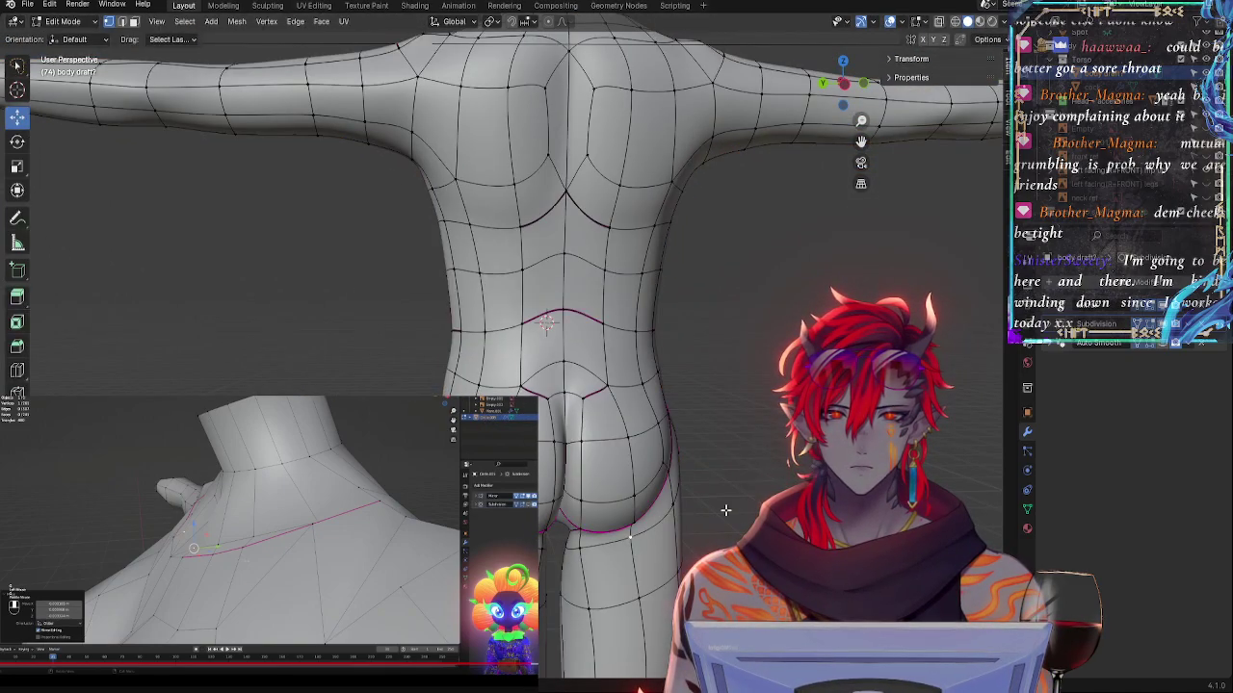
{"action": "middle_click_drag", "start_coordinate": [725, 511], "coordinate": [587, 512]}
{"action": "left_click", "coordinate": [582, 510], "text": "alt"}
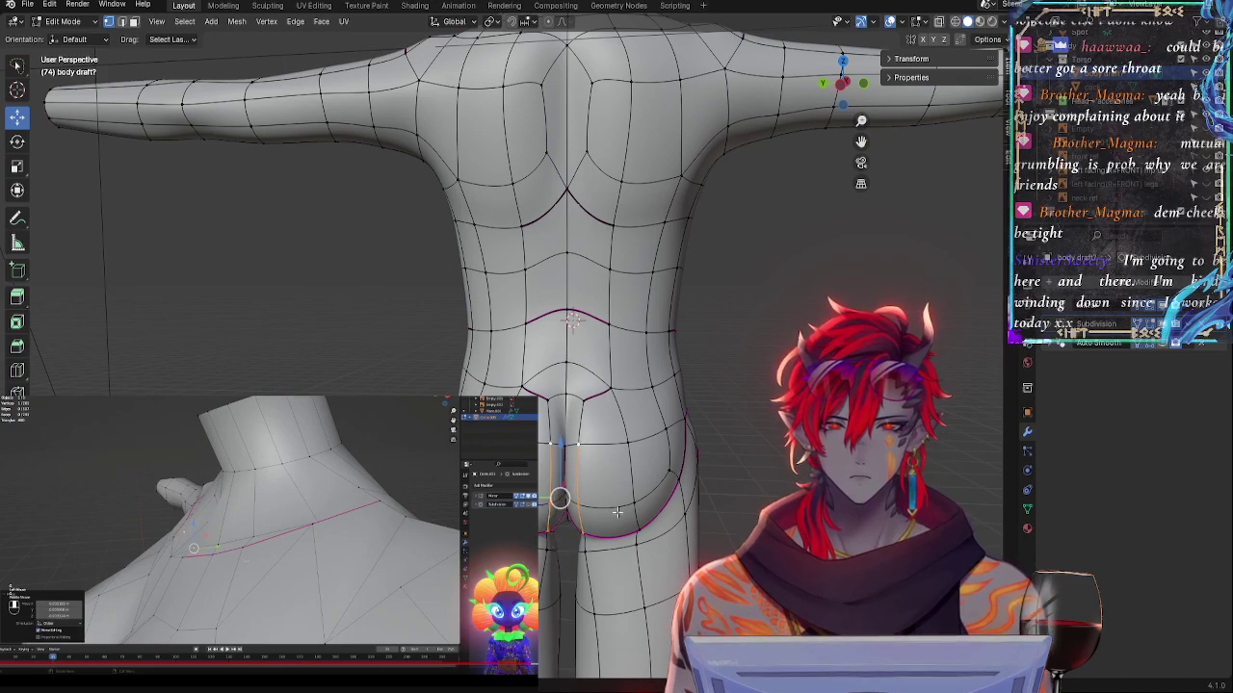
{"action": "key", "text": "g"}
{"action": "key", "text": "y"}
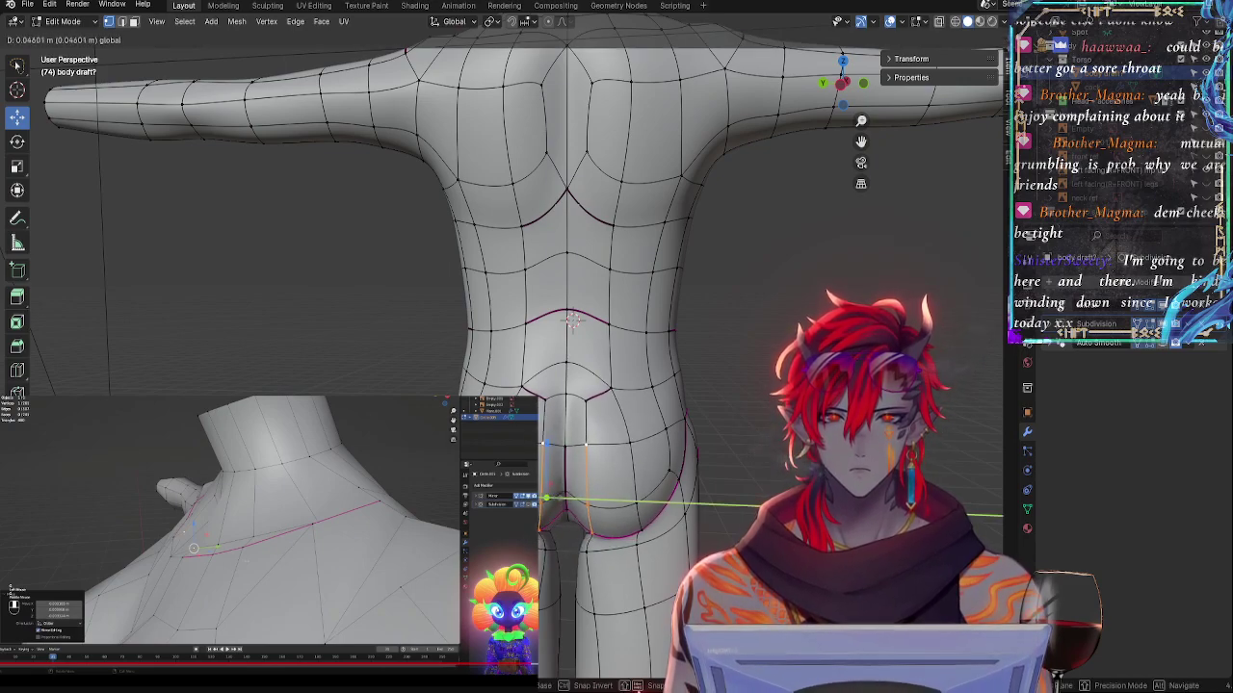
{"action": "left_click", "coordinate": [616, 507]}
{"action": "key", "text": "ctrl+z"}
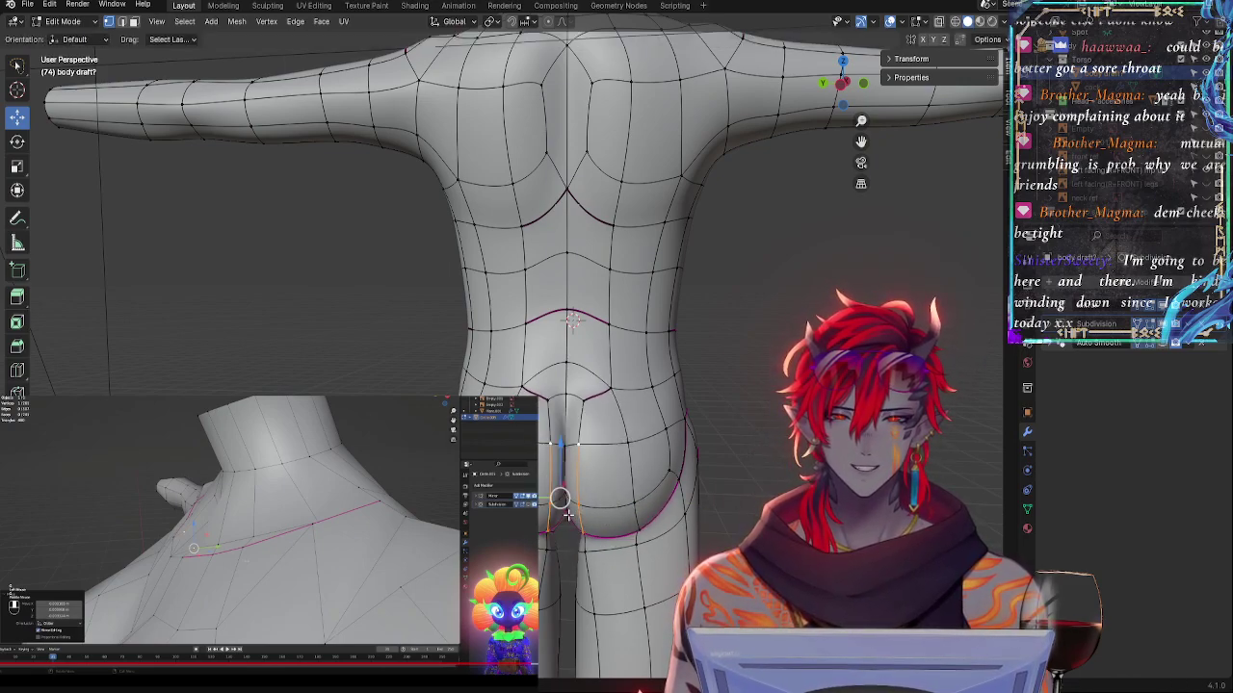
- Add the centre vertex, then rotate the thigh edges slightly around Y, then around Z
{"action": "left_click", "coordinate": [566, 444], "text": "shift"}
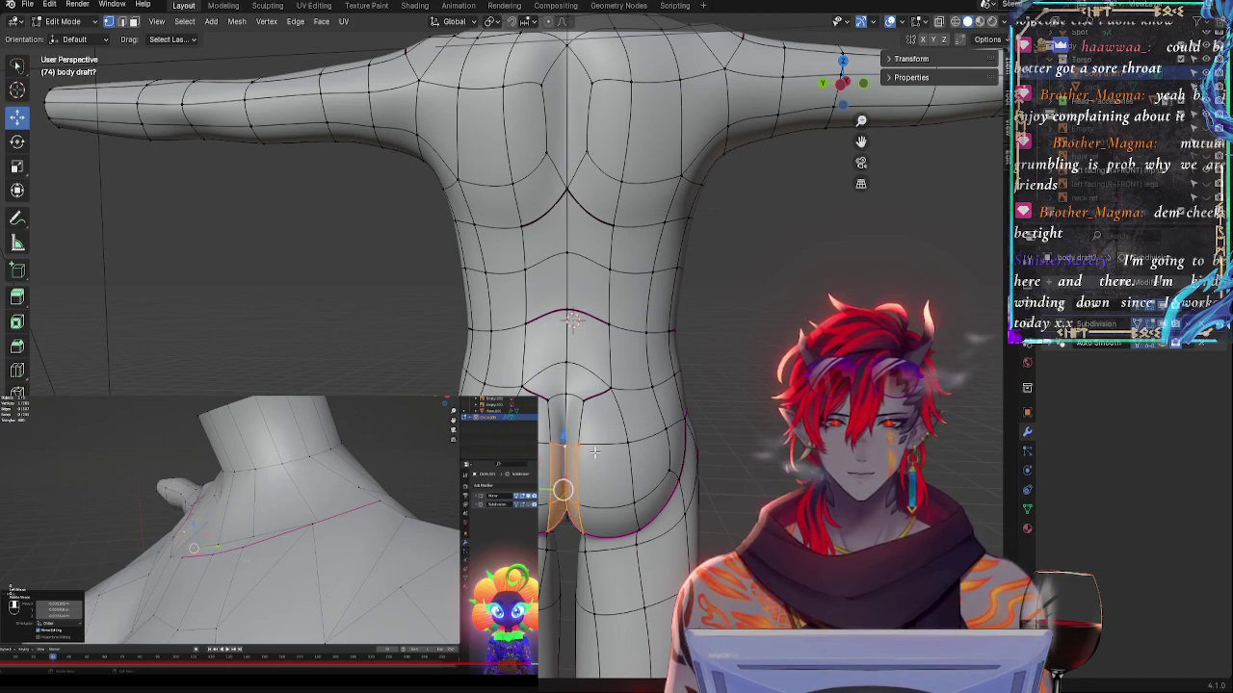
{"action": "key", "text": "r"}
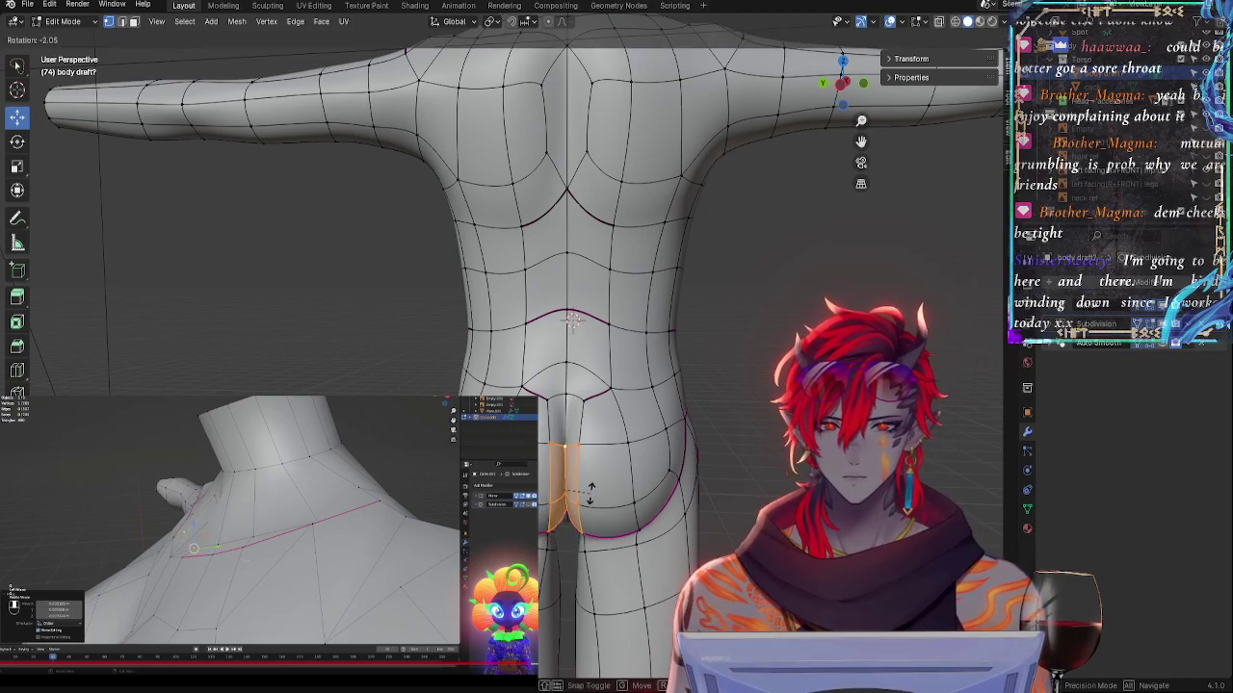
{"action": "key", "text": "y"}
{"action": "left_click", "coordinate": [583, 509]}
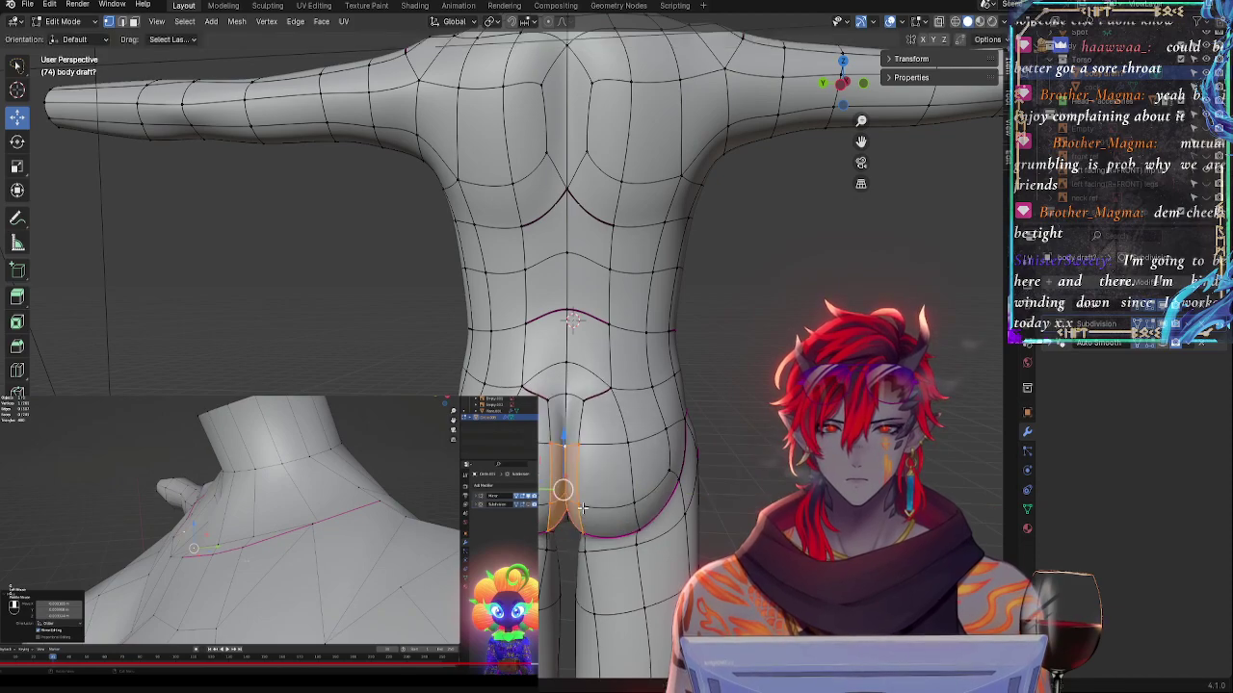
{"action": "key", "text": "r"}
{"action": "key", "text": "z"}
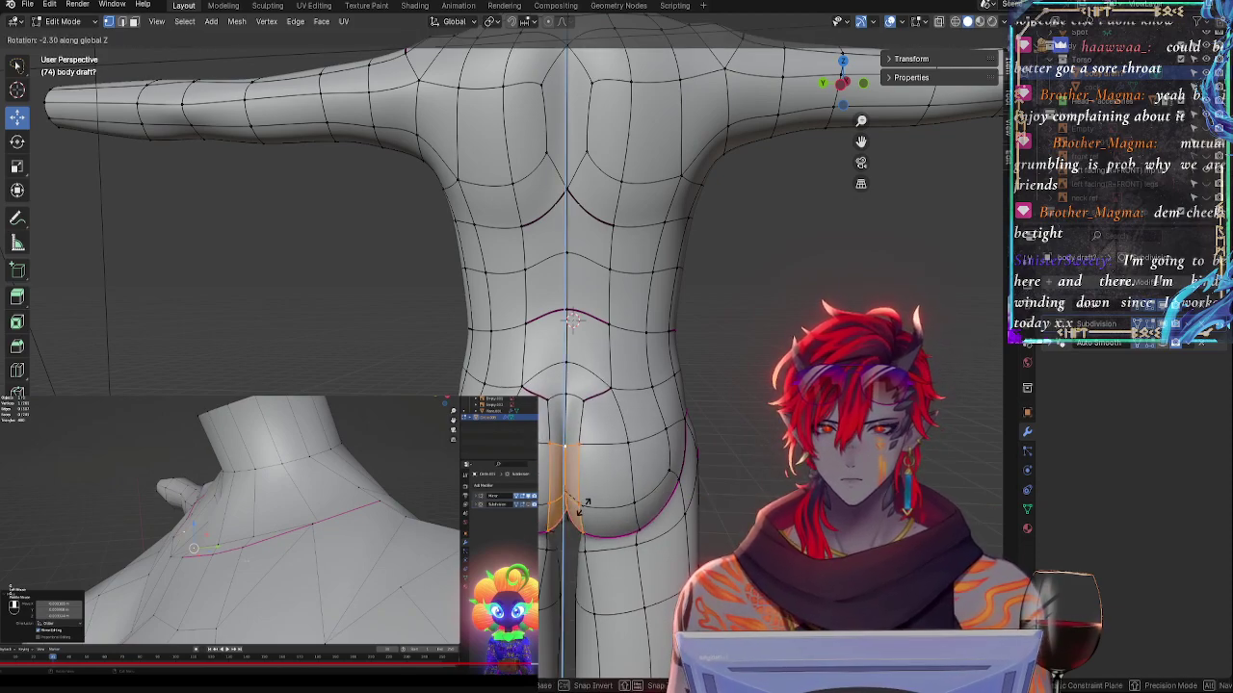
{"action": "left_click", "coordinate": [743, 478]}
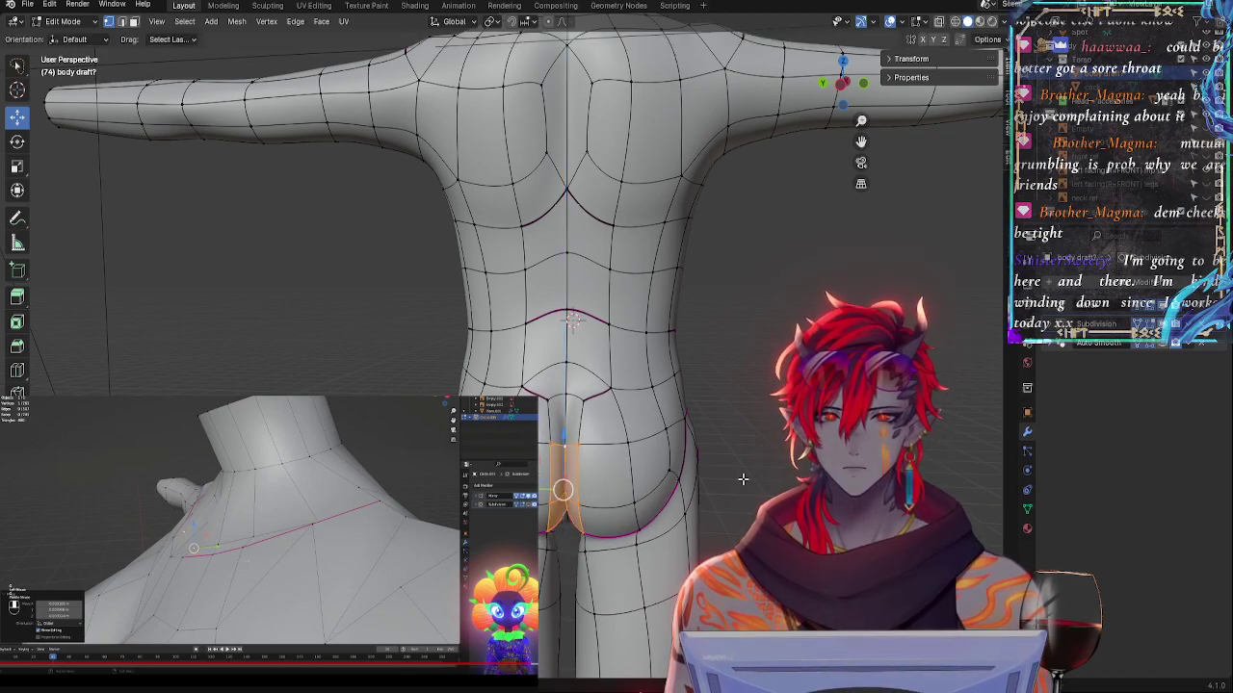
- Rotate the thigh edges slightly again, then rotate them again trying Y, Z and finally X constraints
{"action": "middle_click_drag", "start_coordinate": [754, 476], "coordinate": [611, 529]}
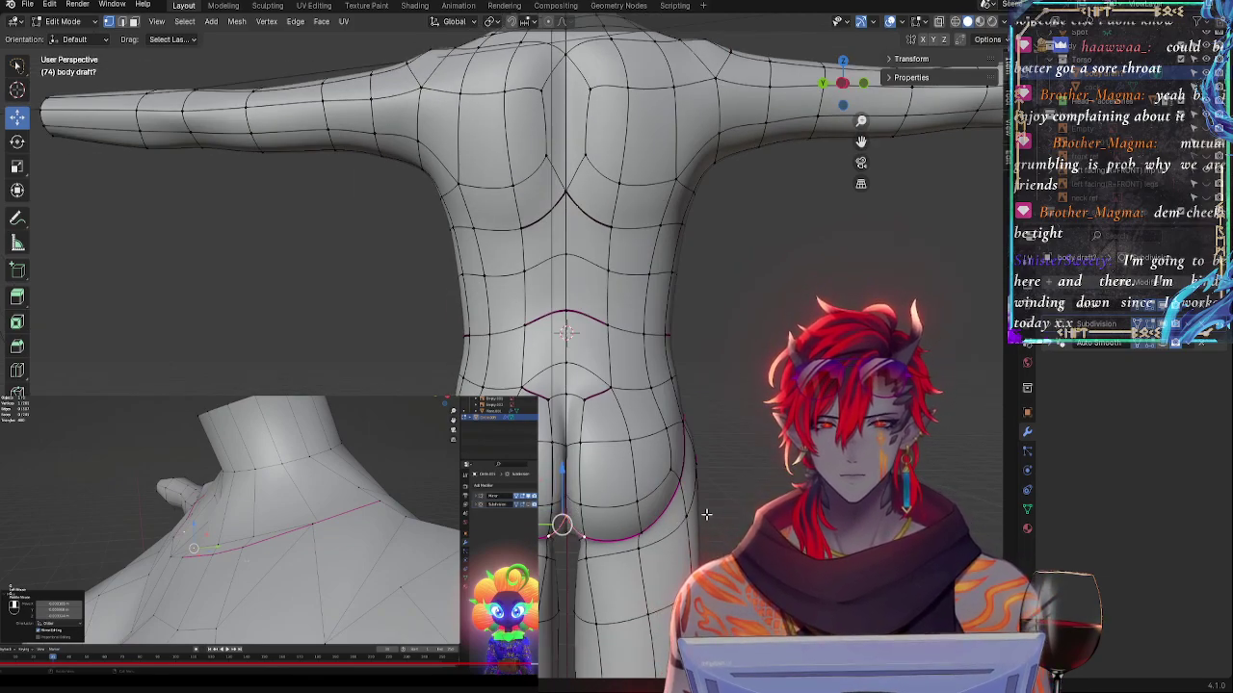
{"action": "key", "text": "r"}
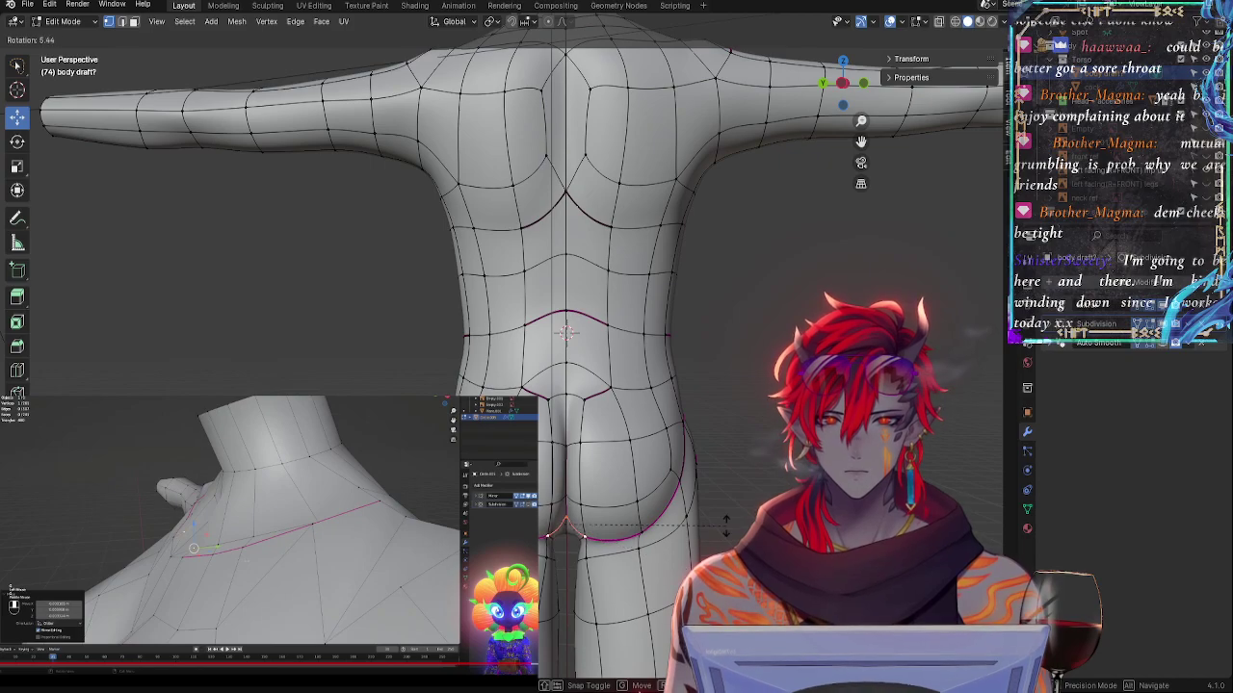
{"action": "left_click", "coordinate": [675, 496]}
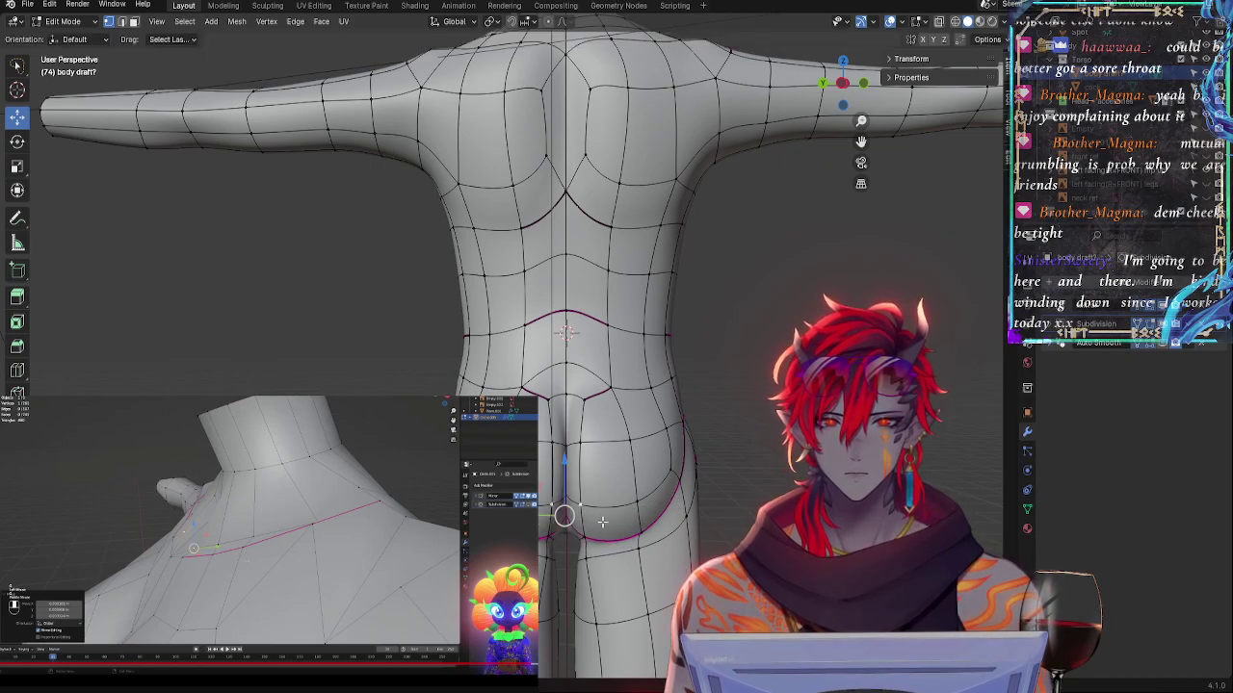
{"action": "middle_click_drag", "start_coordinate": [602, 521], "coordinate": [575, 506]}
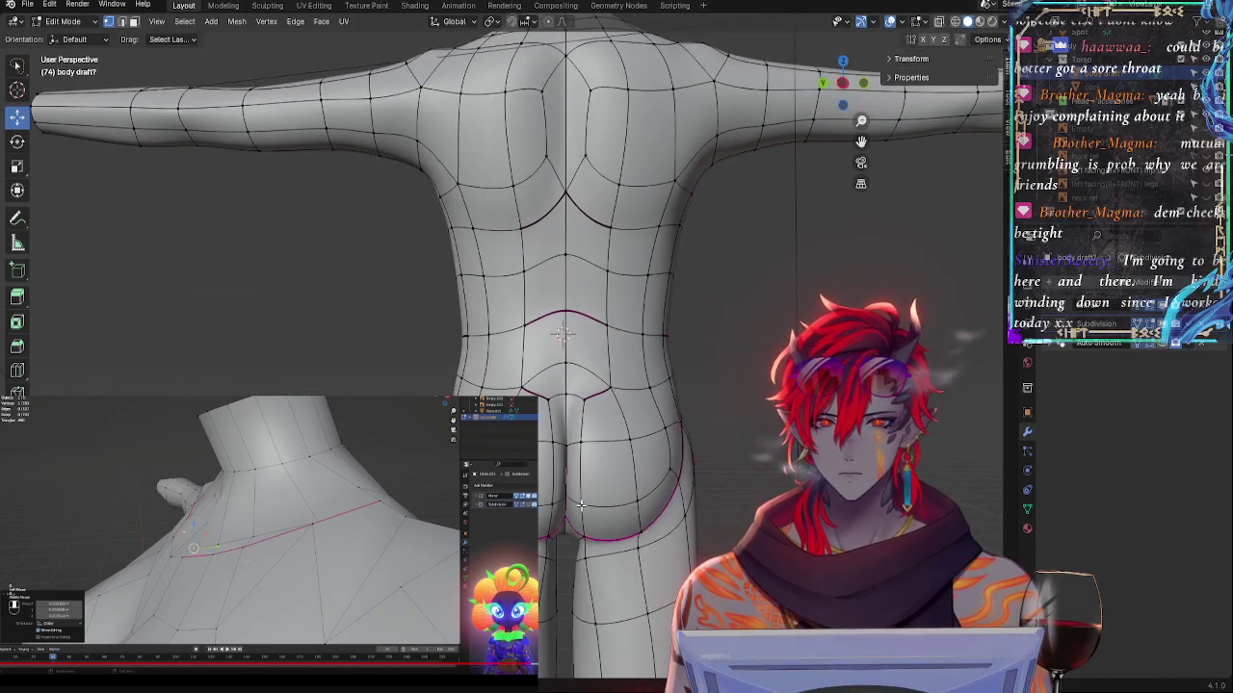
{"action": "key", "text": "r"}
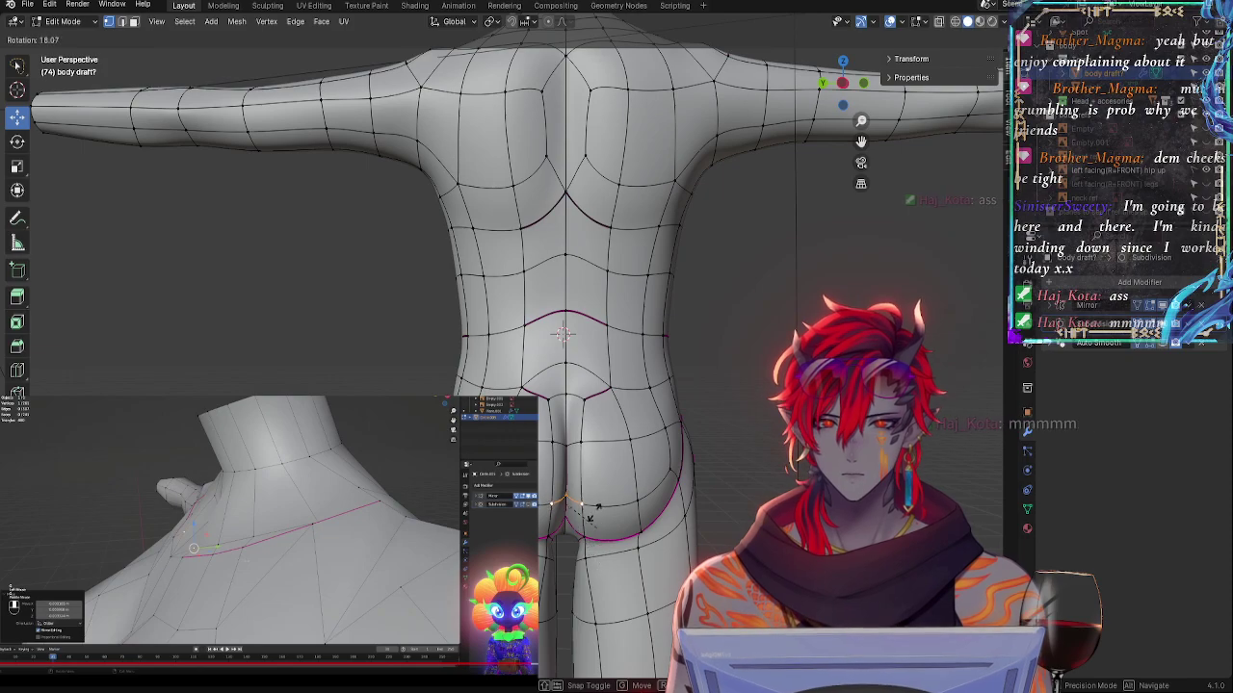
{"action": "key", "text": "y"}
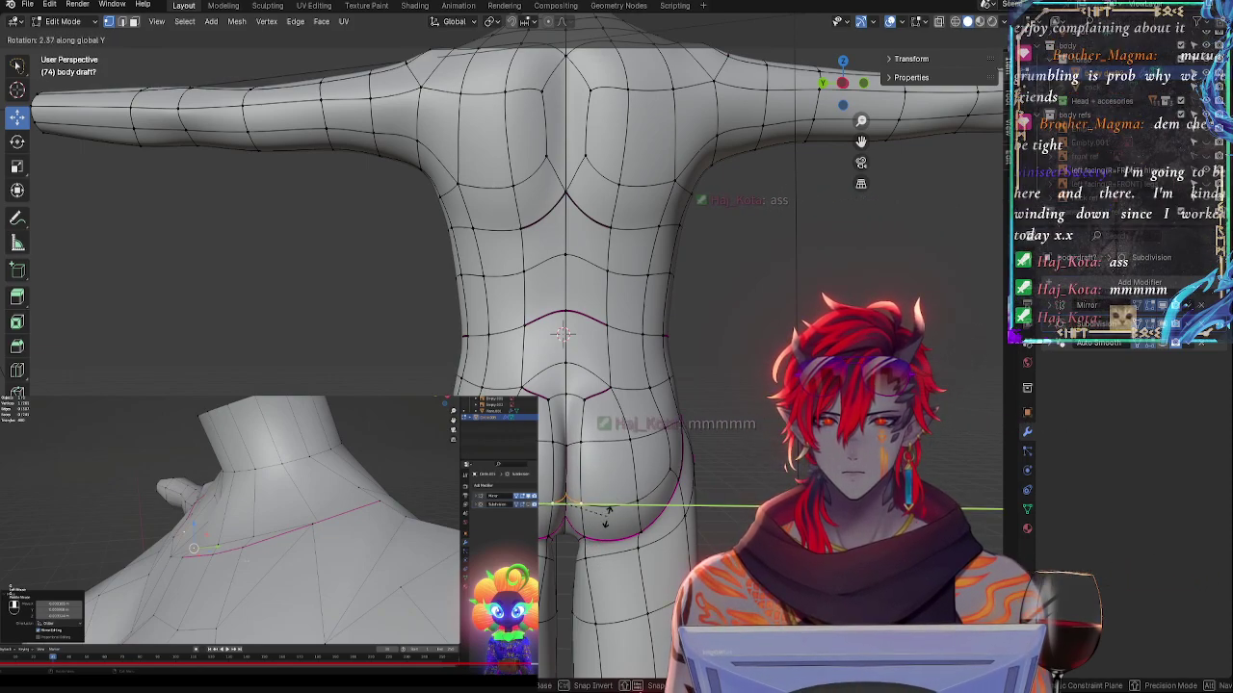
{"action": "key", "text": "z"}
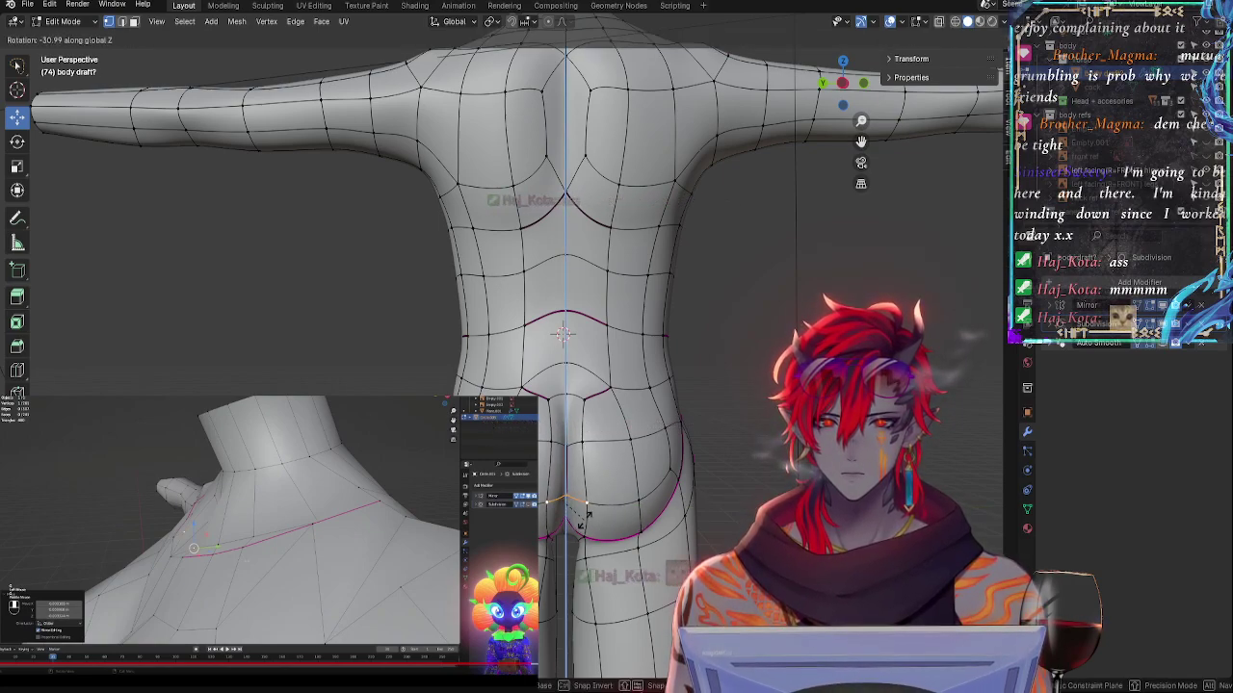
{"action": "key", "text": "x"}
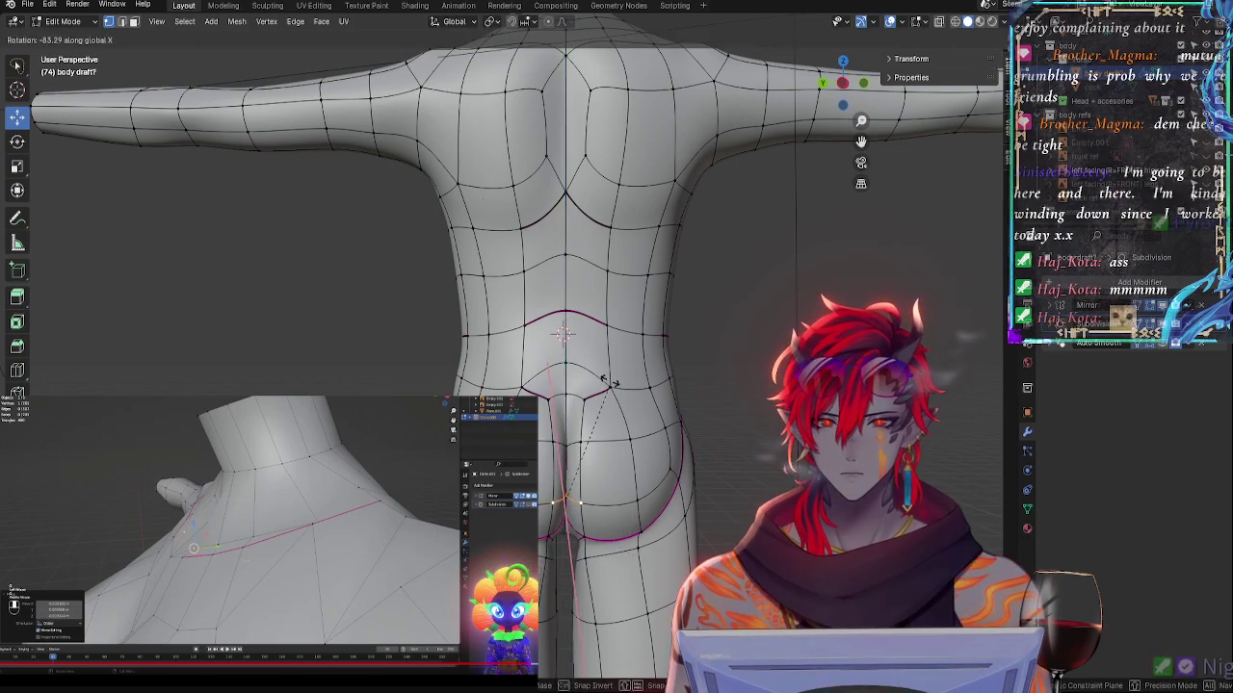
- Select buttock-crease vertices and toggle the Subdivision on-cage display to compare it with the cage
{"action": "left_click", "coordinate": [607, 463]}
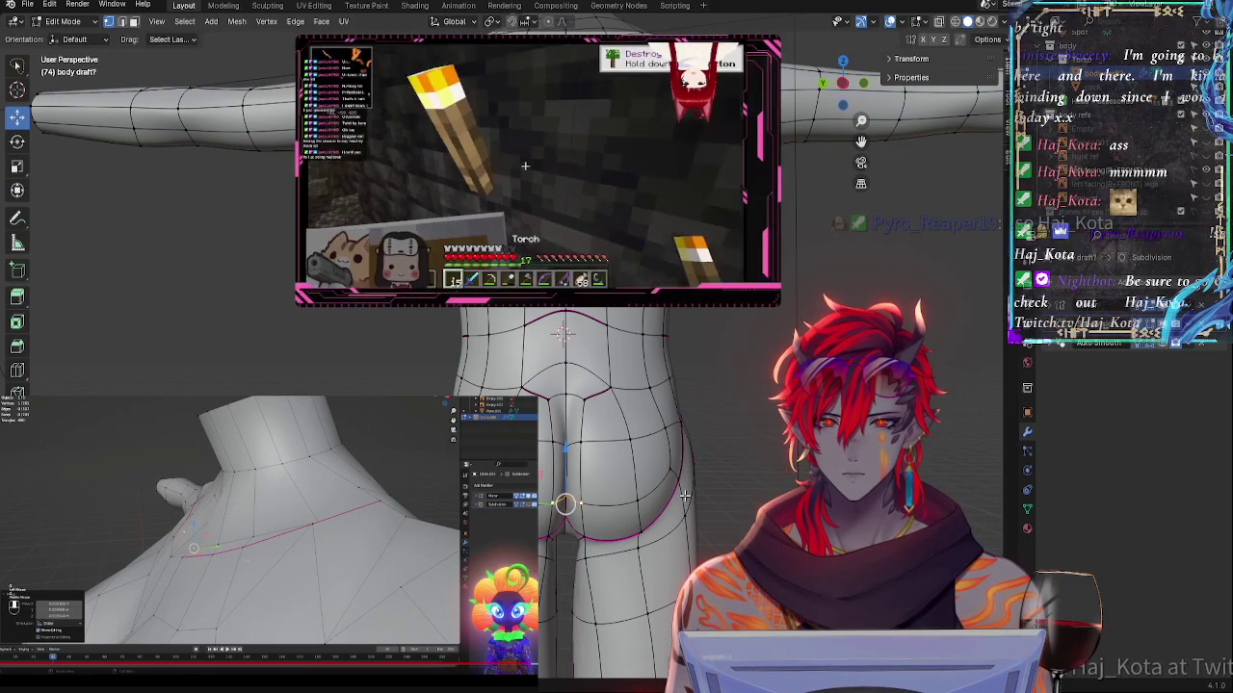
{"action": "left_click", "coordinate": [678, 479]}
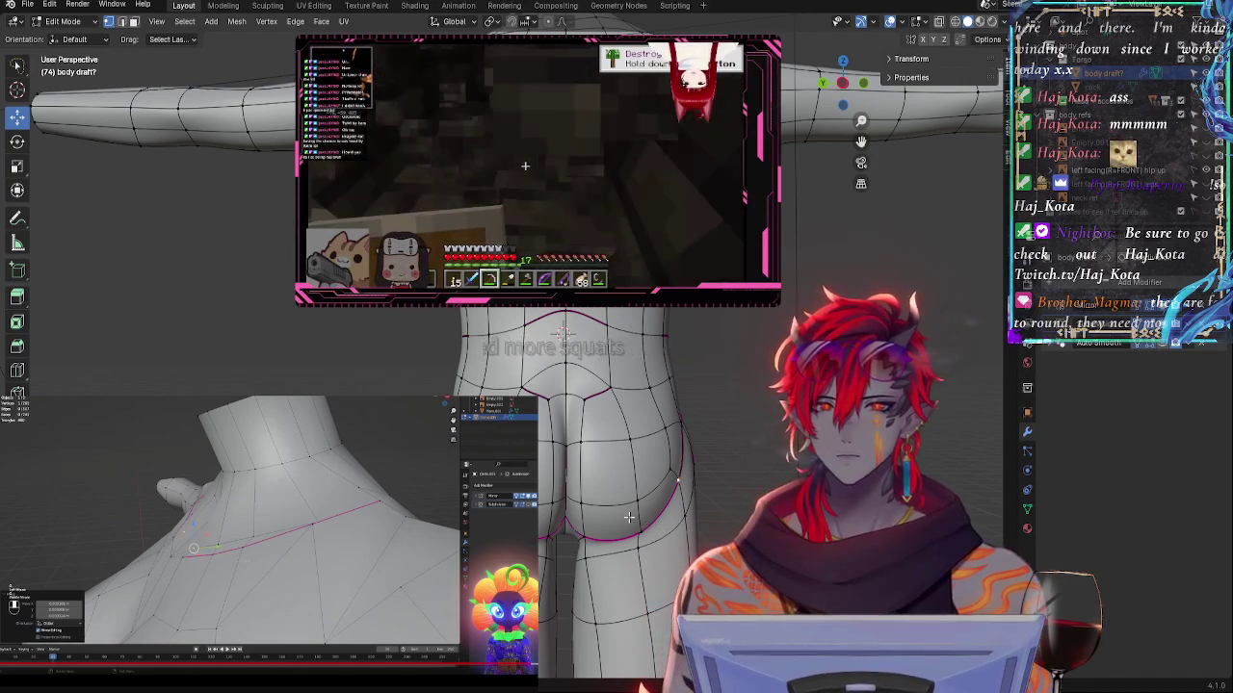
{"action": "left_click", "coordinate": [1136, 324]}
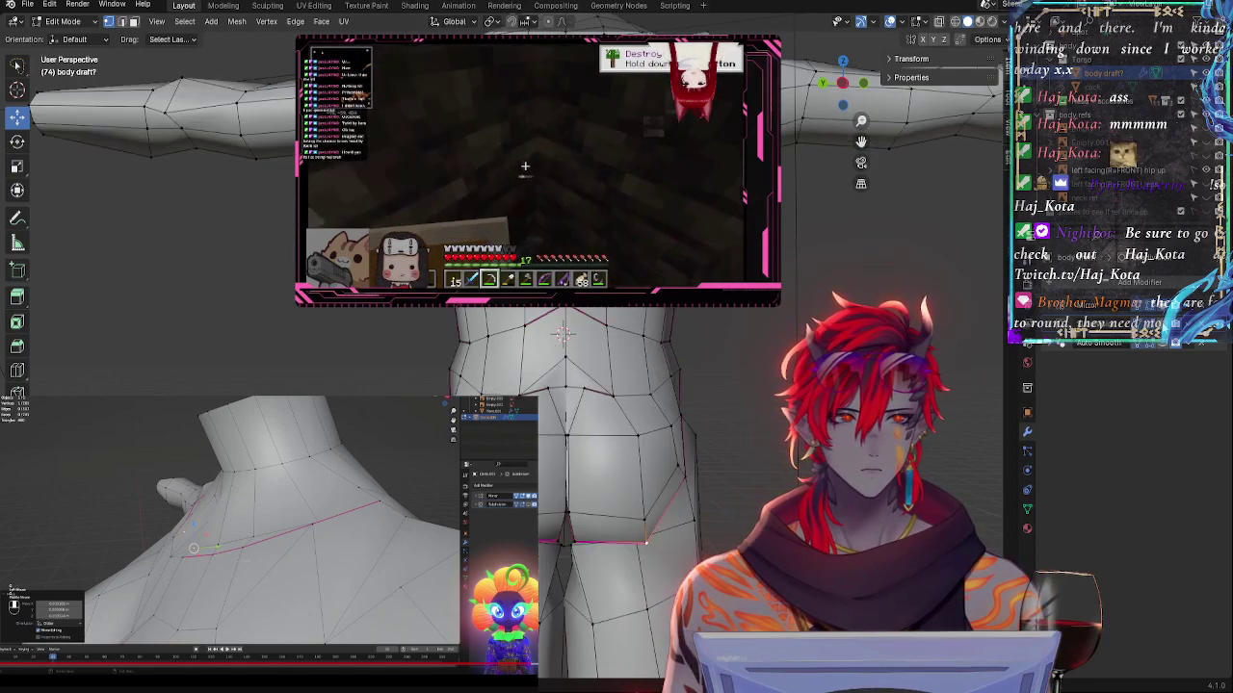
{"action": "left_click", "coordinate": [1137, 323]}
{"action": "left_click", "coordinate": [1137, 324]}
{"action": "left_click", "coordinate": [1137, 324]}
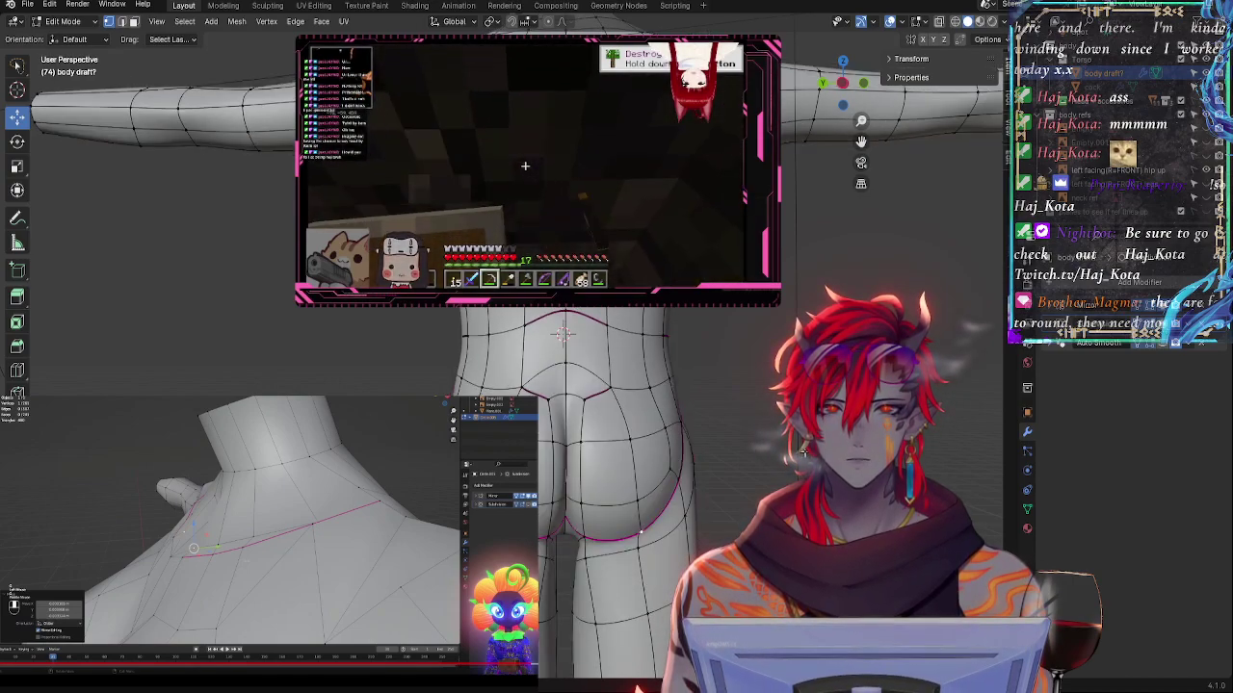
{"action": "middle_click_drag", "start_coordinate": [722, 385], "coordinate": [666, 469]}
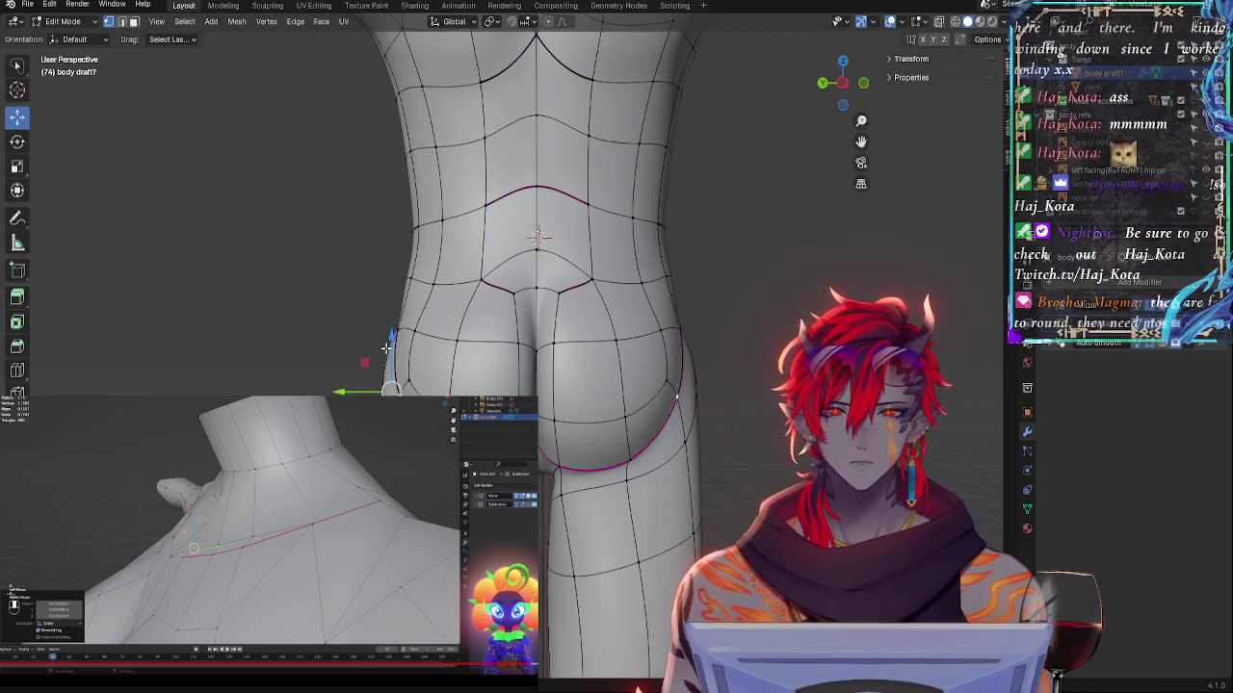
- Nudge the crease vertex and a lower buttock-curve vertex toward the centre line
{"action": "left_click_drag", "start_coordinate": [391, 347], "coordinate": [361, 324]}
{"action": "left_click_drag", "start_coordinate": [341, 400], "coordinate": [334, 400]}
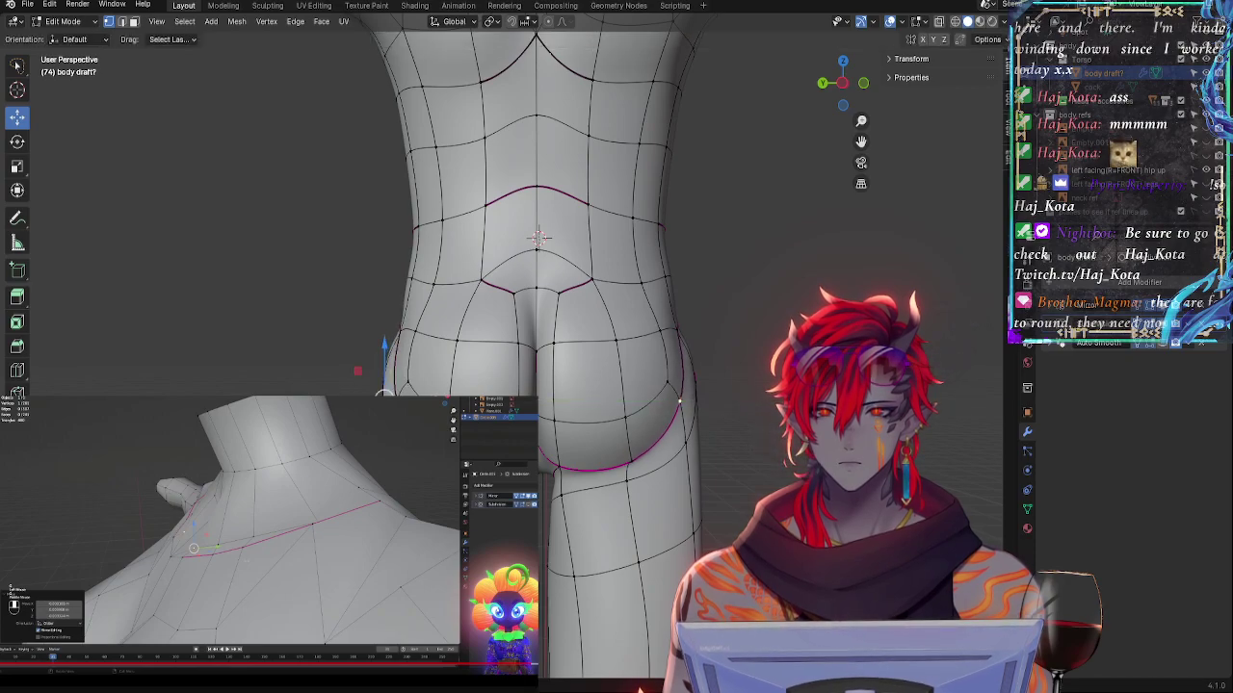
{"action": "left_click_drag", "start_coordinate": [442, 414], "coordinate": [448, 390]}
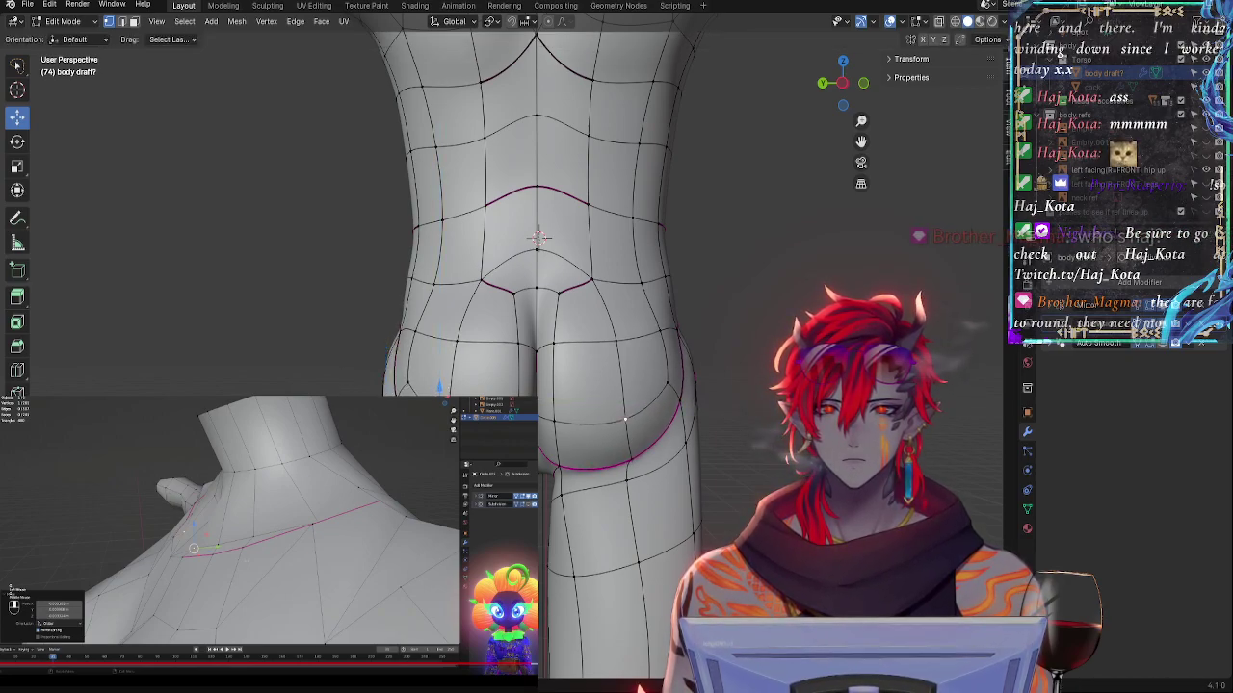
{"action": "left_click", "coordinate": [516, 464]}
{"action": "left_click_drag", "start_coordinate": [526, 431], "coordinate": [526, 425]}
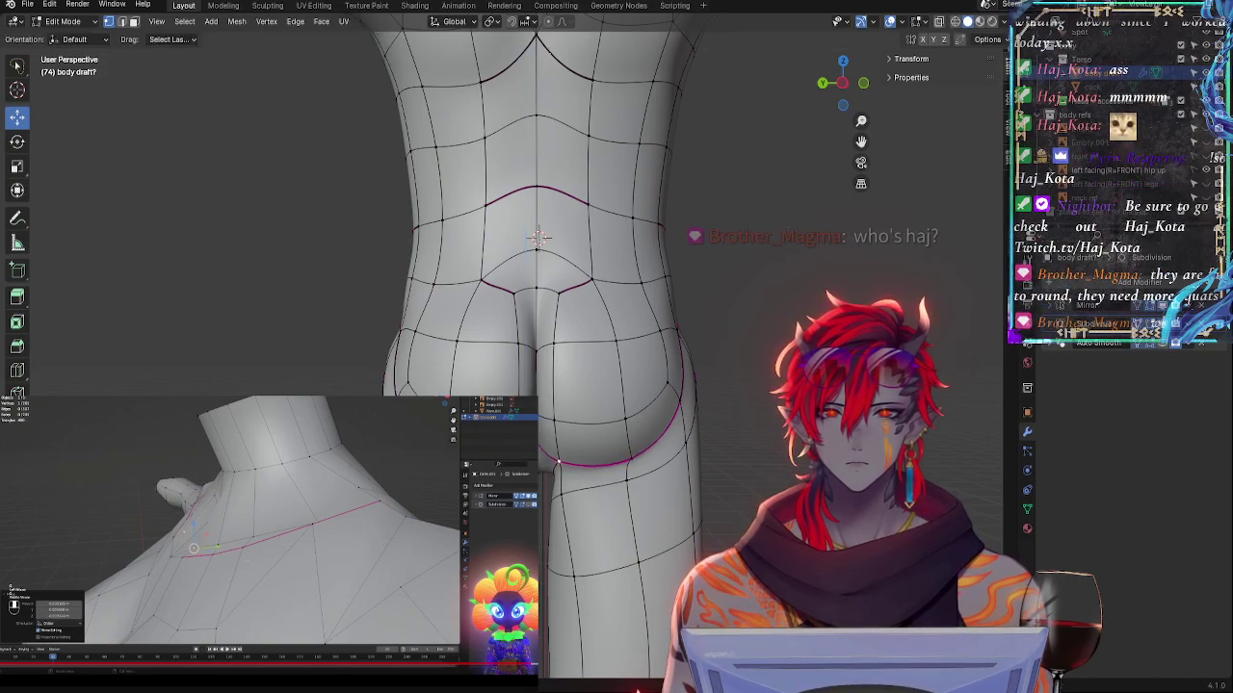
{"action": "left_click_drag", "start_coordinate": [487, 464], "coordinate": [560, 460]}
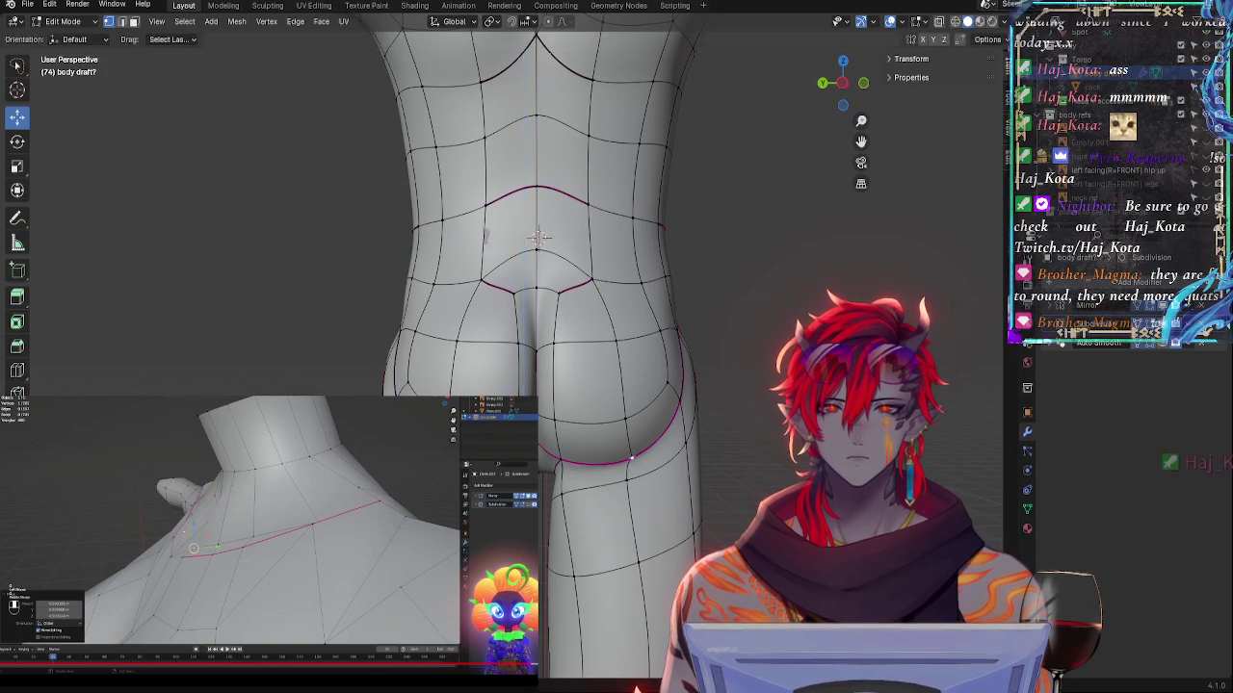
{"action": "left_click_drag", "start_coordinate": [624, 433], "coordinate": [599, 475]}
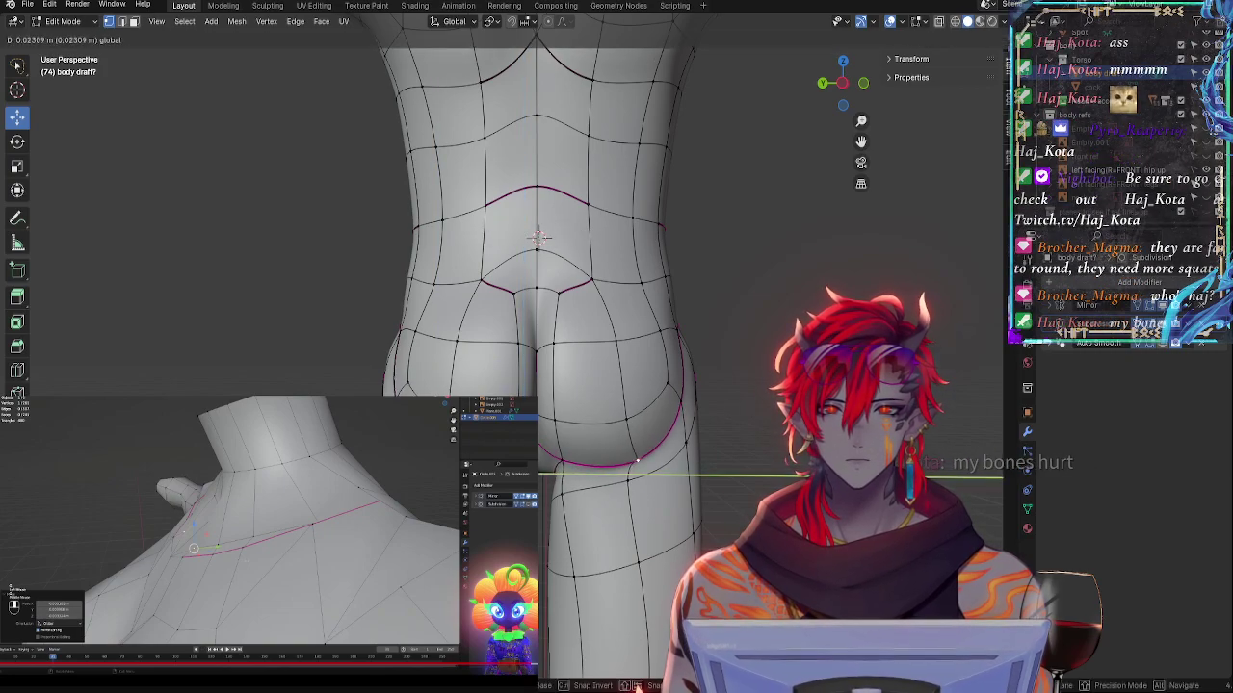
{"action": "left_click_drag", "start_coordinate": [375, 473], "coordinate": [372, 473]}
- Move the side-of-hip vertex outward along Y and slightly higher along Z
{"action": "left_click", "coordinate": [679, 336]}
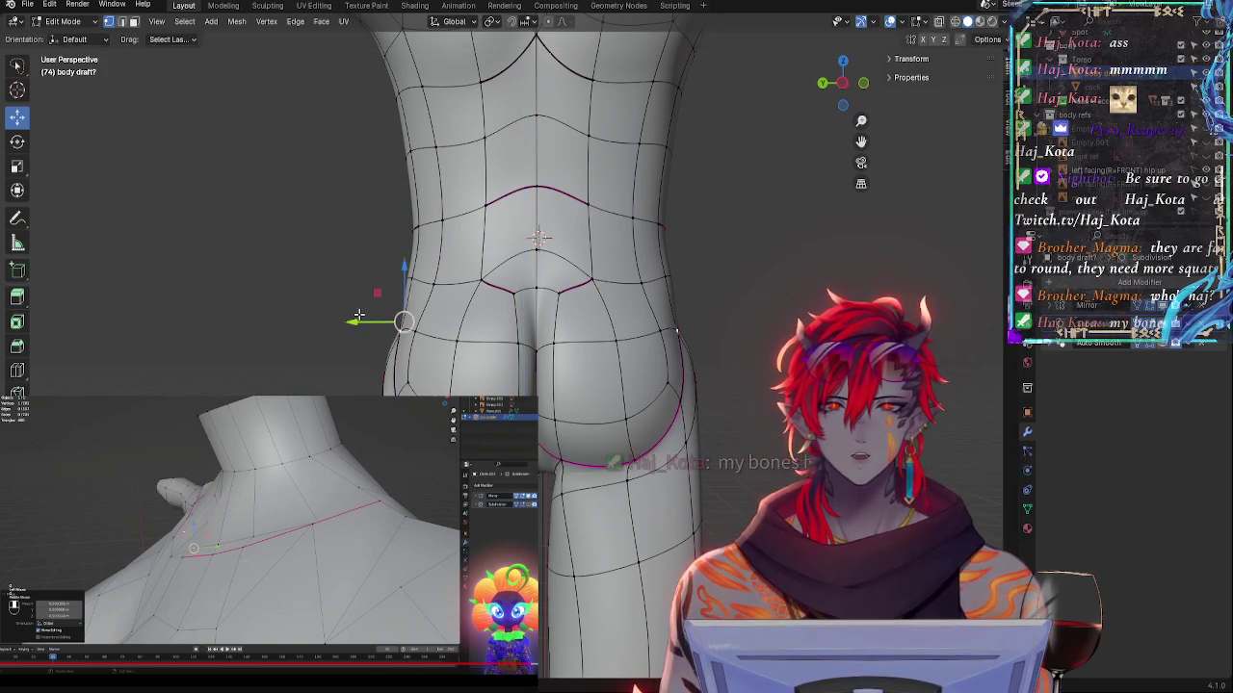
{"action": "left_click_drag", "start_coordinate": [358, 315], "coordinate": [363, 315]}
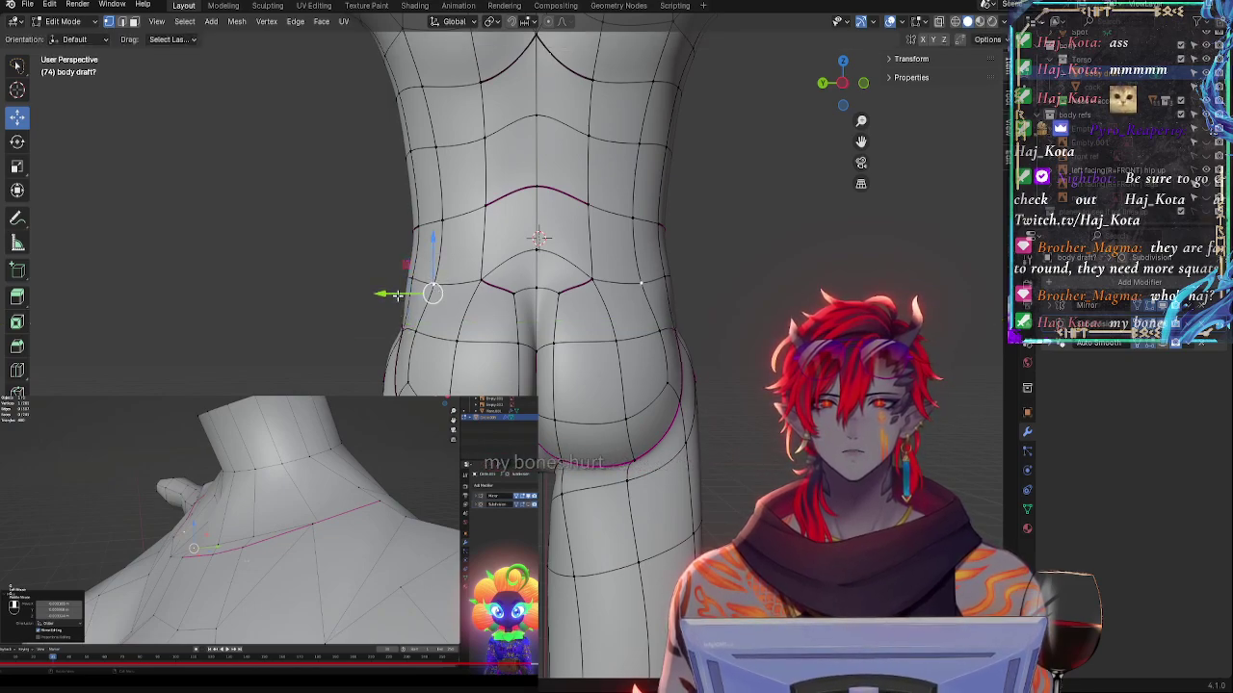
{"action": "key", "text": "g"}
{"action": "key", "text": "y"}
{"action": "left_click", "coordinate": [454, 246]}
{"action": "key", "text": "g"}
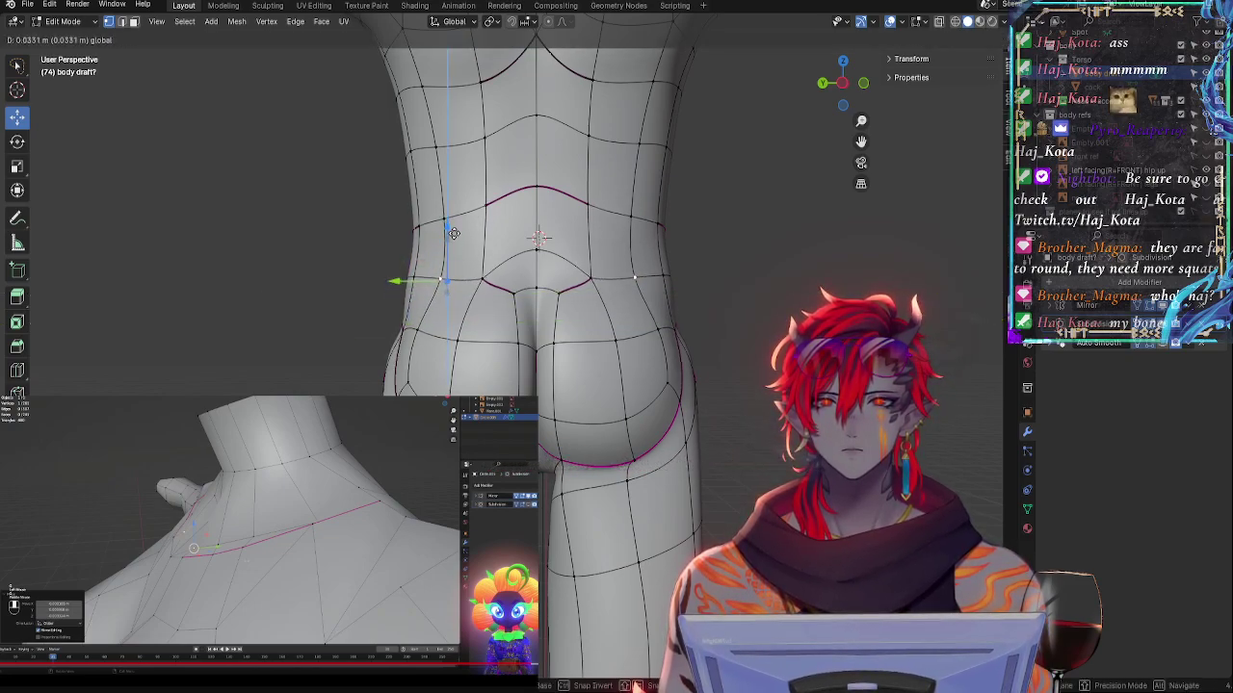
{"action": "key", "text": "z"}
{"action": "left_click_drag", "start_coordinate": [445, 264], "coordinate": [479, 227]}
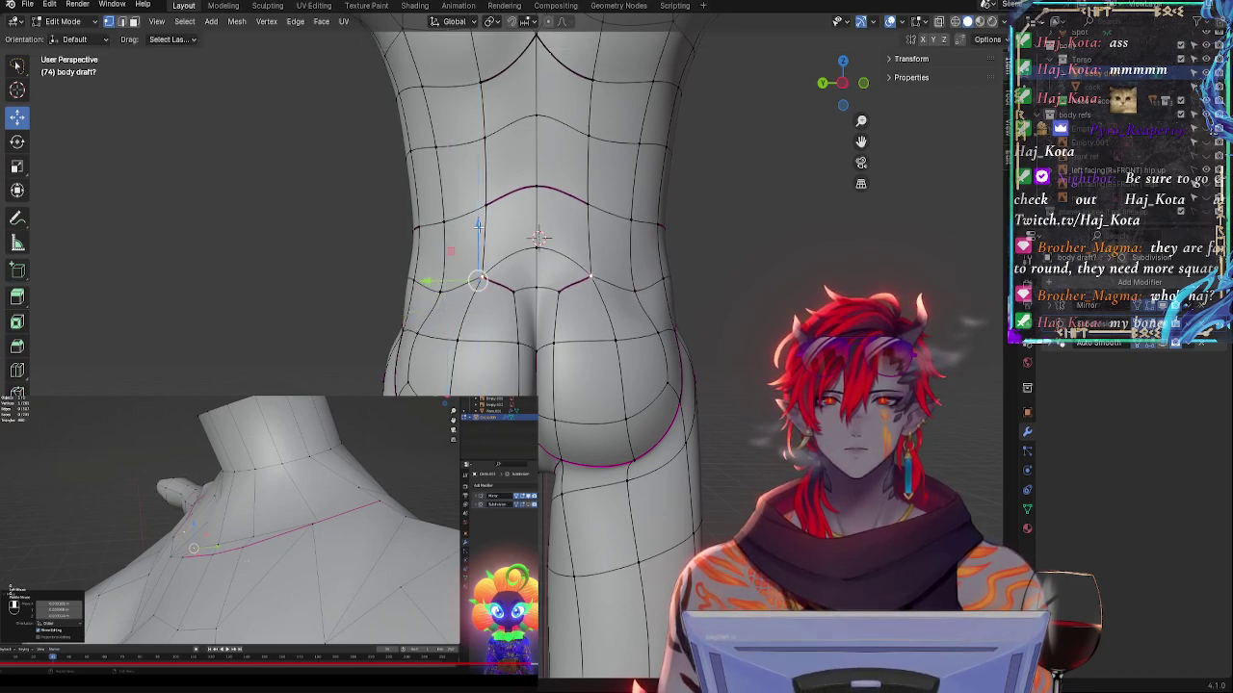
{"action": "middle_click_drag", "start_coordinate": [746, 352], "coordinate": [627, 289]}
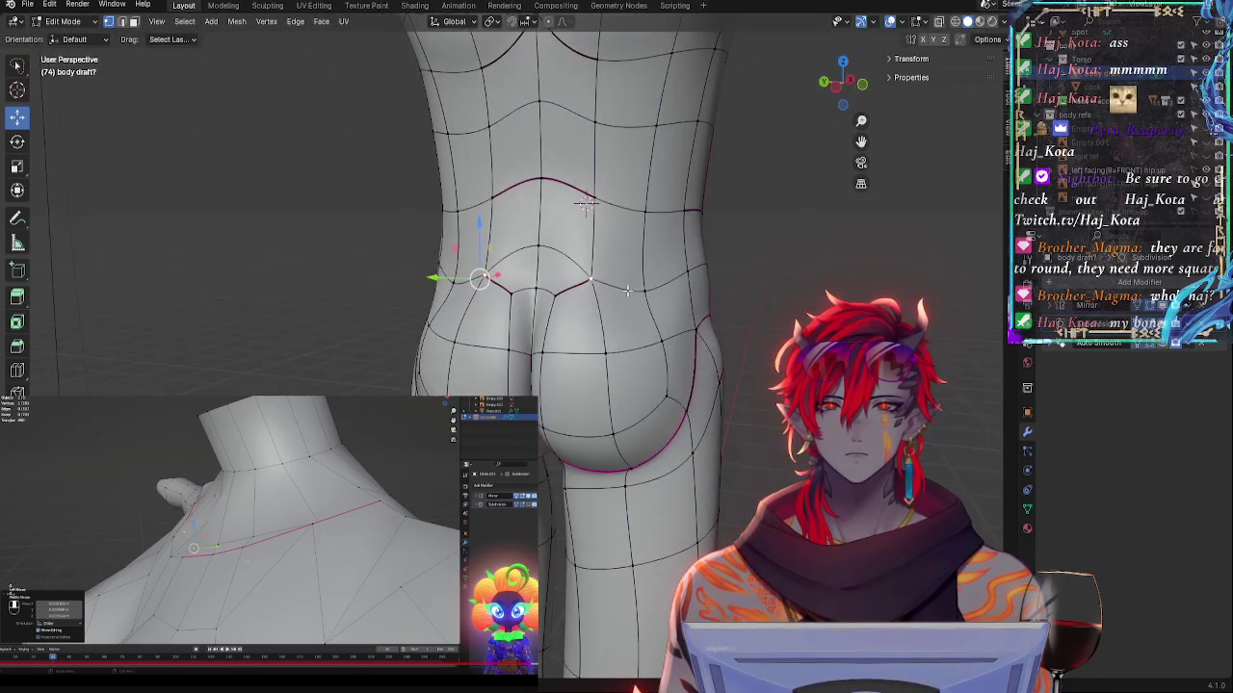
- Slide the lower-back vertices slightly sideways along Y
{"action": "key", "text": "g"}
{"action": "key", "text": "y"}
{"action": "key", "text": "Return"}
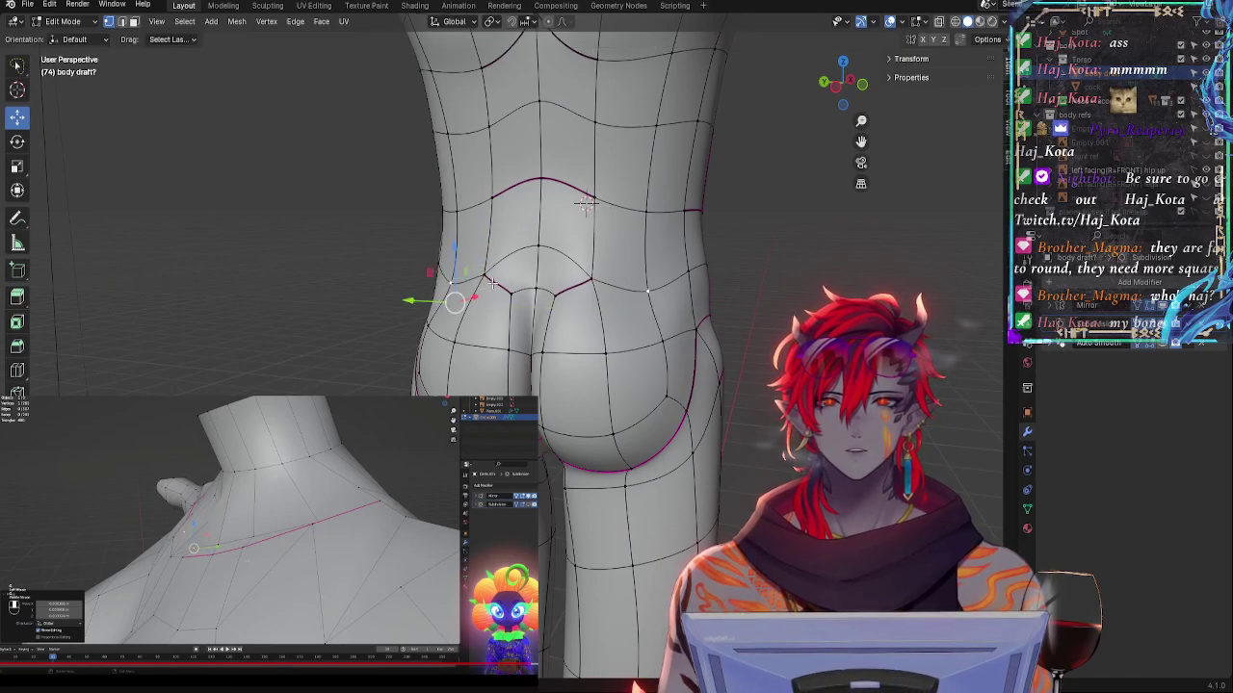
{"action": "left_click_drag", "start_coordinate": [431, 278], "coordinate": [427, 277]}
{"action": "middle_click_drag", "start_coordinate": [578, 297], "coordinate": [633, 341]}
- Raise the lower-back centre vertex at the top of the buttock cleft about 0.034 m along Z
{"action": "left_click", "coordinate": [537, 291]}
{"action": "left_click", "coordinate": [553, 292]}
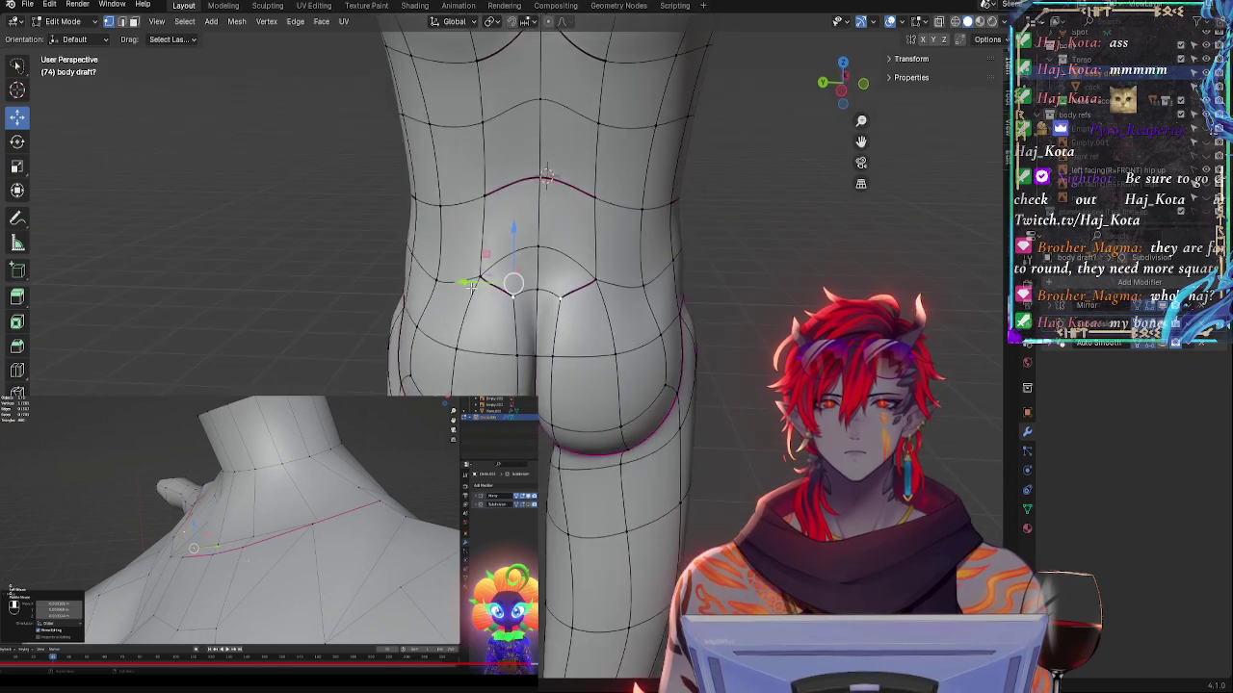
{"action": "key", "text": "g"}
{"action": "key", "text": "z"}
{"action": "key", "text": "Return"}
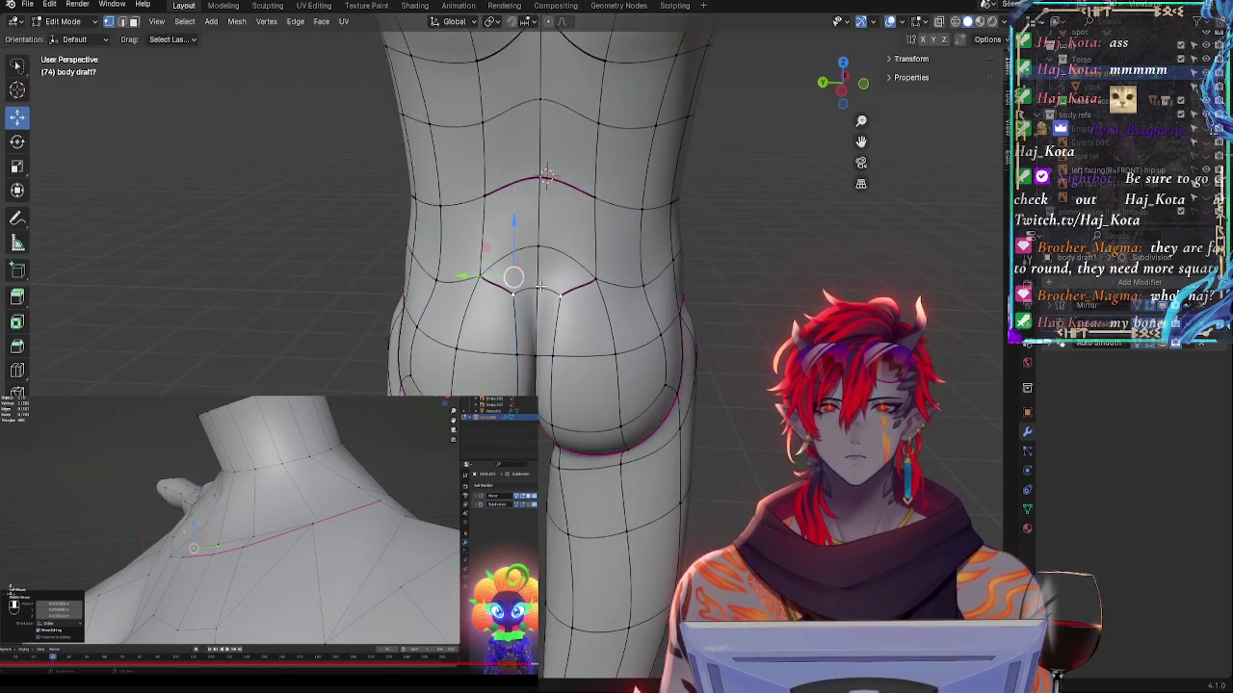
{"action": "key", "text": "g"}
{"action": "key", "text": "z"}
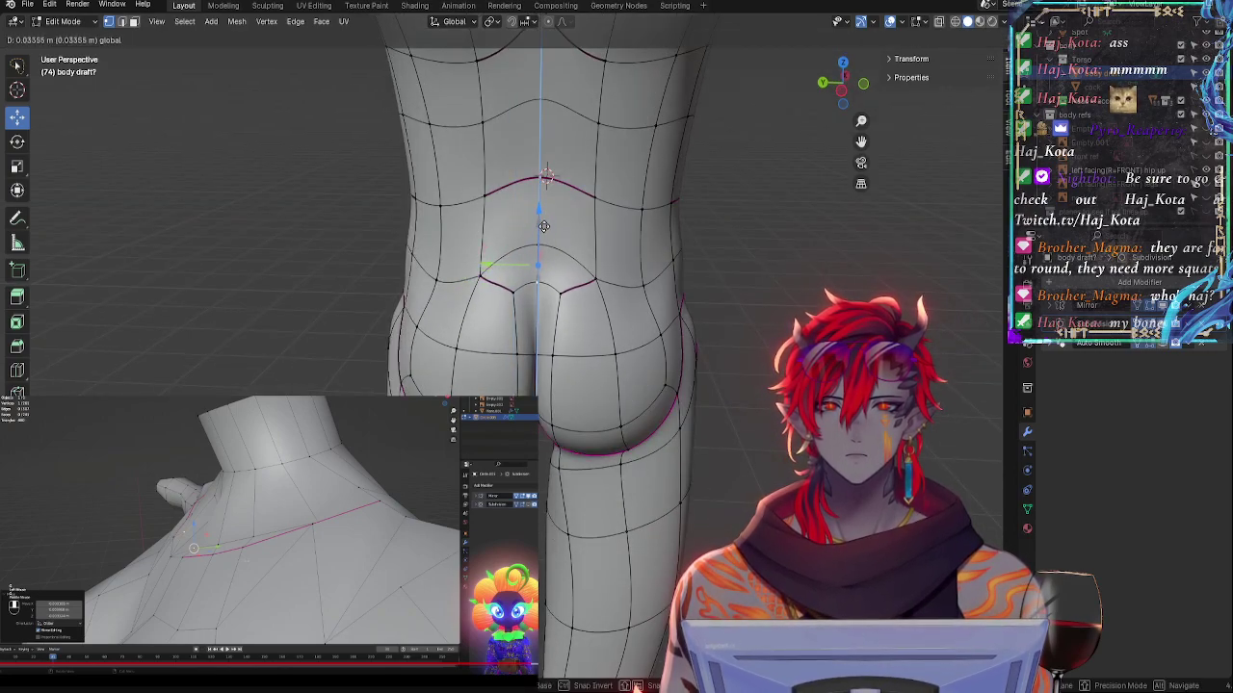
{"action": "left_click_drag", "start_coordinate": [544, 226], "coordinate": [544, 232]}
{"action": "middle_click_drag", "start_coordinate": [708, 251], "coordinate": [597, 272]}
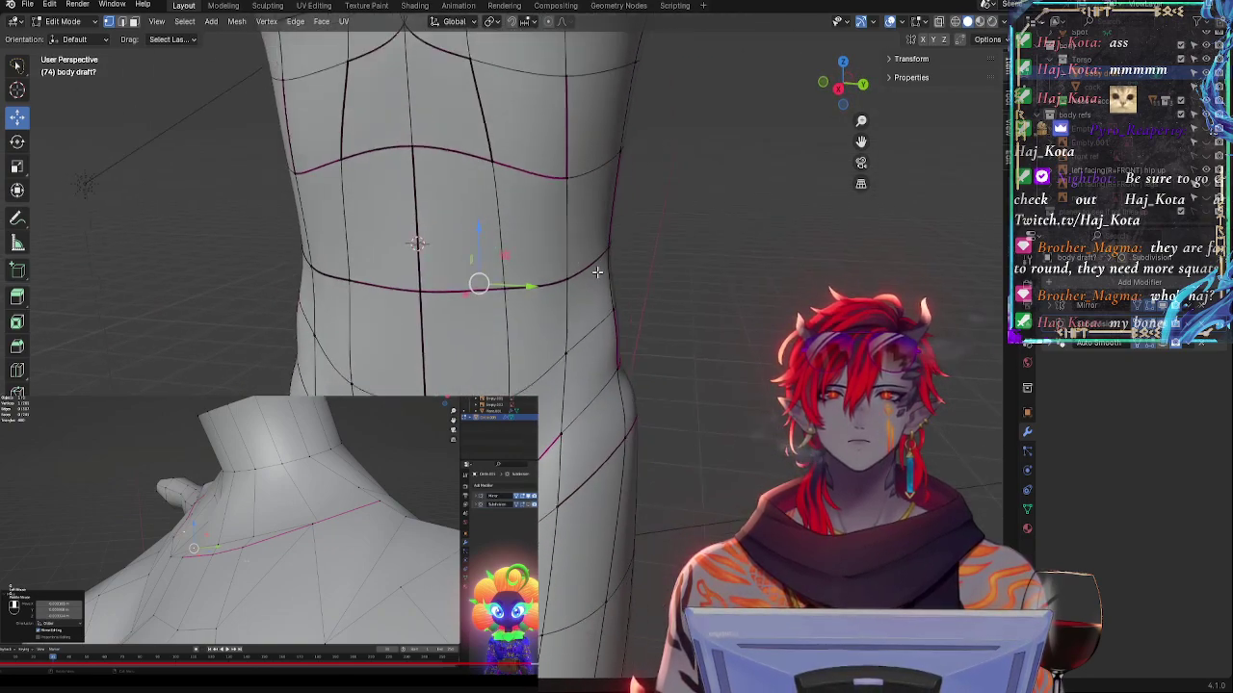
{"action": "scroll", "coordinate": [597, 273], "scroll_direction": "down", "scroll_amount": 1}
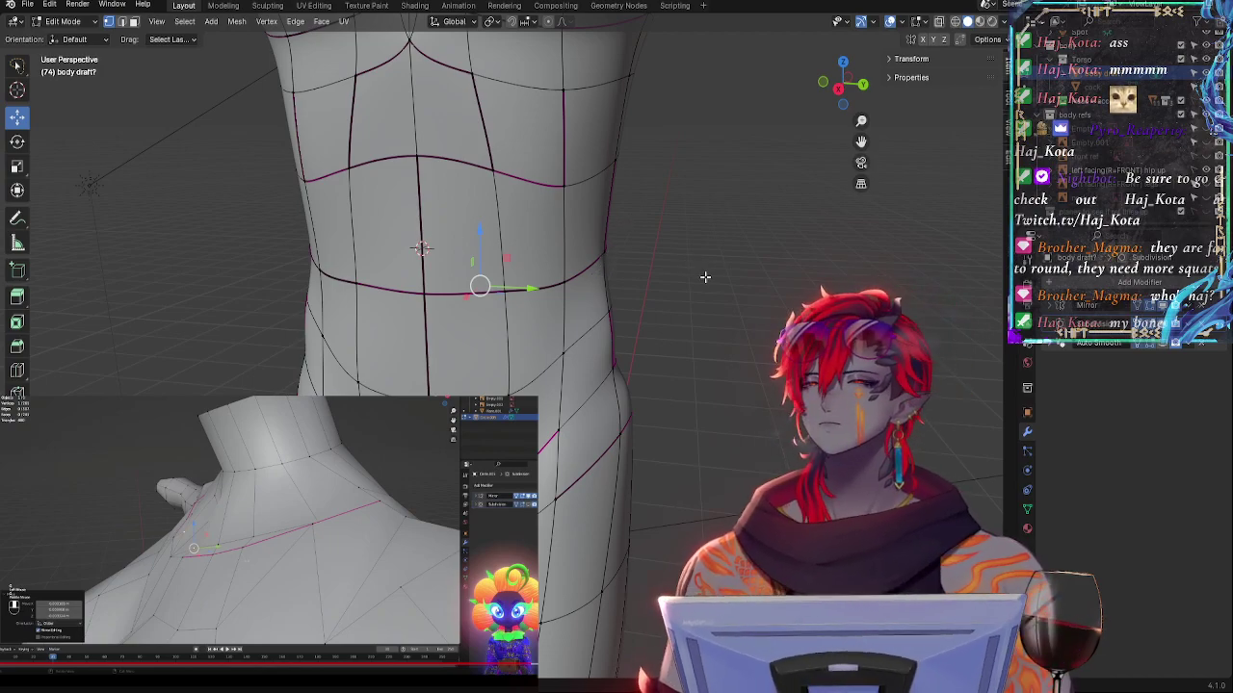
{"action": "middle_click_drag", "start_coordinate": [828, 279], "coordinate": [826, 306]}
{"action": "scroll", "coordinate": [707, 278], "scroll_direction": "up", "scroll_amount": 4}
{"action": "scroll", "coordinate": [693, 280], "scroll_direction": "down", "scroll_amount": 2}
{"action": "middle_click_drag", "start_coordinate": [663, 381], "coordinate": [682, 241]}
{"action": "middle_click_drag", "start_coordinate": [697, 436], "coordinate": [671, 248], "text": "shift"}
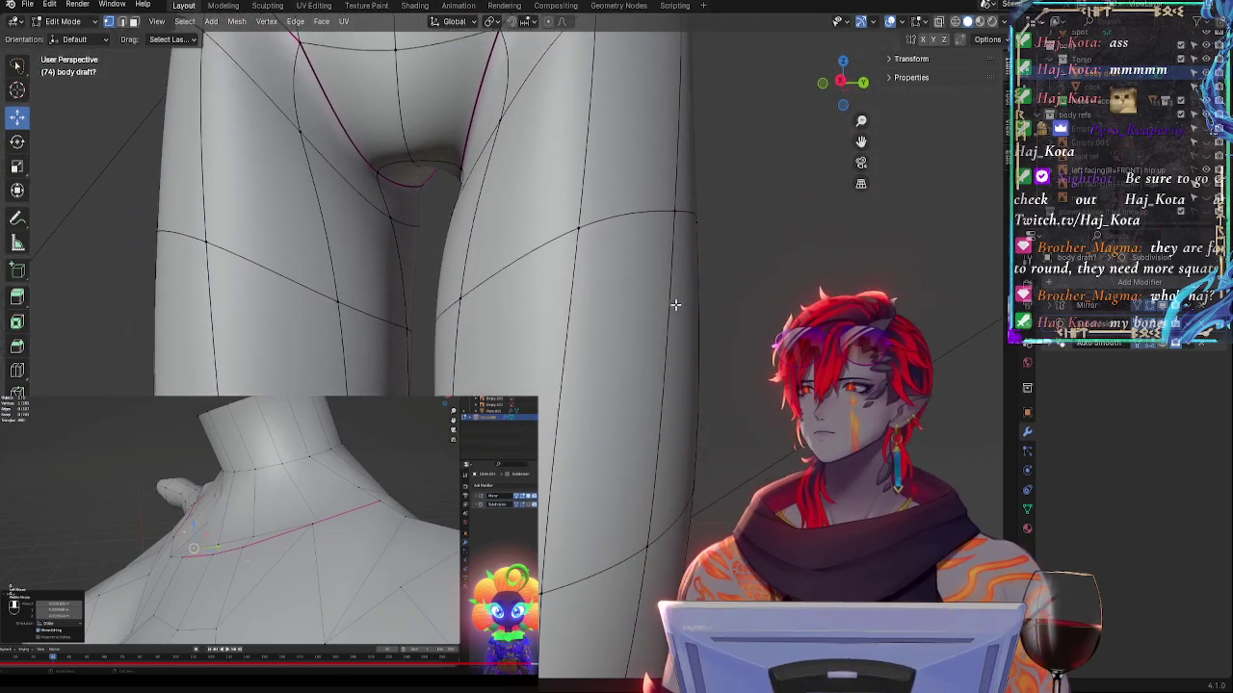
{"action": "middle_click_drag", "start_coordinate": [676, 306], "coordinate": [687, 183]}
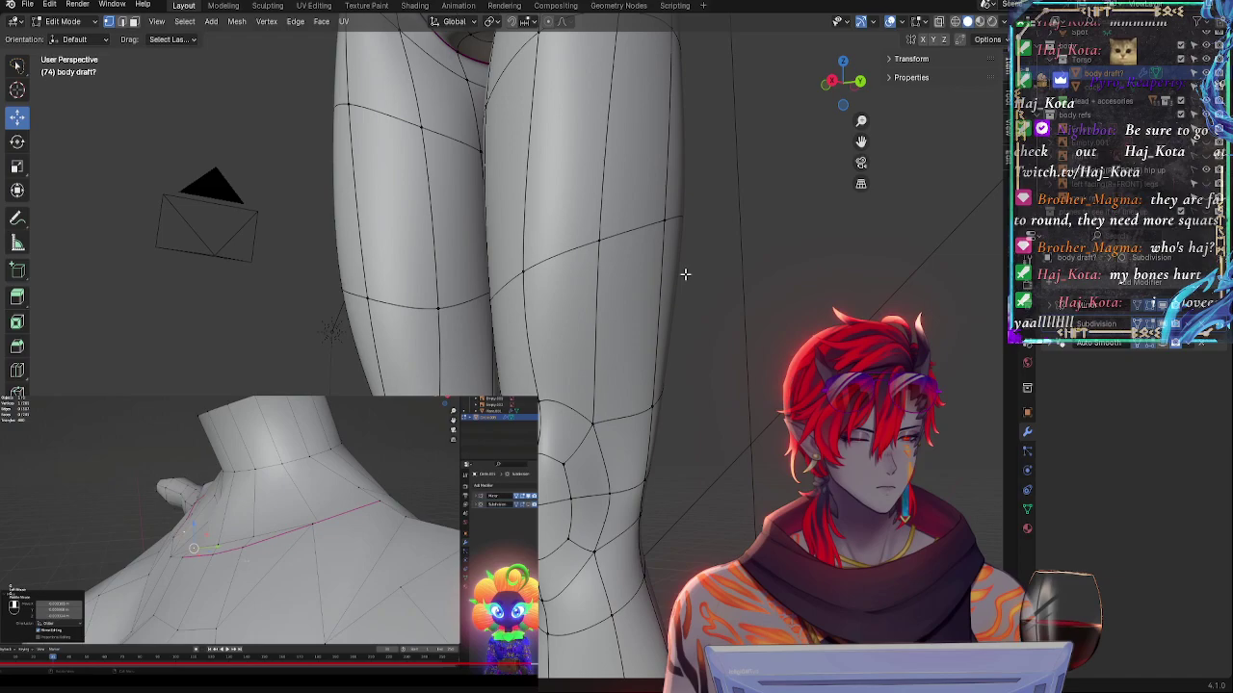
{"action": "middle_click_drag", "start_coordinate": [598, 294], "coordinate": [703, 328]}
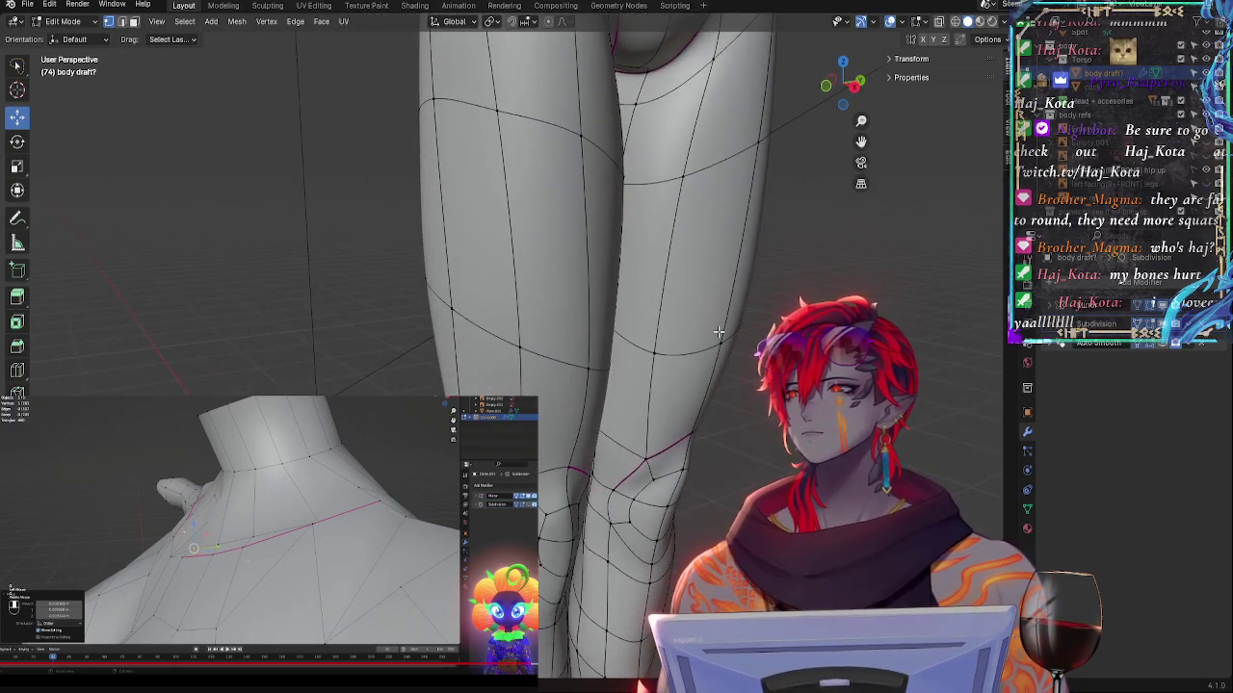
{"action": "middle_click_drag", "start_coordinate": [618, 234], "coordinate": [500, 428], "text": "shift"}
{"action": "middle_click_drag", "start_coordinate": [646, 400], "coordinate": [580, 407]}
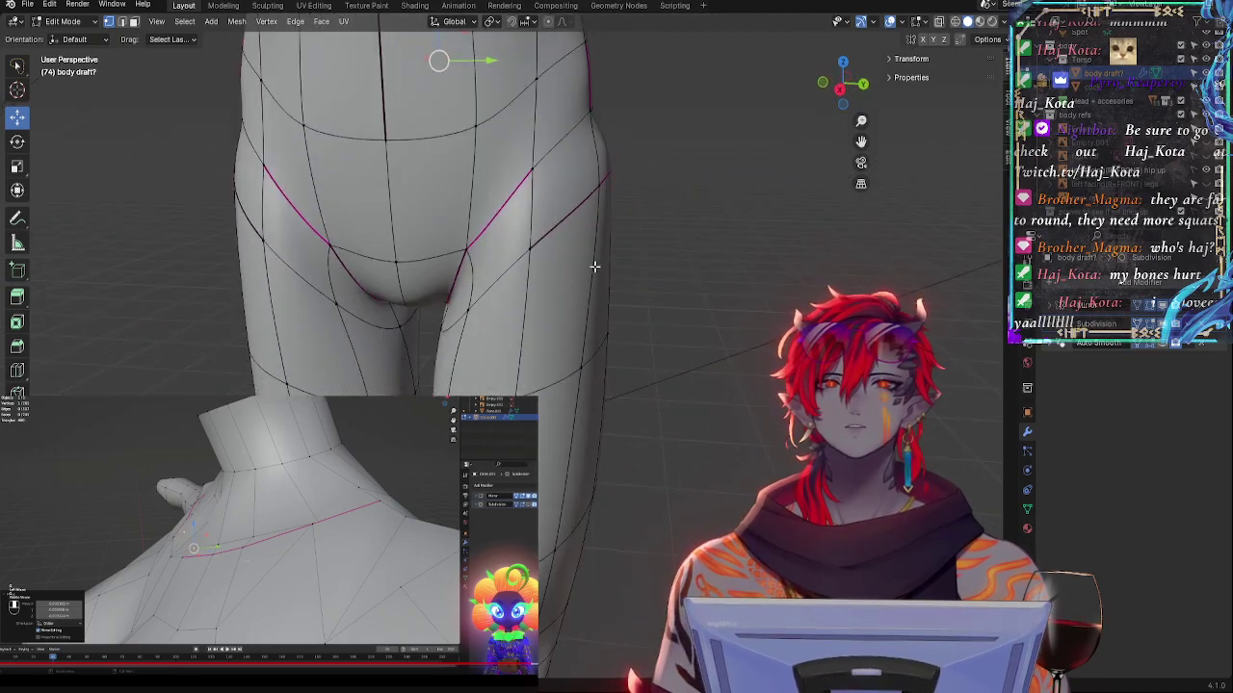
{"action": "middle_click_drag", "start_coordinate": [595, 267], "coordinate": [733, 434], "text": "shift"}
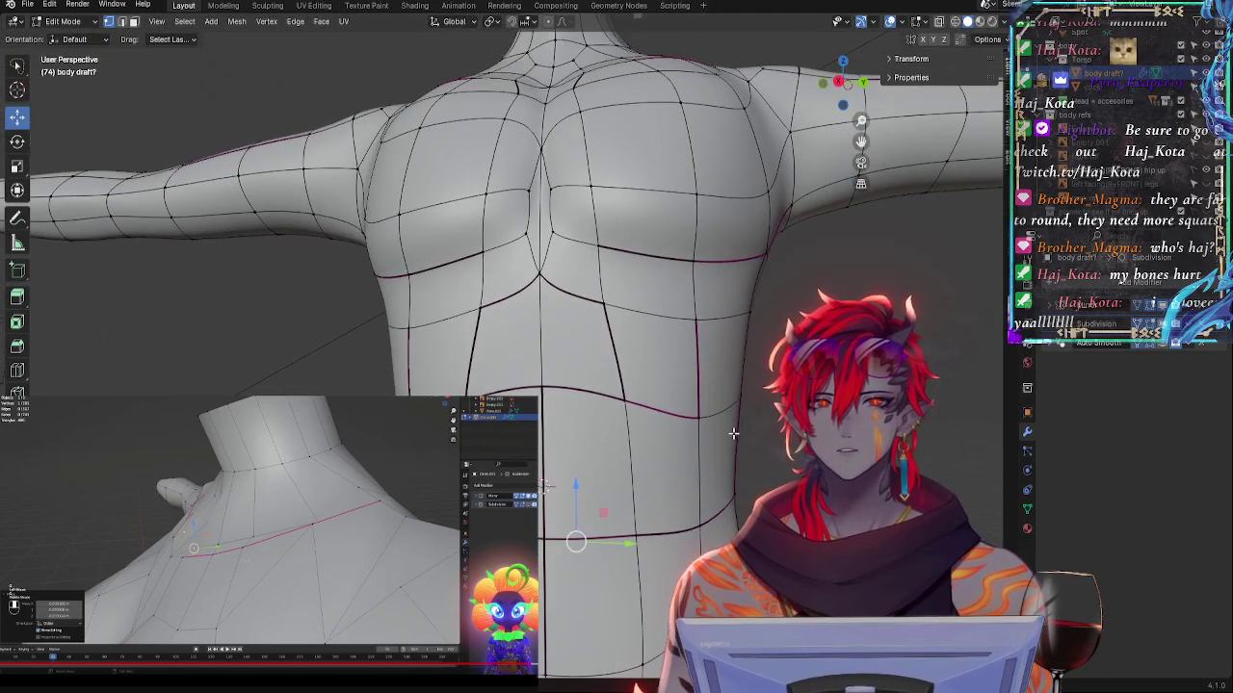
- In an orthographic torso view, slide the side-of-waist vertices along Y to refine the waist profile
{"action": "scroll", "coordinate": [761, 387], "scroll_direction": "down", "scroll_amount": 2}
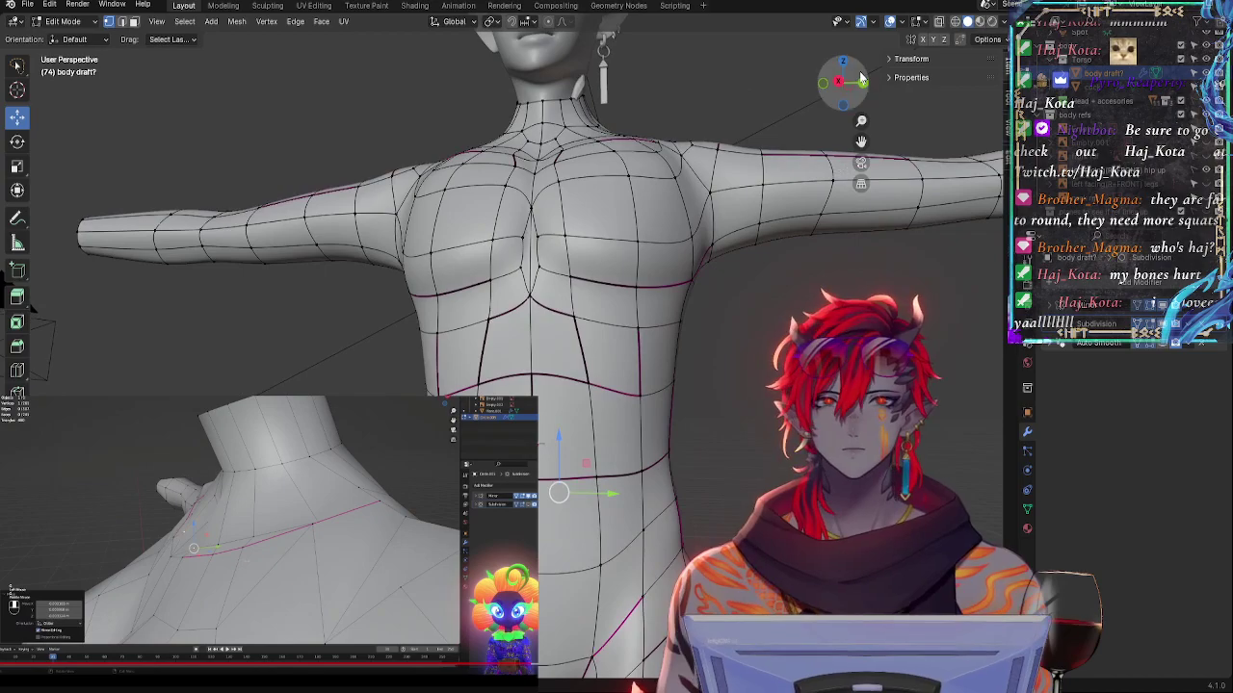
{"action": "left_click", "coordinate": [841, 85]}
{"action": "scroll", "coordinate": [726, 387], "scroll_direction": "up", "scroll_amount": 2}
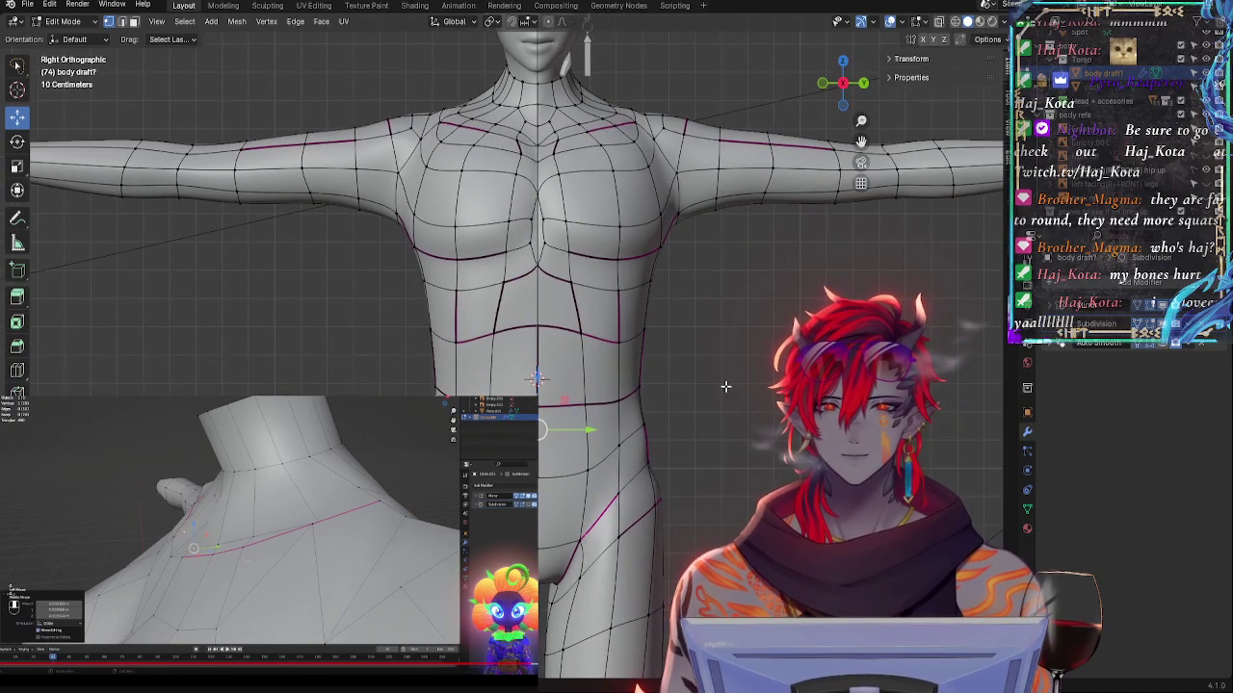
{"action": "left_click", "coordinate": [634, 389]}
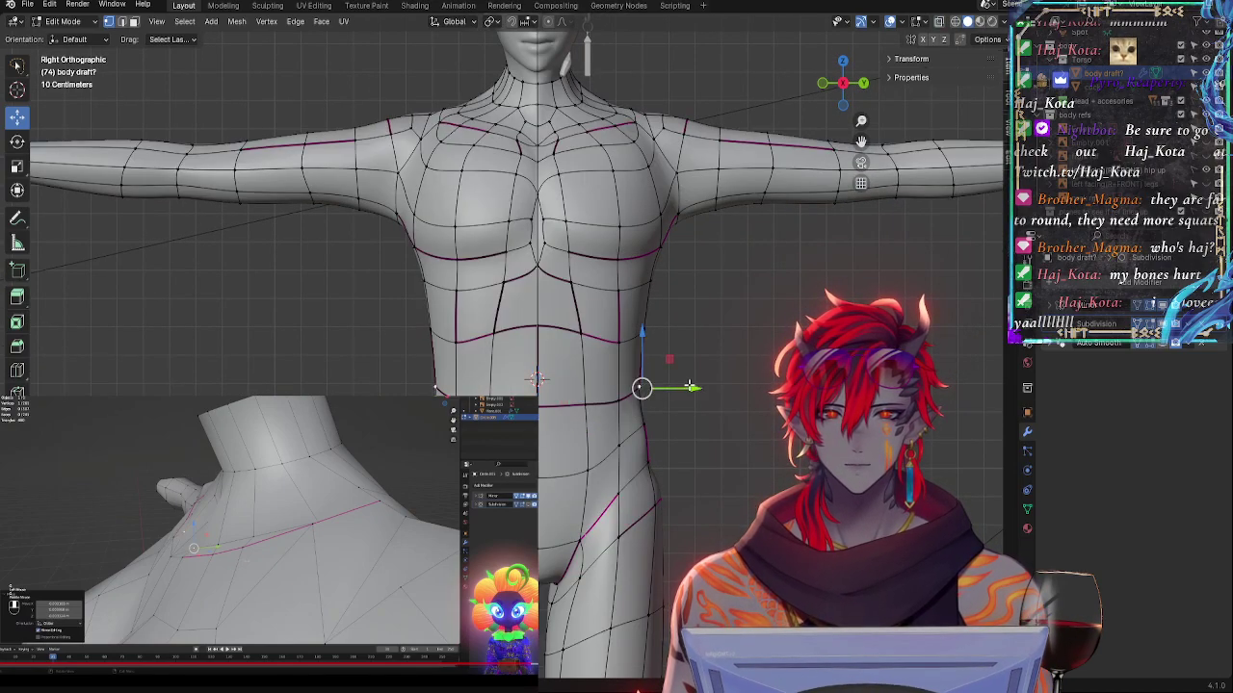
{"action": "key", "text": "g"}
{"action": "key", "text": "y"}
{"action": "left_click_drag", "start_coordinate": [682, 391], "coordinate": [685, 391]}
{"action": "left_click_drag", "start_coordinate": [635, 322], "coordinate": [695, 326]}
{"action": "left_click", "coordinate": [646, 331]}
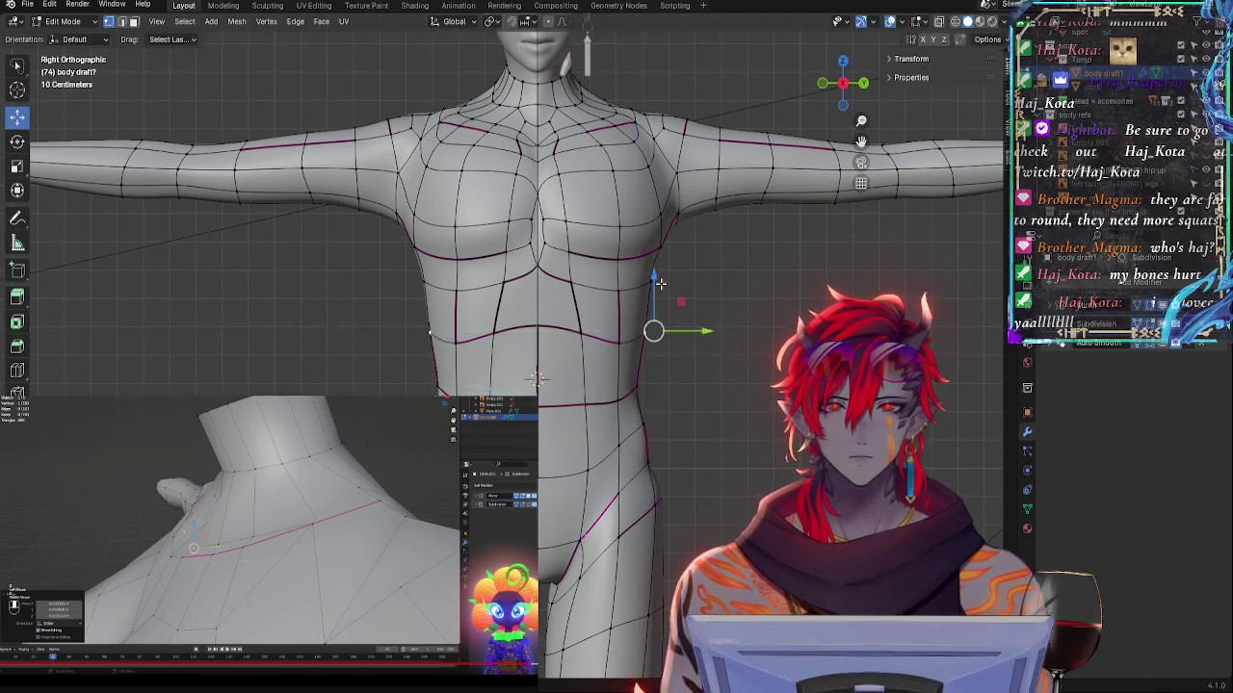
{"action": "left_click_drag", "start_coordinate": [659, 283], "coordinate": [658, 277]}
{"action": "left_click_drag", "start_coordinate": [687, 321], "coordinate": [682, 320]}
- Move the next higher waist vertex along the Y axis
{"action": "left_click", "coordinate": [682, 318]}
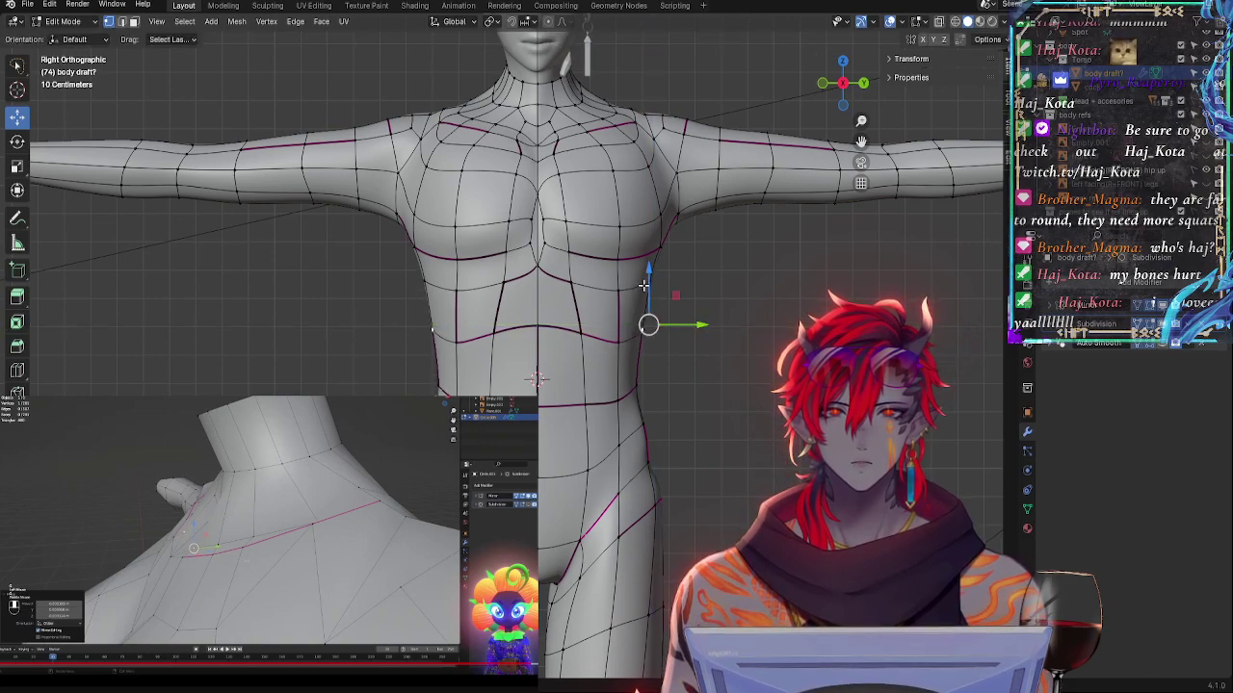
{"action": "left_click", "coordinate": [661, 275]}
{"action": "key", "text": "g"}
{"action": "key", "text": "y"}
{"action": "left_click", "coordinate": [664, 244]}
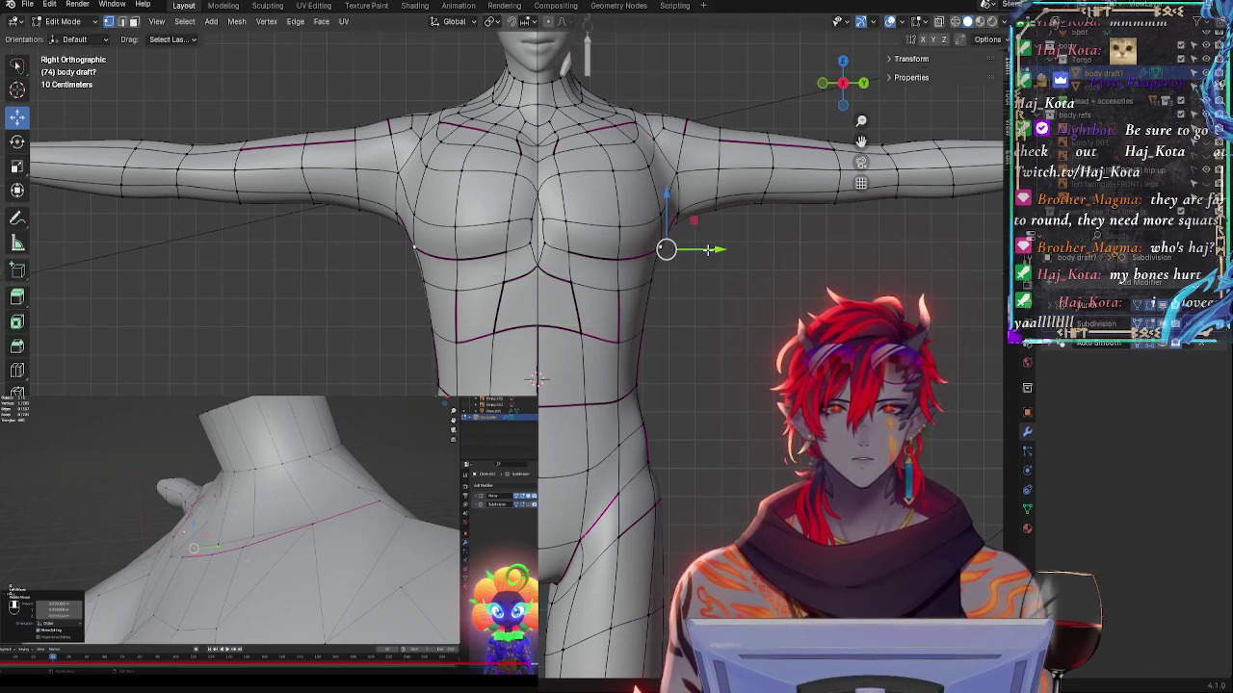
{"action": "middle_click_drag", "start_coordinate": [699, 252], "coordinate": [576, 308]}
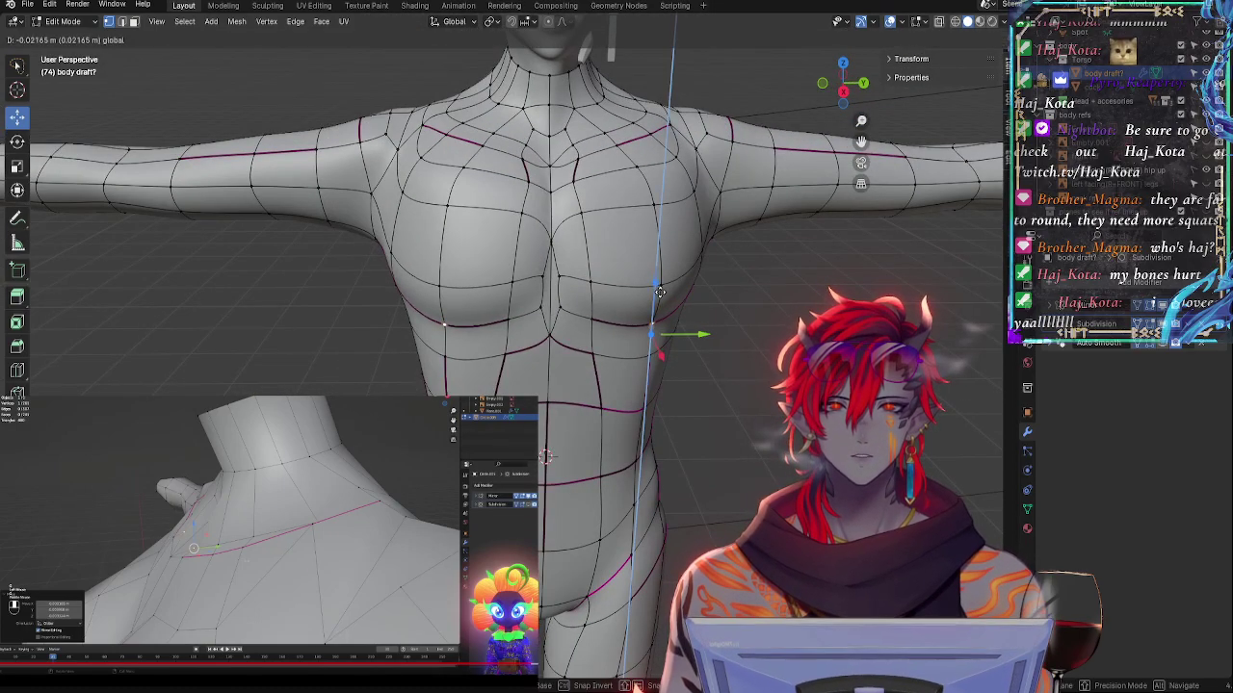
{"action": "middle_click_drag", "start_coordinate": [656, 280], "coordinate": [444, 383]}
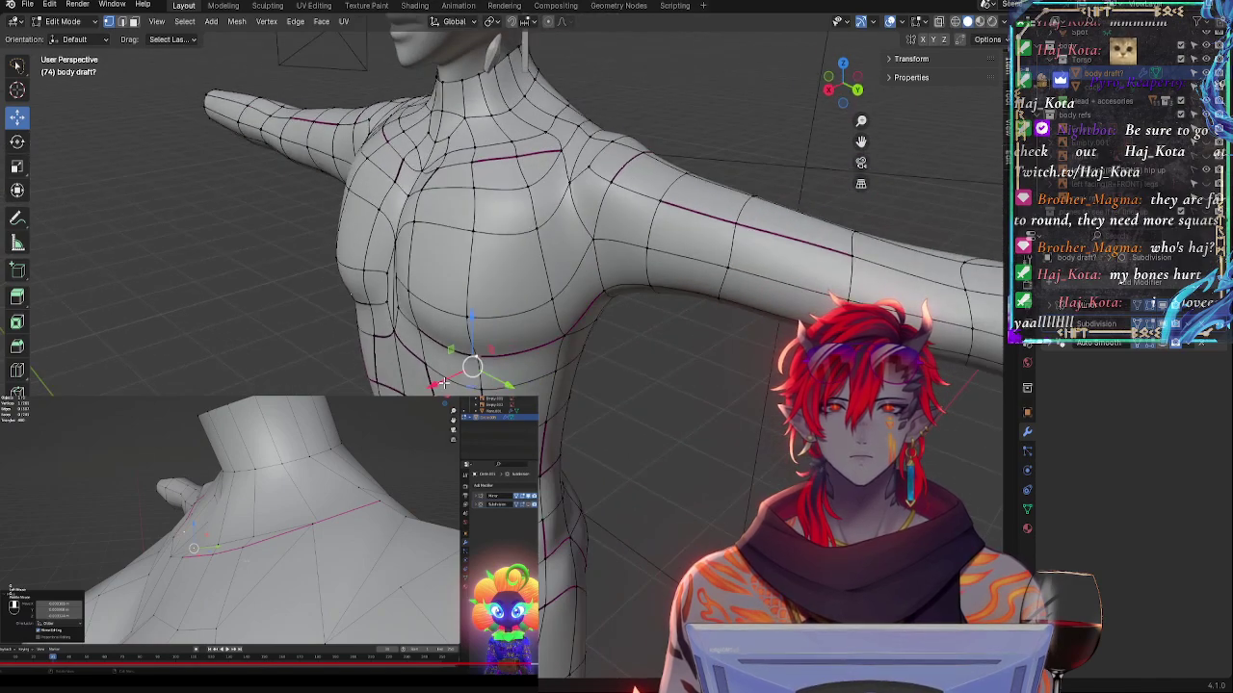
- Reposition a vertex under the chest slightly up and along Y
{"action": "left_click", "coordinate": [466, 313]}
{"action": "left_click_drag", "start_coordinate": [451, 297], "coordinate": [451, 303]}
{"action": "left_click_drag", "start_coordinate": [484, 363], "coordinate": [489, 365]}
{"action": "left_click_drag", "start_coordinate": [450, 299], "coordinate": [451, 303]}
{"action": "middle_click_drag", "start_coordinate": [452, 308], "coordinate": [574, 303]}
- Move a lower-chest vertex along the Y axis
{"action": "left_click", "coordinate": [564, 298]}
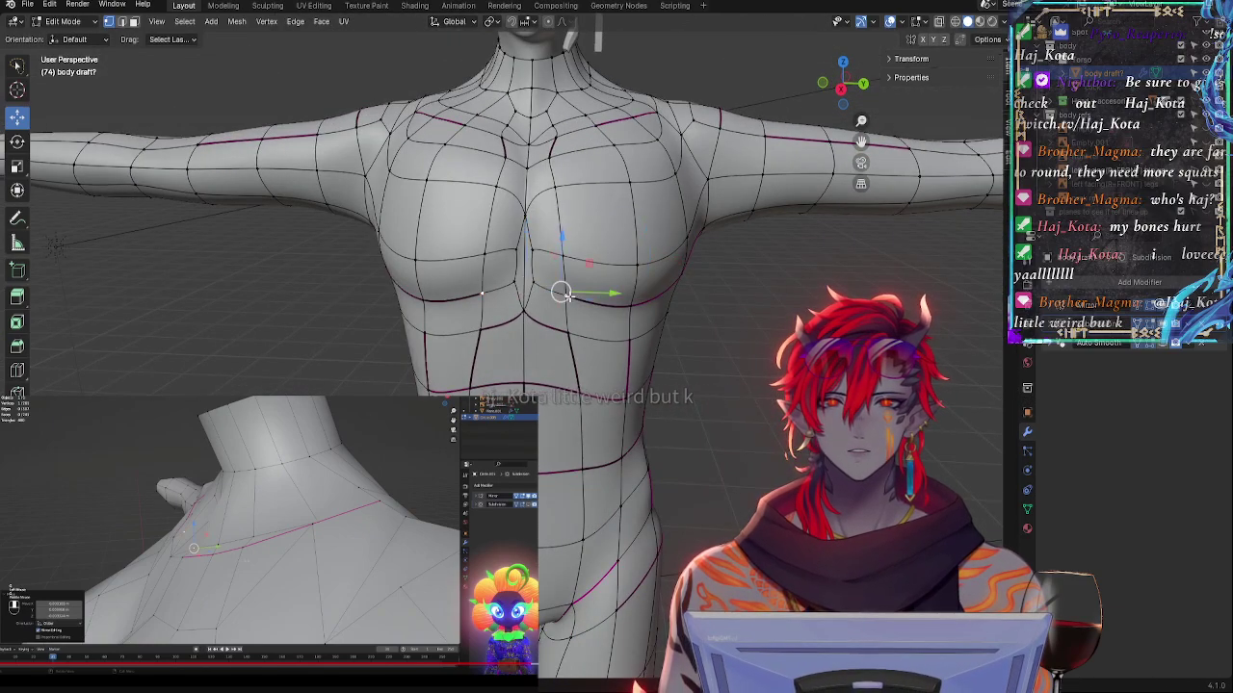
{"action": "key", "text": "g"}
{"action": "key", "text": "z"}
{"action": "key", "text": "y"}
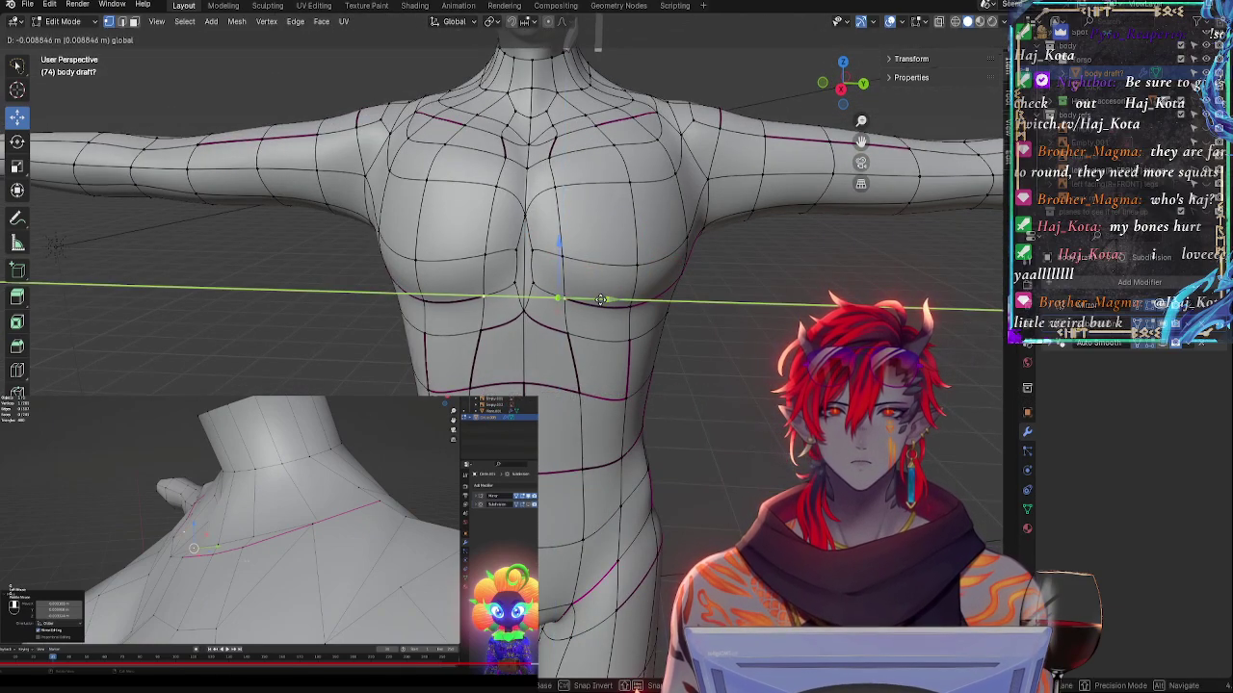
{"action": "left_click", "coordinate": [599, 301]}
{"action": "mouse_move", "coordinate": [599, 300]}
{"action": "middle_mouse_down"}
{"action": "mouse_move", "coordinate": [693, 295]}
{"action": "mouse_move", "coordinate": [594, 294]}
{"action": "middle_mouse_up"}
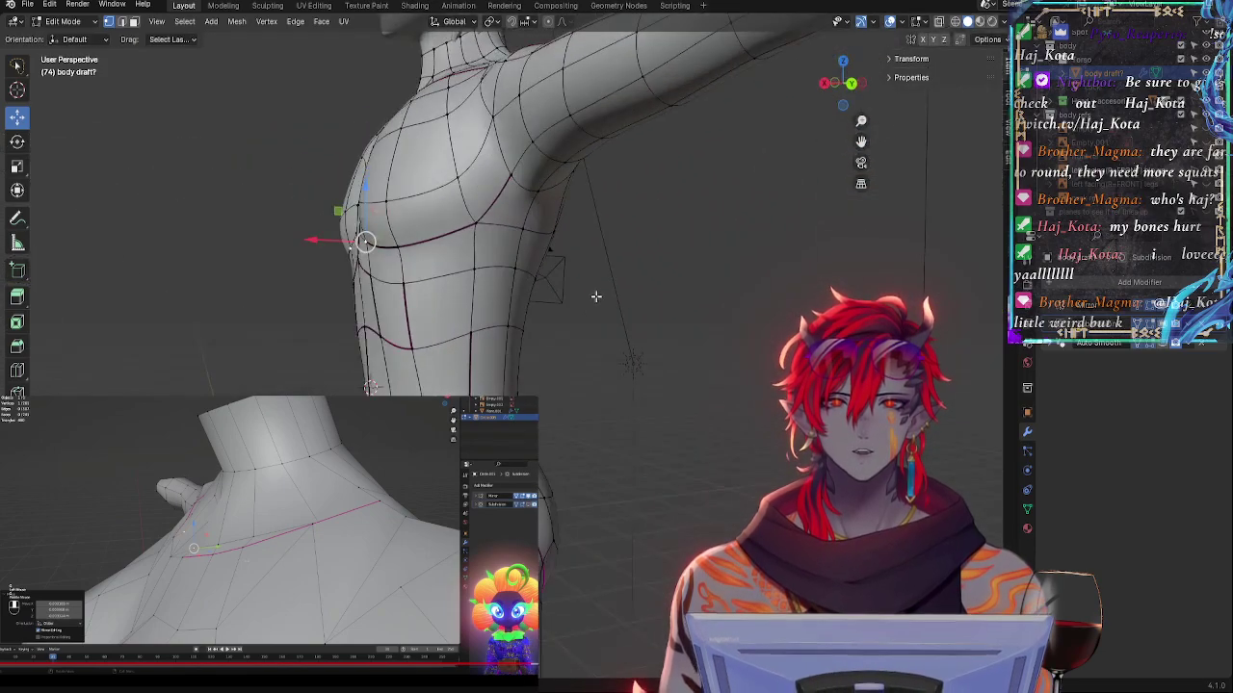
- Move the armpit vertex along the Y axis
{"action": "left_click", "coordinate": [475, 208]}
{"action": "left_click", "coordinate": [508, 183]}
{"action": "middle_click_drag", "start_coordinate": [509, 183], "coordinate": [584, 253]}
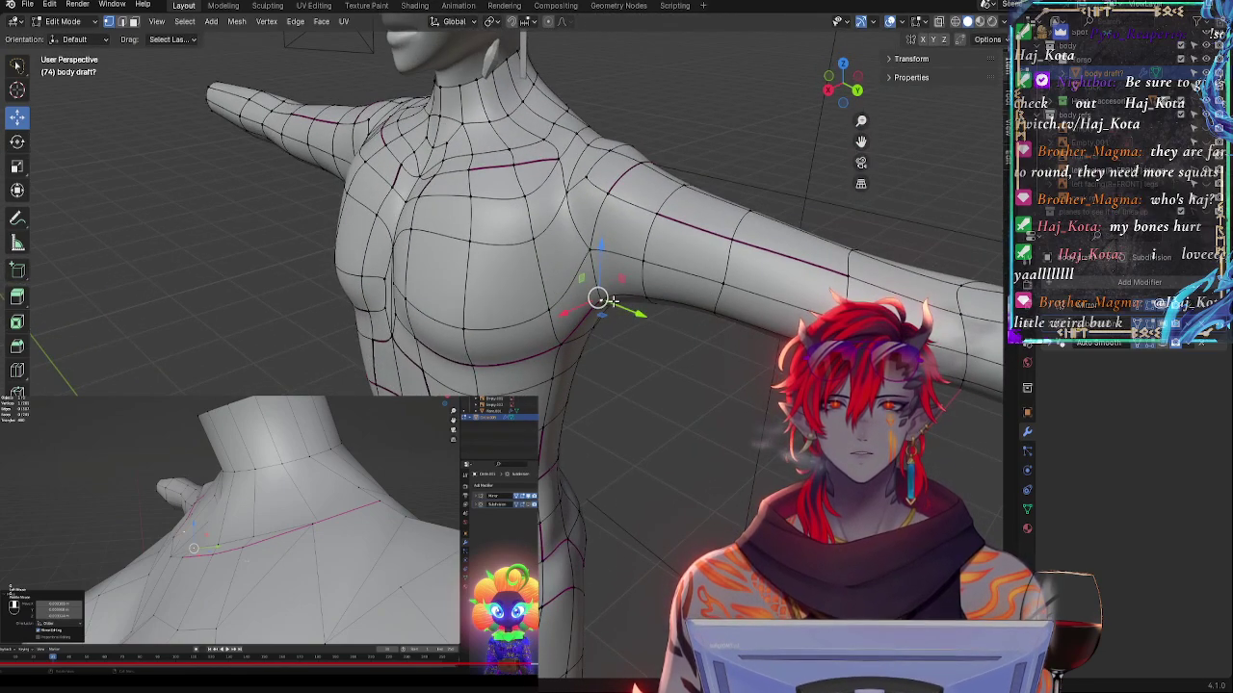
{"action": "left_click", "coordinate": [582, 253]}
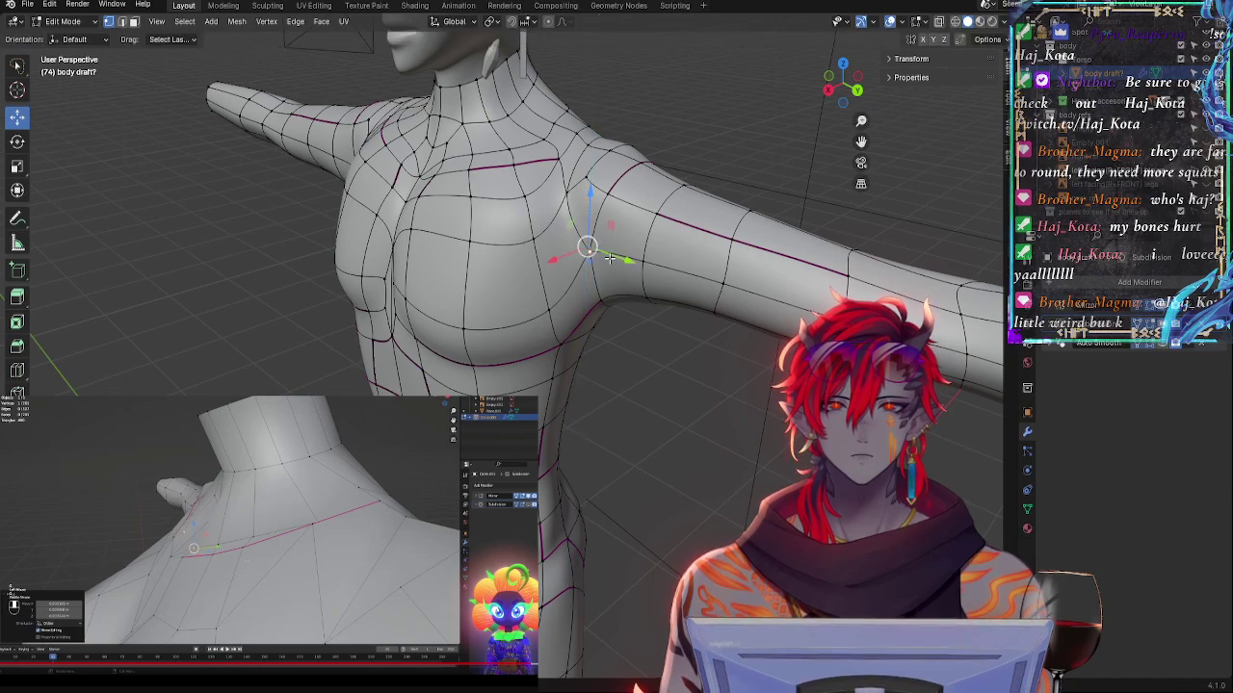
{"action": "key", "text": "g"}
{"action": "key", "text": "y"}
{"action": "left_click", "coordinate": [622, 262]}
- Nudge the lower chest-side vertex along Y, the higher armpit vertex inward, and a nearby vertex down
{"action": "left_click", "coordinate": [569, 330]}
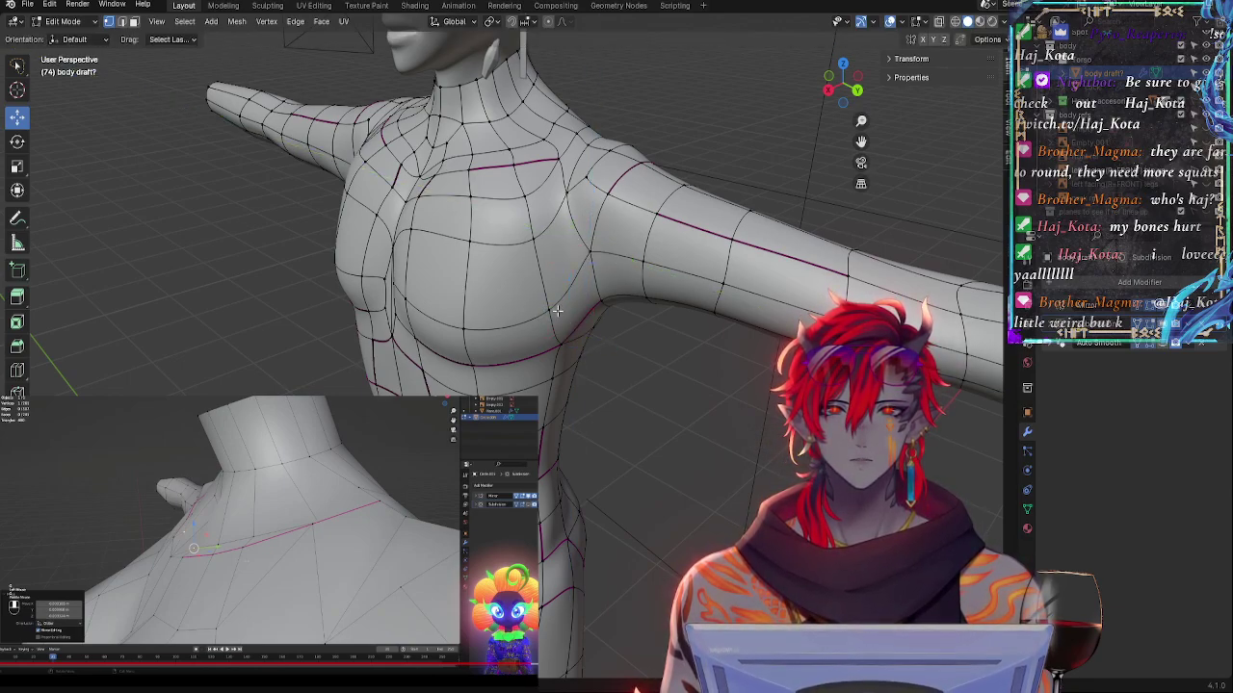
{"action": "left_click_drag", "start_coordinate": [606, 345], "coordinate": [616, 349]}
{"action": "middle_click_drag", "start_coordinate": [631, 349], "coordinate": [697, 337]}
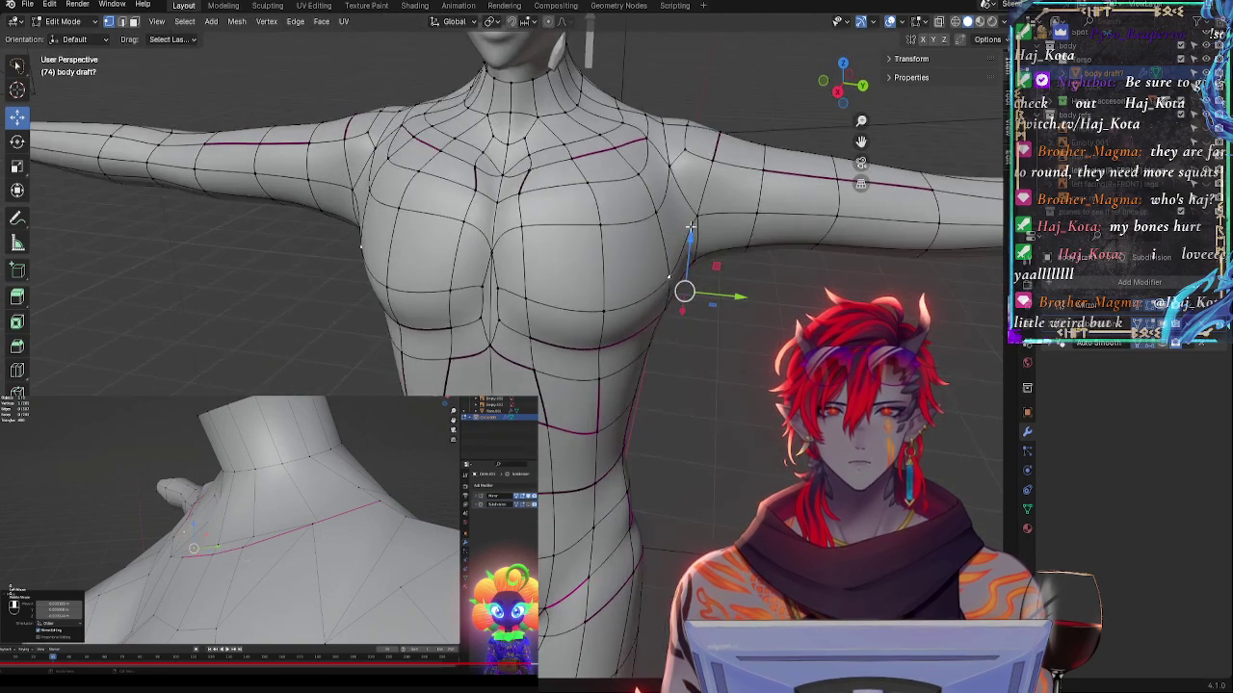
{"action": "left_click", "coordinate": [699, 206]}
{"action": "left_click_drag", "start_coordinate": [732, 216], "coordinate": [719, 216]}
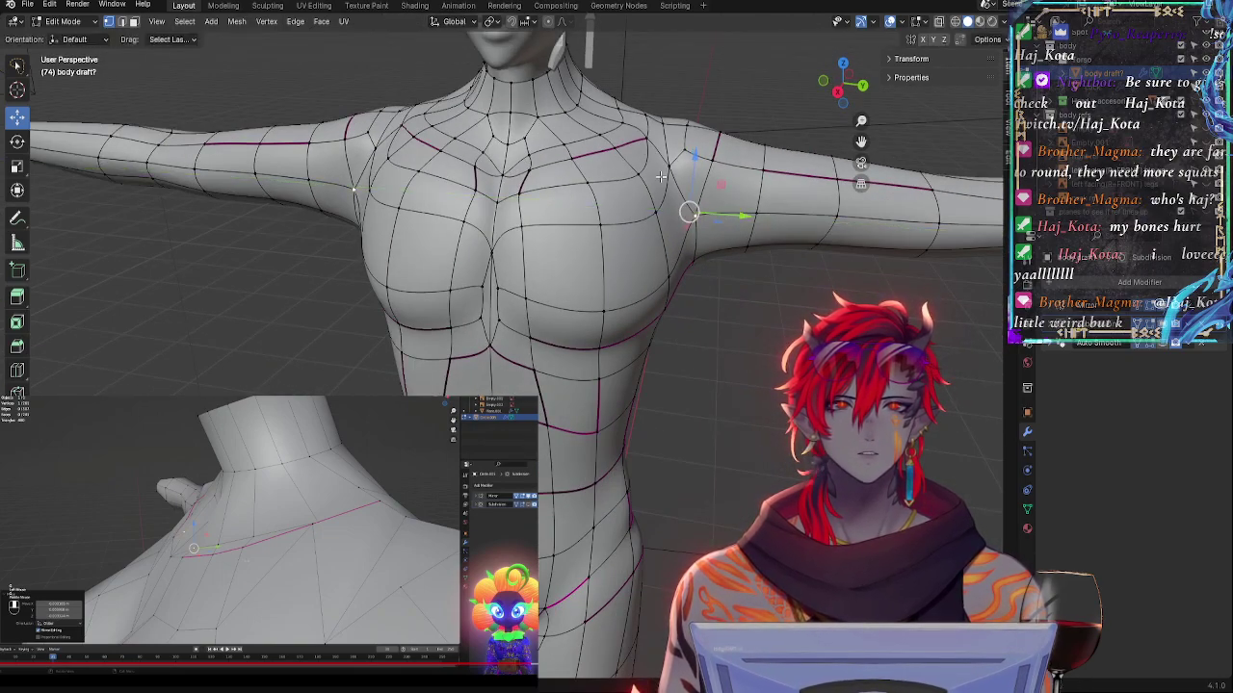
{"action": "left_click", "coordinate": [663, 217]}
{"action": "left_click_drag", "start_coordinate": [664, 165], "coordinate": [663, 174]}
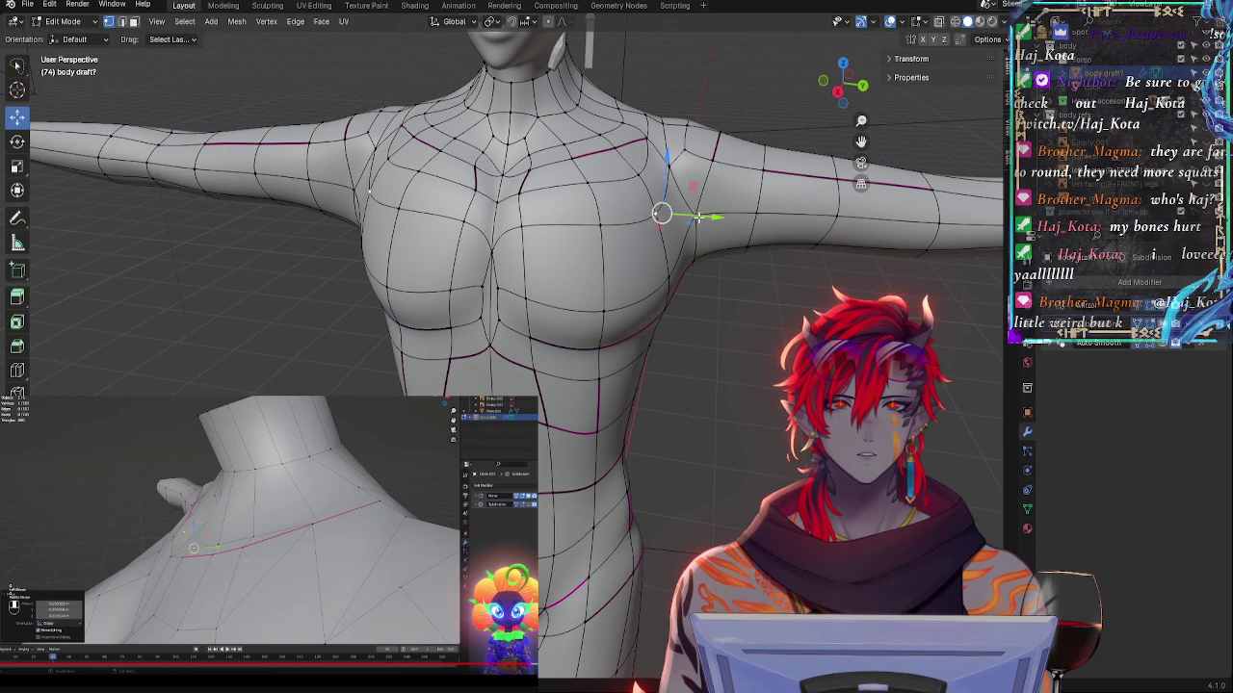
{"action": "left_click_drag", "start_coordinate": [700, 218], "coordinate": [701, 217]}
- Nudge the chest-side vertex along Y, X and to the right
{"action": "middle_click_drag", "start_coordinate": [713, 296], "coordinate": [631, 226]}
{"action": "left_click_drag", "start_coordinate": [702, 236], "coordinate": [659, 256]}
{"action": "mouse_move", "coordinate": [682, 270]}
{"action": "middle_mouse_down"}
{"action": "mouse_move", "coordinate": [655, 316]}
{"action": "mouse_move", "coordinate": [703, 262]}
{"action": "middle_mouse_up"}
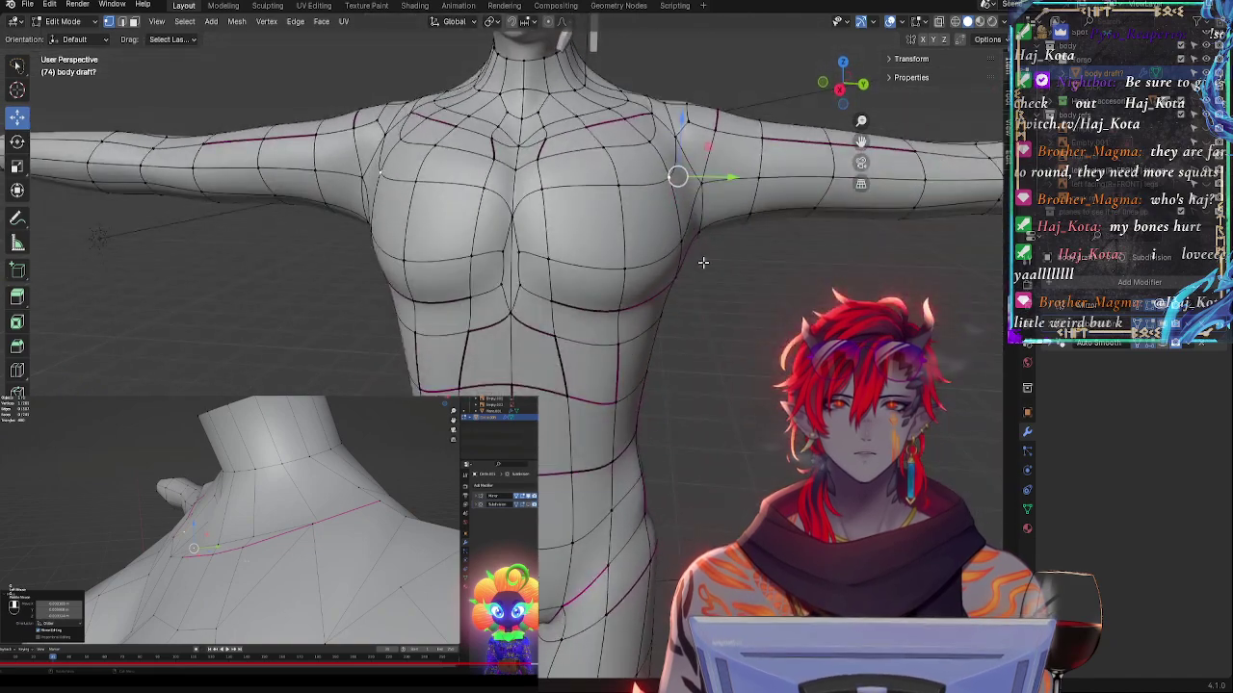
{"action": "left_click", "coordinate": [652, 144]}
{"action": "left_click", "coordinate": [664, 173]}
{"action": "left_click_drag", "start_coordinate": [719, 176], "coordinate": [729, 182]}
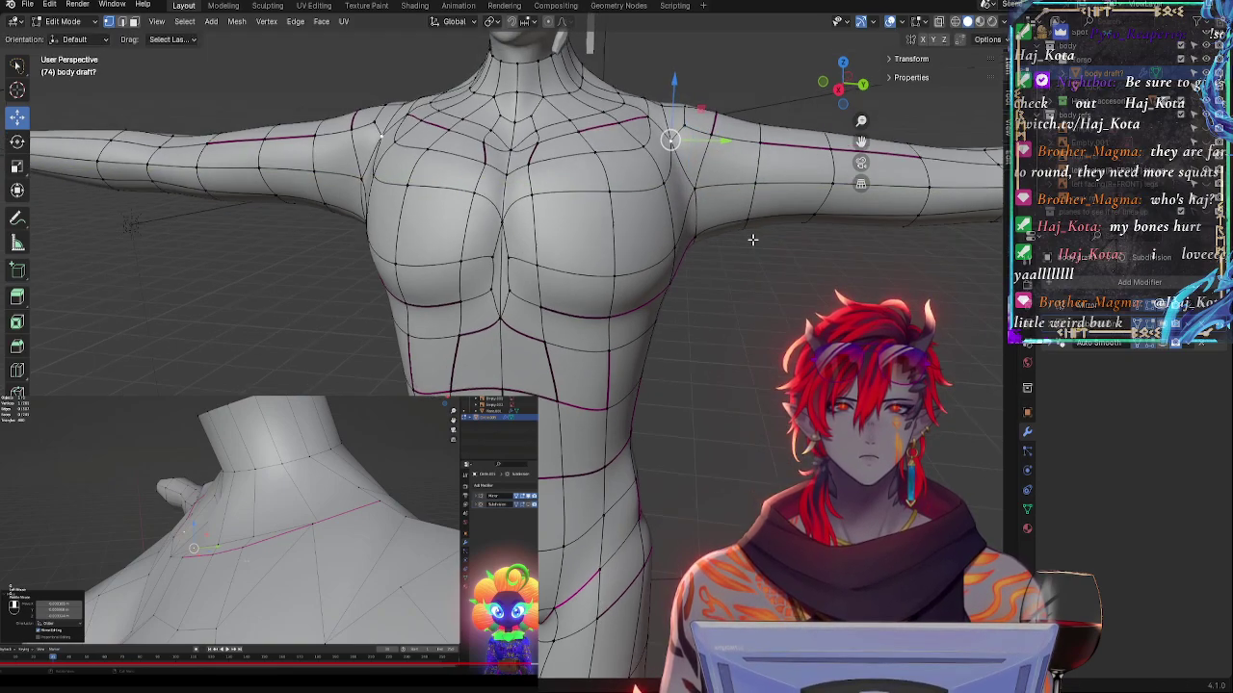
- Adjust shoulder and lower armpit vertices, then lower the shoulder edge crease with Shift+E
{"action": "middle_click_drag", "start_coordinate": [751, 240], "coordinate": [566, 306]}
{"action": "left_click", "coordinate": [553, 271]}
{"action": "left_click_drag", "start_coordinate": [545, 235], "coordinate": [545, 240]}
{"action": "left_click_drag", "start_coordinate": [523, 278], "coordinate": [520, 280]}
{"action": "left_click", "coordinate": [540, 313]}
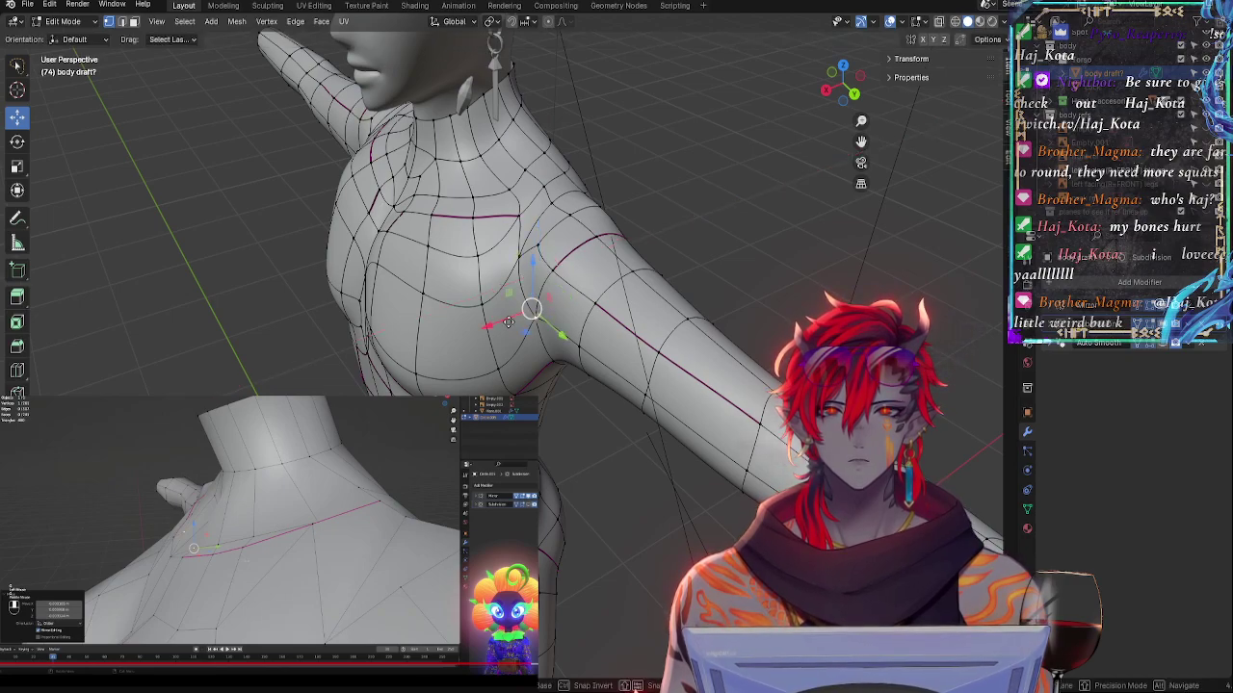
{"action": "left_click_drag", "start_coordinate": [511, 321], "coordinate": [508, 328]}
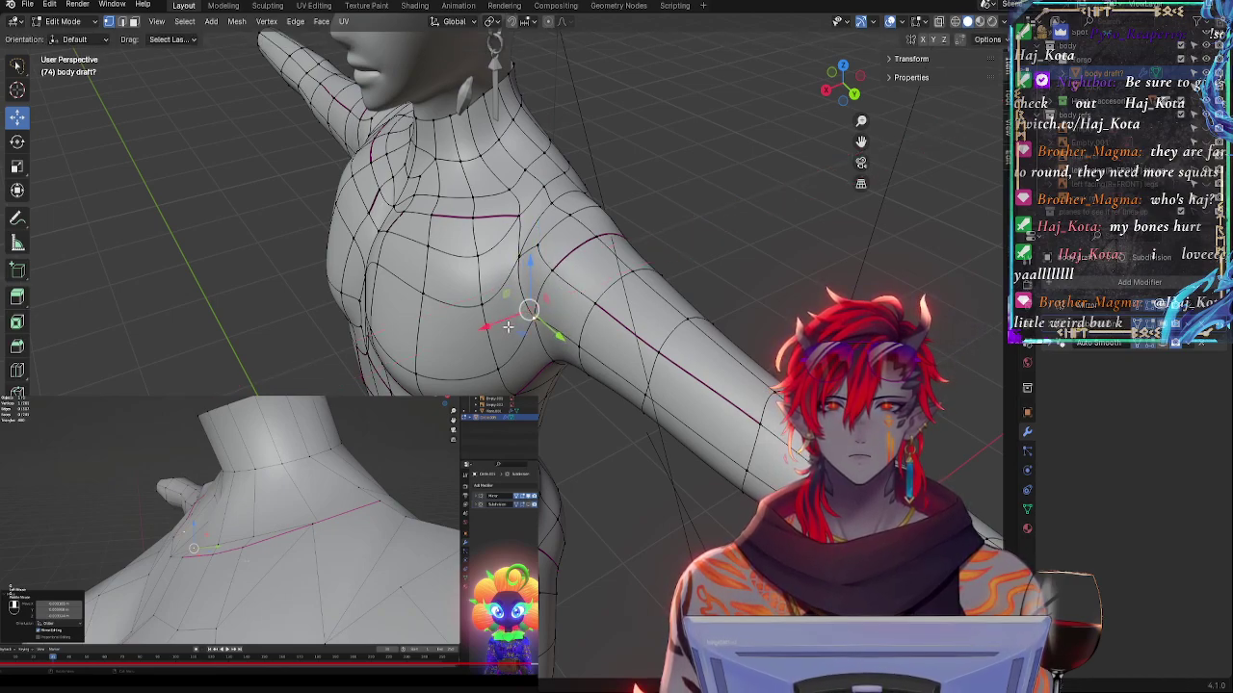
{"action": "left_click", "coordinate": [552, 277]}
{"action": "key", "text": "shift+e"}
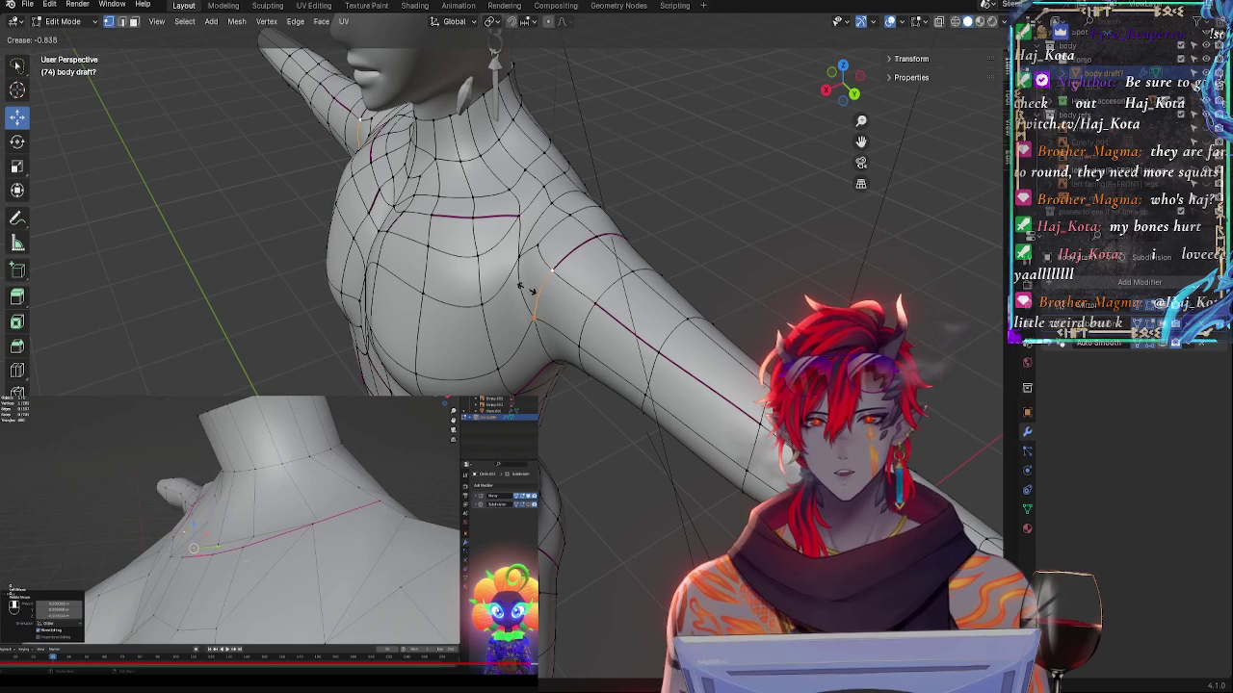
{"action": "left_click", "coordinate": [594, 308]}
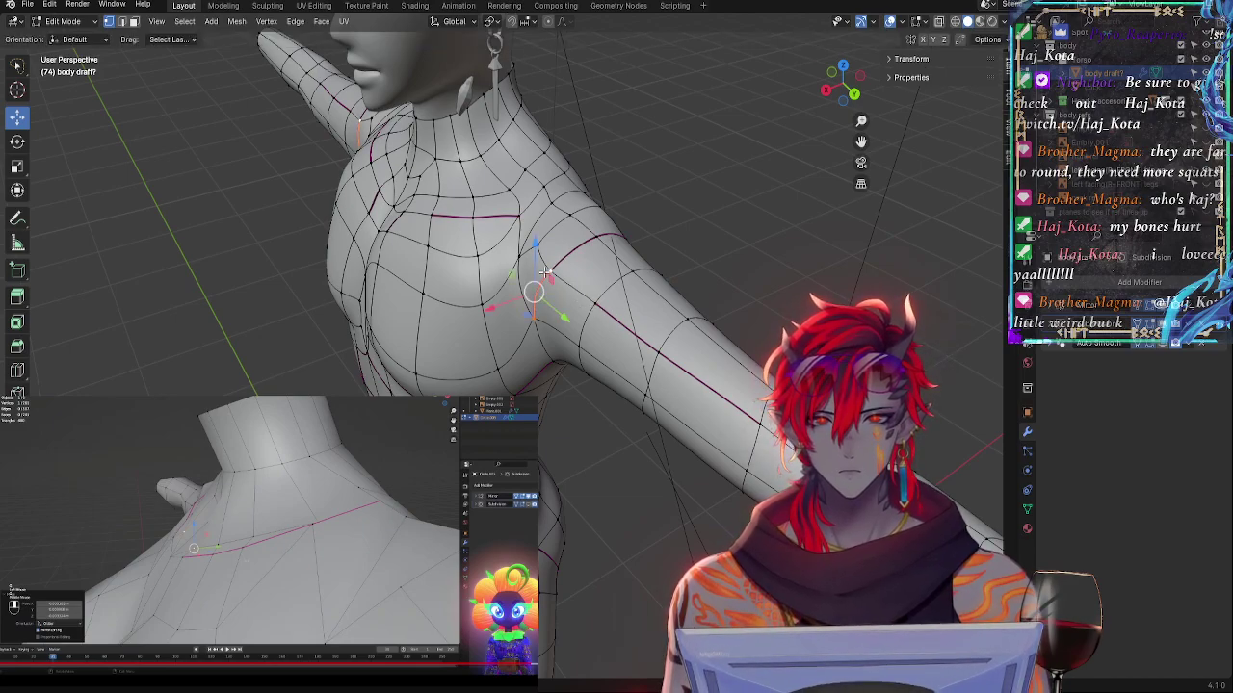
- From the front, lower the shoulder vertex slightly and shift it right about 0.007 m
{"action": "middle_click_drag", "start_coordinate": [594, 307], "coordinate": [727, 244]}
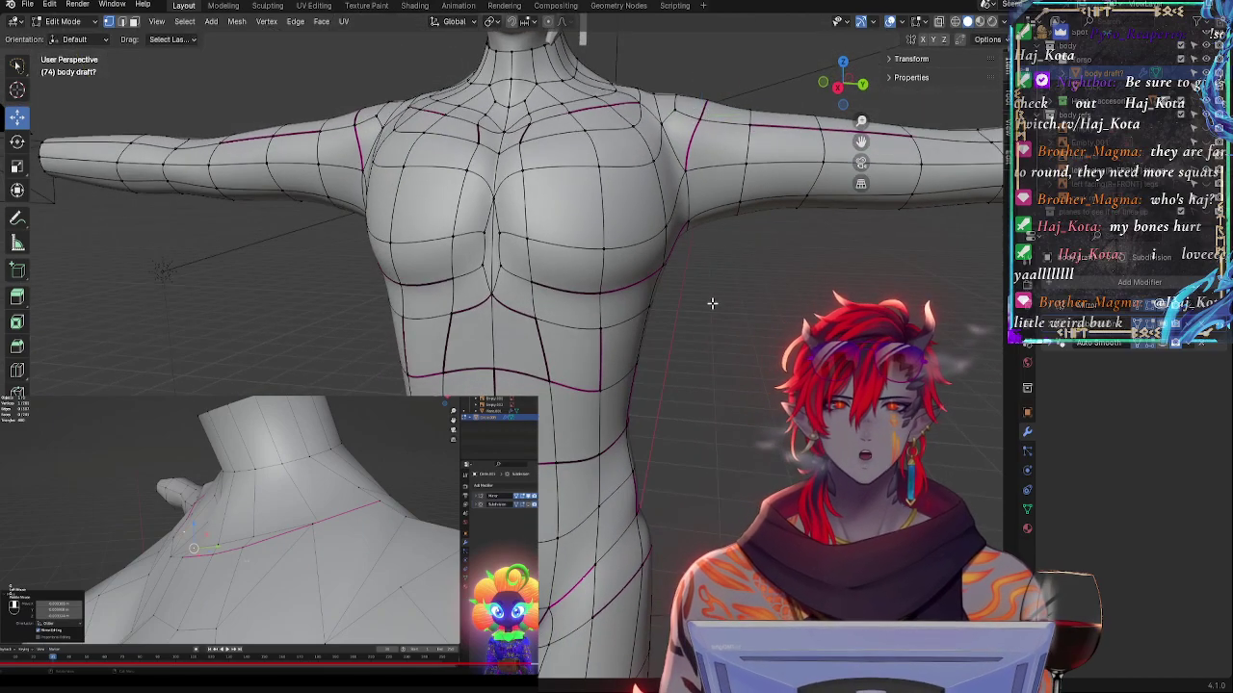
{"action": "left_click_drag", "start_coordinate": [666, 76], "coordinate": [667, 82]}
{"action": "left_click_drag", "start_coordinate": [706, 127], "coordinate": [709, 129]}
{"action": "middle_click_drag", "start_coordinate": [745, 274], "coordinate": [597, 299]}
{"action": "left_click", "coordinate": [517, 277]}
{"action": "middle_click_drag", "start_coordinate": [517, 277], "coordinate": [745, 255]}
- Inspect the smoothed body around the hips, then adjust the crease on the groin loop edges
{"action": "scroll", "coordinate": [746, 256], "scroll_direction": "down", "scroll_amount": 3}
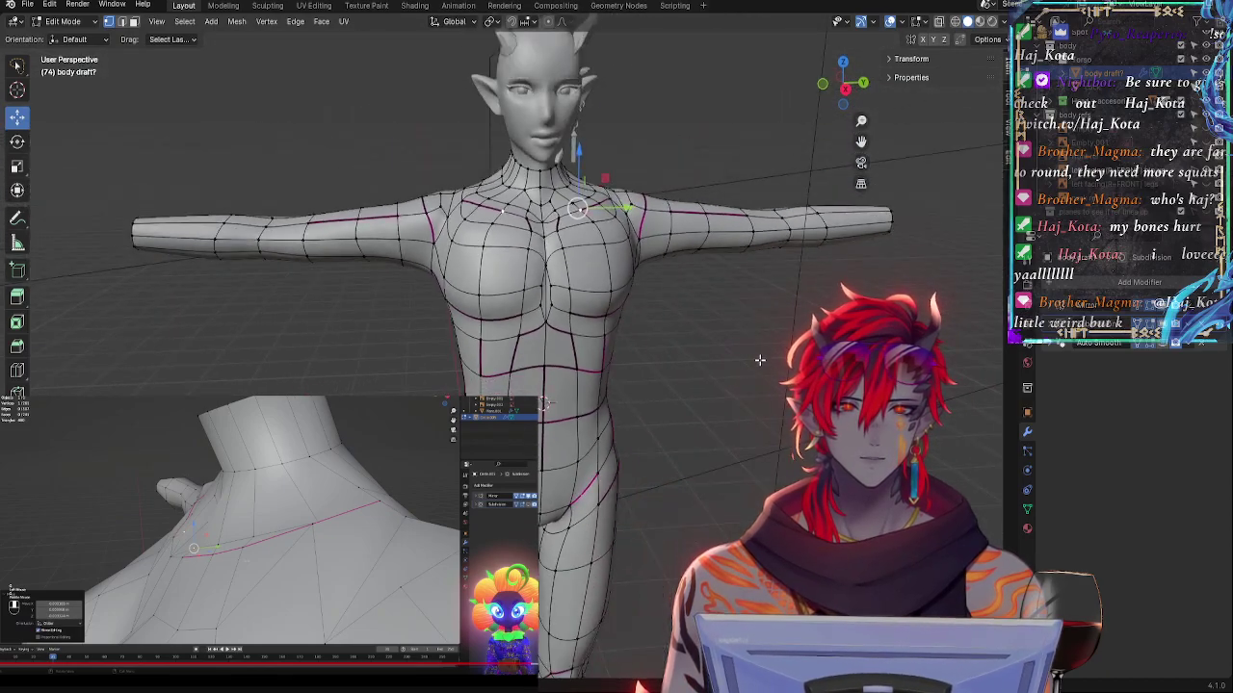
{"action": "key", "text": "Tab"}
{"action": "middle_click_drag", "start_coordinate": [760, 360], "coordinate": [734, 281]}
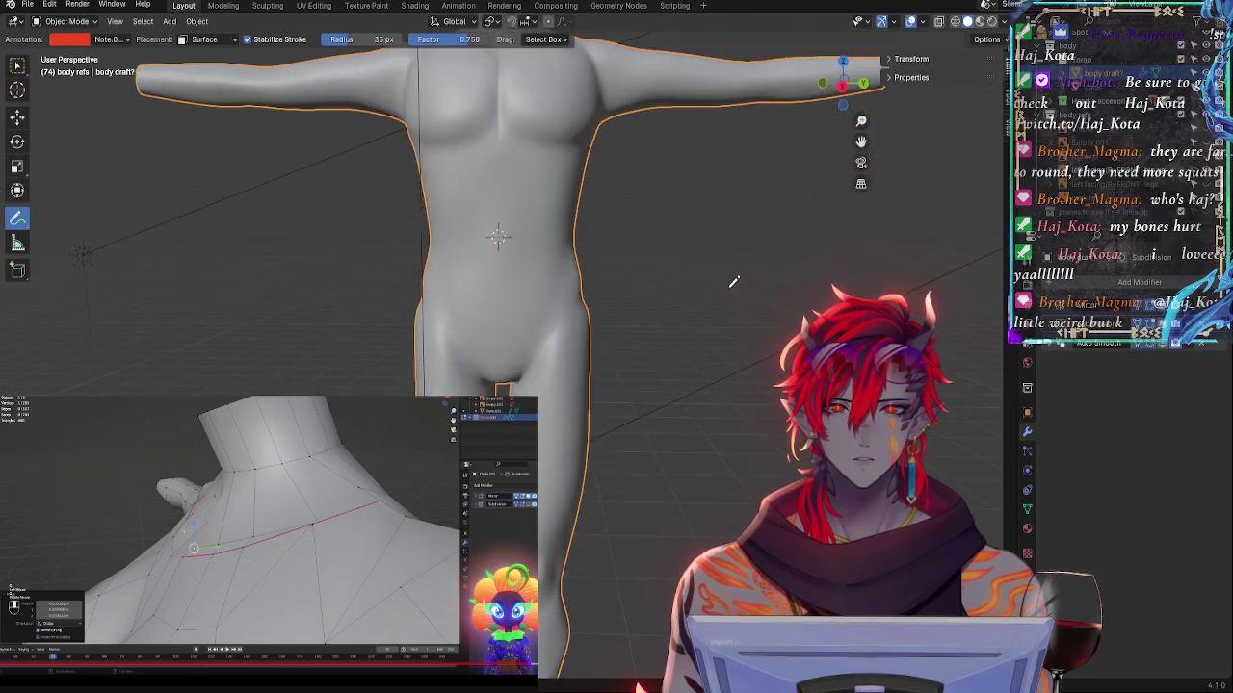
{"action": "scroll", "coordinate": [568, 320], "scroll_direction": "up", "scroll_amount": 4}
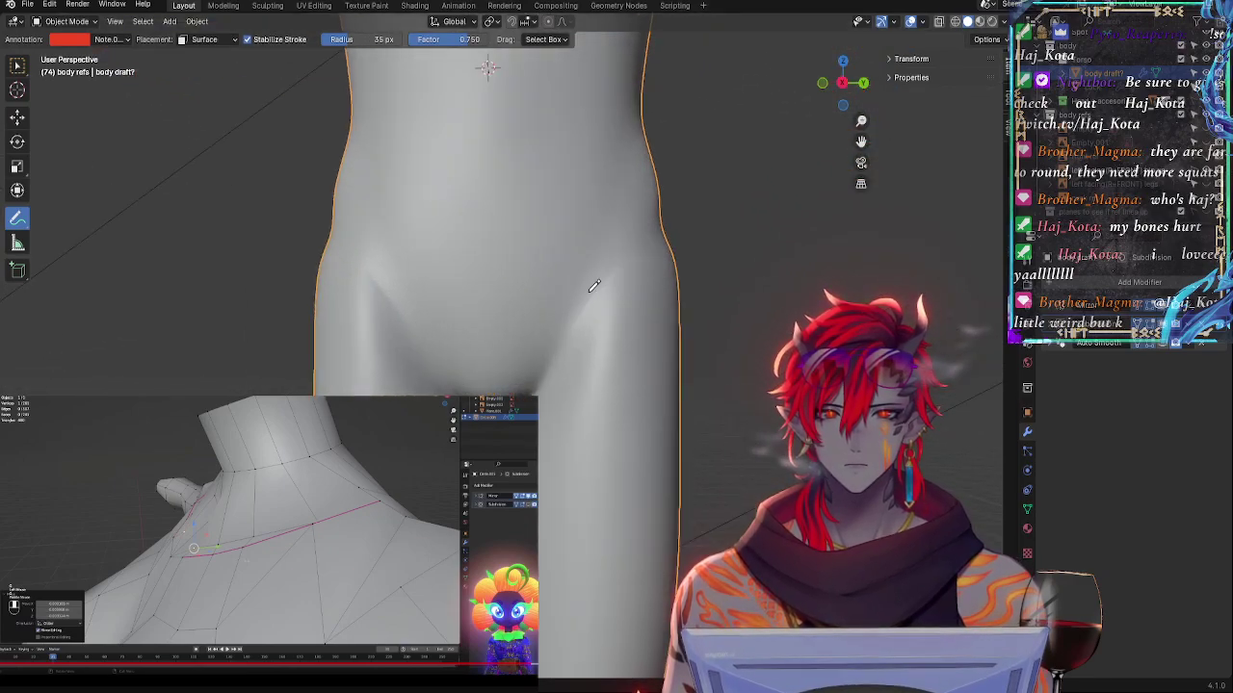
{"action": "middle_click_drag", "start_coordinate": [649, 334], "coordinate": [611, 328]}
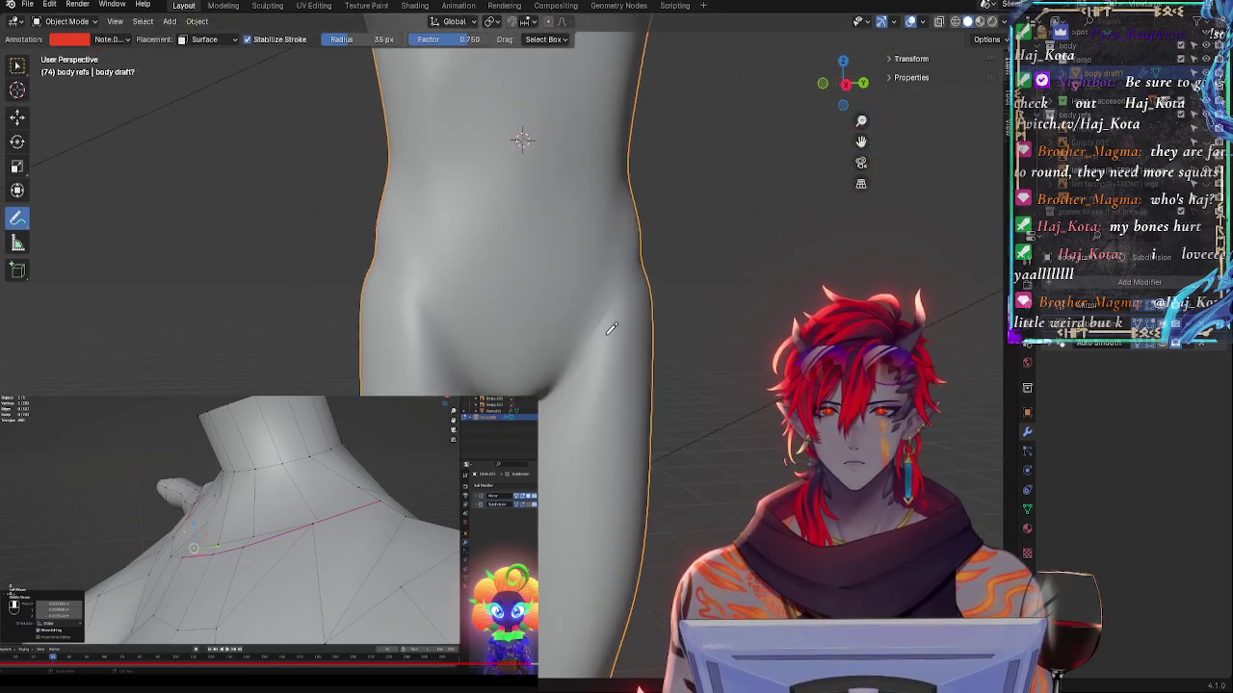
{"action": "key", "text": "Tab"}
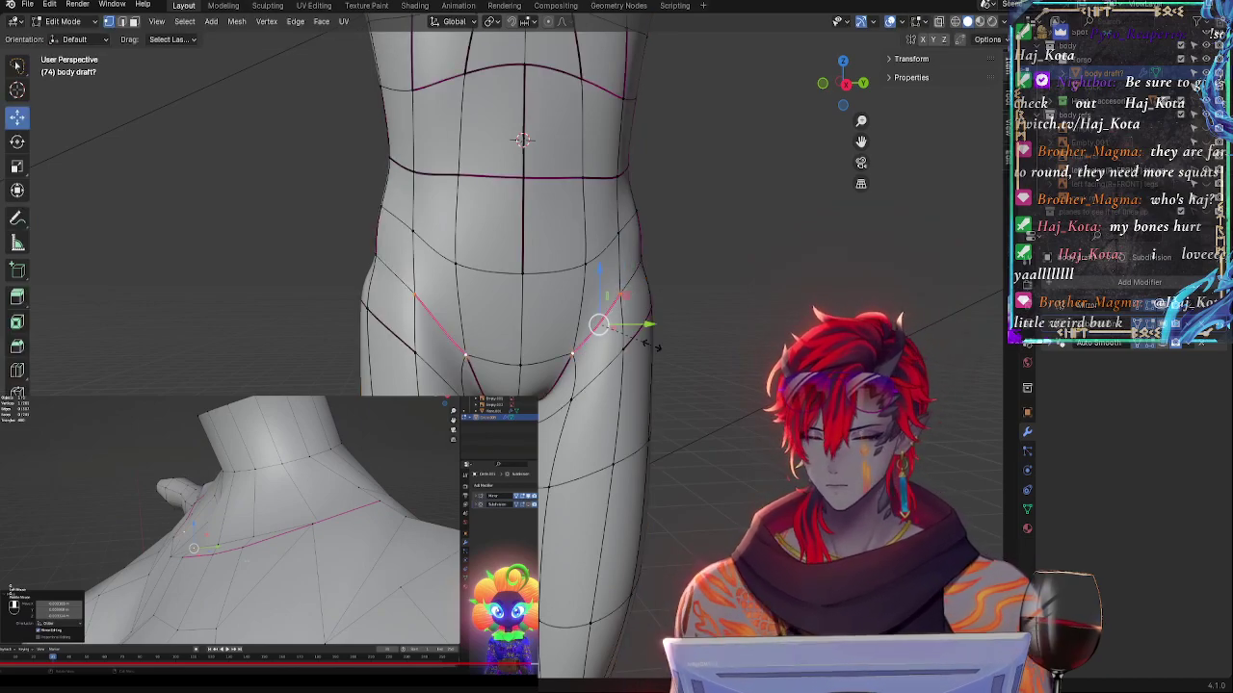
{"action": "key", "text": "shift+e"}
{"action": "left_click", "coordinate": [621, 323]}
{"action": "key", "text": "Tab"}
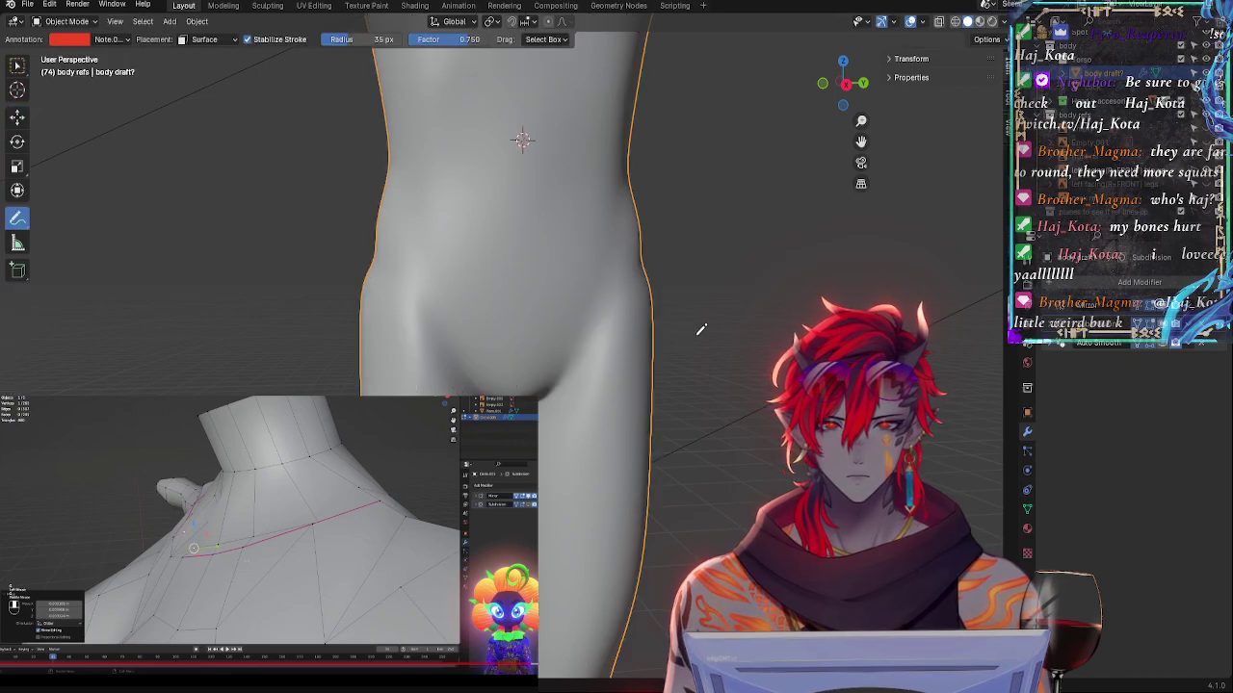
{"action": "key", "text": "Tab"}
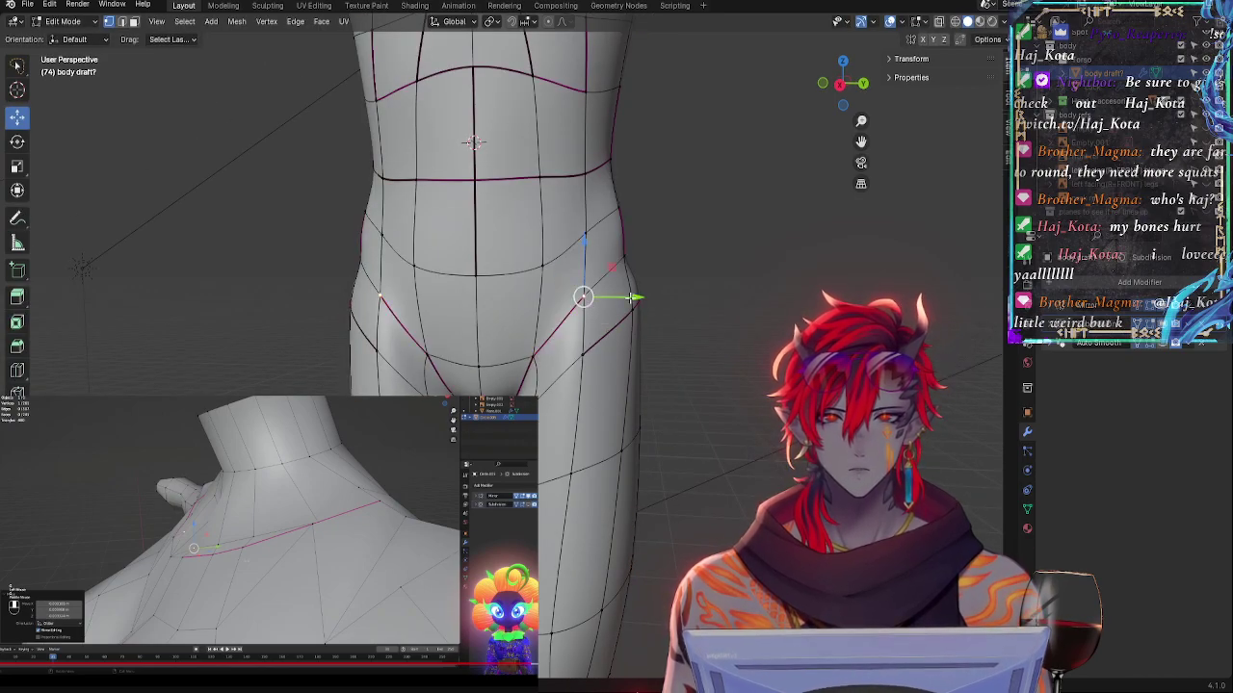
- Shift a side-hip vertex about 0.012 m along Y and X, then check the smoothed outline in Front view
{"action": "left_click_drag", "start_coordinate": [631, 298], "coordinate": [632, 296]}
{"action": "middle_click_drag", "start_coordinate": [691, 337], "coordinate": [763, 364]}
{"action": "left_click_drag", "start_coordinate": [682, 325], "coordinate": [693, 325]}
{"action": "key", "text": "Tab"}
{"action": "middle_click_drag", "start_coordinate": [757, 136], "coordinate": [831, 126]}
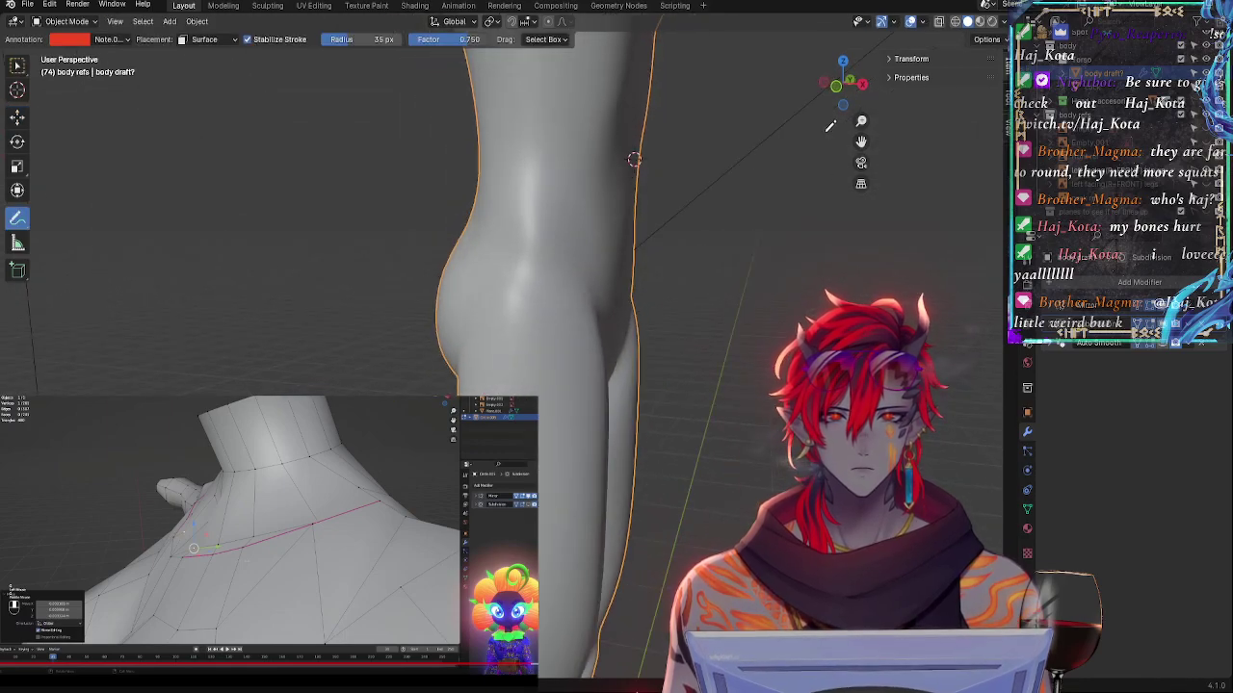
{"action": "left_click", "coordinate": [836, 87]}
{"action": "key", "text": "Tab"}
- Push a face on the back edge of the leg slightly outward with shrink/fatten
{"action": "key", "text": "Tab"}
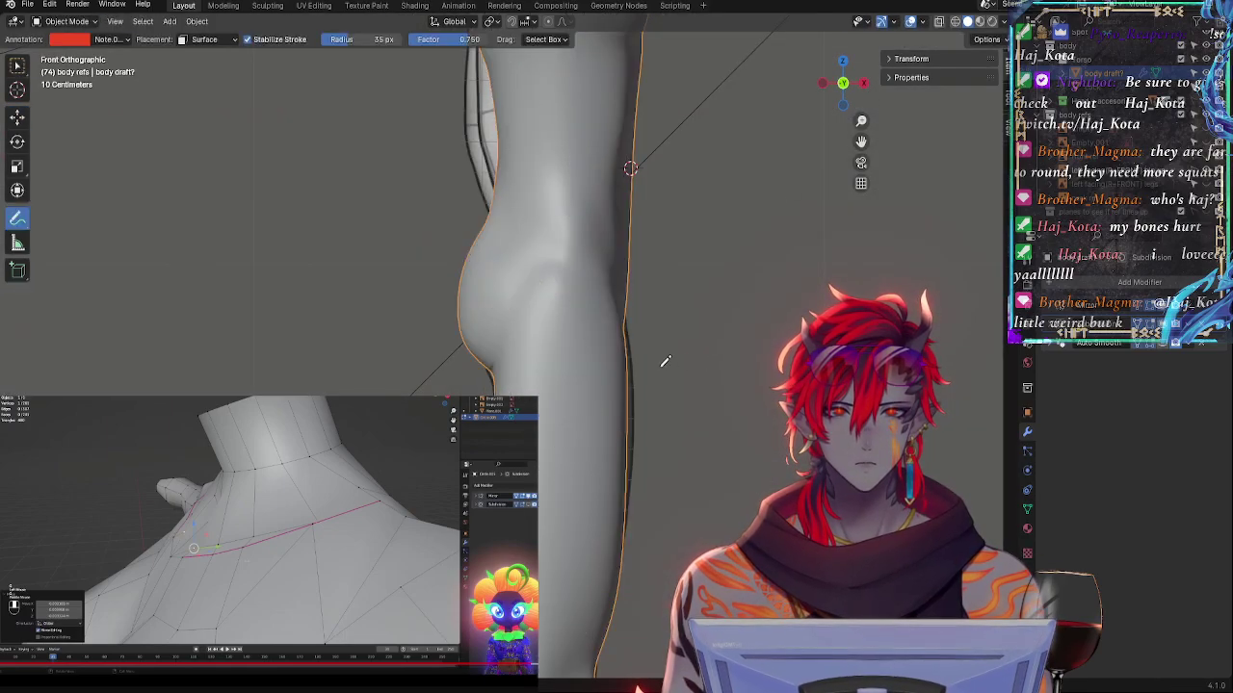
{"action": "key", "text": "Tab"}
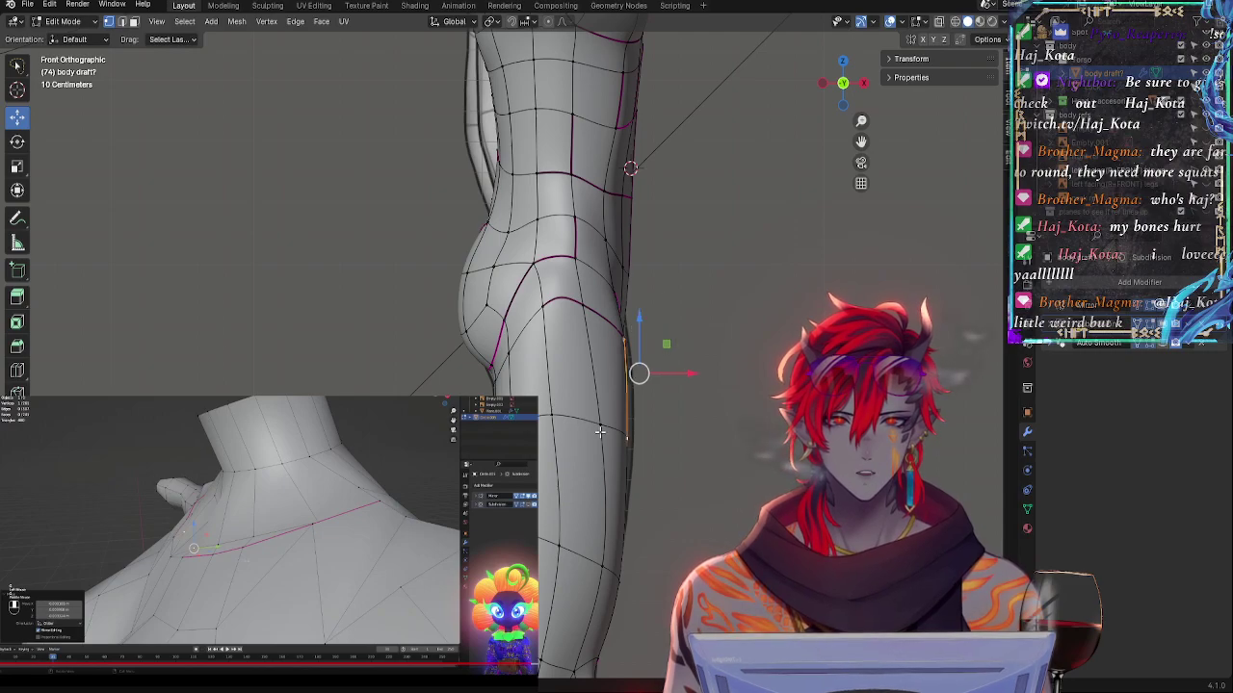
{"action": "left_click", "coordinate": [595, 337]}
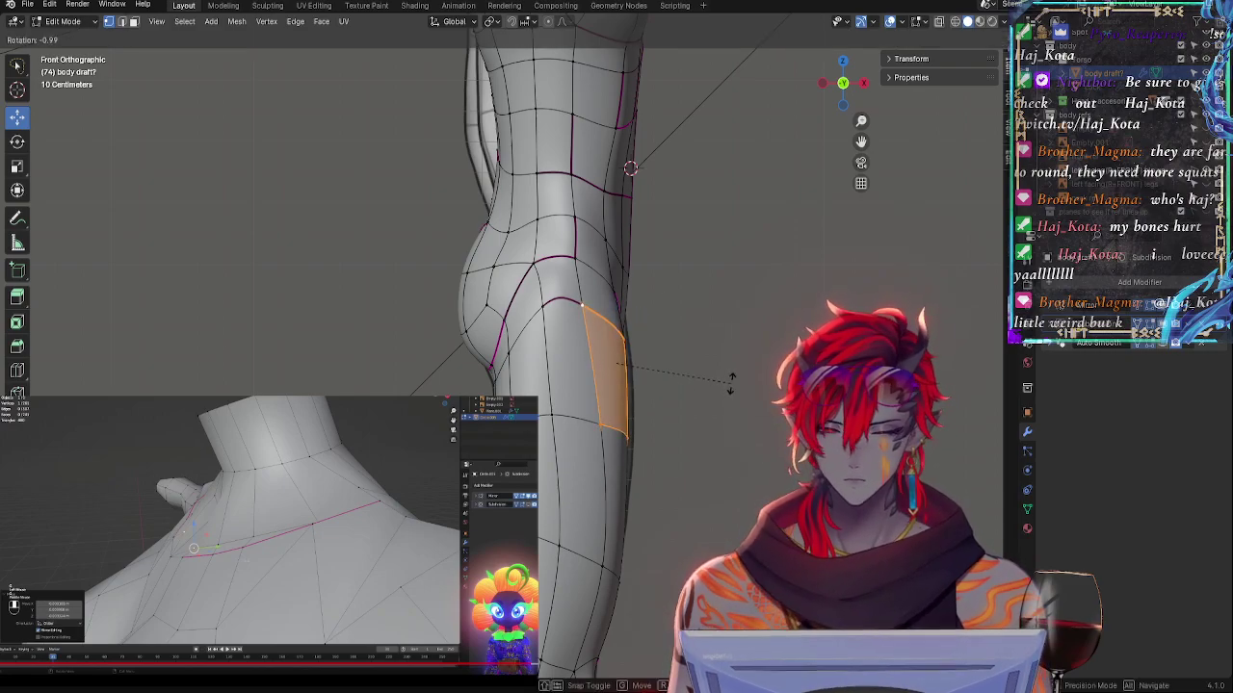
{"action": "key", "text": "alt+s"}
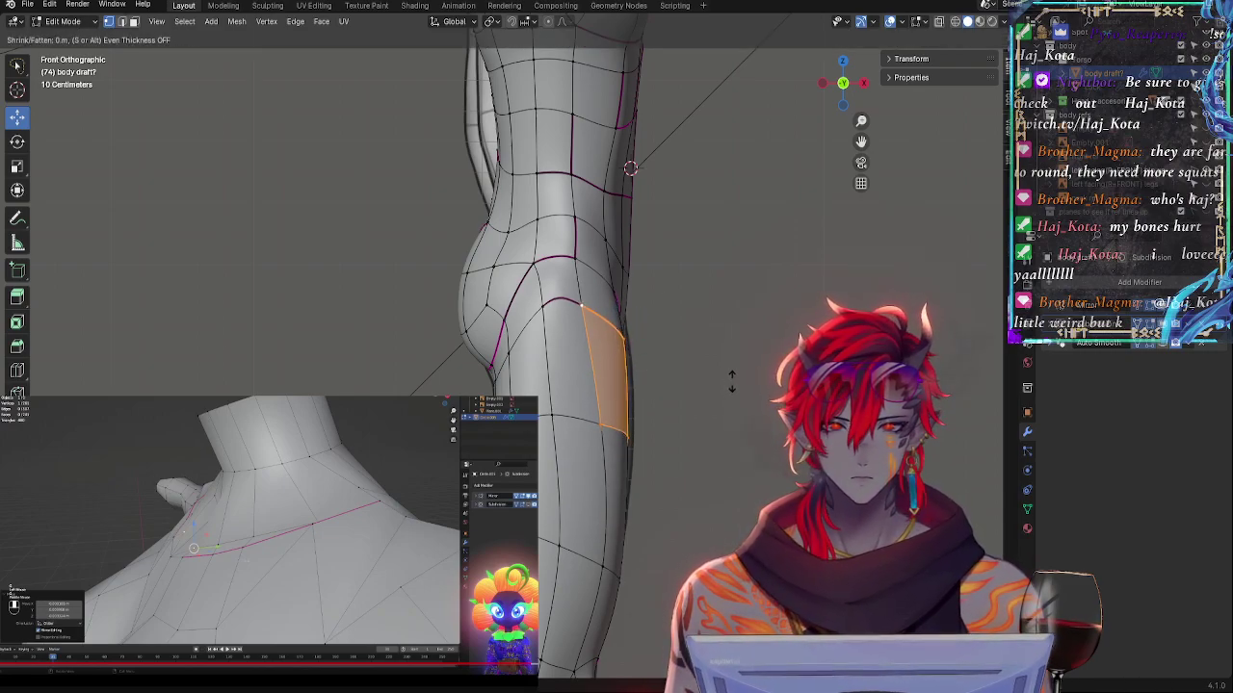
{"action": "left_click", "coordinate": [732, 381]}
{"action": "left_click", "coordinate": [691, 419]}
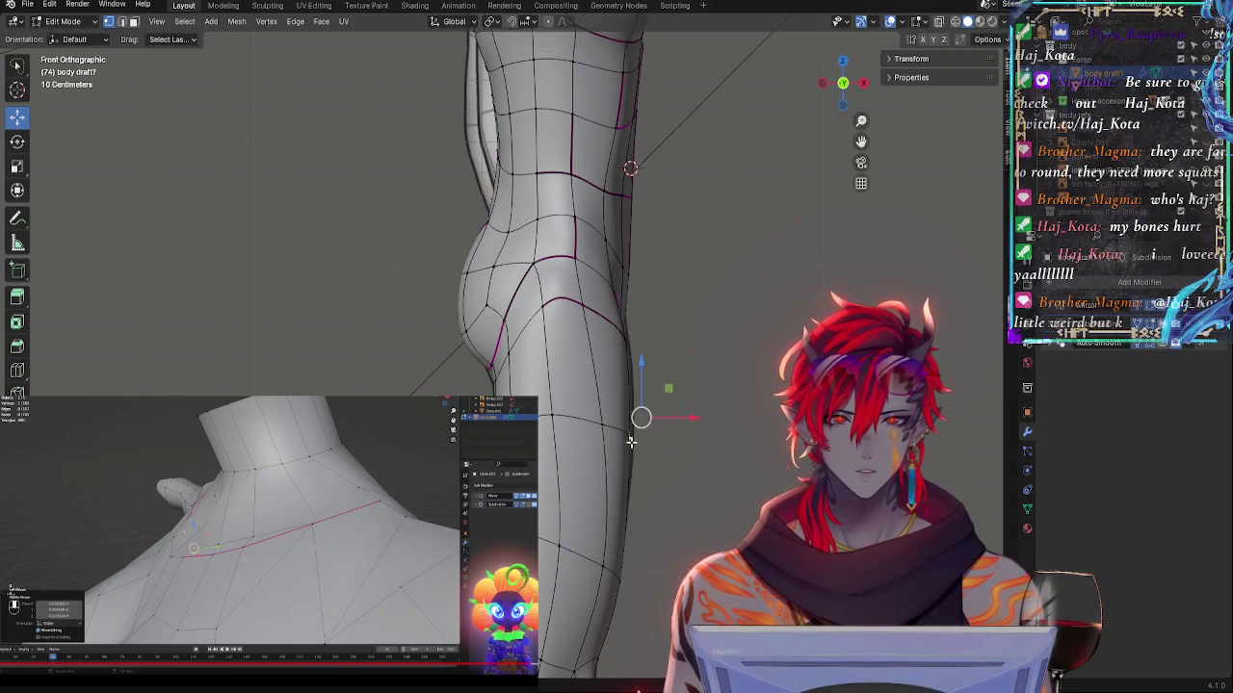
- Select the outer thigh-edge vertices and shift and rotate them slightly in side view
{"action": "middle_click_drag", "start_coordinate": [631, 441], "coordinate": [618, 510]}
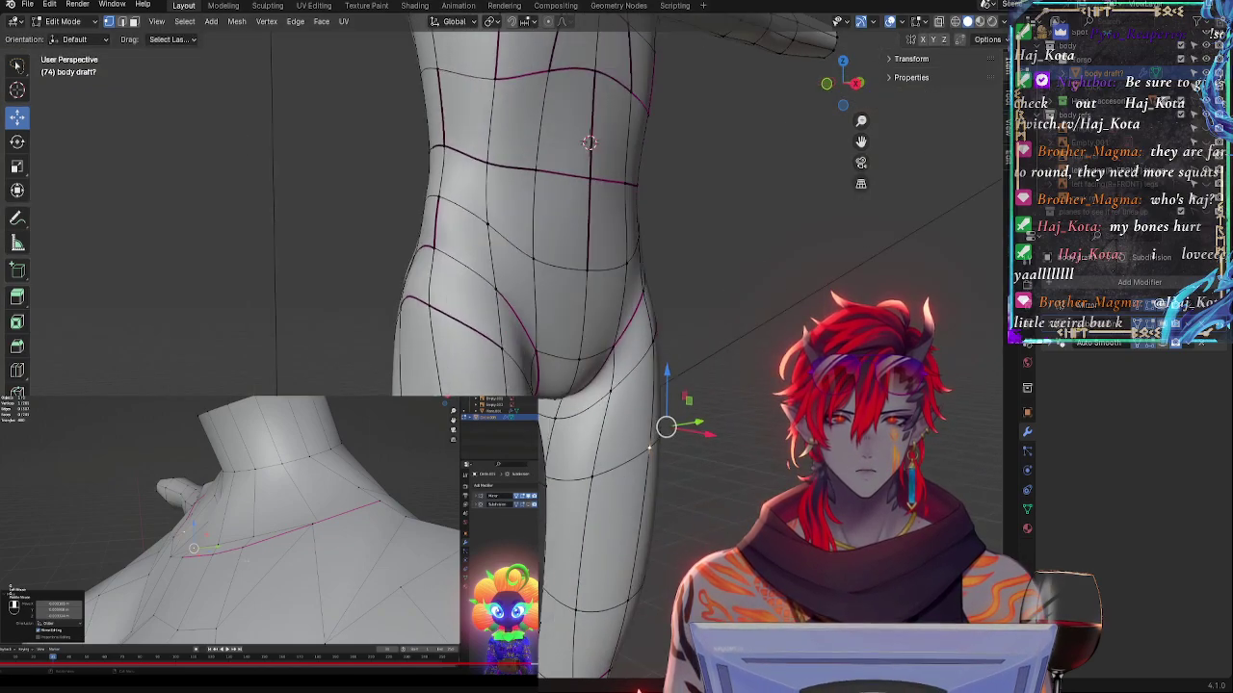
{"action": "left_click", "coordinate": [542, 486]}
{"action": "left_click", "coordinate": [646, 453], "text": "shift"}
{"action": "left_click", "coordinate": [660, 438], "text": "shift"}
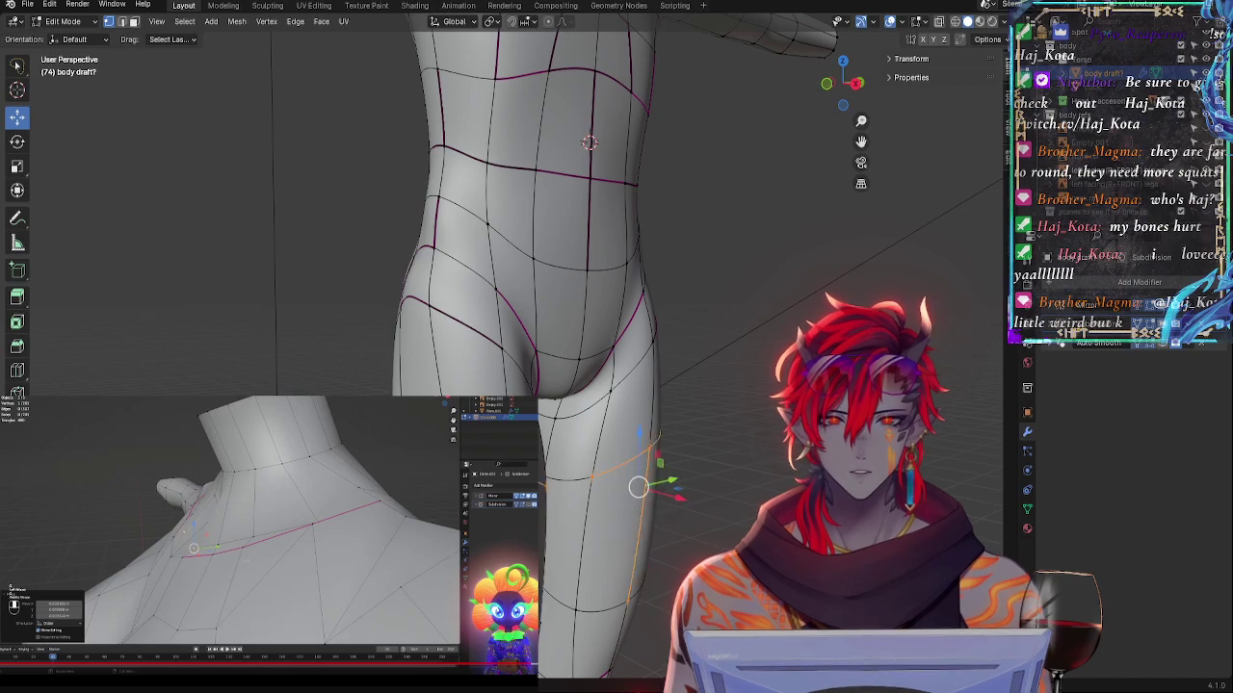
{"action": "left_click", "coordinate": [860, 82]}
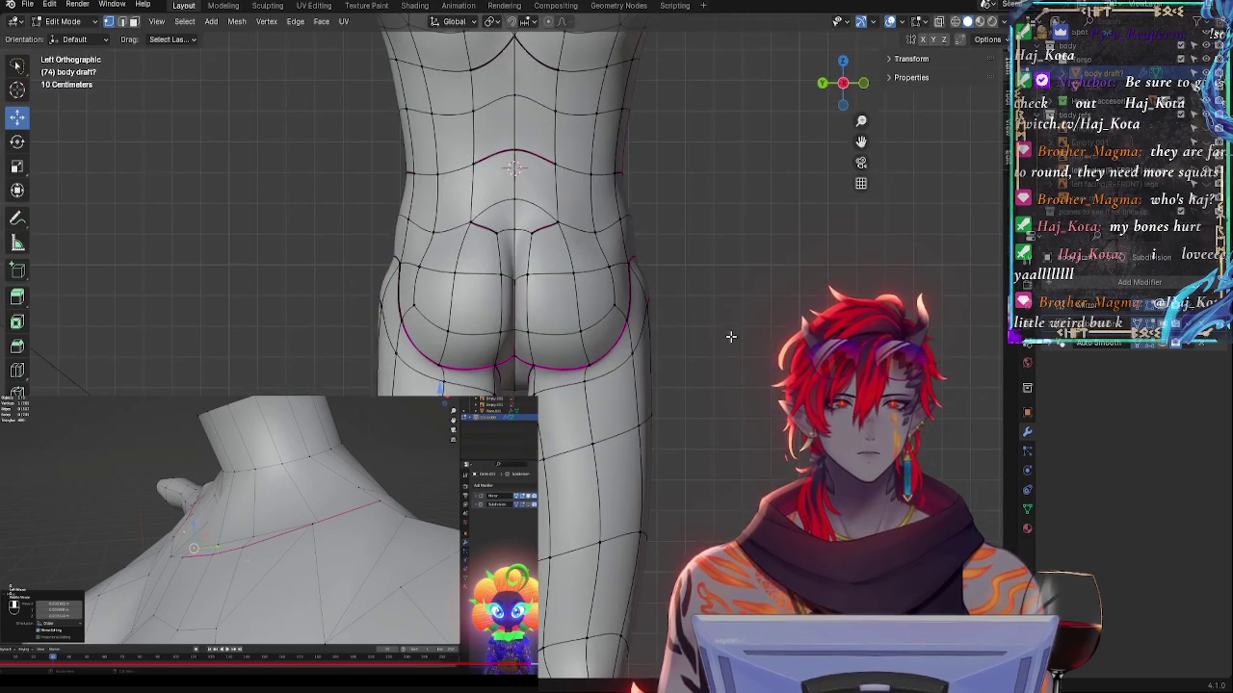
{"action": "left_click", "coordinate": [863, 82]}
{"action": "left_click_drag", "start_coordinate": [678, 445], "coordinate": [682, 445]}
{"action": "key", "text": "r"}
{"action": "left_click", "coordinate": [711, 439]}
- Rotate a pair of neighbouring thigh-edge vertices to straighten the thigh edge
{"action": "left_click", "coordinate": [629, 439]}
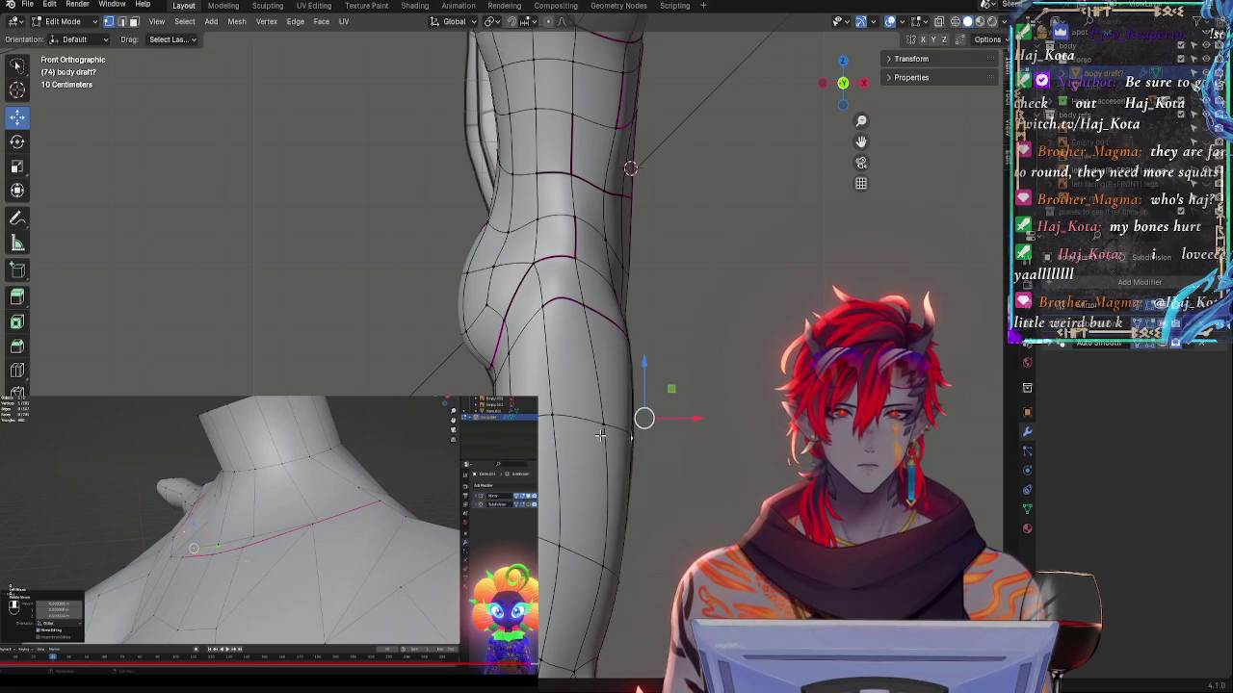
{"action": "left_click", "coordinate": [601, 436], "text": "shift"}
{"action": "key", "text": "r"}
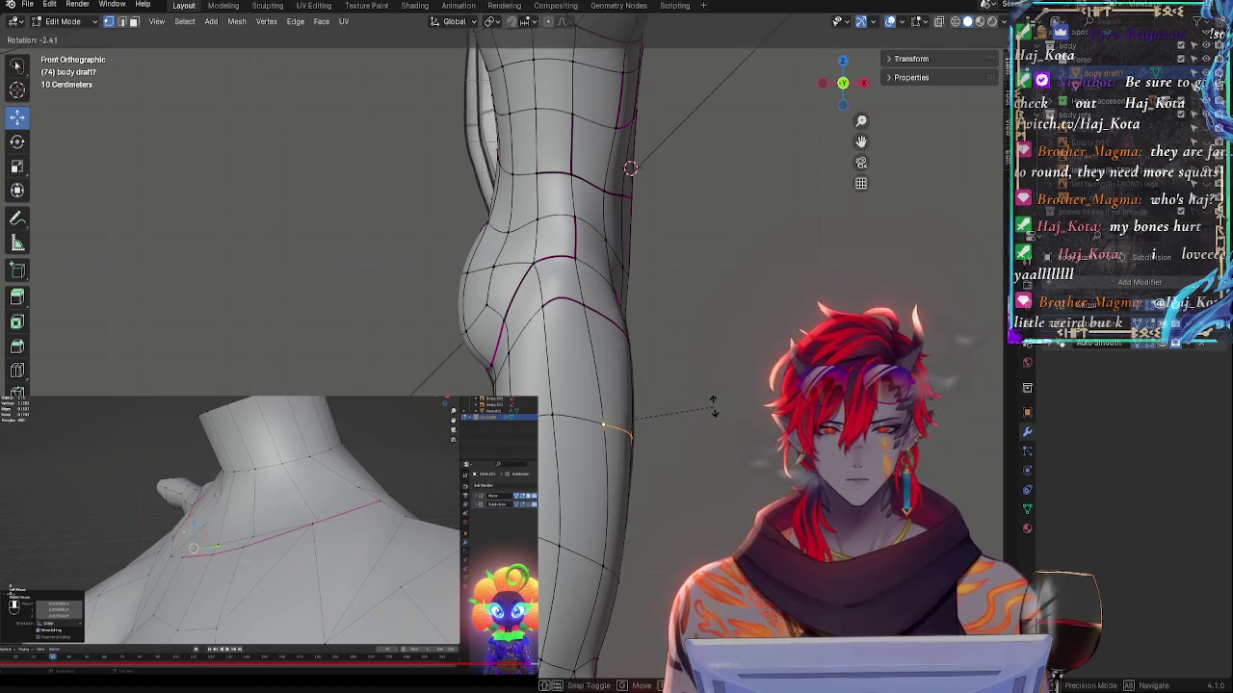
{"action": "left_click", "coordinate": [712, 407]}
- Nudge the upper thigh vertex back, the hip vertex above it outward, and raise the lower one
{"action": "left_click", "coordinate": [640, 340]}
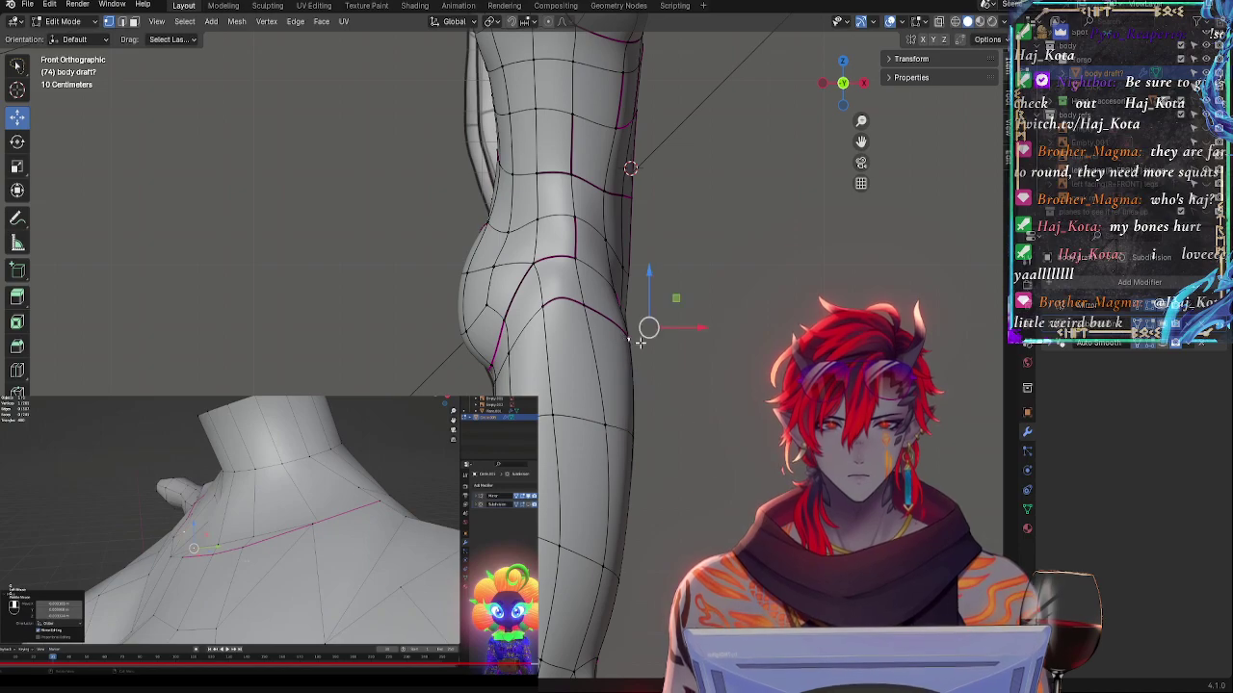
{"action": "left_click_drag", "start_coordinate": [685, 323], "coordinate": [683, 320]}
{"action": "left_click", "coordinate": [616, 291]}
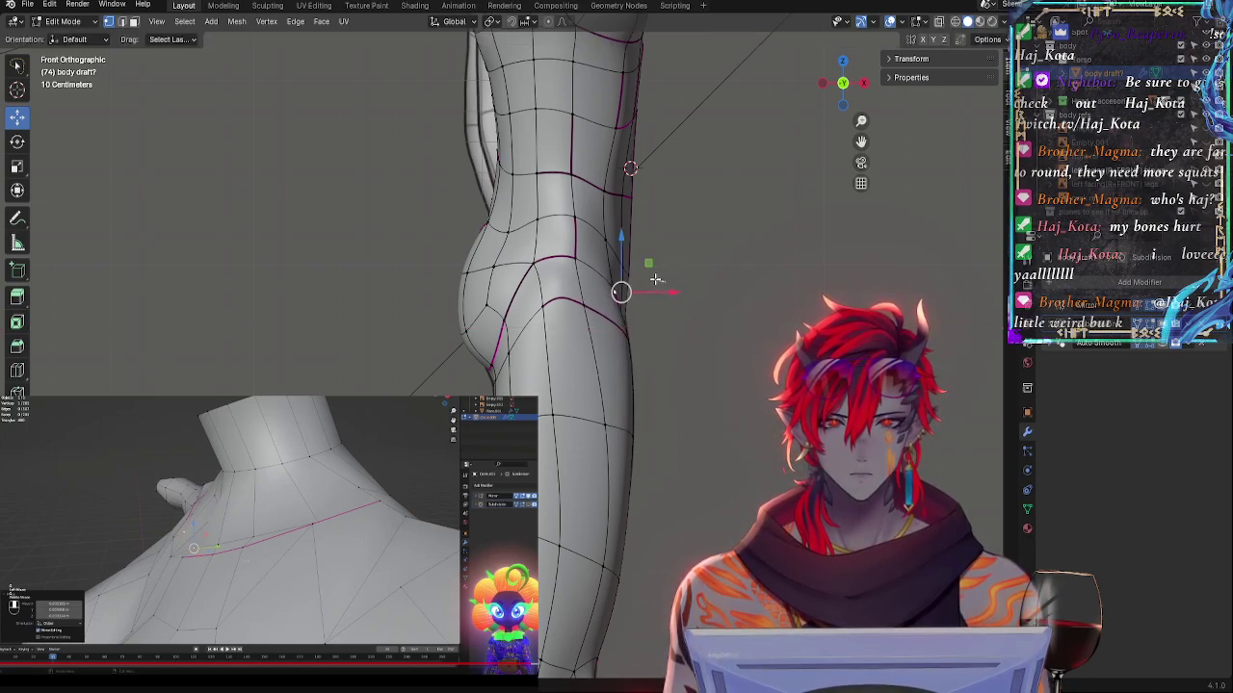
{"action": "left_click_drag", "start_coordinate": [665, 290], "coordinate": [670, 286]}
{"action": "left_click", "coordinate": [625, 324]}
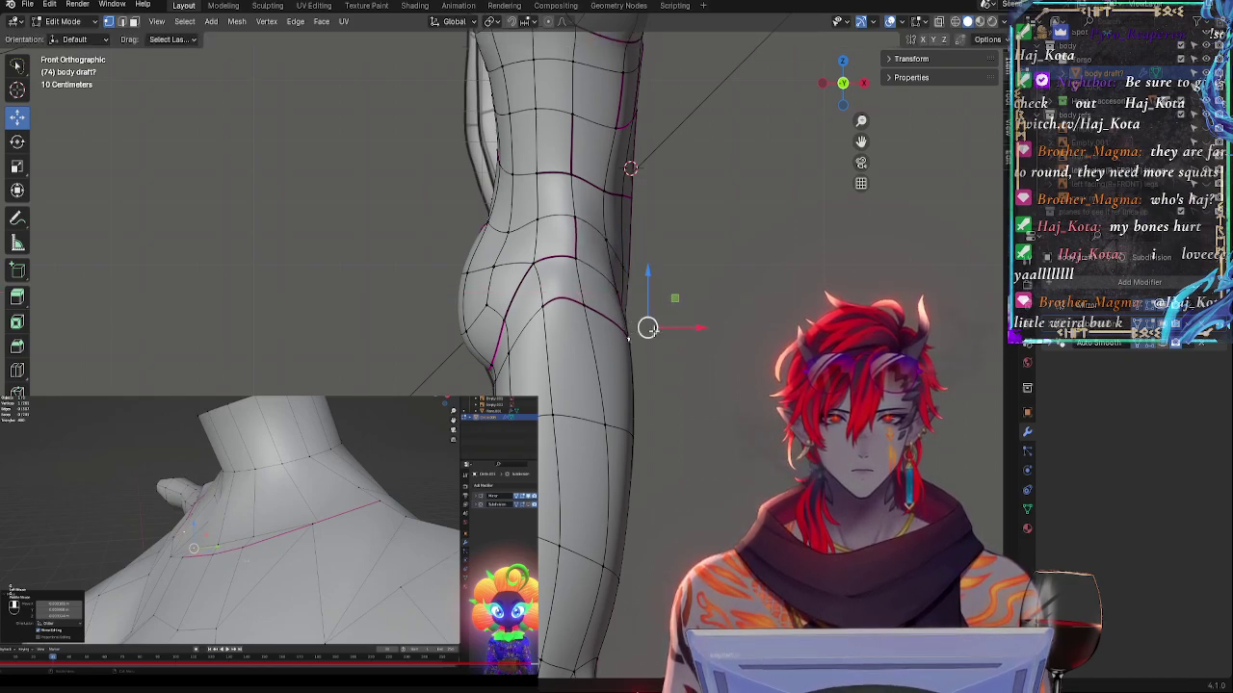
{"action": "left_click_drag", "start_coordinate": [650, 329], "coordinate": [648, 315]}
{"action": "left_click", "coordinate": [573, 310]}
- Slide the hip vertices right and up, and pull the upper hip vertex inward
{"action": "left_click_drag", "start_coordinate": [571, 284], "coordinate": [541, 310]}
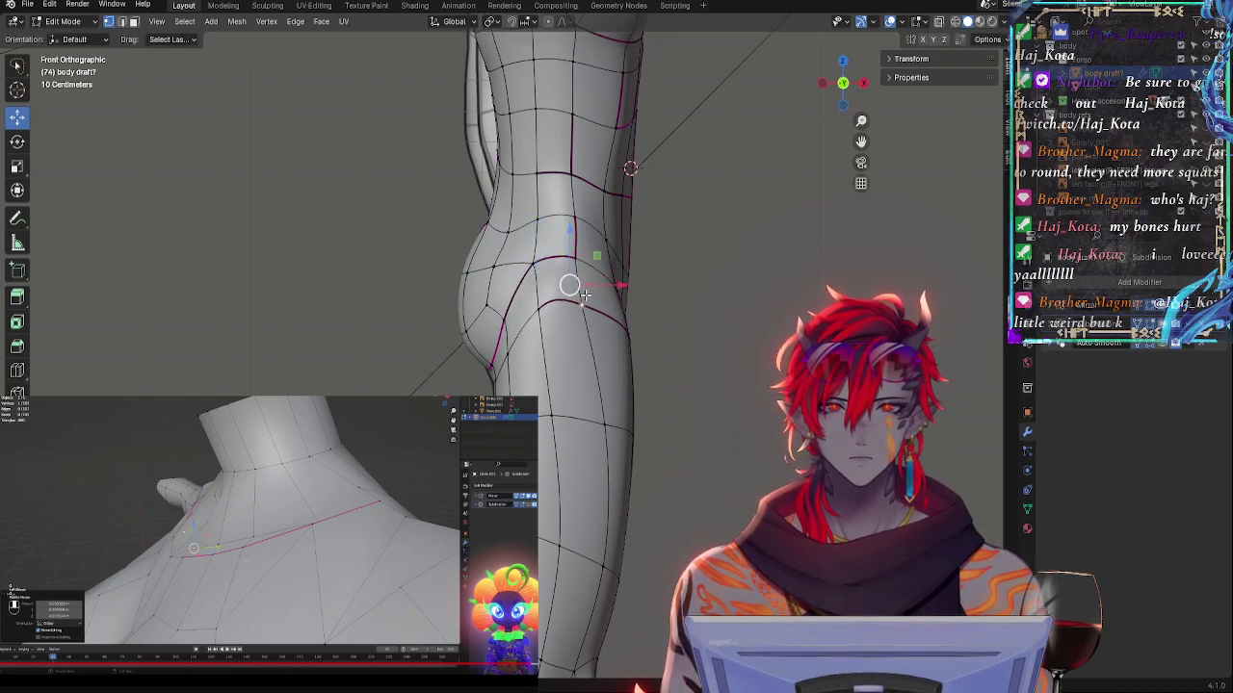
{"action": "left_click", "coordinate": [576, 256]}
{"action": "left_click_drag", "start_coordinate": [576, 261], "coordinate": [527, 253]}
{"action": "left_click", "coordinate": [536, 262]}
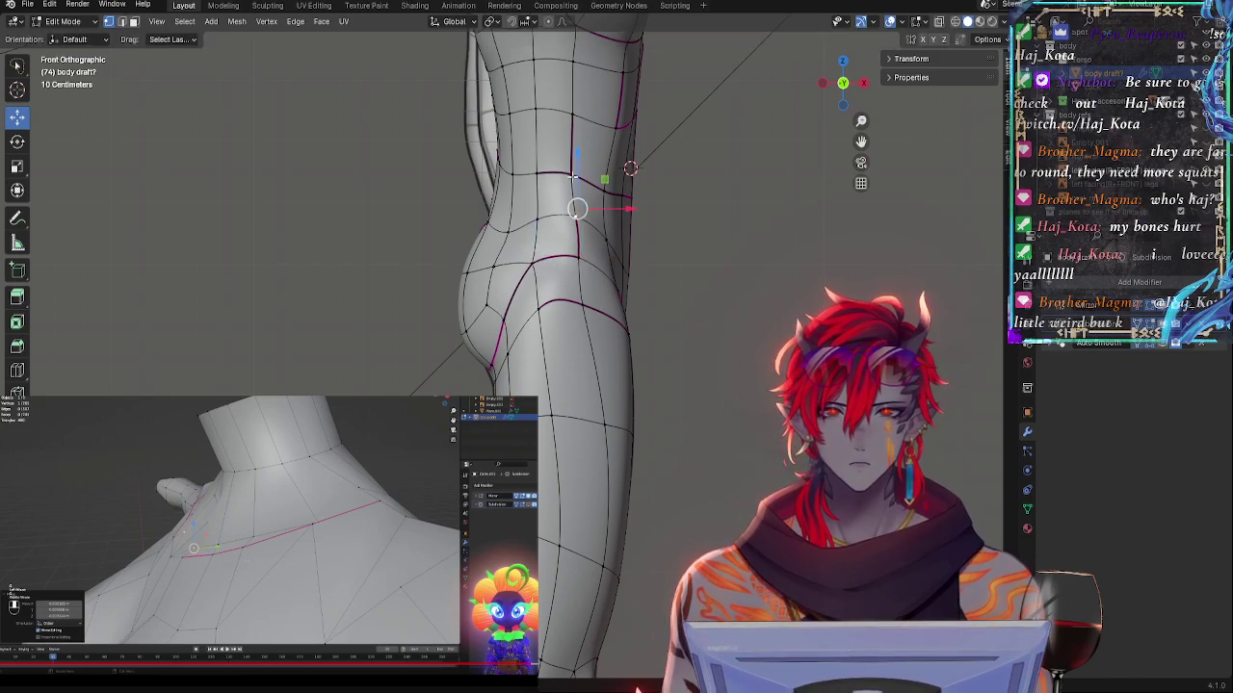
{"action": "left_click_drag", "start_coordinate": [574, 176], "coordinate": [537, 170]}
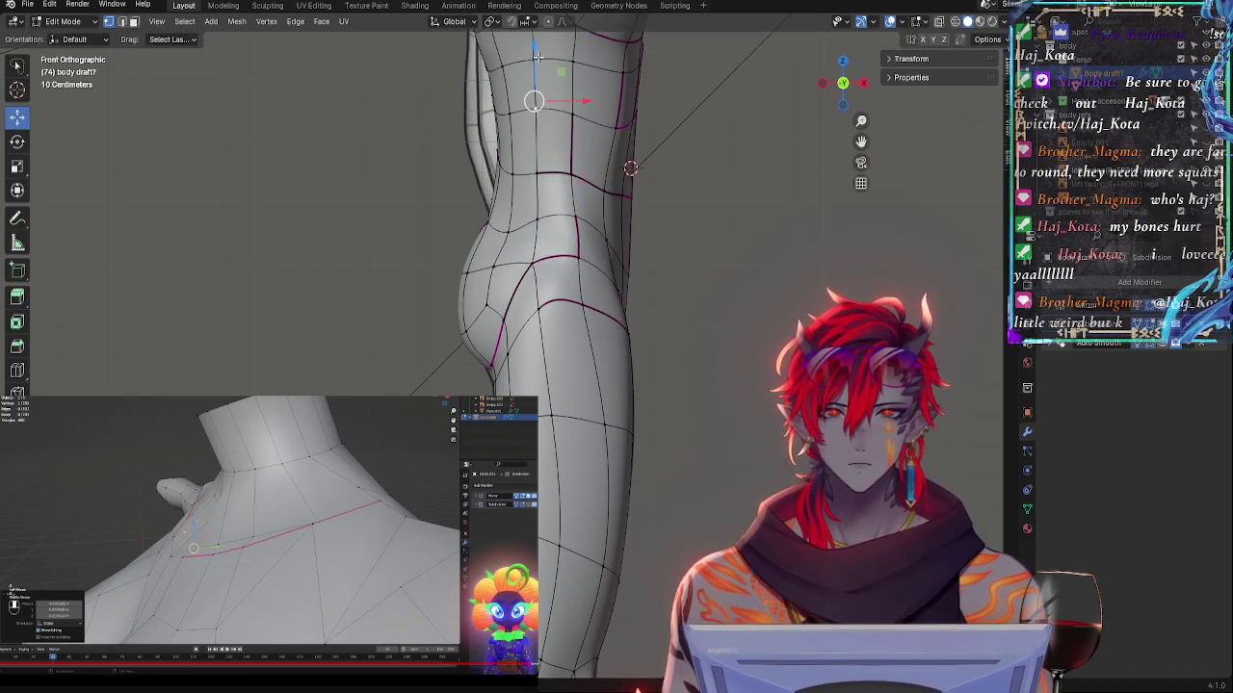
{"action": "mouse_move", "coordinate": [702, 149]}
{"action": "middle_mouse_down"}
{"action": "mouse_move", "coordinate": [803, 231]}
{"action": "mouse_move", "coordinate": [599, 197]}
{"action": "middle_mouse_up"}
- Check the smoothed silhouette, then slide the top-side buttock vertex along X and select nearby hip vertices
{"action": "key", "text": "Tab"}
{"action": "mouse_move", "coordinate": [729, 344]}
{"action": "middle_mouse_down"}
{"action": "mouse_move", "coordinate": [694, 354]}
{"action": "mouse_move", "coordinate": [713, 357]}
{"action": "mouse_move", "coordinate": [645, 272]}
{"action": "mouse_move", "coordinate": [704, 261]}
{"action": "mouse_move", "coordinate": [680, 228]}
{"action": "mouse_move", "coordinate": [523, 237]}
{"action": "mouse_move", "coordinate": [673, 269]}
{"action": "mouse_move", "coordinate": [632, 286]}
{"action": "middle_mouse_up"}
{"action": "key", "text": "Tab"}
{"action": "left_click_drag", "start_coordinate": [394, 229], "coordinate": [390, 191]}
{"action": "left_click", "coordinate": [627, 255]}
{"action": "left_click", "coordinate": [605, 298], "text": "shift"}
{"action": "left_click", "coordinate": [635, 235]}
{"action": "left_click", "coordinate": [642, 285]}
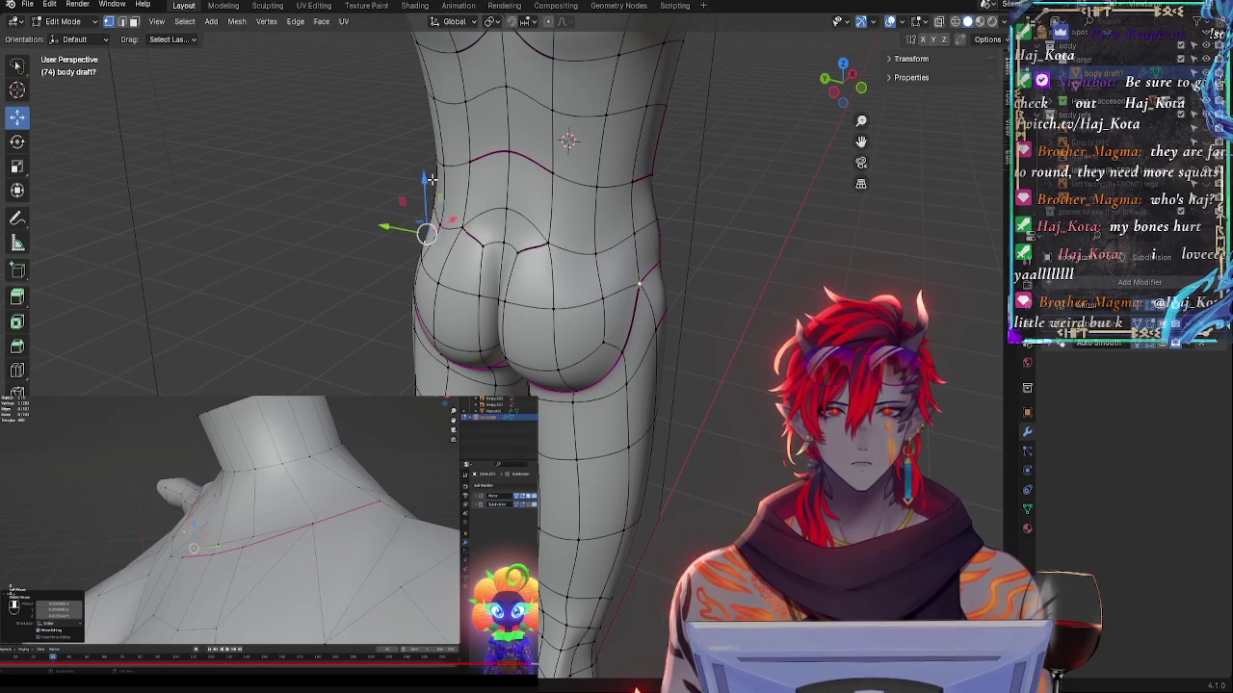
- Slide the hip vertex outward and add a crease along the buttock's side edge
{"action": "left_click_drag", "start_coordinate": [387, 221], "coordinate": [383, 217]}
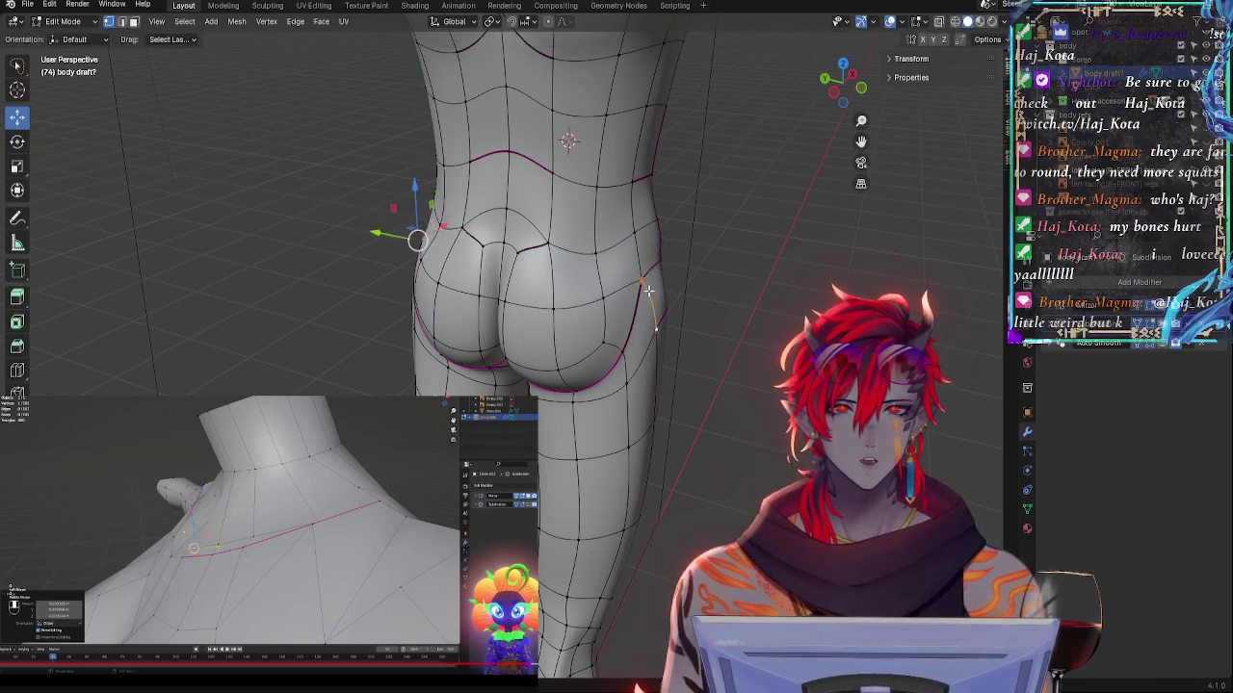
{"action": "left_click", "coordinate": [625, 336], "text": "shift"}
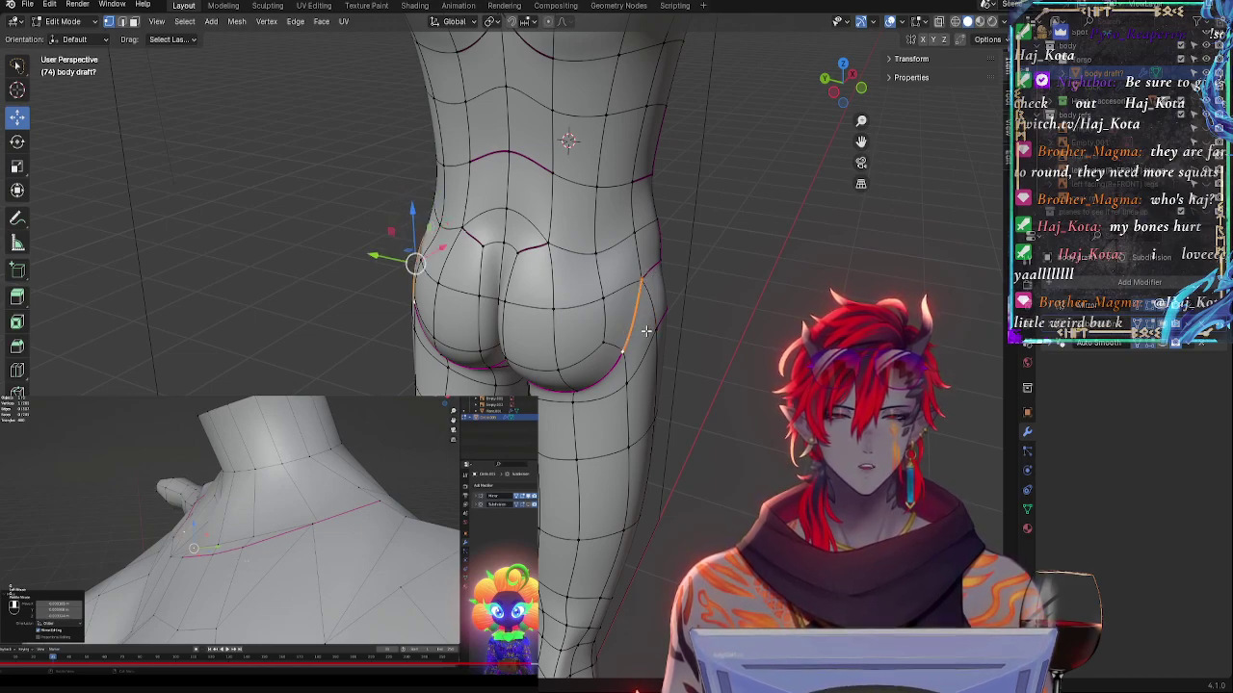
{"action": "key", "text": "shift+e"}
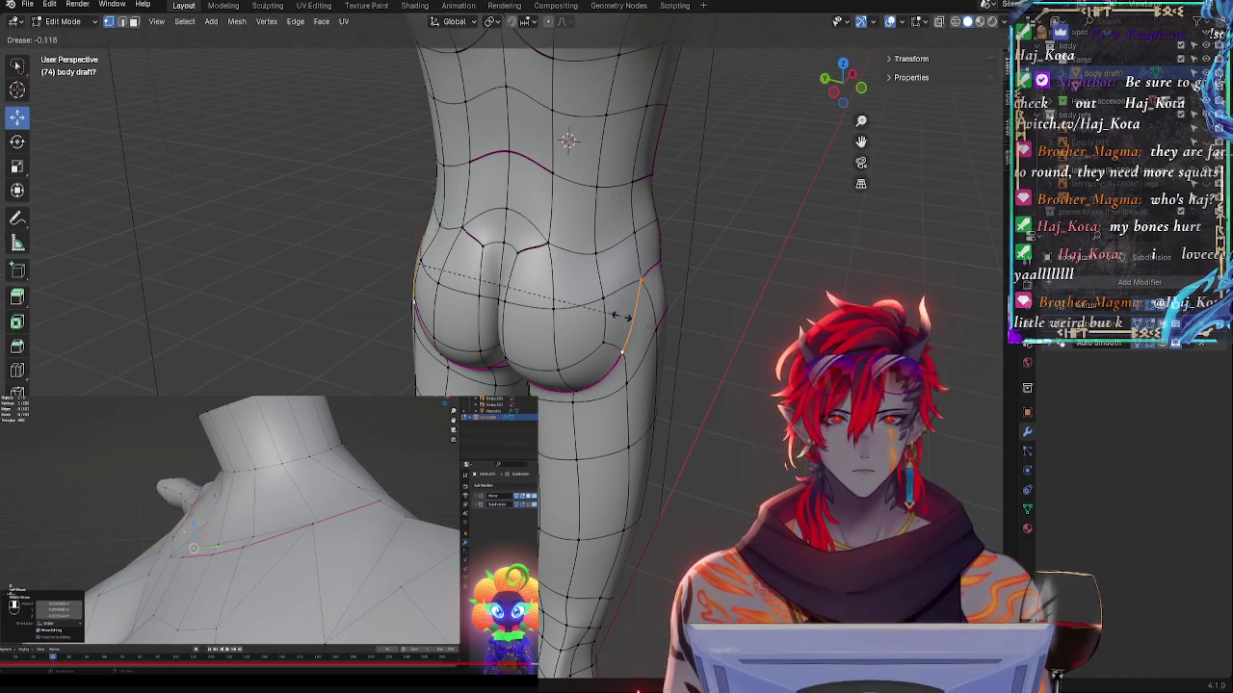
{"action": "left_click", "coordinate": [621, 316]}
{"action": "middle_click_drag", "start_coordinate": [691, 325], "coordinate": [723, 297]}
- Push the right buttock edge and an upper buttock vertex slightly outward
{"action": "left_click", "coordinate": [615, 310]}
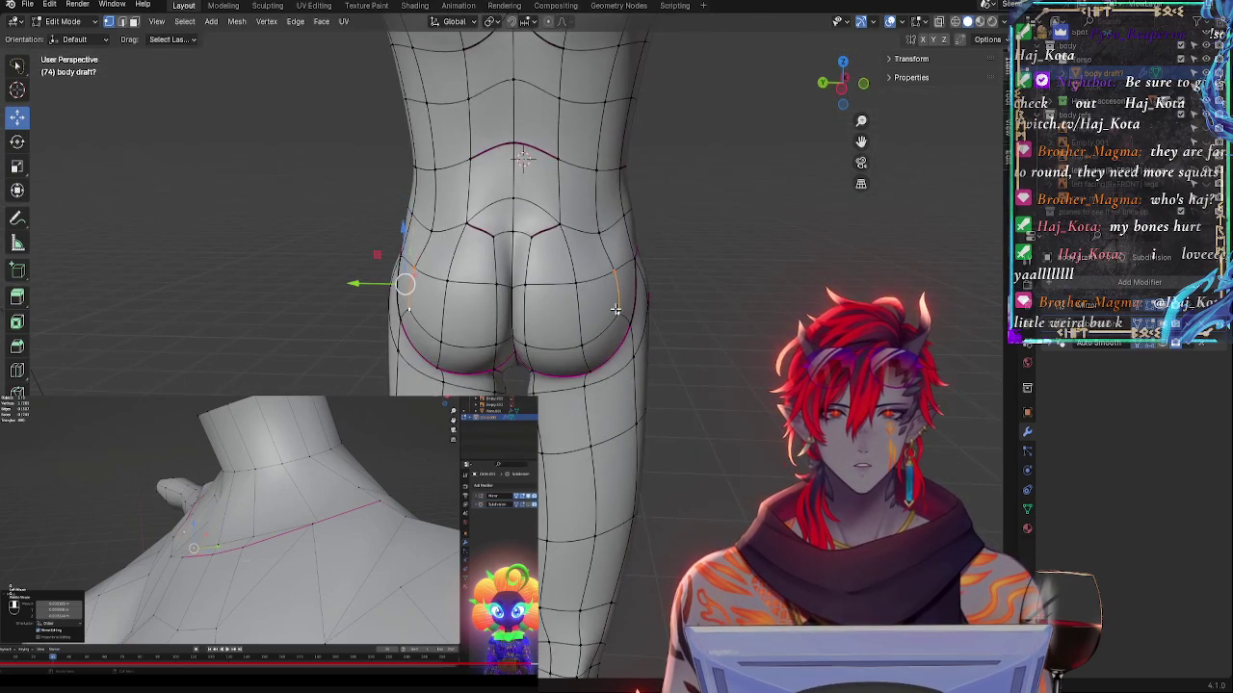
{"action": "left_click_drag", "start_coordinate": [365, 286], "coordinate": [359, 286]}
{"action": "left_click", "coordinate": [412, 271]}
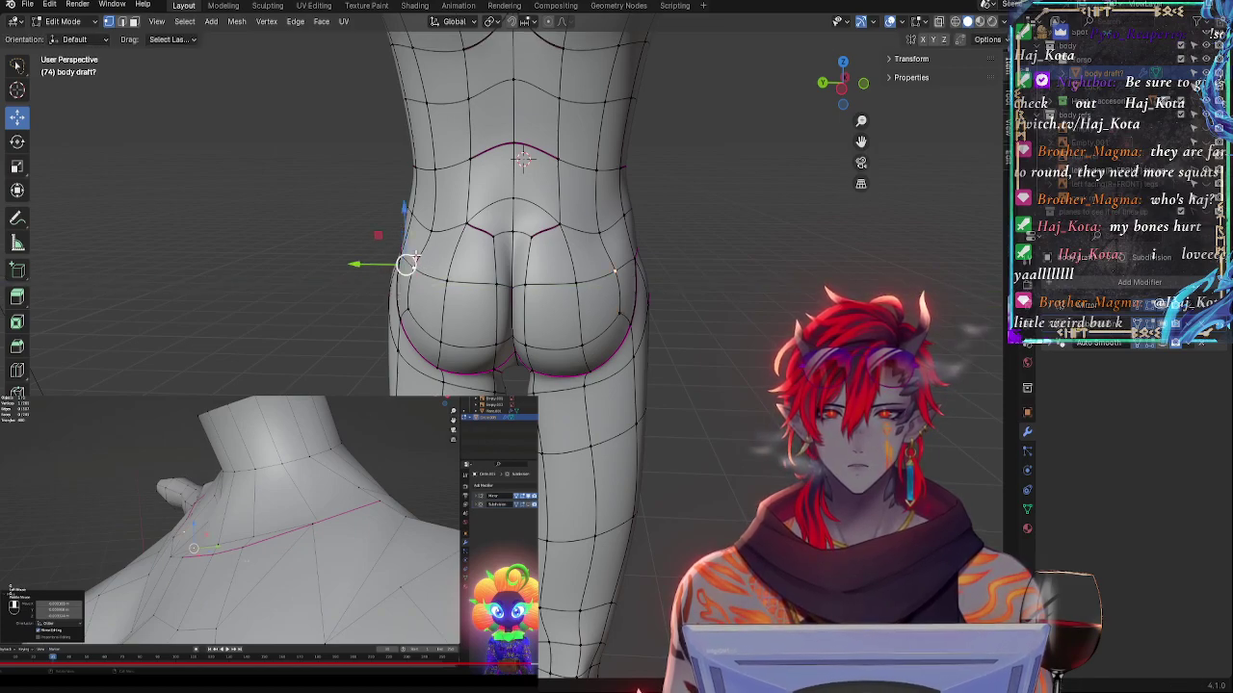
{"action": "left_click", "coordinate": [446, 278], "text": "shift"}
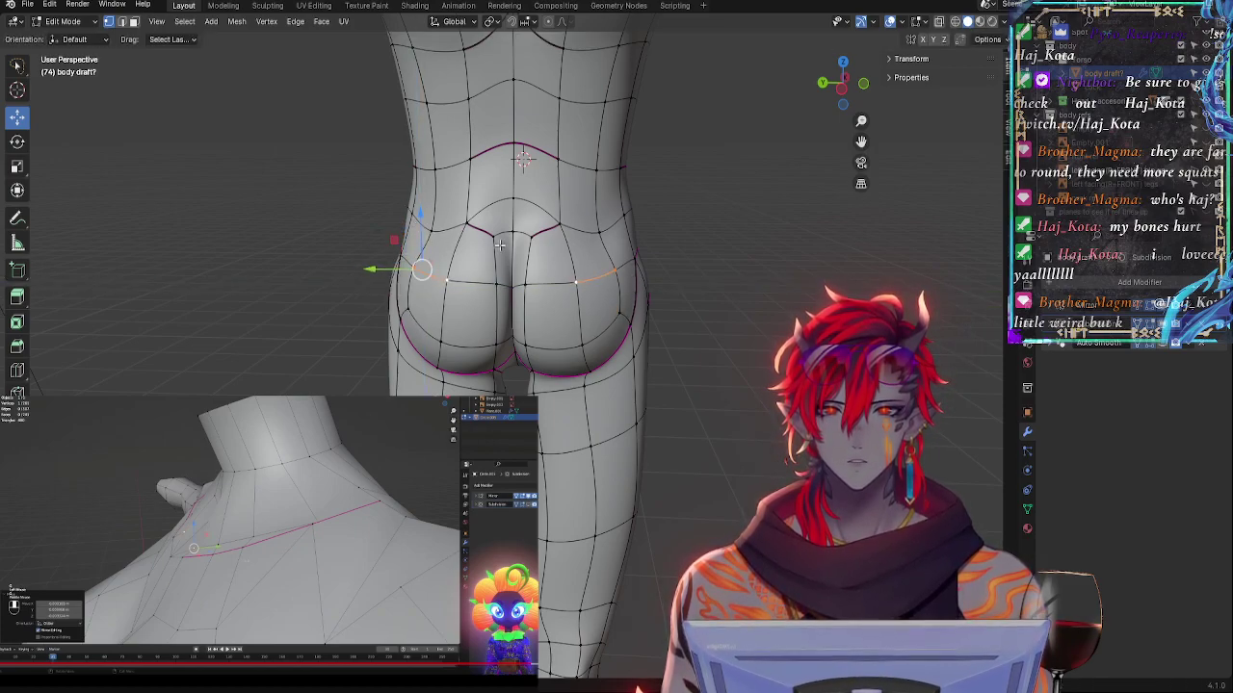
{"action": "key", "text": "r"}
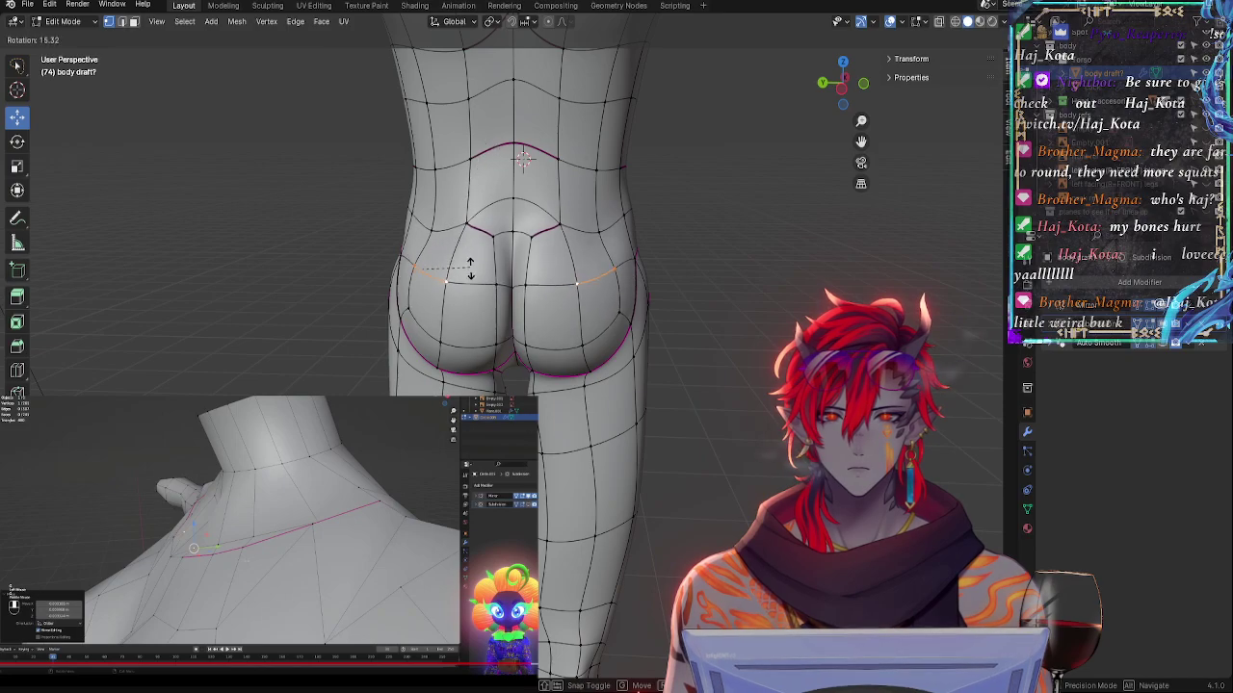
{"action": "key", "text": "Escape"}
{"action": "left_click", "coordinate": [452, 280]}
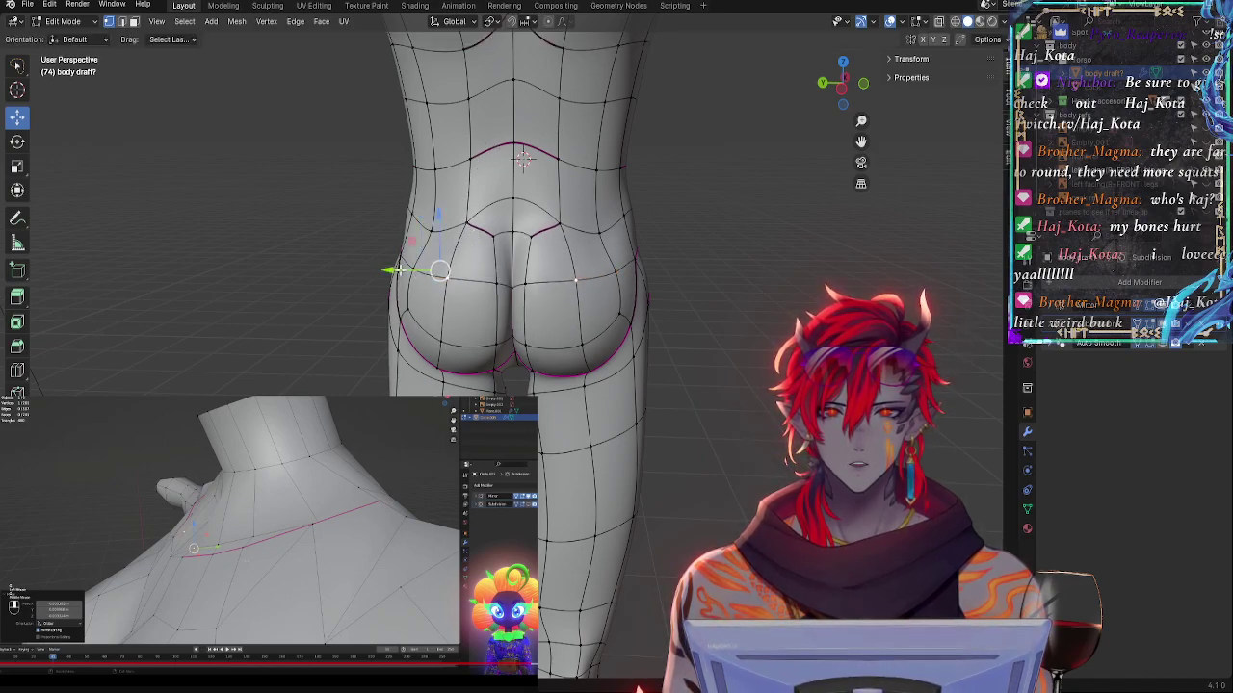
{"action": "left_click_drag", "start_coordinate": [391, 271], "coordinate": [419, 228]}
- Select the upper buttock and lower-back vertices and rotate them together
{"action": "left_click", "coordinate": [563, 230]}
{"action": "left_click", "coordinate": [589, 232]}
{"action": "left_click", "coordinate": [466, 224]}
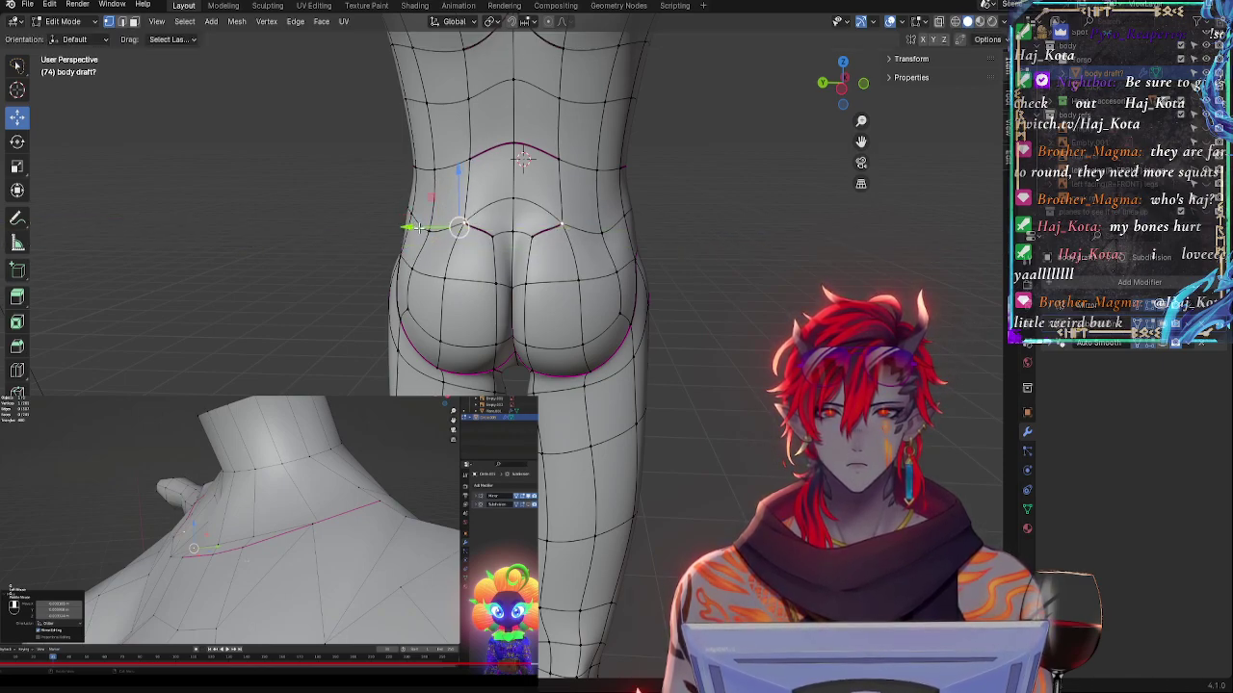
{"action": "left_click", "coordinate": [564, 227], "text": "shift"}
{"action": "left_click", "coordinate": [557, 157], "text": "shift"}
{"action": "left_click", "coordinate": [471, 157], "text": "shift"}
{"action": "key", "text": "r"}
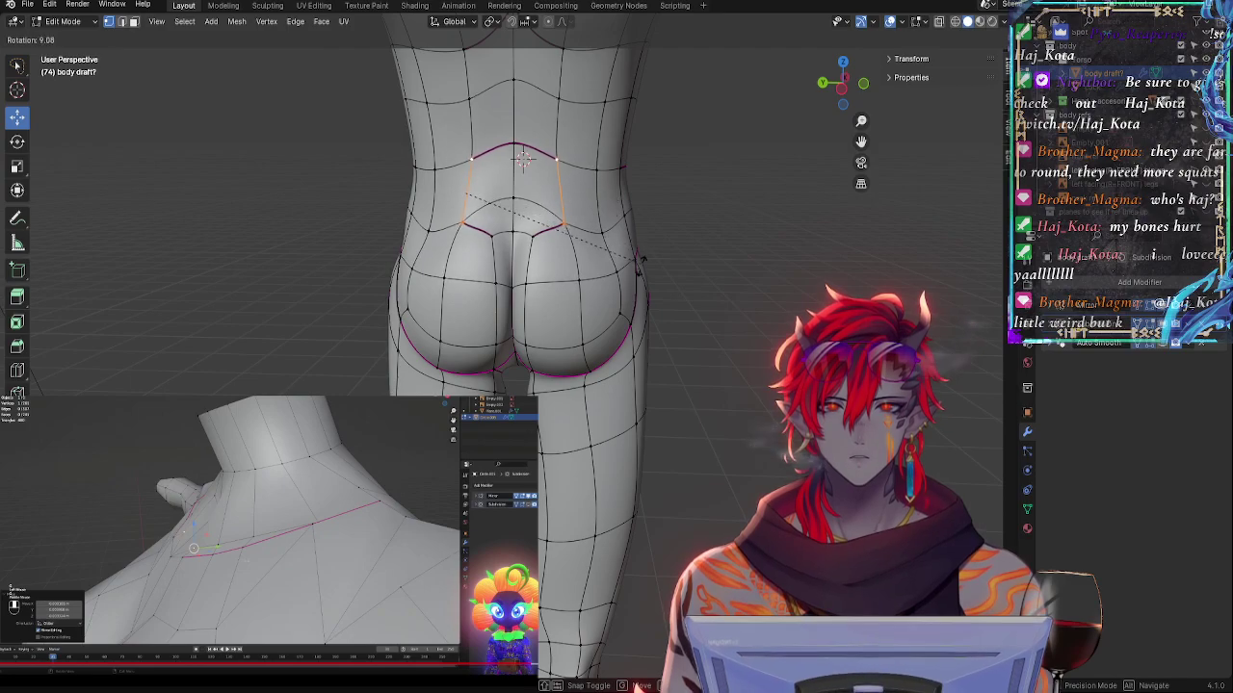
{"action": "left_click", "coordinate": [635, 241]}
- Raise the lower-back vertices, pushing the side vertex out about 0.042 m to broaden the waist-to-hip curve
{"action": "left_click", "coordinate": [565, 227]}
{"action": "left_click", "coordinate": [593, 232]}
{"action": "left_click", "coordinate": [570, 229]}
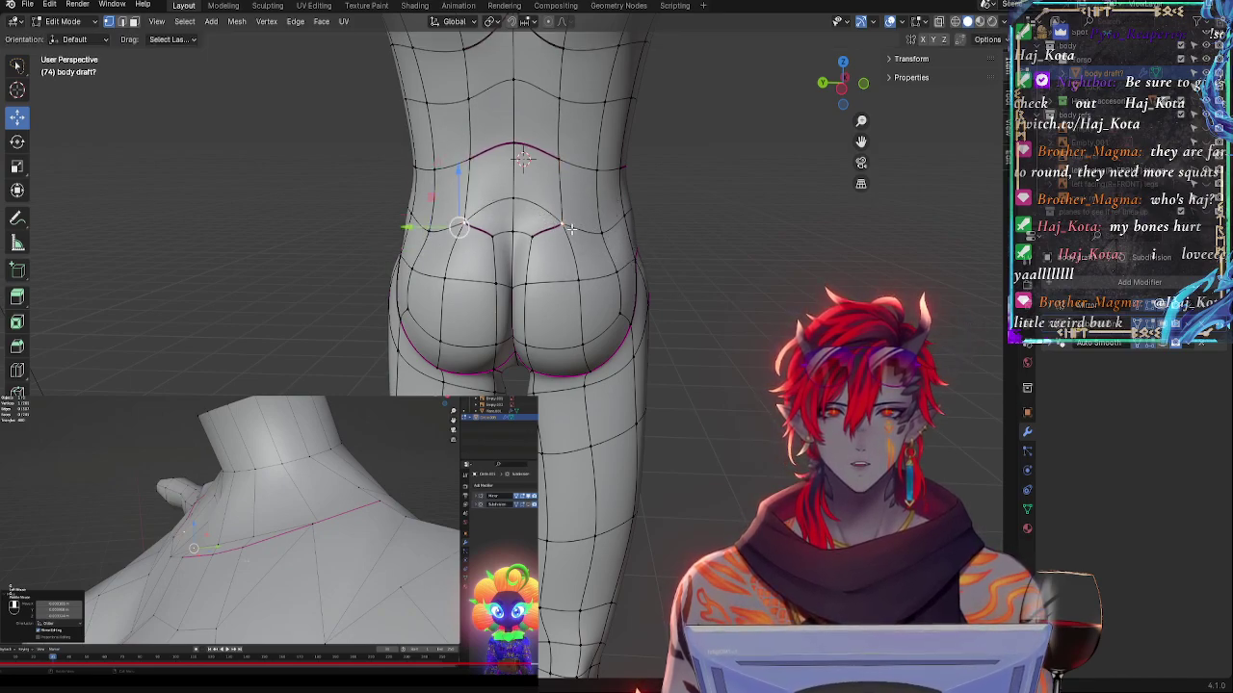
{"action": "mouse_move", "coordinate": [456, 186]}
{"action": "left_mouse_down"}
{"action": "mouse_move", "coordinate": [460, 170]}
{"action": "mouse_move", "coordinate": [429, 193]}
{"action": "mouse_move", "coordinate": [435, 183]}
{"action": "left_mouse_up"}
{"action": "left_click", "coordinate": [605, 238]}
{"action": "middle_click_drag", "start_coordinate": [719, 247], "coordinate": [637, 247]}
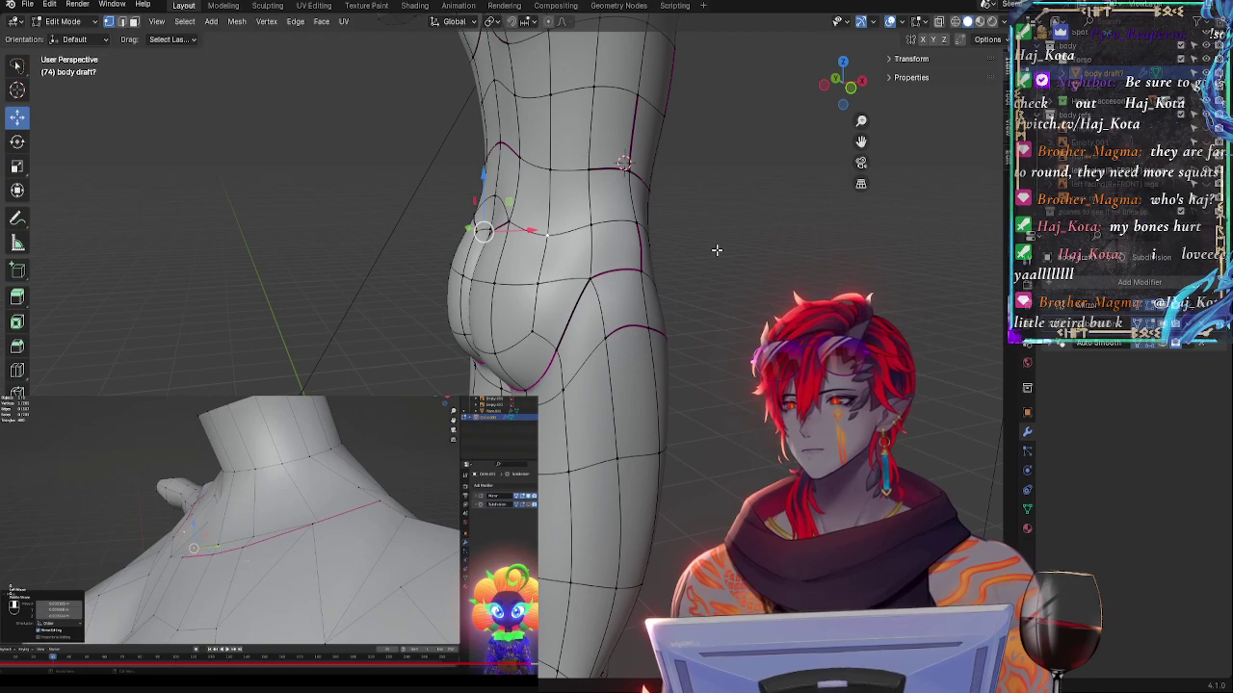
- In a see-through side view, select a patch of hip and waist faces
{"action": "left_click", "coordinate": [857, 97]}
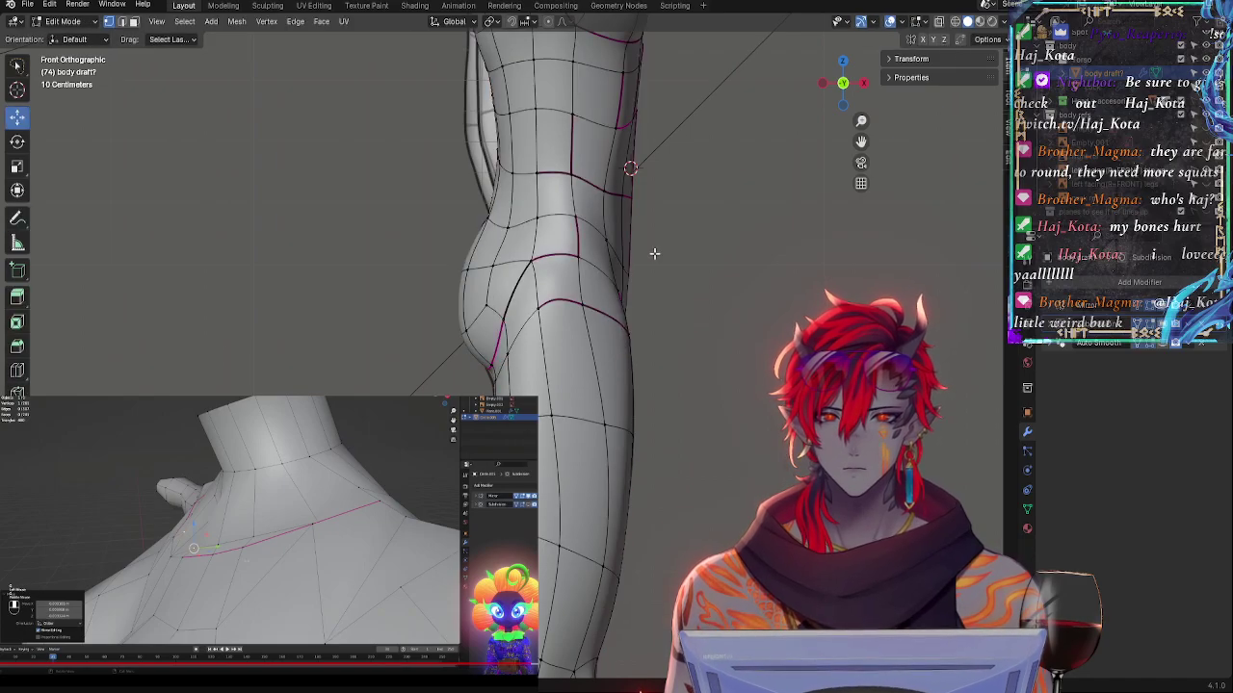
{"action": "key", "text": "alt+z"}
{"action": "middle_click_drag", "start_coordinate": [675, 223], "coordinate": [694, 311], "text": "shift"}
{"action": "scroll", "coordinate": [693, 284], "scroll_direction": "up", "scroll_amount": 3}
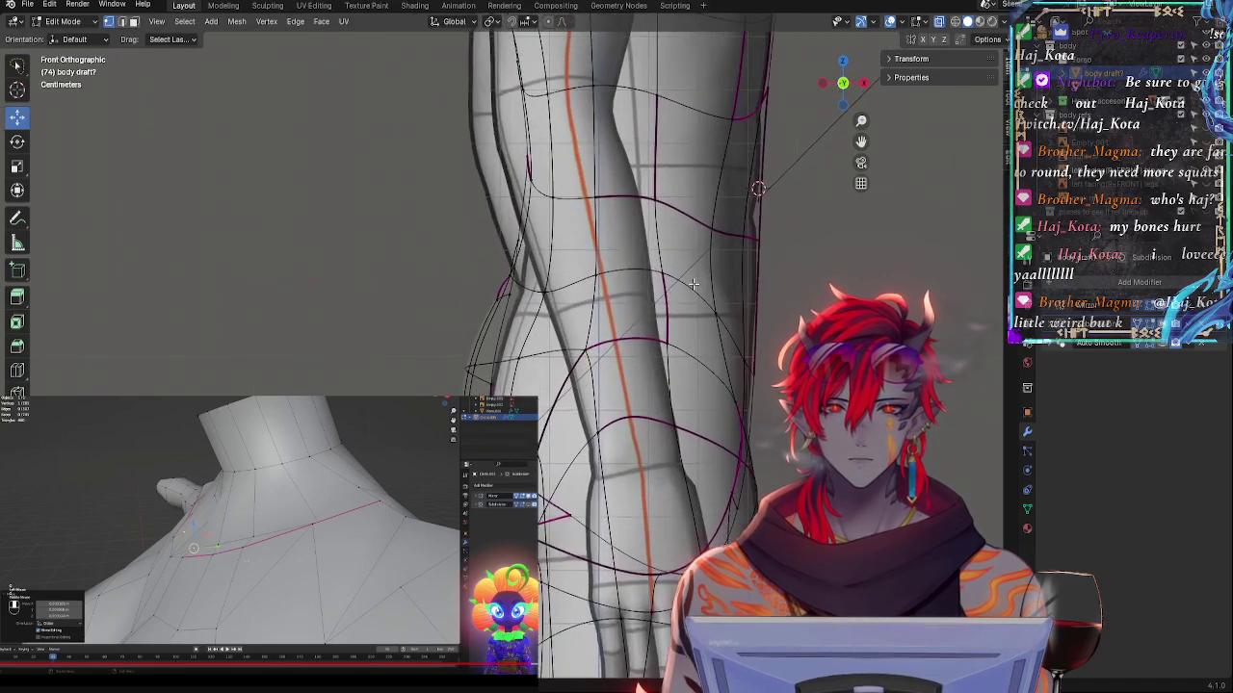
{"action": "middle_click_drag", "start_coordinate": [487, 307], "coordinate": [563, 322]}
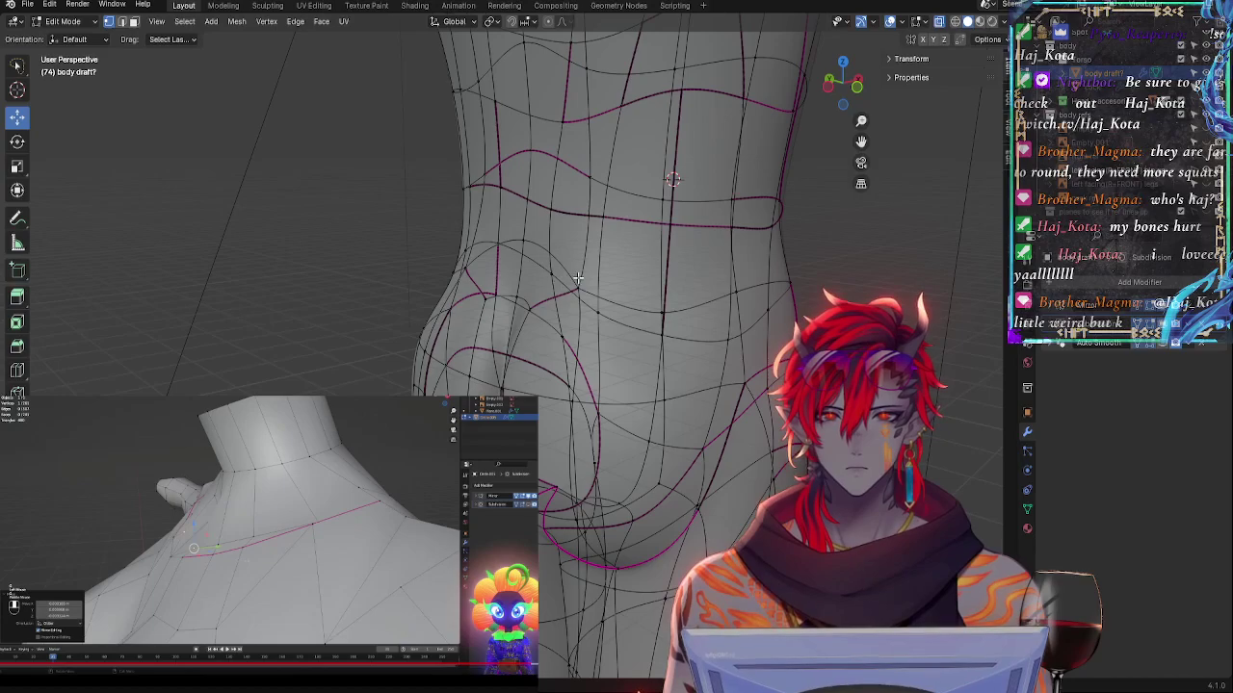
{"action": "mouse_move", "coordinate": [577, 278]}
{"action": "left_mouse_down"}
{"action": "mouse_move", "coordinate": [487, 248]}
{"action": "mouse_move", "coordinate": [524, 154]}
{"action": "left_mouse_up"}
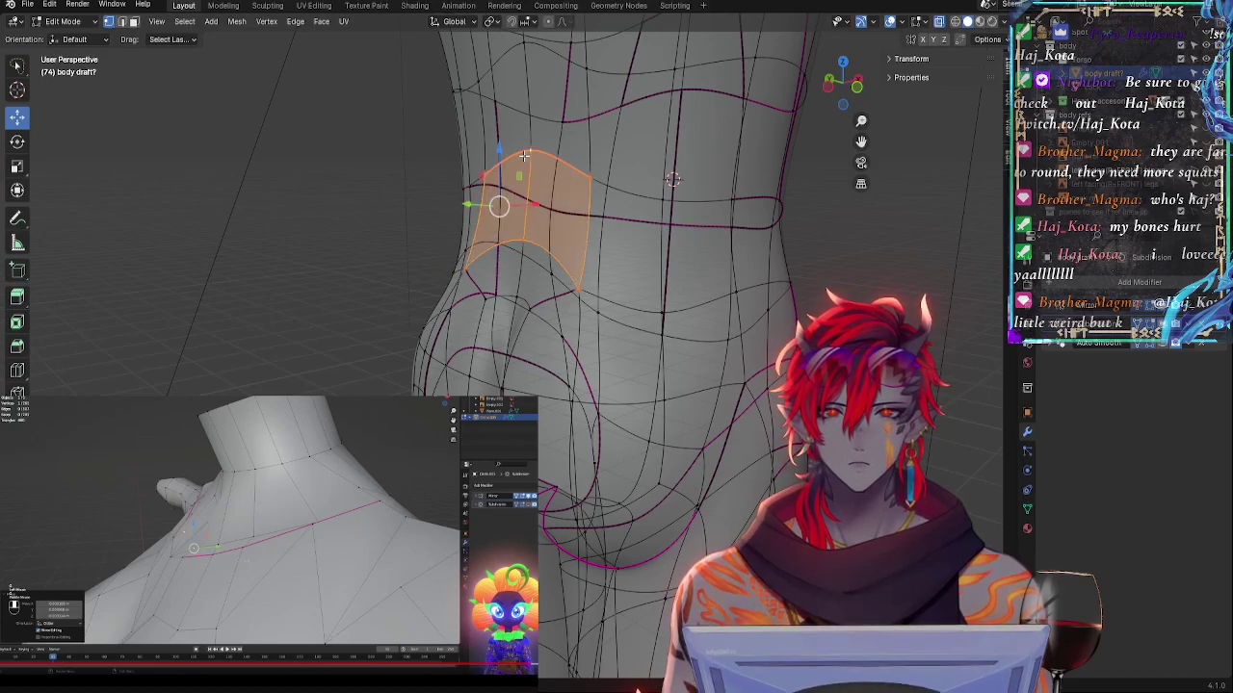
- In the front view, rotate the face strip, shift it sideways and squash it vertically
{"action": "left_click", "coordinate": [857, 92]}
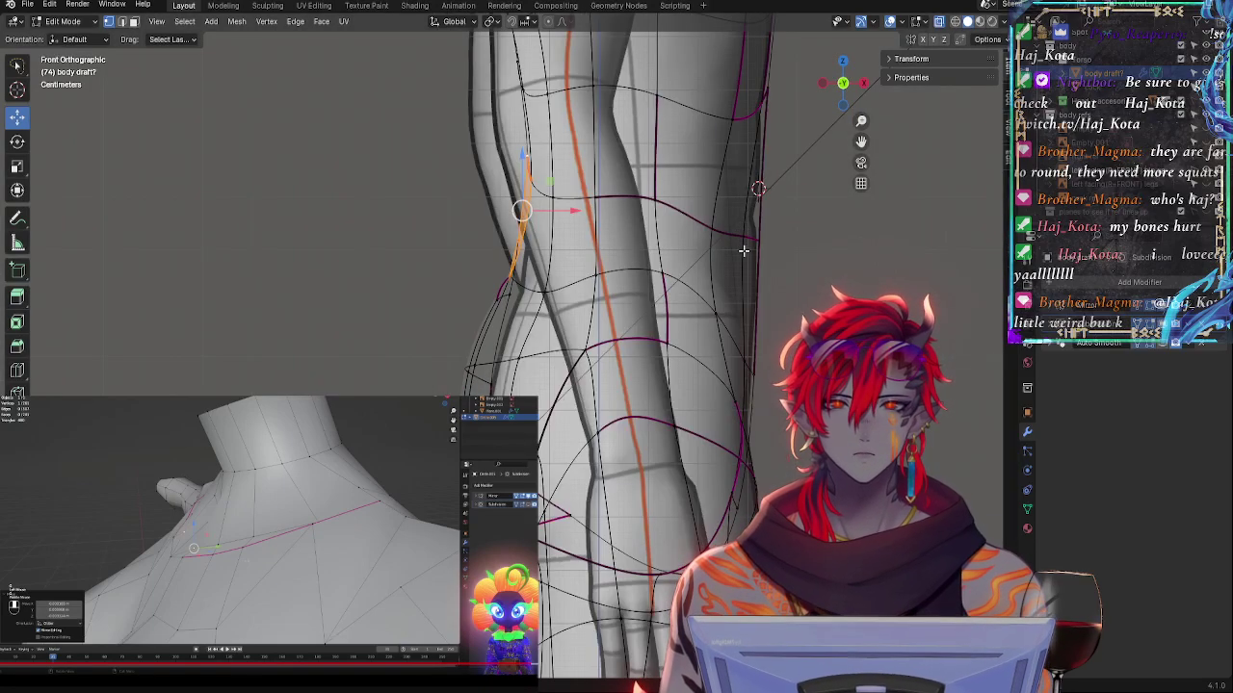
{"action": "key", "text": "r"}
{"action": "left_click", "coordinate": [672, 220]}
{"action": "left_click_drag", "start_coordinate": [528, 216], "coordinate": [535, 234]}
{"action": "key", "text": "s"}
{"action": "key", "text": "z"}
{"action": "left_click", "coordinate": [537, 241]}
- Nudge a single edge of the strip sideways and select a hip edge
{"action": "middle_click_drag", "start_coordinate": [580, 270], "coordinate": [607, 314]}
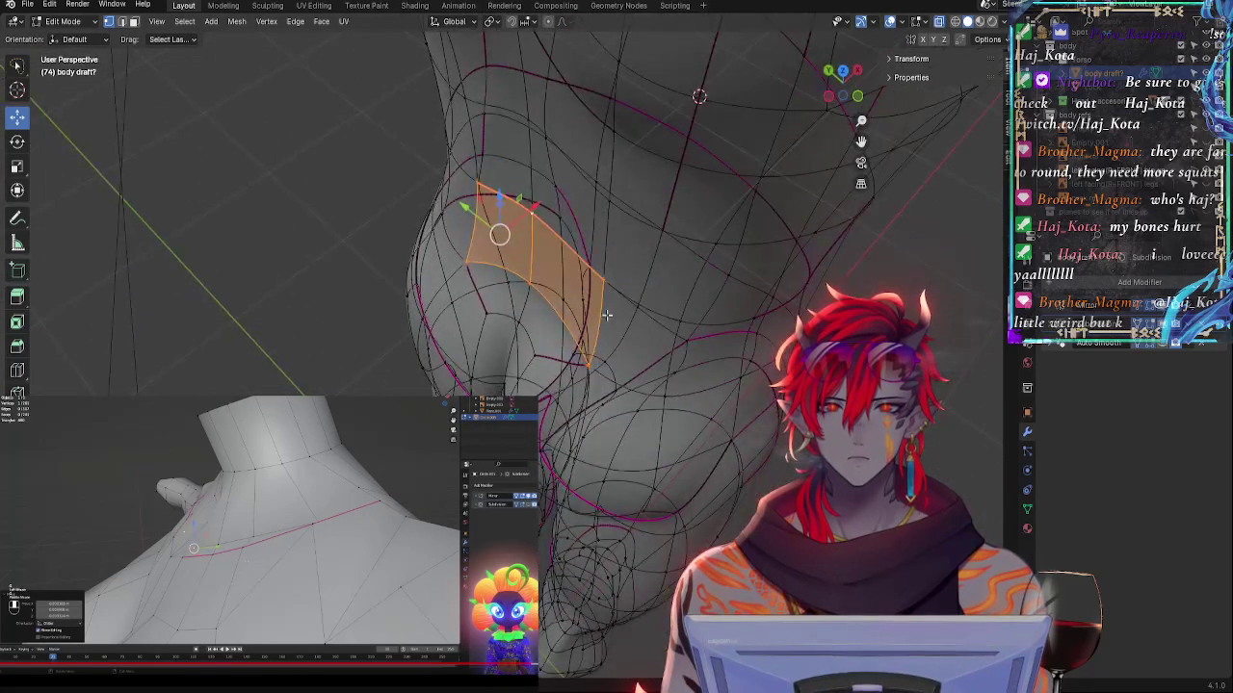
{"action": "left_click", "coordinate": [596, 282]}
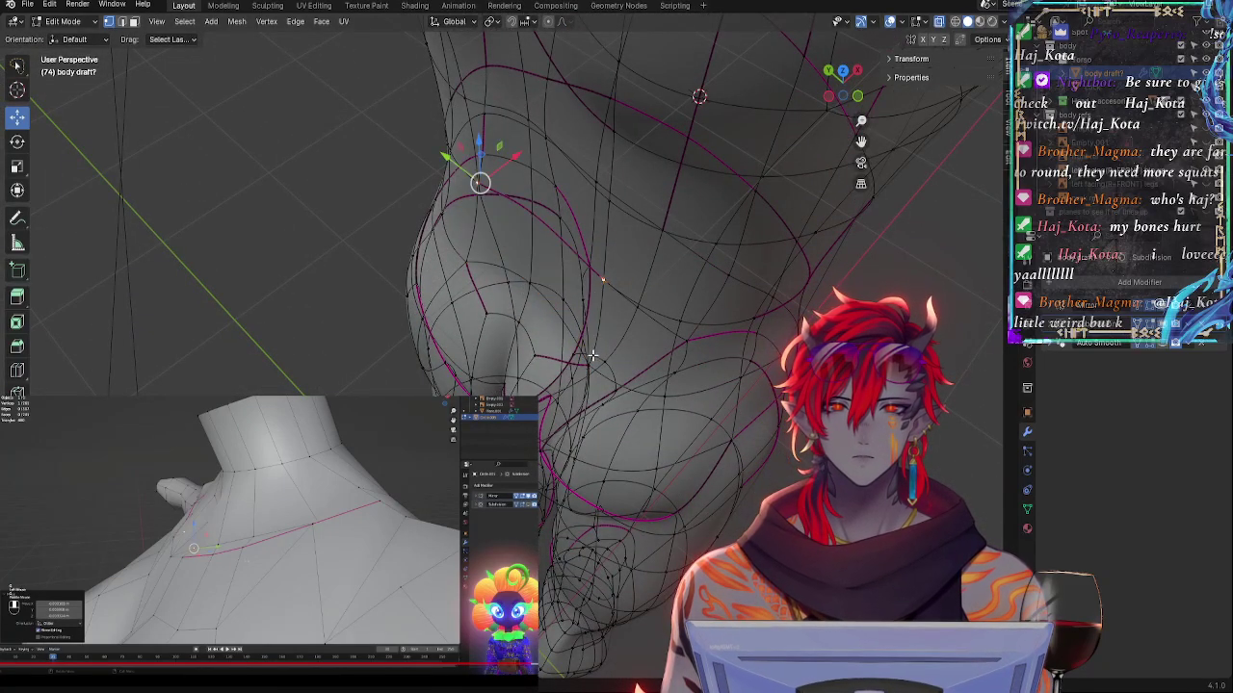
{"action": "left_click_drag", "start_coordinate": [510, 204], "coordinate": [517, 205]}
{"action": "left_click", "coordinate": [536, 275]}
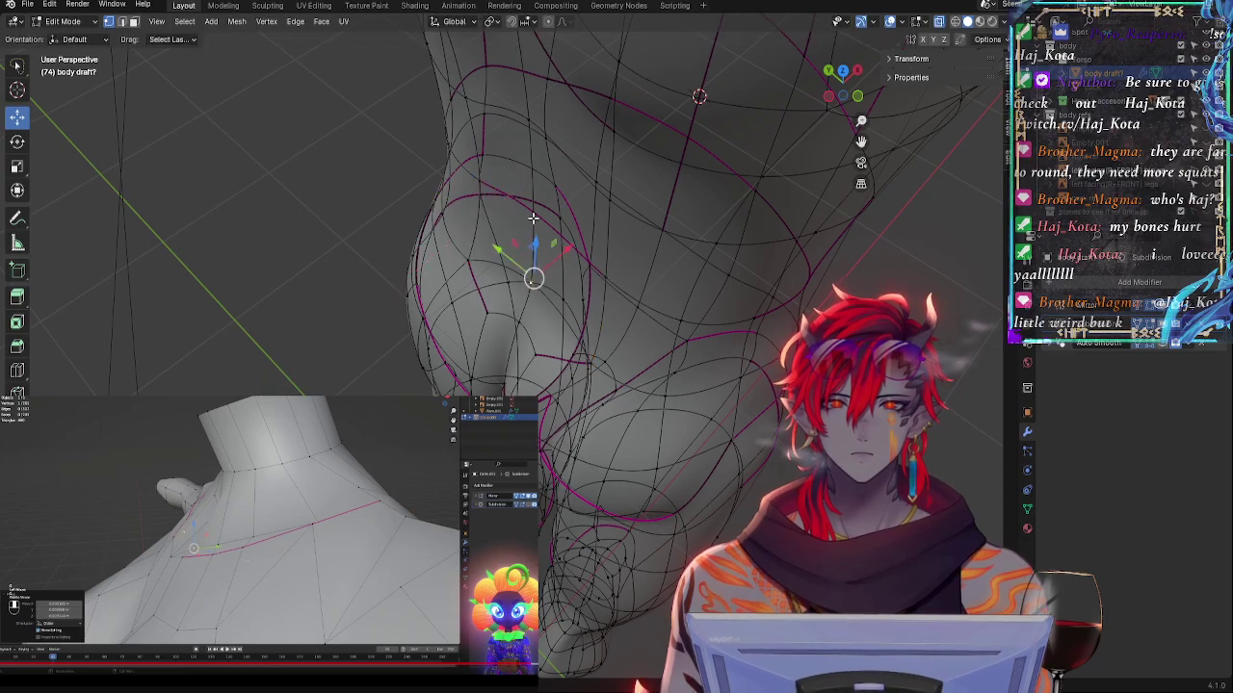
{"action": "left_click", "coordinate": [534, 219], "text": "shift"}
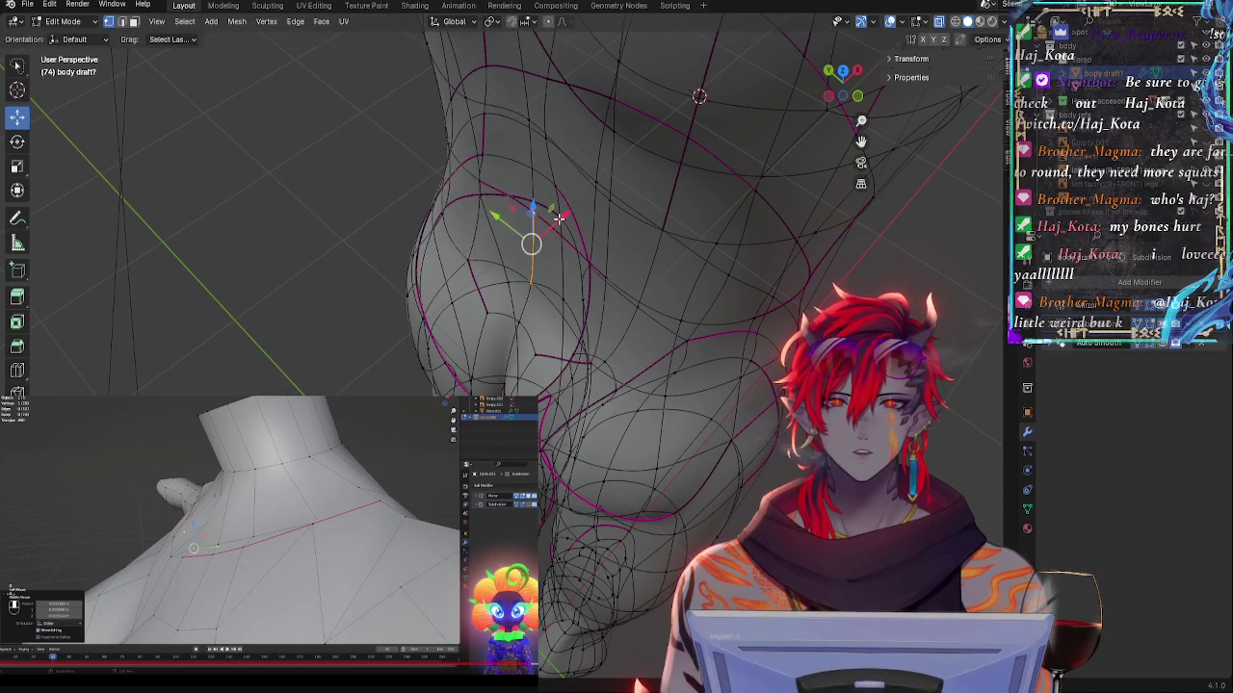
- Select the lower-back waist edges and shift them slightly
{"action": "left_click", "coordinate": [854, 104]}
{"action": "middle_click_drag", "start_coordinate": [597, 249], "coordinate": [653, 292]}
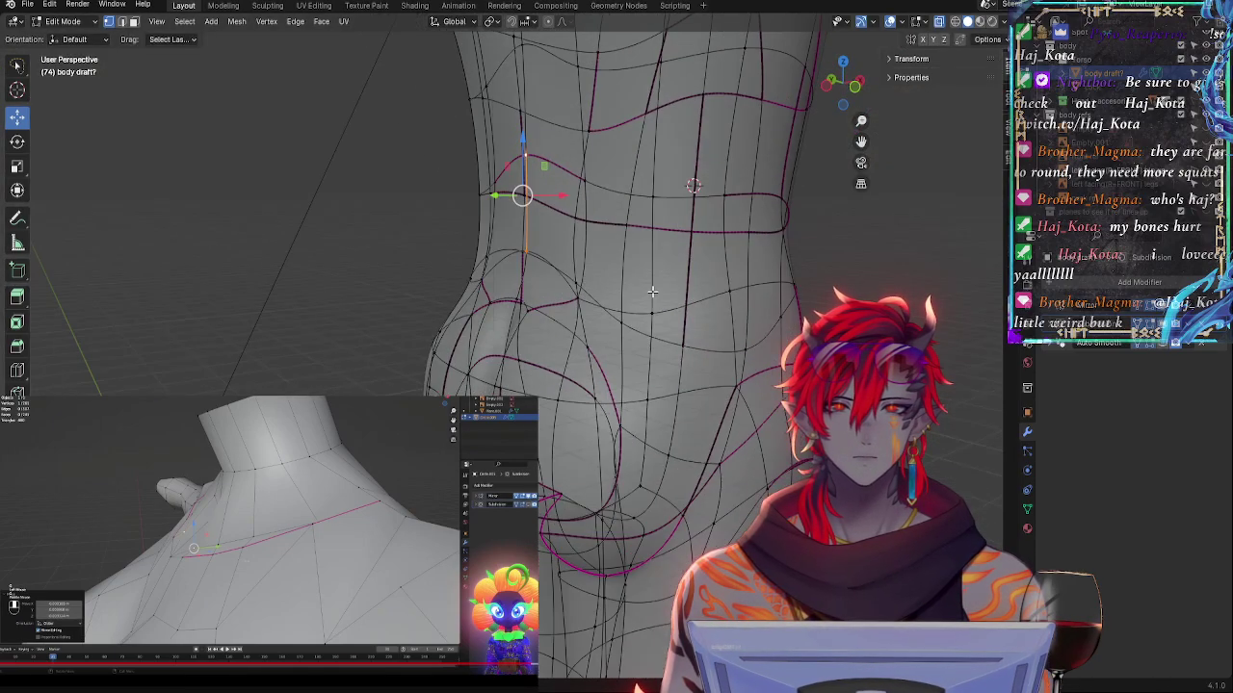
{"action": "left_click", "coordinate": [577, 276]}
{"action": "middle_click_drag", "start_coordinate": [608, 206], "coordinate": [569, 219]}
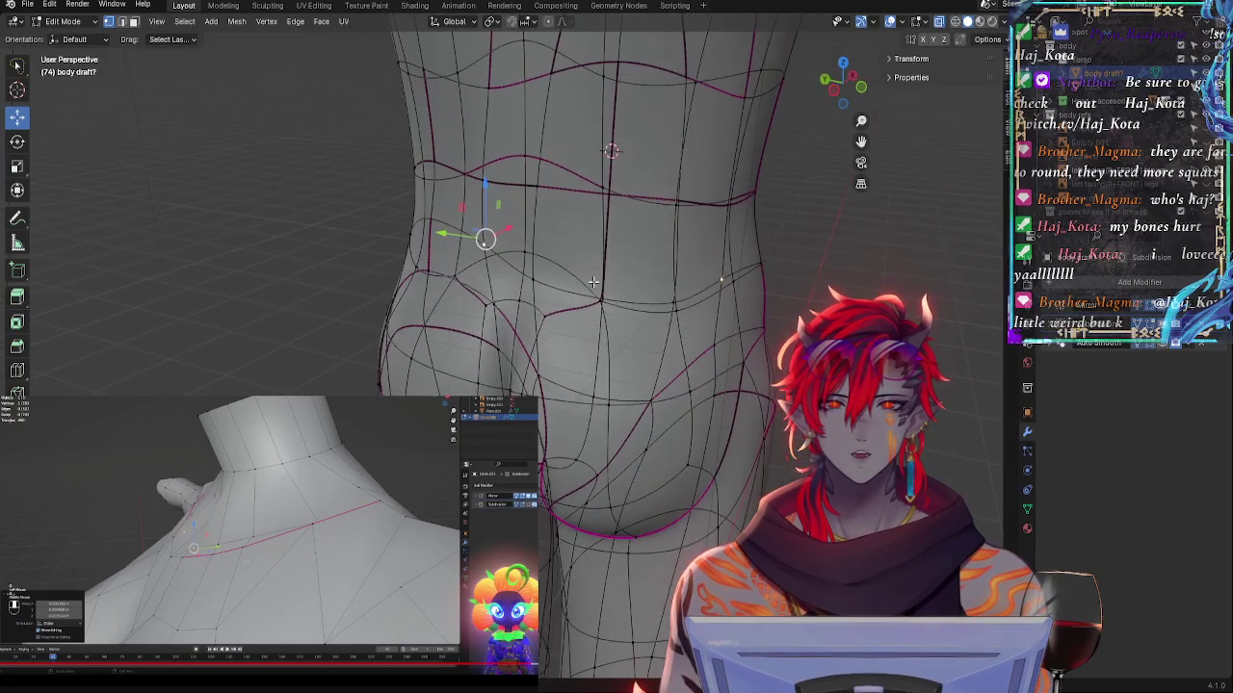
{"action": "left_click", "coordinate": [601, 219]}
{"action": "left_click", "coordinate": [613, 291], "text": "shift"}
{"action": "middle_click_drag", "start_coordinate": [612, 291], "coordinate": [623, 262]}
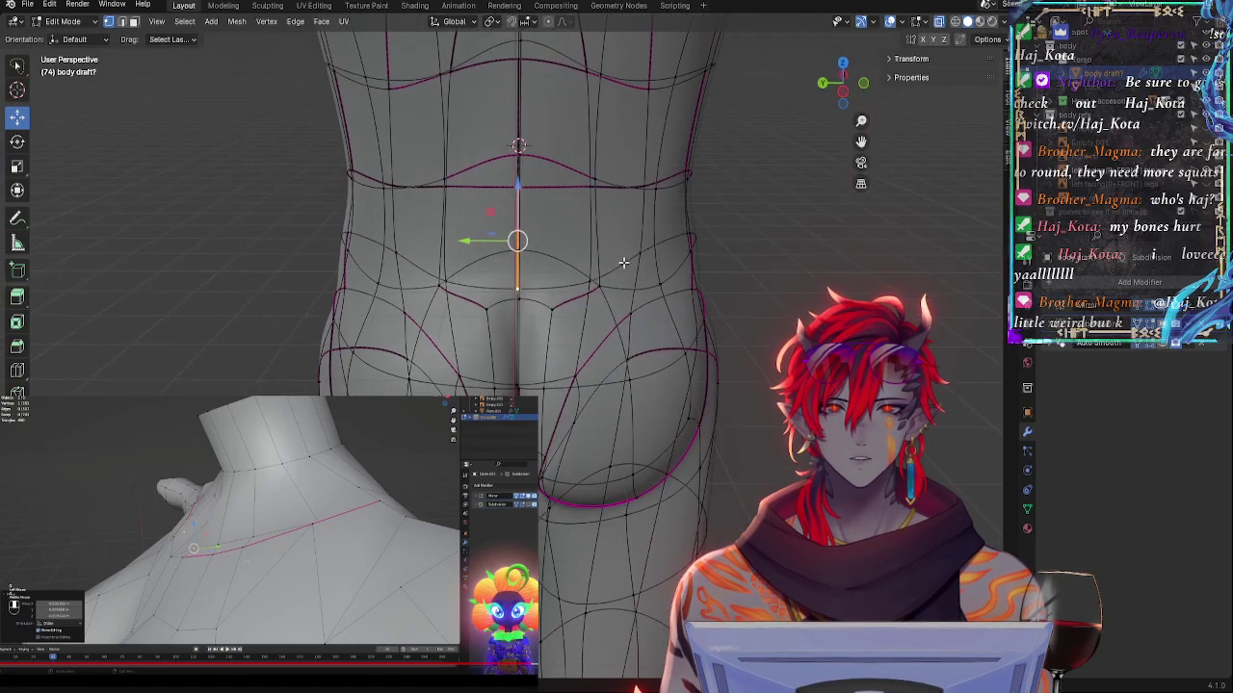
{"action": "left_click", "coordinate": [615, 260]}
{"action": "key", "text": "alt+z"}
{"action": "left_click", "coordinate": [604, 283]}
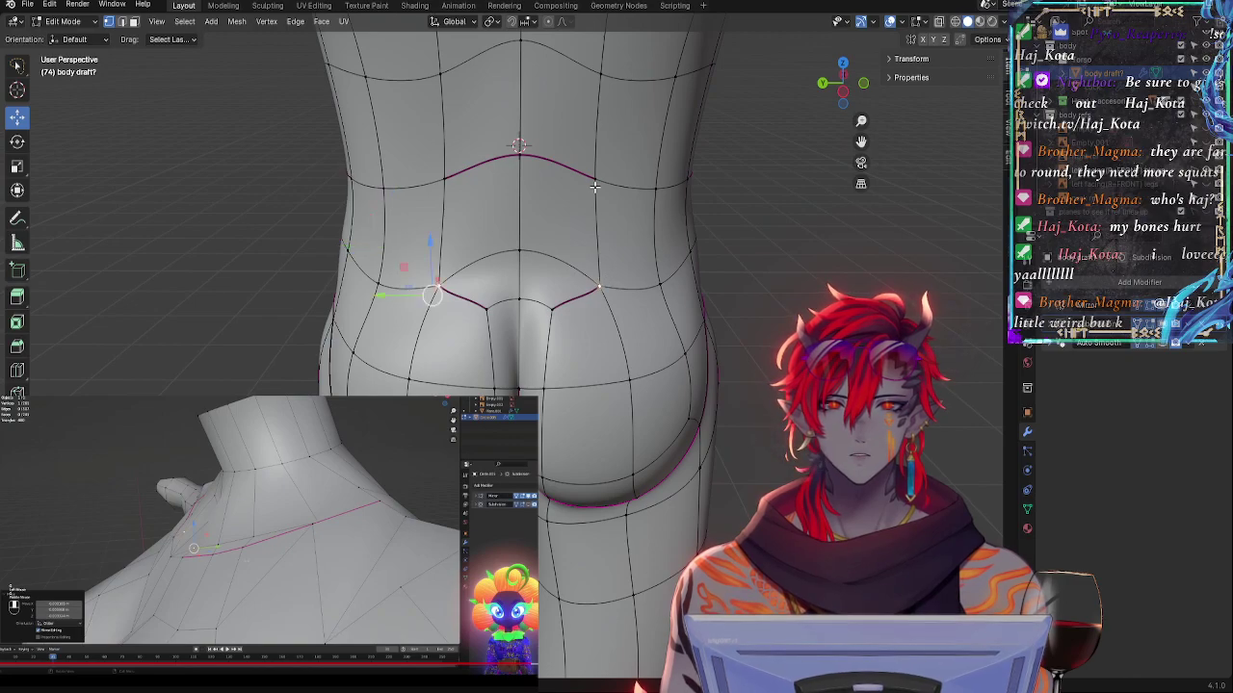
{"action": "left_click", "coordinate": [595, 187], "text": "shift"}
{"action": "left_click_drag", "start_coordinate": [396, 241], "coordinate": [403, 242]}
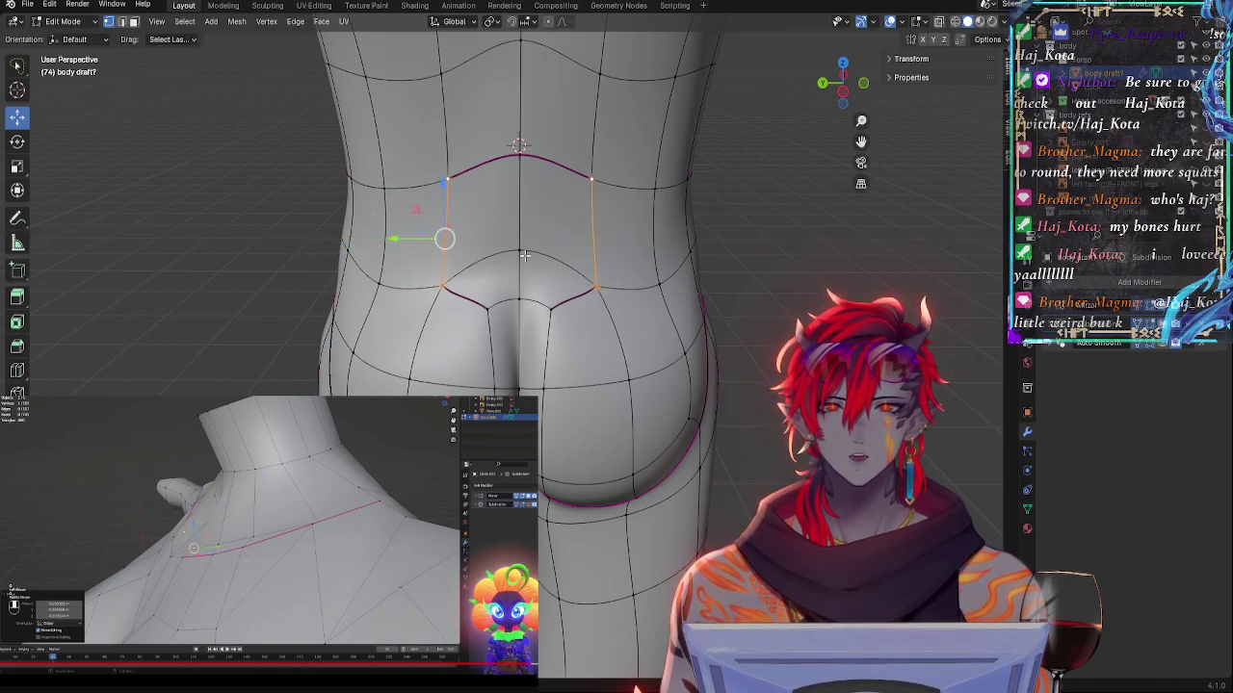
- Rotate the waist edges, then slide the loop along X and lower it to match the front reference
{"action": "key", "text": "r"}
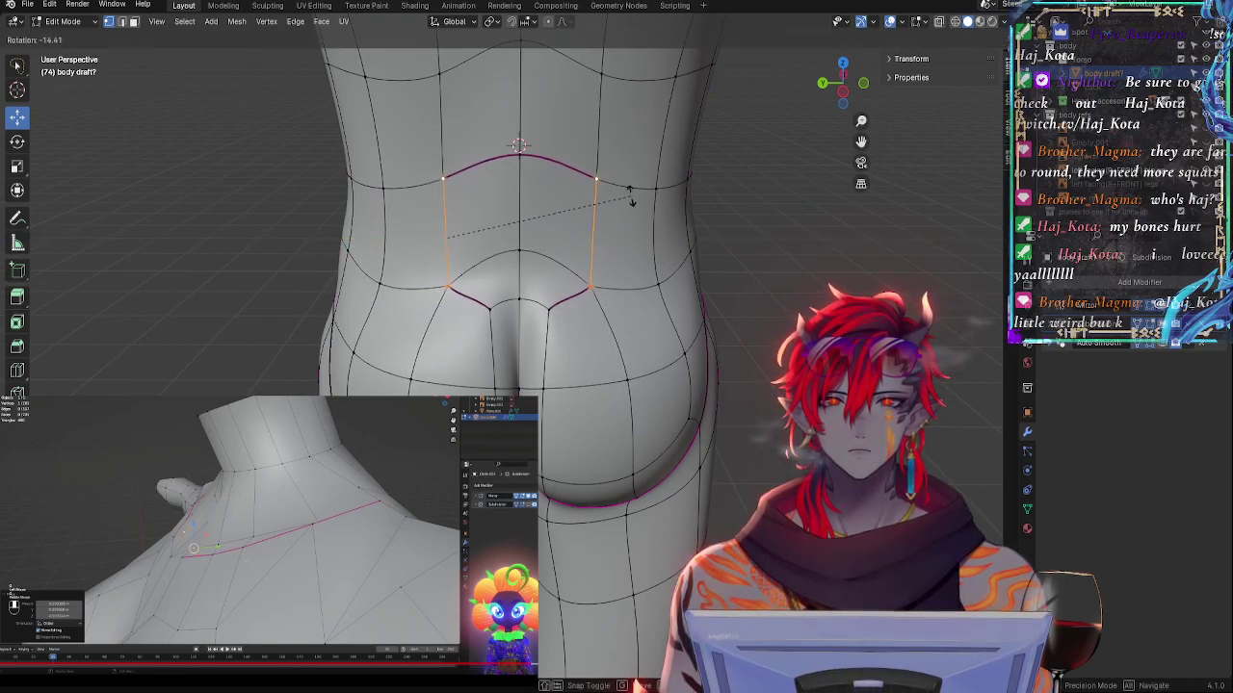
{"action": "left_click", "coordinate": [633, 195]}
{"action": "left_click", "coordinate": [522, 259], "text": "shift"}
{"action": "left_click", "coordinate": [511, 173], "text": "shift"}
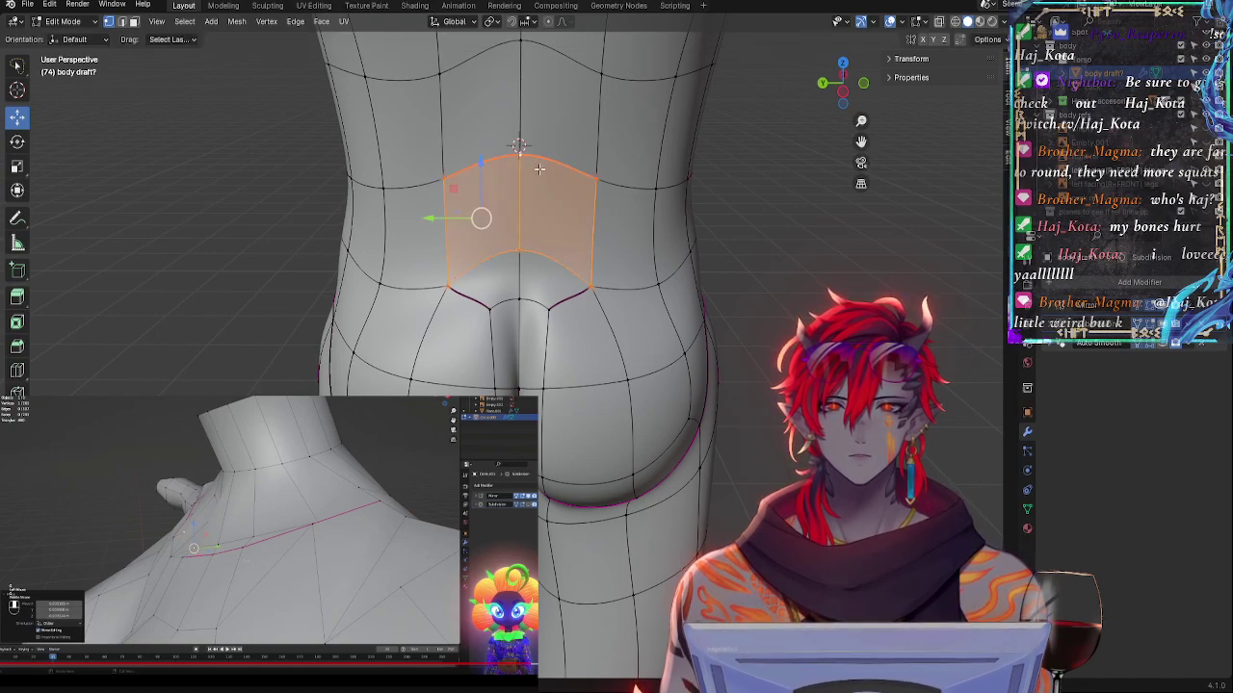
{"action": "left_click", "coordinate": [862, 87]}
{"action": "key", "text": "alt+z"}
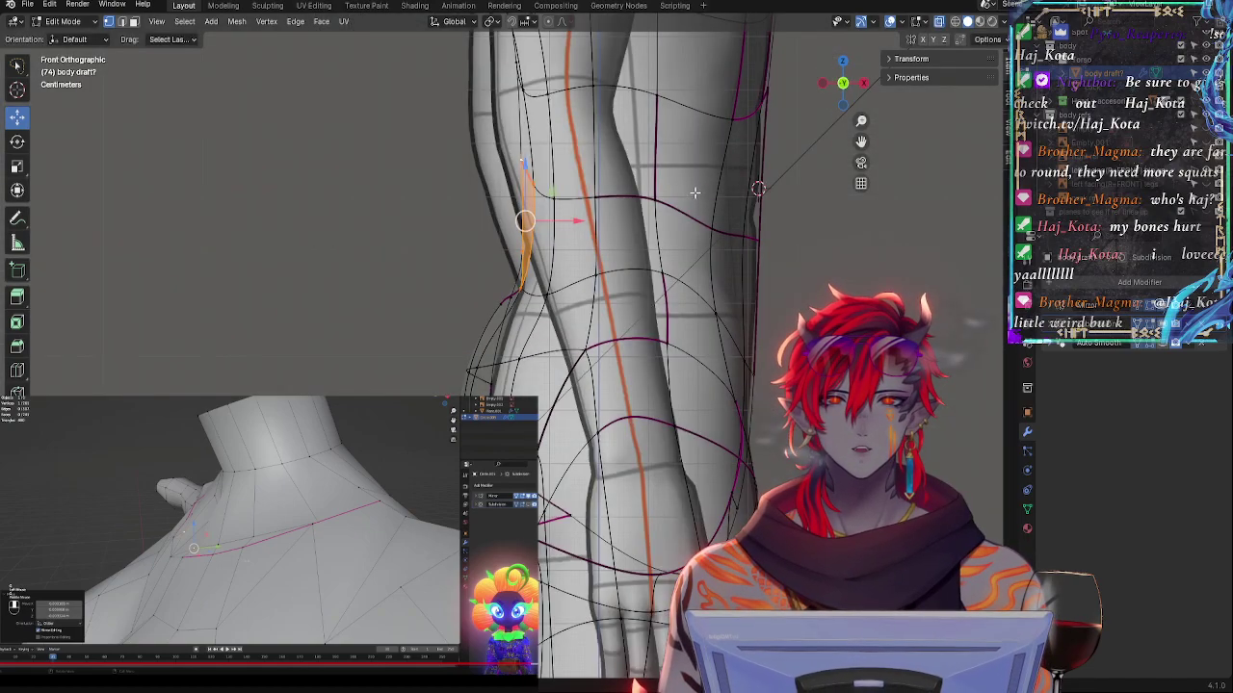
{"action": "key", "text": "g"}
{"action": "key", "text": "x"}
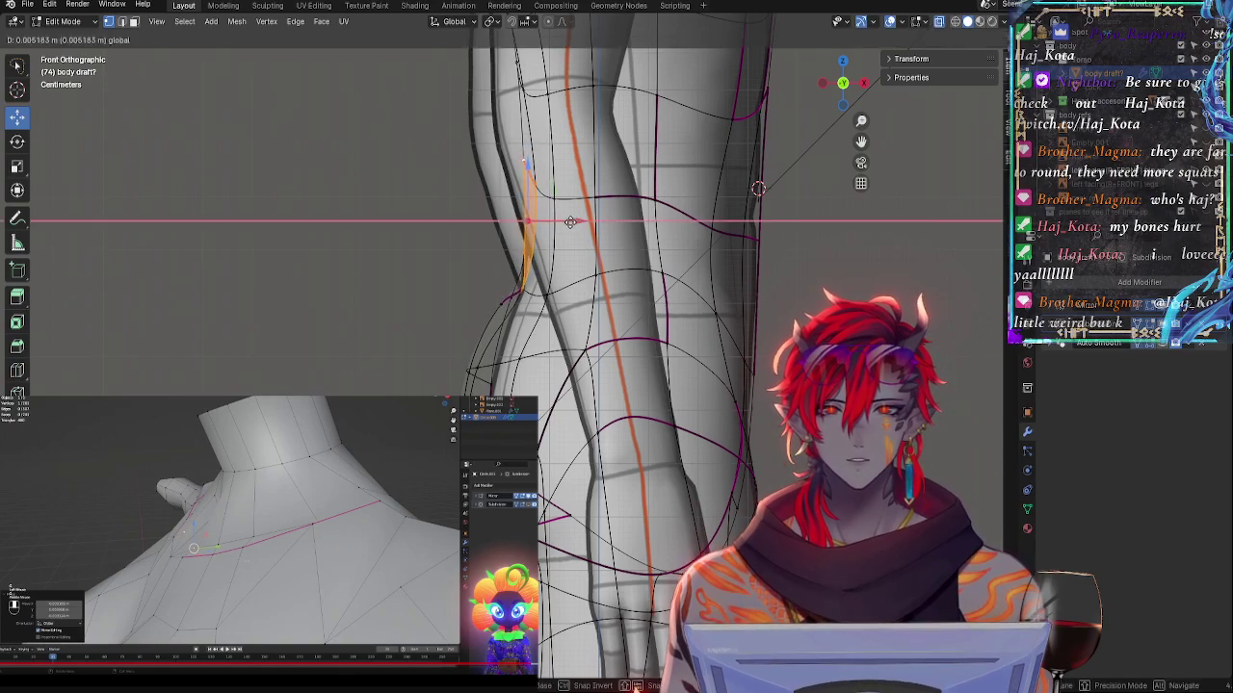
{"action": "left_click", "coordinate": [566, 225]}
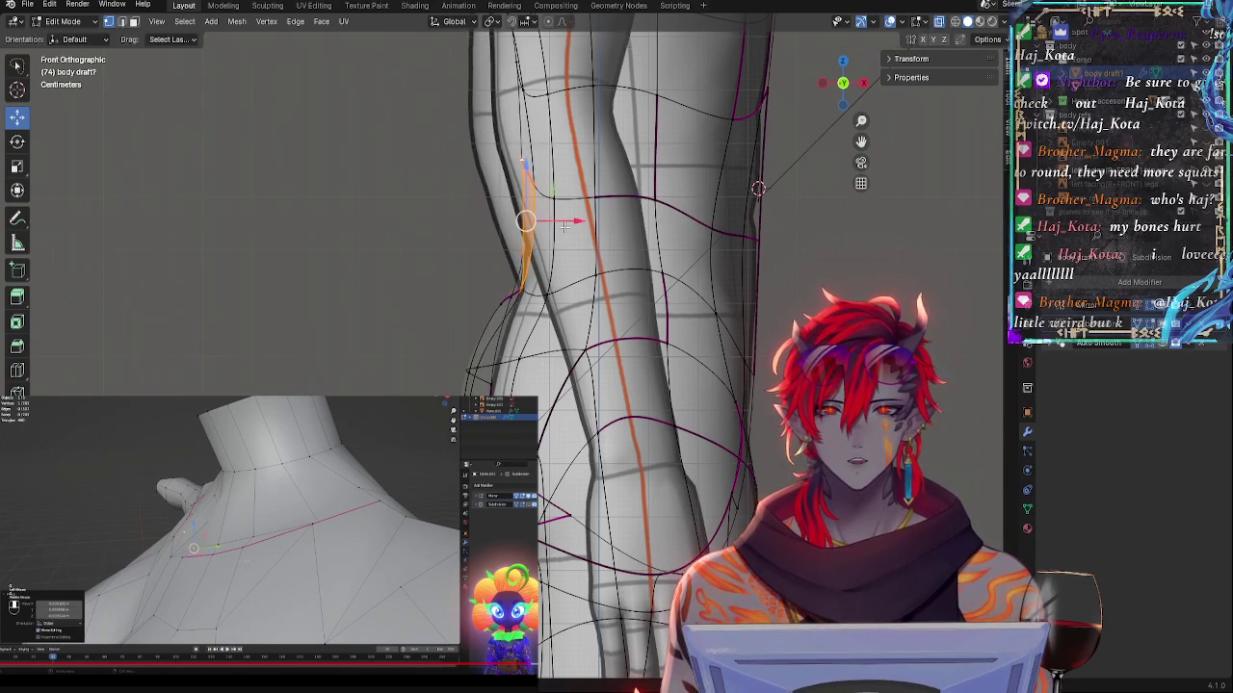
{"action": "key", "text": "g"}
{"action": "left_click", "coordinate": [529, 181]}
- Pull a hip-outline vertex down slightly and select another hip vertex
{"action": "left_click", "coordinate": [522, 259]}
{"action": "left_click_drag", "start_coordinate": [525, 214], "coordinate": [525, 220]}
{"action": "middle_click_drag", "start_coordinate": [568, 274], "coordinate": [644, 294]}
{"action": "left_click", "coordinate": [570, 300]}
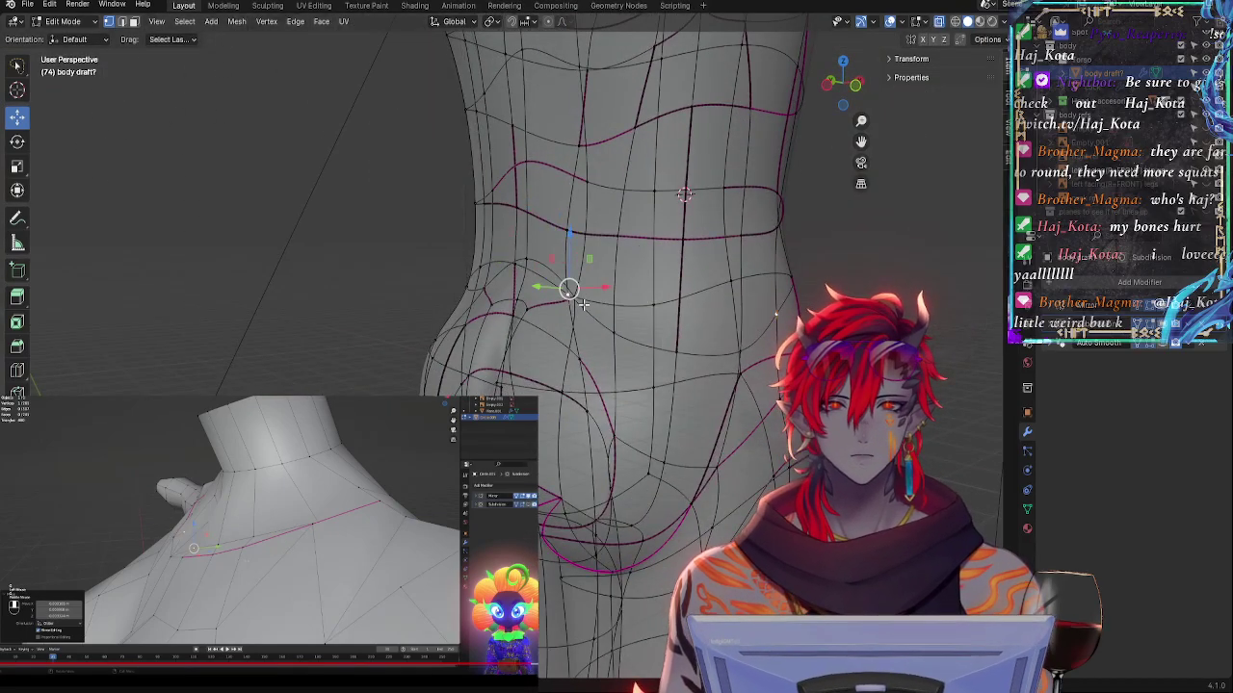
{"action": "key", "text": "alt+z"}
- Move the hip vertex up and outward along X onto the front reference outline
{"action": "left_click", "coordinate": [855, 86]}
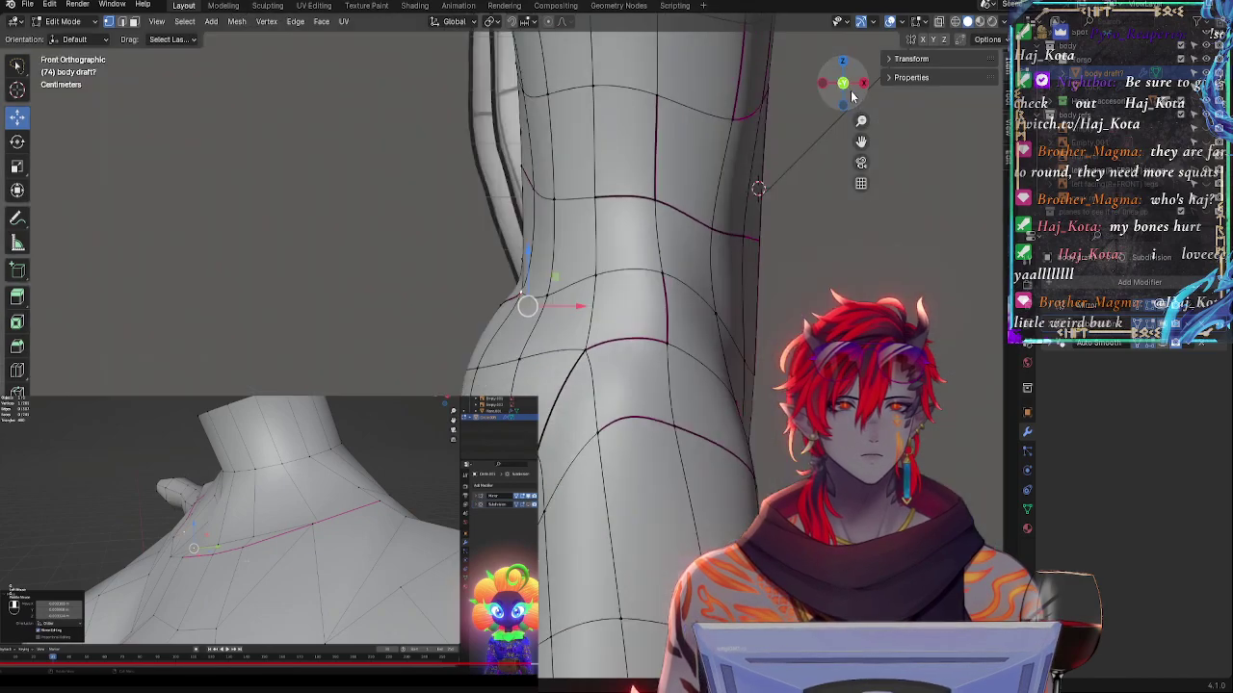
{"action": "key", "text": "alt+z"}
{"action": "key", "text": "g"}
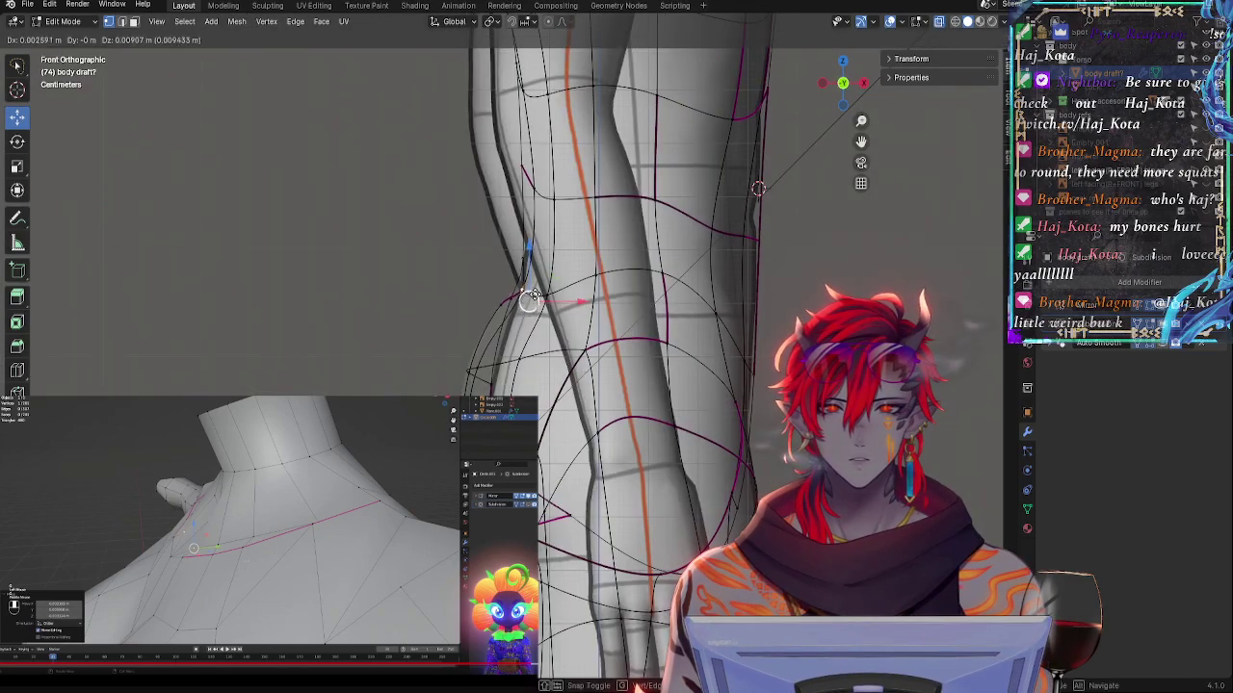
{"action": "left_click", "coordinate": [536, 293]}
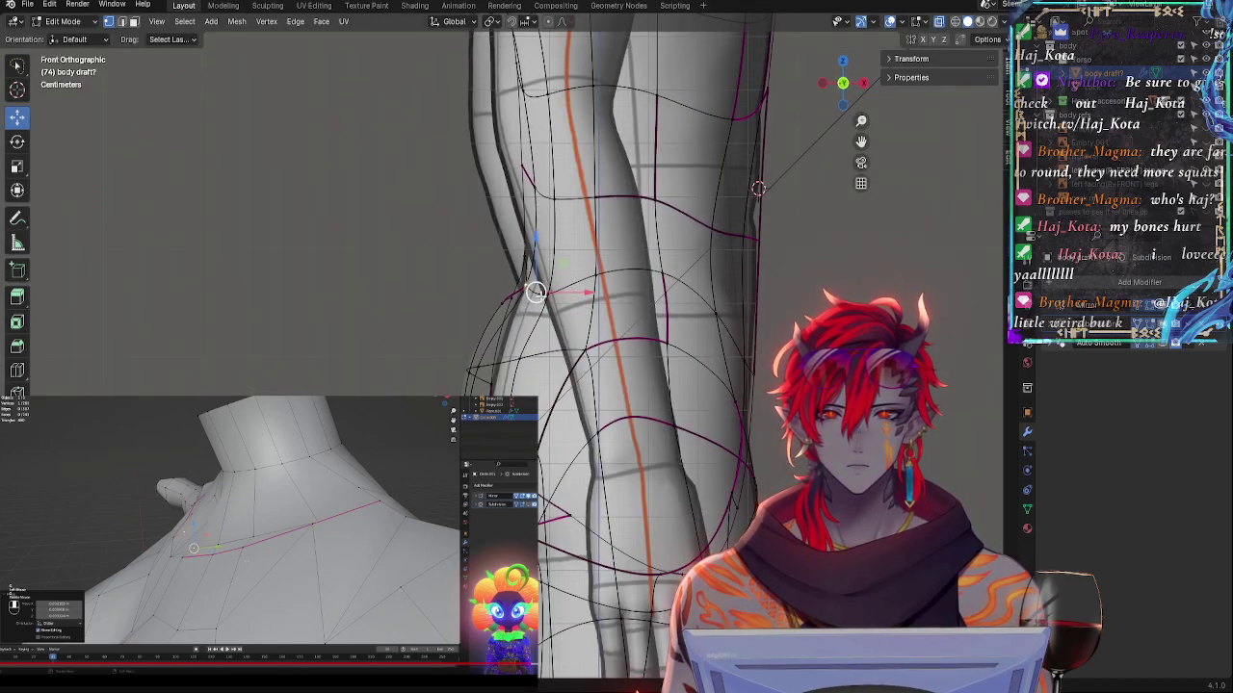
{"action": "key", "text": "g"}
{"action": "key", "text": "x"}
{"action": "left_click", "coordinate": [578, 295]}
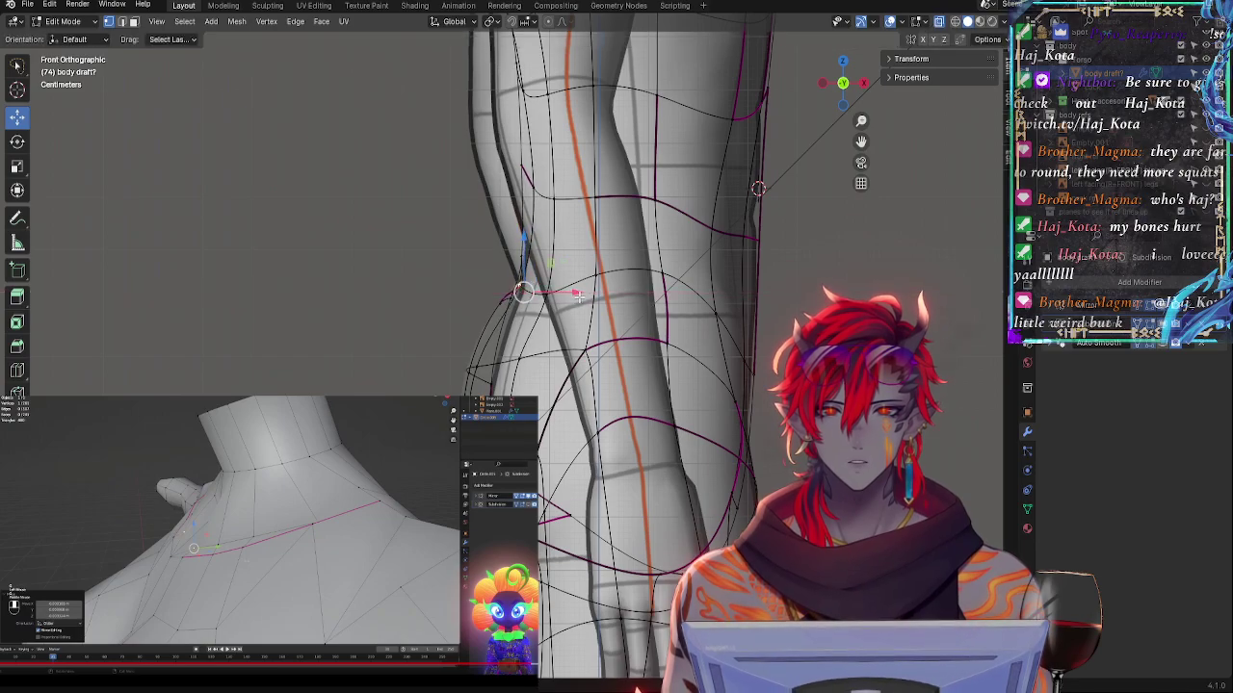
- Lower a buttock-crease vertex and nudge a side-waist vertex in depth and upward
{"action": "left_click", "coordinate": [497, 301]}
{"action": "middle_click_drag", "start_coordinate": [497, 302], "coordinate": [617, 332]}
{"action": "left_click", "coordinate": [520, 299]}
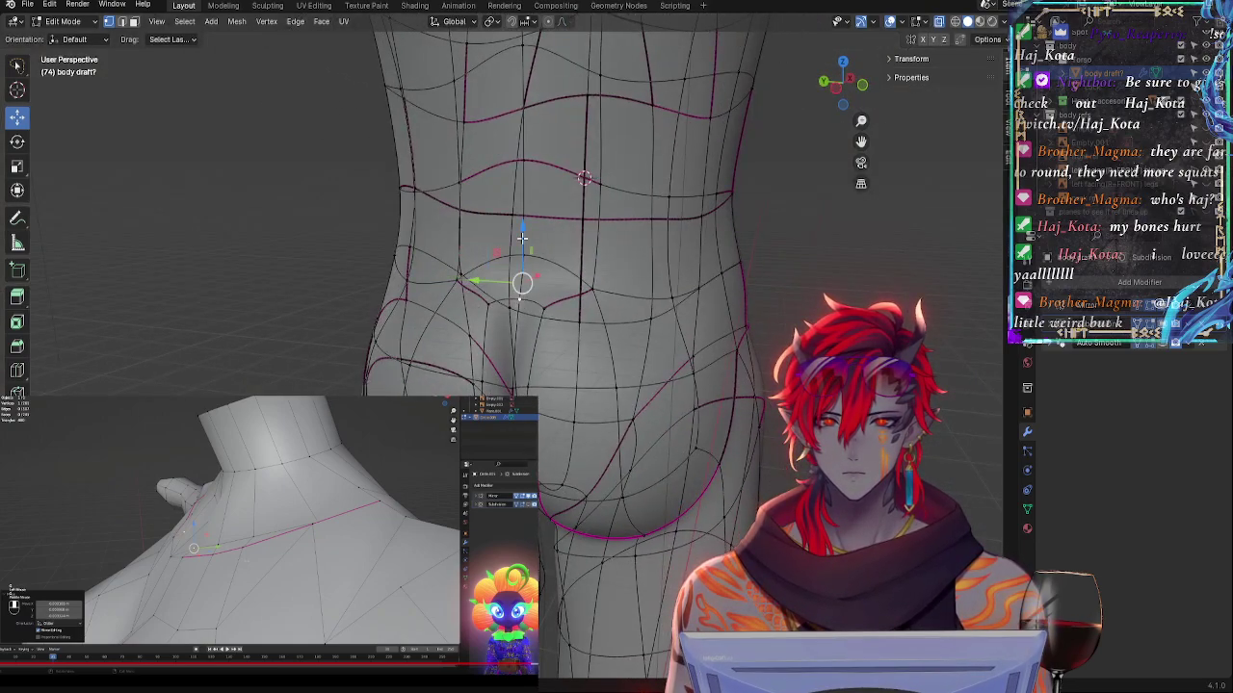
{"action": "left_click_drag", "start_coordinate": [522, 239], "coordinate": [522, 252]}
{"action": "left_click", "coordinate": [521, 252]}
{"action": "left_click", "coordinate": [525, 301]}
{"action": "left_click", "coordinate": [550, 309]}
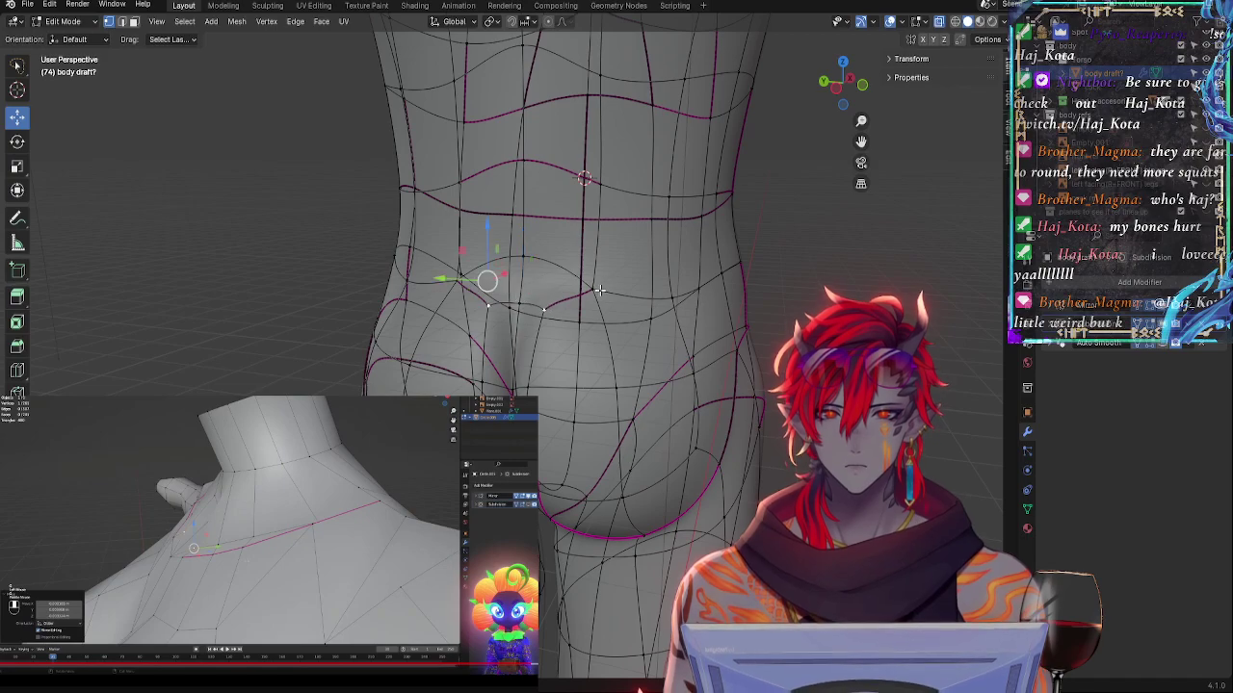
{"action": "left_click", "coordinate": [599, 290]}
{"action": "left_click_drag", "start_coordinate": [432, 286], "coordinate": [430, 286]}
{"action": "left_click_drag", "start_coordinate": [455, 238], "coordinate": [453, 233]}
- Slide the waist vertex outward and push the side face outward with Alt+S
{"action": "key", "text": "alt+z"}
{"action": "middle_click_drag", "start_coordinate": [739, 285], "coordinate": [696, 293]}
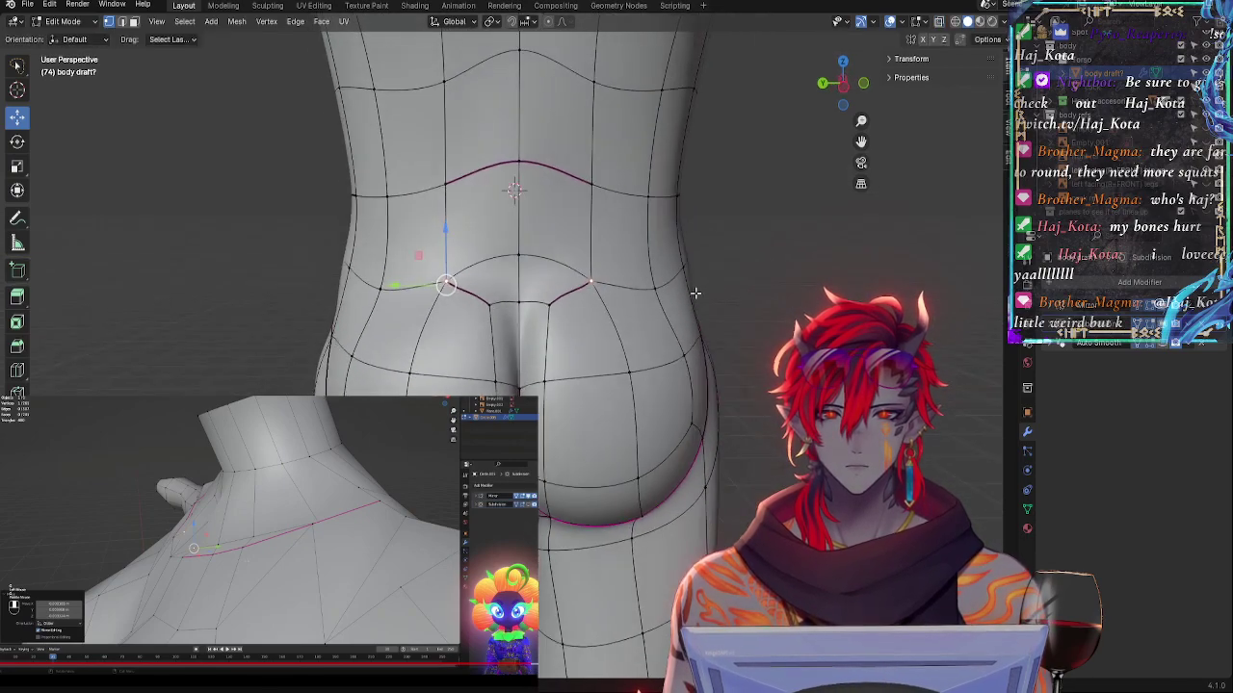
{"action": "left_click_drag", "start_coordinate": [394, 286], "coordinate": [378, 286]}
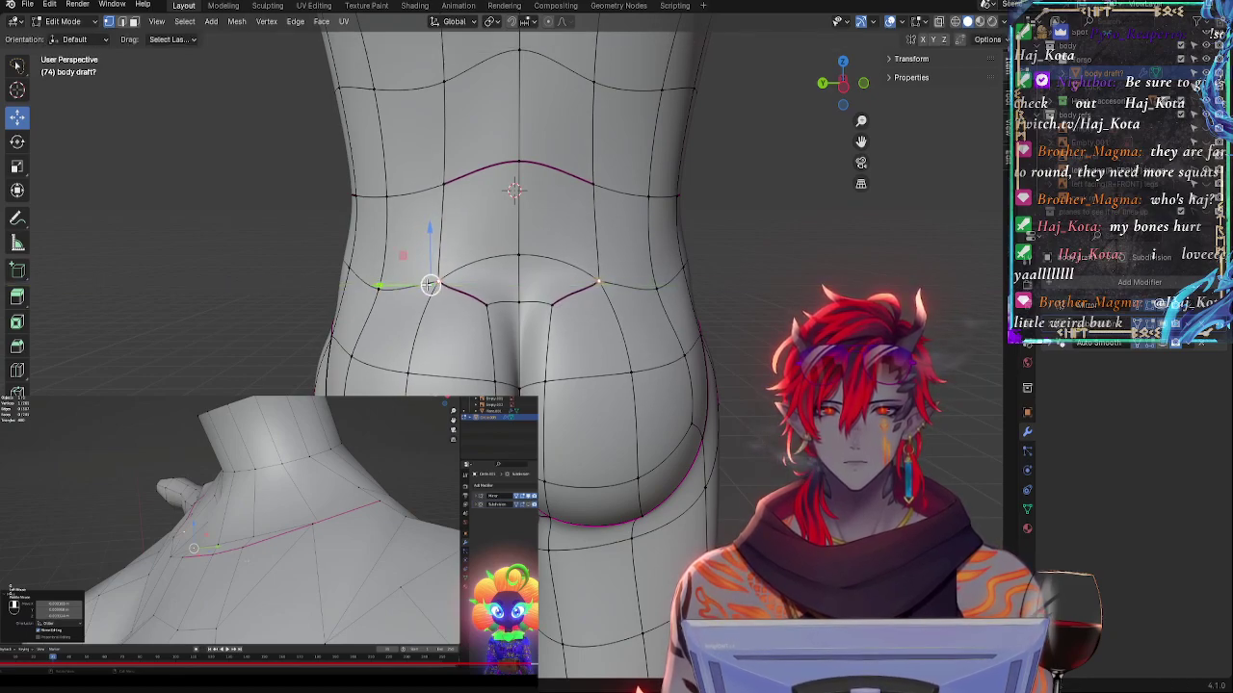
{"action": "left_click", "coordinate": [380, 287], "text": "shift"}
{"action": "left_click", "coordinate": [354, 358], "text": "shift"}
{"action": "left_click", "coordinate": [408, 371], "text": "shift"}
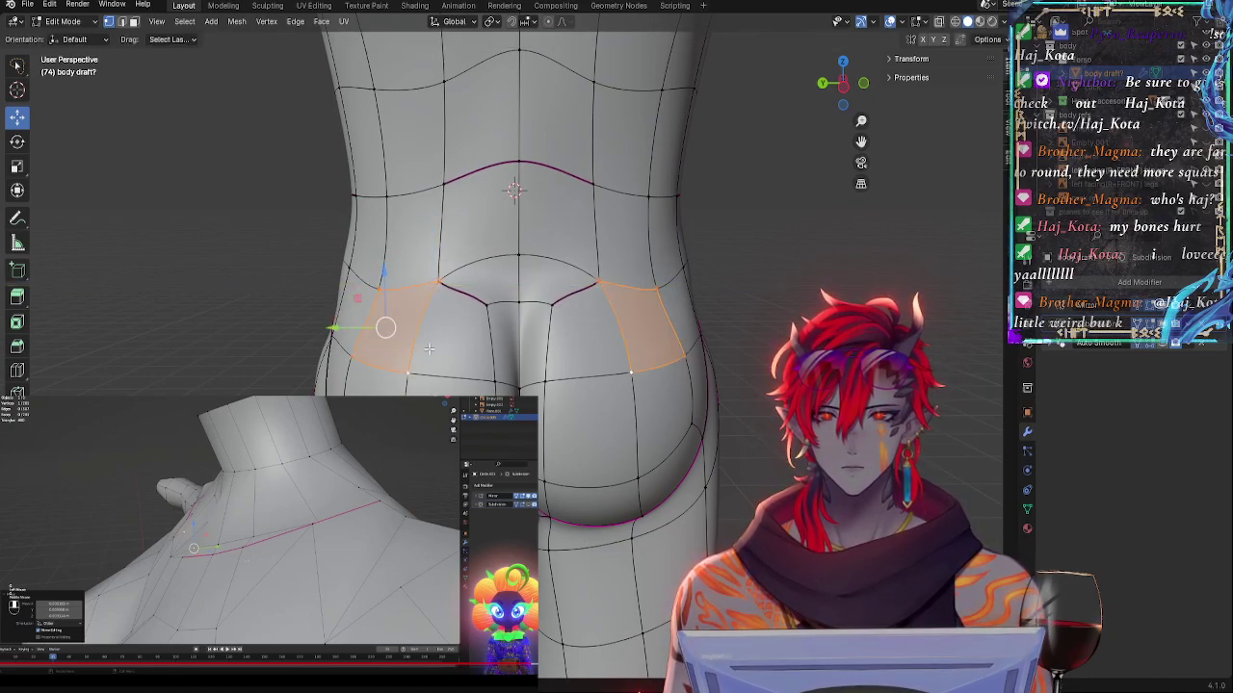
{"action": "key", "text": "alt+s"}
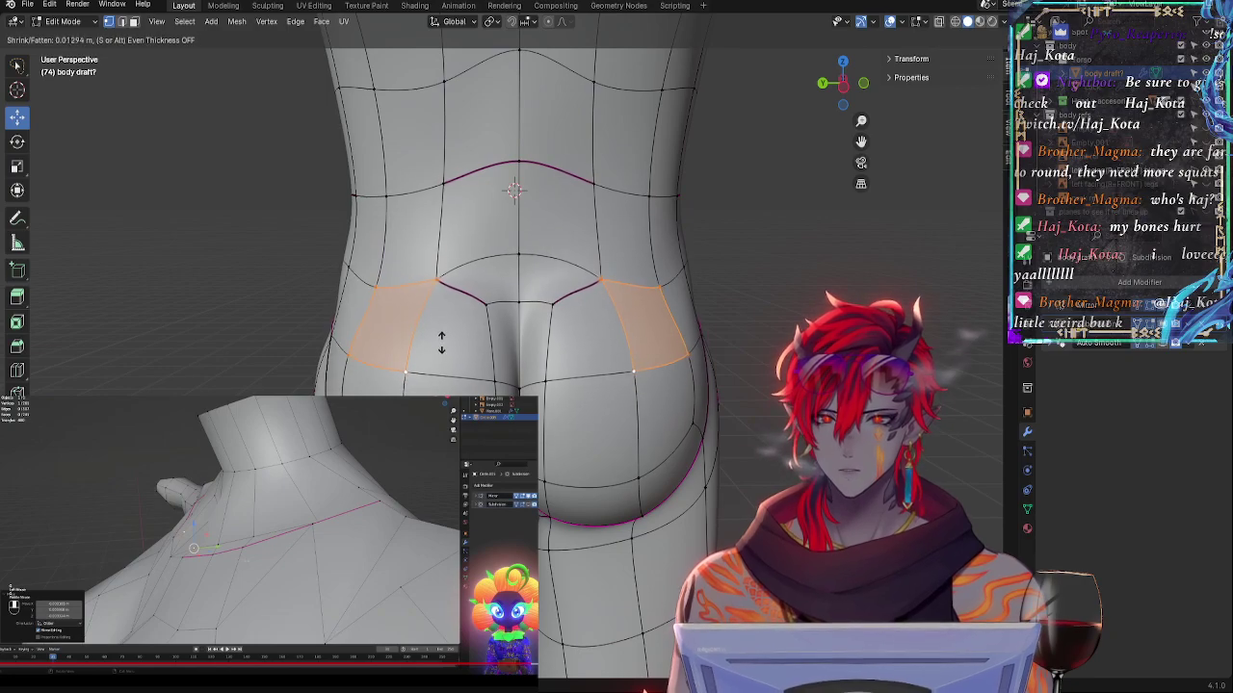
{"action": "left_click", "coordinate": [441, 342]}
- Push the outer waist, crease-end and side vertices slightly outward with Alt+S
{"action": "left_click", "coordinate": [377, 287]}
{"action": "left_click", "coordinate": [437, 286]}
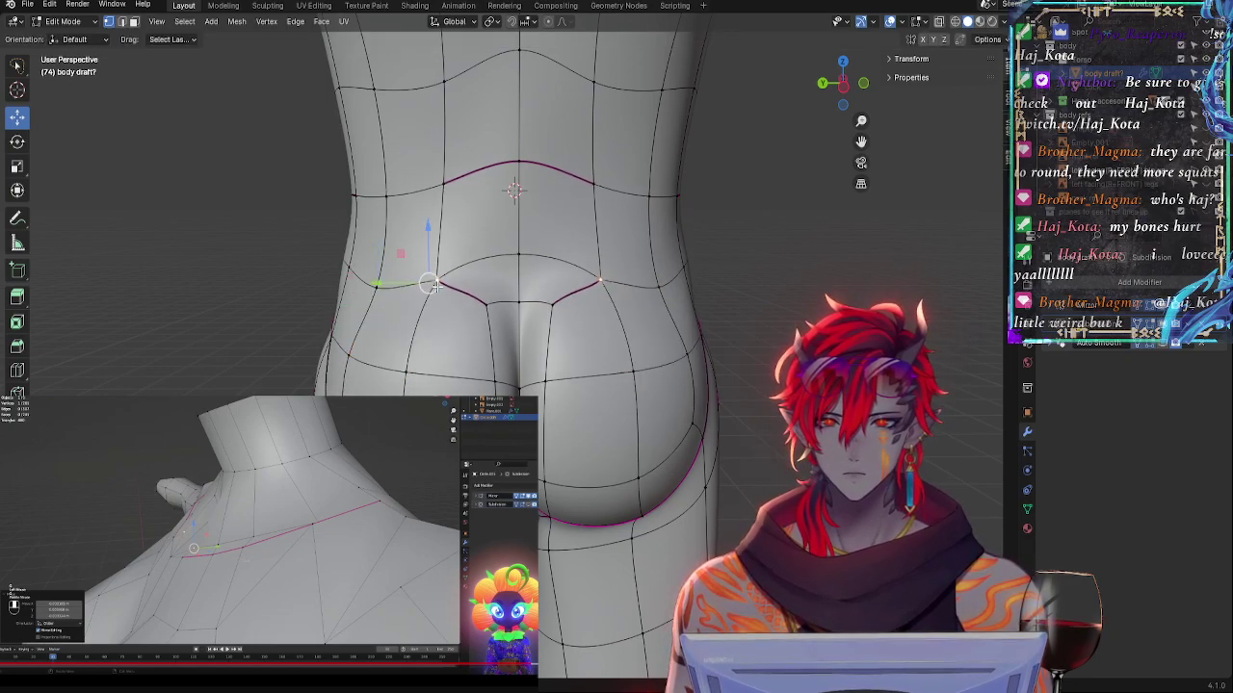
{"action": "key", "text": "alt+s"}
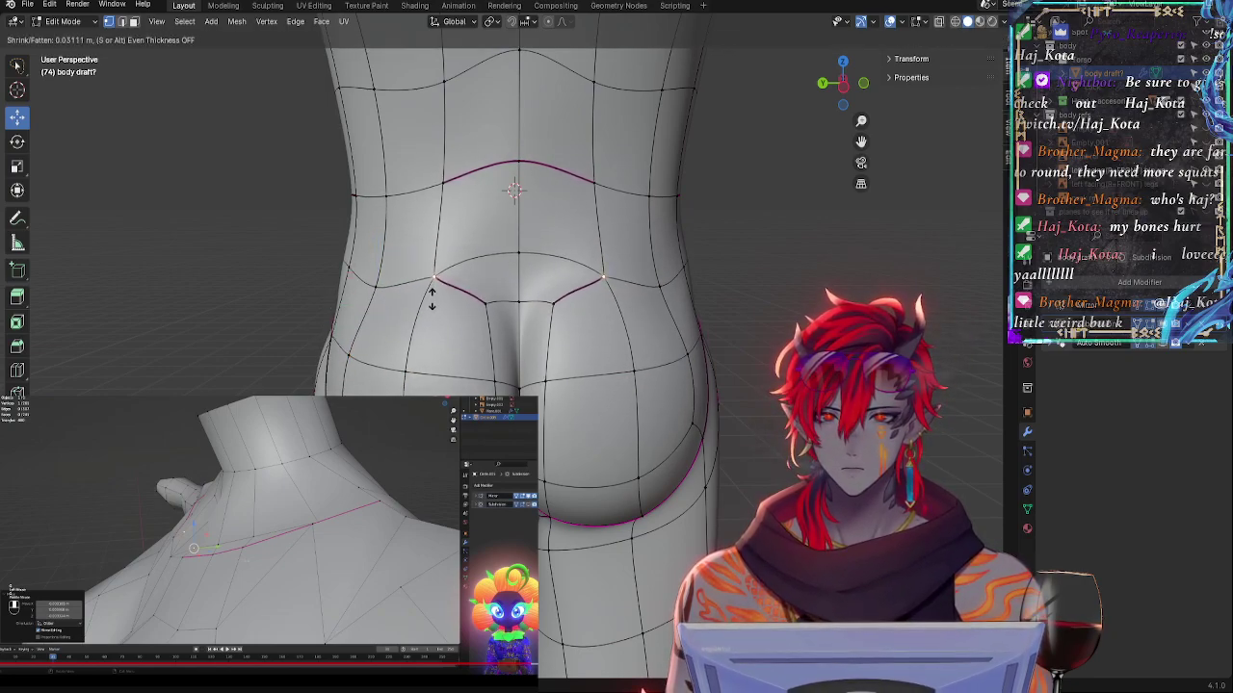
{"action": "left_click", "coordinate": [433, 301]}
{"action": "middle_click_drag", "start_coordinate": [433, 301], "coordinate": [539, 329]}
{"action": "left_click", "coordinate": [561, 206], "text": "shift"}
{"action": "key", "text": "alt+s"}
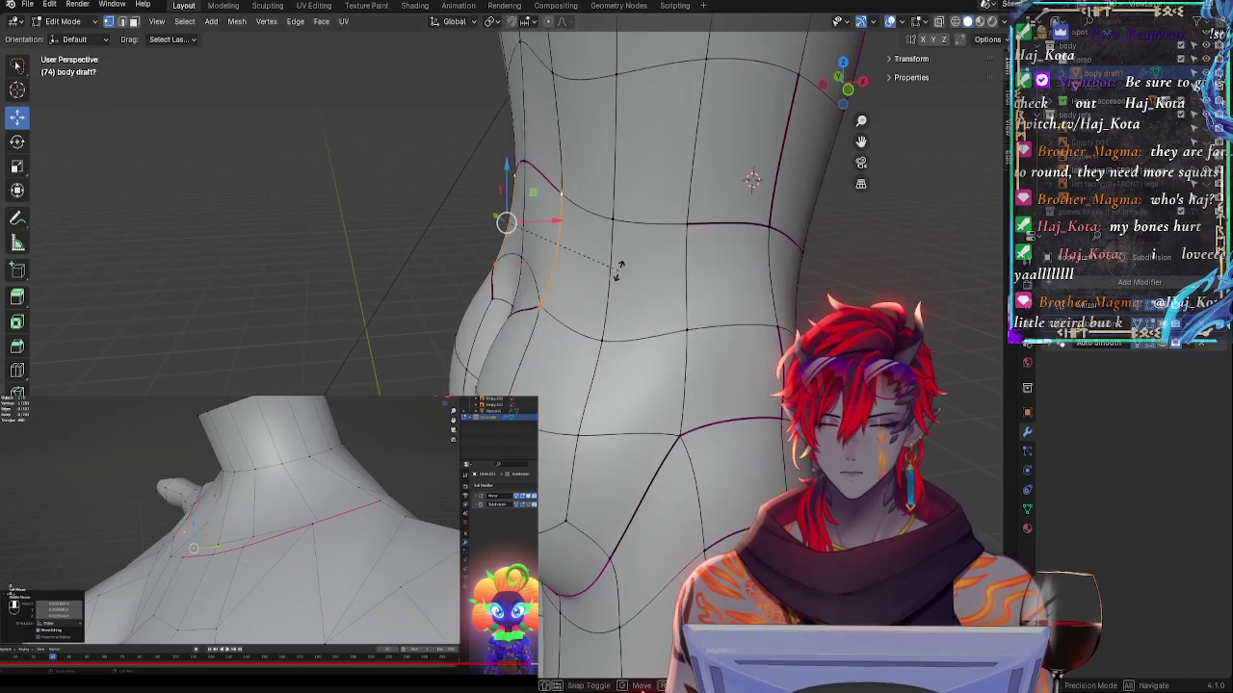
- Reduce the crease on the upper buttock edge and nudge it slightly outward along X
{"action": "left_click", "coordinate": [618, 255]}
{"action": "left_click", "coordinate": [534, 310]}
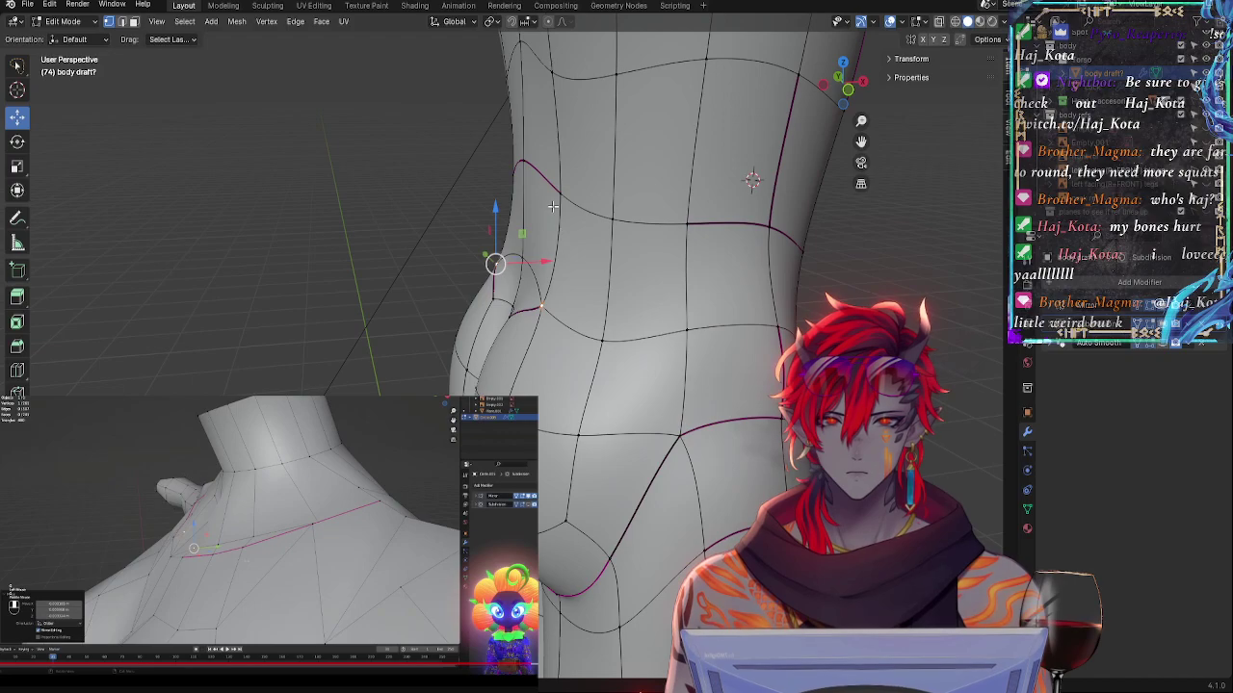
{"action": "left_click", "coordinate": [553, 207], "text": "shift"}
{"action": "key", "text": "shift+e"}
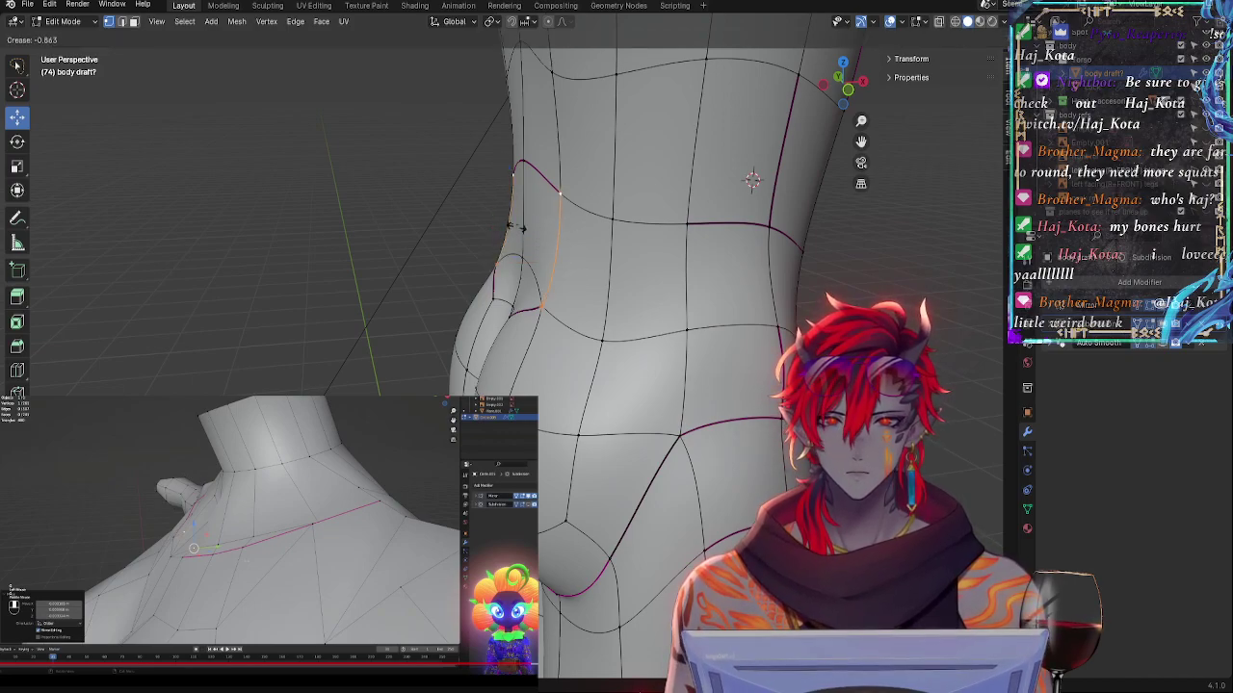
{"action": "left_click", "coordinate": [550, 323]}
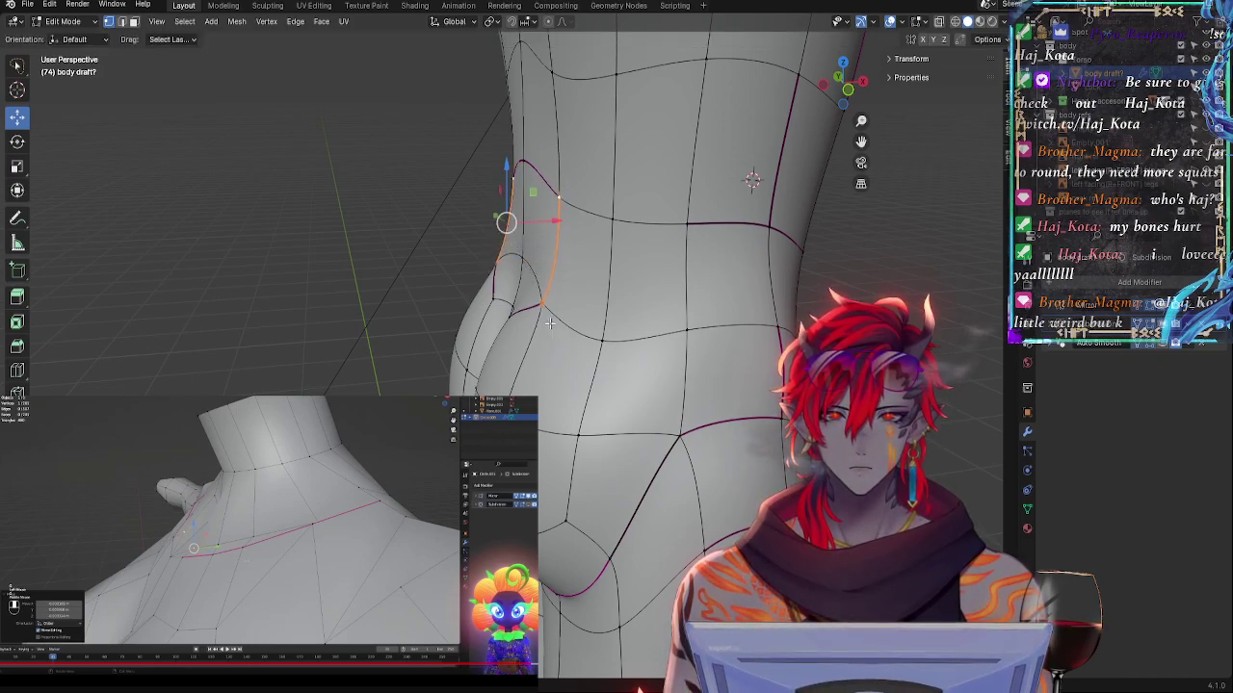
{"action": "left_click_drag", "start_coordinate": [552, 222], "coordinate": [555, 224]}
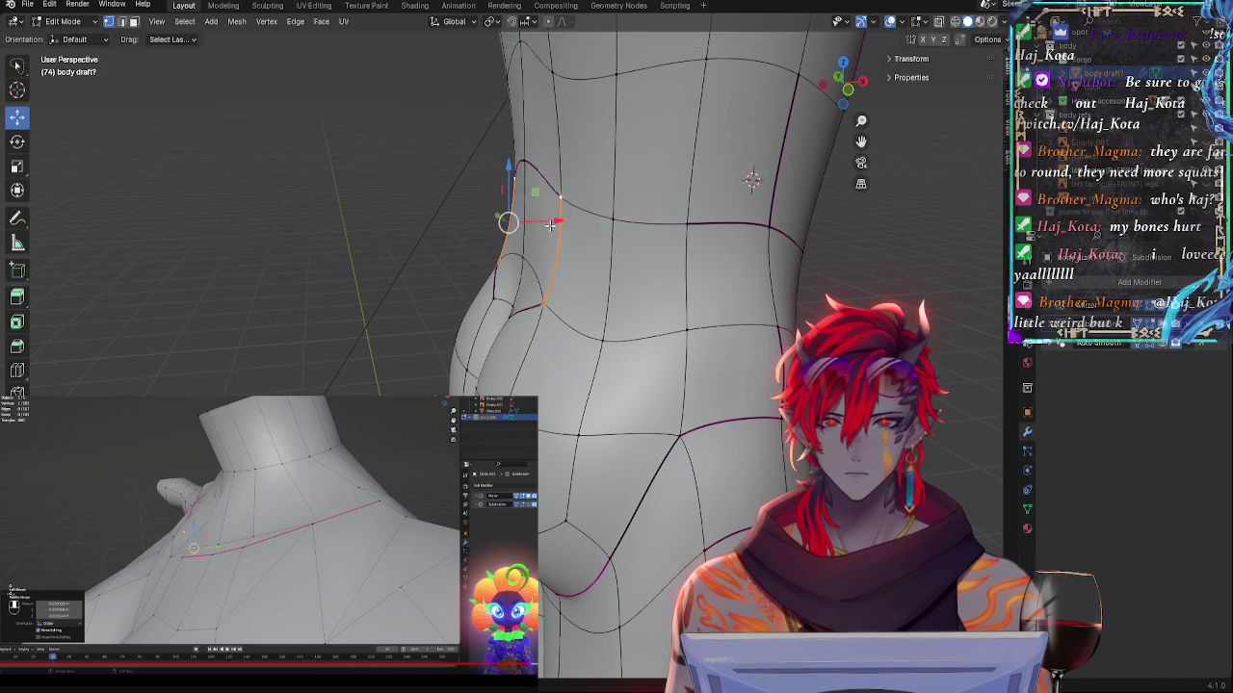
{"action": "key", "text": "shift+e"}
- From behind, shift the cleft-top vertex slightly along X and then along Y
{"action": "left_click", "coordinate": [571, 291]}
{"action": "middle_click_drag", "start_coordinate": [571, 291], "coordinate": [616, 281]}
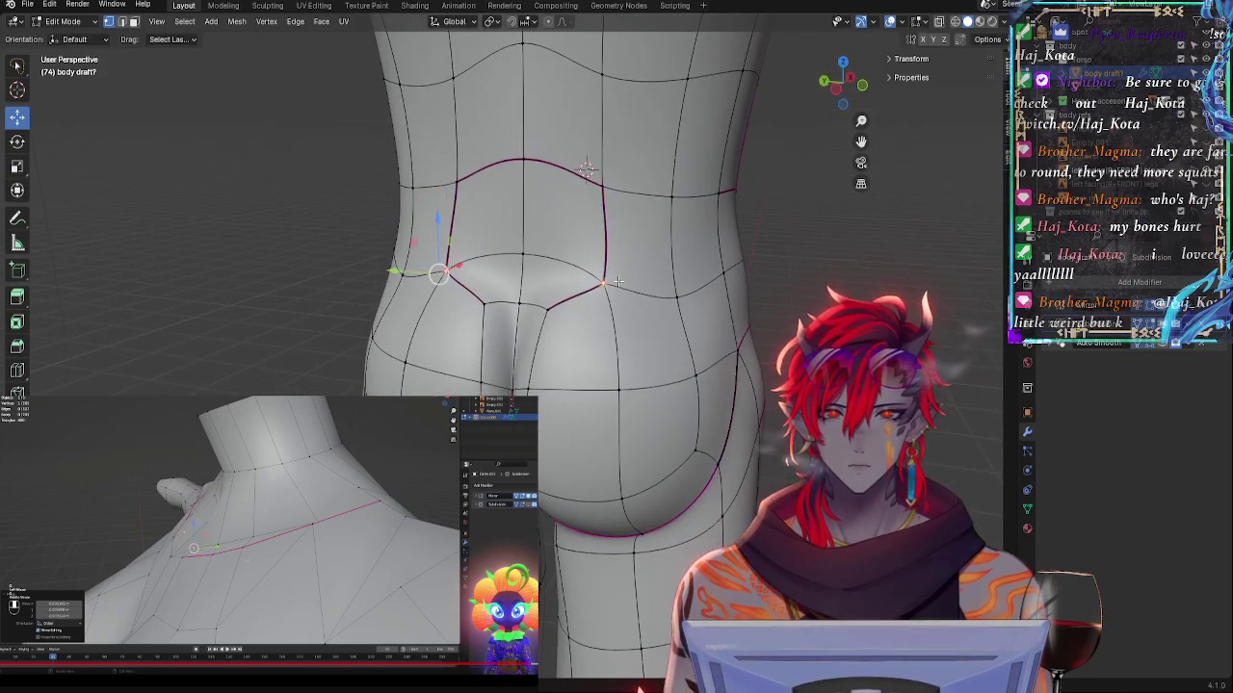
{"action": "key", "text": "g"}
{"action": "key", "text": "x"}
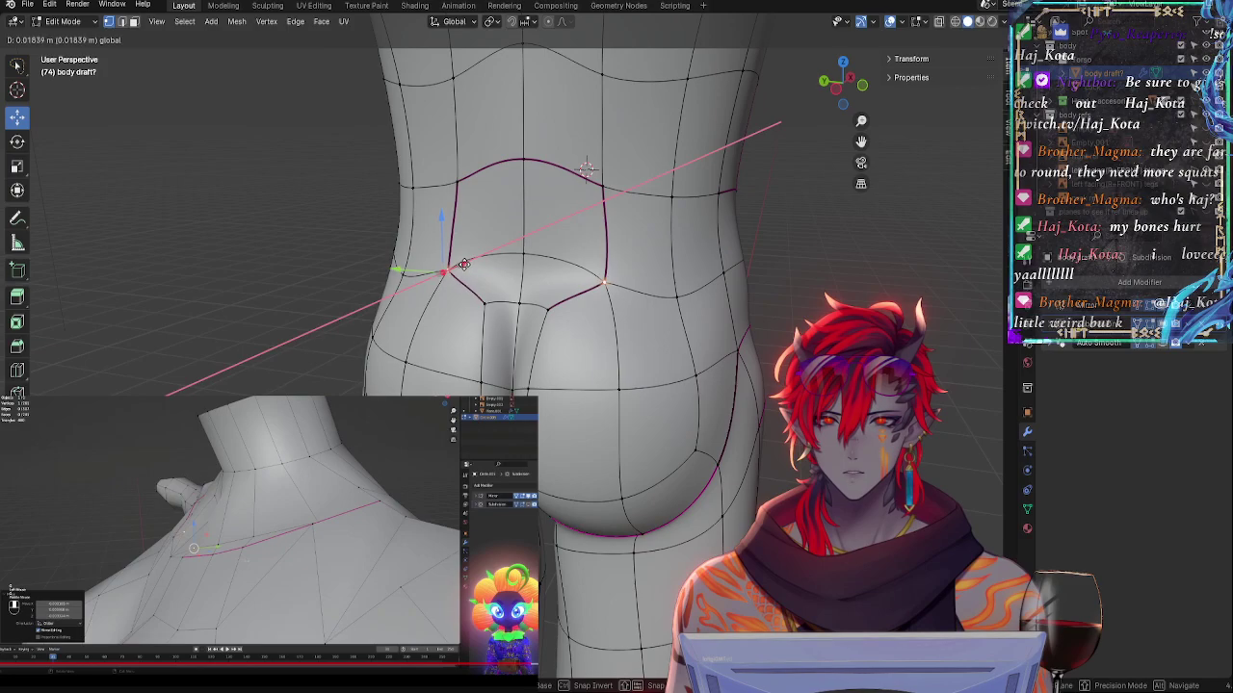
{"action": "left_click", "coordinate": [465, 266]}
{"action": "key", "text": "g"}
{"action": "key", "text": "y"}
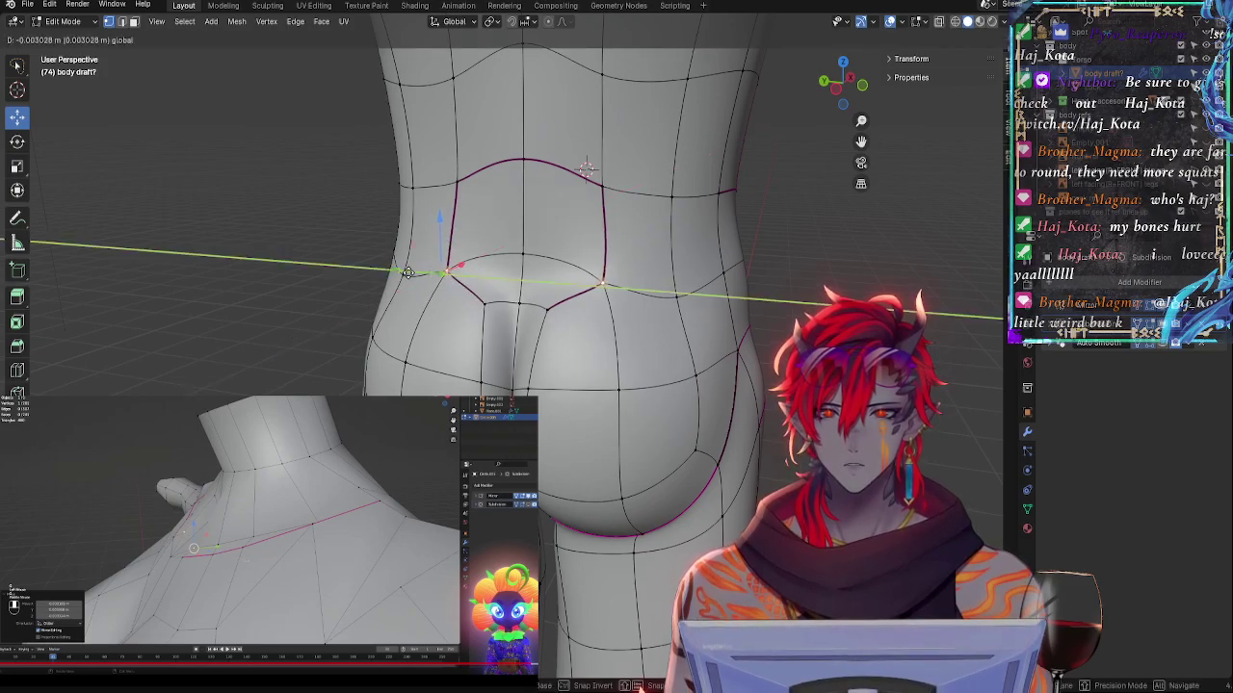
{"action": "left_click", "coordinate": [544, 287]}
- Rotate a pair of lower-back vertices and shift the cleft vertices along the depth axis
{"action": "left_click", "coordinate": [481, 266]}
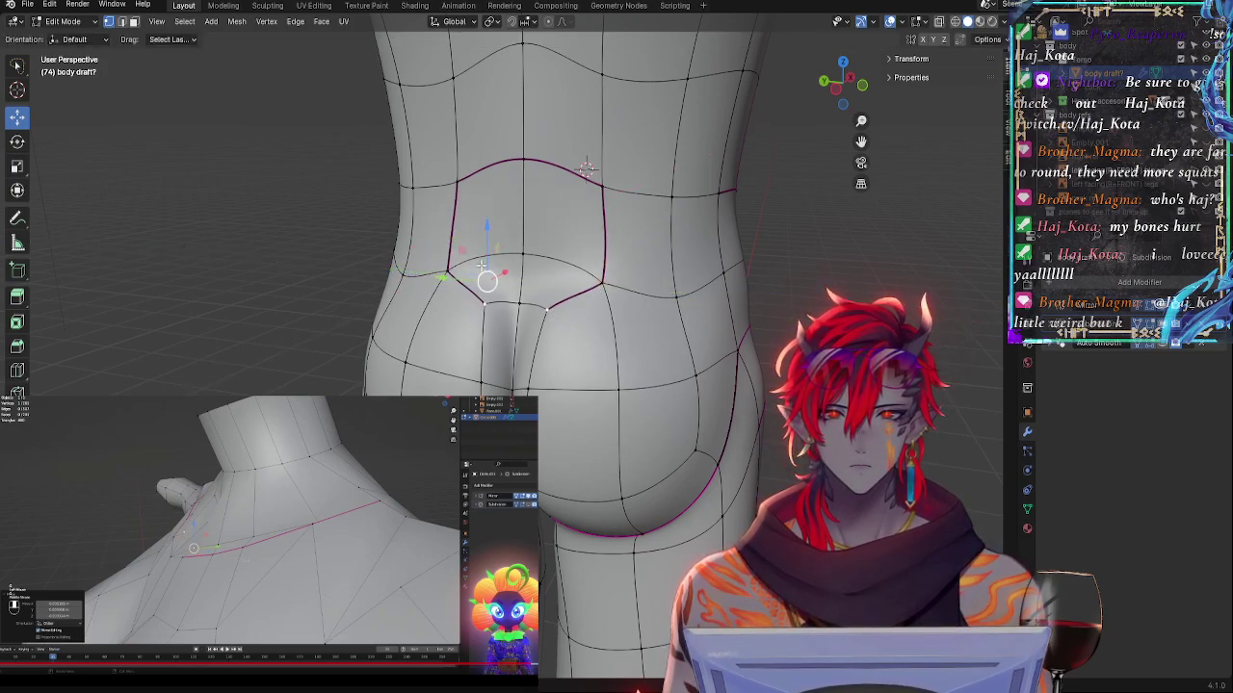
{"action": "left_click", "coordinate": [595, 289], "text": "shift"}
{"action": "key", "text": "r"}
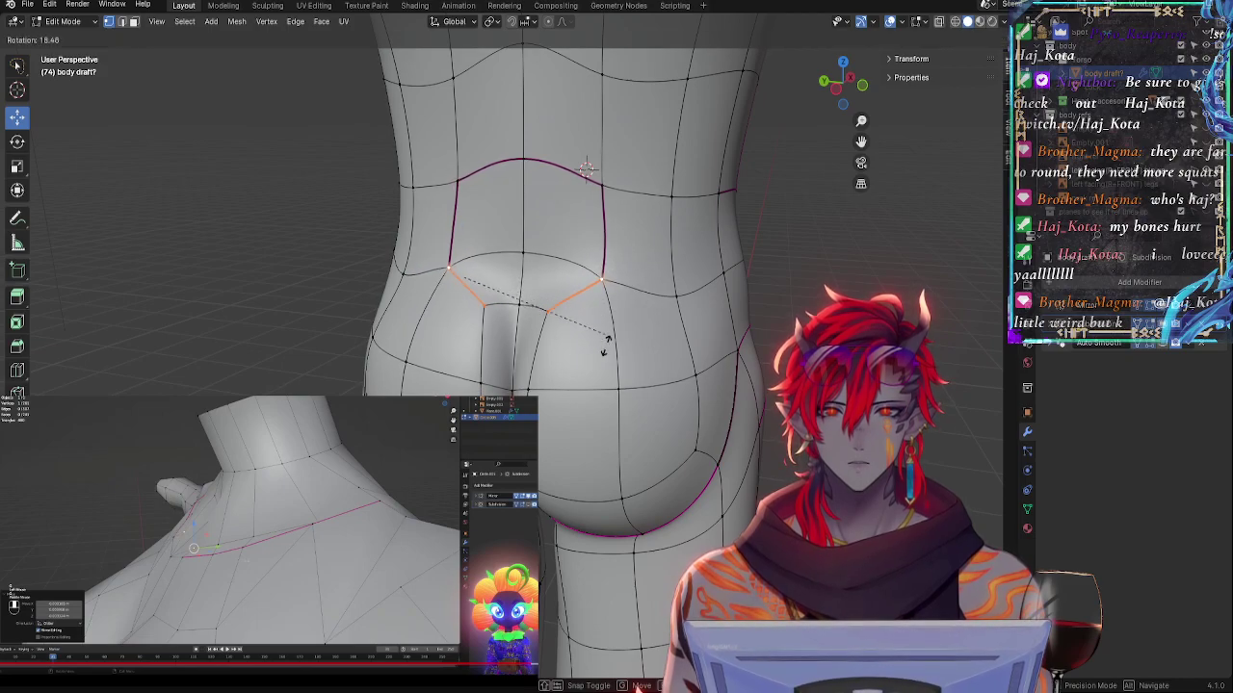
{"action": "left_click", "coordinate": [607, 371]}
{"action": "left_click", "coordinate": [544, 318]}
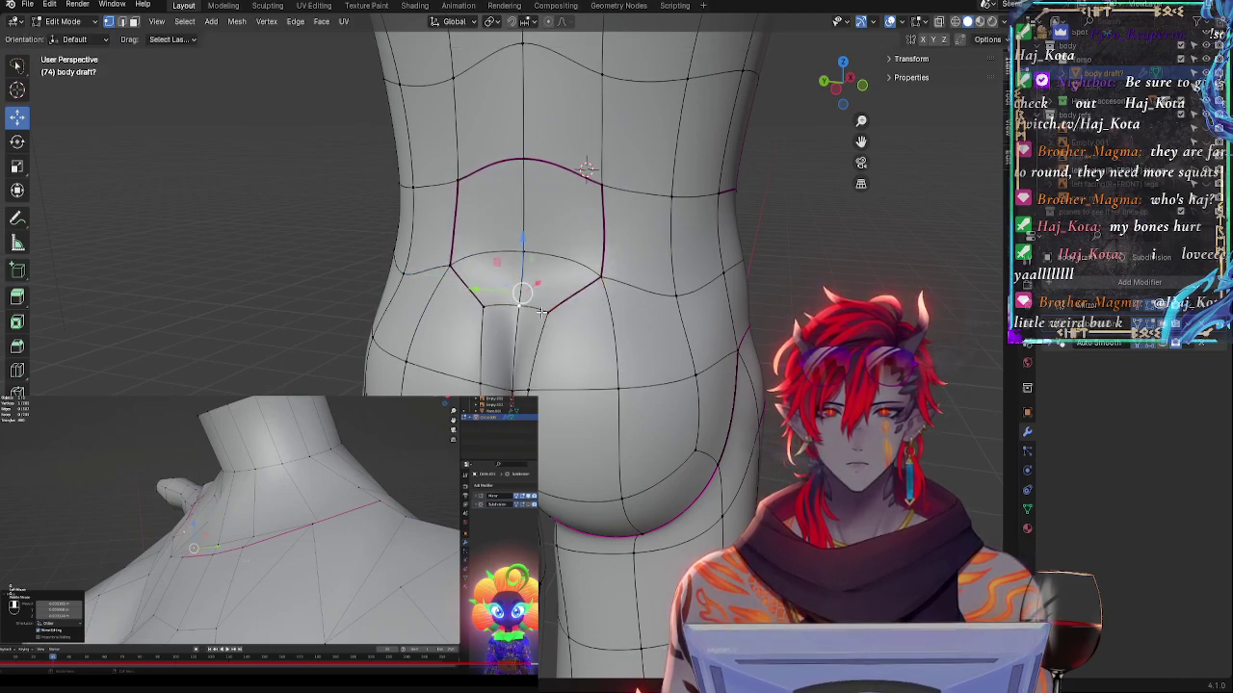
{"action": "left_click", "coordinate": [541, 313], "text": "shift"}
{"action": "left_click_drag", "start_coordinate": [503, 245], "coordinate": [501, 258]}
{"action": "left_click", "coordinate": [543, 305]}
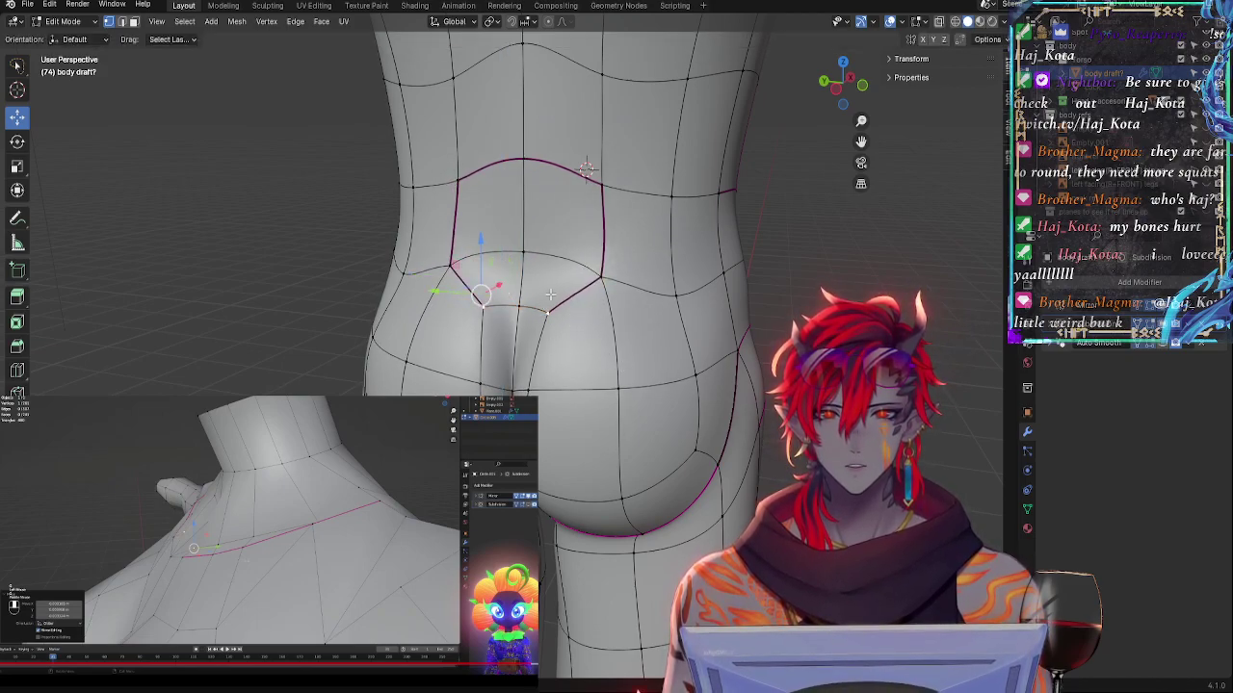
{"action": "left_click_drag", "start_coordinate": [453, 293], "coordinate": [453, 295]}
{"action": "left_click", "coordinate": [529, 391]}
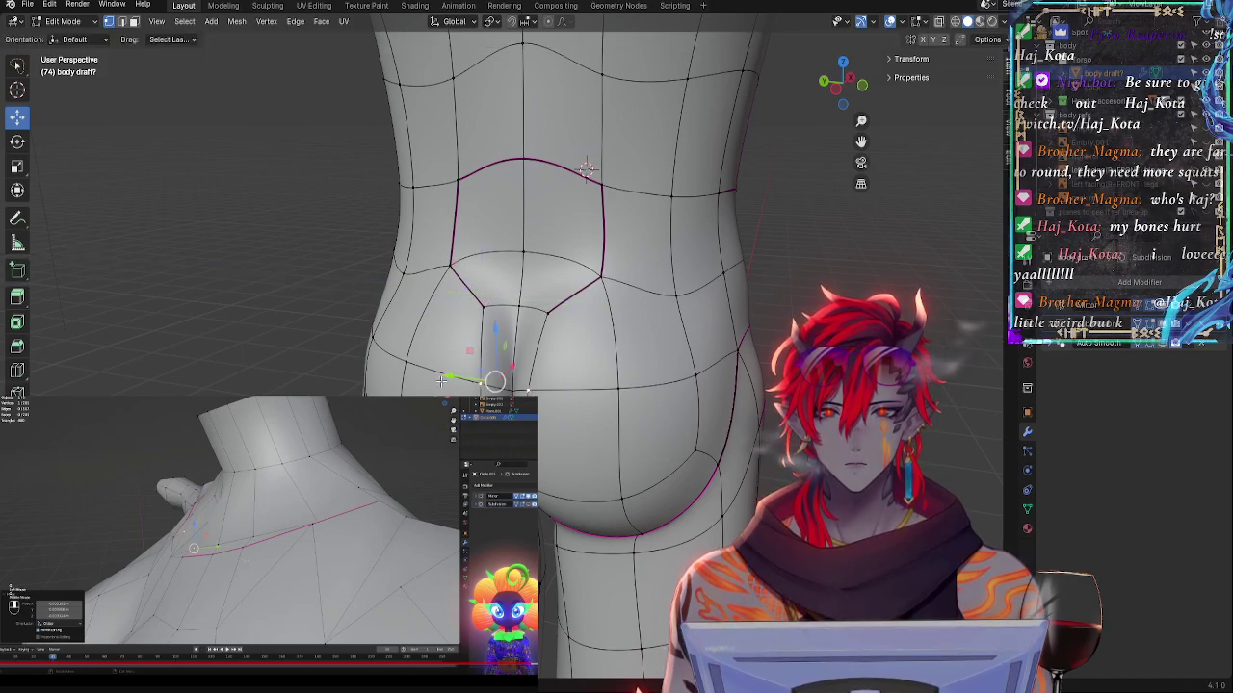
{"action": "left_click_drag", "start_coordinate": [452, 378], "coordinate": [464, 375]}
{"action": "left_click", "coordinate": [548, 313]}
- In see-through front orthographic view, move a thigh vertex up and right onto the reference
{"action": "middle_click_drag", "start_coordinate": [570, 340], "coordinate": [401, 333]}
{"action": "middle_click_drag", "start_coordinate": [491, 325], "coordinate": [647, 325]}
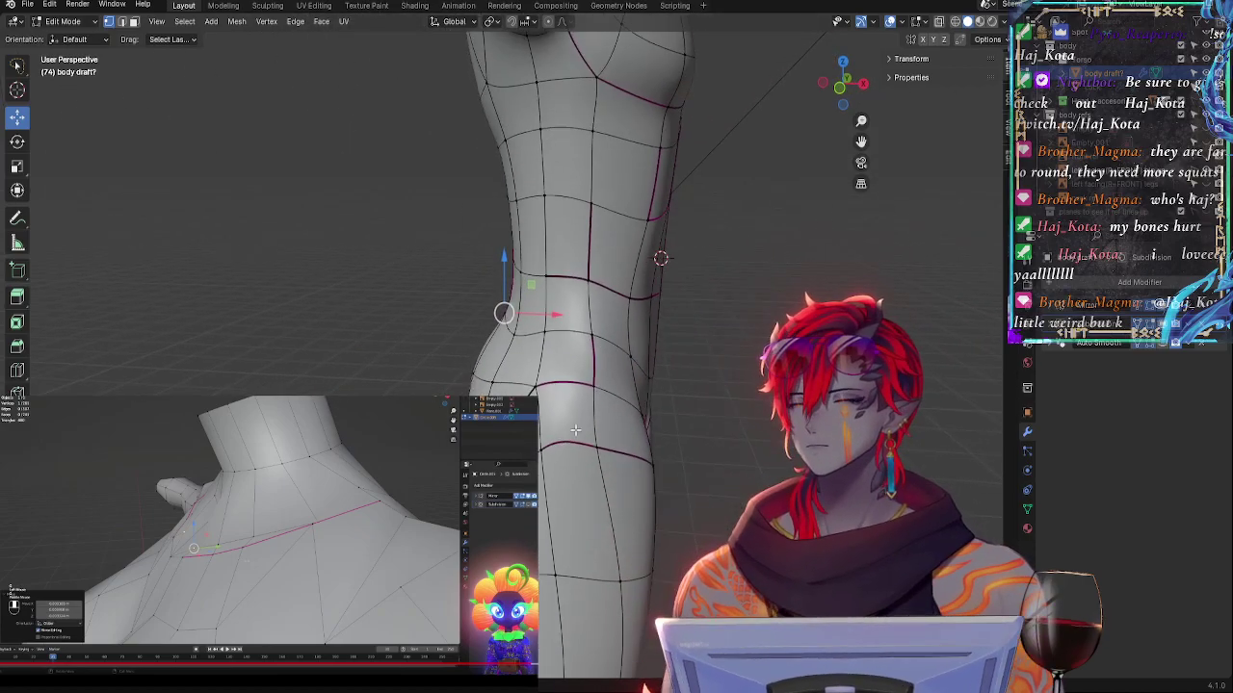
{"action": "key", "text": "Tab"}
{"action": "key", "text": "Tab"}
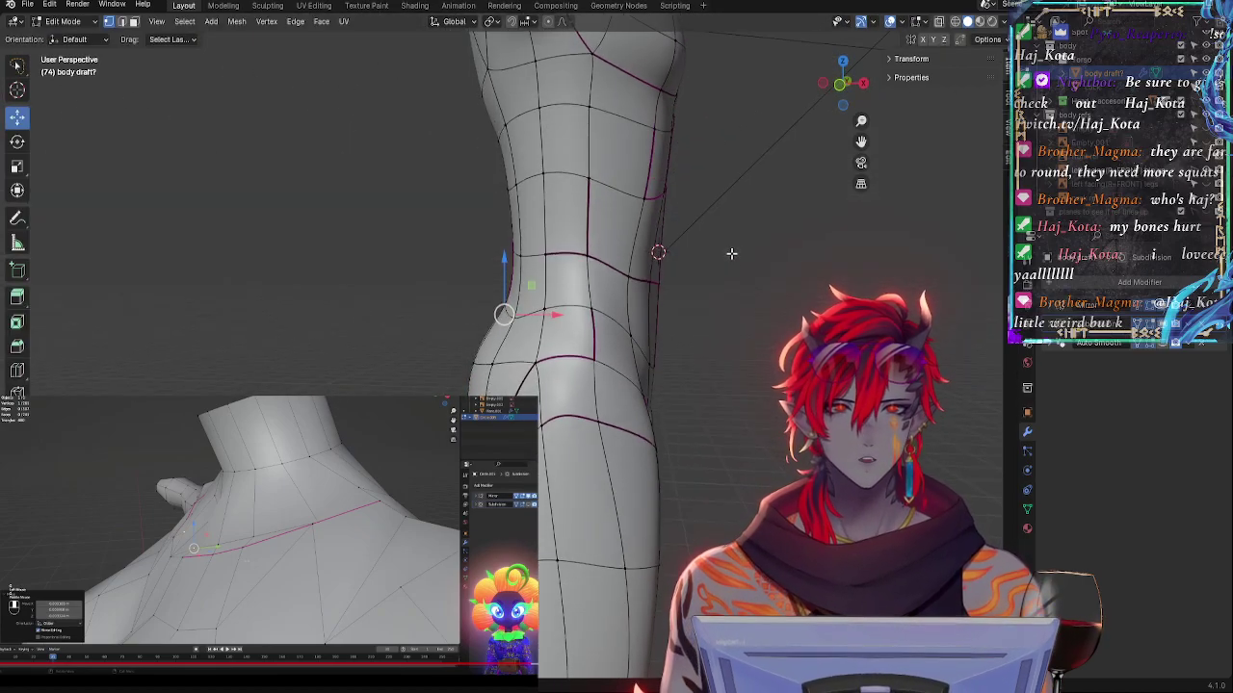
{"action": "key", "text": "alt+z"}
{"action": "left_click", "coordinate": [839, 86]}
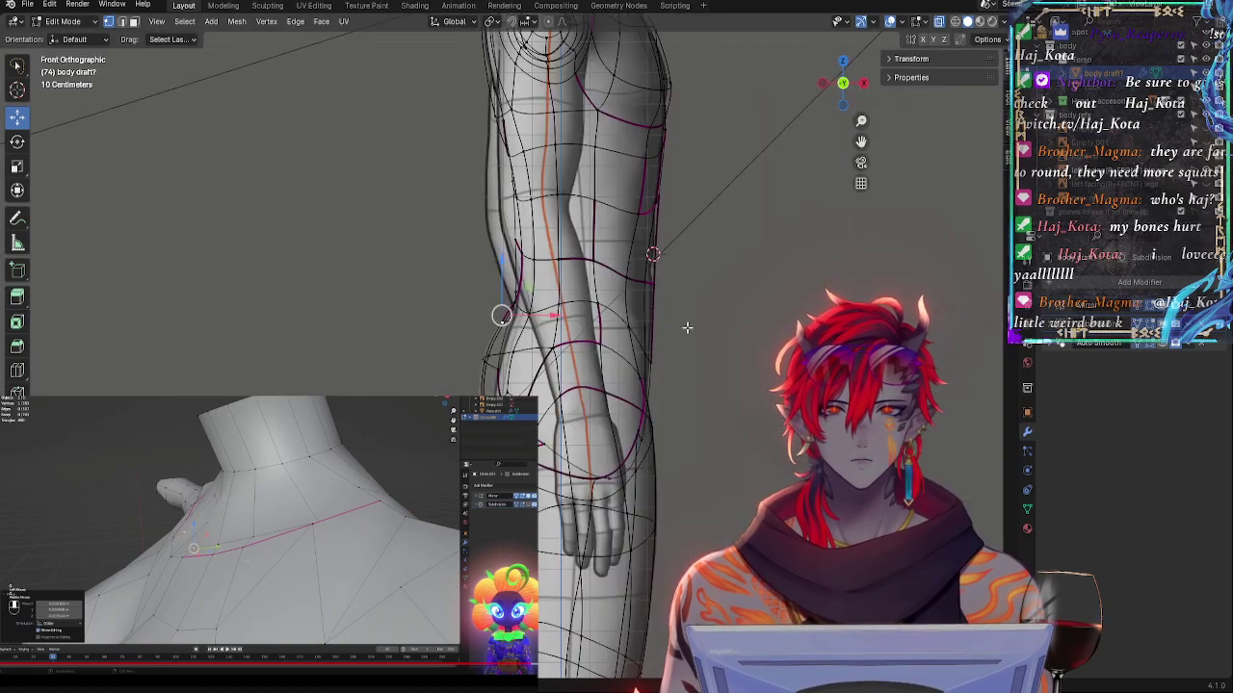
{"action": "scroll", "coordinate": [688, 329], "scroll_direction": "up", "scroll_amount": 3}
{"action": "left_click_drag", "start_coordinate": [519, 277], "coordinate": [553, 307]}
- Move another thigh vertex up and left toward the reference outline and check it in perspective
{"action": "key", "text": "alt+z"}
{"action": "left_click", "coordinate": [517, 354], "text": "shift"}
{"action": "left_click", "coordinate": [520, 361]}
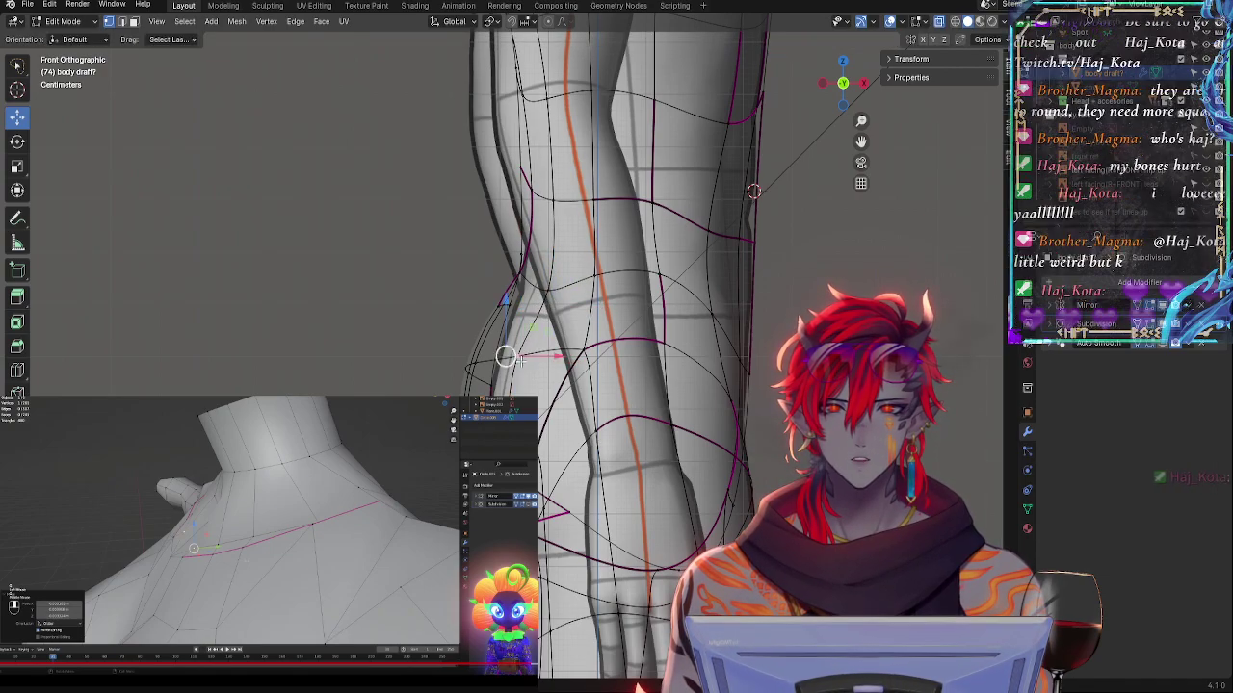
{"action": "left_click_drag", "start_coordinate": [508, 357], "coordinate": [488, 336]}
{"action": "left_click", "coordinate": [512, 416]}
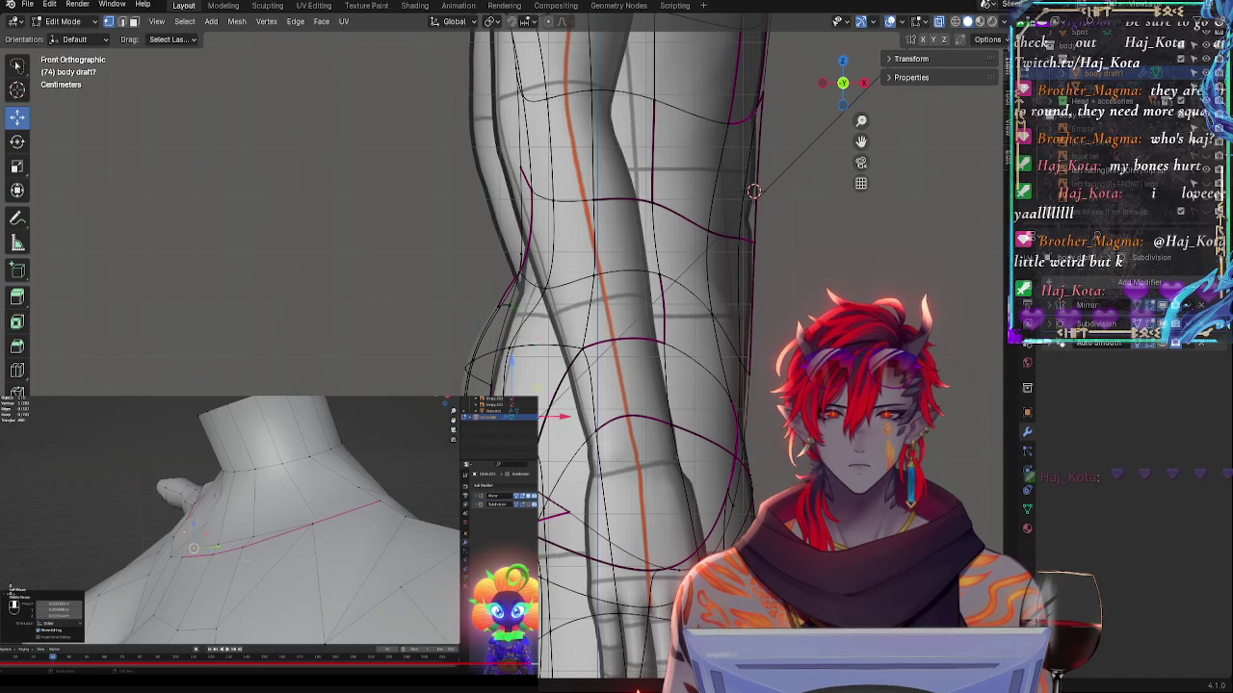
{"action": "middle_click_drag", "start_coordinate": [616, 404], "coordinate": [667, 427]}
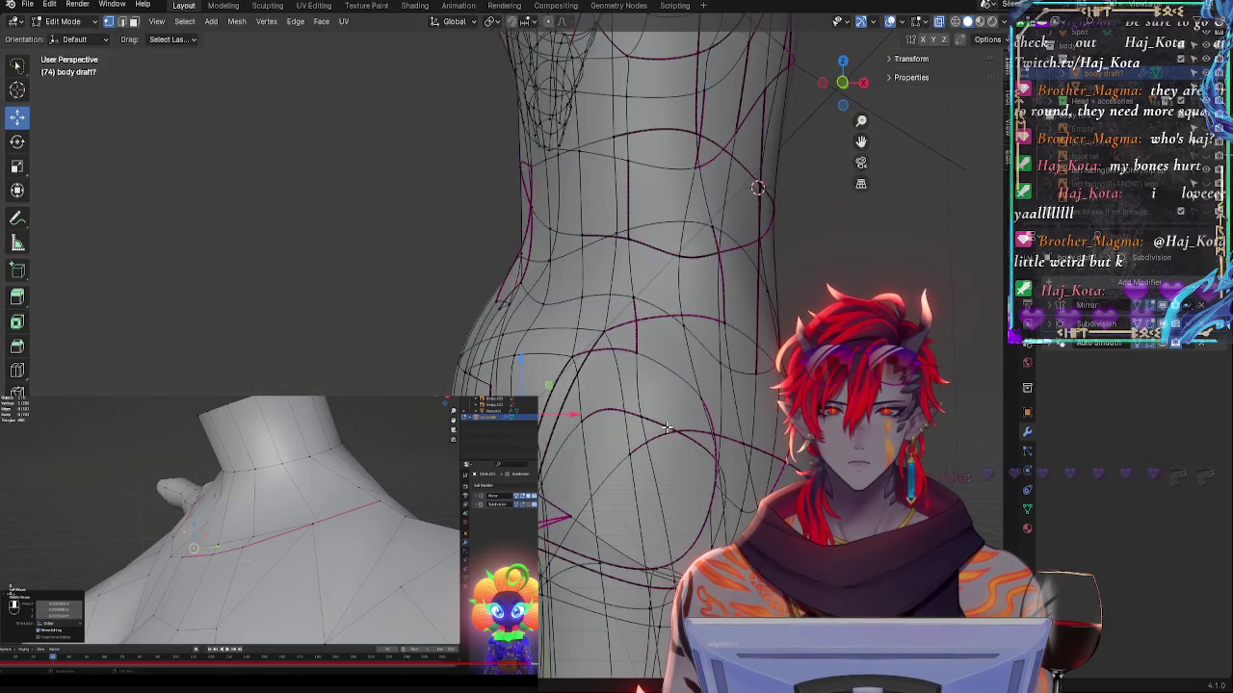
{"action": "left_click", "coordinate": [842, 82]}
- Select the buttock-crease and upper-thigh loop vertices on the body mesh
{"action": "left_click", "coordinate": [843, 84]}
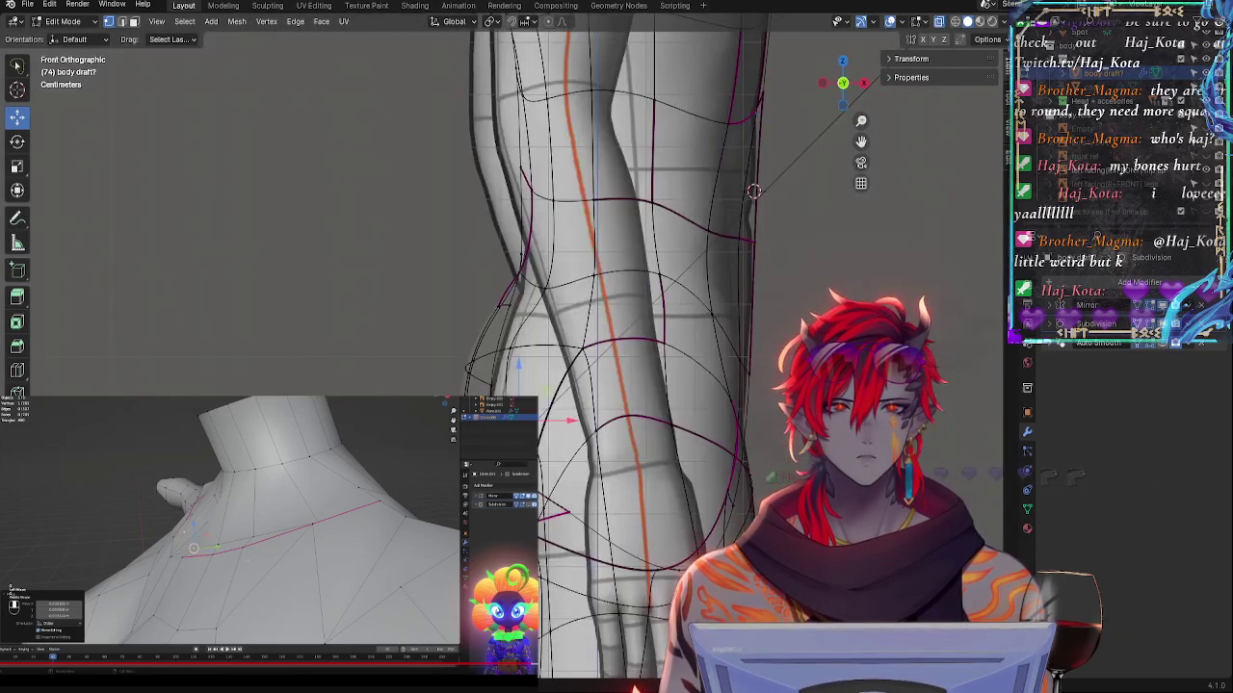
{"action": "scroll", "coordinate": [754, 191], "scroll_direction": "down", "scroll_amount": 2}
{"action": "scroll", "coordinate": [739, 246], "scroll_direction": "up", "scroll_amount": 2}
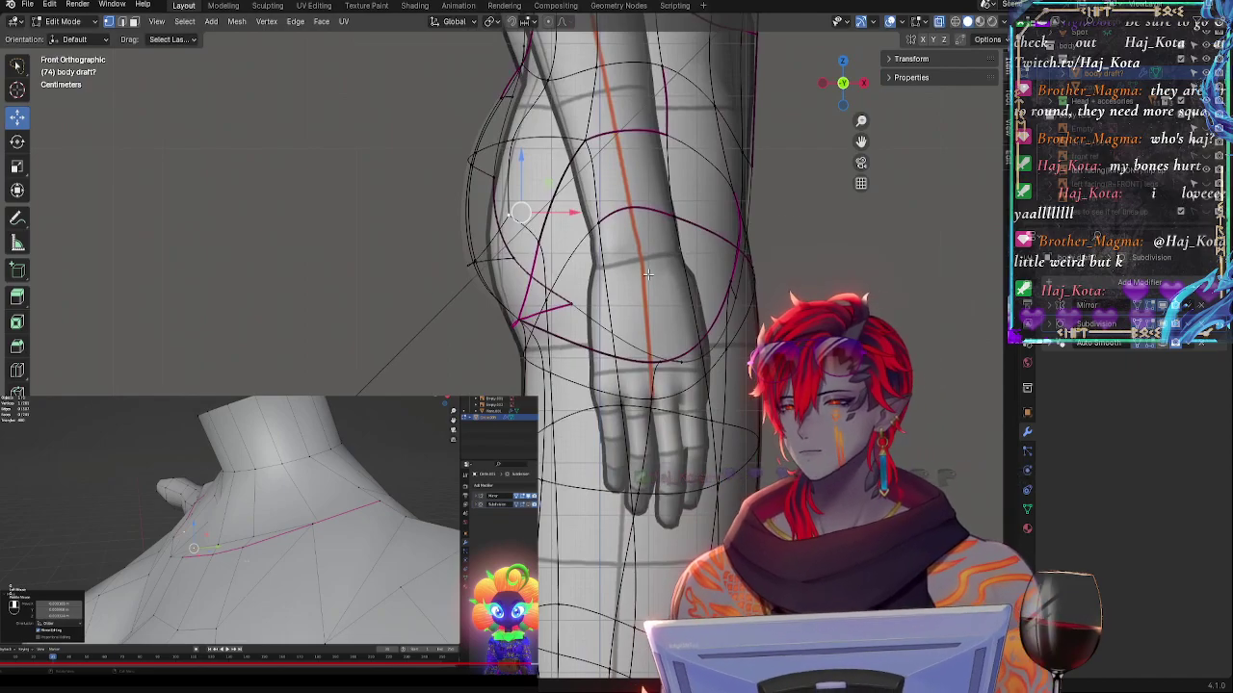
{"action": "left_click", "coordinate": [525, 361]}
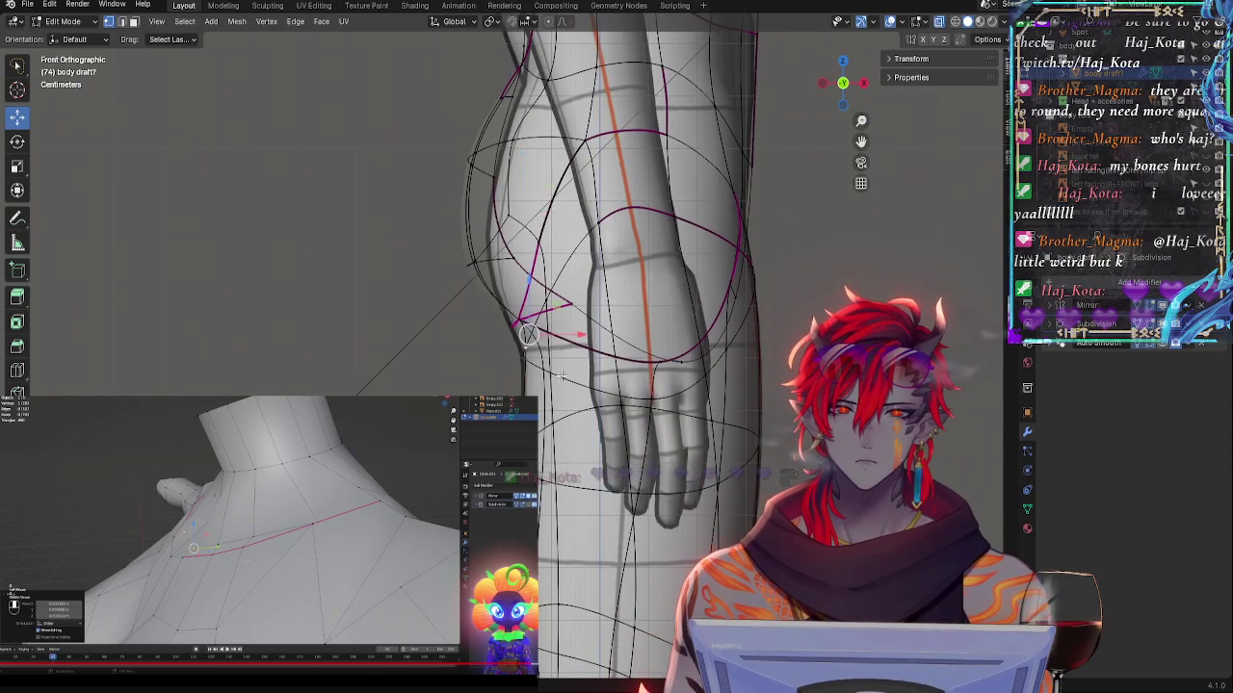
{"action": "middle_click_drag", "start_coordinate": [525, 360], "coordinate": [599, 404]}
{"action": "left_click", "coordinate": [570, 370], "text": "shift"}
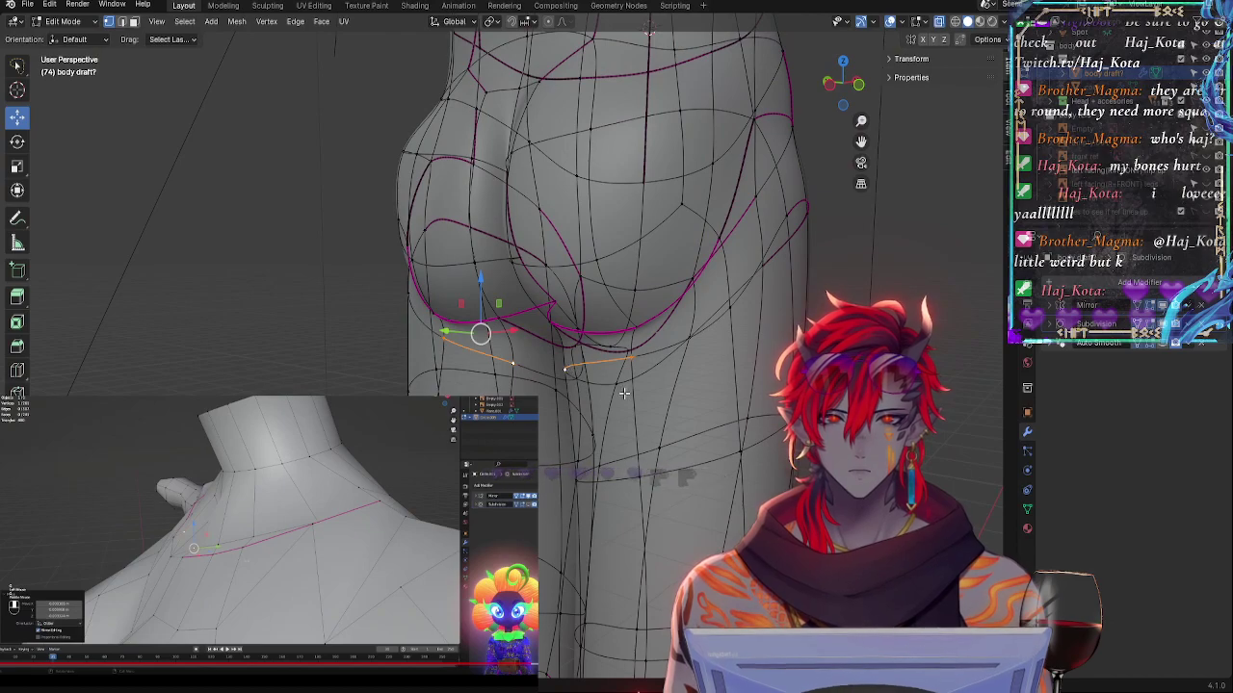
{"action": "left_click", "coordinate": [689, 337], "text": "shift"}
{"action": "left_click", "coordinate": [734, 313]}
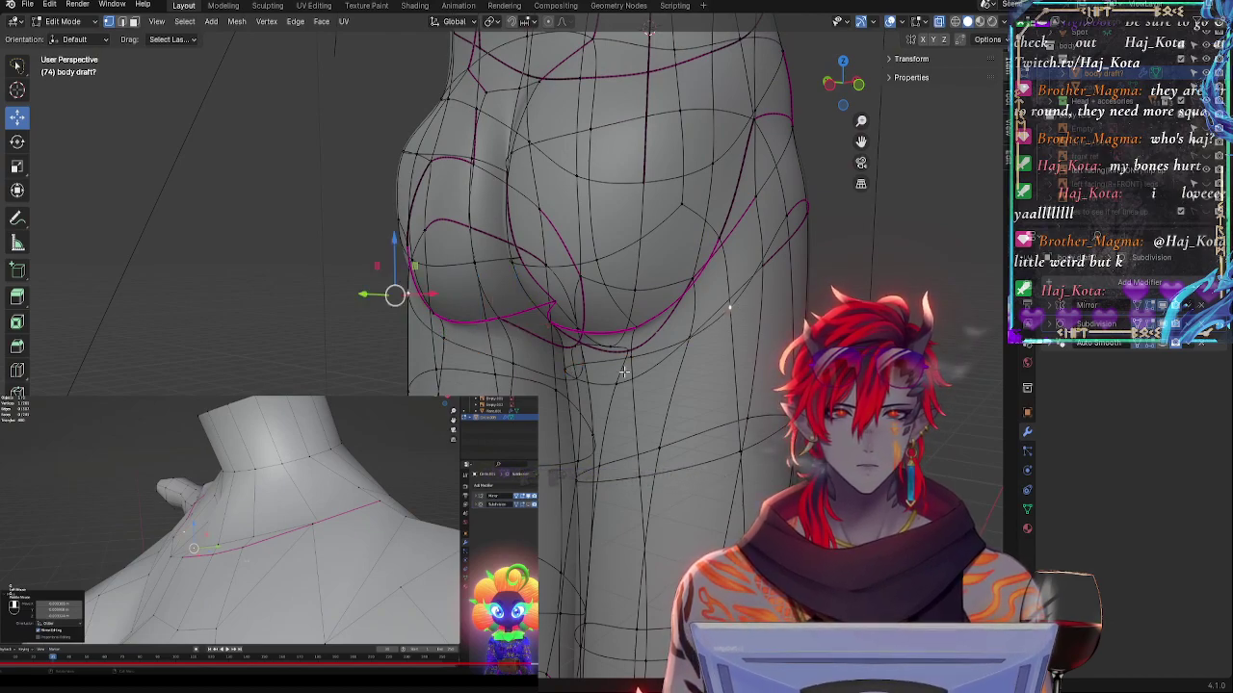
{"action": "left_click", "coordinate": [632, 364], "text": "shift"}
{"action": "left_click", "coordinate": [571, 371], "text": "shift"}
- In front orthographic view, rotate the selected upper-thigh loop about Z, then about X
{"action": "left_click", "coordinate": [857, 85]}
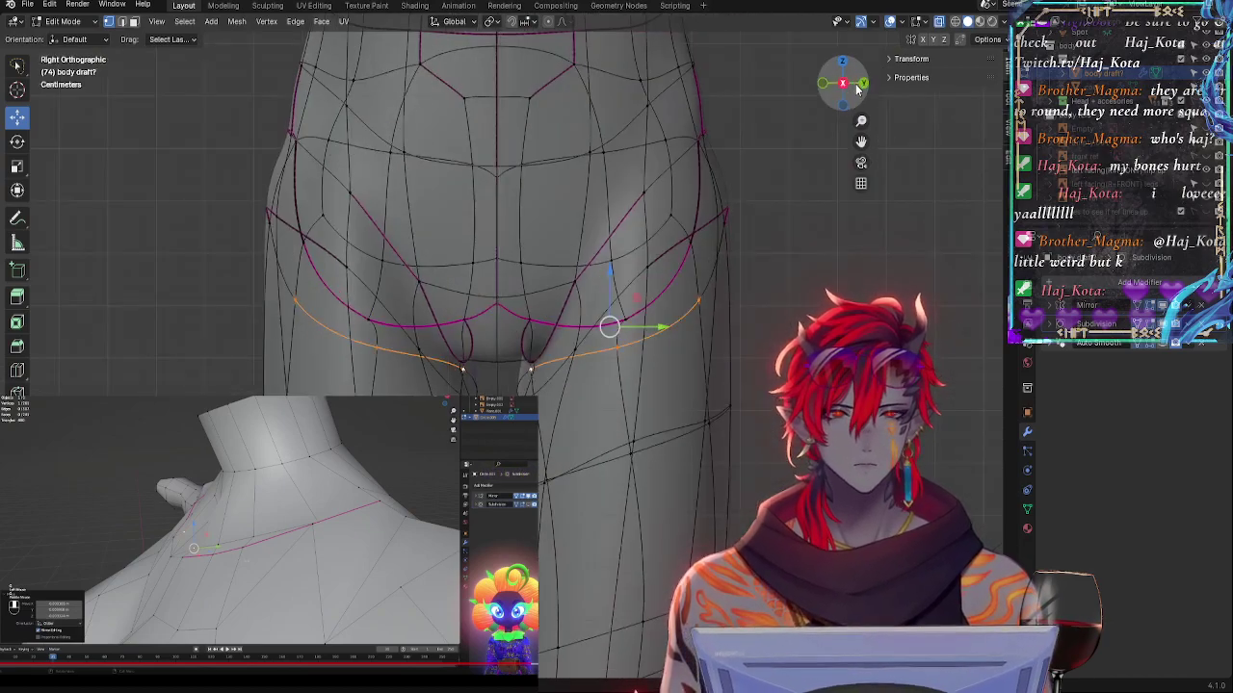
{"action": "left_click", "coordinate": [824, 85]}
{"action": "key", "text": "alt+z"}
{"action": "key", "text": "alt+z"}
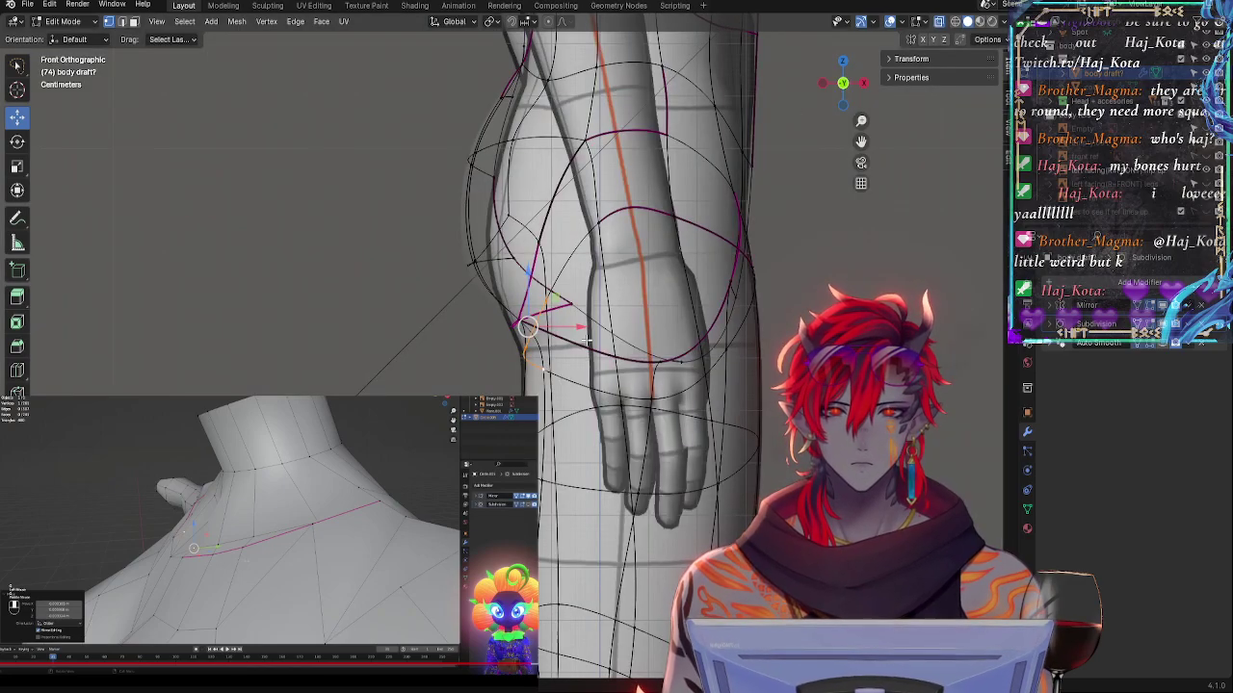
{"action": "key", "text": "r"}
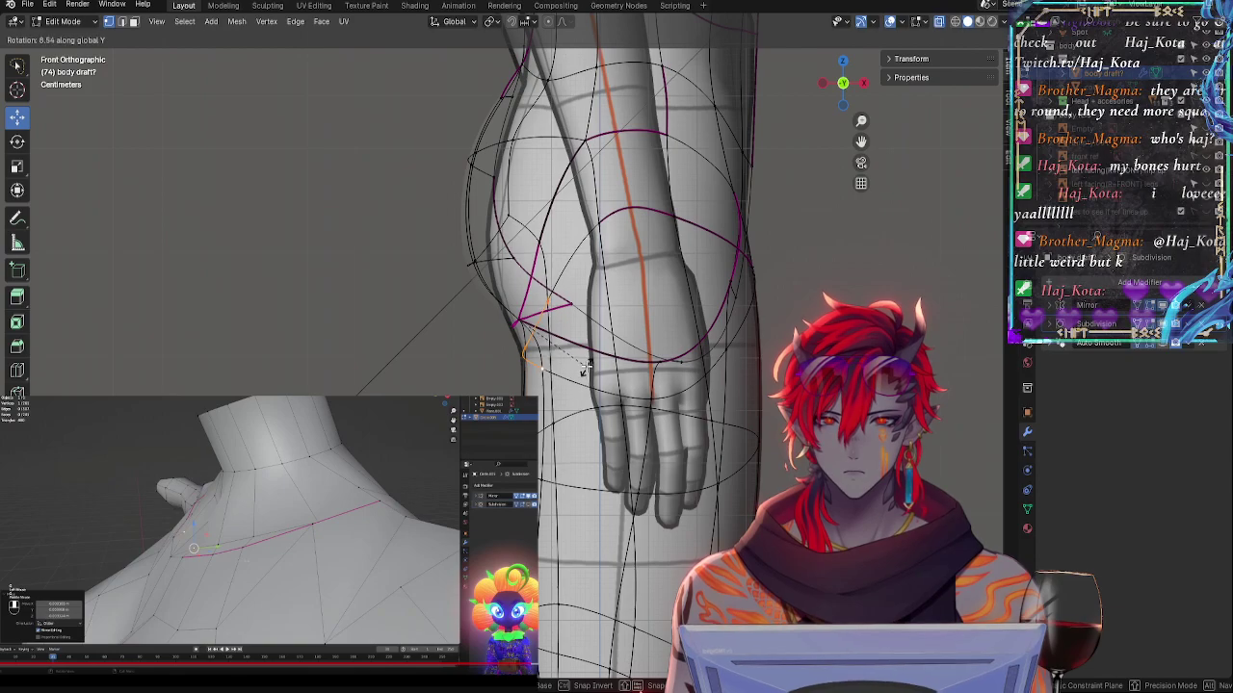
{"action": "key", "text": "z"}
{"action": "left_click", "coordinate": [585, 332]}
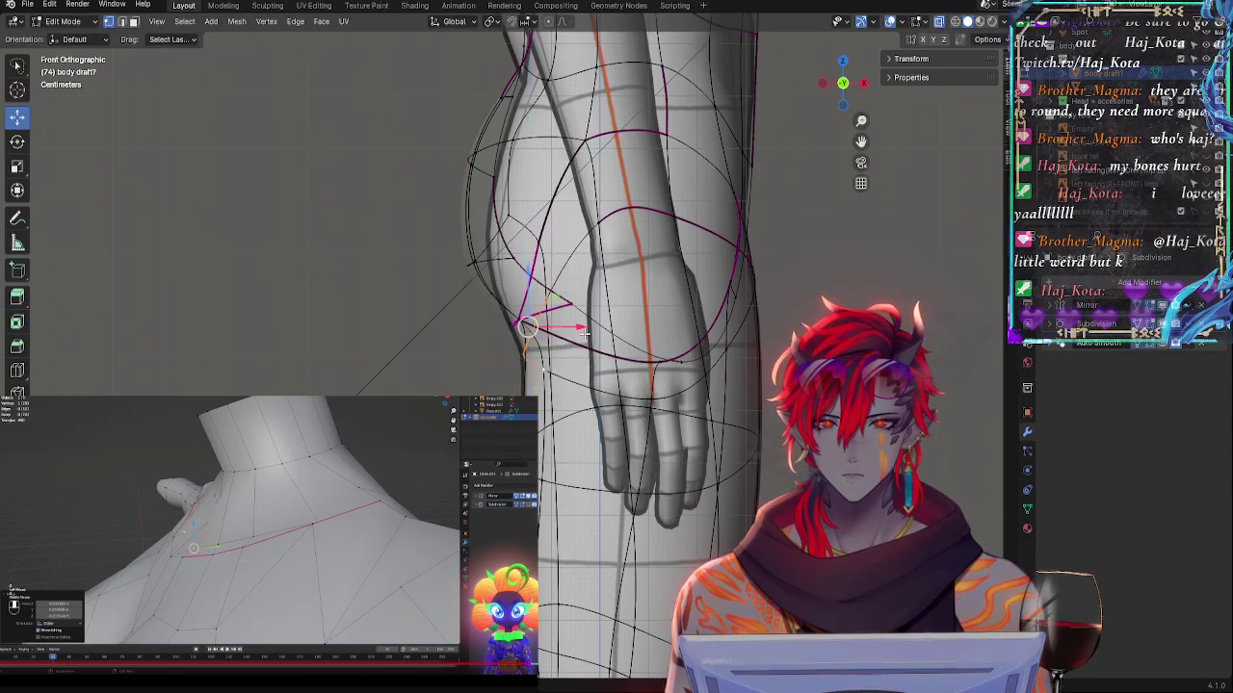
{"action": "key", "text": "r"}
{"action": "key", "text": "x"}
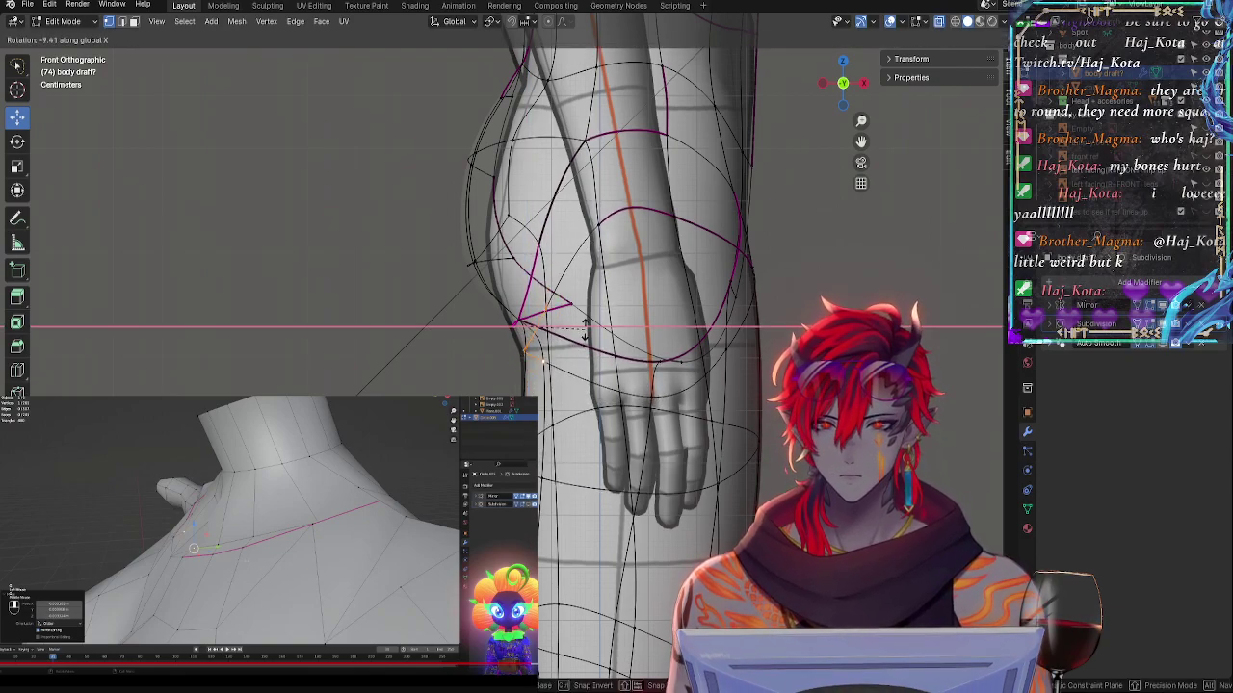
{"action": "left_click", "coordinate": [582, 331]}
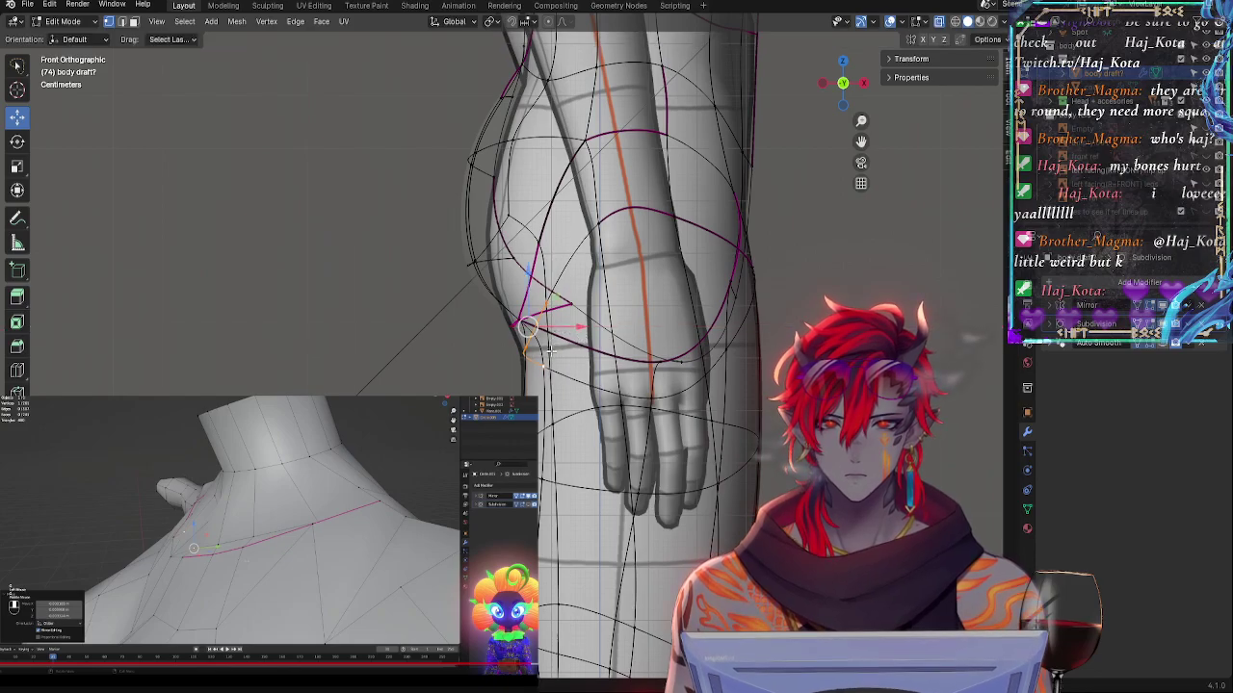
- Lower the upper-thigh loop slightly and orbit around the buttocks to check it
{"action": "left_click_drag", "start_coordinate": [530, 327], "coordinate": [527, 335]}
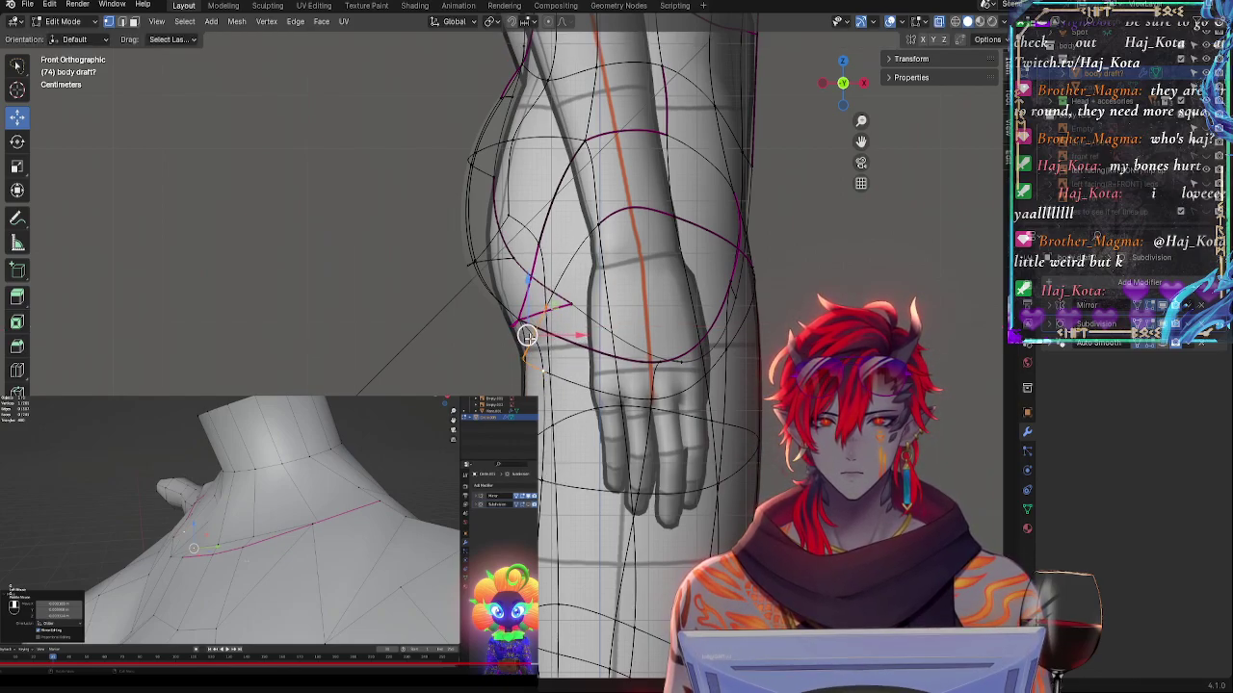
{"action": "middle_click_drag", "start_coordinate": [489, 381], "coordinate": [567, 367]}
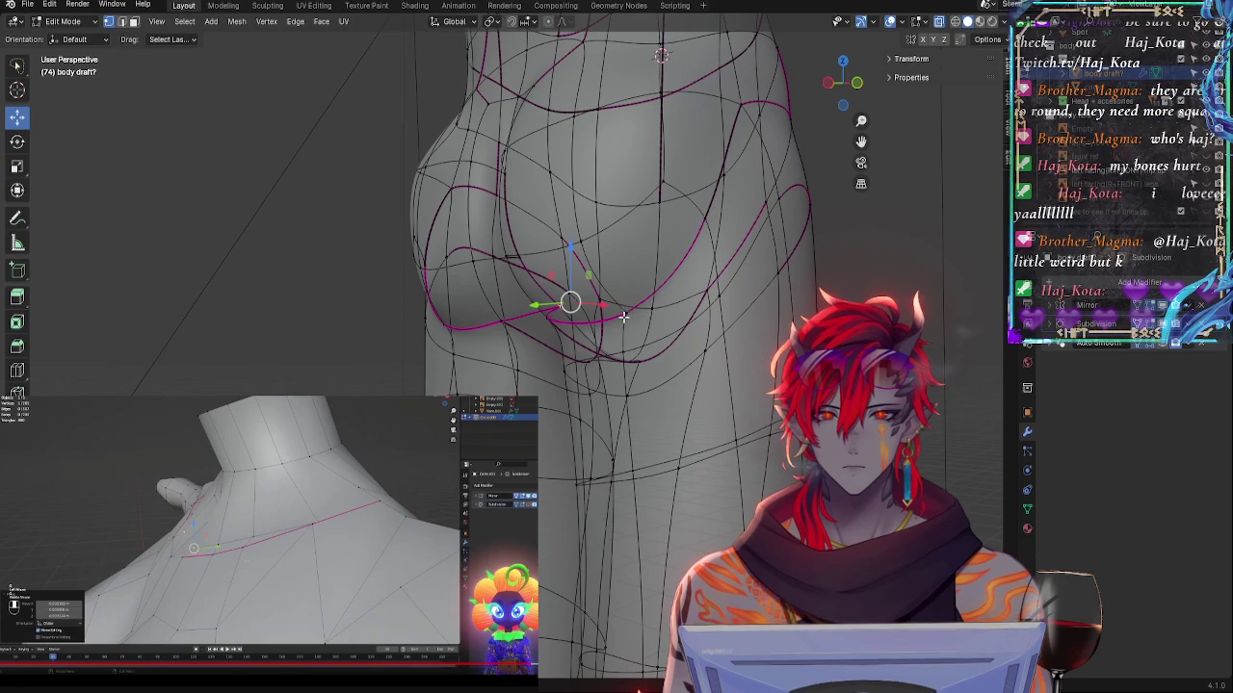
{"action": "middle_click_drag", "start_coordinate": [559, 346], "coordinate": [501, 259]}
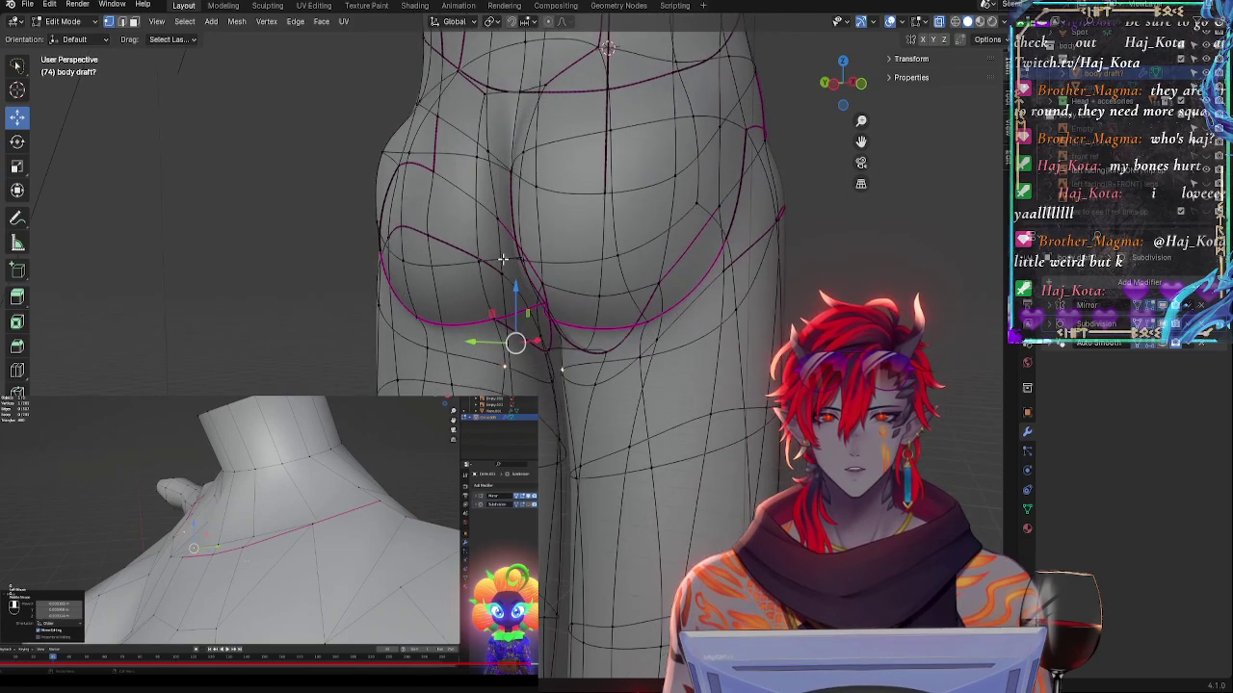
- In face select mode, select the lower buttock, inner-thigh and crease faces
{"action": "left_click", "coordinate": [135, 23]}
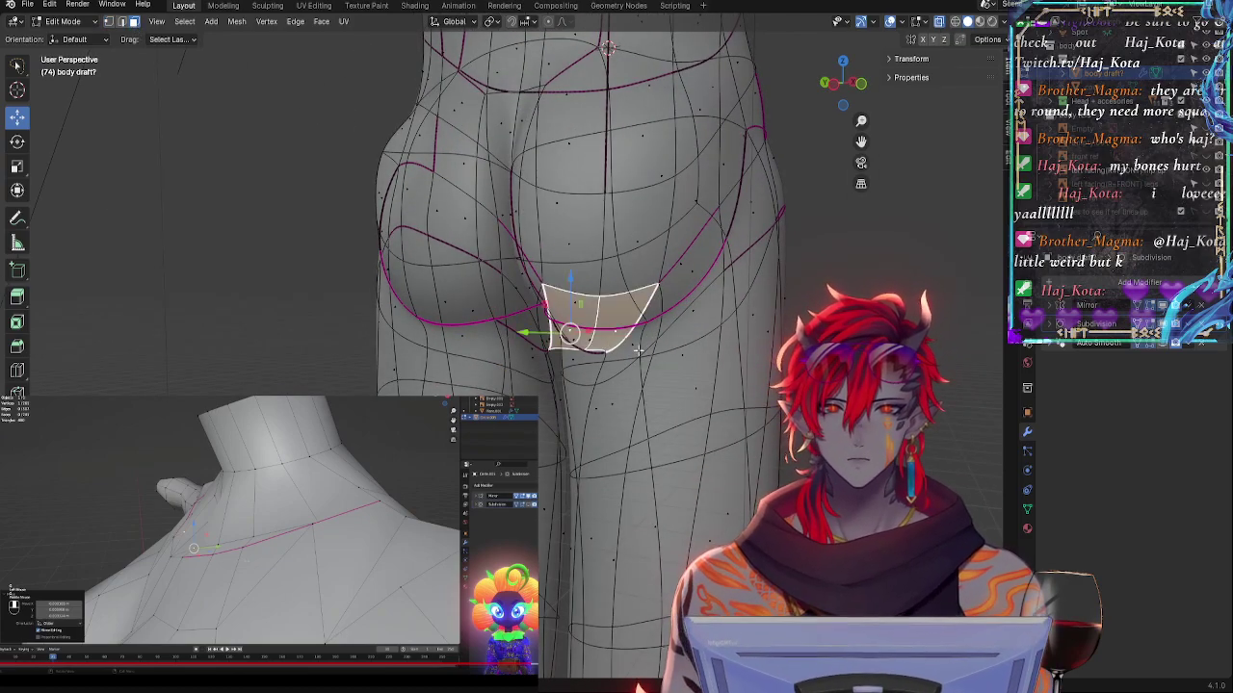
{"action": "key", "text": "alt+z"}
{"action": "left_click", "coordinate": [638, 351]}
{"action": "left_click", "coordinate": [703, 317], "text": "shift"}
{"action": "middle_click_drag", "start_coordinate": [704, 317], "coordinate": [798, 320]}
{"action": "left_click", "coordinate": [514, 353], "text": "shift"}
{"action": "left_click", "coordinate": [516, 330], "text": "shift"}
{"action": "left_click", "coordinate": [538, 293], "text": "shift"}
{"action": "left_click", "coordinate": [593, 294], "text": "shift"}
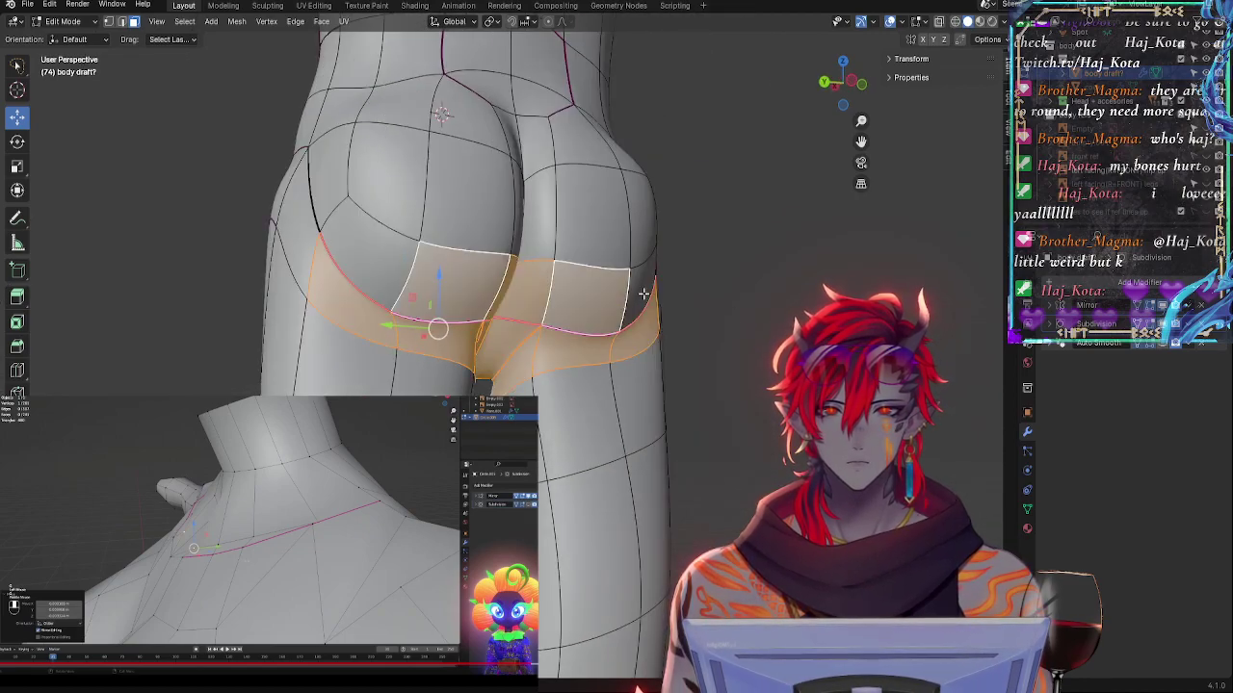
{"action": "middle_click_drag", "start_coordinate": [686, 324], "coordinate": [578, 317]}
{"action": "left_click", "coordinate": [641, 264], "text": "shift"}
- In X-ray front orthographic view, rotate the selected faces by about -1.83°
{"action": "left_click", "coordinate": [860, 88]}
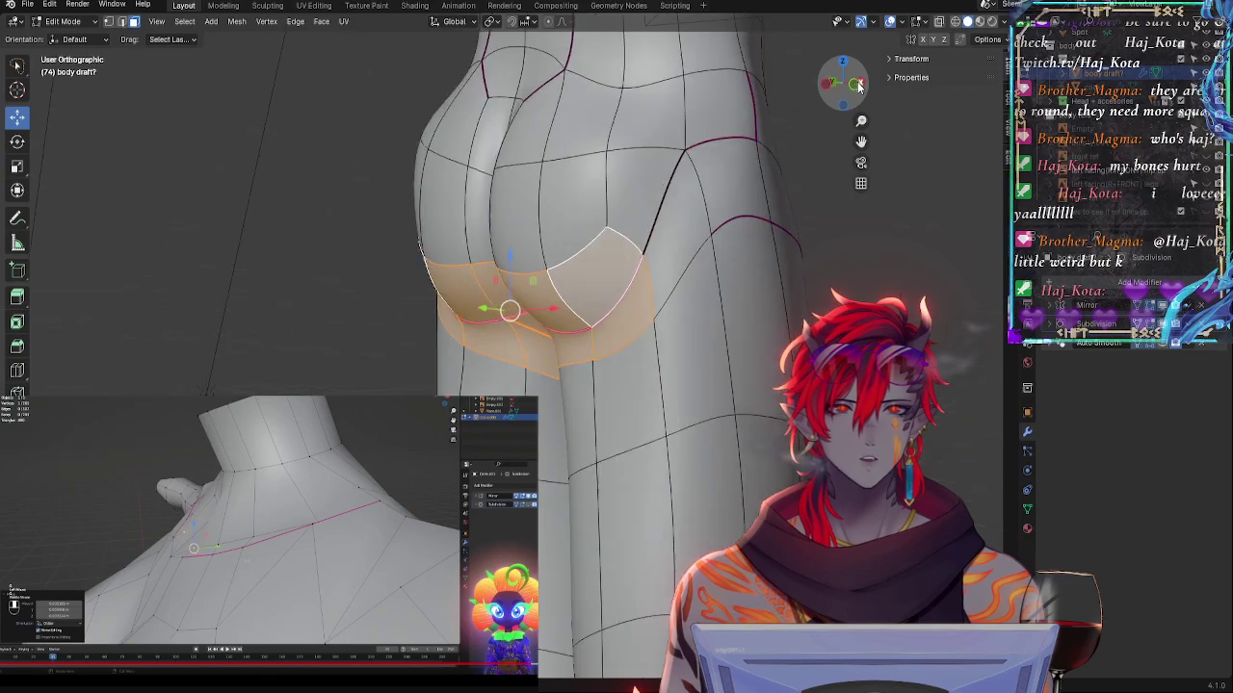
{"action": "left_click", "coordinate": [822, 88]}
{"action": "key", "text": "alt+z"}
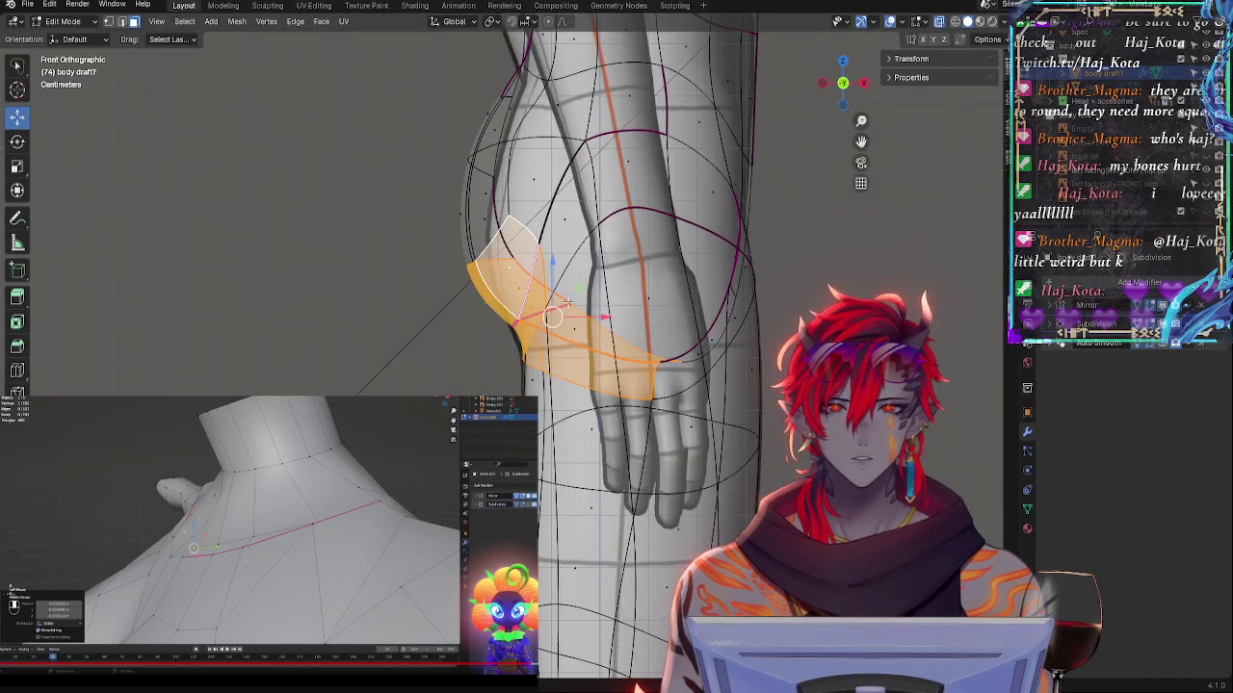
{"action": "key", "text": "r"}
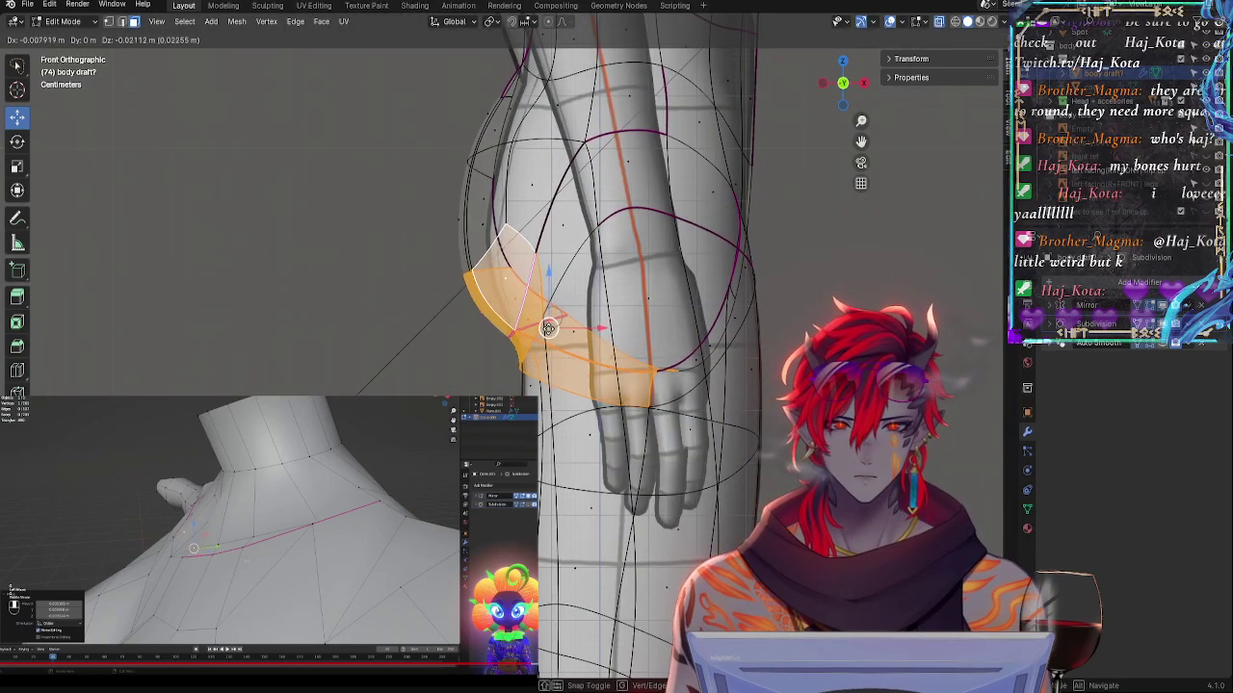
{"action": "left_click", "coordinate": [658, 306]}
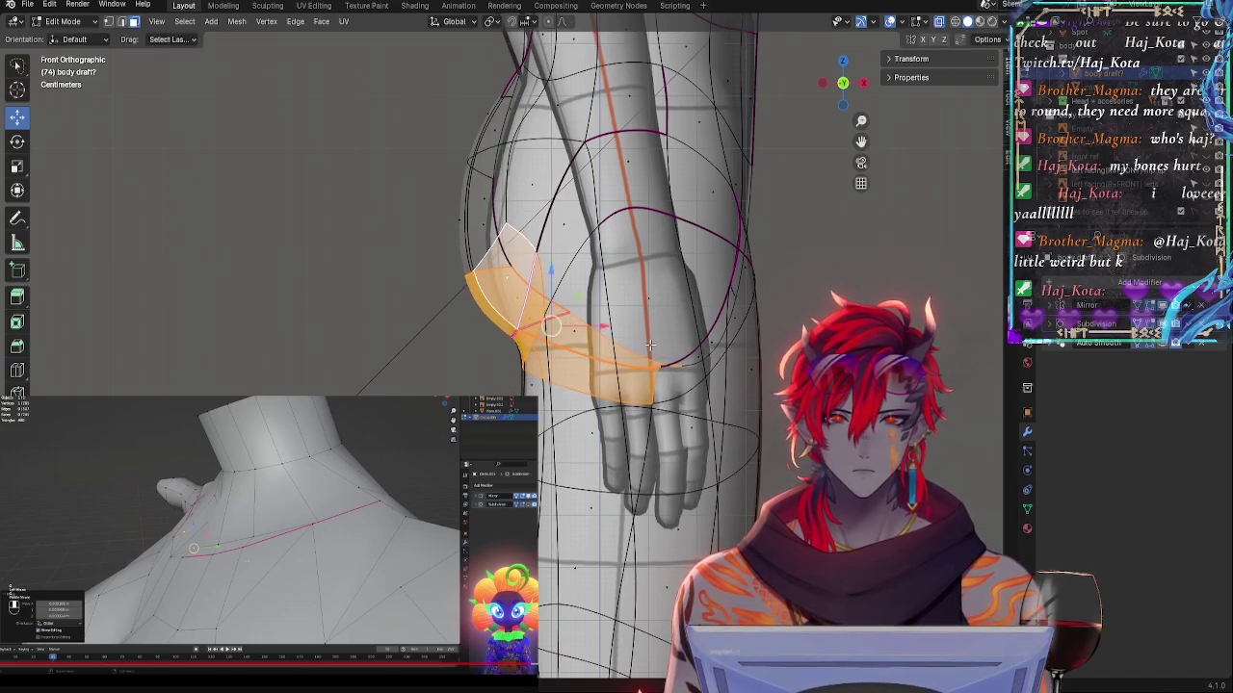
- Add the back, centre and upper buttock faces to the selection, then return to X-ray front view
{"action": "middle_click_drag", "start_coordinate": [431, 380], "coordinate": [611, 273]}
{"action": "left_click", "coordinate": [636, 271], "text": "shift"}
{"action": "key", "text": "alt+z"}
{"action": "left_click", "coordinate": [576, 301], "text": "shift"}
{"action": "left_click", "coordinate": [647, 268], "text": "shift"}
{"action": "left_click", "coordinate": [535, 281], "text": "shift"}
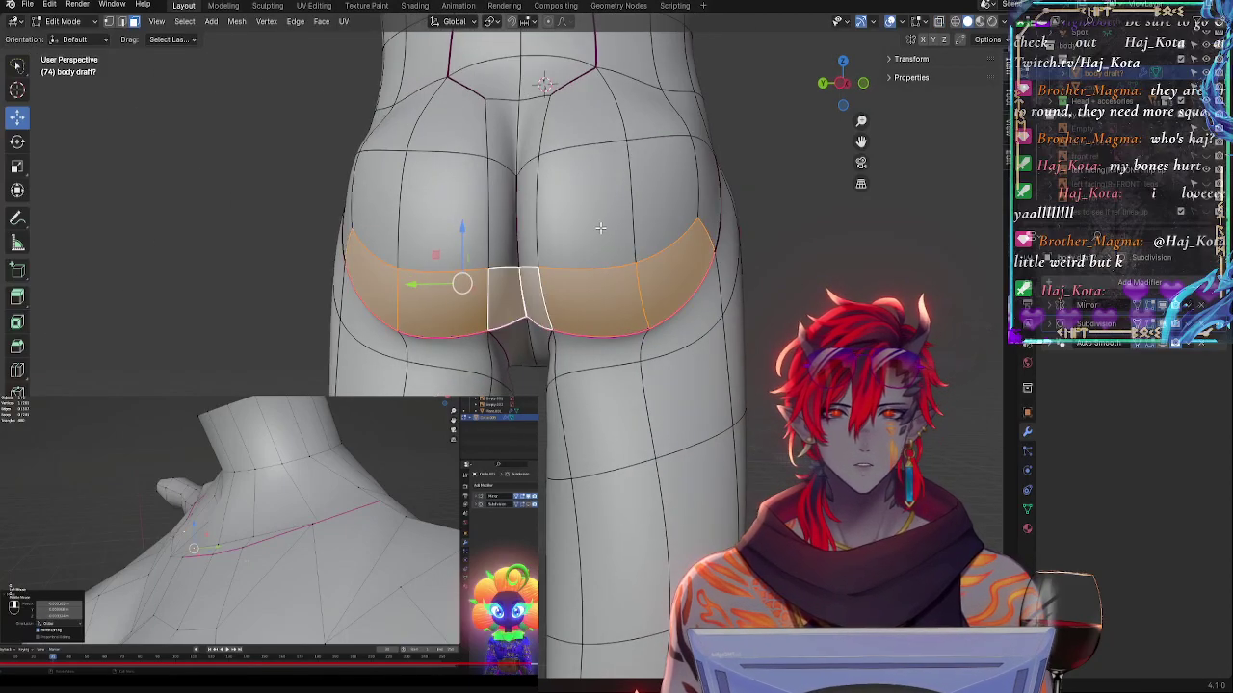
{"action": "left_click", "coordinate": [601, 229], "text": "shift"}
{"action": "left_click", "coordinate": [863, 85]}
{"action": "key", "text": "KP_1"}
{"action": "key", "text": "alt+z"}
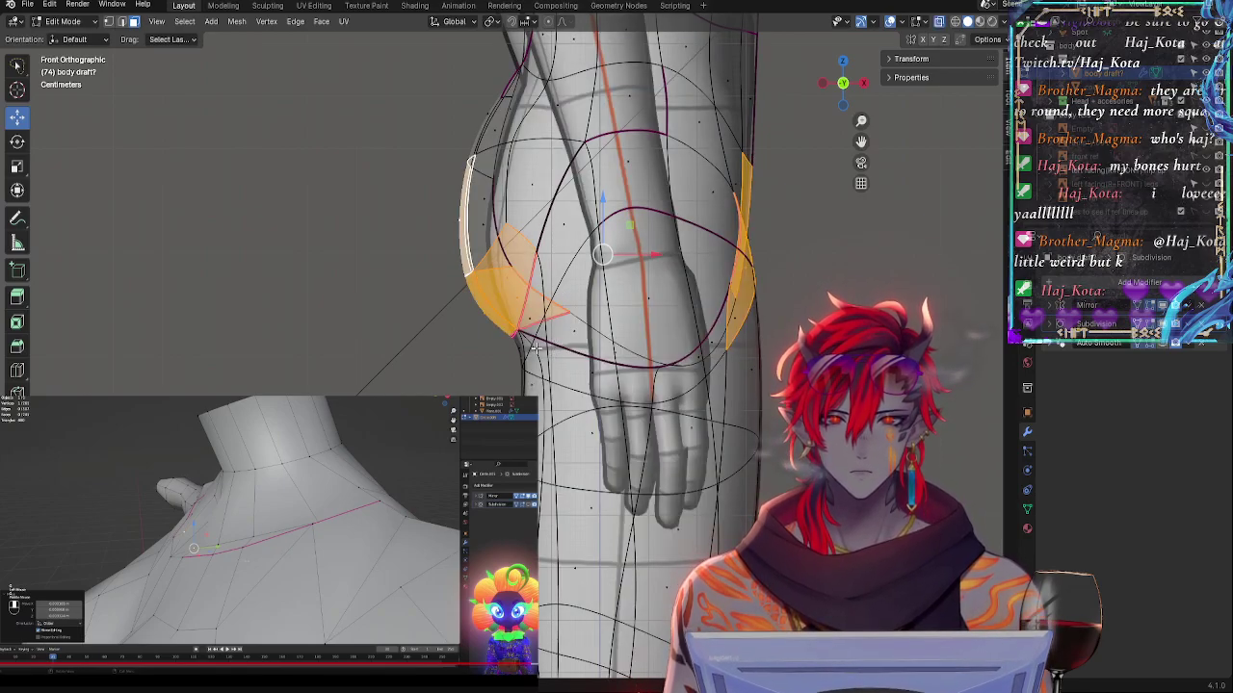
- Clear the selection and select the lower crotch face under the buttock
{"action": "middle_click_drag", "start_coordinate": [536, 349], "coordinate": [681, 335]}
{"action": "left_click", "coordinate": [541, 380]}
{"action": "left_click", "coordinate": [560, 355], "text": "shift"}
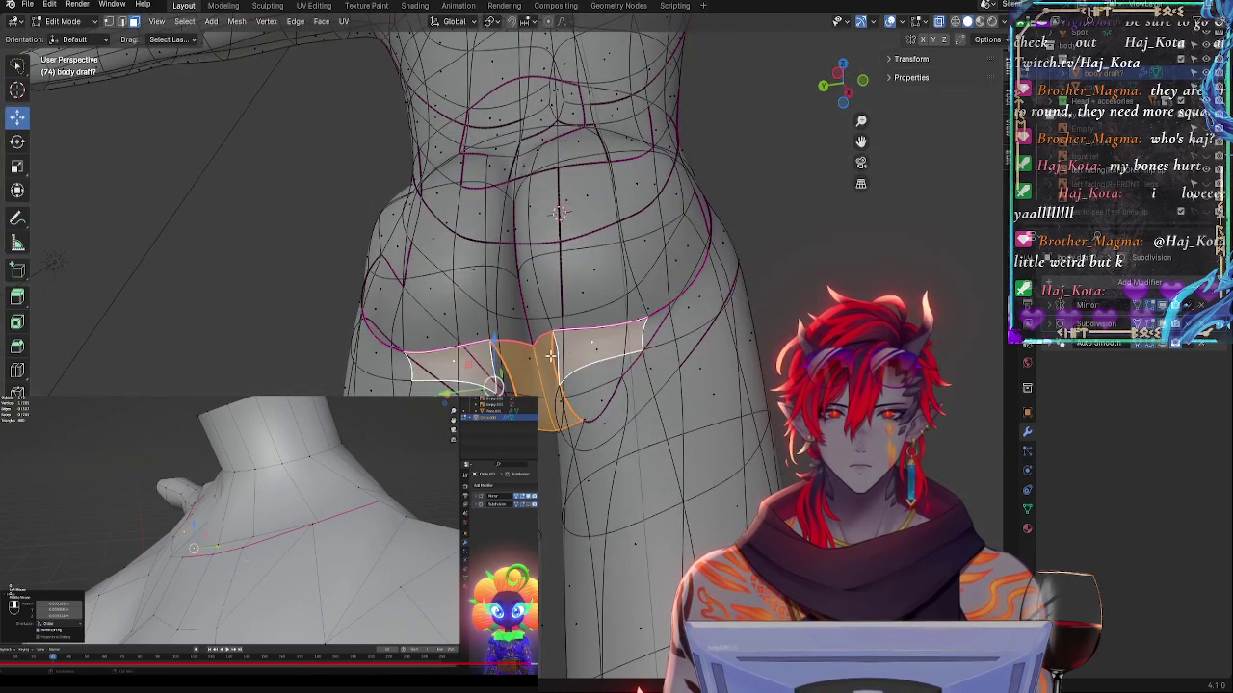
{"action": "left_click", "coordinate": [555, 340], "text": "shift"}
{"action": "middle_click_drag", "start_coordinate": [555, 349], "coordinate": [664, 396]}
{"action": "left_click", "coordinate": [732, 394]}
{"action": "left_click", "coordinate": [520, 376]}
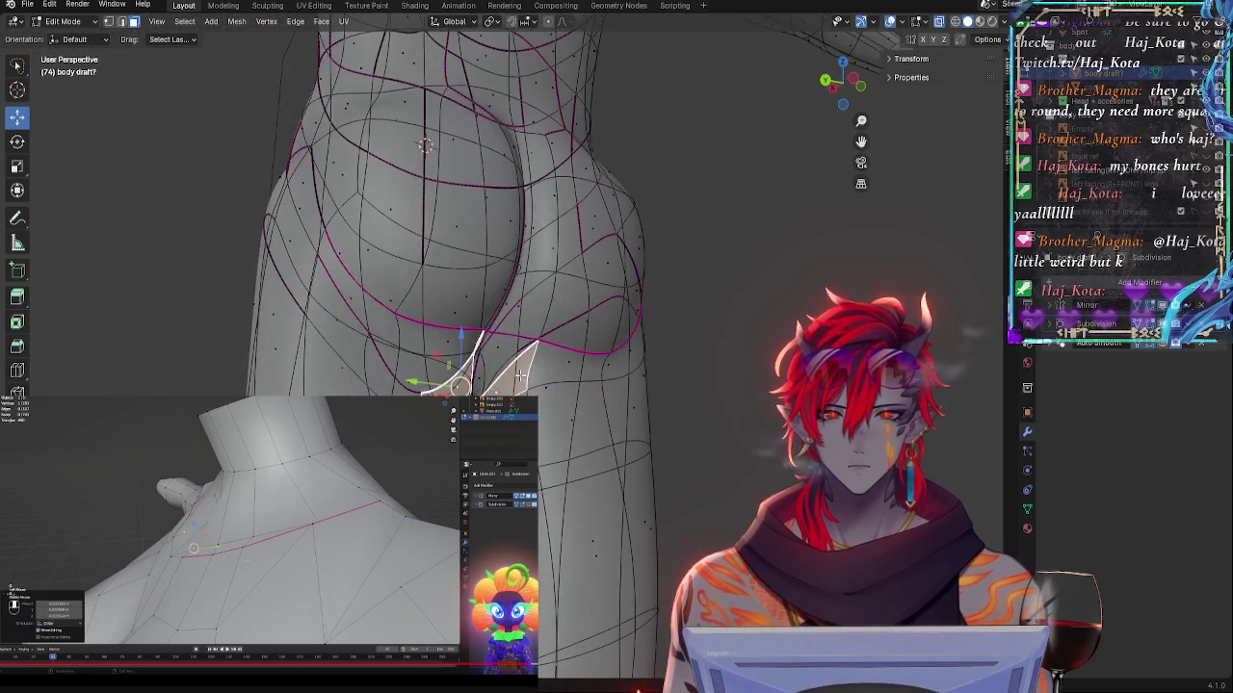
{"action": "key", "text": "alt+z"}
{"action": "middle_click_drag", "start_coordinate": [520, 378], "coordinate": [828, 153]}
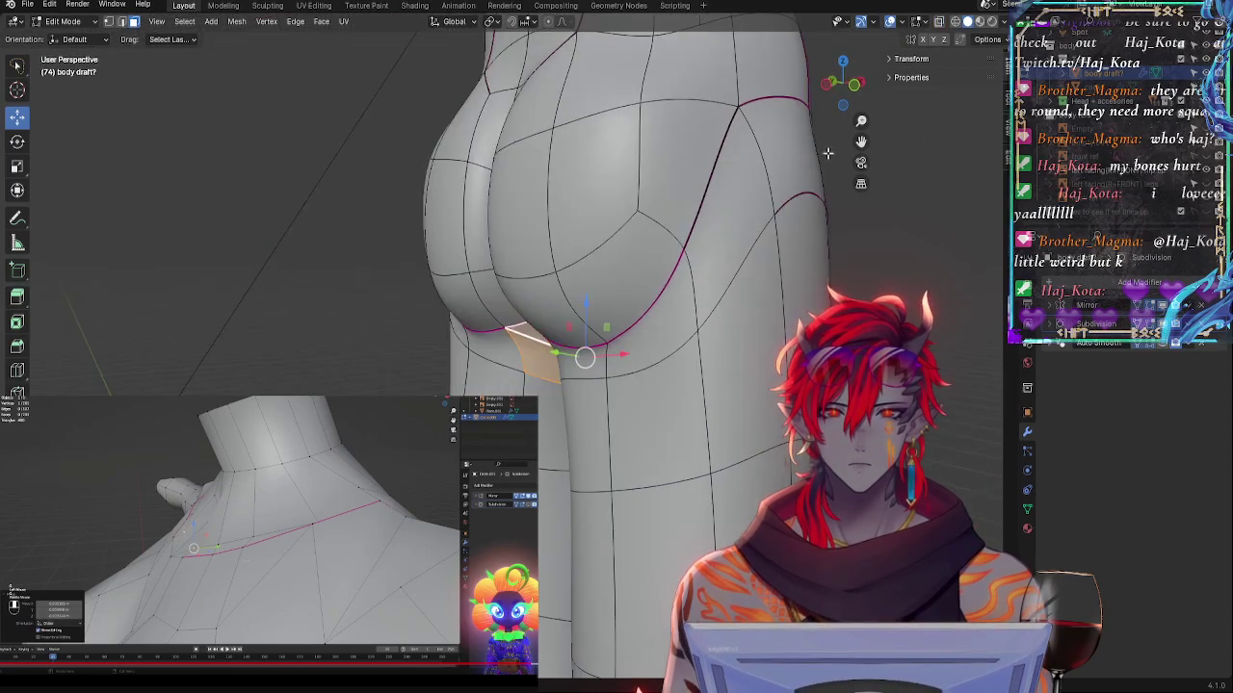
- In X-ray front orthographic view, shift the selected faces along X, then pick a narrow outer-thigh face
{"action": "left_click", "coordinate": [854, 86]}
{"action": "key", "text": "alt+z"}
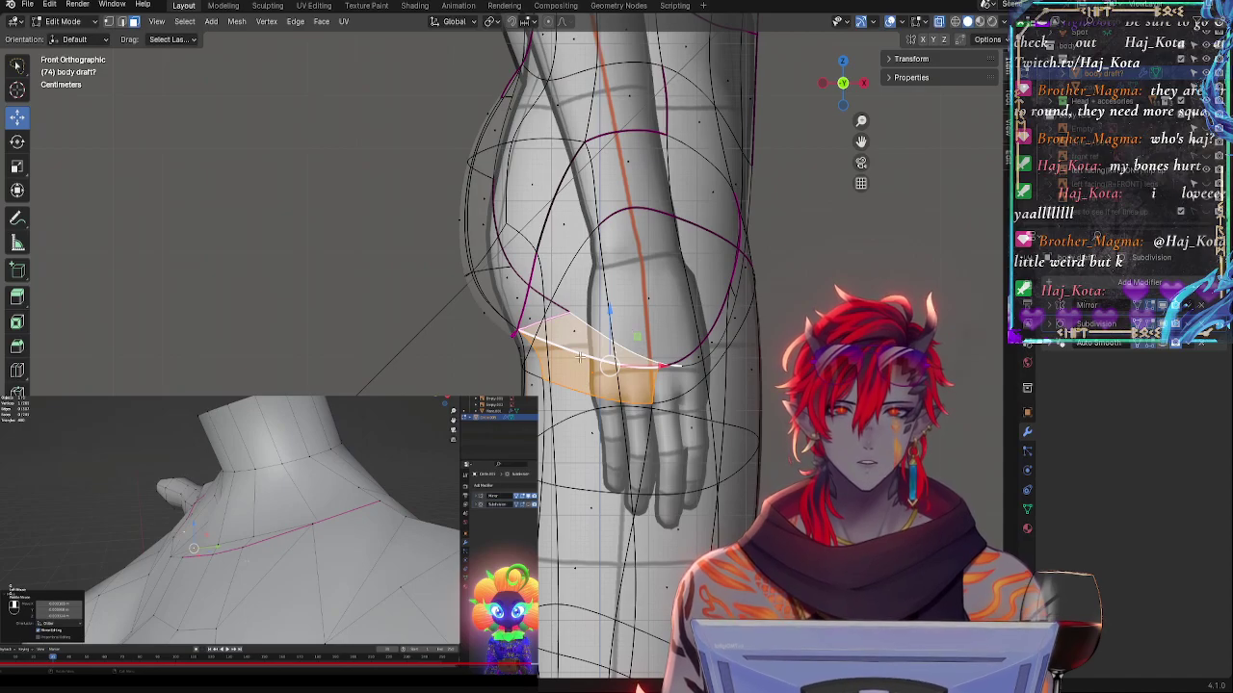
{"action": "left_click_drag", "start_coordinate": [661, 365], "coordinate": [662, 365]}
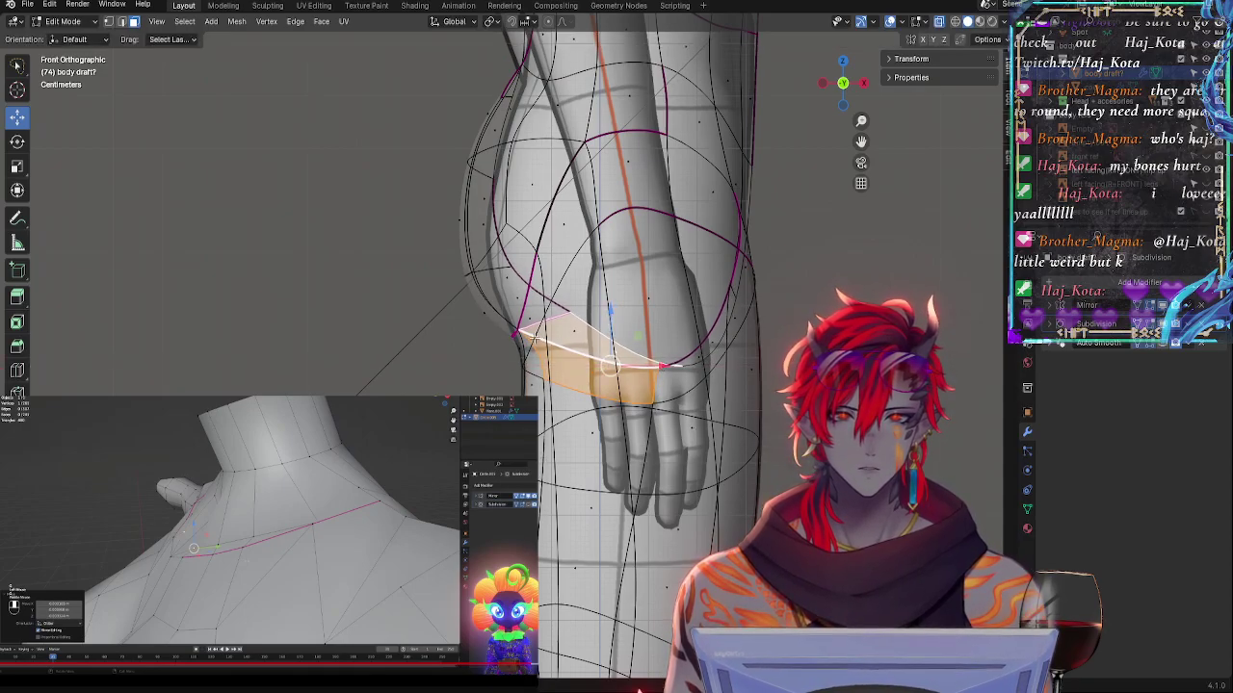
{"action": "left_click", "coordinate": [548, 349]}
{"action": "middle_click_drag", "start_coordinate": [546, 349], "coordinate": [653, 356]}
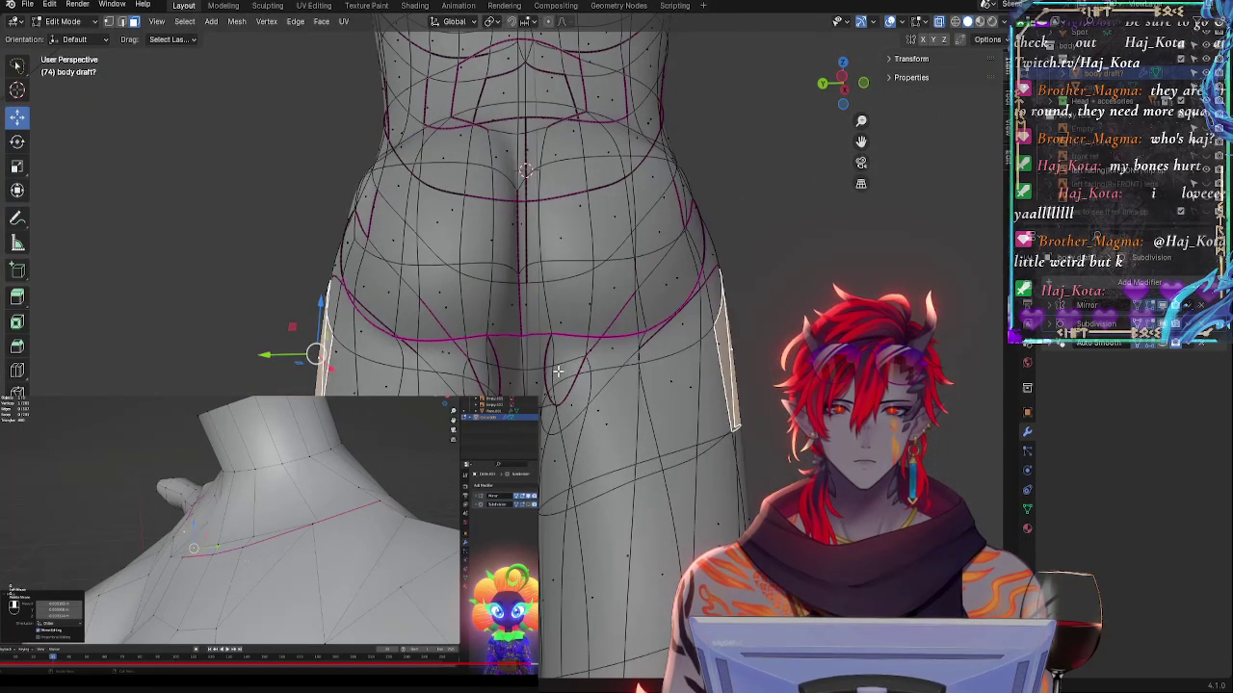
- Scale the inner-thigh face narrower along X and shift it slightly right
{"action": "left_click", "coordinate": [558, 371]}
{"action": "left_click", "coordinate": [548, 377]}
{"action": "middle_click_drag", "start_coordinate": [548, 378], "coordinate": [435, 395]}
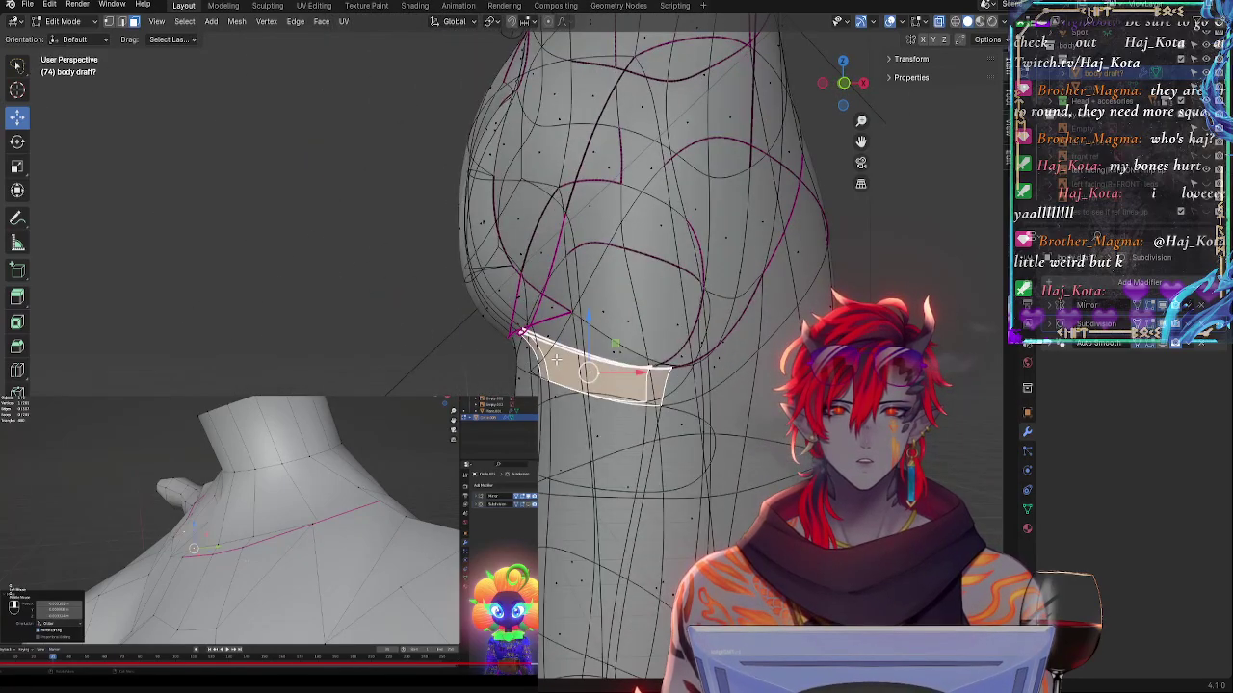
{"action": "key", "text": "s"}
{"action": "key", "text": "x"}
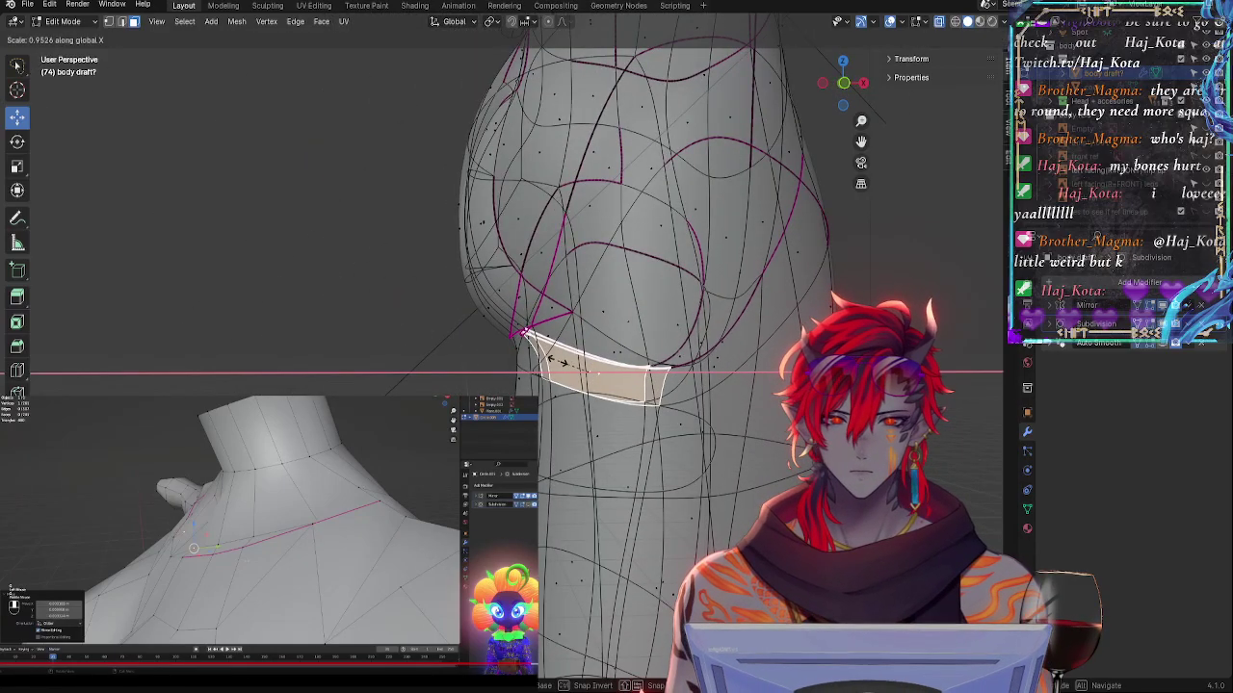
{"action": "left_click", "coordinate": [557, 361]}
{"action": "left_click_drag", "start_coordinate": [642, 374], "coordinate": [650, 373]}
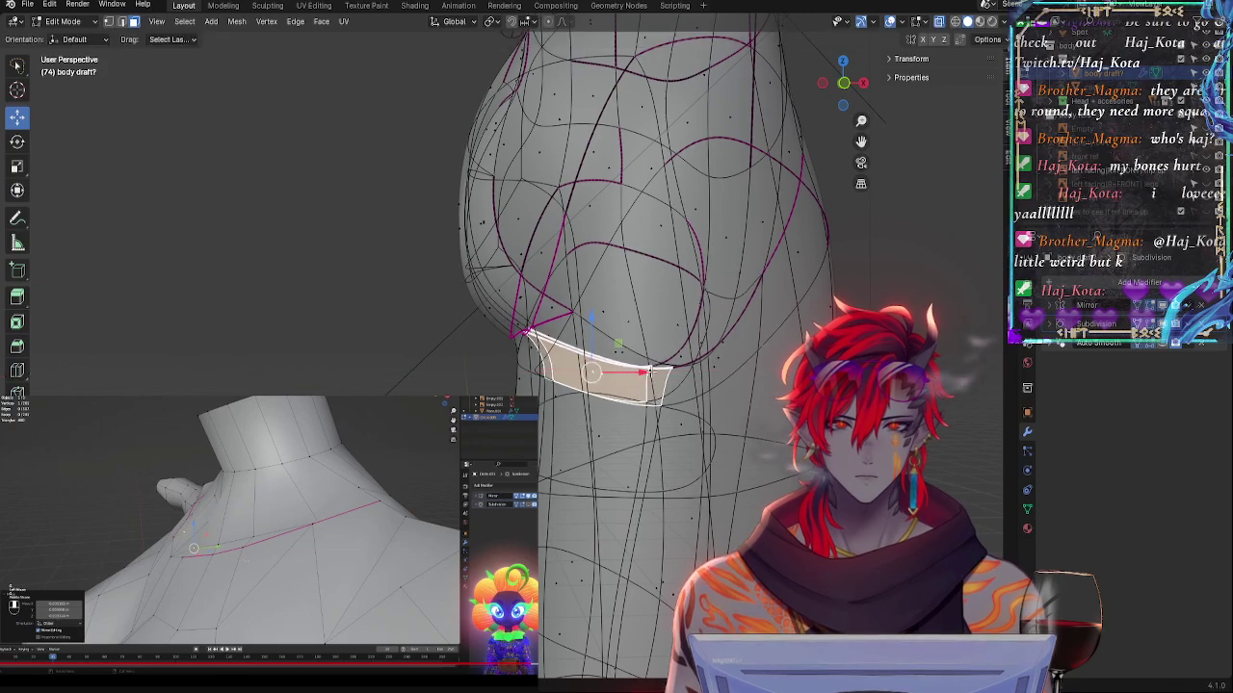
- In front orthographic view, rotate the face slightly and nudge it into place
{"action": "left_click", "coordinate": [843, 84]}
{"action": "key", "text": "alt+z"}
{"action": "key", "text": "alt+z"}
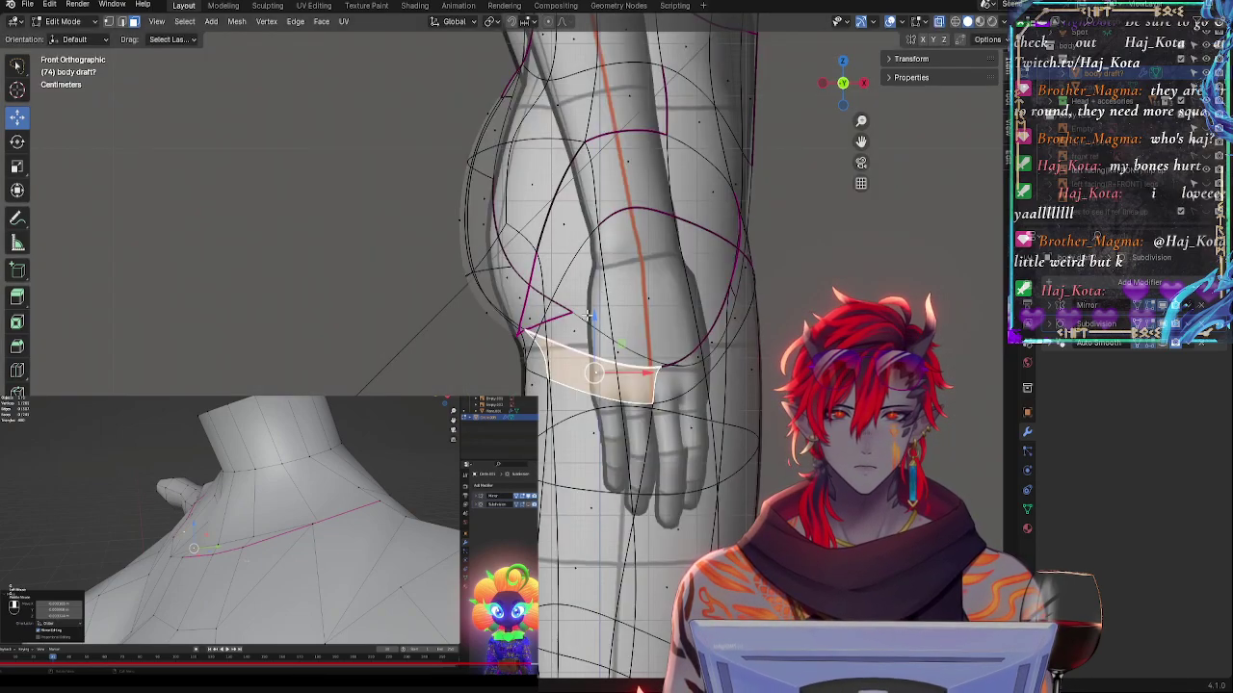
{"action": "key", "text": "r"}
{"action": "left_click", "coordinate": [716, 351]}
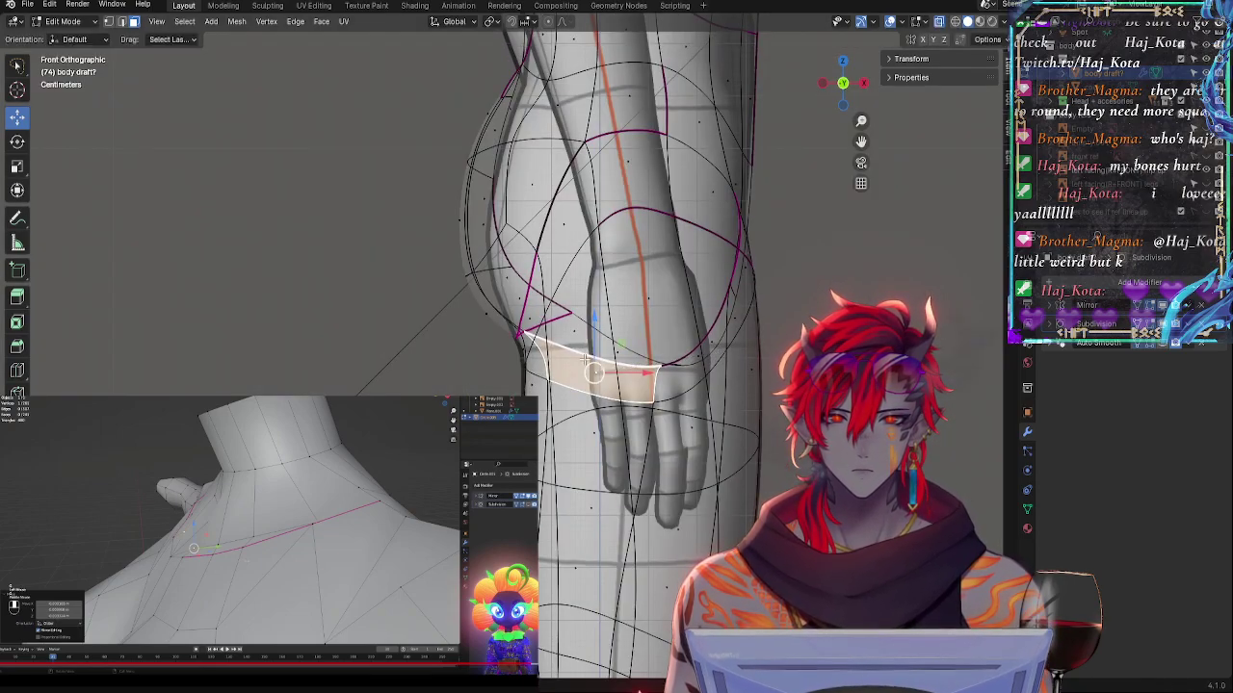
{"action": "left_click_drag", "start_coordinate": [594, 374], "coordinate": [602, 372]}
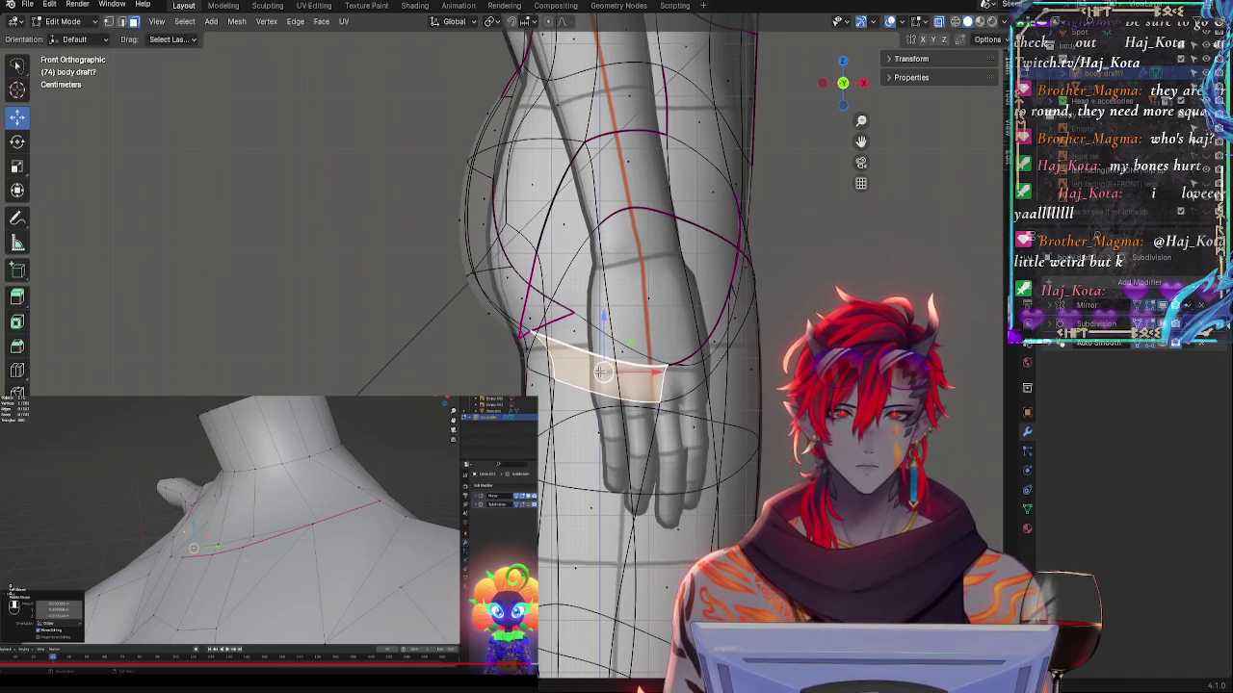
- Reselect the central and middle lower buttock faces and snap to front orthographic view
{"action": "middle_click_drag", "start_coordinate": [519, 324], "coordinate": [569, 342]}
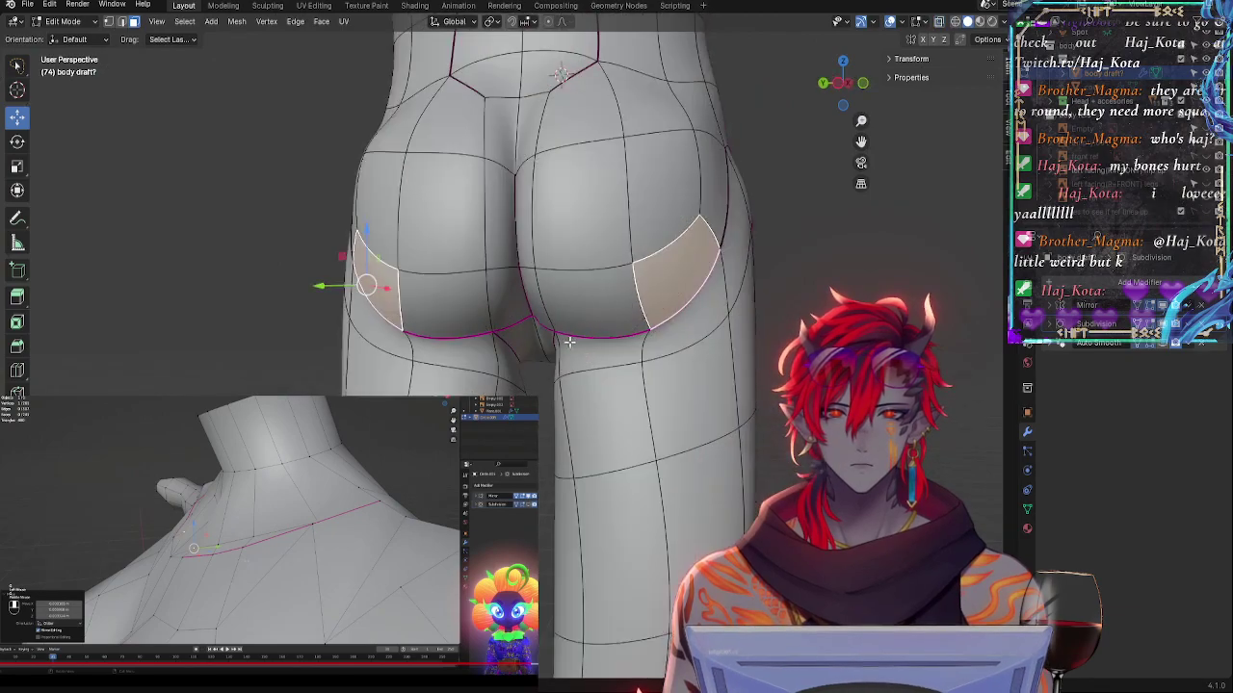
{"action": "left_click", "coordinate": [542, 319], "text": "shift"}
{"action": "left_click", "coordinate": [470, 318], "text": "shift"}
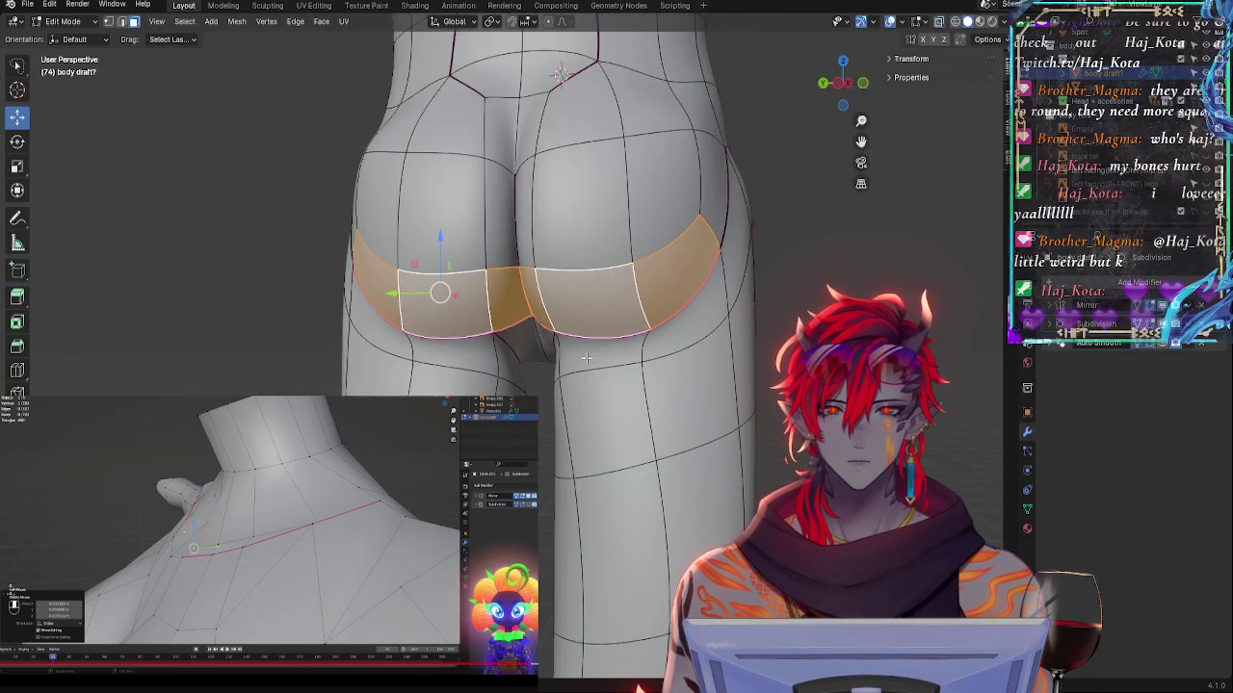
{"action": "key", "text": "KP_1"}
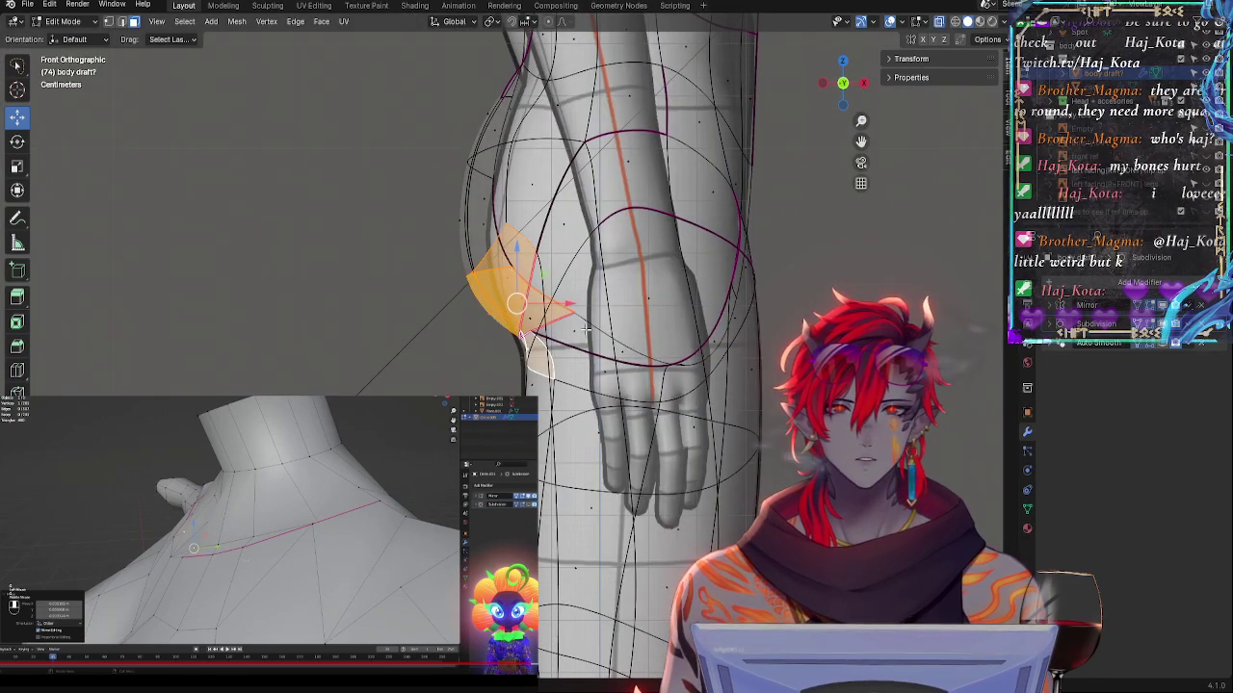
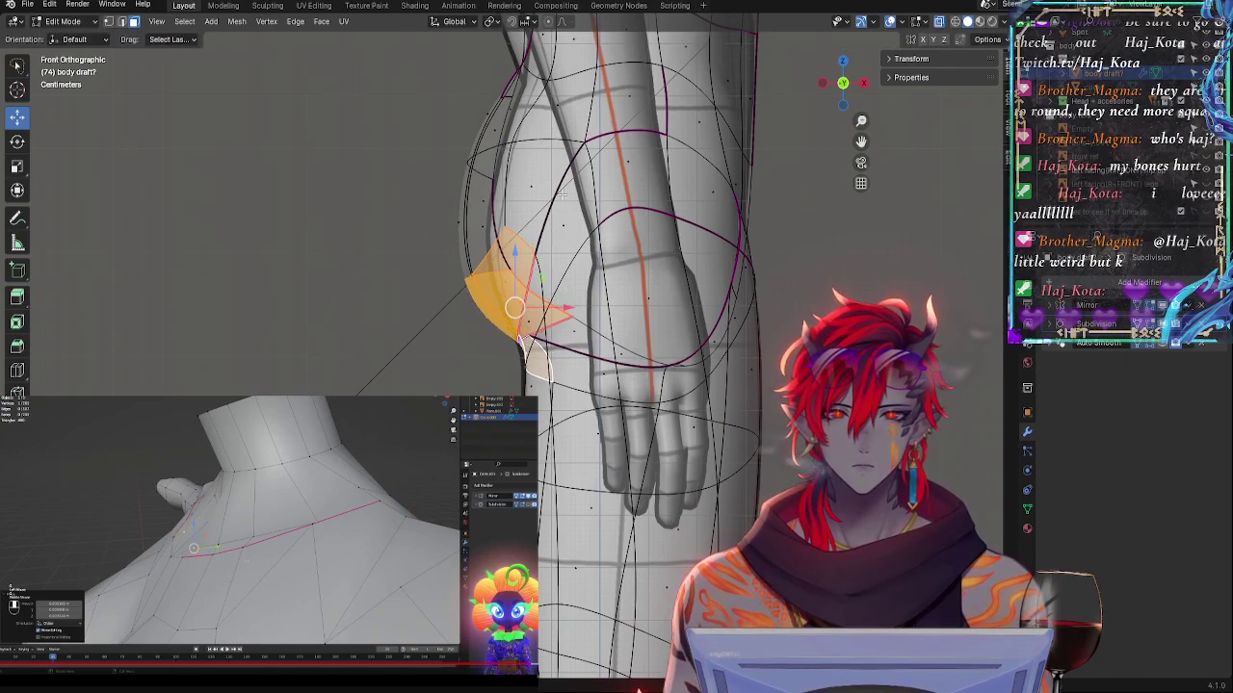
- Select three outer hip faces, check them from behind, and move them into place
{"action": "key", "text": "alt+z"}
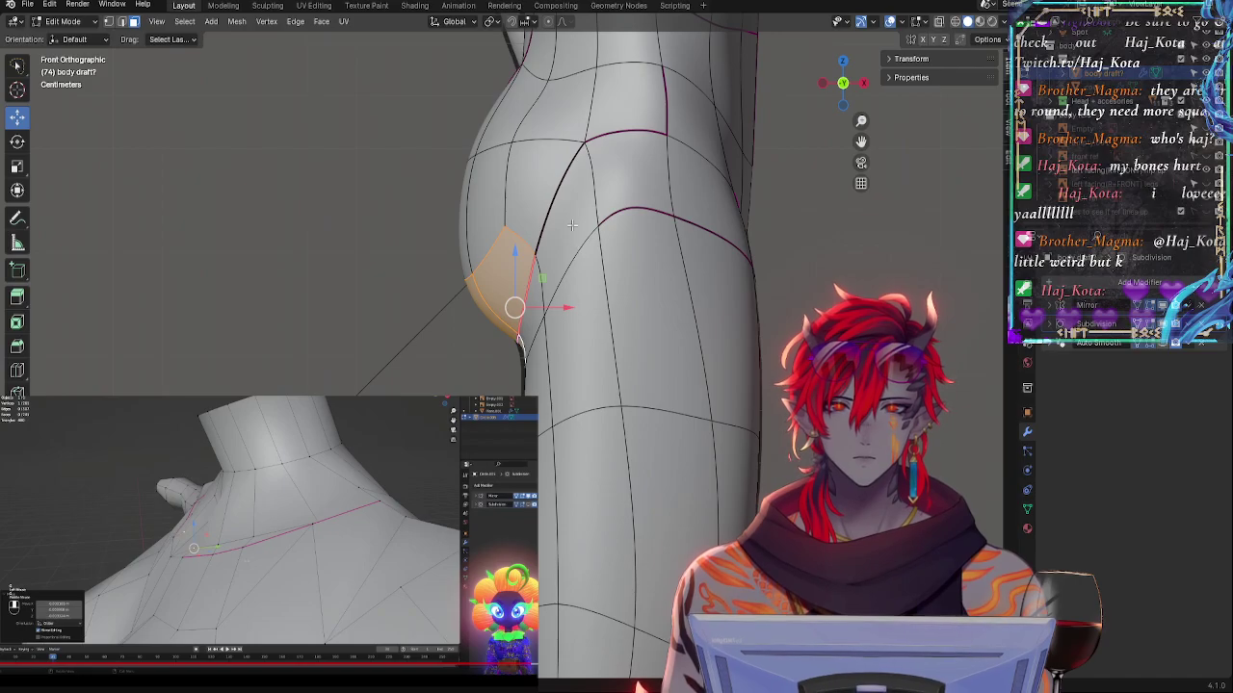
{"action": "left_click", "coordinate": [571, 225], "text": "shift"}
{"action": "left_click", "coordinate": [545, 187], "text": "shift"}
{"action": "left_click", "coordinate": [525, 308], "text": "shift"}
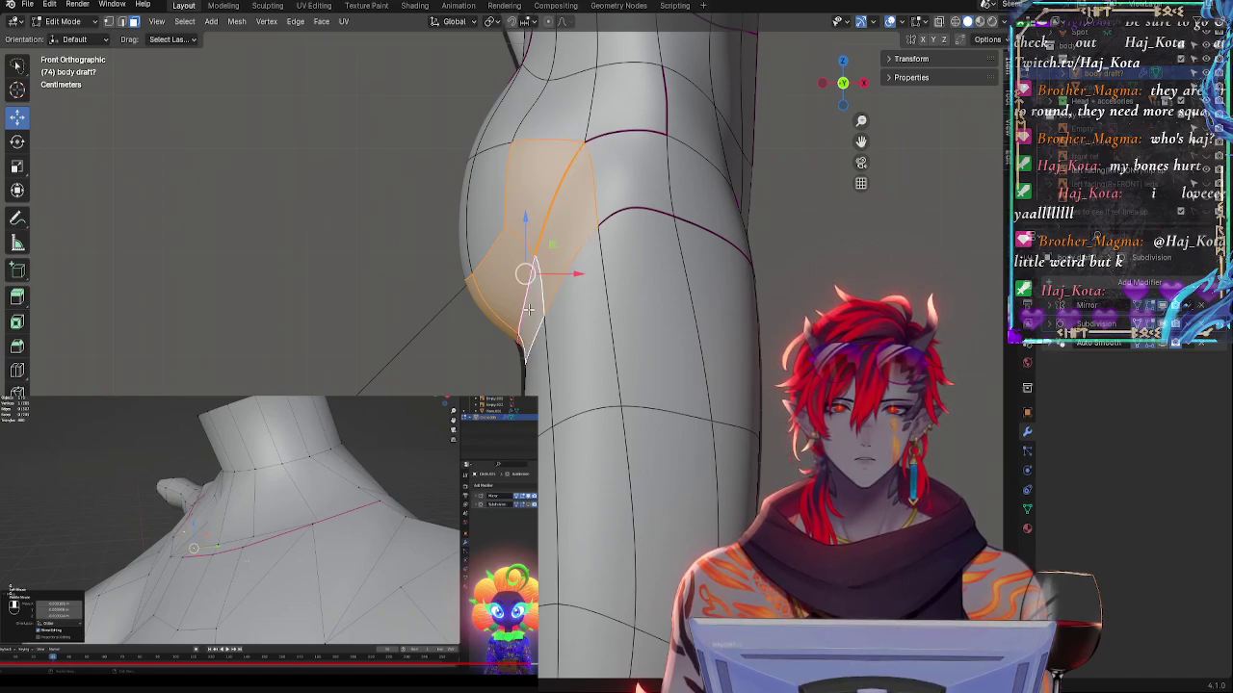
{"action": "left_click", "coordinate": [843, 84]}
{"action": "left_click", "coordinate": [843, 83]}
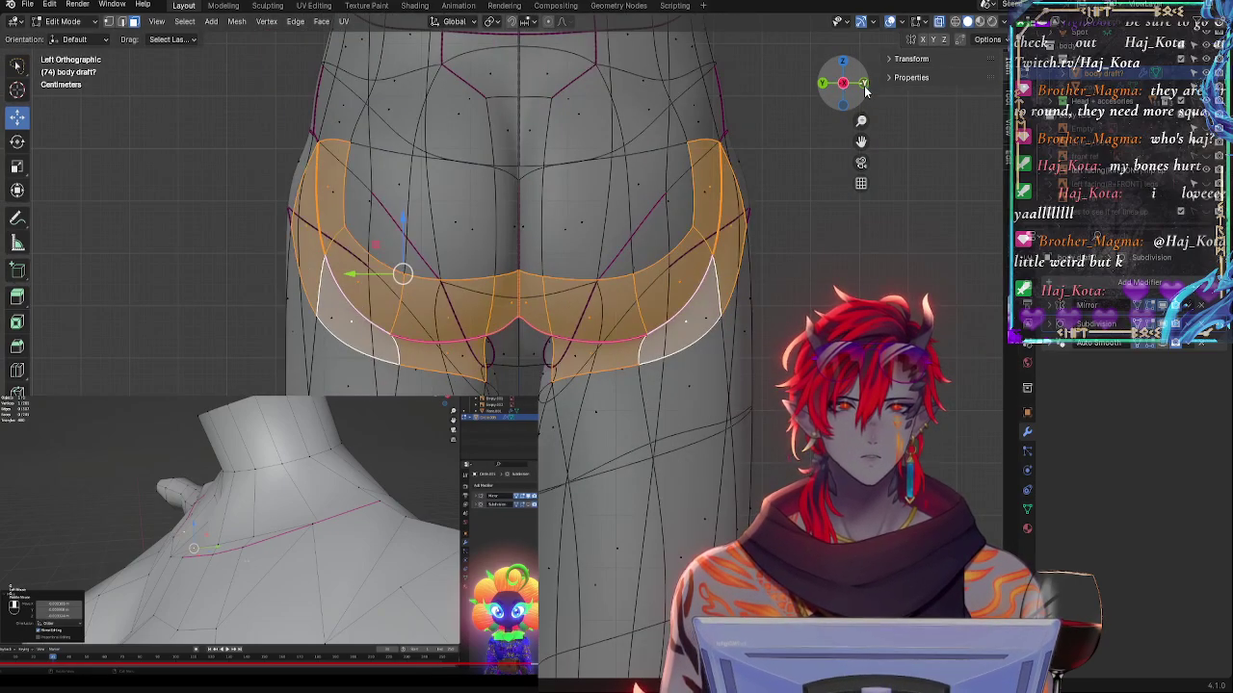
{"action": "key", "text": "alt+z"}
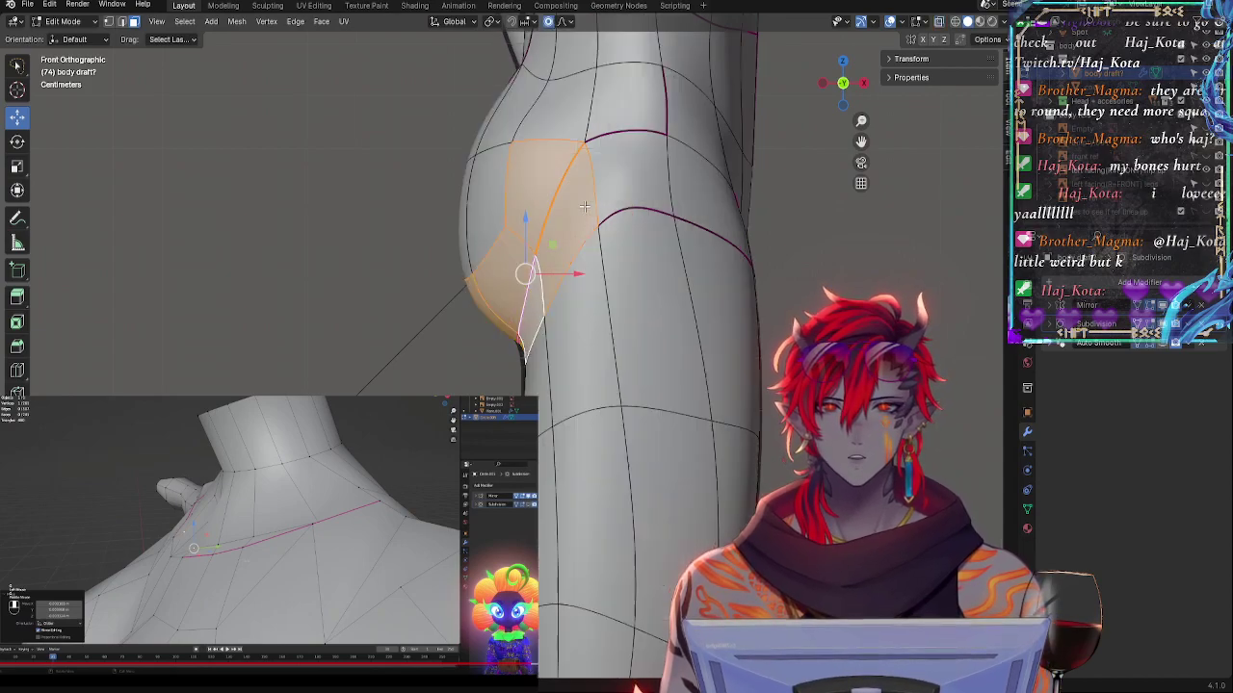
{"action": "key", "text": "g"}
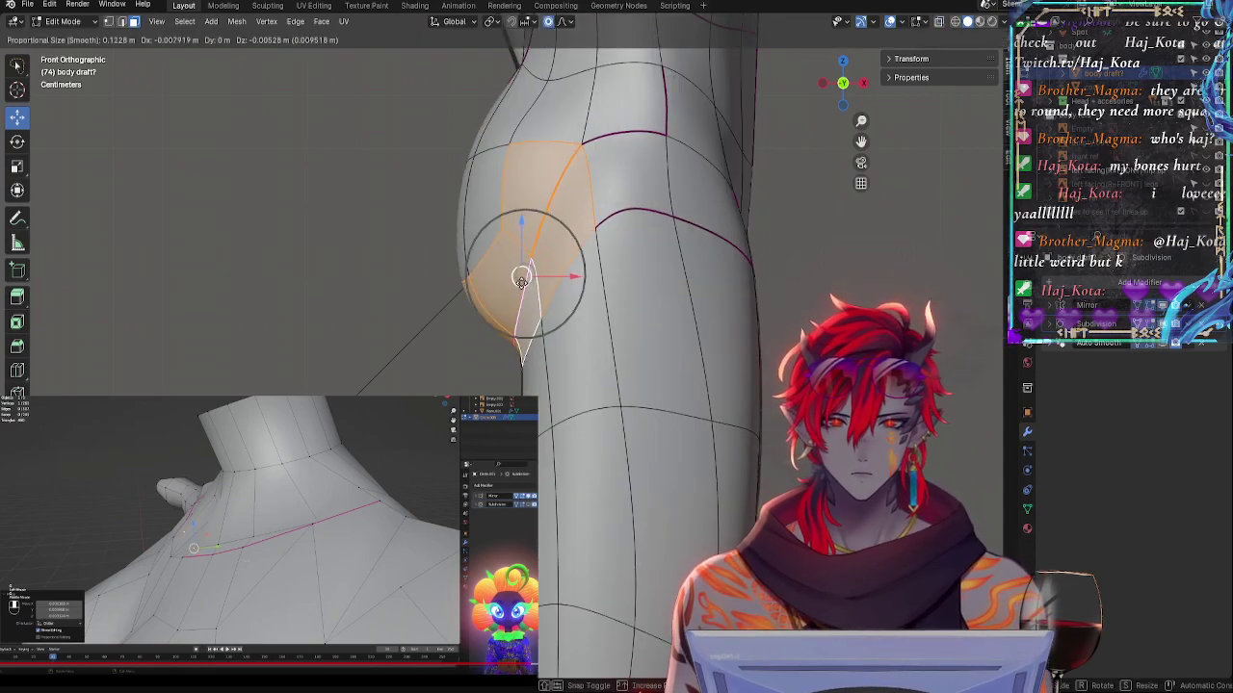
{"action": "left_click", "coordinate": [521, 281]}
- Shift two upper-thigh faces at the hip edge slightly left
{"action": "left_click", "coordinate": [528, 385]}
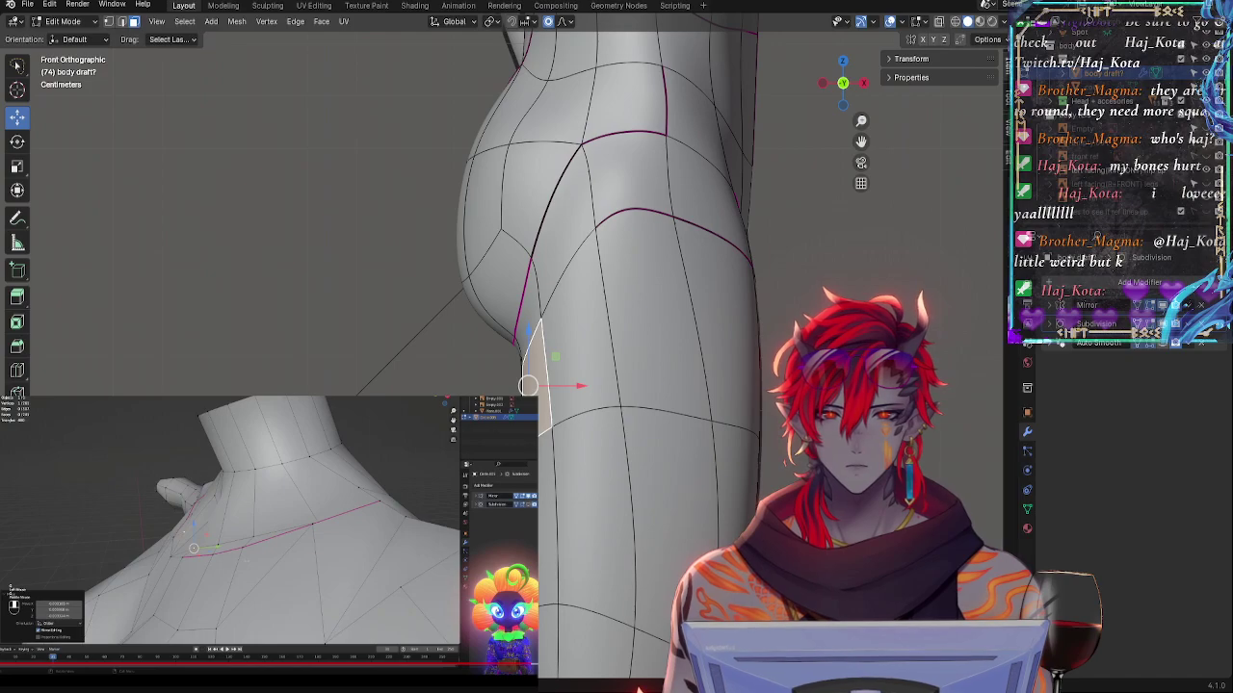
{"action": "left_click", "coordinate": [546, 487], "text": "shift"}
{"action": "left_click_drag", "start_coordinate": [577, 460], "coordinate": [576, 460]}
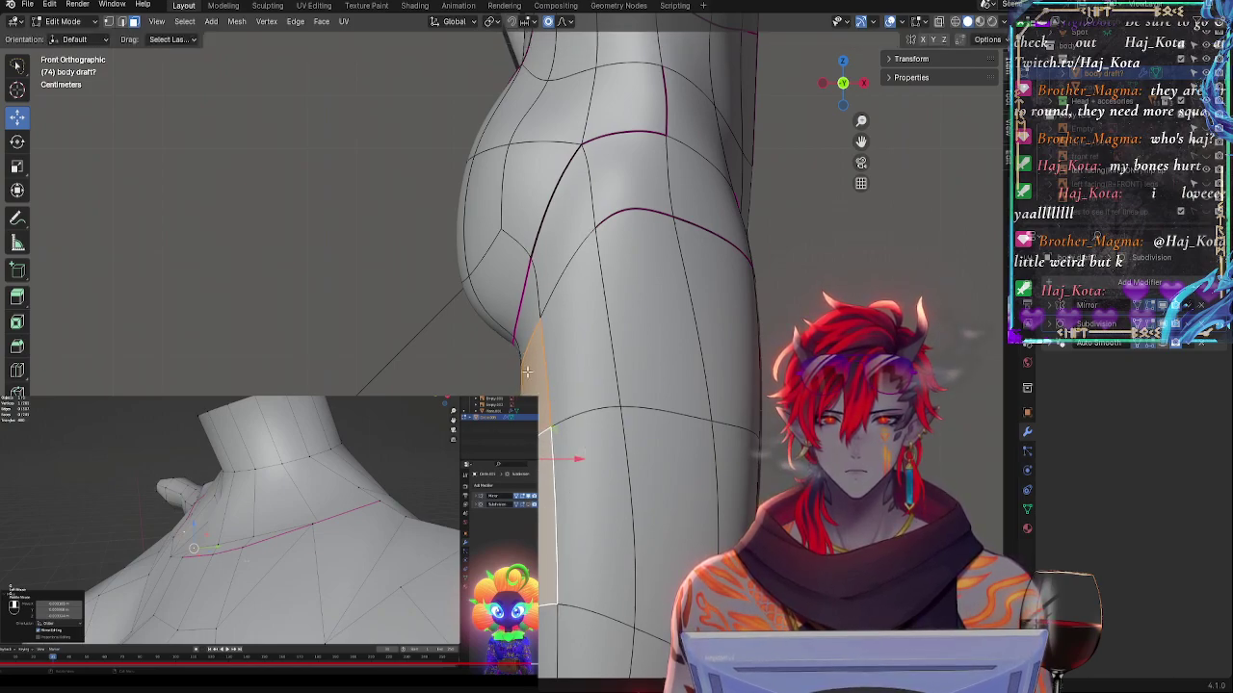
{"action": "left_click", "coordinate": [530, 368]}
{"action": "key", "text": "g"}
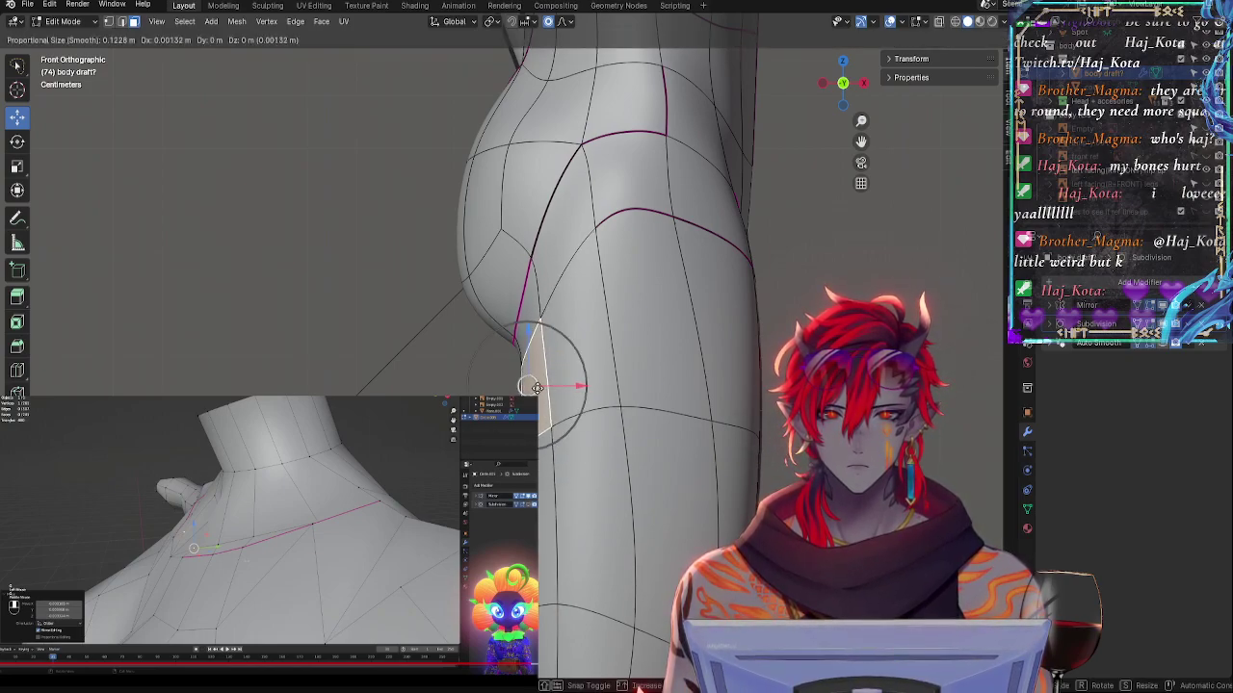
{"action": "key", "text": "Escape"}
- Rotate the face below the thigh triangle and nudge it with smooth proportional falloff
{"action": "left_click", "coordinate": [547, 484]}
{"action": "key", "text": "r"}
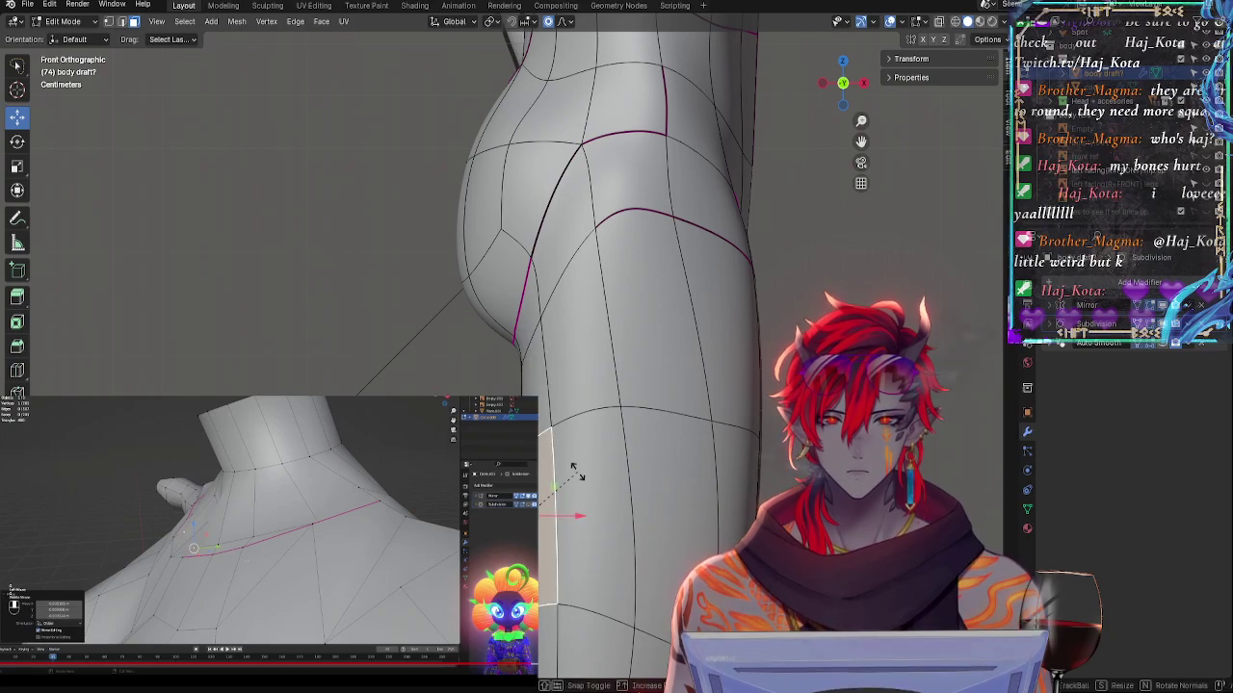
{"action": "left_click", "coordinate": [576, 474]}
{"action": "key", "text": "g"}
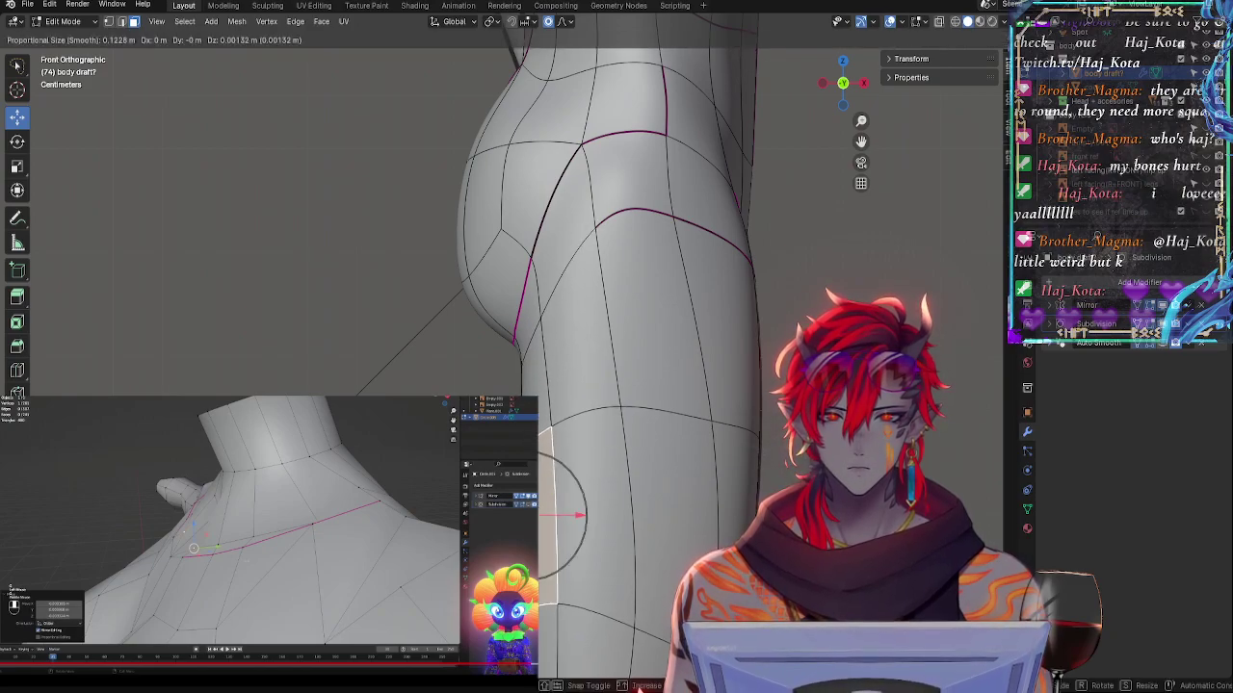
{"action": "left_click", "coordinate": [533, 503]}
- Orbit around the hips and preview their shape from the rear outside edit mode
{"action": "middle_click_drag", "start_coordinate": [536, 503], "coordinate": [680, 509]}
{"action": "scroll", "coordinate": [494, 353], "scroll_direction": "down", "scroll_amount": 2}
{"action": "mouse_move", "coordinate": [663, 327]}
{"action": "middle_mouse_down"}
{"action": "mouse_move", "coordinate": [669, 366]}
{"action": "mouse_move", "coordinate": [677, 315]}
{"action": "mouse_move", "coordinate": [674, 332]}
{"action": "mouse_move", "coordinate": [433, 333]}
{"action": "middle_mouse_up"}
{"action": "key", "text": "Tab"}
{"action": "middle_click_drag", "start_coordinate": [324, 333], "coordinate": [614, 304]}
{"action": "scroll", "coordinate": [598, 345], "scroll_direction": "up", "scroll_amount": 1}
{"action": "key", "text": "Tab"}
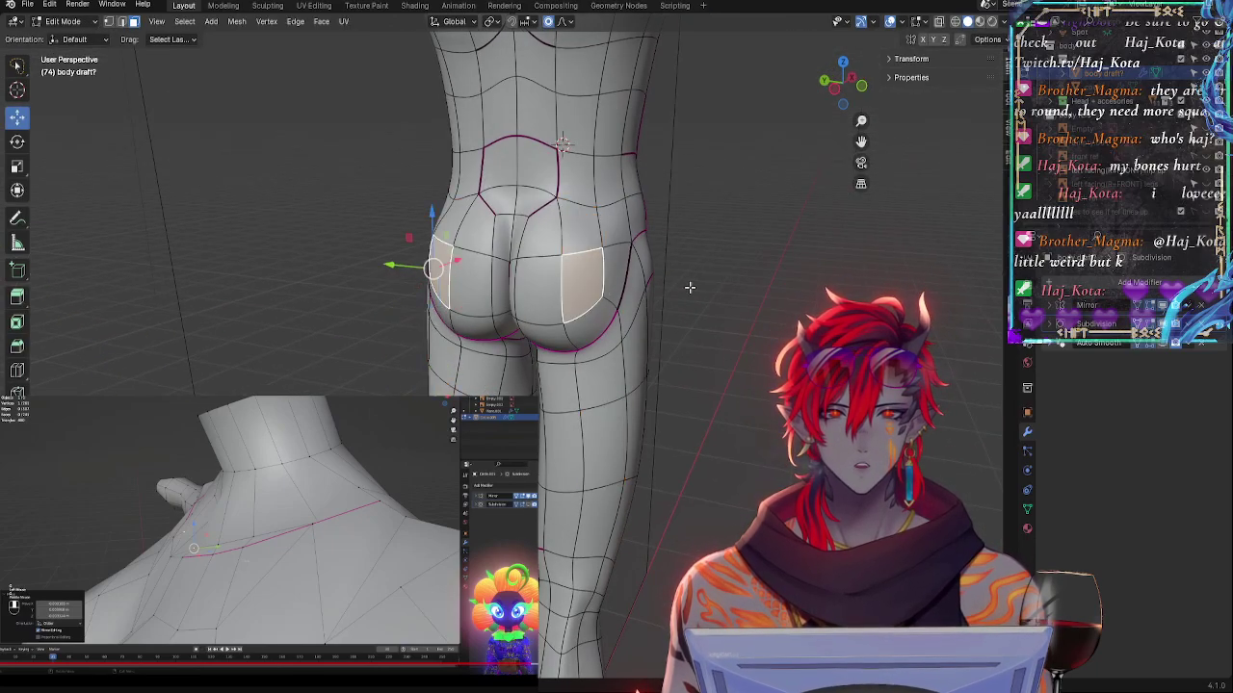
{"action": "scroll", "coordinate": [690, 287], "scroll_direction": "up", "scroll_amount": 2}
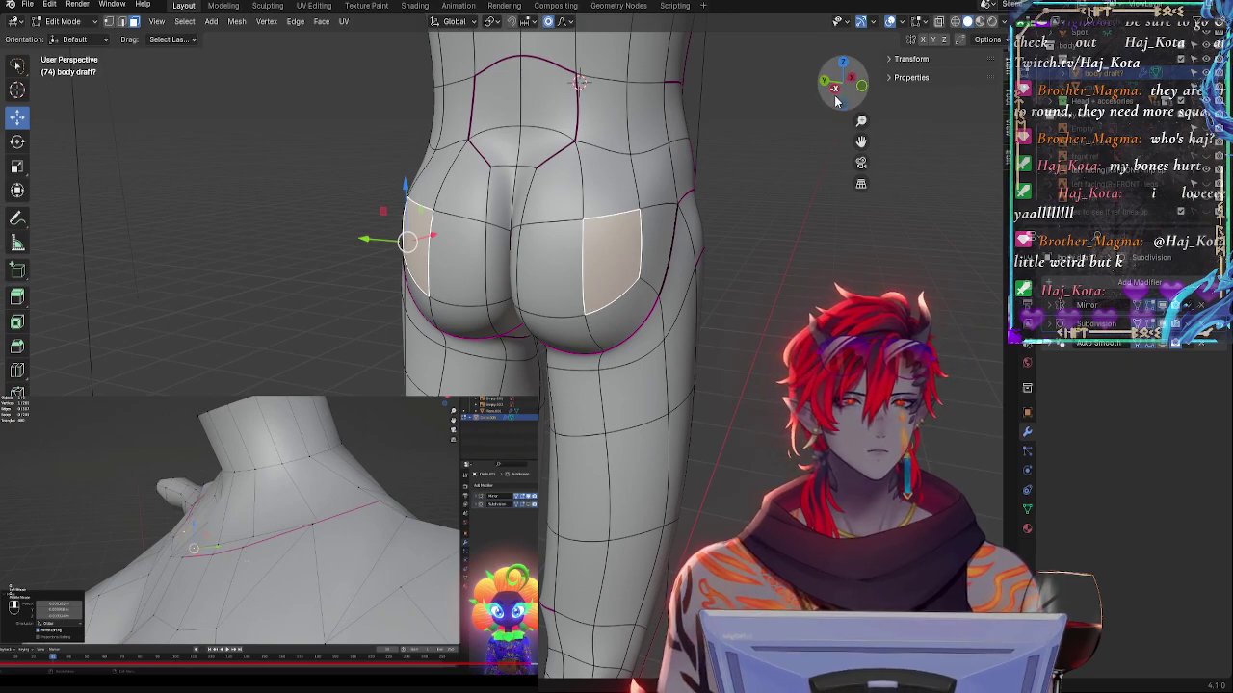
- Preview the torso and legs, then disable the Mirror modifier's viewport display to show one leg
{"action": "key", "text": "Tab"}
{"action": "middle_click_drag", "start_coordinate": [697, 247], "coordinate": [519, 258]}
{"action": "key", "text": "Tab"}
{"action": "scroll", "coordinate": [519, 257], "scroll_direction": "down", "scroll_amount": 3}
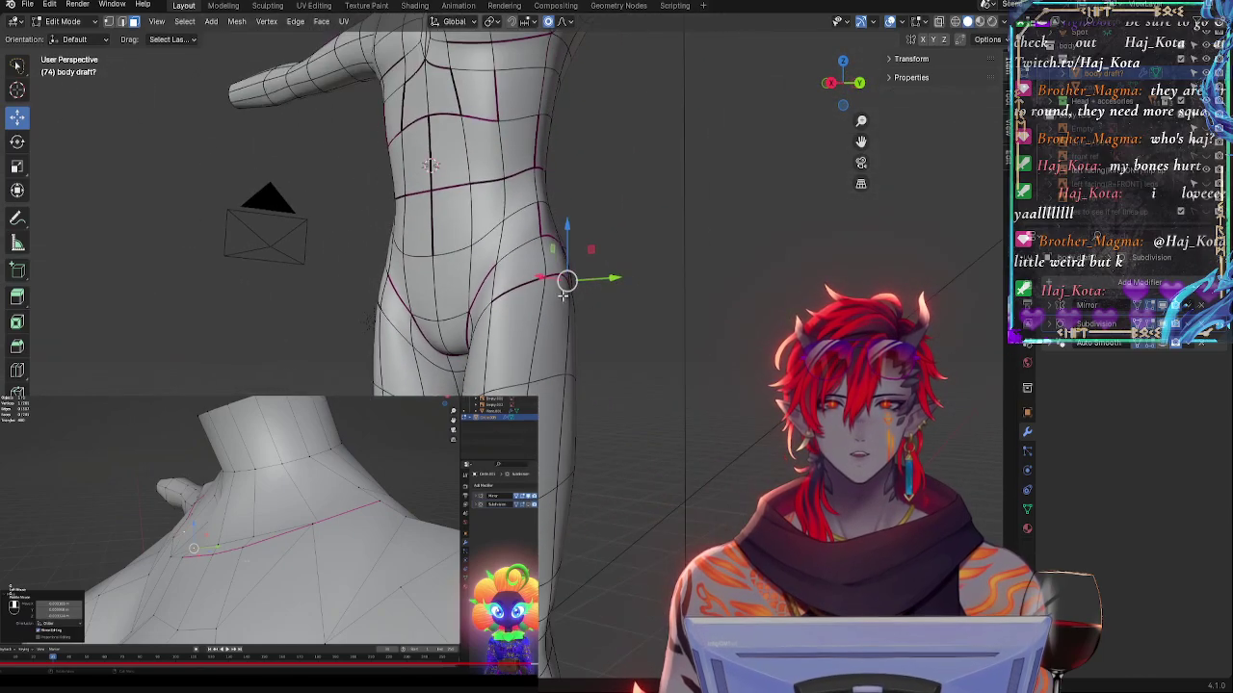
{"action": "key", "text": "Tab"}
{"action": "scroll", "coordinate": [636, 304], "scroll_direction": "up", "scroll_amount": 2}
{"action": "scroll", "coordinate": [630, 305], "scroll_direction": "down", "scroll_amount": 4}
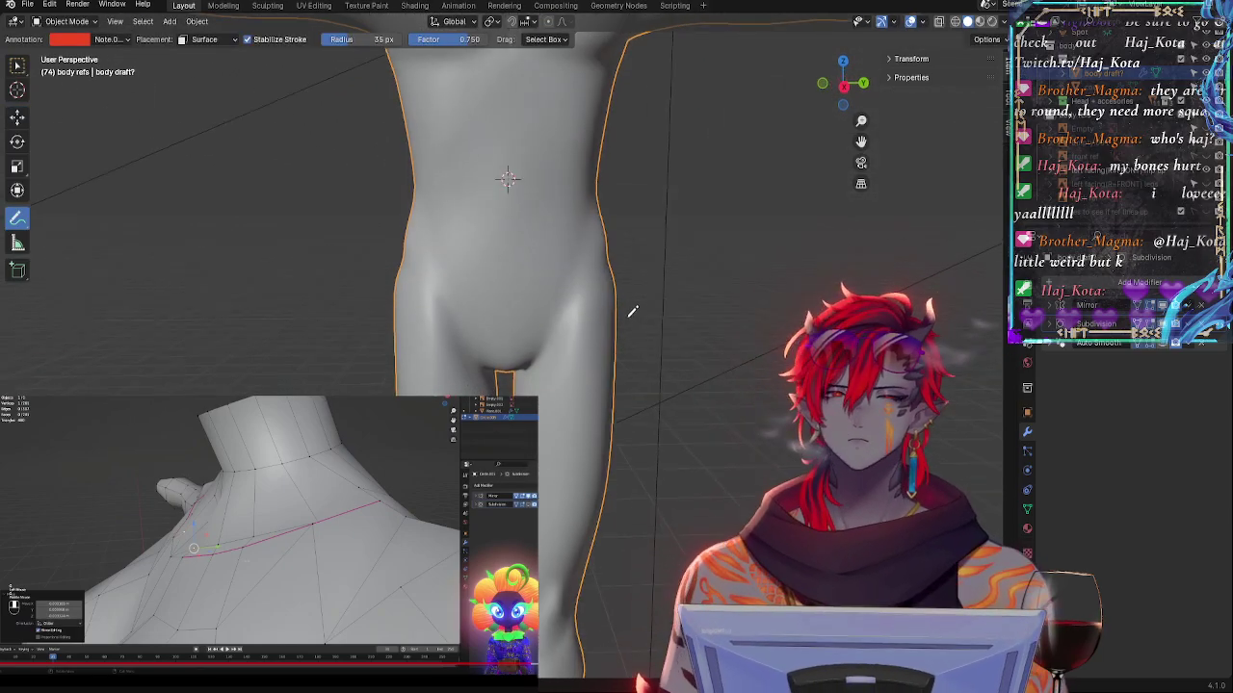
{"action": "scroll", "coordinate": [625, 341], "scroll_direction": "up", "scroll_amount": 3}
{"action": "middle_click_drag", "start_coordinate": [617, 402], "coordinate": [606, 256], "text": "shift"}
{"action": "key", "text": "Tab"}
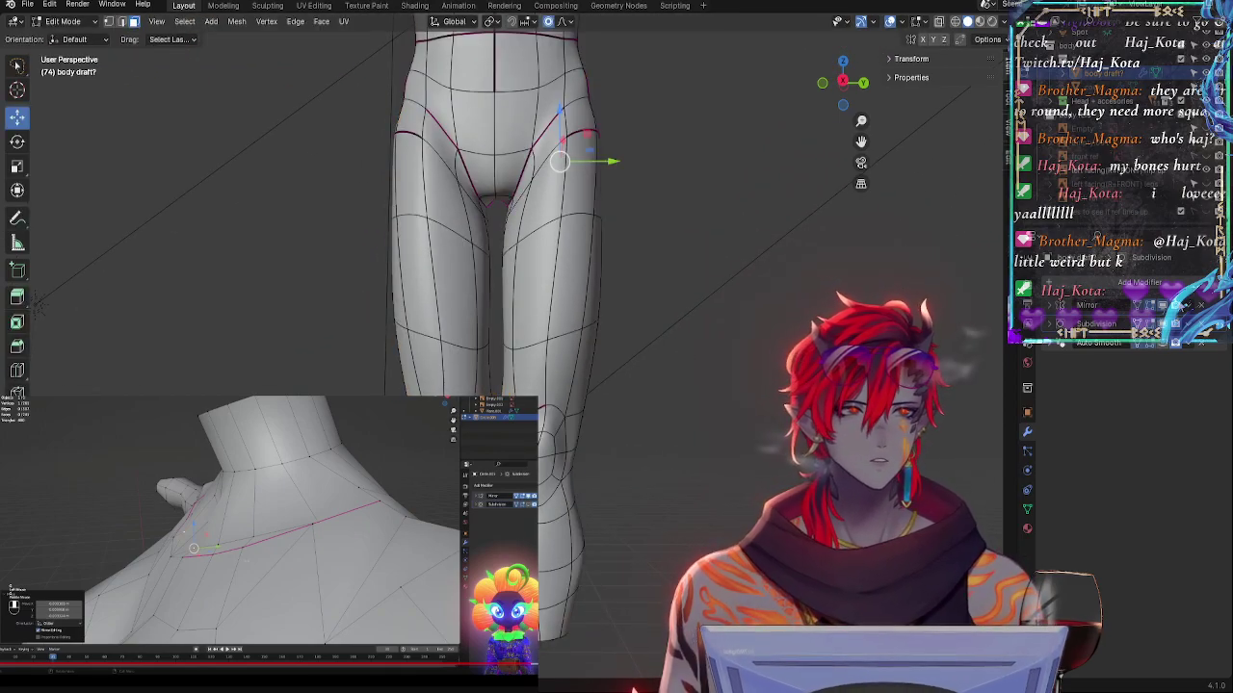
{"action": "left_click", "coordinate": [1162, 305]}
{"action": "middle_click_drag", "start_coordinate": [557, 431], "coordinate": [708, 431]}
- Select faces around the knee, then switch to vertex selection mode
{"action": "left_click", "coordinate": [552, 420]}
{"action": "scroll", "coordinate": [692, 448], "scroll_direction": "up", "scroll_amount": 3}
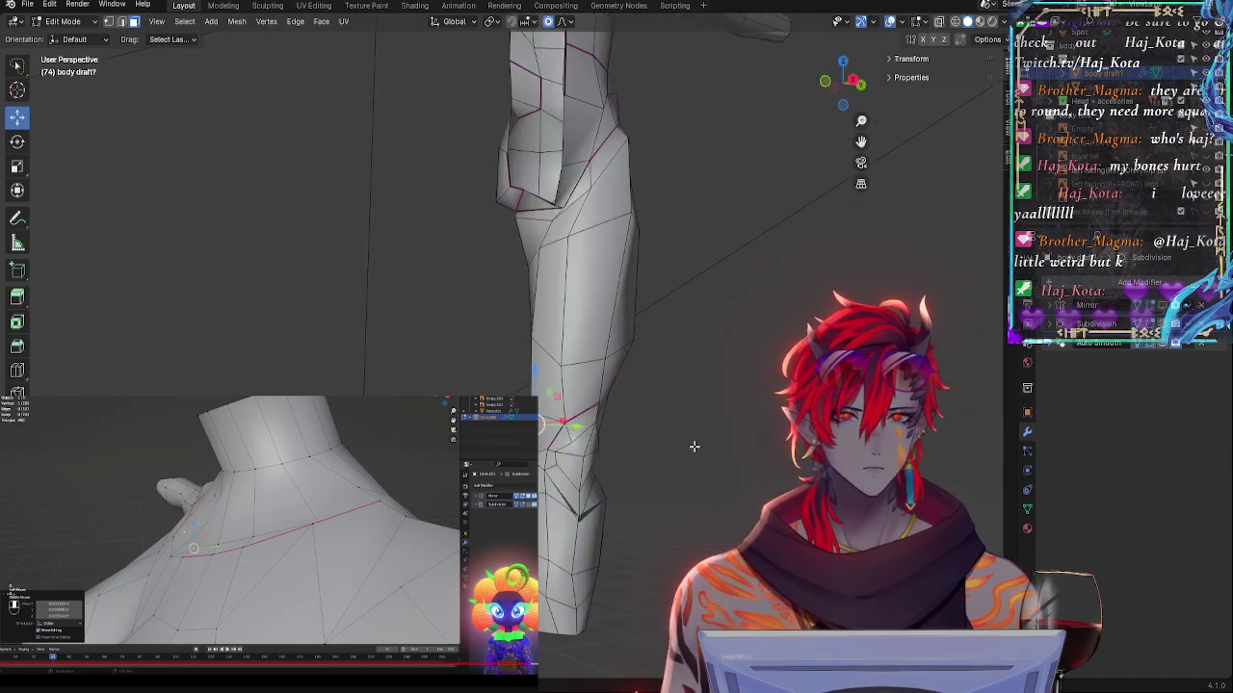
{"action": "left_click", "coordinate": [633, 413]}
{"action": "middle_click_drag", "start_coordinate": [633, 413], "coordinate": [628, 308]}
{"action": "left_click", "coordinate": [628, 306]}
{"action": "left_click", "coordinate": [628, 312]}
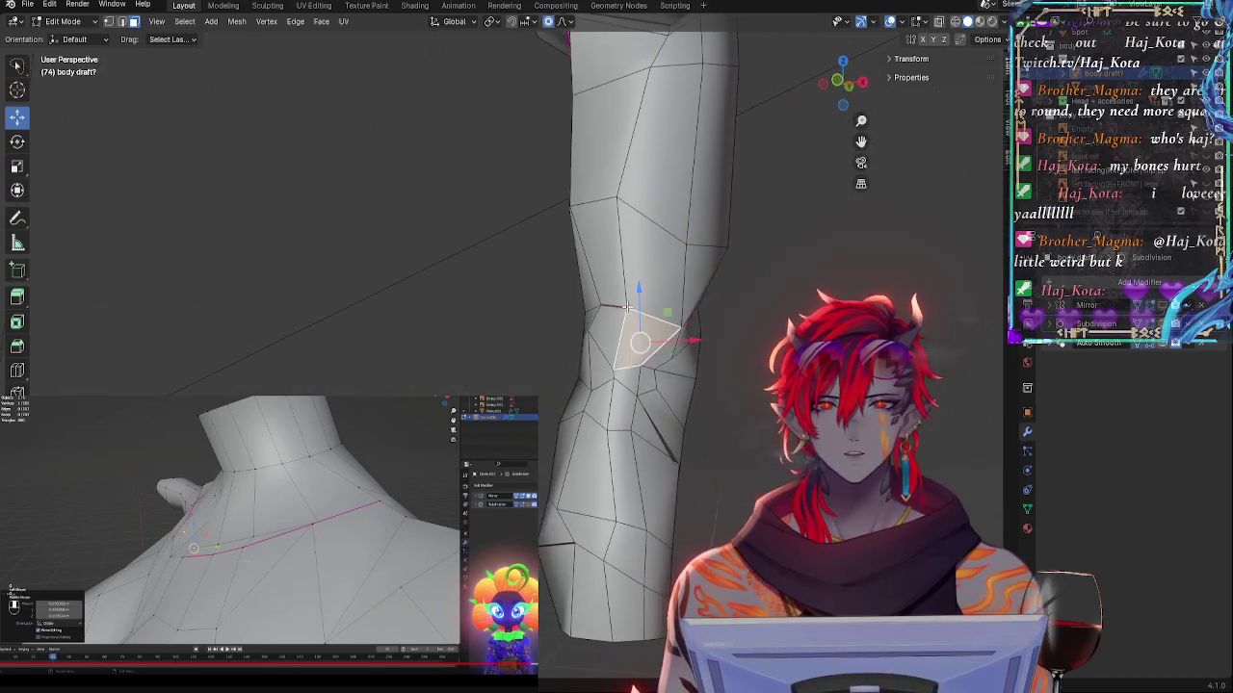
{"action": "left_click", "coordinate": [590, 287]}
{"action": "left_click", "coordinate": [109, 24]}
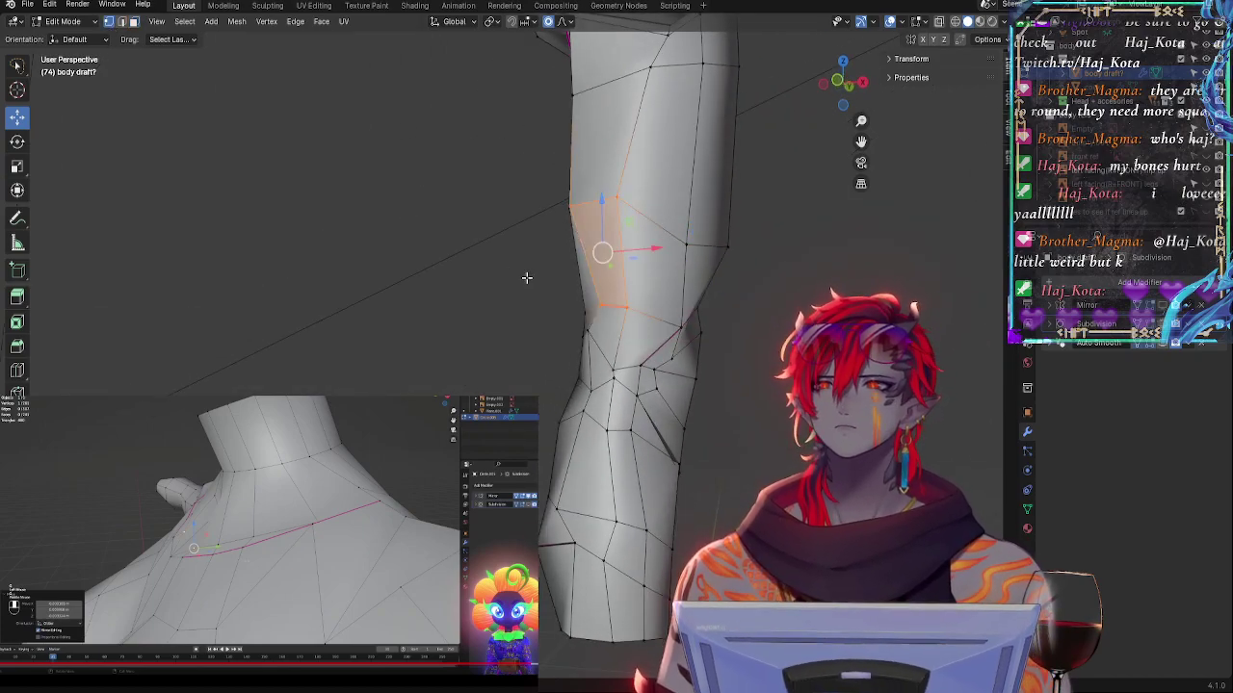
- Slide a knee vertex twice along its edge to soften the knee outline
{"action": "left_click", "coordinate": [626, 305]}
{"action": "key", "text": "g"}
{"action": "right_click", "coordinate": [690, 323]}
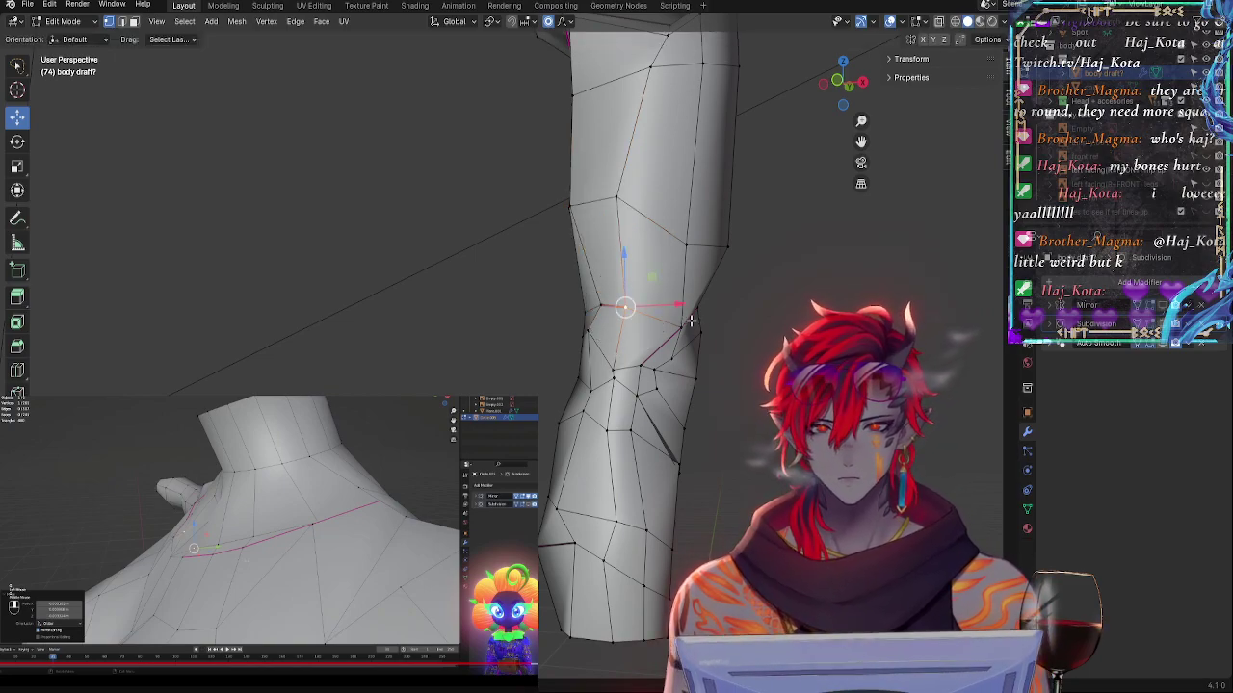
{"action": "left_click", "coordinate": [690, 329]}
{"action": "key", "text": "g"}
{"action": "key", "text": "g"}
{"action": "left_click", "coordinate": [694, 328]}
{"action": "key", "text": "g"}
{"action": "key", "text": "g"}
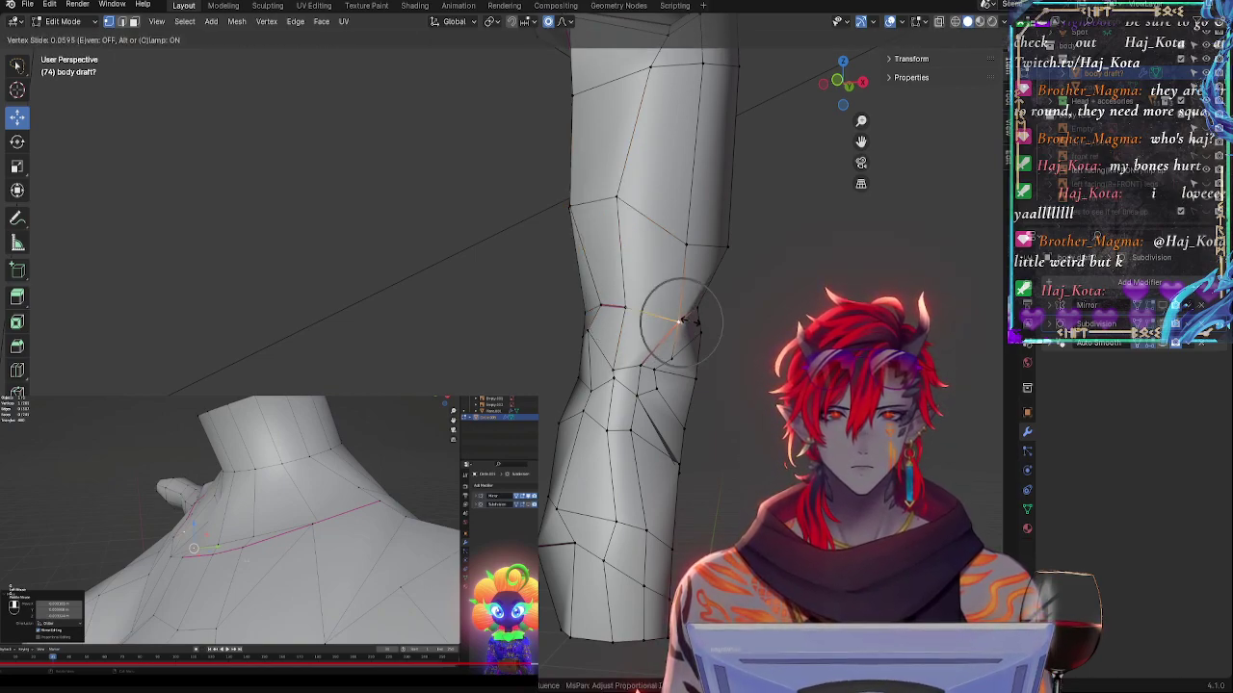
{"action": "left_click", "coordinate": [694, 321]}
- Slide a vertex higher up the leg along its edge, then move it with smooth falloff
{"action": "left_click", "coordinate": [621, 200]}
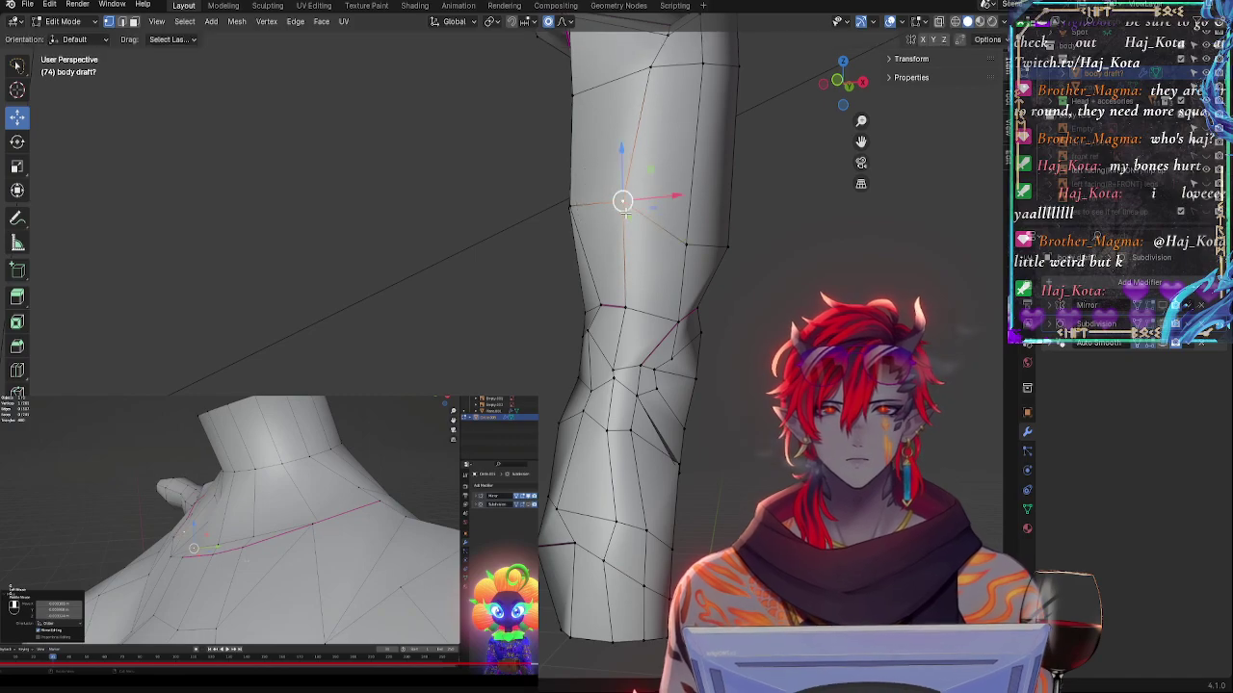
{"action": "key", "text": "shift+v"}
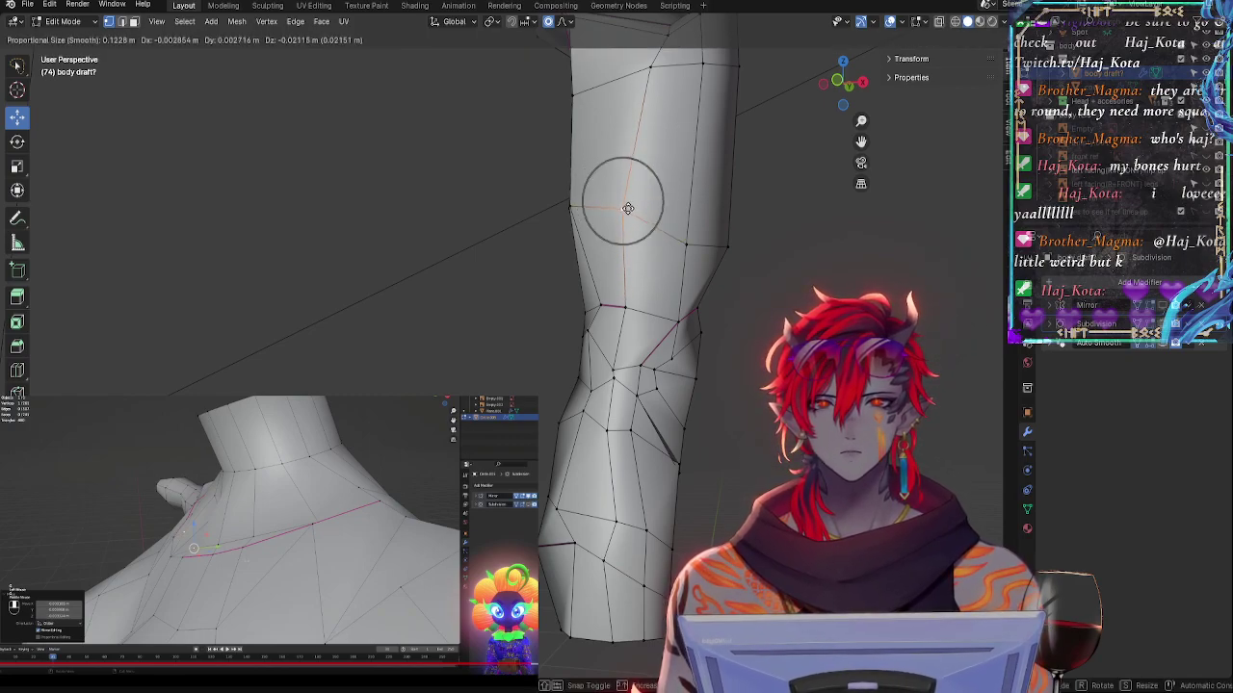
{"action": "left_click", "coordinate": [626, 201]}
{"action": "key", "text": "g"}
{"action": "left_click", "coordinate": [686, 234]}
{"action": "middle_click_drag", "start_coordinate": [631, 237], "coordinate": [676, 253]}
- Slide two vertices on the leg's sides slightly to even out the contour
{"action": "left_click", "coordinate": [500, 198]}
{"action": "middle_click_drag", "start_coordinate": [501, 199], "coordinate": [632, 237]}
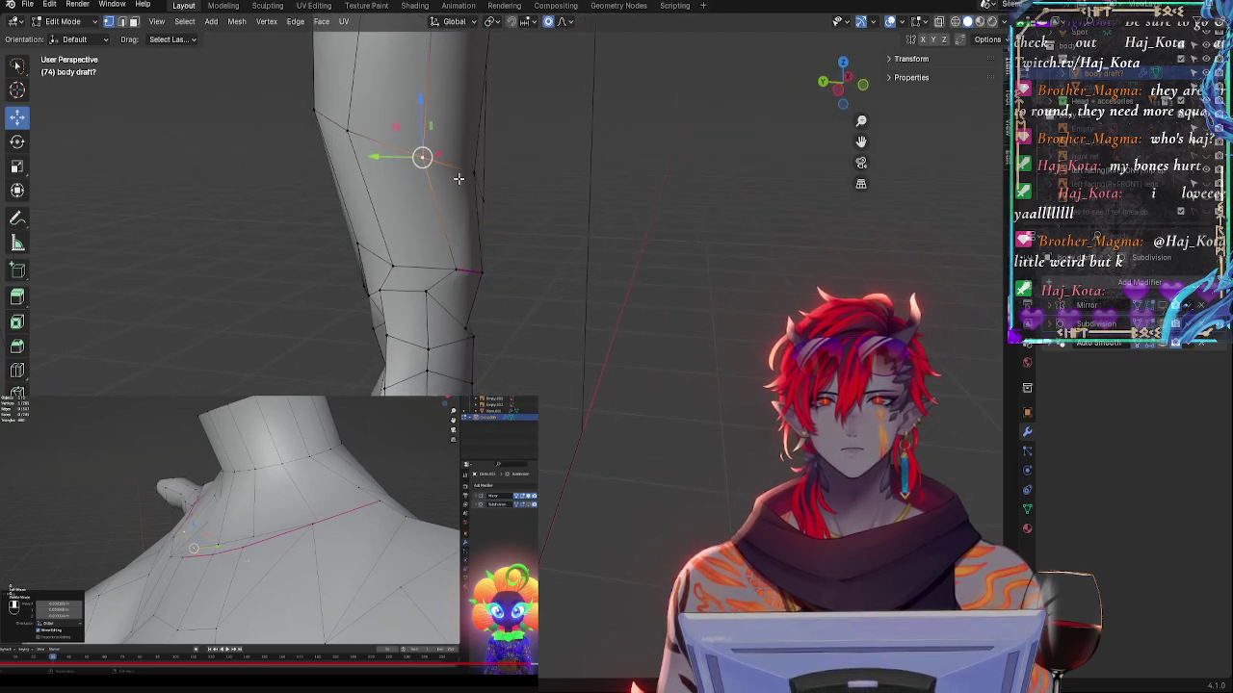
{"action": "key", "text": "g"}
{"action": "key", "text": "g"}
{"action": "left_click", "coordinate": [470, 185]}
{"action": "left_click", "coordinate": [344, 135]}
{"action": "key", "text": "g"}
{"action": "key", "text": "g"}
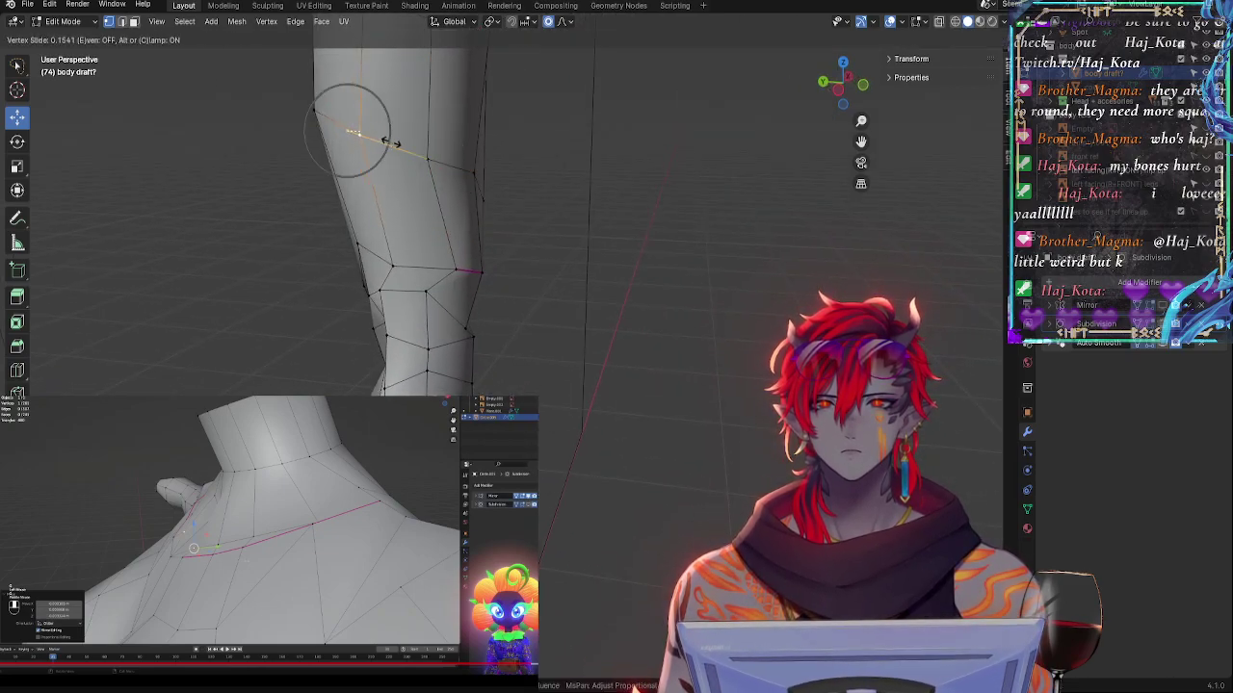
{"action": "left_click", "coordinate": [396, 142]}
{"action": "middle_click_drag", "start_coordinate": [397, 143], "coordinate": [474, 147]}
- From a side view, move a leg vertex twice with smooth falloff
{"action": "left_click", "coordinate": [254, 119]}
{"action": "key", "text": "g"}
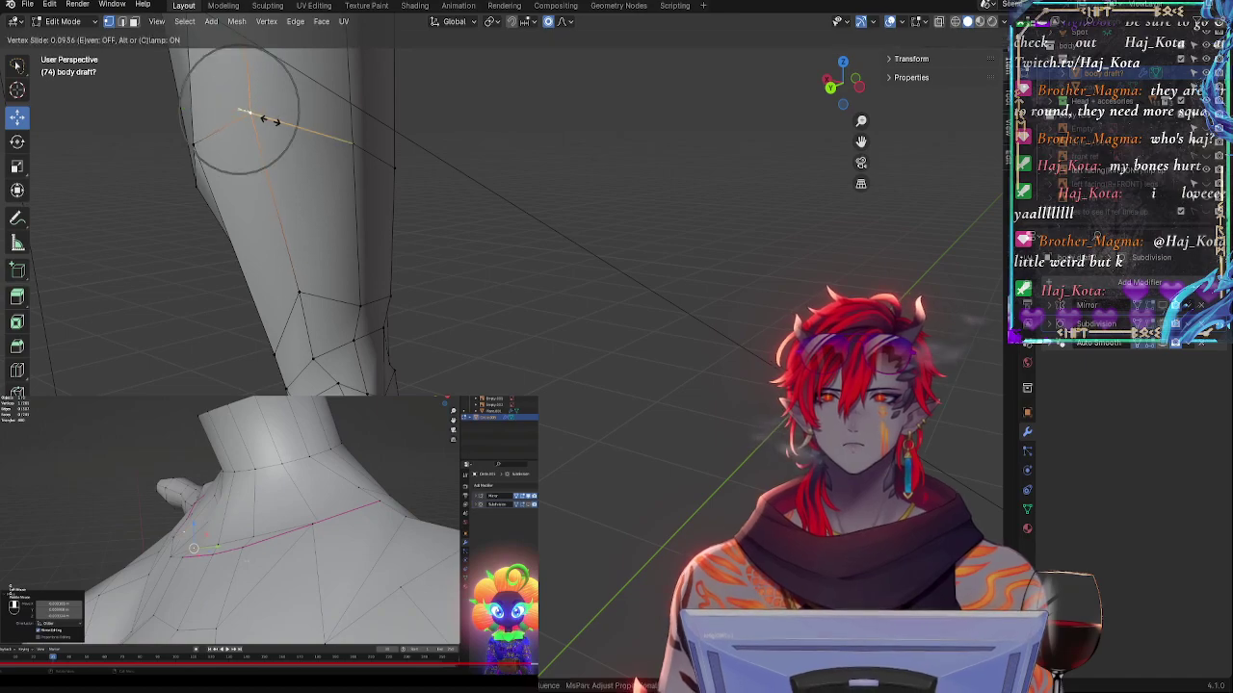
{"action": "key", "text": "Escape"}
{"action": "middle_click_drag", "start_coordinate": [495, 221], "coordinate": [289, 247]}
{"action": "middle_click_drag", "start_coordinate": [289, 248], "coordinate": [708, 369]}
{"action": "key", "text": "g"}
{"action": "left_click", "coordinate": [693, 346]}
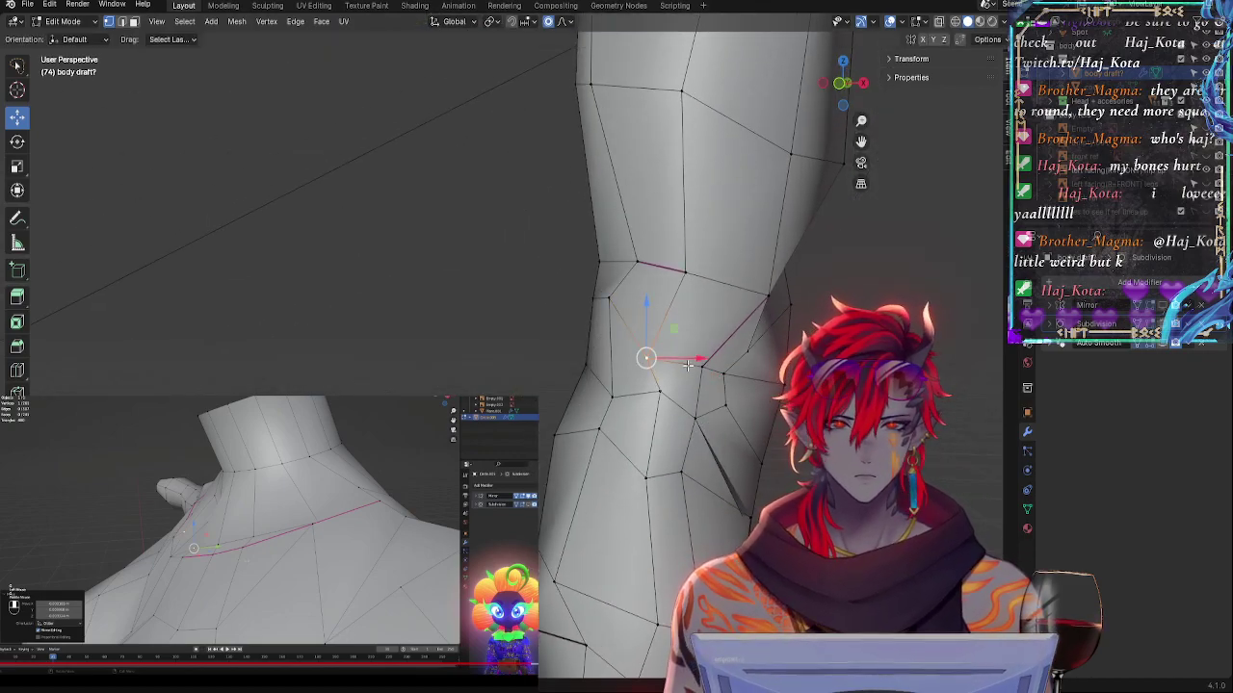
{"action": "key", "text": "g"}
{"action": "left_click", "coordinate": [703, 358]}
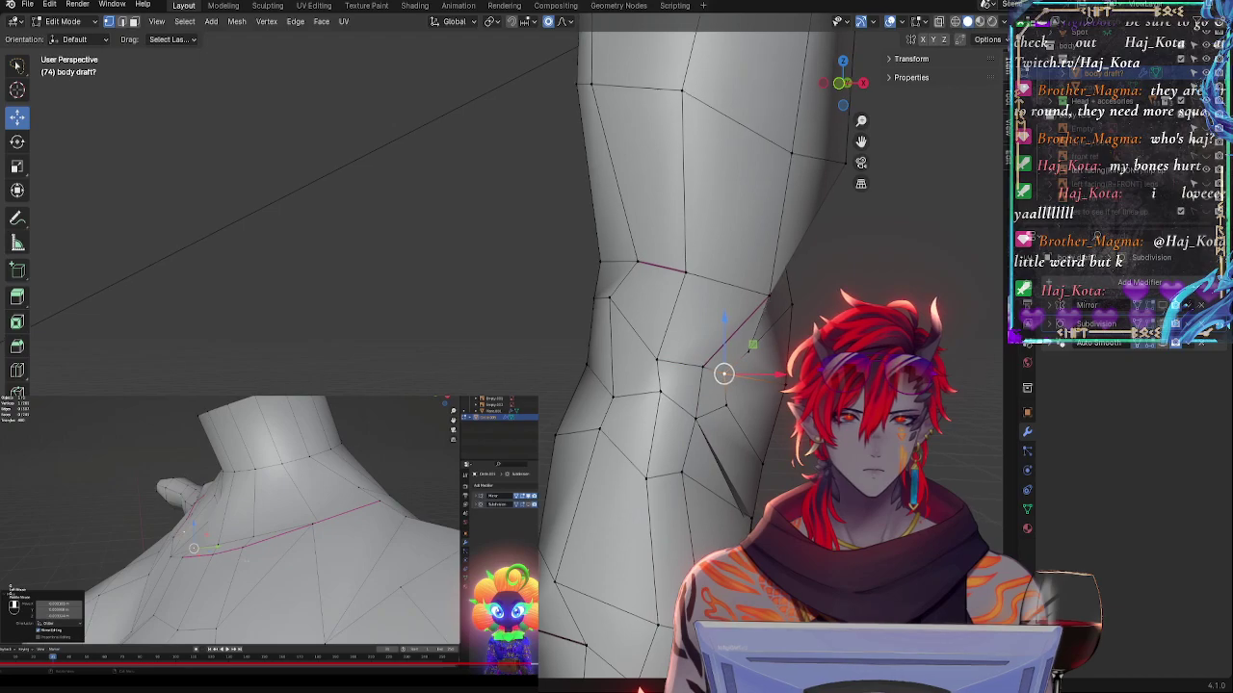
- Shift a vertex along the X axis, then raise another knee vertex
{"action": "middle_click_drag", "start_coordinate": [722, 369], "coordinate": [742, 385]}
{"action": "key", "text": "g"}
{"action": "key", "text": "x"}
{"action": "left_click", "coordinate": [758, 386]}
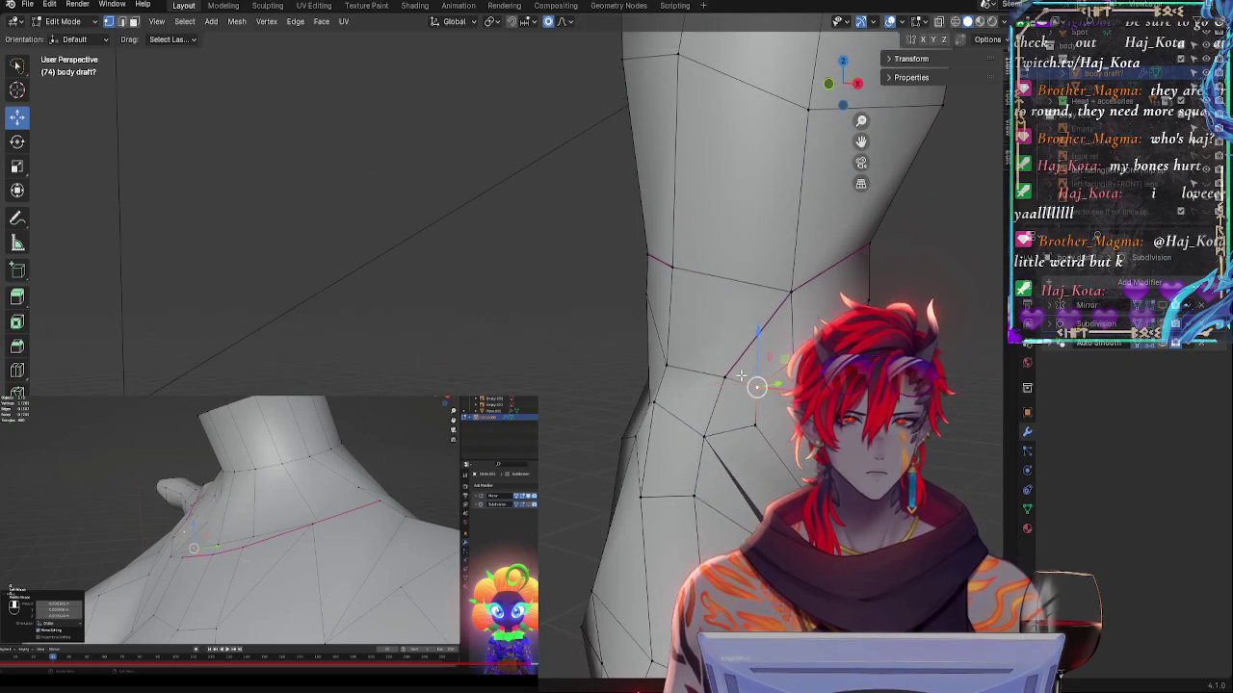
{"action": "left_click", "coordinate": [723, 377]}
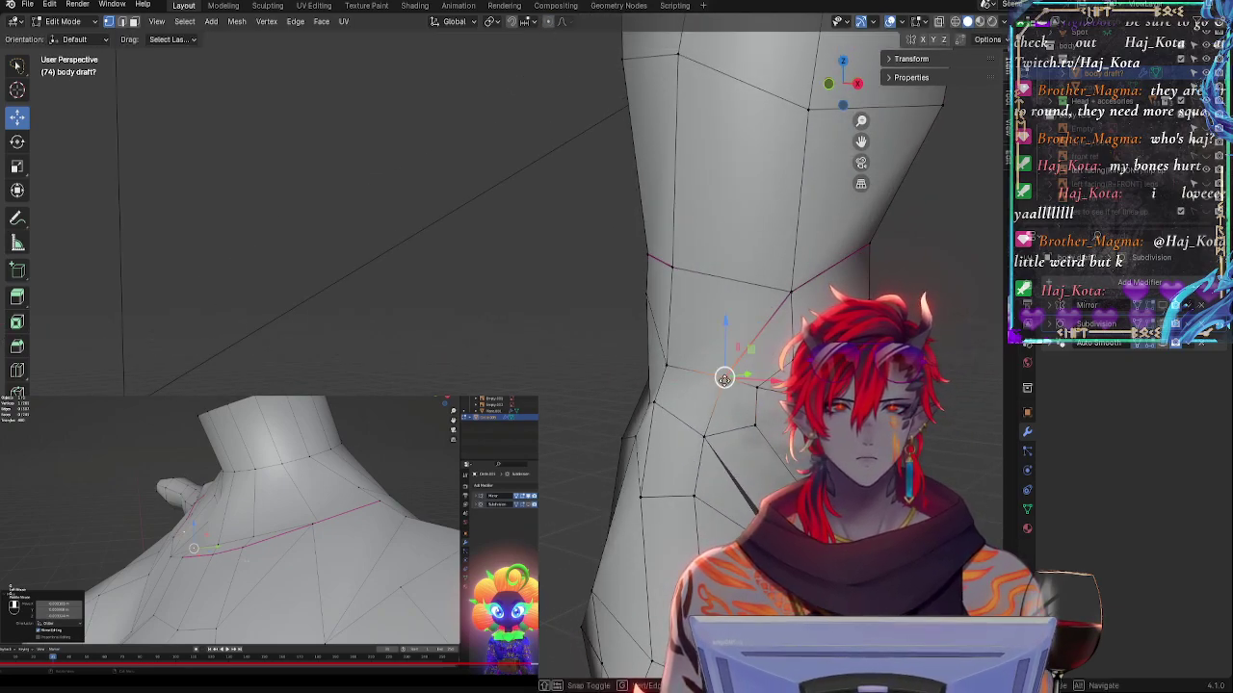
{"action": "key", "text": "shift+v"}
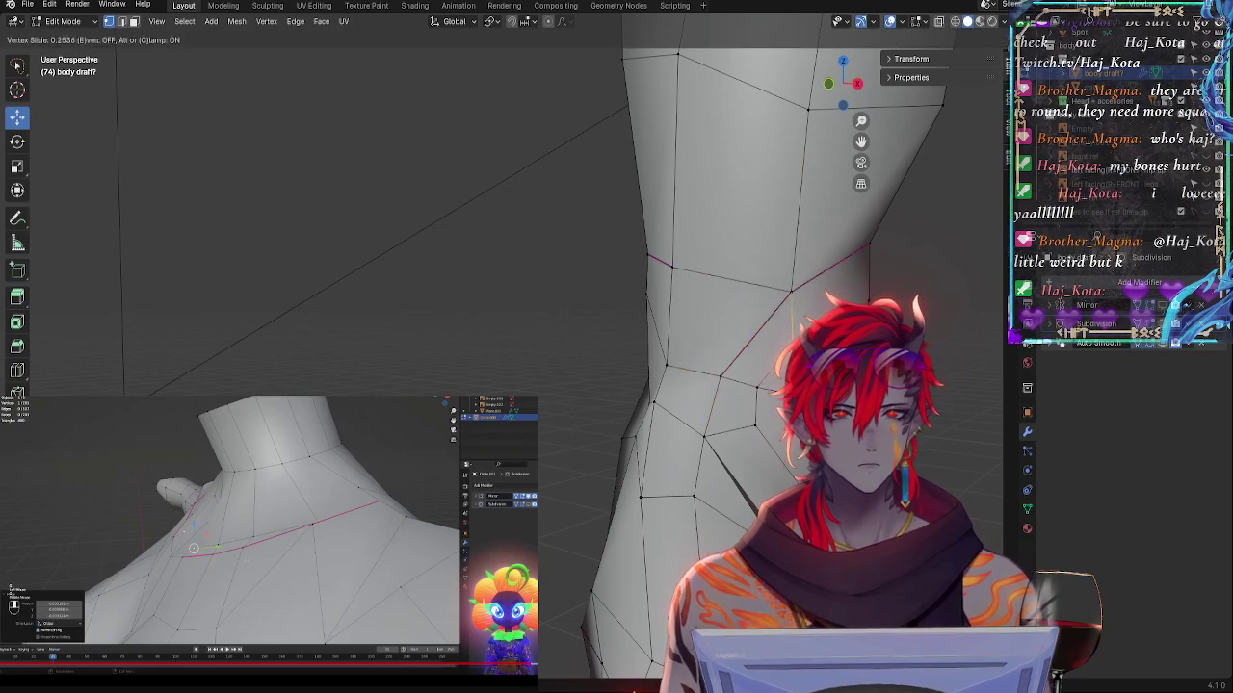
{"action": "key", "text": "g"}
{"action": "left_click", "coordinate": [811, 332]}
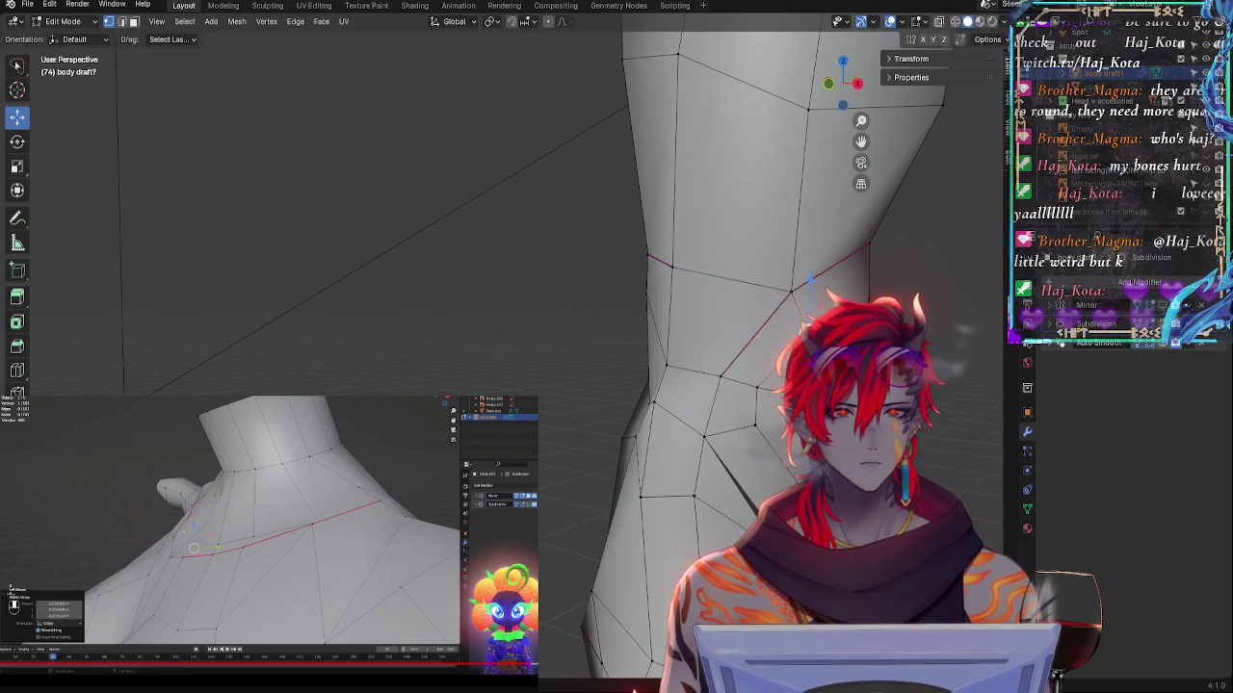
- Reposition a knee vertex, then slide the vertex above it slightly left
{"action": "middle_click_drag", "start_coordinate": [773, 385], "coordinate": [741, 380]}
{"action": "left_click", "coordinate": [781, 396]}
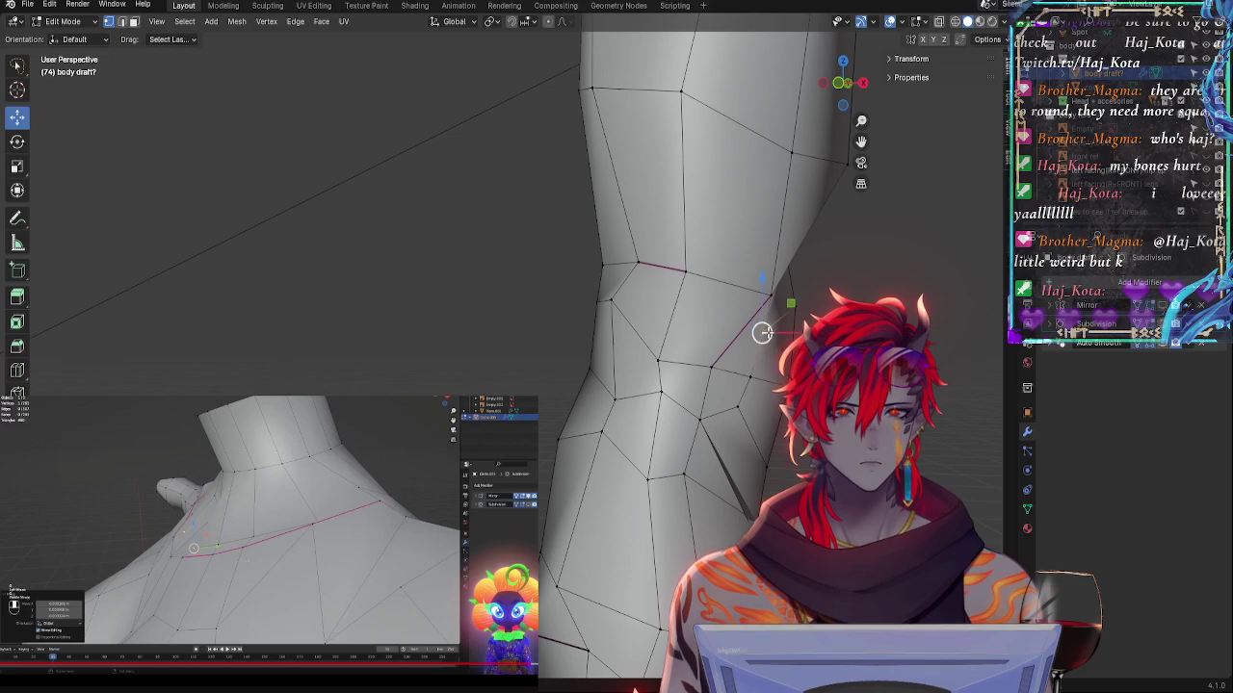
{"action": "key", "text": "shift+v"}
{"action": "key", "text": "g"}
{"action": "left_click", "coordinate": [790, 346]}
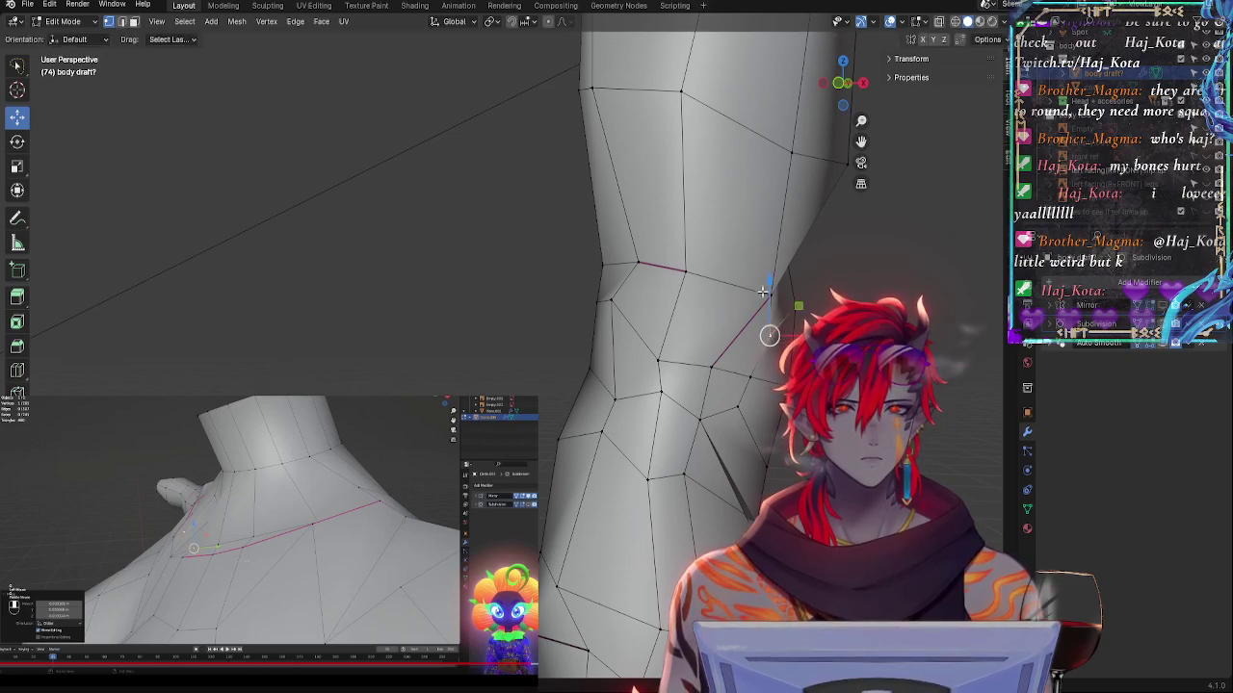
{"action": "left_click", "coordinate": [772, 296]}
{"action": "key", "text": "g"}
{"action": "key", "text": "g"}
{"action": "left_click", "coordinate": [767, 295]}
- Slide a vertex on the knee loop rightward along its edge
{"action": "middle_click_drag", "start_coordinate": [766, 296], "coordinate": [844, 239]}
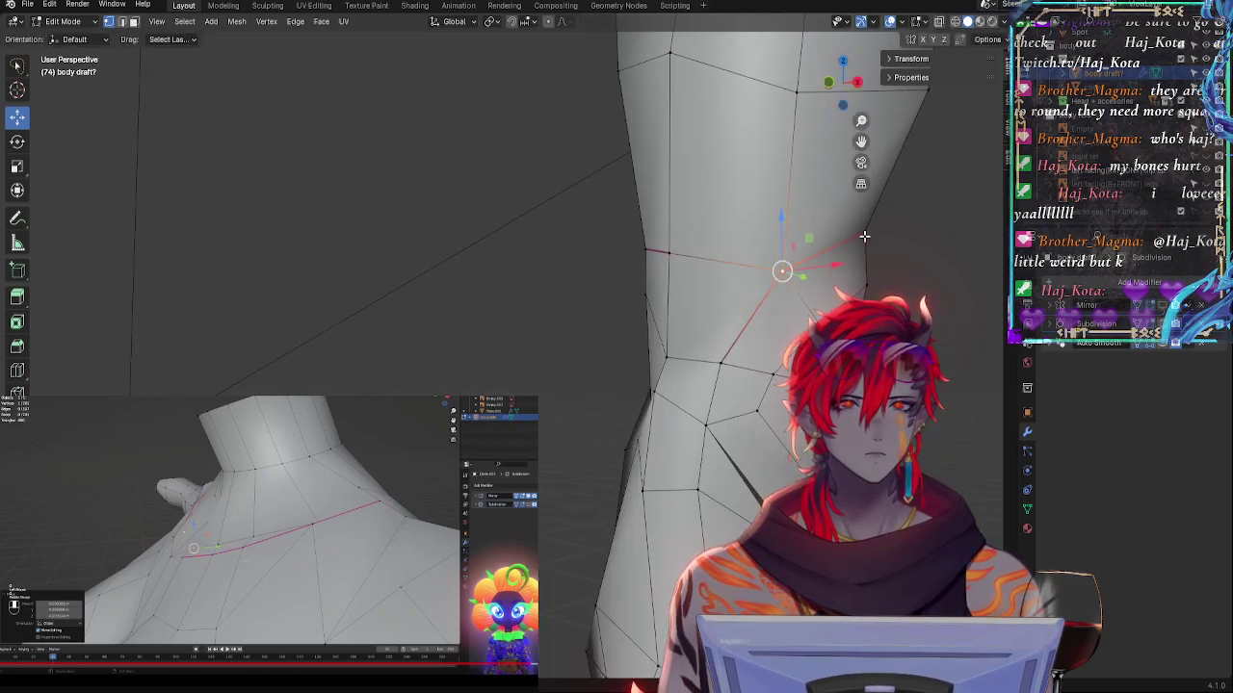
{"action": "left_click", "coordinate": [864, 236]}
{"action": "key", "text": "alt+a"}
{"action": "middle_click_drag", "start_coordinate": [796, 300], "coordinate": [758, 289]}
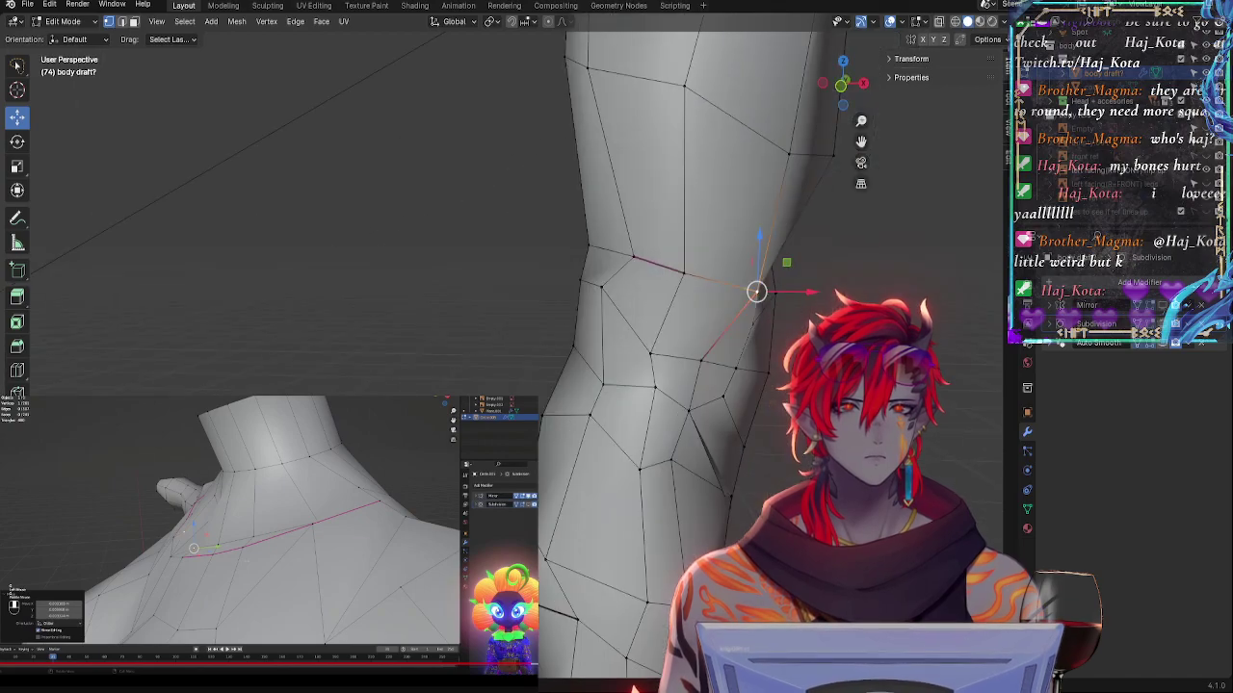
{"action": "left_click", "coordinate": [797, 158]}
{"action": "key", "text": "g"}
{"action": "key", "text": "g"}
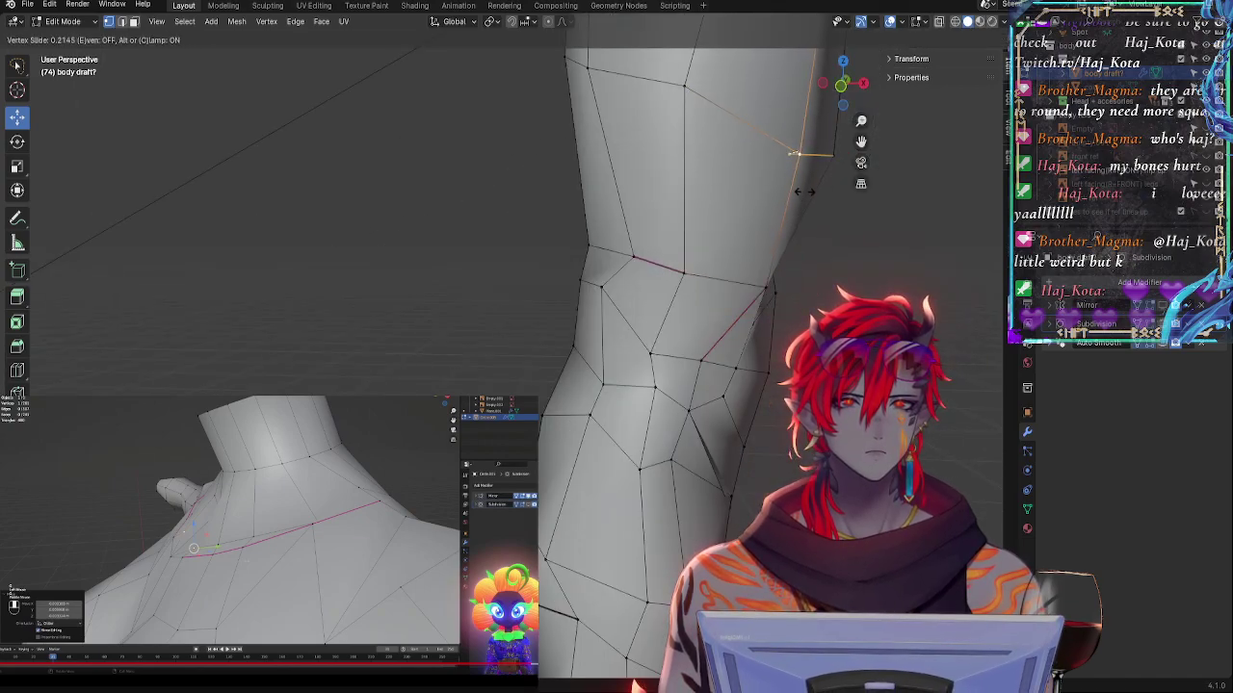
{"action": "left_click", "coordinate": [809, 194]}
- Nudge the knee vertex along Y with the gizmo, then slide it slightly upward
{"action": "middle_click_drag", "start_coordinate": [834, 234], "coordinate": [646, 256]}
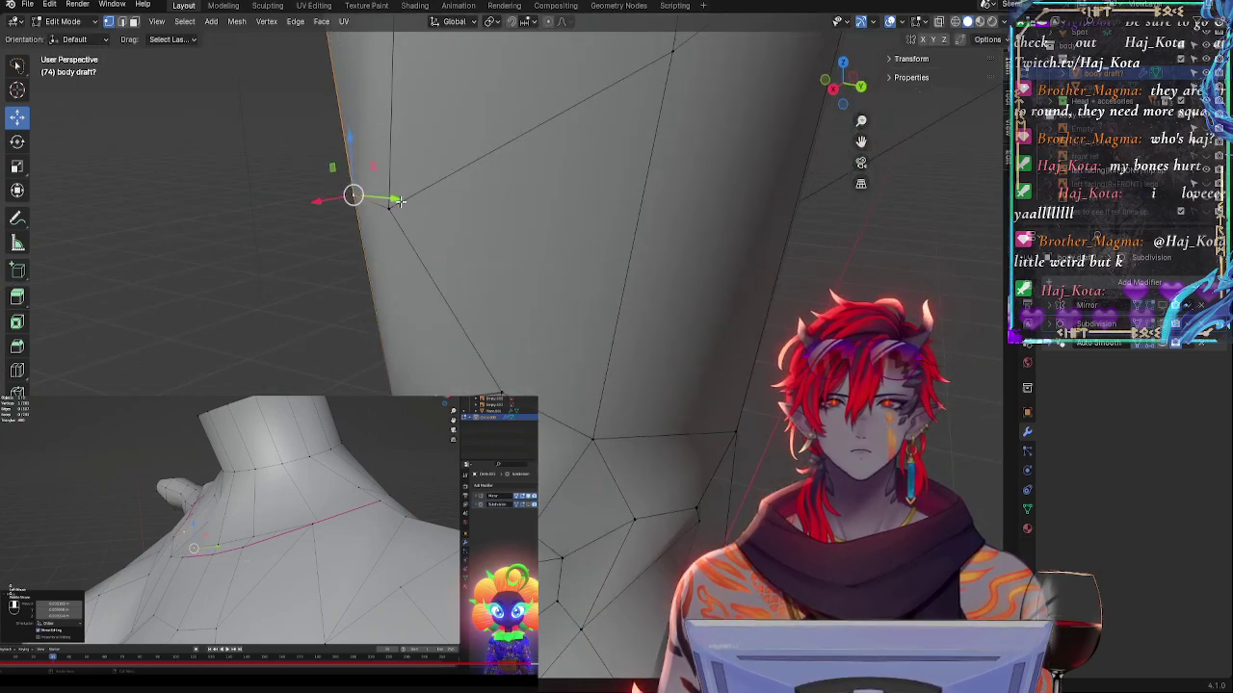
{"action": "left_click_drag", "start_coordinate": [400, 202], "coordinate": [387, 198]}
{"action": "middle_click_drag", "start_coordinate": [395, 201], "coordinate": [696, 222]}
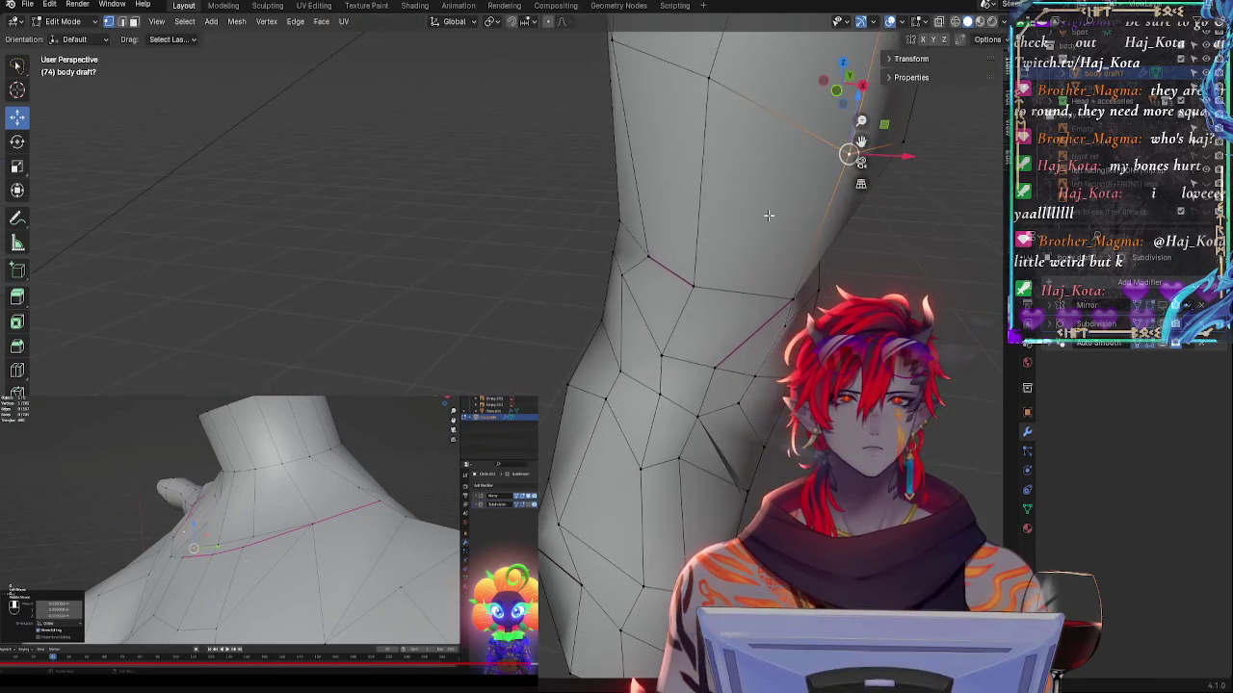
{"action": "key", "text": "g"}
{"action": "key", "text": "g"}
{"action": "left_click", "coordinate": [807, 213]}
{"action": "left_click", "coordinate": [803, 210]}
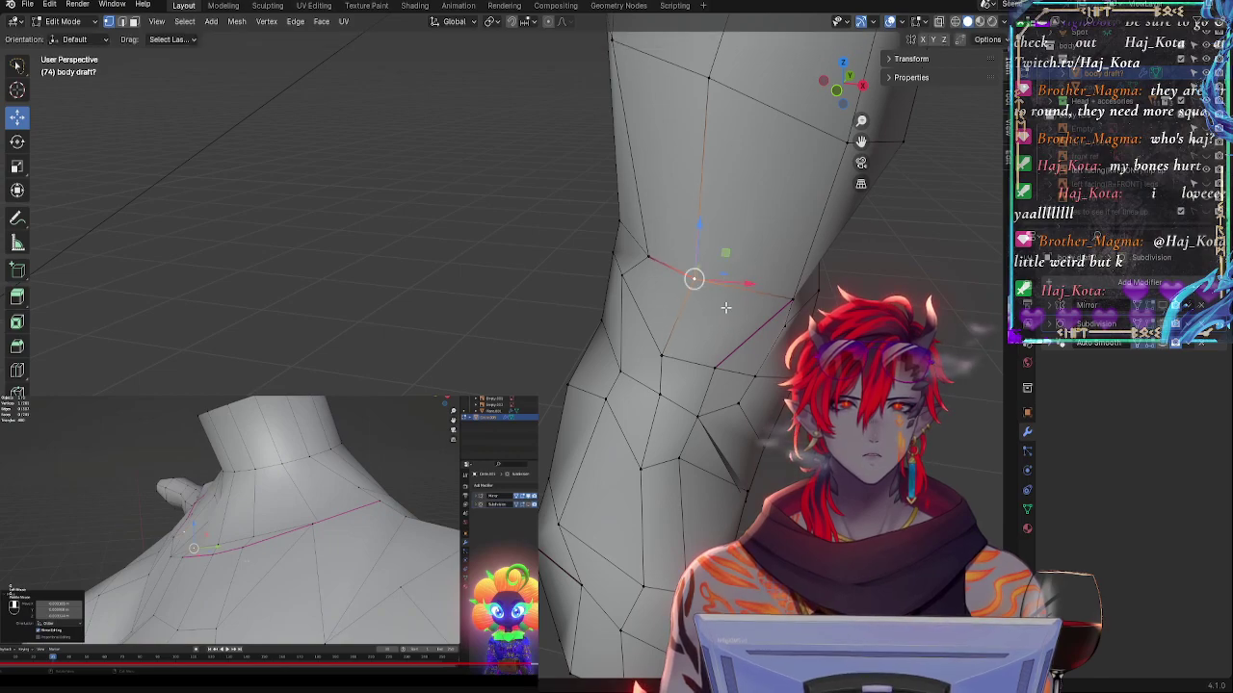
- Fine-tune the knee vertex with small gizmo nudges along Z and Y
{"action": "middle_click_drag", "start_coordinate": [733, 286], "coordinate": [650, 358]}
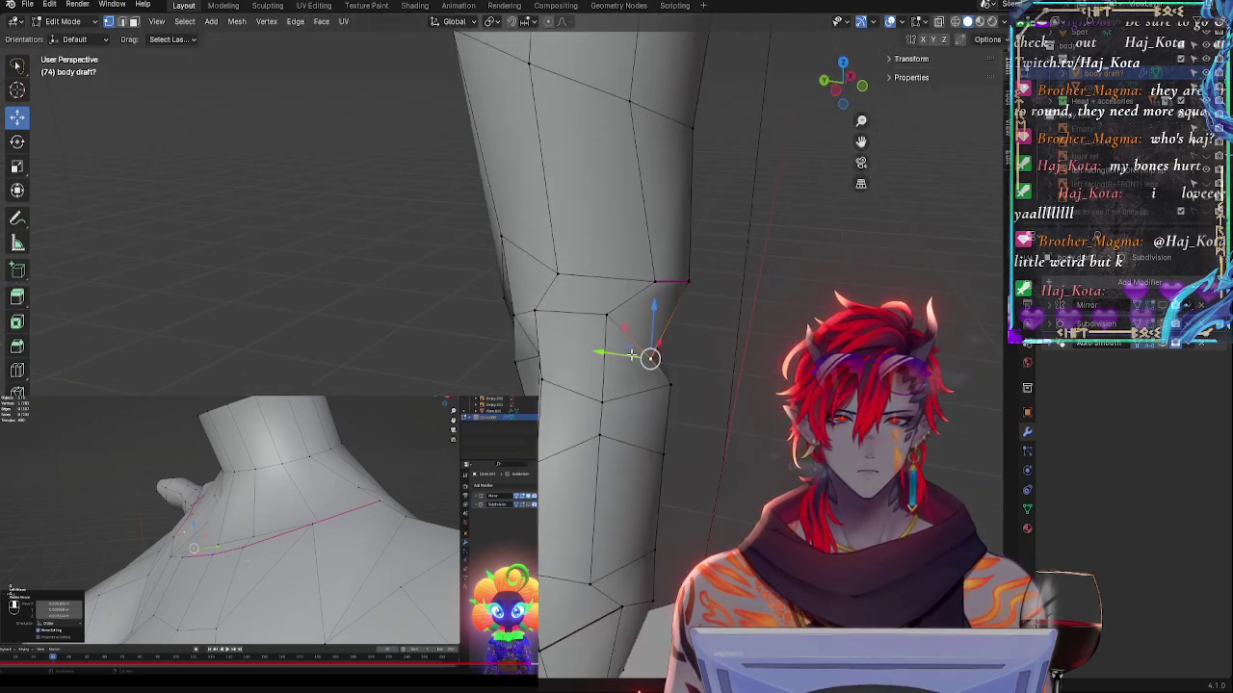
{"action": "left_click_drag", "start_coordinate": [657, 321], "coordinate": [657, 316]}
{"action": "left_click_drag", "start_coordinate": [604, 348], "coordinate": [614, 350]}
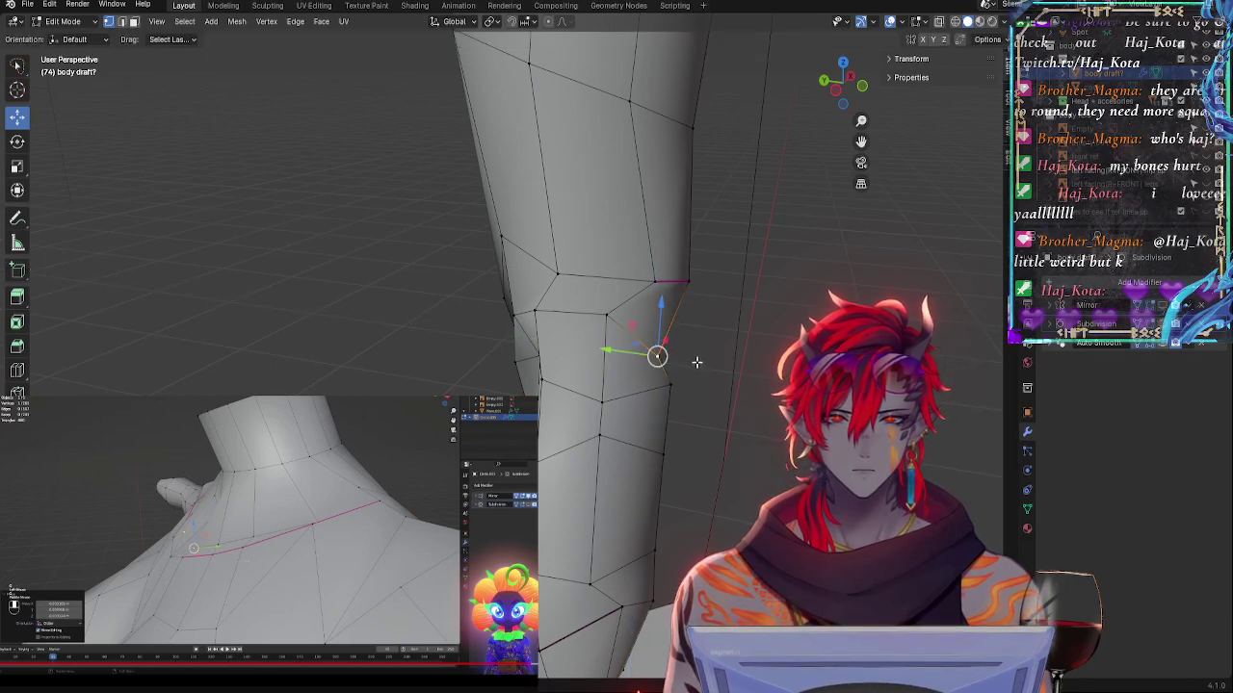
{"action": "middle_click_drag", "start_coordinate": [696, 360], "coordinate": [568, 334]}
{"action": "left_click_drag", "start_coordinate": [549, 311], "coordinate": [537, 307]}
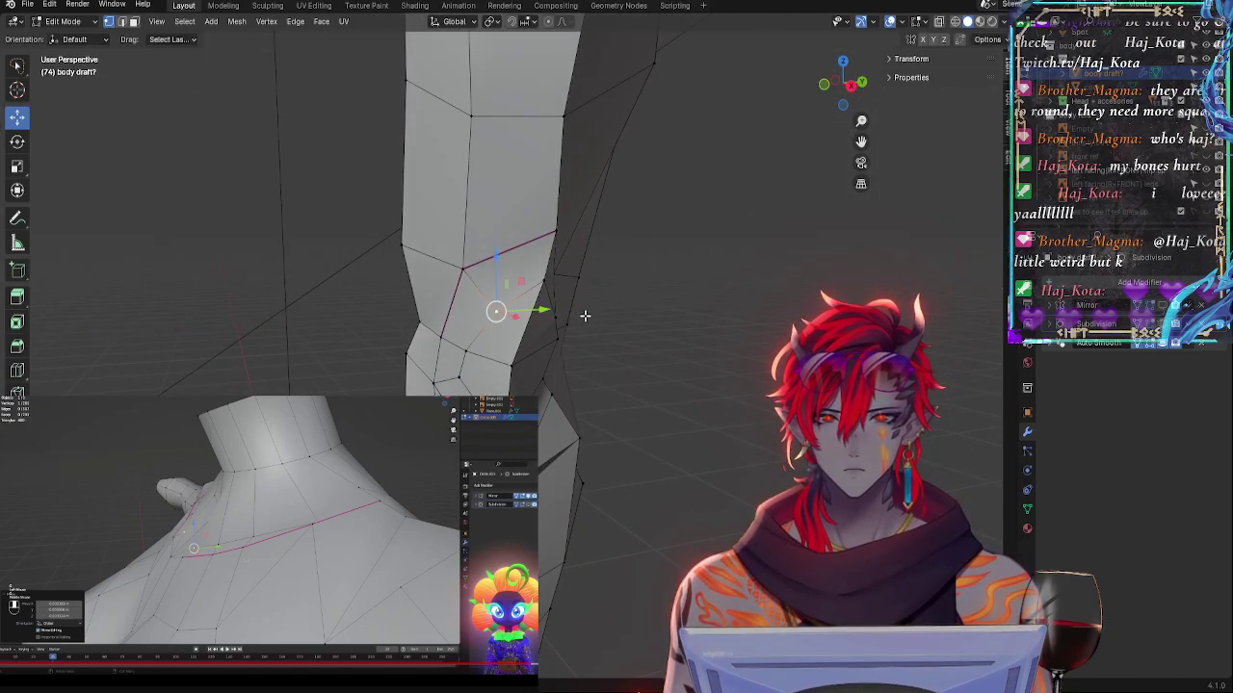
{"action": "middle_click_drag", "start_coordinate": [584, 315], "coordinate": [660, 337]}
- Reposition the knee vertex, then slide it twice along its edge
{"action": "key", "text": "r"}
{"action": "key", "text": "g"}
{"action": "left_click", "coordinate": [566, 295]}
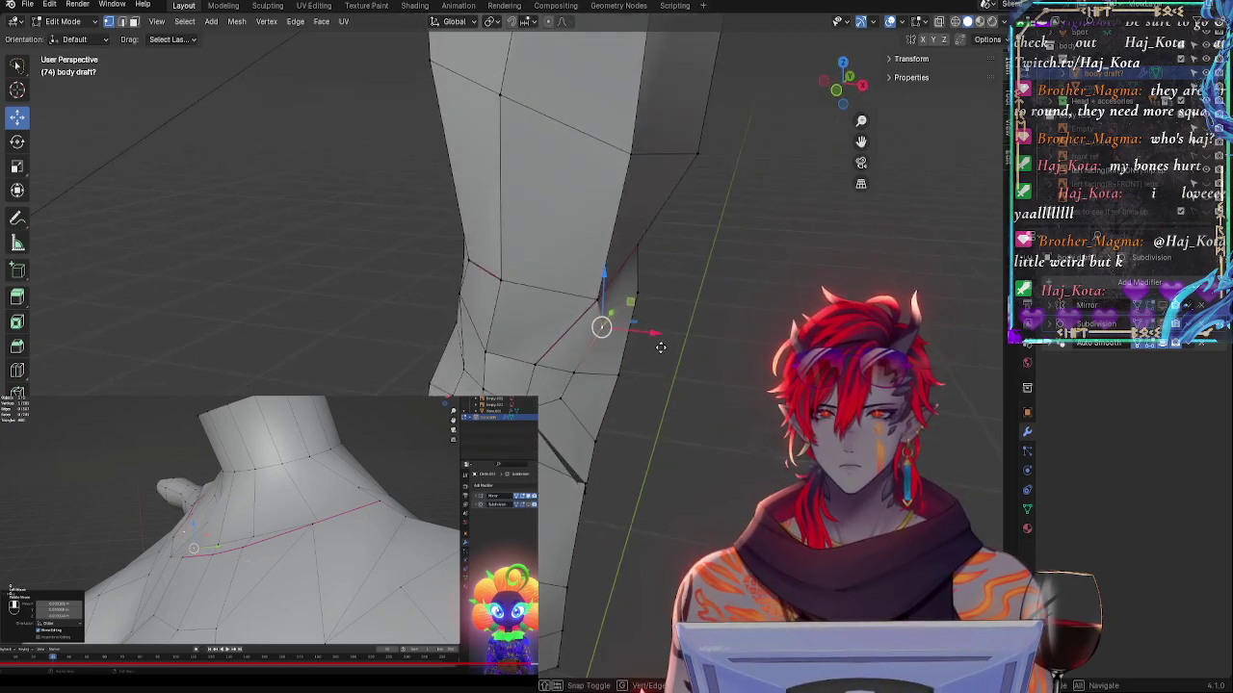
{"action": "middle_click_drag", "start_coordinate": [734, 378], "coordinate": [636, 353]}
{"action": "key", "text": "g"}
{"action": "key", "text": "g"}
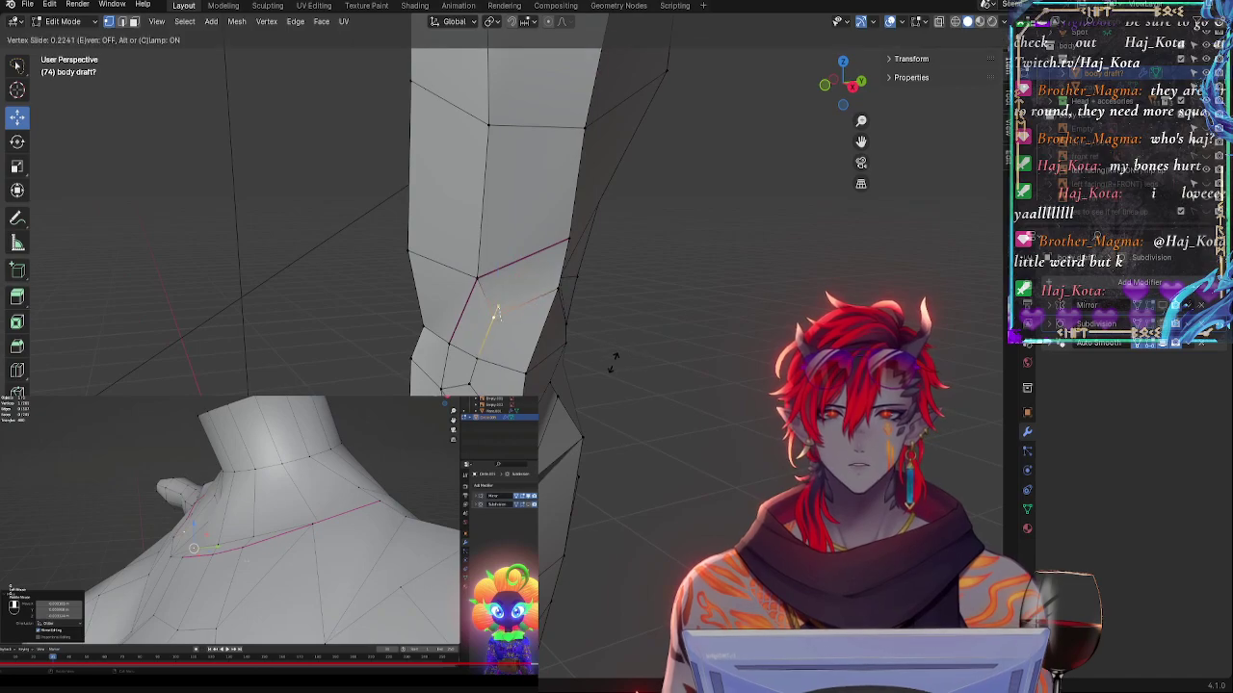
{"action": "left_click", "coordinate": [614, 362]}
{"action": "key", "text": "g"}
- Slide the vertex further down along the leg in several small increments
{"action": "key", "text": "g"}
{"action": "left_click", "coordinate": [626, 362]}
{"action": "key", "text": "g"}
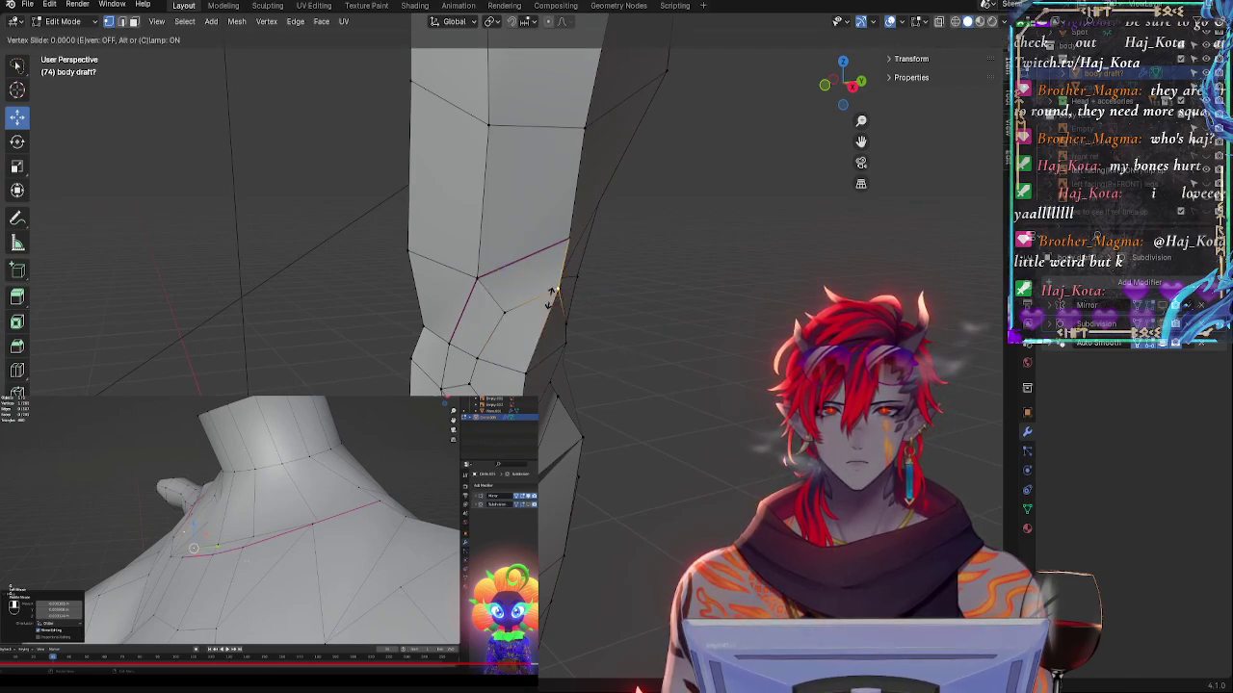
{"action": "left_click", "coordinate": [553, 289]}
{"action": "key", "text": "g"}
{"action": "left_click", "coordinate": [575, 344]}
{"action": "middle_click_drag", "start_coordinate": [576, 344], "coordinate": [468, 343]}
{"action": "key", "text": "g"}
{"action": "key", "text": "g"}
{"action": "left_click", "coordinate": [525, 371]}
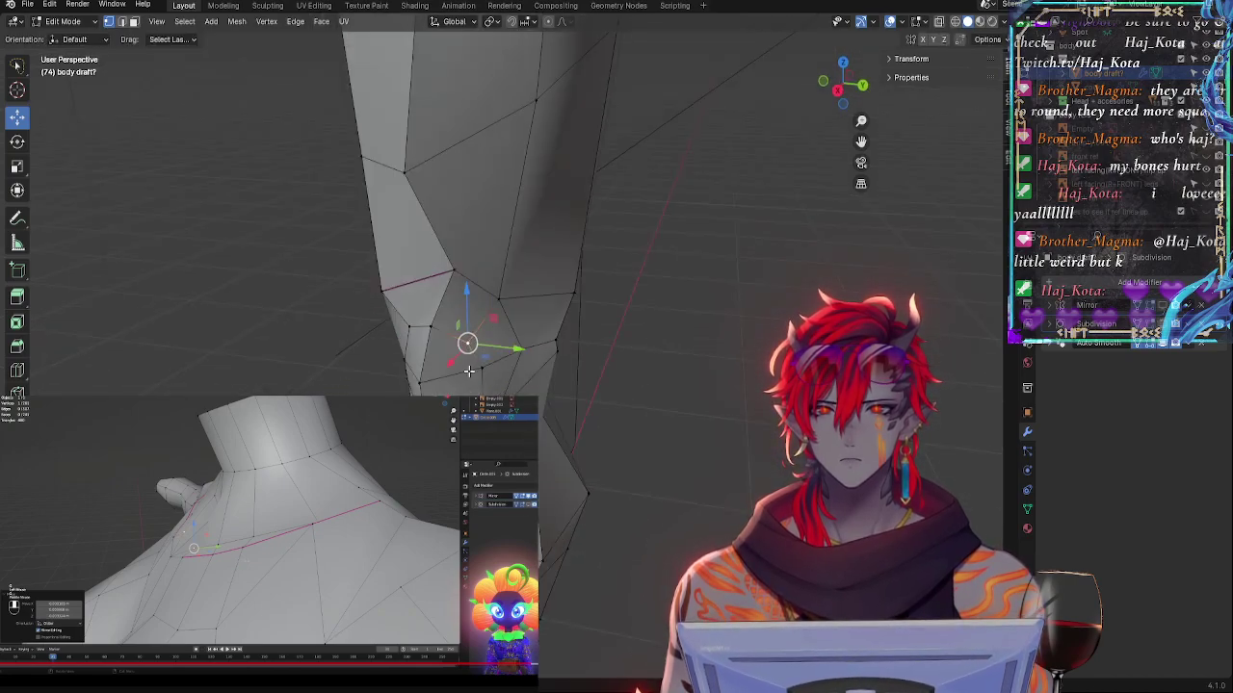
- Shift an upper shin vertex slightly along X, then move it freely
{"action": "key", "text": "g"}
{"action": "key", "text": "x"}
{"action": "left_click", "coordinate": [446, 365]}
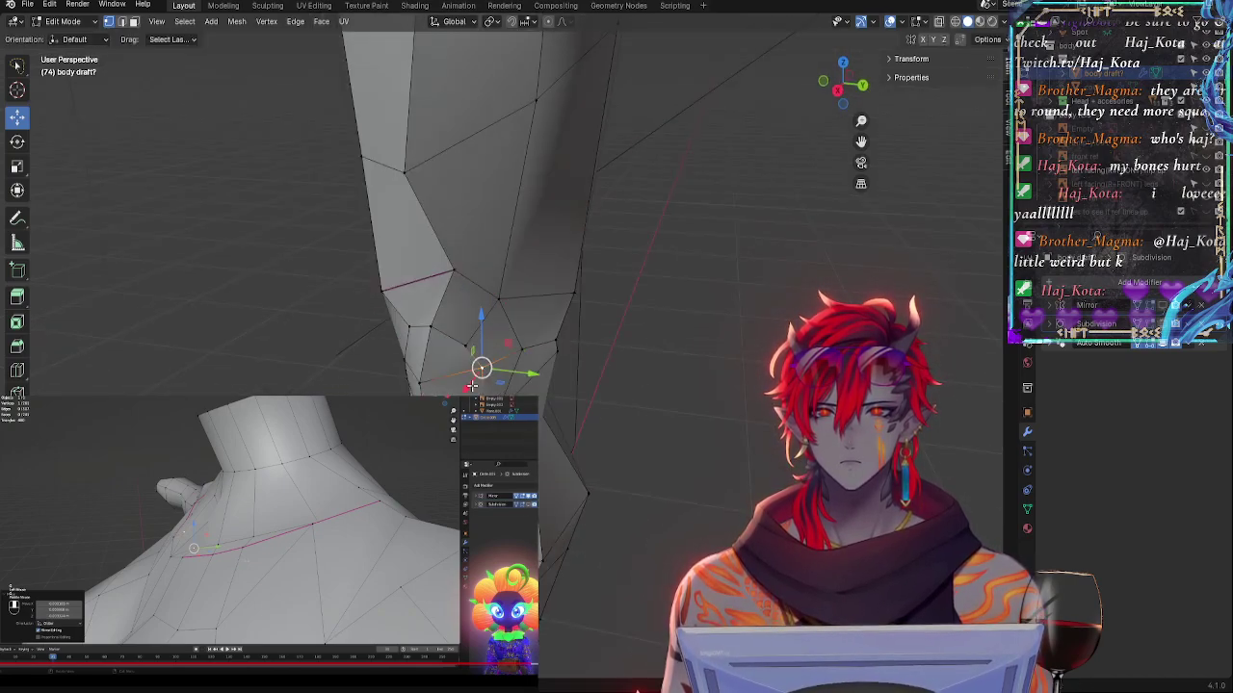
{"action": "middle_click_drag", "start_coordinate": [472, 385], "coordinate": [476, 349]}
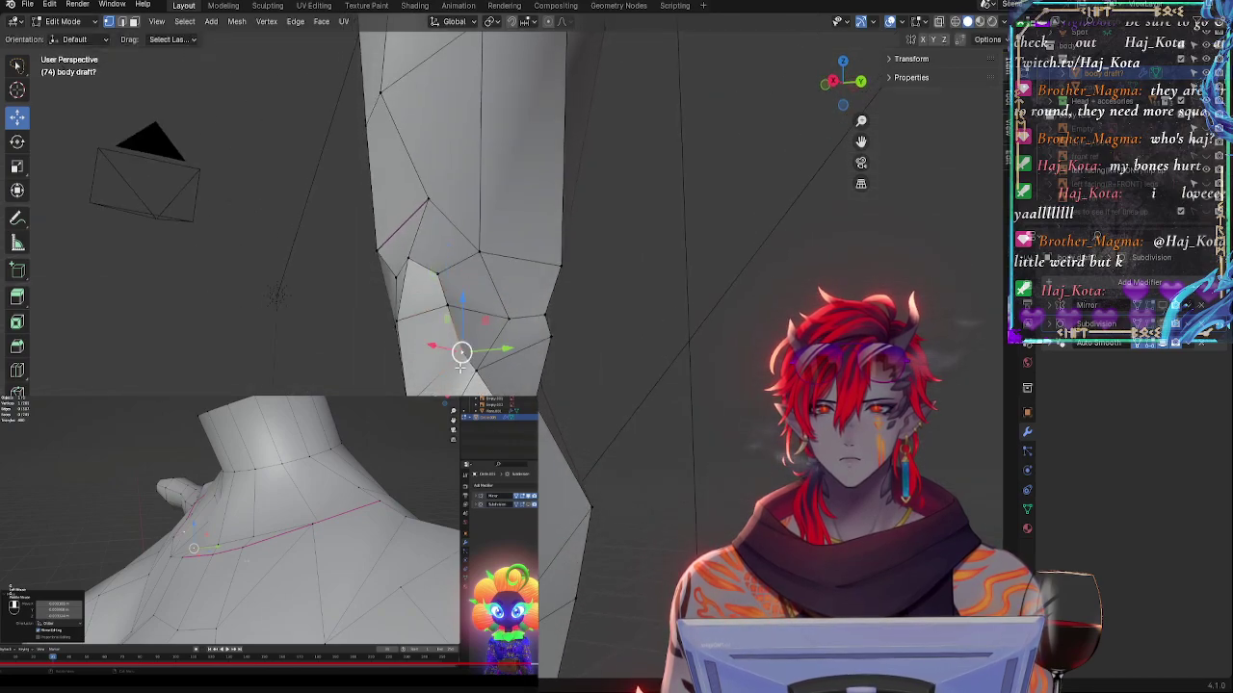
{"action": "key", "text": "g"}
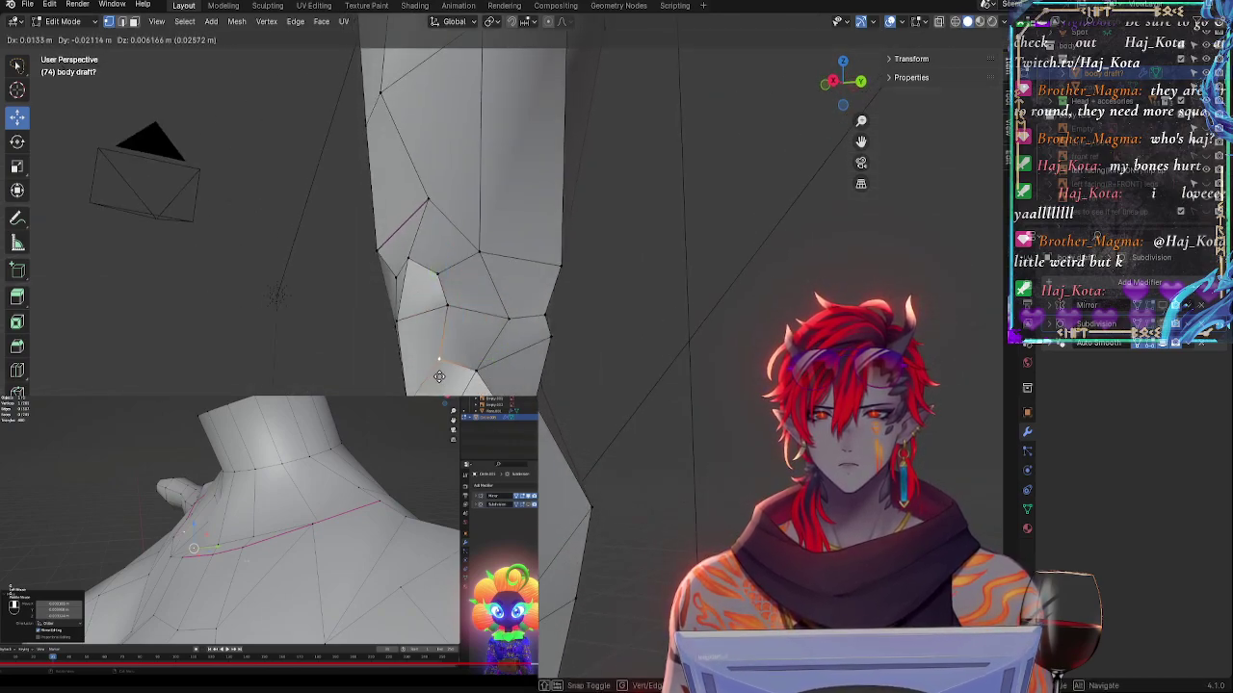
{"action": "left_click", "coordinate": [438, 376]}
{"action": "middle_click_drag", "start_coordinate": [441, 362], "coordinate": [574, 414], "text": "shift"}
- Nudge the knee vertex along Y and raise it slightly with the move gizmo
{"action": "left_click_drag", "start_coordinate": [582, 383], "coordinate": [574, 389]}
{"action": "middle_click_drag", "start_coordinate": [644, 394], "coordinate": [591, 401]}
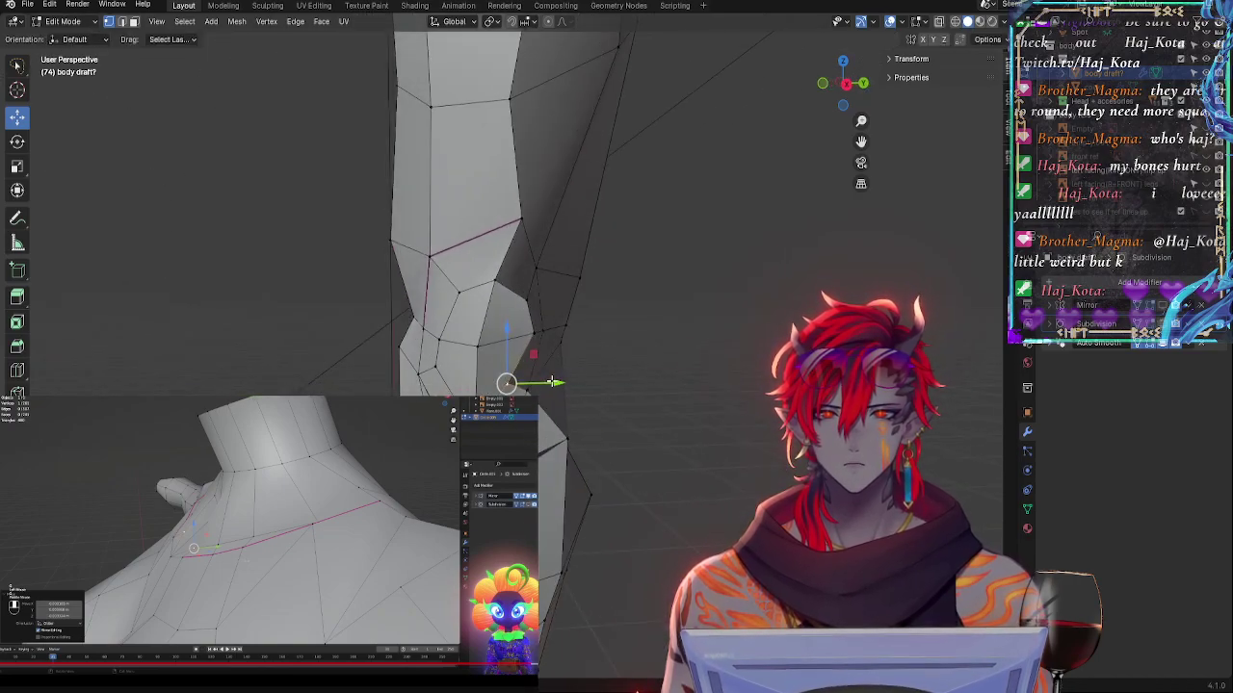
{"action": "left_click_drag", "start_coordinate": [556, 383], "coordinate": [565, 386]}
{"action": "middle_click_drag", "start_coordinate": [566, 387], "coordinate": [609, 393]}
{"action": "left_click_drag", "start_coordinate": [548, 389], "coordinate": [564, 350]}
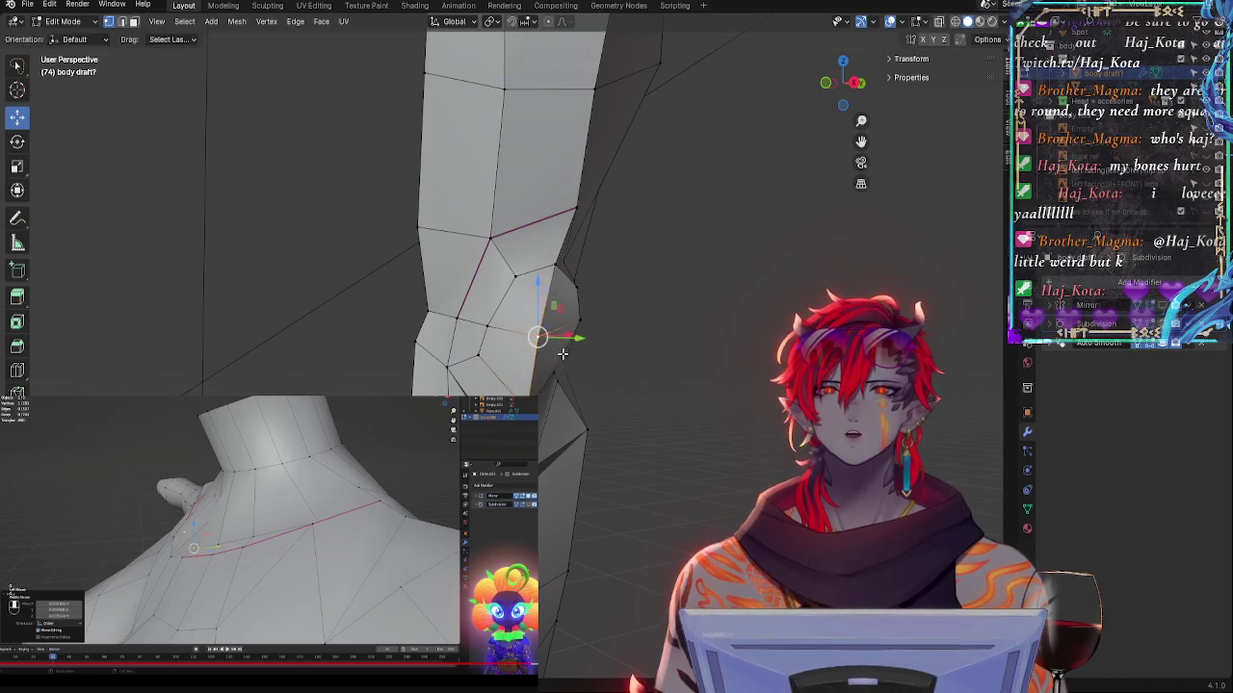
{"action": "middle_click_drag", "start_coordinate": [565, 350], "coordinate": [553, 375]}
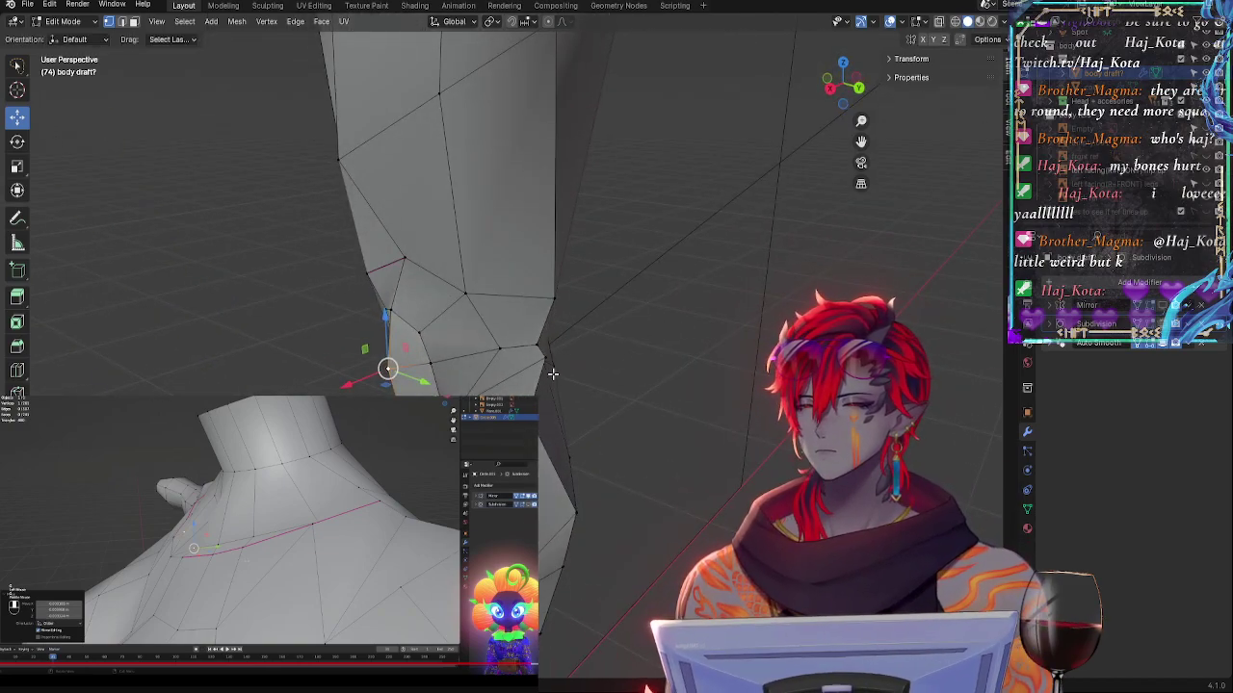
{"action": "middle_click_drag", "start_coordinate": [520, 287], "coordinate": [546, 282]}
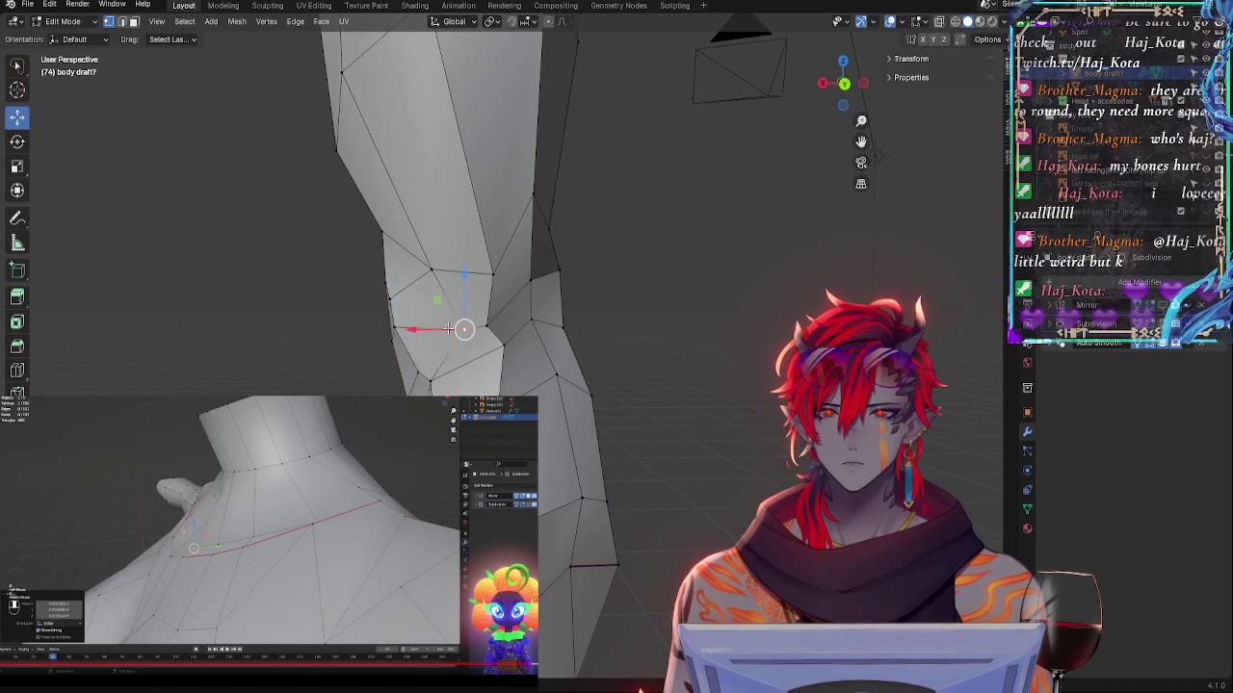
- Move the knee vertex several times to refine its position on the outline
{"action": "key", "text": "g"}
{"action": "left_click", "coordinate": [453, 329]}
{"action": "key", "text": "g"}
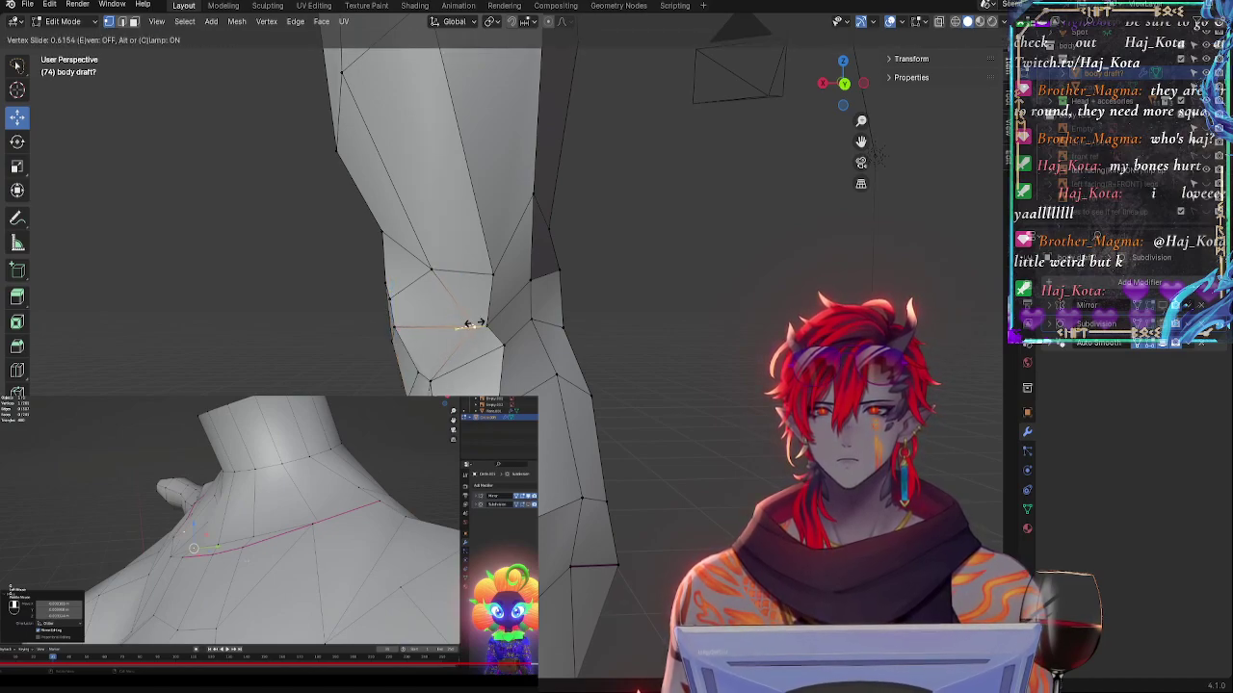
{"action": "left_click", "coordinate": [449, 325]}
{"action": "key", "text": "g"}
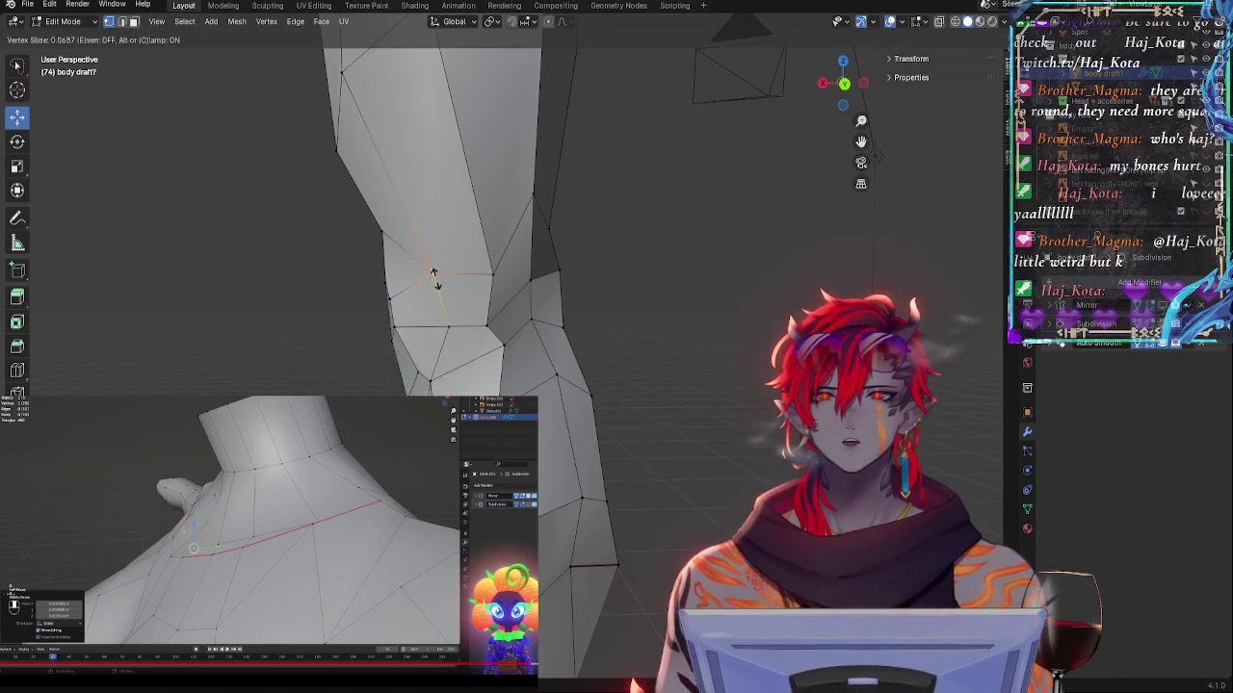
{"action": "left_click", "coordinate": [433, 272]}
{"action": "key", "text": "g"}
{"action": "left_click", "coordinate": [492, 273]}
{"action": "middle_click_drag", "start_coordinate": [492, 281], "coordinate": [547, 280]}
- Slide three neighbouring knee vertices along their edges to smooth the edge flow
{"action": "key", "text": "g"}
{"action": "key", "text": "g"}
{"action": "left_click", "coordinate": [504, 265]}
{"action": "left_click", "coordinate": [492, 278]}
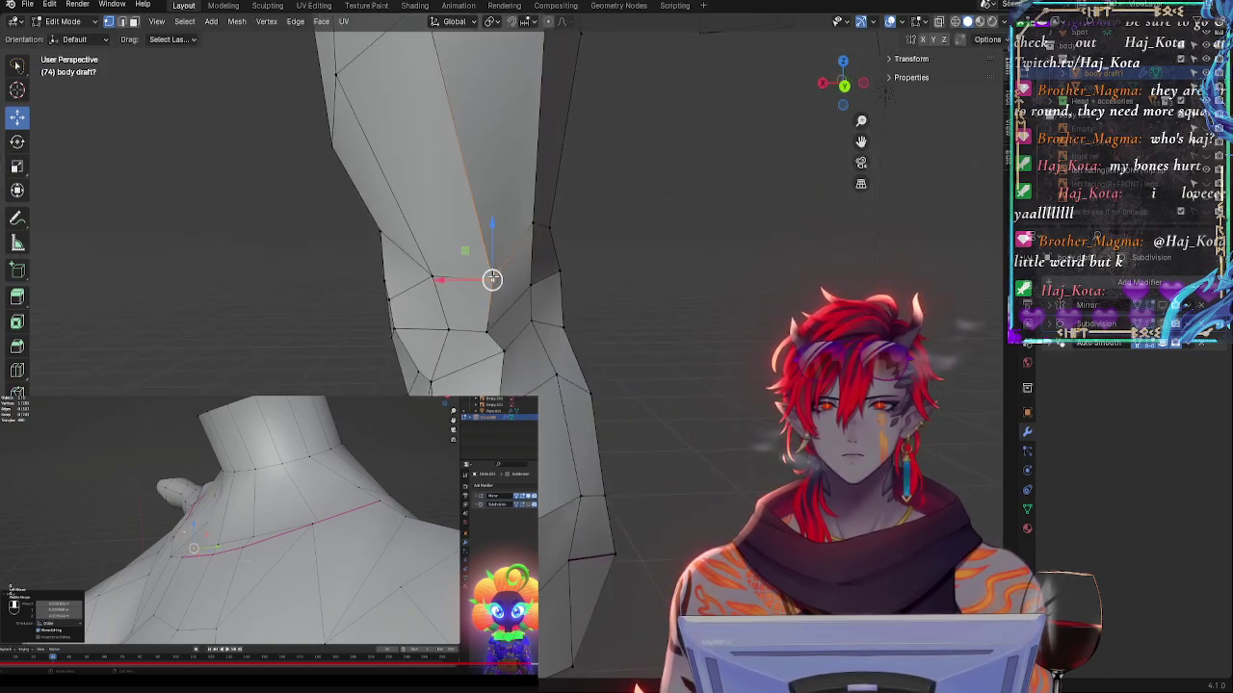
{"action": "key", "text": "g"}
{"action": "key", "text": "g"}
{"action": "left_click", "coordinate": [493, 272]}
{"action": "left_click", "coordinate": [487, 330]}
{"action": "key", "text": "g"}
{"action": "key", "text": "g"}
{"action": "left_click", "coordinate": [507, 327]}
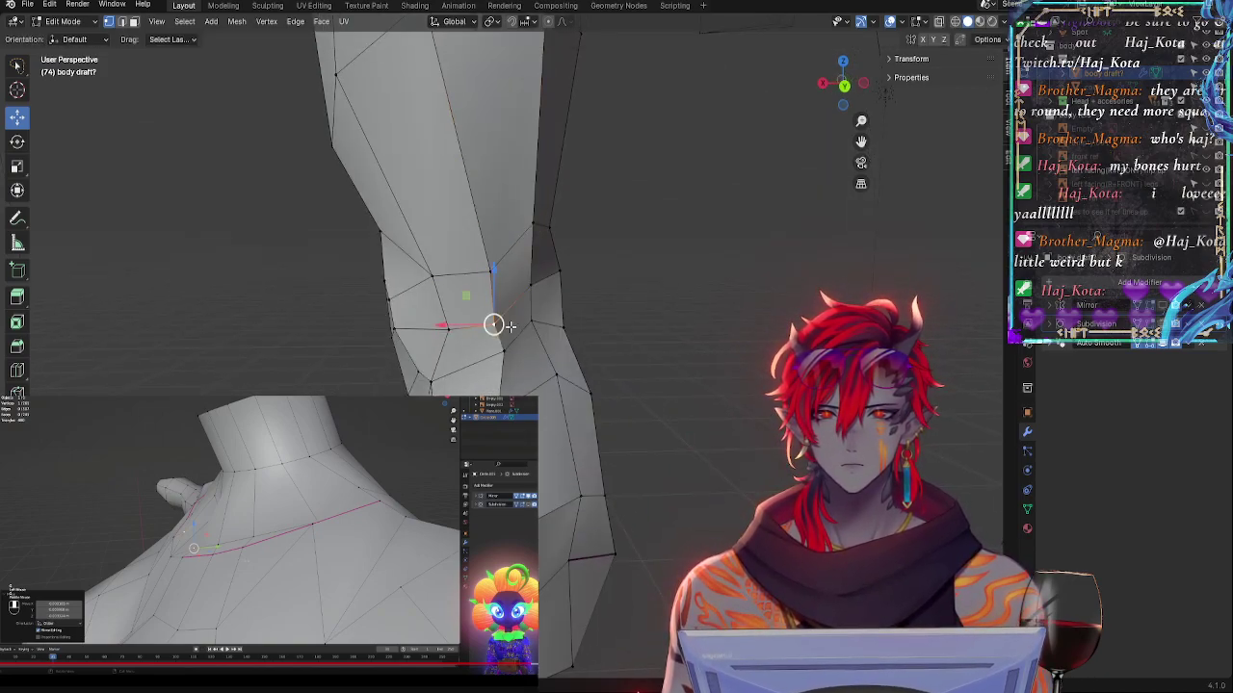
{"action": "middle_click_drag", "start_coordinate": [535, 287], "coordinate": [626, 262]}
- Shift a knee vertex slightly right, then edge-slide three nearby vertices to tighten the knee
{"action": "key", "text": "g"}
{"action": "left_click", "coordinate": [531, 309]}
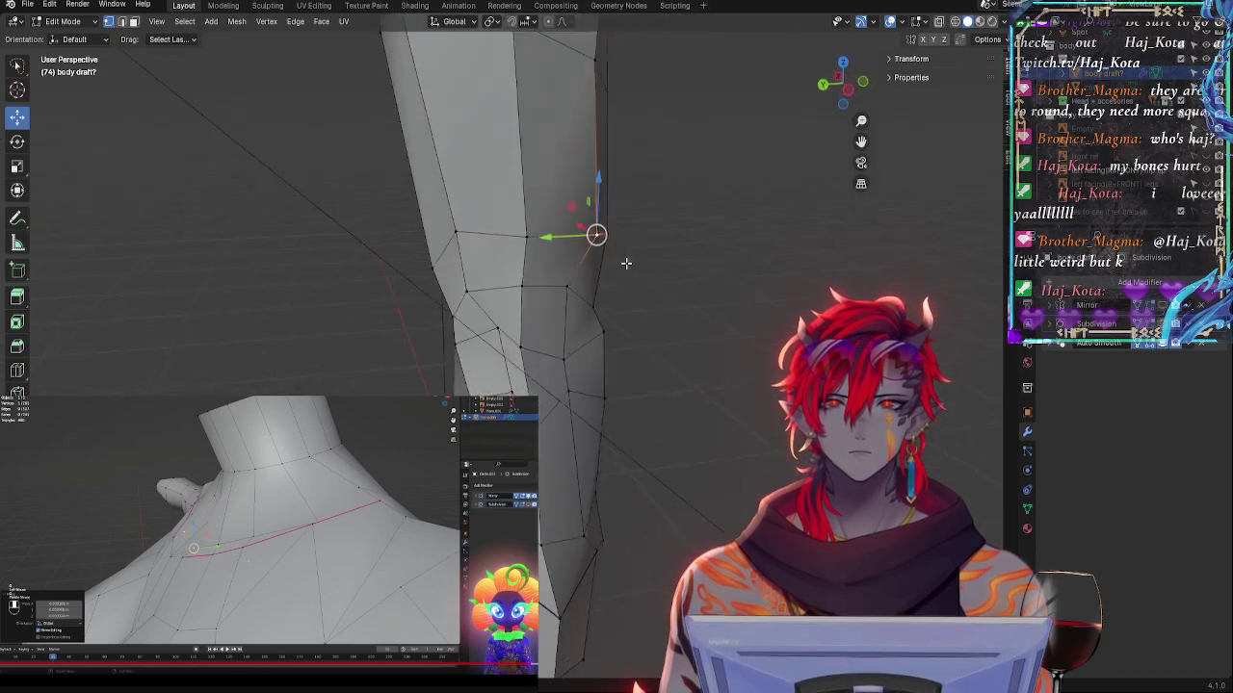
{"action": "middle_click_drag", "start_coordinate": [467, 239], "coordinate": [536, 239]}
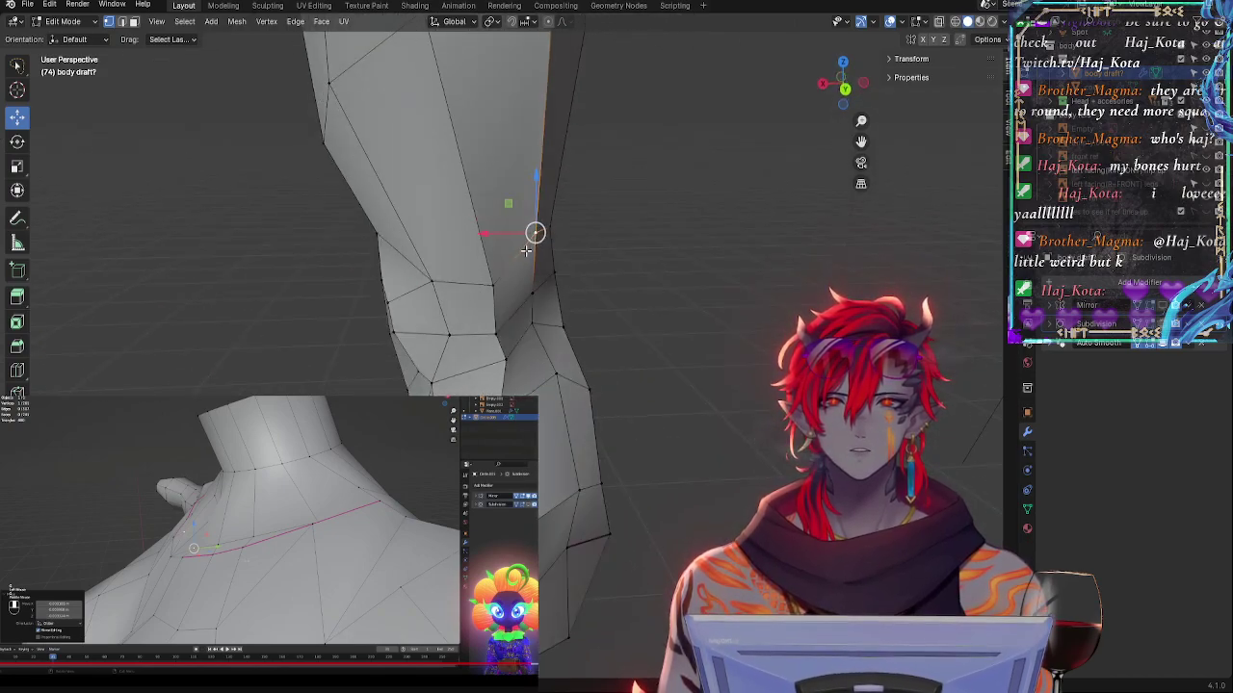
{"action": "key", "text": "shift+v"}
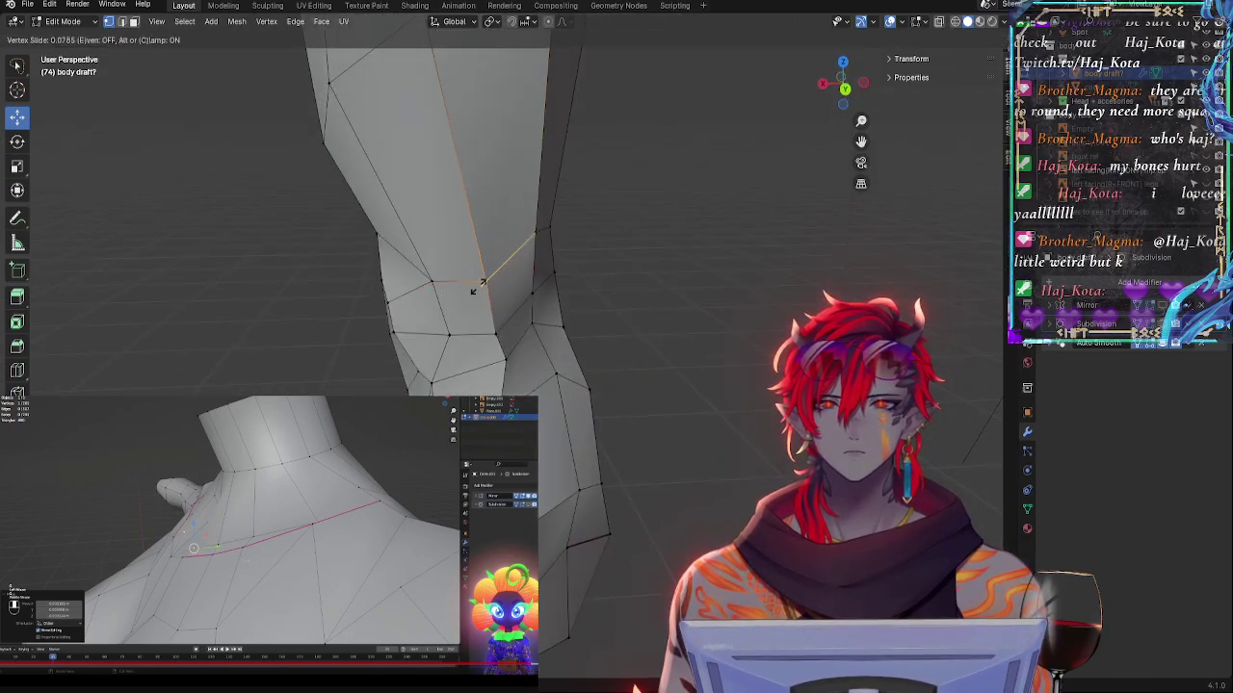
{"action": "left_click", "coordinate": [482, 275]}
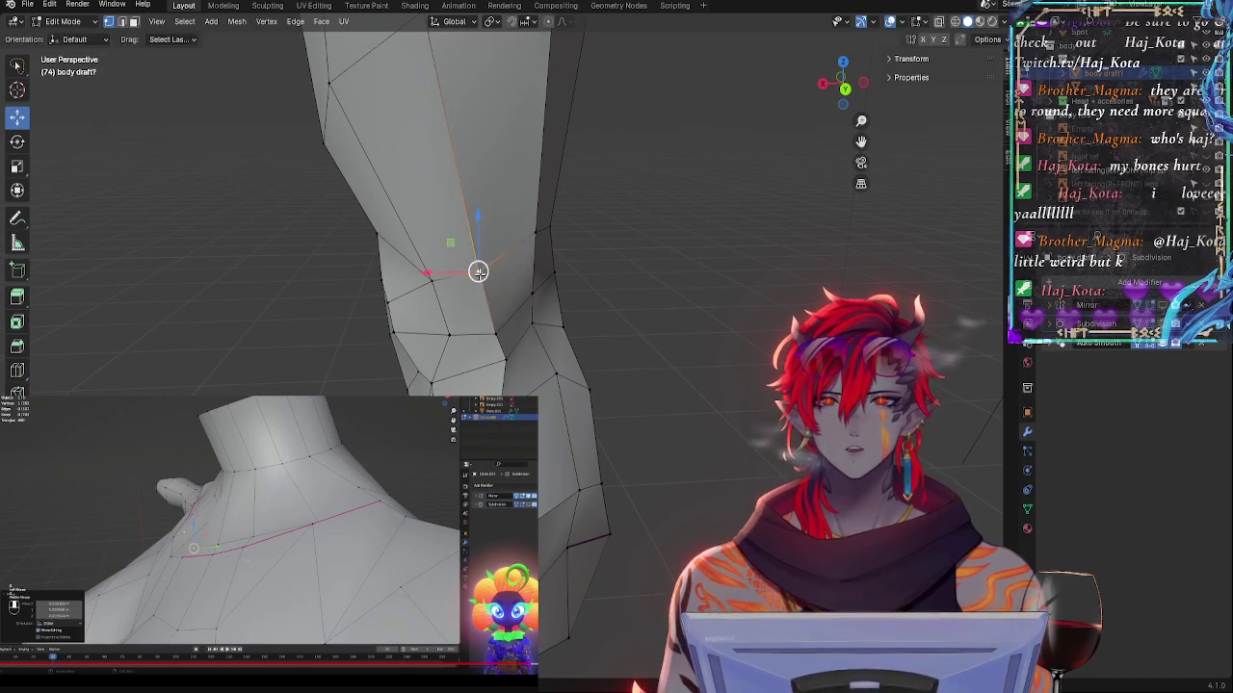
{"action": "middle_click_drag", "start_coordinate": [481, 274], "coordinate": [521, 275]}
{"action": "key", "text": "shift+v"}
{"action": "left_click", "coordinate": [505, 275]}
{"action": "key", "text": "shift+v"}
{"action": "left_click", "coordinate": [496, 273]}
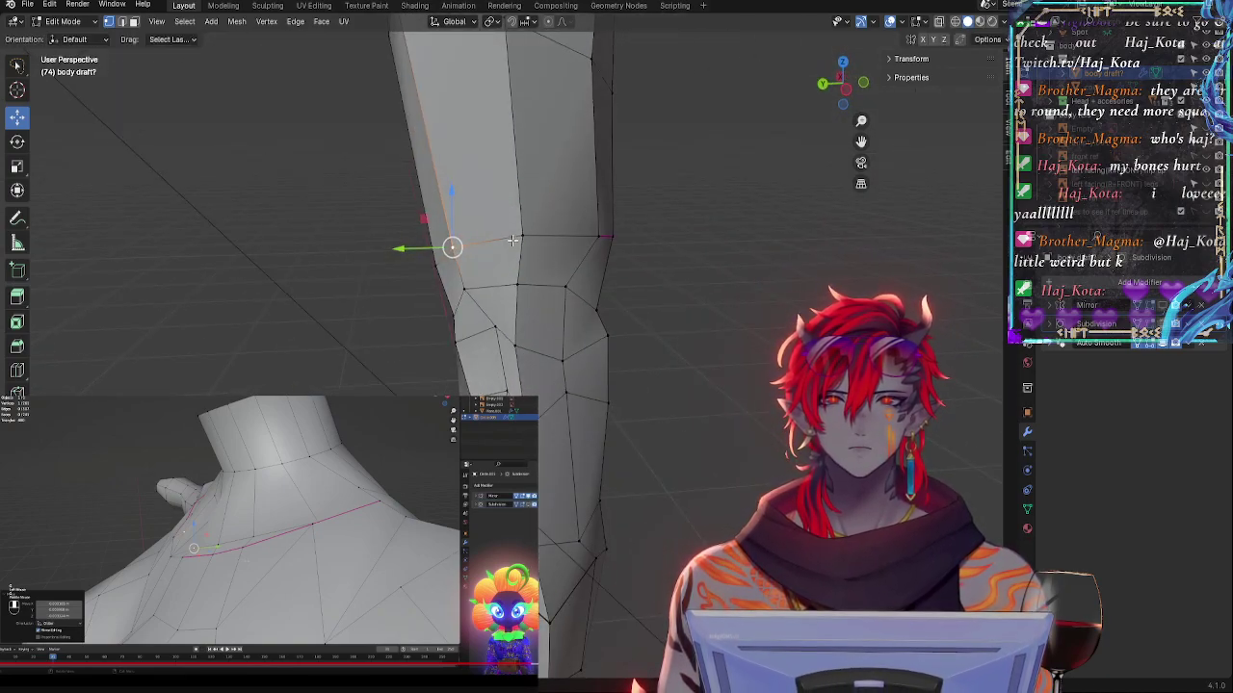
{"action": "middle_click_drag", "start_coordinate": [523, 238], "coordinate": [572, 344]}
- Reposition knee vertices along Y and freely, then raise another vertex behind the knee
{"action": "key", "text": "g"}
{"action": "key", "text": "y"}
{"action": "left_click", "coordinate": [475, 358]}
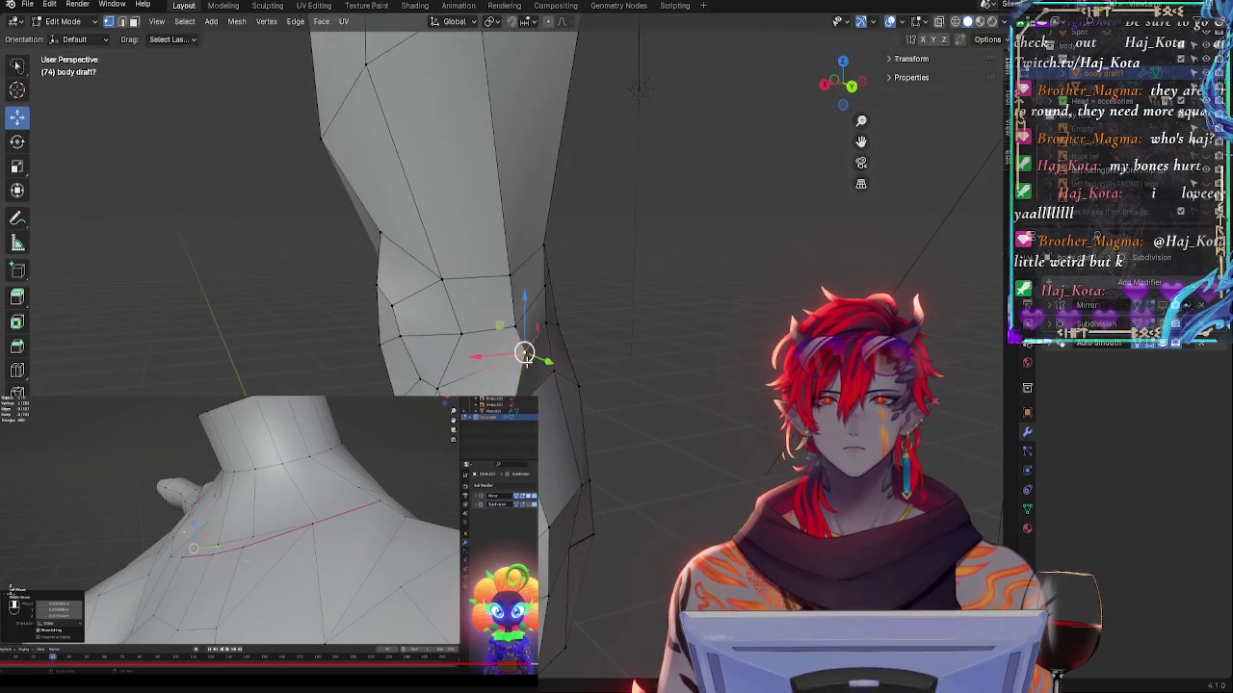
{"action": "key", "text": "g"}
{"action": "left_click", "coordinate": [506, 328]}
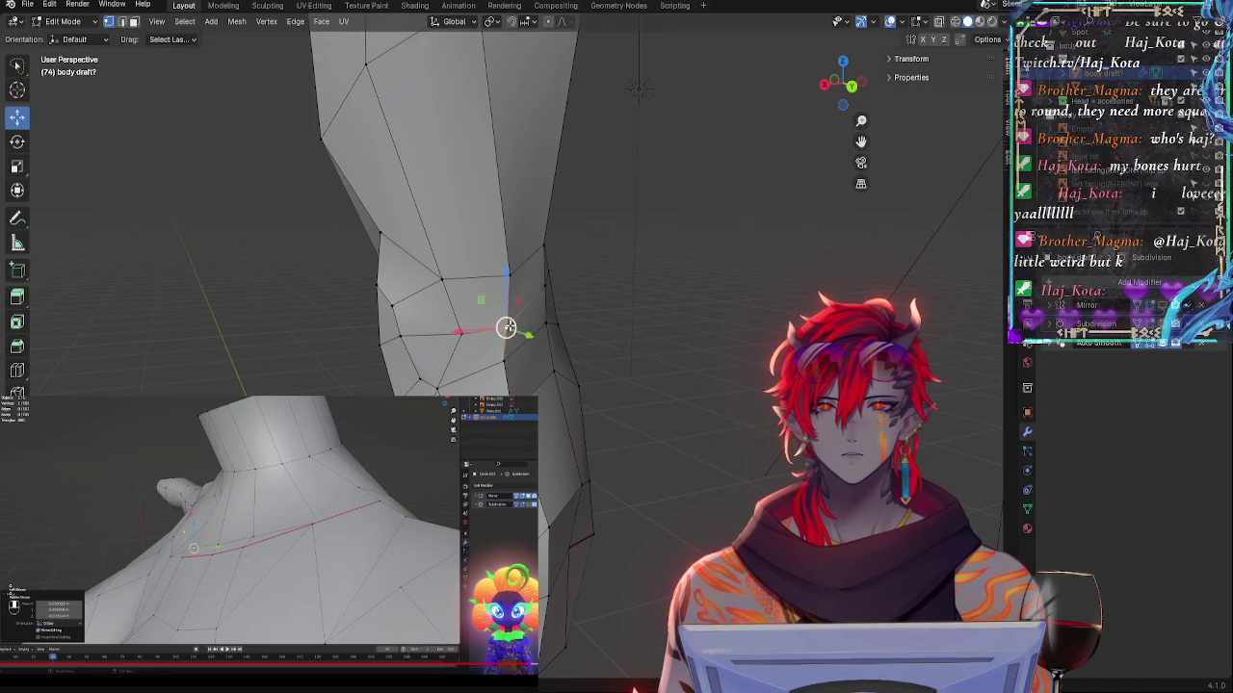
{"action": "middle_click_drag", "start_coordinate": [512, 278], "coordinate": [544, 388]}
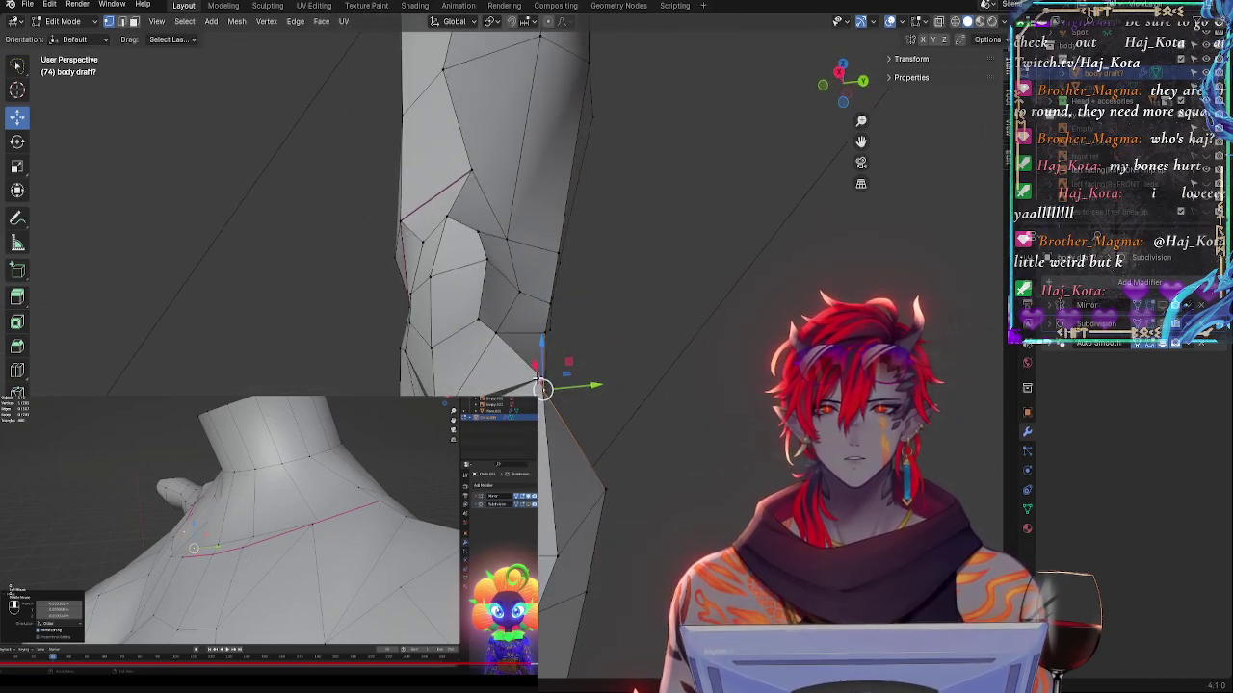
{"action": "key", "text": "g"}
{"action": "left_click", "coordinate": [576, 375]}
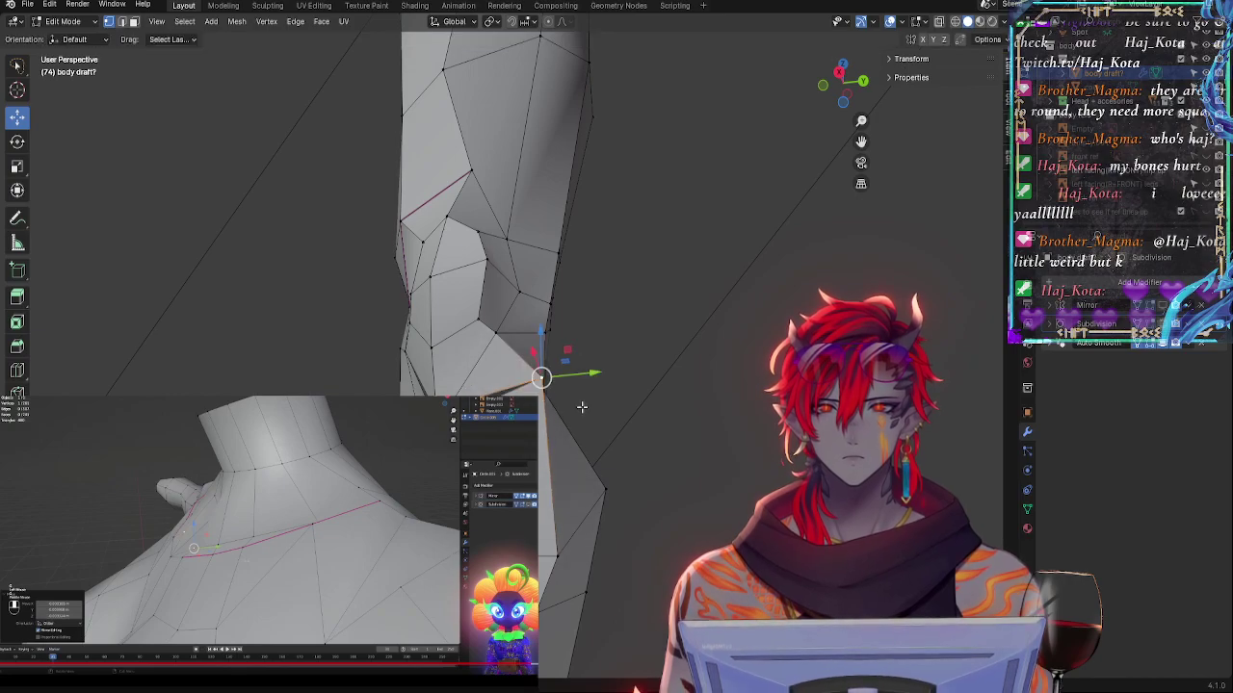
{"action": "middle_click_drag", "start_coordinate": [576, 375], "coordinate": [573, 425]}
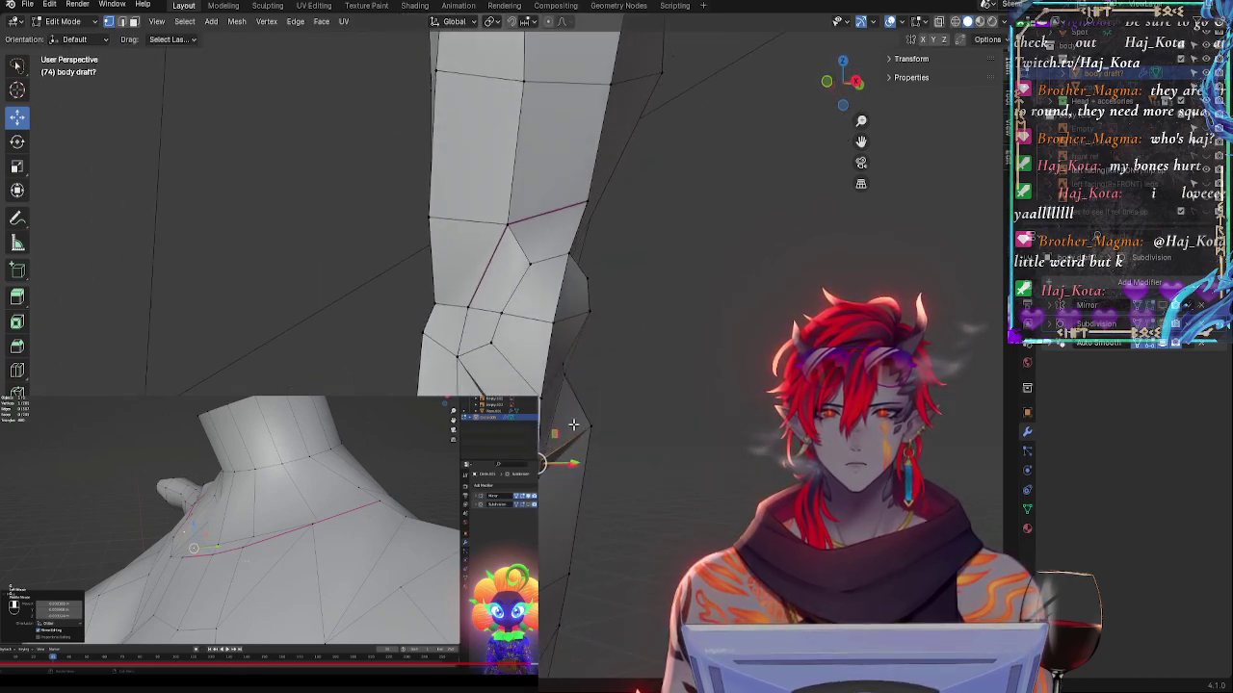
- Lower a knee vertex along Z with small X nudges, checking from the leg's other side
{"action": "key", "text": "g"}
{"action": "key", "text": "z"}
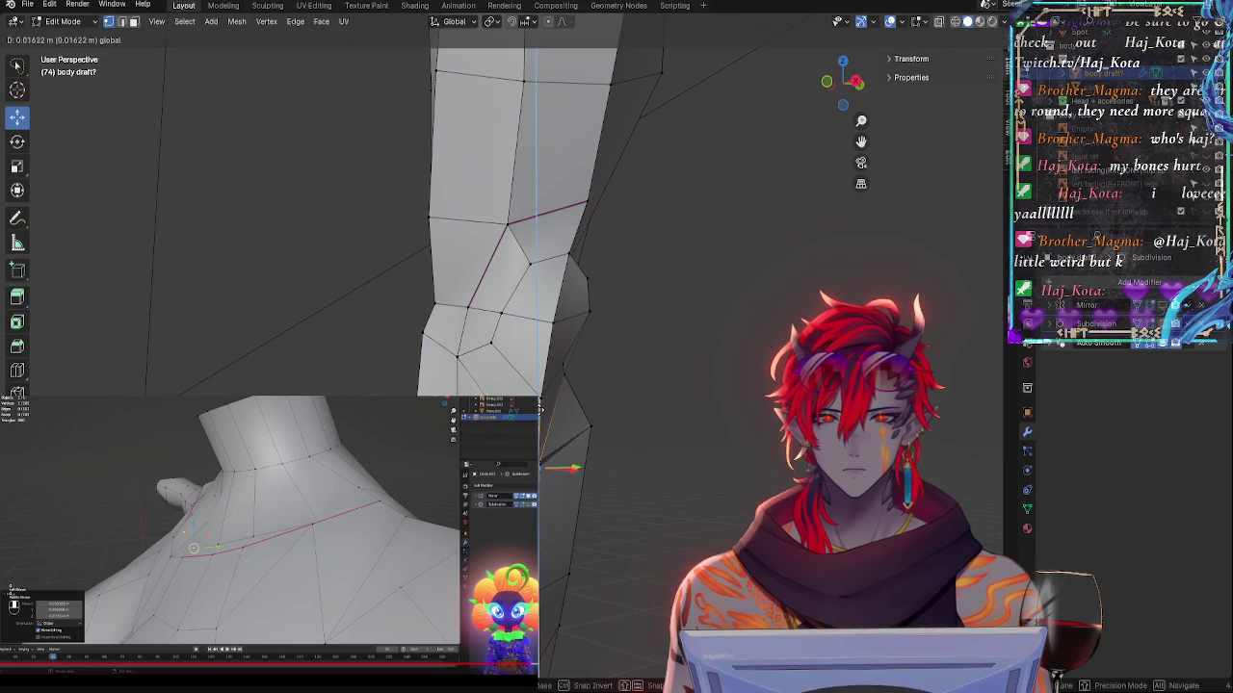
{"action": "left_click_drag", "start_coordinate": [539, 388], "coordinate": [539, 386]}
{"action": "middle_click_drag", "start_coordinate": [540, 386], "coordinate": [646, 438]}
{"action": "left_click_drag", "start_coordinate": [644, 446], "coordinate": [647, 448]}
{"action": "left_click_drag", "start_coordinate": [592, 414], "coordinate": [598, 454]}
{"action": "middle_click_drag", "start_coordinate": [598, 454], "coordinate": [380, 455]}
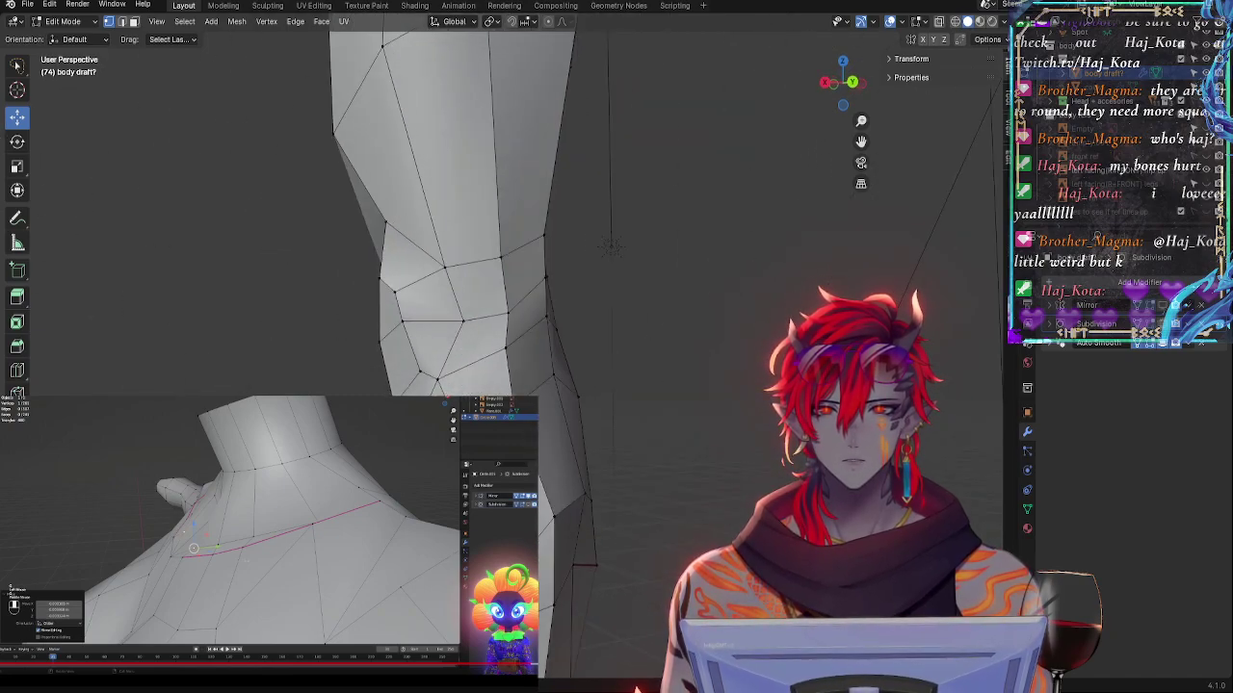
{"action": "middle_click_drag", "start_coordinate": [463, 454], "coordinate": [575, 459]}
{"action": "left_click_drag", "start_coordinate": [575, 459], "coordinate": [575, 468]}
{"action": "middle_click_drag", "start_coordinate": [575, 468], "coordinate": [625, 480]}
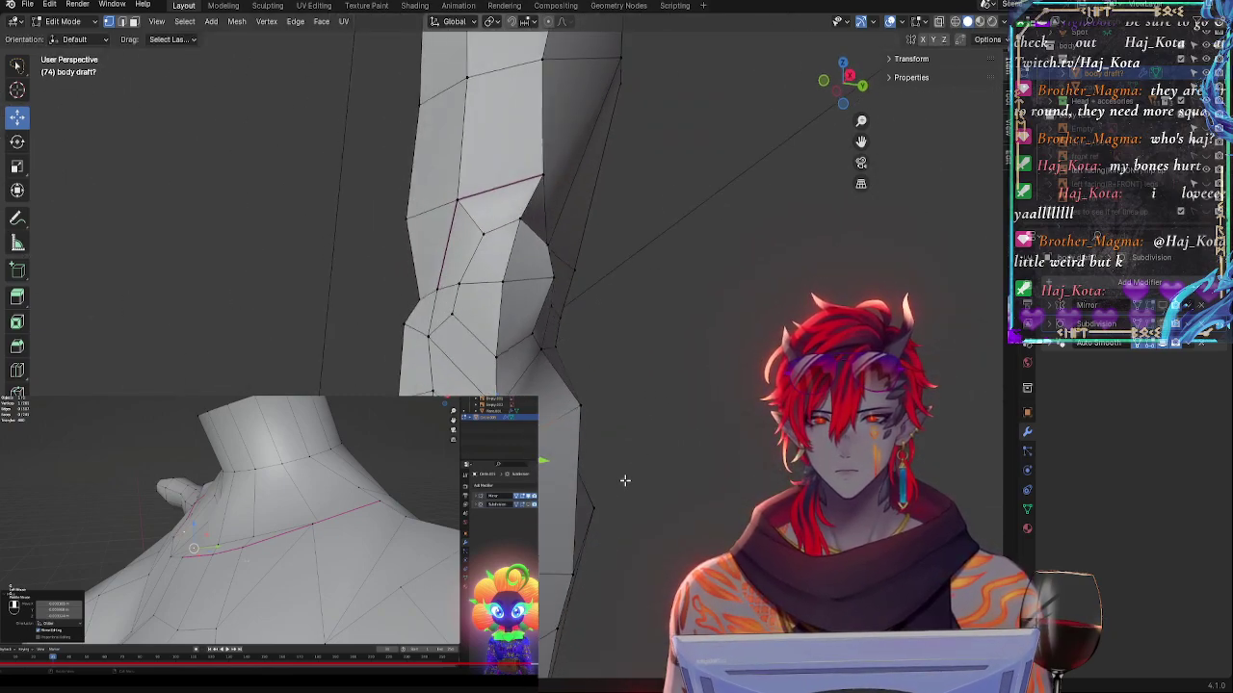
{"action": "middle_click_drag", "start_coordinate": [592, 520], "coordinate": [615, 383], "text": "shift"}
- Raise a lower-leg vertex slightly along Z, then shift it along X and Z
{"action": "left_click", "coordinate": [507, 398]}
{"action": "left_click_drag", "start_coordinate": [550, 404], "coordinate": [555, 406]}
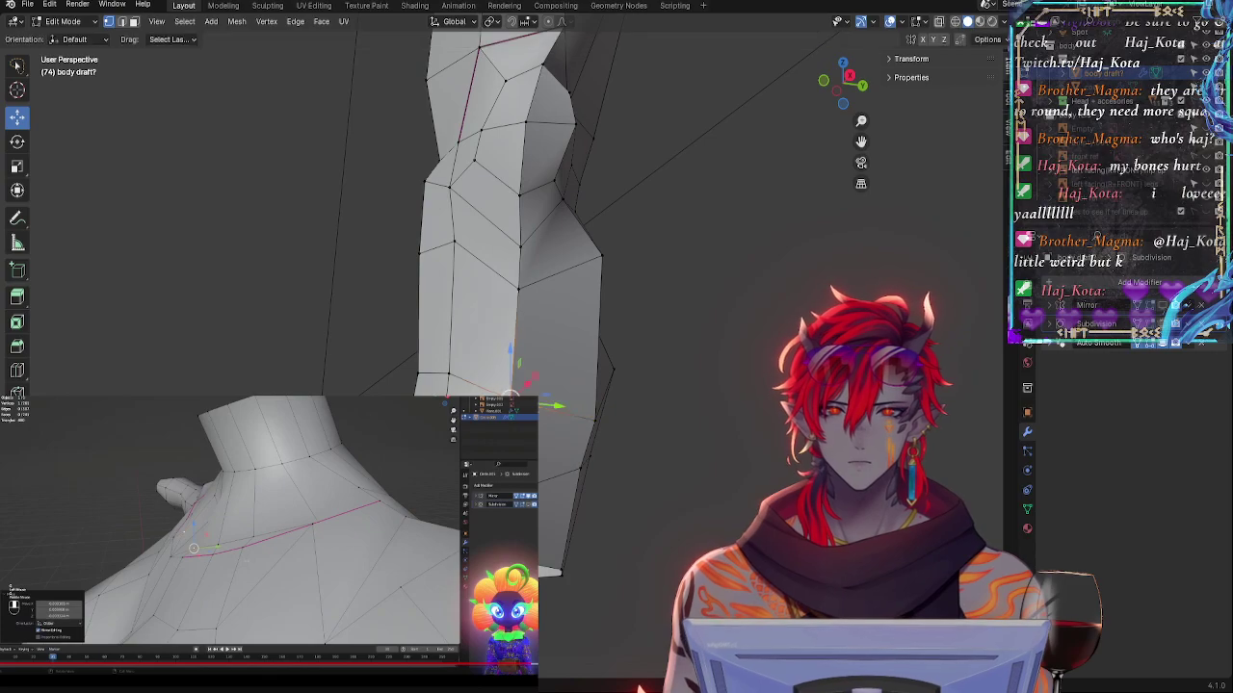
{"action": "key", "text": "g"}
{"action": "key", "text": "z"}
{"action": "left_click", "coordinate": [512, 384]}
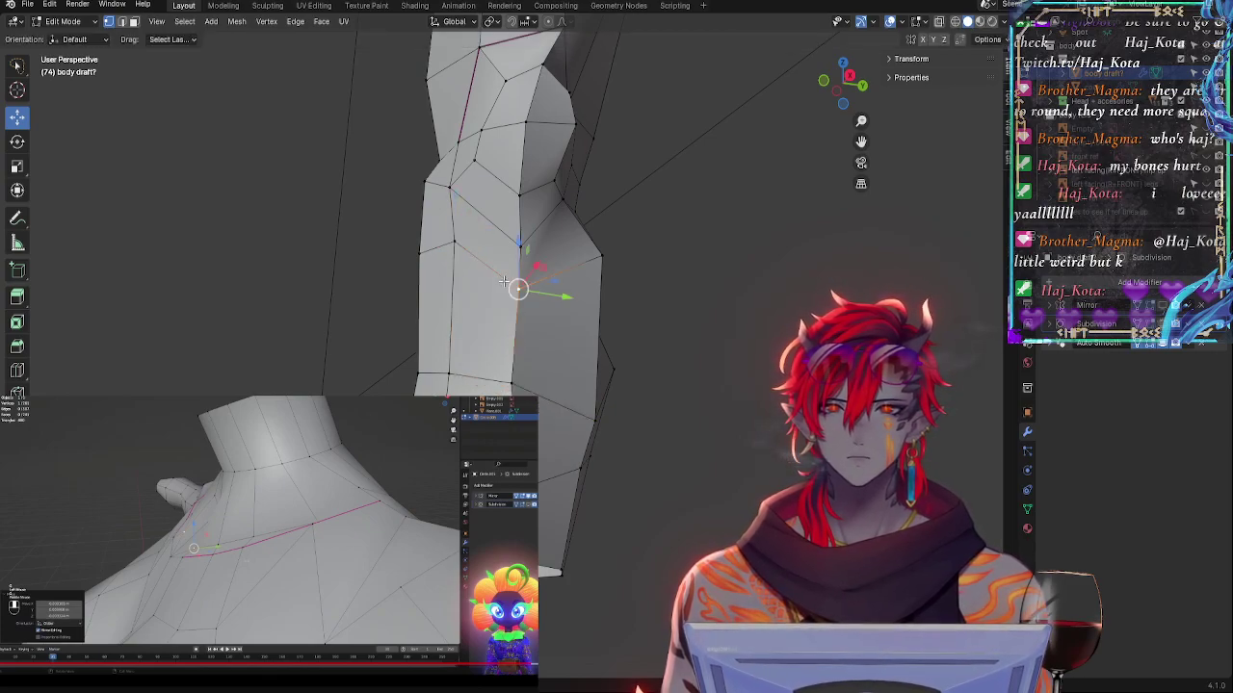
{"action": "middle_click_drag", "start_coordinate": [571, 269], "coordinate": [562, 389]}
{"action": "left_click_drag", "start_coordinate": [627, 397], "coordinate": [640, 404]}
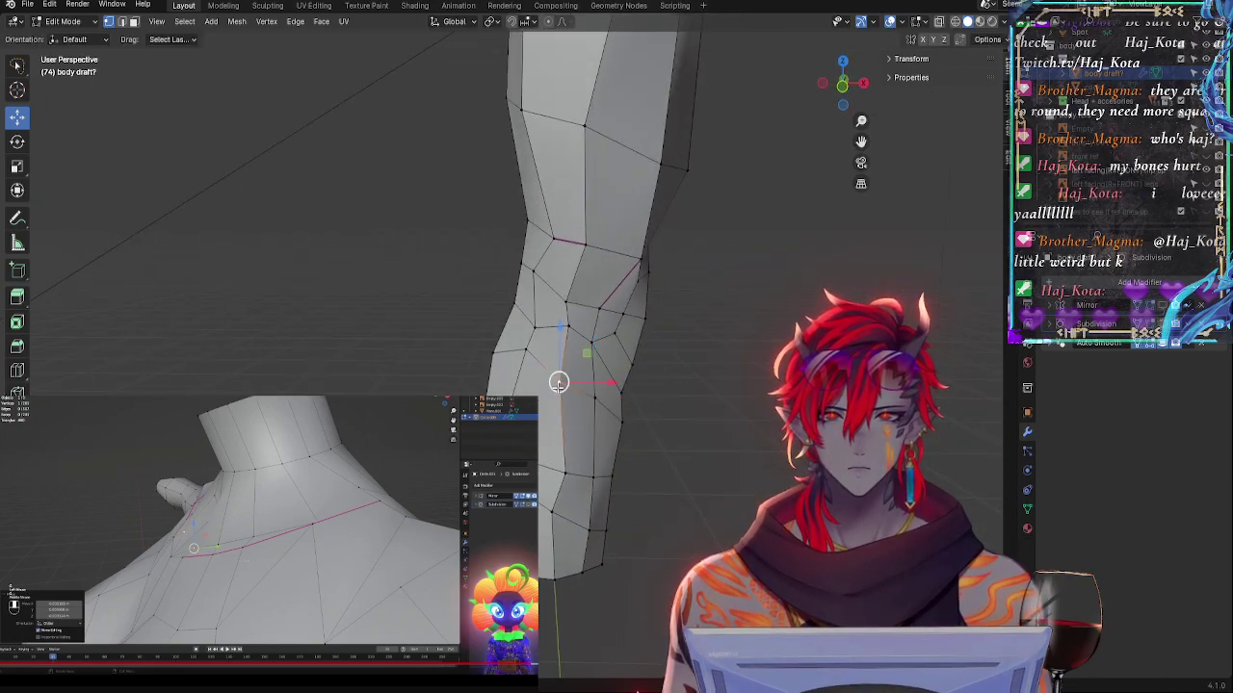
{"action": "left_click_drag", "start_coordinate": [559, 387], "coordinate": [519, 365]}
- Push a lower shin vertex outward and slide neighbouring shin vertices along their edges
{"action": "left_click", "coordinate": [500, 452]}
{"action": "left_click_drag", "start_coordinate": [500, 453], "coordinate": [512, 438]}
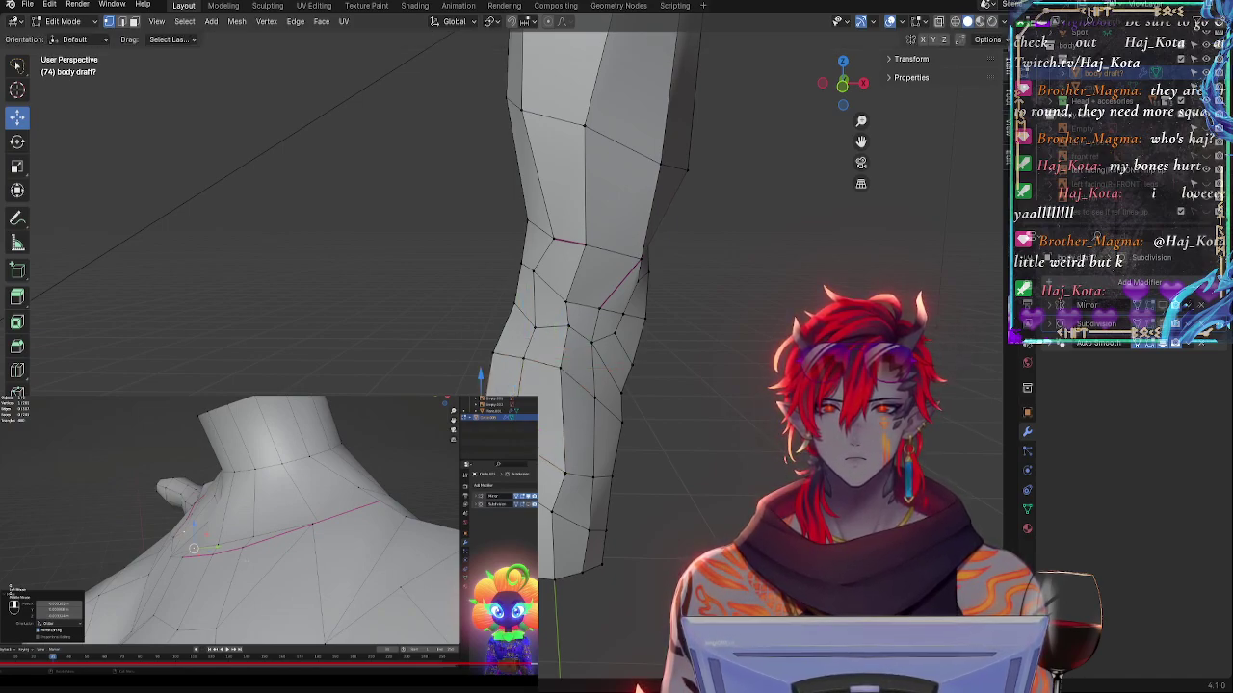
{"action": "key", "text": "g"}
{"action": "key", "text": "g"}
{"action": "left_click", "coordinate": [481, 438]}
{"action": "left_click", "coordinate": [522, 470]}
{"action": "key", "text": "g"}
{"action": "key", "text": "g"}
{"action": "left_click", "coordinate": [522, 468]}
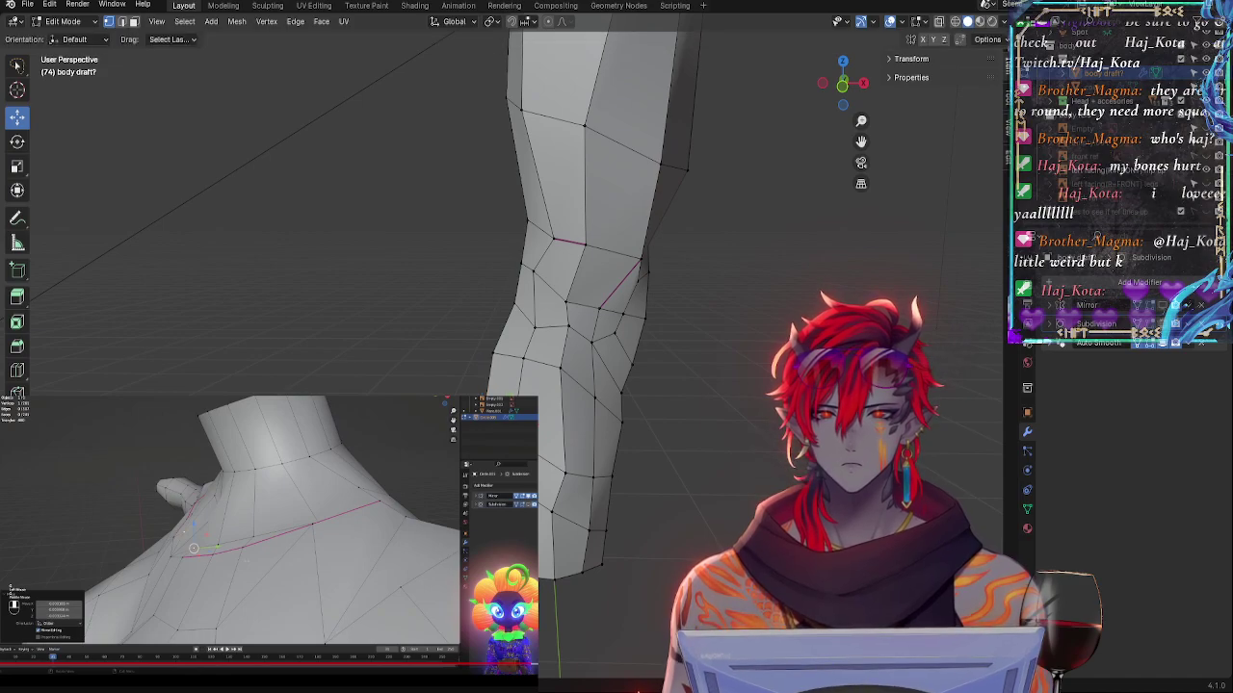
{"action": "key", "text": "g"}
{"action": "key", "text": "g"}
{"action": "left_click", "coordinate": [522, 468]}
{"action": "key", "text": "g"}
{"action": "key", "text": "g"}
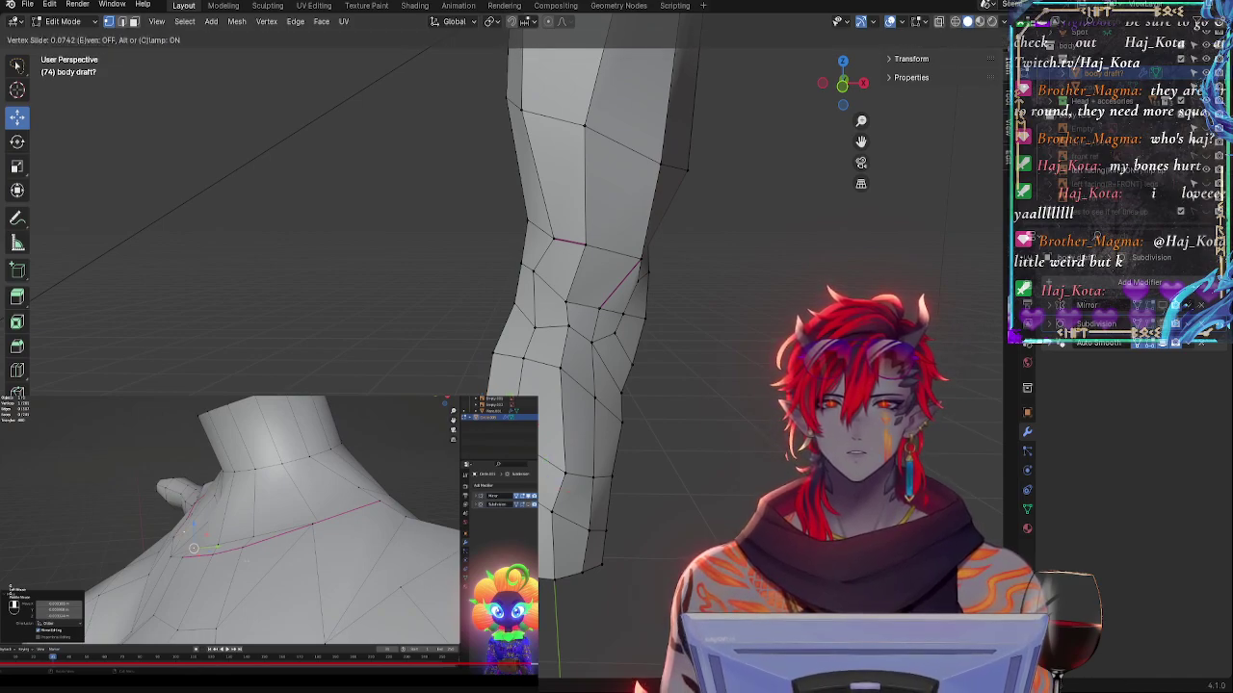
{"action": "left_click", "coordinate": [520, 472]}
{"action": "left_click_drag", "start_coordinate": [511, 443], "coordinate": [511, 438]}
- Adjust a calf vertex along X and Y, discarding an unwanted Y-axis move
{"action": "middle_click_drag", "start_coordinate": [579, 487], "coordinate": [690, 491]}
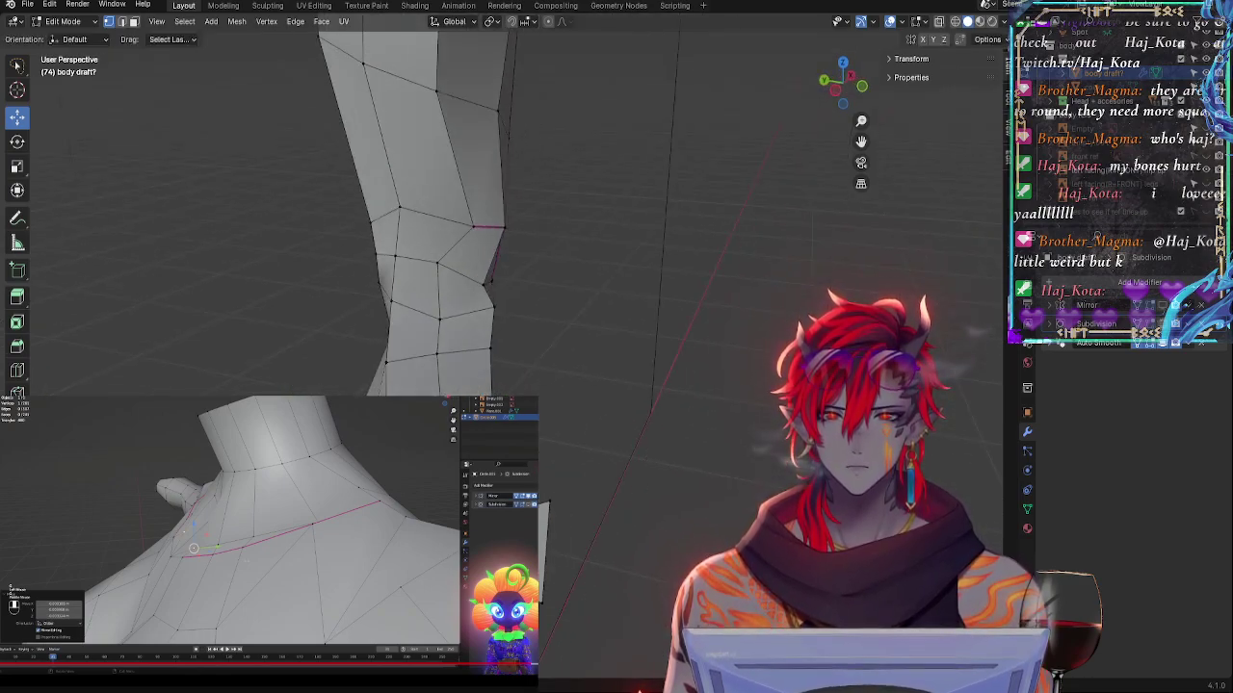
{"action": "left_click_drag", "start_coordinate": [470, 462], "coordinate": [422, 470]}
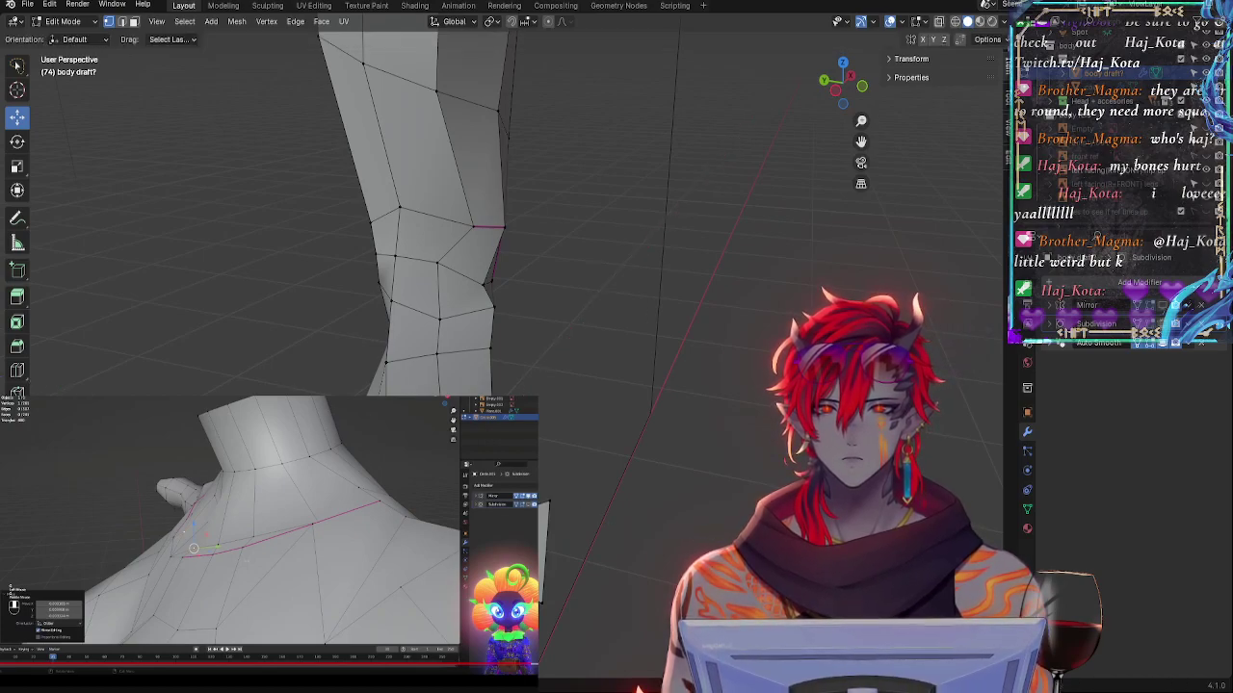
{"action": "middle_click_drag", "start_coordinate": [423, 472], "coordinate": [481, 470]}
{"action": "key", "text": "g"}
{"action": "left_click", "coordinate": [482, 470]}
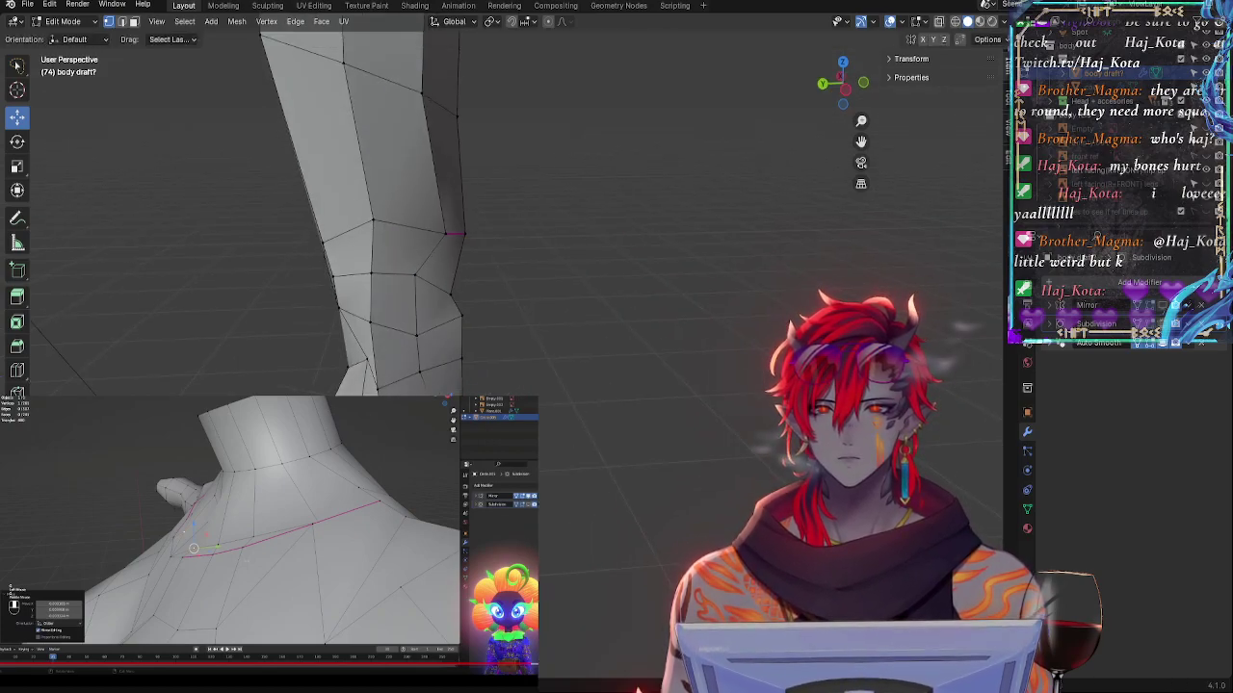
{"action": "key", "text": "g"}
{"action": "key", "text": "y"}
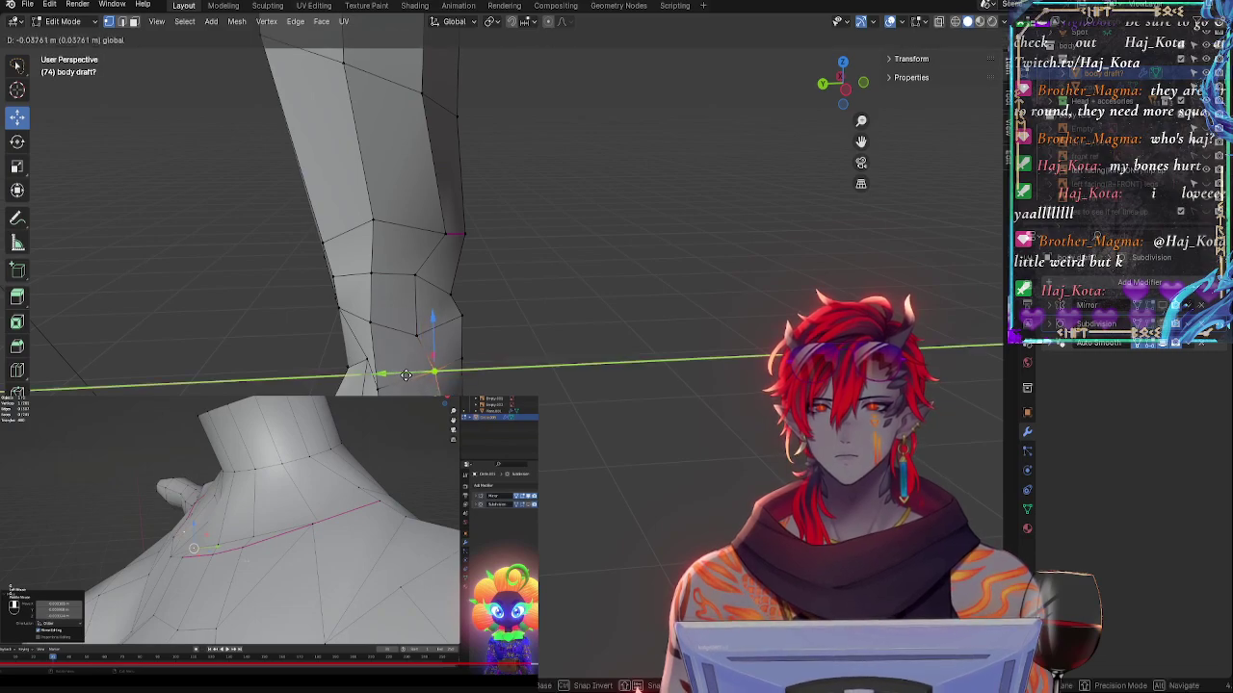
{"action": "key", "text": "Escape"}
- Nudge calf vertices along X and move one outward, viewing the whole leg
{"action": "middle_click_drag", "start_coordinate": [564, 355], "coordinate": [336, 327]}
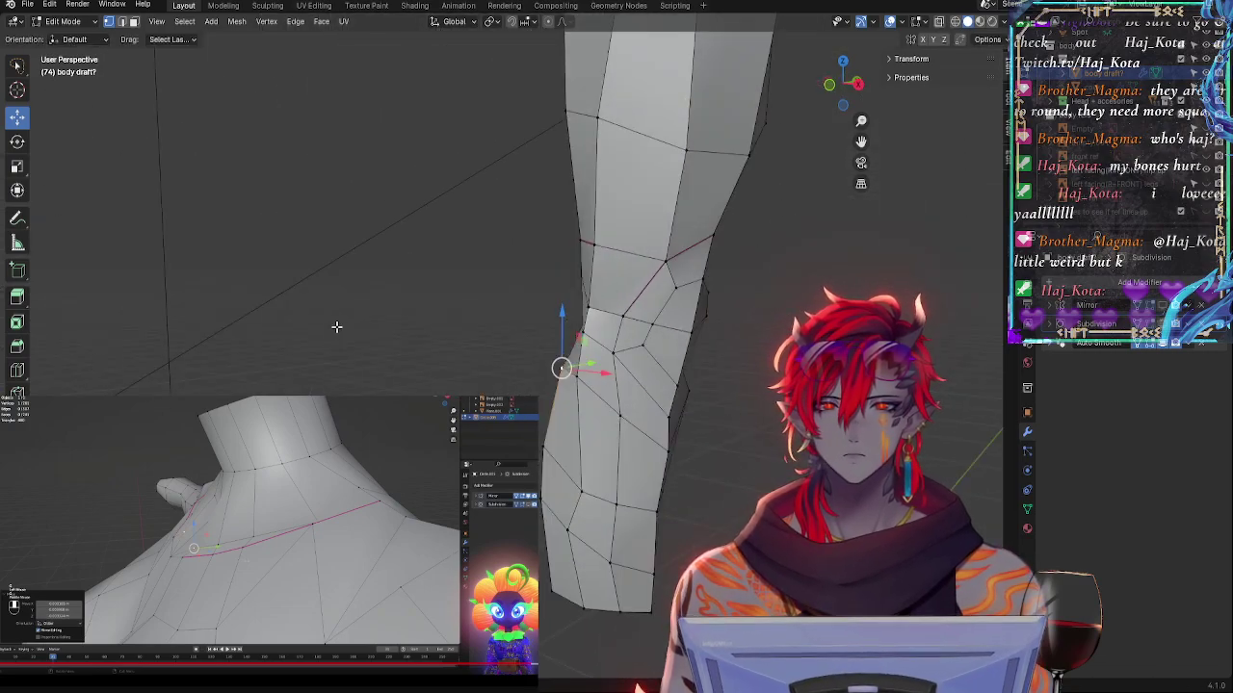
{"action": "middle_click_drag", "start_coordinate": [598, 494], "coordinate": [540, 491]}
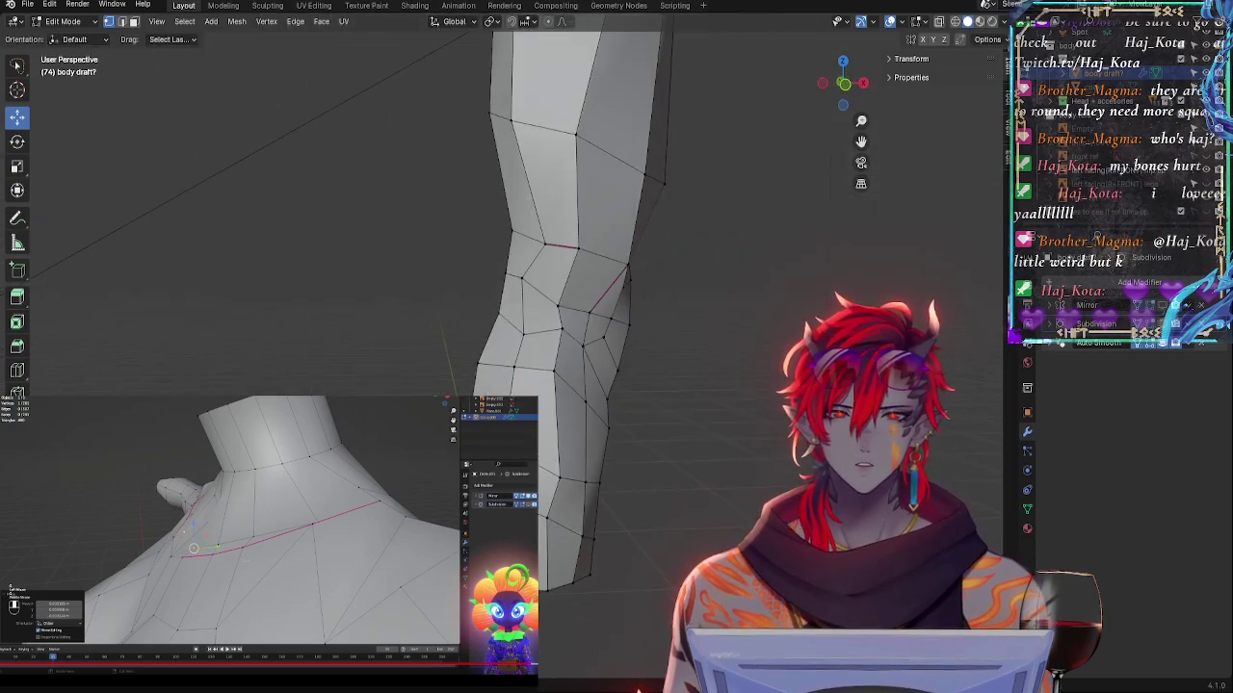
{"action": "key", "text": "g"}
{"action": "left_click", "coordinate": [542, 500]}
{"action": "left_click_drag", "start_coordinate": [526, 498], "coordinate": [530, 498]}
{"action": "middle_click_drag", "start_coordinate": [531, 498], "coordinate": [490, 495]}
{"action": "middle_click_drag", "start_coordinate": [717, 439], "coordinate": [579, 436]}
{"action": "key", "text": "g"}
{"action": "left_click", "coordinate": [694, 538]}
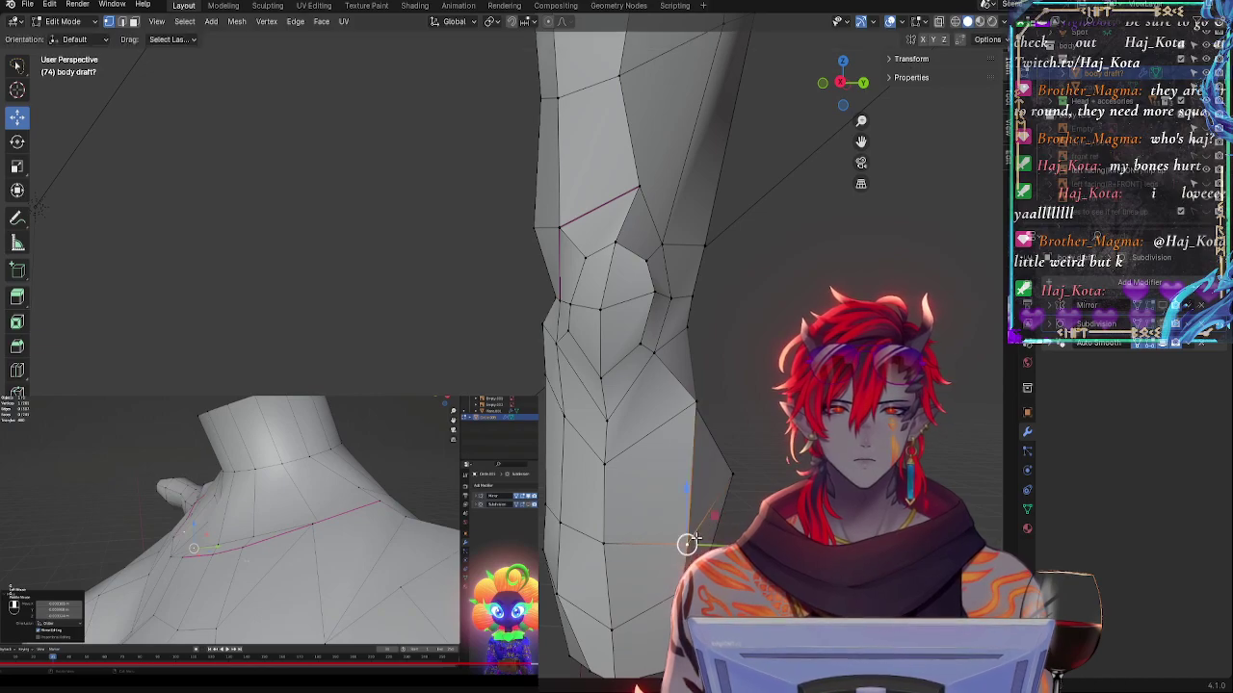
- Move an outer-edge leg vertex lower and slightly raise another calf vertex
{"action": "middle_click_drag", "start_coordinate": [716, 515], "coordinate": [566, 487]}
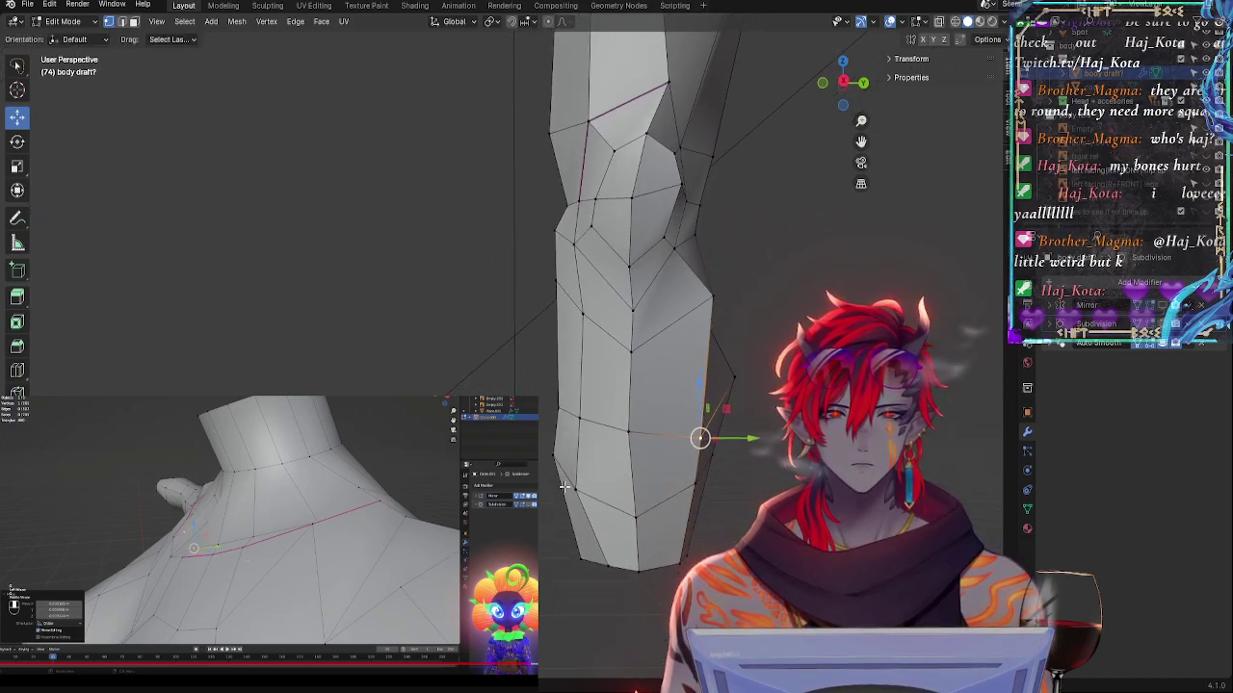
{"action": "key", "text": "g"}
{"action": "left_click", "coordinate": [618, 502]}
{"action": "left_click", "coordinate": [702, 487]}
{"action": "key", "text": "g"}
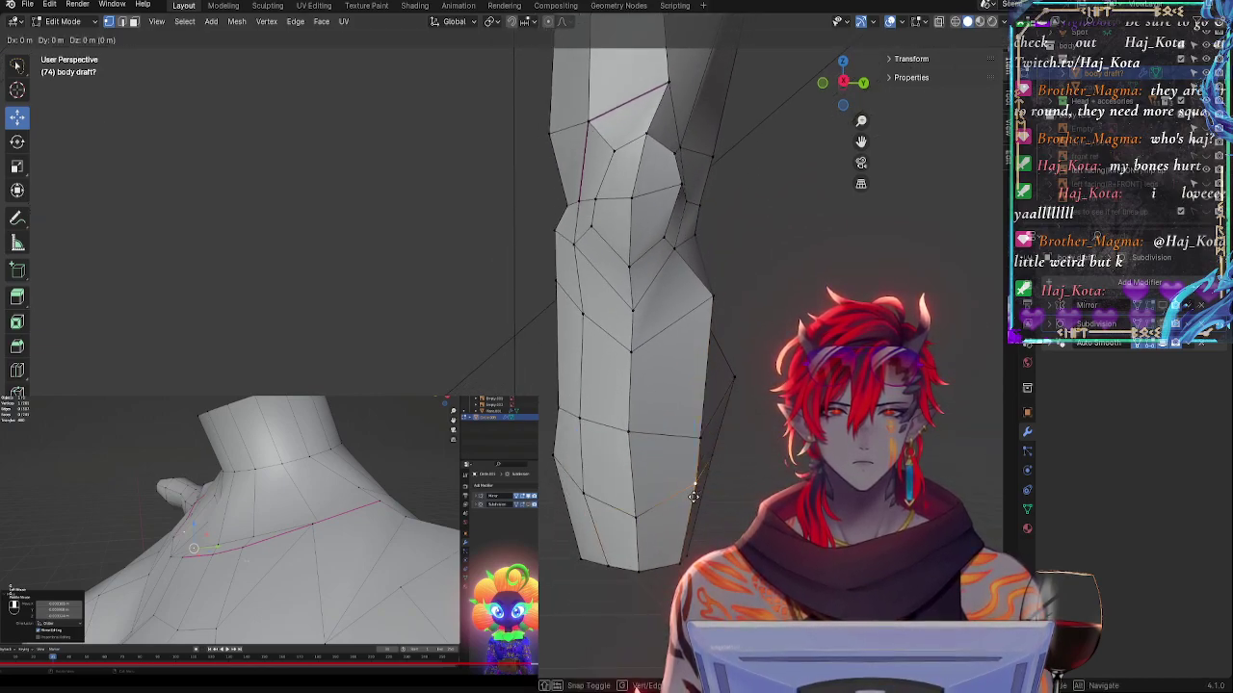
{"action": "left_click", "coordinate": [725, 511]}
{"action": "middle_click_drag", "start_coordinate": [738, 516], "coordinate": [636, 519]}
{"action": "key", "text": "g"}
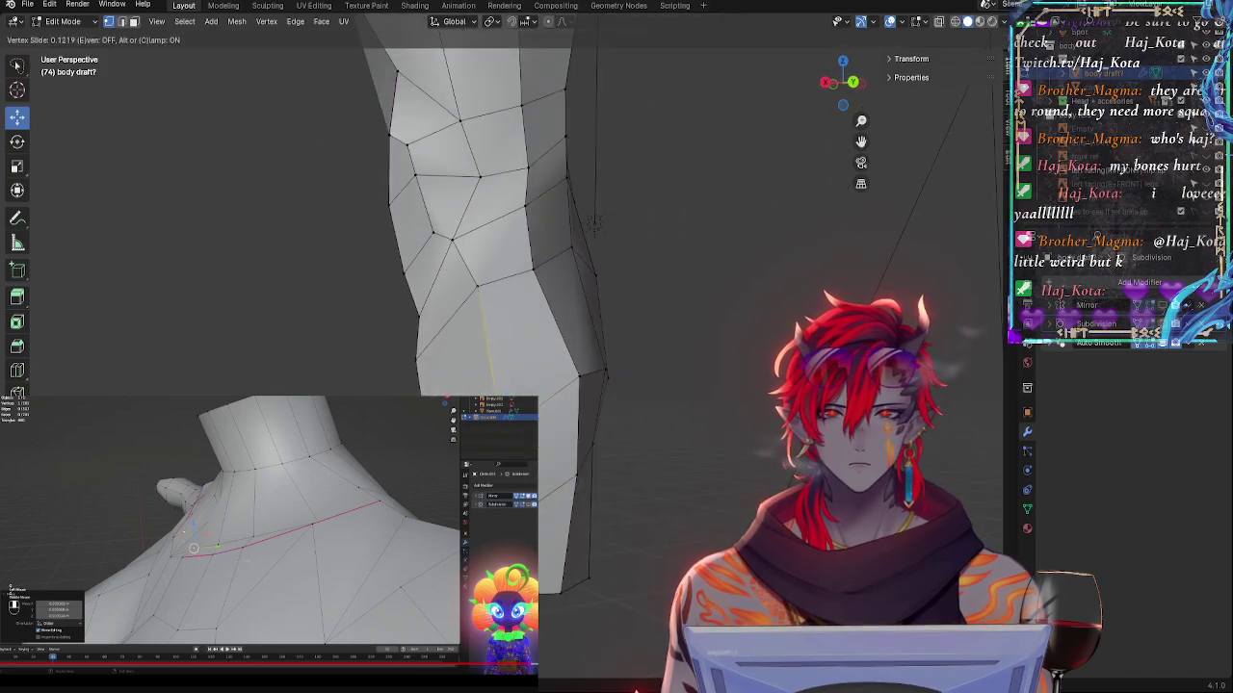
{"action": "left_click", "coordinate": [581, 390]}
- Make small X and Y adjustments to vertices along the back of the calf
{"action": "key", "text": "g"}
{"action": "left_click", "coordinate": [570, 393]}
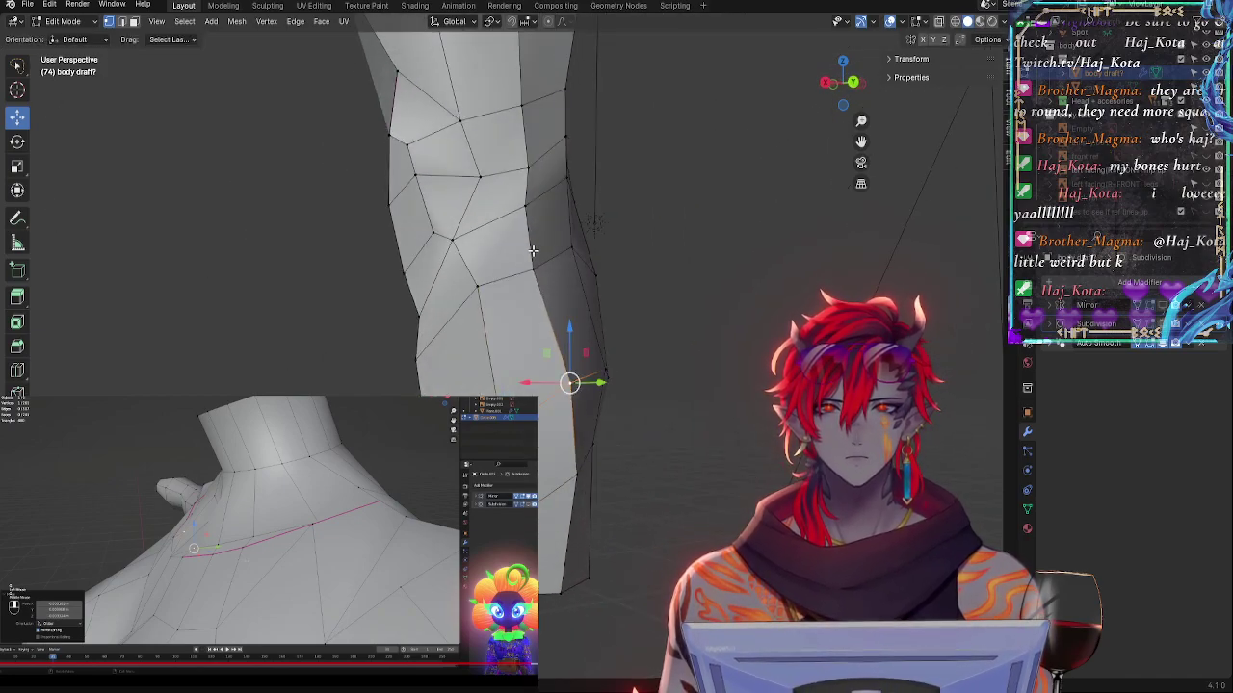
{"action": "left_click_drag", "start_coordinate": [510, 267], "coordinate": [522, 268]}
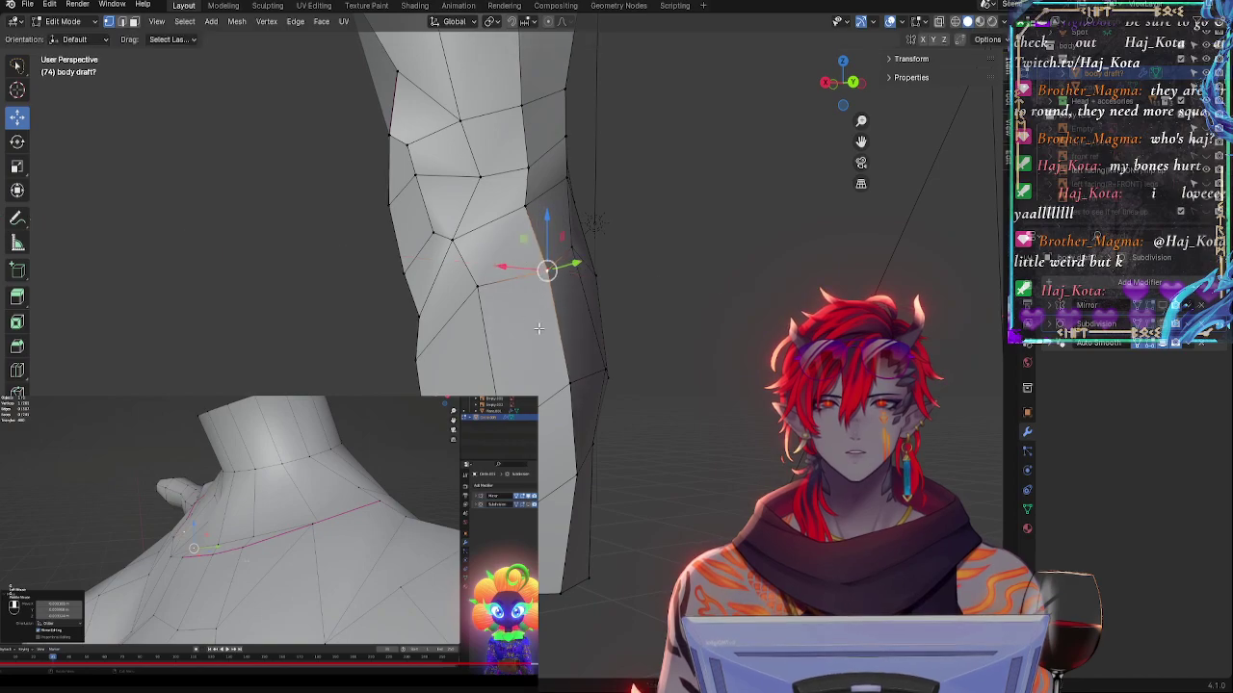
{"action": "middle_click_drag", "start_coordinate": [539, 330], "coordinate": [696, 322]}
{"action": "left_click_drag", "start_coordinate": [702, 303], "coordinate": [714, 302]}
{"action": "left_click", "coordinate": [713, 302]}
{"action": "middle_click_drag", "start_coordinate": [715, 306], "coordinate": [705, 352]}
{"action": "key", "text": "g"}
{"action": "left_click", "coordinate": [594, 408]}
- Shift vertices on the side of the knee down and to the left
{"action": "left_click", "coordinate": [652, 280]}
{"action": "key", "text": "g"}
{"action": "left_click", "coordinate": [665, 289]}
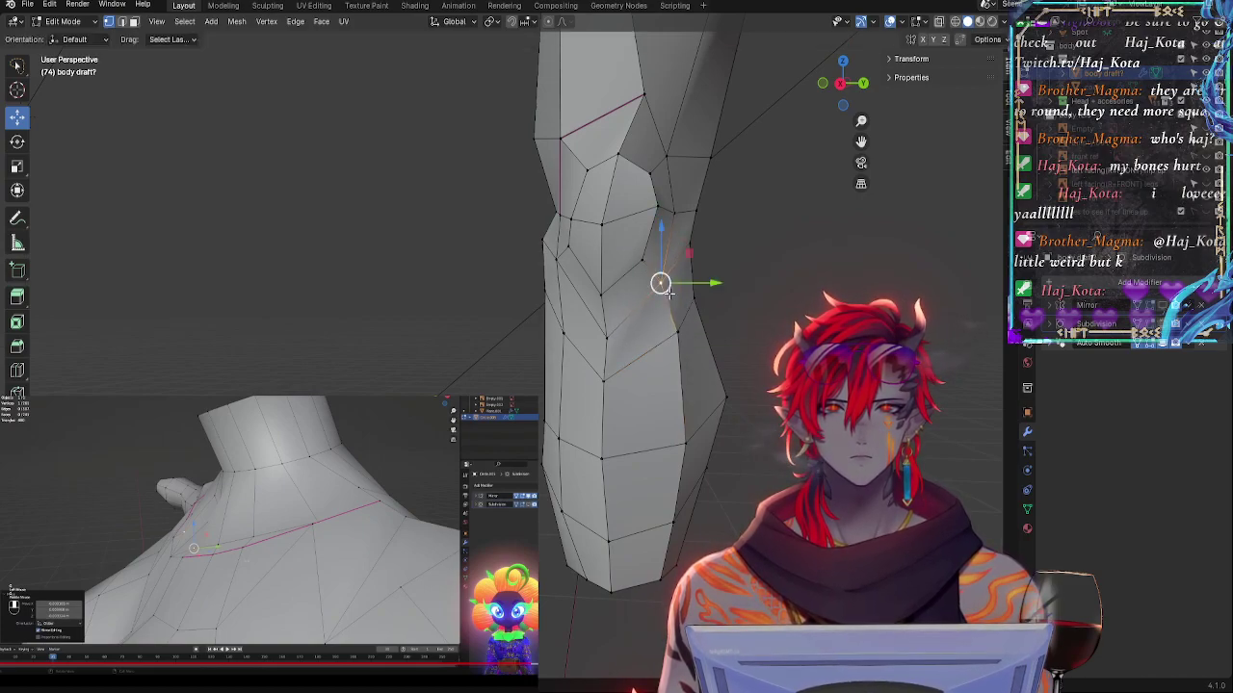
{"action": "middle_click_drag", "start_coordinate": [664, 289], "coordinate": [429, 354]}
{"action": "scroll", "coordinate": [429, 354], "scroll_direction": "up", "scroll_amount": 3}
{"action": "key", "text": "g"}
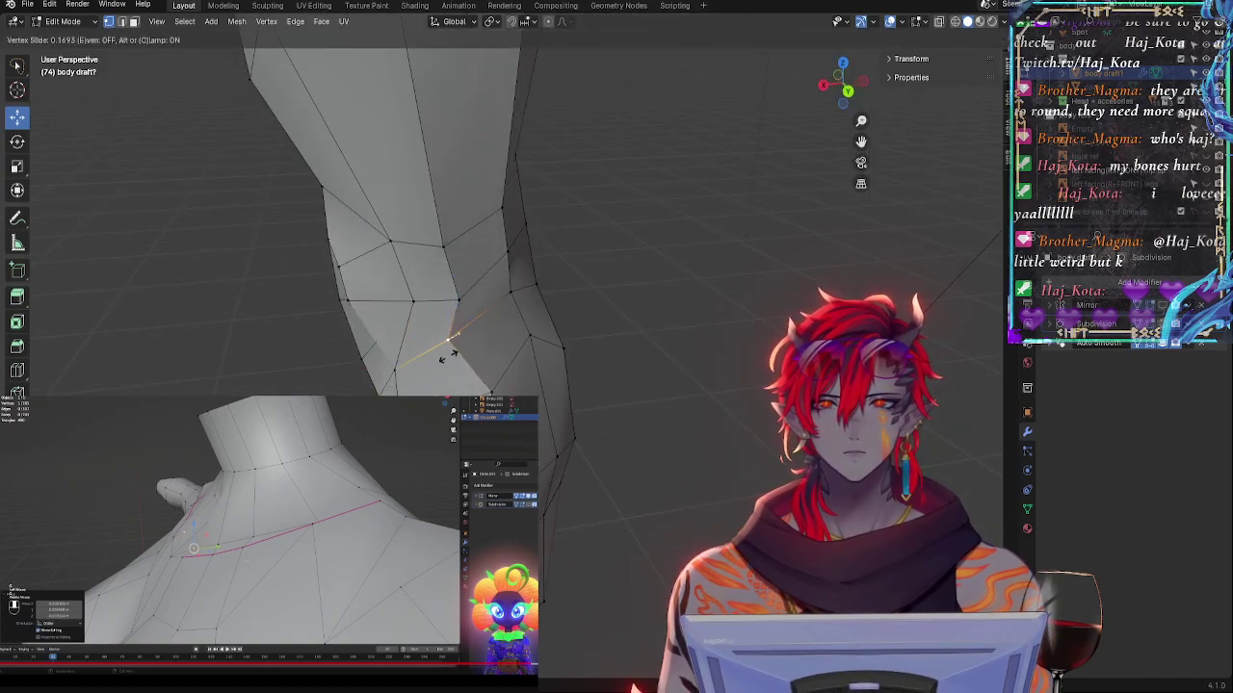
{"action": "left_click", "coordinate": [448, 354]}
{"action": "left_click", "coordinate": [490, 392]}
{"action": "key", "text": "g"}
{"action": "left_click", "coordinate": [467, 387]}
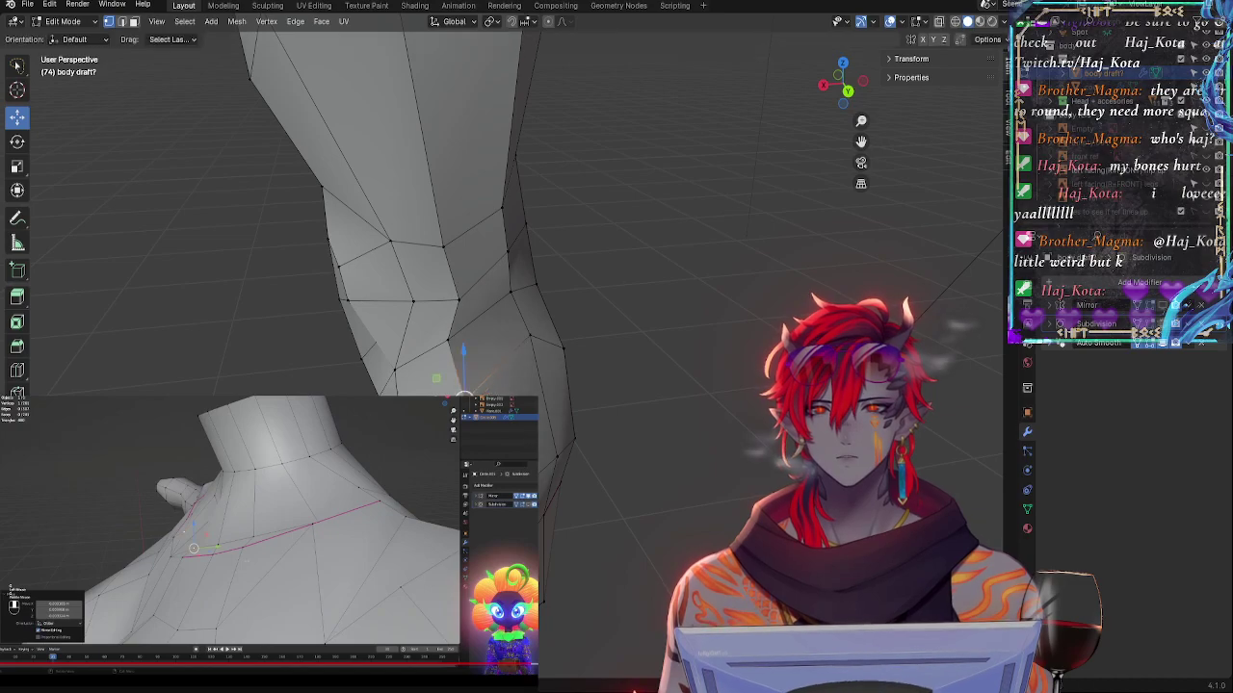
- Nudge a knee vertex along Y and shift it slightly left
{"action": "middle_click_drag", "start_coordinate": [466, 387], "coordinate": [607, 354]}
{"action": "left_click_drag", "start_coordinate": [733, 316], "coordinate": [746, 317]}
{"action": "left_click", "coordinate": [746, 317]}
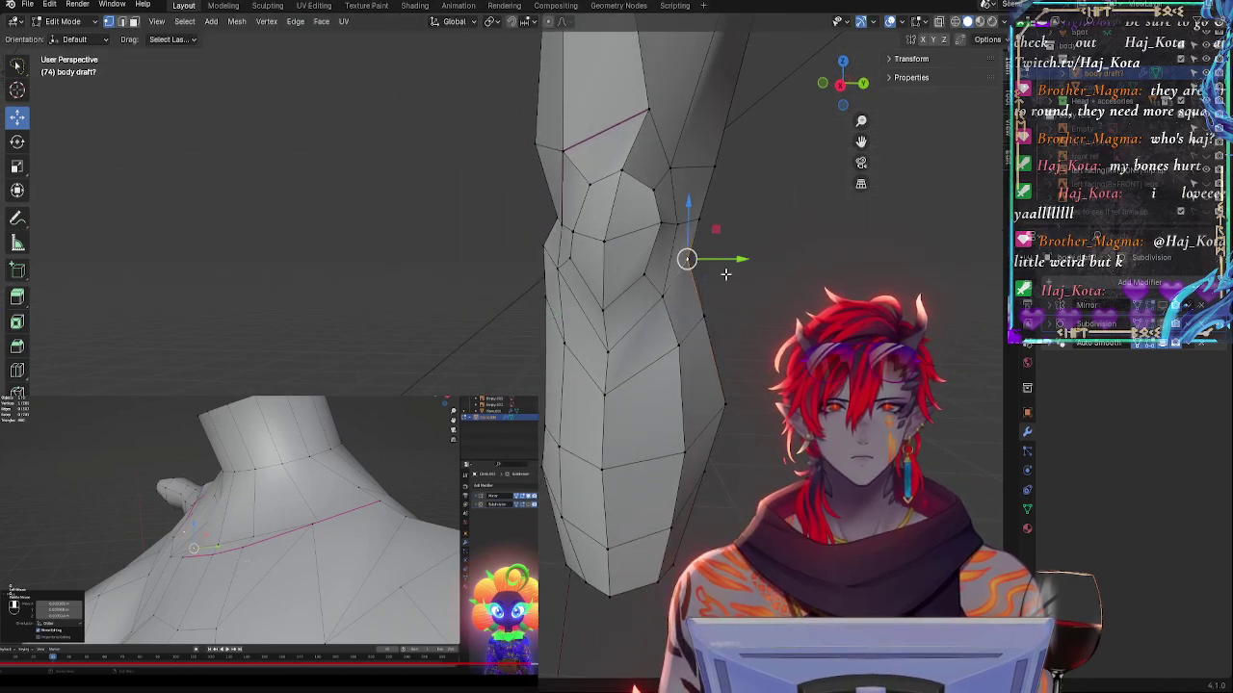
{"action": "key", "text": "g"}
{"action": "key", "text": "y"}
{"action": "left_click", "coordinate": [737, 289]}
{"action": "middle_click_drag", "start_coordinate": [737, 289], "coordinate": [702, 295]}
{"action": "key", "text": "g"}
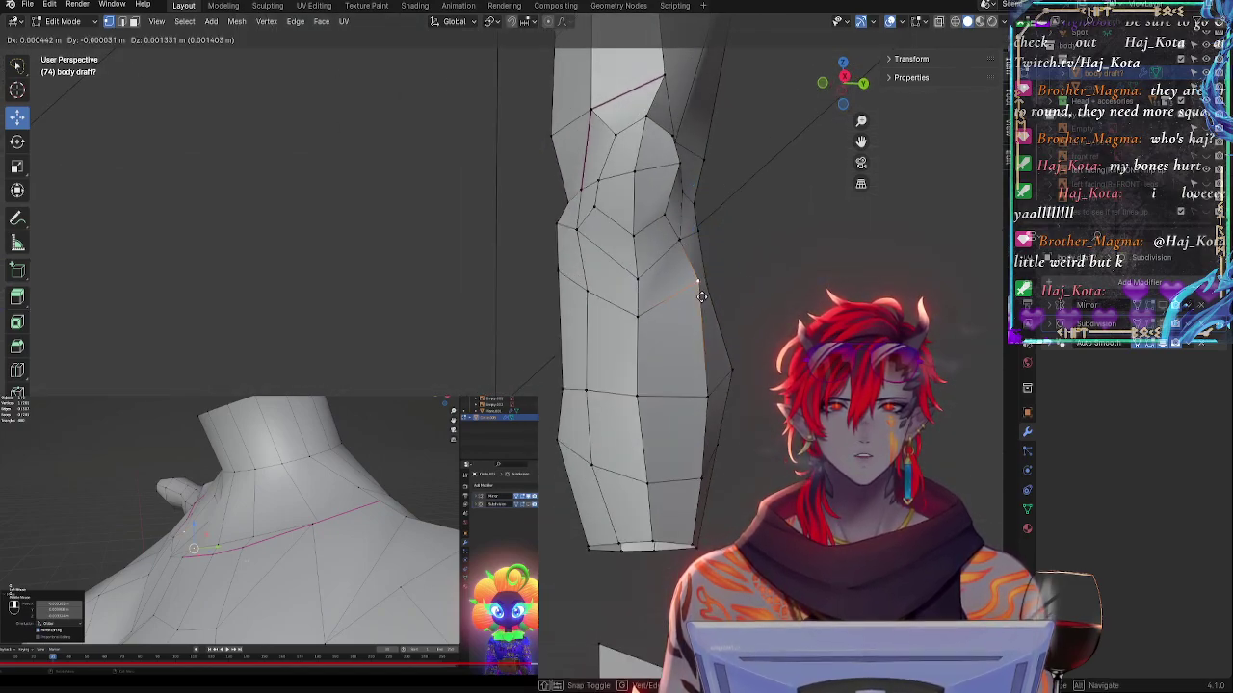
{"action": "left_click", "coordinate": [691, 298]}
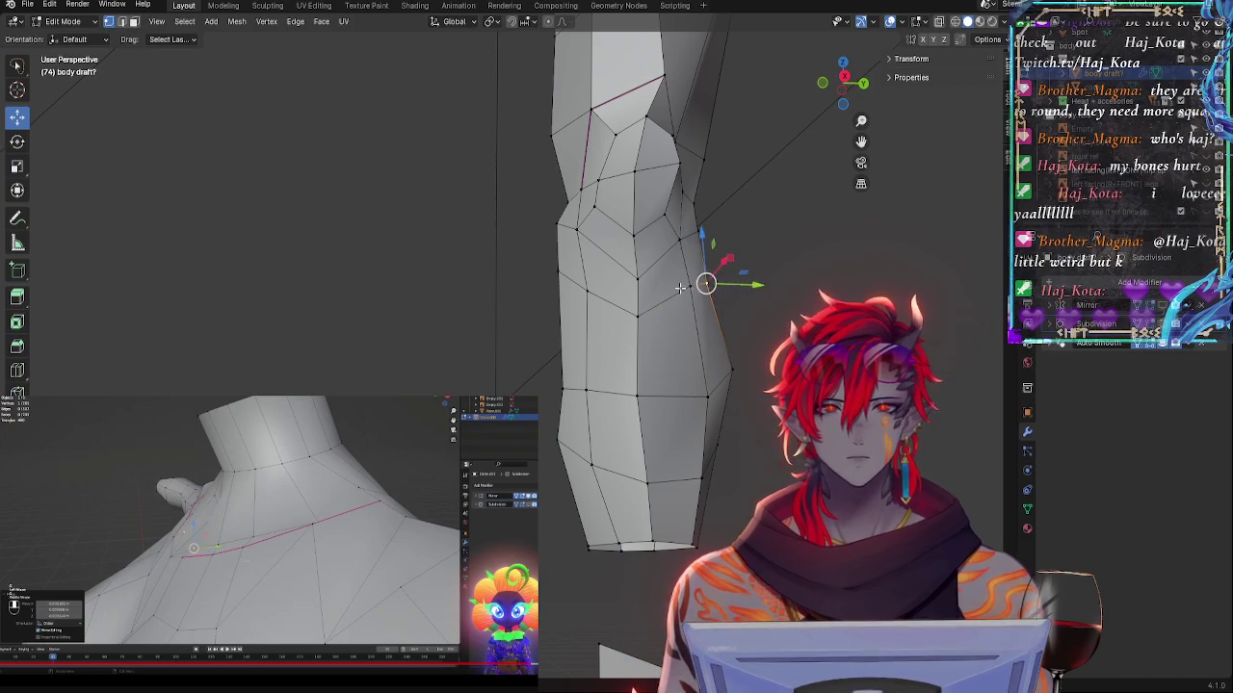
- Lower a knee vertex slightly, shift it sideways, and slide it along its edges
{"action": "middle_click_drag", "start_coordinate": [721, 298], "coordinate": [718, 180]}
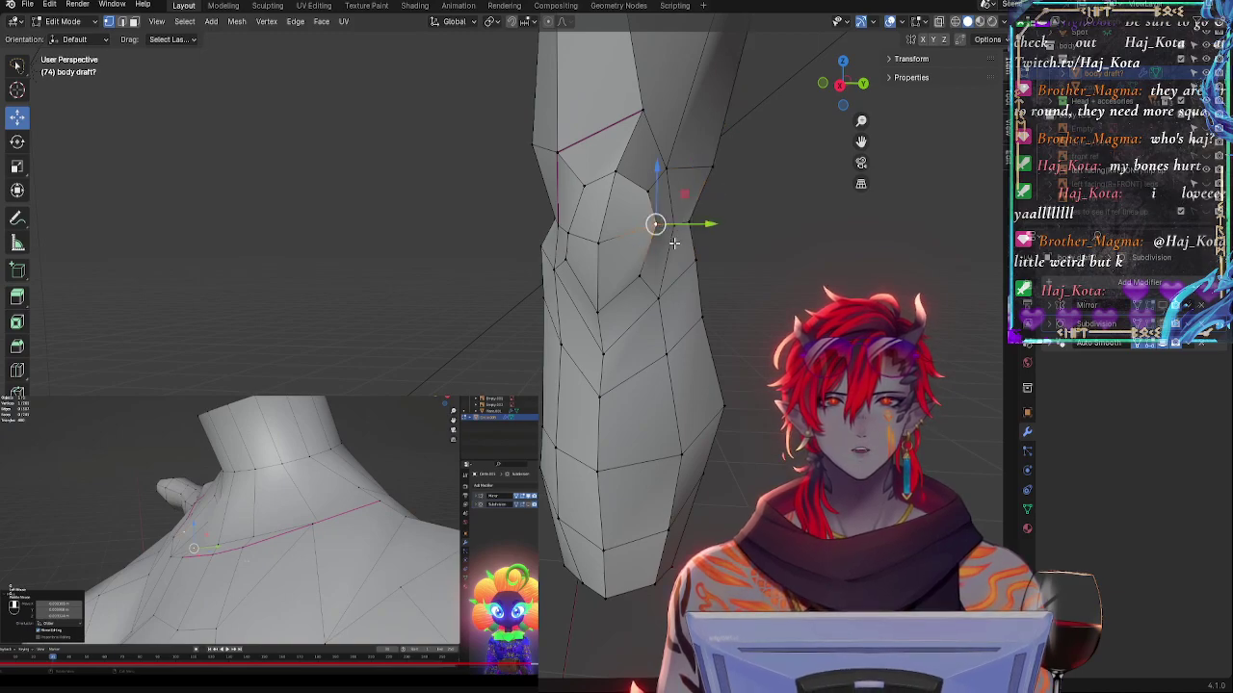
{"action": "left_click_drag", "start_coordinate": [665, 185], "coordinate": [665, 196]}
{"action": "left_click_drag", "start_coordinate": [704, 233], "coordinate": [699, 234]}
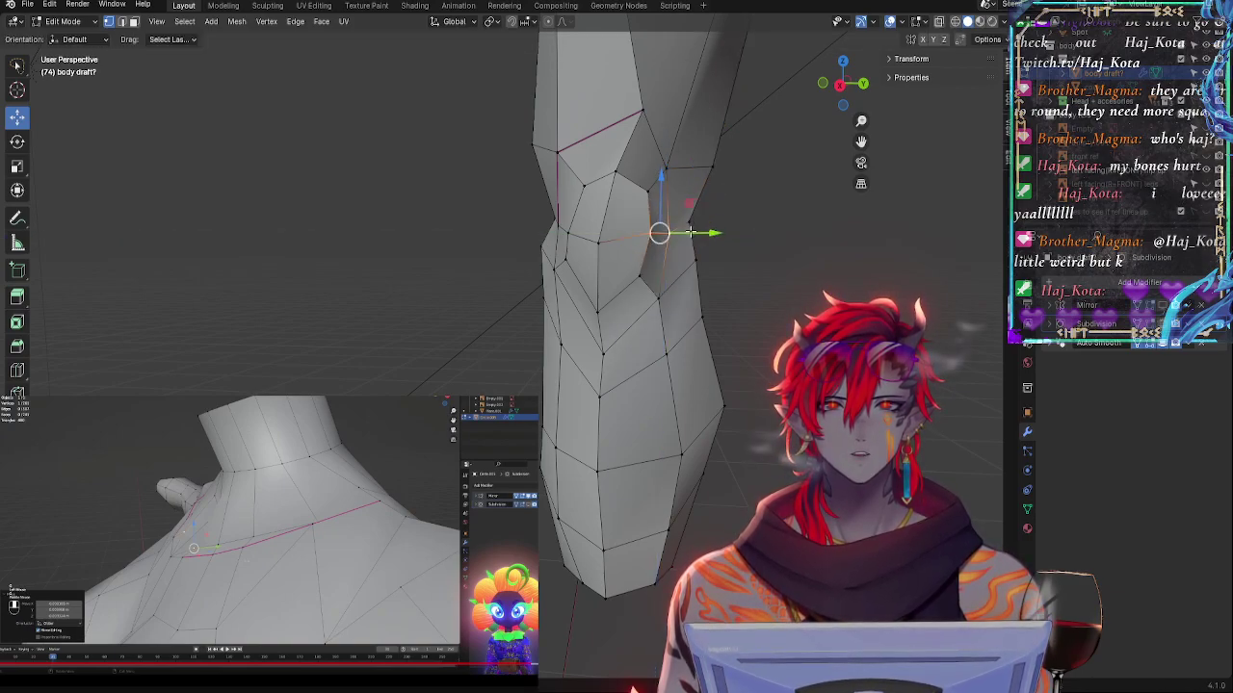
{"action": "mouse_move", "coordinate": [711, 270]}
{"action": "middle_mouse_down"}
{"action": "mouse_move", "coordinate": [680, 292]}
{"action": "mouse_move", "coordinate": [701, 294]}
{"action": "mouse_move", "coordinate": [708, 318]}
{"action": "middle_mouse_up"}
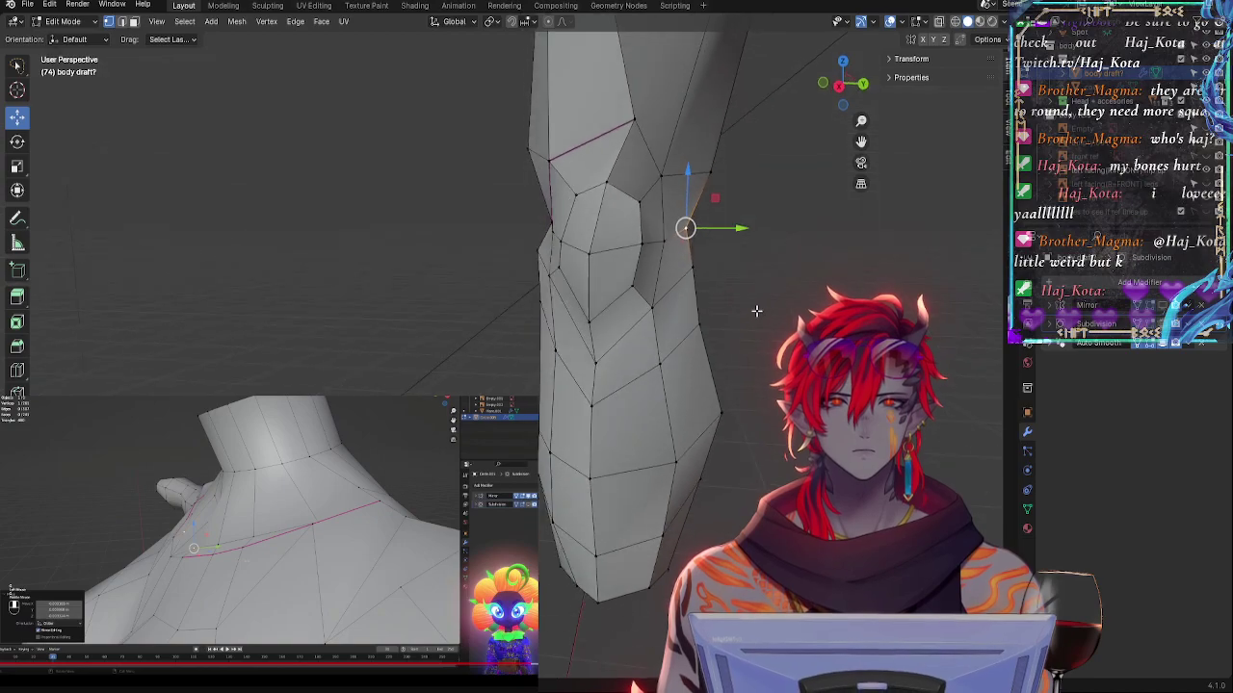
{"action": "key", "text": "shift+v"}
{"action": "left_click", "coordinate": [740, 320]}
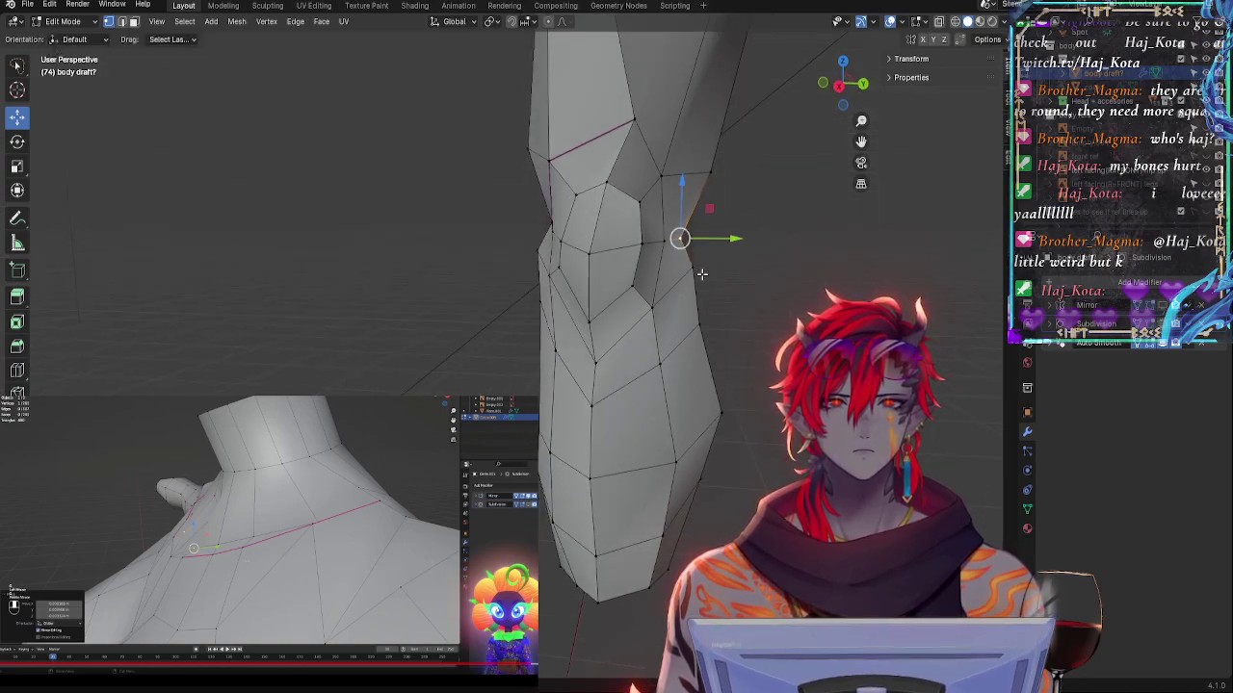
- Slide the vertex below the knee downward and reposition a lower leg vertex
{"action": "left_click", "coordinate": [701, 274]}
{"action": "key", "text": "g"}
{"action": "key", "text": "g"}
{"action": "left_click", "coordinate": [706, 309]}
{"action": "key", "text": "g"}
{"action": "left_click", "coordinate": [697, 311]}
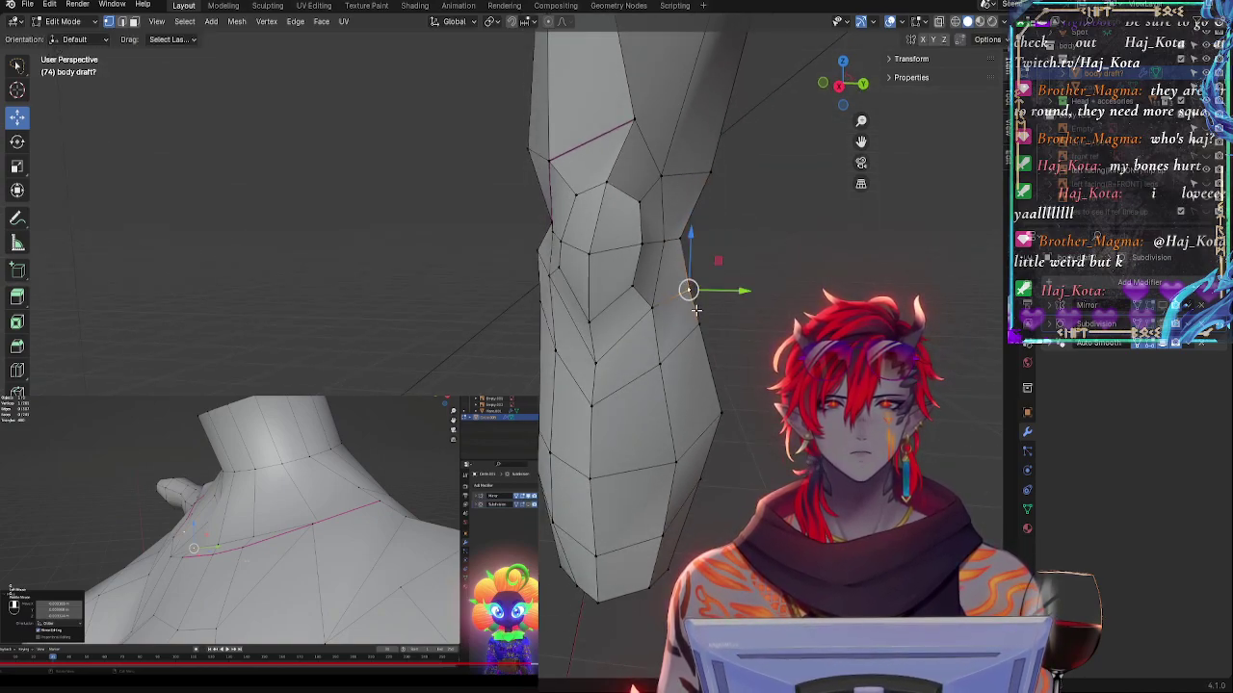
{"action": "middle_click_drag", "start_coordinate": [696, 311], "coordinate": [638, 346]}
{"action": "left_click", "coordinate": [529, 392]}
{"action": "middle_click_drag", "start_coordinate": [532, 392], "coordinate": [696, 393]}
- Fine-tune a lower calf vertex left and right, then slide it twice along its edges
{"action": "key", "text": "g"}
{"action": "key", "text": "g"}
{"action": "left_click", "coordinate": [720, 387]}
{"action": "left_click_drag", "start_coordinate": [710, 323], "coordinate": [714, 278]}
{"action": "left_click", "coordinate": [718, 318]}
{"action": "key", "text": "g"}
{"action": "left_click", "coordinate": [794, 289]}
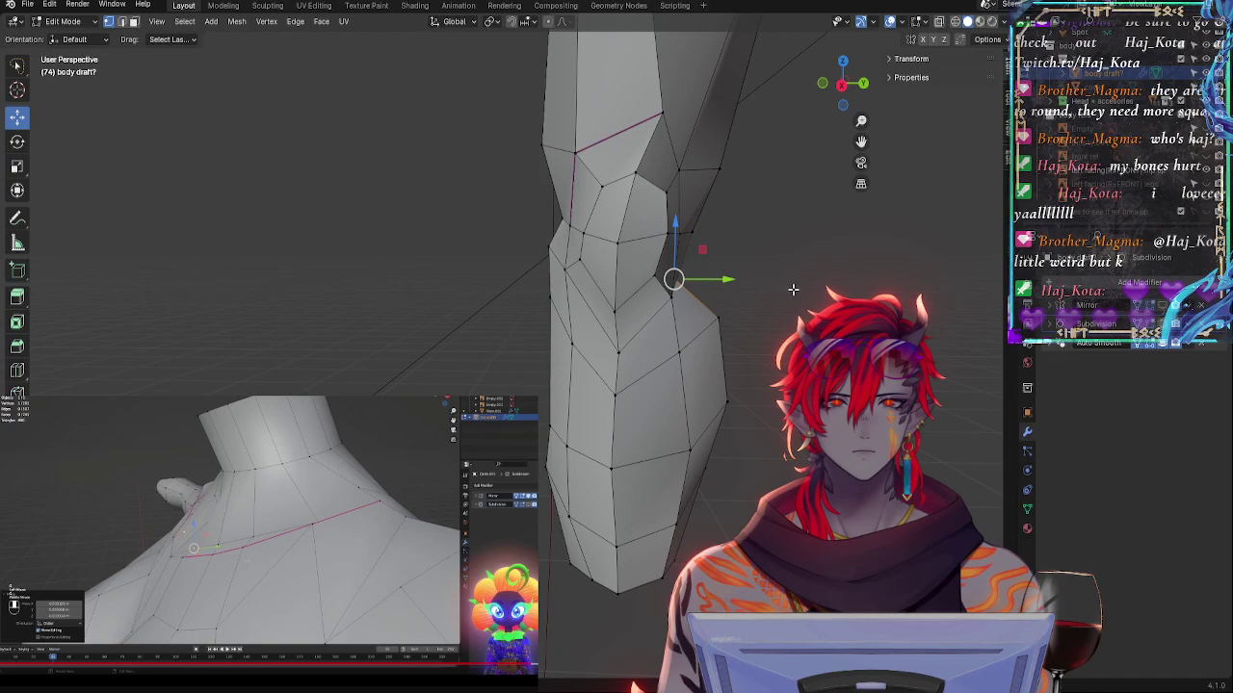
{"action": "key", "text": "g"}
{"action": "left_click", "coordinate": [790, 298]}
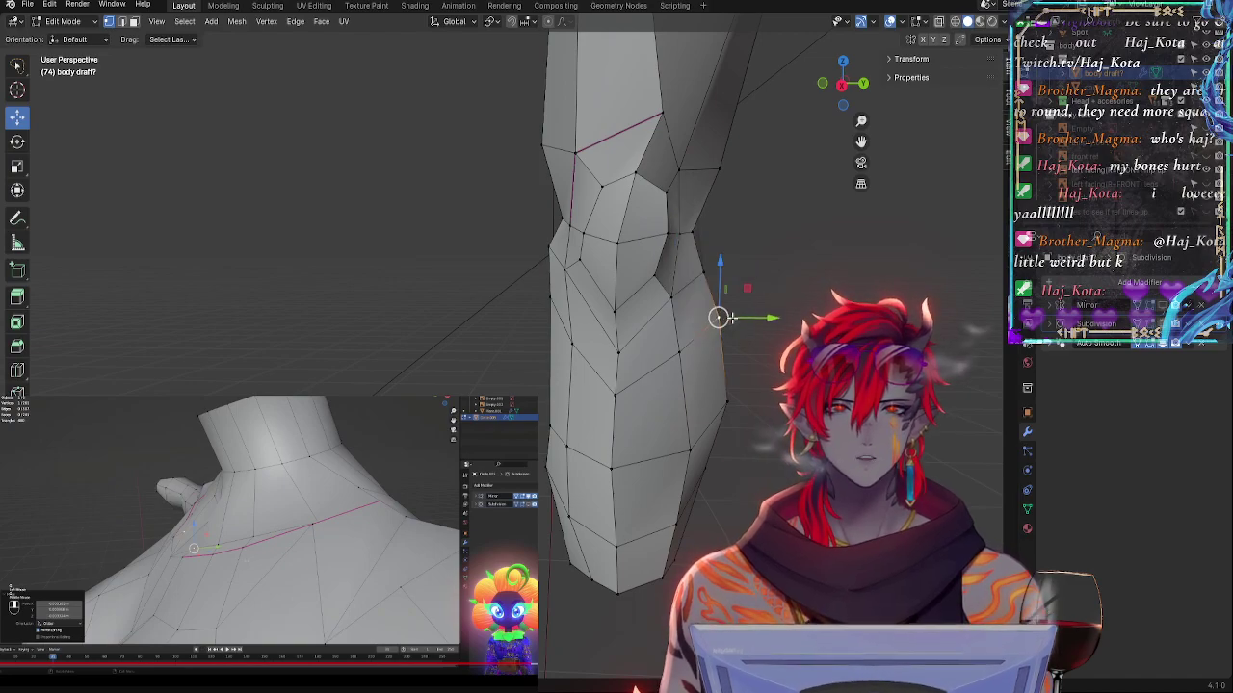
{"action": "key", "text": "g"}
{"action": "key", "text": "g"}
{"action": "left_click", "coordinate": [748, 336]}
{"action": "key", "text": "g"}
{"action": "key", "text": "g"}
{"action": "left_click", "coordinate": [744, 333]}
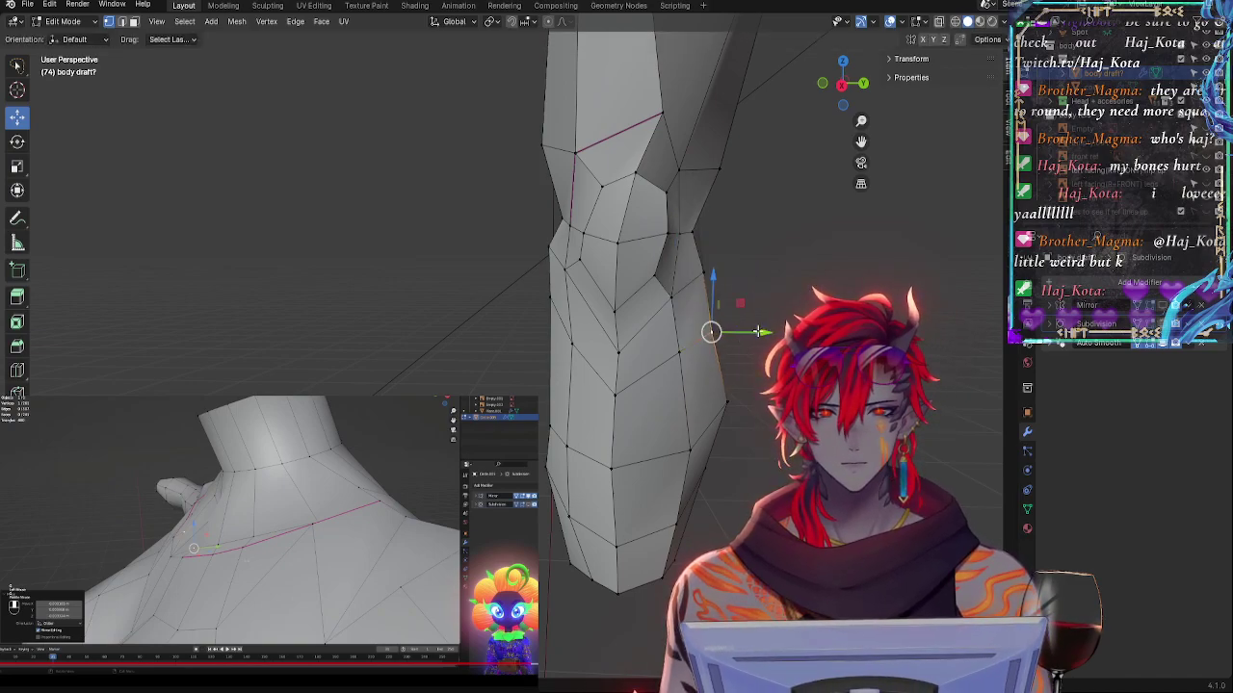
{"action": "middle_click_drag", "start_coordinate": [809, 315], "coordinate": [691, 316]}
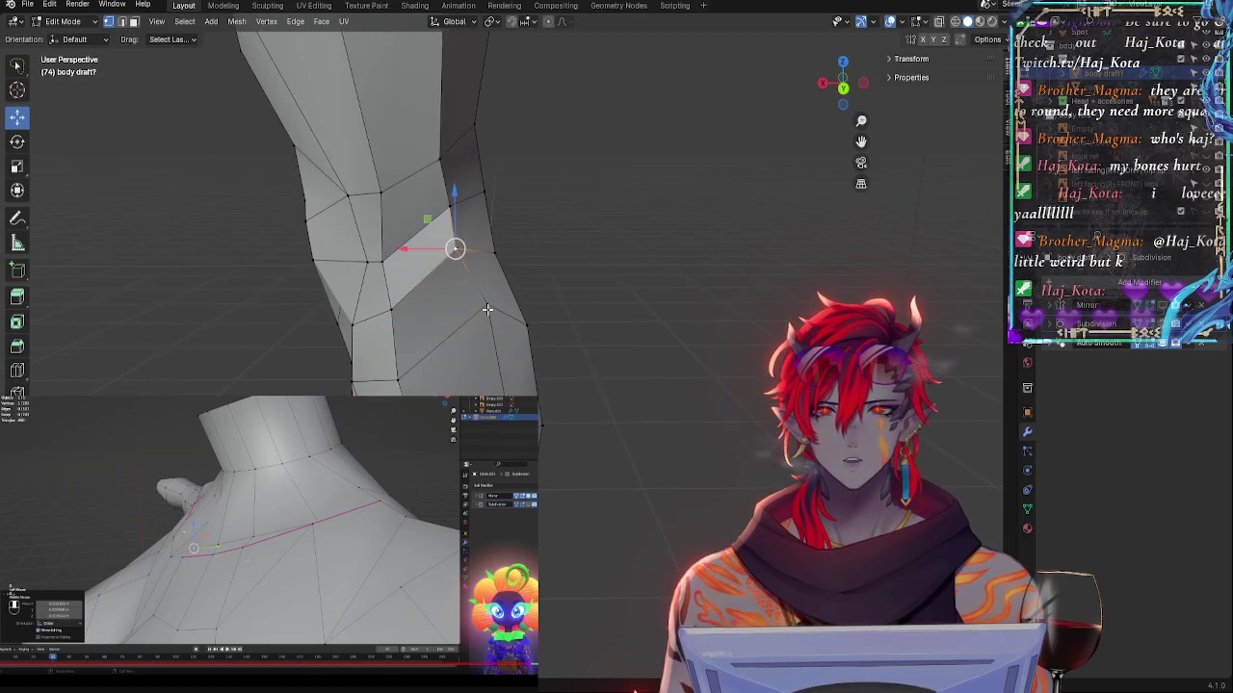
- Shift the knee vertex inward along the Y axis in two constrained moves
{"action": "middle_click_drag", "start_coordinate": [487, 309], "coordinate": [278, 315]}
{"action": "key", "text": "g"}
{"action": "left_click", "coordinate": [473, 357]}
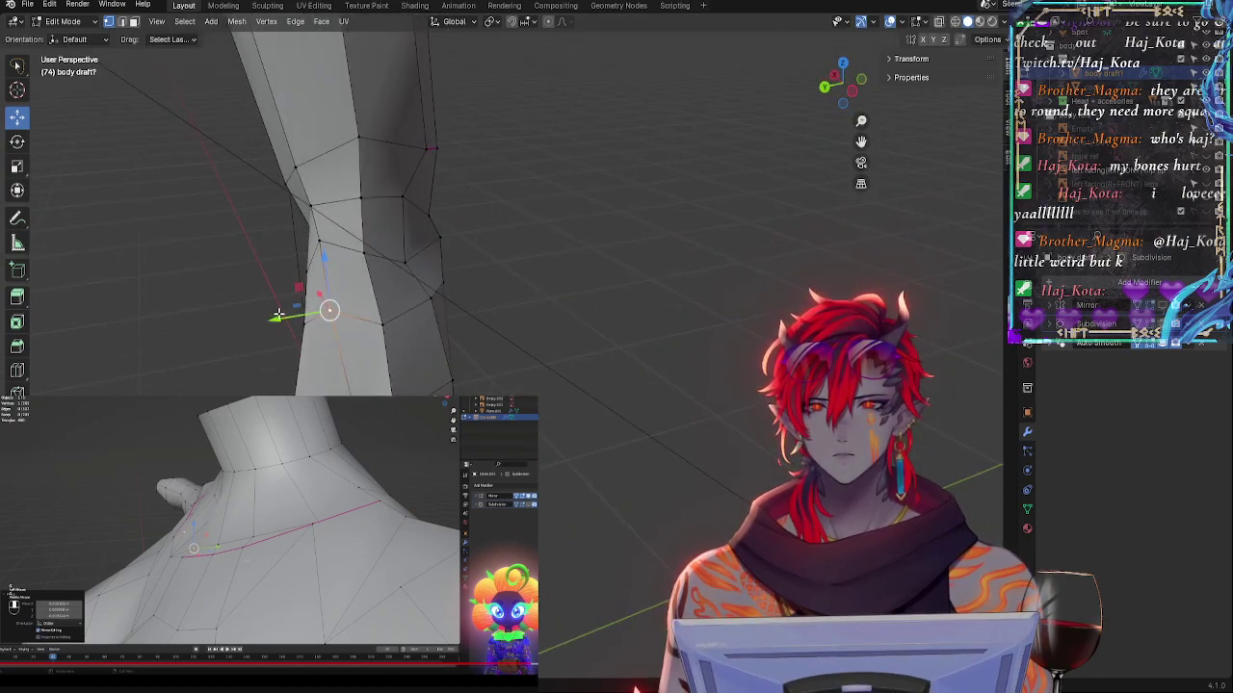
{"action": "left_click_drag", "start_coordinate": [279, 315], "coordinate": [272, 316]}
{"action": "middle_click_drag", "start_coordinate": [273, 316], "coordinate": [483, 272]}
{"action": "key", "text": "g"}
{"action": "key", "text": "y"}
{"action": "left_click", "coordinate": [552, 266]}
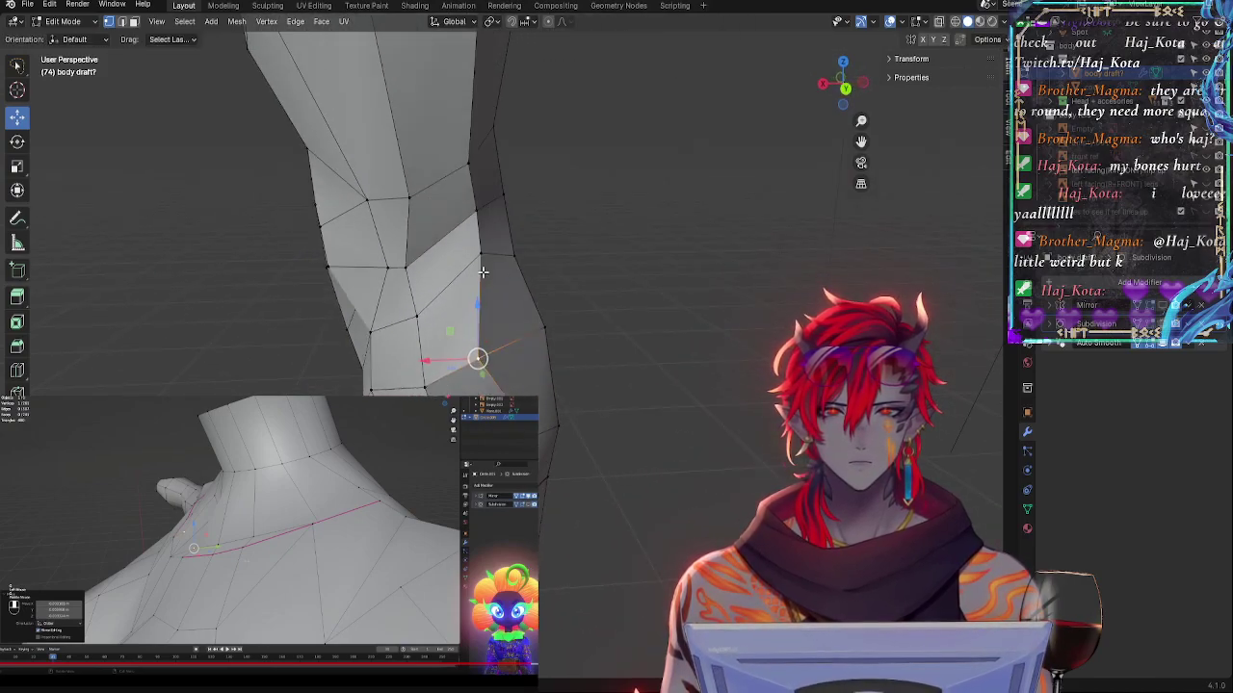
- Lower the vertex below the knee through several small downward moves
{"action": "key", "text": "g"}
{"action": "left_click", "coordinate": [480, 302]}
{"action": "key", "text": "g"}
{"action": "left_click", "coordinate": [498, 305]}
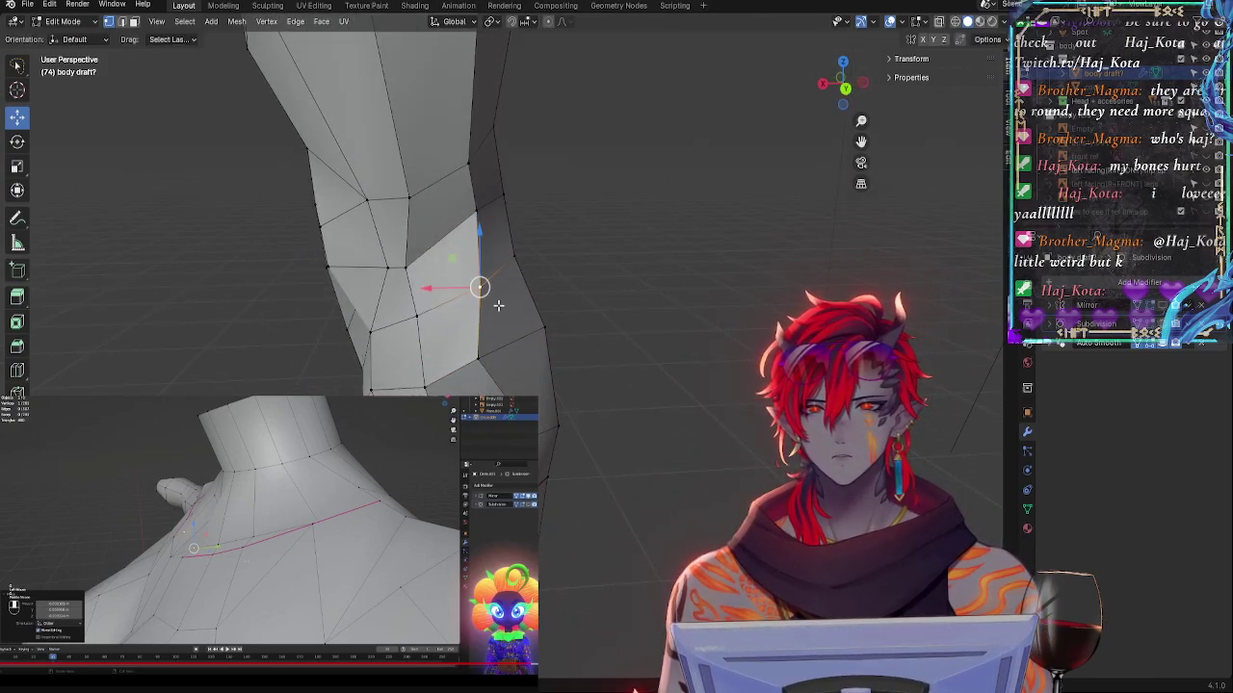
{"action": "key", "text": "g"}
{"action": "left_click", "coordinate": [476, 241]}
{"action": "key", "text": "g"}
{"action": "left_click", "coordinate": [476, 252]}
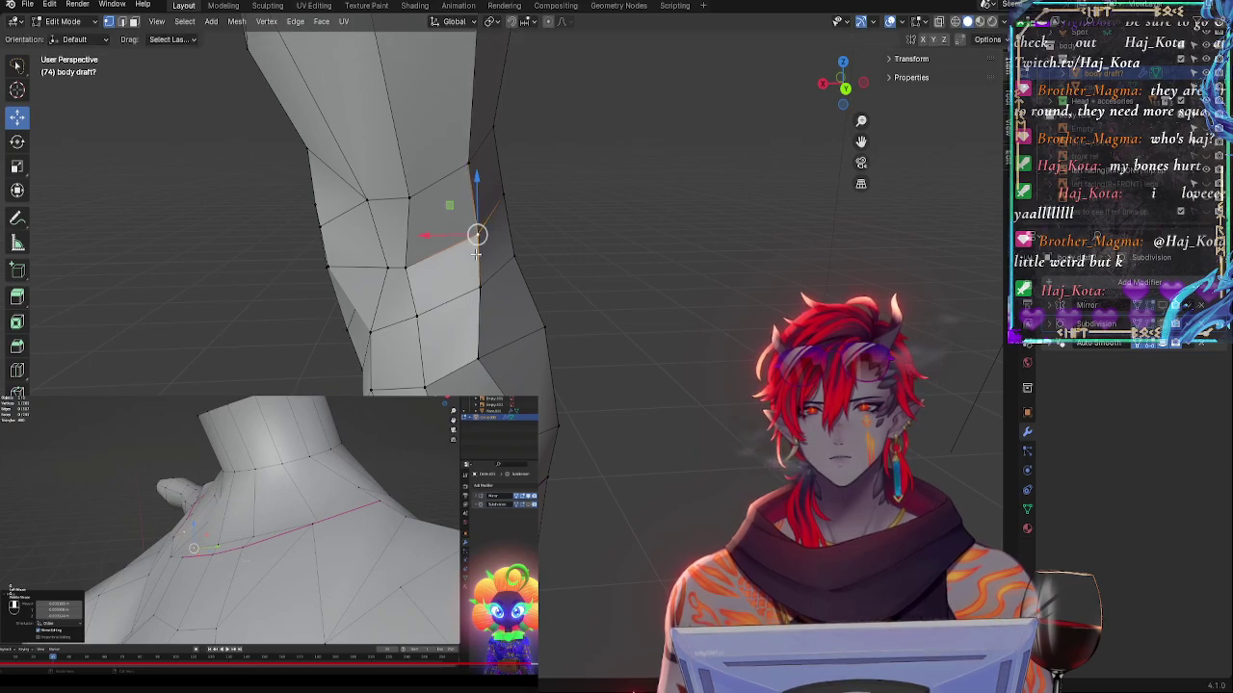
- Move that vertex and the one above it to the left
{"action": "key", "text": "g"}
{"action": "left_click", "coordinate": [463, 249]}
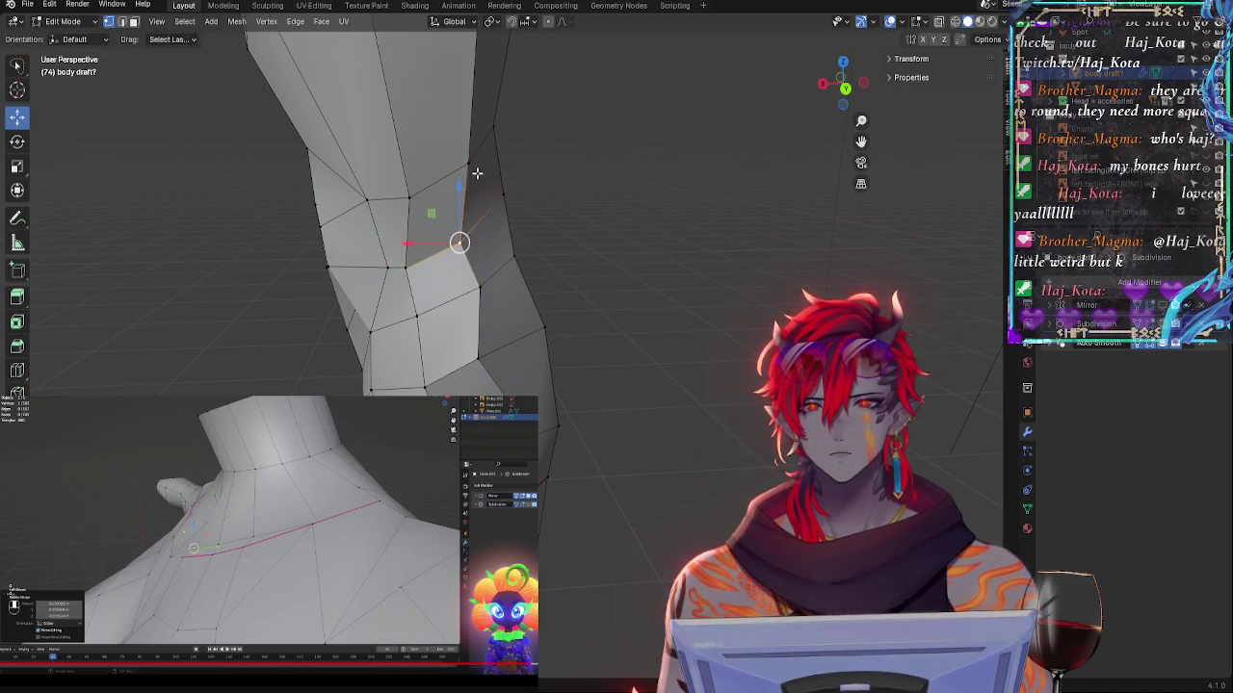
{"action": "left_click", "coordinate": [473, 169]}
{"action": "key", "text": "g"}
{"action": "left_click", "coordinate": [458, 177]}
{"action": "middle_click_drag", "start_coordinate": [475, 256], "coordinate": [466, 264]}
- Pull the next shin vertex left and down, then adjust a lower-leg vertex
{"action": "left_click", "coordinate": [452, 296]}
{"action": "key", "text": "g"}
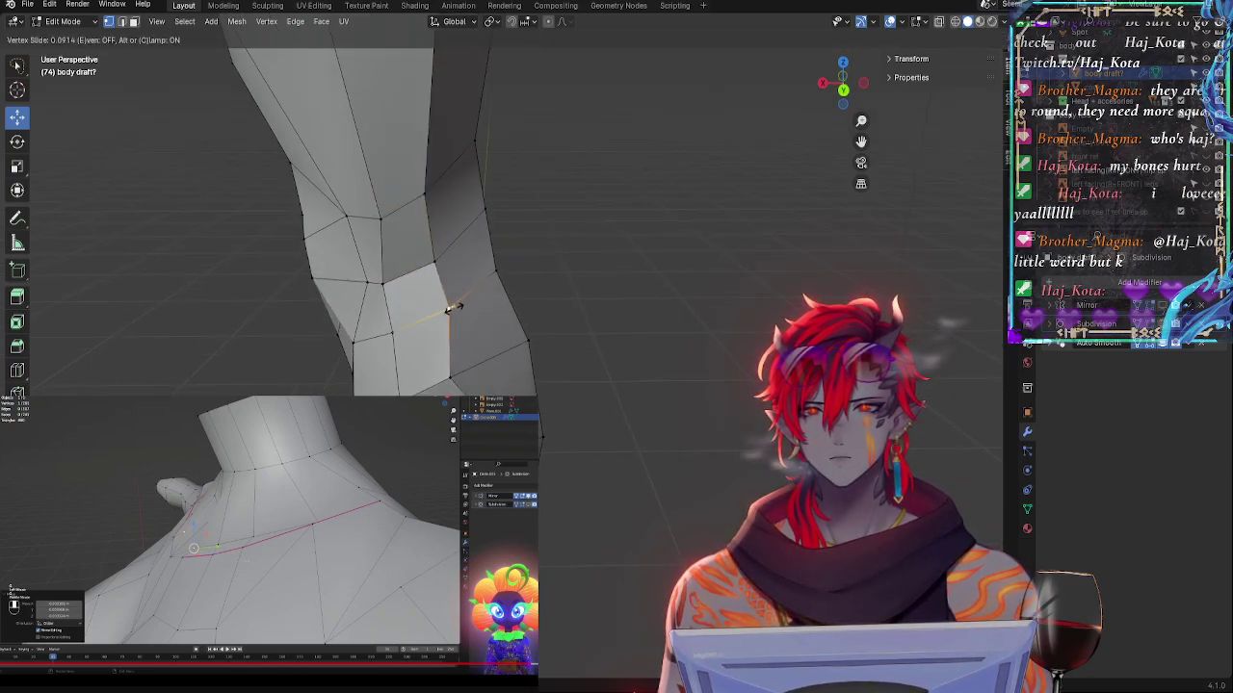
{"action": "left_click", "coordinate": [445, 315]}
{"action": "key", "text": "g"}
{"action": "left_click", "coordinate": [444, 381]}
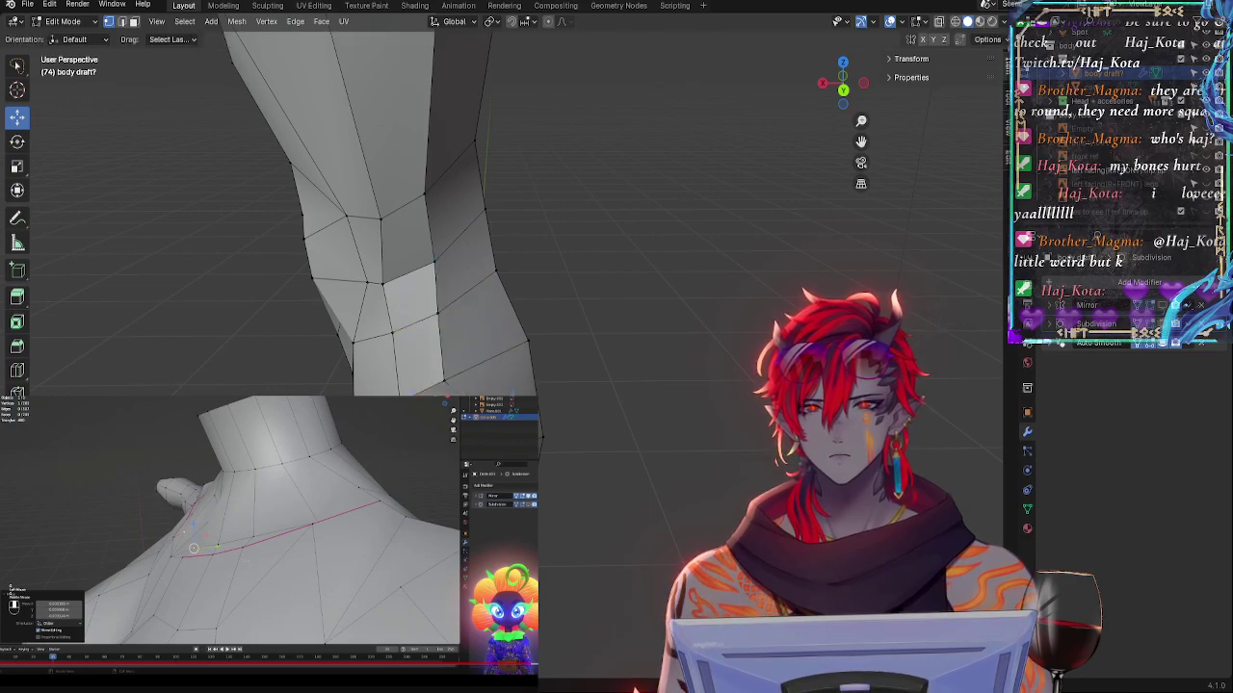
{"action": "key", "text": "g"}
{"action": "left_click", "coordinate": [491, 457]}
- Nudge the lower-leg vertex left roughly 2 cm to tighten the shin profile
{"action": "middle_click_drag", "start_coordinate": [491, 453], "coordinate": [389, 489]}
{"action": "key", "text": "g"}
{"action": "left_click", "coordinate": [485, 370]}
{"action": "key", "text": "g"}
{"action": "left_click", "coordinate": [495, 450]}
- Fine-tune the lower-leg vertex slightly left with repeated small moves
{"action": "left_click_drag", "start_coordinate": [252, 401], "coordinate": [262, 398]}
{"action": "key", "text": "g"}
{"action": "key", "text": "Return"}
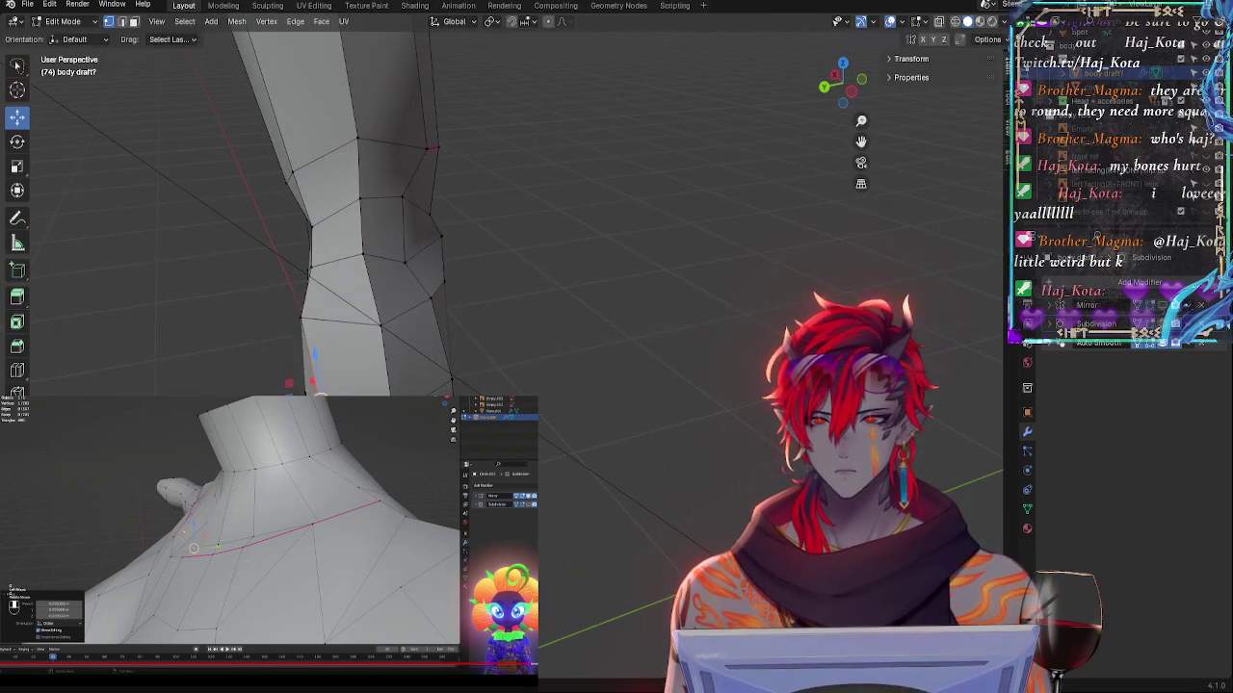
{"action": "key", "text": "g"}
{"action": "key", "text": "Return"}
{"action": "key", "text": "g"}
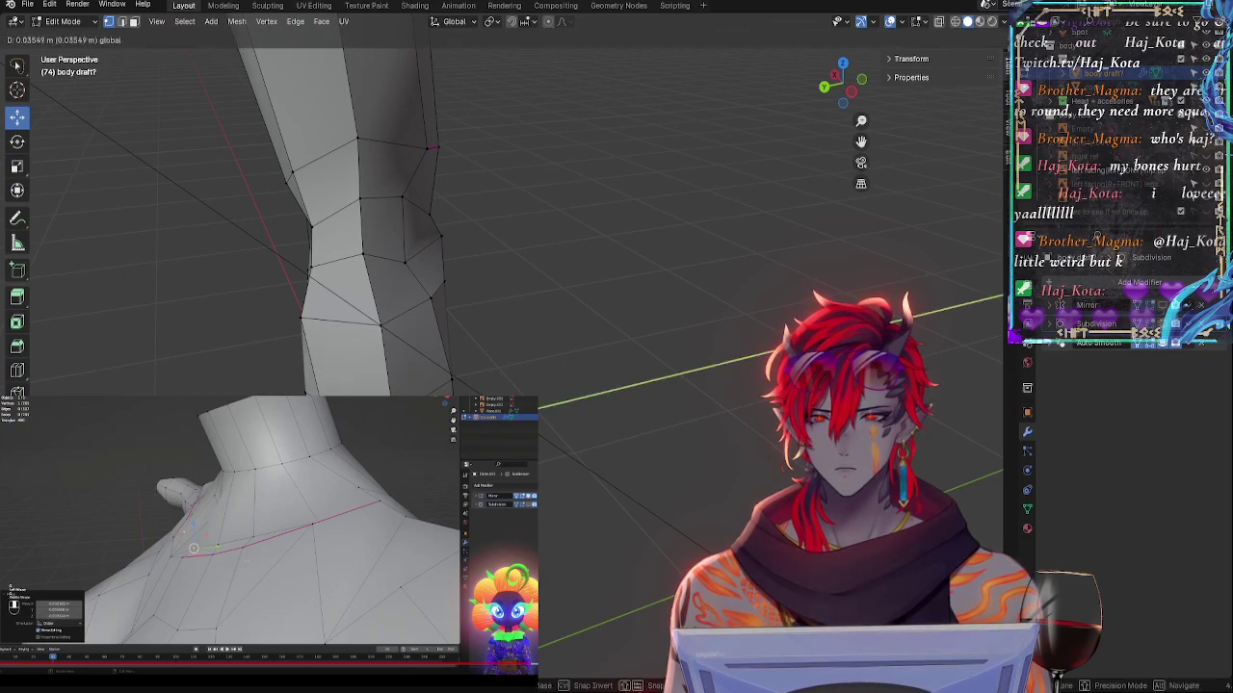
{"action": "key", "text": "Return"}
{"action": "key", "text": "g"}
{"action": "key", "text": "Return"}
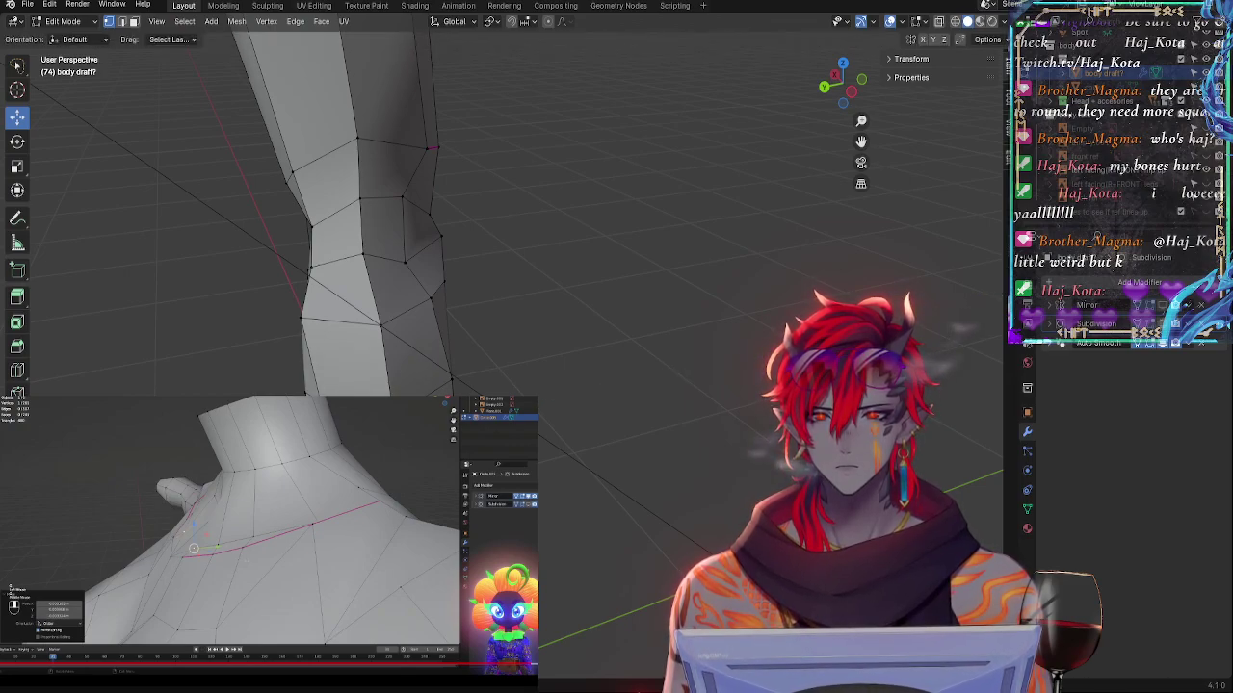
{"action": "key", "text": "g"}
{"action": "key", "text": "Return"}
- Pull shin vertices left toward the knee and shift the selected loop along X and Y
{"action": "left_click", "coordinate": [382, 325]}
{"action": "left_click_drag", "start_coordinate": [382, 326], "coordinate": [356, 324]}
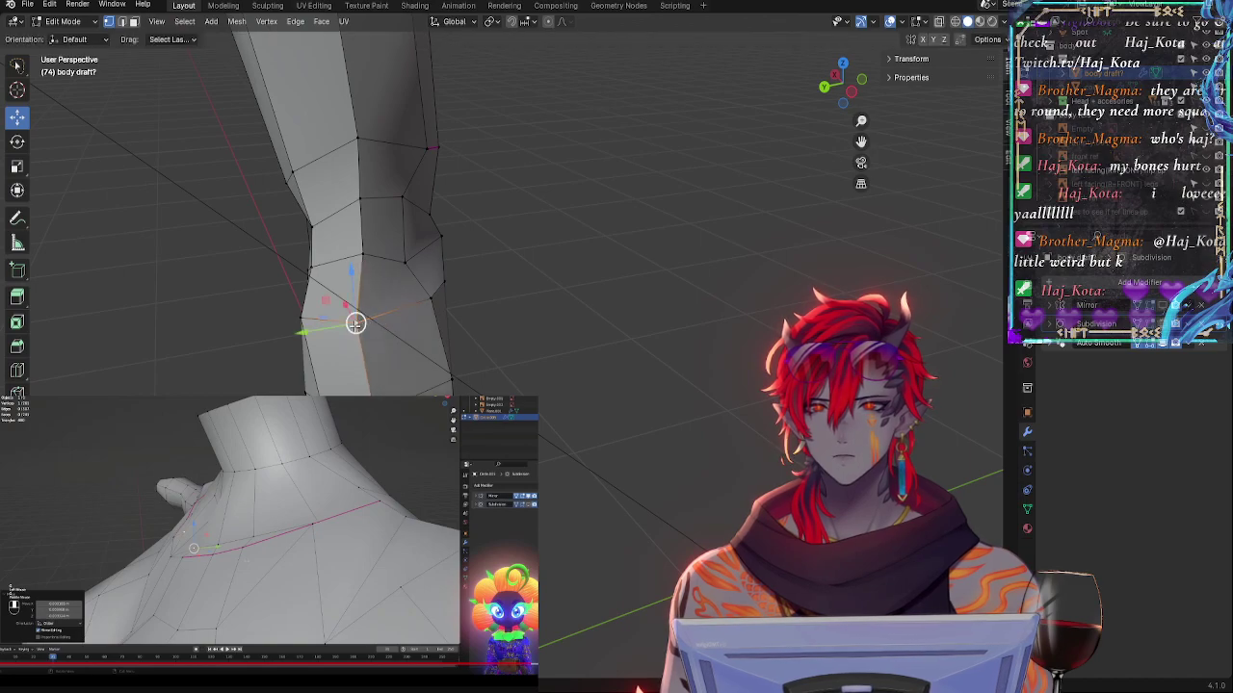
{"action": "left_click_drag", "start_coordinate": [363, 256], "coordinate": [351, 258]}
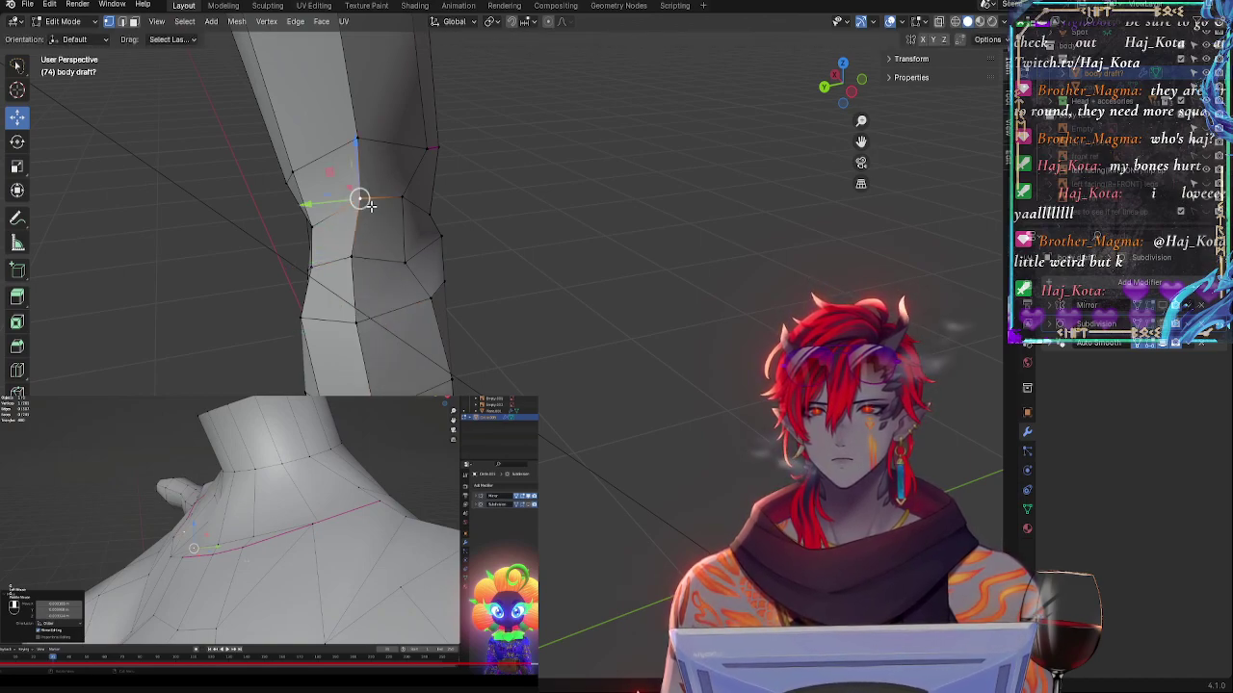
{"action": "left_click_drag", "start_coordinate": [370, 205], "coordinate": [355, 213]}
{"action": "middle_click_drag", "start_coordinate": [355, 213], "coordinate": [370, 316]}
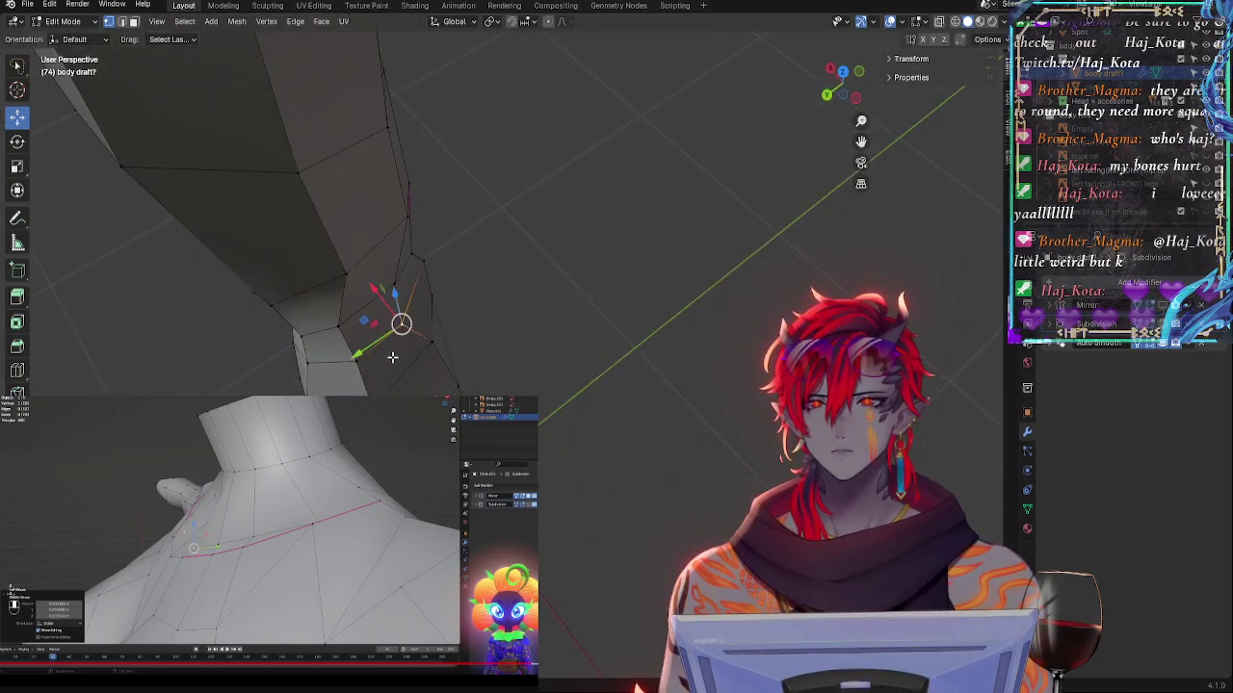
{"action": "middle_click_drag", "start_coordinate": [392, 357], "coordinate": [221, 297]}
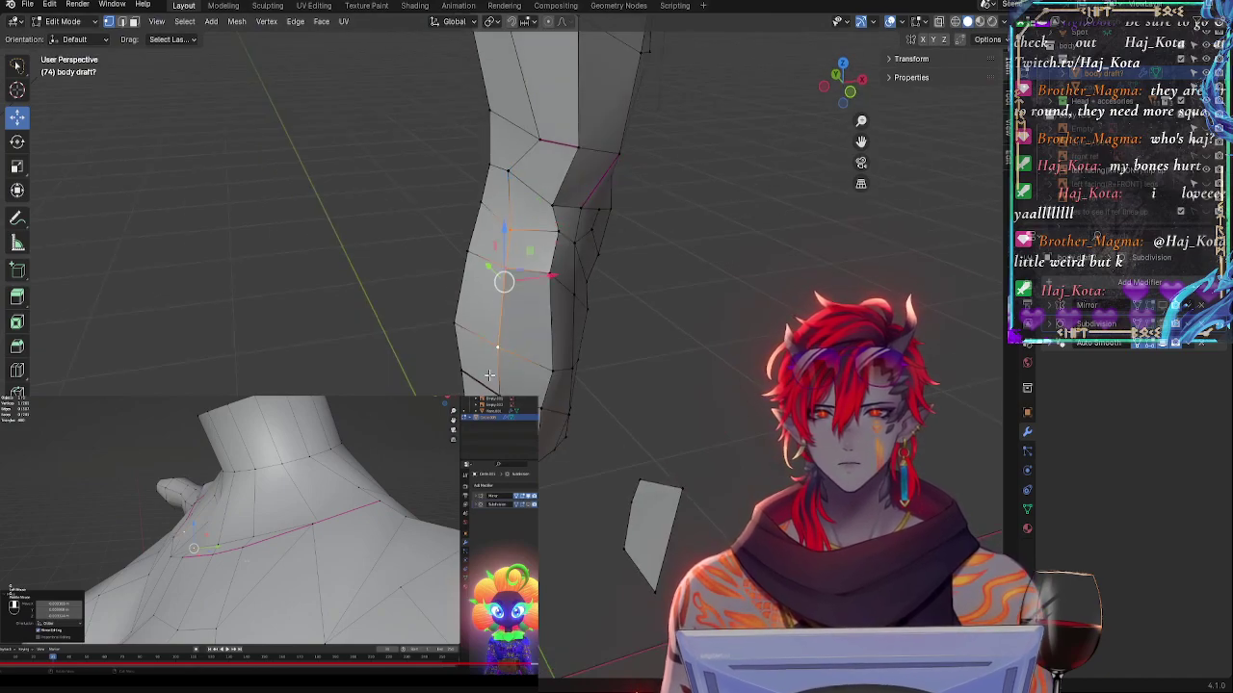
{"action": "left_click_drag", "start_coordinate": [543, 308], "coordinate": [535, 309]}
{"action": "middle_click_drag", "start_coordinate": [535, 310], "coordinate": [664, 318]}
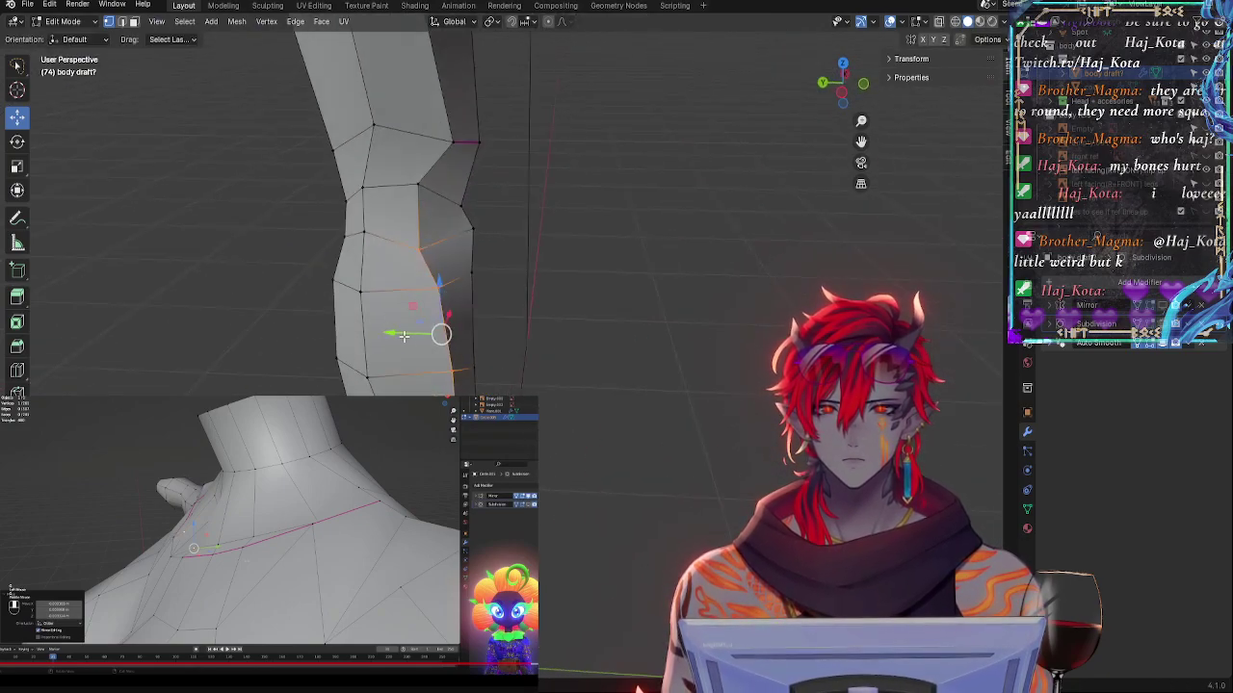
{"action": "left_click_drag", "start_coordinate": [403, 336], "coordinate": [420, 335]}
- Slide the knee vertex along its edge, first upward and then to the right
{"action": "key", "text": "g"}
{"action": "key", "text": "g"}
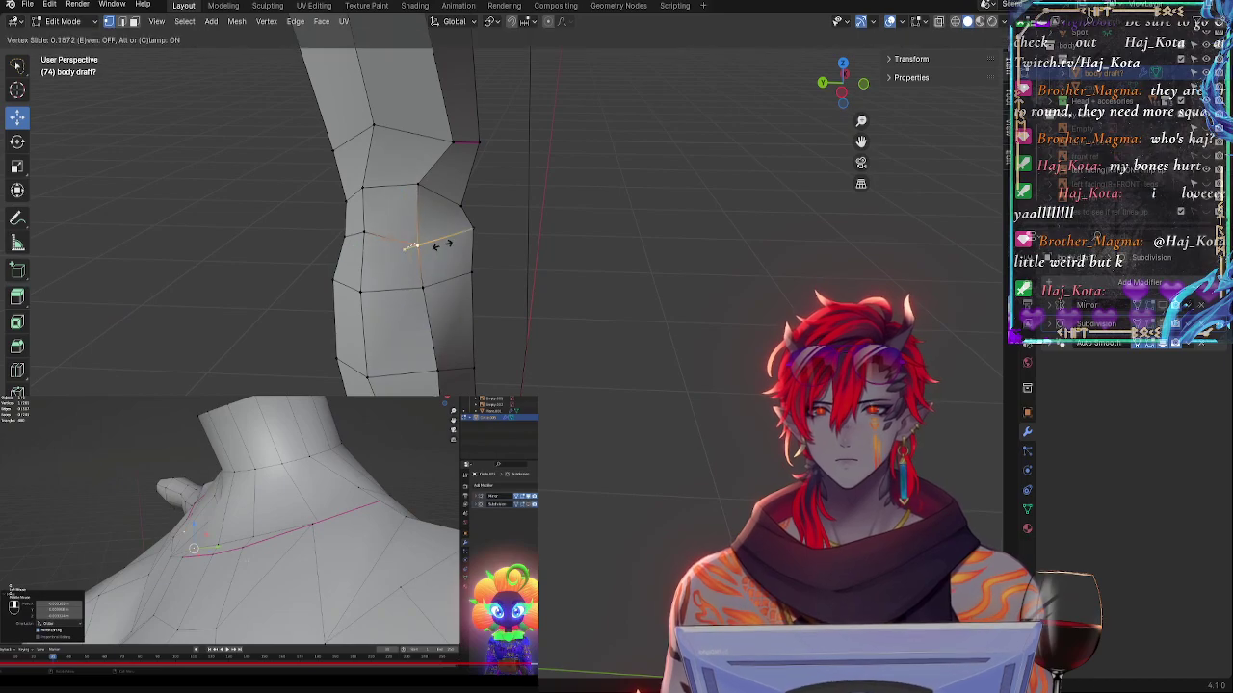
{"action": "left_click", "coordinate": [441, 248]}
{"action": "key", "text": "g"}
{"action": "key", "text": "g"}
{"action": "left_click", "coordinate": [440, 239]}
{"action": "middle_click_drag", "start_coordinate": [474, 267], "coordinate": [362, 287]}
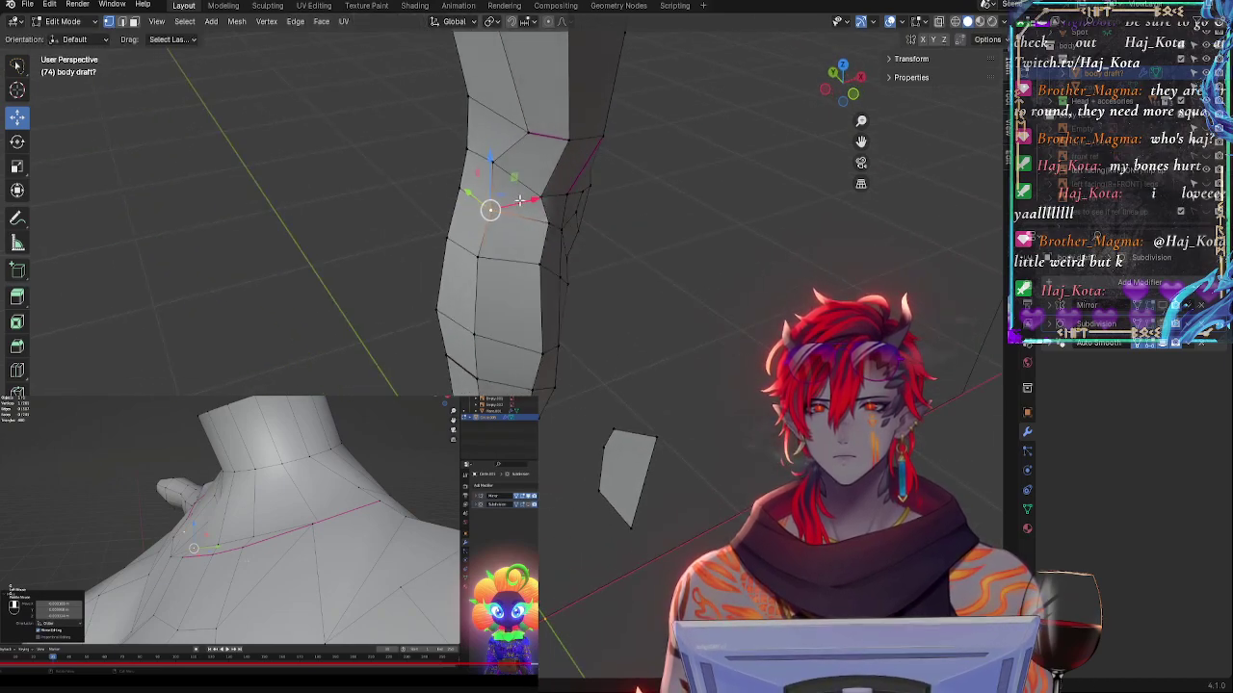
{"action": "left_click_drag", "start_coordinate": [525, 199], "coordinate": [521, 203]}
{"action": "middle_click_drag", "start_coordinate": [515, 187], "coordinate": [586, 187]}
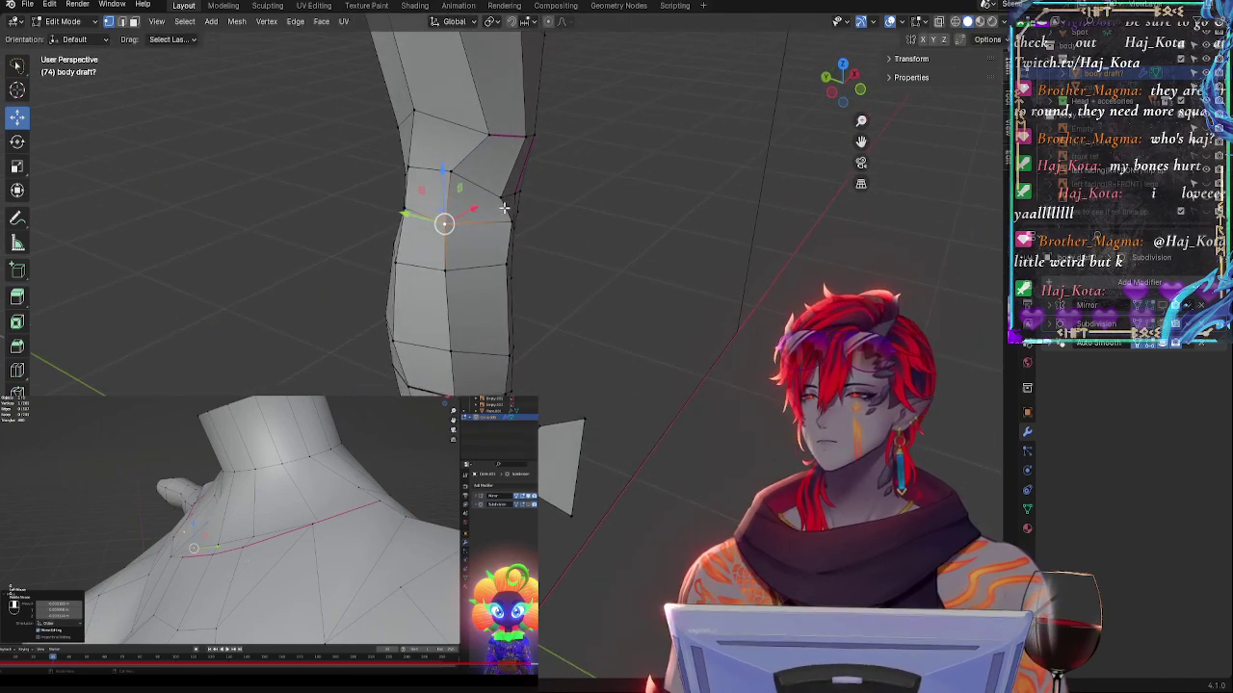
{"action": "middle_click_drag", "start_coordinate": [535, 296], "coordinate": [693, 240]}
{"action": "key", "text": "g"}
{"action": "key", "text": "g"}
{"action": "left_click", "coordinate": [449, 255]}
{"action": "key", "text": "g"}
{"action": "key", "text": "g"}
{"action": "left_click", "coordinate": [444, 260]}
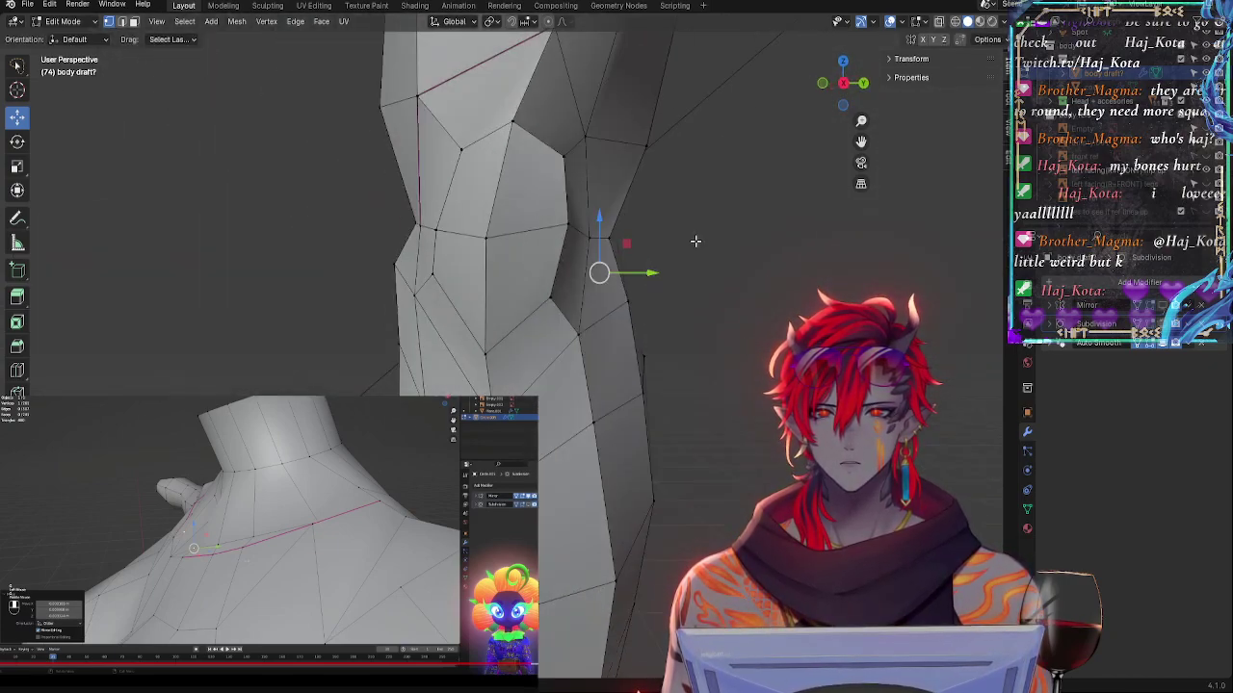
- Nudge the leg-outline vertex down, sideways and along the depth axis with the gizmo
{"action": "middle_click_drag", "start_coordinate": [708, 314], "coordinate": [637, 341]}
{"action": "left_click_drag", "start_coordinate": [524, 339], "coordinate": [528, 351]}
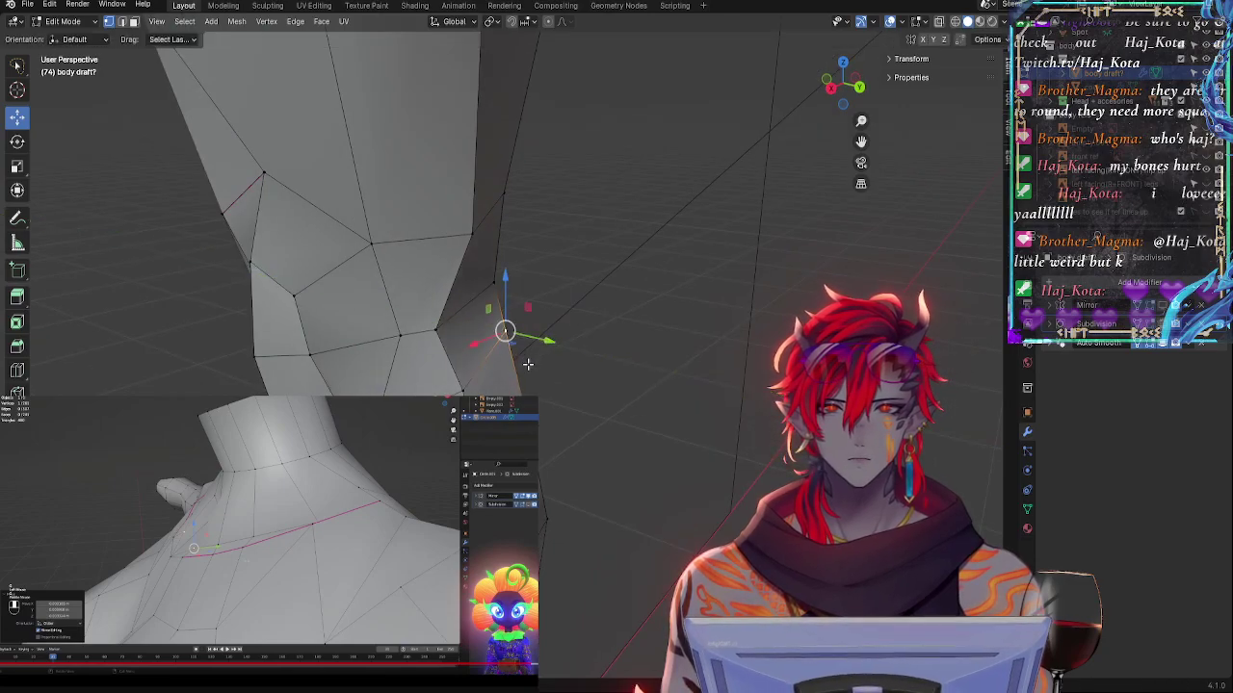
{"action": "middle_click_drag", "start_coordinate": [533, 345], "coordinate": [624, 251]}
{"action": "left_click_drag", "start_coordinate": [617, 225], "coordinate": [614, 238]}
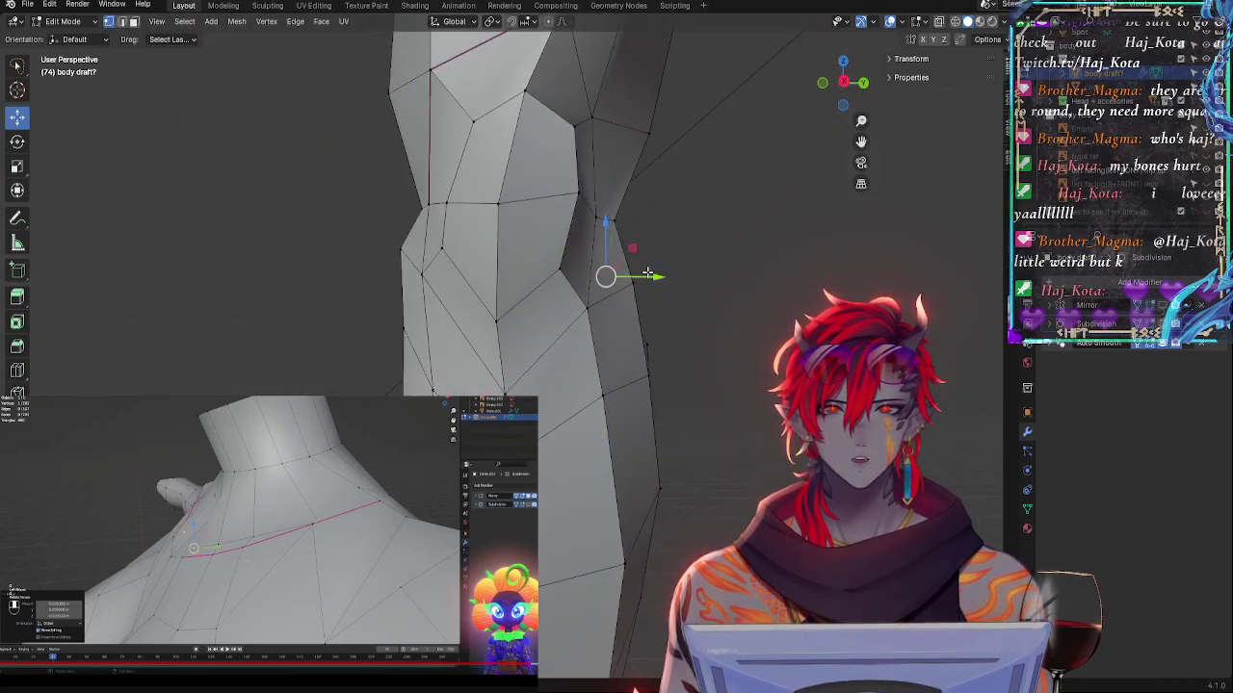
{"action": "left_click_drag", "start_coordinate": [656, 274], "coordinate": [659, 277]}
{"action": "middle_click_drag", "start_coordinate": [673, 333], "coordinate": [643, 371]}
{"action": "left_click_drag", "start_coordinate": [612, 413], "coordinate": [626, 415]}
{"action": "middle_click_drag", "start_coordinate": [689, 393], "coordinate": [633, 384]}
{"action": "middle_click_drag", "start_coordinate": [543, 451], "coordinate": [361, 487]}
{"action": "left_click_drag", "start_coordinate": [337, 433], "coordinate": [331, 434]}
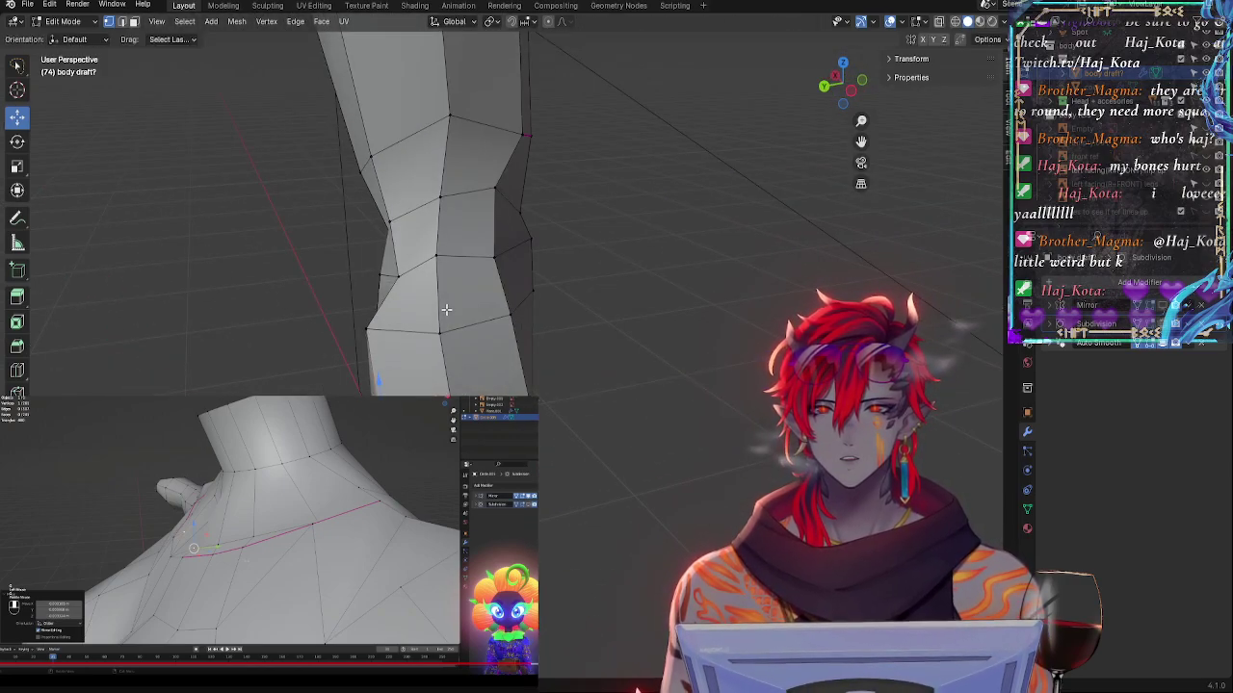
{"action": "middle_click_drag", "start_coordinate": [473, 275], "coordinate": [358, 364]}
- Move a shin vertex down-left and slide neighbouring vertices along their edges
{"action": "key", "text": "g"}
{"action": "middle_click_drag", "start_coordinate": [430, 395], "coordinate": [354, 348]}
{"action": "left_click", "coordinate": [428, 371]}
{"action": "left_click_drag", "start_coordinate": [370, 287], "coordinate": [365, 287]}
{"action": "middle_click_drag", "start_coordinate": [383, 323], "coordinate": [324, 374]}
{"action": "key", "text": "g"}
{"action": "key", "text": "g"}
{"action": "left_click", "coordinate": [434, 339]}
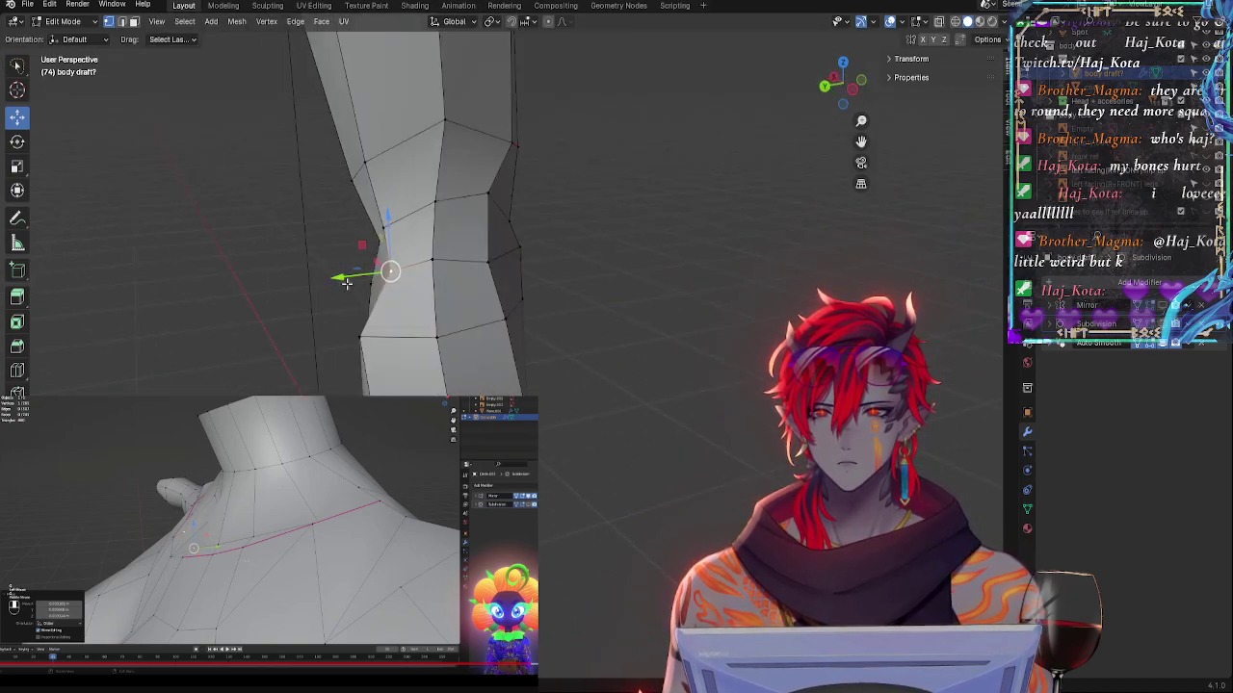
{"action": "left_click_drag", "start_coordinate": [340, 280], "coordinate": [334, 280]}
{"action": "middle_click_drag", "start_coordinate": [339, 293], "coordinate": [487, 323]}
{"action": "key", "text": "g"}
{"action": "key", "text": "g"}
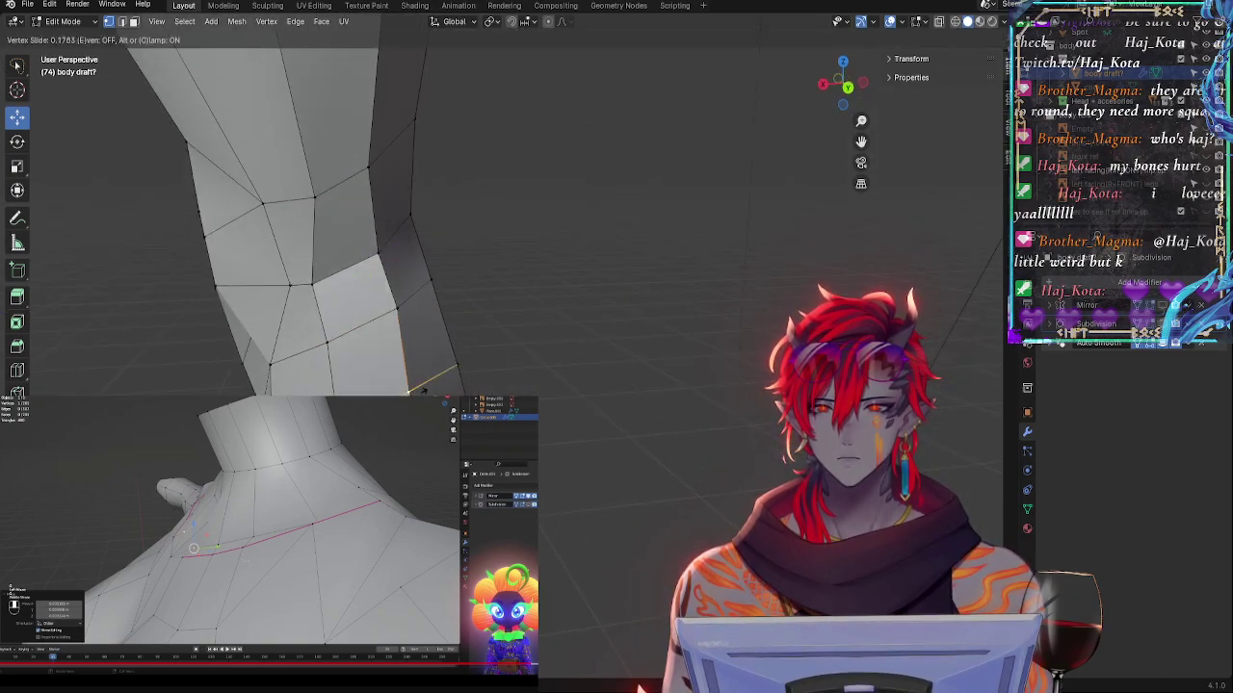
{"action": "left_click", "coordinate": [491, 393]}
- Shift the lower shin vertices left and right to smooth the taper
{"action": "middle_click_drag", "start_coordinate": [492, 393], "coordinate": [361, 403]}
{"action": "left_click_drag", "start_coordinate": [400, 289], "coordinate": [400, 294]}
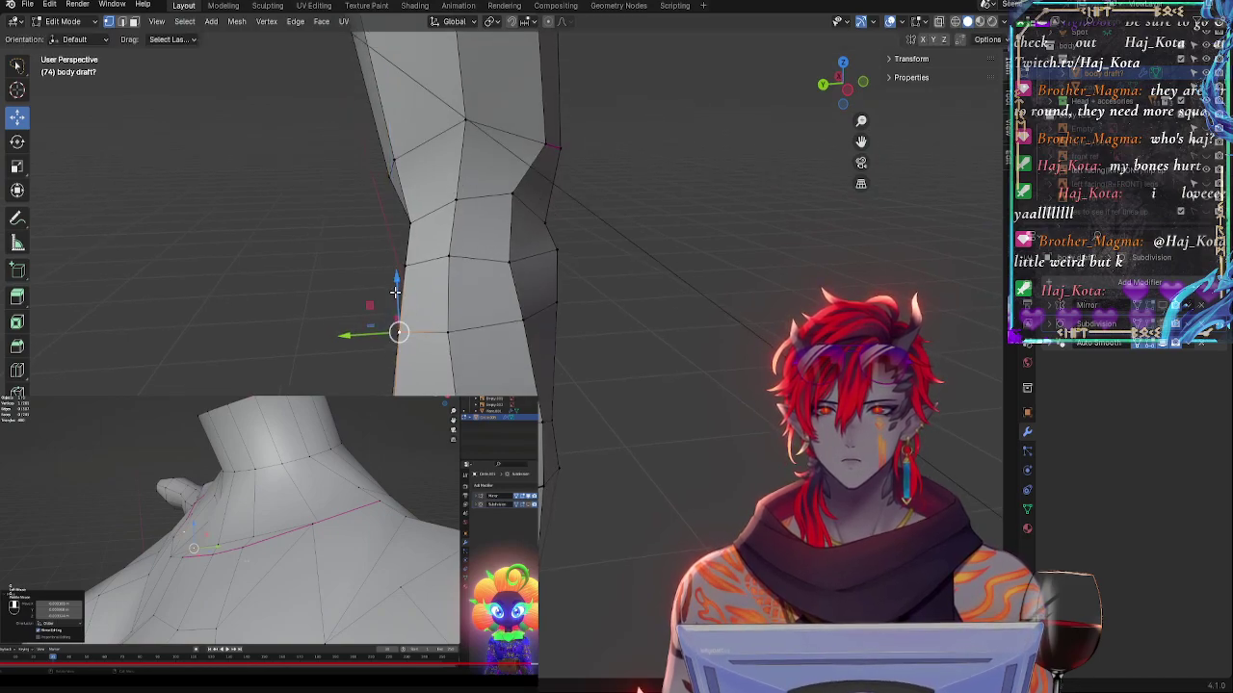
{"action": "key", "text": "g"}
{"action": "key", "text": "g"}
{"action": "key", "text": "g"}
{"action": "left_click", "coordinate": [385, 318]}
{"action": "left_click", "coordinate": [393, 430]}
{"action": "key", "text": "g"}
{"action": "key", "text": "g"}
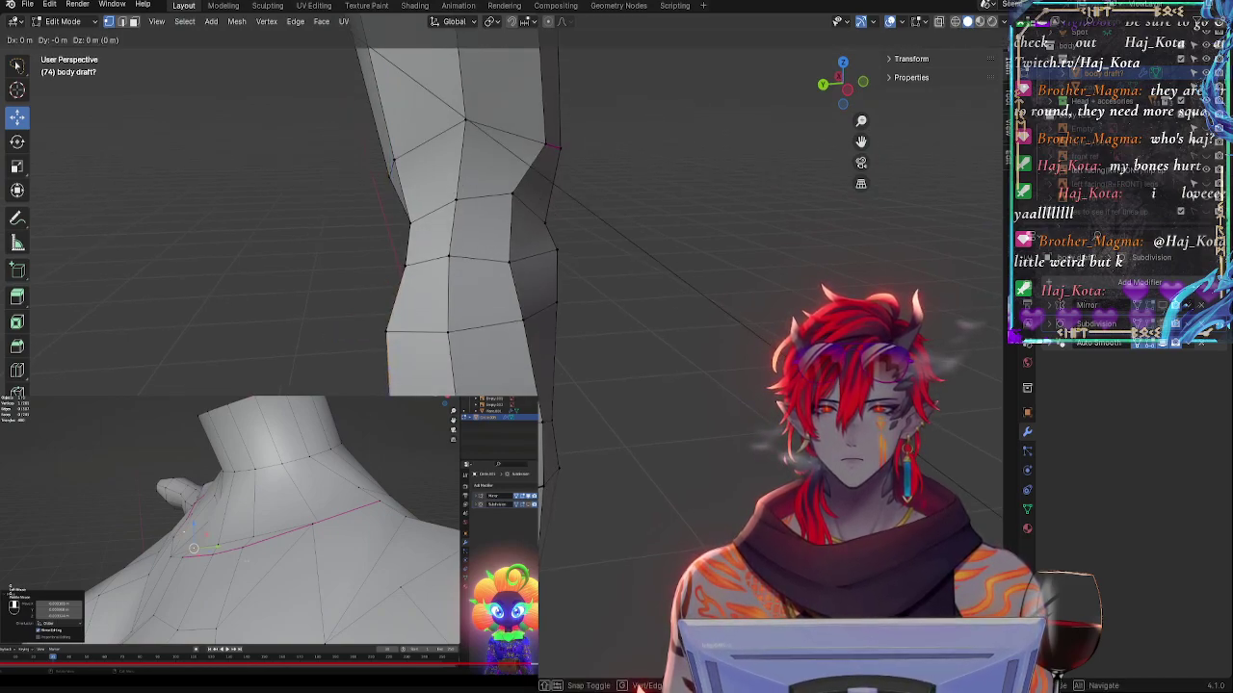
{"action": "left_click", "coordinate": [402, 431]}
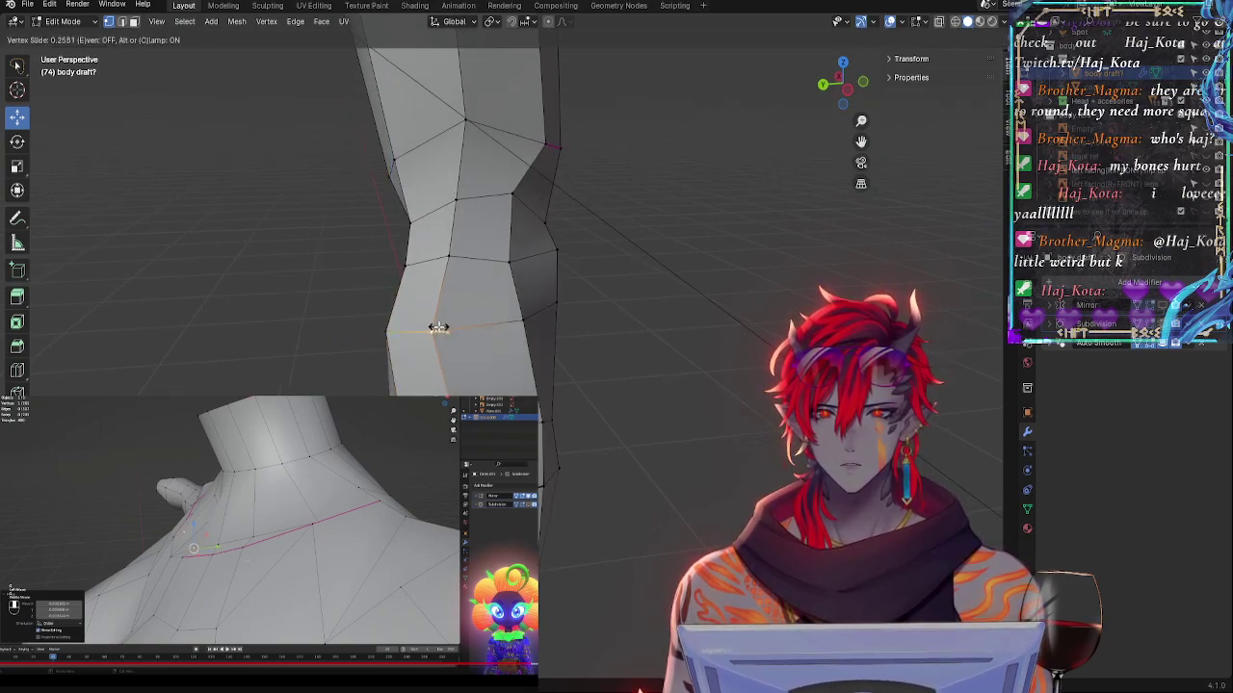
{"action": "left_click", "coordinate": [441, 257]}
{"action": "left_click", "coordinate": [460, 436]}
{"action": "key", "text": "g"}
{"action": "key", "text": "g"}
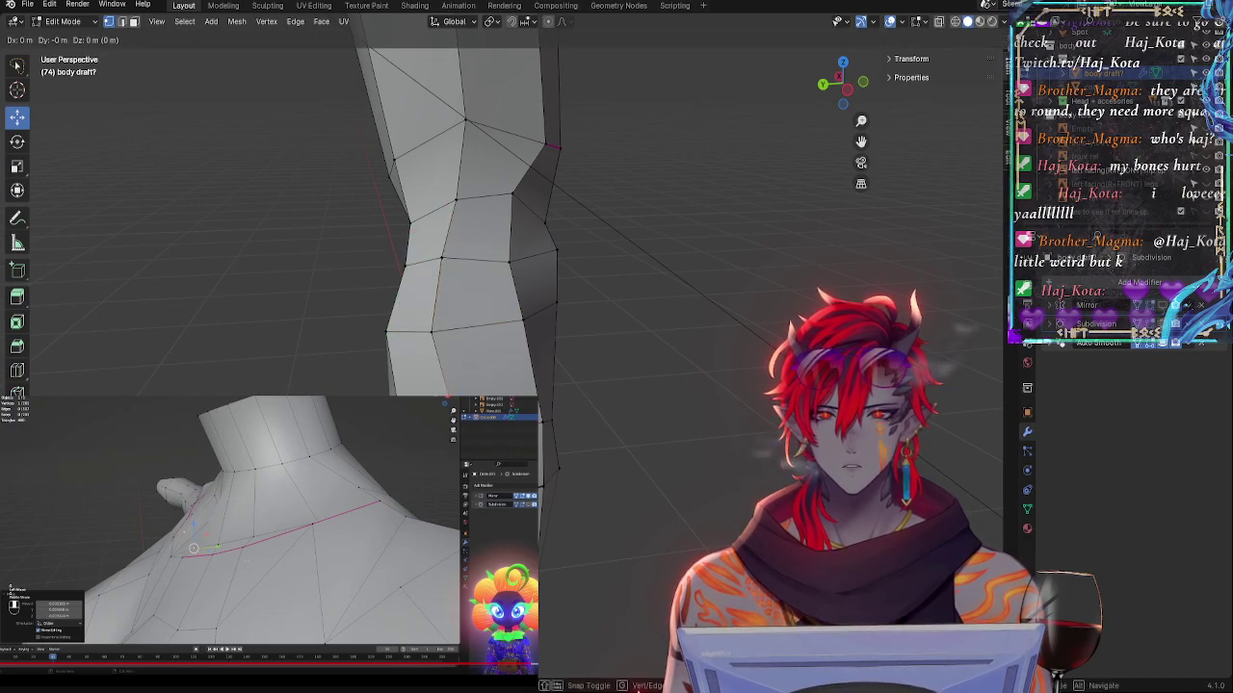
{"action": "left_click", "coordinate": [442, 440]}
{"action": "left_click", "coordinate": [442, 441]}
- Adjust the leg-outline vertex height and raise the vertex above it near the knee
{"action": "middle_click_drag", "start_coordinate": [442, 441], "coordinate": [357, 474]}
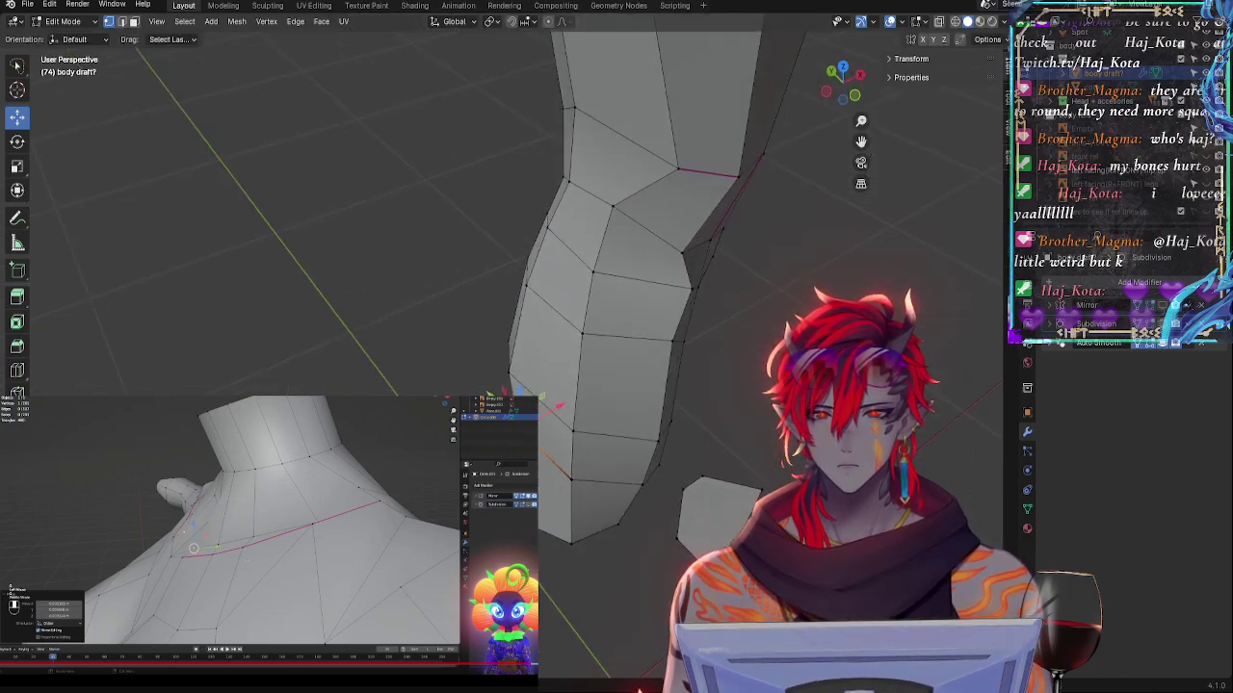
{"action": "middle_click_drag", "start_coordinate": [572, 429], "coordinate": [705, 332]}
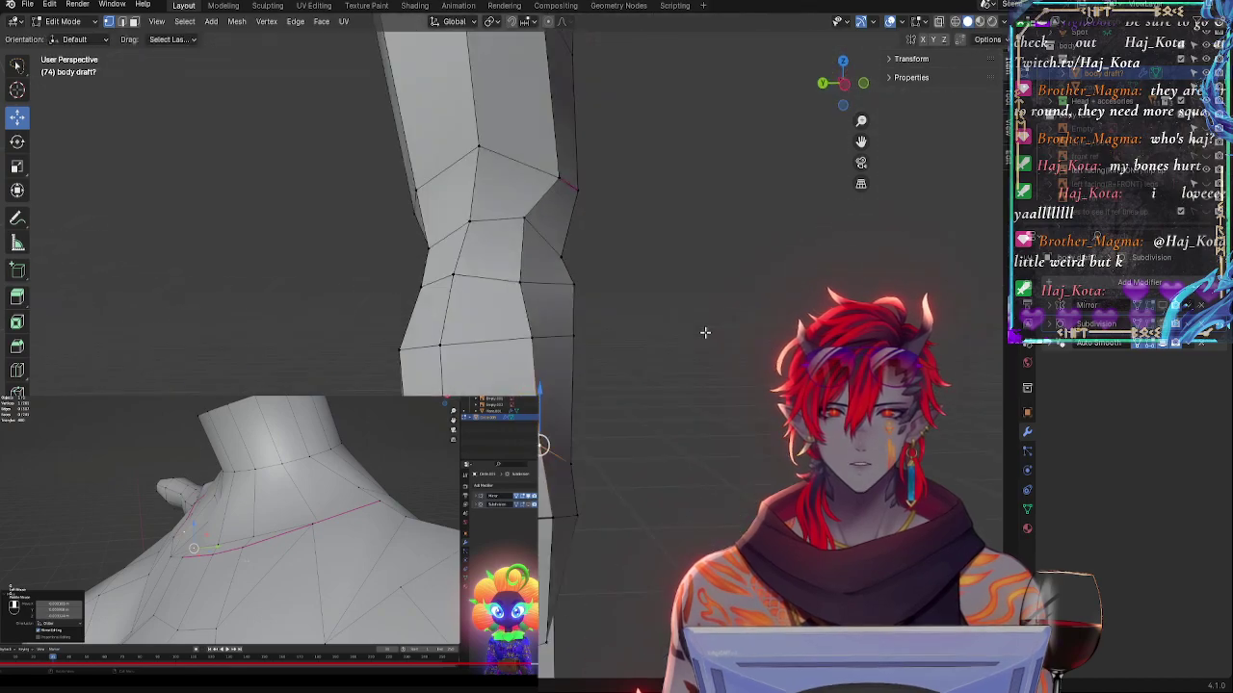
{"action": "mouse_move", "coordinate": [502, 273]}
{"action": "middle_mouse_down"}
{"action": "mouse_move", "coordinate": [377, 302]}
{"action": "mouse_move", "coordinate": [457, 295]}
{"action": "mouse_move", "coordinate": [483, 277]}
{"action": "middle_mouse_up"}
{"action": "left_click_drag", "start_coordinate": [455, 256], "coordinate": [456, 260]}
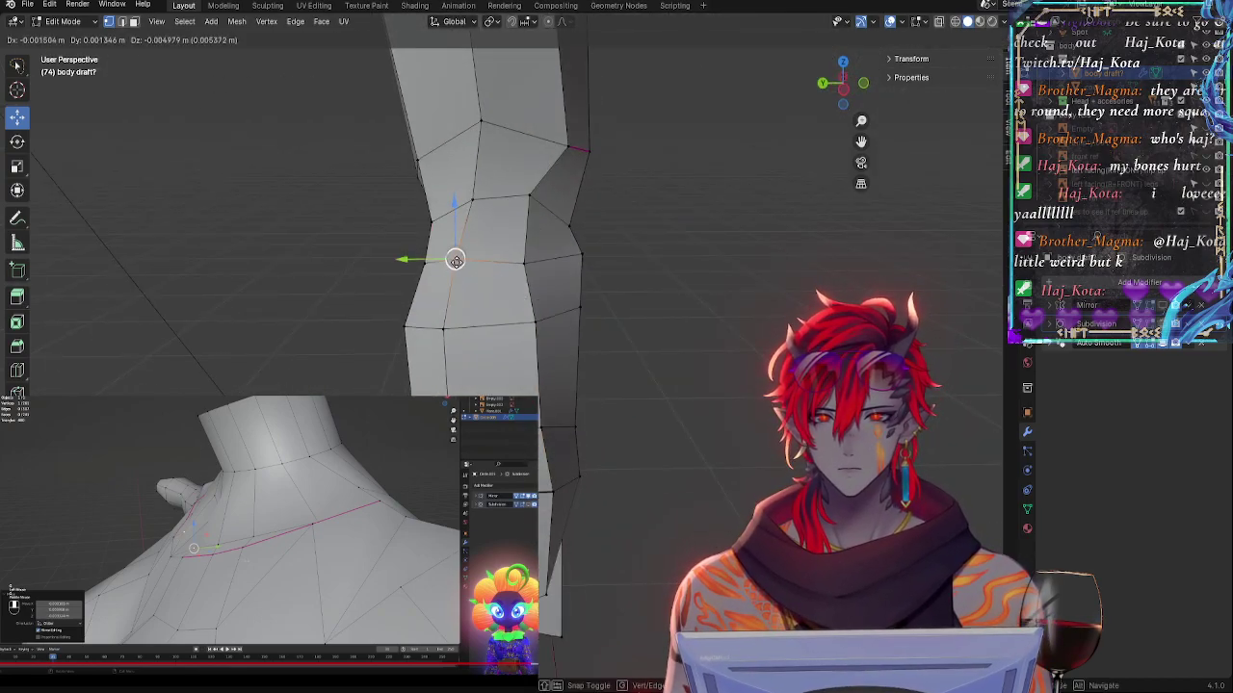
{"action": "left_click_drag", "start_coordinate": [453, 303], "coordinate": [455, 293]}
{"action": "left_click_drag", "start_coordinate": [526, 263], "coordinate": [520, 293]}
{"action": "left_click", "coordinate": [528, 198]}
{"action": "left_click_drag", "start_coordinate": [528, 197], "coordinate": [469, 177]}
{"action": "middle_click_drag", "start_coordinate": [469, 178], "coordinate": [494, 167]}
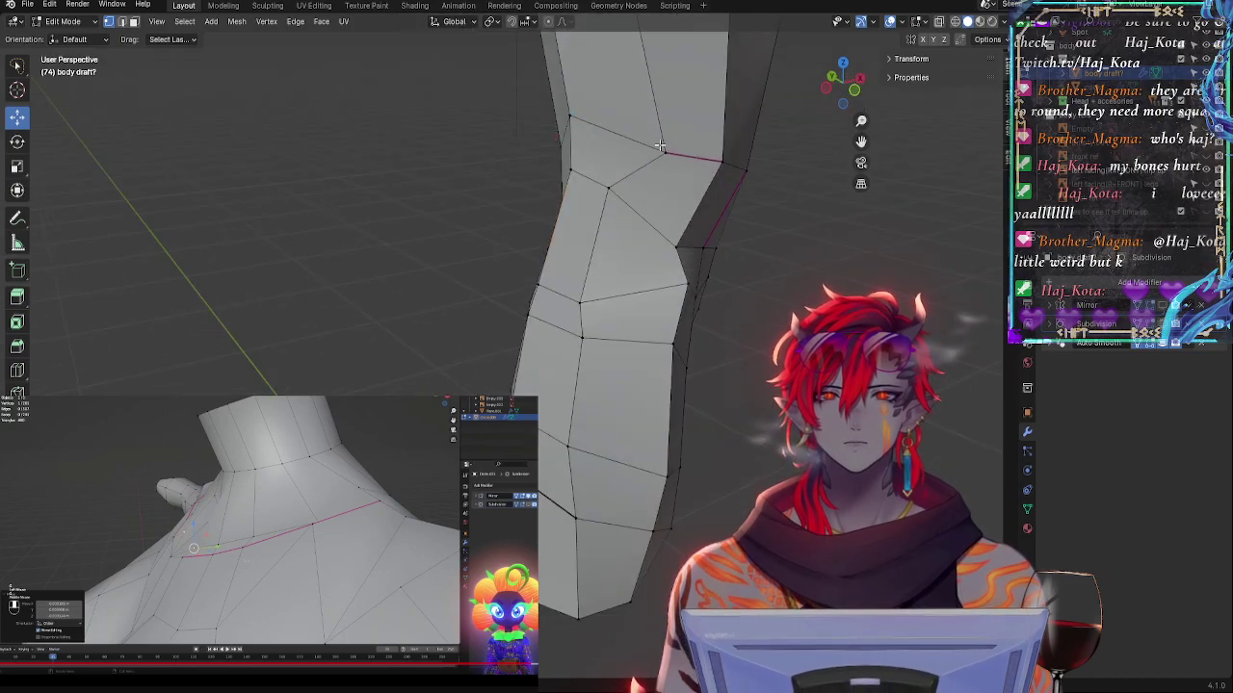
{"action": "middle_click_drag", "start_coordinate": [660, 147], "coordinate": [579, 263]}
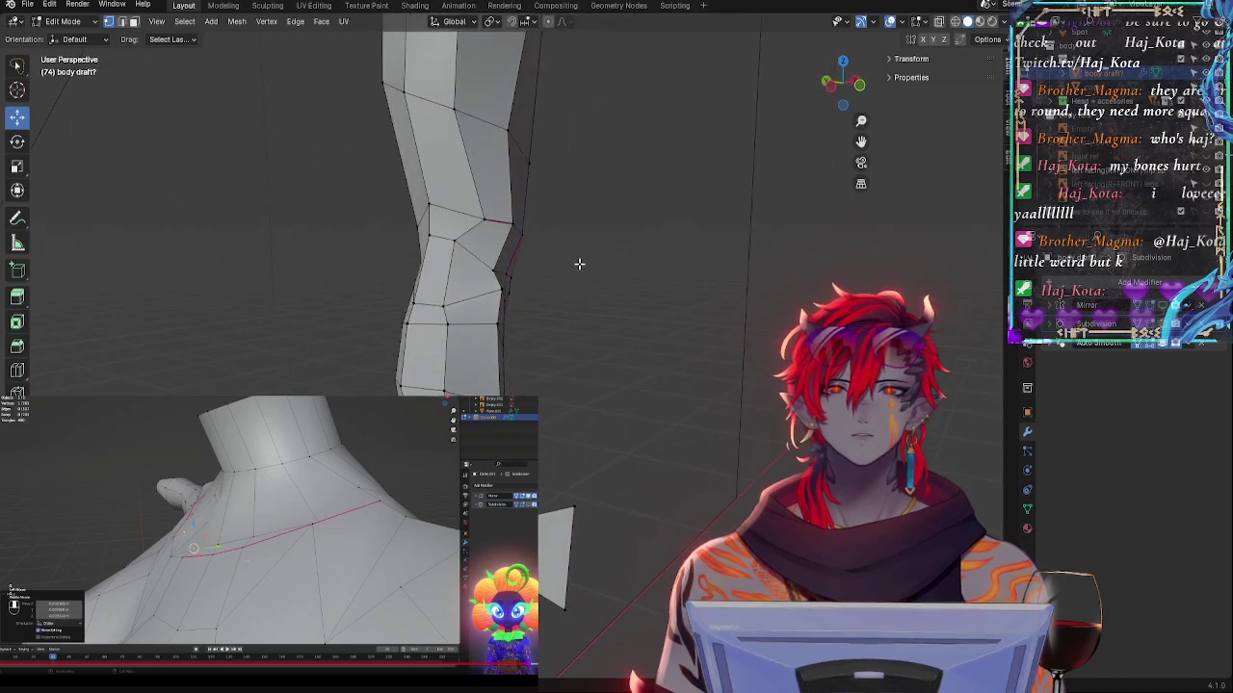
- Raise the knee edge loop and pull a nearby vertex down-left to shape the knee
{"action": "left_click", "coordinate": [509, 274], "text": "alt"}
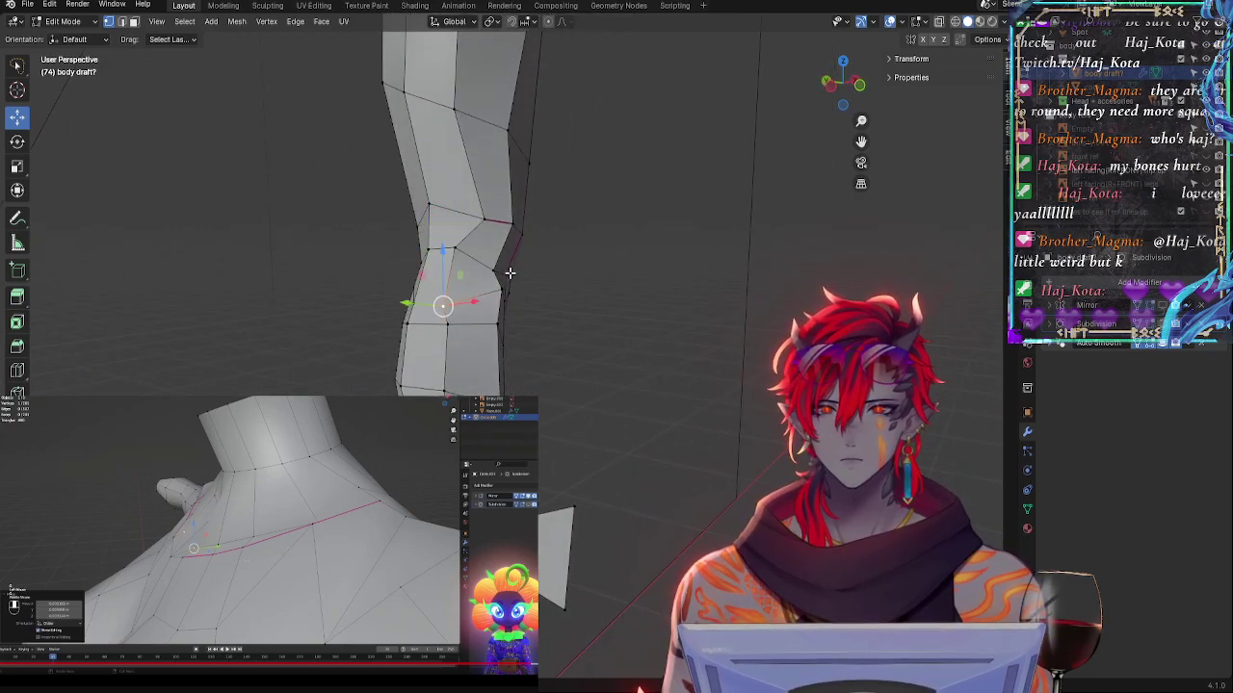
{"action": "middle_click_drag", "start_coordinate": [416, 249], "coordinate": [438, 256]}
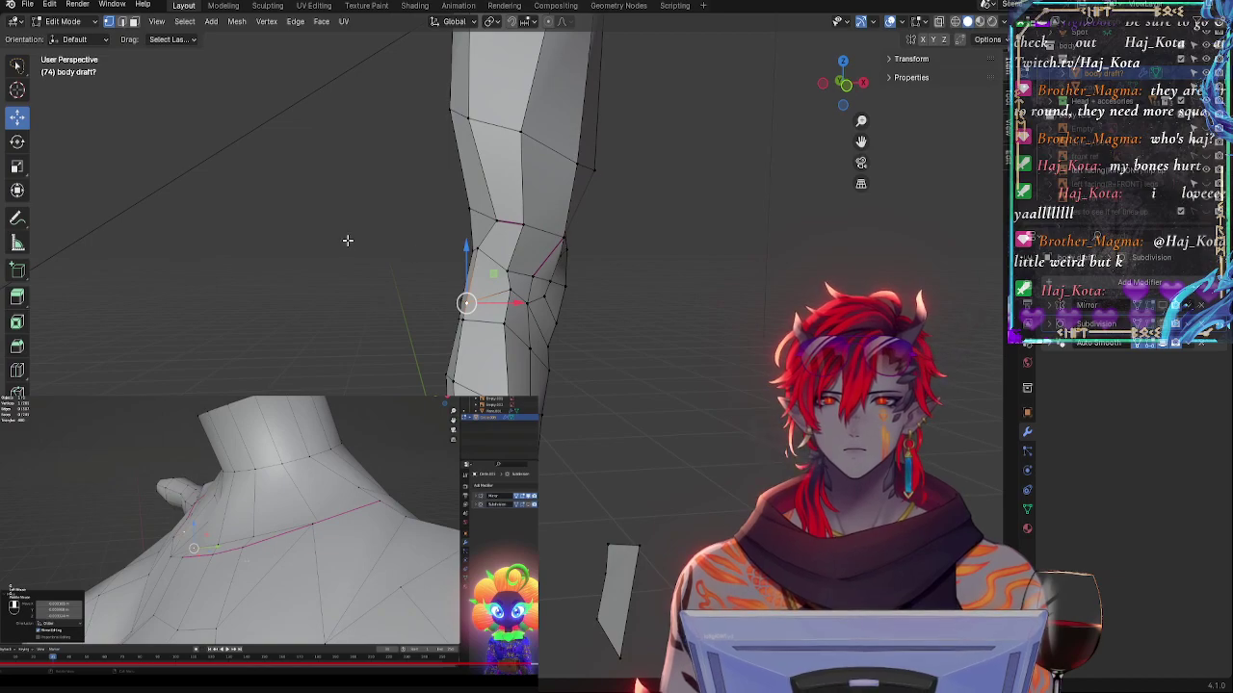
{"action": "middle_click_drag", "start_coordinate": [347, 240], "coordinate": [557, 351]}
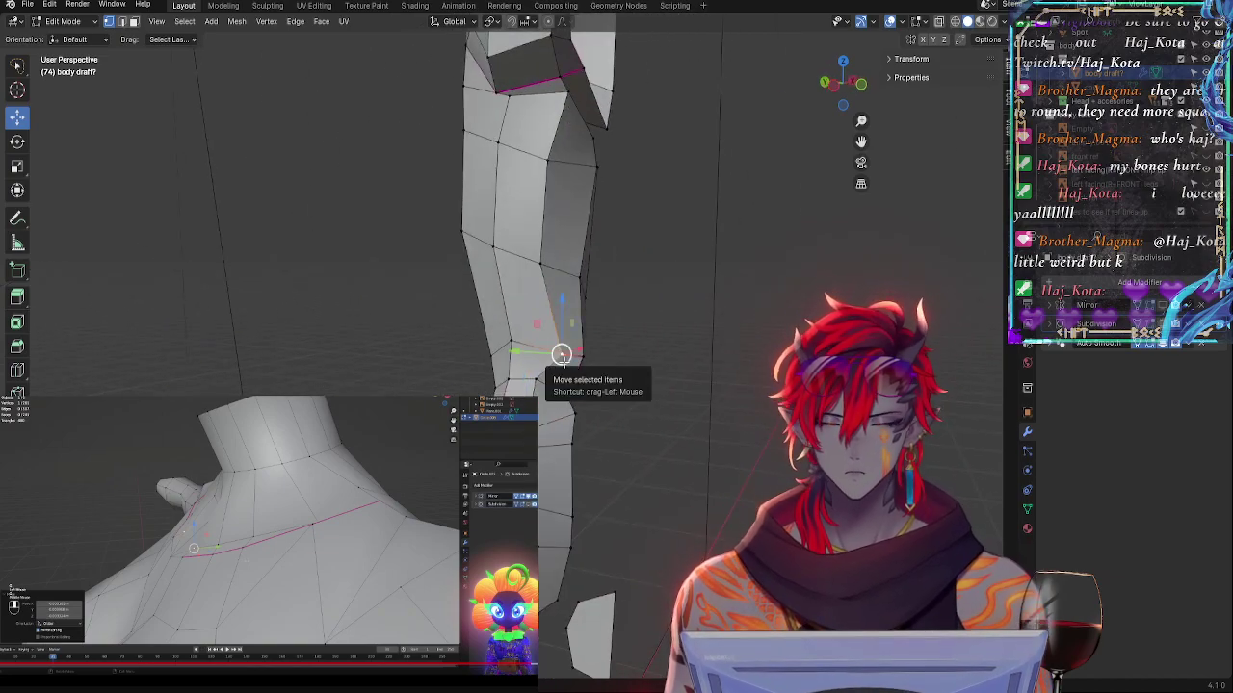
{"action": "left_click_drag", "start_coordinate": [562, 354], "coordinate": [556, 330]}
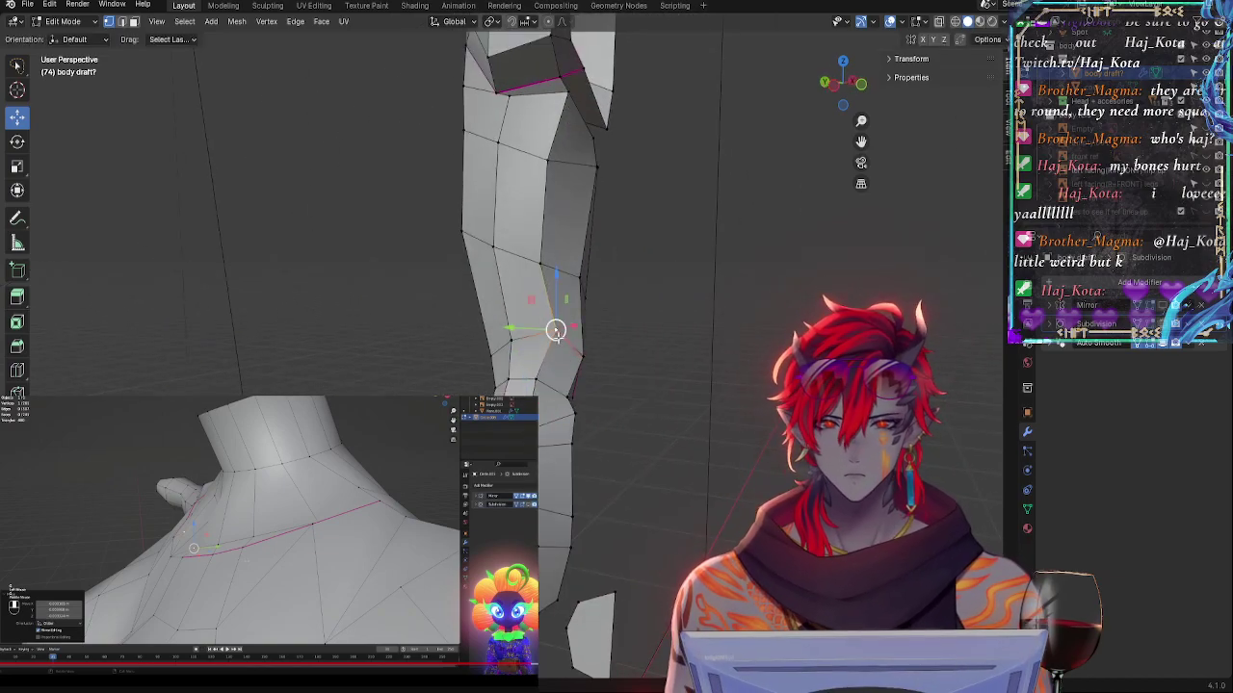
{"action": "key", "text": "g"}
{"action": "left_click", "coordinate": [518, 363]}
{"action": "middle_click_drag", "start_coordinate": [518, 363], "coordinate": [646, 380]}
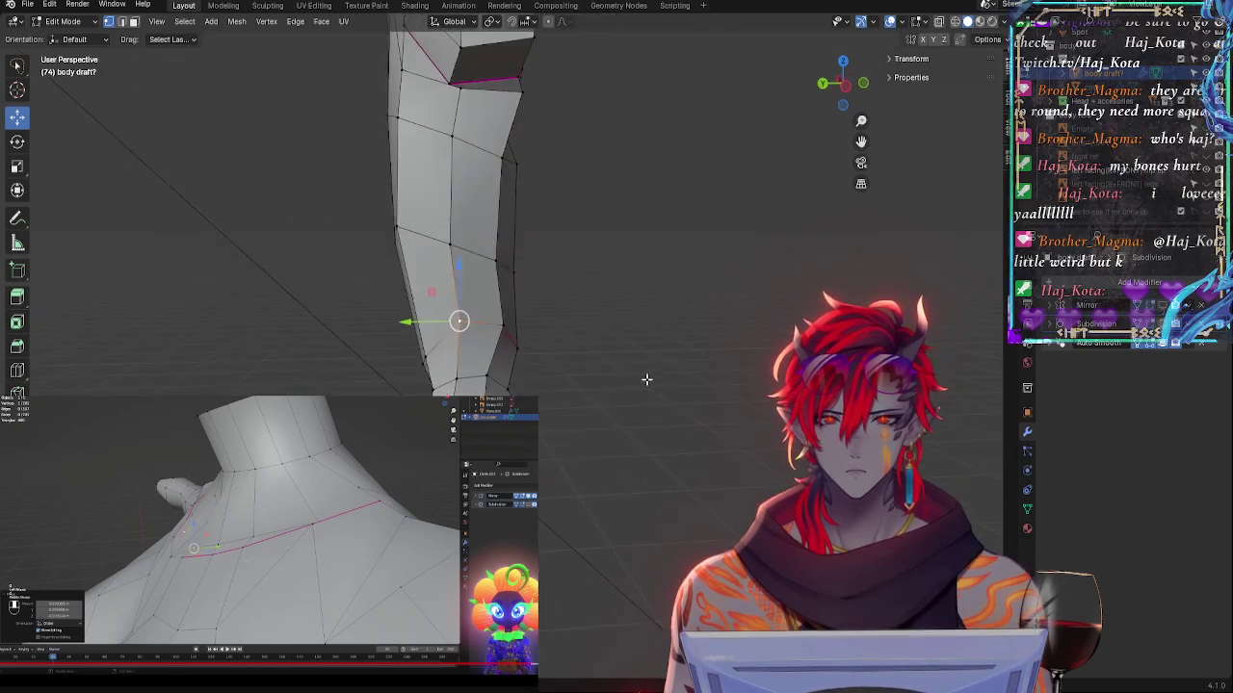
{"action": "scroll", "coordinate": [497, 347], "scroll_direction": "up", "scroll_amount": 2}
{"action": "middle_click_drag", "start_coordinate": [497, 346], "coordinate": [480, 380]}
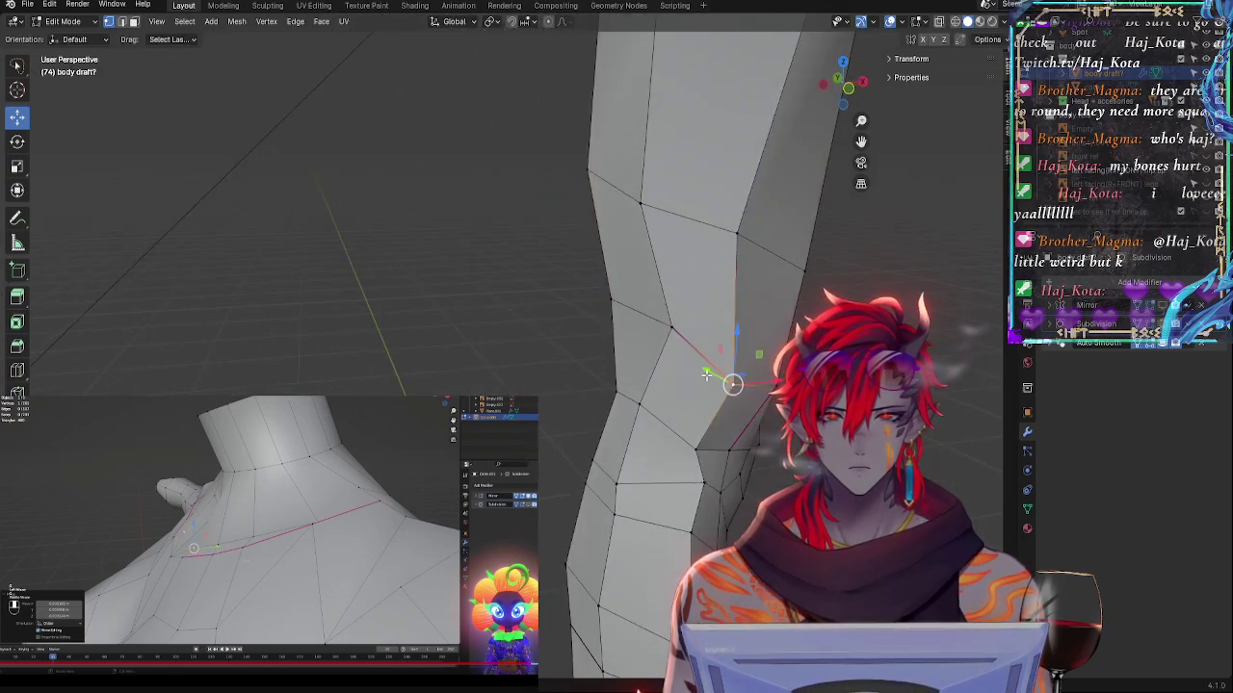
{"action": "left_click_drag", "start_coordinate": [732, 384], "coordinate": [710, 396]}
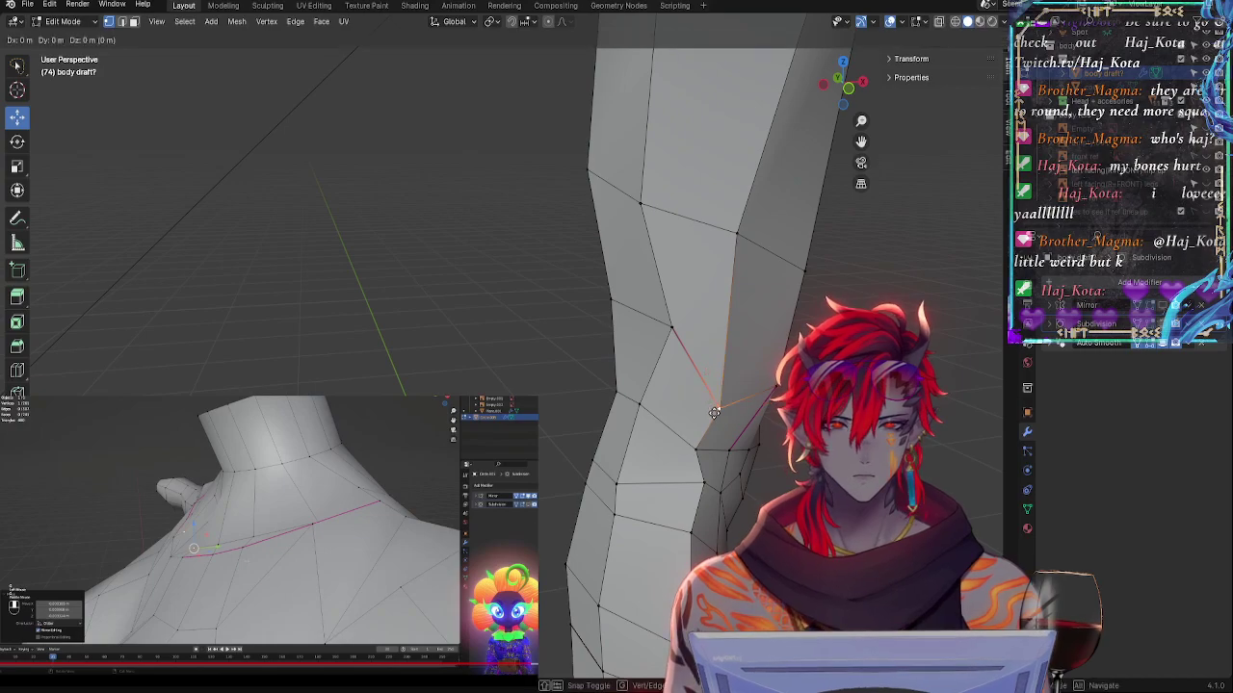
{"action": "middle_click_drag", "start_coordinate": [710, 396], "coordinate": [718, 424]}
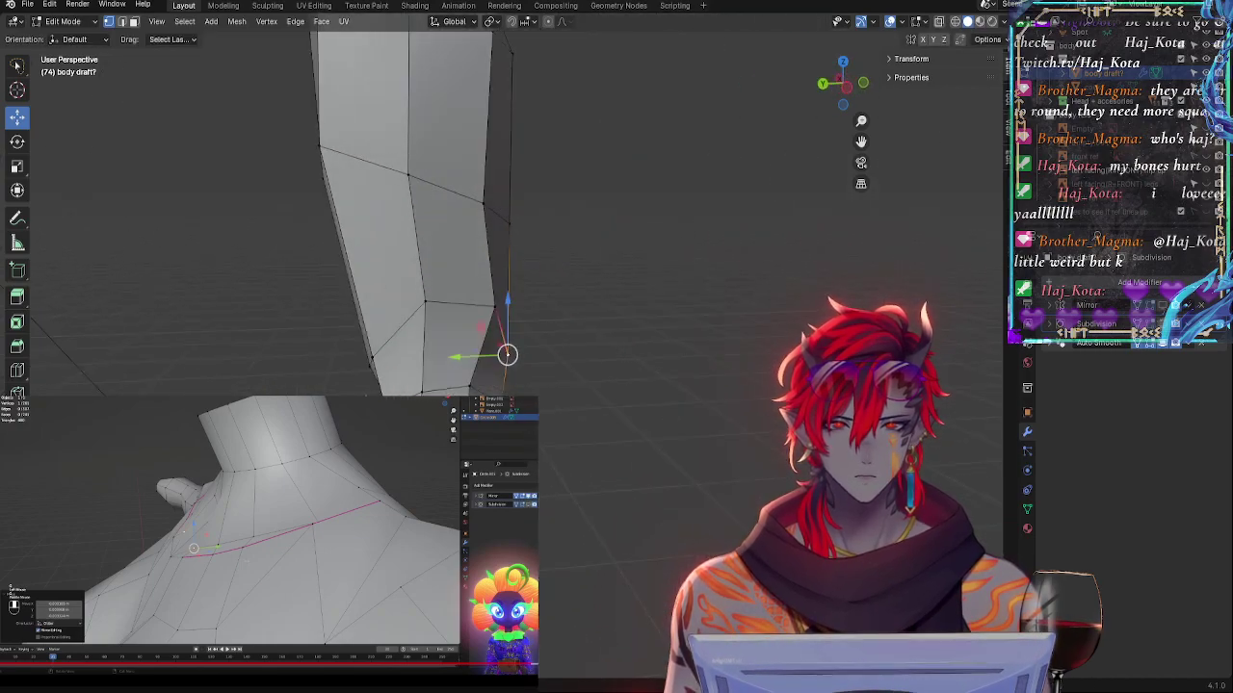
- Slide the vertices on the left of the leg along their edges
{"action": "left_click", "coordinate": [370, 357]}
{"action": "key", "text": "g"}
{"action": "key", "text": "g"}
{"action": "left_click", "coordinate": [410, 380]}
{"action": "left_click", "coordinate": [427, 306]}
{"action": "key", "text": "g"}
{"action": "key", "text": "g"}
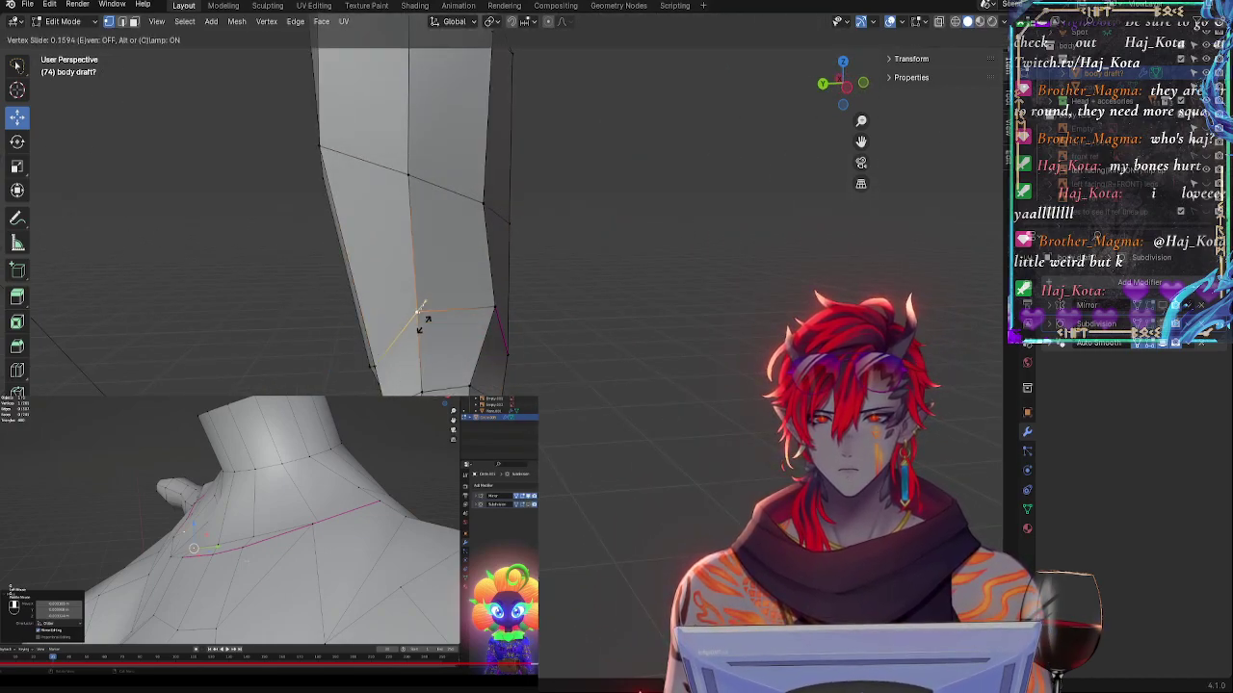
{"action": "left_click", "coordinate": [421, 323]}
{"action": "key", "text": "g"}
{"action": "key", "text": "g"}
{"action": "left_click", "coordinate": [481, 326]}
- Pull a shin vertex about 1.65 cm along X and check the leg from several sides
{"action": "middle_click_drag", "start_coordinate": [505, 342], "coordinate": [388, 349]}
{"action": "left_click_drag", "start_coordinate": [709, 333], "coordinate": [695, 335]}
{"action": "middle_click_drag", "start_coordinate": [693, 193], "coordinate": [633, 185]}
{"action": "middle_click_drag", "start_coordinate": [665, 331], "coordinate": [597, 331]}
{"action": "middle_click_drag", "start_coordinate": [549, 390], "coordinate": [611, 333]}
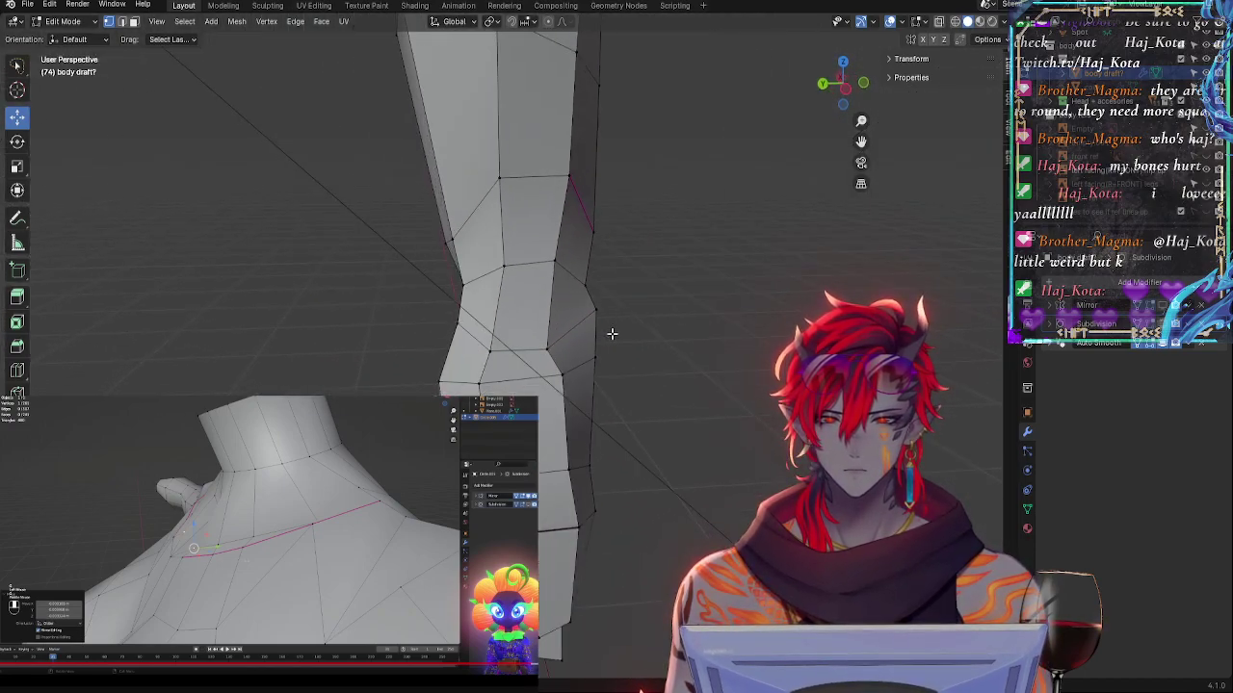
- Pick a shin vertex, shift it slightly left and slide it along its edge
{"action": "left_click", "coordinate": [476, 383]}
{"action": "middle_click_drag", "start_coordinate": [476, 383], "coordinate": [589, 418]}
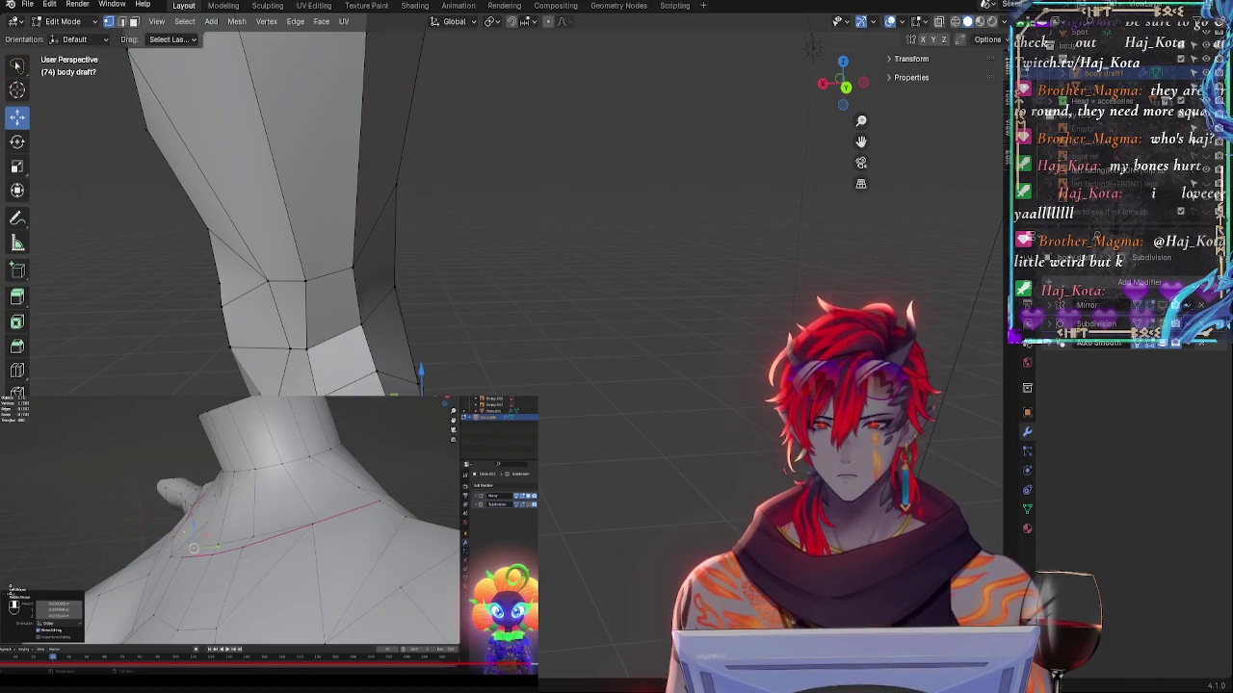
{"action": "middle_click_drag", "start_coordinate": [543, 428], "coordinate": [574, 446]}
{"action": "left_click_drag", "start_coordinate": [585, 450], "coordinate": [568, 446]}
{"action": "middle_click_drag", "start_coordinate": [568, 446], "coordinate": [679, 439]}
{"action": "key", "text": "g"}
{"action": "key", "text": "g"}
{"action": "left_click", "coordinate": [689, 443]}
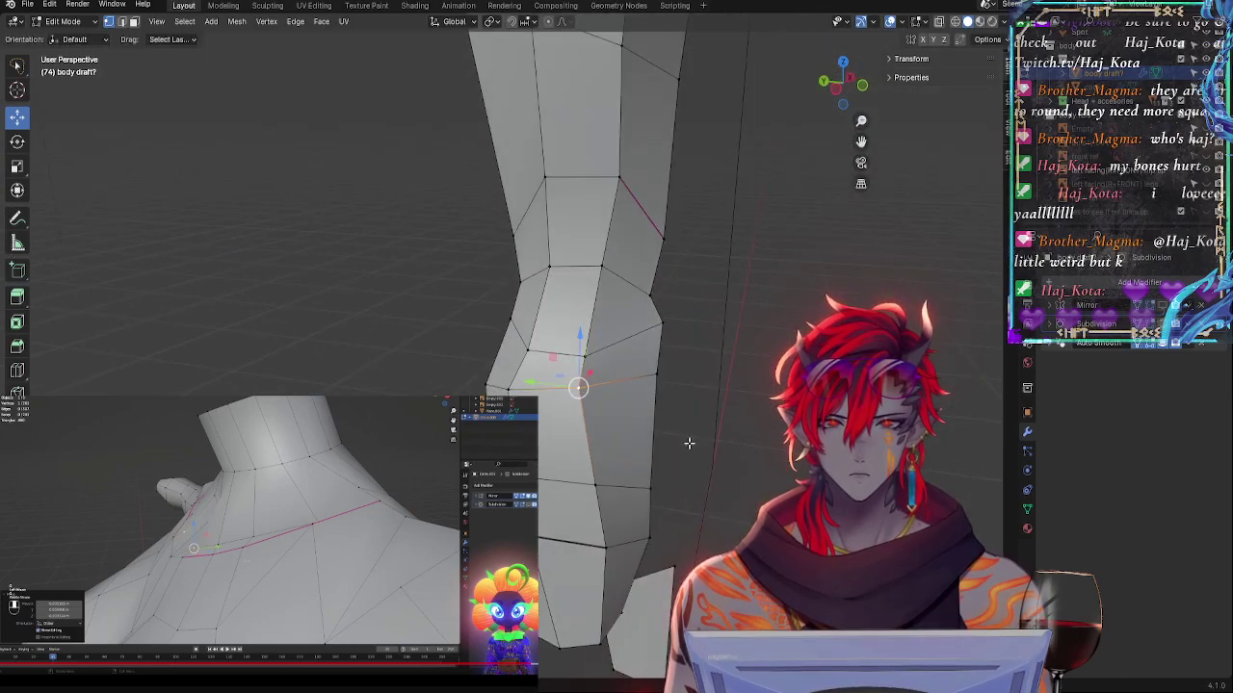
- Lower the knee vertex and the two neighbouring shin vertices slightly
{"action": "key", "text": "g"}
{"action": "left_click", "coordinate": [597, 425]}
{"action": "left_click", "coordinate": [511, 393]}
{"action": "key", "text": "g"}
{"action": "left_click", "coordinate": [512, 409]}
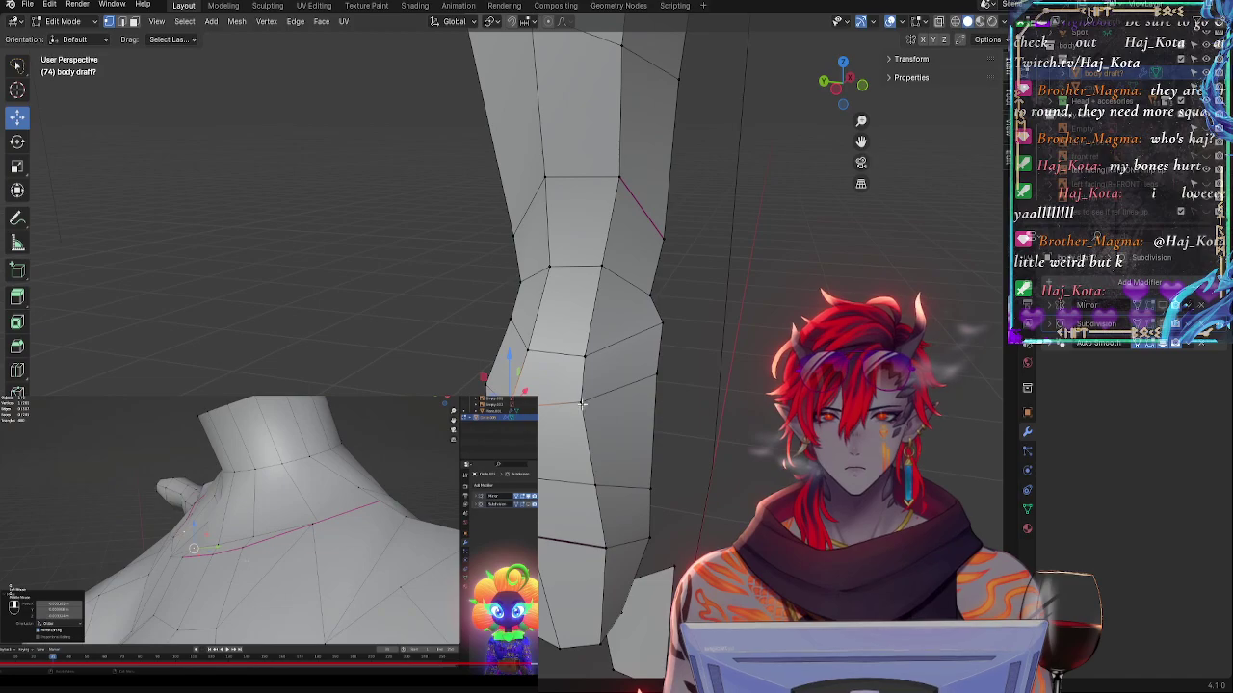
{"action": "left_click", "coordinate": [581, 404]}
{"action": "key", "text": "g"}
{"action": "left_click", "coordinate": [584, 423]}
- From the front of the leg, slide several shin vertices along their edges and reposition one freely
{"action": "middle_click_drag", "start_coordinate": [583, 423], "coordinate": [489, 429]}
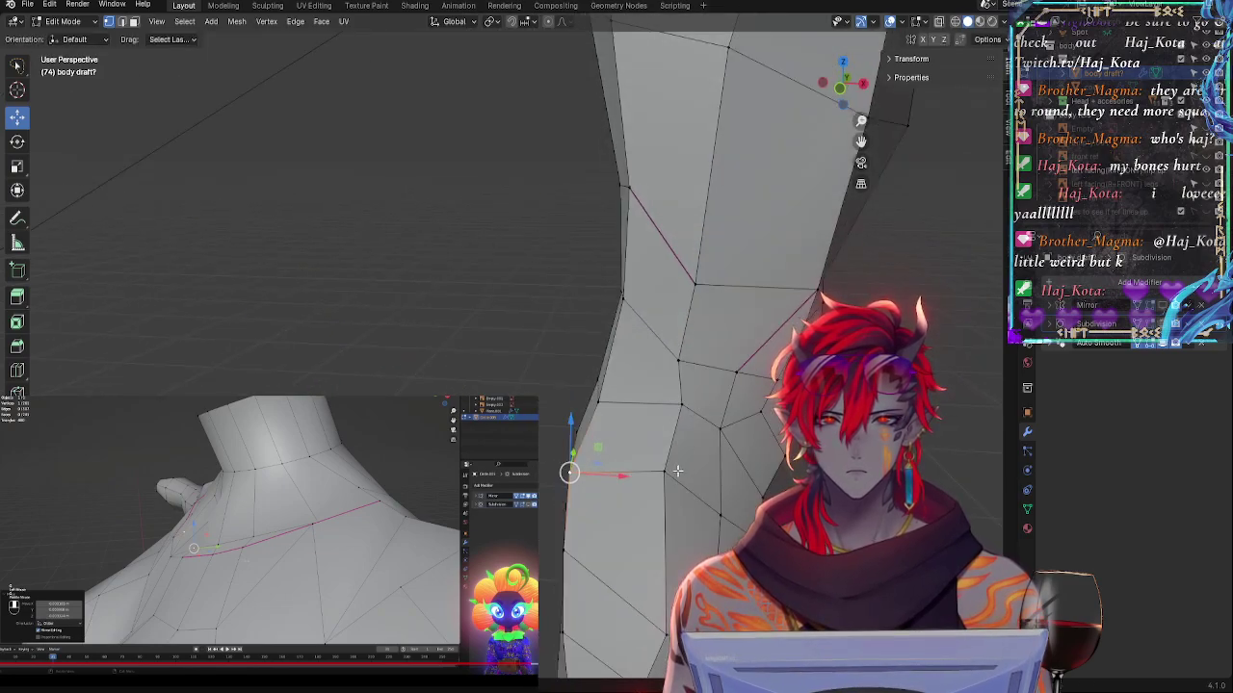
{"action": "key", "text": "g"}
{"action": "key", "text": "g"}
{"action": "left_click", "coordinate": [631, 472]}
{"action": "key", "text": "g"}
{"action": "key", "text": "g"}
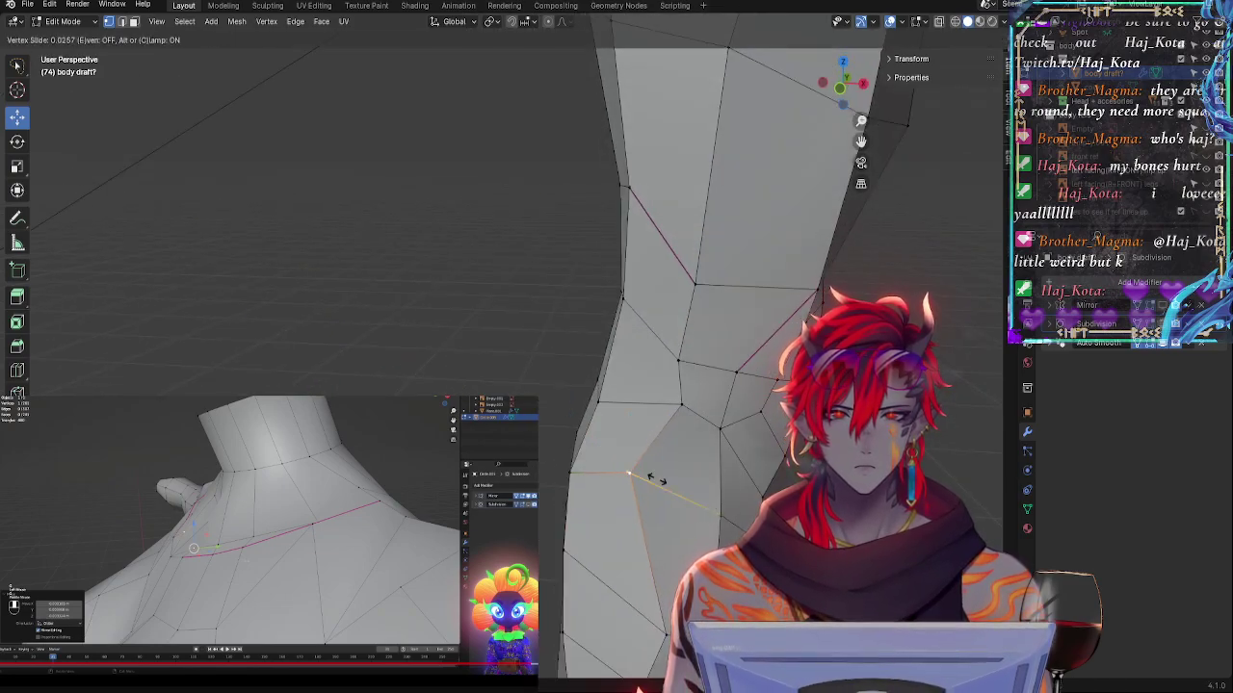
{"action": "left_click", "coordinate": [640, 462]}
{"action": "middle_click_drag", "start_coordinate": [640, 463], "coordinate": [747, 498]}
{"action": "key", "text": "g"}
{"action": "key", "text": "g"}
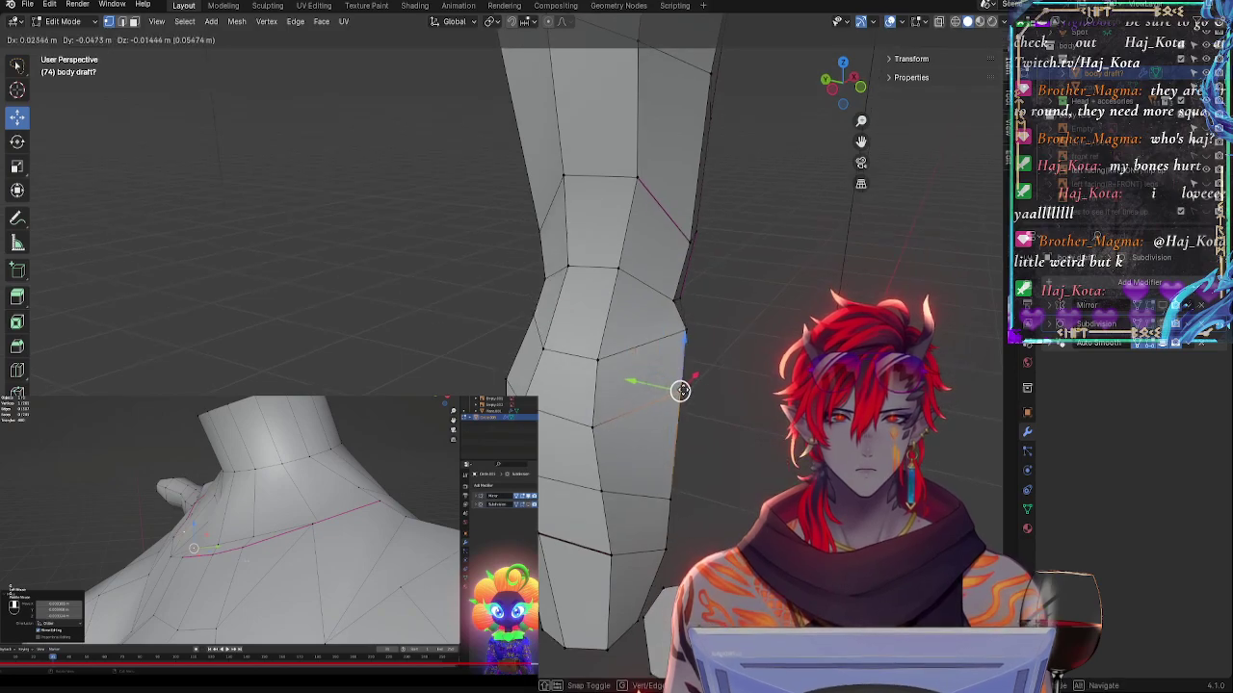
{"action": "left_click", "coordinate": [681, 397]}
{"action": "key", "text": "g"}
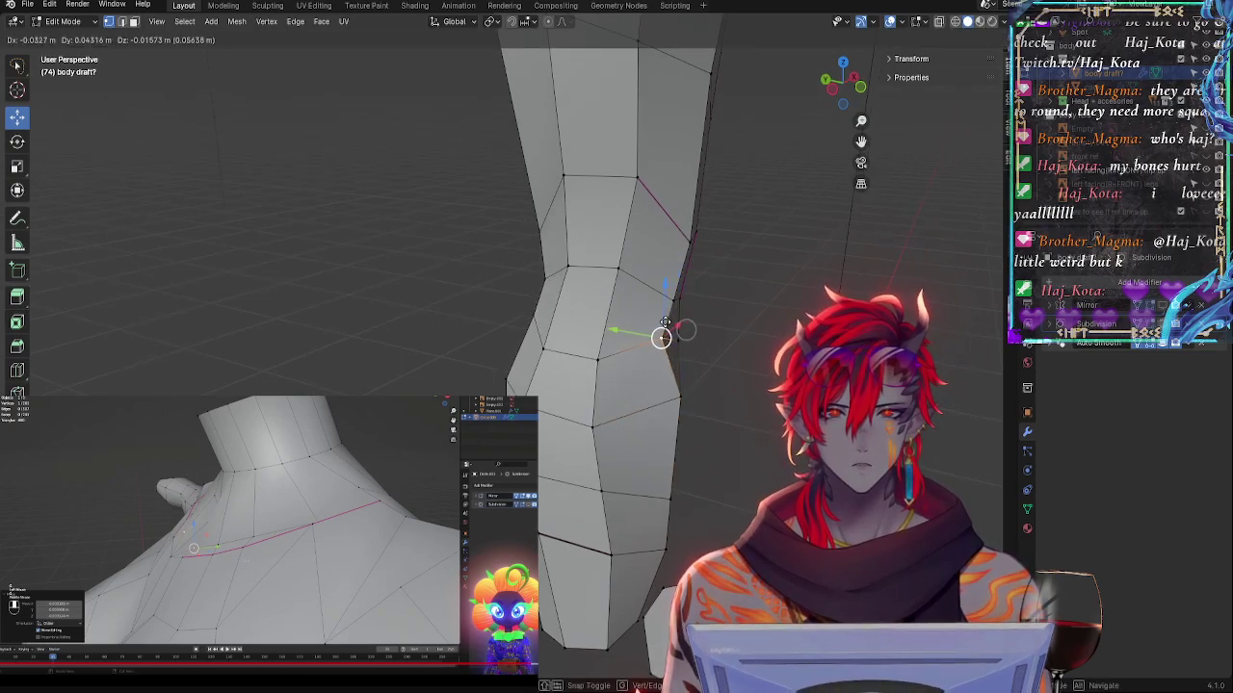
{"action": "left_click", "coordinate": [665, 324]}
- Slide upper shin vertices slightly right and nudge one along the Y axis
{"action": "middle_click_drag", "start_coordinate": [665, 323], "coordinate": [756, 384]}
{"action": "key", "text": "g"}
{"action": "key", "text": "g"}
{"action": "left_click", "coordinate": [488, 334]}
{"action": "key", "text": "g"}
{"action": "left_click", "coordinate": [624, 354]}
{"action": "key", "text": "g"}
{"action": "key", "text": "g"}
{"action": "left_click", "coordinate": [666, 227]}
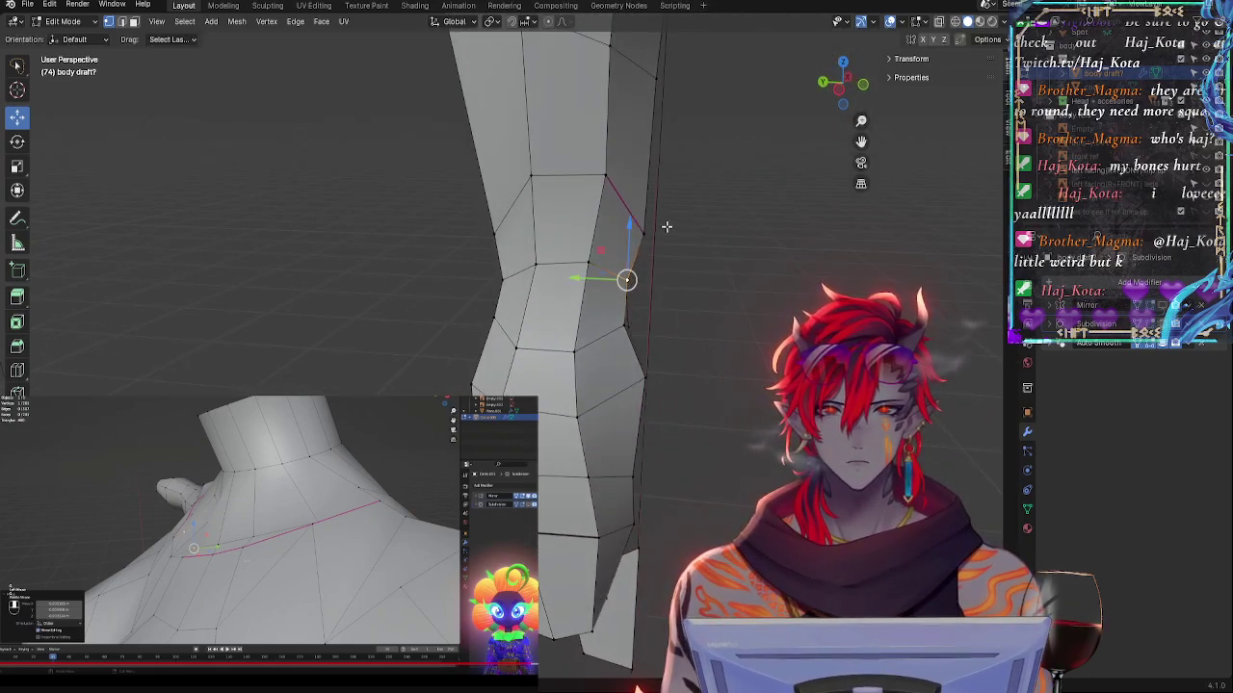
{"action": "left_click_drag", "start_coordinate": [599, 233], "coordinate": [604, 234]}
{"action": "middle_click_drag", "start_coordinate": [747, 356], "coordinate": [621, 370]}
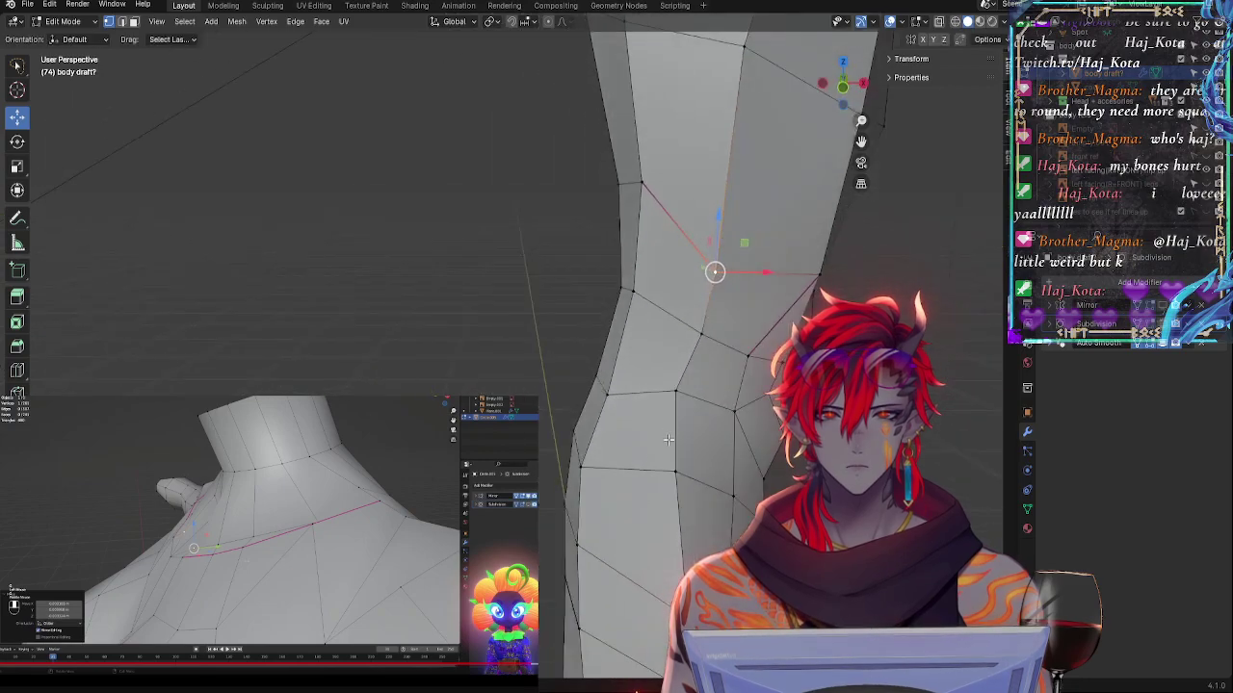
{"action": "middle_click_drag", "start_coordinate": [660, 607], "coordinate": [718, 491], "text": "shift"}
- Slide a calf vertex along its edge and shift its neighbour slightly left
{"action": "key", "text": "g"}
{"action": "left_click", "coordinate": [603, 438]}
{"action": "key", "text": "g"}
{"action": "key", "text": "g"}
{"action": "left_click", "coordinate": [623, 476]}
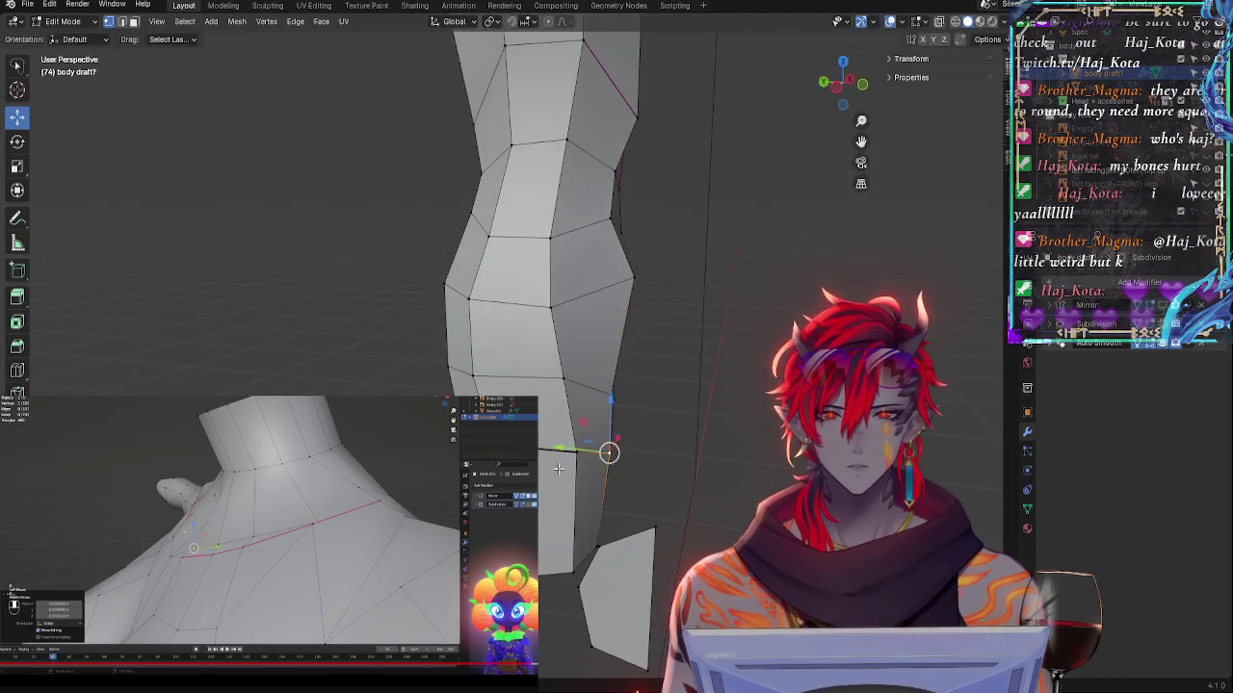
{"action": "left_click", "coordinate": [570, 459]}
{"action": "middle_click_drag", "start_coordinate": [570, 460], "coordinate": [491, 464]}
{"action": "key", "text": "g"}
{"action": "key", "text": "g"}
{"action": "left_click", "coordinate": [501, 463]}
{"action": "middle_click_drag", "start_coordinate": [637, 491], "coordinate": [785, 460]}
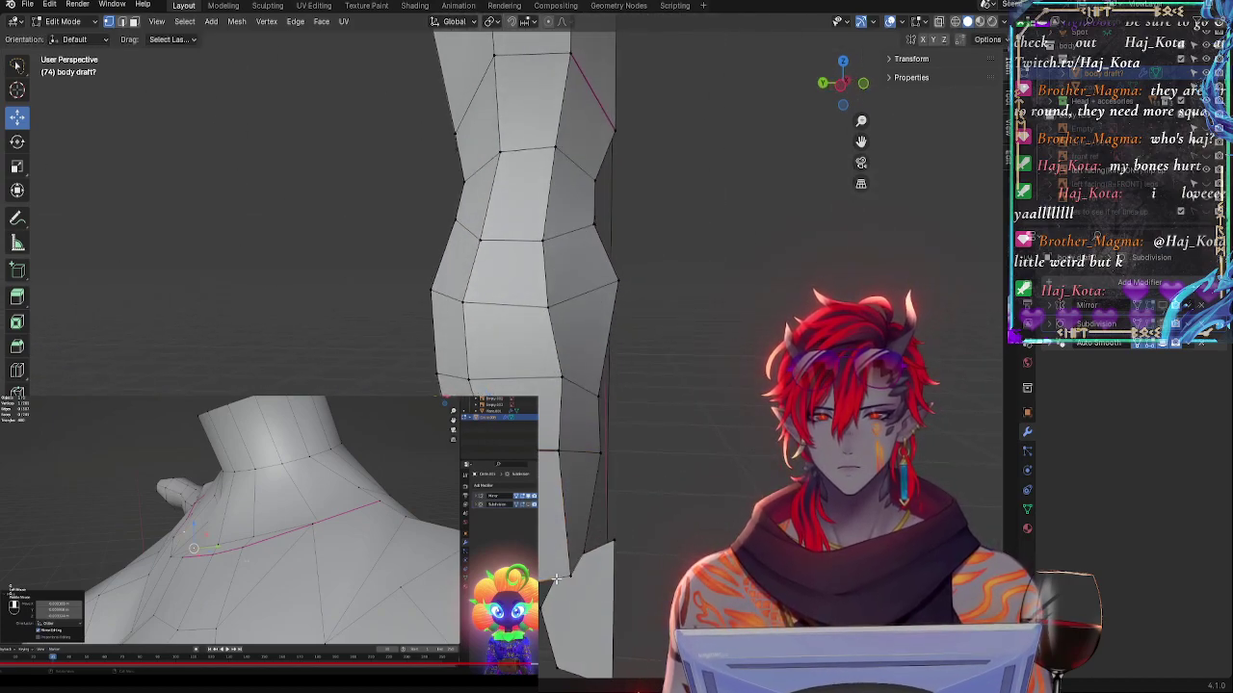
- Tilt the selected bottom edge of the leg by rotating it around the X axis
{"action": "key", "text": "r"}
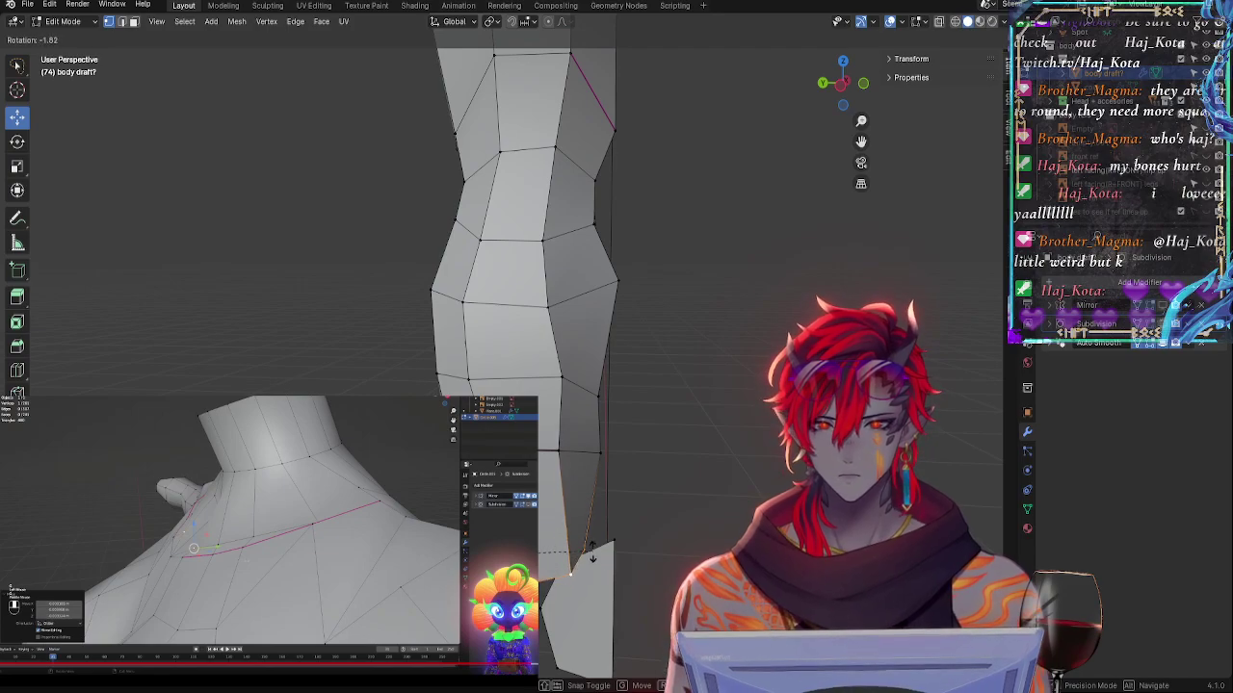
{"action": "right_click", "coordinate": [576, 568]}
{"action": "key", "text": "r"}
{"action": "key", "text": "x"}
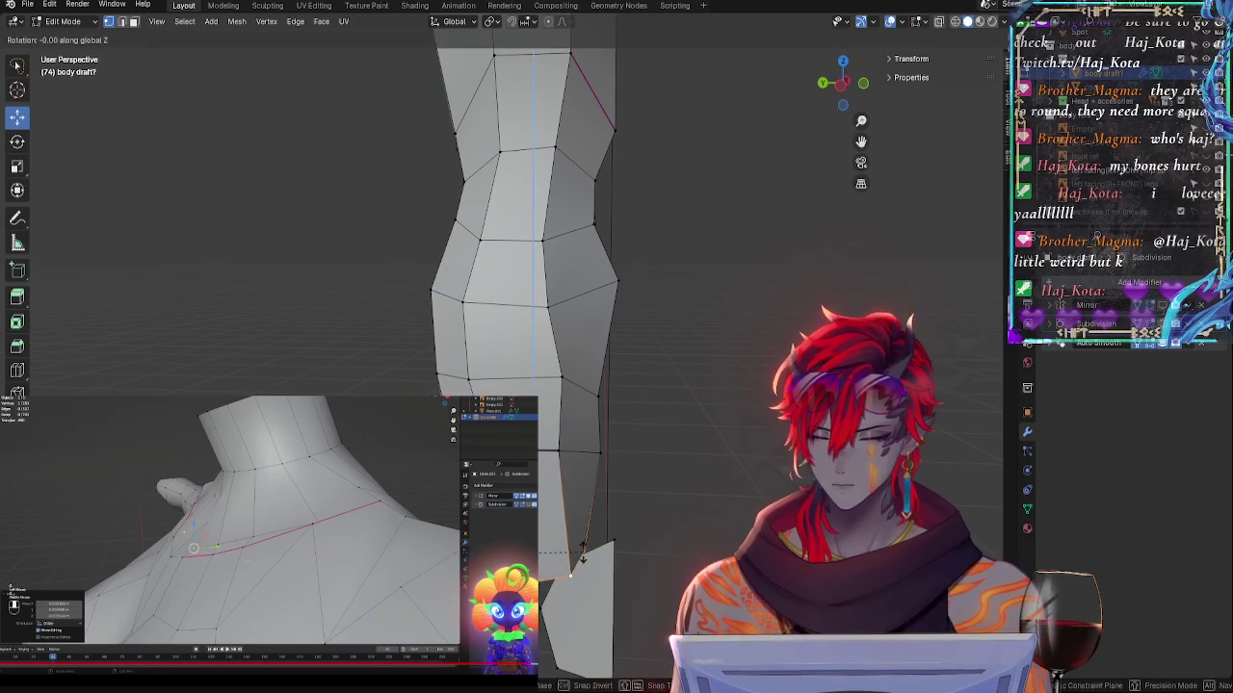
{"action": "left_click", "coordinate": [566, 574]}
{"action": "middle_click_drag", "start_coordinate": [583, 463], "coordinate": [542, 483]}
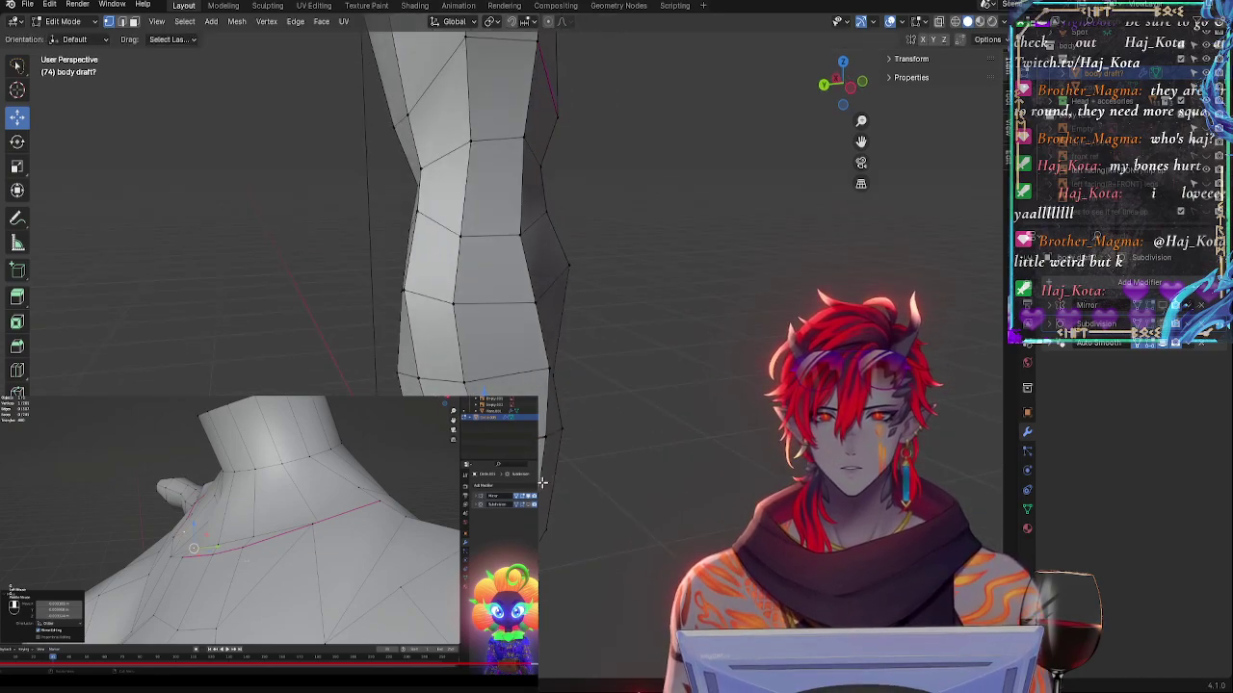
{"action": "left_click_drag", "start_coordinate": [501, 457], "coordinate": [486, 457]}
{"action": "middle_click_drag", "start_coordinate": [486, 458], "coordinate": [534, 472]}
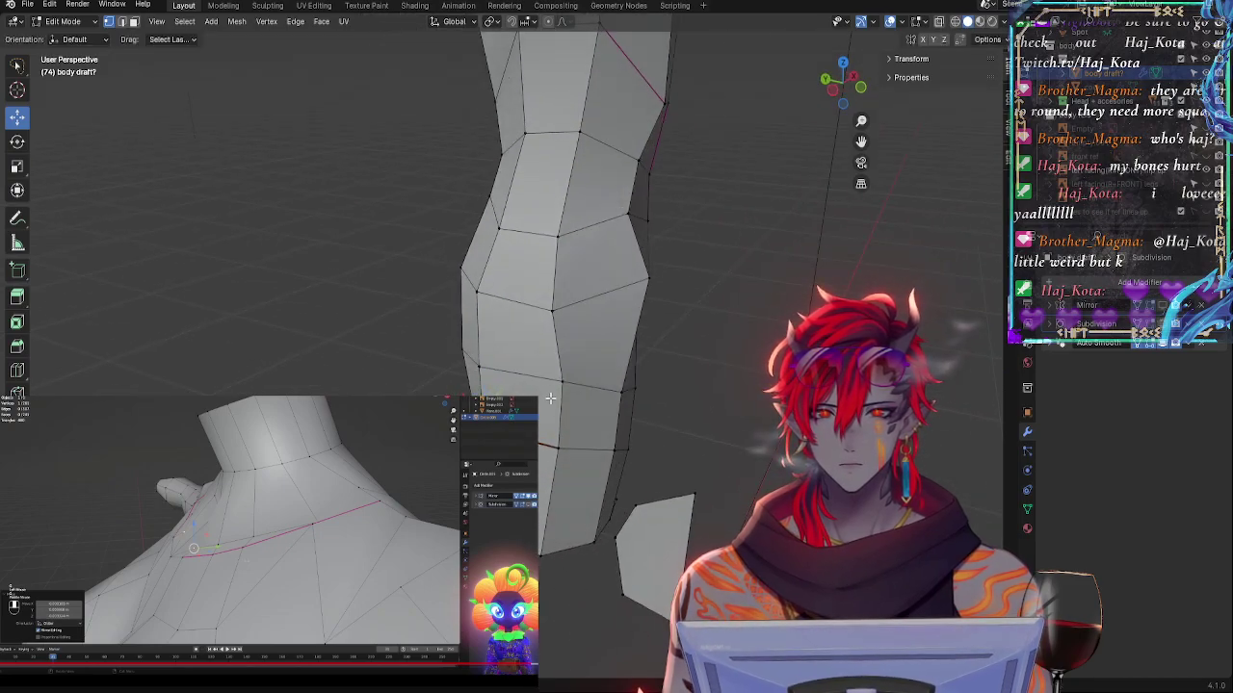
- Move lower shin vertices along Y and inward along X, then vertex-slide one with Shift+V
{"action": "left_click", "coordinate": [558, 449]}
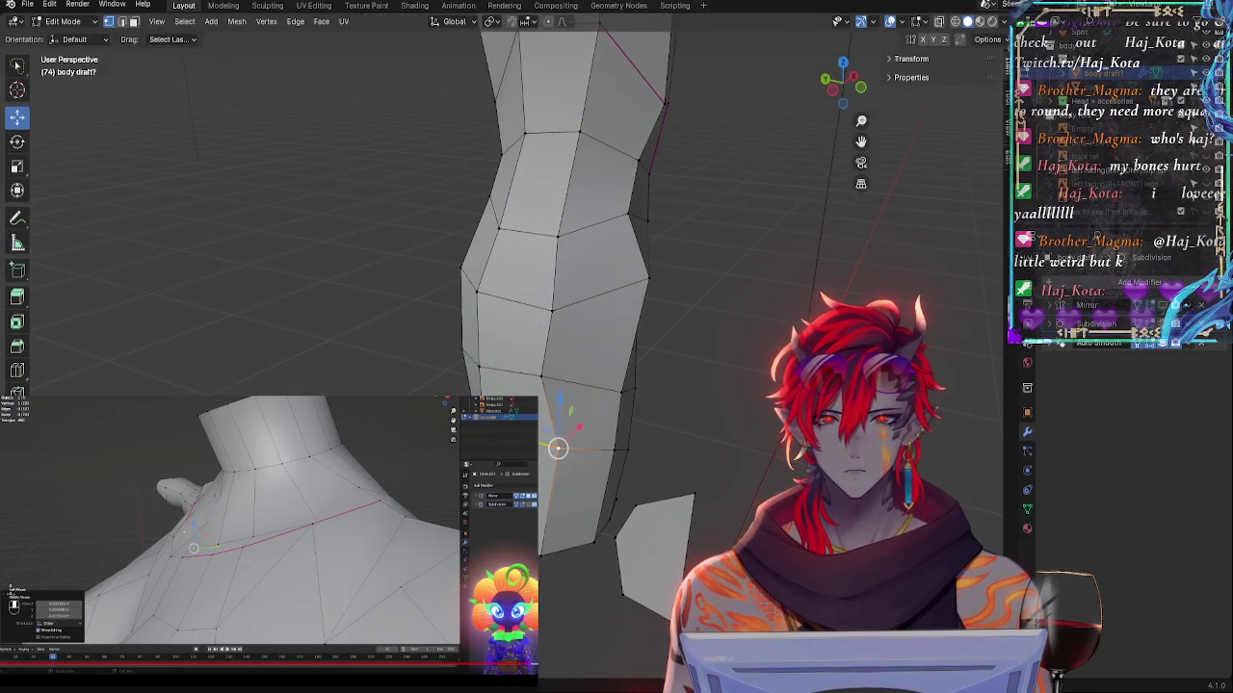
{"action": "left_click_drag", "start_coordinate": [514, 438], "coordinate": [499, 434]}
{"action": "mouse_move", "coordinate": [549, 441]}
{"action": "middle_mouse_down"}
{"action": "mouse_move", "coordinate": [603, 399]}
{"action": "mouse_move", "coordinate": [556, 427]}
{"action": "middle_mouse_up"}
{"action": "left_click", "coordinate": [570, 469]}
{"action": "left_click_drag", "start_coordinate": [603, 471], "coordinate": [583, 468]}
{"action": "middle_click_drag", "start_coordinate": [582, 468], "coordinate": [623, 421]}
{"action": "left_click_drag", "start_coordinate": [609, 397], "coordinate": [612, 400]}
{"action": "left_click", "coordinate": [614, 455]}
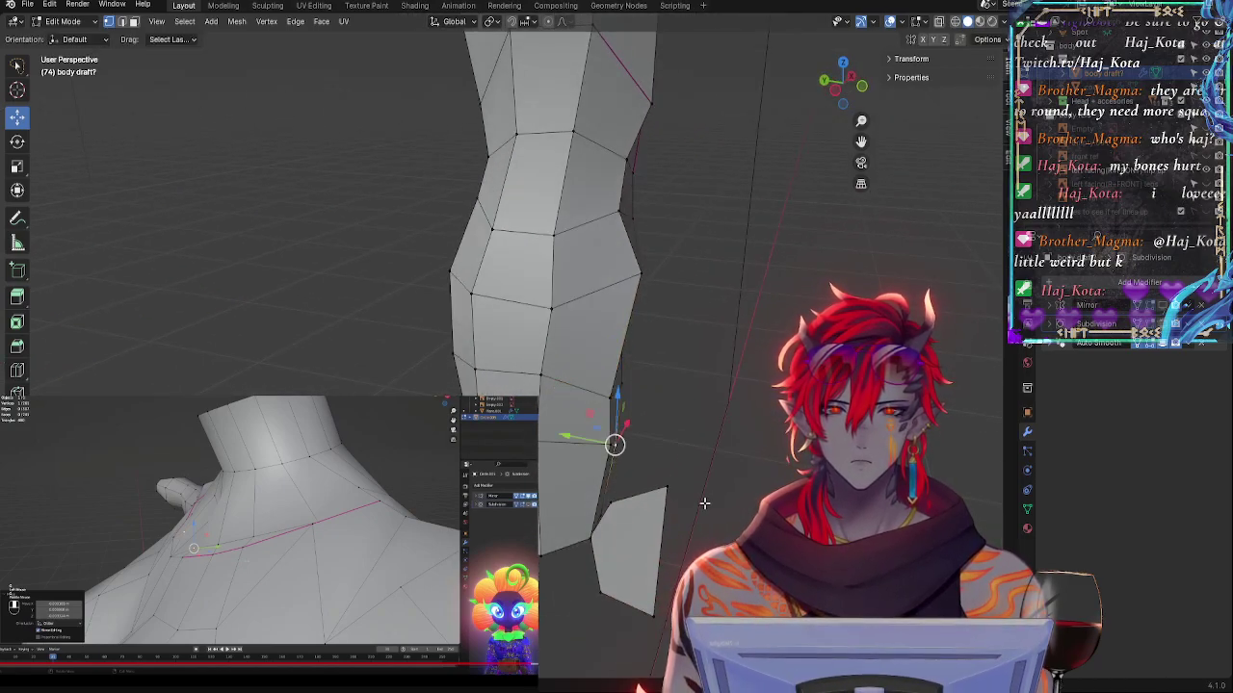
{"action": "middle_click_drag", "start_coordinate": [616, 453], "coordinate": [718, 503]}
{"action": "key", "text": "shift+v"}
{"action": "left_click", "coordinate": [599, 502]}
{"action": "mouse_move", "coordinate": [575, 457]}
{"action": "left_mouse_down"}
{"action": "mouse_move", "coordinate": [587, 454]}
{"action": "mouse_move", "coordinate": [597, 391]}
{"action": "mouse_move", "coordinate": [594, 456]}
{"action": "left_mouse_up"}
- Reposition a vertex near the lower edge of the leg to smooth its outline
{"action": "middle_click_drag", "start_coordinate": [669, 413], "coordinate": [437, 383]}
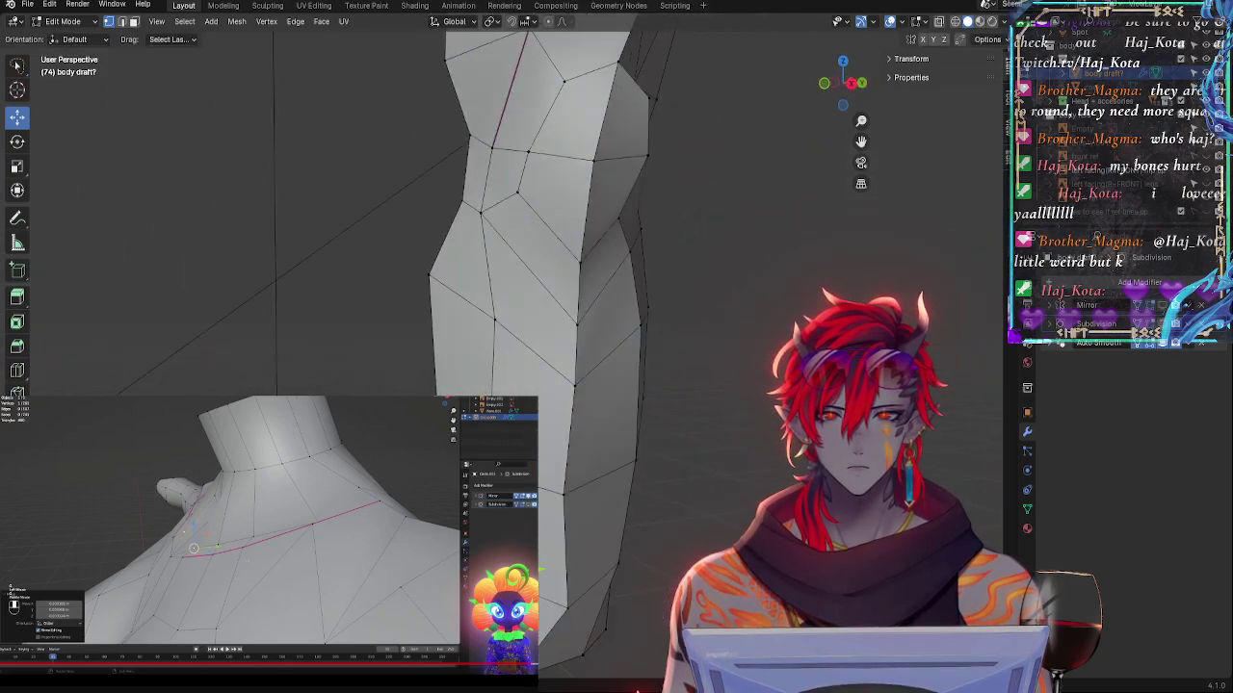
{"action": "left_click", "coordinate": [558, 595]}
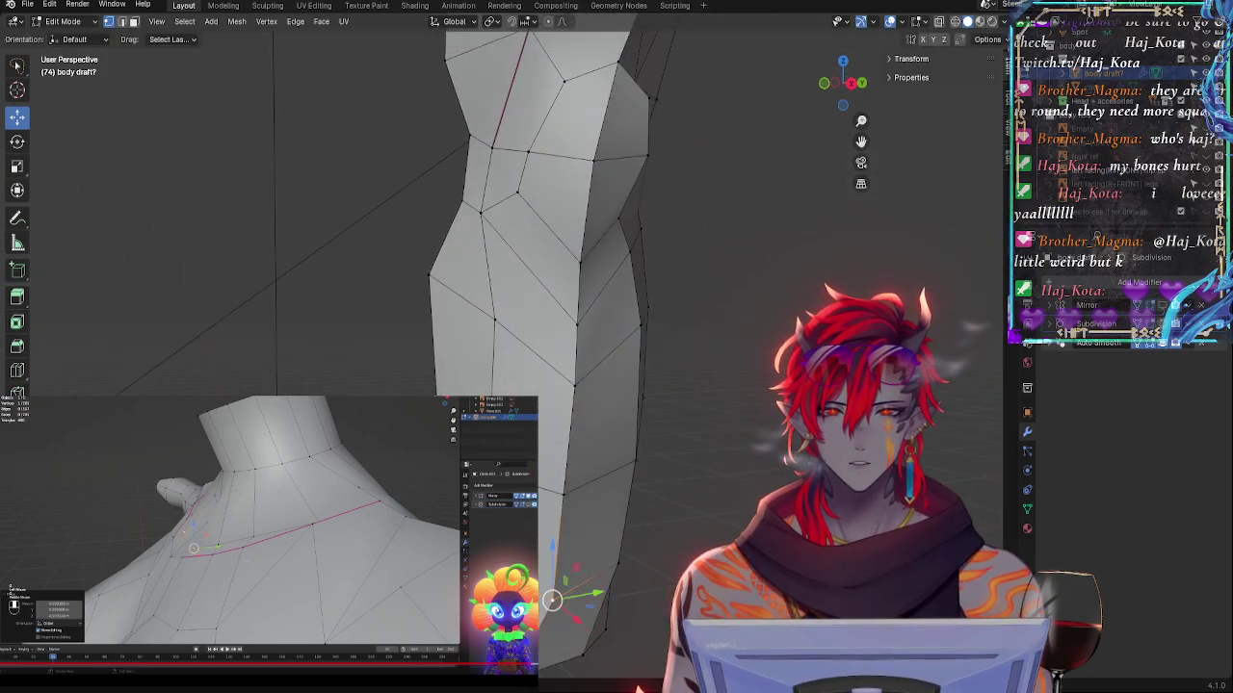
{"action": "left_click", "coordinate": [528, 671]}
{"action": "middle_click_drag", "start_coordinate": [528, 665], "coordinate": [505, 631]}
{"action": "left_click_drag", "start_coordinate": [546, 602], "coordinate": [527, 584]}
{"action": "left_click_drag", "start_coordinate": [489, 498], "coordinate": [497, 499]}
- Push the lower outline vertex outward and pull the upper one inward
{"action": "left_click", "coordinate": [562, 502]}
{"action": "left_click", "coordinate": [546, 581]}
{"action": "key", "text": "g"}
{"action": "left_click", "coordinate": [562, 580]}
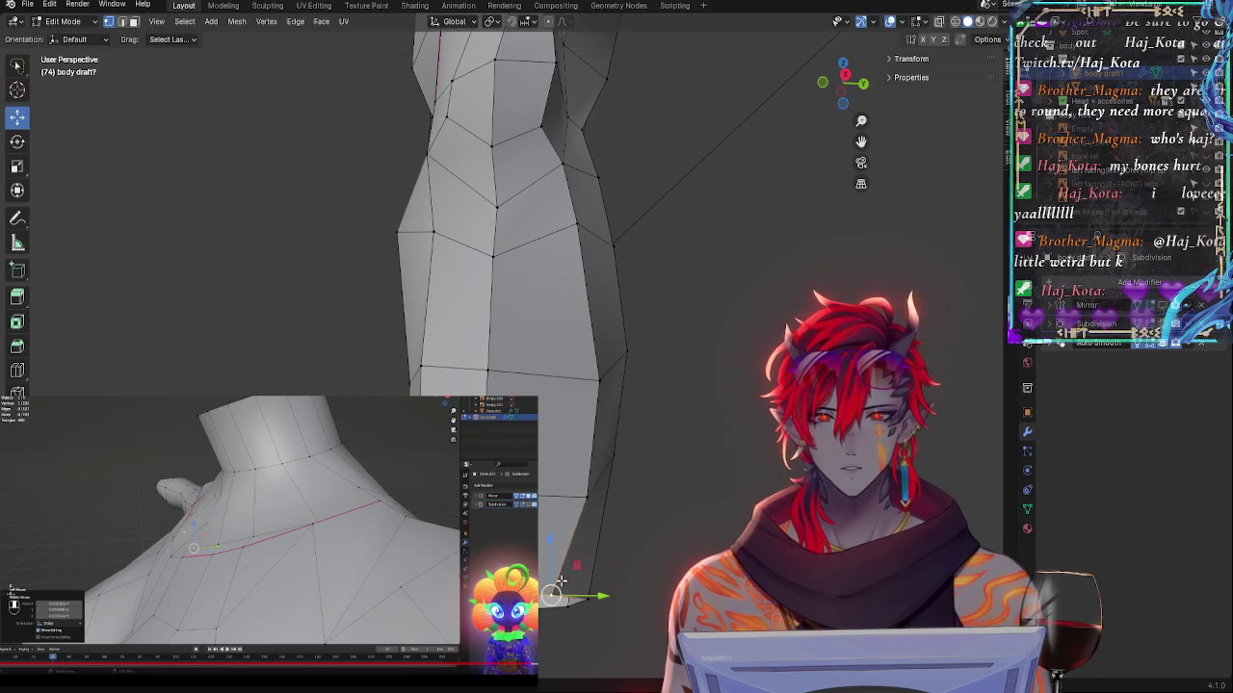
{"action": "left_click", "coordinate": [583, 502]}
{"action": "key", "text": "g"}
{"action": "left_click", "coordinate": [566, 501]}
- Nudge a lower-leg vertex along Y, slide another along its edge, and select a left-edge vertex
{"action": "middle_click_drag", "start_coordinate": [622, 526], "coordinate": [638, 585]}
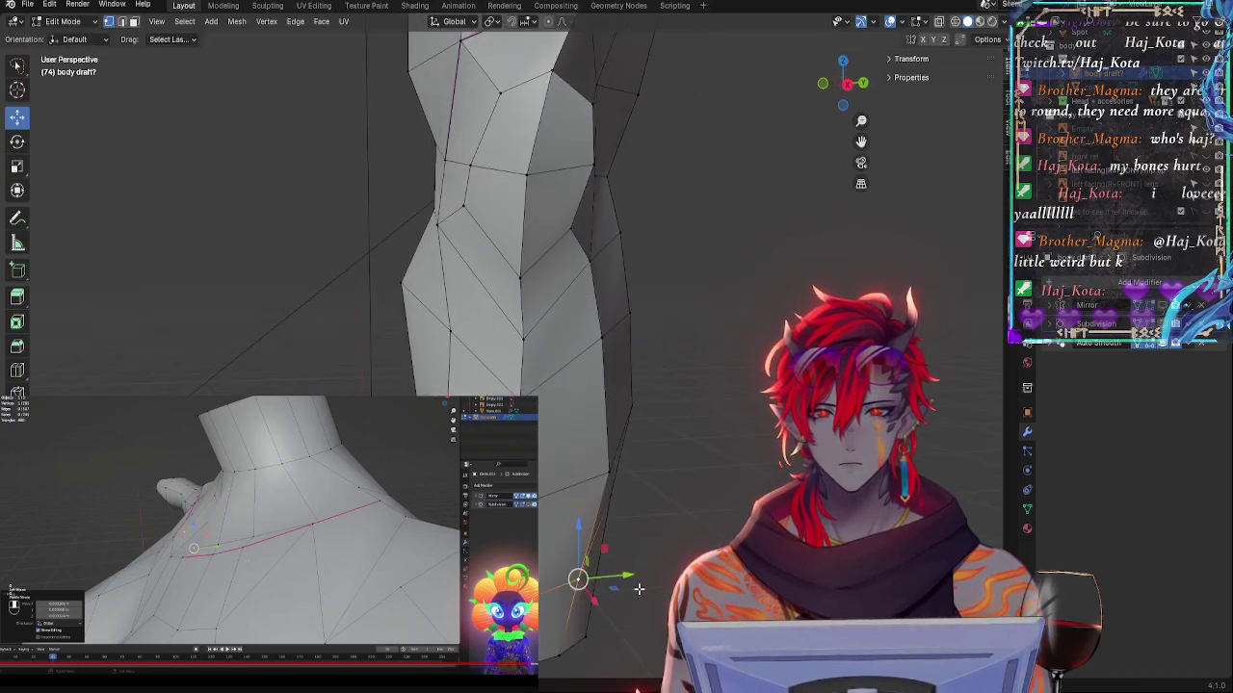
{"action": "left_click_drag", "start_coordinate": [624, 579], "coordinate": [629, 578]}
{"action": "middle_click_drag", "start_coordinate": [632, 580], "coordinate": [549, 589]}
{"action": "key", "text": "g"}
{"action": "left_click", "coordinate": [667, 591]}
{"action": "key", "text": "g"}
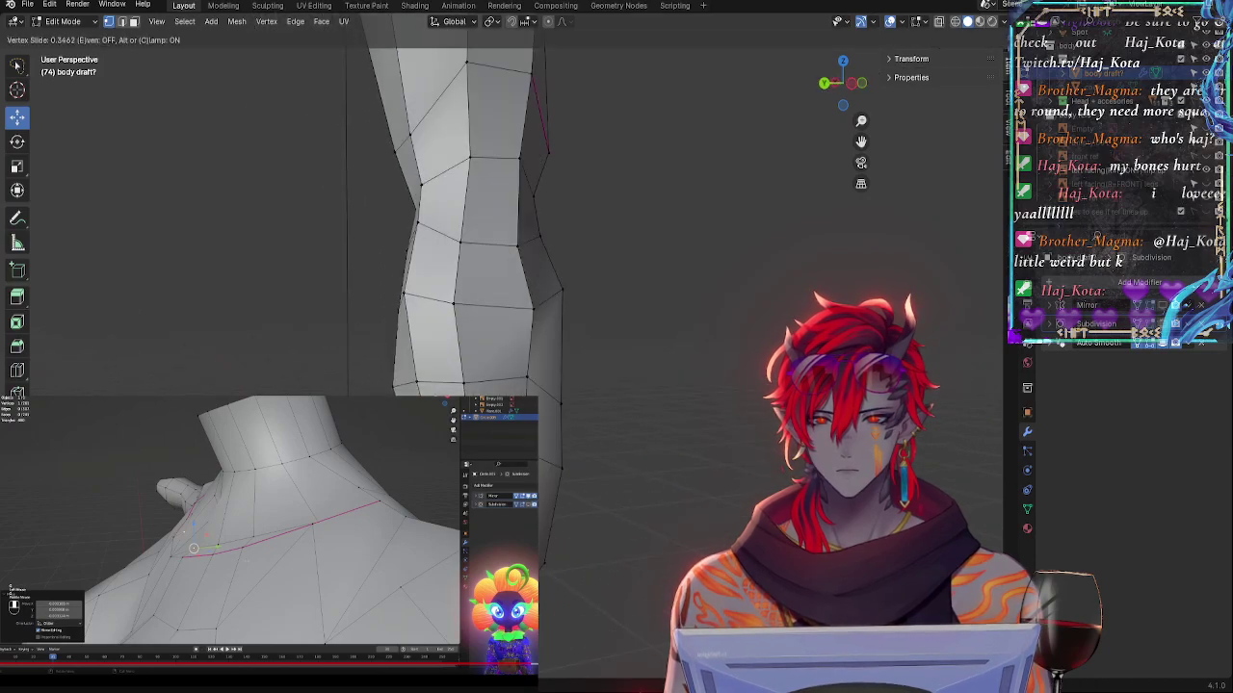
{"action": "left_click", "coordinate": [536, 586]}
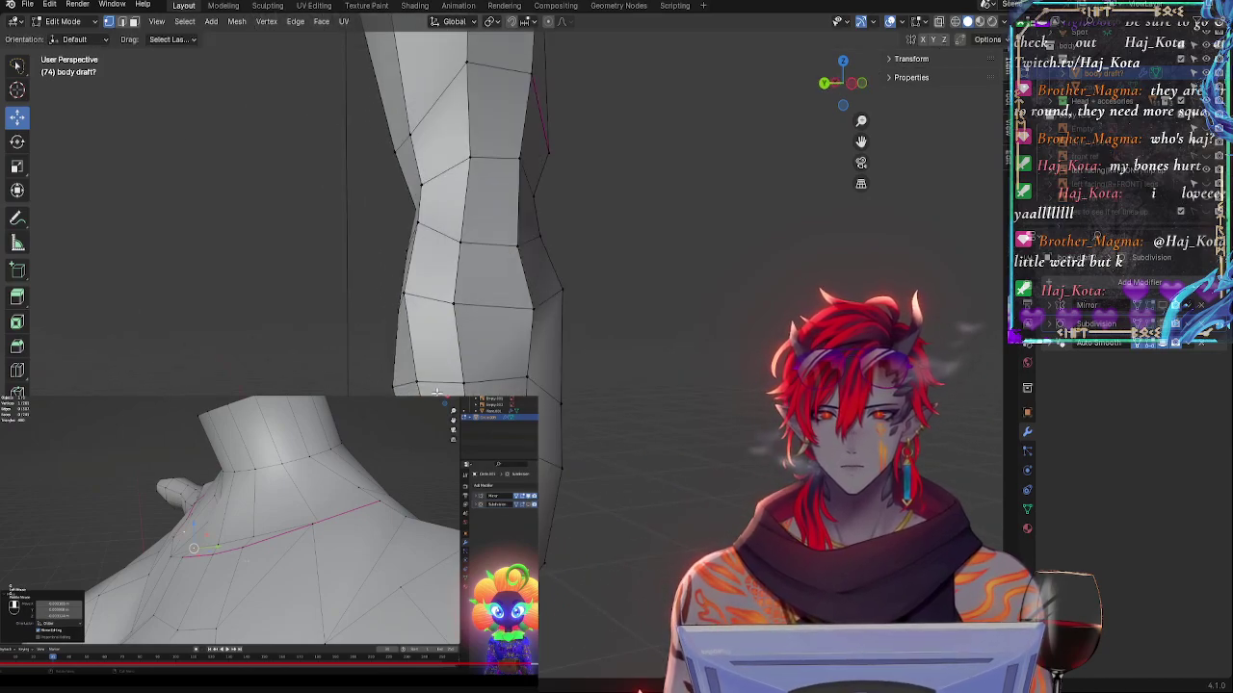
{"action": "left_click", "coordinate": [400, 302]}
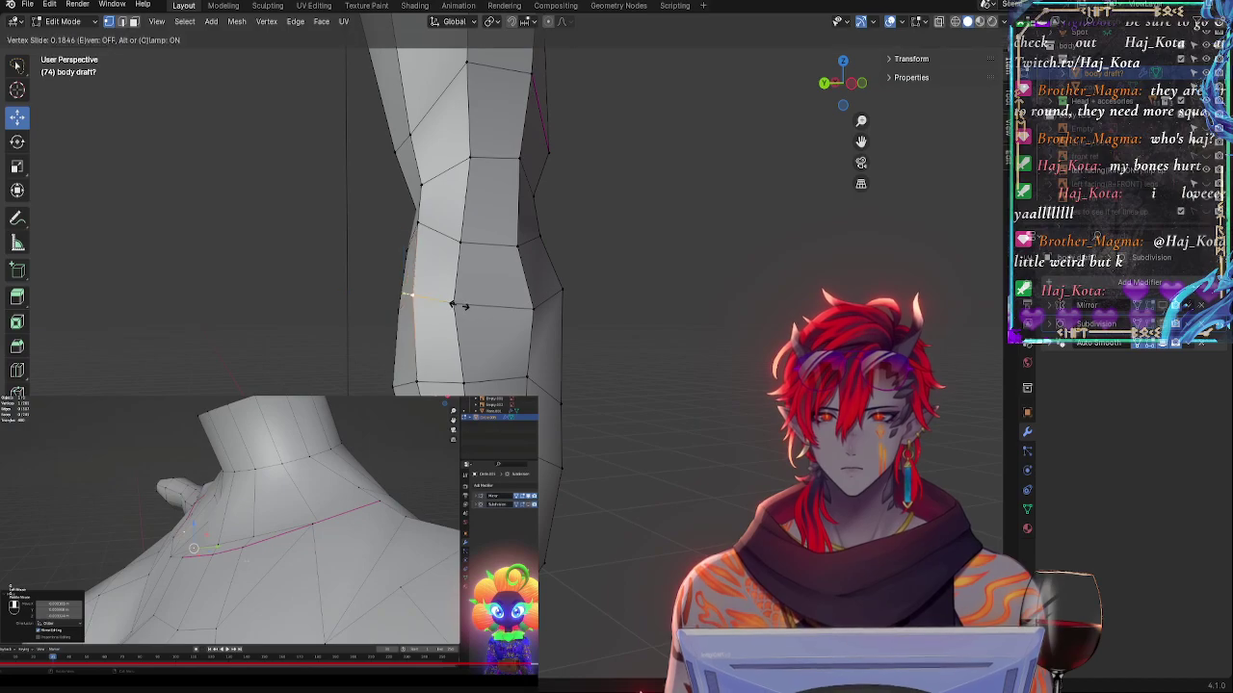
{"action": "left_click", "coordinate": [424, 229]}
{"action": "middle_click_drag", "start_coordinate": [427, 234], "coordinate": [429, 278]}
- Move the selected leg vertex along X, then try a knee selection and clear it
{"action": "key", "text": "g"}
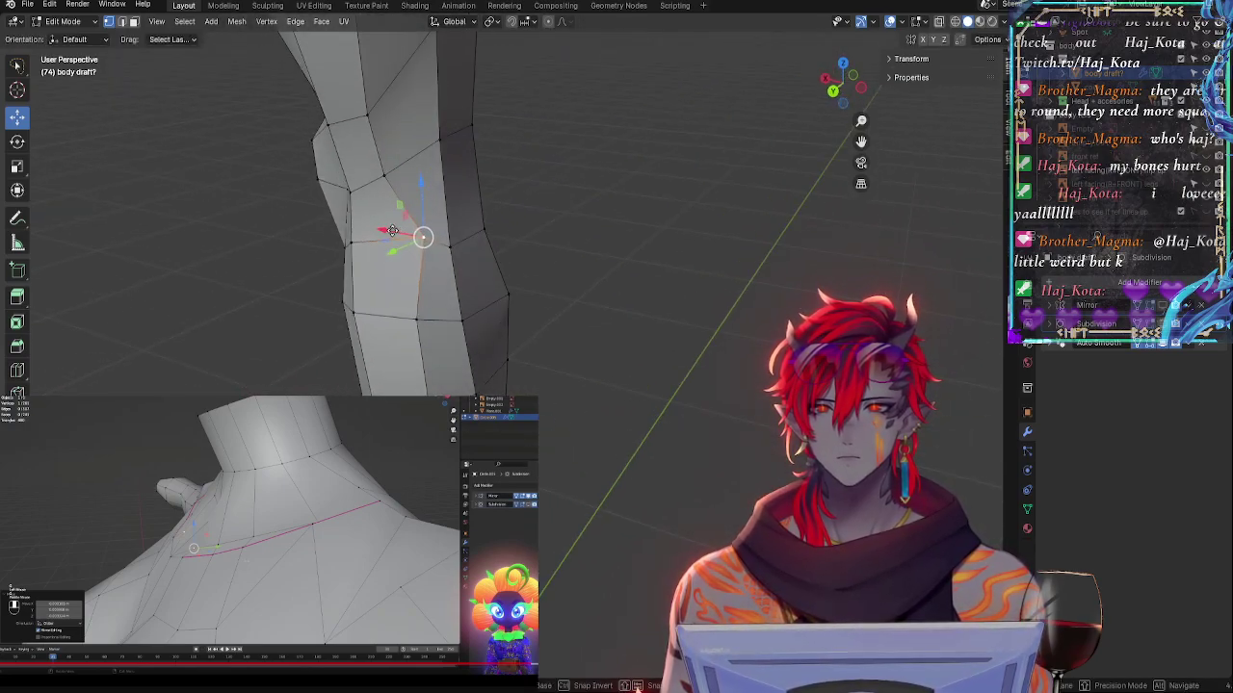
{"action": "key", "text": "x"}
{"action": "left_click", "coordinate": [370, 234]}
{"action": "middle_click_drag", "start_coordinate": [393, 322], "coordinate": [586, 276]}
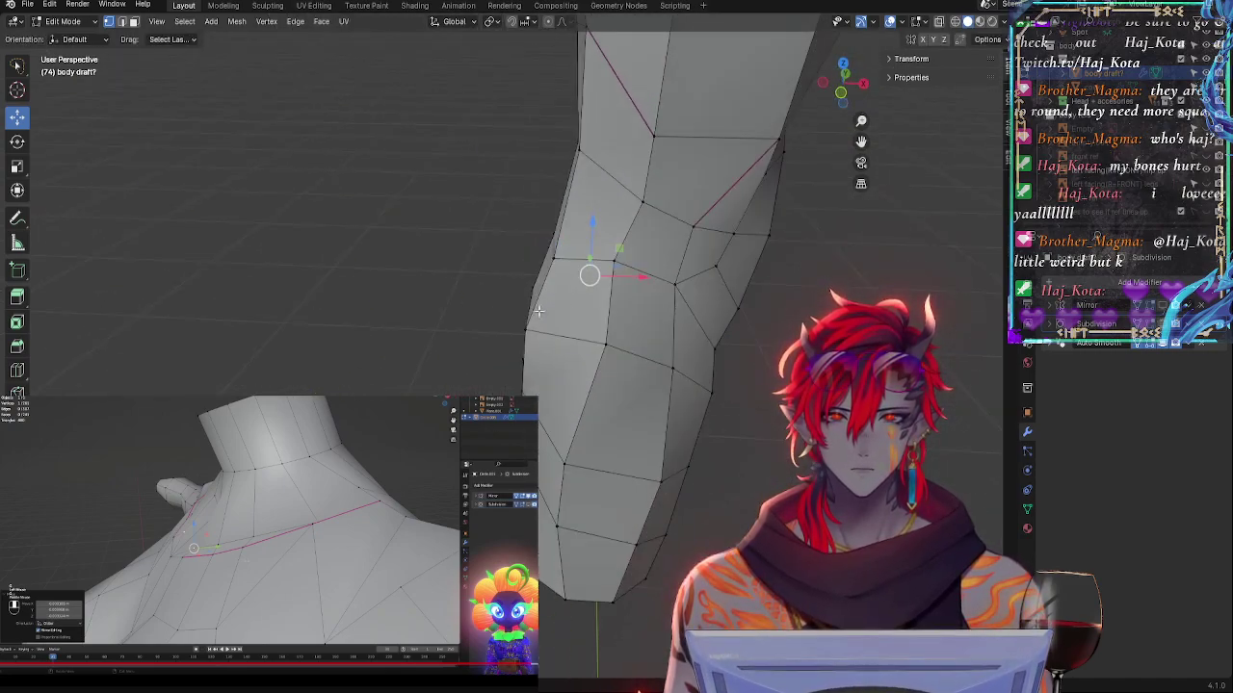
{"action": "left_click", "coordinate": [616, 276]}
{"action": "left_click", "coordinate": [664, 284], "text": "shift"}
{"action": "left_click", "coordinate": [680, 368], "text": "shift"}
{"action": "left_click", "coordinate": [615, 345], "text": "shift"}
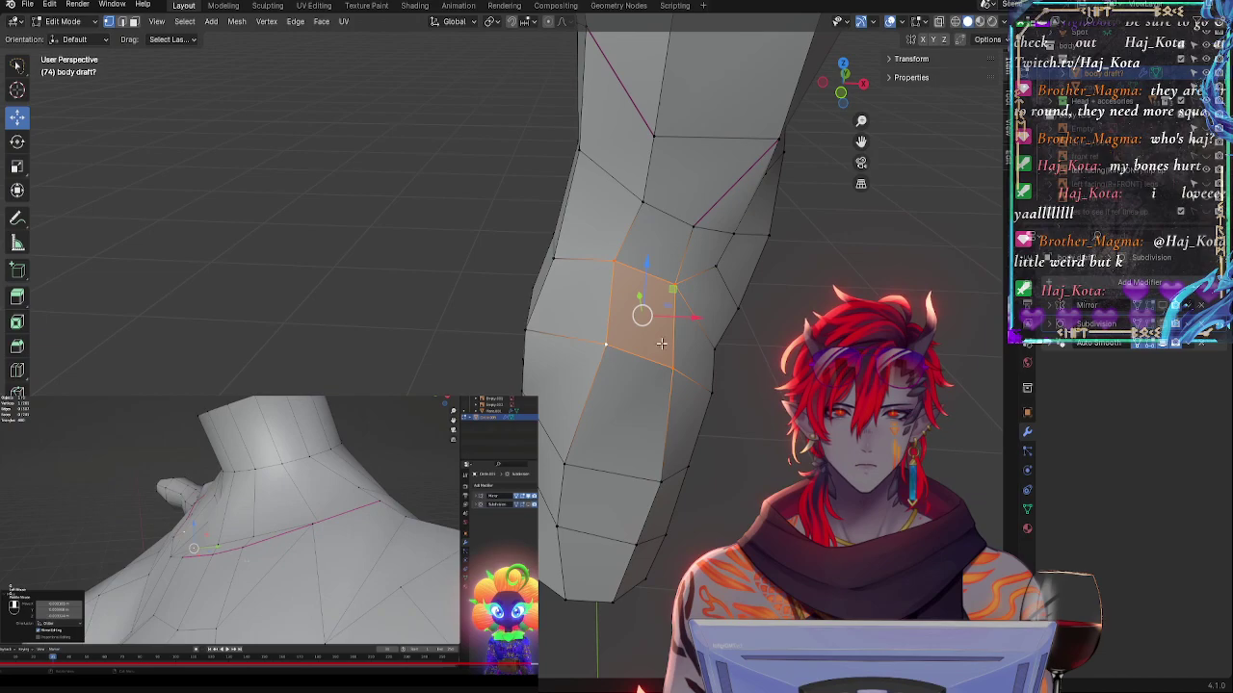
{"action": "key", "text": "alt+a"}
- Select two knee faces, shift them slightly along X and rotate them a little
{"action": "left_click", "coordinate": [673, 287]}
{"action": "left_click", "coordinate": [672, 366], "text": "shift"}
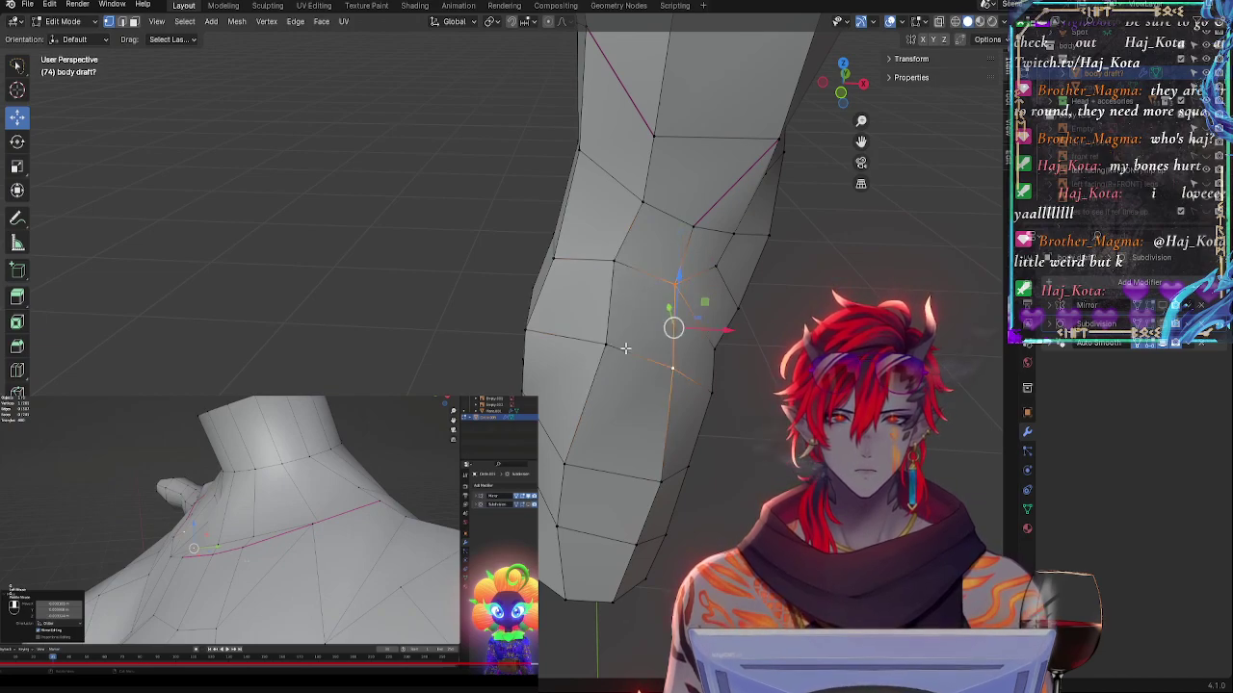
{"action": "left_click", "coordinate": [605, 344], "text": "shift"}
{"action": "left_click", "coordinate": [613, 260], "text": "shift"}
{"action": "left_click", "coordinate": [565, 467], "text": "shift"}
{"action": "left_click", "coordinate": [660, 481], "text": "shift"}
{"action": "left_click_drag", "start_coordinate": [683, 375], "coordinate": [680, 375]}
{"action": "key", "text": "r"}
{"action": "left_click", "coordinate": [738, 362]}
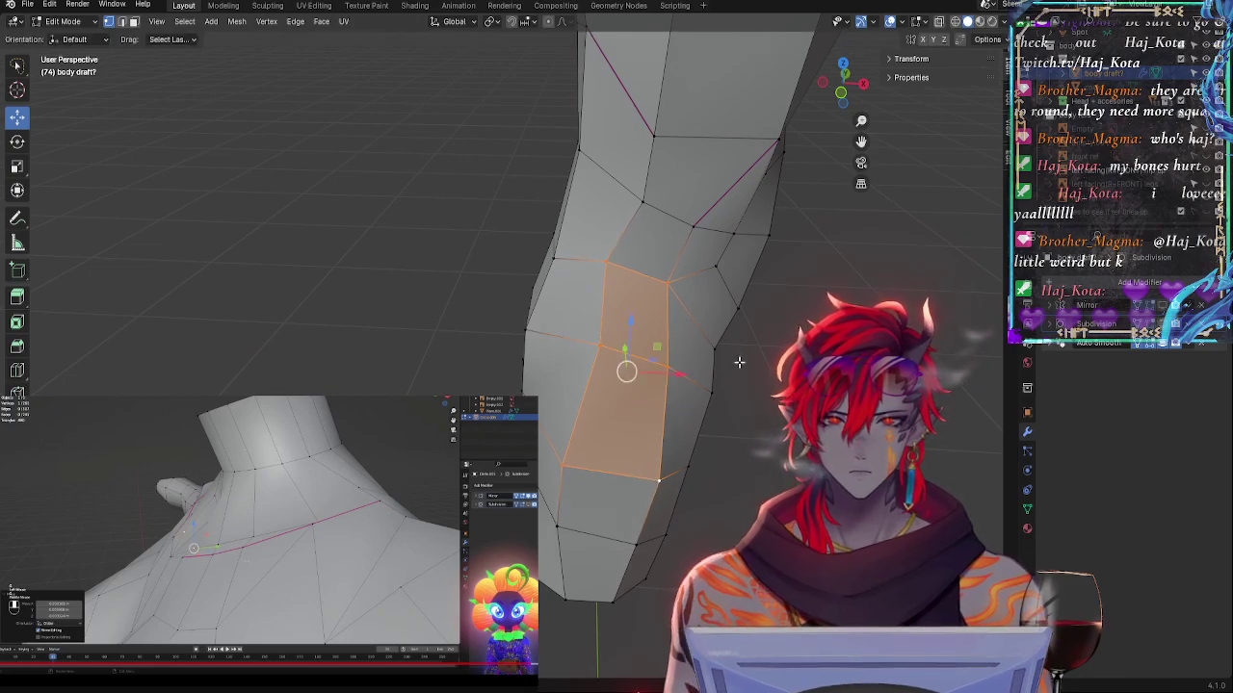
- Move a lower knee vertex right along X and slide the vertex below it right
{"action": "left_click", "coordinate": [596, 360]}
{"action": "left_click", "coordinate": [569, 473]}
{"action": "left_click_drag", "start_coordinate": [607, 470], "coordinate": [620, 471]}
{"action": "key", "text": "g"}
{"action": "key", "text": "g"}
{"action": "left_click", "coordinate": [604, 493]}
{"action": "left_click", "coordinate": [575, 529]}
{"action": "key", "text": "g"}
{"action": "key", "text": "g"}
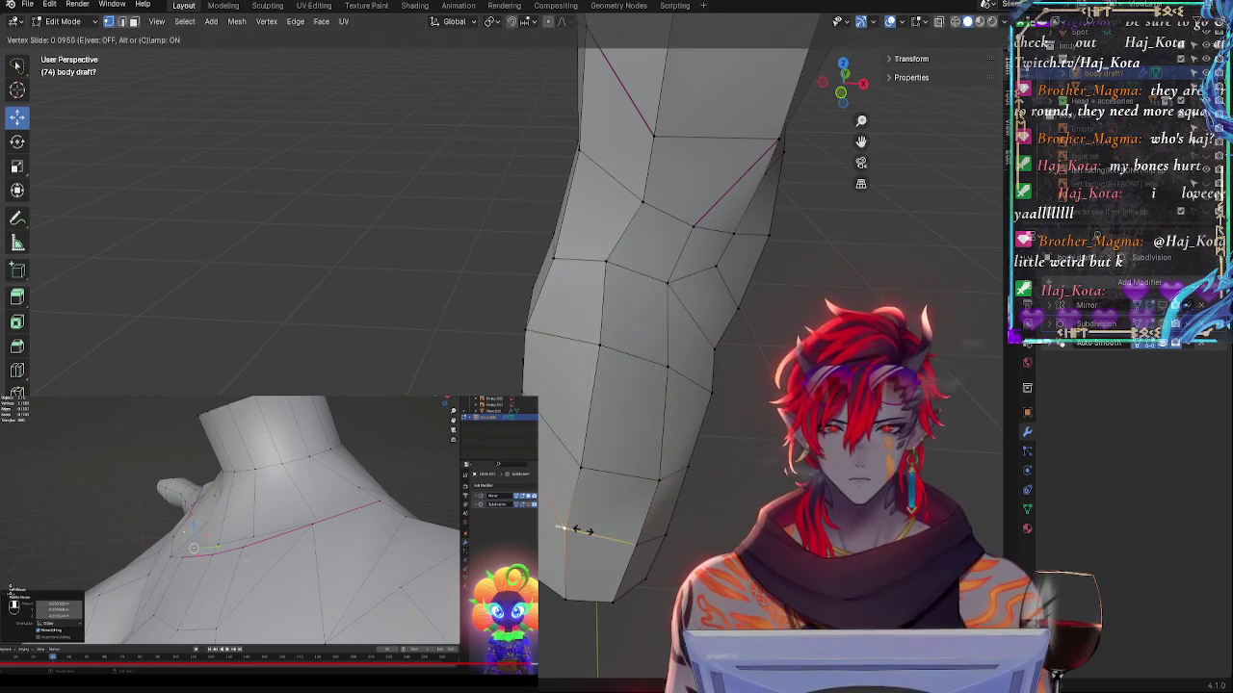
{"action": "left_click", "coordinate": [589, 532]}
- Slide the left and lower-right neighbouring knee vertices along their edges
{"action": "left_click", "coordinate": [530, 474]}
{"action": "key", "text": "g"}
{"action": "key", "text": "g"}
{"action": "left_click", "coordinate": [539, 466]}
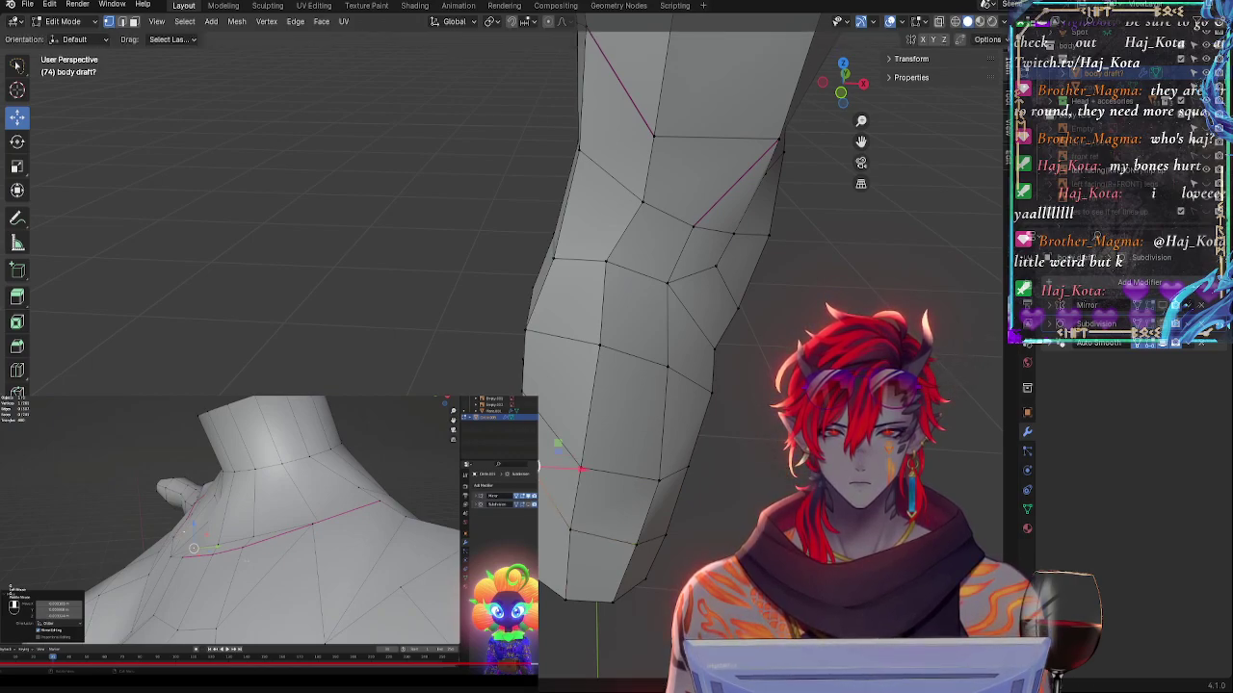
{"action": "left_click", "coordinate": [662, 474]}
{"action": "key", "text": "g"}
{"action": "key", "text": "g"}
{"action": "left_click", "coordinate": [676, 467]}
{"action": "left_click", "coordinate": [582, 466]}
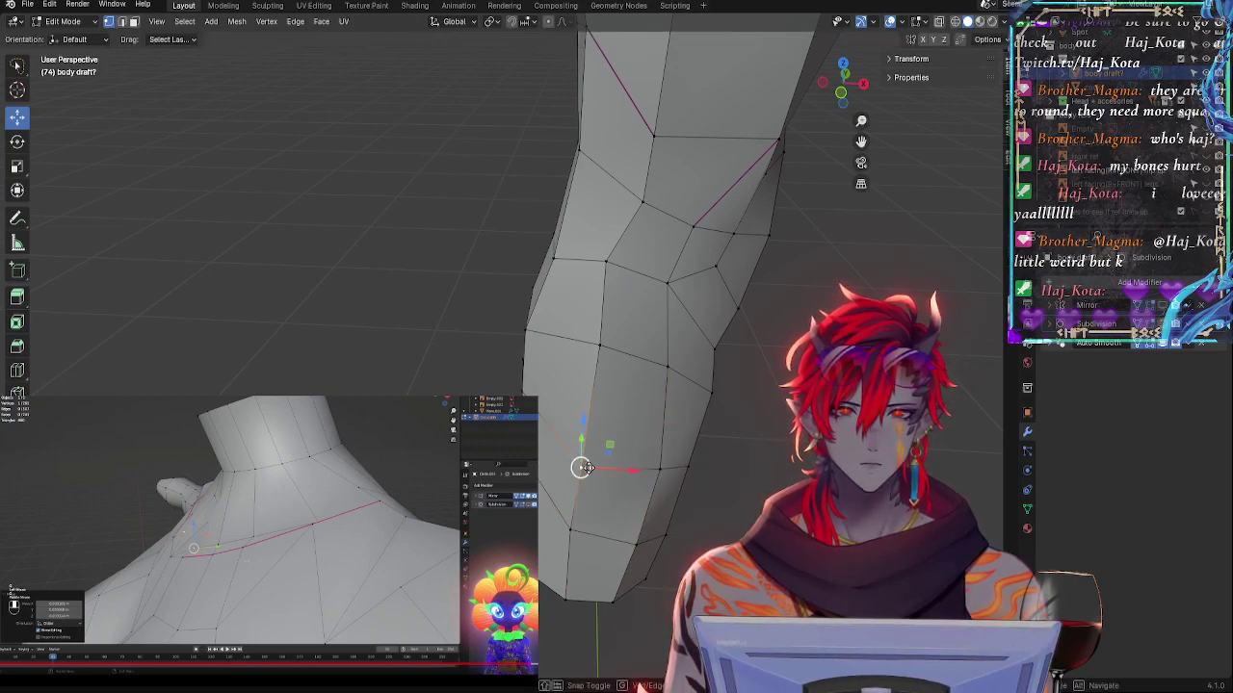
{"action": "key", "text": "g"}
{"action": "key", "text": "g"}
{"action": "left_click", "coordinate": [589, 446]}
- Select shin vertices farther down the leg toward the ankle
{"action": "middle_click_drag", "start_coordinate": [811, 455], "coordinate": [680, 407]}
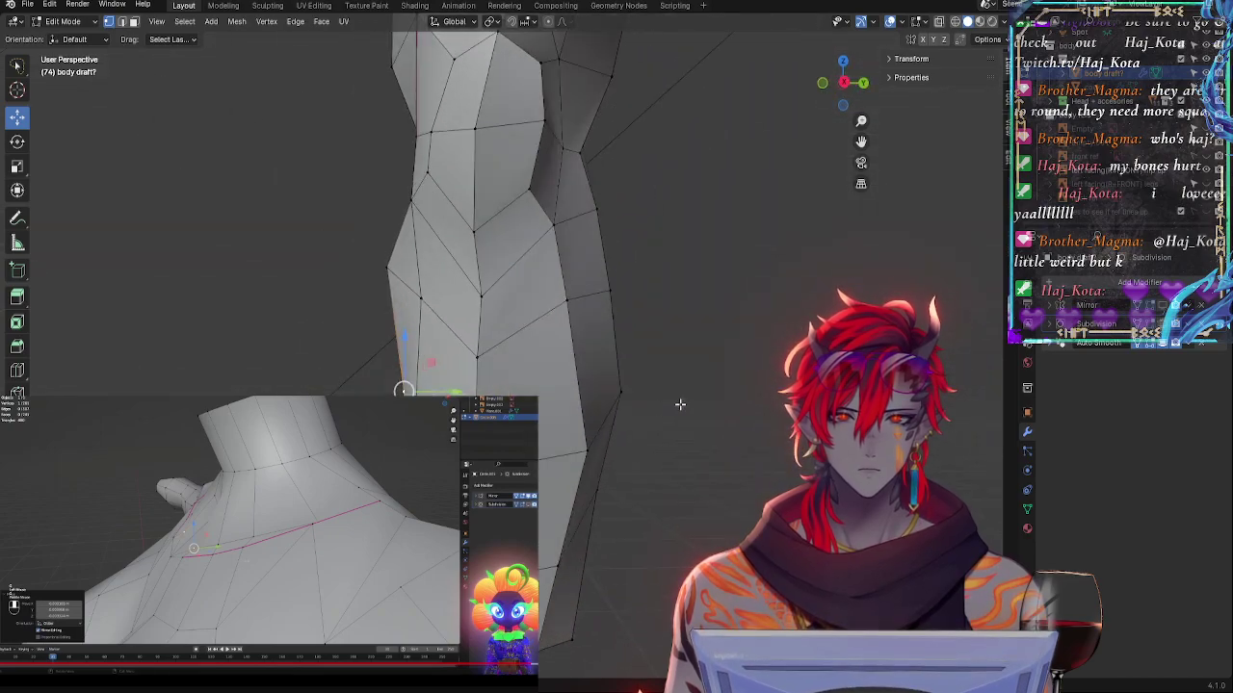
{"action": "left_click", "coordinate": [563, 456]}
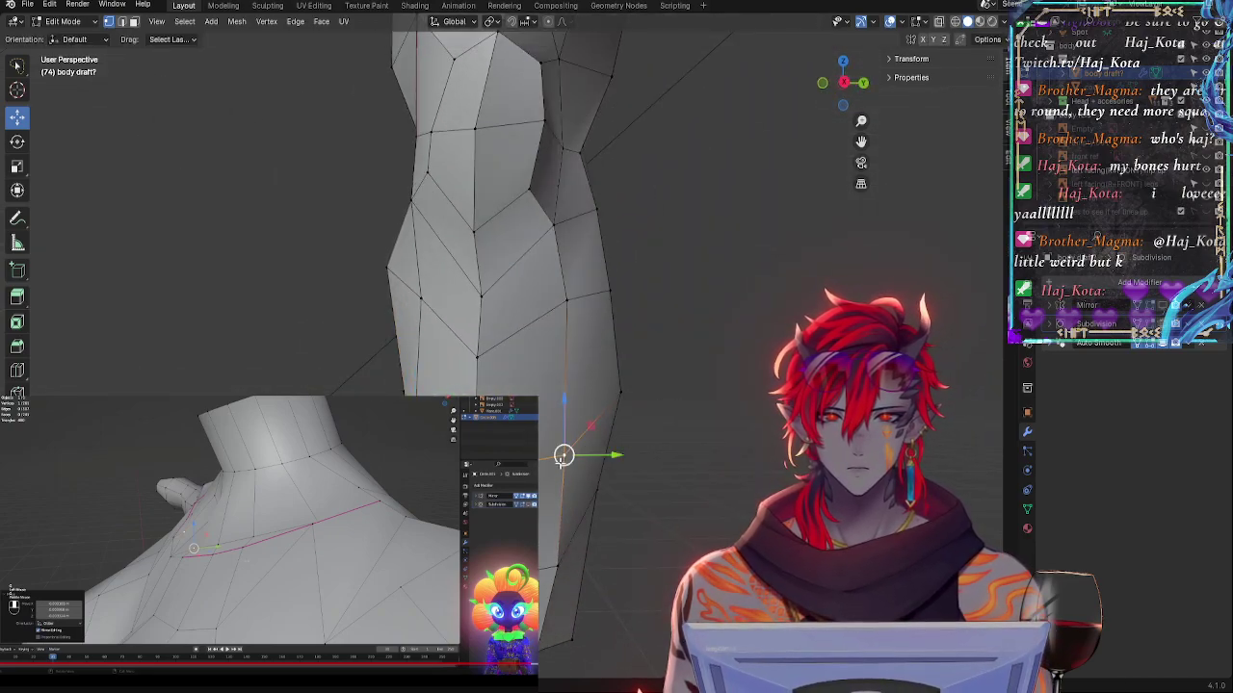
{"action": "middle_click_drag", "start_coordinate": [564, 456], "coordinate": [631, 425]}
{"action": "left_click", "coordinate": [563, 463]}
{"action": "left_click", "coordinate": [486, 418]}
{"action": "scroll", "coordinate": [631, 424], "scroll_direction": "down", "scroll_amount": 3}
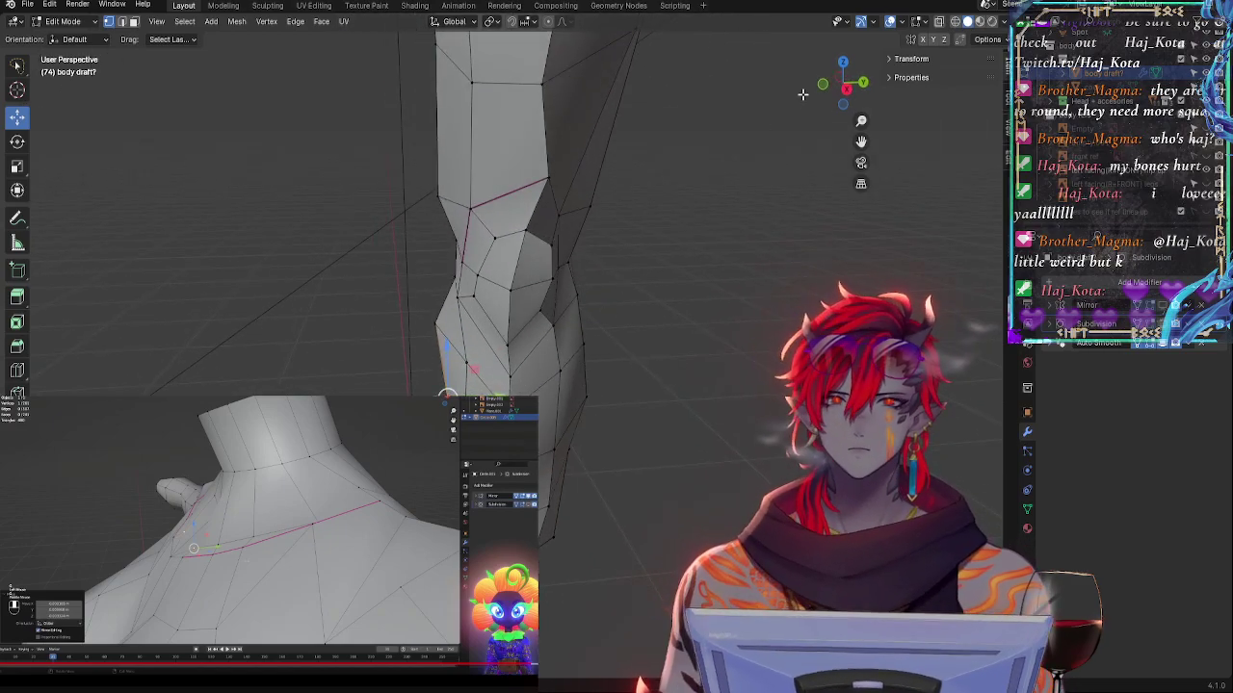
- In Right Orthographic view, enable viewport Mirror and Subdivision, then return to Object Mode
{"action": "left_click", "coordinate": [846, 89]}
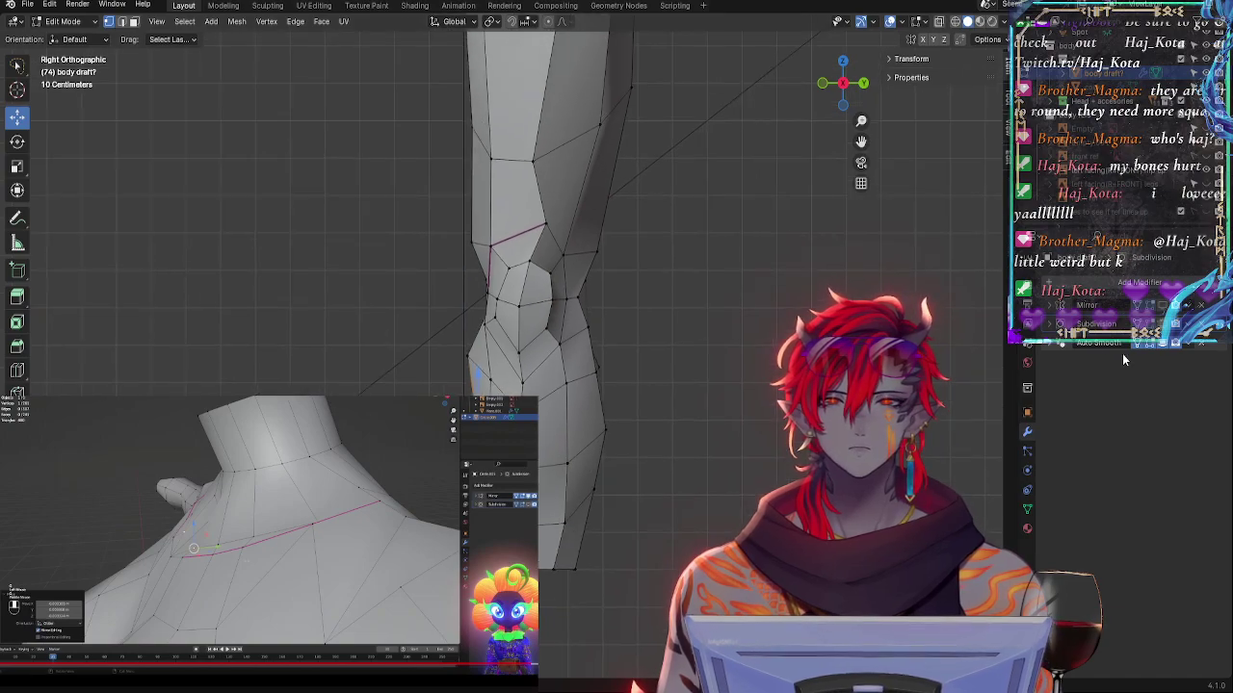
{"action": "left_click", "coordinate": [1163, 305]}
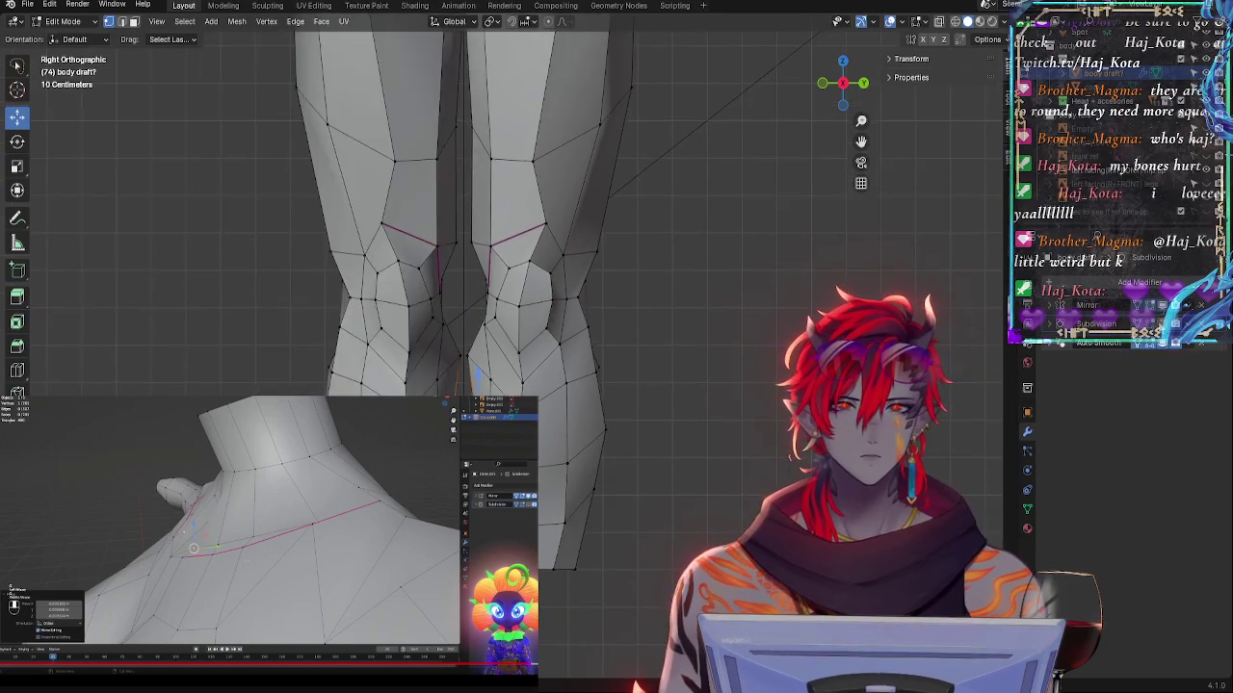
{"action": "left_click", "coordinate": [1163, 324]}
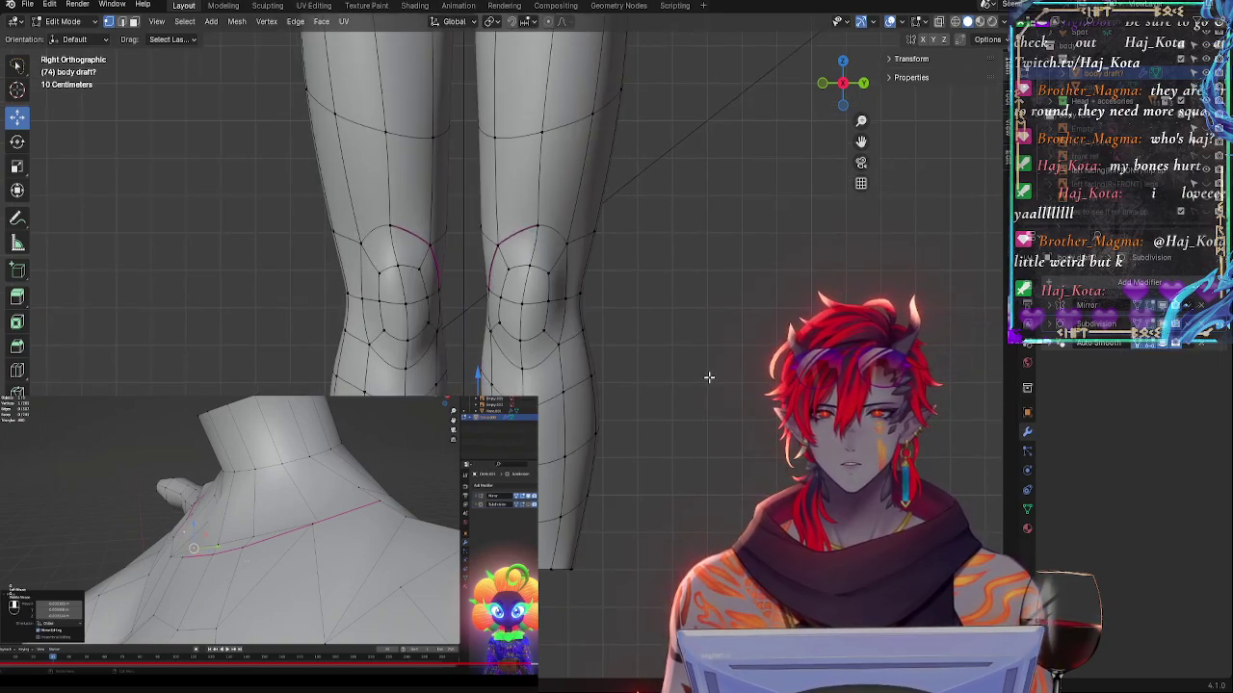
{"action": "key", "text": "Tab"}
{"action": "mouse_move", "coordinate": [723, 408]}
{"action": "middle_mouse_down"}
{"action": "mouse_move", "coordinate": [600, 399]}
{"action": "mouse_move", "coordinate": [729, 411]}
{"action": "middle_mouse_up"}
{"action": "left_click", "coordinate": [844, 85]}
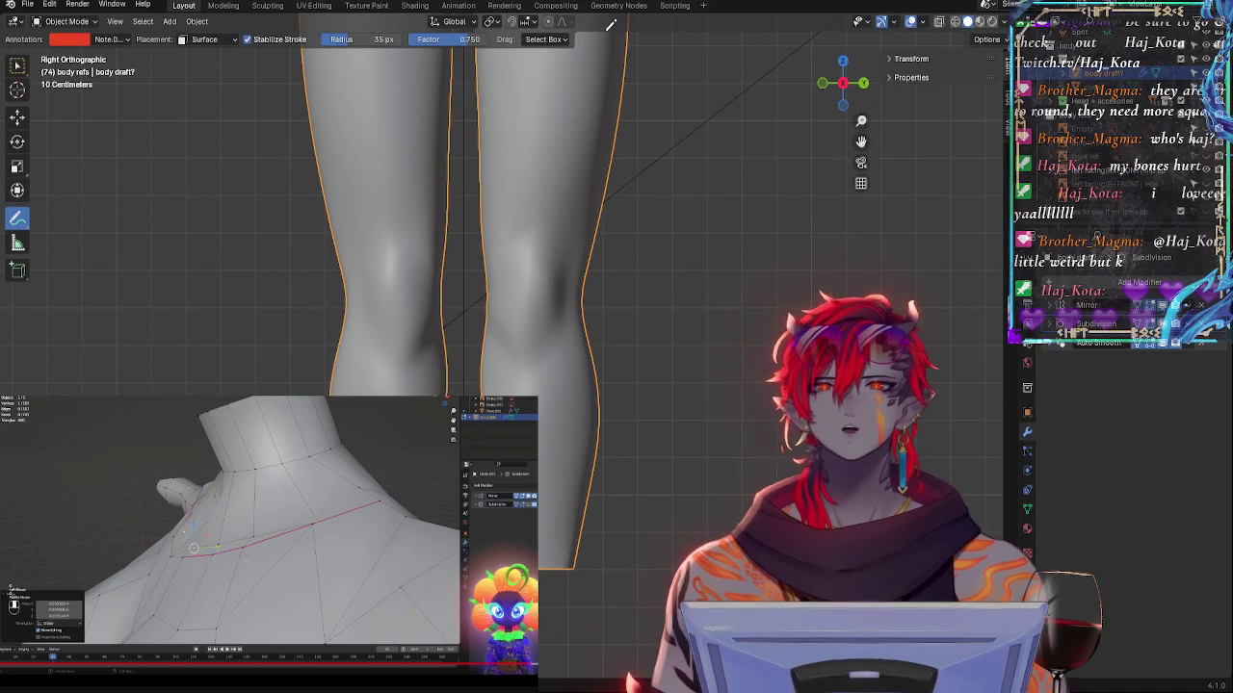
- Raise the annotation layer opacity and show the Note.002 layer so the red sketches appear over the legs
{"action": "left_click", "coordinate": [109, 42]}
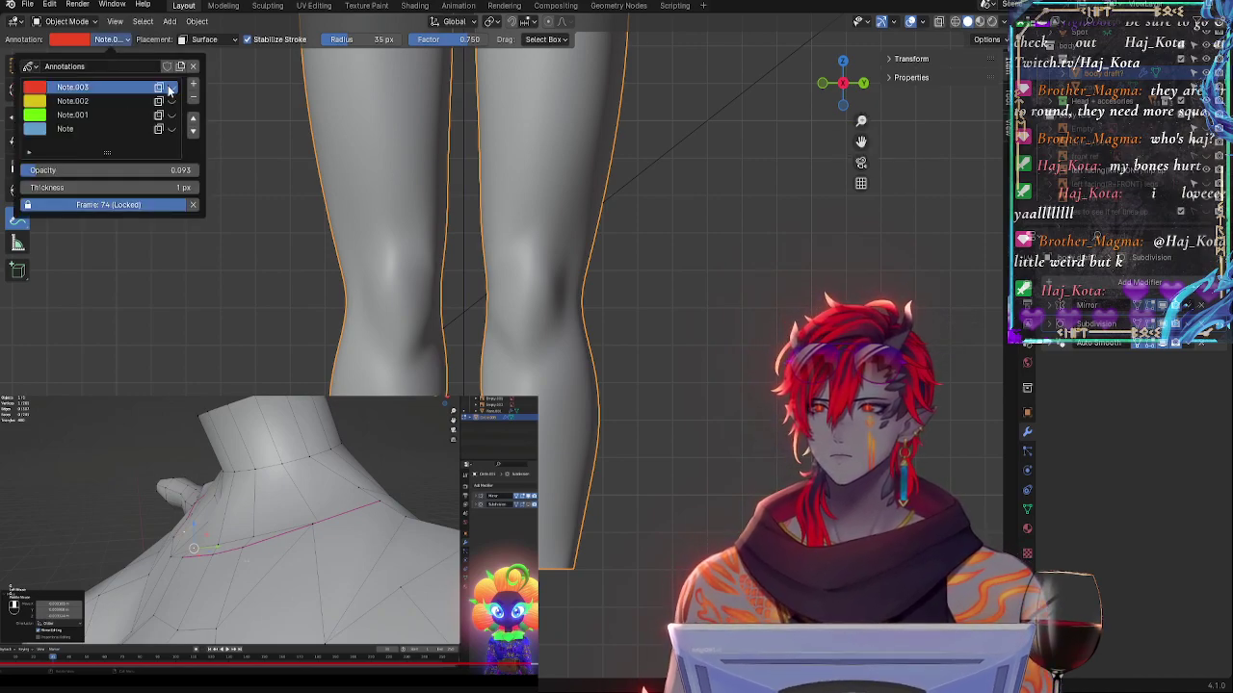
{"action": "mouse_move", "coordinate": [669, 507]}
{"action": "middle_mouse_down", "text": "shift"}
{"action": "mouse_move", "coordinate": [662, 295]}
{"action": "mouse_move", "coordinate": [663, 428]}
{"action": "mouse_move", "coordinate": [679, 434]}
{"action": "middle_mouse_up", "text": "shift"}
{"action": "left_click", "coordinate": [109, 39]}
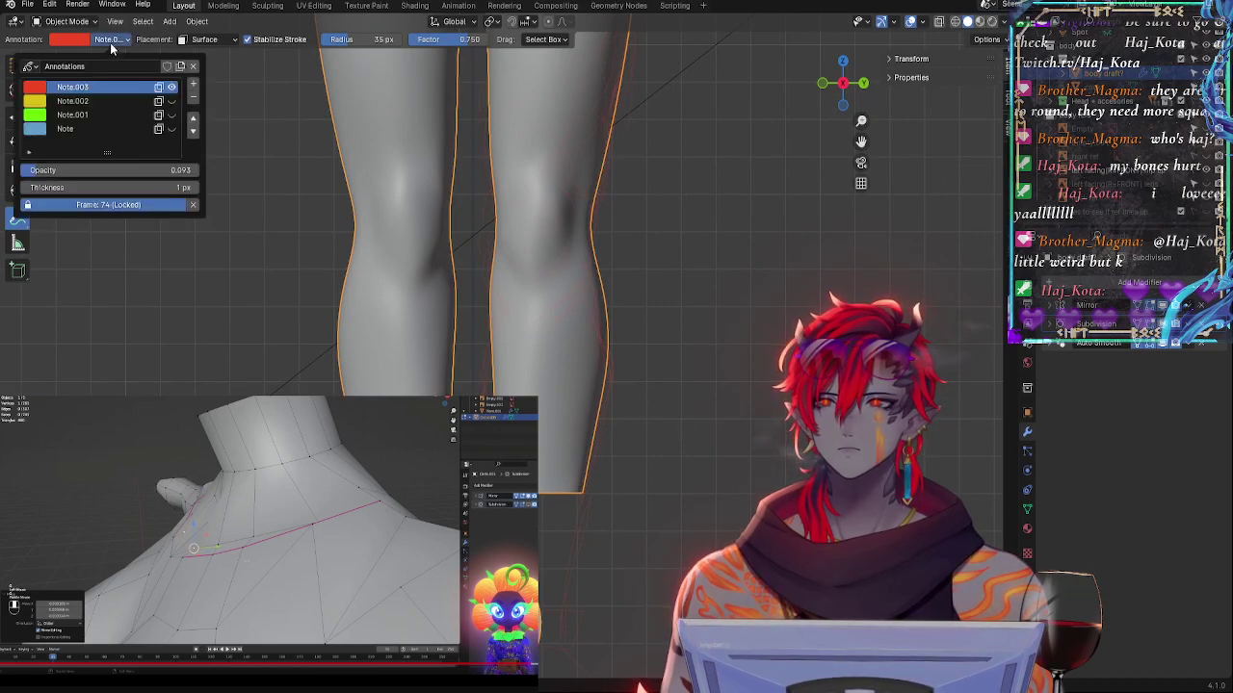
{"action": "left_click_drag", "start_coordinate": [38, 170], "coordinate": [176, 170]}
{"action": "left_click", "coordinate": [172, 101]}
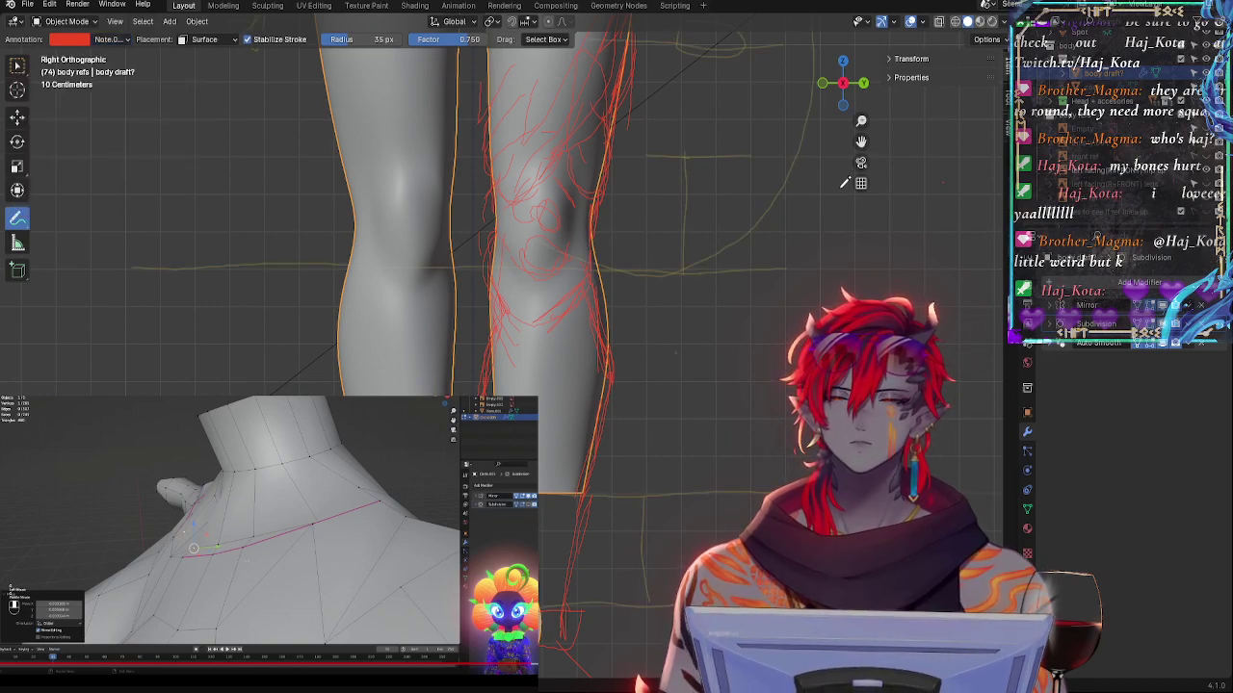
- Raise the reference image Empty's opacity from 0.320 to 0.984, then reselect the body draft mesh
{"action": "left_click", "coordinate": [1085, 129]}
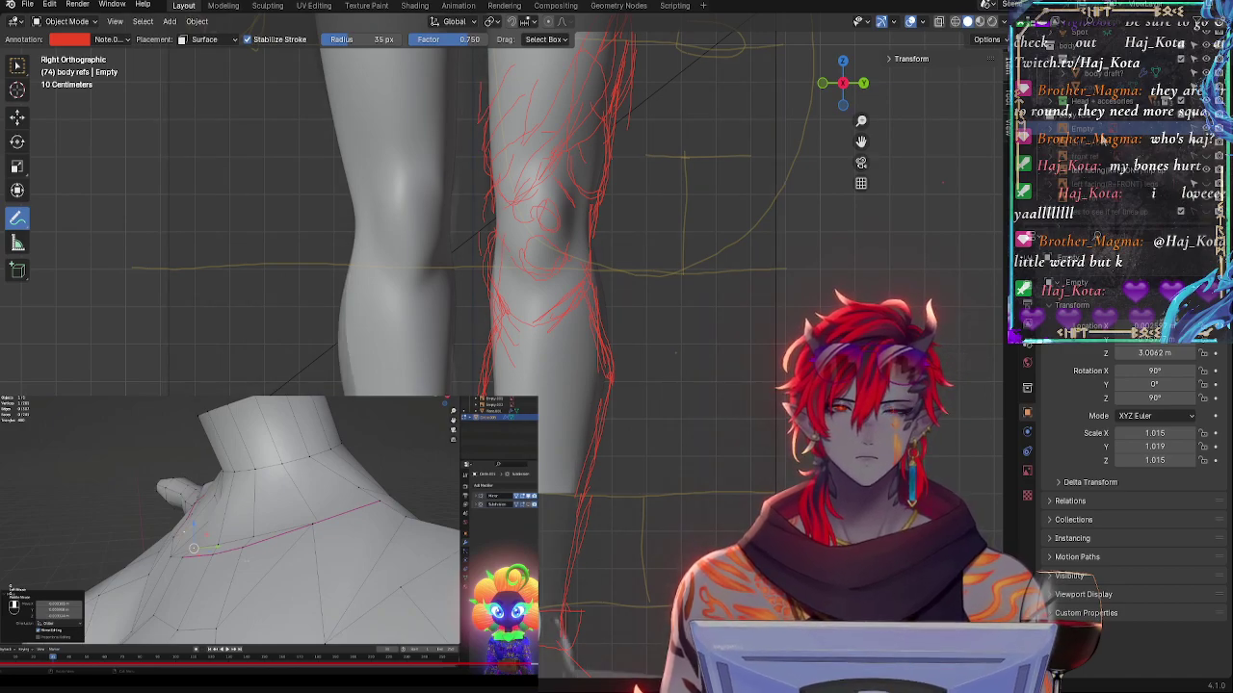
{"action": "left_click", "coordinate": [1027, 471]}
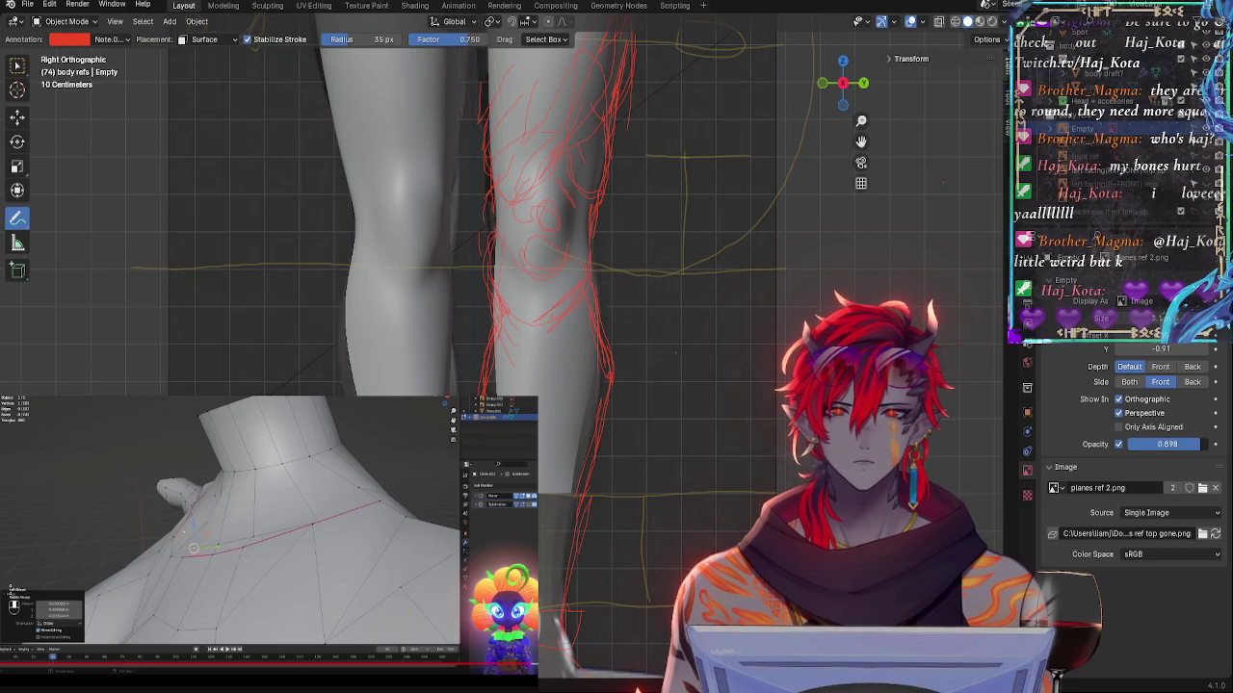
{"action": "mouse_move", "coordinate": [761, 328]}
{"action": "middle_mouse_down", "text": "shift"}
{"action": "mouse_move", "coordinate": [776, 337]}
{"action": "mouse_move", "coordinate": [771, 414]}
{"action": "mouse_move", "coordinate": [757, 339]}
{"action": "middle_mouse_up", "text": "shift"}
{"action": "scroll", "coordinate": [771, 414], "scroll_direction": "down", "scroll_amount": 2}
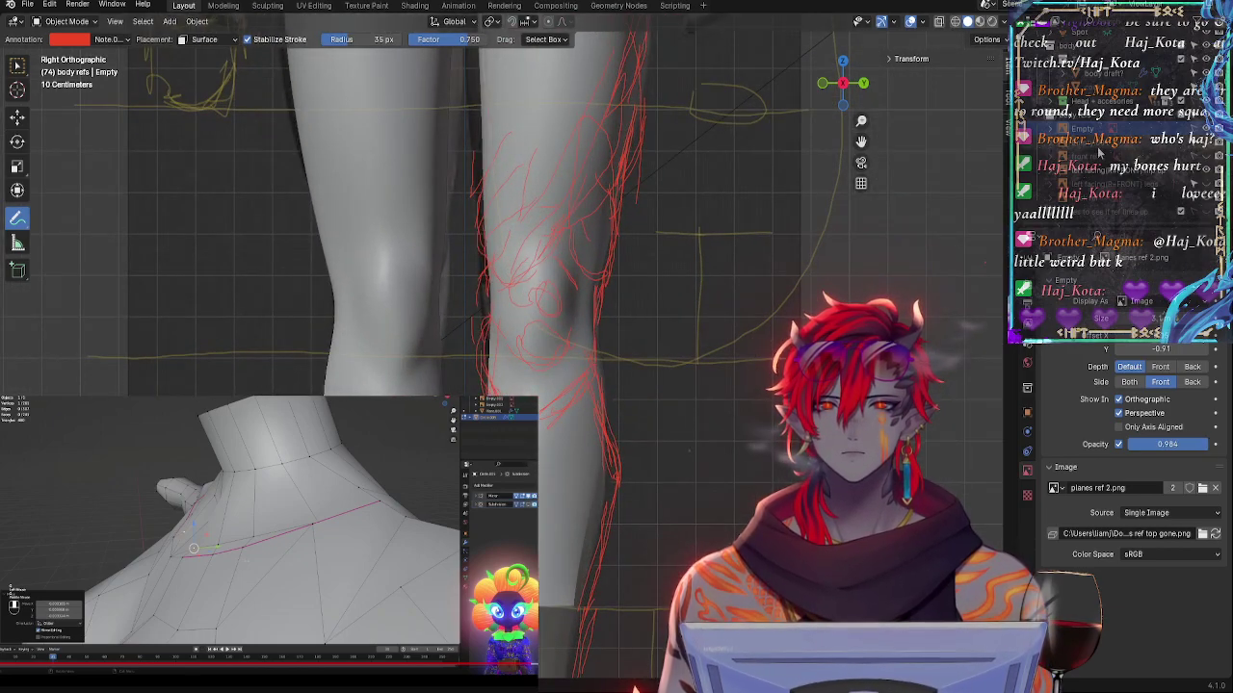
{"action": "left_click", "coordinate": [1092, 74]}
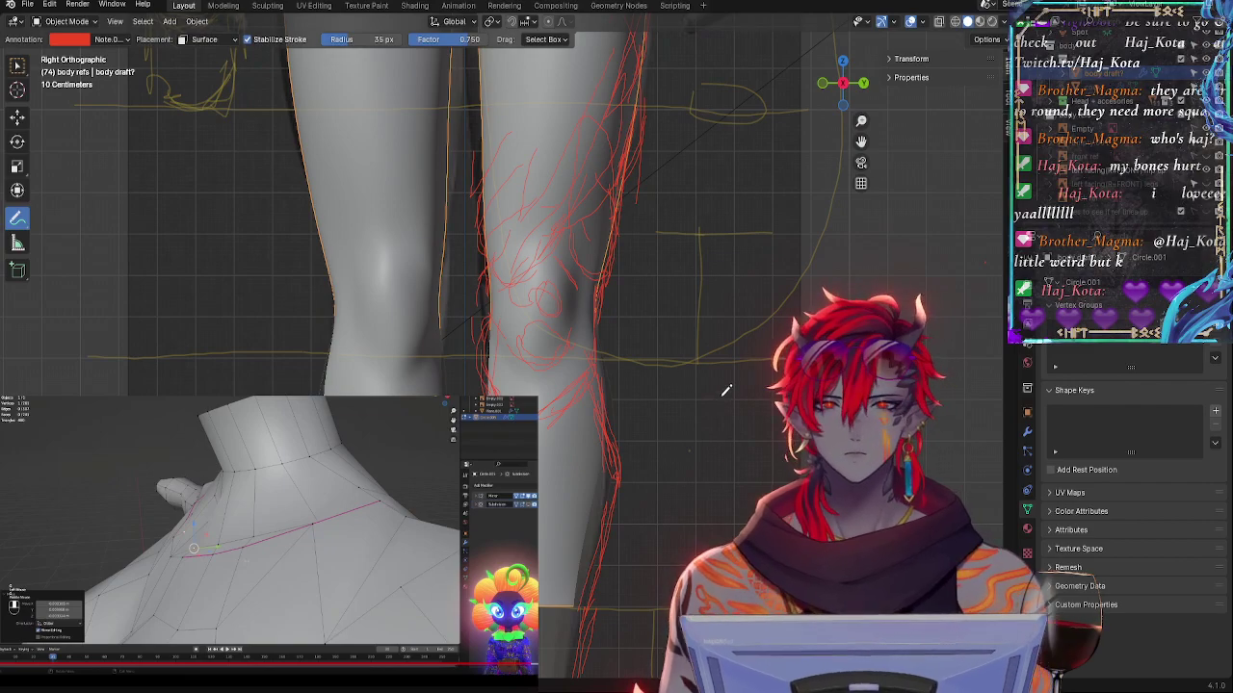
- Enter Edit Mode, zoom to the knees, and select the face below the kneecap in face mode
{"action": "key", "text": "Tab"}
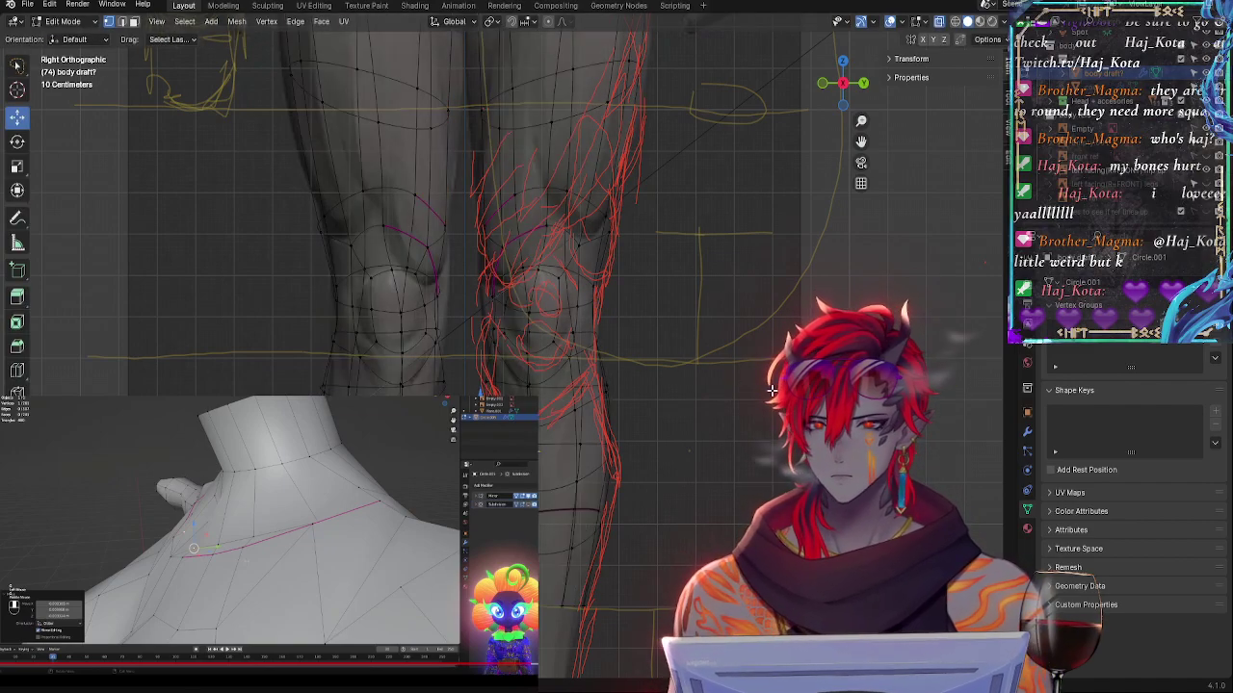
{"action": "middle_click_drag", "start_coordinate": [690, 450], "coordinate": [700, 318], "text": "shift"}
{"action": "middle_click_drag", "start_coordinate": [773, 435], "coordinate": [724, 368], "text": "ctrl"}
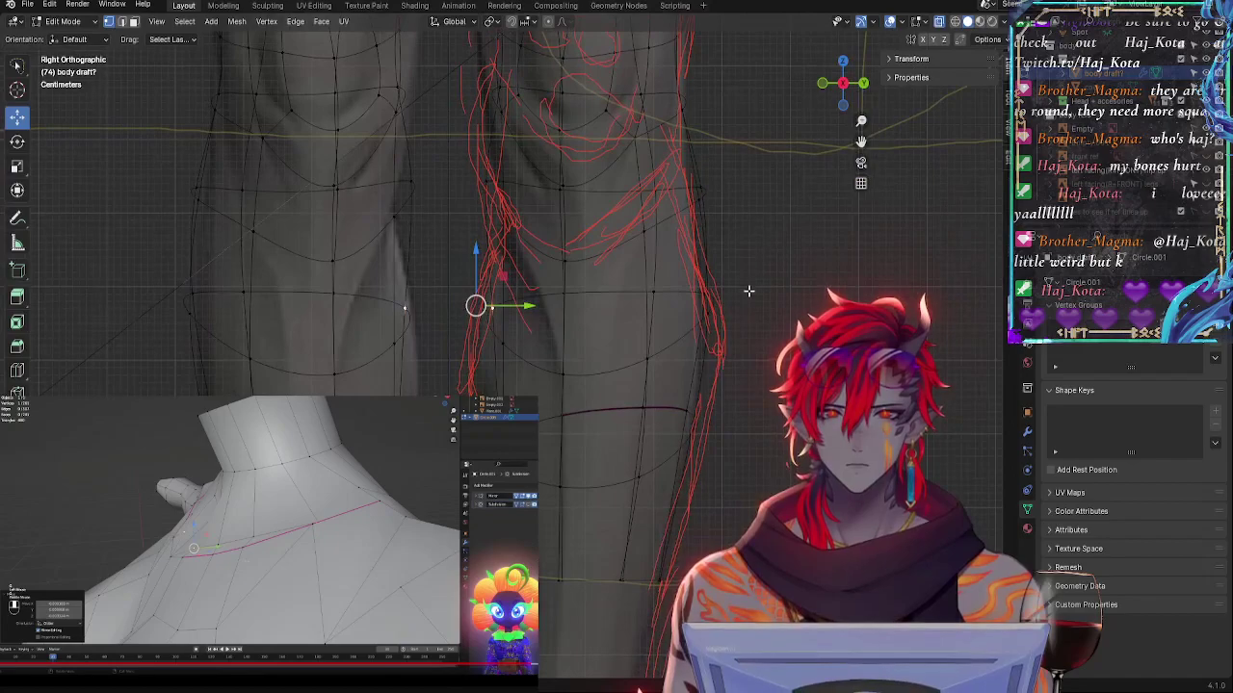
{"action": "middle_click_drag", "start_coordinate": [748, 292], "coordinate": [709, 588], "text": "shift"}
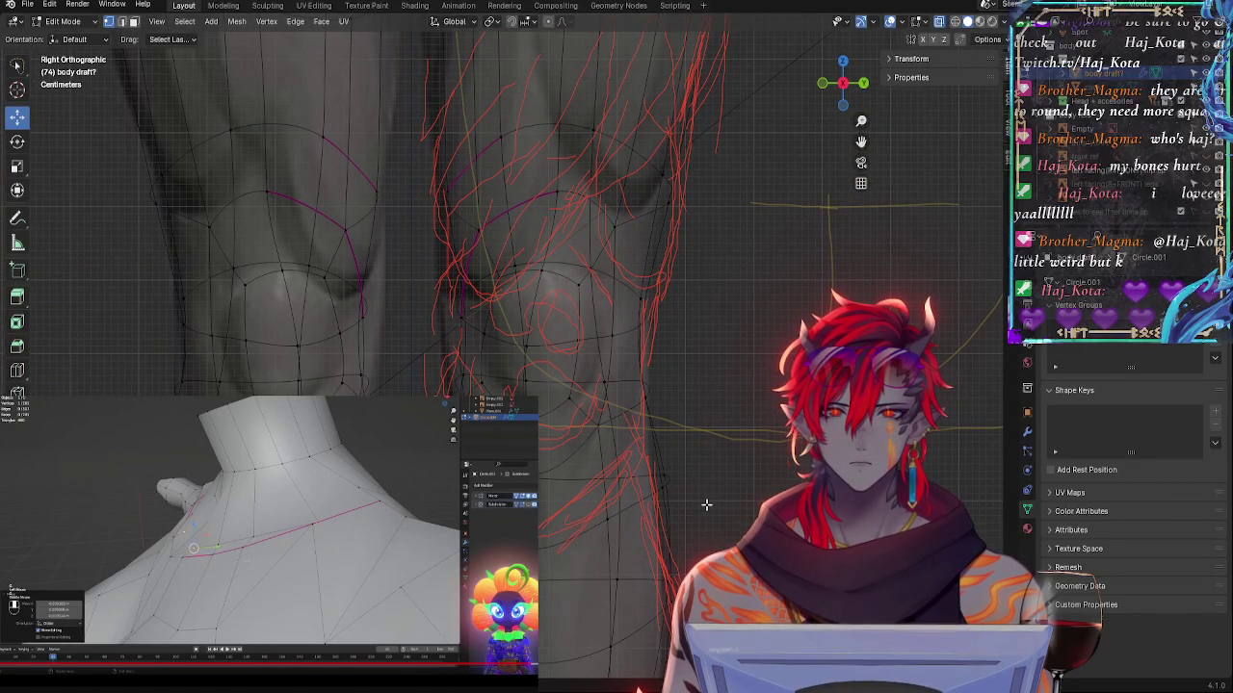
{"action": "key", "text": "alt+z"}
{"action": "left_click", "coordinate": [475, 381]}
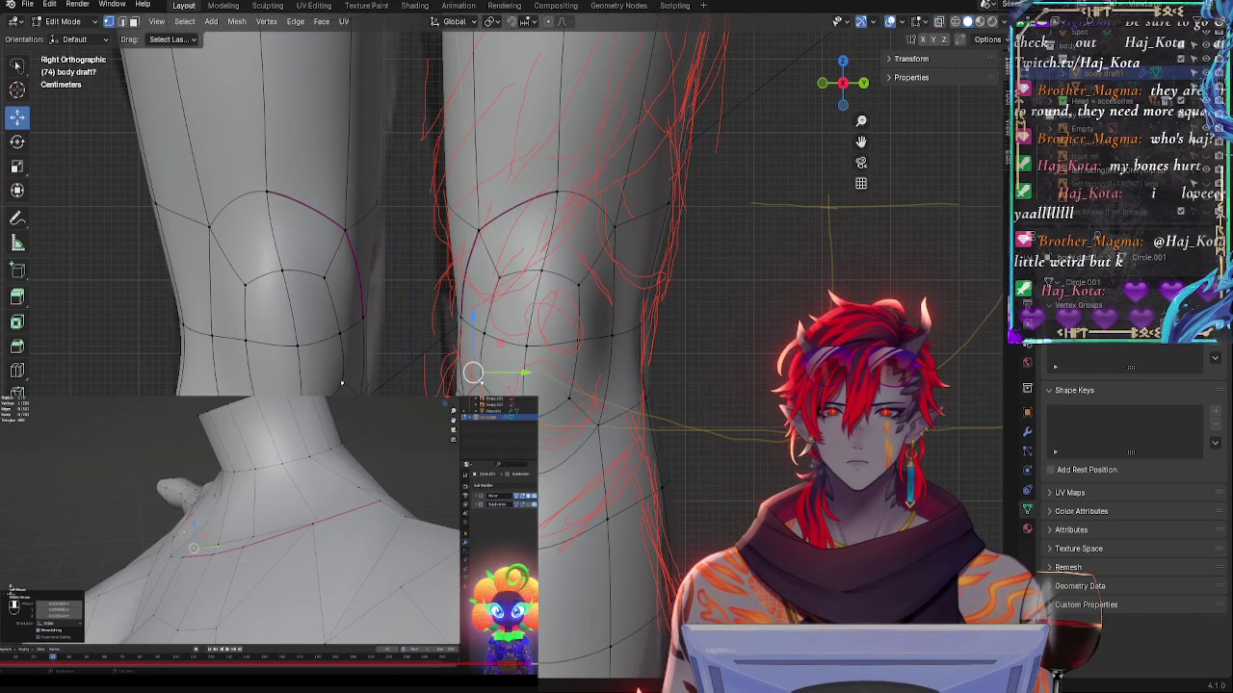
{"action": "left_click", "coordinate": [521, 419], "text": "shift"}
{"action": "left_click", "coordinate": [494, 337]}
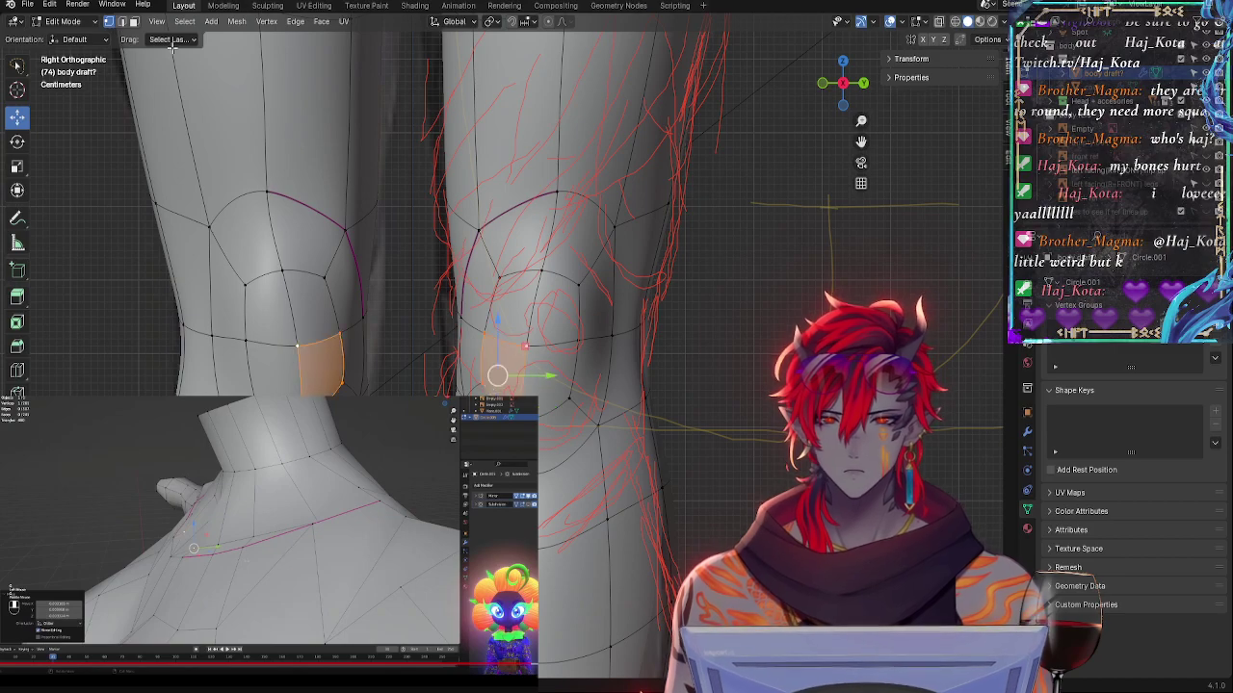
{"action": "left_click", "coordinate": [135, 30]}
{"action": "left_click", "coordinate": [136, 24]}
{"action": "left_click", "coordinate": [509, 373]}
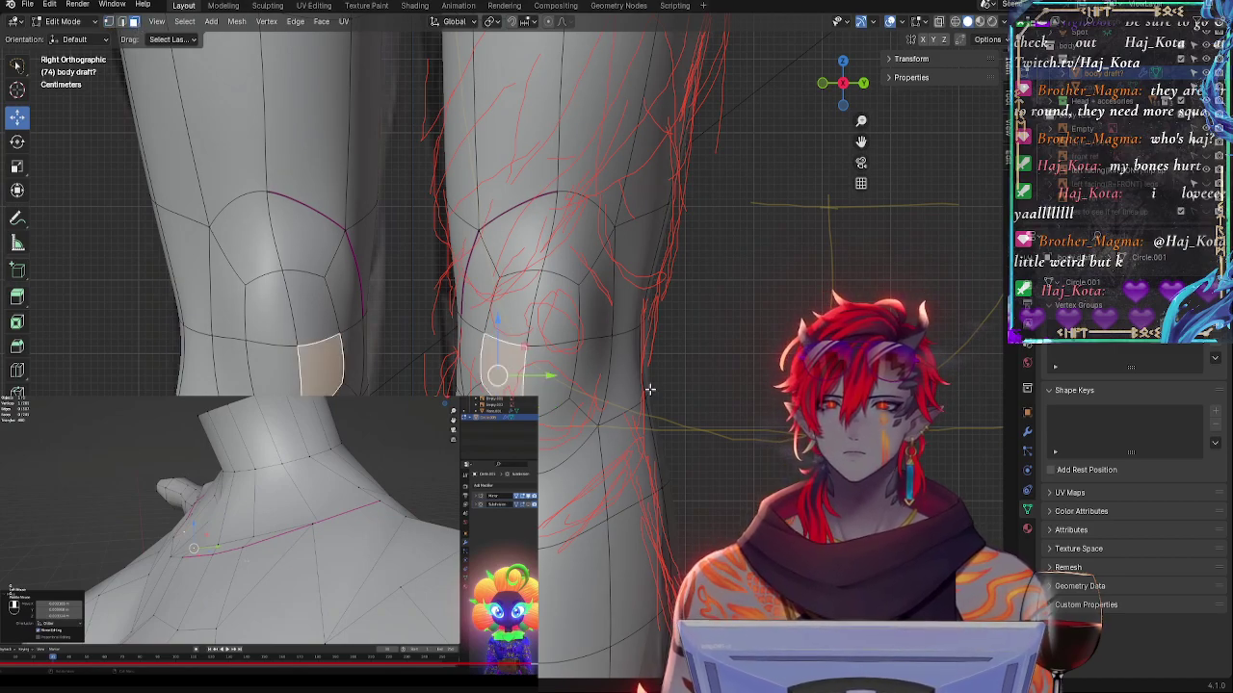
- Rotate and nudge the knee face, constraining the rotation along the Y, X and Z axes
{"action": "key", "text": "r"}
{"action": "left_click", "coordinate": [648, 376]}
{"action": "key", "text": "alt+z"}
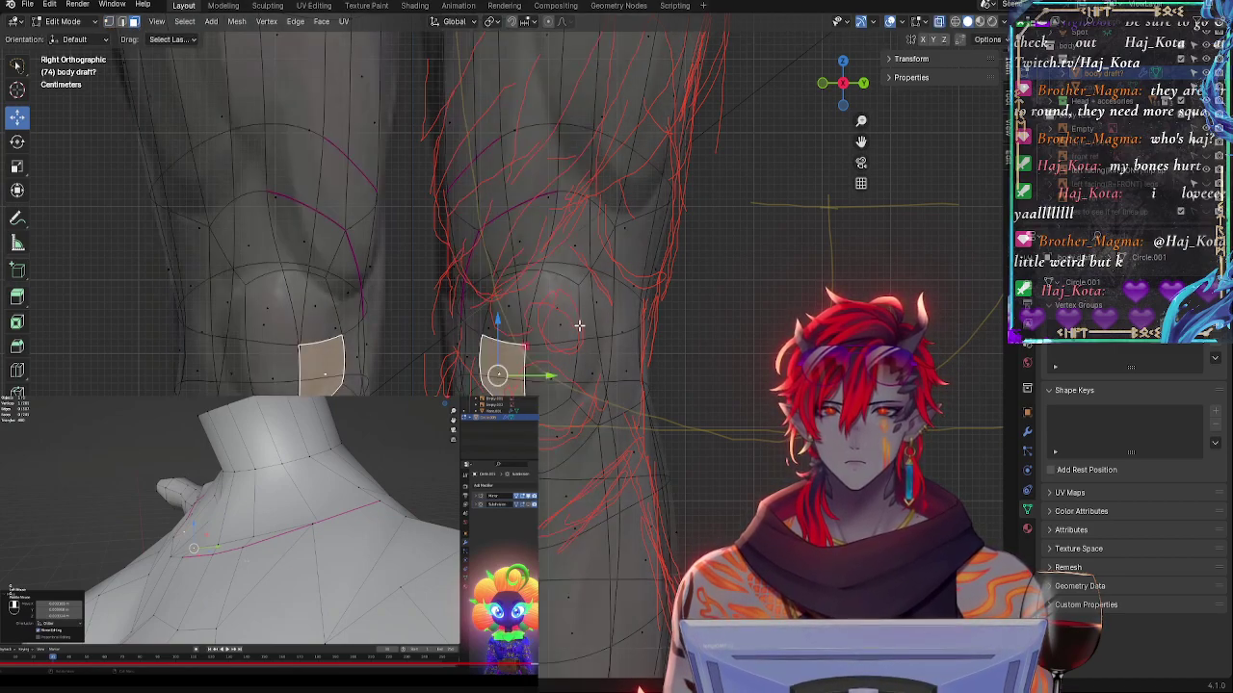
{"action": "key", "text": "alt+z"}
{"action": "left_click_drag", "start_coordinate": [503, 372], "coordinate": [560, 377]}
{"action": "key", "text": "alt+z"}
{"action": "key", "text": "r"}
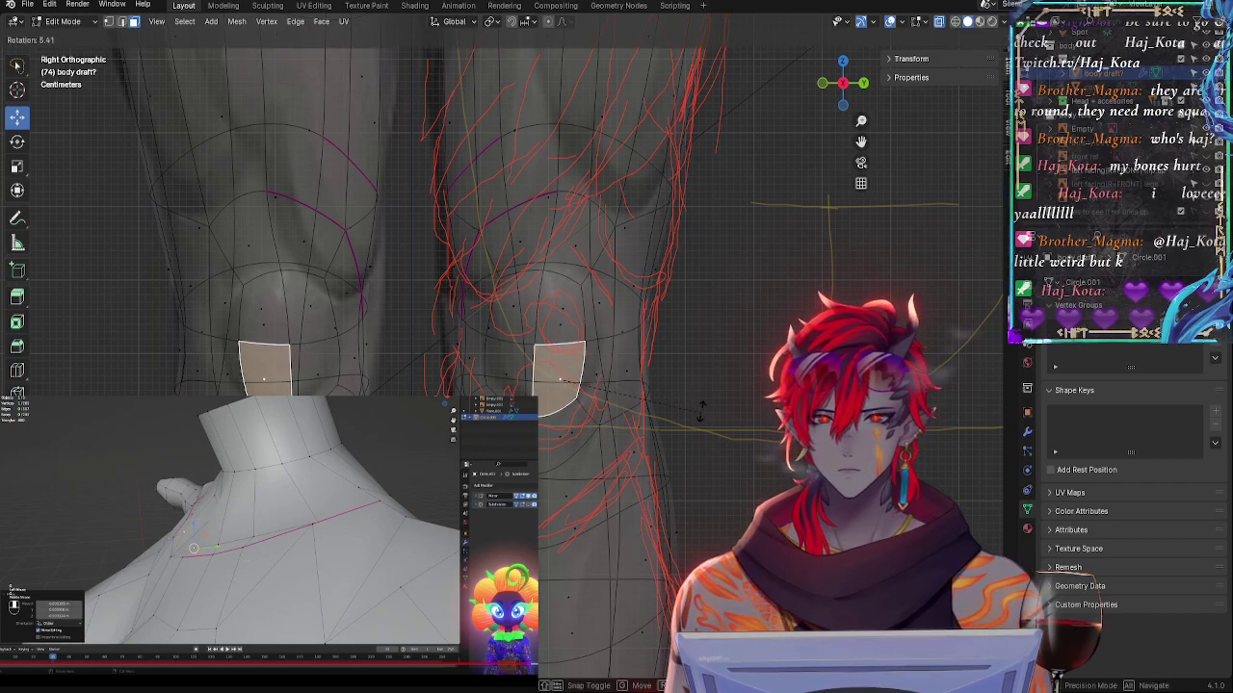
{"action": "key", "text": "y"}
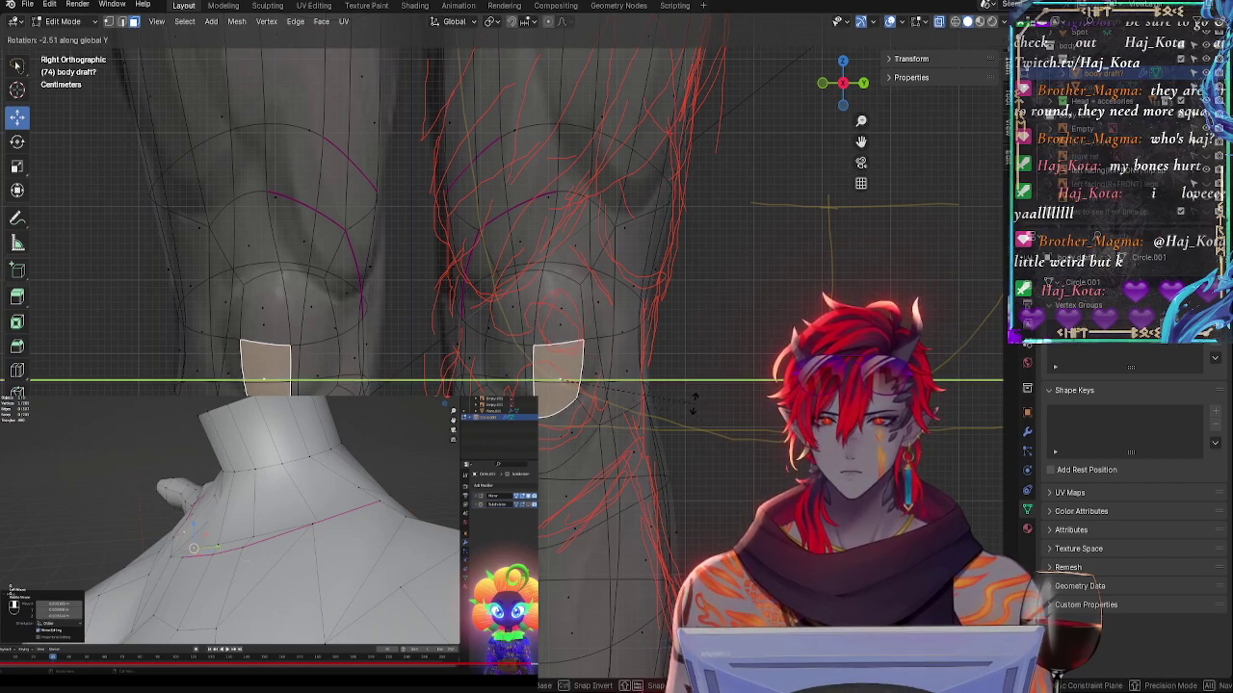
{"action": "key", "text": "x"}
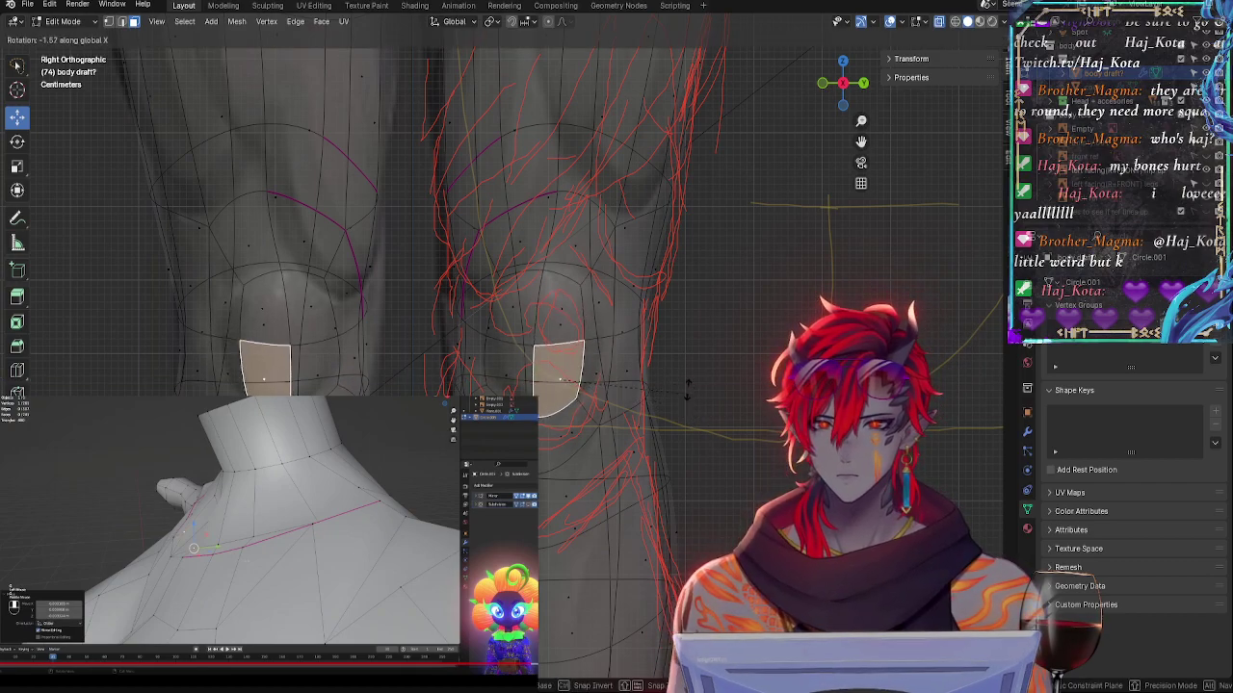
{"action": "key", "text": "z"}
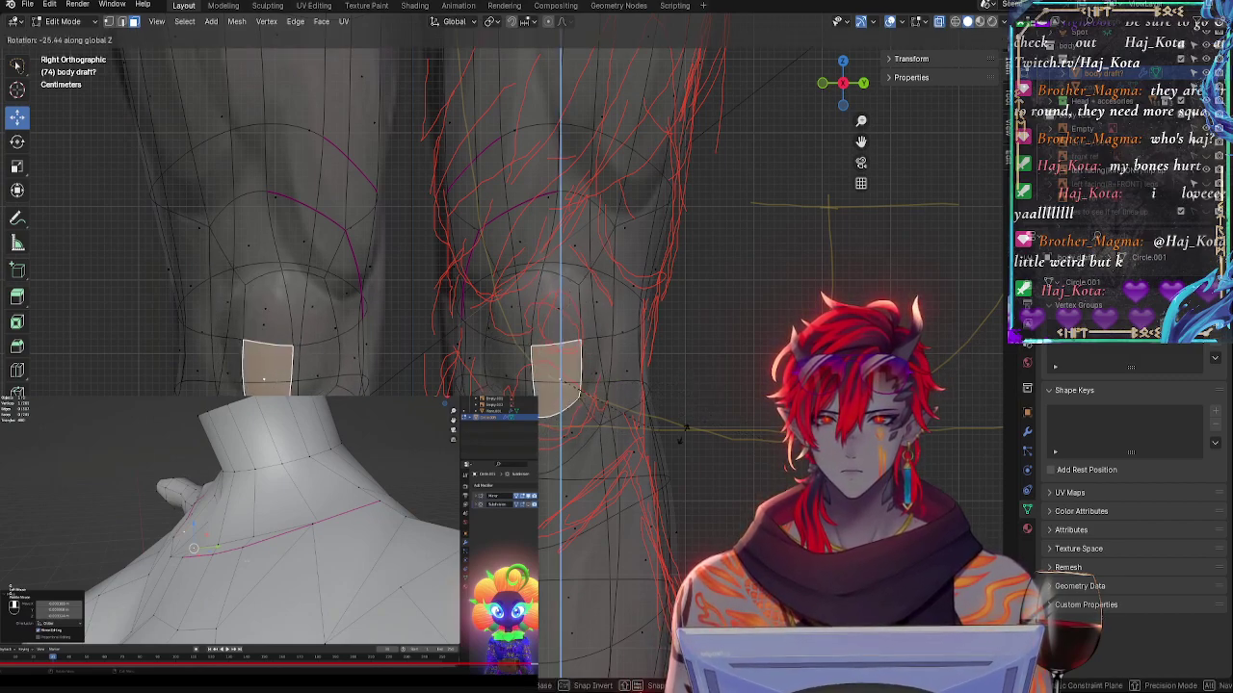
{"action": "left_click", "coordinate": [815, 485]}
- Refine the knee face with small moves, a Y-axis rotation and a slight vertical (Z) shrink
{"action": "left_click_drag", "start_coordinate": [569, 379], "coordinate": [572, 376]}
{"action": "key", "text": "r"}
{"action": "key", "text": "y"}
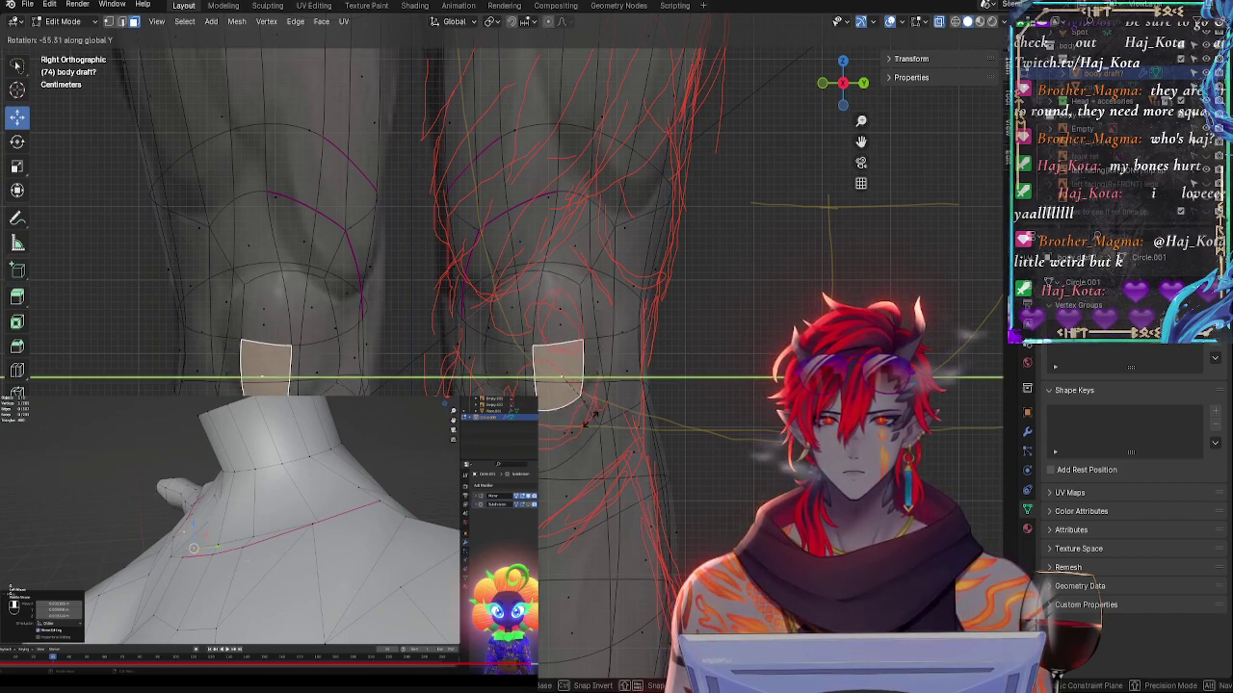
{"action": "left_click", "coordinate": [588, 469]}
{"action": "key", "text": "r"}
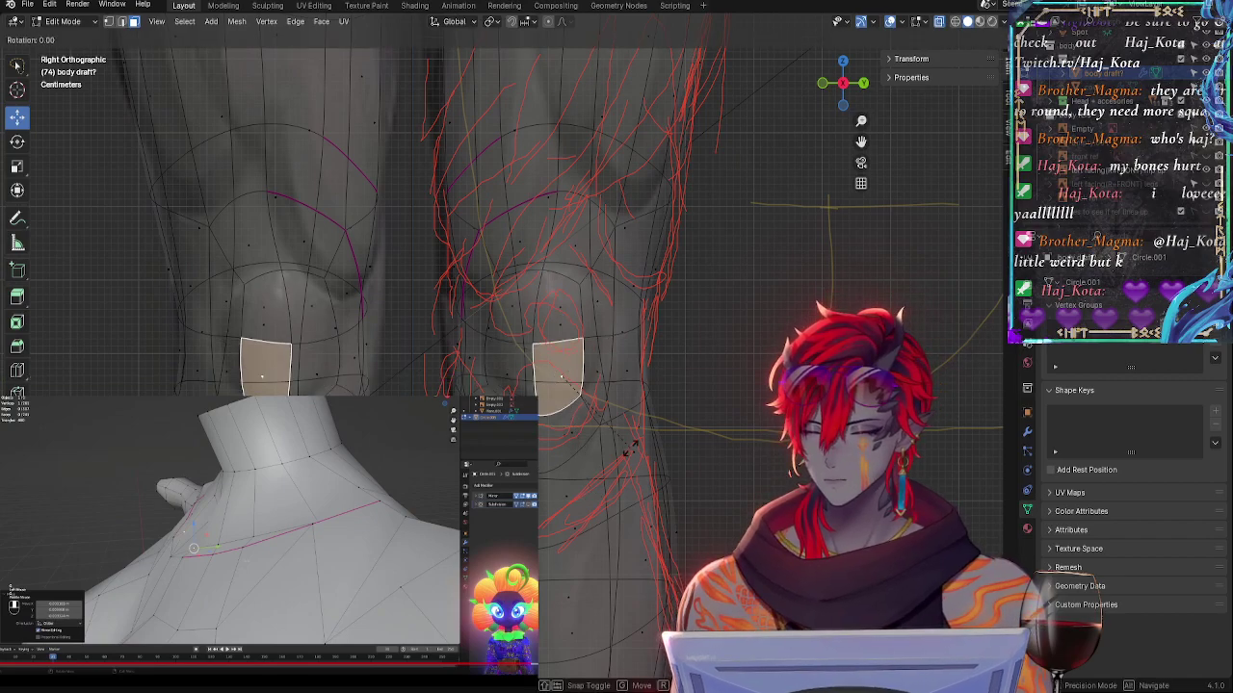
{"action": "left_click", "coordinate": [619, 476]}
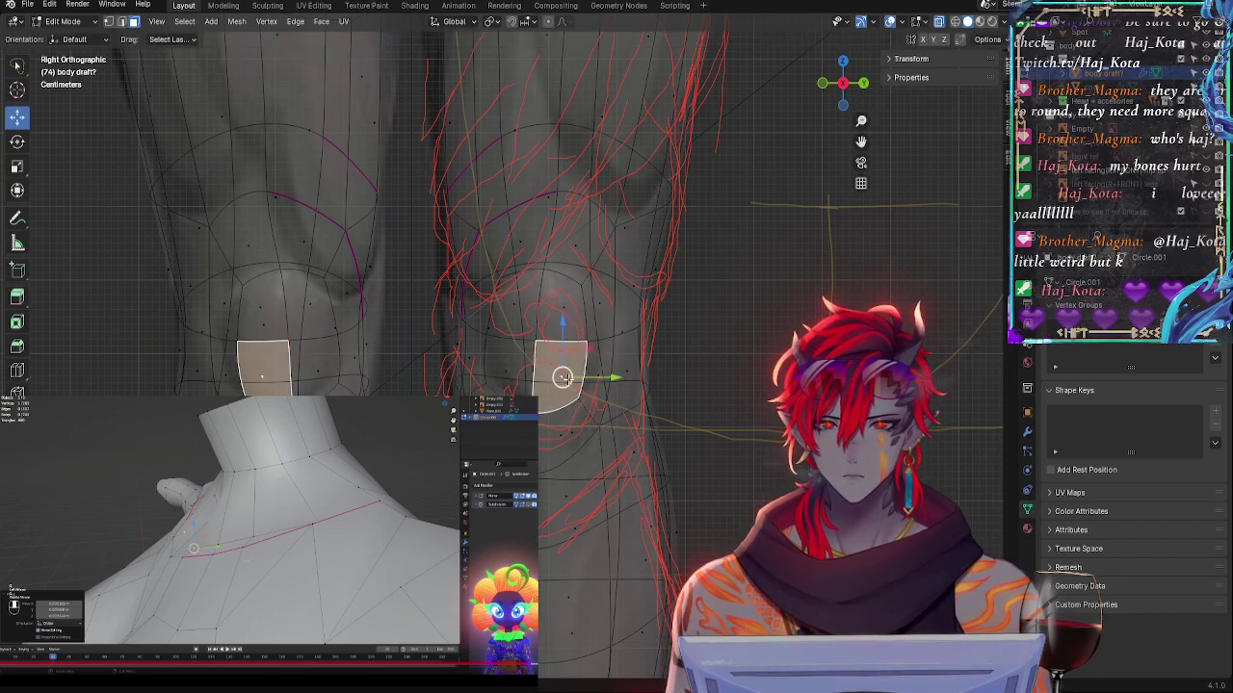
{"action": "left_click_drag", "start_coordinate": [568, 379], "coordinate": [573, 382]}
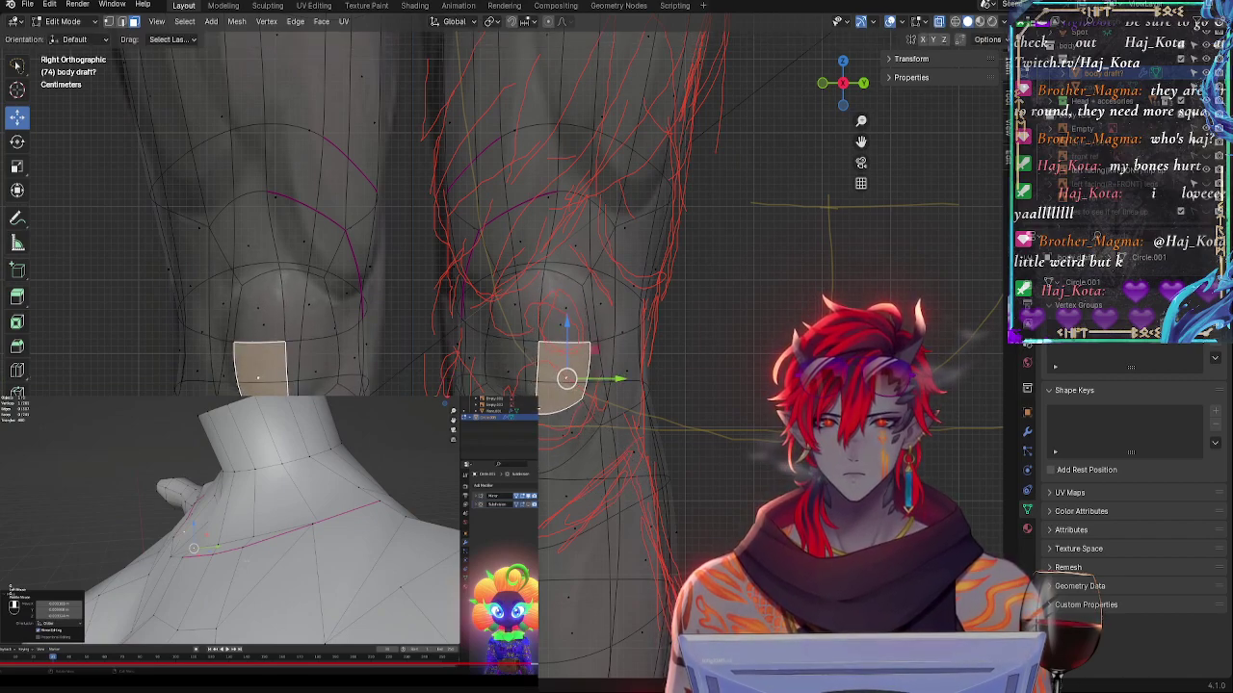
{"action": "key", "text": "s"}
{"action": "key", "text": "z"}
{"action": "left_click", "coordinate": [545, 400]}
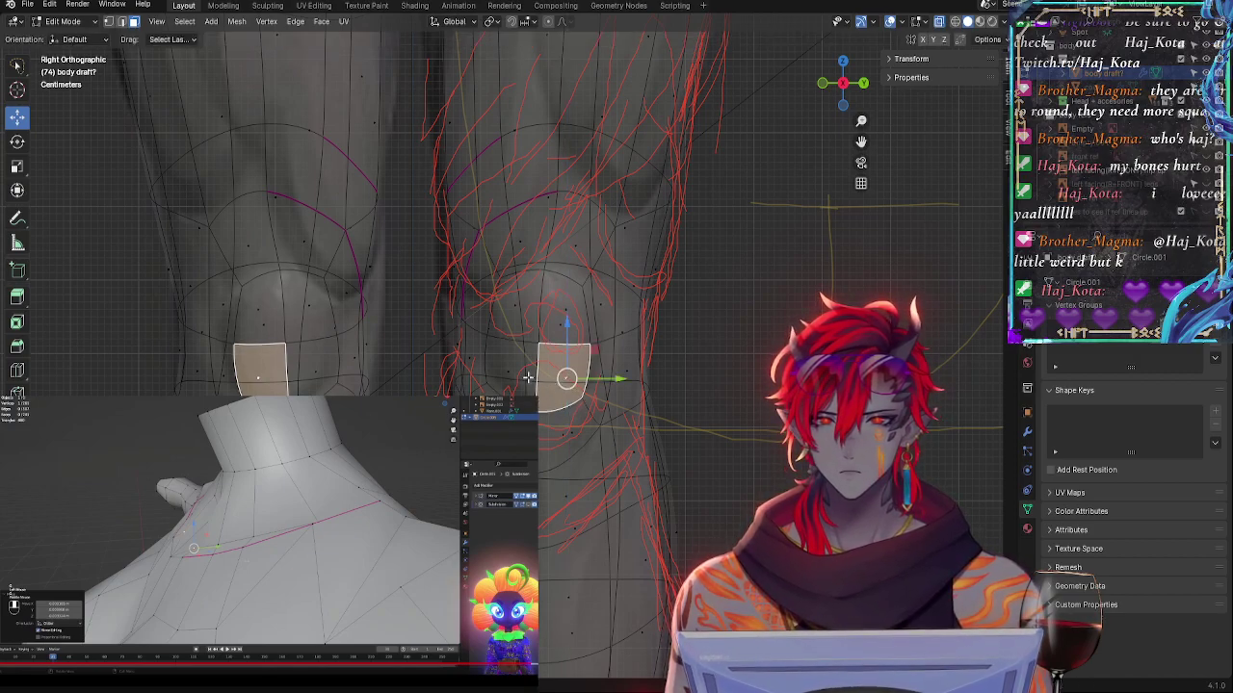
- Select the face beside the knee and rotate it slightly
{"action": "left_click", "coordinate": [525, 377]}
{"action": "left_click", "coordinate": [513, 377]}
{"action": "key", "text": "r"}
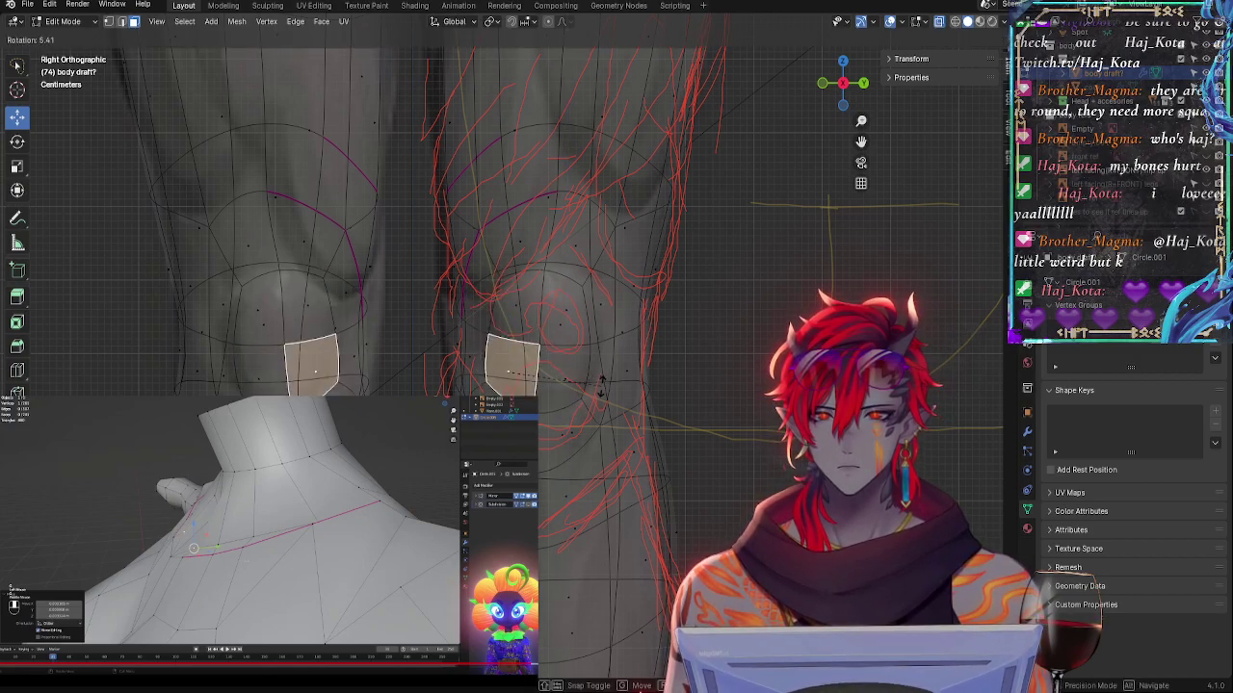
{"action": "left_click", "coordinate": [600, 382]}
- Select the lower shin face together with the face above it
{"action": "key", "text": "alt+z"}
{"action": "key", "text": "alt+z"}
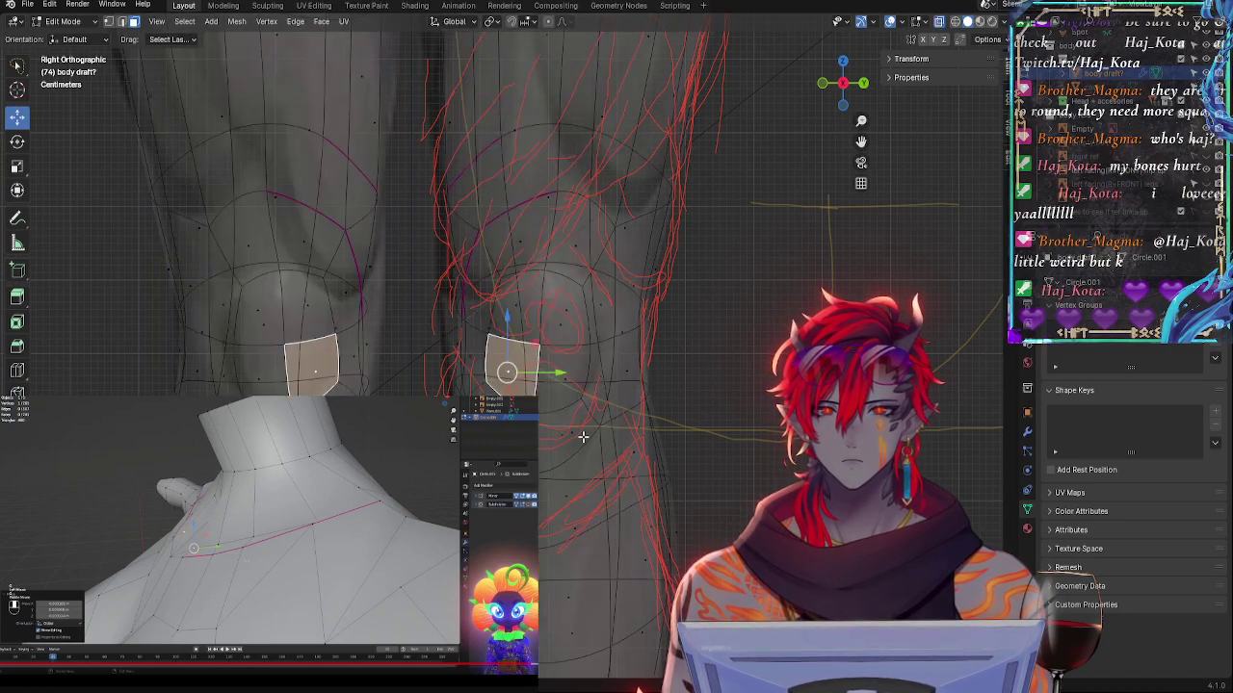
{"action": "left_click", "coordinate": [576, 442]}
{"action": "key", "text": "alt+z"}
{"action": "left_click", "coordinate": [579, 492]}
{"action": "key", "text": "alt+z"}
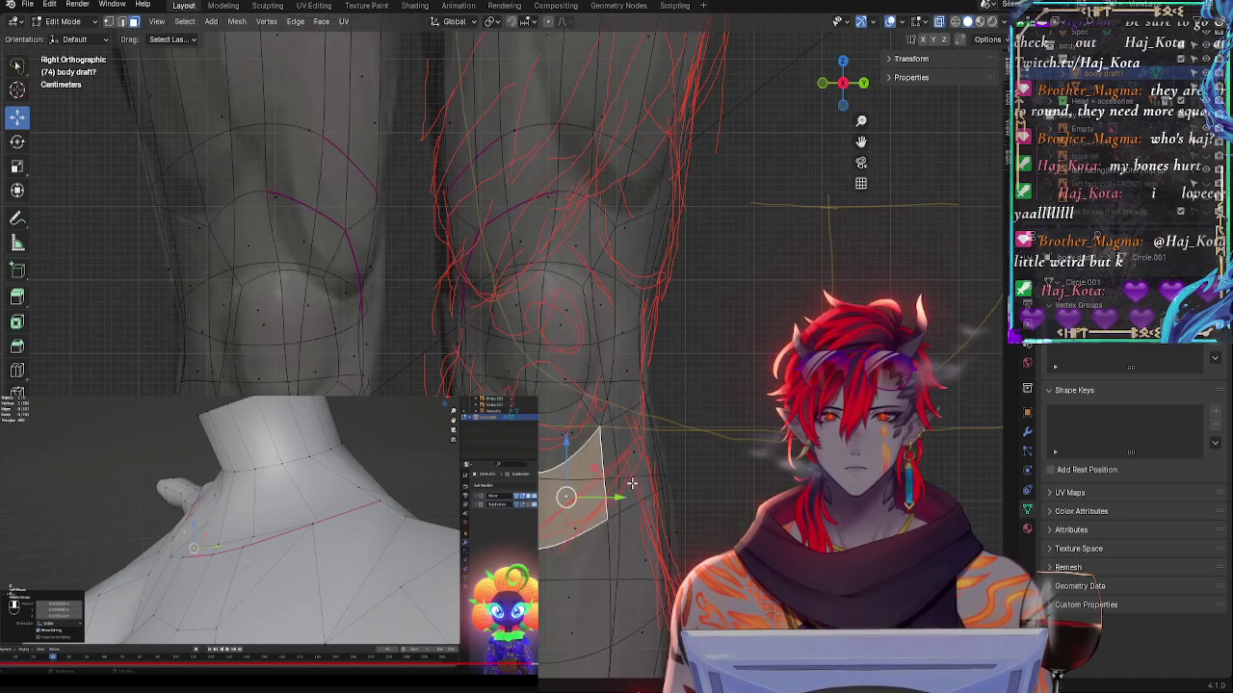
{"action": "key", "text": "alt+z"}
{"action": "left_click", "coordinate": [579, 595]}
{"action": "left_click", "coordinate": [575, 511], "text": "shift"}
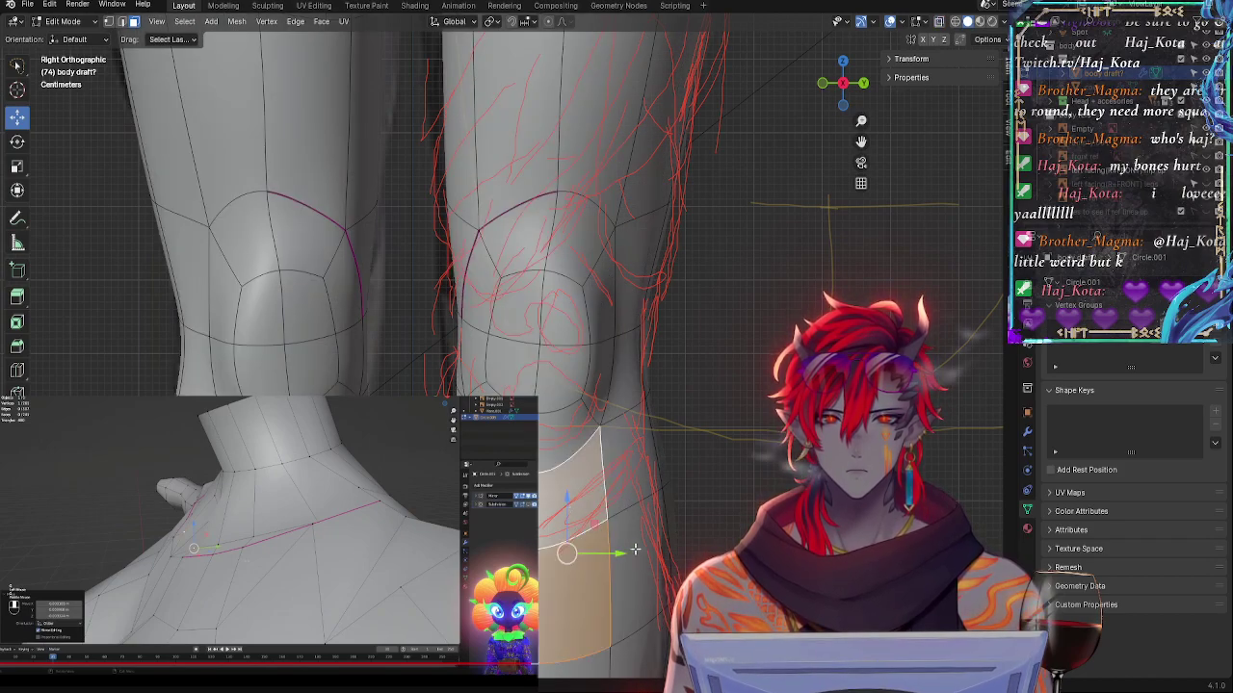
- Tilt and shift the shin faces, then scale them about 1.11 along Y
{"action": "key", "text": "r"}
{"action": "left_click", "coordinate": [668, 536]}
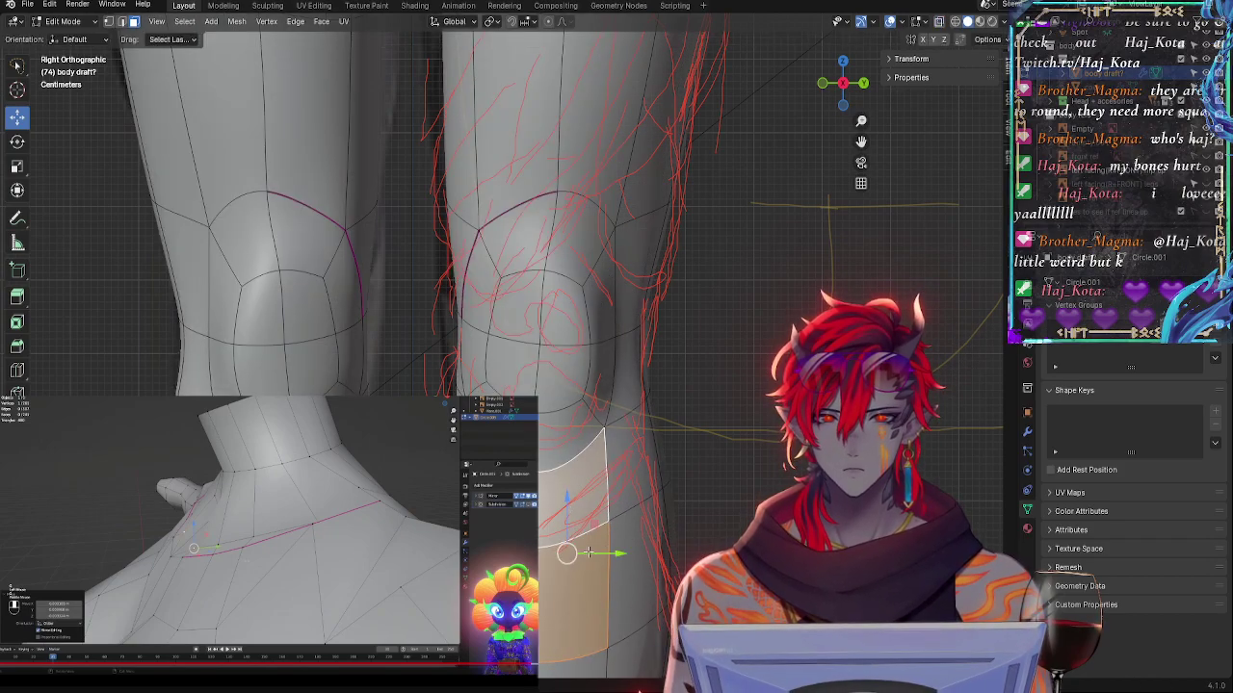
{"action": "left_click_drag", "start_coordinate": [624, 555], "coordinate": [627, 557]}
{"action": "key", "text": "s"}
{"action": "key", "text": "y"}
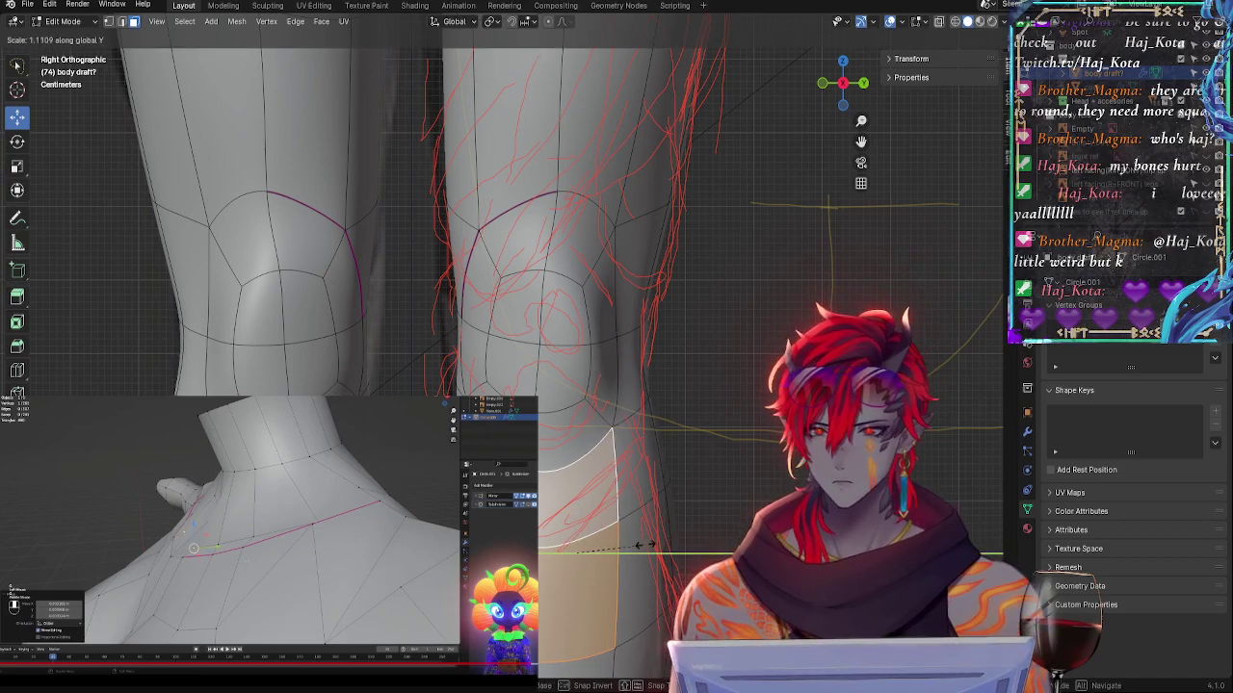
{"action": "left_click", "coordinate": [643, 545]}
{"action": "middle_click_drag", "start_coordinate": [752, 527], "coordinate": [782, 365], "text": "shift"}
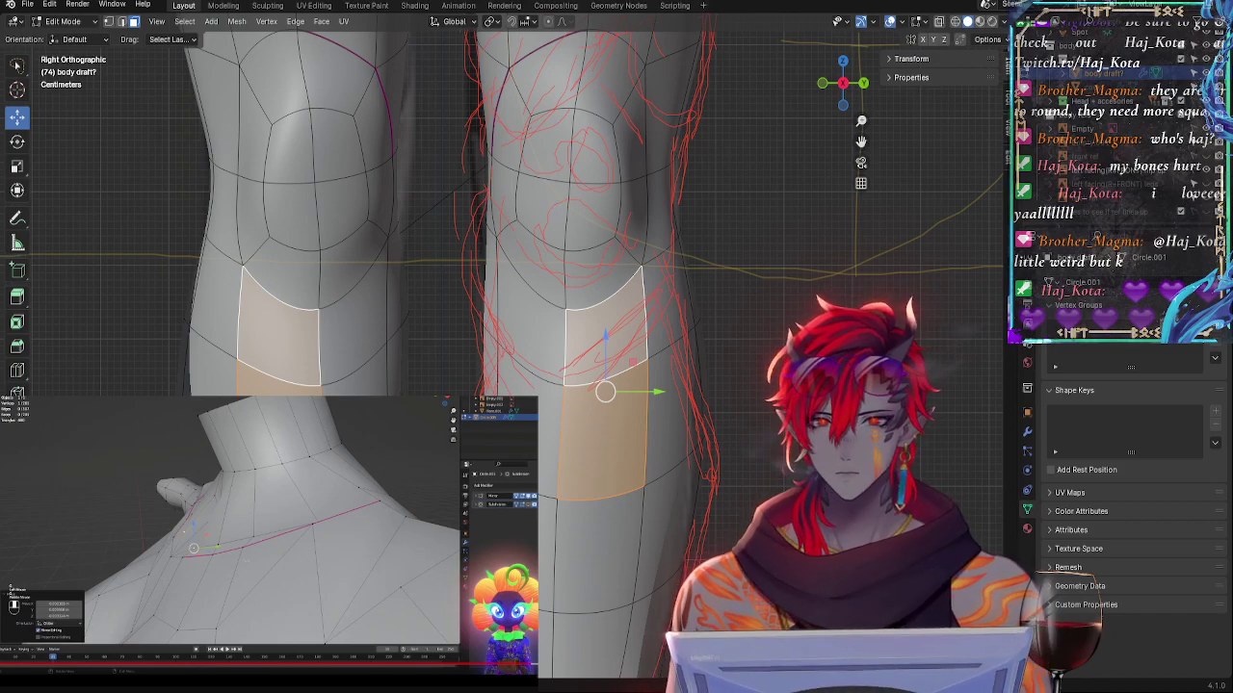
- Deselect everything, pick a single knee face and rotate it slightly toward the sketch
{"action": "key", "text": "alt+a"}
{"action": "key", "text": "alt+z"}
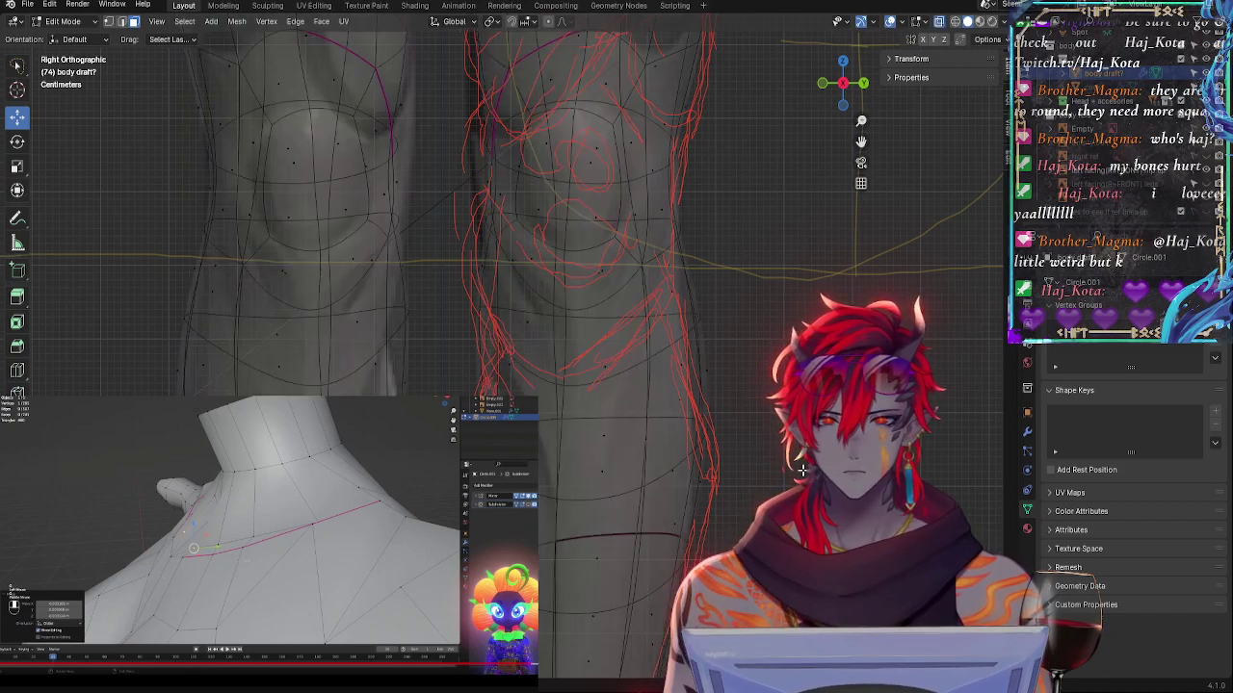
{"action": "left_click", "coordinate": [608, 430]}
{"action": "left_click", "coordinate": [602, 361]}
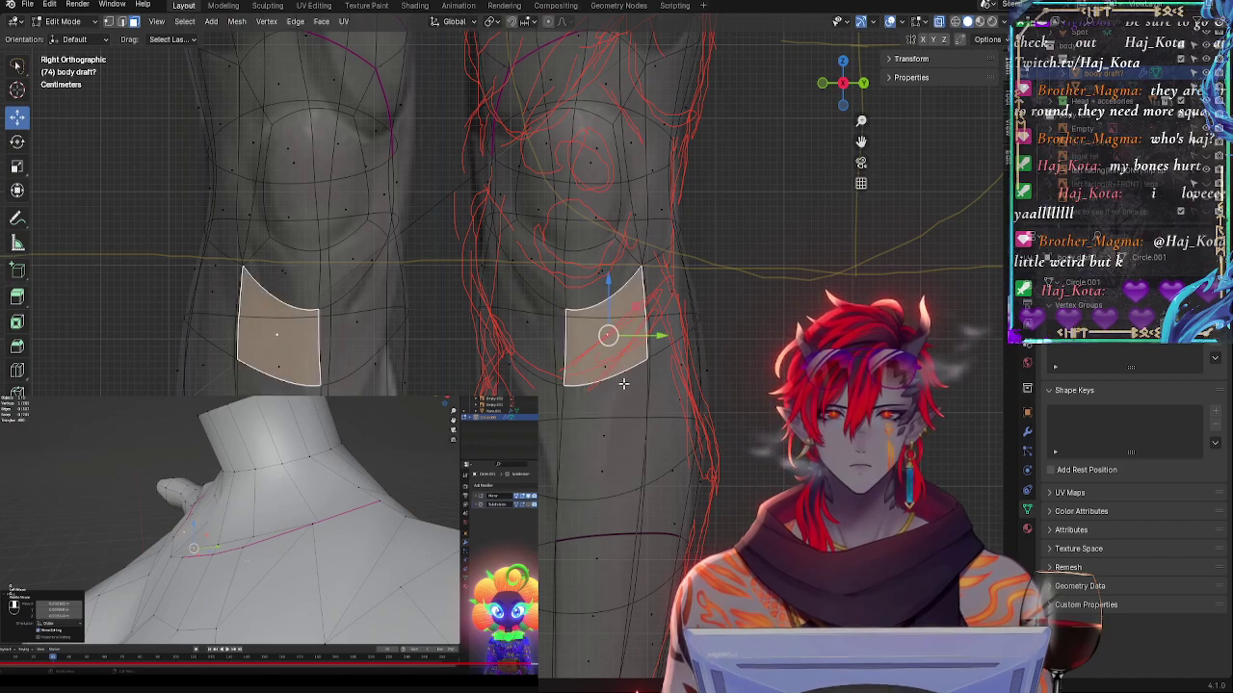
{"action": "key", "text": "alt+z"}
{"action": "left_click", "coordinate": [608, 476], "text": "shift"}
{"action": "key", "text": "alt+z"}
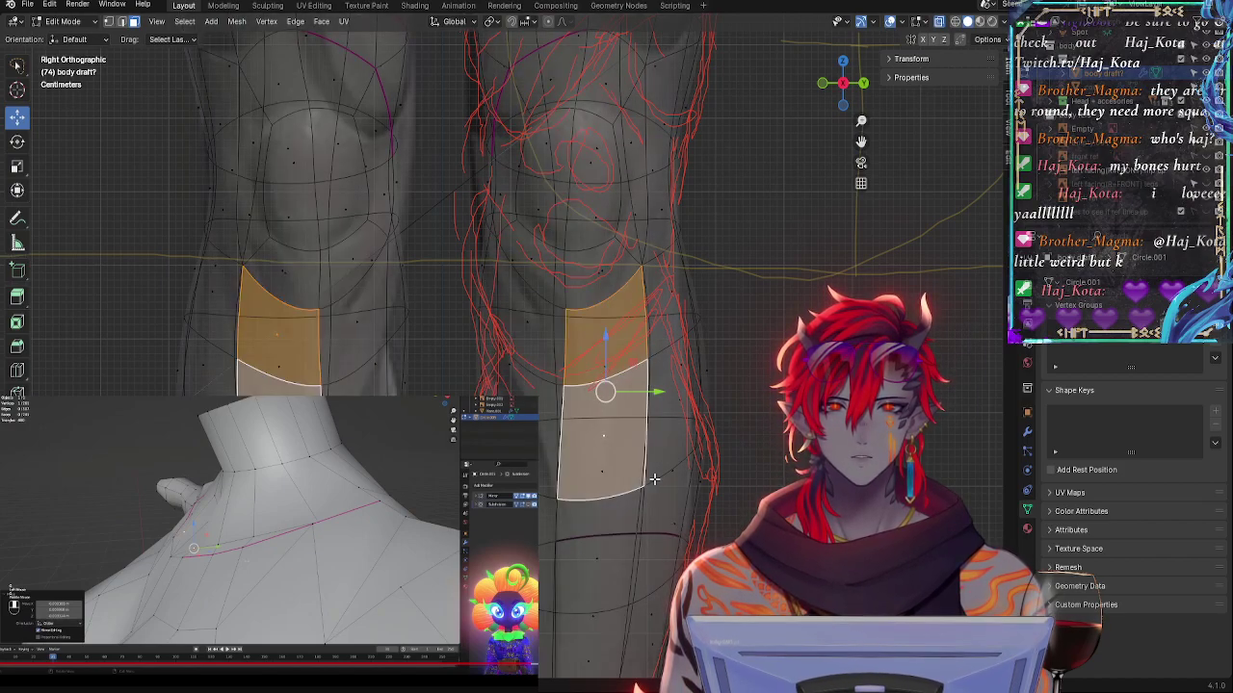
{"action": "key", "text": "alt+z"}
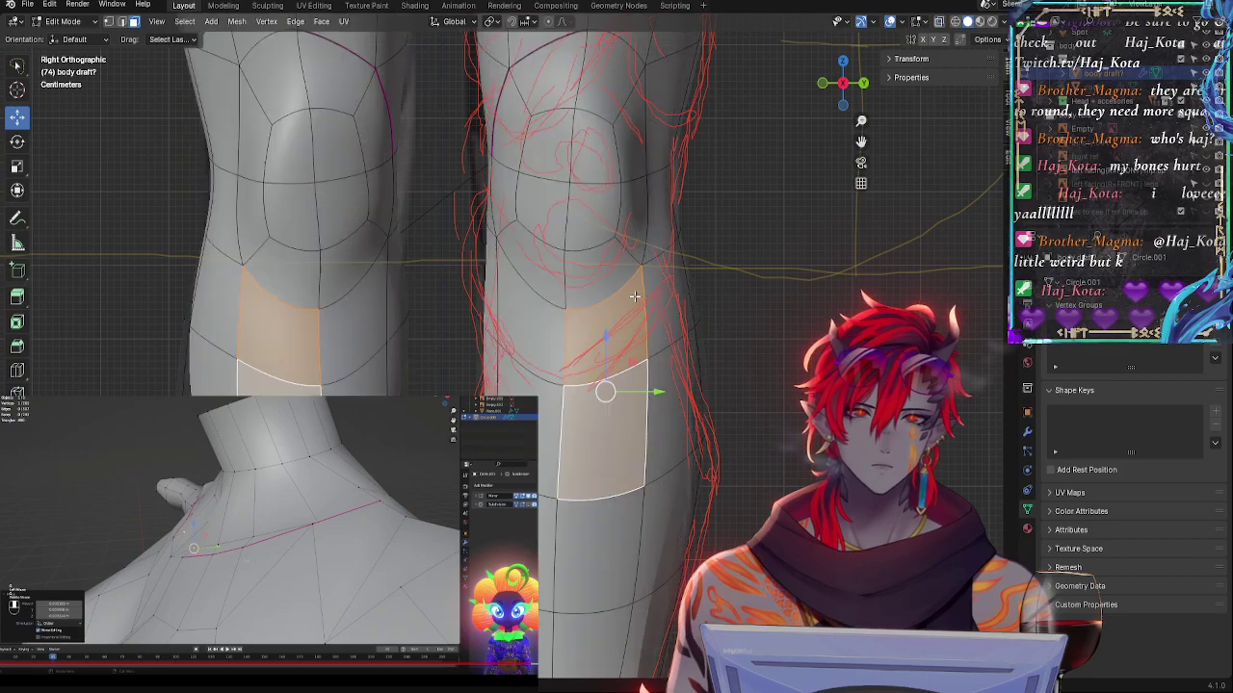
{"action": "left_click", "coordinate": [616, 280]}
{"action": "key", "text": "alt+z"}
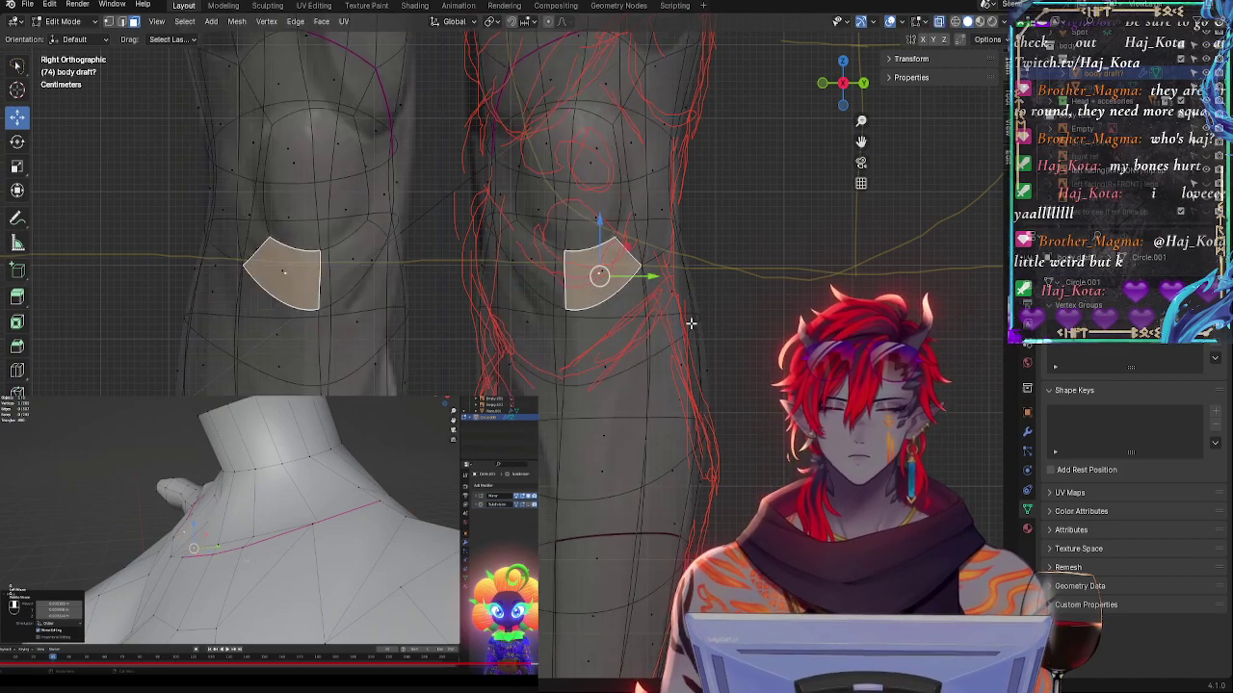
{"action": "key", "text": "g"}
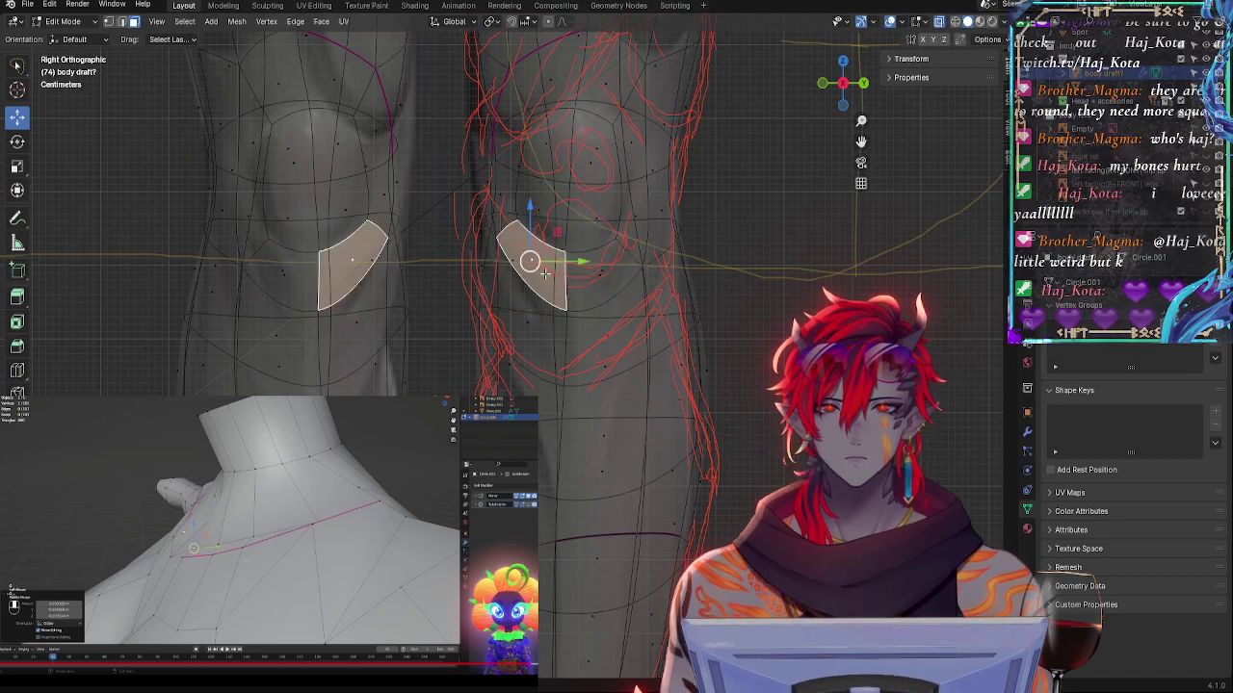
{"action": "key", "text": "r"}
{"action": "left_click", "coordinate": [631, 292]}
- Narrow the face below along Y, shift it down and tilt it to follow the red line
{"action": "left_click", "coordinate": [606, 347]}
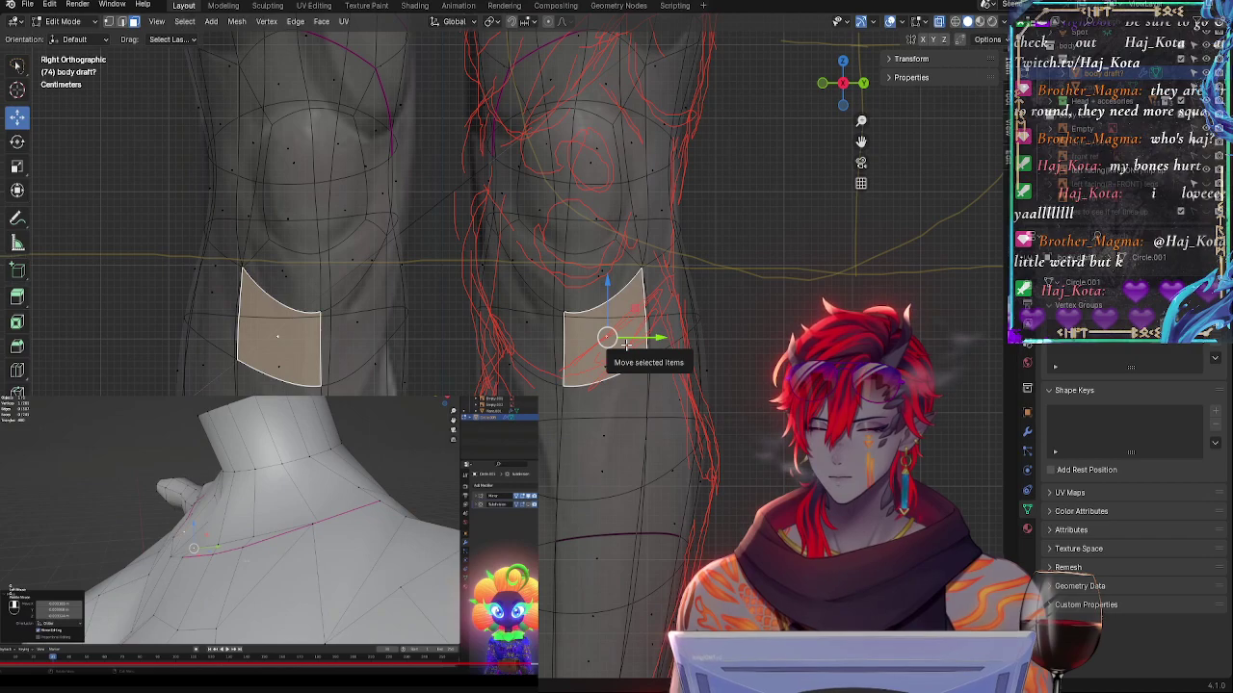
{"action": "key", "text": "s"}
{"action": "key", "text": "z"}
{"action": "key", "text": "Escape"}
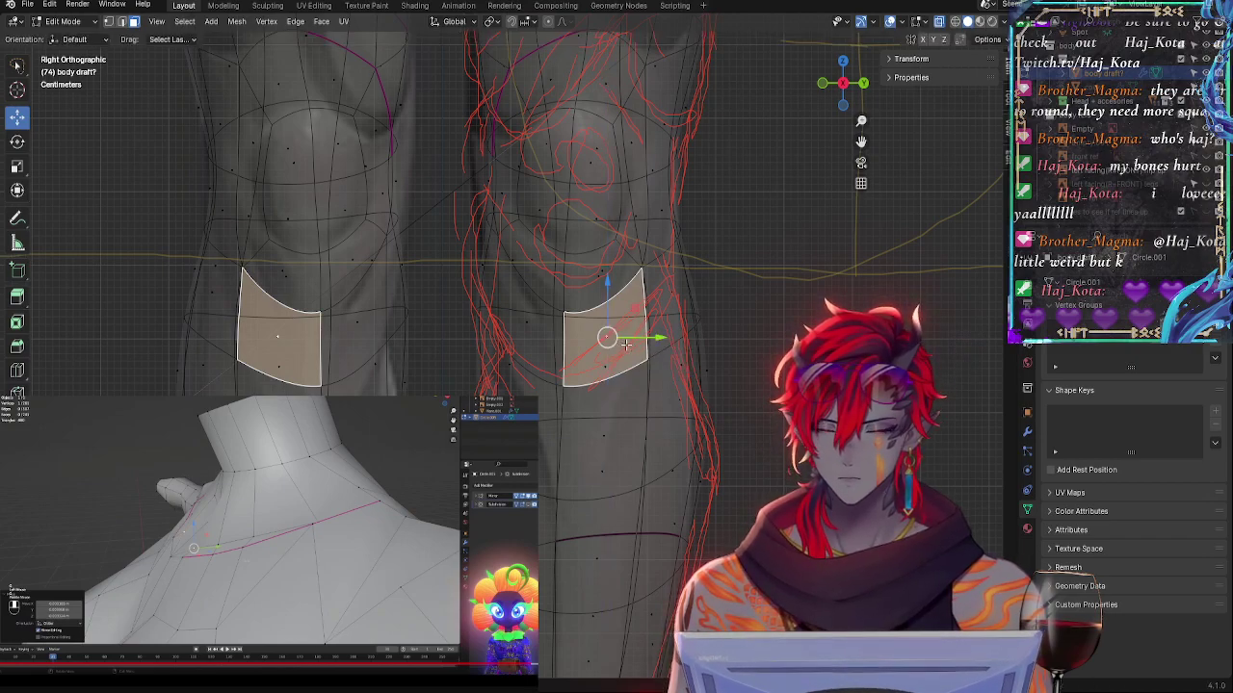
{"action": "key", "text": "s"}
{"action": "key", "text": "y"}
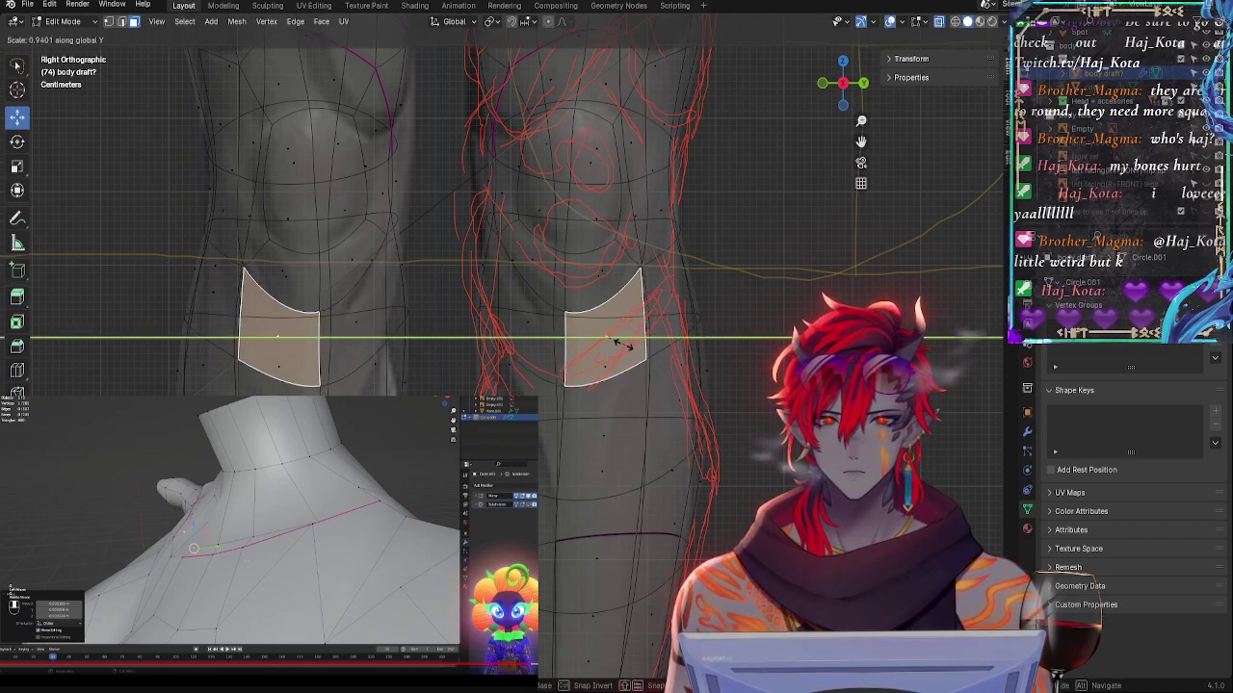
{"action": "left_click", "coordinate": [622, 344]}
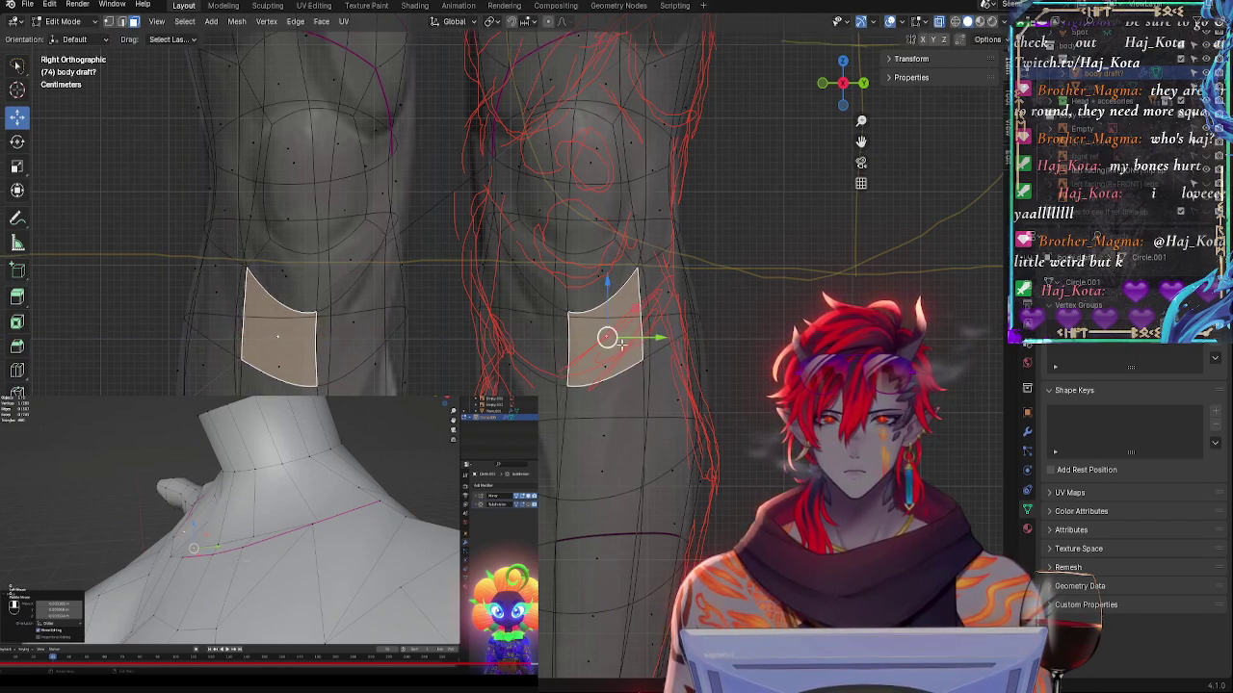
{"action": "left_click", "coordinate": [724, 328]}
{"action": "left_click_drag", "start_coordinate": [610, 337], "coordinate": [608, 433]}
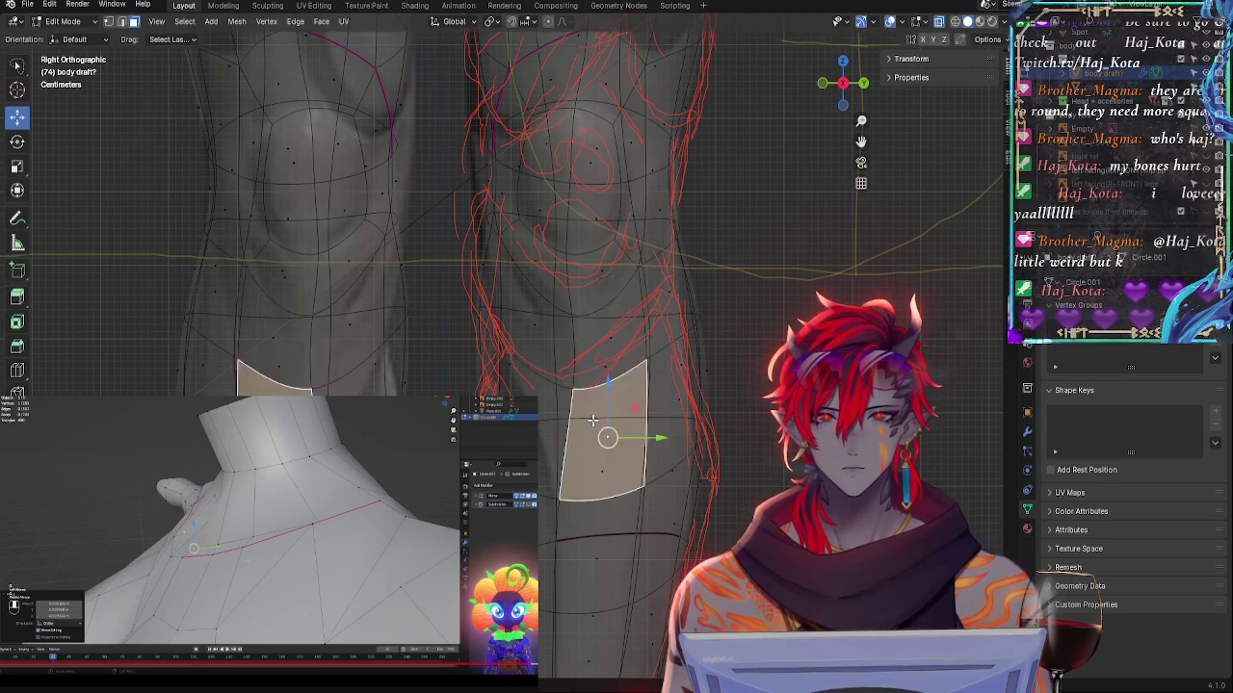
{"action": "key", "text": "r"}
{"action": "left_click", "coordinate": [691, 431]}
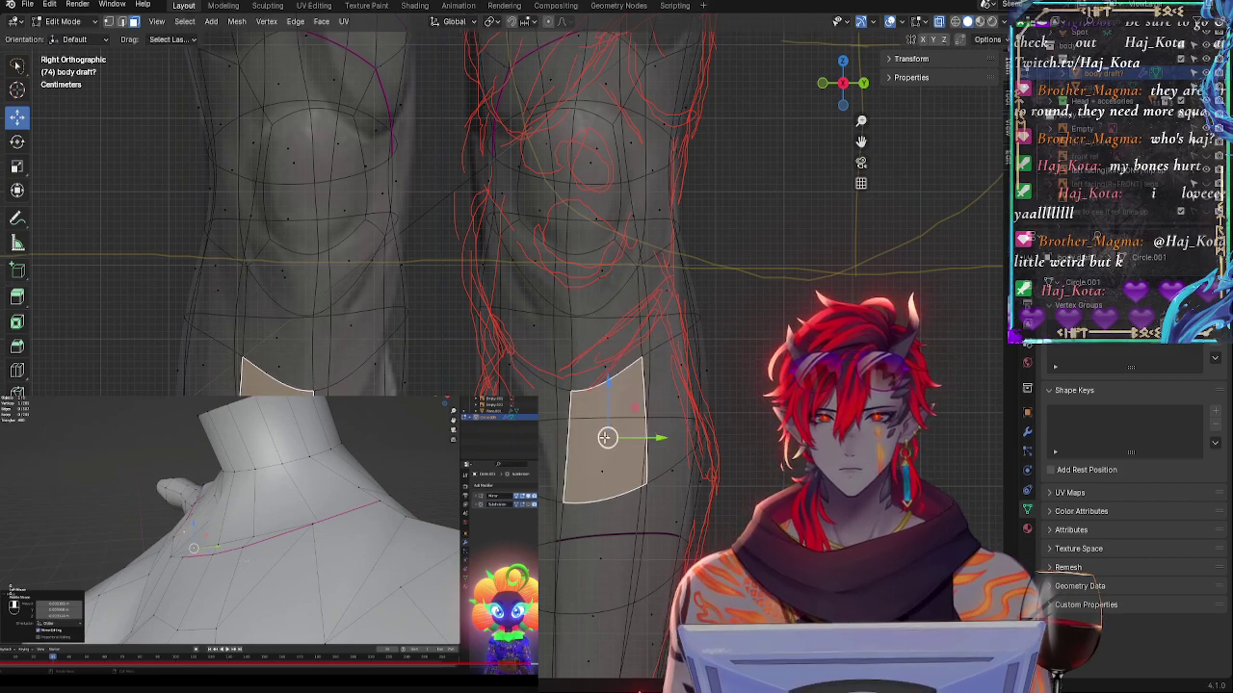
- Rotate the lower shin patch twice, then select the next face patch down the shin
{"action": "left_click", "coordinate": [598, 531]}
{"action": "key", "text": "r"}
{"action": "left_click", "coordinate": [683, 525]}
{"action": "key", "text": "r"}
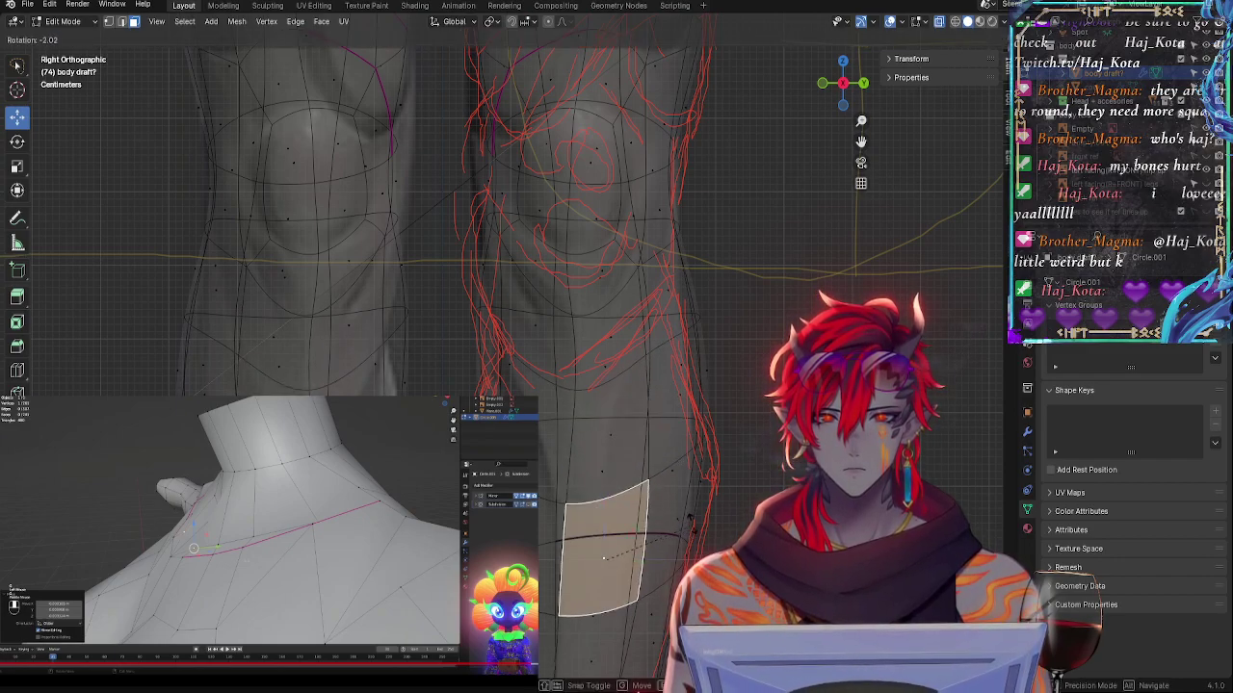
{"action": "left_click", "coordinate": [688, 507]}
{"action": "left_click", "coordinate": [609, 408]}
{"action": "left_click", "coordinate": [591, 363]}
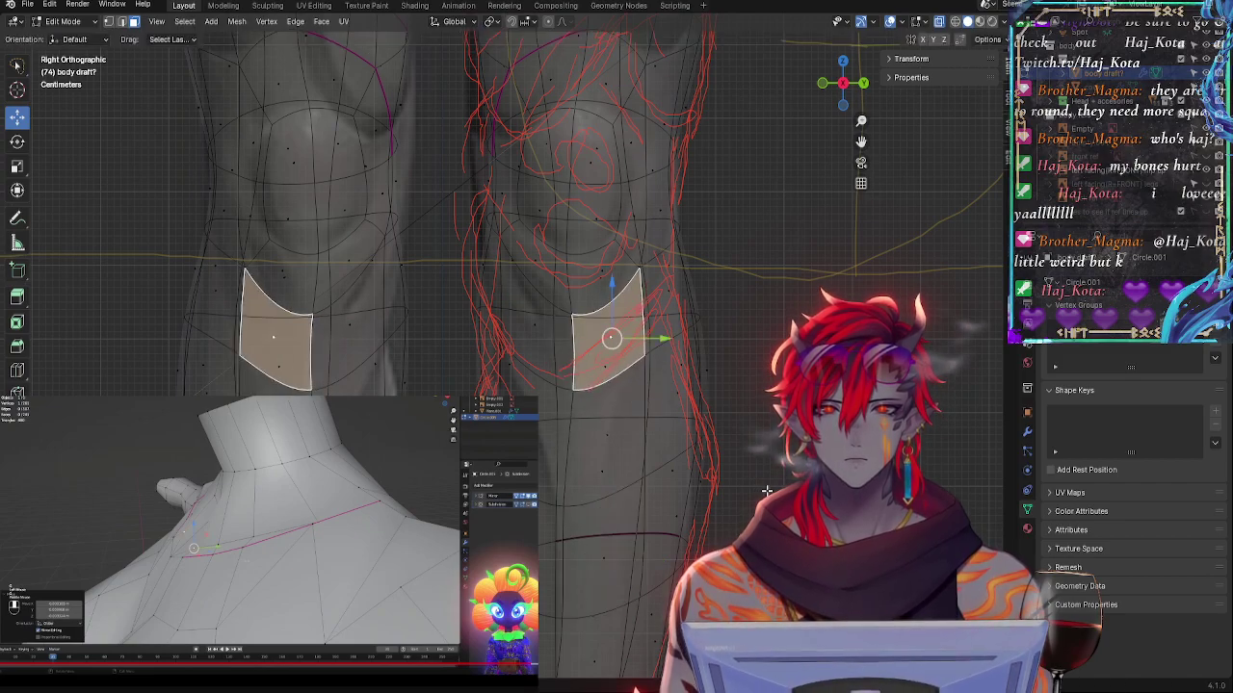
{"action": "middle_click_drag", "start_coordinate": [766, 491], "coordinate": [774, 323], "text": "shift"}
{"action": "left_click", "coordinate": [615, 379]}
- Rotate the shin face patch slightly and move it down about -0.0009 m
{"action": "key", "text": "r"}
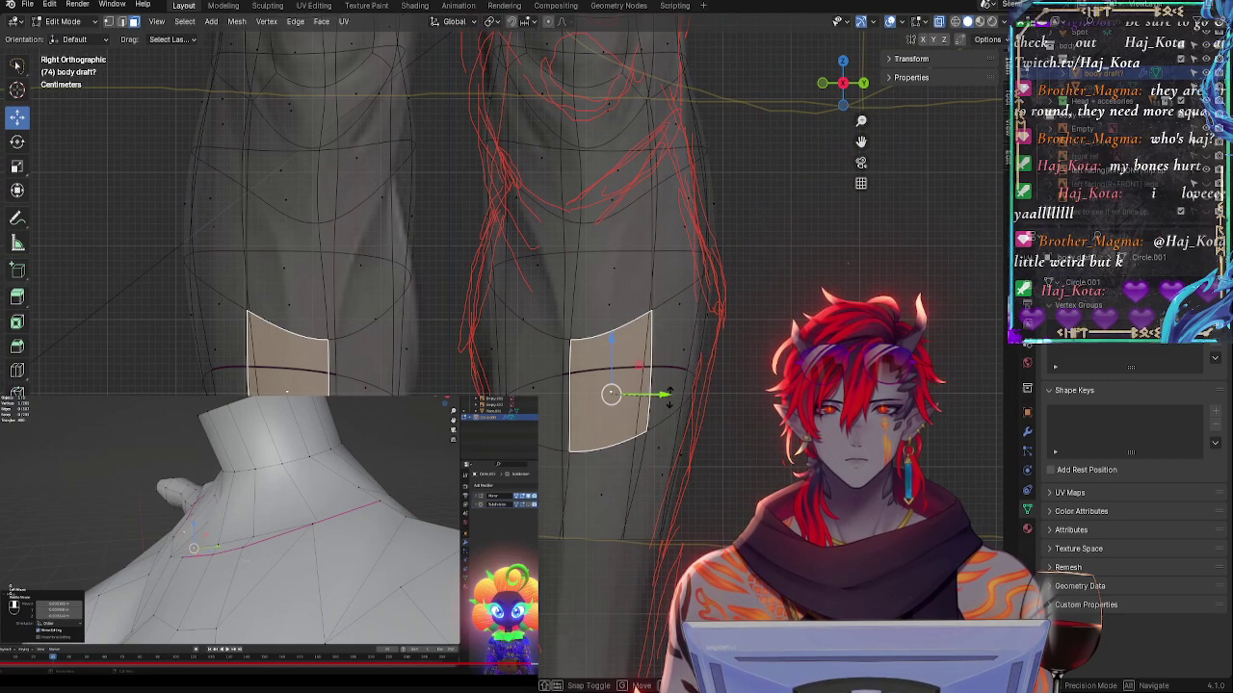
{"action": "left_click", "coordinate": [673, 398]}
{"action": "left_click_drag", "start_coordinate": [619, 391], "coordinate": [620, 392]}
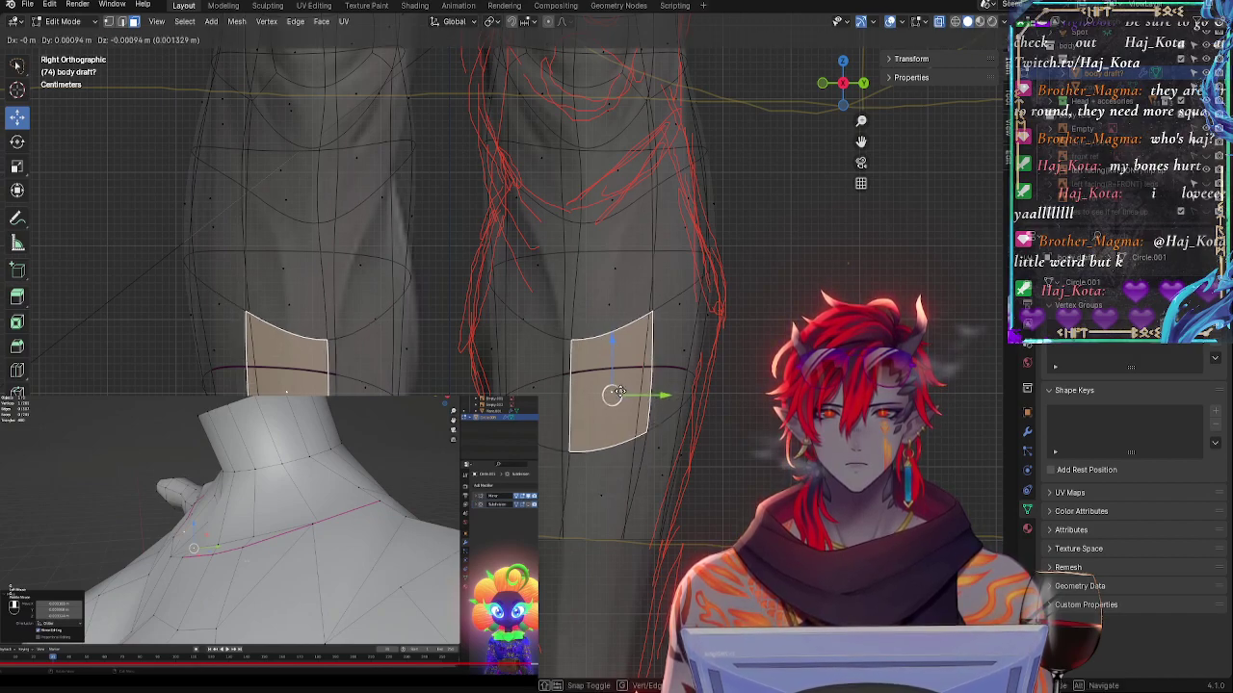
{"action": "left_click", "coordinate": [603, 495]}
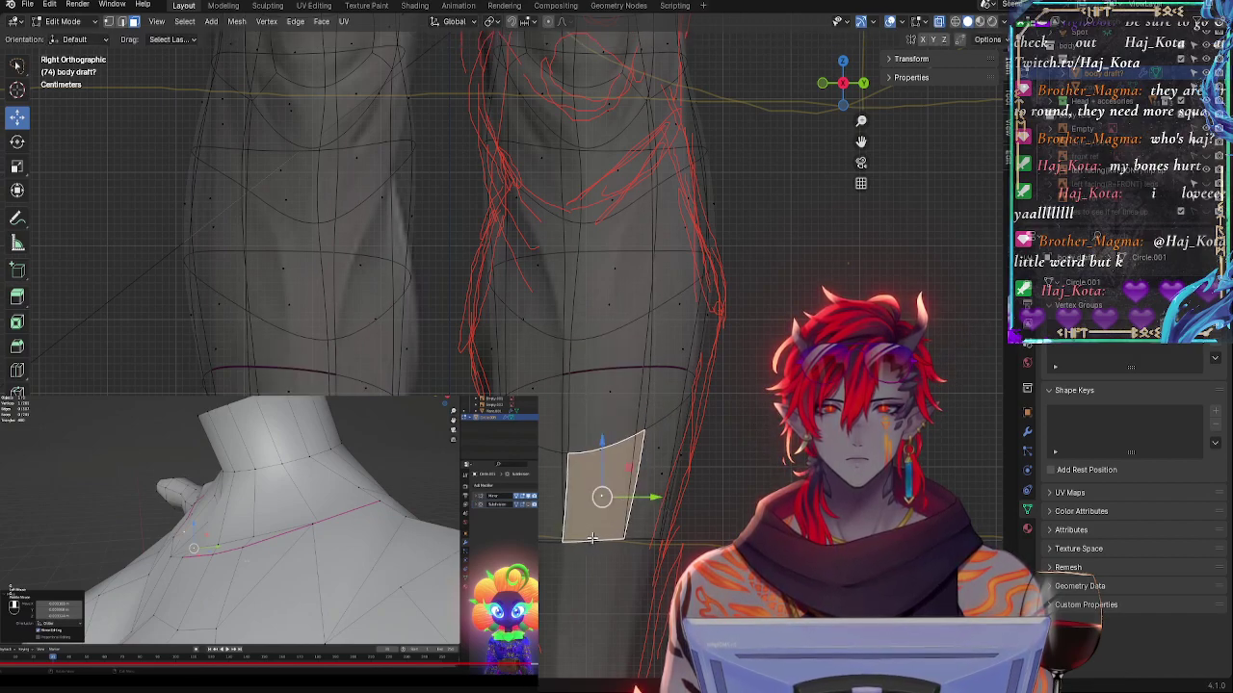
{"action": "left_click", "coordinate": [562, 546]}
{"action": "left_click", "coordinate": [566, 545]}
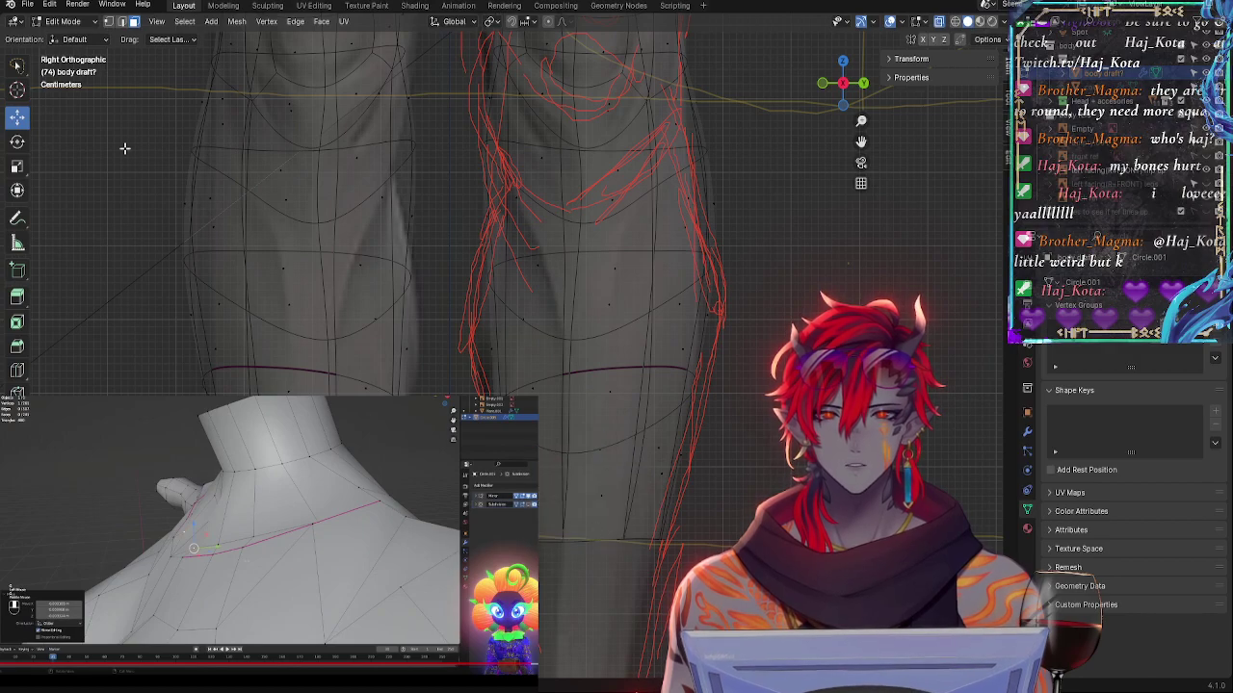
- In edge mode, flatten the lower-leg edge loop level with S Z 0
{"action": "left_click", "coordinate": [121, 22]}
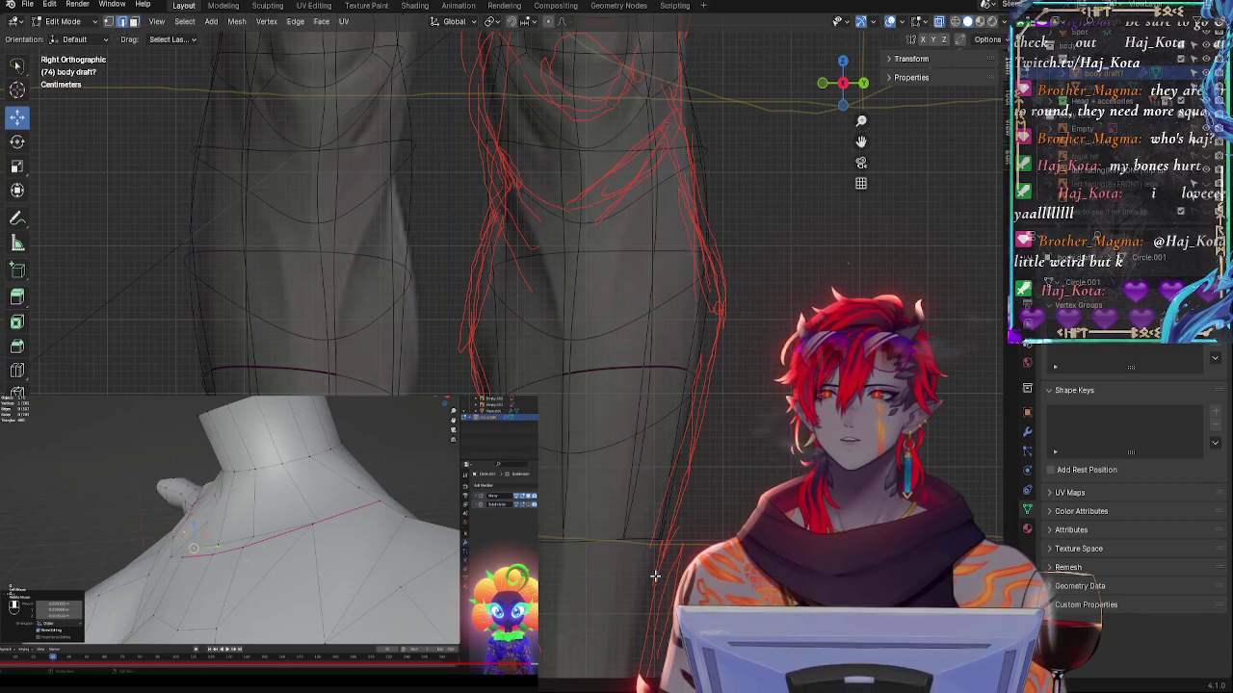
{"action": "left_click", "coordinate": [570, 542], "text": "alt"}
{"action": "type", "text": "sz"}
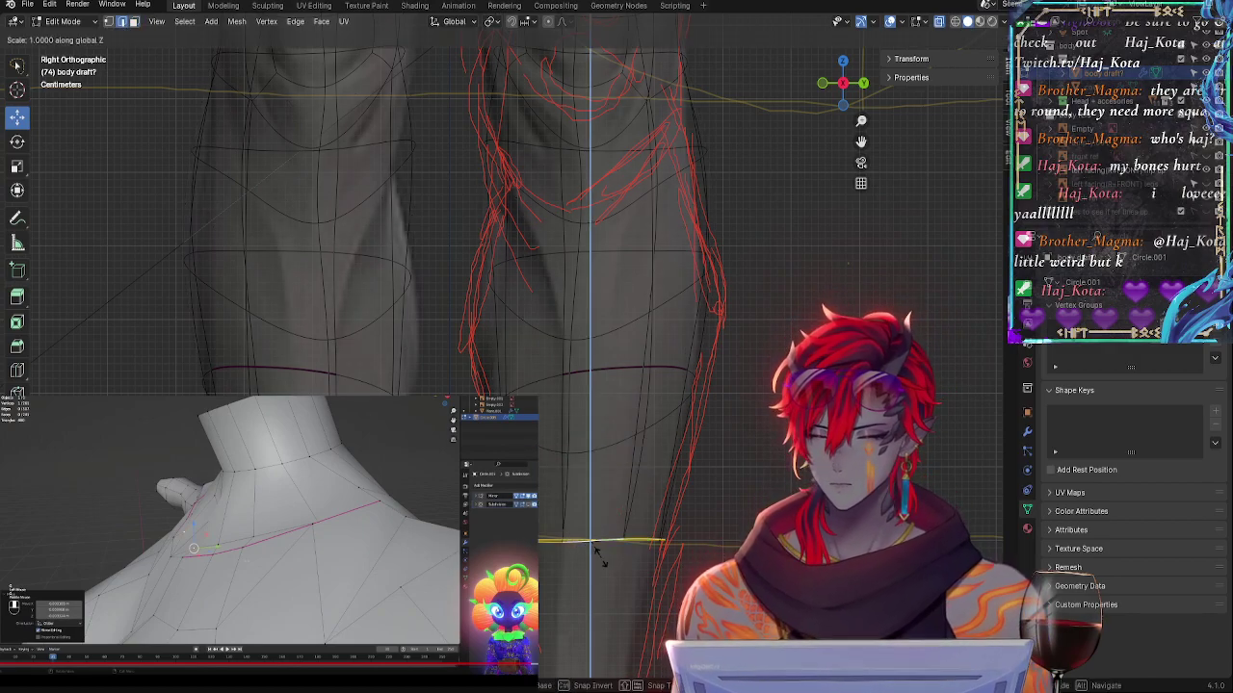
{"action": "type", "text": "0"}
{"action": "key", "text": "Return"}
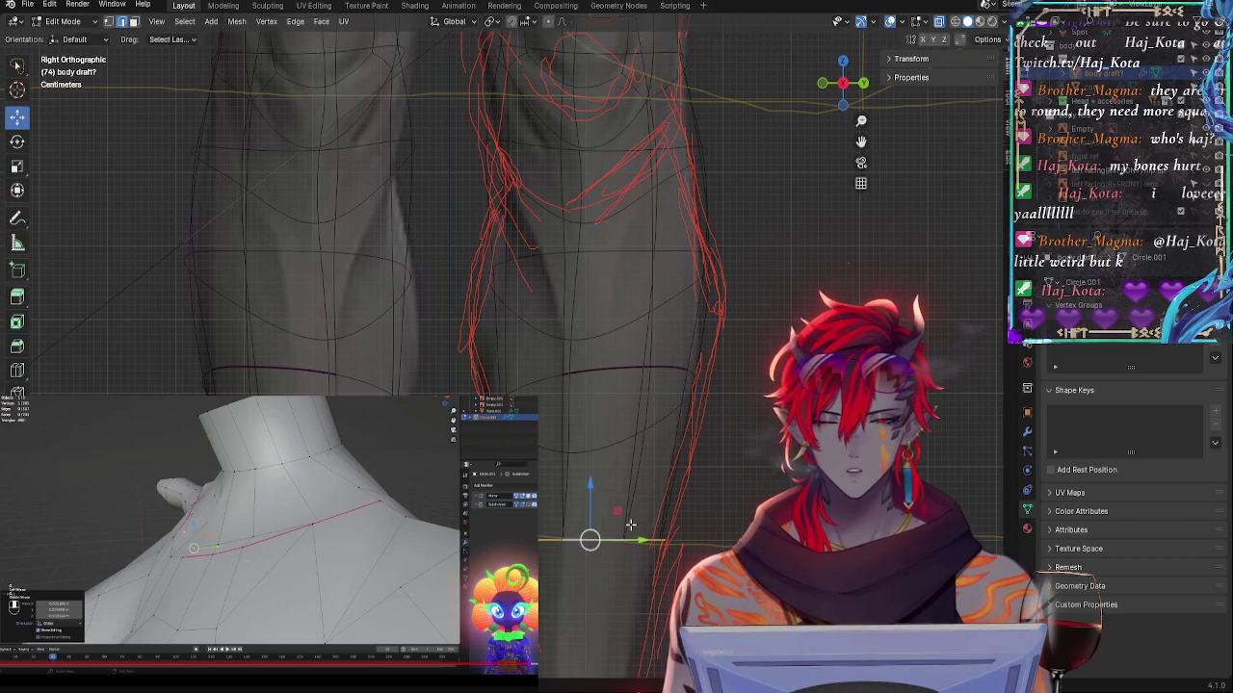
{"action": "scroll", "coordinate": [746, 404], "scroll_direction": "down", "scroll_amount": 2}
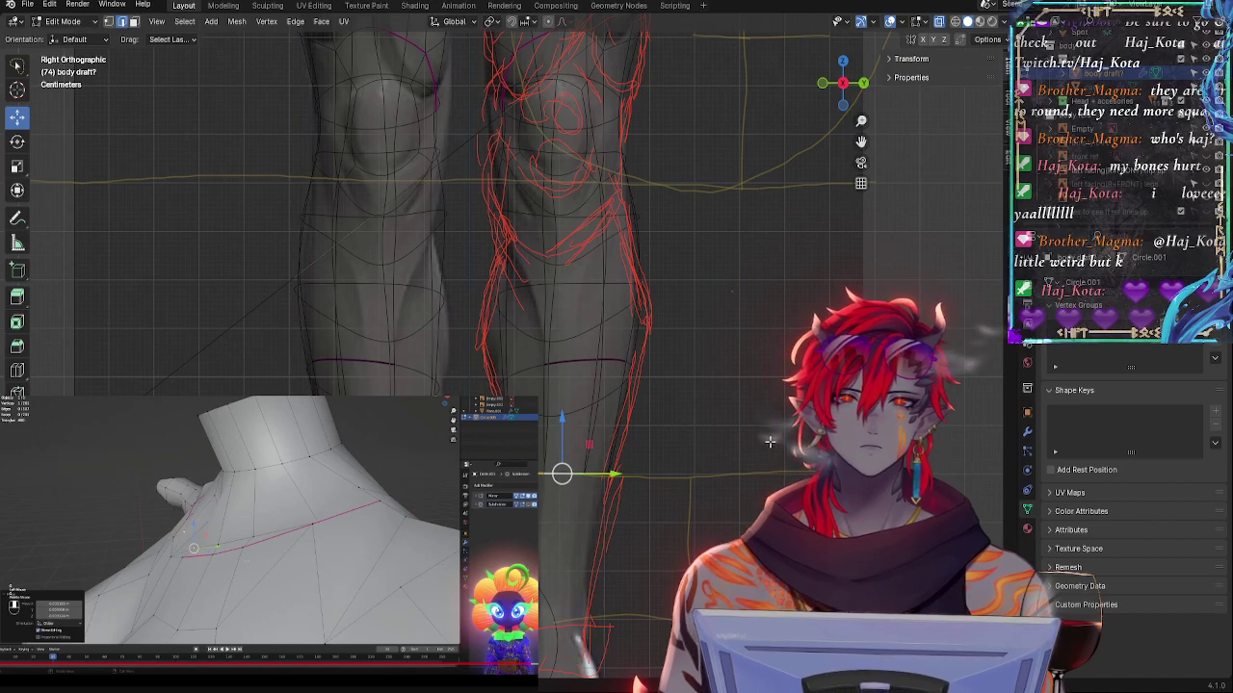
- Show the legs as solid mesh, orbit to check them, then zoom to the knees in Right Orthographic
{"action": "left_click", "coordinate": [770, 442]}
{"action": "key", "text": "Tab"}
{"action": "key", "text": "Tab"}
{"action": "key", "text": "alt+z"}
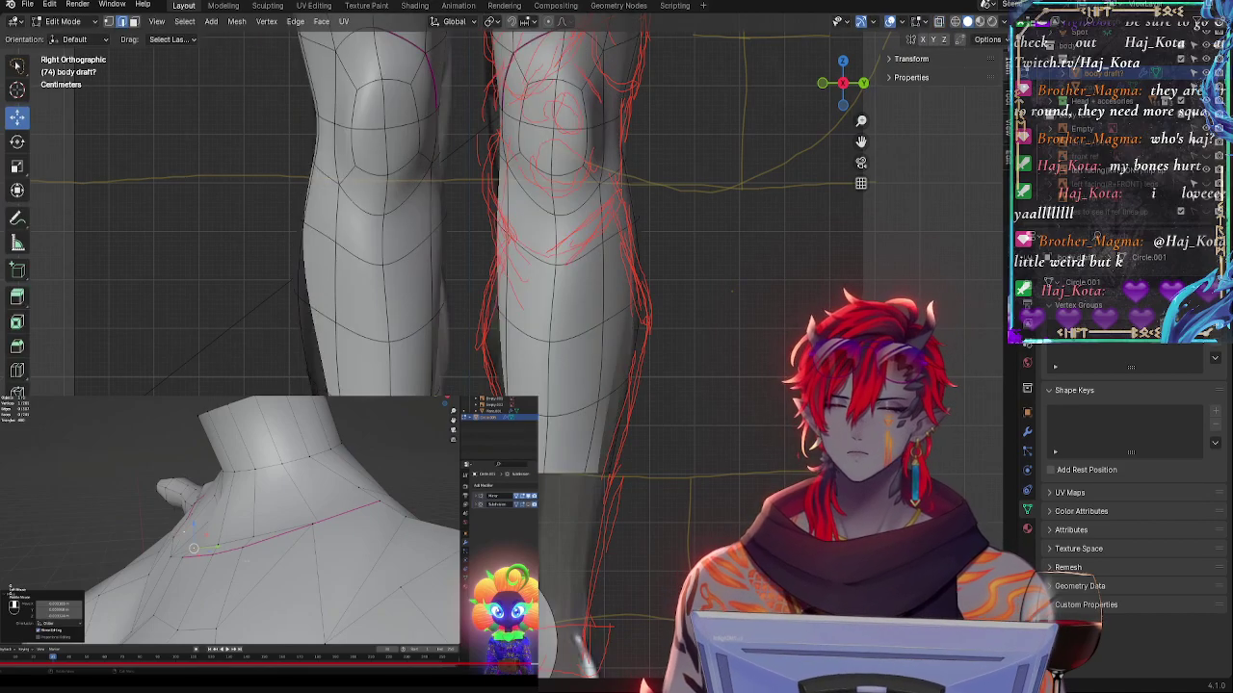
{"action": "middle_click_drag", "start_coordinate": [753, 426], "coordinate": [791, 445]}
{"action": "left_click", "coordinate": [841, 85]}
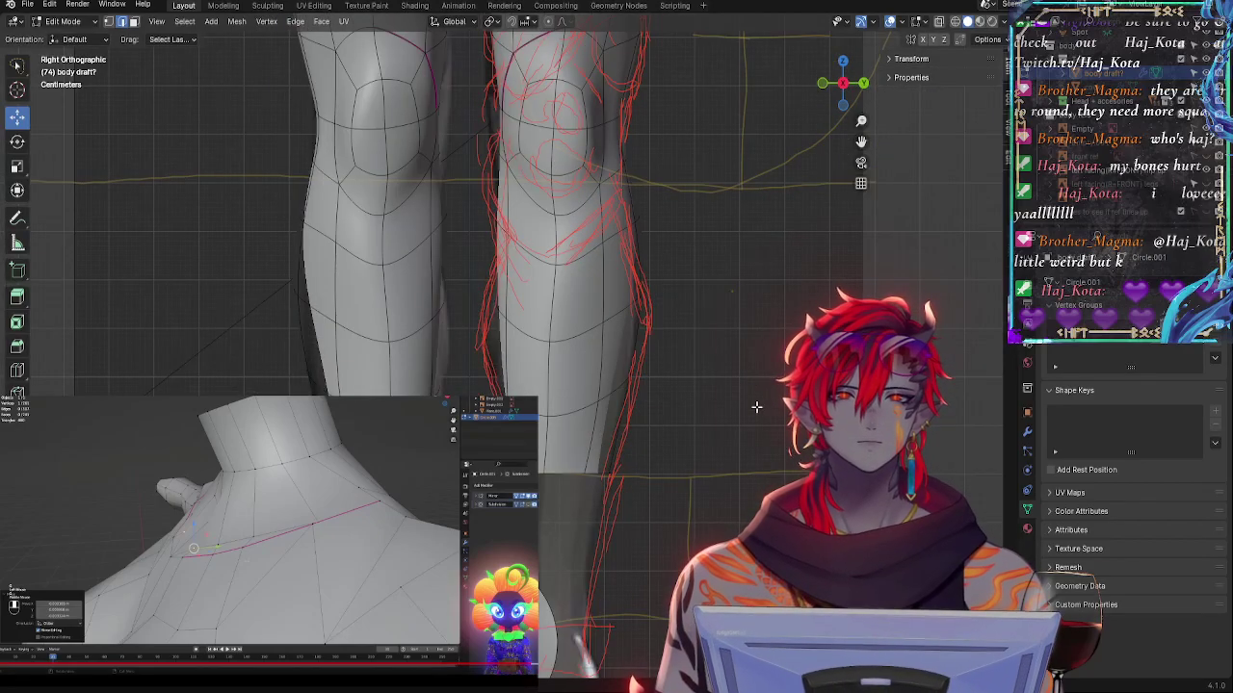
{"action": "middle_click_drag", "start_coordinate": [751, 361], "coordinate": [696, 385]}
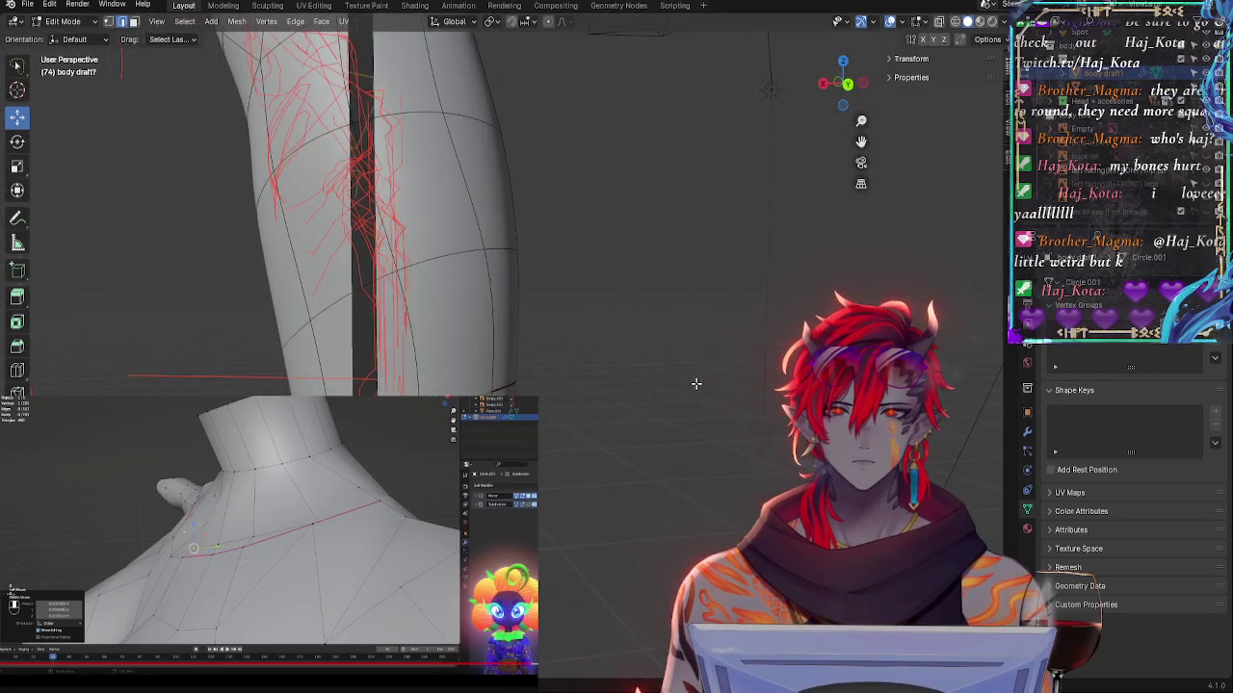
{"action": "left_click", "coordinate": [836, 85]}
{"action": "left_click", "coordinate": [864, 84]}
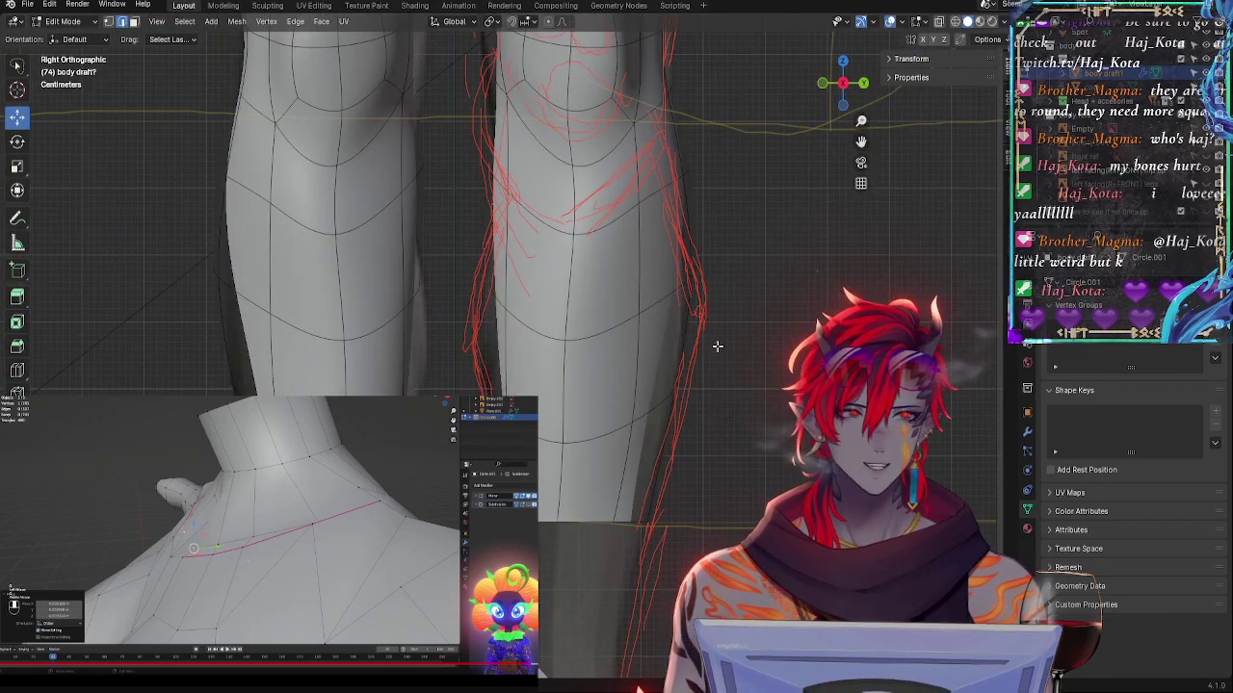
{"action": "middle_click_drag", "start_coordinate": [725, 304], "coordinate": [696, 321], "text": "ctrl"}
{"action": "middle_click_drag", "start_coordinate": [726, 248], "coordinate": [706, 407], "text": "shift"}
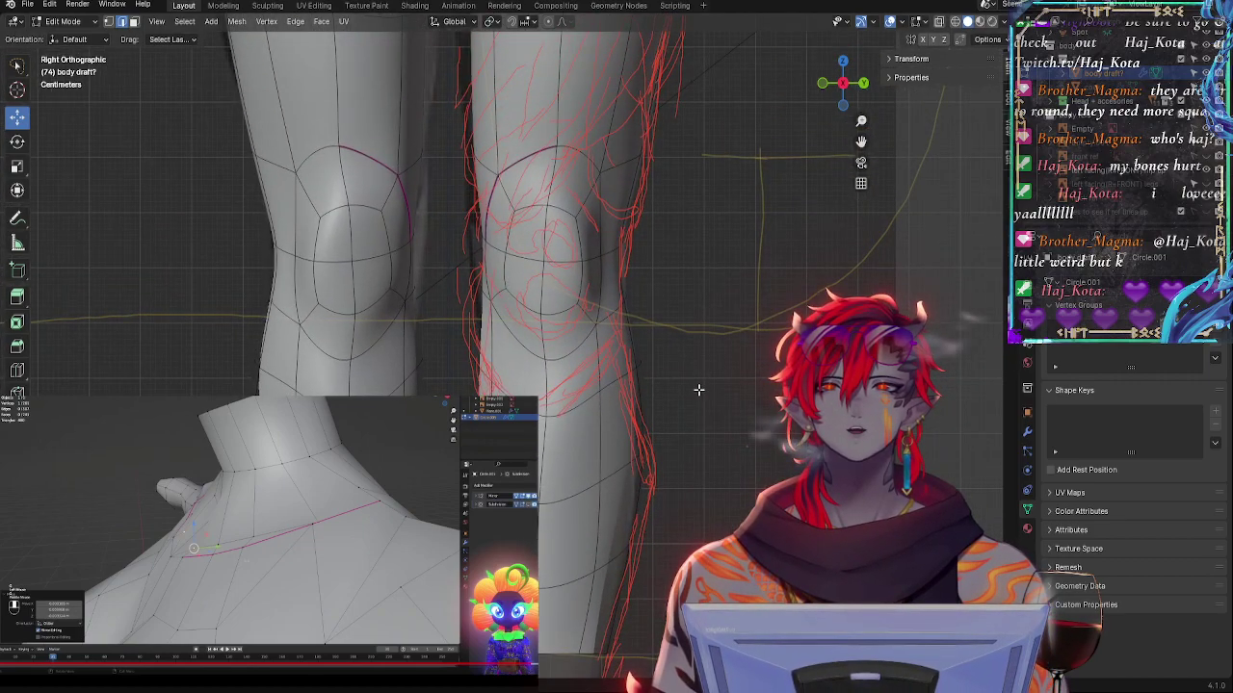
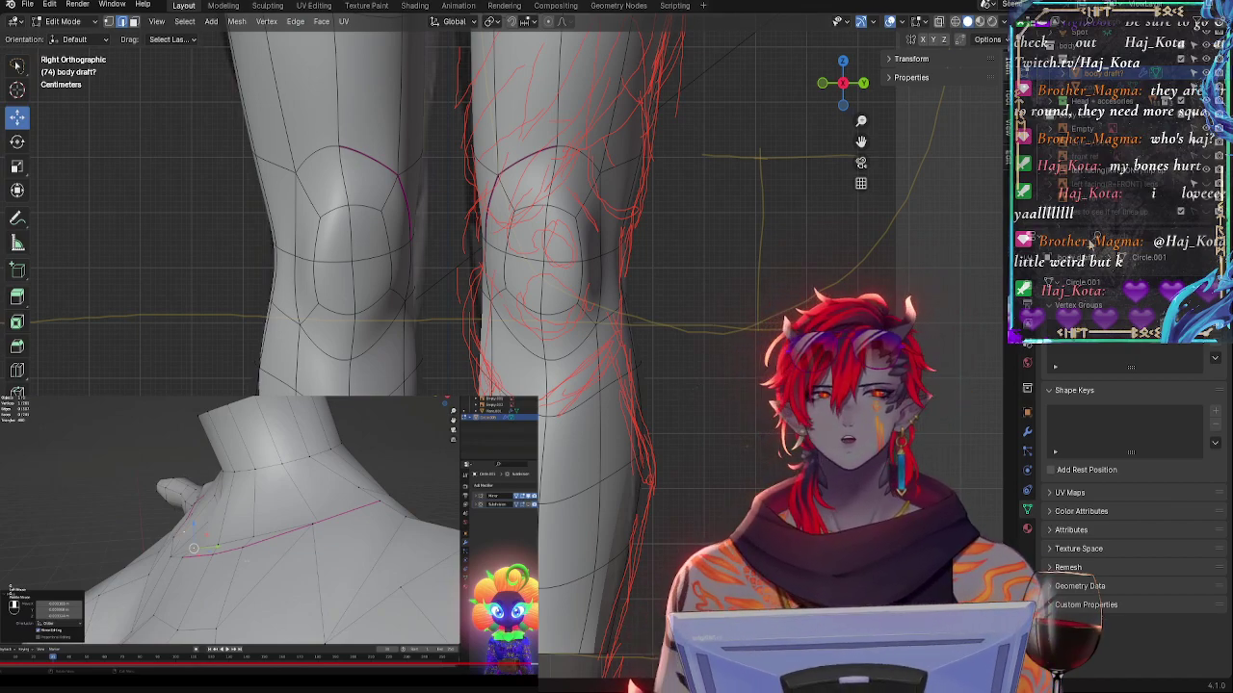
- With subdivision display off, flatten two leg silhouette edges along Y with S Y 0
{"action": "left_click", "coordinate": [1027, 432]}
{"action": "left_click", "coordinate": [1168, 325]}
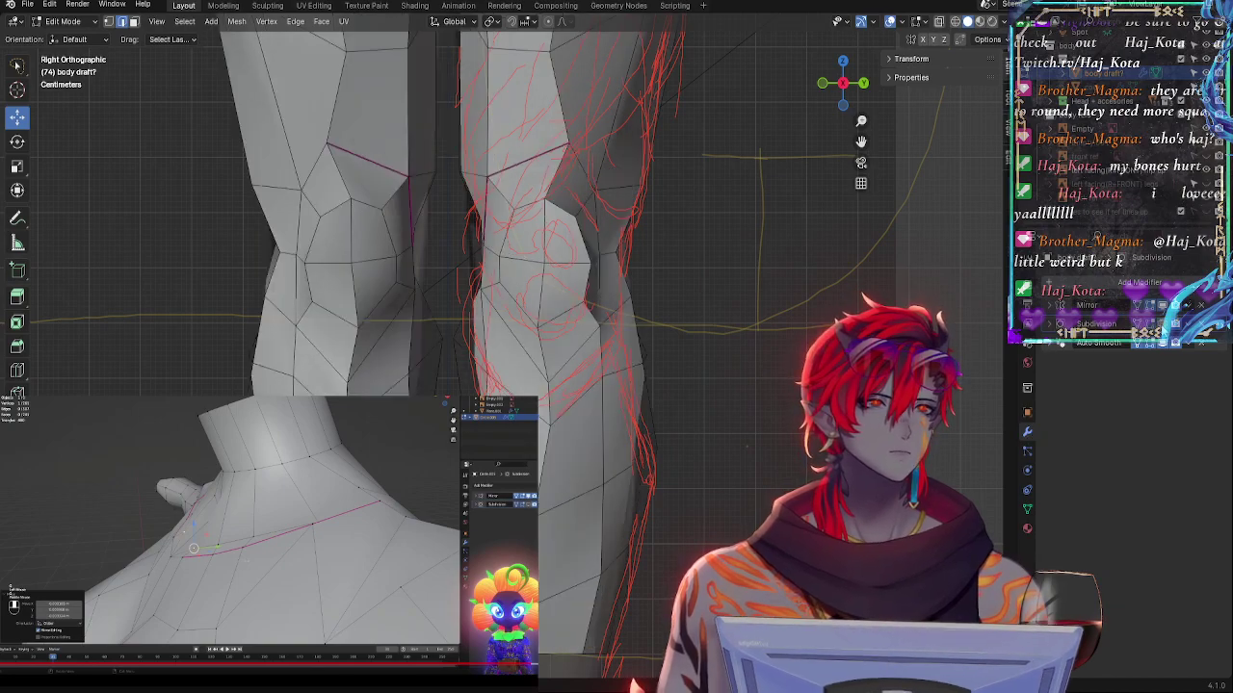
{"action": "left_click", "coordinate": [1165, 327]}
{"action": "left_click", "coordinate": [1166, 328]}
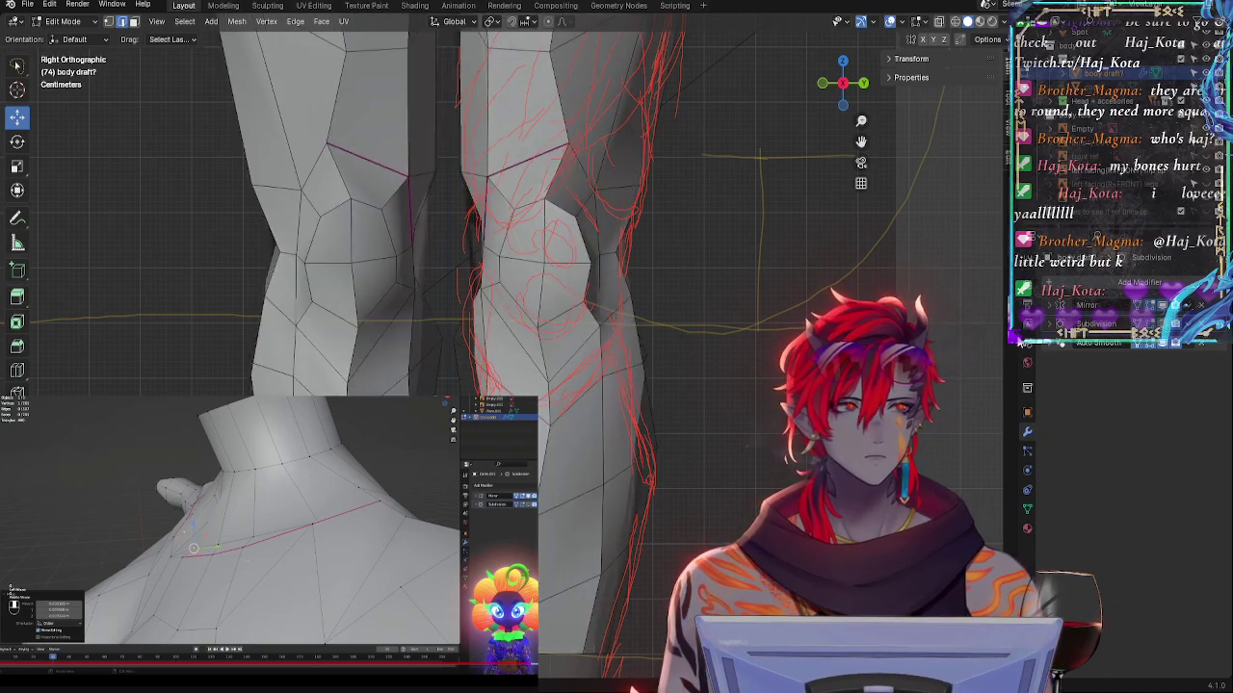
{"action": "left_click", "coordinate": [542, 517]}
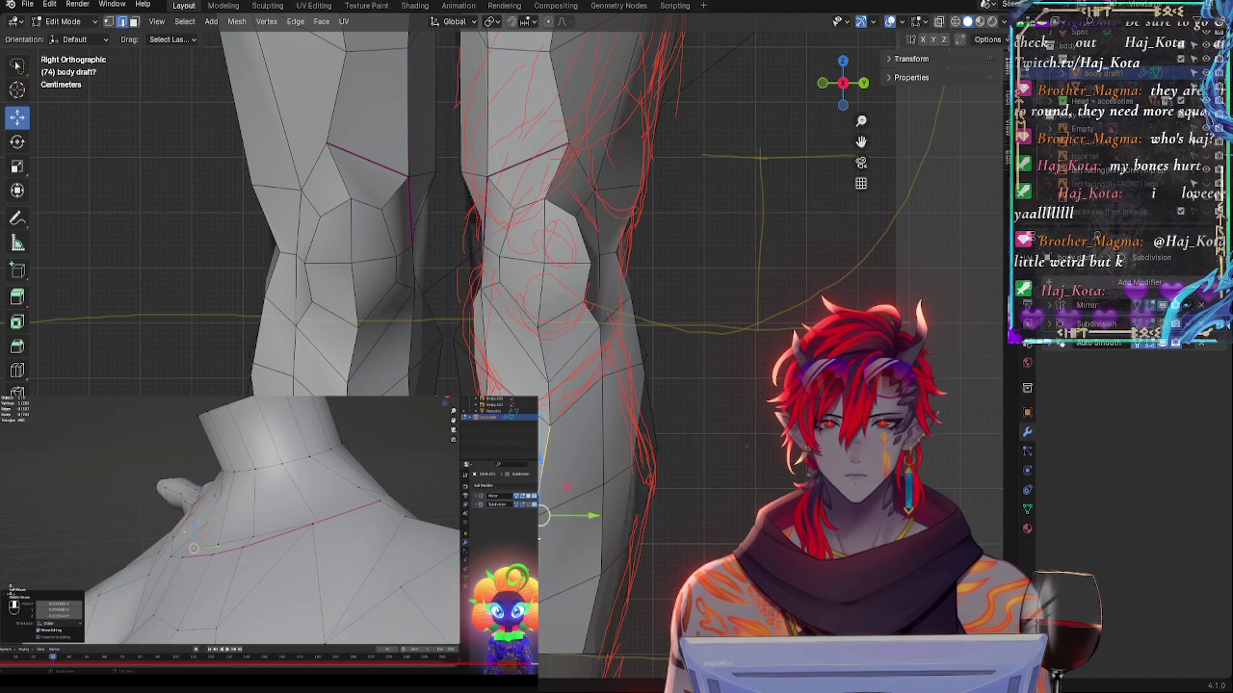
{"action": "left_click", "coordinate": [537, 583], "text": "shift"}
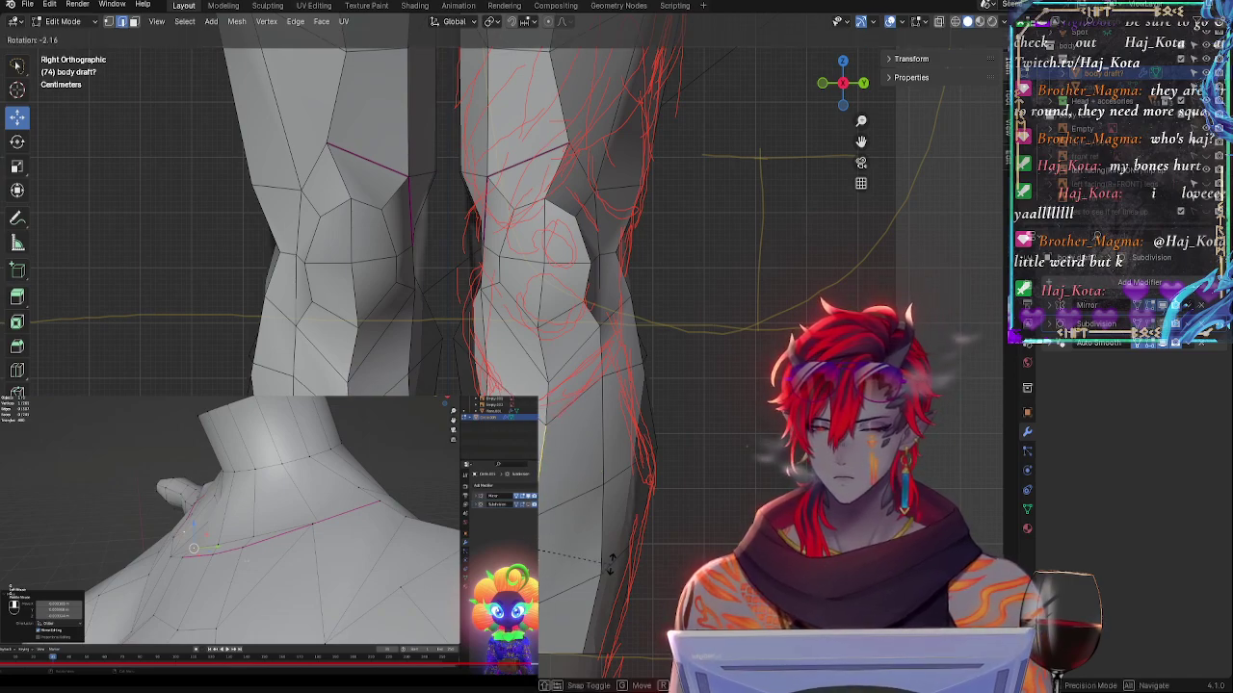
{"action": "key", "text": "s"}
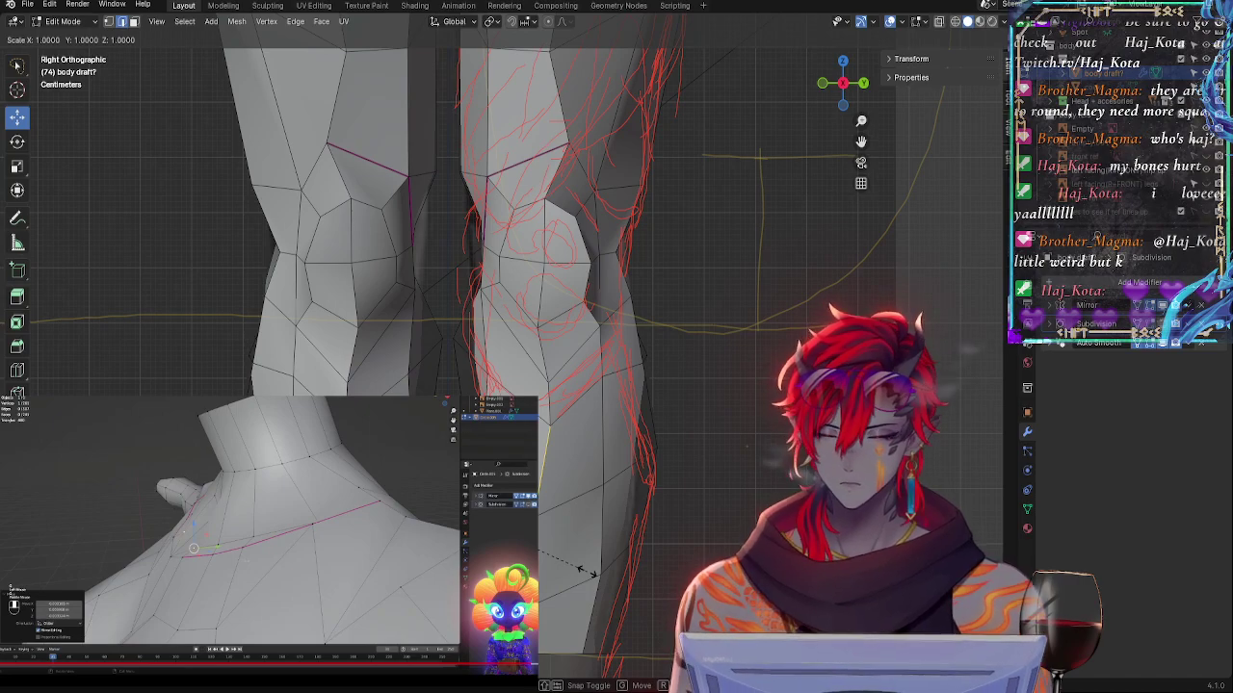
{"action": "key", "text": "y"}
{"action": "key", "text": "0"}
{"action": "key", "text": "Return"}
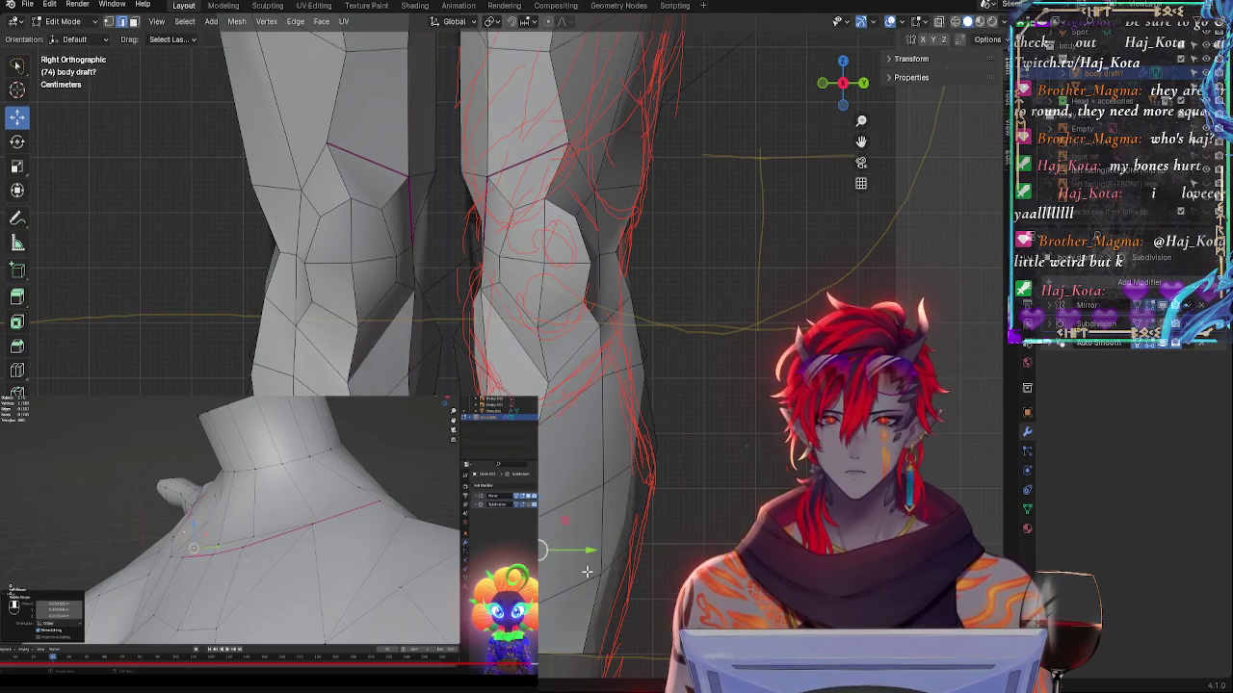
- Check the flattened edges at an angle, then compare smoothed and cage shapes in Right view
{"action": "middle_click_drag", "start_coordinate": [544, 549], "coordinate": [612, 545]}
{"action": "left_click", "coordinate": [848, 83]}
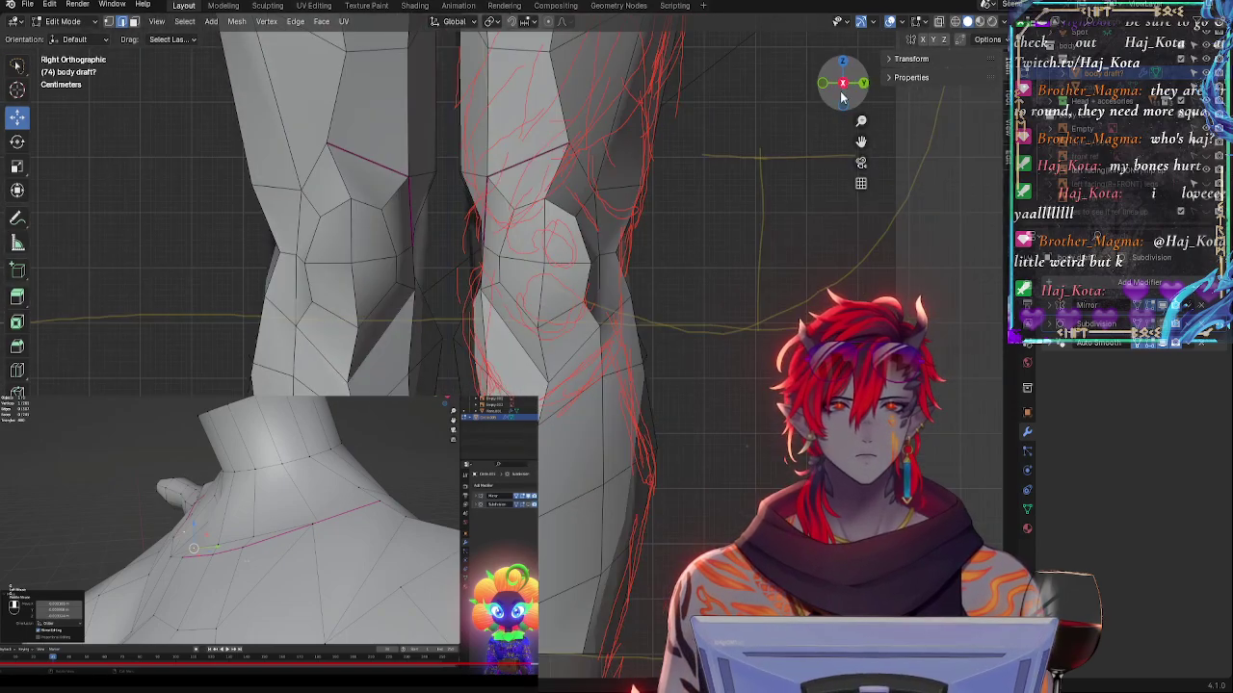
{"action": "left_click", "coordinate": [1162, 326]}
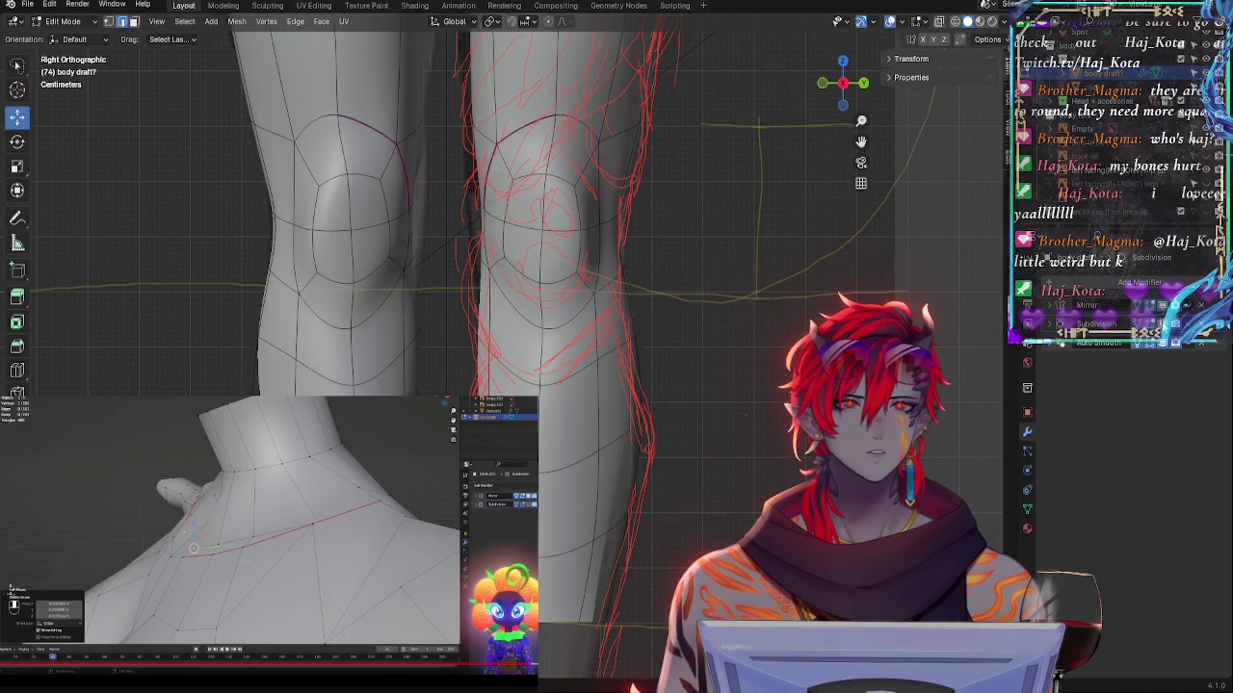
{"action": "left_click", "coordinate": [1162, 326]}
{"action": "left_click", "coordinate": [1162, 325]}
{"action": "left_click", "coordinate": [1161, 326]}
{"action": "left_click", "coordinate": [1161, 325]}
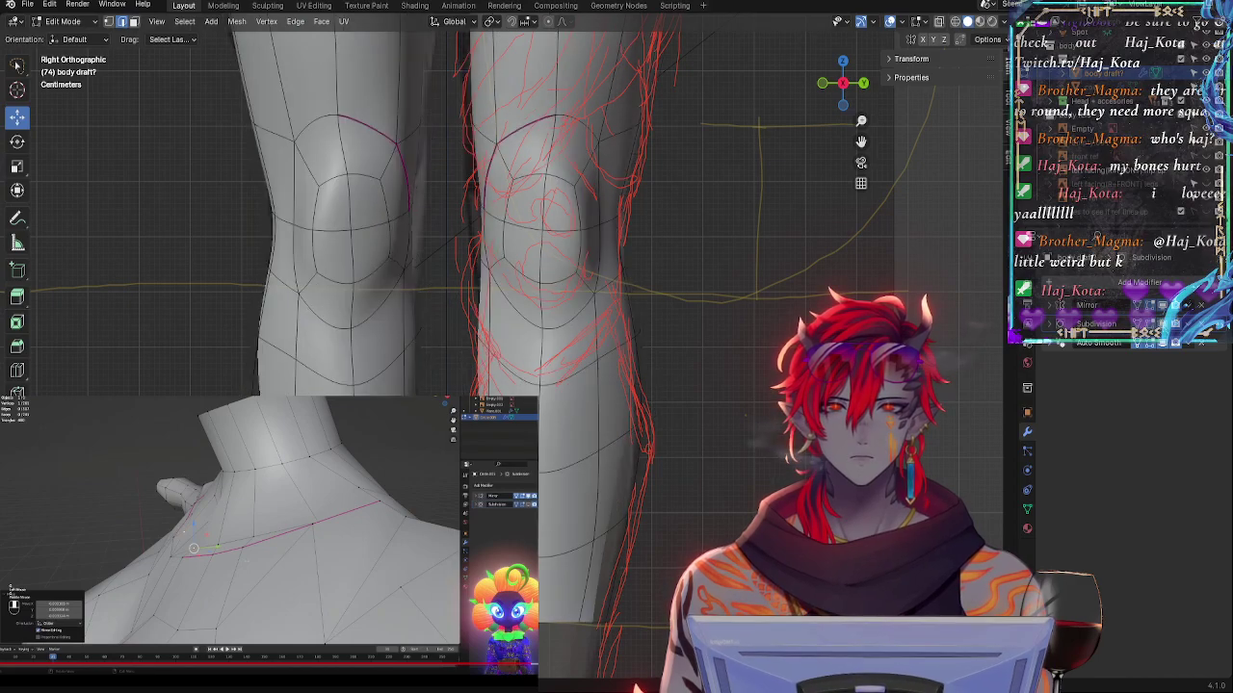
- Move the knee's back silhouette edge along Y onto the reference line
{"action": "left_click", "coordinate": [633, 339]}
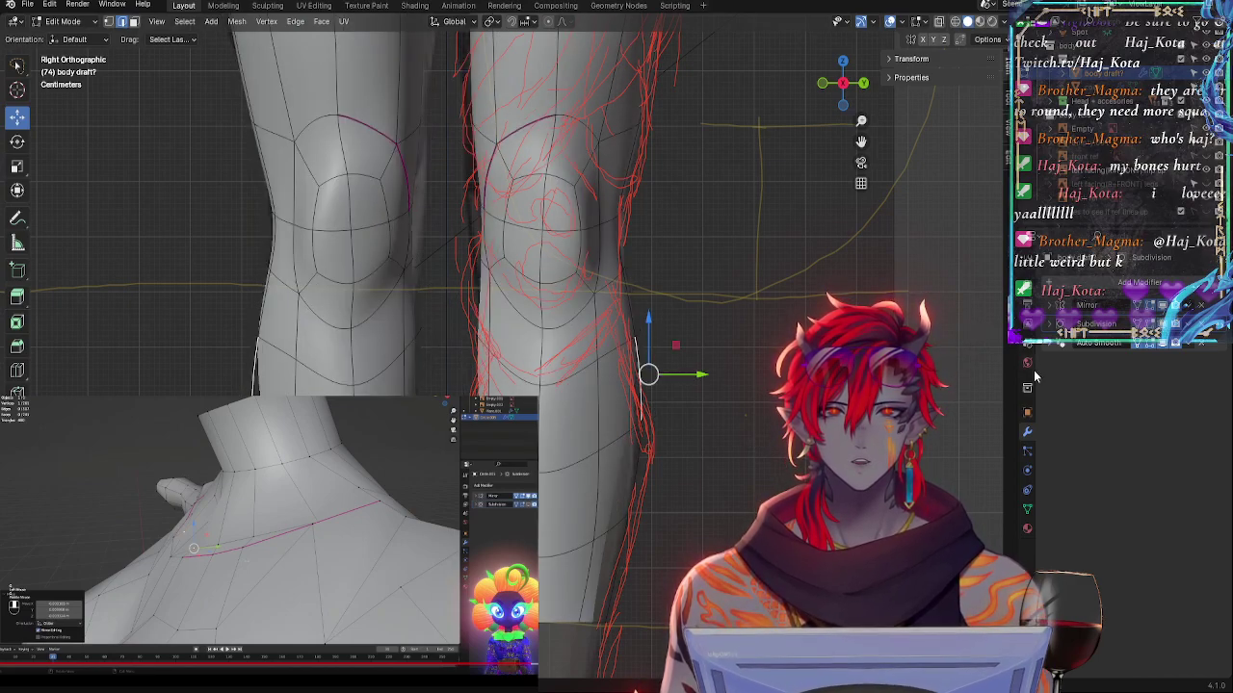
{"action": "key", "text": "alt+z"}
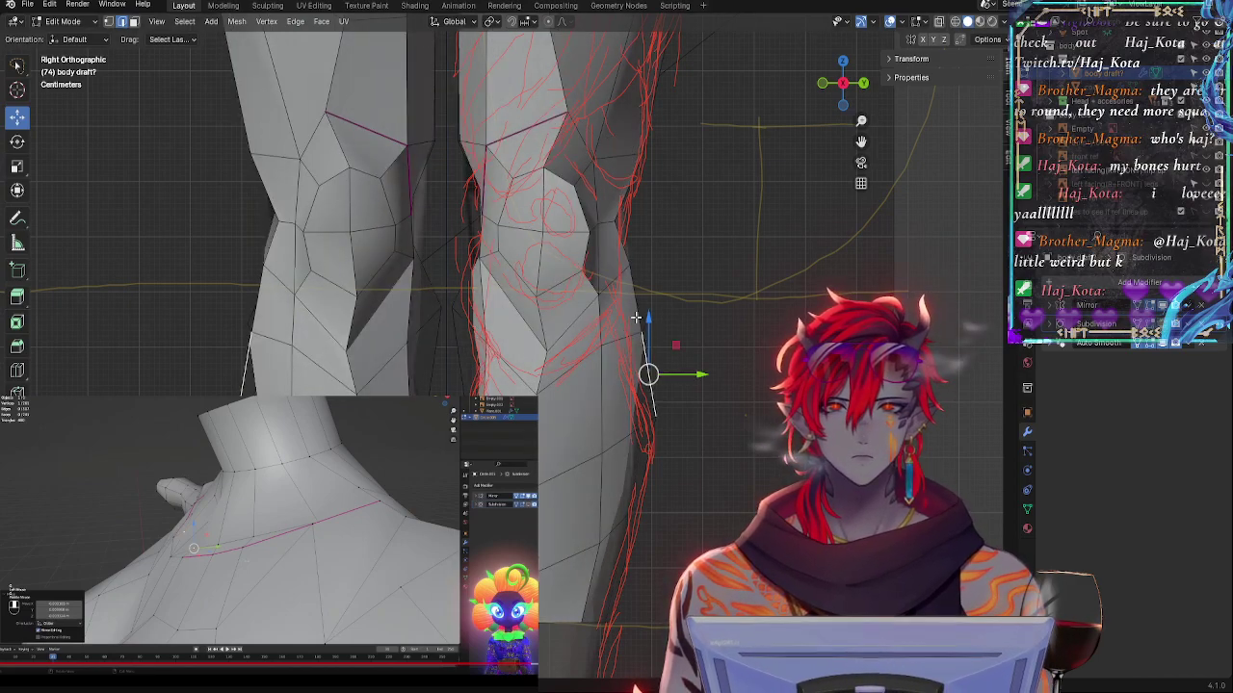
{"action": "left_click", "coordinate": [635, 321]}
{"action": "key", "text": "g"}
{"action": "key", "text": "y"}
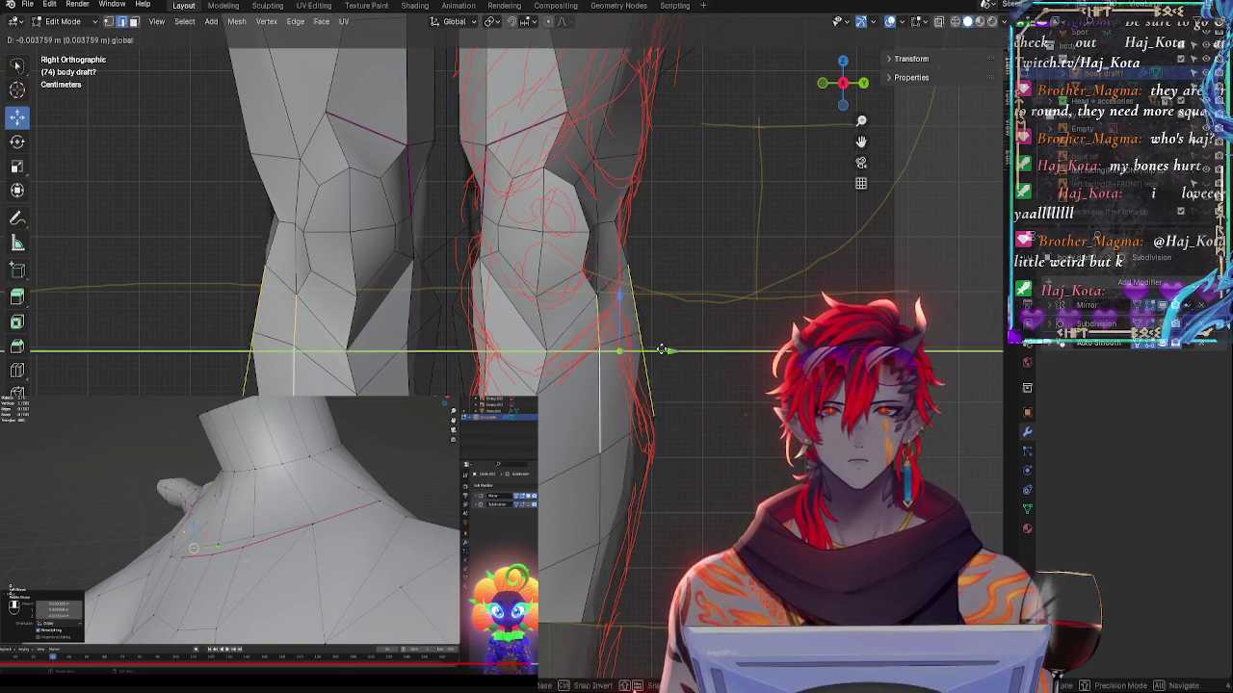
{"action": "left_click_drag", "start_coordinate": [663, 350], "coordinate": [661, 348]}
- Rotate another knee silhouette edge to nearly vertical and shift it slightly along Y
{"action": "left_click", "coordinate": [637, 322]}
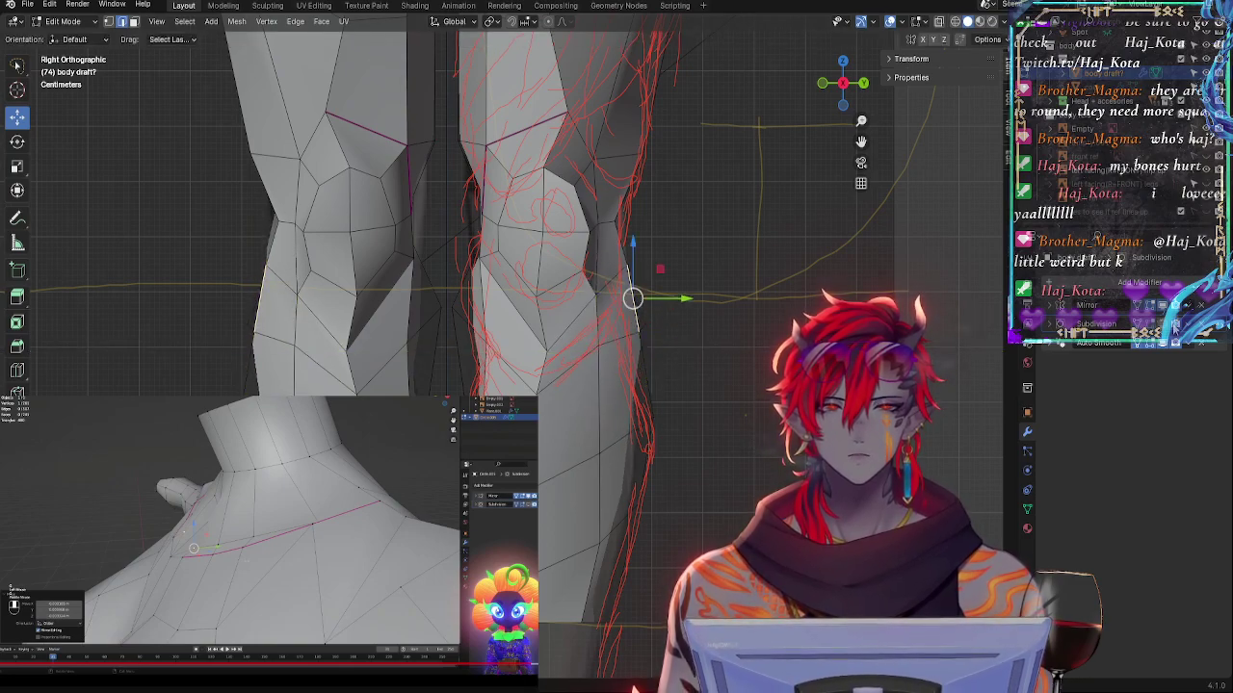
{"action": "left_click", "coordinate": [1163, 324]}
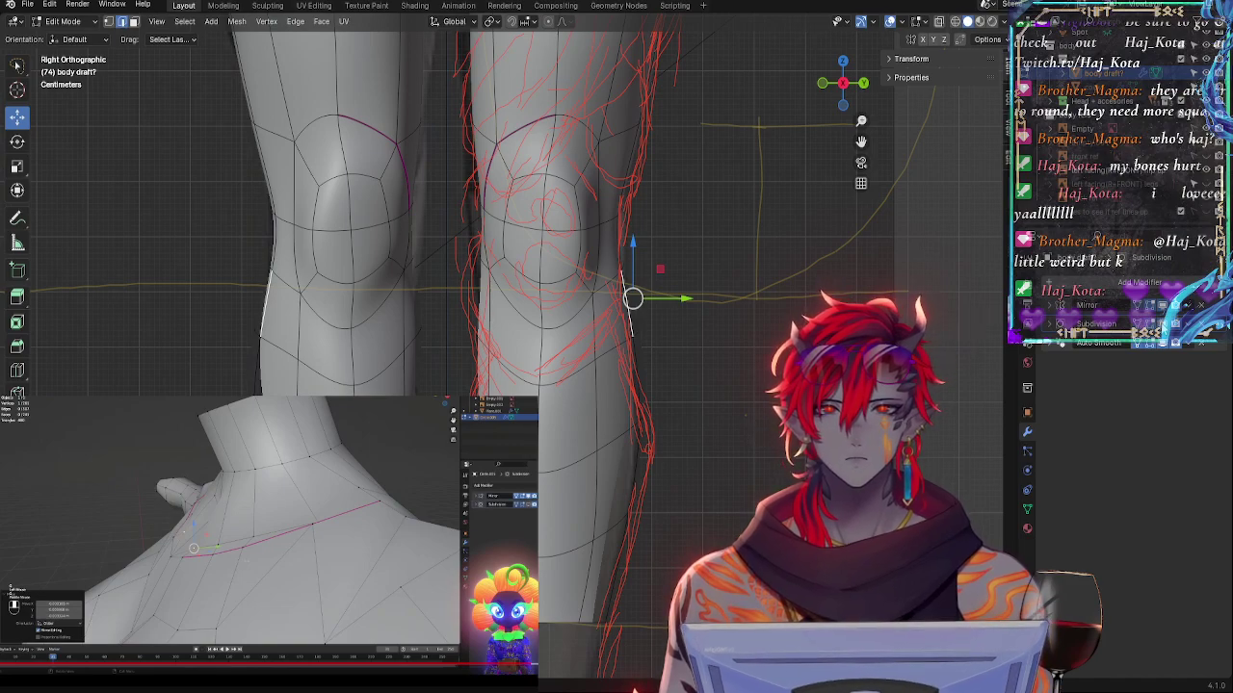
{"action": "left_click", "coordinate": [1162, 325]}
{"action": "key", "text": "r"}
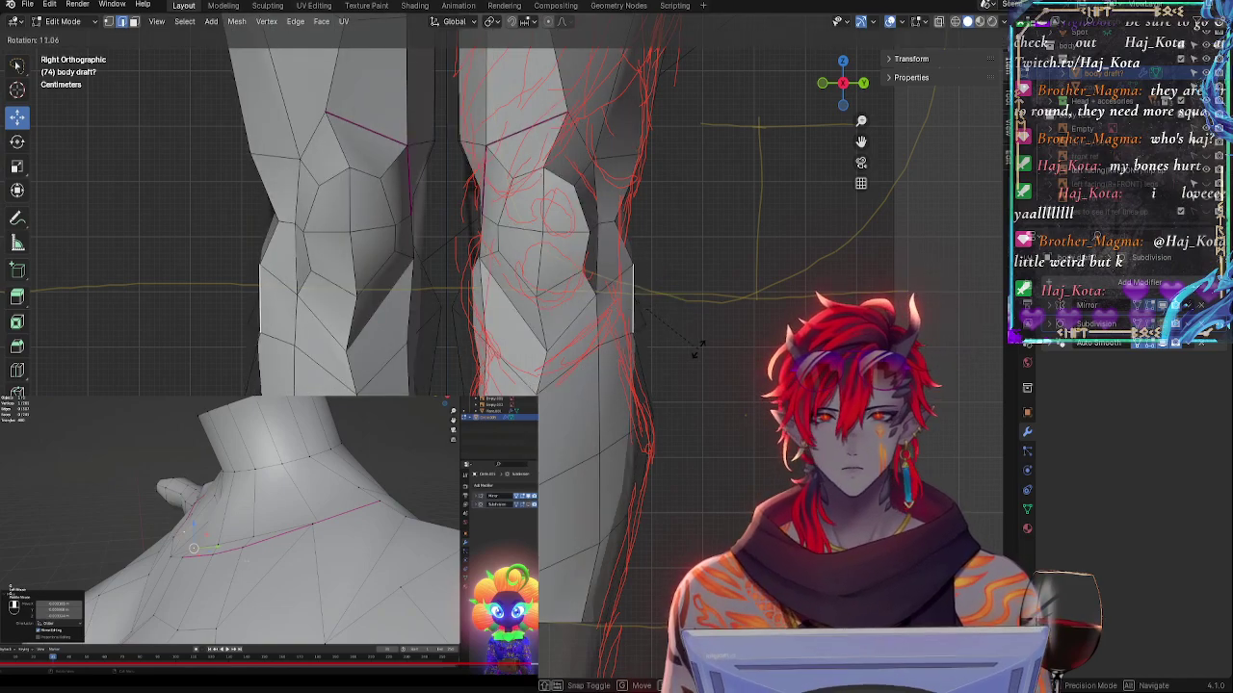
{"action": "left_click", "coordinate": [698, 346]}
{"action": "left_click_drag", "start_coordinate": [684, 298], "coordinate": [674, 295]}
- Orbit around the knee, return to Right Orthographic, and compare the subdivided and cage shapes
{"action": "middle_click_drag", "start_coordinate": [712, 322], "coordinate": [647, 333]}
{"action": "middle_click_drag", "start_coordinate": [504, 354], "coordinate": [680, 343]}
{"action": "left_click", "coordinate": [840, 85]}
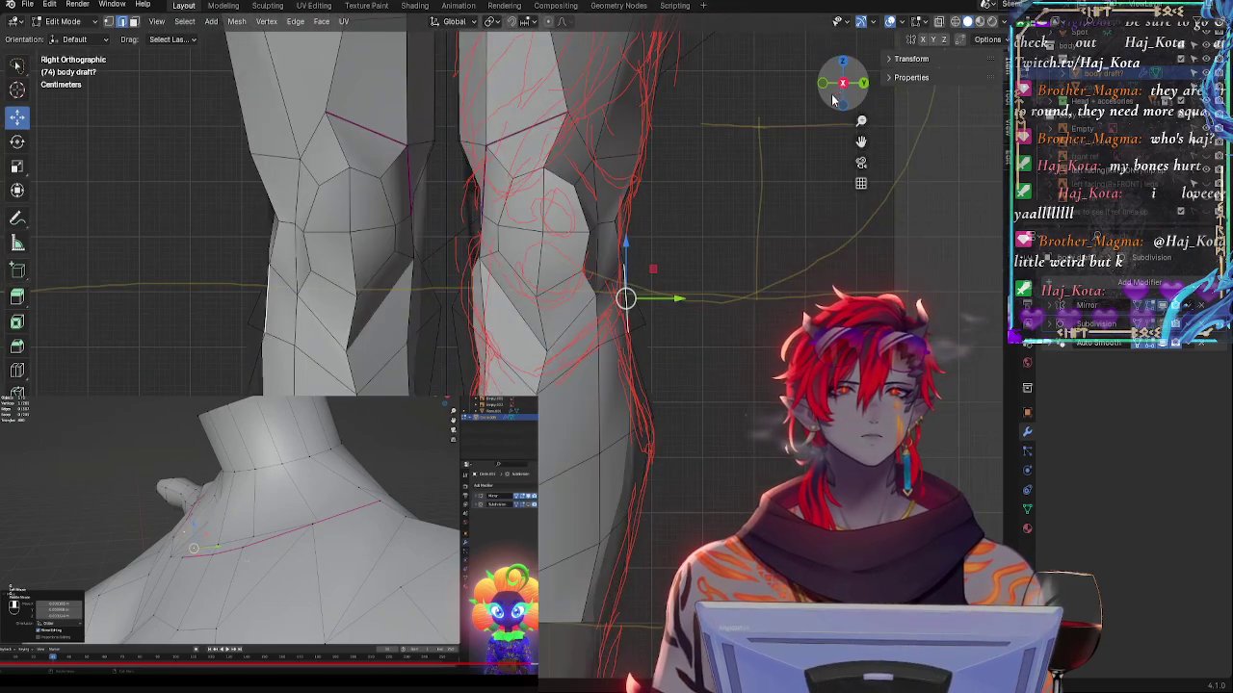
{"action": "middle_click_drag", "start_coordinate": [639, 371], "coordinate": [665, 404]}
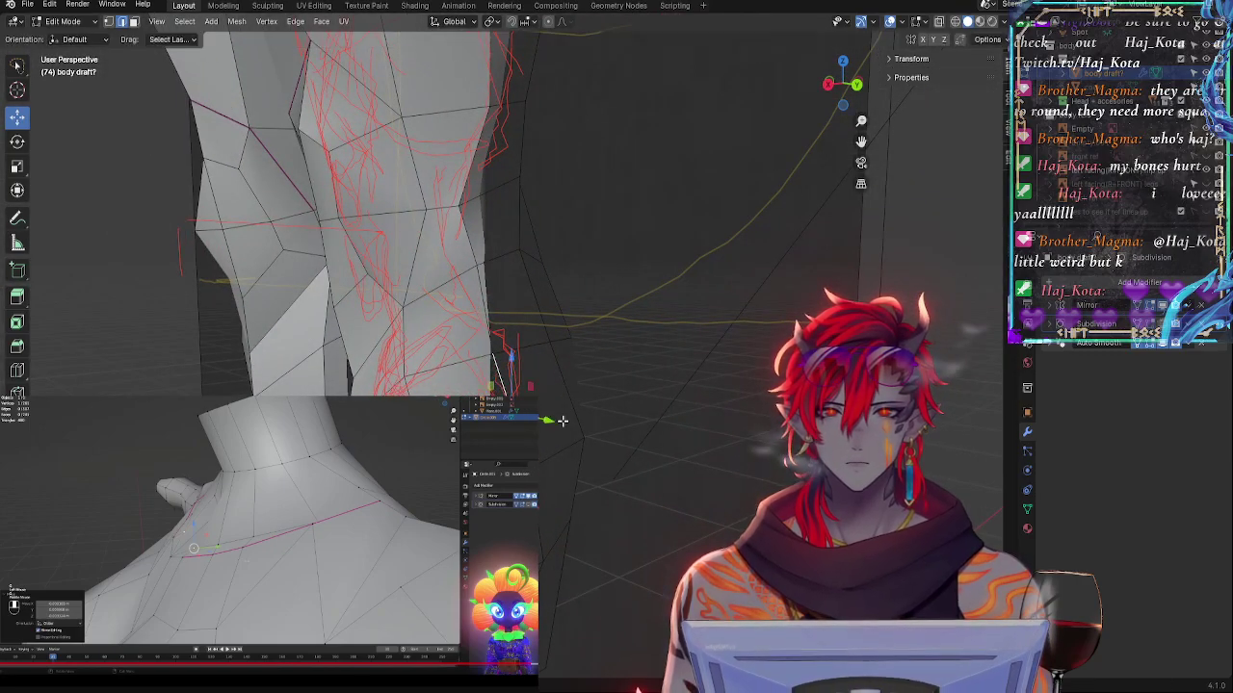
{"action": "middle_click_drag", "start_coordinate": [541, 421], "coordinate": [638, 430]}
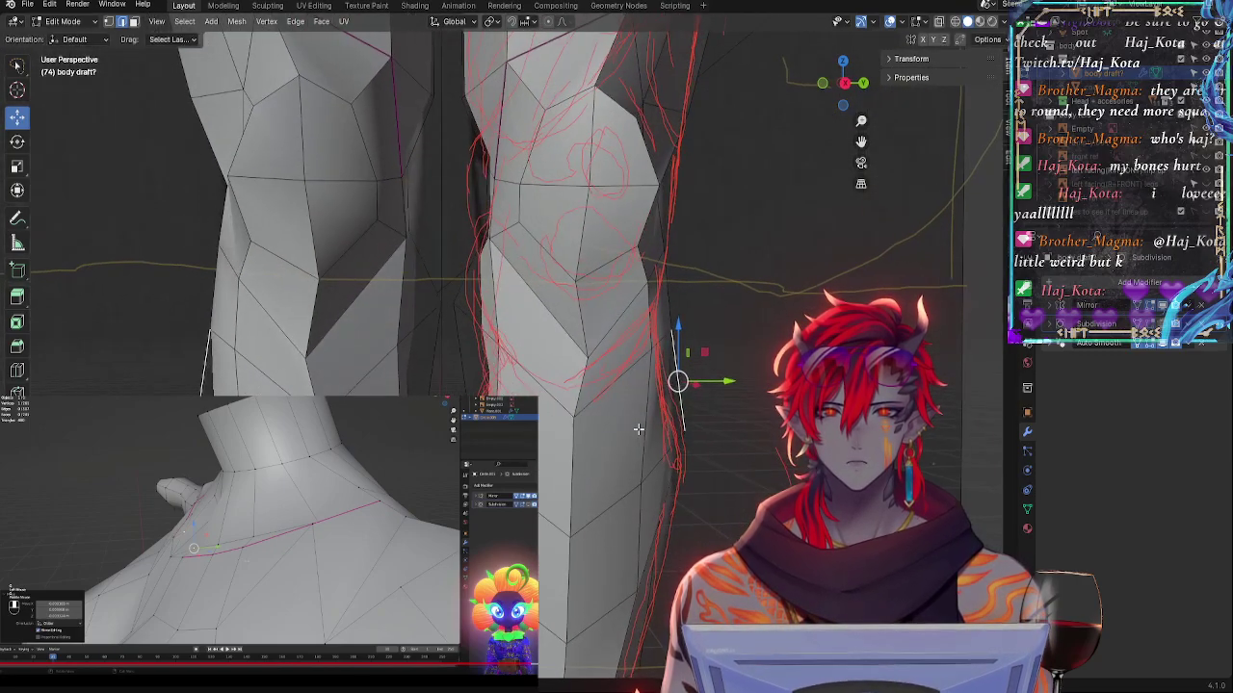
{"action": "left_click", "coordinate": [842, 87]}
{"action": "left_click", "coordinate": [843, 84]}
{"action": "left_click", "coordinate": [843, 84]}
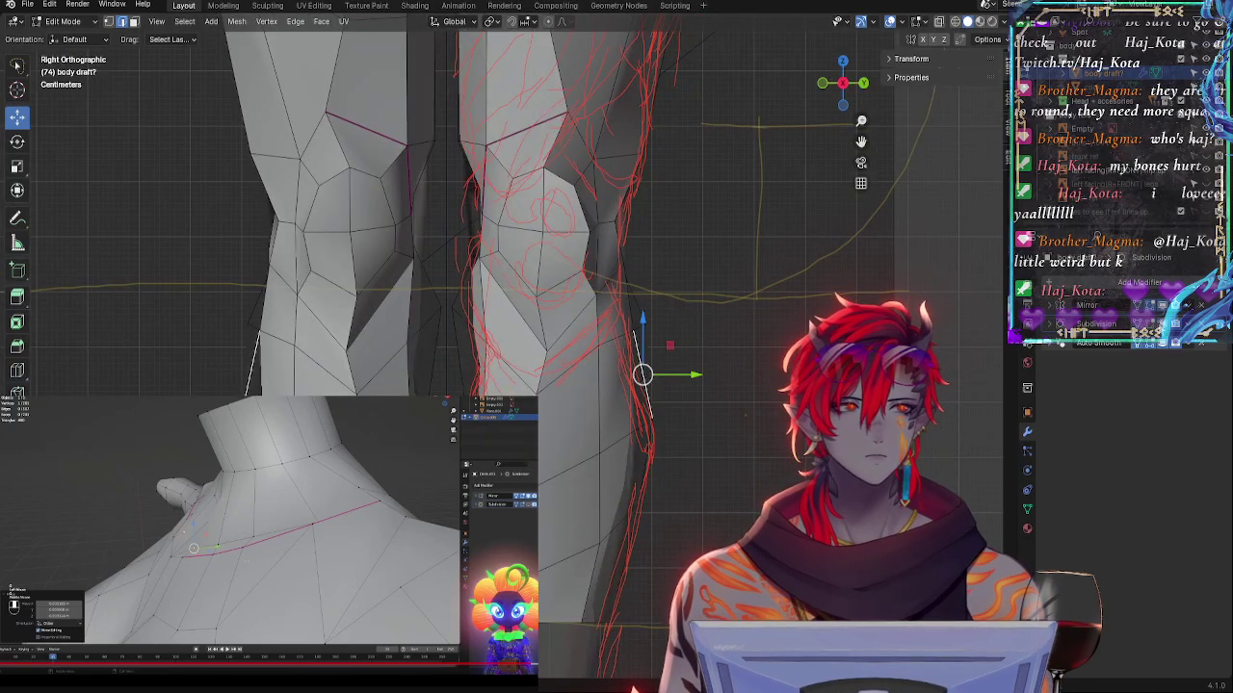
{"action": "left_click", "coordinate": [1150, 326]}
{"action": "left_click", "coordinate": [1150, 325]}
{"action": "left_click", "coordinate": [1150, 325]}
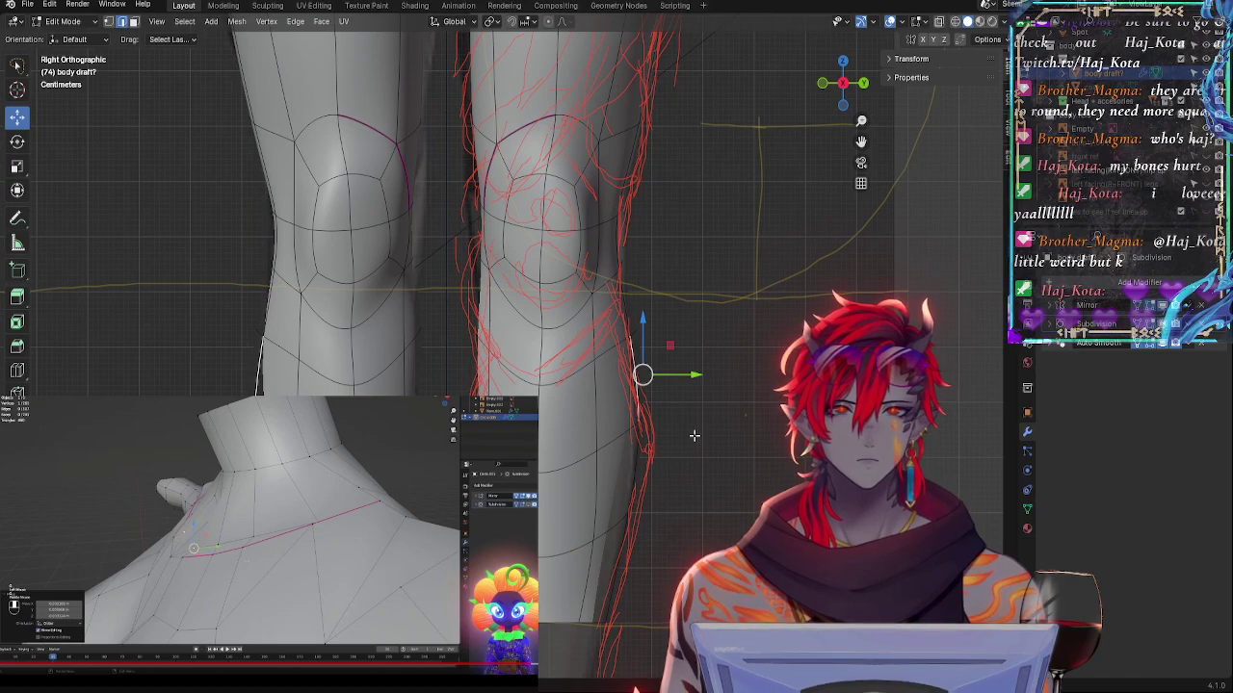
- Shift the edge along X and rotate it about Y, leaving the leg smoothed
{"action": "middle_click_drag", "start_coordinate": [741, 431], "coordinate": [653, 464]}
{"action": "left_click_drag", "start_coordinate": [453, 473], "coordinate": [436, 479]}
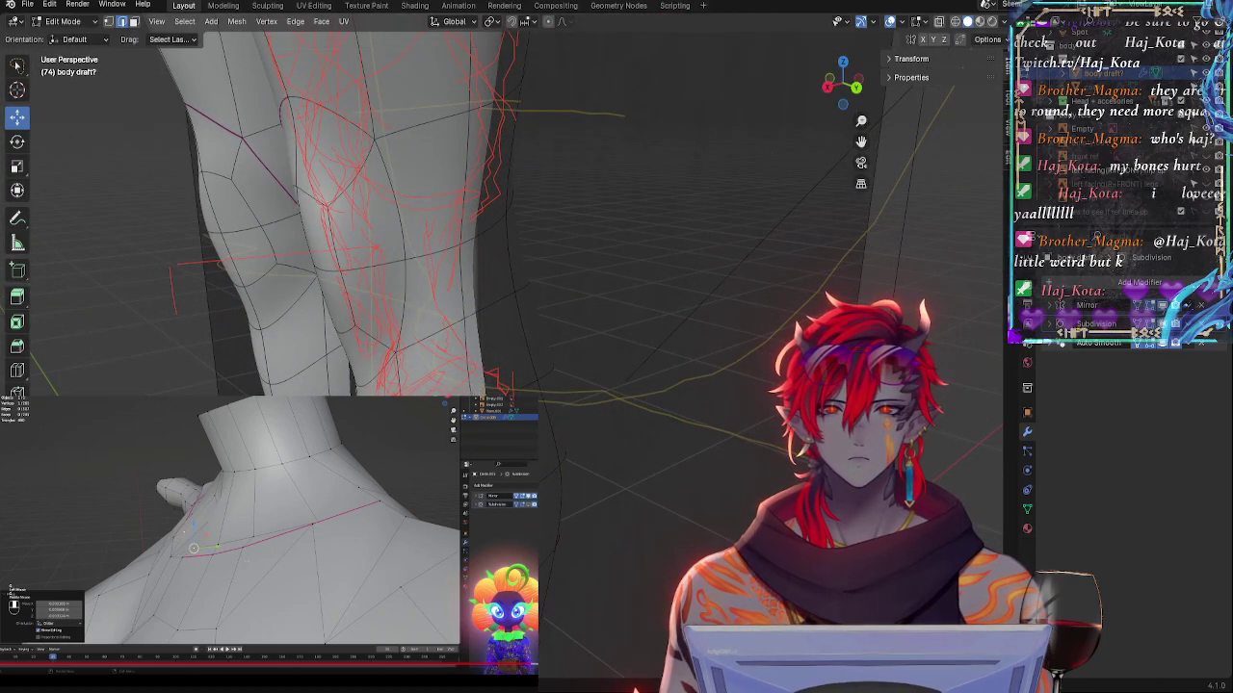
{"action": "key", "text": "r"}
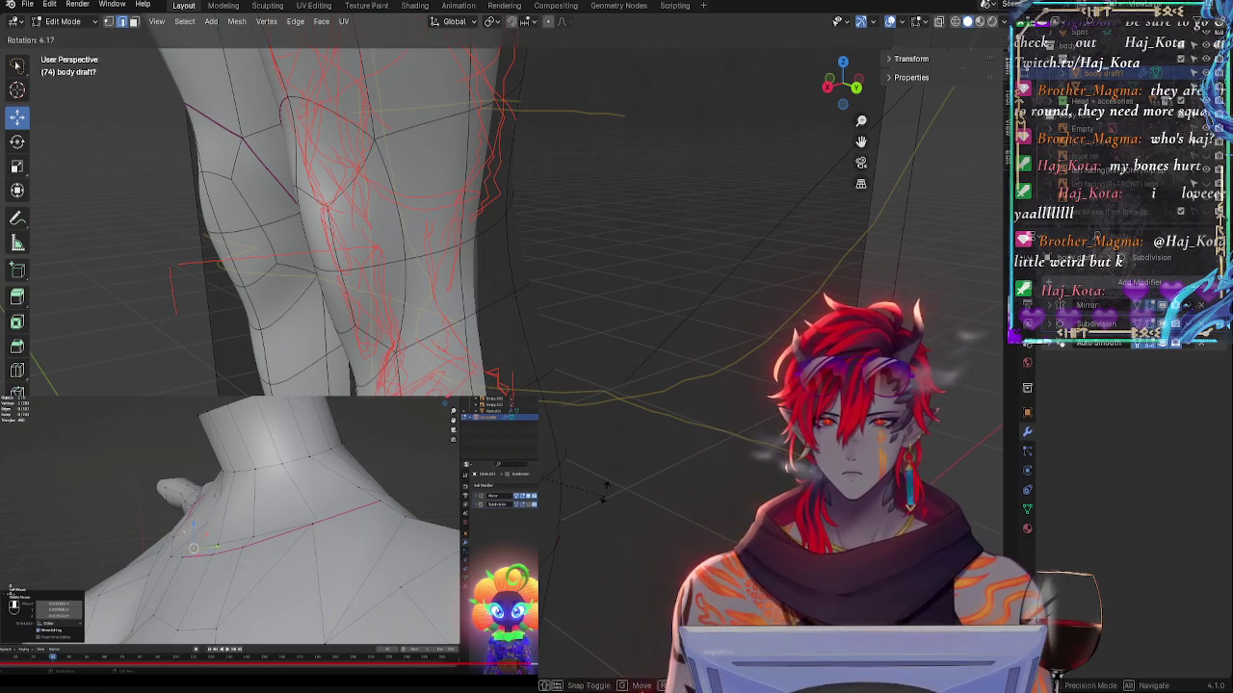
{"action": "key", "text": "y"}
{"action": "left_click", "coordinate": [611, 521]}
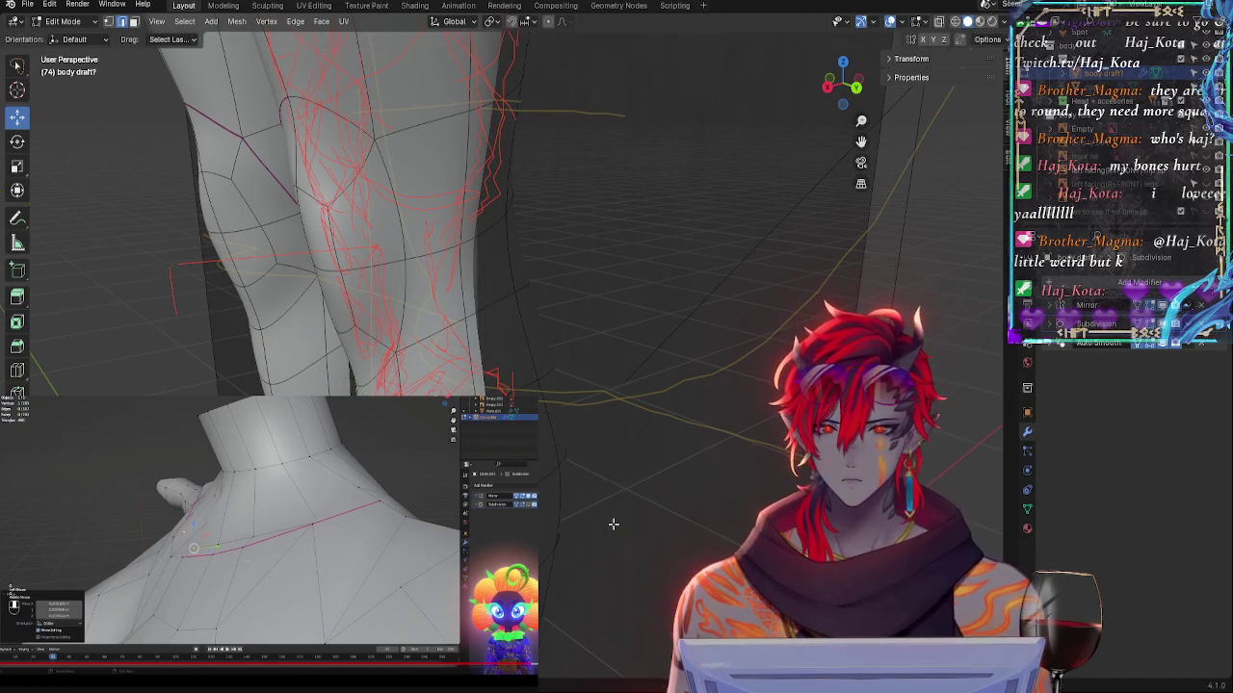
{"action": "left_click", "coordinate": [827, 88]}
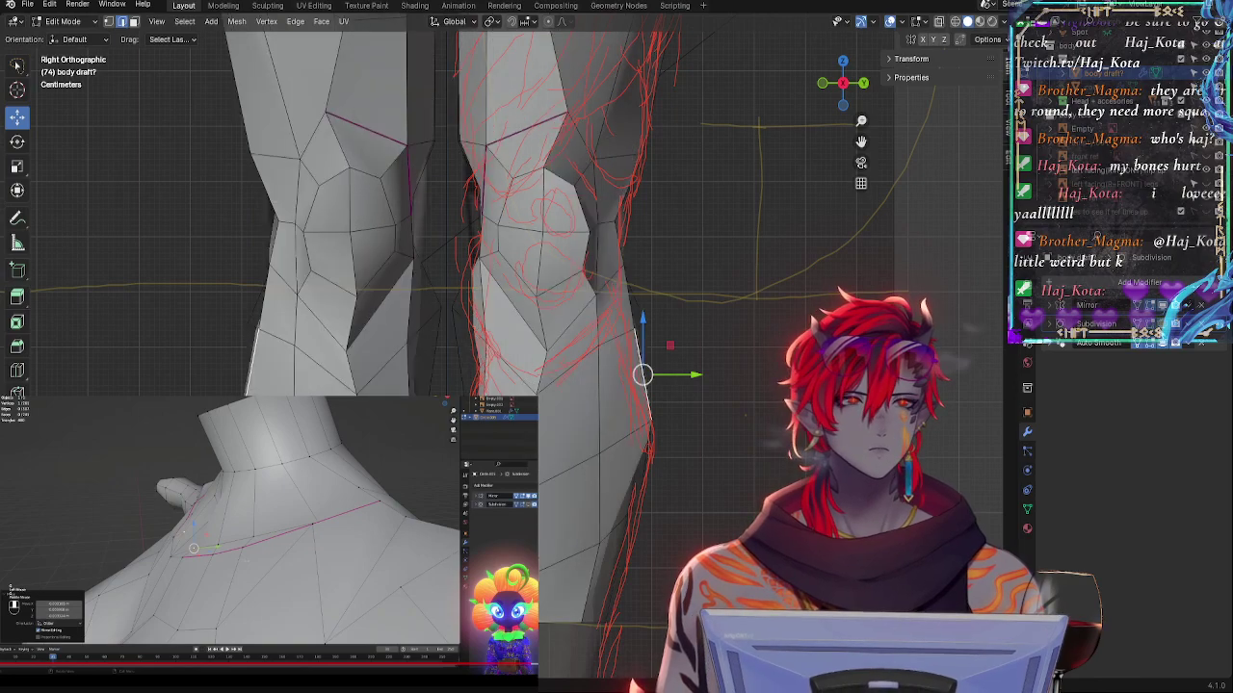
{"action": "left_click", "coordinate": [1163, 323]}
{"action": "left_click", "coordinate": [1163, 324]}
{"action": "left_click", "coordinate": [1162, 323]}
{"action": "left_click", "coordinate": [1163, 324]}
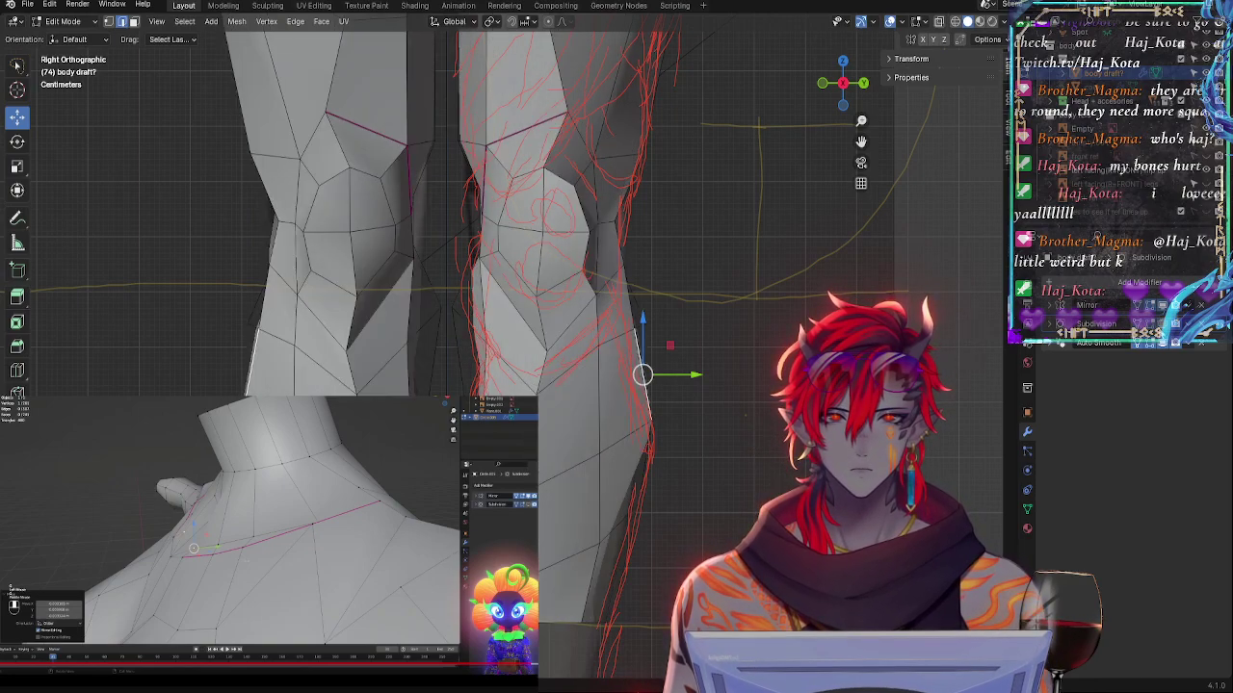
{"action": "left_click", "coordinate": [1163, 324]}
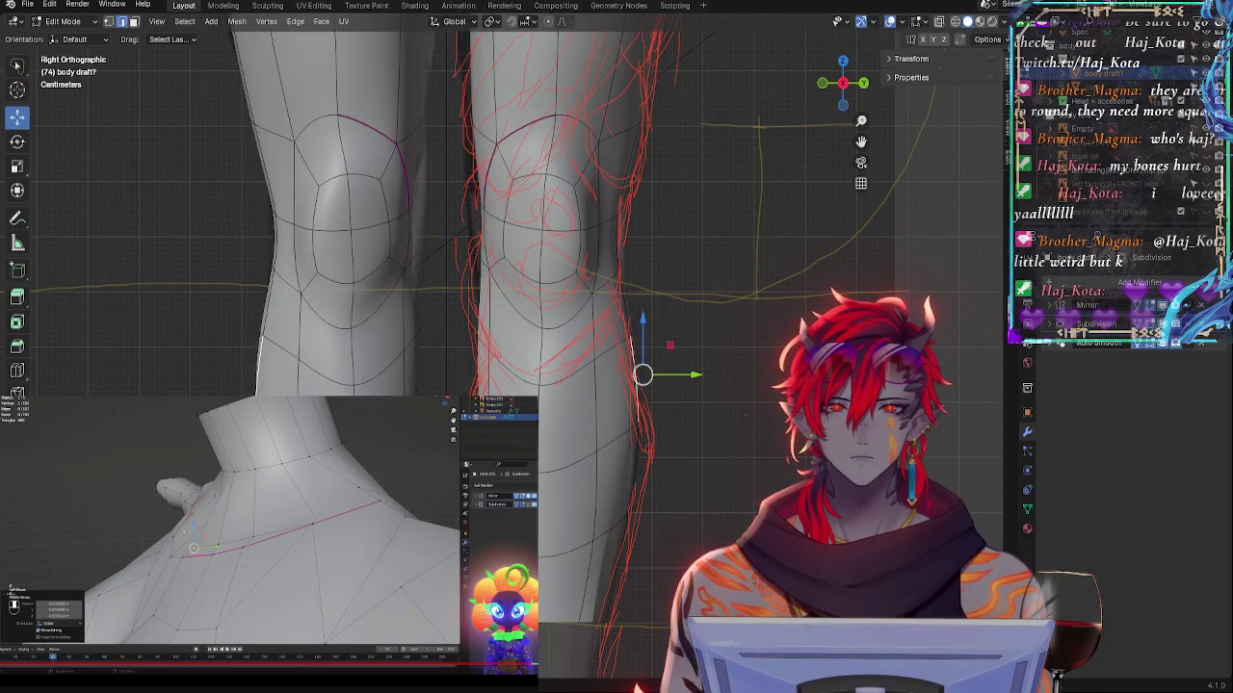
- Rotate and slightly tilt the selected knee edge, then nudge it into place
{"action": "key", "text": "ctrl+0"}
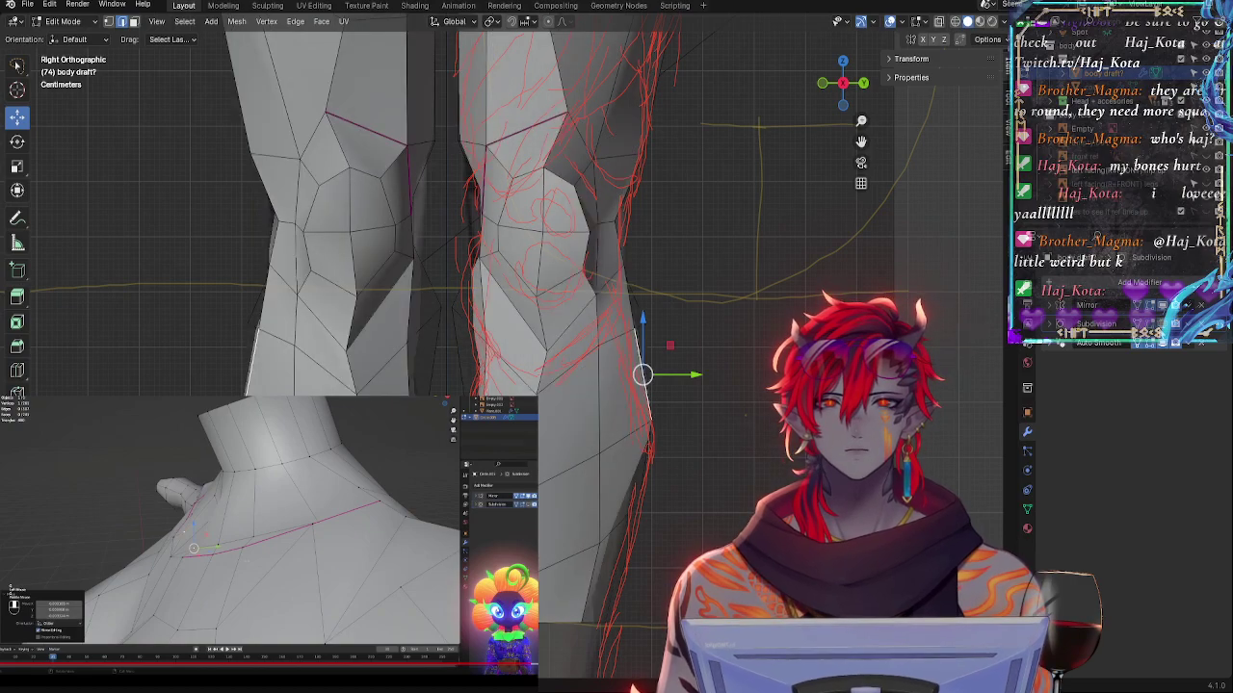
{"action": "key", "text": "ctrl+1"}
{"action": "key", "text": "r"}
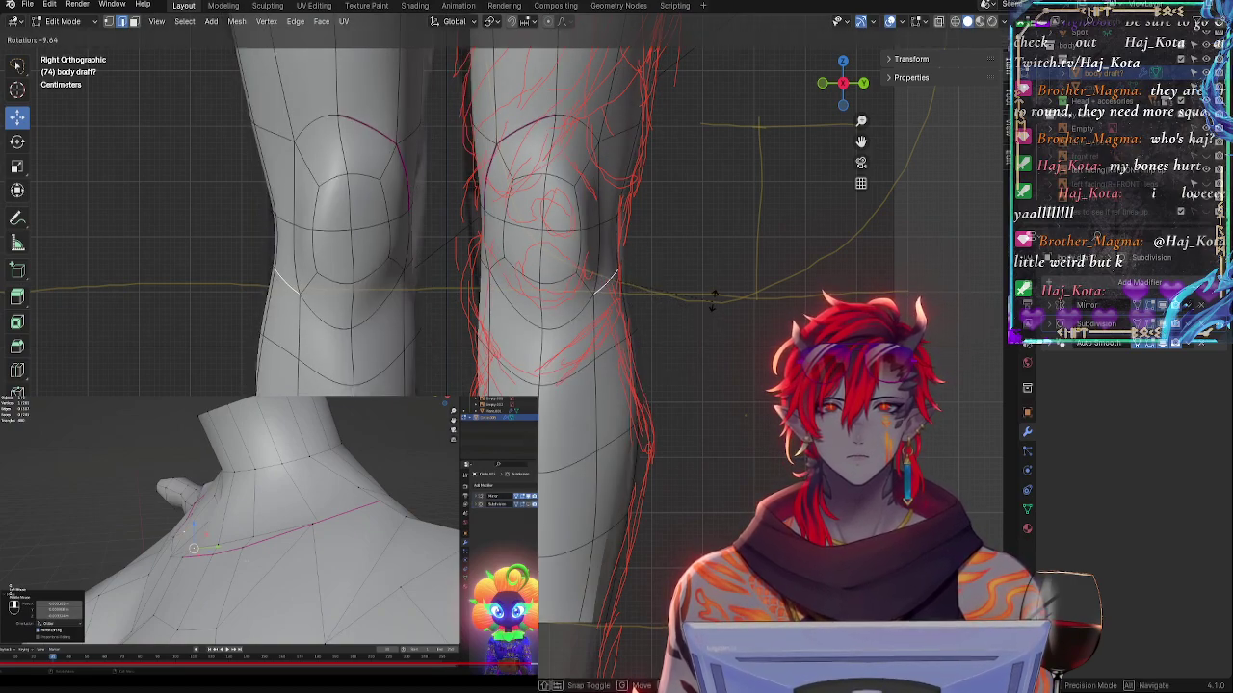
{"action": "left_click", "coordinate": [709, 325]}
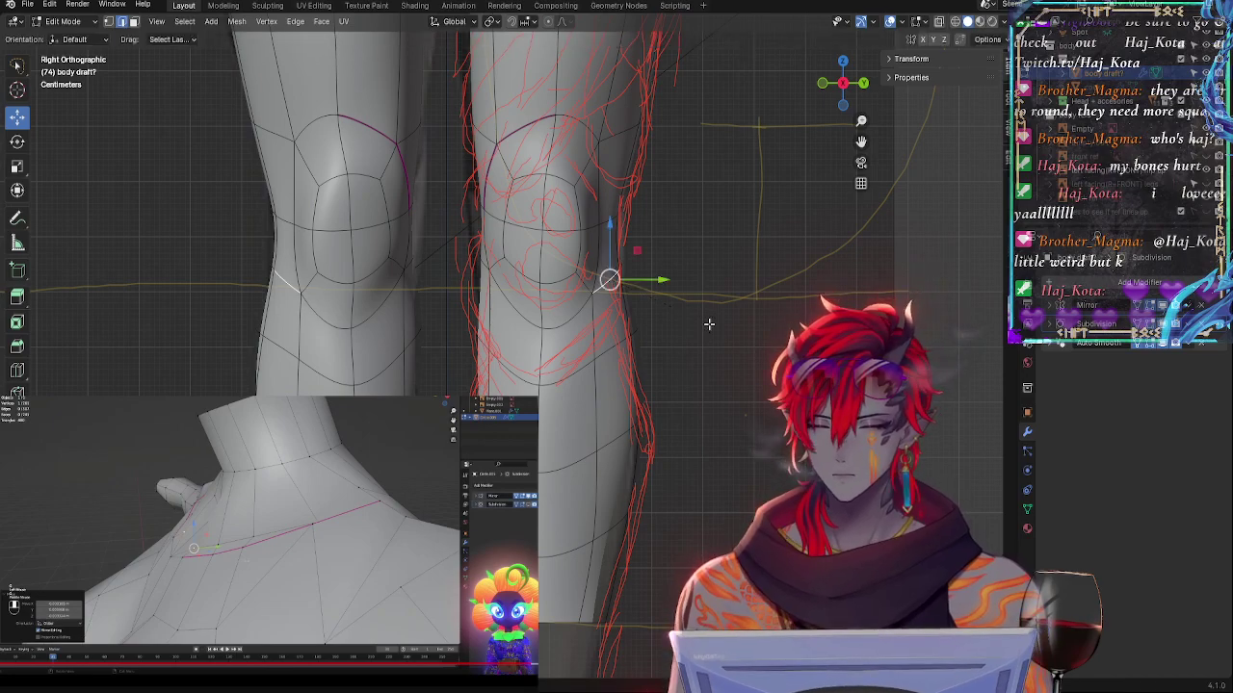
{"action": "key", "text": "r"}
{"action": "key", "text": "y"}
{"action": "left_click", "coordinate": [707, 302]}
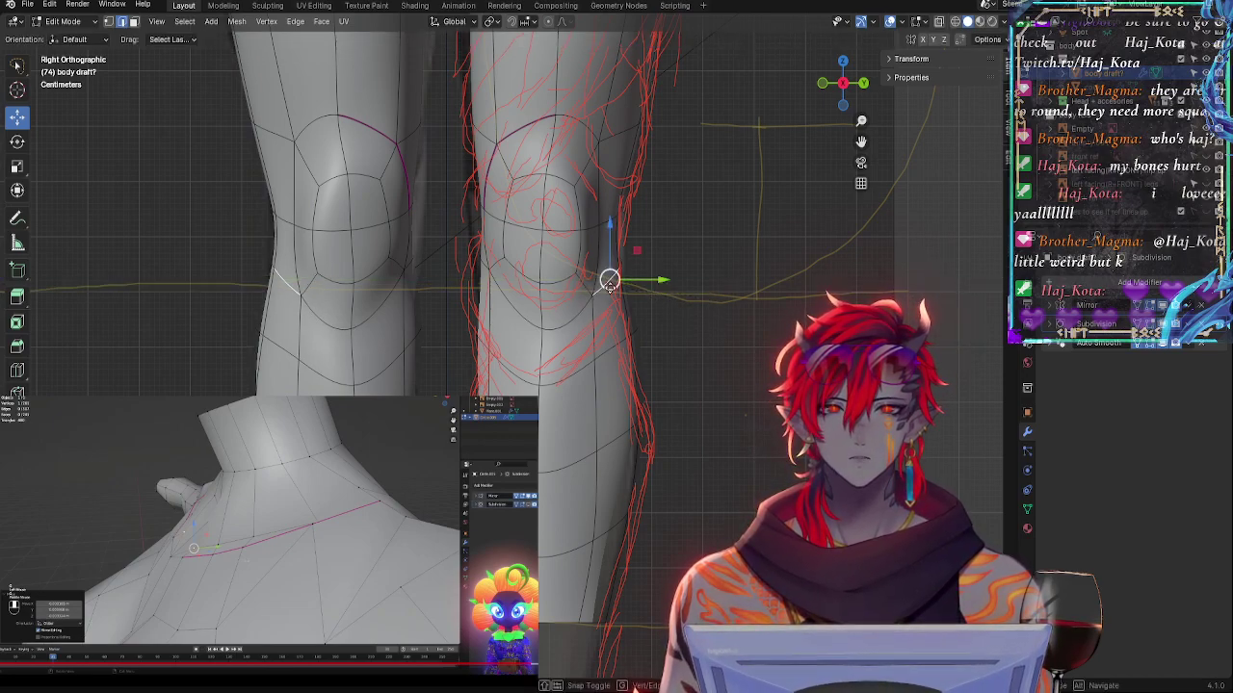
{"action": "left_click_drag", "start_coordinate": [609, 280], "coordinate": [605, 283]}
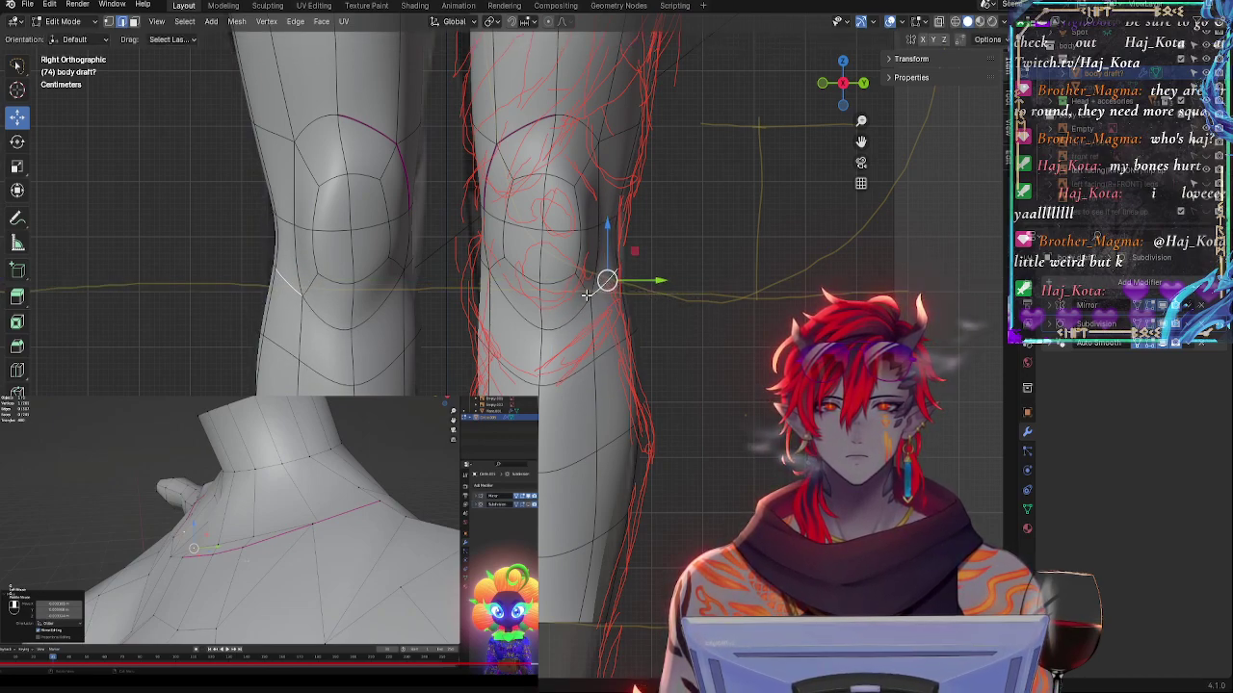
- Compare the knee's smoothed preview against the low-poly cage
{"action": "left_click", "coordinate": [1161, 324]}
{"action": "left_click", "coordinate": [1162, 323]}
{"action": "left_click", "coordinate": [1161, 323]}
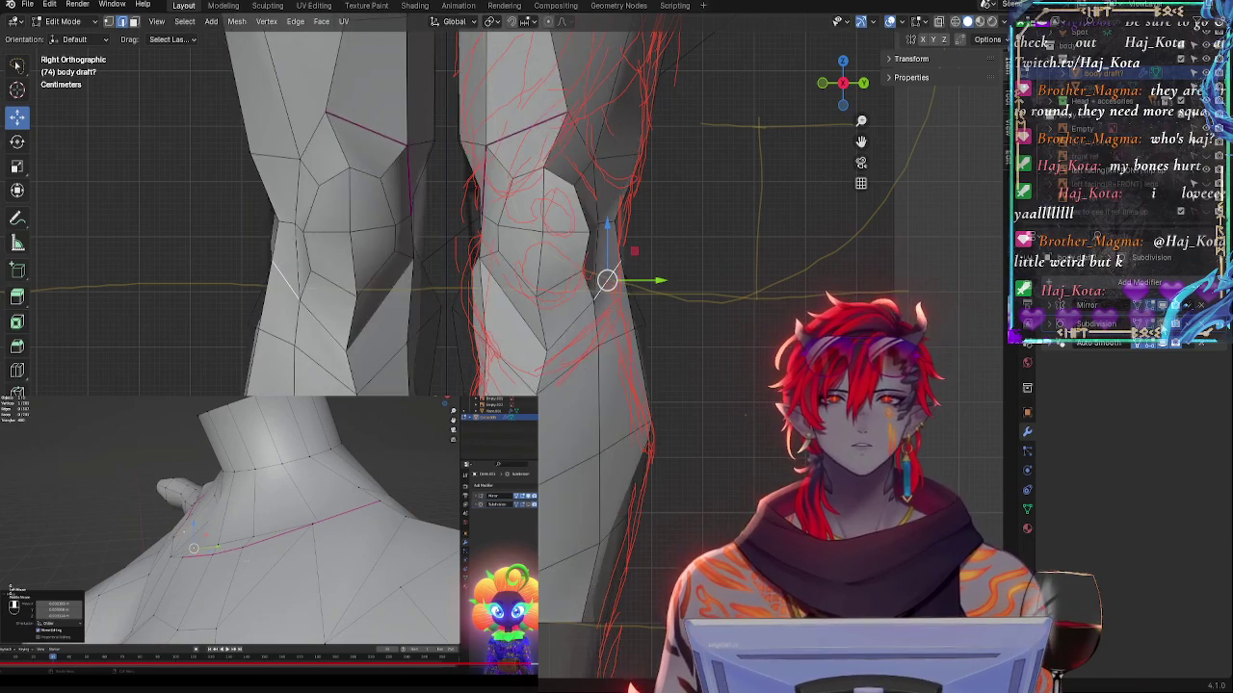
{"action": "left_click", "coordinate": [1161, 323]}
{"action": "left_click", "coordinate": [1162, 323]}
{"action": "left_click", "coordinate": [1161, 324]}
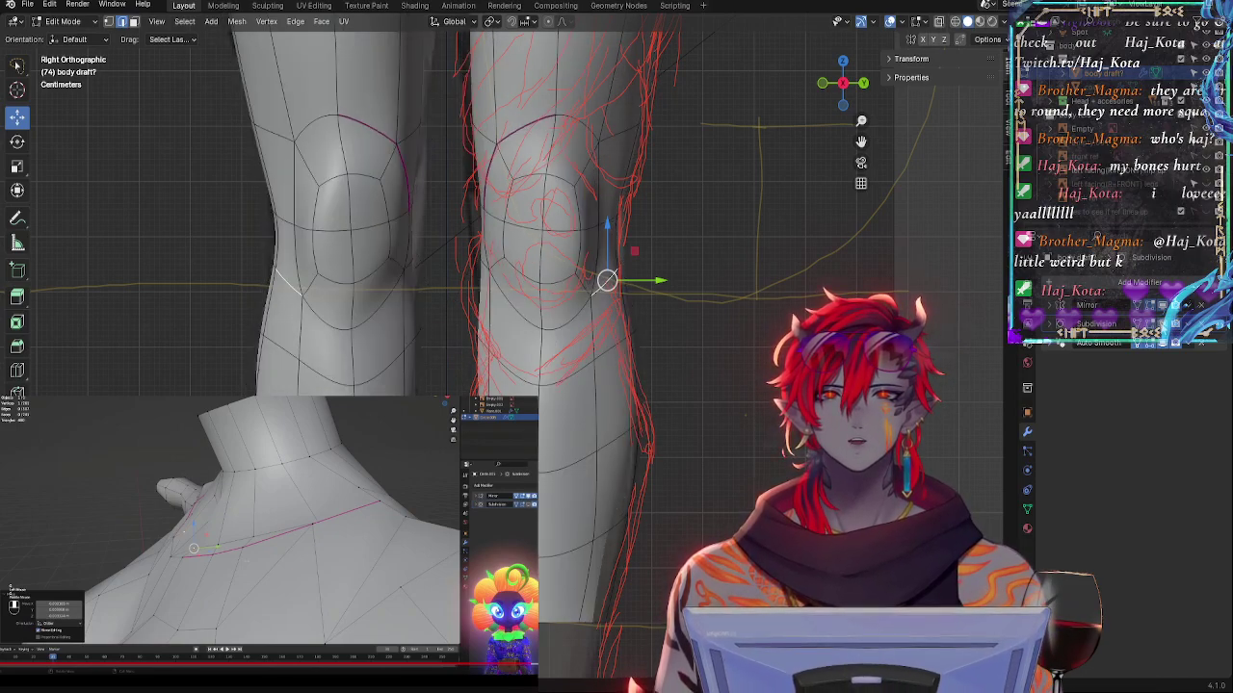
{"action": "key", "text": "ctrl+0"}
{"action": "key", "text": "ctrl+1"}
{"action": "key", "text": "ctrl+0"}
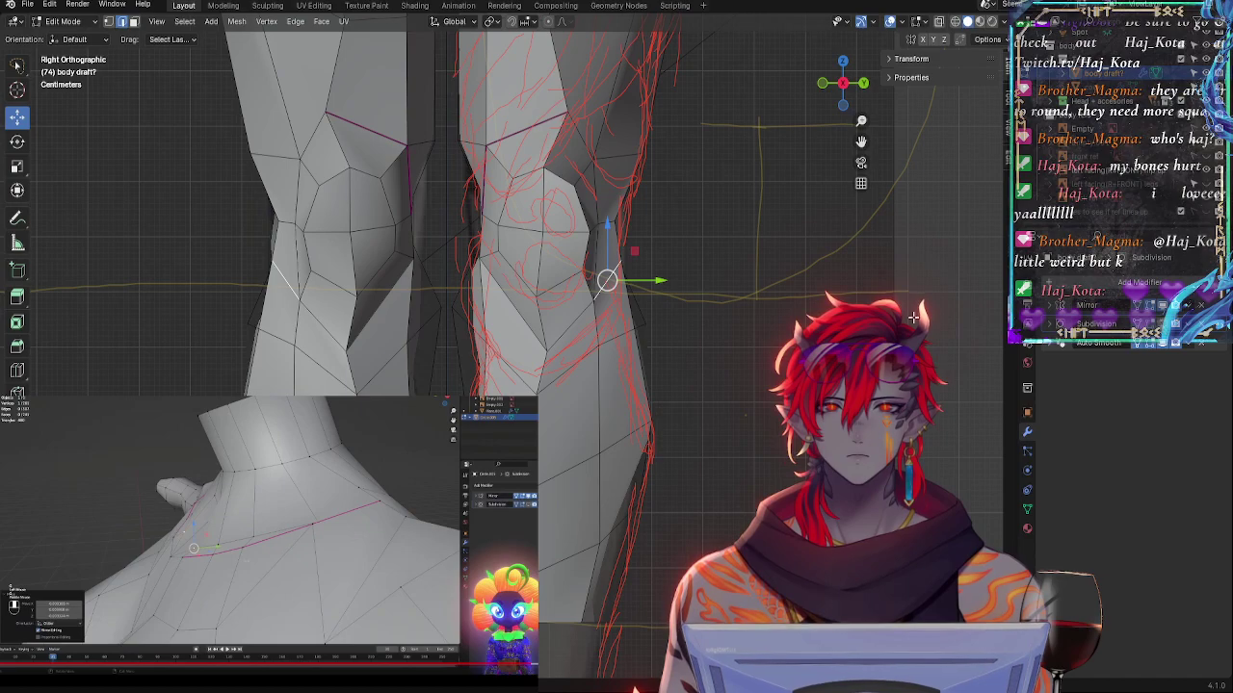
- Move a kneecap outline vertex along Y to follow the reference
{"action": "left_click", "coordinate": [559, 284]}
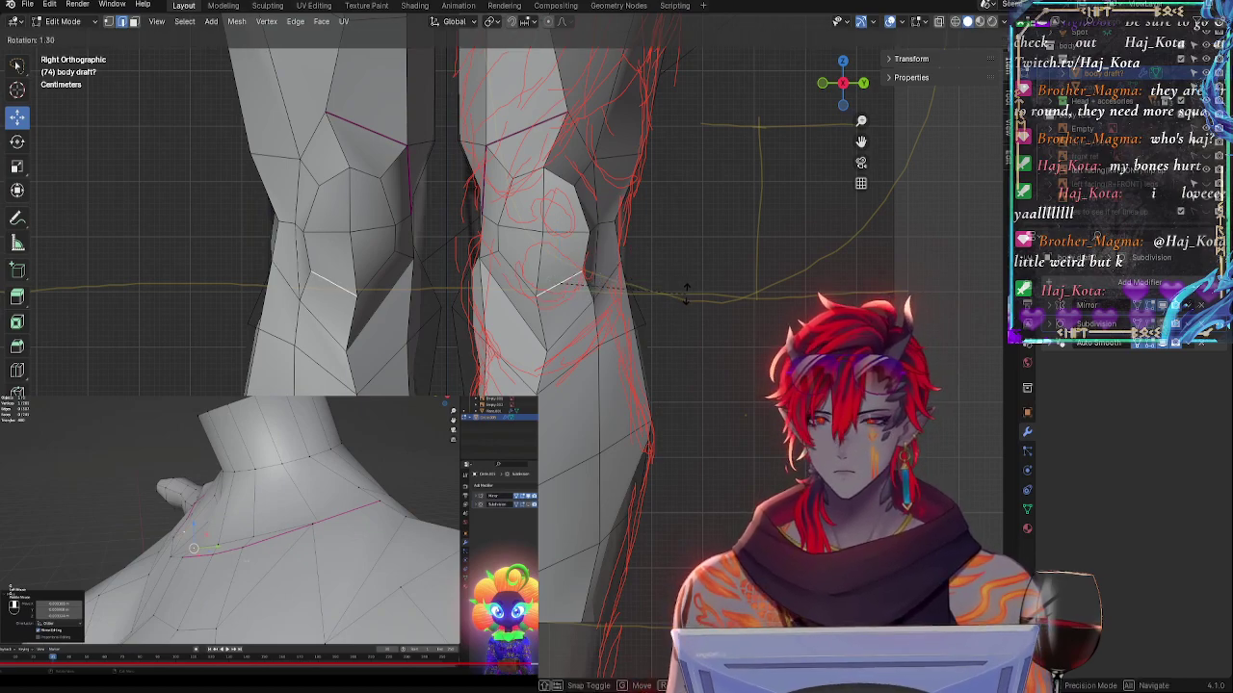
{"action": "key", "text": "g"}
{"action": "key", "text": "y"}
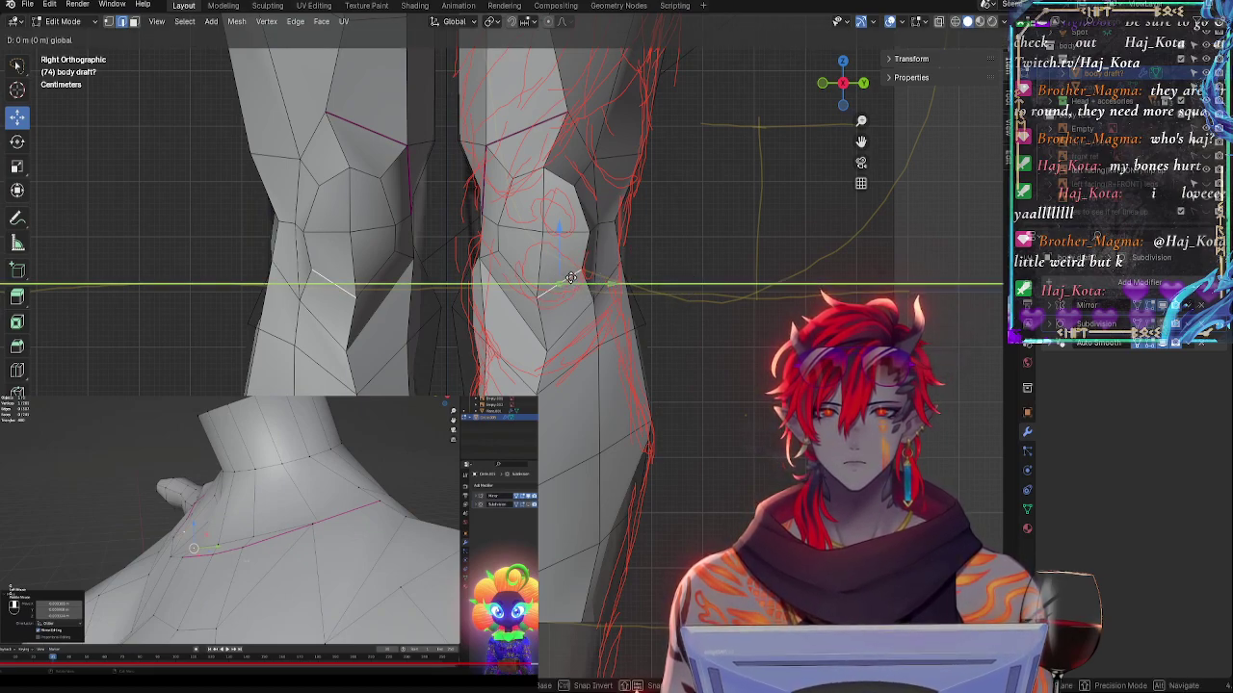
{"action": "left_click", "coordinate": [559, 280]}
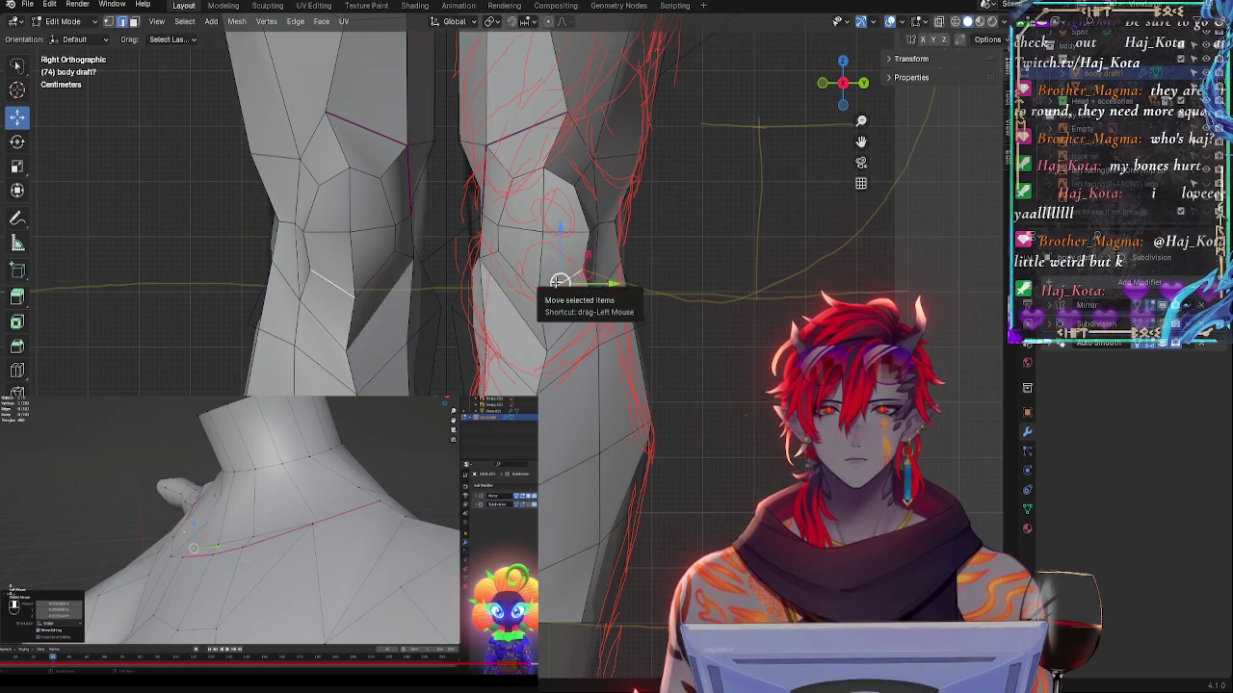
{"action": "left_click_drag", "start_coordinate": [555, 282], "coordinate": [561, 280]}
- Rotate the lower kneecap edges, lower them along Z, and rotate them again
{"action": "left_click", "coordinate": [521, 283]}
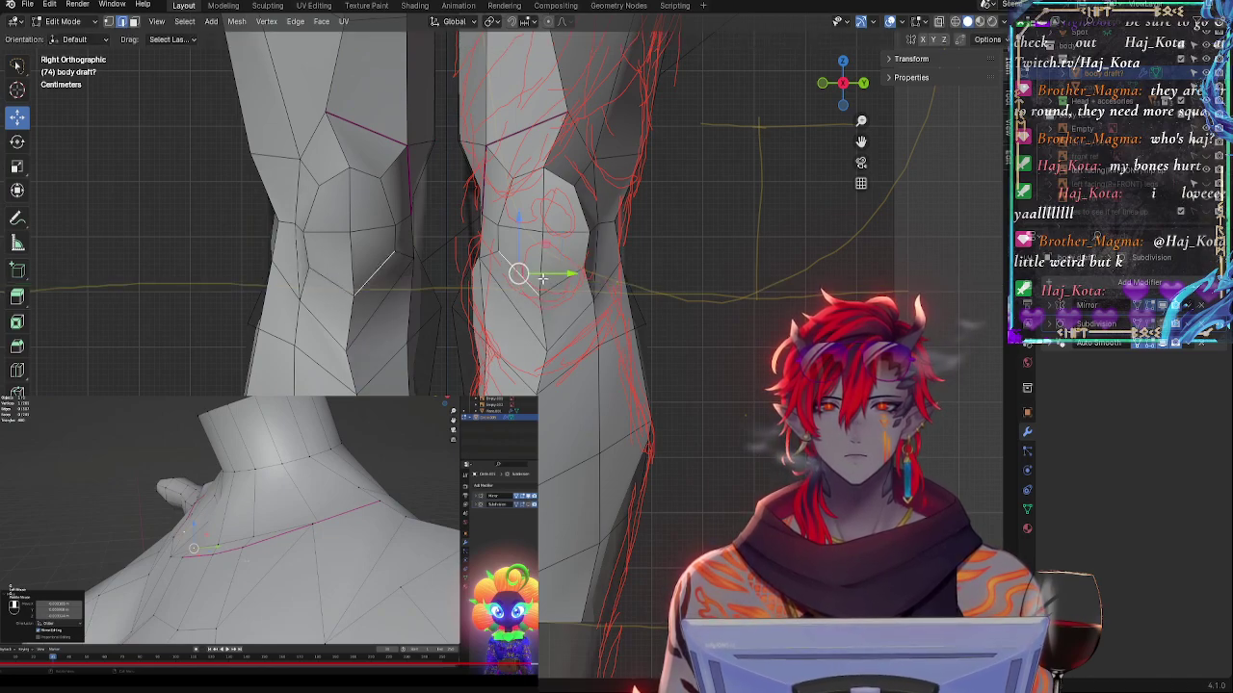
{"action": "left_click", "coordinate": [1150, 324]}
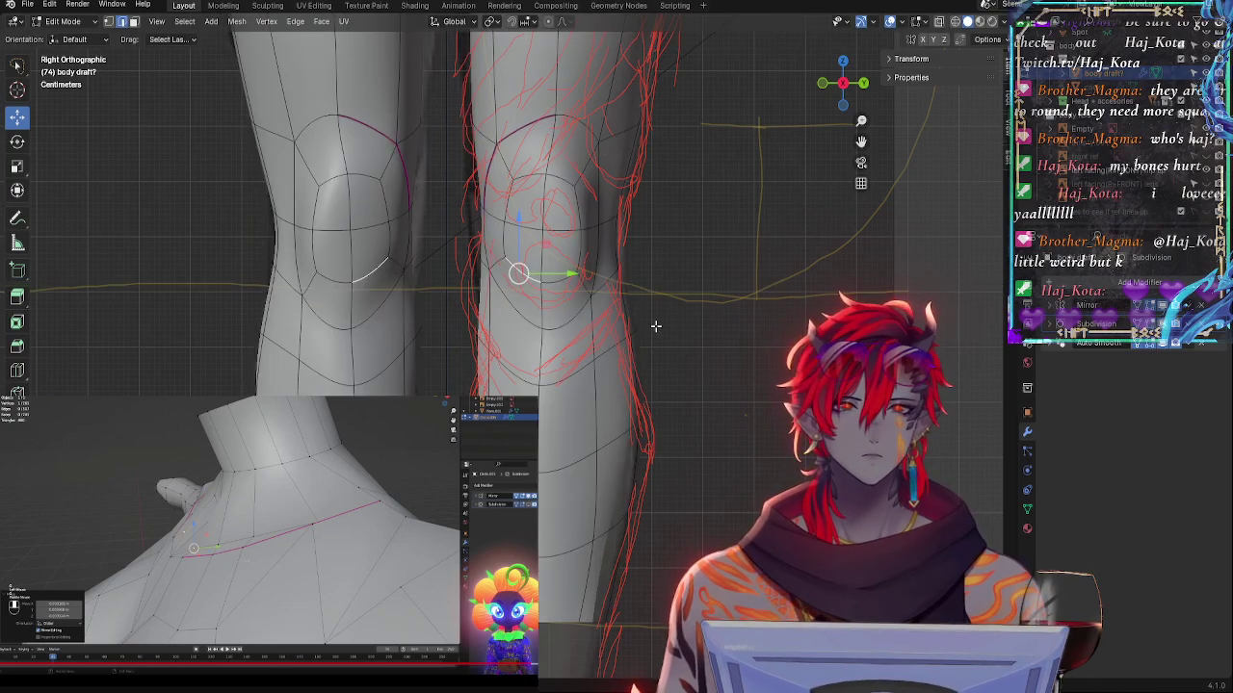
{"action": "left_click", "coordinate": [543, 287]}
{"action": "left_click", "coordinate": [558, 281]}
{"action": "left_click", "coordinate": [527, 276], "text": "shift"}
{"action": "key", "text": "r"}
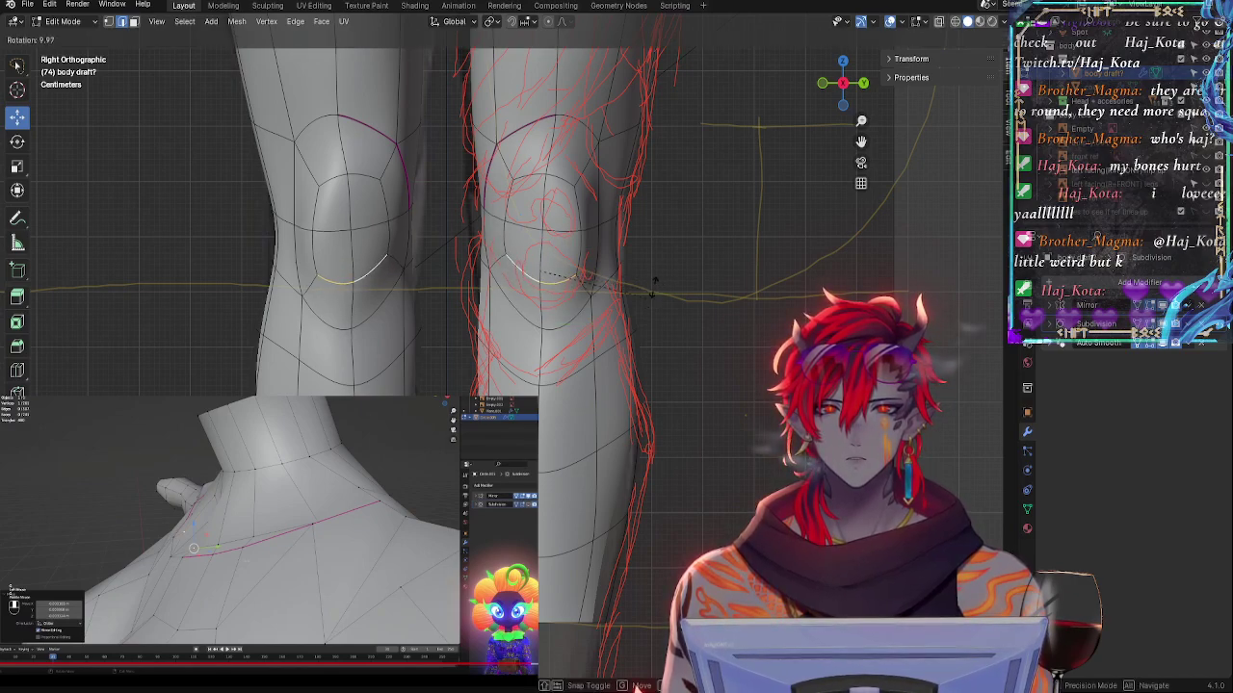
{"action": "left_click", "coordinate": [659, 270]}
{"action": "key", "text": "g"}
{"action": "key", "text": "z"}
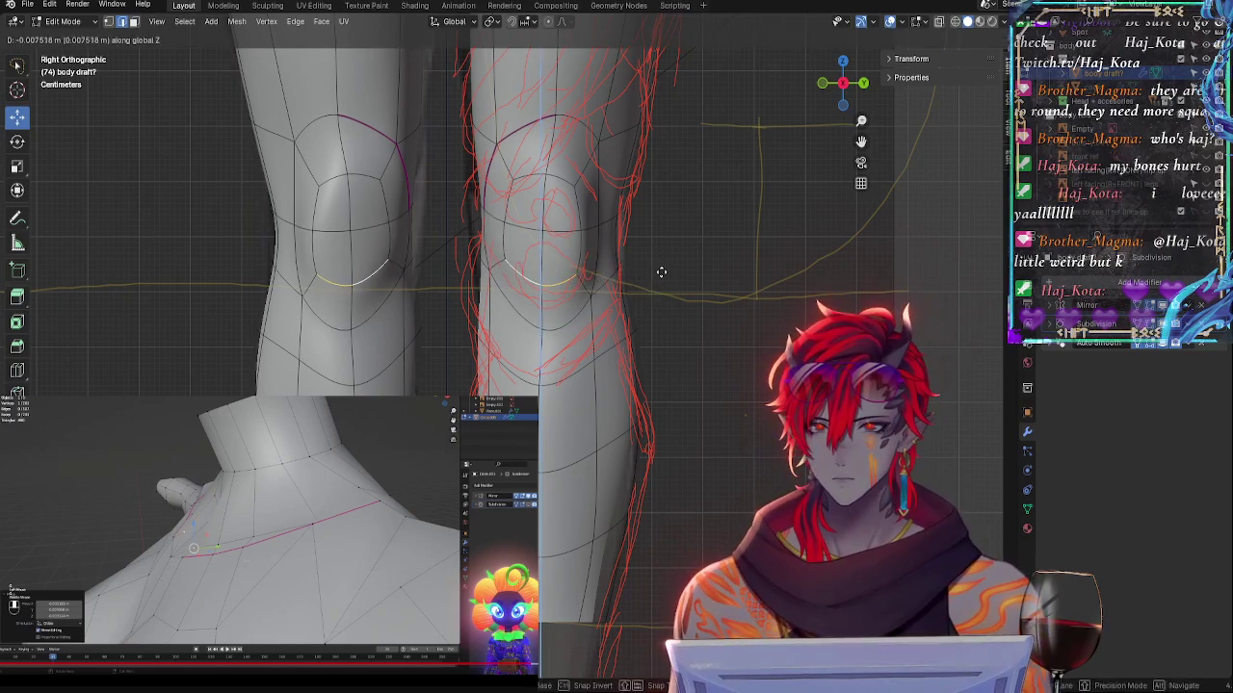
{"action": "left_click", "coordinate": [661, 273]}
{"action": "key", "text": "r"}
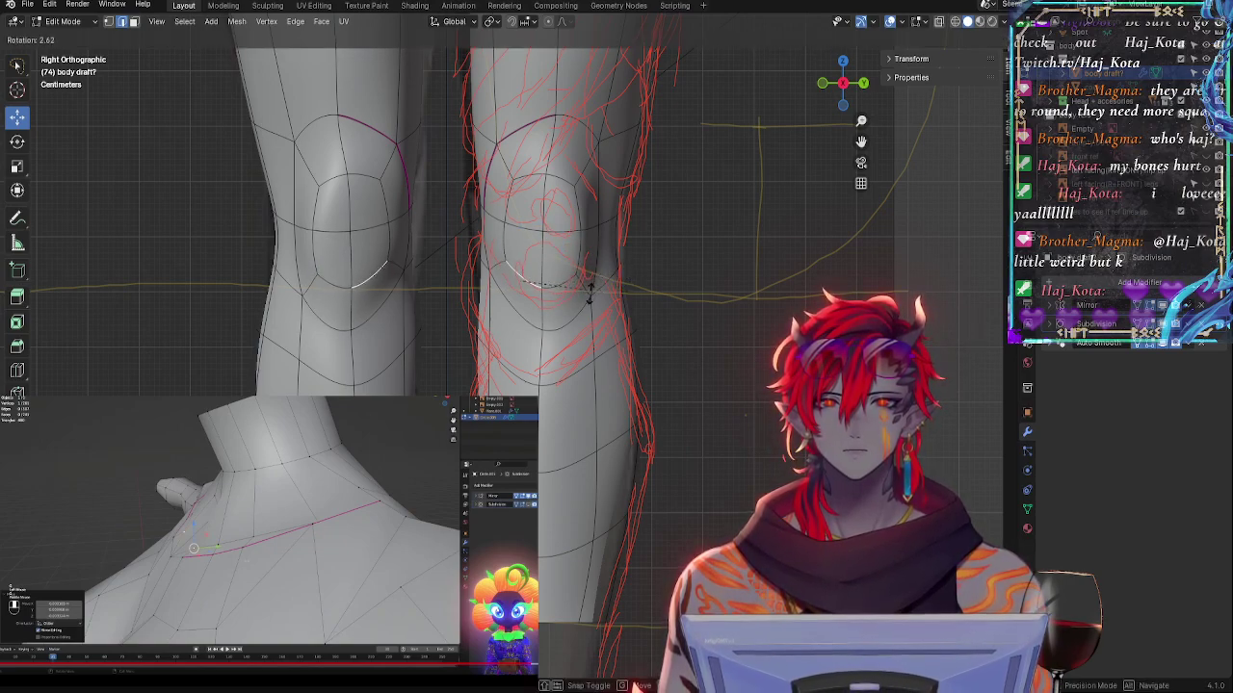
{"action": "left_click", "coordinate": [614, 285]}
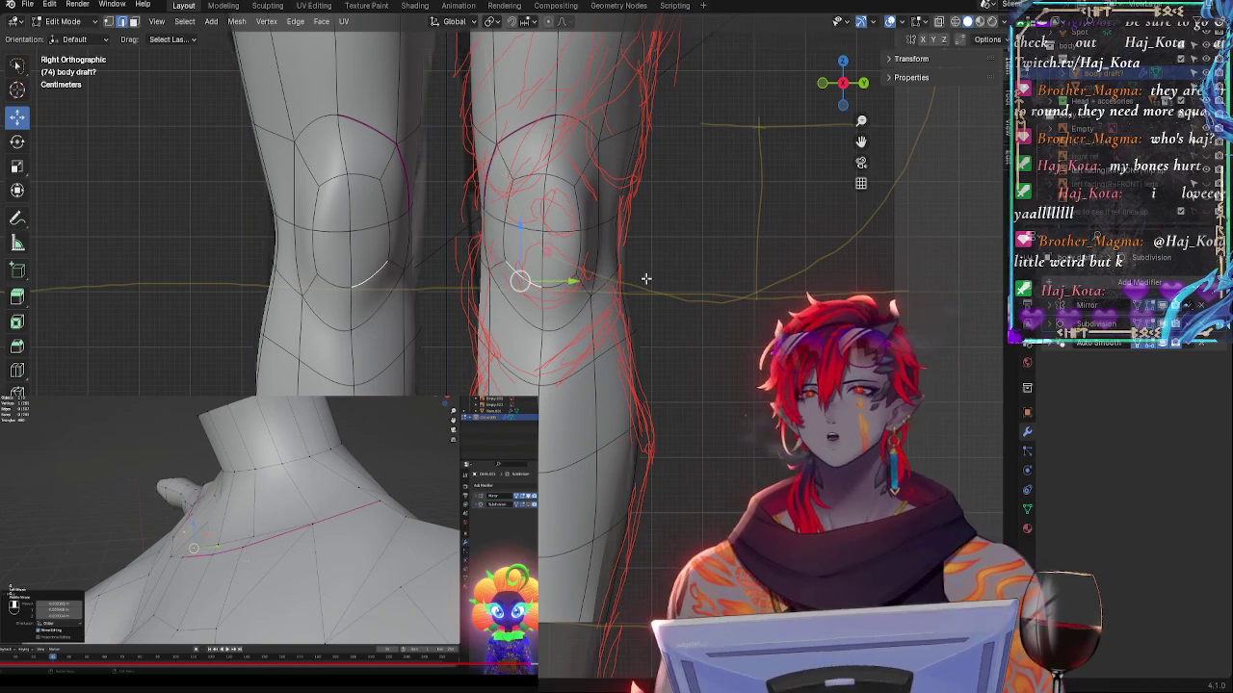
- Rotate the selected knee edge in Right view to match the reference sketch
{"action": "middle_click_drag", "start_coordinate": [714, 236], "coordinate": [725, 260], "text": "shift"}
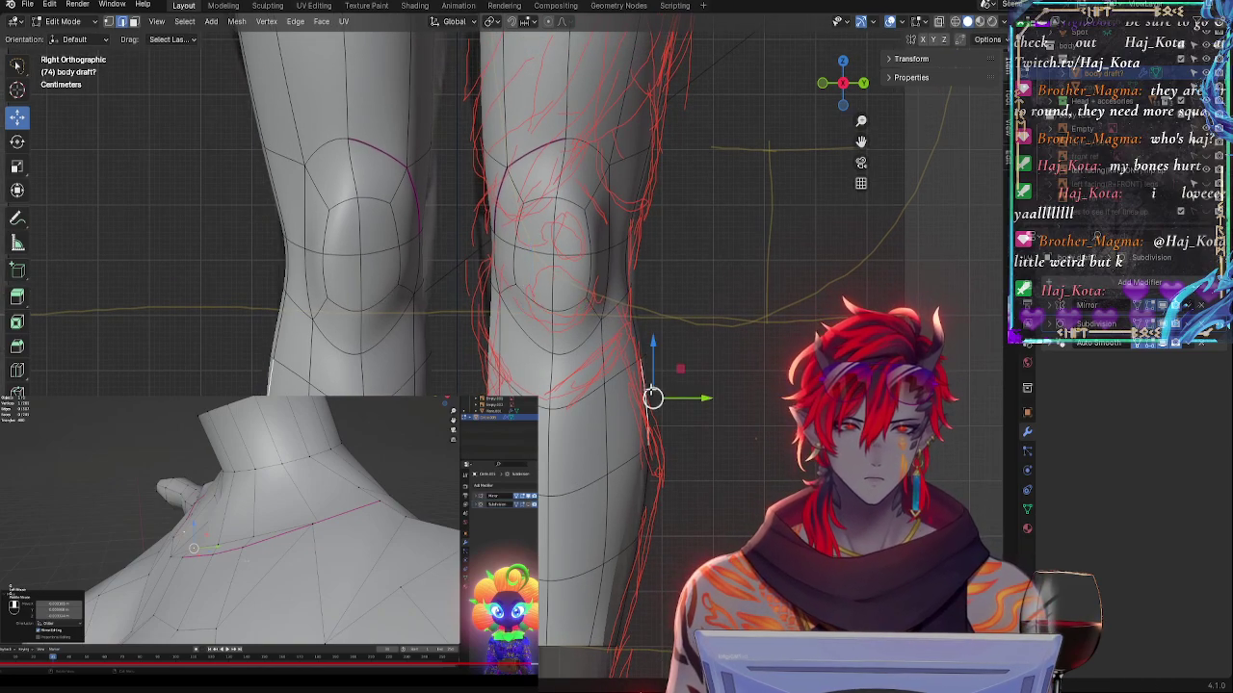
{"action": "middle_click_drag", "start_coordinate": [652, 350], "coordinate": [643, 393]}
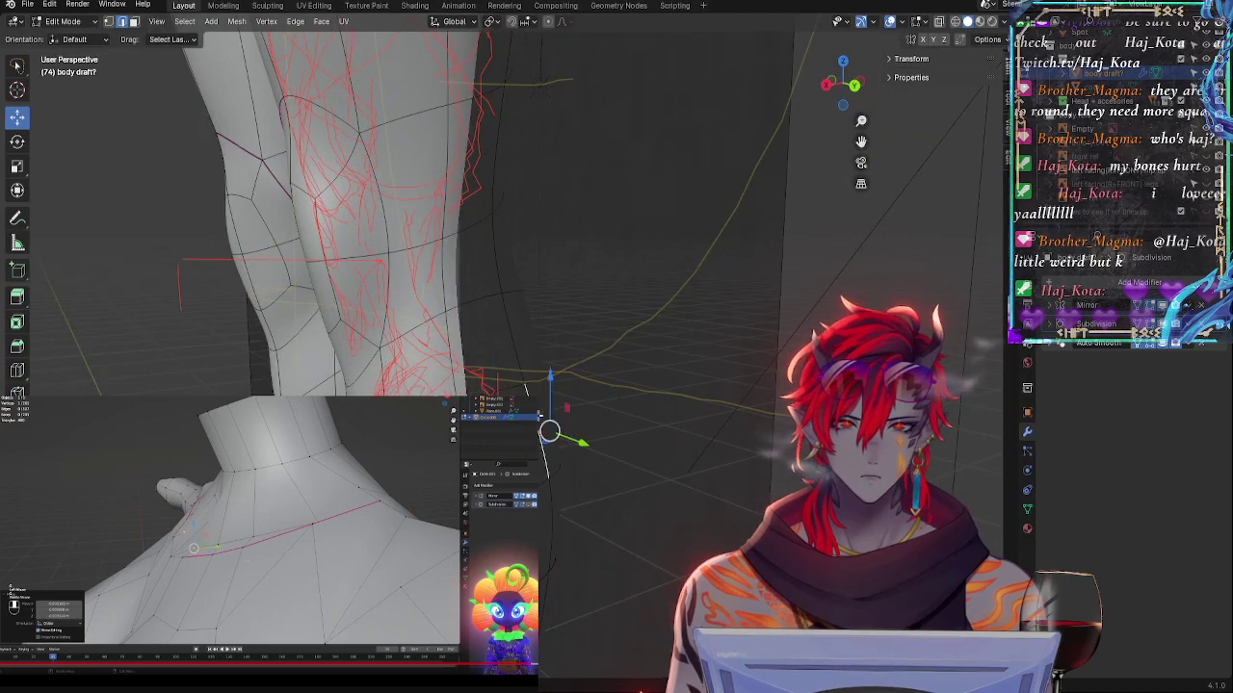
{"action": "middle_click_drag", "start_coordinate": [542, 410], "coordinate": [616, 406]}
{"action": "left_click", "coordinate": [841, 85]}
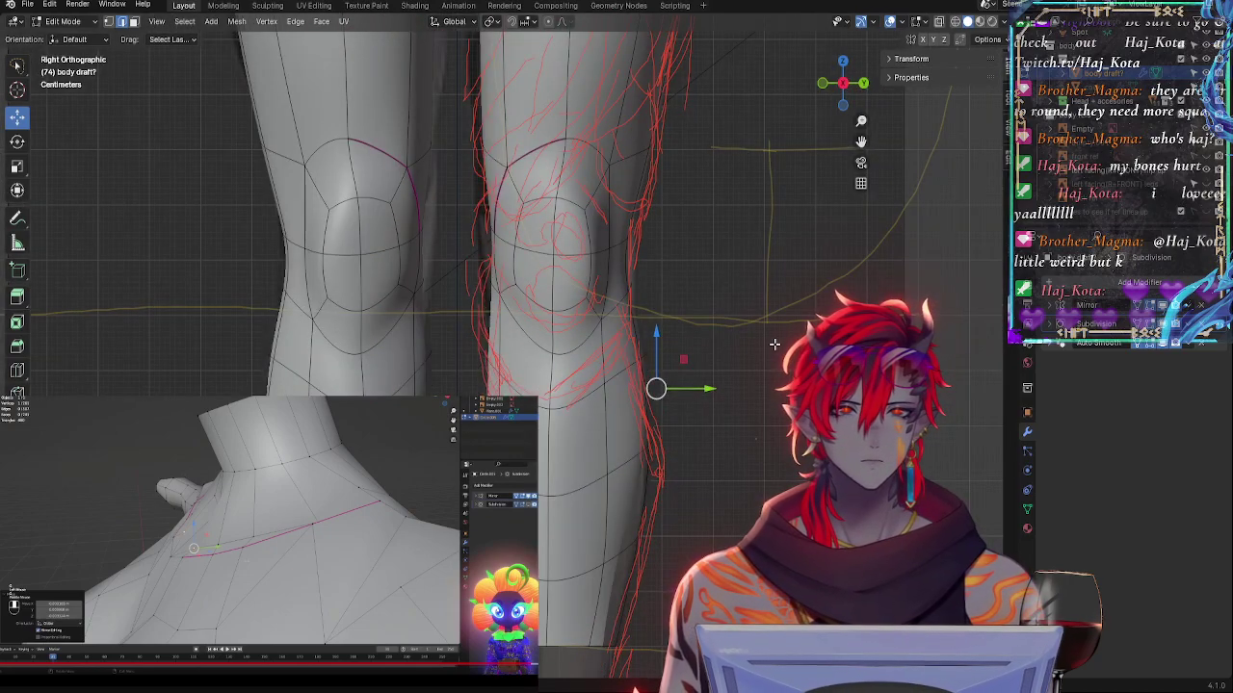
{"action": "key", "text": "r"}
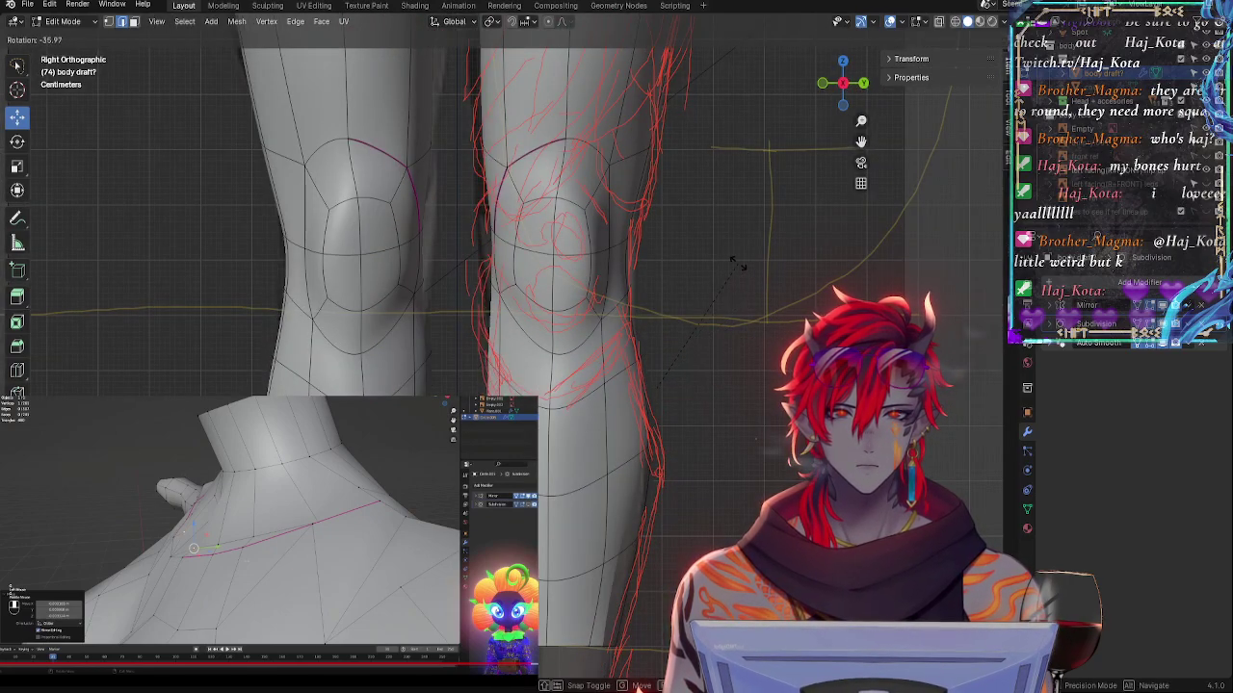
{"action": "left_click", "coordinate": [736, 263]}
{"action": "middle_click_drag", "start_coordinate": [732, 404], "coordinate": [720, 453]}
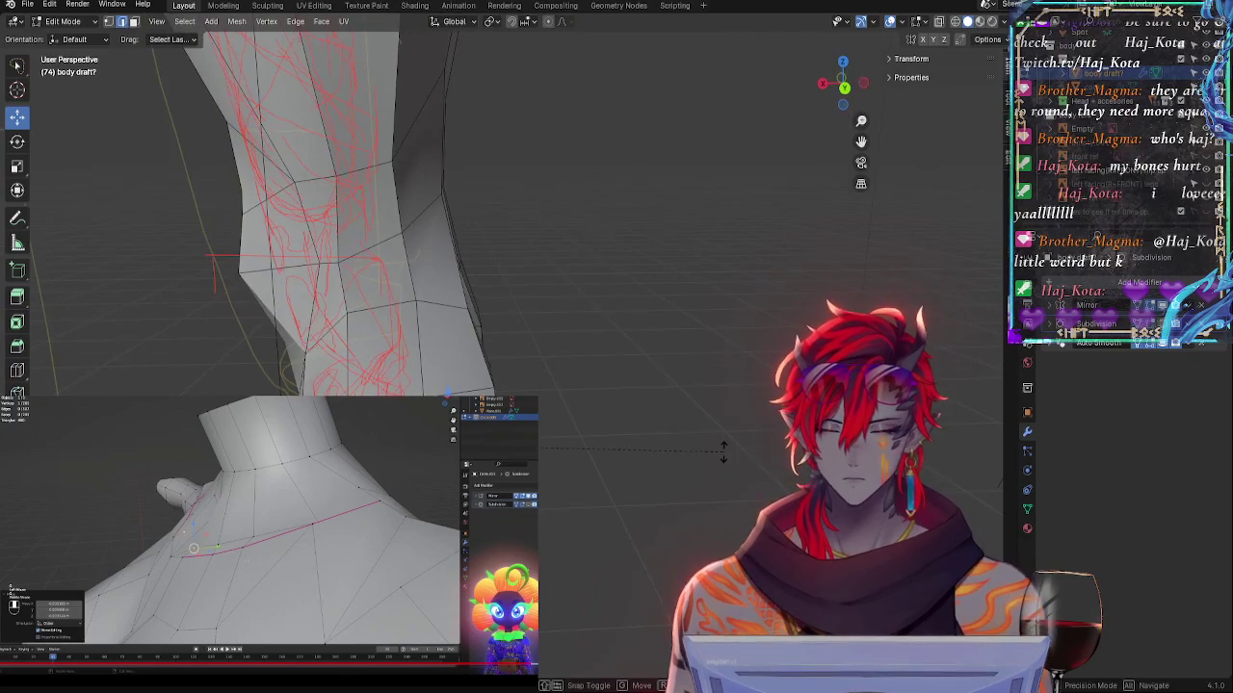
- Rotate the edge behind the knee about Y, then tilt and nudge it from another angle
{"action": "key", "text": "r"}
{"action": "key", "text": "y"}
{"action": "left_click", "coordinate": [747, 508]}
{"action": "middle_click_drag", "start_coordinate": [746, 508], "coordinate": [581, 489]}
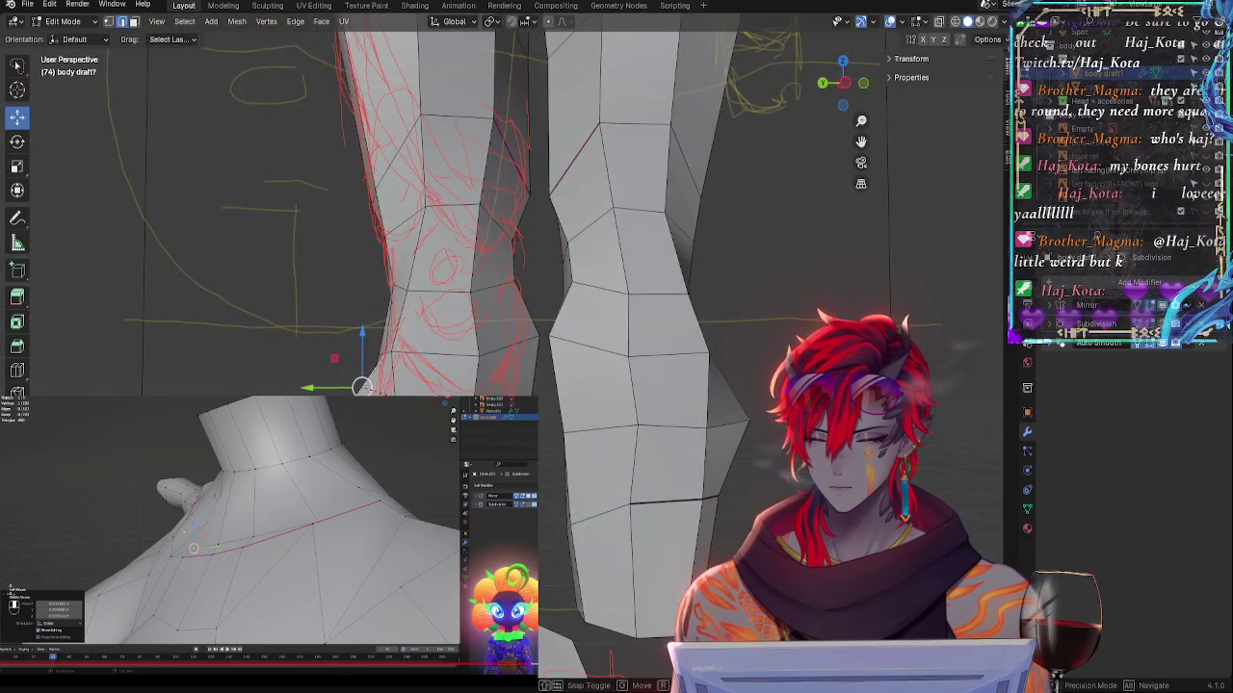
{"action": "middle_click_drag", "start_coordinate": [581, 490], "coordinate": [439, 423]}
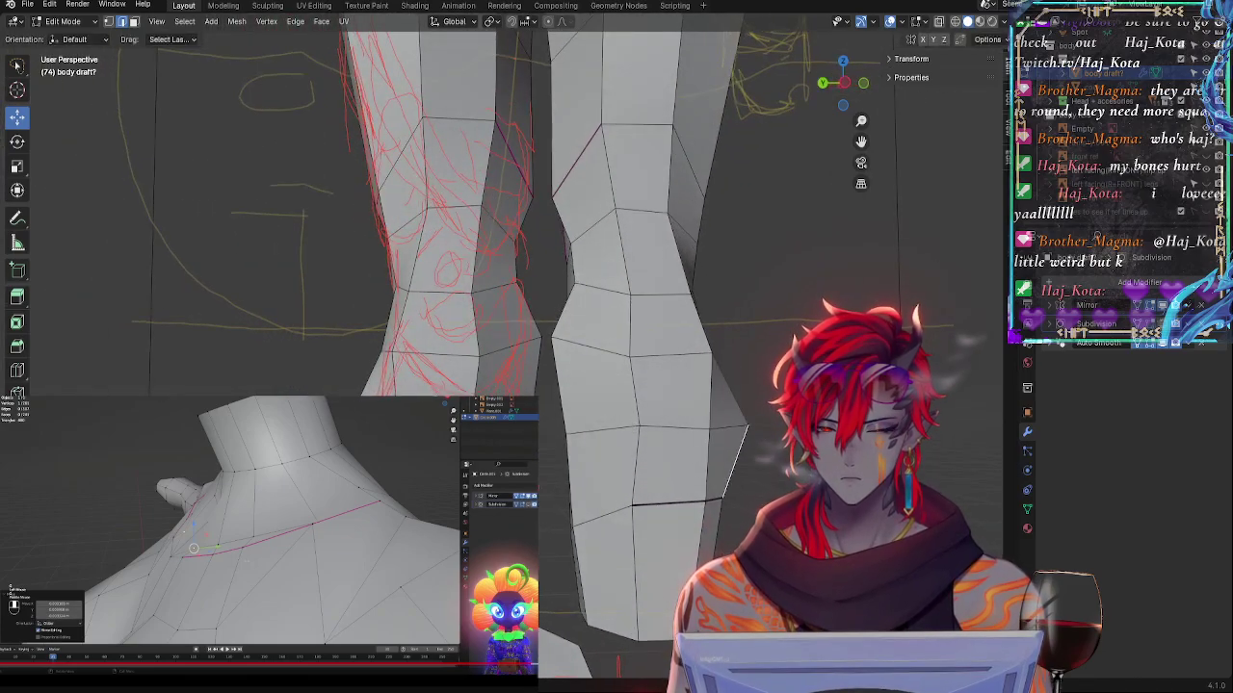
{"action": "key", "text": "r"}
{"action": "left_click", "coordinate": [405, 510]}
{"action": "middle_click_drag", "start_coordinate": [404, 510], "coordinate": [609, 508]}
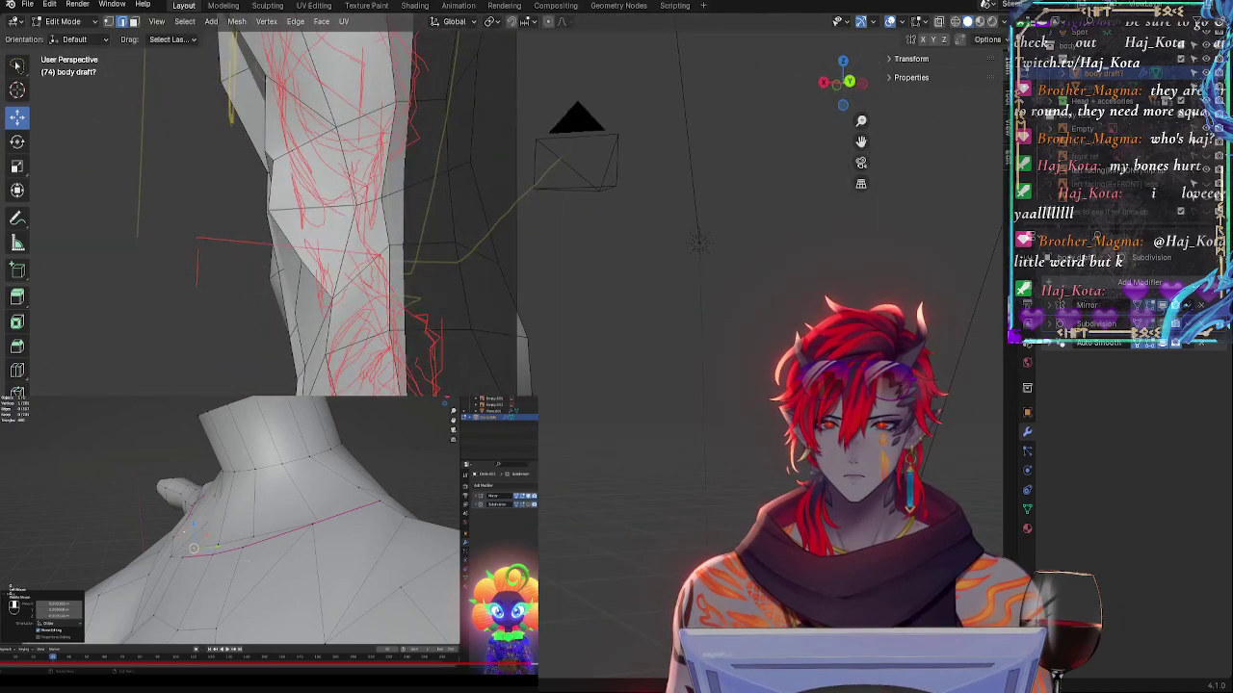
{"action": "left_click_drag", "start_coordinate": [373, 440], "coordinate": [368, 440]}
- Move a calf vertex into place and shift the upper calf edge along X
{"action": "key", "text": "r"}
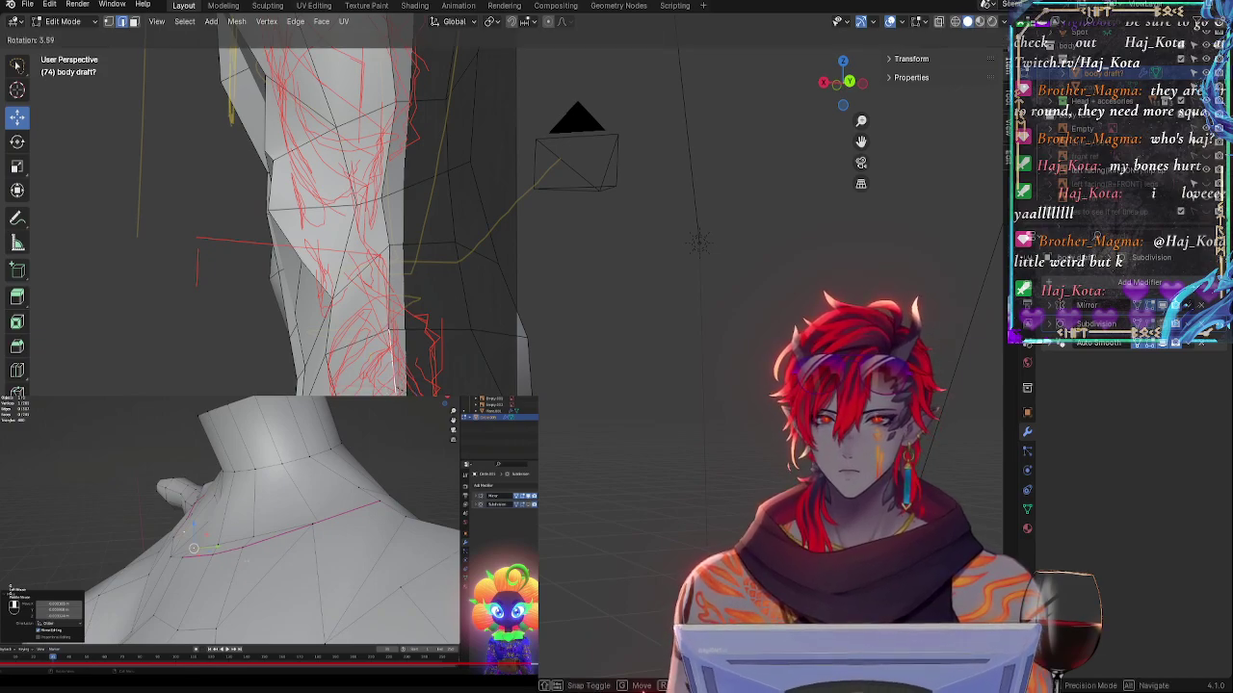
{"action": "key", "text": "Escape"}
{"action": "left_click_drag", "start_coordinate": [385, 335], "coordinate": [380, 339]}
{"action": "left_click", "coordinate": [384, 295]}
{"action": "left_click_drag", "start_coordinate": [358, 294], "coordinate": [357, 292]}
{"action": "middle_click_drag", "start_coordinate": [357, 292], "coordinate": [330, 257]}
- Rotate the lower calf edge and nudge the upper and lower calf edges into a smooth line
{"action": "left_click", "coordinate": [344, 379]}
{"action": "key", "text": "r"}
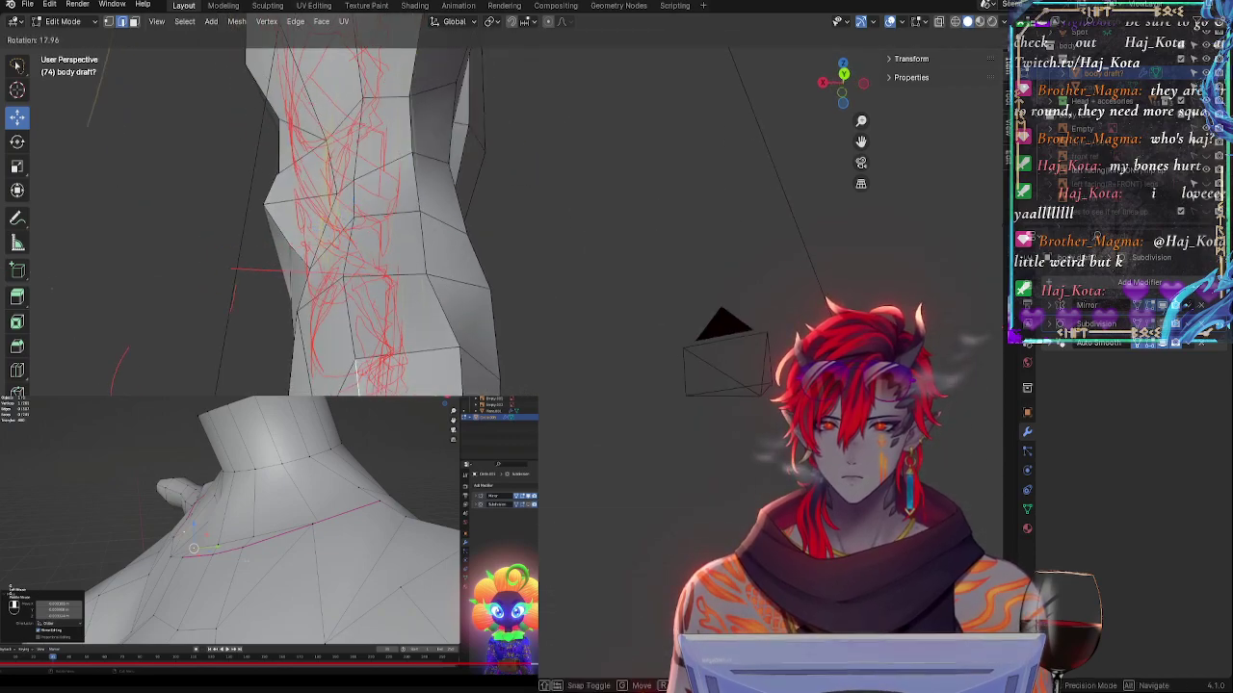
{"action": "key", "text": "Return"}
{"action": "key", "text": "g"}
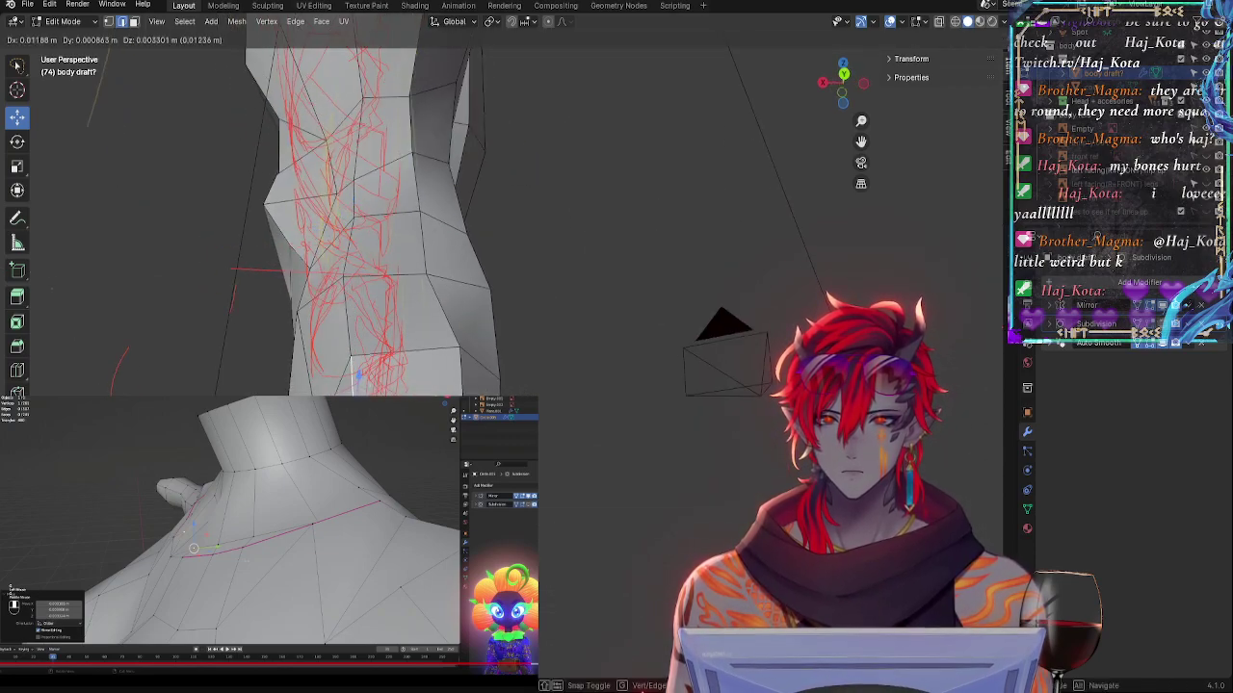
{"action": "left_click", "coordinate": [353, 374]}
{"action": "left_click", "coordinate": [352, 344]}
{"action": "key", "text": "g"}
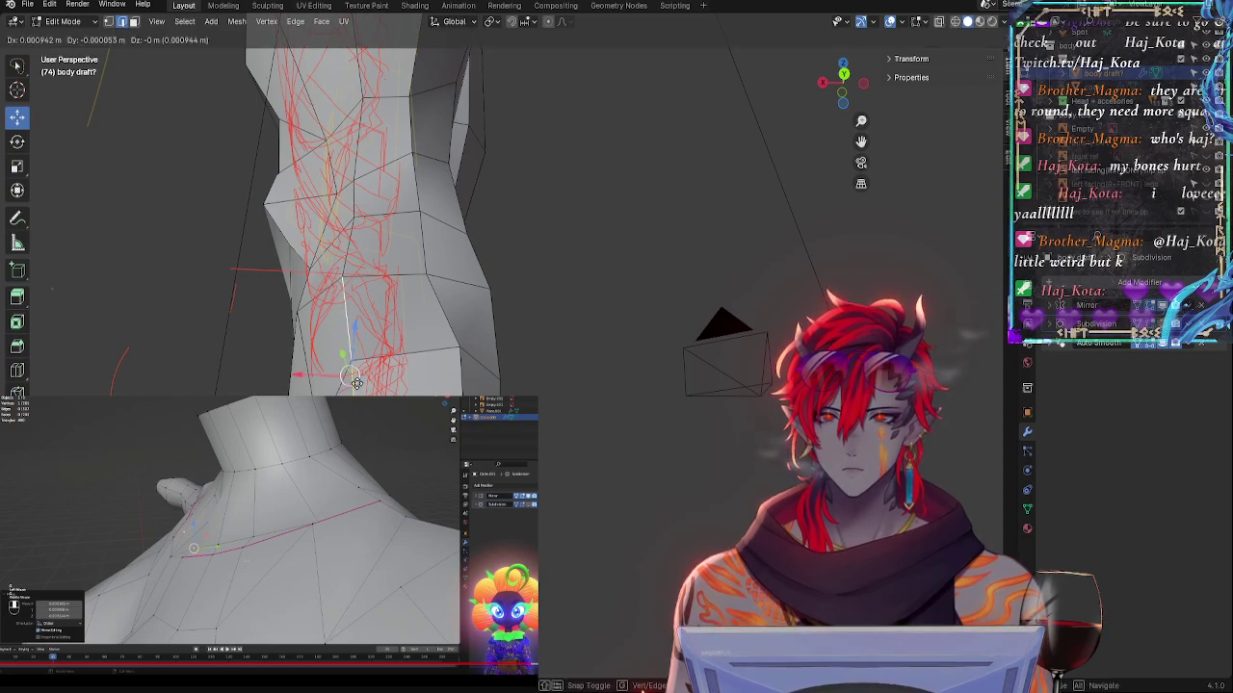
{"action": "left_click", "coordinate": [352, 345]}
{"action": "left_click", "coordinate": [353, 372]}
{"action": "key", "text": "g"}
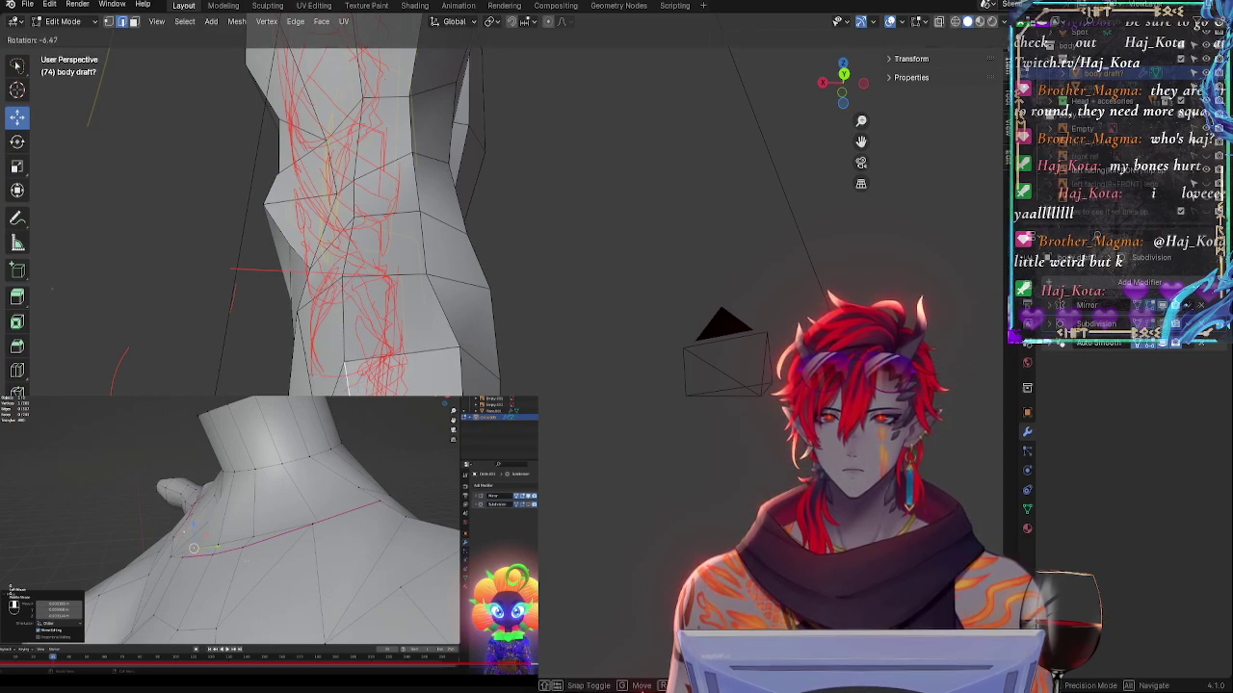
{"action": "key", "text": "Return"}
- Select an outline vertex and turn the subdivision preview back on to check the legs
{"action": "middle_click_drag", "start_coordinate": [424, 222], "coordinate": [323, 284]}
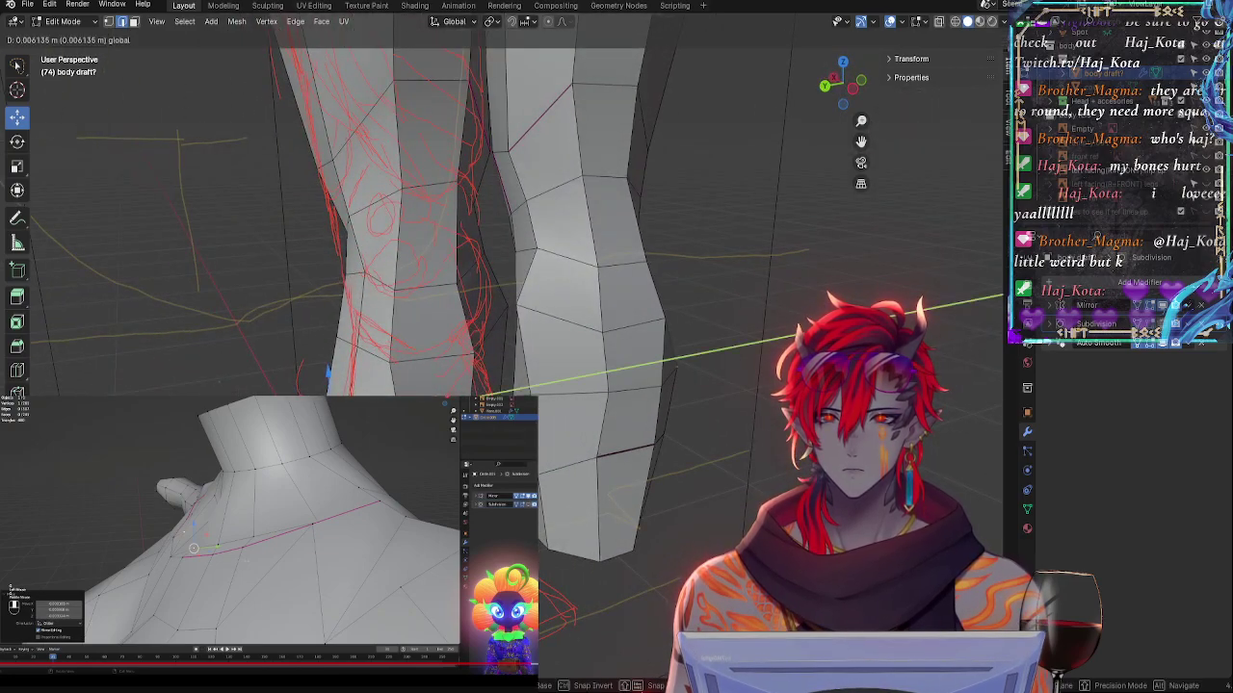
{"action": "left_click", "coordinate": [346, 344]}
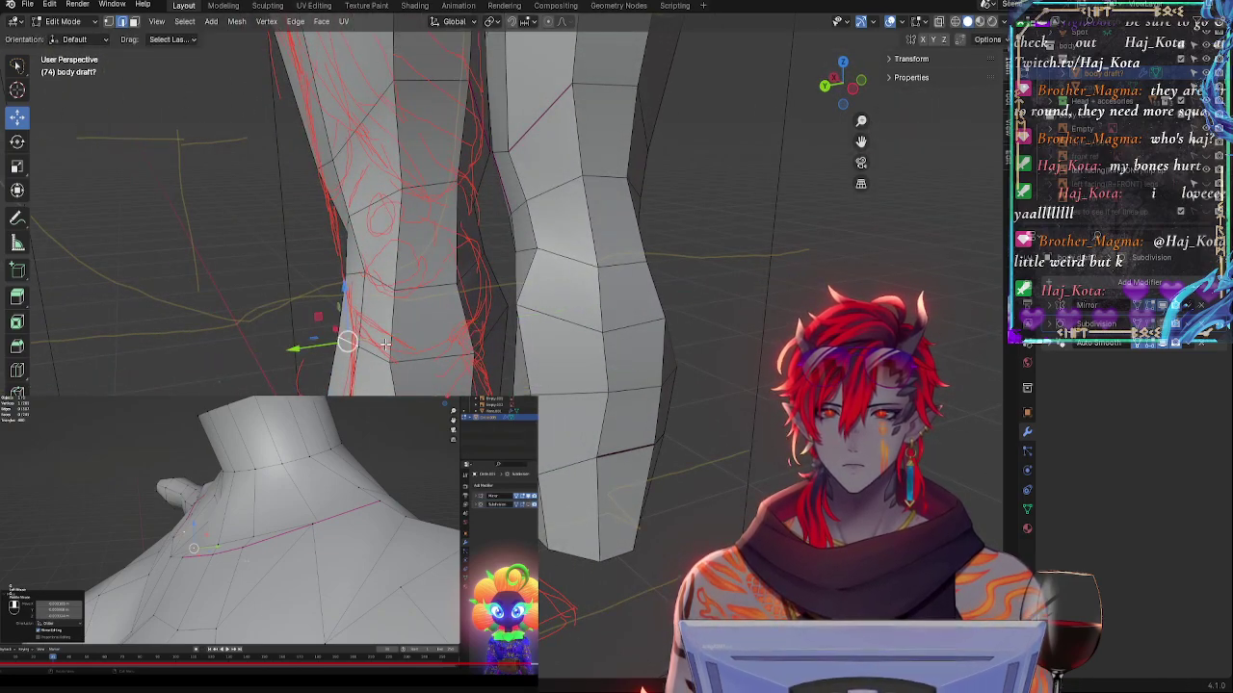
{"action": "left_click", "coordinate": [1161, 324]}
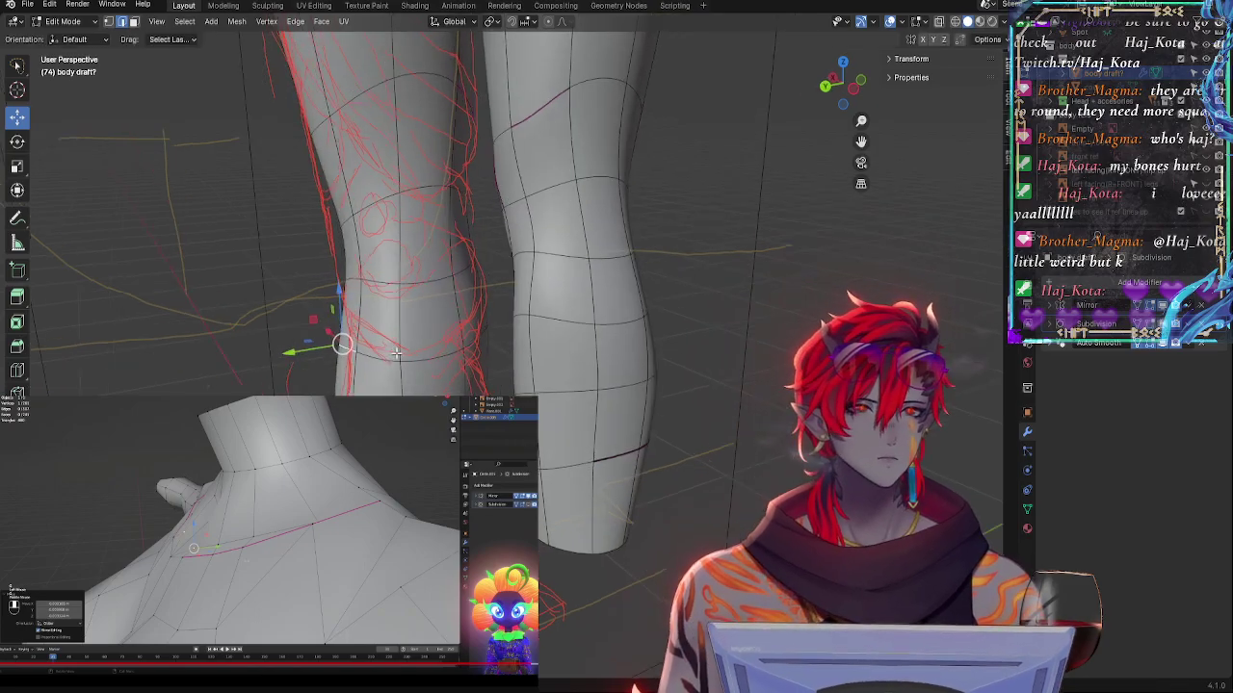
{"action": "middle_click_drag", "start_coordinate": [402, 333], "coordinate": [655, 301]}
- In right side view, select the knee and thigh edges, tilt them three times and move them onto the sketch
{"action": "left_click", "coordinate": [840, 85]}
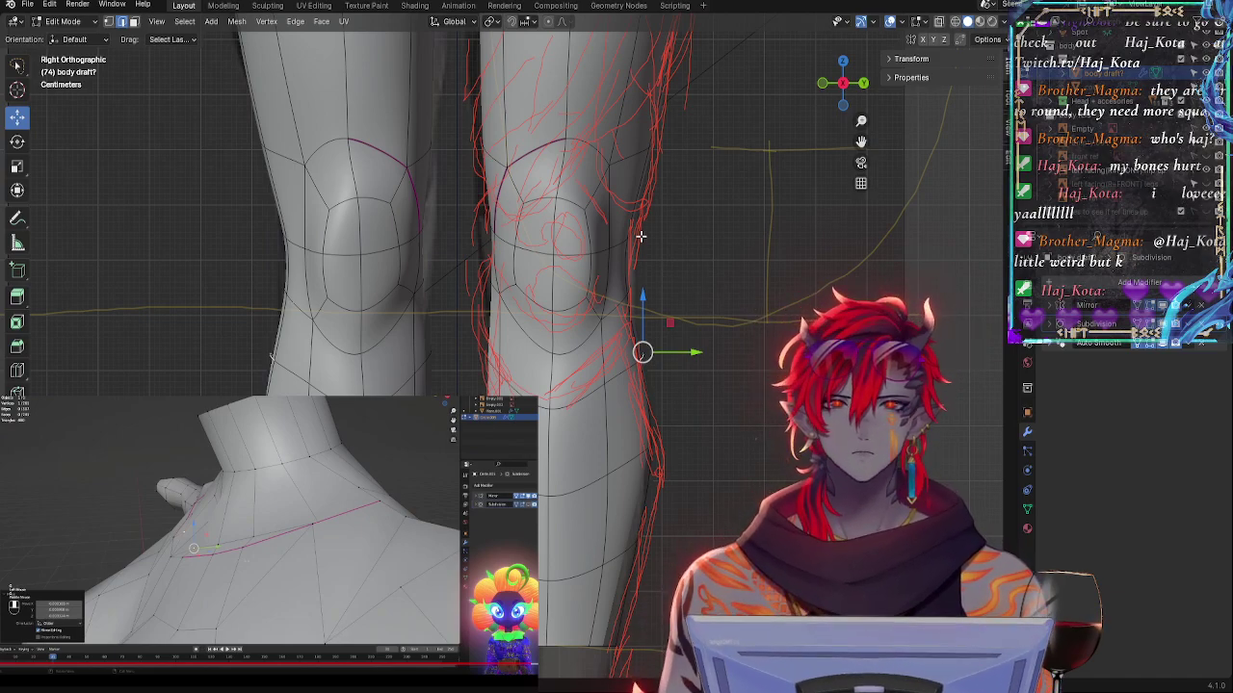
{"action": "middle_click_drag", "start_coordinate": [710, 160], "coordinate": [686, 245], "text": "shift"}
{"action": "left_click", "coordinate": [617, 265]}
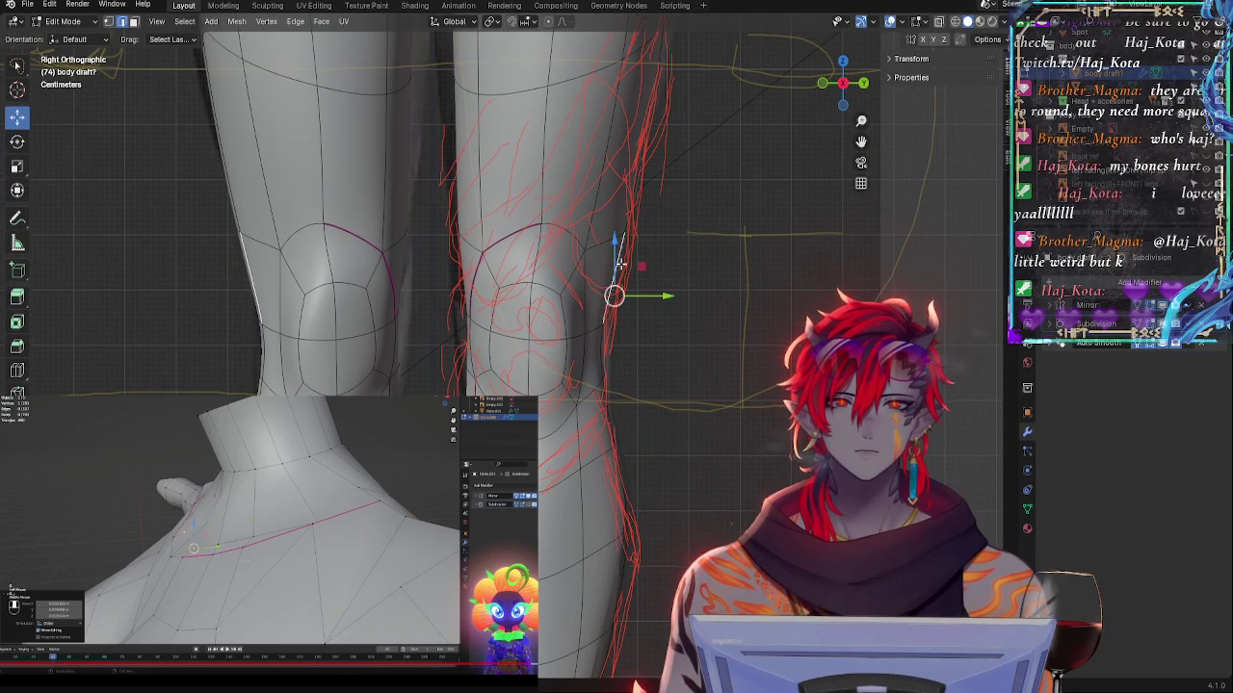
{"action": "left_click", "coordinate": [629, 223]}
{"action": "key", "text": "r"}
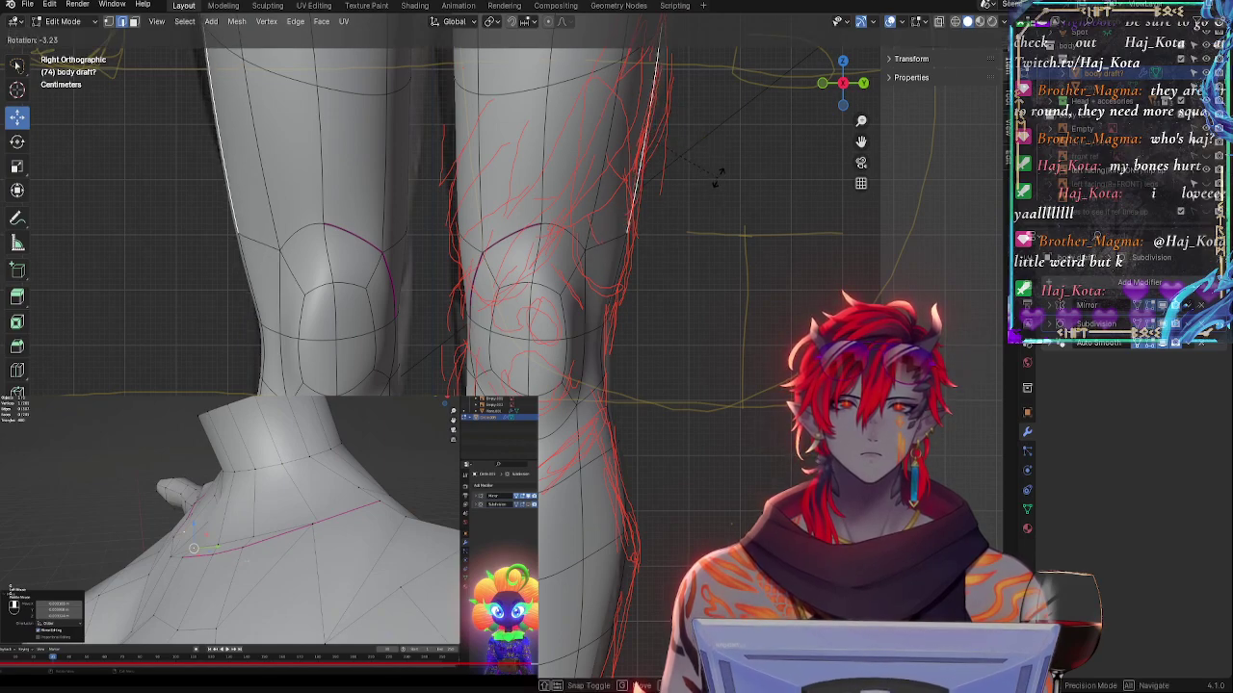
{"action": "left_click", "coordinate": [721, 174]}
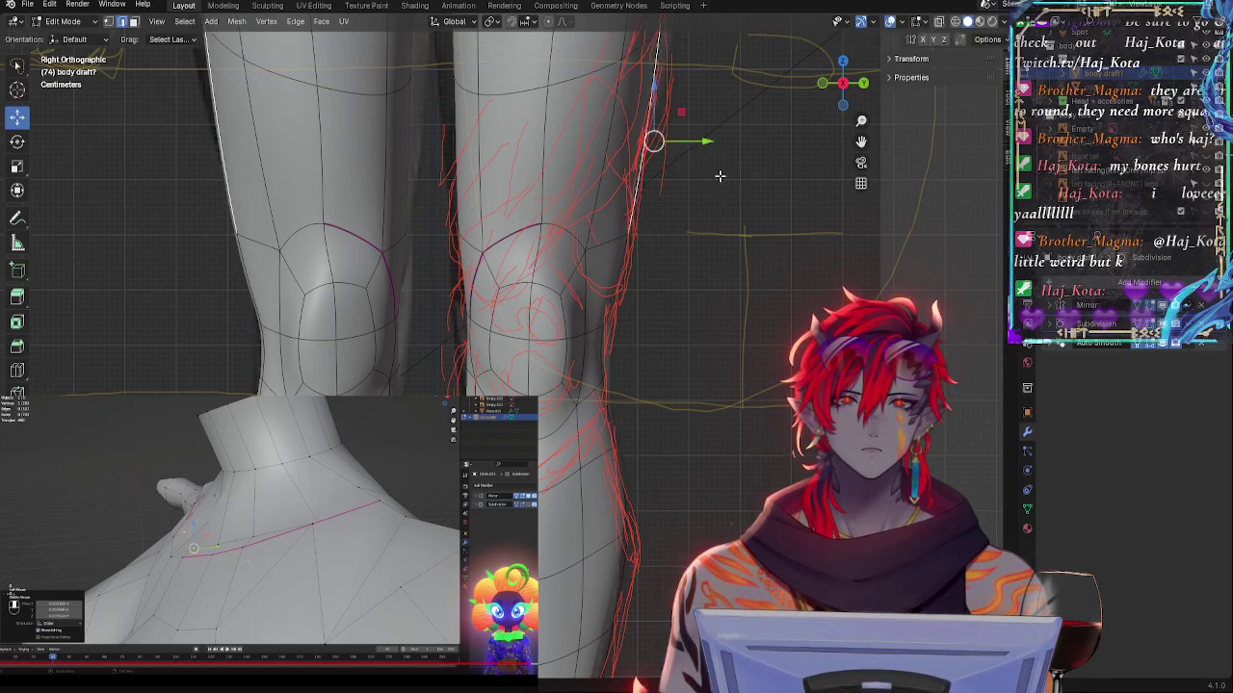
{"action": "key", "text": "r"}
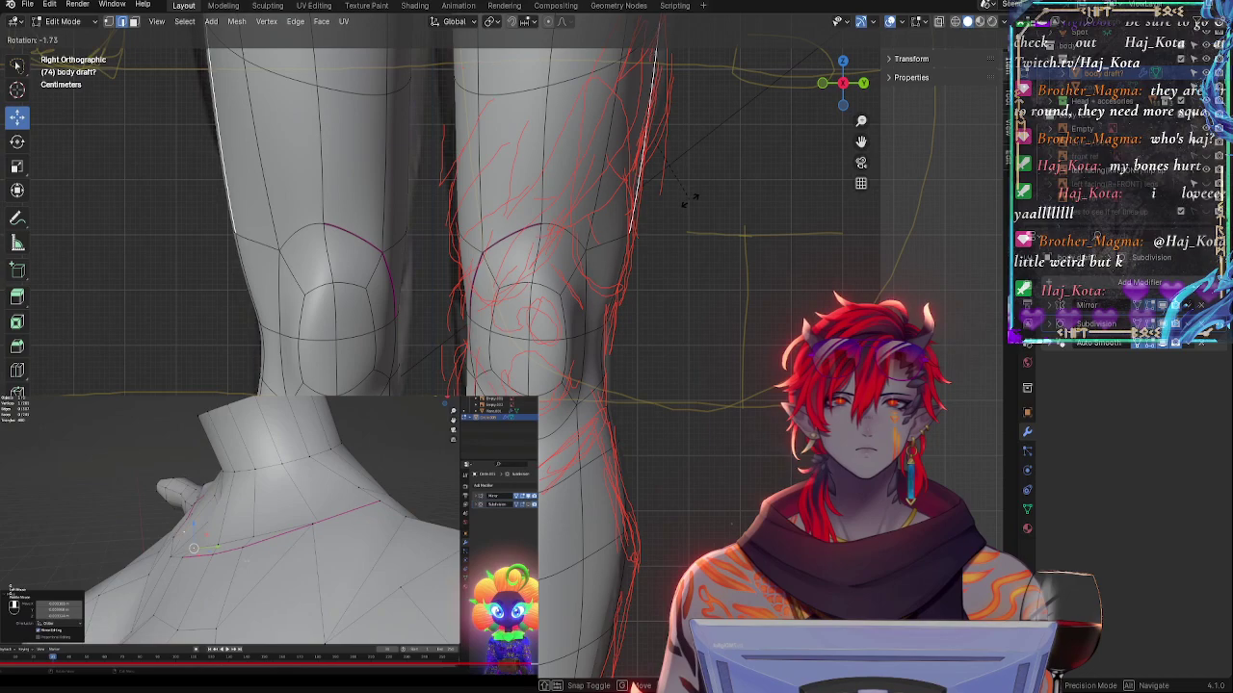
{"action": "left_click", "coordinate": [692, 202]}
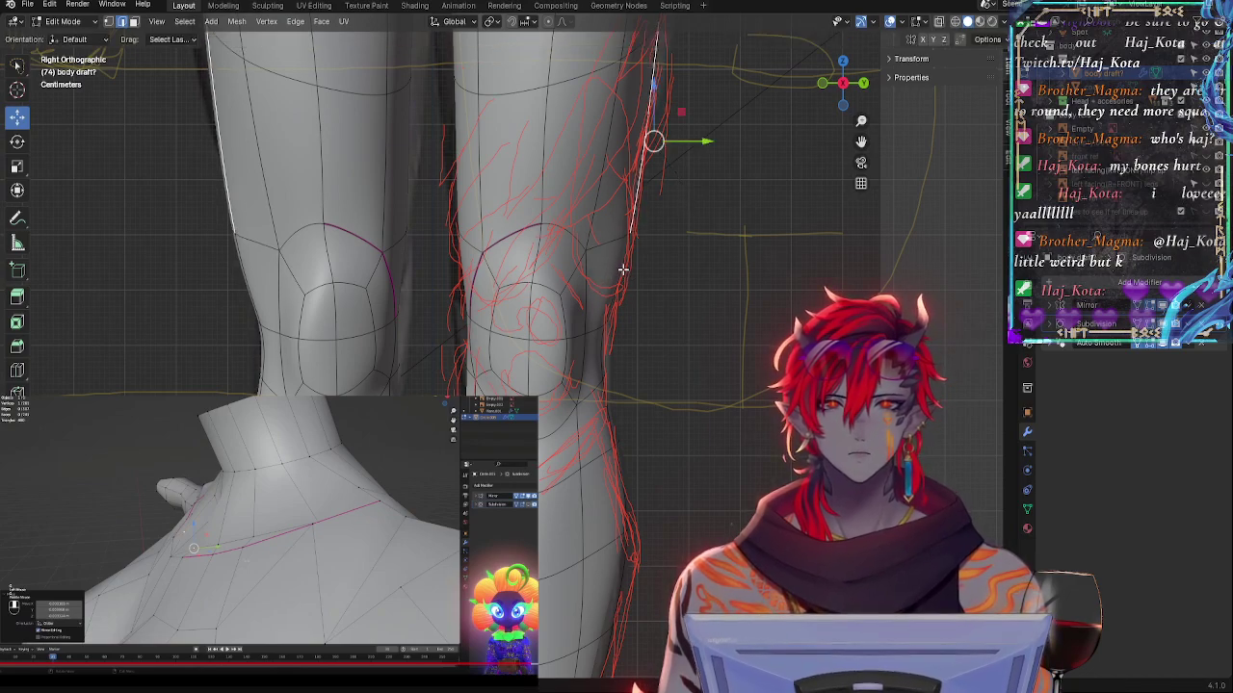
{"action": "key", "text": "r"}
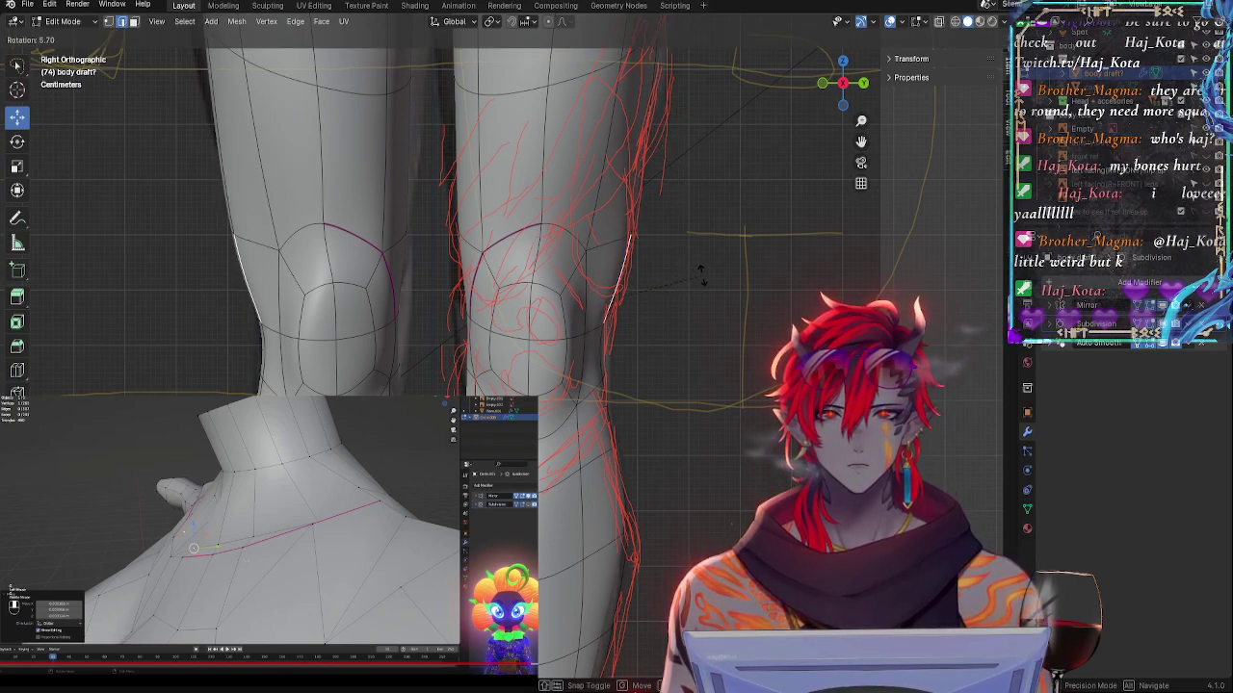
{"action": "left_click", "coordinate": [701, 273]}
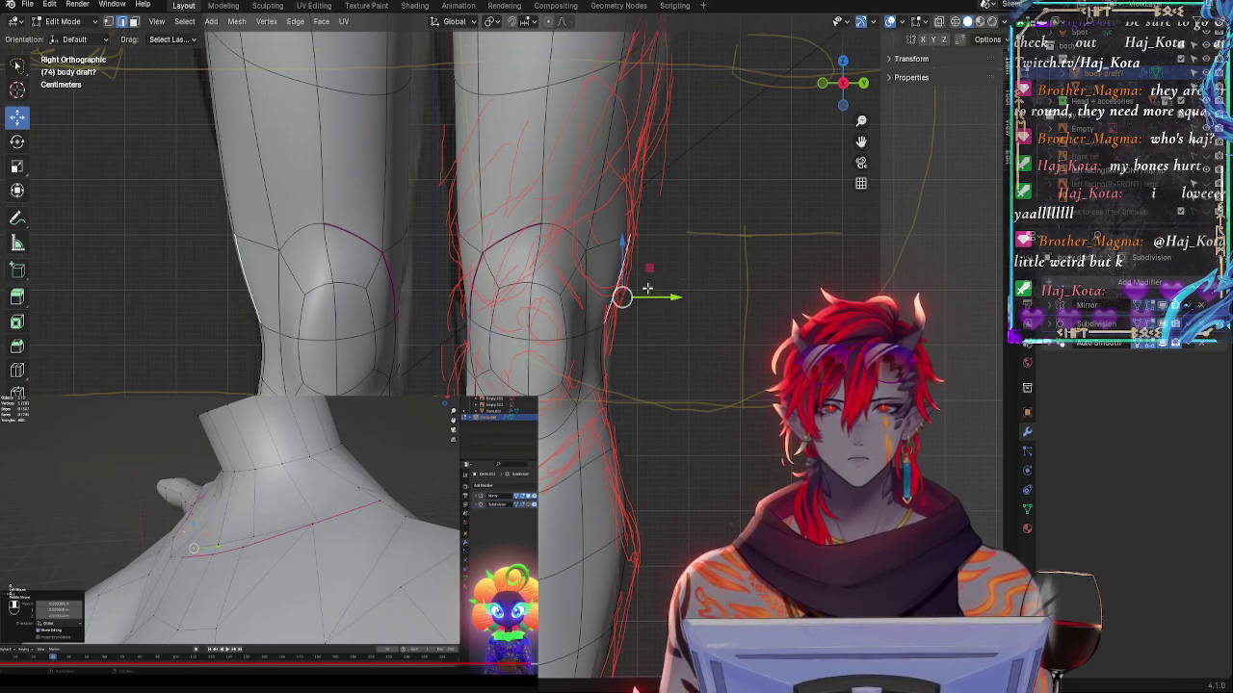
{"action": "left_click_drag", "start_coordinate": [622, 294], "coordinate": [625, 296]}
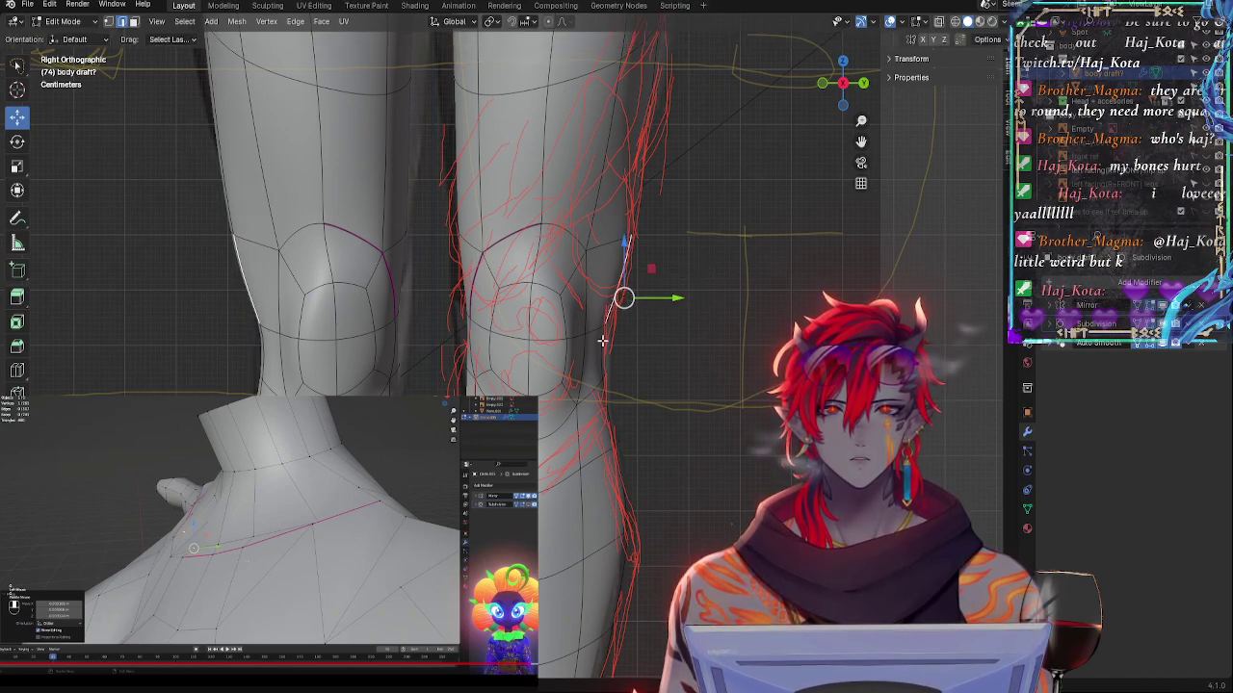
- Rotate the knee loop about the Y axis, then nudge and tilt it in see-through view
{"action": "key", "text": "r"}
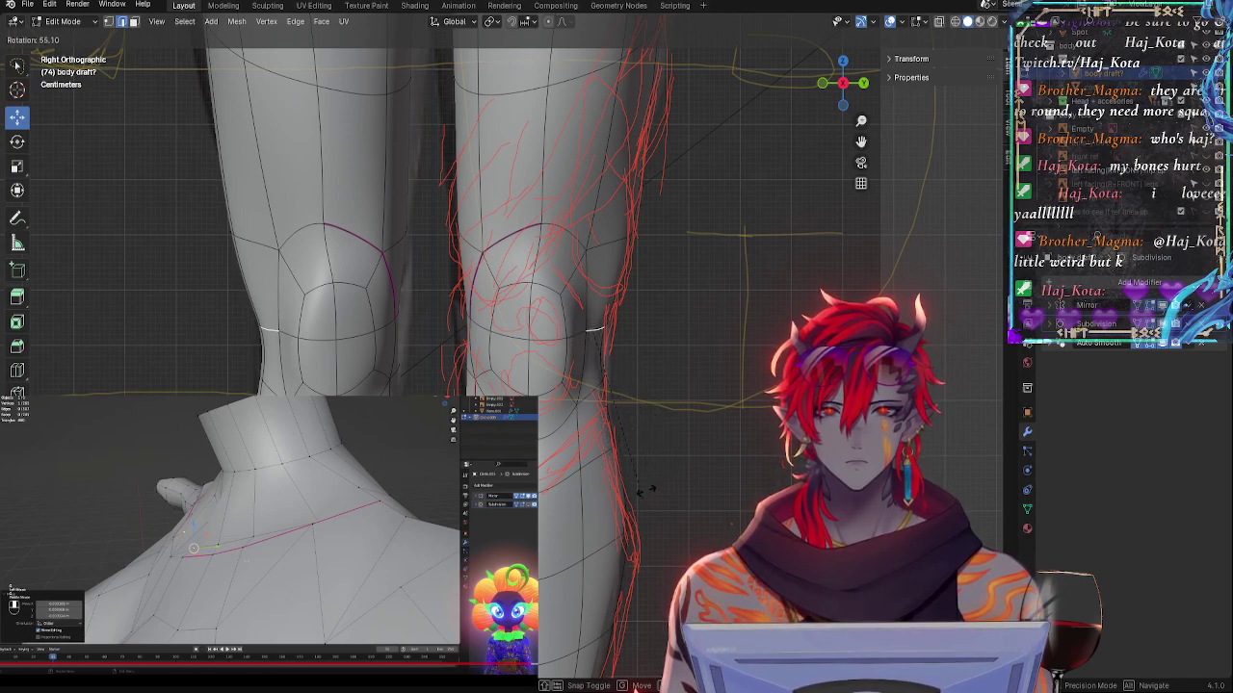
{"action": "key", "text": "y"}
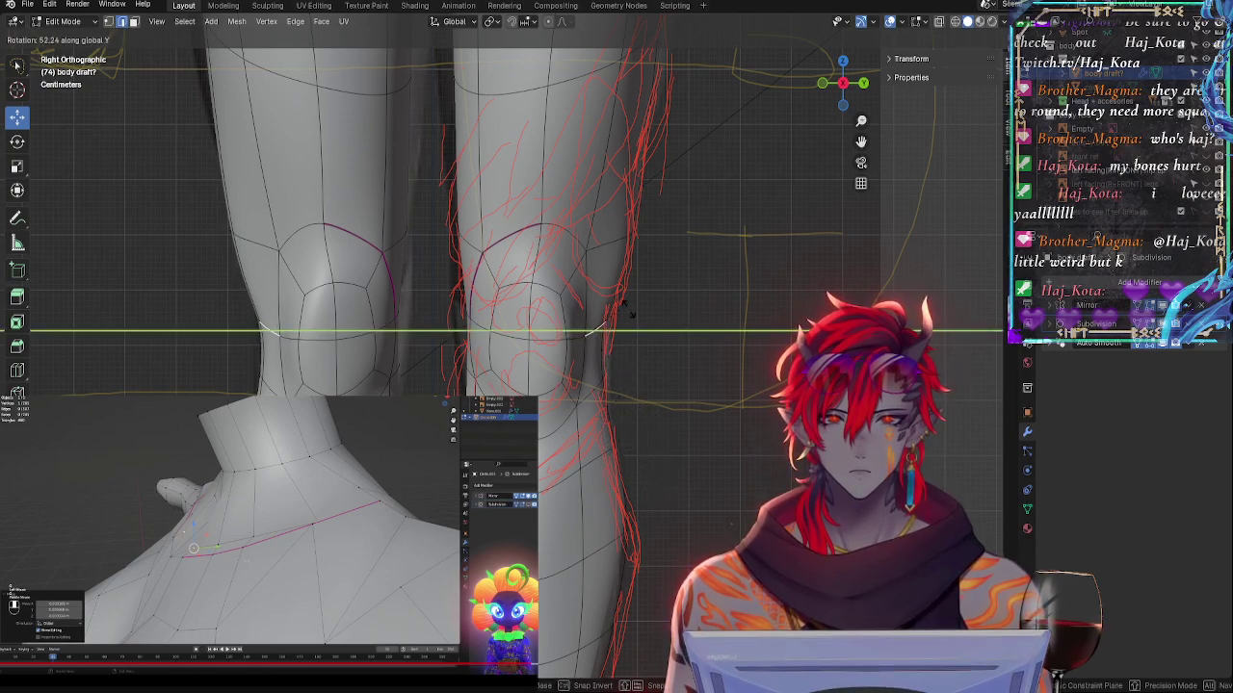
{"action": "left_click", "coordinate": [650, 328]}
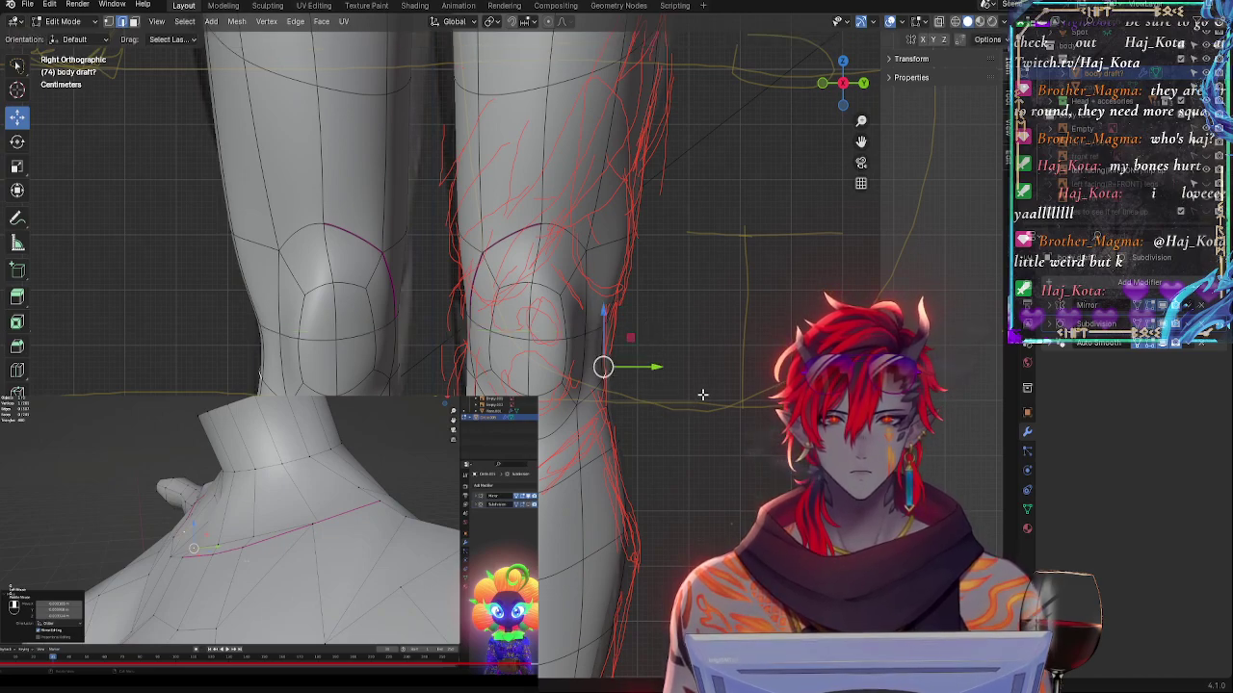
{"action": "key", "text": "alt+z"}
{"action": "key", "text": "alt+z"}
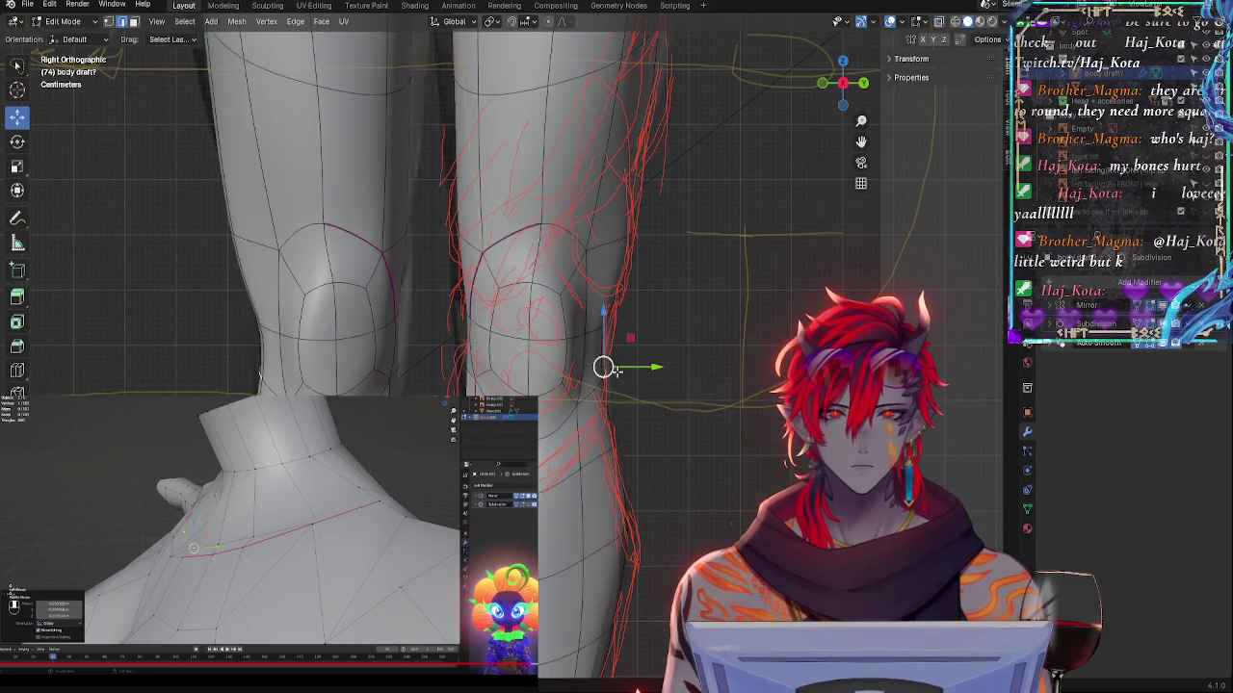
{"action": "left_click_drag", "start_coordinate": [643, 367], "coordinate": [623, 369]}
{"action": "key", "text": "r"}
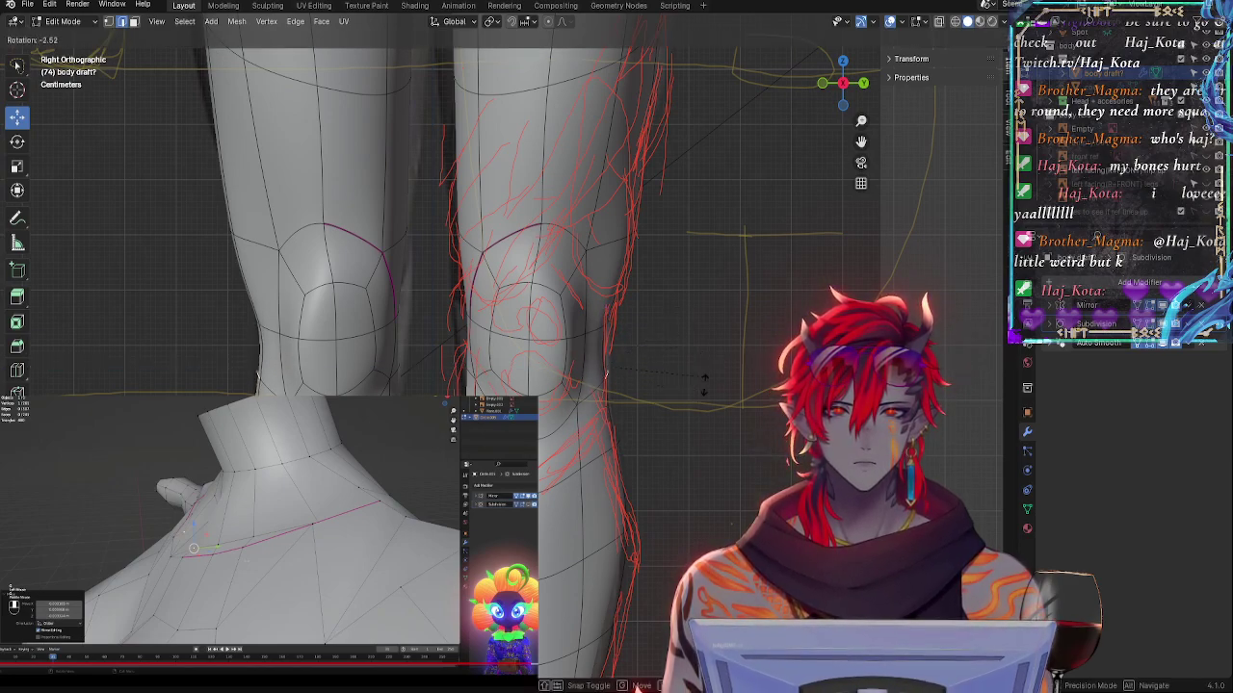
{"action": "left_click", "coordinate": [703, 393]}
- Realign the back-of-knee edges, scaling them vertically to 0.8458 and tilting them
{"action": "left_click", "coordinate": [598, 380]}
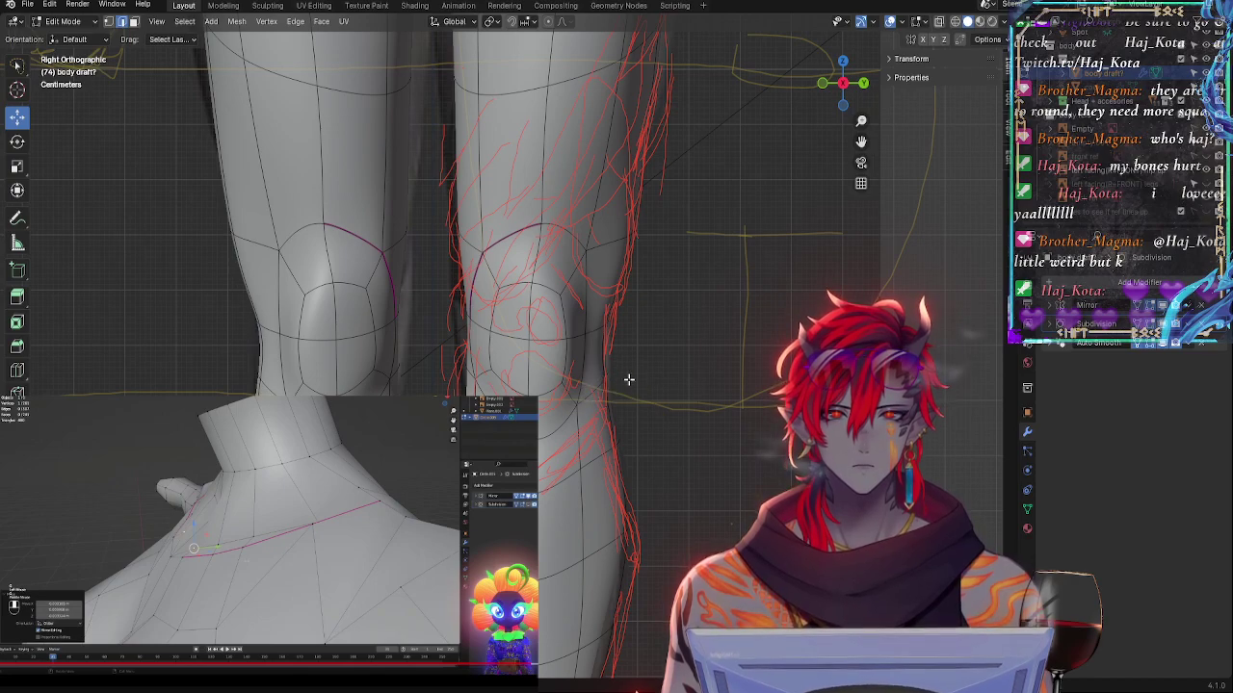
{"action": "mouse_move", "coordinate": [647, 379]}
{"action": "left_mouse_down"}
{"action": "mouse_move", "coordinate": [662, 352]}
{"action": "mouse_move", "coordinate": [650, 356]}
{"action": "left_mouse_up"}
{"action": "left_click", "coordinate": [595, 334]}
{"action": "left_click", "coordinate": [601, 363]}
{"action": "key", "text": "r"}
{"action": "left_click", "coordinate": [707, 353]}
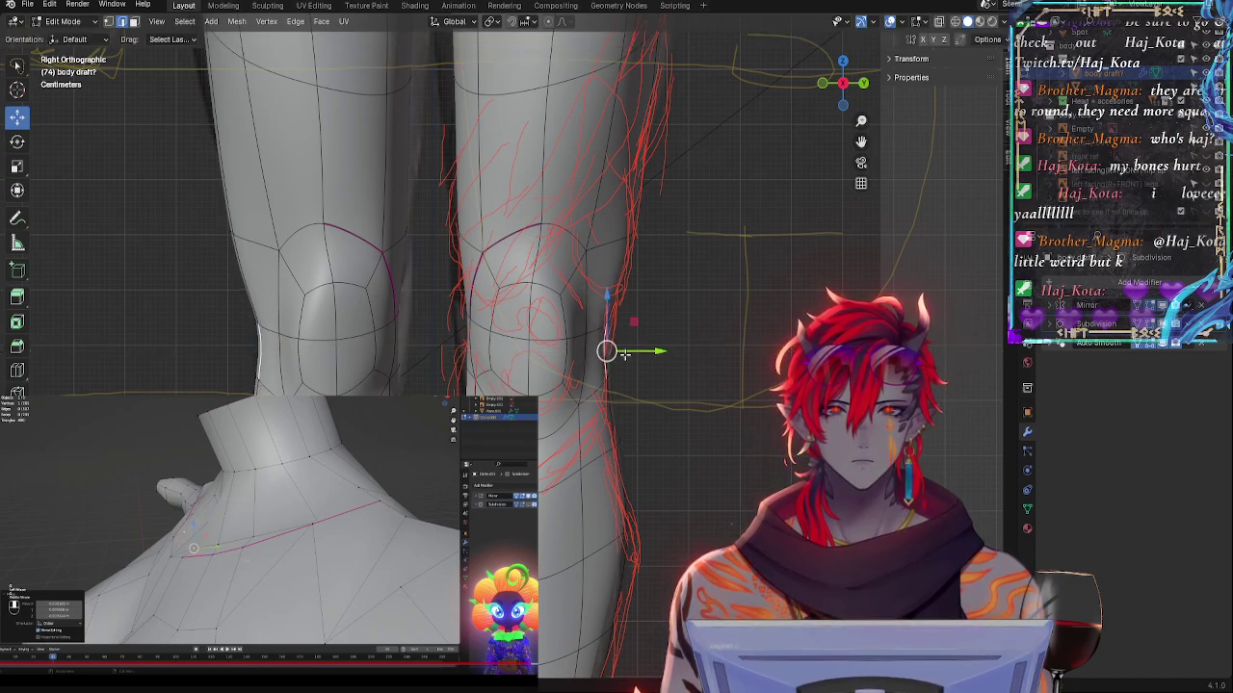
{"action": "key", "text": "s"}
{"action": "key", "text": "z"}
{"action": "left_click", "coordinate": [644, 345]}
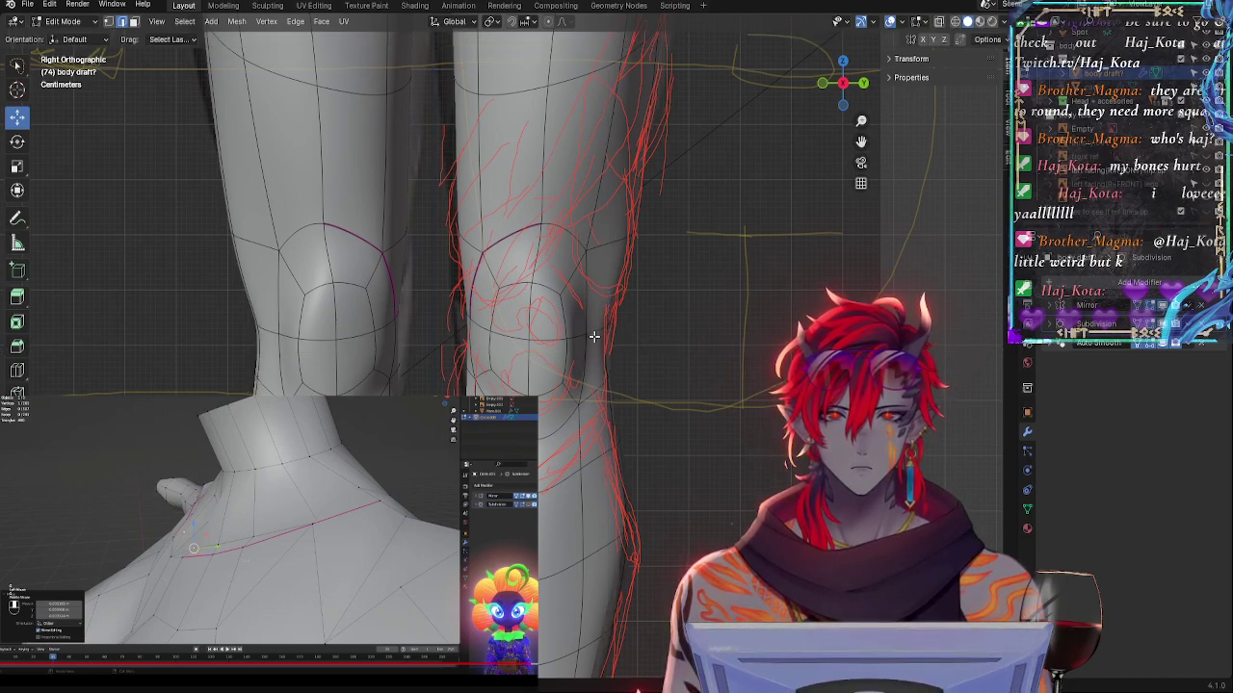
{"action": "key", "text": "r"}
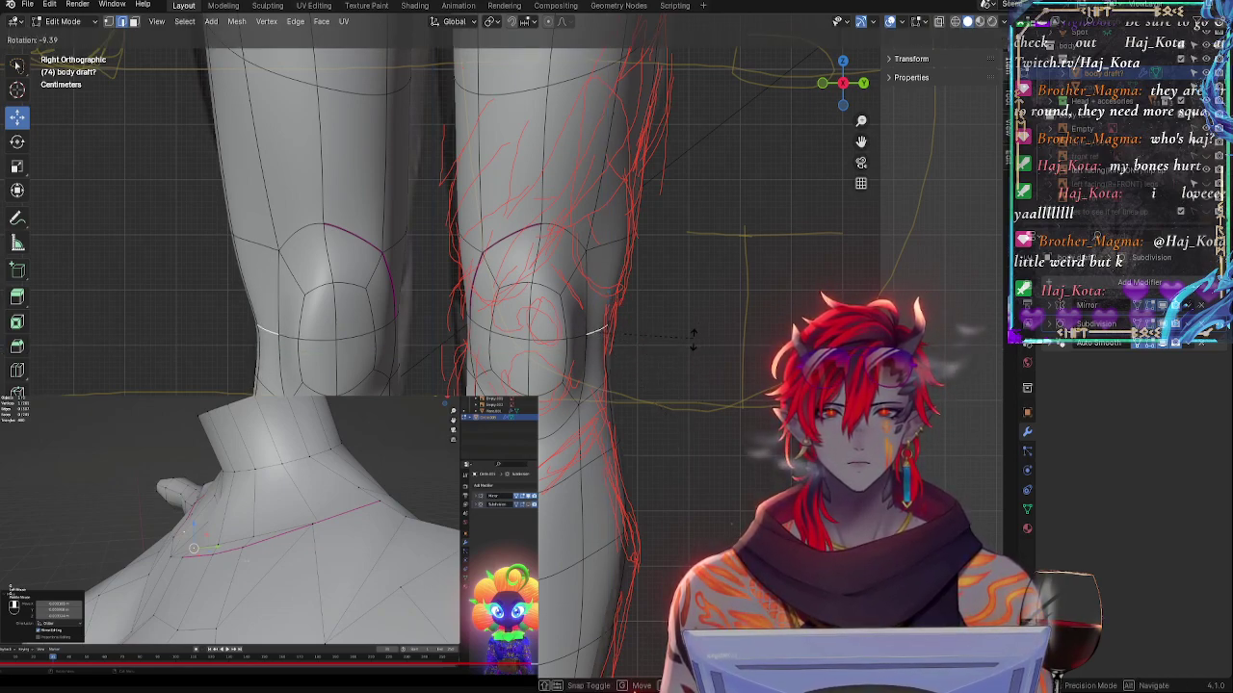
{"action": "left_click", "coordinate": [701, 424]}
- Nudge the vertical edge beside the knee along Y and tilt it
{"action": "left_click", "coordinate": [585, 318]}
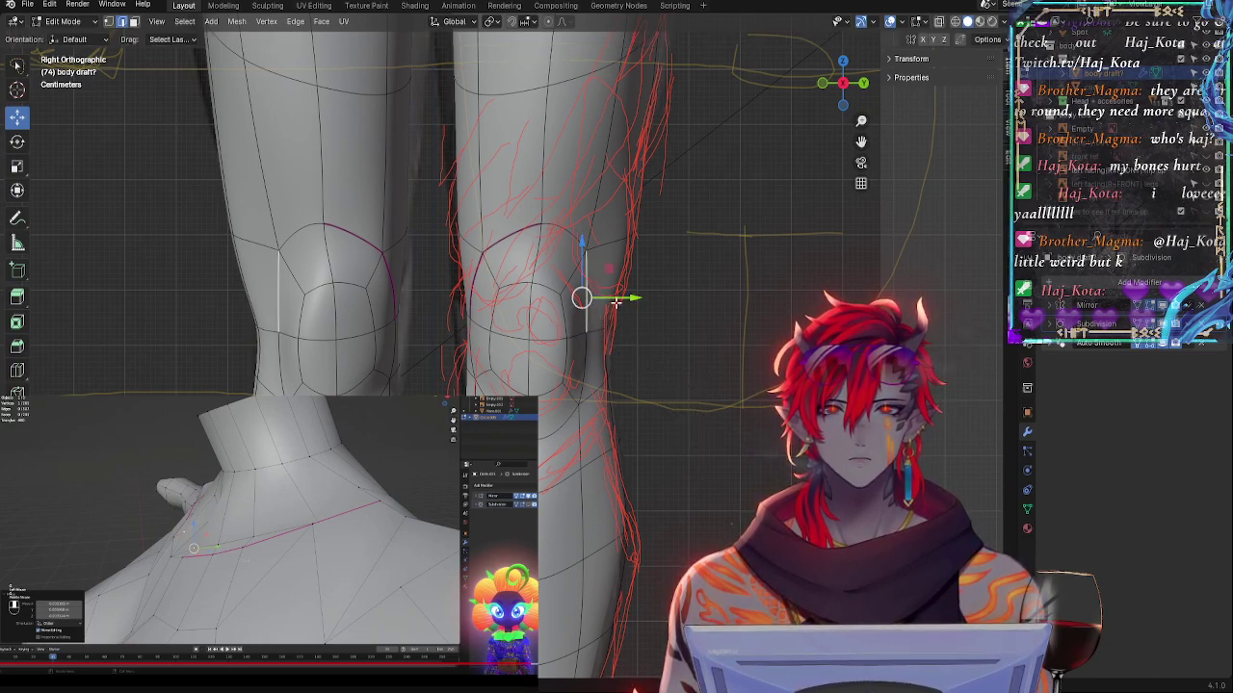
{"action": "left_click_drag", "start_coordinate": [626, 298], "coordinate": [629, 297]}
{"action": "key", "text": "r"}
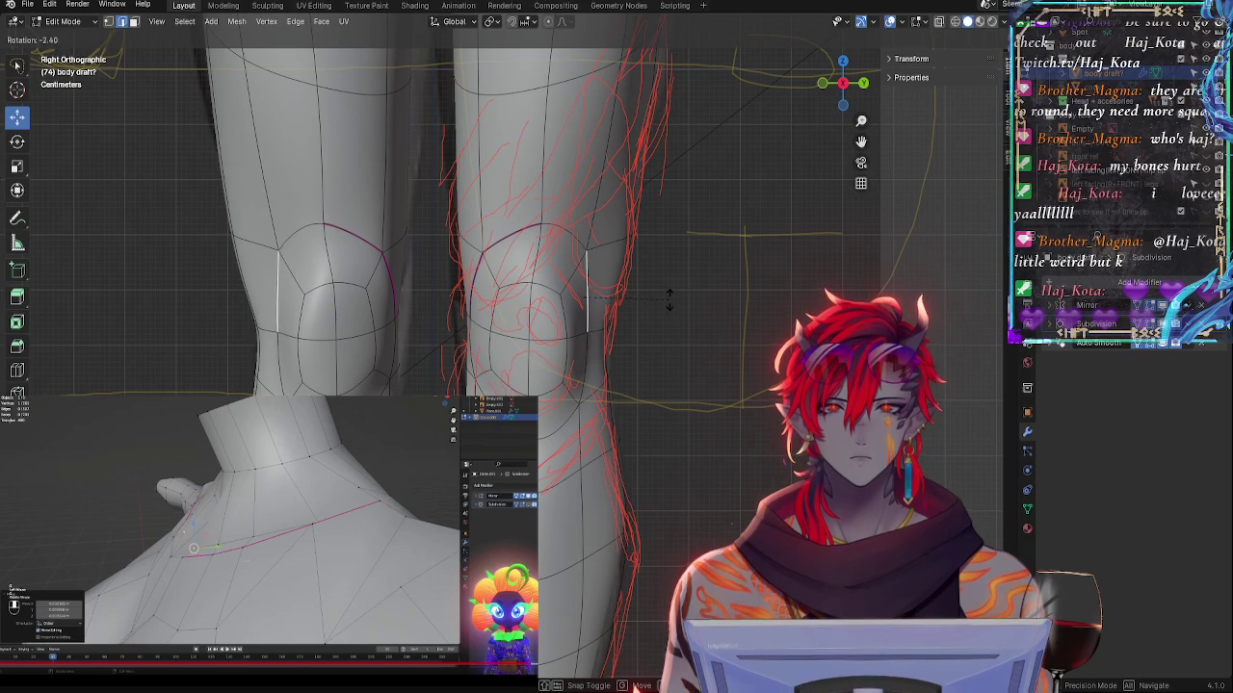
{"action": "left_click", "coordinate": [671, 301]}
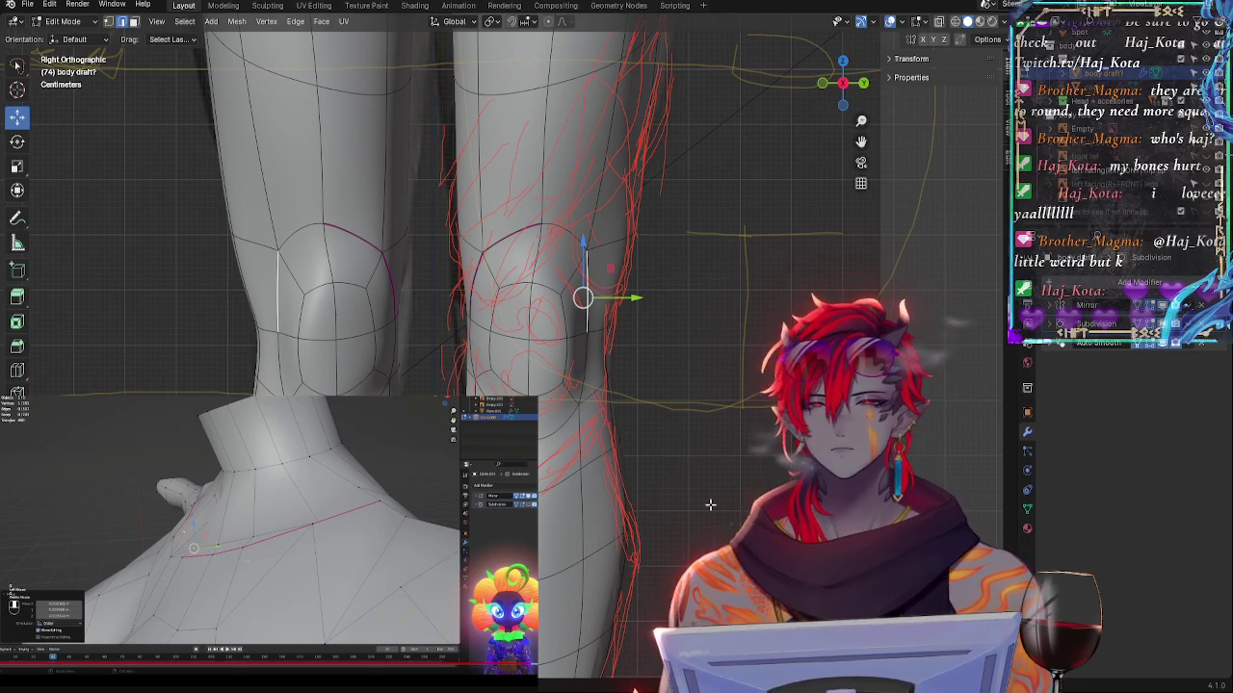
{"action": "middle_click_drag", "start_coordinate": [637, 448], "coordinate": [708, 433], "text": "shift"}
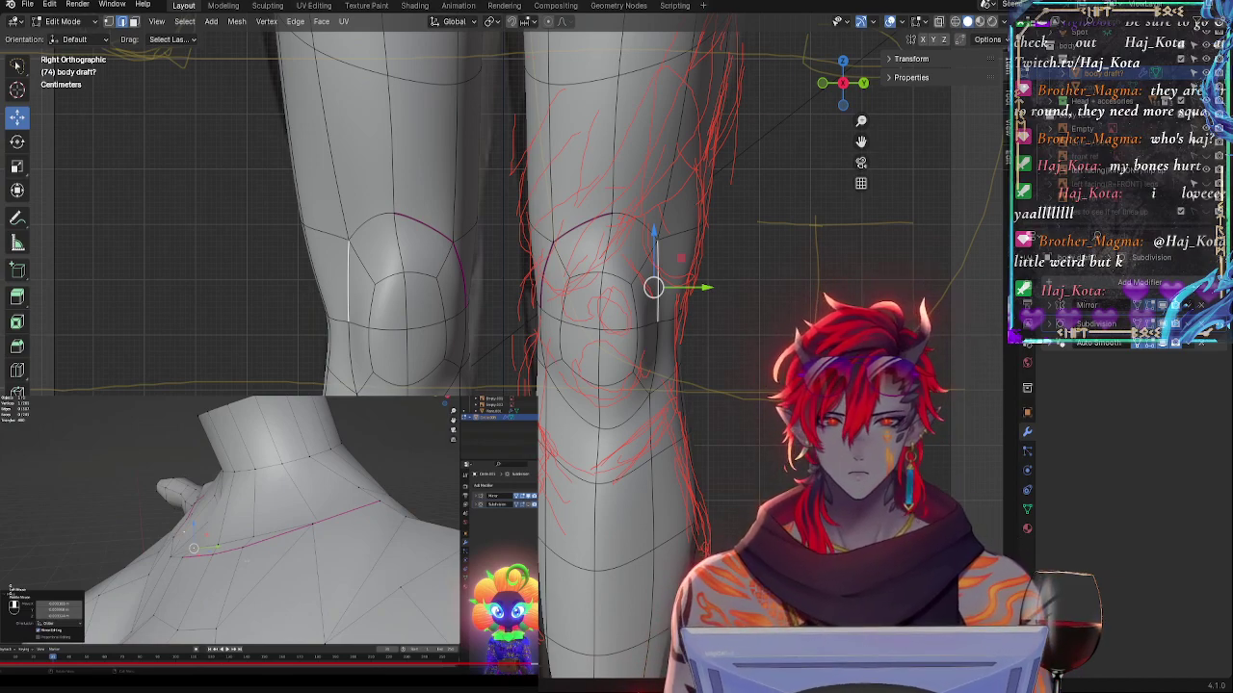
{"action": "middle_click_drag", "start_coordinate": [760, 577], "coordinate": [747, 392], "text": "shift"}
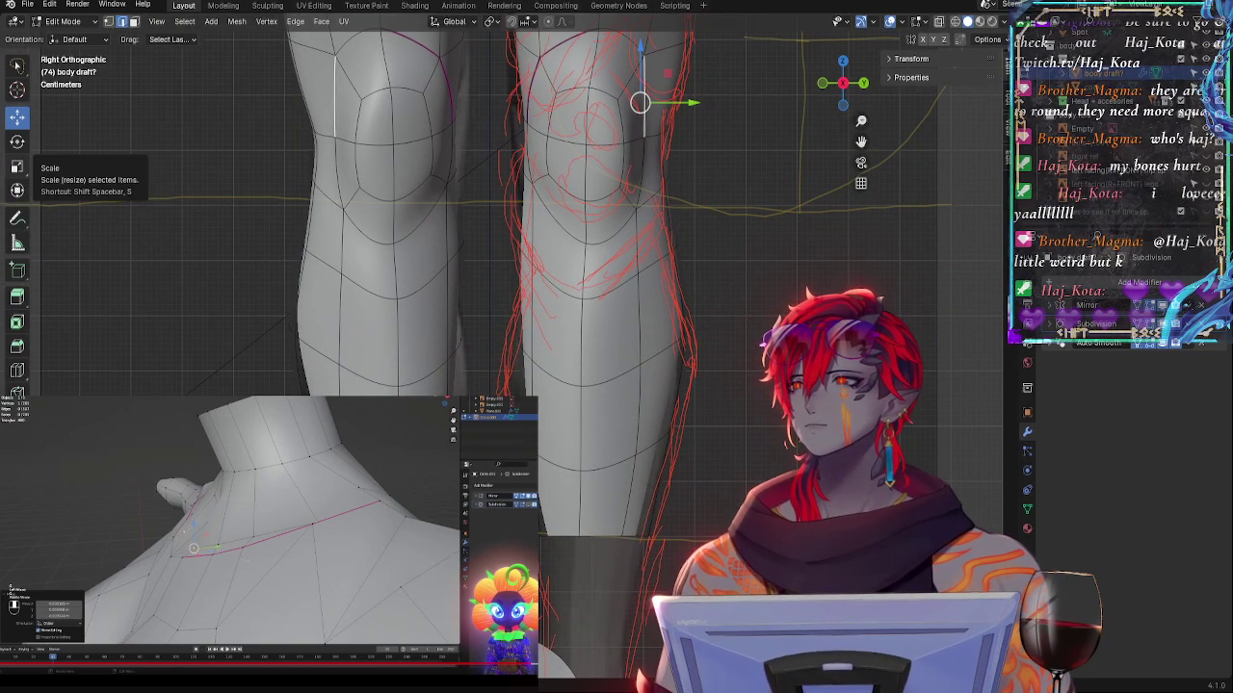
- Inspect the calf and ankle edges from several orbit angles
{"action": "middle_click_drag", "start_coordinate": [642, 459], "coordinate": [643, 412], "text": "shift"}
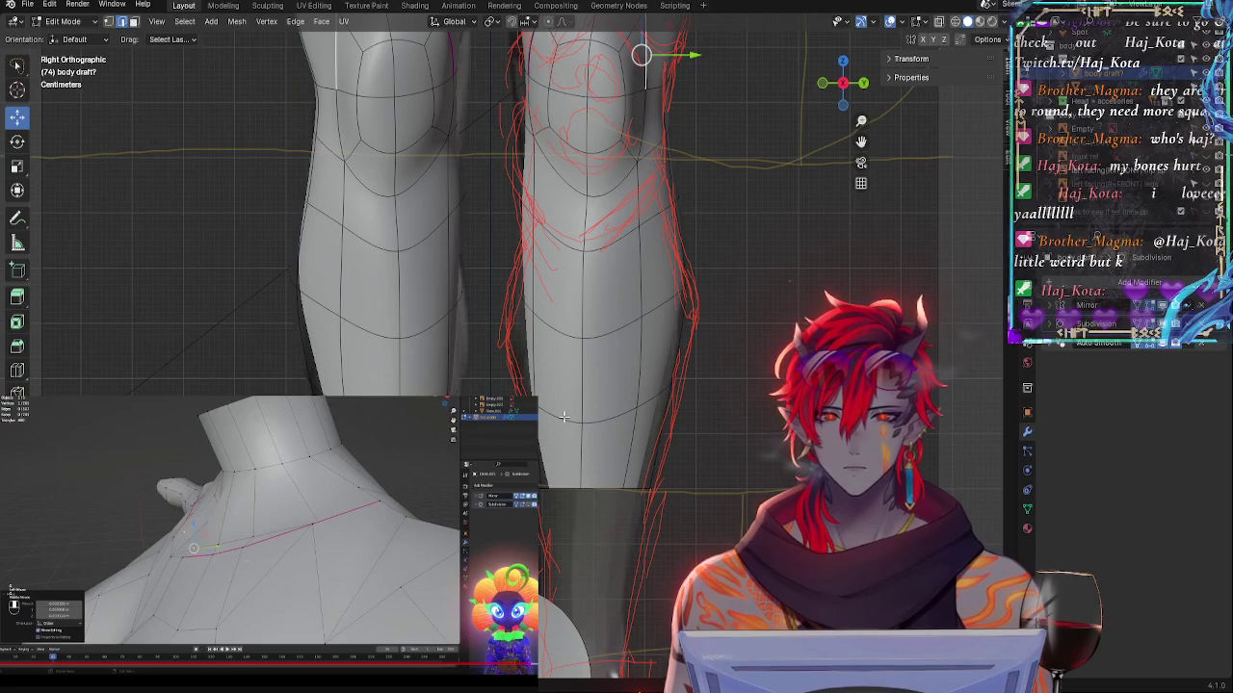
{"action": "key", "text": "alt+z"}
{"action": "key", "text": "alt+z"}
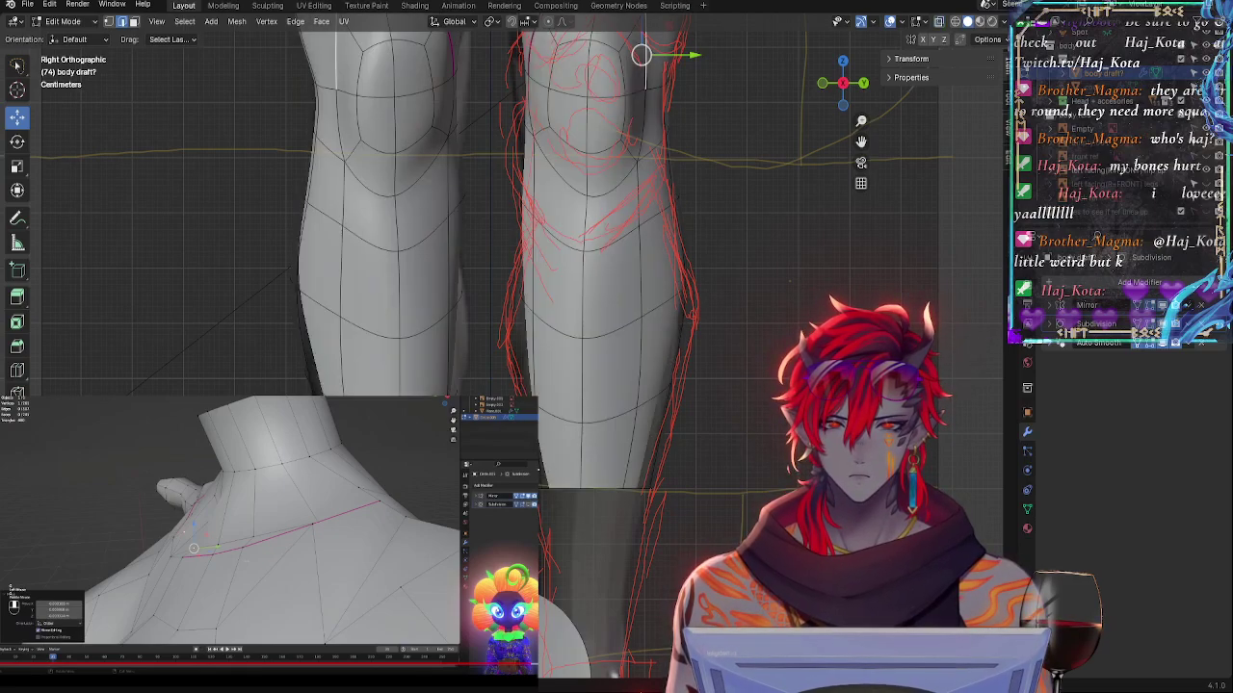
{"action": "left_click", "coordinate": [541, 466]}
{"action": "middle_click_drag", "start_coordinate": [611, 493], "coordinate": [682, 502]}
{"action": "left_click", "coordinate": [578, 463]}
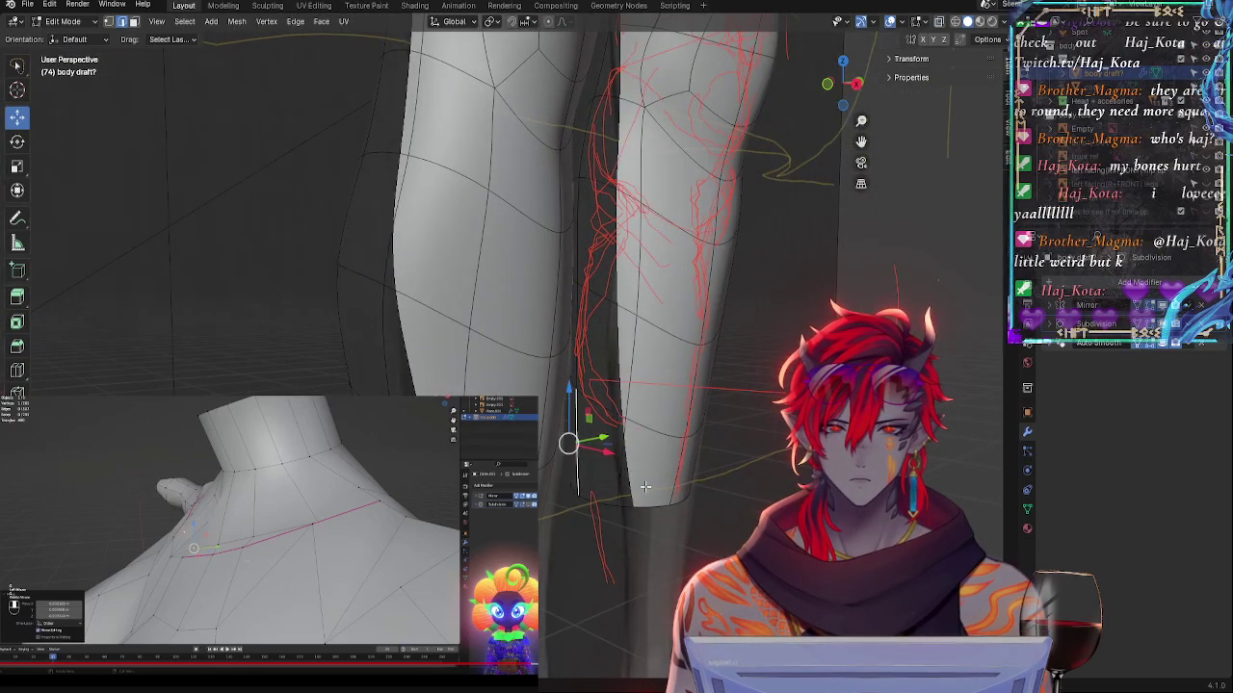
{"action": "middle_click_drag", "start_coordinate": [775, 496], "coordinate": [518, 376]}
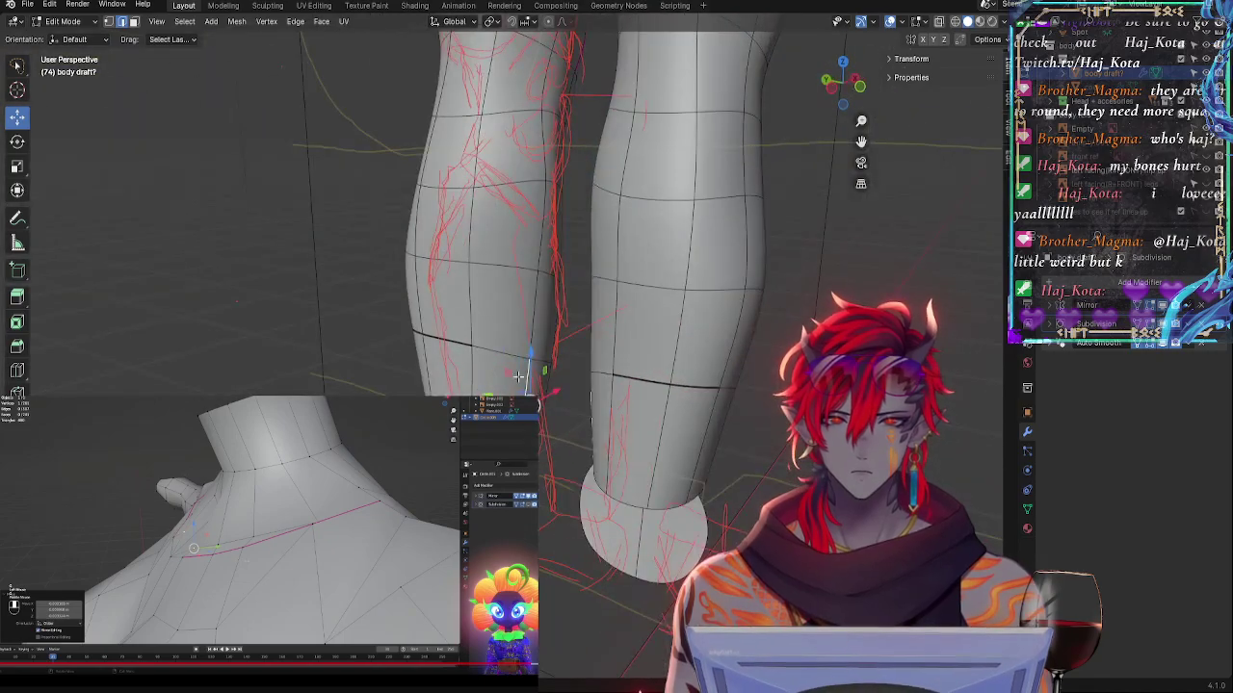
{"action": "left_click", "coordinate": [539, 311]}
{"action": "middle_click_drag", "start_coordinate": [740, 354], "coordinate": [406, 328]}
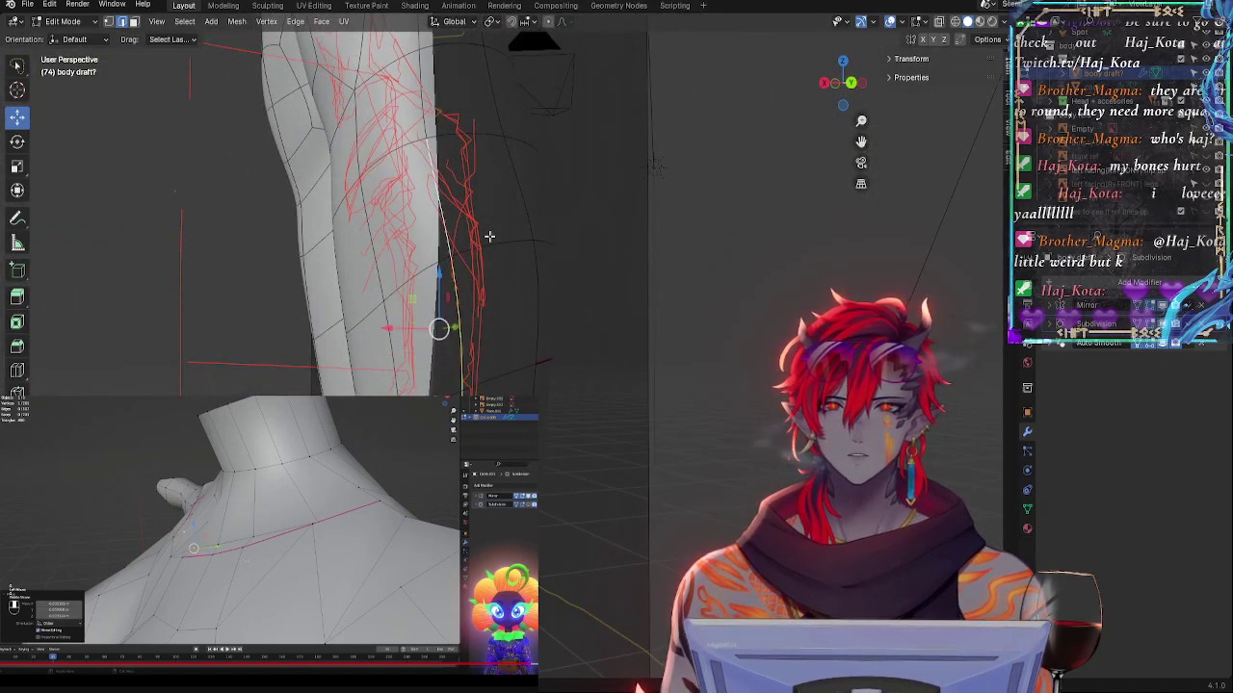
{"action": "left_click", "coordinate": [824, 83]}
- Select the outer leg edges in see-through right side view against the sketch
{"action": "key", "text": "alt+z"}
{"action": "key", "text": "alt+z"}
{"action": "key", "text": "alt+z"}
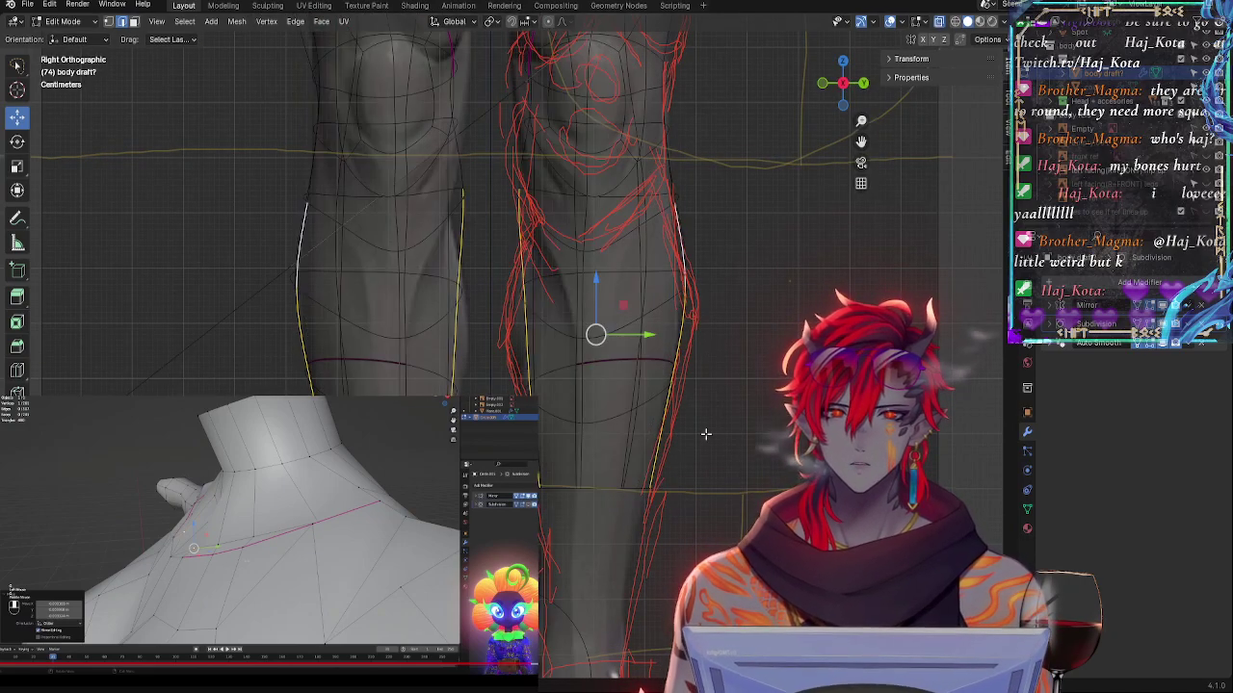
{"action": "scroll", "coordinate": [688, 471], "scroll_direction": "up", "scroll_amount": 1}
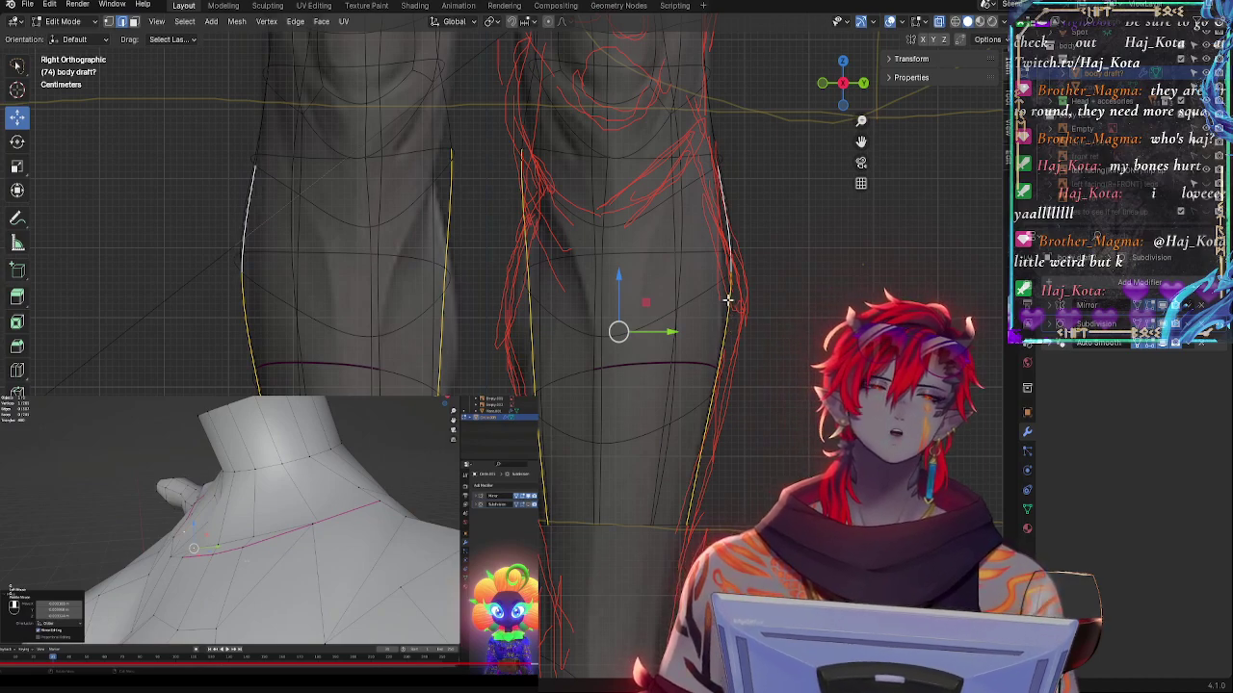
{"action": "left_click", "coordinate": [729, 299], "text": "alt"}
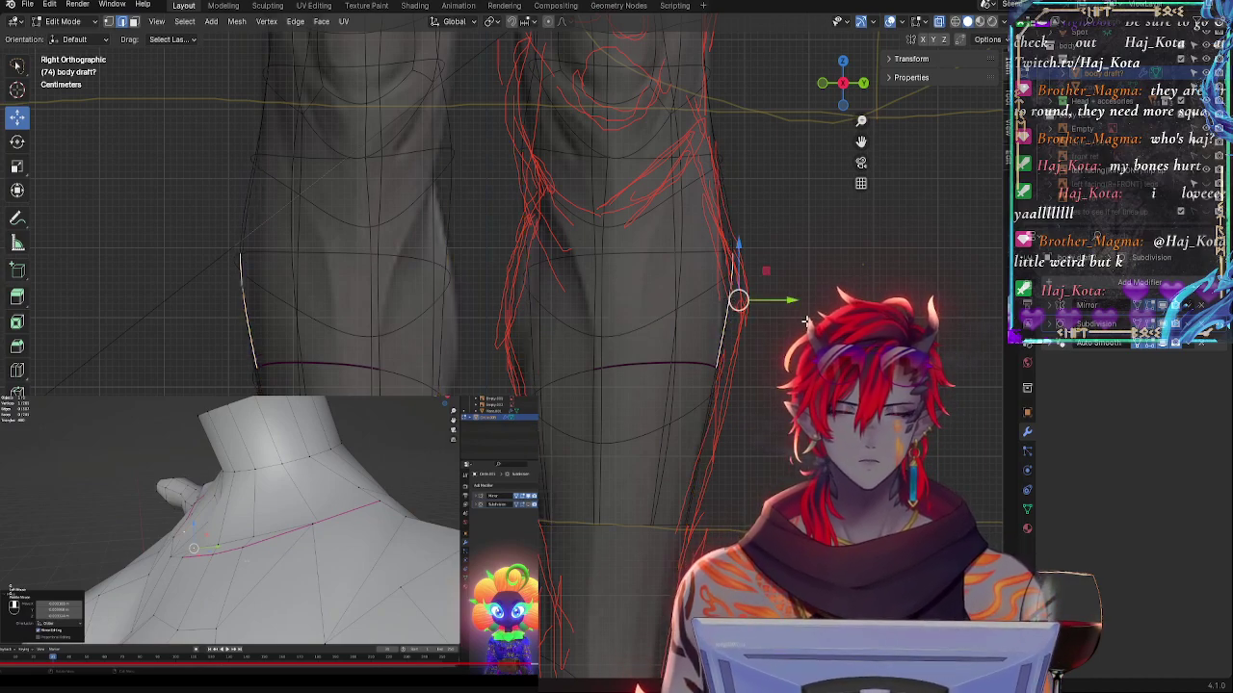
{"action": "middle_click_drag", "start_coordinate": [807, 321], "coordinate": [732, 289]}
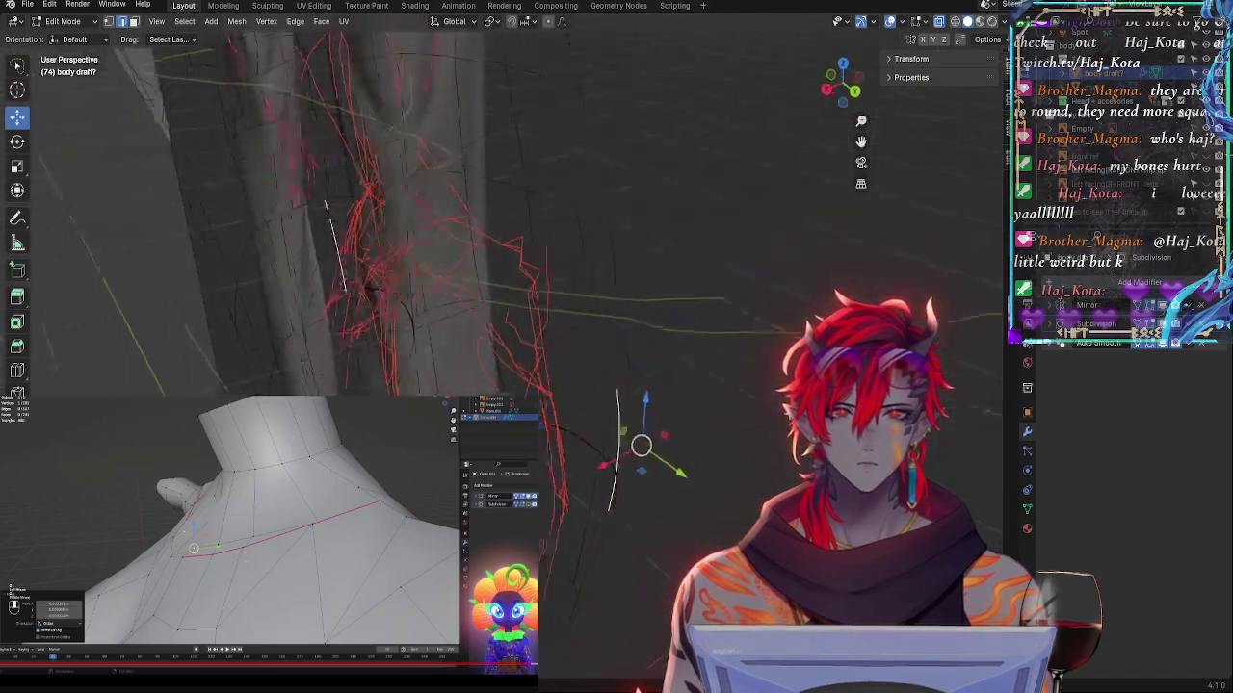
{"action": "middle_click_drag", "start_coordinate": [616, 424], "coordinate": [534, 366]}
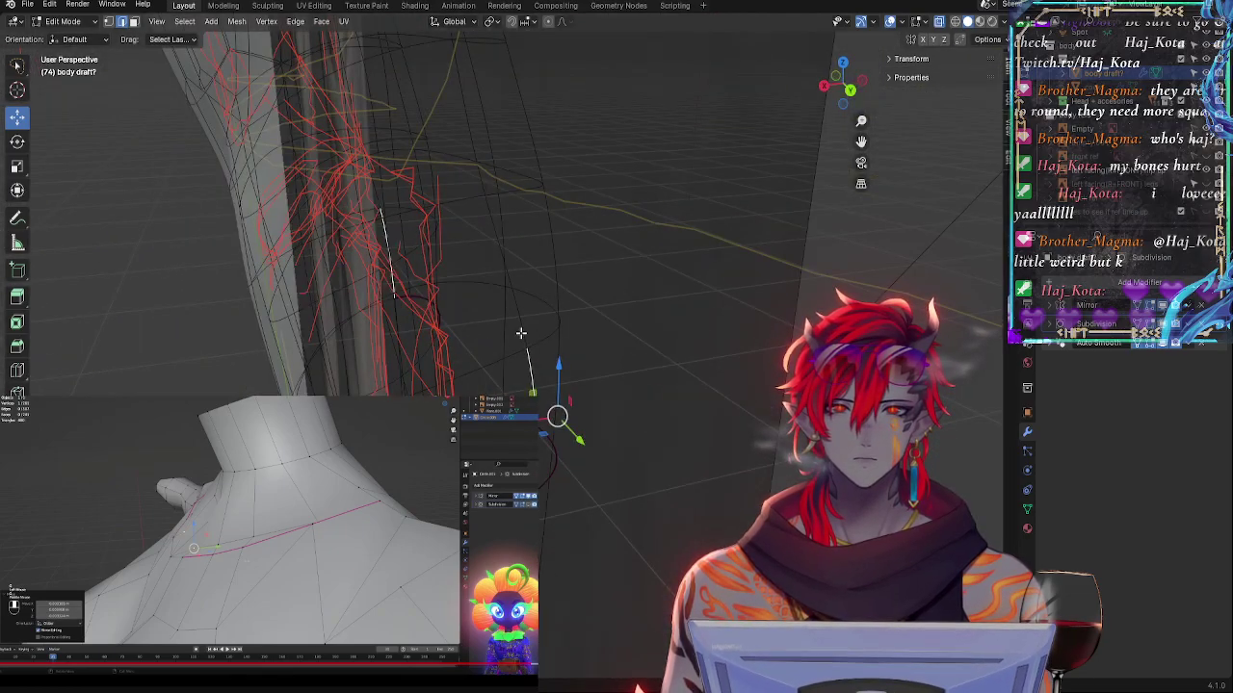
{"action": "left_click", "coordinate": [824, 86]}
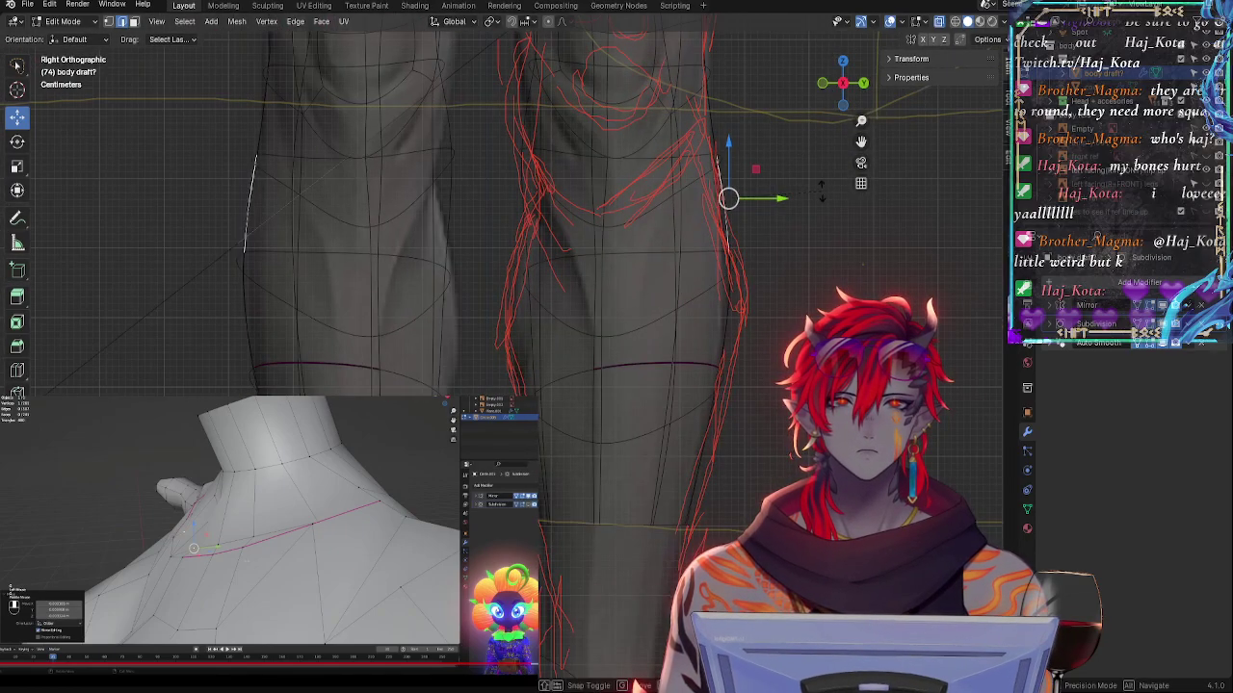
- Tilt and nudge the outer leg edges down to the lower shin to follow the sketch
{"action": "key", "text": "r"}
{"action": "left_click", "coordinate": [826, 195]}
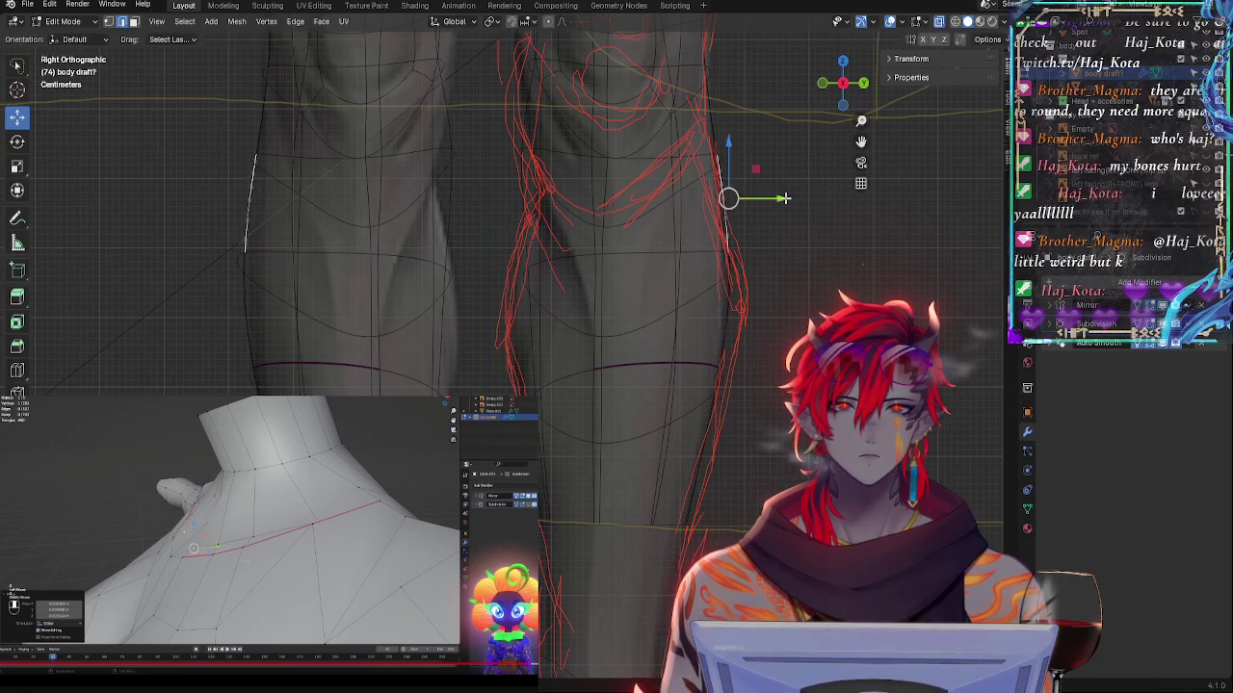
{"action": "left_click_drag", "start_coordinate": [738, 195], "coordinate": [731, 197]}
{"action": "left_click", "coordinate": [732, 286]}
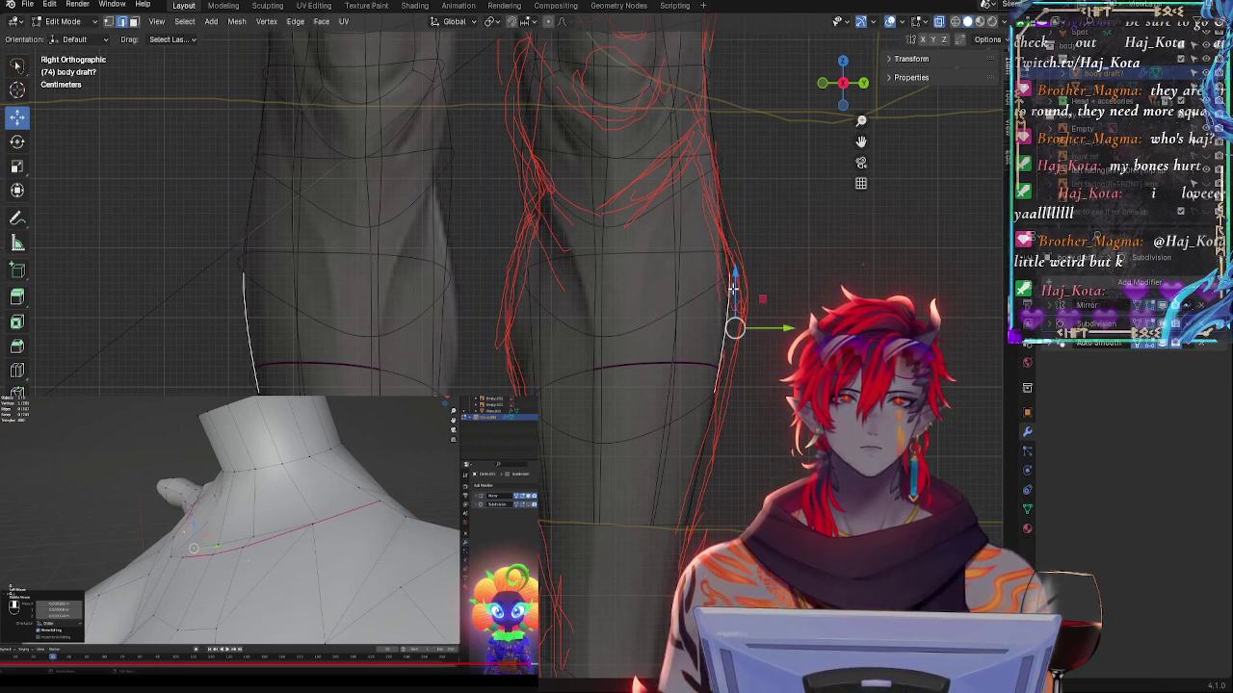
{"action": "key", "text": "r"}
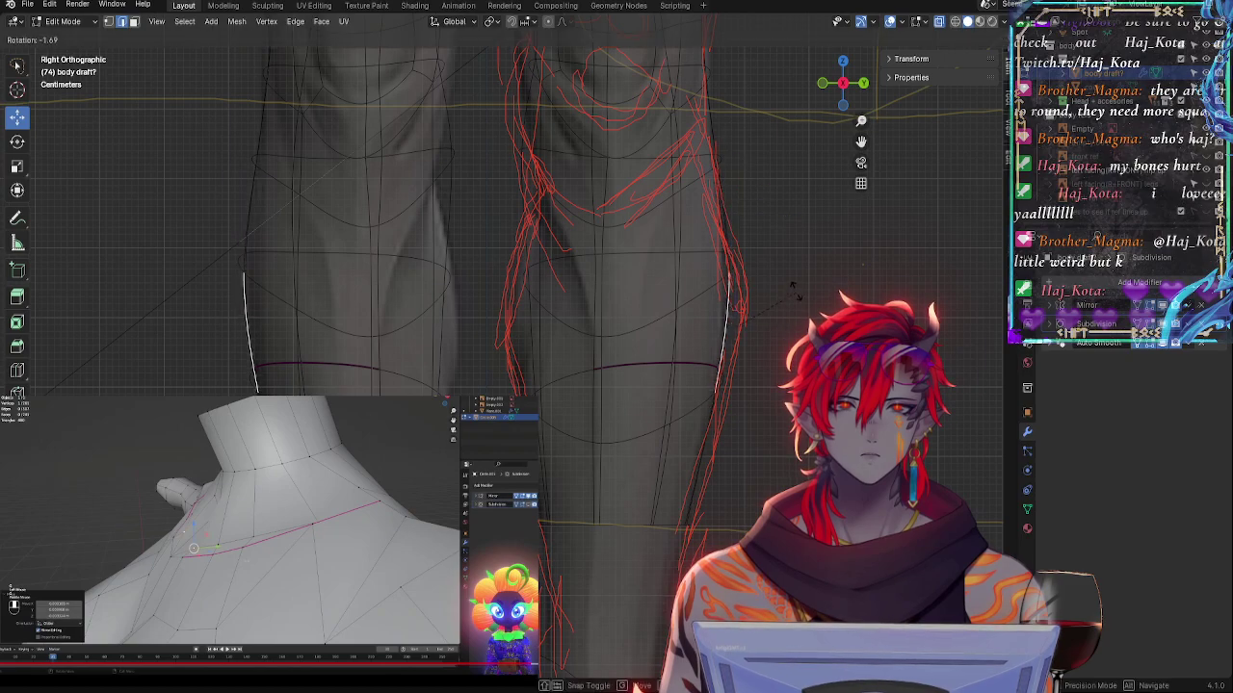
{"action": "left_click", "coordinate": [788, 280]}
{"action": "left_click_drag", "start_coordinate": [735, 327], "coordinate": [732, 323]}
{"action": "left_click", "coordinate": [708, 443]}
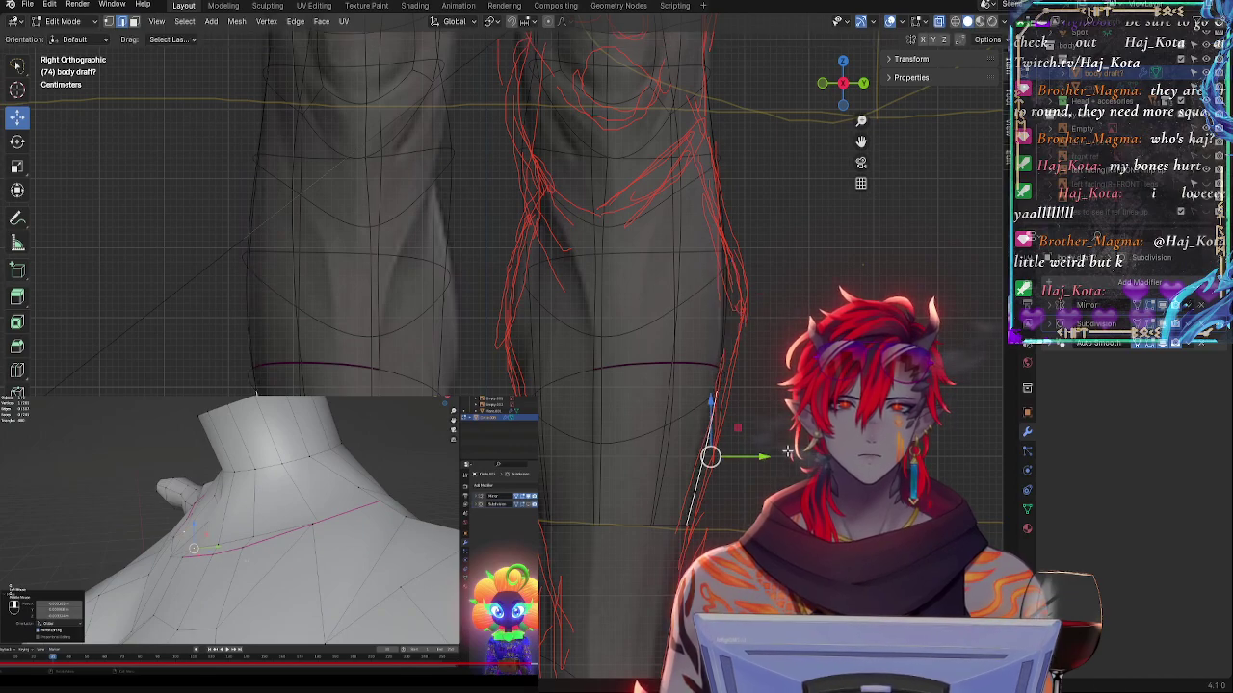
{"action": "key", "text": "r"}
{"action": "left_click", "coordinate": [787, 456]}
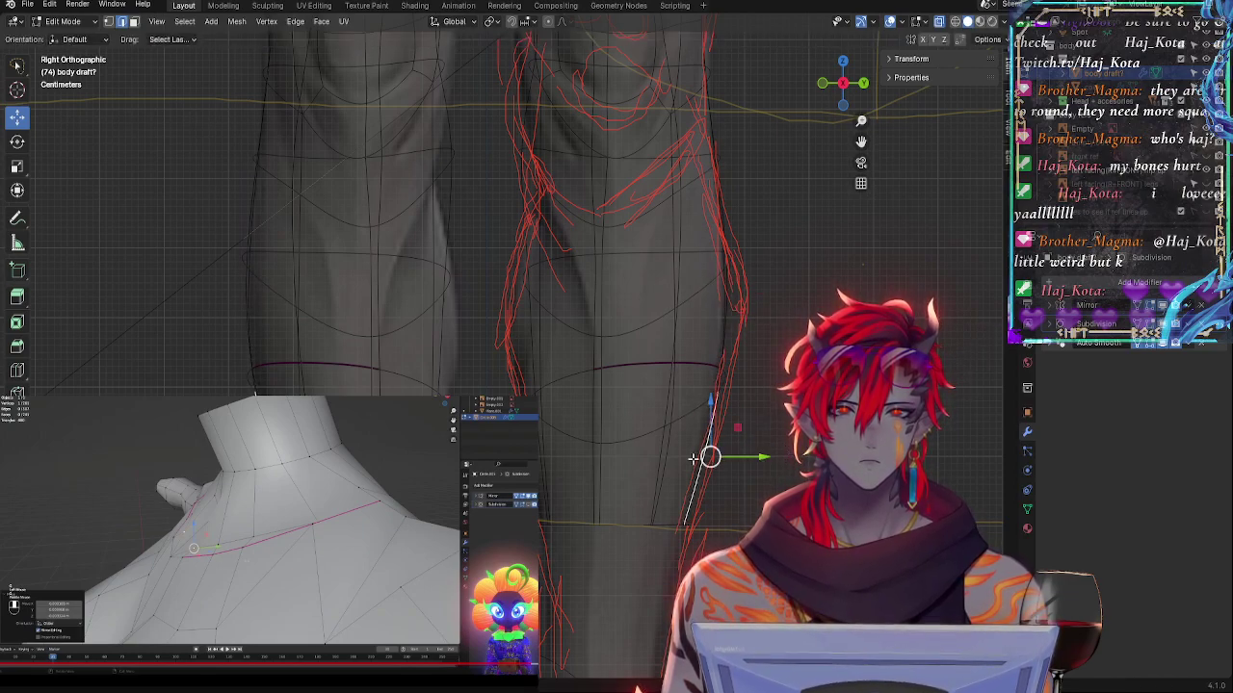
{"action": "middle_click_drag", "start_coordinate": [710, 463], "coordinate": [548, 496]}
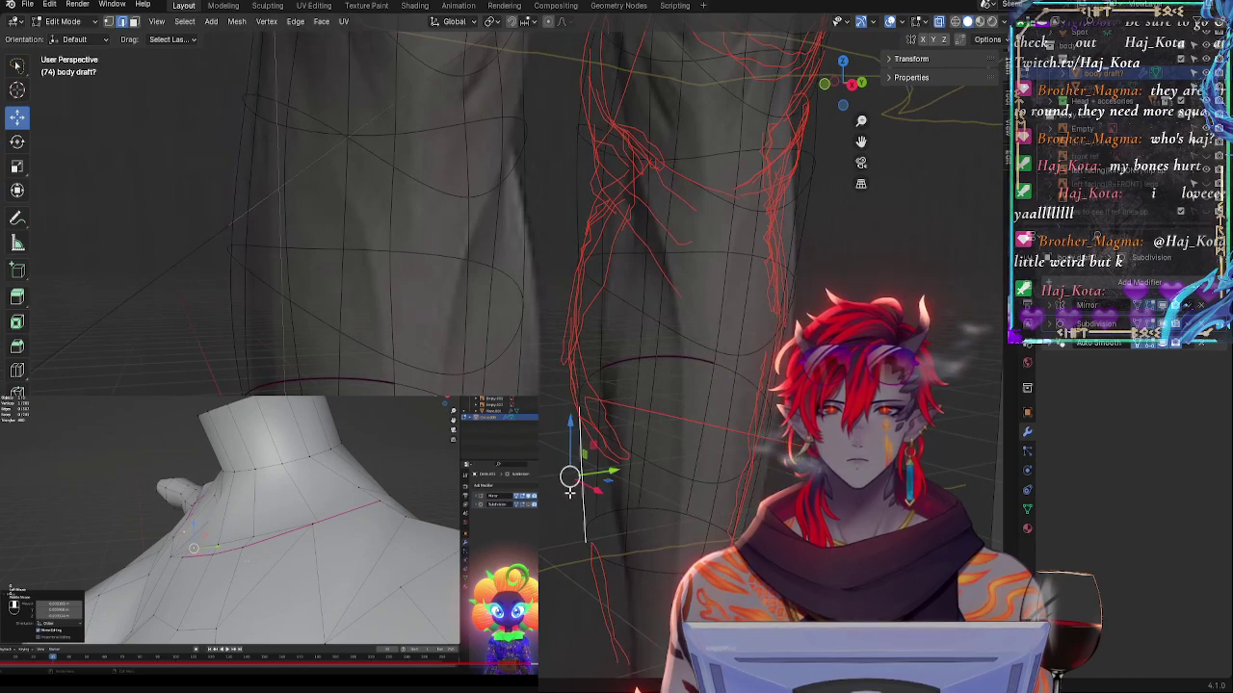
{"action": "left_click", "coordinate": [860, 84]}
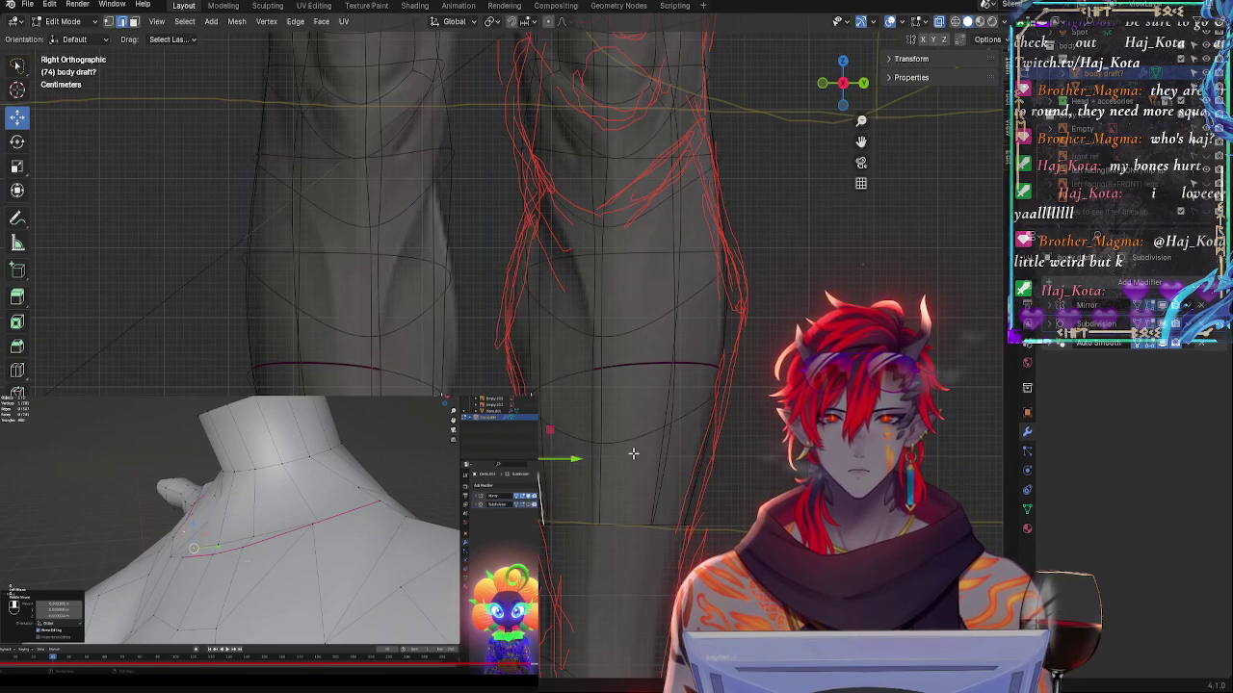
- Select several edges on the knee loop while orbiting around the knee
{"action": "left_click", "coordinate": [536, 390]}
{"action": "middle_click_drag", "start_coordinate": [536, 393], "coordinate": [637, 429]}
{"action": "left_click", "coordinate": [657, 413], "text": "shift"}
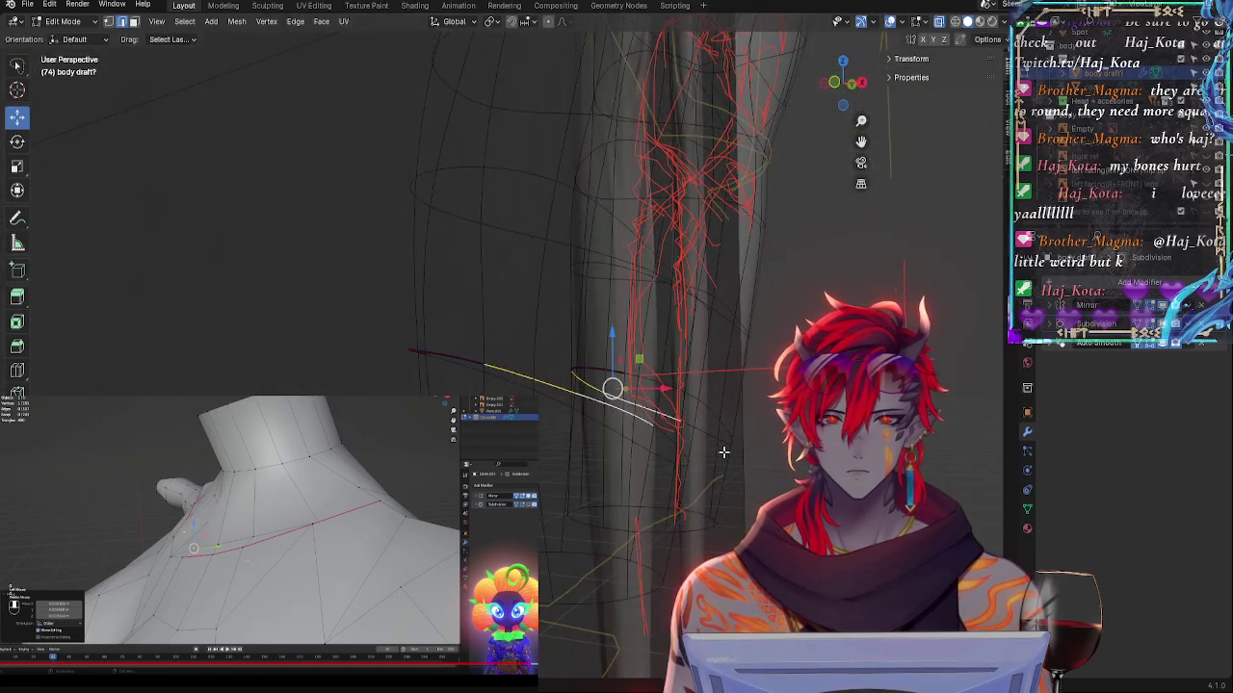
{"action": "middle_click_drag", "start_coordinate": [724, 453], "coordinate": [634, 453]}
{"action": "left_click", "coordinate": [662, 436]}
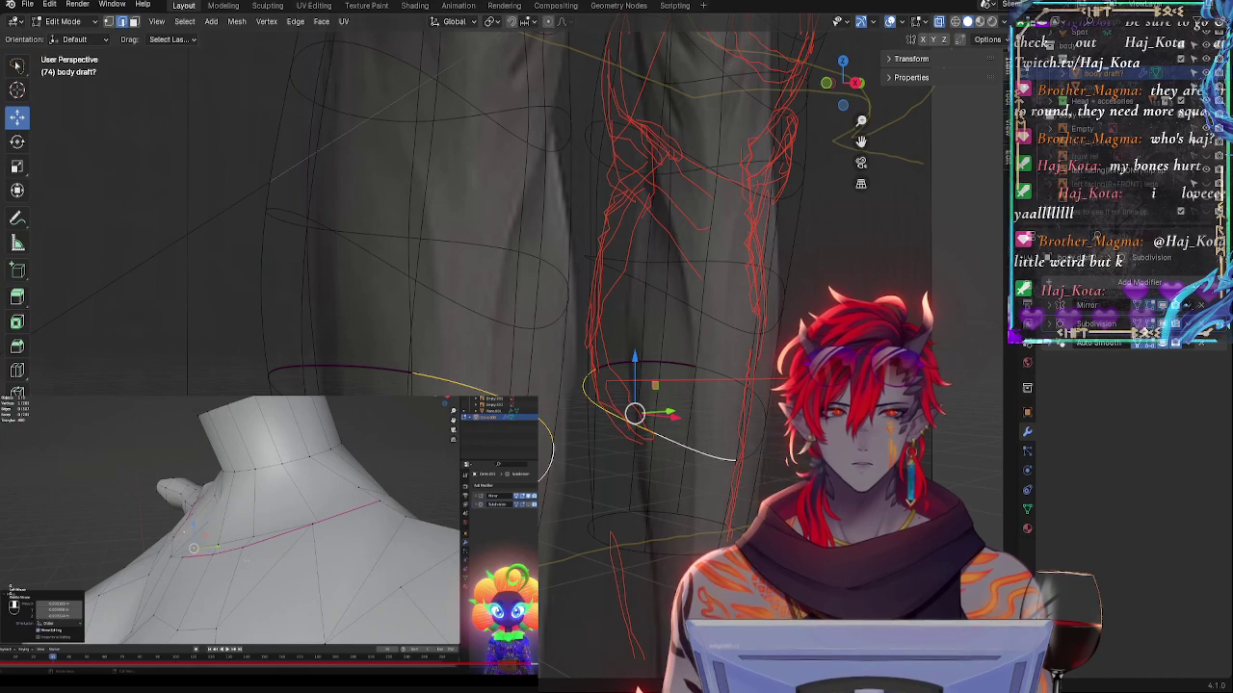
{"action": "scroll", "coordinate": [634, 414], "scroll_direction": "up", "scroll_amount": 1}
{"action": "middle_click_drag", "start_coordinate": [634, 414], "coordinate": [635, 473]}
- Edge-slide the knee edges slightly down and tilt them along the sketch
{"action": "key", "text": "g"}
{"action": "key", "text": "g"}
{"action": "left_click", "coordinate": [637, 478]}
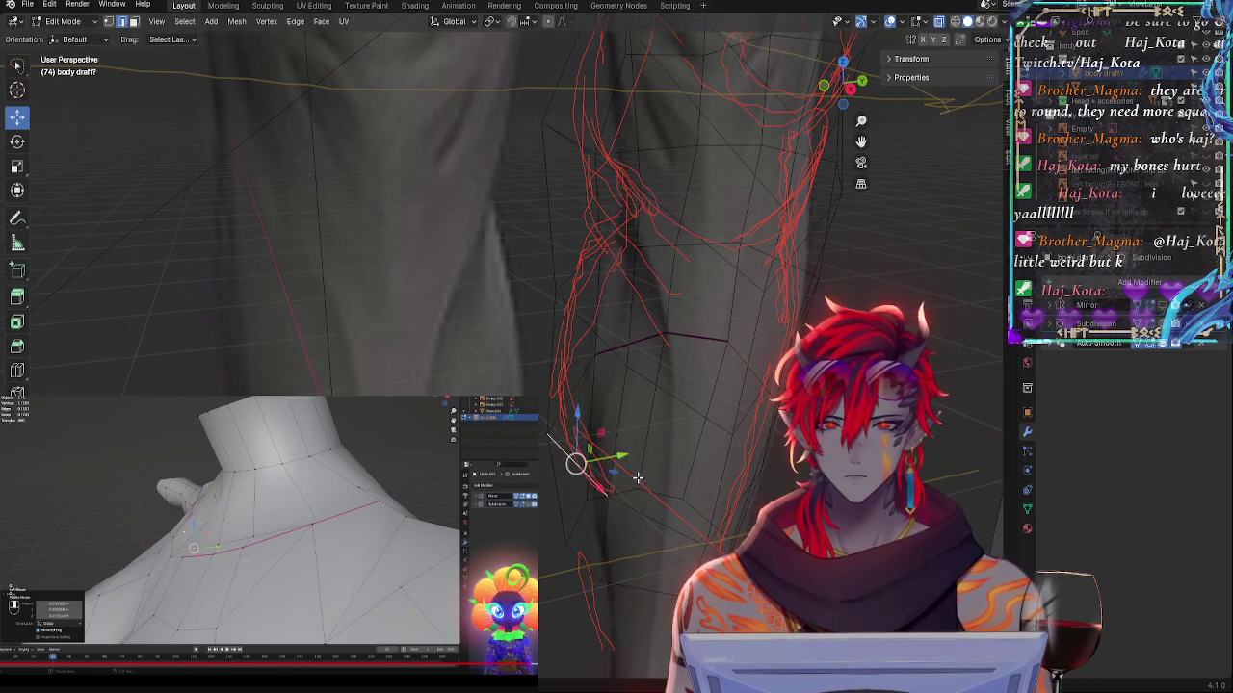
{"action": "key", "text": "r"}
{"action": "left_click", "coordinate": [647, 480]}
{"action": "middle_click_drag", "start_coordinate": [648, 481], "coordinate": [819, 462]}
{"action": "middle_click_drag", "start_coordinate": [638, 690], "coordinate": [549, 390]}
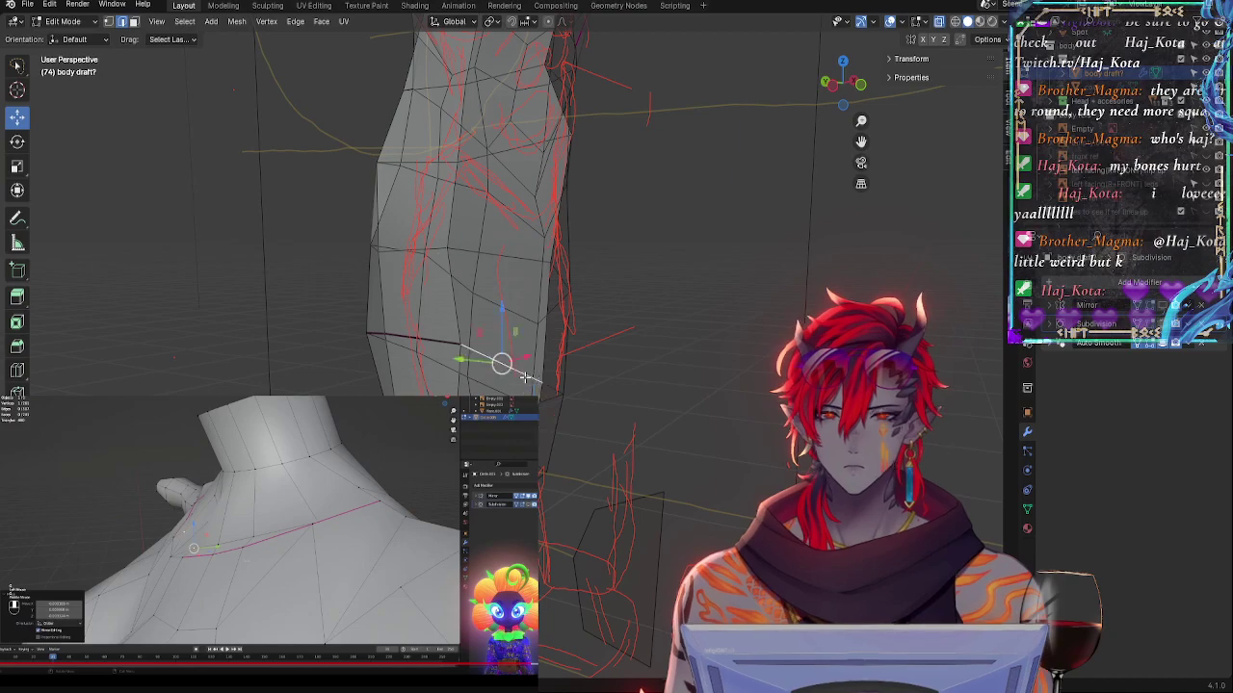
{"action": "key", "text": "g"}
{"action": "key", "text": "g"}
{"action": "left_click", "coordinate": [564, 406]}
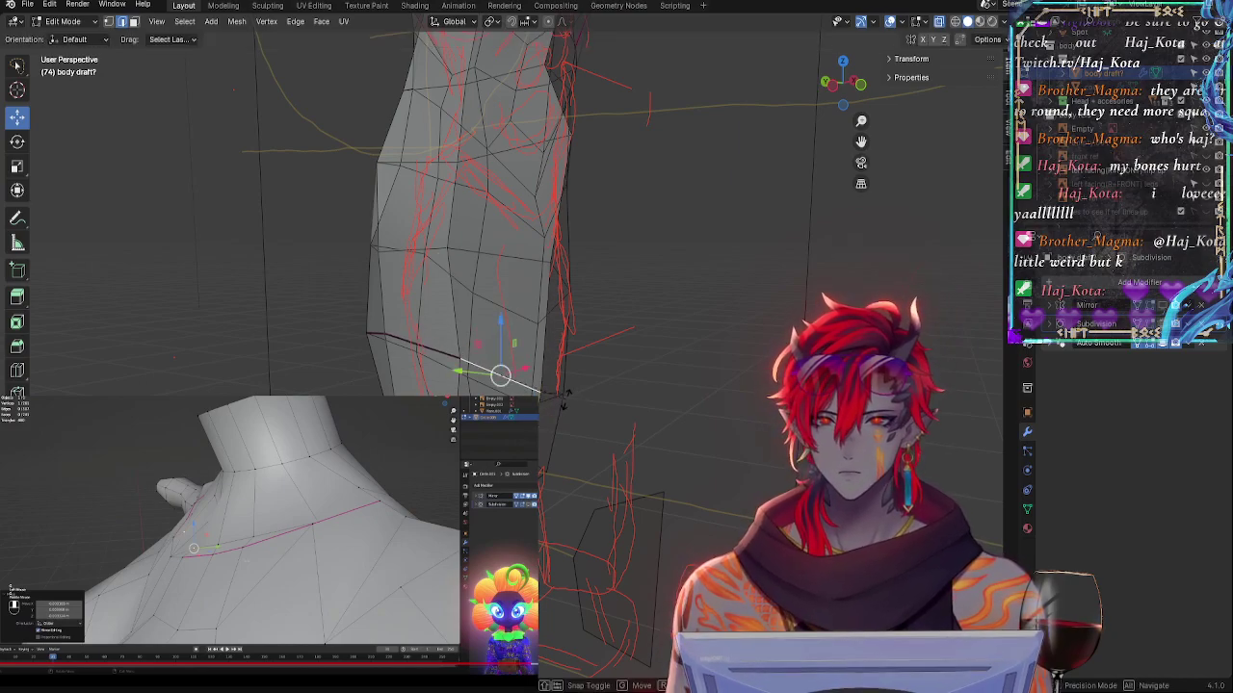
{"action": "key", "text": "r"}
{"action": "left_click", "coordinate": [564, 407]}
- Move the bottom lower-leg edge along Y and tilt it to follow the sketch
{"action": "middle_click_drag", "start_coordinate": [535, 416], "coordinate": [426, 372]}
{"action": "left_click", "coordinate": [426, 372]}
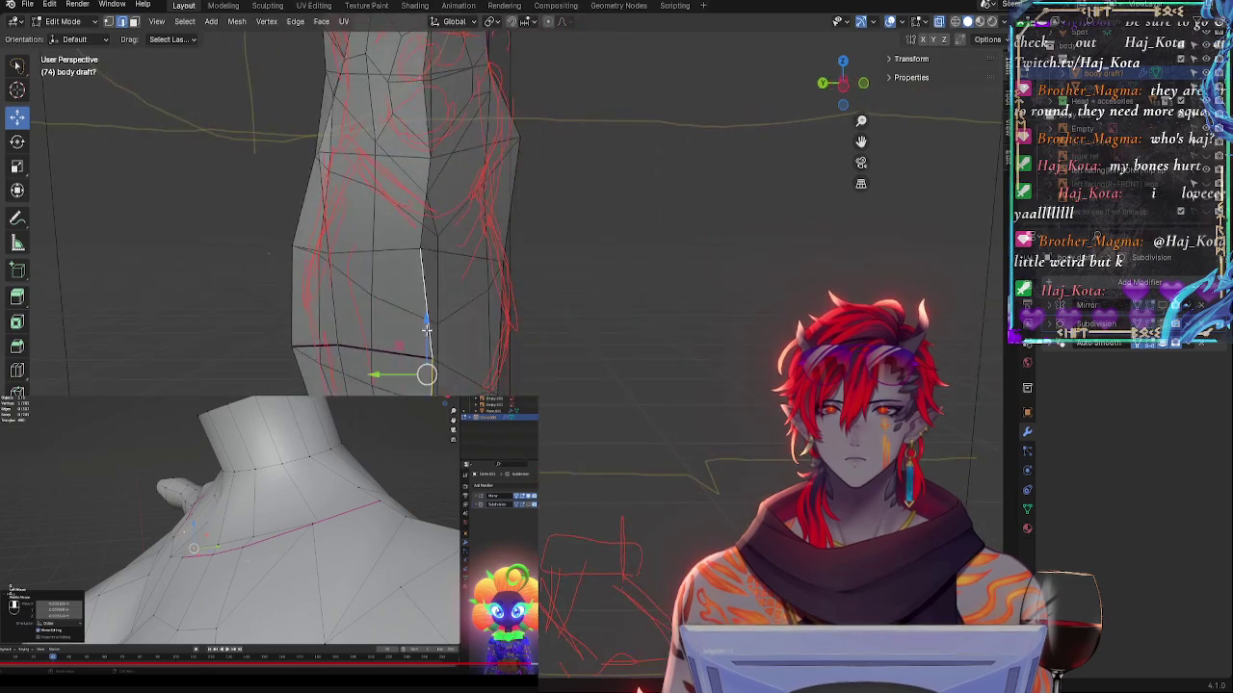
{"action": "key", "text": "g"}
{"action": "key", "text": "y"}
{"action": "left_click", "coordinate": [417, 378]}
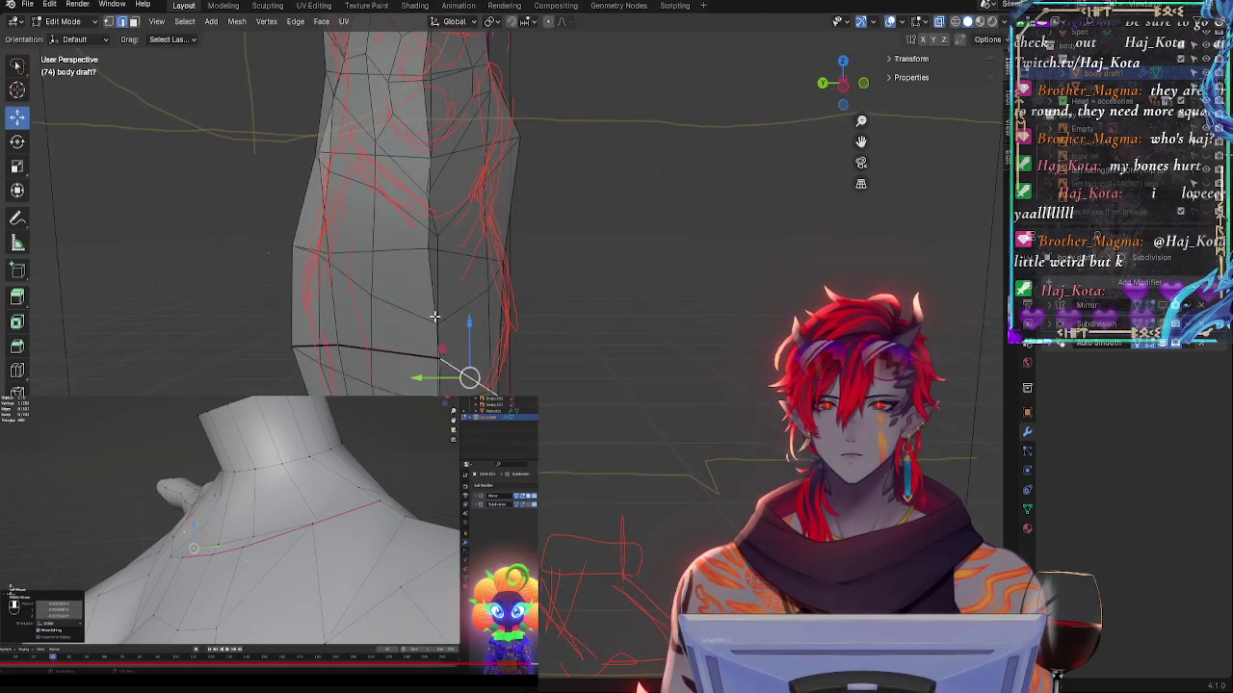
{"action": "middle_click_drag", "start_coordinate": [462, 375], "coordinate": [499, 369]}
{"action": "key", "text": "r"}
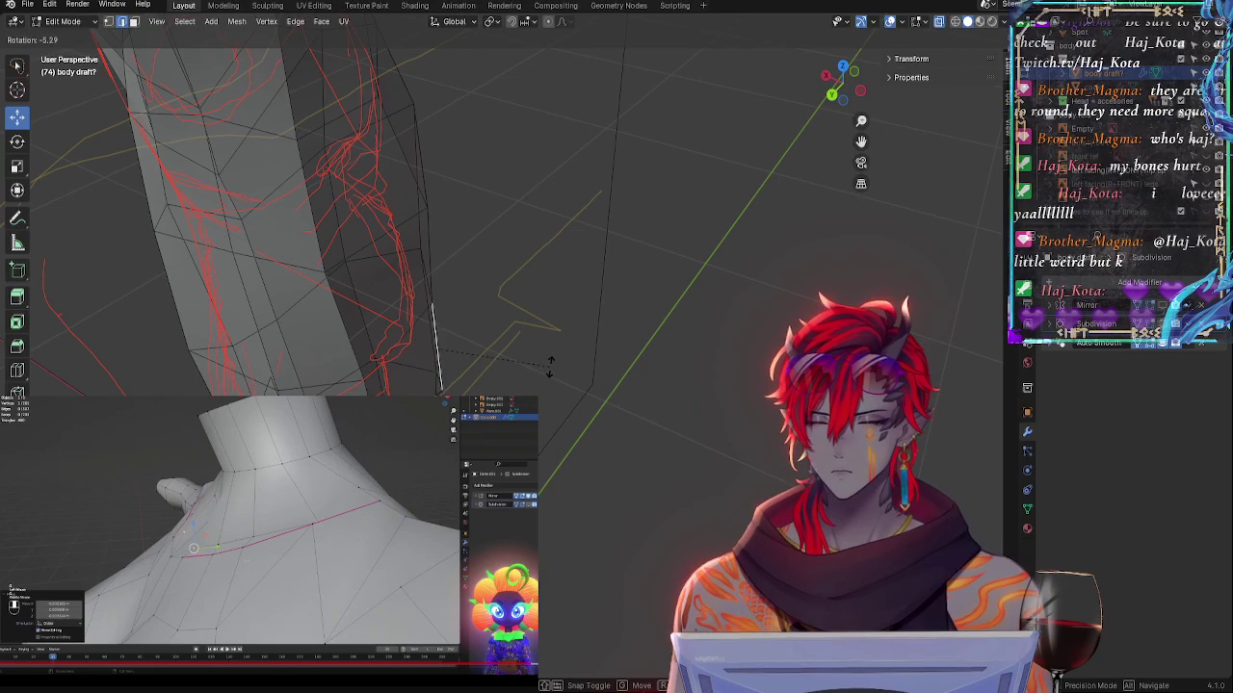
{"action": "left_click", "coordinate": [549, 362]}
{"action": "left_click_drag", "start_coordinate": [425, 368], "coordinate": [430, 364]}
{"action": "middle_click_drag", "start_coordinate": [555, 420], "coordinate": [463, 310]}
{"action": "key", "text": "r"}
{"action": "left_click", "coordinate": [461, 307]}
- Shift a higher leg edge along Y and tilt it
{"action": "left_click", "coordinate": [421, 203]}
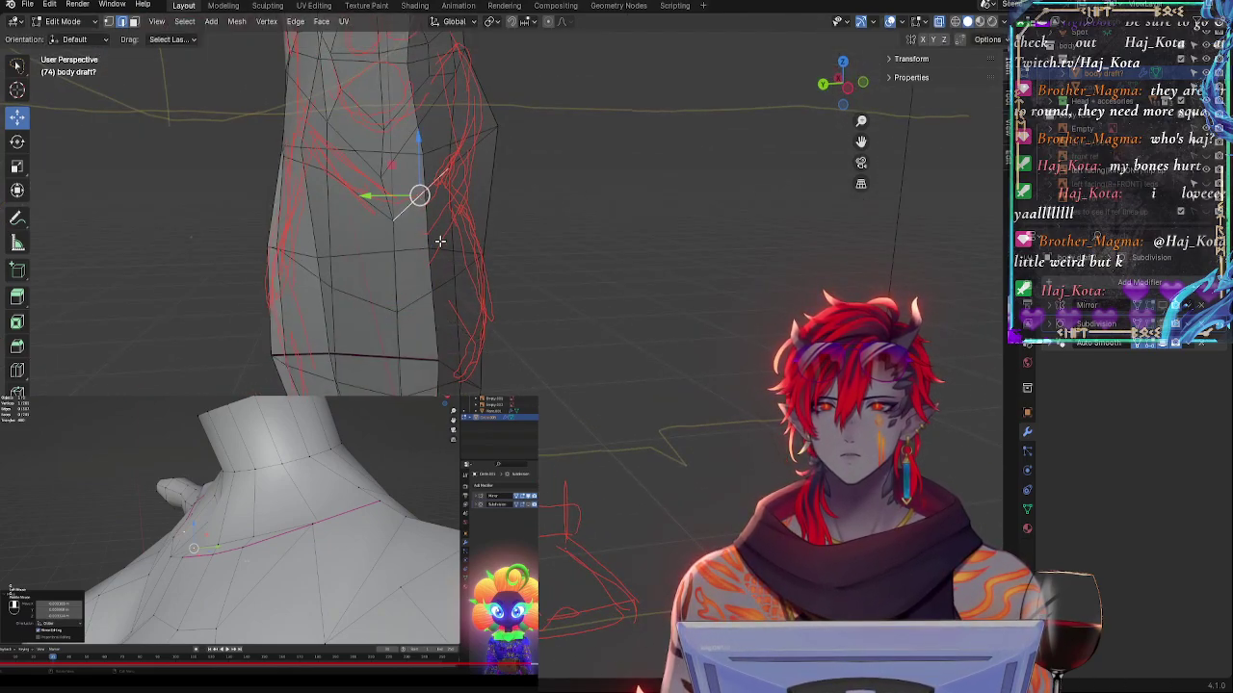
{"action": "left_click_drag", "start_coordinate": [394, 203], "coordinate": [400, 203]}
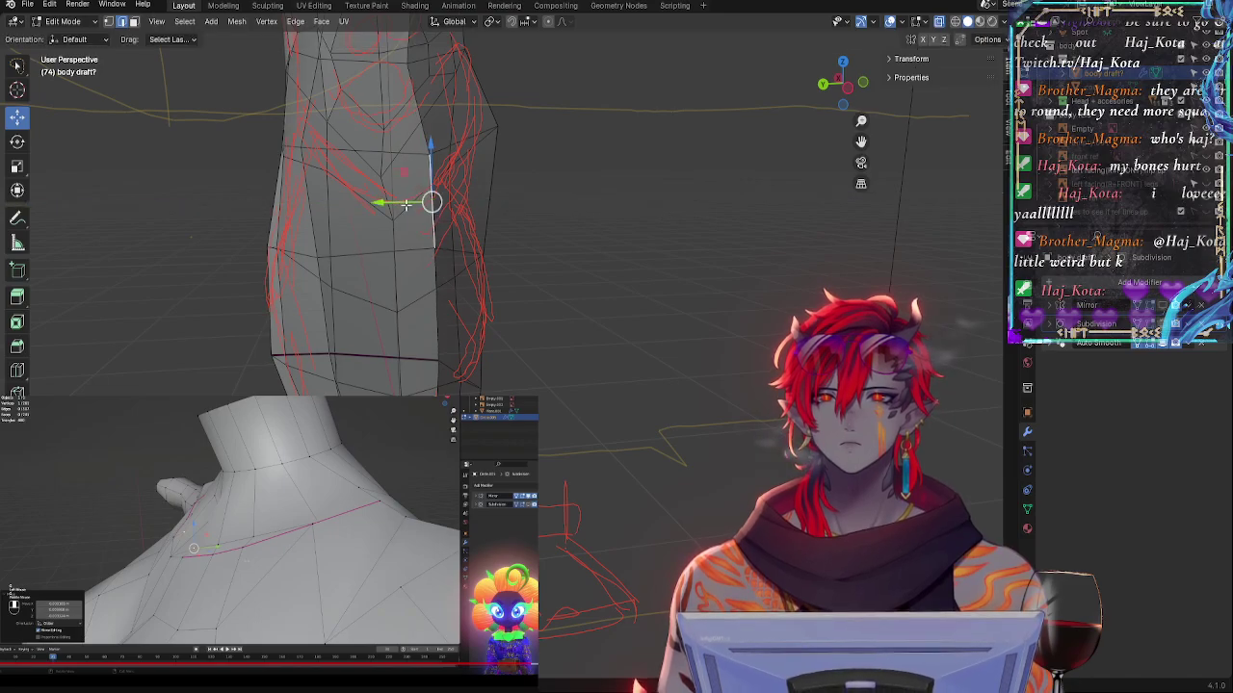
{"action": "key", "text": "r"}
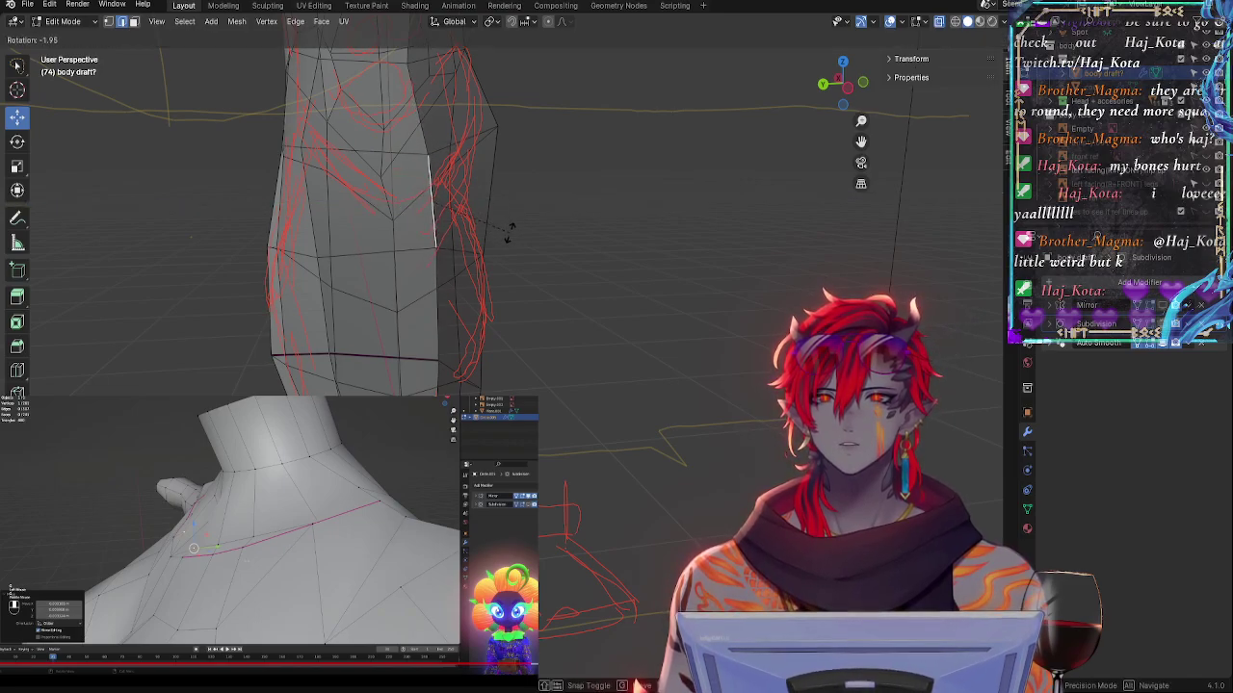
{"action": "left_click", "coordinate": [506, 234]}
- Show the smoothed subdivision on the mesh cage
{"action": "middle_click_drag", "start_coordinate": [506, 234], "coordinate": [286, 293]}
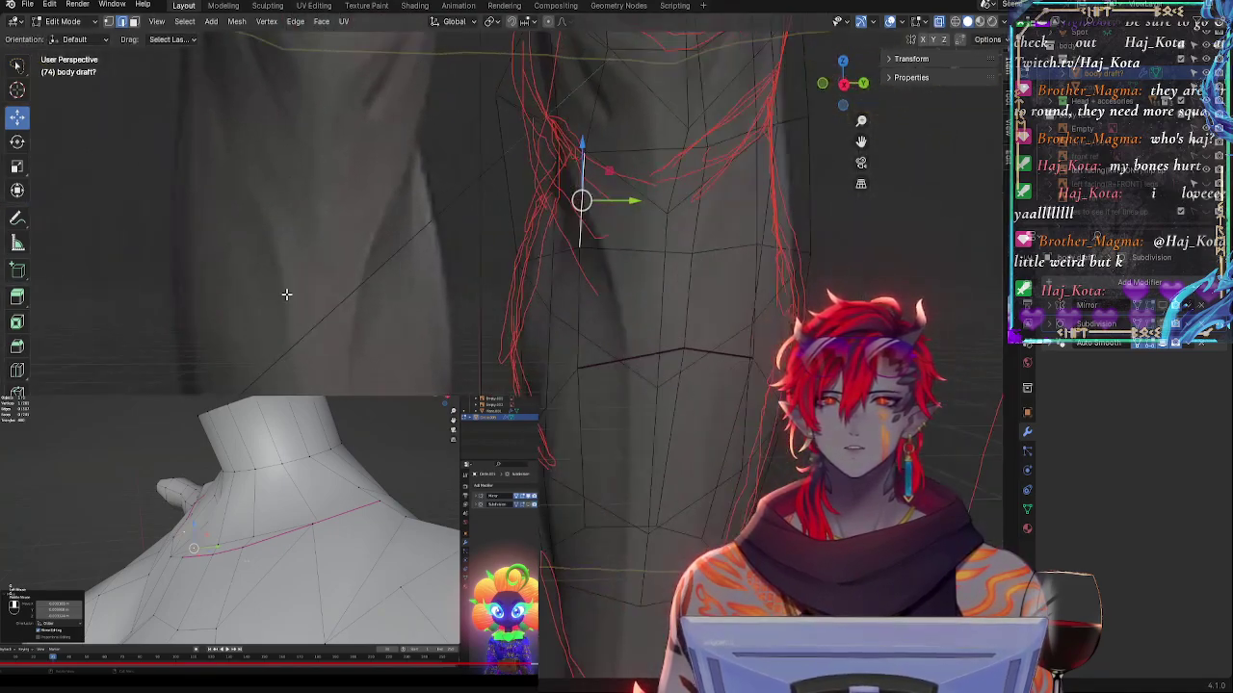
{"action": "left_click", "coordinate": [1162, 324]}
{"action": "middle_click_drag", "start_coordinate": [728, 476], "coordinate": [712, 404], "text": "shift"}
{"action": "middle_click_drag", "start_coordinate": [986, 197], "coordinate": [601, 448]}
- Select the lower leg's vertical, bottom rim and upper ring edges in right side view
{"action": "left_click", "coordinate": [596, 408]}
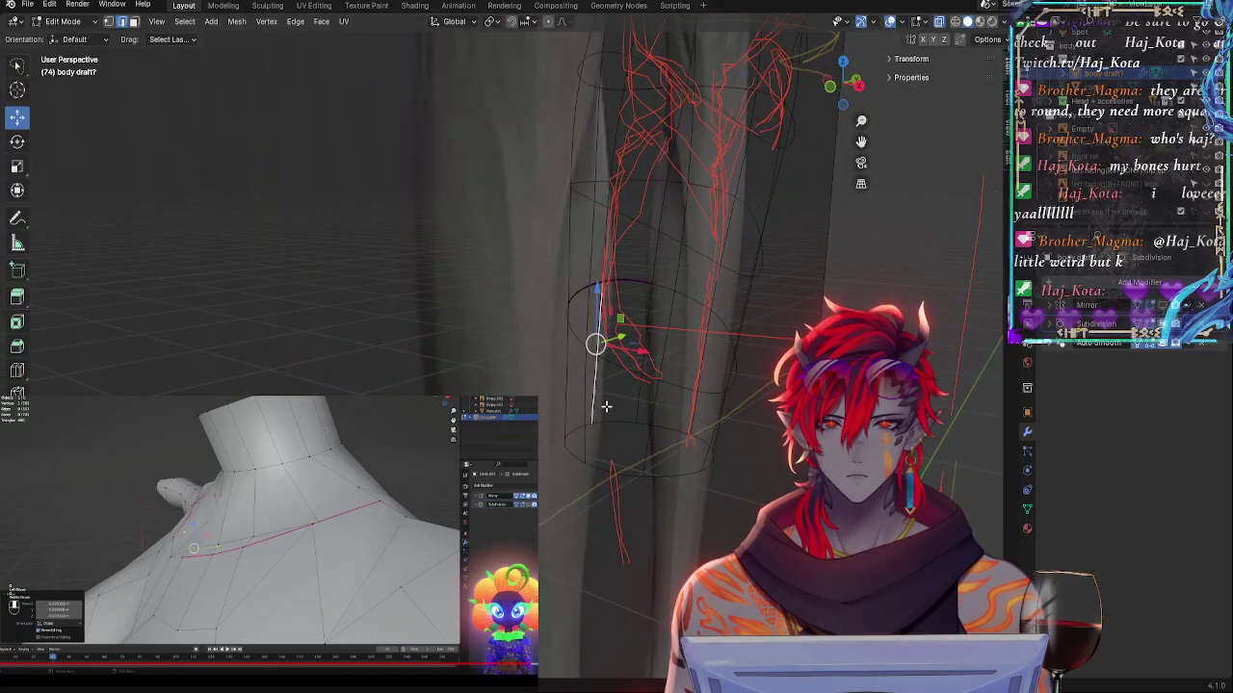
{"action": "left_click", "coordinate": [604, 409]}
{"action": "left_click", "coordinate": [592, 406]}
{"action": "left_click", "coordinate": [583, 457]}
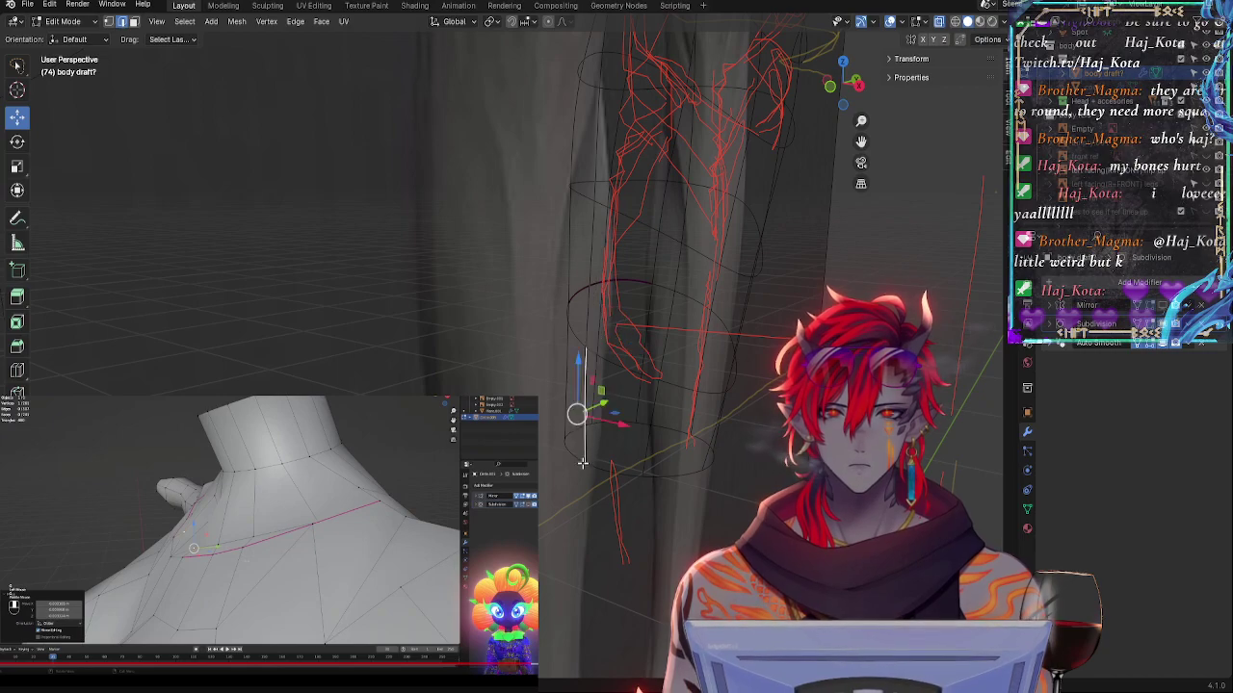
{"action": "left_click", "coordinate": [577, 459], "text": "shift"}
{"action": "left_click", "coordinate": [610, 468], "text": "shift"}
{"action": "left_click", "coordinate": [583, 342], "text": "shift"}
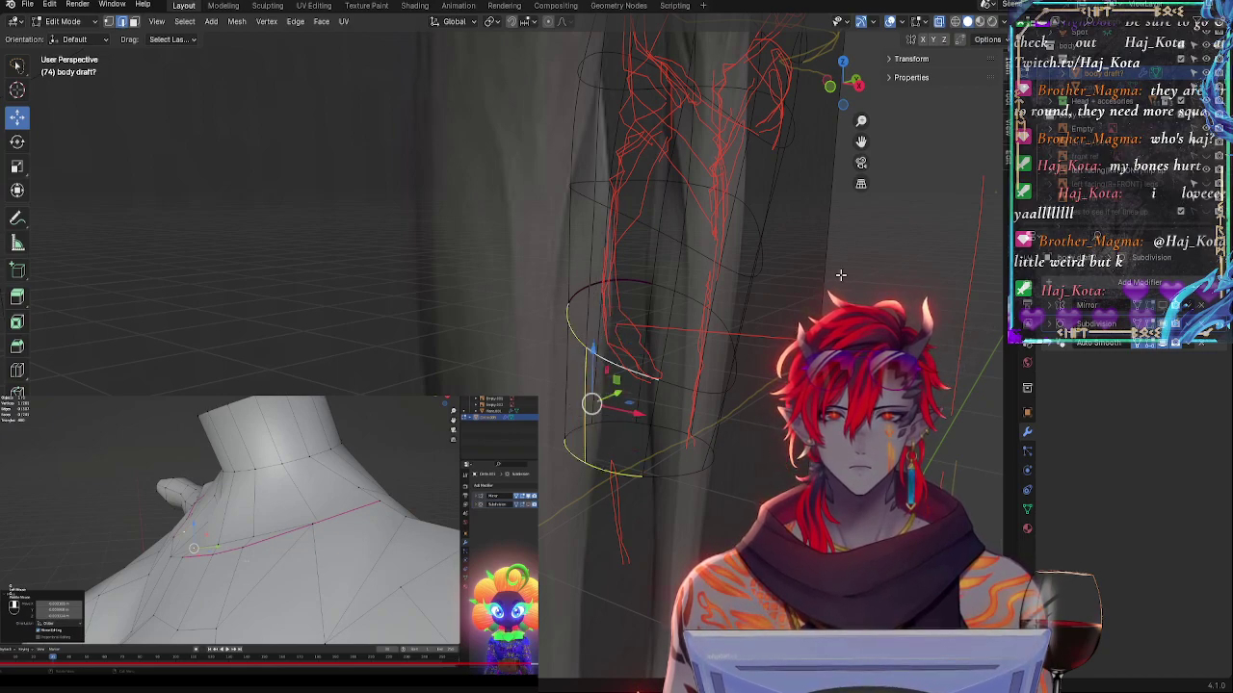
{"action": "left_click", "coordinate": [859, 85]}
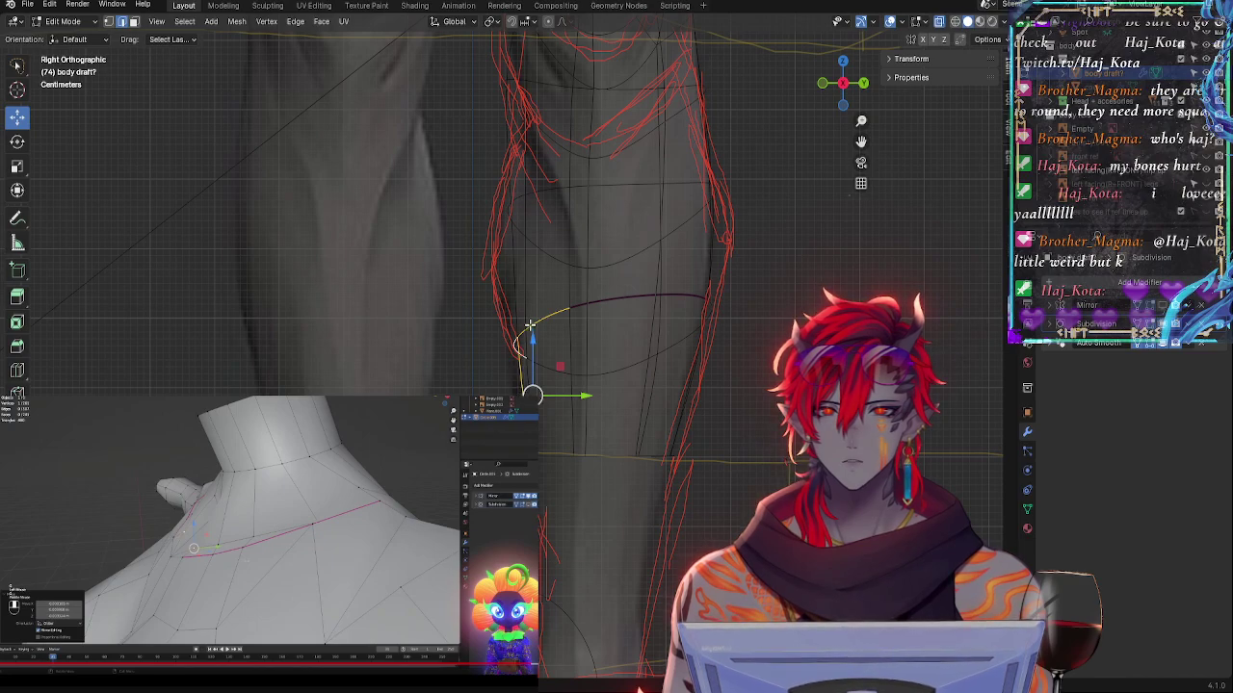
- Shift a leg-outline vertex slightly left onto the sketch and select a lower leg vertex
{"action": "left_click", "coordinate": [530, 326]}
{"action": "left_click_drag", "start_coordinate": [578, 322], "coordinate": [521, 352]}
{"action": "left_click", "coordinate": [515, 369]}
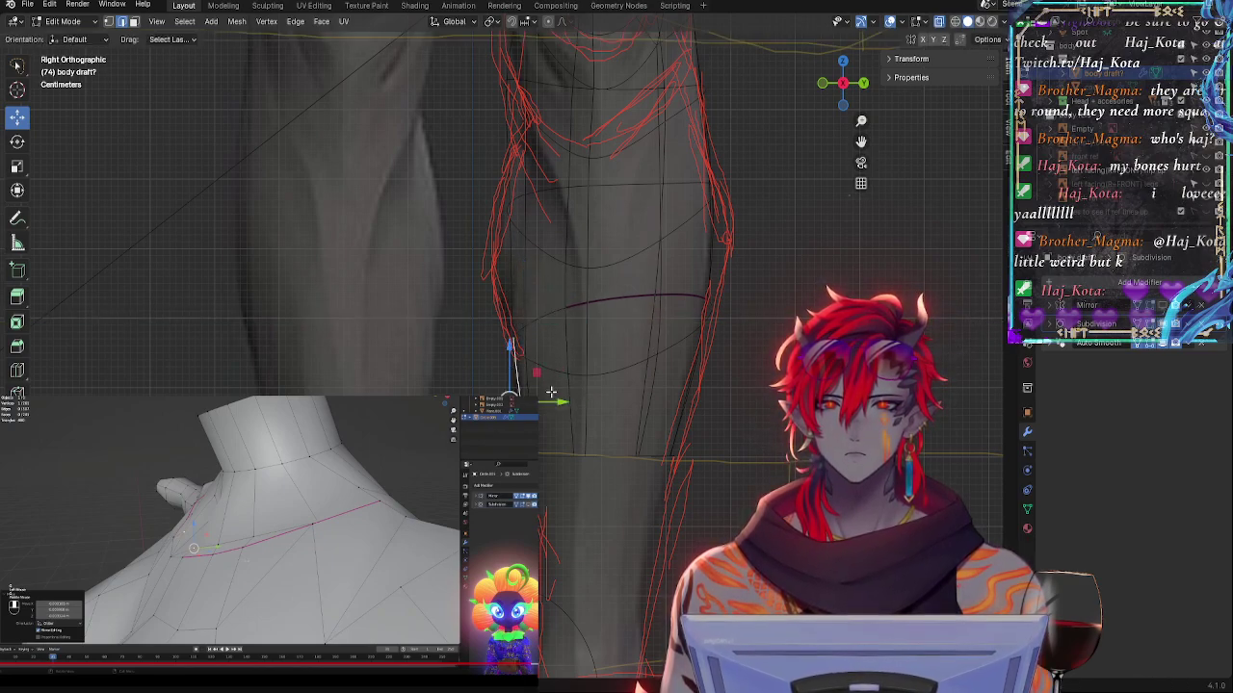
{"action": "mouse_move", "coordinate": [520, 383]}
{"action": "middle_mouse_down"}
{"action": "mouse_move", "coordinate": [568, 404]}
{"action": "mouse_move", "coordinate": [582, 395]}
{"action": "mouse_move", "coordinate": [590, 351]}
{"action": "middle_mouse_up"}
{"action": "scroll", "coordinate": [549, 328], "scroll_direction": "up", "scroll_amount": 4}
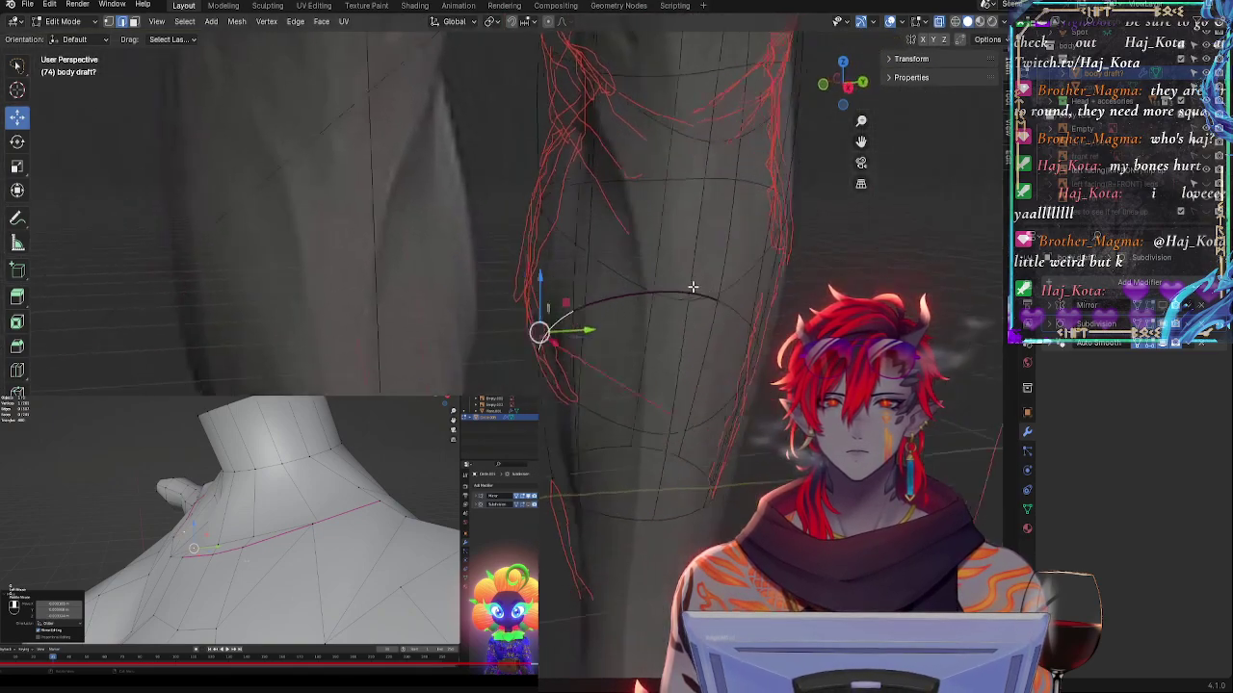
{"action": "key", "text": "r"}
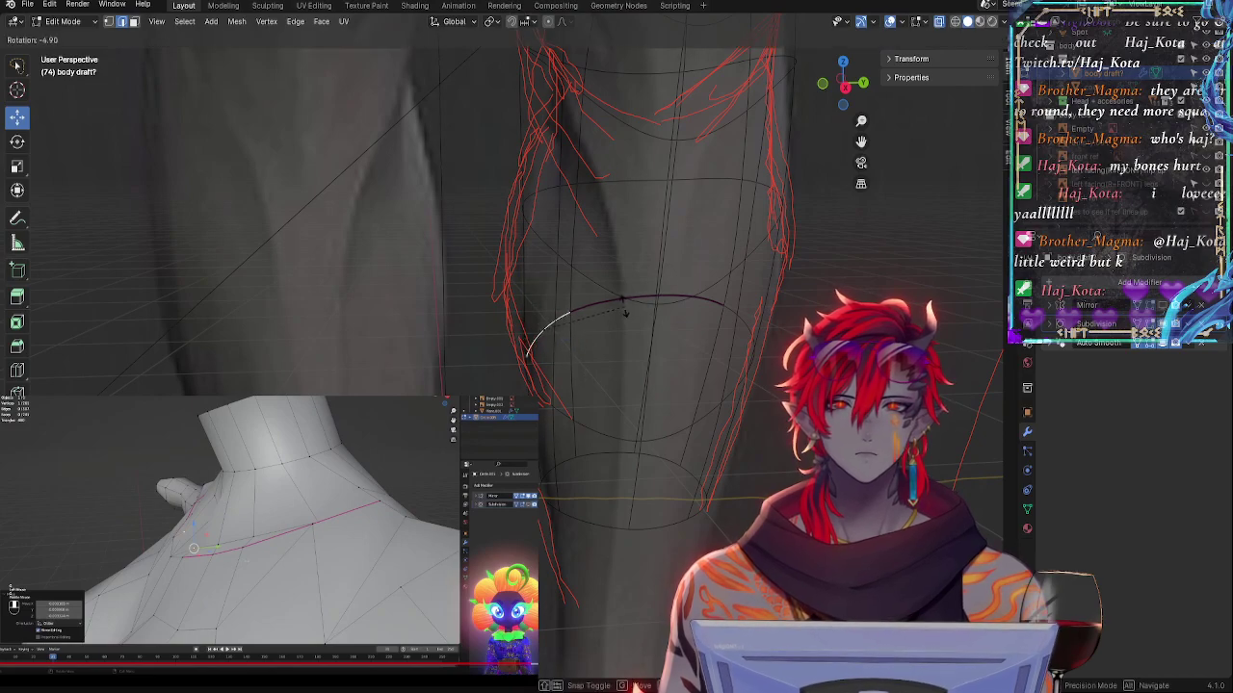
{"action": "right_click", "coordinate": [627, 316]}
- Pull the knee vertex down-right and shift and tilt the knee edge slightly along Y
{"action": "left_click_drag", "start_coordinate": [570, 330], "coordinate": [576, 325]}
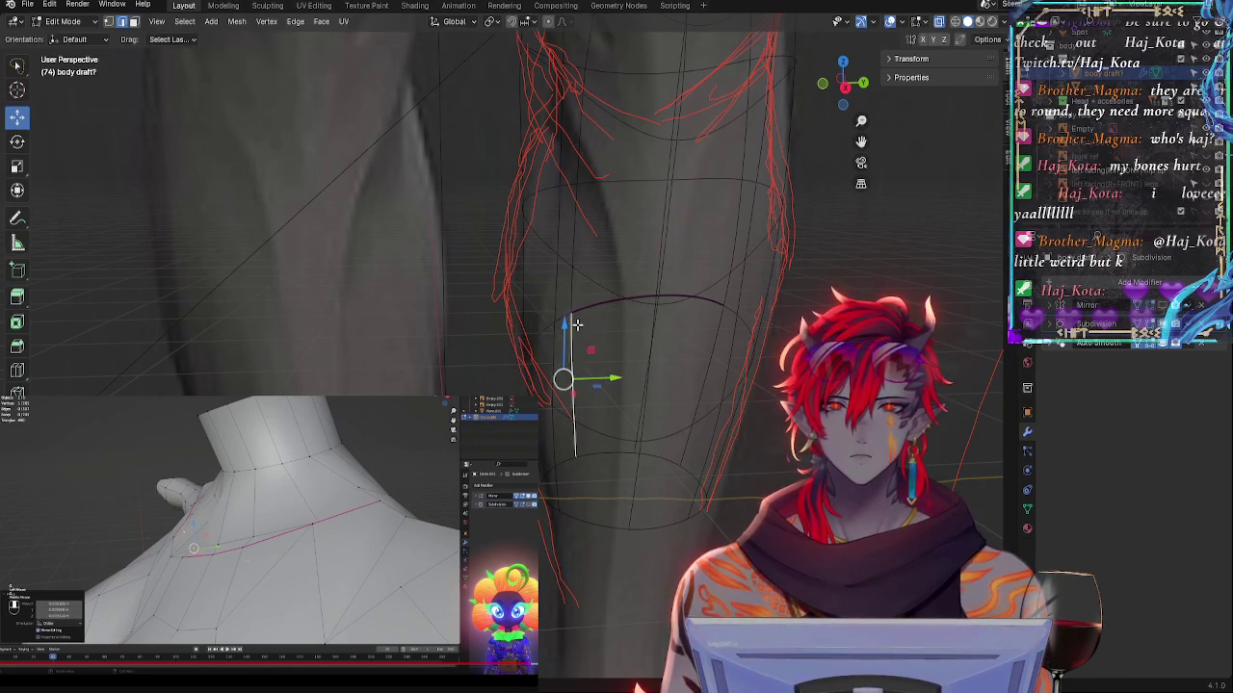
{"action": "left_click_drag", "start_coordinate": [609, 374], "coordinate": [605, 373]}
{"action": "key", "text": "r"}
{"action": "left_click", "coordinate": [628, 353]}
{"action": "left_click", "coordinate": [543, 326]}
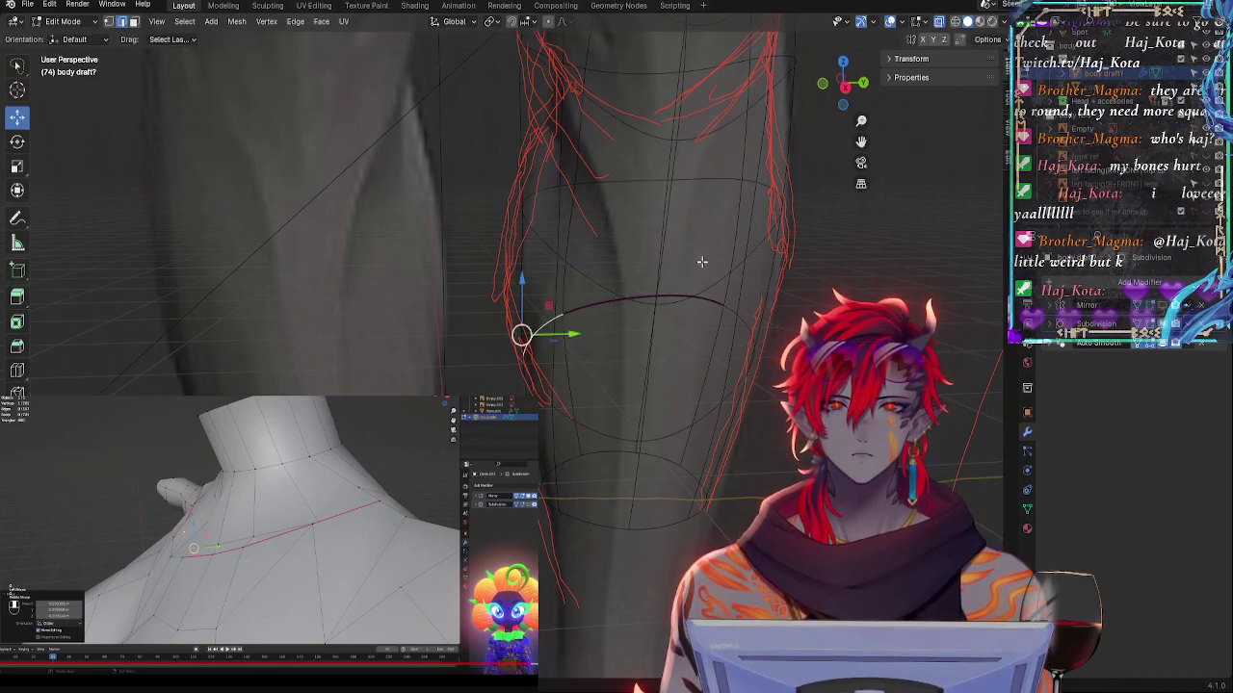
{"action": "key", "text": "KP_3"}
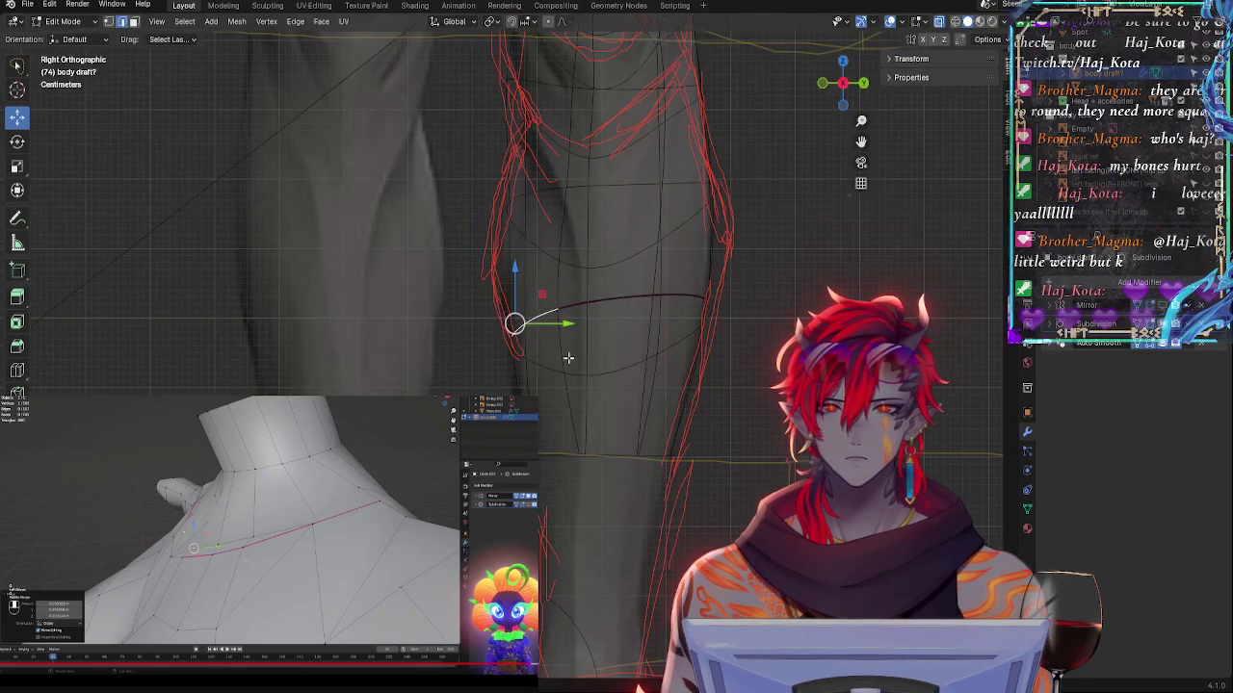
- Rotate the vertical edge below the knee loop and shift it slightly left along Y
{"action": "left_click", "coordinate": [513, 370]}
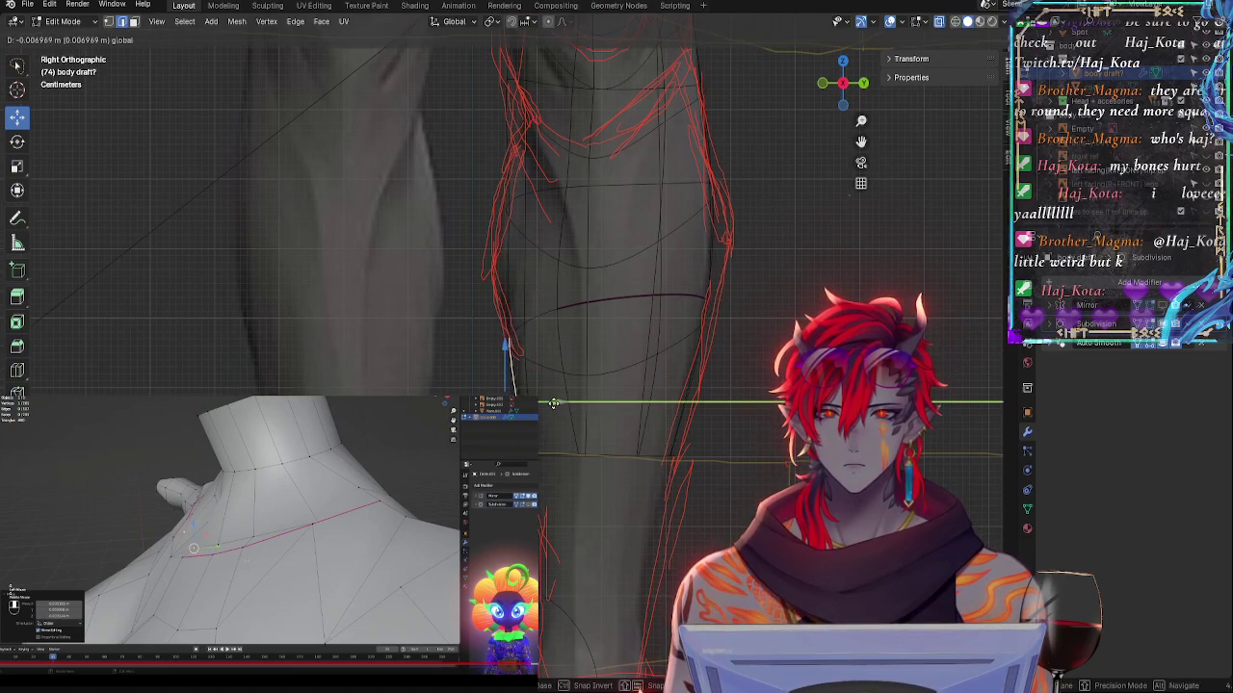
{"action": "key", "text": "r"}
{"action": "left_click", "coordinate": [635, 396]}
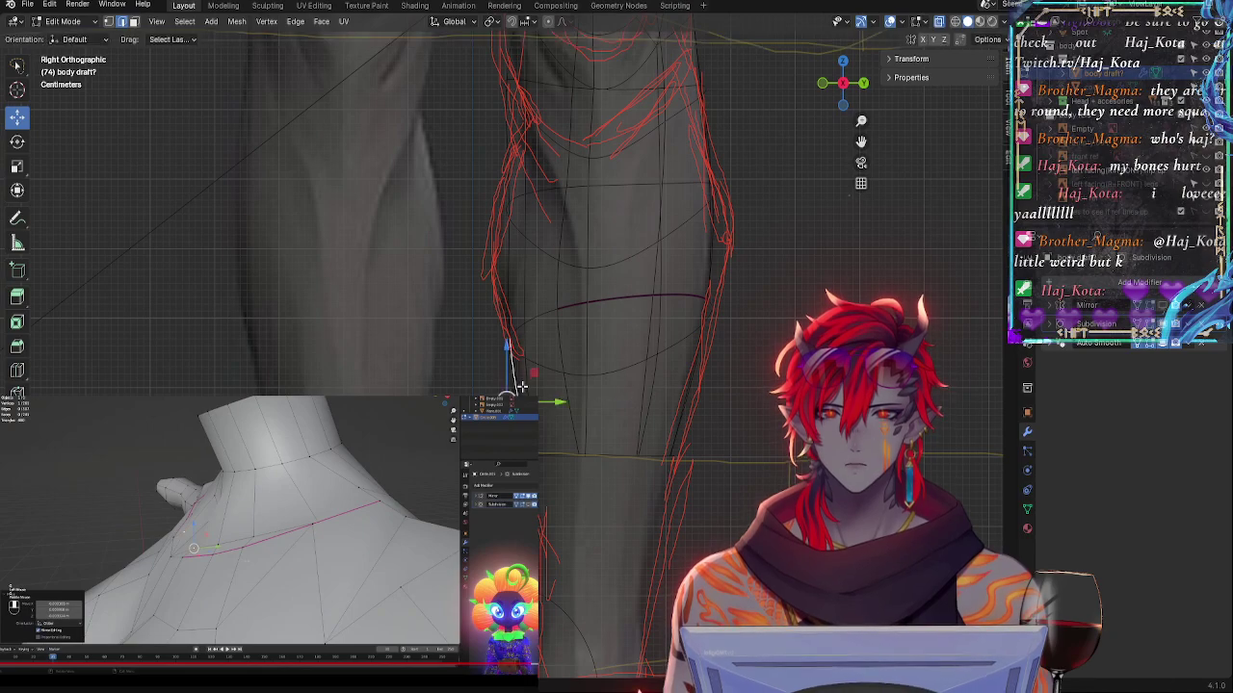
{"action": "left_click_drag", "start_coordinate": [550, 399], "coordinate": [543, 399]}
- Rotate the knee-outline vertex and move it right toward the red reference line
{"action": "left_click", "coordinate": [506, 329]}
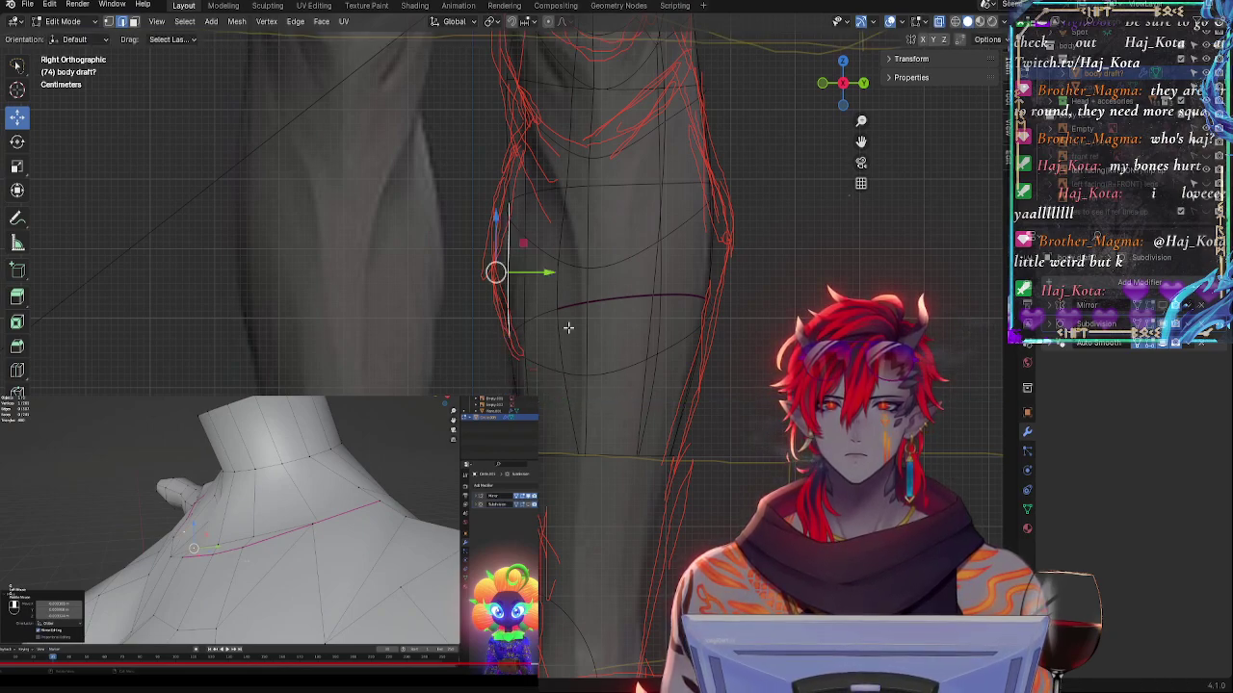
{"action": "left_click", "coordinate": [512, 328]}
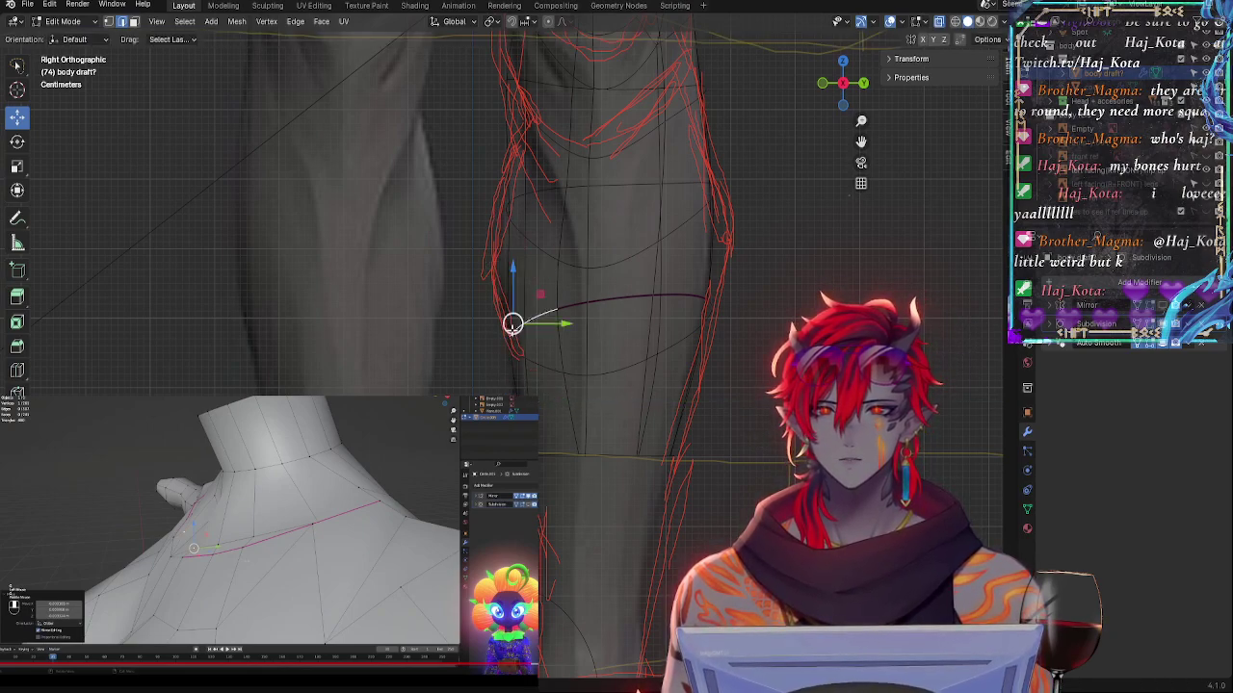
{"action": "key", "text": "r"}
{"action": "left_click", "coordinate": [532, 351]}
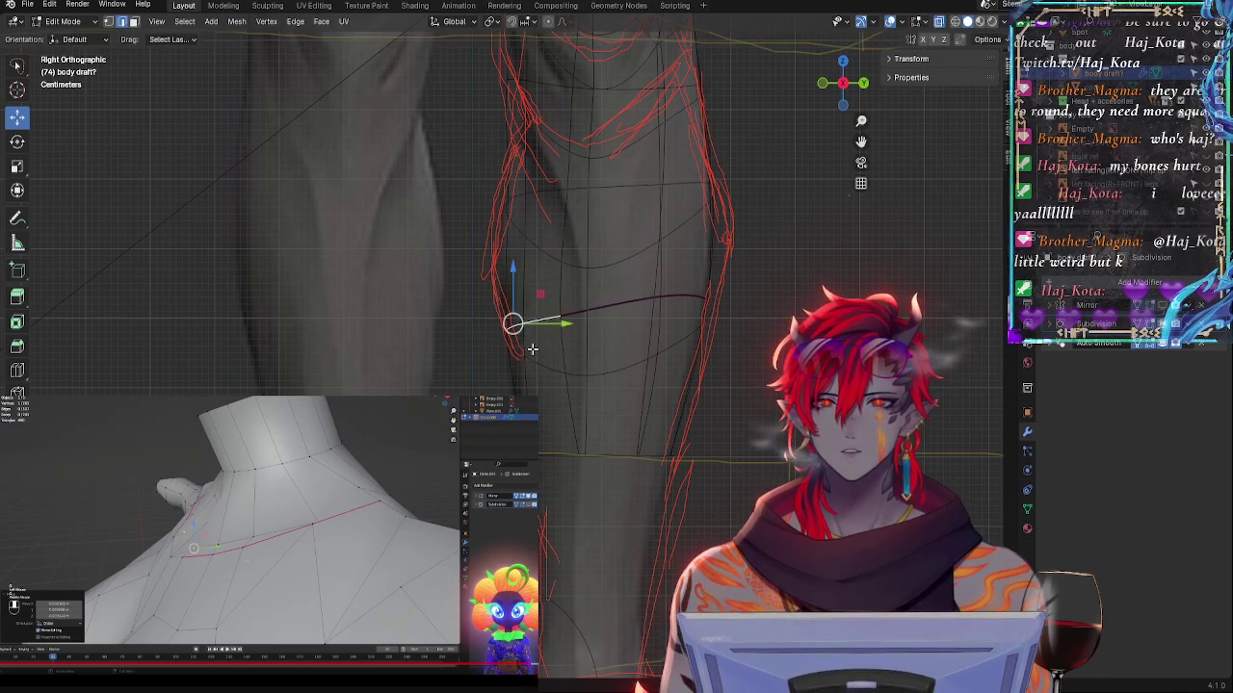
{"action": "left_click_drag", "start_coordinate": [513, 323], "coordinate": [527, 291]}
{"action": "key", "text": "r"}
{"action": "left_click", "coordinate": [603, 305]}
- Nudge the lower vertical edge left and down and give it a slight rotation
{"action": "left_click", "coordinate": [521, 388]}
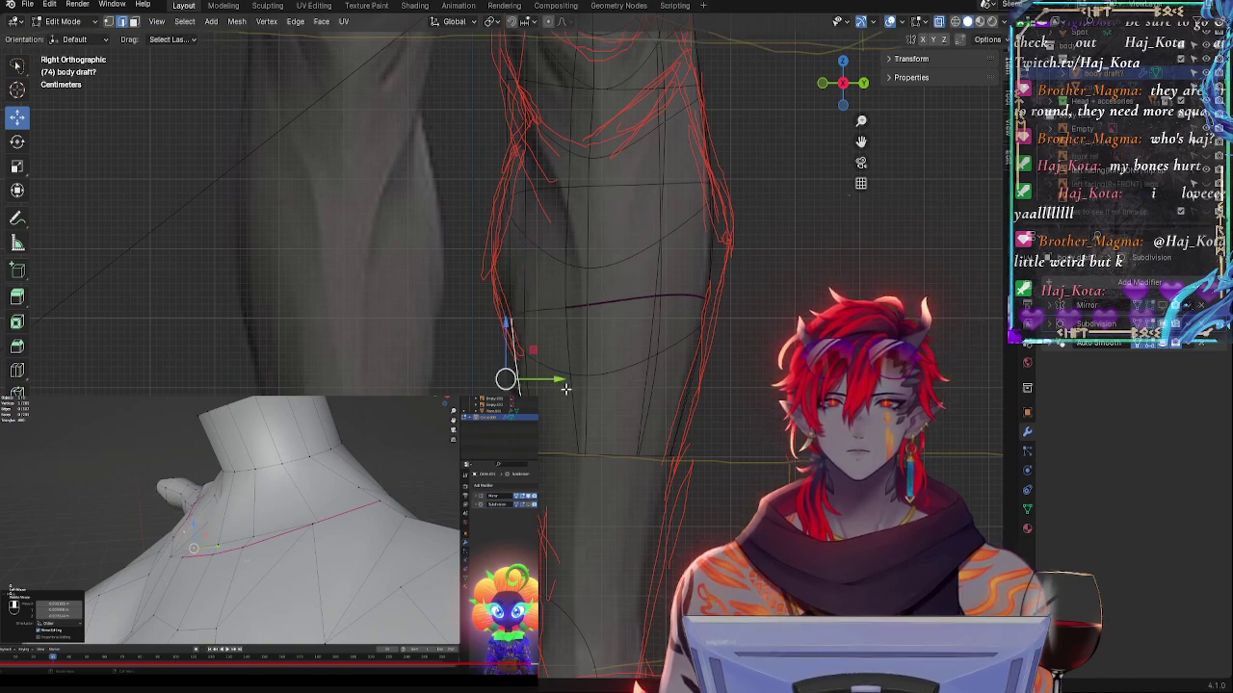
{"action": "left_click_drag", "start_coordinate": [510, 381], "coordinate": [506, 383]}
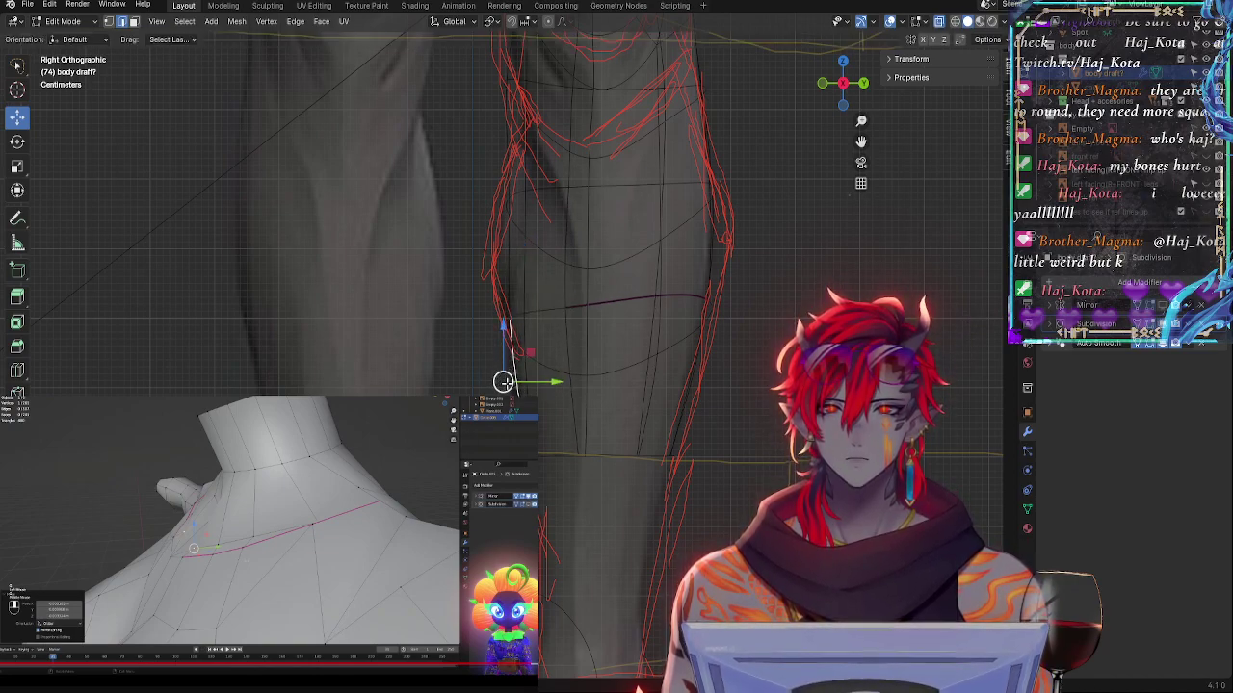
{"action": "key", "text": "r"}
{"action": "left_click", "coordinate": [595, 374]}
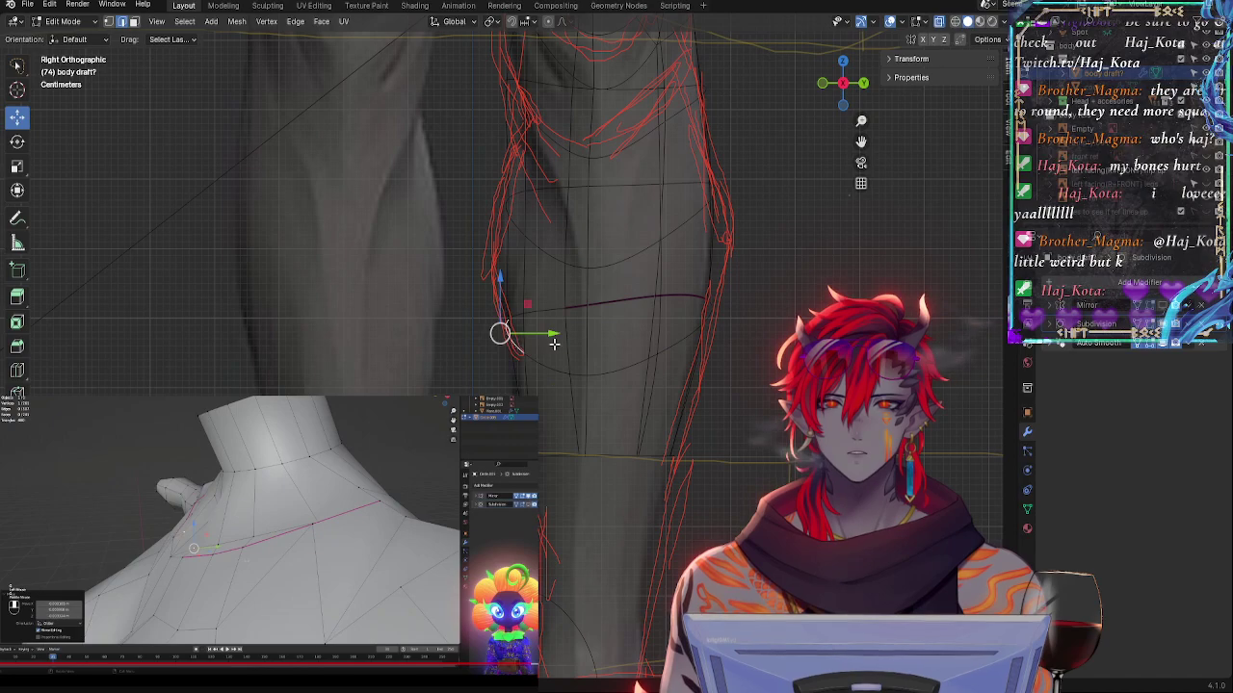
{"action": "key", "text": "r"}
{"action": "left_click", "coordinate": [536, 347]}
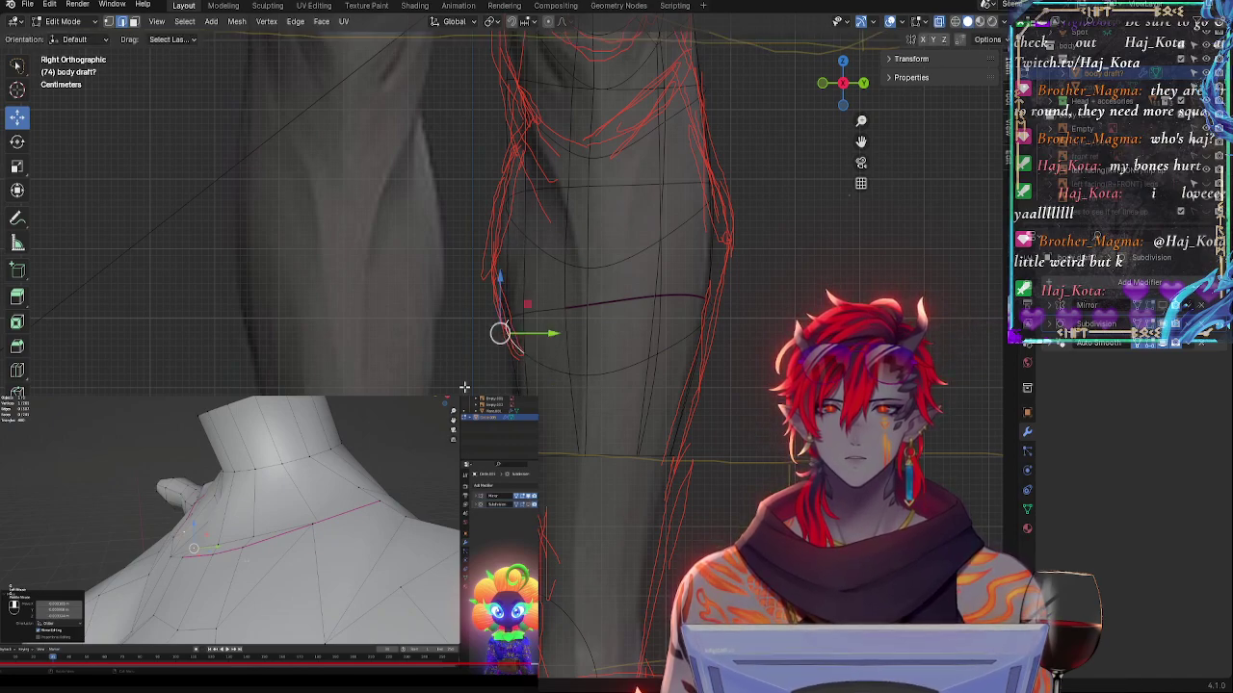
- In perspective, rotate the knee edge and lower it slightly, leaving the adjacent left edge unscaled
{"action": "middle_click_drag", "start_coordinate": [558, 347], "coordinate": [605, 375]}
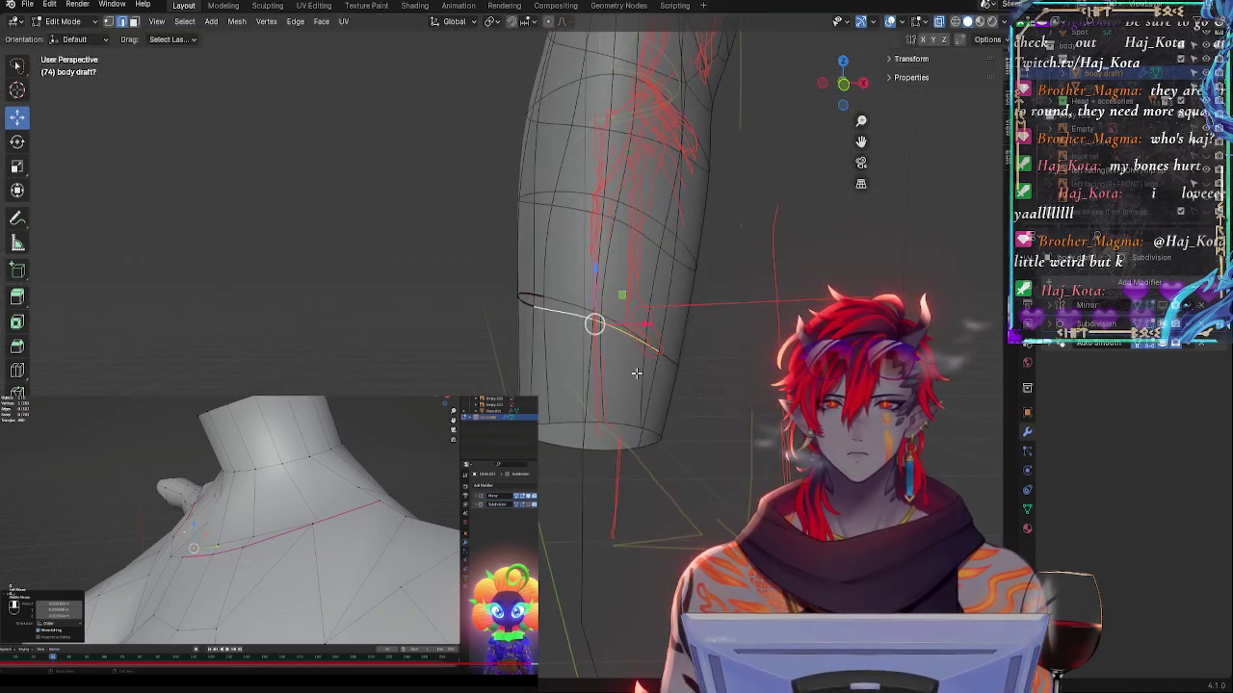
{"action": "key", "text": "r"}
{"action": "left_click", "coordinate": [687, 348]}
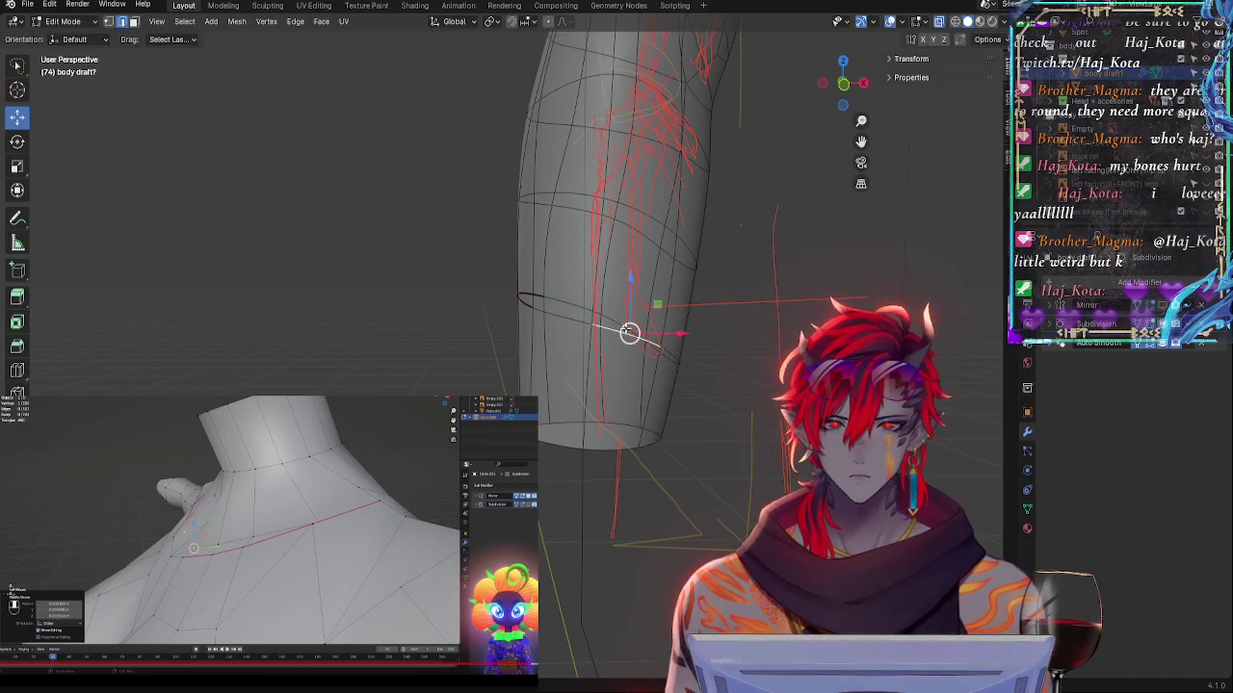
{"action": "left_click_drag", "start_coordinate": [630, 334], "coordinate": [630, 344]}
{"action": "left_click", "coordinate": [574, 326]}
{"action": "key", "text": "s"}
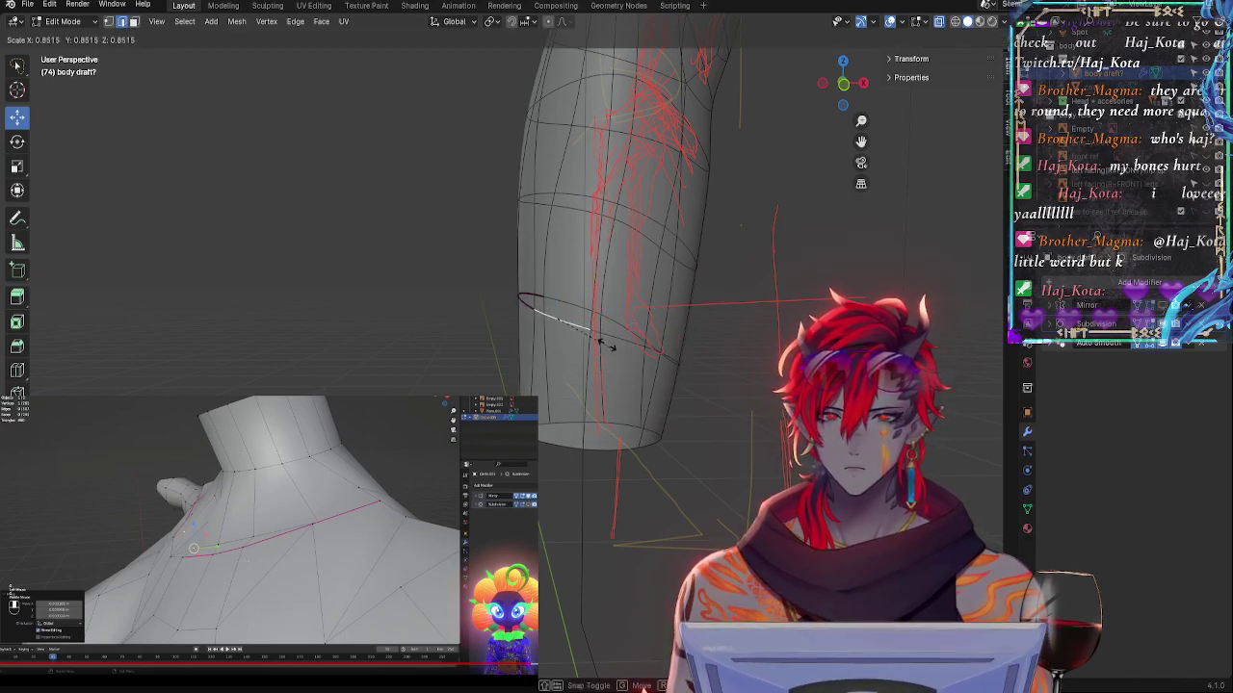
{"action": "right_click", "coordinate": [621, 351]}
- Reposition the knee vertex up and to the left, then return to Right Orthographic view
{"action": "key", "text": "g"}
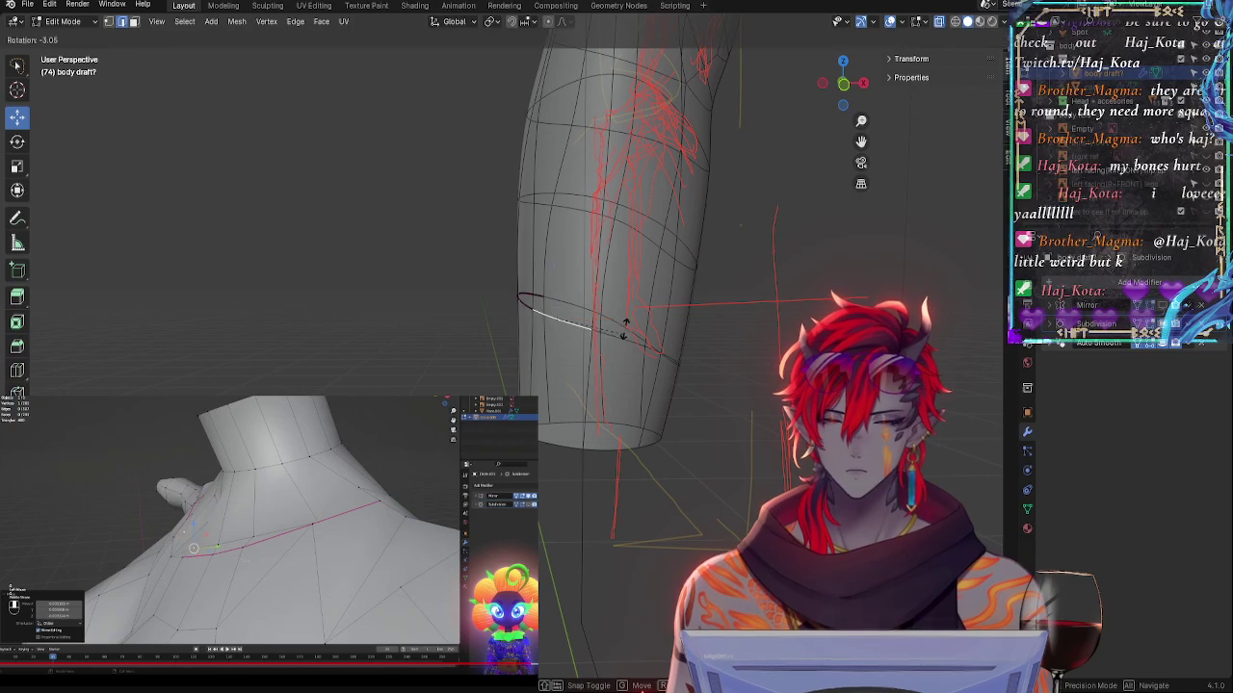
{"action": "left_click", "coordinate": [607, 337]}
{"action": "key", "text": "g"}
{"action": "left_click", "coordinate": [595, 335]}
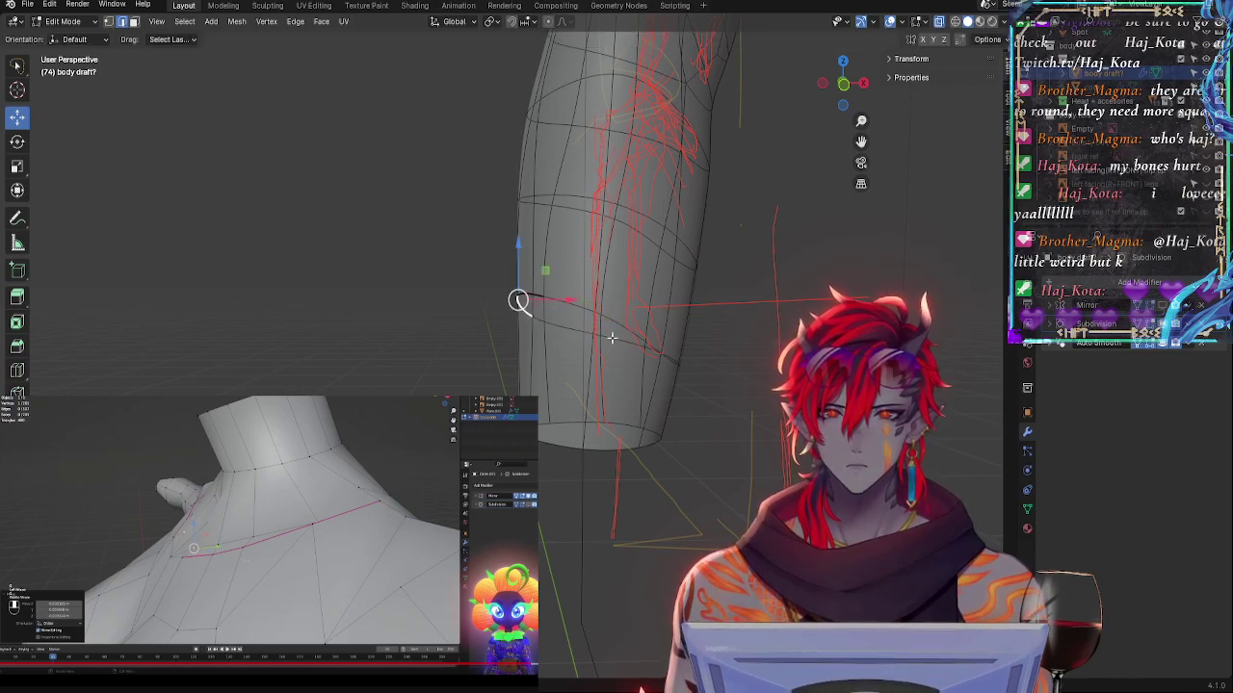
{"action": "key", "text": "g"}
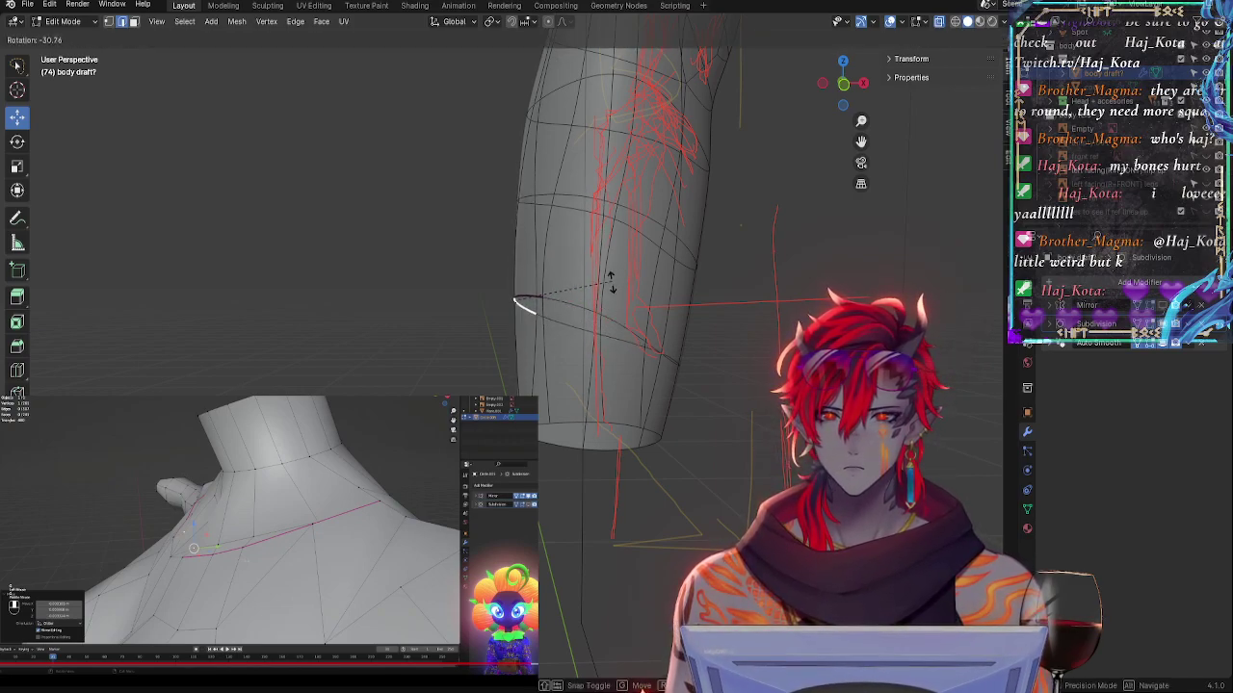
{"action": "key", "text": "Escape"}
{"action": "key", "text": "g"}
{"action": "left_click", "coordinate": [520, 300]}
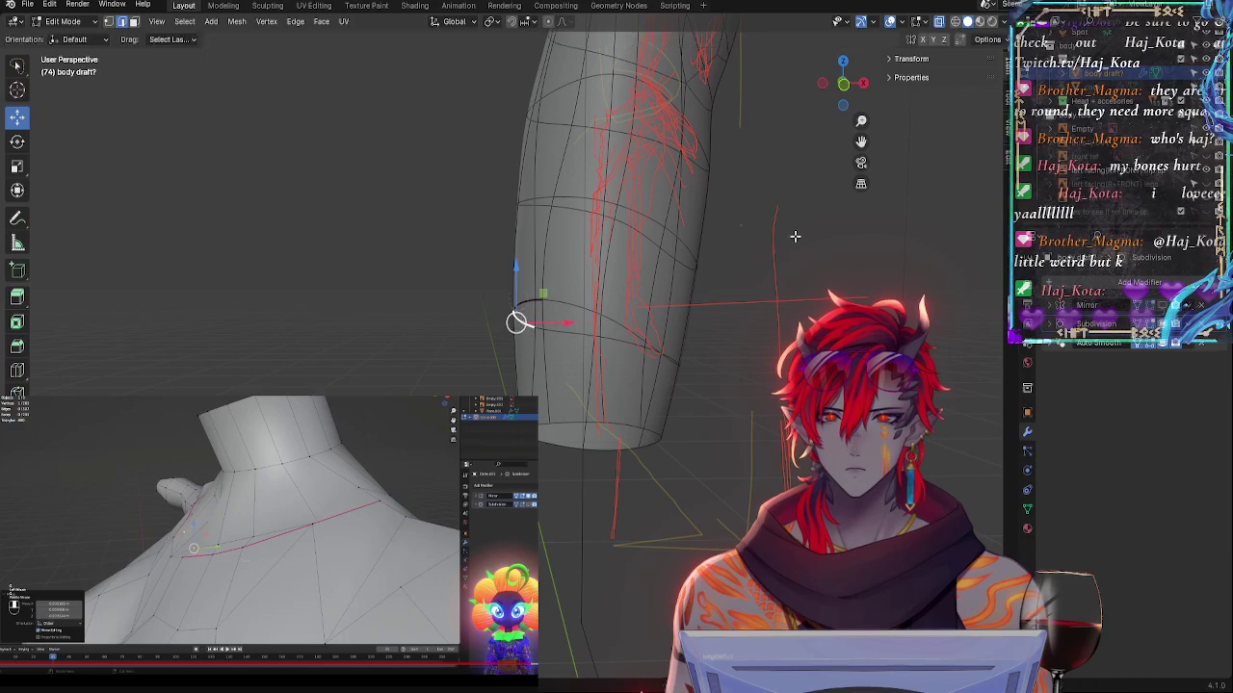
{"action": "left_click", "coordinate": [863, 83]}
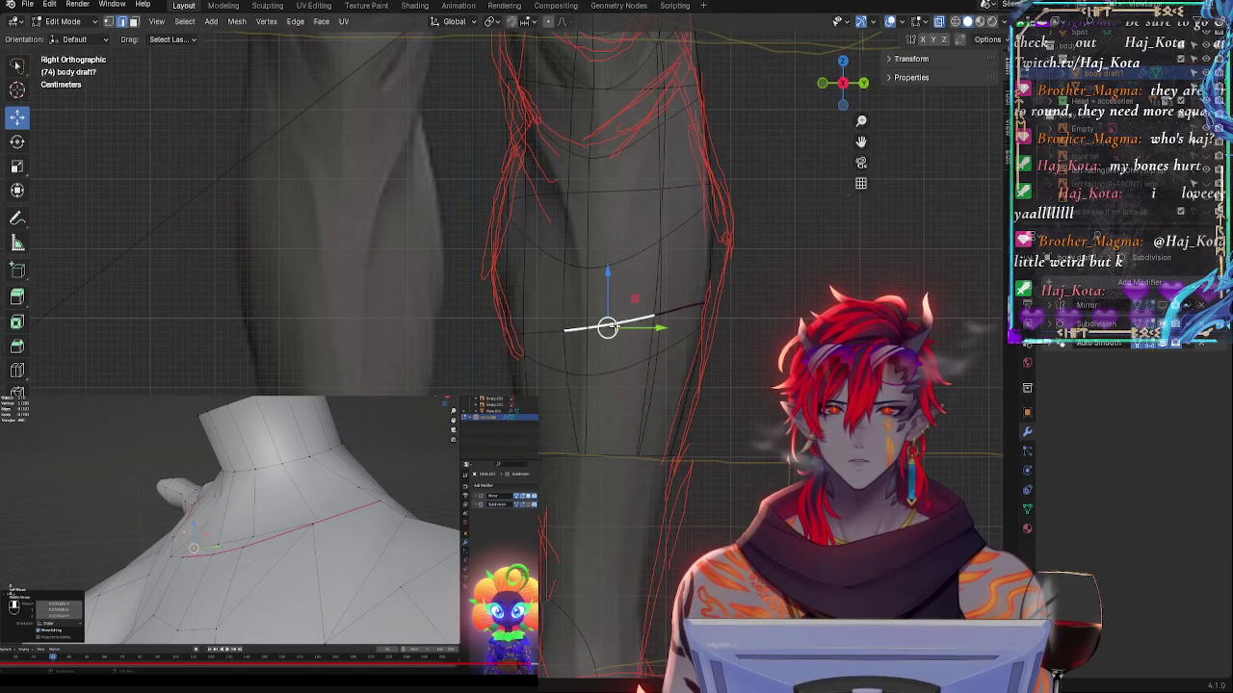
- Rotate the selected shin edge nearly horizontal and scale it narrower along Y
{"action": "key", "text": "r"}
{"action": "key", "text": "r"}
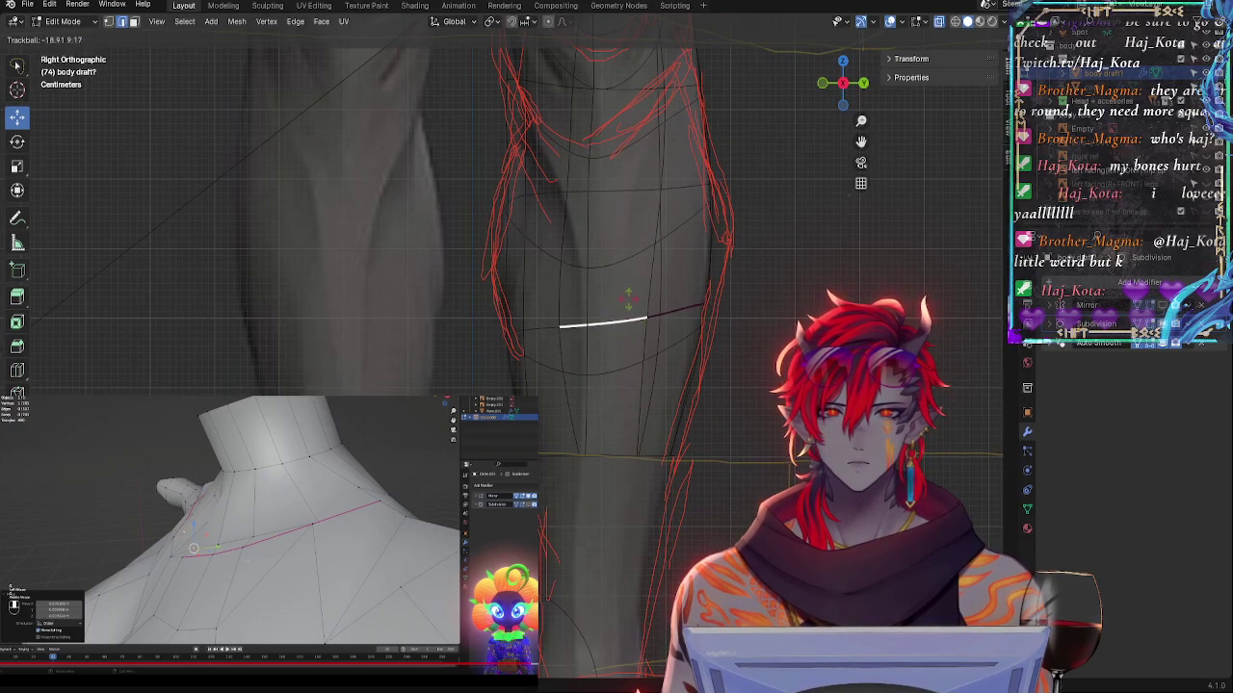
{"action": "left_click", "coordinate": [610, 273]}
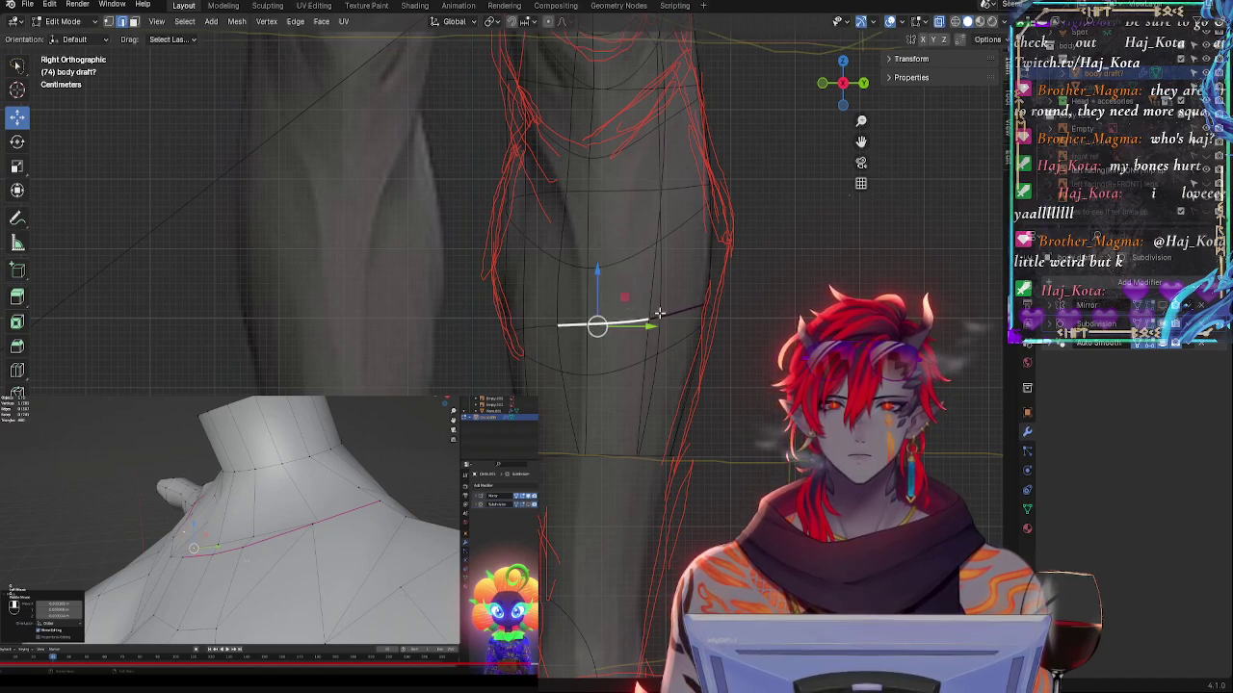
{"action": "key", "text": "s"}
{"action": "key", "text": "y"}
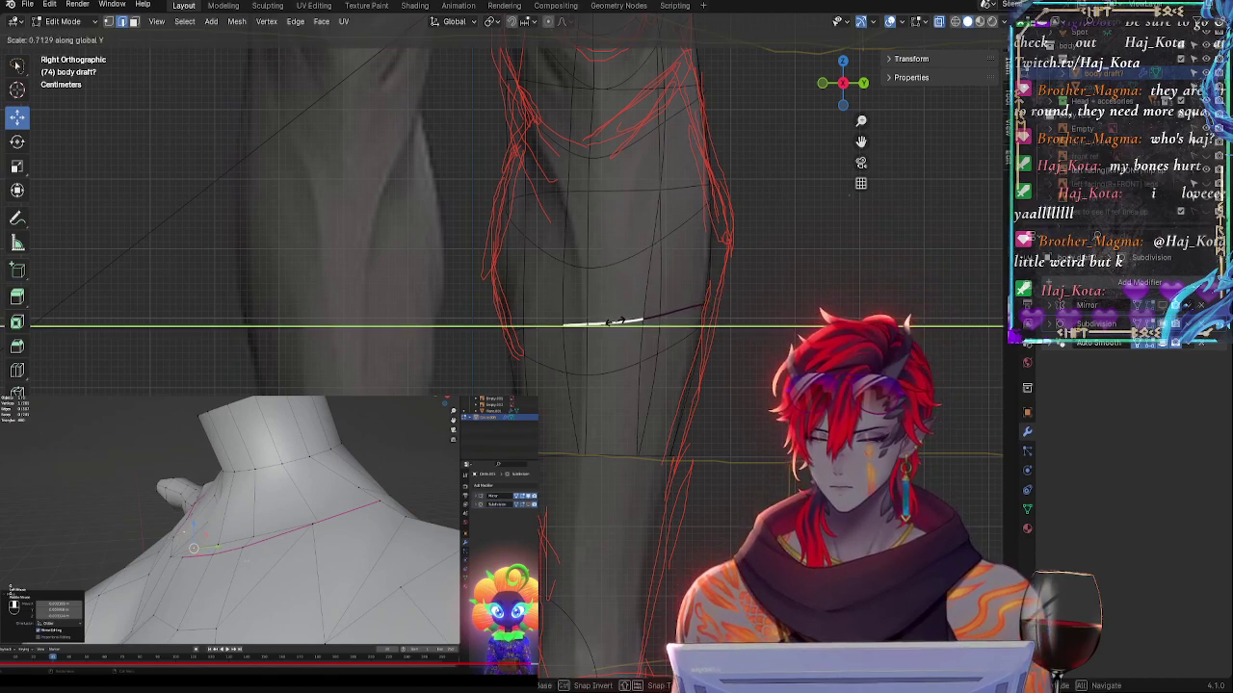
{"action": "left_click", "coordinate": [610, 324]}
- Slide the higher knee edge slightly left along Y and rotate it a little
{"action": "left_click", "coordinate": [647, 197]}
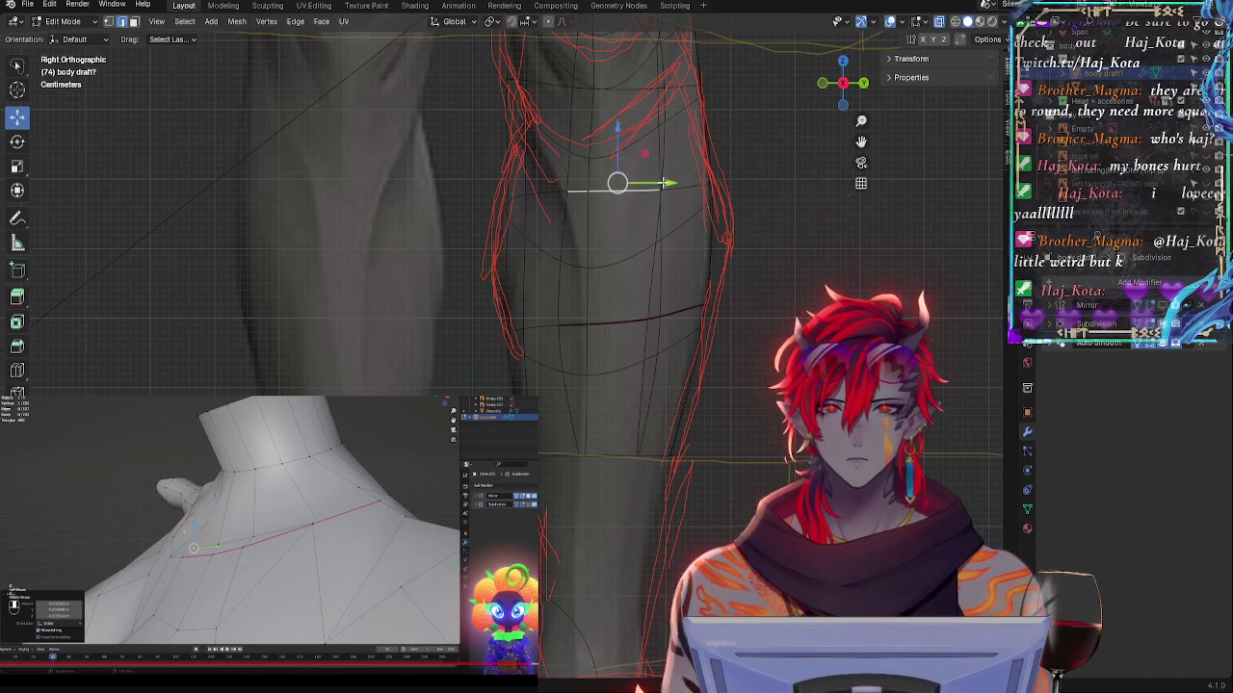
{"action": "left_click_drag", "start_coordinate": [665, 183], "coordinate": [618, 184]}
{"action": "key", "text": "r"}
{"action": "left_click", "coordinate": [678, 182]}
- Rotate the lower vertical edge on the right of the knee
{"action": "left_click", "coordinate": [660, 181]}
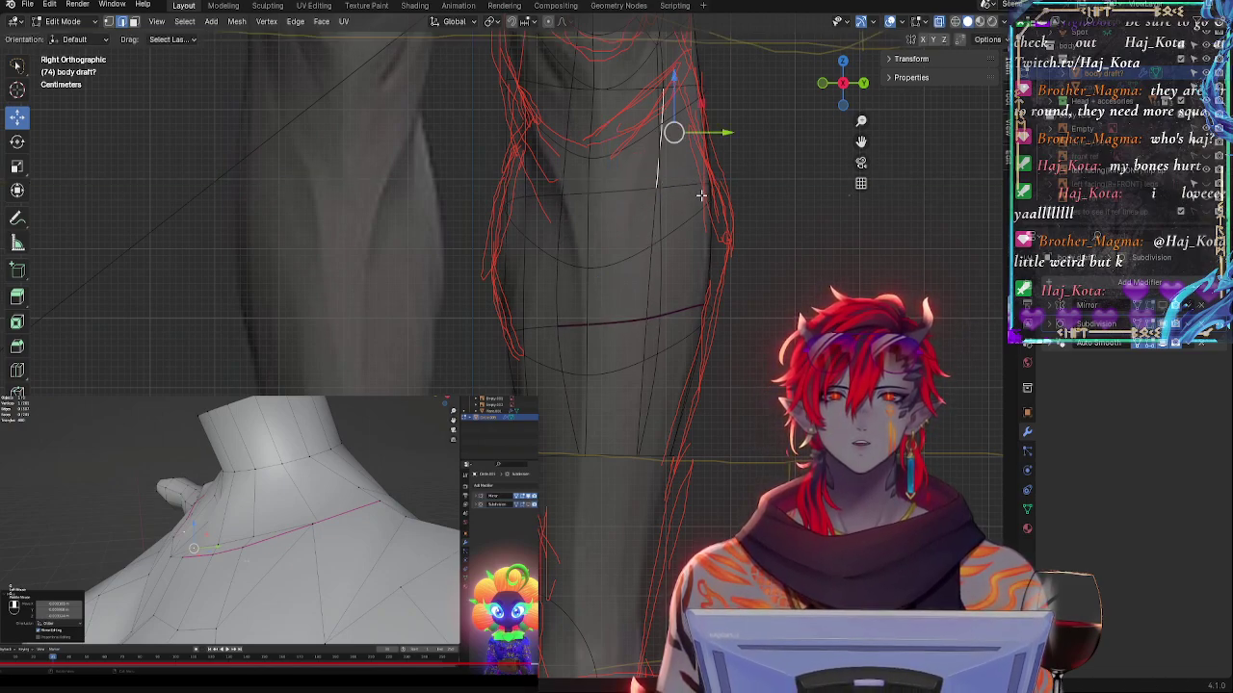
{"action": "key", "text": "r"}
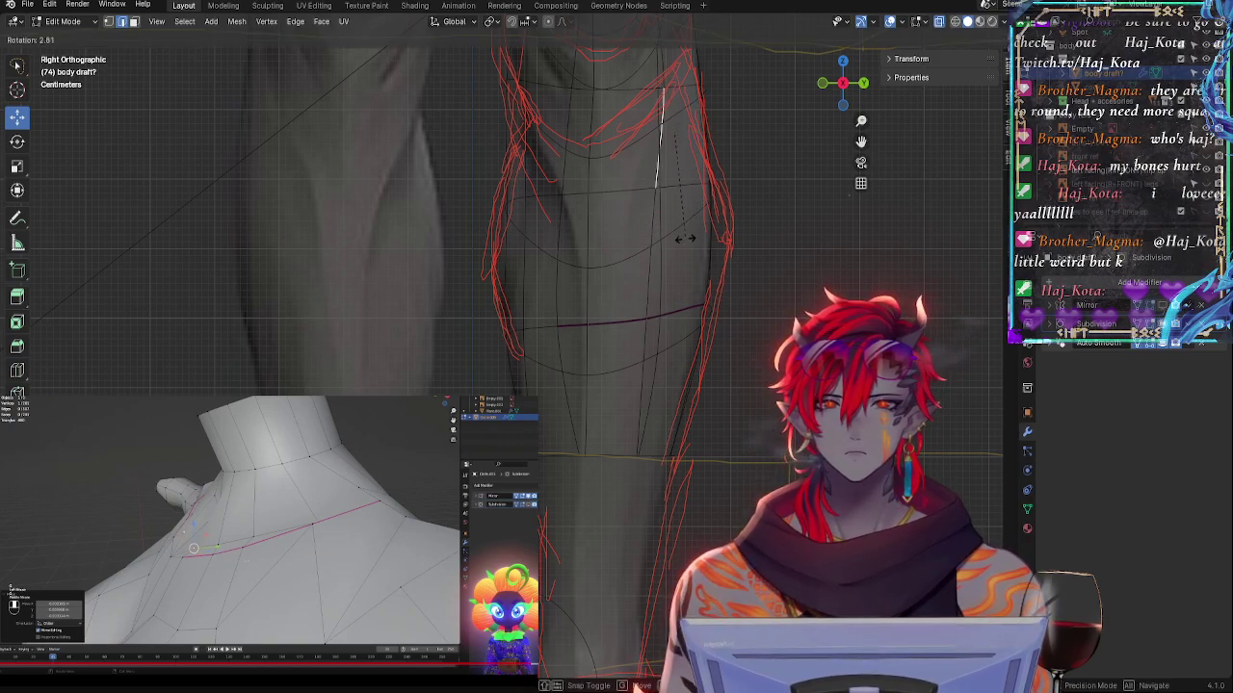
{"action": "right_click", "coordinate": [689, 248]}
{"action": "left_click", "coordinate": [651, 258]}
{"action": "key", "text": "r"}
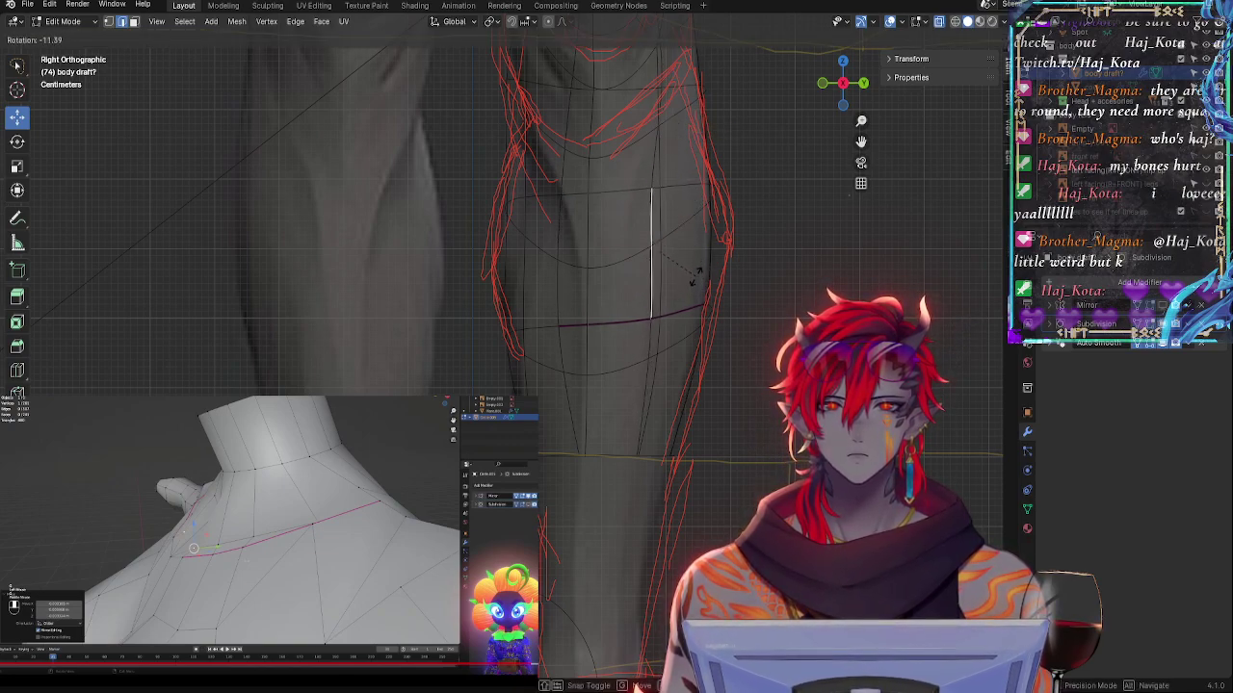
{"action": "left_click", "coordinate": [693, 276]}
- Nudge the upper left-outline shin edge toward the sketch and tilt it near vertical
{"action": "left_click", "coordinate": [704, 147]}
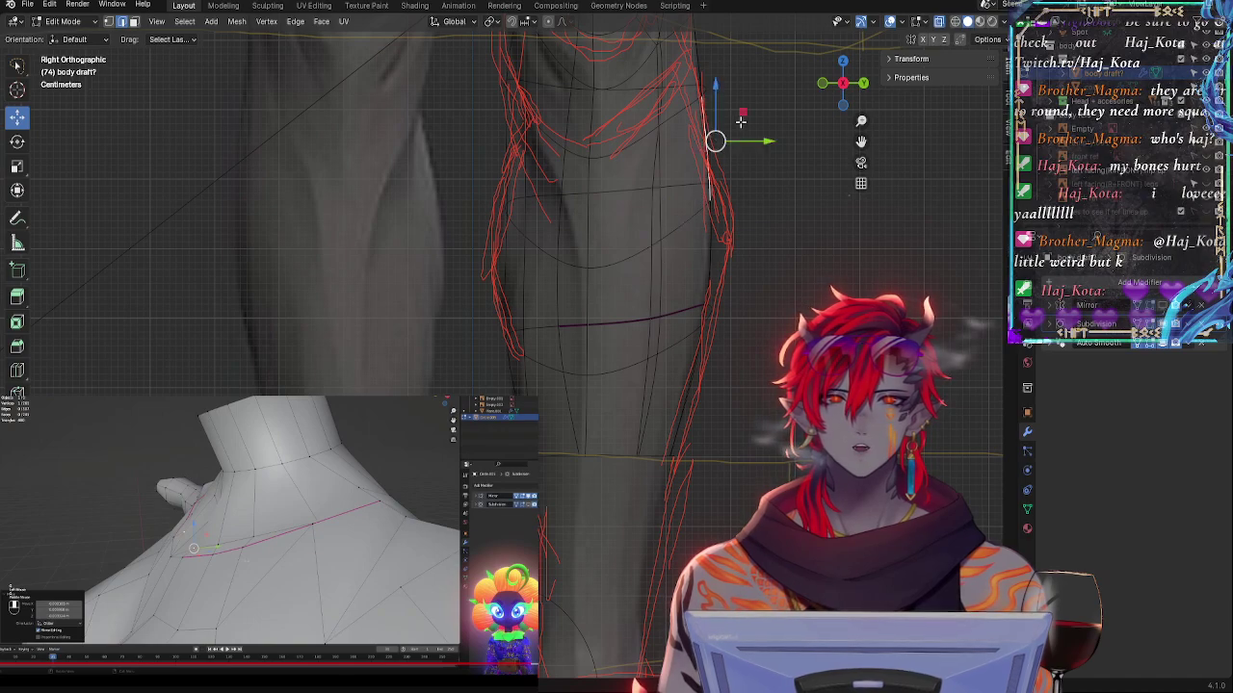
{"action": "left_click", "coordinate": [706, 86]}
{"action": "left_click", "coordinate": [694, 359]}
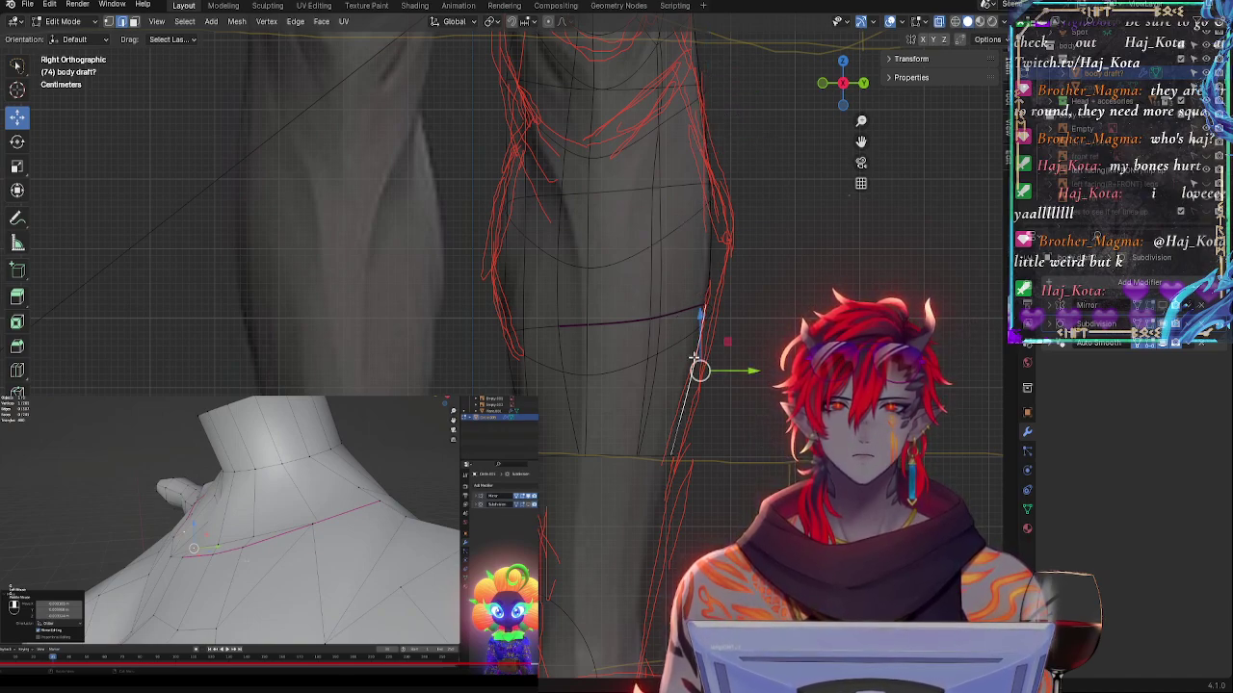
{"action": "left_click", "coordinate": [708, 286]}
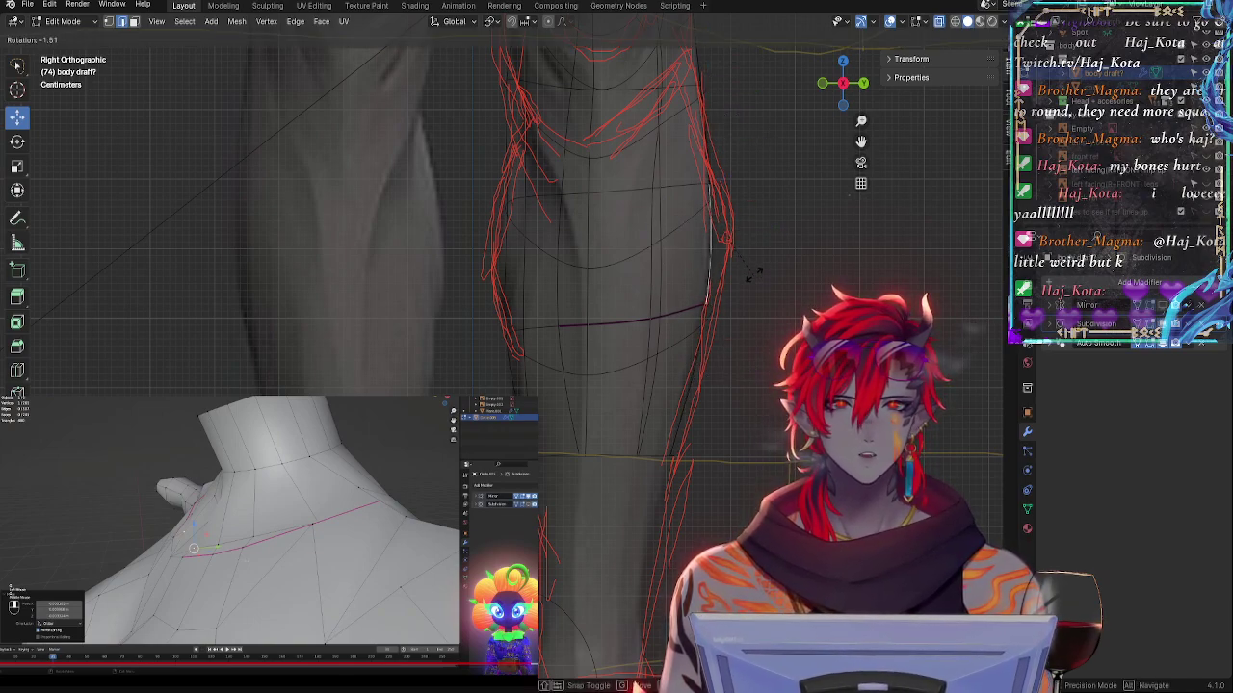
{"action": "left_click", "coordinate": [507, 247]}
{"action": "left_click", "coordinate": [557, 255]}
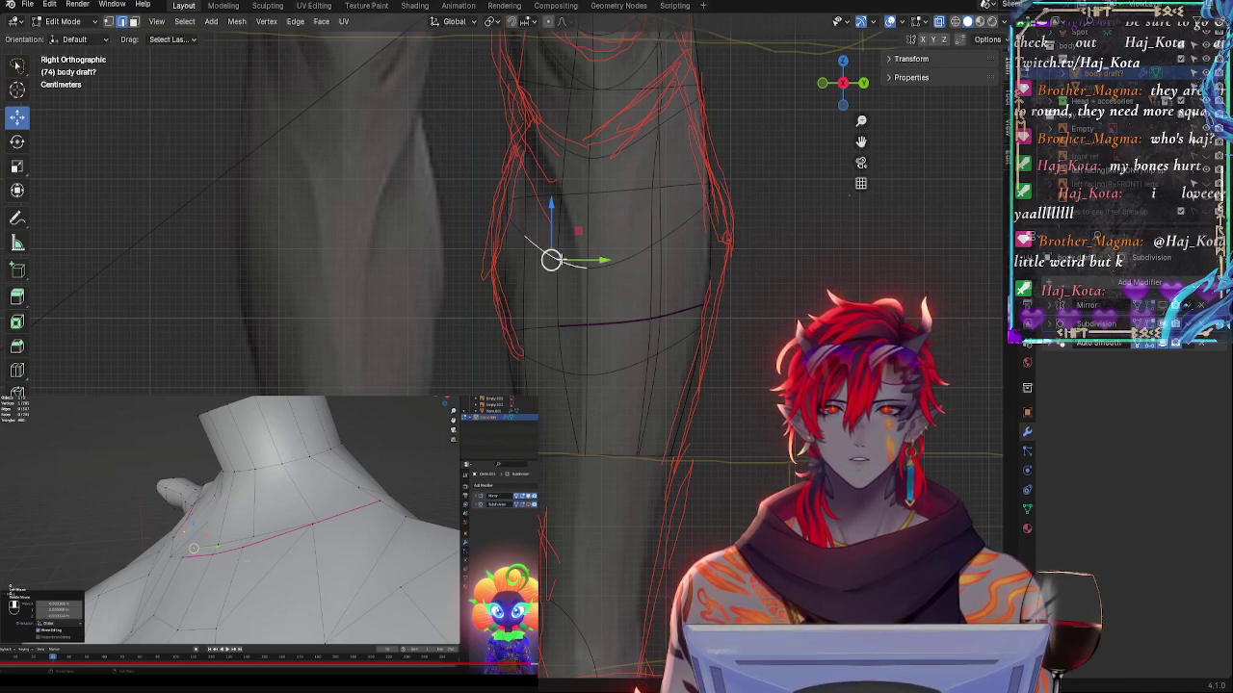
{"action": "left_click", "coordinate": [508, 289]}
{"action": "left_click", "coordinate": [527, 330]}
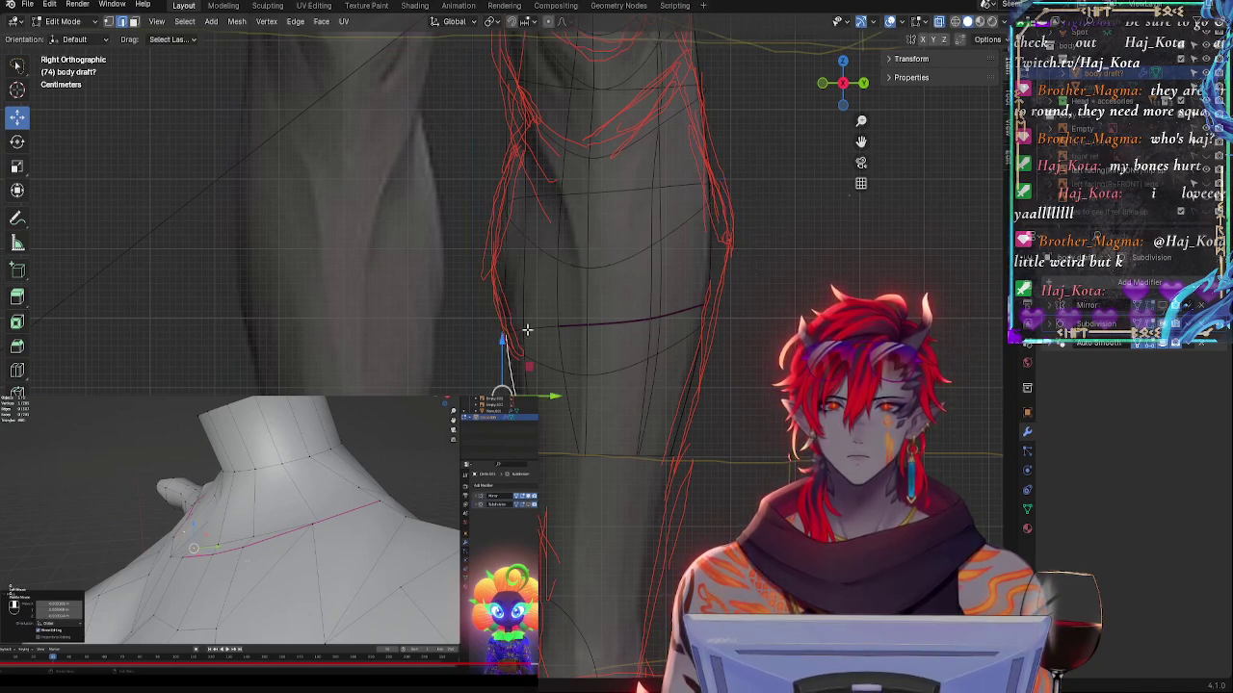
{"action": "left_click", "coordinate": [500, 286]}
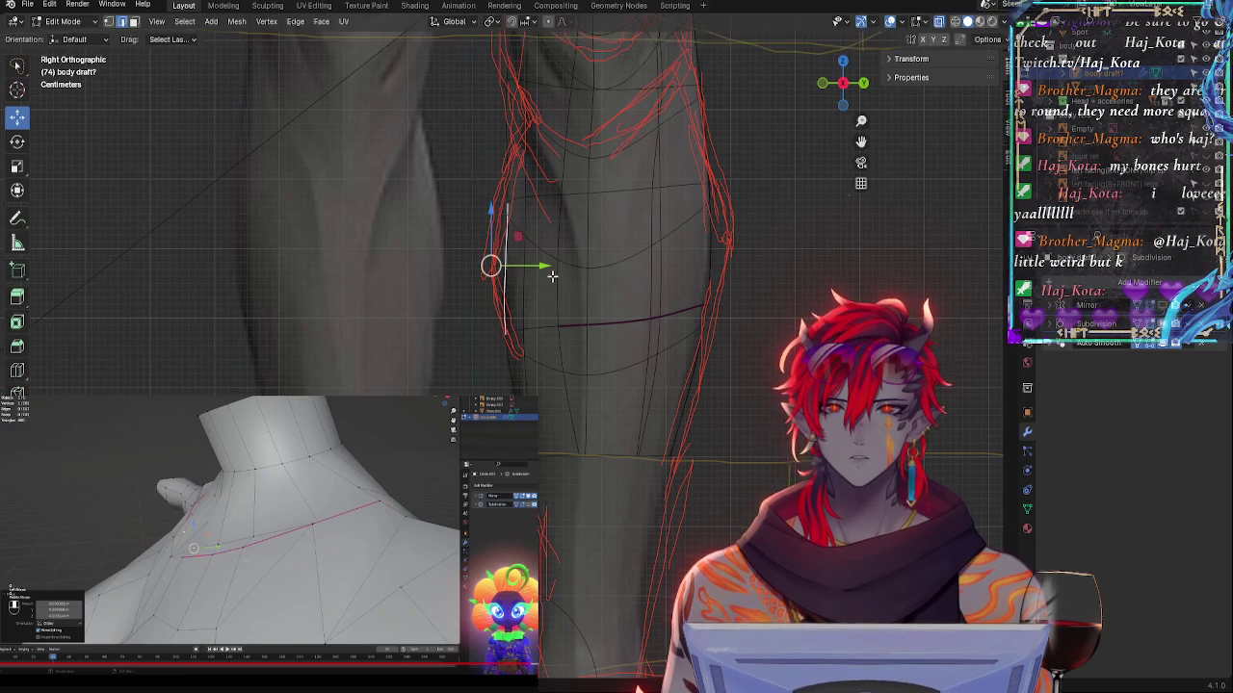
{"action": "left_click_drag", "start_coordinate": [499, 266], "coordinate": [496, 264]}
{"action": "key", "text": "r"}
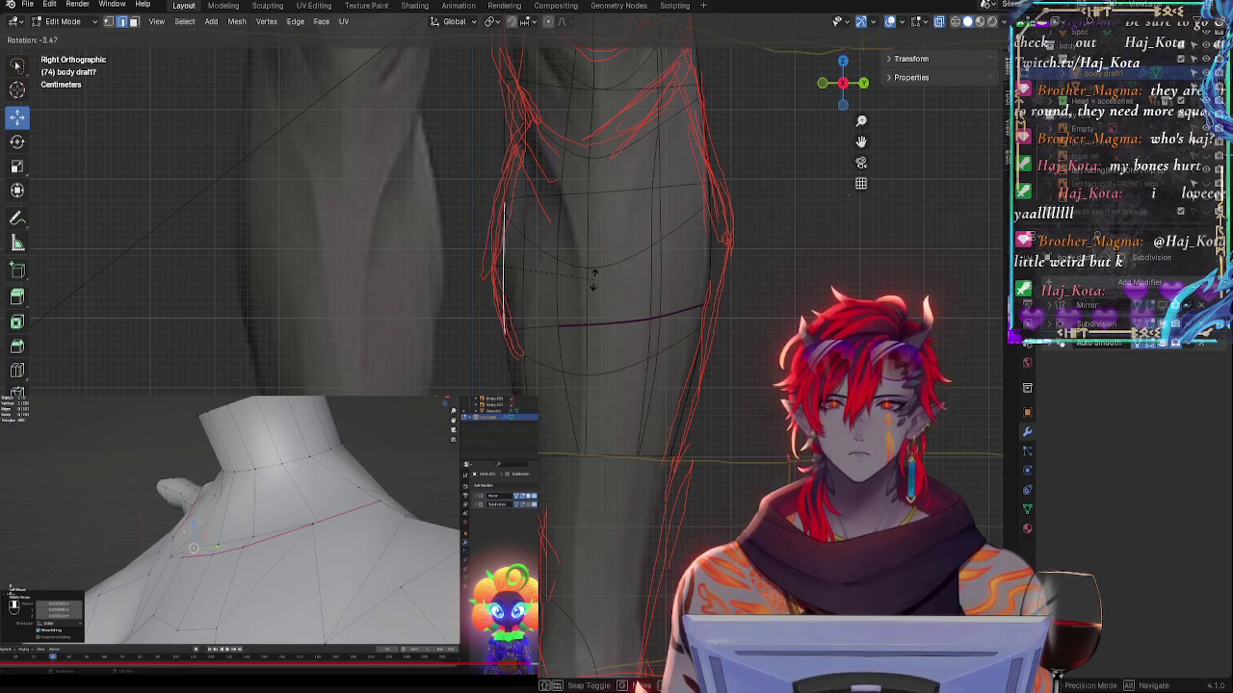
{"action": "left_click", "coordinate": [590, 278]}
- Tilt the higher outline edge and the vertical edge below it to match the sketch
{"action": "left_click", "coordinate": [529, 220]}
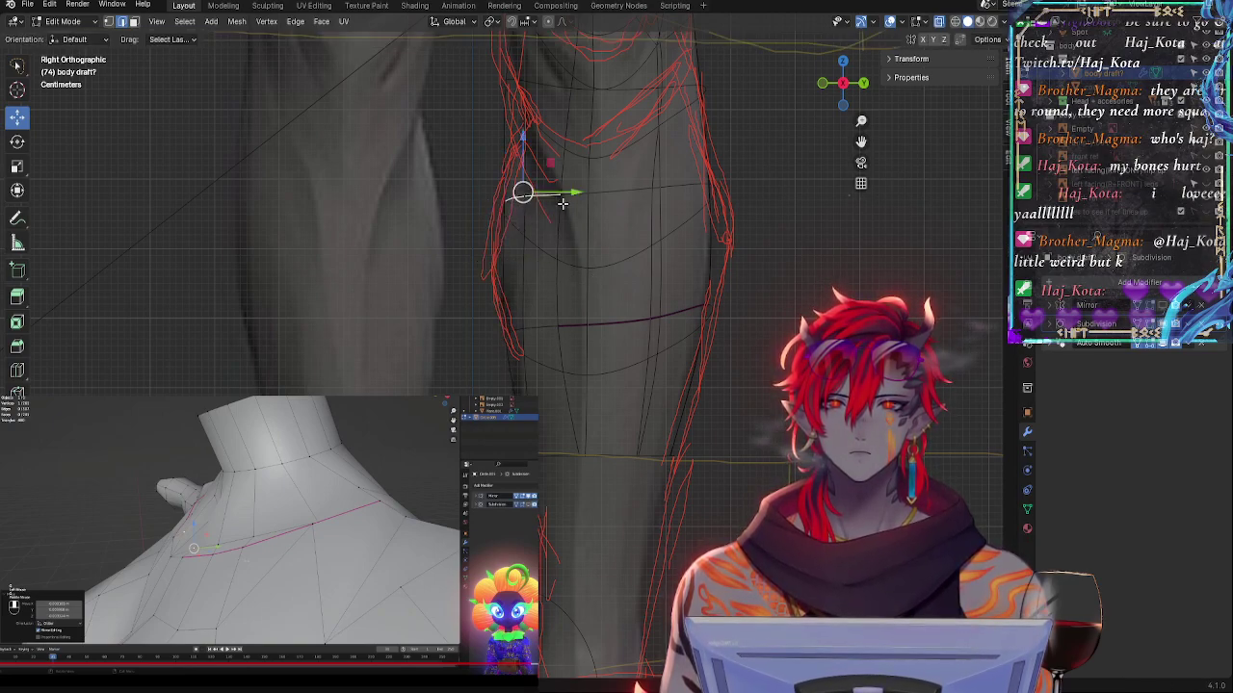
{"action": "key", "text": "r"}
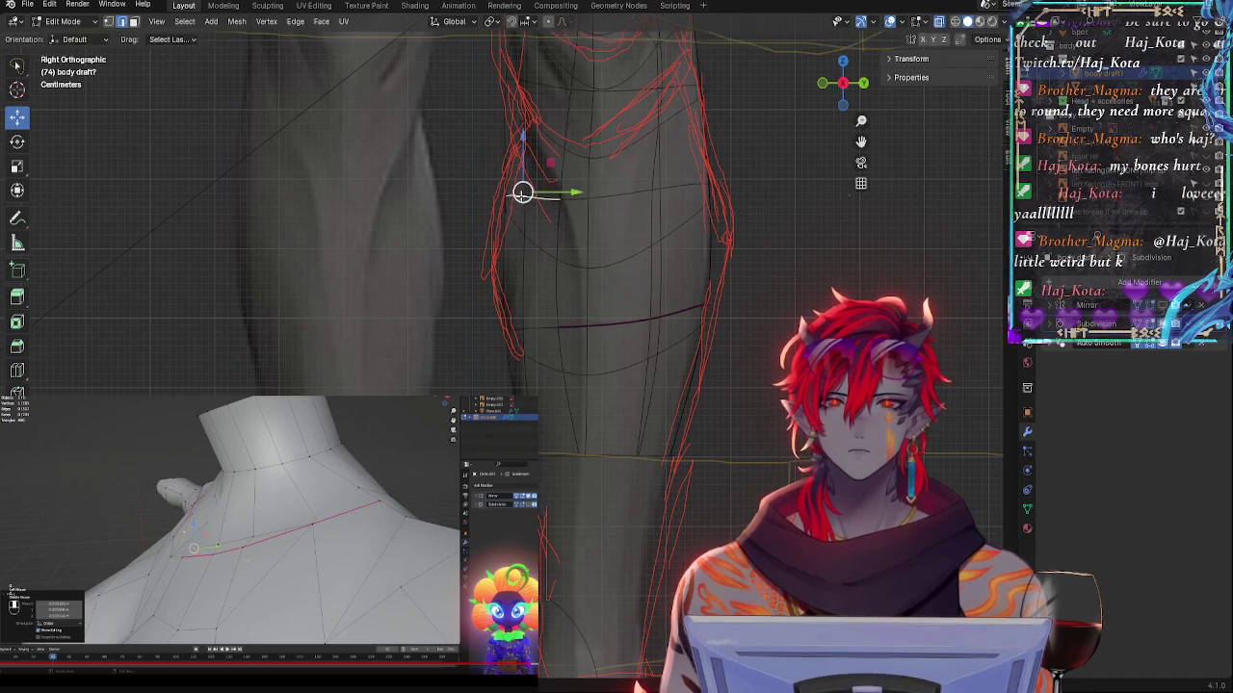
{"action": "left_click", "coordinate": [601, 226]}
{"action": "left_click", "coordinate": [494, 271]}
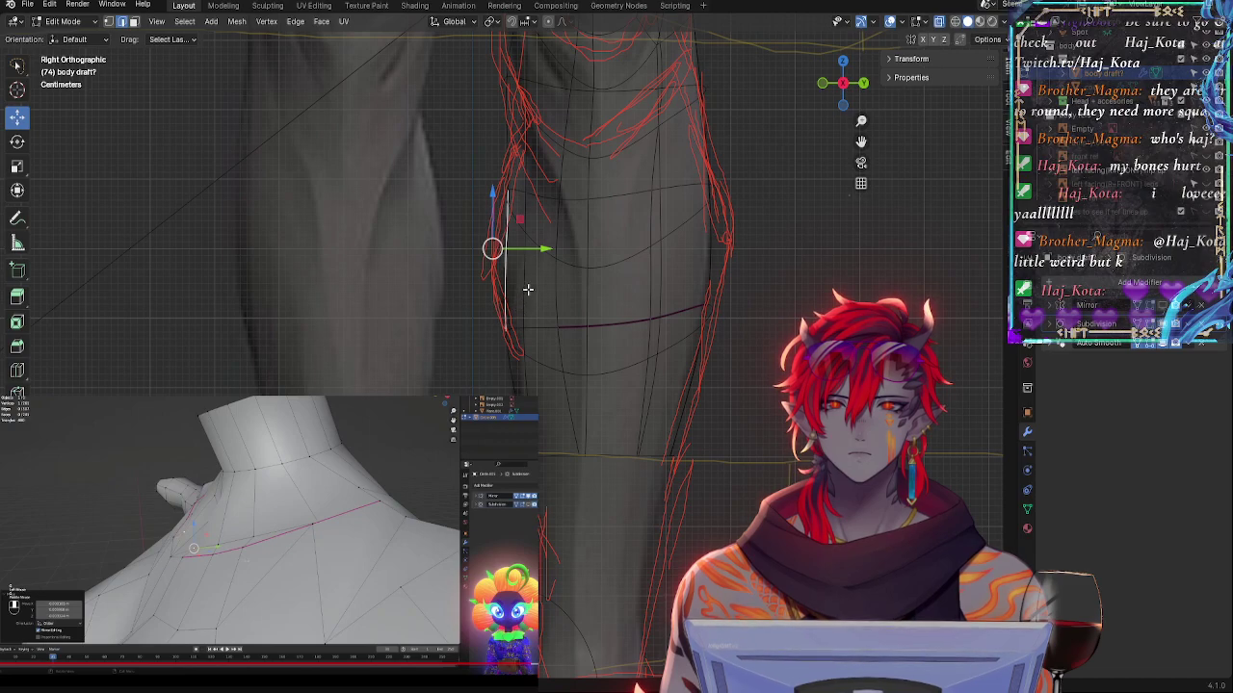
{"action": "key", "text": "r"}
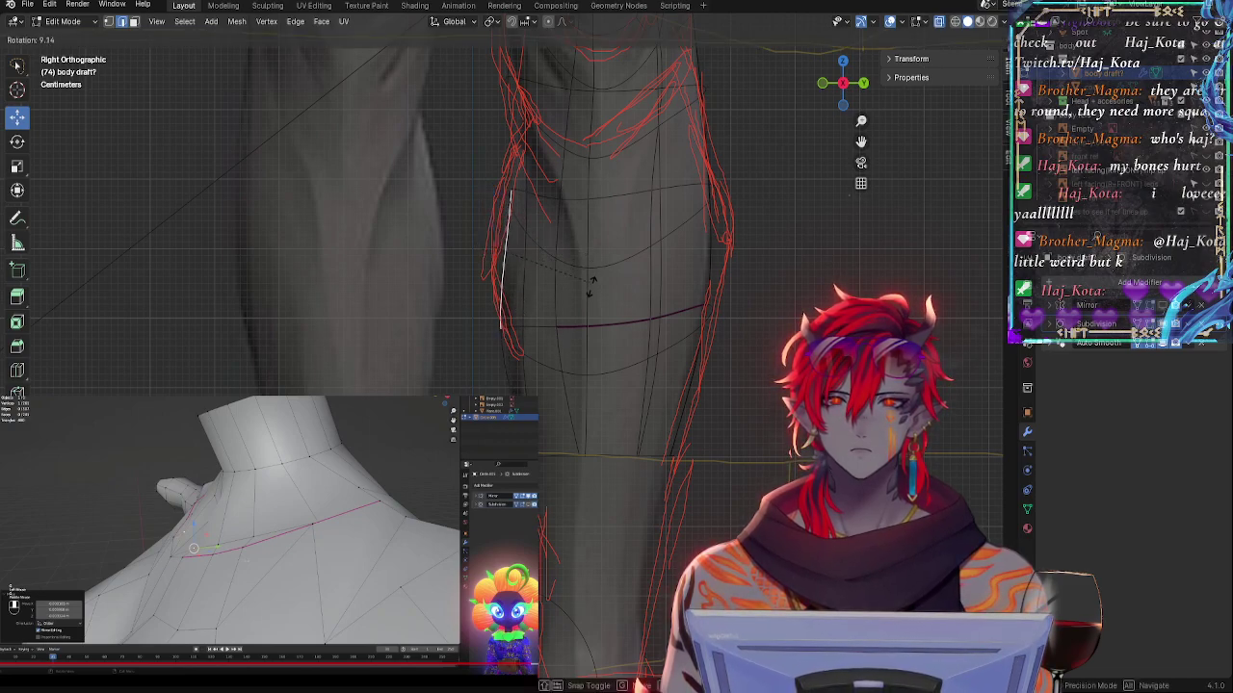
{"action": "left_click", "coordinate": [588, 276]}
- Nudge the lower outline point up, tilt the left vertical edge, then turn X-ray off to check
{"action": "left_click", "coordinate": [509, 321]}
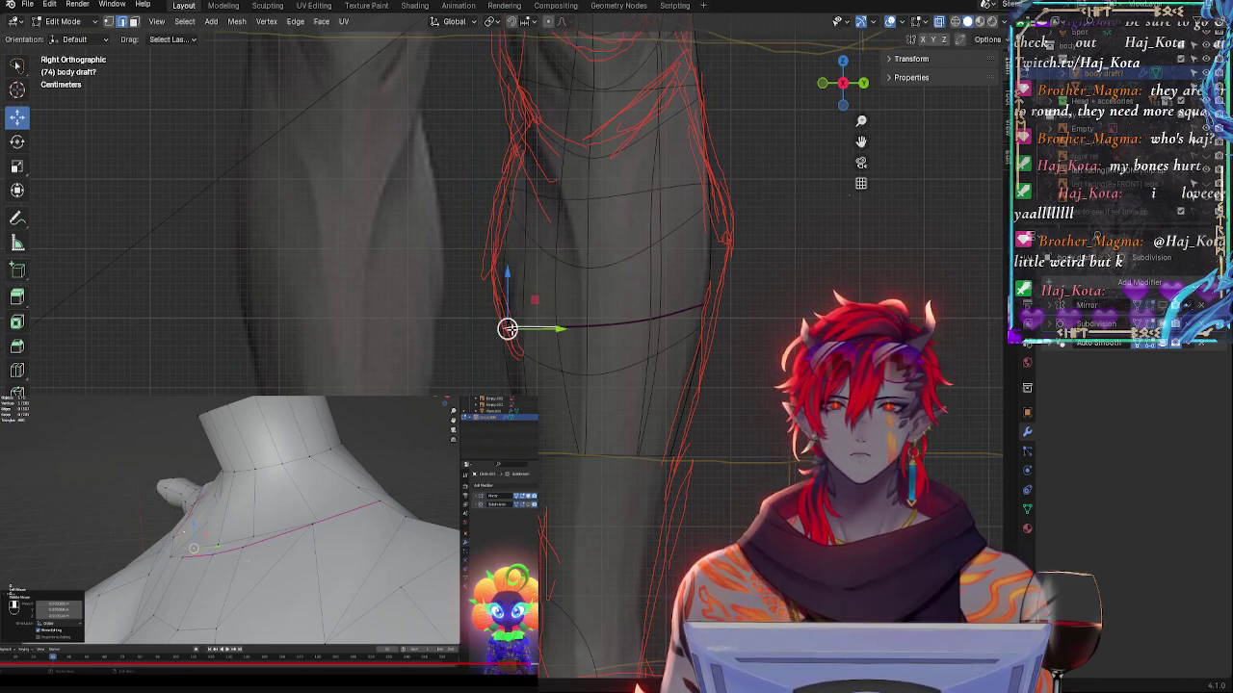
{"action": "left_click_drag", "start_coordinate": [508, 320], "coordinate": [508, 317]}
{"action": "left_click", "coordinate": [506, 265]}
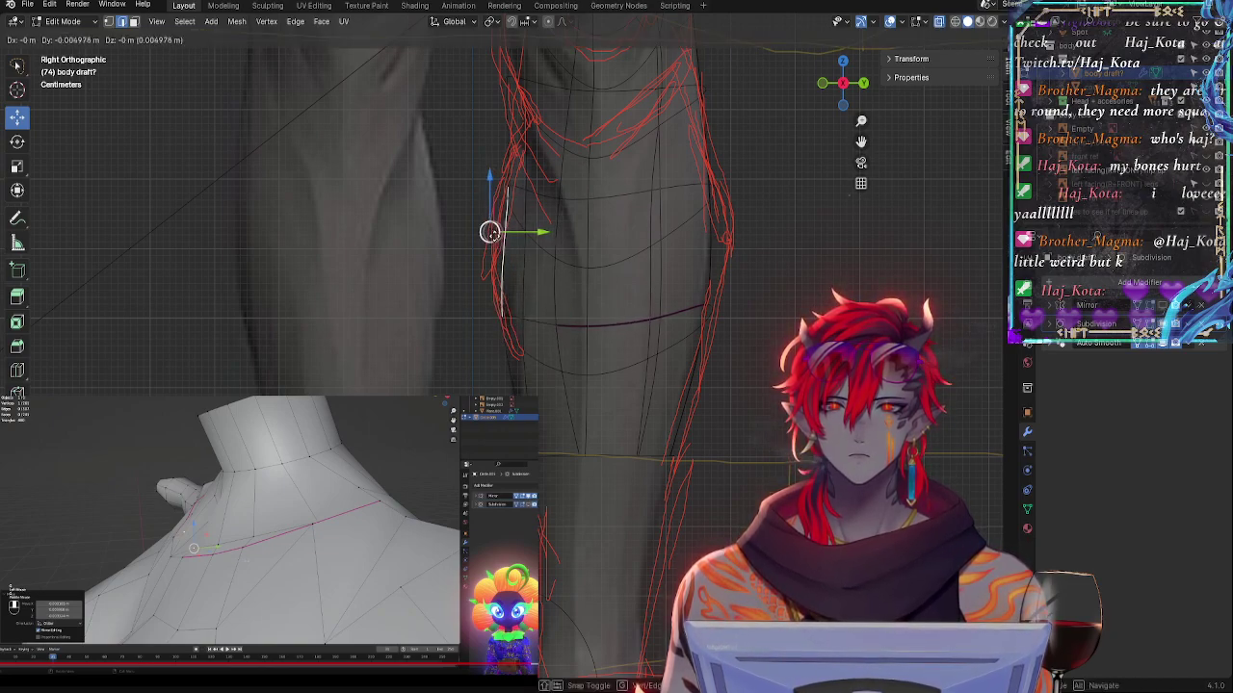
{"action": "key", "text": "r"}
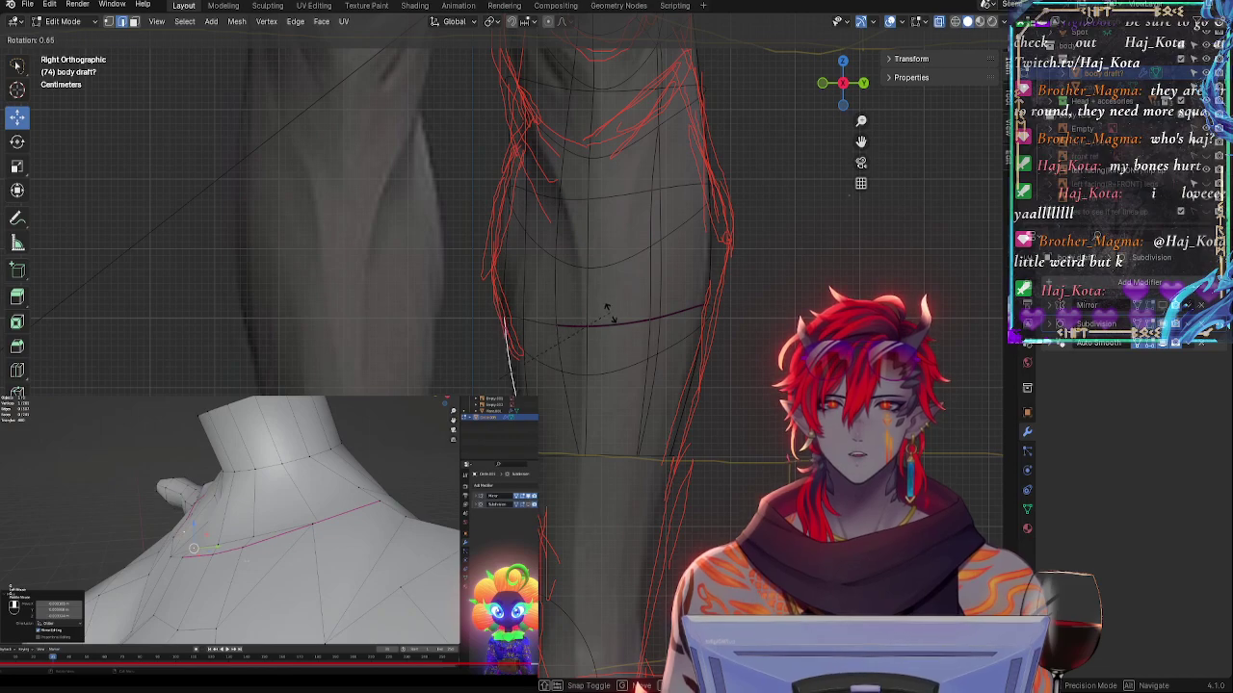
{"action": "left_click", "coordinate": [607, 311]}
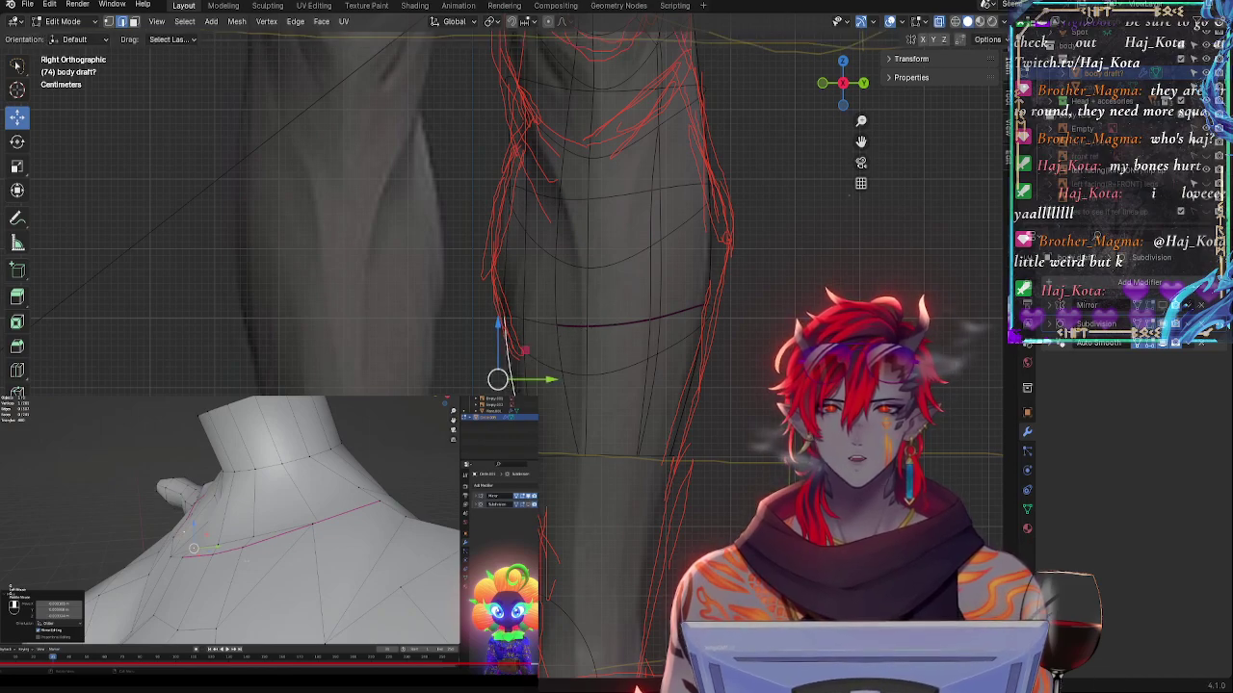
{"action": "key", "text": "alt+z"}
{"action": "mouse_move", "coordinate": [789, 351]}
{"action": "middle_mouse_down"}
{"action": "mouse_move", "coordinate": [675, 366]}
{"action": "mouse_move", "coordinate": [795, 351]}
{"action": "middle_mouse_up"}
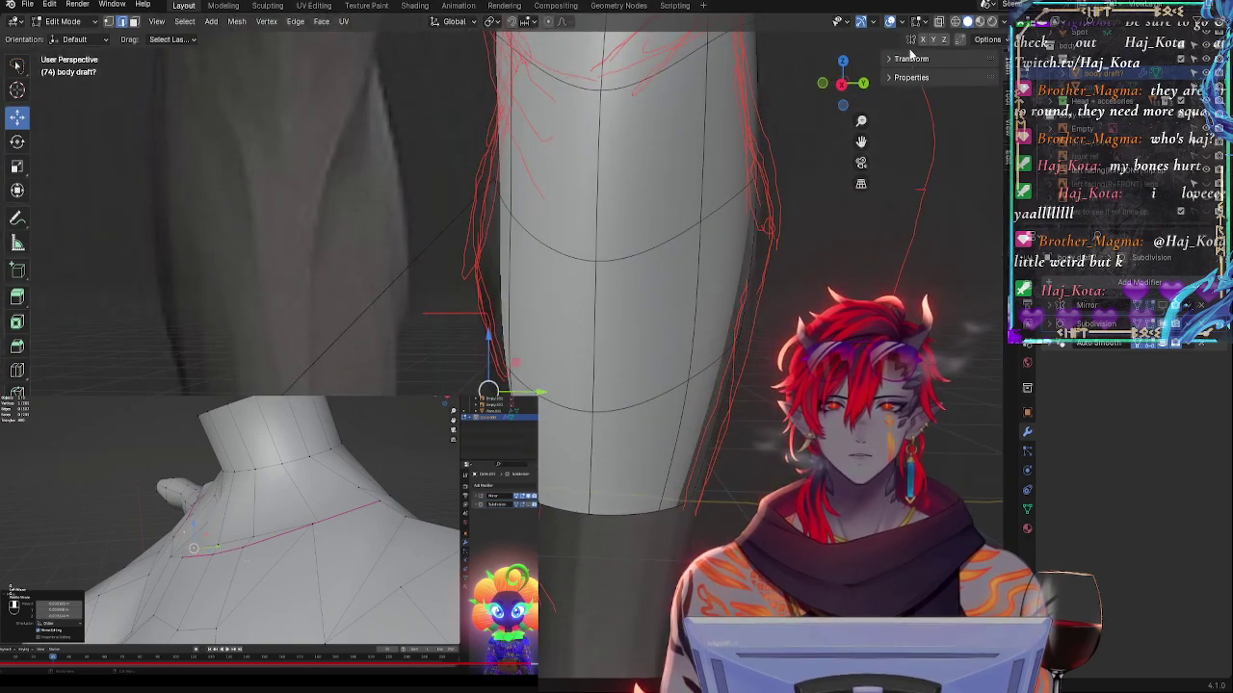
- Frame the knee in X-ray right side view and tilt the left knee edge
{"action": "left_click", "coordinate": [841, 84]}
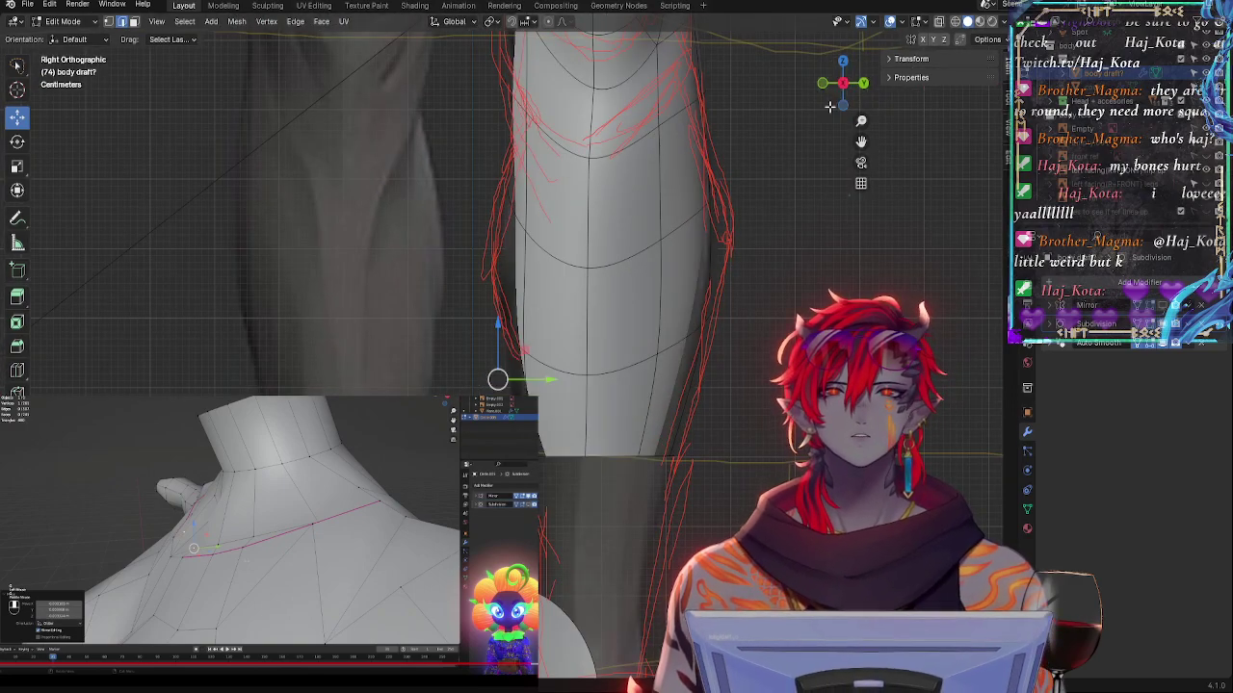
{"action": "key", "text": "alt+z"}
{"action": "middle_click_drag", "start_coordinate": [708, 214], "coordinate": [719, 422], "text": "shift"}
{"action": "middle_click_drag", "start_coordinate": [684, 337], "coordinate": [723, 401], "text": "shift"}
{"action": "left_click", "coordinate": [607, 384]}
{"action": "left_click", "coordinate": [607, 395]}
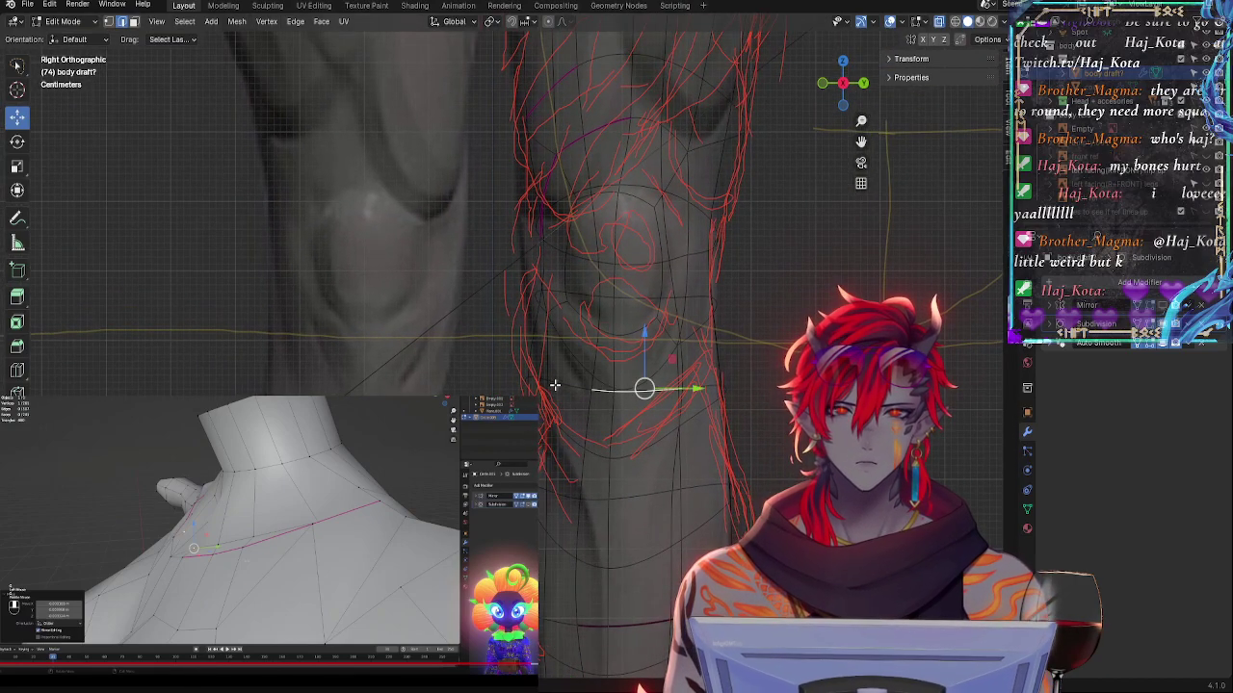
{"action": "left_click", "coordinate": [554, 386]}
{"action": "key", "text": "r"}
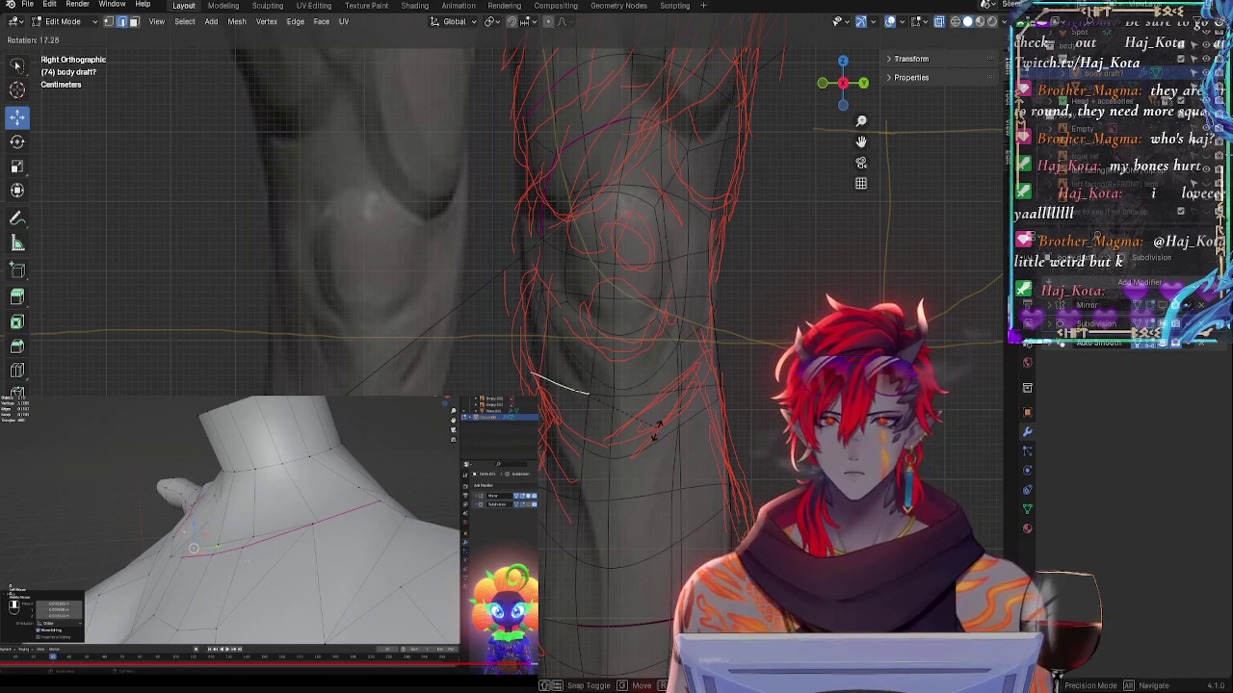
{"action": "left_click", "coordinate": [656, 434]}
- Tilt the right and middle knee edges to follow the sketch
{"action": "left_click", "coordinate": [685, 385]}
{"action": "key", "text": "r"}
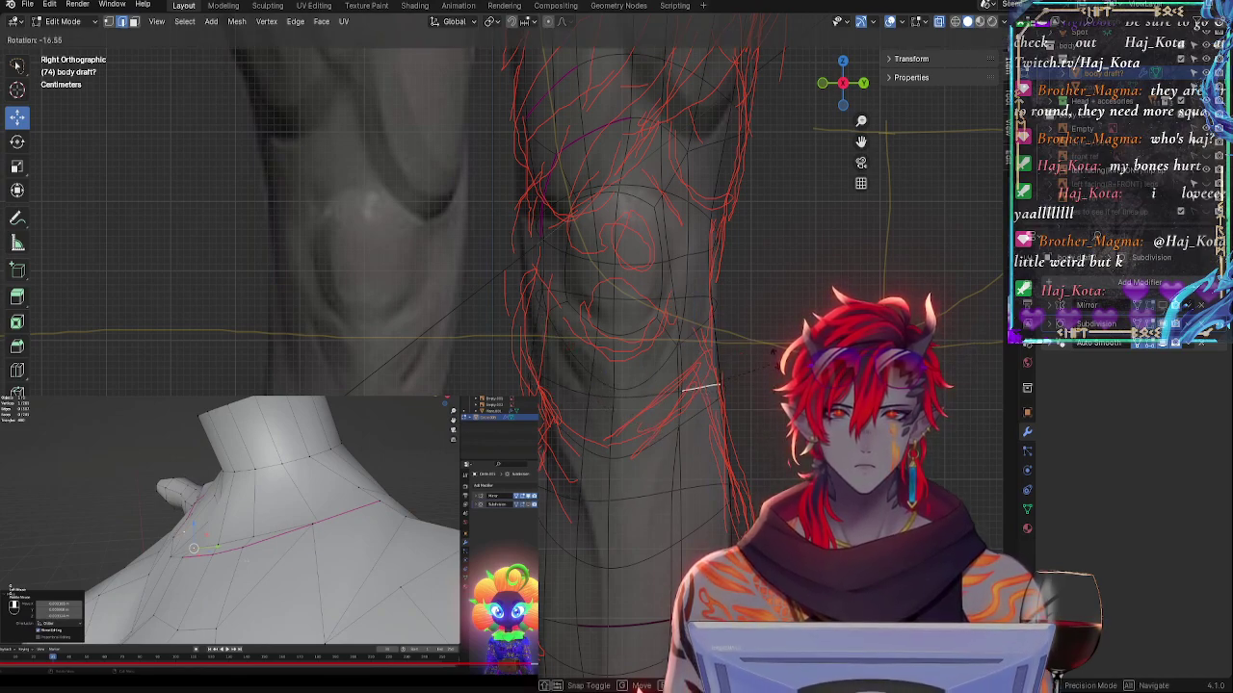
{"action": "left_click", "coordinate": [757, 330]}
{"action": "left_click", "coordinate": [650, 402]}
{"action": "key", "text": "r"}
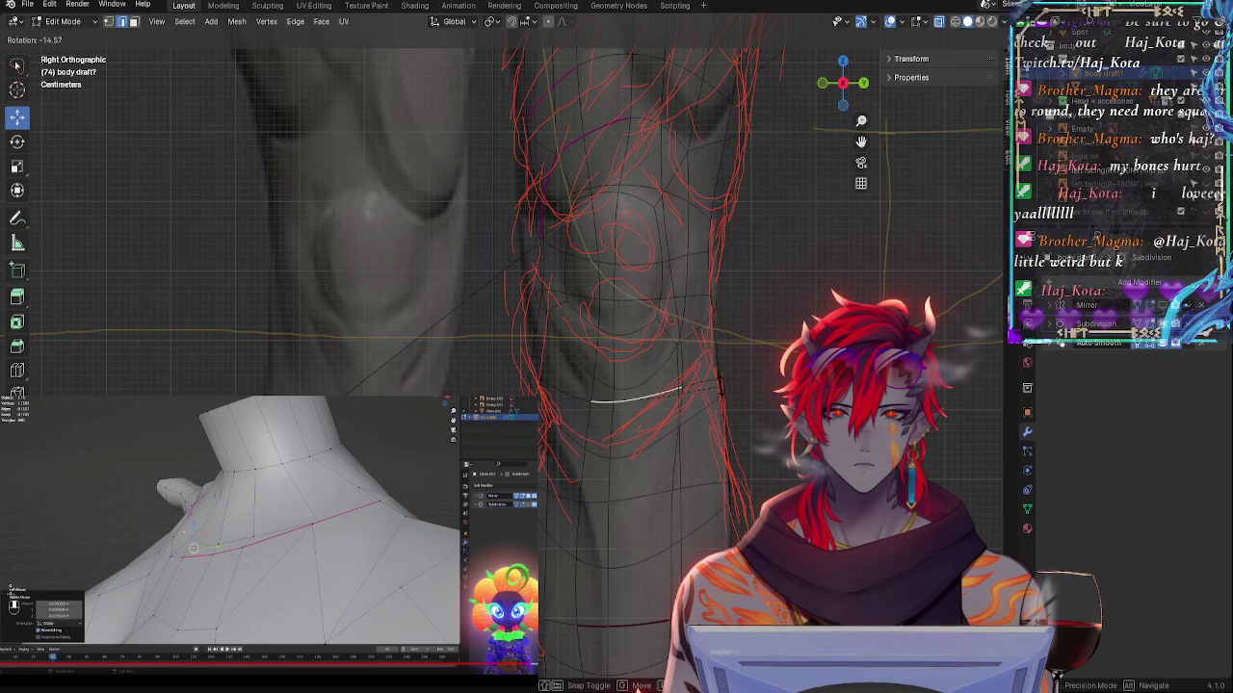
{"action": "left_click", "coordinate": [707, 409]}
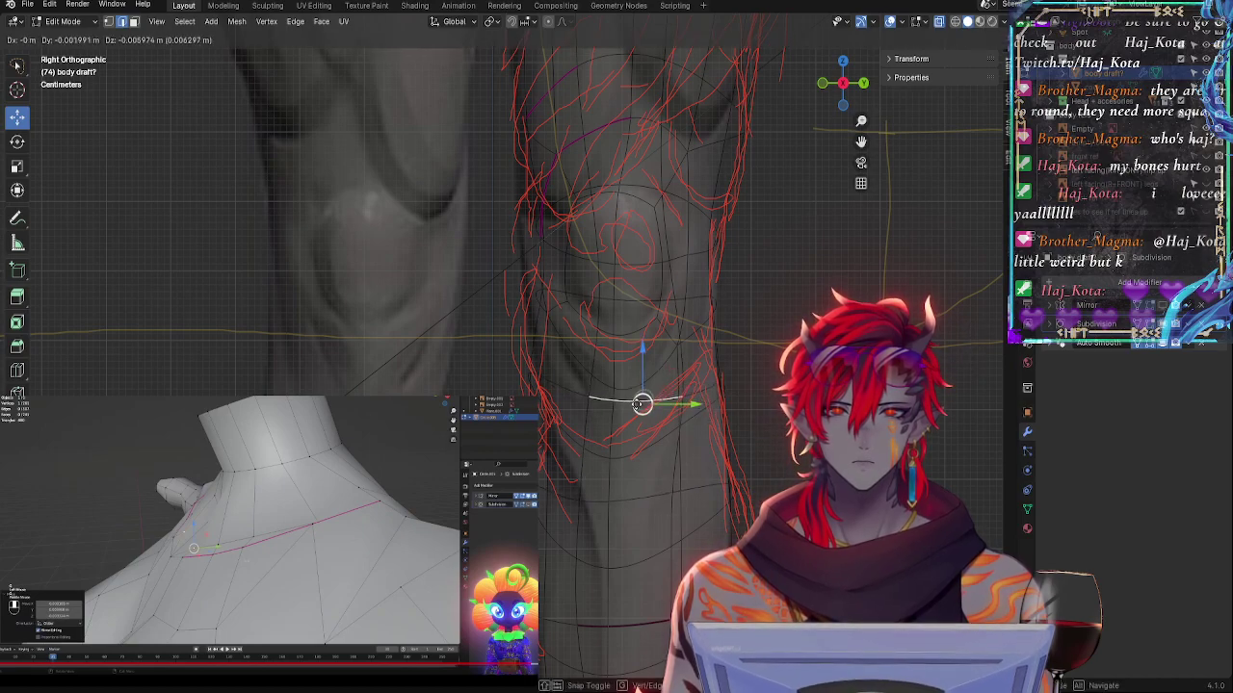
- Shift and re-tilt another knee edge, nudging it up-left onto the sketch line
{"action": "left_click", "coordinate": [558, 419]}
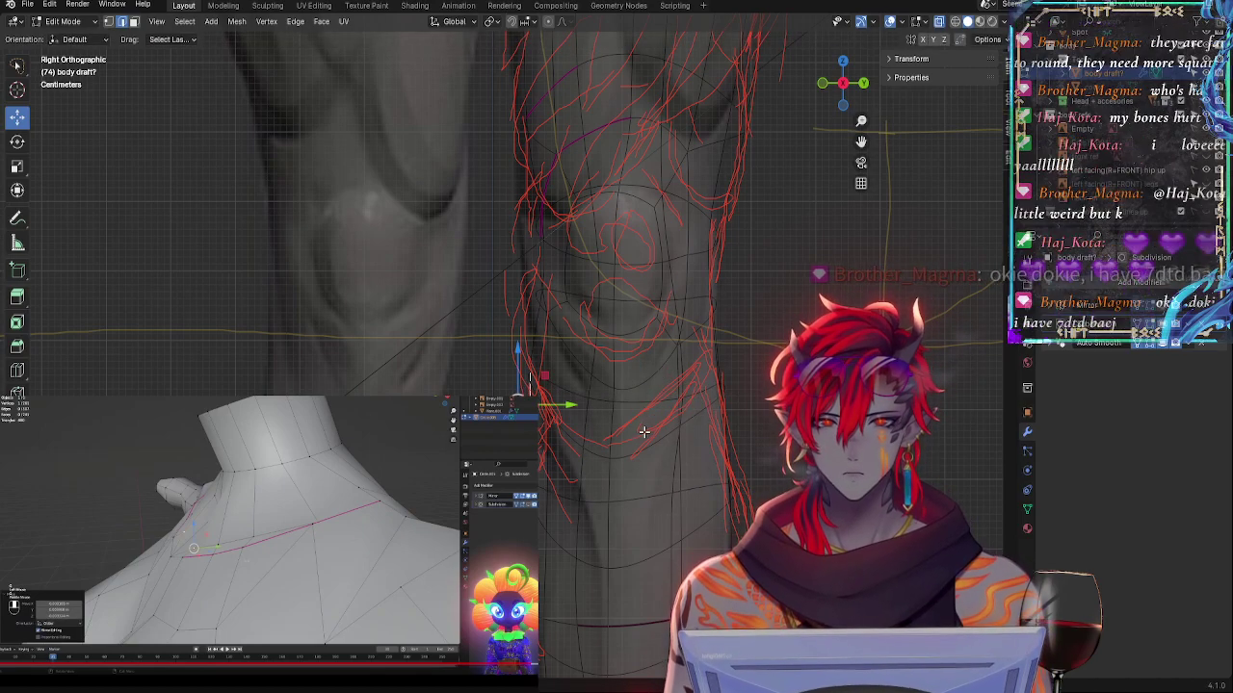
{"action": "middle_click_drag", "start_coordinate": [644, 429], "coordinate": [670, 430]}
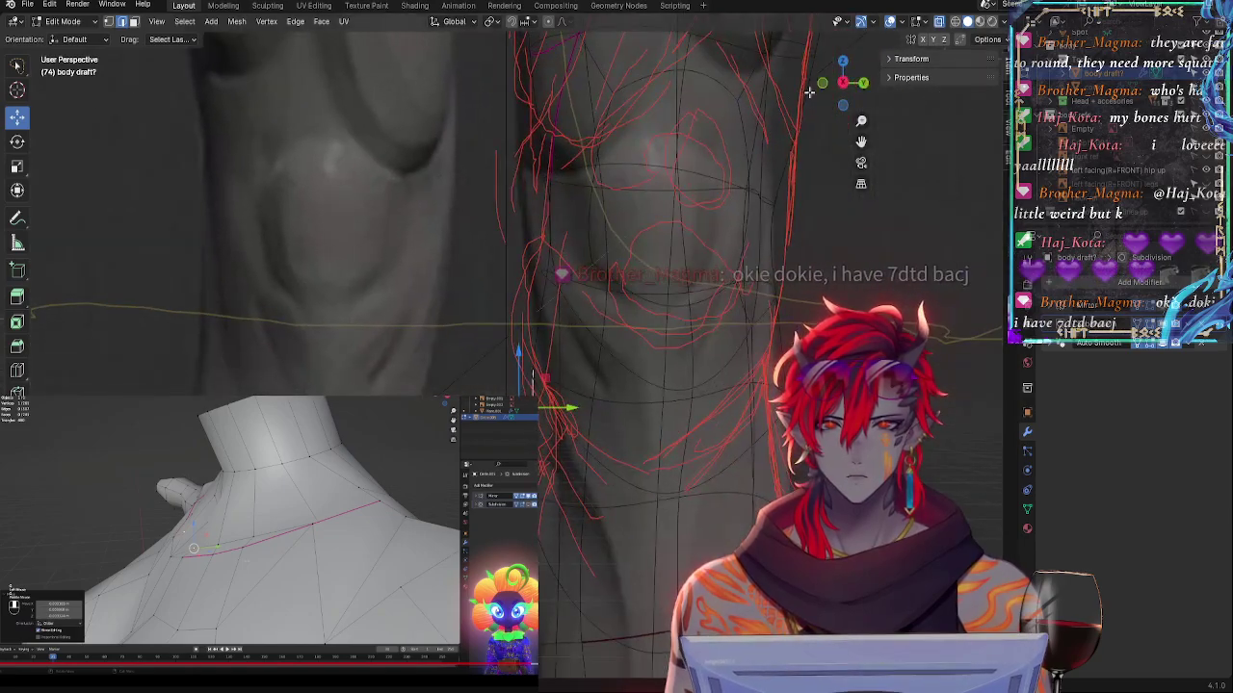
{"action": "left_click", "coordinate": [841, 85]}
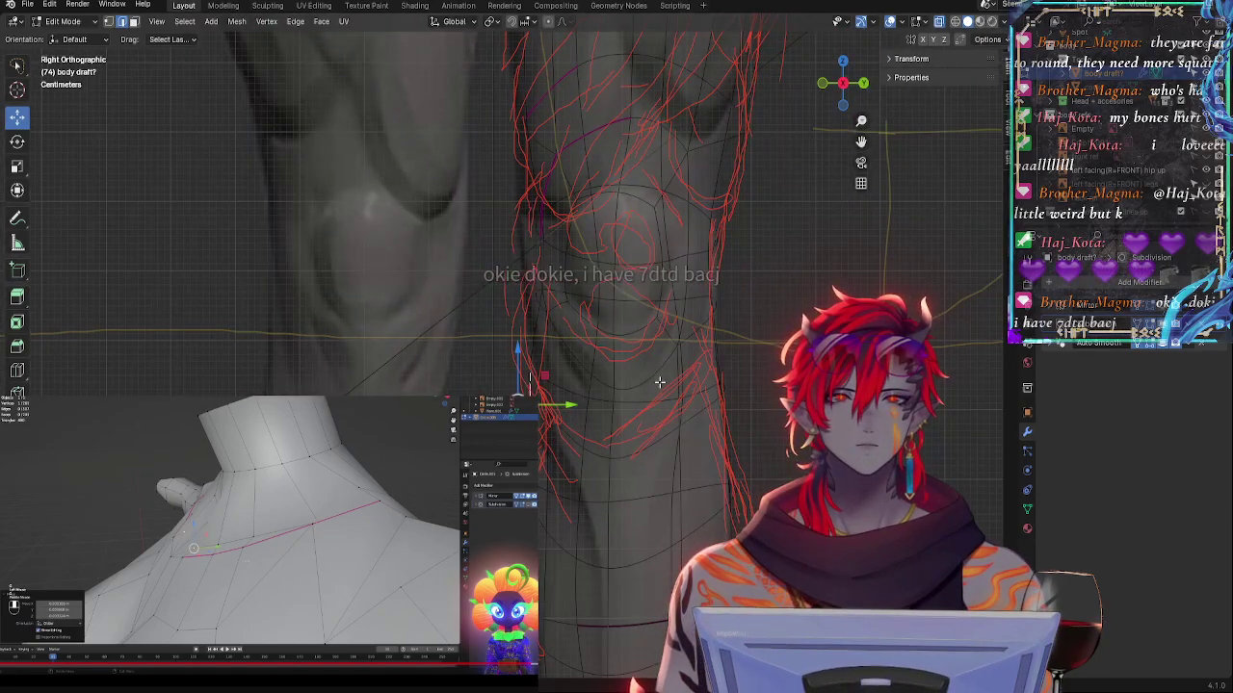
{"action": "left_click_drag", "start_coordinate": [518, 404], "coordinate": [514, 403]}
{"action": "key", "text": "r"}
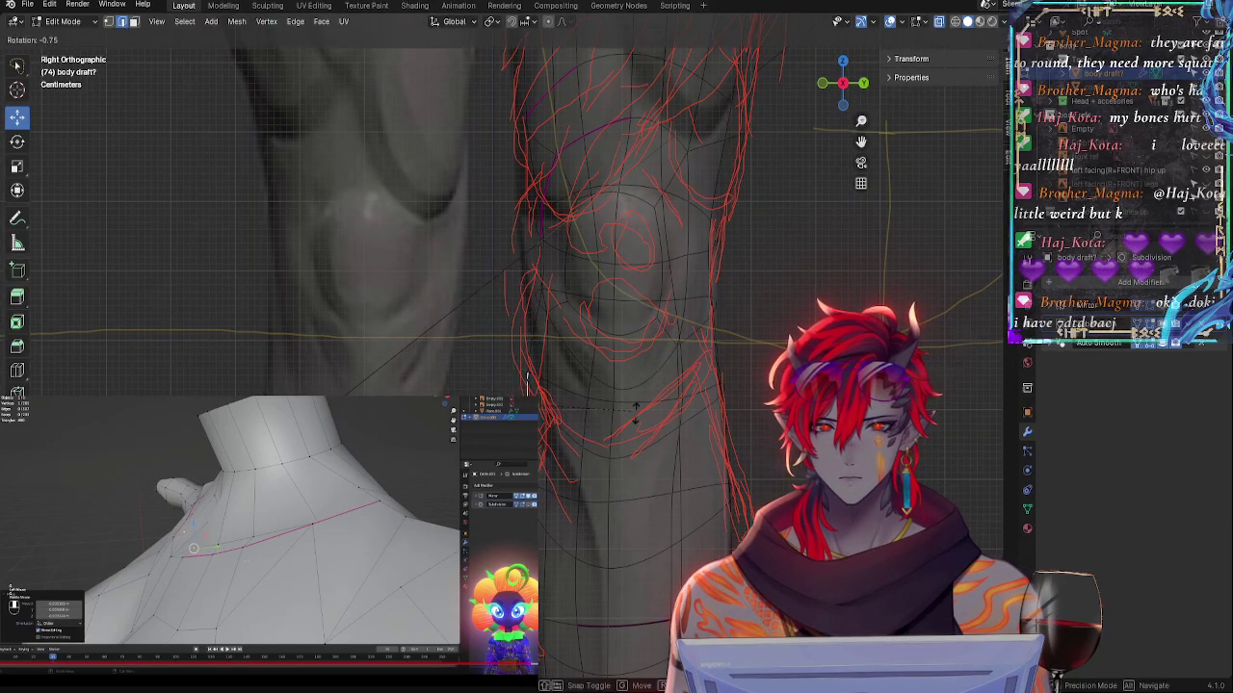
{"action": "left_click", "coordinate": [638, 421]}
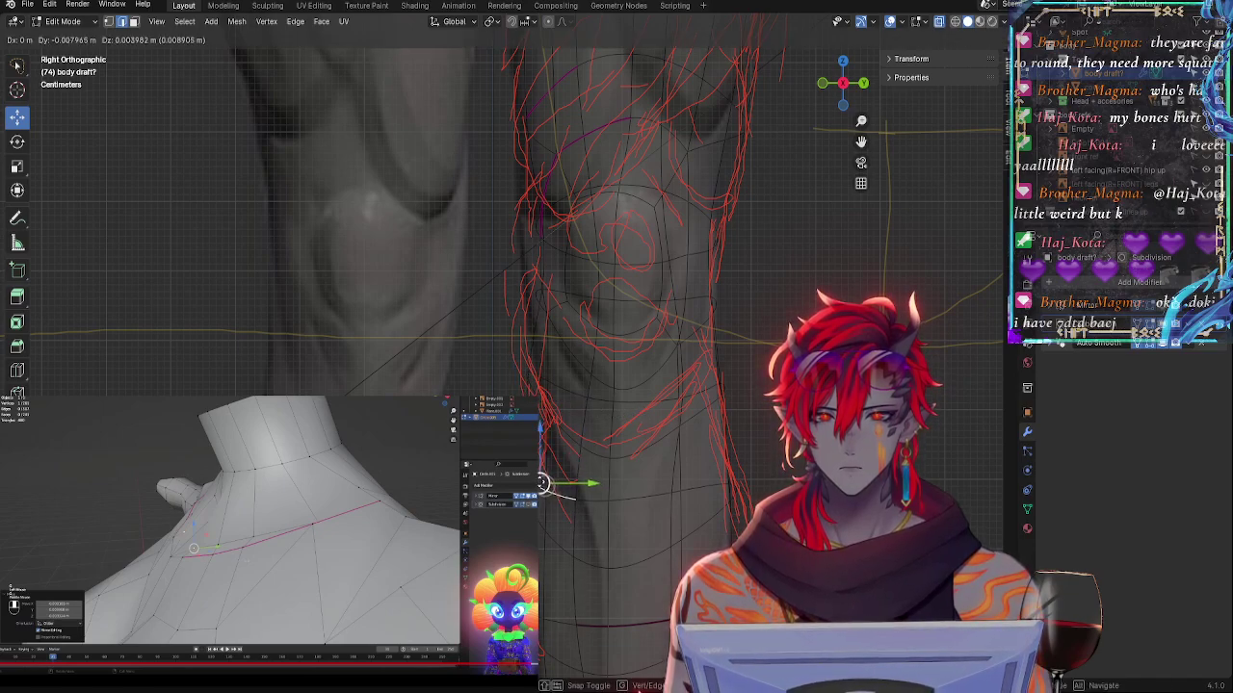
{"action": "left_click", "coordinate": [584, 480]}
{"action": "left_click_drag", "start_coordinate": [542, 480], "coordinate": [540, 476]}
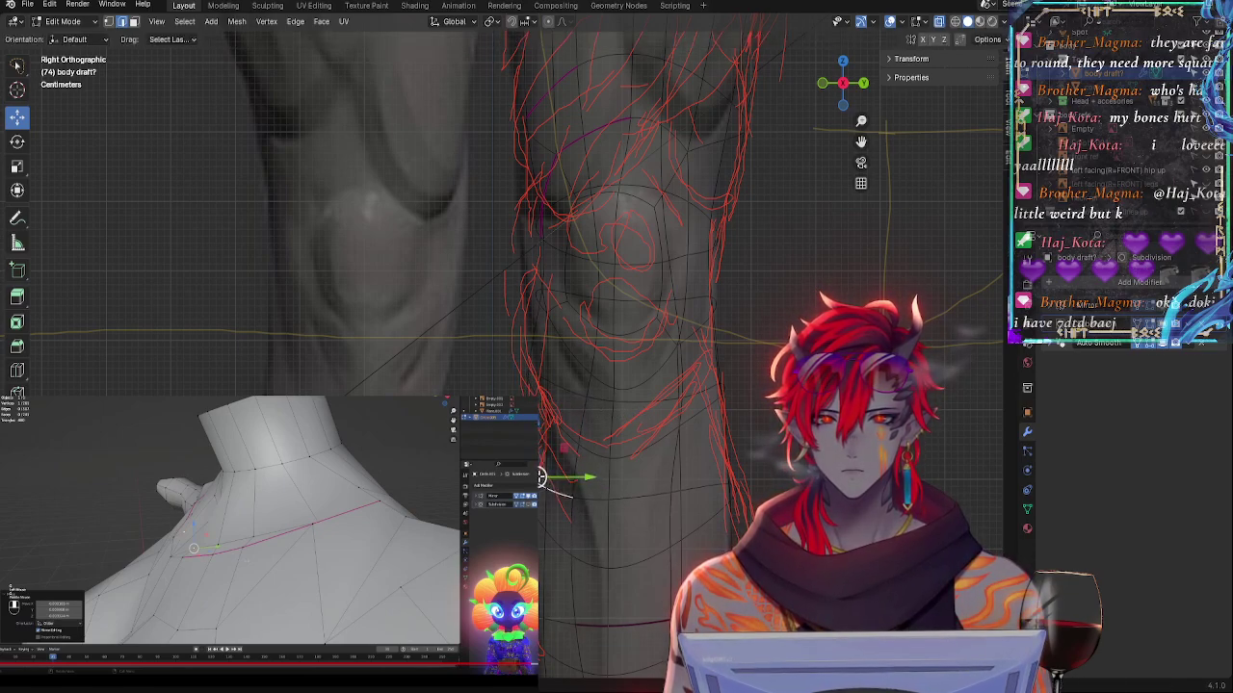
- Compare the knee against the sketch and fine-tune the tilt of an edge near the knee
{"action": "key", "text": "alt+z"}
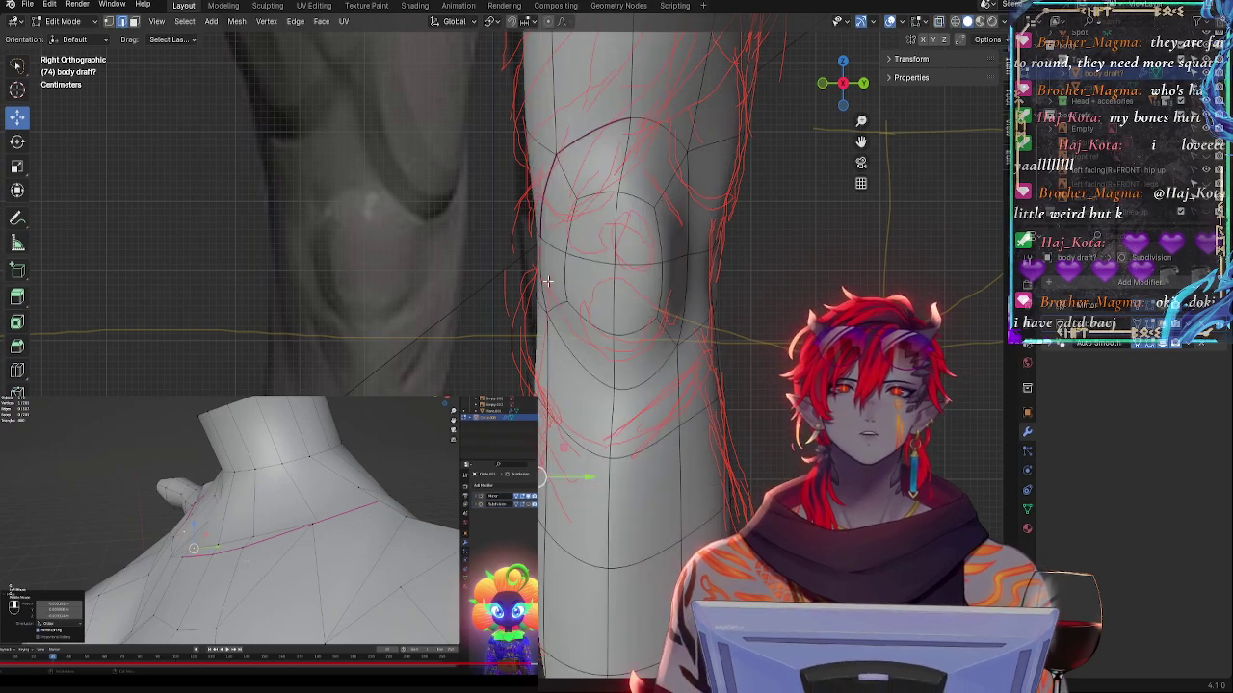
{"action": "key", "text": "alt+z"}
{"action": "key", "text": "alt+z"}
{"action": "key", "text": "alt+z"}
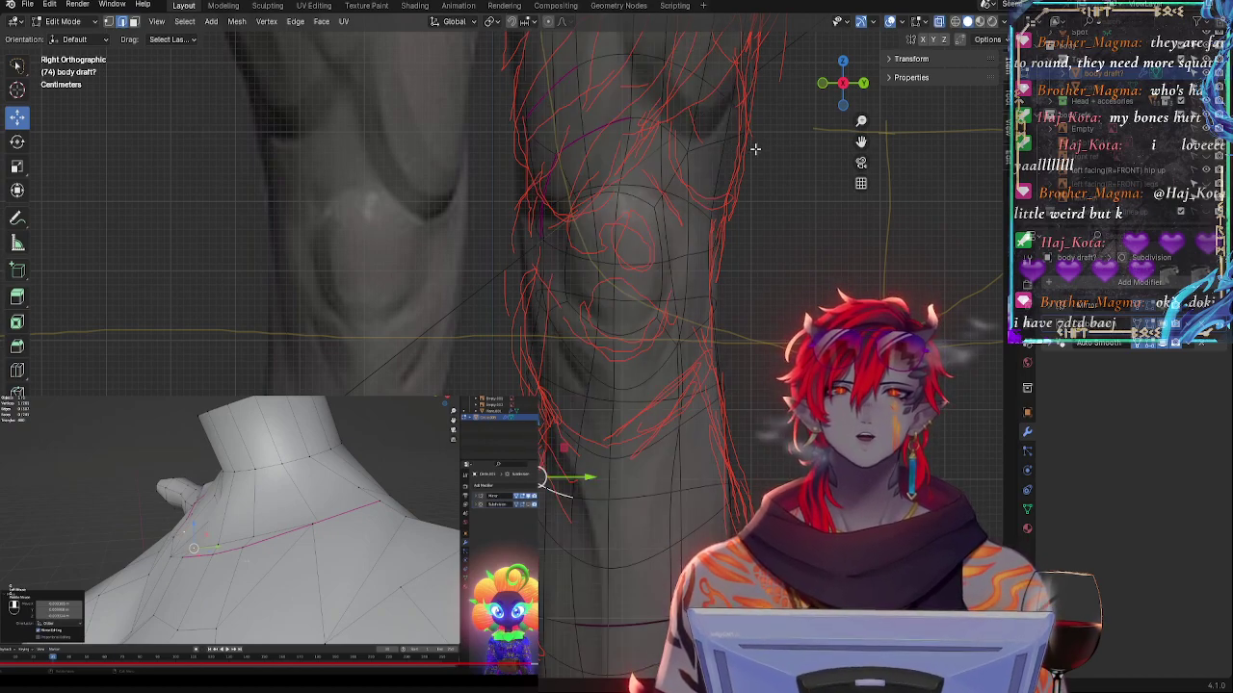
{"action": "key", "text": "alt+z"}
{"action": "key", "text": "alt+z"}
{"action": "scroll", "coordinate": [768, 163], "scroll_direction": "up", "scroll_amount": 4}
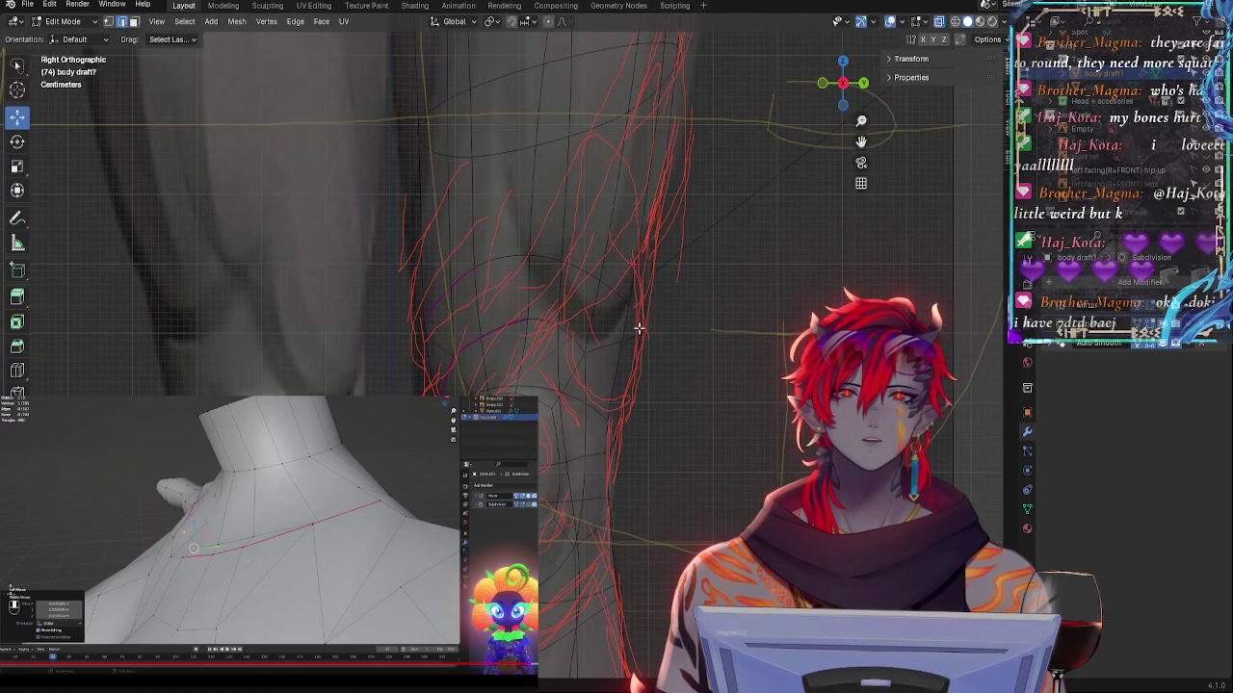
{"action": "key", "text": "alt+z"}
{"action": "left_click", "coordinate": [636, 350]}
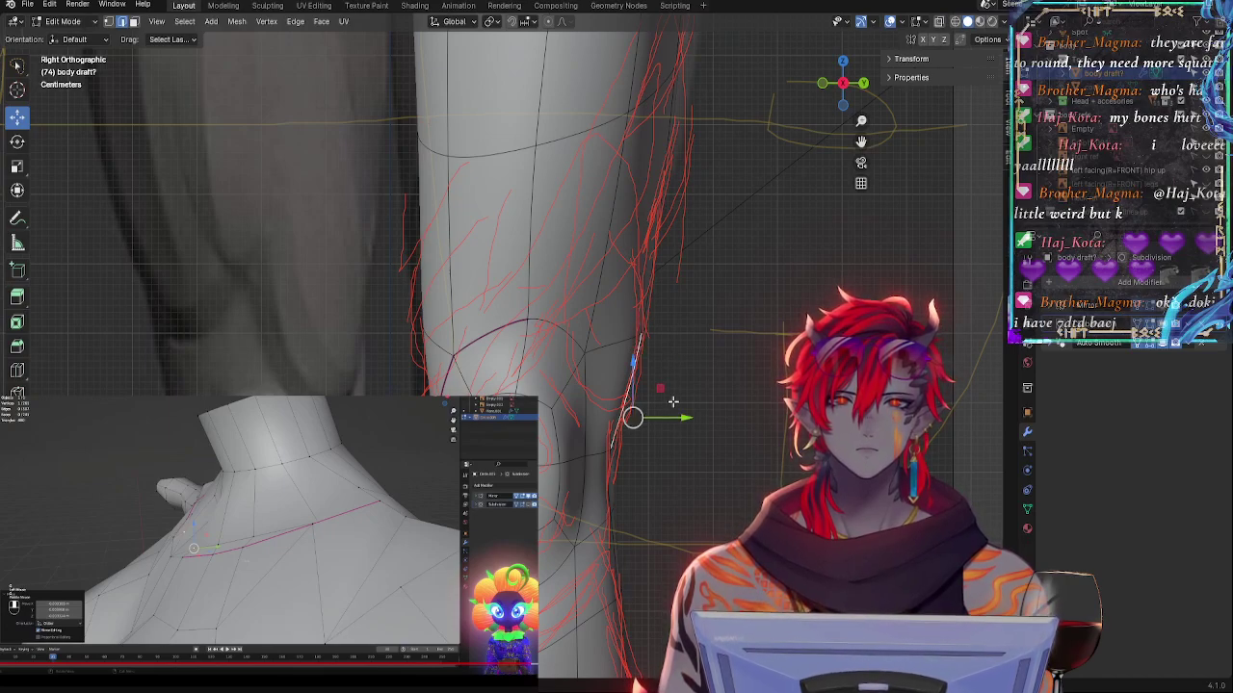
{"action": "key", "text": "r"}
{"action": "left_click", "coordinate": [676, 402]}
{"action": "key", "text": "r"}
{"action": "left_click", "coordinate": [675, 397]}
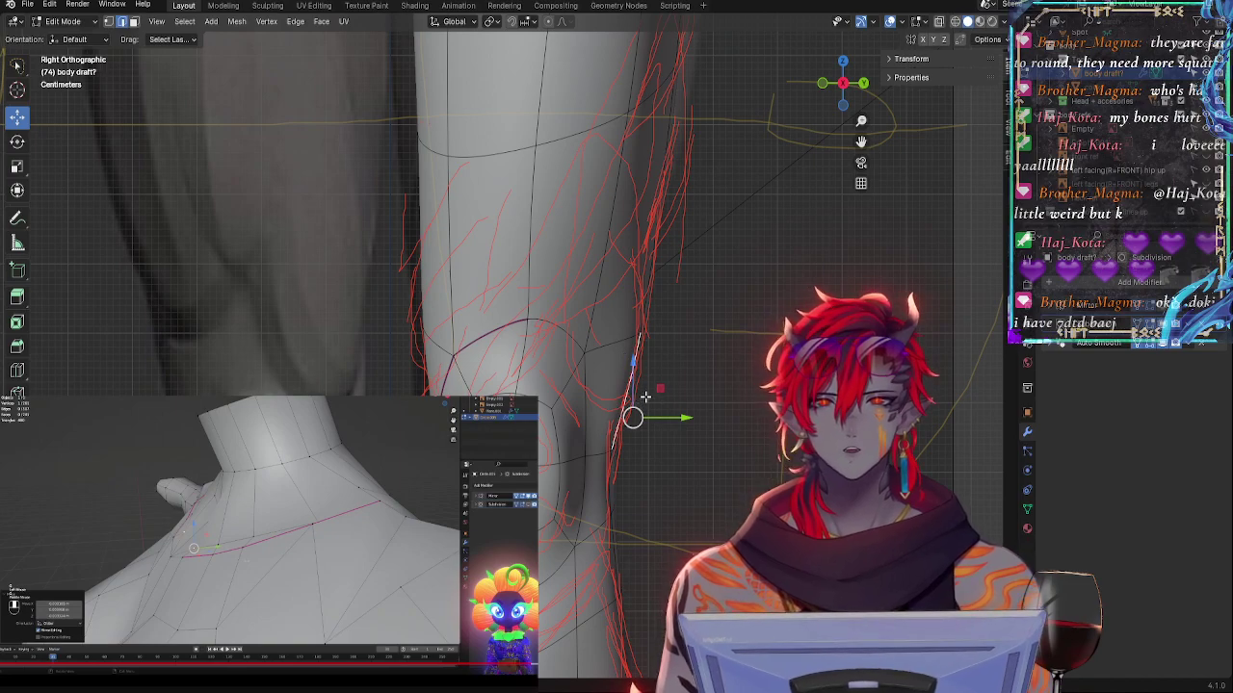
- Scale a knee edge along Y and tilt it slightly to match the sketch
{"action": "left_click", "coordinate": [649, 342]}
{"action": "left_click", "coordinate": [653, 362]}
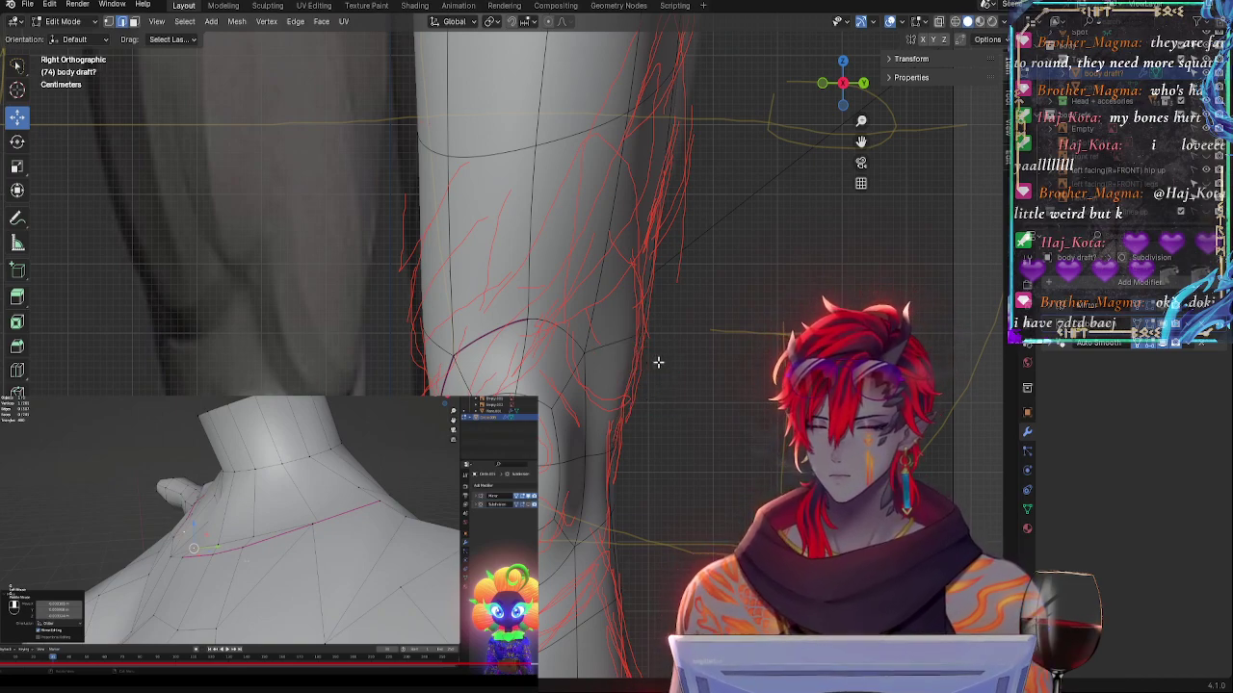
{"action": "left_click", "coordinate": [601, 342]}
{"action": "key", "text": "s"}
{"action": "key", "text": "y"}
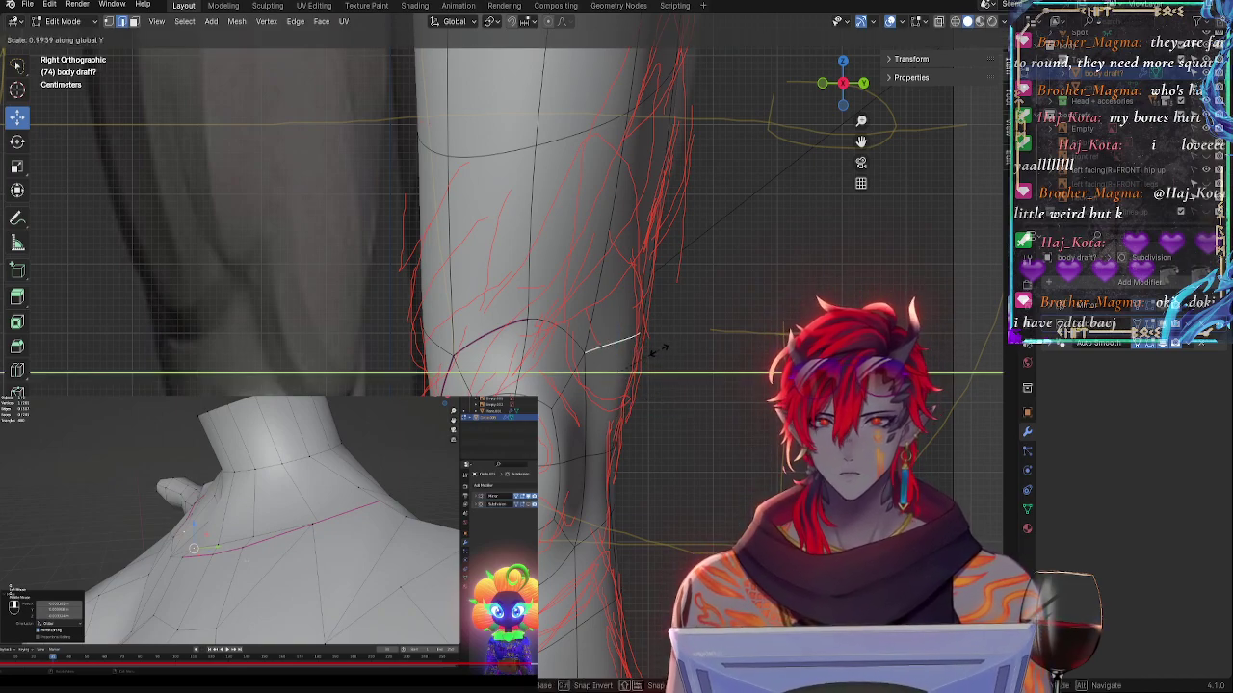
{"action": "left_click", "coordinate": [651, 349]}
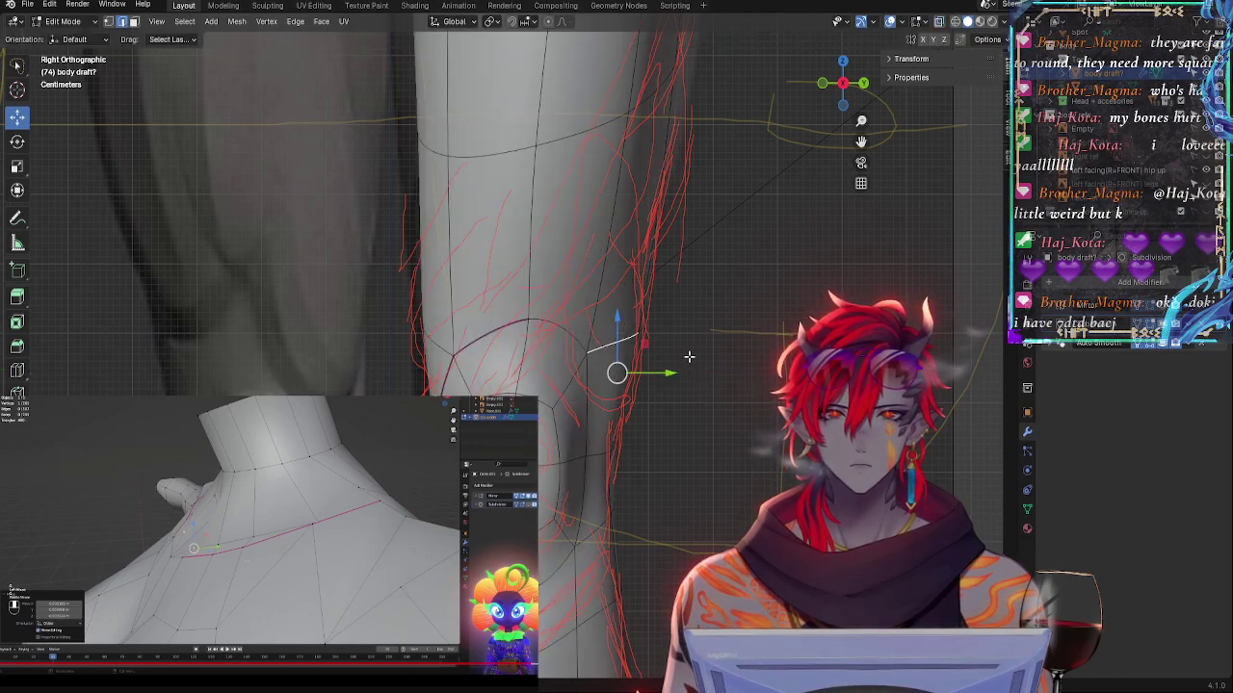
{"action": "key", "text": "r"}
{"action": "left_click", "coordinate": [692, 332]}
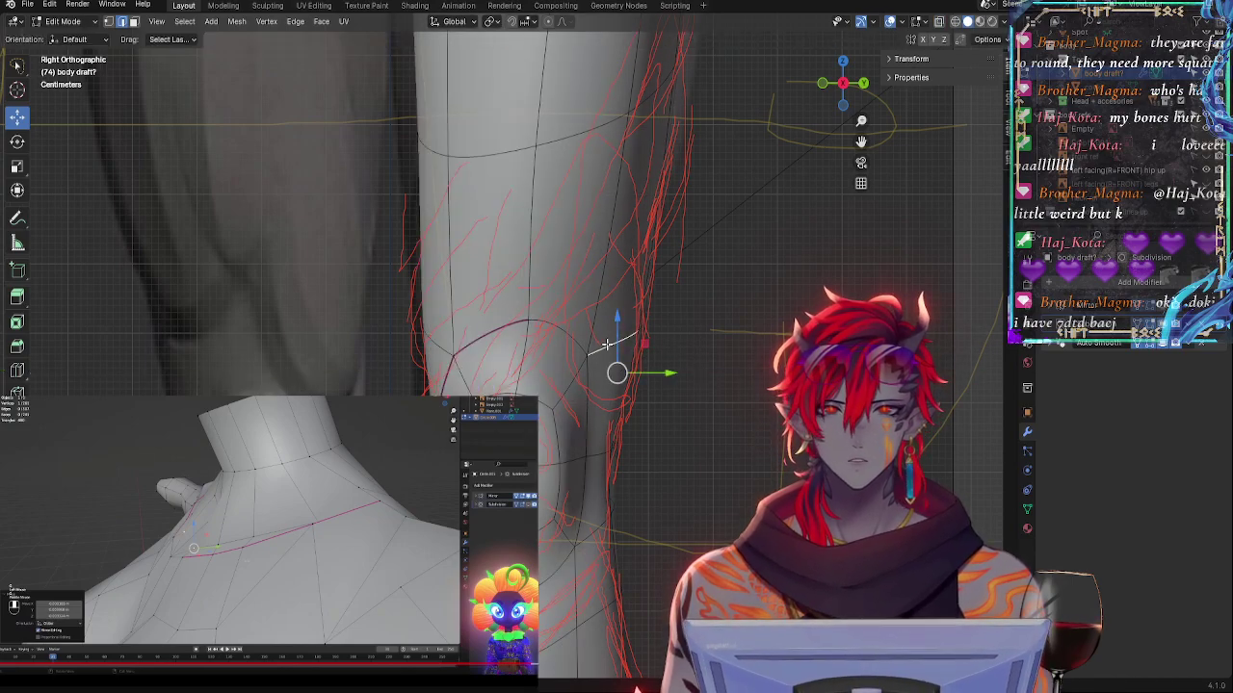
{"action": "key", "text": "alt+z"}
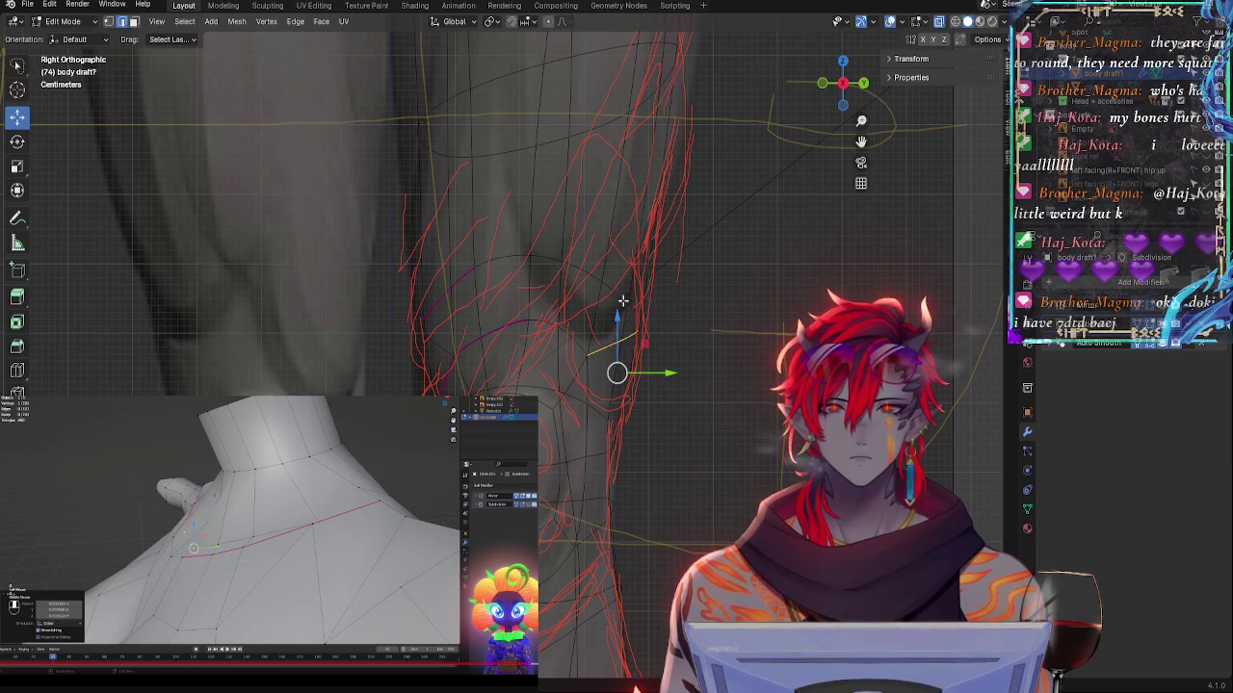
{"action": "key", "text": "alt+z"}
- Move the top leg vertex down and inspect the leg from several angles
{"action": "left_click", "coordinate": [628, 154], "text": "alt"}
{"action": "left_click", "coordinate": [643, 102]}
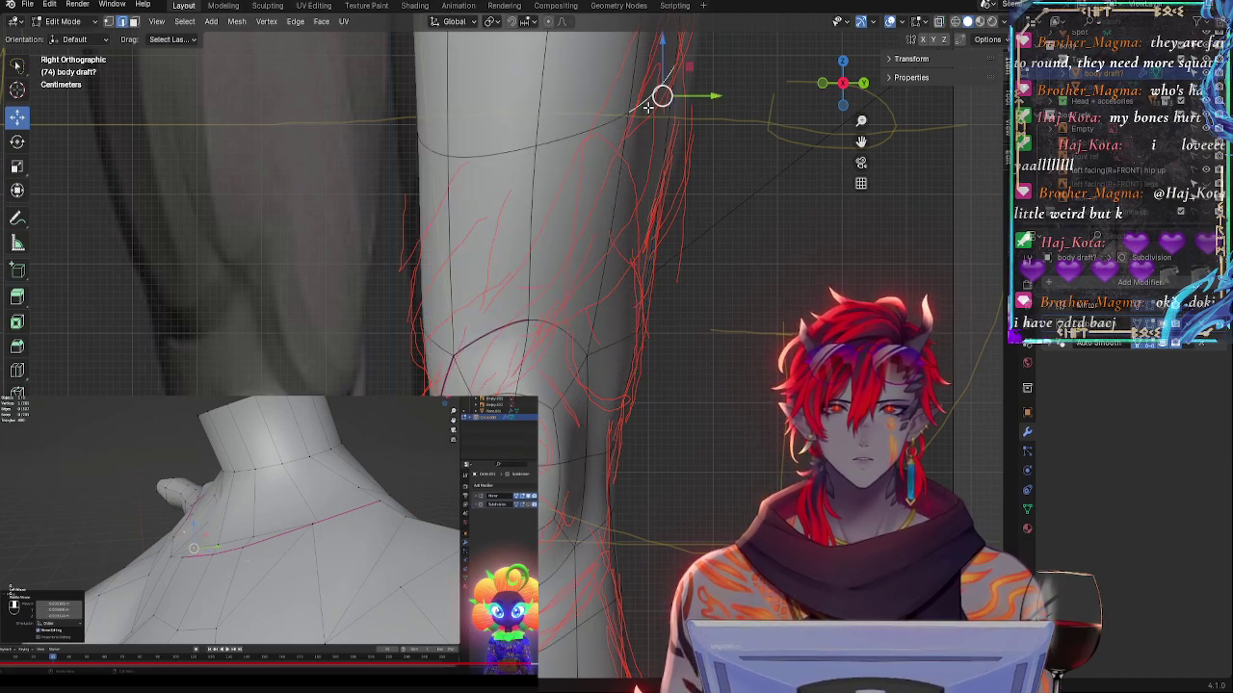
{"action": "key", "text": "g"}
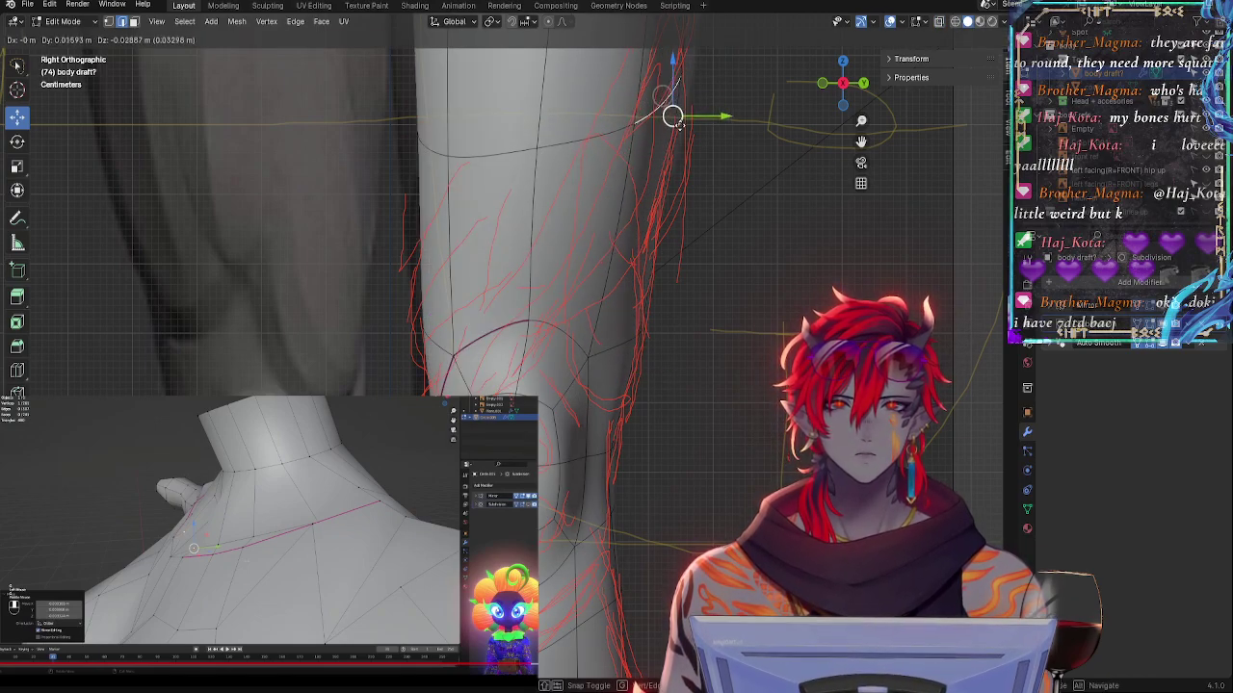
{"action": "left_click", "coordinate": [671, 114]}
{"action": "middle_click_drag", "start_coordinate": [672, 114], "coordinate": [660, 302]}
{"action": "middle_click_drag", "start_coordinate": [382, 281], "coordinate": [356, 306]}
{"action": "left_click", "coordinate": [337, 271], "text": "shift"}
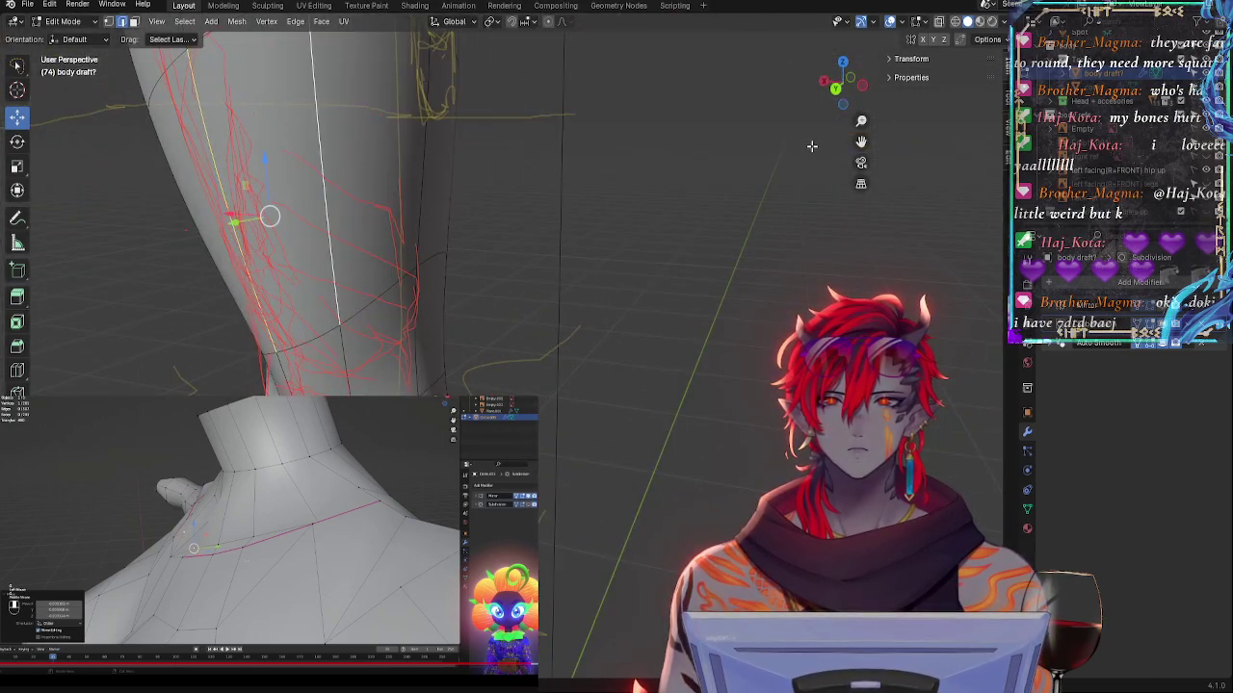
{"action": "left_click_drag", "start_coordinate": [826, 86], "coordinate": [860, 60]}
{"action": "left_click", "coordinate": [825, 86]}
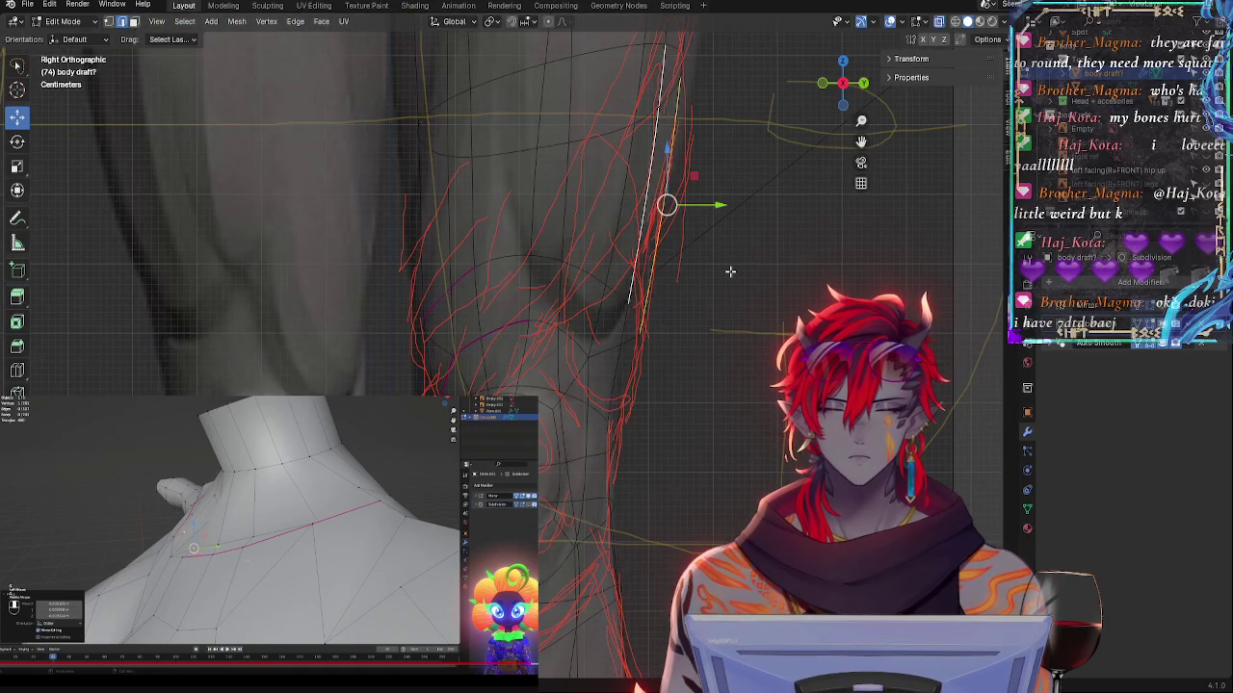
- Rotate and shift the long edge running up the leg onto the sketch line
{"action": "left_click", "coordinate": [630, 322]}
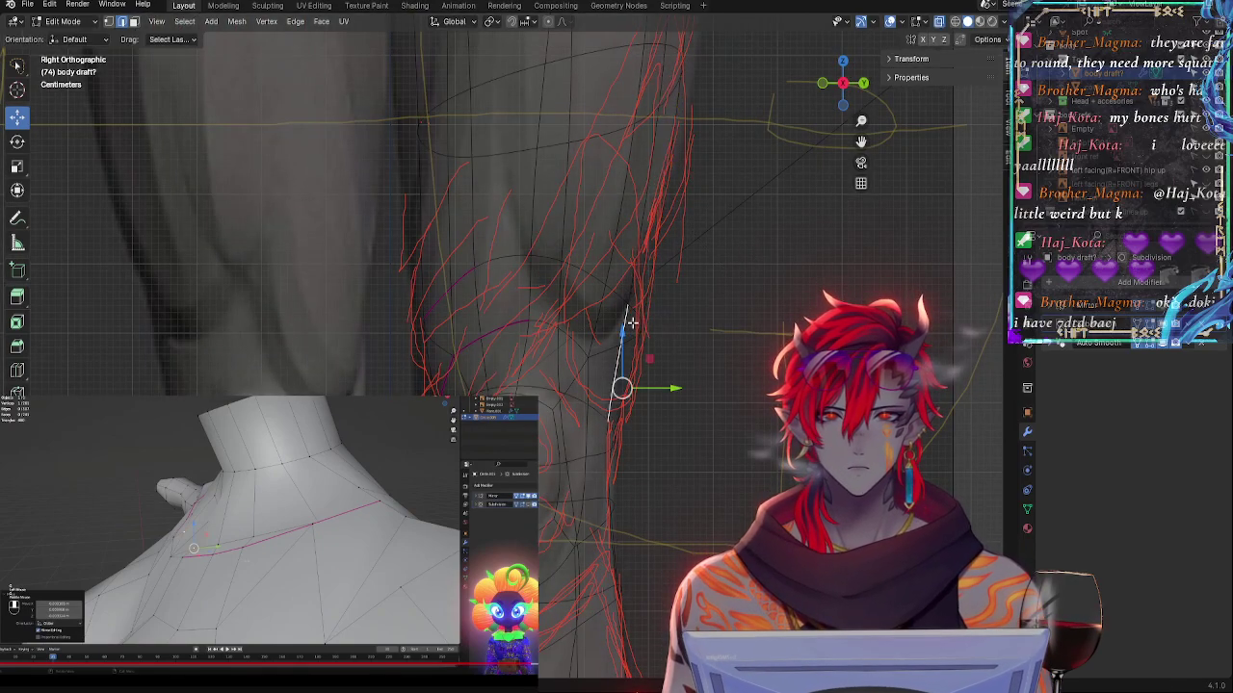
{"action": "left_click", "coordinate": [641, 320]}
{"action": "key", "text": "r"}
{"action": "left_click", "coordinate": [745, 234]}
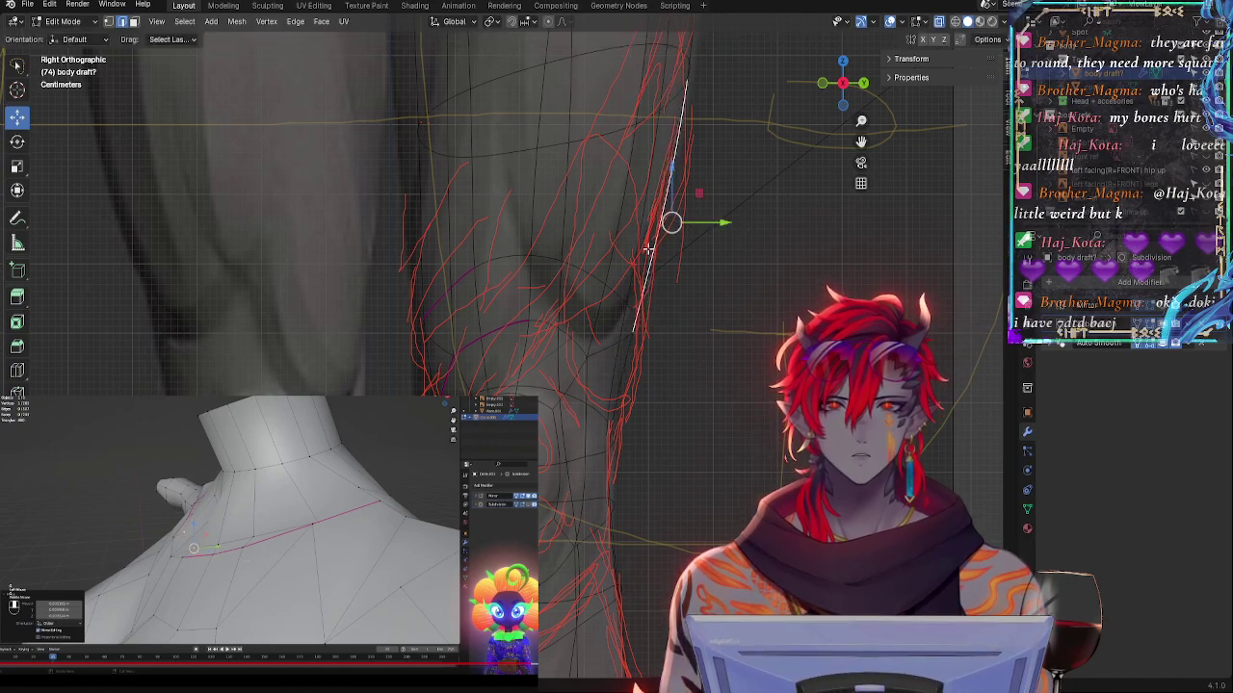
{"action": "left_click_drag", "start_coordinate": [665, 230], "coordinate": [717, 219]}
{"action": "key", "text": "r"}
{"action": "left_click", "coordinate": [712, 218]}
{"action": "key", "text": "r"}
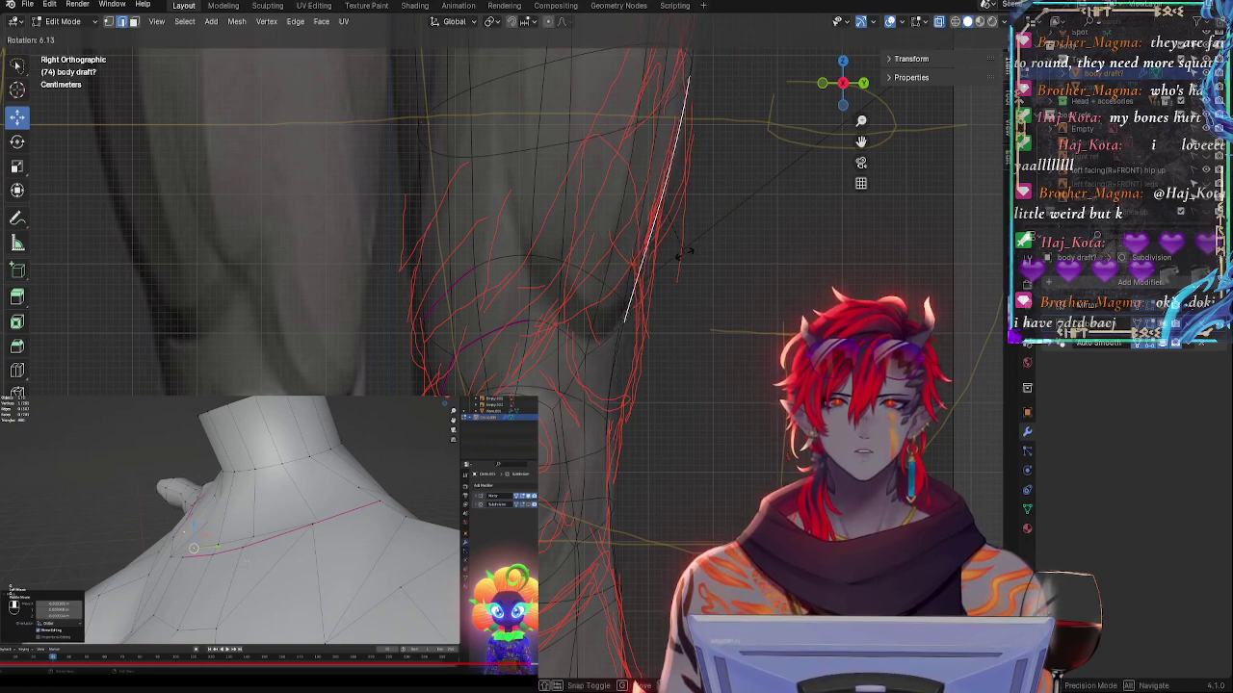
{"action": "left_click", "coordinate": [685, 253]}
- Rotate the shorter edge on the back of the leg
{"action": "left_click", "coordinate": [610, 373]}
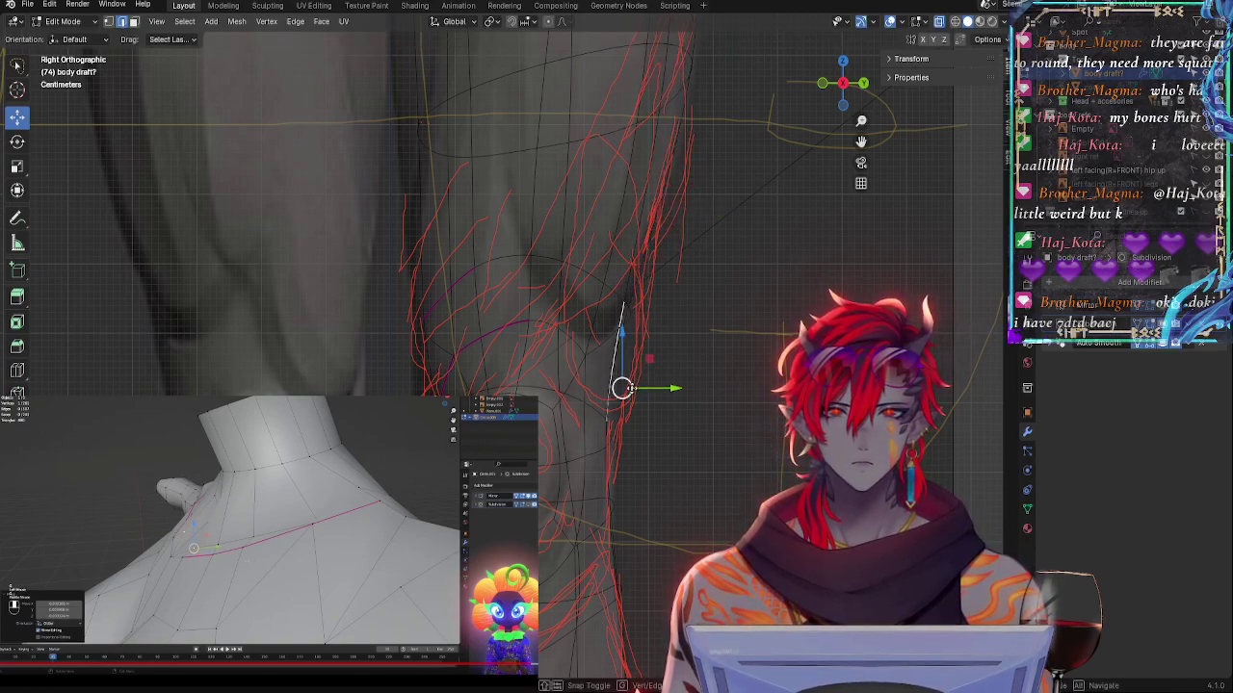
{"action": "key", "text": "r"}
{"action": "left_click", "coordinate": [700, 378]}
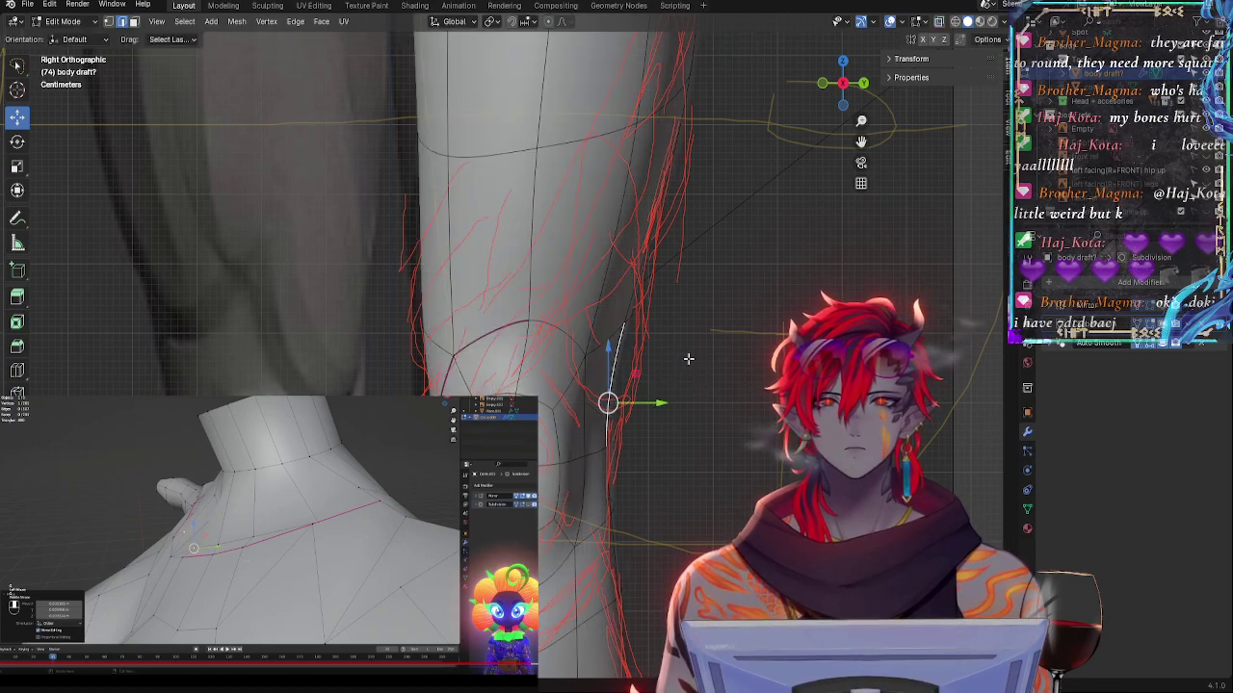
{"action": "left_click", "coordinate": [704, 376]}
- Raise, rotate and scale the curved ring edge around the knee
{"action": "left_click", "coordinate": [575, 344]}
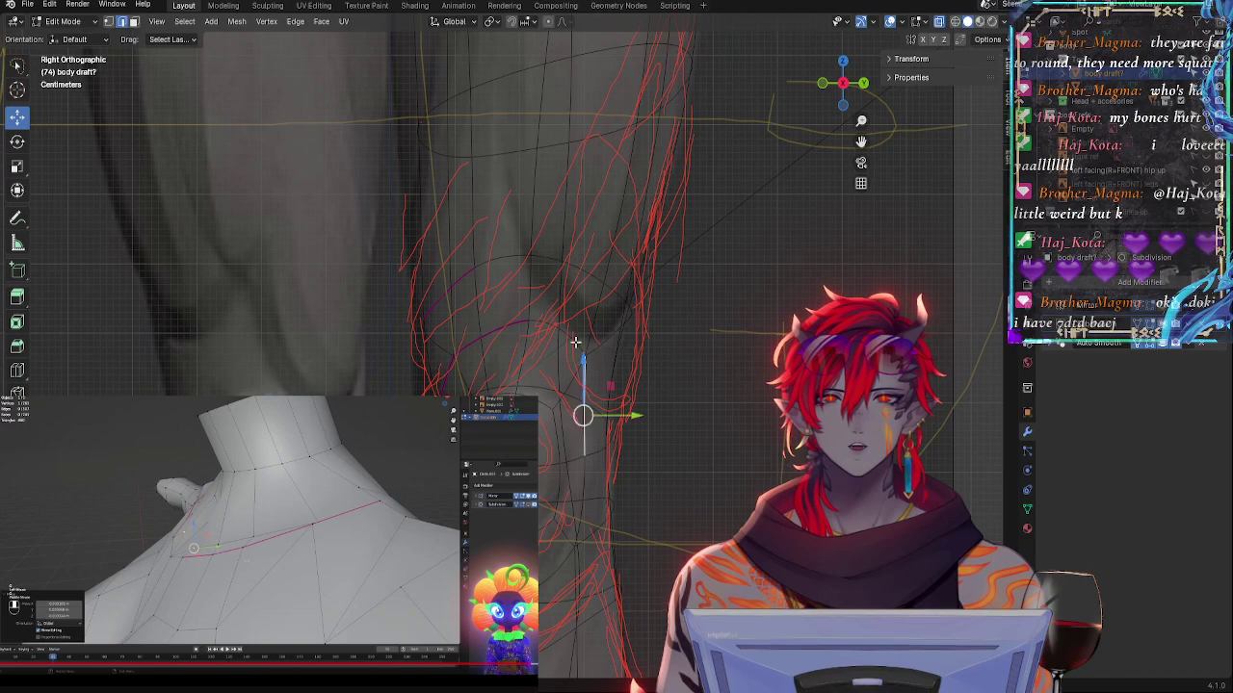
{"action": "left_click", "coordinate": [557, 333]}
{"action": "left_click", "coordinate": [581, 352]}
{"action": "key", "text": "alt+z"}
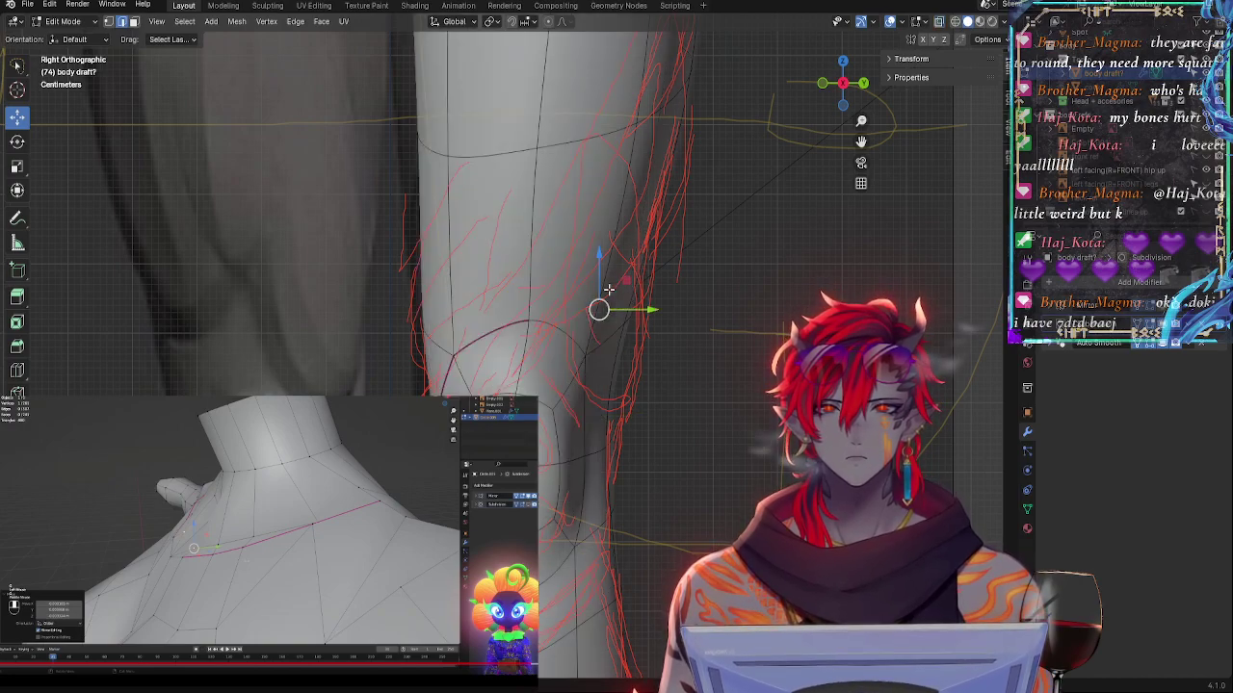
{"action": "key", "text": "alt+z"}
{"action": "key", "text": "alt+z"}
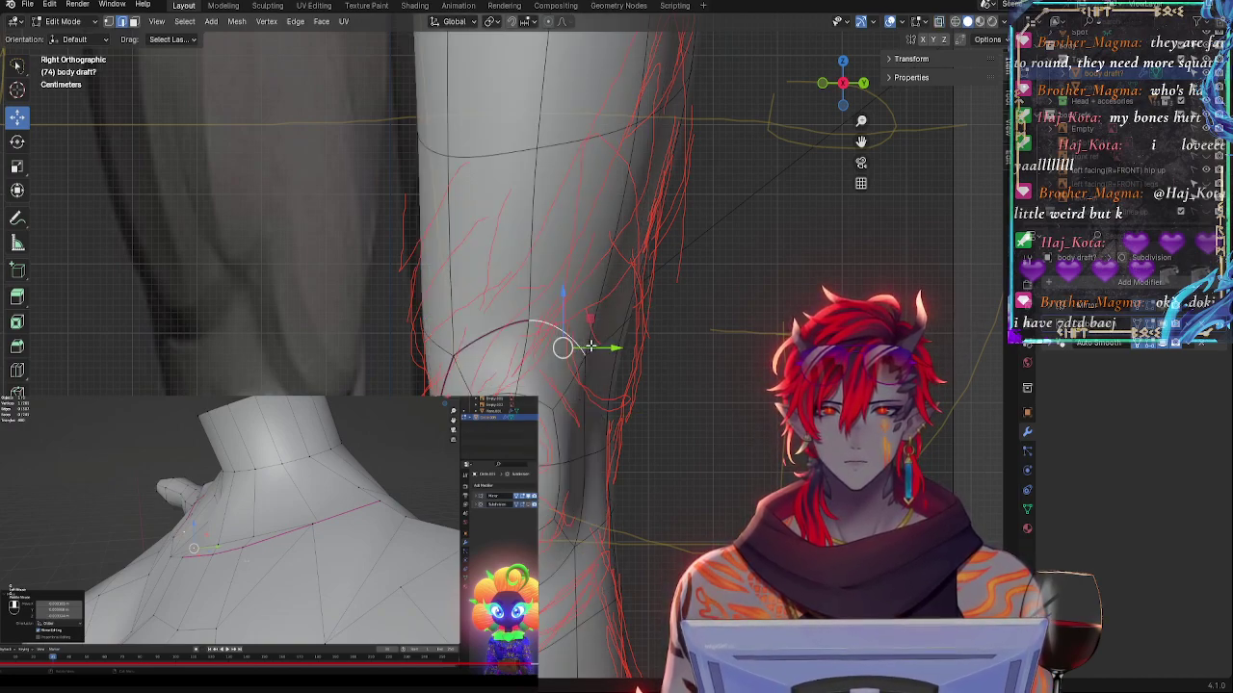
{"action": "left_click_drag", "start_coordinate": [563, 333], "coordinate": [564, 322]}
{"action": "key", "text": "r"}
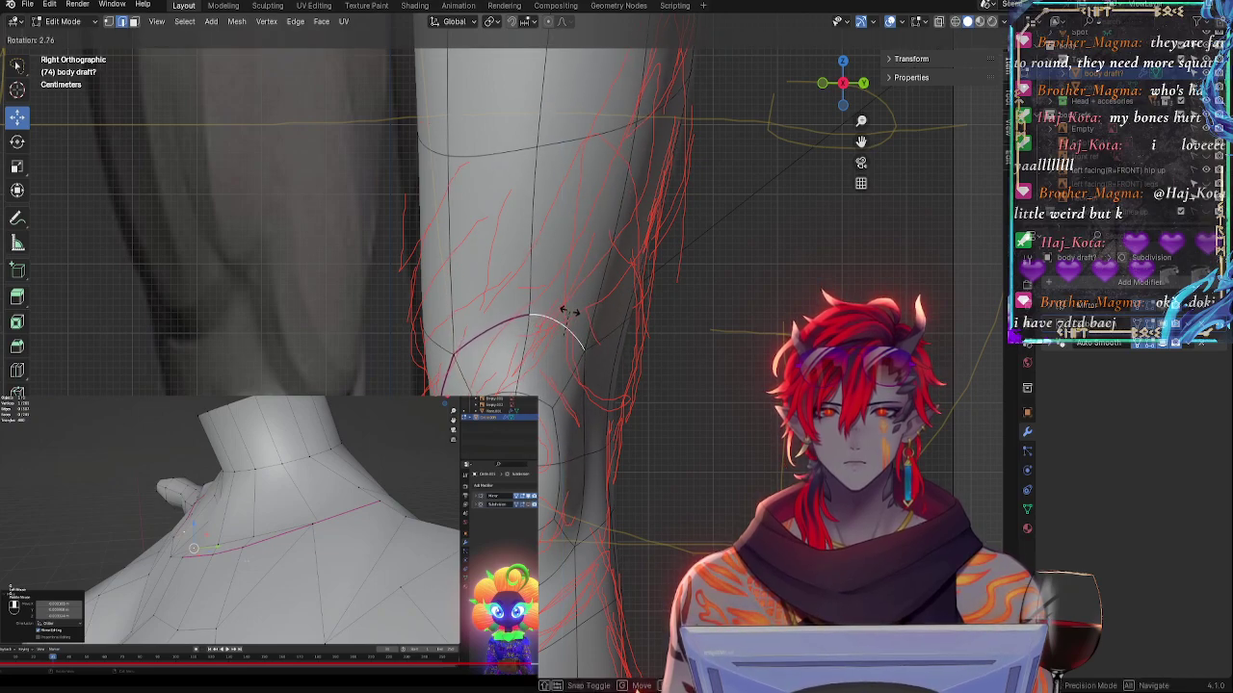
{"action": "left_click", "coordinate": [569, 311]}
{"action": "key", "text": "s"}
{"action": "left_click", "coordinate": [567, 303]}
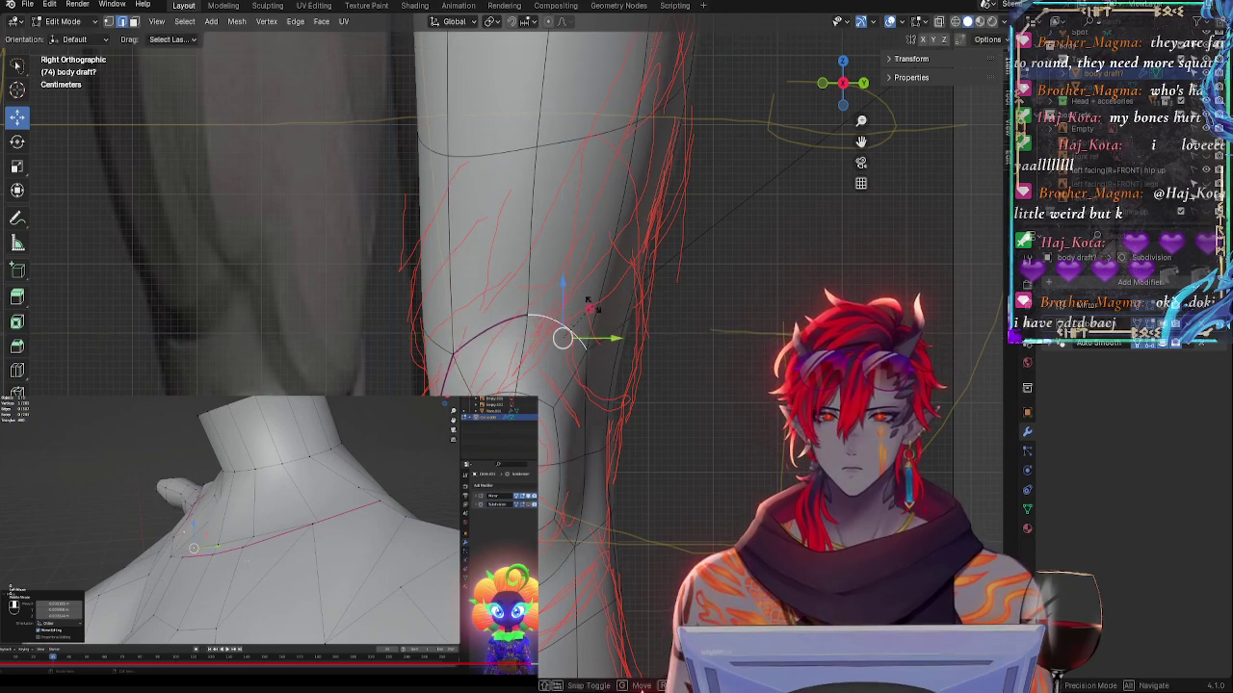
- Tilt the curved knee loop by about -2.6°
{"action": "left_click", "coordinate": [528, 299]}
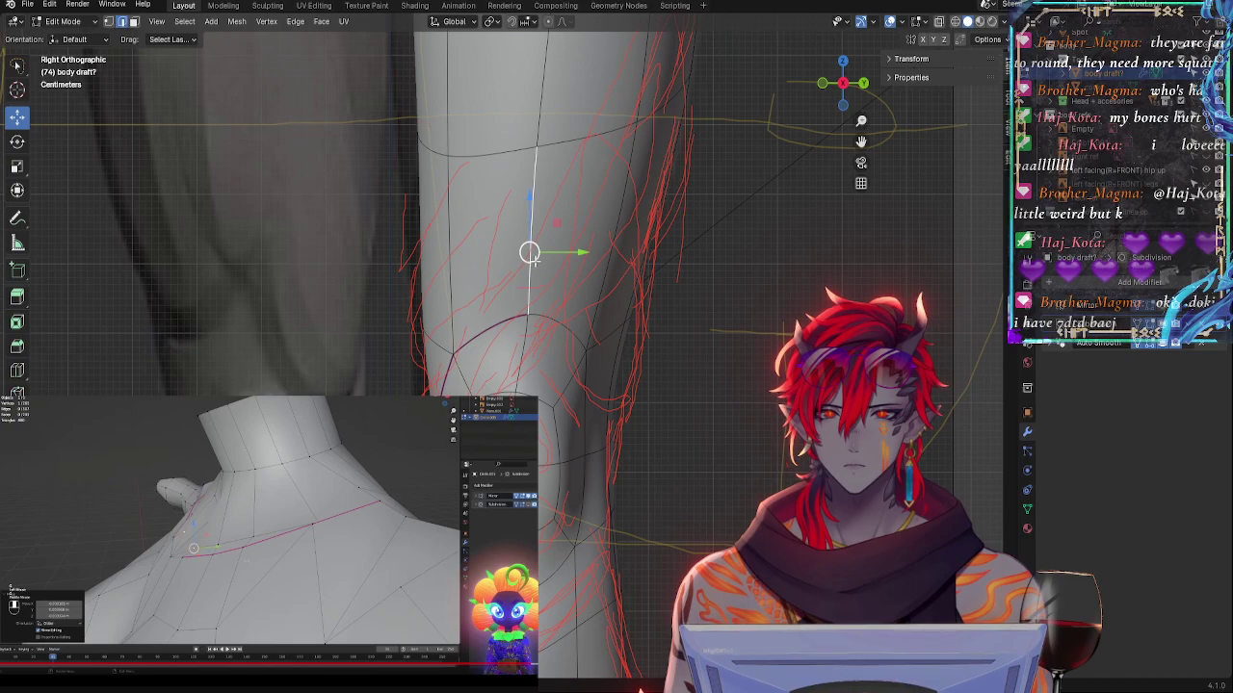
{"action": "left_click", "coordinate": [490, 325]}
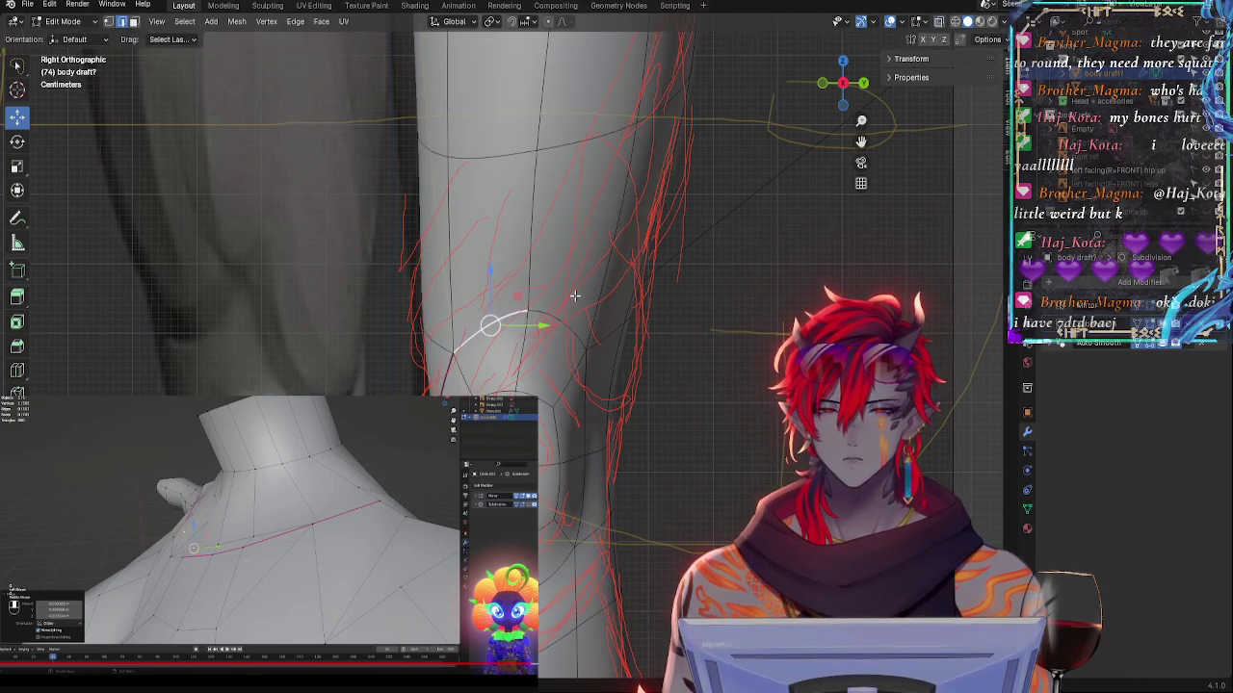
{"action": "key", "text": "r"}
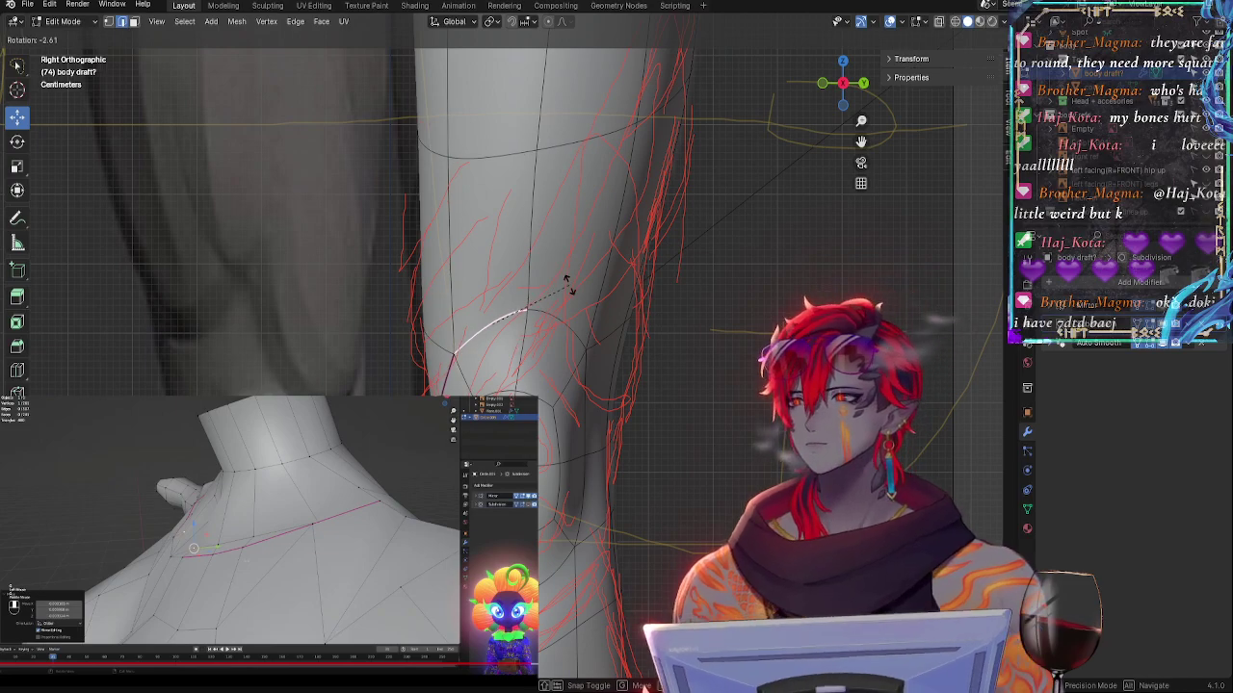
{"action": "left_click", "coordinate": [569, 281]}
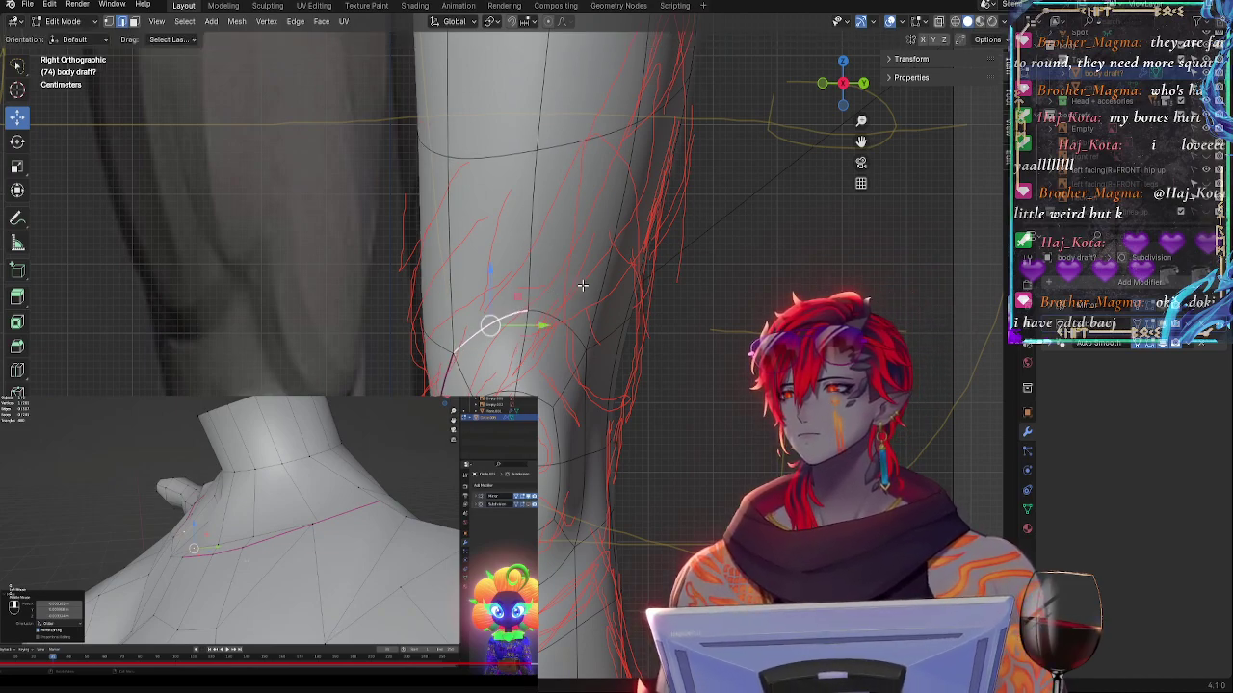
- Nudge a back-of-knee vertex about 0.003 m along Y and shift a lower leg edge along Y
{"action": "key", "text": "alt+z"}
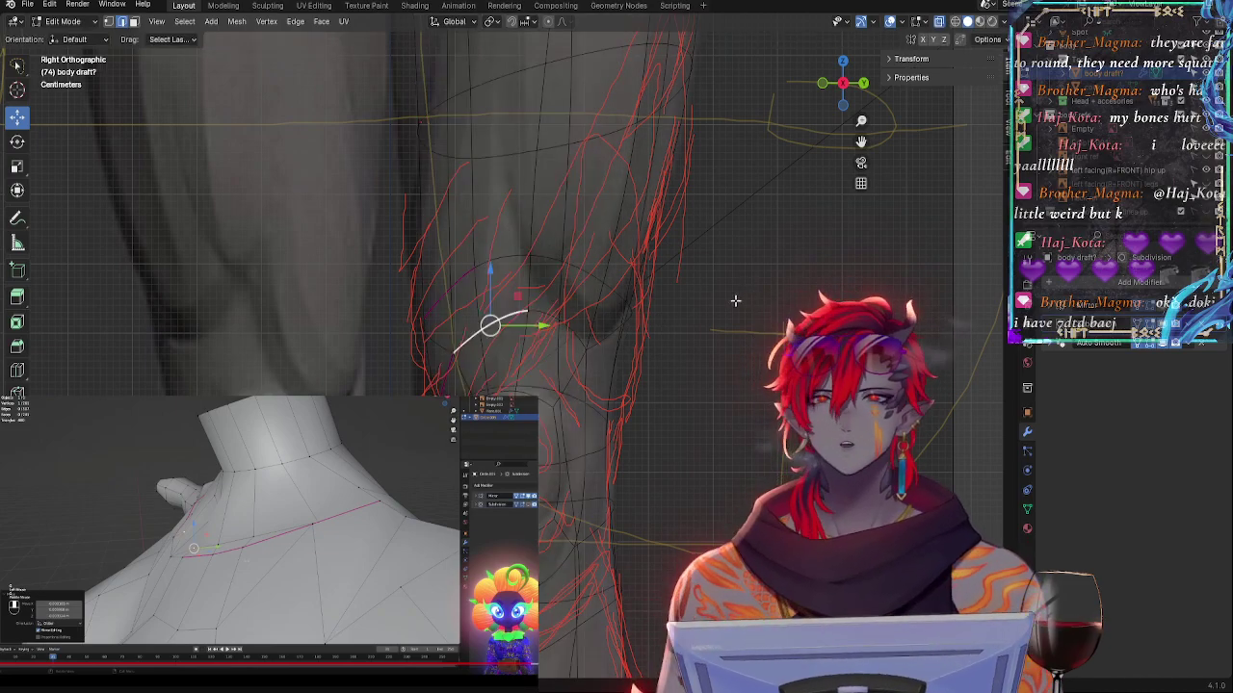
{"action": "left_click", "coordinate": [628, 337]}
{"action": "key", "text": "alt+z"}
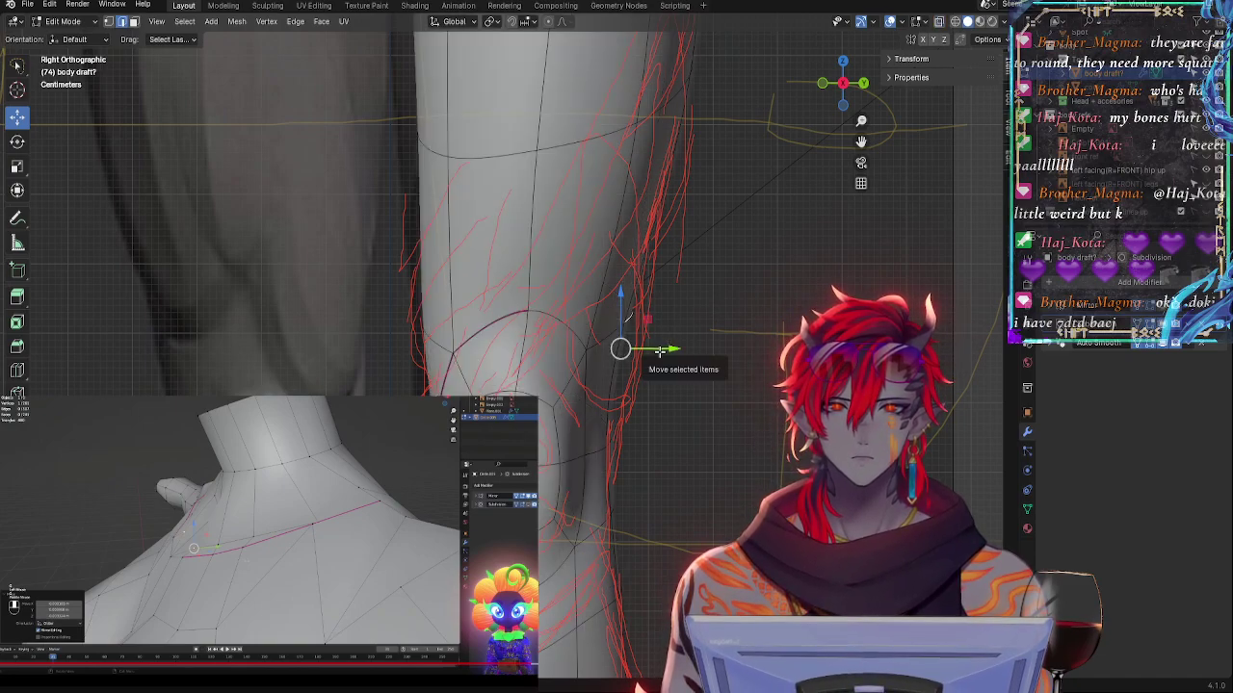
{"action": "left_click_drag", "start_coordinate": [657, 348], "coordinate": [656, 350]}
{"action": "key", "text": "alt+z"}
{"action": "left_click", "coordinate": [615, 380]}
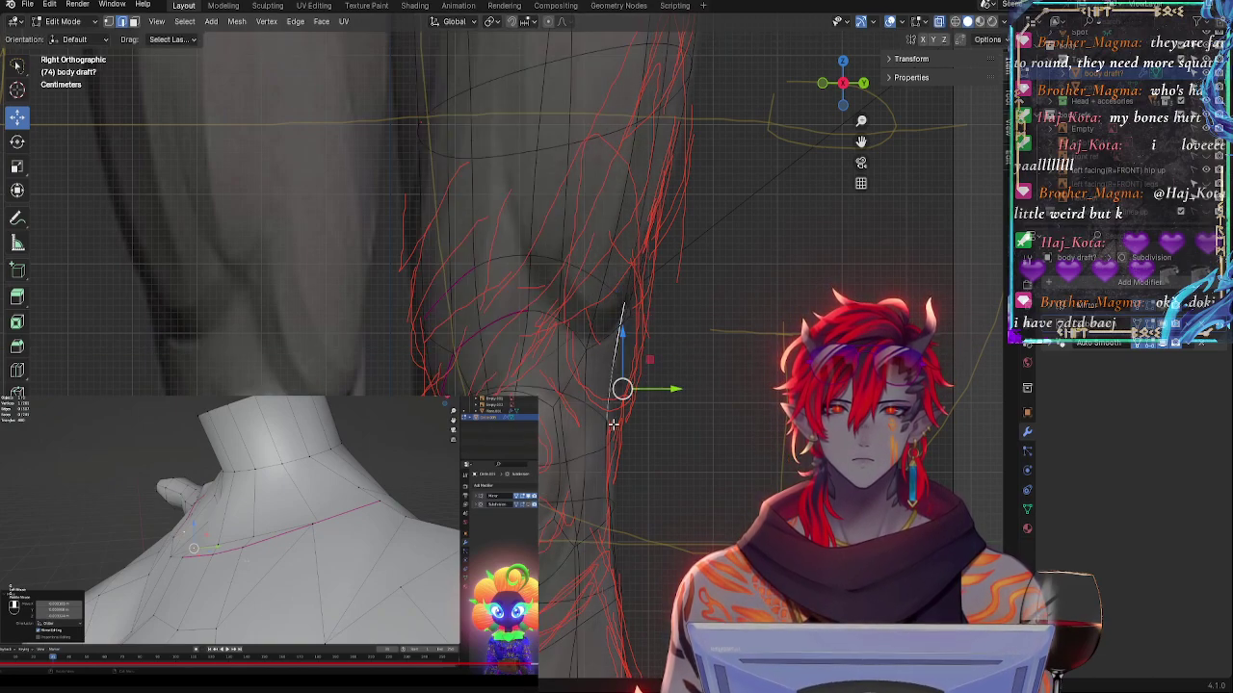
{"action": "left_click", "coordinate": [614, 425]}
{"action": "left_click_drag", "start_coordinate": [653, 443], "coordinate": [662, 444]}
{"action": "key", "text": "alt+z"}
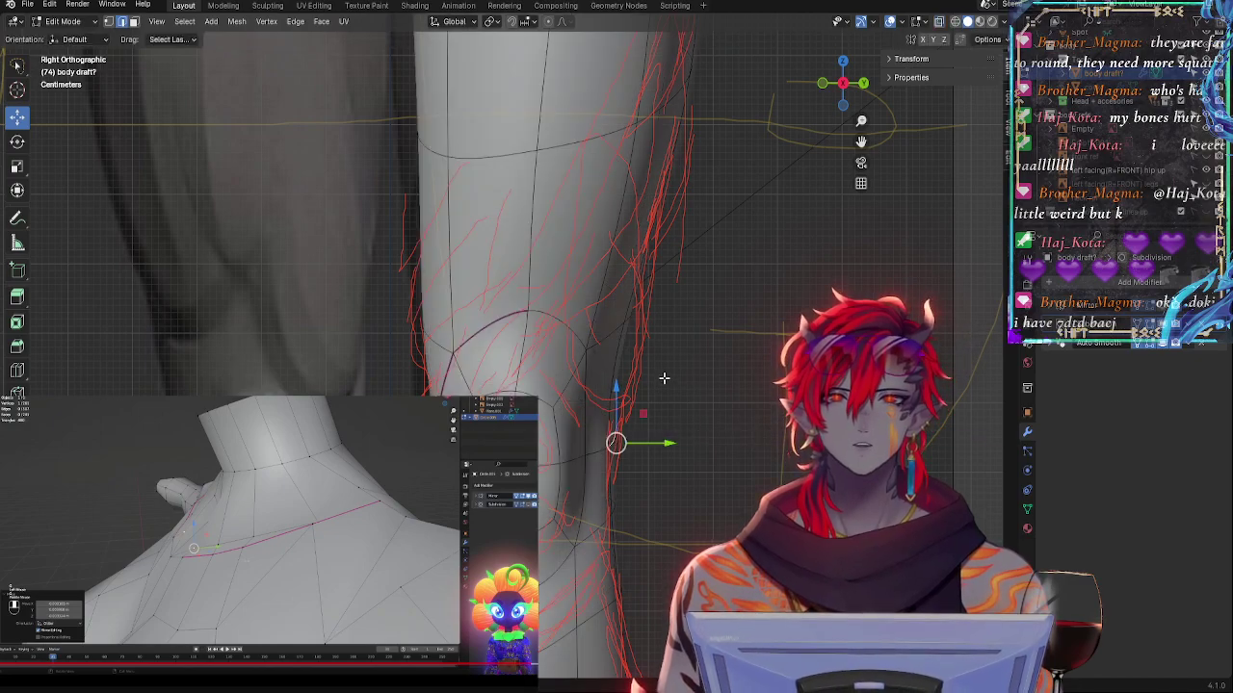
{"action": "key", "text": "alt+z"}
{"action": "middle_click_drag", "start_coordinate": [695, 157], "coordinate": [689, 460], "text": "shift"}
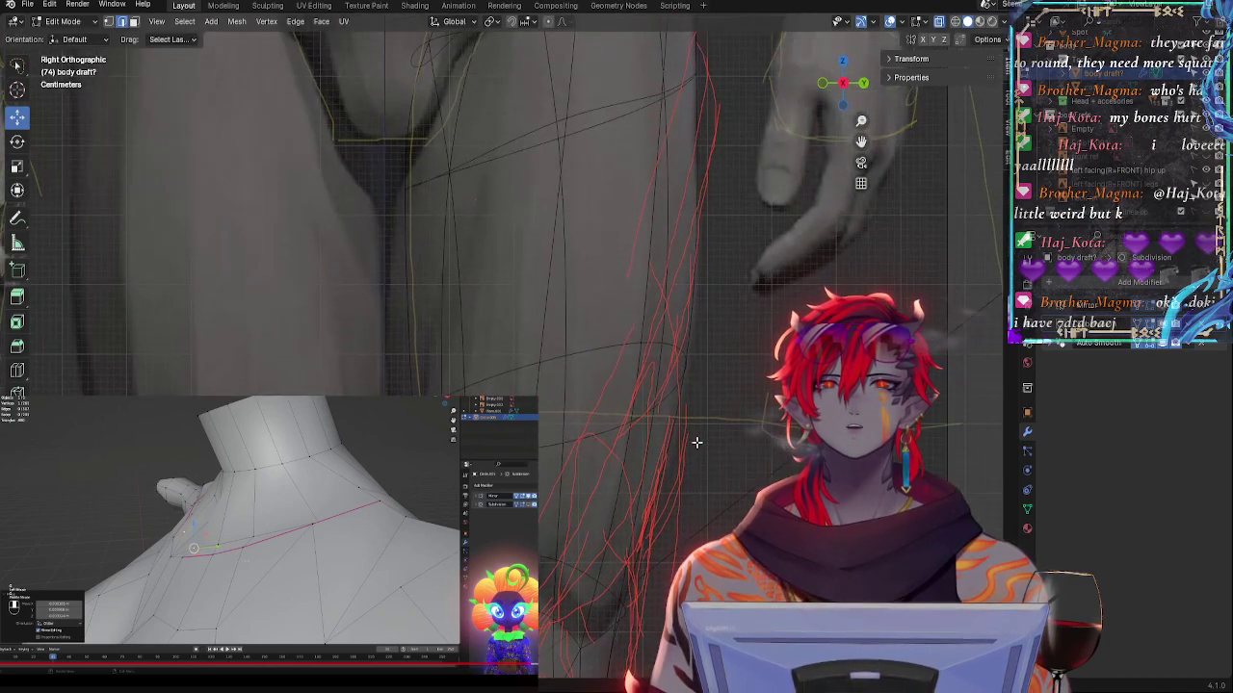
- Shift the two back-of-leg edges slightly along Y and compare against the reference
{"action": "key", "text": "alt+z"}
{"action": "left_click", "coordinate": [684, 369]}
{"action": "left_click", "coordinate": [681, 397], "text": "shift"}
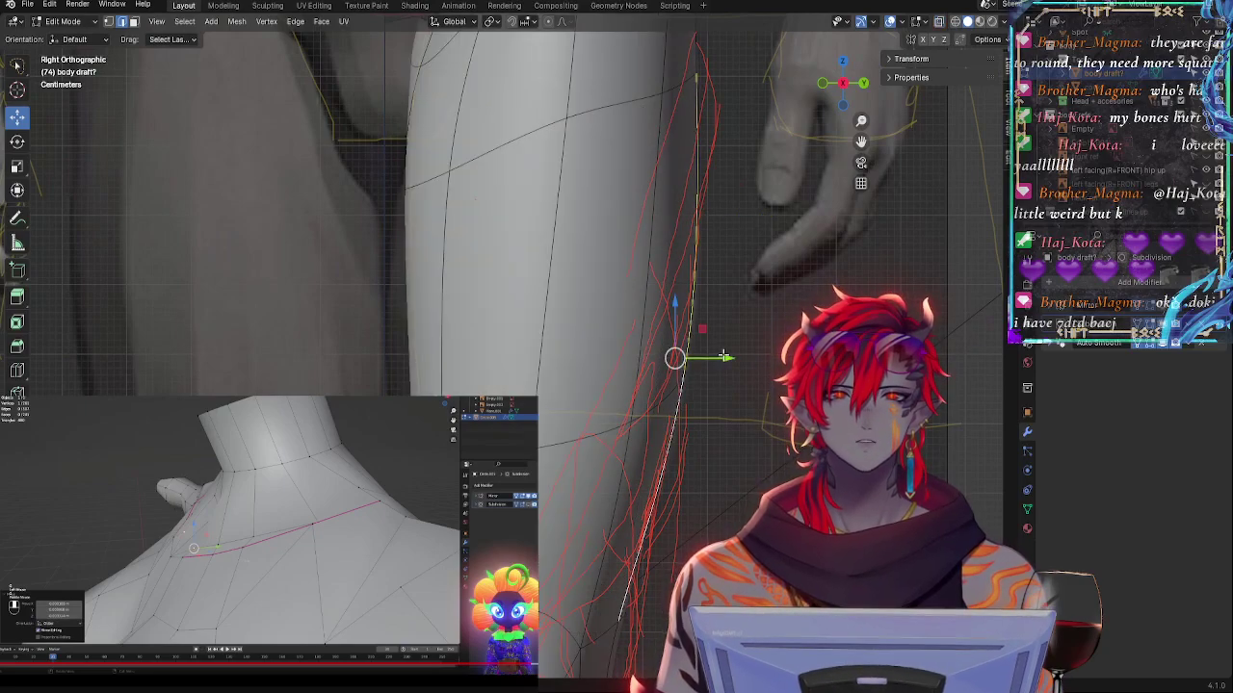
{"action": "left_click_drag", "start_coordinate": [723, 360], "coordinate": [726, 359]}
{"action": "key", "text": "alt+z"}
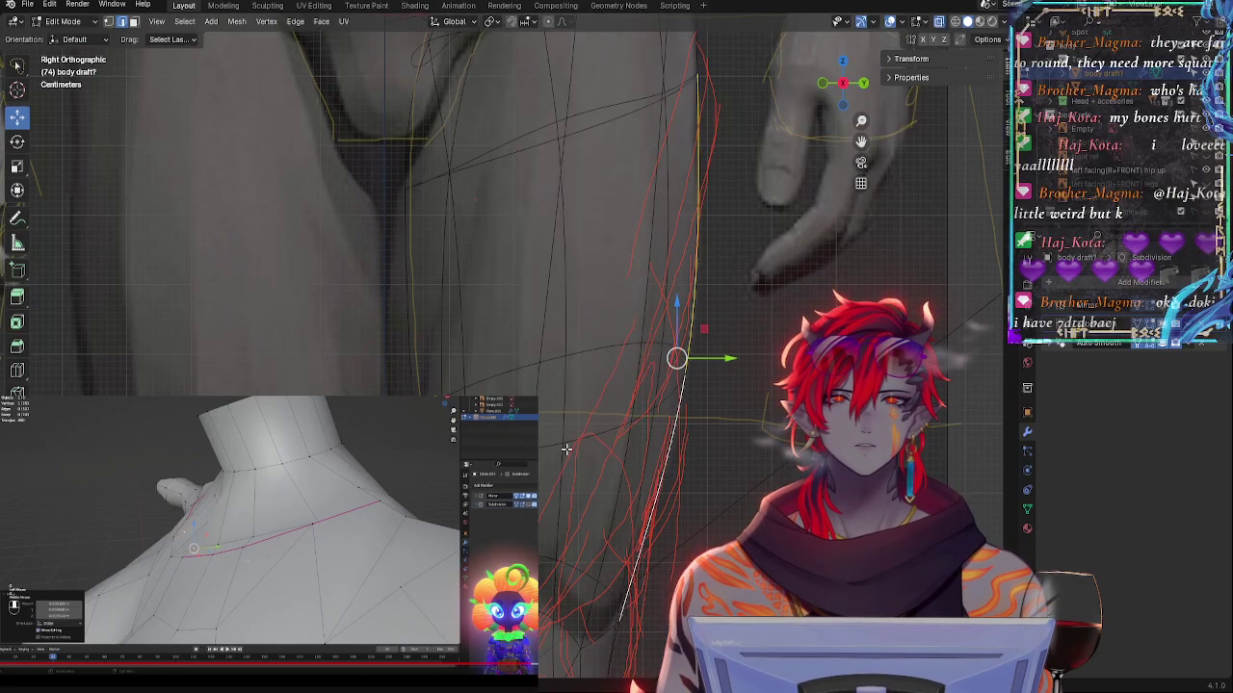
{"action": "key", "text": "alt+z"}
{"action": "key", "text": "alt+z"}
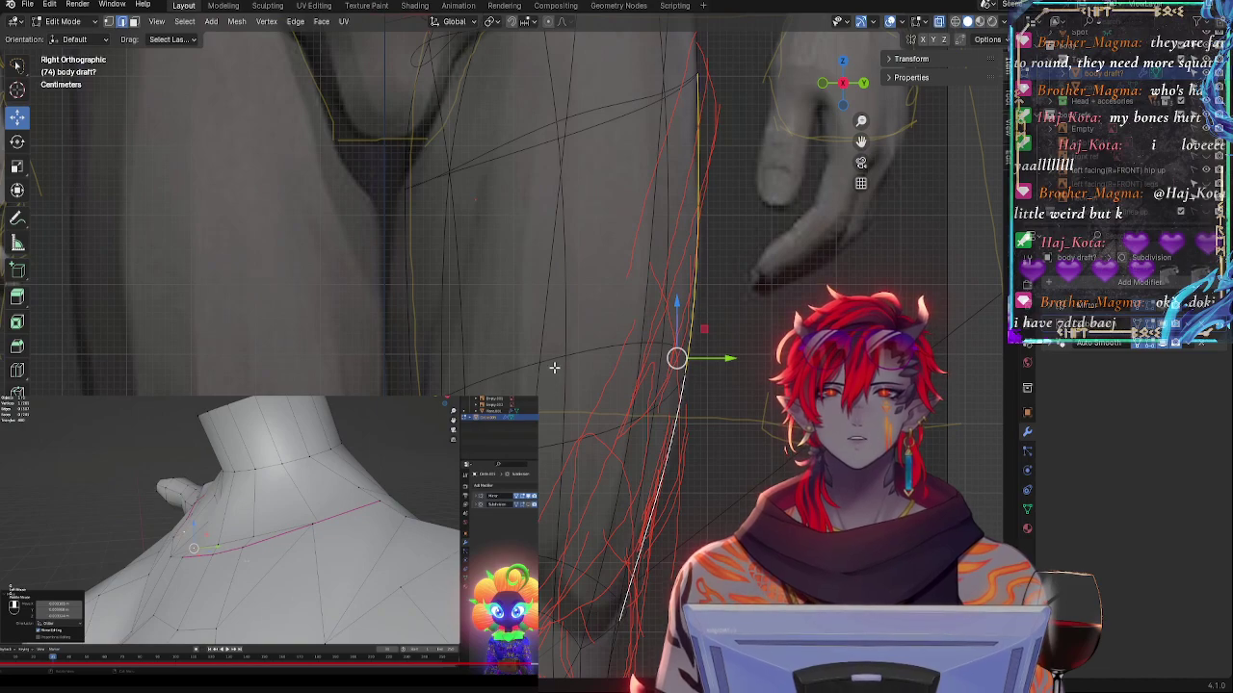
{"action": "key", "text": "alt+z"}
- Tilt a vertical thigh edge loop and the leg's front outline loop to match the reference
{"action": "left_click", "coordinate": [569, 300], "text": "alt"}
{"action": "key", "text": "r"}
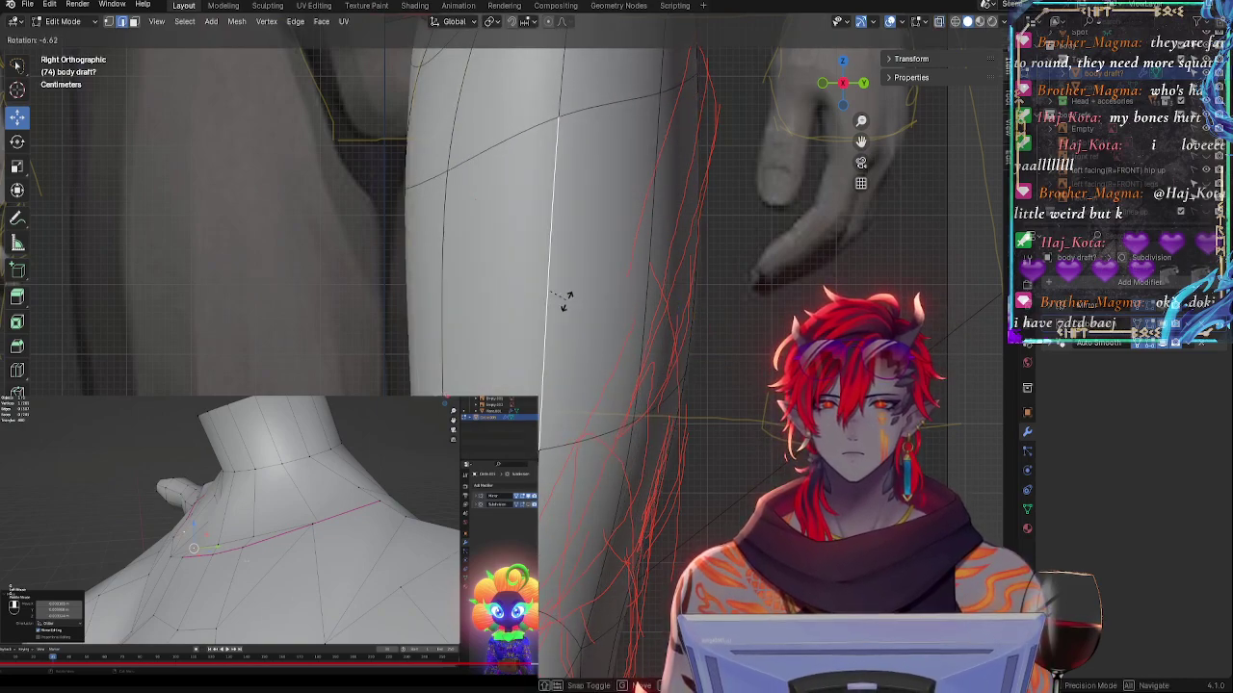
{"action": "left_click", "coordinate": [568, 302]}
{"action": "left_click", "coordinate": [457, 346], "text": "alt"}
{"action": "key", "text": "r"}
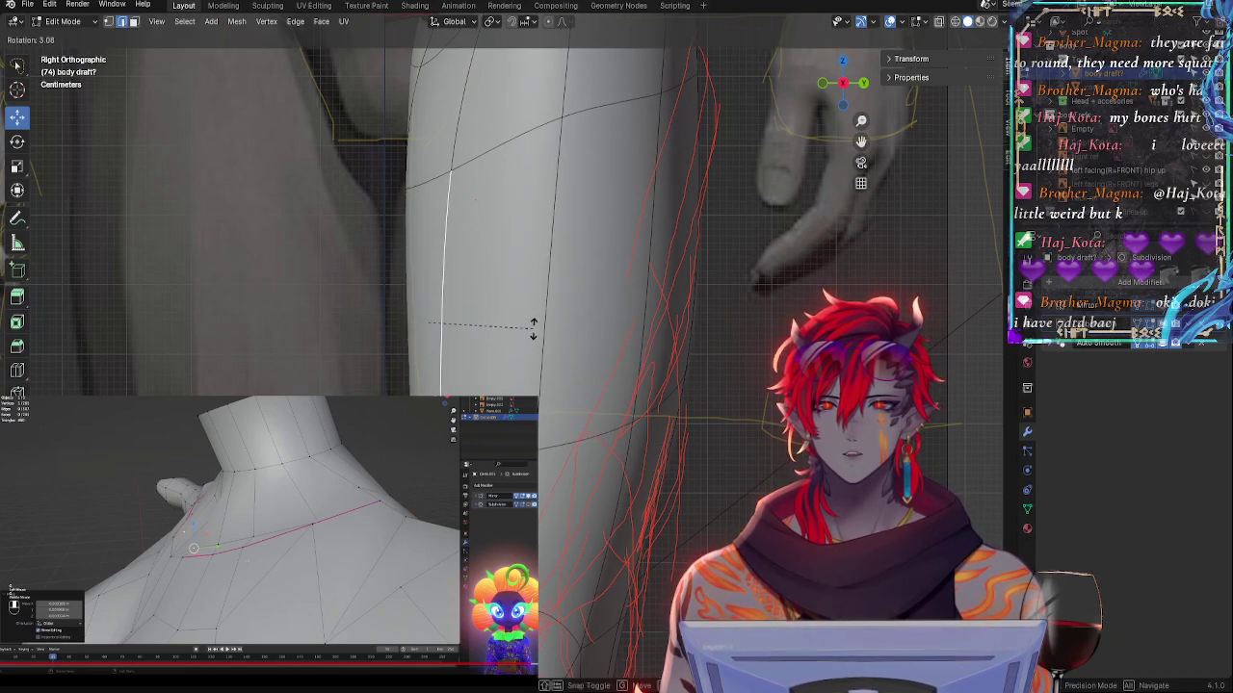
{"action": "left_click", "coordinate": [534, 333]}
{"action": "key", "text": "alt+z"}
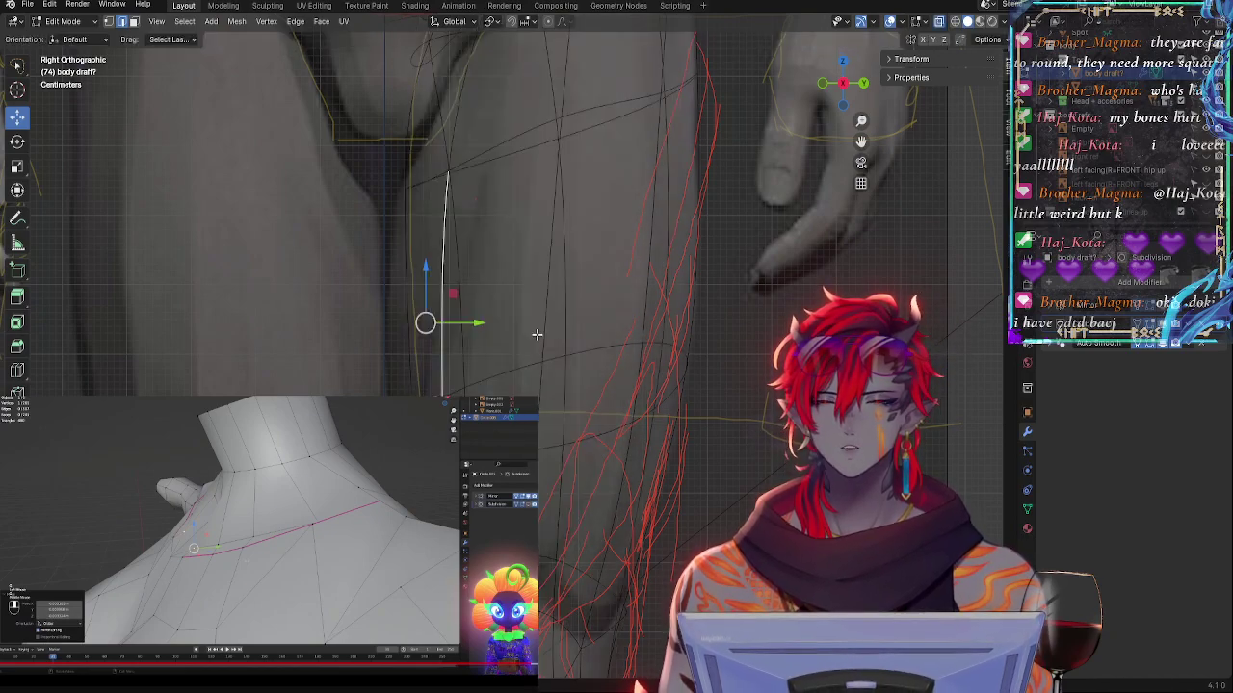
{"action": "key", "text": "alt+z"}
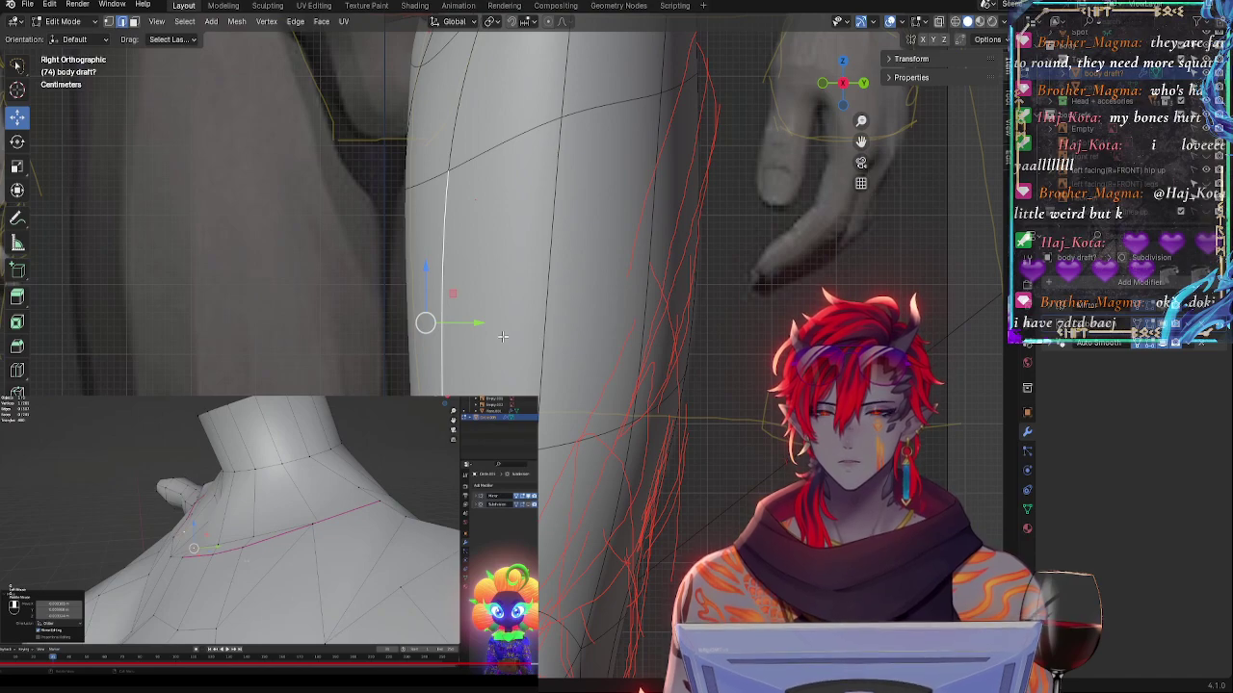
{"action": "key", "text": "alt+z"}
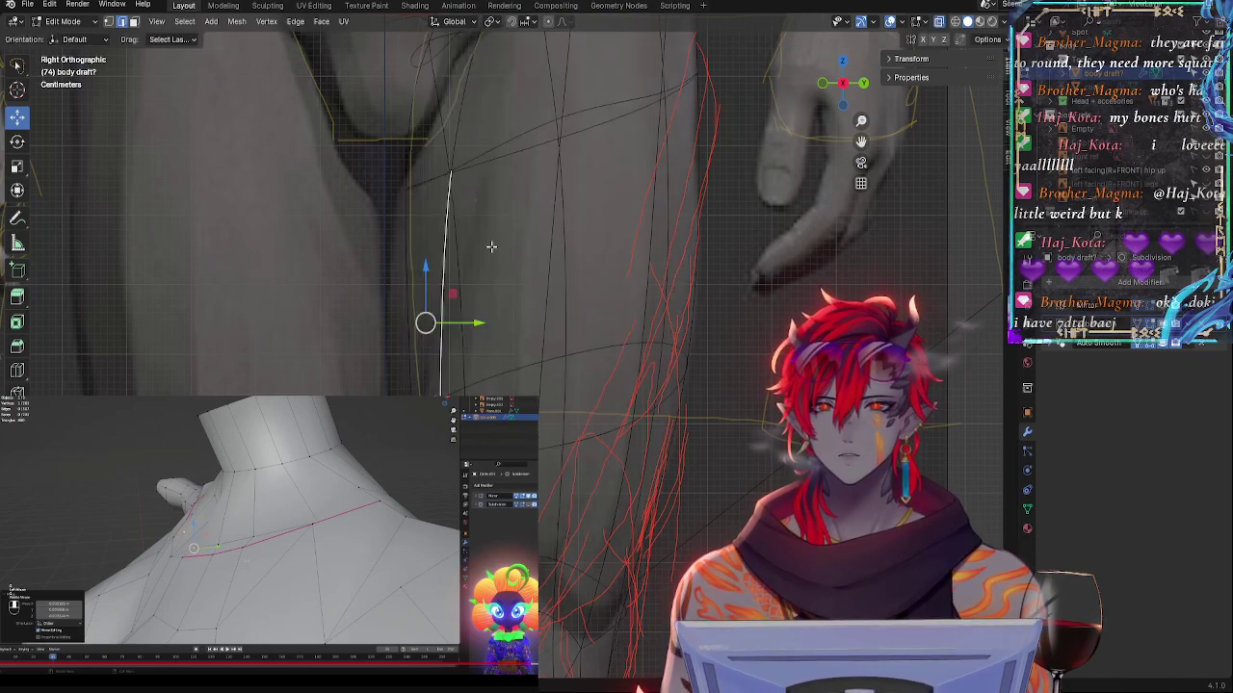
{"action": "key", "text": "alt+z"}
- Raise the upper thigh edge slightly and check the hip edges against the reference
{"action": "left_click", "coordinate": [490, 132]}
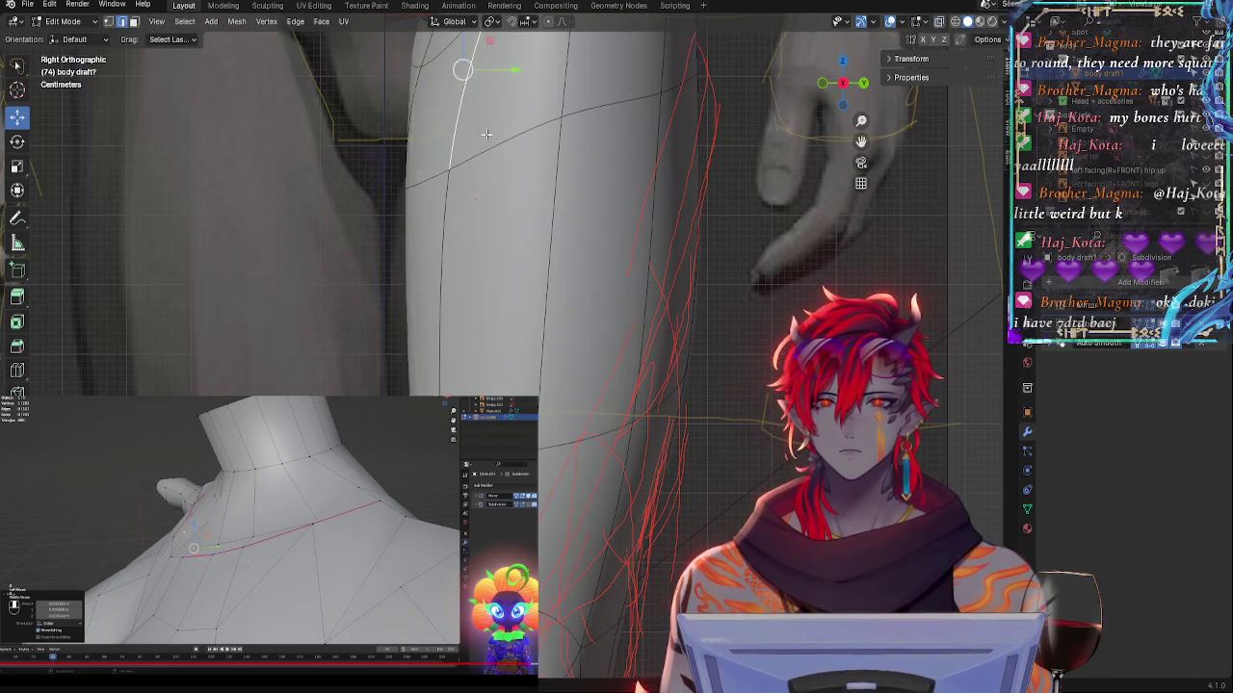
{"action": "left_click", "coordinate": [486, 151]}
{"action": "key", "text": "alt+z"}
{"action": "key", "text": "alt+z"}
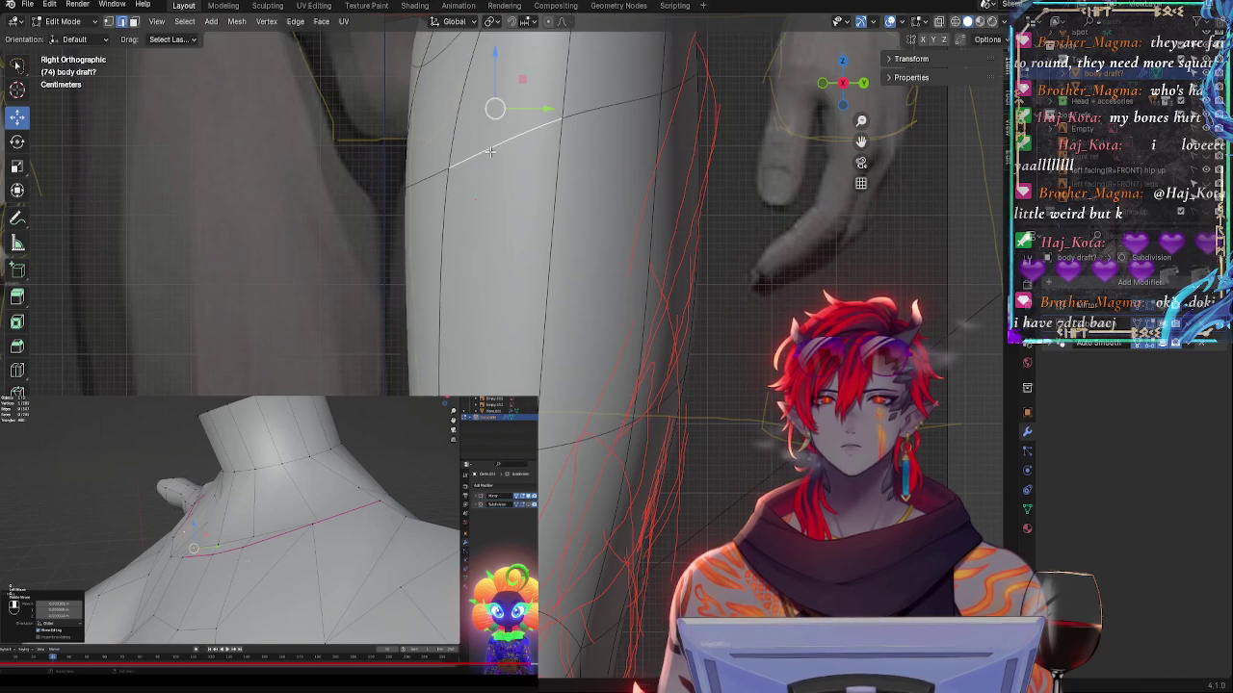
{"action": "key", "text": "space"}
{"action": "key", "text": "space"}
{"action": "left_click_drag", "start_coordinate": [501, 113], "coordinate": [497, 98]}
{"action": "key", "text": "alt+z"}
{"action": "middle_click_drag", "start_coordinate": [685, 186], "coordinate": [820, 441], "text": "shift"}
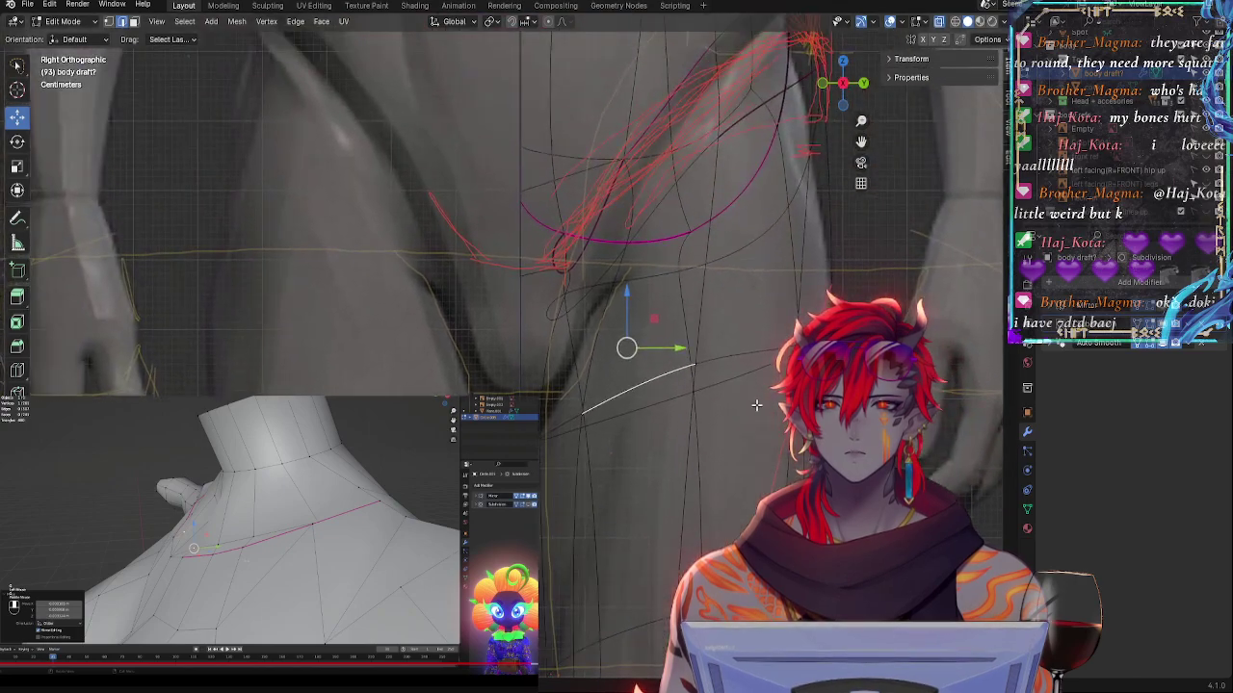
{"action": "key", "text": "alt+z"}
{"action": "key", "text": "alt+z"}
{"action": "key", "text": "alt+z"}
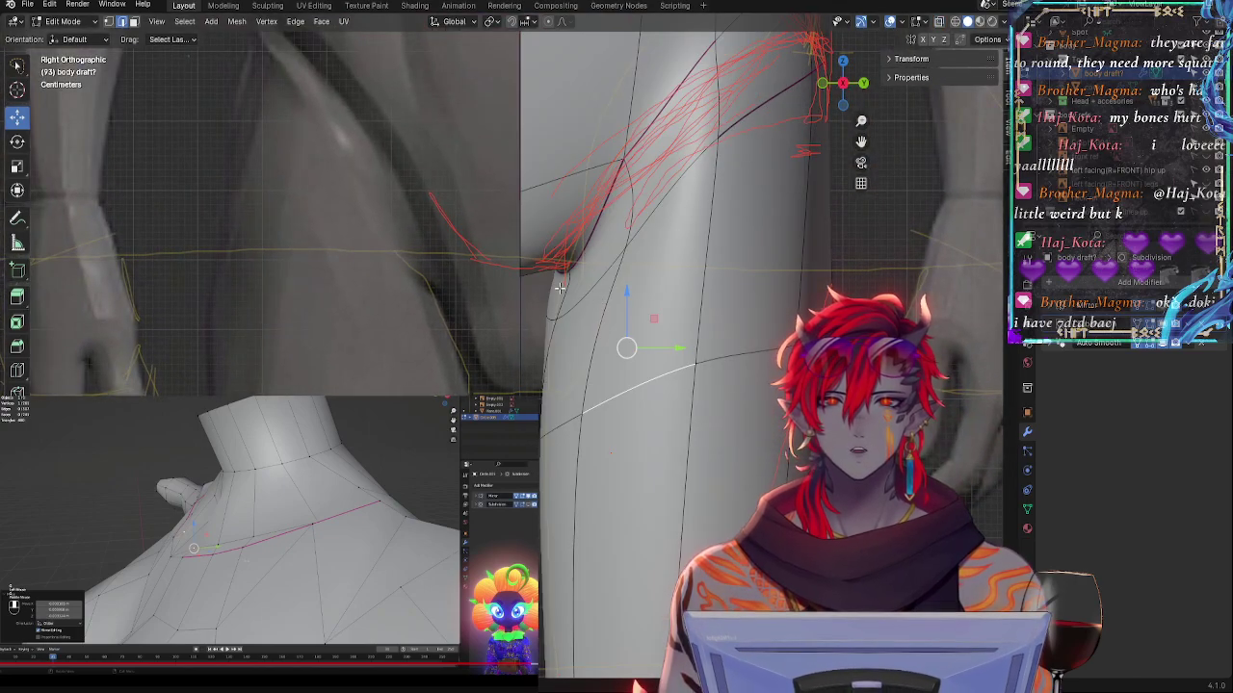
{"action": "key", "text": "alt+z"}
{"action": "key", "text": "alt+z"}
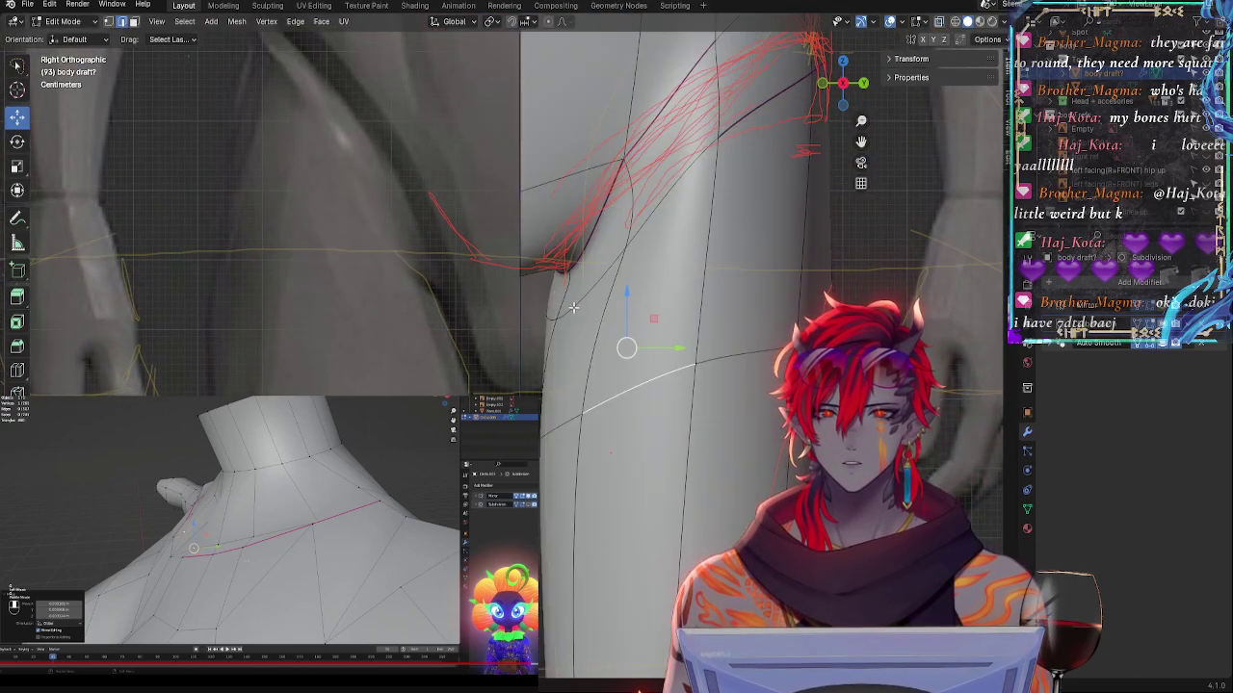
- Tilt the upper thigh edge loop around Y and twist it around Z
{"action": "left_click", "coordinate": [550, 299]}
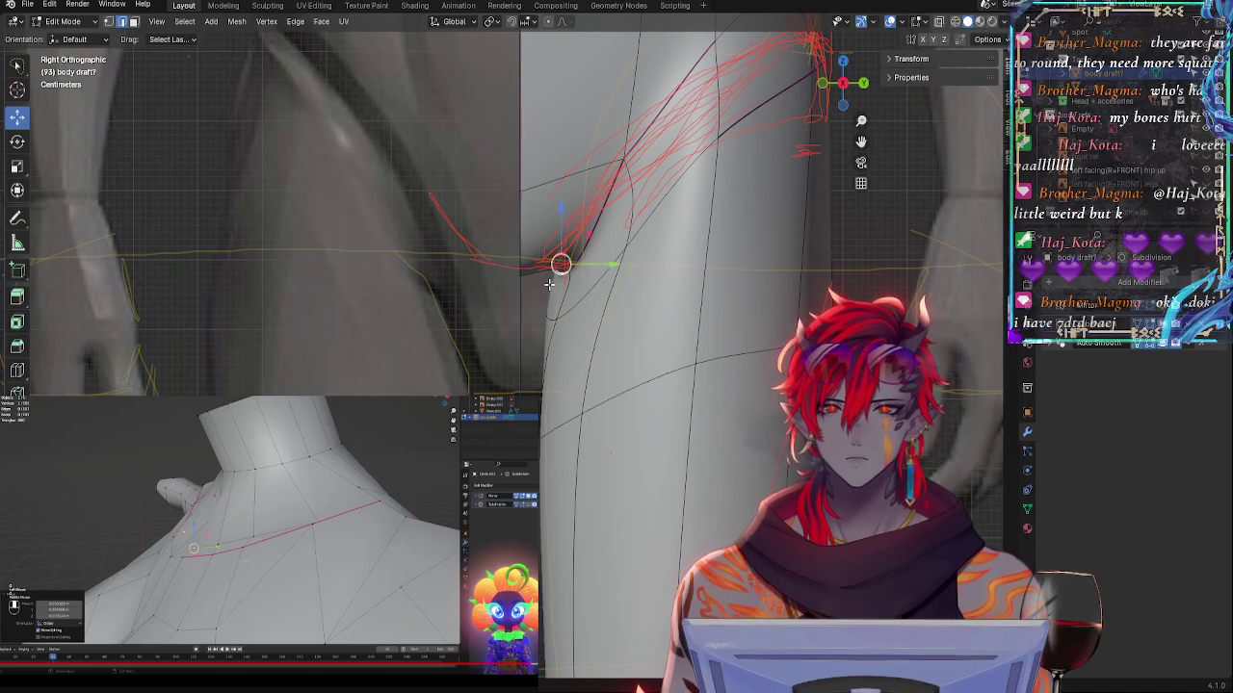
{"action": "middle_click_drag", "start_coordinate": [545, 308], "coordinate": [638, 317]}
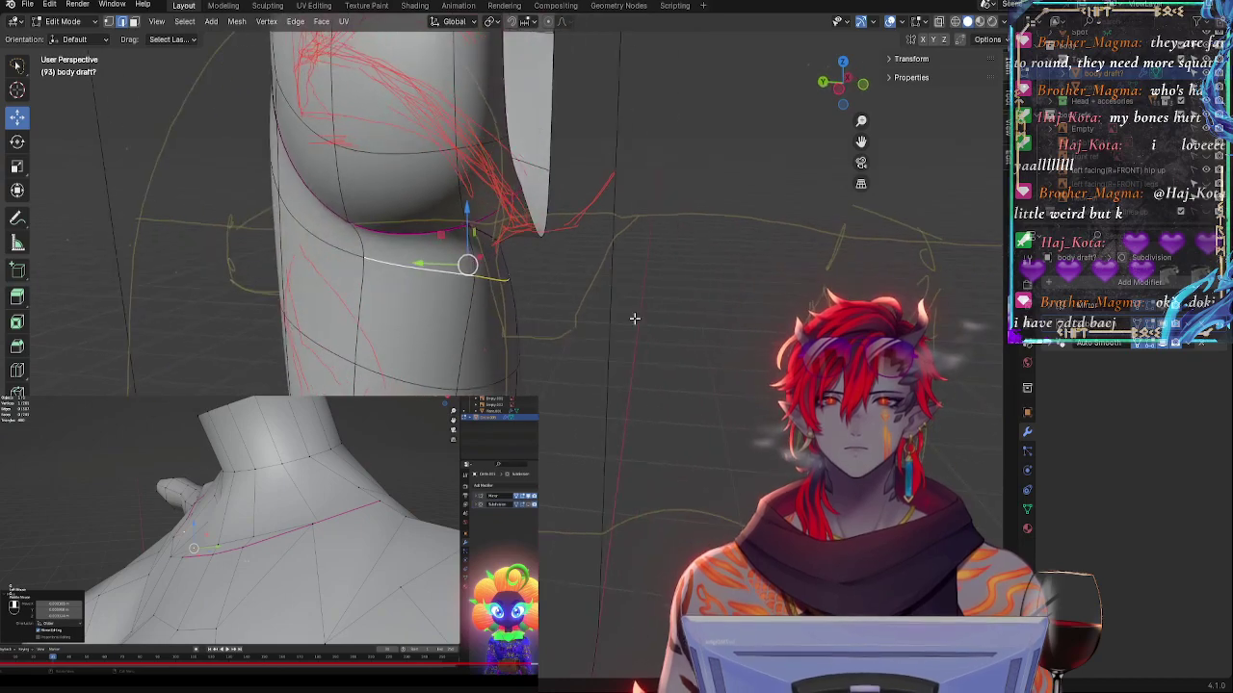
{"action": "key", "text": "r"}
{"action": "key", "text": "y"}
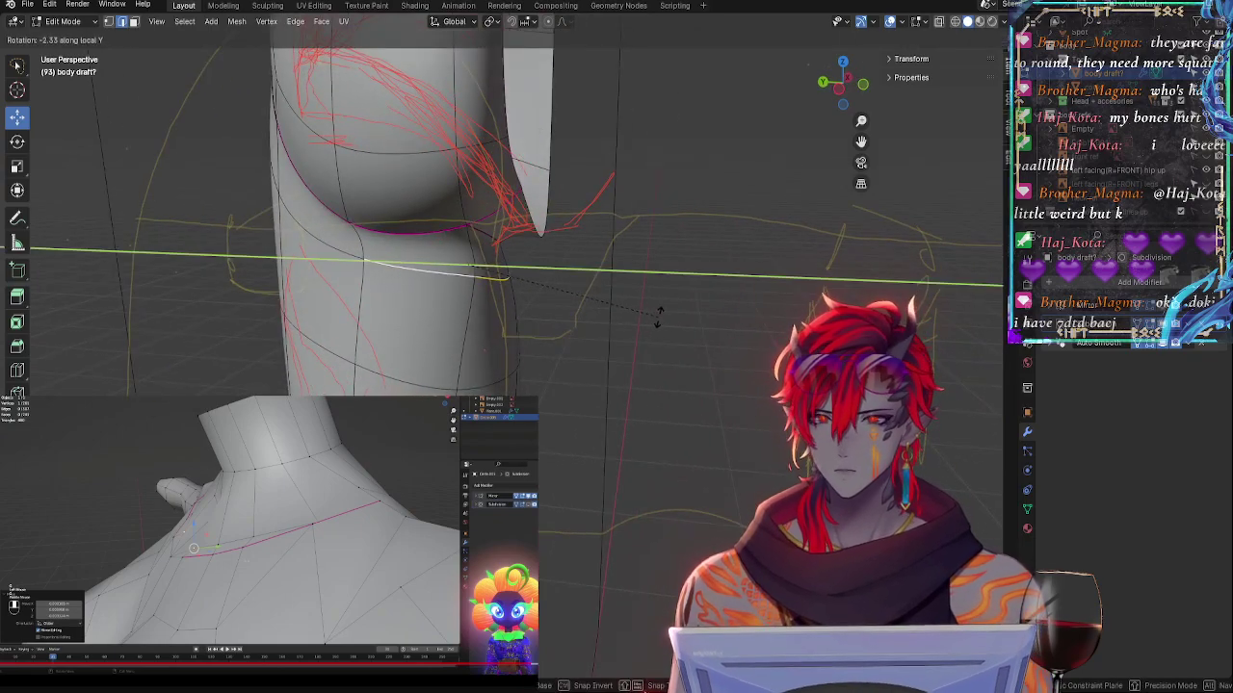
{"action": "left_click", "coordinate": [666, 317]}
{"action": "key", "text": "r"}
{"action": "key", "text": "z"}
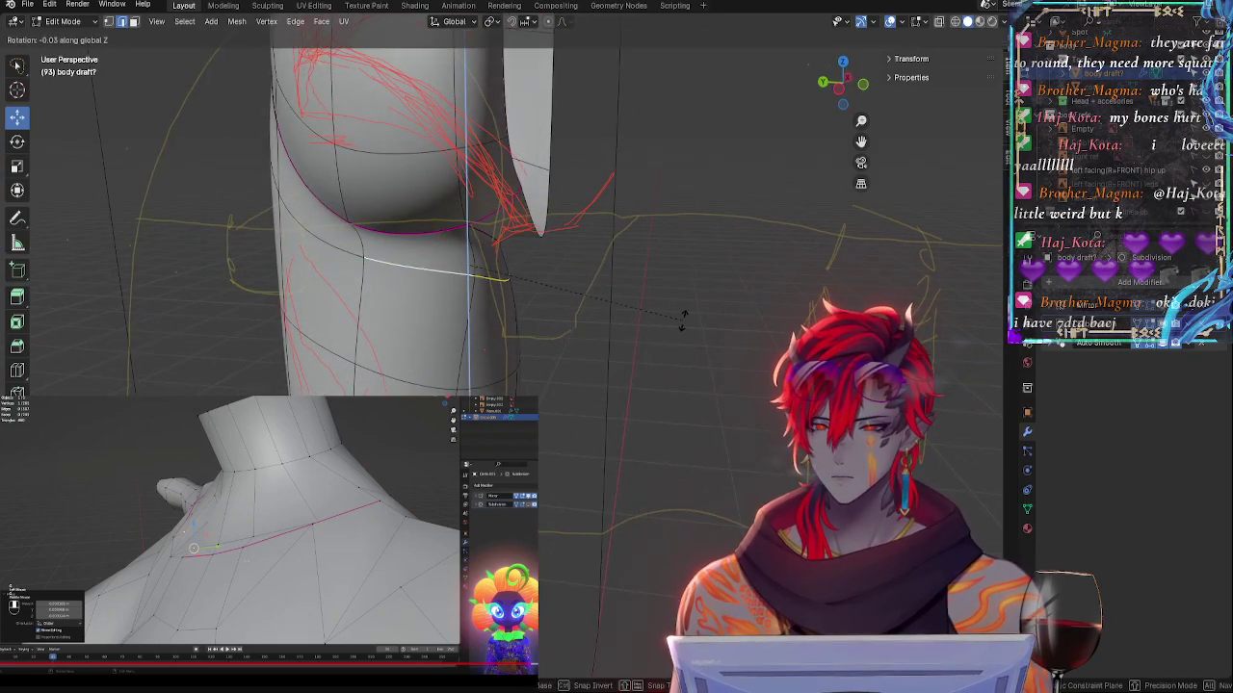
{"action": "left_click", "coordinate": [583, 324]}
{"action": "middle_click_drag", "start_coordinate": [700, 326], "coordinate": [472, 292]}
{"action": "left_click", "coordinate": [841, 84]}
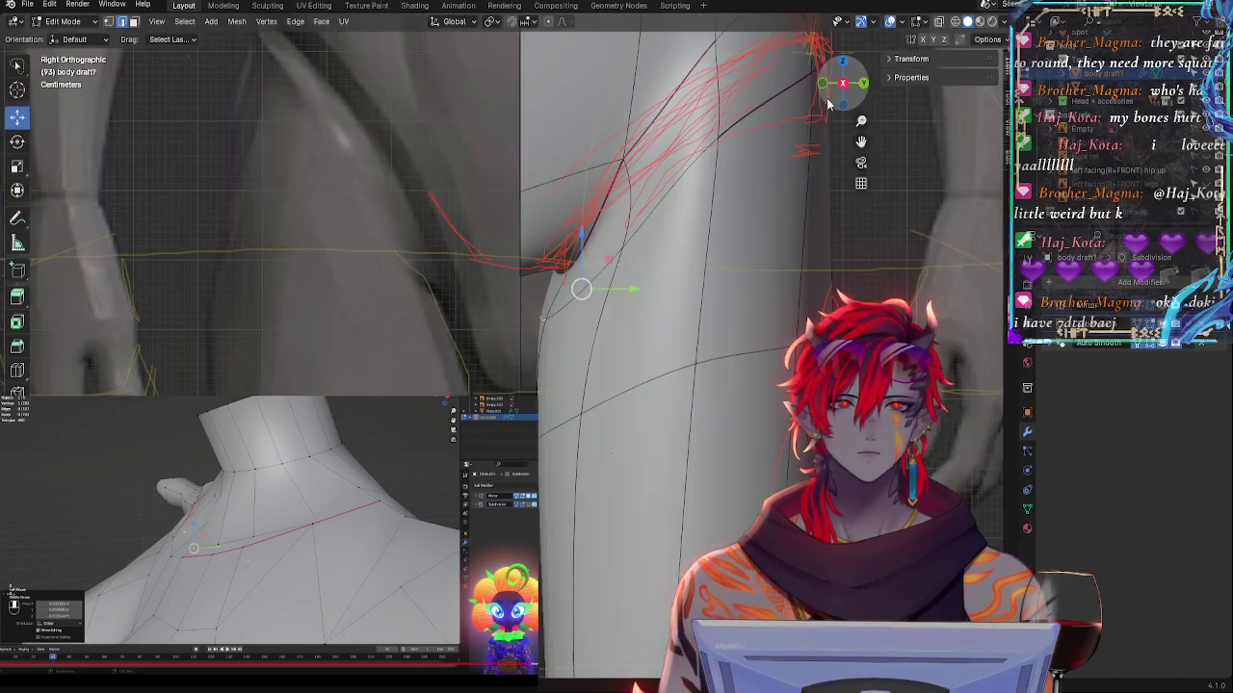
{"action": "middle_click_drag", "start_coordinate": [649, 385], "coordinate": [725, 401]}
- Select the edge strip around a thigh face and push it slightly inward against the side reference
{"action": "left_click", "coordinate": [719, 381]}
{"action": "left_click", "coordinate": [637, 338], "text": "shift"}
{"action": "left_click", "coordinate": [635, 499], "text": "shift"}
{"action": "left_click", "coordinate": [676, 276], "text": "shift"}
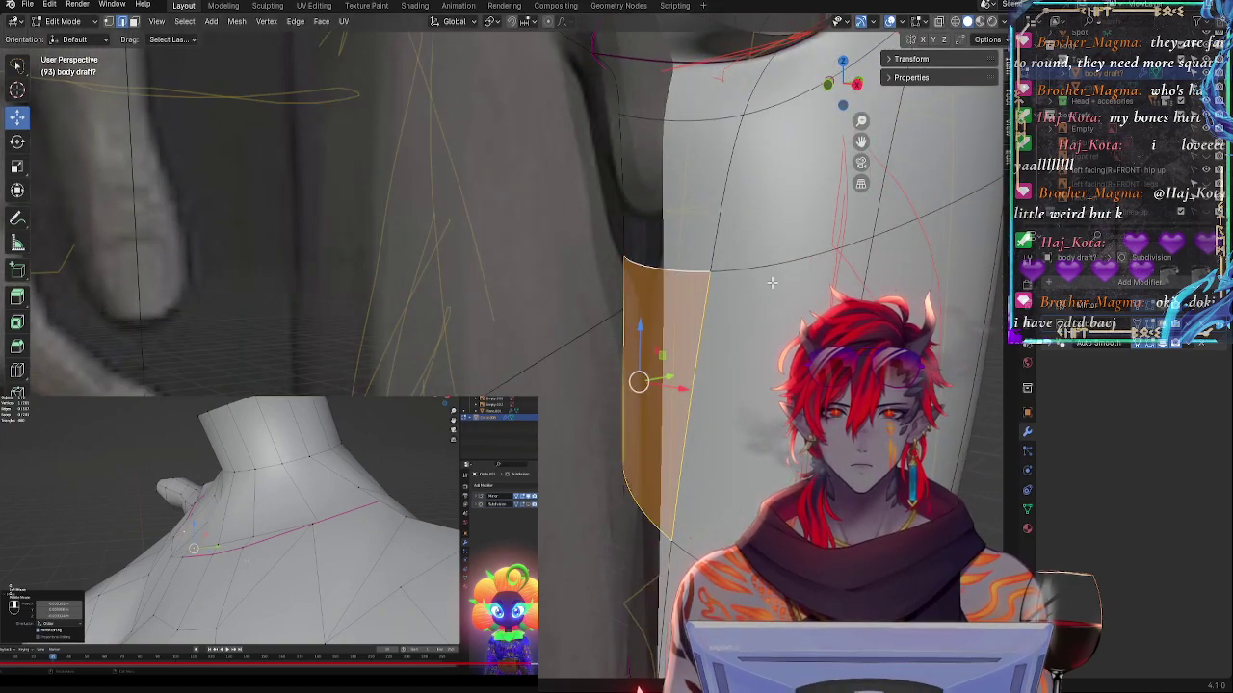
{"action": "left_click", "coordinate": [712, 547], "text": "shift"}
{"action": "left_click", "coordinate": [838, 414], "text": "shift"}
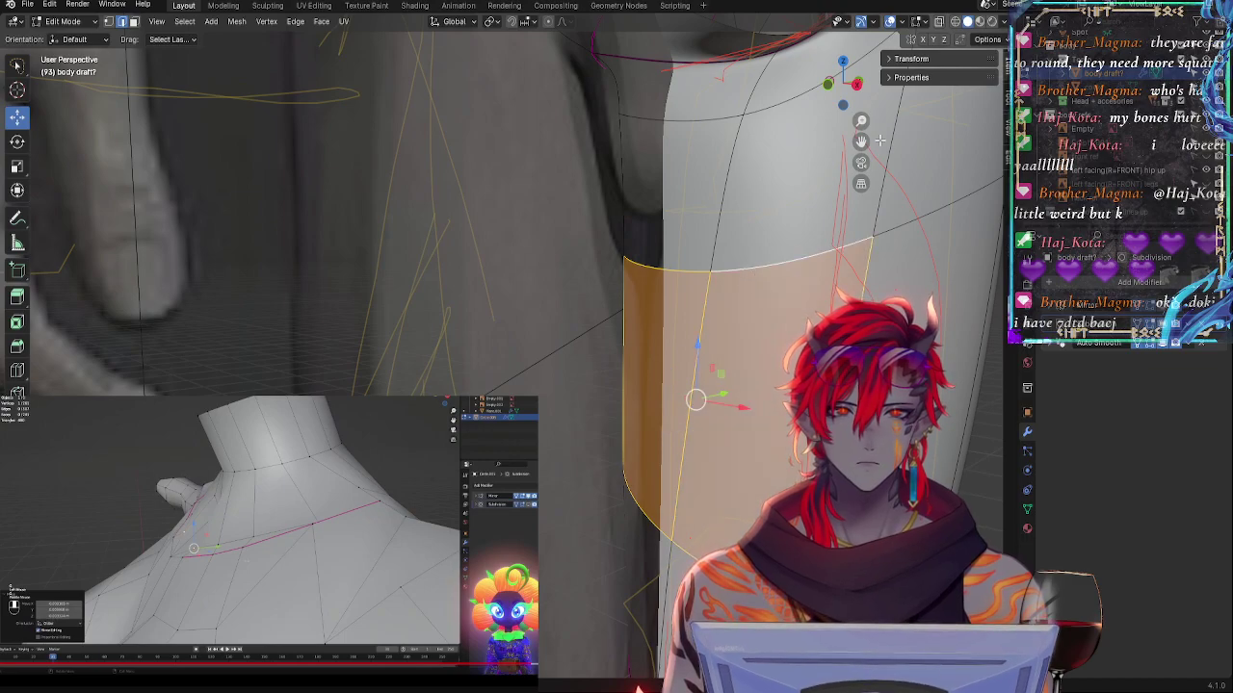
{"action": "left_click", "coordinate": [857, 86]}
{"action": "key", "text": "alt+z"}
{"action": "key", "text": "alt+z"}
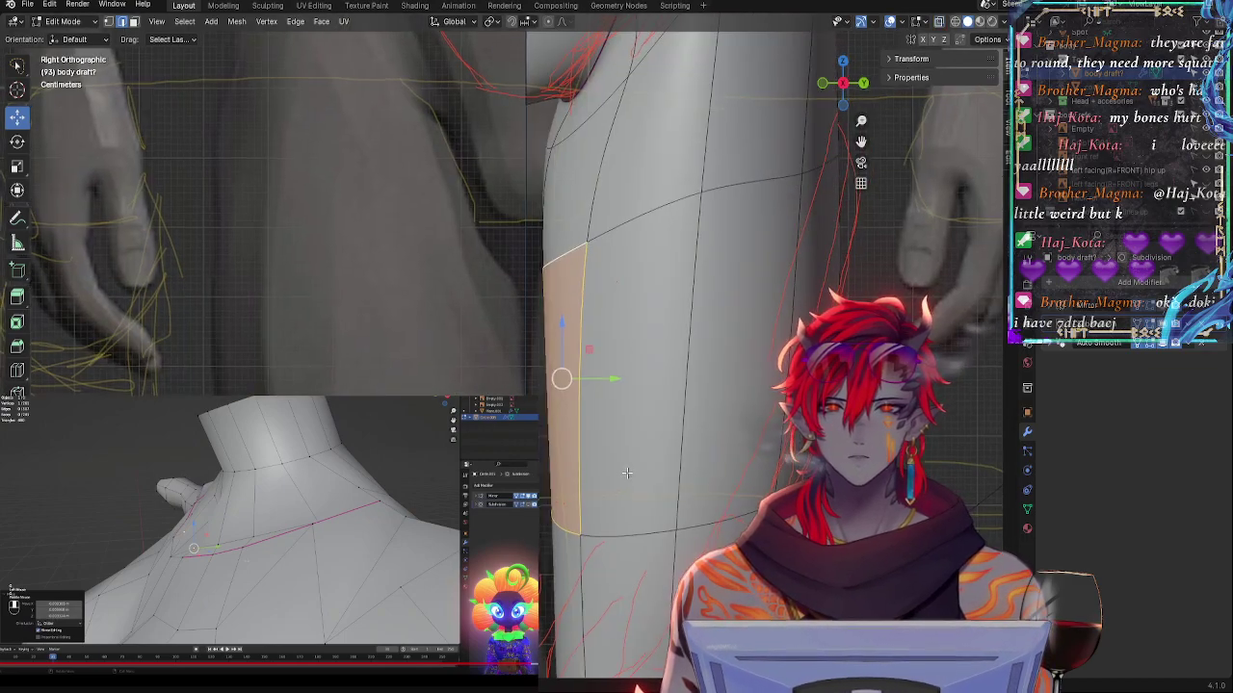
{"action": "middle_click_drag", "start_coordinate": [627, 473], "coordinate": [627, 427], "text": "shift"}
{"action": "key", "text": "g"}
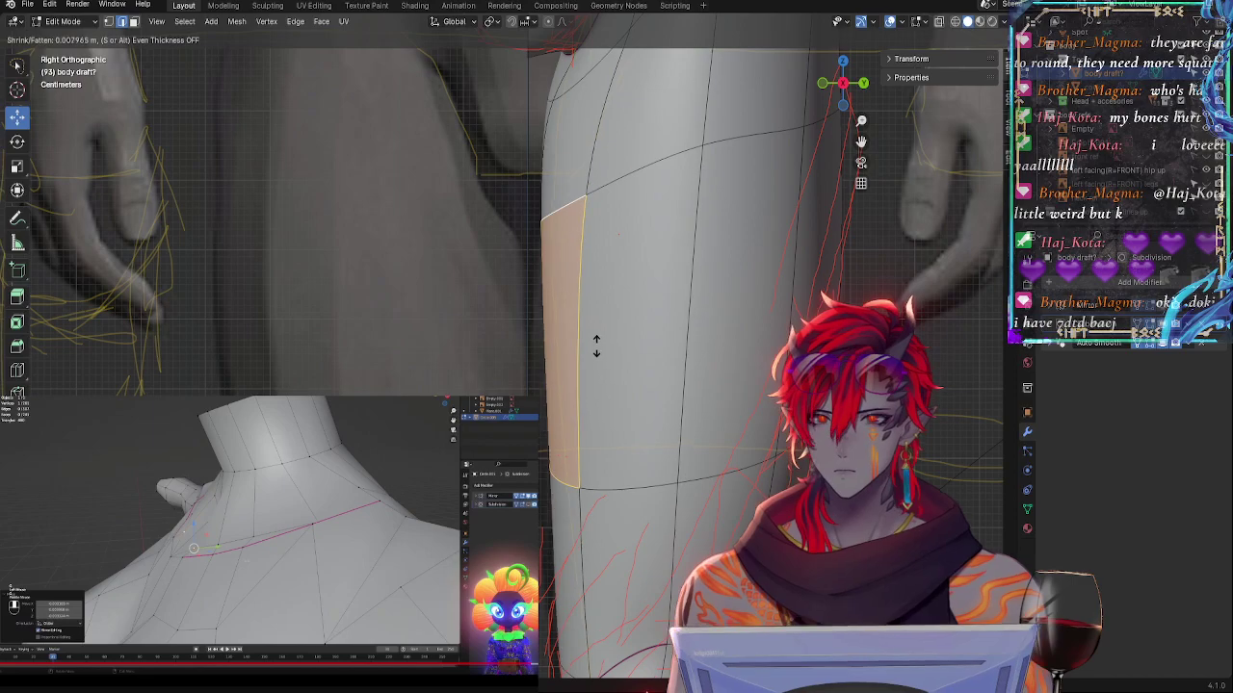
{"action": "left_click", "coordinate": [595, 344]}
- Push the top thigh edge slightly outward and tilt it to follow the sketch
{"action": "left_click", "coordinate": [537, 177]}
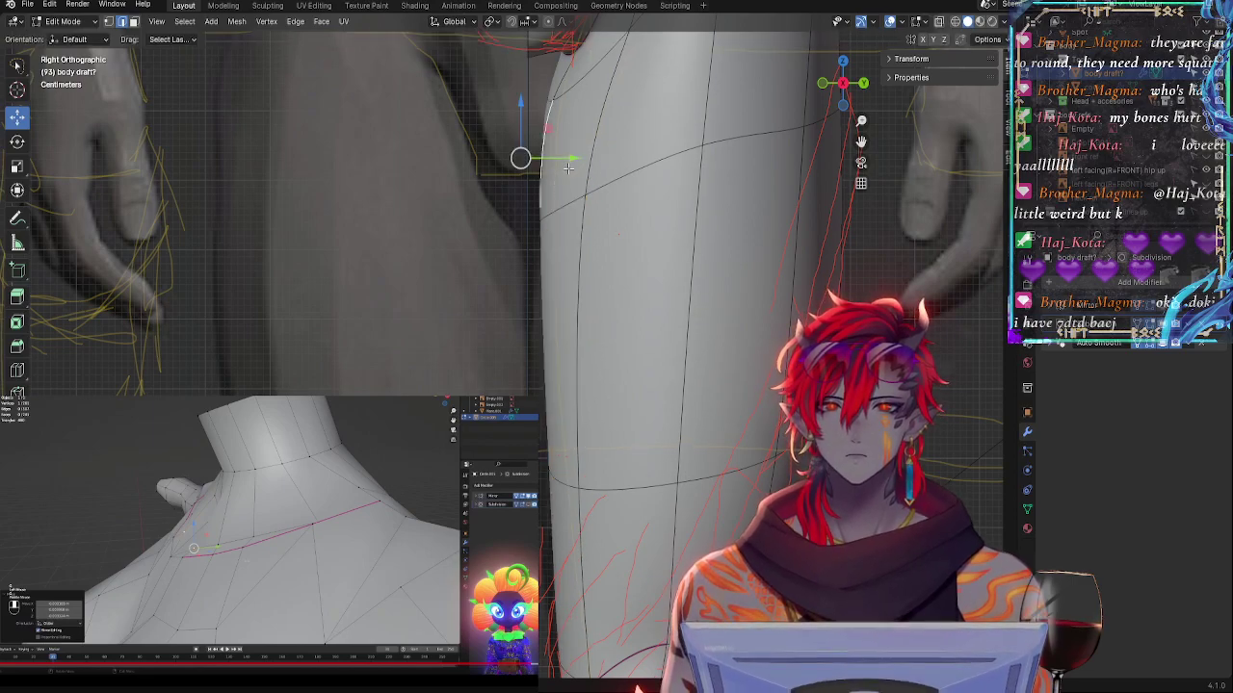
{"action": "key", "text": "alt+s"}
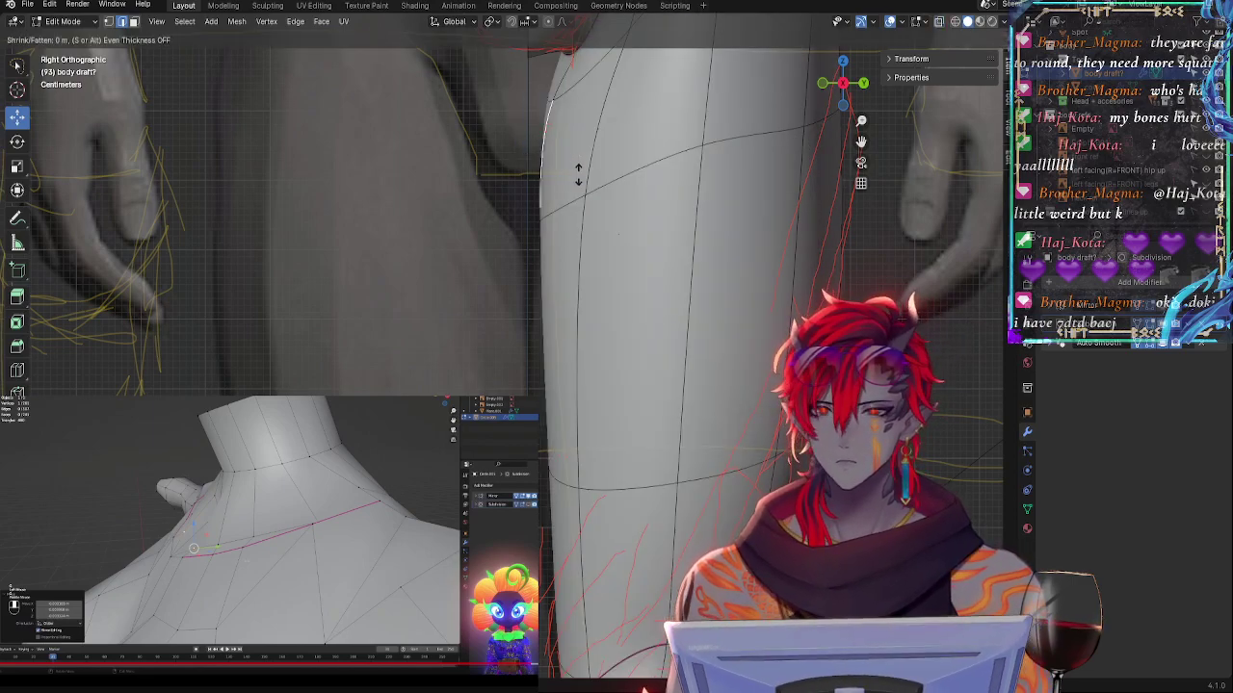
{"action": "left_click", "coordinate": [582, 175]}
{"action": "key", "text": "r"}
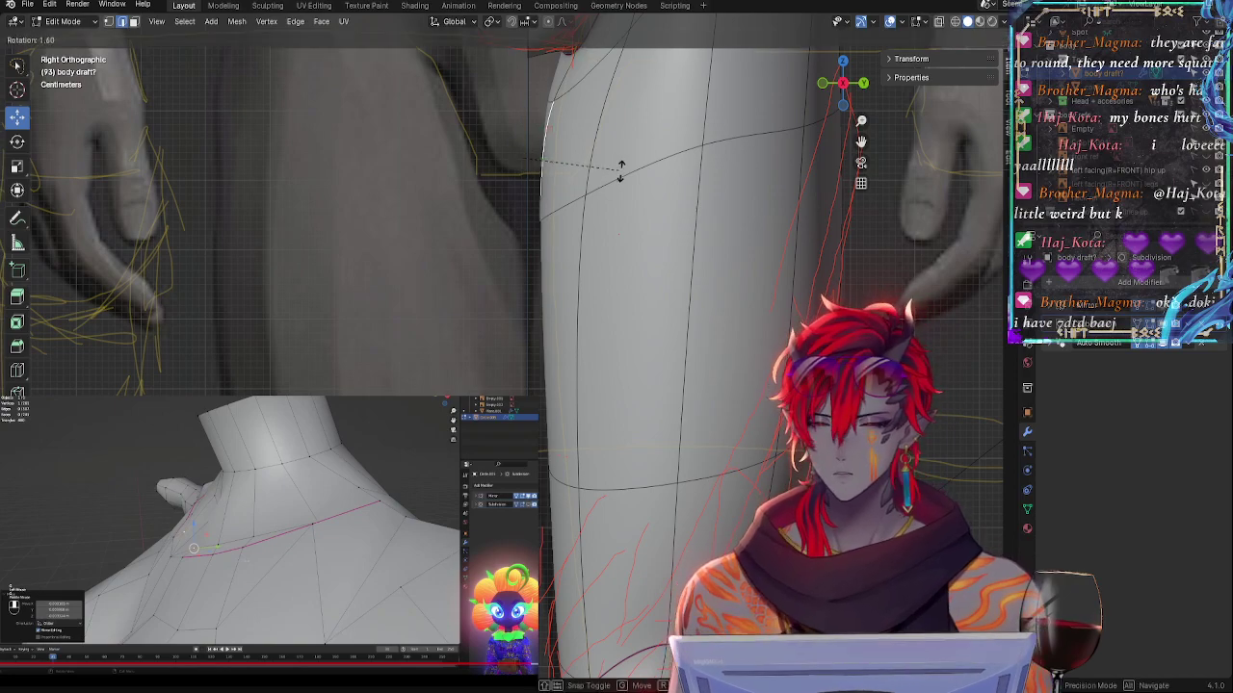
{"action": "left_click", "coordinate": [670, 254]}
- Select the horizontal edge loop near the knee and tilt it slightly in Right Orthographic
{"action": "left_click", "coordinate": [562, 329]}
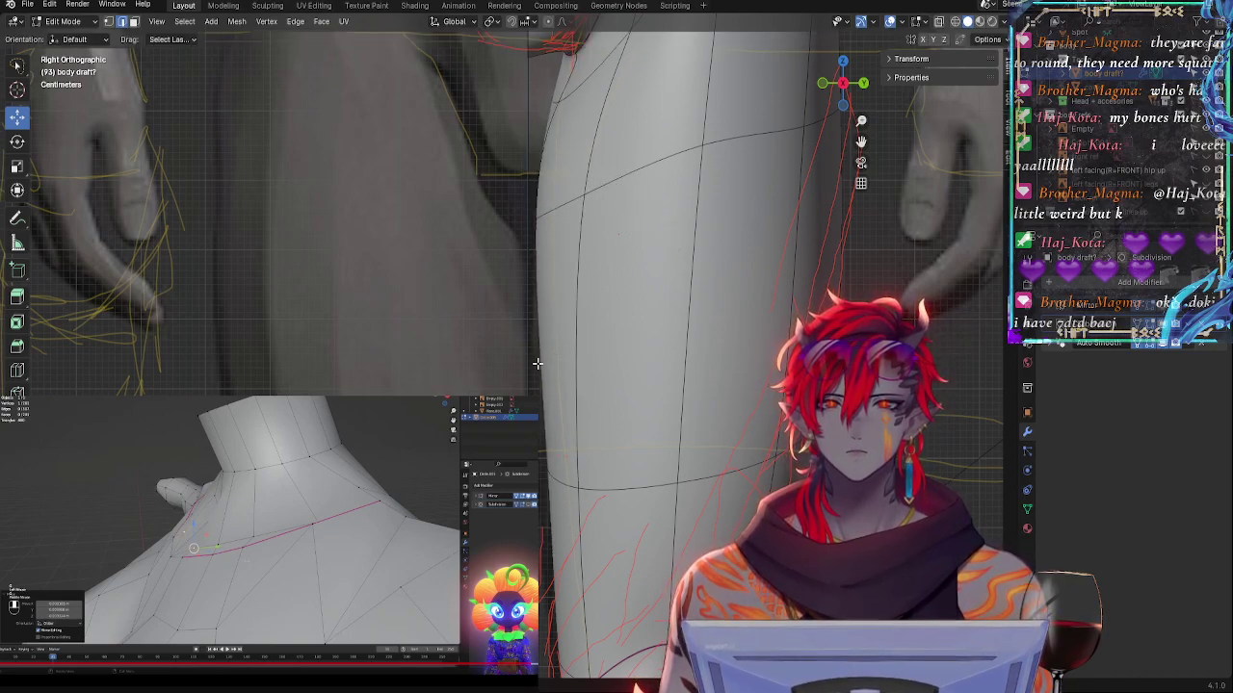
{"action": "left_click", "coordinate": [553, 482]}
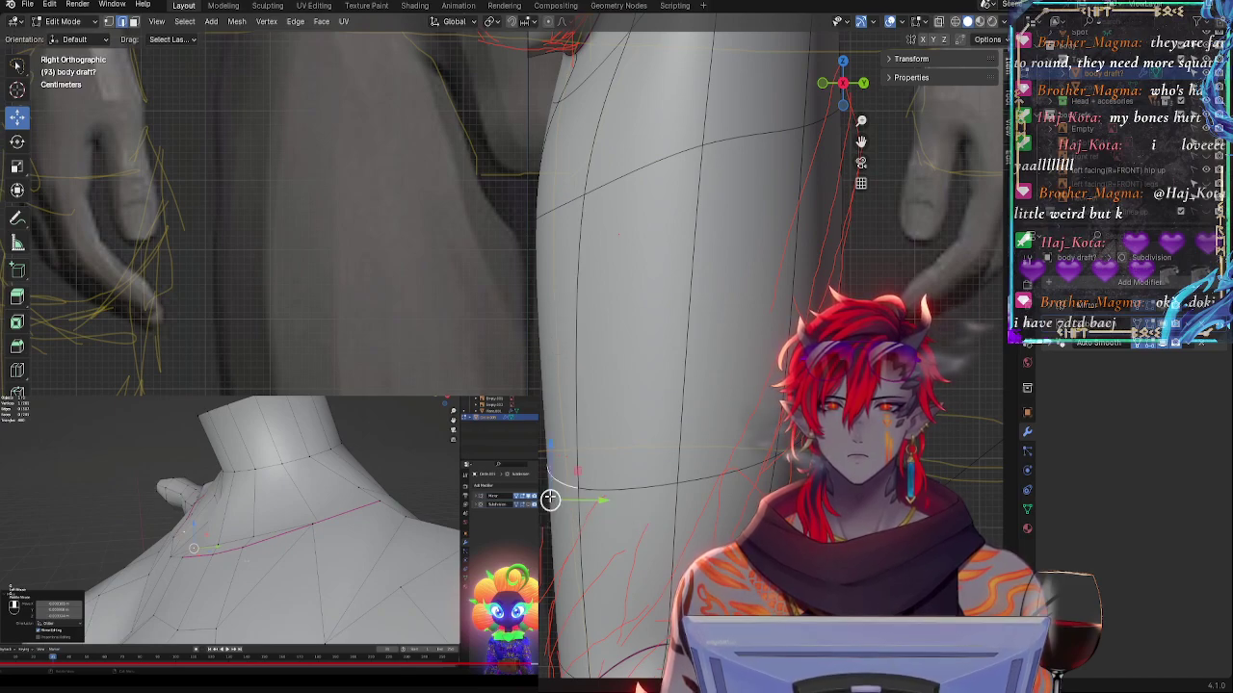
{"action": "middle_click_drag", "start_coordinate": [551, 525], "coordinate": [710, 541]}
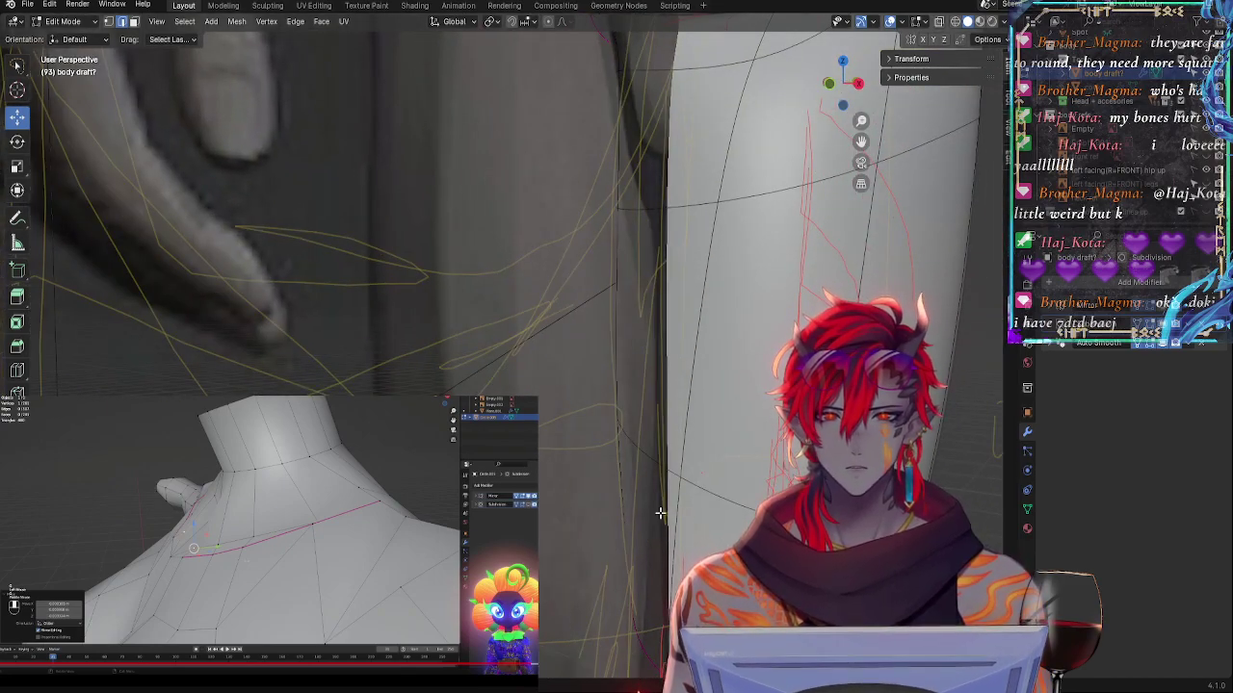
{"action": "left_click", "coordinate": [858, 87]}
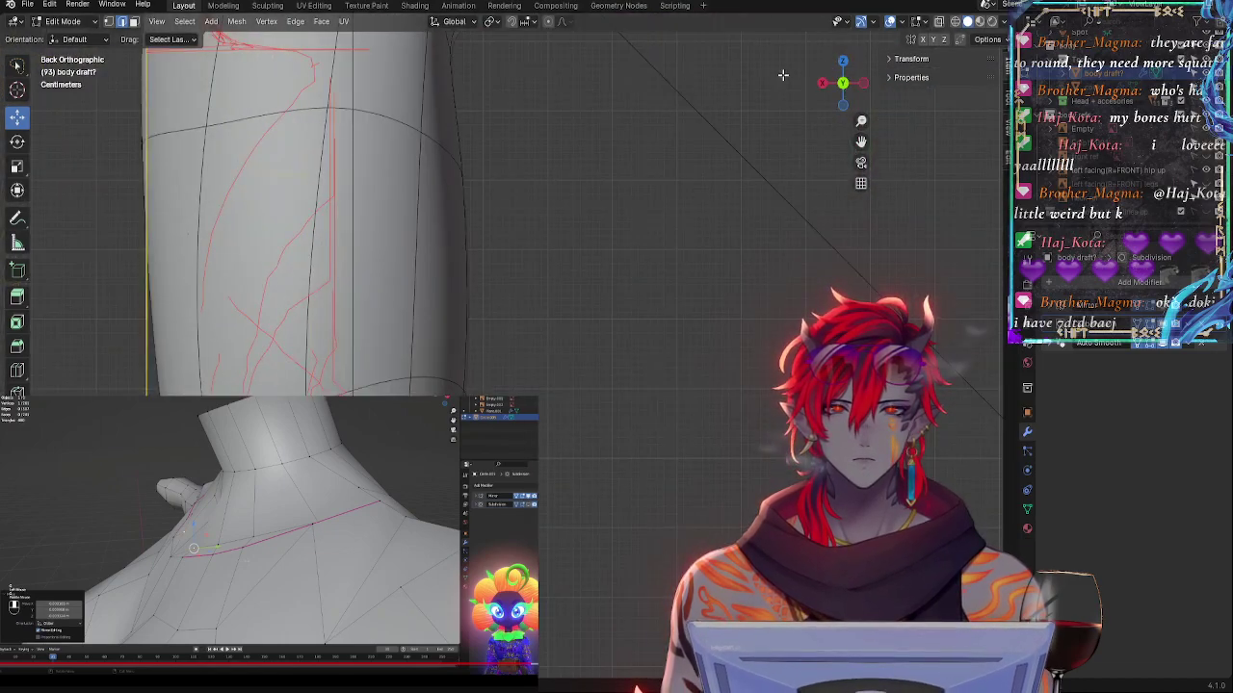
{"action": "left_click", "coordinate": [826, 84]}
{"action": "left_click", "coordinate": [826, 85]}
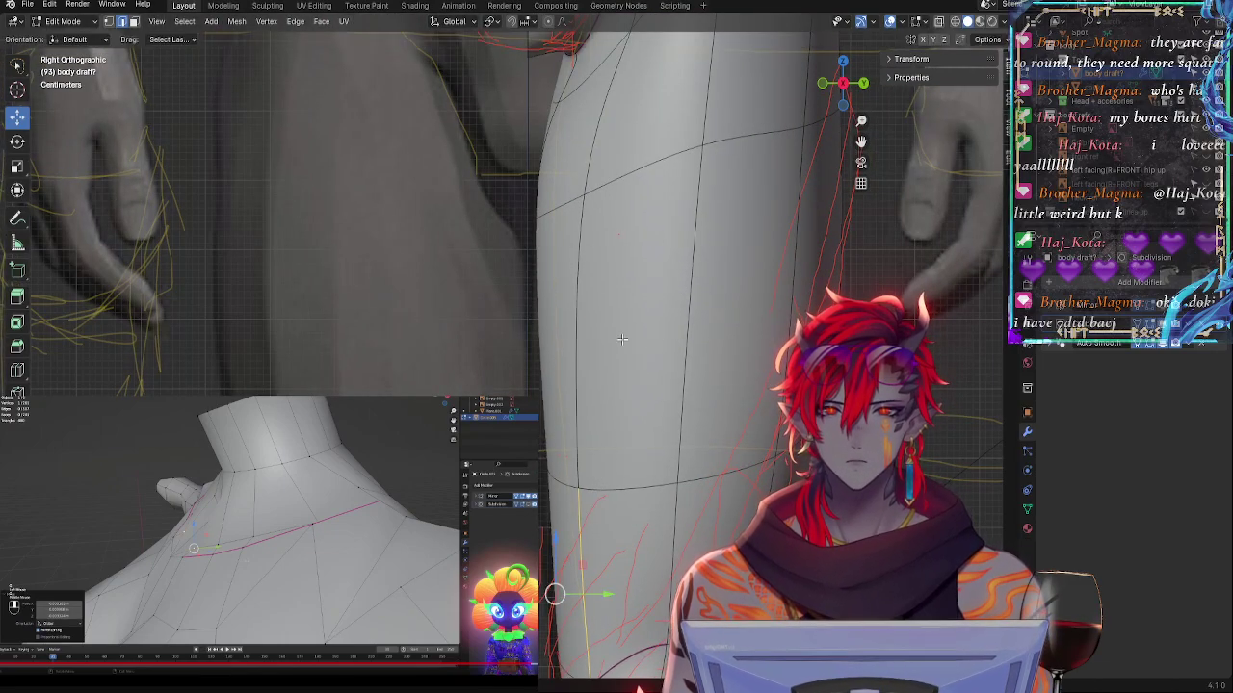
{"action": "left_click", "coordinate": [548, 489]}
{"action": "key", "text": "r"}
{"action": "left_click", "coordinate": [607, 482]}
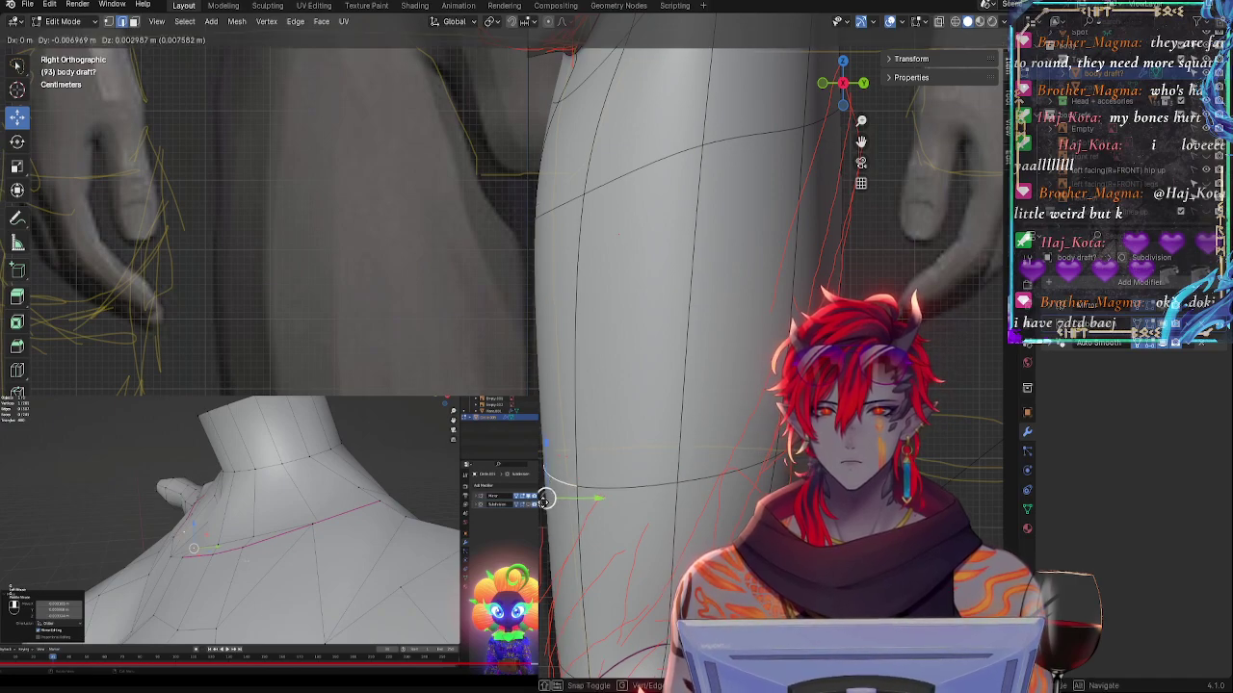
- Rotate the selected leg edges a further -2° from the right view and orbit to check
{"action": "middle_click_drag", "start_coordinate": [556, 484], "coordinate": [650, 528]}
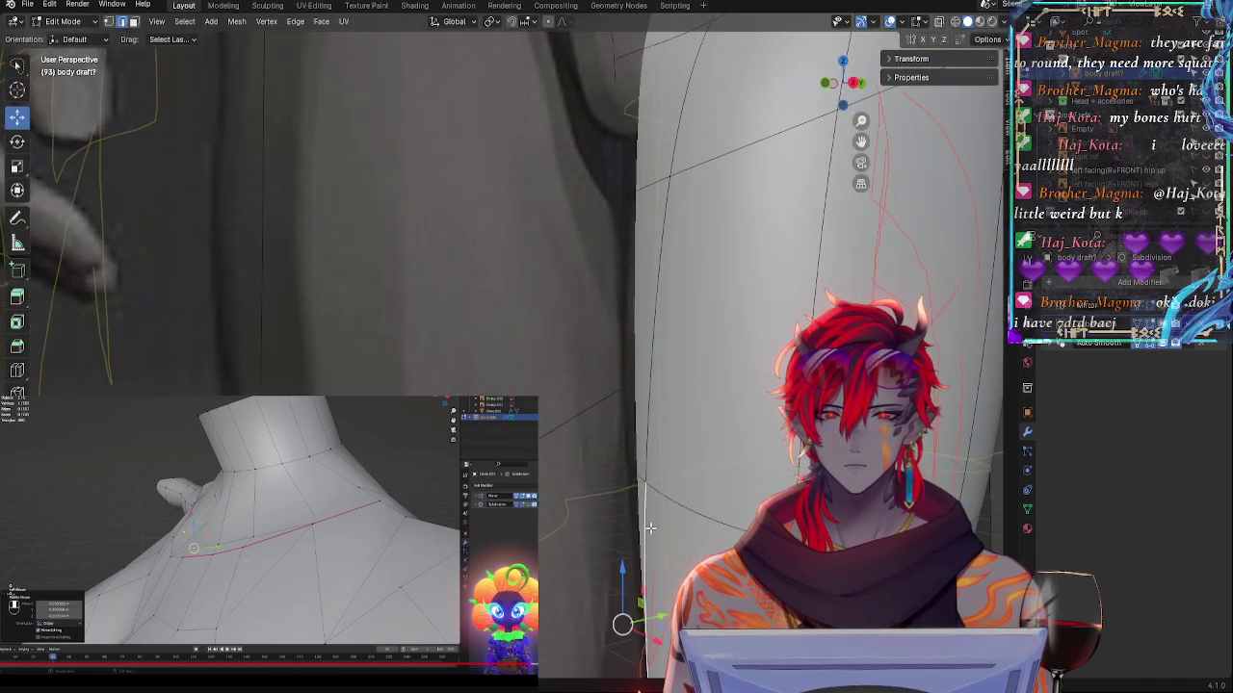
{"action": "left_click", "coordinate": [855, 83]}
{"action": "key", "text": "r"}
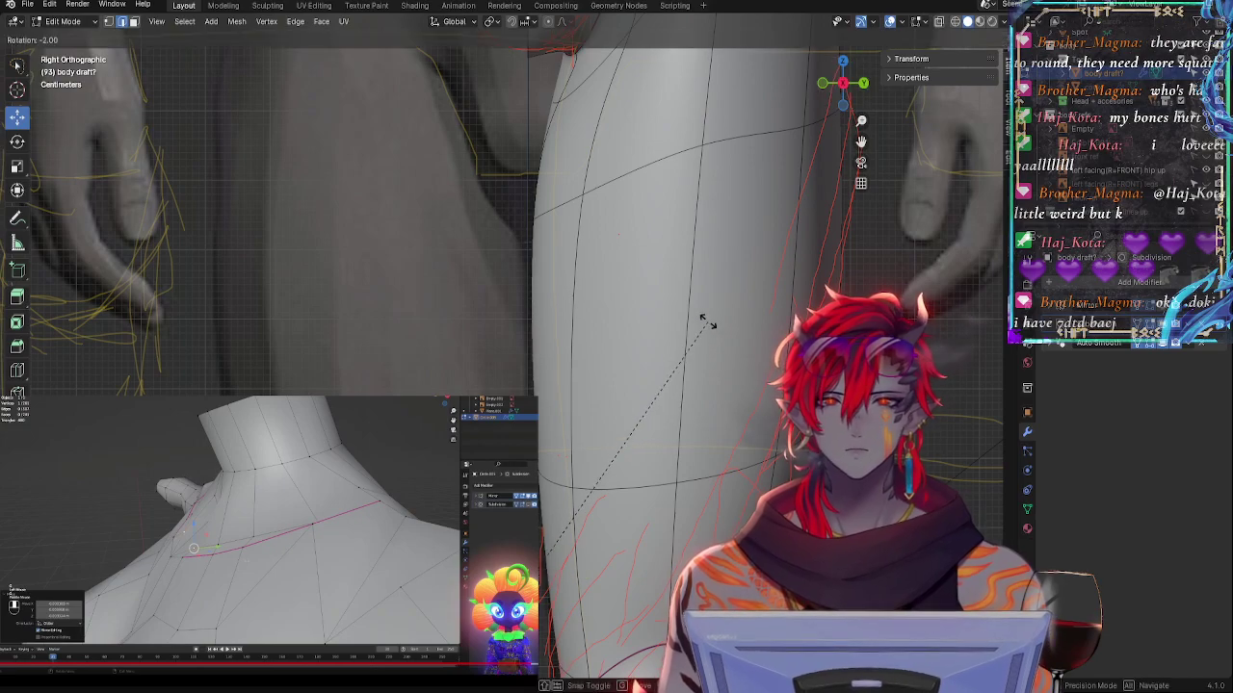
{"action": "left_click", "coordinate": [704, 339]}
{"action": "middle_click_drag", "start_coordinate": [633, 586], "coordinate": [635, 526]}
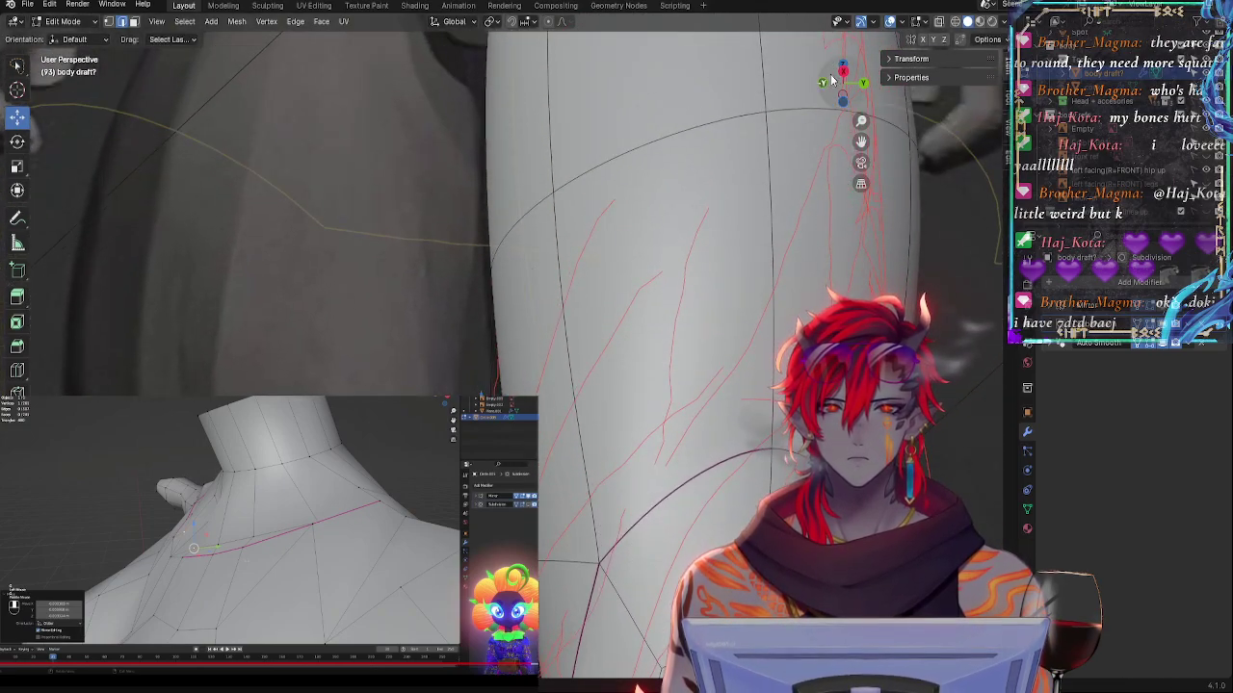
- In Right Orthographic with X-ray on, move a knee edge left to match the sketch
{"action": "left_click", "coordinate": [844, 71]}
{"action": "key", "text": "alt+z"}
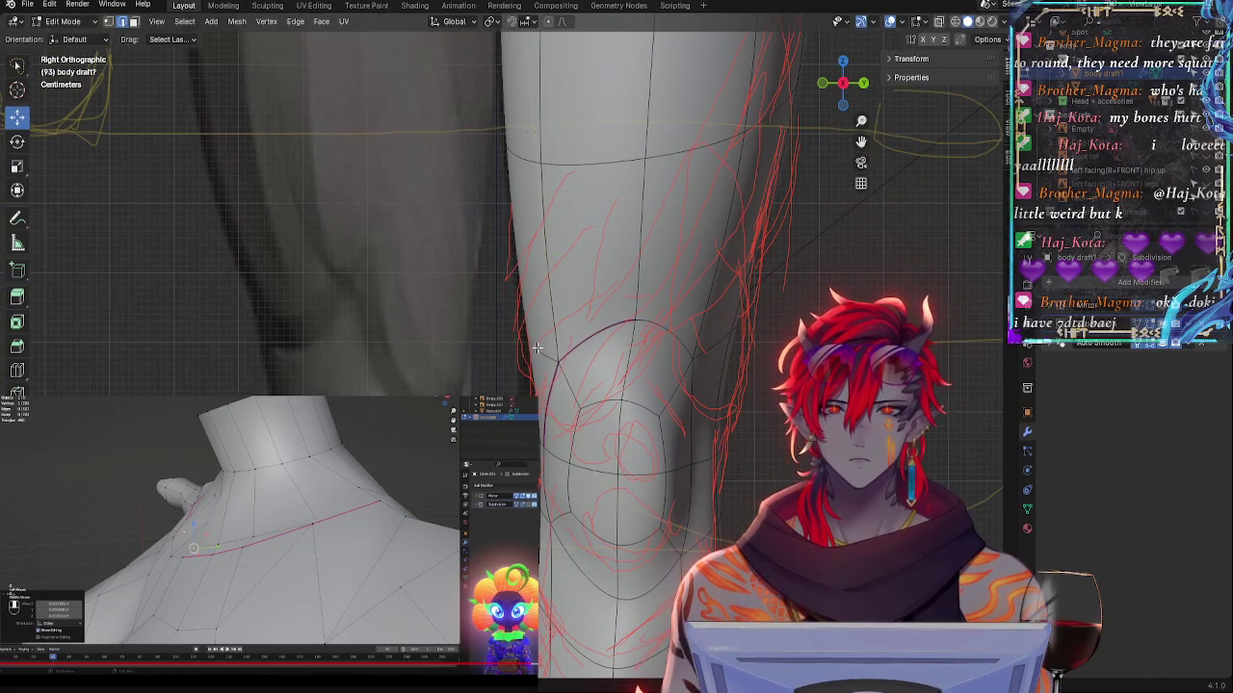
{"action": "left_click_drag", "start_coordinate": [562, 366], "coordinate": [555, 368]}
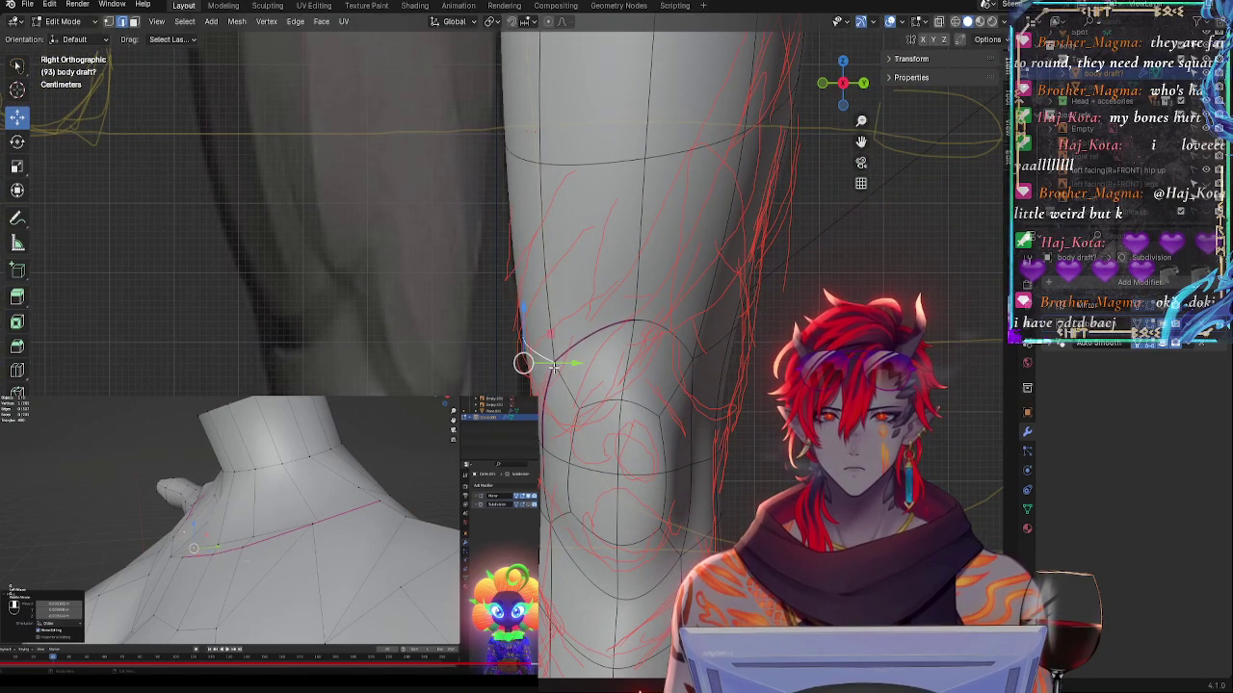
- Select the edges around a knee face and nudge them slightly down and left
{"action": "left_click", "coordinate": [542, 416]}
{"action": "left_click", "coordinate": [543, 444], "text": "shift"}
{"action": "left_click", "coordinate": [557, 450], "text": "shift"}
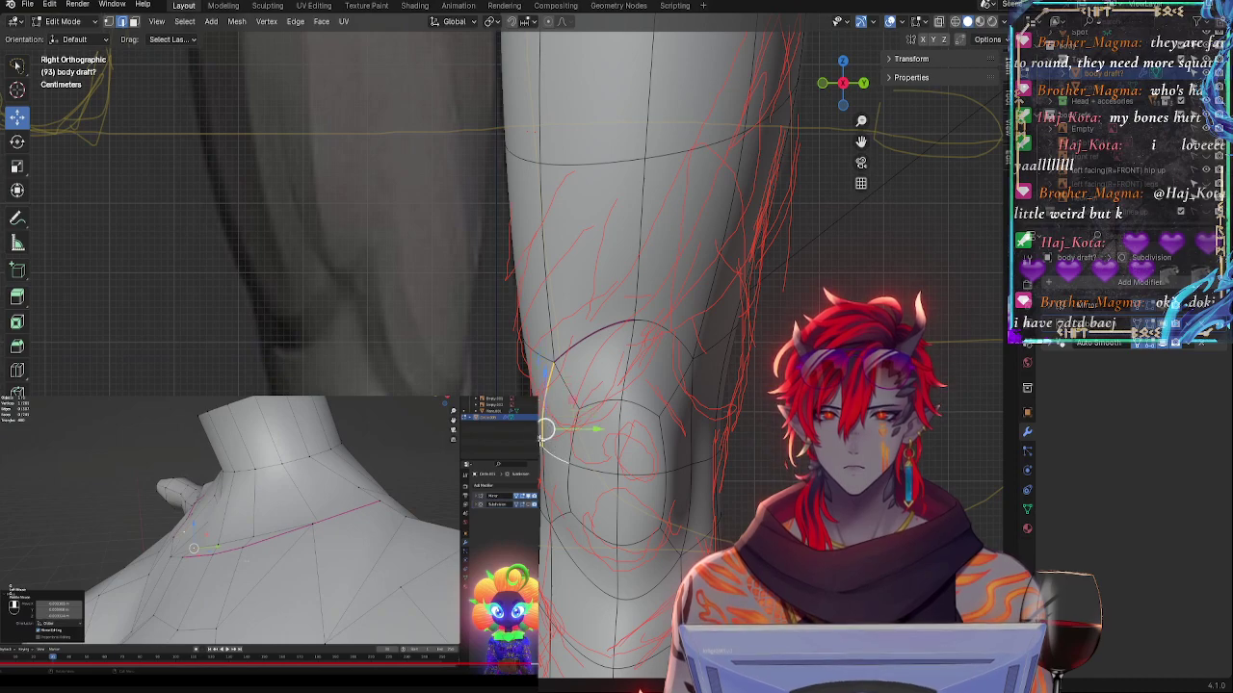
{"action": "left_click", "coordinate": [548, 391], "text": "shift"}
{"action": "left_click", "coordinate": [540, 356], "text": "shift"}
{"action": "left_click", "coordinate": [575, 391], "text": "shift"}
{"action": "left_click", "coordinate": [571, 457], "text": "shift"}
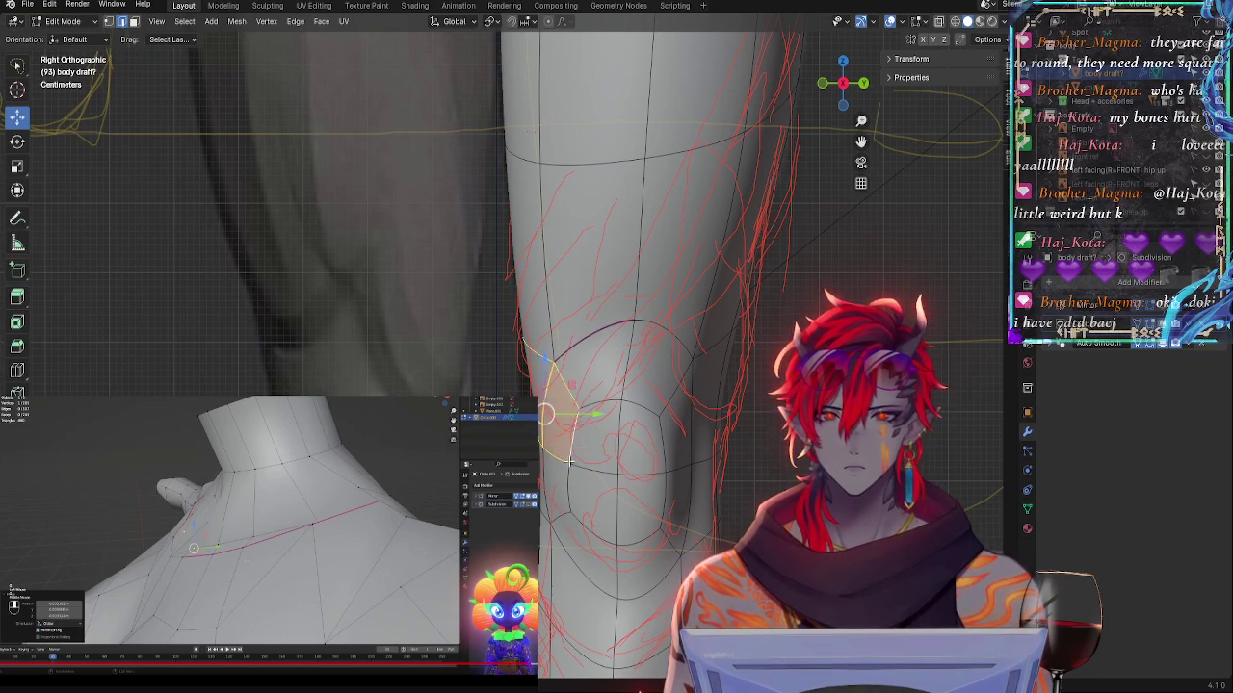
{"action": "left_click_drag", "start_coordinate": [549, 497], "coordinate": [542, 511]}
{"action": "left_click_drag", "start_coordinate": [583, 442], "coordinate": [575, 444]}
- Select several knee edges and move them vertically along Z toward the sketch
{"action": "left_click", "coordinate": [545, 383]}
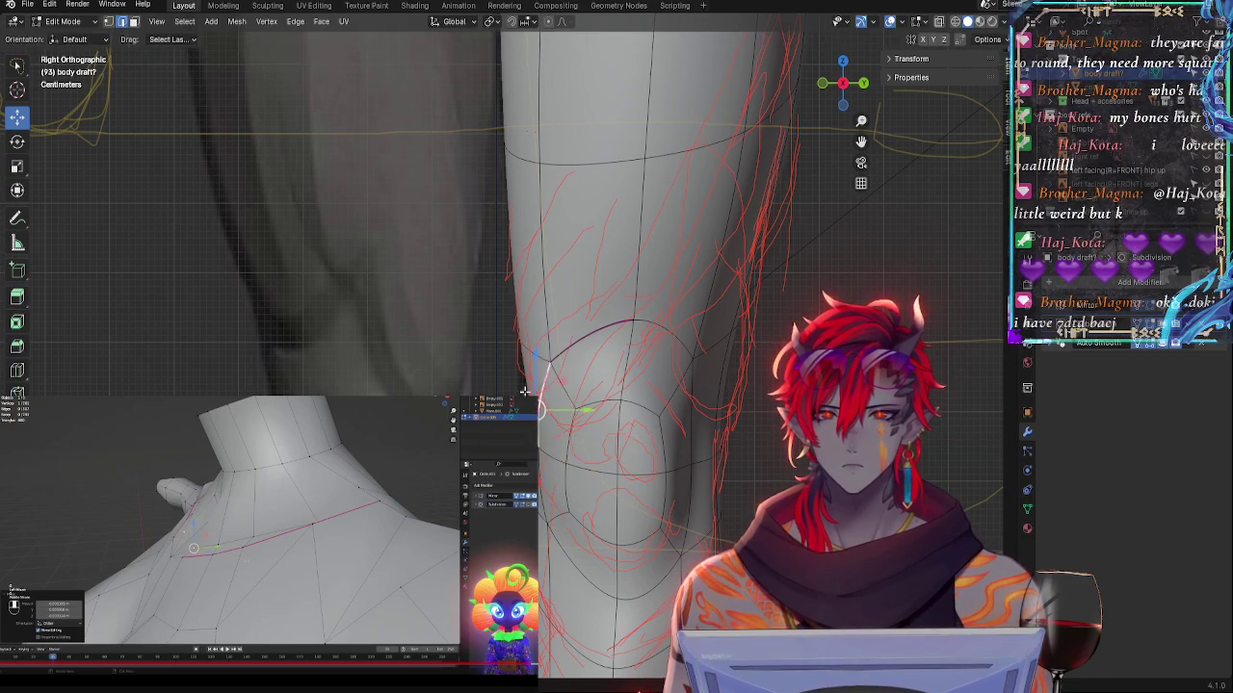
{"action": "left_click", "coordinate": [539, 480], "text": "shift"}
{"action": "middle_click_drag", "start_coordinate": [539, 472], "coordinate": [597, 433]}
{"action": "left_click", "coordinate": [615, 401], "text": "shift"}
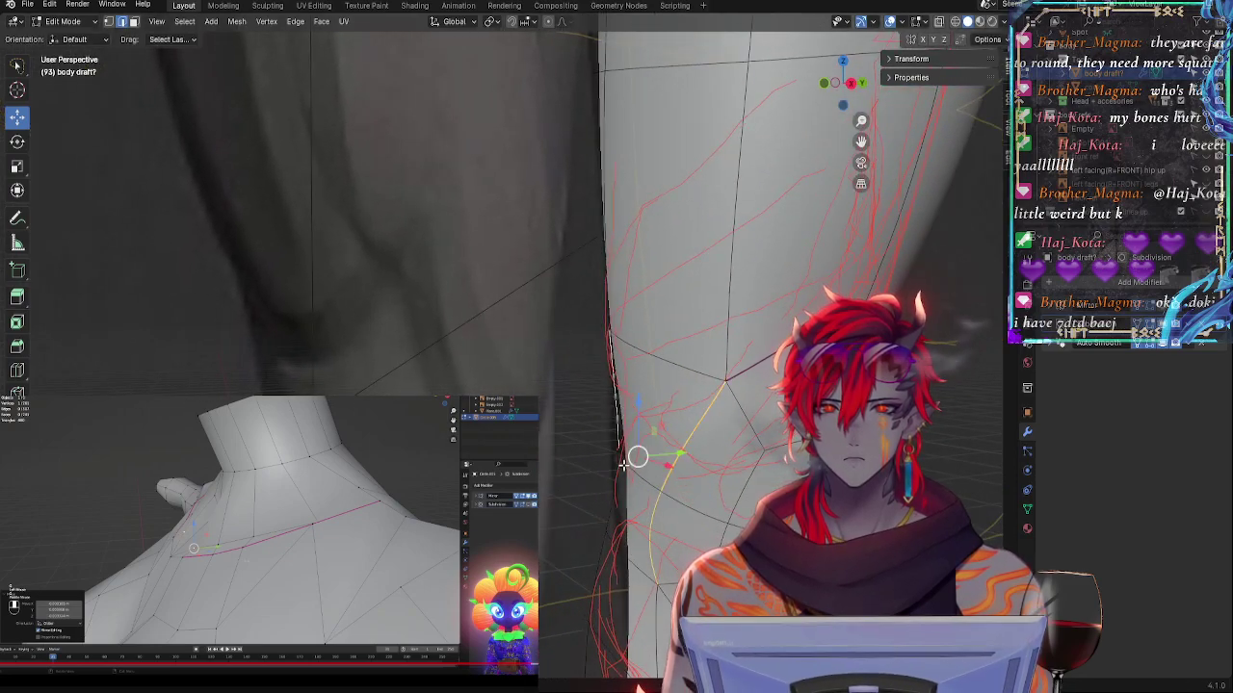
{"action": "left_click", "coordinate": [632, 464], "text": "shift"}
{"action": "left_click", "coordinate": [850, 85]}
{"action": "key", "text": "g"}
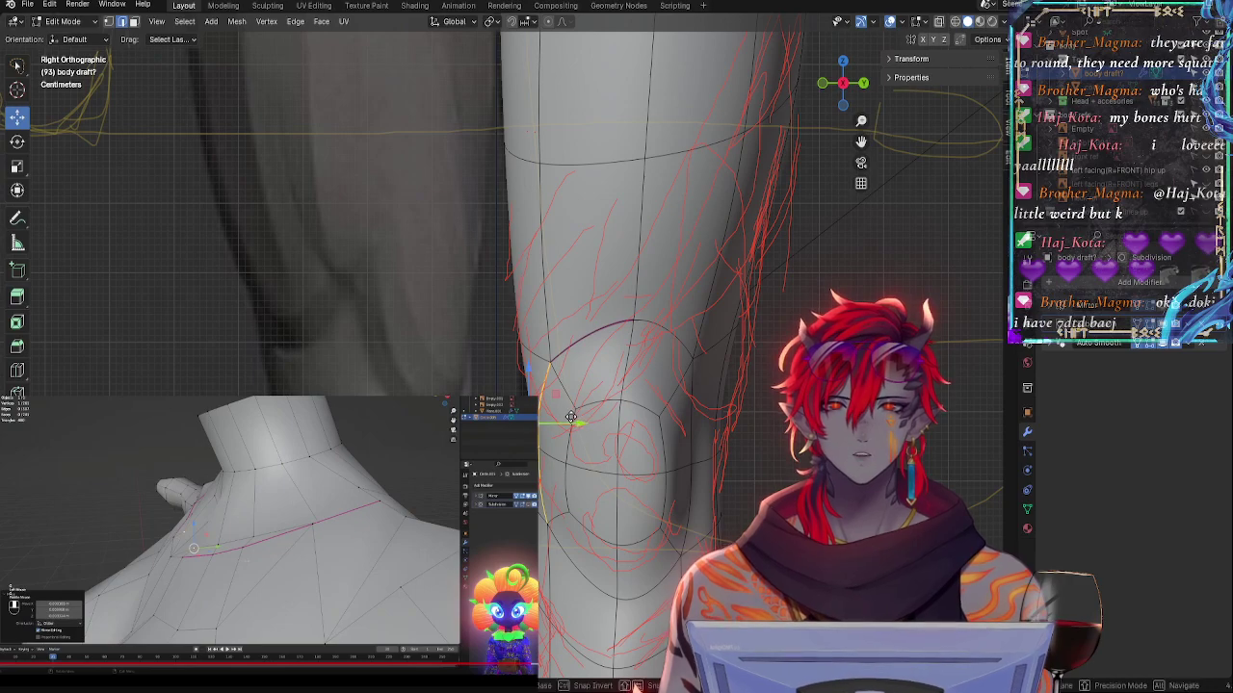
{"action": "key", "text": "z"}
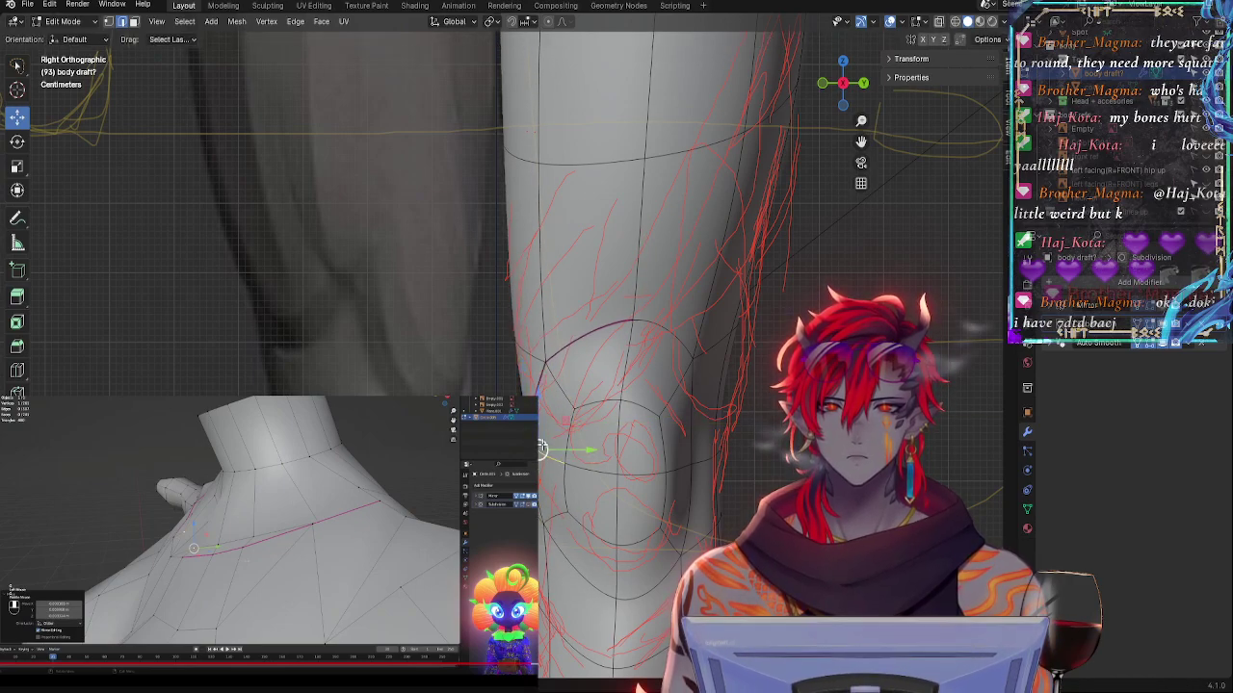
{"action": "left_click", "coordinate": [540, 421]}
- Shift two more knee edges slightly along the Y axis
{"action": "left_click", "coordinate": [570, 434]}
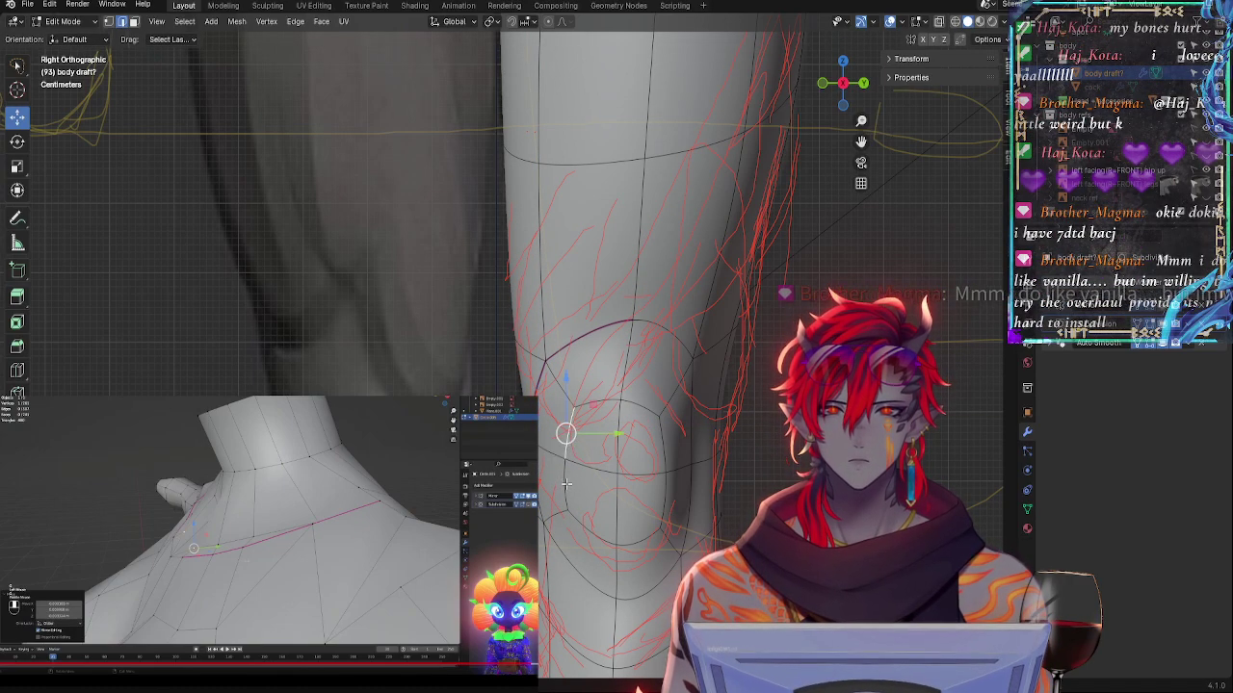
{"action": "left_click", "coordinate": [566, 481], "text": "shift"}
{"action": "key", "text": "g"}
{"action": "key", "text": "y"}
{"action": "left_click", "coordinate": [574, 457]}
- Move further knee edges left to the sketch outline, then pan down to the lower leg
{"action": "left_click", "coordinate": [535, 498]}
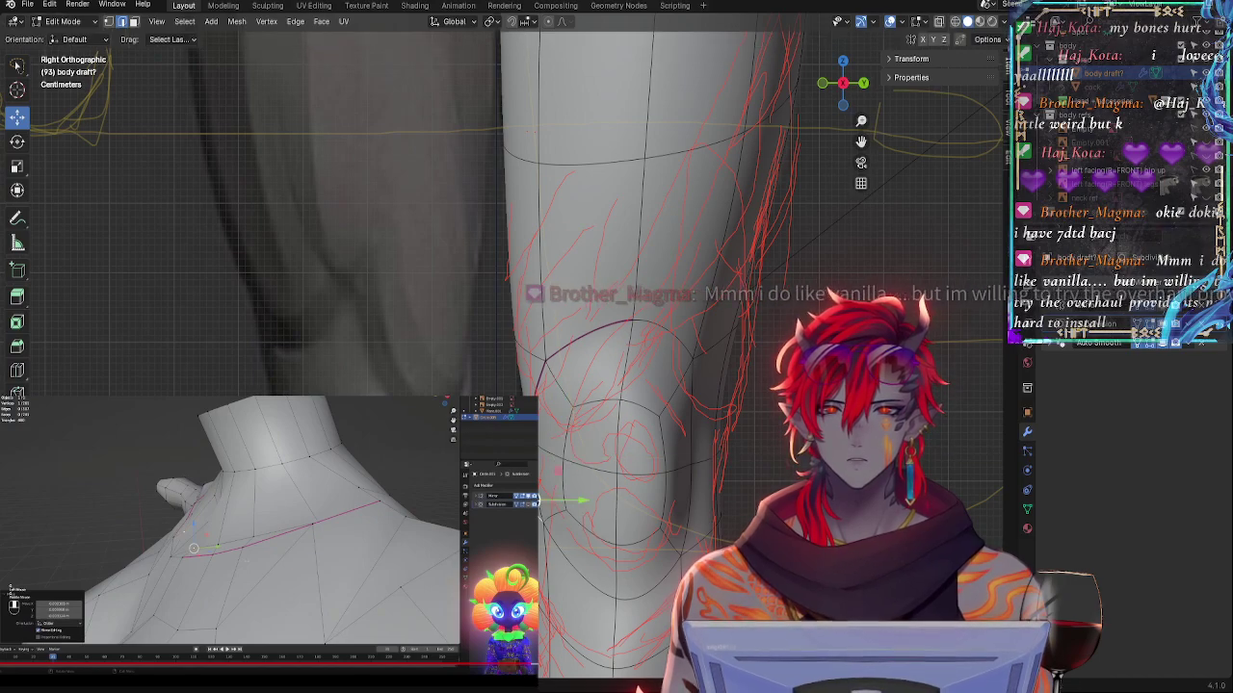
{"action": "key", "text": "g"}
{"action": "left_click", "coordinate": [550, 501]}
{"action": "middle_click_drag", "start_coordinate": [551, 501], "coordinate": [594, 504]}
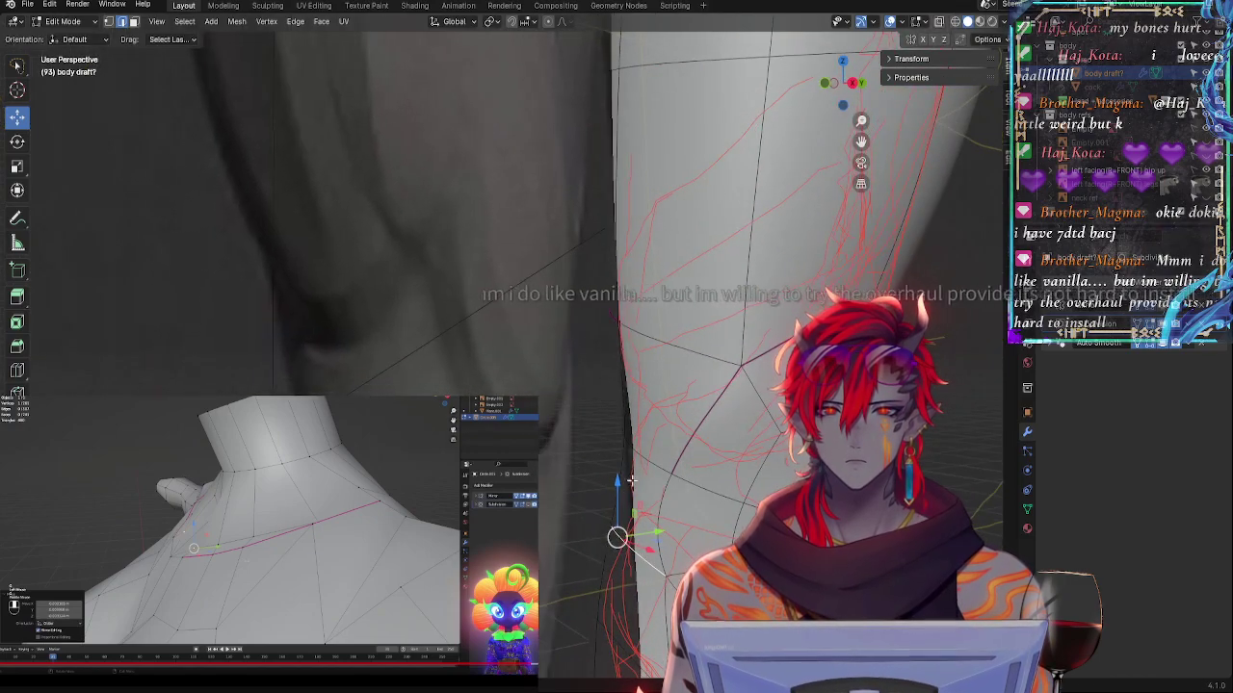
{"action": "left_click", "coordinate": [628, 457]}
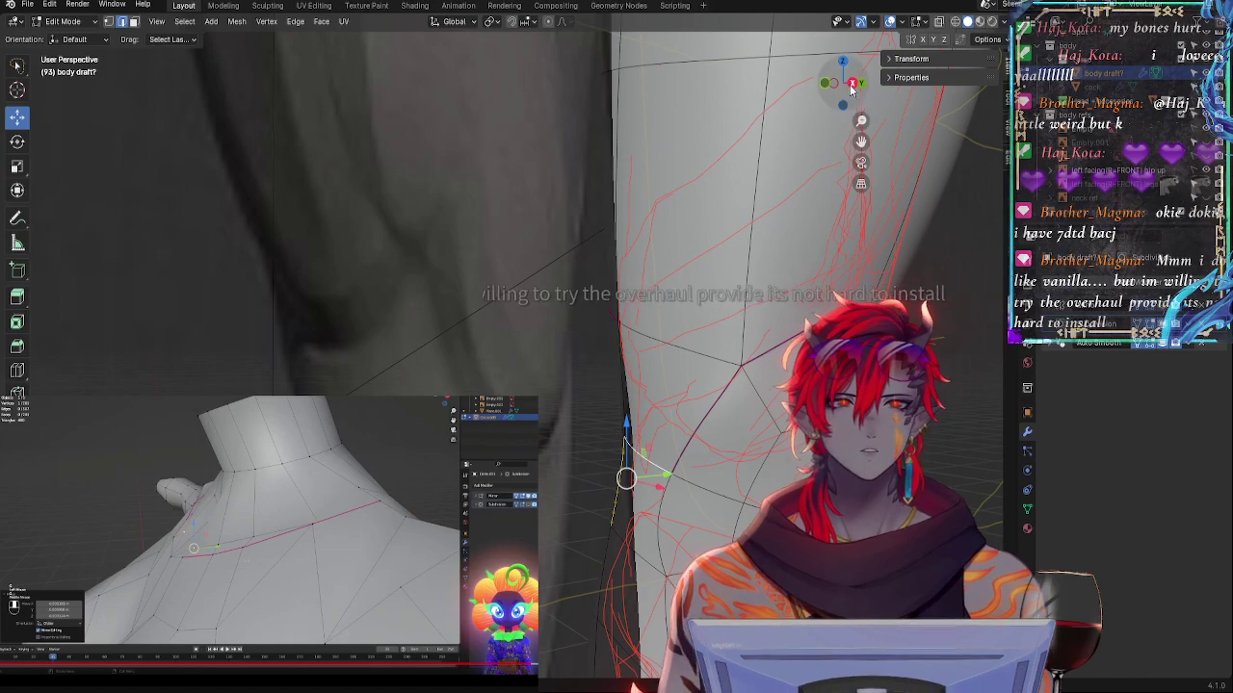
{"action": "key", "text": "KP_3"}
{"action": "left_click_drag", "start_coordinate": [580, 453], "coordinate": [574, 452]}
{"action": "left_click", "coordinate": [517, 395]}
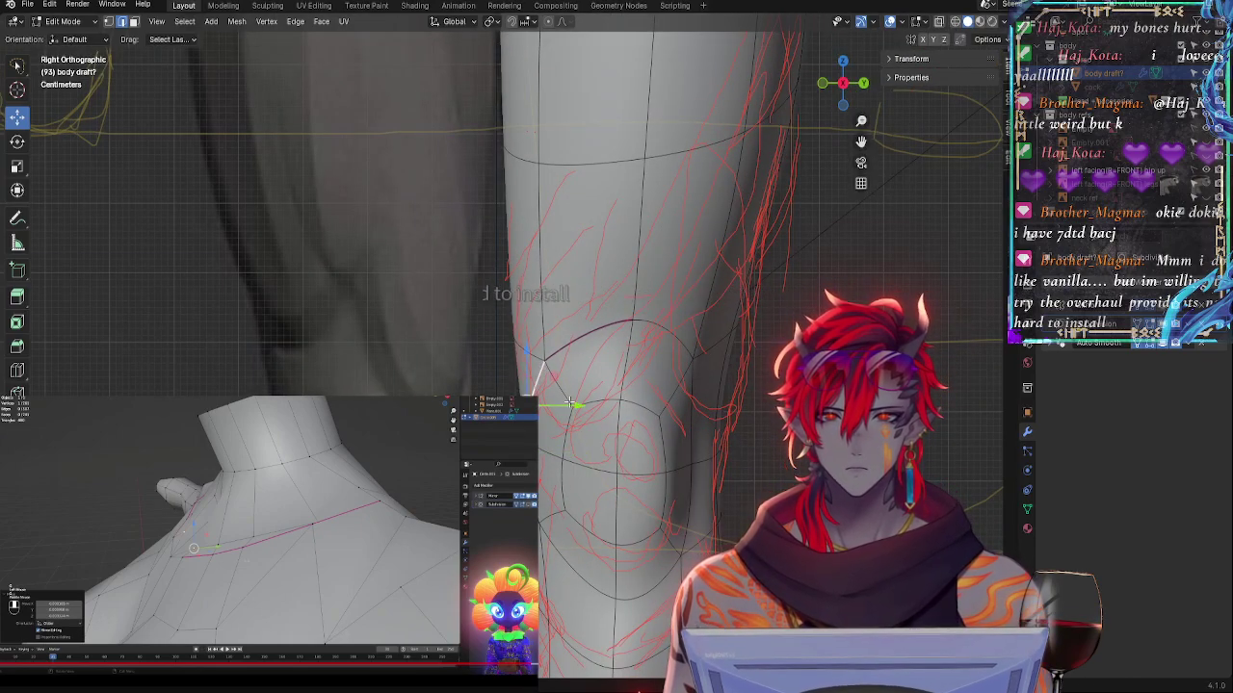
{"action": "left_click", "coordinate": [515, 388], "text": "alt"}
{"action": "middle_click_drag", "start_coordinate": [796, 537], "coordinate": [723, 193], "text": "shift"}
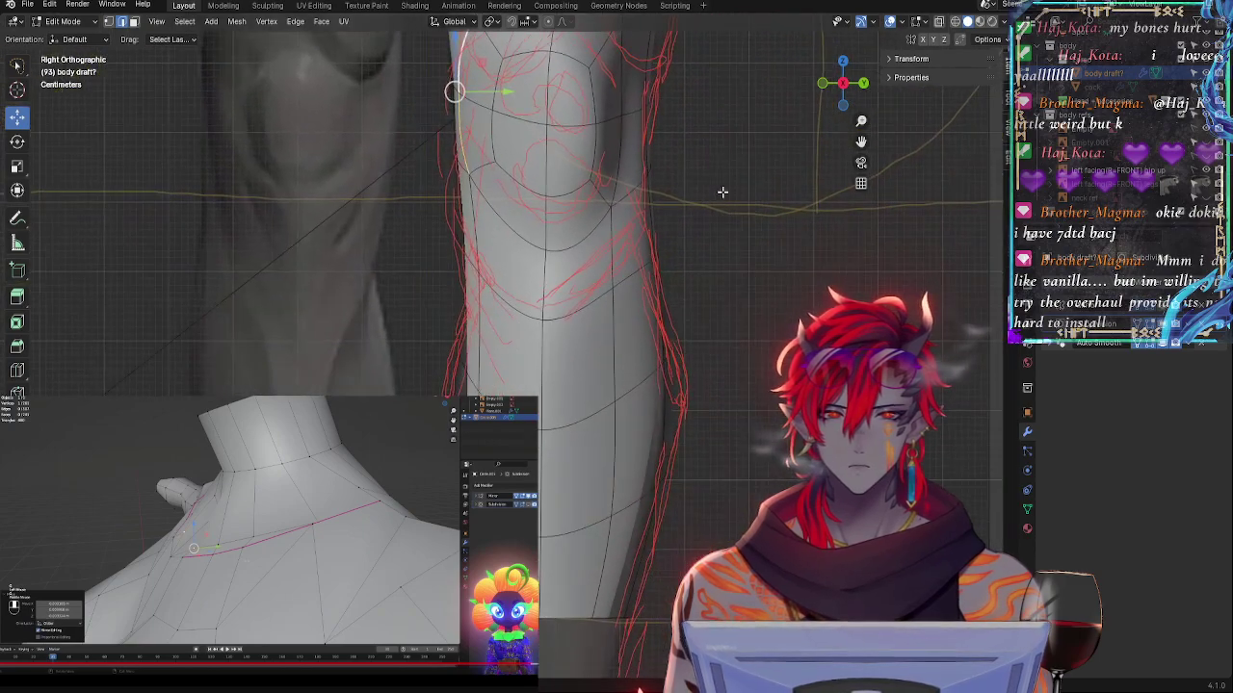
{"action": "middle_click_drag", "start_coordinate": [708, 458], "coordinate": [720, 387], "text": "shift"}
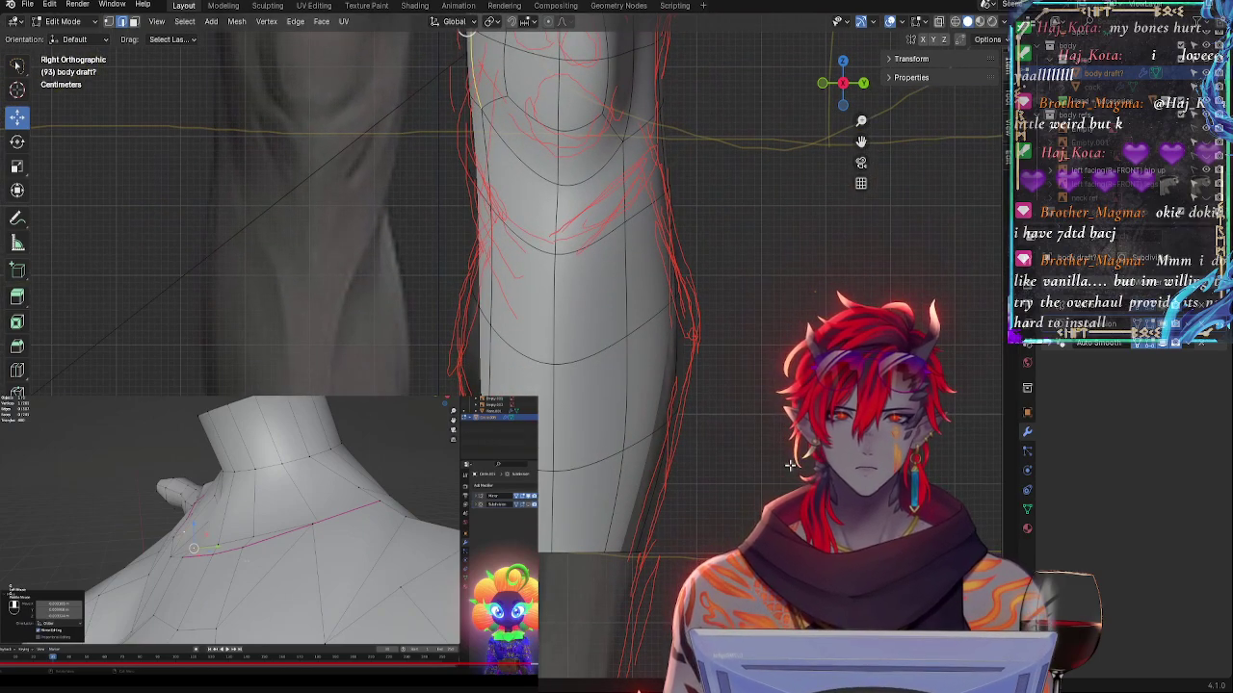
- In Object Mode, hide the red annotation strokes and the leg reference image
{"action": "key", "text": "Tab"}
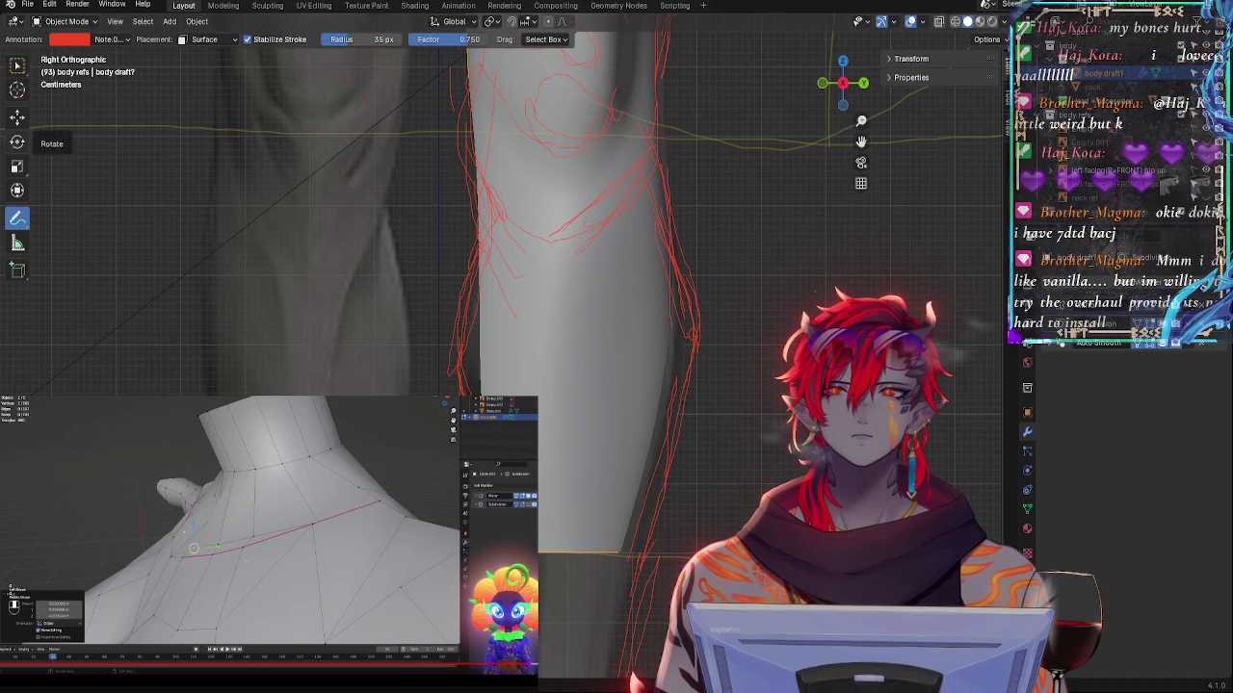
{"action": "left_click", "coordinate": [104, 40]}
{"action": "left_click", "coordinate": [173, 87]}
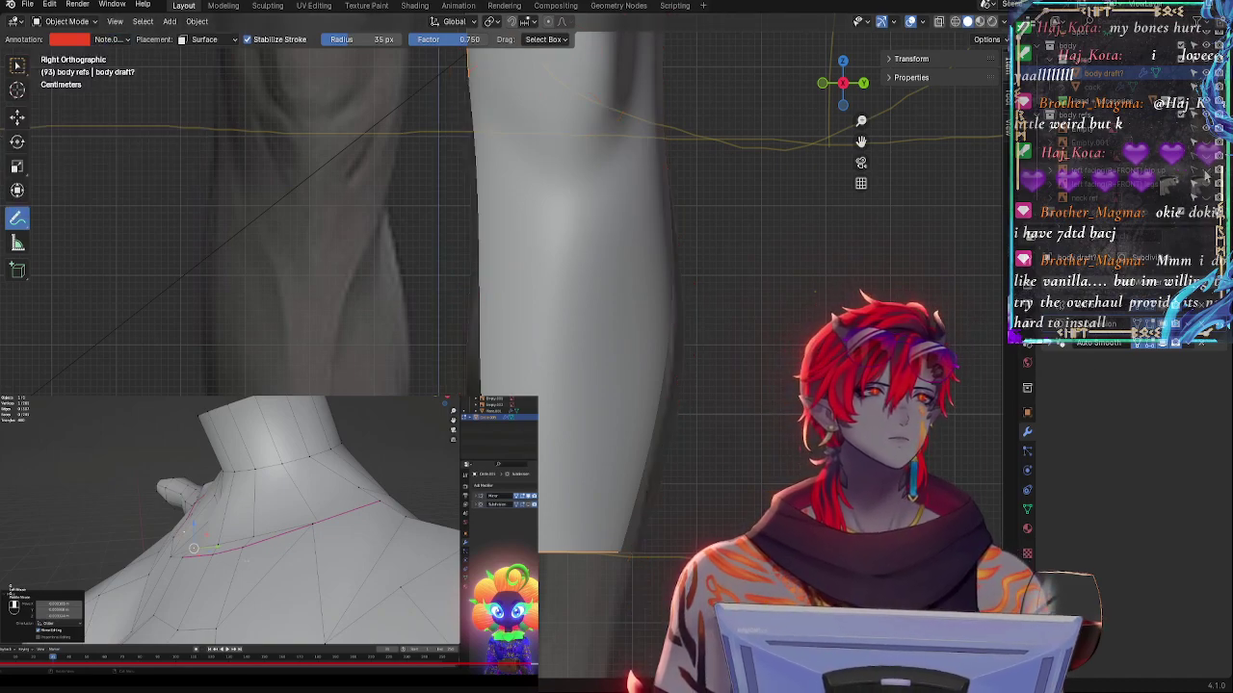
{"action": "left_click", "coordinate": [1205, 184]}
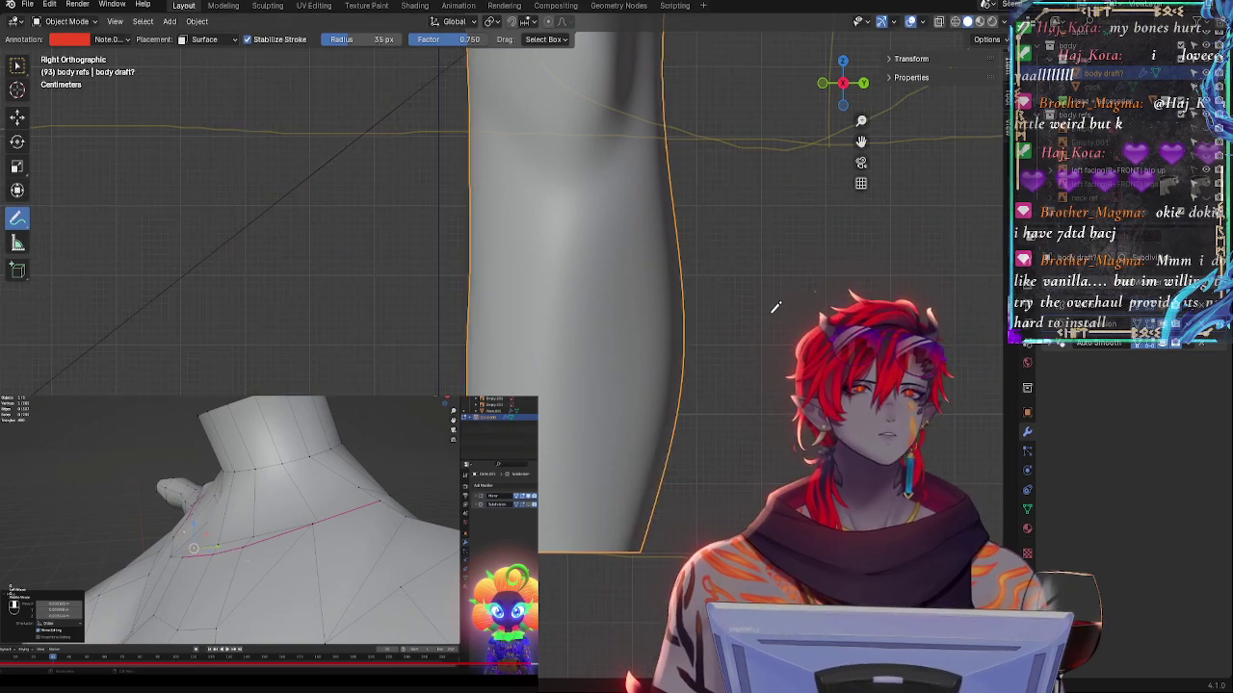
- Show the Mirror modifier in the viewport and frame both legs and knees from the right side
{"action": "mouse_move", "coordinate": [754, 219]}
{"action": "middle_mouse_down"}
{"action": "mouse_move", "coordinate": [716, 460]}
{"action": "mouse_move", "coordinate": [676, 539]}
{"action": "mouse_move", "coordinate": [715, 541]}
{"action": "middle_mouse_up"}
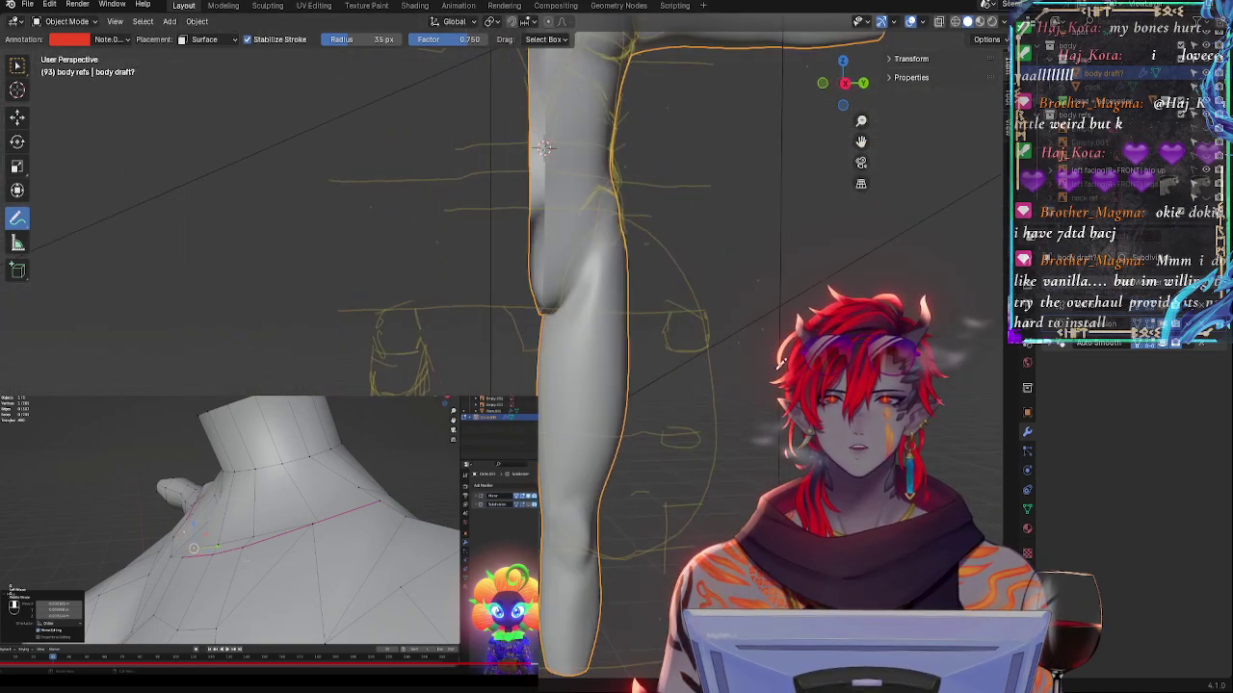
{"action": "left_click", "coordinate": [846, 87]}
{"action": "left_click", "coordinate": [1160, 304]}
{"action": "middle_click_drag", "start_coordinate": [696, 476], "coordinate": [686, 349], "text": "shift"}
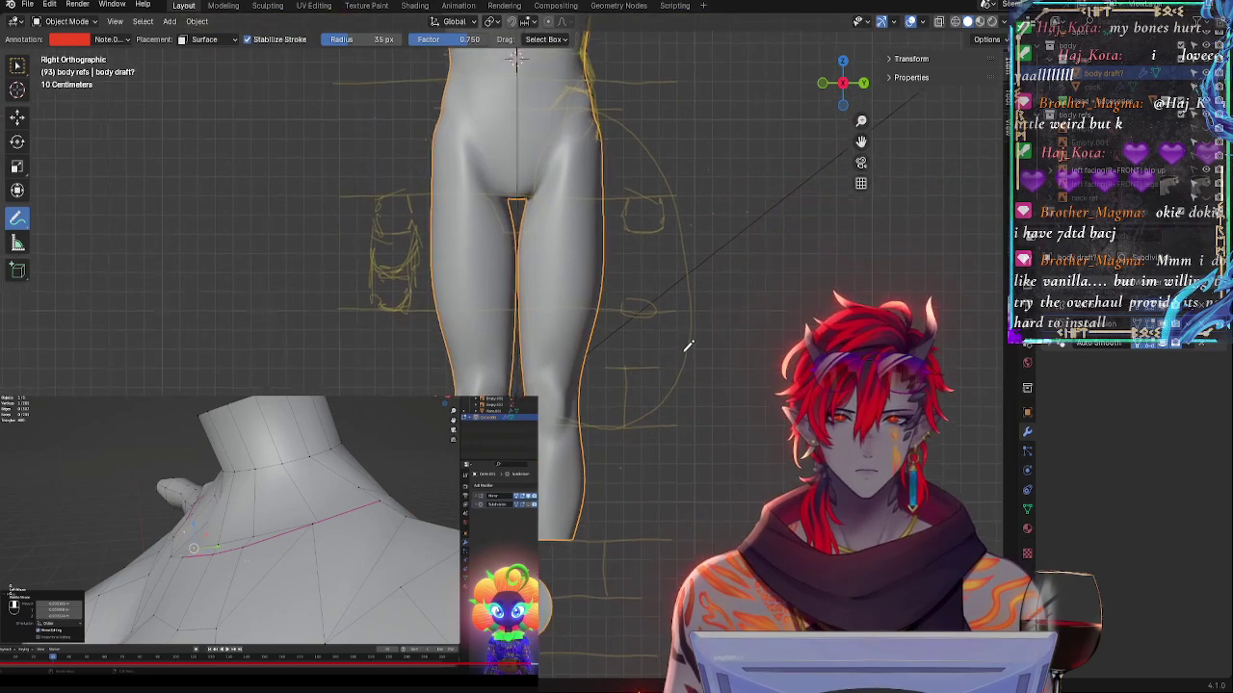
{"action": "scroll", "coordinate": [686, 342], "scroll_direction": "up", "scroll_amount": 5}
{"action": "middle_click_drag", "start_coordinate": [676, 520], "coordinate": [680, 355], "text": "shift"}
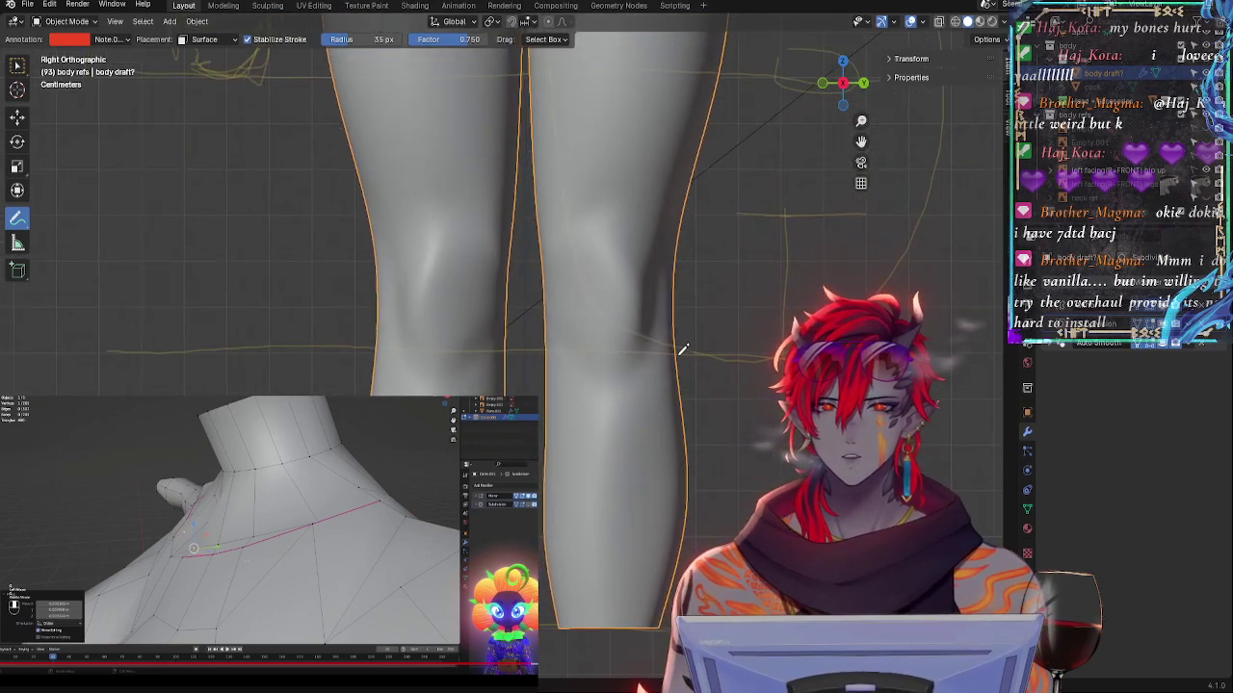
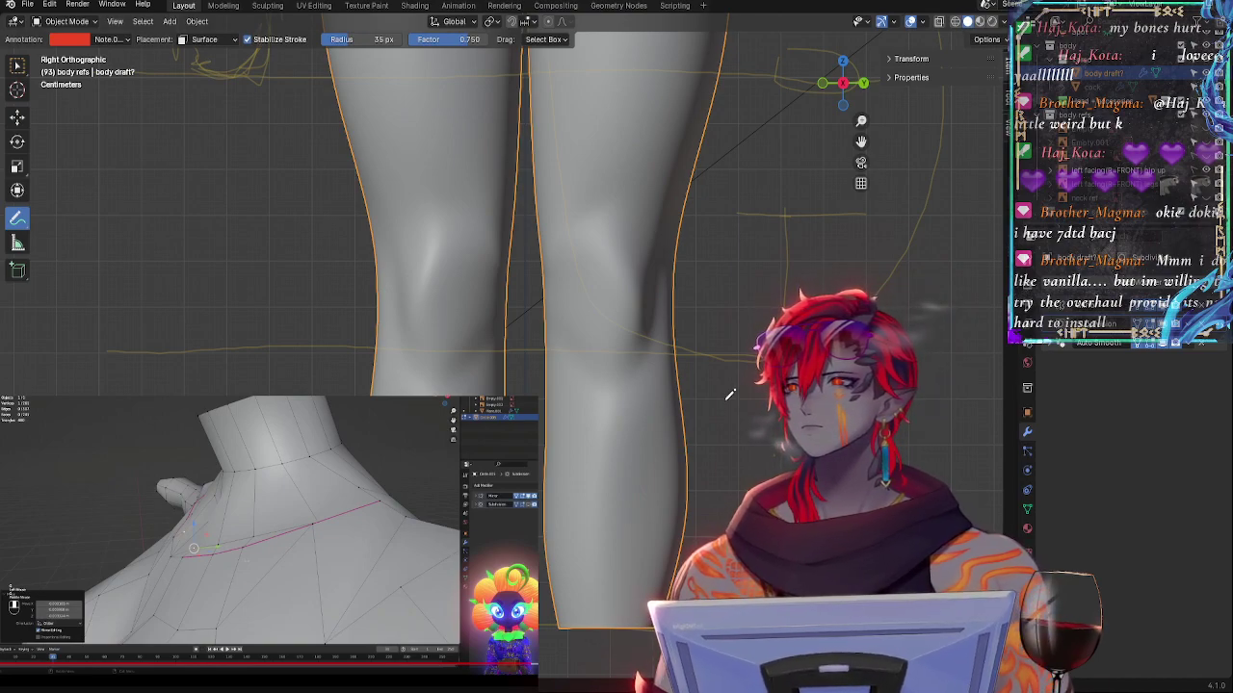
- In right-side view, shift the two kneecap loop edges slightly along Y
{"action": "middle_click_drag", "start_coordinate": [730, 395], "coordinate": [838, 181]}
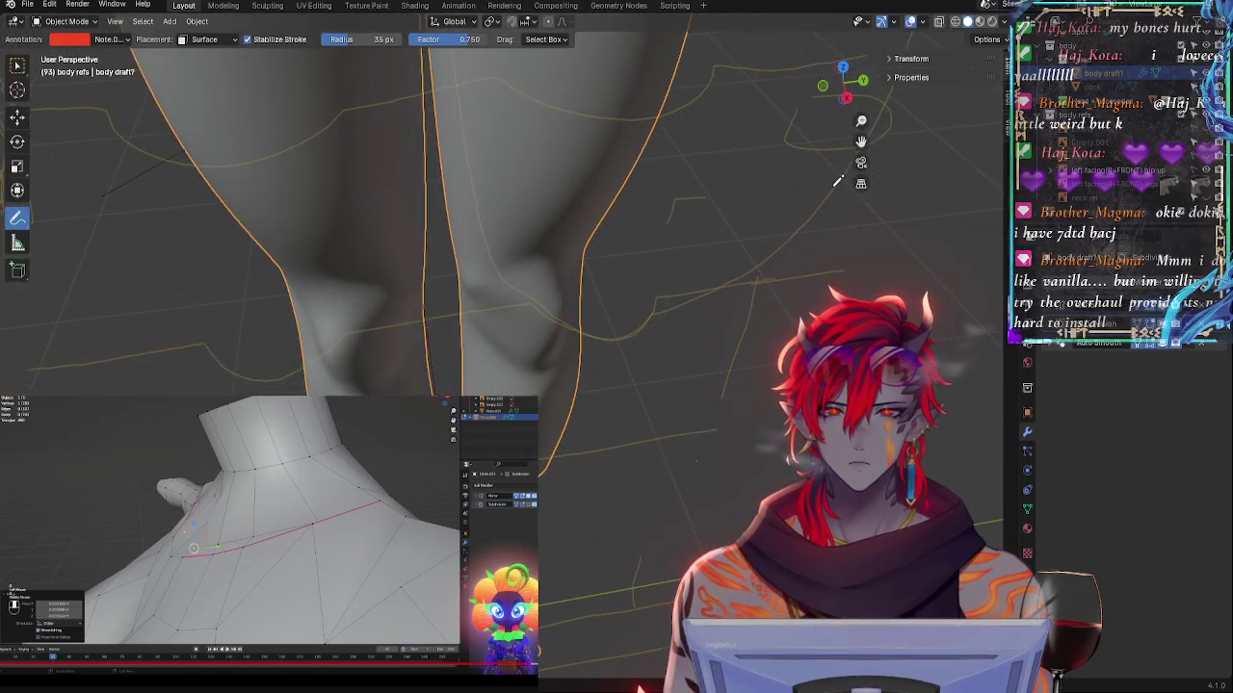
{"action": "left_click", "coordinate": [845, 97]}
{"action": "key", "text": "Tab"}
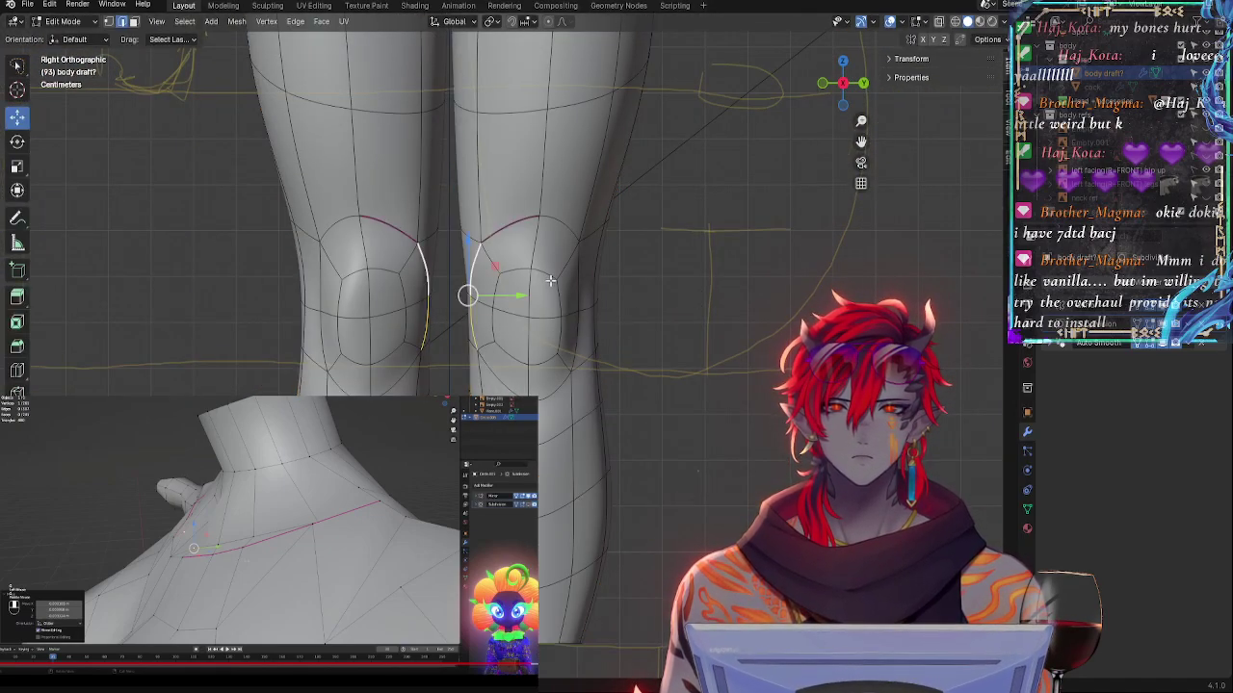
{"action": "left_click", "coordinate": [530, 313], "text": "alt"}
{"action": "left_click", "coordinate": [523, 338], "text": "shift"}
{"action": "left_click_drag", "start_coordinate": [578, 320], "coordinate": [573, 324]}
{"action": "key", "text": "Tab"}
- Nudge a horizontal edge across the knee along Y and check the side silhouette
{"action": "middle_click_drag", "start_coordinate": [649, 361], "coordinate": [641, 410]}
{"action": "key", "text": "Tab"}
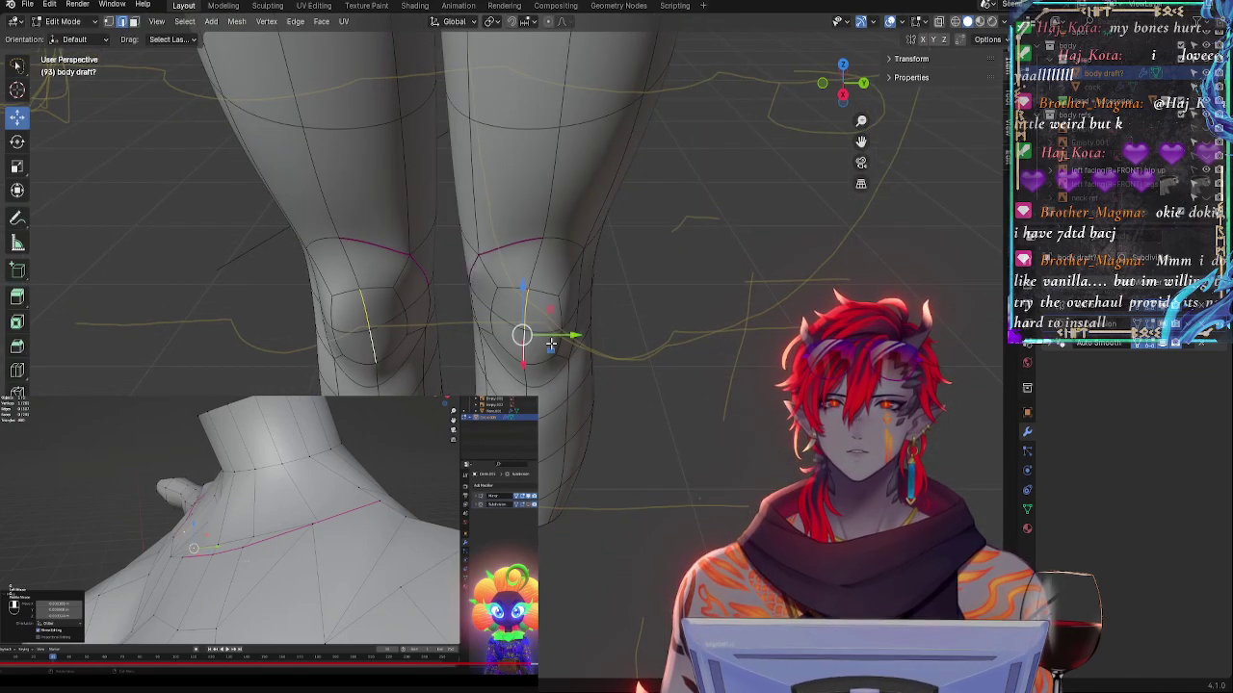
{"action": "left_click", "coordinate": [508, 323]}
{"action": "left_click_drag", "start_coordinate": [553, 323], "coordinate": [546, 323]}
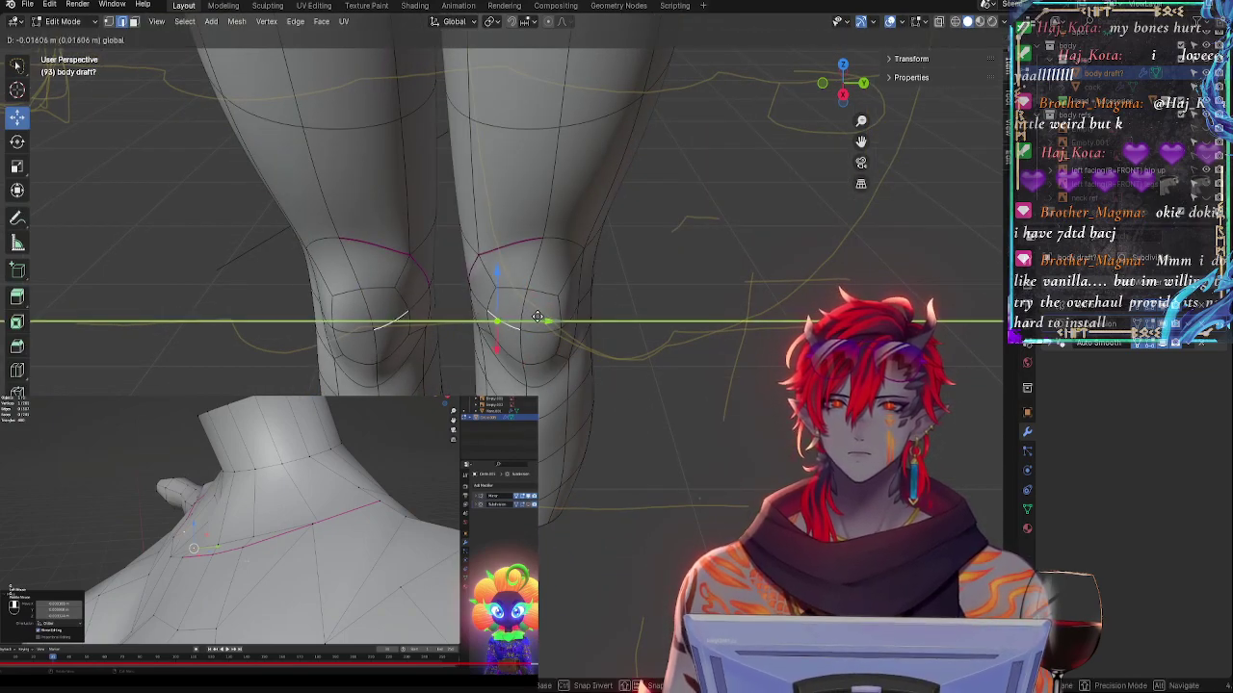
{"action": "middle_click_drag", "start_coordinate": [596, 358], "coordinate": [560, 311]}
{"action": "left_click", "coordinate": [848, 84]}
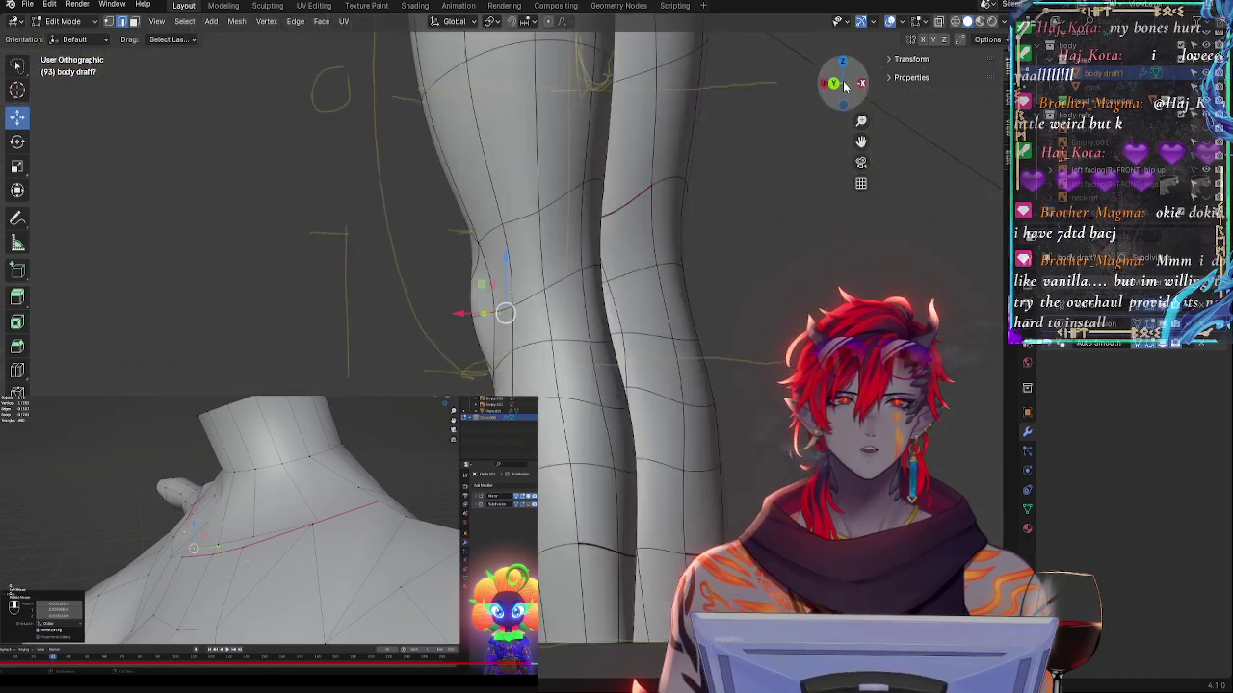
{"action": "left_click", "coordinate": [847, 83]}
{"action": "key", "text": "Tab"}
- Rotate the knee's upper and lower vertical edges, then slide them slightly along X
{"action": "key", "text": "Tab"}
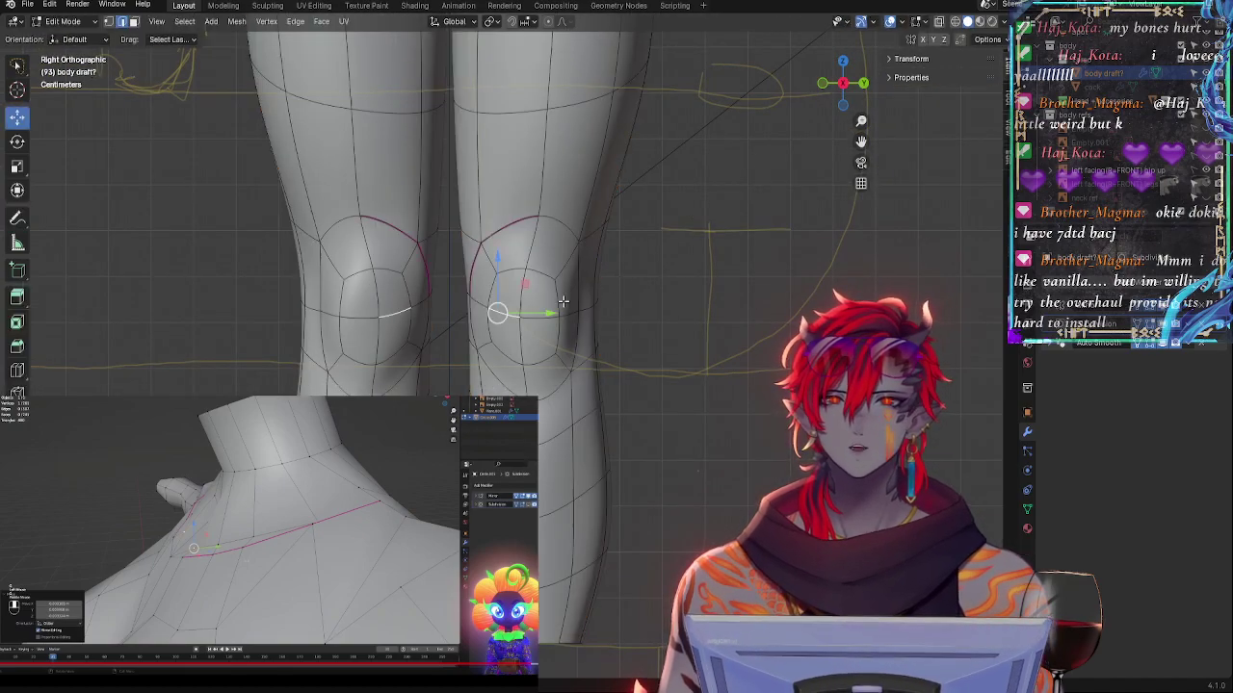
{"action": "left_click", "coordinate": [560, 301]}
{"action": "left_click", "coordinate": [560, 335], "text": "shift"}
{"action": "key", "text": "Tab"}
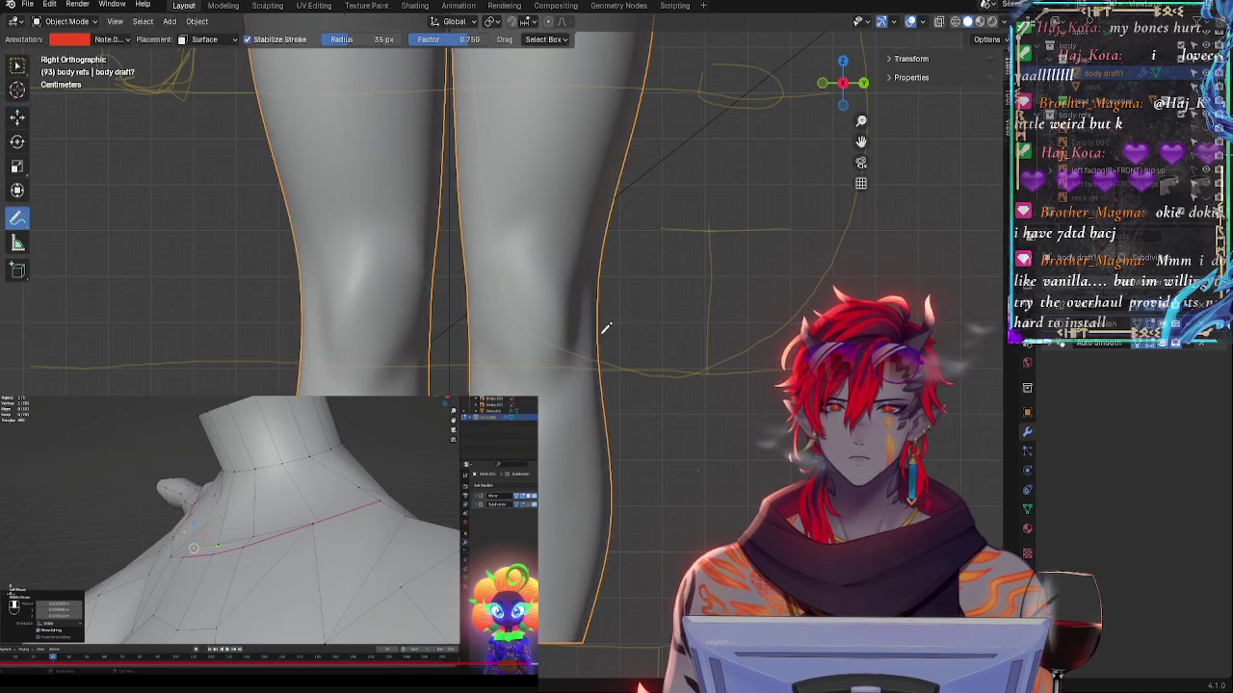
{"action": "key", "text": "Tab"}
{"action": "key", "text": "r"}
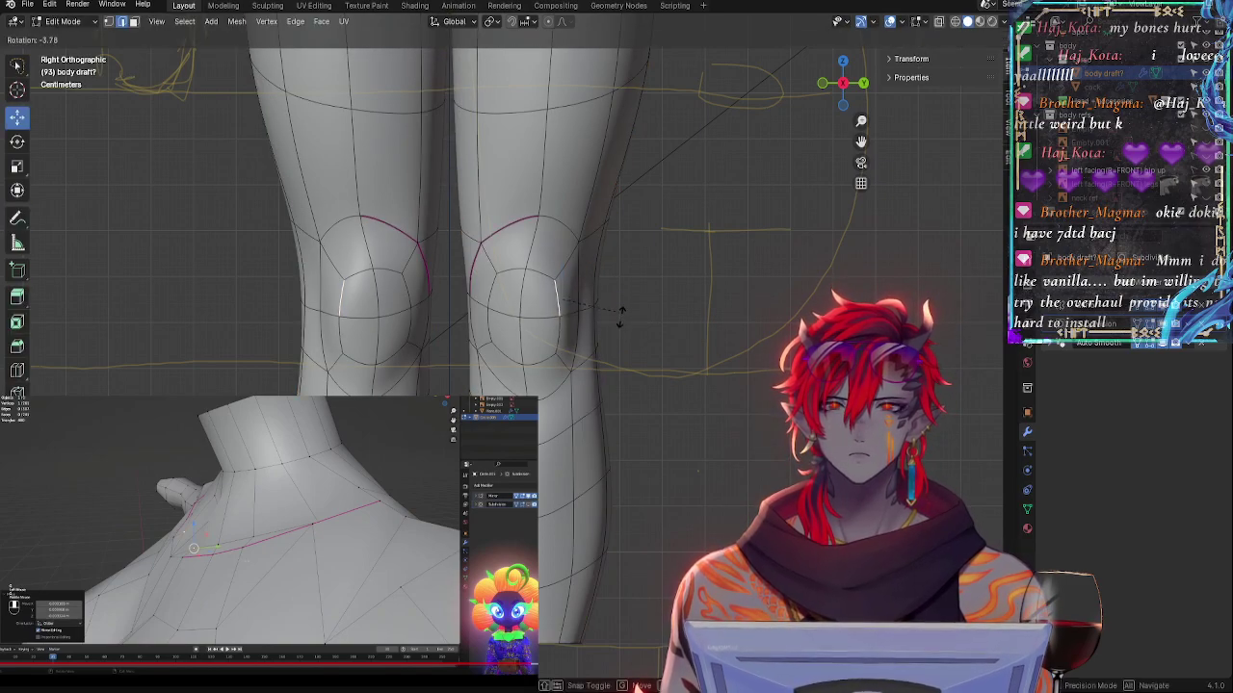
{"action": "left_click", "coordinate": [583, 324]}
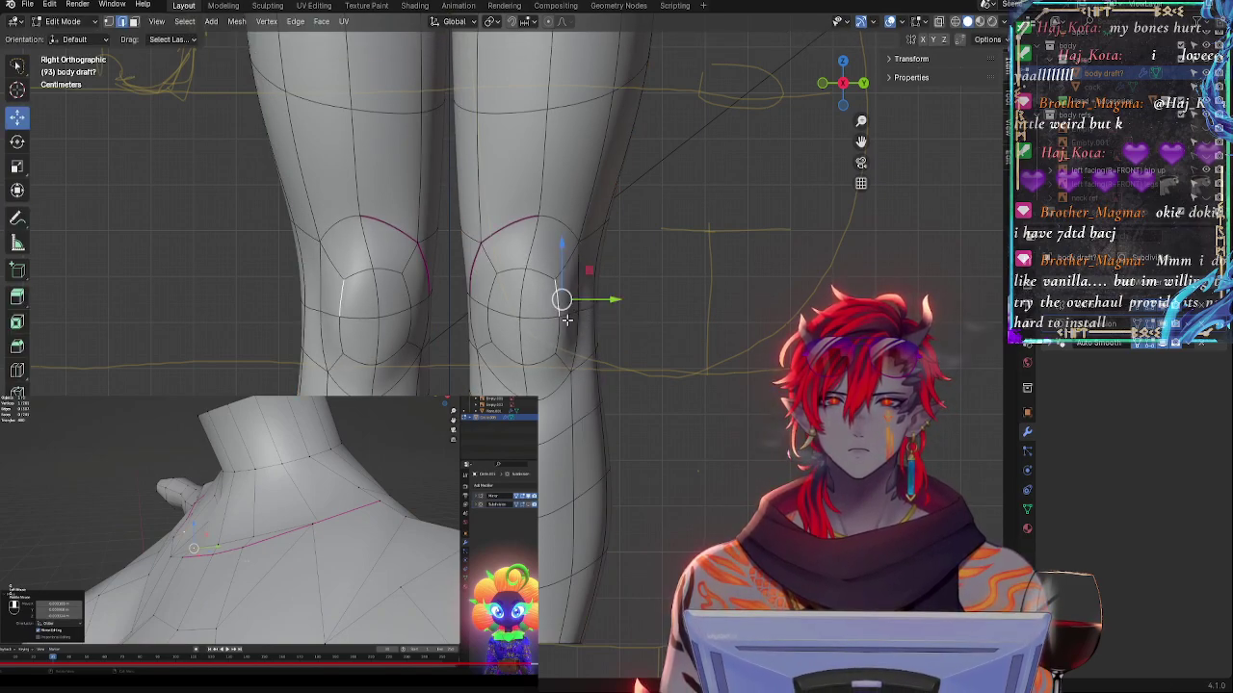
{"action": "middle_click_drag", "start_coordinate": [578, 324], "coordinate": [495, 325]}
{"action": "left_click_drag", "start_coordinate": [495, 325], "coordinate": [501, 326]}
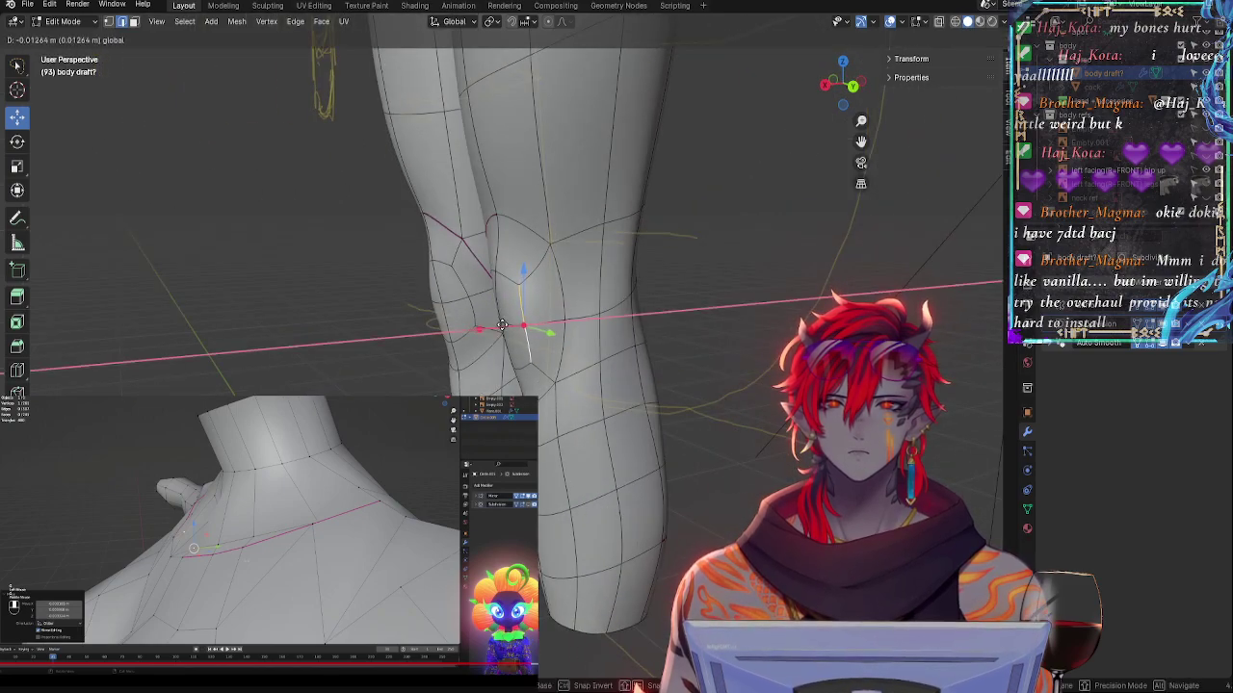
- Select the inner and lower edges on the other knee and nudge them along X
{"action": "left_click", "coordinate": [513, 283]}
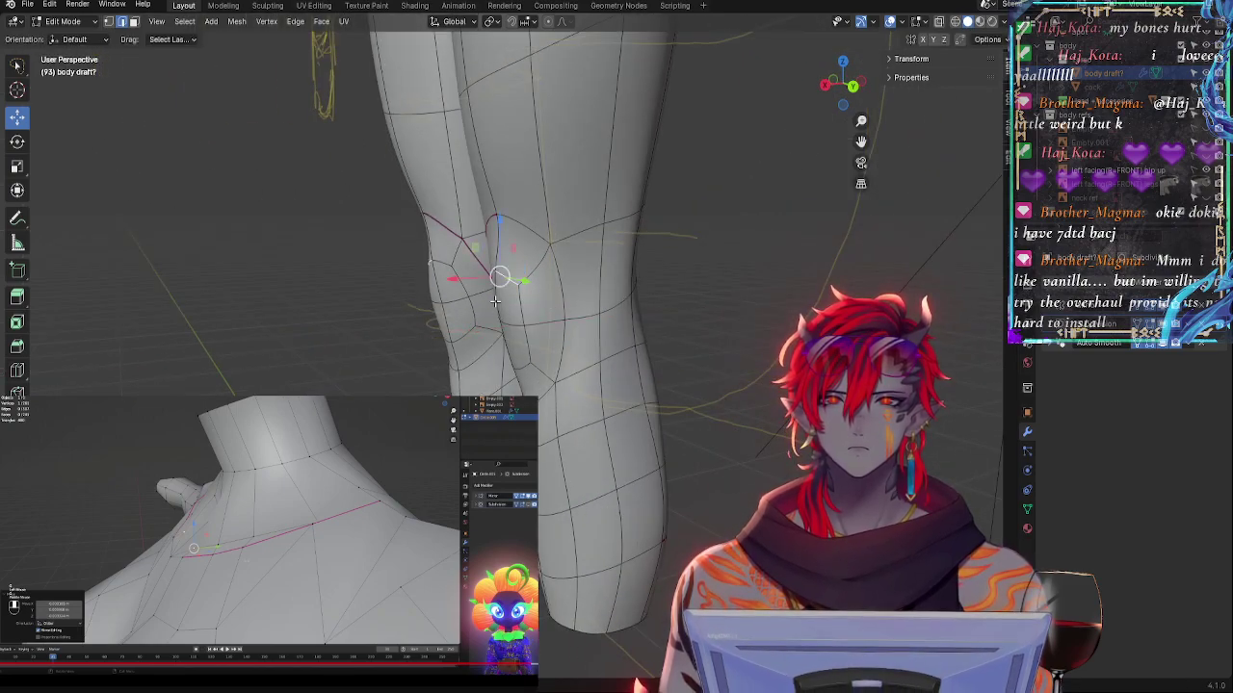
{"action": "left_click", "coordinate": [502, 332]}
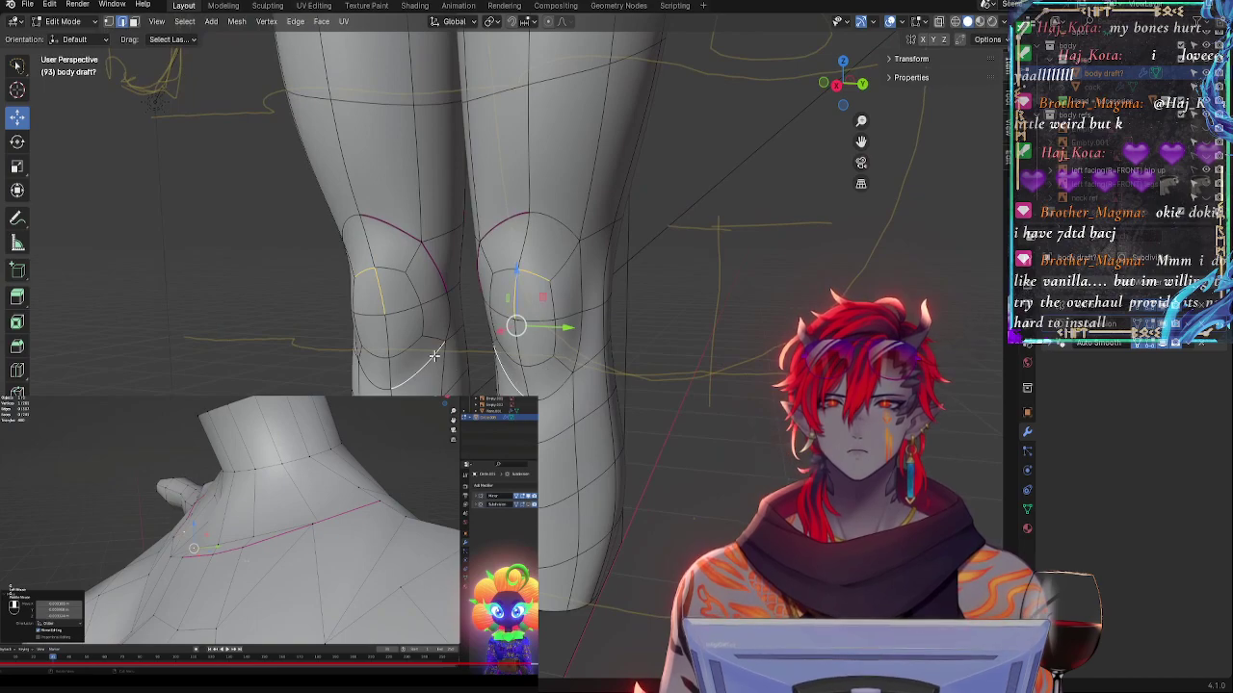
{"action": "left_click", "coordinate": [511, 321]}
{"action": "left_click", "coordinate": [502, 319], "text": "shift"}
{"action": "left_click", "coordinate": [517, 334], "text": "shift"}
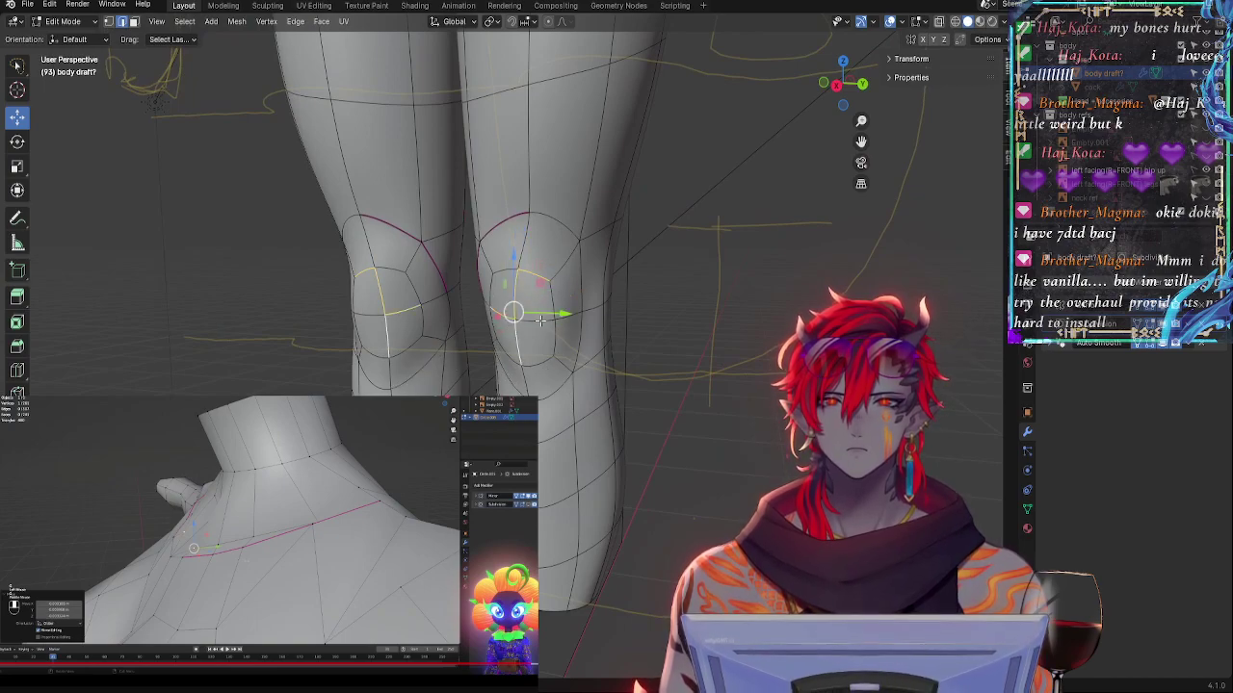
{"action": "middle_click_drag", "start_coordinate": [522, 354], "coordinate": [483, 363]}
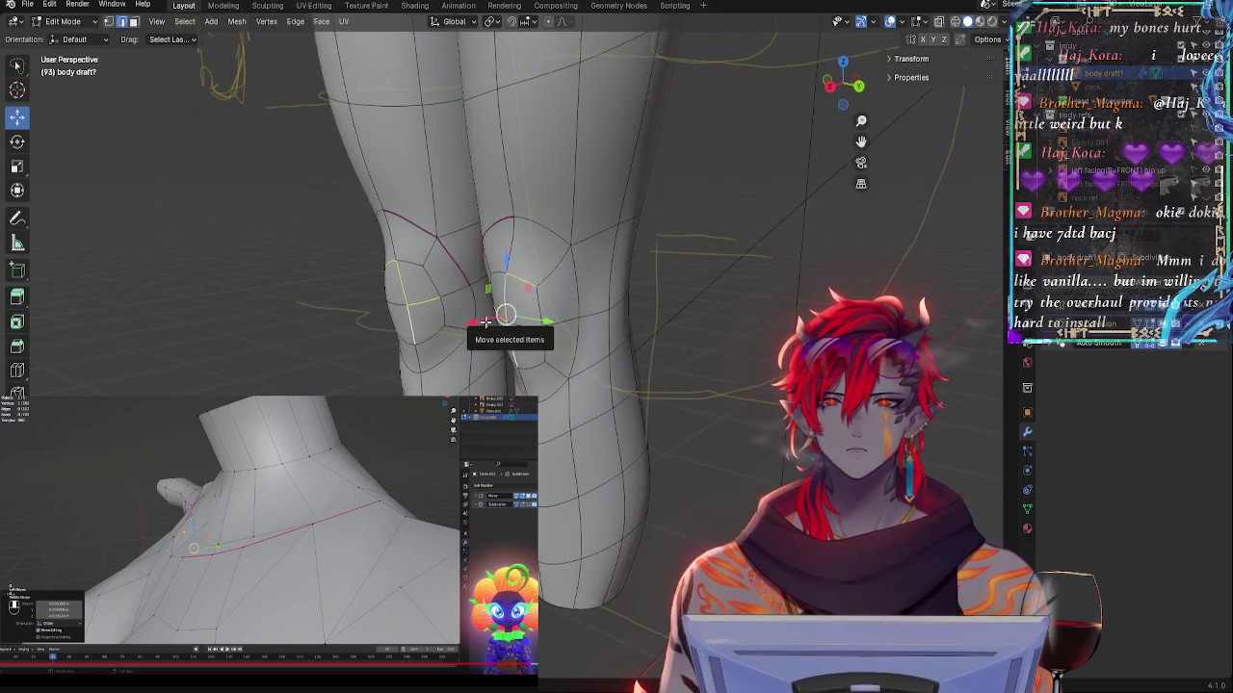
{"action": "left_click_drag", "start_coordinate": [488, 323], "coordinate": [484, 323]}
{"action": "key", "text": "Tab"}
- Hide the yellow annotation layer after viewing the body from the right side
{"action": "middle_click_drag", "start_coordinate": [618, 401], "coordinate": [663, 392]}
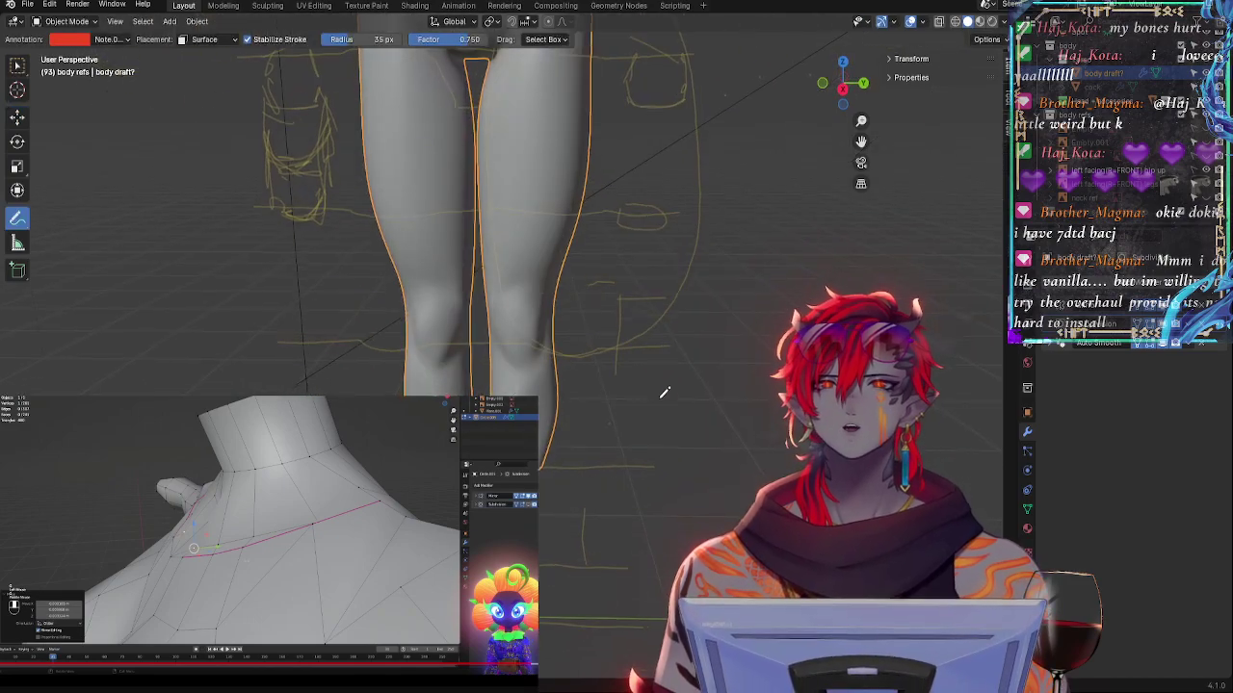
{"action": "left_click", "coordinate": [841, 89]}
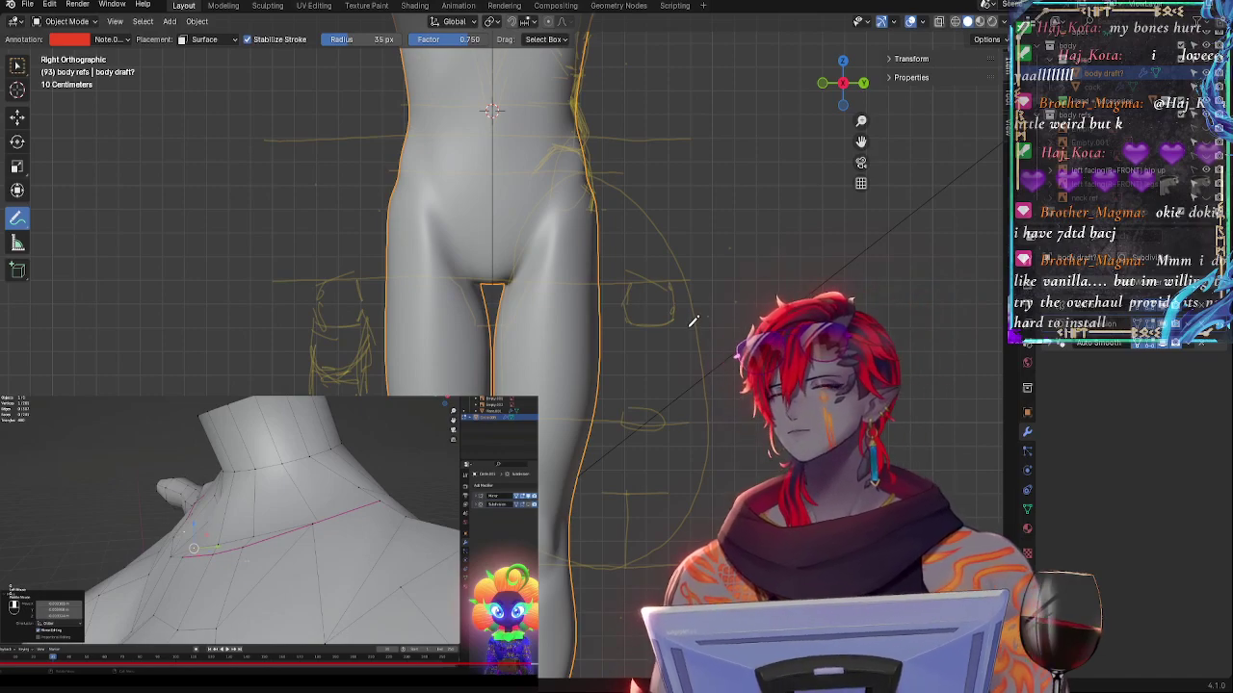
{"action": "middle_click_drag", "start_coordinate": [681, 267], "coordinate": [643, 395]}
{"action": "left_click", "coordinate": [105, 40]}
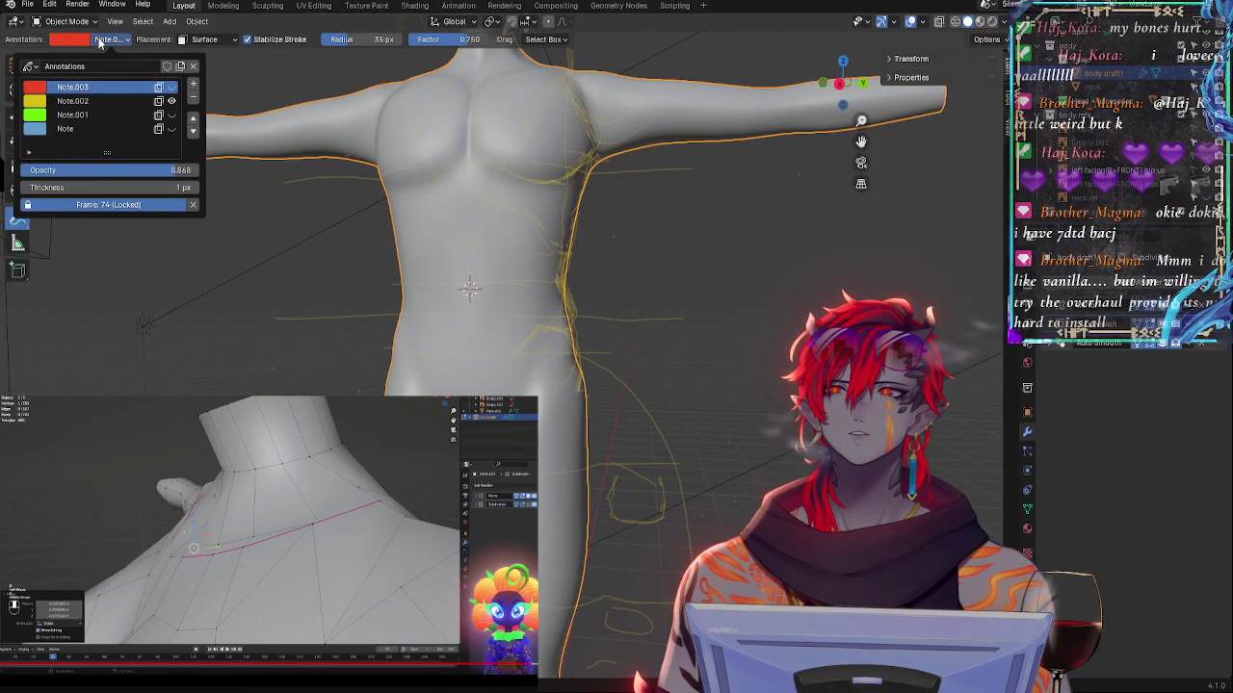
{"action": "left_click", "coordinate": [169, 102]}
- Enter Edit Mode and orbit and zoom in on both knees
{"action": "key", "text": "Tab"}
{"action": "key", "text": "Tab"}
{"action": "middle_click_drag", "start_coordinate": [636, 356], "coordinate": [395, 370]}
{"action": "middle_click_drag", "start_coordinate": [507, 281], "coordinate": [611, 345]}
{"action": "mouse_move", "coordinate": [677, 475]}
{"action": "middle_mouse_down"}
{"action": "mouse_move", "coordinate": [632, 392]}
{"action": "mouse_move", "coordinate": [661, 484]}
{"action": "middle_mouse_up"}
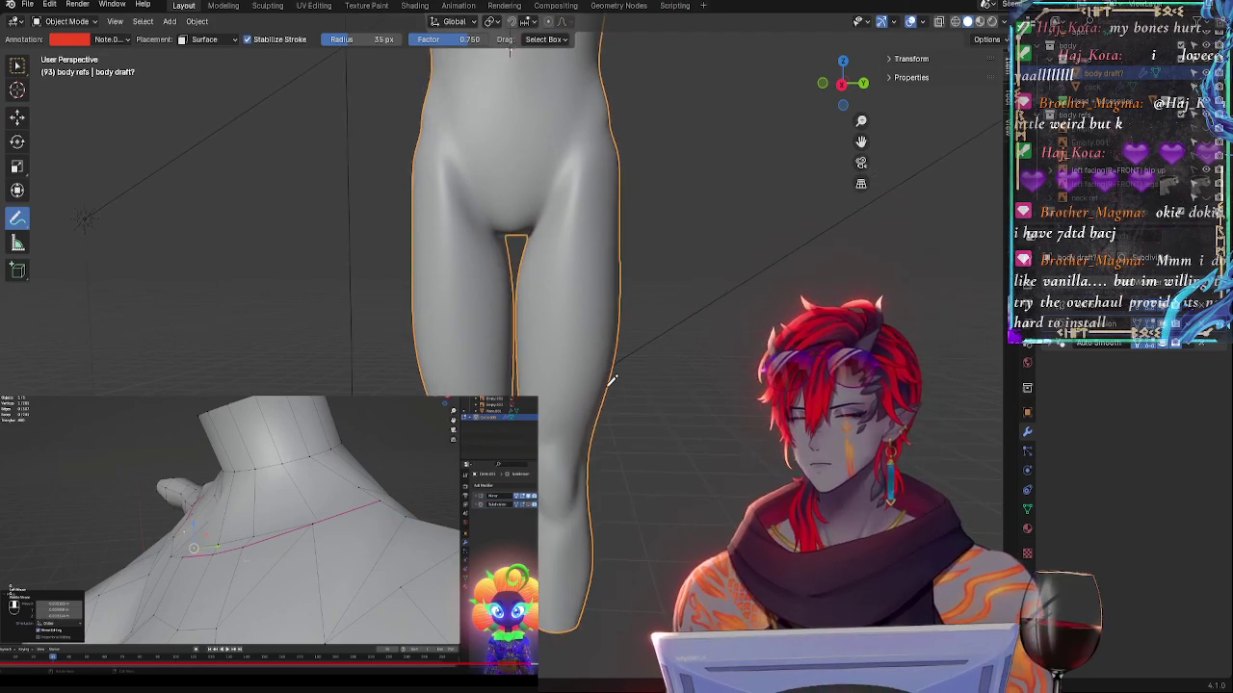
{"action": "middle_click_drag", "start_coordinate": [612, 380], "coordinate": [722, 278]}
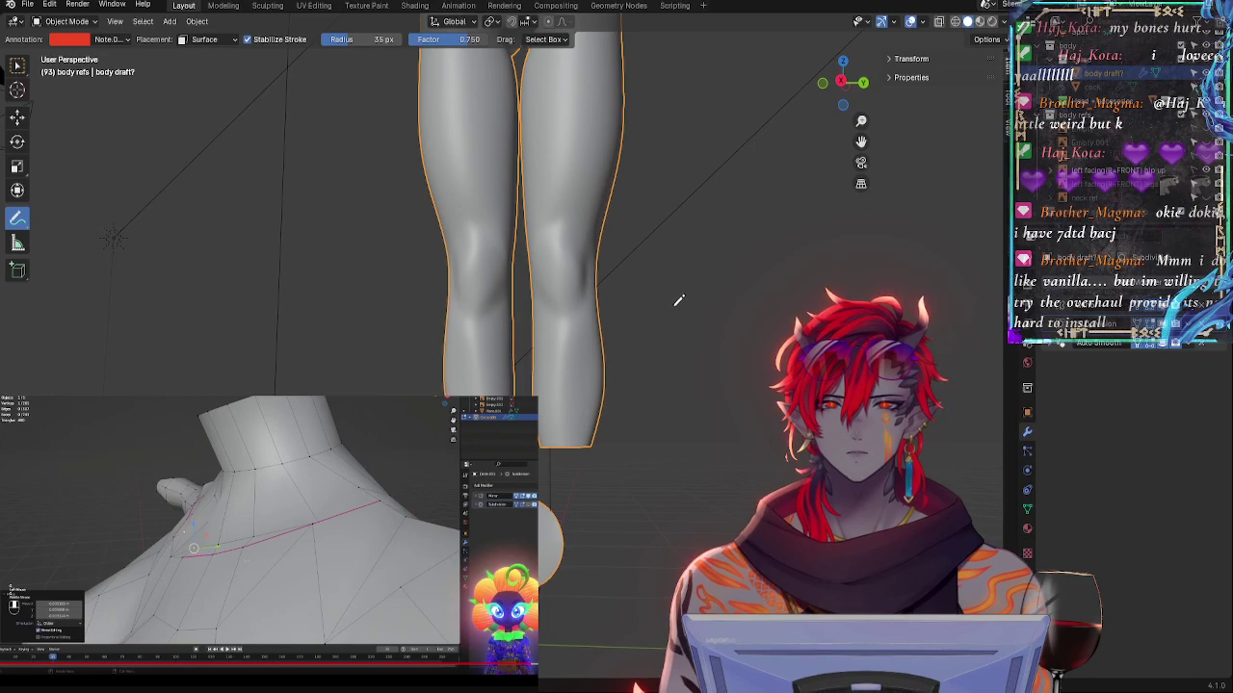
{"action": "scroll", "coordinate": [689, 381], "scroll_direction": "up", "scroll_amount": 4}
- Select four edges on the right shin and fatten them outward with Alt+S
{"action": "key", "text": "Tab"}
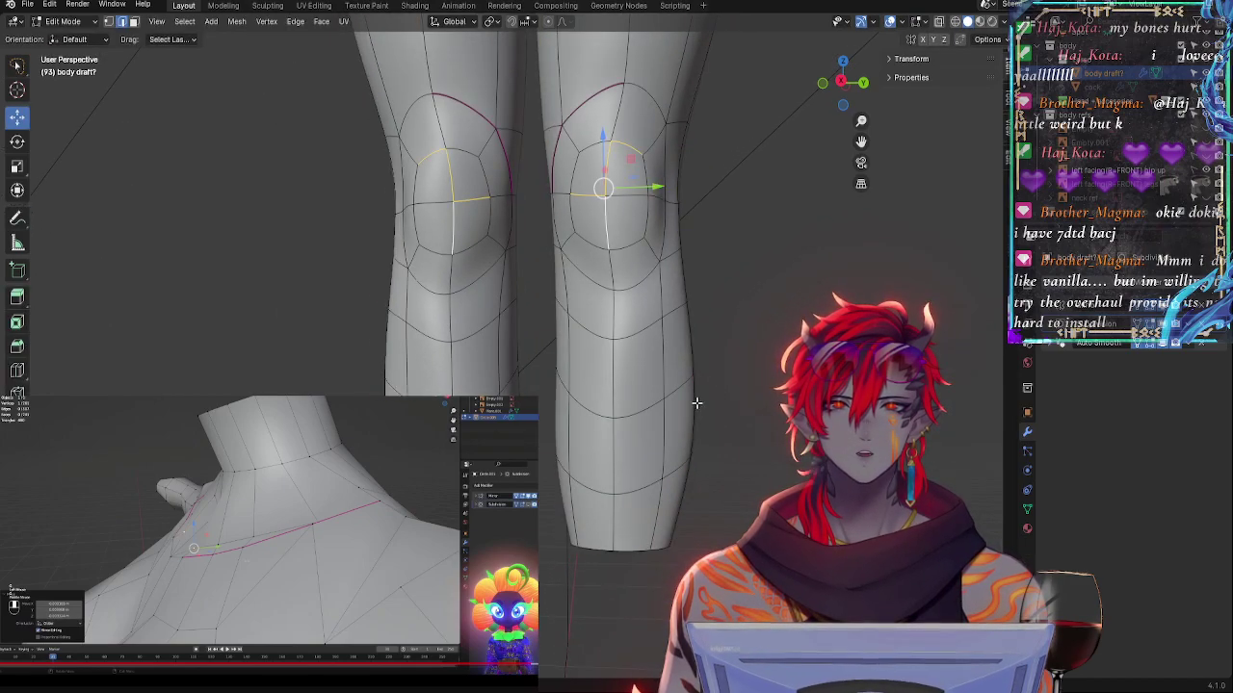
{"action": "left_click", "coordinate": [666, 412]}
{"action": "left_click", "coordinate": [664, 376], "text": "shift"}
{"action": "left_click", "coordinate": [650, 406], "text": "shift"}
{"action": "left_click", "coordinate": [681, 390], "text": "shift"}
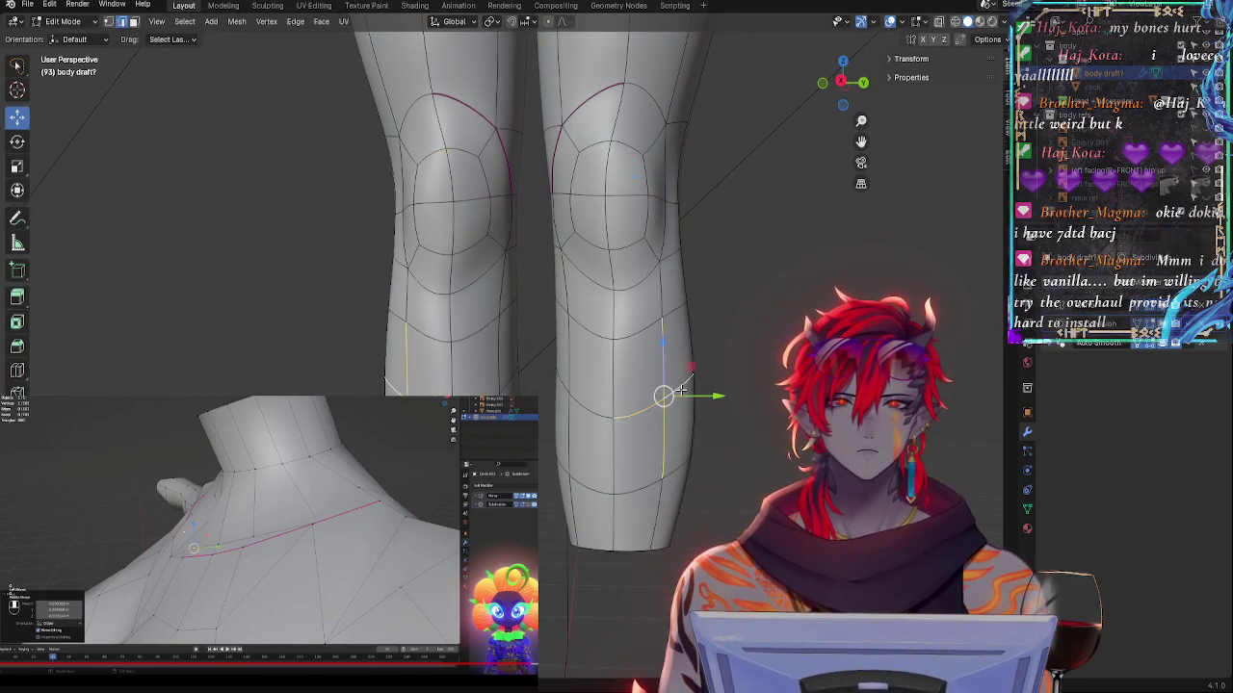
{"action": "key", "text": "Tab"}
{"action": "key", "text": "Tab"}
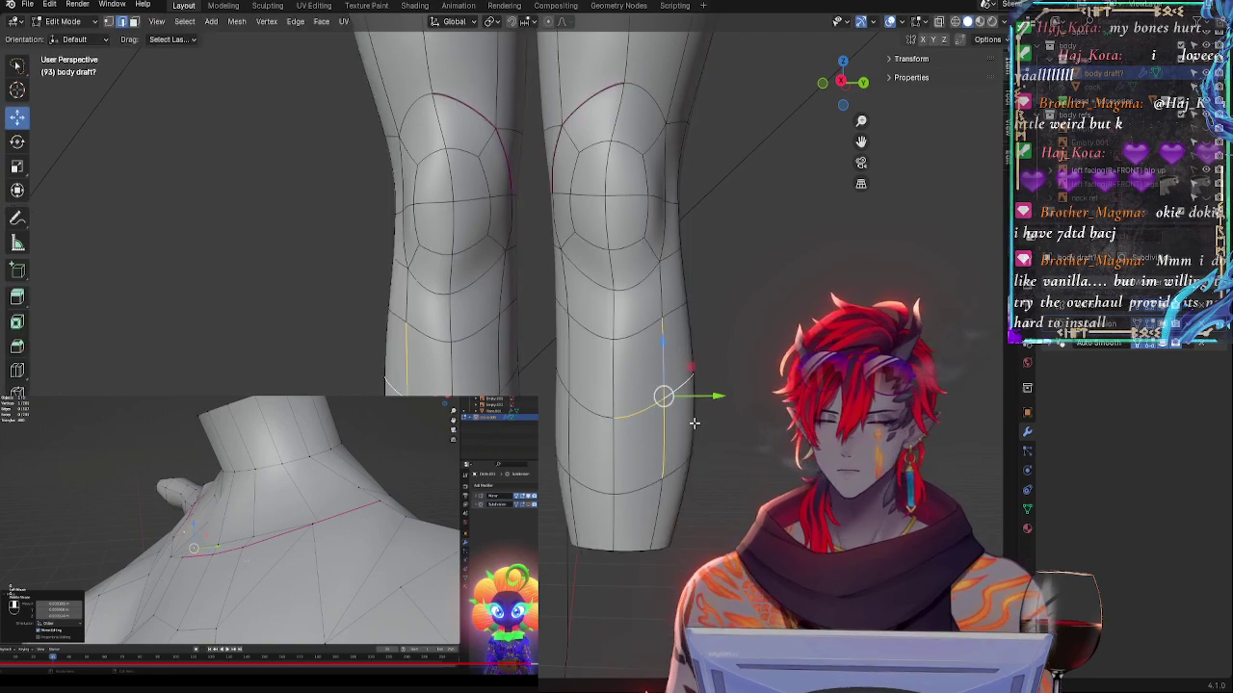
{"action": "key", "text": "alt+s"}
{"action": "left_click", "coordinate": [694, 416]}
- Shift the calf silhouette and vertical calf edges slightly along Y
{"action": "left_click", "coordinate": [696, 385]}
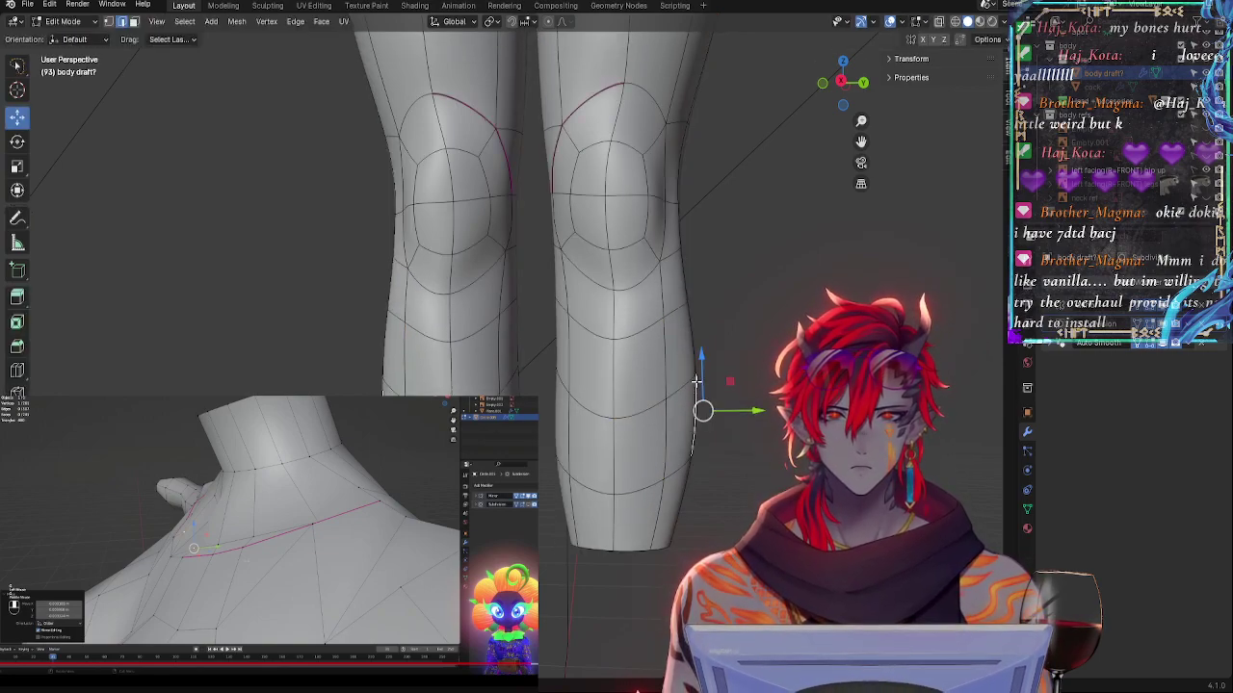
{"action": "left_click", "coordinate": [691, 359], "text": "shift"}
{"action": "left_click_drag", "start_coordinate": [734, 374], "coordinate": [726, 373]}
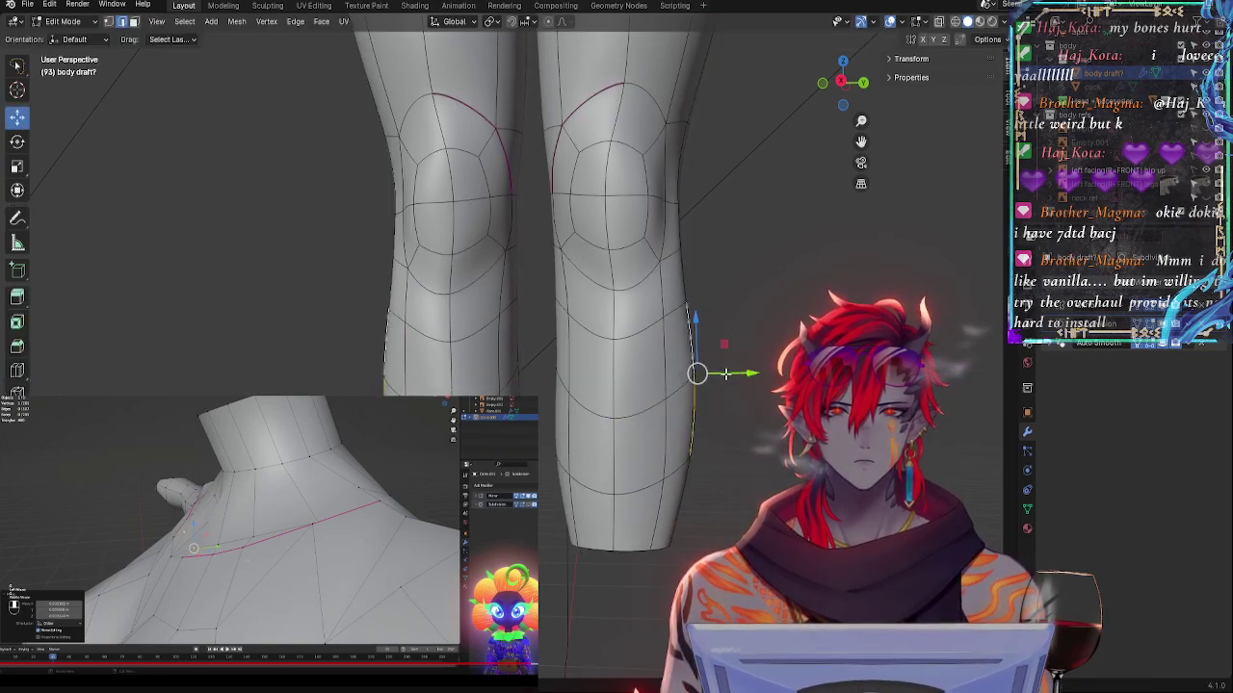
{"action": "left_click", "coordinate": [663, 389]}
{"action": "left_click", "coordinate": [674, 390]}
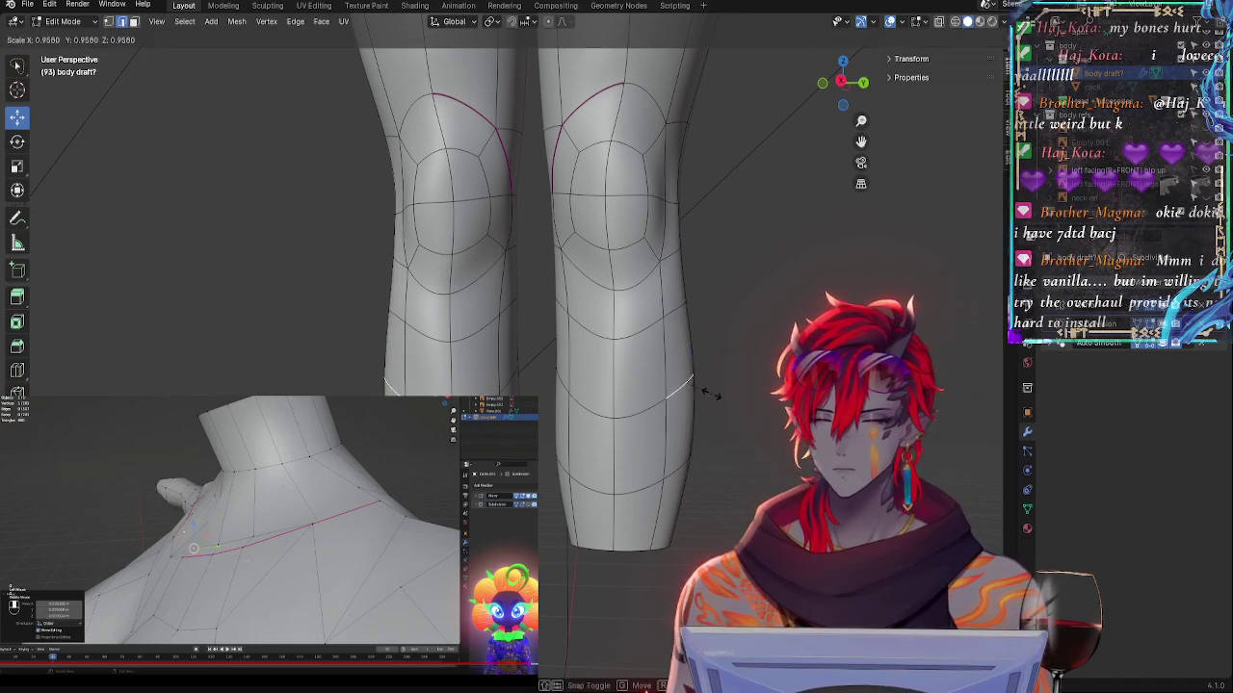
{"action": "left_click", "coordinate": [668, 384]}
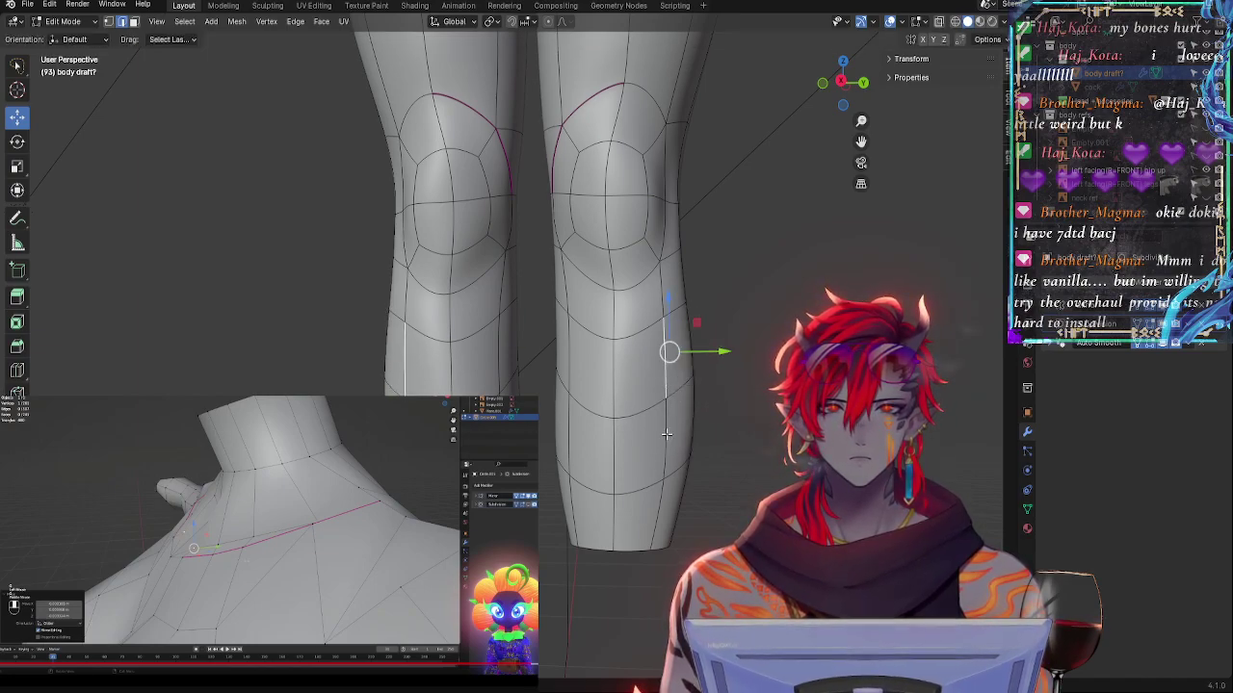
{"action": "left_click", "coordinate": [668, 439], "text": "shift"}
{"action": "left_click_drag", "start_coordinate": [721, 395], "coordinate": [718, 396]}
- Rotate a crosswise calf edge and compare the leg with the reference
{"action": "left_click", "coordinate": [639, 411]}
{"action": "middle_click_drag", "start_coordinate": [695, 450], "coordinate": [754, 355]}
{"action": "key", "text": "r"}
{"action": "left_click", "coordinate": [713, 531]}
{"action": "key", "text": "Tab"}
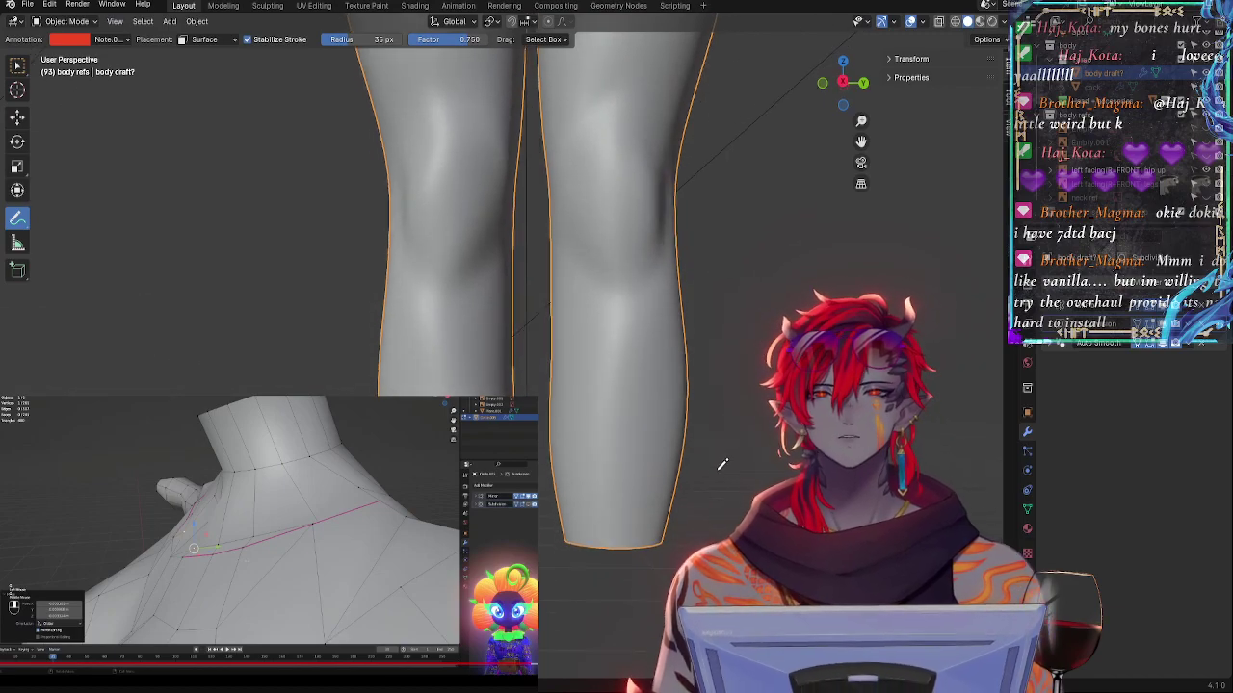
- In right view, reposition the outer knee vertices to refine the knee outline
{"action": "key", "text": "Tab"}
{"action": "key", "text": "KP_3"}
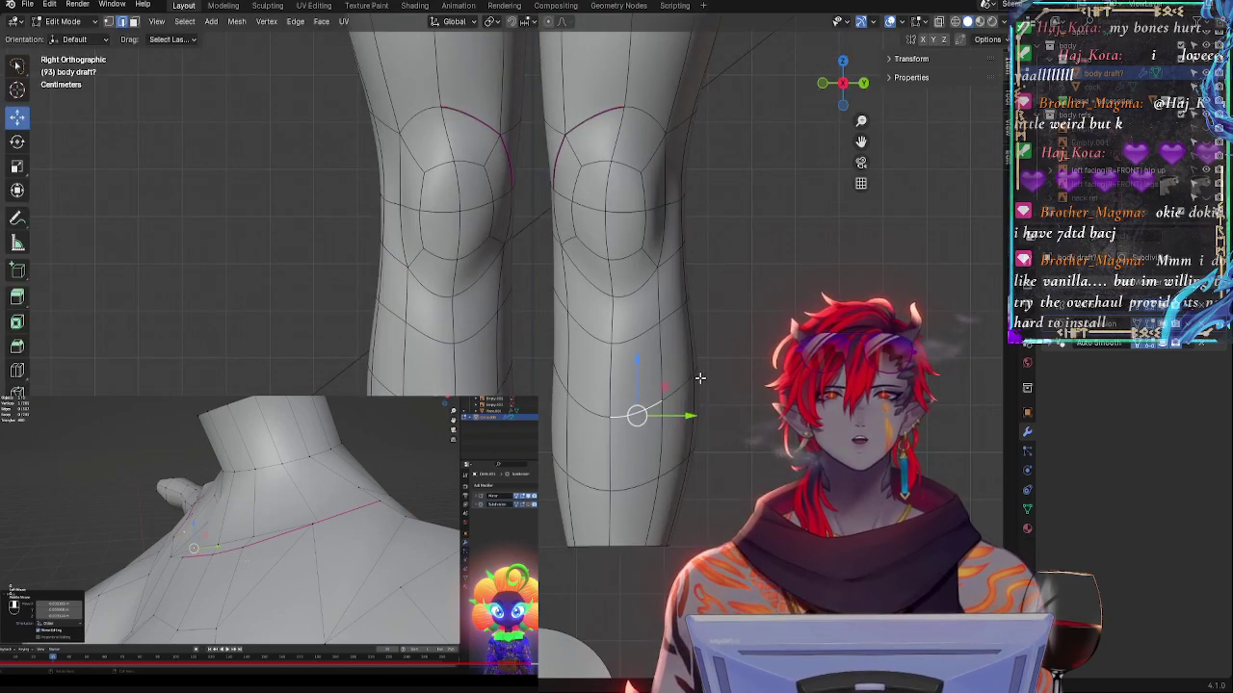
{"action": "left_click", "coordinate": [565, 512]}
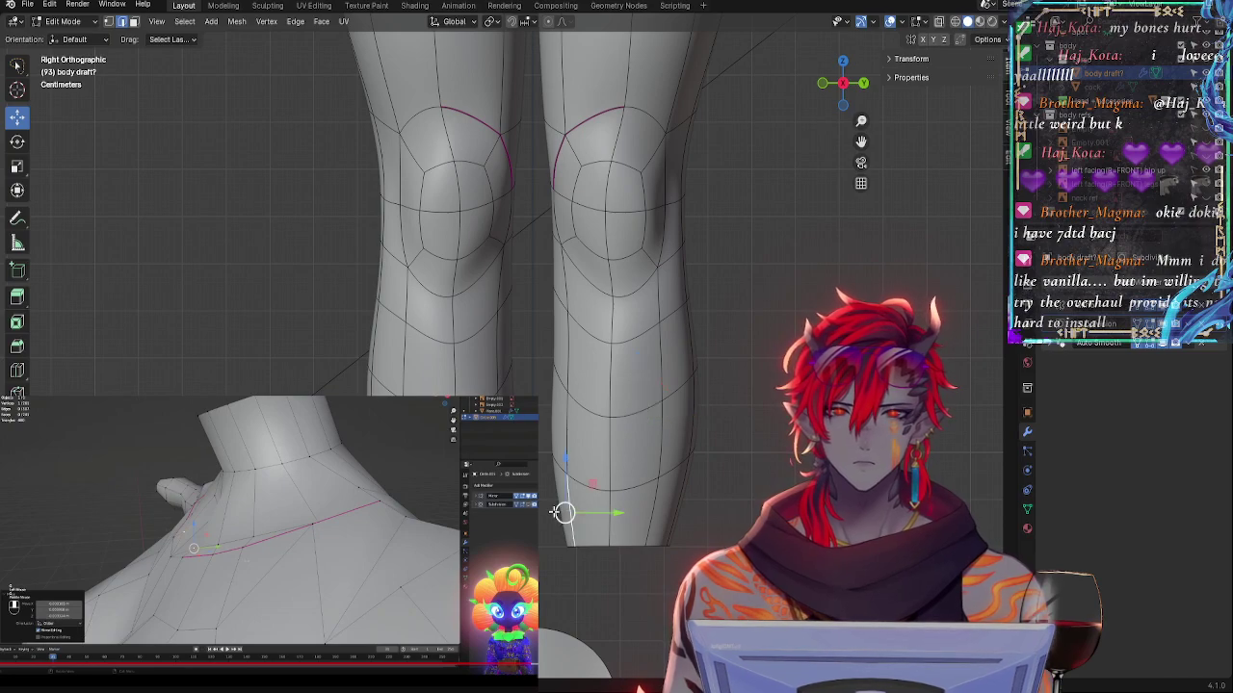
{"action": "left_click", "coordinate": [549, 462]}
{"action": "middle_click_drag", "start_coordinate": [558, 499], "coordinate": [579, 494]}
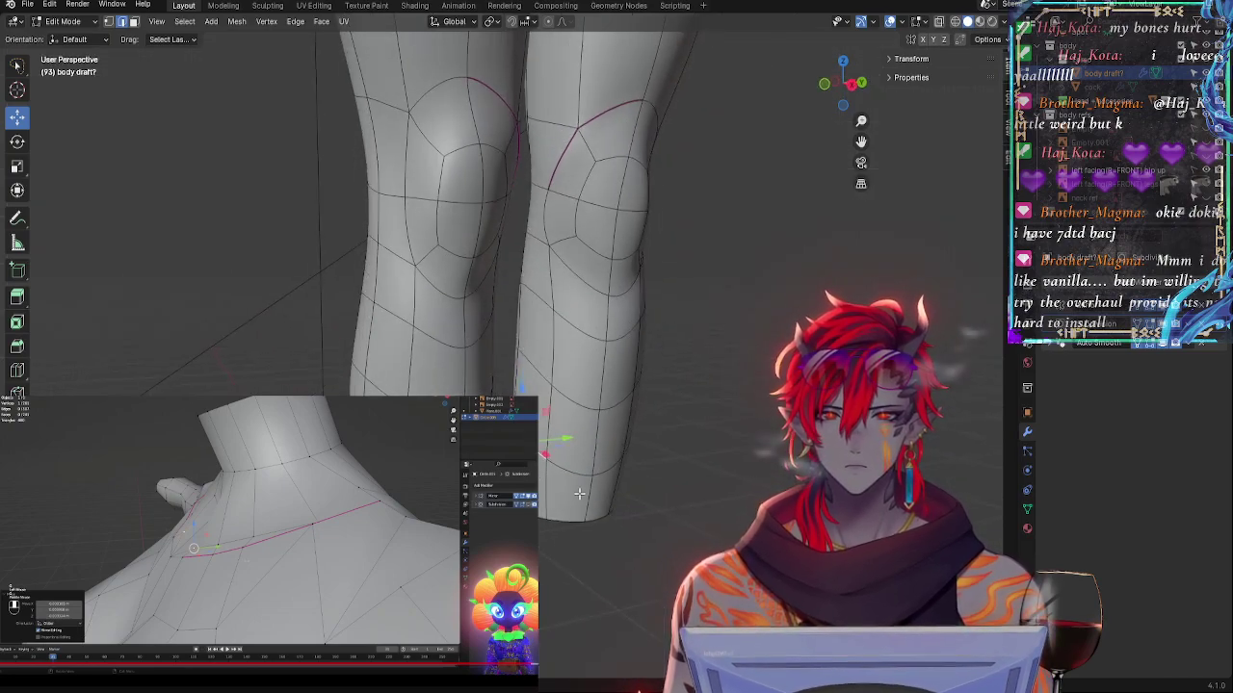
{"action": "left_click_drag", "start_coordinate": [536, 467], "coordinate": [532, 464]}
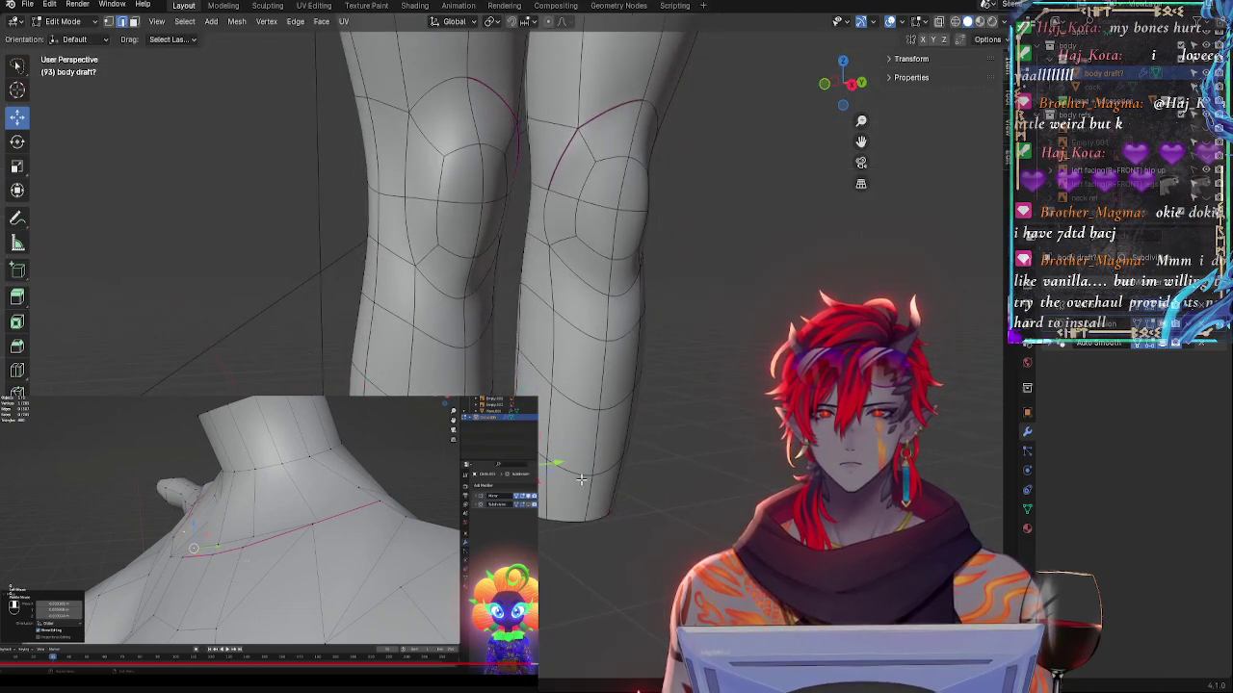
{"action": "middle_click_drag", "start_coordinate": [532, 468], "coordinate": [497, 468]}
{"action": "left_click_drag", "start_coordinate": [603, 481], "coordinate": [609, 479]}
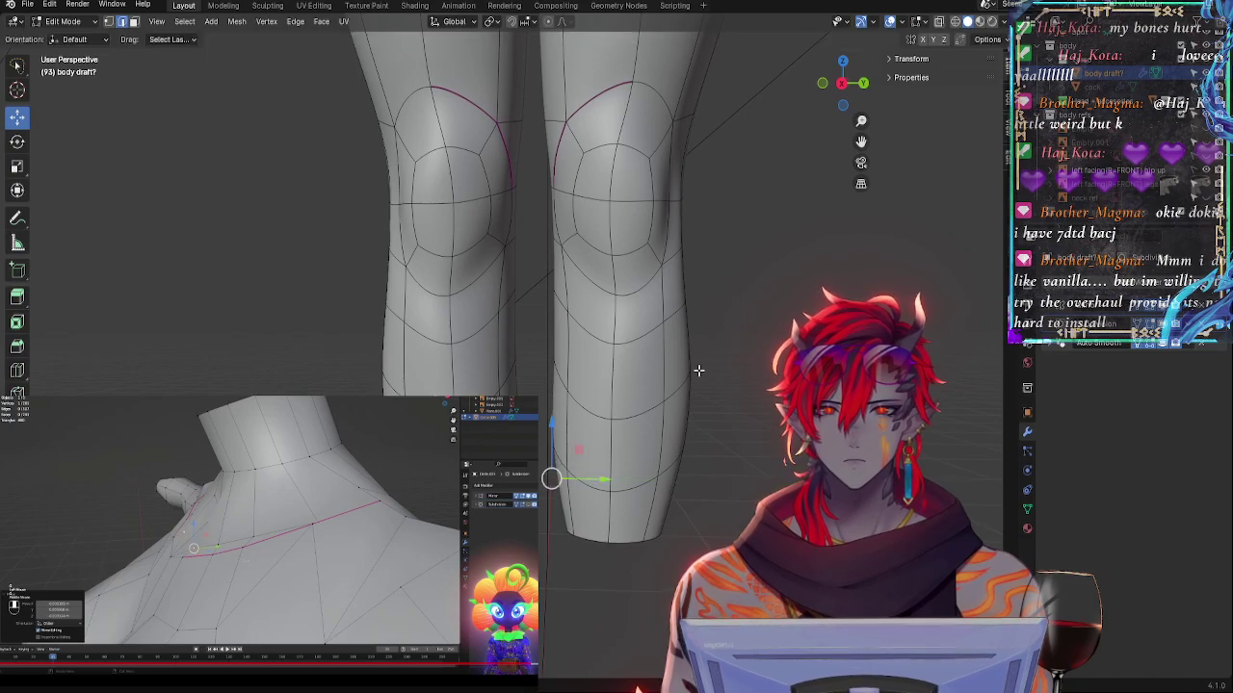
{"action": "left_click", "coordinate": [842, 84]}
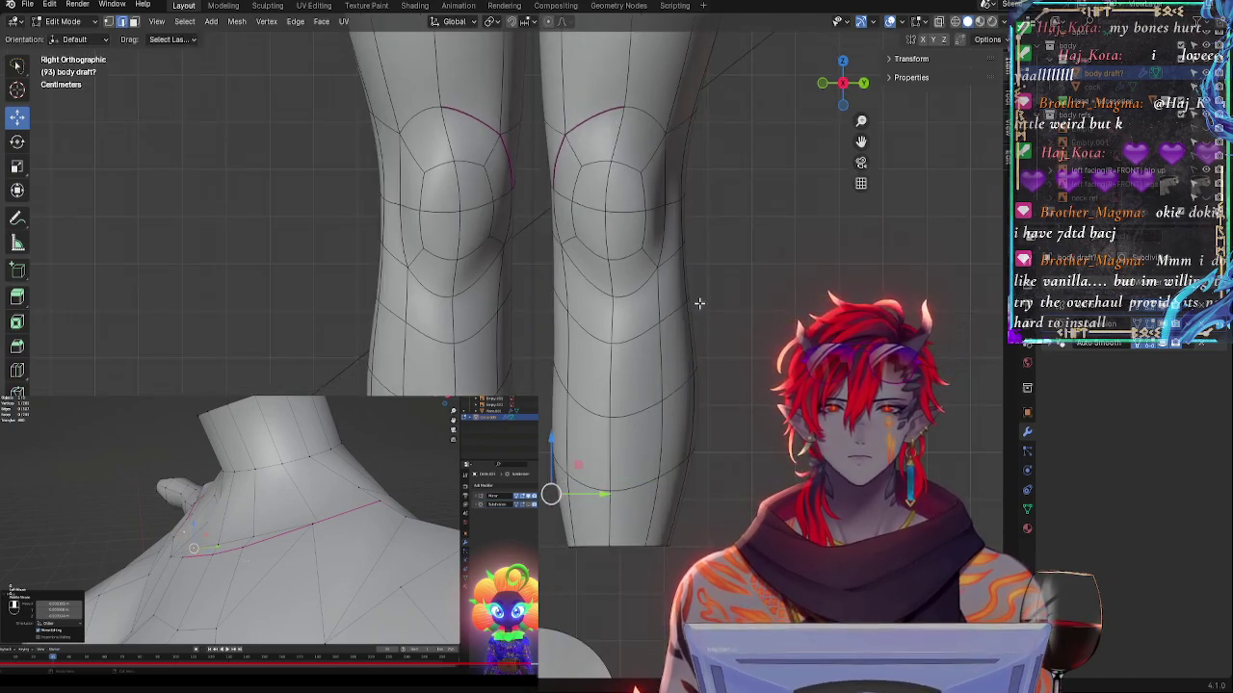
{"action": "middle_click_drag", "start_coordinate": [700, 303], "coordinate": [627, 381], "text": "shift"}
{"action": "key", "text": "Tab"}
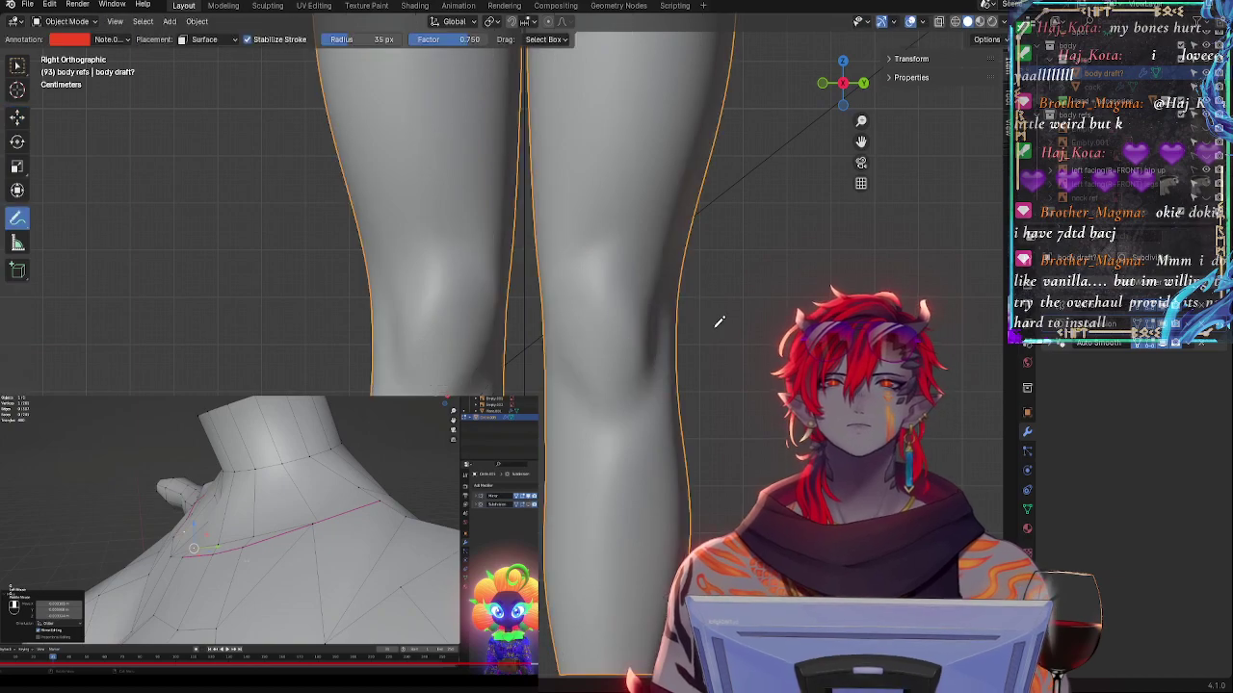
{"action": "scroll", "coordinate": [747, 289], "scroll_direction": "down", "scroll_amount": 8}
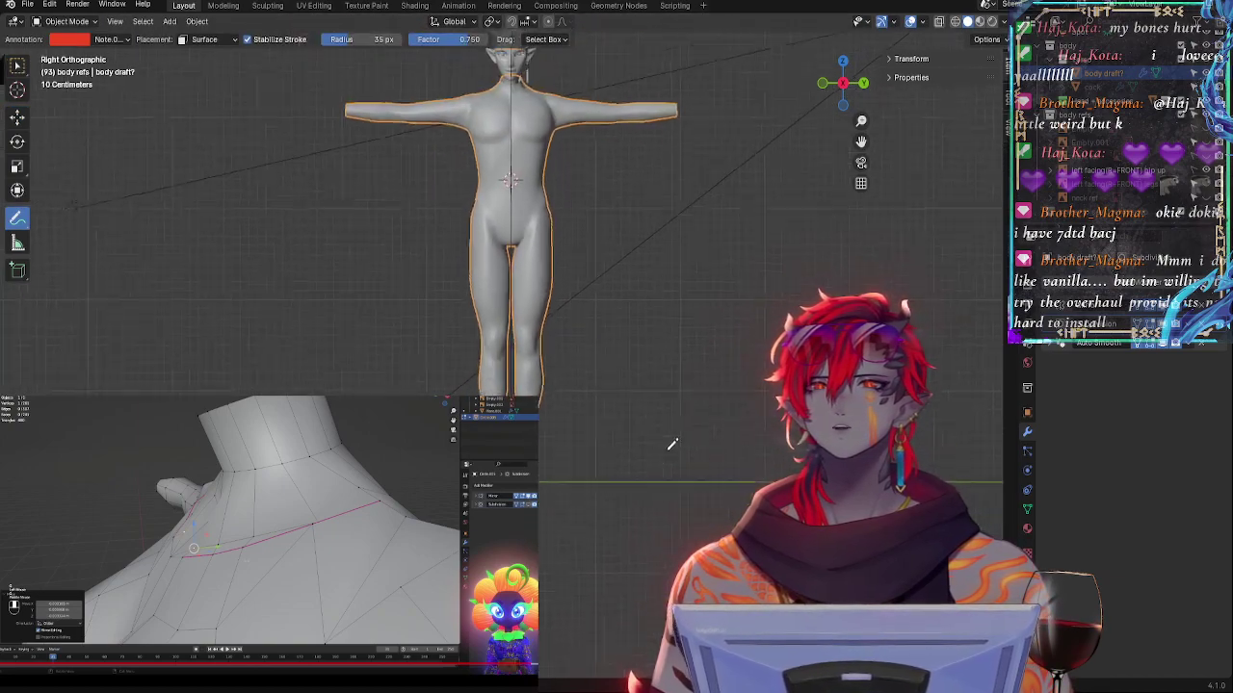
{"action": "scroll", "coordinate": [655, 279], "scroll_direction": "up", "scroll_amount": 5}
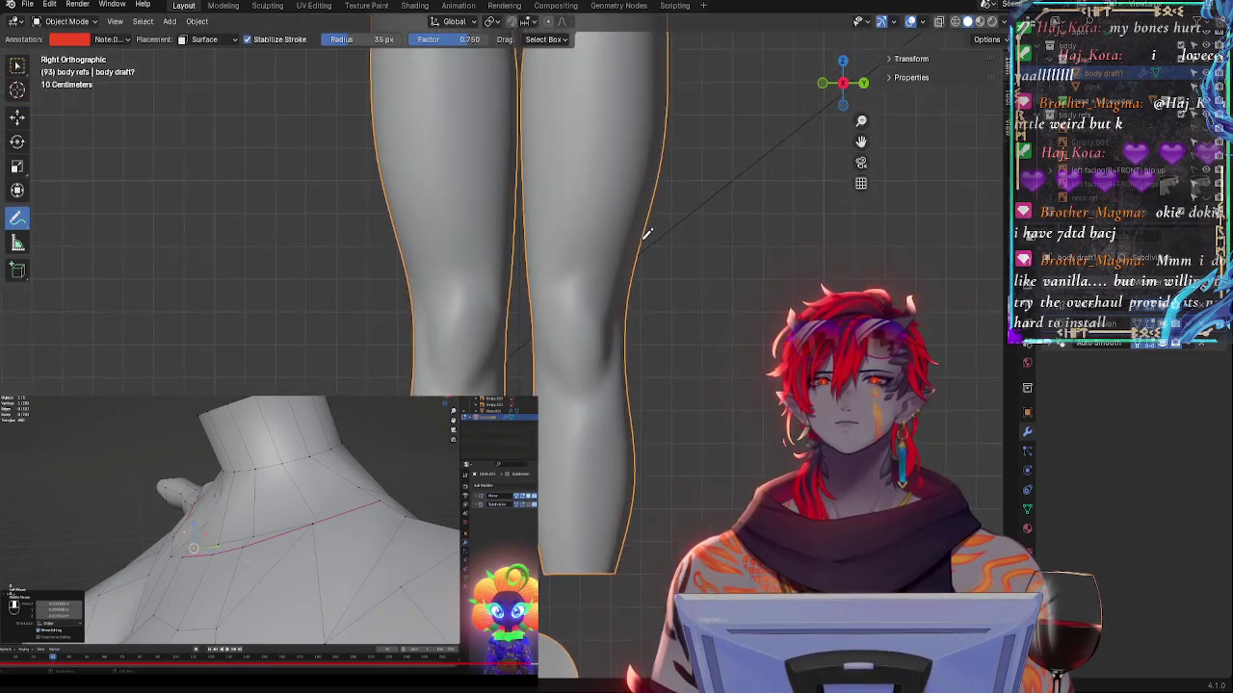
{"action": "scroll", "coordinate": [641, 336], "scroll_direction": "down", "scroll_amount": 4}
{"action": "scroll", "coordinate": [650, 393], "scroll_direction": "up", "scroll_amount": 5}
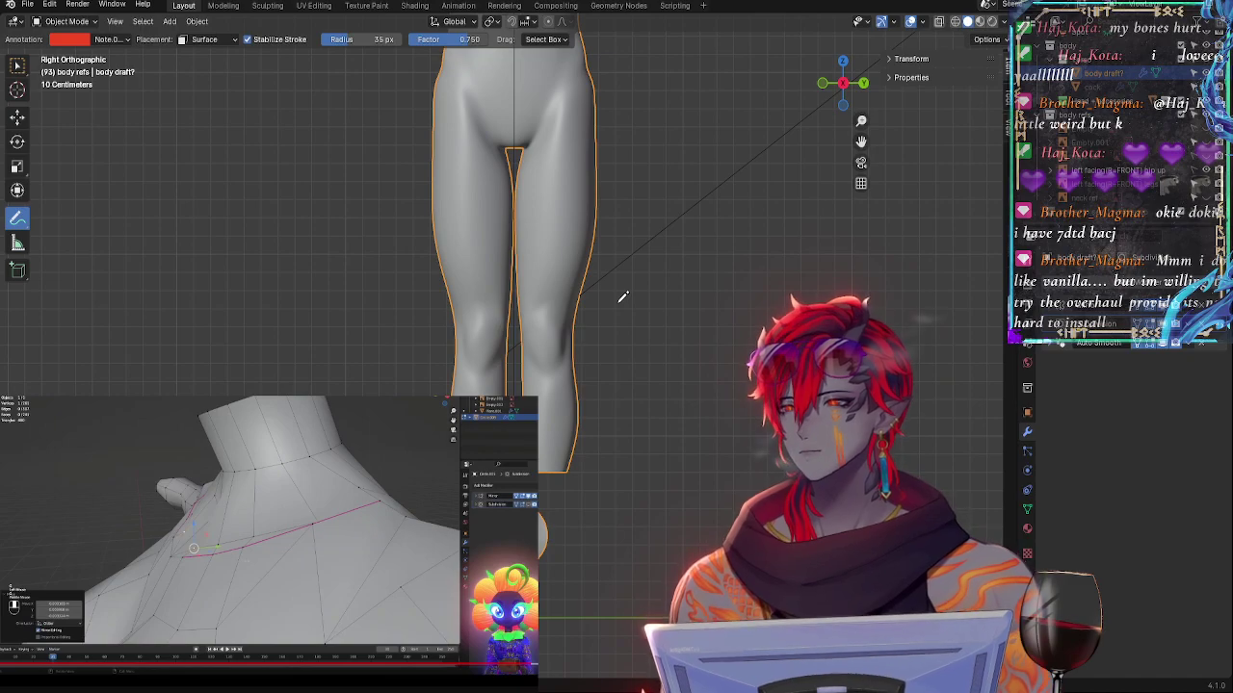
{"action": "scroll", "coordinate": [626, 318], "scroll_direction": "down", "scroll_amount": 4}
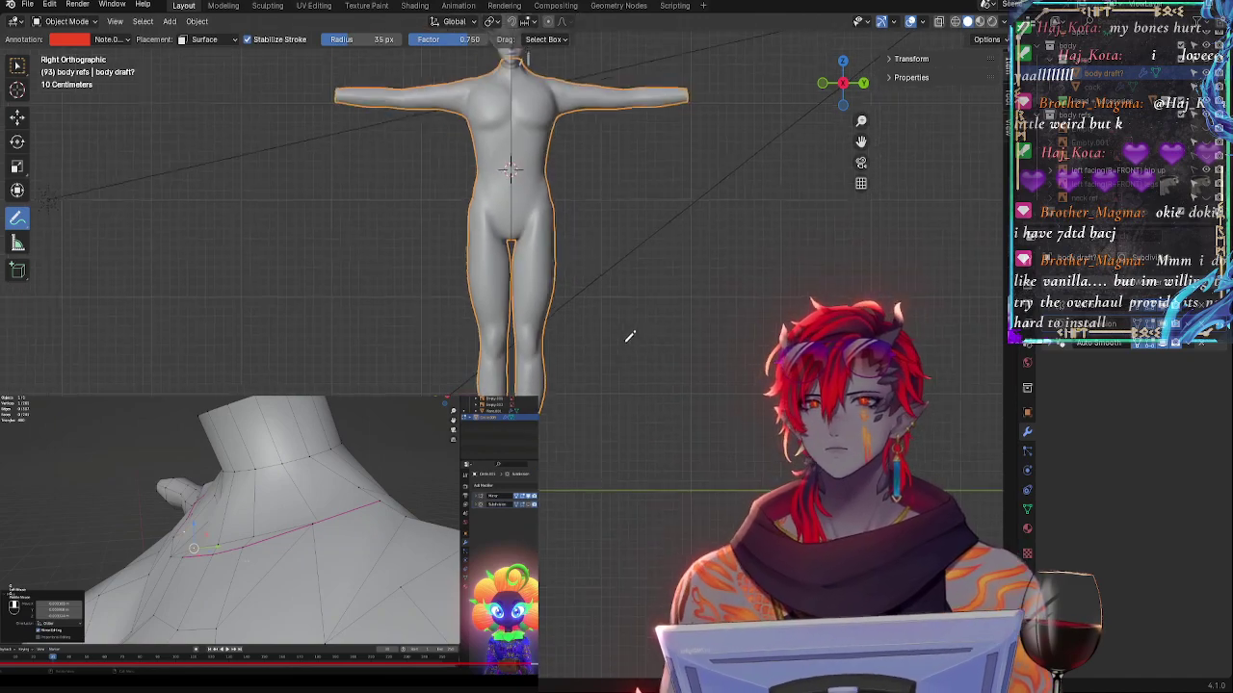
{"action": "scroll", "coordinate": [619, 294], "scroll_direction": "up", "scroll_amount": 4}
{"action": "scroll", "coordinate": [645, 410], "scroll_direction": "down", "scroll_amount": 1}
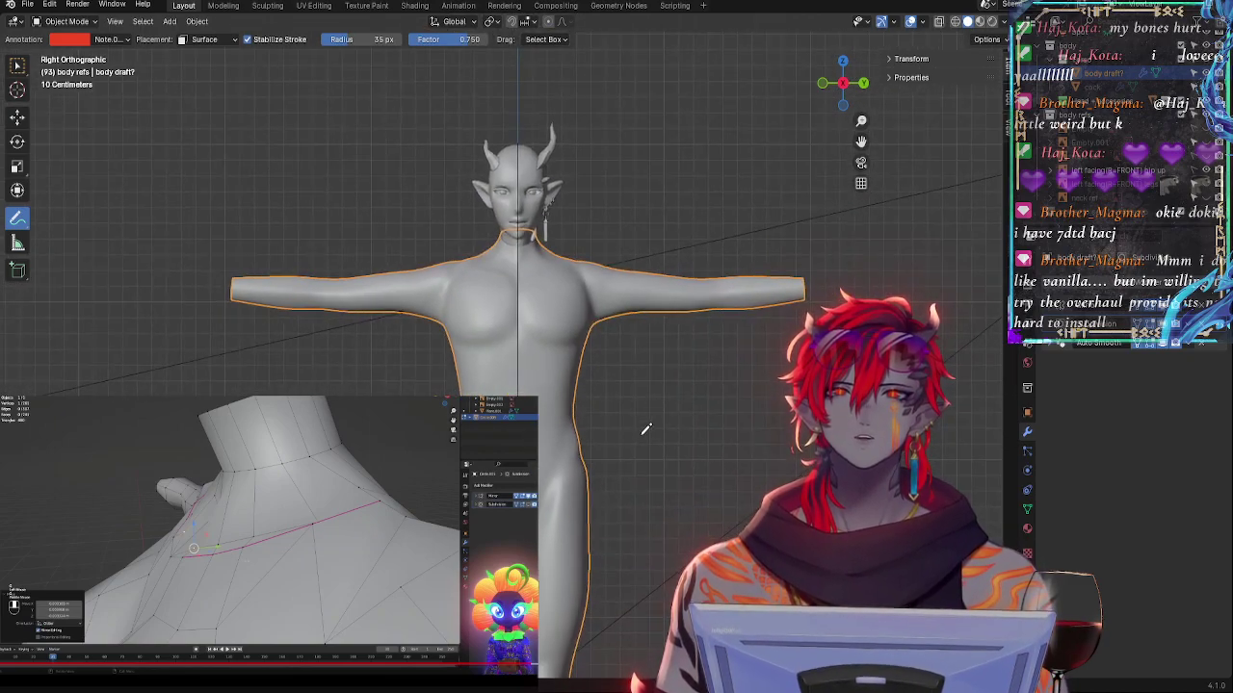
- Switch to Rendered shading and view the bodies in three-quarter and side views
{"action": "key", "text": "z"}
{"action": "left_click", "coordinate": [721, 391]}
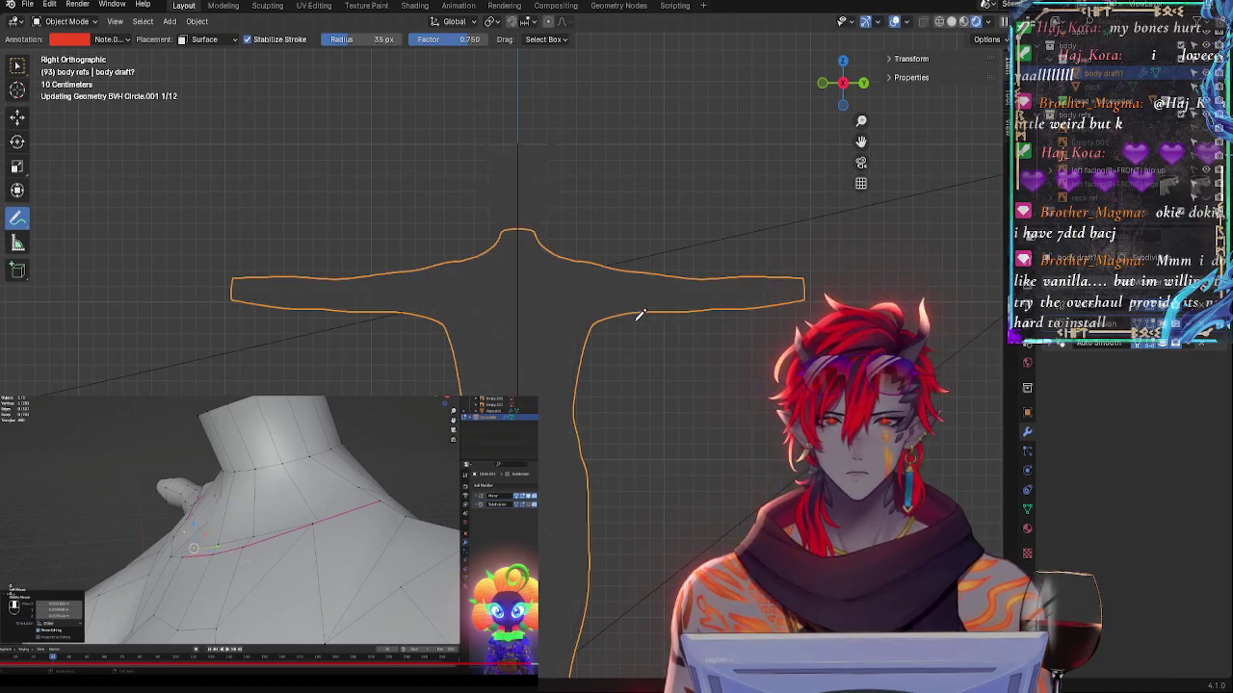
{"action": "middle_click_drag", "start_coordinate": [724, 469], "coordinate": [665, 392]}
{"action": "left_click", "coordinate": [828, 85]}
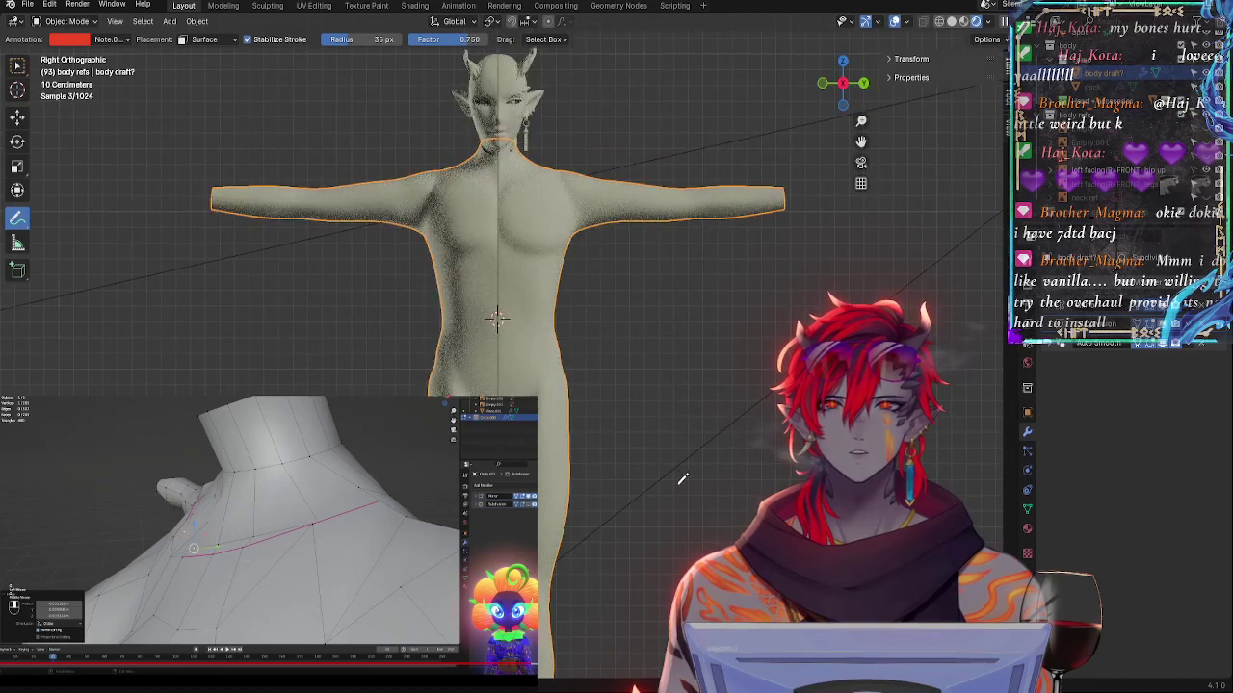
{"action": "scroll", "coordinate": [667, 471], "scroll_direction": "down", "scroll_amount": 1}
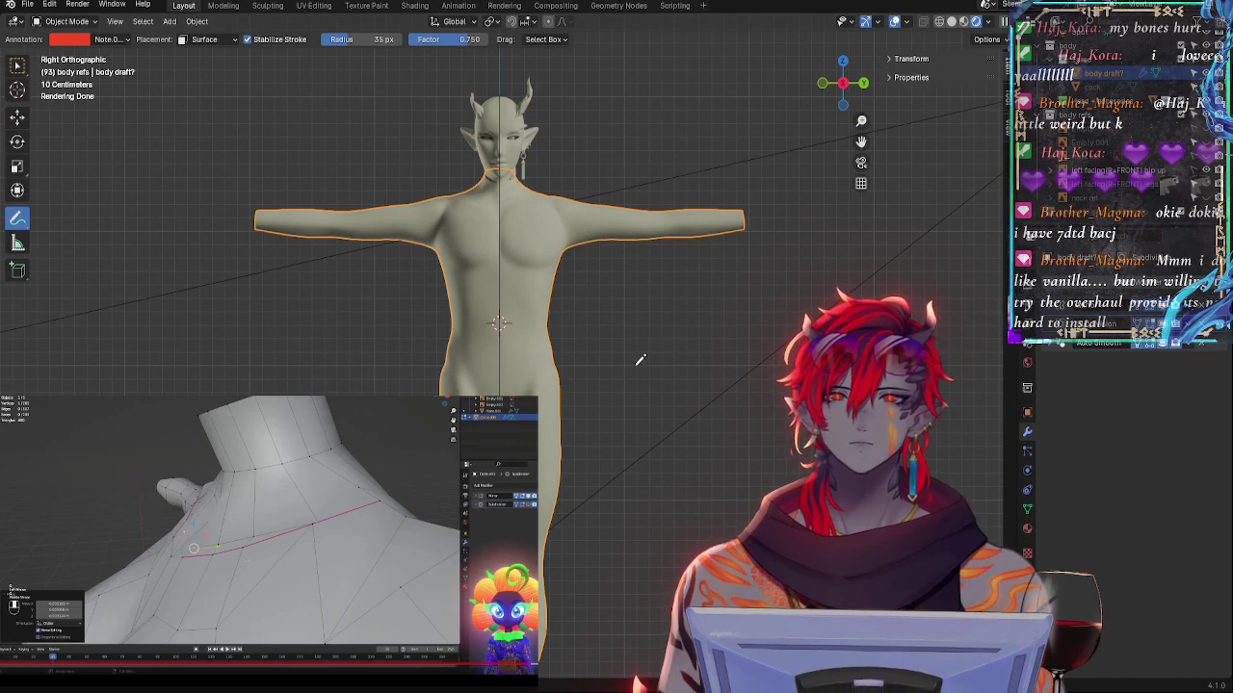
{"action": "middle_click_drag", "start_coordinate": [688, 357], "coordinate": [590, 379]}
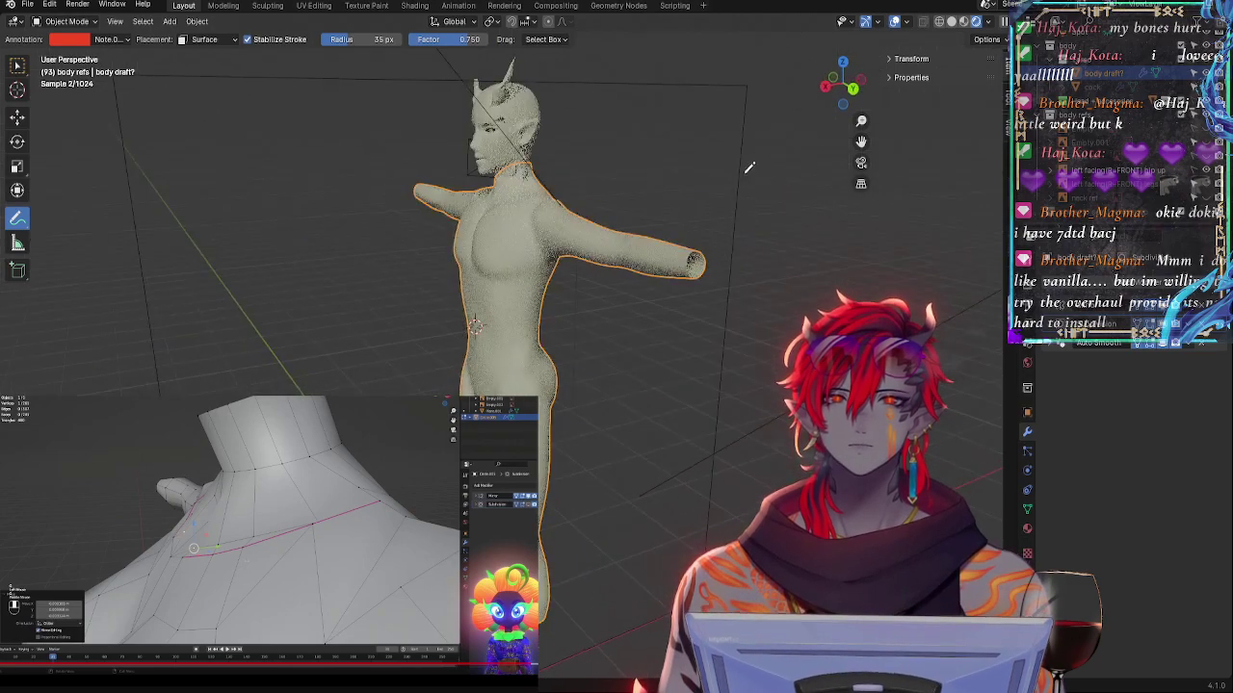
{"action": "left_click", "coordinate": [827, 88]}
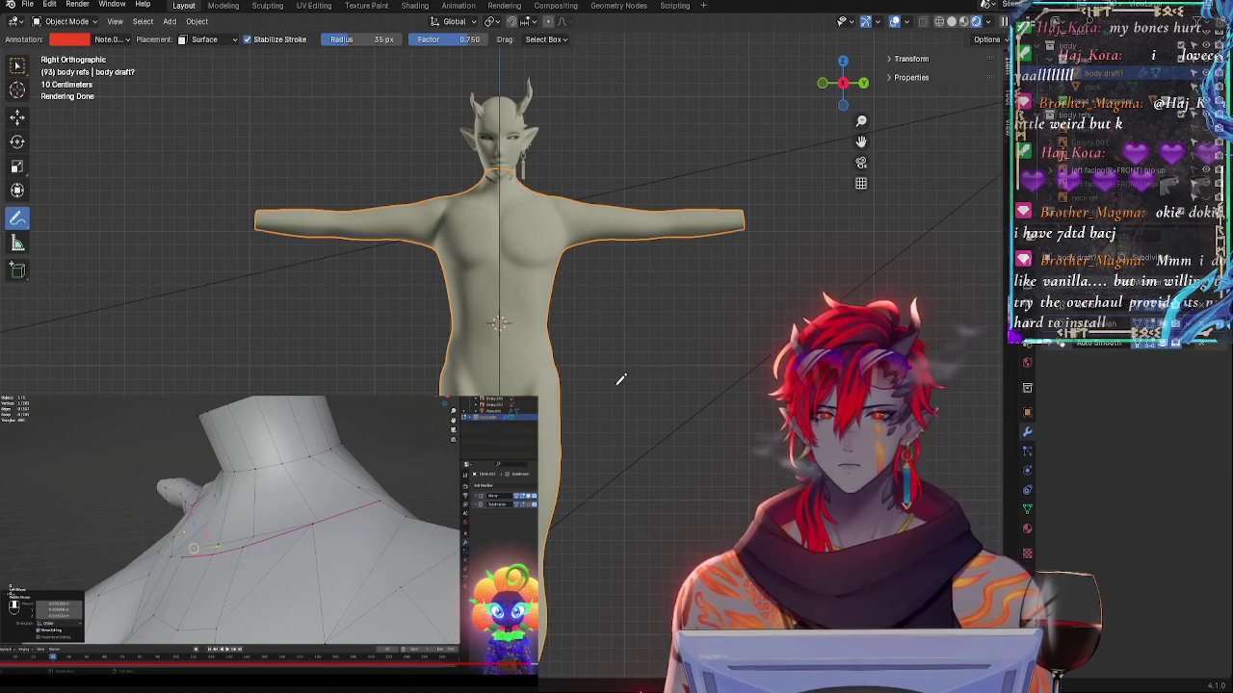
- Toggle the body draft back into Edit Mode
{"action": "key", "text": "Tab"}
{"action": "key", "text": "Tab"}
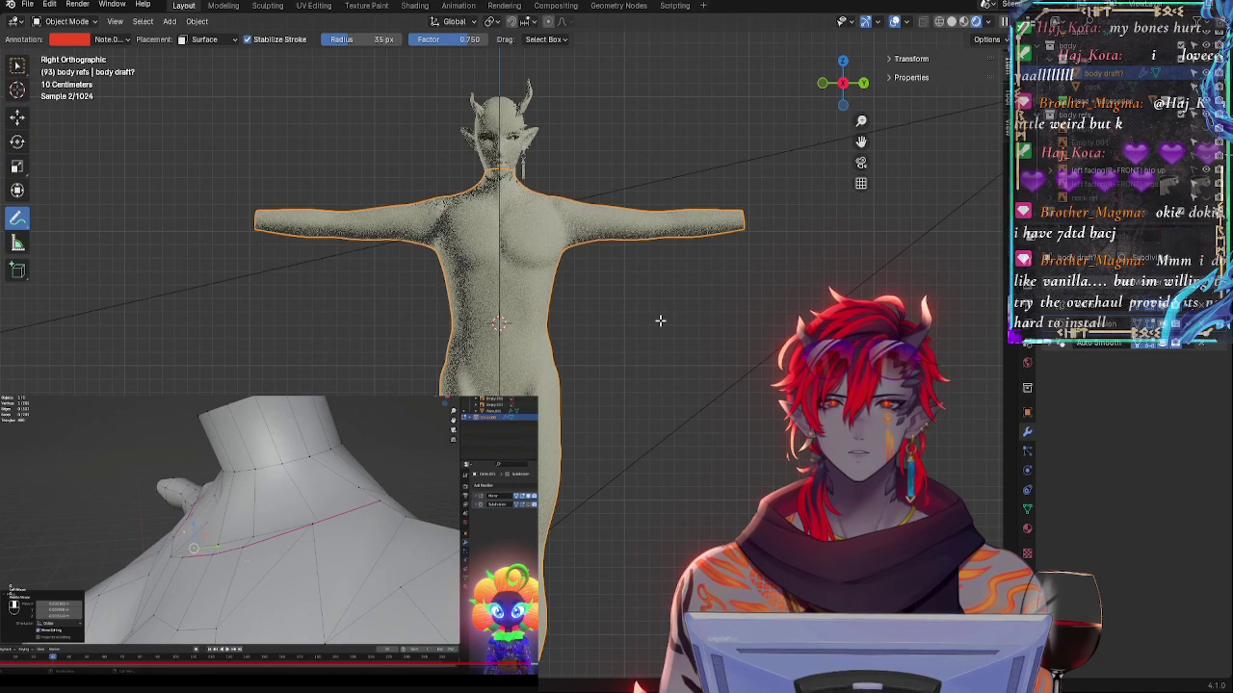
{"action": "key", "text": "Tab"}
{"action": "key", "text": "z"}
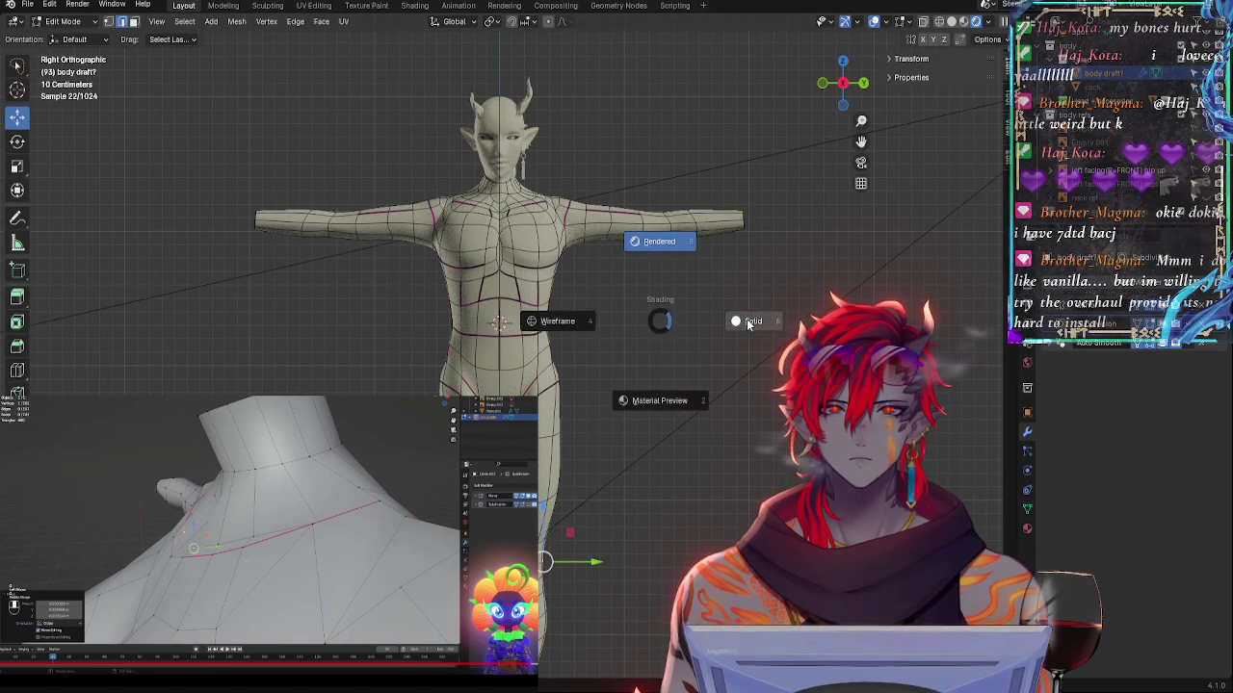
- In solid shading, move the outer hip vertex outward, crease it, and scale along Y
{"action": "left_click", "coordinate": [750, 321]}
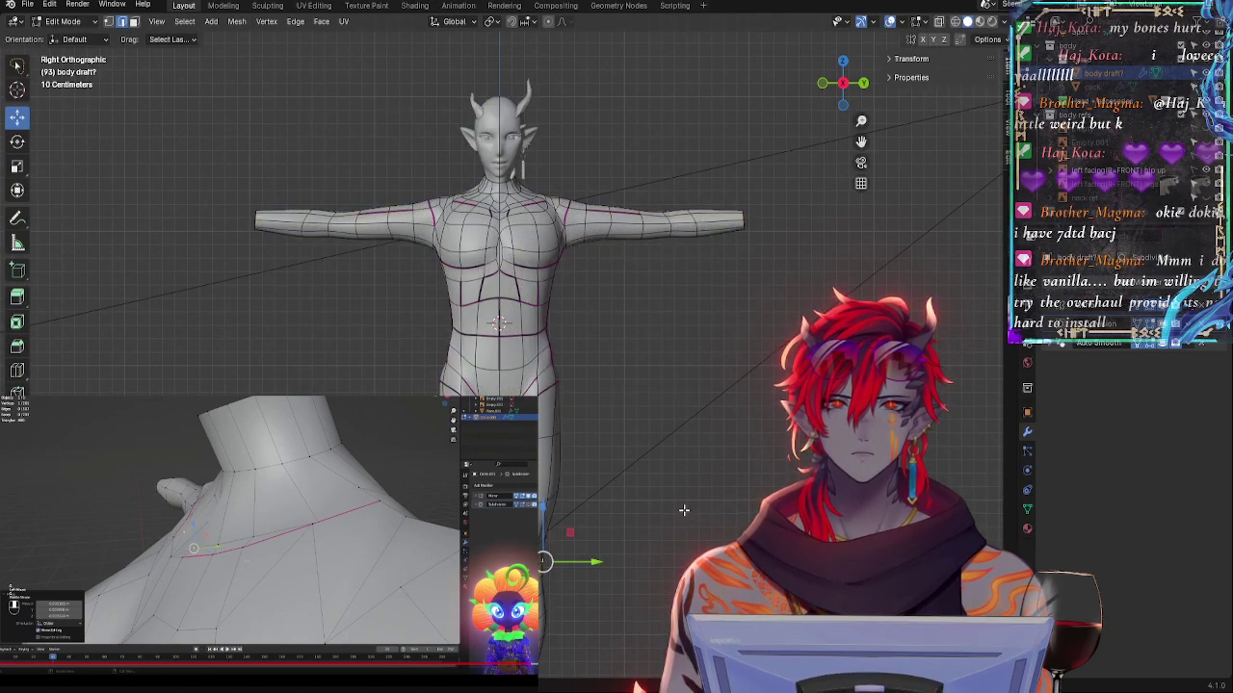
{"action": "scroll", "coordinate": [623, 372], "scroll_direction": "up", "scroll_amount": 4}
{"action": "left_click", "coordinate": [568, 411]}
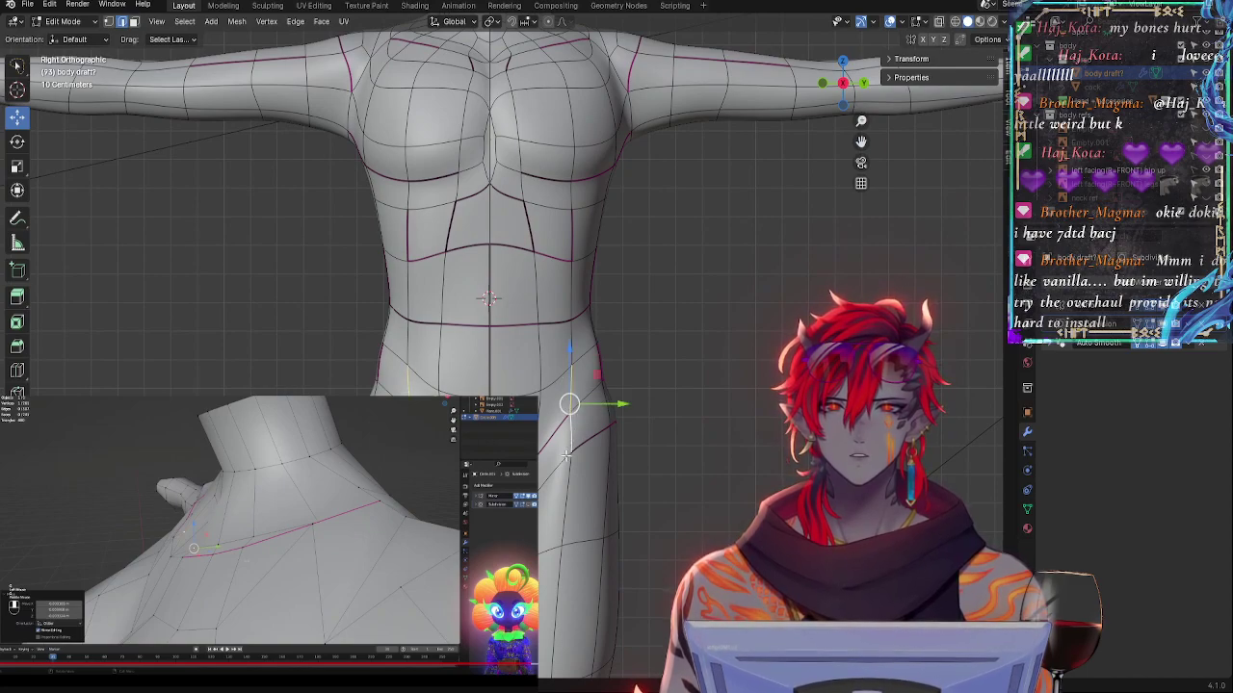
{"action": "left_click_drag", "start_coordinate": [581, 446], "coordinate": [611, 440]}
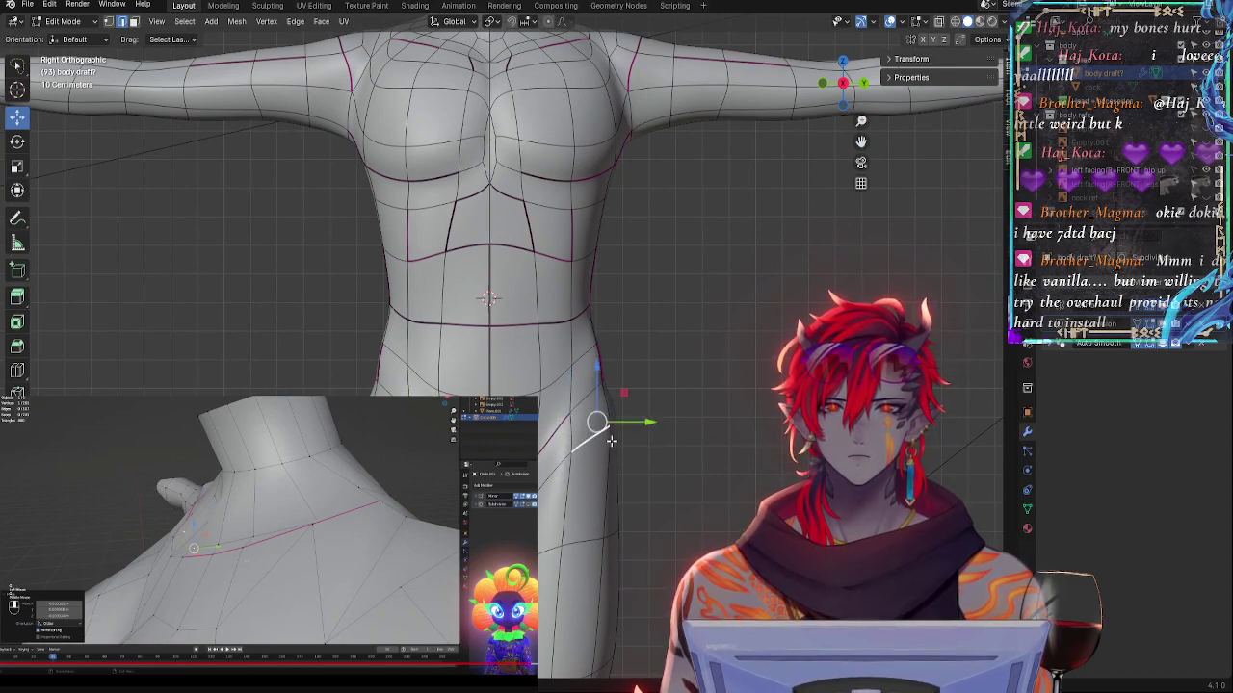
{"action": "key", "text": "shift+e"}
{"action": "left_click", "coordinate": [621, 437]}
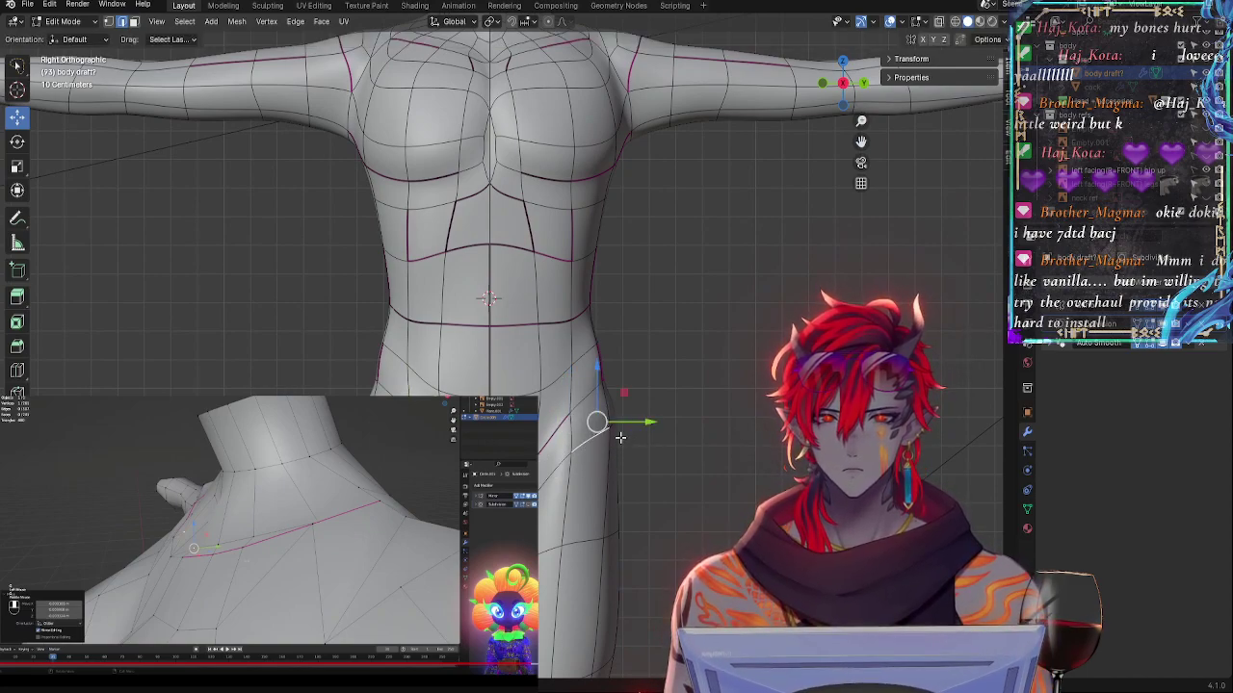
{"action": "key", "text": "s"}
{"action": "key", "text": "y"}
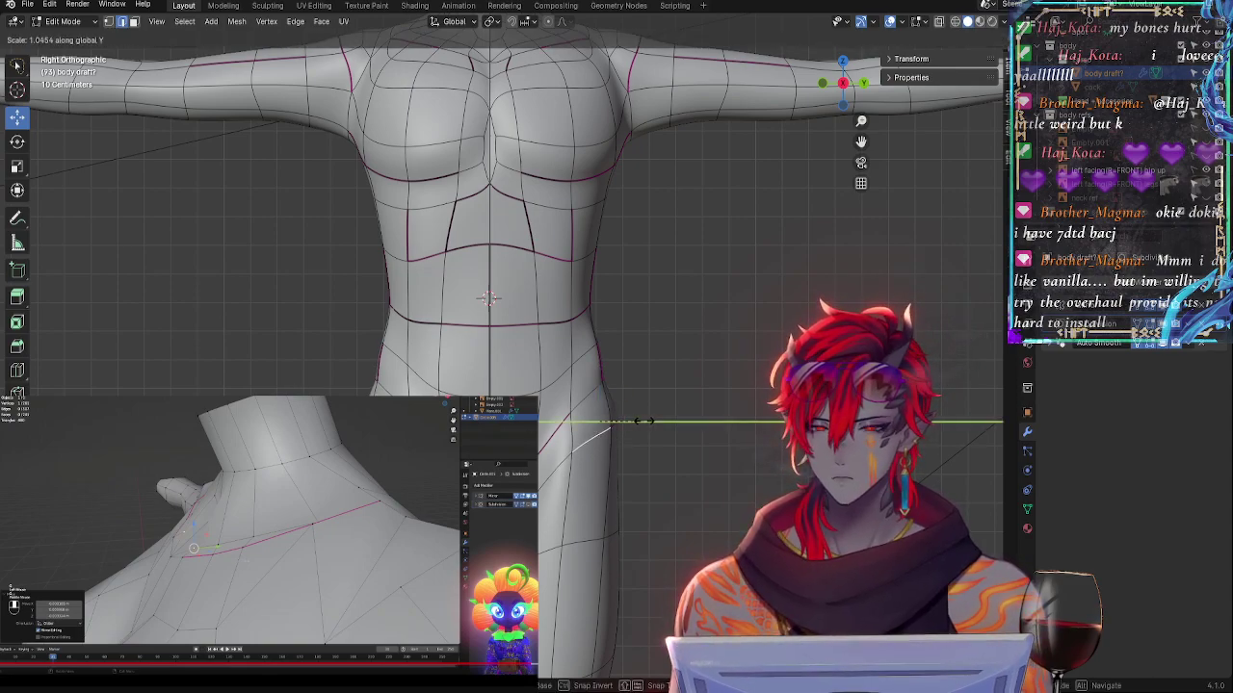
{"action": "left_click", "coordinate": [624, 421]}
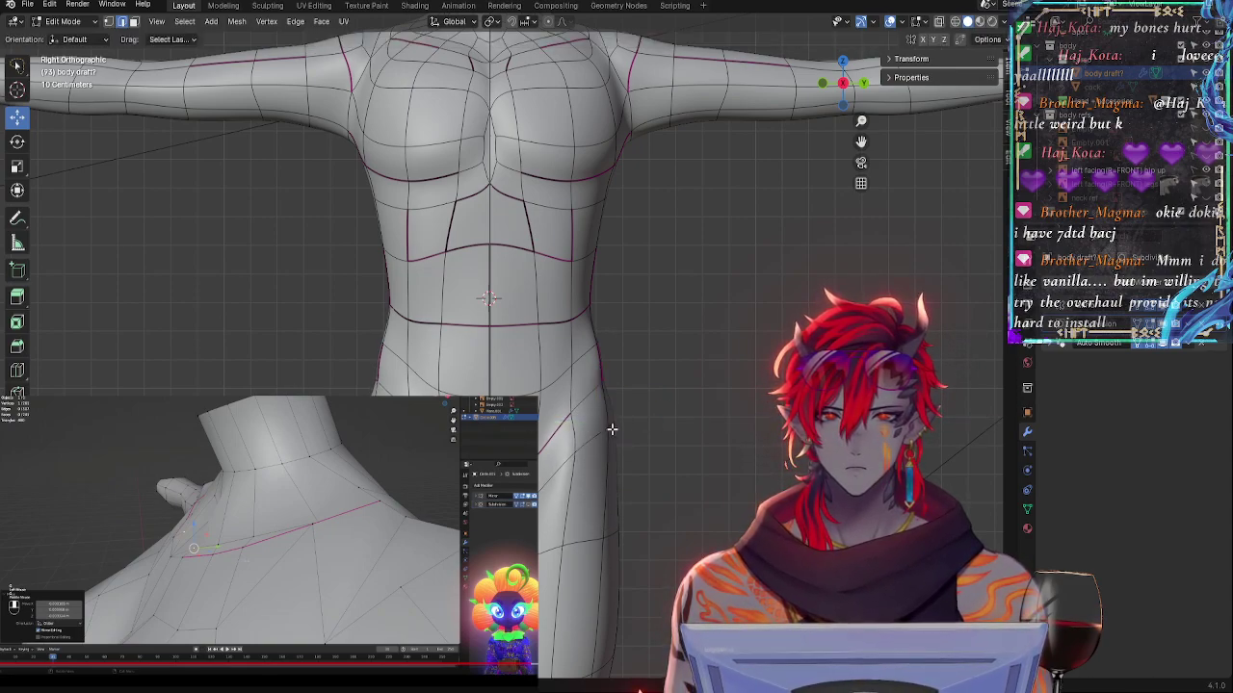
- Scale the hip selection along Y again and raise the outer and inner hip vertices
{"action": "key", "text": "s"}
{"action": "key", "text": "y"}
{"action": "left_click", "coordinate": [638, 422]}
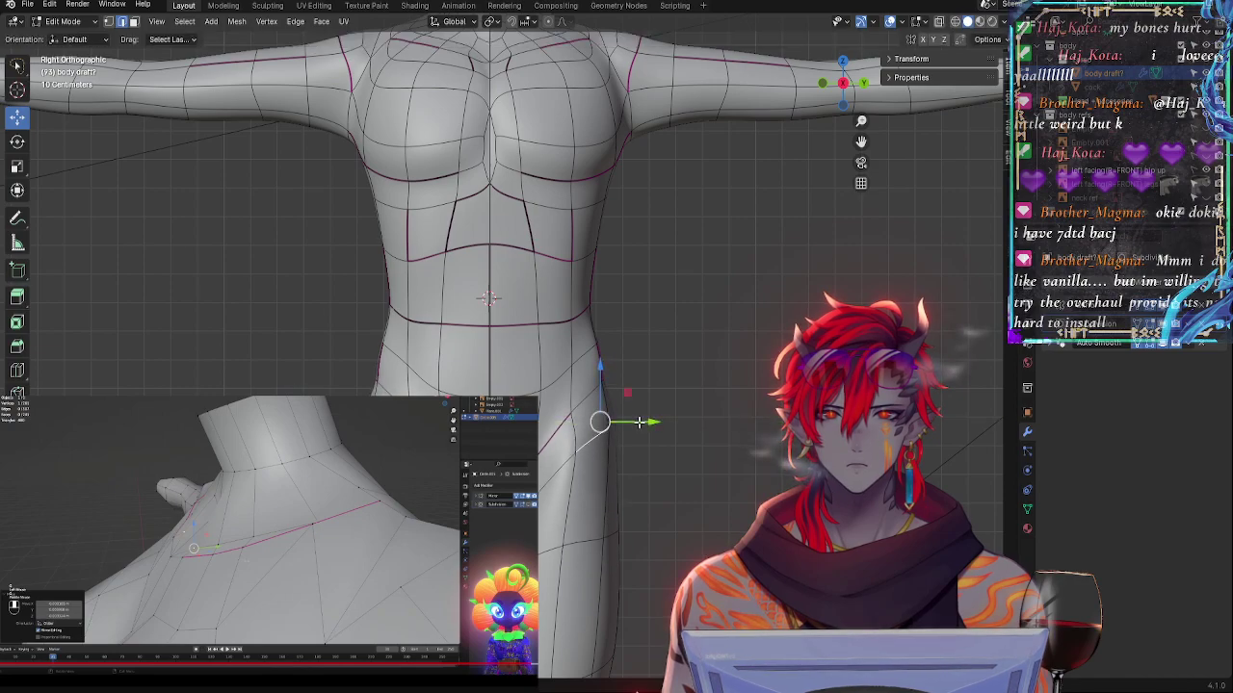
{"action": "left_click_drag", "start_coordinate": [604, 382], "coordinate": [598, 365]}
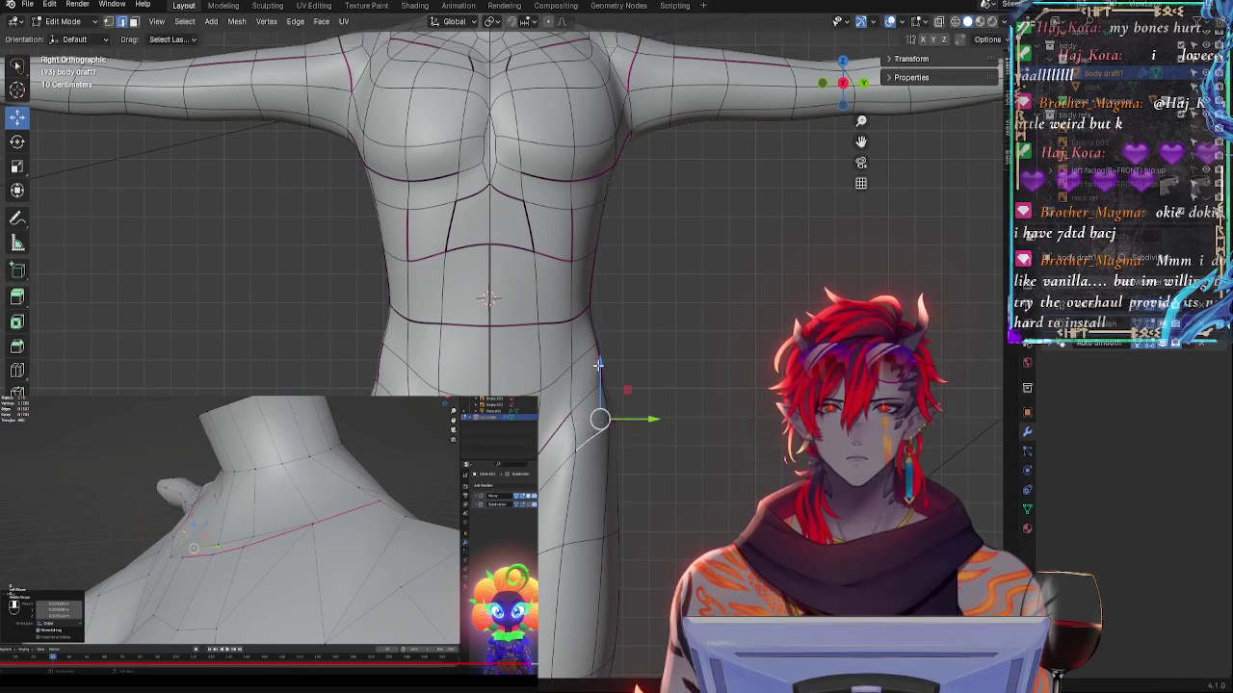
{"action": "left_click", "coordinate": [606, 426]}
{"action": "left_click_drag", "start_coordinate": [619, 366], "coordinate": [619, 359]}
{"action": "left_click", "coordinate": [580, 449]}
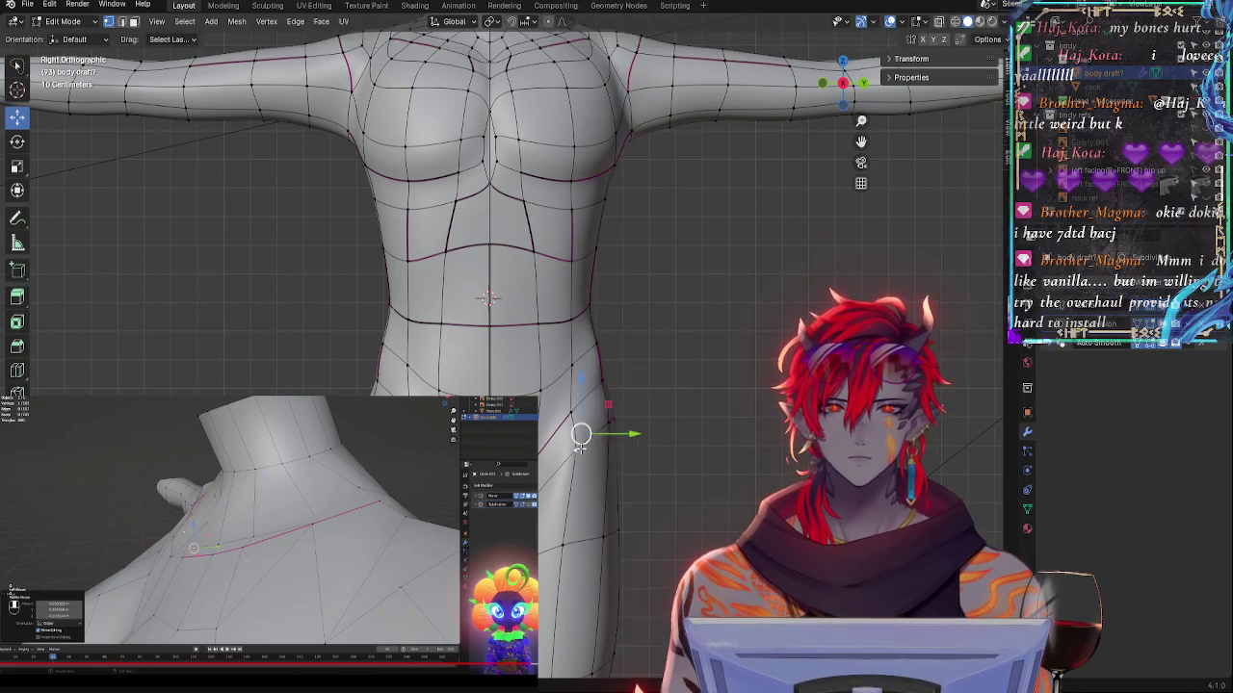
{"action": "left_click_drag", "start_coordinate": [581, 435], "coordinate": [580, 438]}
- Nudge, rotate and move the hip vertex while checking it from three-quarter angles
{"action": "middle_click_drag", "start_coordinate": [624, 493], "coordinate": [552, 527]}
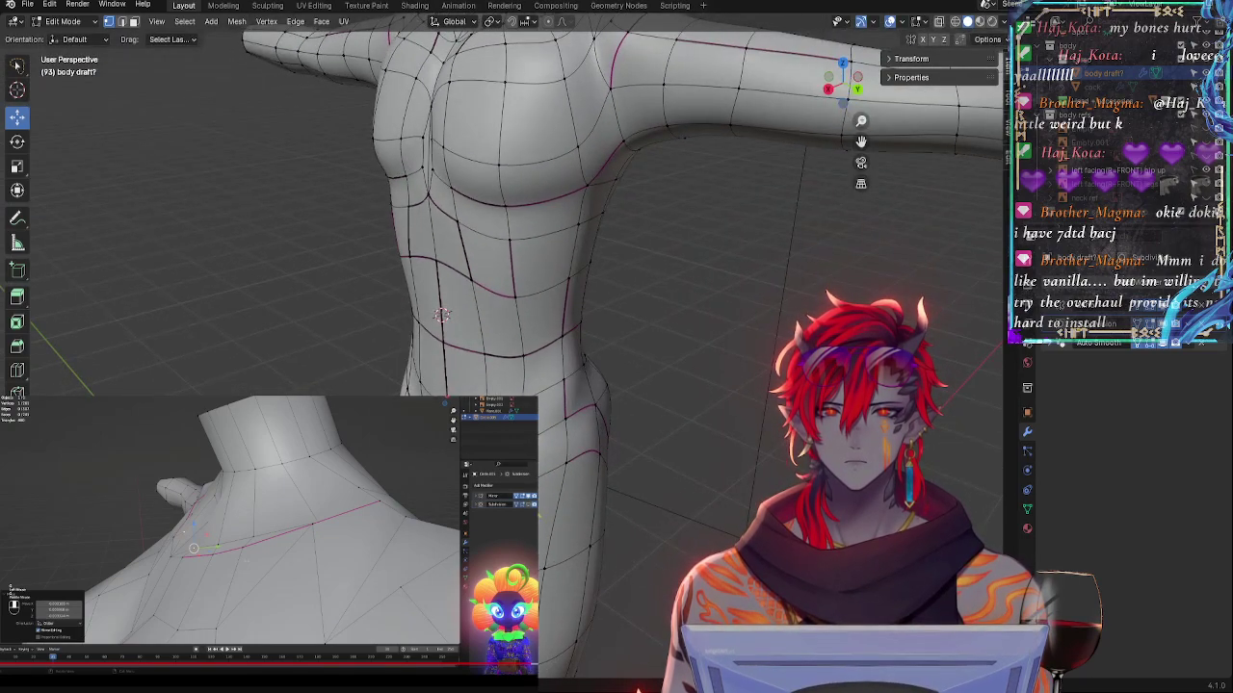
{"action": "left_click_drag", "start_coordinate": [538, 517], "coordinate": [541, 518]}
{"action": "middle_click_drag", "start_coordinate": [534, 520], "coordinate": [623, 500]}
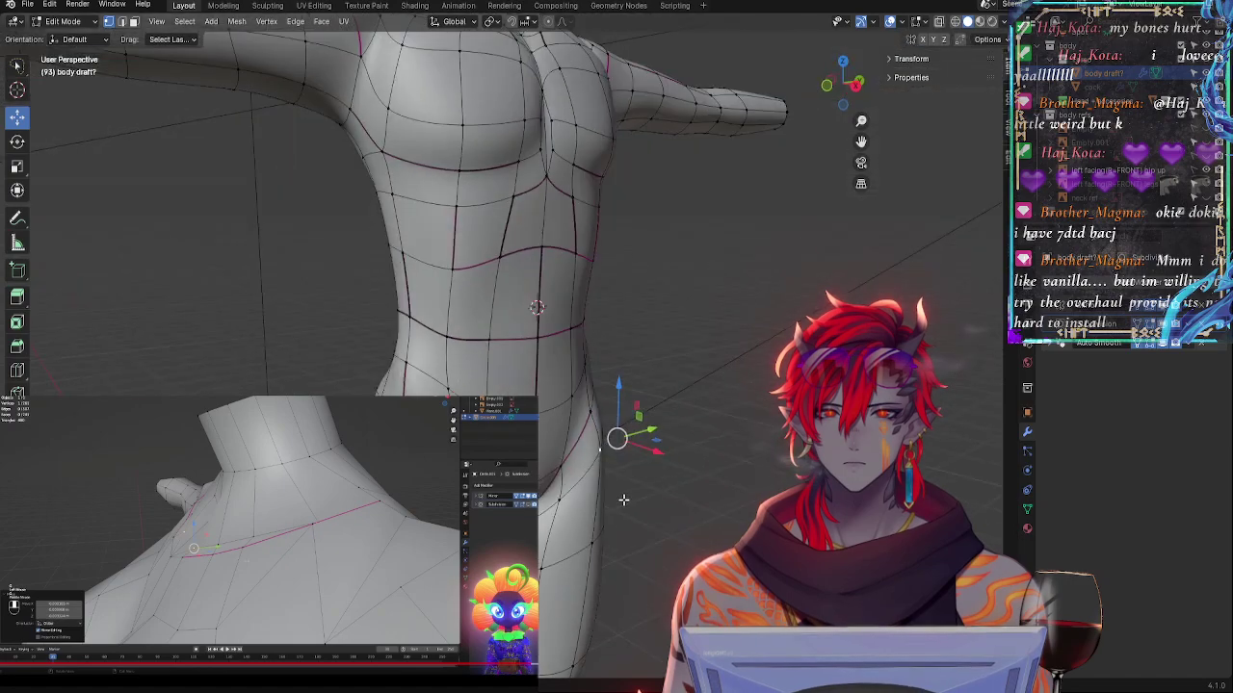
{"action": "key", "text": "g"}
{"action": "left_click", "coordinate": [645, 452]}
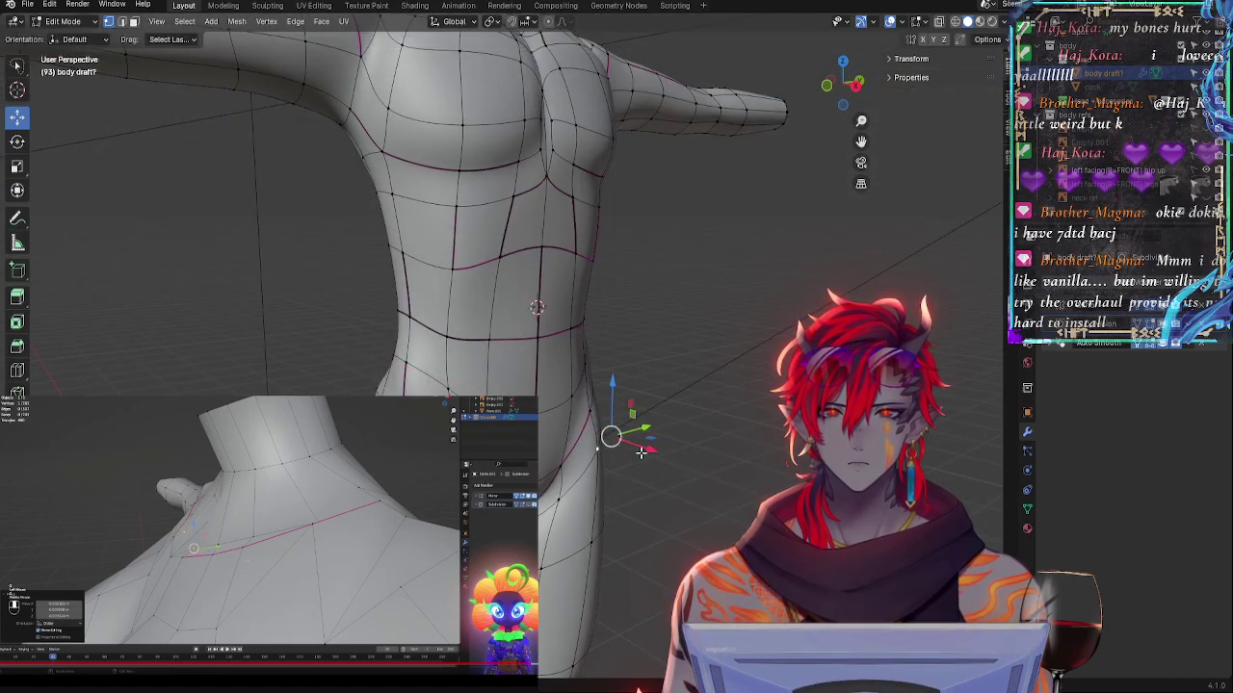
{"action": "middle_click_drag", "start_coordinate": [645, 453], "coordinate": [627, 448]}
{"action": "key", "text": "r"}
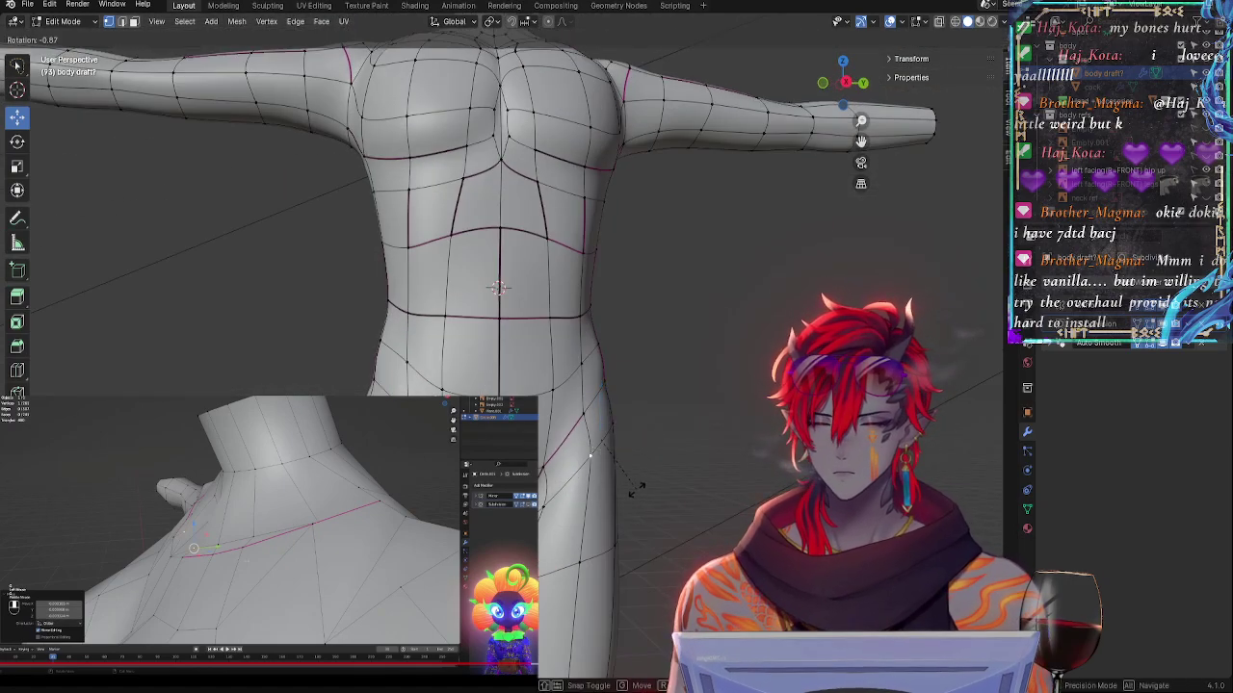
{"action": "left_click", "coordinate": [636, 431]}
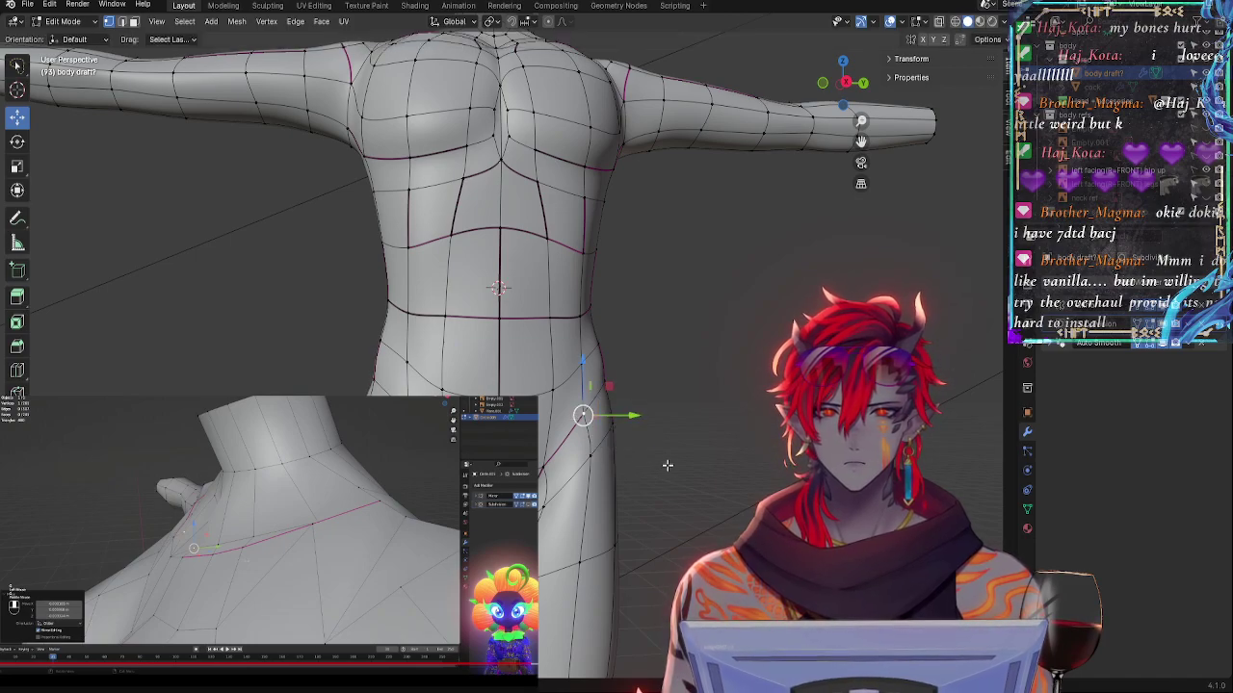
{"action": "middle_click_drag", "start_coordinate": [667, 465], "coordinate": [608, 475]}
{"action": "key", "text": "g"}
{"action": "left_click", "coordinate": [554, 470]}
- Select vertices and the edge down the hip side and crease that hip edge
{"action": "left_click", "coordinate": [551, 473], "text": "shift"}
{"action": "left_click", "coordinate": [553, 494], "text": "shift"}
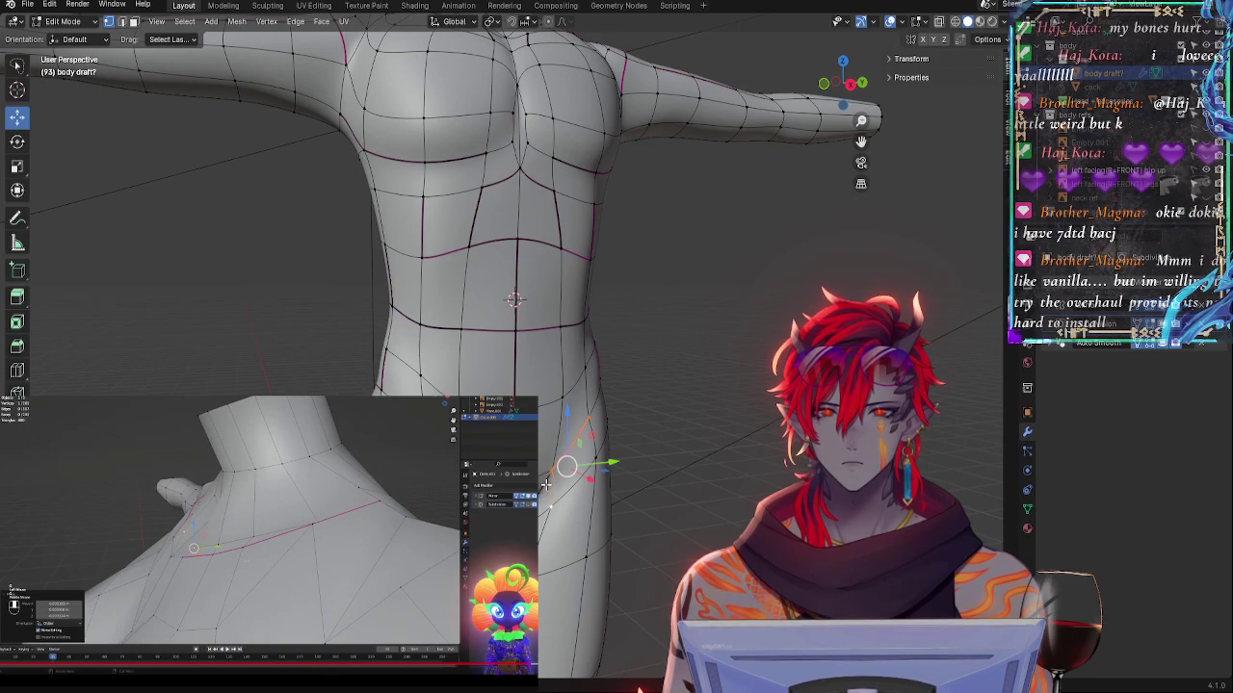
{"action": "left_click", "coordinate": [546, 485], "text": "shift"}
{"action": "left_click", "coordinate": [554, 463]}
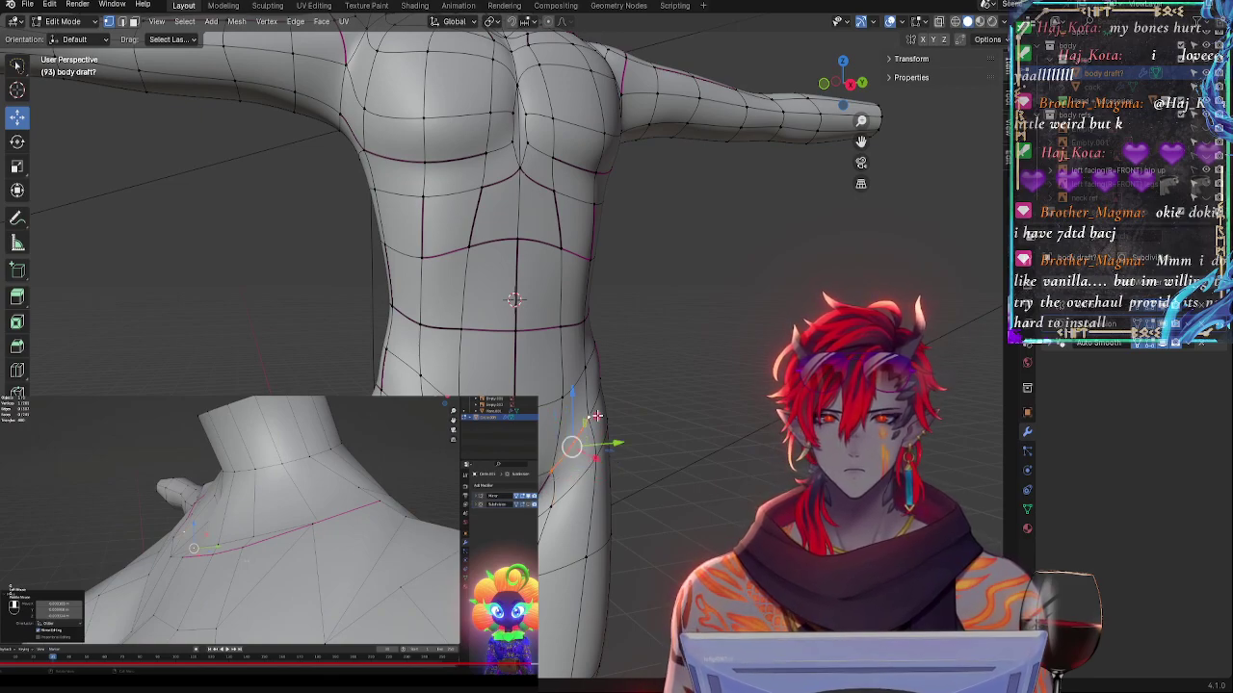
{"action": "left_click", "coordinate": [598, 408], "text": "shift"}
{"action": "middle_click_drag", "start_coordinate": [598, 391], "coordinate": [595, 343]}
{"action": "left_click", "coordinate": [523, 493], "text": "shift"}
{"action": "middle_click_drag", "start_coordinate": [555, 439], "coordinate": [564, 517]}
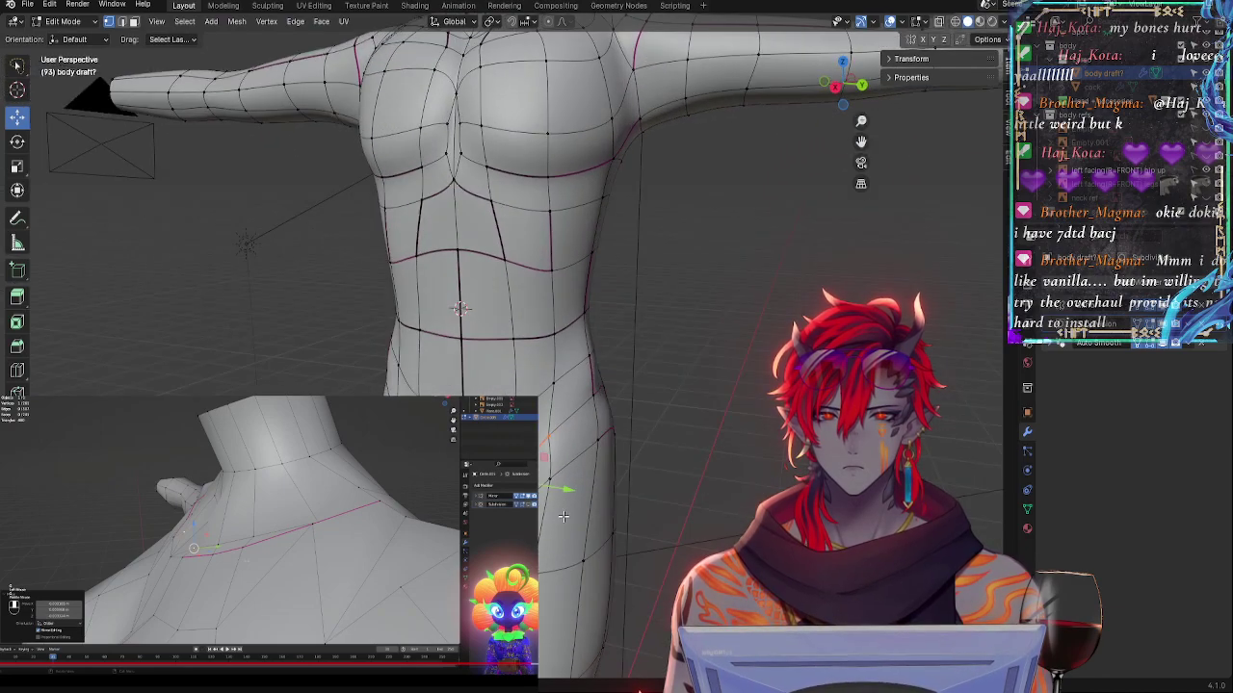
{"action": "left_click", "coordinate": [576, 411]}
{"action": "key", "text": "shift+e"}
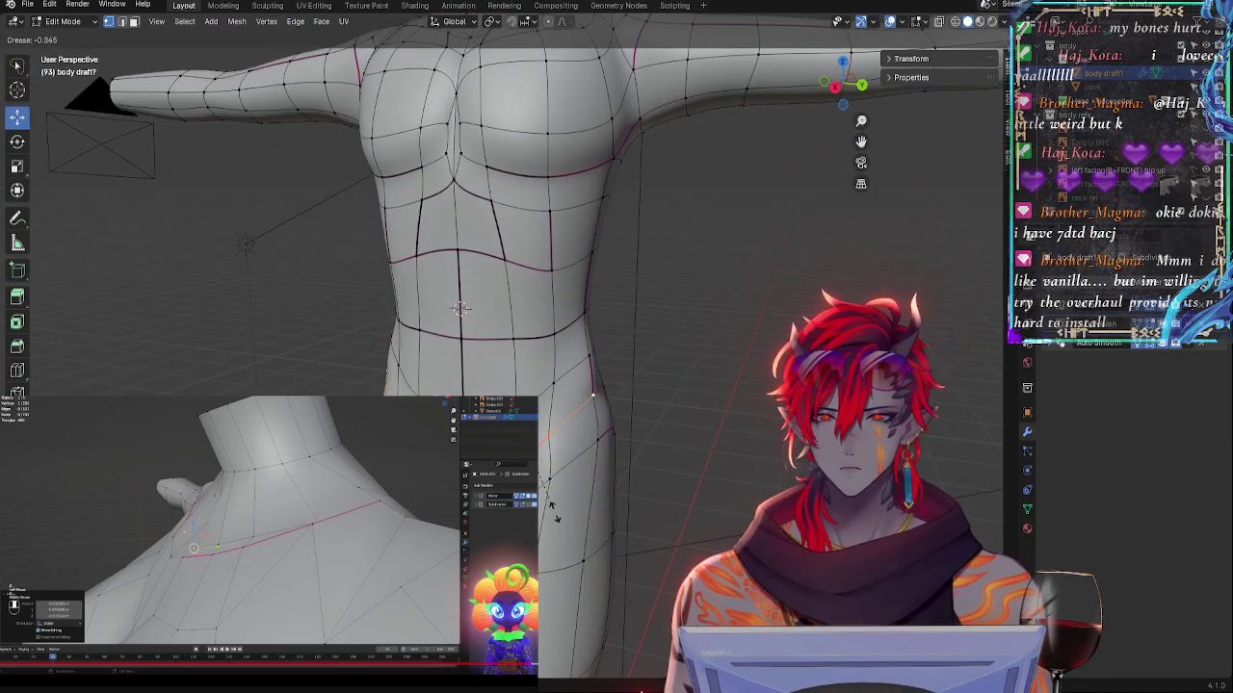
{"action": "left_click", "coordinate": [560, 515]}
- Return to right view and Object Mode to compare the hips with the reference body
{"action": "middle_click_drag", "start_coordinate": [563, 513], "coordinate": [599, 505]}
{"action": "left_click", "coordinate": [630, 506]}
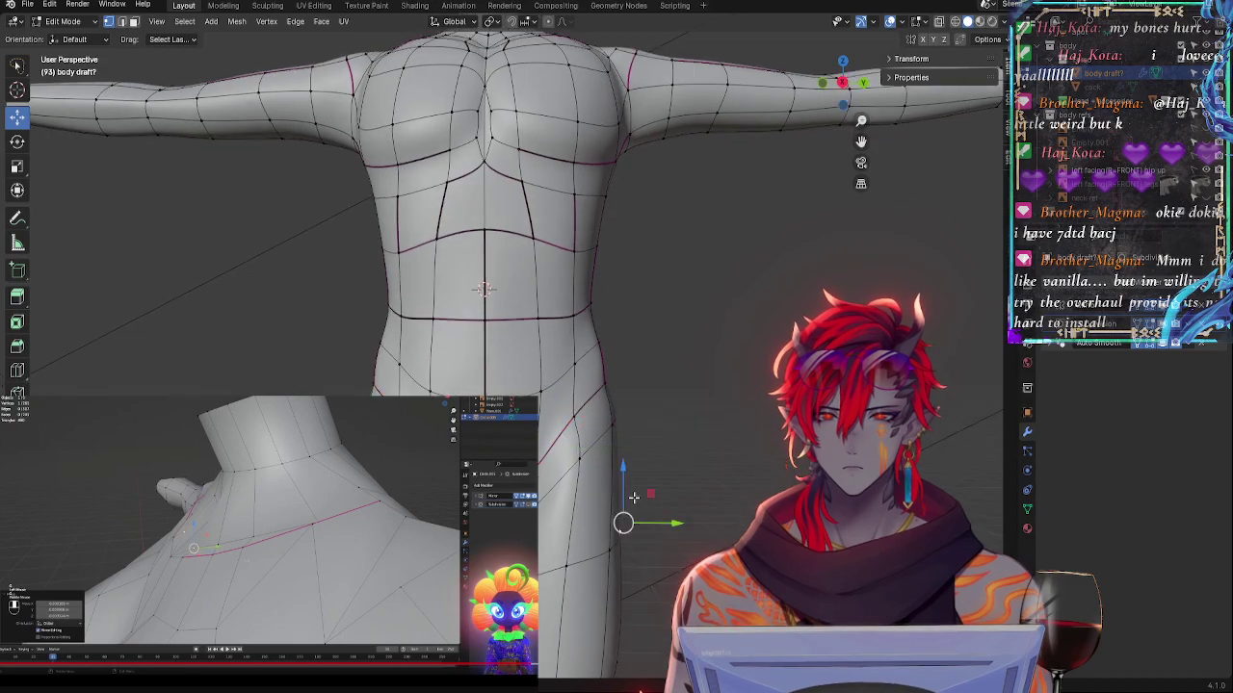
{"action": "left_click", "coordinate": [843, 82]}
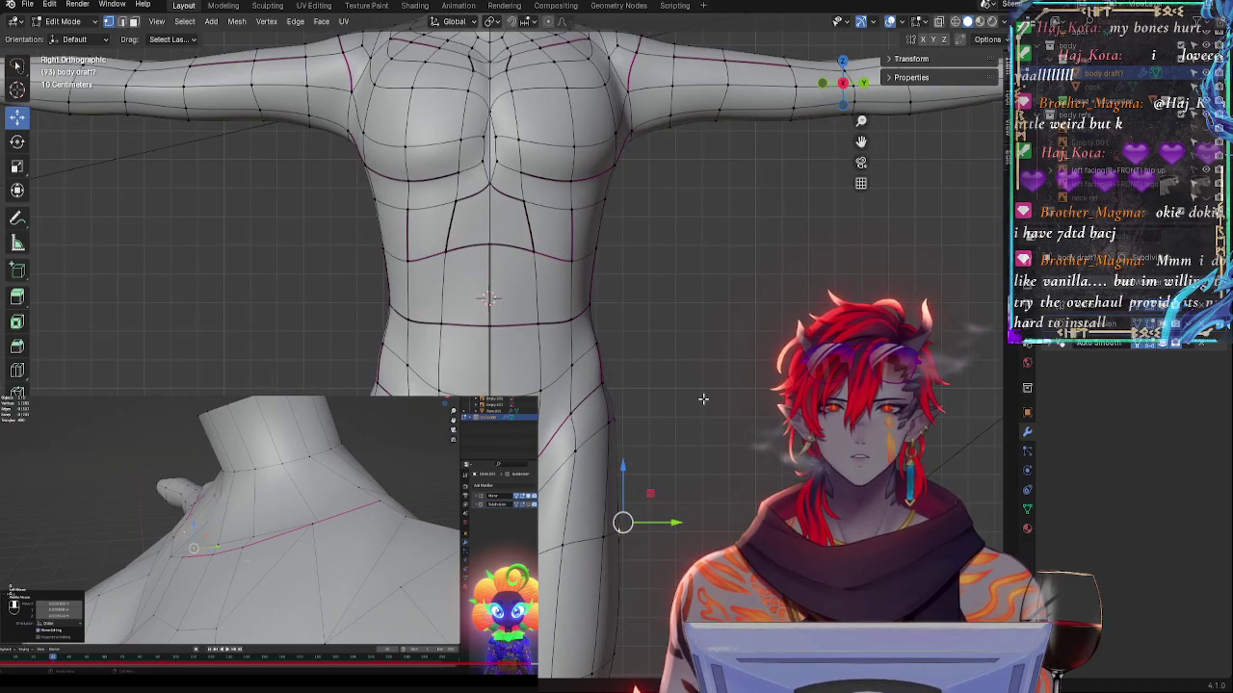
{"action": "key", "text": "Tab"}
{"action": "scroll", "coordinate": [706, 434], "scroll_direction": "down", "scroll_amount": 2}
{"action": "mouse_move", "coordinate": [727, 443]}
{"action": "middle_mouse_down"}
{"action": "mouse_move", "coordinate": [701, 446]}
{"action": "mouse_move", "coordinate": [728, 443]}
{"action": "middle_mouse_up"}
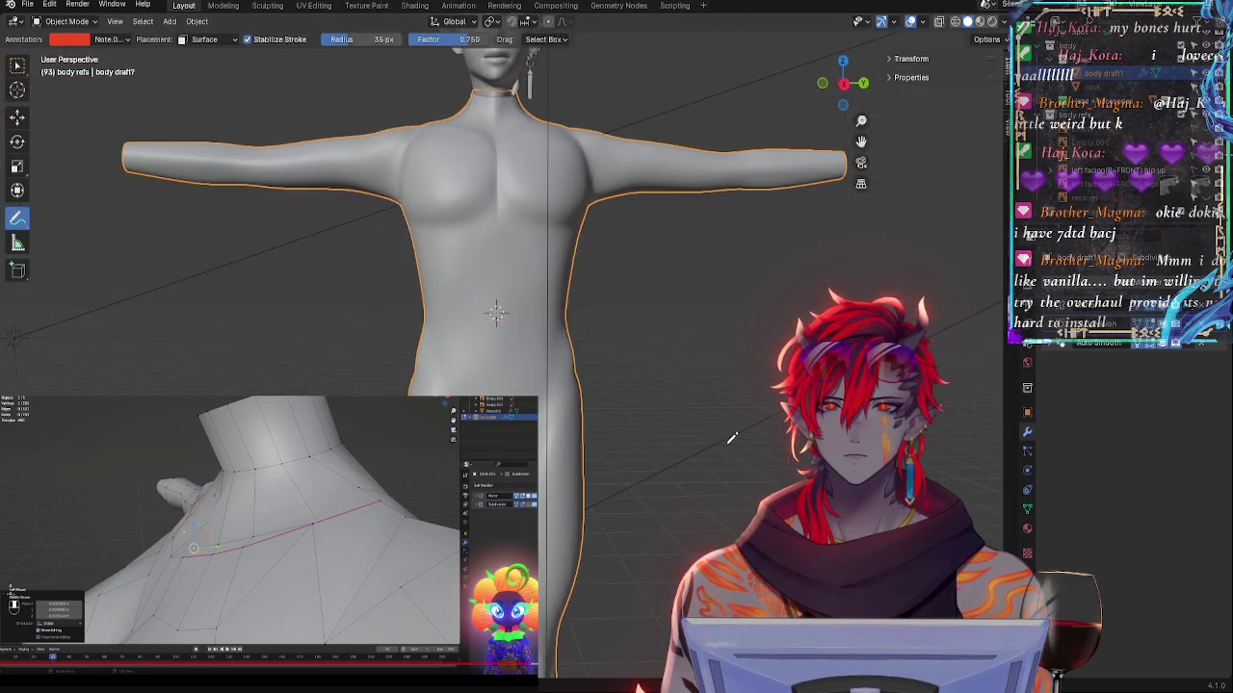
- Snap to the right side view and start moving a vertex of the body draft
{"action": "left_click", "coordinate": [844, 84]}
{"action": "key", "text": "Tab"}
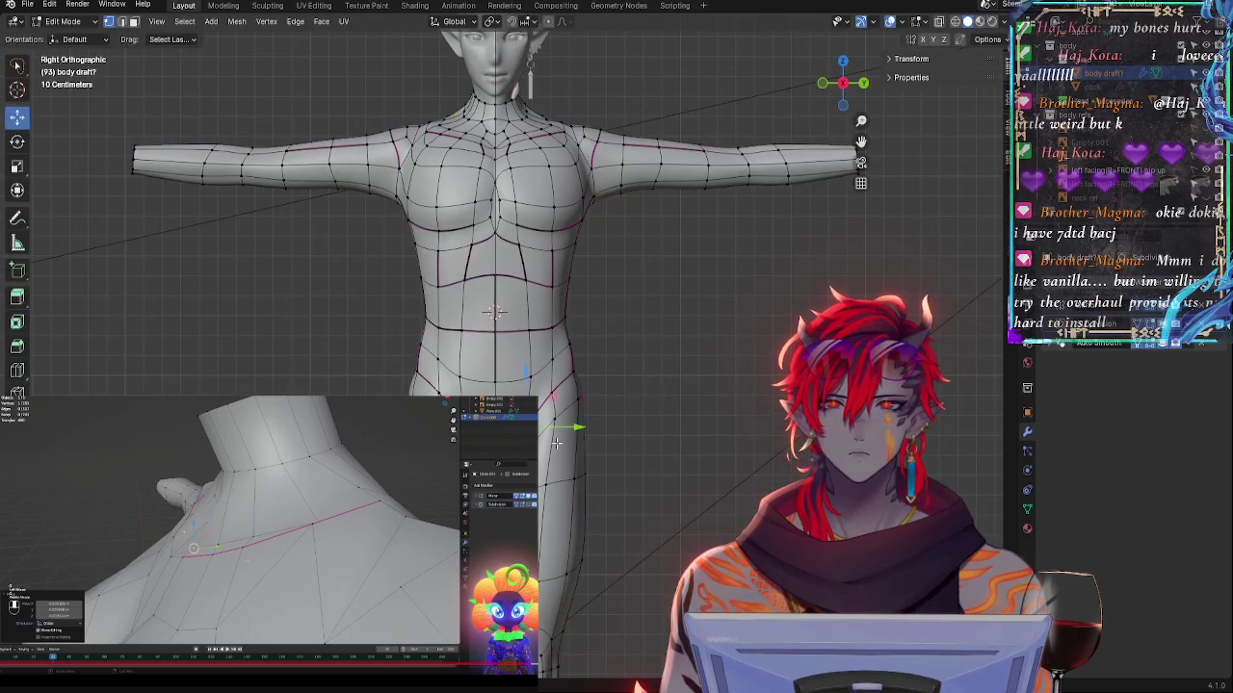
{"action": "mouse_move", "coordinate": [555, 442]}
{"action": "middle_mouse_down"}
{"action": "mouse_move", "coordinate": [597, 451]}
{"action": "mouse_move", "coordinate": [680, 399]}
{"action": "mouse_move", "coordinate": [685, 424]}
{"action": "mouse_move", "coordinate": [737, 433]}
{"action": "mouse_move", "coordinate": [569, 429]}
{"action": "middle_mouse_up"}
{"action": "key", "text": "g"}
{"action": "key", "text": "Tab"}
{"action": "key", "text": "Tab"}
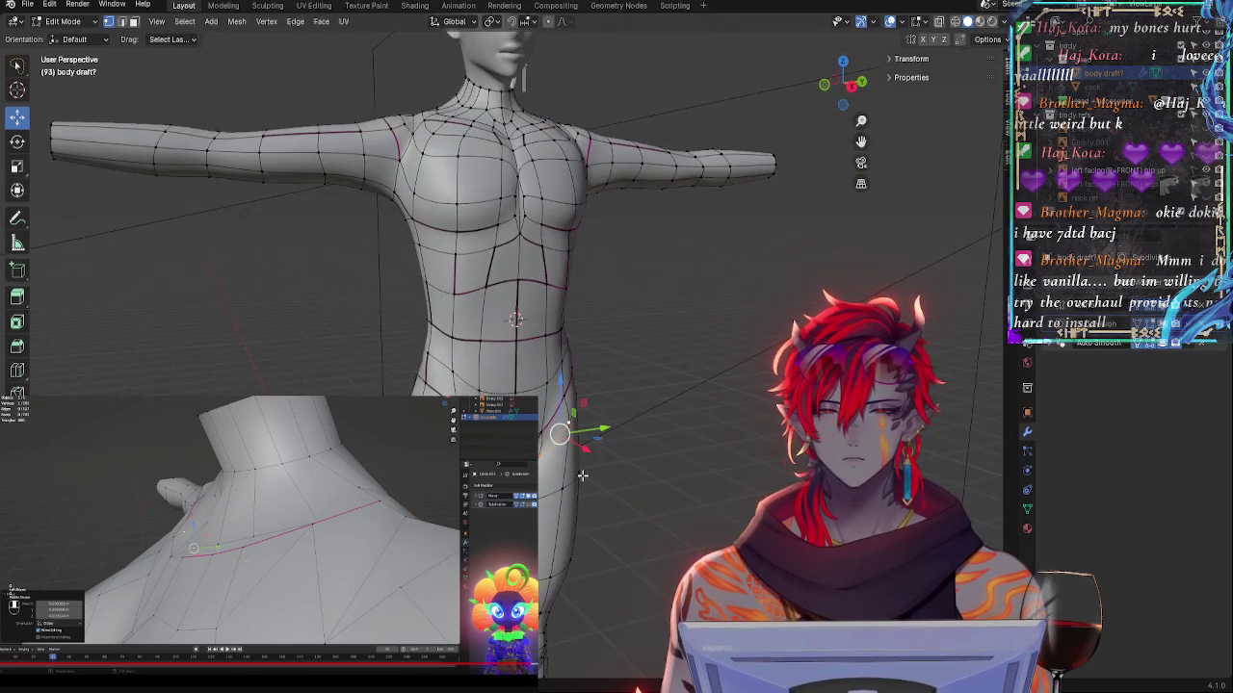
- Adjust the edge crease twice, comparing the draft with the reference between tweaks
{"action": "key", "text": "shift+e"}
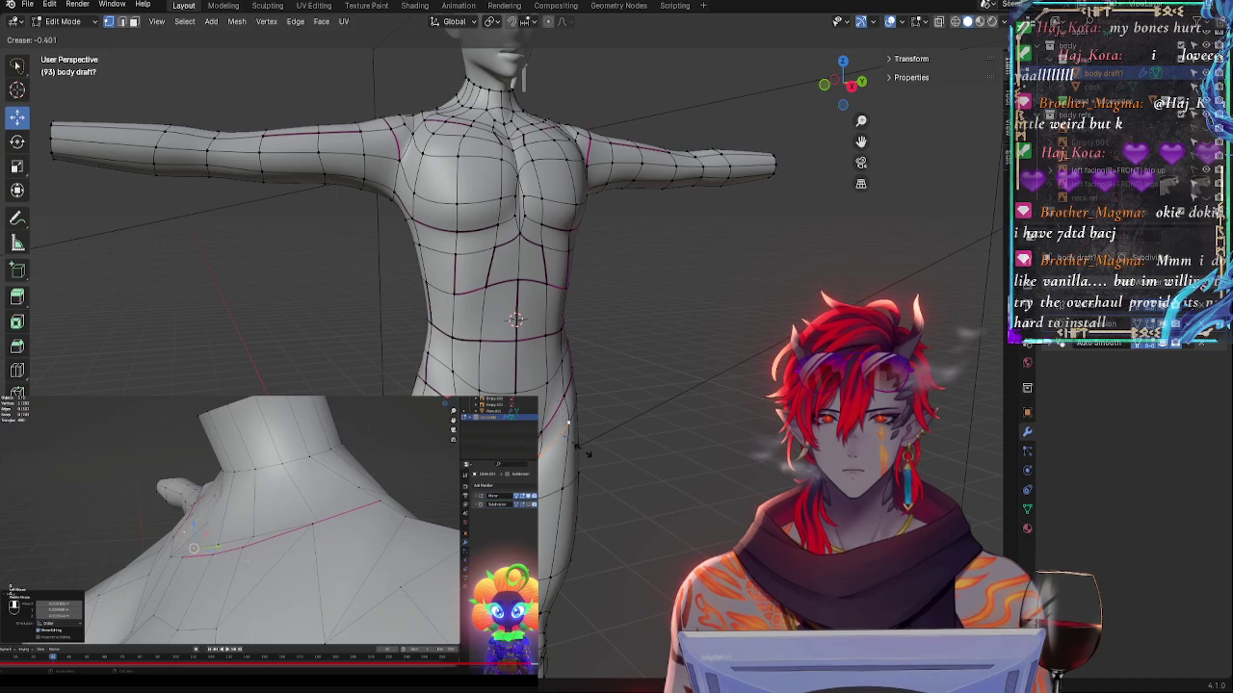
{"action": "left_click", "coordinate": [605, 482]}
{"action": "key", "text": "Tab"}
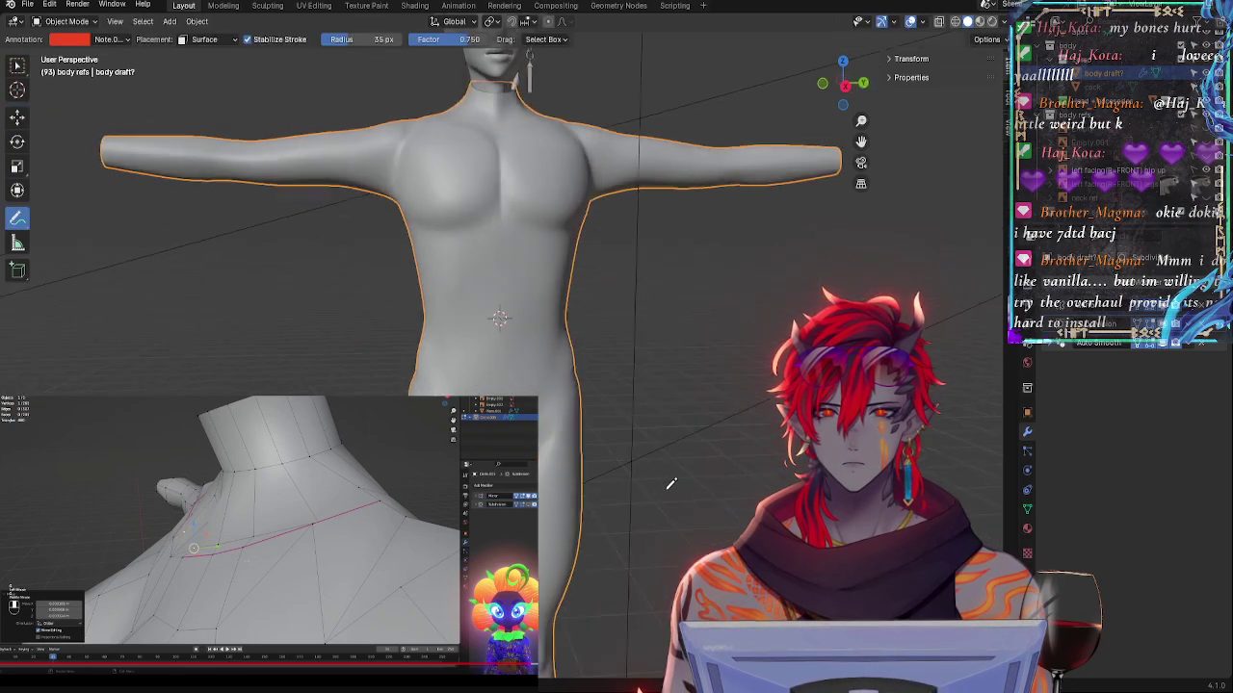
{"action": "key", "text": "Tab"}
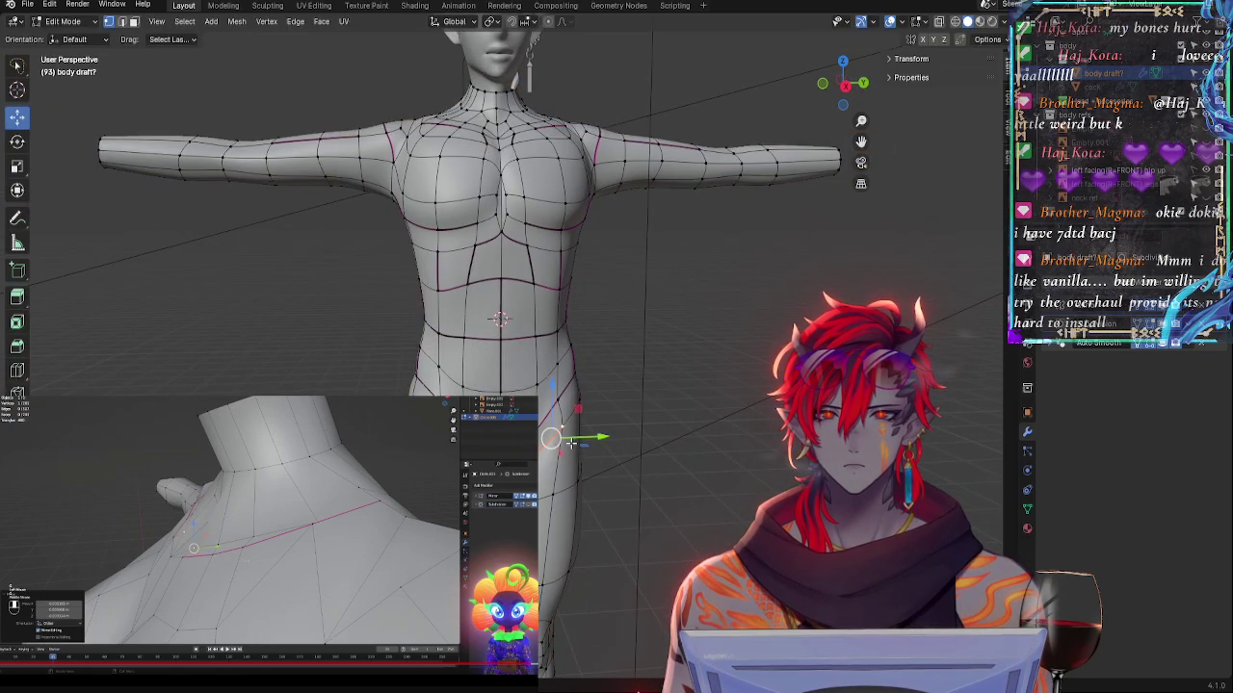
{"action": "key", "text": "shift+e"}
{"action": "left_click", "coordinate": [558, 436]}
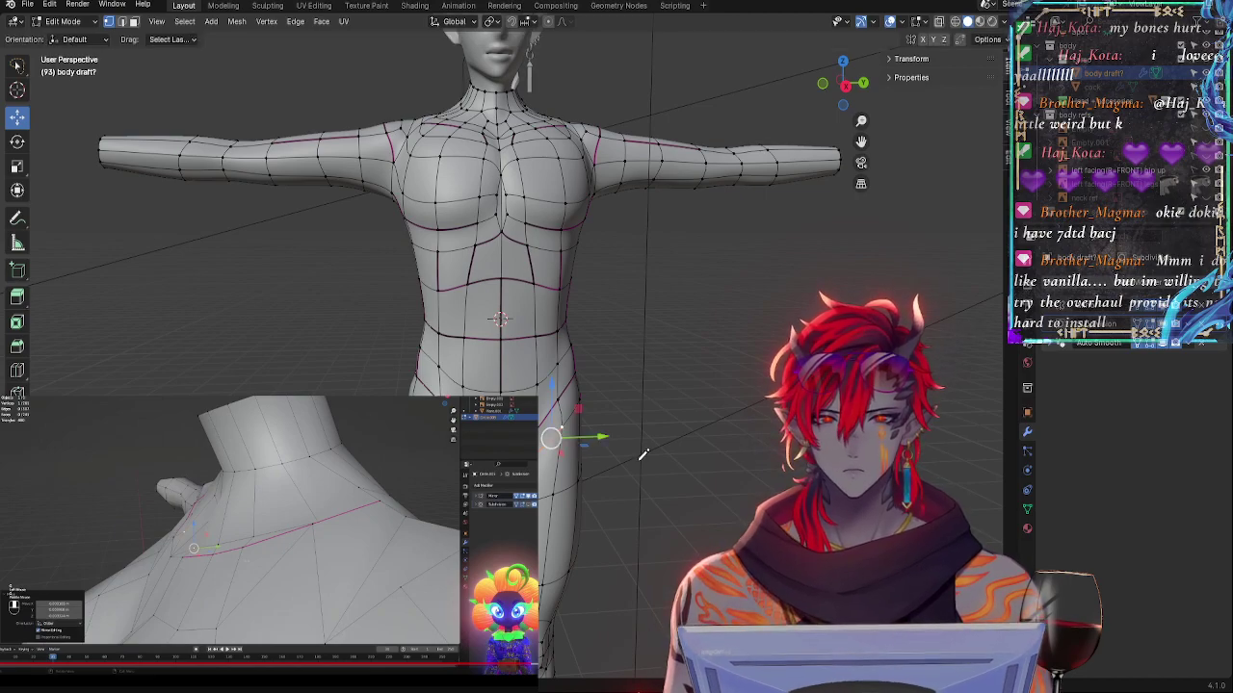
{"action": "key", "text": "Tab"}
- Apply further edge crease adjustments while orbiting around the body to compare shapes
{"action": "key", "text": "Tab"}
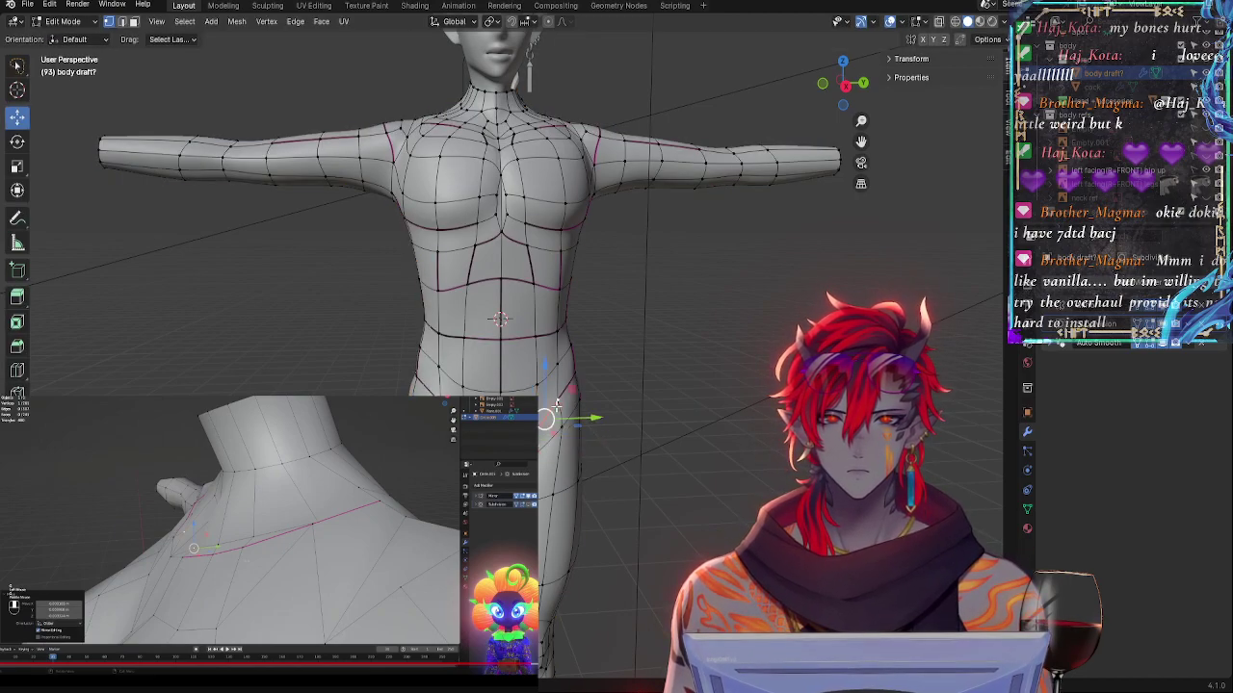
{"action": "key", "text": "shift+e"}
{"action": "left_click", "coordinate": [552, 441]}
{"action": "key", "text": "Tab"}
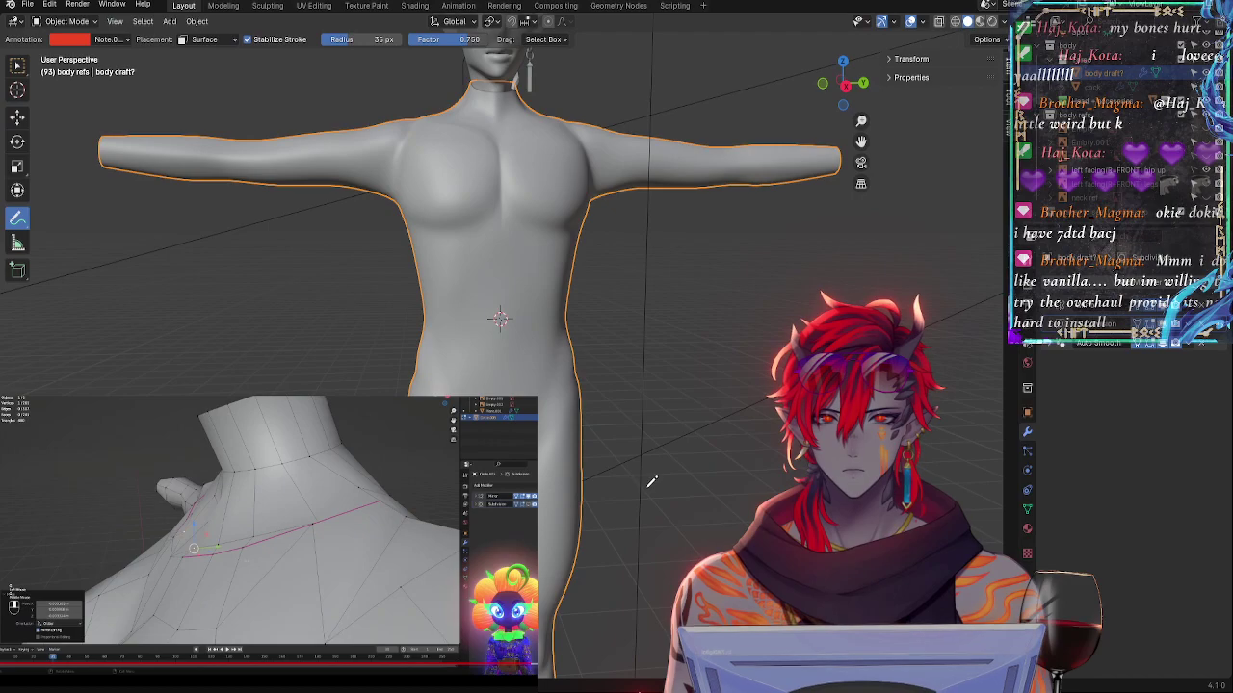
{"action": "middle_click_drag", "start_coordinate": [648, 479], "coordinate": [607, 472]}
{"action": "key", "text": "Tab"}
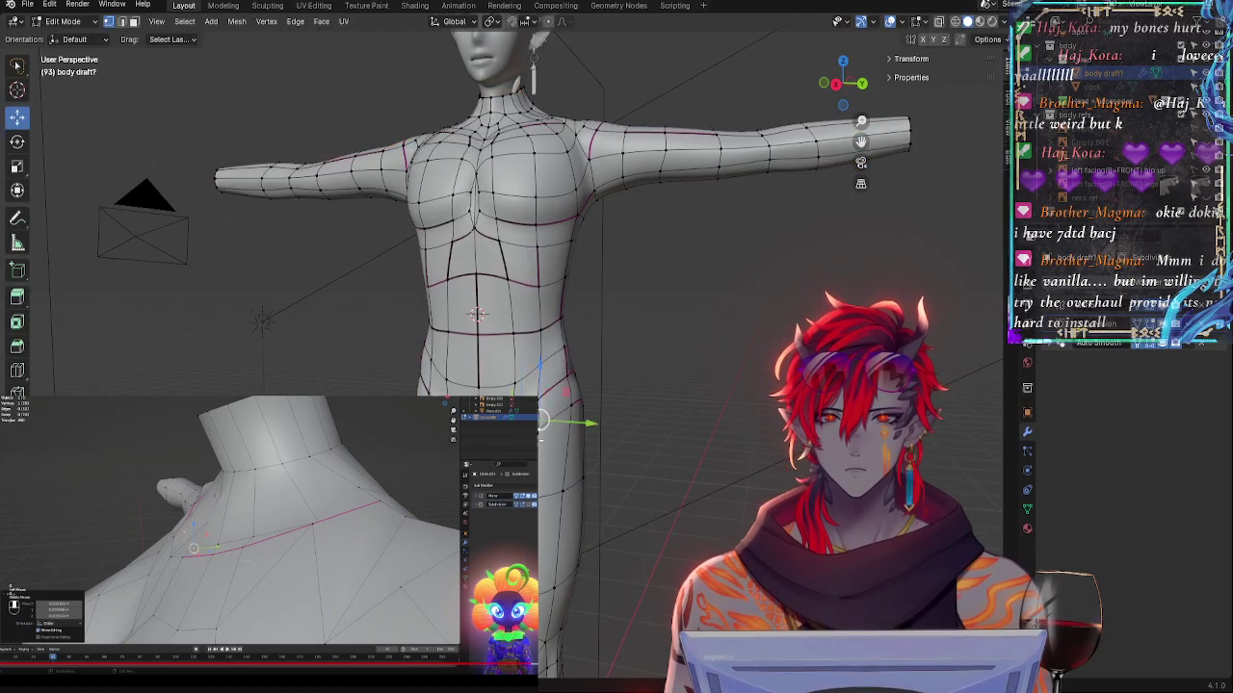
{"action": "key", "text": "shift+e"}
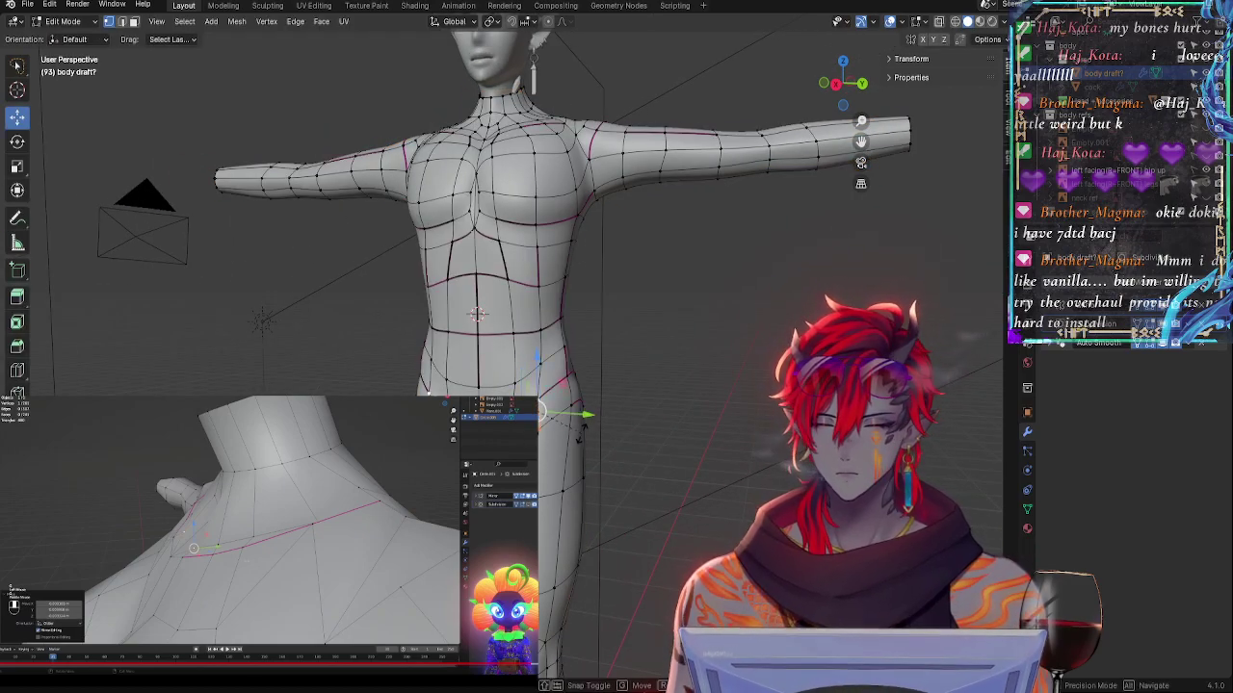
{"action": "left_click", "coordinate": [572, 437]}
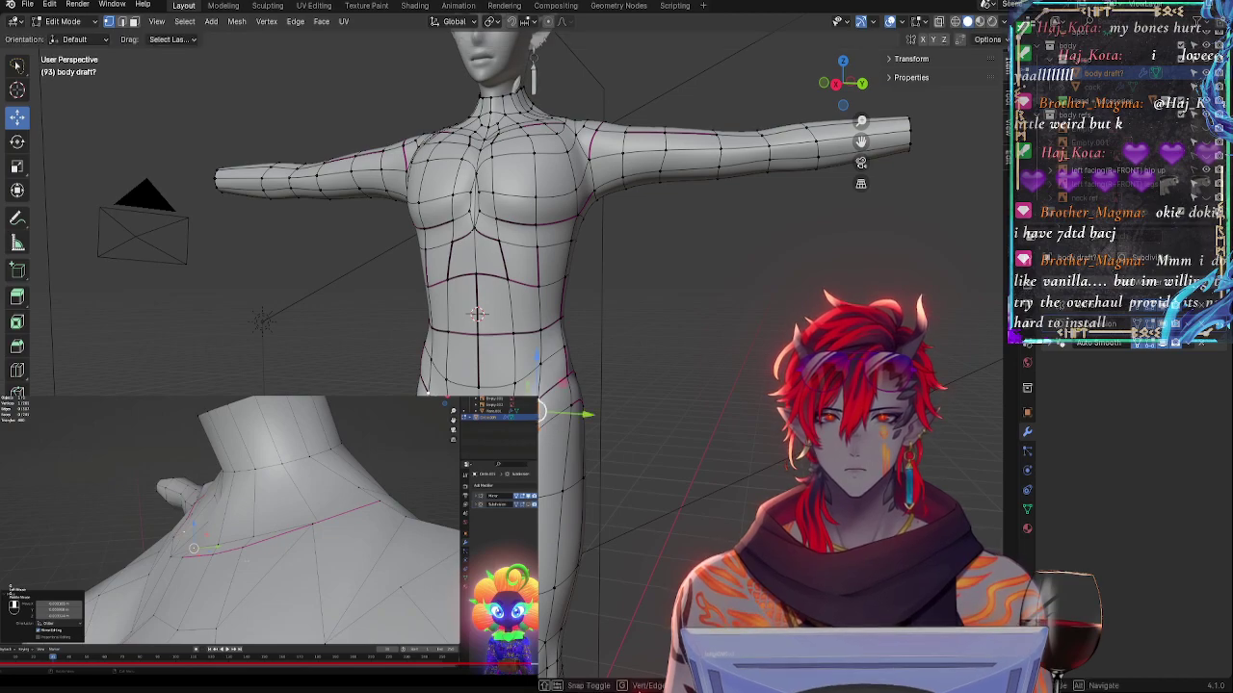
- Select the hip vertices and move them along X, then start a vertical move
{"action": "left_click", "coordinate": [577, 411]}
{"action": "middle_click_drag", "start_coordinate": [570, 429], "coordinate": [608, 479]}
{"action": "left_click", "coordinate": [579, 448]}
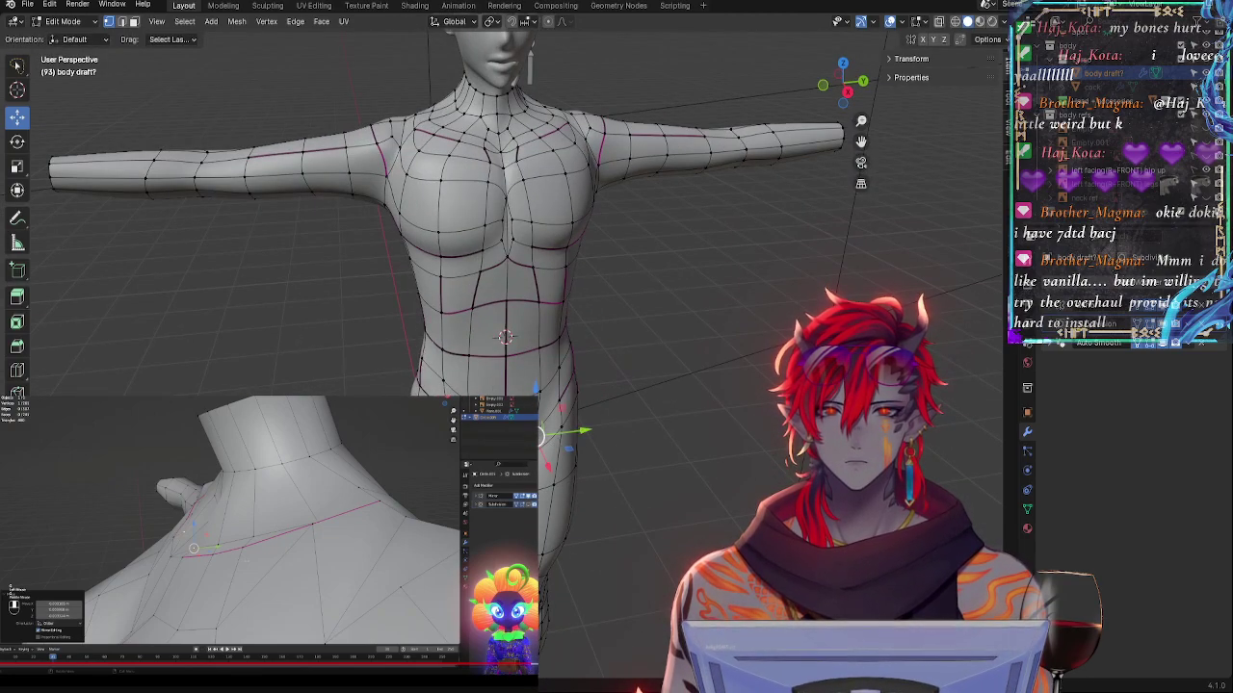
{"action": "left_click", "coordinate": [567, 418]}
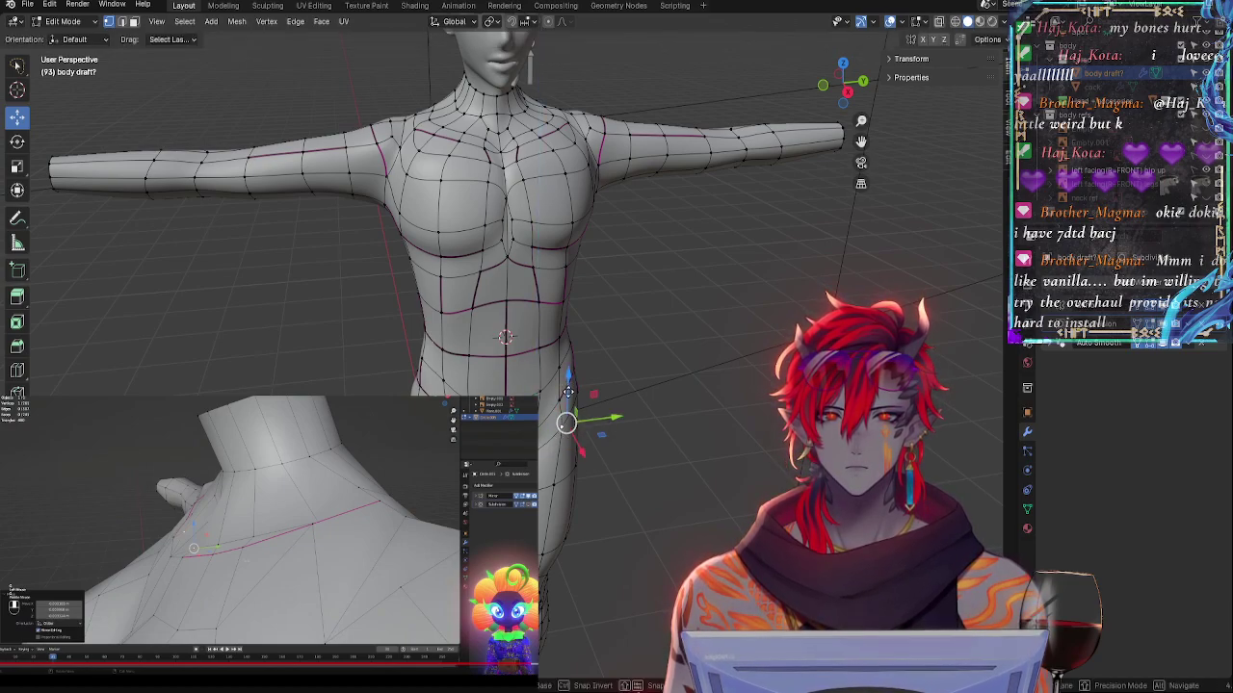
{"action": "key", "text": "g"}
{"action": "key", "text": "x"}
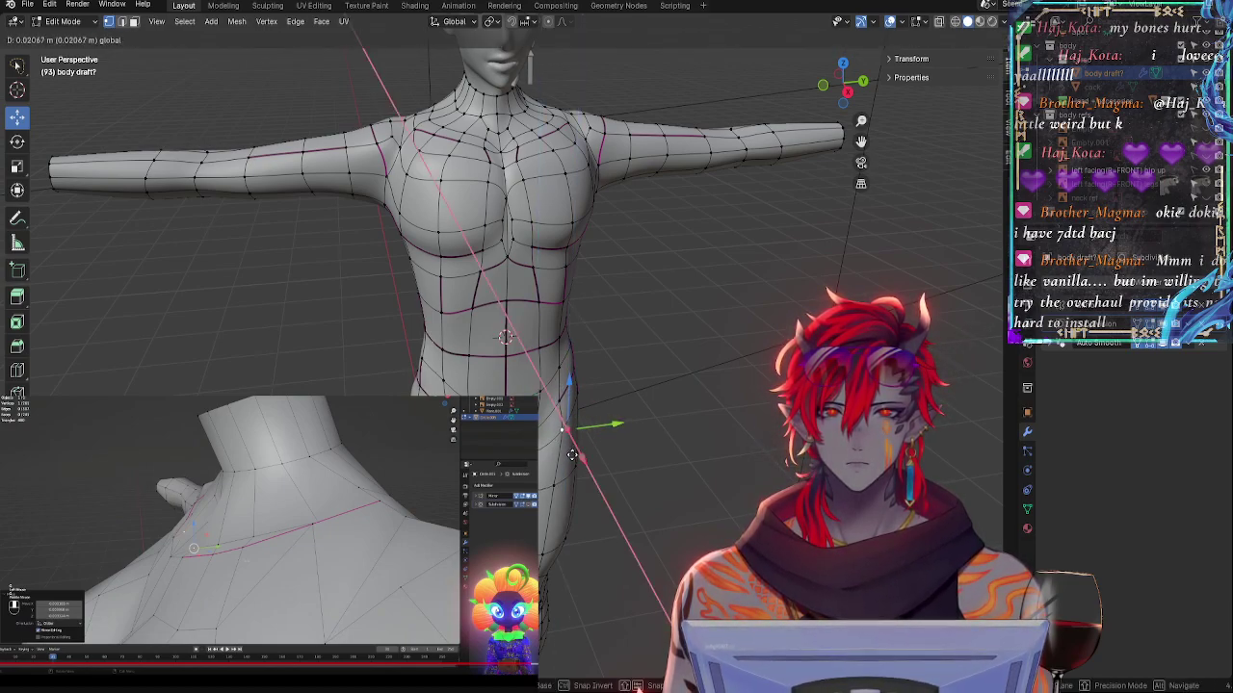
{"action": "left_click", "coordinate": [572, 454]}
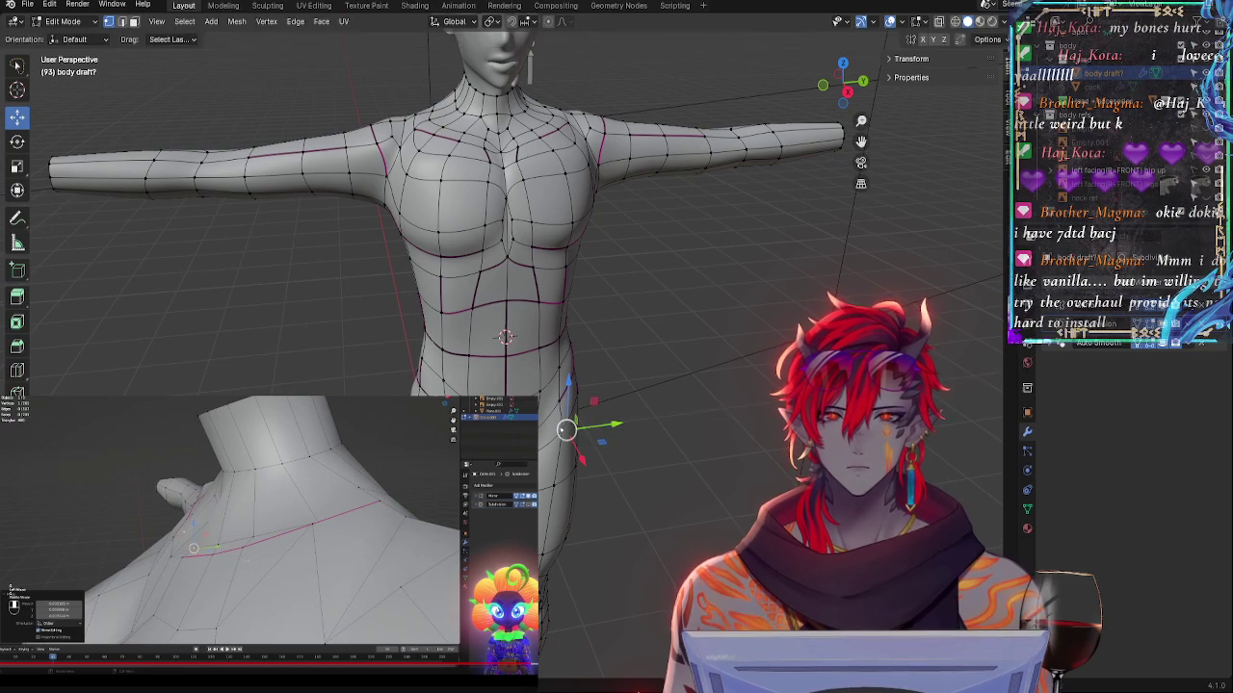
{"action": "key", "text": "g"}
{"action": "key", "text": "z"}
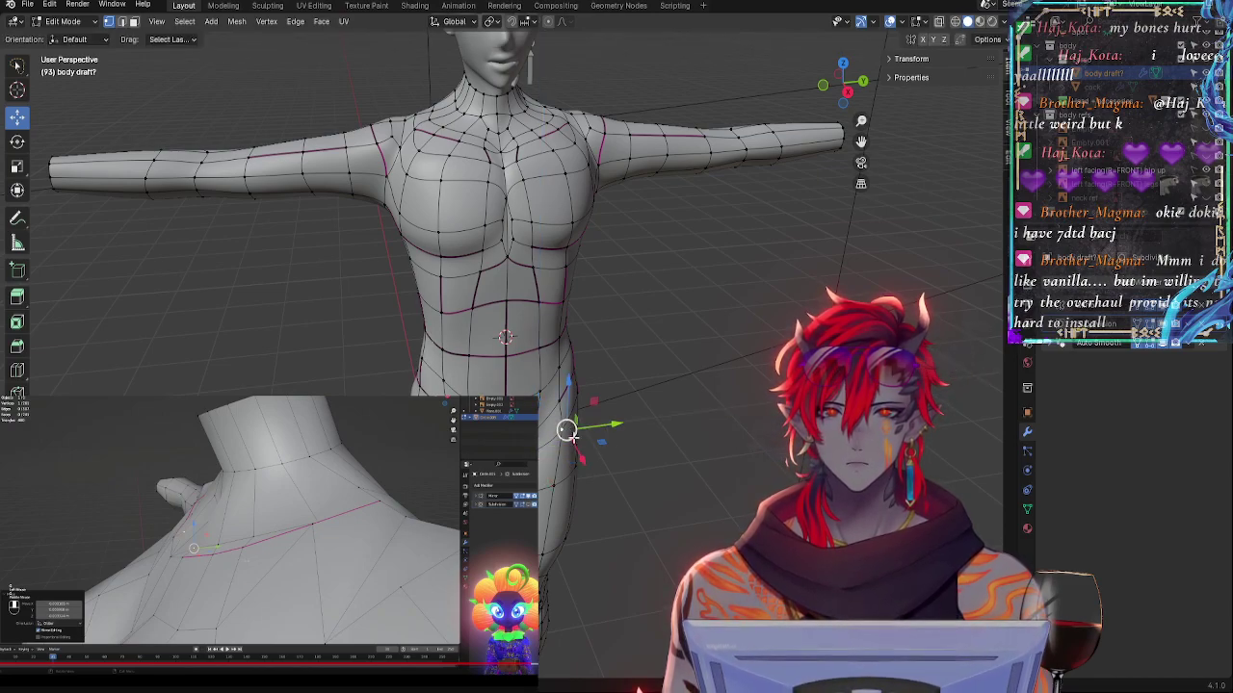
- Compare with the reference, then nudge the selected hip vertices along Y, X and Z
{"action": "key", "text": "Tab"}
{"action": "middle_click_drag", "start_coordinate": [703, 498], "coordinate": [643, 454]}
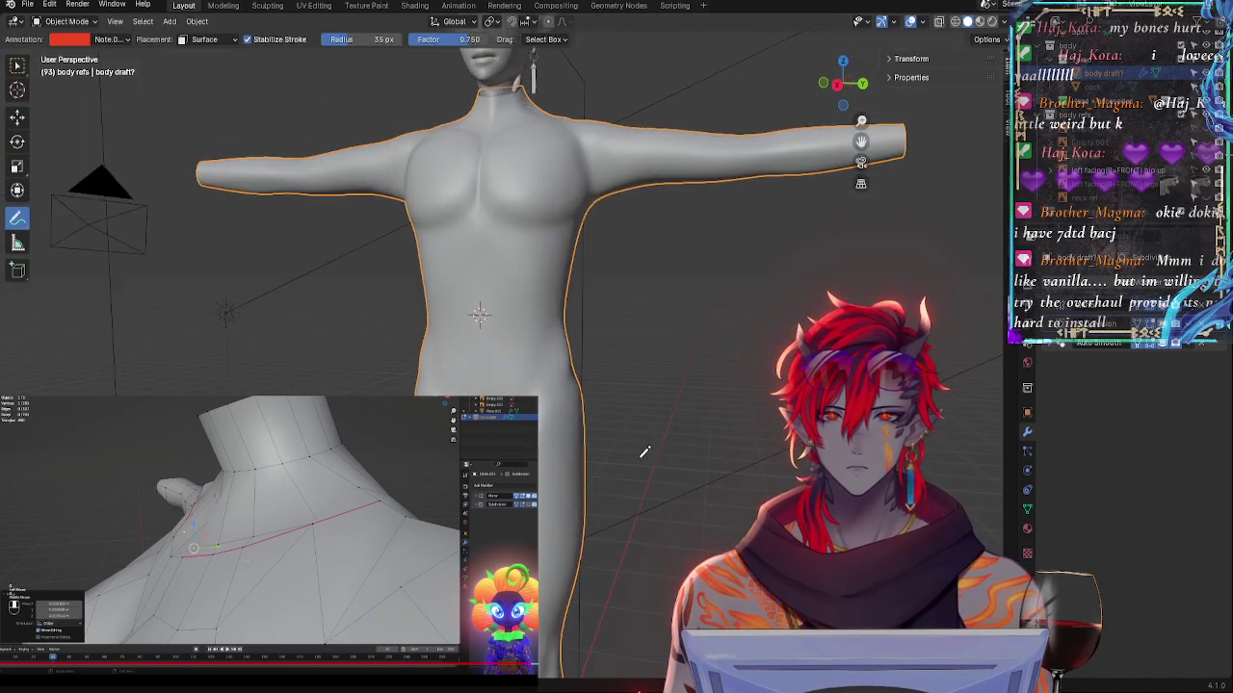
{"action": "key", "text": "Tab"}
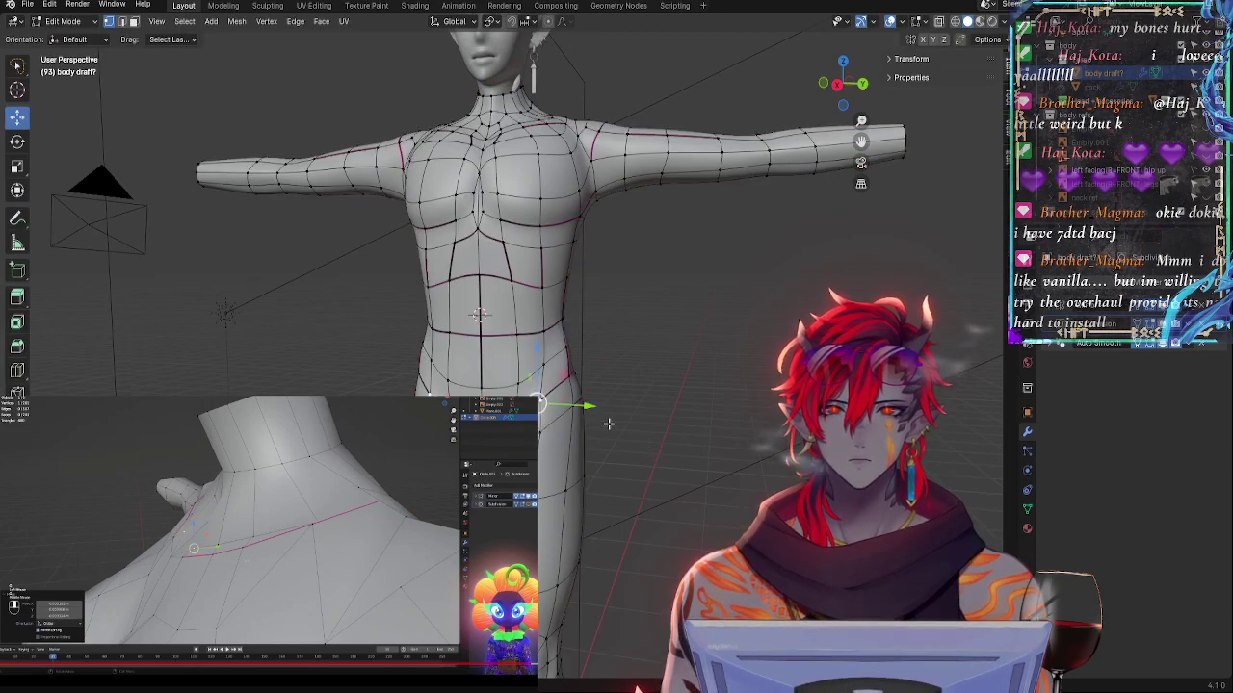
{"action": "middle_click_drag", "start_coordinate": [598, 424], "coordinate": [575, 450]}
{"action": "left_click_drag", "start_coordinate": [556, 443], "coordinate": [559, 444]}
{"action": "left_click_drag", "start_coordinate": [482, 447], "coordinate": [487, 445]}
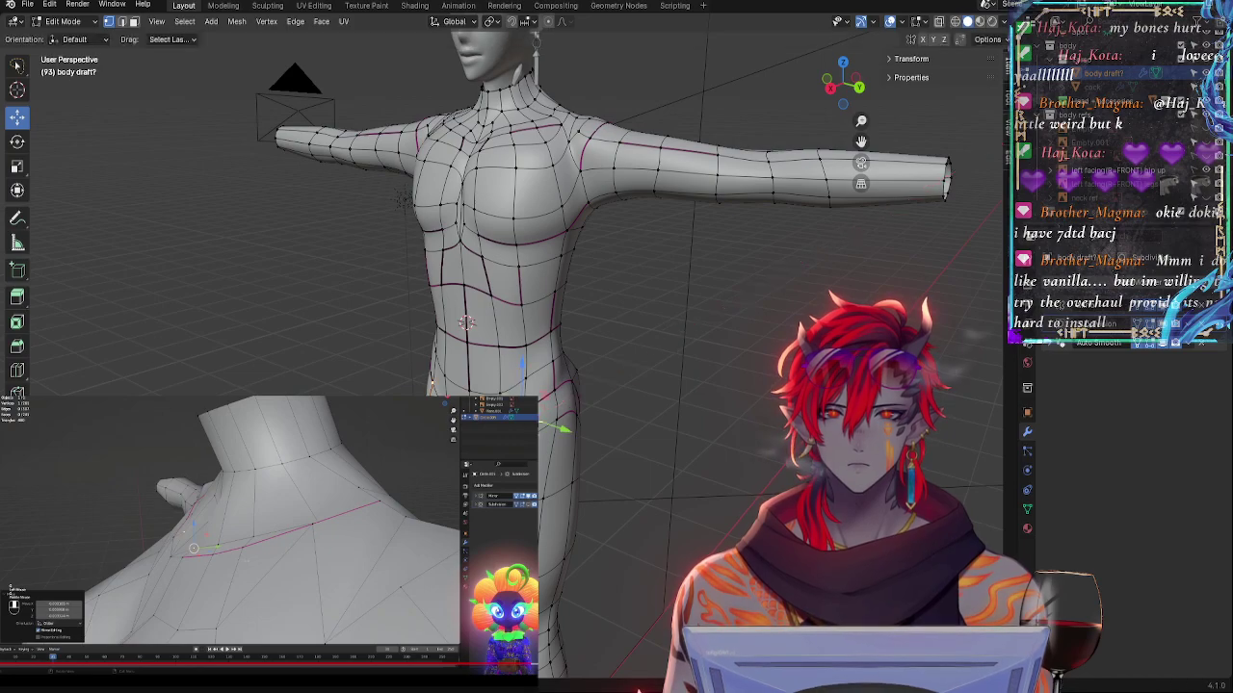
{"action": "middle_click_drag", "start_coordinate": [559, 437], "coordinate": [683, 443]}
{"action": "left_click_drag", "start_coordinate": [590, 411], "coordinate": [586, 409]}
{"action": "middle_click_drag", "start_coordinate": [674, 421], "coordinate": [572, 394]}
{"action": "left_click_drag", "start_coordinate": [594, 394], "coordinate": [589, 394]}
{"action": "left_click_drag", "start_coordinate": [556, 344], "coordinate": [556, 345]}
- Check the shape against the reference from three-quarter views and reposition the selected vertices
{"action": "key", "text": "Tab"}
{"action": "mouse_move", "coordinate": [608, 461]}
{"action": "middle_mouse_down"}
{"action": "mouse_move", "coordinate": [599, 466]}
{"action": "mouse_move", "coordinate": [673, 462]}
{"action": "middle_mouse_up"}
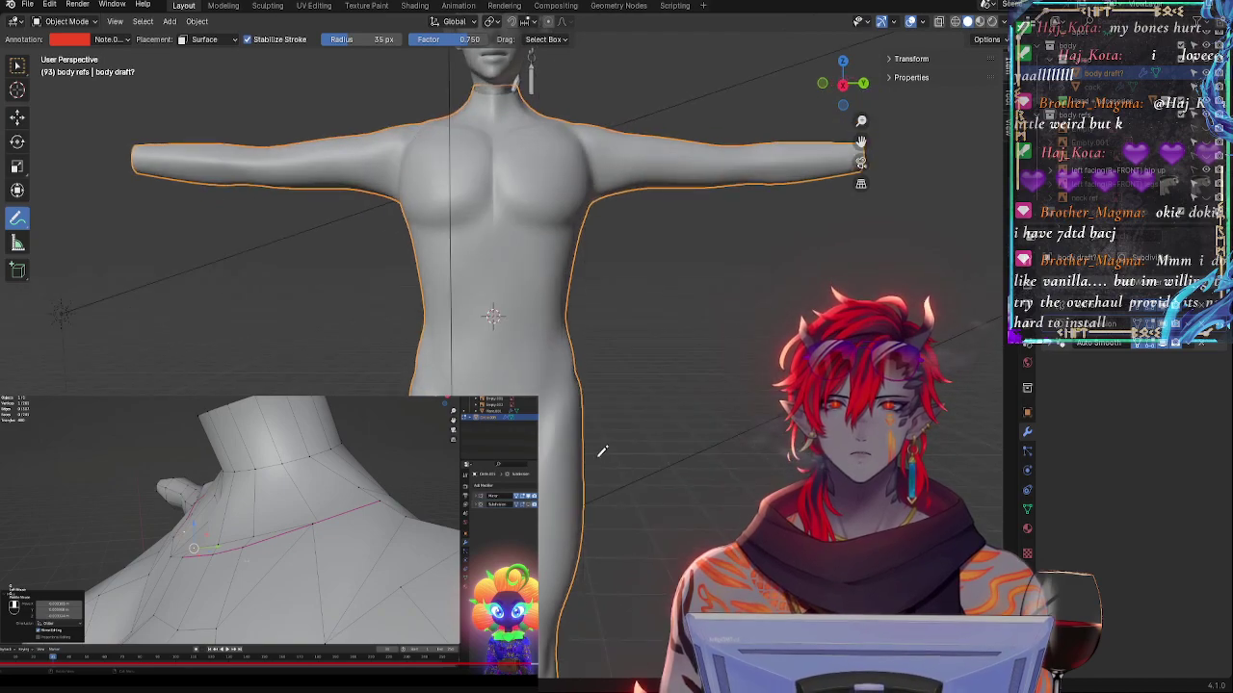
{"action": "key", "text": "Tab"}
{"action": "left_click_drag", "start_coordinate": [550, 486], "coordinate": [564, 475]}
{"action": "key", "text": "Tab"}
{"action": "middle_click_drag", "start_coordinate": [655, 515], "coordinate": [558, 516]}
{"action": "key", "text": "Tab"}
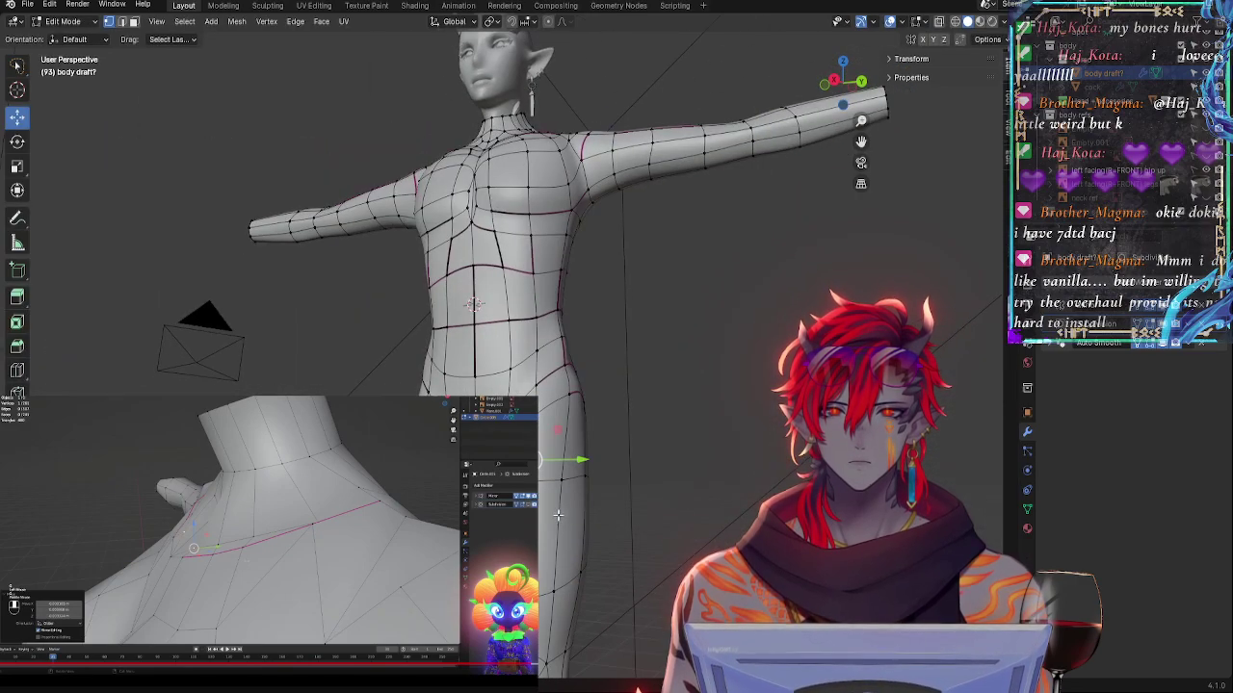
{"action": "scroll", "coordinate": [630, 473], "scroll_direction": "up", "scroll_amount": 2}
{"action": "middle_click_drag", "start_coordinate": [630, 473], "coordinate": [748, 377], "text": "shift"}
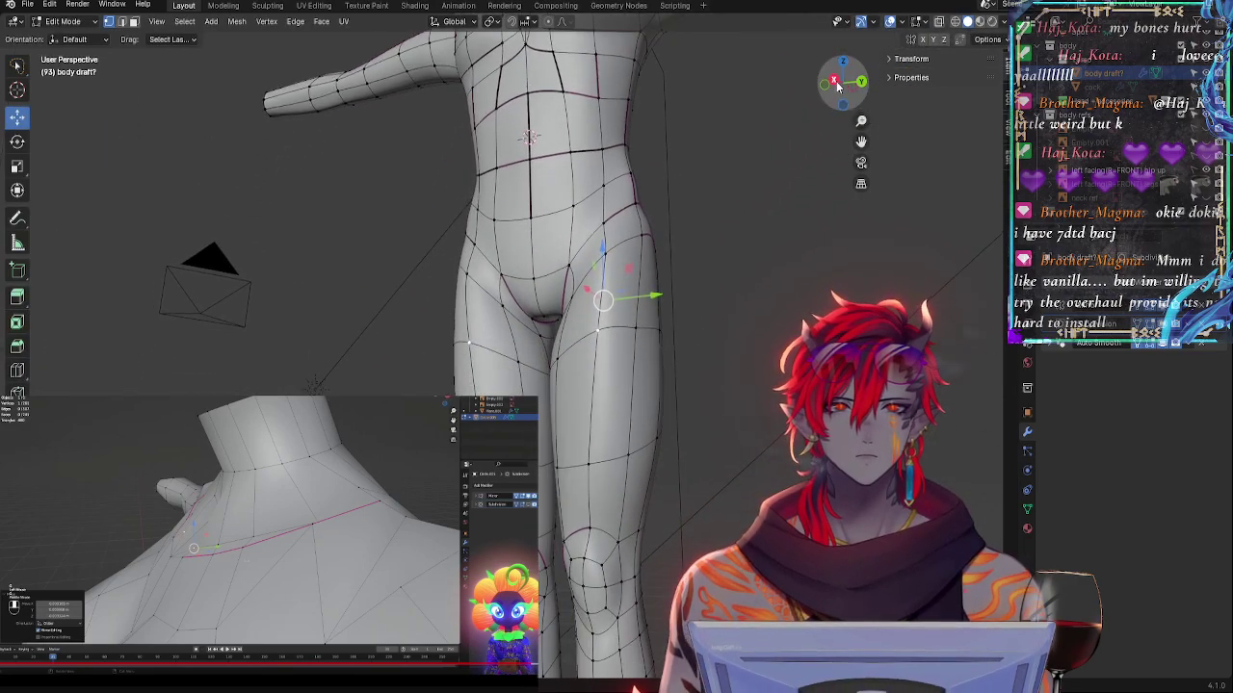
- In Right Orthographic view, select the vertices beside the knee and an edge path along the leg
{"action": "left_click", "coordinate": [835, 82]}
{"action": "key", "text": "Tab"}
{"action": "key", "text": "Tab"}
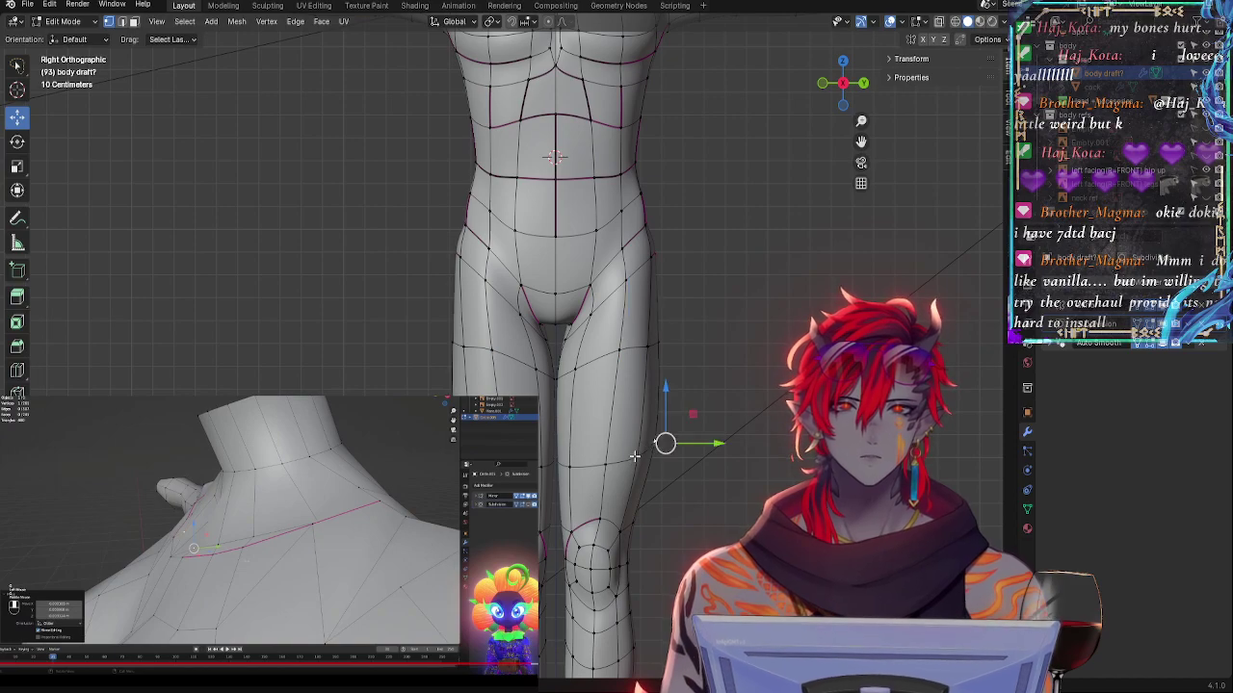
{"action": "left_click", "coordinate": [635, 457]}
{"action": "left_click", "coordinate": [655, 443], "text": "shift"}
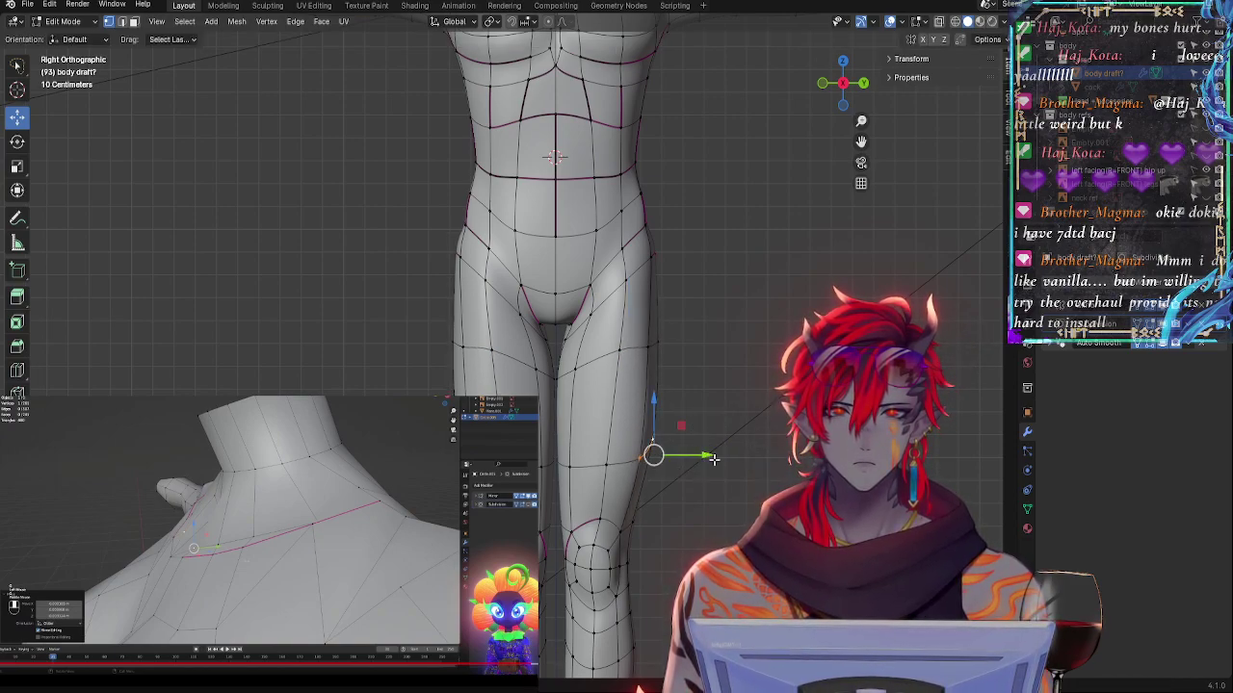
{"action": "left_click", "coordinate": [624, 524], "text": "ctrl"}
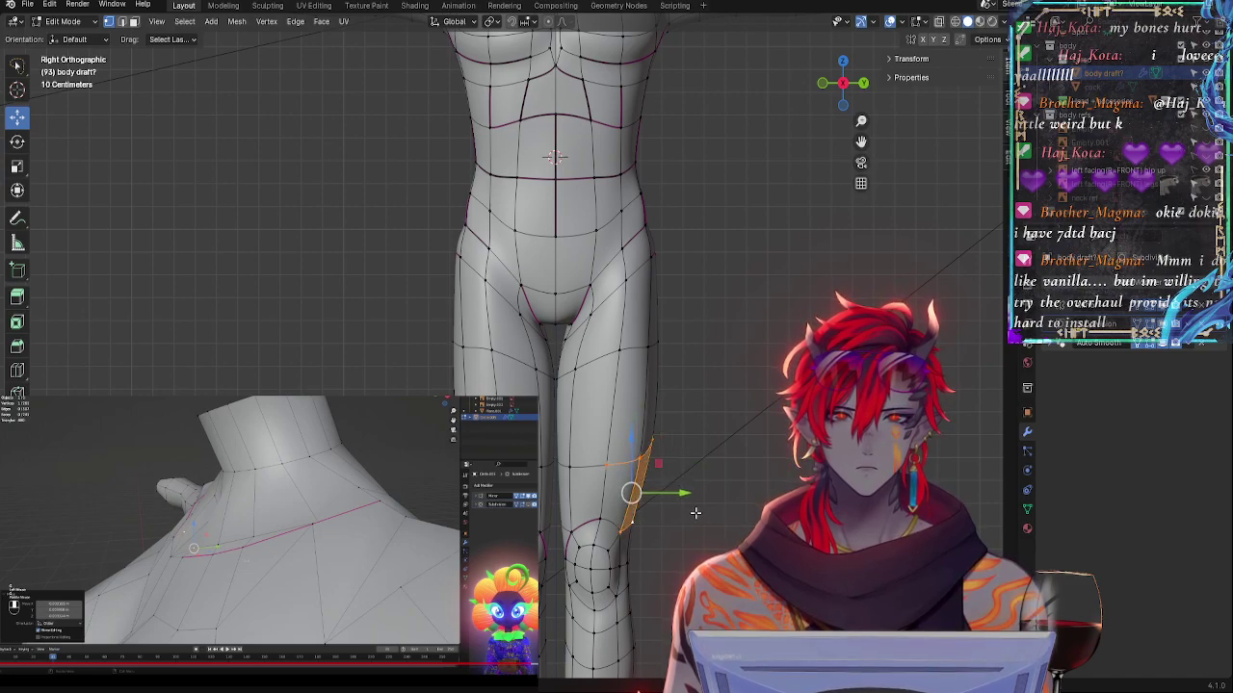
- Rotate the selected leg edges around Y and shift them slightly along Y
{"action": "key", "text": "r"}
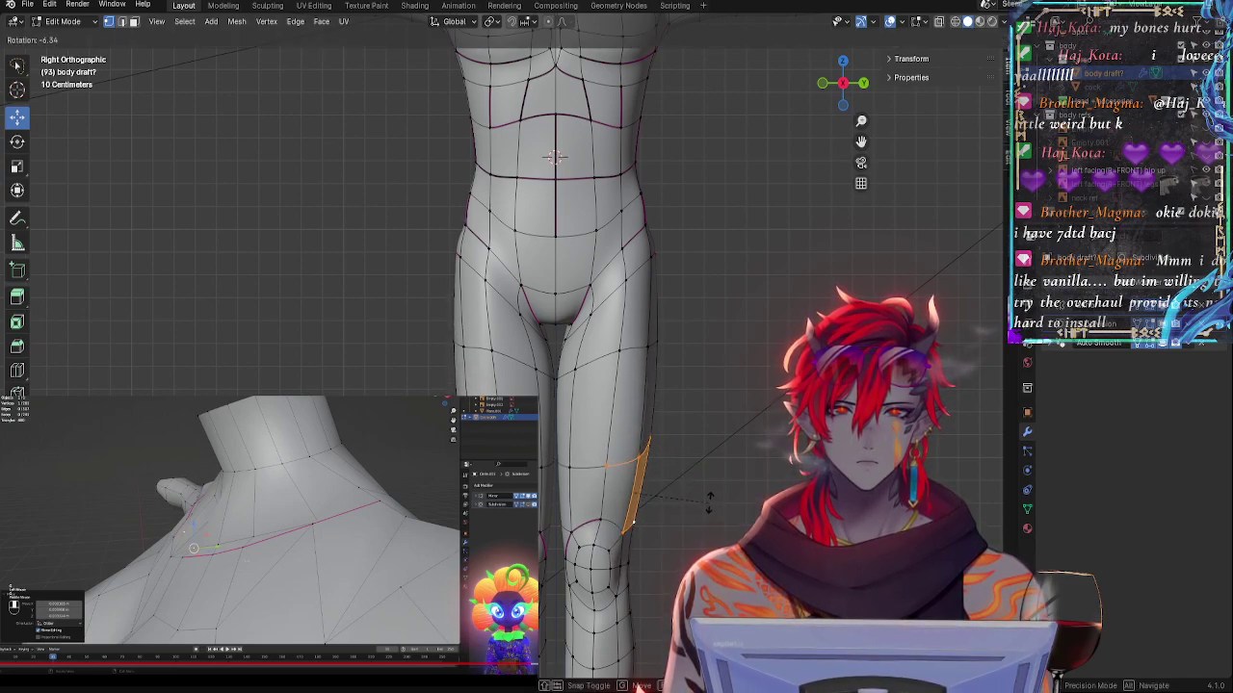
{"action": "key", "text": "y"}
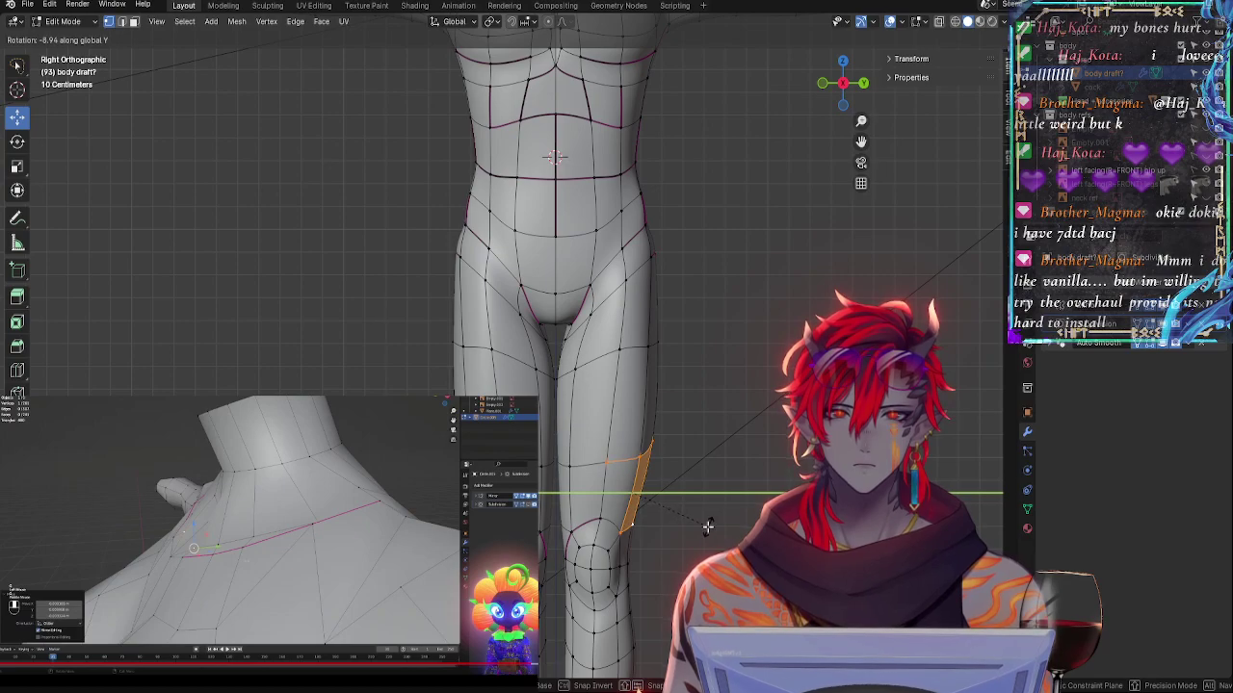
{"action": "left_click", "coordinate": [667, 491]}
{"action": "left_click_drag", "start_coordinate": [675, 489], "coordinate": [672, 467]}
- Select the leg's side edge loop and the edge above the knee, rotating it around Y and Z
{"action": "left_click", "coordinate": [656, 448]}
{"action": "left_click", "coordinate": [641, 464]}
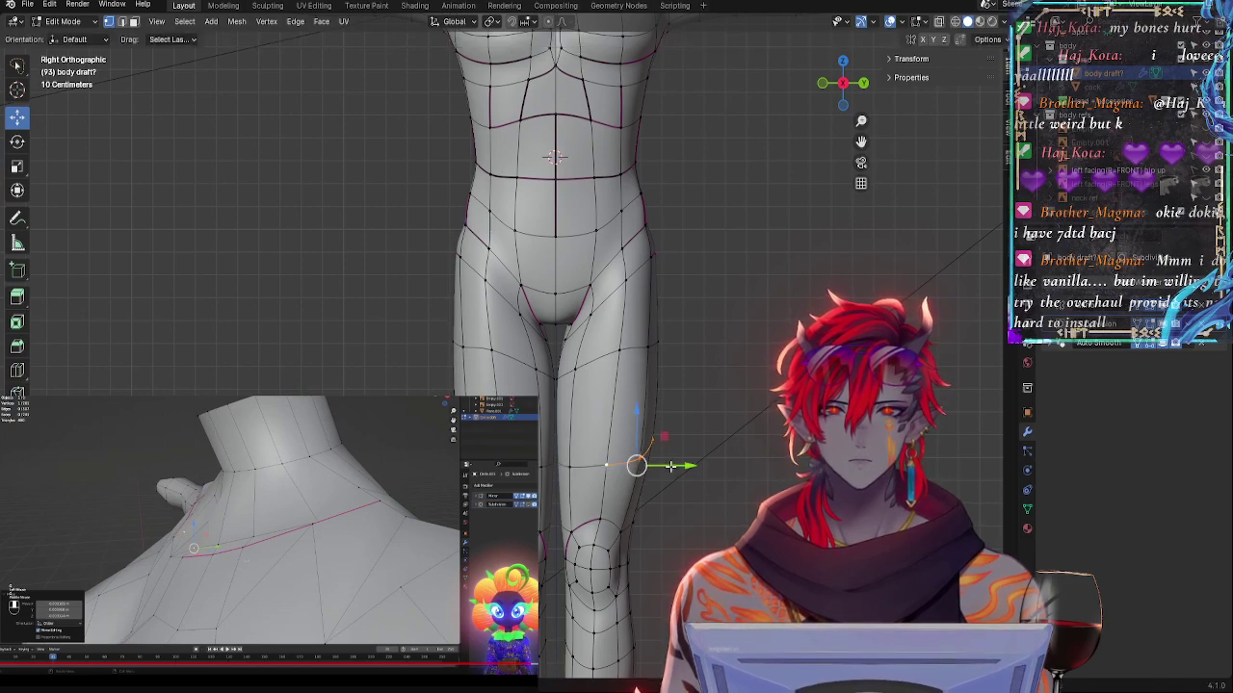
{"action": "left_click", "coordinate": [663, 455], "text": "alt"}
{"action": "left_click", "coordinate": [607, 465]}
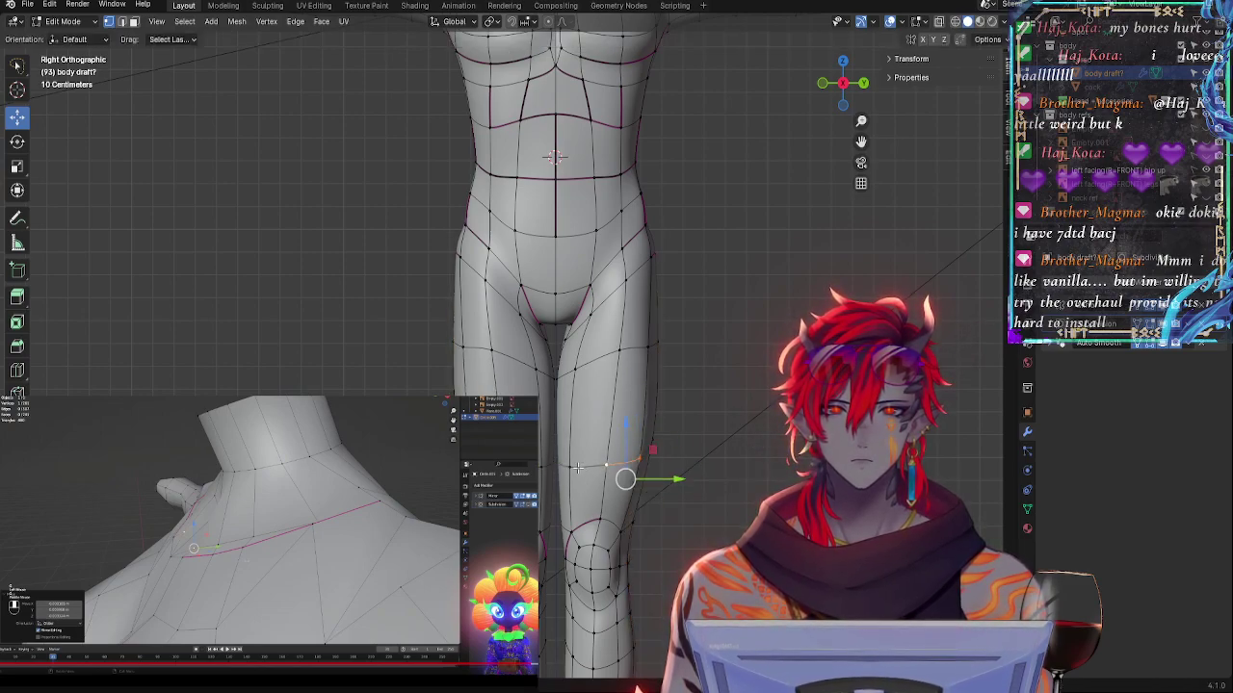
{"action": "key", "text": "r"}
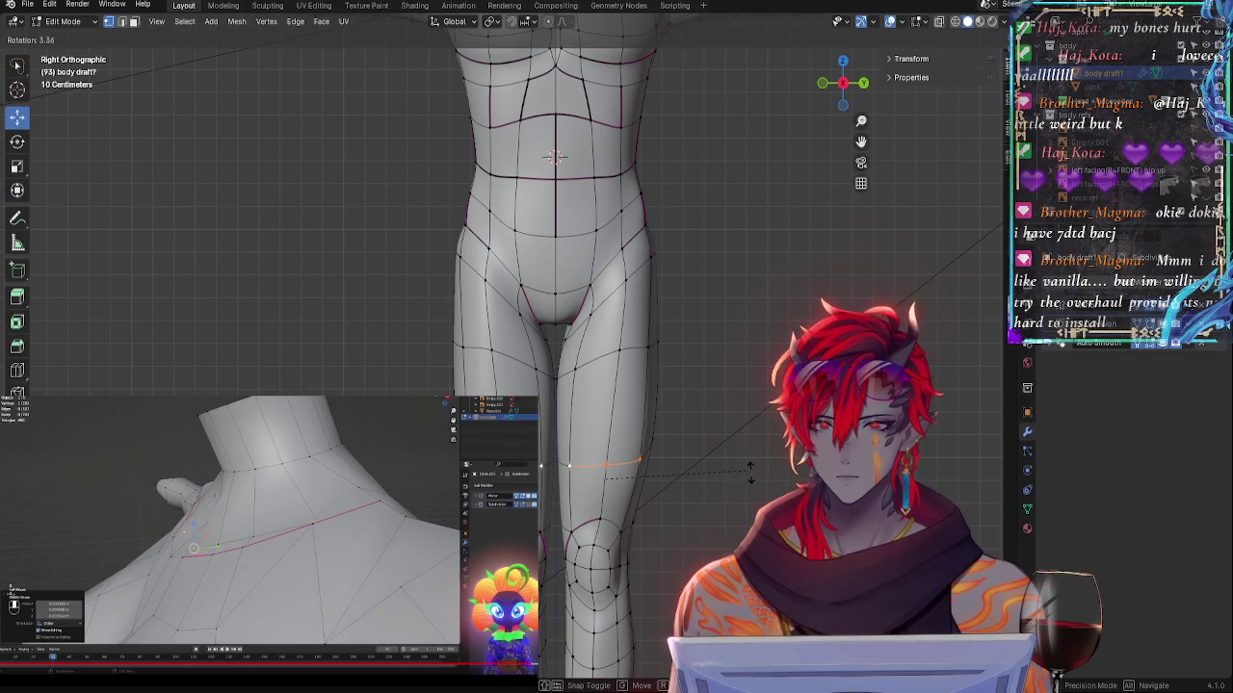
{"action": "key", "text": "y"}
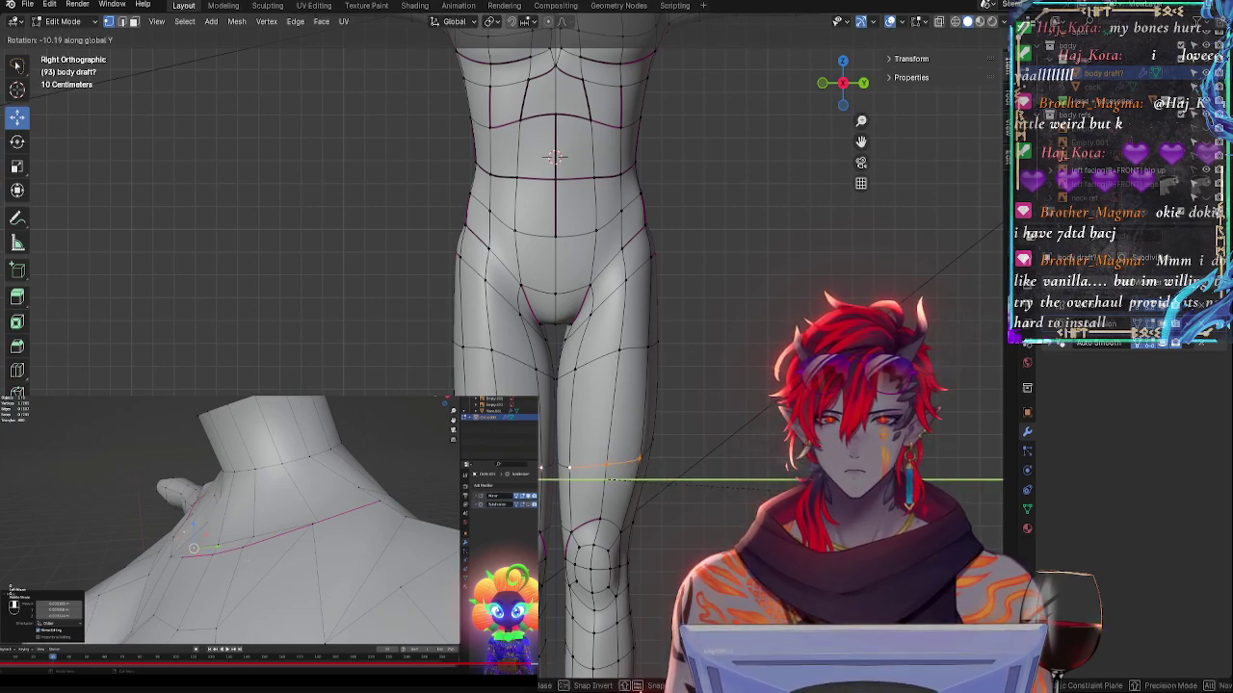
{"action": "left_click", "coordinate": [782, 449]}
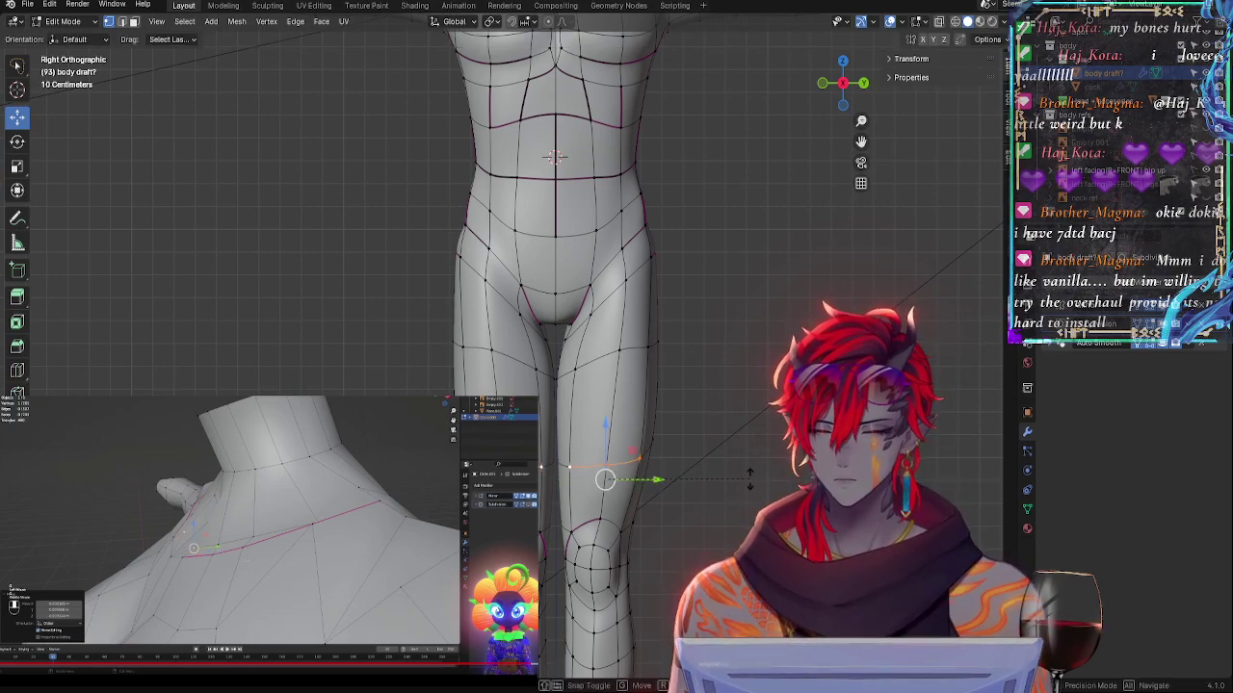
{"action": "key", "text": "r"}
{"action": "key", "text": "z"}
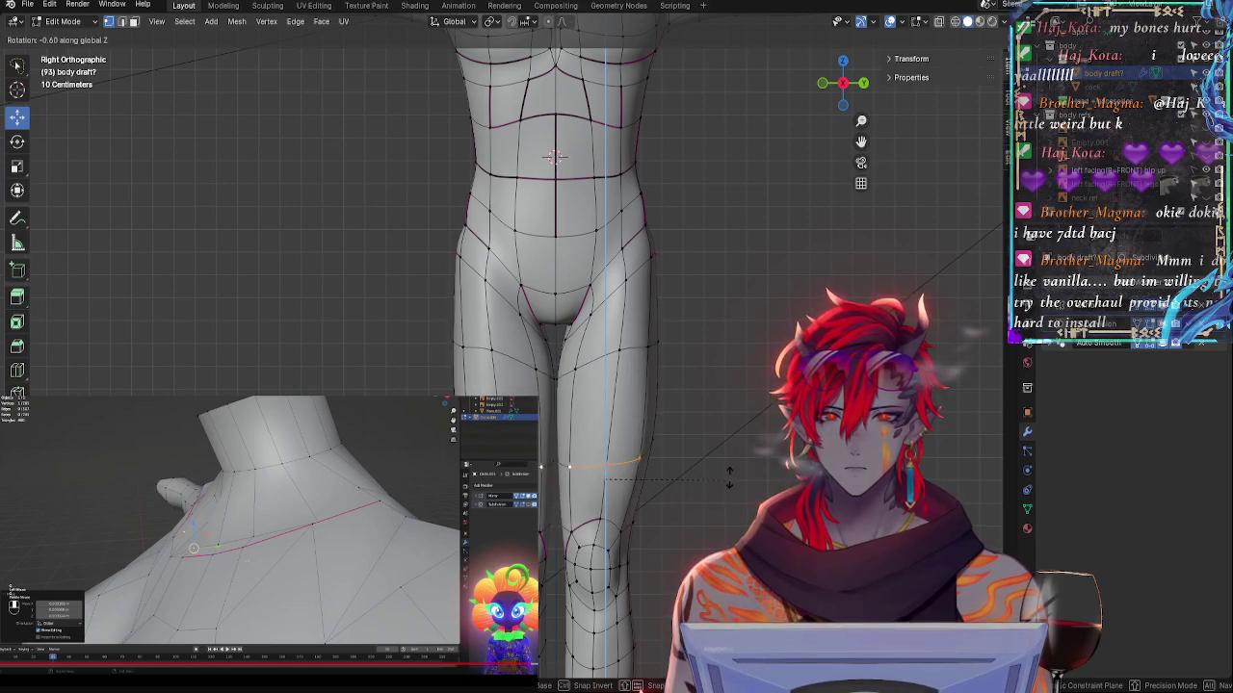
{"action": "left_click", "coordinate": [703, 491]}
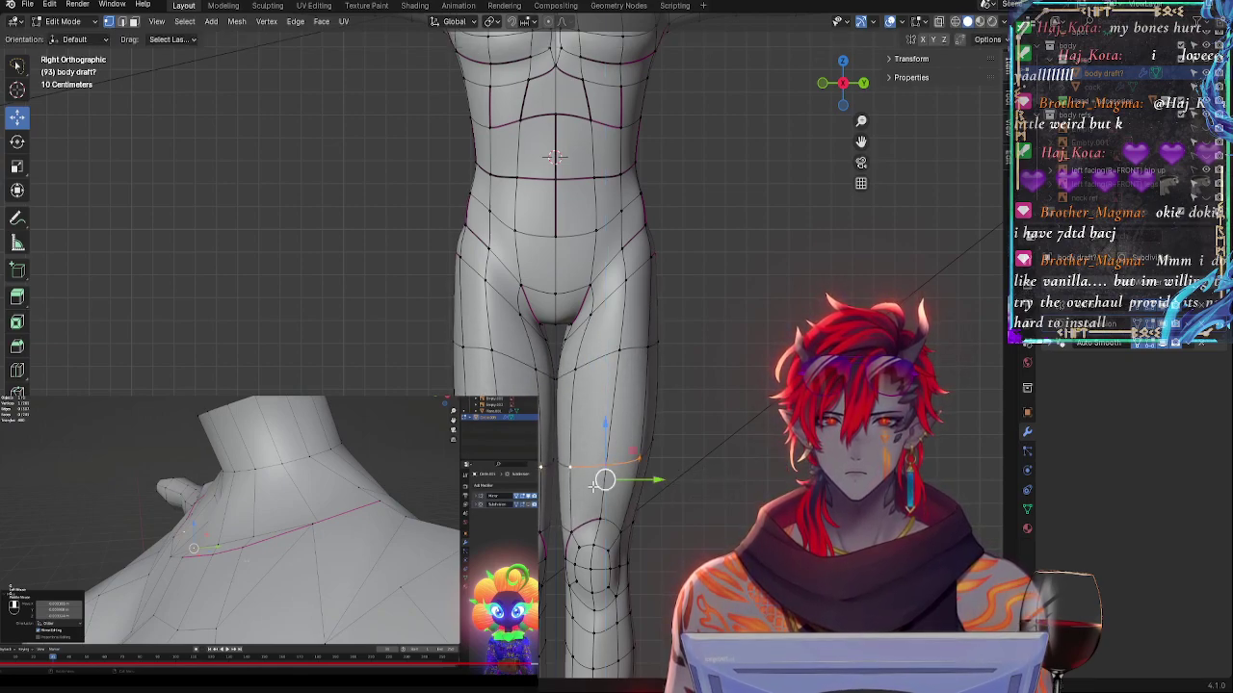
- Move the leg vertex along Y and Z, then raise the next vertex along the leg slightly
{"action": "key", "text": "g"}
{"action": "key", "text": "y"}
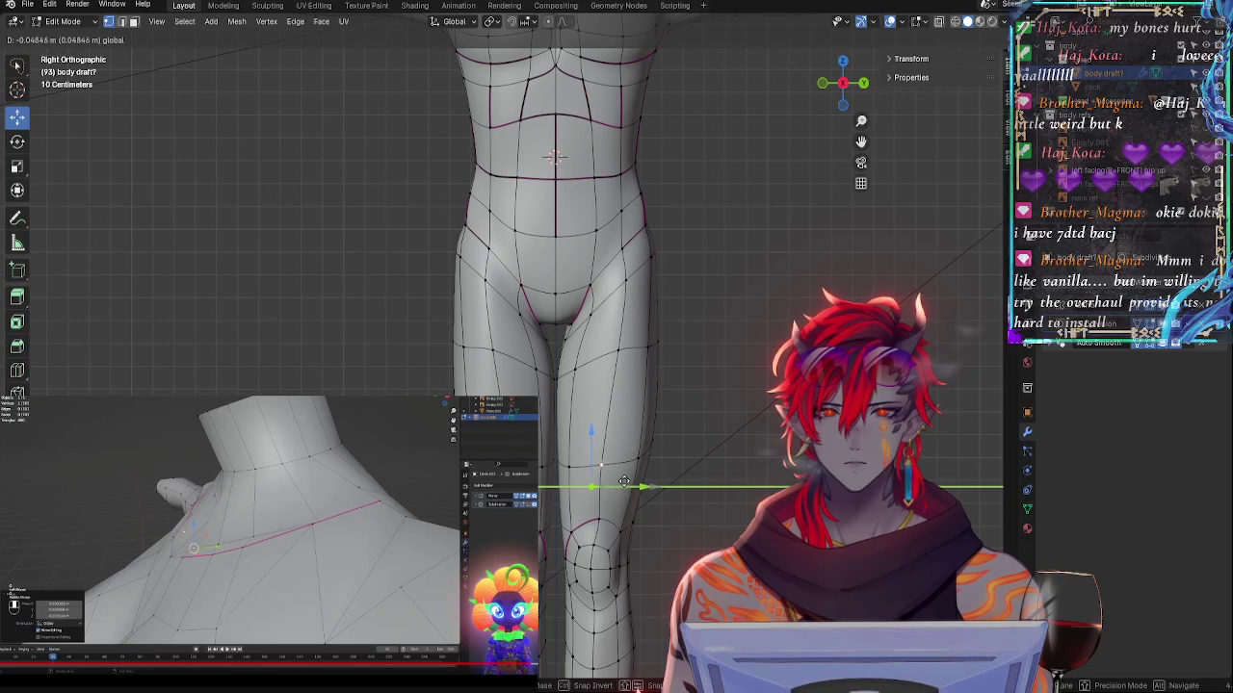
{"action": "left_click", "coordinate": [618, 480]}
{"action": "key", "text": "g"}
{"action": "key", "text": "z"}
{"action": "left_click", "coordinate": [587, 479]}
{"action": "left_click", "coordinate": [571, 470]}
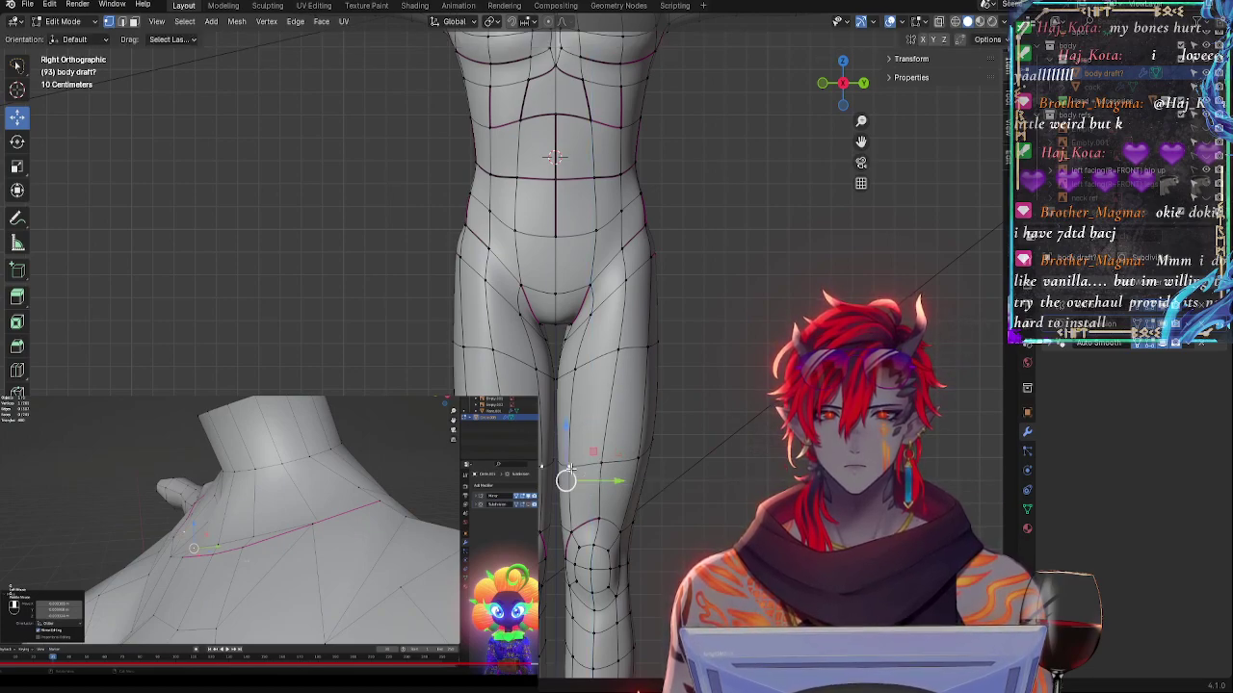
{"action": "left_click_drag", "start_coordinate": [568, 445], "coordinate": [569, 431]}
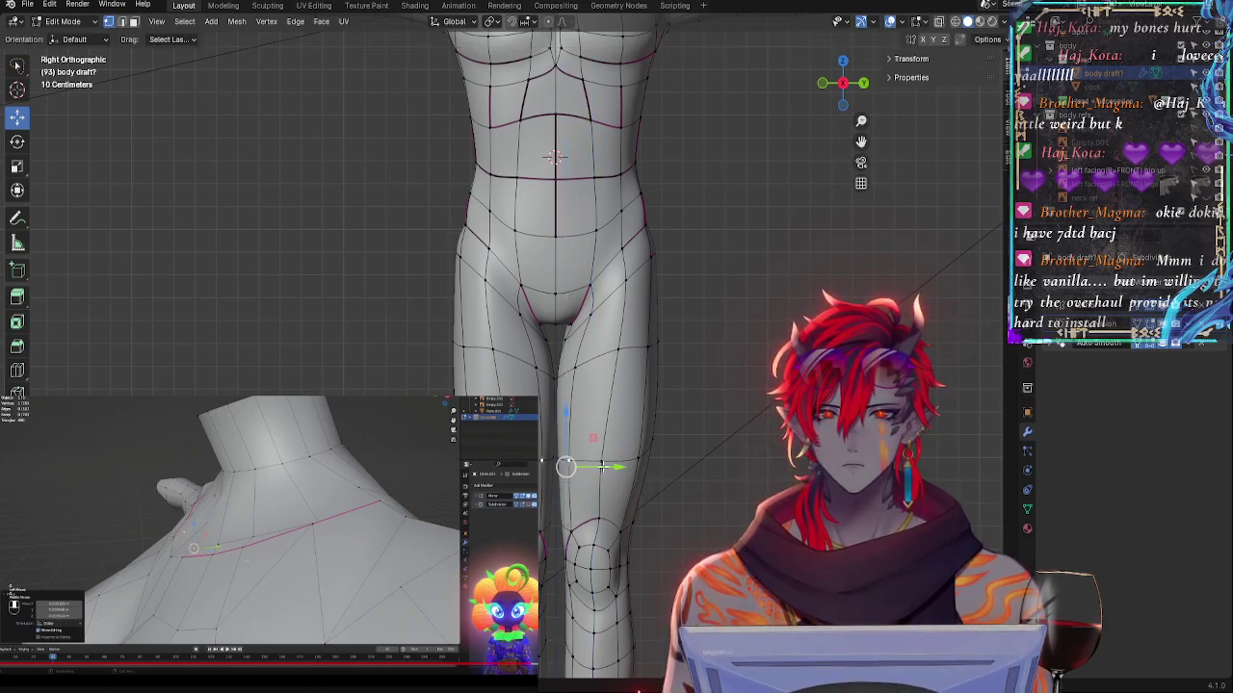
{"action": "left_click", "coordinate": [608, 455]}
- Select two inner-thigh vertices and nudge them along Y, X and Z
{"action": "middle_click_drag", "start_coordinate": [772, 463], "coordinate": [564, 381]}
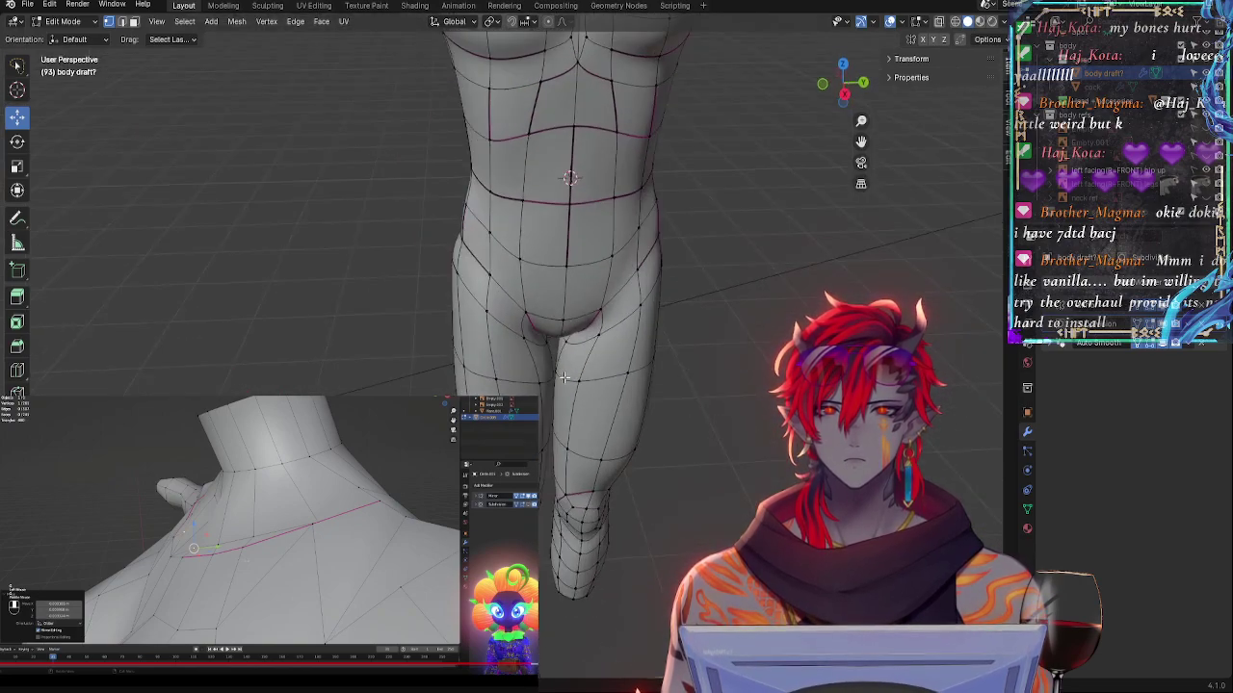
{"action": "left_click", "coordinate": [558, 373]}
{"action": "left_click", "coordinate": [574, 387], "text": "shift"}
{"action": "middle_click_drag", "start_coordinate": [647, 432], "coordinate": [576, 419]}
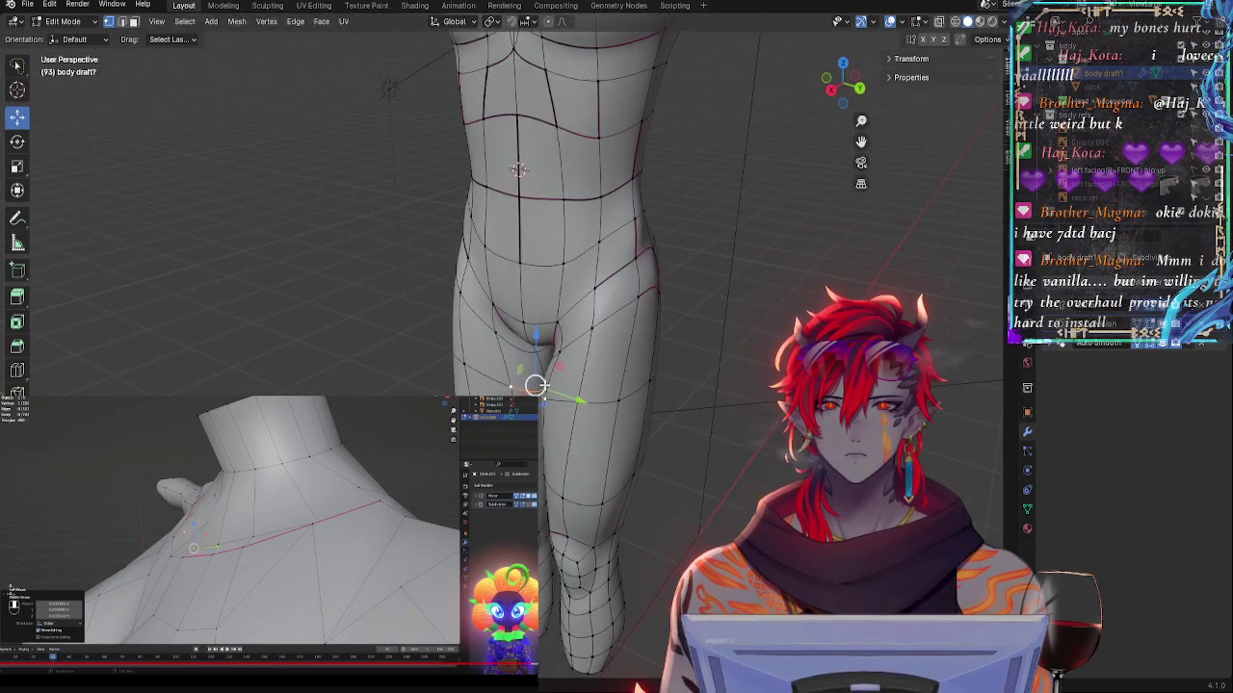
{"action": "left_click_drag", "start_coordinate": [566, 395], "coordinate": [522, 397]}
{"action": "left_click", "coordinate": [544, 384]}
{"action": "middle_click_drag", "start_coordinate": [544, 383], "coordinate": [608, 406]}
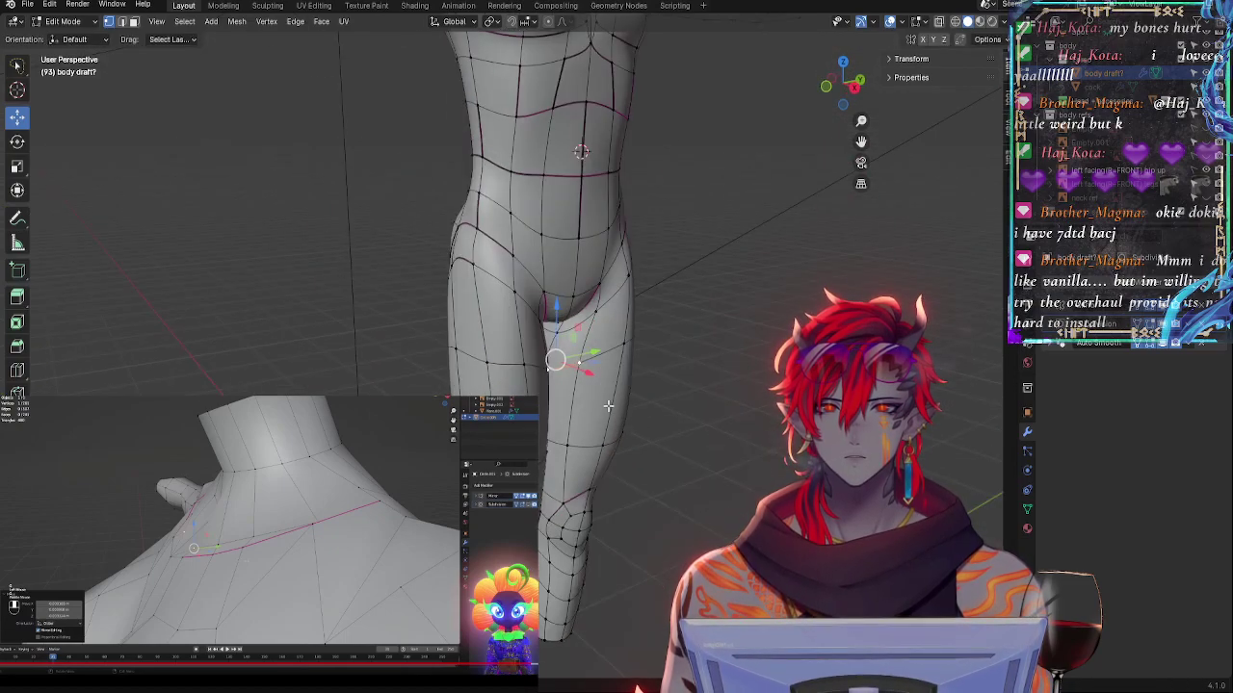
{"action": "left_click_drag", "start_coordinate": [560, 321], "coordinate": [561, 324]}
- Shift the crotch vertices along Y, lower one slightly along Z, and check the side outline
{"action": "middle_click_drag", "start_coordinate": [644, 370], "coordinate": [595, 342]}
{"action": "left_click_drag", "start_coordinate": [596, 343], "coordinate": [607, 355]}
{"action": "left_click", "coordinate": [576, 327]}
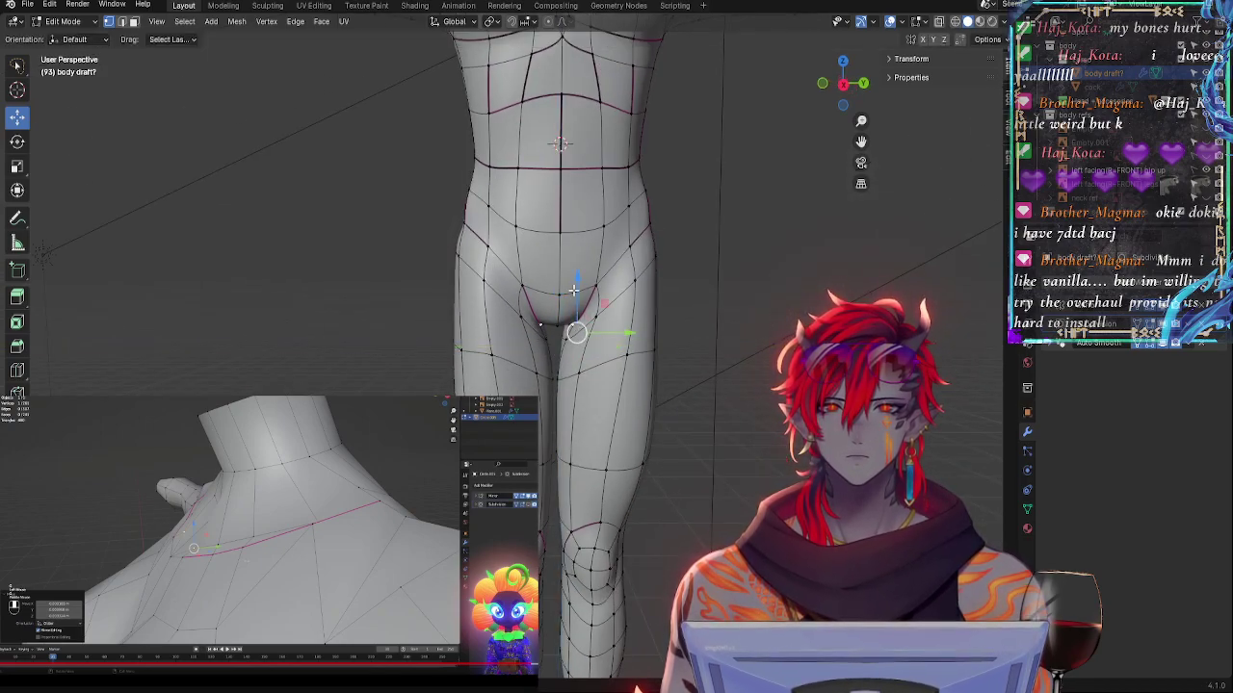
{"action": "mouse_move", "coordinate": [573, 289]}
{"action": "left_mouse_down"}
{"action": "mouse_move", "coordinate": [559, 326]}
{"action": "mouse_move", "coordinate": [559, 288]}
{"action": "left_mouse_up"}
{"action": "left_click", "coordinate": [846, 87]}
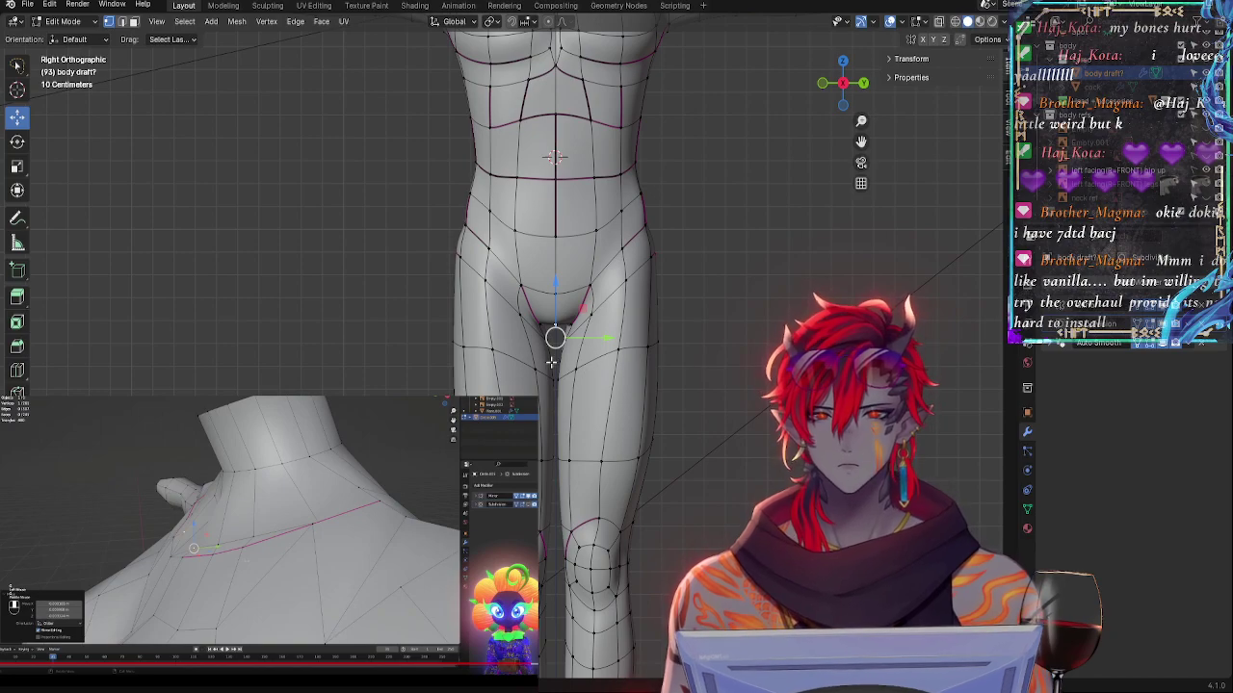
{"action": "key", "text": "Tab"}
{"action": "key", "text": "Tab"}
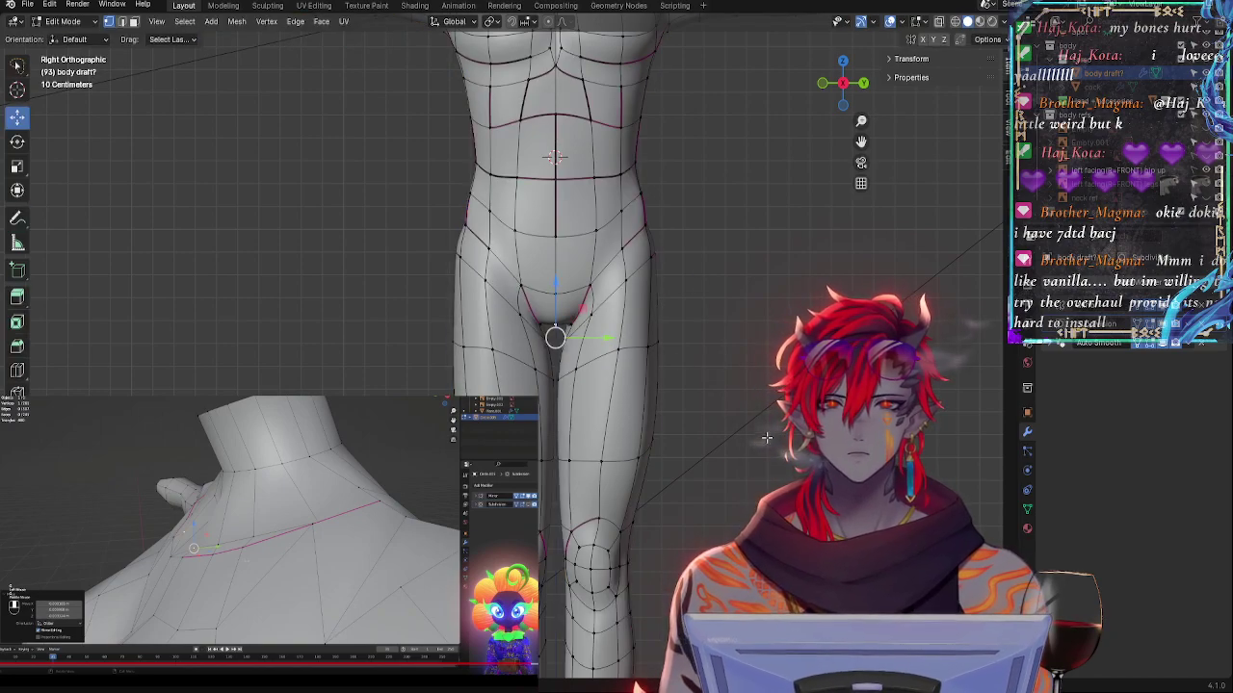
{"action": "key", "text": "Tab"}
{"action": "scroll", "coordinate": [722, 407], "scroll_direction": "down", "scroll_amount": 5}
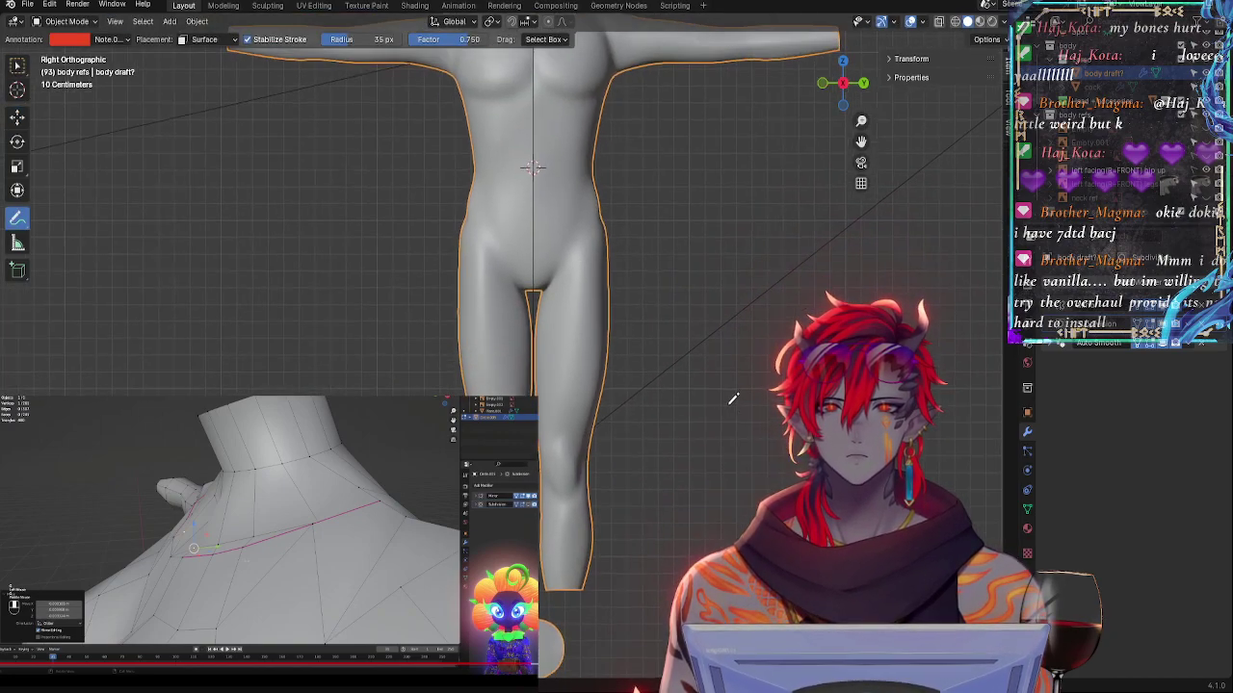
- Raise the hip contour vertices slightly and slide one along X
{"action": "middle_click_drag", "start_coordinate": [732, 398], "coordinate": [730, 358], "text": "shift"}
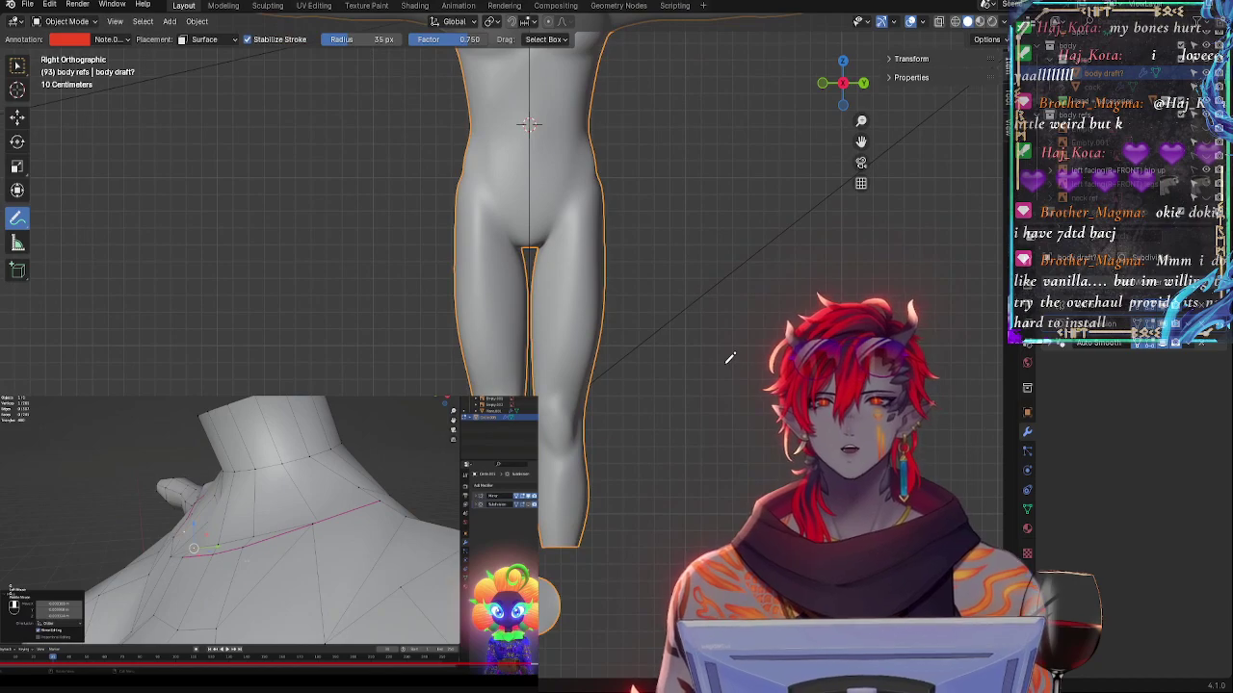
{"action": "key", "text": "Tab"}
{"action": "left_click", "coordinate": [600, 231]}
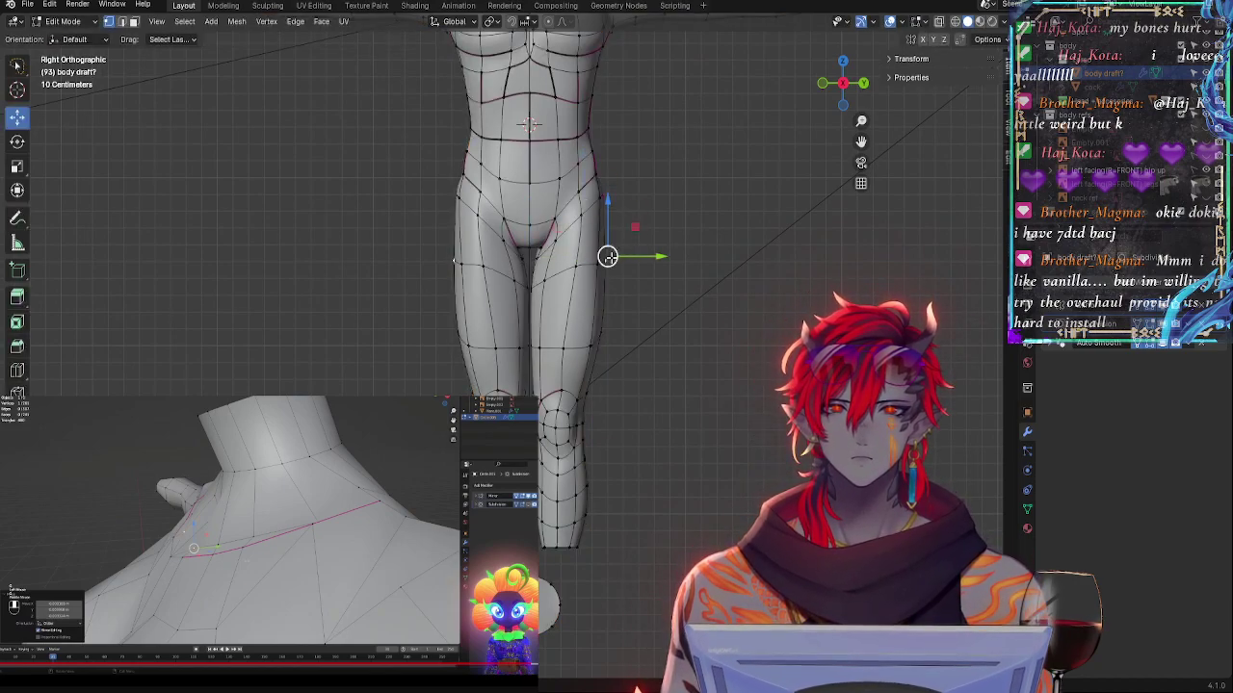
{"action": "key", "text": "g"}
{"action": "left_click_drag", "start_coordinate": [611, 241], "coordinate": [600, 255]}
{"action": "left_click", "coordinate": [599, 261]}
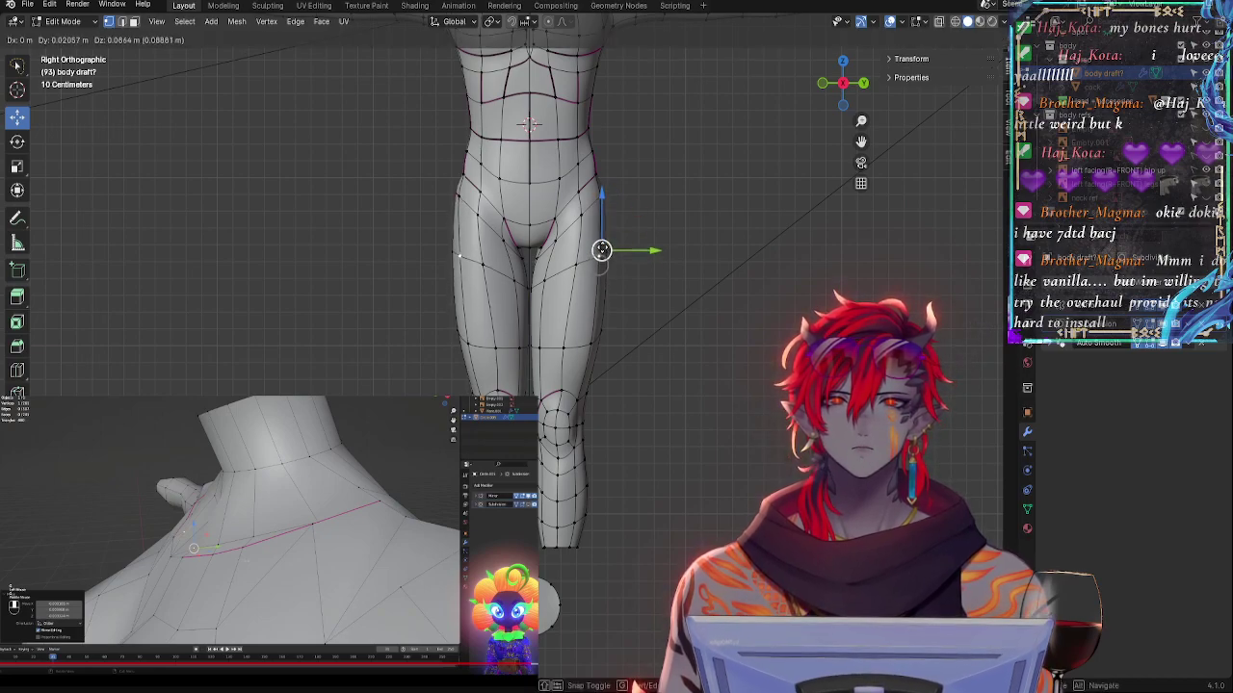
{"action": "left_click", "coordinate": [603, 247]}
{"action": "middle_click_drag", "start_coordinate": [603, 247], "coordinate": [460, 253]}
{"action": "left_click_drag", "start_coordinate": [460, 252], "coordinate": [468, 253]}
- Nudge the next loop vertices along X, Y and Z to refine the hip and thigh contour
{"action": "left_click", "coordinate": [538, 261]}
{"action": "mouse_move", "coordinate": [542, 246]}
{"action": "left_mouse_down"}
{"action": "mouse_move", "coordinate": [550, 209]}
{"action": "mouse_move", "coordinate": [551, 242]}
{"action": "left_mouse_up"}
{"action": "middle_click_drag", "start_coordinate": [561, 251], "coordinate": [674, 326]}
{"action": "left_click_drag", "start_coordinate": [673, 258], "coordinate": [669, 257]}
{"action": "middle_click_drag", "start_coordinate": [662, 333], "coordinate": [698, 342]}
{"action": "left_click", "coordinate": [528, 325]}
{"action": "key", "text": "g"}
{"action": "left_click", "coordinate": [536, 303]}
{"action": "left_click_drag", "start_coordinate": [657, 311], "coordinate": [653, 313]}
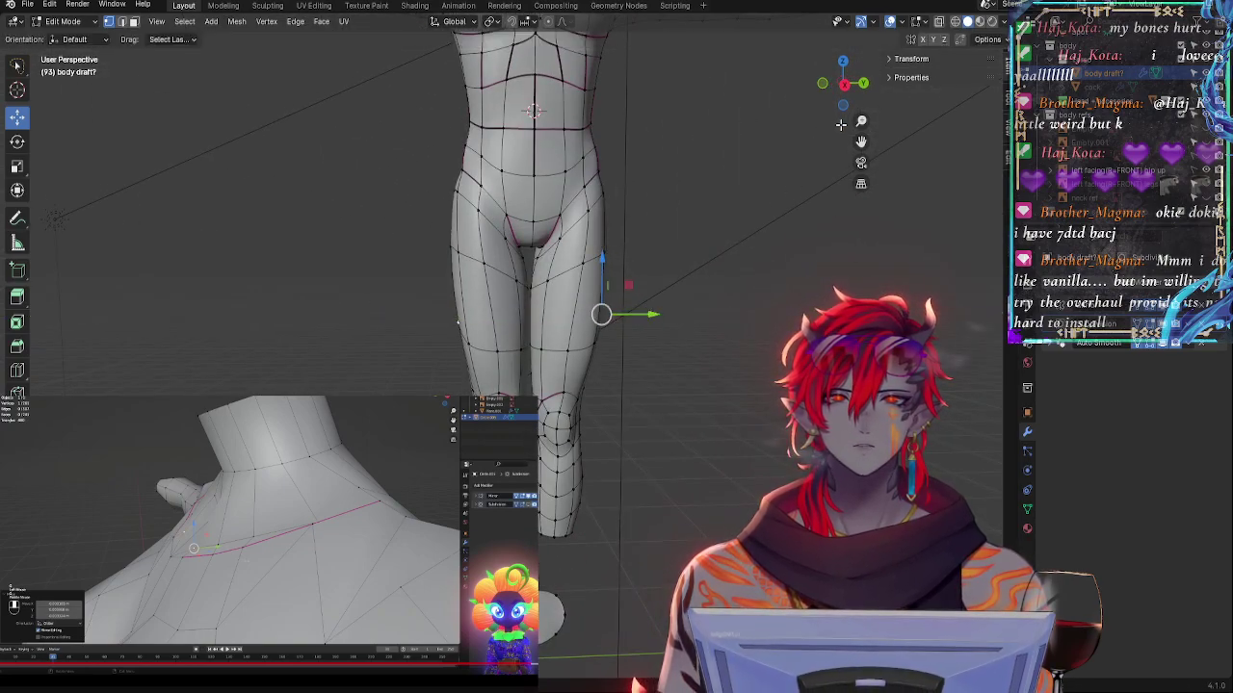
- Check the smoothed legs in side view, then raise the knee vertices slightly
{"action": "left_click", "coordinate": [843, 84]}
{"action": "key", "text": "Tab"}
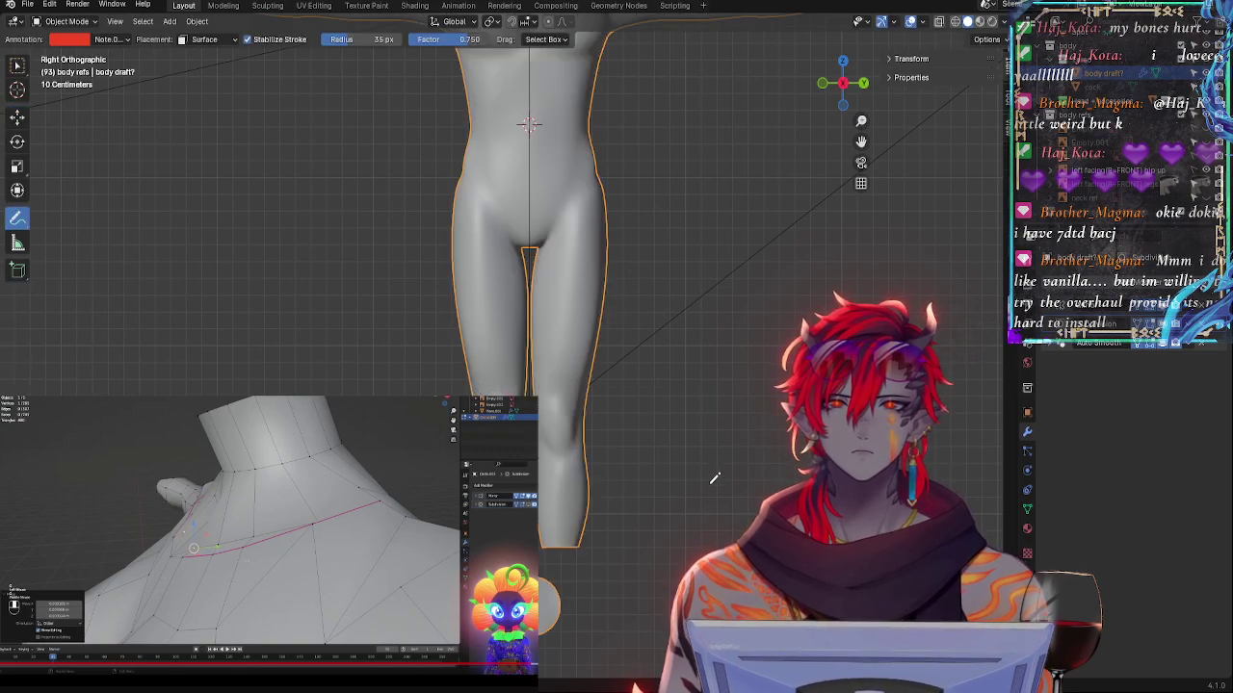
{"action": "scroll", "coordinate": [714, 477], "scroll_direction": "up", "scroll_amount": 3}
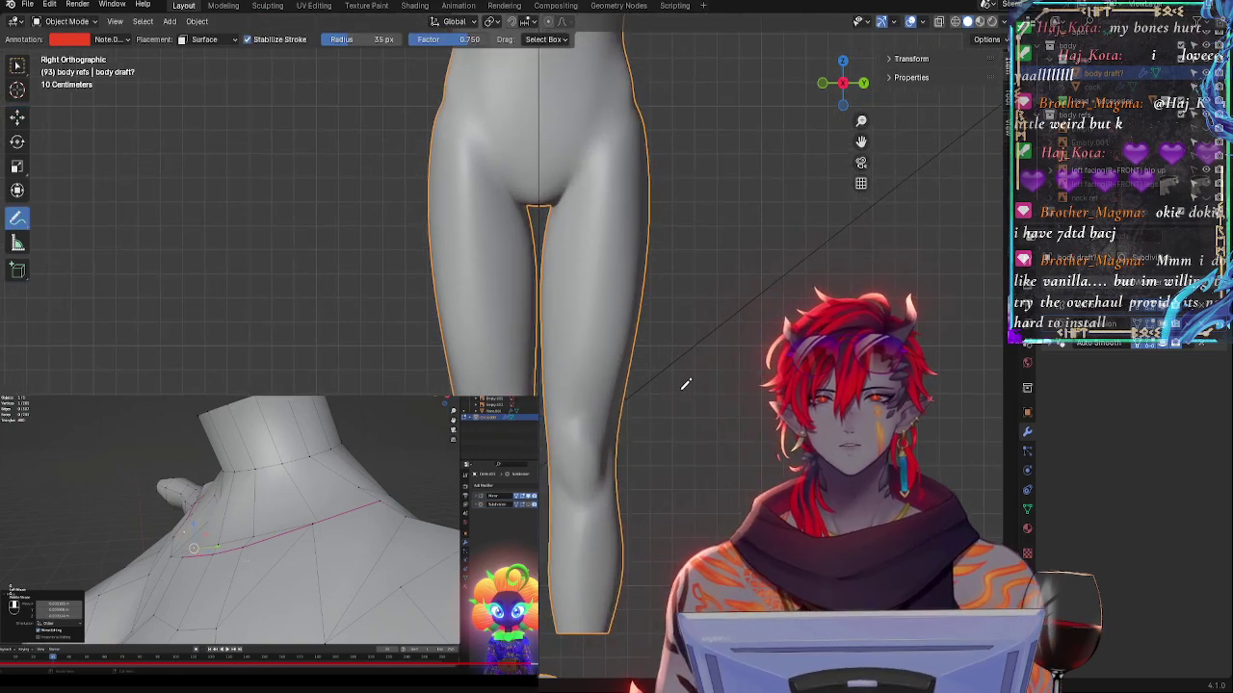
{"action": "key", "text": "Tab"}
{"action": "left_click", "coordinate": [589, 405]}
{"action": "left_click", "coordinate": [557, 416]}
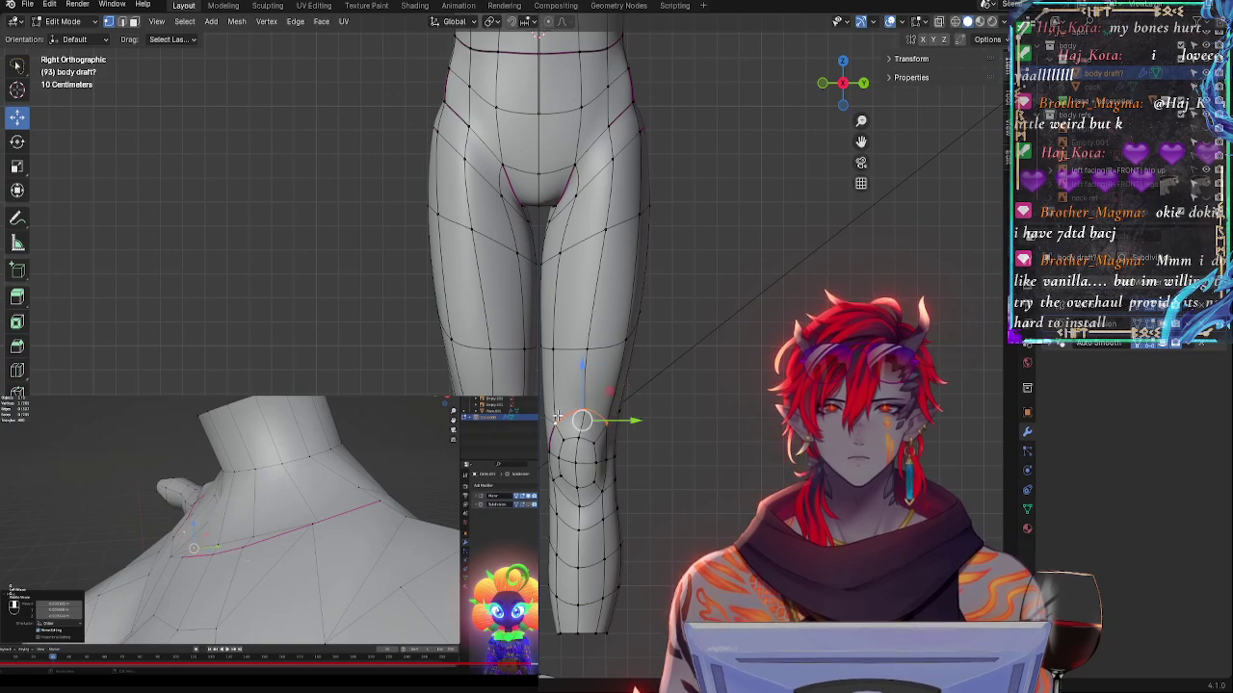
{"action": "left_click_drag", "start_coordinate": [583, 366], "coordinate": [580, 357]}
{"action": "left_click", "coordinate": [582, 407]}
{"action": "left_click", "coordinate": [588, 417]}
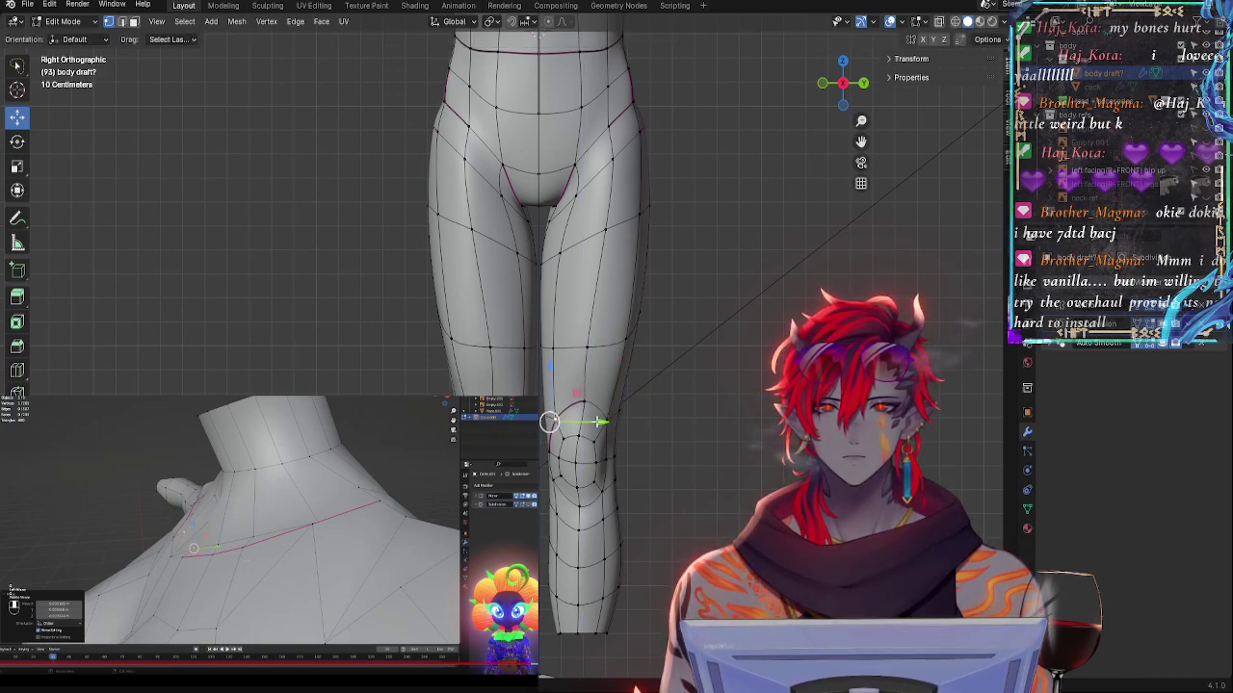
{"action": "key", "text": "g"}
{"action": "left_click", "coordinate": [587, 424]}
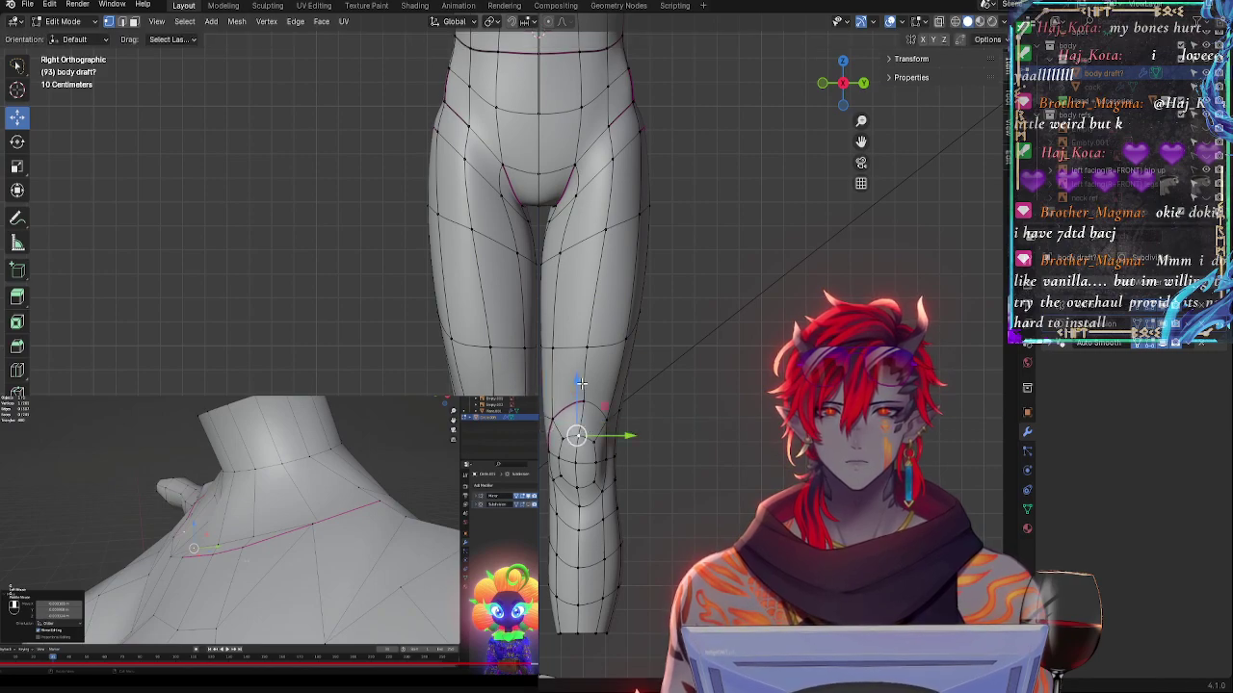
{"action": "left_click_drag", "start_coordinate": [581, 384], "coordinate": [582, 375]}
- Review the smoothed legs, then move the edges above both kneecaps vertically with G Z
{"action": "key", "text": "Tab"}
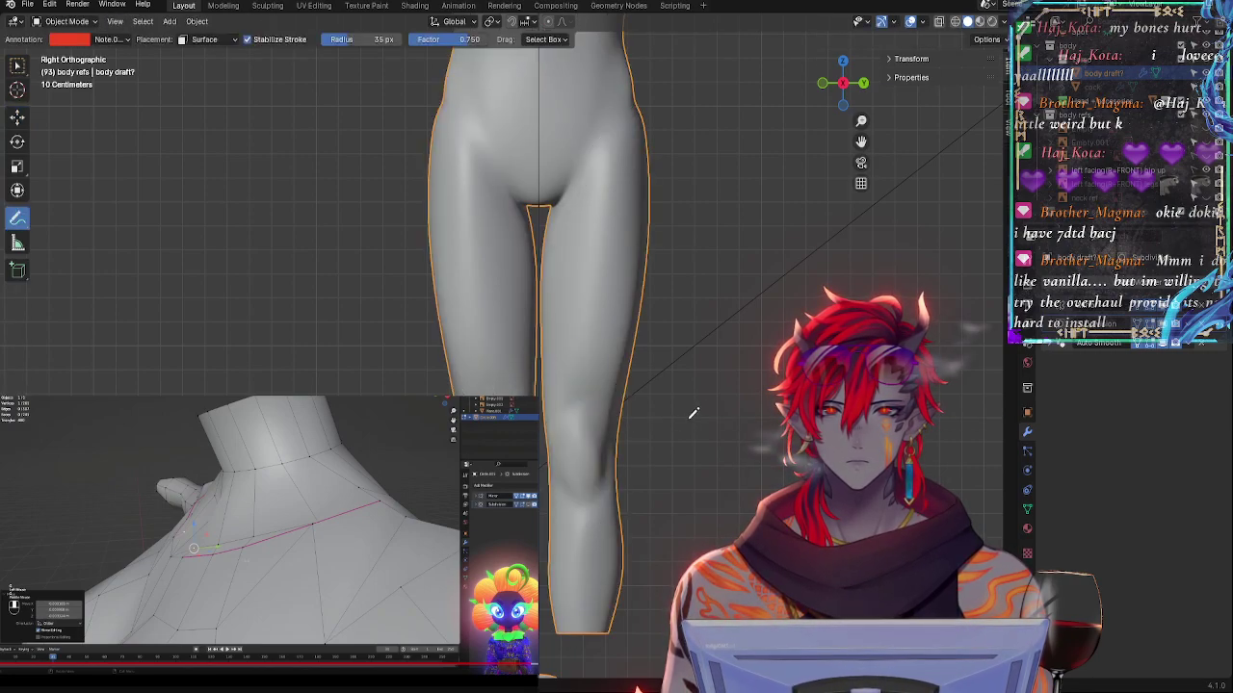
{"action": "middle_click_drag", "start_coordinate": [694, 412], "coordinate": [880, 114]}
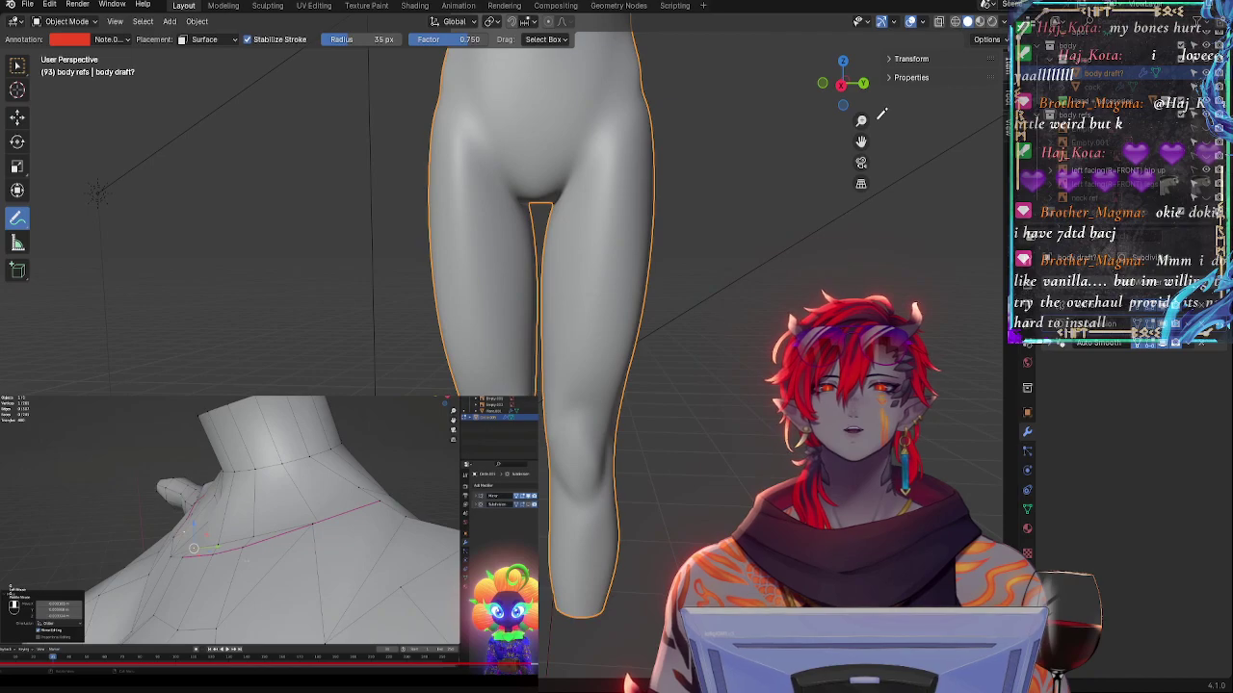
{"action": "left_click", "coordinate": [846, 96]}
{"action": "middle_click_drag", "start_coordinate": [779, 445], "coordinate": [729, 264], "text": "shift"}
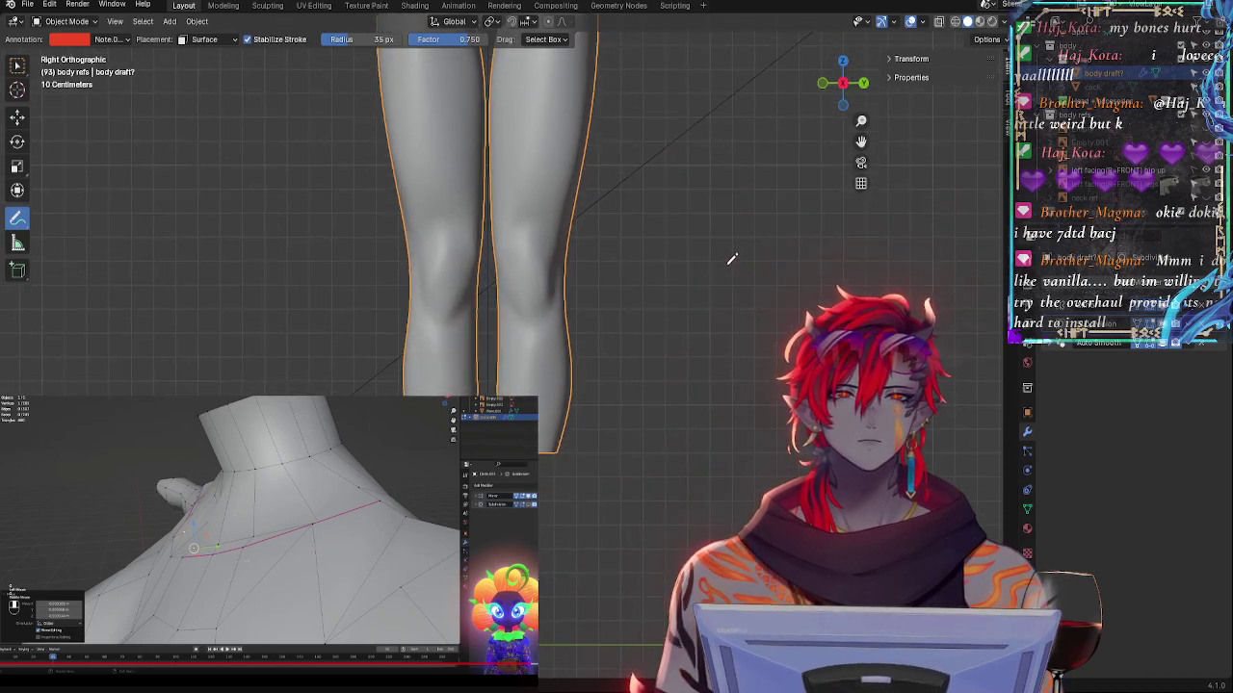
{"action": "key", "text": "Tab"}
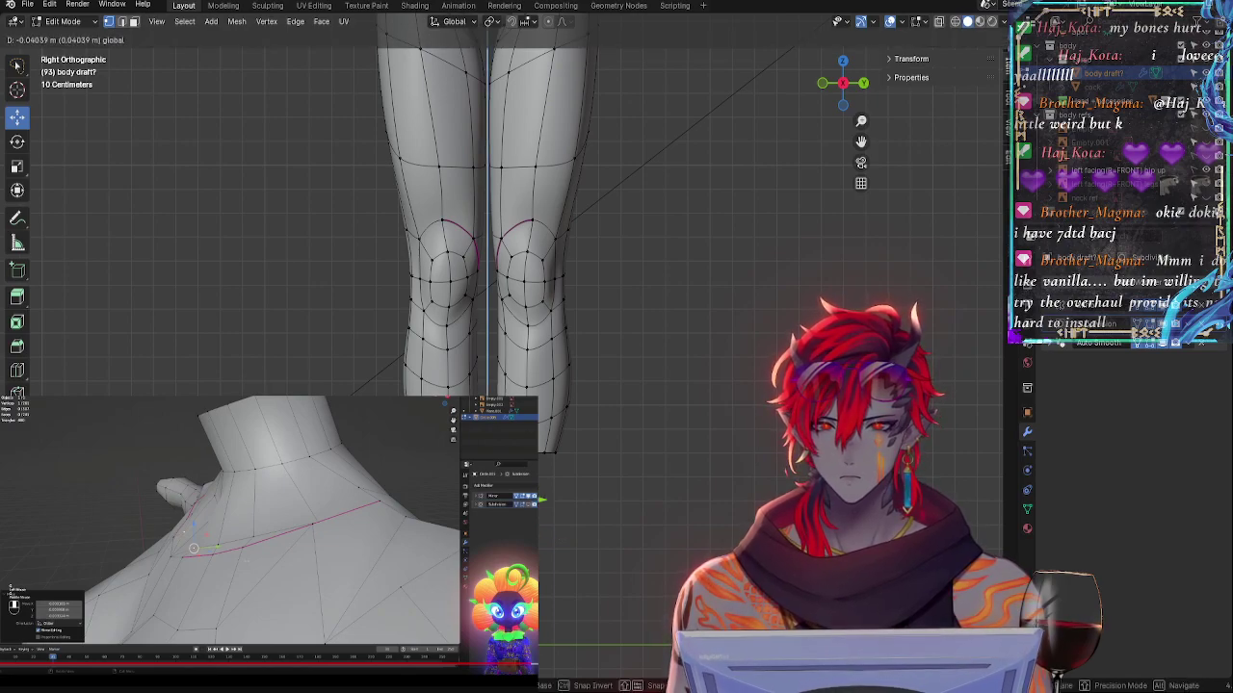
{"action": "key", "text": "g"}
{"action": "key", "text": "z"}
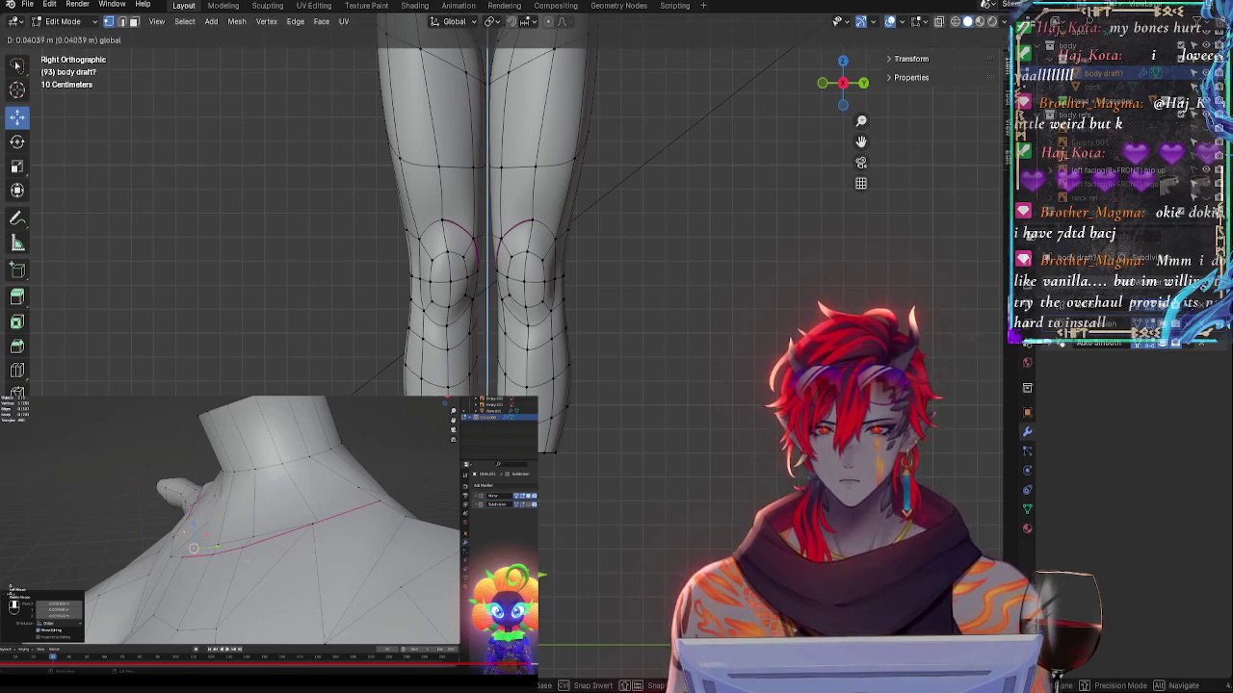
{"action": "key", "text": "Return"}
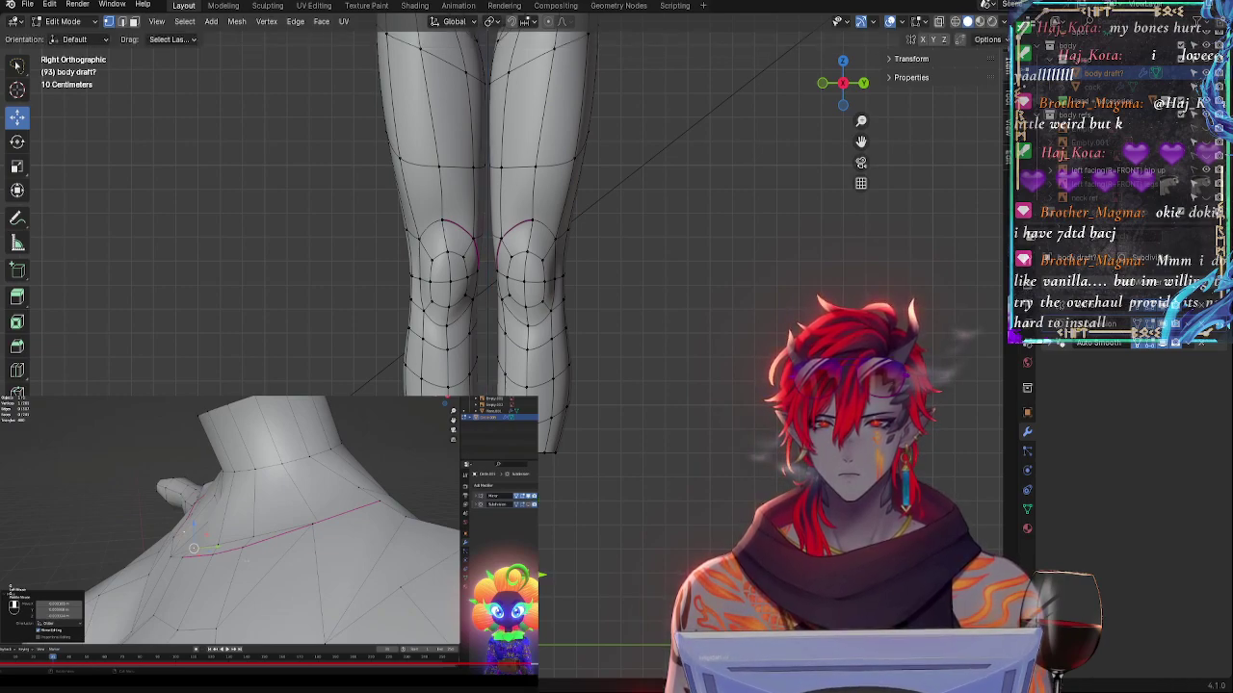
{"action": "key", "text": "g"}
{"action": "key", "text": "z"}
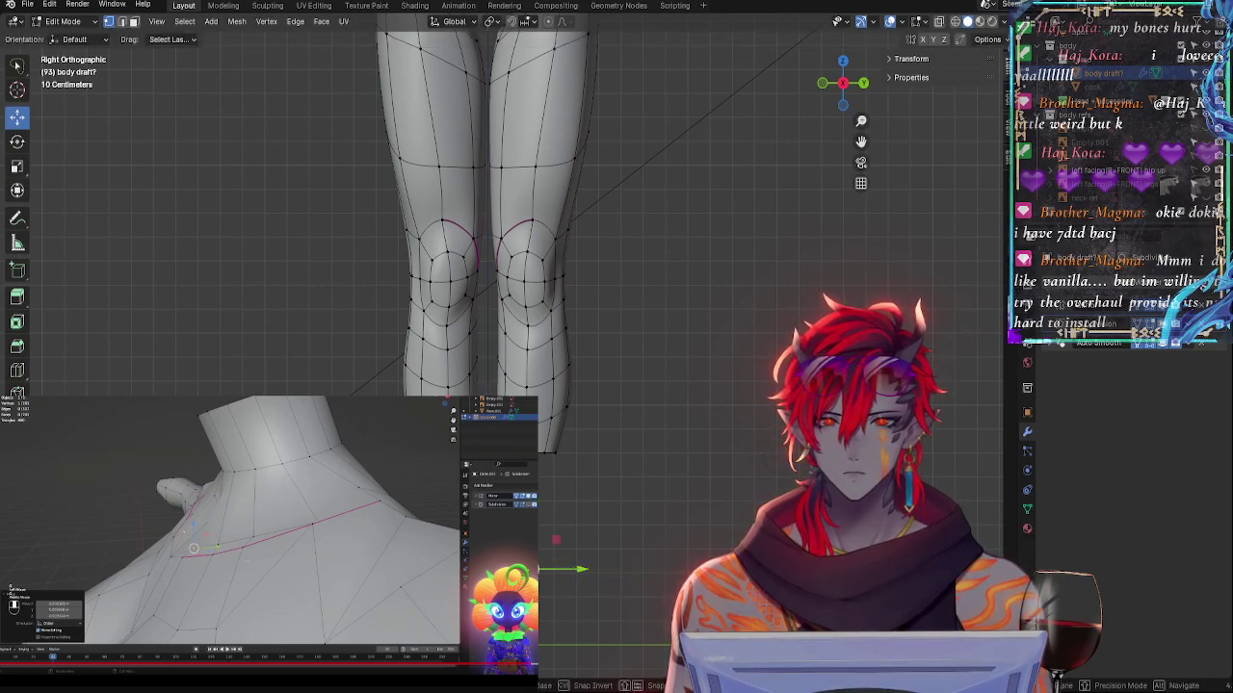
{"action": "left_click_drag", "start_coordinate": [529, 524], "coordinate": [529, 527]}
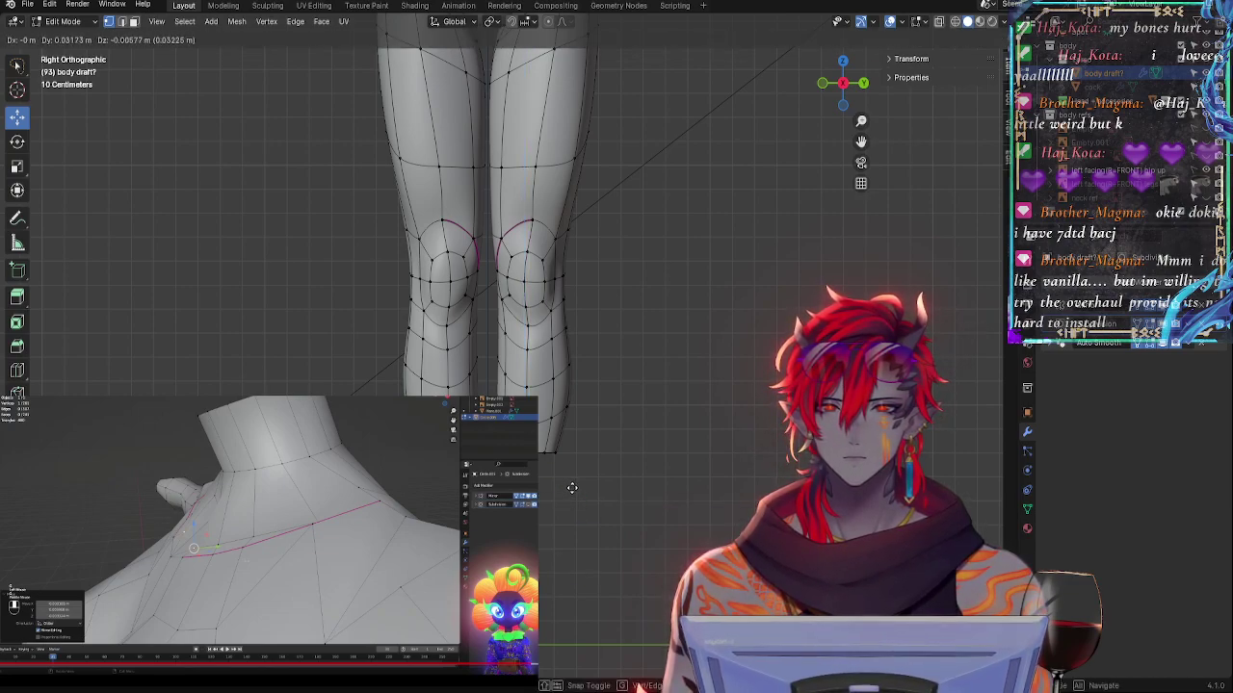
- Raise the face patch vertically toward knee height, checking it from a front view
{"action": "left_click_drag", "start_coordinate": [513, 483], "coordinate": [512, 231]}
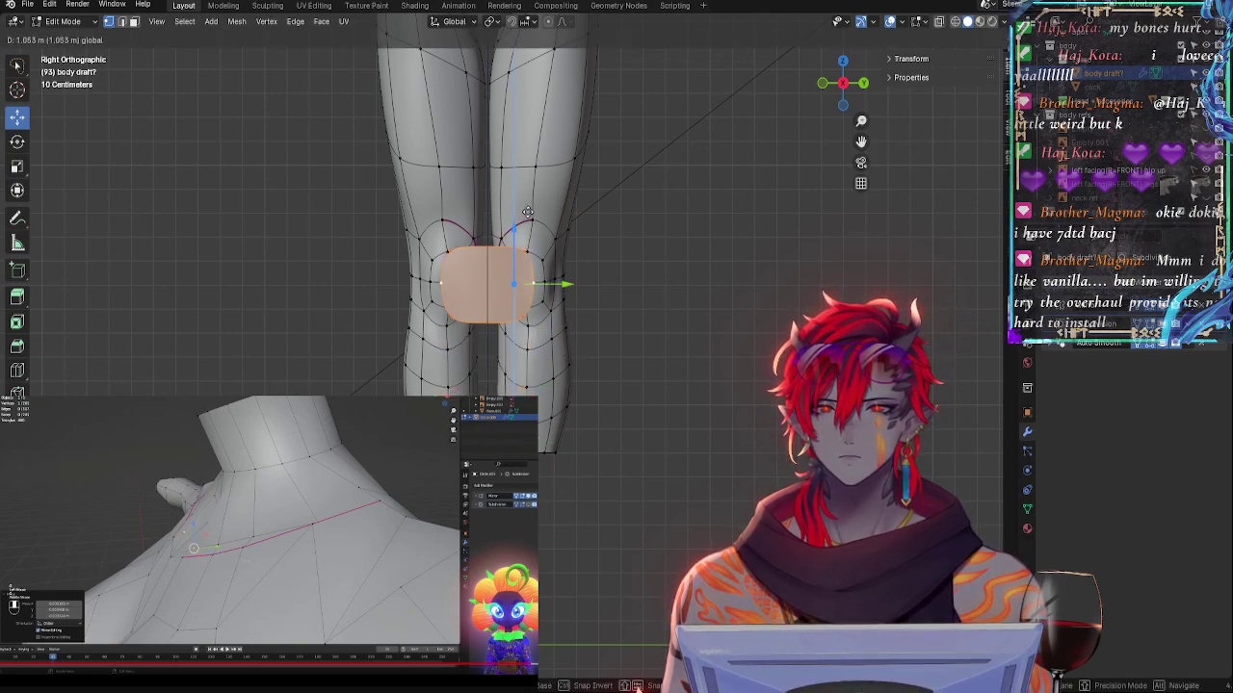
{"action": "middle_click_drag", "start_coordinate": [708, 323], "coordinate": [518, 347]}
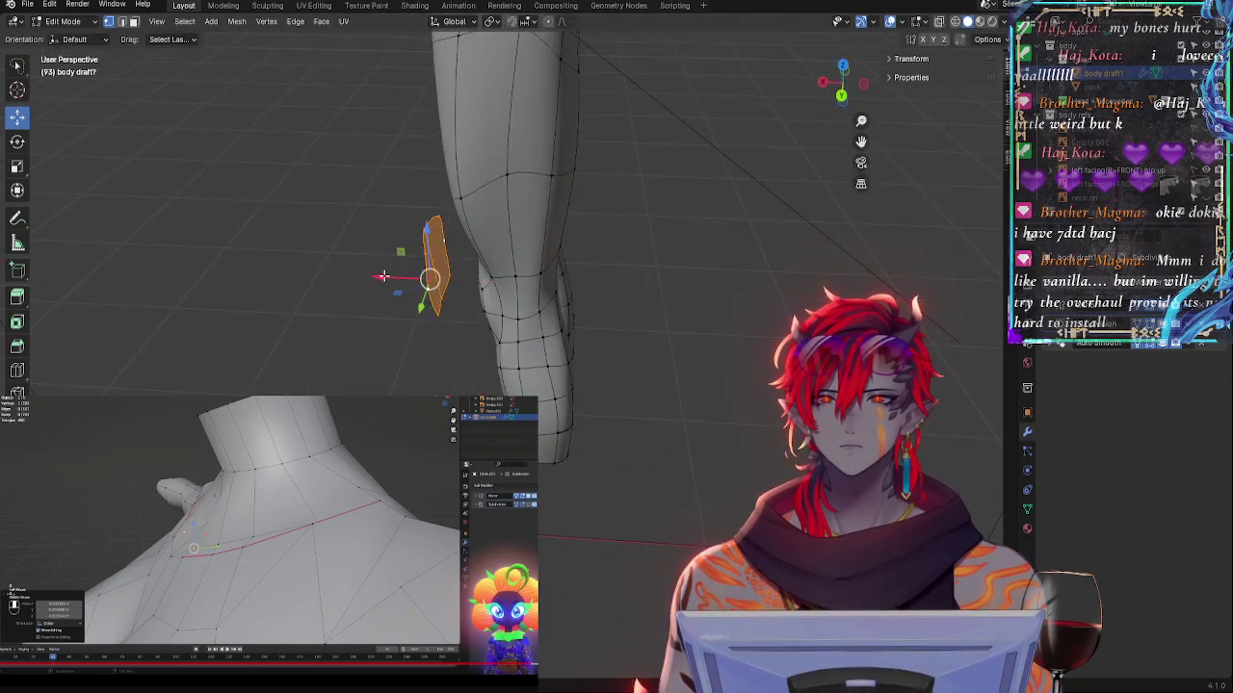
{"action": "middle_click_drag", "start_coordinate": [387, 277], "coordinate": [677, 218]}
{"action": "key", "text": "g"}
{"action": "key", "text": "z"}
{"action": "left_click_drag", "start_coordinate": [534, 160], "coordinate": [537, 98]}
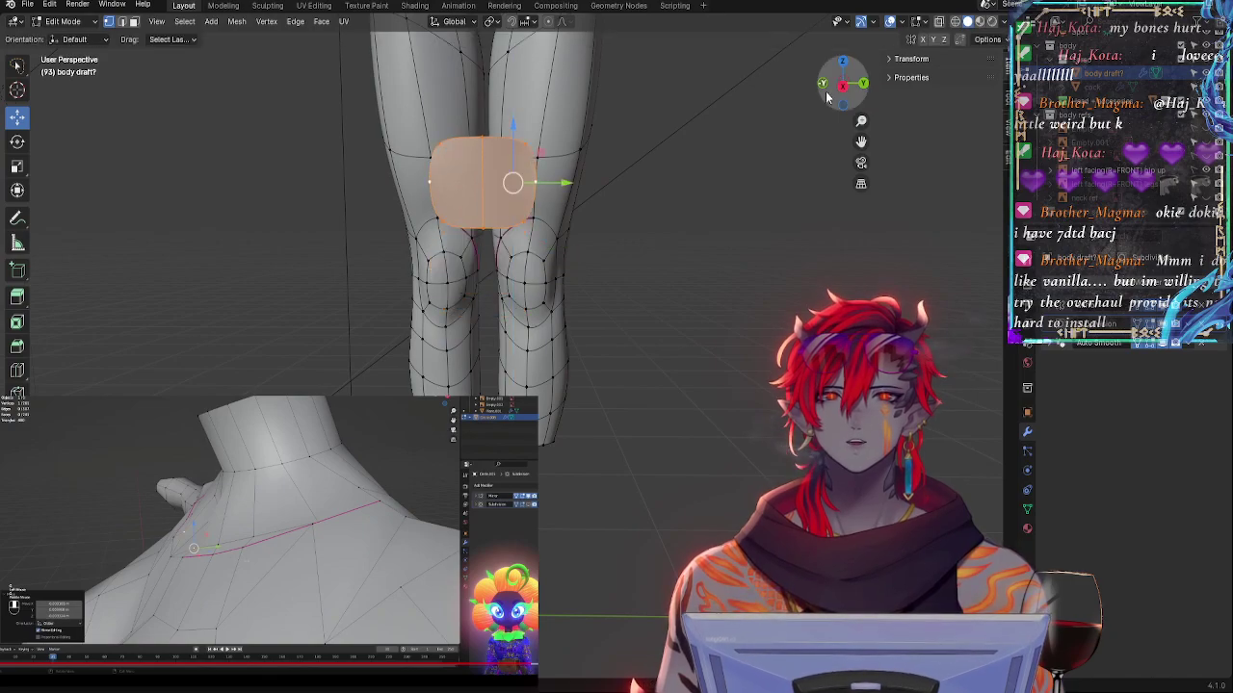
- In side orthographic view, move the patch vertically to sit just below the crotch
{"action": "left_click", "coordinate": [844, 89]}
{"action": "middle_click_drag", "start_coordinate": [654, 116], "coordinate": [719, 411], "text": "shift"}
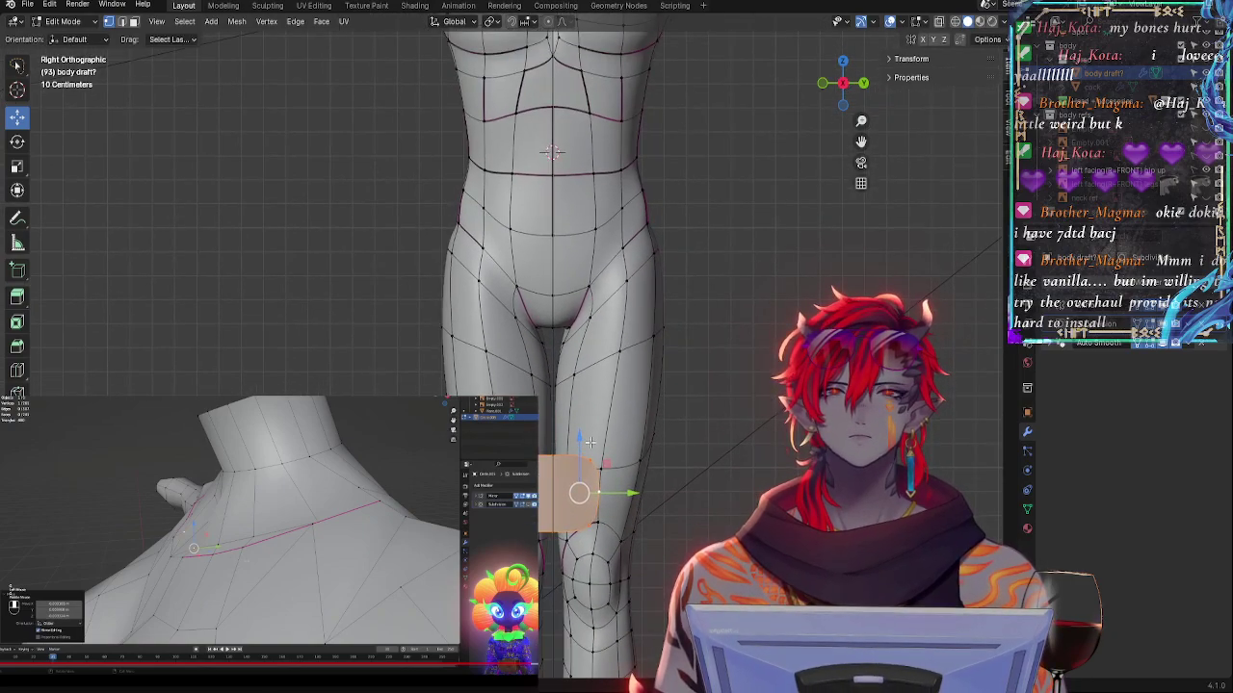
{"action": "key", "text": "g"}
{"action": "key", "text": "z"}
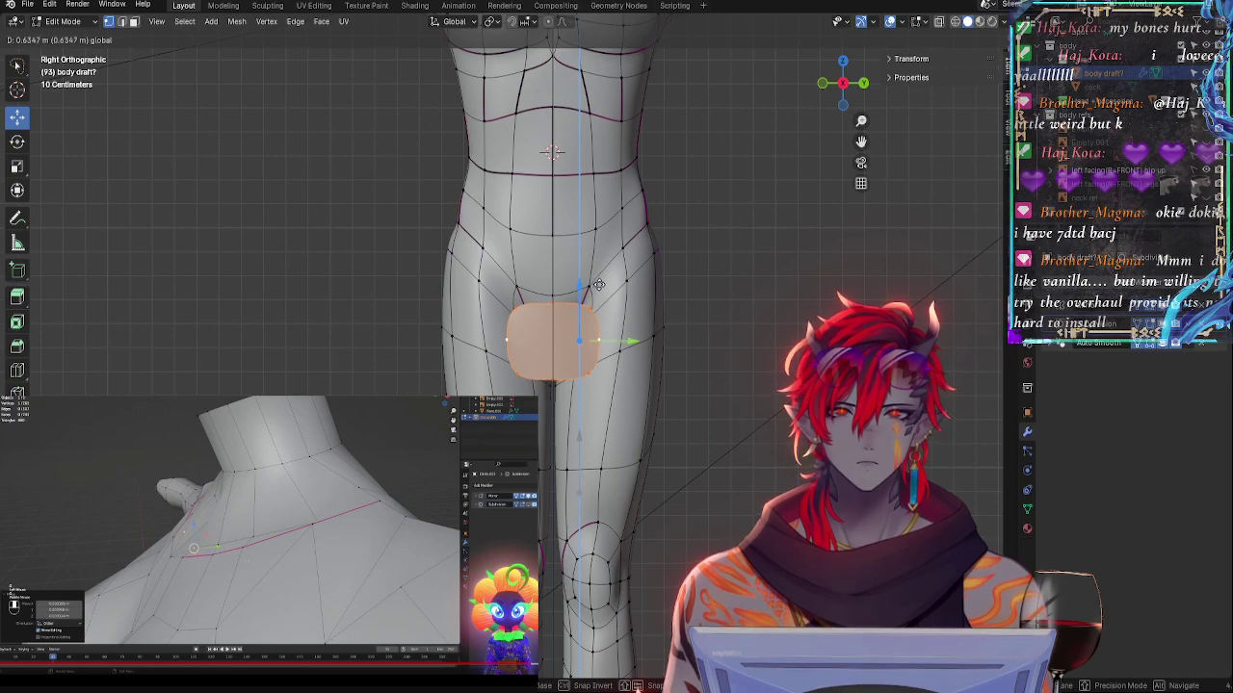
{"action": "left_click", "coordinate": [598, 285]}
- Select the vertices along the patch's top edge and scale them vertically
{"action": "left_click", "coordinate": [596, 301]}
{"action": "left_click", "coordinate": [556, 304]}
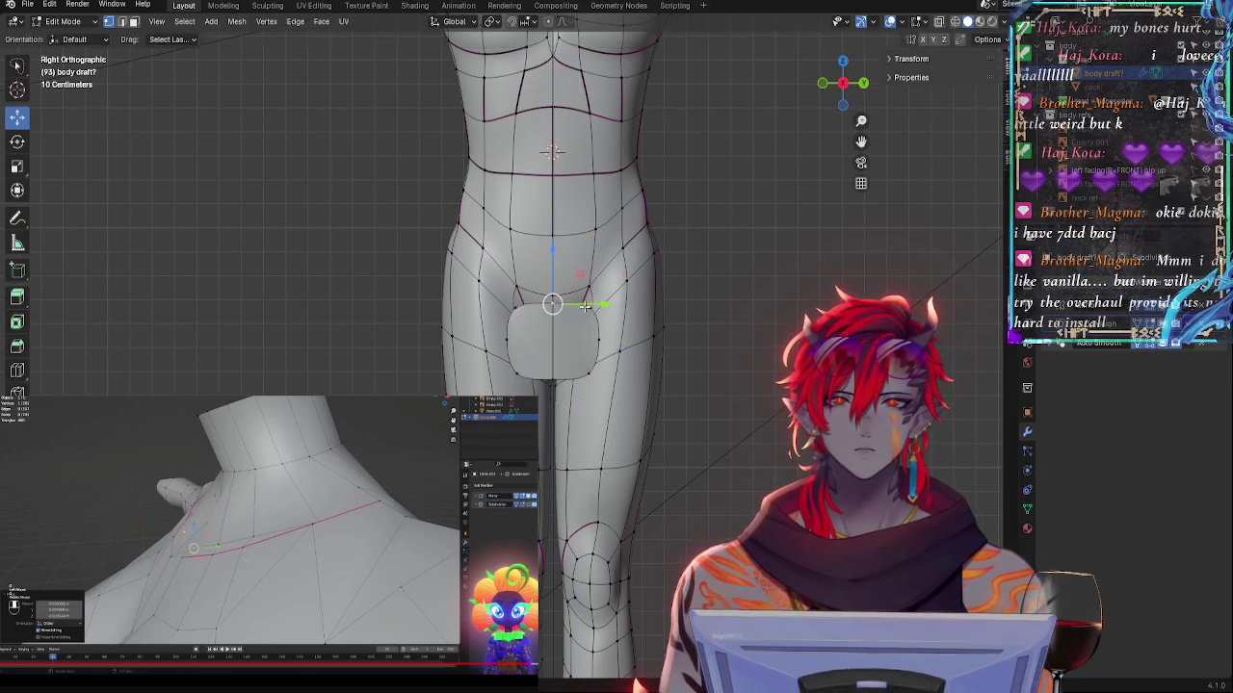
{"action": "left_click", "coordinate": [584, 305], "text": "shift"}
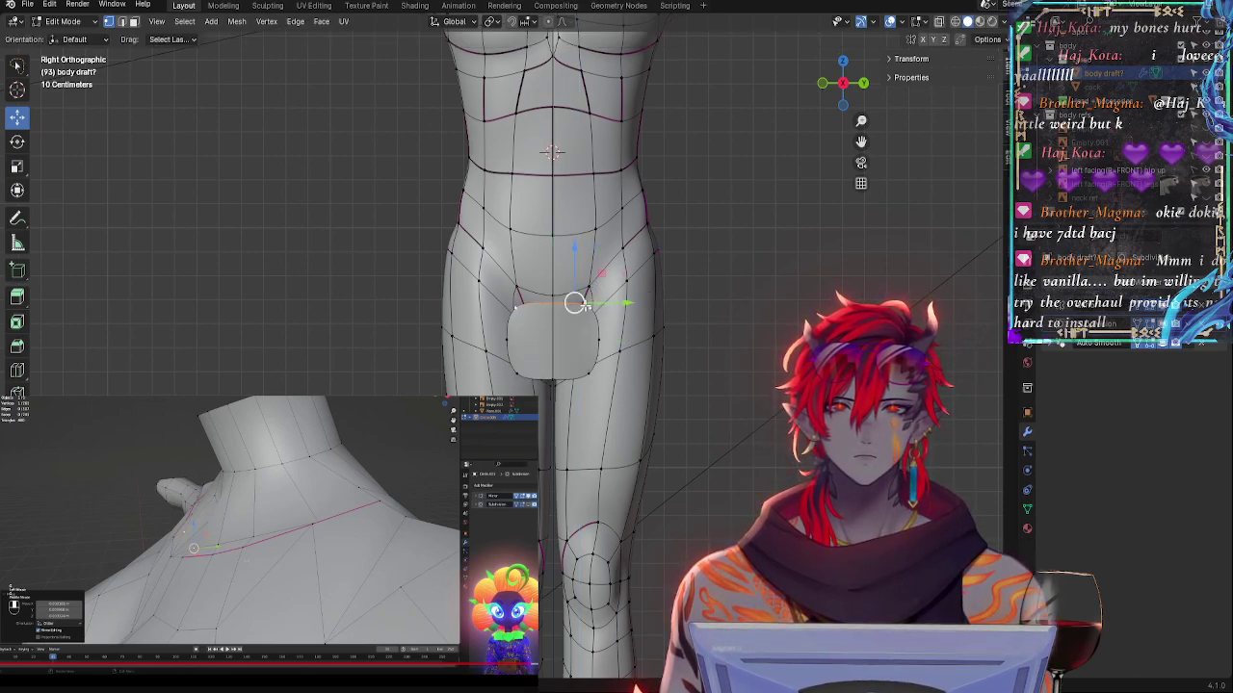
{"action": "key", "text": "s"}
{"action": "key", "text": "z"}
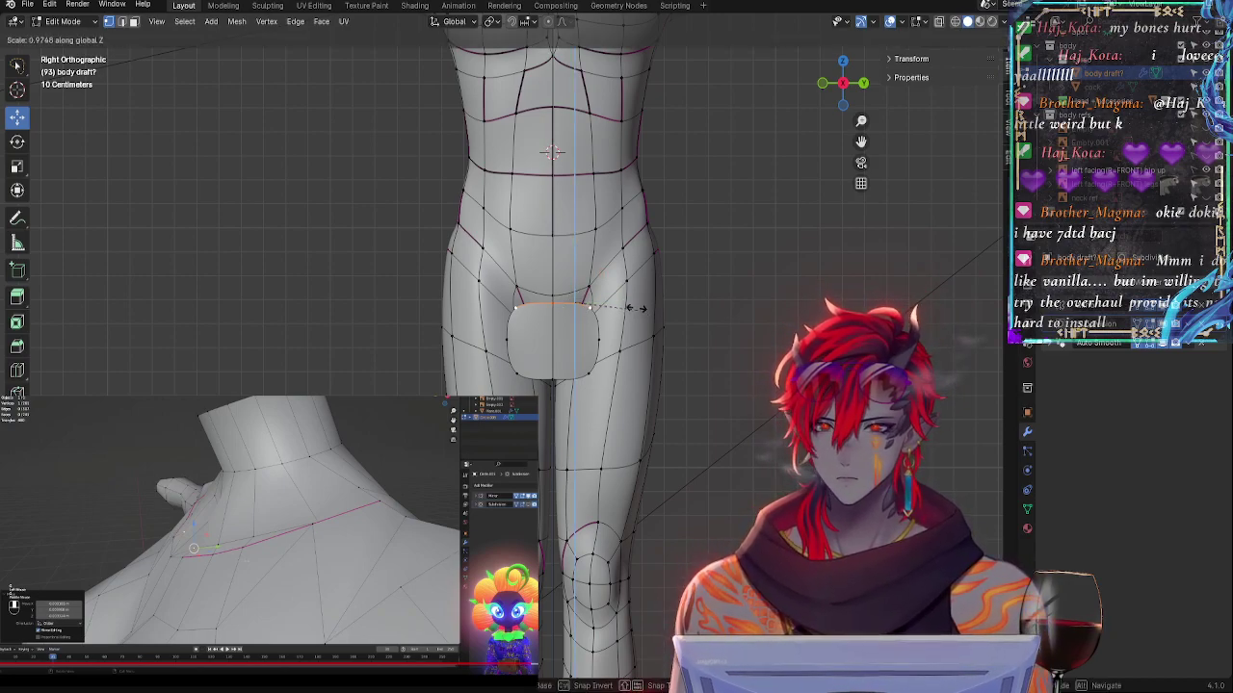
{"action": "left_click", "coordinate": [631, 199]}
- Nudge the selected top vertices slightly up and to the right
{"action": "key", "text": "g"}
{"action": "key", "text": "z"}
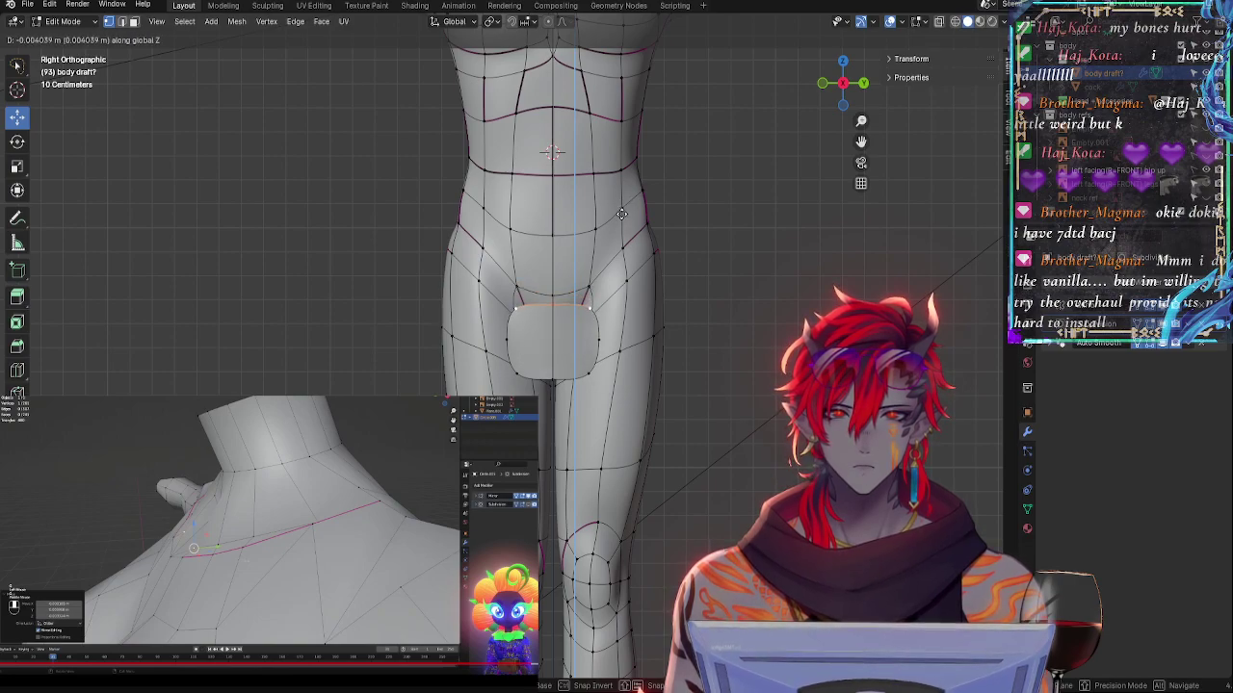
{"action": "left_click", "coordinate": [621, 213]}
{"action": "left_click_drag", "start_coordinate": [591, 300], "coordinate": [612, 298]}
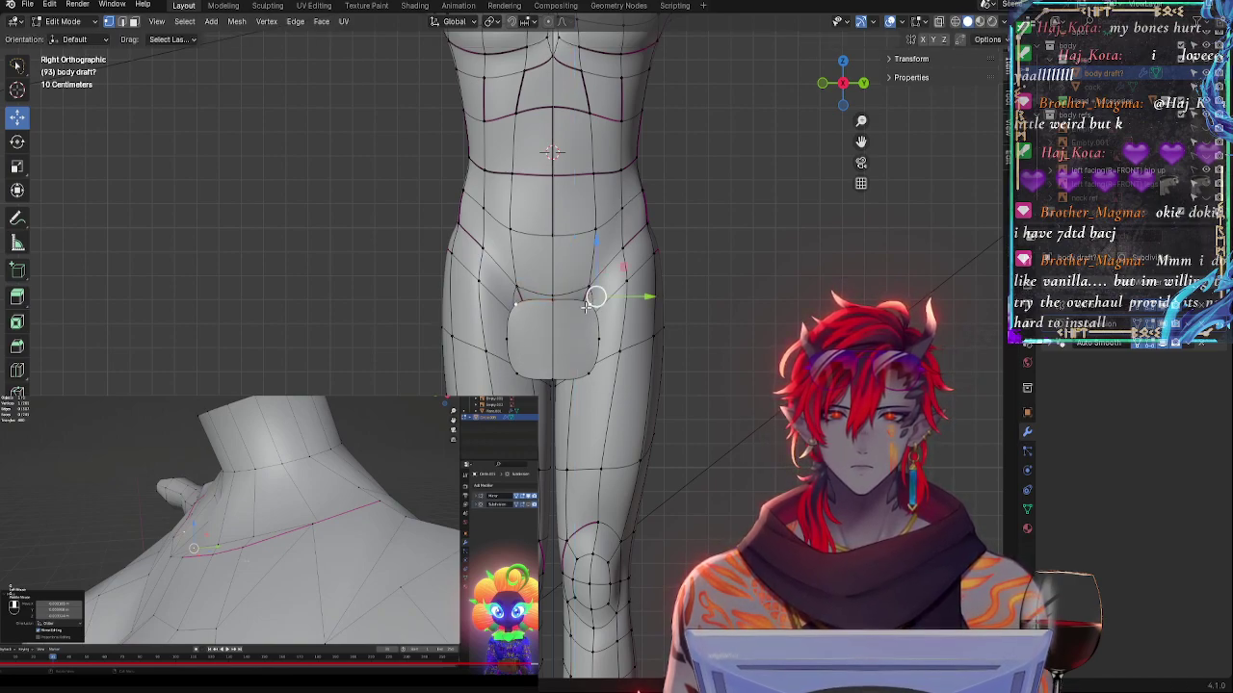
{"action": "key", "text": "g"}
{"action": "key", "text": "z"}
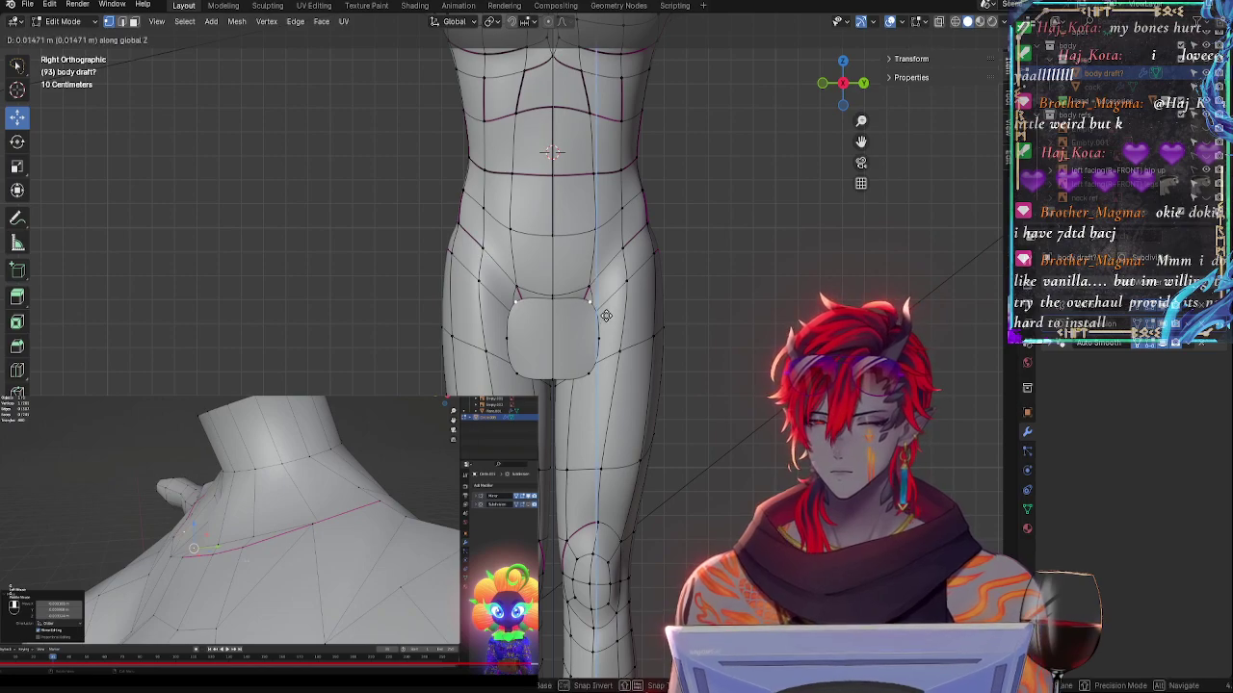
{"action": "left_click", "coordinate": [609, 308]}
- Lower the lower-right patch vertex, then raise the bottom vertices by 0.01442 m
{"action": "left_click", "coordinate": [584, 375]}
{"action": "key", "text": "g"}
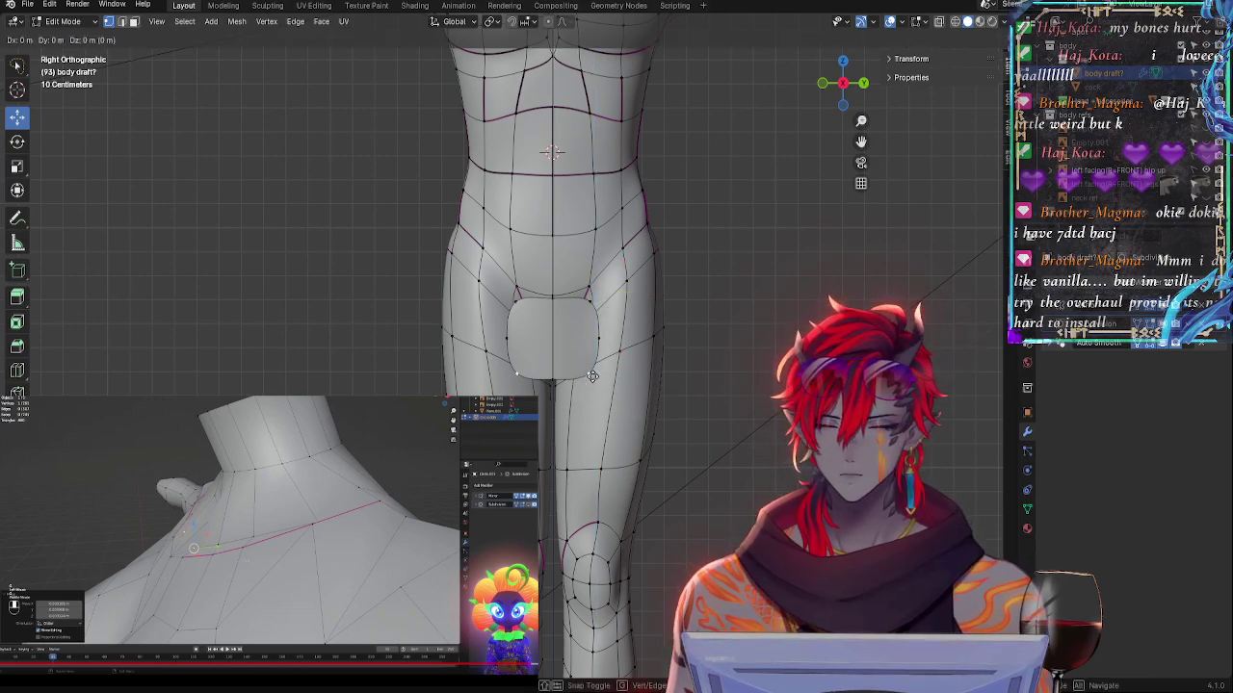
{"action": "key", "text": "z"}
{"action": "left_click", "coordinate": [594, 399]}
{"action": "left_click", "coordinate": [551, 376], "text": "shift"}
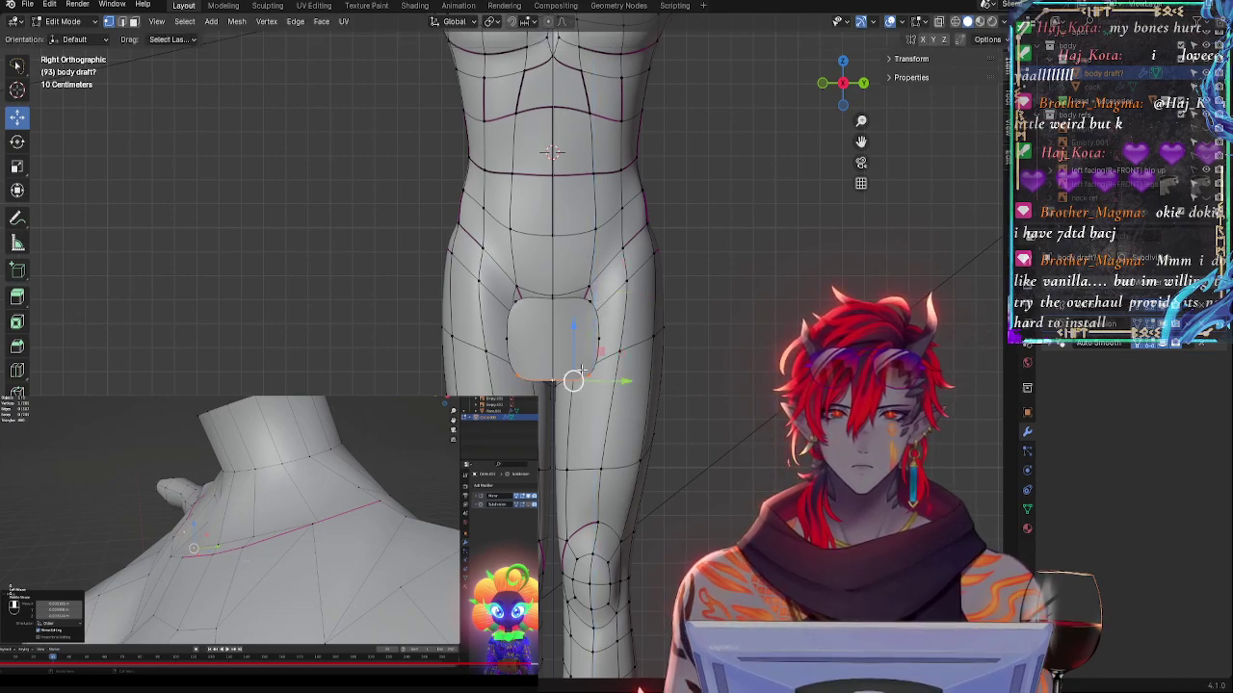
{"action": "left_click_drag", "start_coordinate": [573, 334], "coordinate": [573, 332]}
- Select the patch's bottom edge vertices and lower the groin panel's bottom edge
{"action": "left_click", "coordinate": [597, 337]}
{"action": "left_click", "coordinate": [595, 296]}
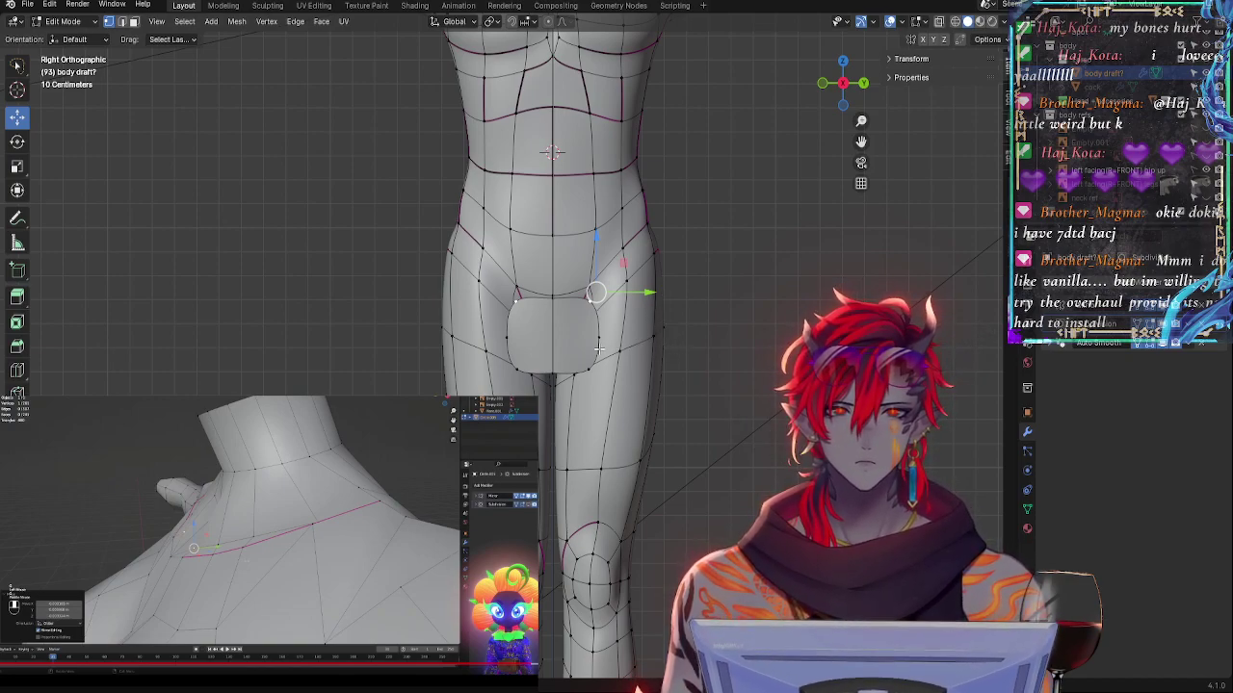
{"action": "left_click", "coordinate": [558, 370]}
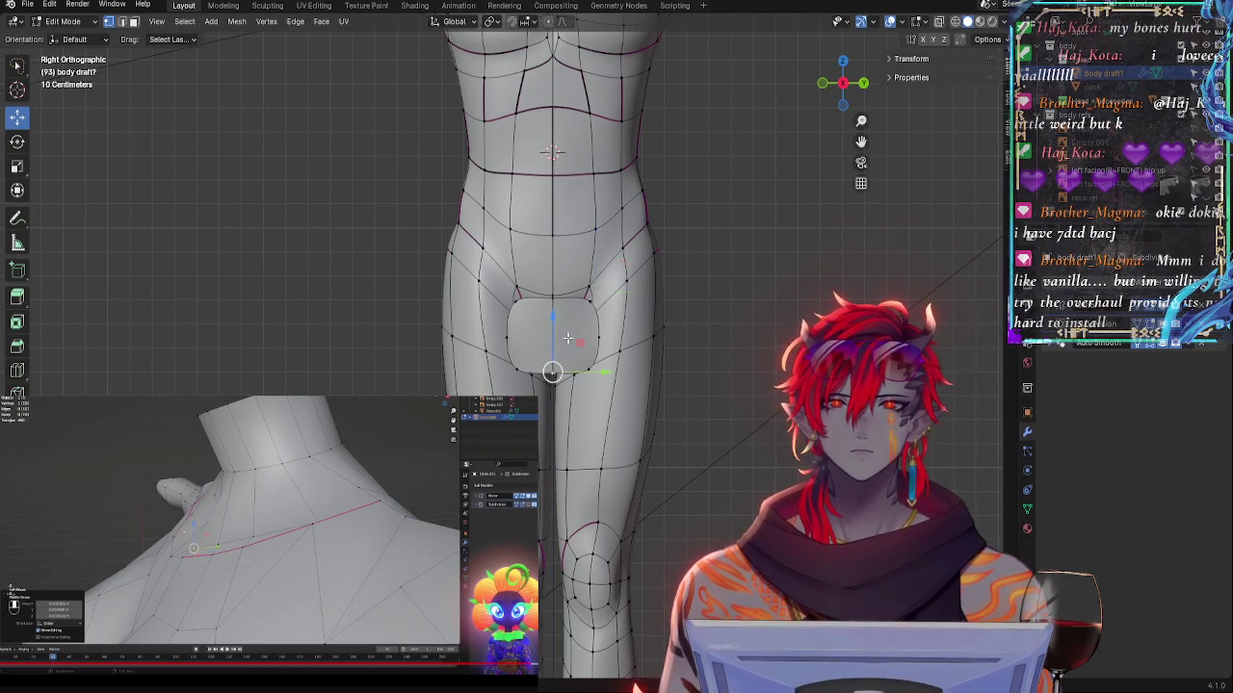
{"action": "left_click", "coordinate": [523, 369]}
{"action": "left_click", "coordinate": [549, 375], "text": "ctrl"}
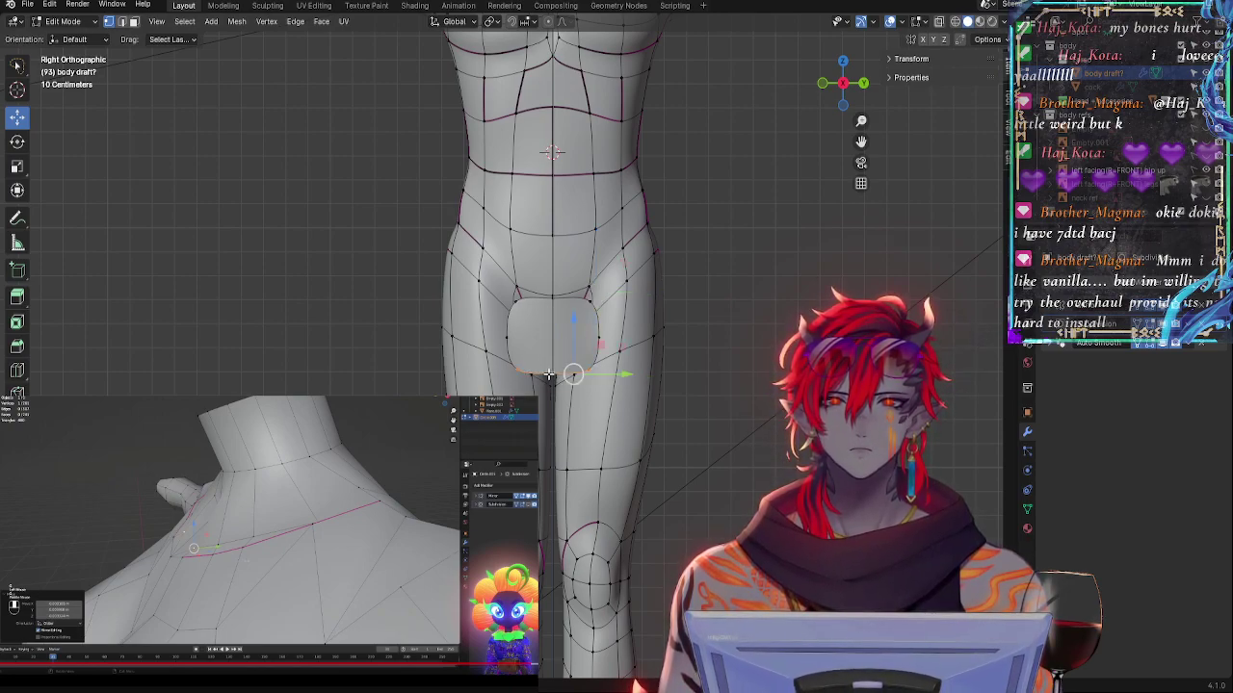
{"action": "key", "text": "g"}
{"action": "key", "text": "z"}
{"action": "left_click_drag", "start_coordinate": [574, 329], "coordinate": [573, 330]}
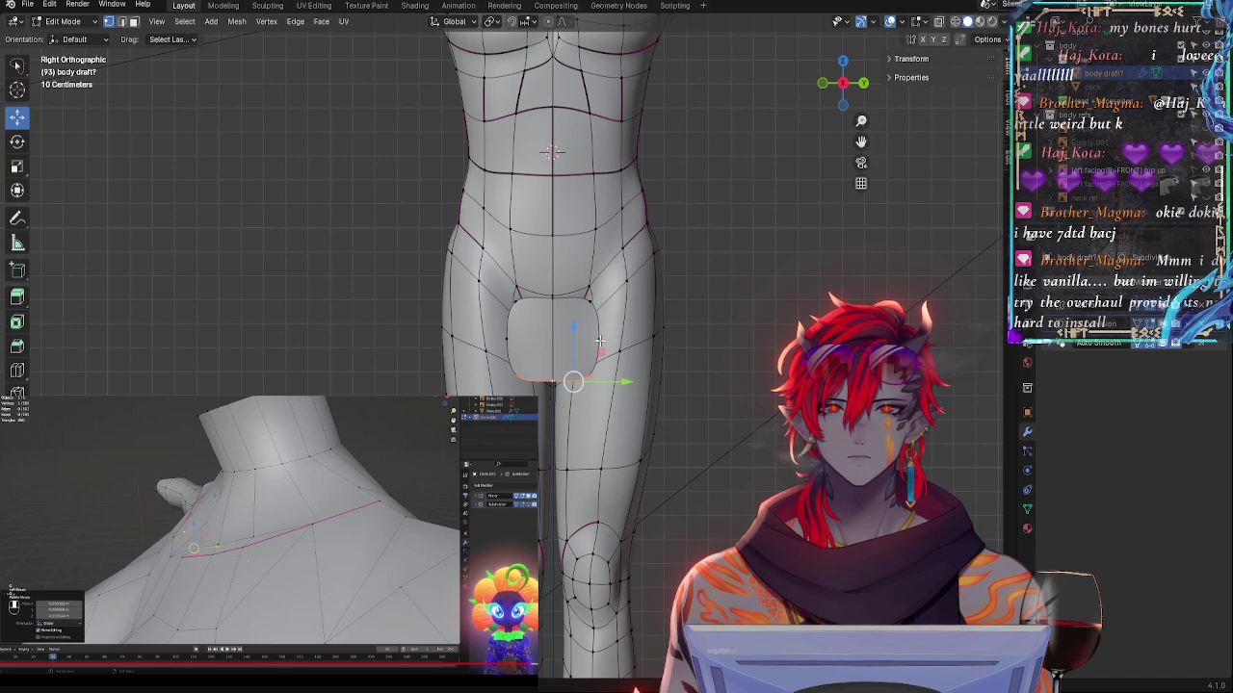
- Raise the upper groin vertices slightly, nudge them along Y, and check from a front angle
{"action": "left_click", "coordinate": [599, 338]}
{"action": "left_click", "coordinate": [591, 301], "text": "shift"}
{"action": "left_click_drag", "start_coordinate": [602, 264], "coordinate": [603, 259]}
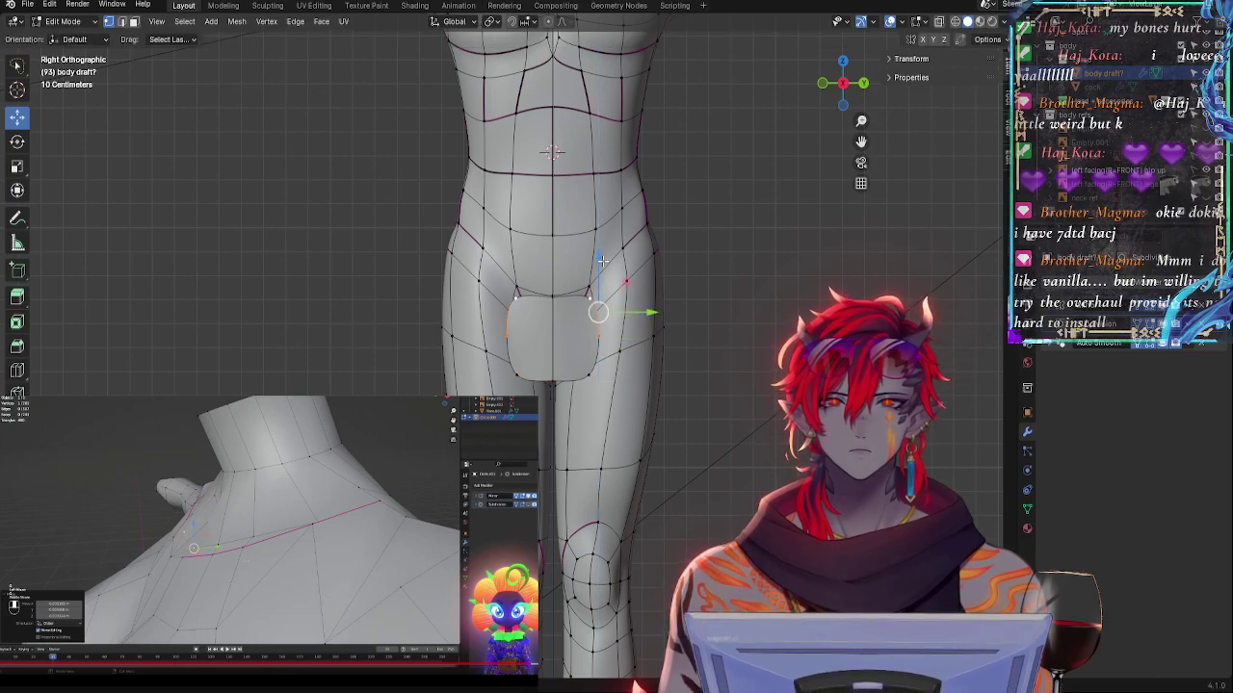
{"action": "left_click_drag", "start_coordinate": [639, 308], "coordinate": [637, 308]}
{"action": "left_click", "coordinate": [555, 300]}
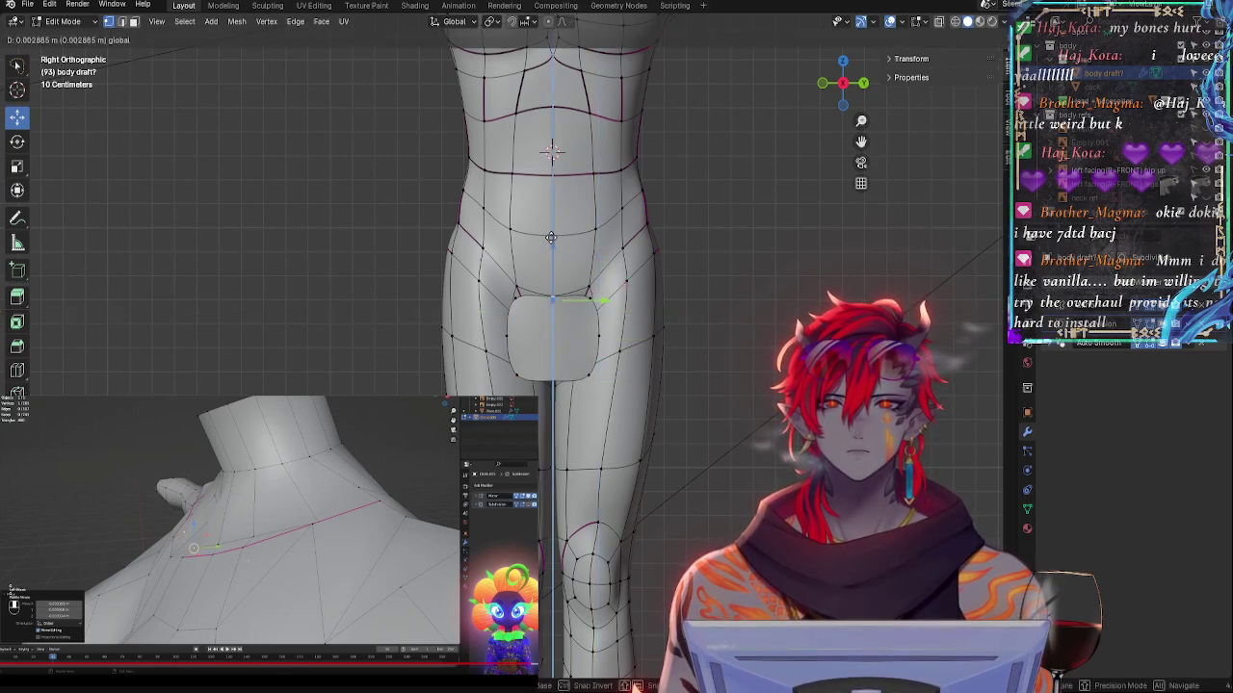
{"action": "middle_click_drag", "start_coordinate": [578, 255], "coordinate": [593, 328]}
{"action": "middle_click_drag", "start_coordinate": [636, 371], "coordinate": [754, 285]}
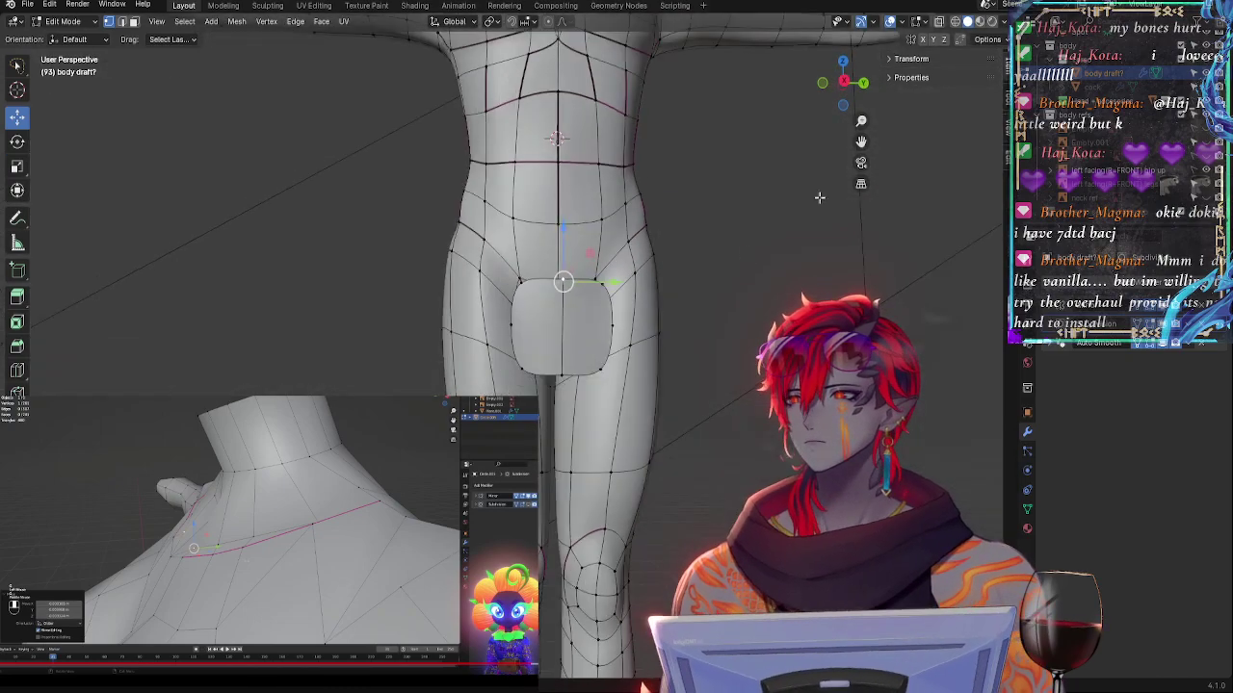
- Compare the draft with the horned reference in Object Mode, then return to face-select editing
{"action": "left_click", "coordinate": [845, 89]}
{"action": "scroll", "coordinate": [757, 331], "scroll_direction": "down", "scroll_amount": 3}
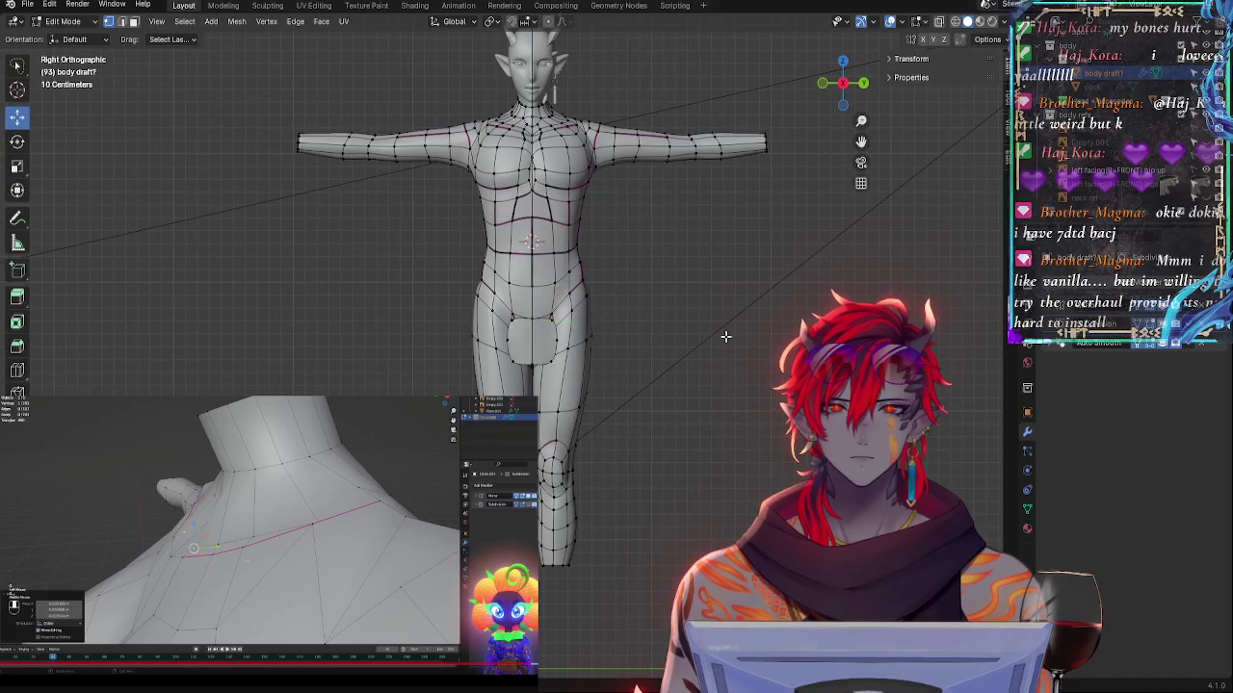
{"action": "key", "text": "Tab"}
{"action": "mouse_move", "coordinate": [730, 334]}
{"action": "middle_mouse_down"}
{"action": "mouse_move", "coordinate": [667, 376]}
{"action": "mouse_move", "coordinate": [723, 367]}
{"action": "middle_mouse_up"}
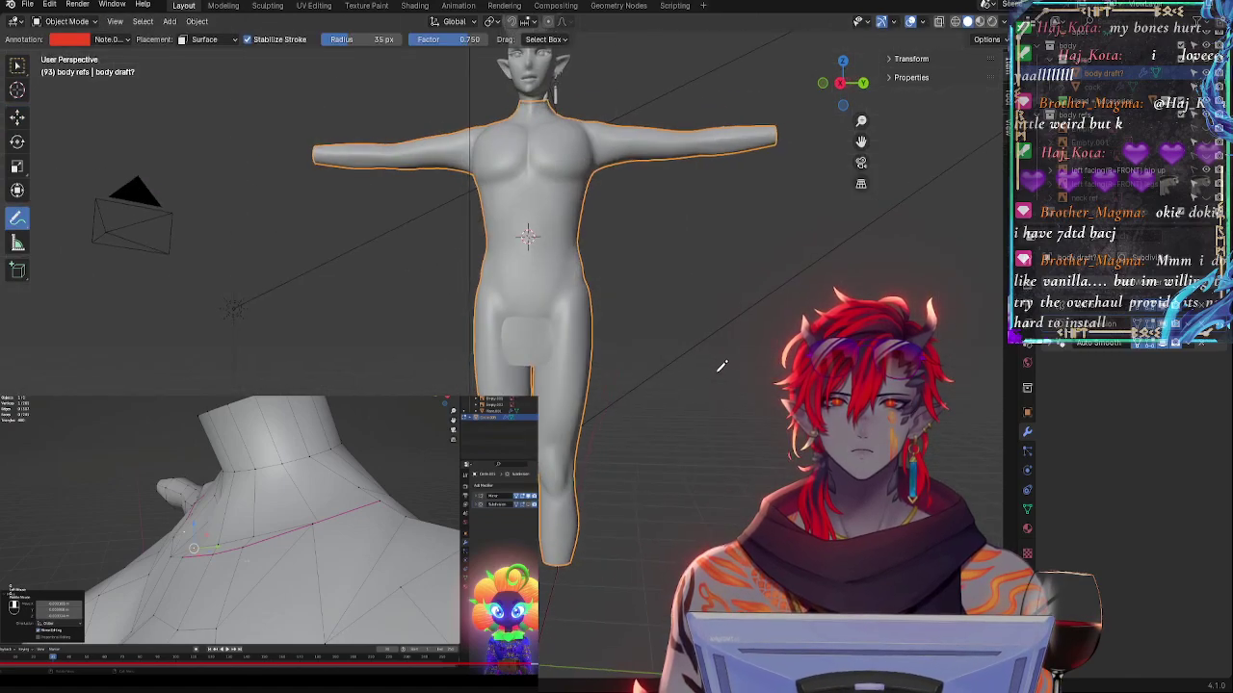
{"action": "key", "text": "KP_3"}
{"action": "scroll", "coordinate": [692, 303], "scroll_direction": "up", "scroll_amount": 3, "text": "shift"}
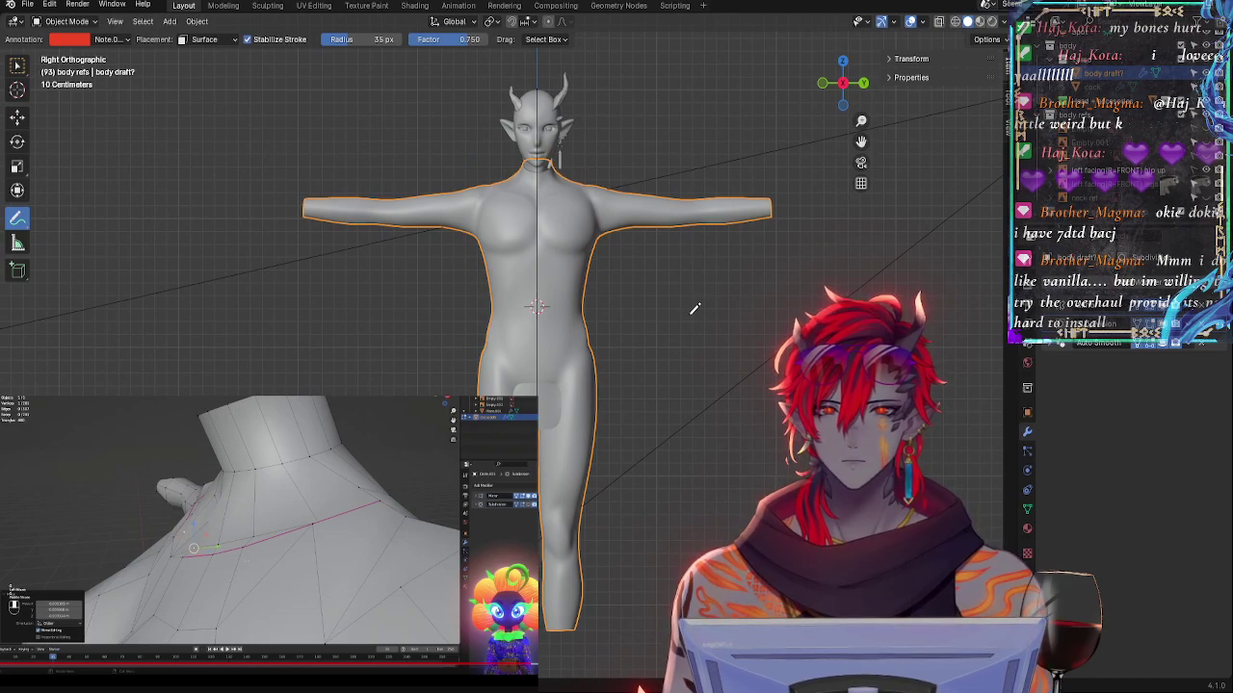
{"action": "middle_click_drag", "start_coordinate": [697, 430], "coordinate": [566, 391], "text": "shift"}
{"action": "key", "text": "Tab"}
{"action": "left_click", "coordinate": [138, 25]}
{"action": "middle_click_drag", "start_coordinate": [565, 447], "coordinate": [465, 464]}
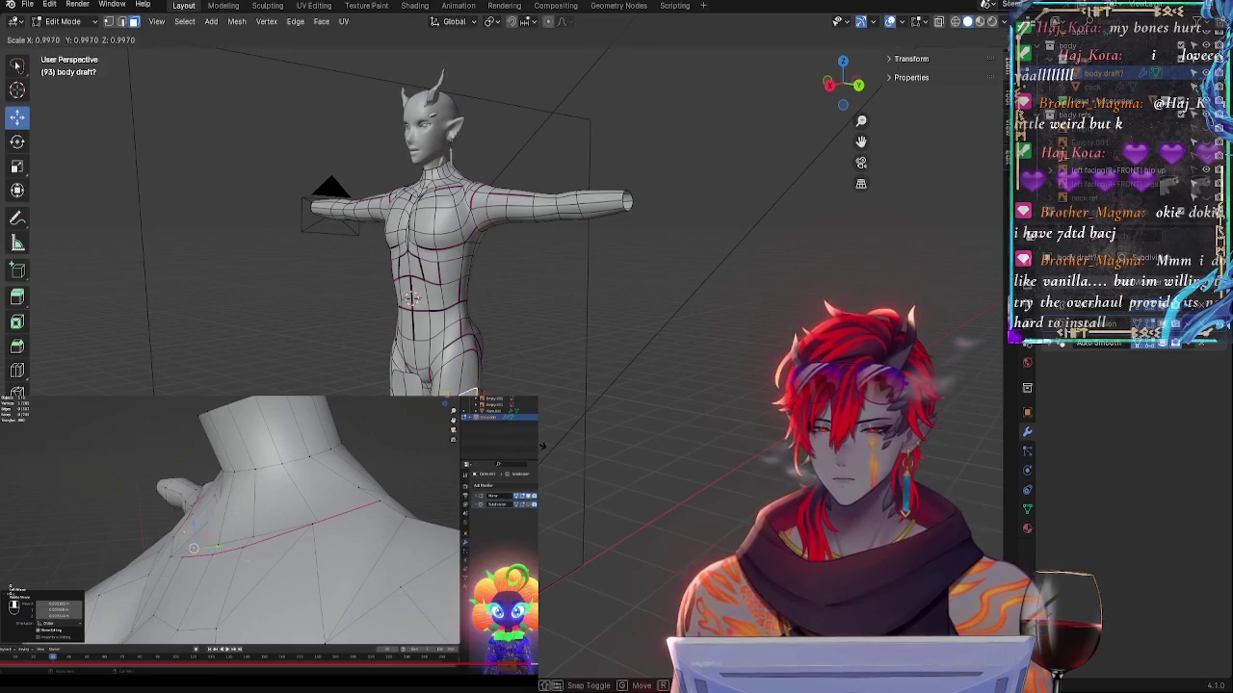
- Rotate the selected faces slightly around the global Z axis
{"action": "key", "text": "r"}
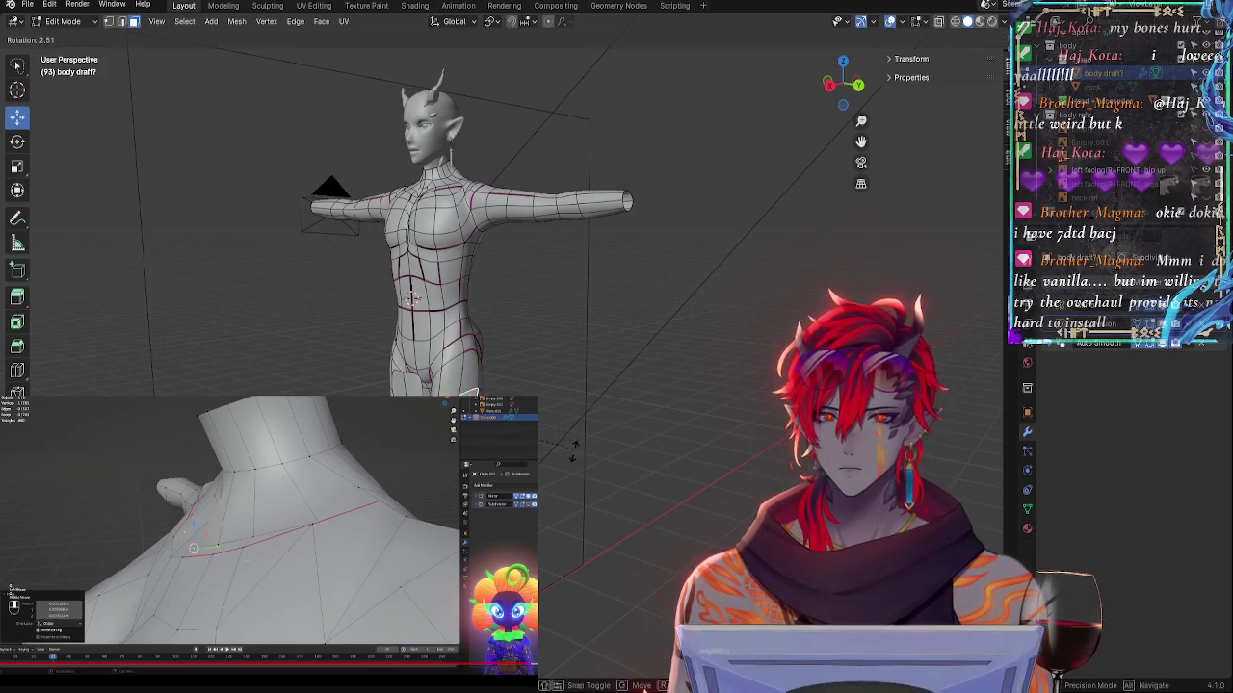
{"action": "key", "text": "y"}
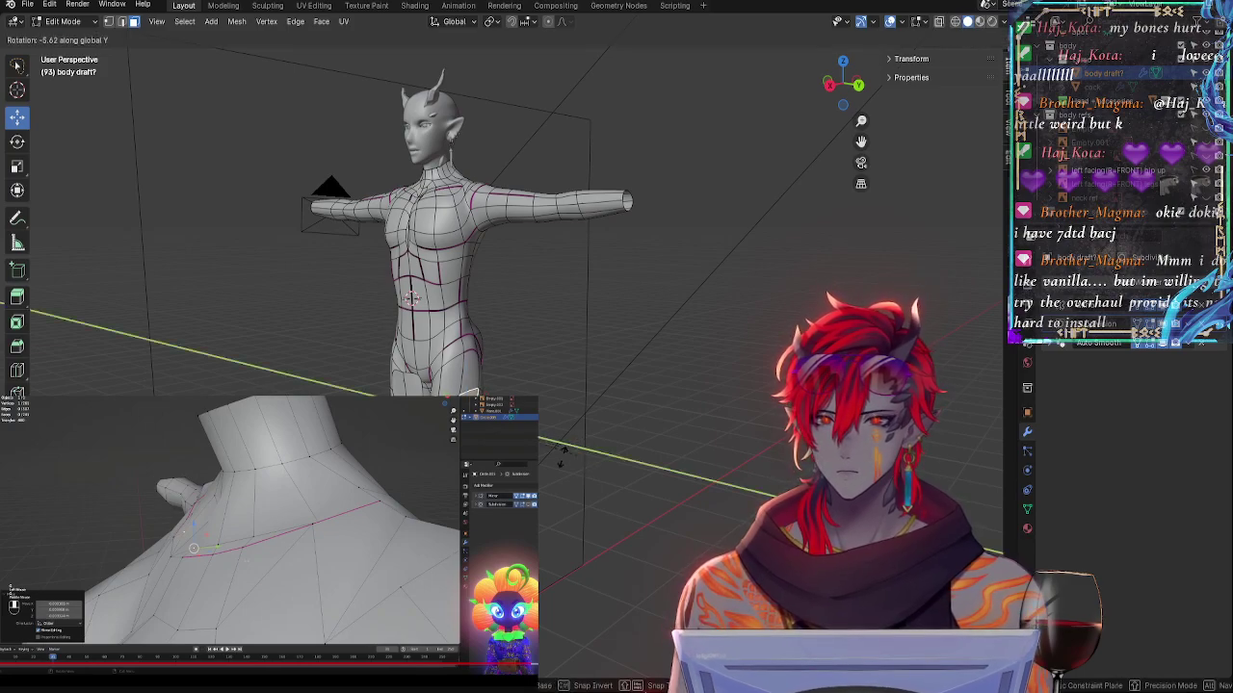
{"action": "key", "text": "z"}
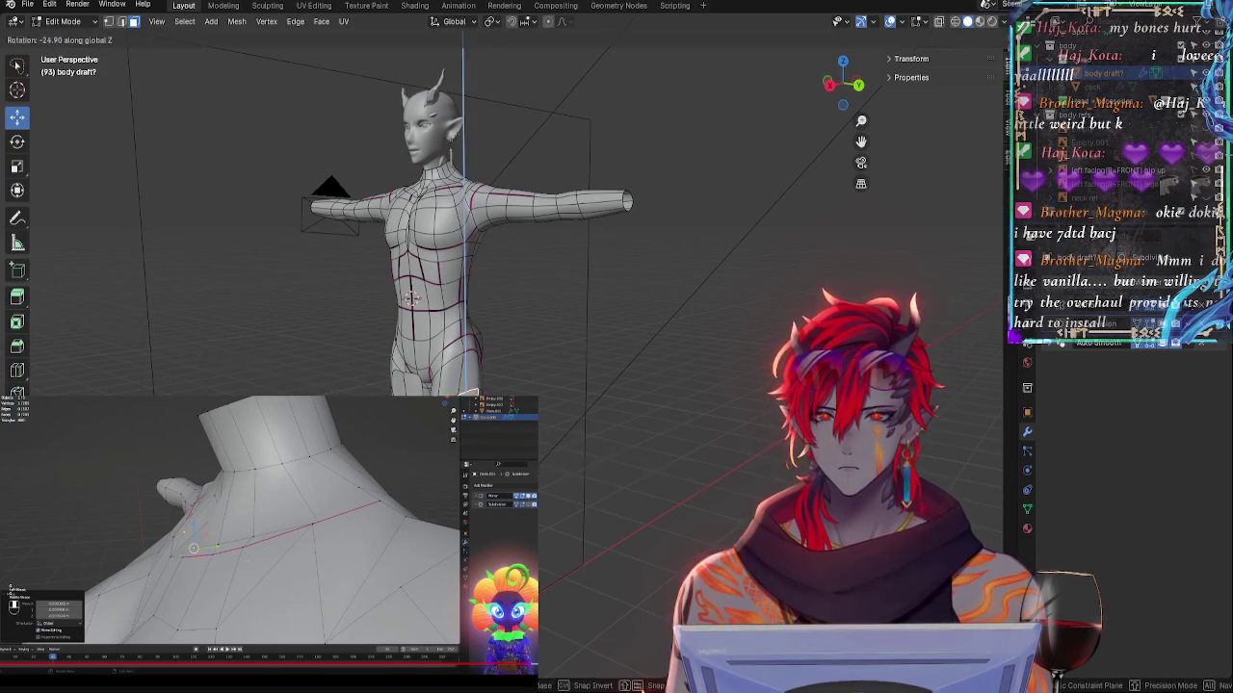
{"action": "left_click", "coordinate": [581, 470]}
{"action": "middle_click_drag", "start_coordinate": [582, 470], "coordinate": [636, 468]}
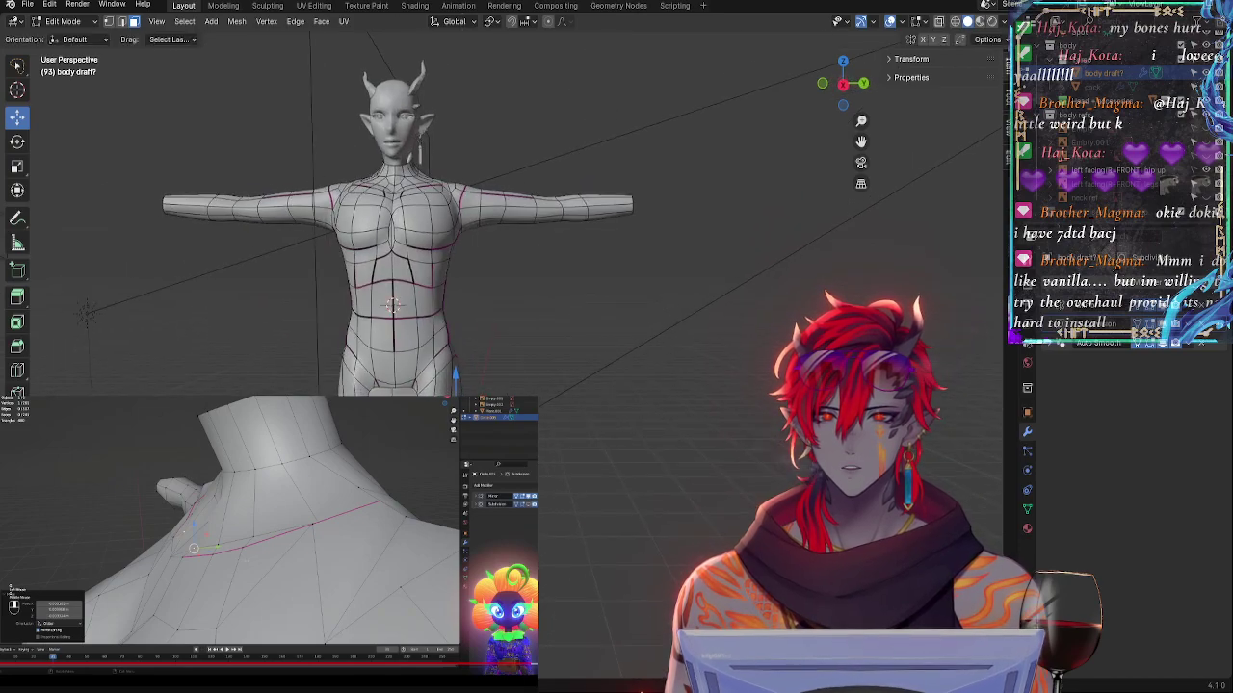
- Move the selected faces along the global Y axis to match the reference
{"action": "key", "text": "g"}
{"action": "key", "text": "y"}
{"action": "left_click", "coordinate": [568, 371]}
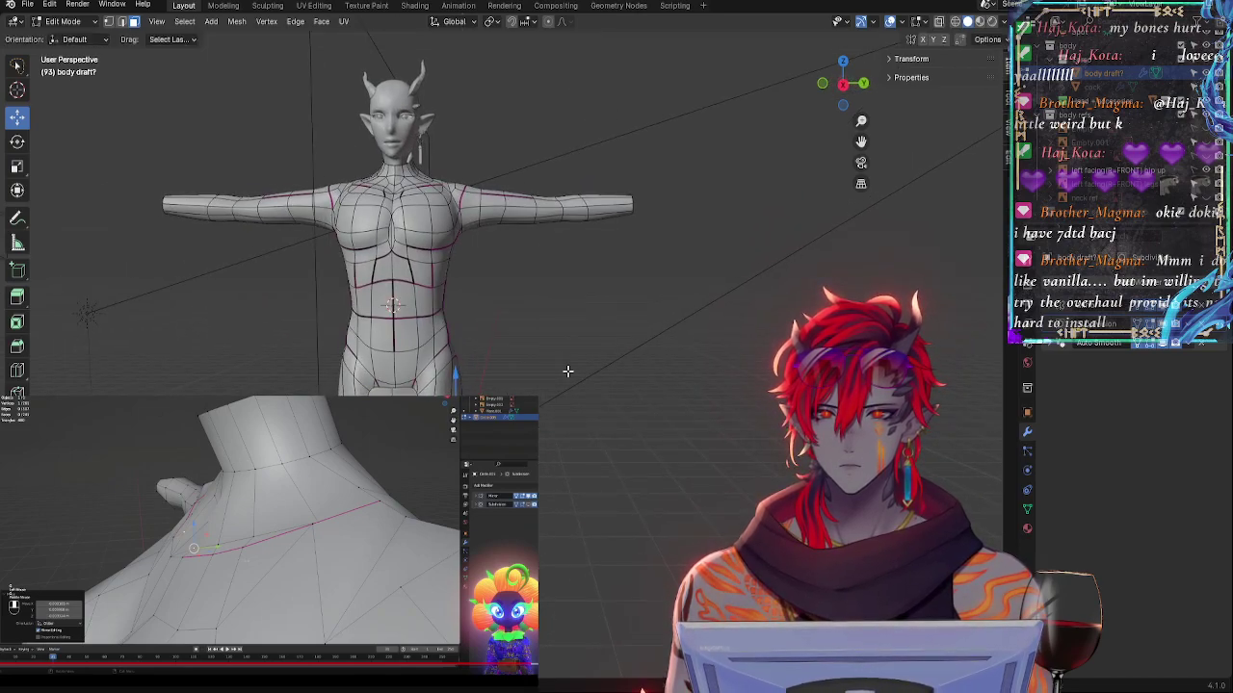
{"action": "left_click", "coordinate": [843, 85]}
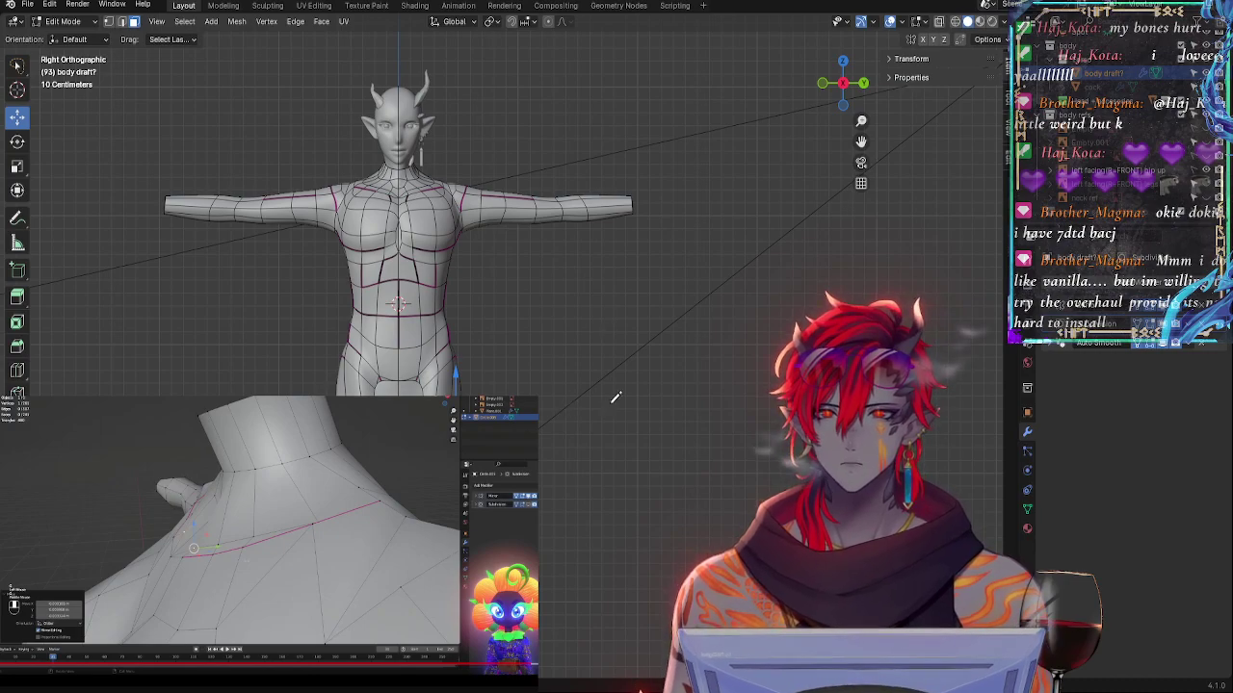
- Try rotating the upper-leg selection, then undo the change and deselect the thigh faces
{"action": "key", "text": "Tab"}
{"action": "key", "text": "Tab"}
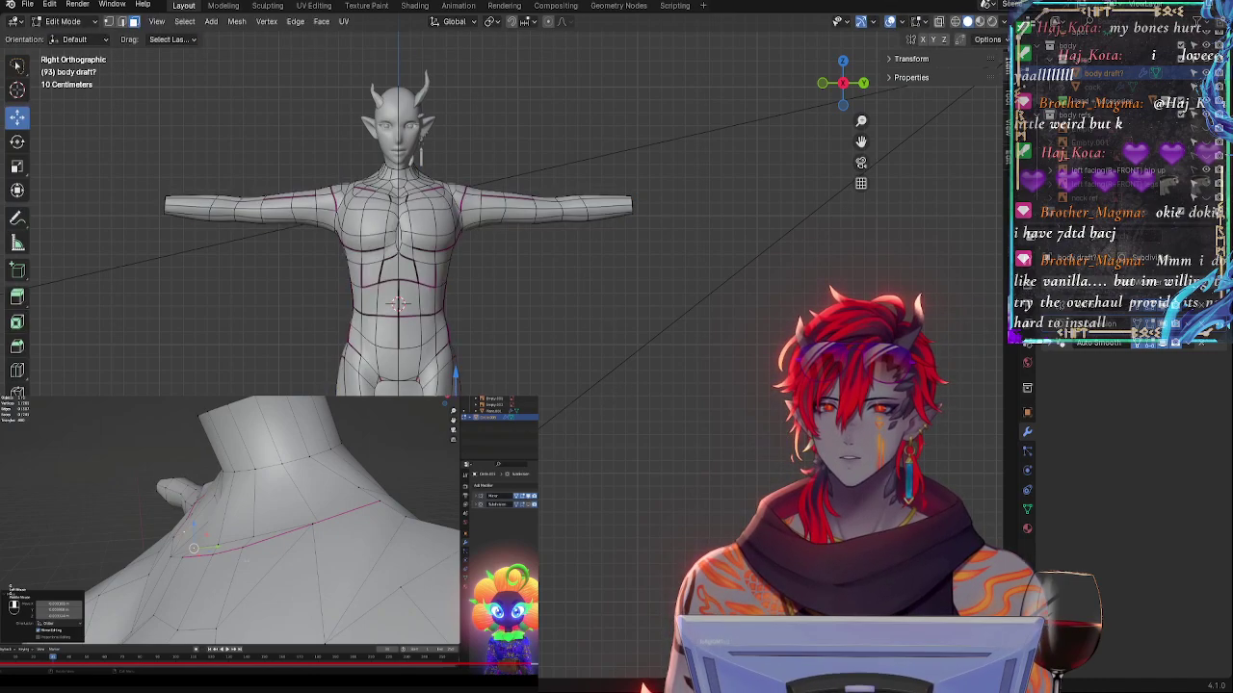
{"action": "left_click", "coordinate": [445, 380]}
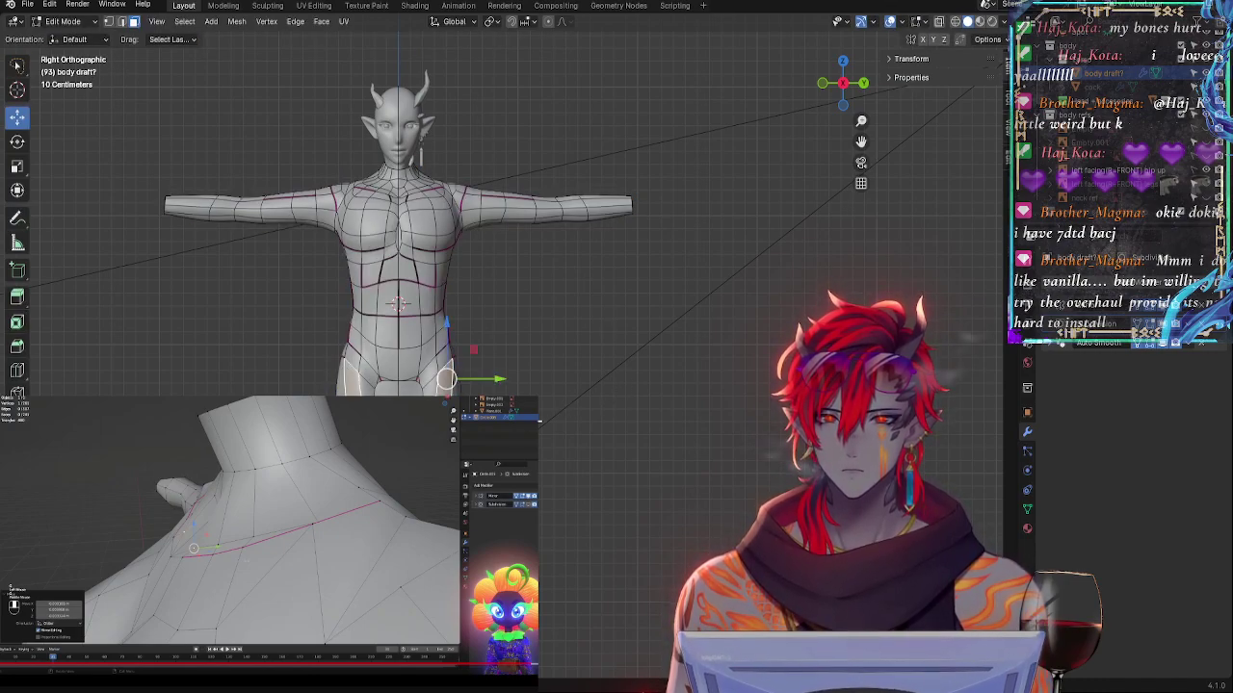
{"action": "key", "text": "r"}
{"action": "left_click", "coordinate": [541, 414]}
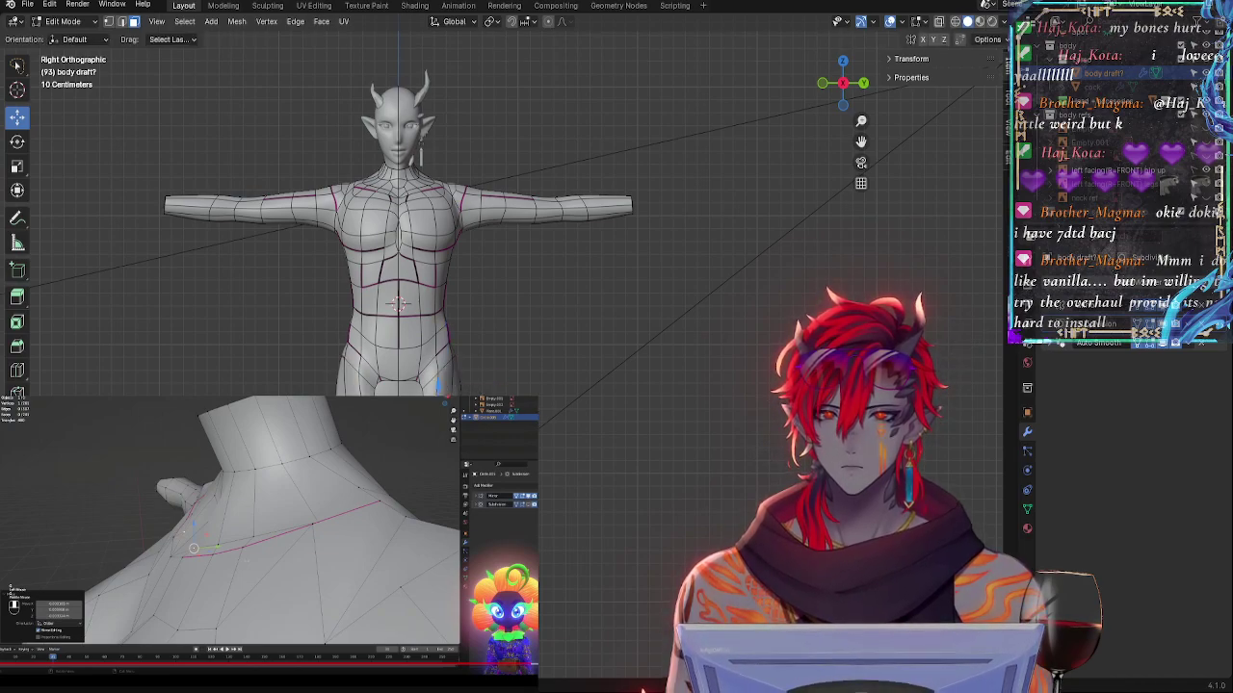
{"action": "key", "text": "r"}
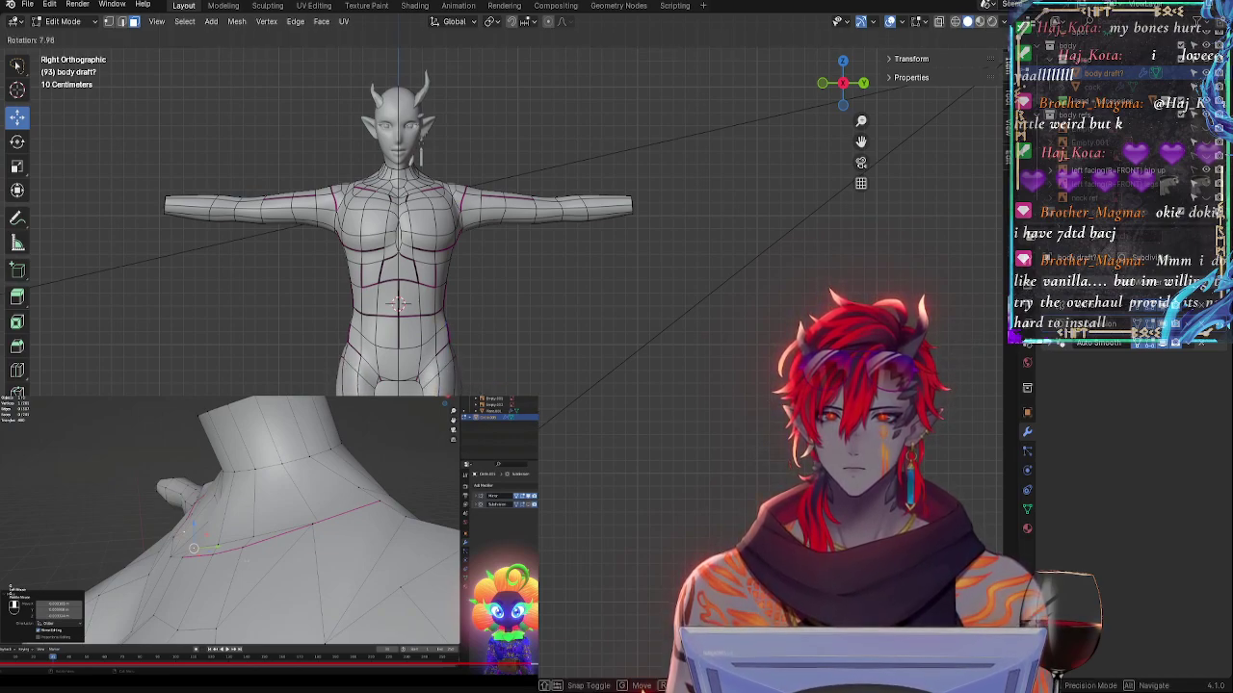
{"action": "key", "text": "Return"}
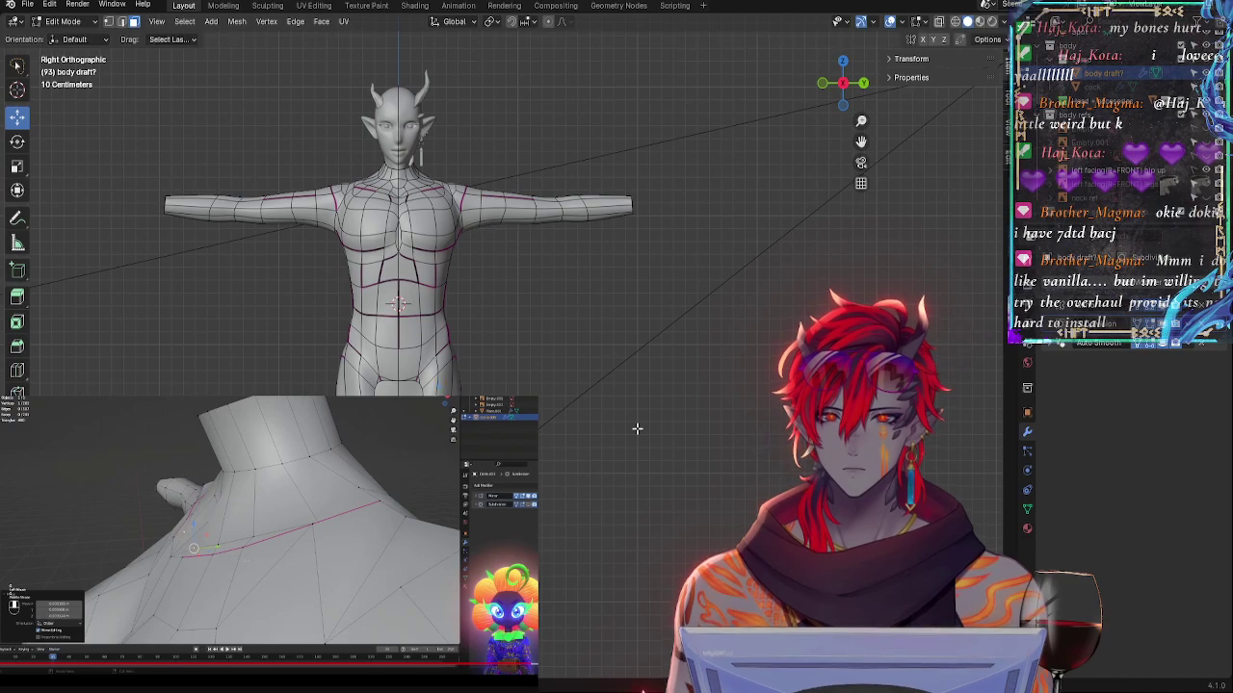
{"action": "key", "text": "Tab"}
{"action": "key", "text": "Tab"}
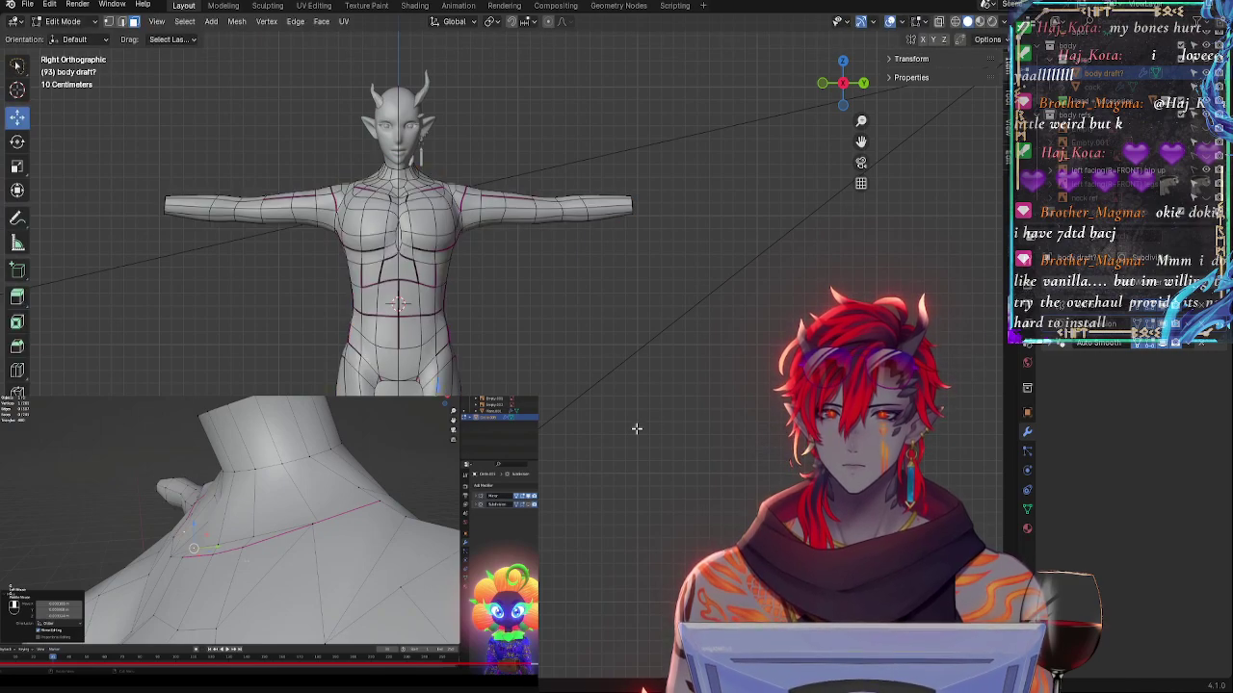
{"action": "key", "text": "ctrl+z"}
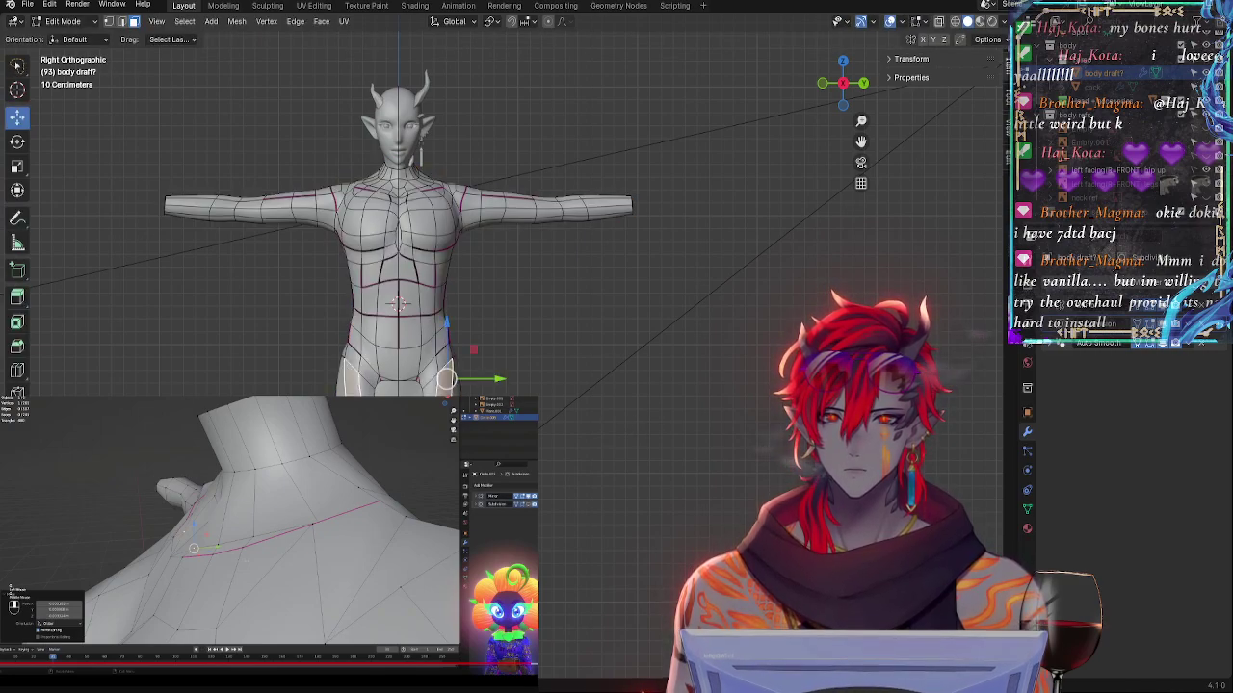
{"action": "key", "text": "ctrl+z"}
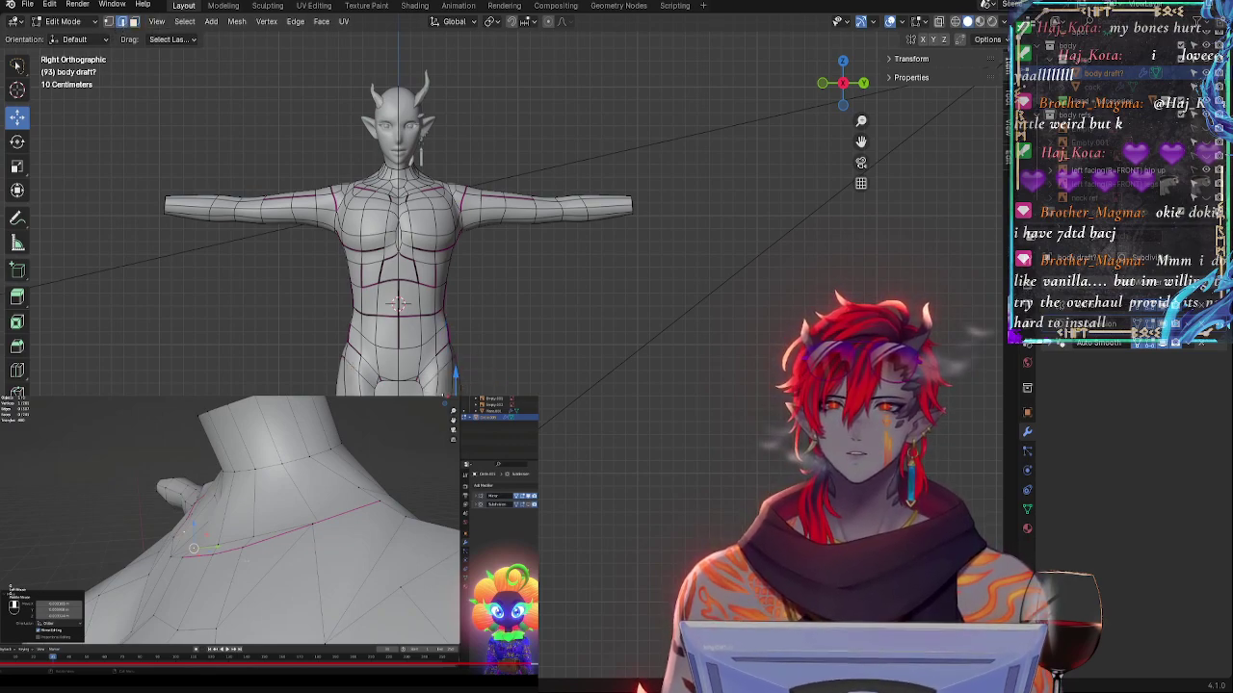
- Select hip elements and shift a hip edge along Y, undoing the misstep
{"action": "left_click", "coordinate": [453, 376]}
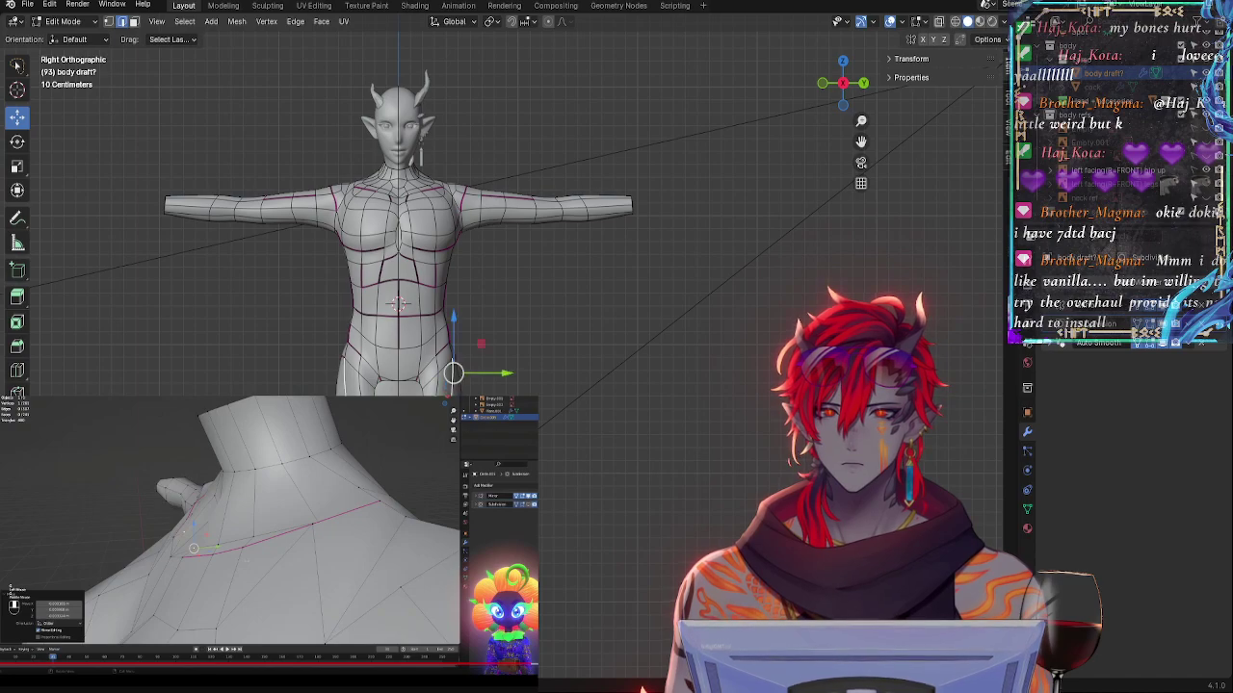
{"action": "left_click", "coordinate": [439, 386]}
{"action": "left_click", "coordinate": [447, 390]}
{"action": "key", "text": "g"}
{"action": "left_click", "coordinate": [457, 382]}
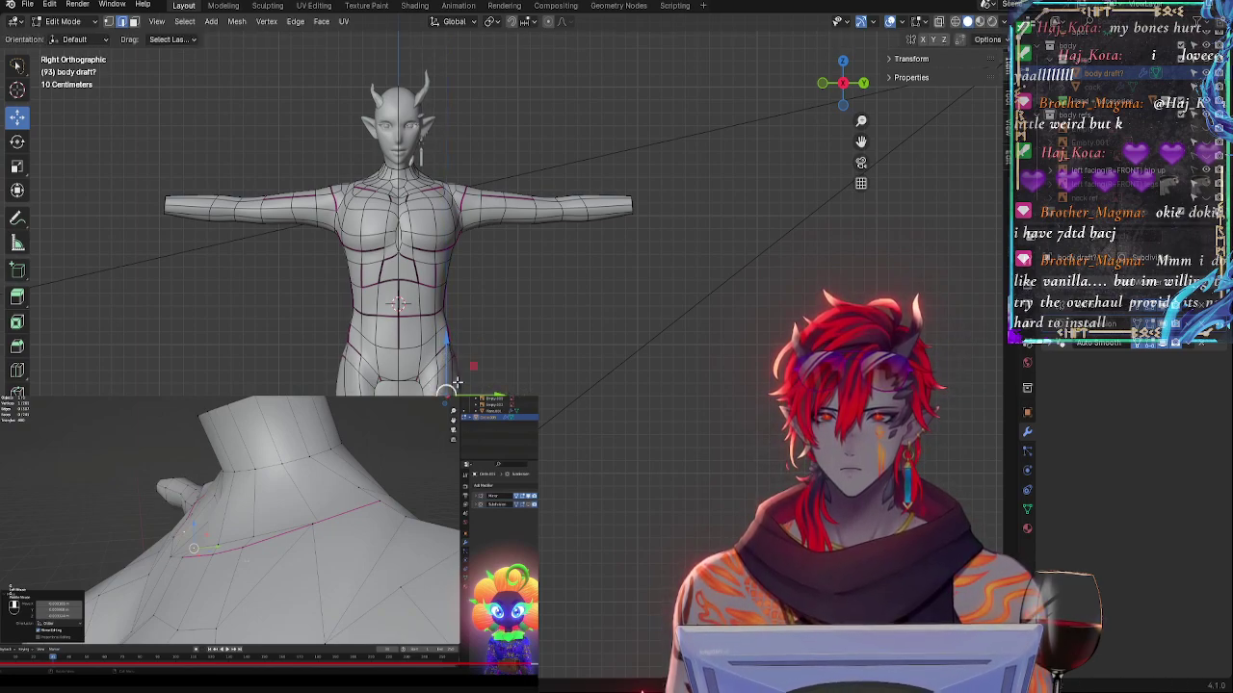
{"action": "left_click_drag", "start_coordinate": [480, 393], "coordinate": [479, 394]}
{"action": "left_click", "coordinate": [453, 392]}
{"action": "key", "text": "ctrl+z"}
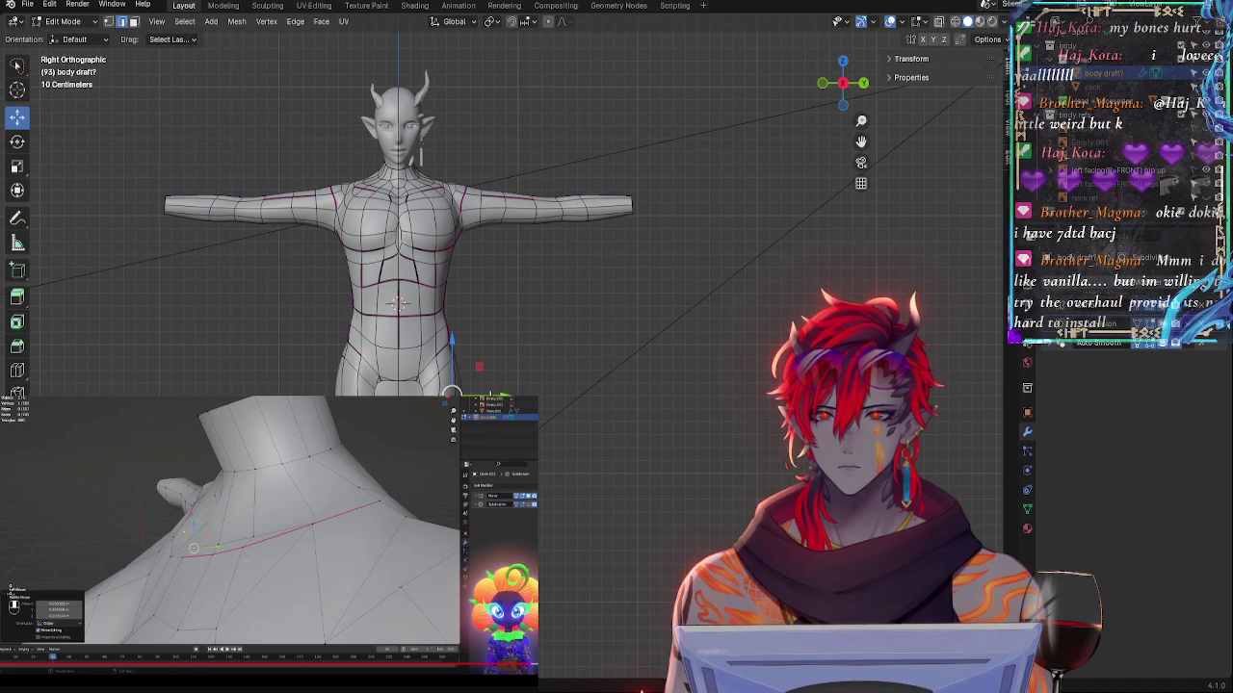
{"action": "key", "text": "ctrl+z"}
{"action": "key", "text": "ctrl+z"}
{"action": "key", "text": "ctrl+z"}
{"action": "key", "text": "ctrl+z"}
- Rotate two hip edge loops, lower one slightly, and return to Object Mode
{"action": "key", "text": "r"}
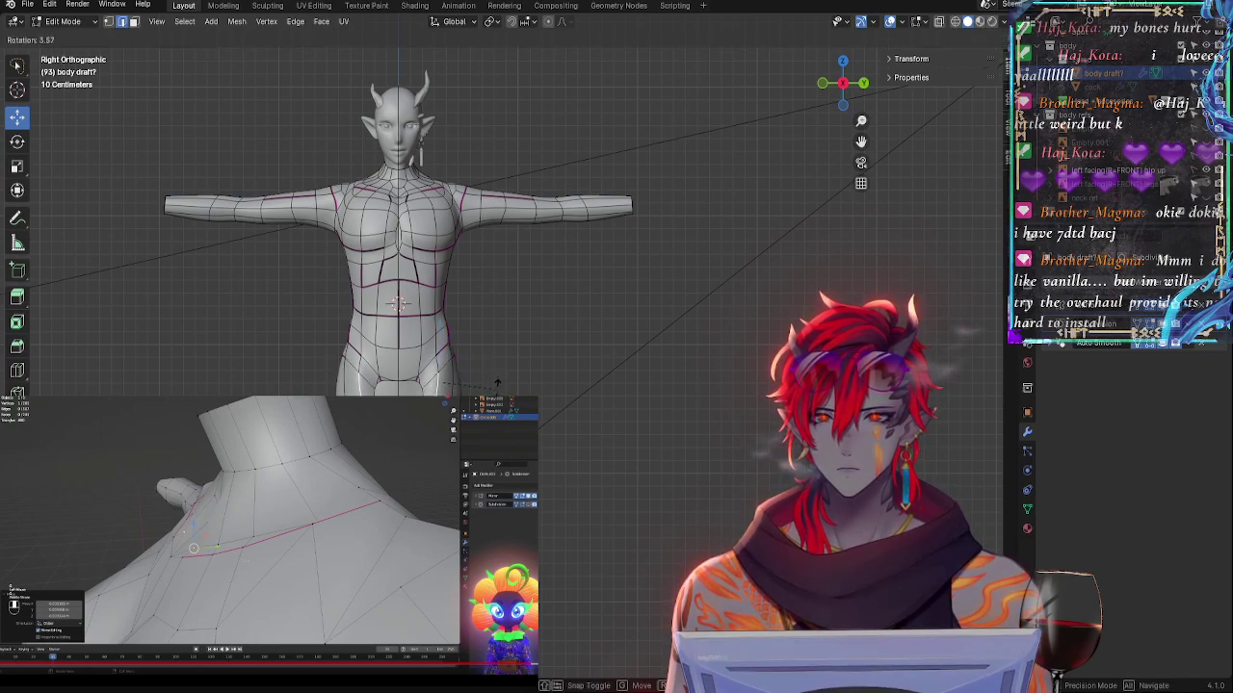
{"action": "left_click", "coordinate": [497, 383]}
{"action": "left_click", "coordinate": [433, 384]}
{"action": "key", "text": "r"}
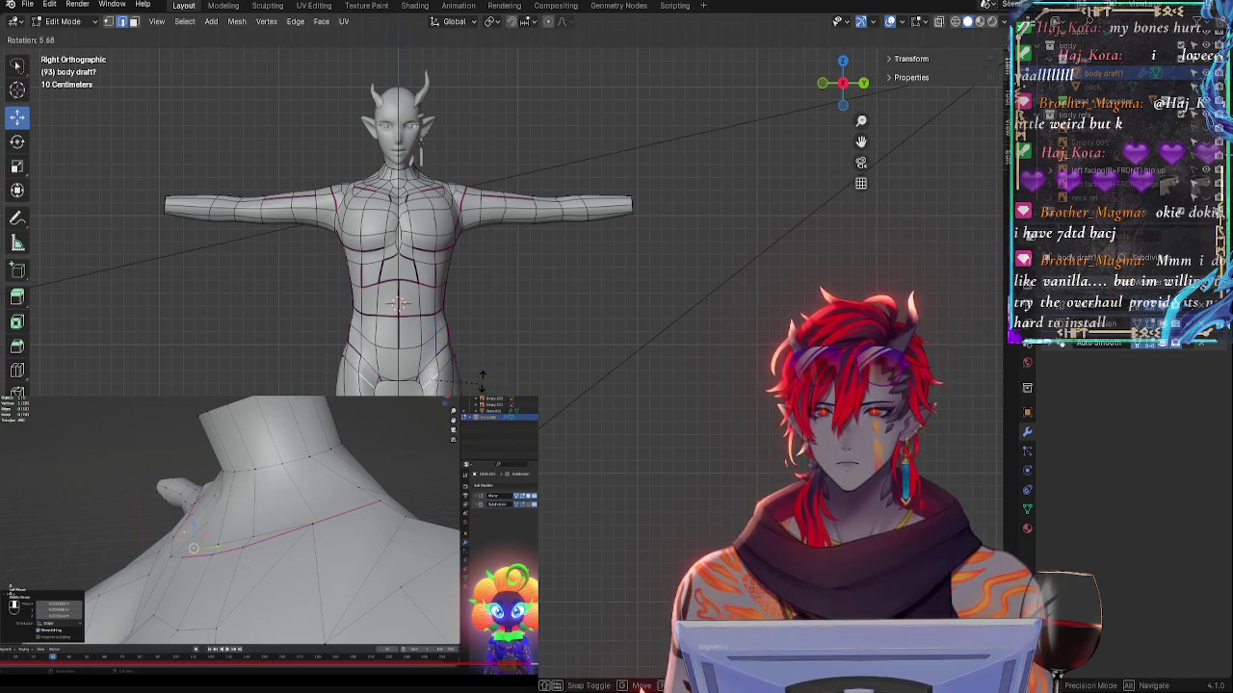
{"action": "left_click", "coordinate": [476, 378]}
{"action": "left_click_drag", "start_coordinate": [433, 385], "coordinate": [430, 386]}
{"action": "key", "text": "Tab"}
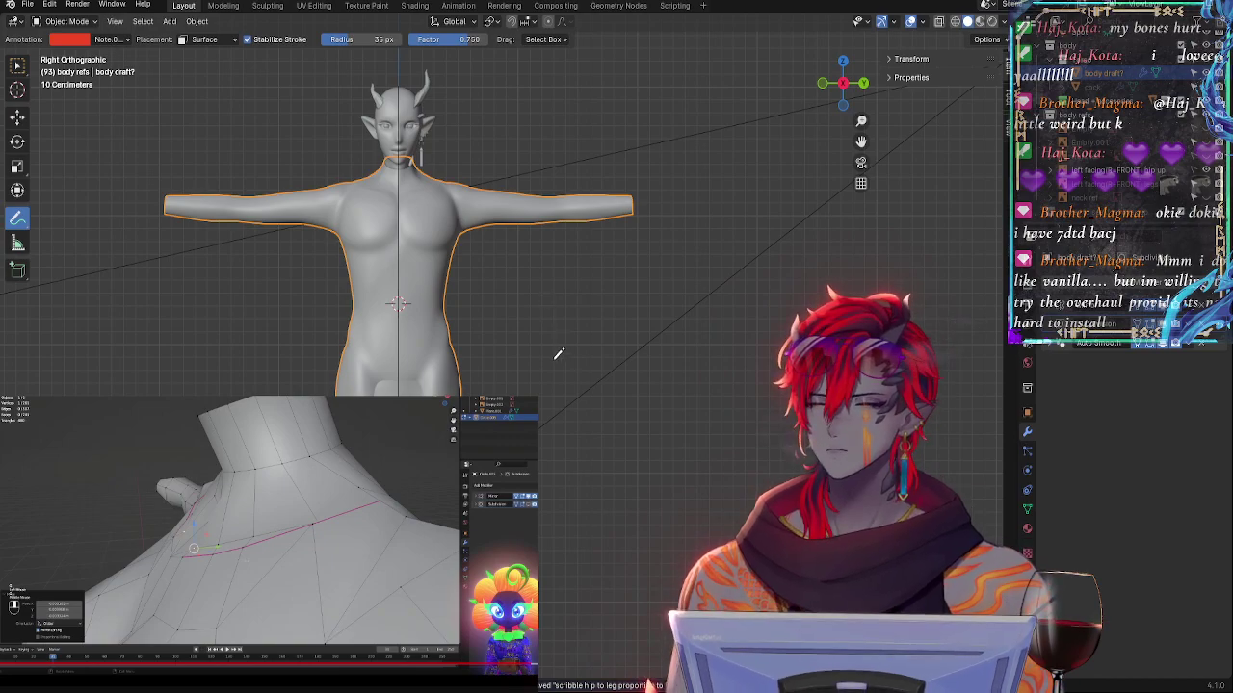
- Zoom in on the body draft and switch the viewport to rendered shading
{"action": "middle_click_drag", "start_coordinate": [555, 355], "coordinate": [683, 348], "text": "ctrl"}
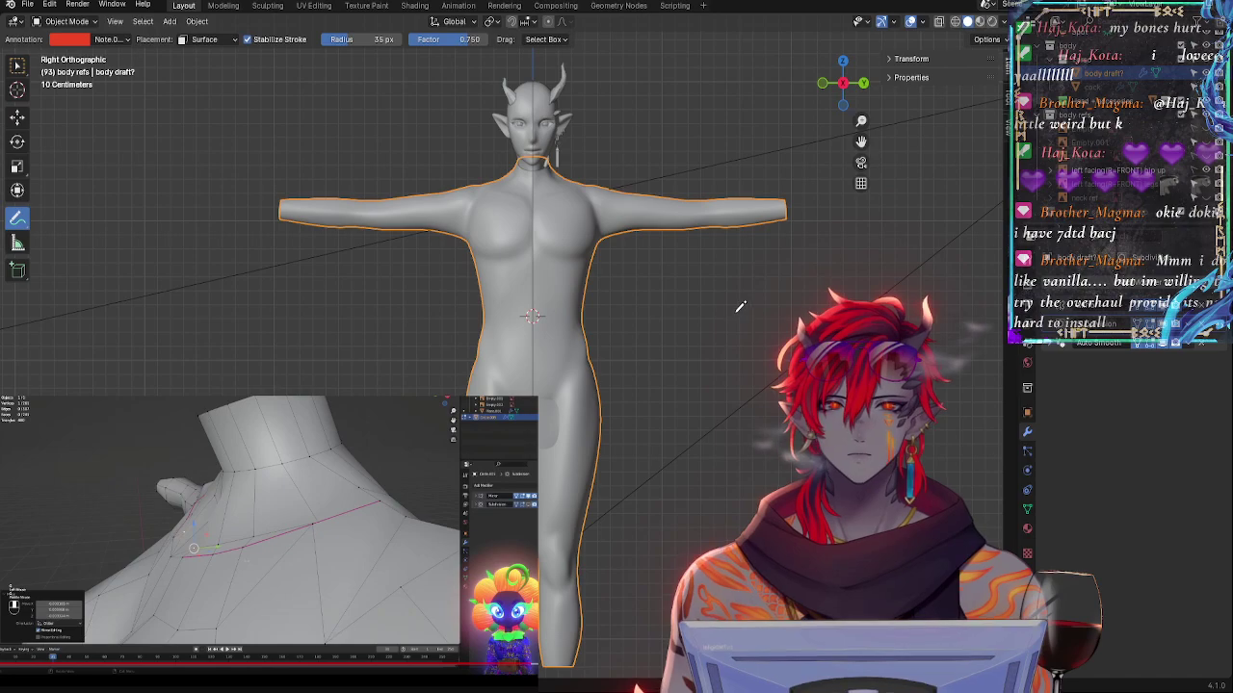
{"action": "key", "text": "z"}
{"action": "left_click", "coordinate": [731, 261]}
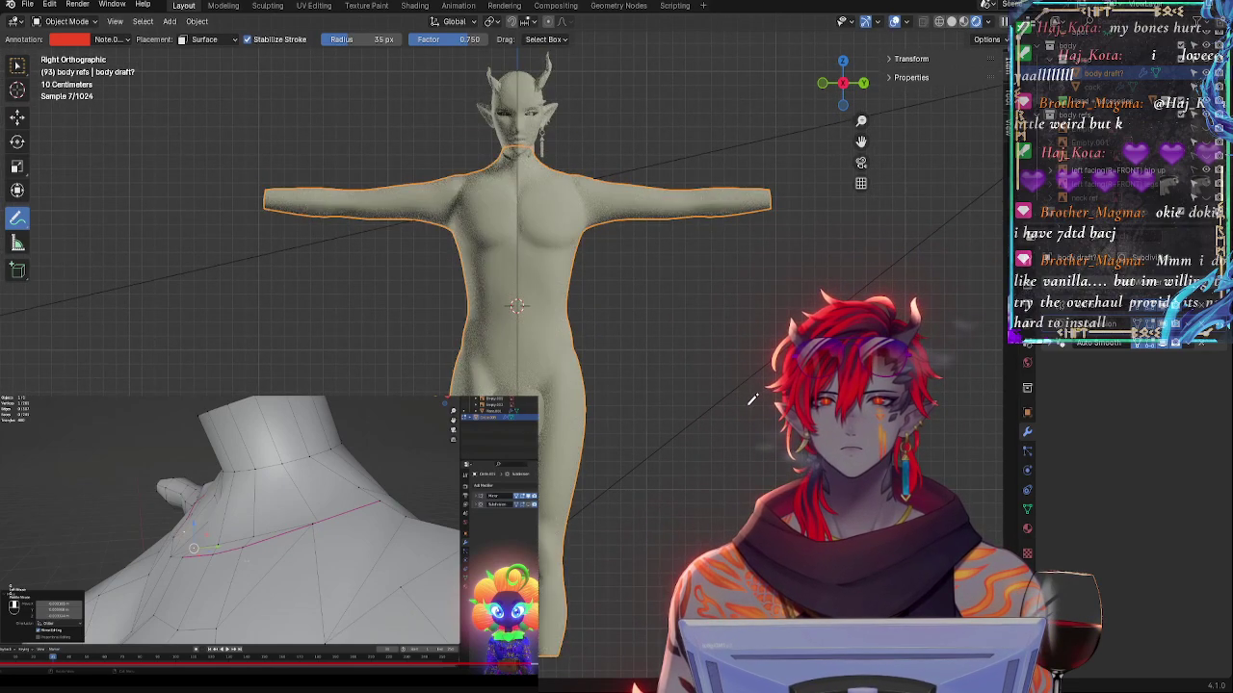
{"action": "scroll", "coordinate": [752, 400], "scroll_direction": "up", "scroll_amount": 1}
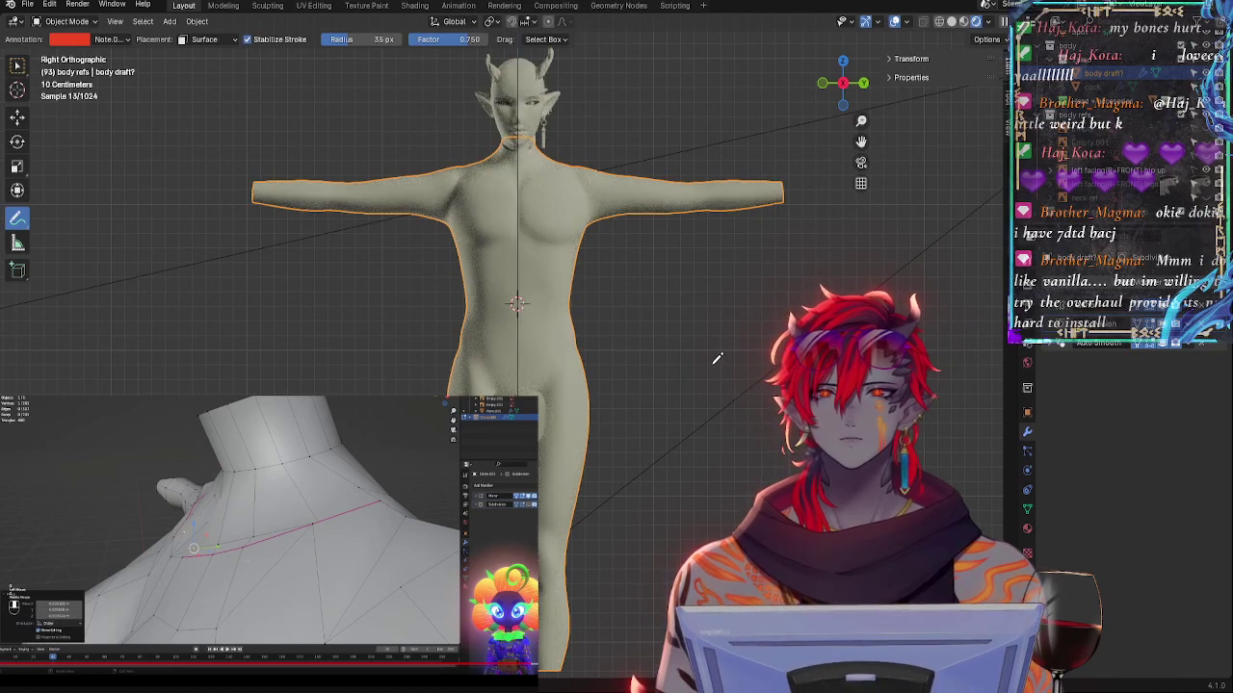
- Select the Light in the Outliner and browse the Properties tabs from world through collection settings
{"action": "key", "text": "Tab"}
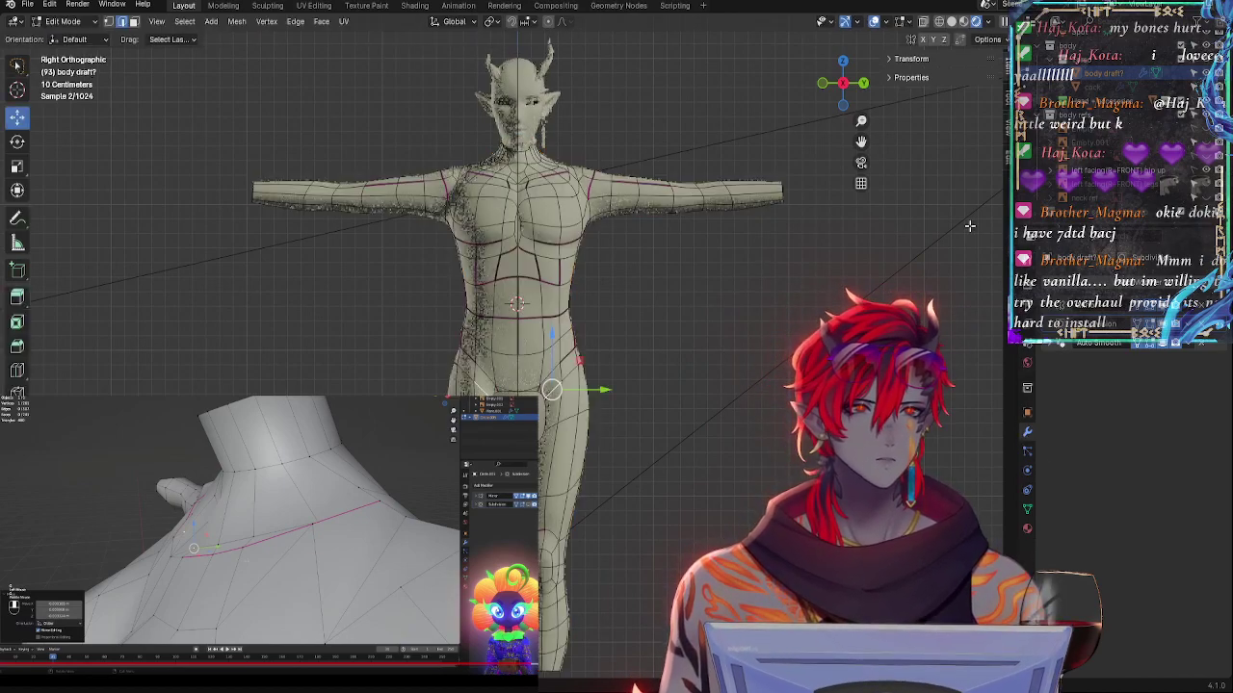
{"action": "scroll", "coordinate": [1107, 67], "scroll_direction": "up", "scroll_amount": 1}
{"action": "left_click", "coordinate": [1082, 78]}
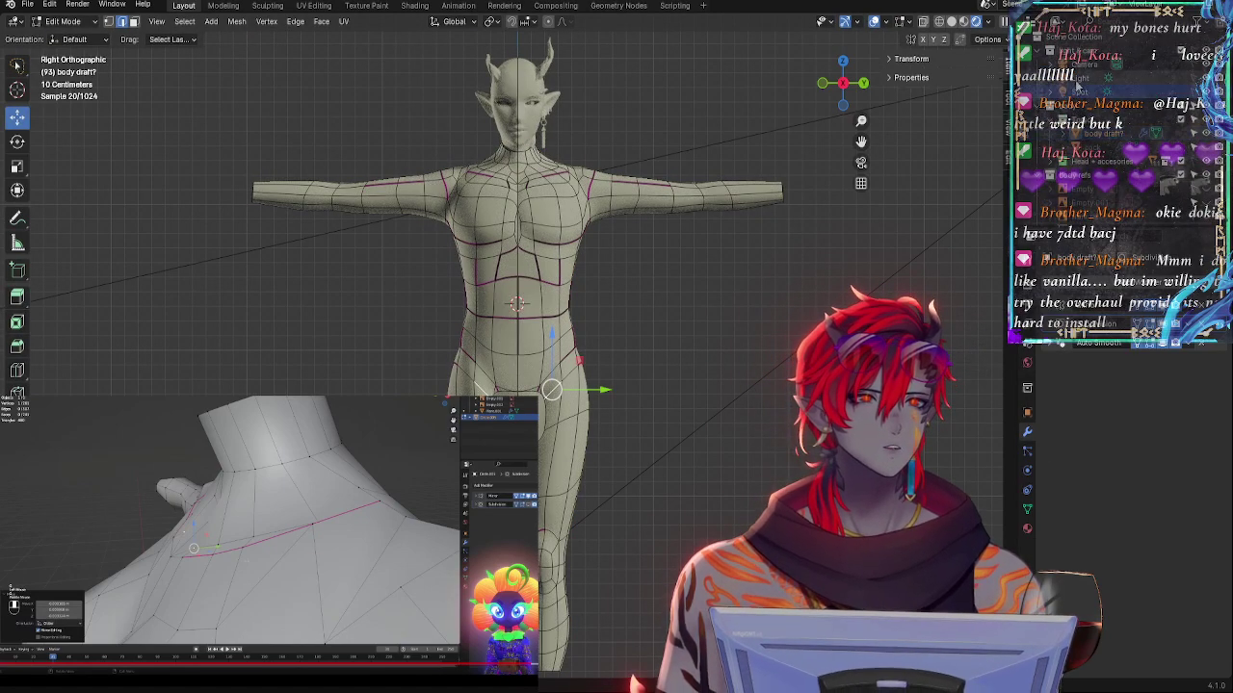
{"action": "left_click", "coordinate": [1026, 362]}
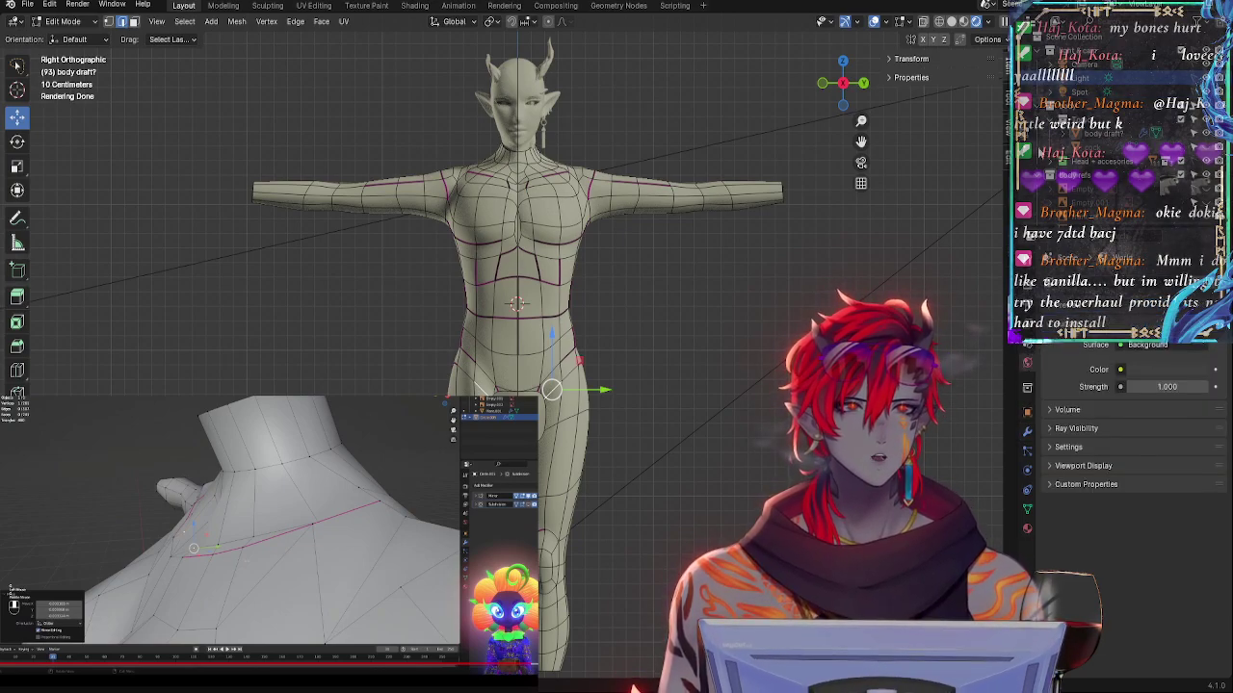
{"action": "left_click", "coordinate": [1027, 307]}
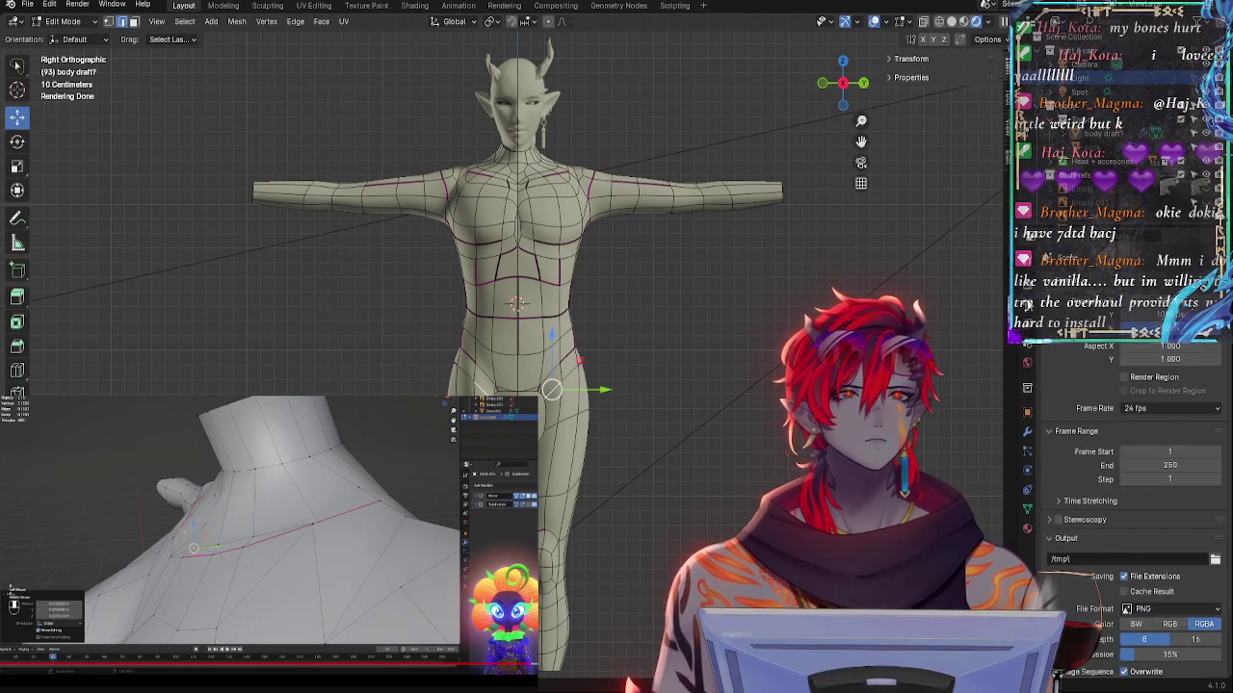
{"action": "left_click", "coordinate": [1028, 418]}
{"action": "left_click", "coordinate": [1028, 429]}
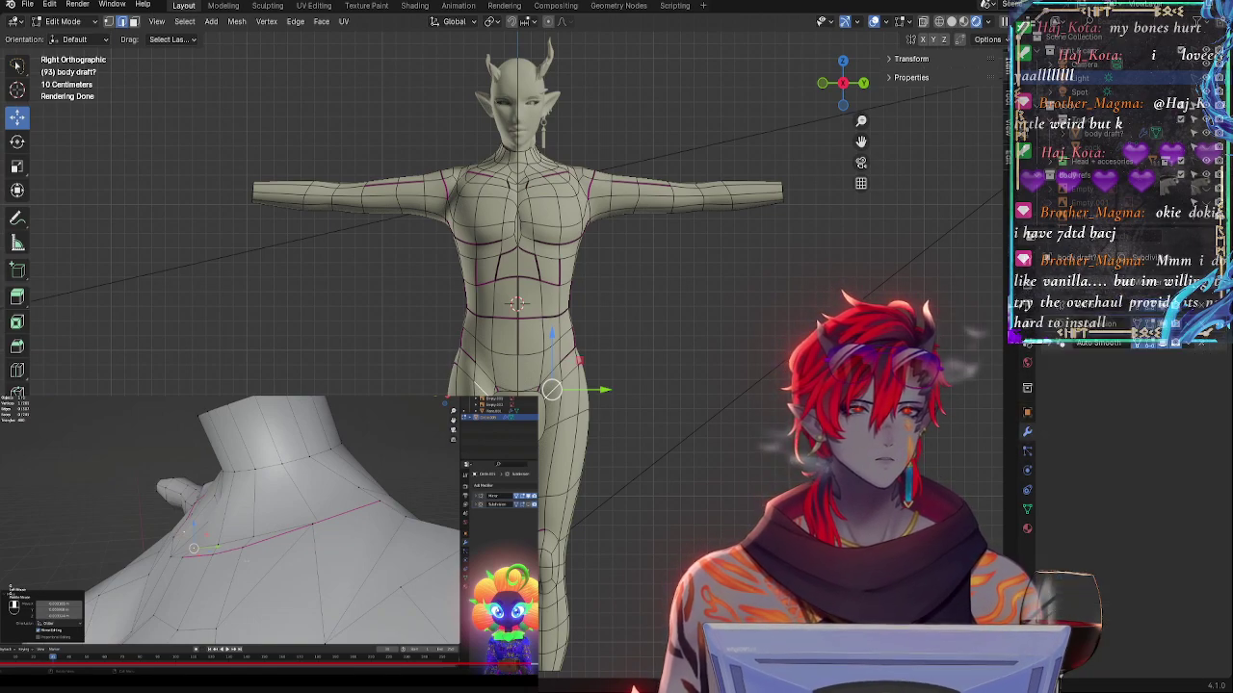
{"action": "left_click", "coordinate": [1026, 261]}
{"action": "left_click", "coordinate": [1029, 288]}
{"action": "left_click", "coordinate": [1028, 307]}
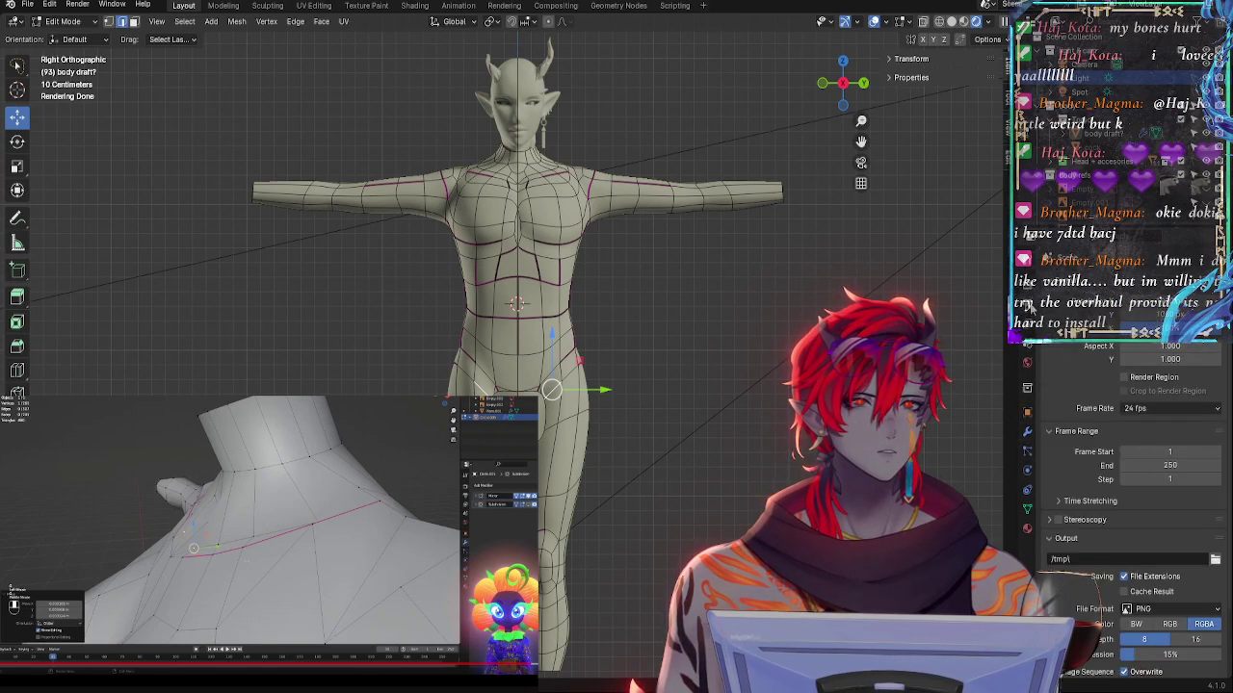
{"action": "left_click", "coordinate": [1031, 326]}
{"action": "left_click", "coordinate": [1030, 344]}
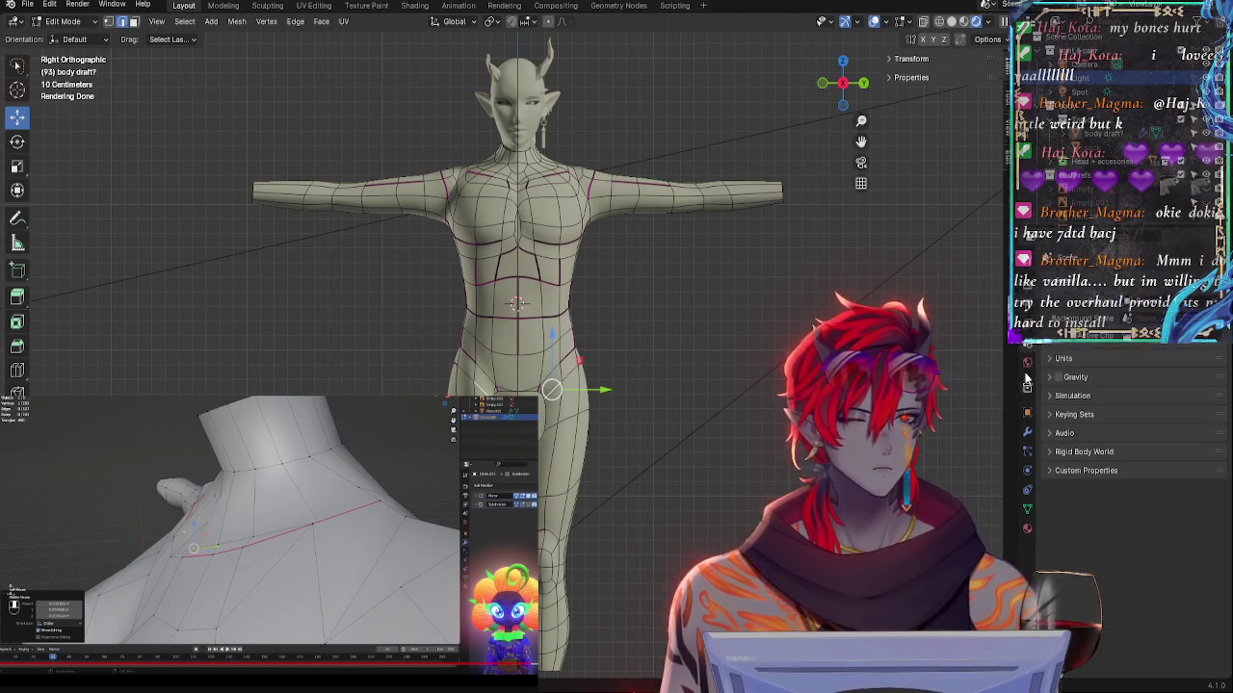
{"action": "left_click", "coordinate": [1026, 386]}
- Browse the object property categories down to the mesh data and material slots
{"action": "left_click", "coordinate": [1027, 412]}
{"action": "left_click", "coordinate": [1027, 432]}
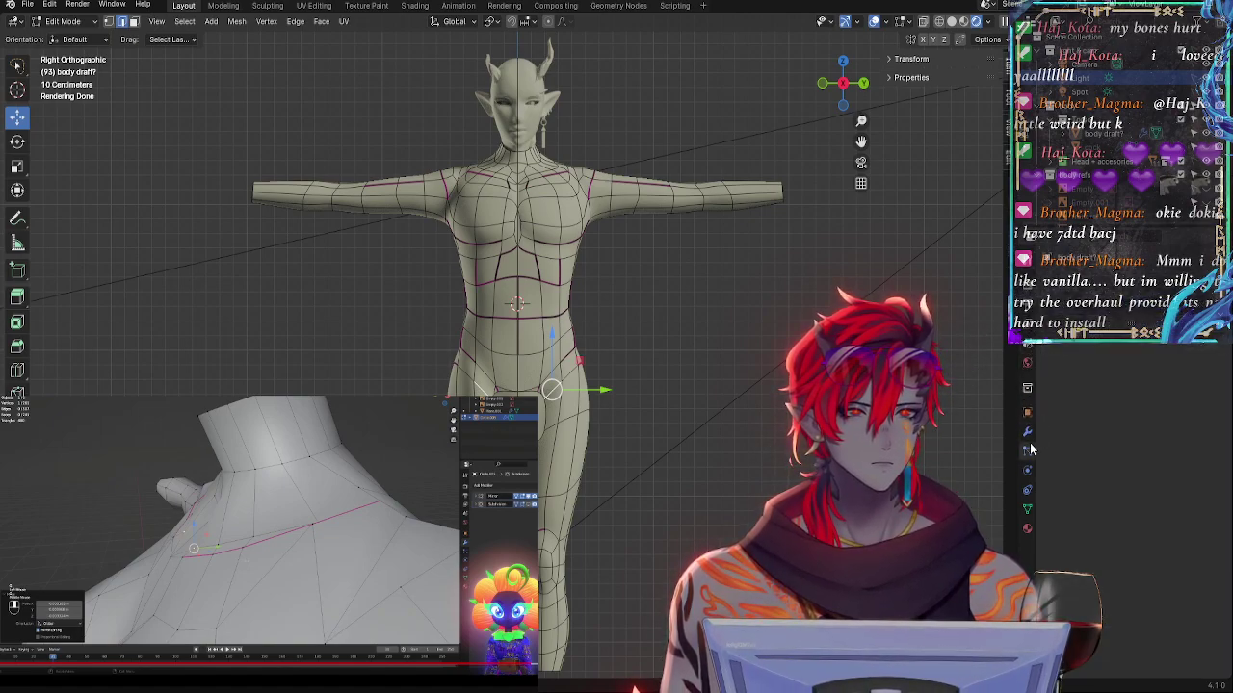
{"action": "left_click", "coordinate": [1027, 451]}
{"action": "left_click", "coordinate": [1026, 470]}
{"action": "left_click", "coordinate": [1027, 489]}
{"action": "left_click", "coordinate": [1029, 511]}
{"action": "left_click", "coordinate": [1027, 527]}
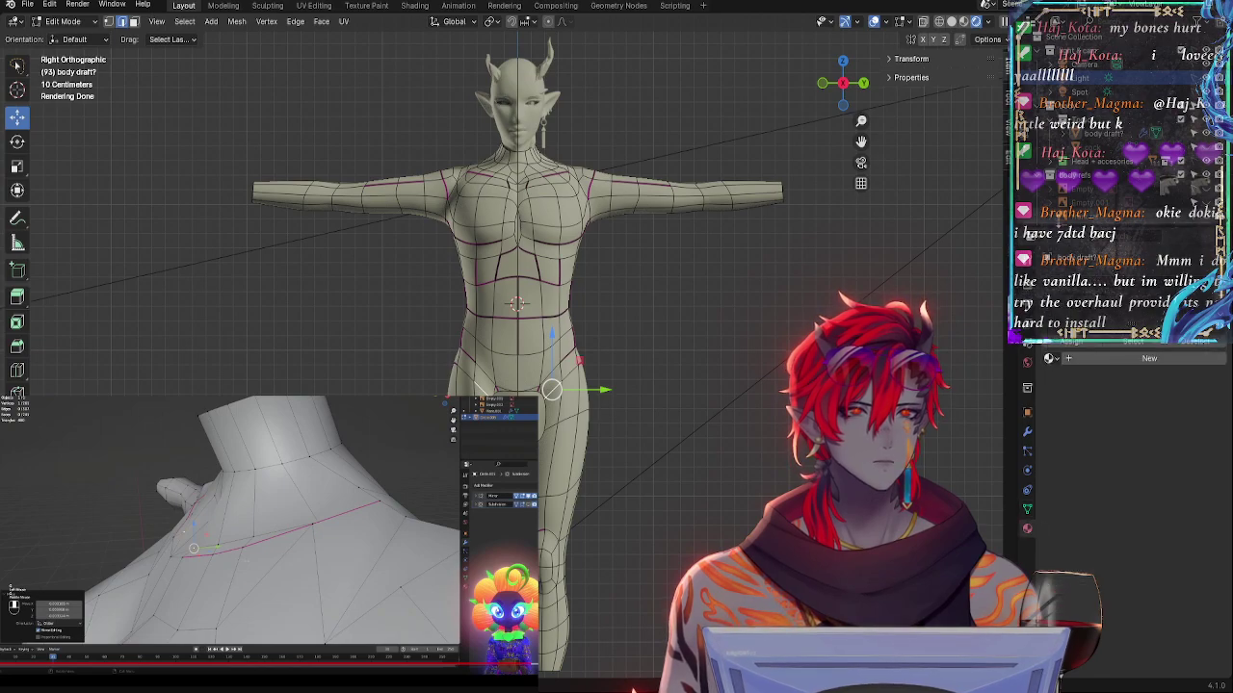
- Toggle the Light's render visibility and look through the modifier, particle, physics and constraint tabs
{"action": "left_click", "coordinate": [1204, 78]}
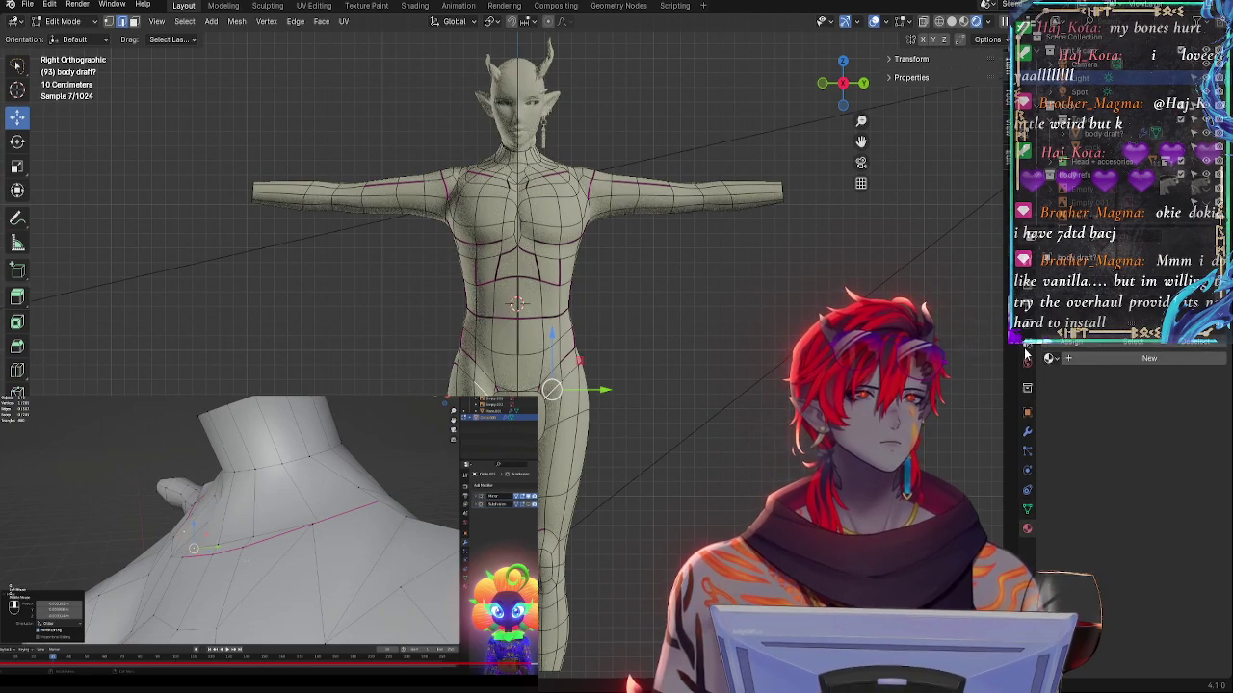
{"action": "left_click", "coordinate": [1027, 389]}
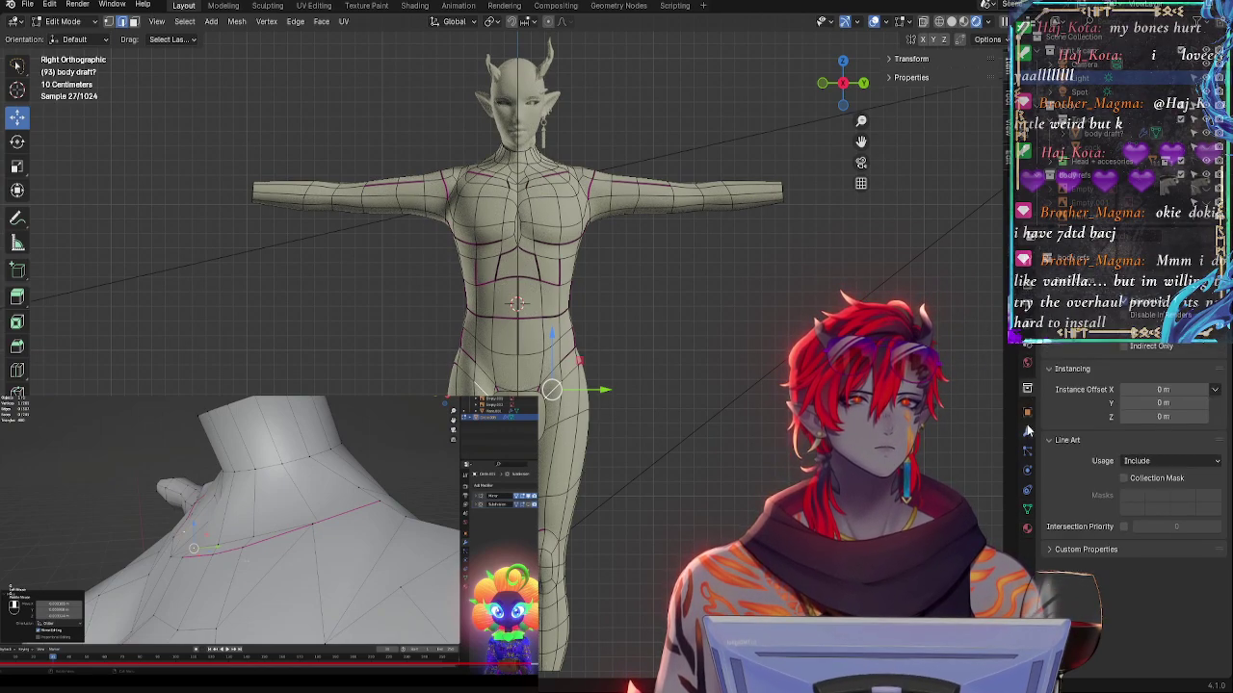
{"action": "left_click", "coordinate": [1028, 431]}
{"action": "left_click", "coordinate": [1028, 452]}
{"action": "left_click", "coordinate": [1028, 471]}
{"action": "left_click", "coordinate": [1026, 490]}
{"action": "left_click", "coordinate": [1027, 510]}
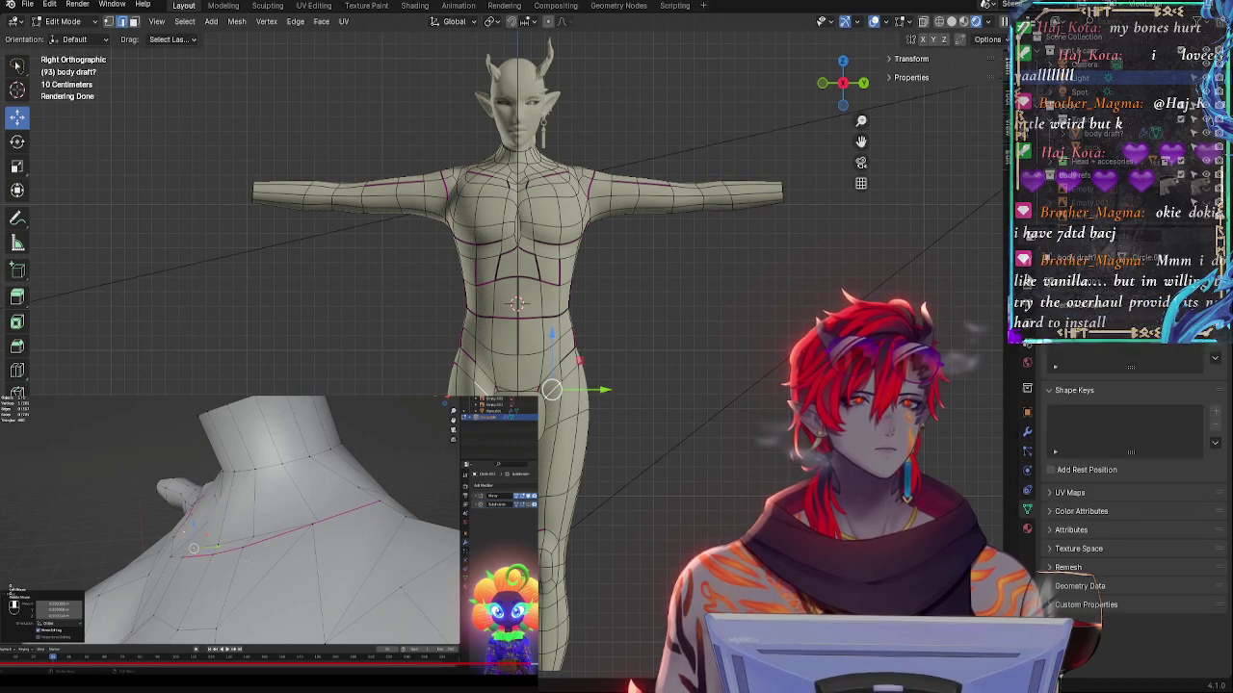
{"action": "left_click", "coordinate": [1026, 262]}
{"action": "left_click", "coordinate": [1027, 288]}
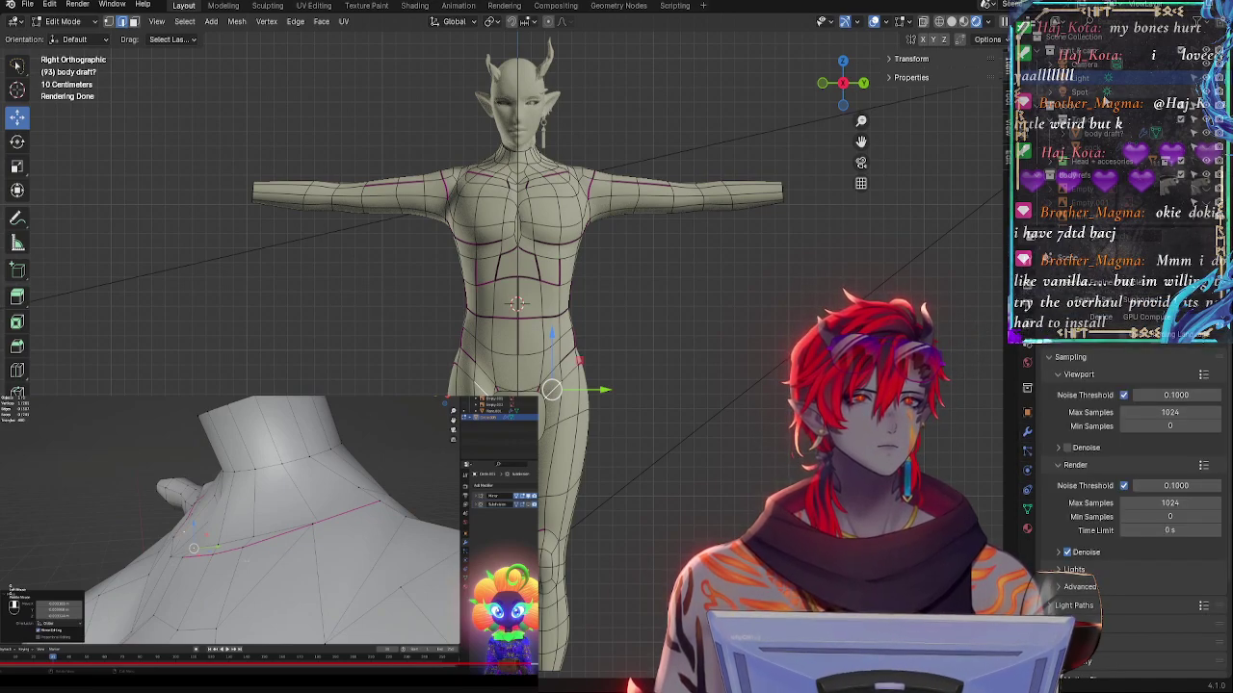
- Toggle the Light's visibility back and inspect the World's ray visibility and volume panels
{"action": "left_click", "coordinate": [1194, 77]}
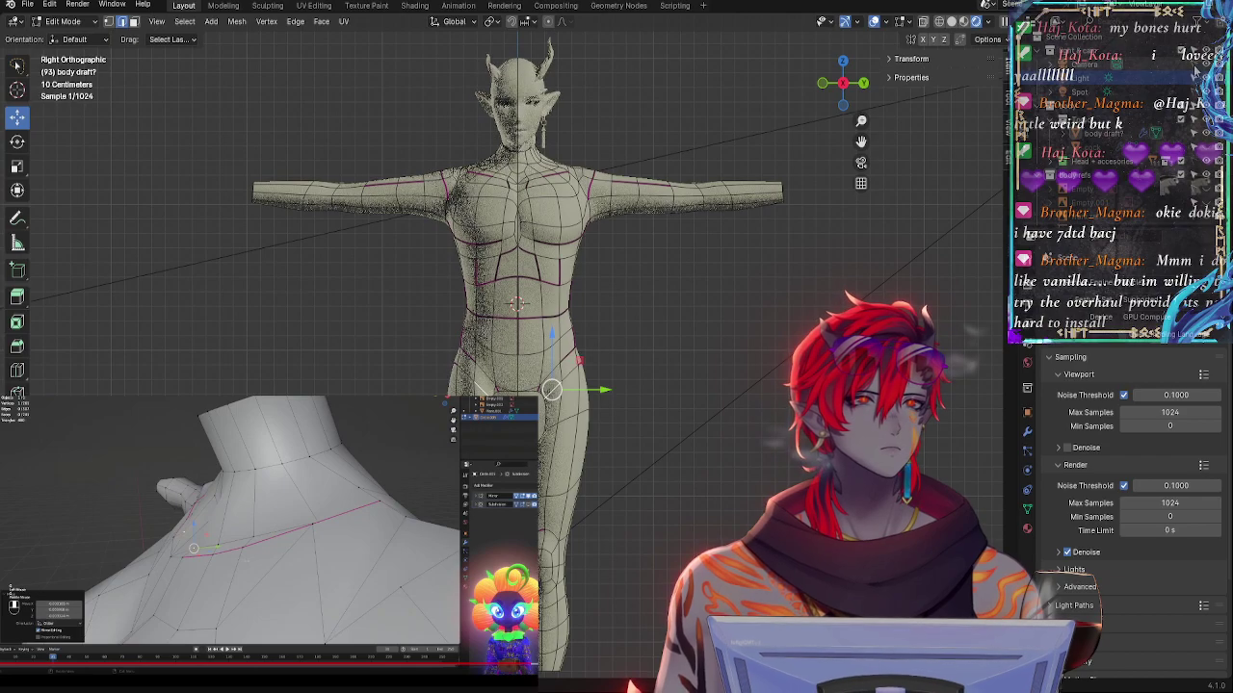
{"action": "left_click", "coordinate": [1027, 267]}
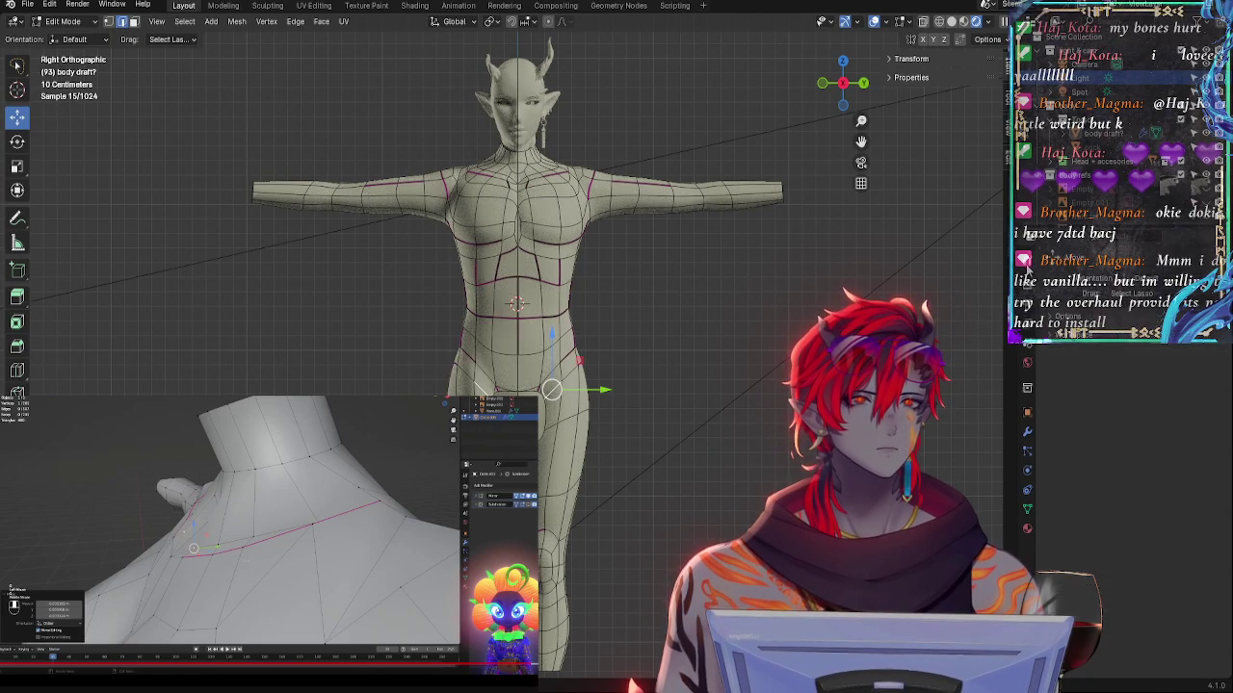
{"action": "left_click", "coordinate": [1027, 300]}
{"action": "left_click", "coordinate": [1028, 322]}
{"action": "left_click", "coordinate": [1031, 344]}
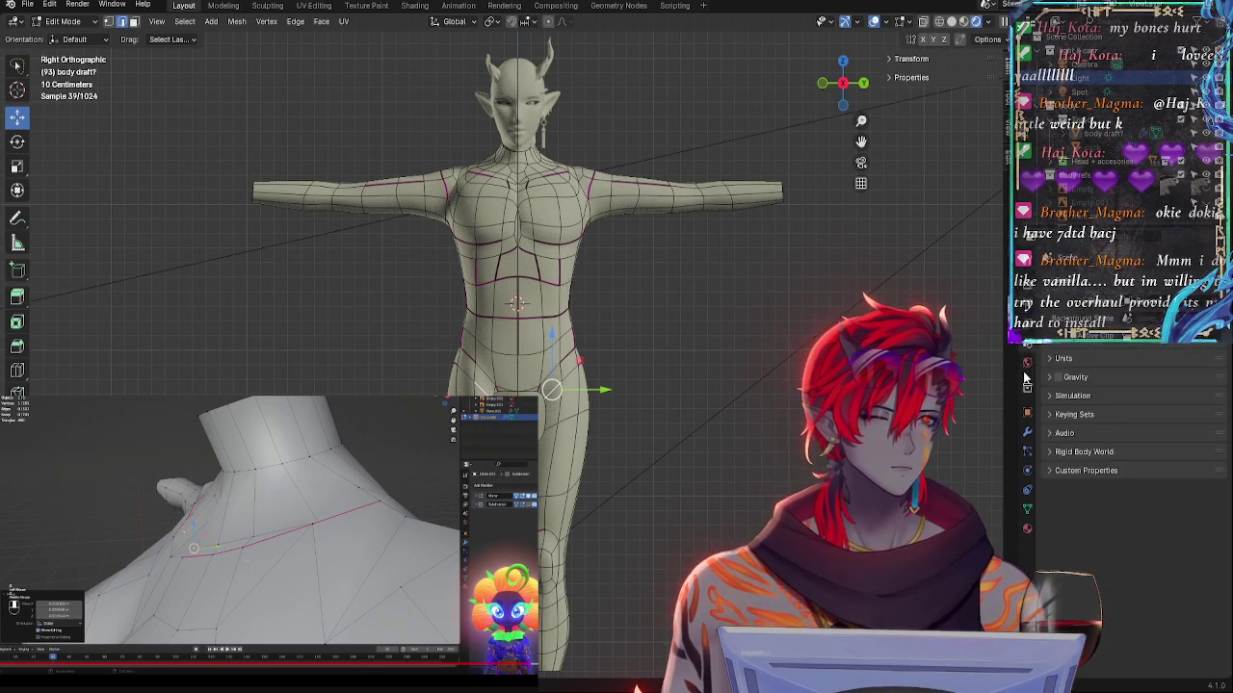
{"action": "left_click", "coordinate": [1028, 362]}
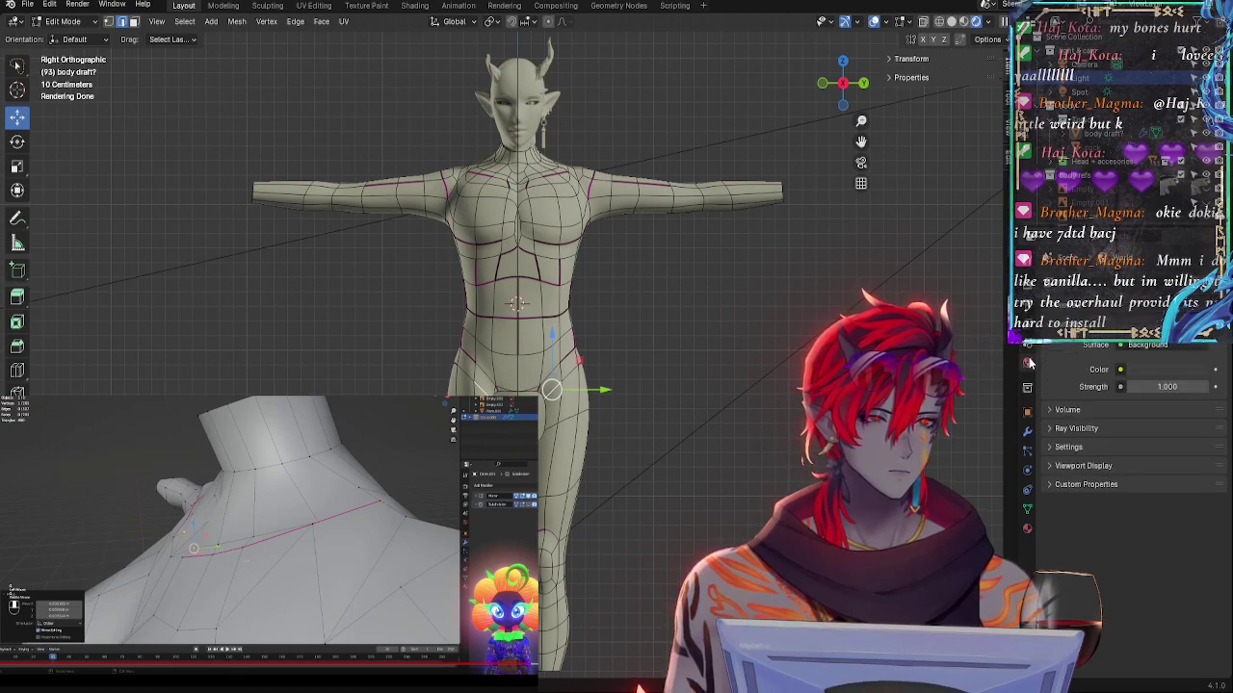
{"action": "left_click", "coordinate": [1055, 429]}
{"action": "left_click", "coordinate": [1056, 429]}
{"action": "left_click", "coordinate": [1052, 410]}
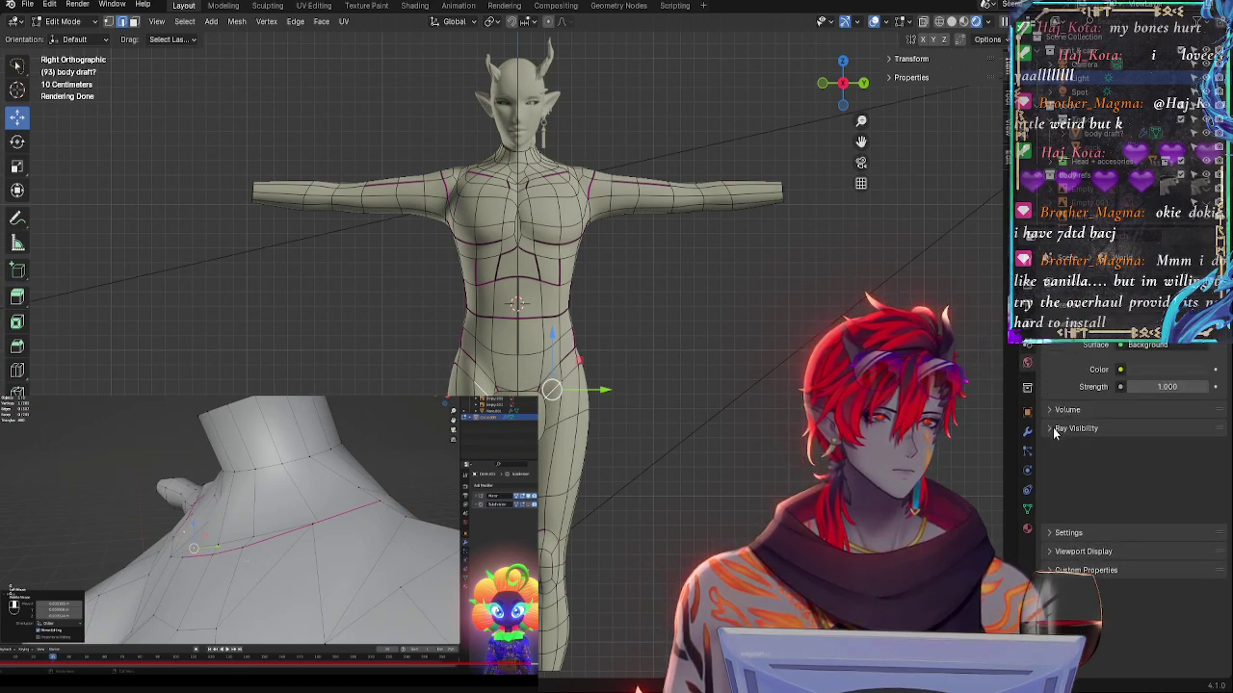
{"action": "left_click", "coordinate": [1051, 410]}
- Check the World Strength, leaving it at 1.000, and dismiss the world data-block list
{"action": "left_click", "coordinate": [1149, 389]}
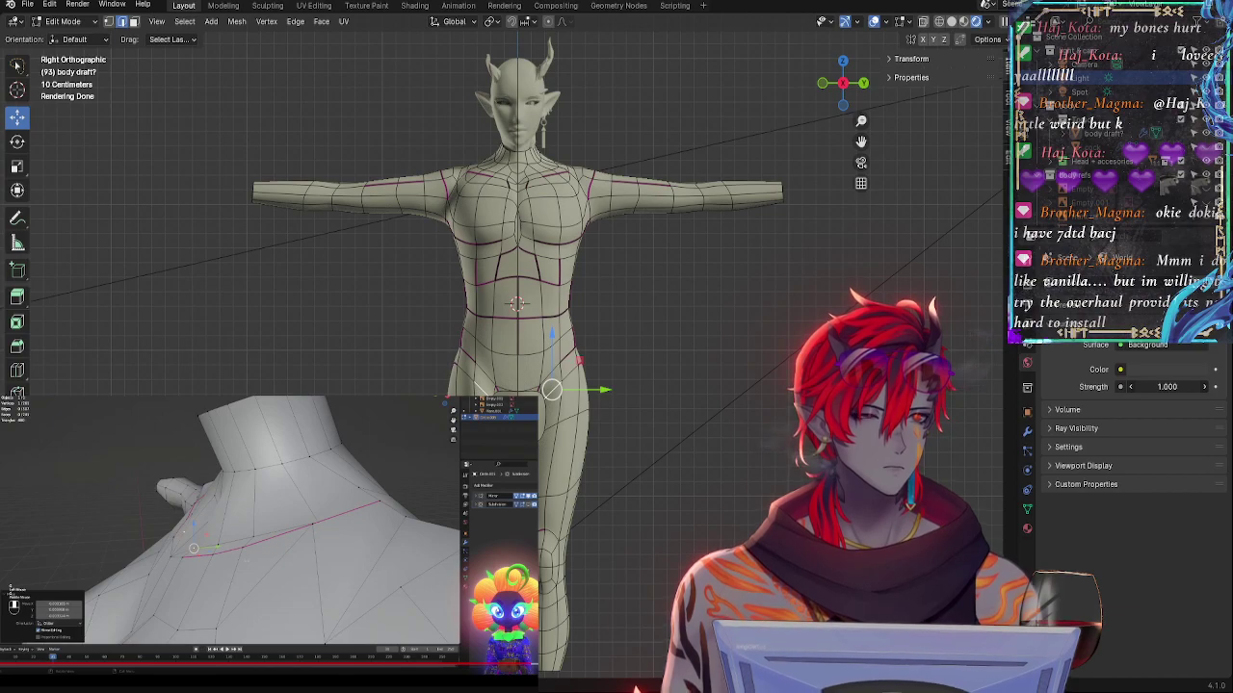
{"action": "left_click", "coordinate": [1106, 263]}
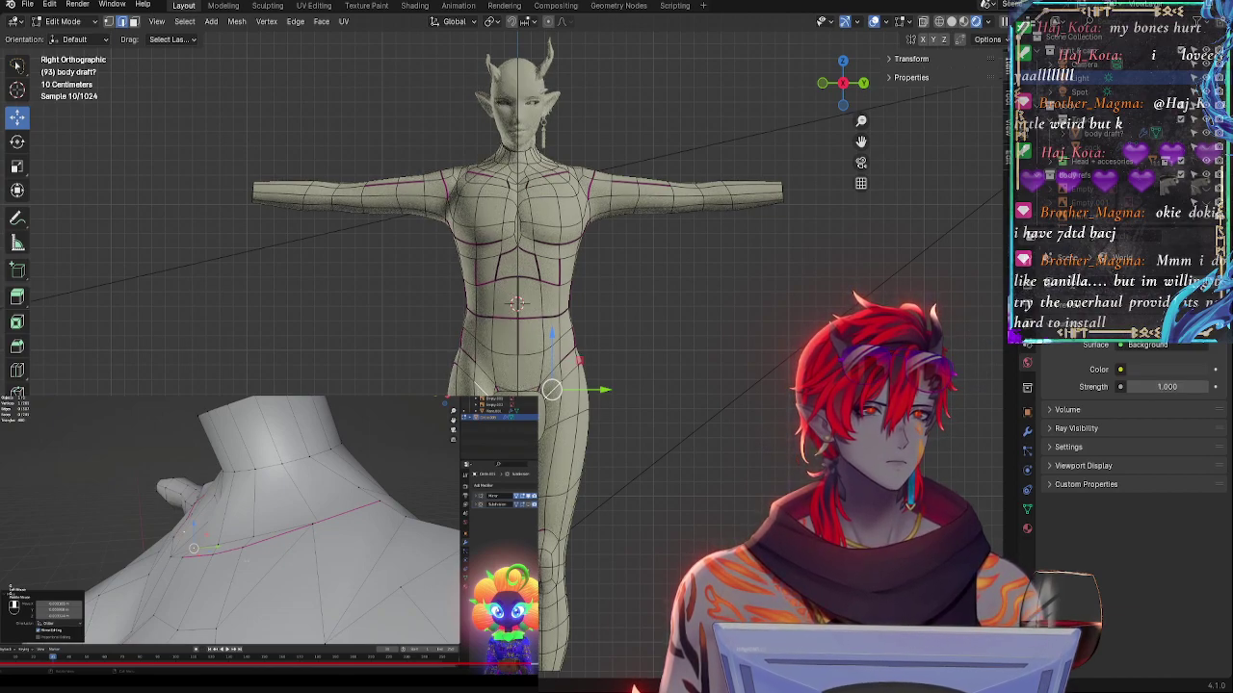
{"action": "left_click", "coordinate": [1057, 287]}
{"action": "key", "text": "Escape"}
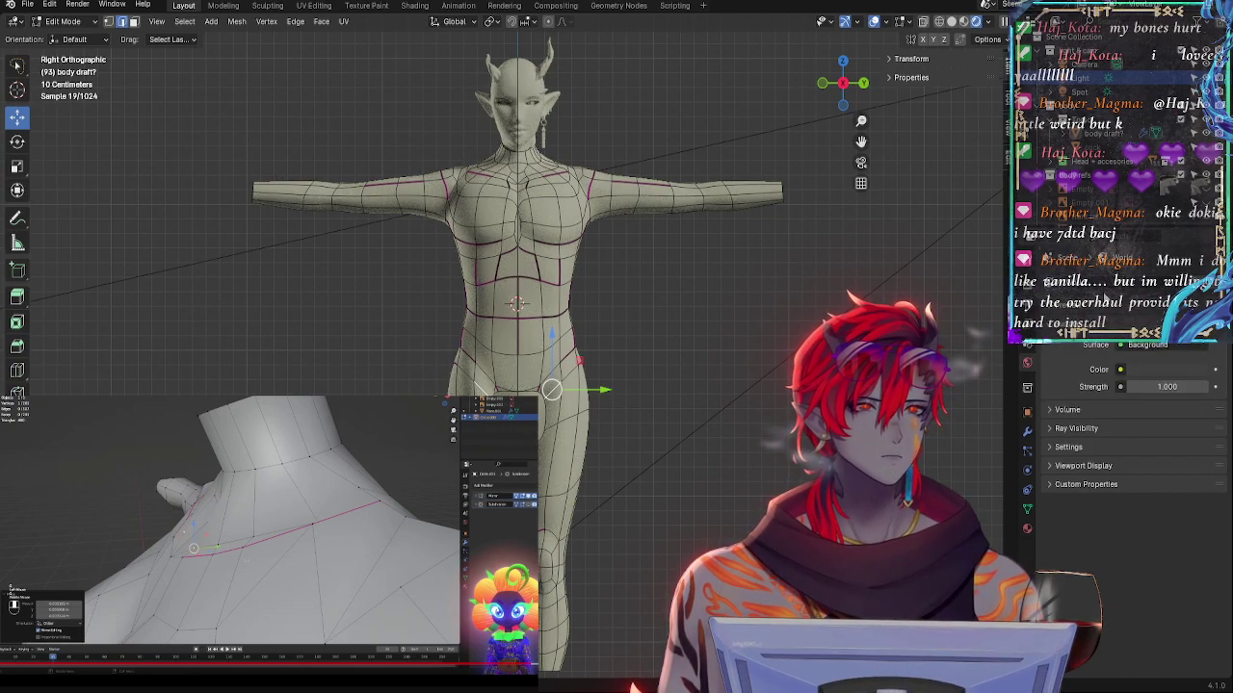
- Glance at the object and modifier tabs, then return the body draft to Object Mode
{"action": "left_click", "coordinate": [1032, 390]}
{"action": "left_click", "coordinate": [1033, 417]}
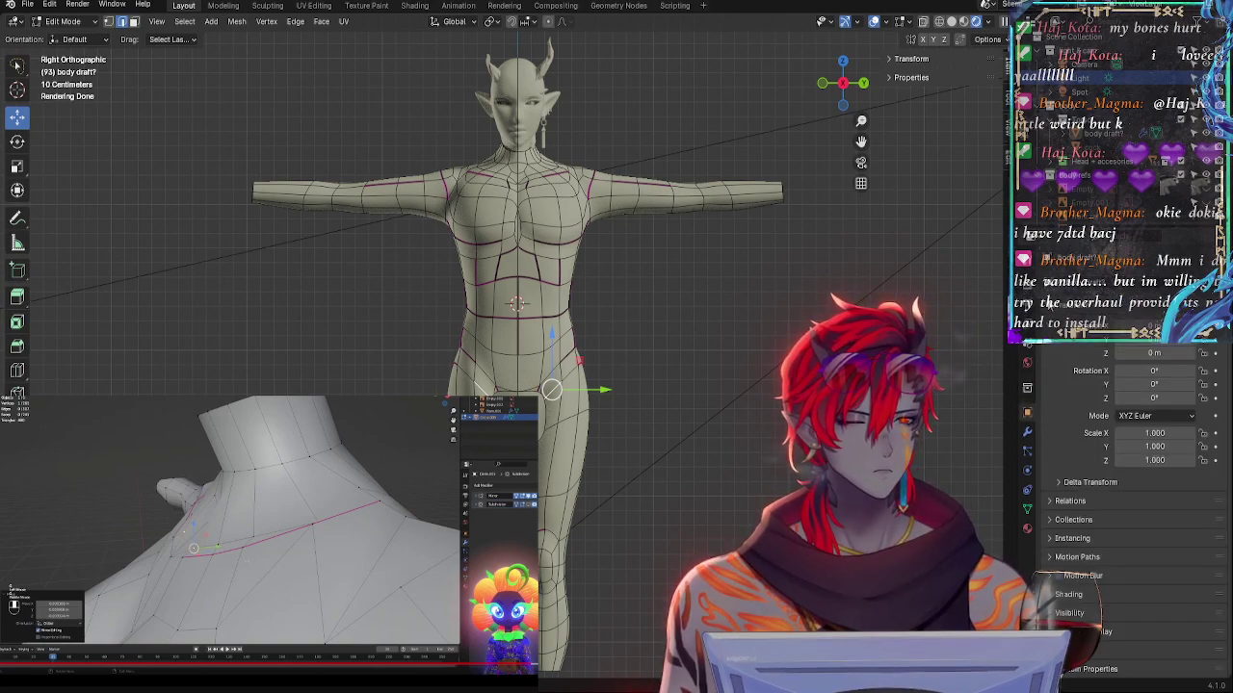
{"action": "scroll", "coordinate": [1057, 436], "scroll_direction": "down", "scroll_amount": 5}
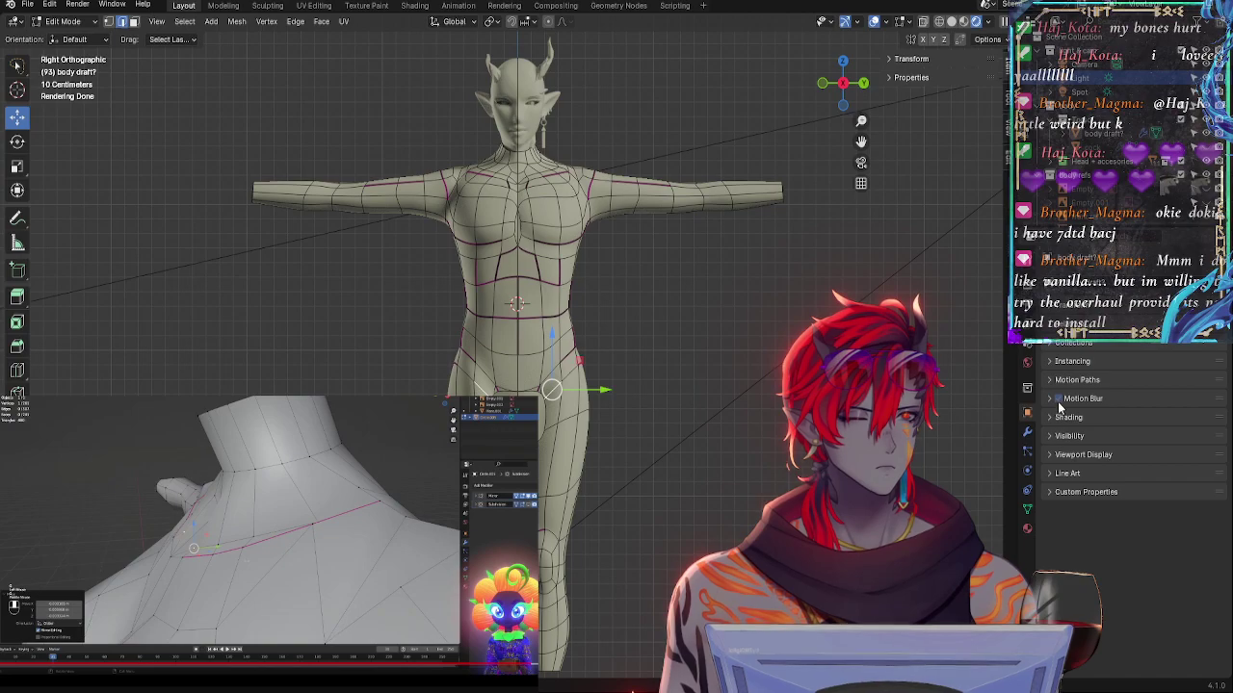
{"action": "left_click", "coordinate": [1027, 433]}
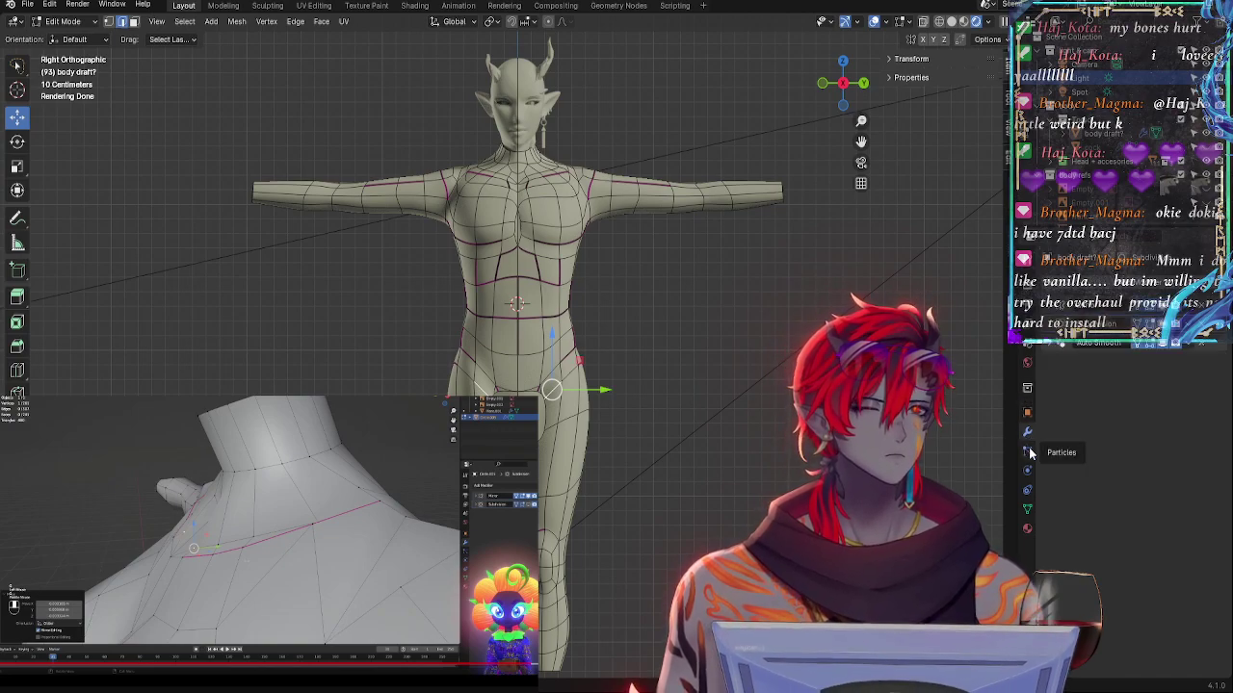
{"action": "key", "text": "Tab"}
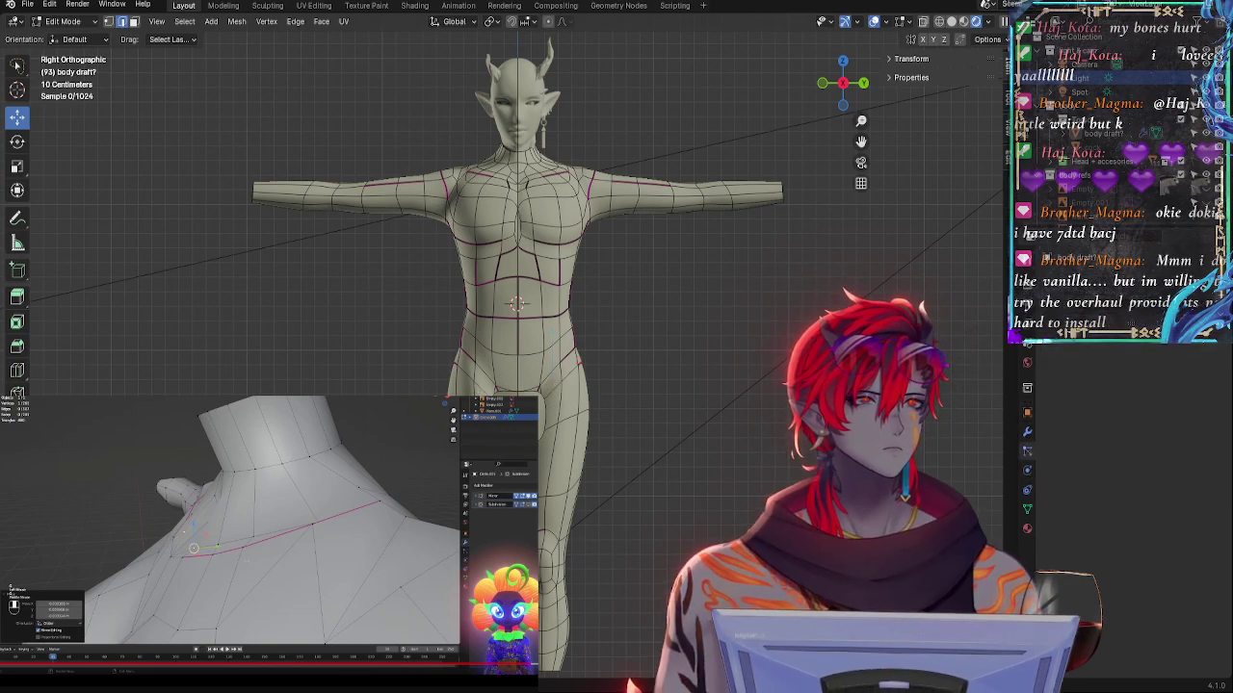
- With the Light active, lower the annotation Stabilize Stroke Factor to 0.497
{"action": "left_click", "coordinate": [1081, 78]}
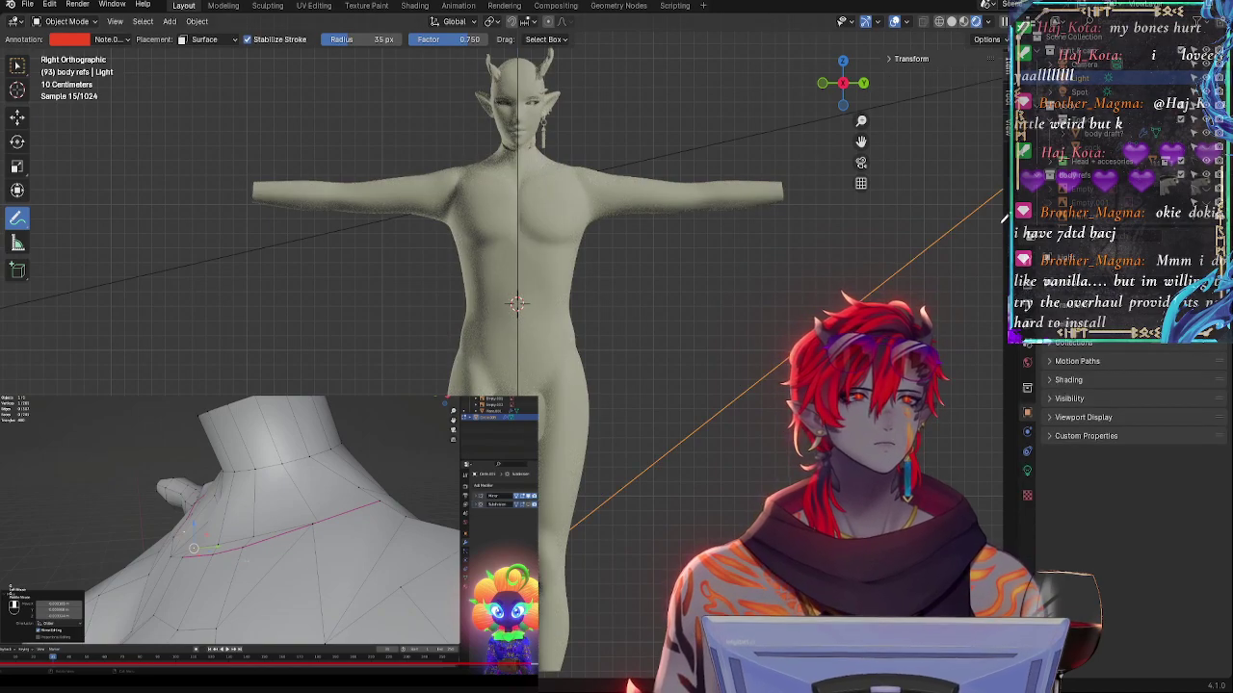
{"action": "scroll", "coordinate": [1057, 328], "scroll_direction": "up", "scroll_amount": 3}
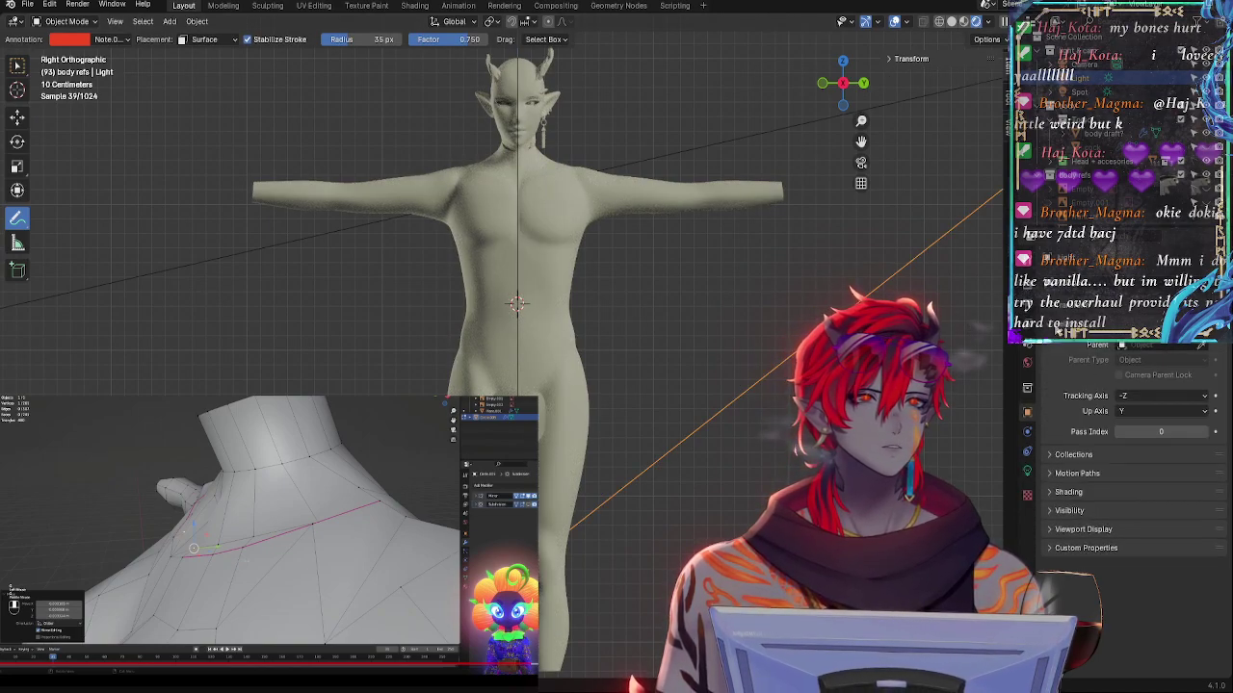
{"action": "scroll", "coordinate": [1058, 332], "scroll_direction": "down", "scroll_amount": 3}
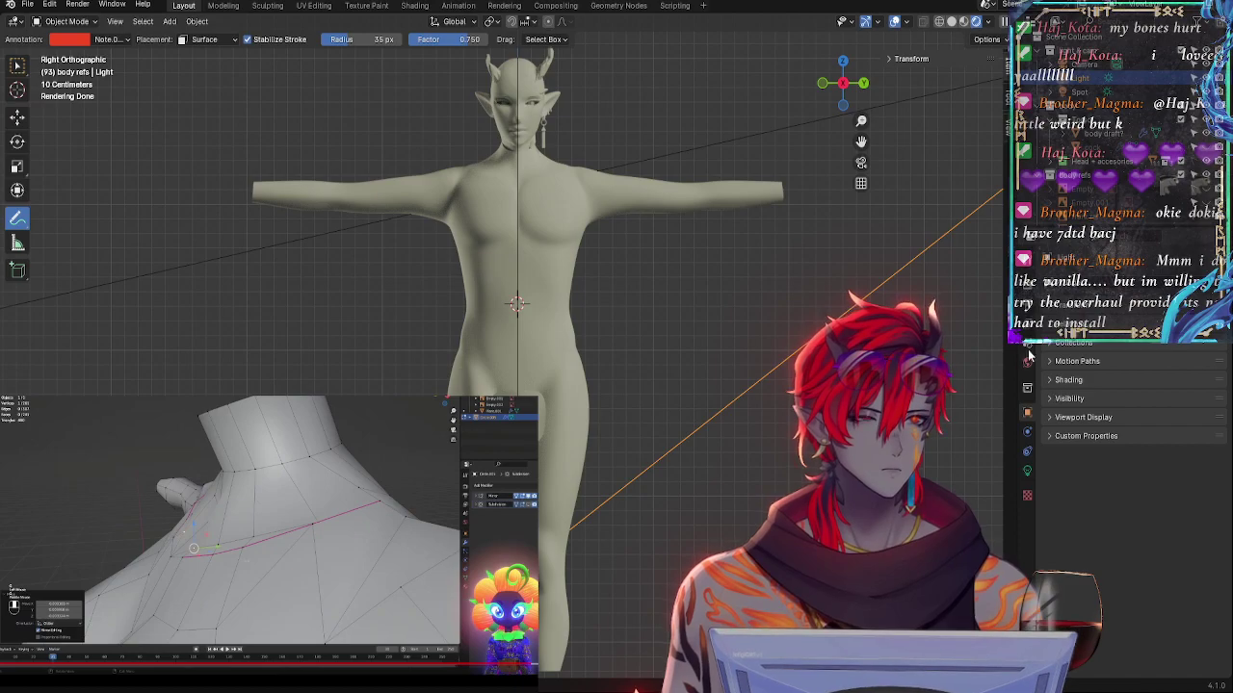
{"action": "left_click", "coordinate": [1026, 261]}
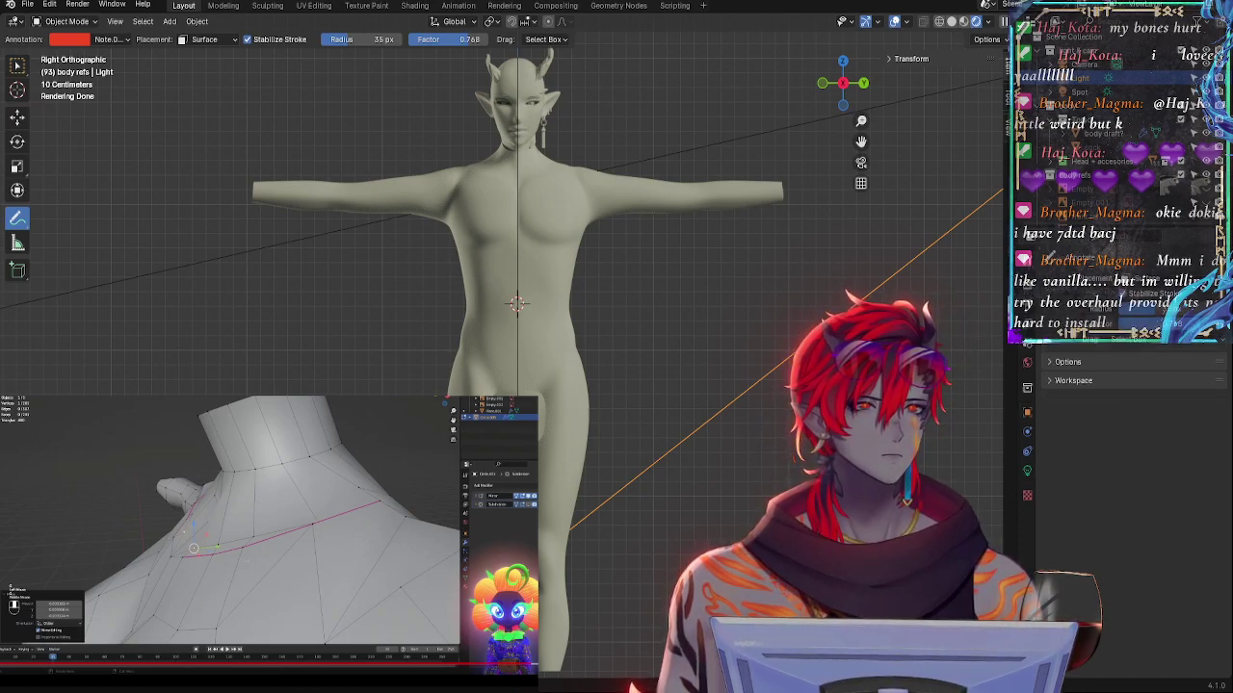
{"action": "mouse_move", "coordinate": [1202, 323]}
{"action": "left_mouse_down"}
{"action": "mouse_move", "coordinate": [1227, 324]}
{"action": "mouse_move", "coordinate": [1120, 324]}
{"action": "mouse_move", "coordinate": [1208, 324]}
{"action": "left_mouse_up"}
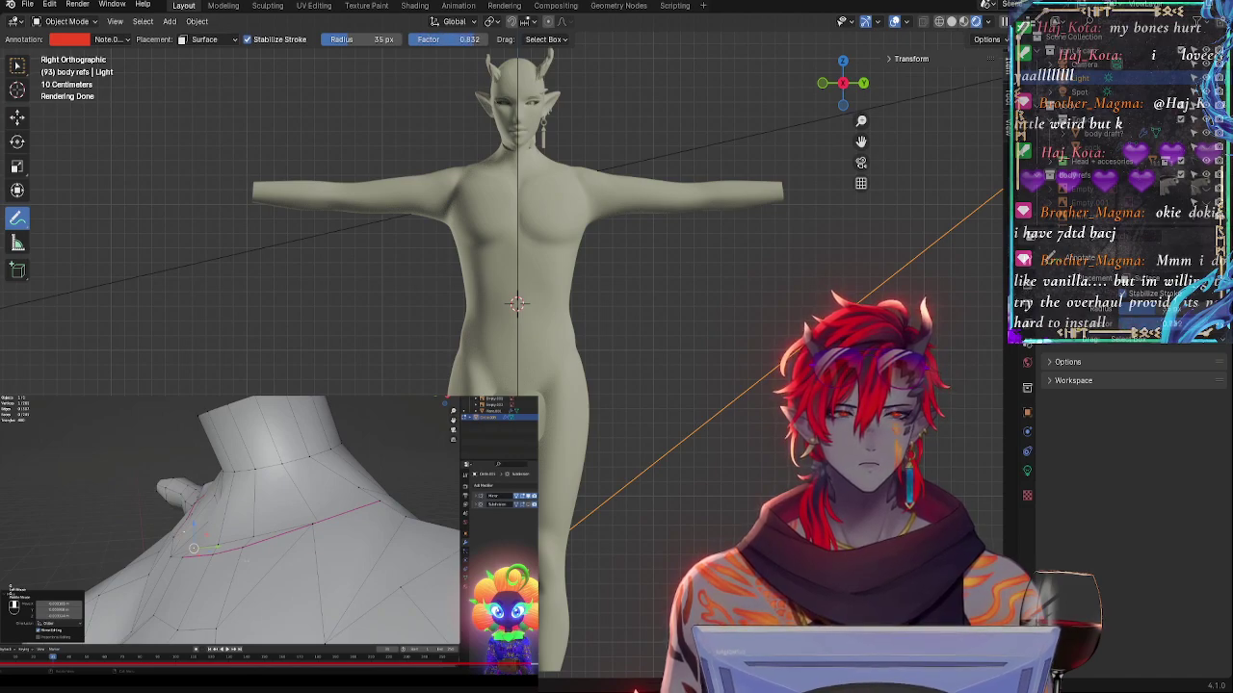
{"action": "left_click_drag", "start_coordinate": [472, 39], "coordinate": [447, 39]}
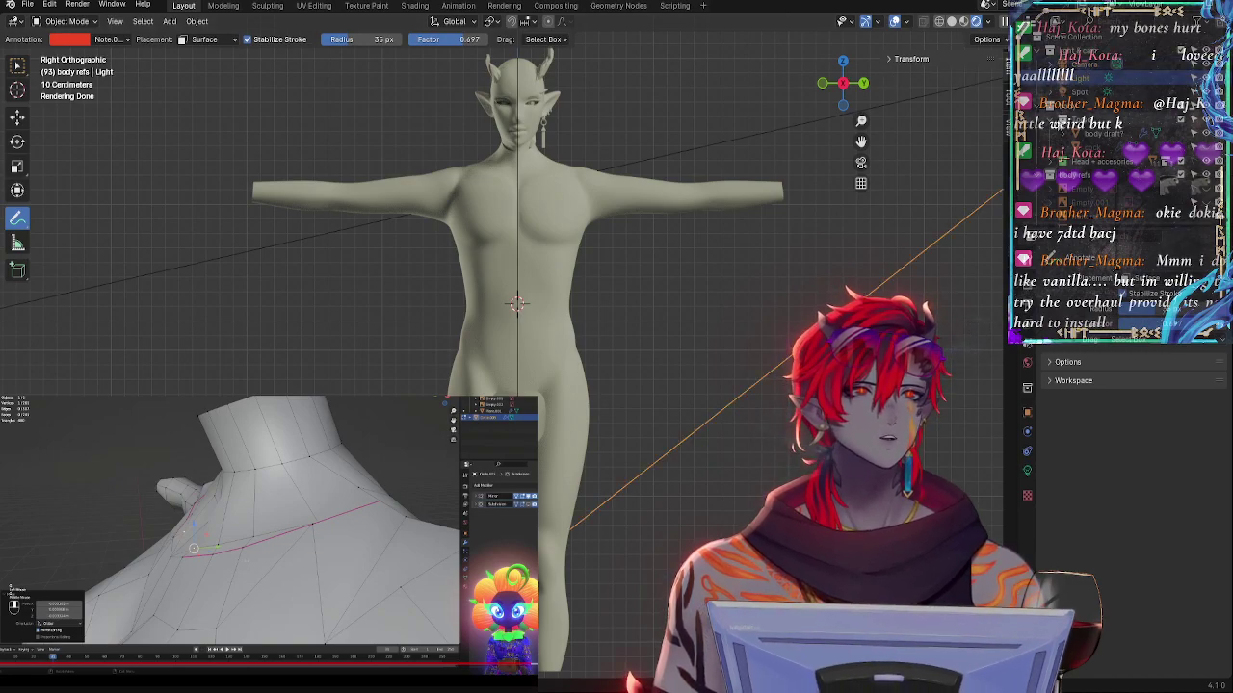
- Switch to the Move tool and check the render, object and tool settings panels
{"action": "left_click", "coordinate": [1027, 284]}
{"action": "left_click", "coordinate": [18, 116]}
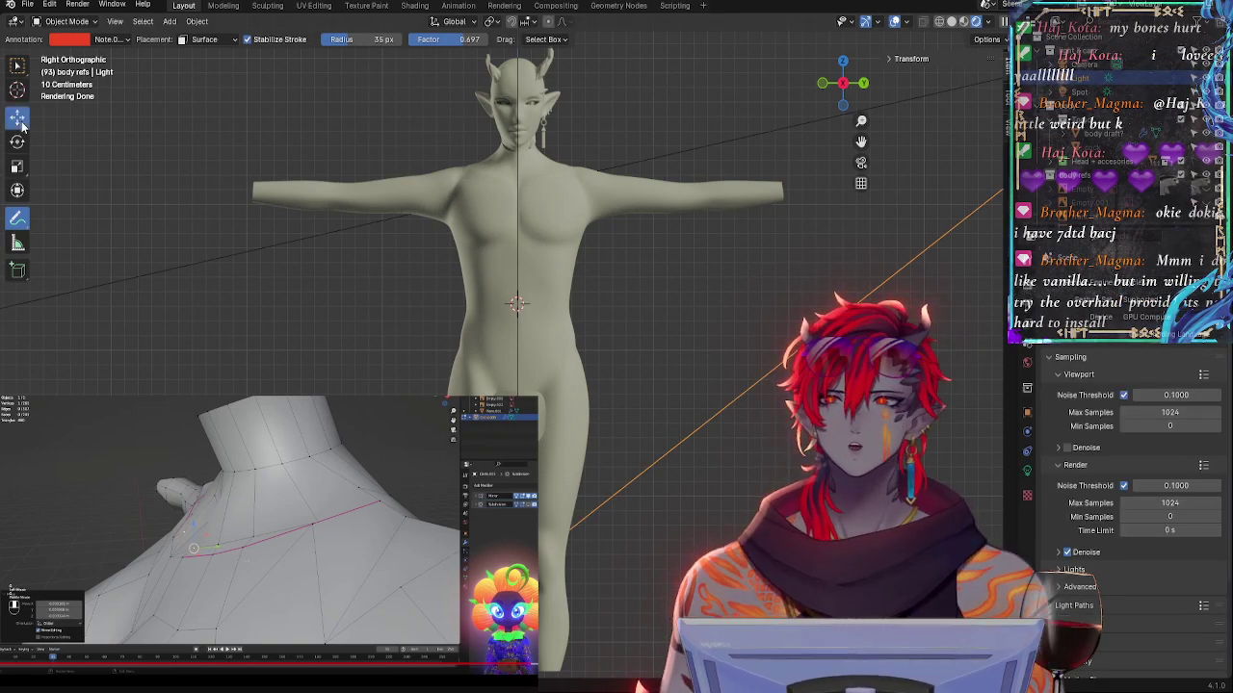
{"action": "left_click", "coordinate": [1027, 411]}
{"action": "left_click", "coordinate": [1027, 287]}
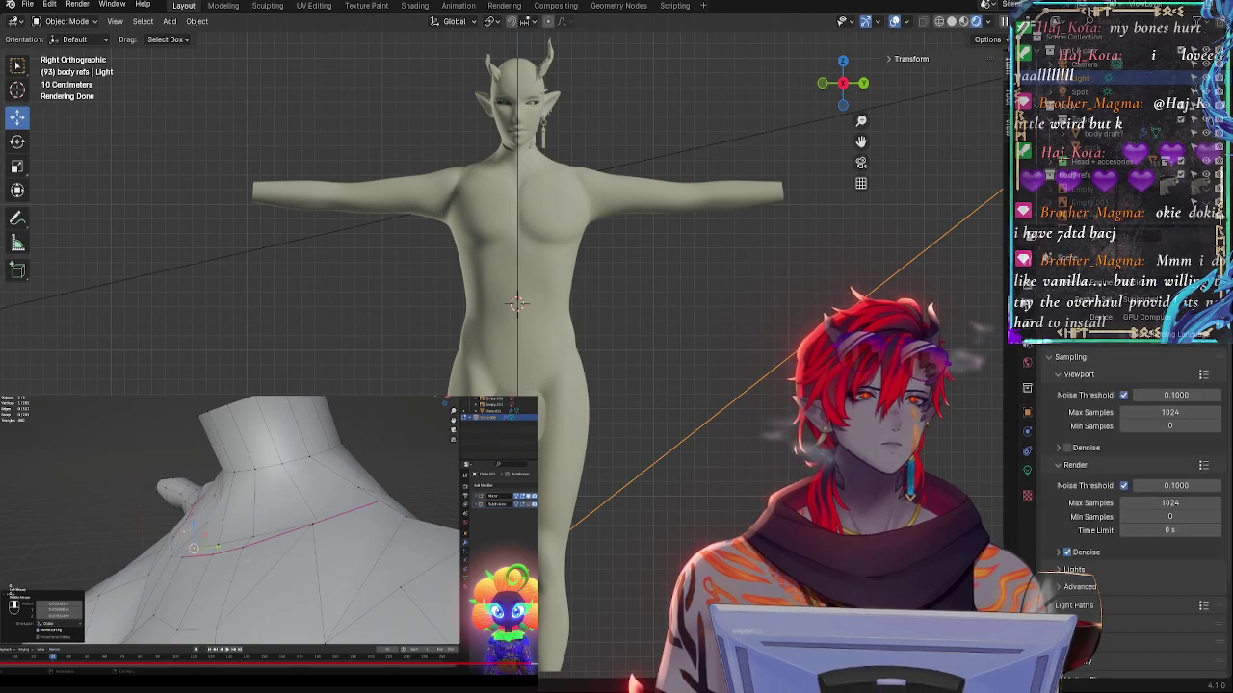
{"action": "left_click", "coordinate": [1028, 264]}
{"action": "left_click", "coordinate": [1064, 337]}
{"action": "left_click", "coordinate": [1063, 317]}
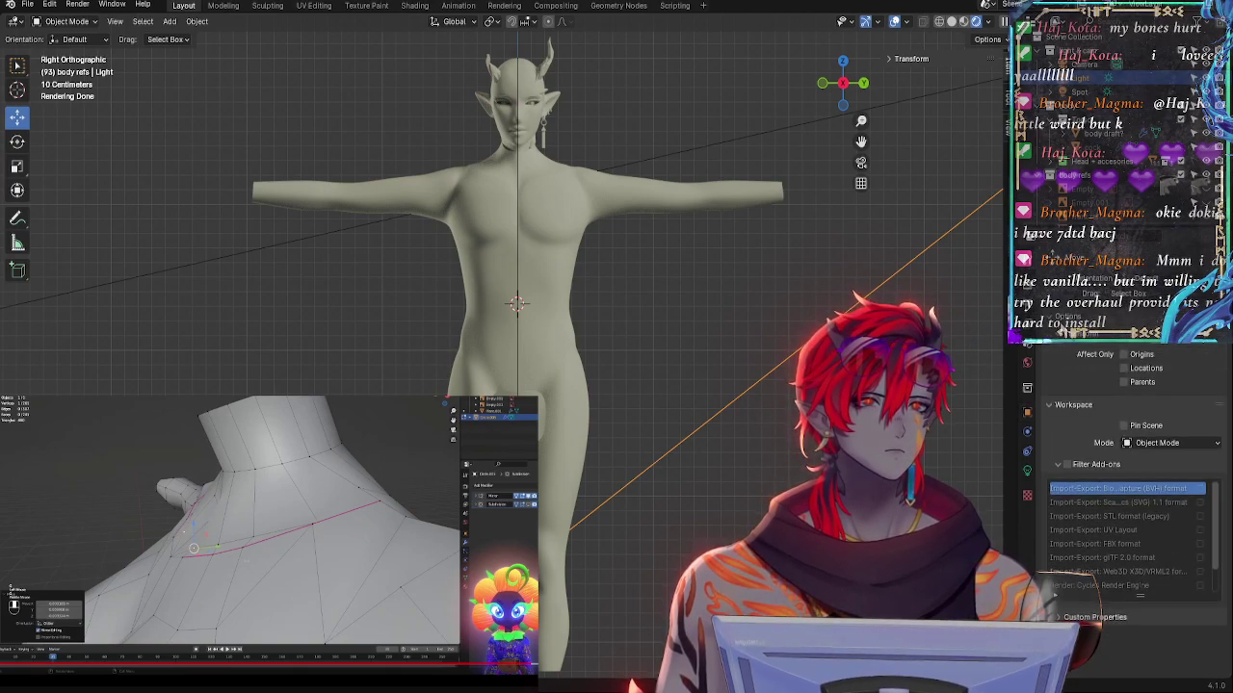
{"action": "left_click", "coordinate": [1063, 316]}
{"action": "left_click", "coordinate": [1063, 337]}
{"action": "scroll", "coordinate": [1028, 311], "scroll_direction": "up", "scroll_amount": 4}
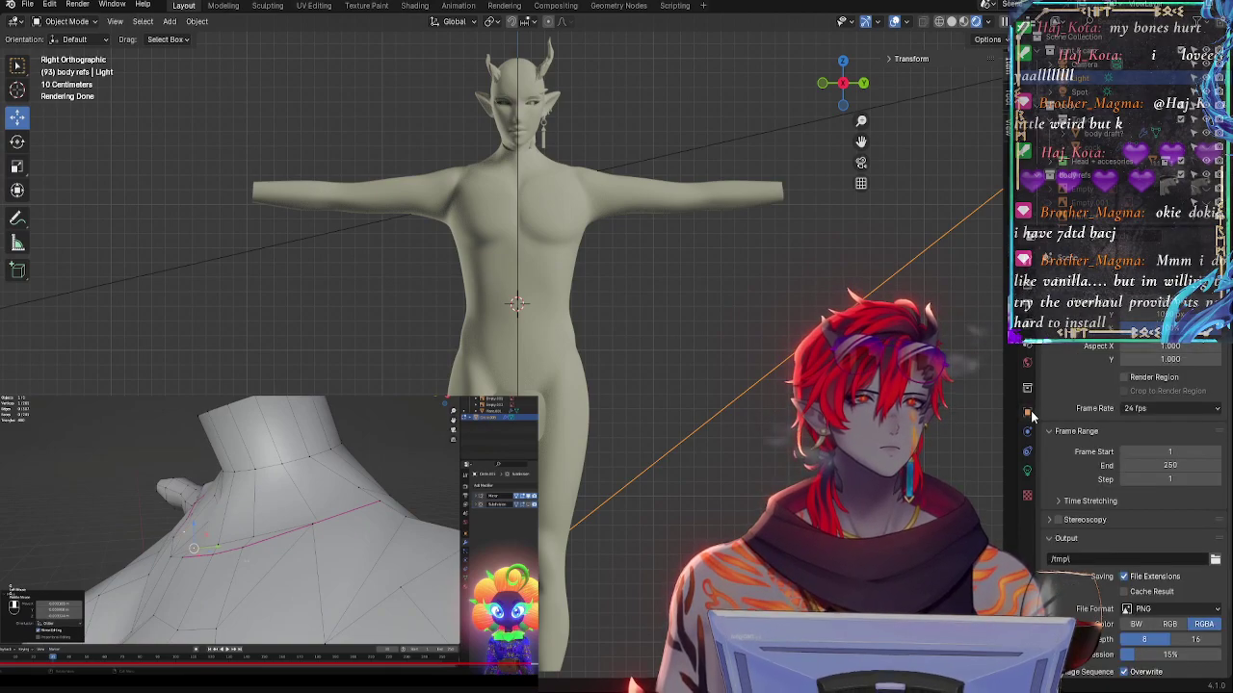
- Tint the sun light's colour greener, bringing its hue to about 0.305
{"action": "left_click", "coordinate": [1026, 471]}
{"action": "left_click", "coordinate": [1129, 372]}
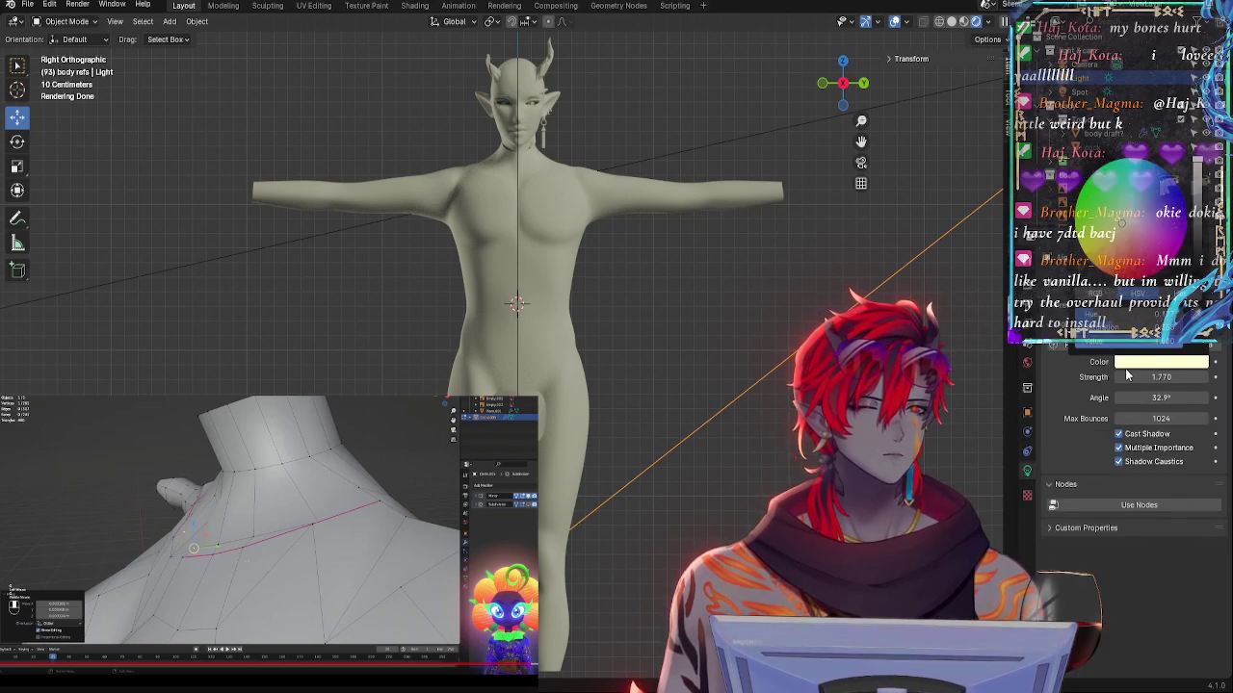
{"action": "left_click", "coordinate": [1128, 224]}
{"action": "left_click_drag", "start_coordinate": [1126, 223], "coordinate": [1121, 219]}
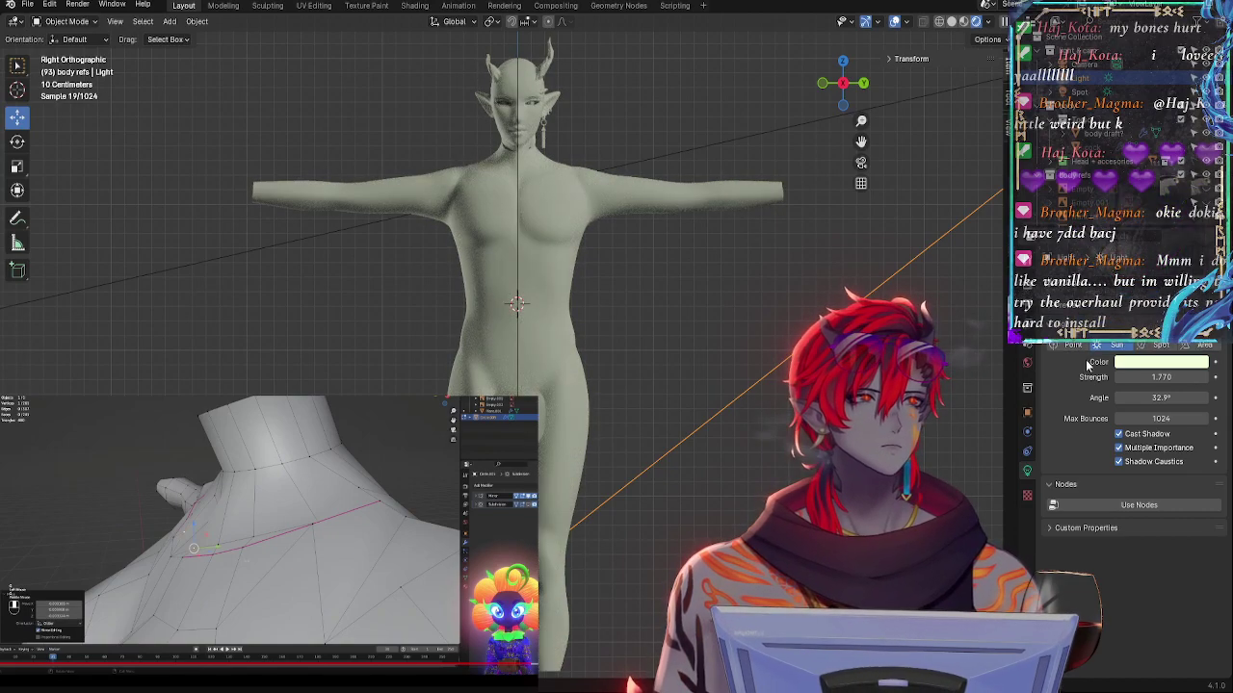
{"action": "left_click", "coordinate": [1142, 364]}
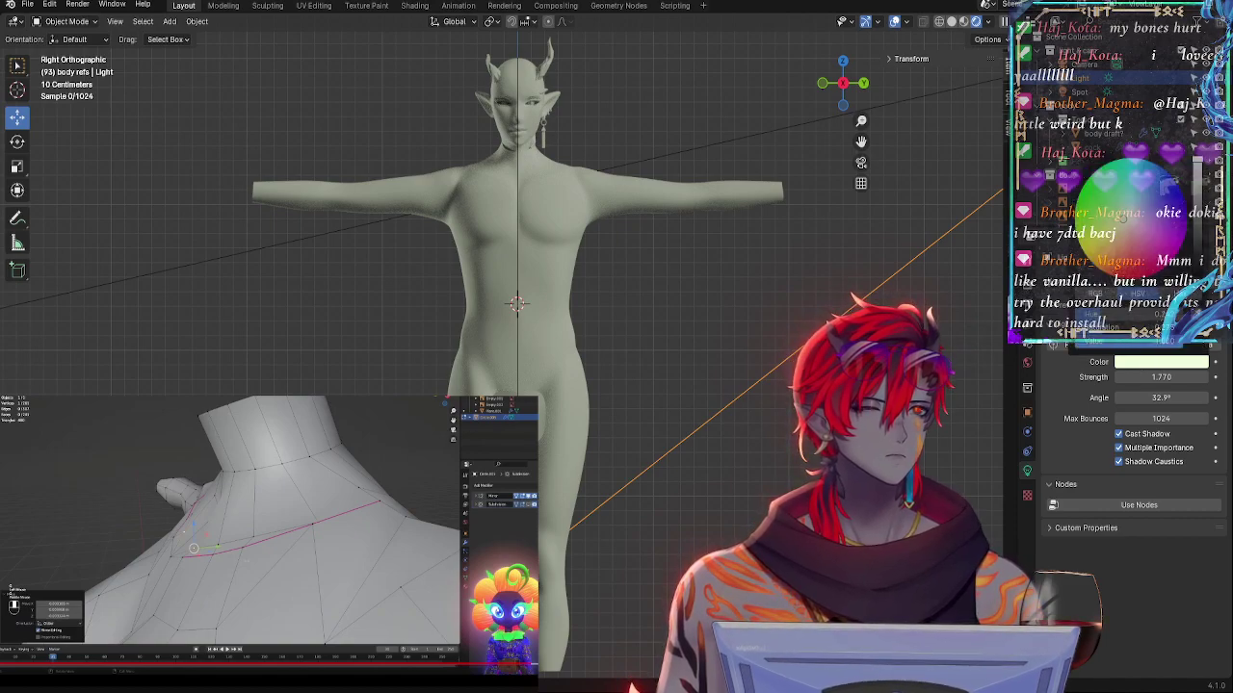
{"action": "left_click_drag", "start_coordinate": [1098, 315], "coordinate": [1089, 315]}
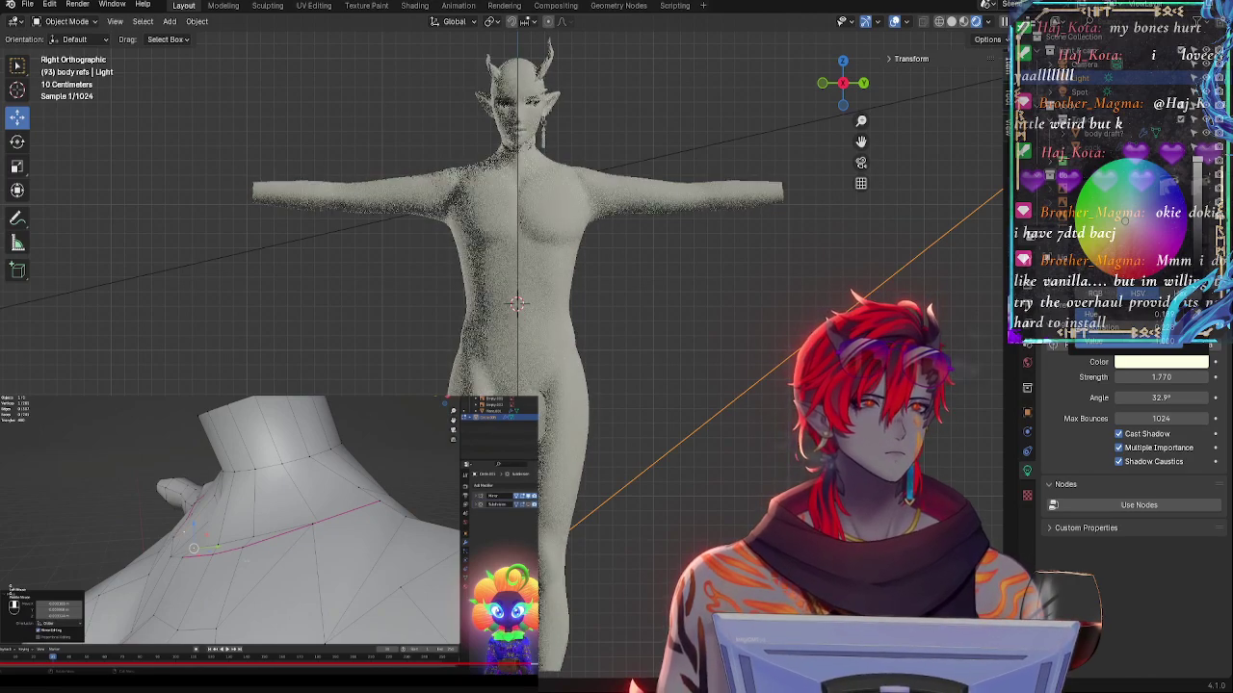
{"action": "left_click_drag", "start_coordinate": [1090, 315], "coordinate": [1105, 362]}
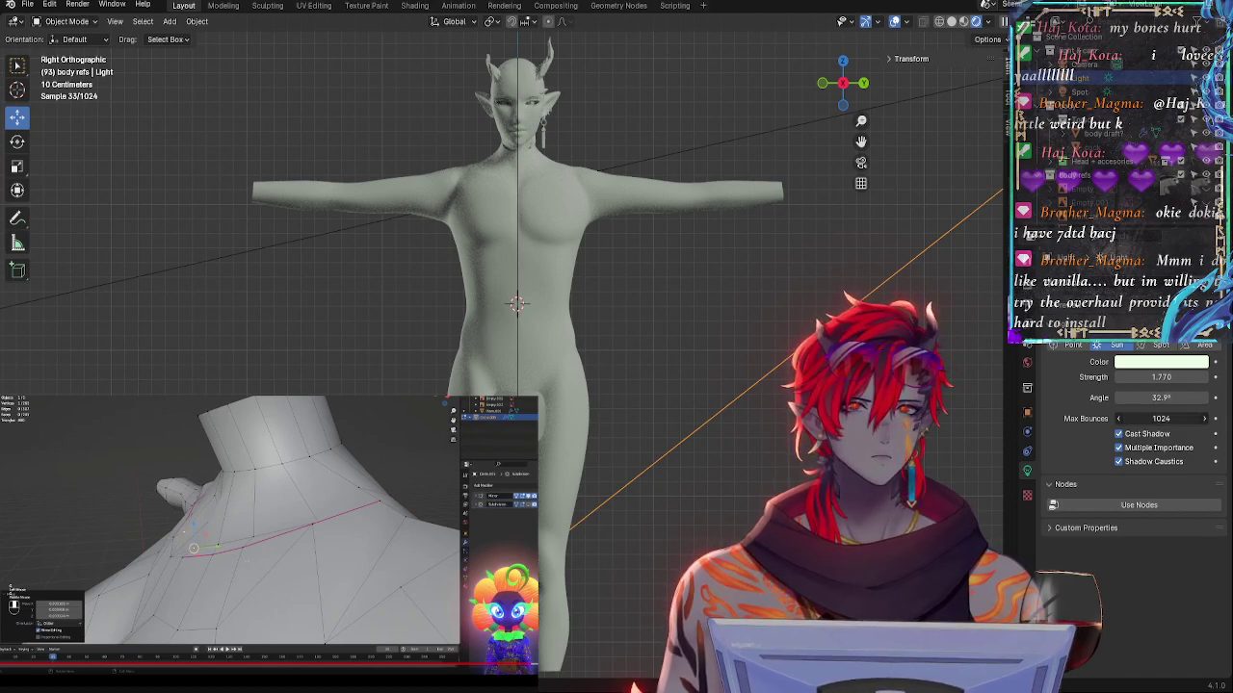
- Undo a stray max-bounces change, raise the sun Strength to 3.200, then select the Spot light
{"action": "left_click_drag", "start_coordinate": [1147, 419], "coordinate": [1123, 419]}
{"action": "key", "text": "ctrl+z"}
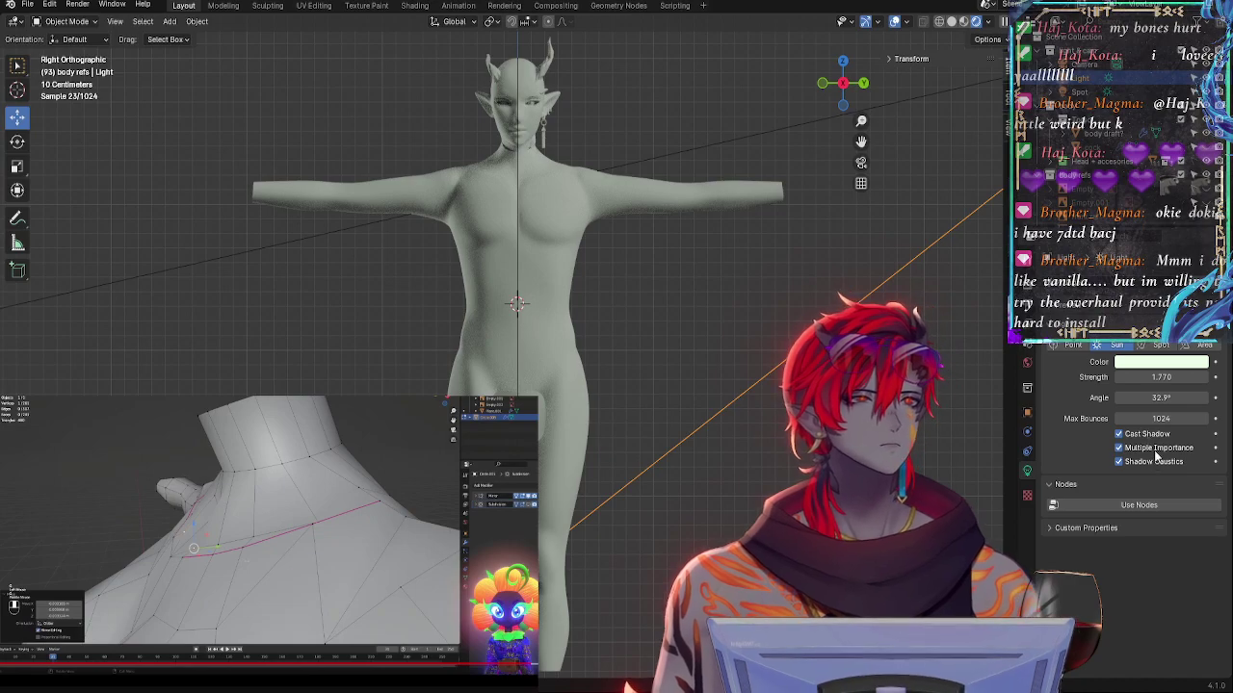
{"action": "left_click_drag", "start_coordinate": [1162, 378], "coordinate": [1184, 378]}
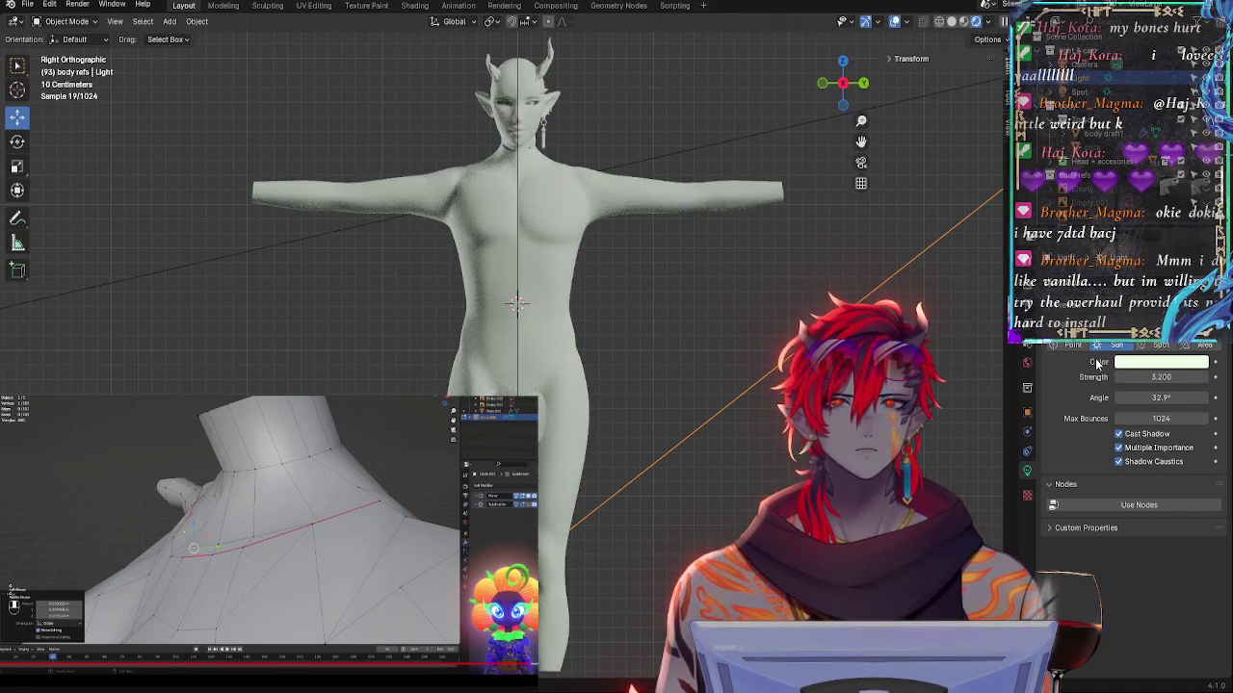
{"action": "left_click", "coordinate": [1083, 92]}
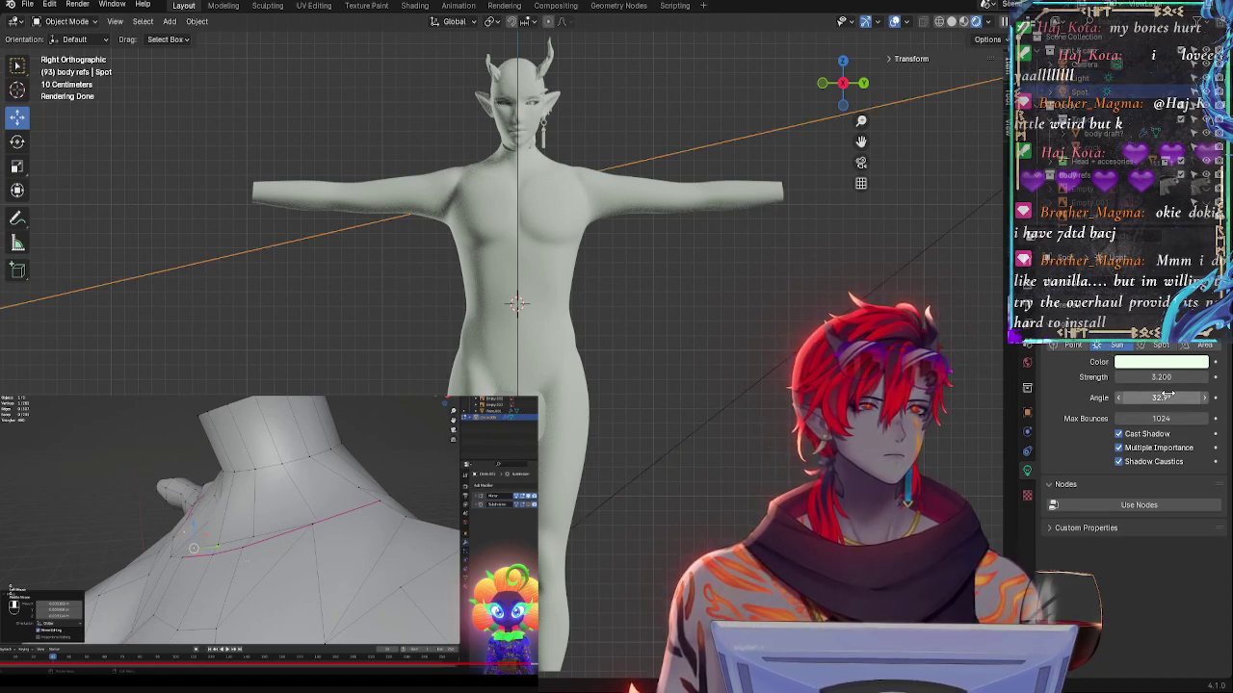
{"action": "left_click", "coordinate": [1078, 78]}
{"action": "left_click", "coordinate": [1083, 92]}
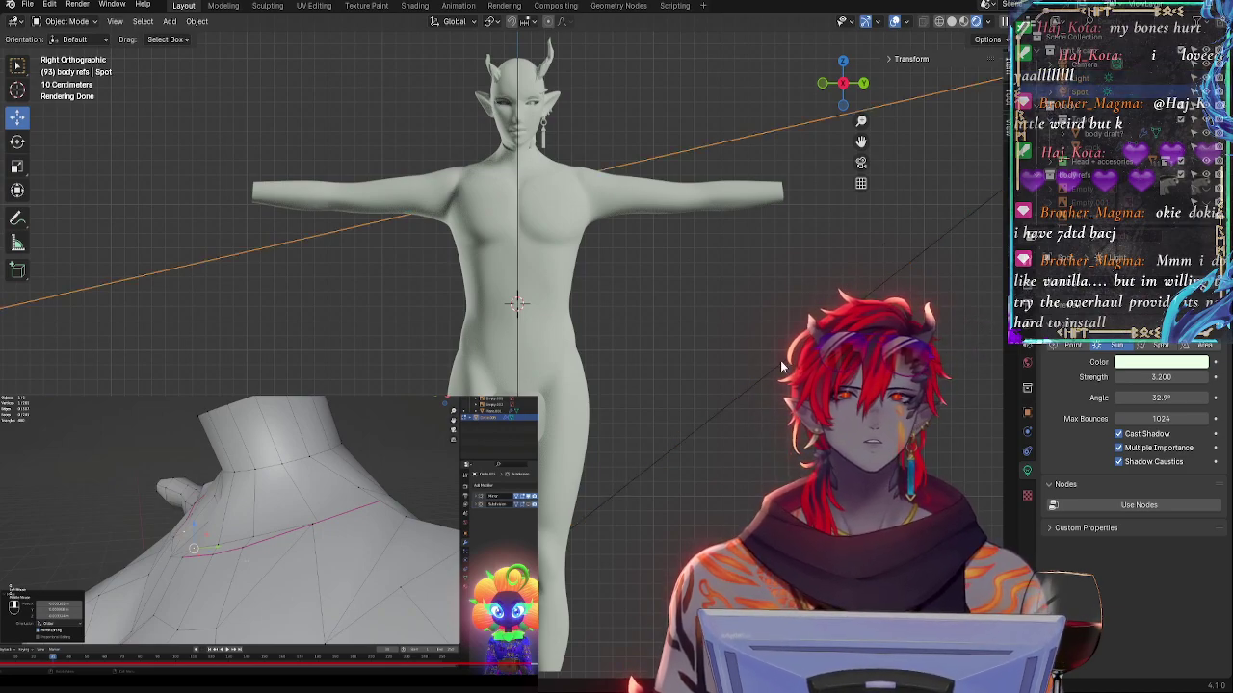
{"action": "mouse_move", "coordinate": [748, 428]}
{"action": "middle_mouse_down", "text": "ctrl"}
{"action": "mouse_move", "coordinate": [730, 412]}
{"action": "mouse_move", "coordinate": [757, 414]}
{"action": "mouse_move", "coordinate": [759, 443]}
{"action": "middle_mouse_up", "text": "ctrl"}
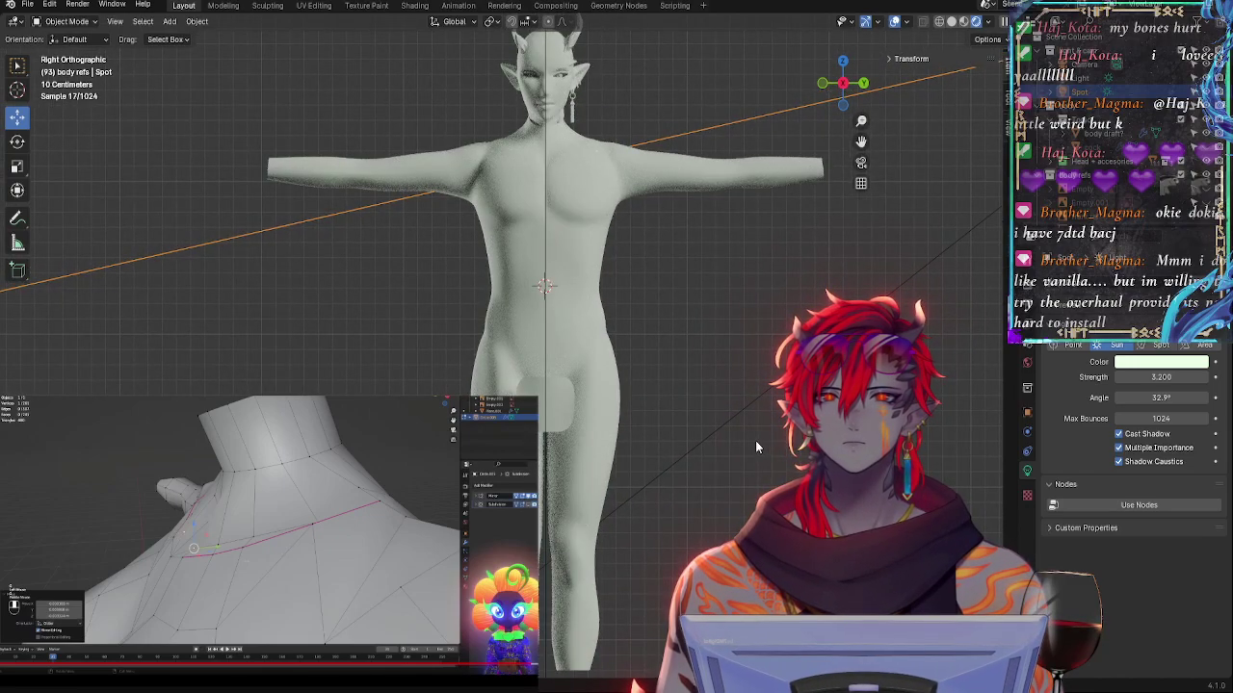
- Save the project, then view the rendered body in profile and orbit from its back to front
{"action": "key", "text": "ctrl+s"}
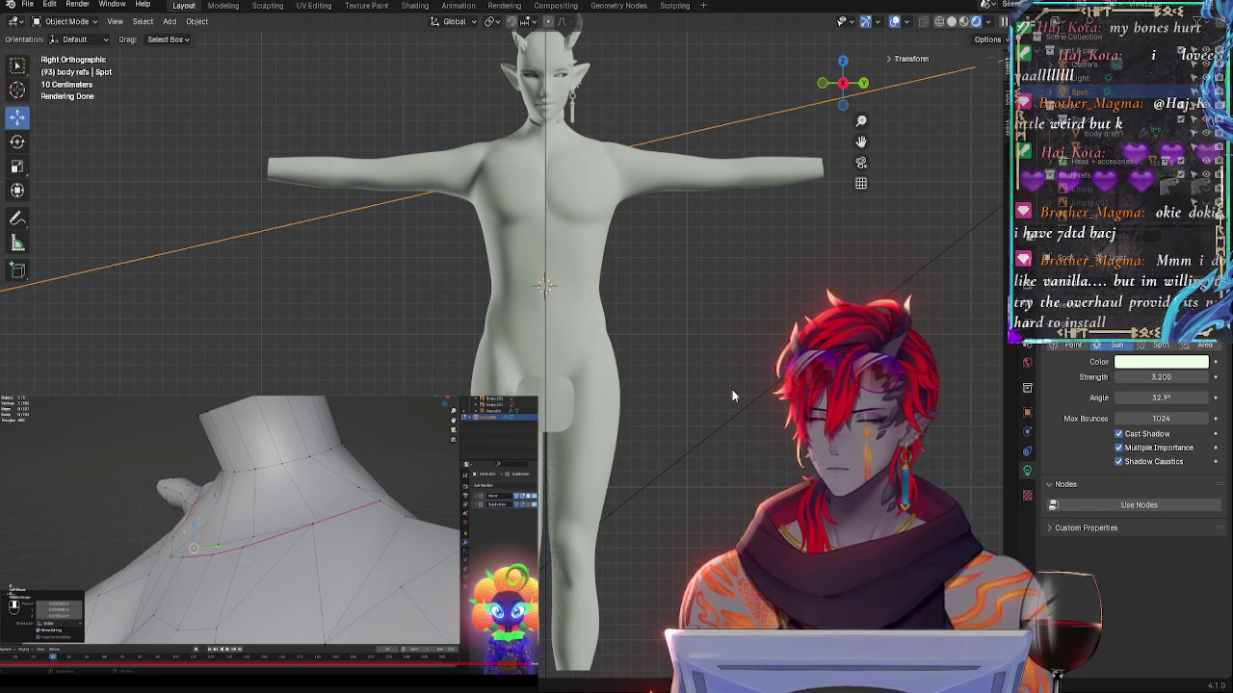
{"action": "scroll", "coordinate": [732, 395], "scroll_direction": "down", "scroll_amount": 1}
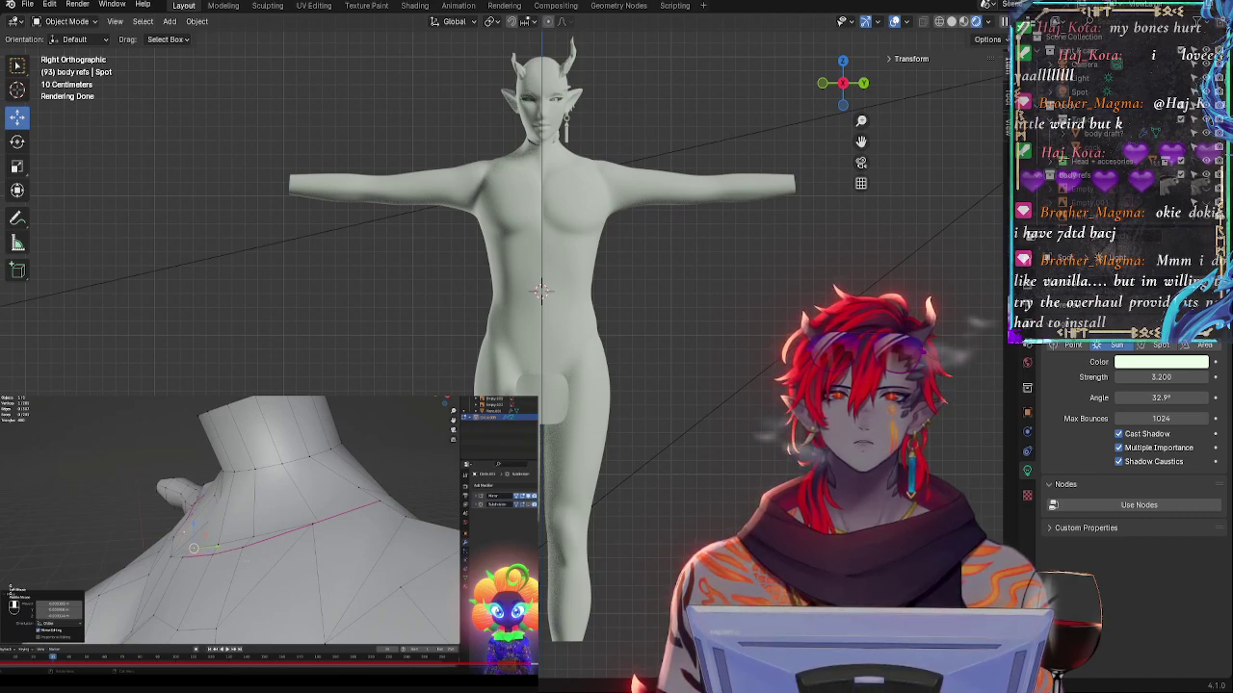
{"action": "left_click", "coordinate": [845, 87]}
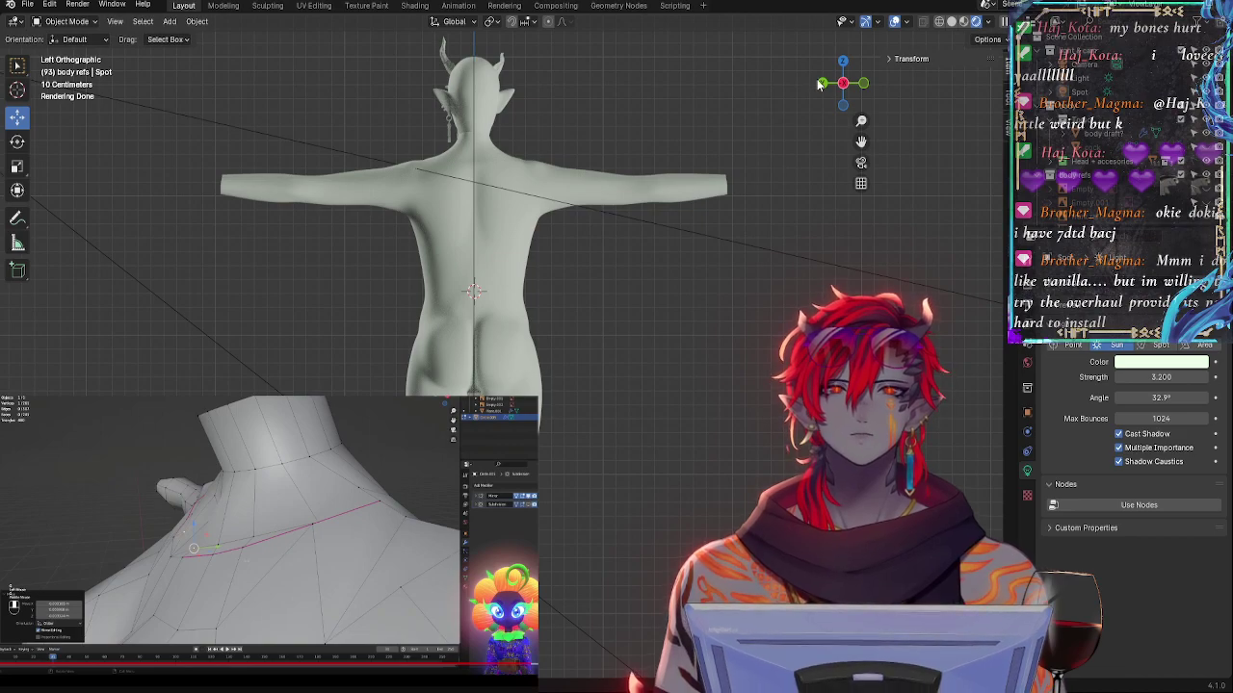
{"action": "left_click", "coordinate": [862, 83]}
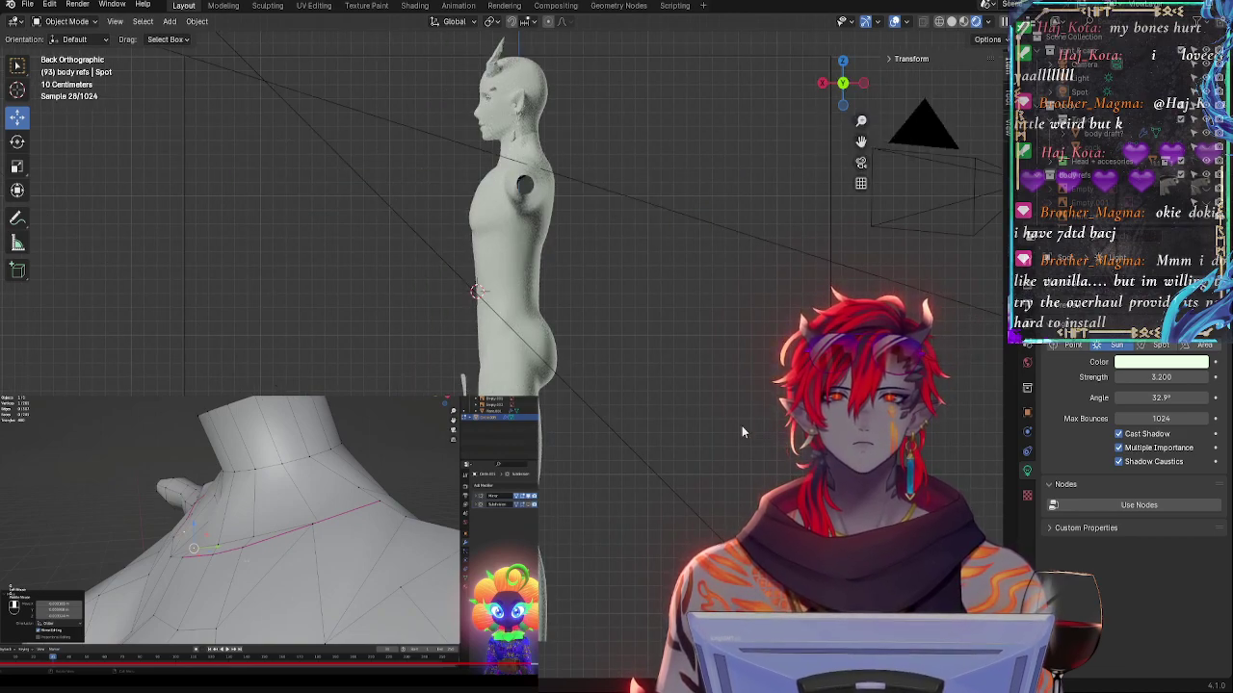
{"action": "middle_click_drag", "start_coordinate": [751, 423], "coordinate": [704, 431]}
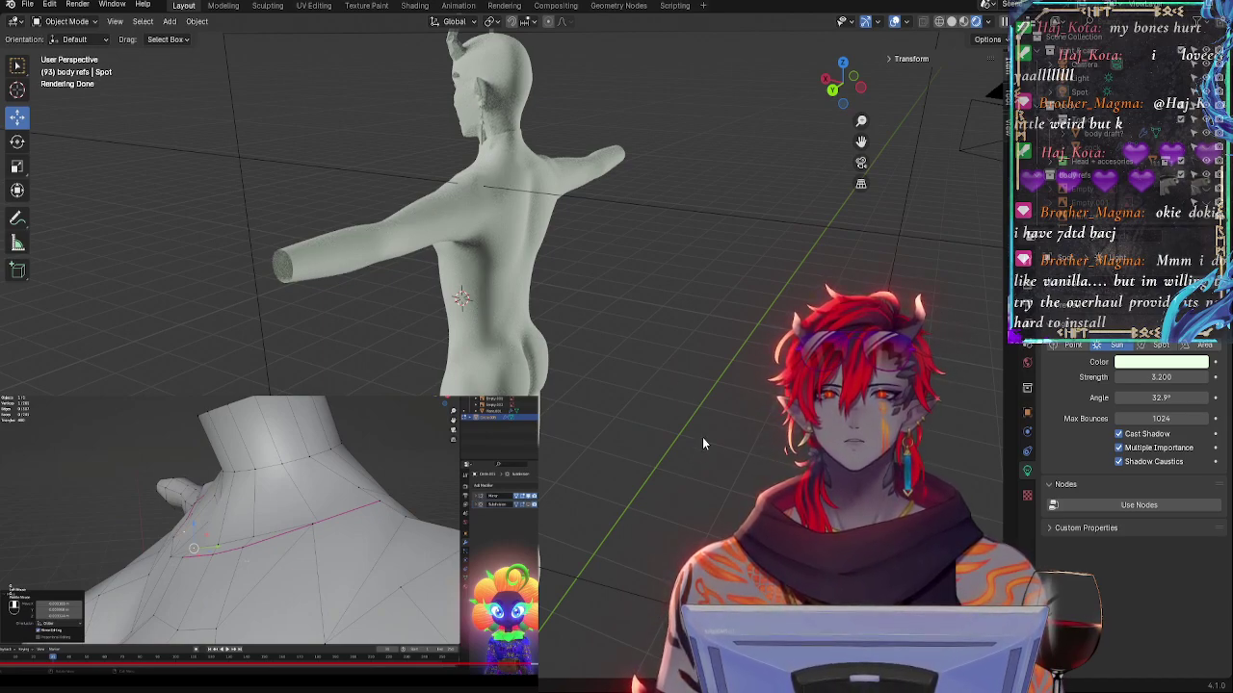
{"action": "middle_click_drag", "start_coordinate": [713, 391], "coordinate": [308, 363]}
- Switch the viewport to Solid shading, orbit to a back three-quarter view, and select the body mesh
{"action": "key", "text": "z"}
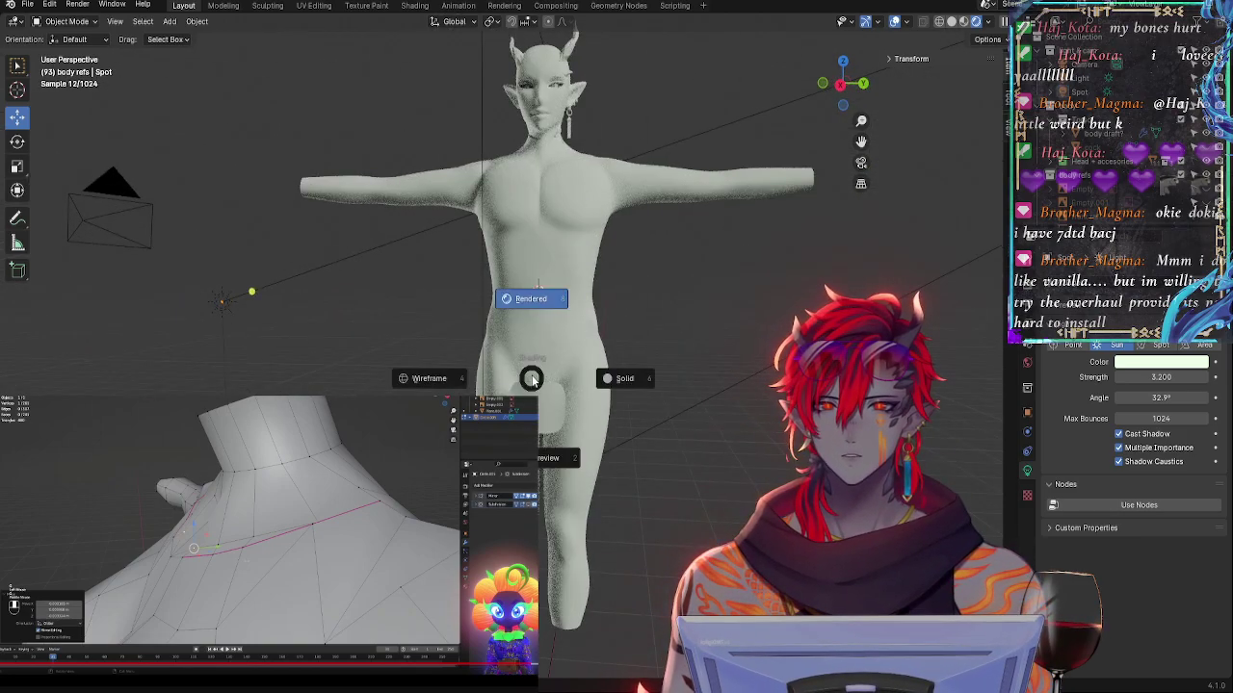
{"action": "left_click", "coordinate": [628, 386]}
{"action": "scroll", "coordinate": [725, 381], "scroll_direction": "up", "scroll_amount": 3}
{"action": "middle_click_drag", "start_coordinate": [711, 276], "coordinate": [708, 307]}
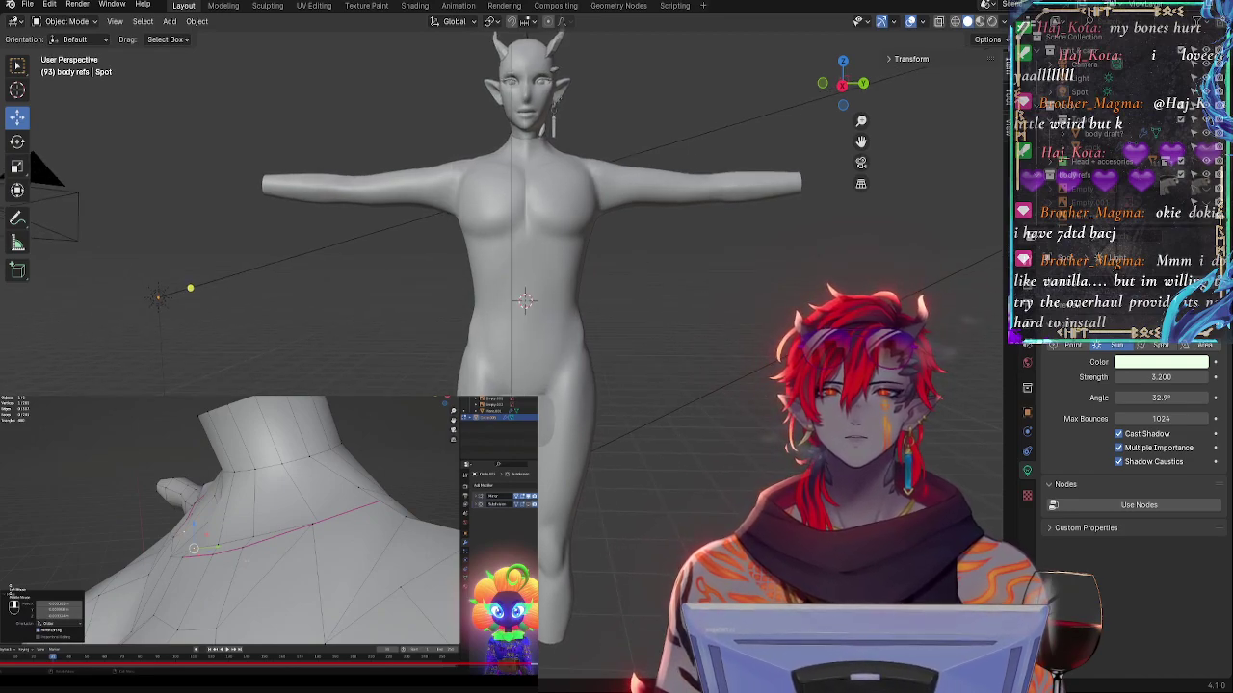
{"action": "mouse_move", "coordinate": [734, 510]}
{"action": "middle_mouse_down"}
{"action": "mouse_move", "coordinate": [265, 506]}
{"action": "mouse_move", "coordinate": [280, 539]}
{"action": "mouse_move", "coordinate": [337, 501]}
{"action": "mouse_move", "coordinate": [728, 493]}
{"action": "middle_mouse_up"}
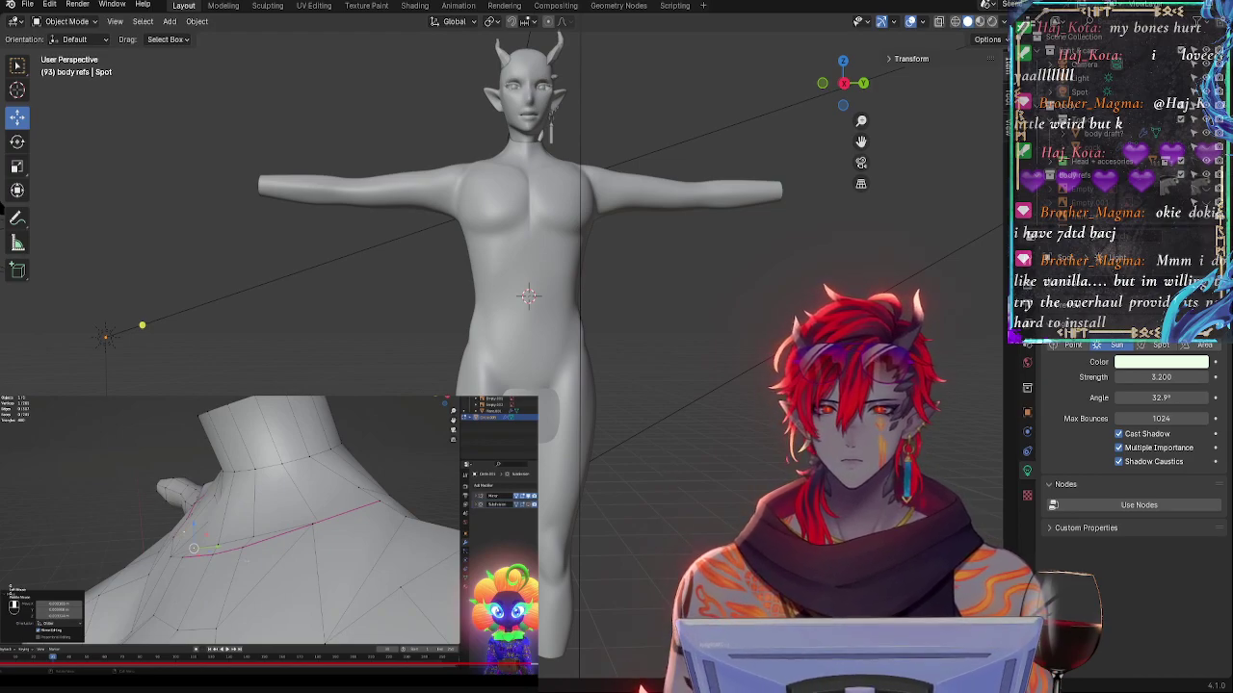
{"action": "left_click", "coordinate": [265, 193]}
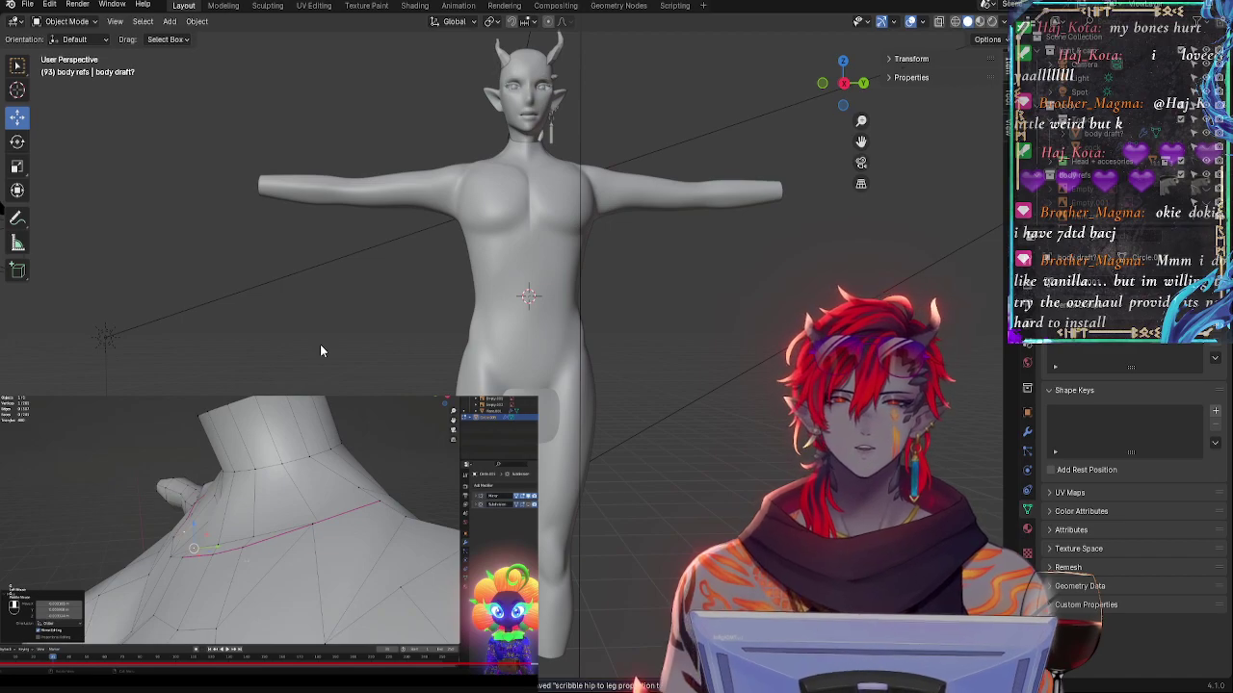